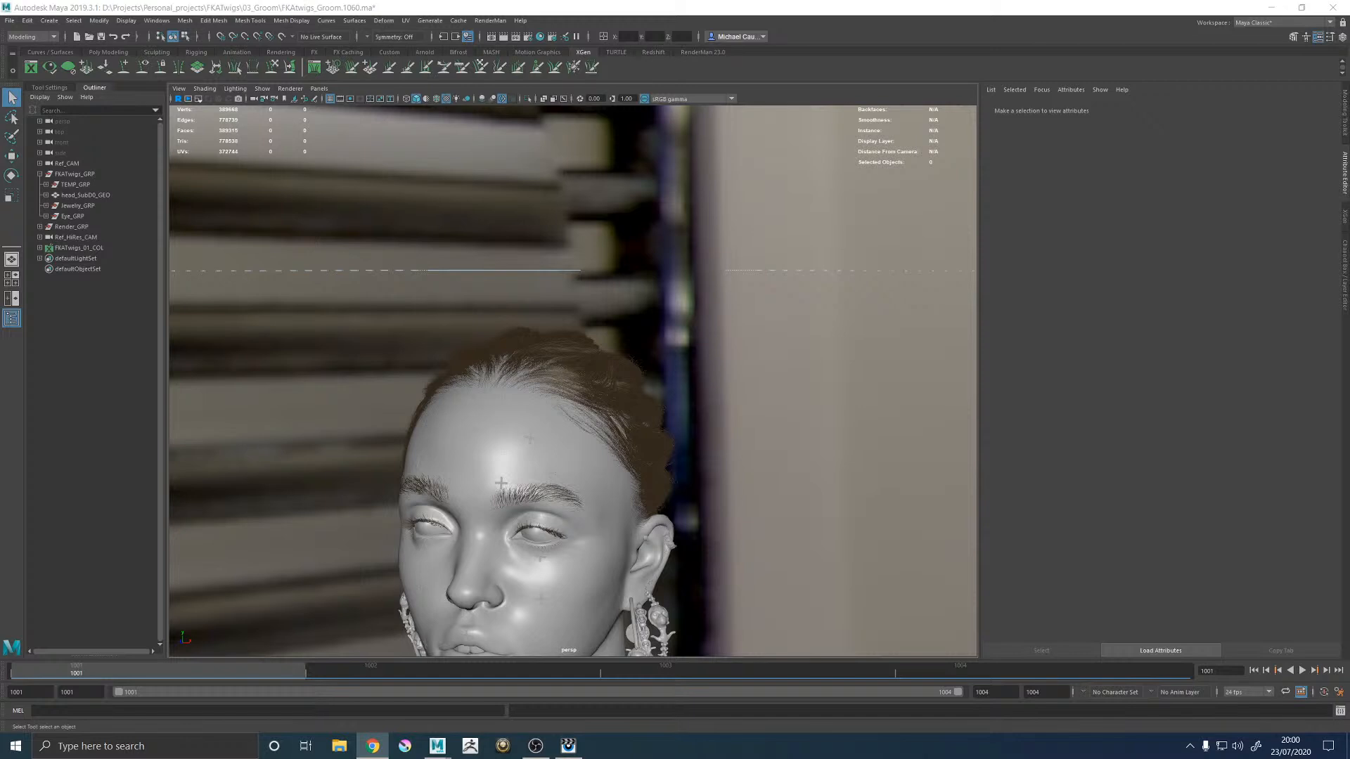
Step: Switch to the render image viewer and compare the beauty render with the FKA-twigs_Primary.jpg reference photo by alternating between them
left_click_drag(451, 261, 633, 259, "alt")
left_click(568, 745)
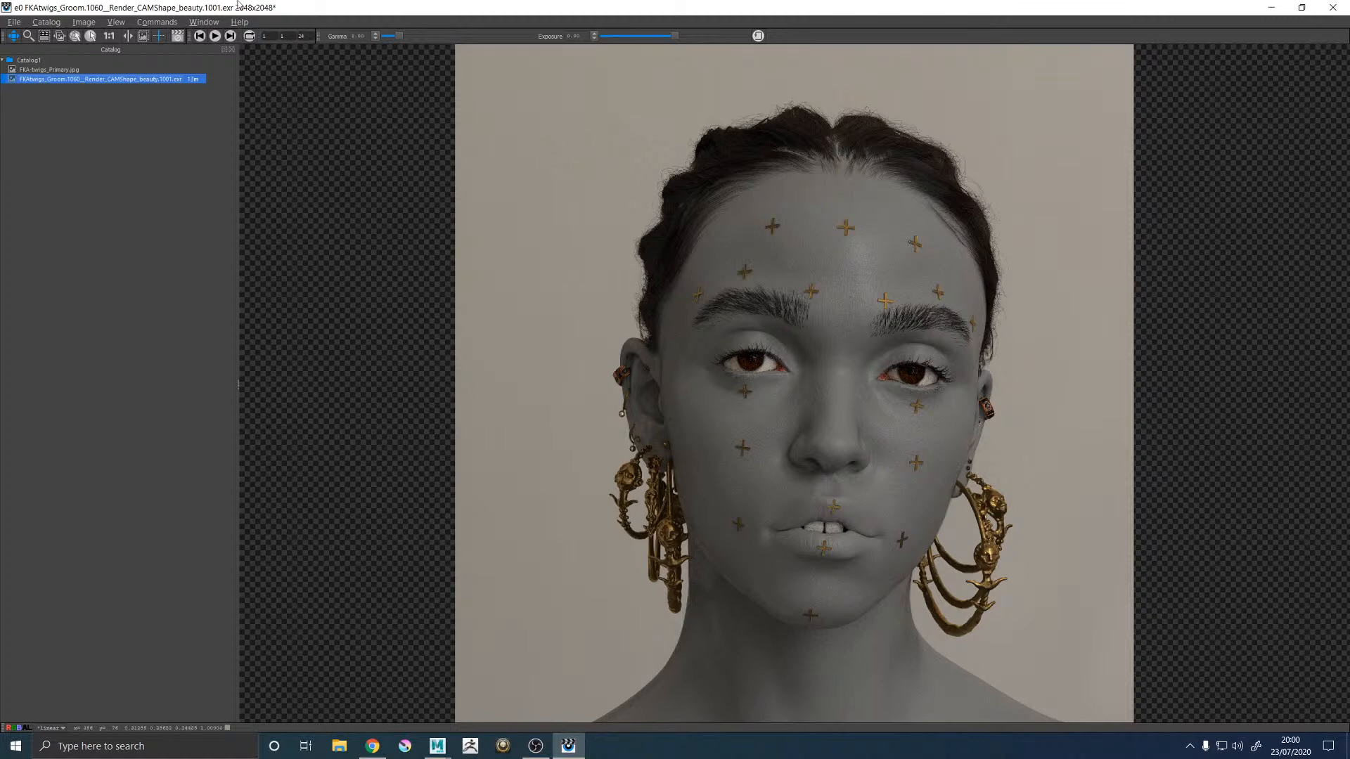
key("Up")
key("Down")
key("Up")
key("Down")
key("Up")
key("Down")
key("Up")
key("Down")
key("Up")
key("Down")
key("Up")
key("Down")
key("Up")
key("Down")
key("Up")
key("Down")
key("Up")
key("Down")
key("Up")
key("Down")
key("Up")
key("Down")
key("Up")
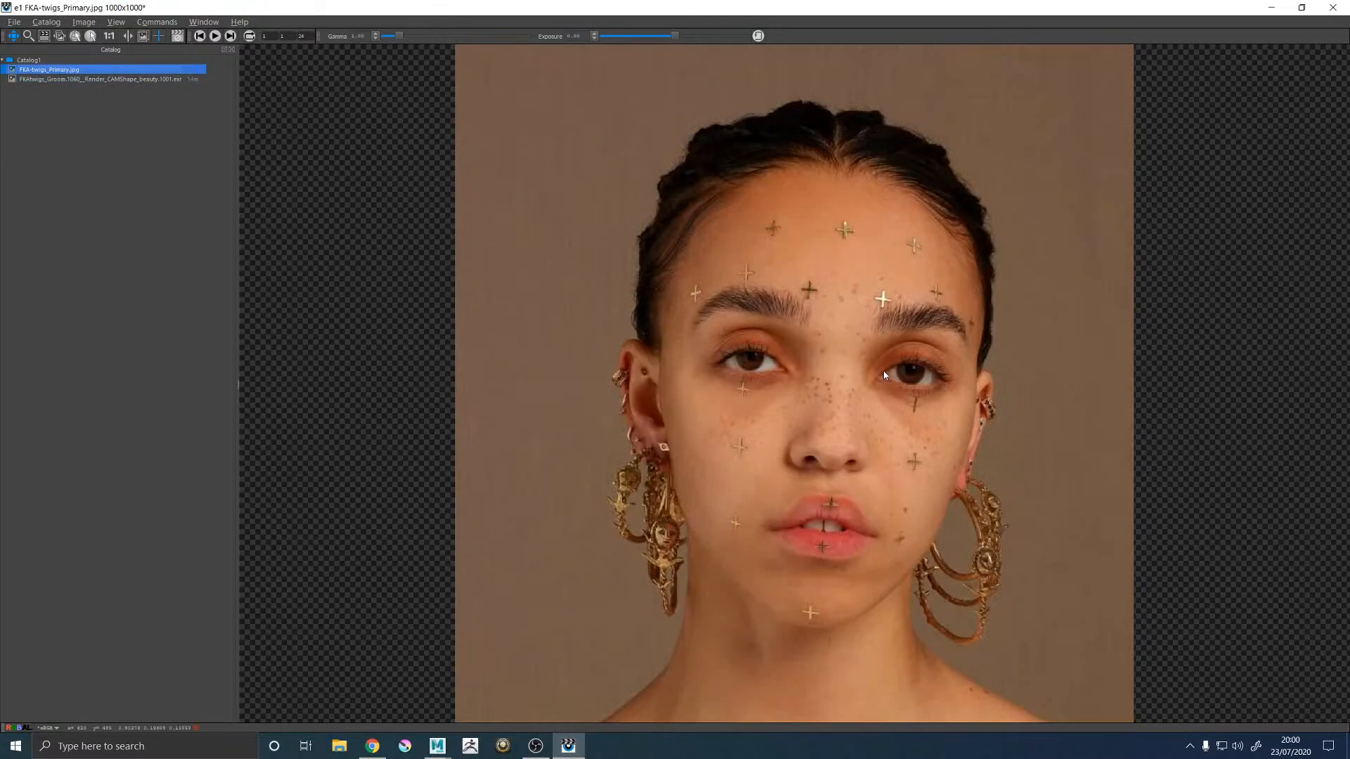
key("Down")
key("Up")
key("Down")
key("Up")
key("Down")
key("Up")
key("Down")
key("Up")
key("Down")
key("Up")
key("Down")
key("Up")
key("Down")
key("Up")
key("Down")
key("Up")
key("Down")
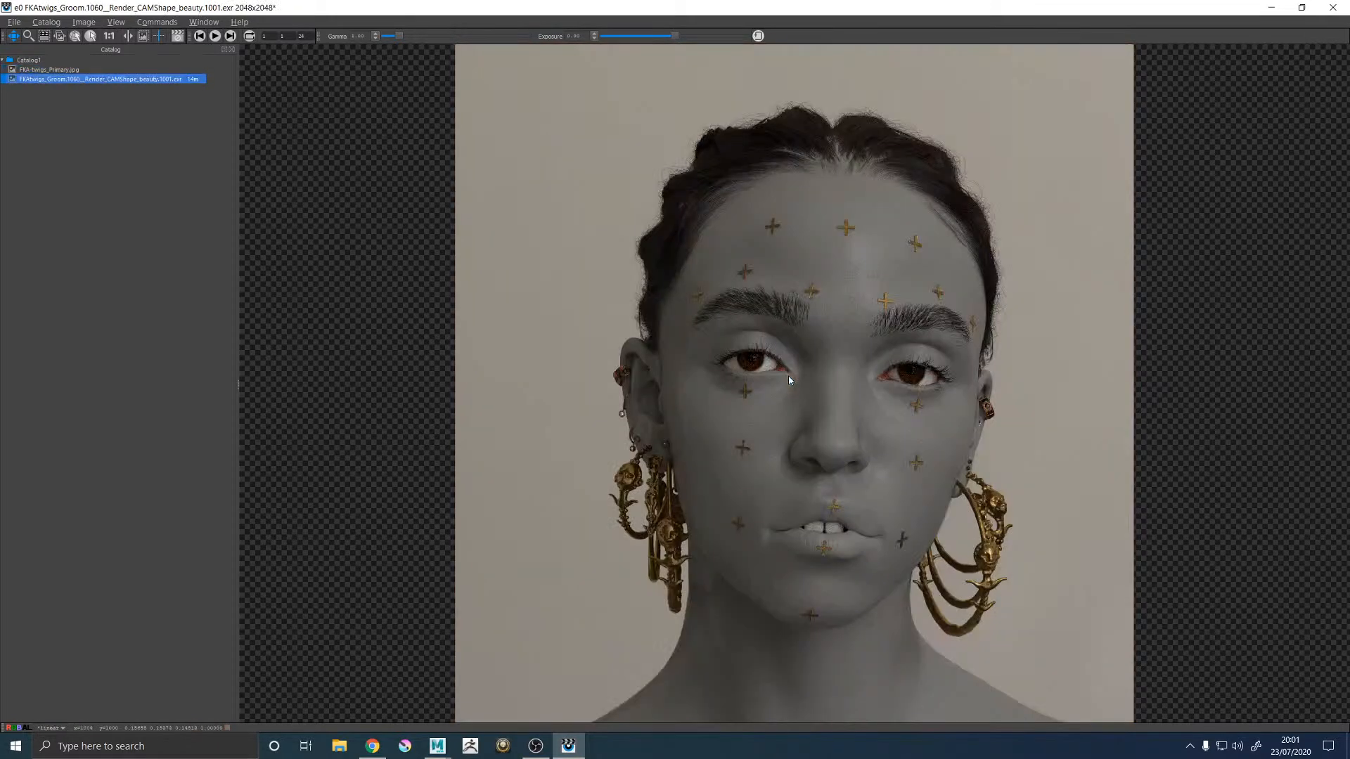
key("Up")
key("Down")
key("Up")
key("Down")
key("Up")
key("Down")
key("Up")
key("Down")
key("Up")
key("Down")
key("Up")
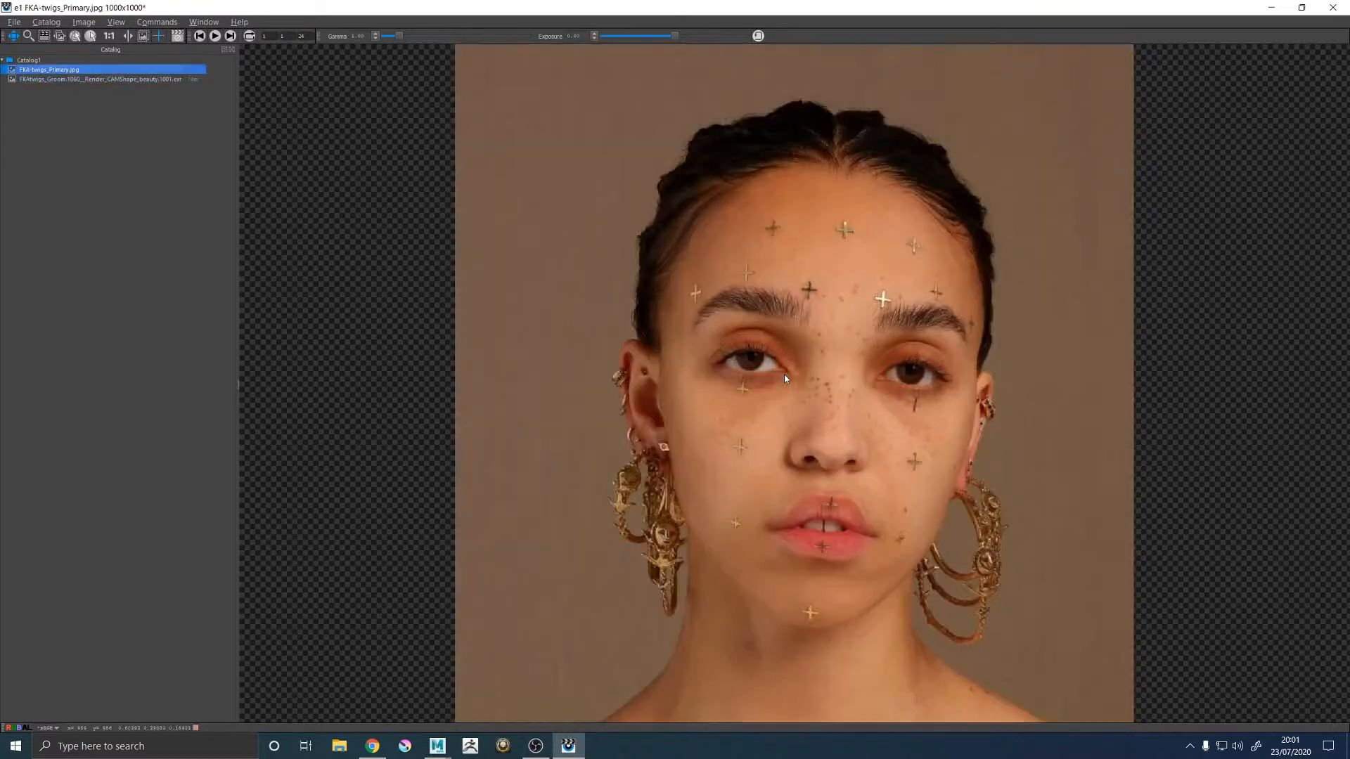
key("Down")
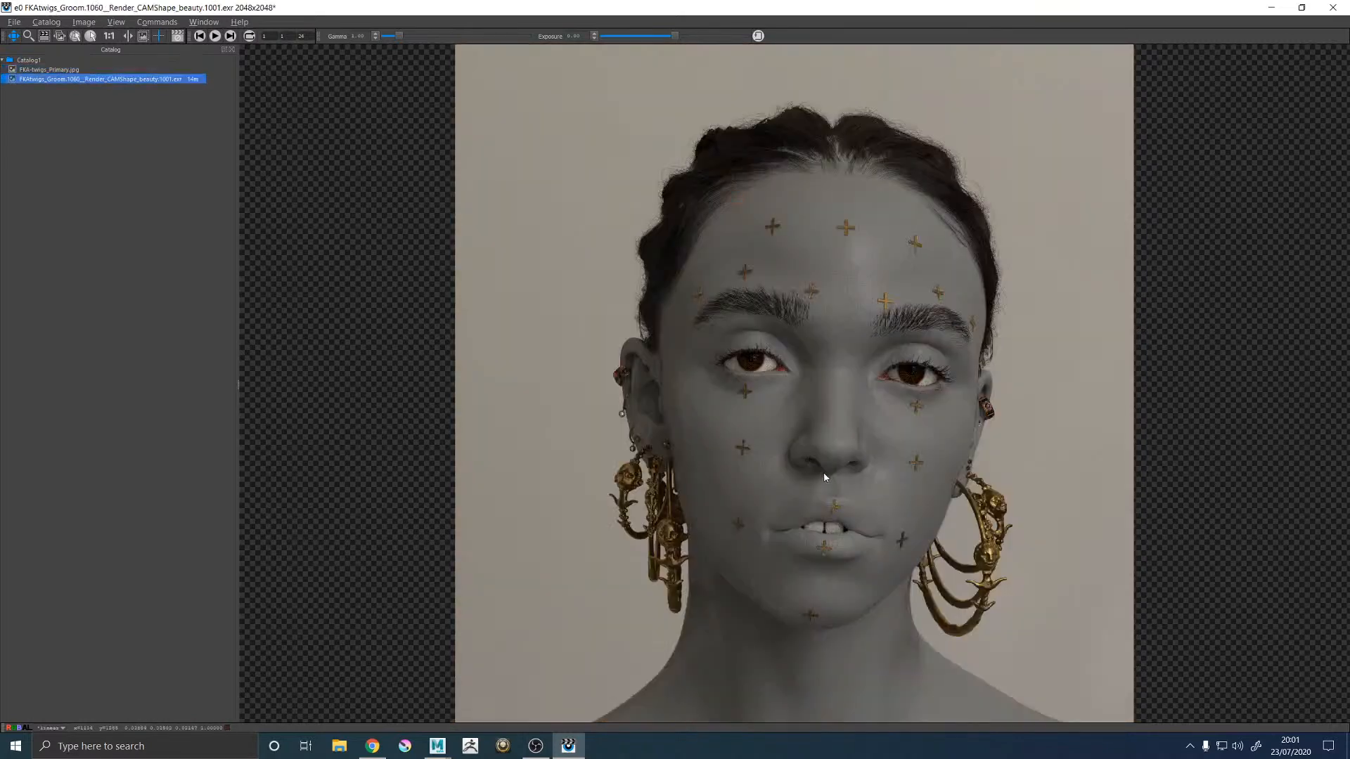
key("Up")
key("Down")
key("Up")
key("Down")
key("Up")
key("Down")
key("Up")
key("Down")
left_click(832, 171)
key("Up")
key("Down")
key("Up")
key("Down")
key("Up")
key("Down")
key("Up")
key("Down")
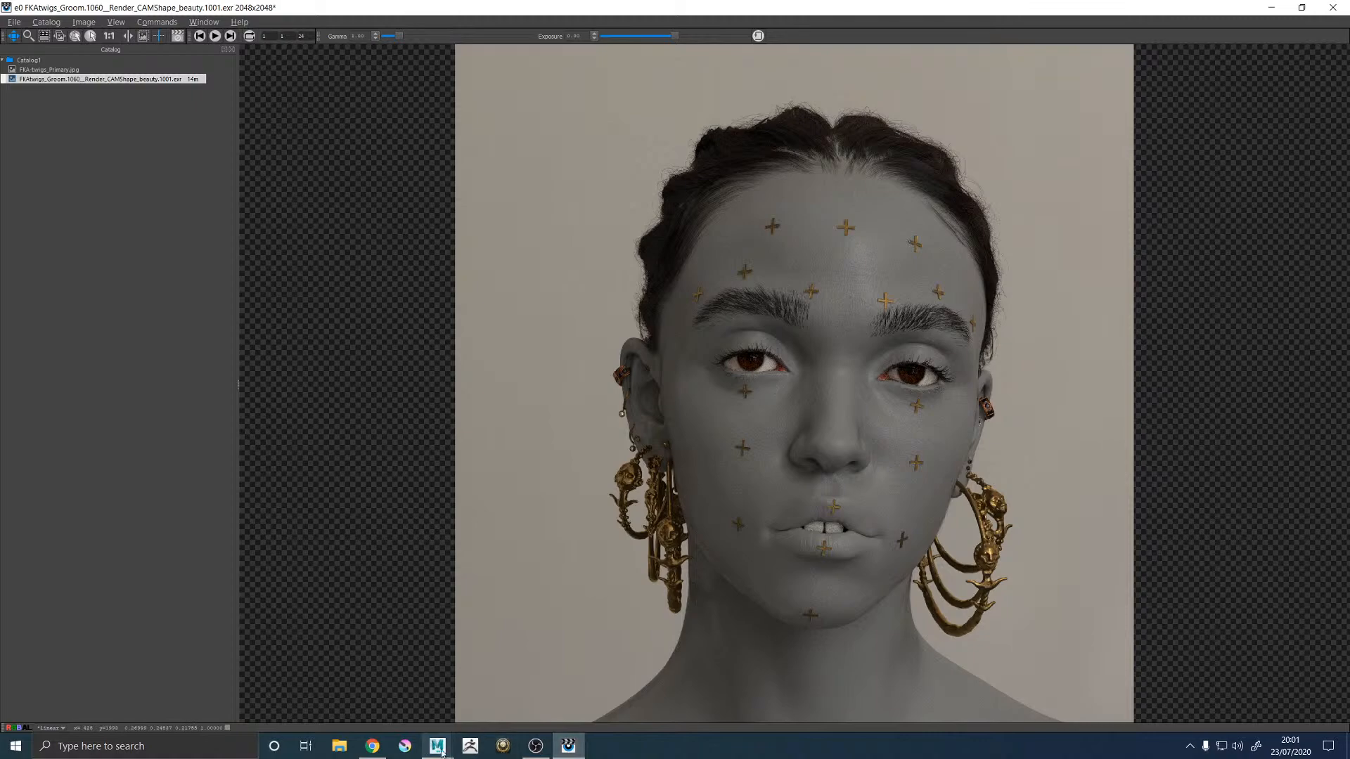
Step: Return to Maya, examine the groomed head from the front, and show the render camera and perspective views side by side
mouse_move(437, 745)
left_click(547, 648)
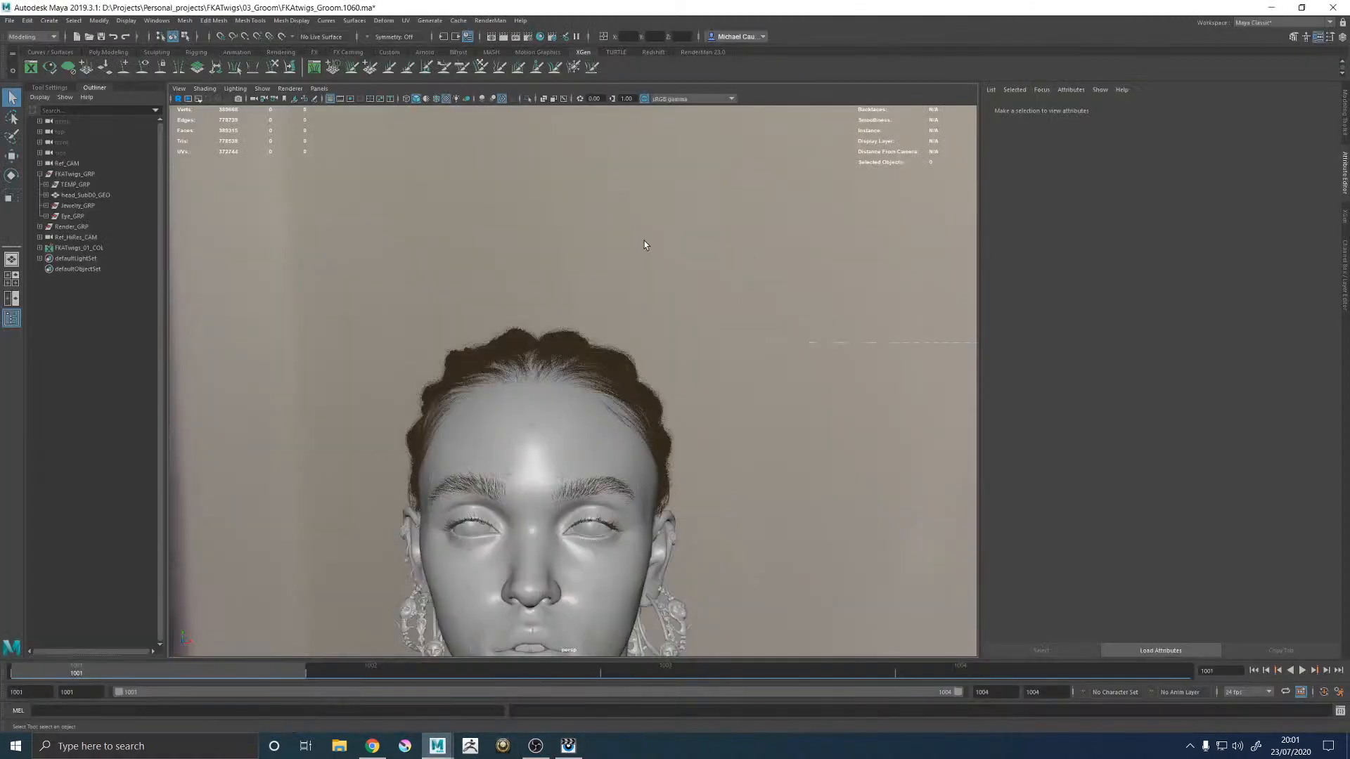
left_click_drag(657, 266, 746, 458, "alt")
scroll(646, 344, "up", 5)
left_click_drag(646, 344, 666, 385, "alt")
left_click_drag(563, 357, 604, 426, "alt")
scroll(738, 392, "down", 5)
scroll(767, 386, "up", 4)
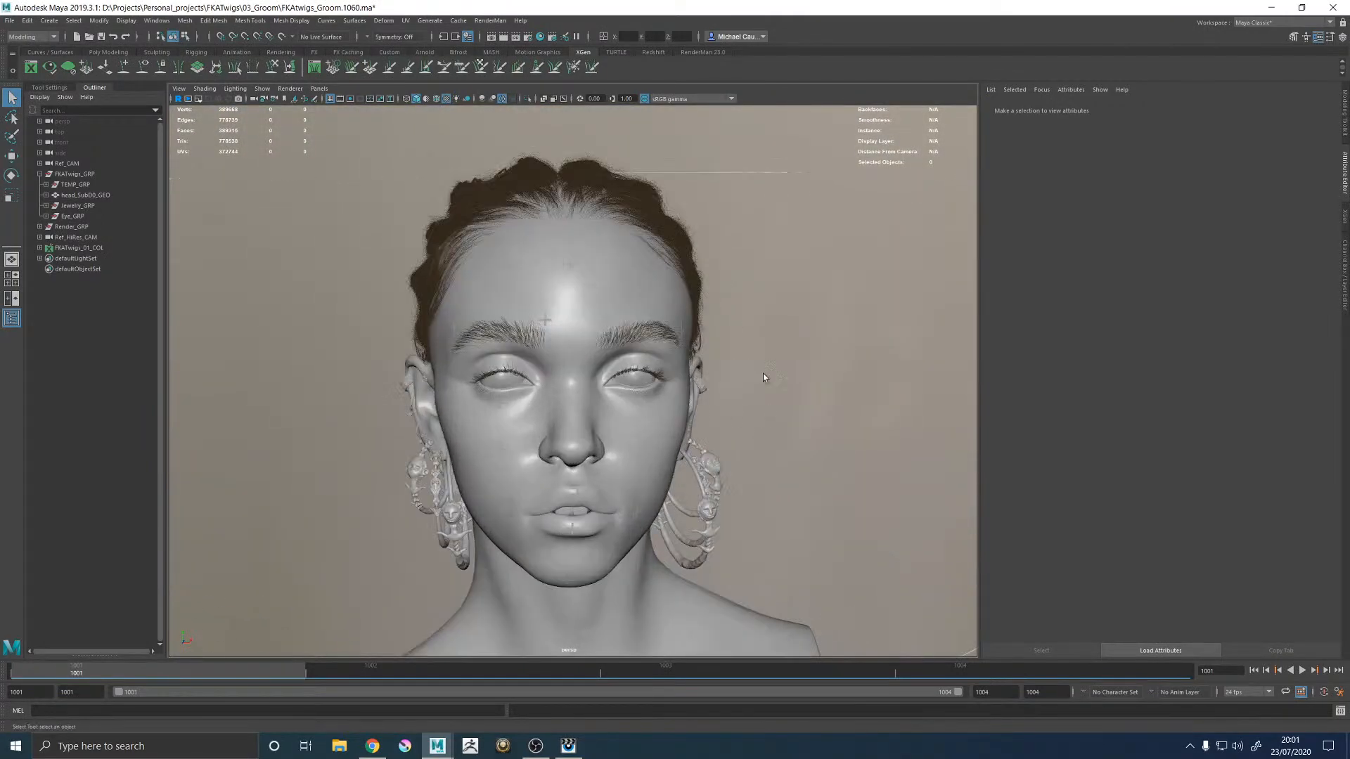
key("space")
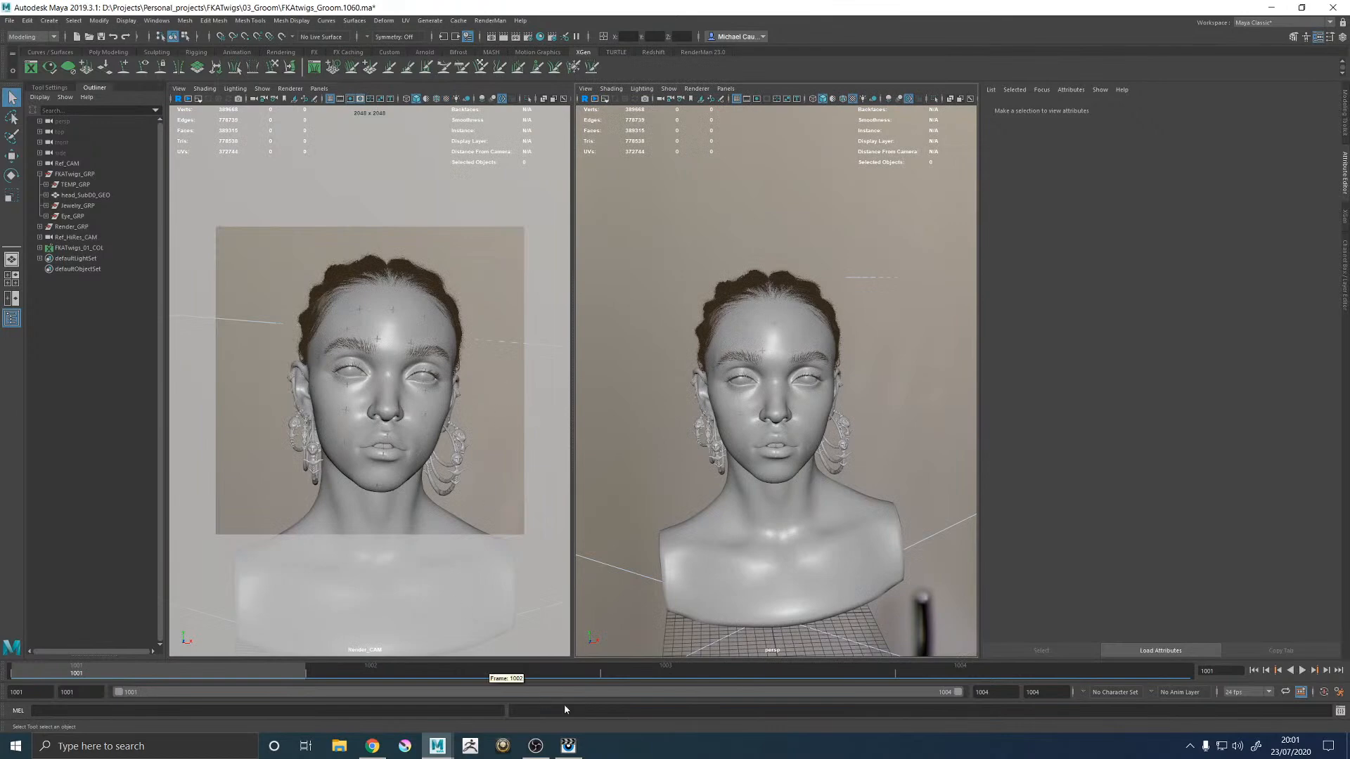
Step: Go back to the image viewer and check the render's hair, brows and face repeatedly against the reference photo, keeping the session open
left_click(568, 746)
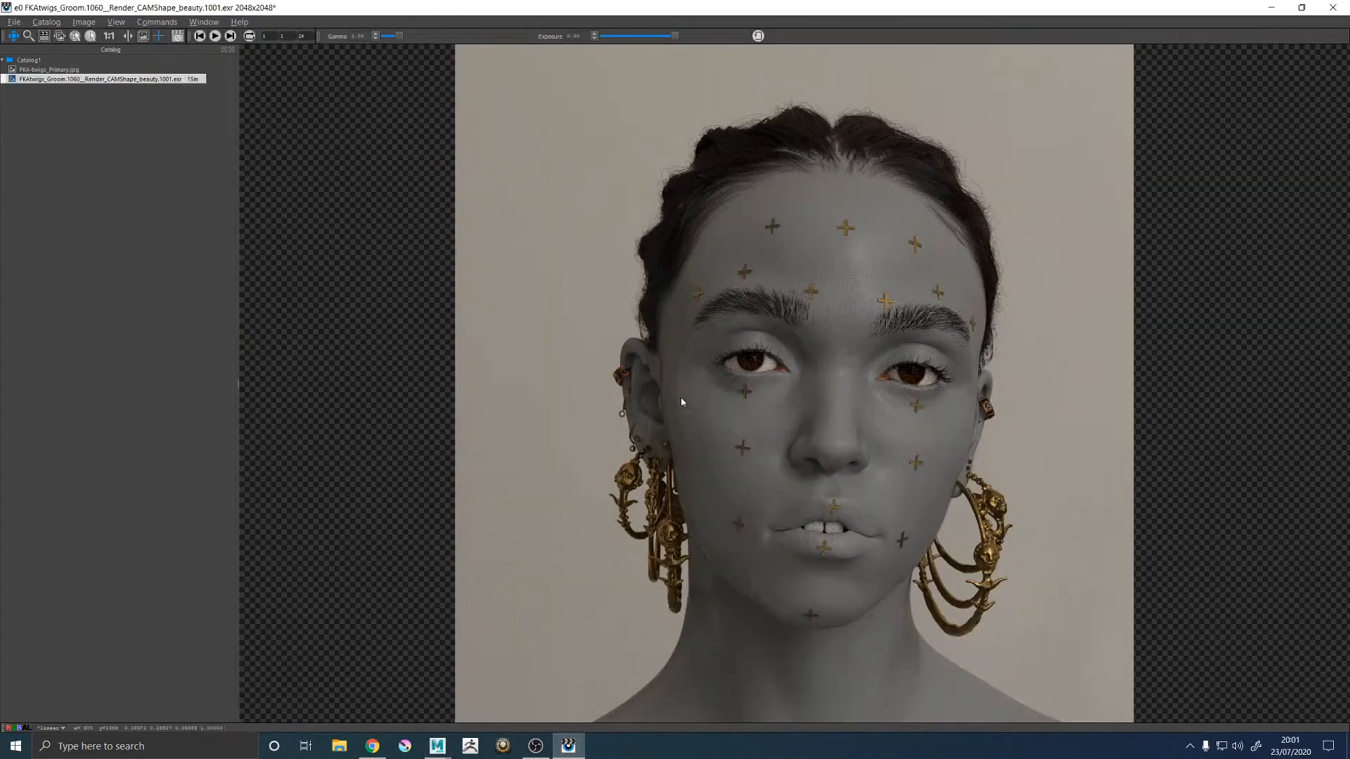
key("Up")
key("Down")
key("Up")
key("Down")
key("Up")
key("Down")
key("Up")
key("Down")
key("Up")
key("Down")
key("Up")
key("Down")
key("Up")
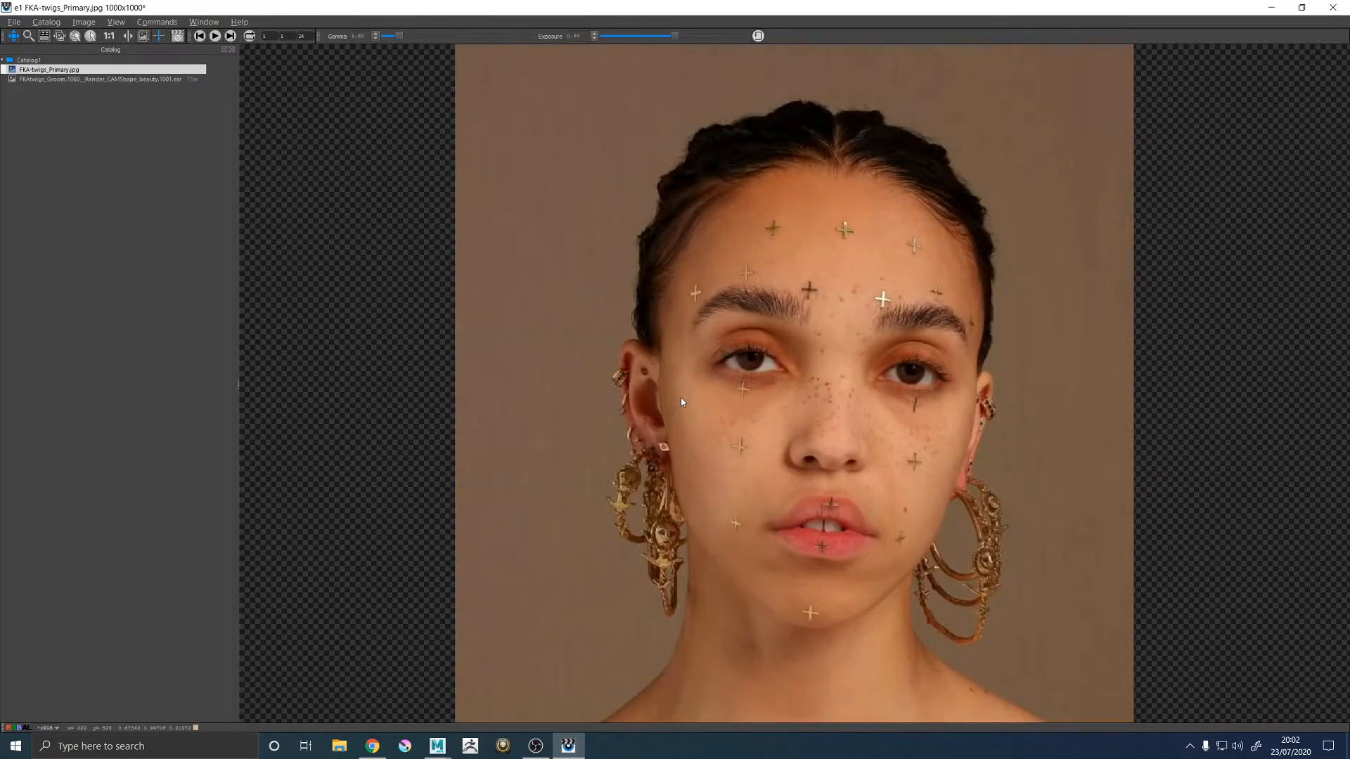
key("Down")
key("Up")
key("Down")
key("Up")
key("Down")
key("Up")
key("Down")
key("Up")
key("Down")
key("Up")
key("Down")
key("Up")
key("Down")
key("Up")
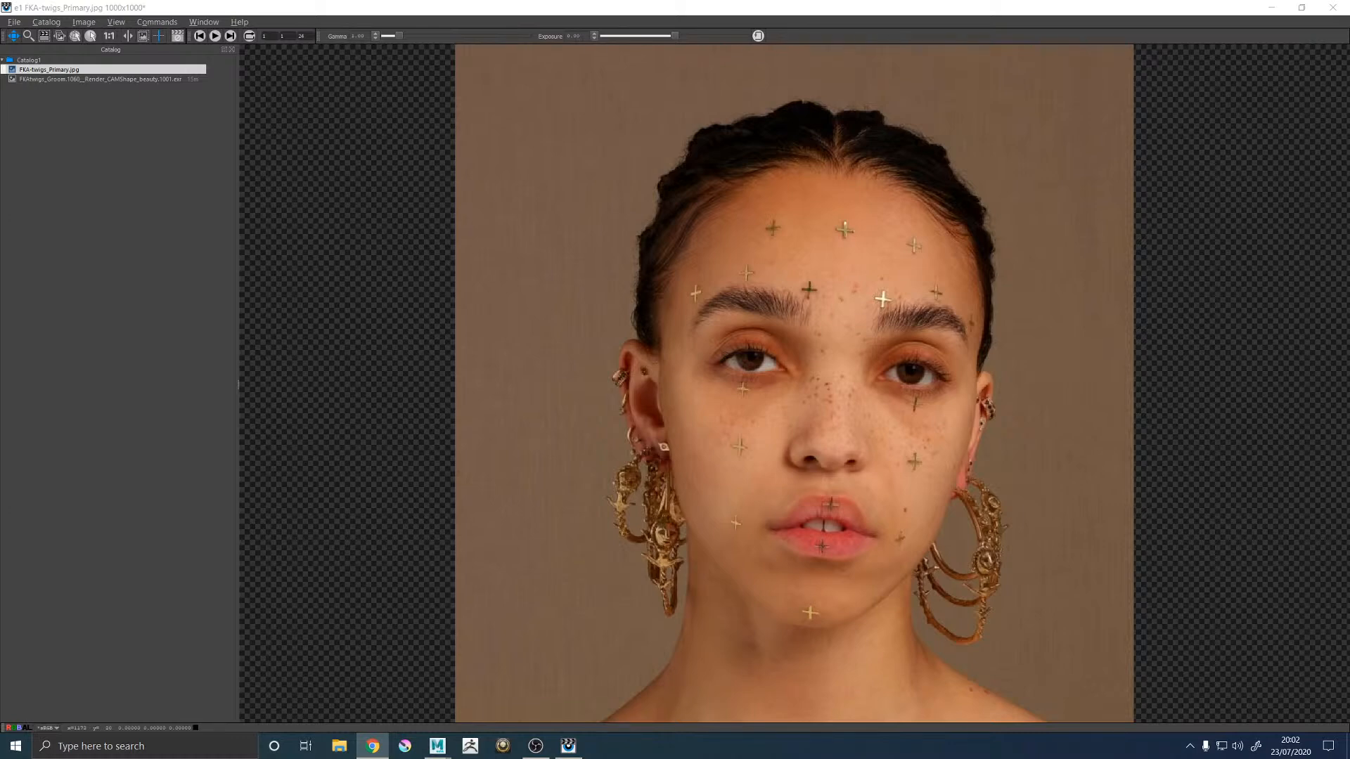
left_click(1332, 7)
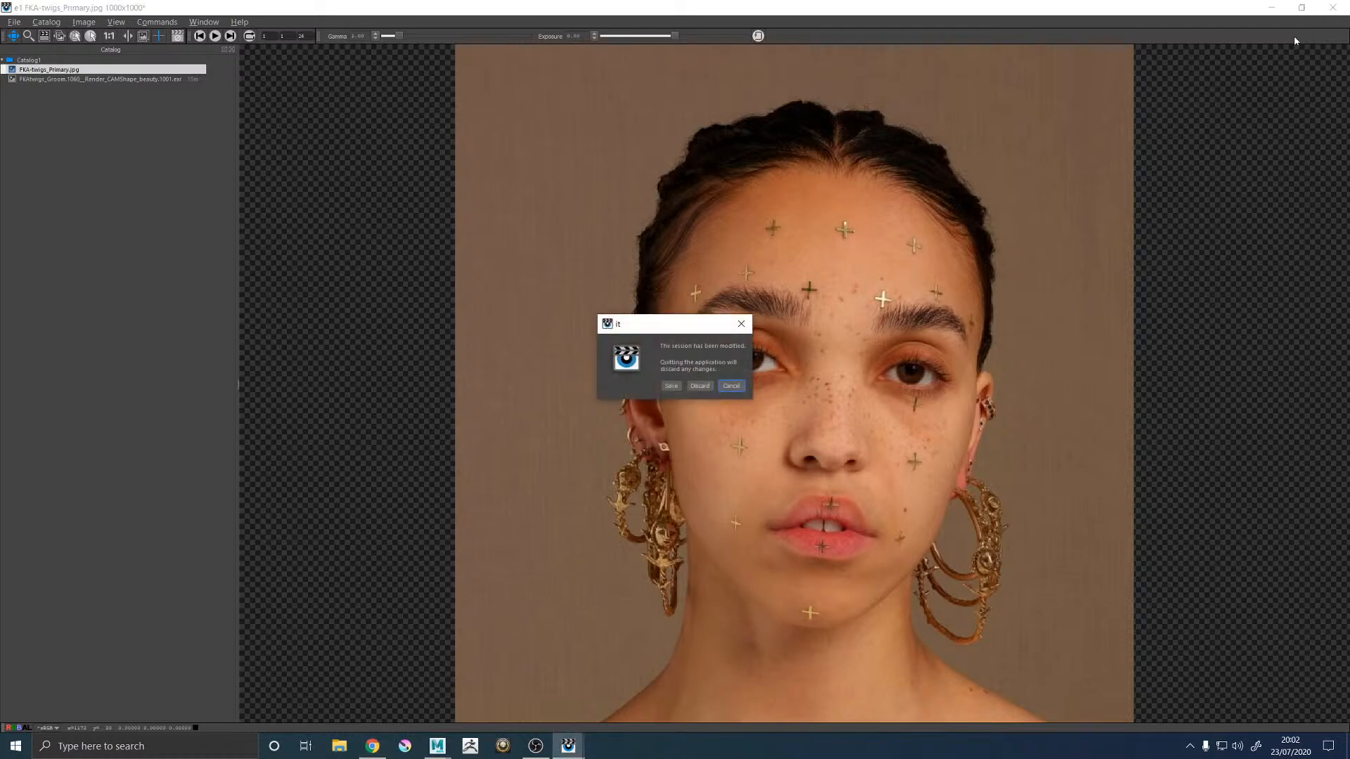
left_click(731, 386)
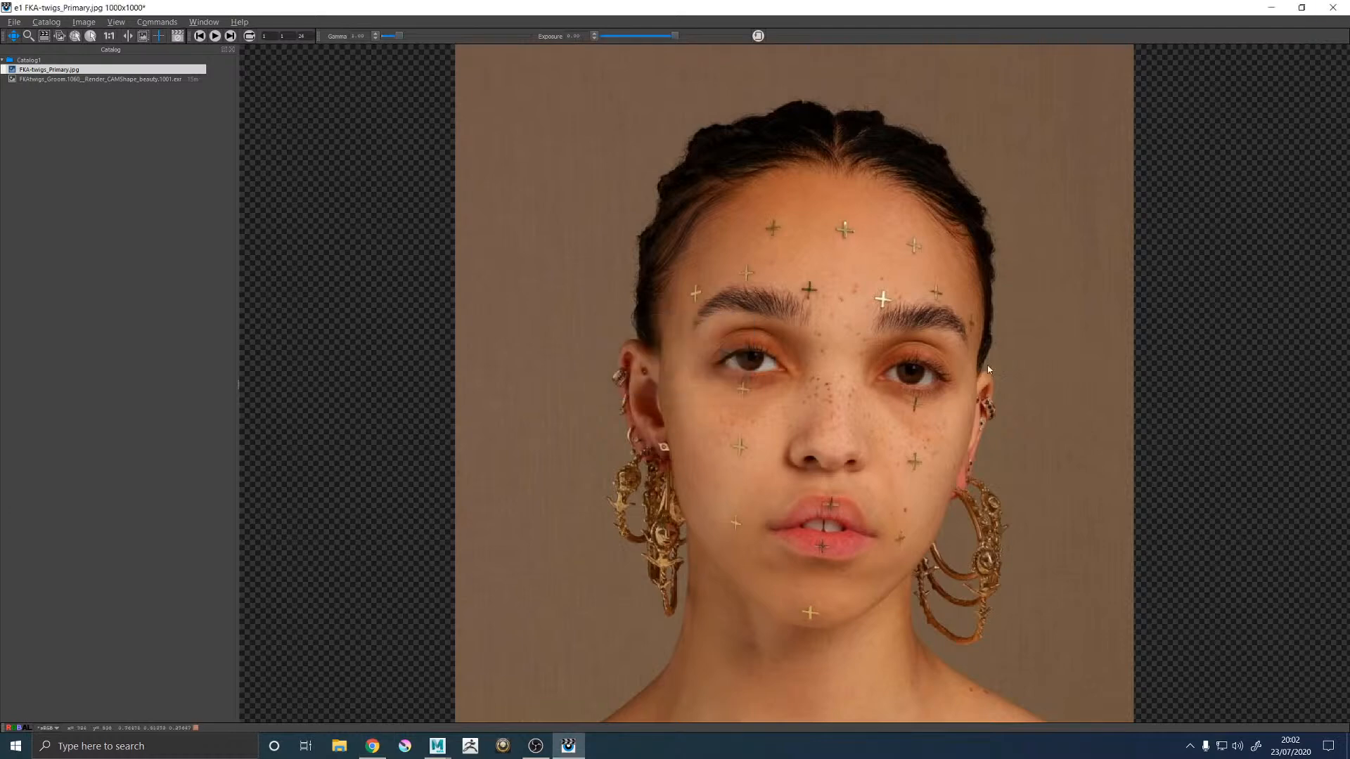
key("Down")
key("Up")
key("Down")
key("Up")
key("Down")
key("Up")
key("Down")
key("Up")
key("Down")
key("Up")
key("Down")
key("Up")
key("Down")
key("Up")
key("Down")
key("Up")
key("Down")
key("Up")
key("Down")
key("Up")
key("Down")
key("Up")
key("Down")
key("Up")
key("Down")
key("Up")
key("Down")
key("Up")
key("Down")
key("Up")
key("Down")
key("Up")
key("Down")
key("Up")
key("Down")
key("Up")
key("Down")
key("Up")
key("Down")
key("Up")
key("Down")
key("Up")
key("Down")
key("Up")
key("Down")
key("Up")
key("Down")
key("Up")
key("Down")
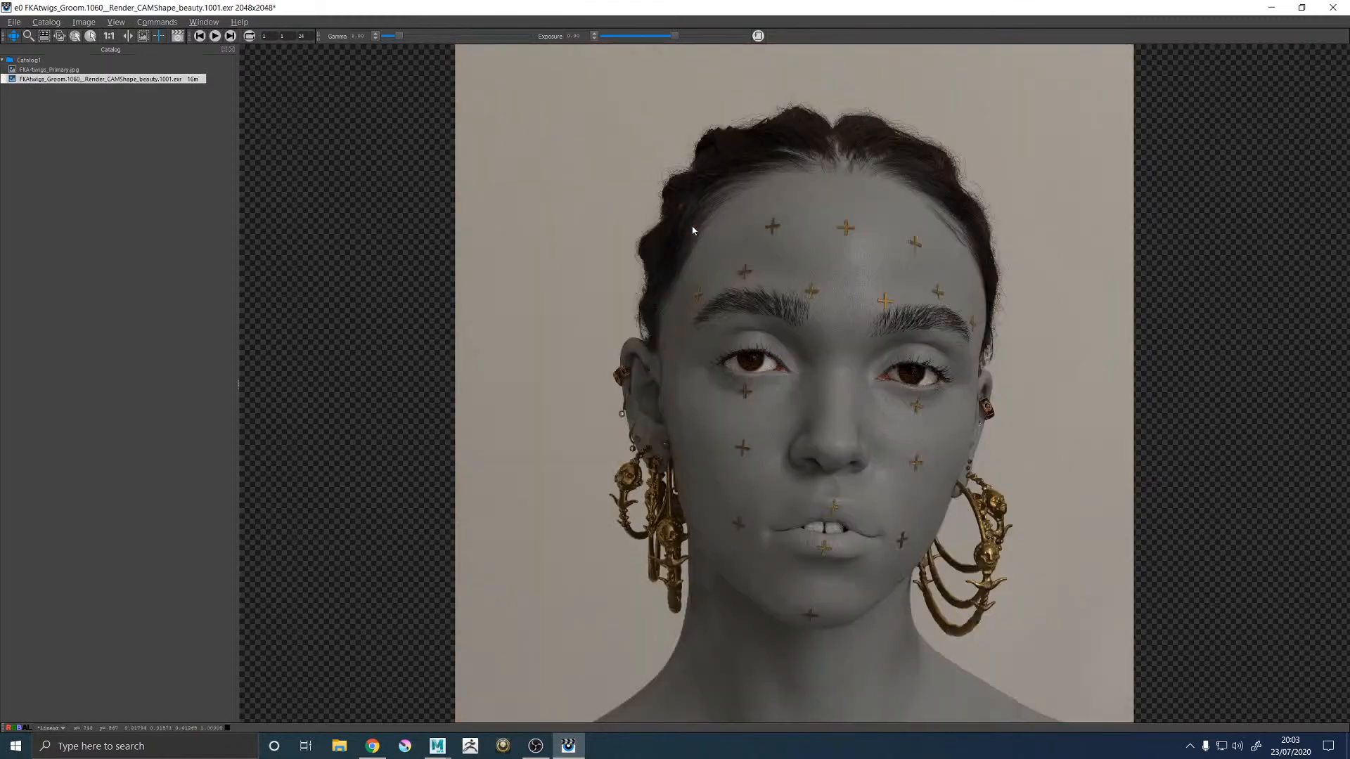
Step: Alternate repeatedly between the beauty render and FKA-twigs_Primary.jpg to compare the hairline, braids, eyebrows and facial proportions
key("Up")
key("Down")
key("Up")
key("Down")
key("Up")
key("Down")
key("Up")
key("Down")
key("Up")
key("Down")
key("Up")
key("Down")
key("Up")
key("Down")
key("Up")
key("Down")
key("Up")
key("Down")
key("Up")
key("Down")
key("Up")
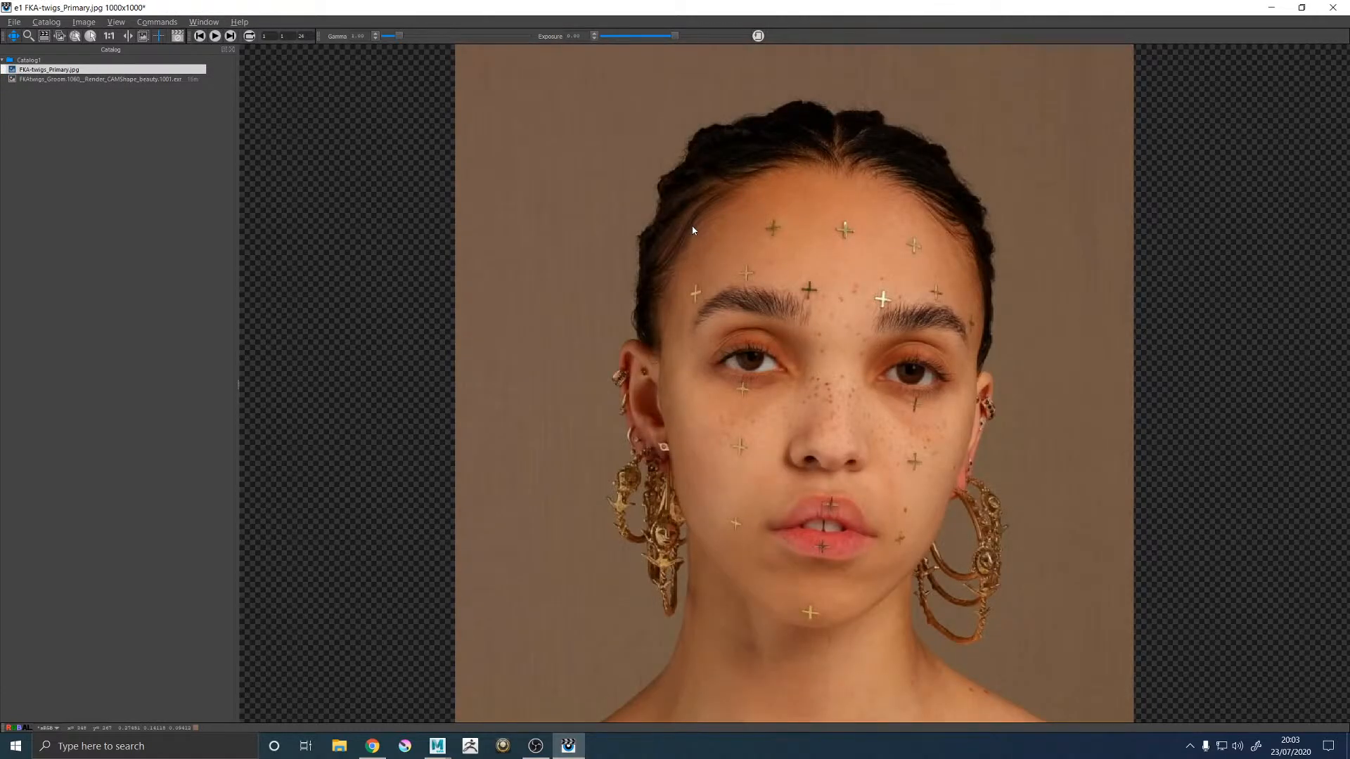
key("Down")
key("Up")
key("Down")
key("Up")
key("Down")
key("Up")
key("Down")
key("Up")
key("Down")
key("Up")
key("Down")
key("Up")
key("Down")
key("Up")
key("Down")
key("Up")
key("Down")
key("Up")
key("Down")
key("Up")
key("Down")
key("Up")
key("Down")
key("Up")
key("Down")
key("Up")
key("Down")
key("Up")
key("Down")
key("Up")
key("Down")
key("Up")
key("Down")
key("Up")
key("Down")
key("Up")
key("Down")
key("Up")
key("Down")
key("Up")
key("Down")
key("Up")
key("Down")
Step: Return to Maya, enlarge the perspective view and examine the eyebrows, lashes and hairline up close
left_click(1274, 8)
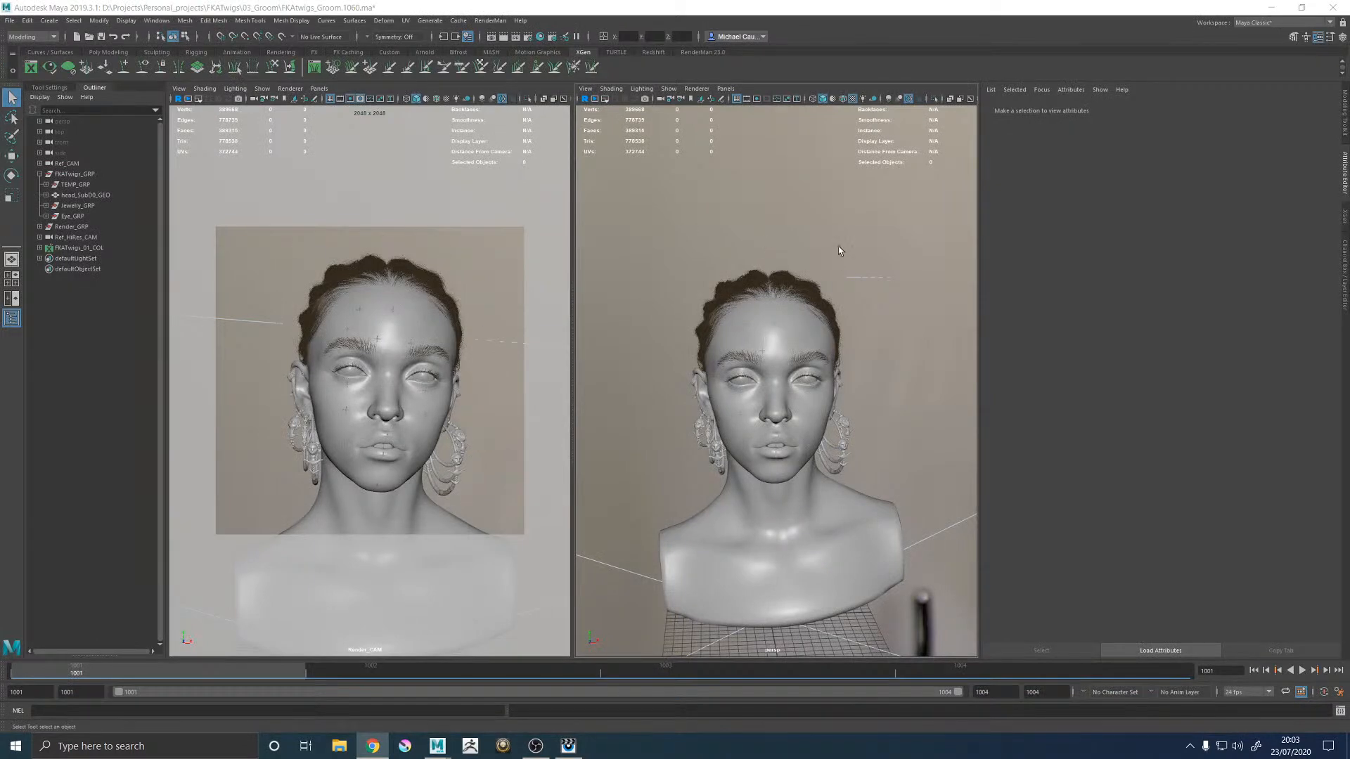
key("space")
left_click_drag(811, 305, 766, 331, "alt")
right_click_drag(766, 331, 783, 369, "alt")
left_click_drag(783, 369, 526, 278, "alt")
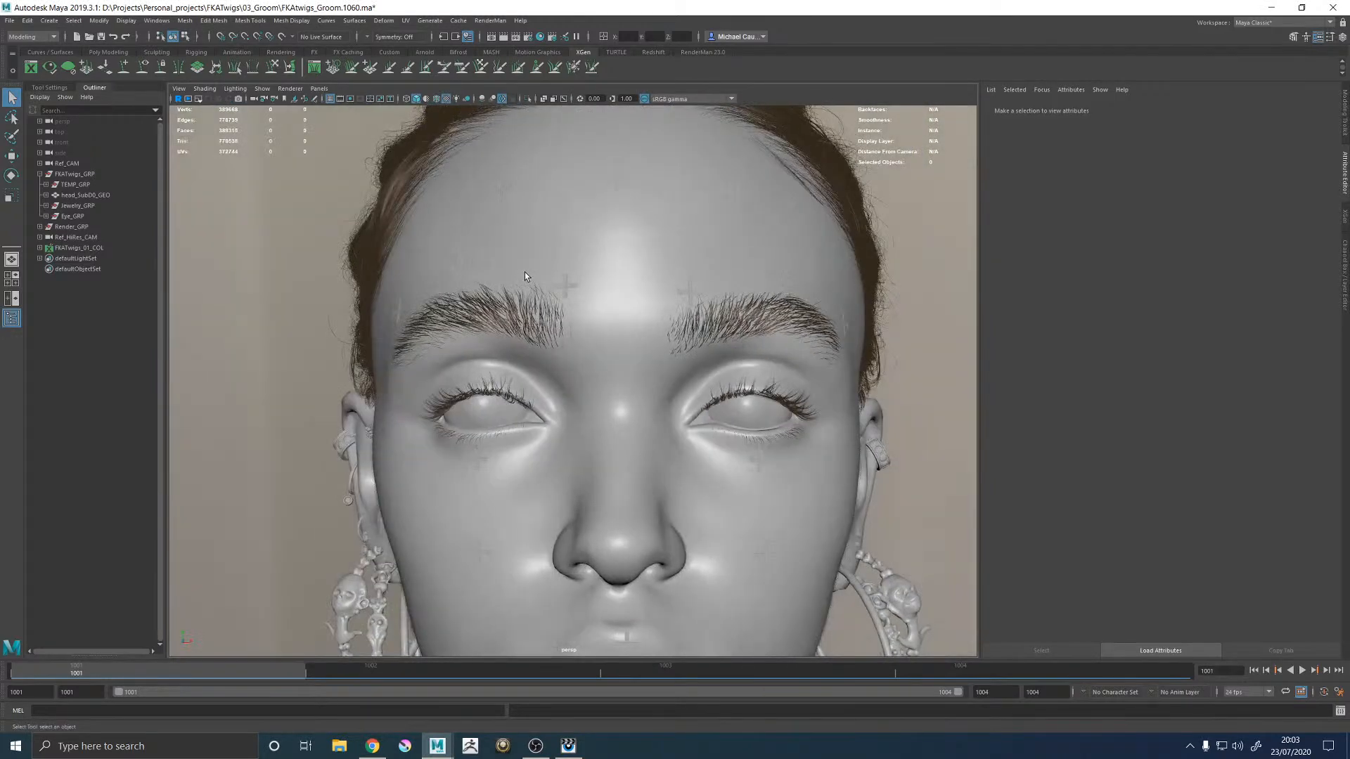
middle_click_drag(586, 209, 533, 271, "alt")
left_click_drag(534, 272, 739, 299, "alt")
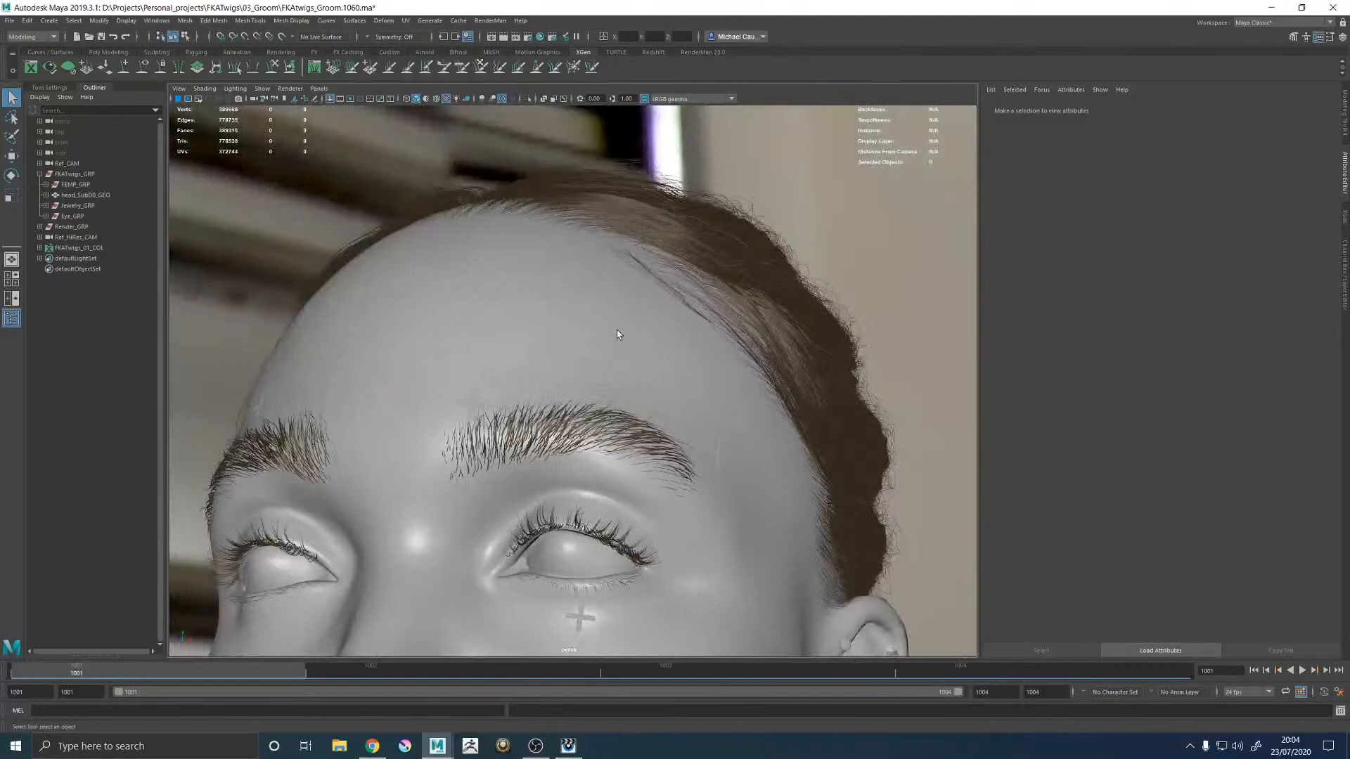
left_click_drag(614, 331, 600, 297, "alt")
scroll(605, 298, "up", 2)
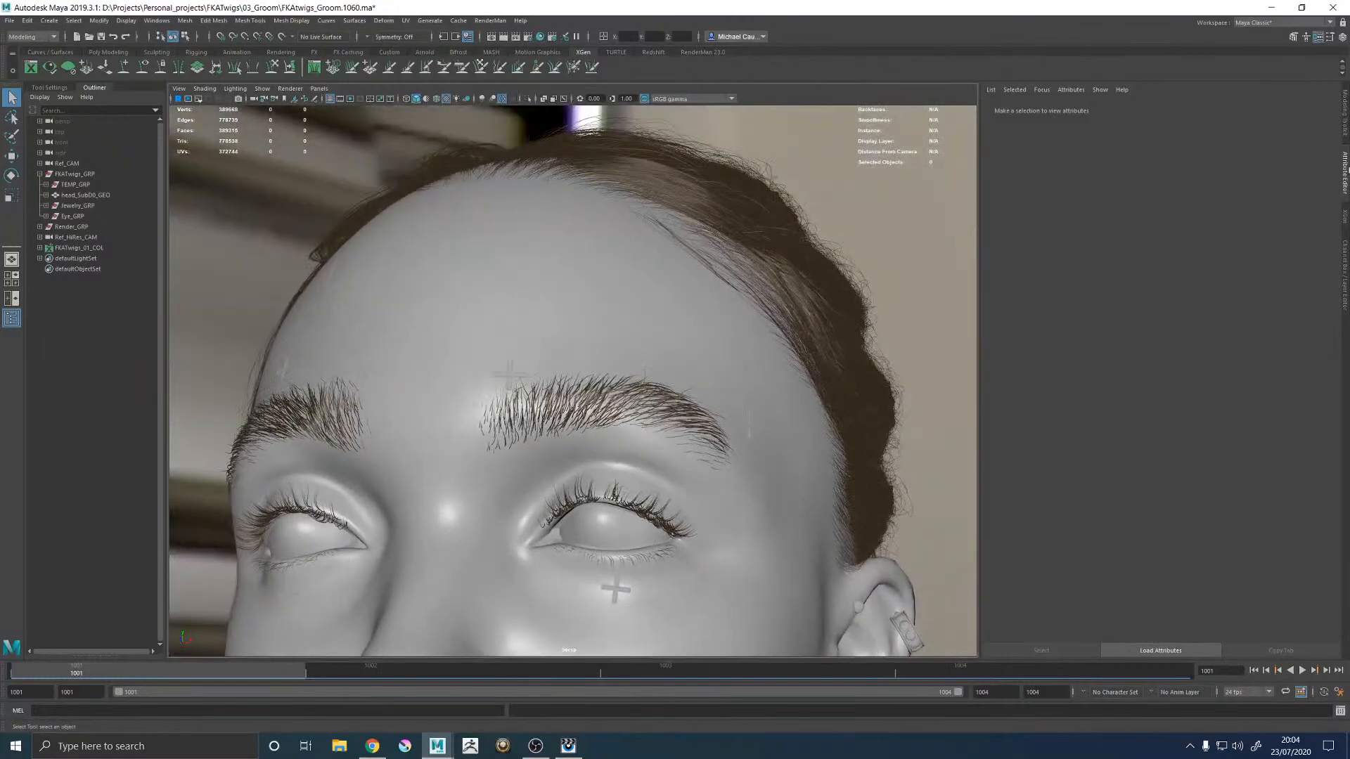
Step: Show the XGen settings and make furEyebrows_01_DESC the active description, with the brow framed up close
left_click(1344, 218)
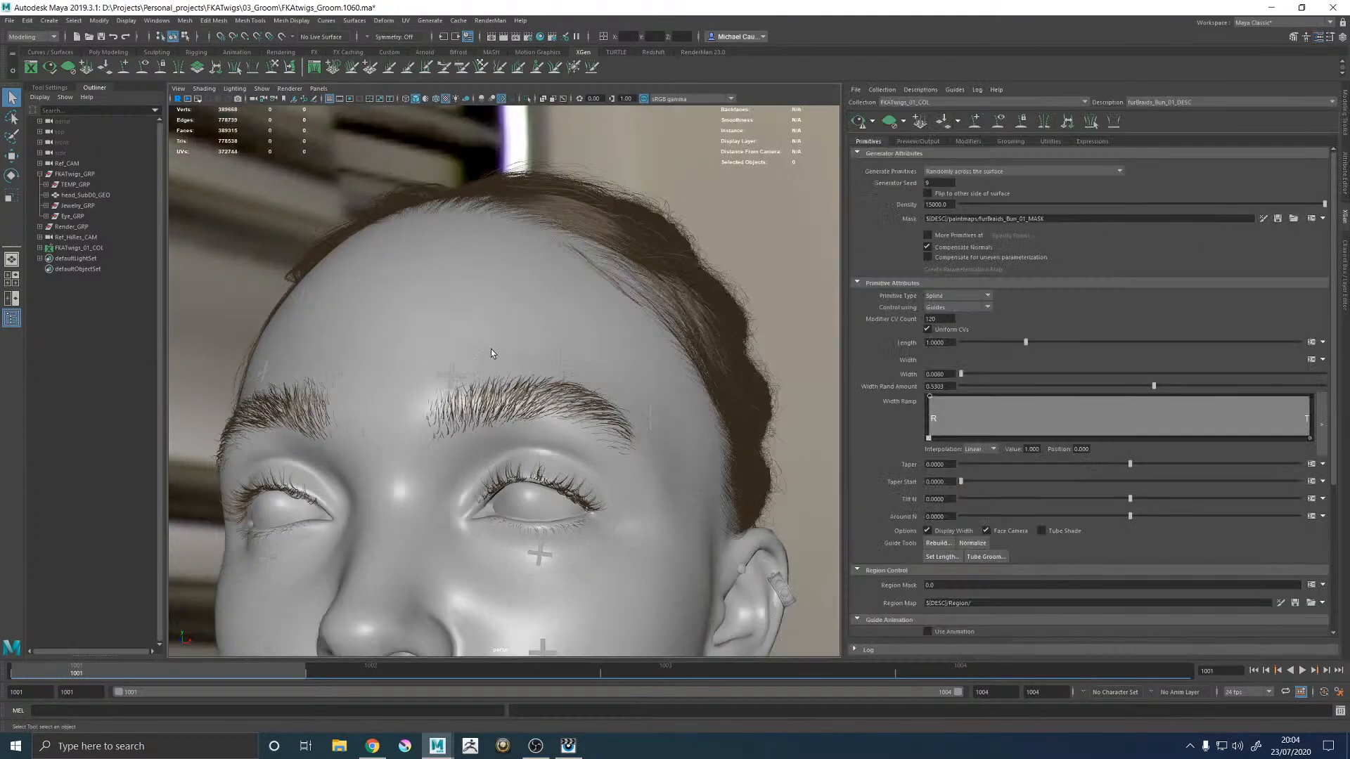
middle_click_drag(492, 356, 533, 292, "alt")
left_click_drag(533, 293, 514, 322, "alt")
middle_click_drag(514, 323, 513, 249, "alt")
right_click_drag(513, 250, 653, 281, "alt")
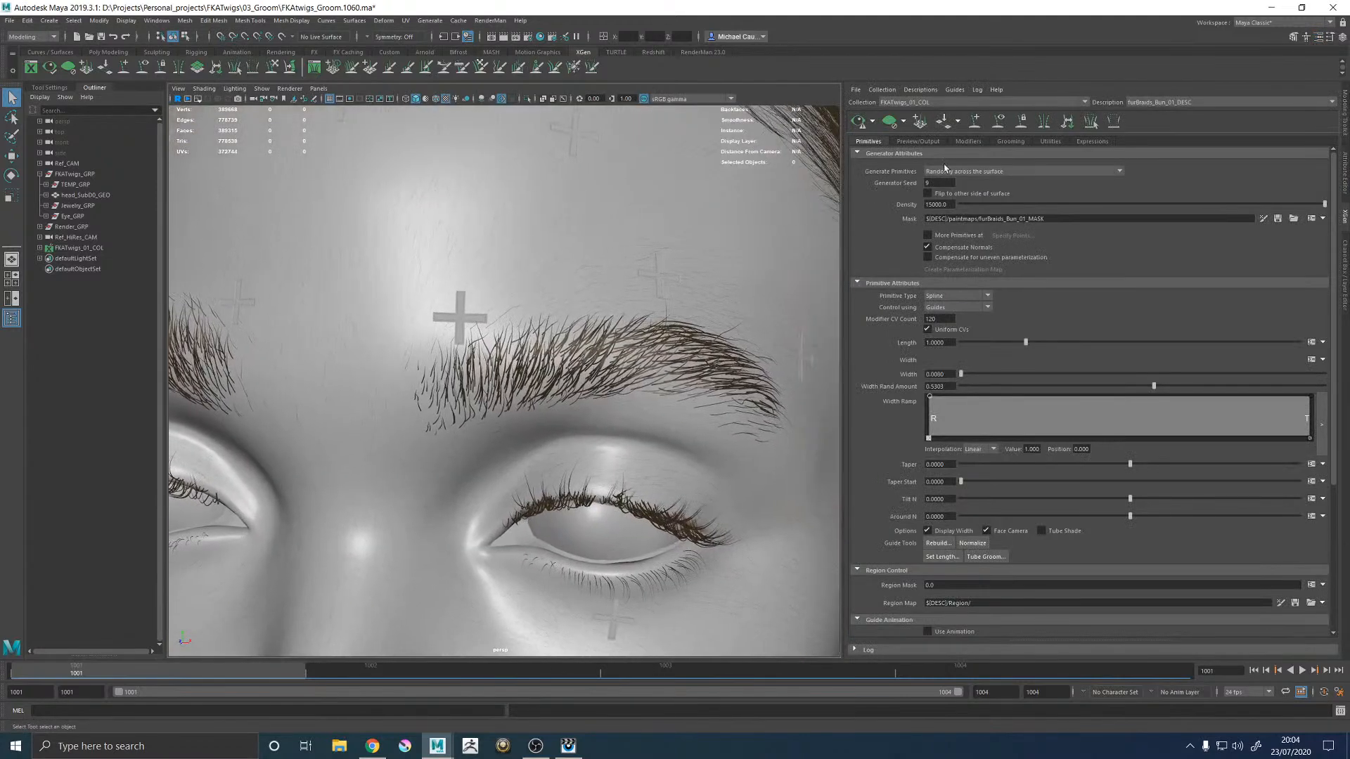
left_click(1147, 104)
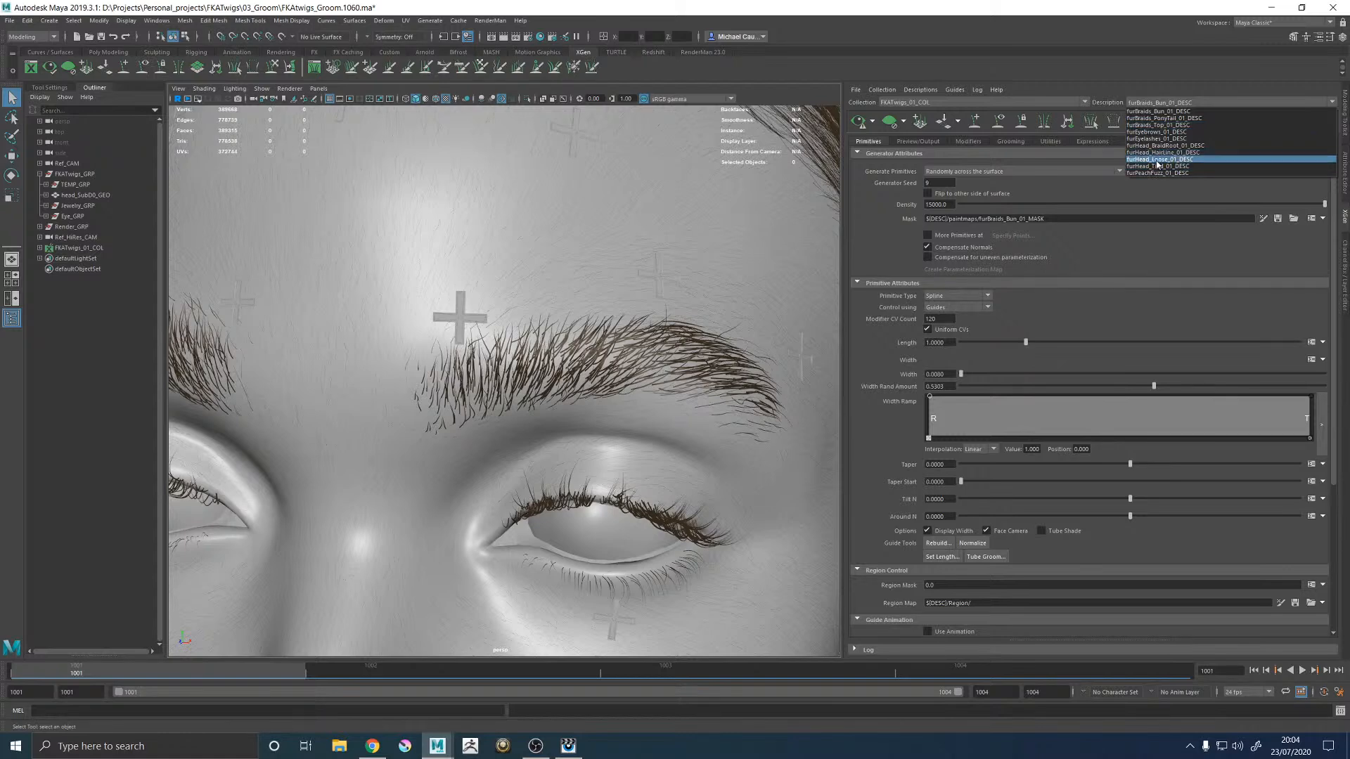
left_click(1158, 133)
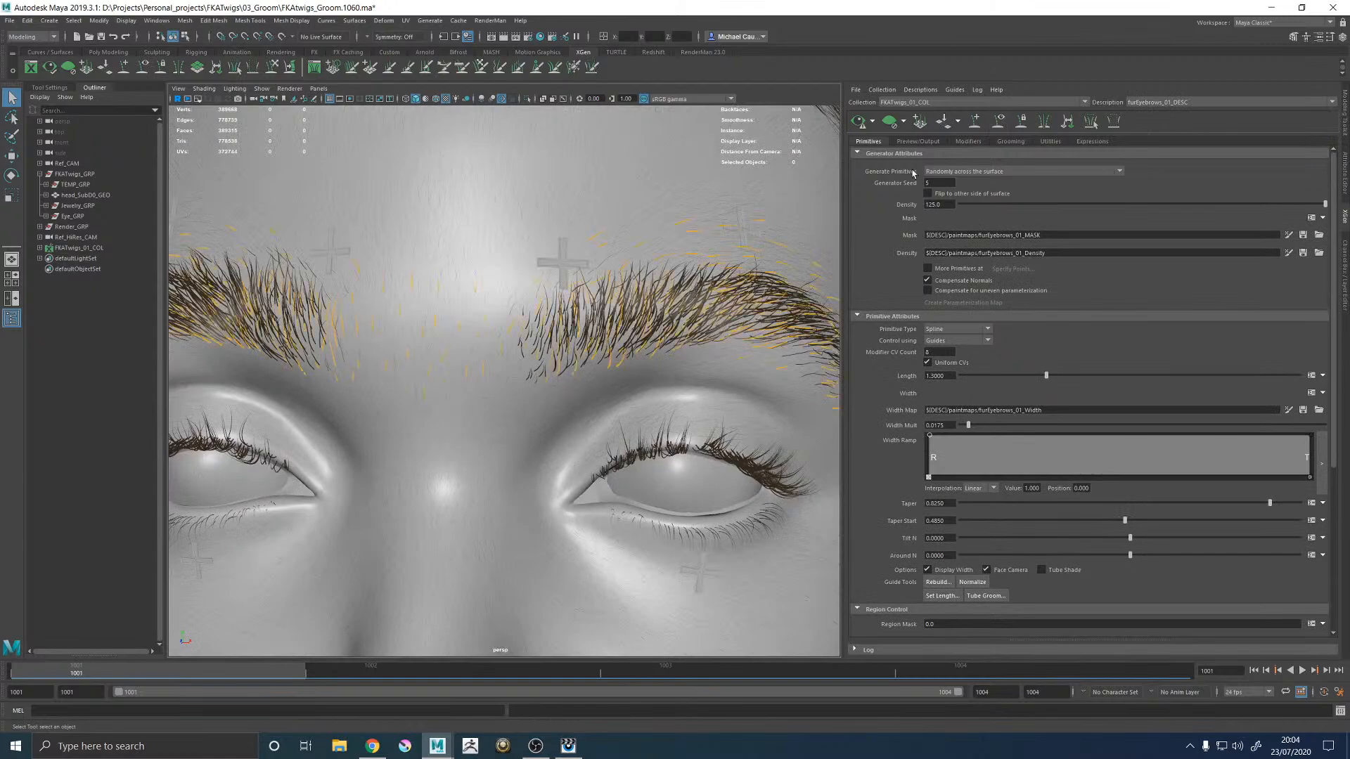
Step: Select several guides at the inner end of the character's right eyebrow and scale them up slightly
scroll(694, 311, "down", 5)
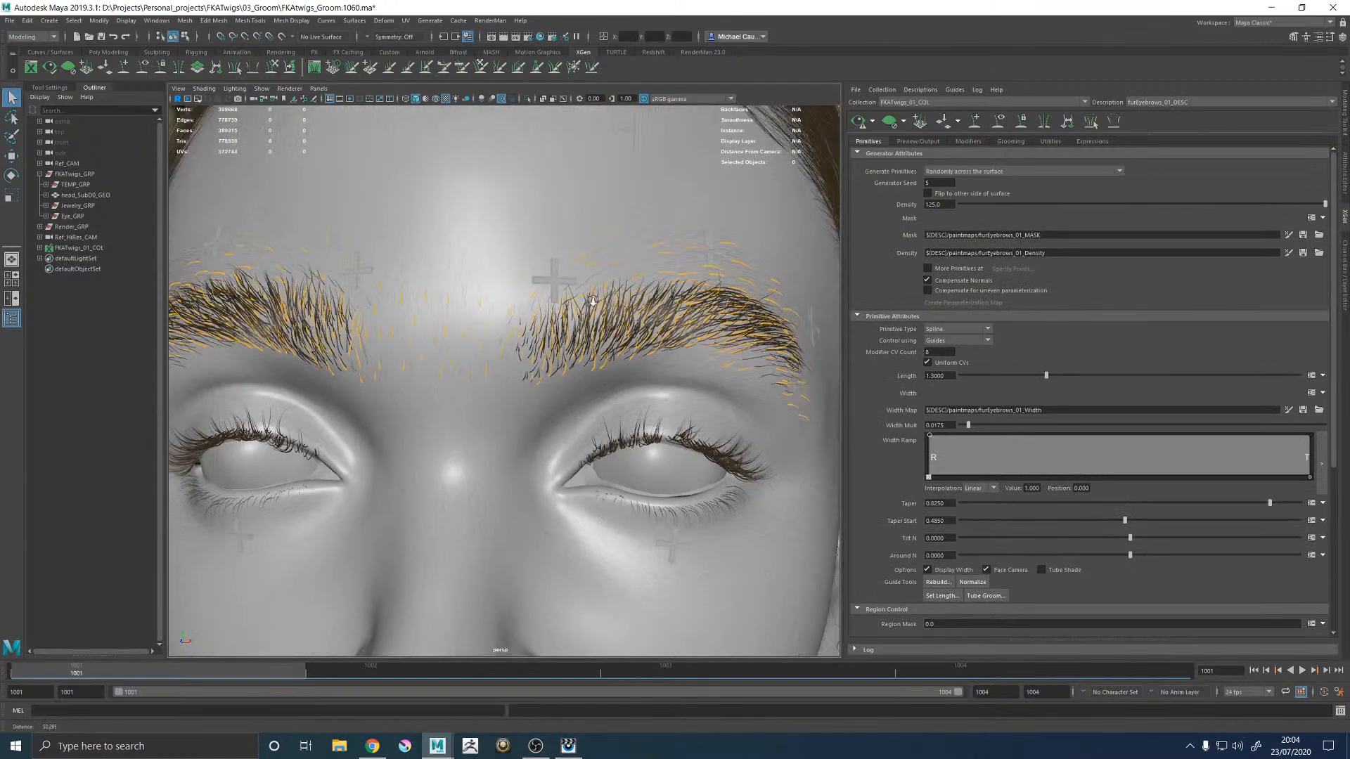
scroll(661, 330, "up", 10)
left_click_drag(661, 330, 609, 372, "alt")
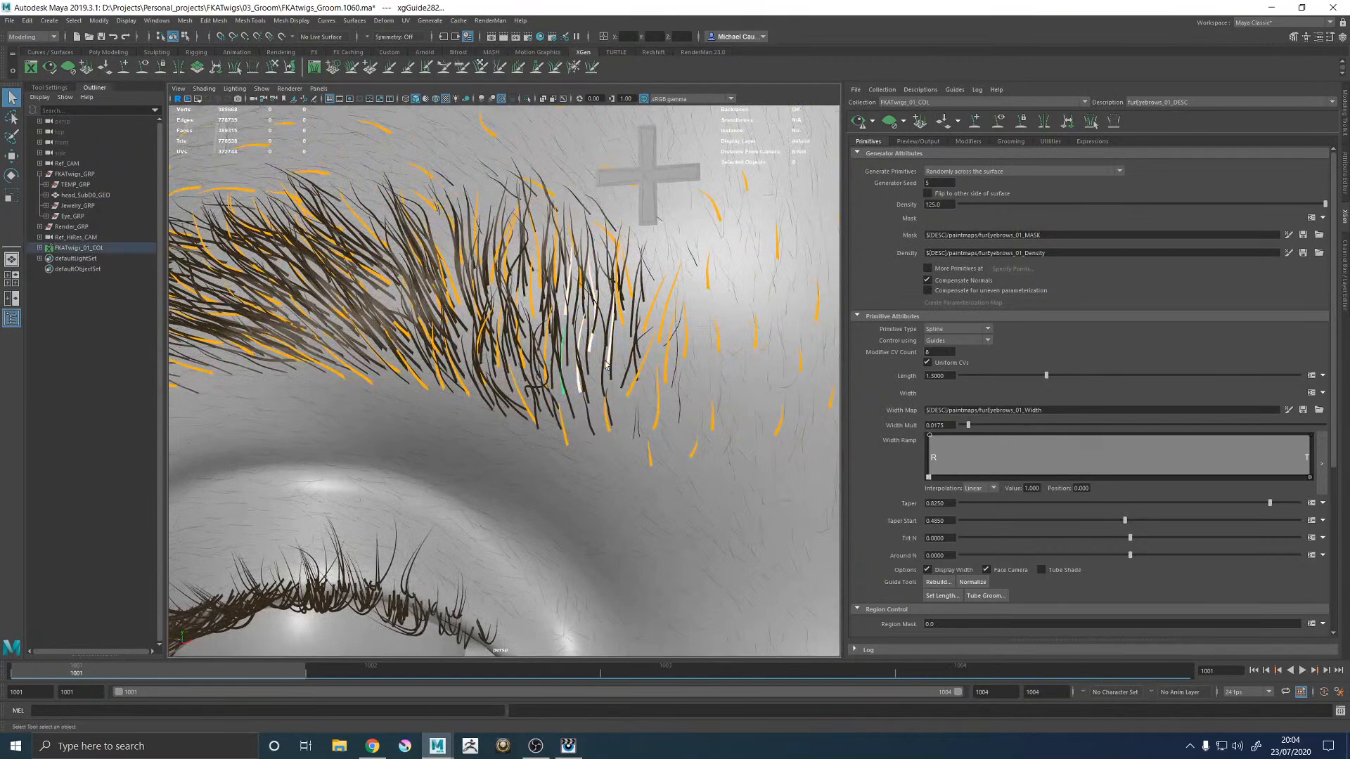
key("r")
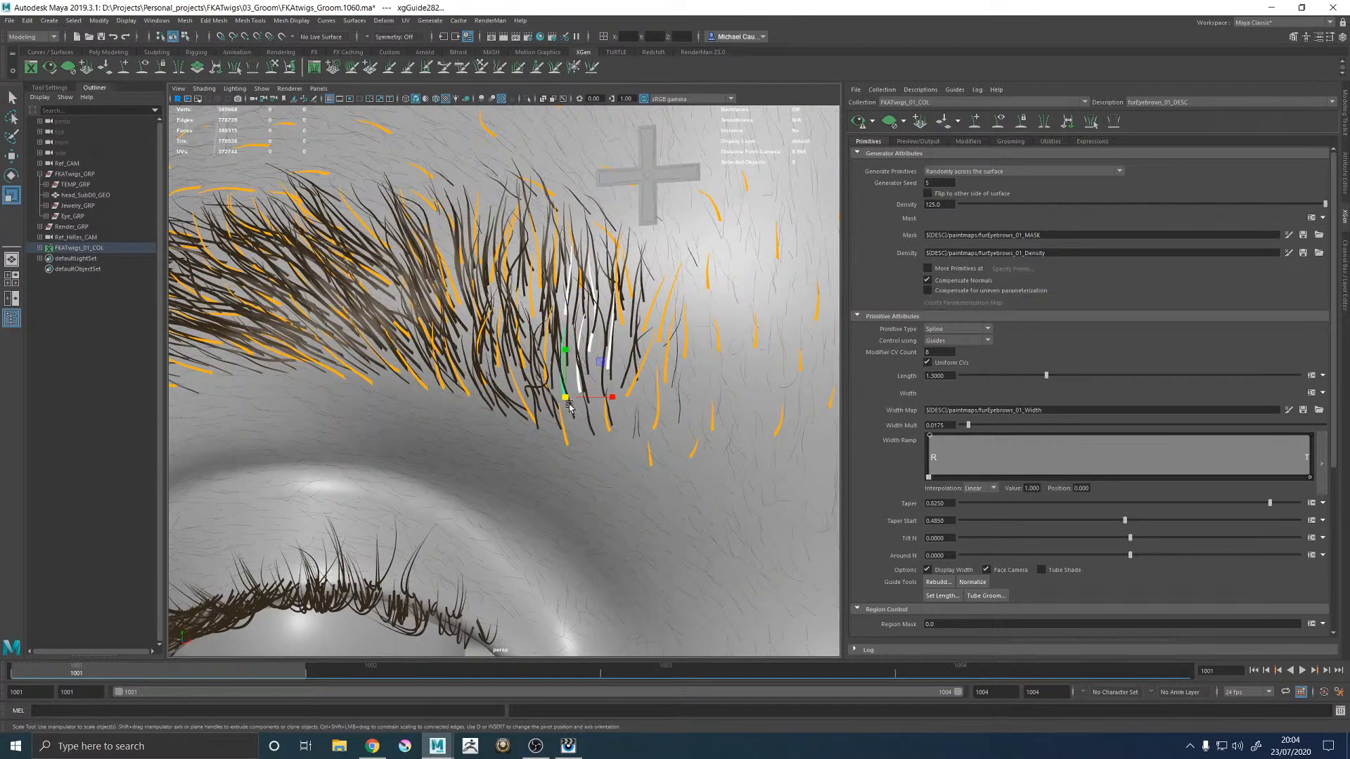
left_click_drag(566, 398, 582, 401)
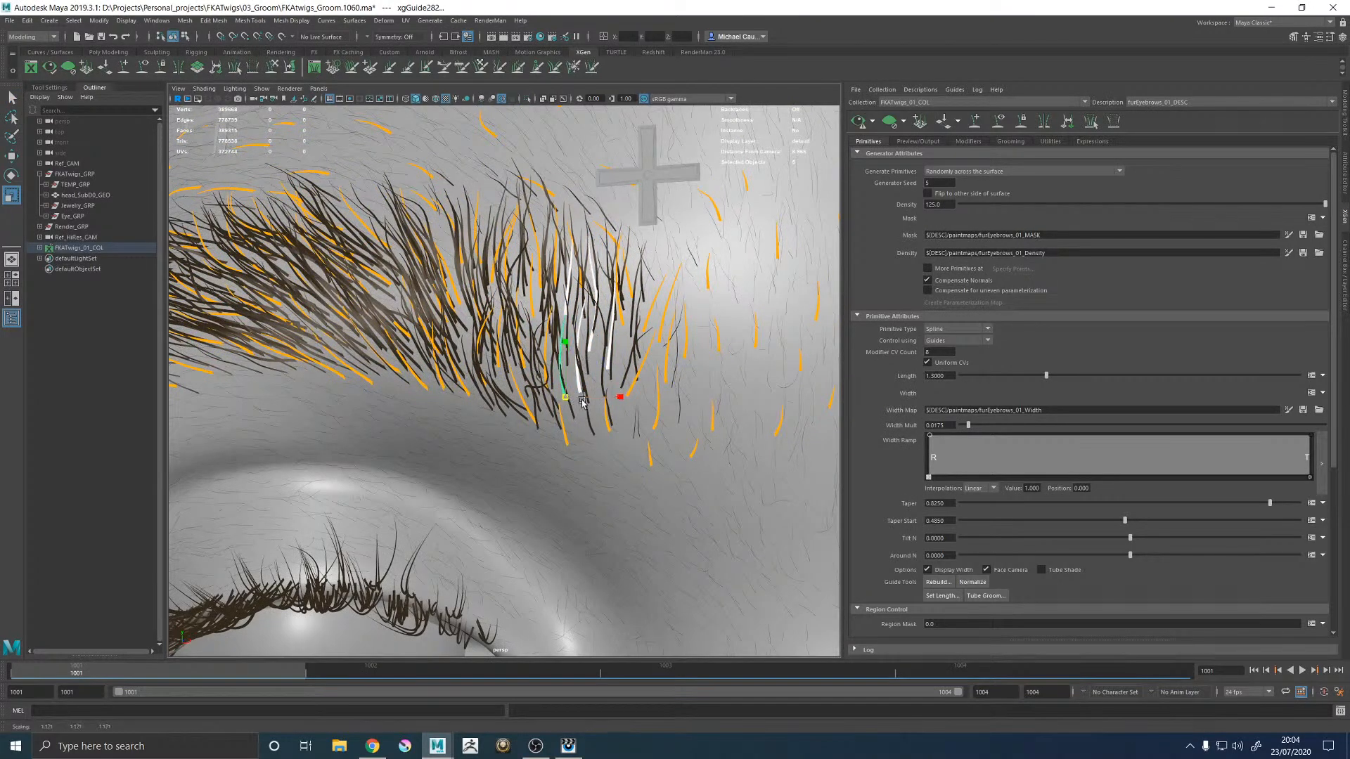
left_click_drag(619, 348, 512, 373, "alt")
scroll(512, 373, "down", 5)
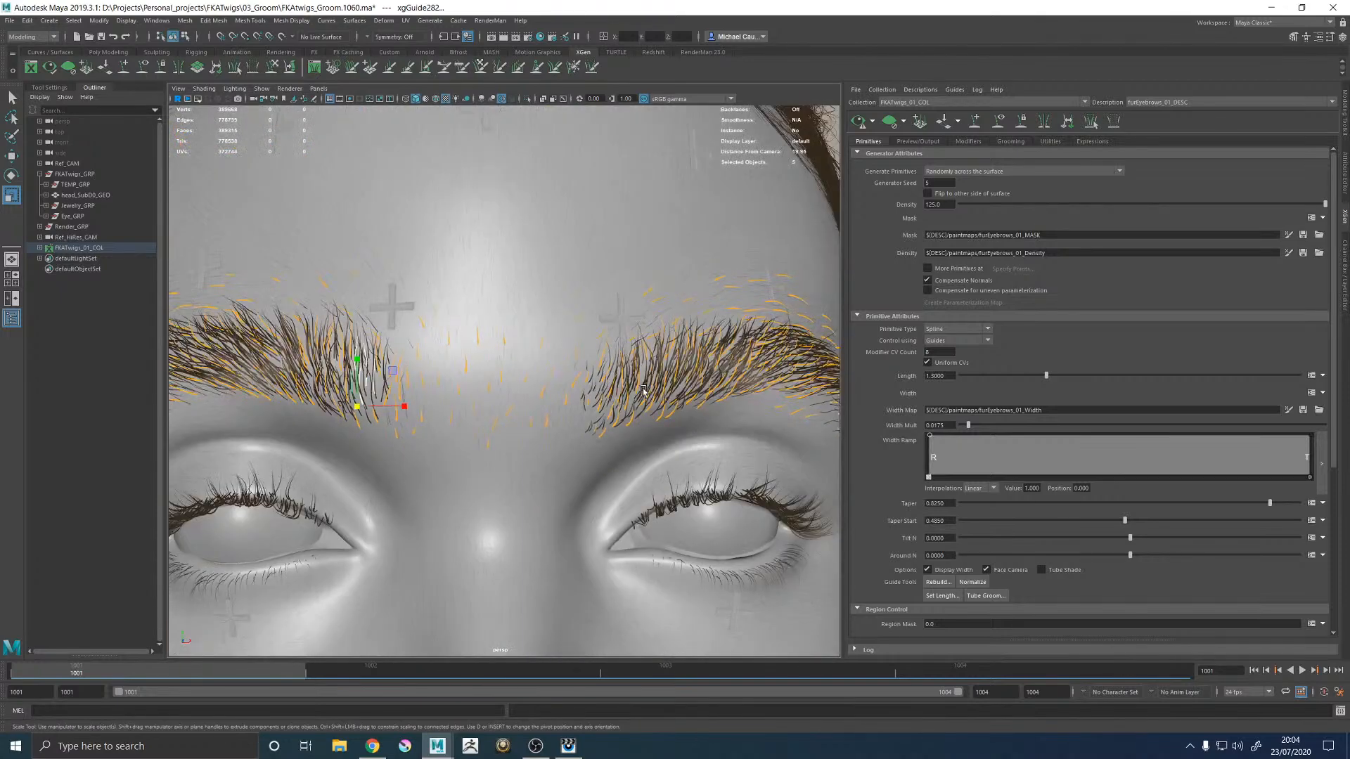
Step: Select the guides at the inner end of the character's left eyebrow and scale them up slightly
left_click_drag(696, 380, 594, 390, "alt")
middle_click_drag(540, 363, 618, 340, "alt")
scroll(619, 340, "up", 4)
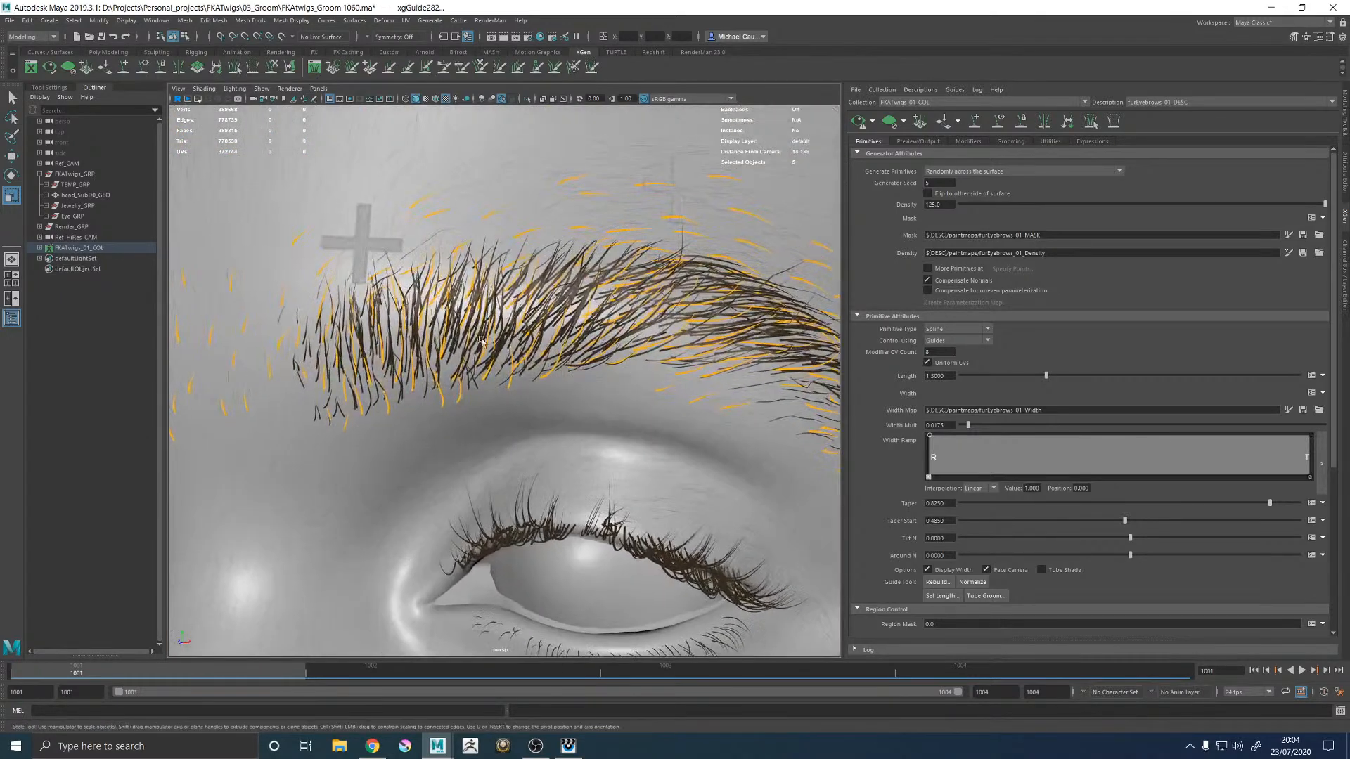
middle_click_drag(364, 331, 505, 334, "alt")
scroll(504, 334, "up", 3)
left_click_drag(497, 335, 535, 382)
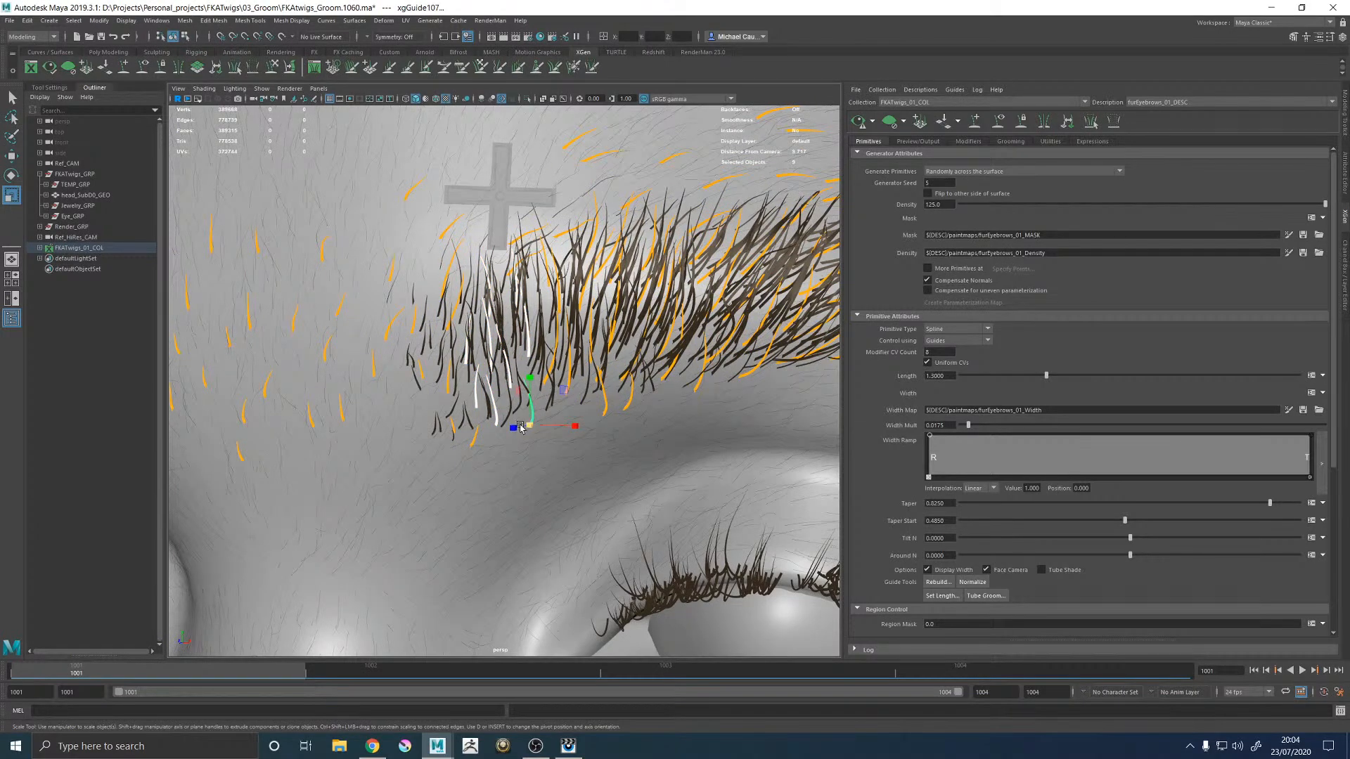
left_click_drag(528, 428, 536, 419)
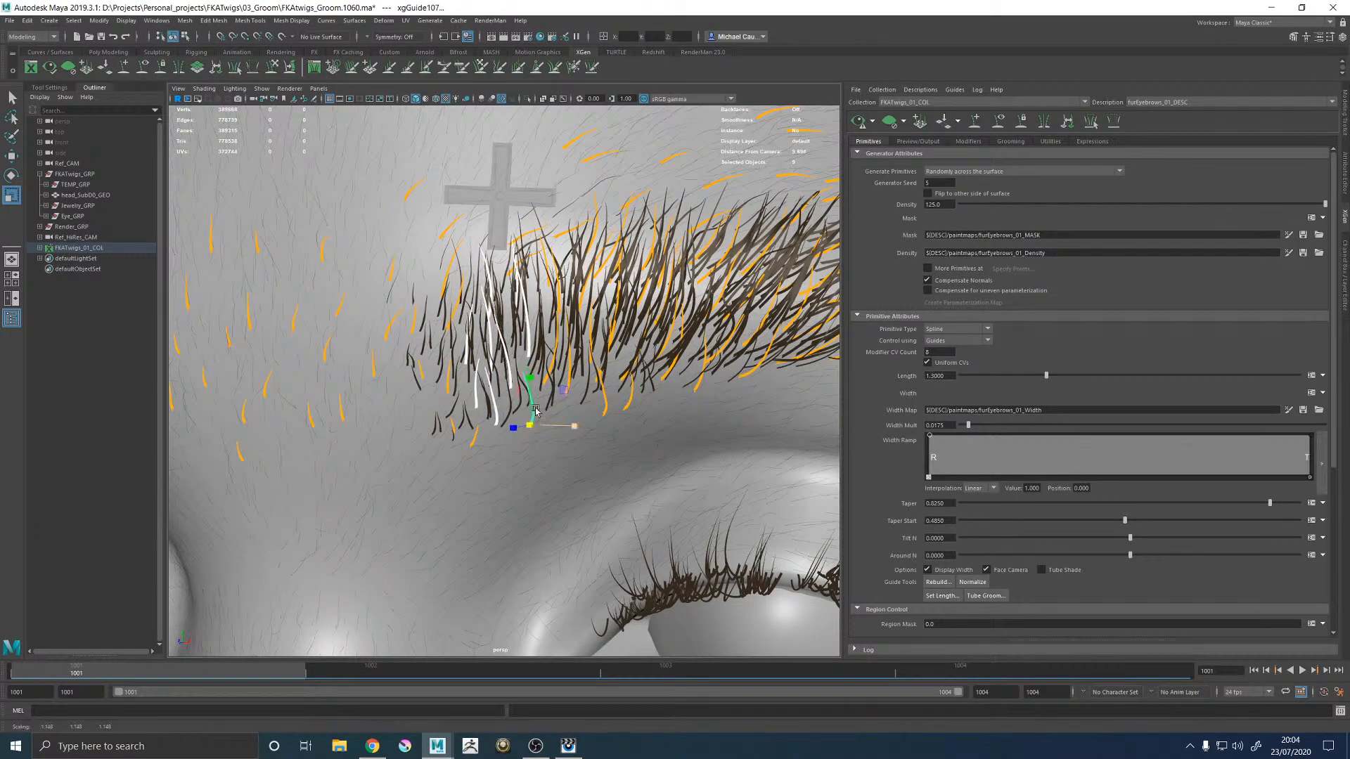
left_click(541, 430)
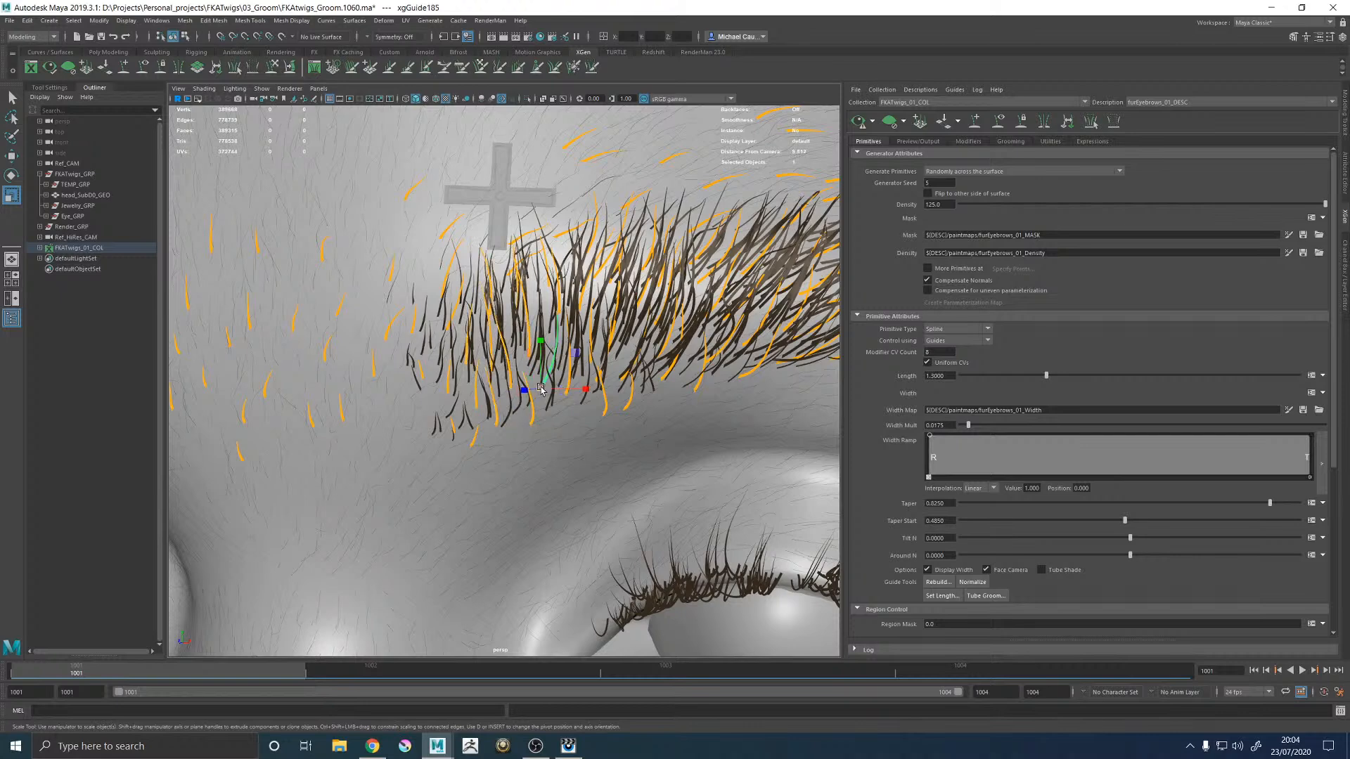
Step: Deselect the guides and examine the shape and density of both eyebrows from several angles
scroll(535, 383, "down", 5)
scroll(527, 378, "up", 4)
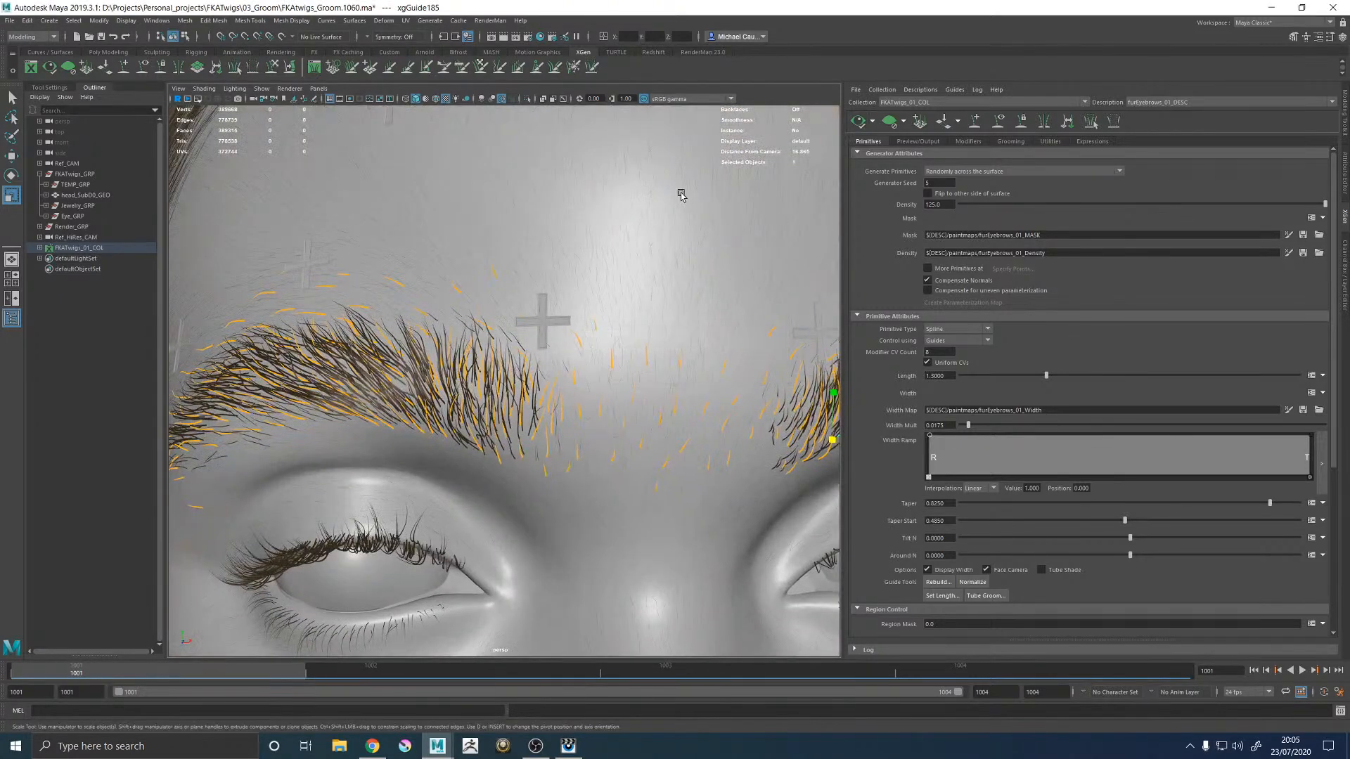
key("f")
scroll(592, 278, "down", 3)
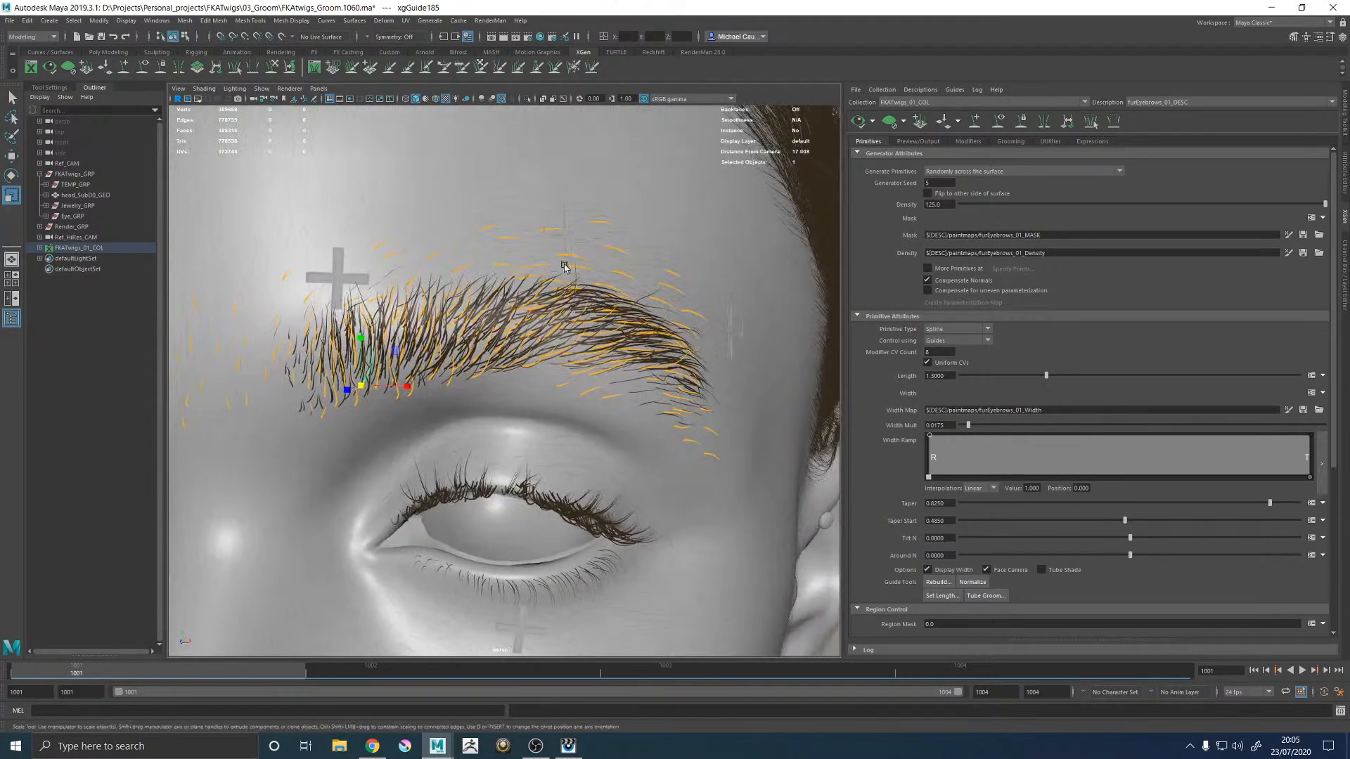
scroll(492, 267, "up", 3)
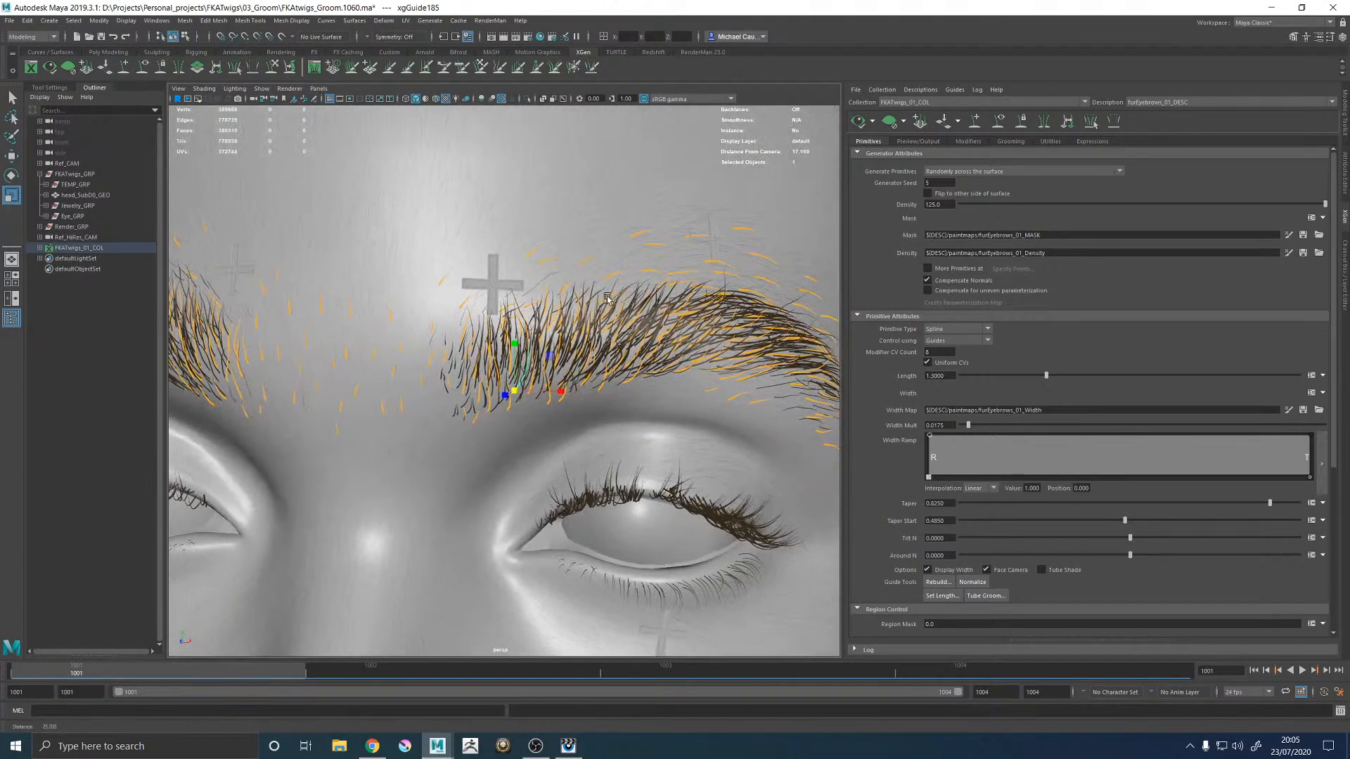
scroll(540, 274, "down", 3)
scroll(409, 341, "up", 4)
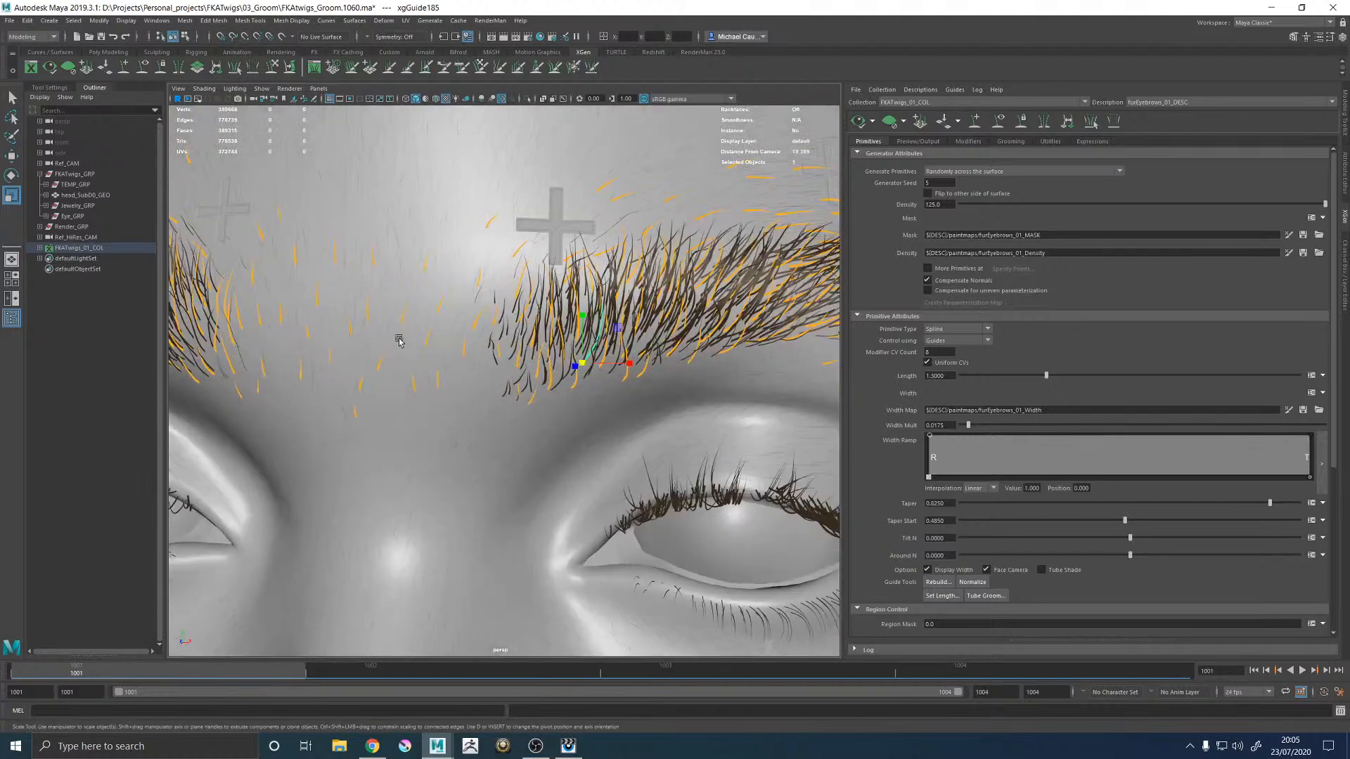
left_click(462, 386)
key("w")
left_click(468, 375)
scroll(674, 325, "down", 5)
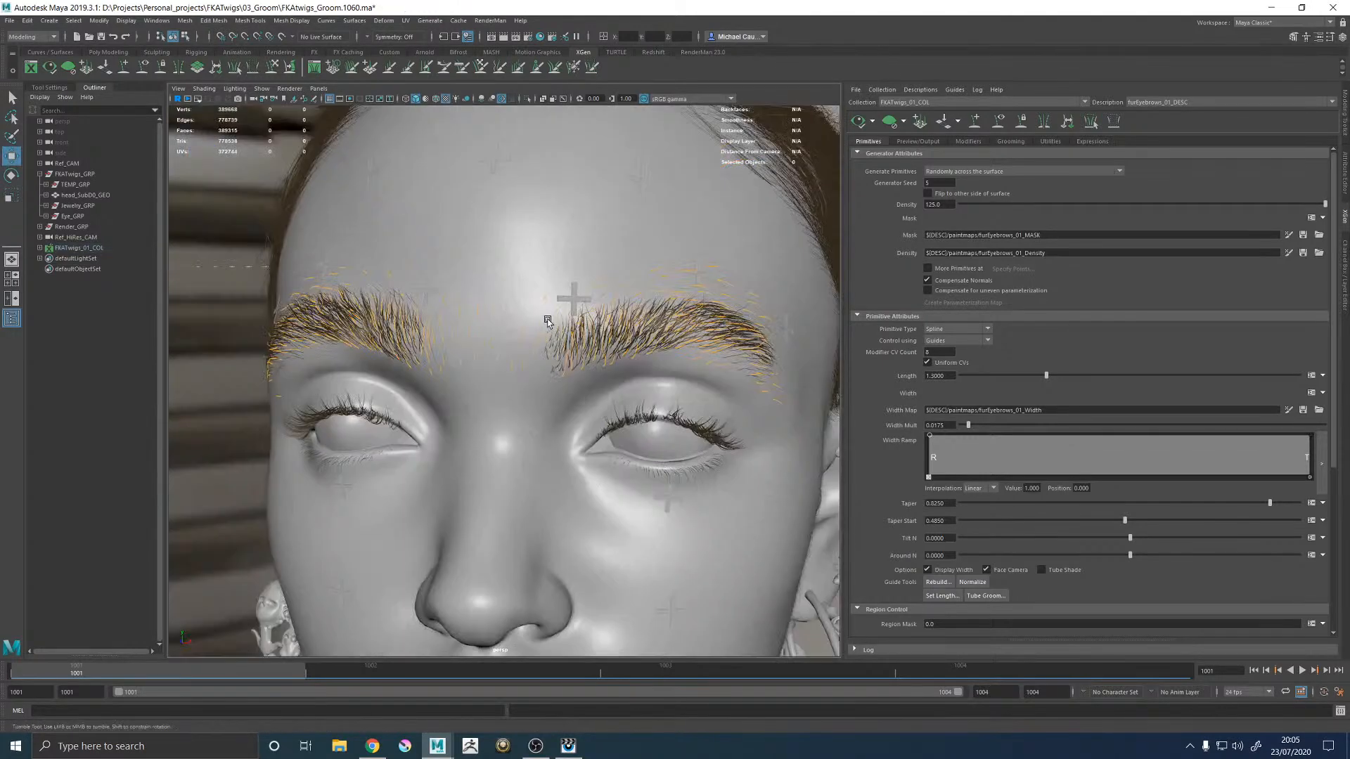
left_click_drag(674, 326, 631, 334, "alt")
scroll(632, 333, "up", 5)
left_click_drag(533, 278, 611, 288, "alt")
scroll(610, 287, "down", 3)
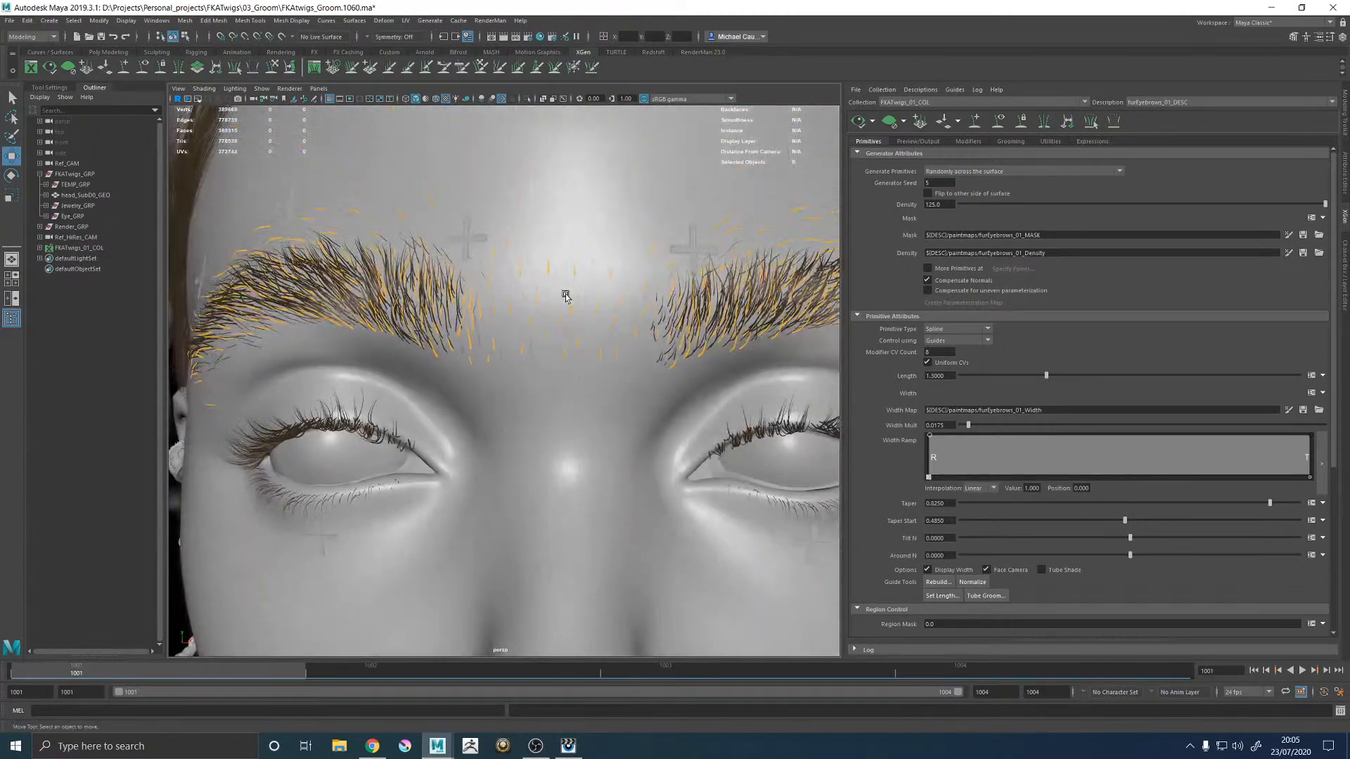
Step: Switch to the image viewer and compare the inner ends of the rendered eyebrows with those in the reference photo
left_click(568, 745)
key("Up")
key("Down")
key("Up")
key("Down")
key("Up")
key("Down")
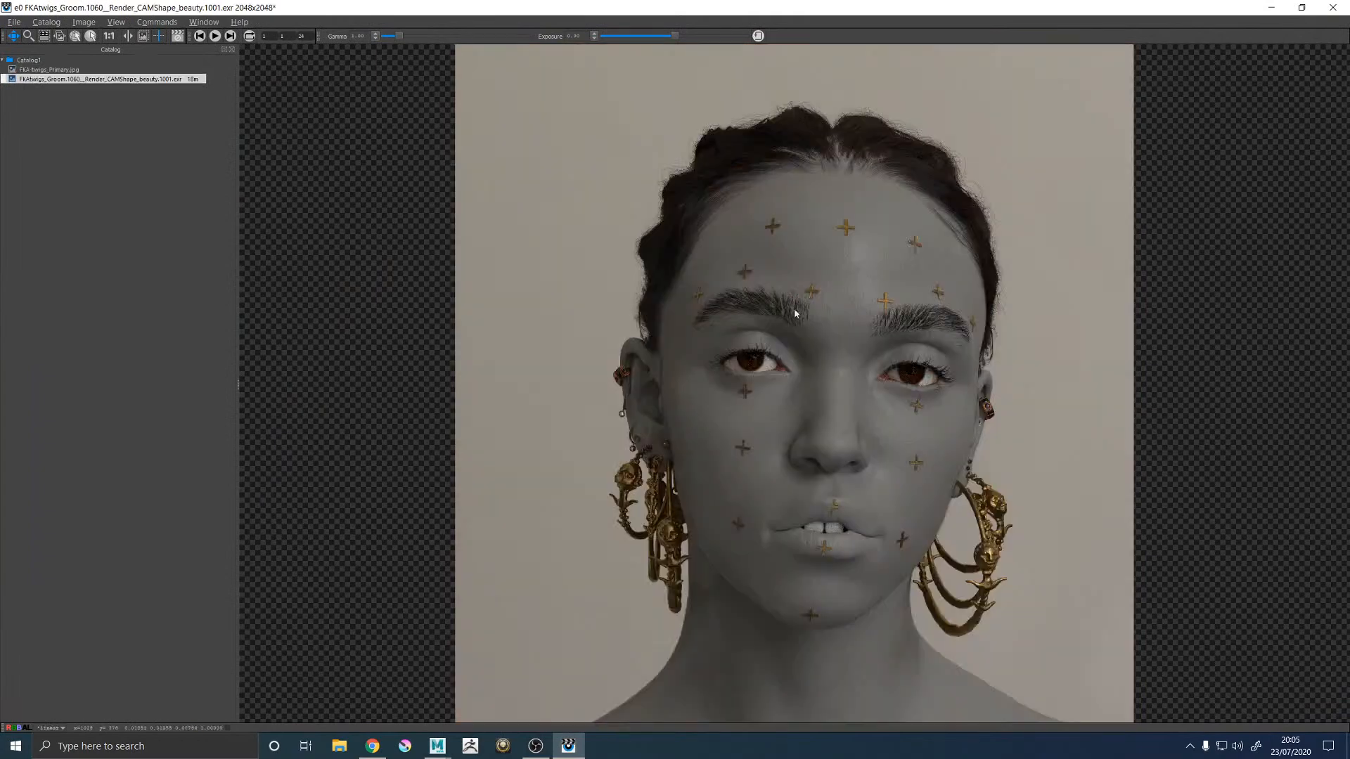
key("Up")
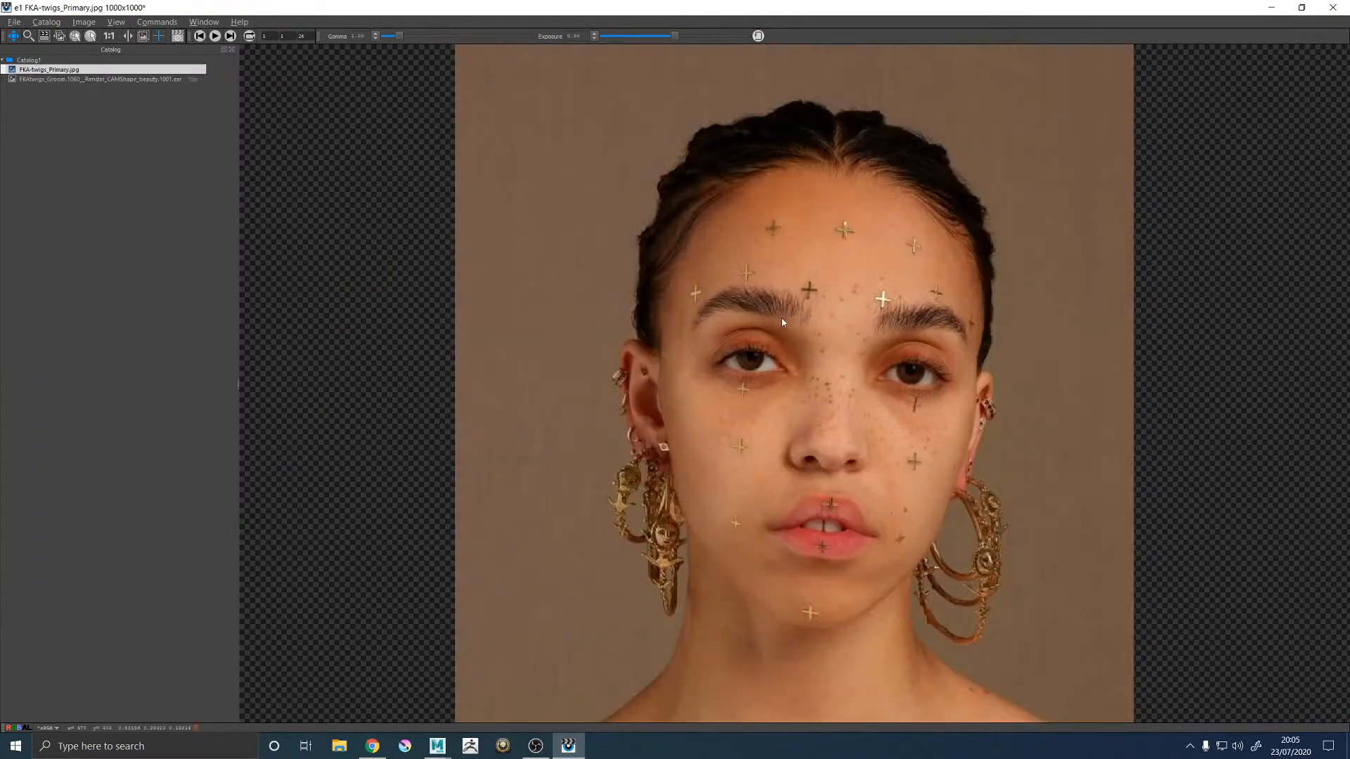
key("Down")
key("Up")
key("Down")
key("Up")
key("Down")
key("Up")
key("Down")
key("Up")
key("Down")
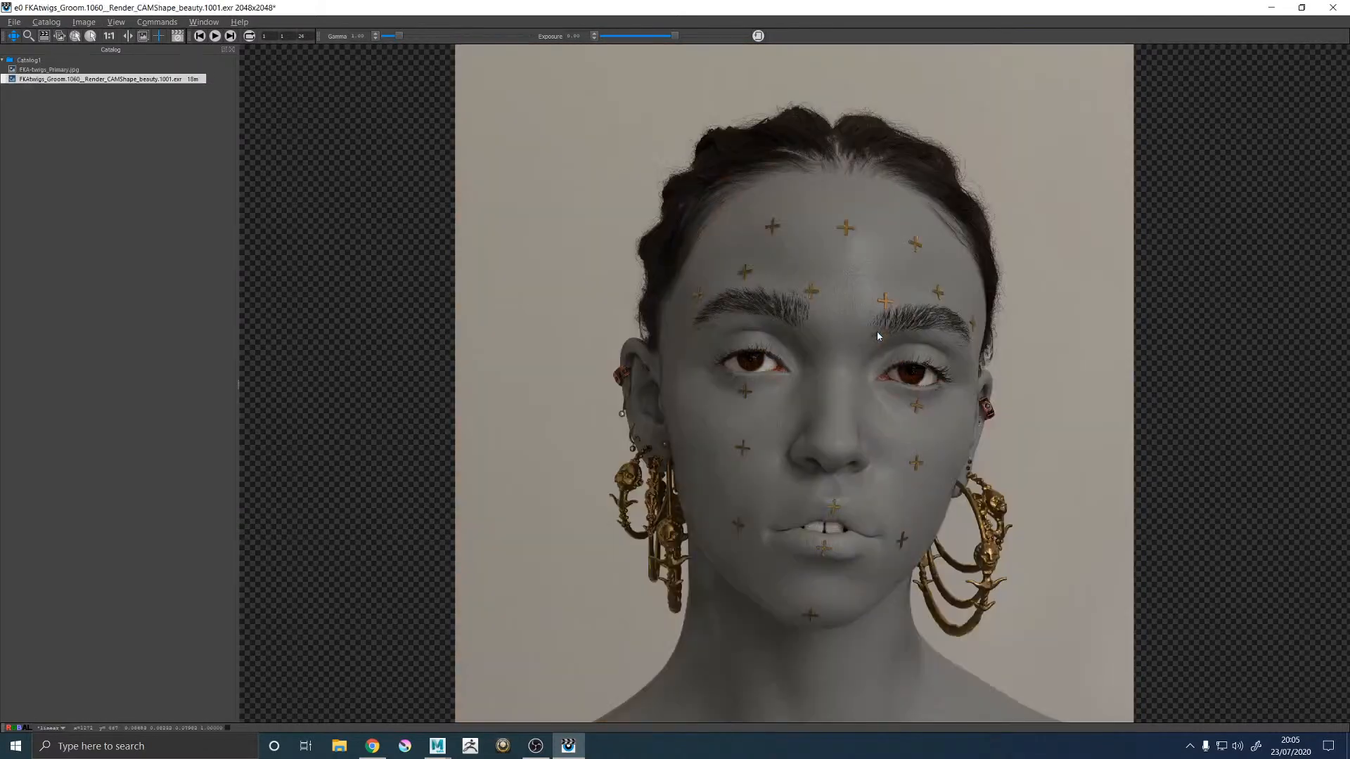
key("Up")
key("Down")
key("Up")
key("Down")
key("Up")
key("Down")
key("Up")
key("Down")
Step: Return to Maya, display the furEyebrows_01_MASK paint map on the head and inspect its coverage around the brow
left_click(1271, 7)
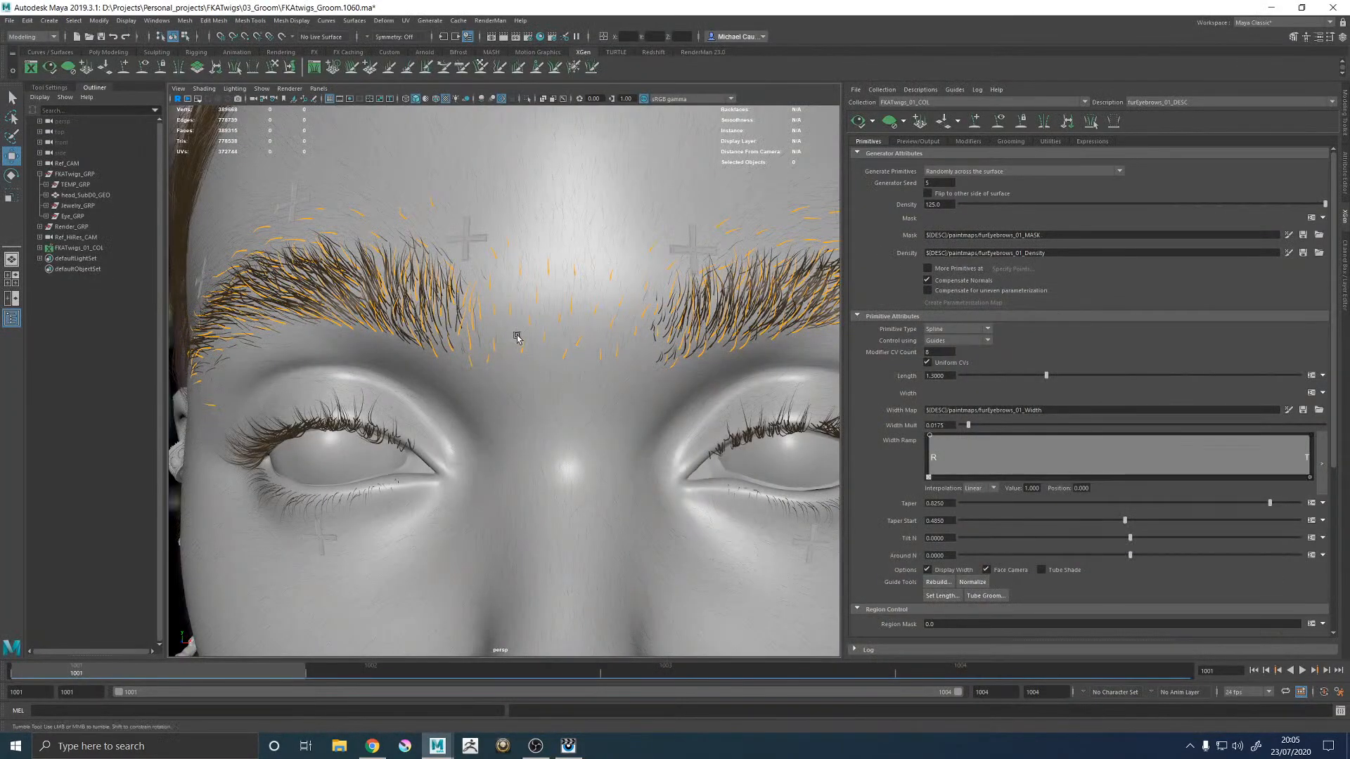
middle_click_drag(517, 338, 527, 334, "alt")
middle_click_drag(627, 347, 503, 389, "alt")
right_click_drag(503, 389, 553, 394, "alt")
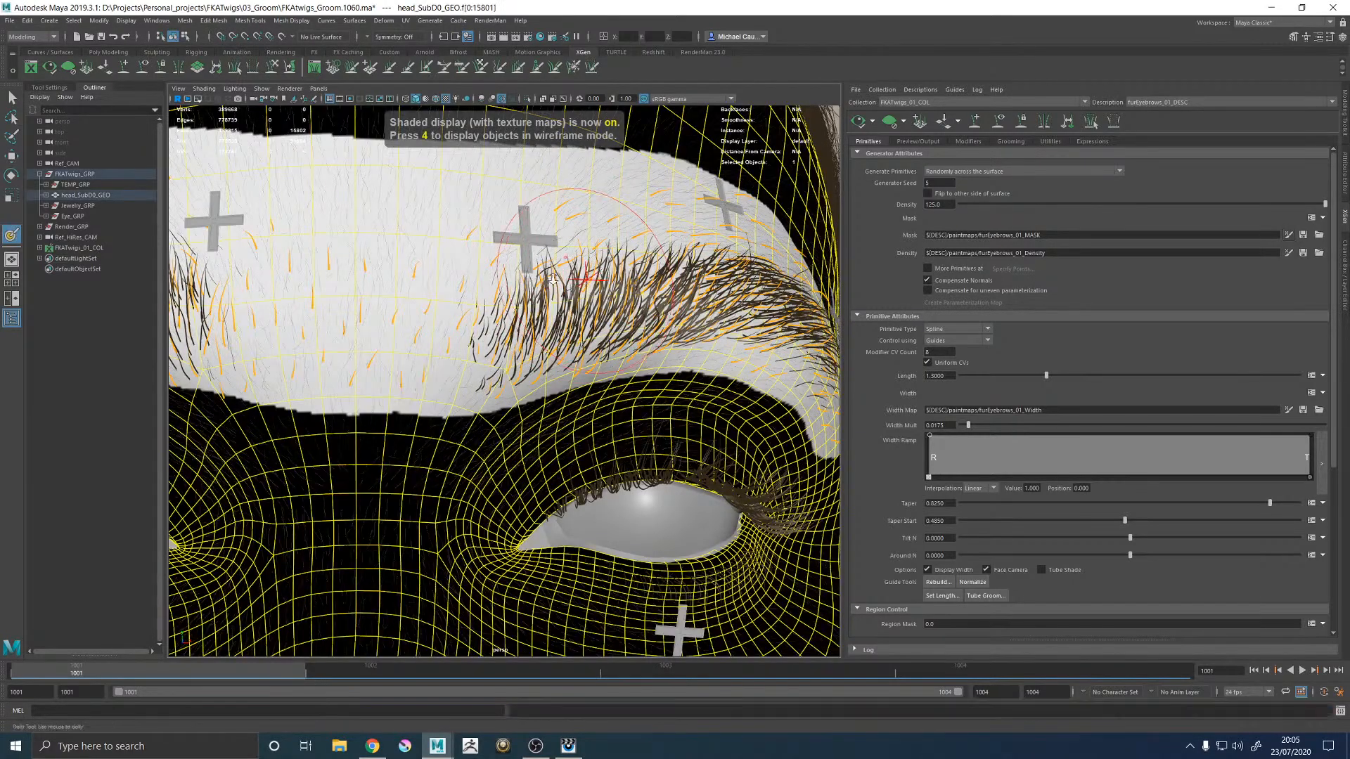
right_click_drag(587, 281, 397, 284, "alt")
left_click_drag(397, 284, 361, 280, "alt")
right_click_drag(362, 280, 724, 280, "alt")
key("w")
left_click(761, 269)
Step: Load the furEyebrows_01_Density map for painting on the head and frame the inner end of the left eyebrow
left_click(1289, 254)
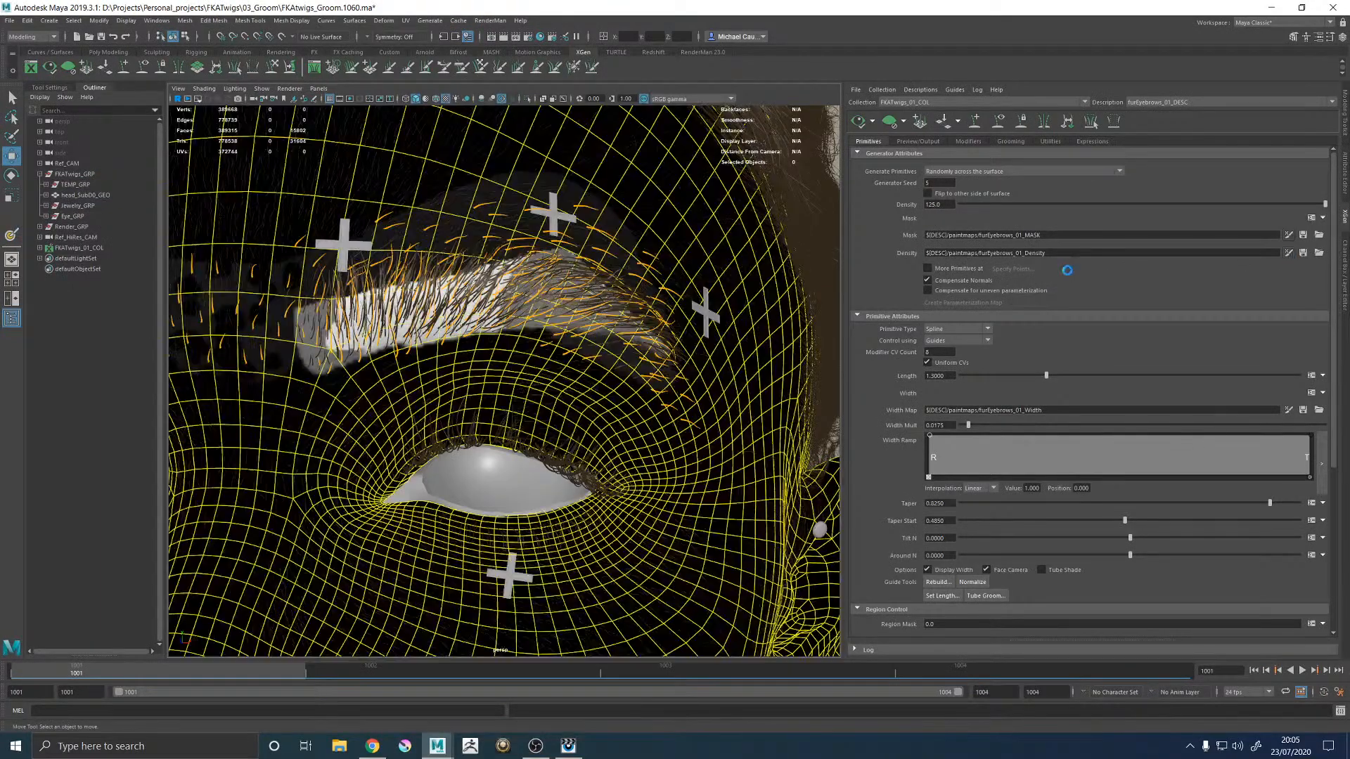
middle_click_drag(286, 320, 413, 332, "alt")
right_click_drag(413, 333, 541, 363, "alt")
middle_click_drag(371, 307, 517, 321, "alt")
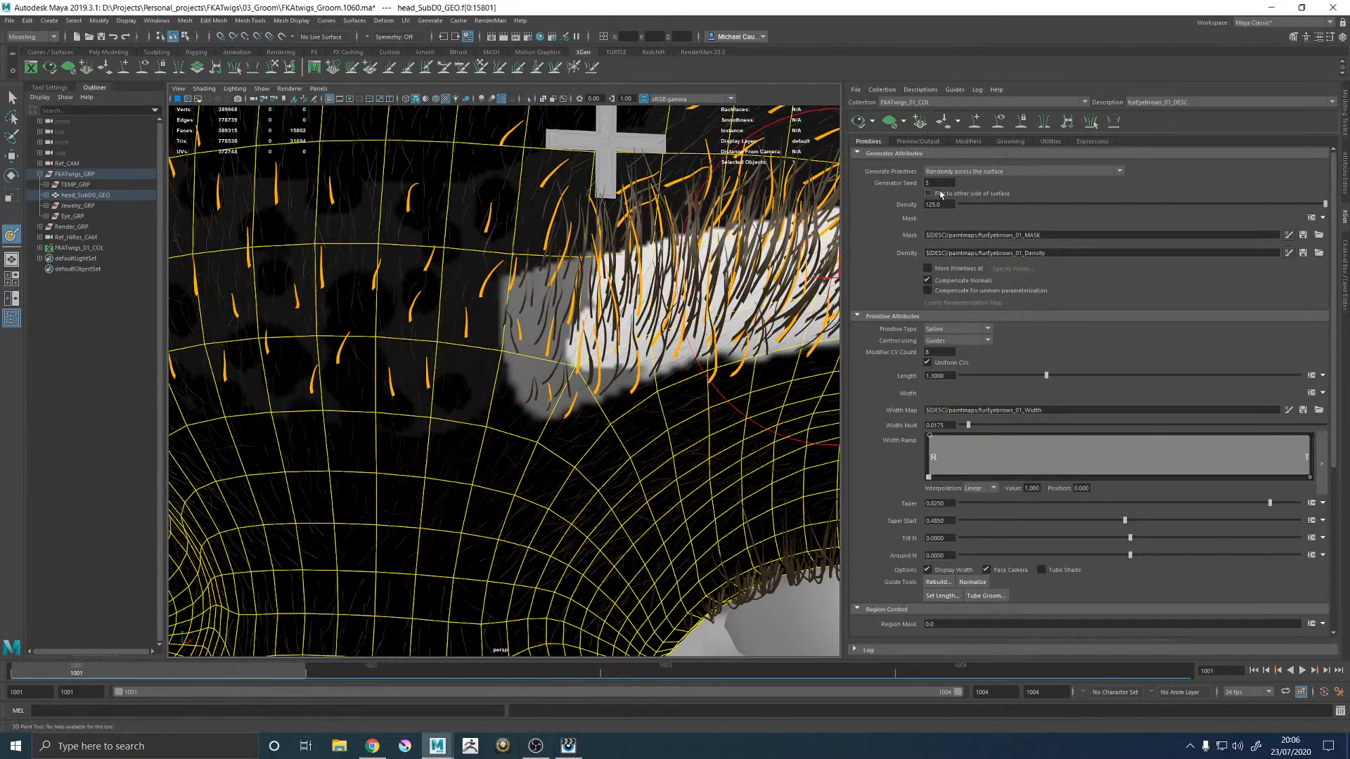
Step: Shrink the 3D Paint brush to a radius of about 0.2 and paint the density map black beneath the left eyebrow's inner end
left_click(1331, 37)
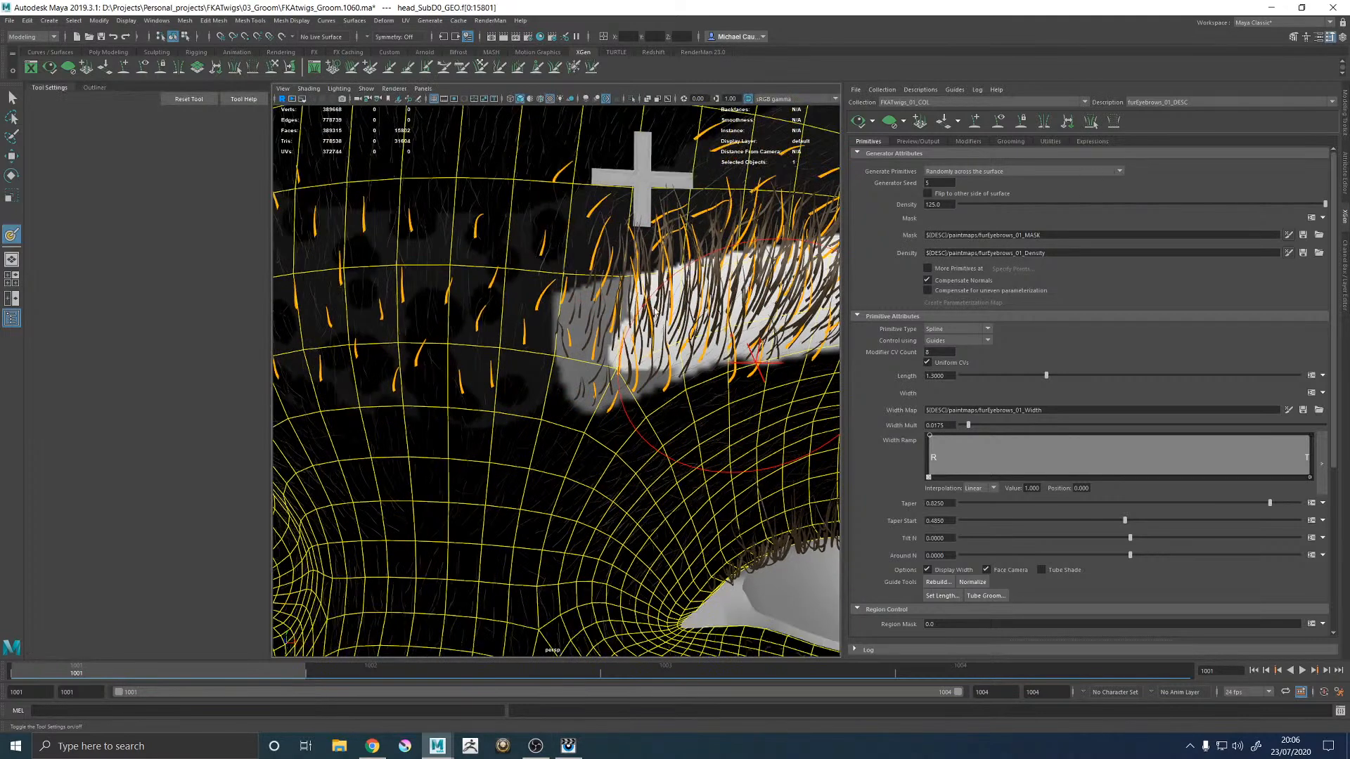
left_click(133, 161)
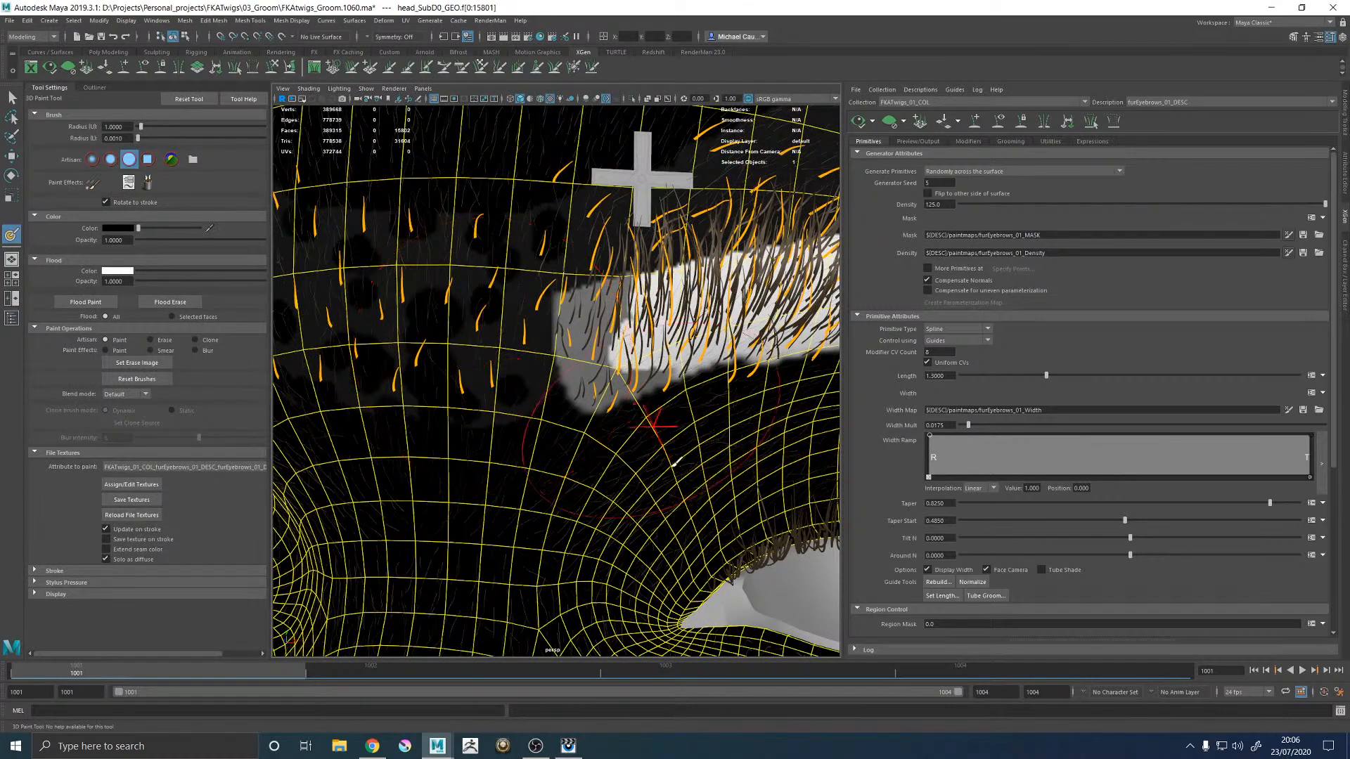
left_click(564, 500)
key("b")
left_click_drag(592, 507, 550, 487)
left_click_drag(577, 439, 571, 430)
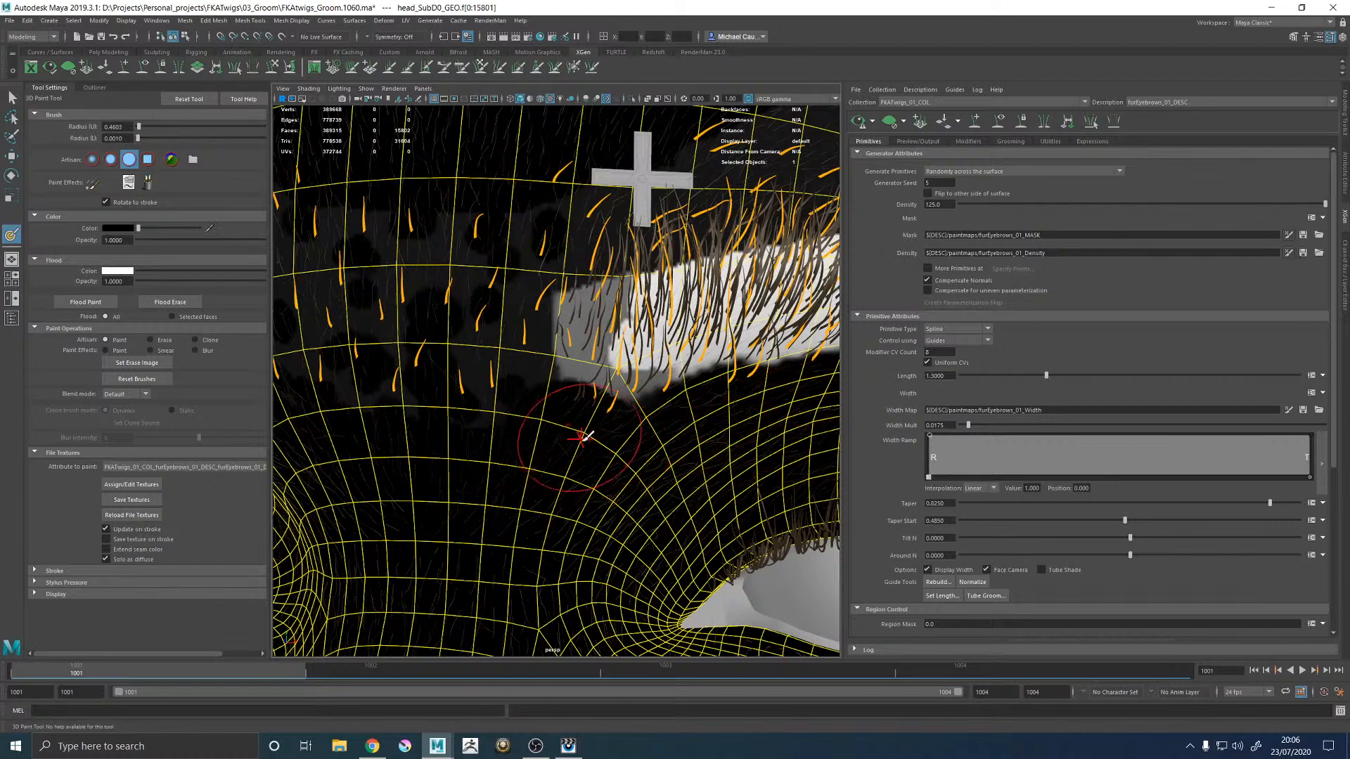
left_click_drag(564, 429, 562, 429)
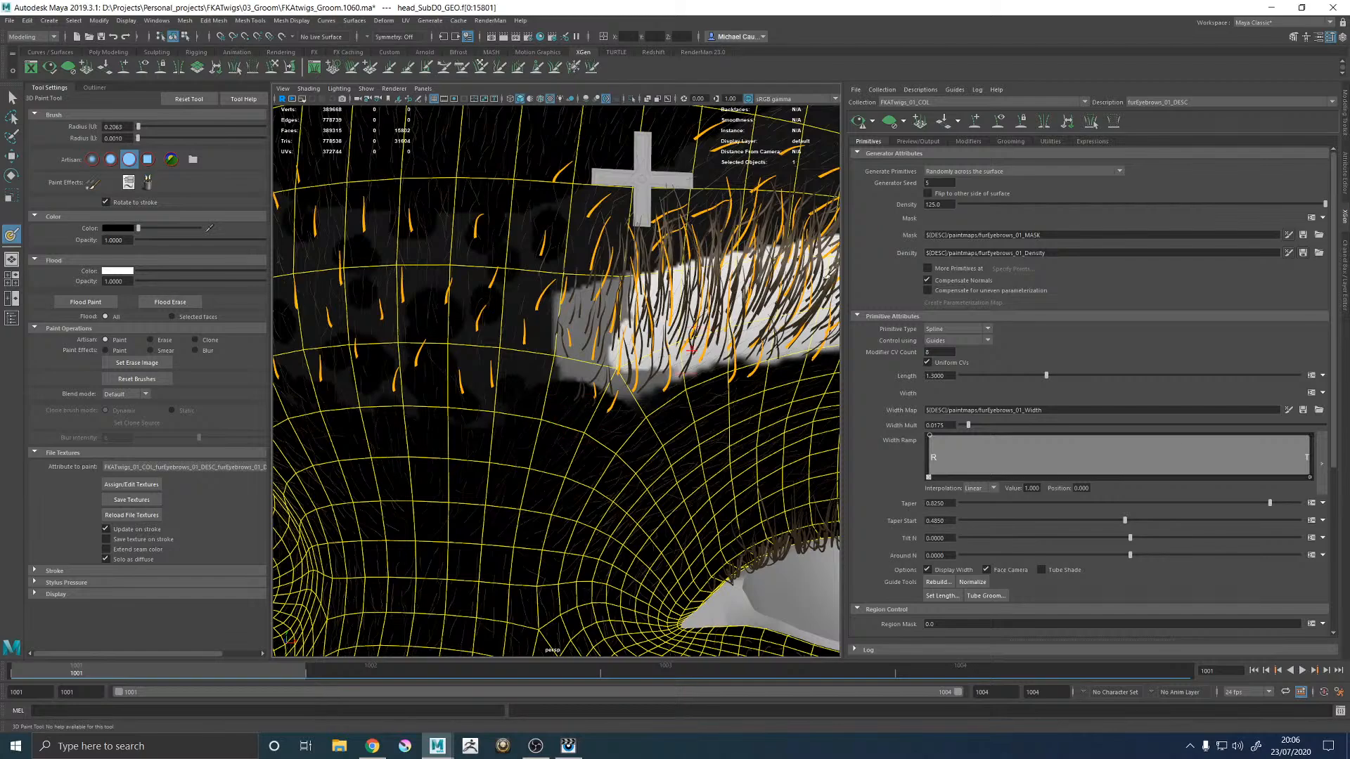
left_click(858, 122)
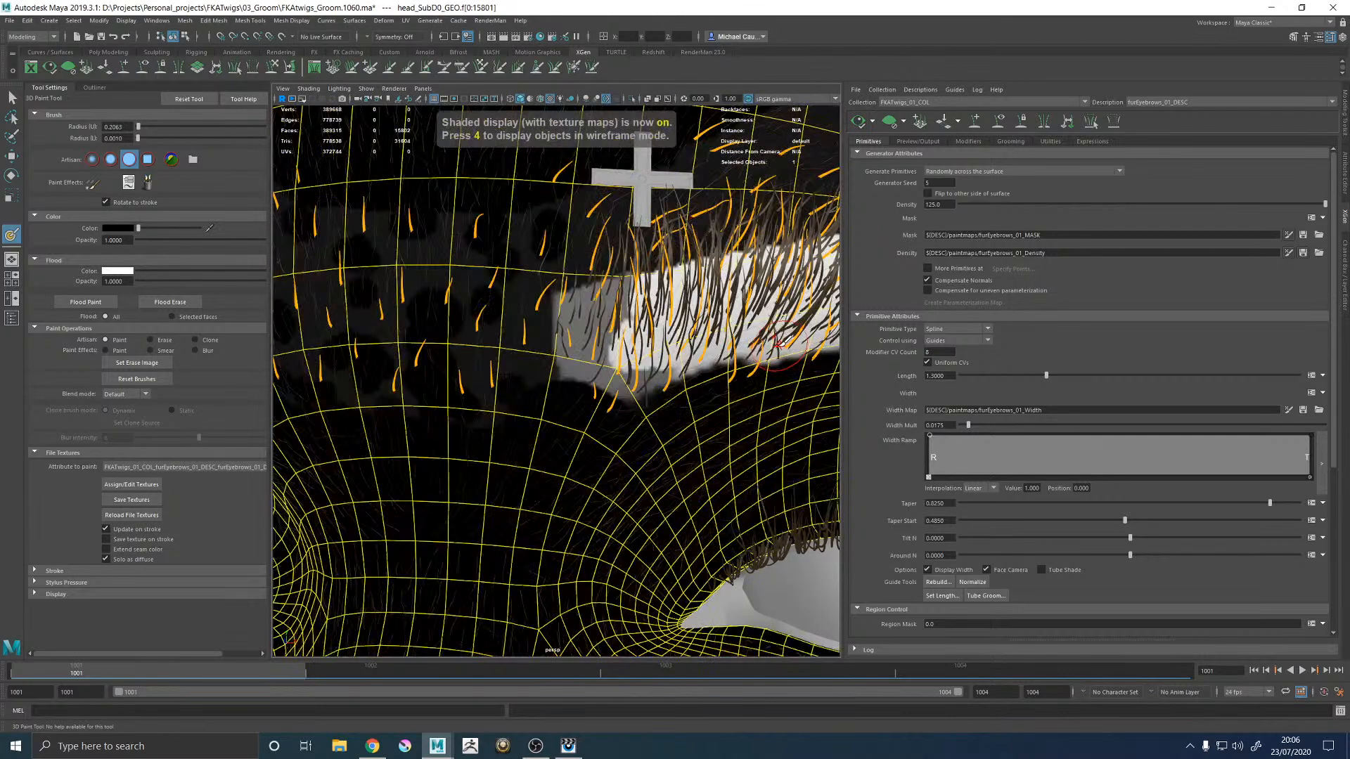
Step: Frame the right eyebrow's inner end, switch to the image viewer and compare the rendered eyebrows with the FKA-twigs_Primary.jpg reference photo
mouse_move(485, 344)
middle_mouse_down("alt")
mouse_move(669, 338)
mouse_move(711, 383)
middle_mouse_up("alt")
left_click_drag(622, 395, 680, 392, "alt")
middle_click_drag(692, 395, 622, 419, "alt")
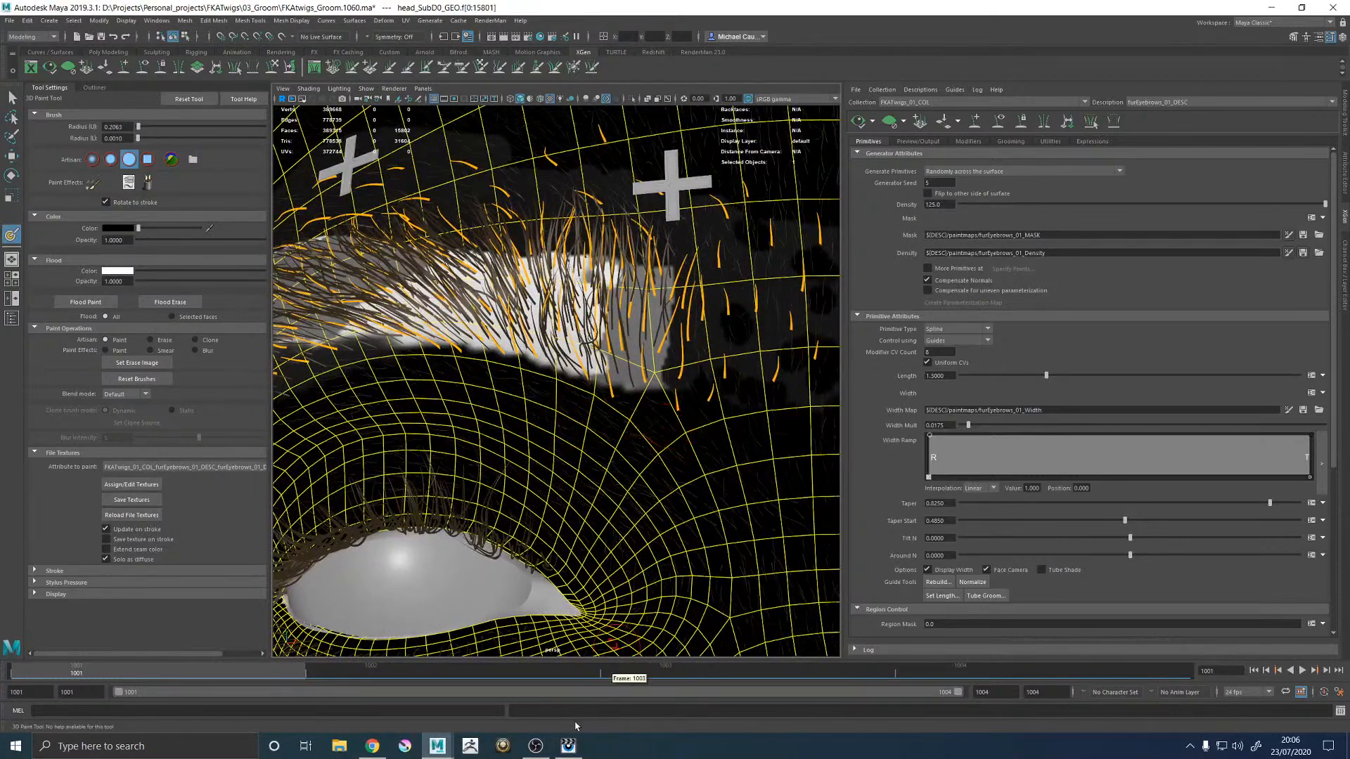
left_click(568, 745)
key("Up")
key("Down")
key("Up")
key("Down")
key("Up")
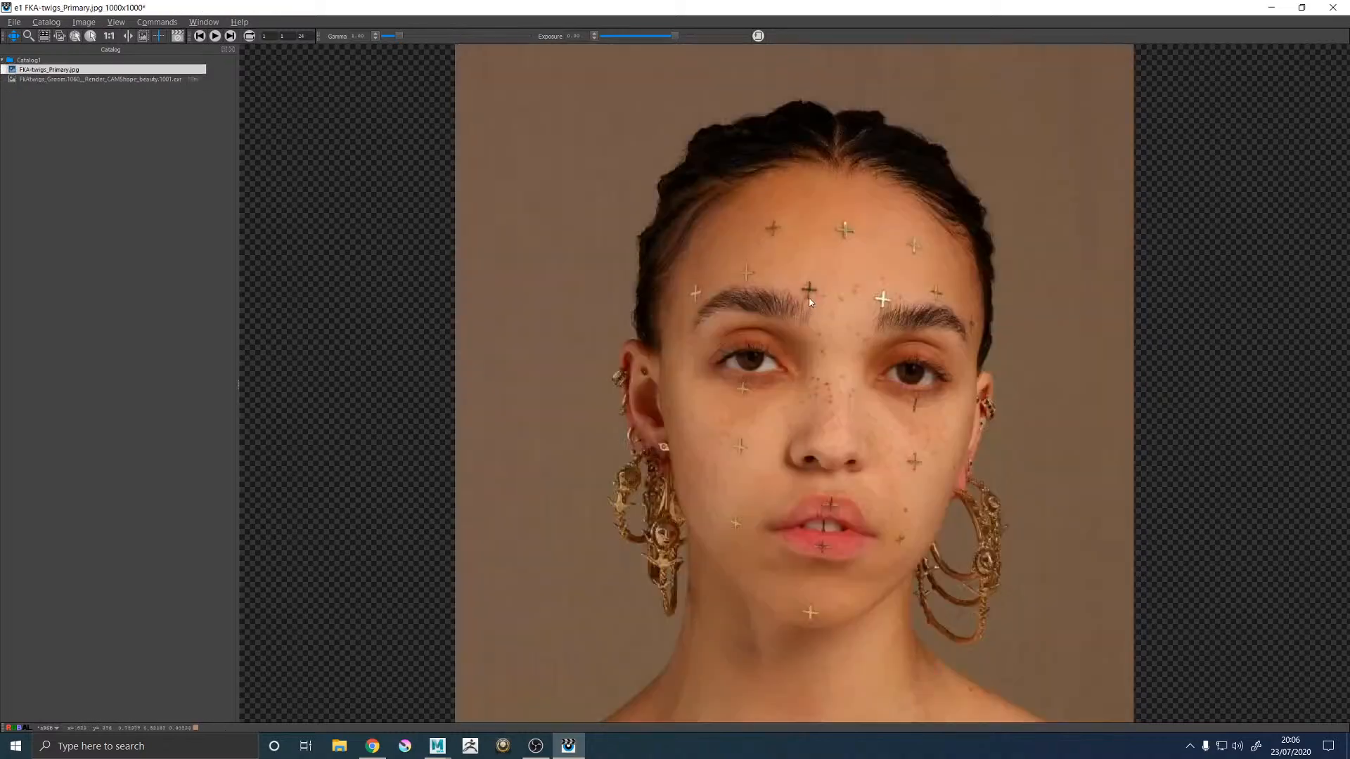
key("Down")
key("Up")
key("Down")
key("Up")
key("Down")
key("Up")
key("Down")
key("Up")
key("Down")
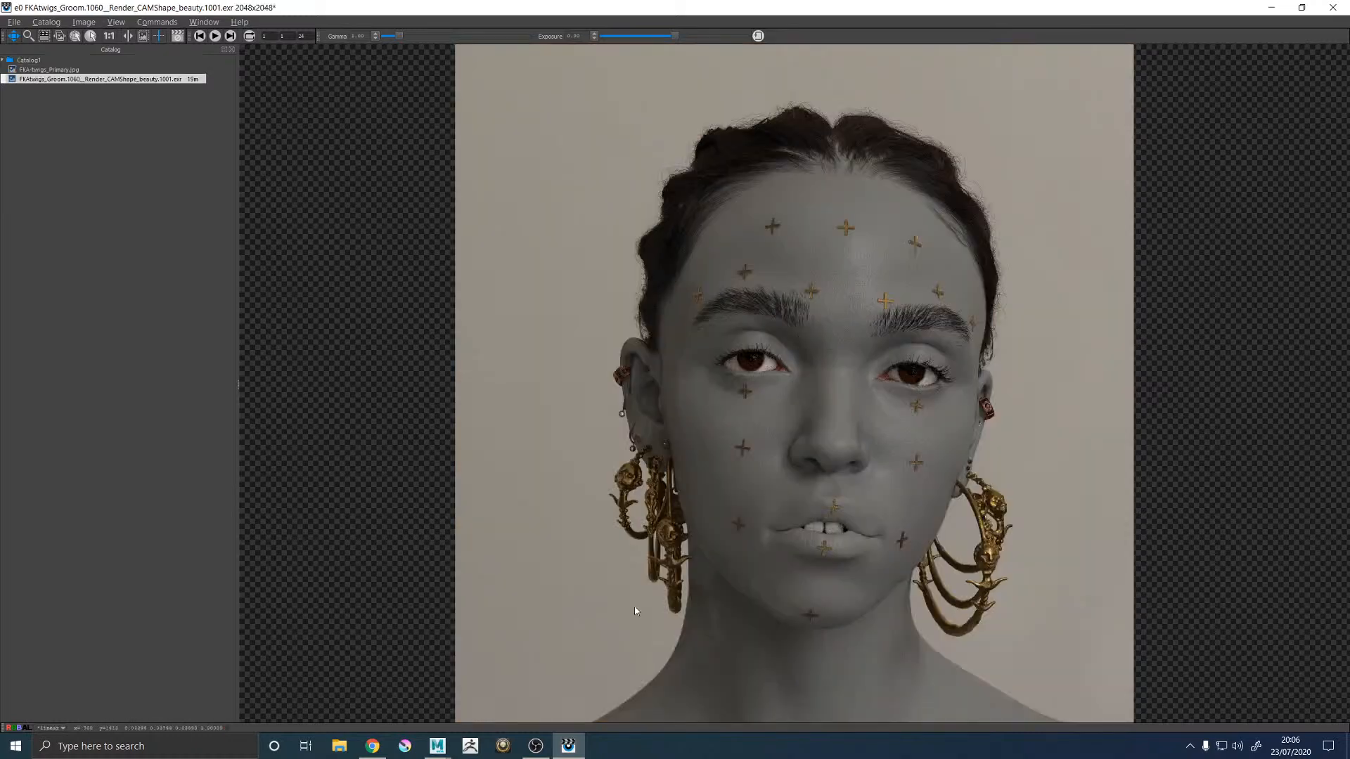
Step: Return to Maya, paint grey over the white density area at the right eyebrow's inner end and save the density texture
mouse_move(437, 745)
left_click(509, 685)
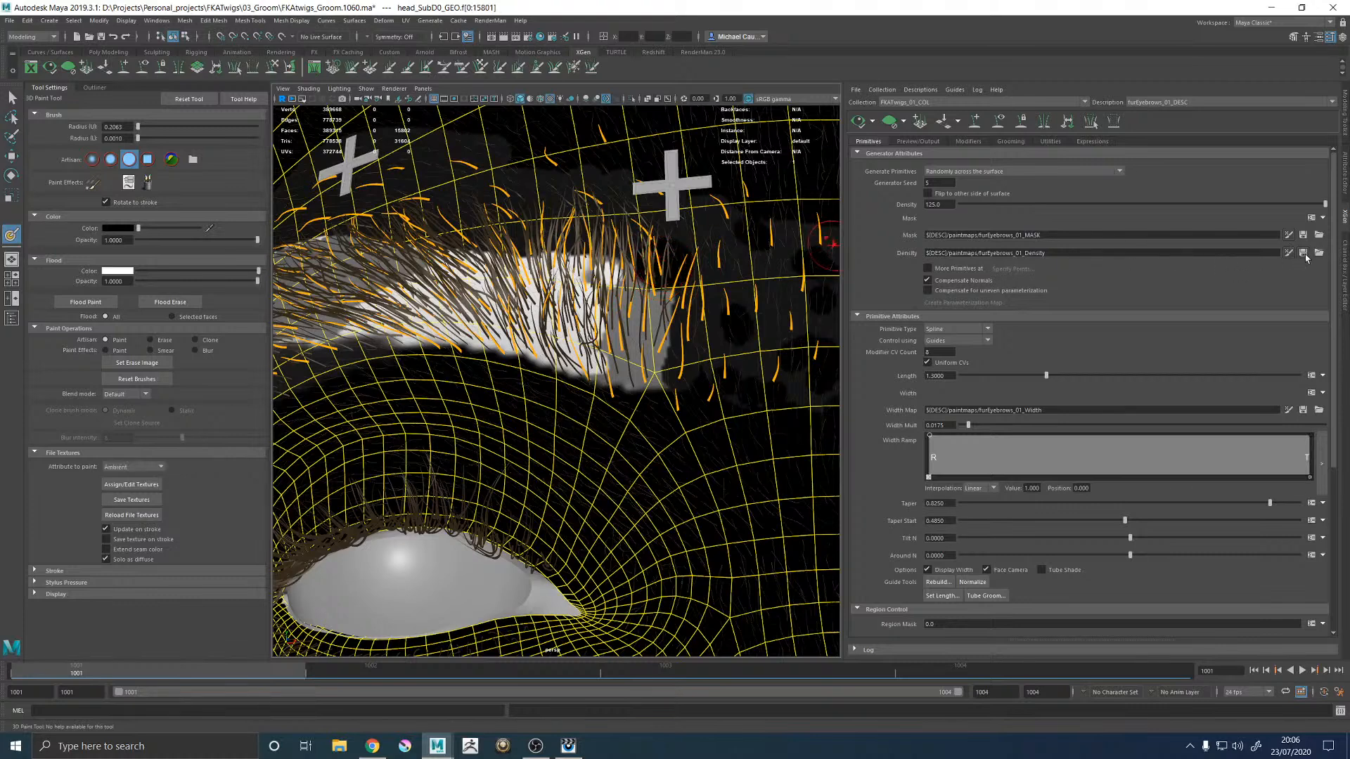
left_click(873, 122)
left_click(876, 137)
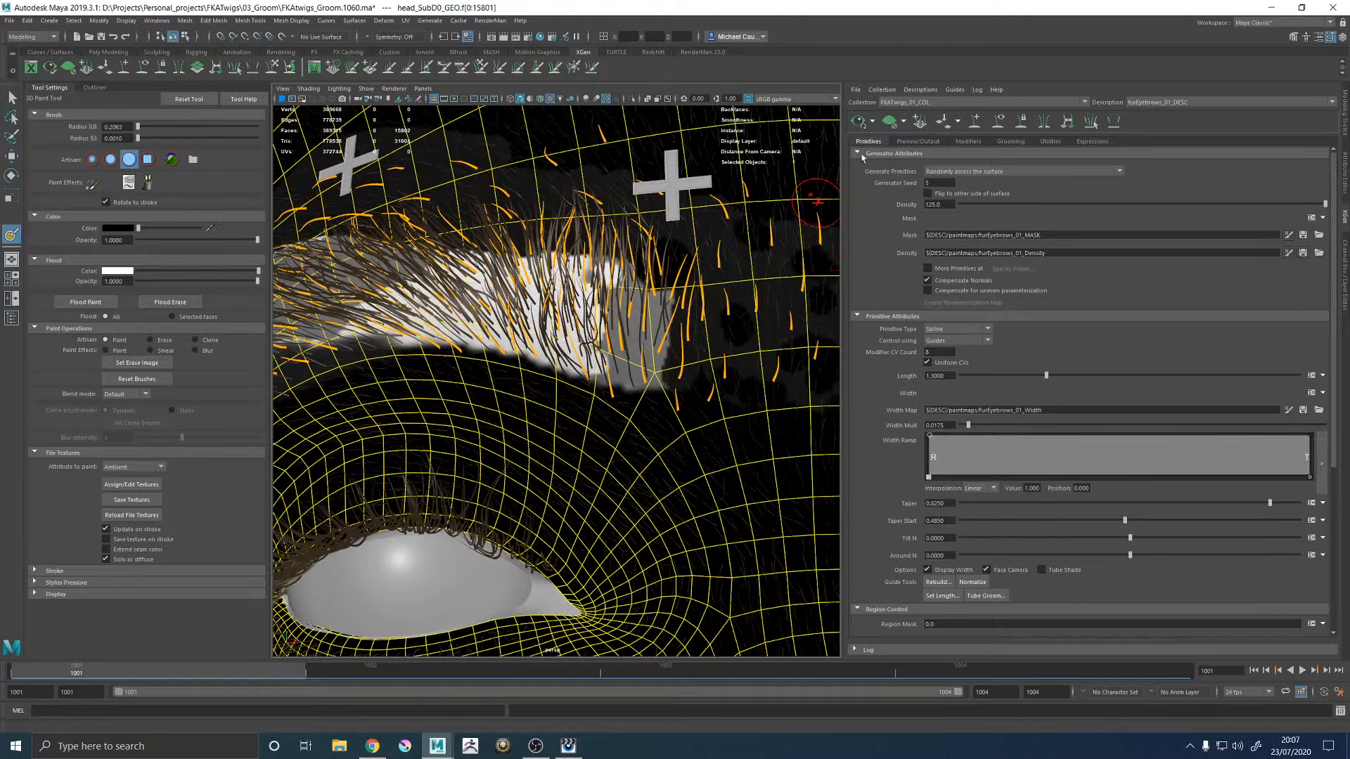
middle_click_drag(666, 277, 651, 340, "alt")
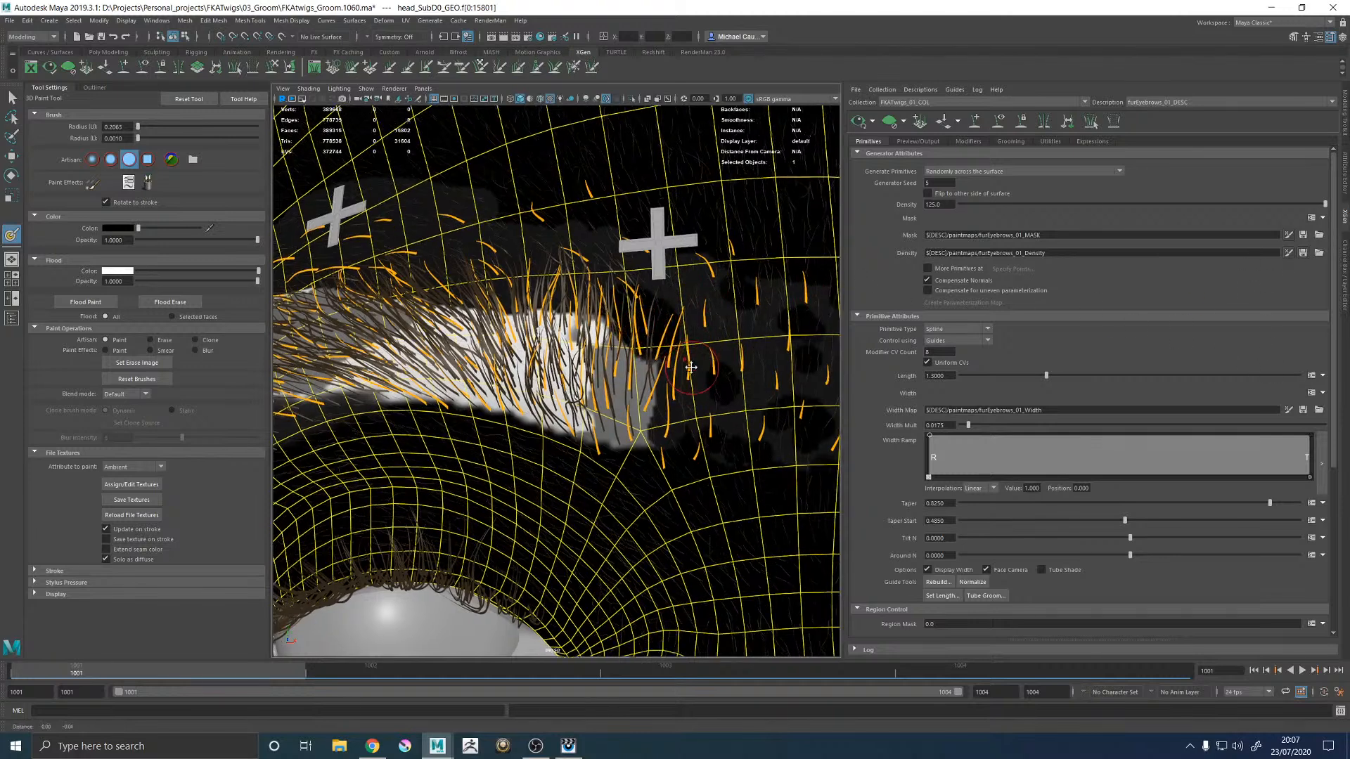
left_click(118, 229)
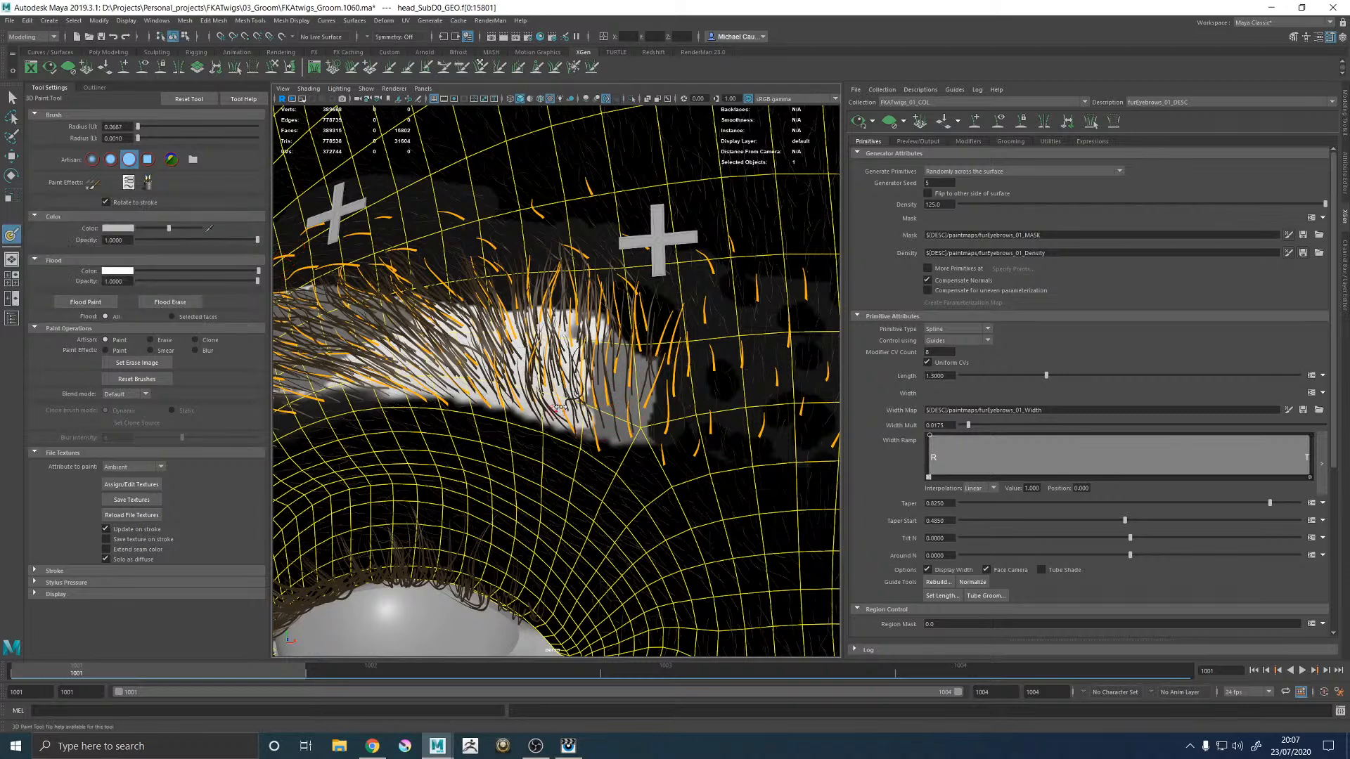
left_click_drag(567, 408, 584, 408)
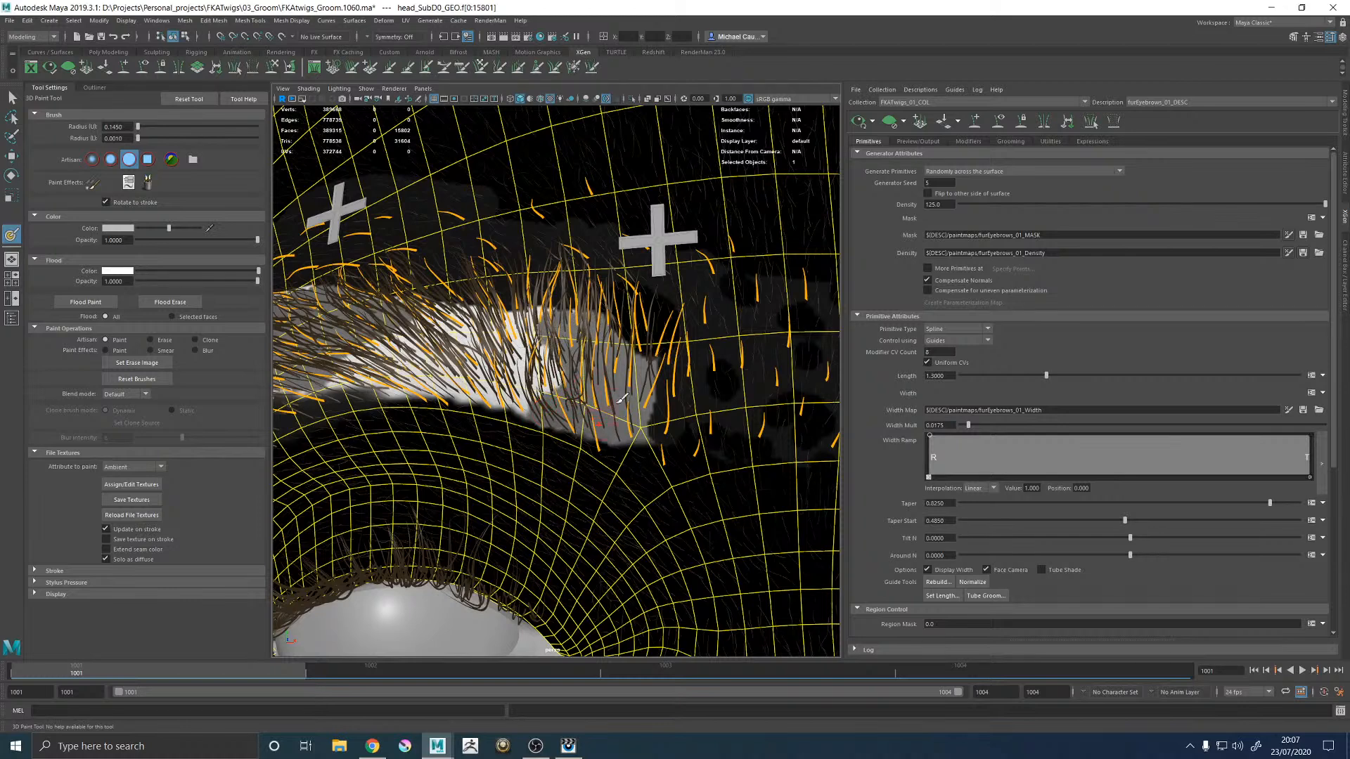
left_click(131, 500)
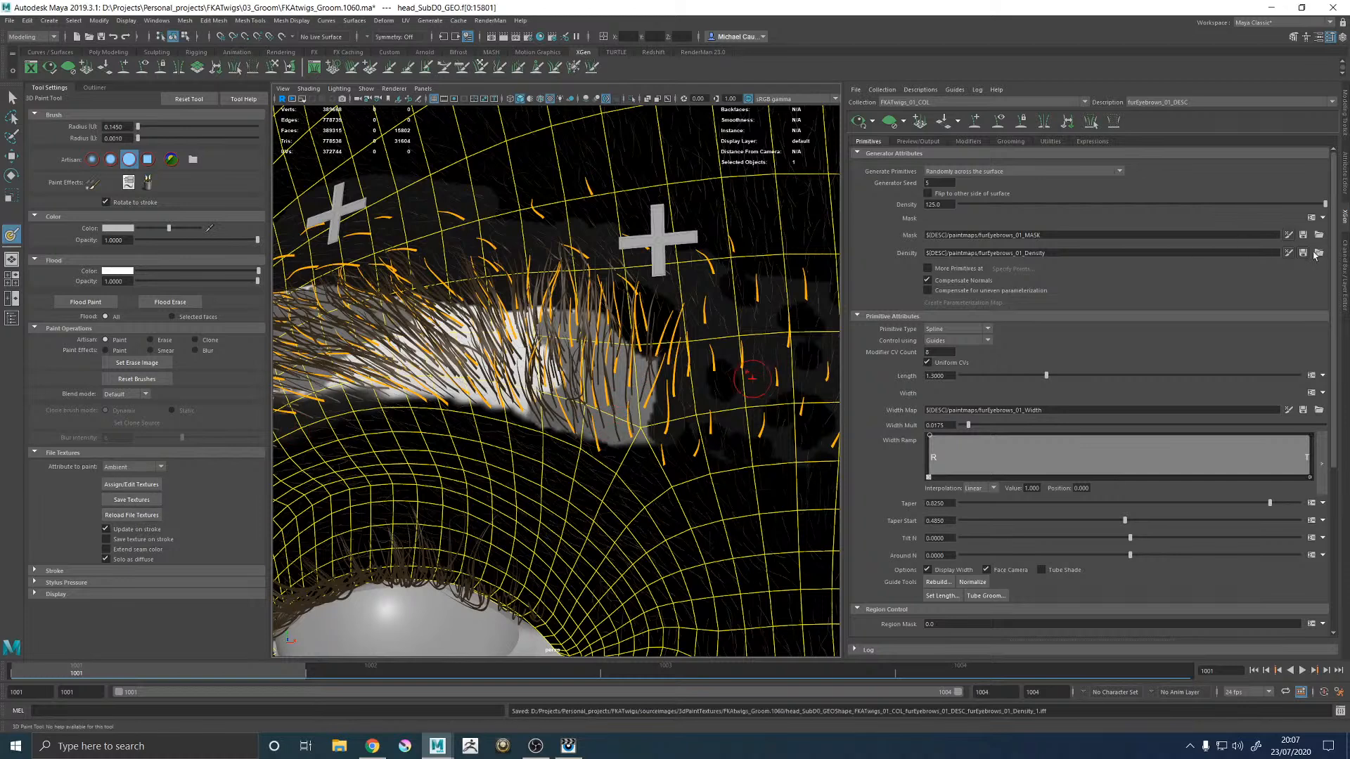
left_click_drag(751, 283, 737, 345, "alt")
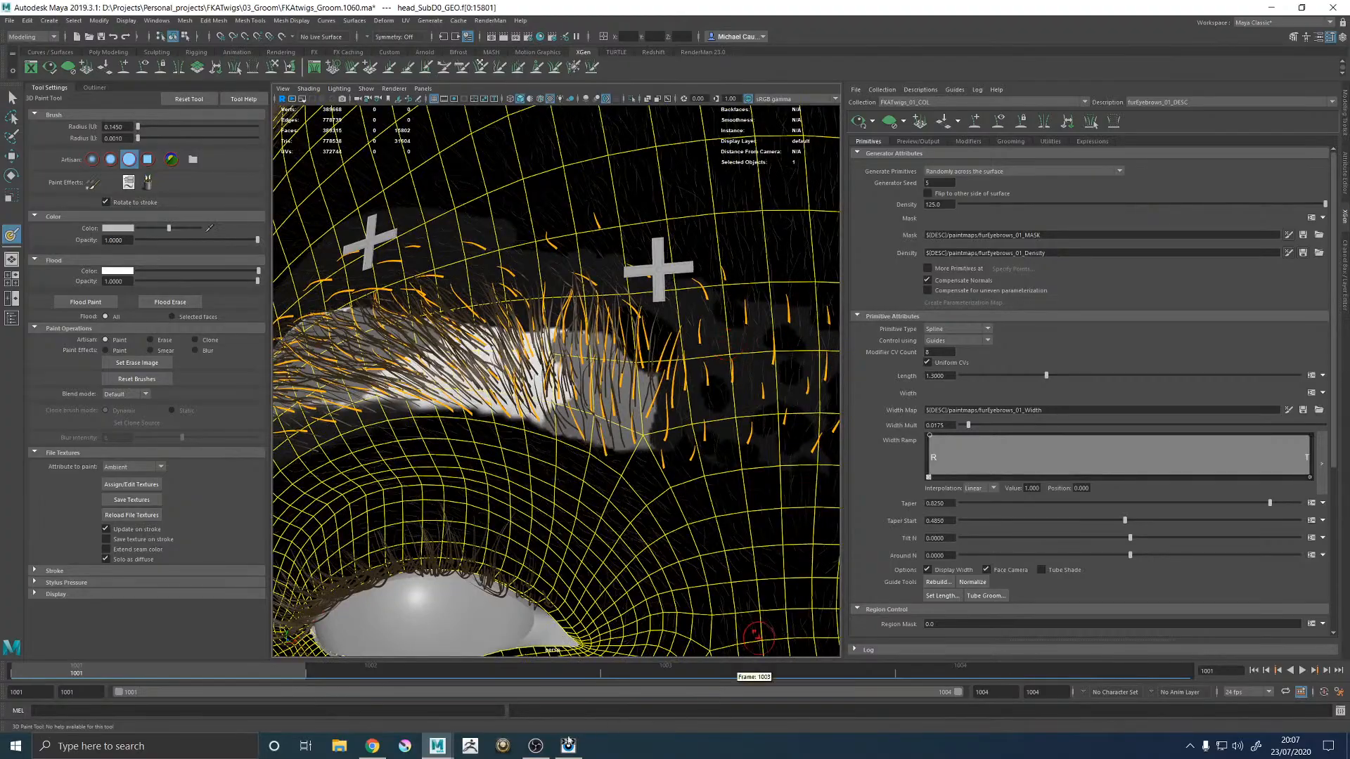
Step: Switch to the image viewer and compare the right eyebrow's inner end between the render and the reference photo
left_click(568, 745)
key("Up")
key("Down")
key("Up")
key("Down")
key("Up")
key("Down")
key("Up")
key("Down")
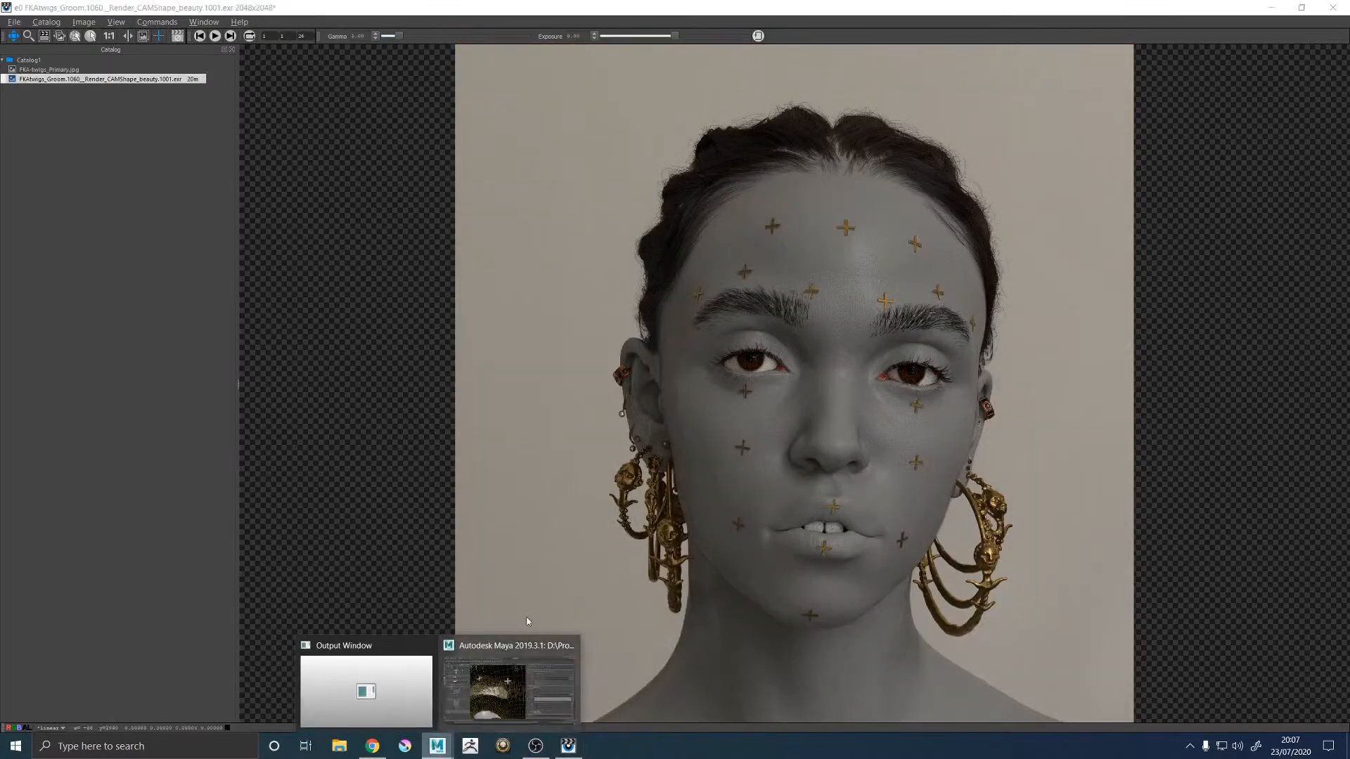
Step: Return to Maya, extend and round off the grey density at the right eyebrow's inner end, and save the texture
left_click(438, 745)
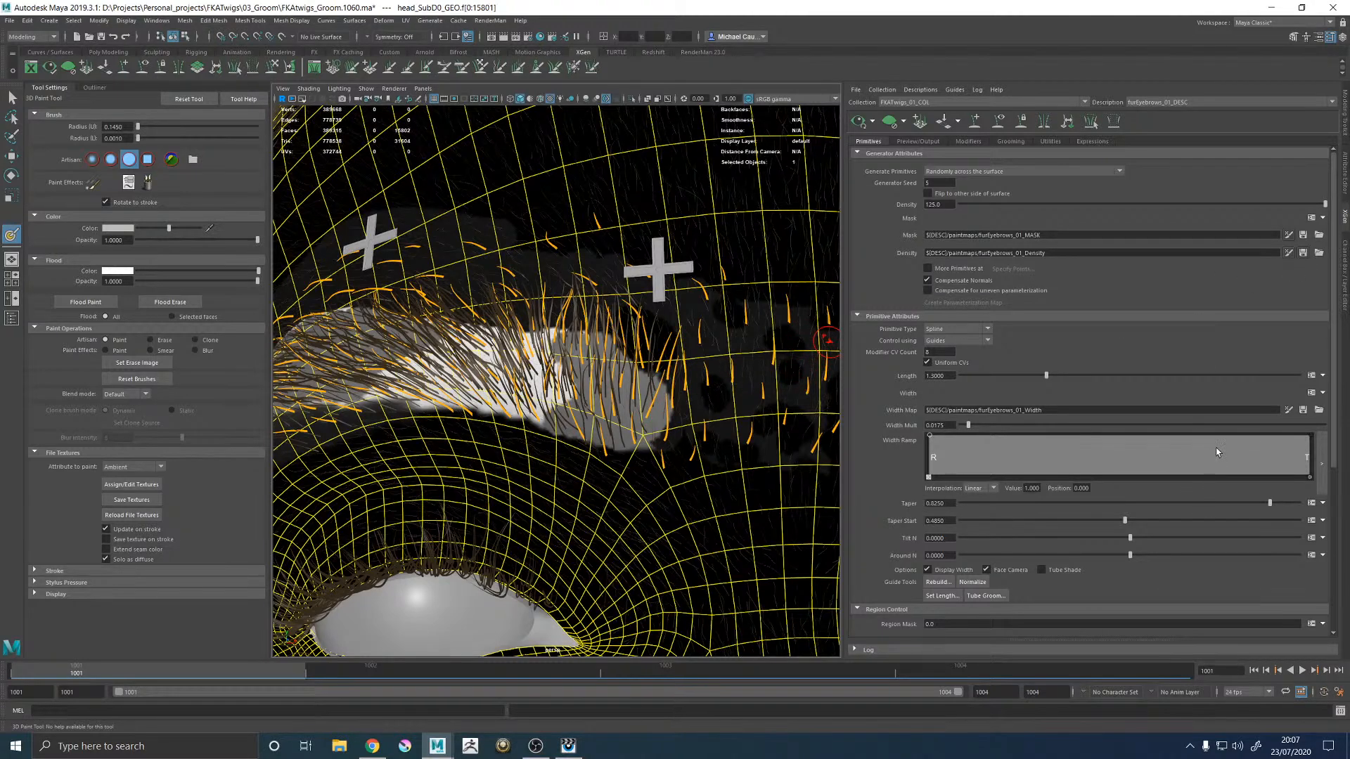
left_click(131, 499)
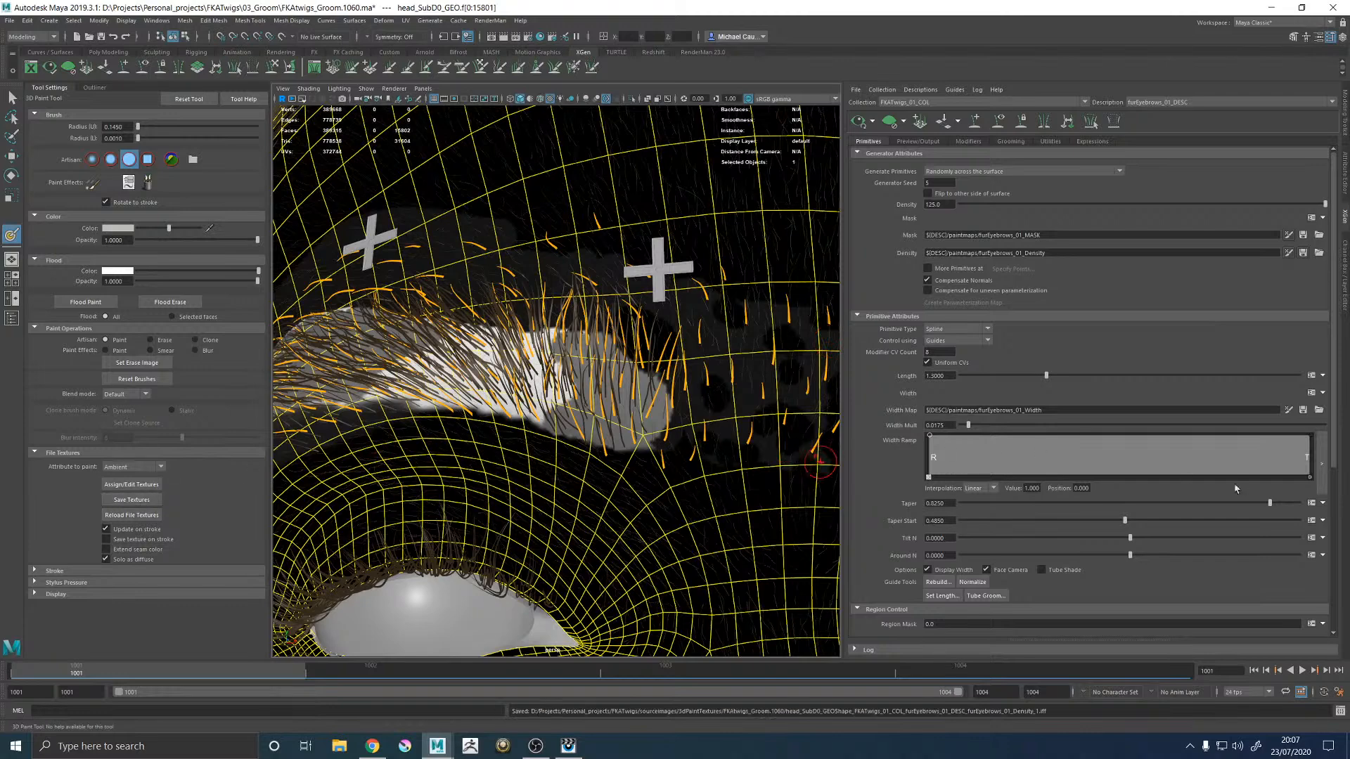
Step: Load the furEyebrows_01_Width map, paint the right eyebrow's inner edge with a colour value of 0.7 and save the texture
left_click(1287, 411)
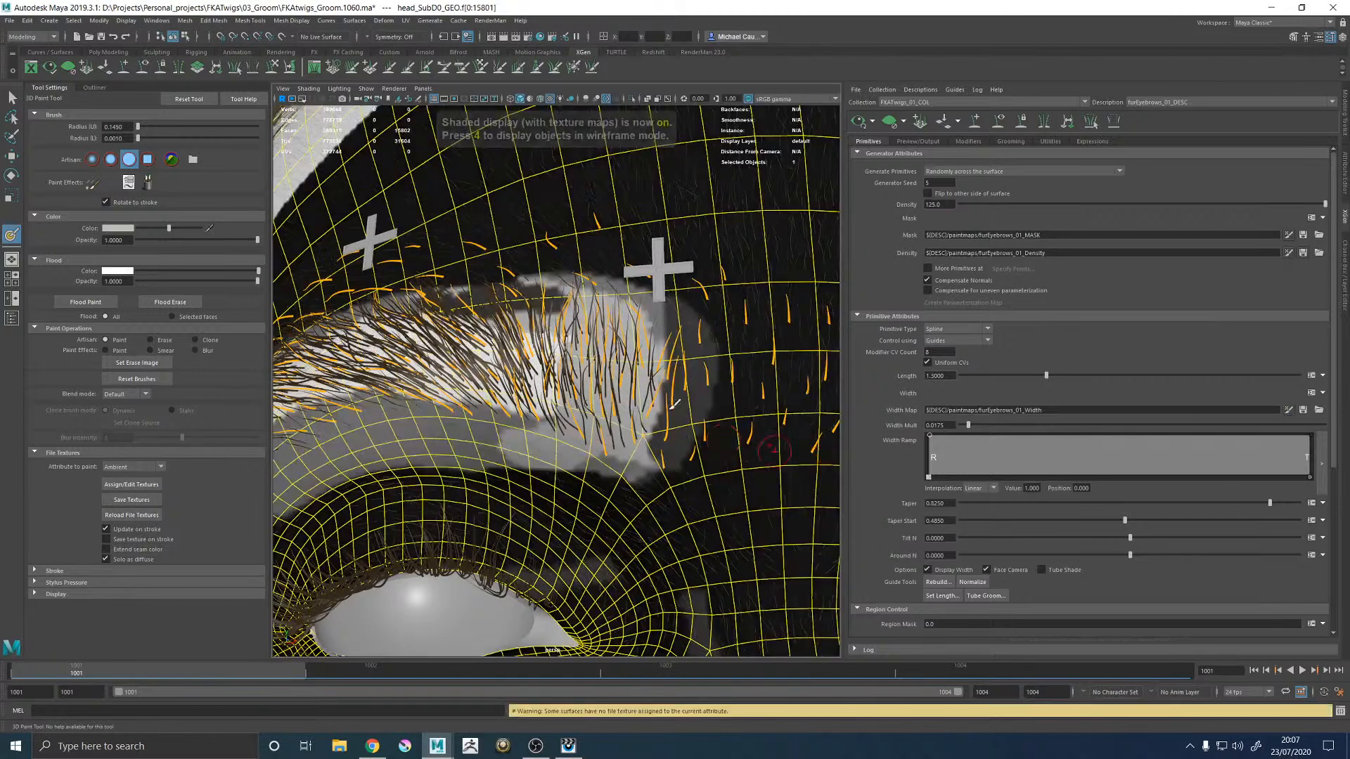
left_click_drag(659, 398, 667, 412)
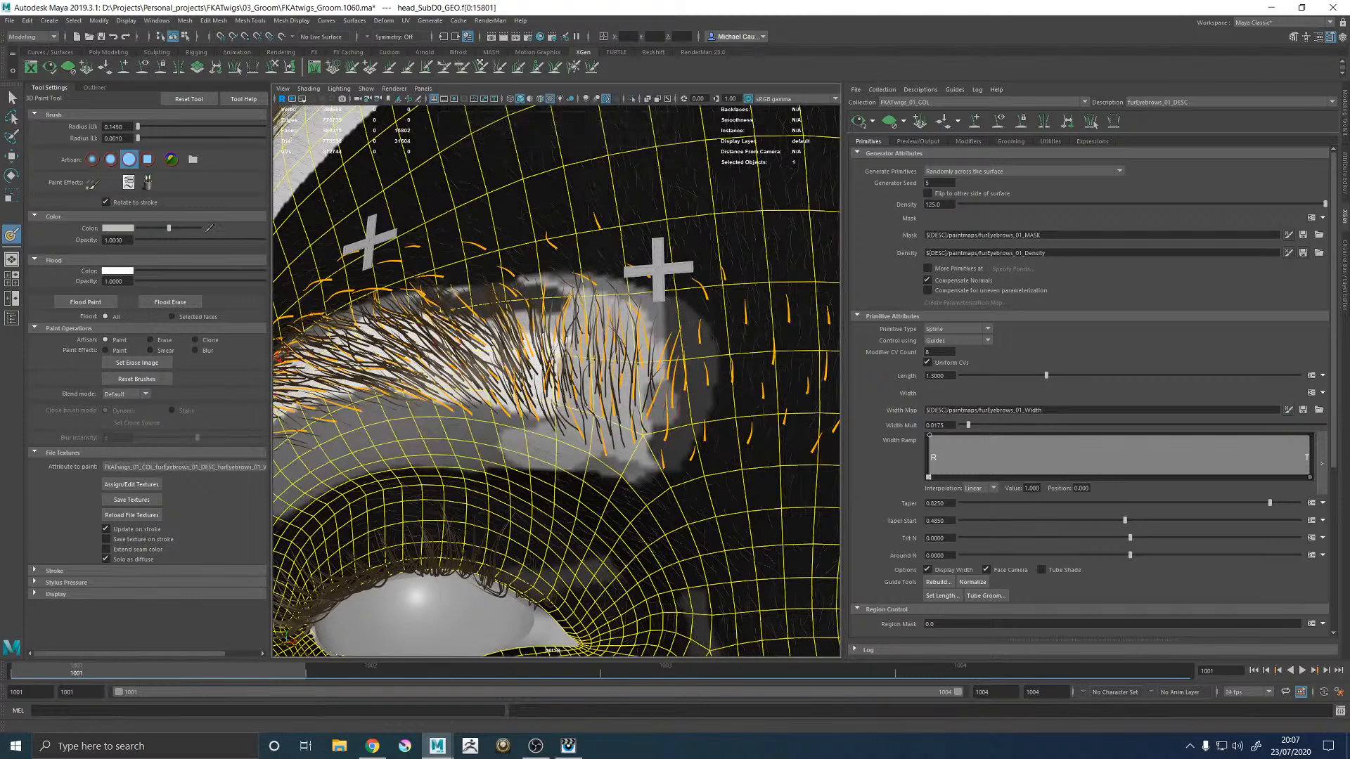
left_click(118, 229)
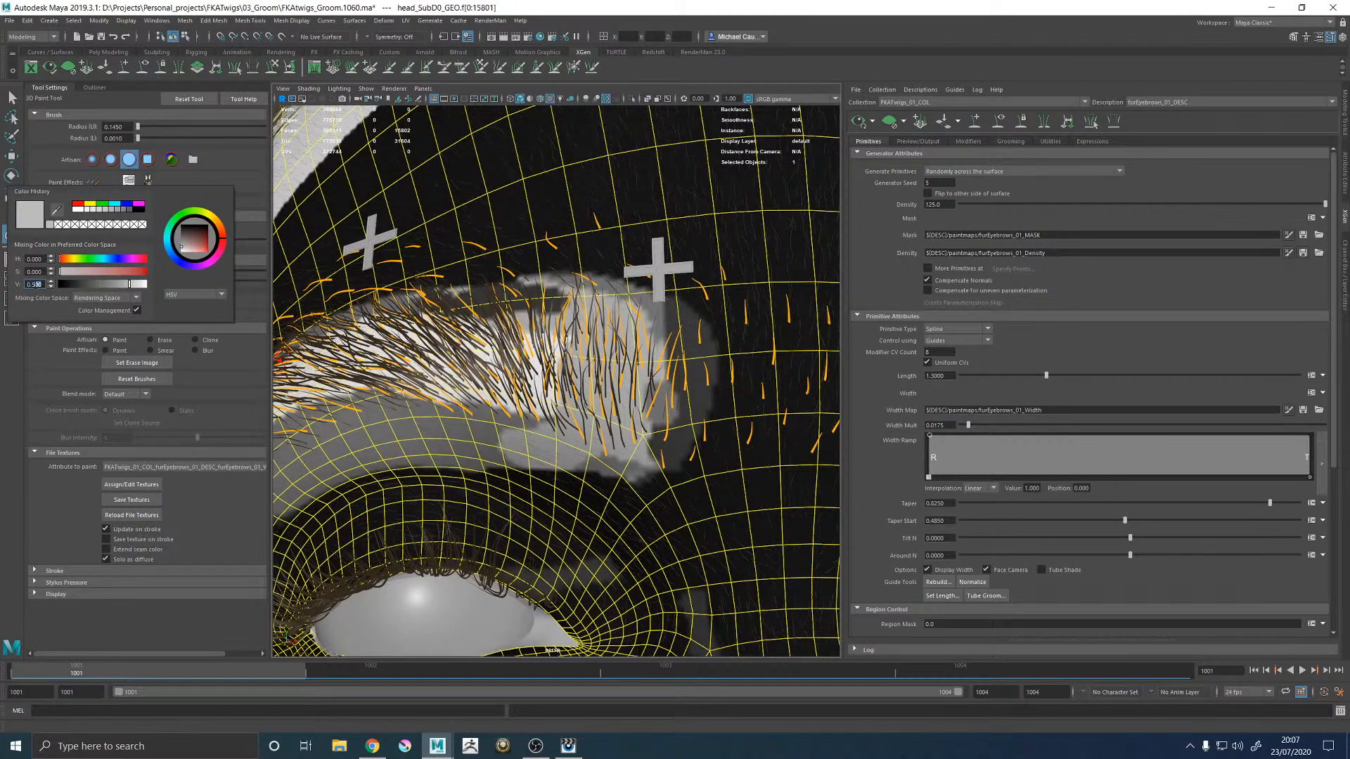
type("0.7")
key("Return")
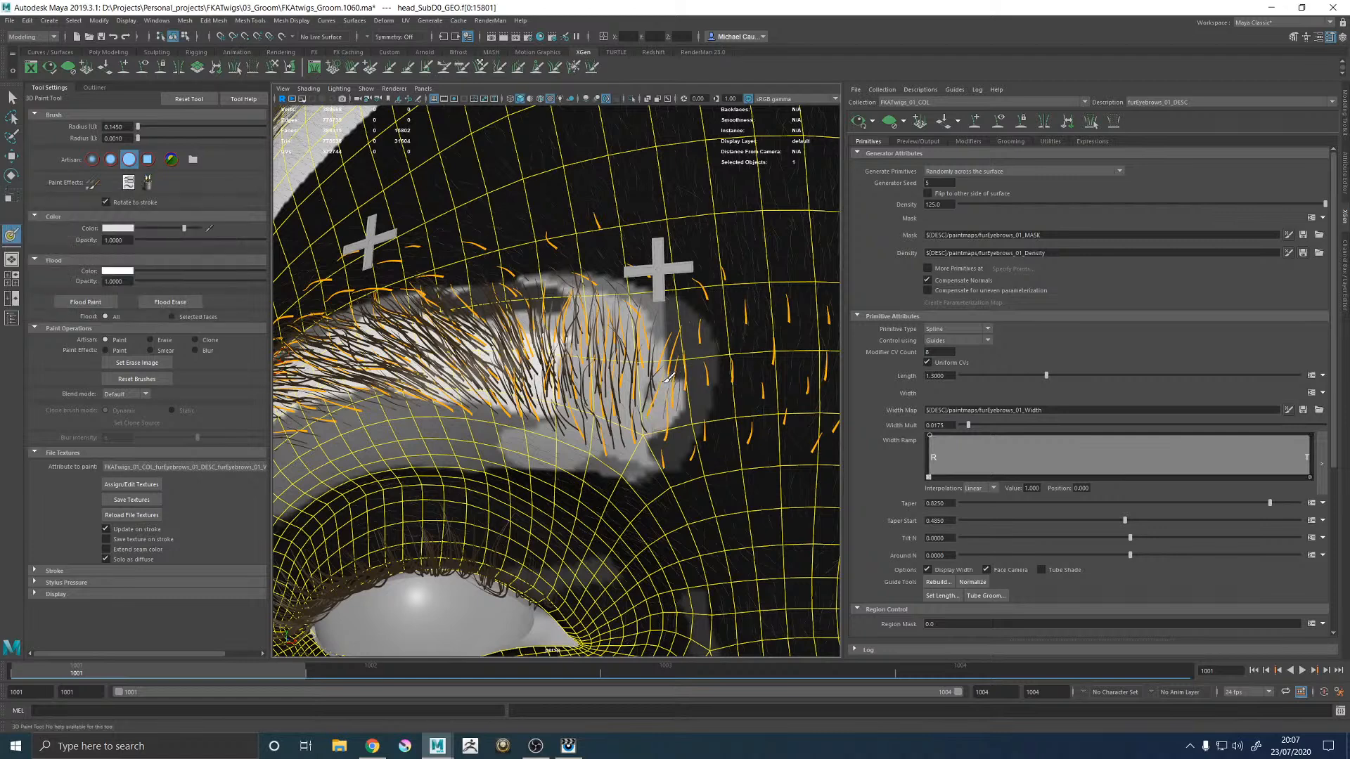
left_click(131, 500)
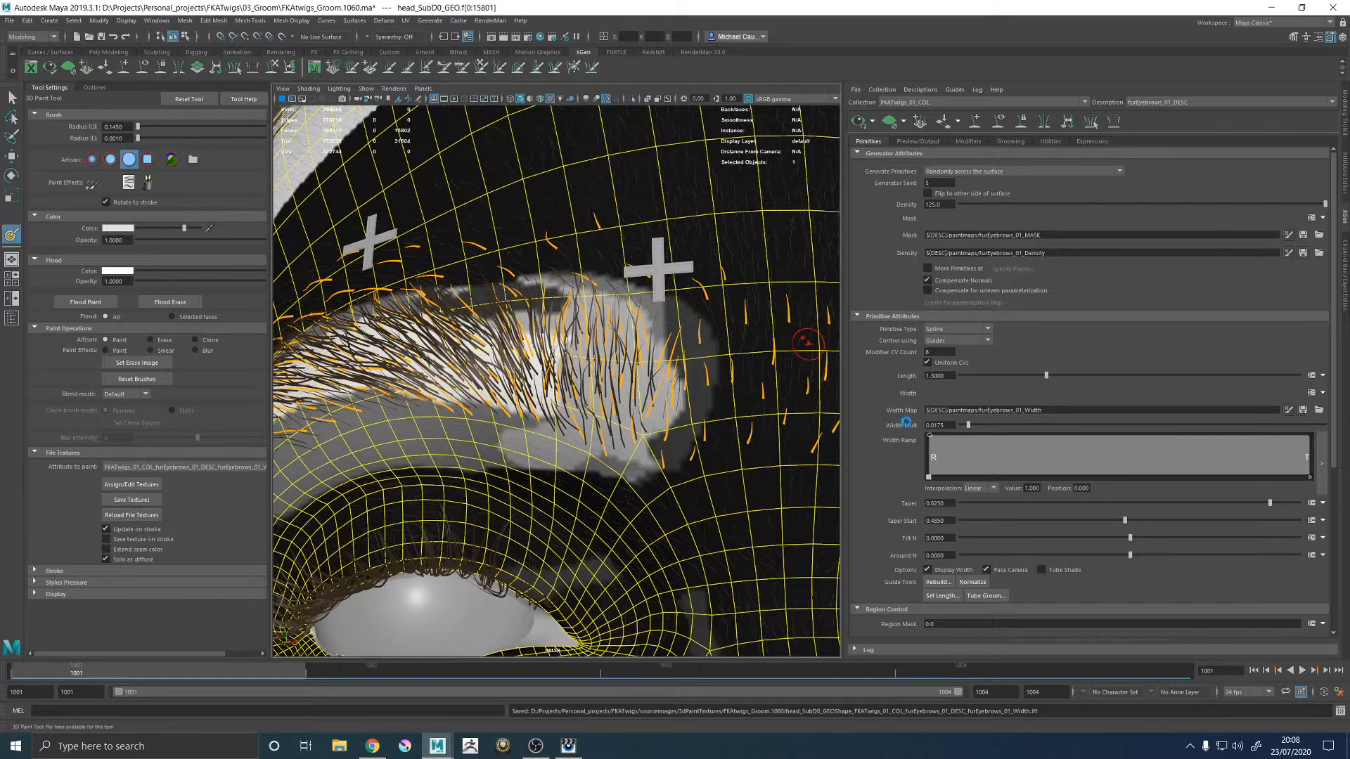
Step: Reload the furEyebrows_01_Density map, paint a darker grey over the right eyebrow's inner end and save the texture
left_click_drag(700, 383, 822, 299, "alt")
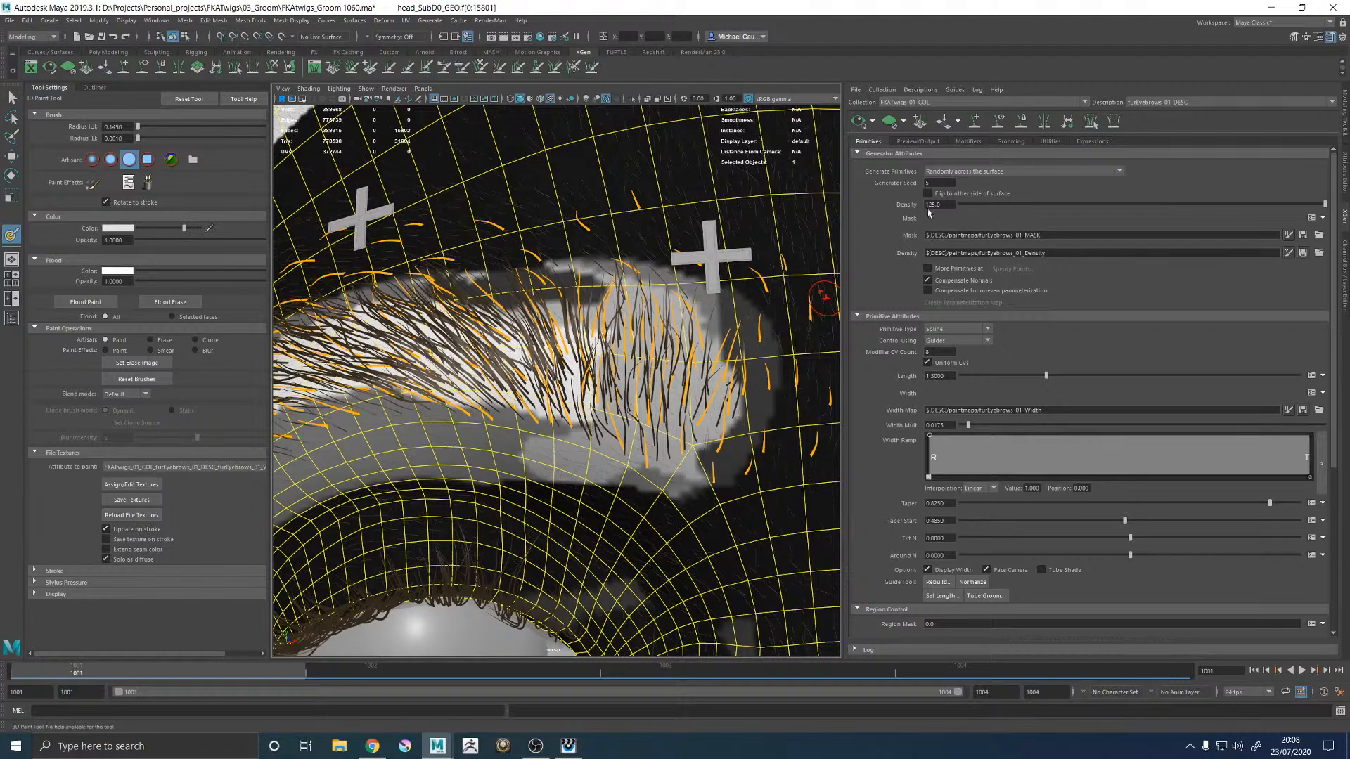
left_click(1288, 253)
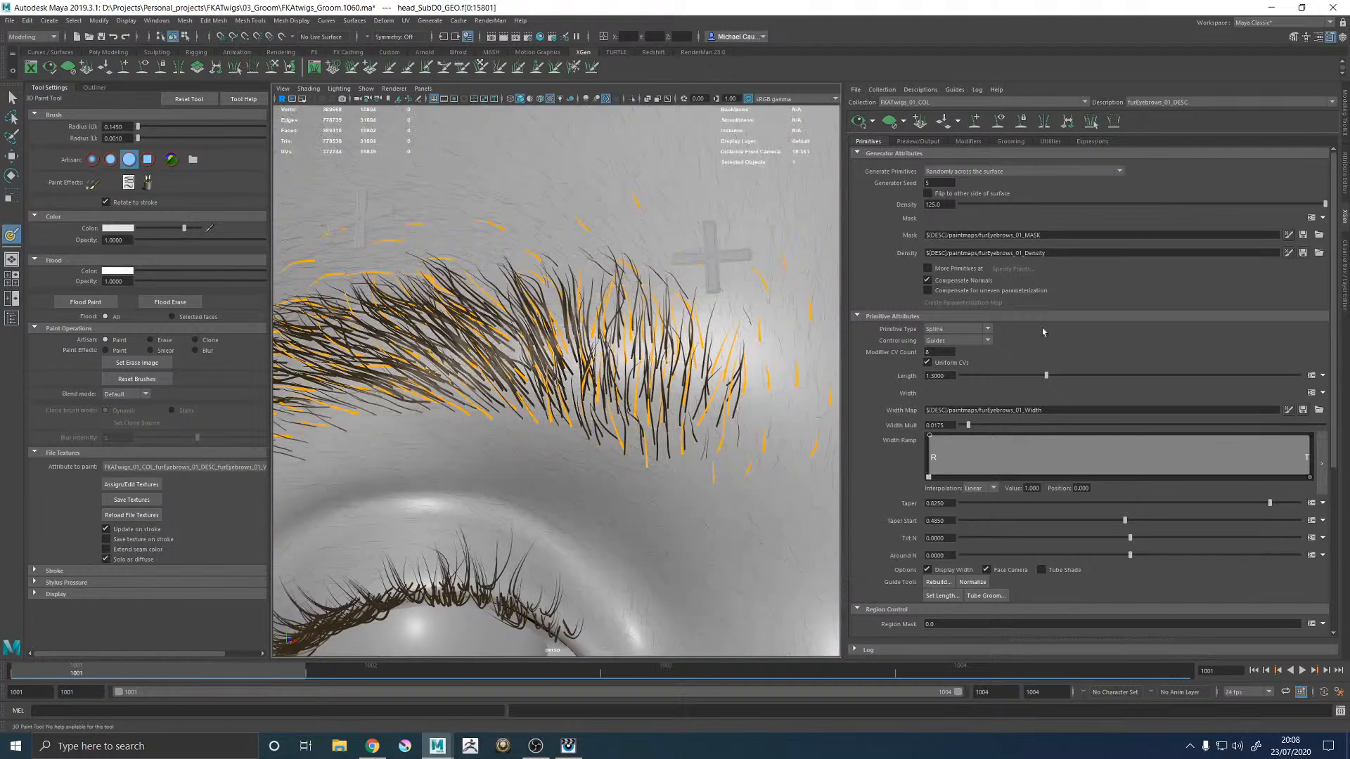
key("6")
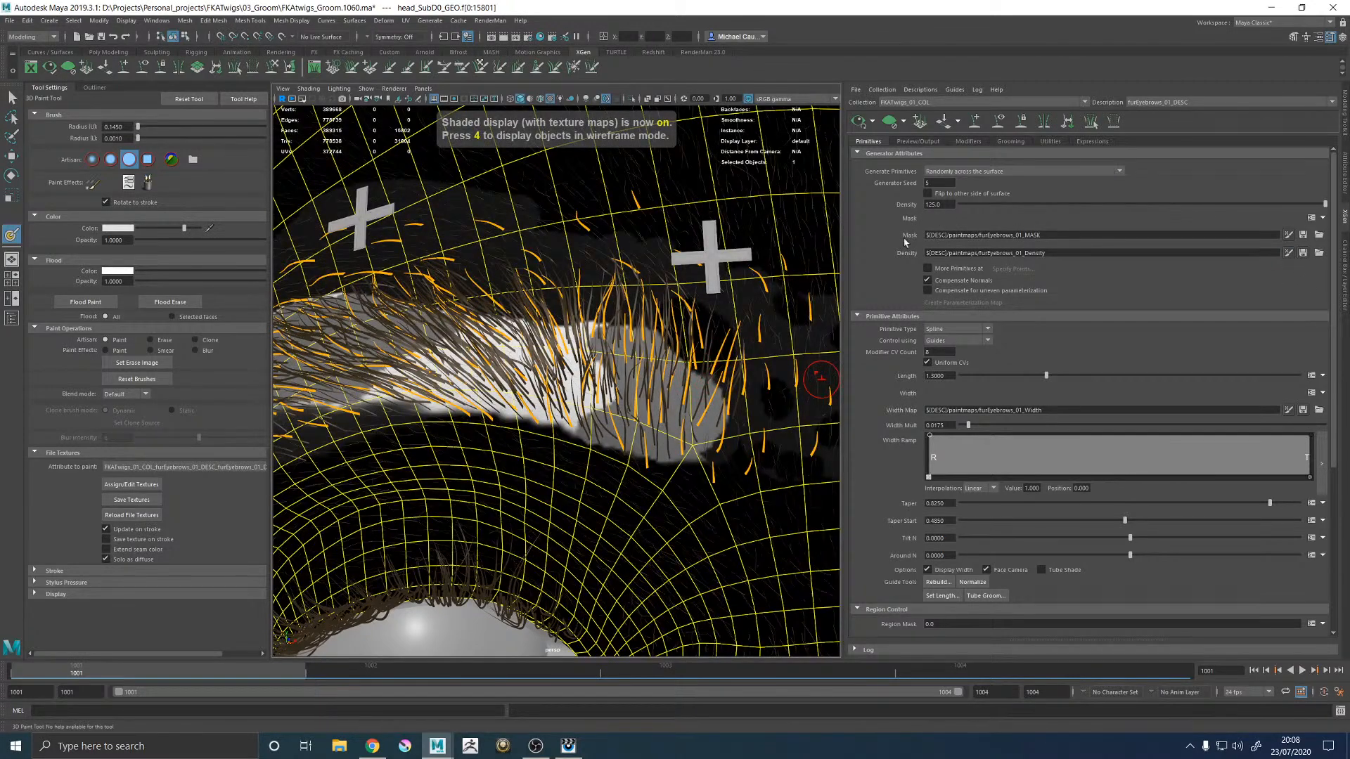
left_click(118, 229)
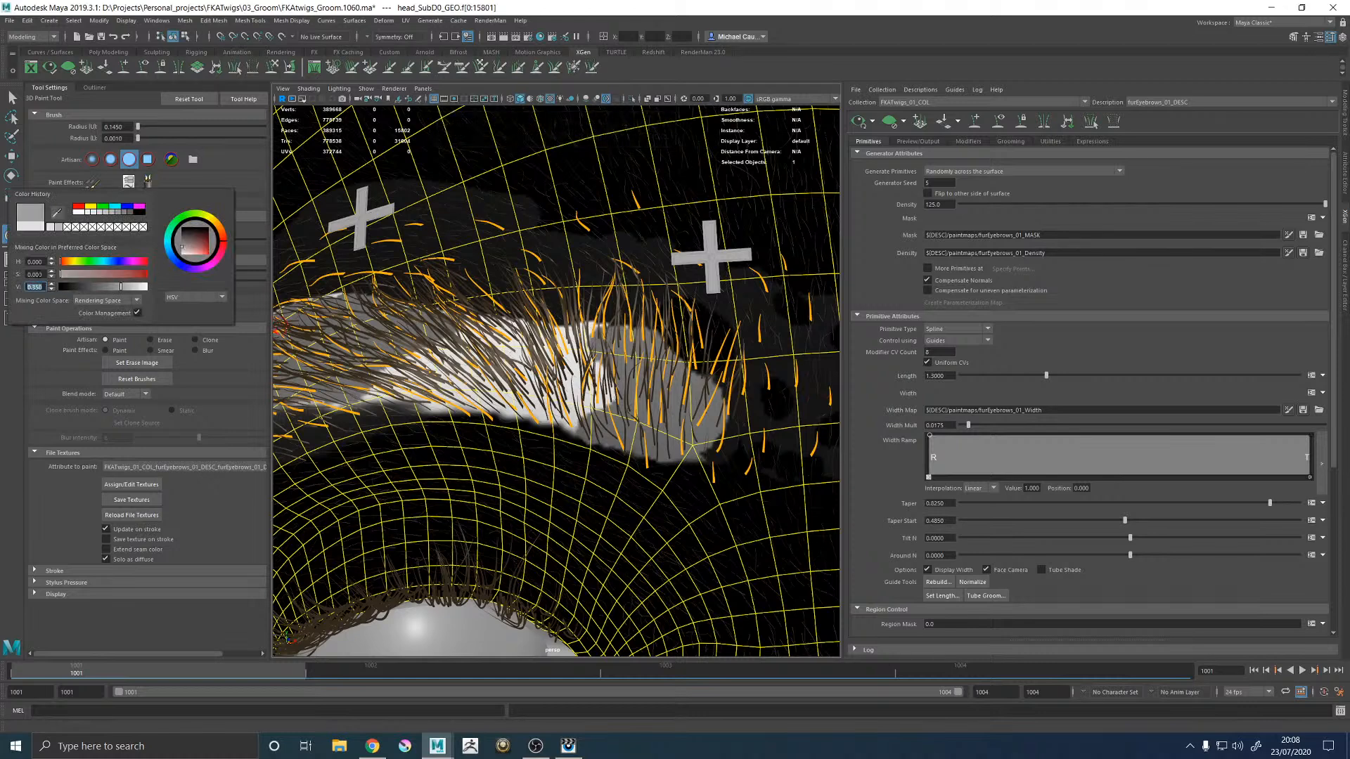
mouse_move(665, 440)
left_mouse_down()
mouse_move(701, 404)
mouse_move(696, 379)
mouse_move(714, 392)
mouse_move(699, 425)
left_mouse_up()
left_click(131, 500)
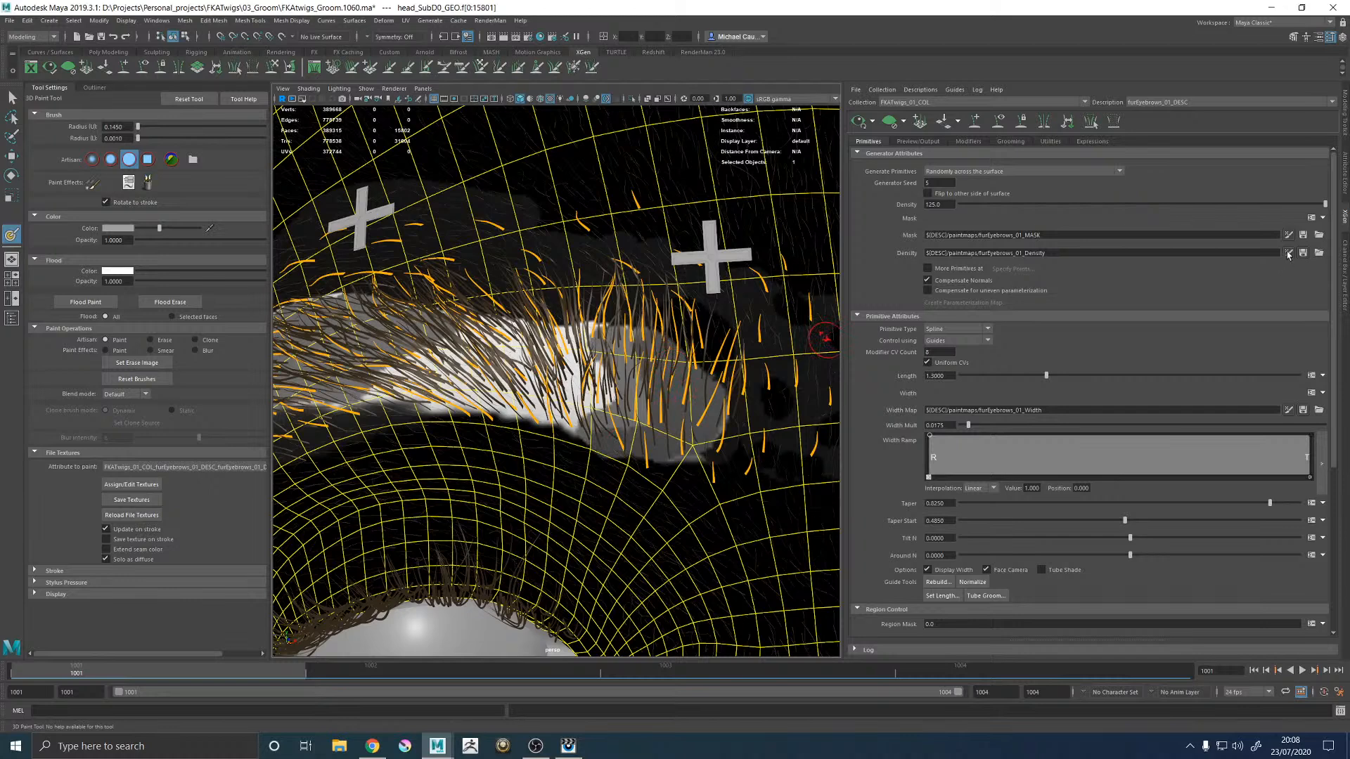
left_click(159, 498)
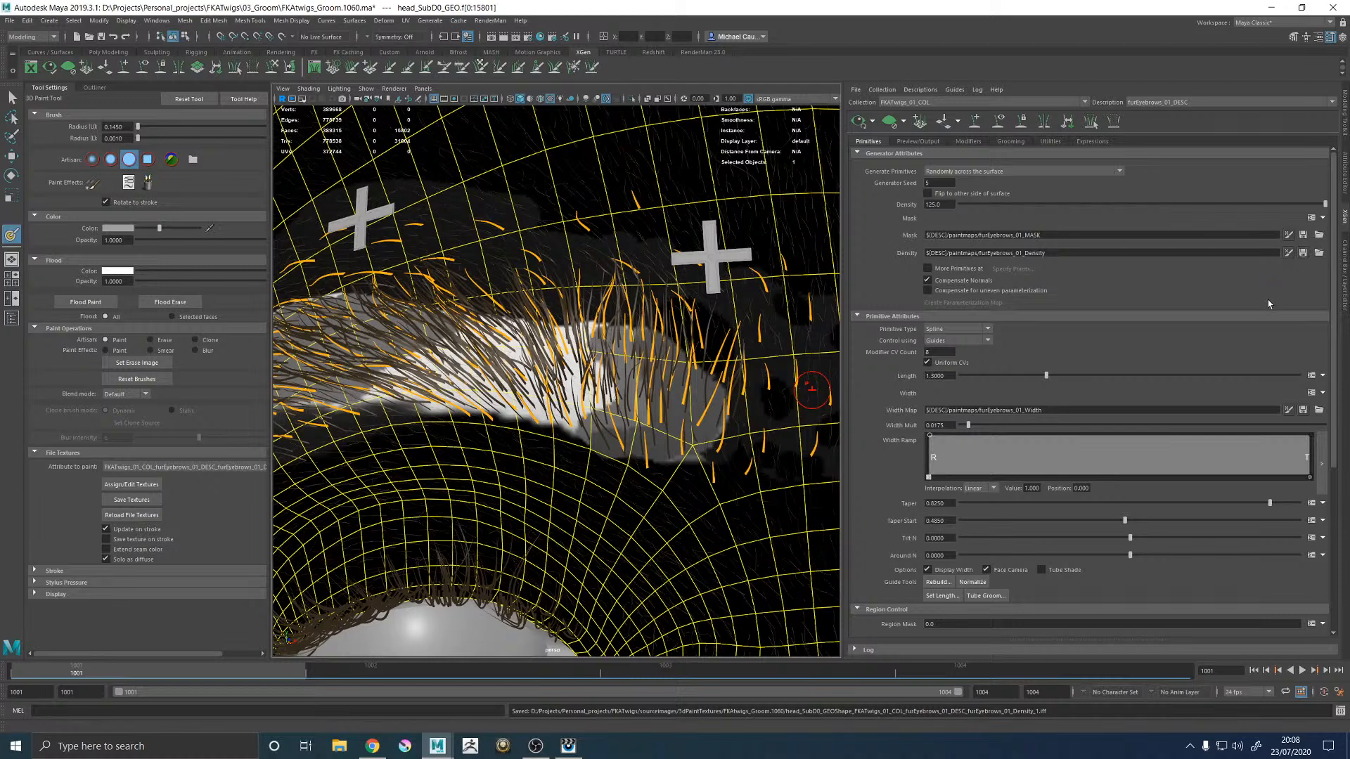
Step: Switch to the image viewer and flip between the reference photo and the render to compare the overall eyebrow shapes
left_click(568, 745)
key("Page_Up")
key("Page_Down")
key("Page_Up")
key("Page_Down")
key("Page_Up")
key("Page_Down")
key("Page_Up")
key("Page_Down")
key("Page_Up")
key("Page_Down")
key("Page_Up")
key("Page_Down")
key("Page_Up")
key("Page_Down")
key("Page_Up")
key("Page_Down")
key("Page_Up")
key("Page_Down")
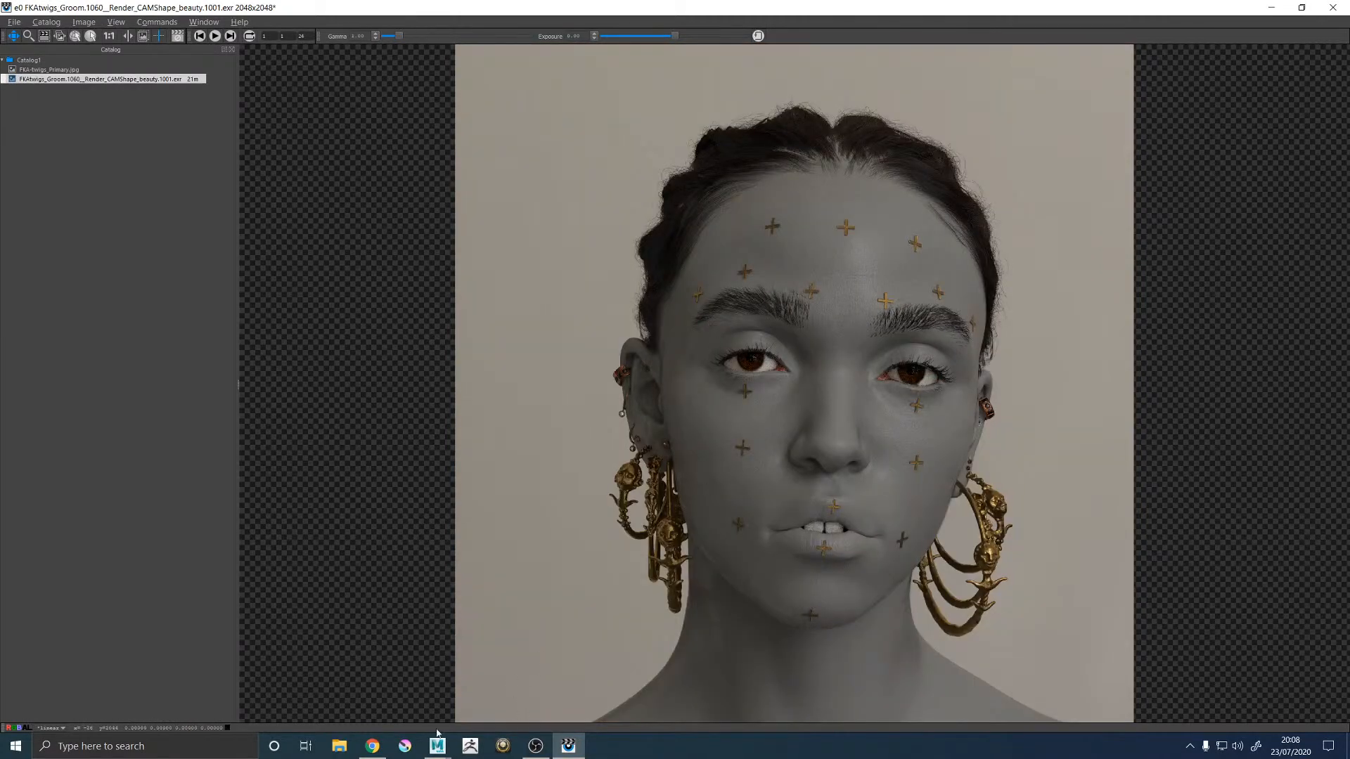
Step: Return to Maya, set the brush colour to black and paint out the density beneath the middle of the right eyebrow
mouse_move(437, 745)
left_click(493, 679)
left_click_drag(576, 454, 618, 446, "alt")
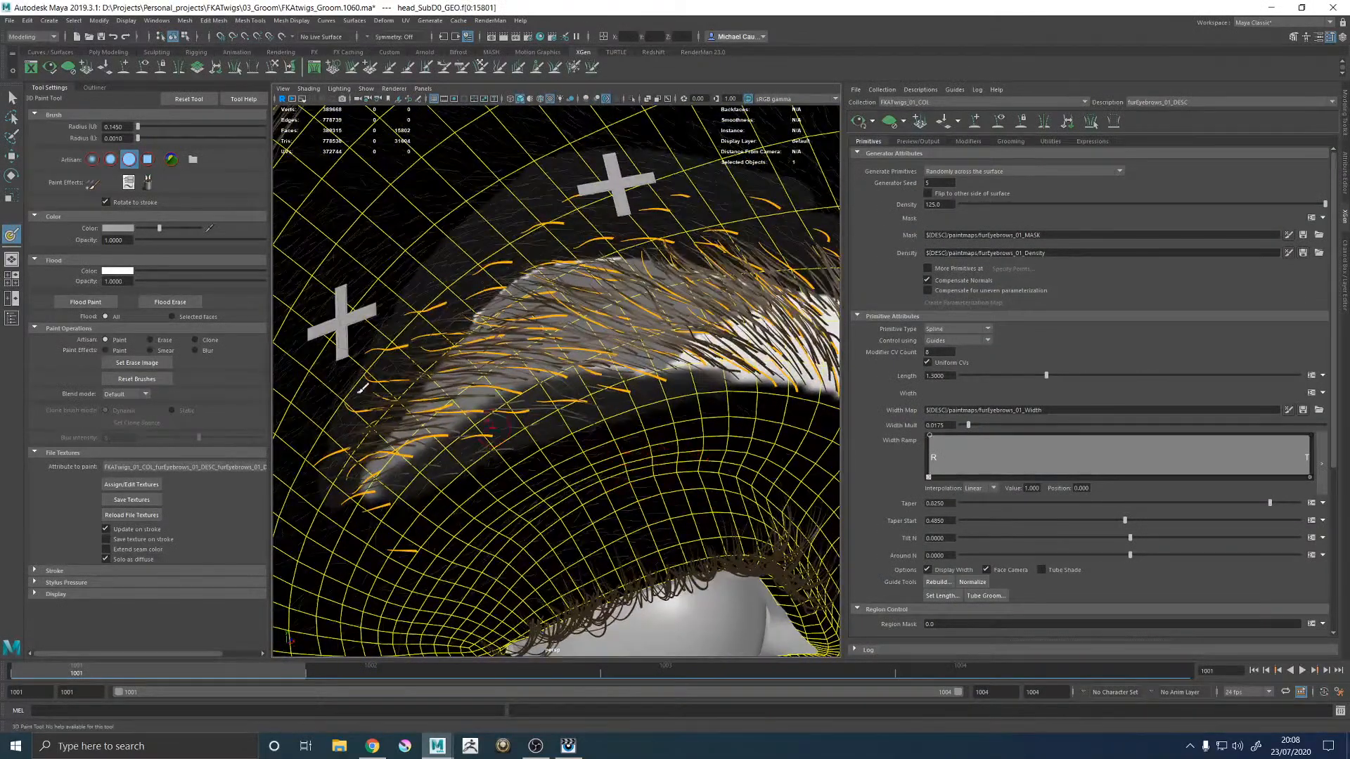
left_click_drag(146, 230, 135, 230)
left_click_drag(574, 370, 778, 394)
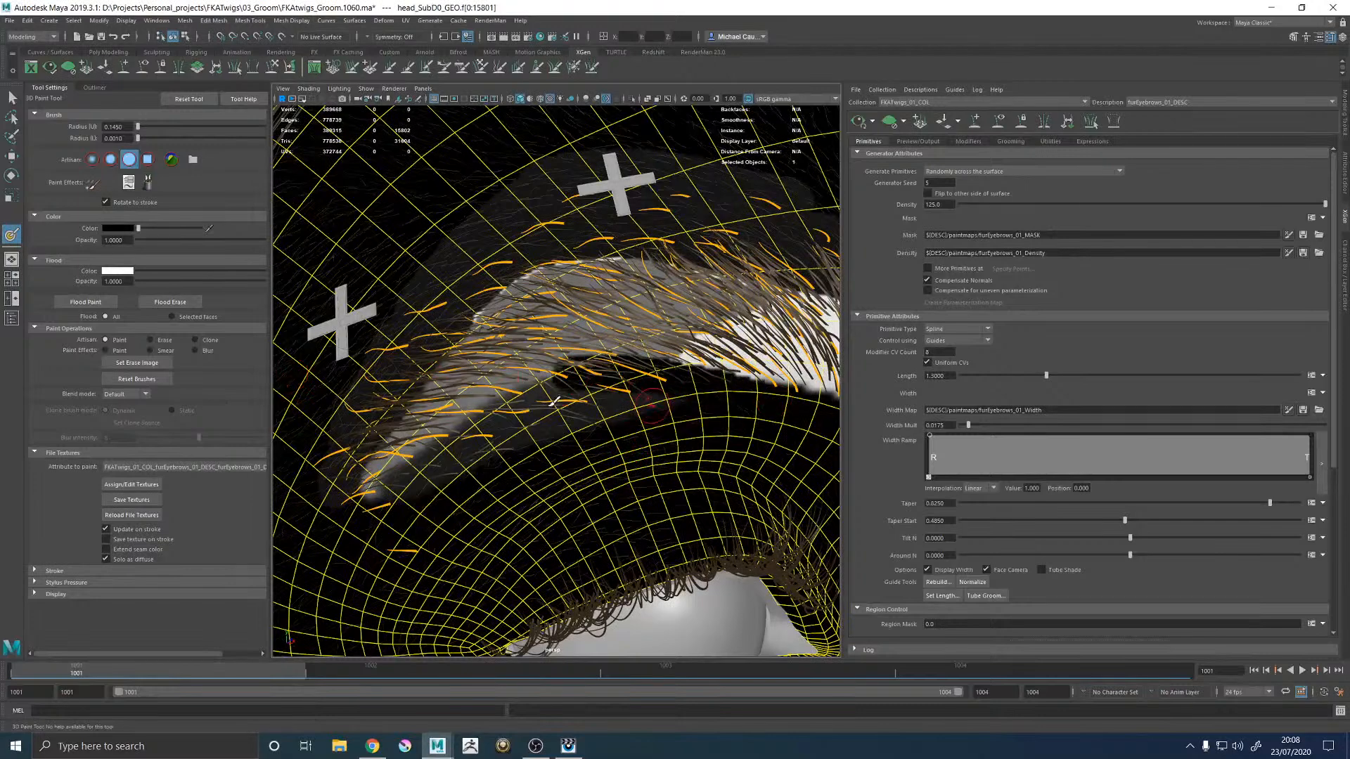
Step: Paint black along the right eyebrow's lower edge towards its tail and save the density texture
left_click_drag(555, 417, 575, 406, "alt")
middle_click_drag(689, 539, 610, 408, "alt")
left_click_drag(508, 433, 685, 320)
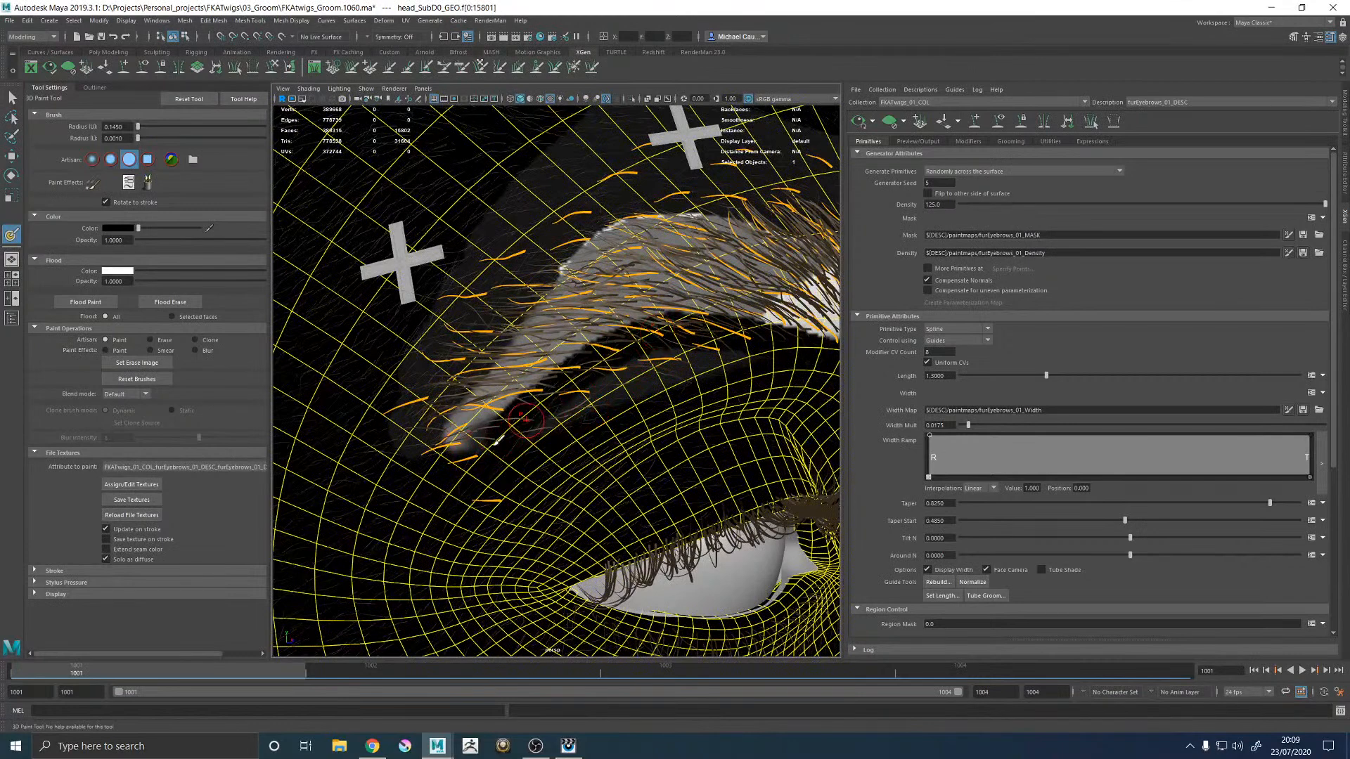
left_click_drag(505, 432, 654, 361)
left_click(142, 502)
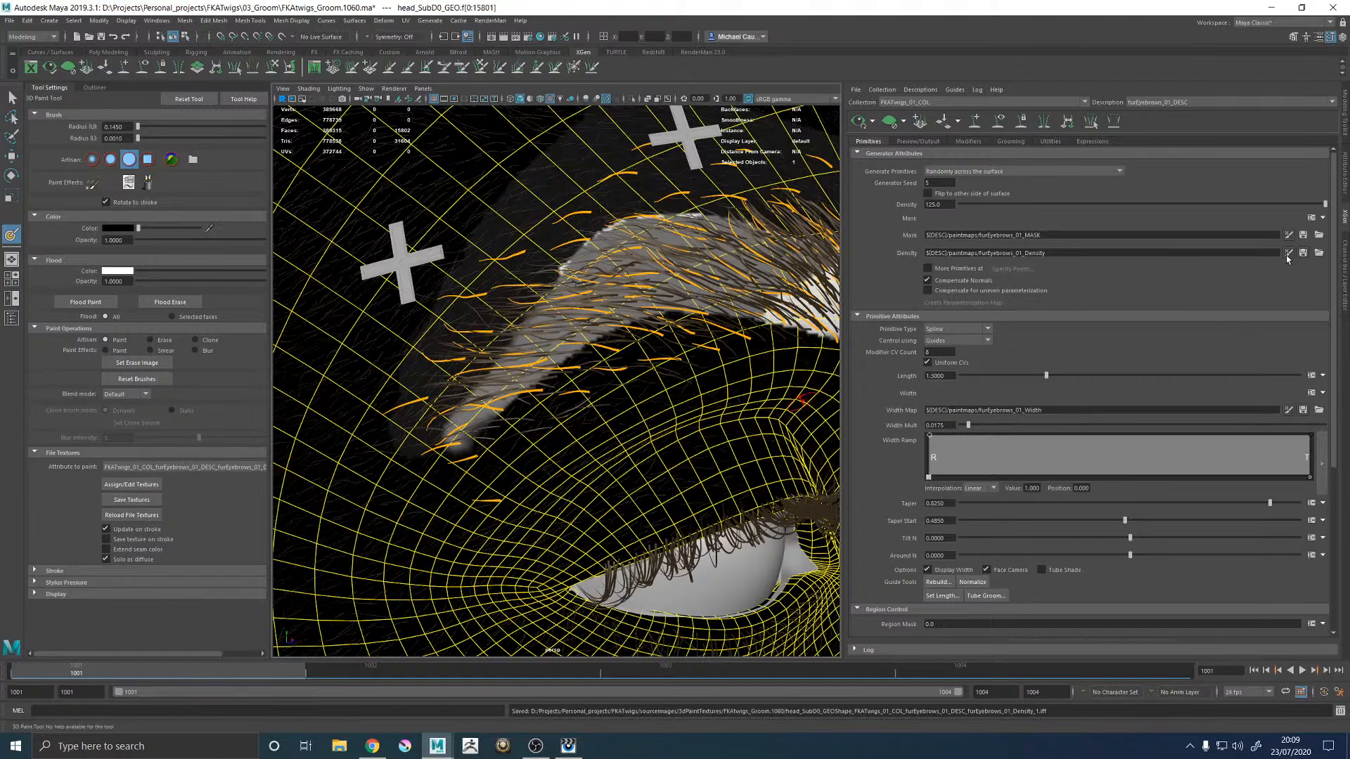
middle_click_drag(669, 339, 584, 371, "alt")
right_click_drag(584, 371, 656, 367, "alt")
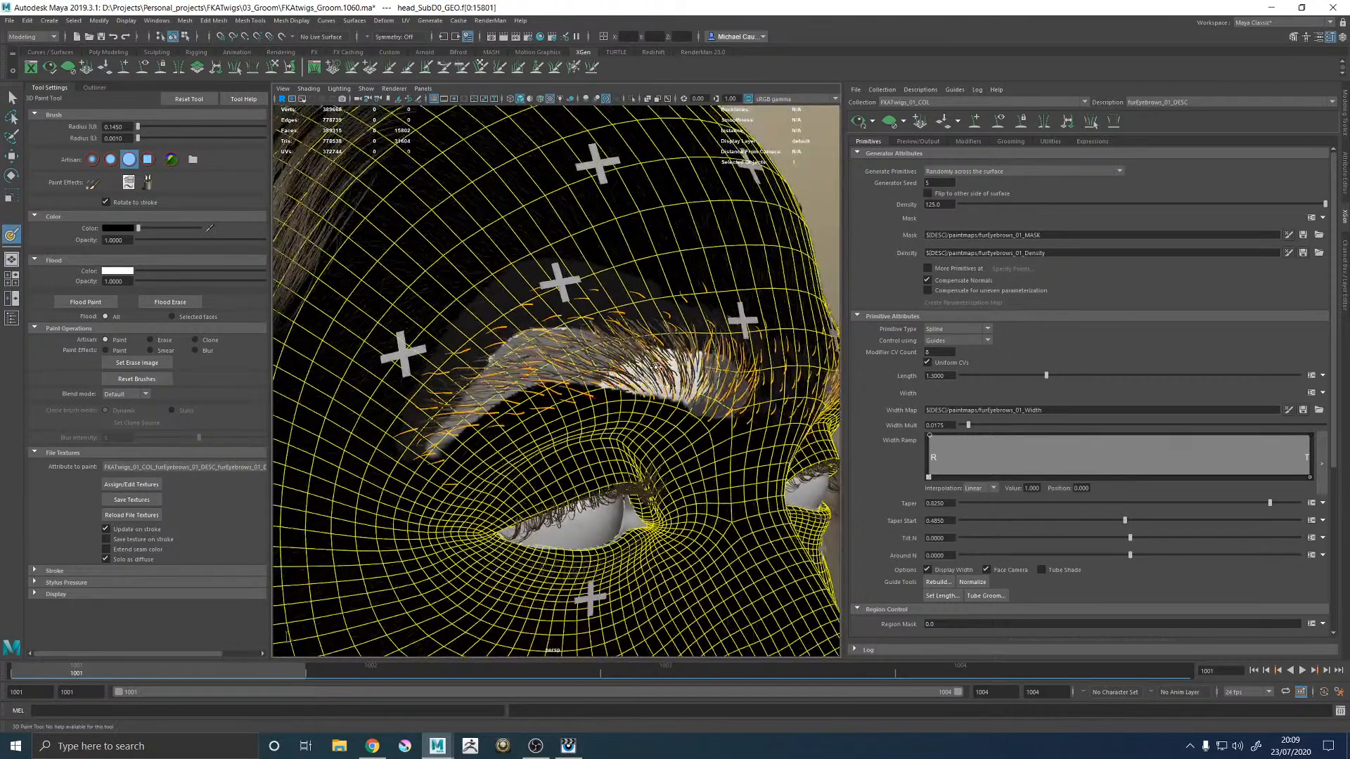
Step: Paint black along the lower edge of the right eyebrow's tail and save the density texture
mouse_move(656, 367)
left_mouse_down("alt")
mouse_move(597, 365)
mouse_move(681, 386)
left_mouse_up("alt")
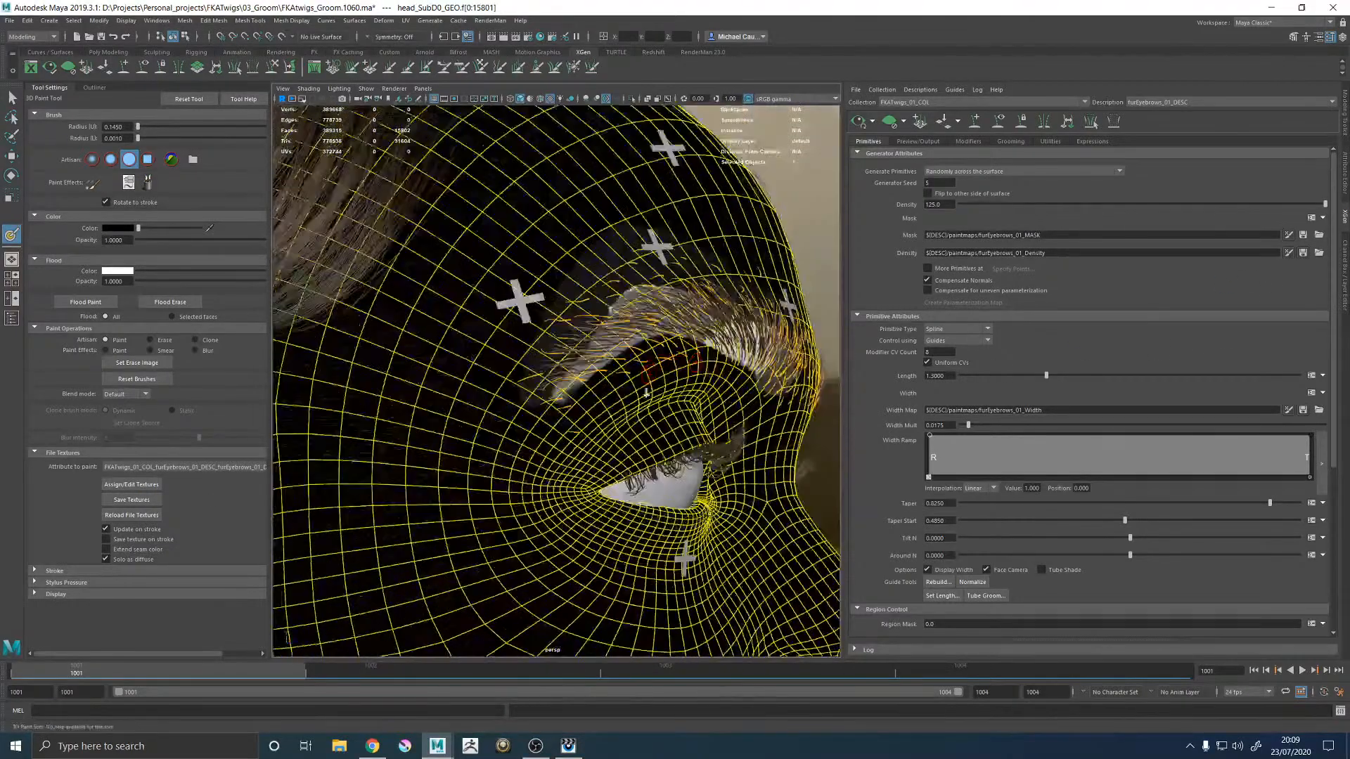
right_click_drag(680, 387, 597, 420, "alt")
left_click_drag(557, 445, 599, 413)
left_click_drag(676, 357, 582, 421)
mouse_move(670, 294)
middle_mouse_down("alt")
mouse_move(551, 366)
mouse_move(691, 302)
middle_mouse_up("alt")
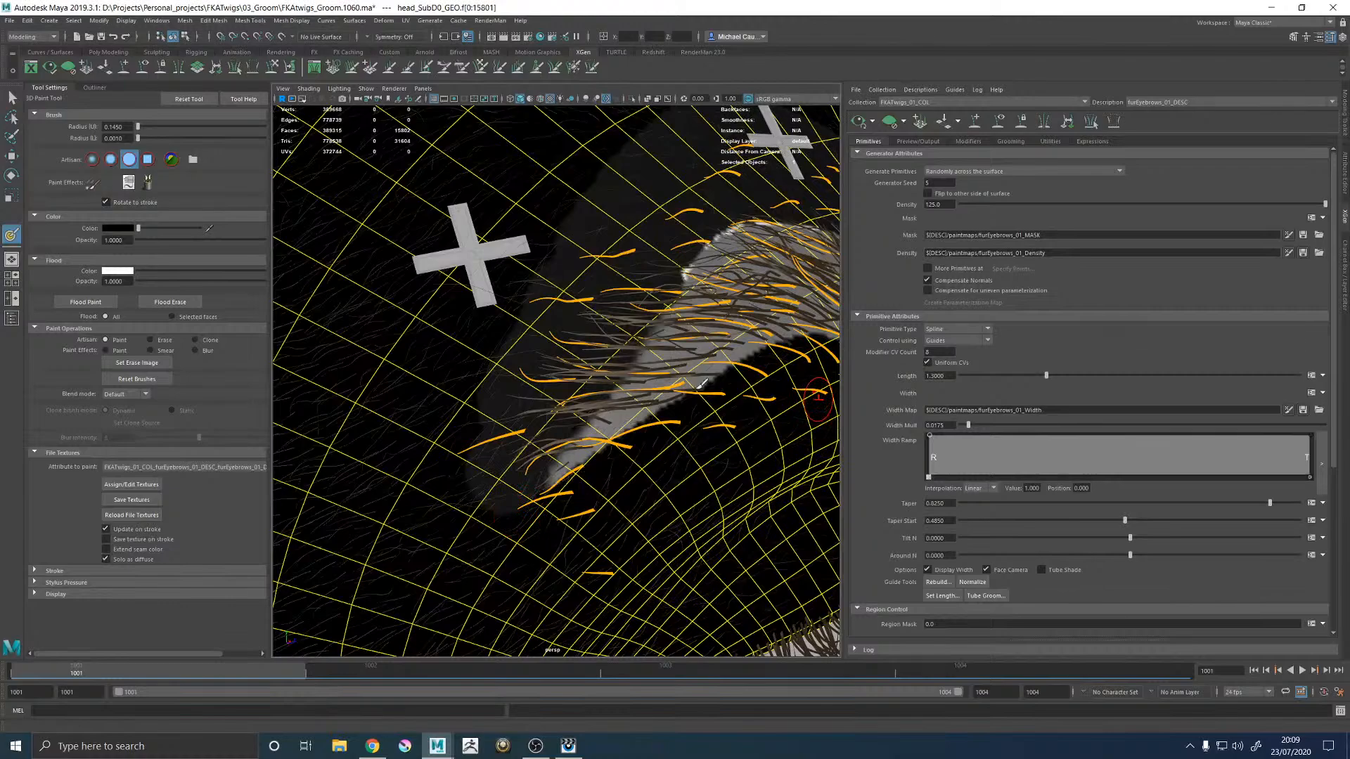
left_click(140, 501)
Step: View both eyebrows from the front, then flip between the reference photo and the render in the image viewer to compare their shapes
right_click_drag(618, 358, 415, 328, "alt")
left_click_drag(415, 328, 589, 363, "alt")
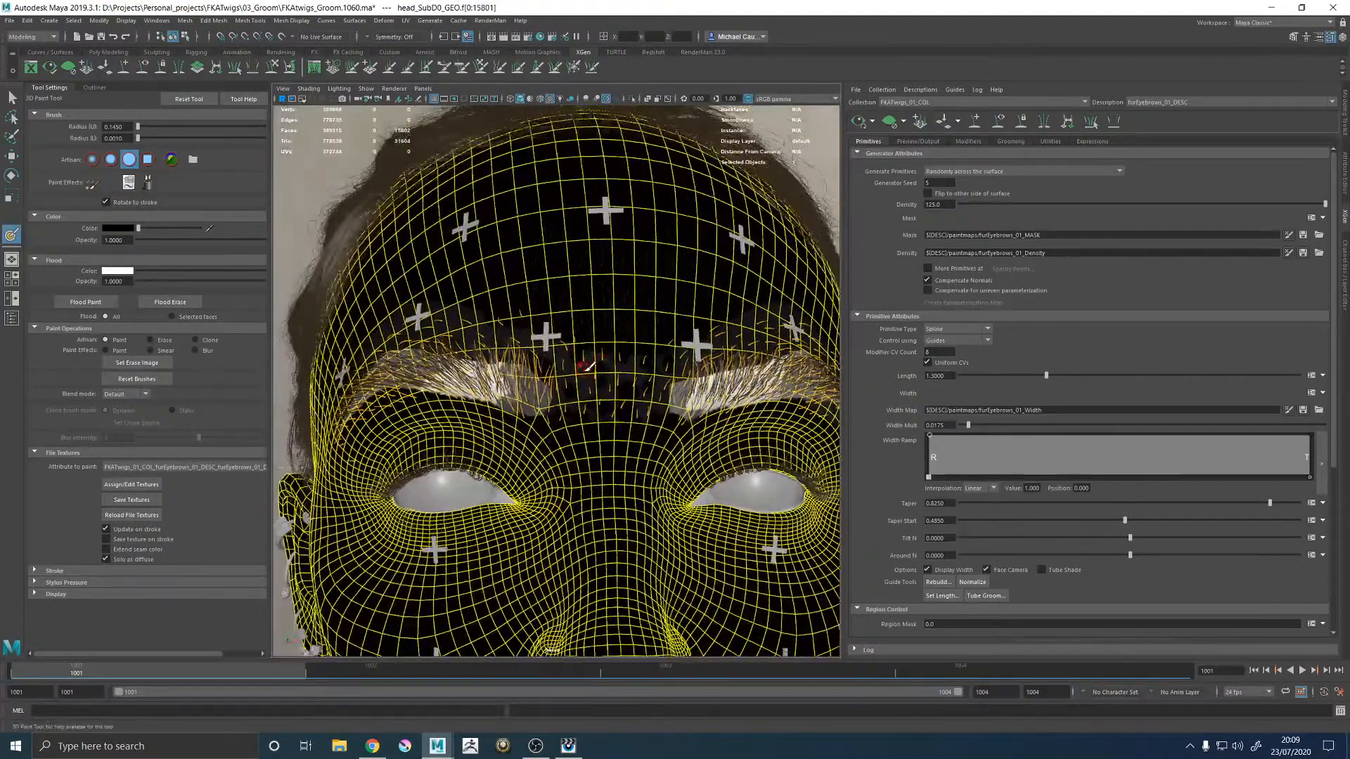
left_click(568, 746)
key("Up")
key("Down")
key("Up")
key("Down")
key("Up")
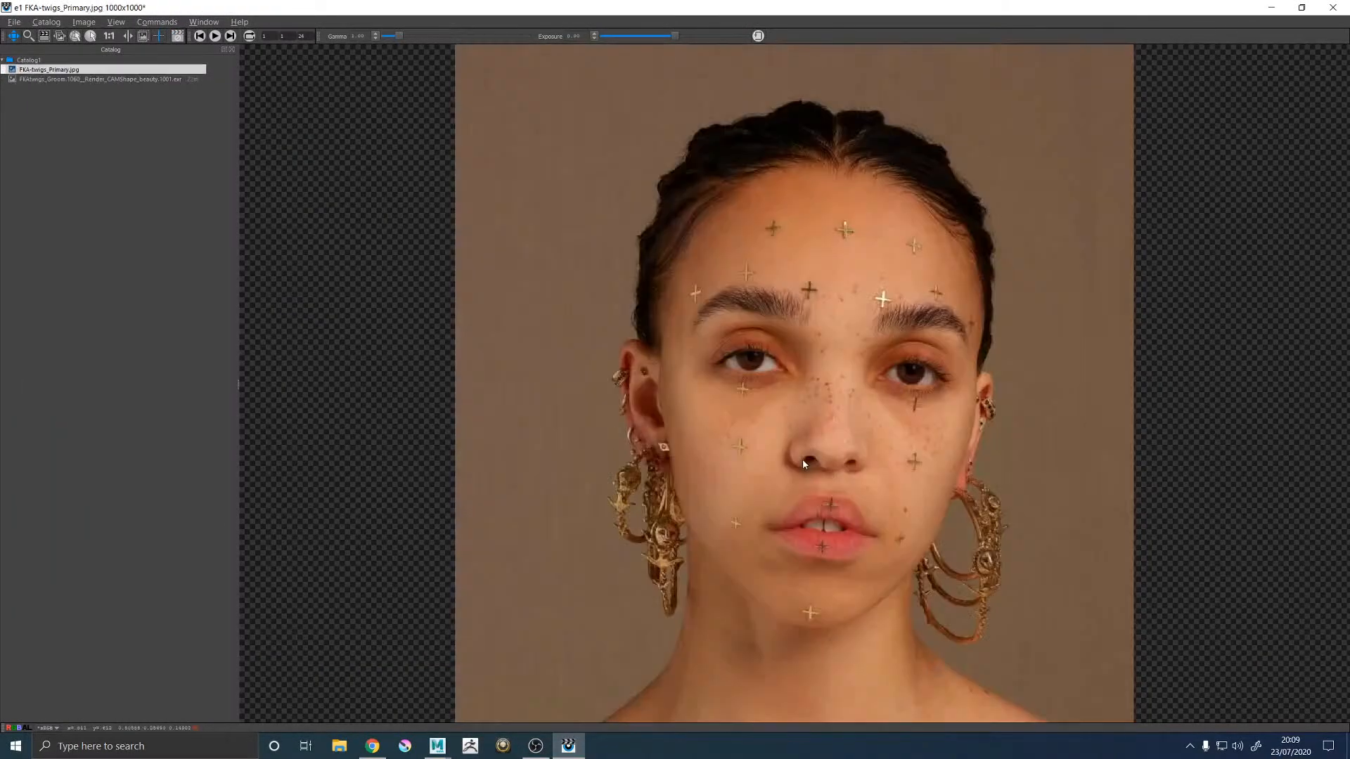
key("Down")
key("Up")
Step: Return to Maya, sample a dark grey from above the right eyebrow as the brush colour, touch up the tail's density and save the texture
left_click(433, 746)
left_click_drag(494, 424, 548, 420, "alt")
right_click_drag(548, 420, 588, 412, "alt")
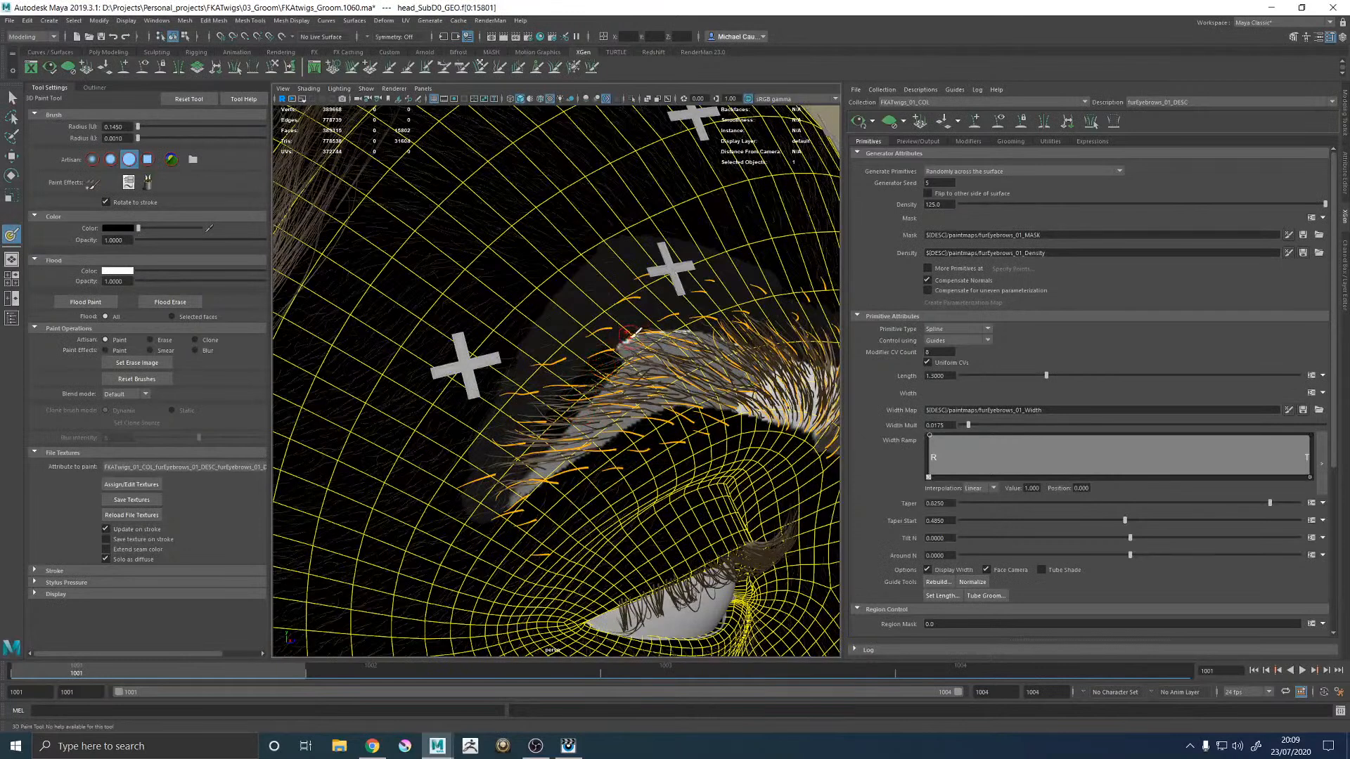
left_click(118, 232)
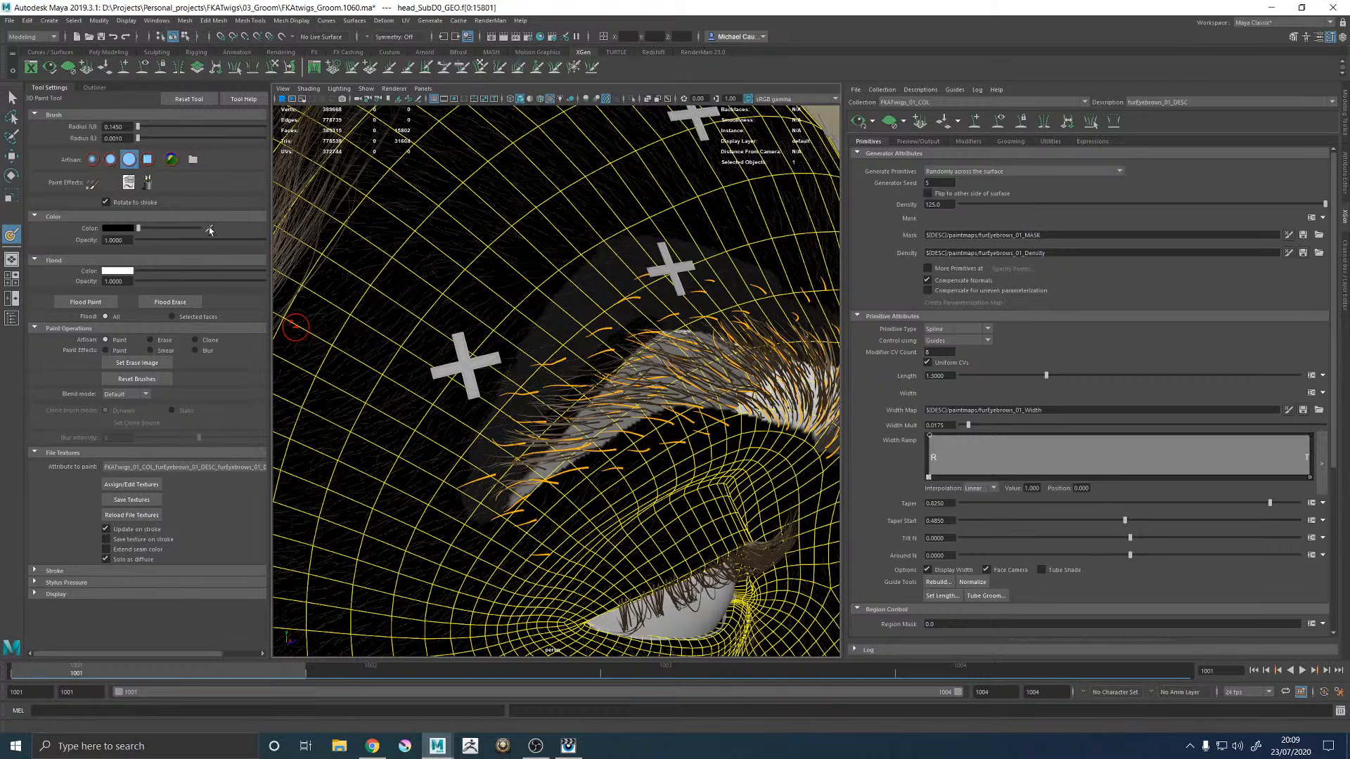
left_click(604, 289)
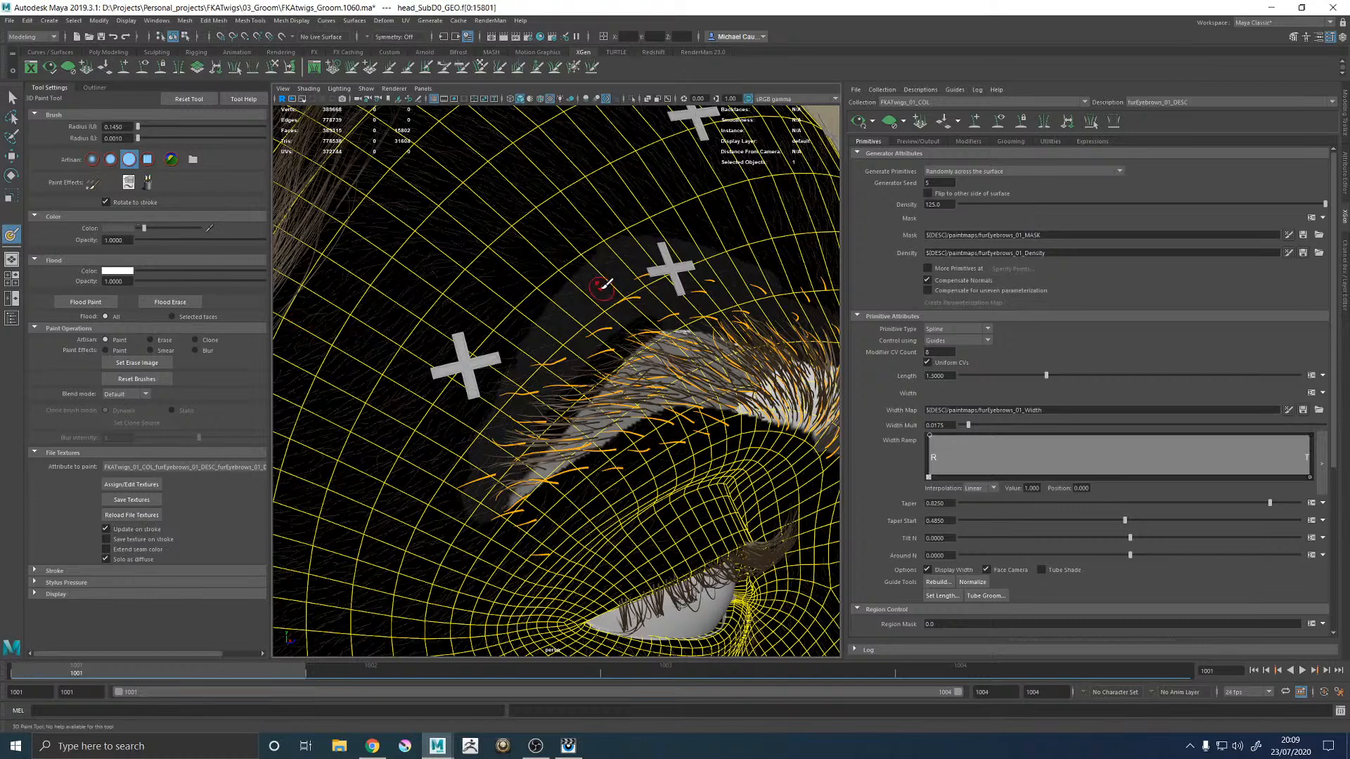
left_click(119, 230)
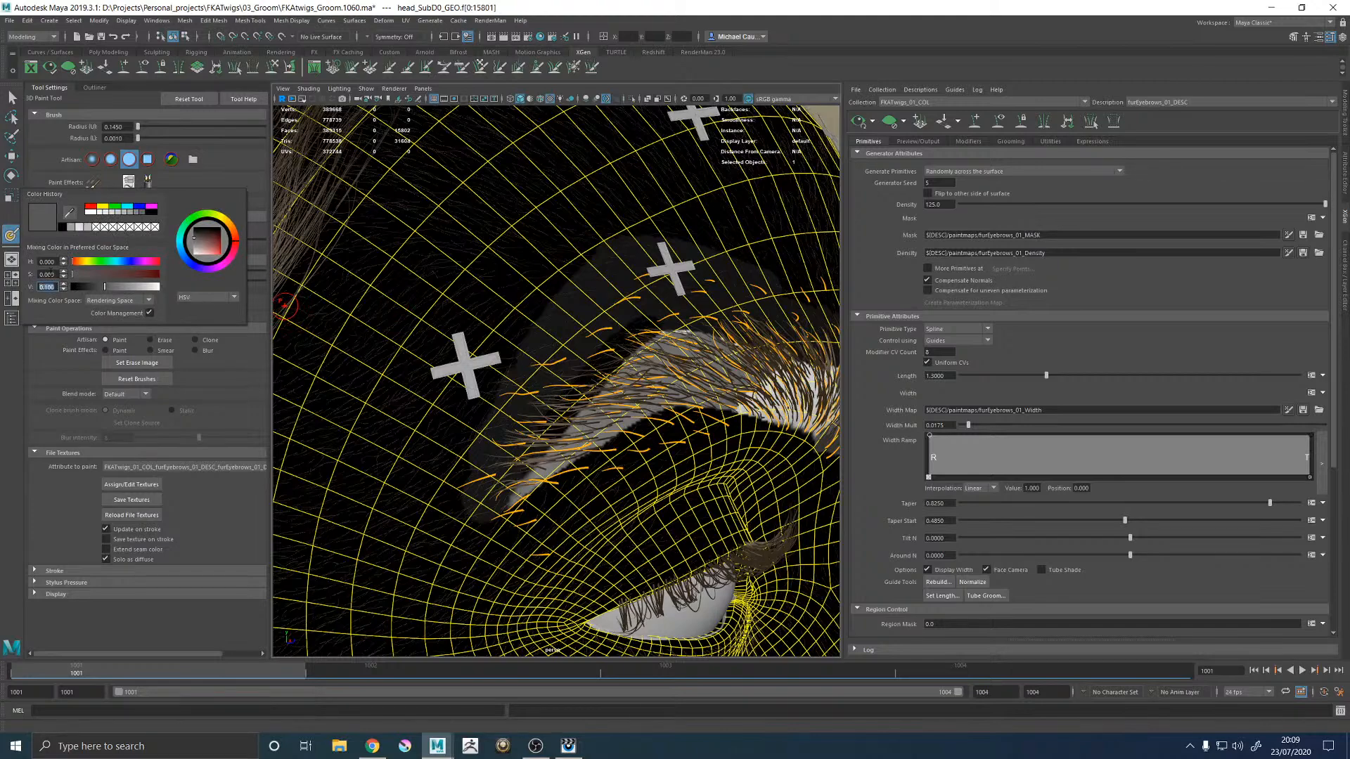
scroll(597, 359, "up", 4)
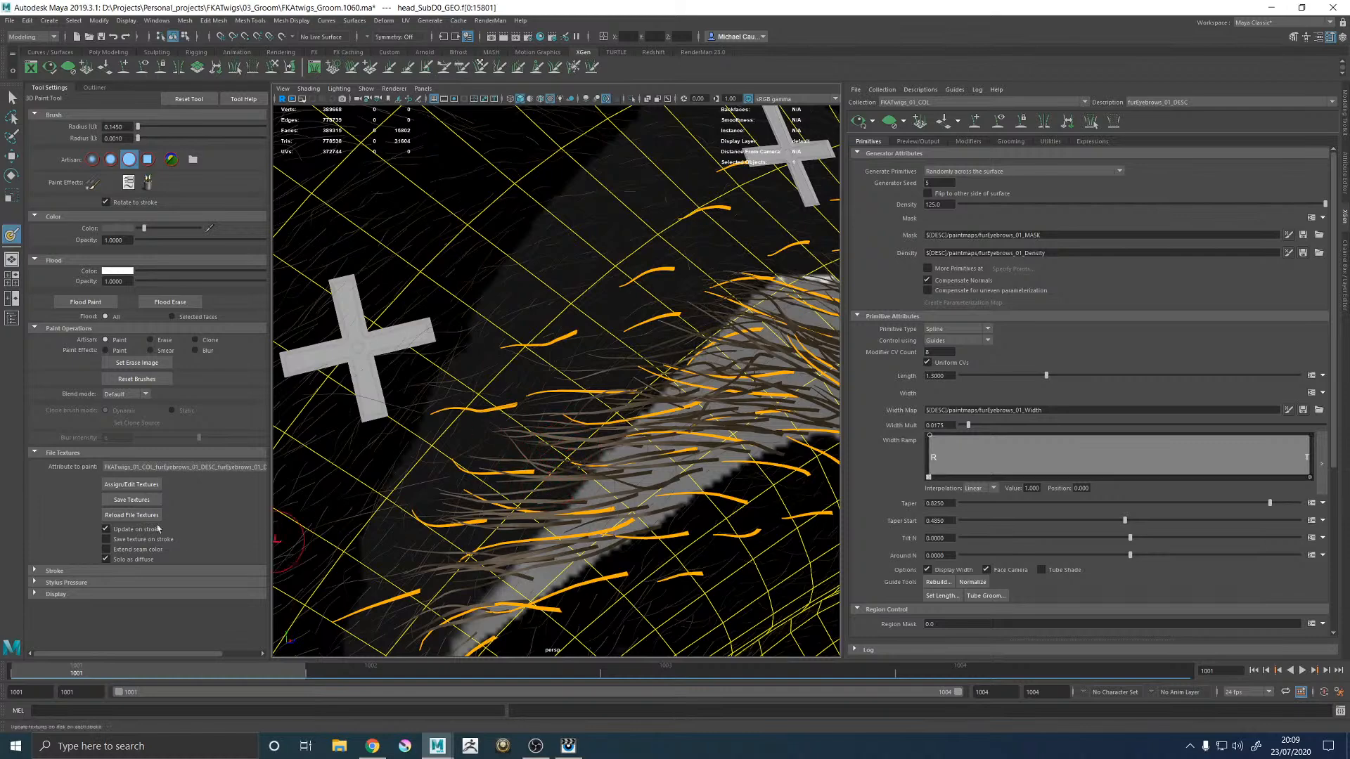
left_click(131, 500)
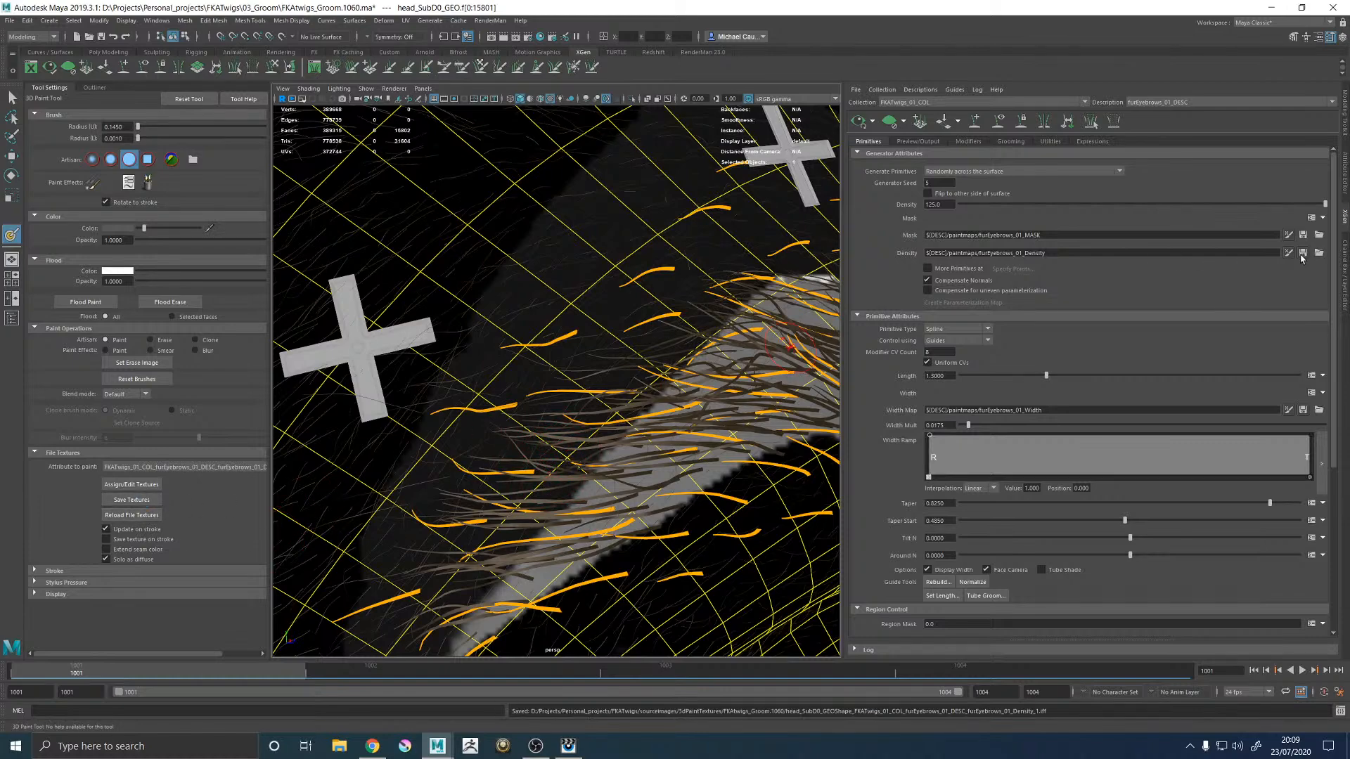
Step: Leave the paint tool and deselect the head to inspect the right eyebrow's updated hairs up close
right_click_drag(766, 321, 710, 351, "alt")
mouse_move(710, 352)
left_mouse_down("alt")
mouse_move(563, 327)
mouse_move(541, 337)
left_mouse_up("alt")
key("w")
left_click(677, 350)
mouse_move(656, 365)
left_mouse_down("alt")
mouse_move(623, 373)
mouse_move(642, 360)
left_mouse_up("alt")
right_click_drag(642, 360, 718, 436, "alt")
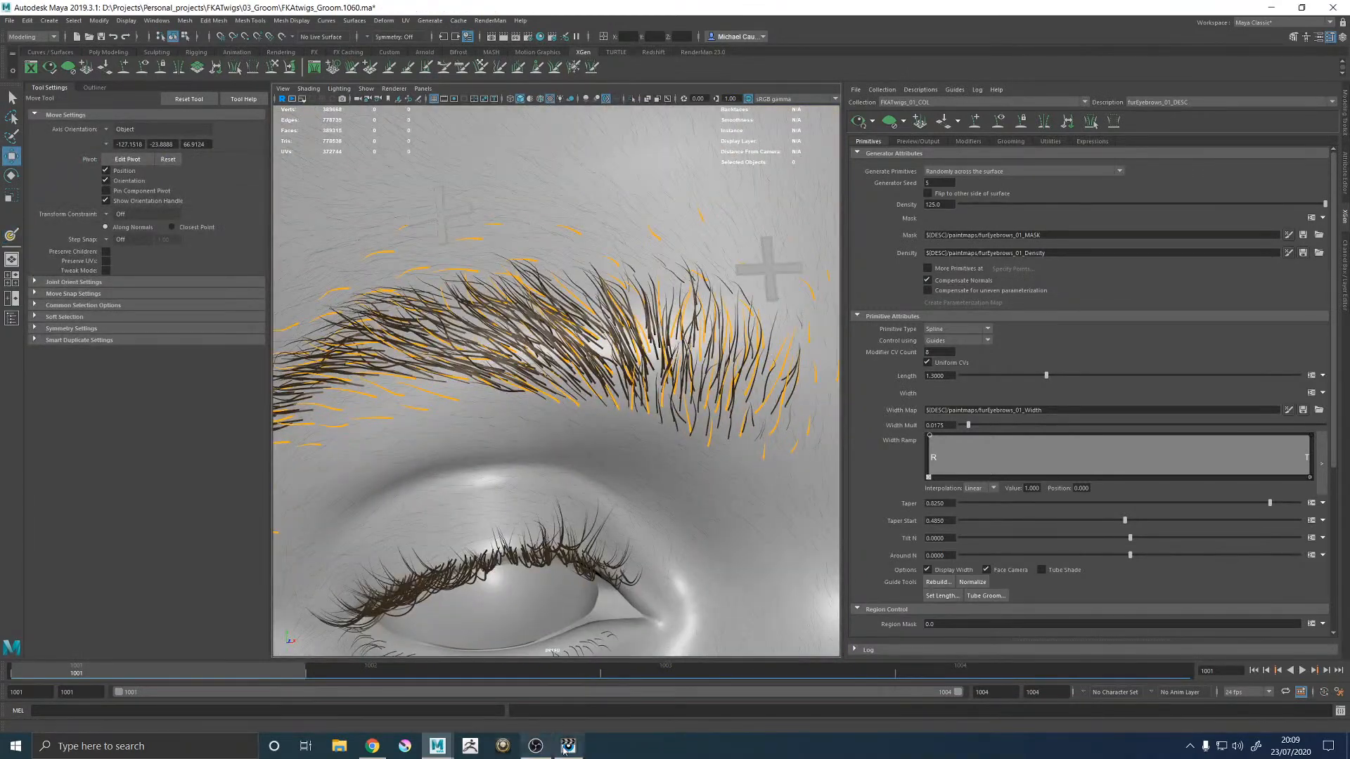
Step: Switch to the image viewer and flip repeatedly between FKA-twigs_Primary.jpg and the beauty render to examine the eyebrow differences
left_click(568, 745)
key("Down")
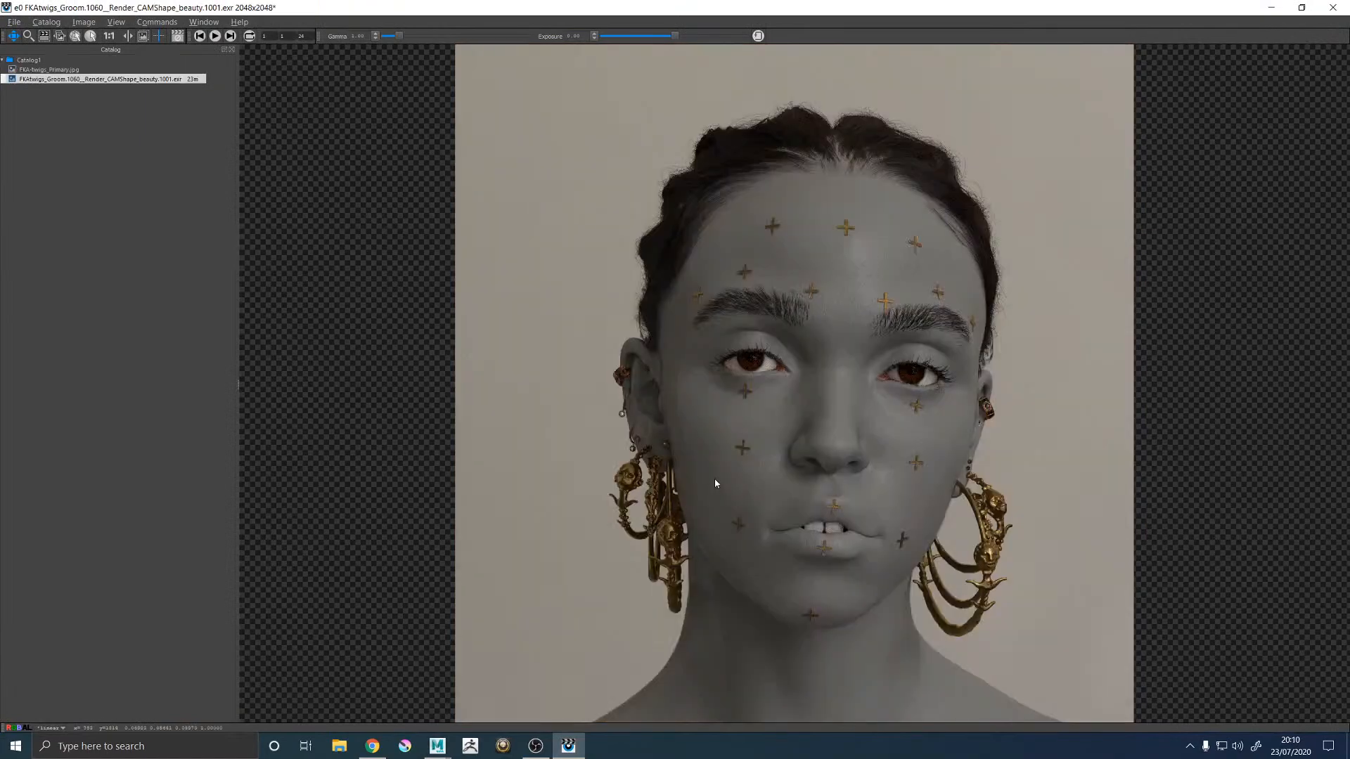
key("Up")
key("Down")
key("Up")
key("Down")
key("Up")
key("Down")
key("Up")
key("Down")
key("Up")
key("Down")
key("Up")
key("Down")
key("Up")
key("Down")
key("Up")
key("Down")
key("Up")
key("Down")
key("Up")
key("Down")
key("Up")
key("Down")
key("Up")
key("Down")
key("Up")
key("Down")
Step: Return to Maya, reopen the density map for painting, touch up the left eyebrow's upper edge towards the tail and save the texture
mouse_move(437, 746)
left_click(506, 658)
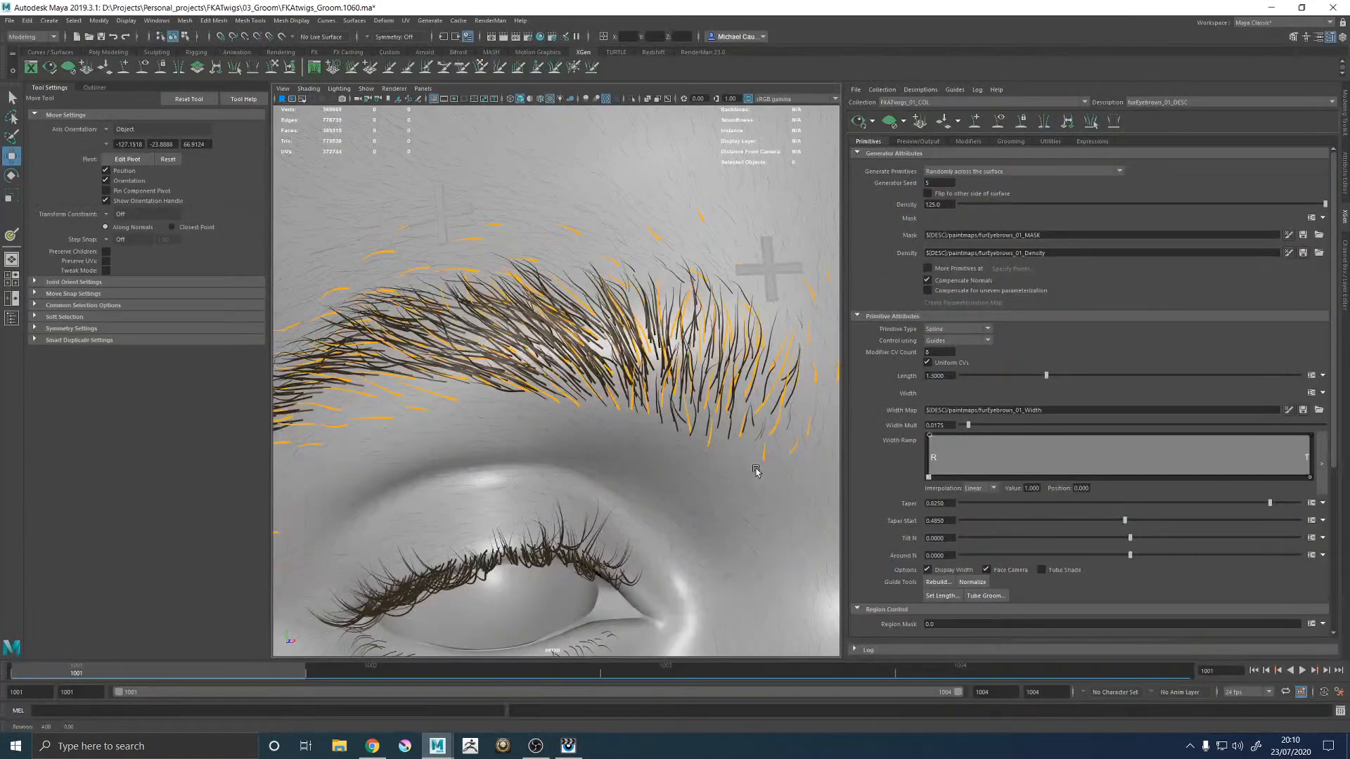
right_click_drag(596, 467, 717, 428, "alt")
left_click_drag(717, 427, 612, 422, "alt")
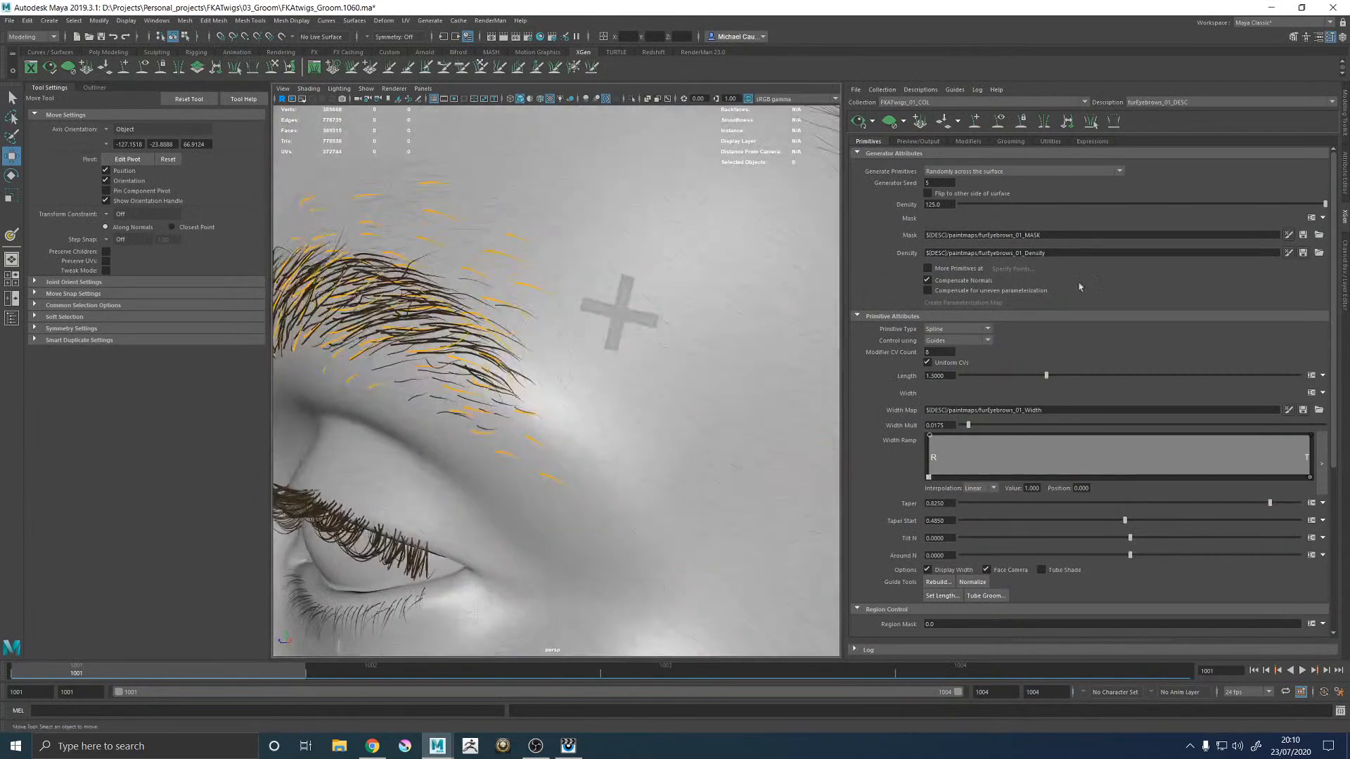
left_click(1291, 252)
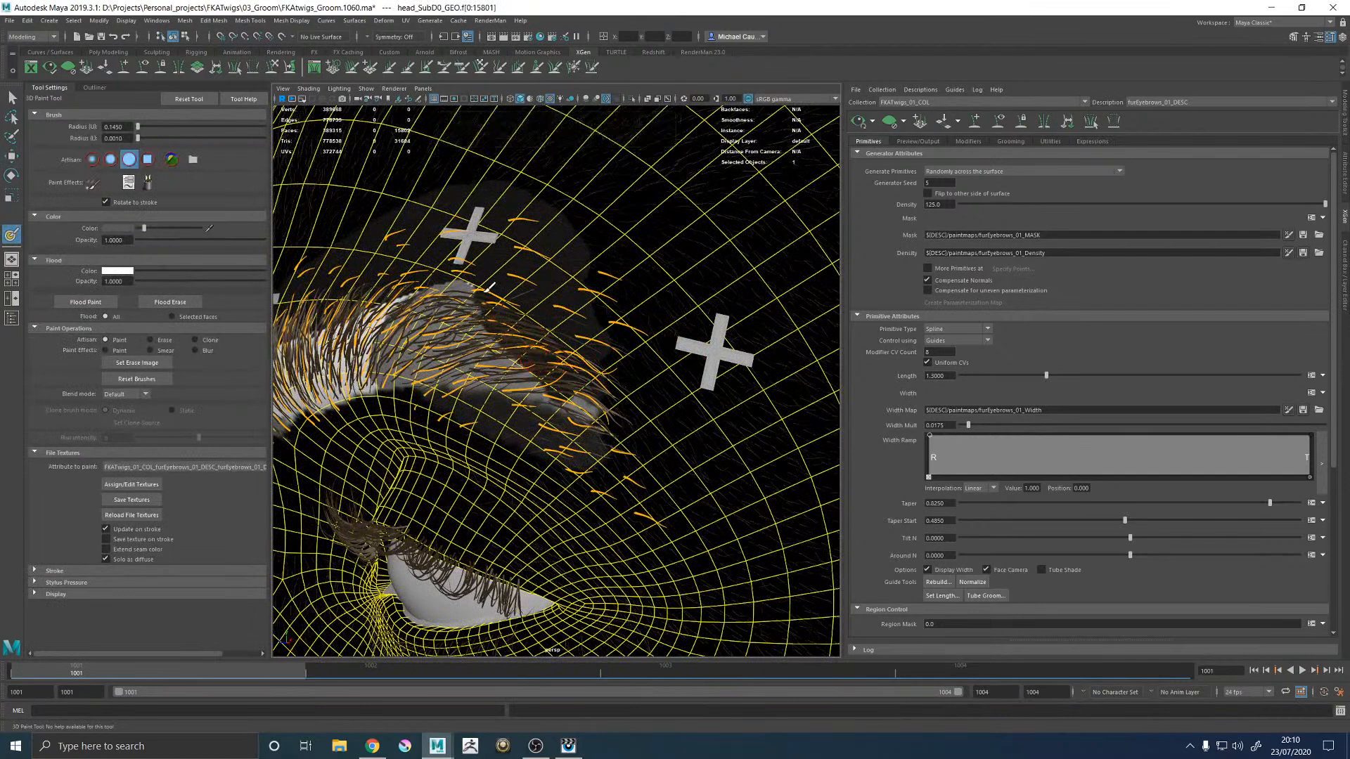
left_click(131, 499)
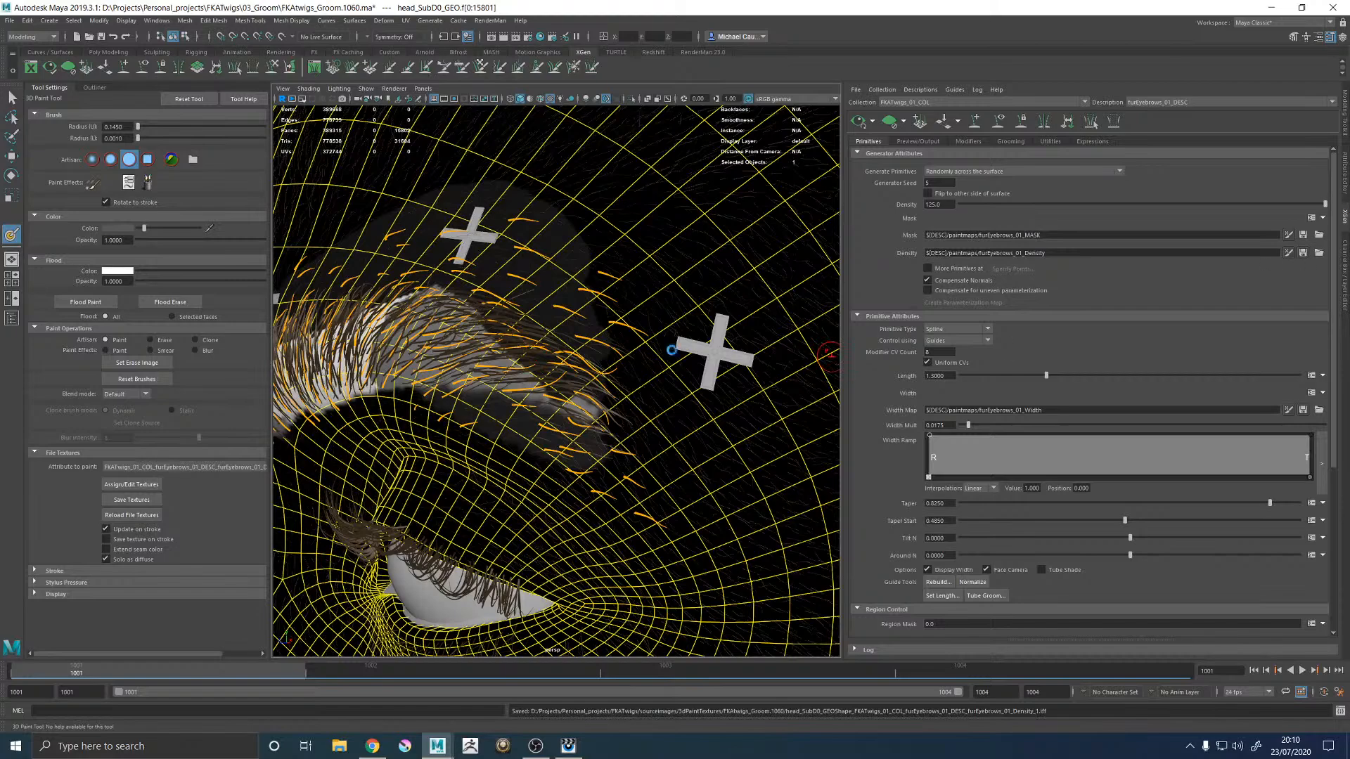
middle_click_drag(651, 325, 657, 329, "alt")
mouse_move(660, 328)
left_mouse_down("alt")
mouse_move(688, 390)
mouse_move(684, 375)
left_mouse_up("alt")
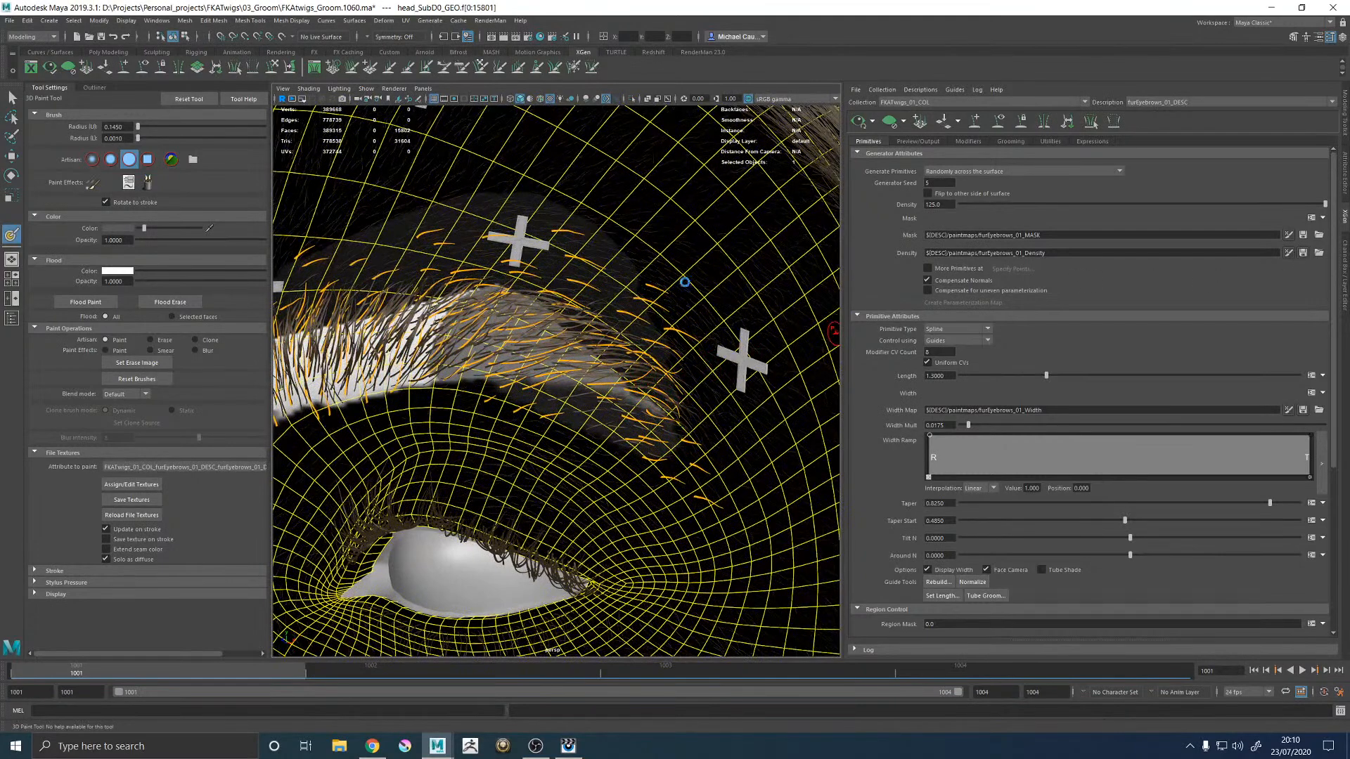
right_click_drag(722, 310, 669, 356, "alt")
left_click(125, 502)
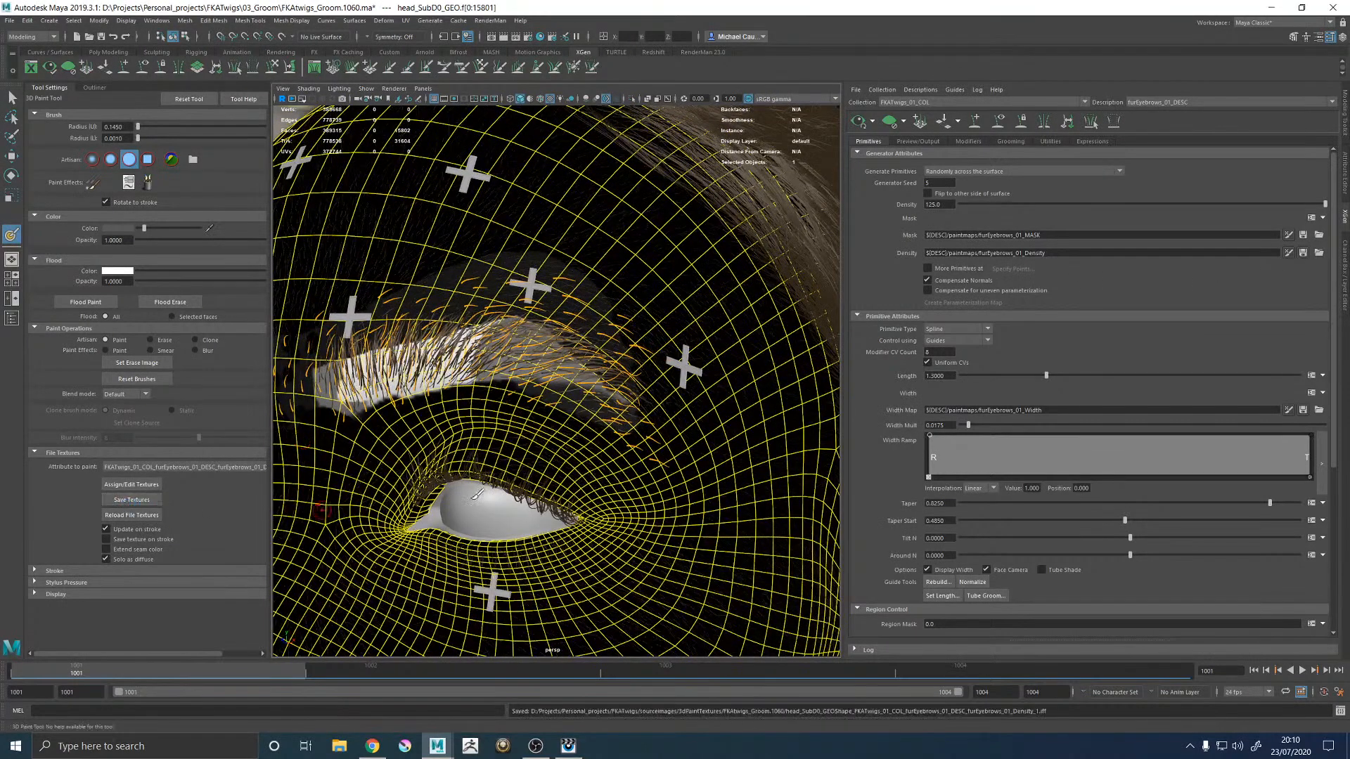
Step: Touch up the density above the left eyebrow's arch with the dark grey brush and save the texture
scroll(594, 411, "down", 5)
left_click_drag(594, 412, 580, 402, "alt")
scroll(576, 401, "up", 8)
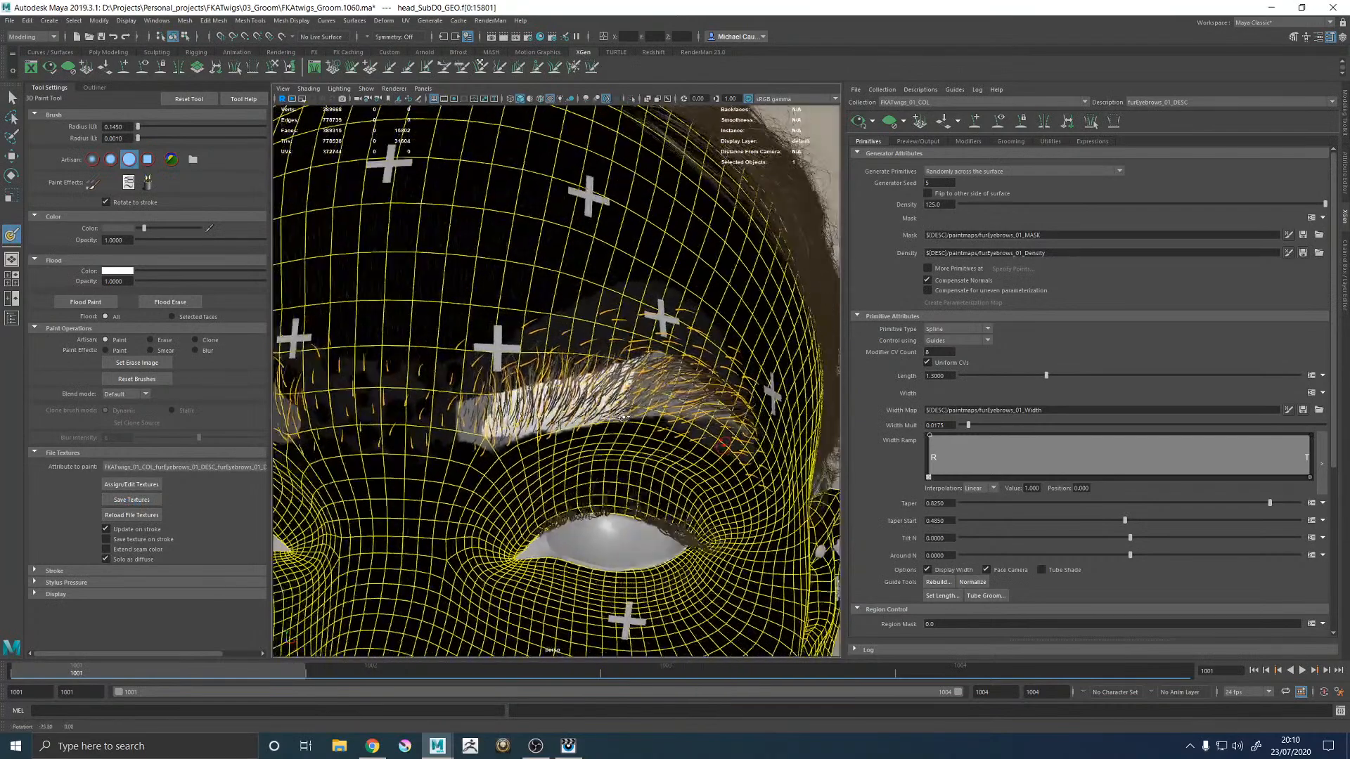
scroll(575, 401, "down", 6)
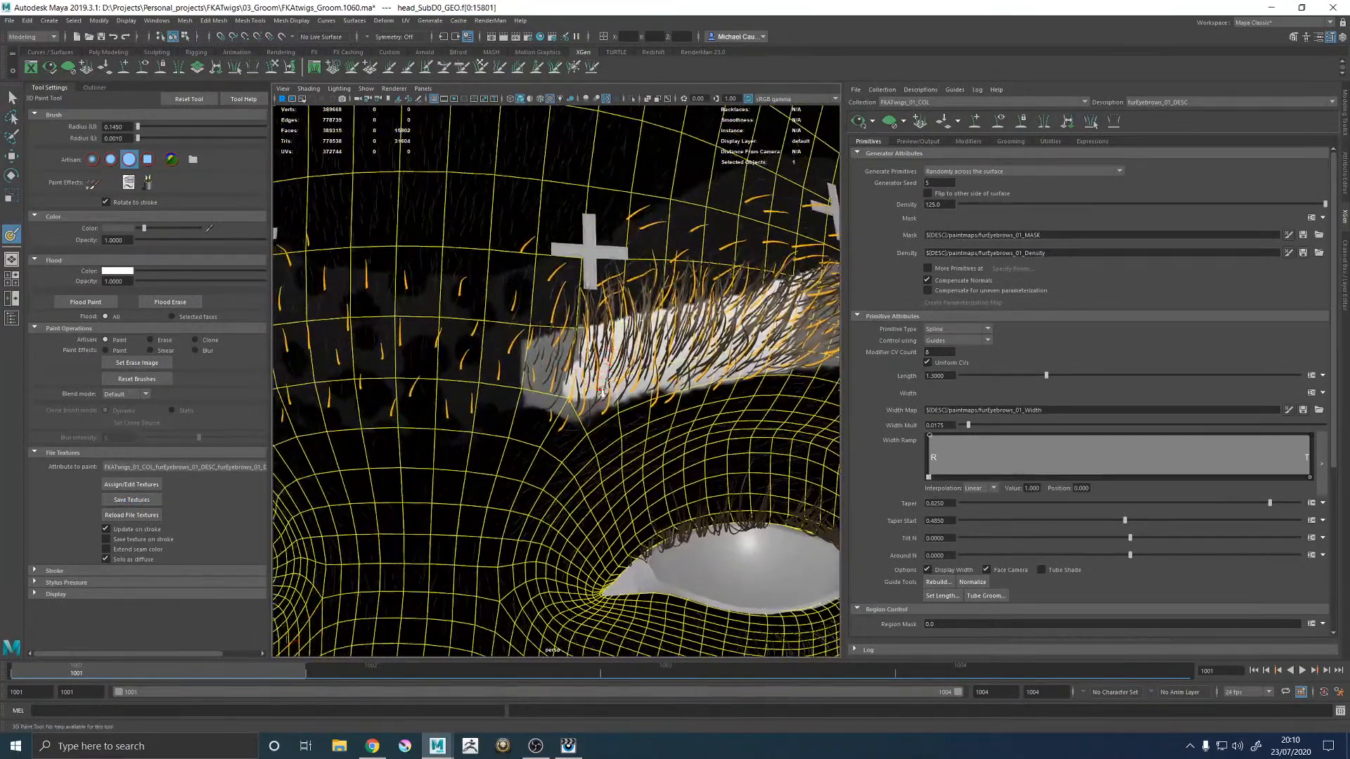
scroll(613, 392, "up", 4)
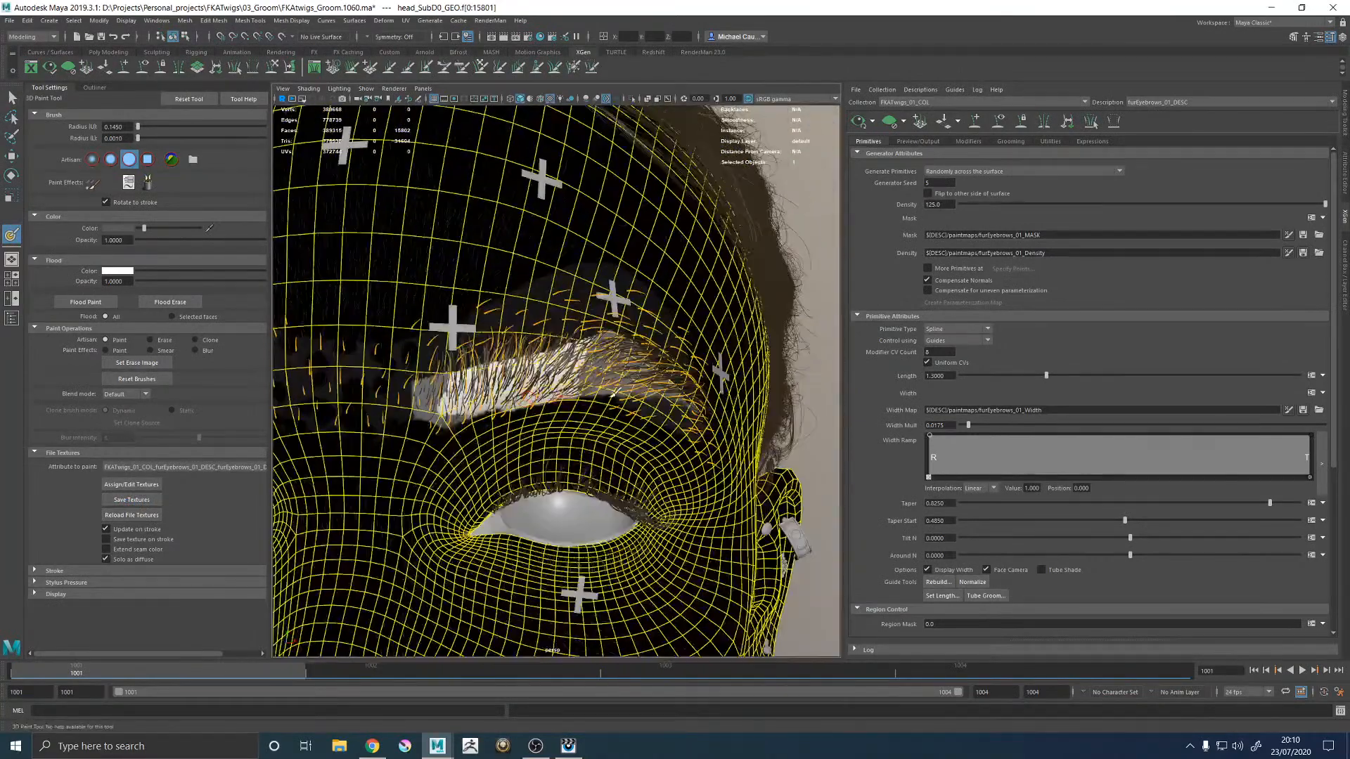
middle_click_drag(613, 392, 542, 390, "alt")
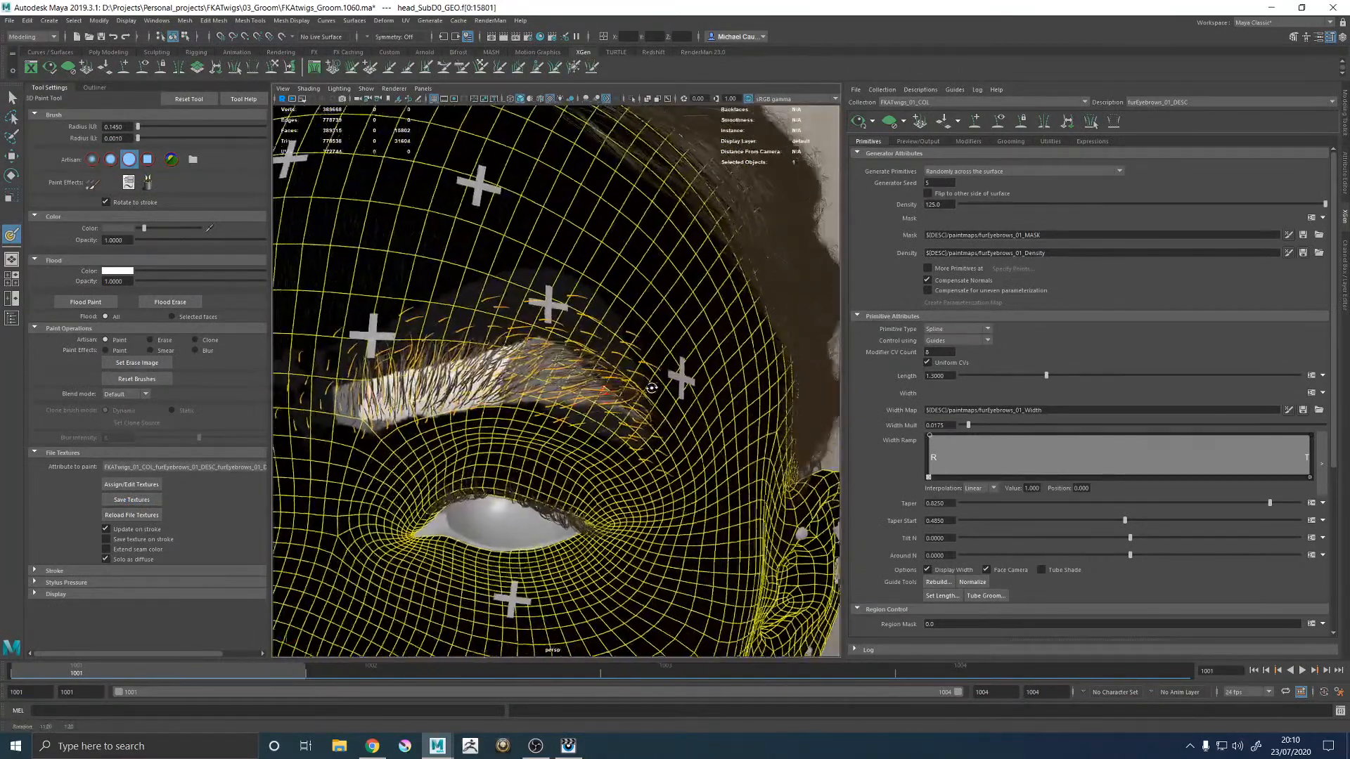
scroll(560, 296, "up", 6)
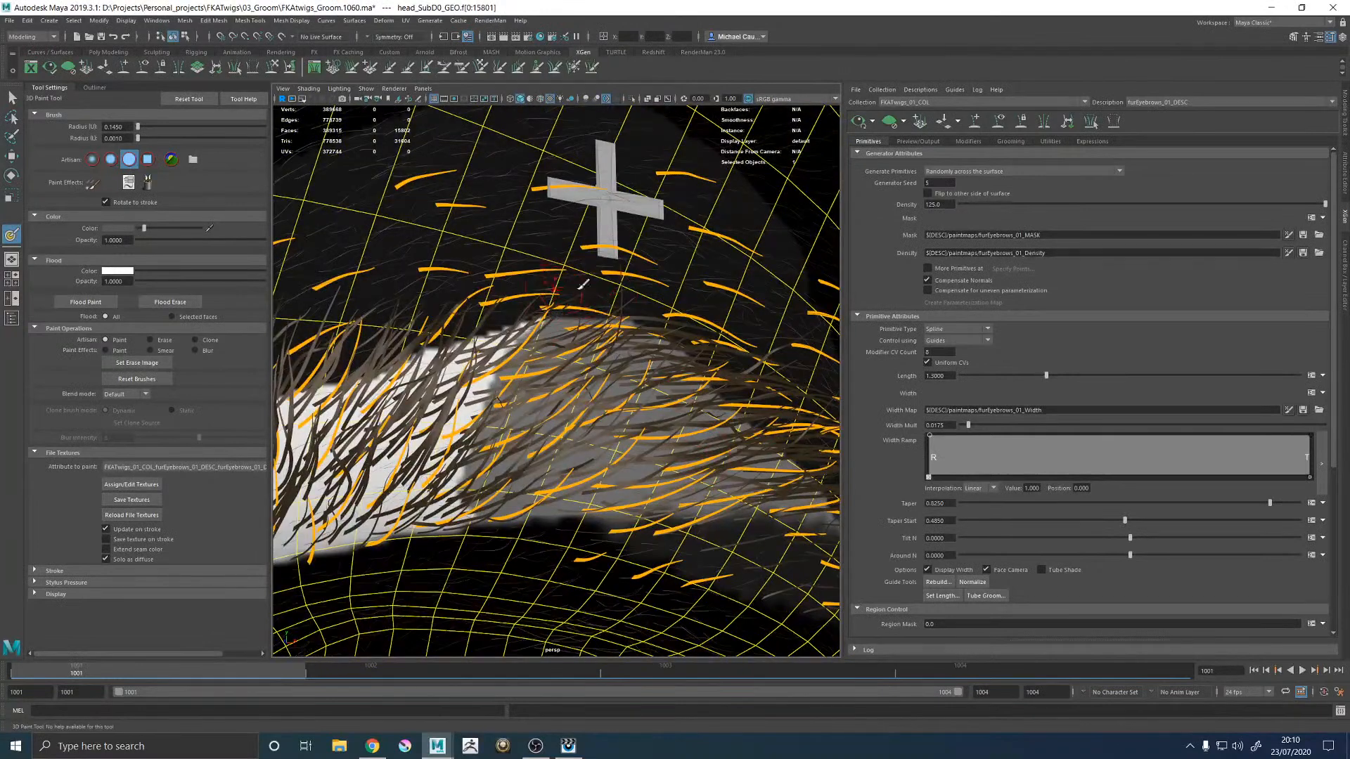
left_click(131, 499)
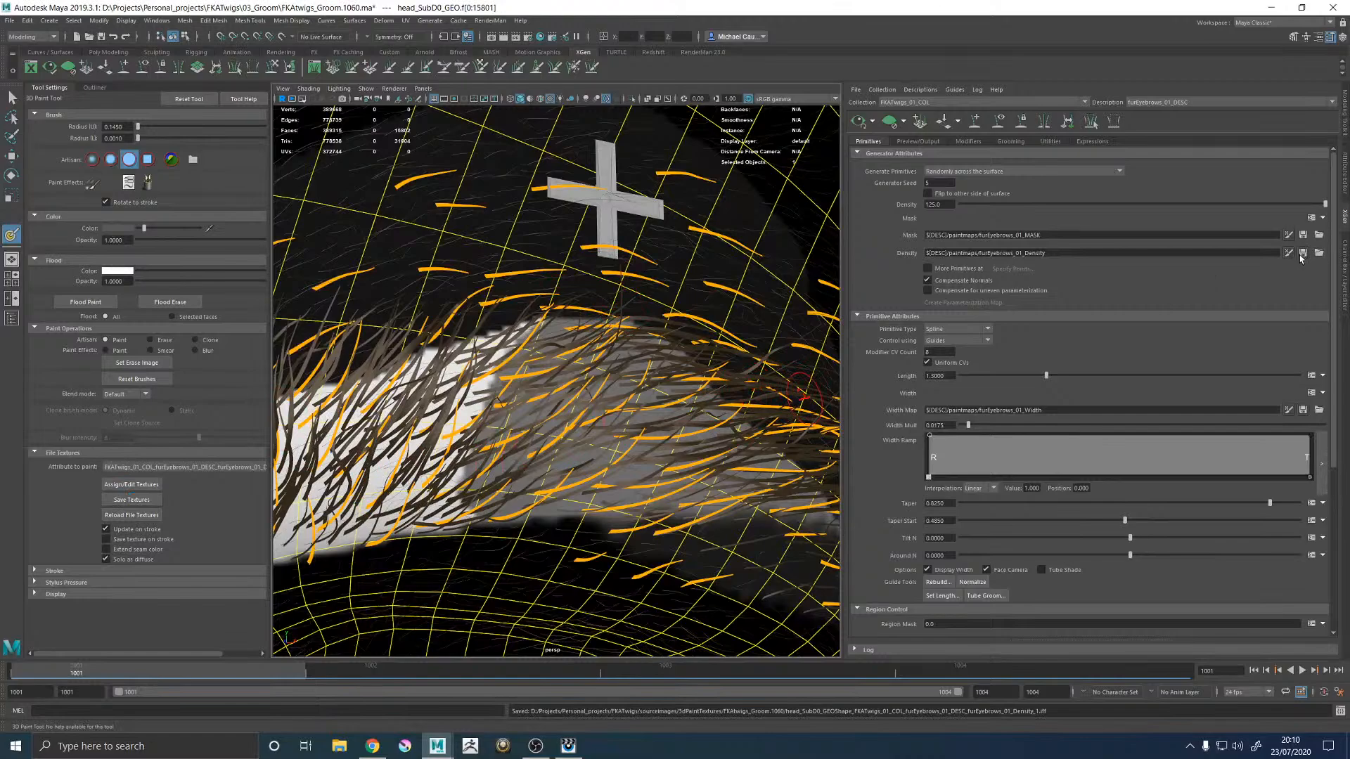
Step: Leave the paint tool, deselect the head, frame the whole face from the front and save the scene
right_click_drag(612, 373, 514, 366, "alt")
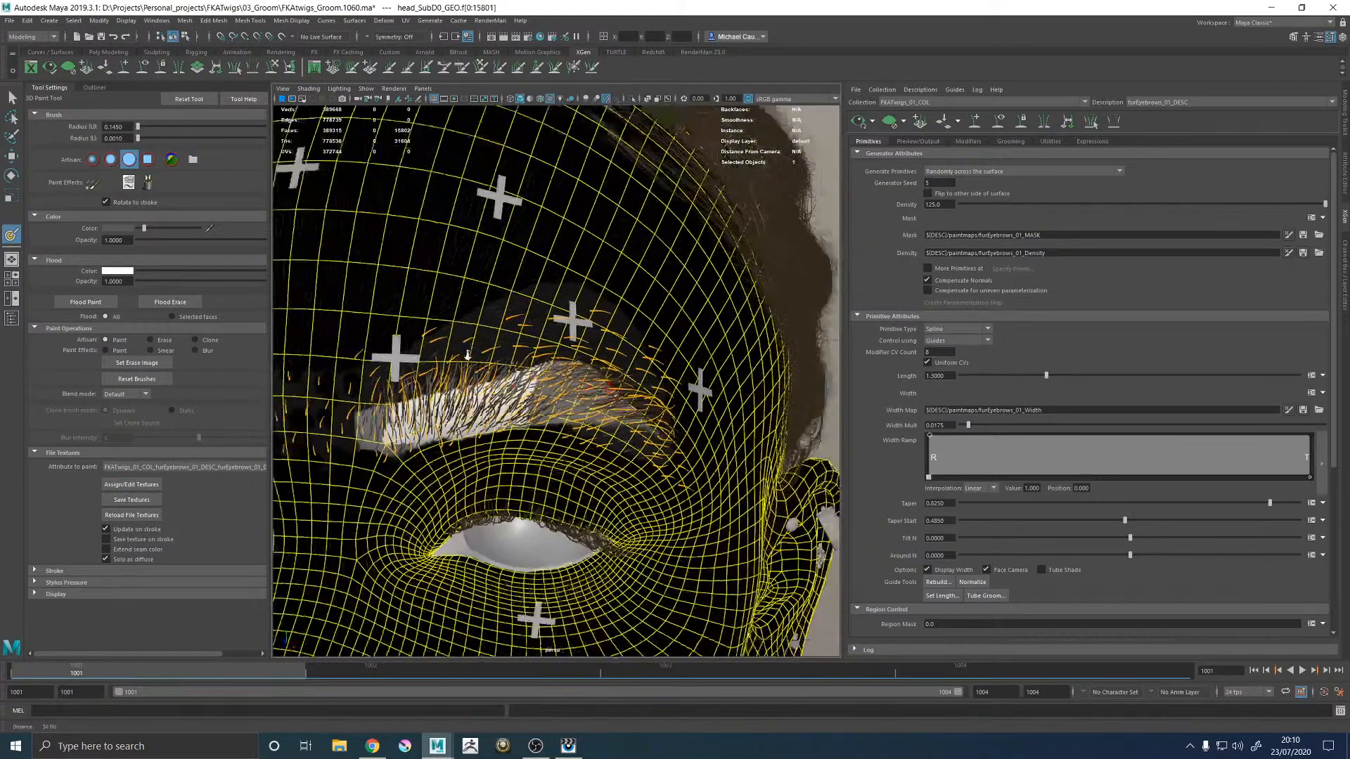
key("w")
left_click(756, 339)
left_click_drag(666, 349, 715, 340, "alt")
key("ctrl+s")
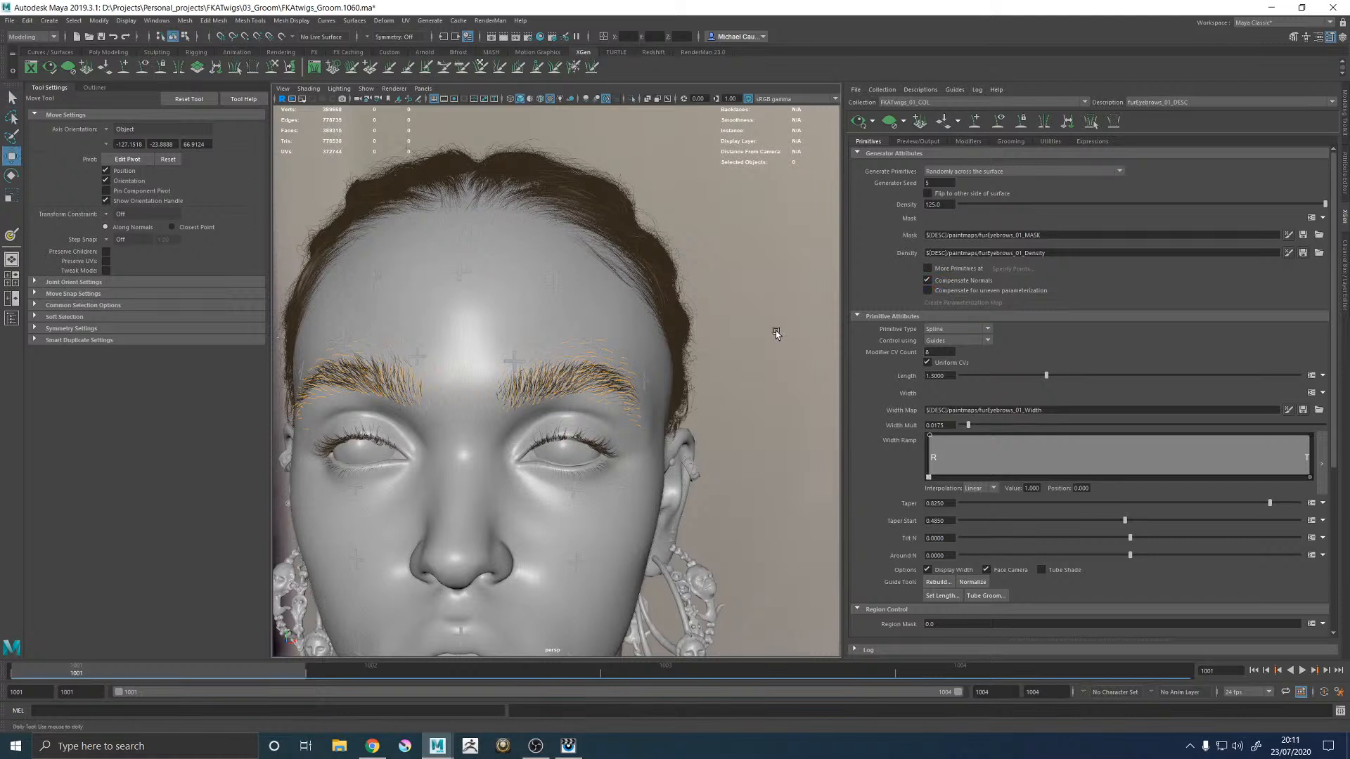
right_click_drag(786, 331, 711, 341, "alt")
middle_click_drag(685, 353, 720, 333, "alt")
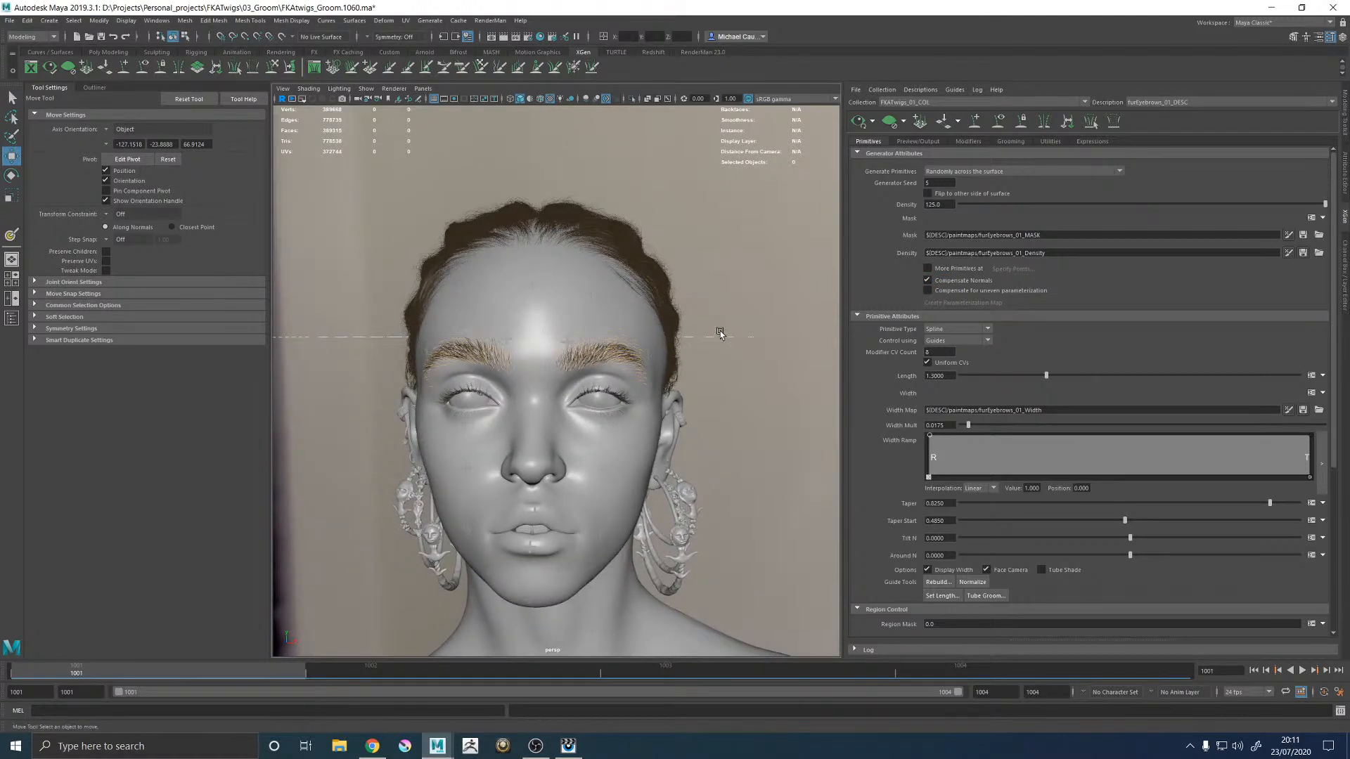
key("q")
key("ctrl+s")
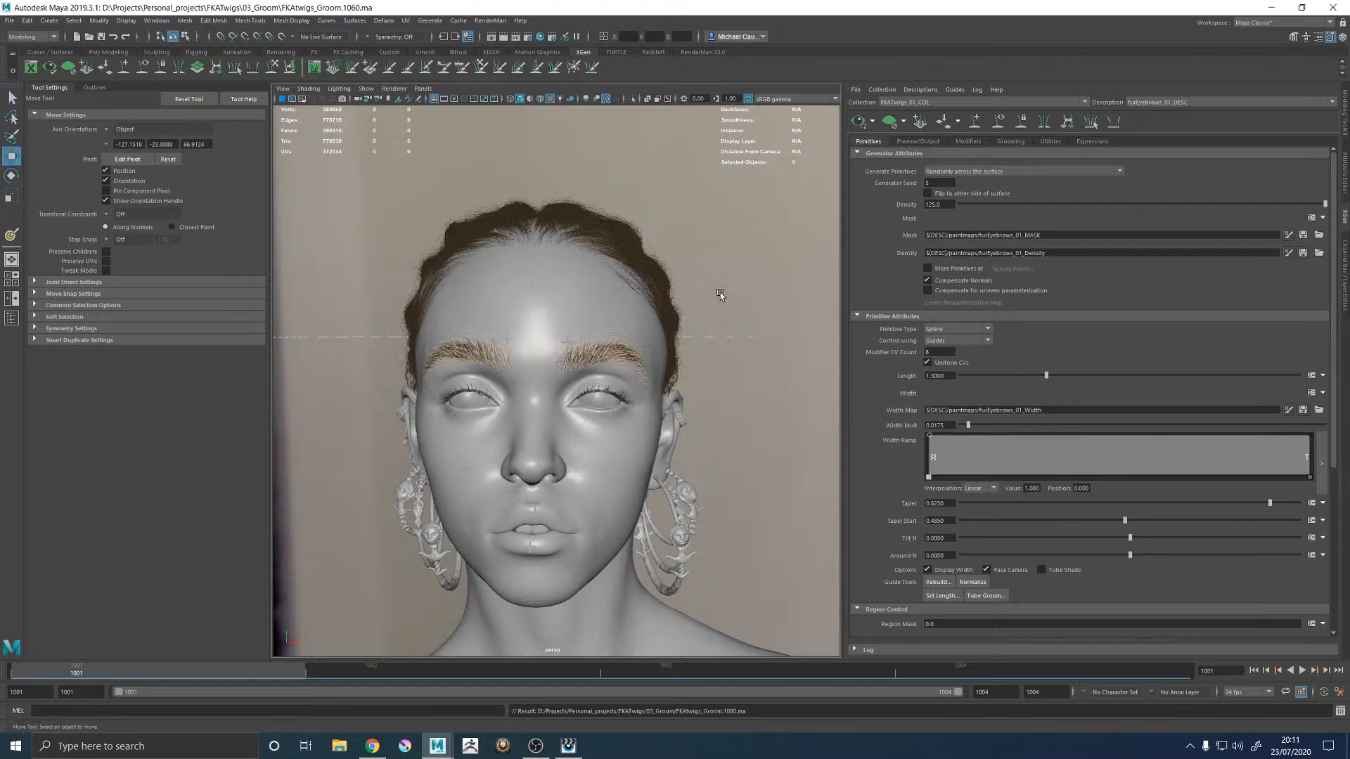
Step: Save the scene incrementally as FKAtwigs_Groom.1061.ma
key("w")
left_click_drag(723, 295, 736, 290, "alt")
key("q")
key("ctrl+alt+s")
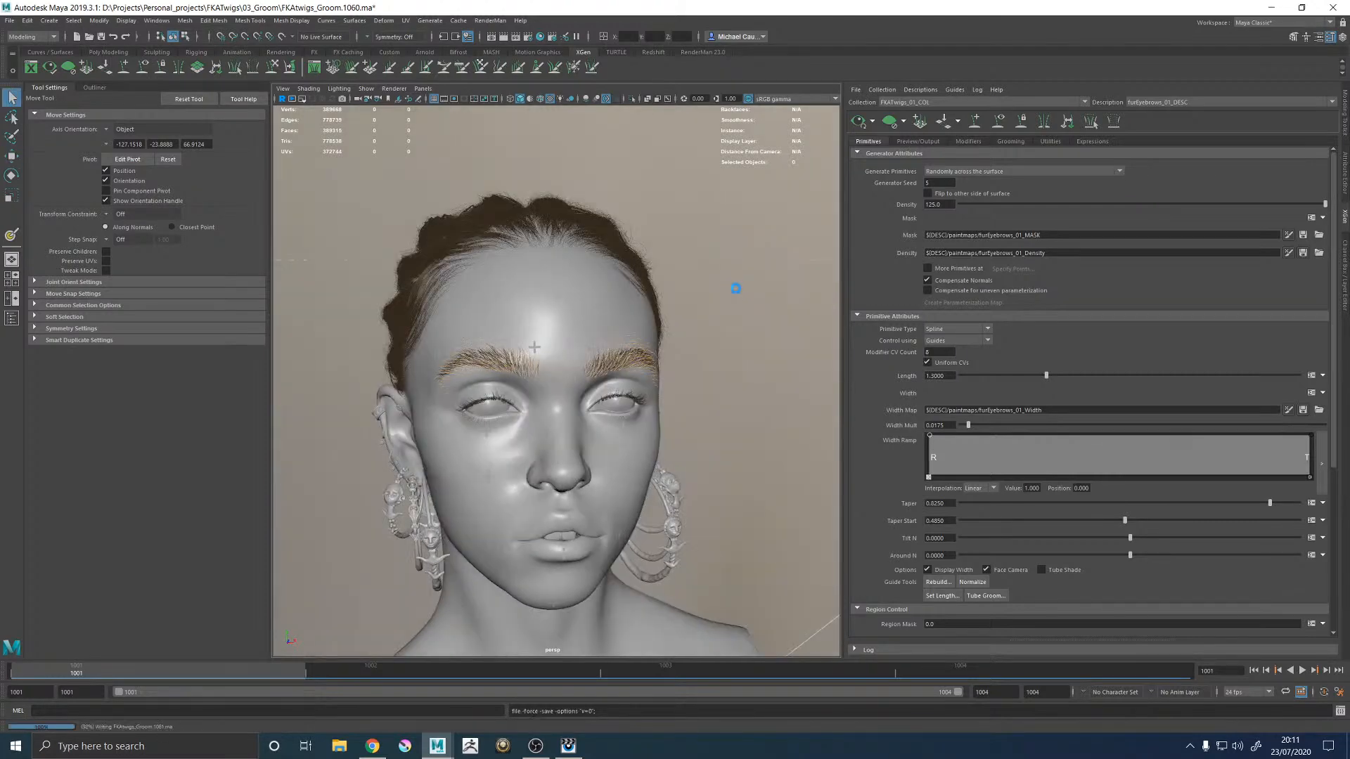
key("w")
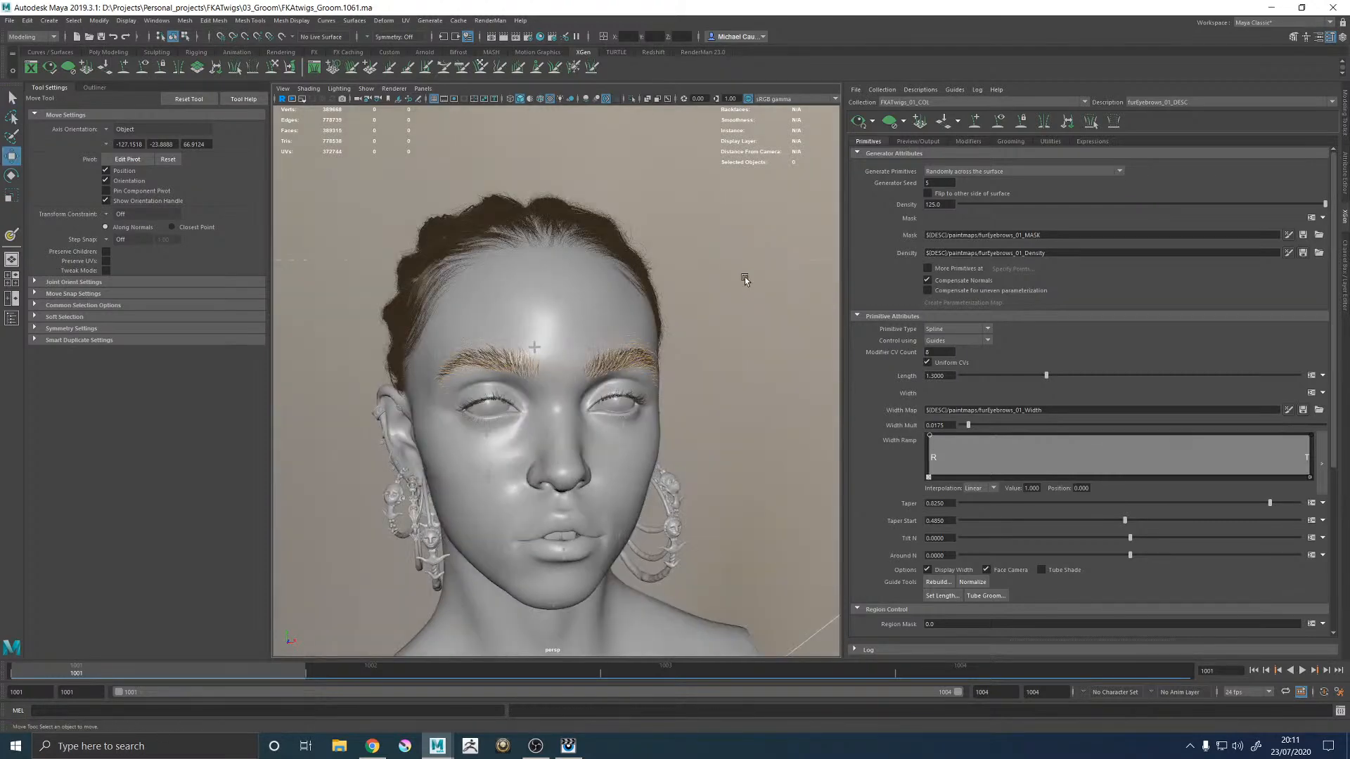
Step: Look through Render_CAM and start a RenderMan IPR render of the updated eyebrows
key("space")
key("space")
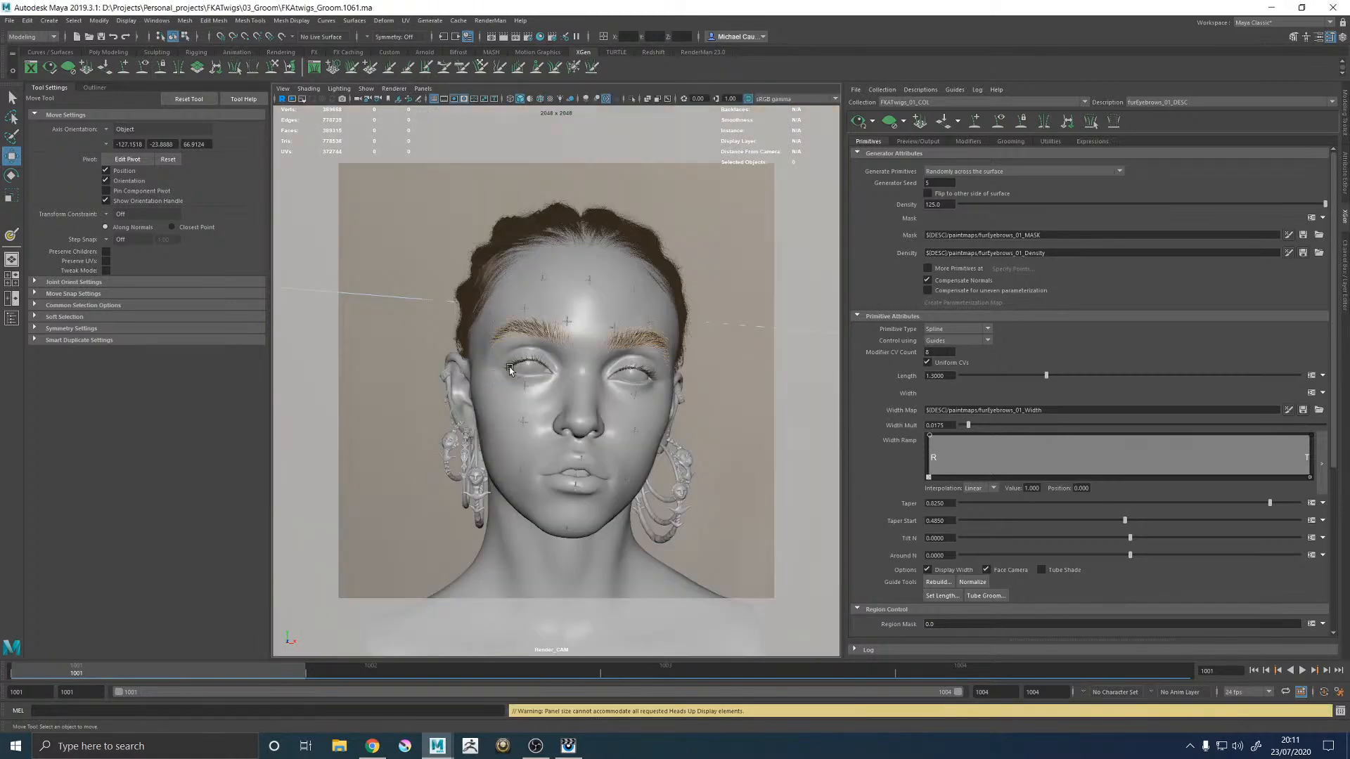
left_click(495, 22)
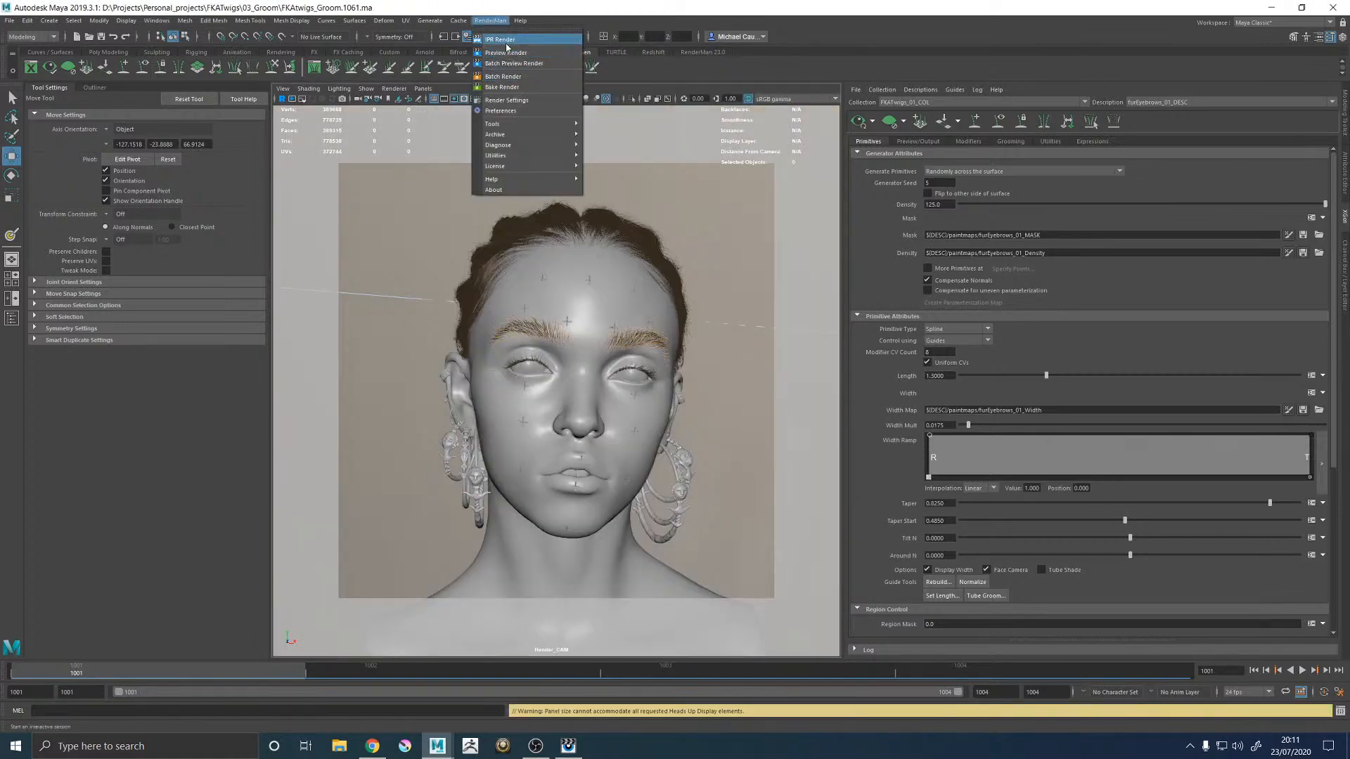
left_click(504, 40)
Step: Switch to the RenderMan image viewer and reorder the catalog so FKA-twigs_Primary.jpg sits below the 1060 render, showing the photo
left_click(568, 745)
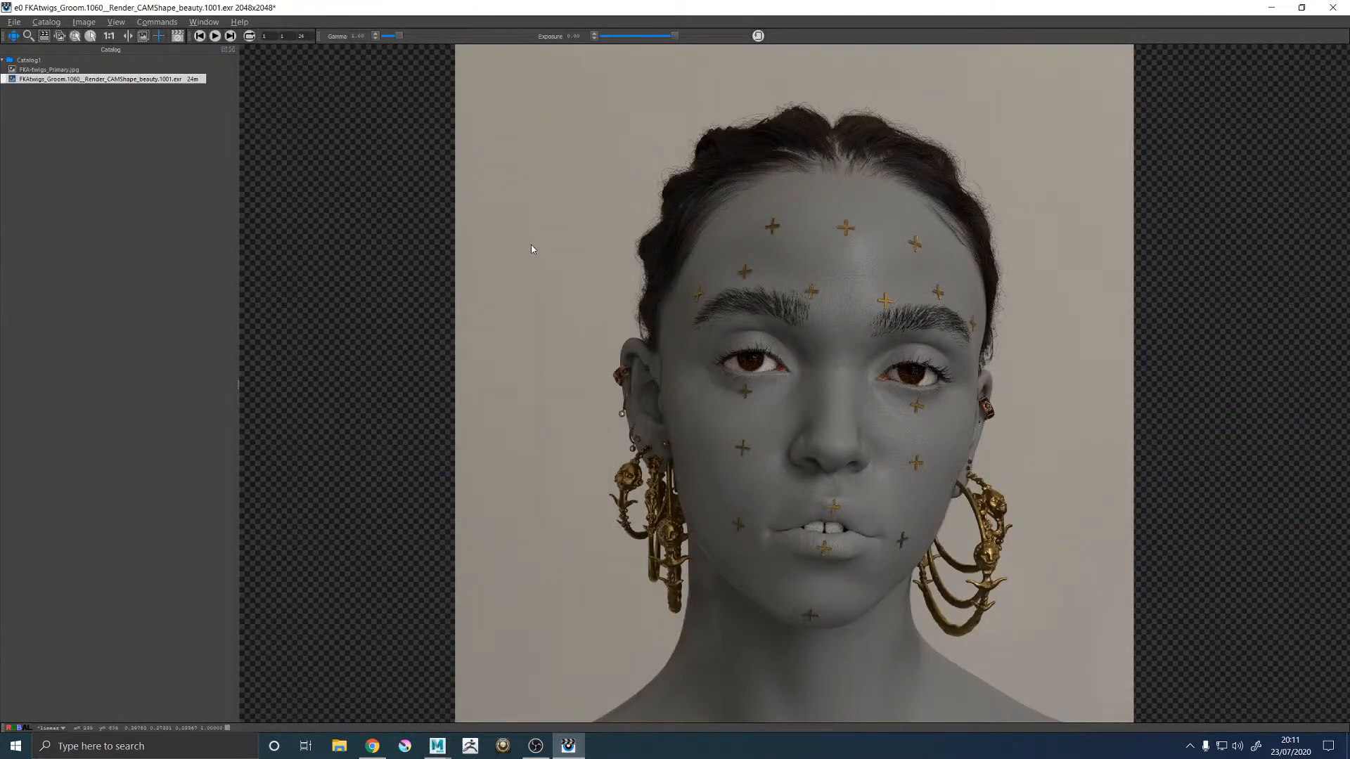
mouse_move(64, 69)
left_mouse_down()
mouse_move(88, 90)
mouse_move(76, 86)
left_mouse_up()
left_click(73, 81)
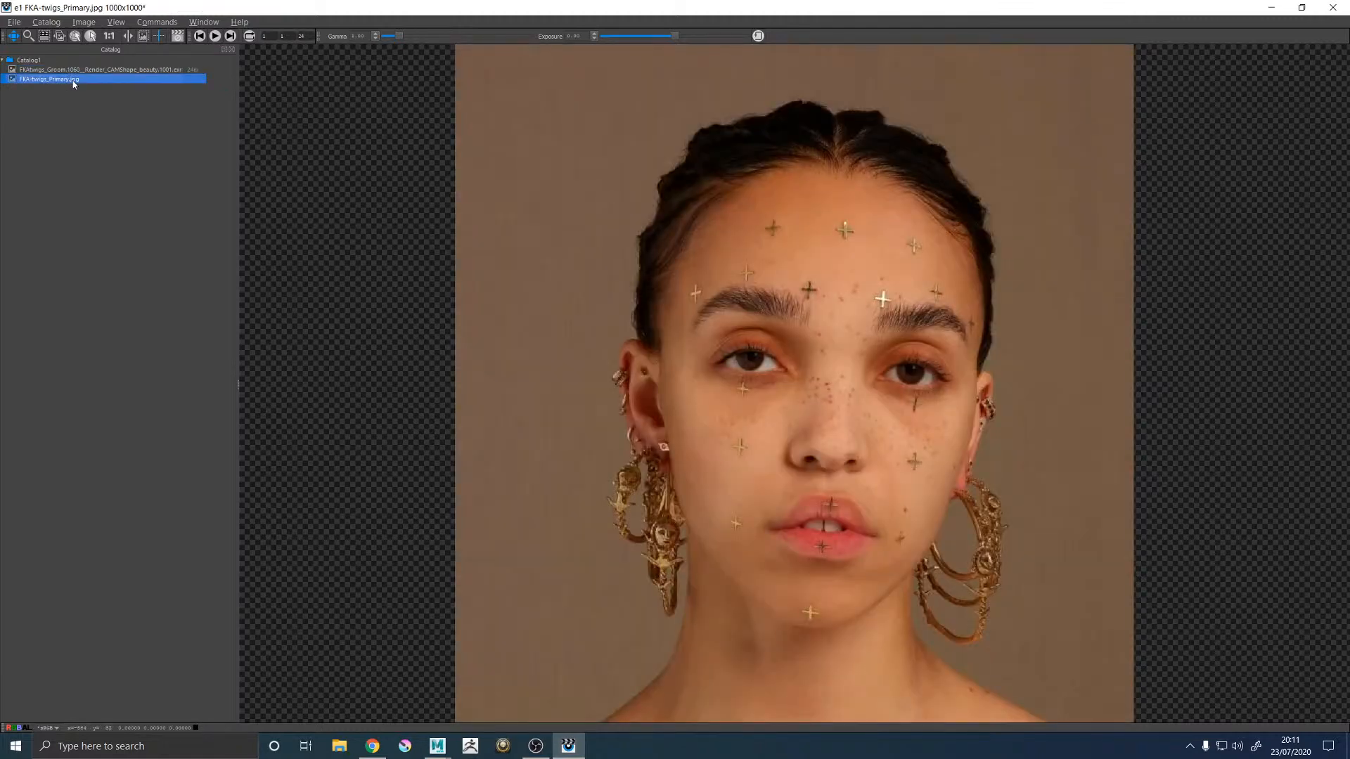
Step: Open Task Manager to check processor and memory use during the render, and move its window off the image
left_click(167, 22)
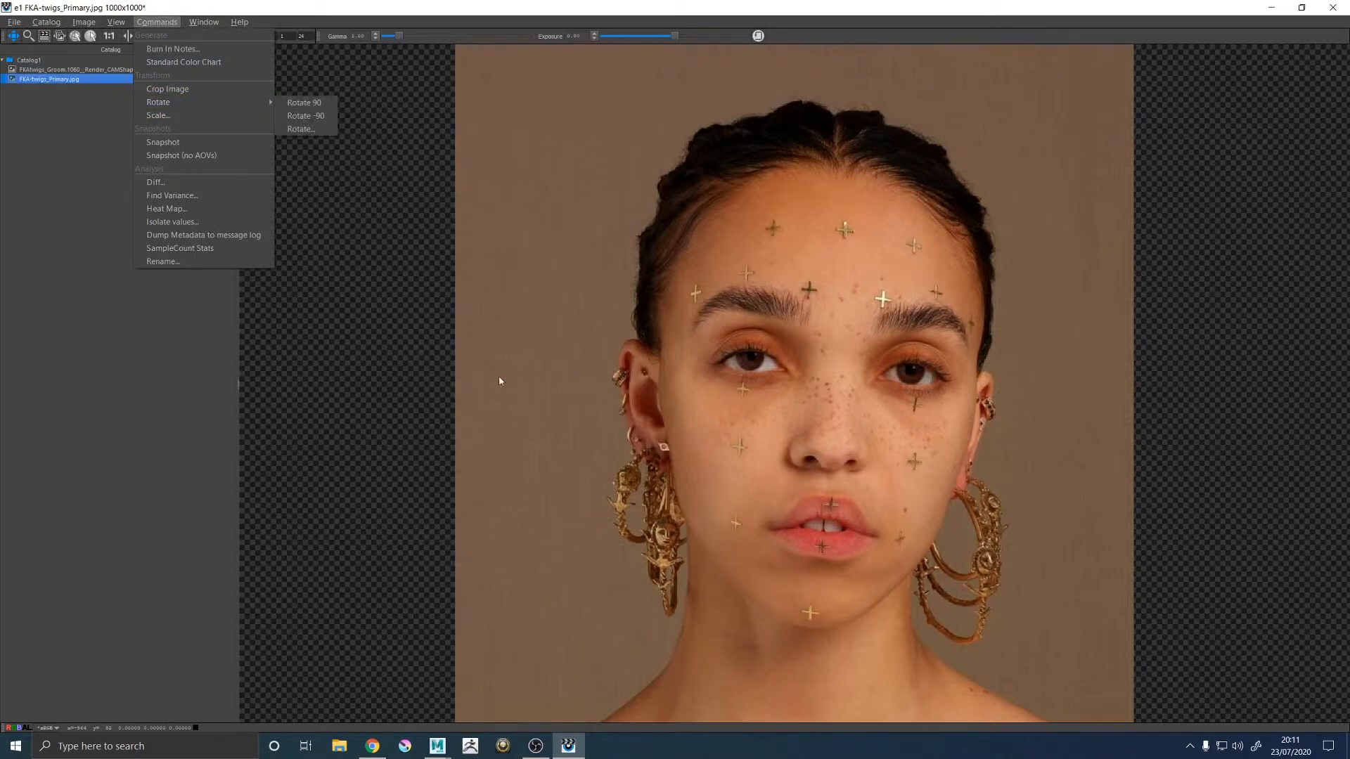
left_click(737, 751)
key("ctrl+shift+Escape")
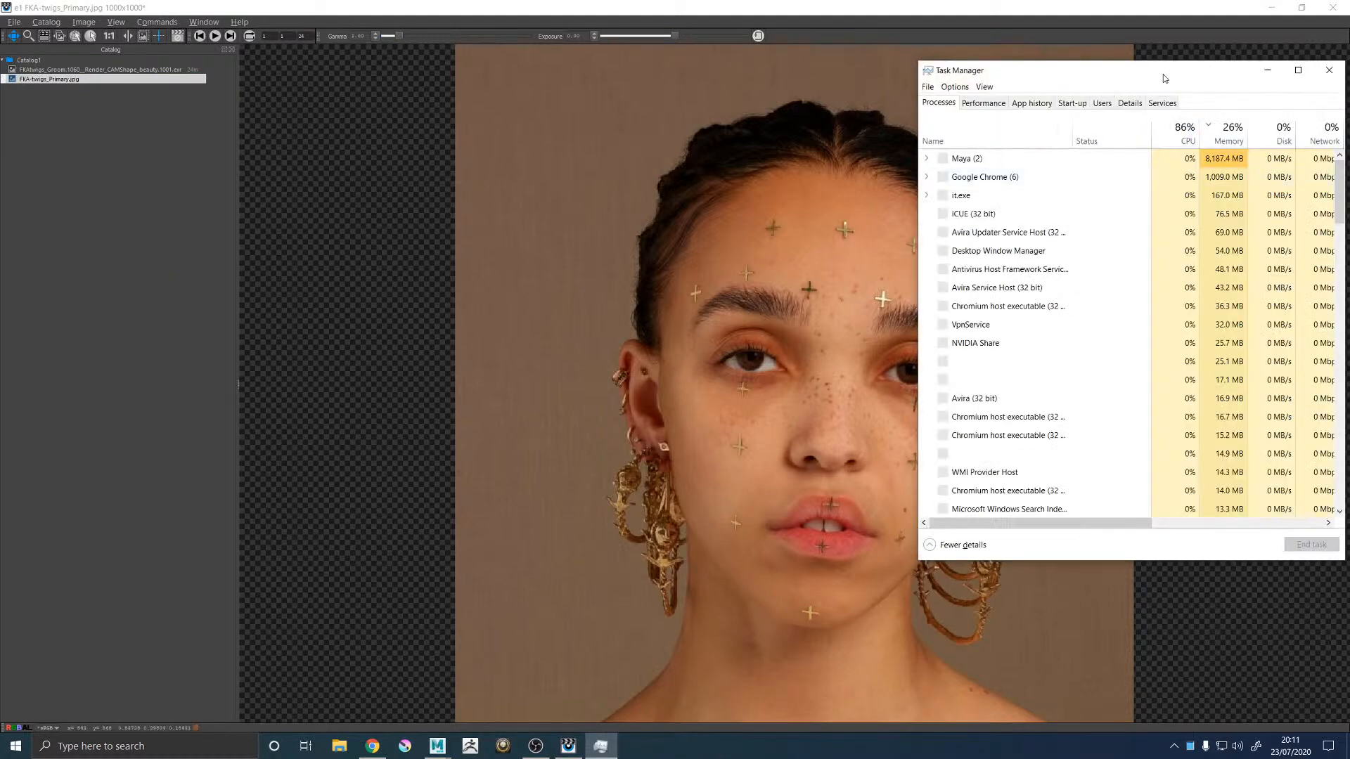
left_click_drag(1165, 78, 1349, 78)
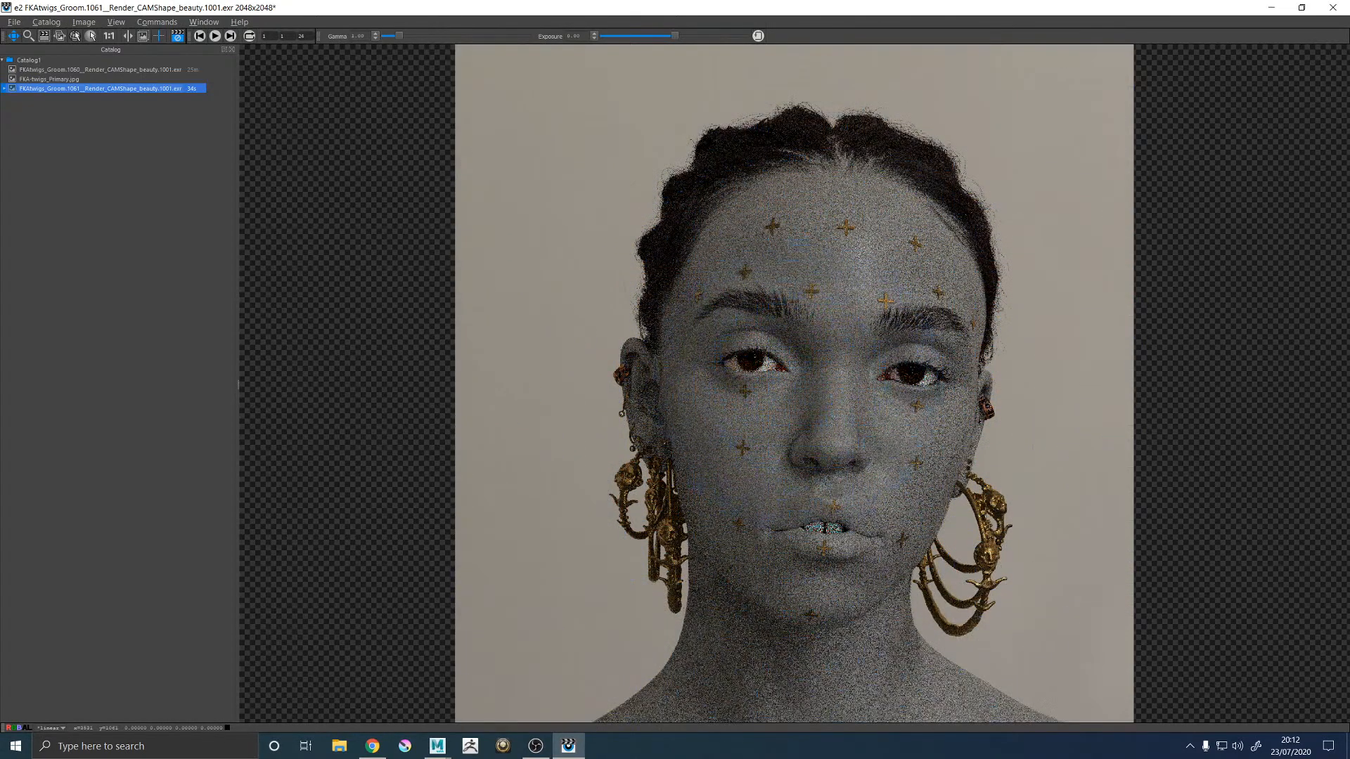
Step: Flip repeatedly between the reference photo and the FKAtwigs_Groom.1061 render to compare the eyebrows' shape and density
key("Up")
key("Down")
key("Up")
key("Down")
key("Up")
key("Down")
key("Up")
key("Down")
key("Up")
key("Down")
key("Up")
key("Down")
key("Up")
key("Down")
key("Up")
key("Down")
key("Up")
key("Down")
key("Up")
key("Down")
key("Up")
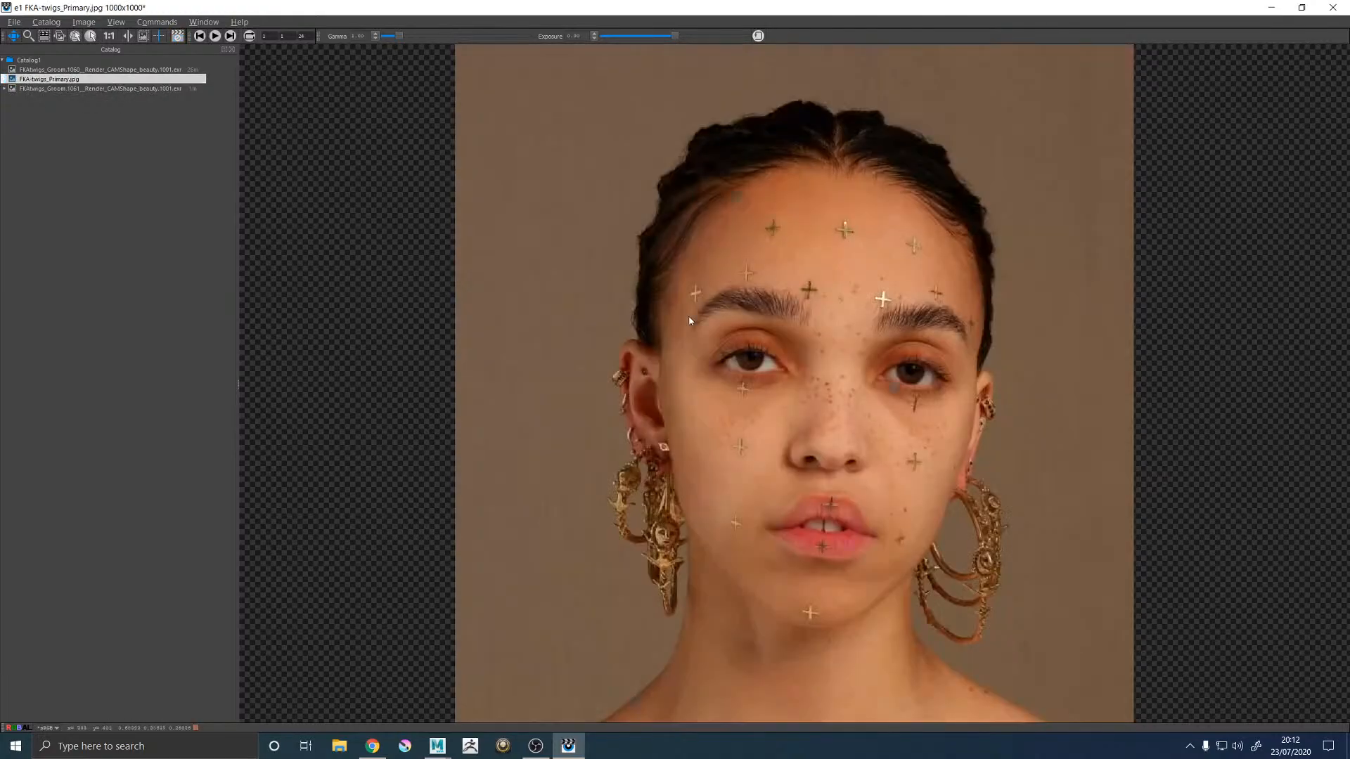
key("Down")
key("Up")
key("Down")
key("Up")
key("Down")
key("Up")
key("Down")
key("Up")
key("Down")
key("Up")
key("Down")
key("Up")
key("Down")
key("Up")
key("Down")
key("Up")
key("Down")
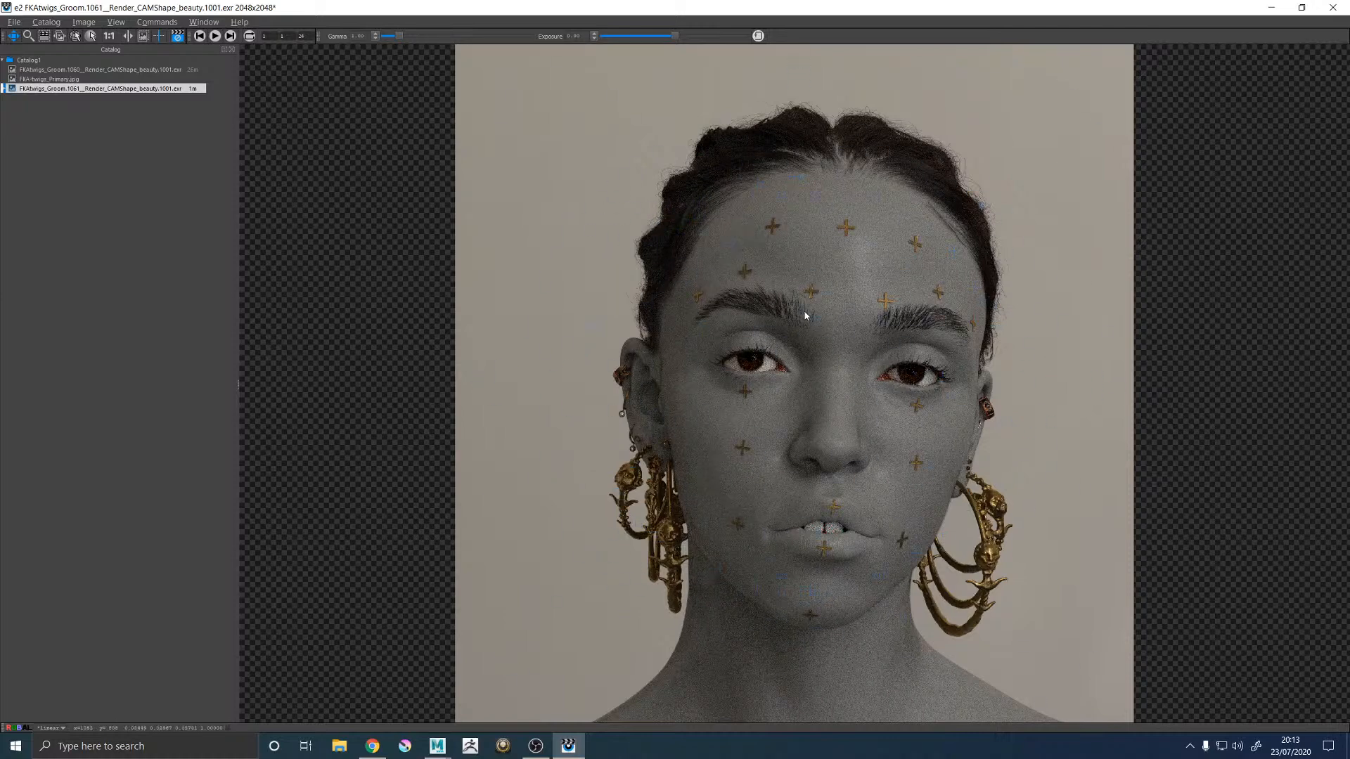
key("Up")
key("Down")
key("Up")
key("Down")
key("Up")
key("Down")
key("Up")
key("Down")
key("Up")
key("Down")
key("Up")
key("Down")
key("Up")
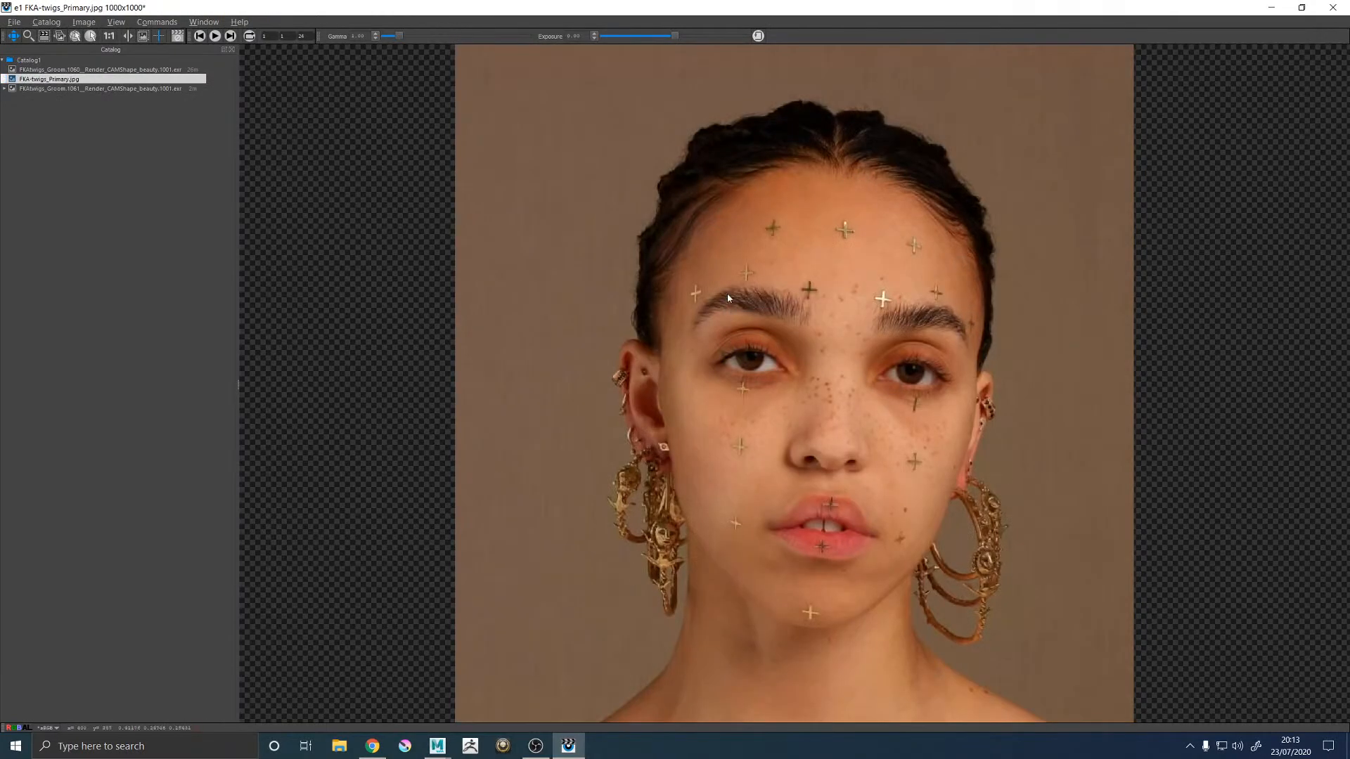
key("Up")
key("Down")
key("Up")
key("Down")
key("Down")
key("Up")
key("Down")
key("Up")
key("Down")
key("Up")
key("Down")
key("Up")
key("Down")
key("Up")
Step: Return to Maya, frame the left eyebrow's outer tail in the perspective view and start painting the density map
mouse_move(436, 745)
left_click(521, 656)
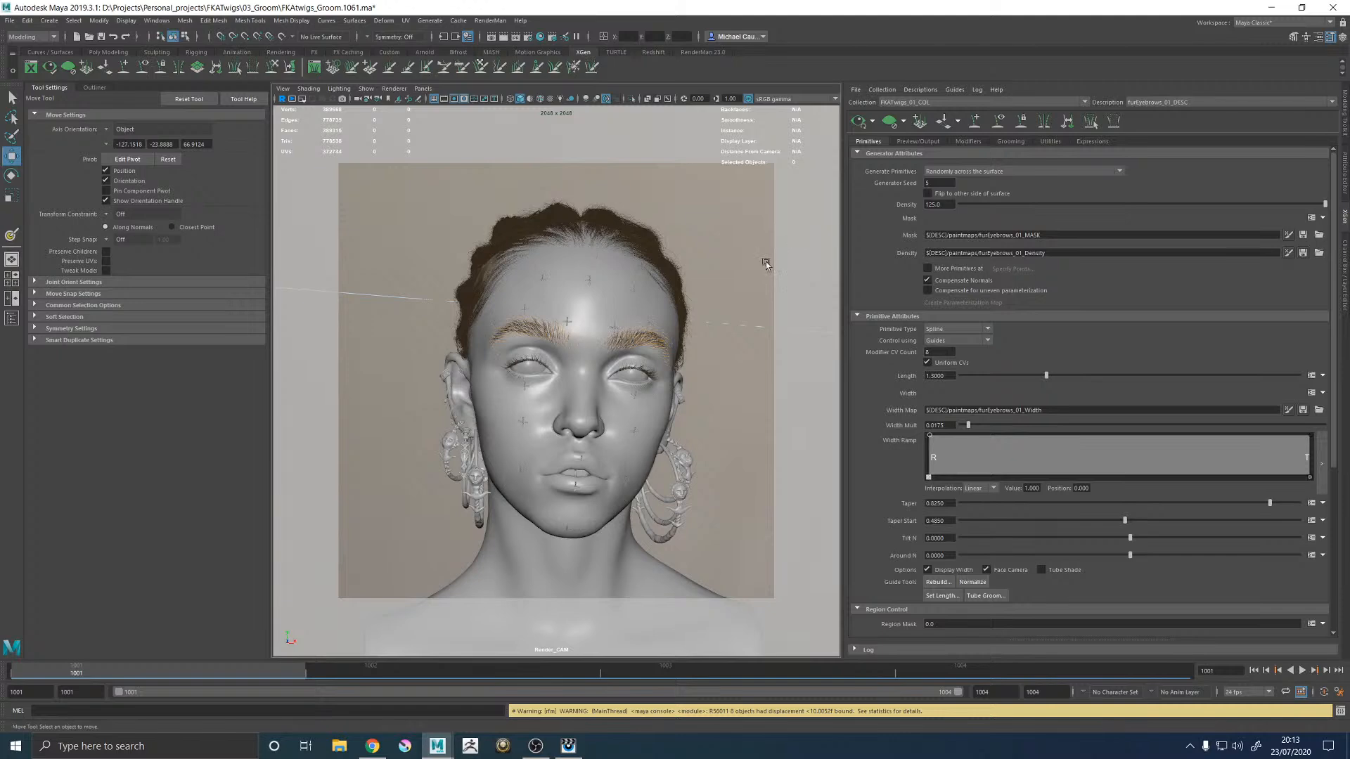
key("space")
key("space")
right_click_drag(559, 414, 713, 419, "alt")
middle_click_drag(394, 399, 597, 395, "alt")
left_click_drag(555, 386, 616, 396, "alt")
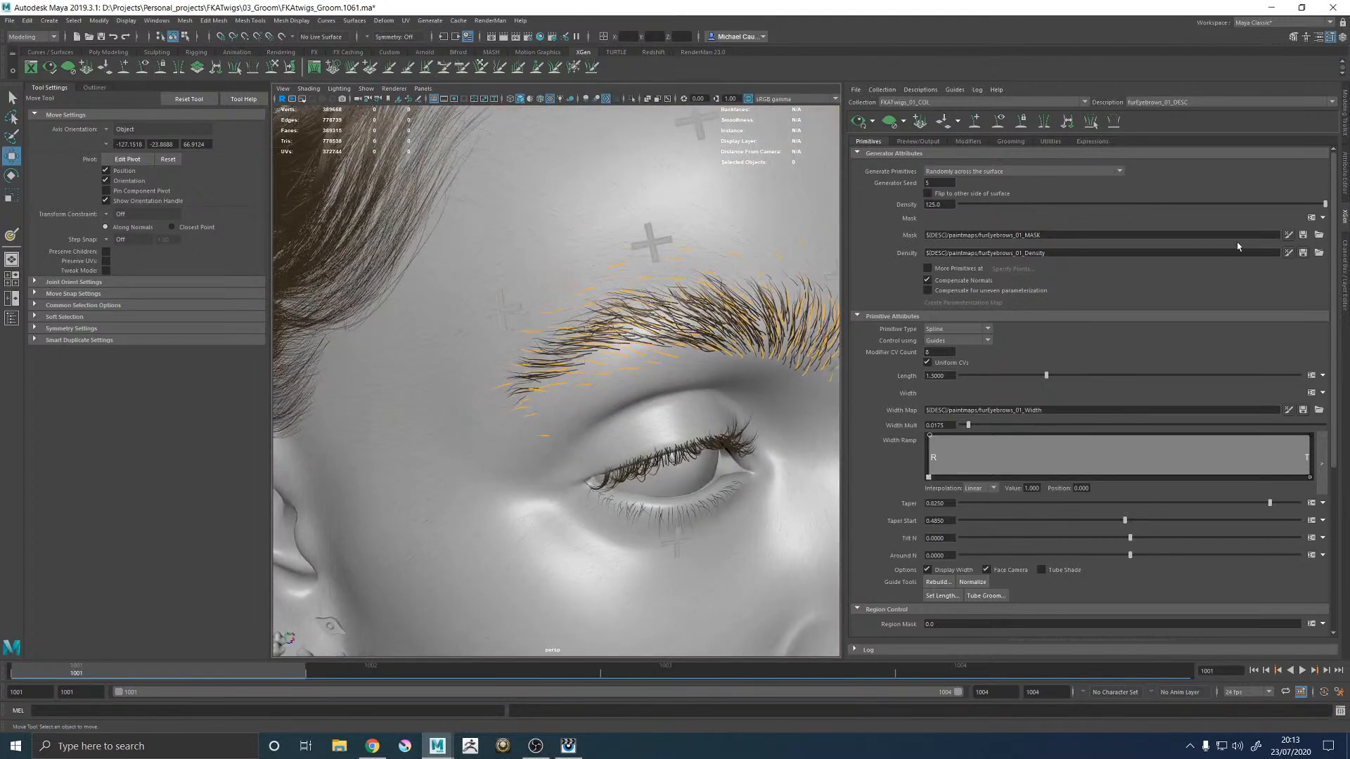
left_click(1288, 255)
scroll(617, 341, "up", 5)
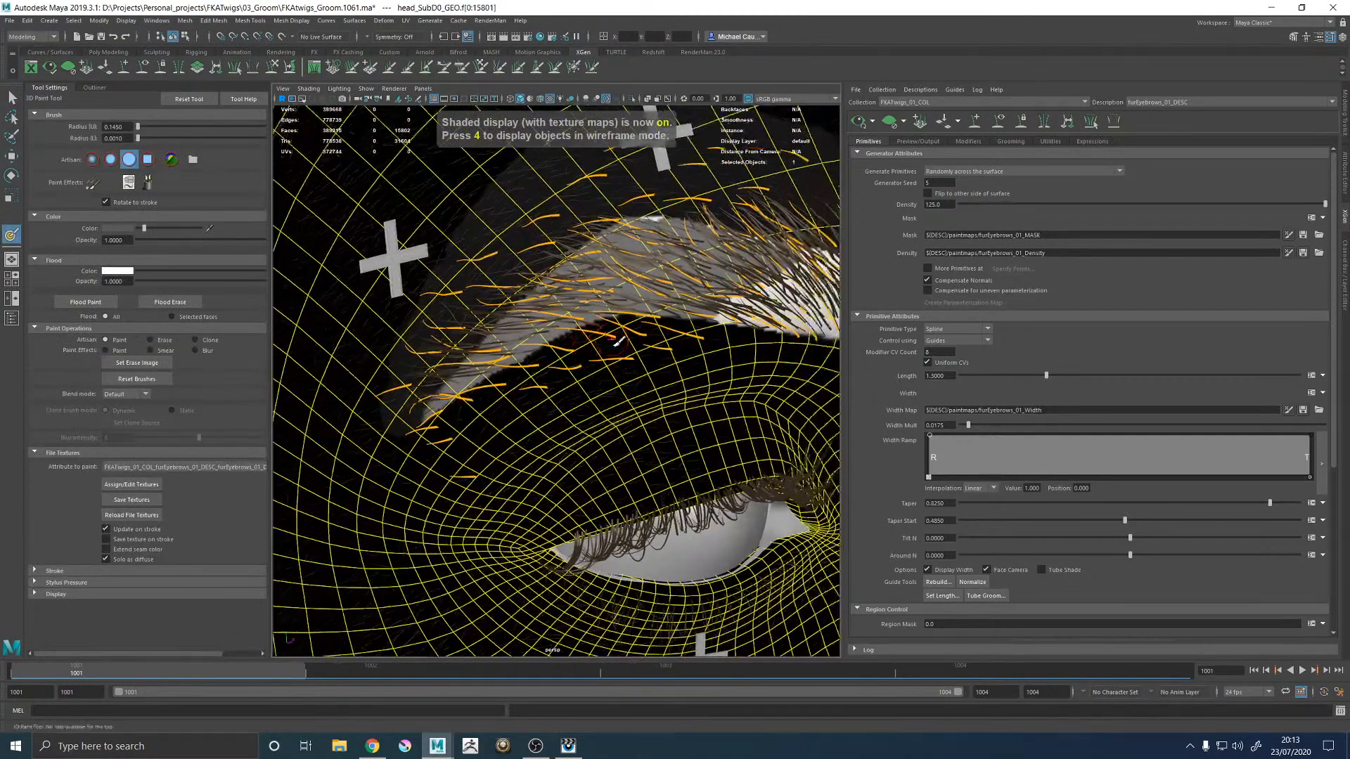
left_click_drag(616, 343, 610, 296, "alt")
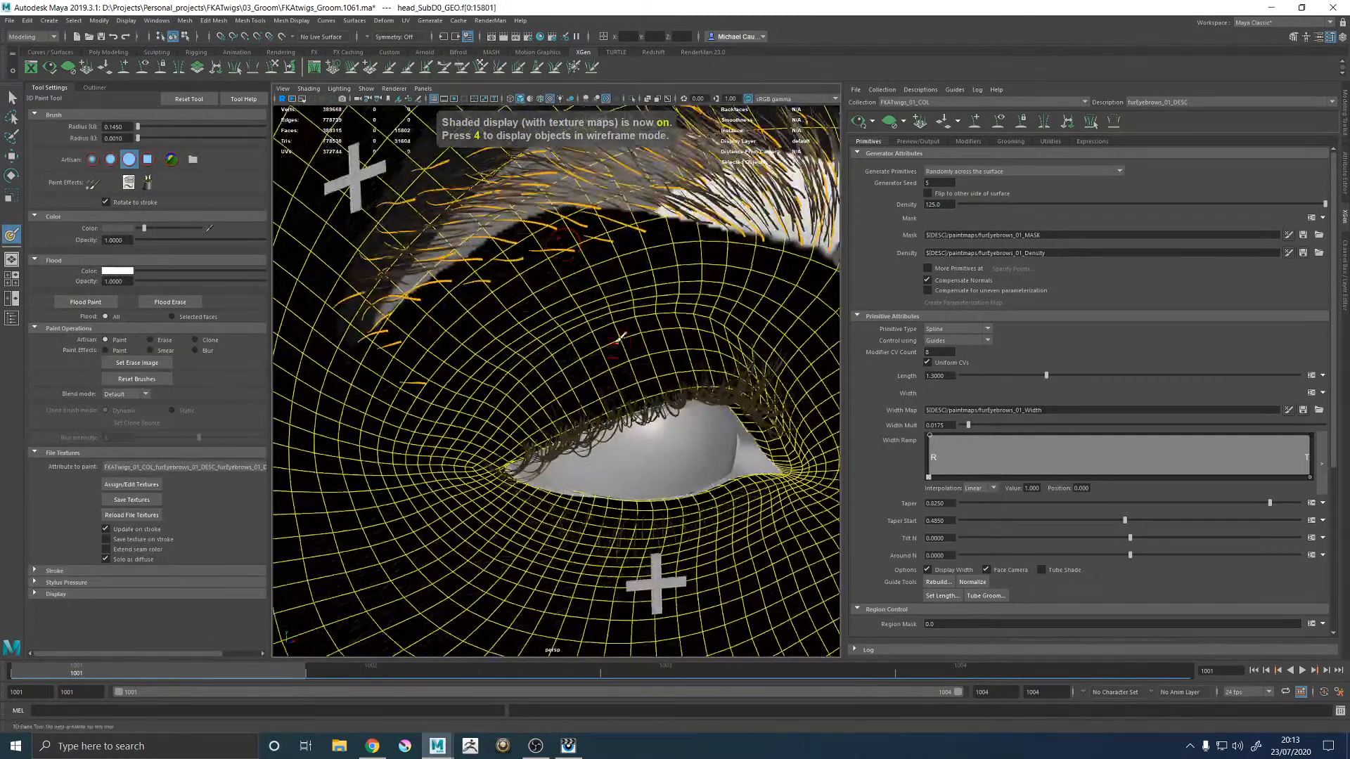
middle_click_drag(610, 295, 638, 317, "alt")
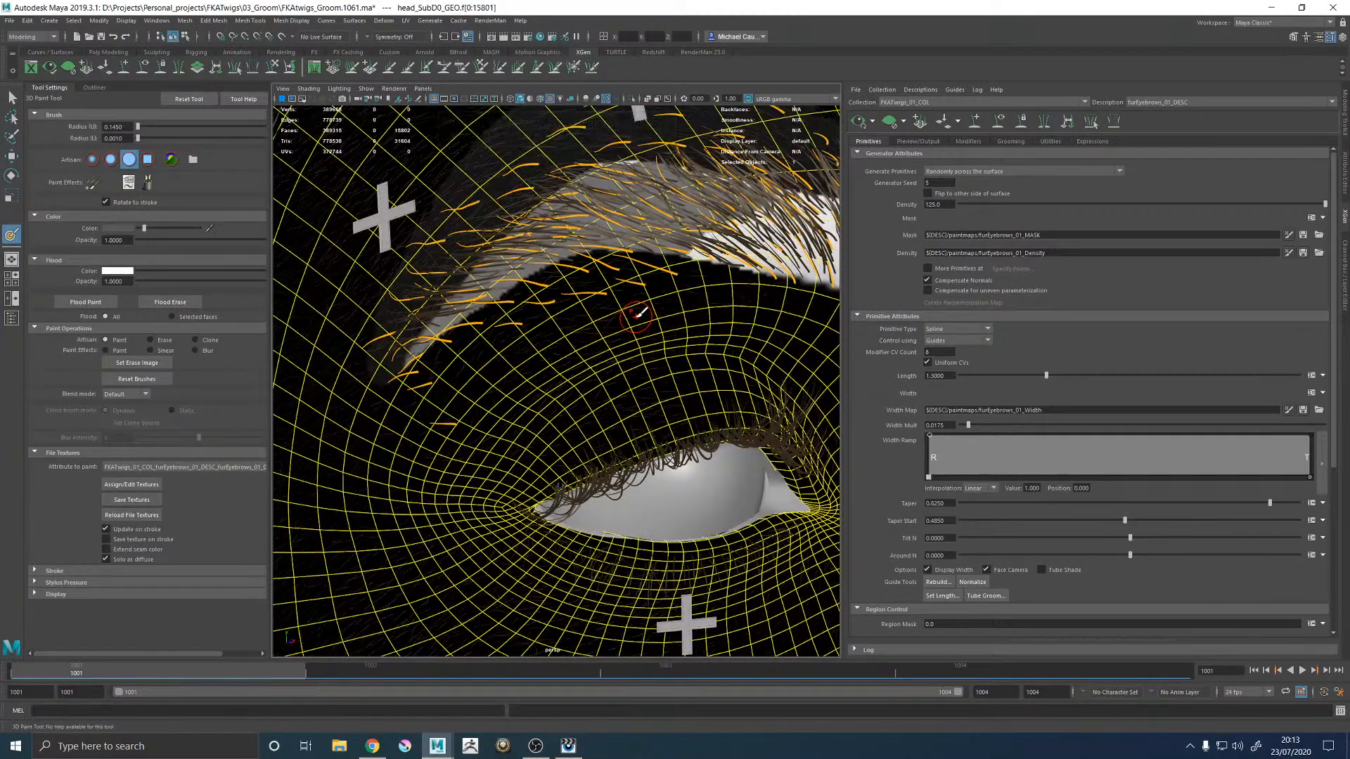
Step: Paint the density along the left eyebrow's lower edge and outer tail with the brush colour value at 0.5
left_click(125, 229)
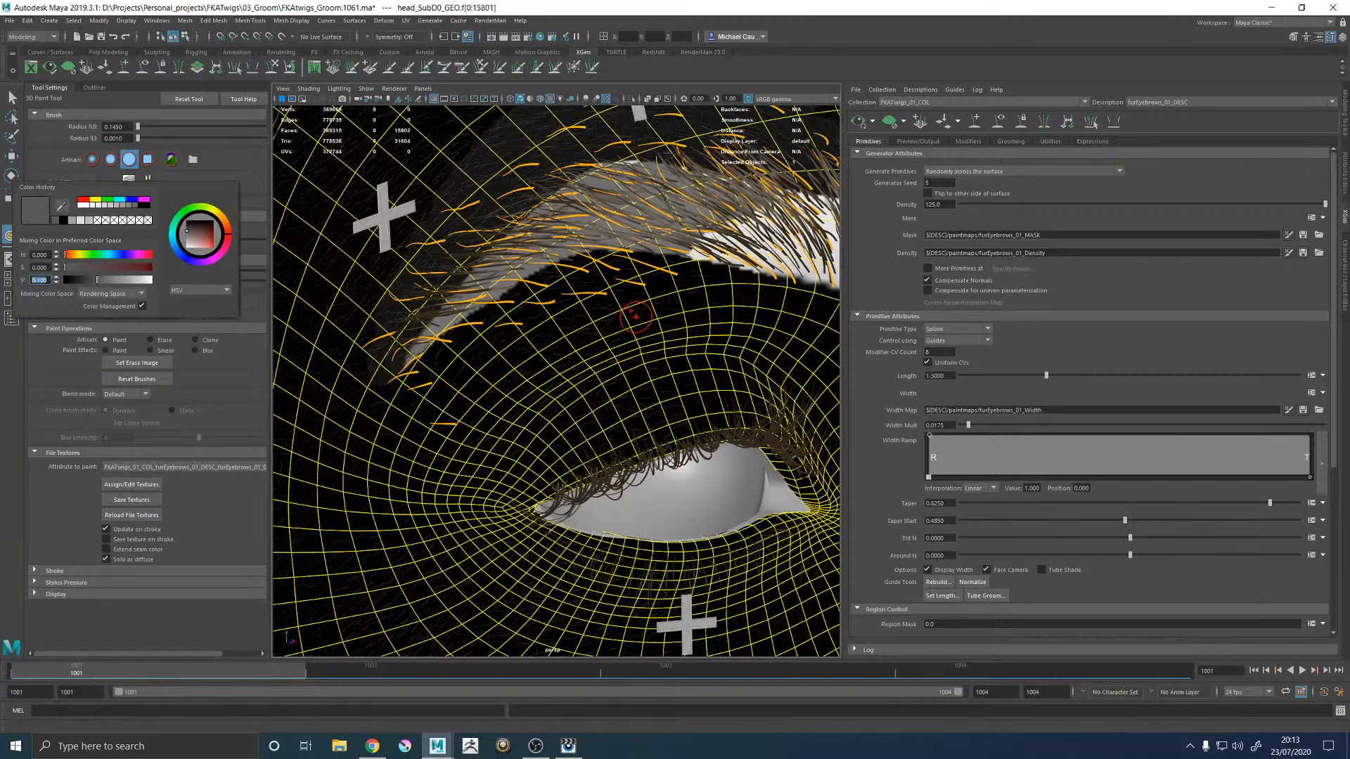
type("5")
key("Return")
left_click_drag(528, 259, 677, 239)
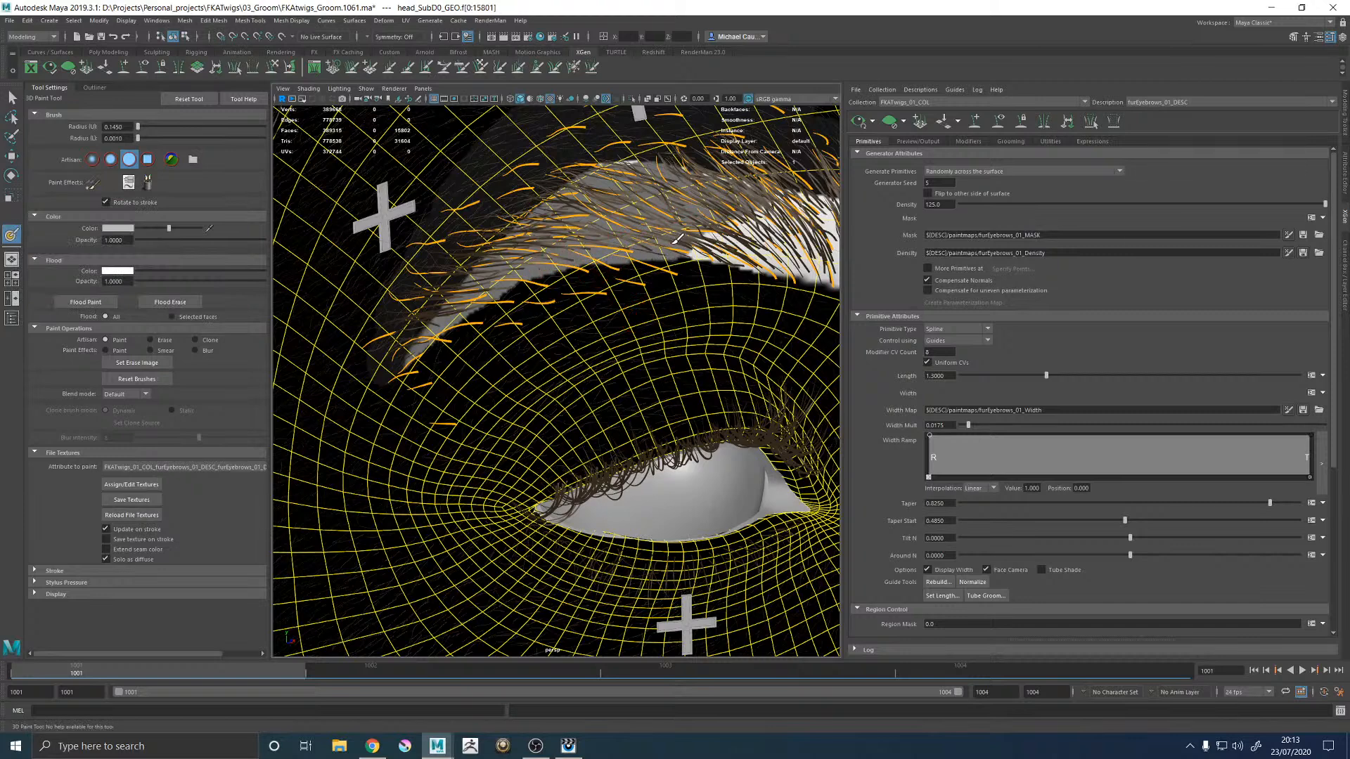
left_click_drag(457, 320, 573, 247)
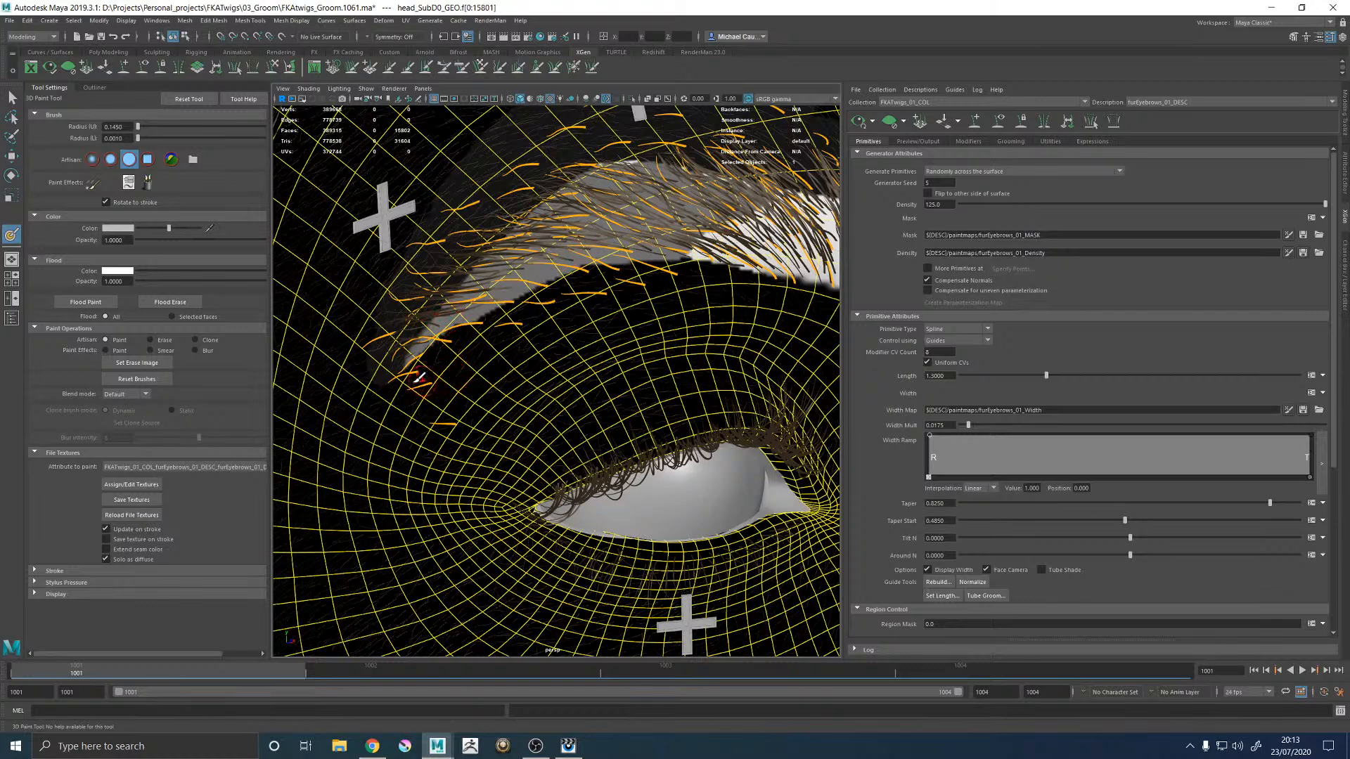
left_click_drag(409, 380, 441, 327)
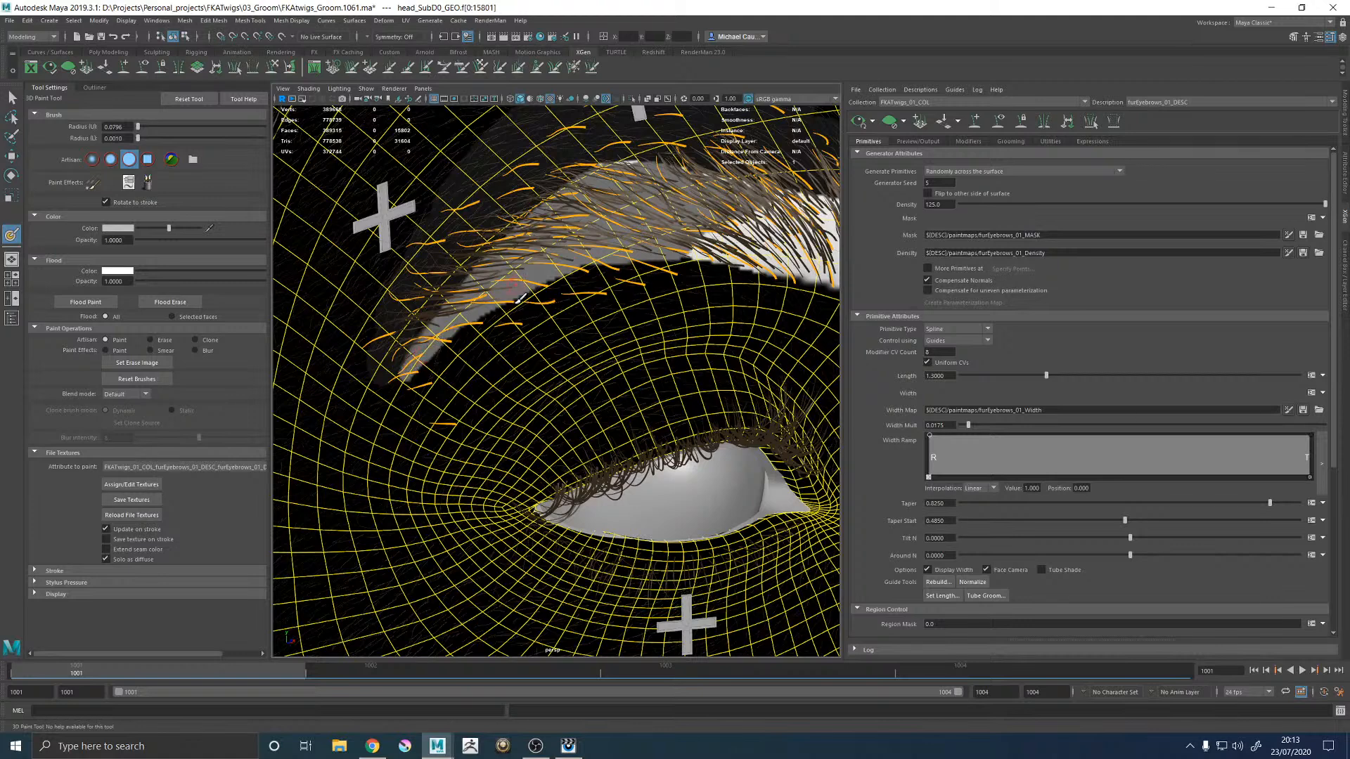
Step: Paint dark grey density just below the left eyebrow's lower edge, then save the texture and the XGen density map
left_click(122, 230)
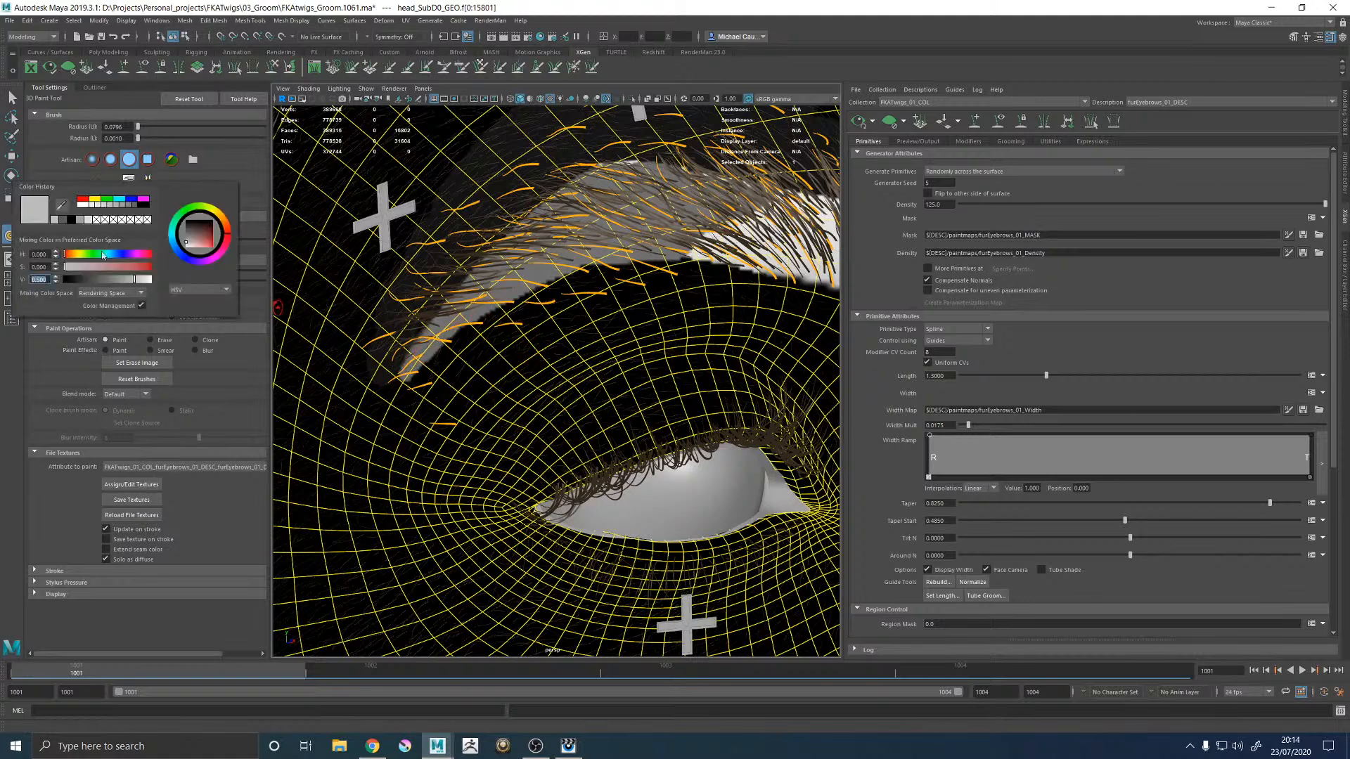
left_click(76, 277)
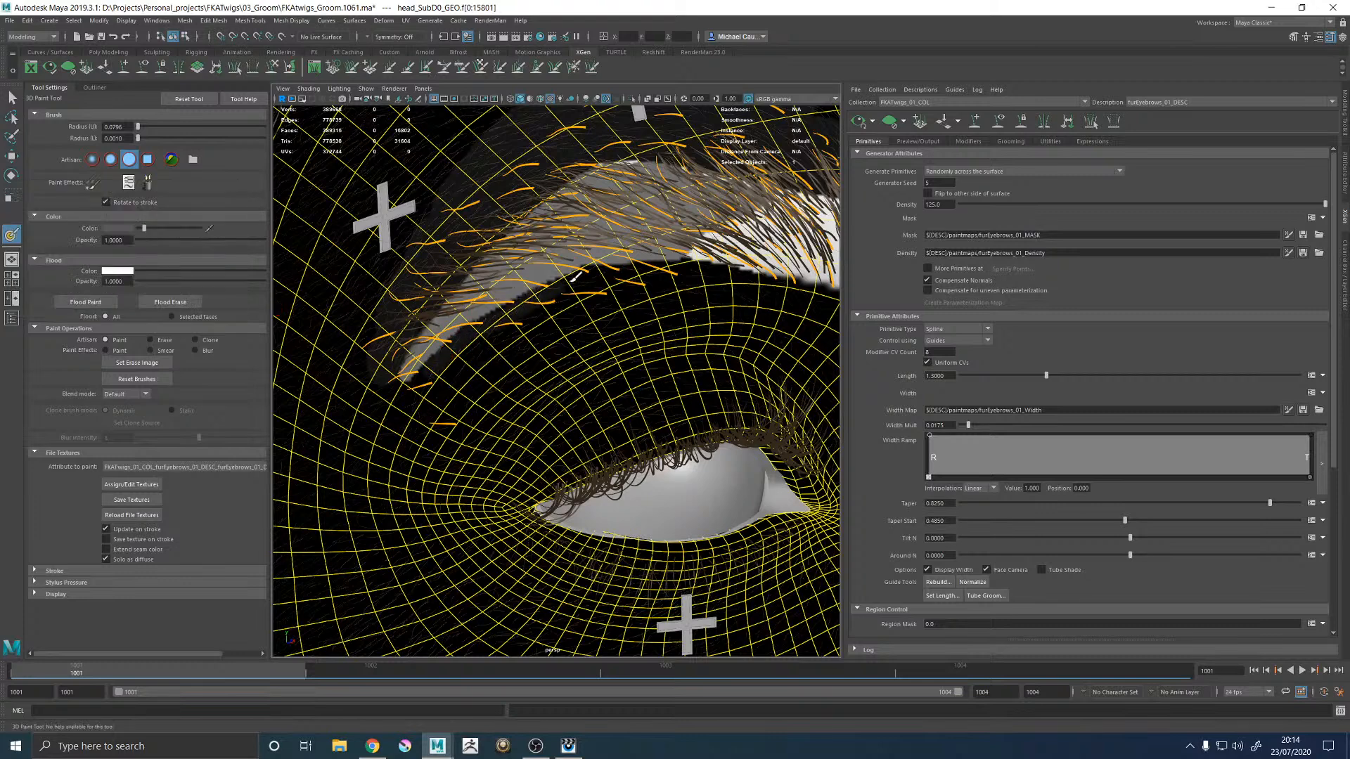
left_click(148, 501)
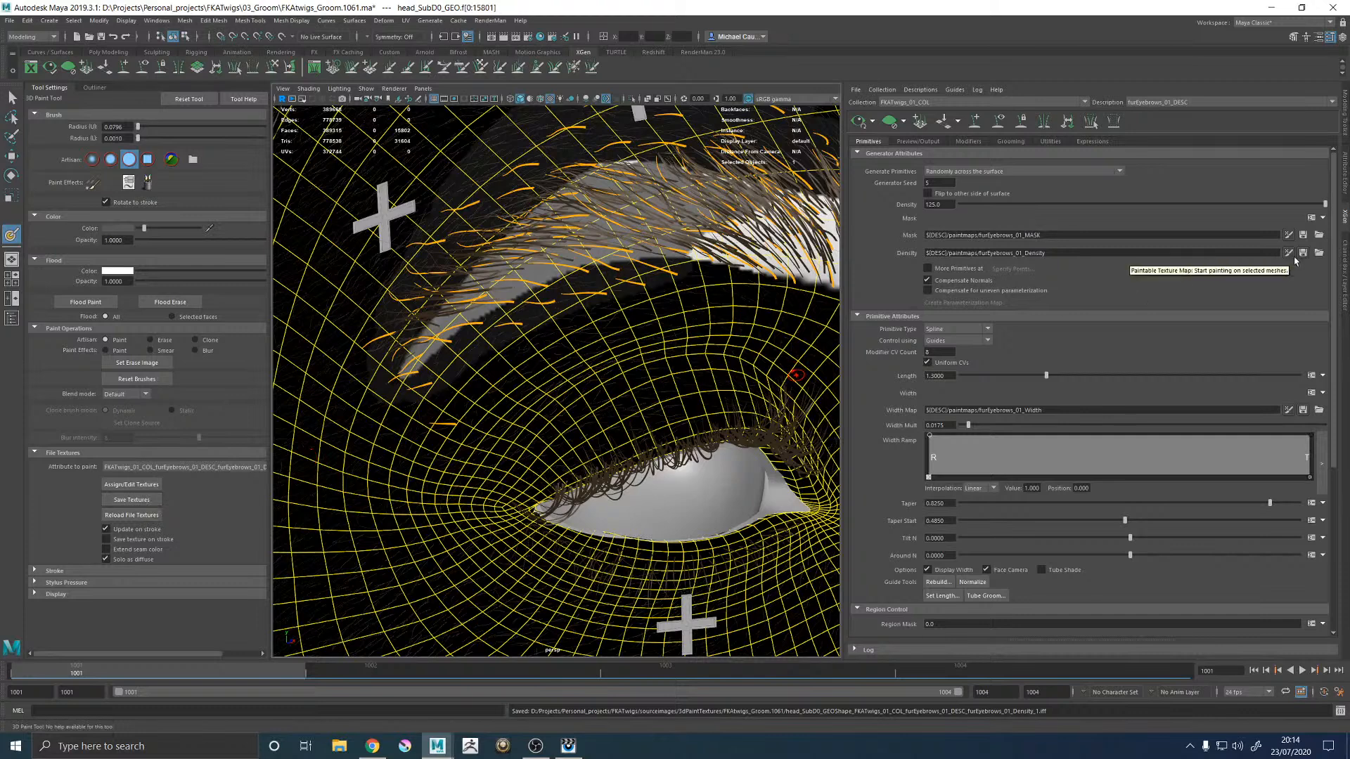
left_click(1303, 253)
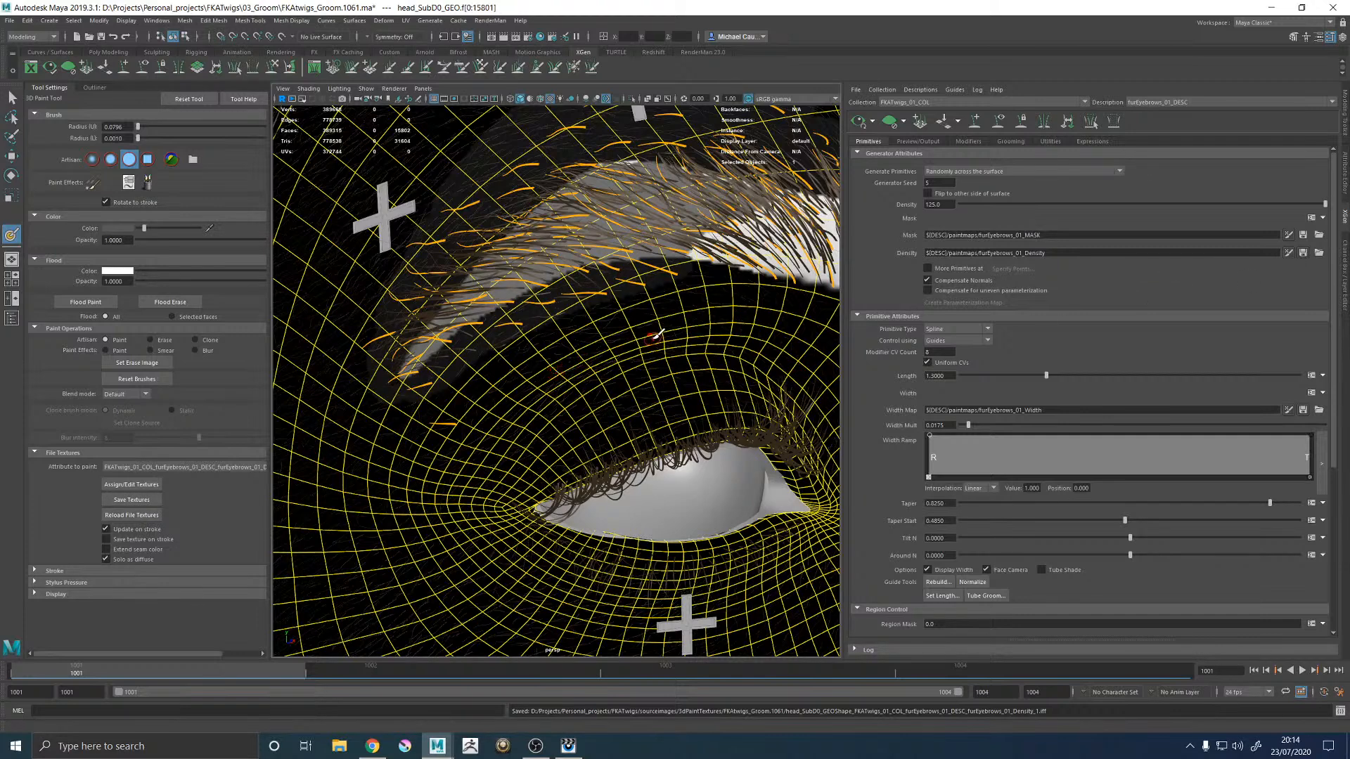
Step: Leave the paint tool, frame the inner end of the left eyebrow and start painting the density map again
key("w")
scroll(656, 336, "down", 5)
mouse_move(655, 336)
left_mouse_down("alt")
mouse_move(488, 352)
mouse_move(523, 359)
left_mouse_up("alt")
right_click_drag(635, 441, 567, 401, "alt")
mouse_move(567, 401)
left_mouse_down("alt")
mouse_move(581, 403)
mouse_move(544, 400)
left_mouse_up("alt")
left_click_drag(667, 401, 630, 398, "alt")
mouse_move(603, 368)
middle_mouse_down("alt")
mouse_move(581, 371)
mouse_move(589, 380)
middle_mouse_up("alt")
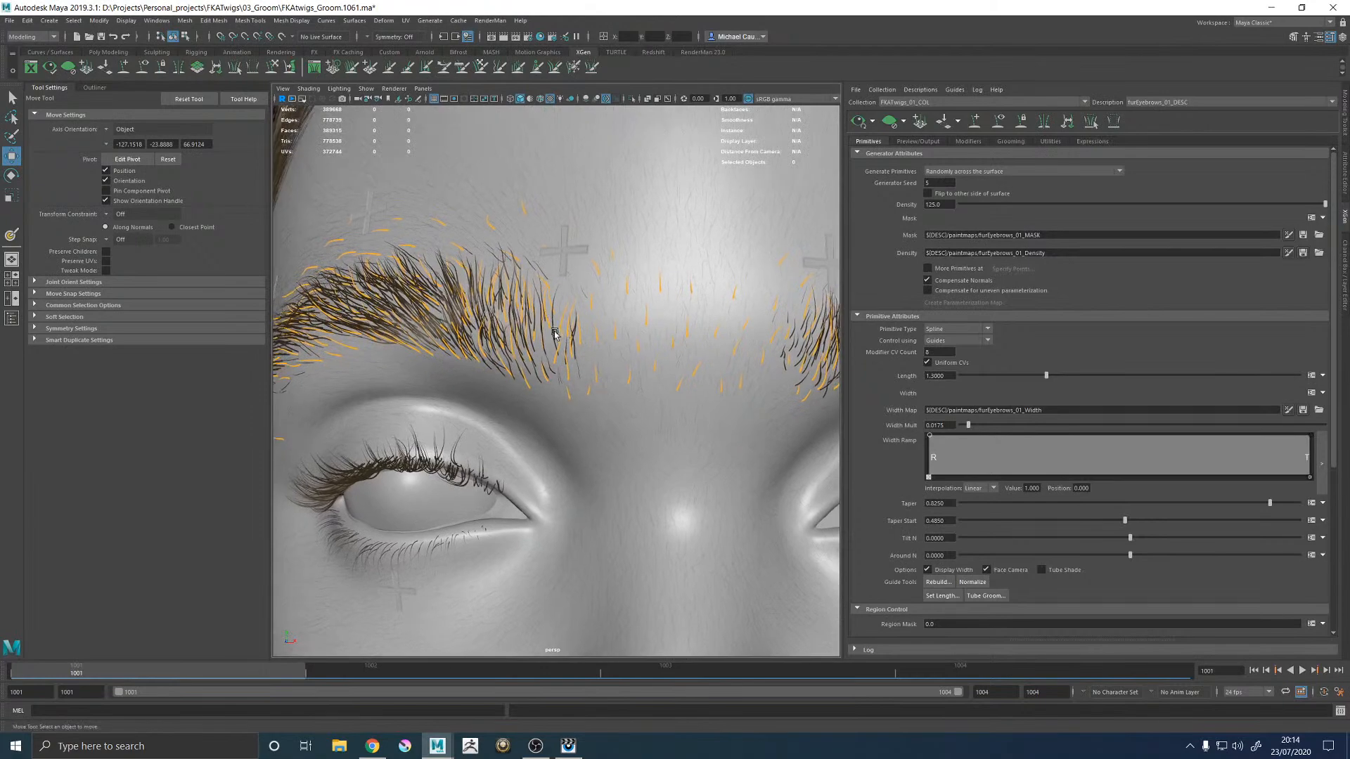
left_click(1289, 254)
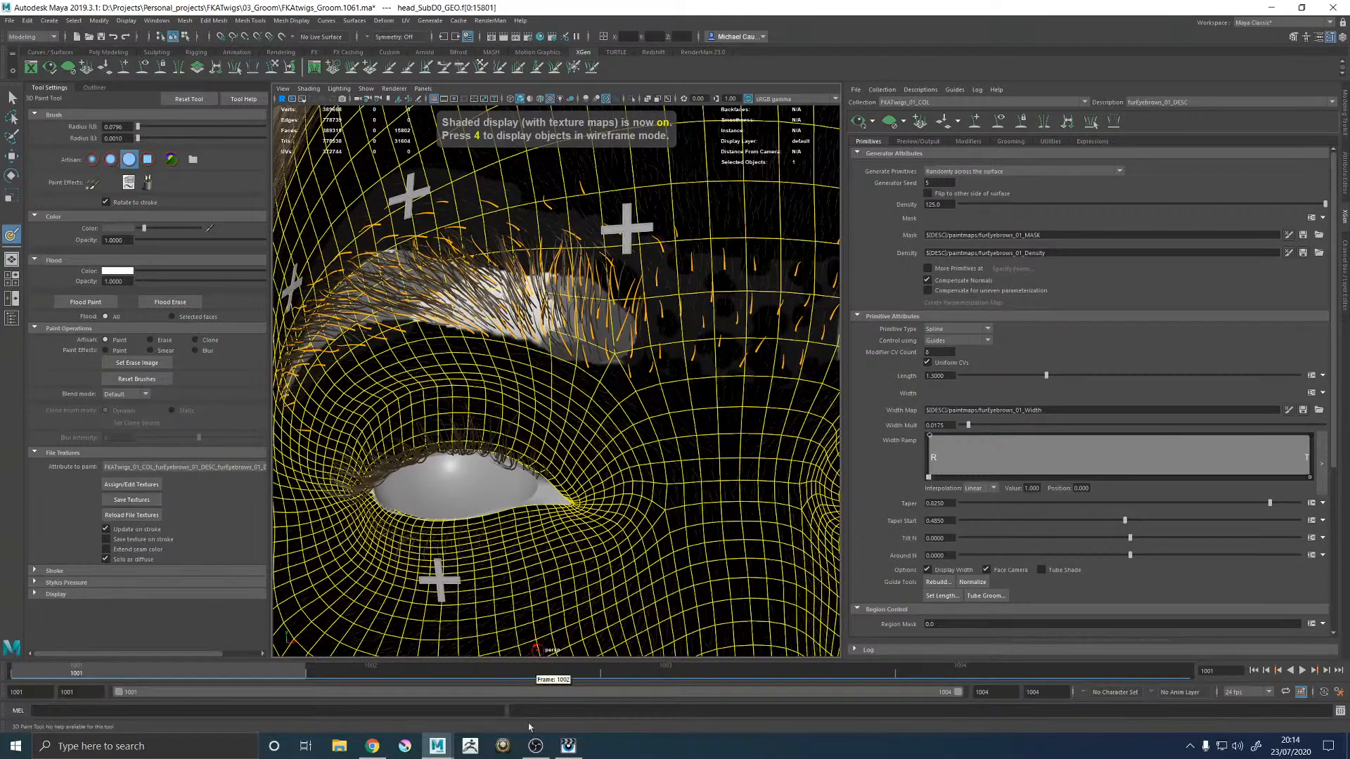
Step: Compare the inner ends of the eyebrows between the reference photo and the 1061 render, then minimize the image viewer
left_click(568, 745)
key("Down")
key("Up")
key("Down")
key("Up")
key("Down")
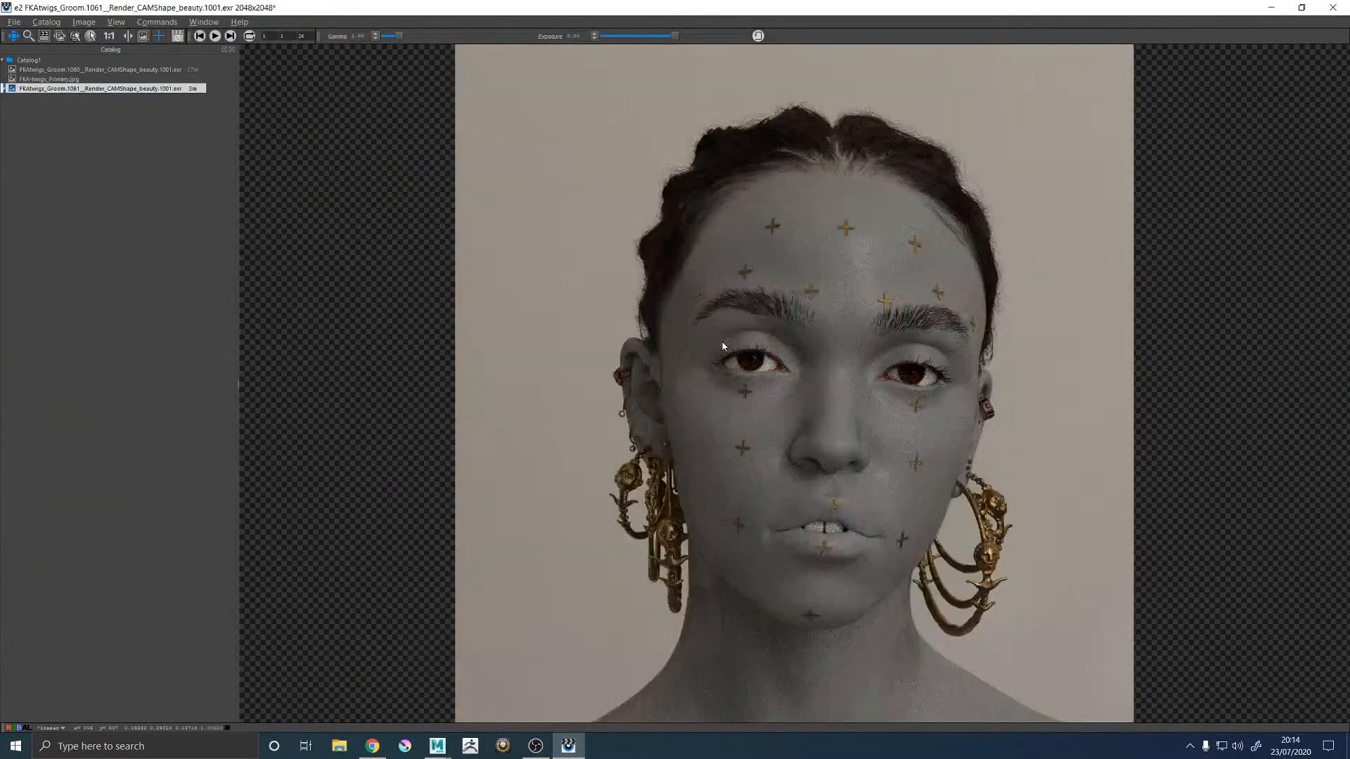
key("Up")
key("Down")
key("Up")
key("Down")
key("Up")
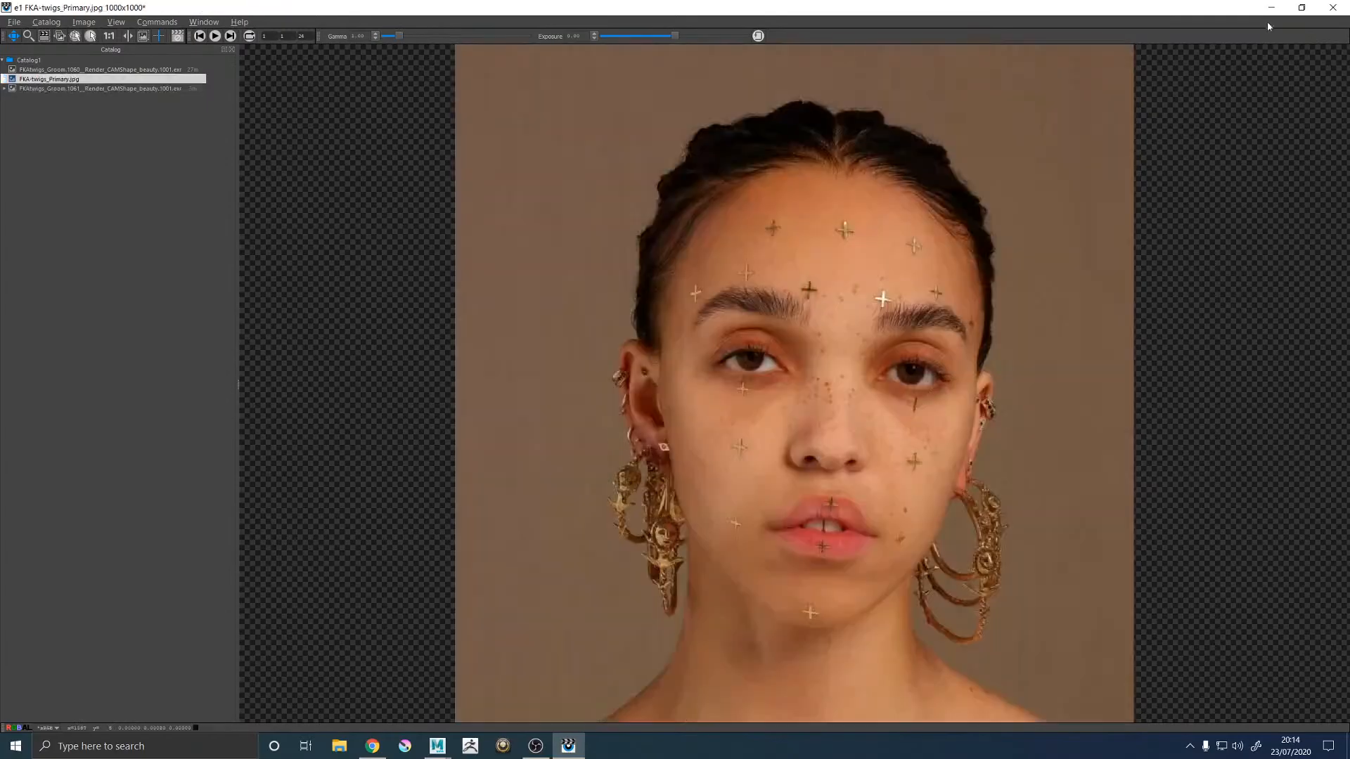
left_click(1271, 7)
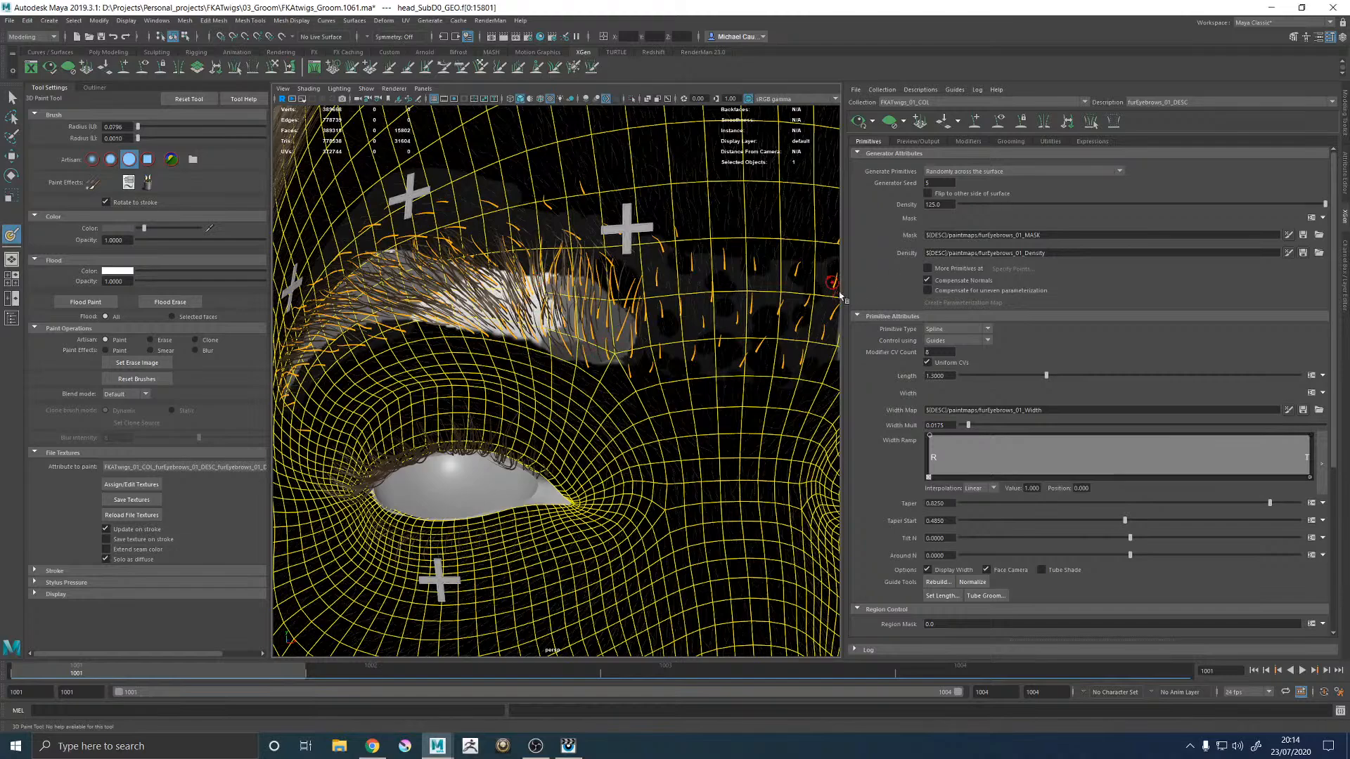
Step: Widen the viewport and repaint the density around the left eyebrow's inner end with the brush colour value at 0.5
left_click_drag(841, 292, 1033, 292)
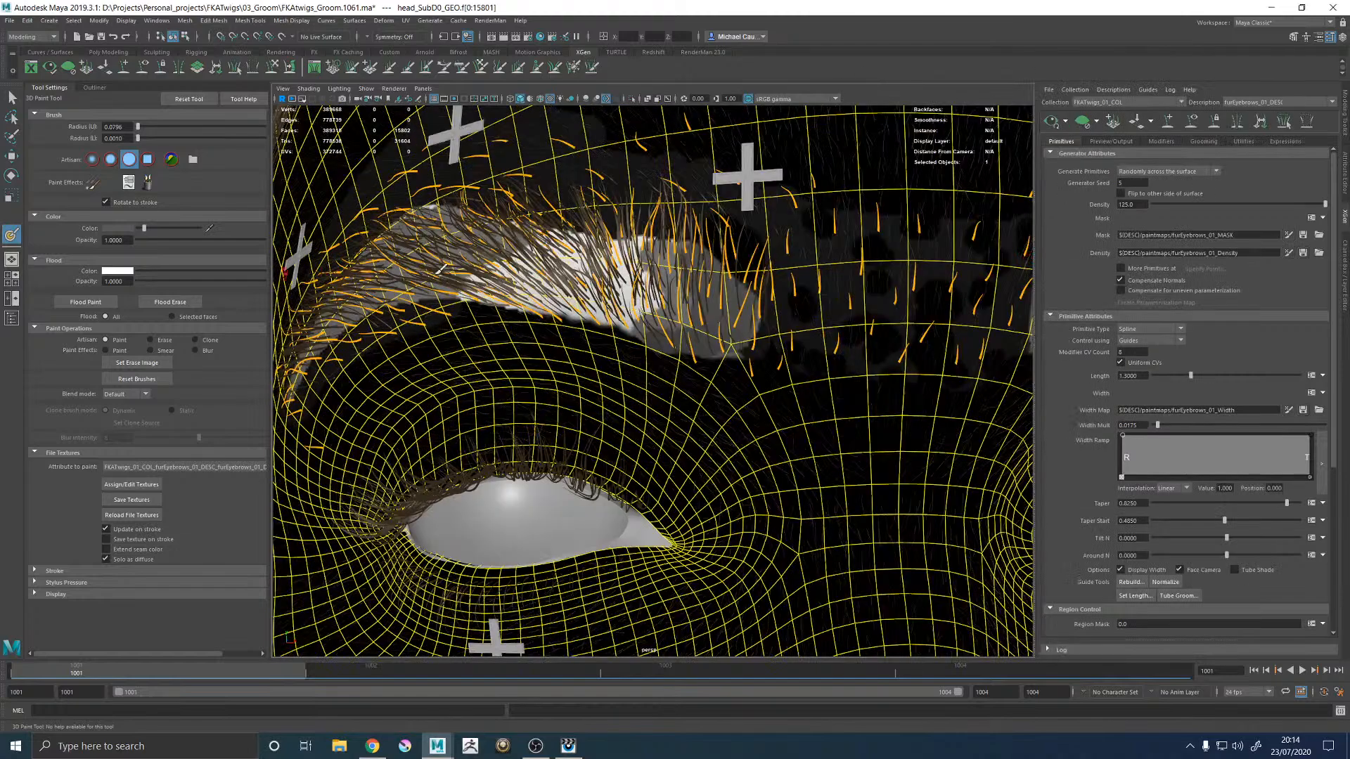
scroll(677, 343, "up", 5)
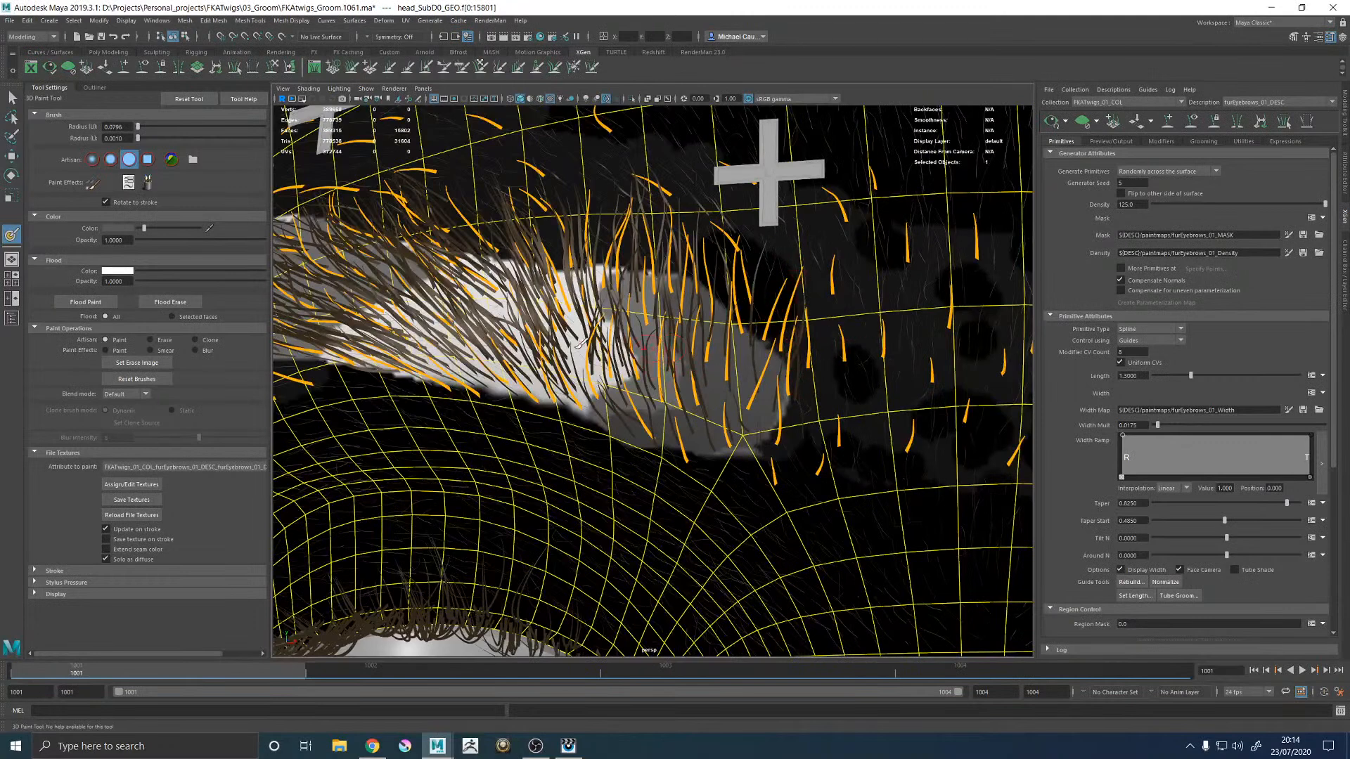
left_click(122, 228)
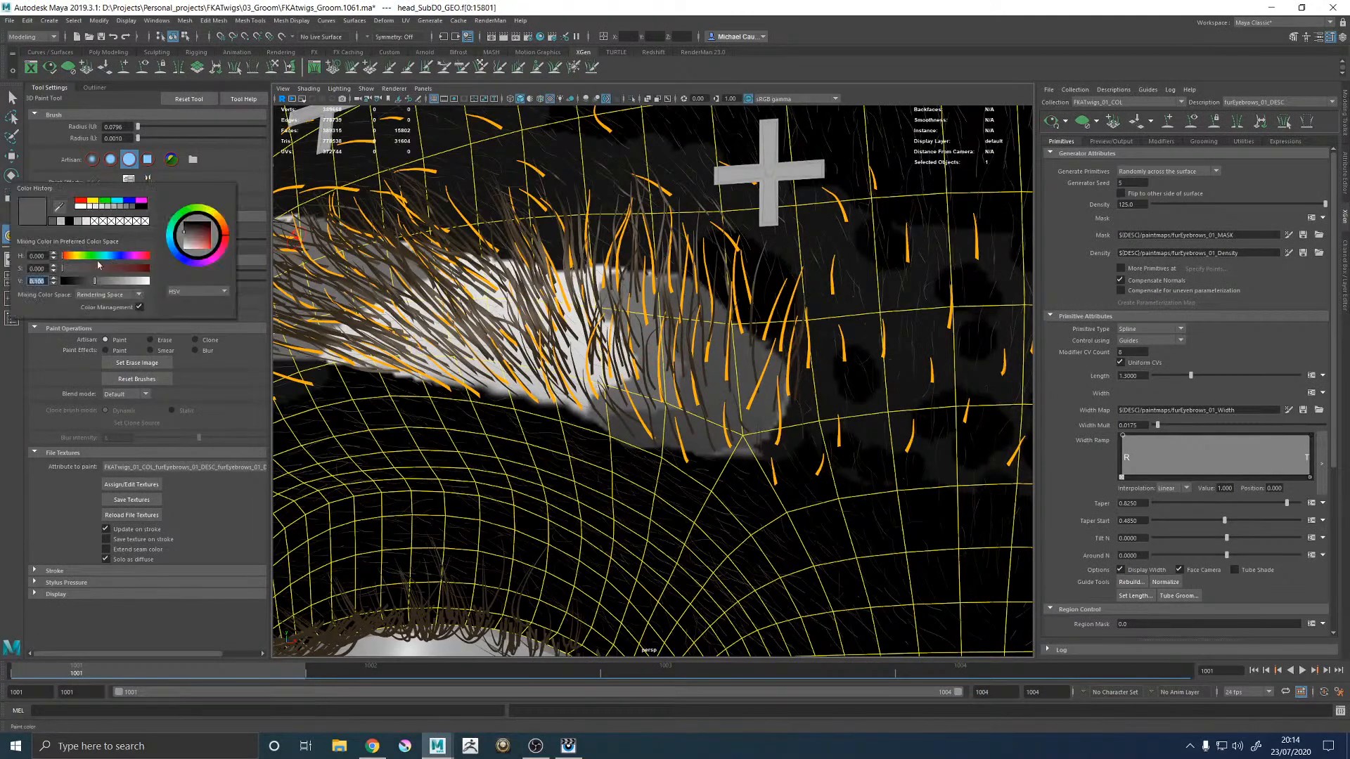
type("0.5")
key("Return")
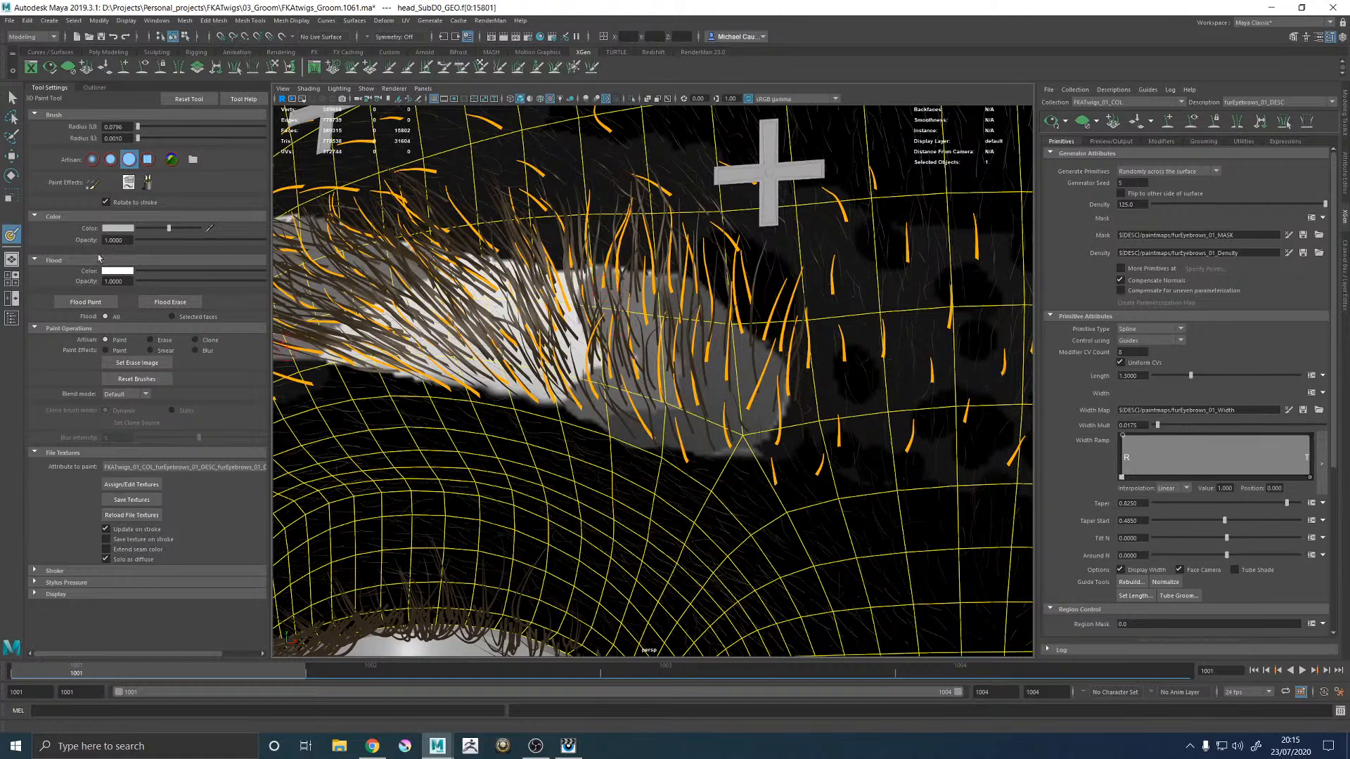
Step: Darken the grey of the paint brush colour and hide the selected head geometry
left_click(129, 228)
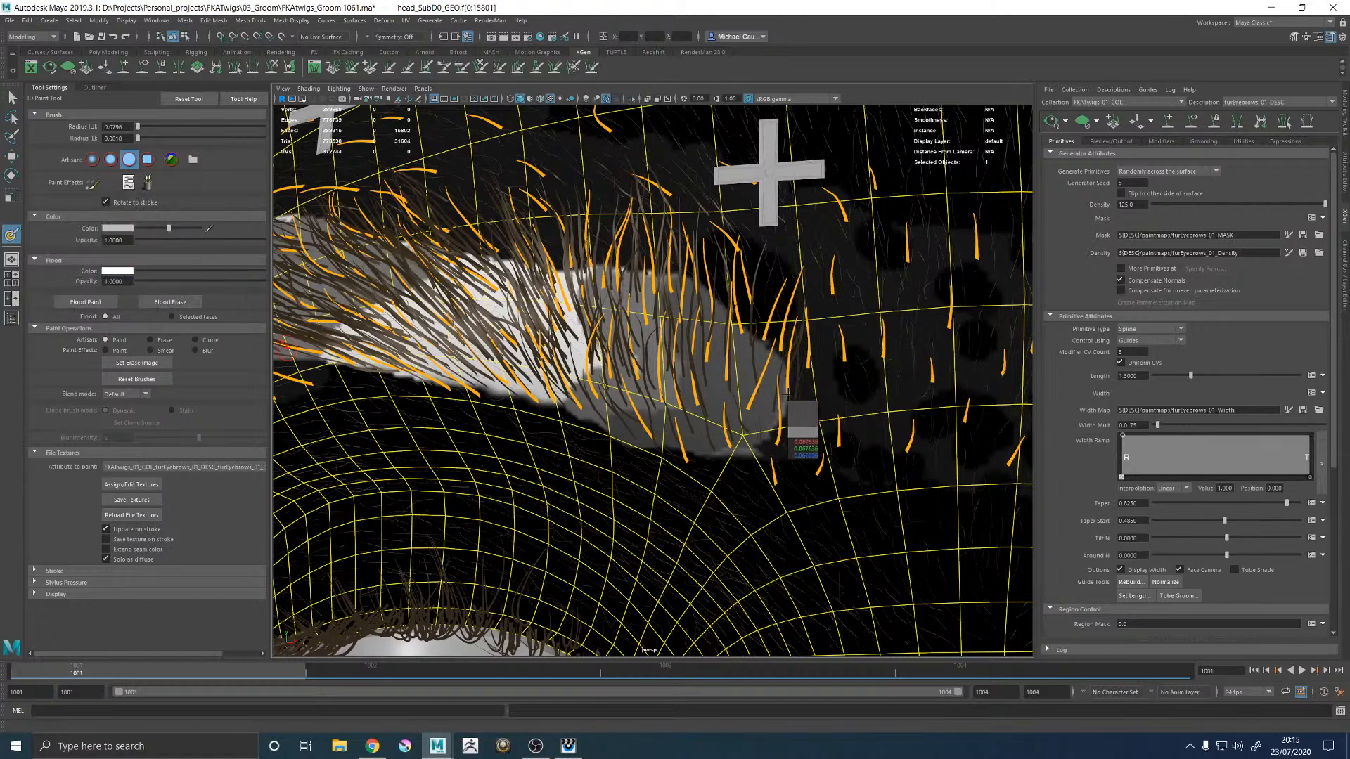
left_click(113, 230)
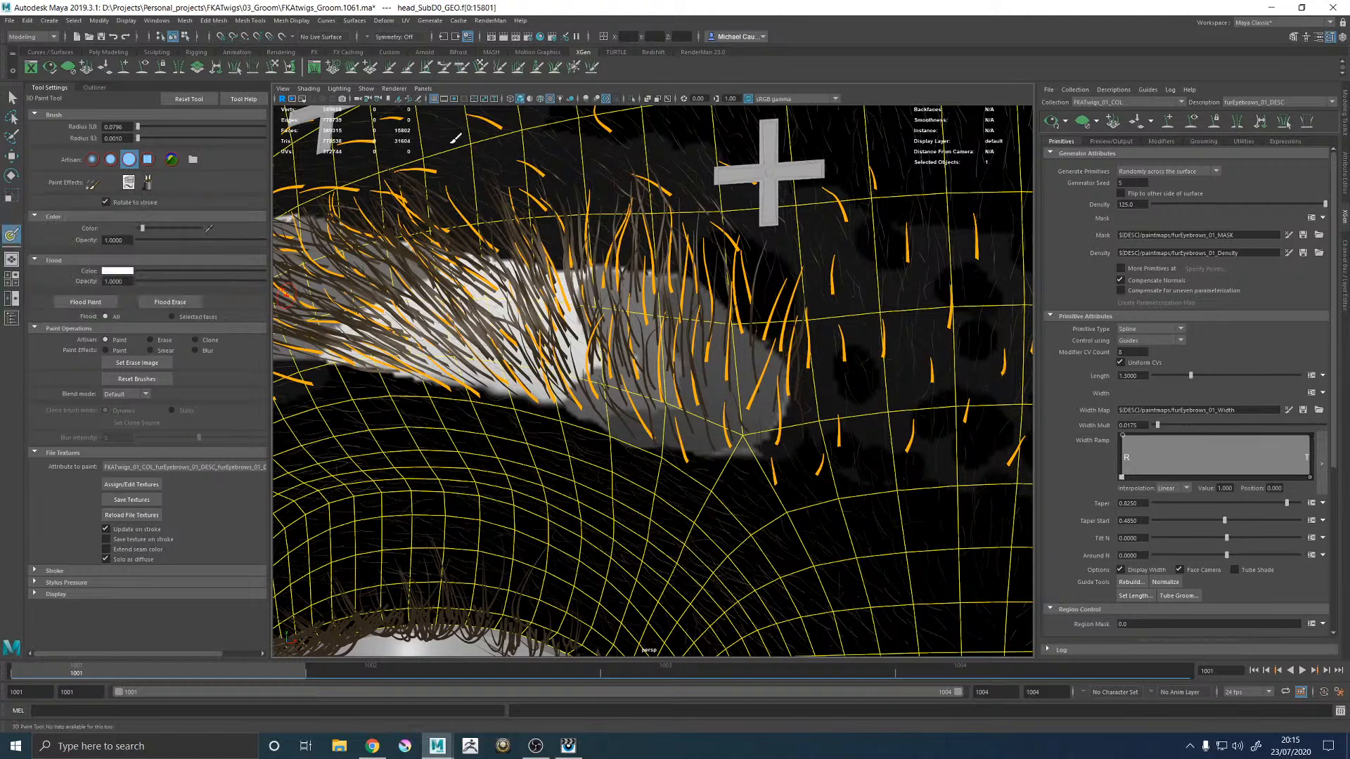
key("ctrl+h")
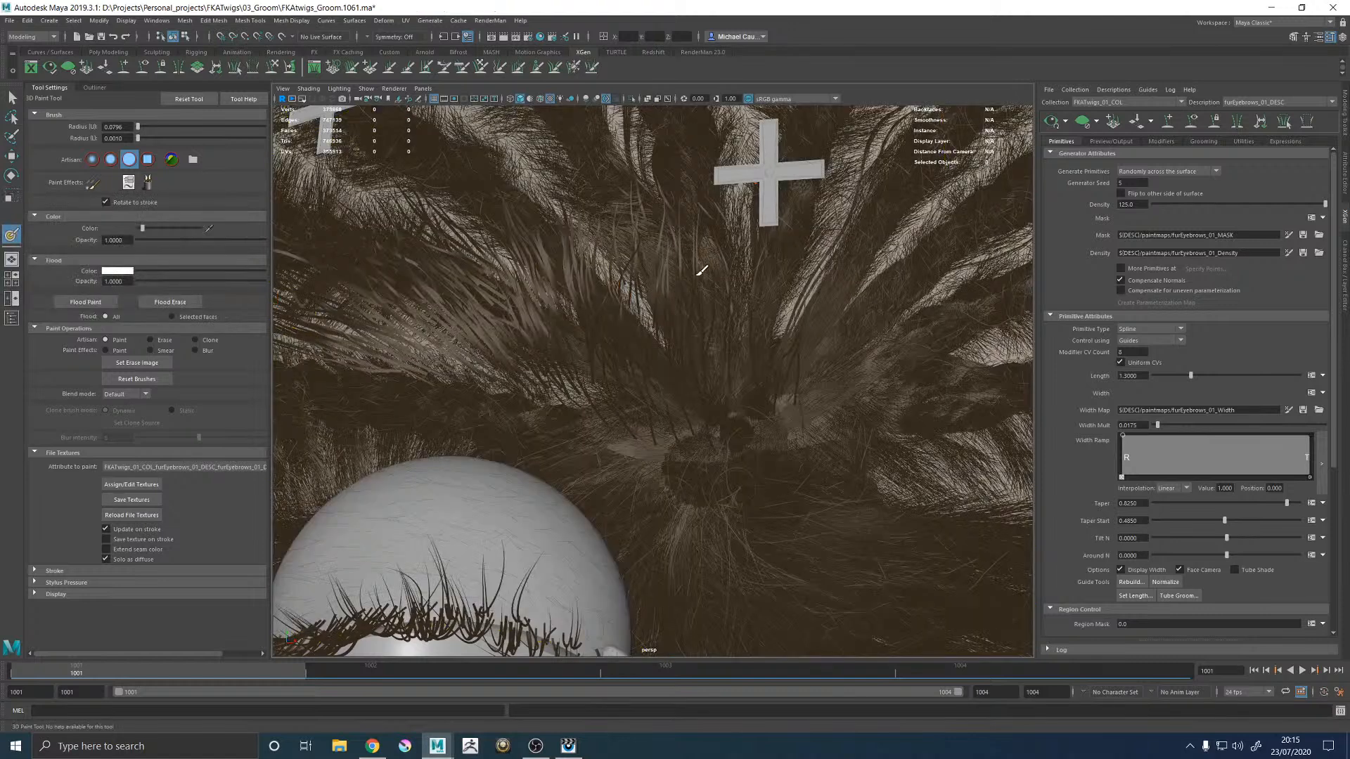
left_click(122, 230)
left_click(117, 228)
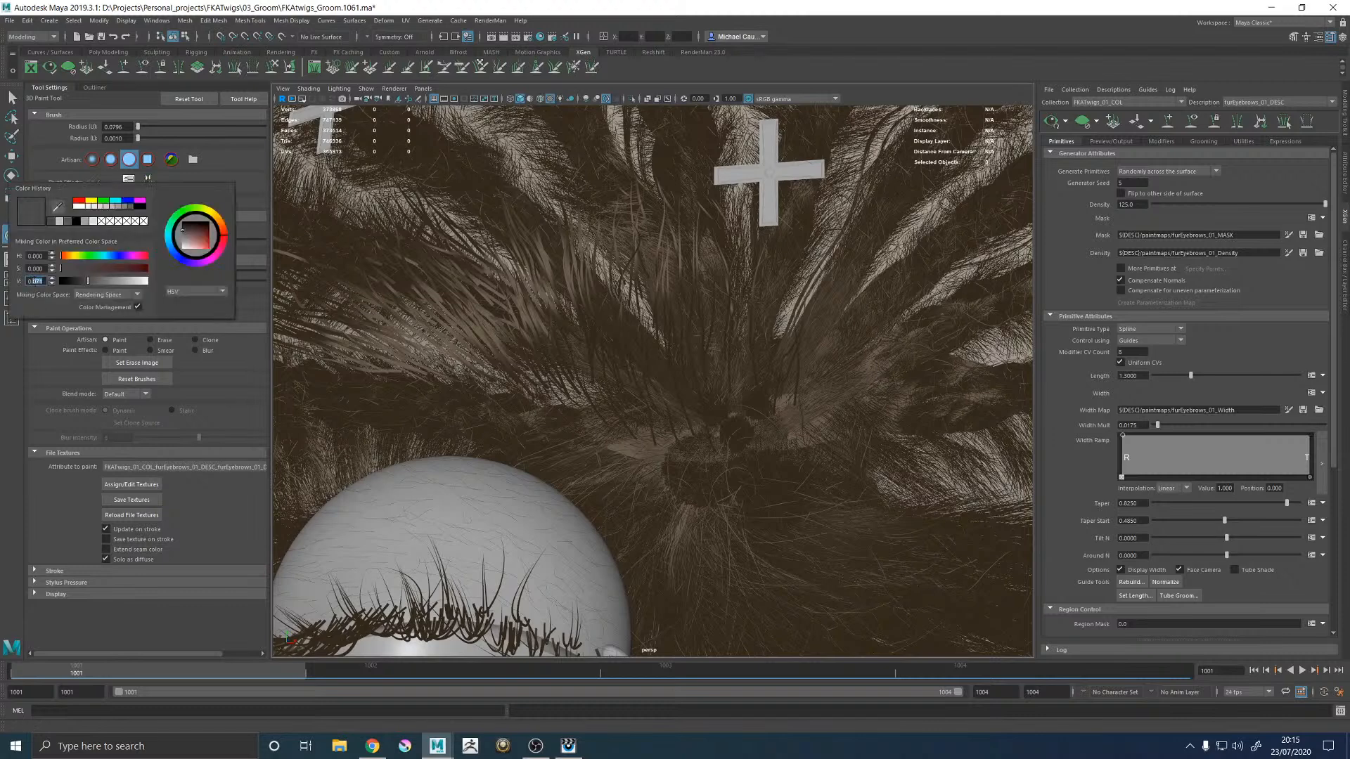
key("Return")
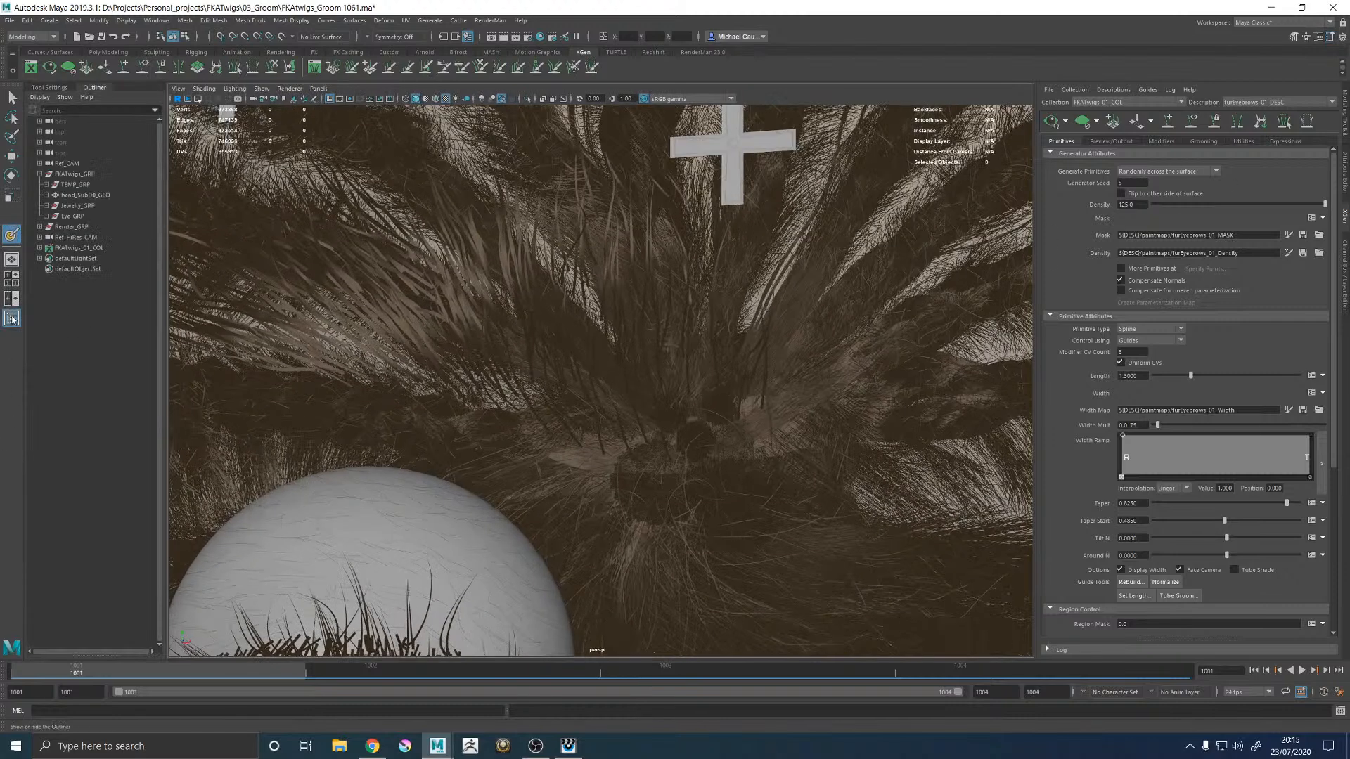
Step: Look for the hidden head through head_SubD0_GEO, the viewport's display filters and the GEO_LYR display type
left_click(11, 319)
left_click(83, 195)
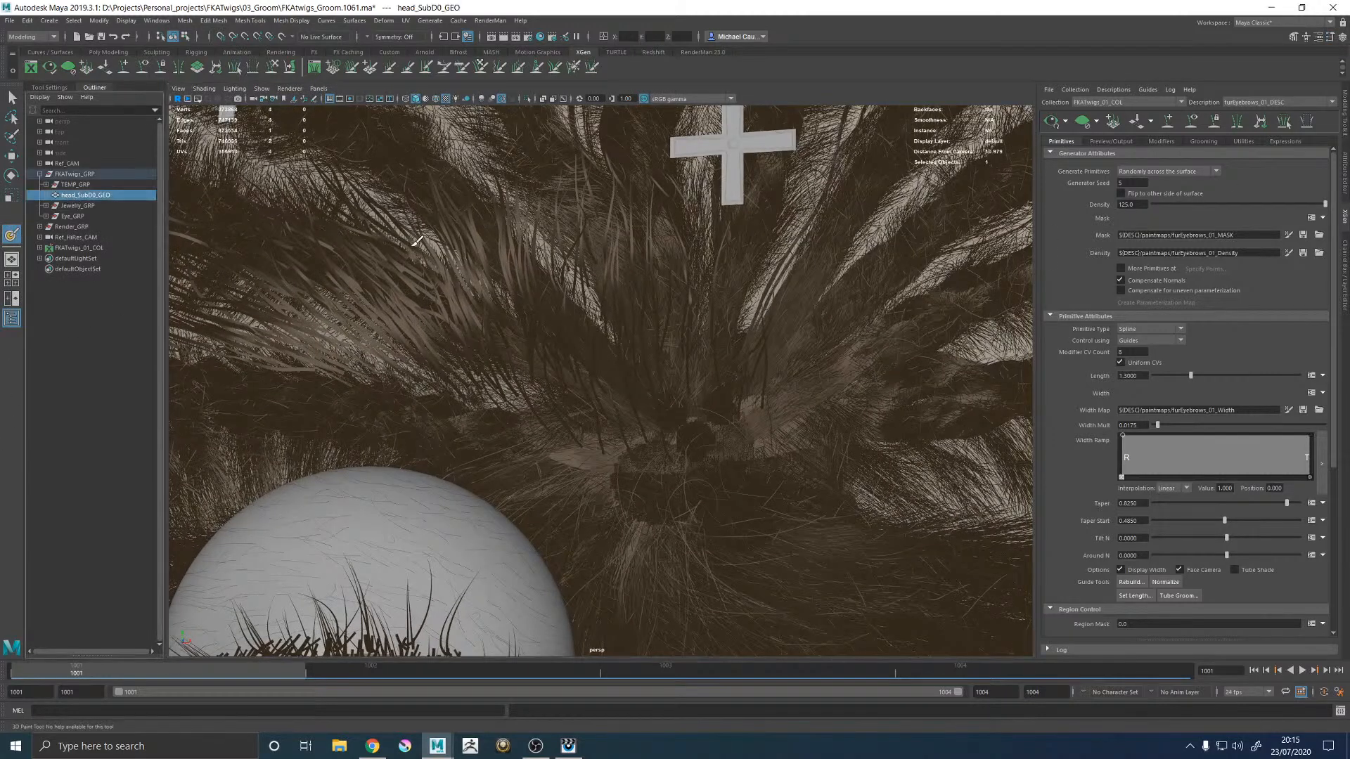
left_click(267, 90)
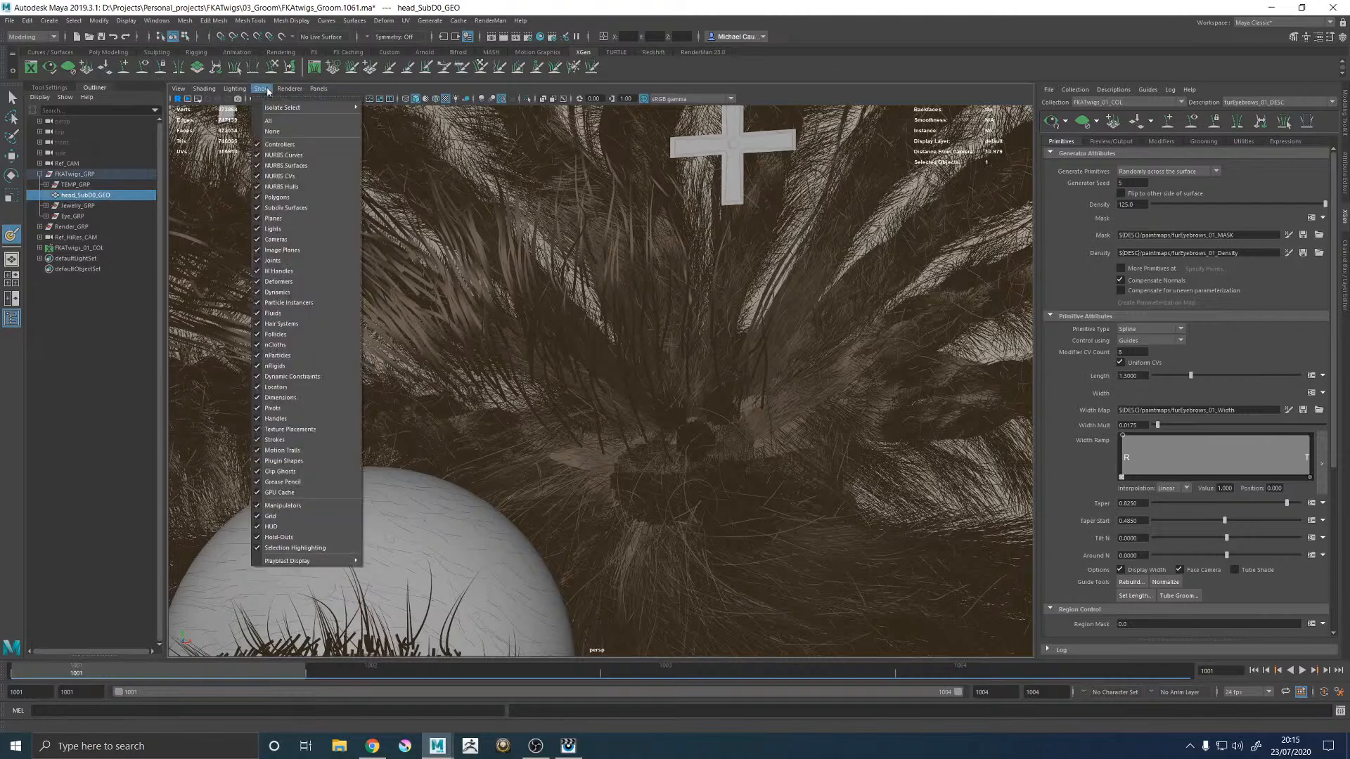
left_click(701, 405)
left_click(1343, 296)
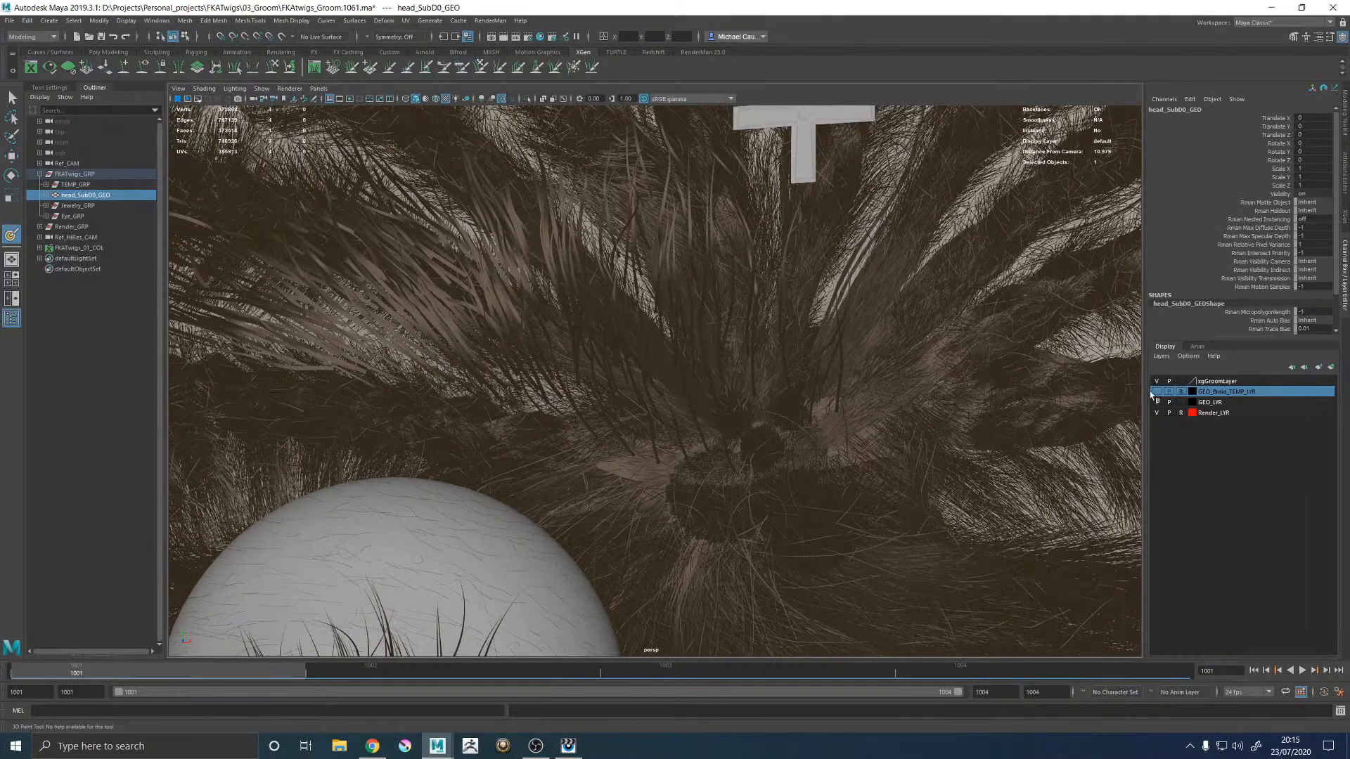
left_click(1181, 402)
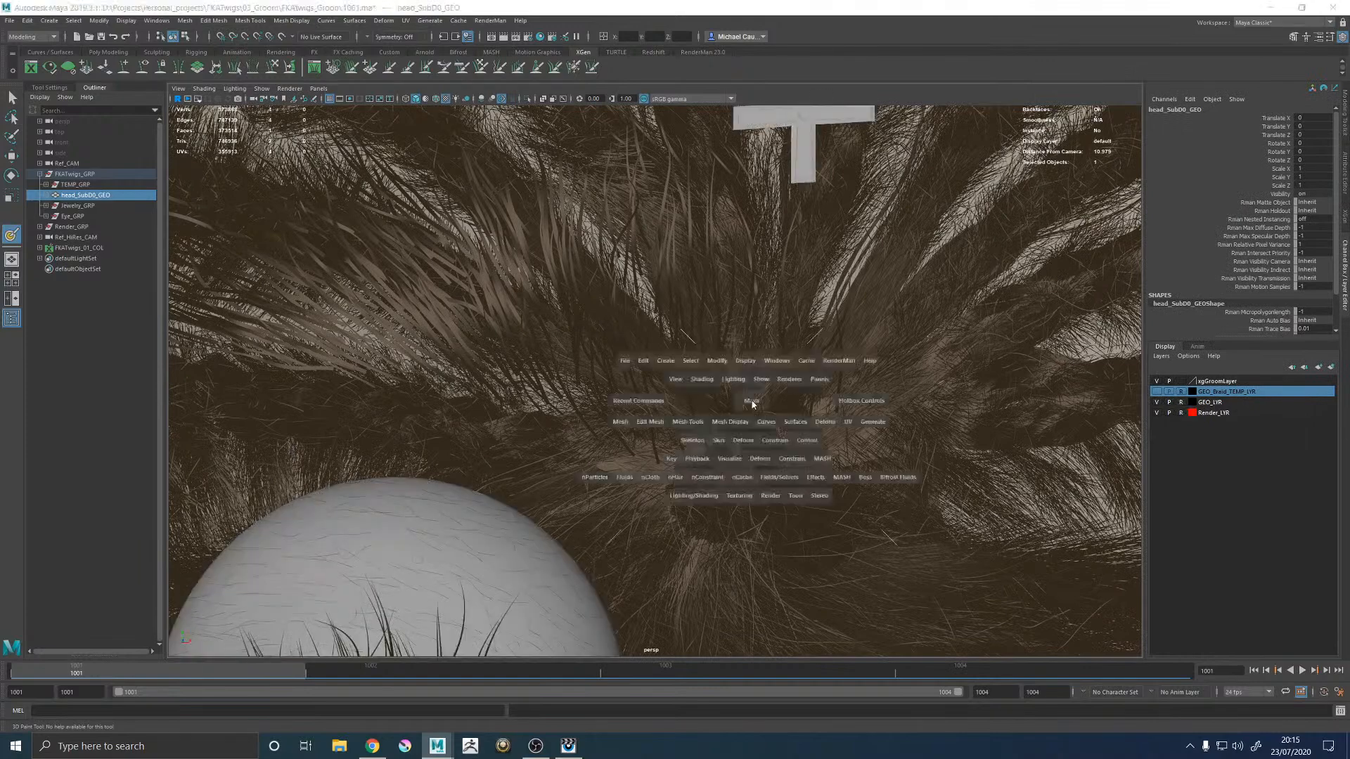
key("space")
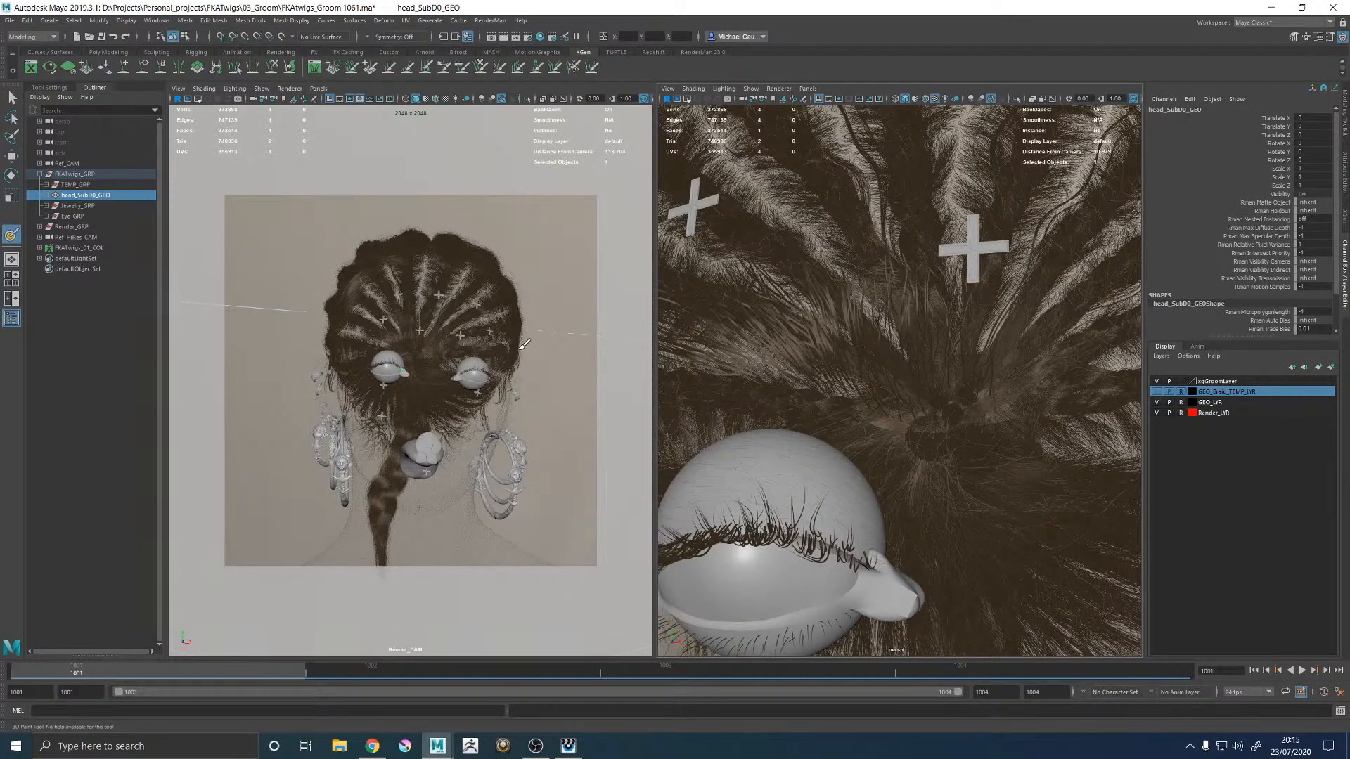
left_click(45, 195)
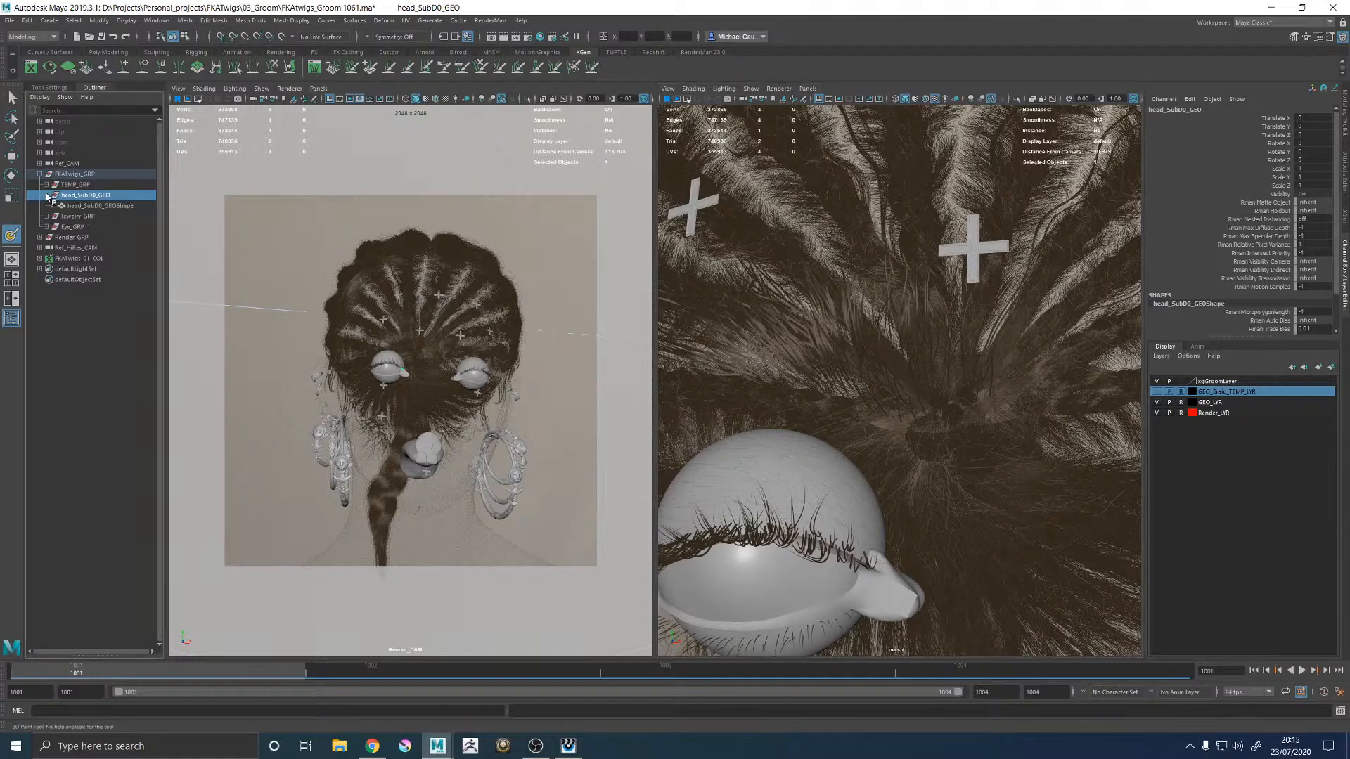
left_click(45, 196)
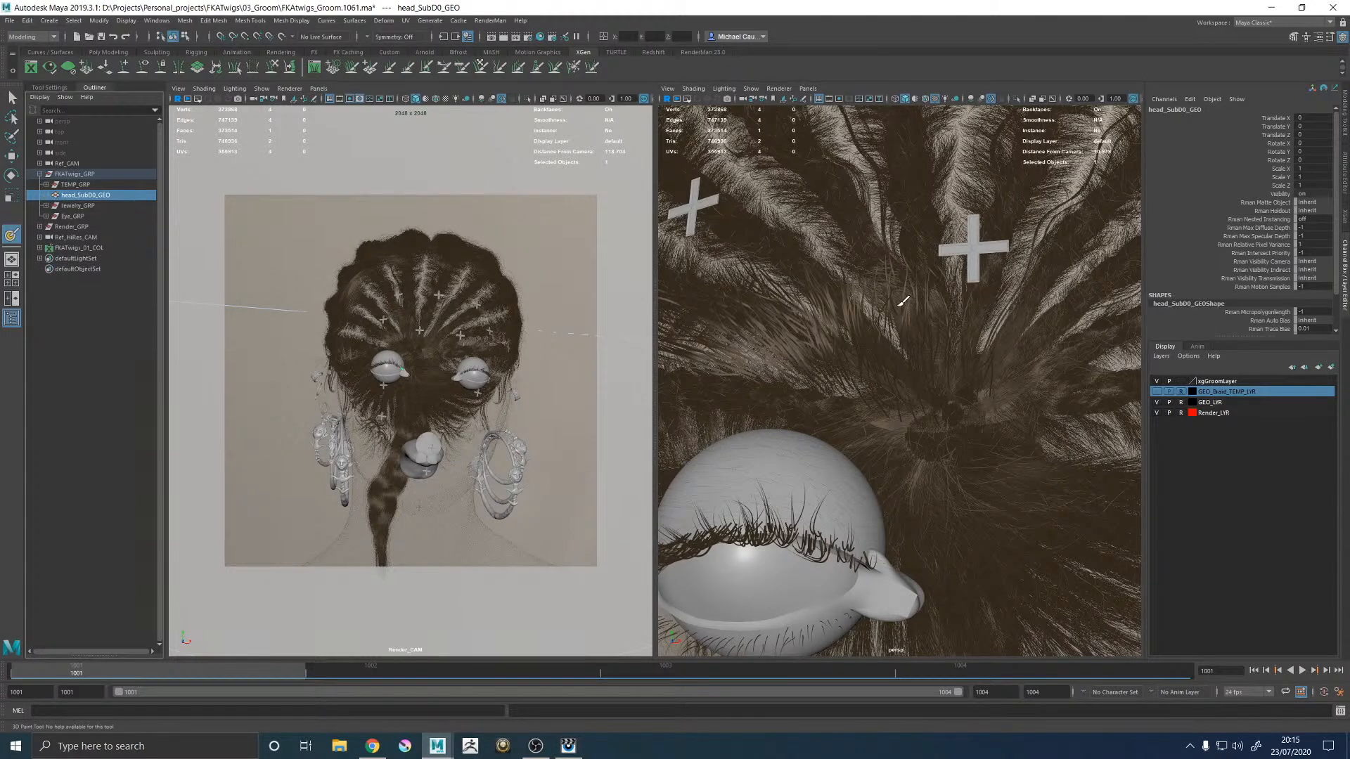
Step: Leave the paint tool, frame the whole head, toggle GEO_Braid_TEMP_LYR's visibility and reselect head_SubD0_GEO
key("space")
right_click_drag(703, 334, 521, 350, "alt")
left_click_drag(521, 349, 821, 357, "alt")
right_click_drag(821, 357, 710, 353, "alt")
left_click_drag(710, 353, 936, 336, "alt")
key("w")
left_click(914, 381)
left_click(1157, 392)
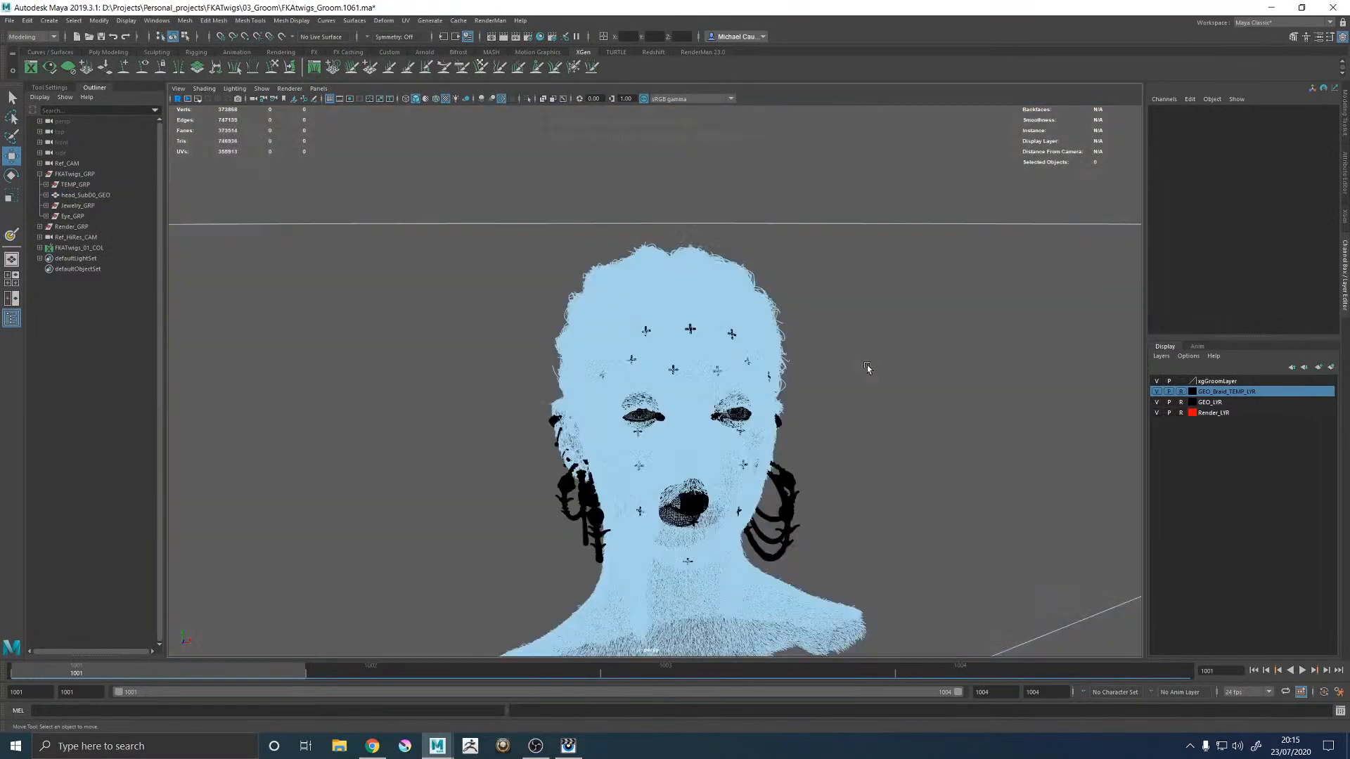
key("5")
mouse_move(867, 367)
left_mouse_down("alt")
mouse_move(922, 370)
mouse_move(879, 370)
left_mouse_up("alt")
left_click(72, 196)
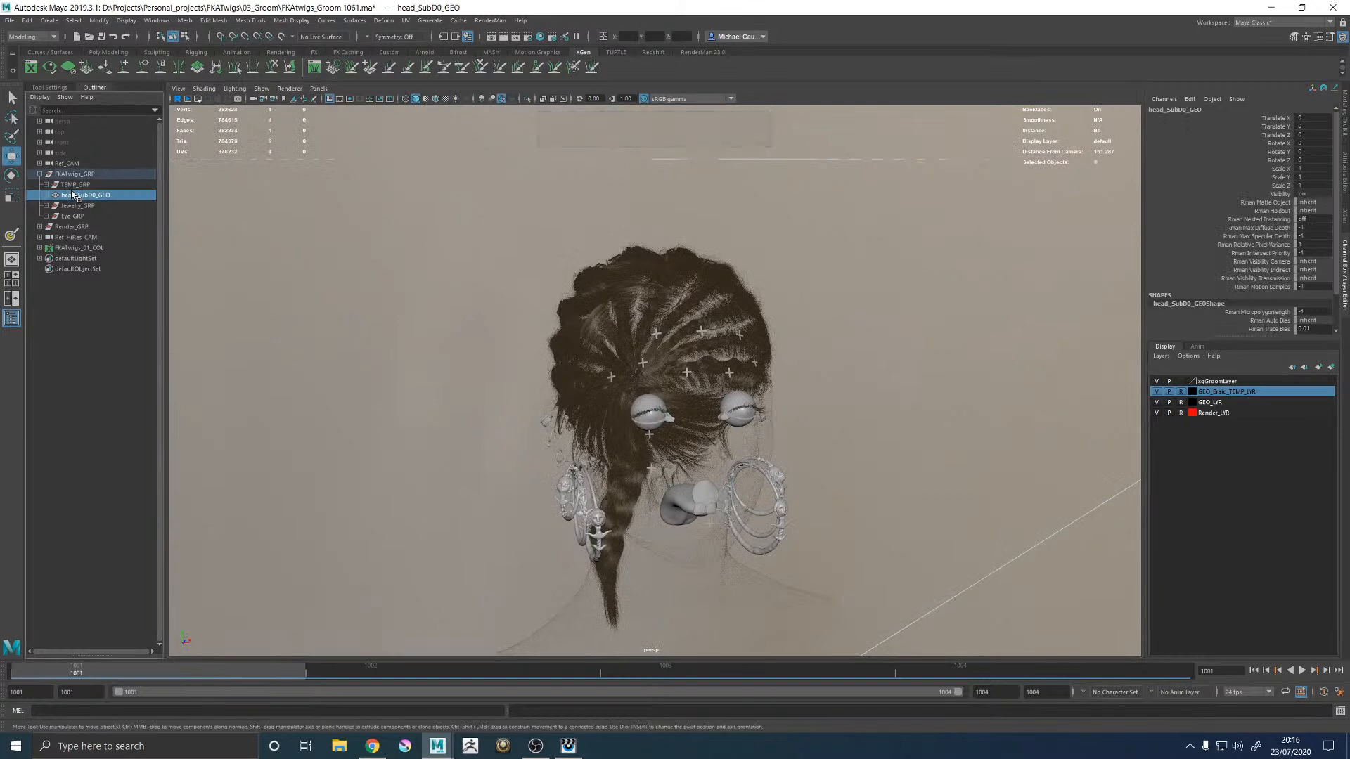
Step: Undo the recent changes back through the layer display change and the hiding of the head geometry
key("ctrl+z")
key("ctrl+z")
key("ctrl+z")
key("ctrl+z")
key("ctrl+z")
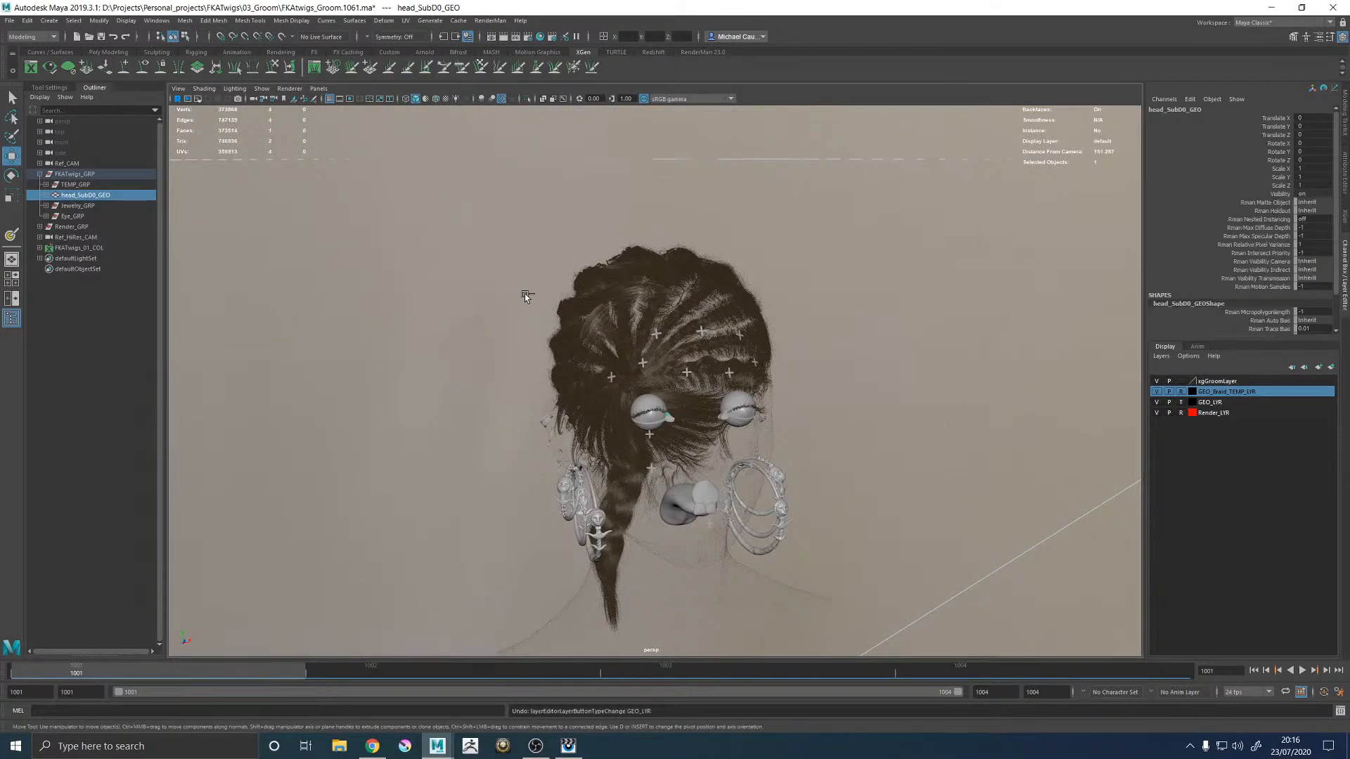
key("ctrl+z")
key("ctrl+z")
key("ctrl+z")
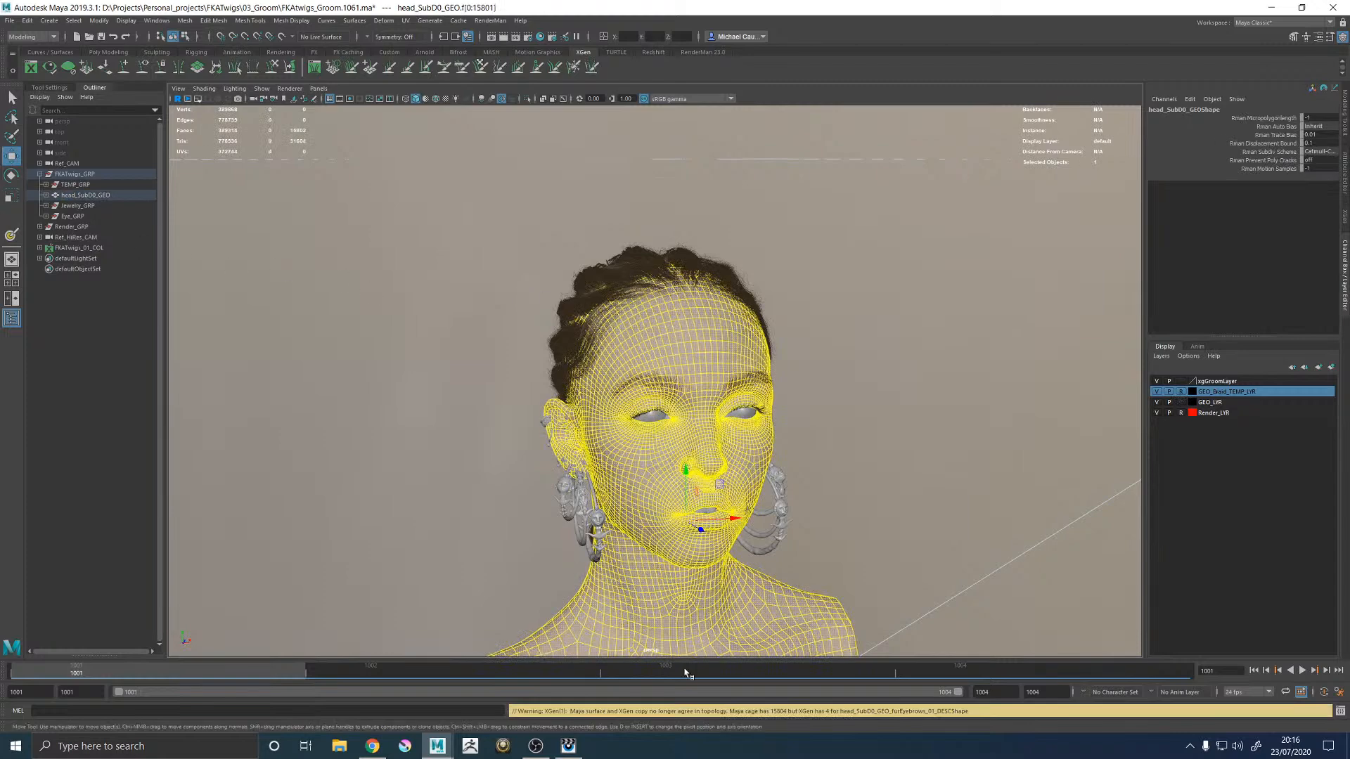
Step: Clear the selection, frame the left eyebrow and start painting the XGen eyebrow density map again
left_click(915, 546)
left_click_drag(915, 545, 633, 475, "alt")
right_click_drag(633, 475, 695, 458, "alt")
left_click_drag(696, 459, 781, 465, "alt")
right_click_drag(581, 464, 666, 471, "alt")
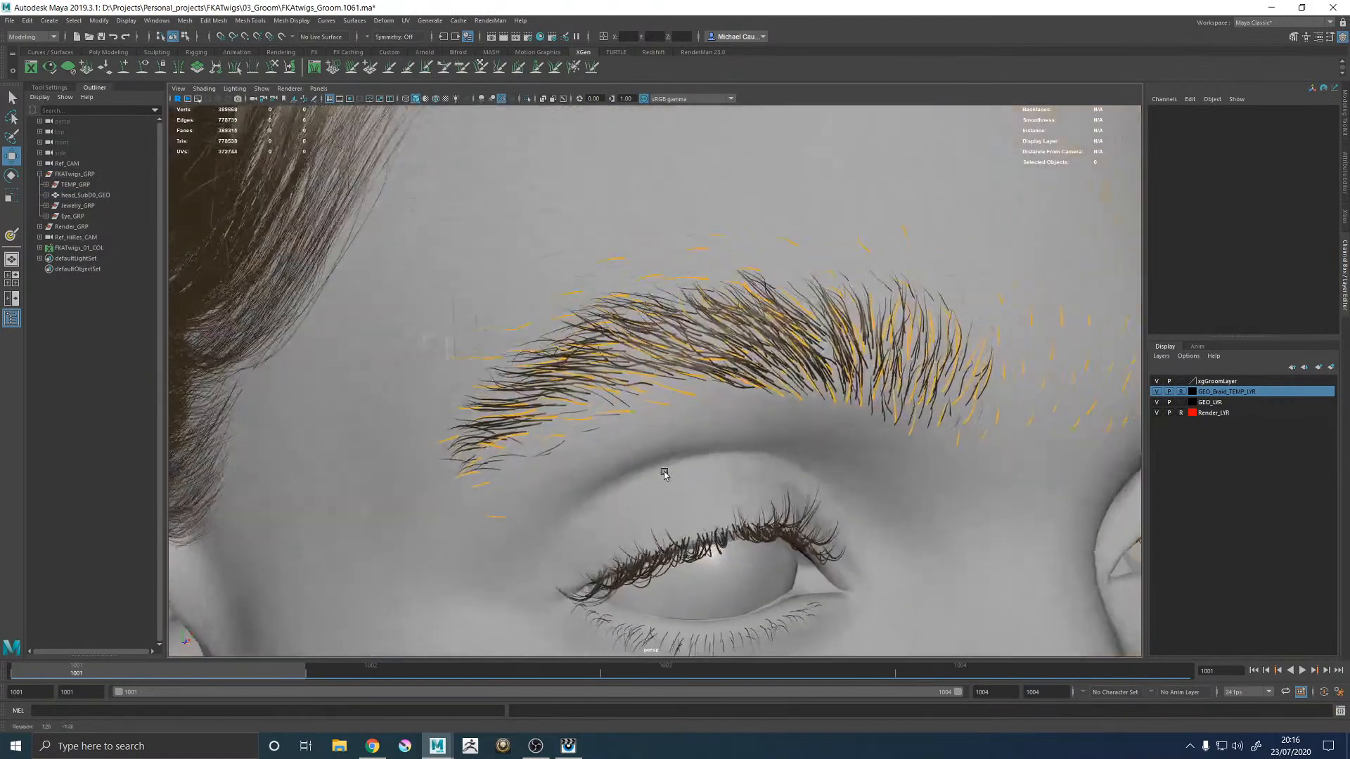
left_click_drag(665, 470, 646, 416, "alt")
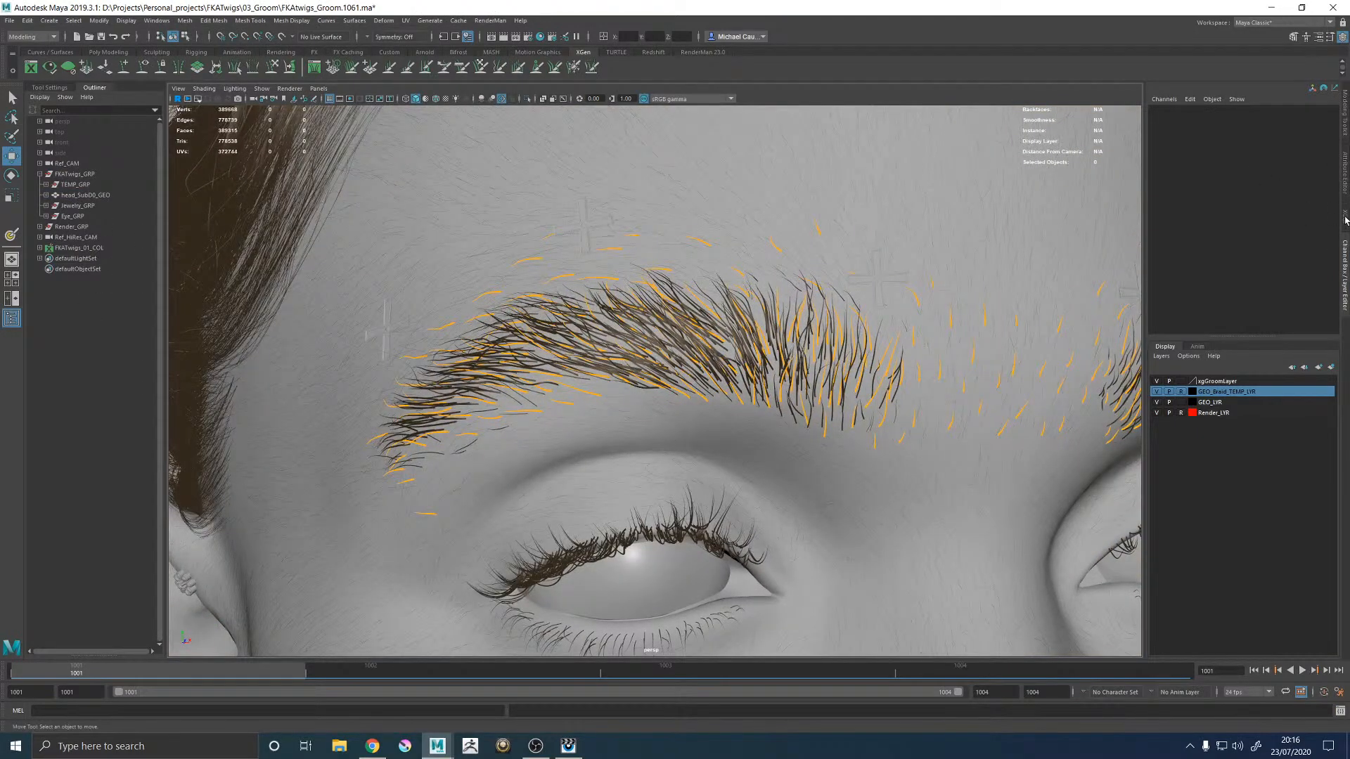
left_click(1345, 219)
left_click(1288, 253)
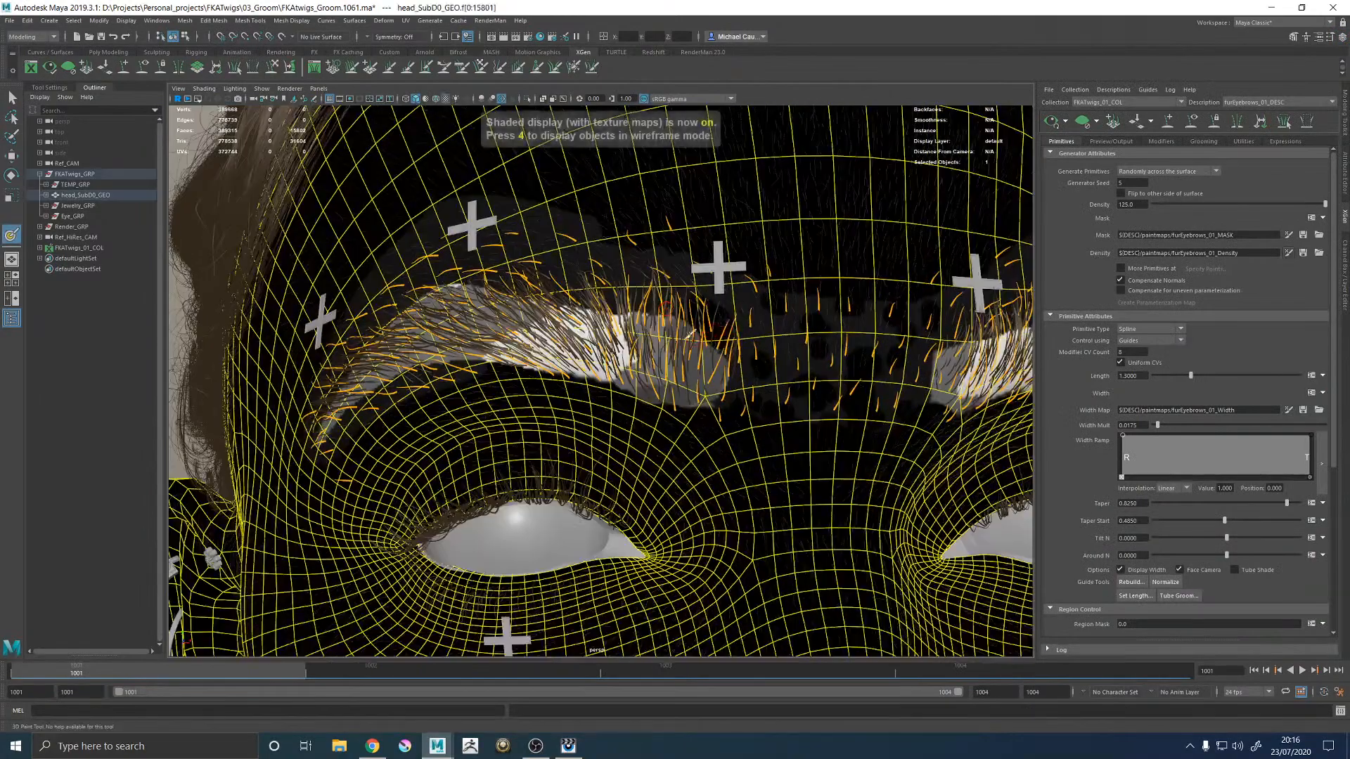
Step: Try a paint stroke at the lower edge of the left eyebrow's white density area, then undo it
scroll(736, 323, "up", 4)
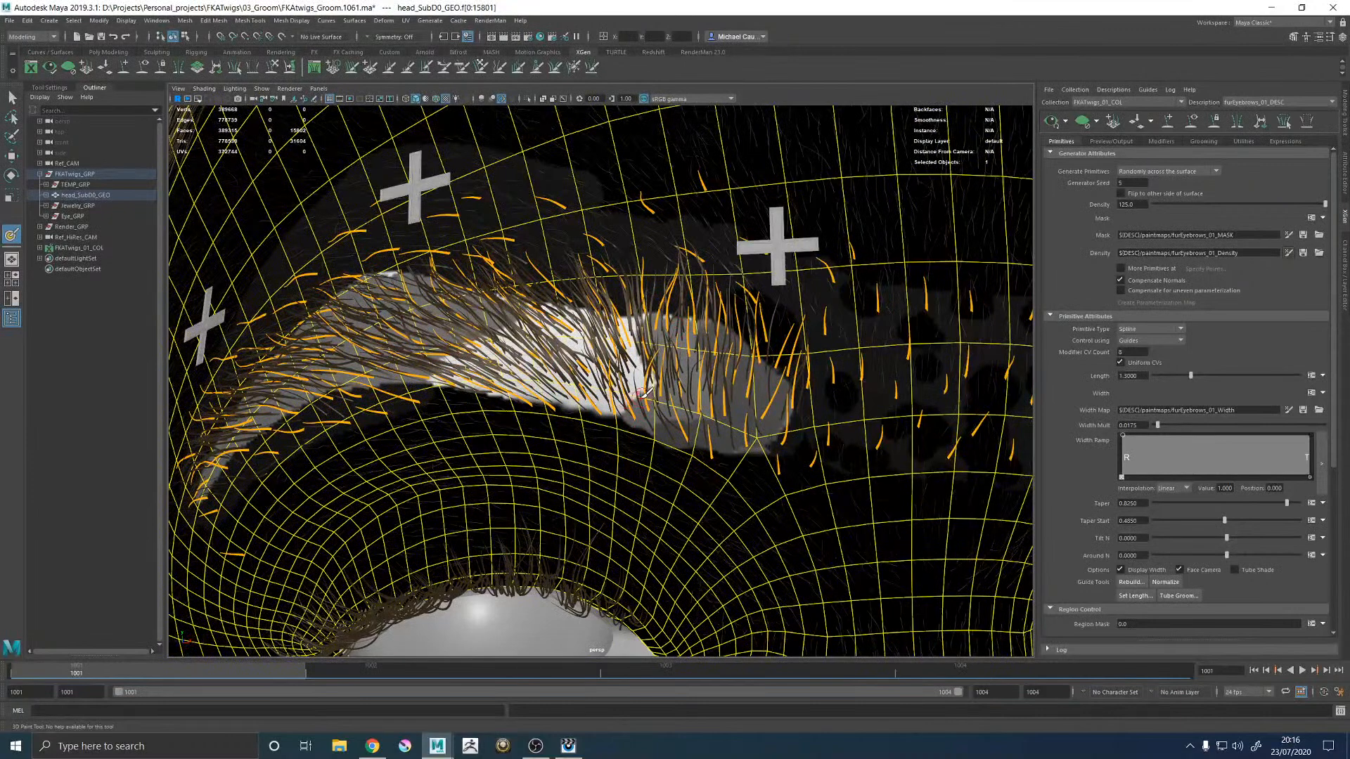
left_click_drag(618, 407, 637, 386)
key("ctrl+z")
Step: Set the brush colour to a lighter grey and blend the white density area into the left eyebrow's inner end
left_click(1330, 37)
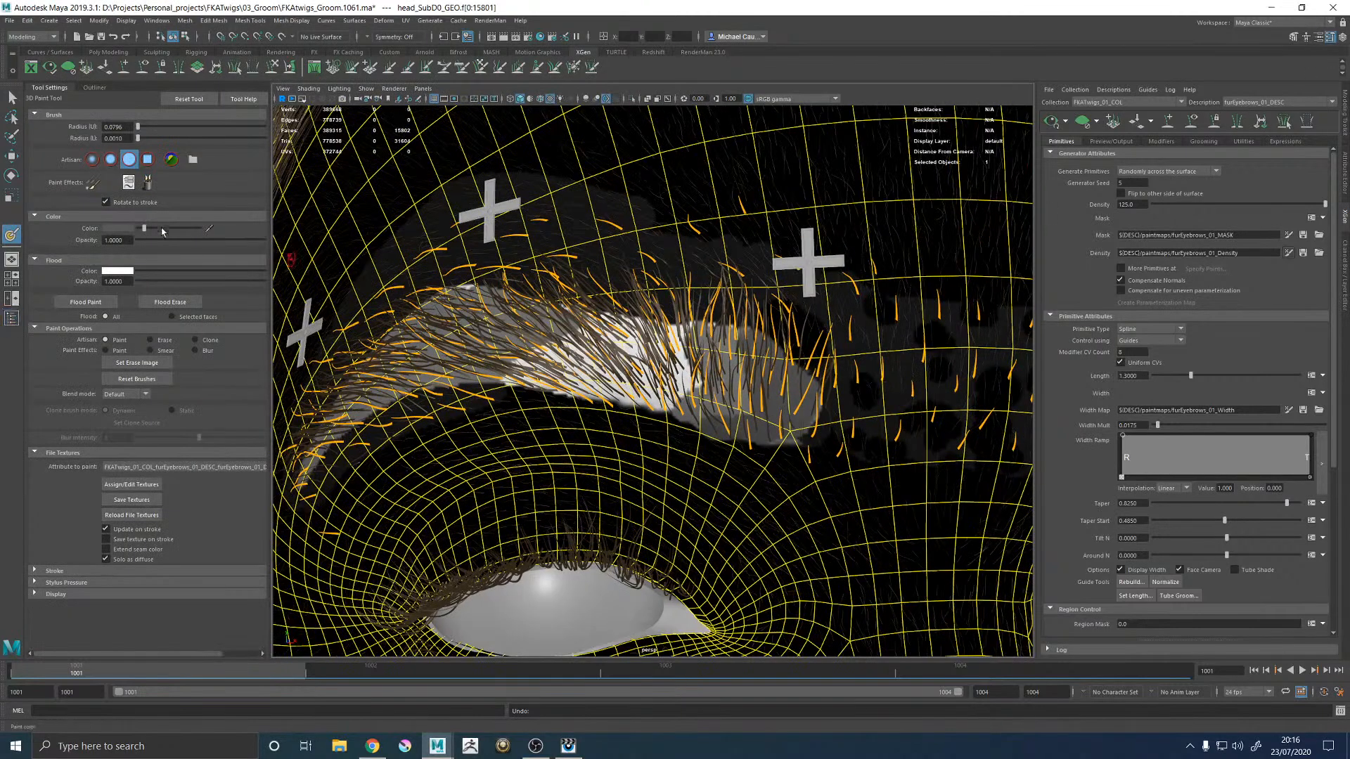
left_click(796, 382)
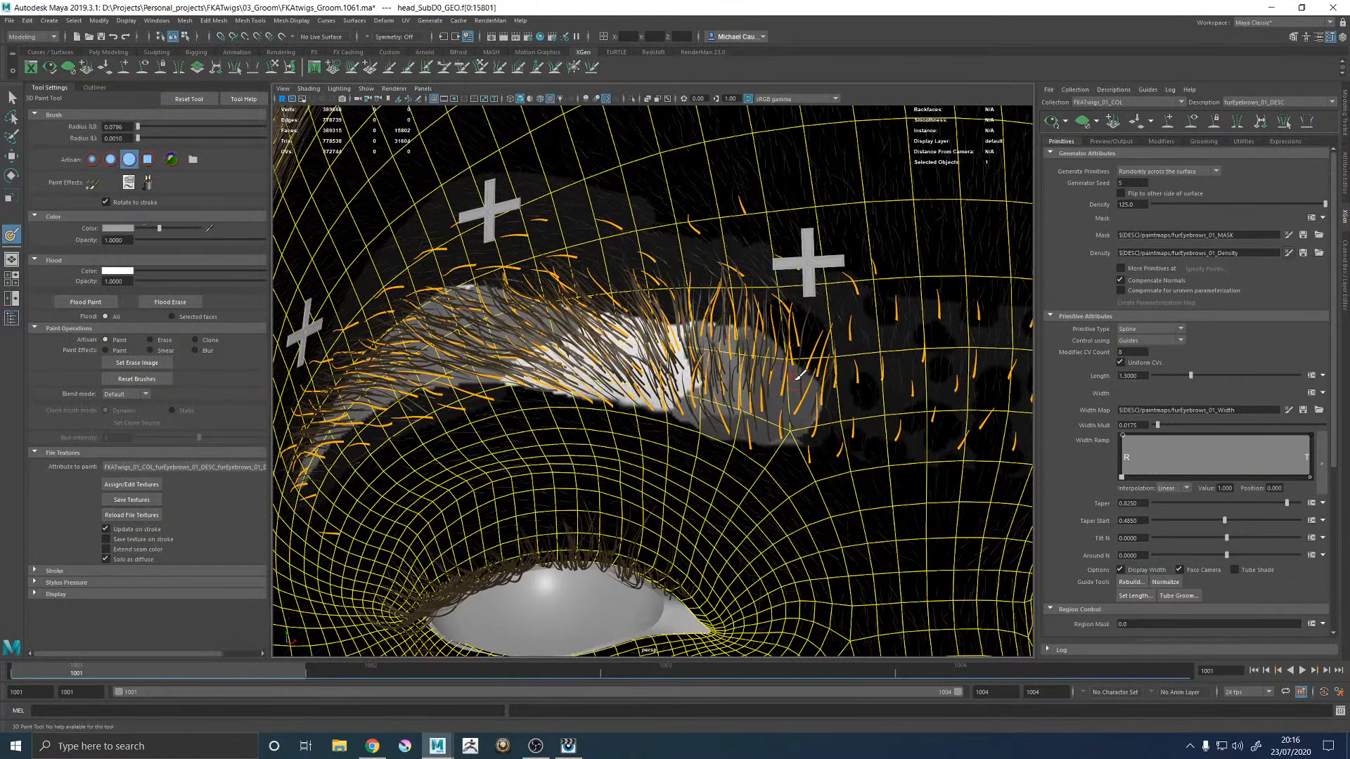
left_click(117, 228)
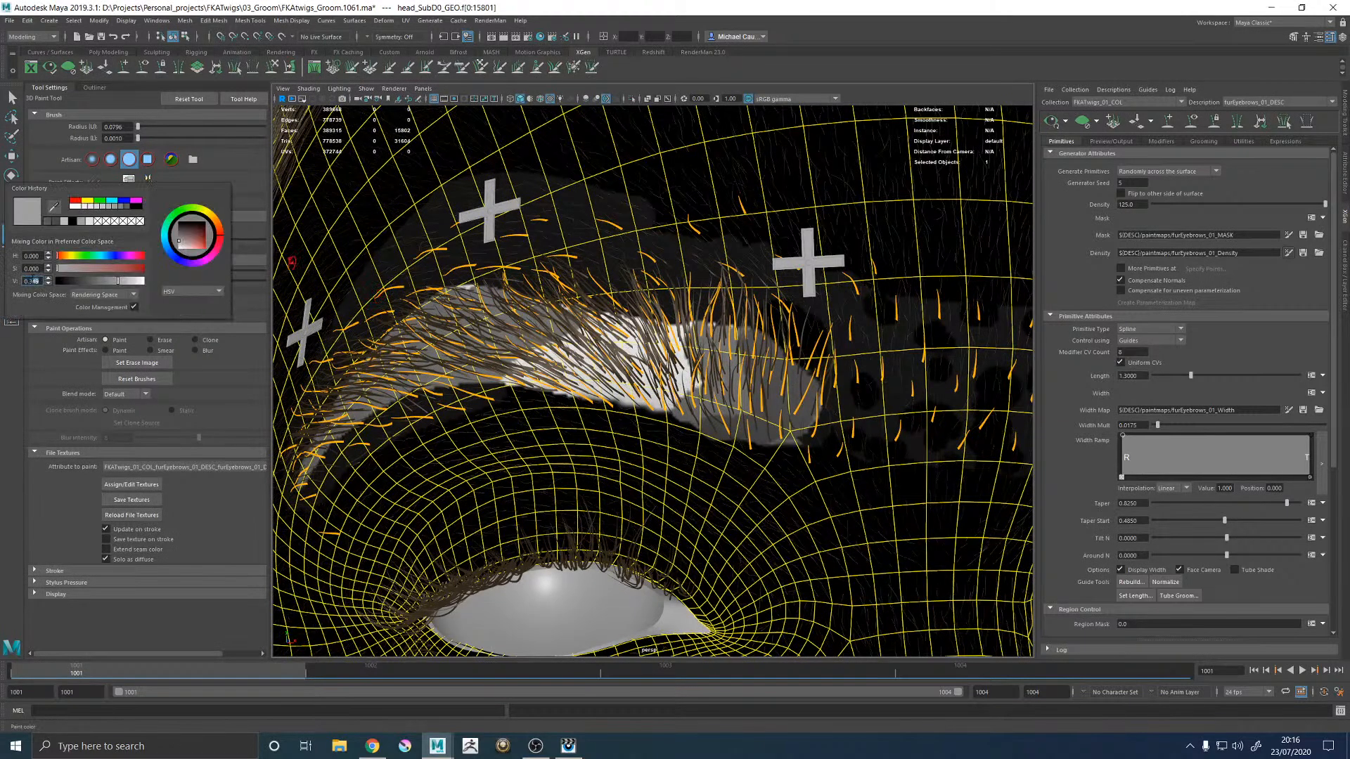
key("5")
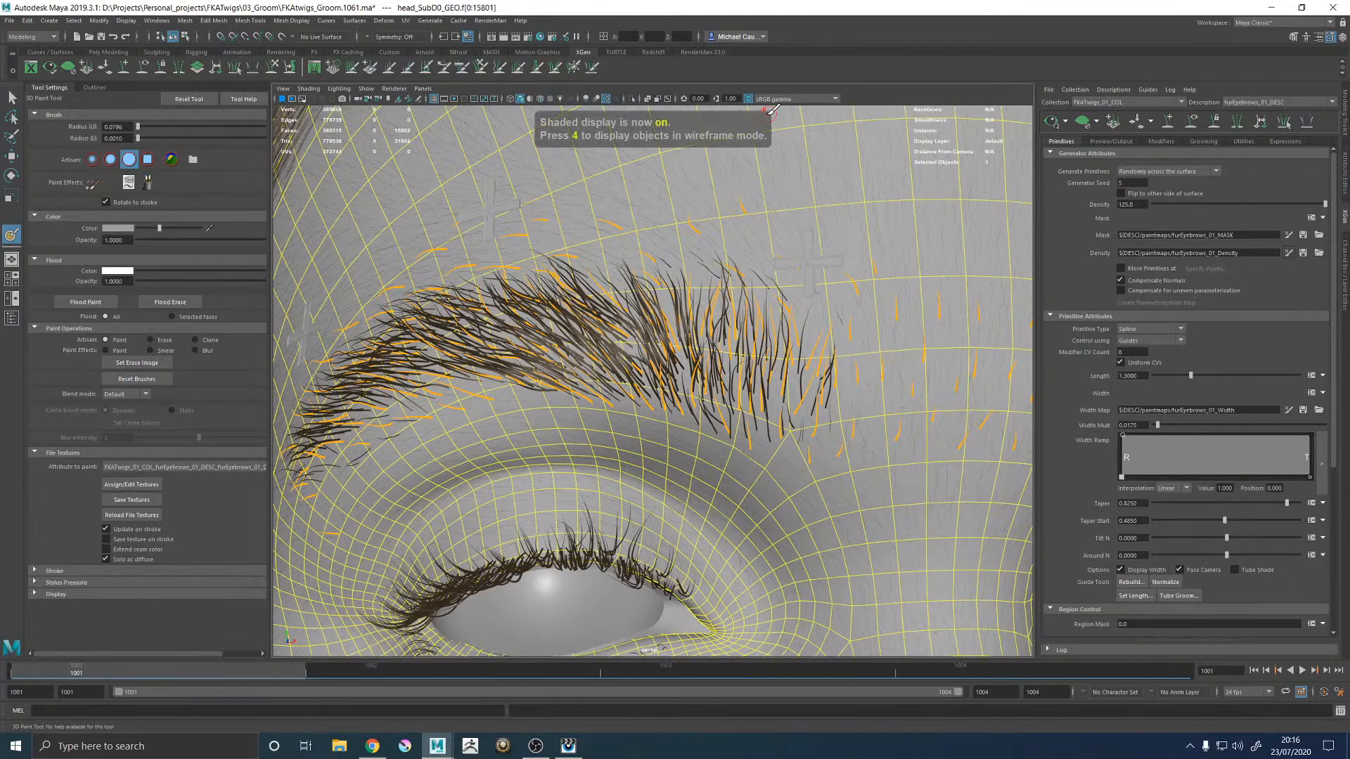
left_click(117, 228)
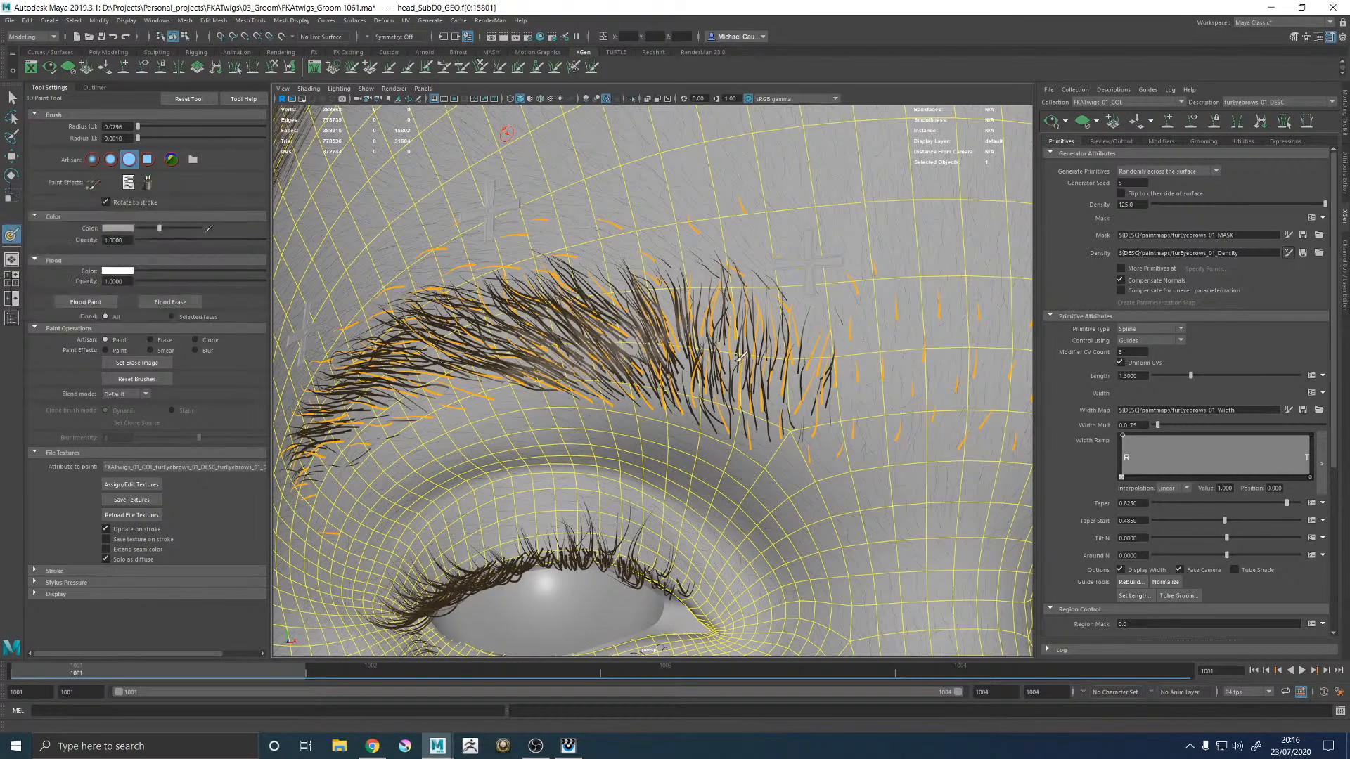
left_click(1300, 253)
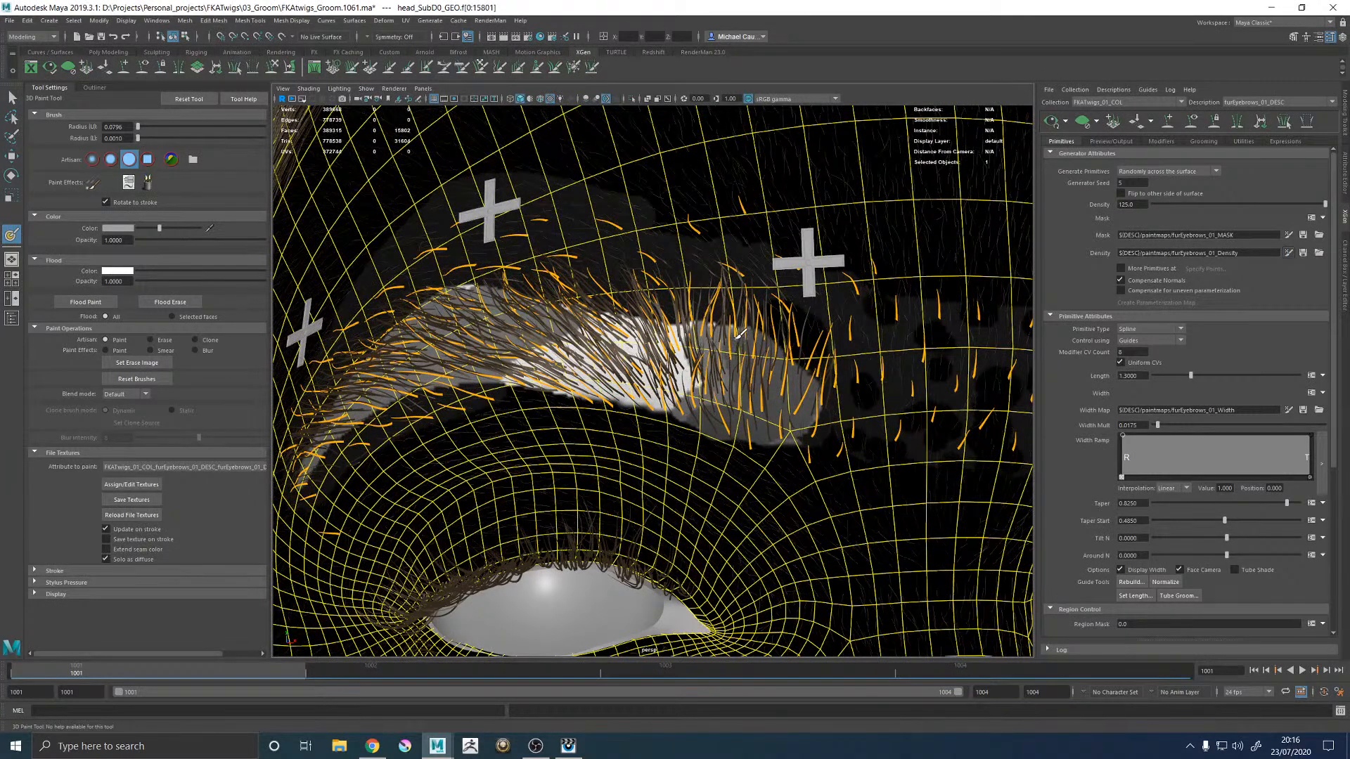
left_click(117, 231)
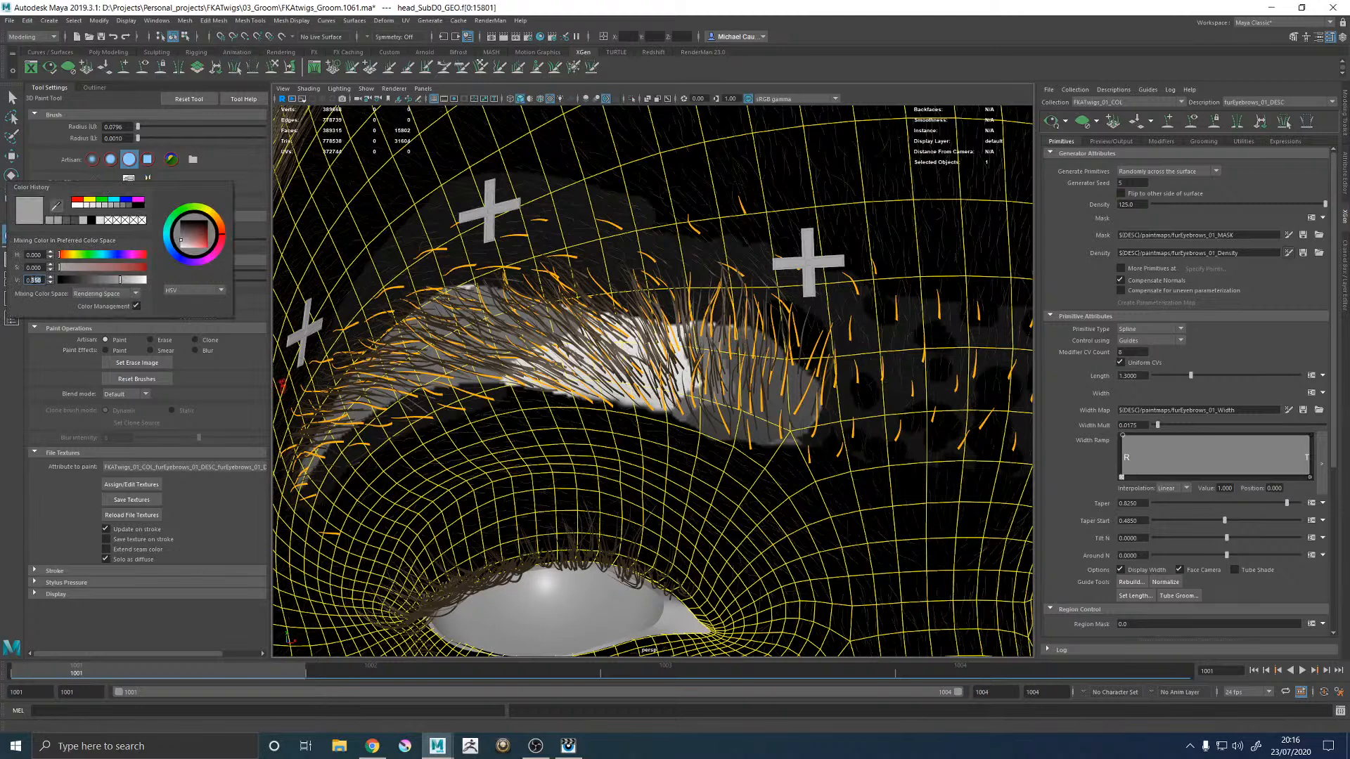
key("Return")
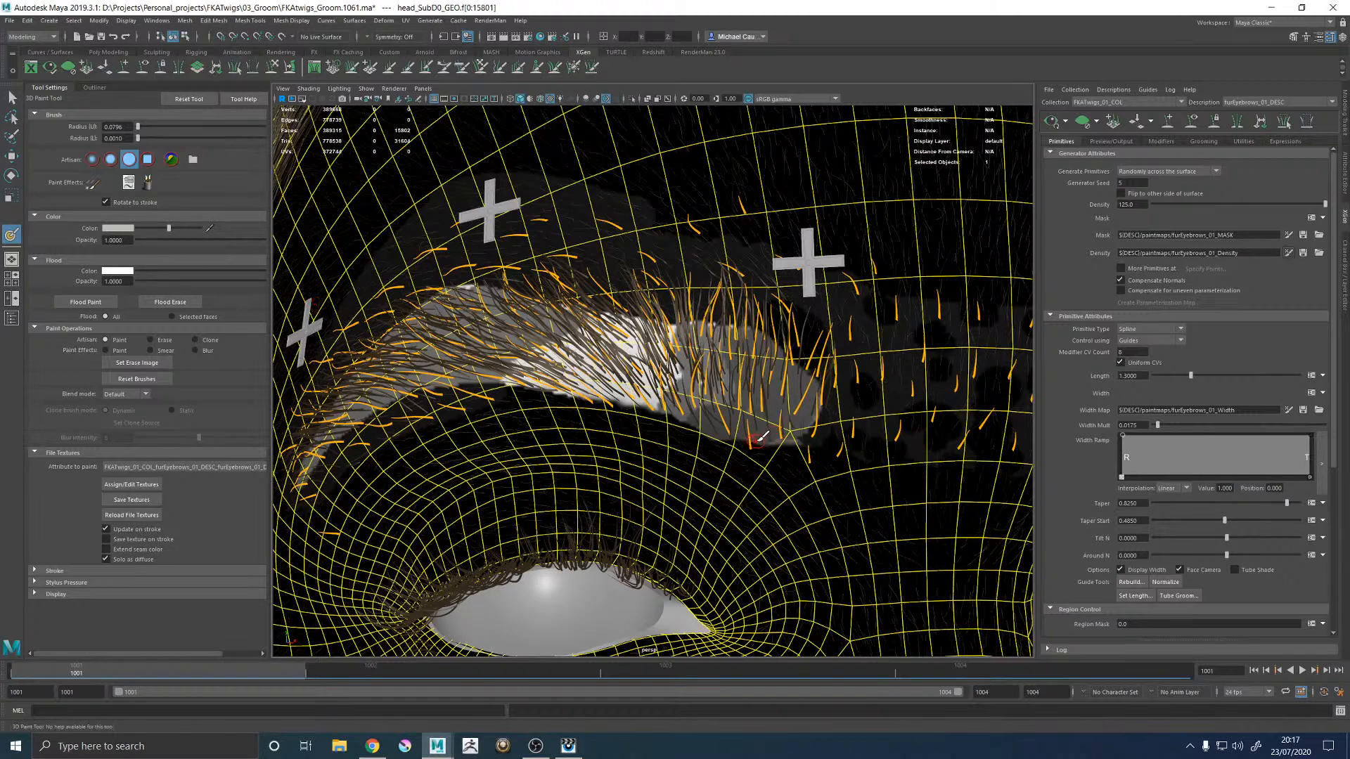
Step: Trim the edge of the left eyebrow's inner end with black, then save the texture and the XGen density map
left_click_drag(167, 229, 138, 229)
mouse_move(775, 431)
left_mouse_down()
mouse_move(758, 443)
mouse_move(808, 417)
mouse_move(815, 398)
mouse_move(800, 357)
left_mouse_up()
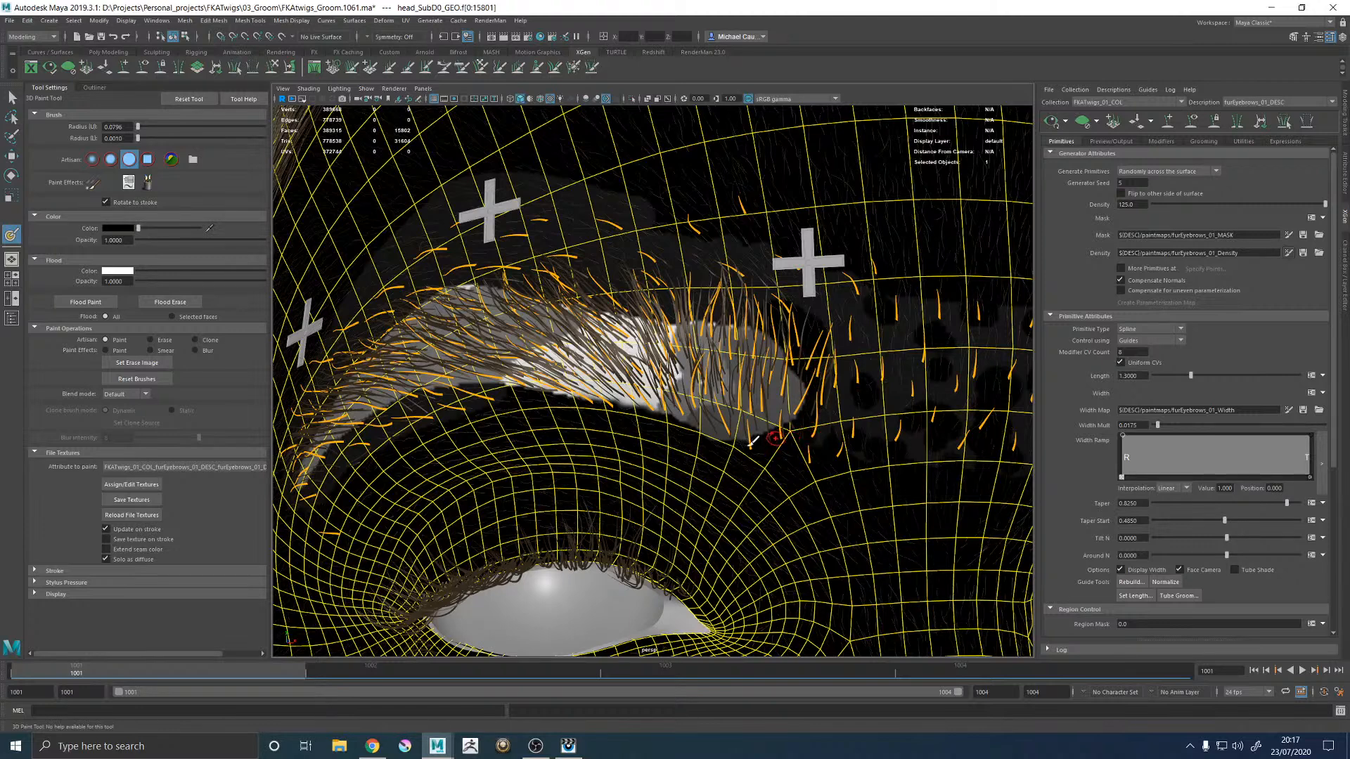
left_click(131, 499)
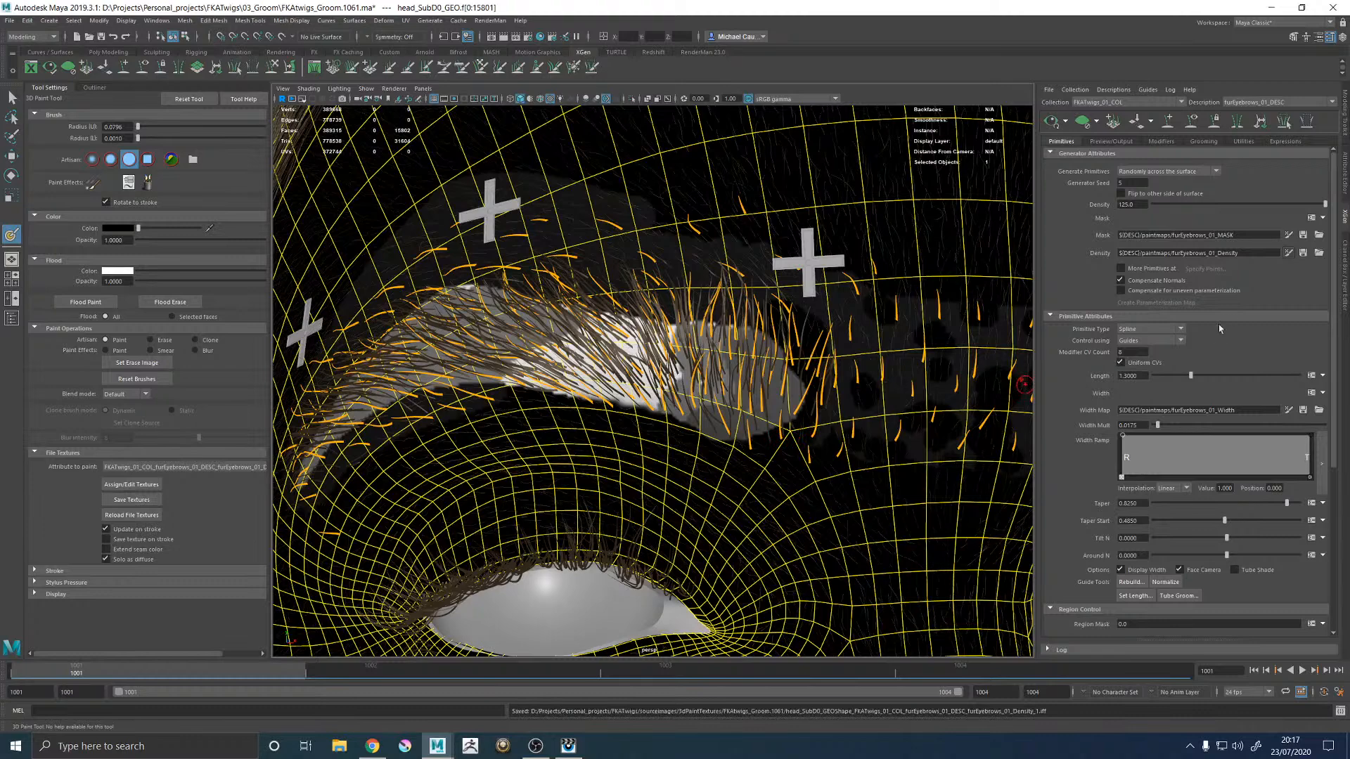
left_click(1301, 253)
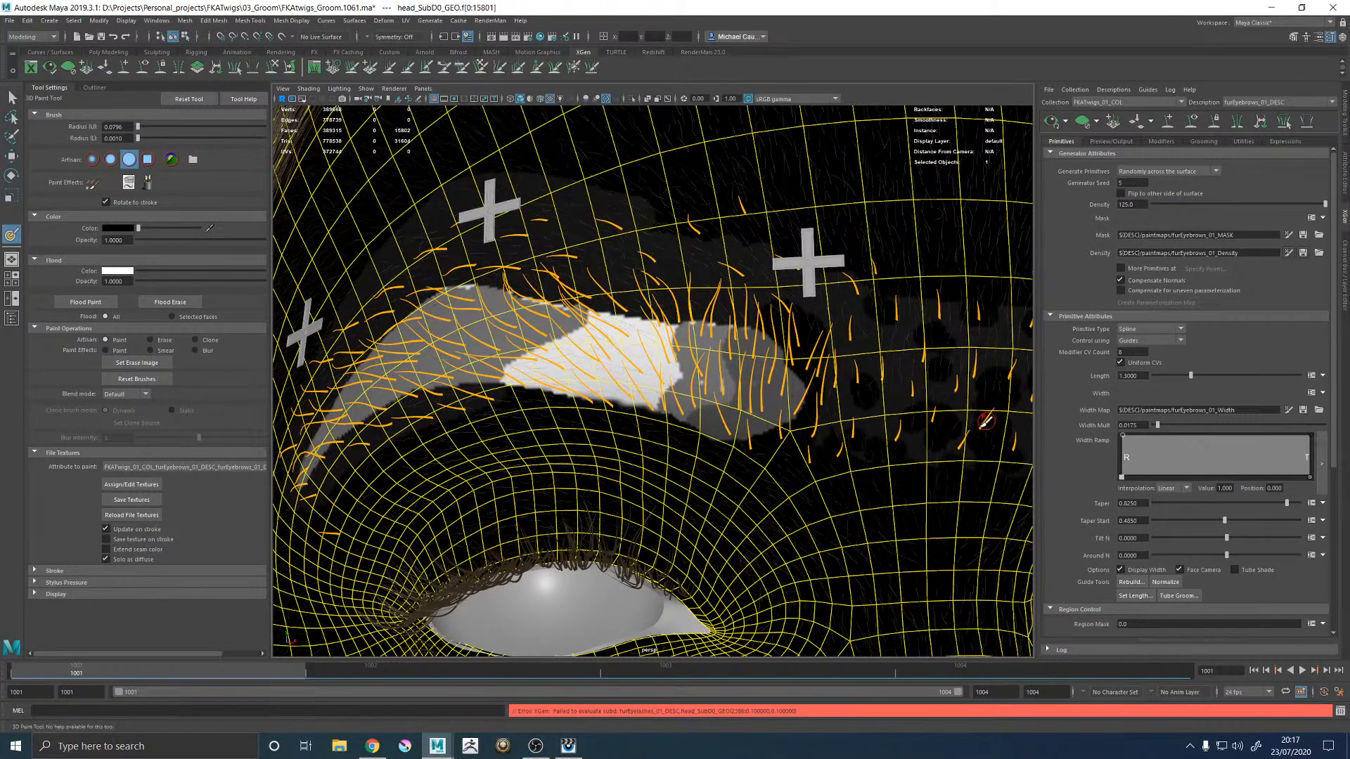
Step: Leave the density map painting, clear the head selection and show the scene Outliner
scroll(718, 399, "down", 2)
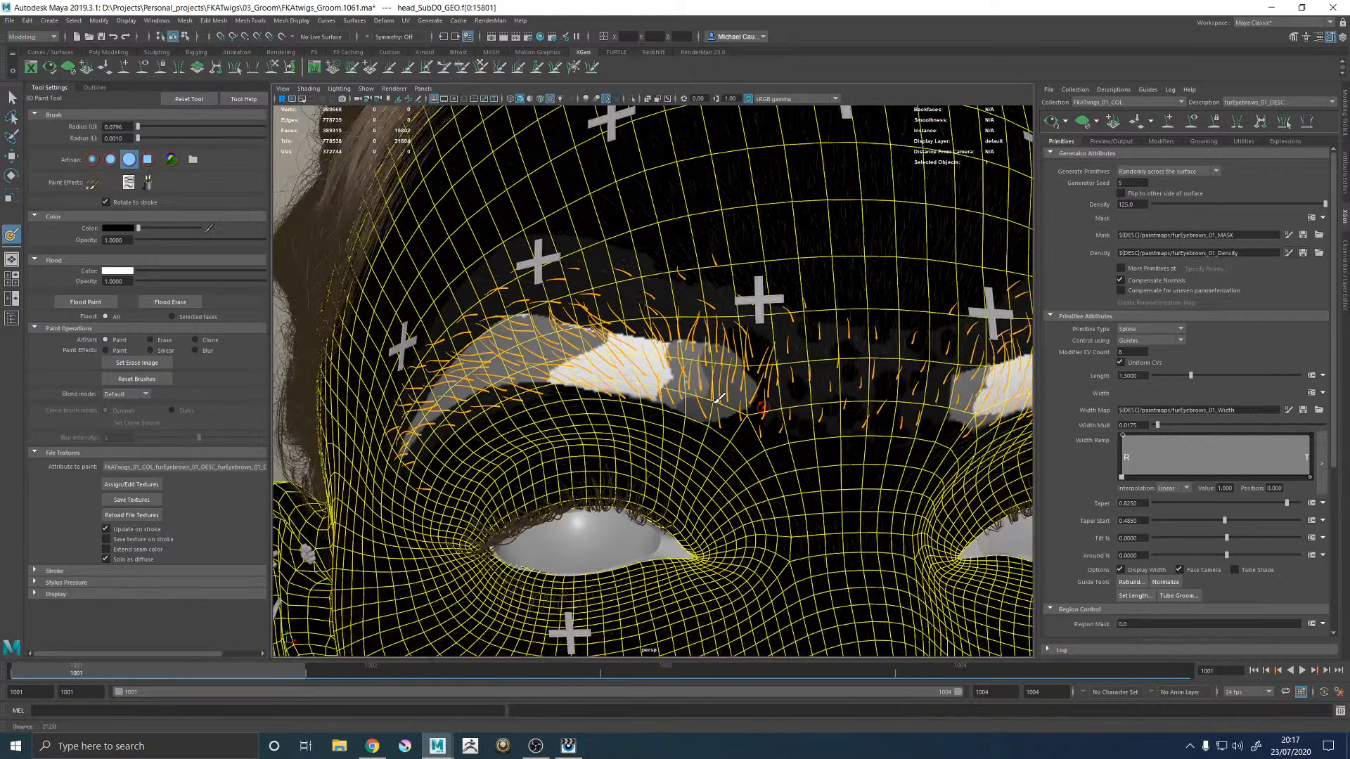
scroll(718, 399, "down", 4)
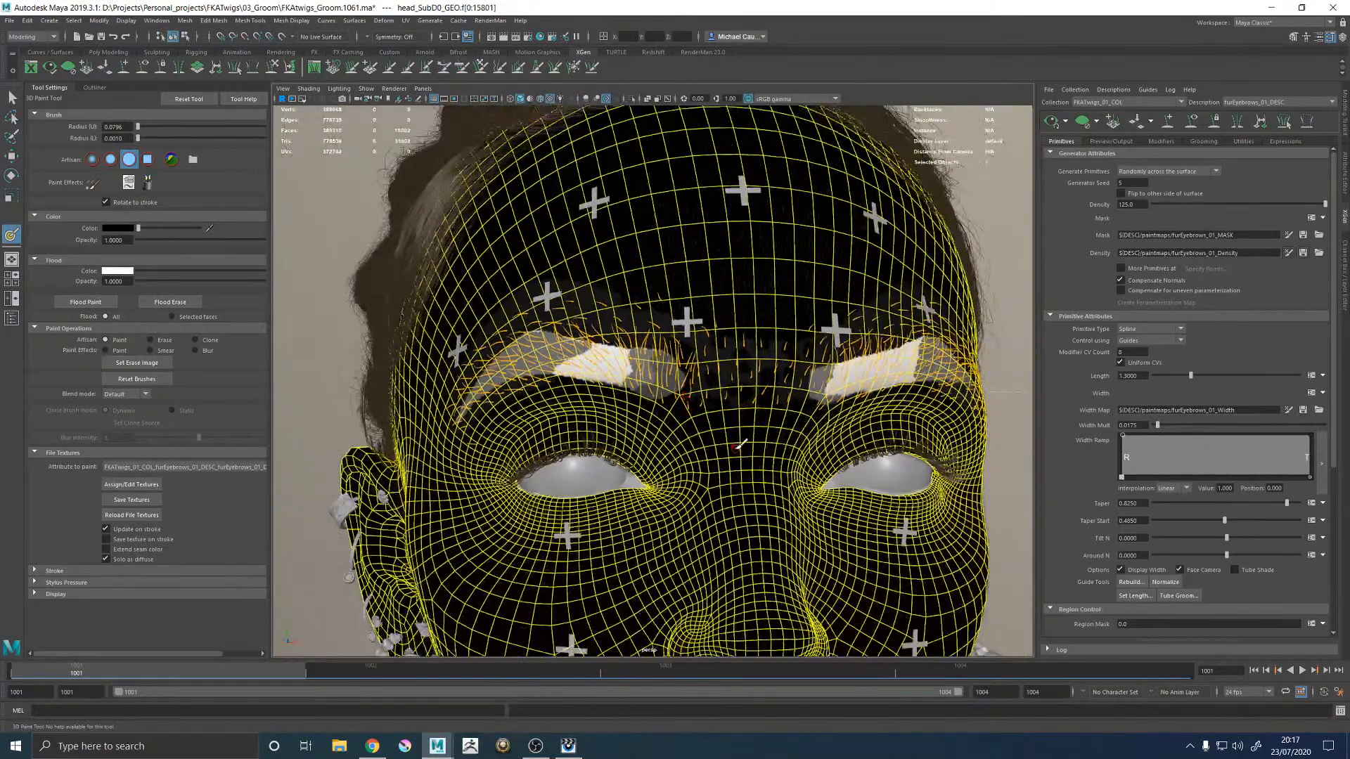
key("w")
scroll(738, 444, "up", 2)
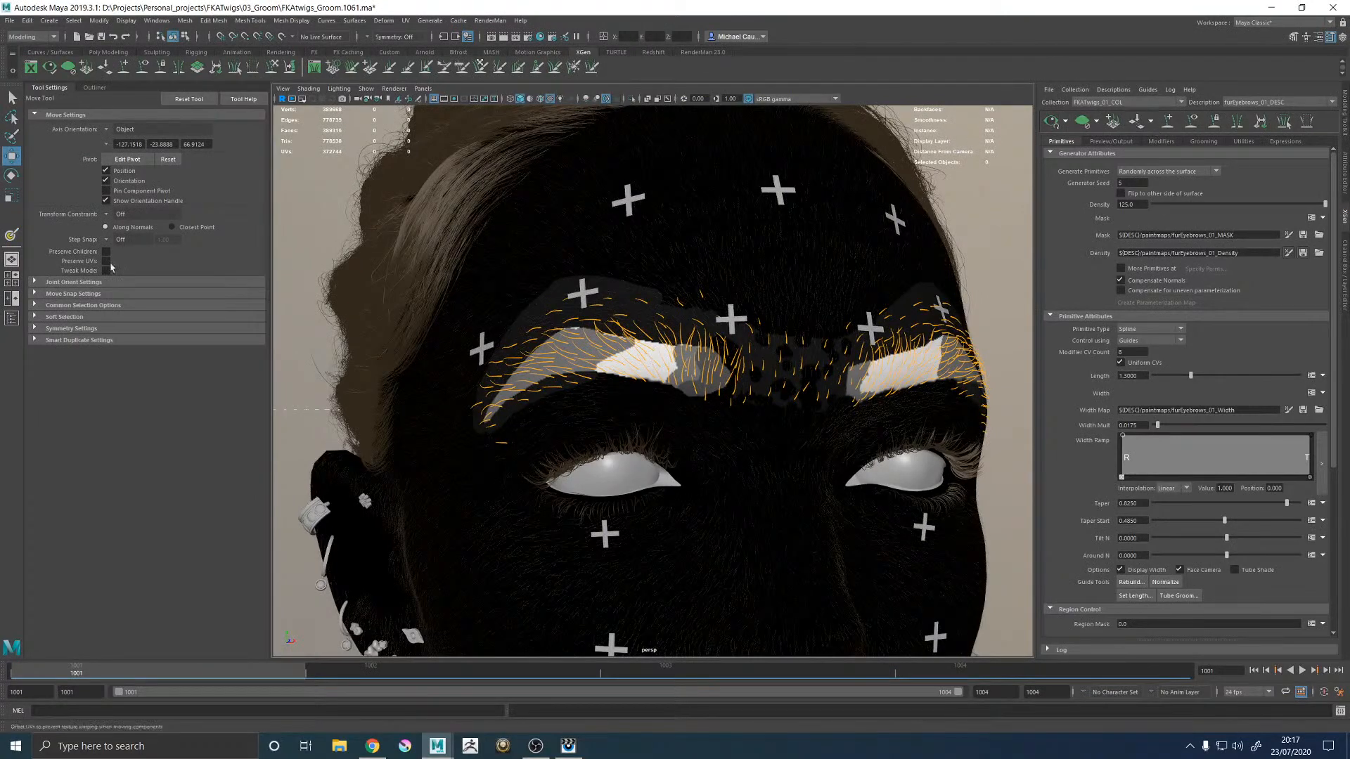
left_click(9, 320)
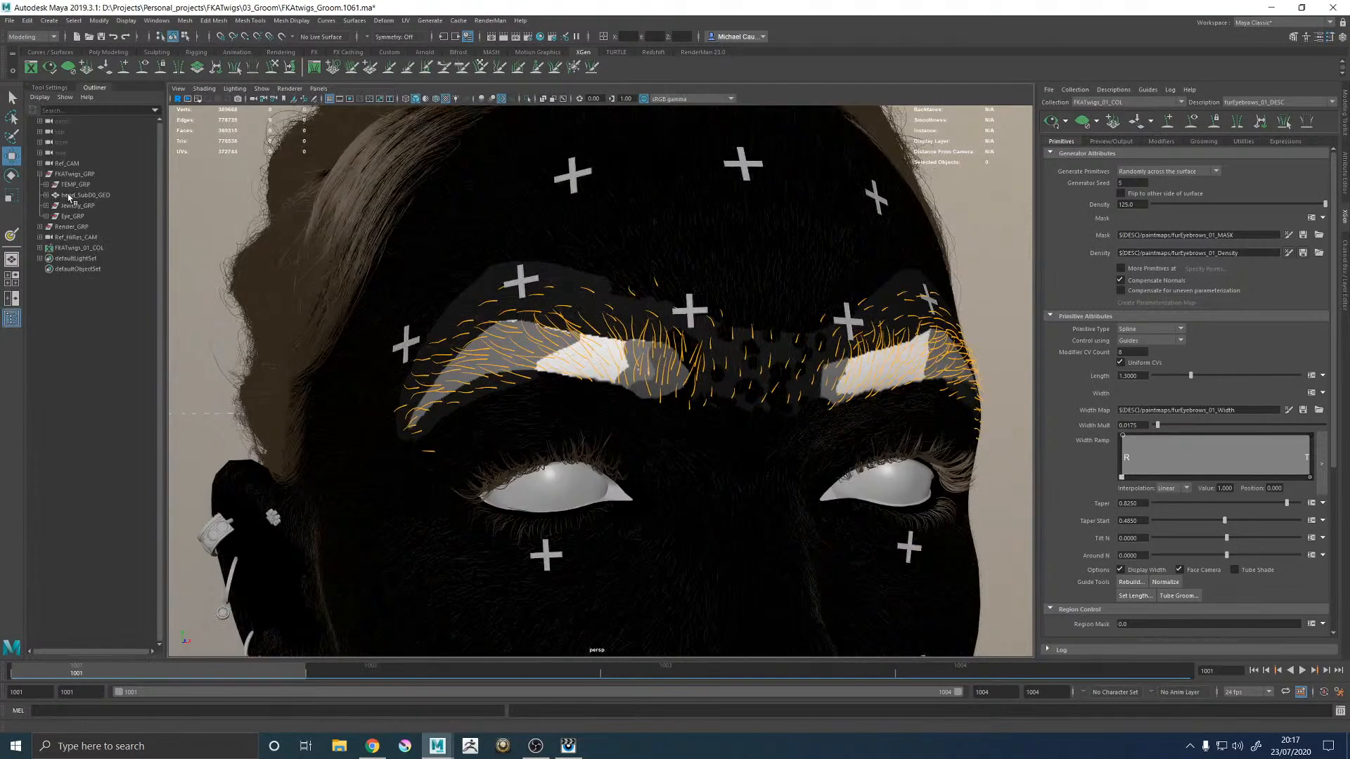
Step: Select every face of head_SubD0_GEO and apply the face selection to the furEyebrows_01_DESC description
left_click(79, 195)
key("f")
right_click_drag(1002, 313, 1002, 342)
scroll(675, 295, "up", 3)
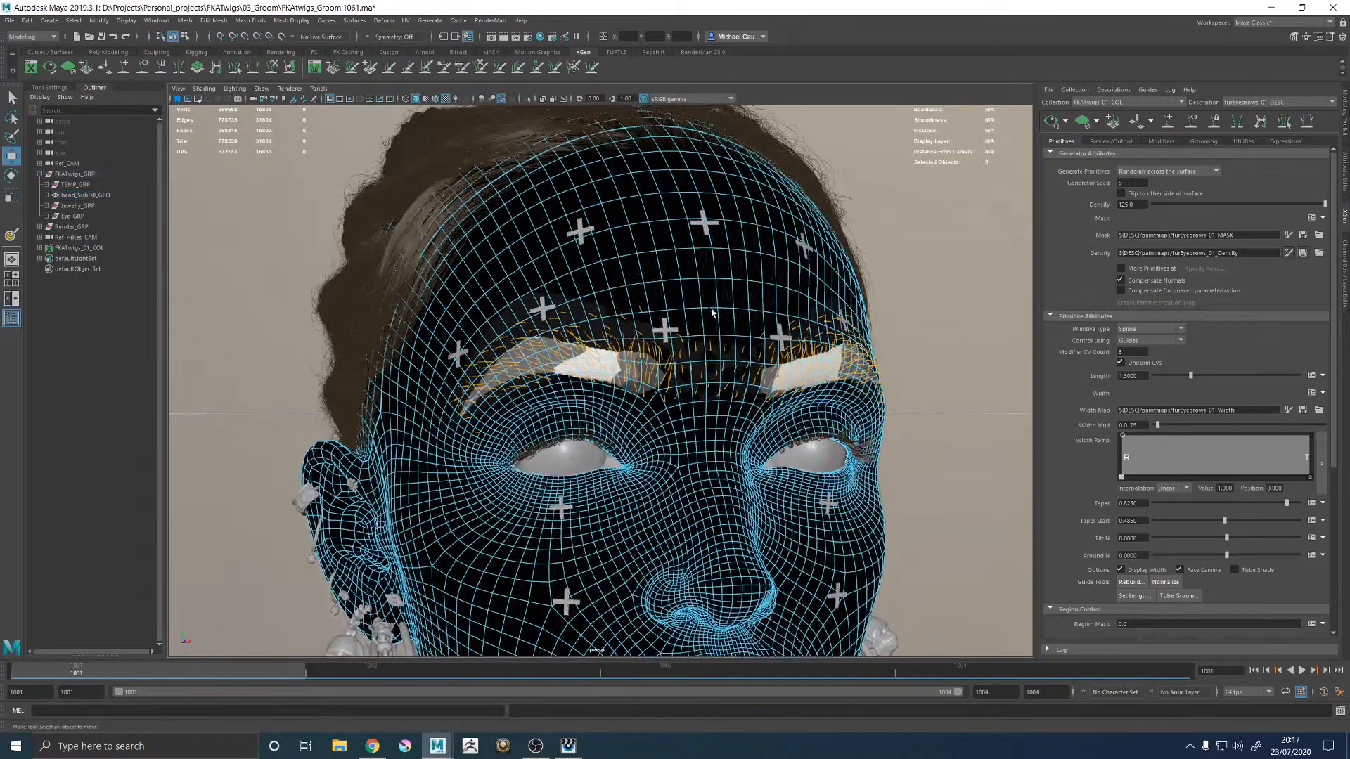
double_click(675, 298)
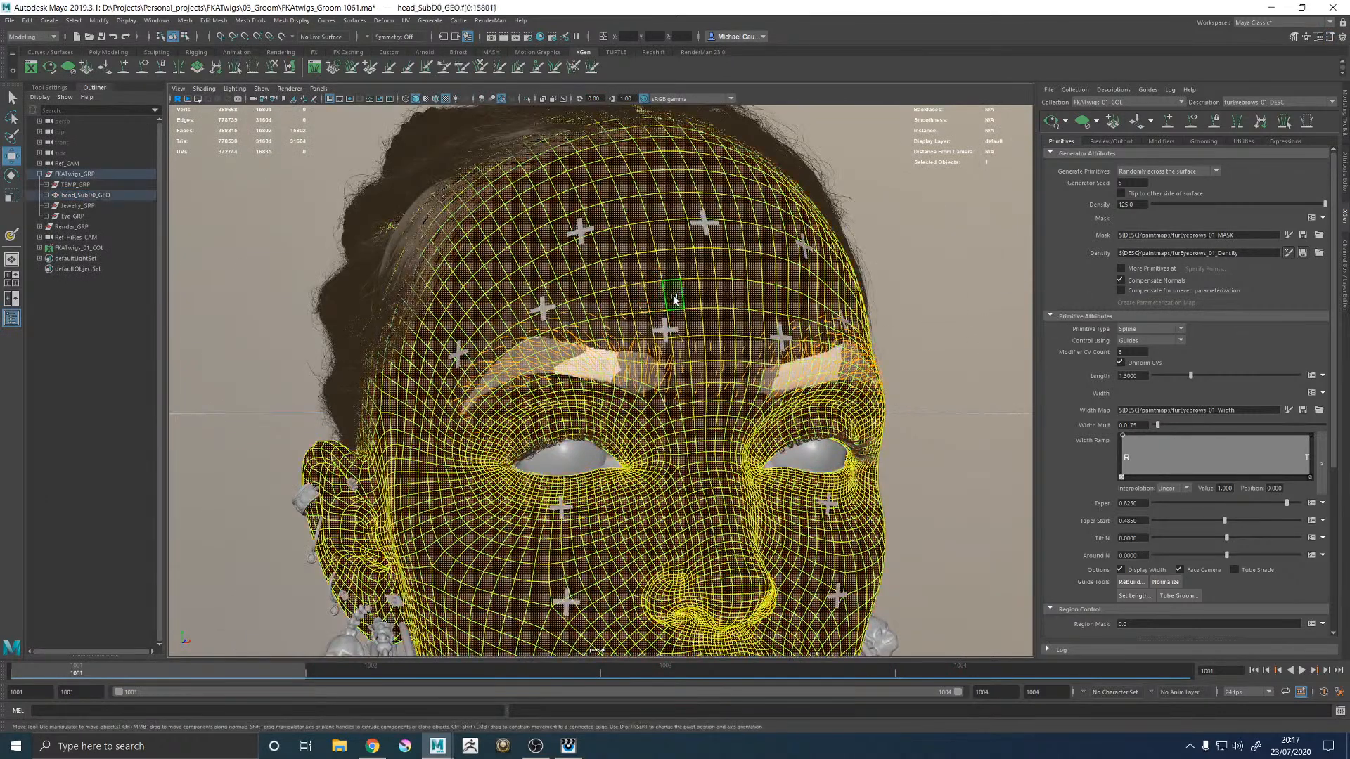
left_click(1149, 123)
left_click(1161, 150)
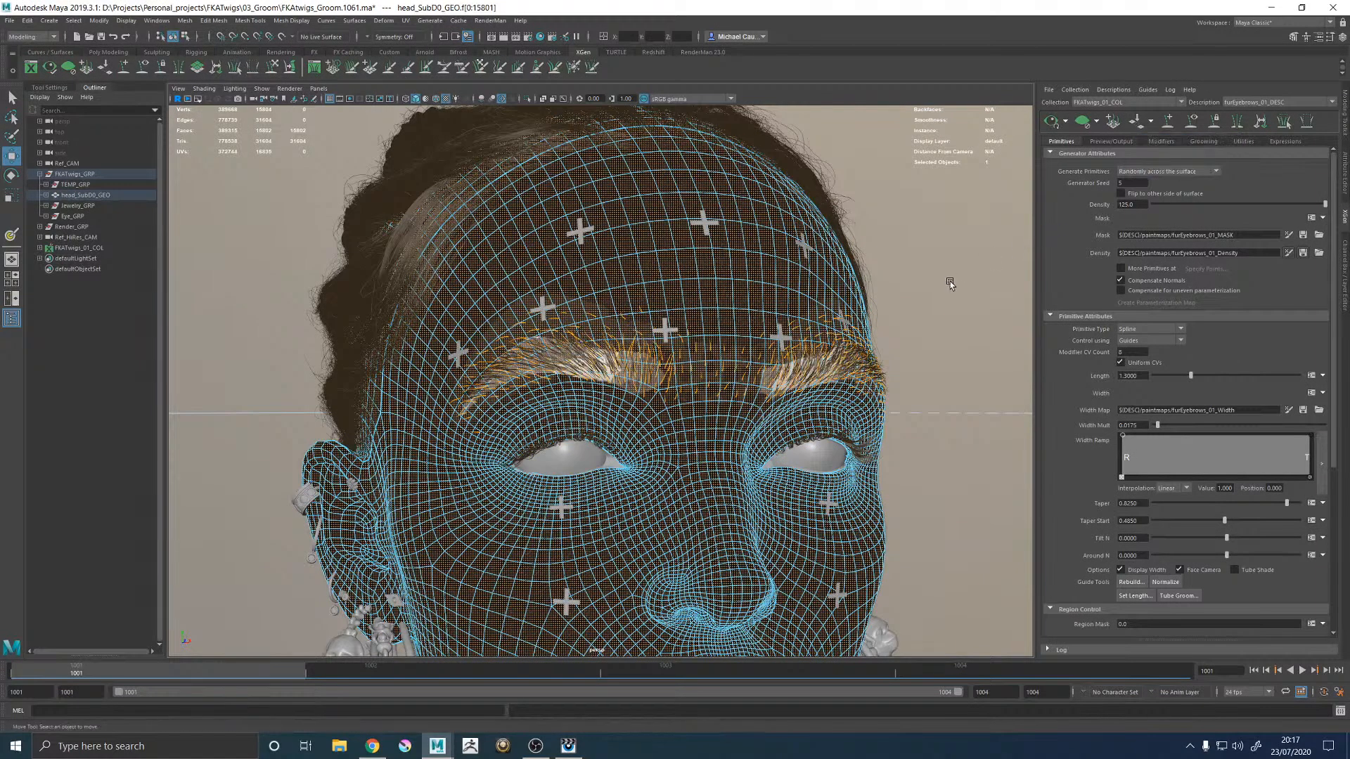
Step: Clear the face selection and examine the eyebrow hairs against the density map on the left brow and across the head
left_click(949, 298)
scroll(844, 330, "up", 3)
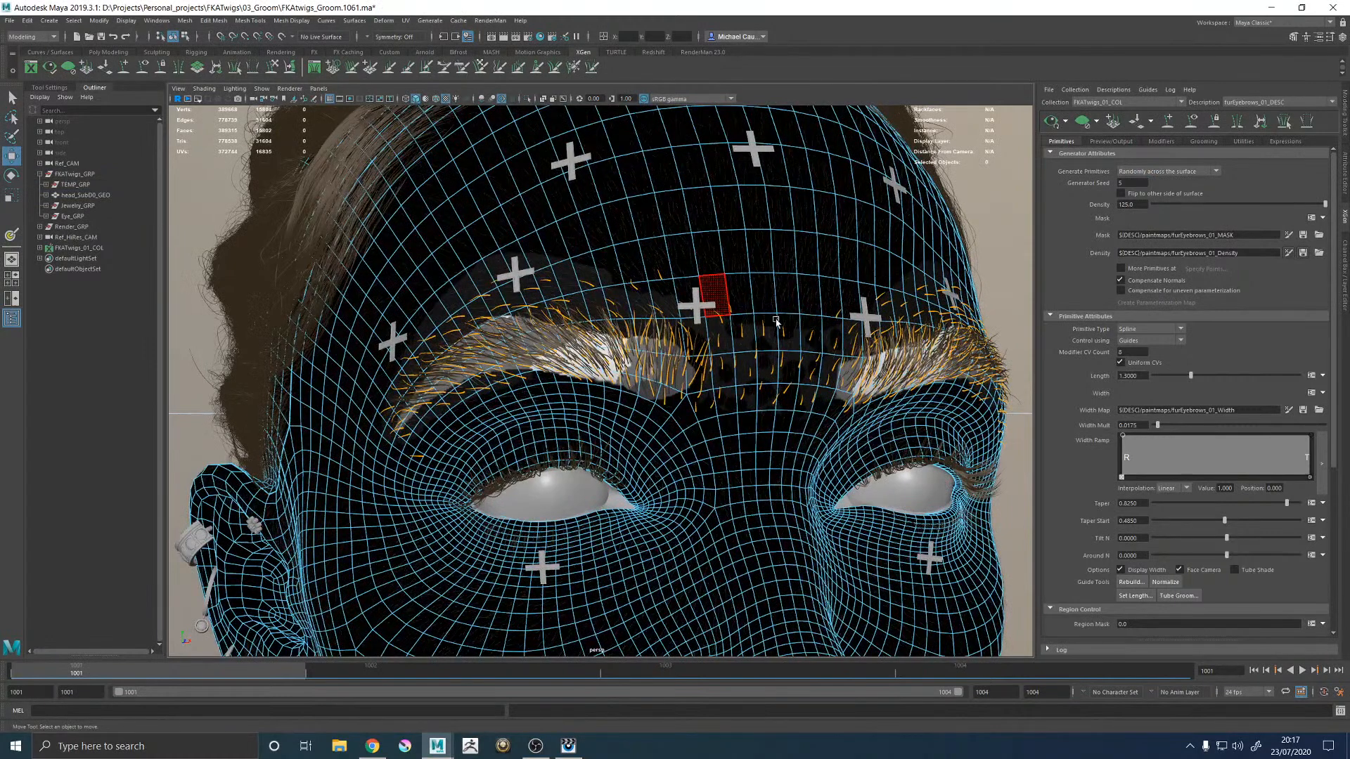
left_click_drag(773, 320, 791, 324, "alt")
right_click_drag(748, 292, 802, 272)
left_click(980, 187)
left_click_drag(898, 324, 835, 302, "alt")
scroll(830, 386, "up", 3)
left_click_drag(822, 357, 746, 339, "alt")
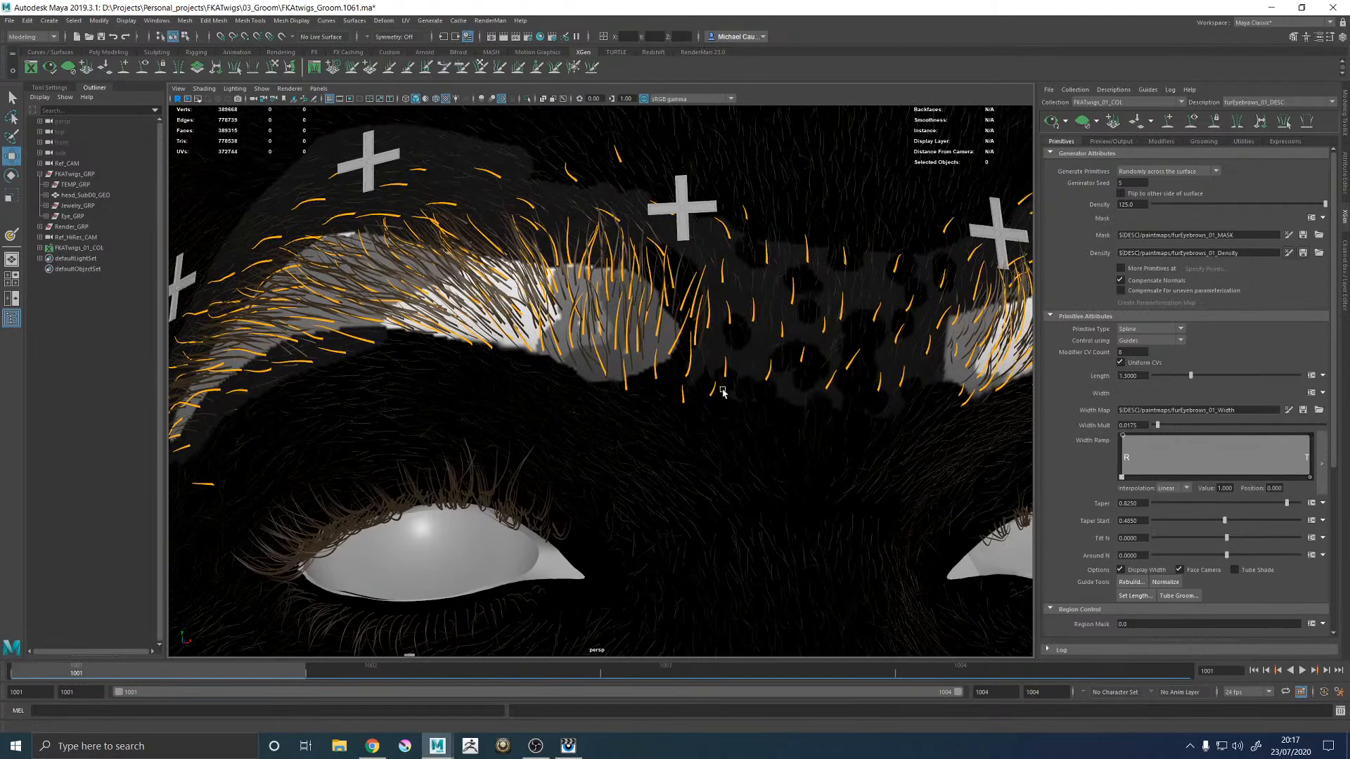
scroll(738, 395, "down", 5)
scroll(993, 278, "down", 2)
left_click(991, 351)
scroll(914, 317, "down", 5)
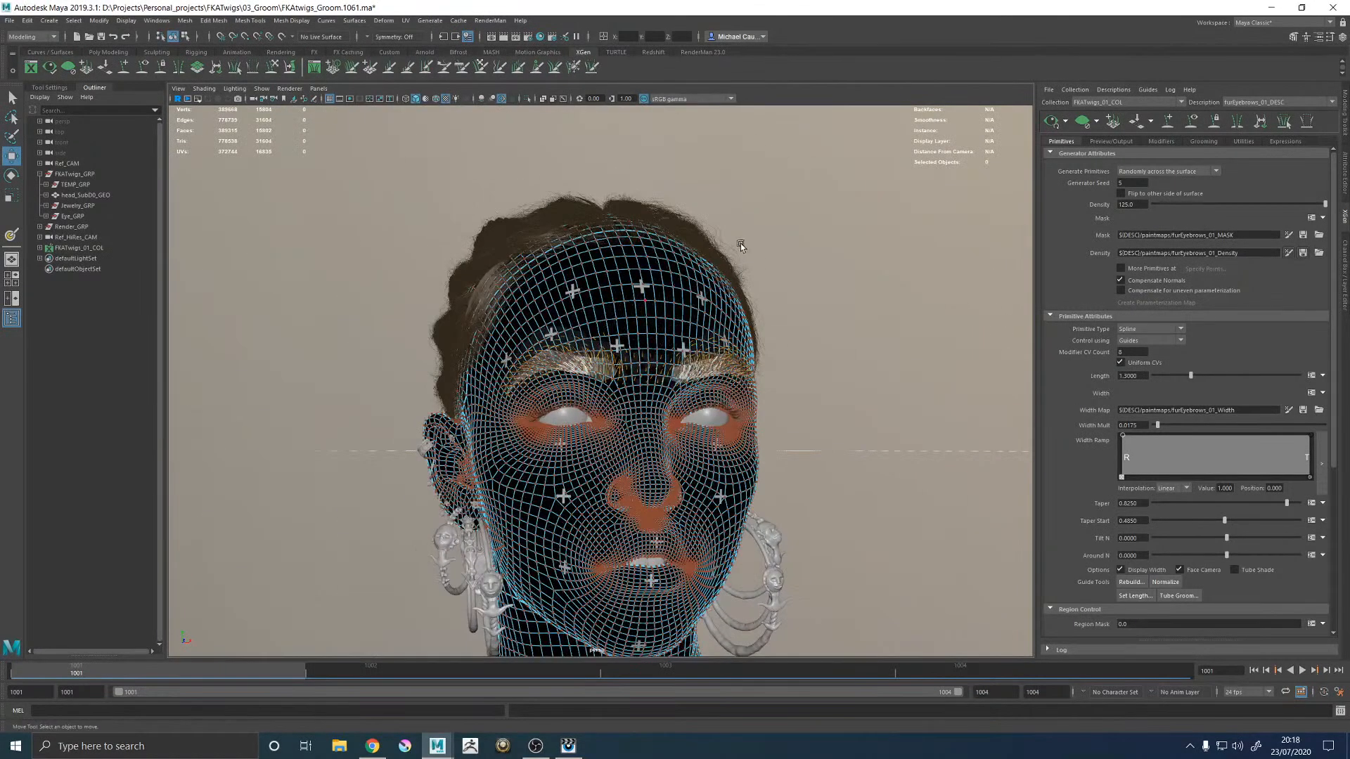
Step: Switch to the RenderMan image viewer and compare FKA-twigs_Primary.jpg with the FKAtwigs_Groom.1061 beauty render
key("alt+Tab")
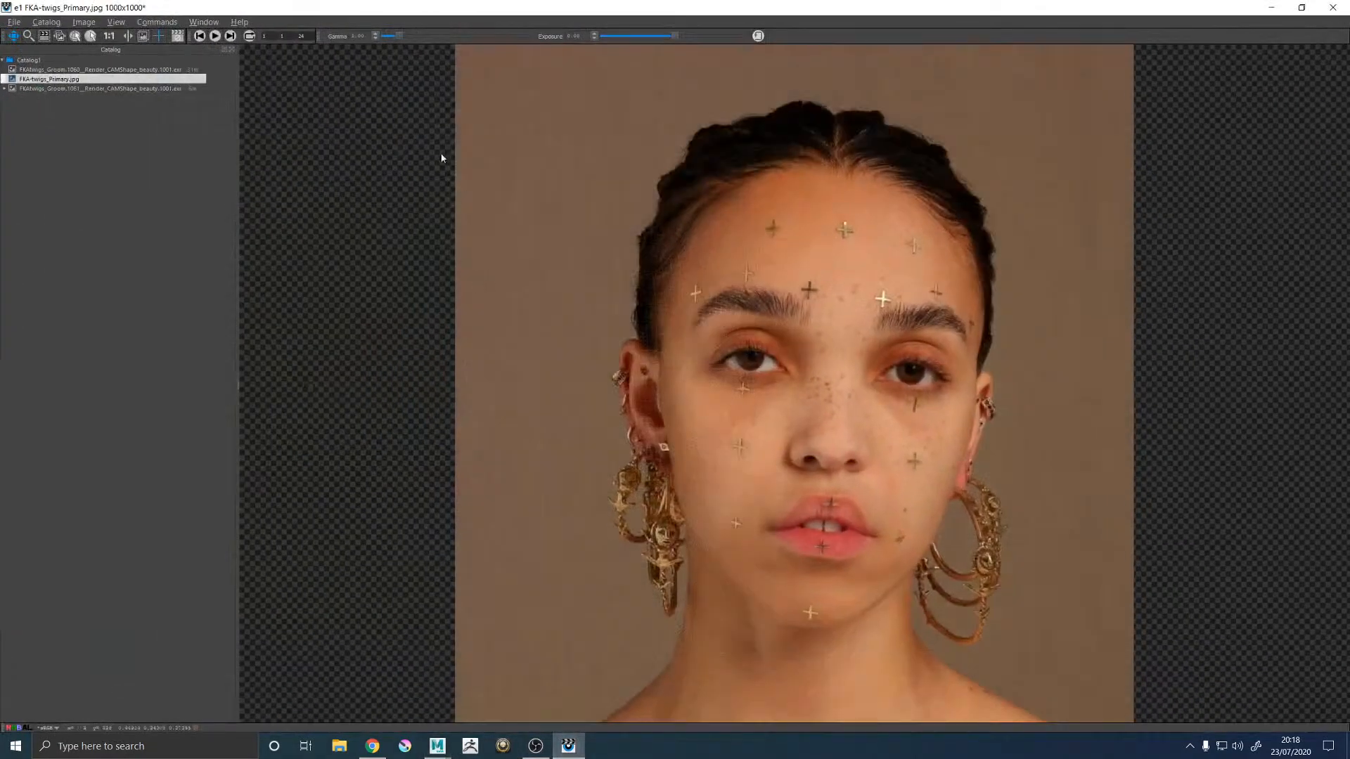
left_click(46, 89)
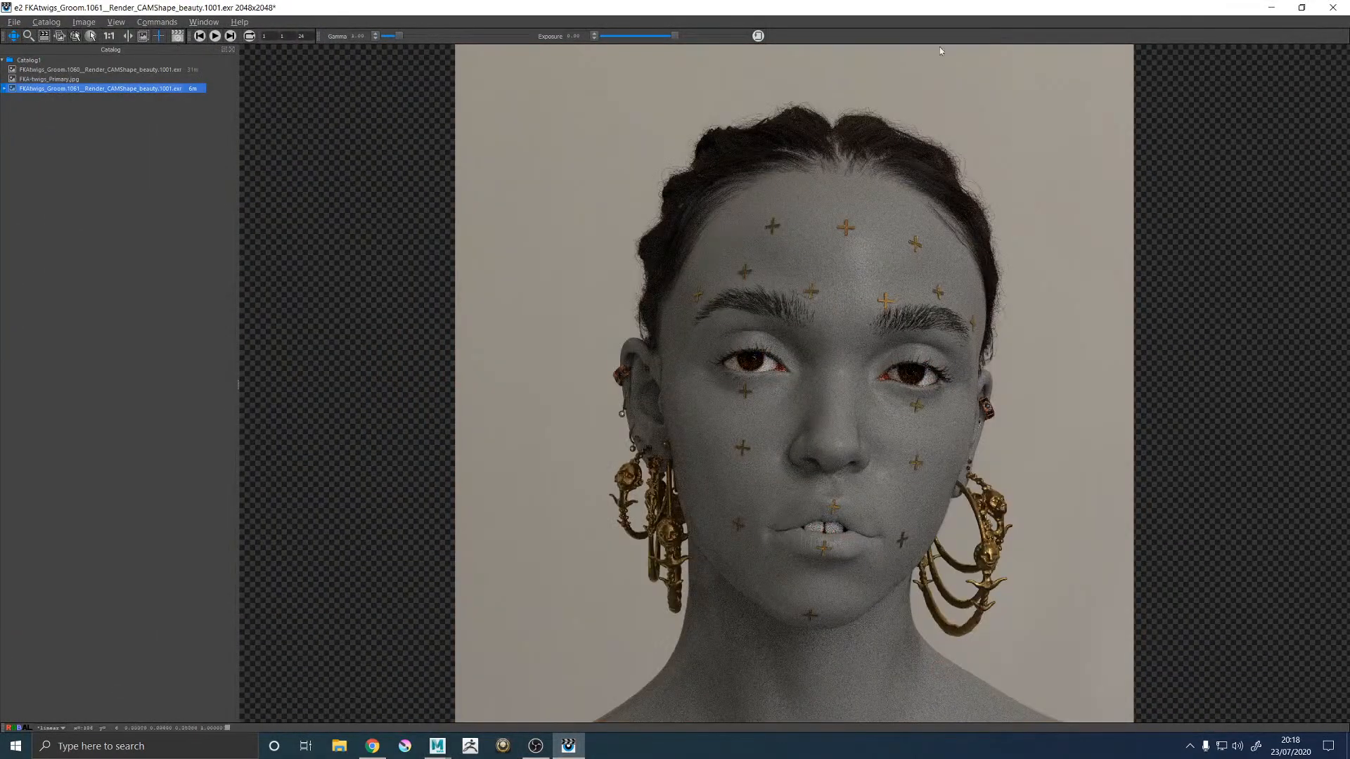
key("alt+Tab")
Step: In Maya, return the head to object mode and make furEyelashes_01_DESC the current XGen description
left_click_drag(789, 392, 648, 317, "alt")
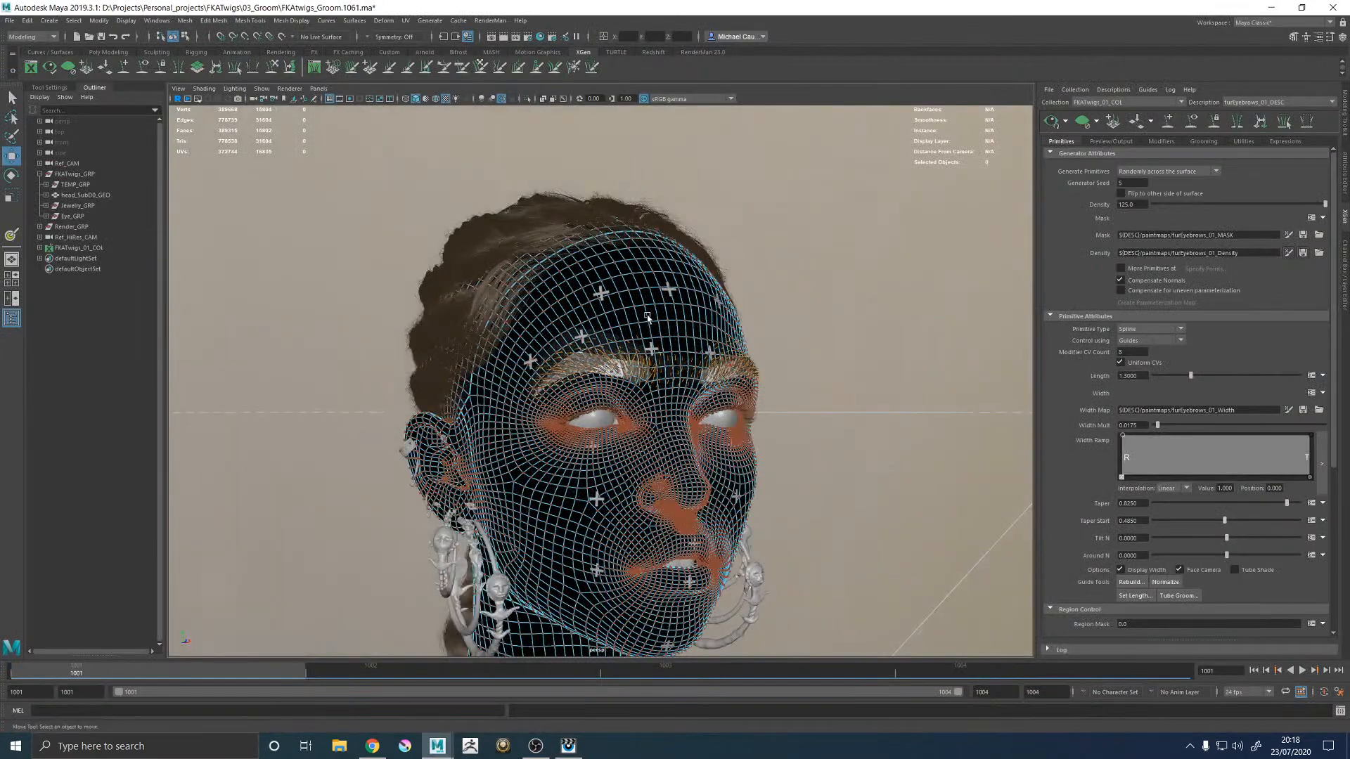
right_click_drag(647, 318, 709, 296)
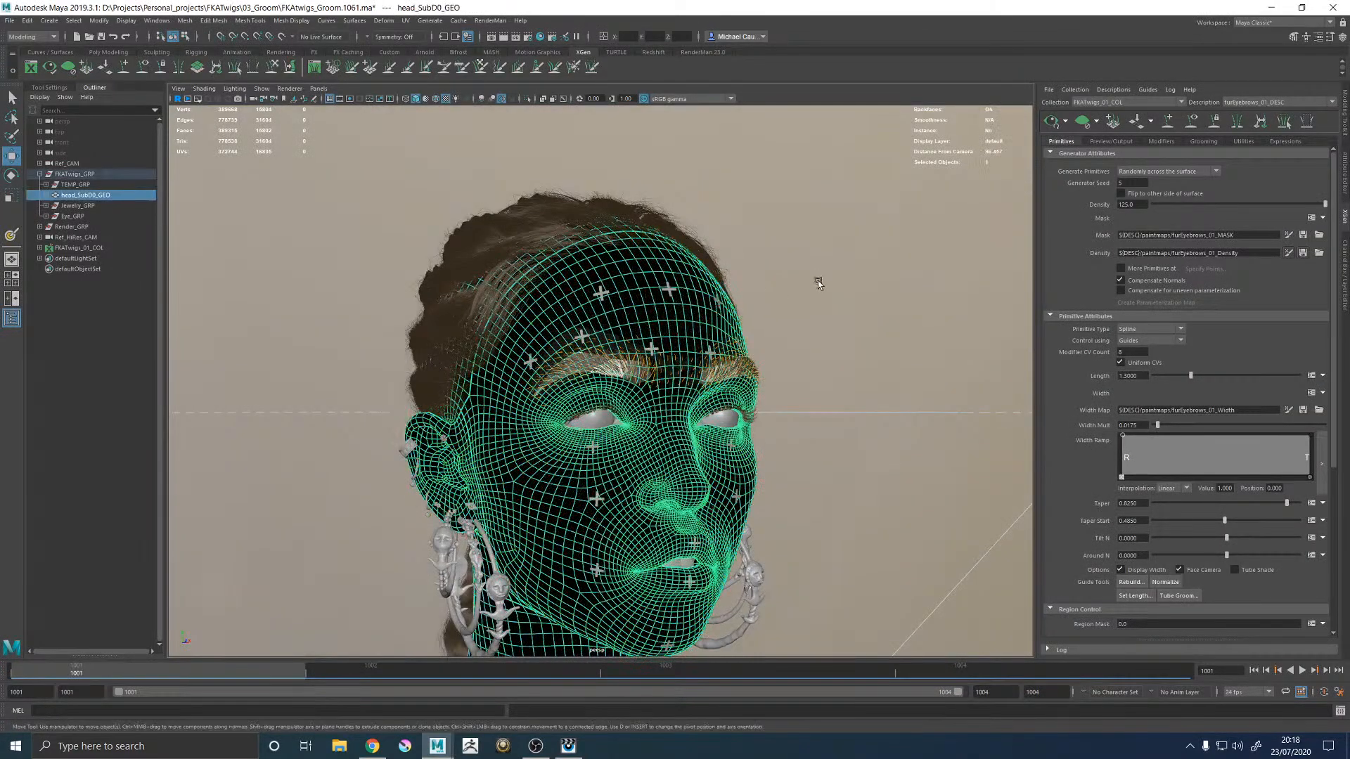
left_click(818, 281)
scroll(838, 414, "up", 5)
left_click(1258, 103)
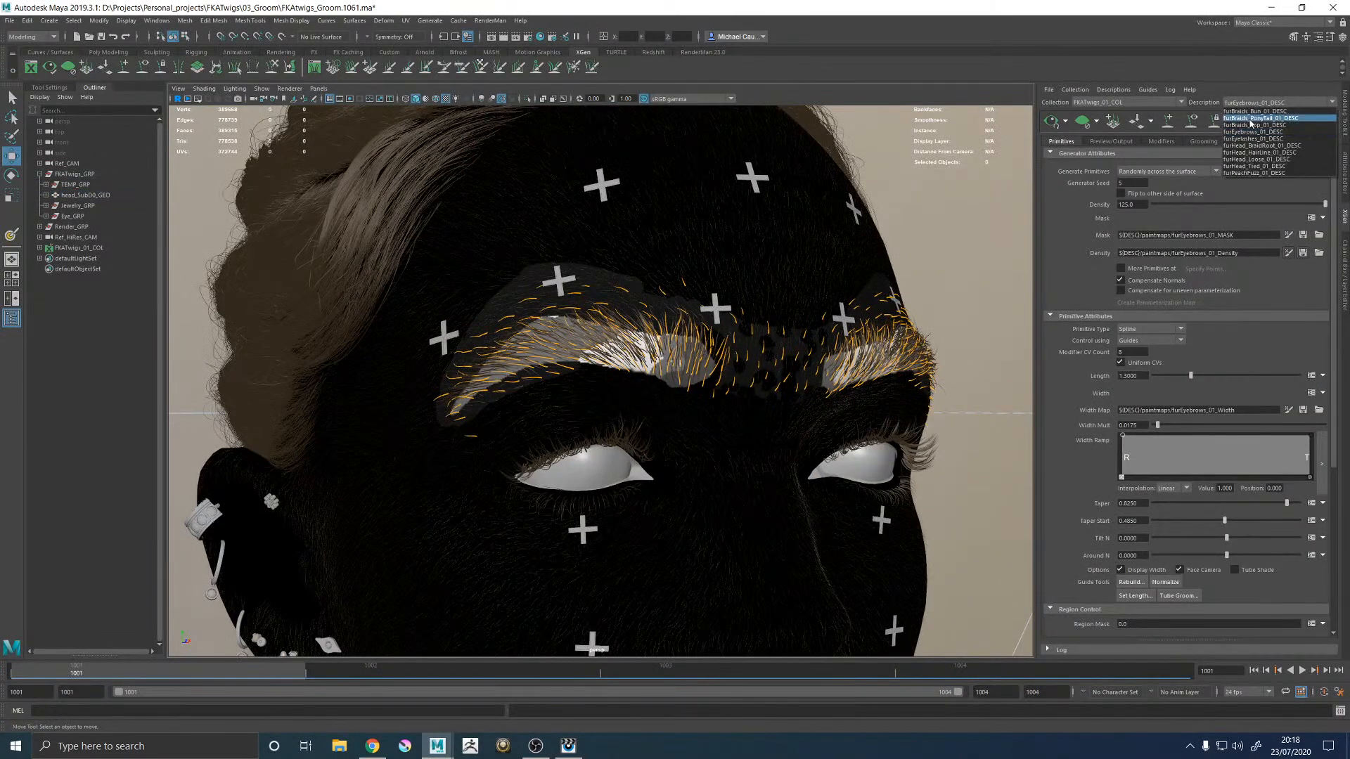
left_click(1255, 139)
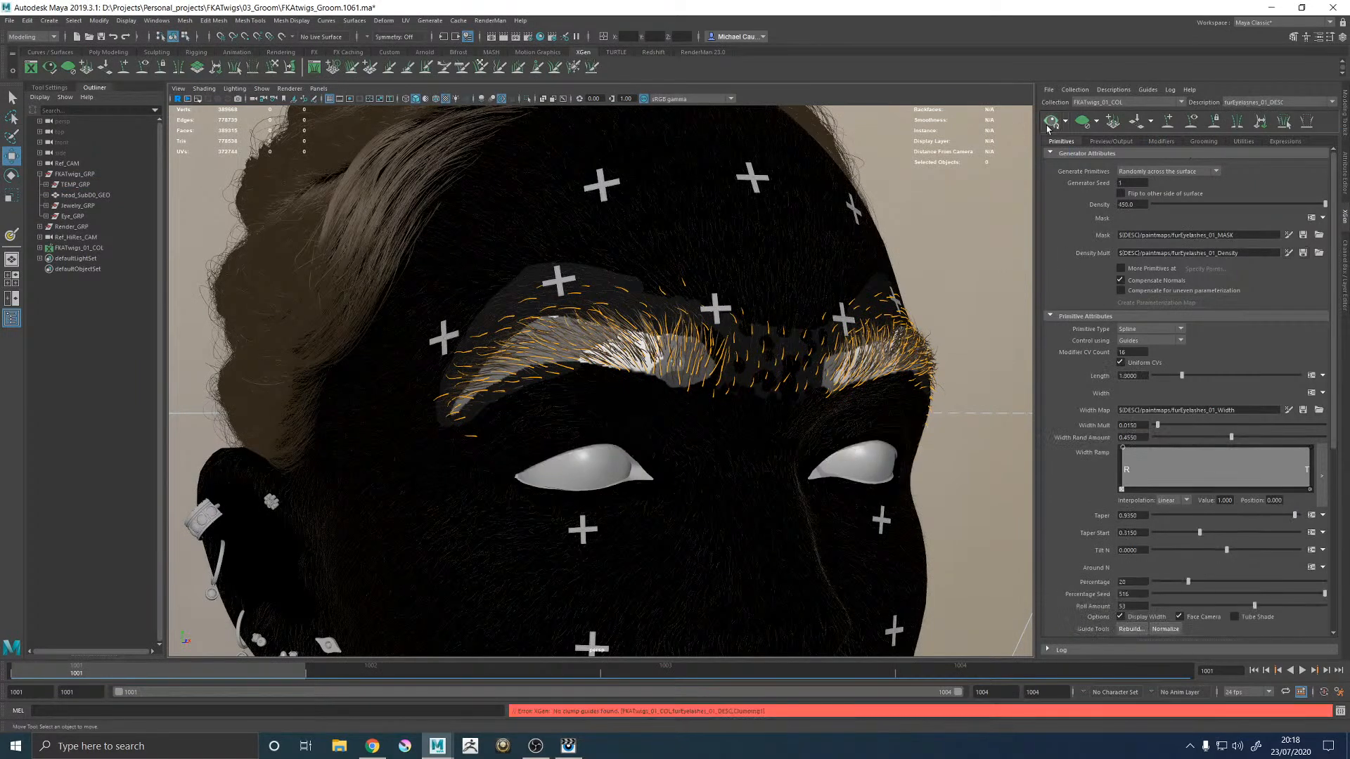
Step: Reopen the scene FKAtwigs_Groom.1061.ma, discarding the unsaved changes
left_click(10, 21)
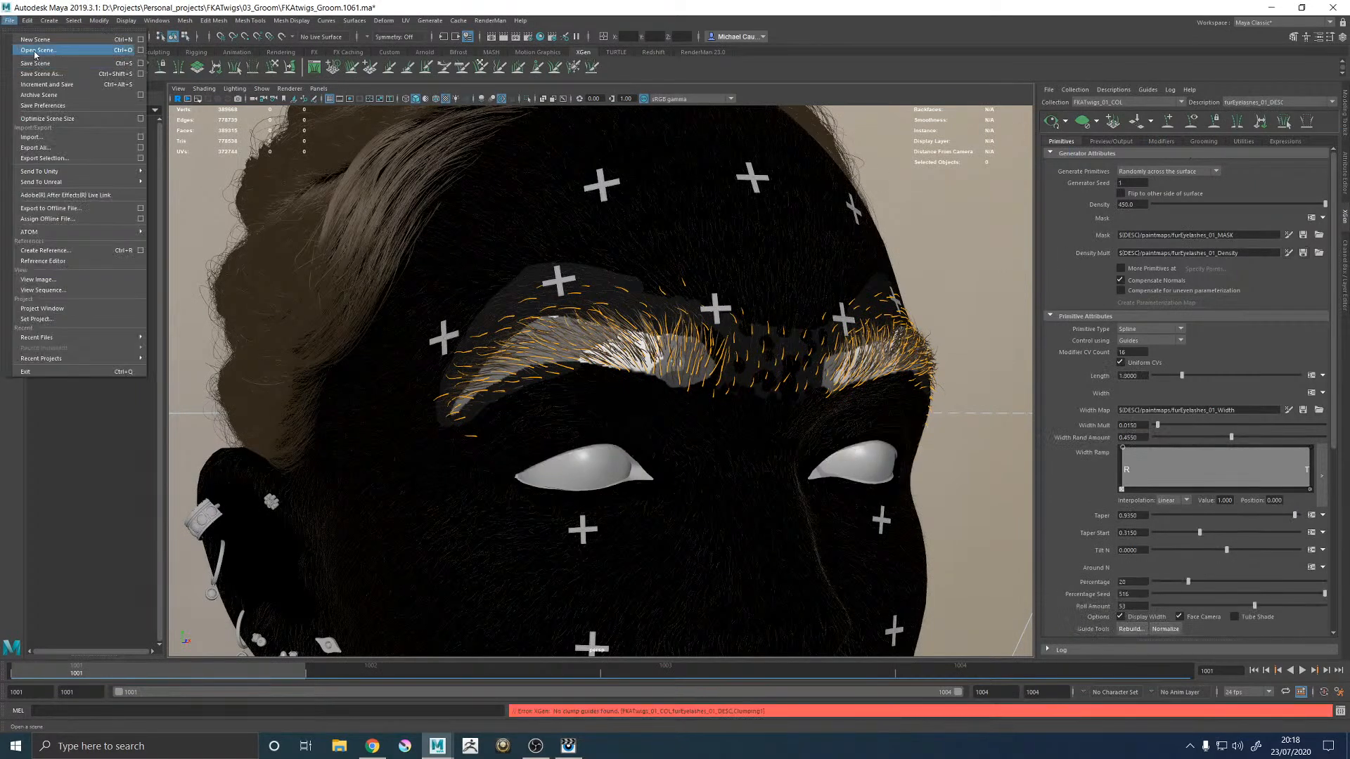
left_click(35, 47)
scroll(447, 348, "down", 10)
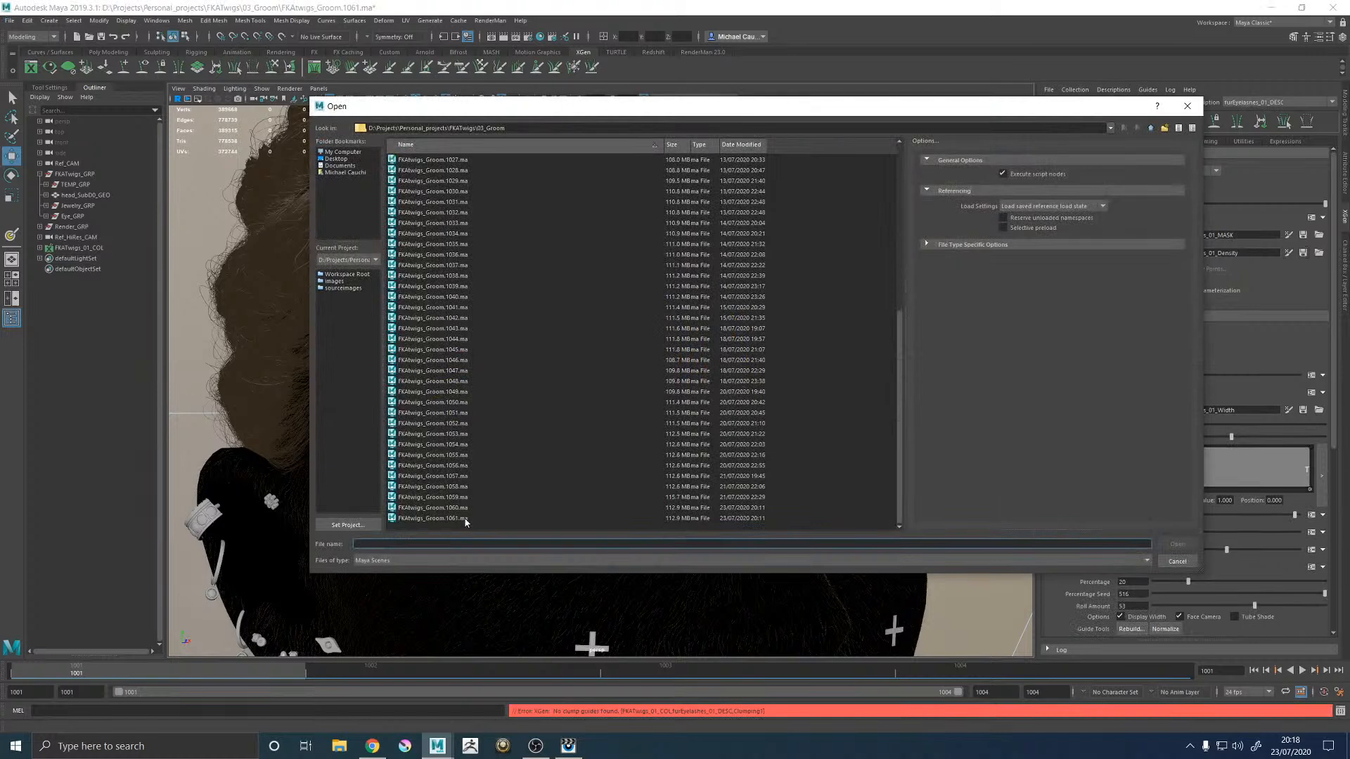
double_click(464, 521)
left_click(675, 377)
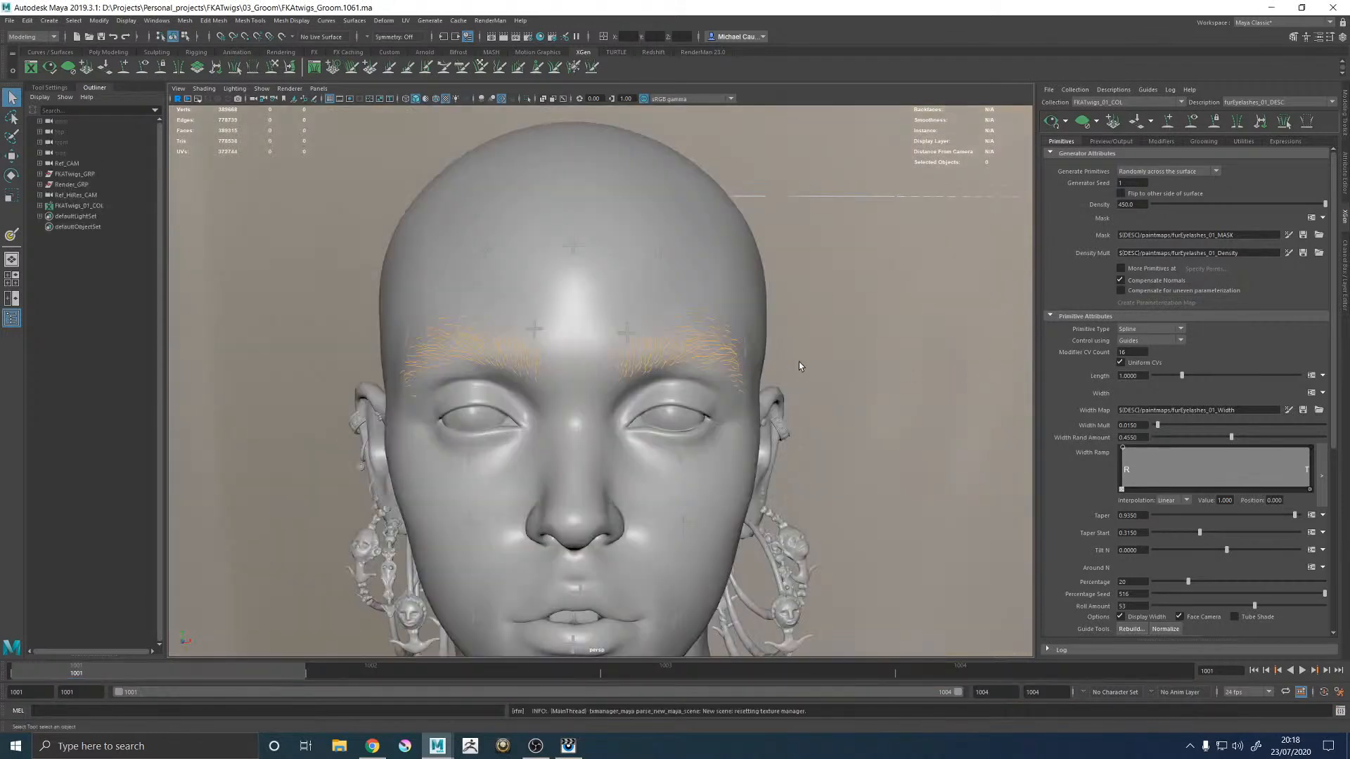
Step: Generate the XGen preview for all descriptions in the collection, with the eyebrows framed
left_click_drag(799, 362, 743, 352, "alt")
right_click_drag(744, 352, 1054, 311, "alt")
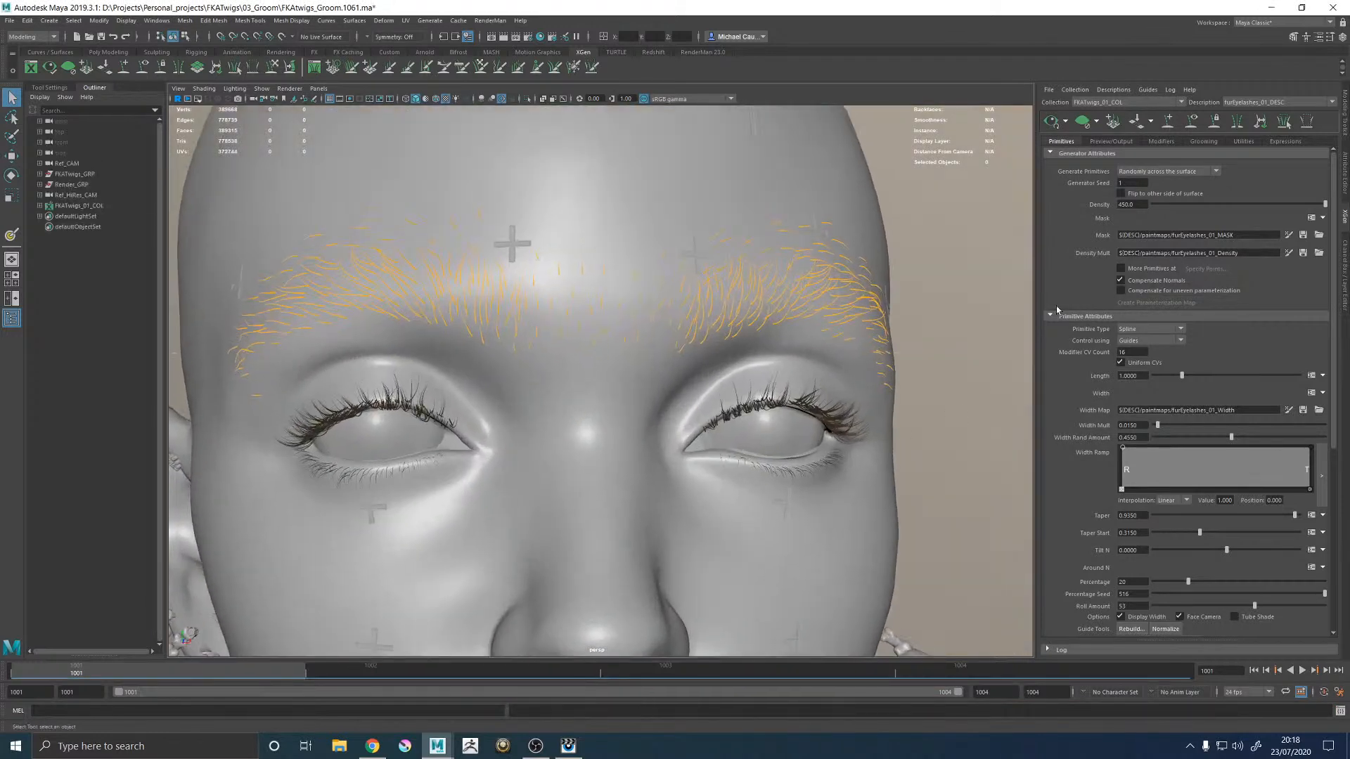
left_click(1066, 122)
left_click(1078, 163)
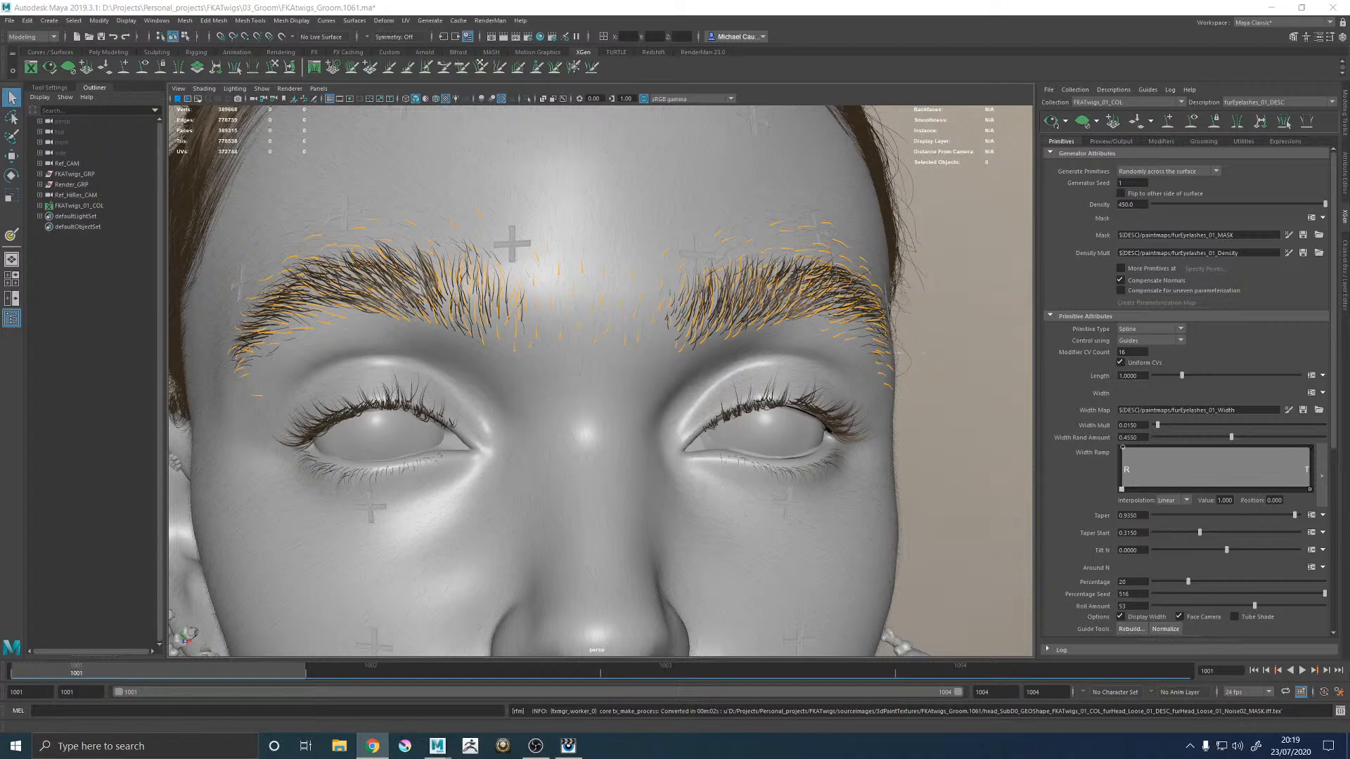
Step: Inspect the previewed eyebrow hairs from several angles and make furEyebrows_01_DESC the current XGen description
right_click_drag(710, 295, 632, 298, "alt")
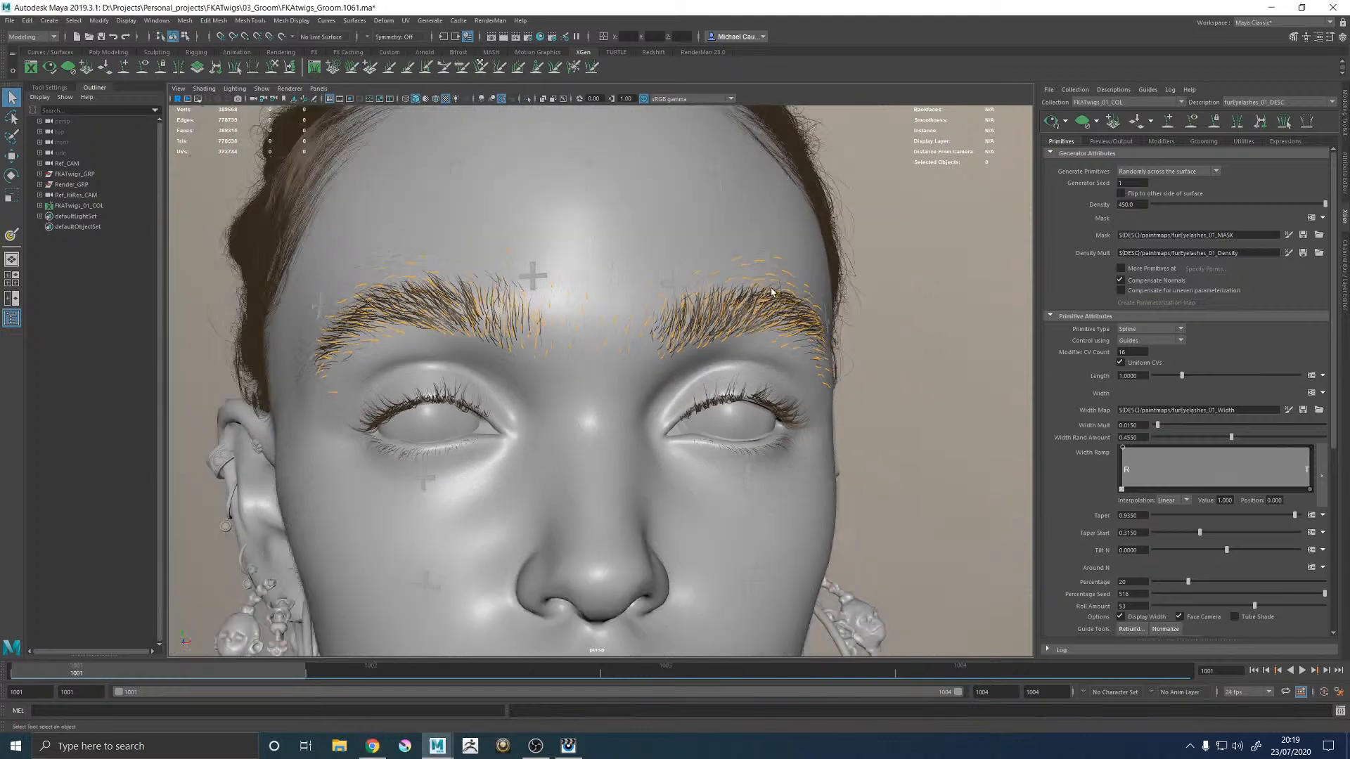
left_click_drag(633, 299, 584, 299, "alt")
middle_click_drag(584, 299, 668, 296, "alt")
right_click_drag(668, 296, 778, 322, "alt")
left_click_drag(778, 322, 902, 329, "alt")
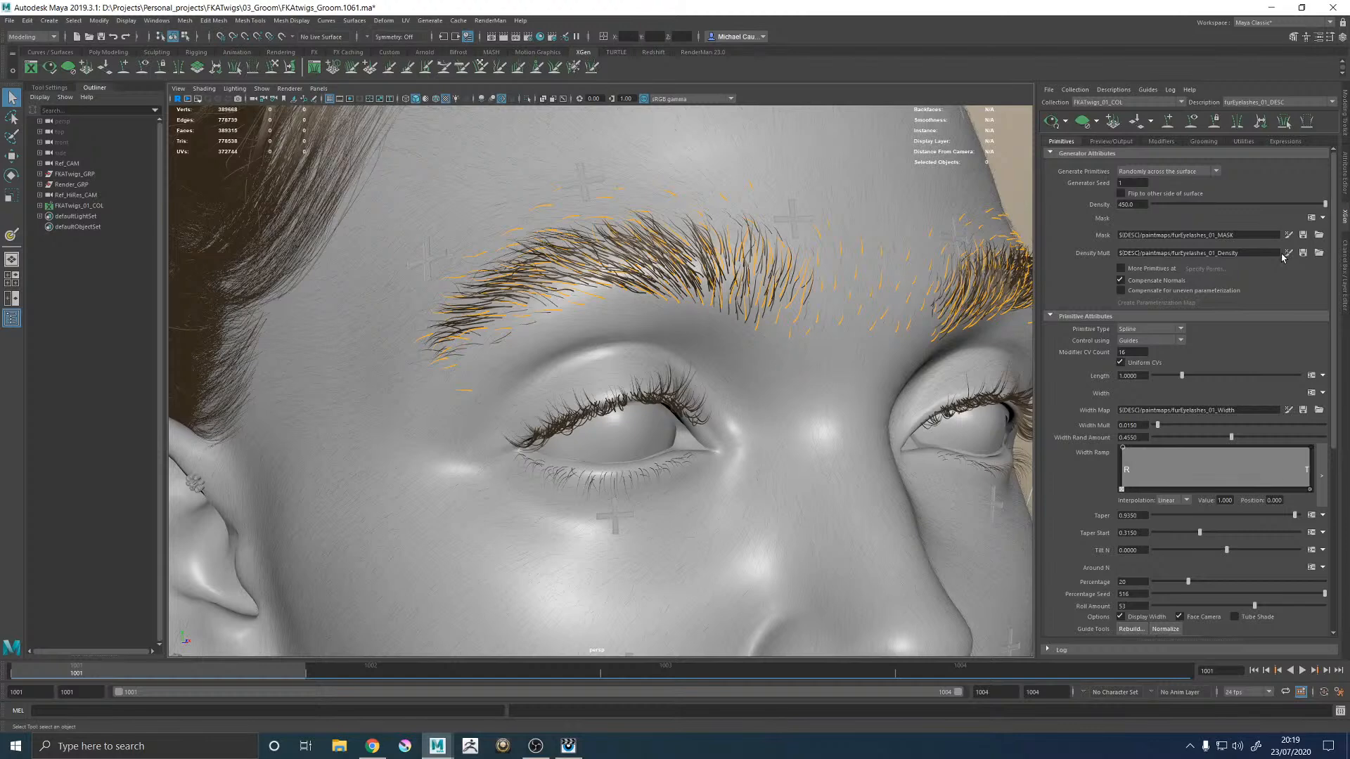
left_click(1278, 102)
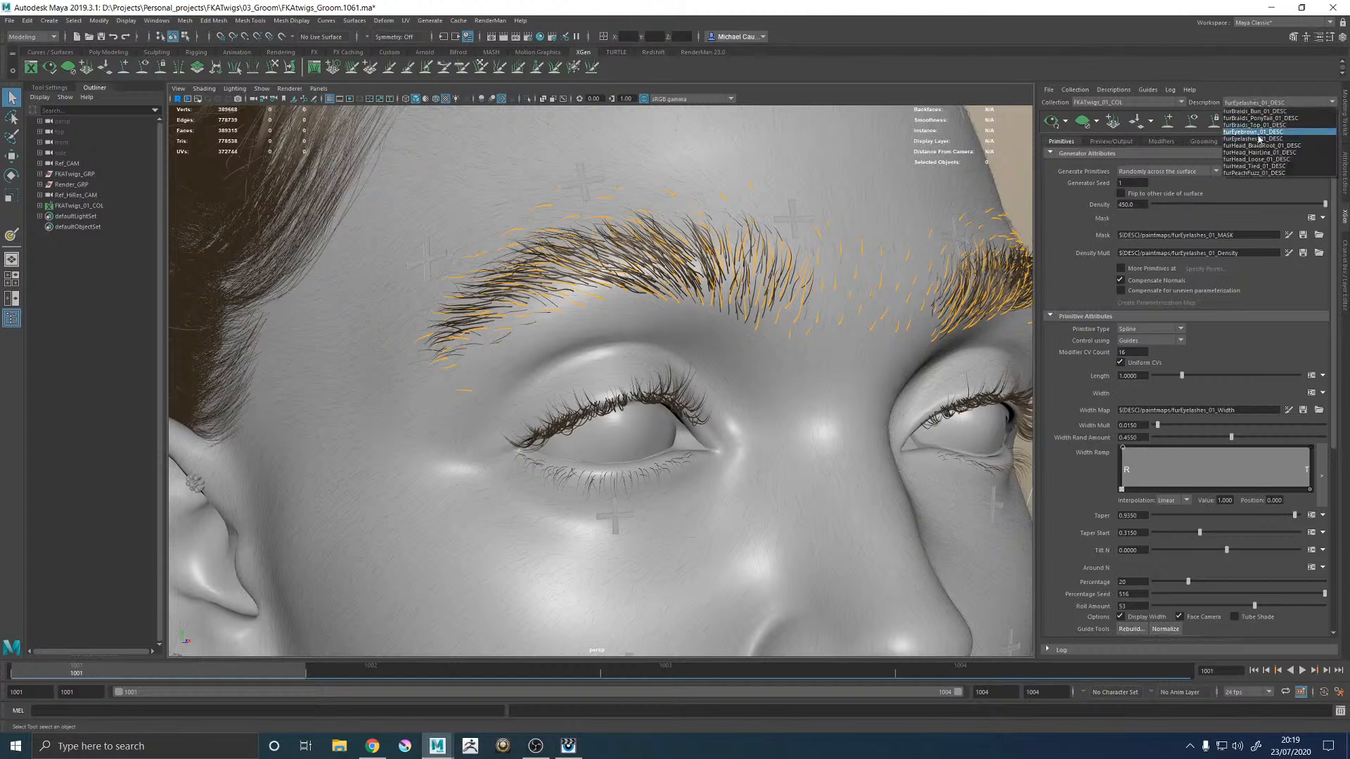
left_click(1255, 131)
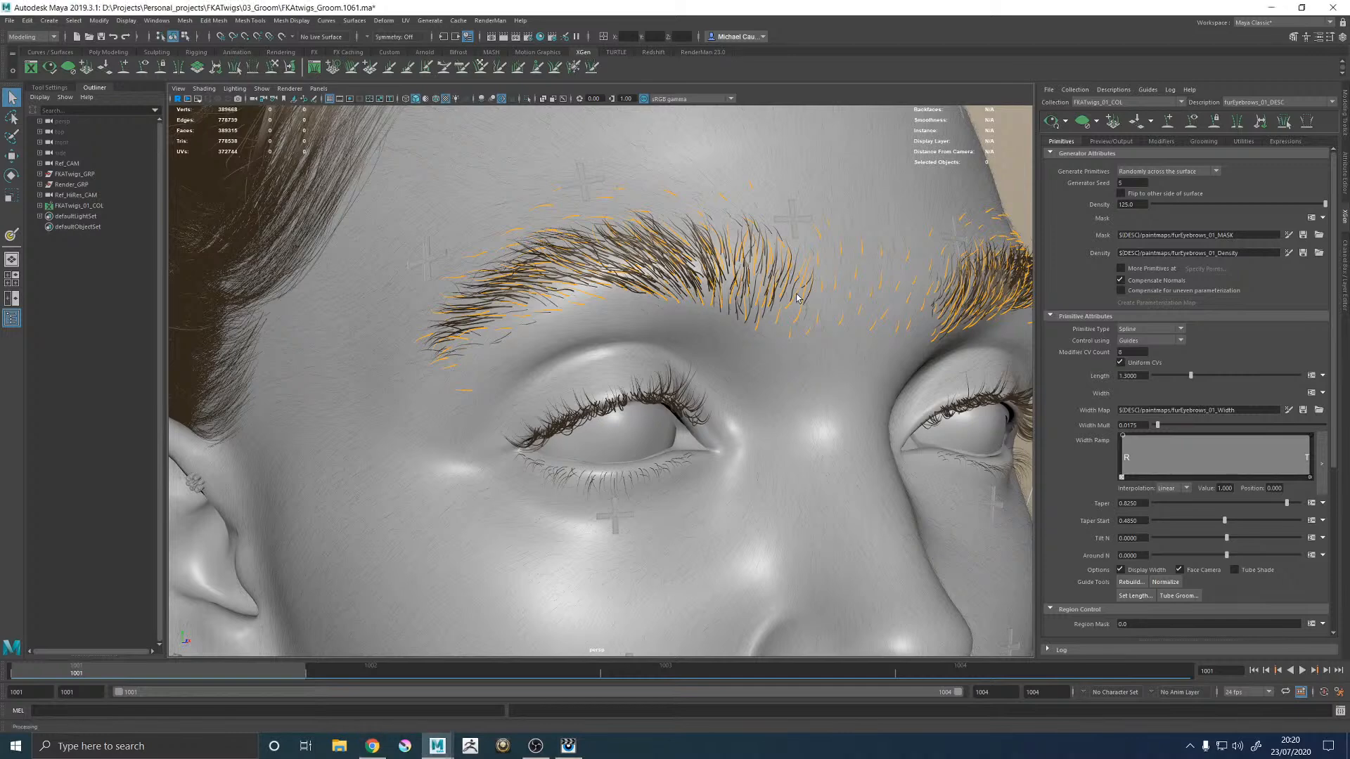
Step: Check both eyebrows from the front and limit the XGen preview to the current description only
left_click_drag(816, 273, 693, 279, "alt")
right_click_drag(692, 279, 562, 285, "alt")
left_click_drag(563, 286, 650, 295, "alt")
right_click_drag(650, 295, 774, 292, "alt")
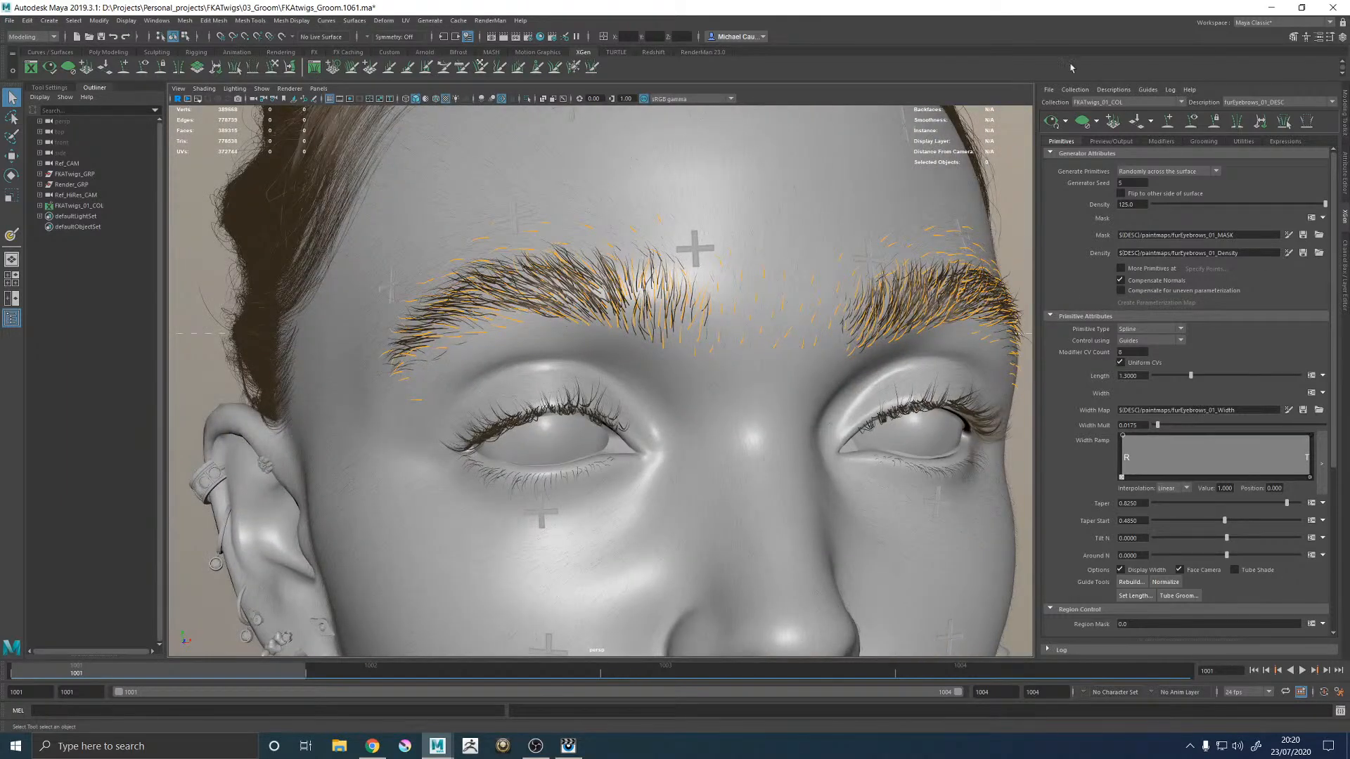
left_click(1065, 122)
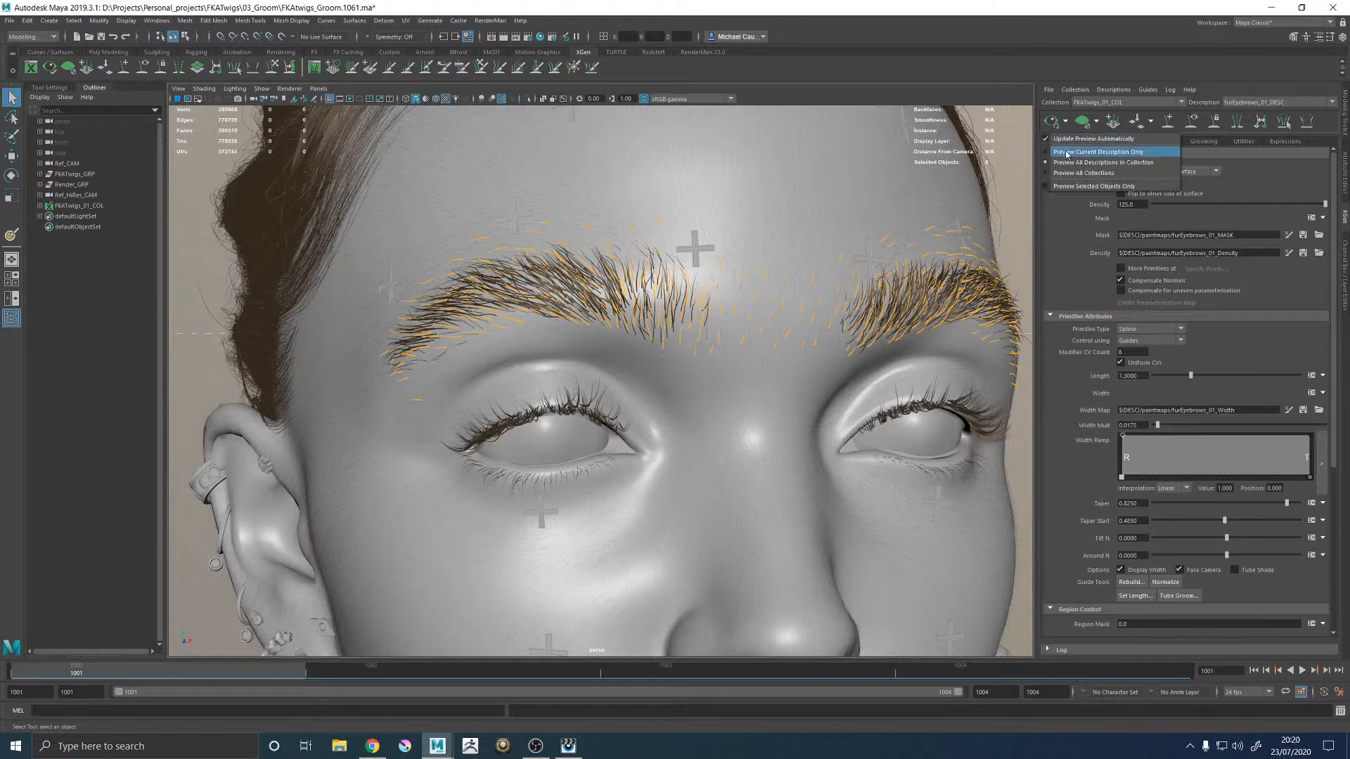
left_click(1067, 153)
Step: Open the eyebrow density map for painting, check it against the hairs on both brows, and return to plain shading
left_click_drag(864, 253, 779, 264, "alt")
right_click_drag(779, 264, 1250, 273, "alt")
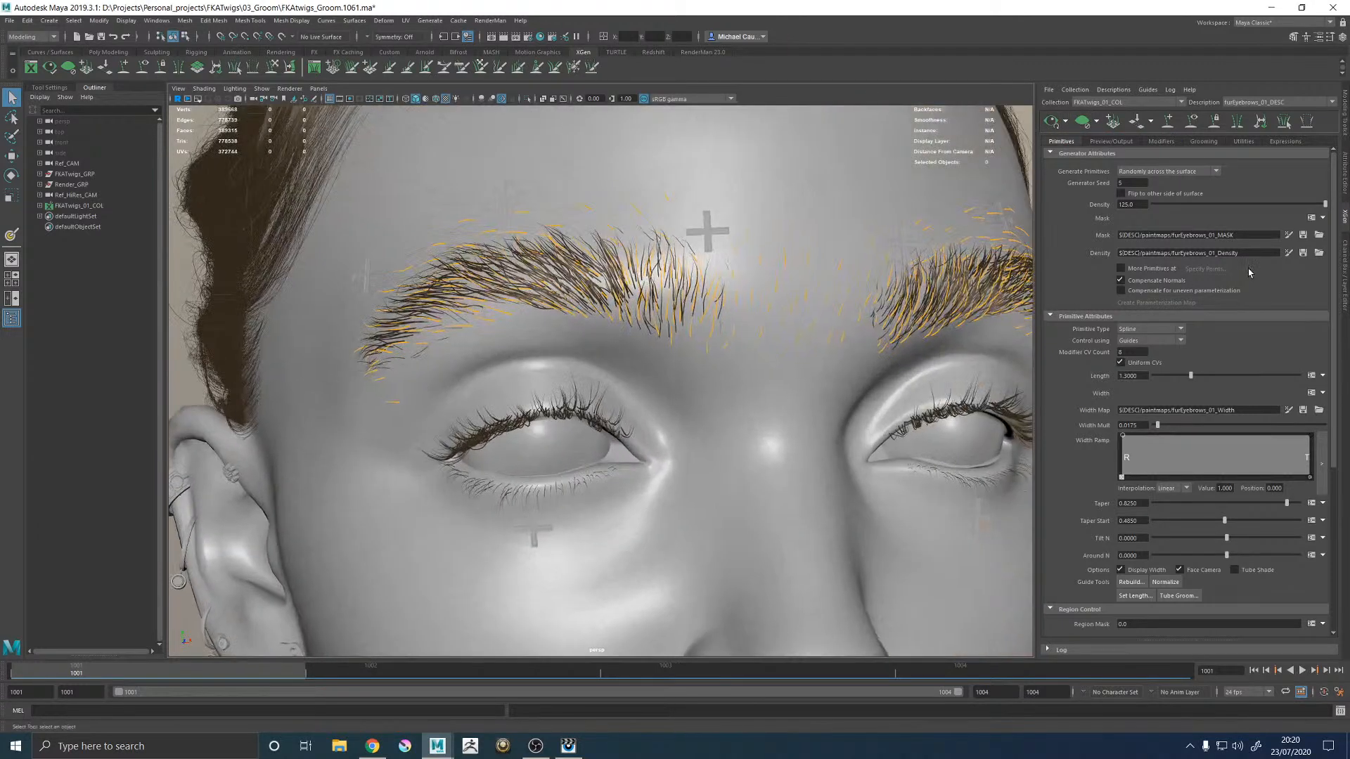
left_click(1288, 252)
right_click_drag(733, 353, 873, 392, "alt")
right_click_drag(791, 330, 666, 340, "alt")
scroll(679, 343, "down", 5)
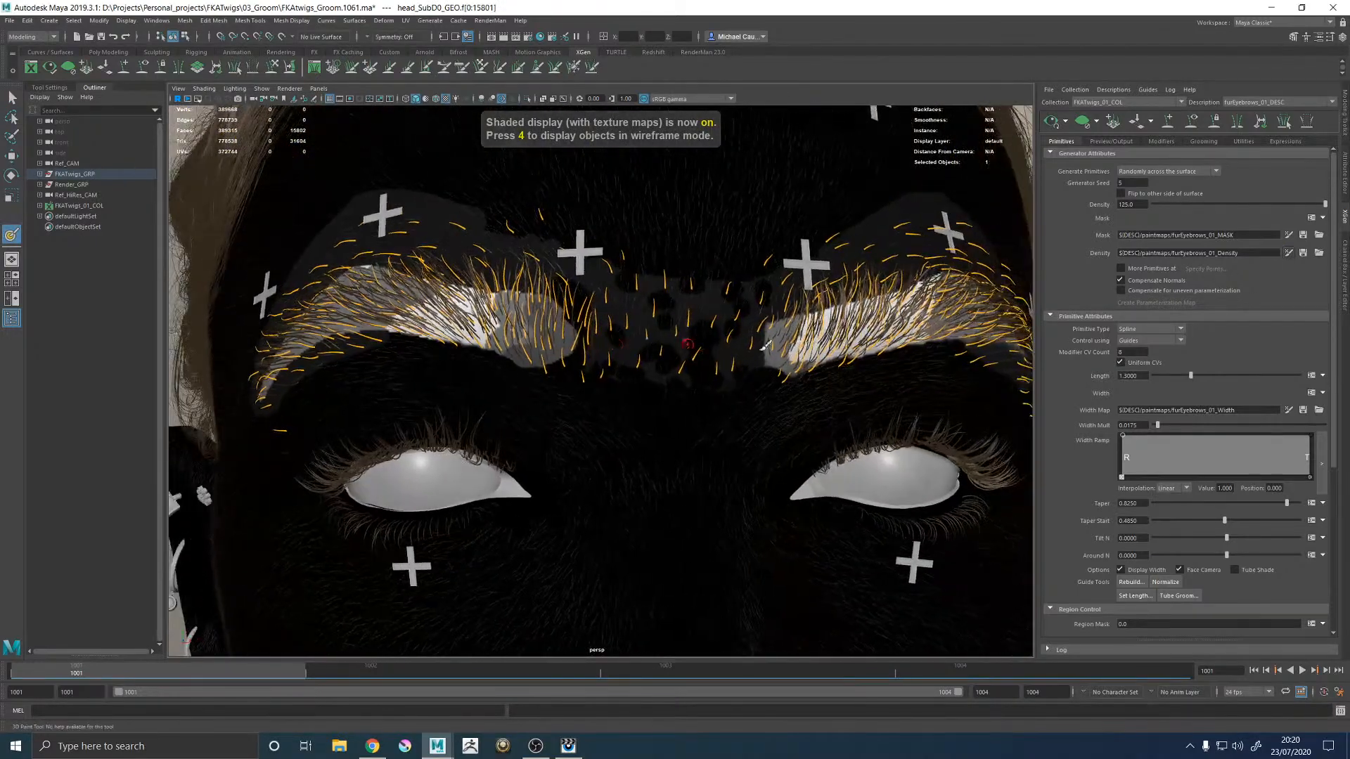
key("5")
scroll(687, 349, "up", 3)
key("w")
scroll(687, 349, "down", 5)
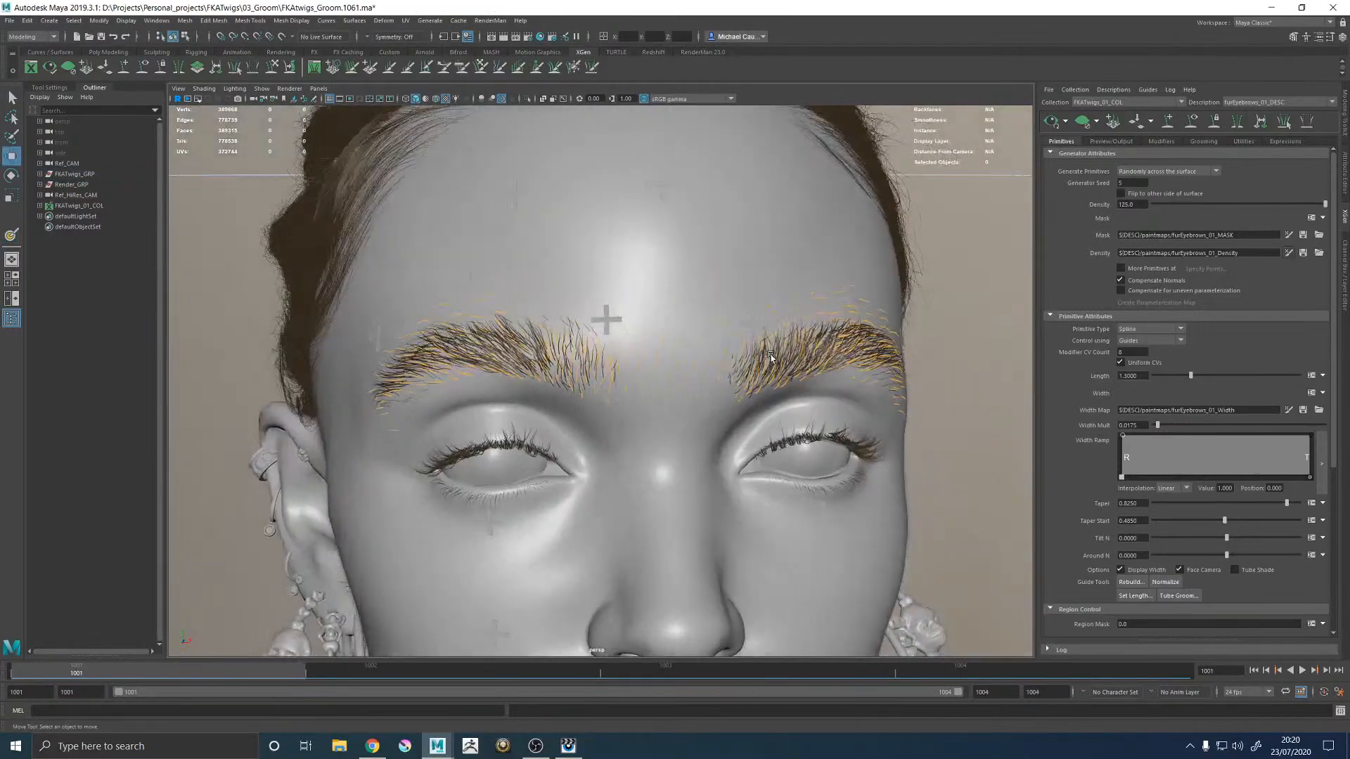
Step: Switch to a layout with two side-by-side views and look through Render_CAM in the front view
key("space")
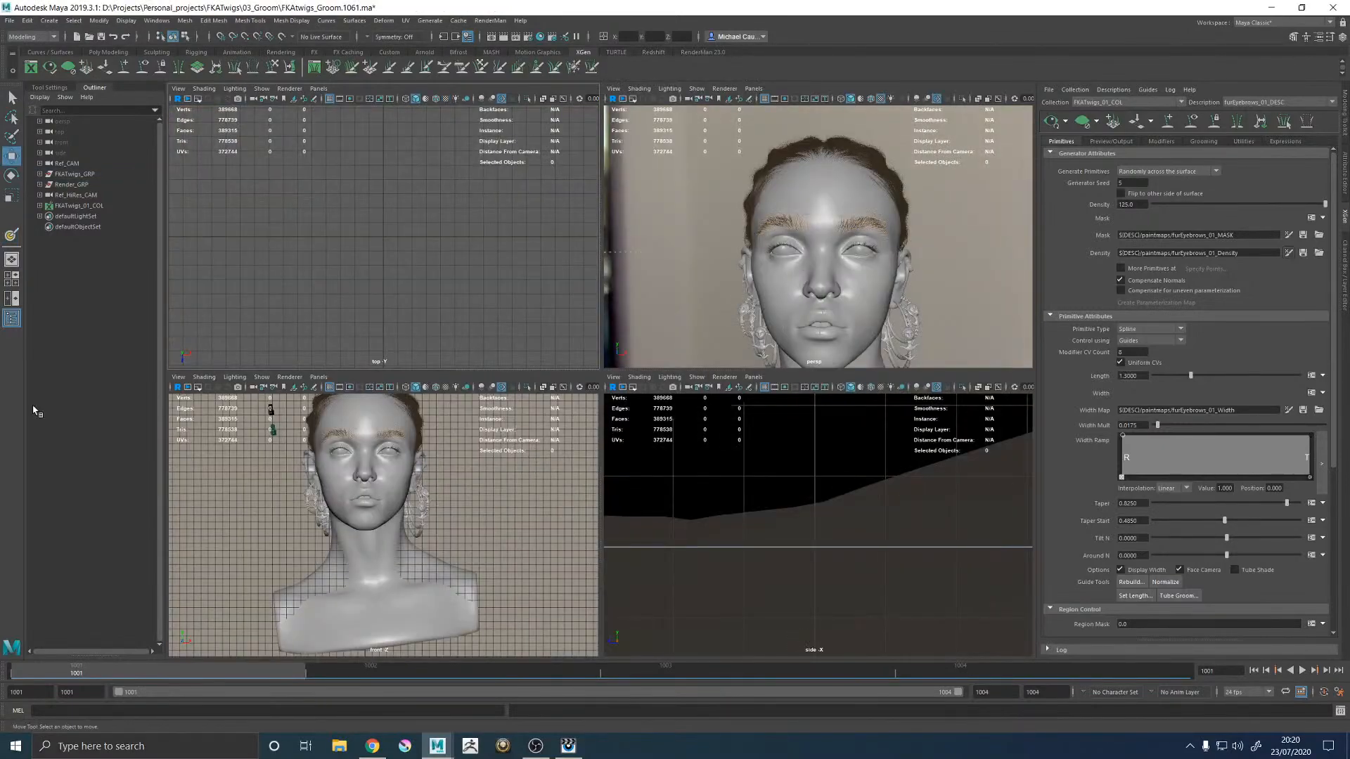
left_click(12, 298)
left_click(318, 88)
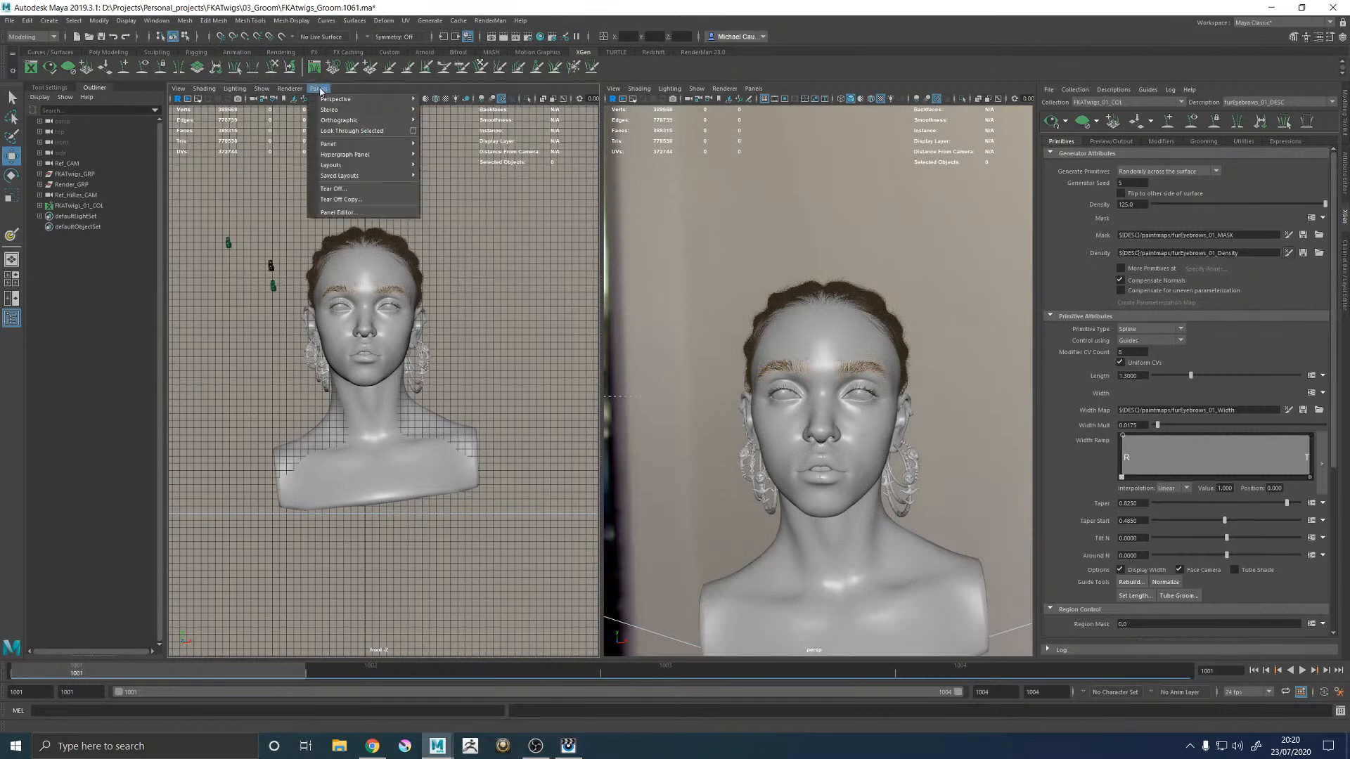
mouse_move(345, 99)
left_click(450, 131)
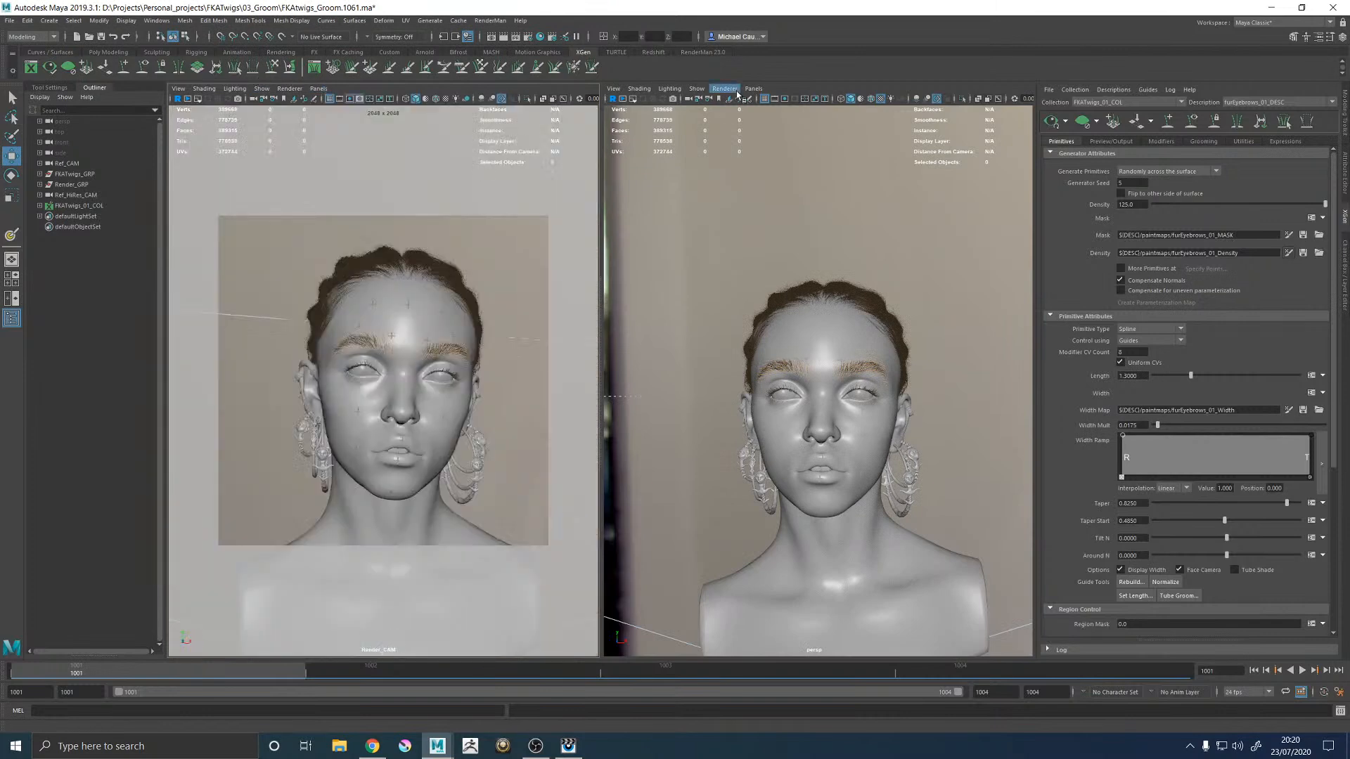
Step: Assign the persp camera to the second view and maximize the Render_CAM view
left_click(753, 88)
mouse_move(781, 99)
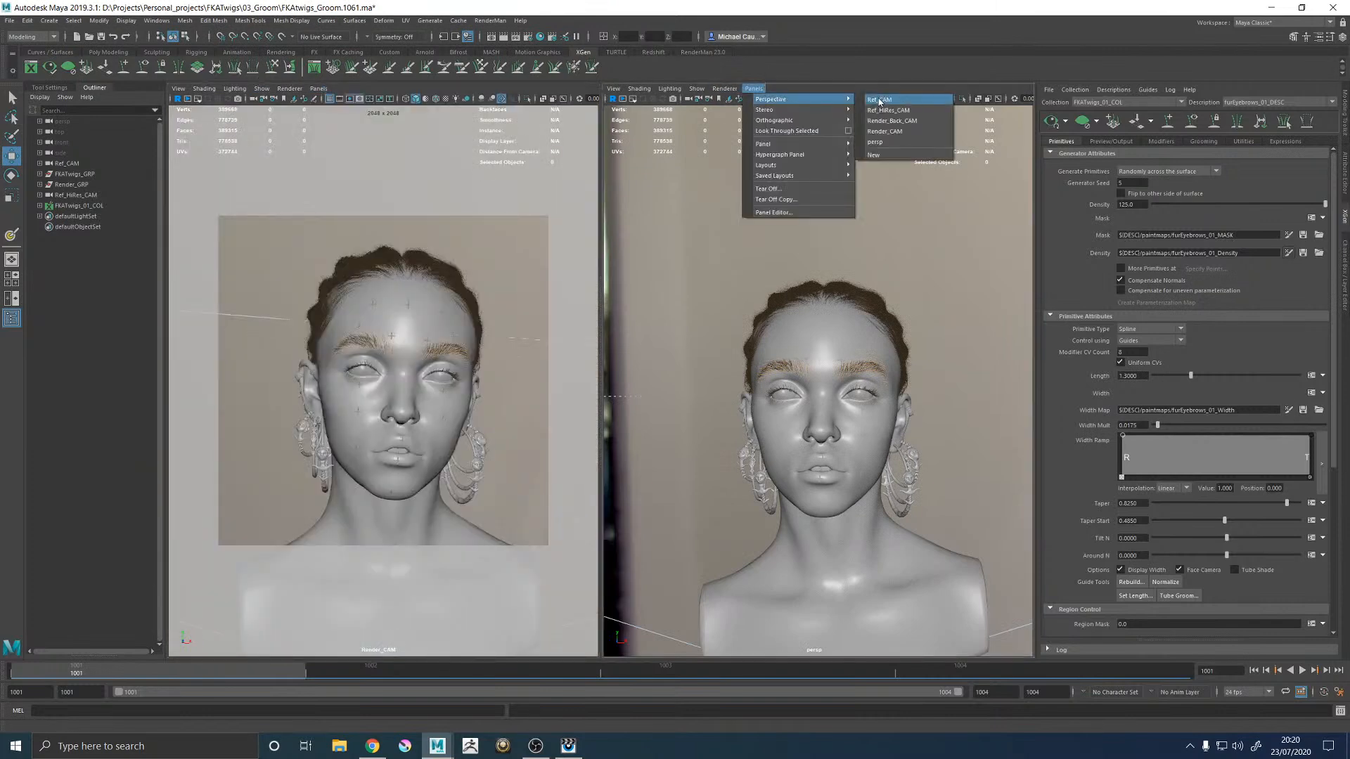
left_click(876, 142)
key("space")
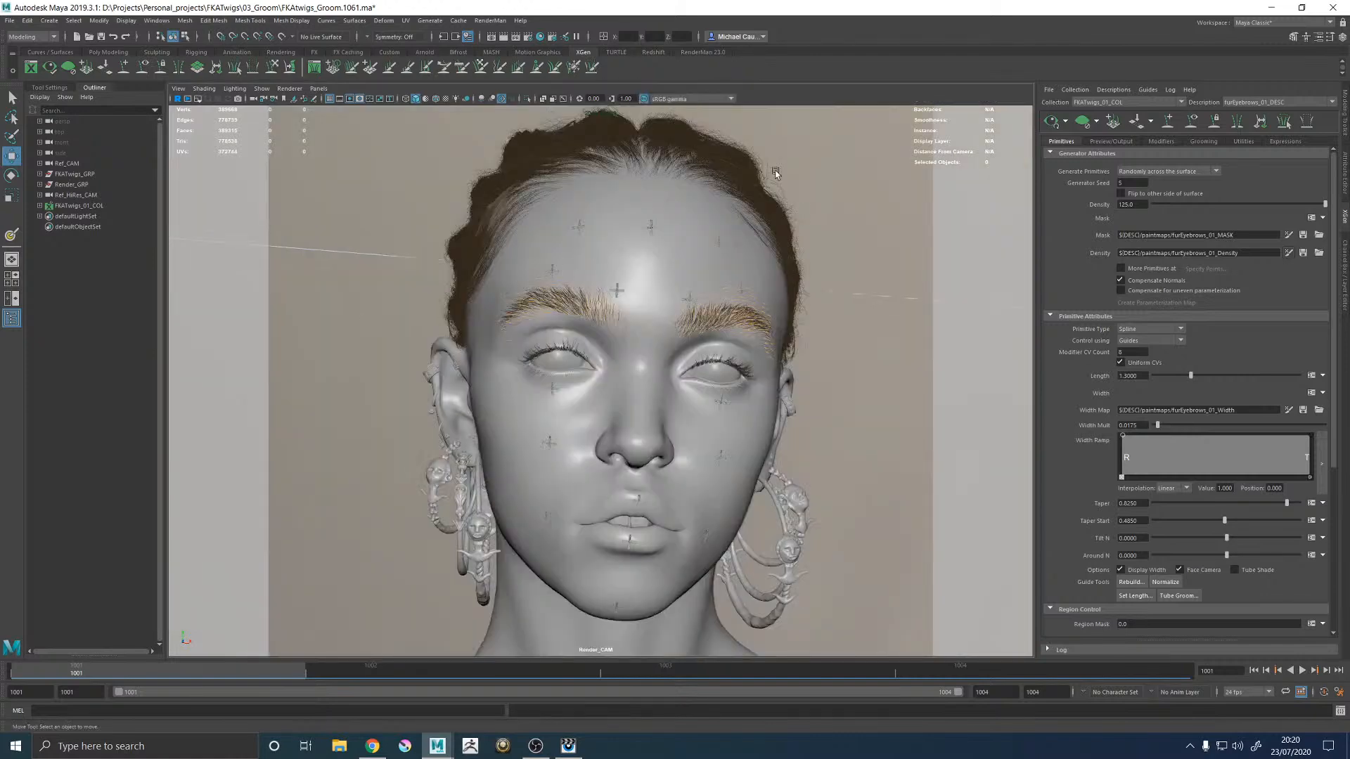
Step: Start a RenderMan preview render of the groom and move FKA-twigs_Primary.jpg below the 1061 render in the catalog
left_click(490, 20)
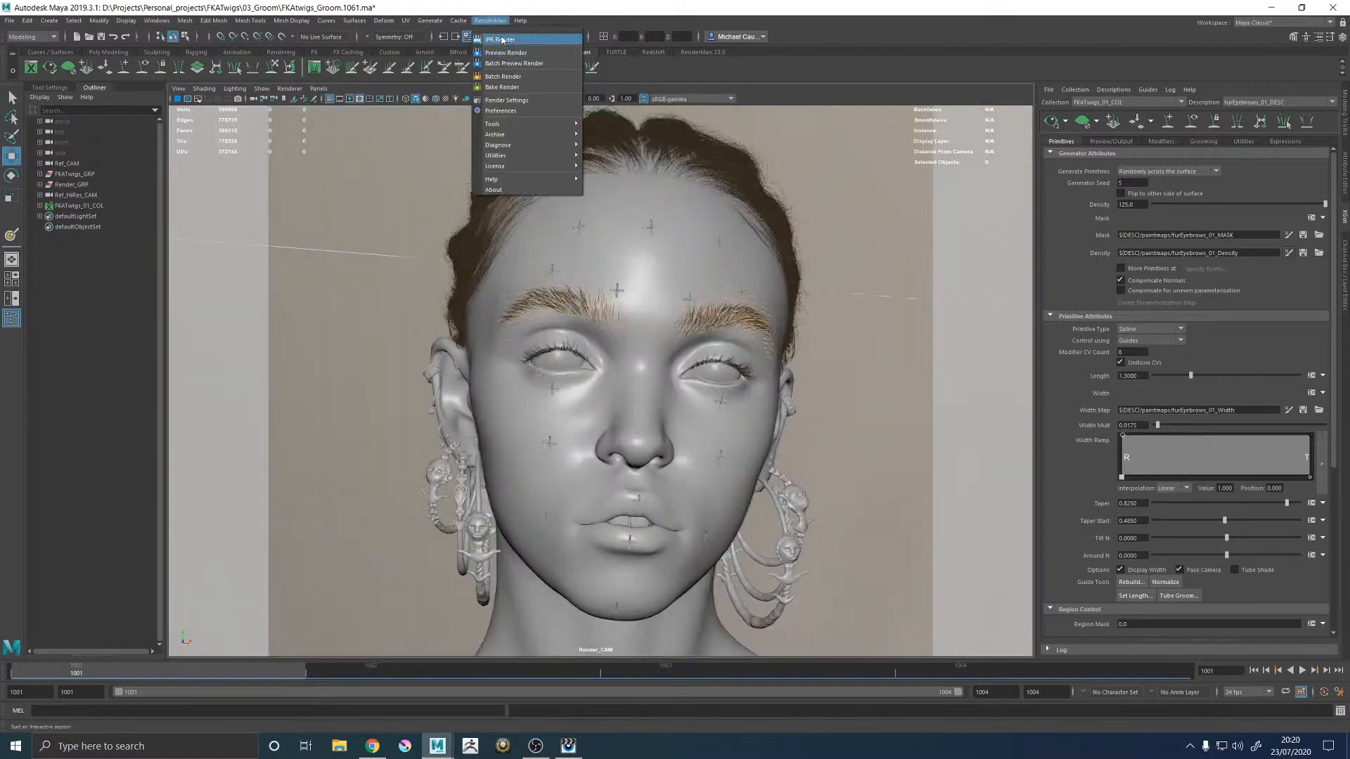
left_click(511, 53)
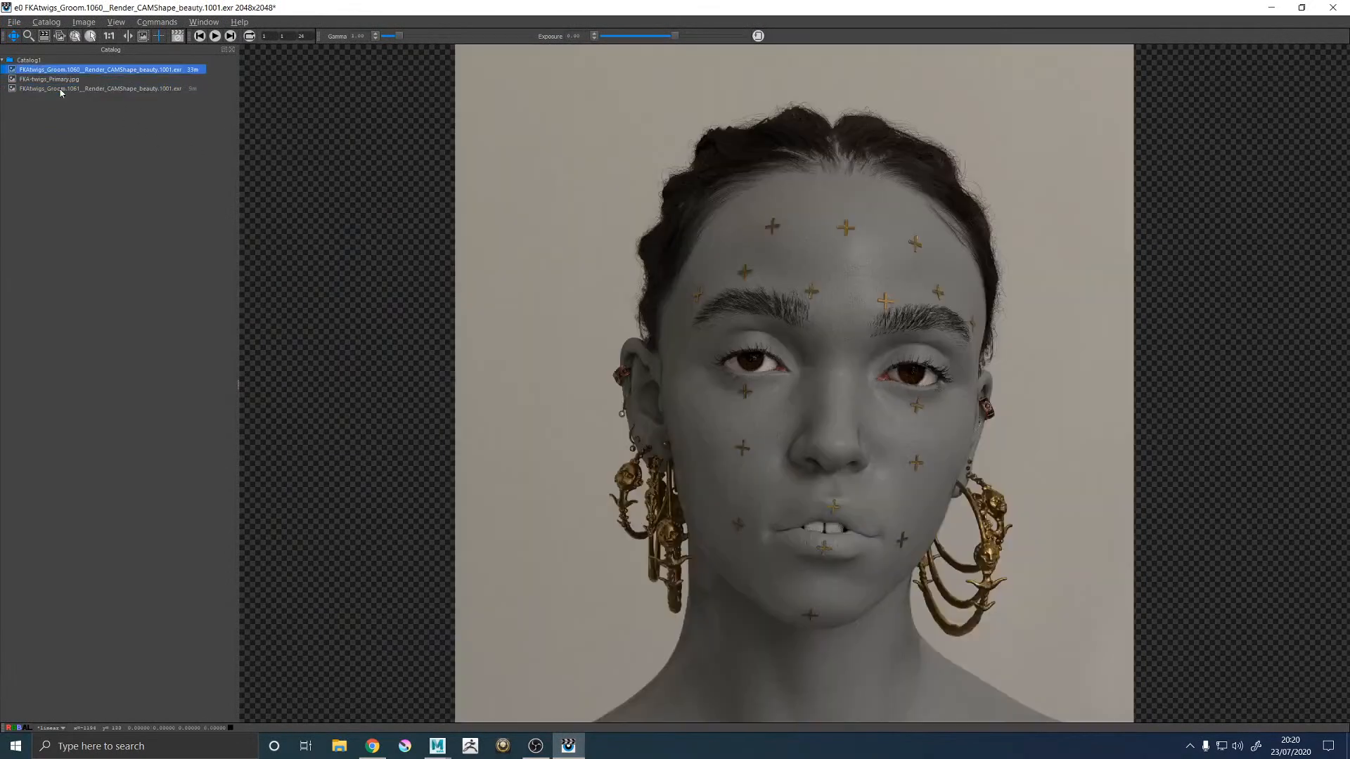
left_click(56, 80)
left_click_drag(56, 81, 64, 96)
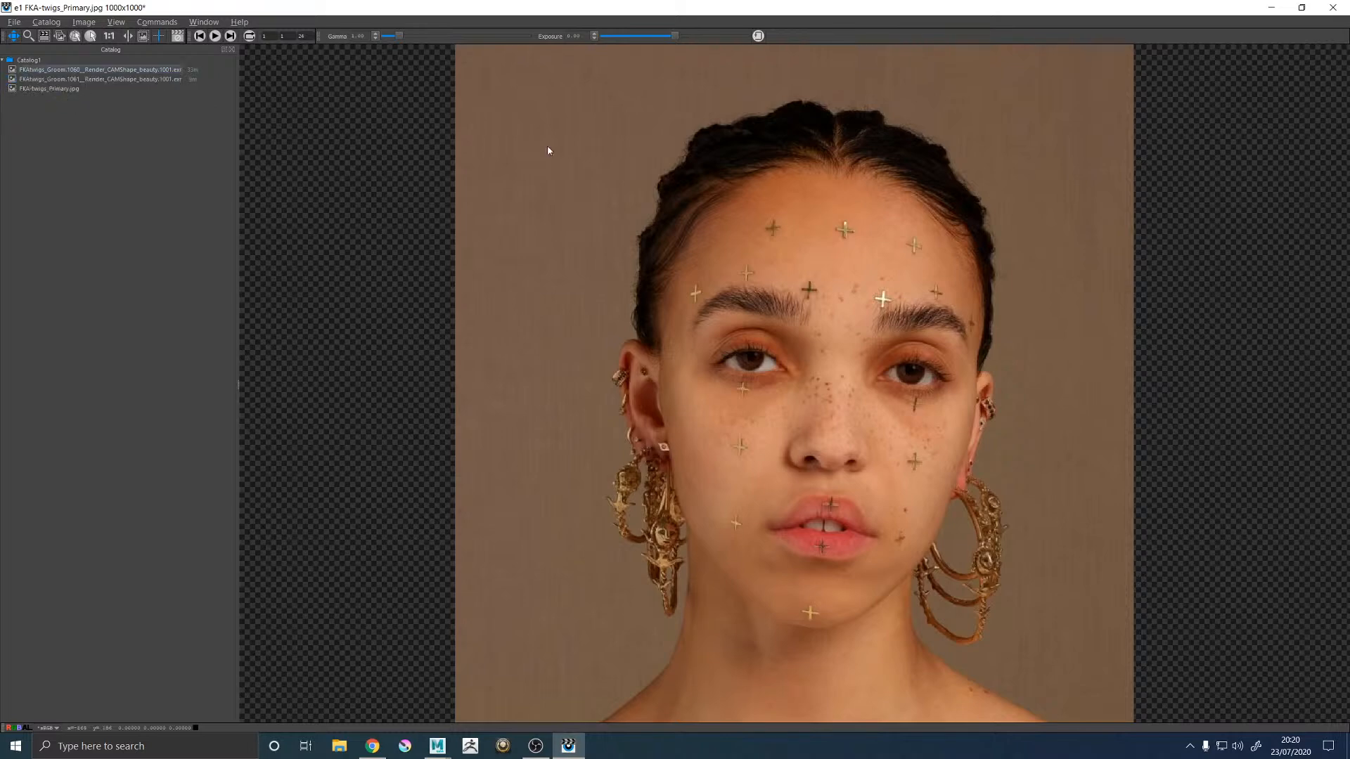
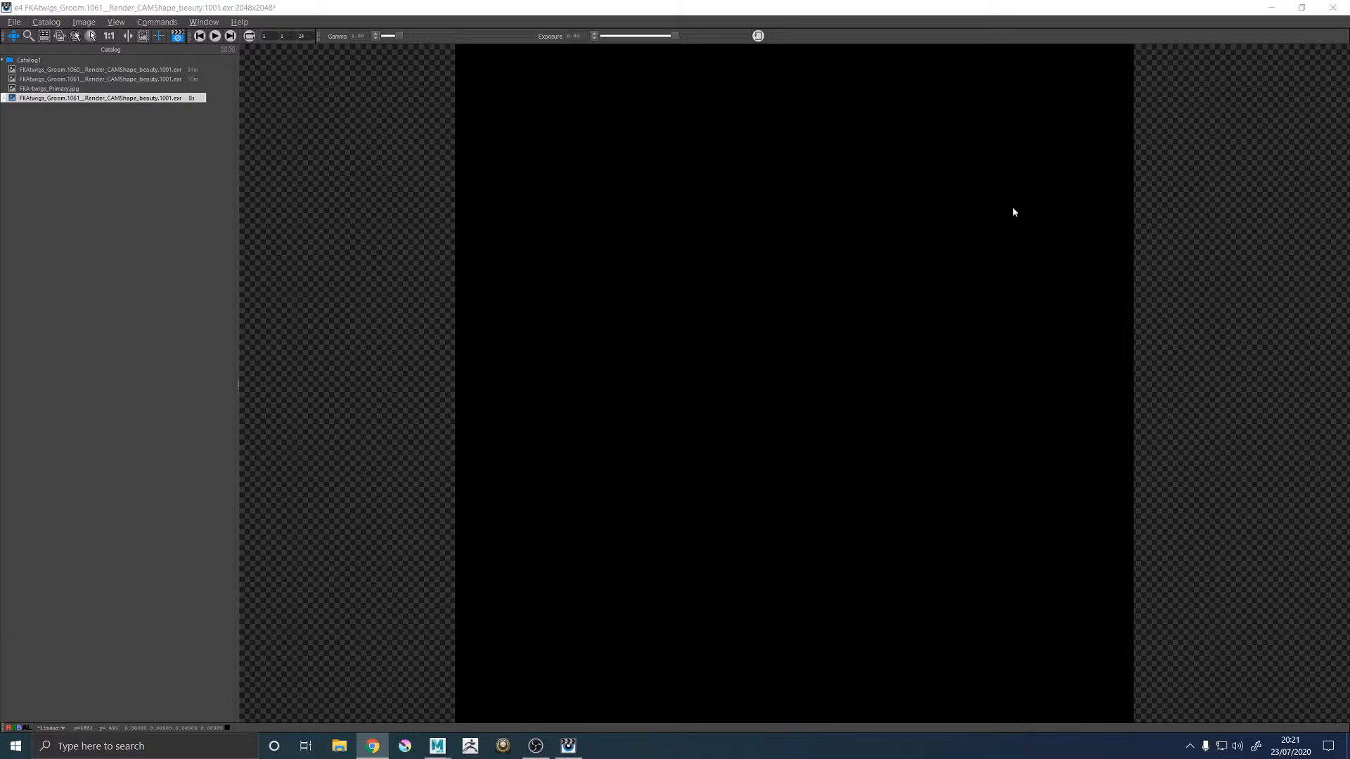
Step: Place the reference photo below the newest 1061 render in the catalog and display that render's beauty image
left_click_drag(85, 89, 93, 104)
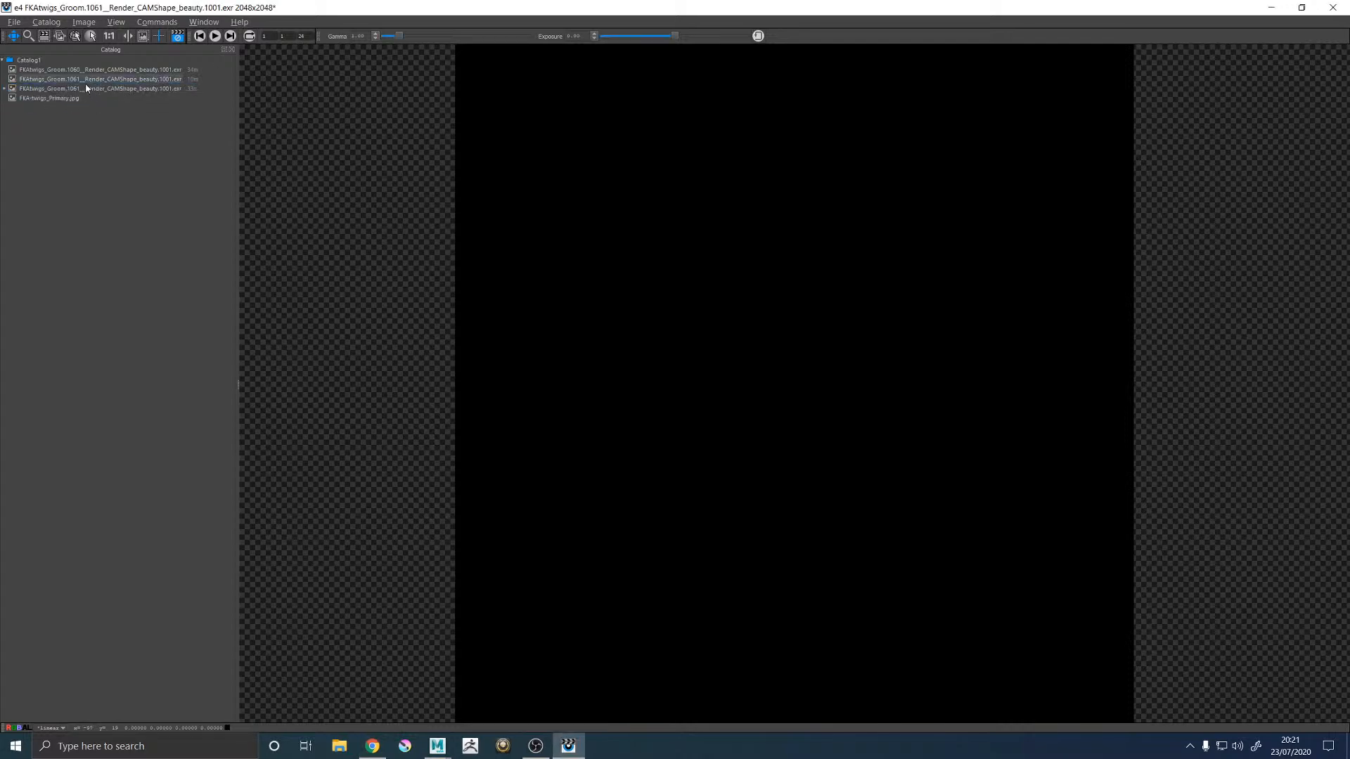
left_click(86, 89)
left_click(84, 97)
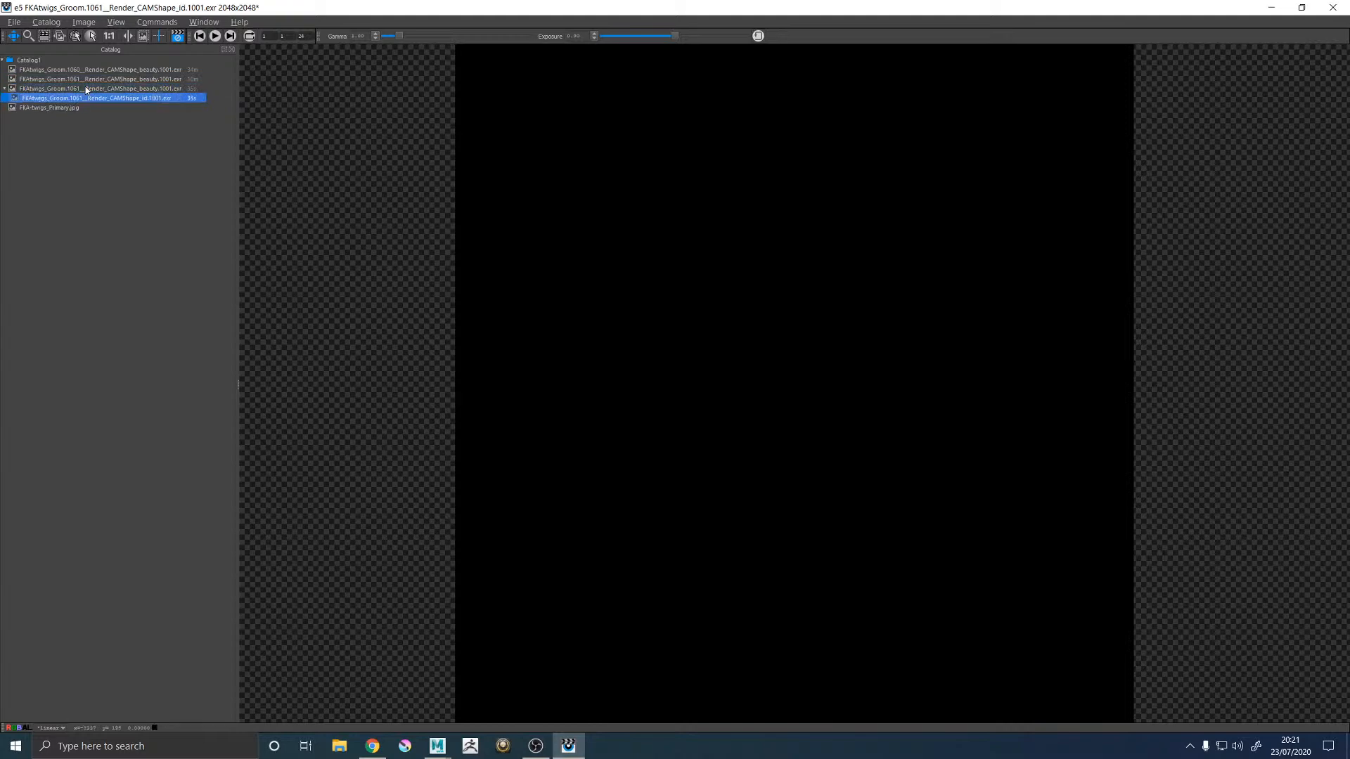
left_click(82, 90)
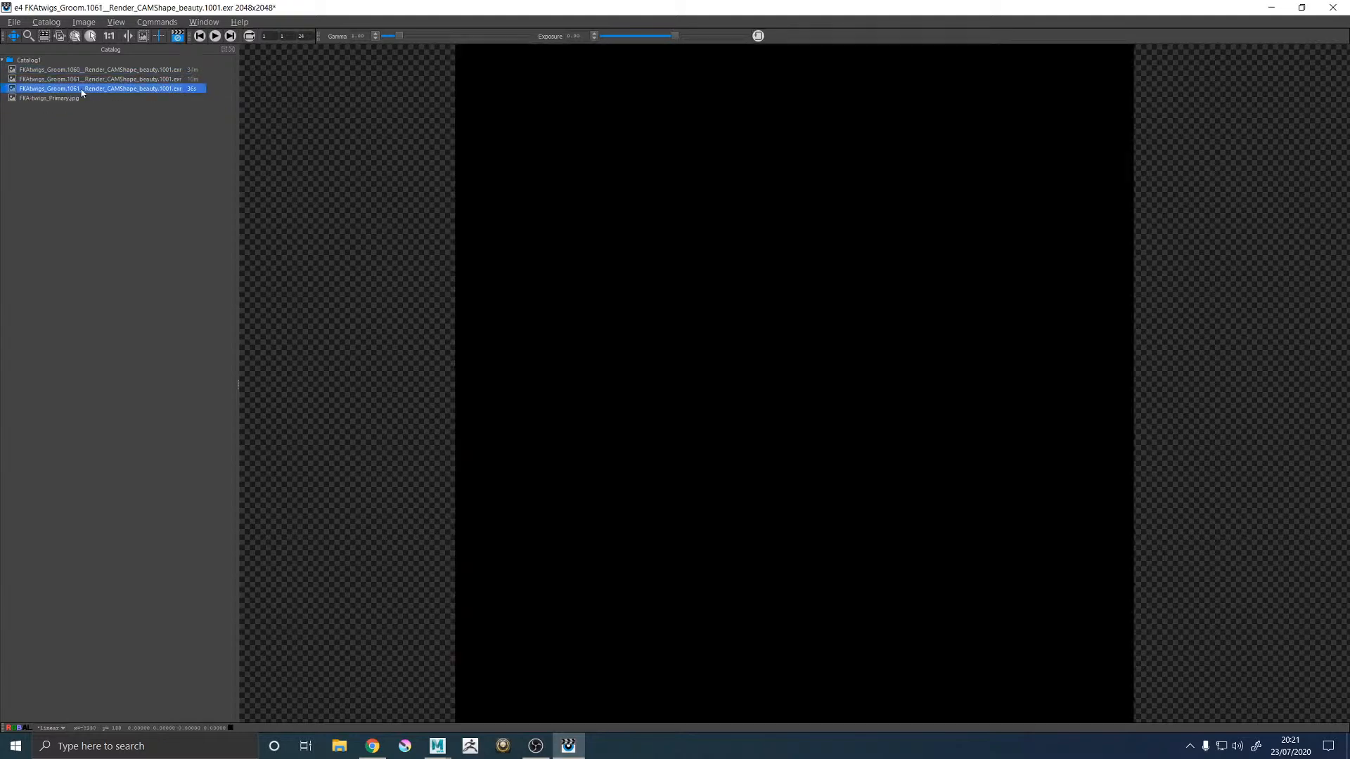
Step: Compare the eyebrows in the earlier 1060 and 1061 beauty renders, then check the newest render in progress
key("Up")
key("Up")
key("Down")
key("Up")
key("Down")
key("Up")
key("Down")
key("Up")
key("Down")
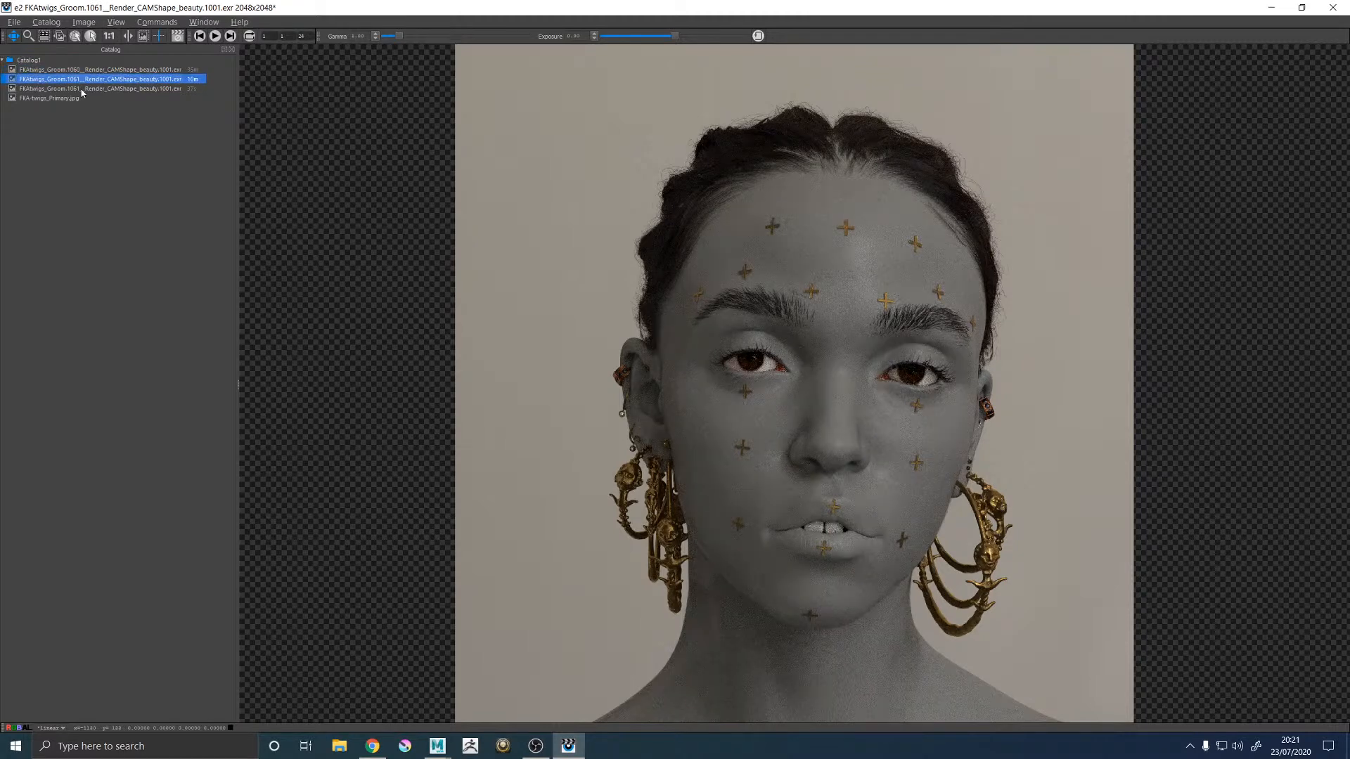
key("Down")
key("Up")
key("Up")
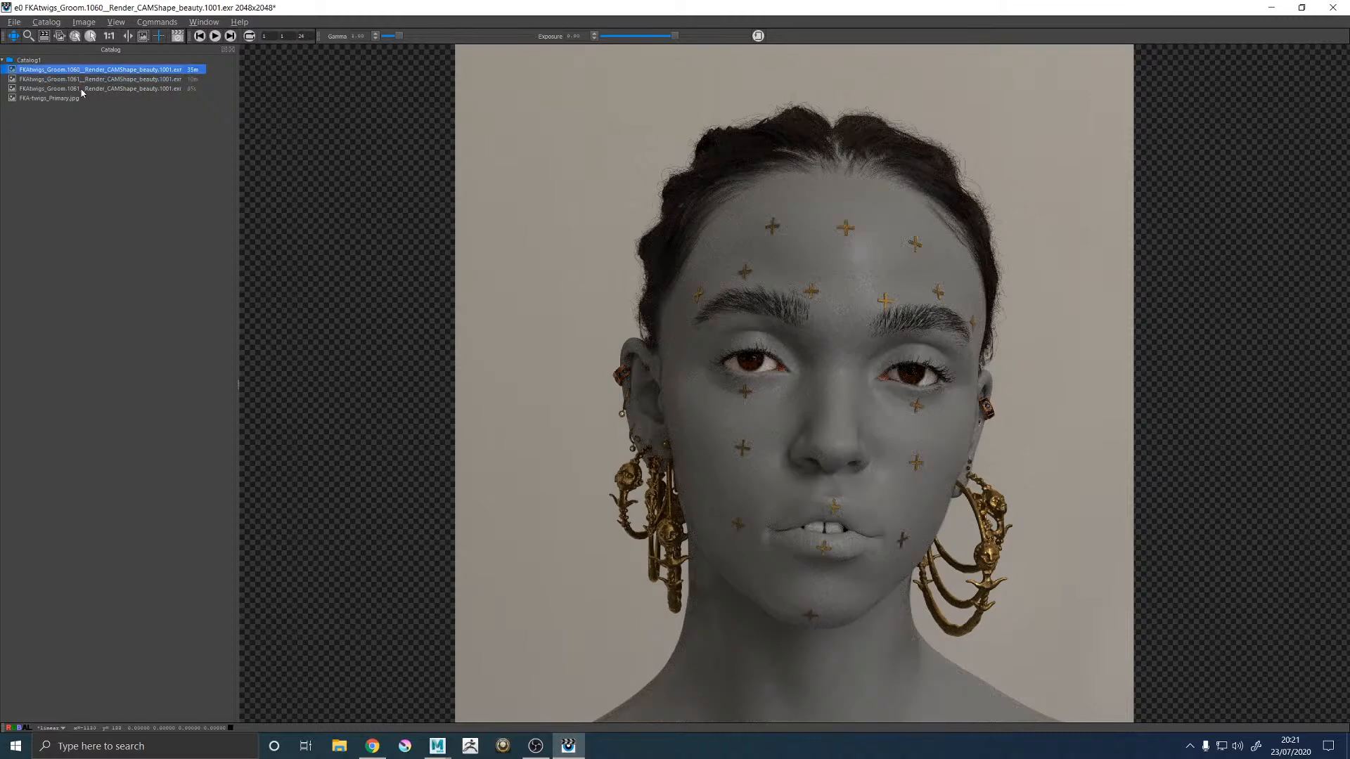
key("Down")
key("Down")
key("Up")
key("Down")
key("Up")
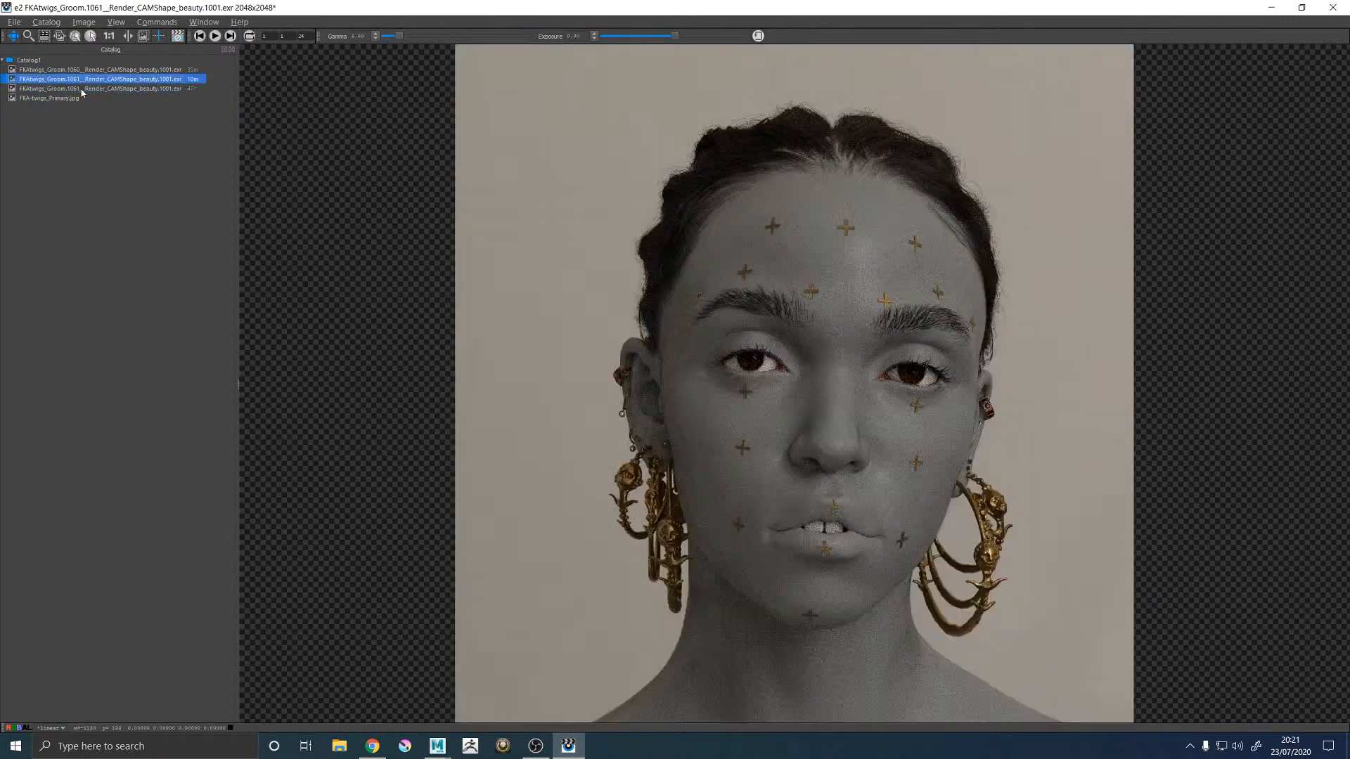
key("Down")
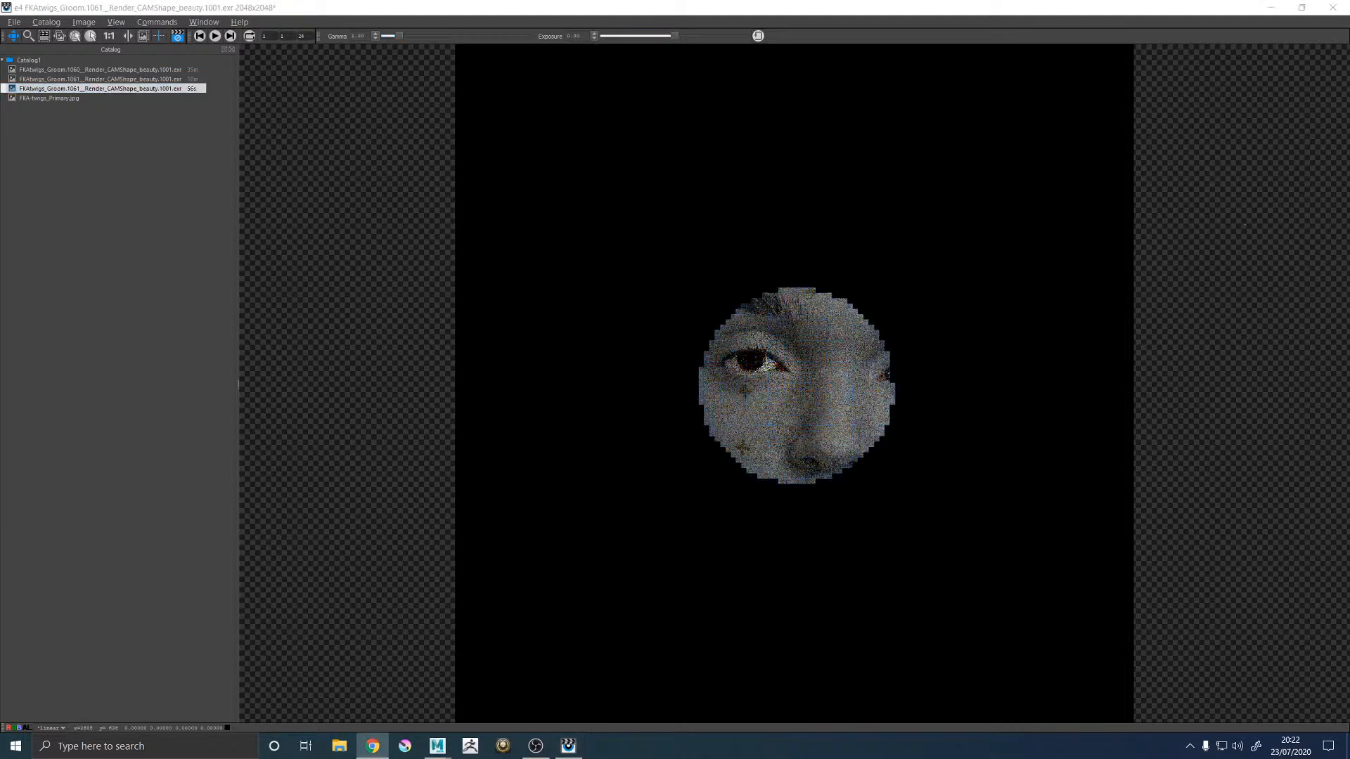
Step: Limit the preview render to a crop region around both eyebrows and eyes, and frame the whole image
left_click(913, 345)
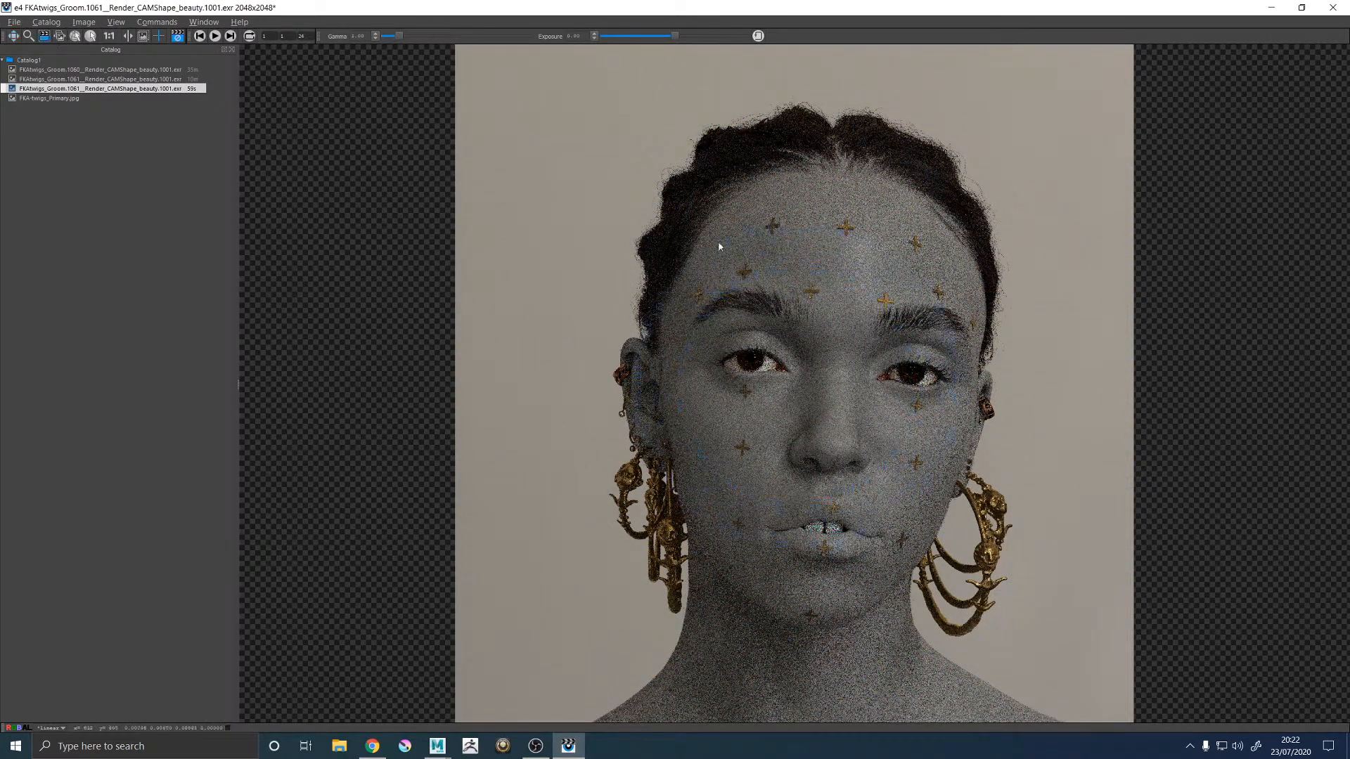
left_click_drag(684, 270, 992, 418)
scroll(994, 398, "up", 5)
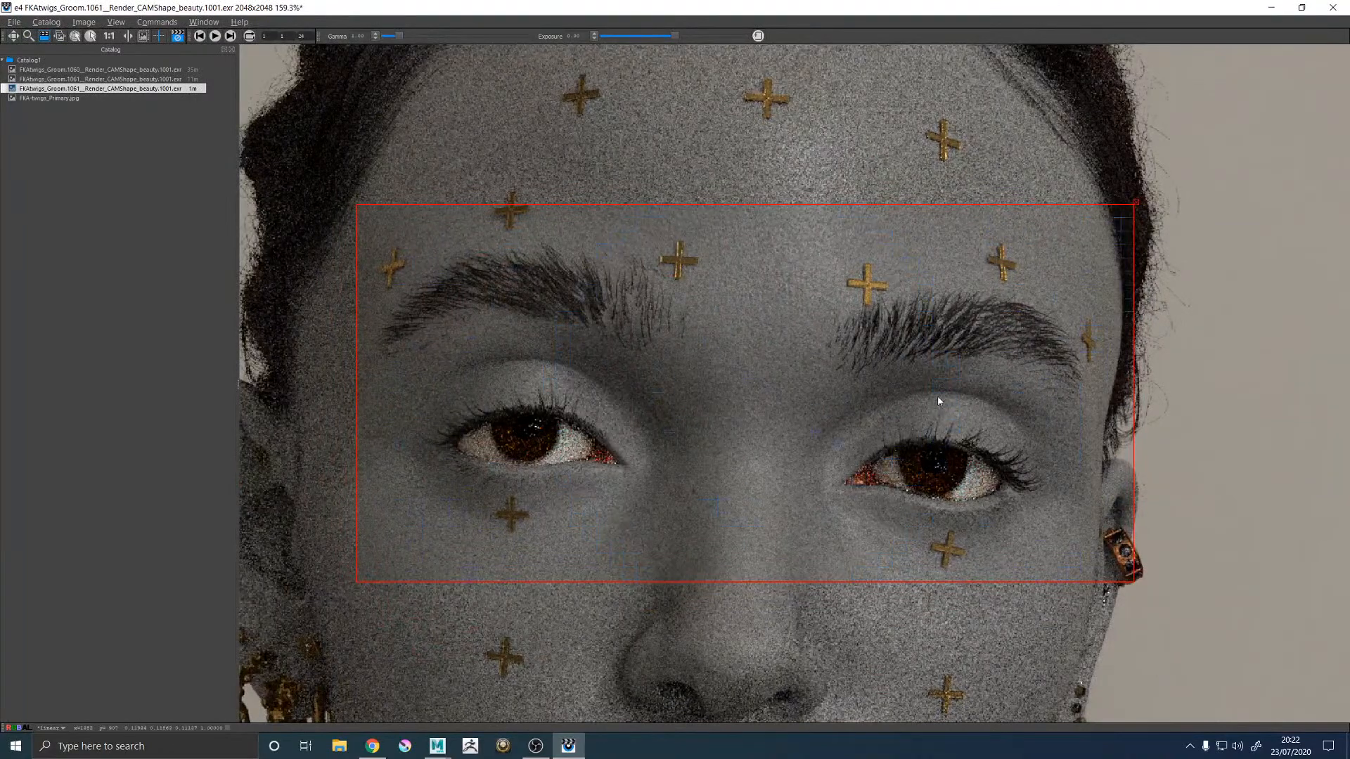
key("f")
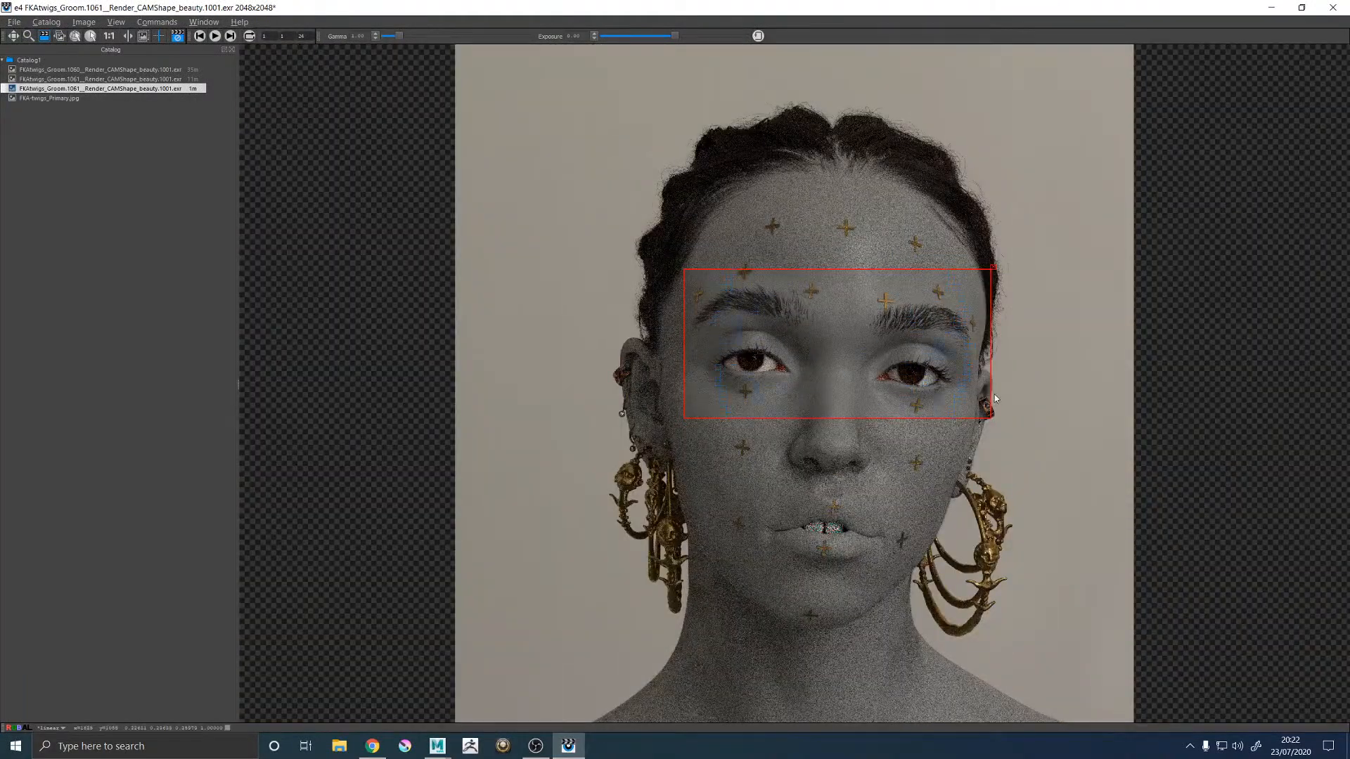
Step: Alternate between the newest 1061 render and the reference photo to compare eyebrow shape and density
key("Down")
key("Up")
key("Down")
key("Up")
key("Down")
key("Up")
key("Down")
key("Up")
key("Down")
key("Up")
key("Down")
key("Up")
key("Down")
key("Up")
key("Down")
key("Up")
key("Down")
key("Up")
key("Down")
key("Up")
key("Down")
key("Up")
key("Down")
key("Up")
key("Down")
key("Up")
key("Down")
key("Up")
key("Down")
key("Up")
key("Down")
key("Up")
key("Down")
key("Up")
key("Down")
key("Up")
key("Down")
key("Up")
key("Down")
key("Up")
key("Down")
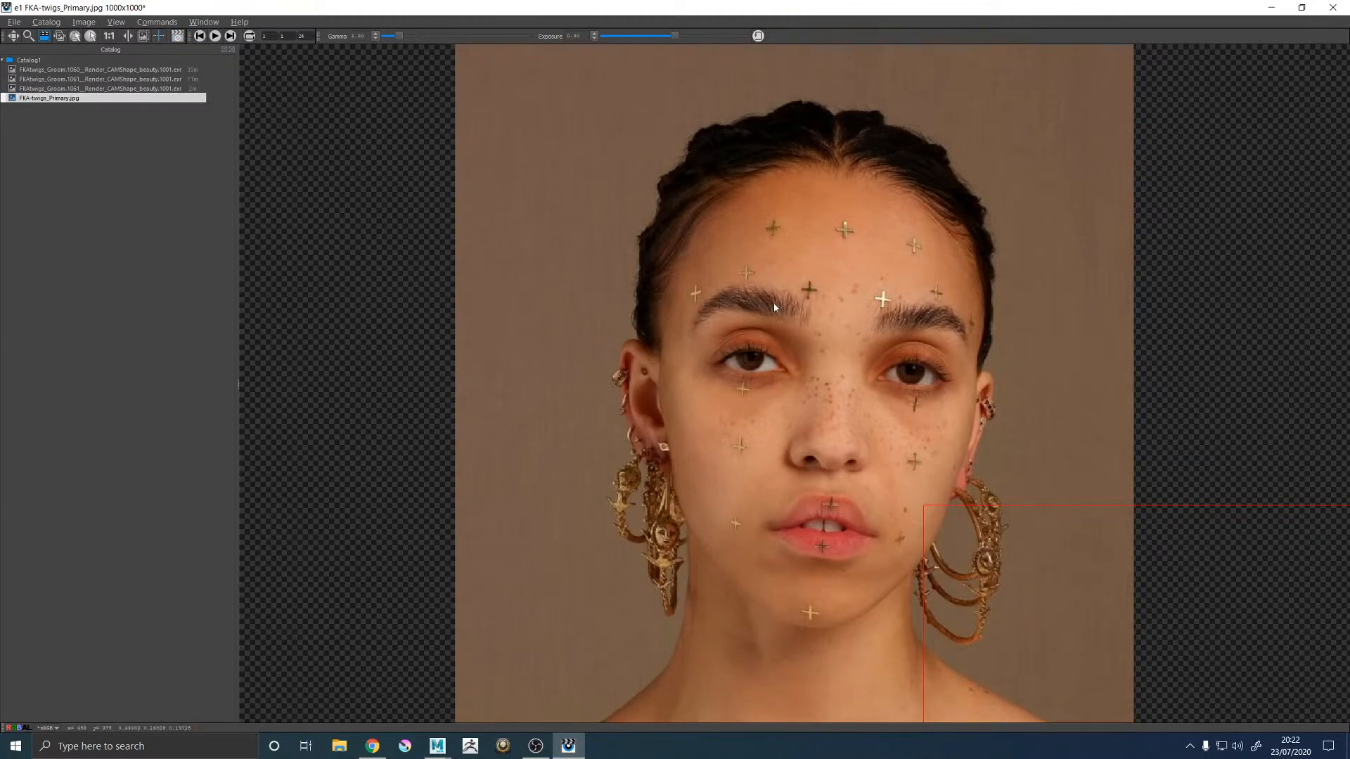
key("Up")
key("Down")
key("Up")
key("Down")
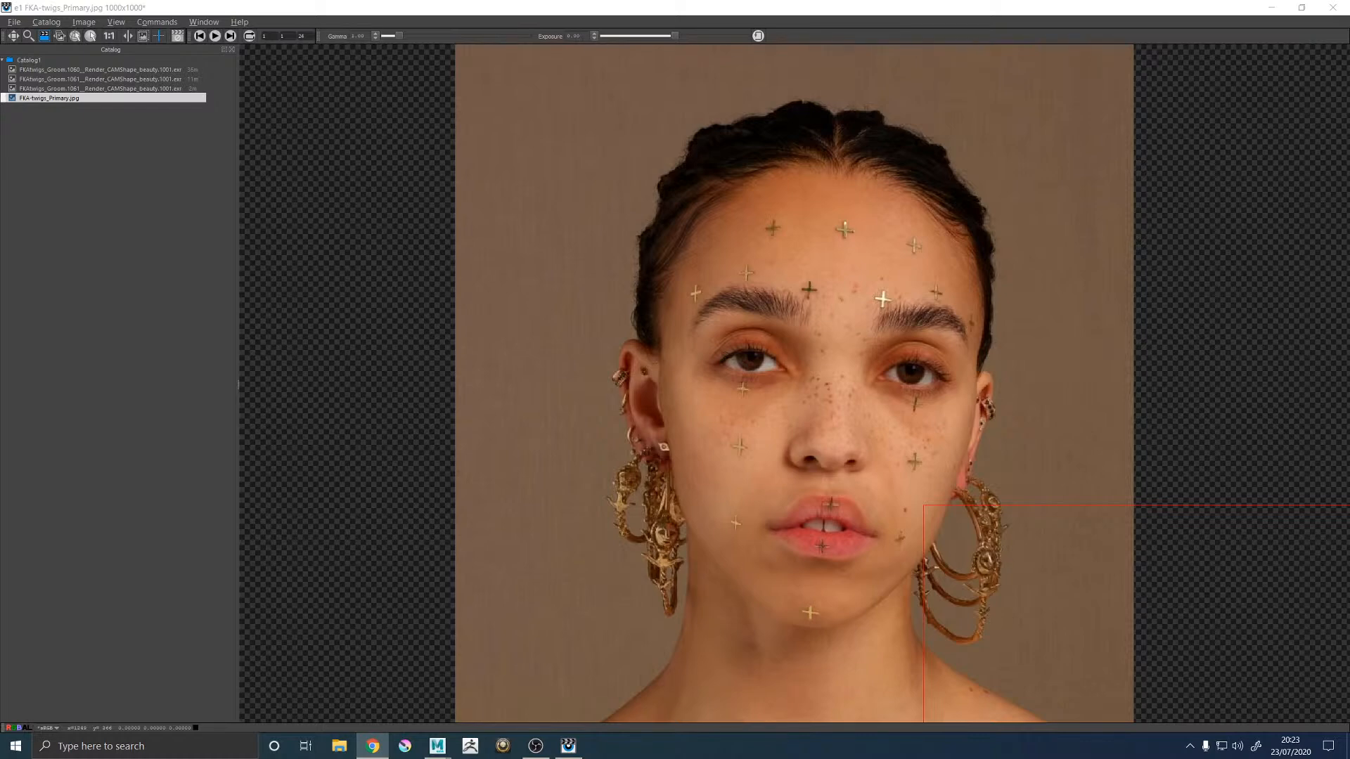
key("Up")
key("Down")
key("Up")
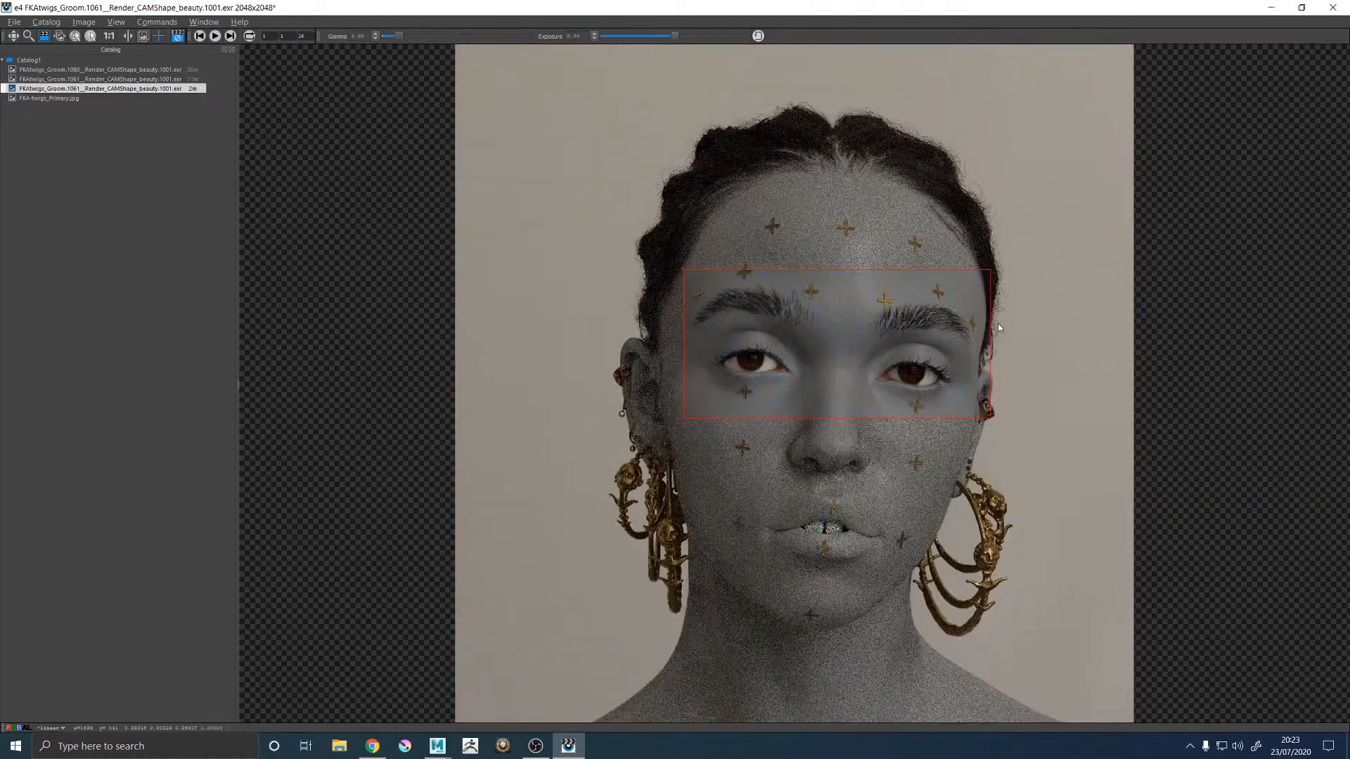
Step: Compare the eyebrows in the newest 1061 render with those in the previous 1061 render
key("Up")
key("Down")
key("Up")
key("Down")
key("Up")
left_click(57, 88)
left_click(59, 79)
left_click(59, 88)
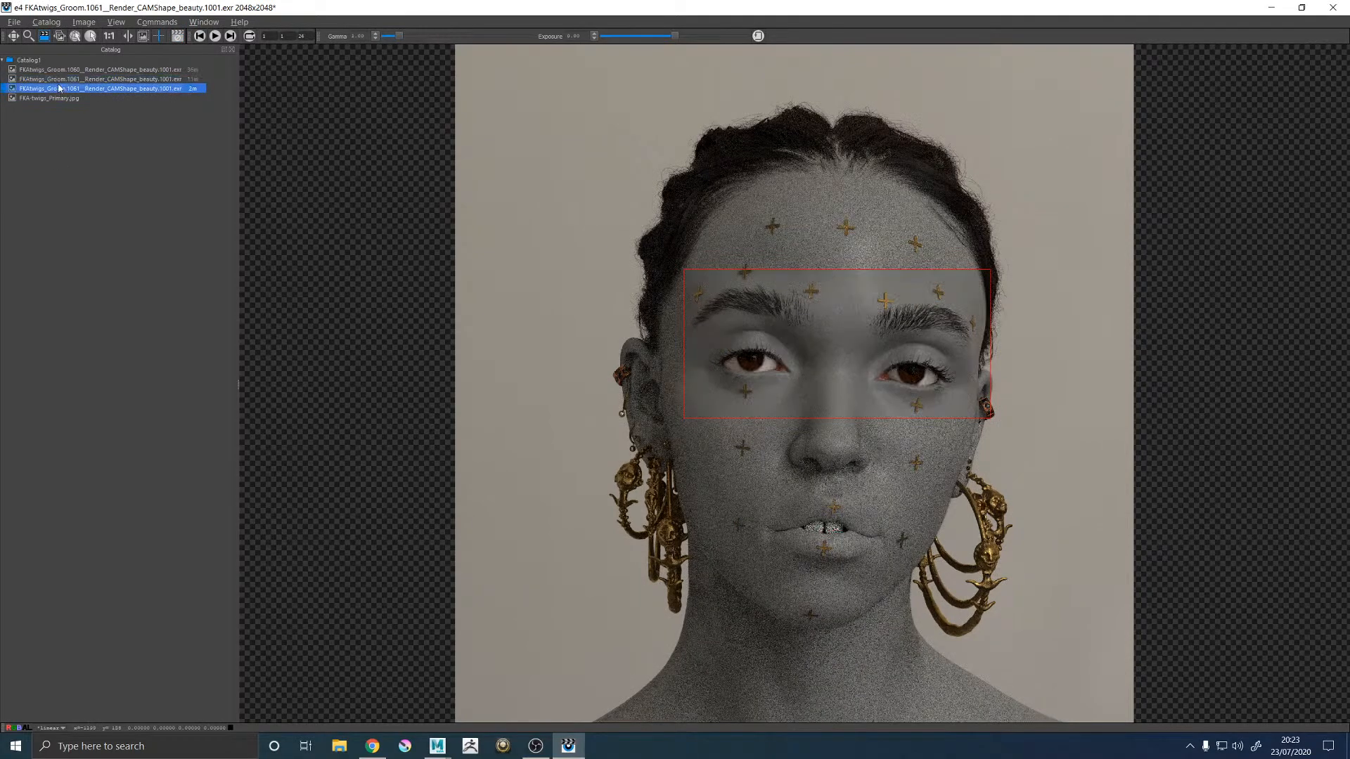
Step: Check the inner ends of the rendered eyebrows against the reference photo again
left_click(55, 99)
key("Up")
key("Down")
key("Up")
key("Down")
key("Up")
key("Down")
key("Up")
key("Down")
key("Up")
key("Down")
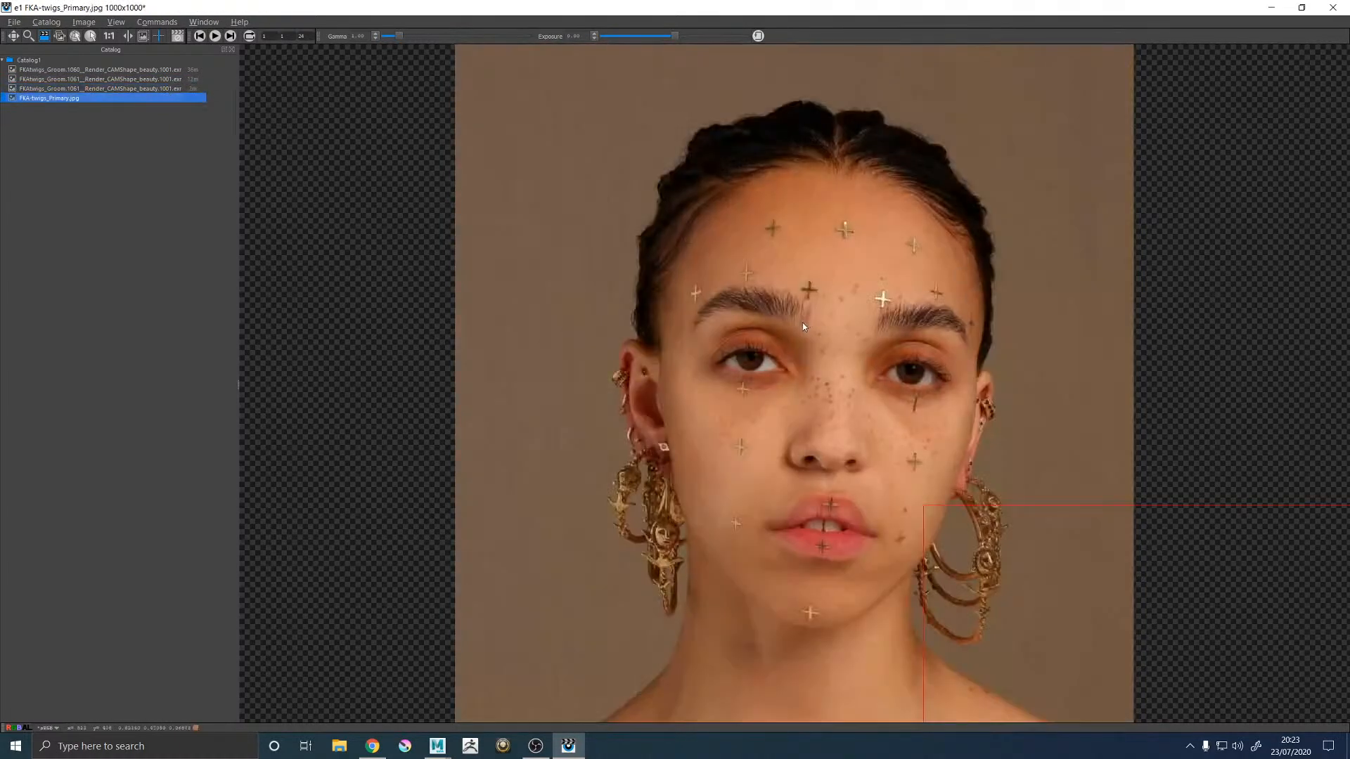
key("Up")
key("Down")
key("Up")
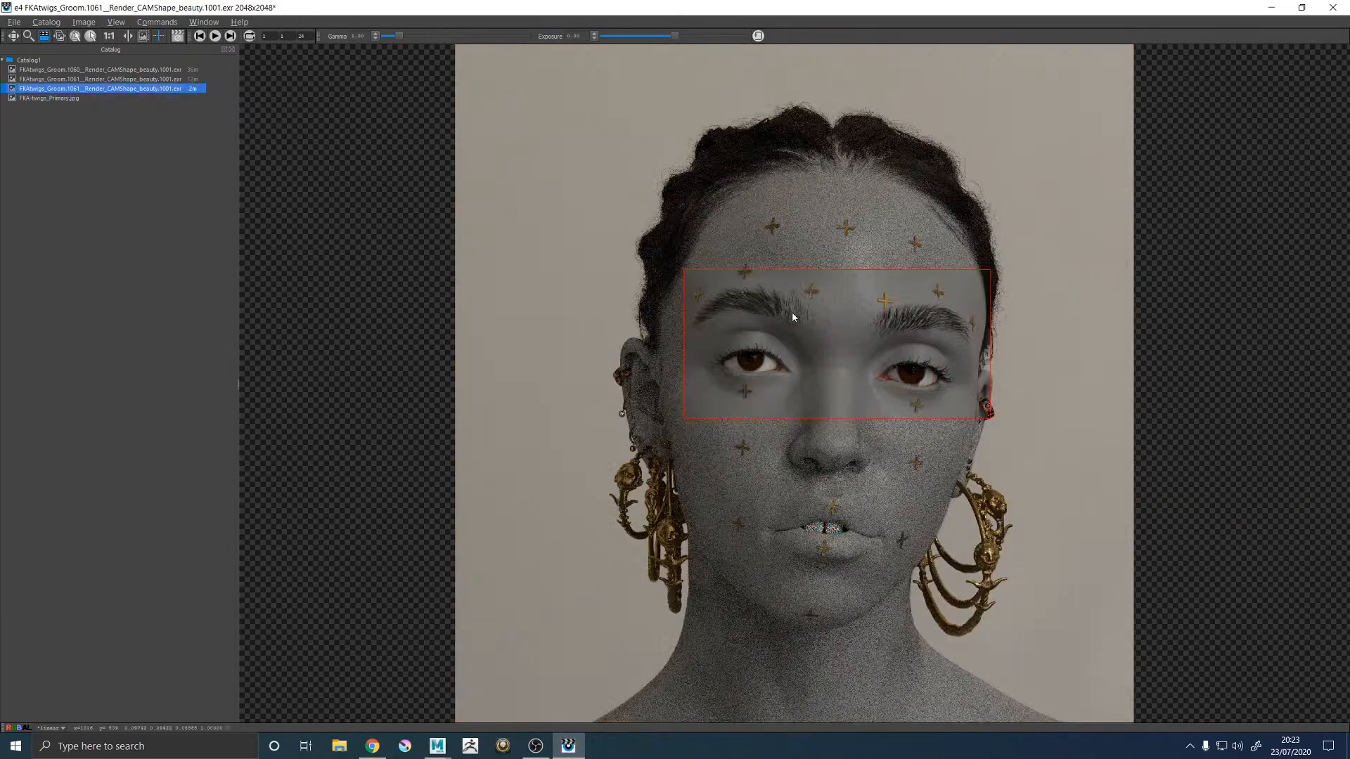
key("Down")
key("Up")
key("Down")
Step: Return to Maya, frame the inner end of the character's right eyebrow in the persp view, and hide the XGen guides
mouse_move(437, 745)
left_click(516, 689)
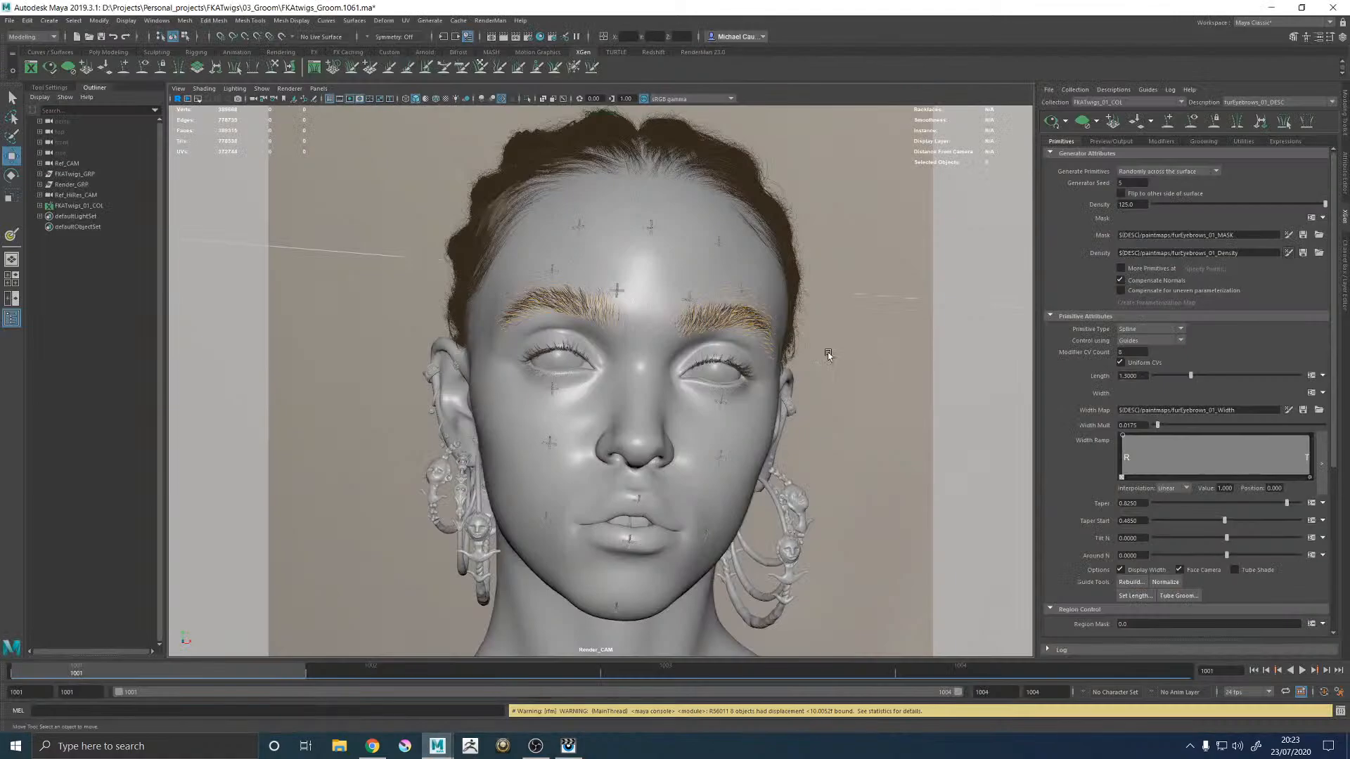
key("space")
key("space")
right_click_drag(786, 360, 946, 478, "alt")
middle_click_drag(588, 325, 650, 378, "alt")
right_click_drag(650, 378, 753, 427, "alt")
middle_click_drag(717, 427, 778, 396, "alt")
left_click(1191, 122)
right_click_drag(589, 287, 639, 318, "alt")
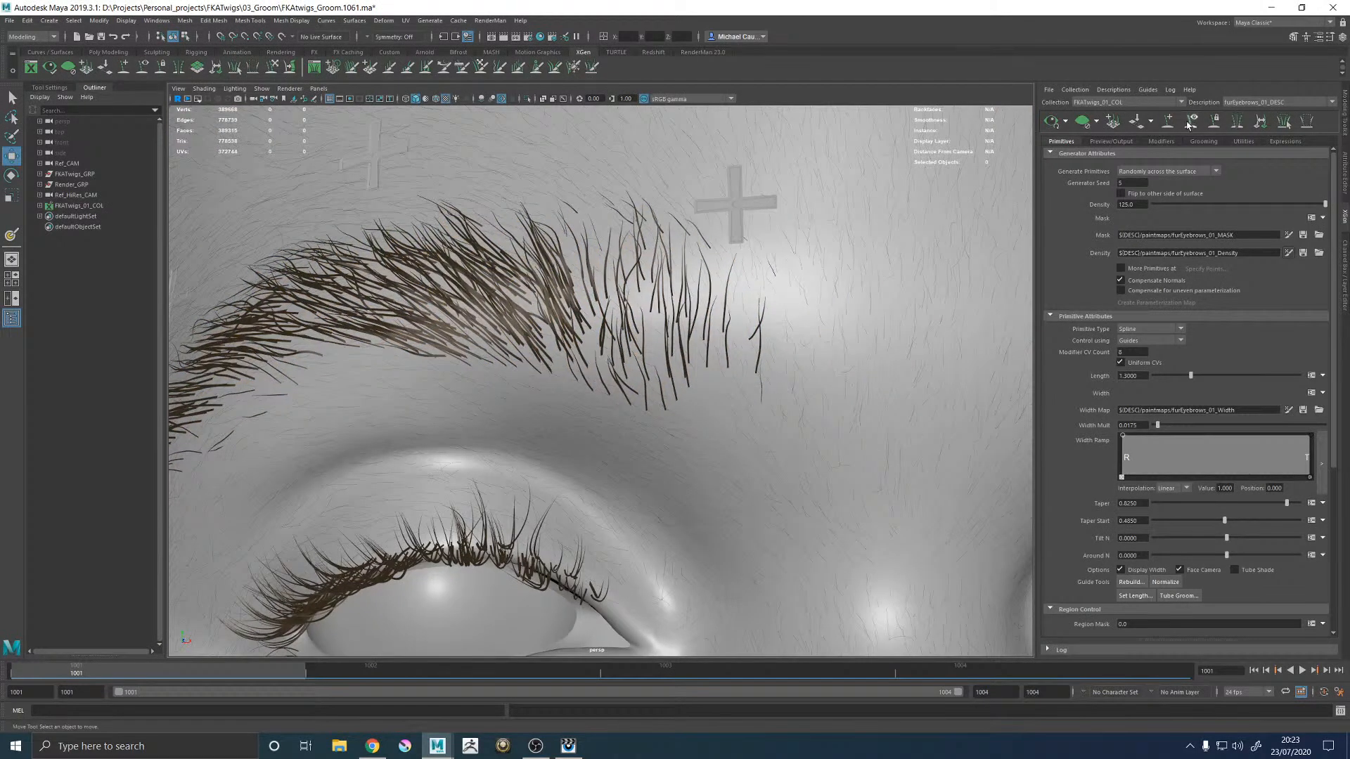
Step: Switch to the render viewer, compare the newest render with the reference photo once more, and return to Maya
left_click(568, 746)
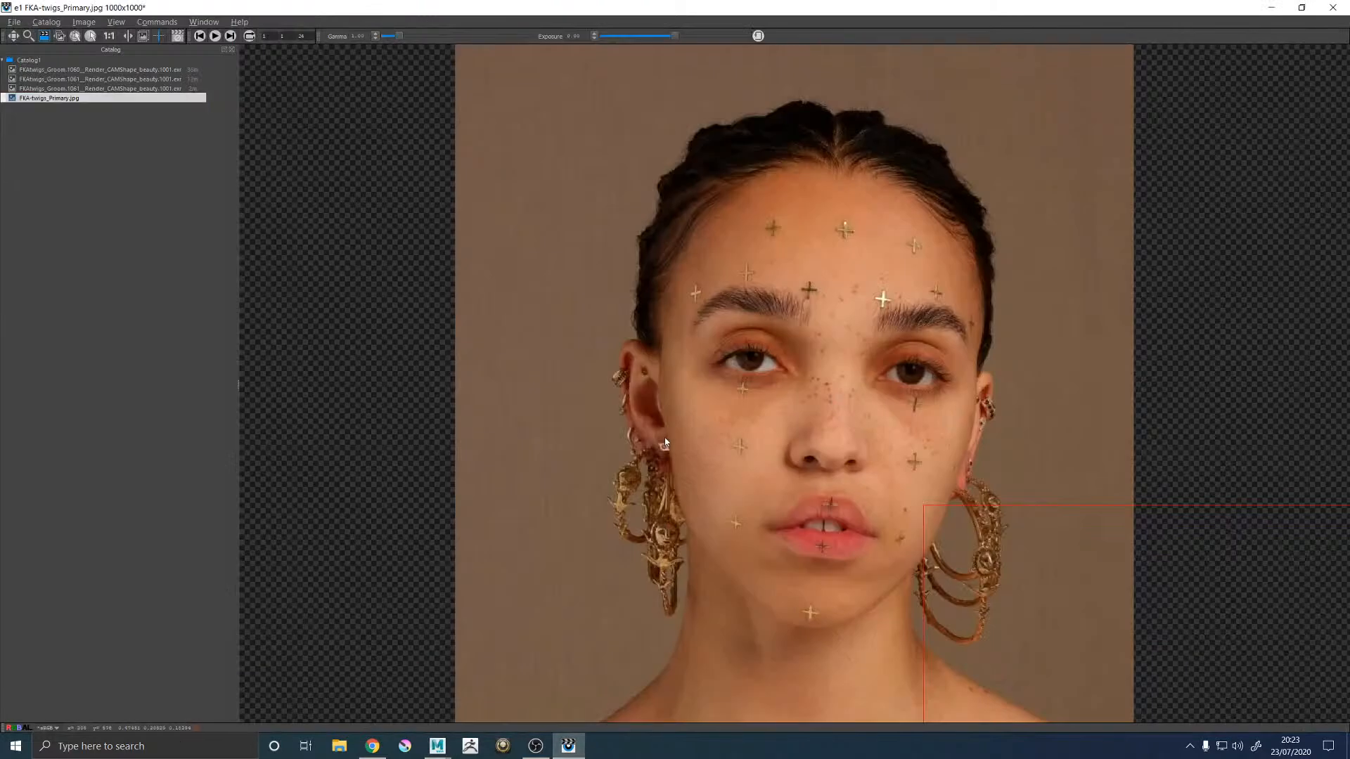
key("Up")
key("Down")
key("Up")
key("Down")
left_click(1271, 7)
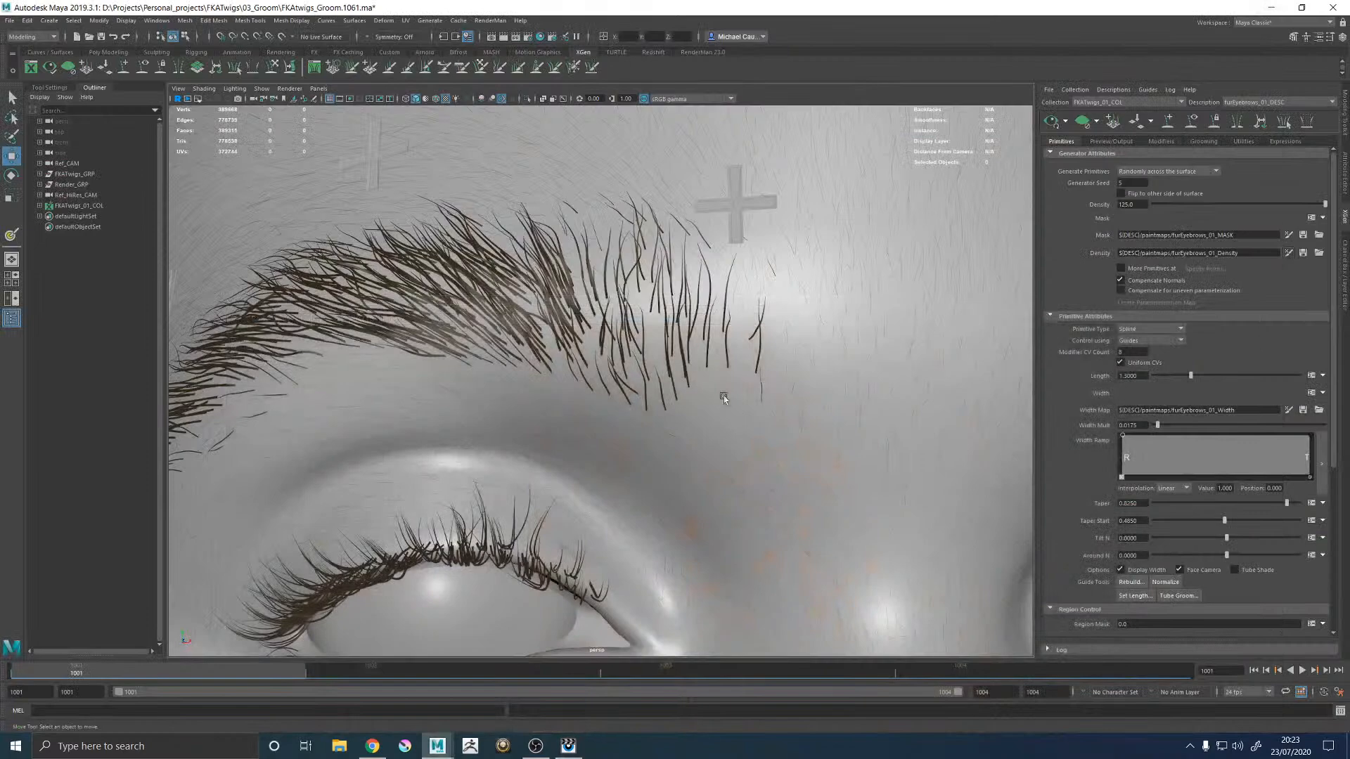
Step: Open the eyebrow density map for painting and paint the lower inner corner of the right brow with grey value 0.35
left_click(1288, 253)
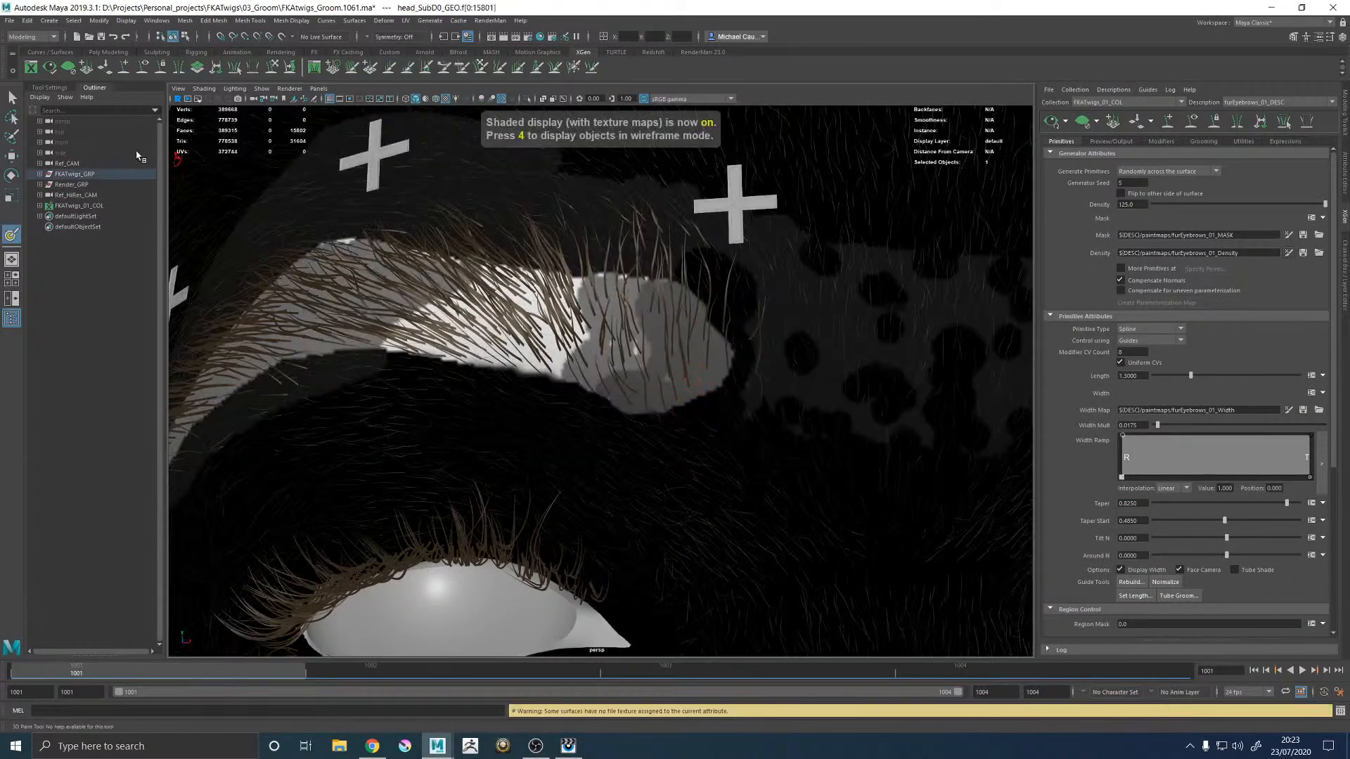
left_click(1329, 36)
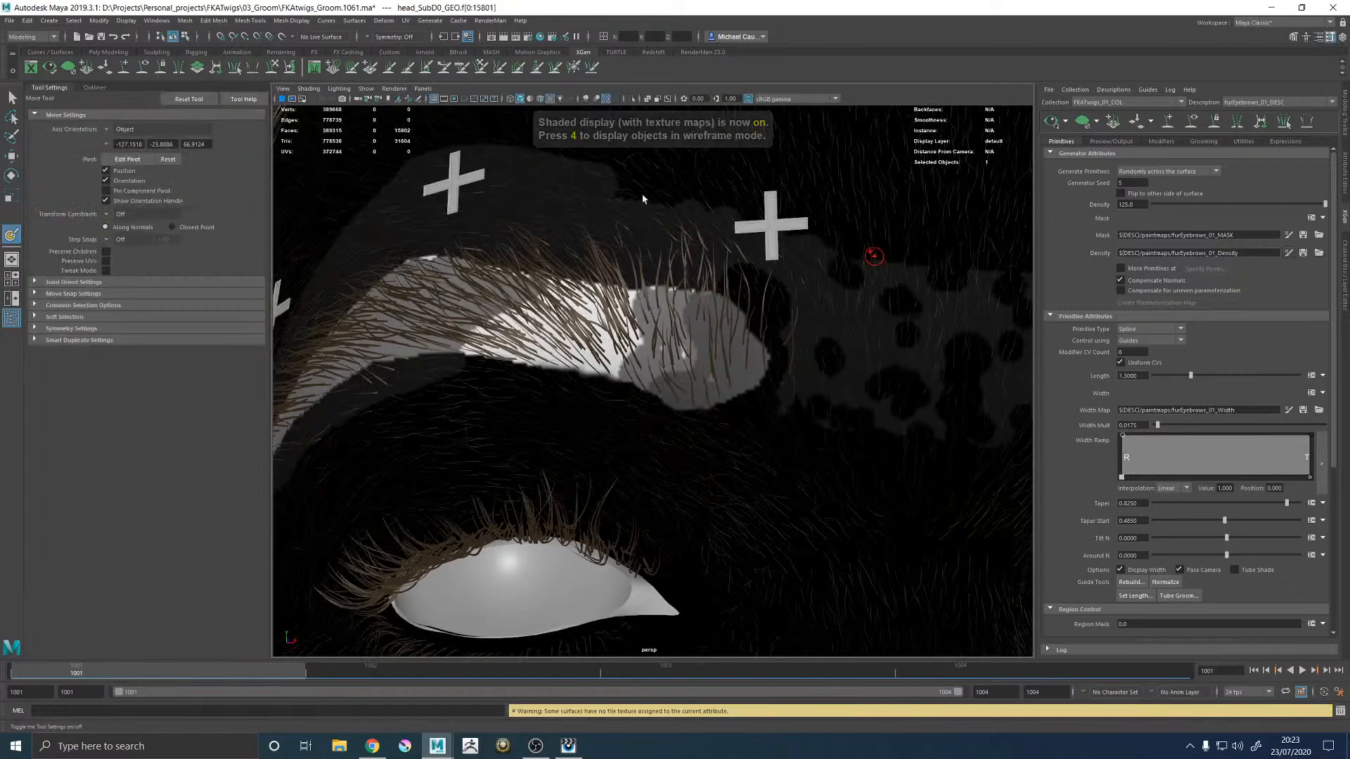
left_click(123, 232)
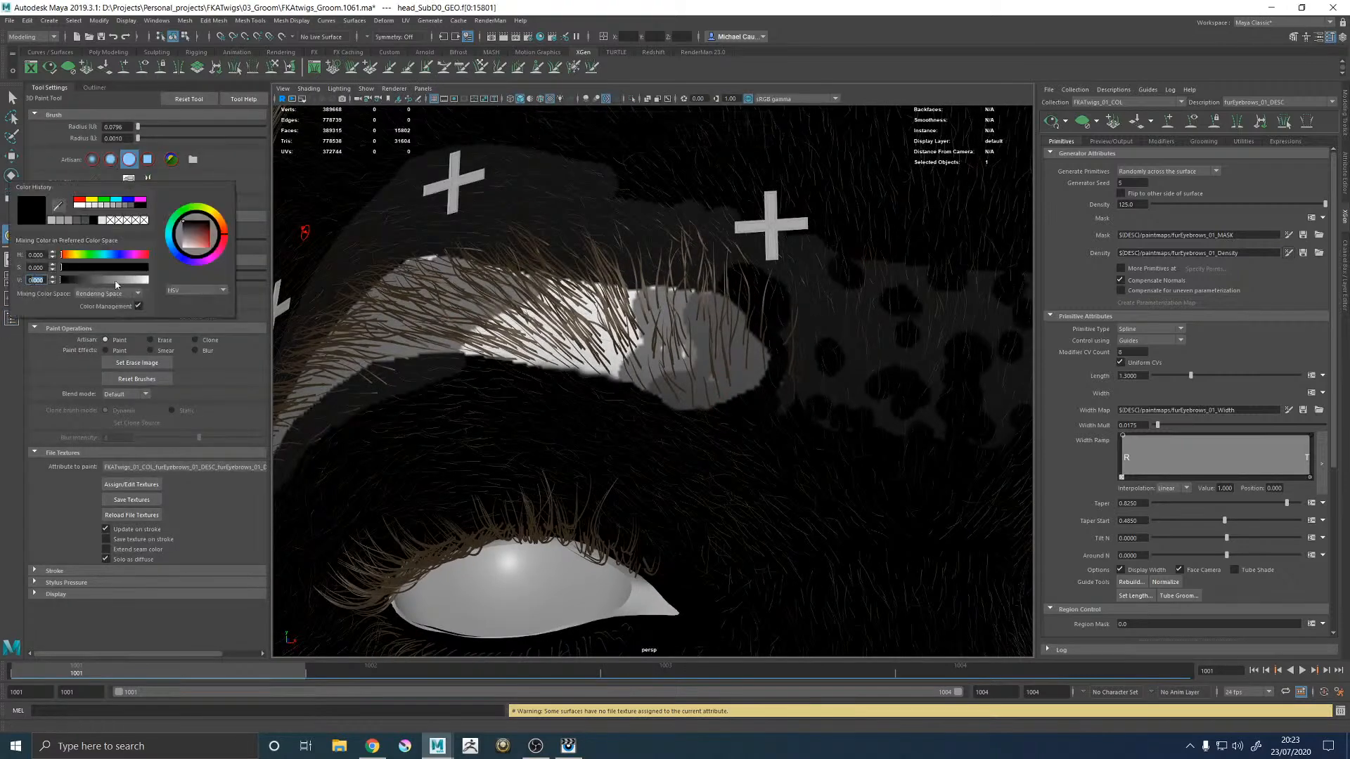
type("0.35")
key("Return")
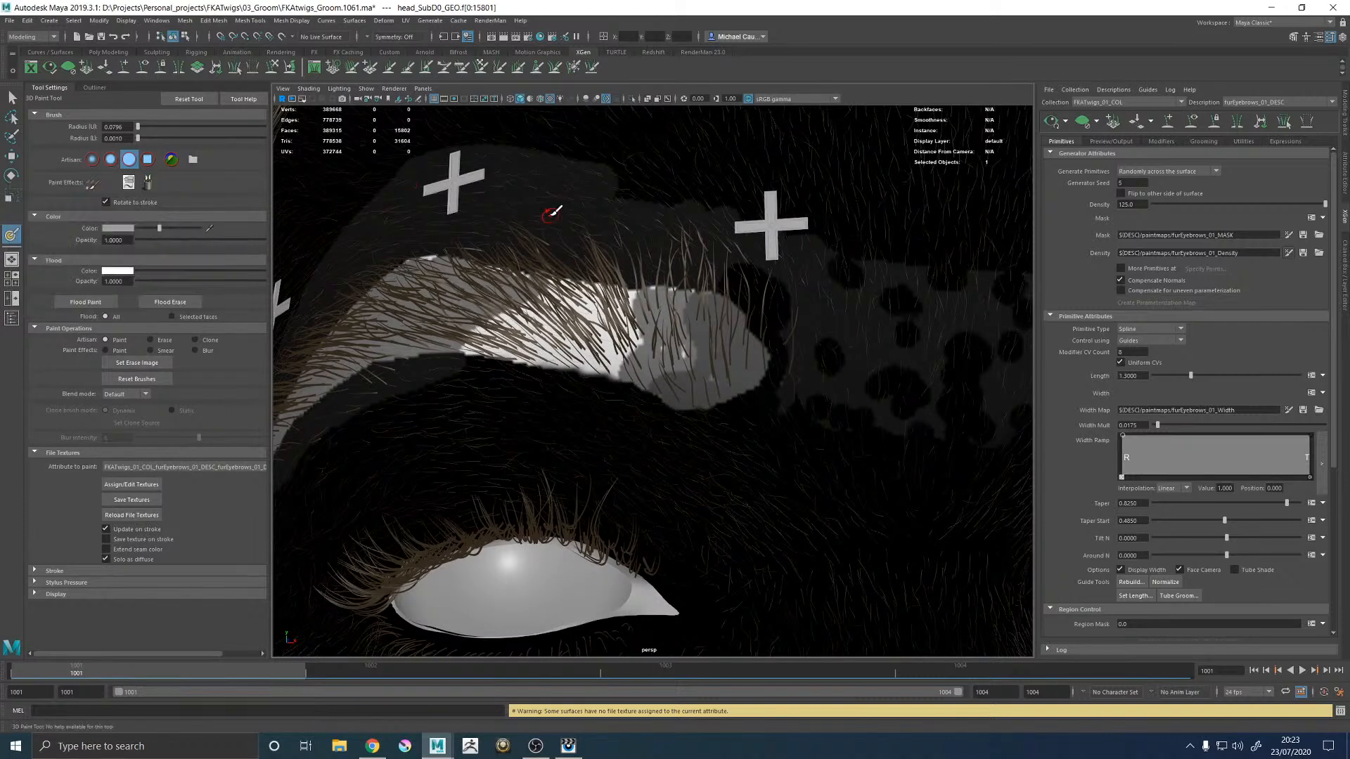
mouse_move(714, 392)
left_mouse_down()
mouse_move(752, 393)
mouse_move(765, 359)
left_mouse_up()
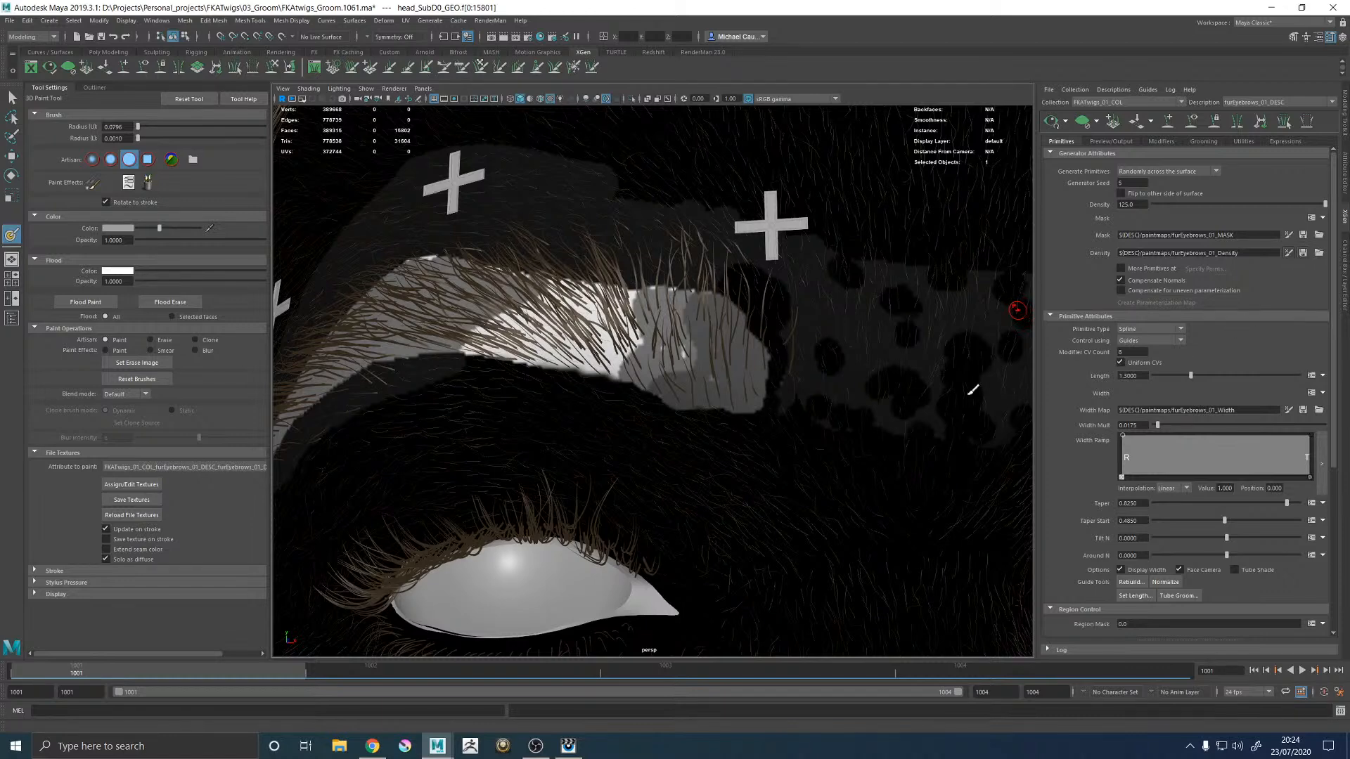
Step: Paint white density from the middle of the right brow farther into its grey inner end and save the density map
scroll(685, 359, "up", 5)
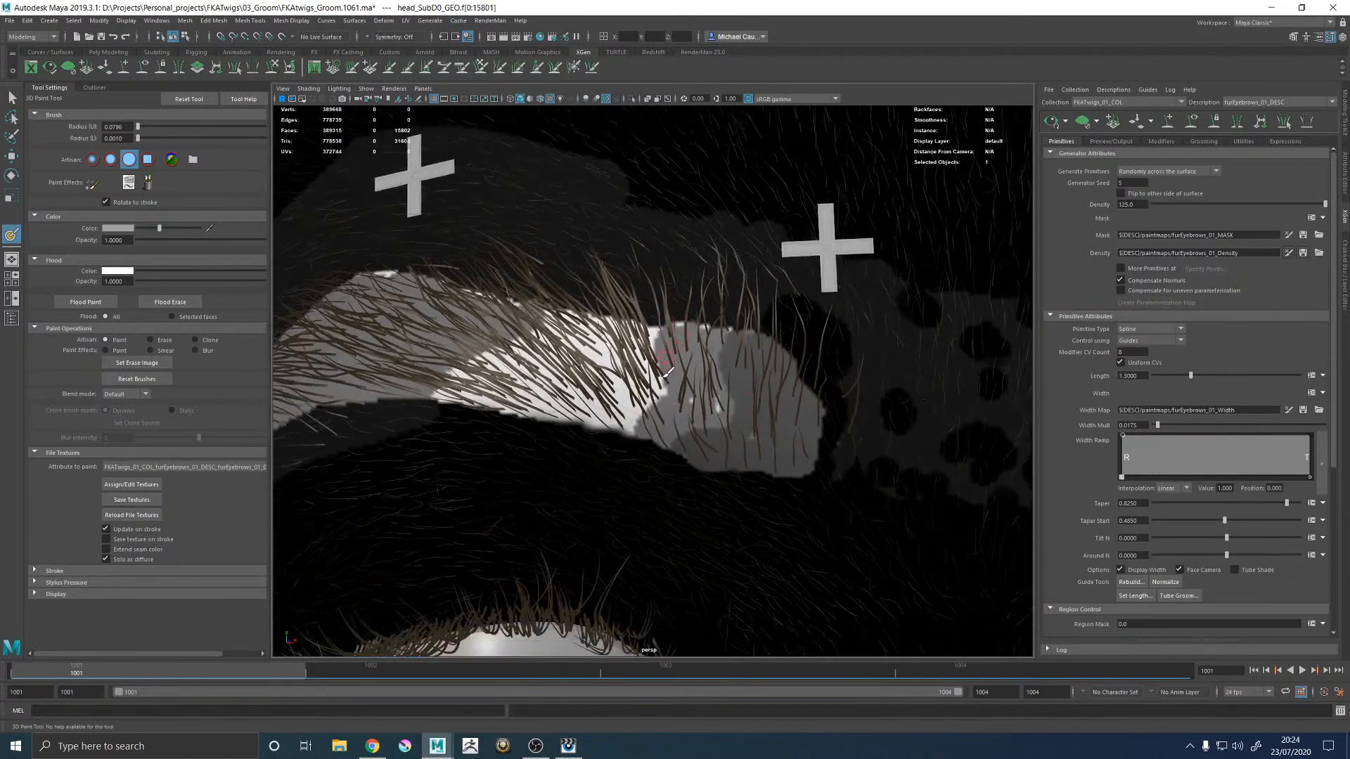
scroll(685, 373, "up", 3)
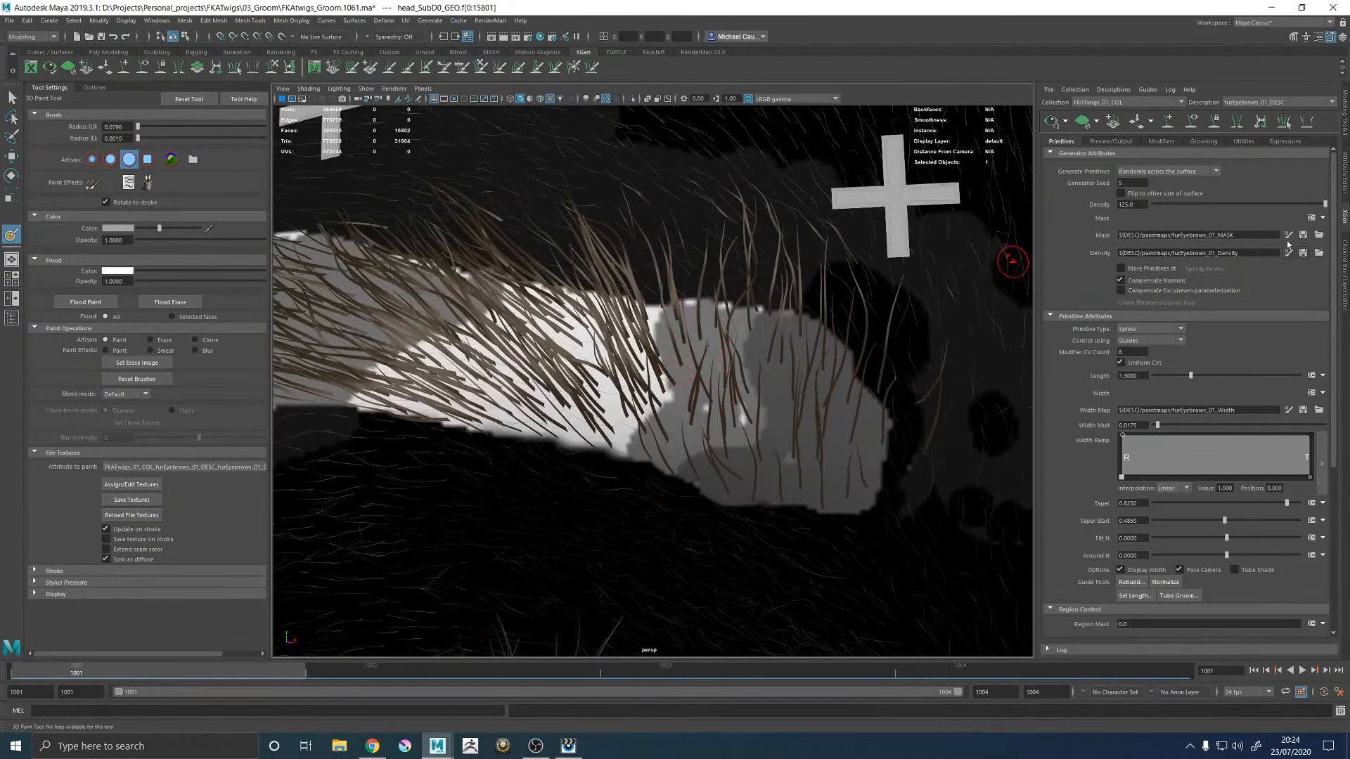
left_click_drag(160, 228, 200, 227)
mouse_move(682, 365)
left_mouse_down()
mouse_move(699, 352)
mouse_move(717, 362)
mouse_move(675, 415)
mouse_move(674, 351)
mouse_move(654, 341)
mouse_move(647, 429)
mouse_move(566, 351)
left_mouse_up()
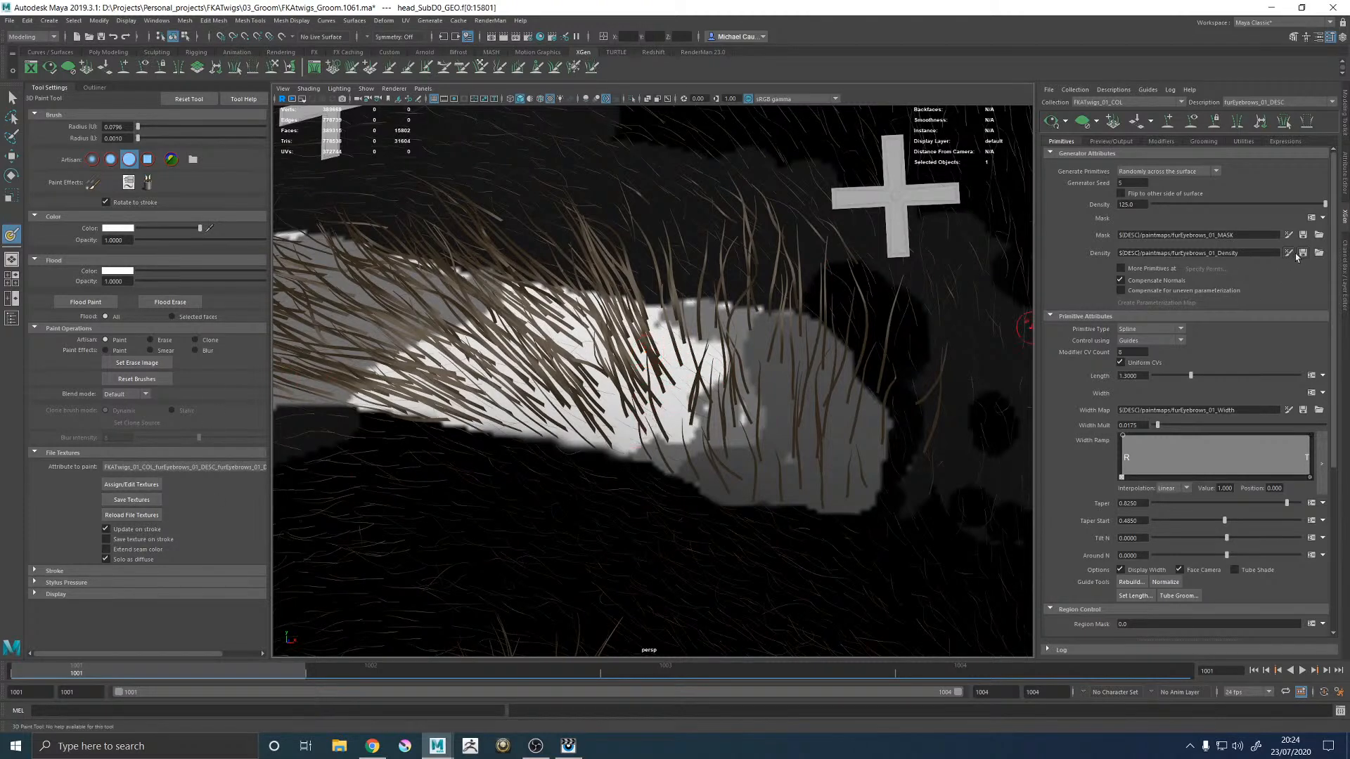
left_click(1302, 253)
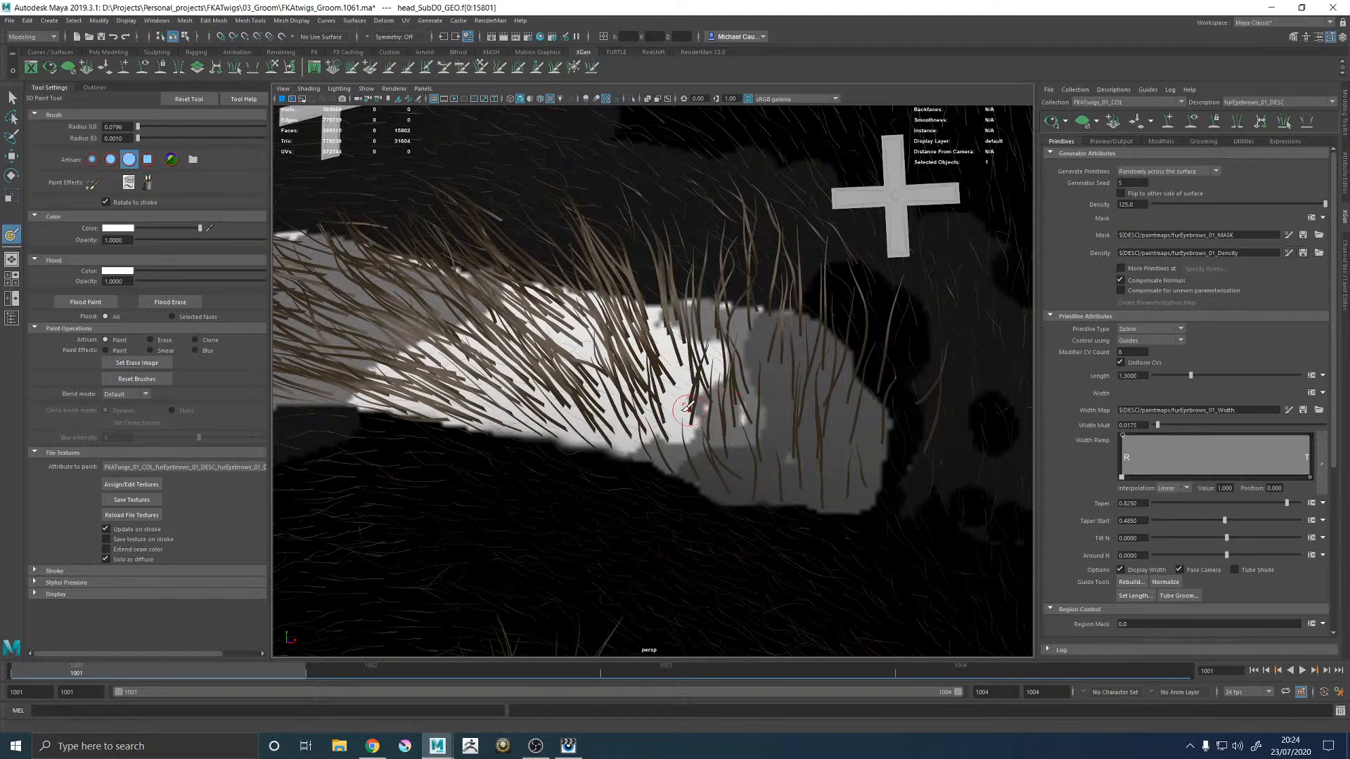
left_click_drag(700, 421, 669, 445)
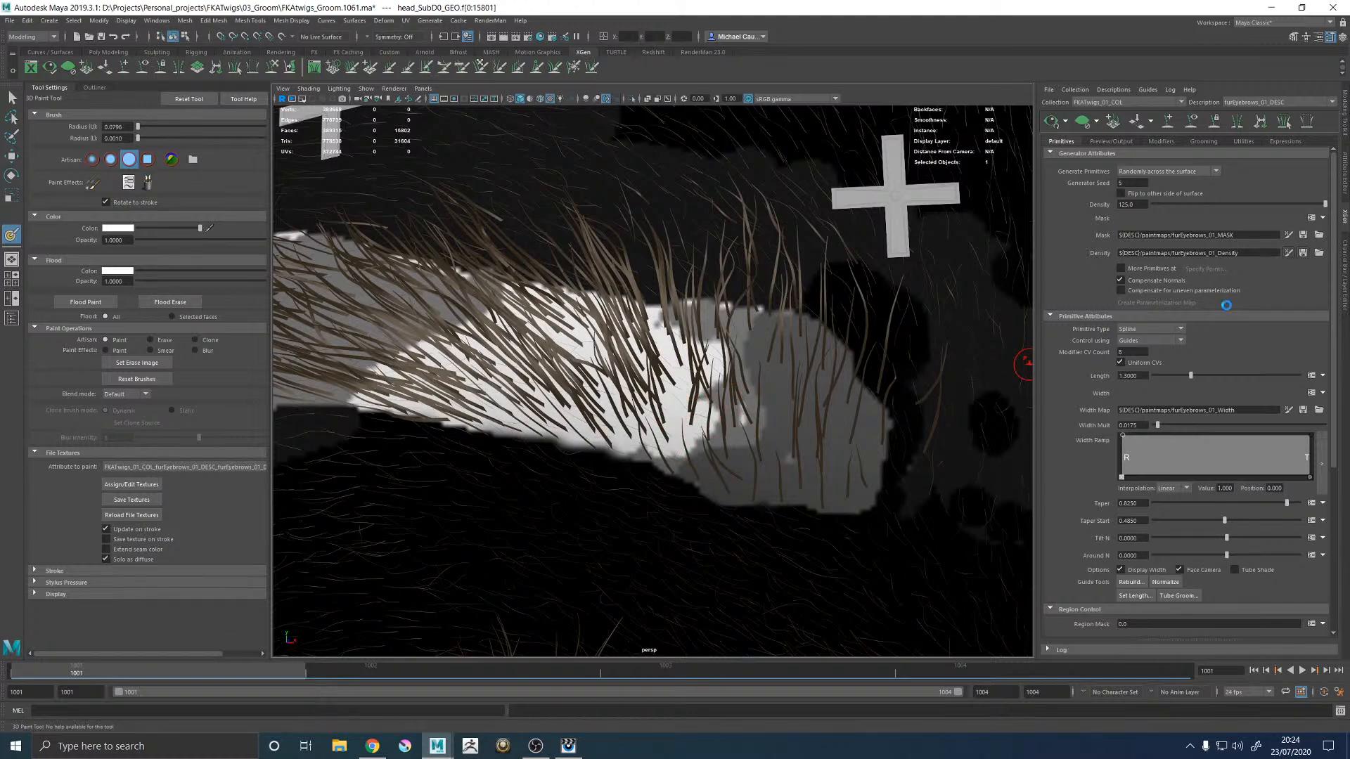
right_click_drag(922, 416, 742, 338, "alt")
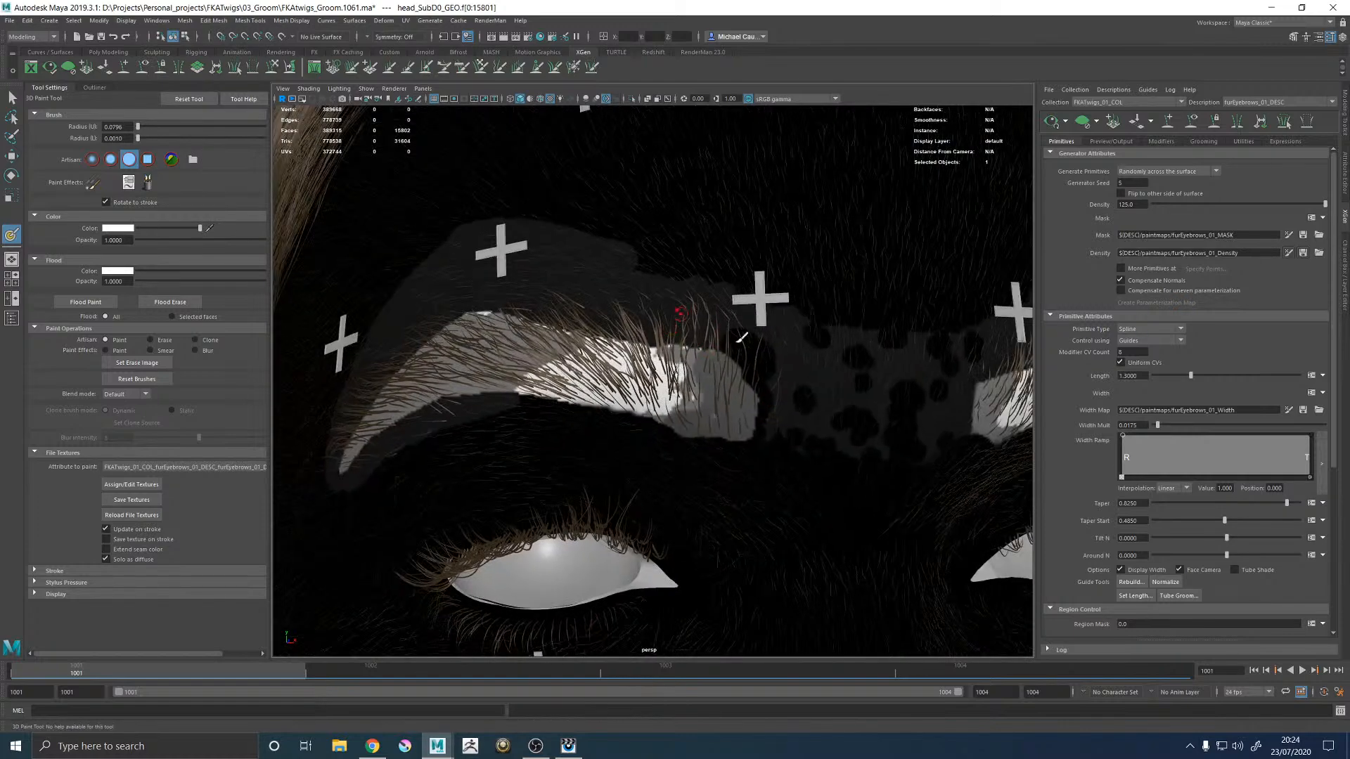
Step: Set the eyebrow description's density to 250 and check the thicker hair across both brows
middle_click_drag(814, 388, 768, 394, "alt")
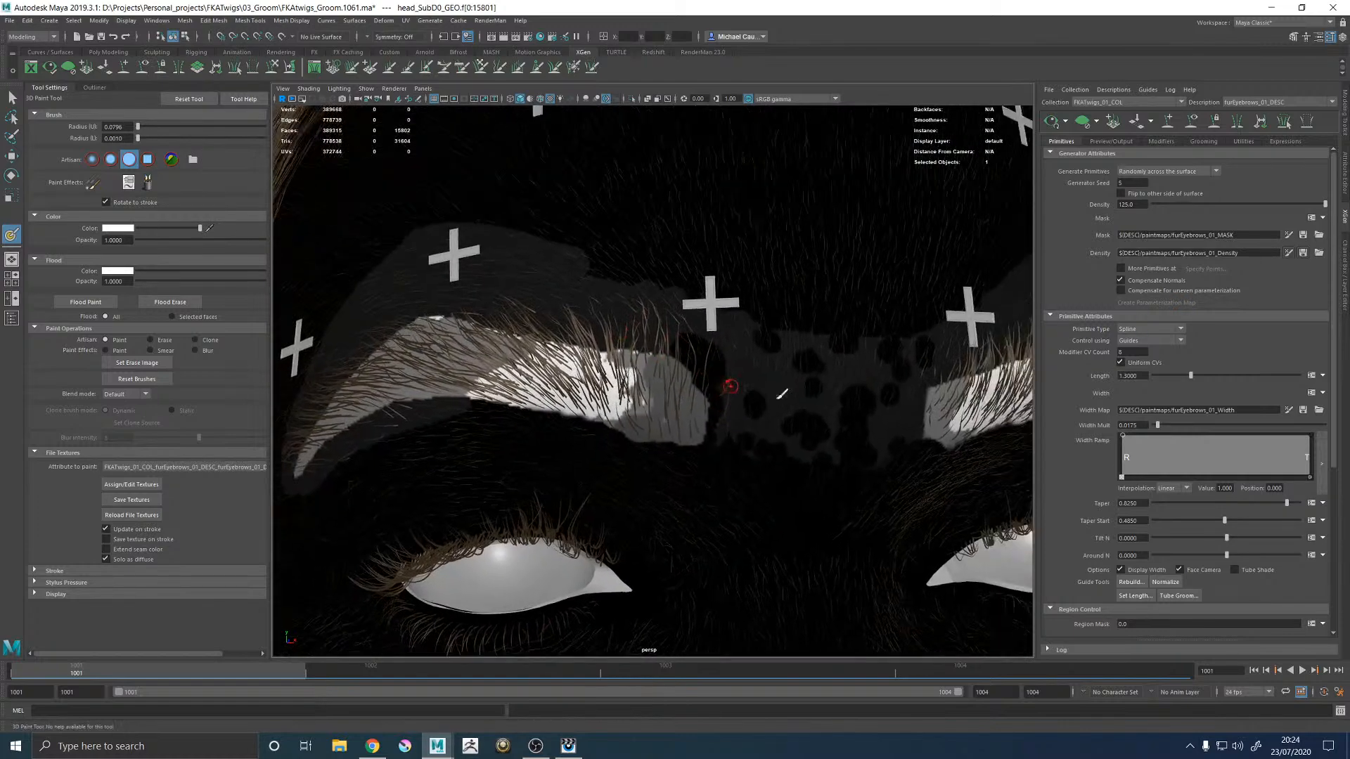
right_click_drag(808, 380, 732, 347, "alt")
mouse_move(805, 360)
left_mouse_down("alt")
mouse_move(747, 347)
mouse_move(816, 365)
left_mouse_up("alt")
right_click_drag(805, 376, 853, 411, "alt")
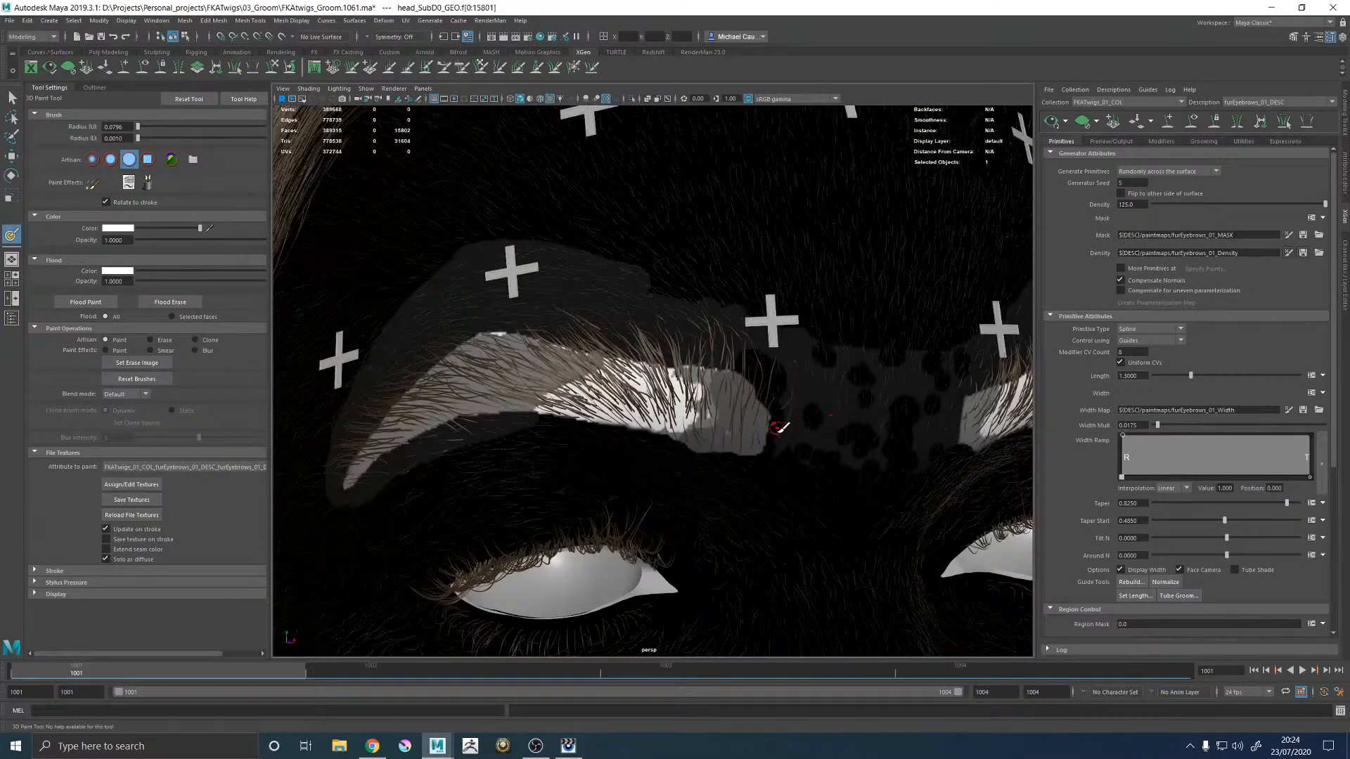
left_click_drag(1148, 204, 1065, 204)
type("250")
key("Return")
right_click_drag(711, 400, 831, 427, "alt")
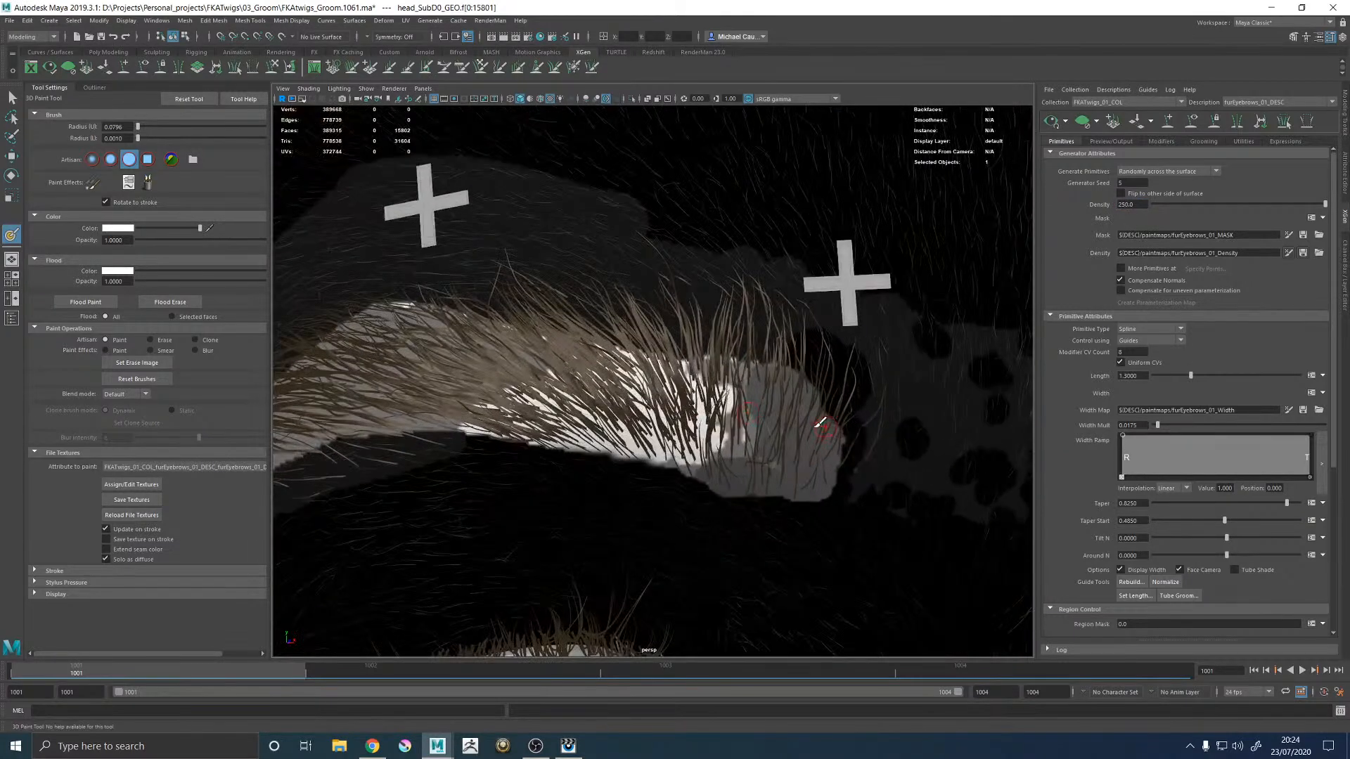
left_click_drag(847, 426, 821, 425, "alt")
right_click_drag(821, 424, 660, 393, "alt")
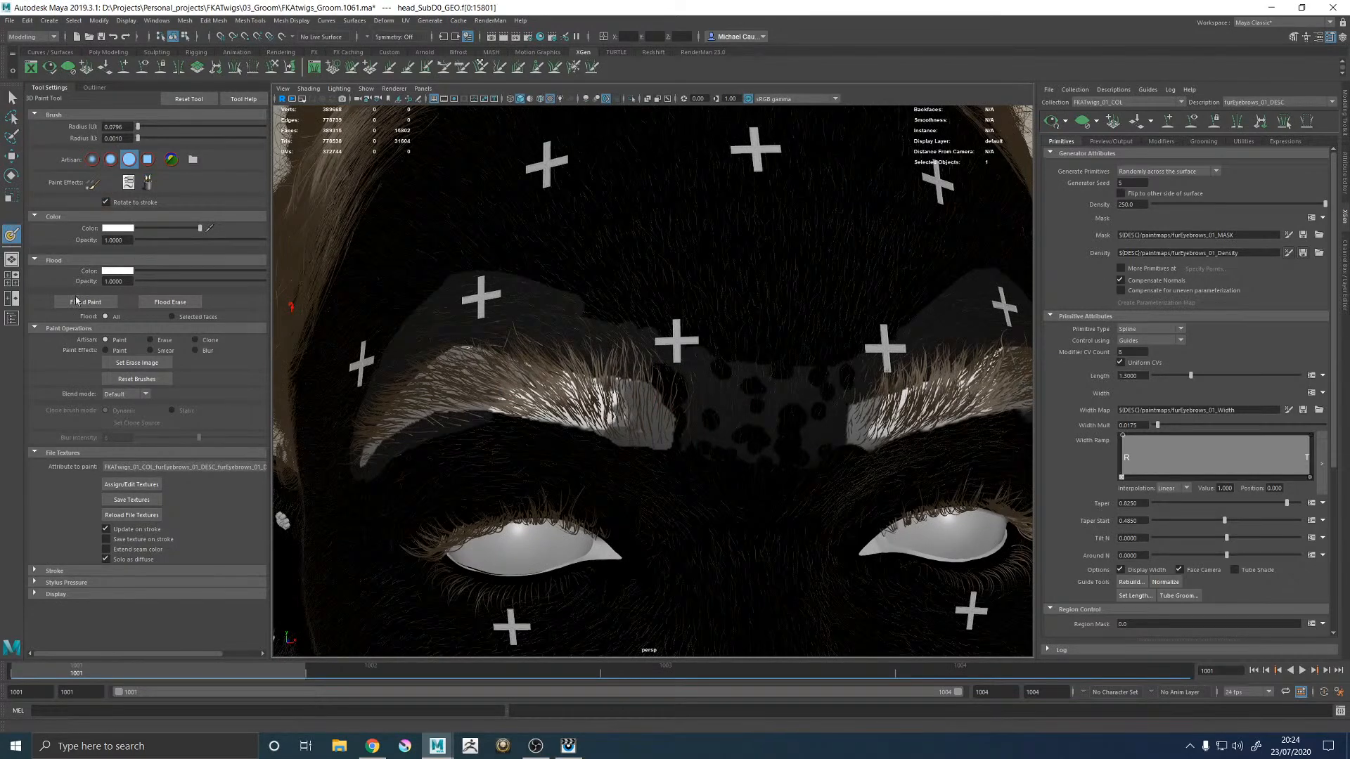
Step: Set the flood colour of the 3D Paint Tool to black and widen the tool settings area
left_click_drag(151, 274, 128, 275)
left_click(114, 281)
type(".498")
key("Return")
double_click(116, 281)
key("Return")
double_click(112, 281)
type("5")
key("Escape")
left_click_drag(271, 280, 346, 278)
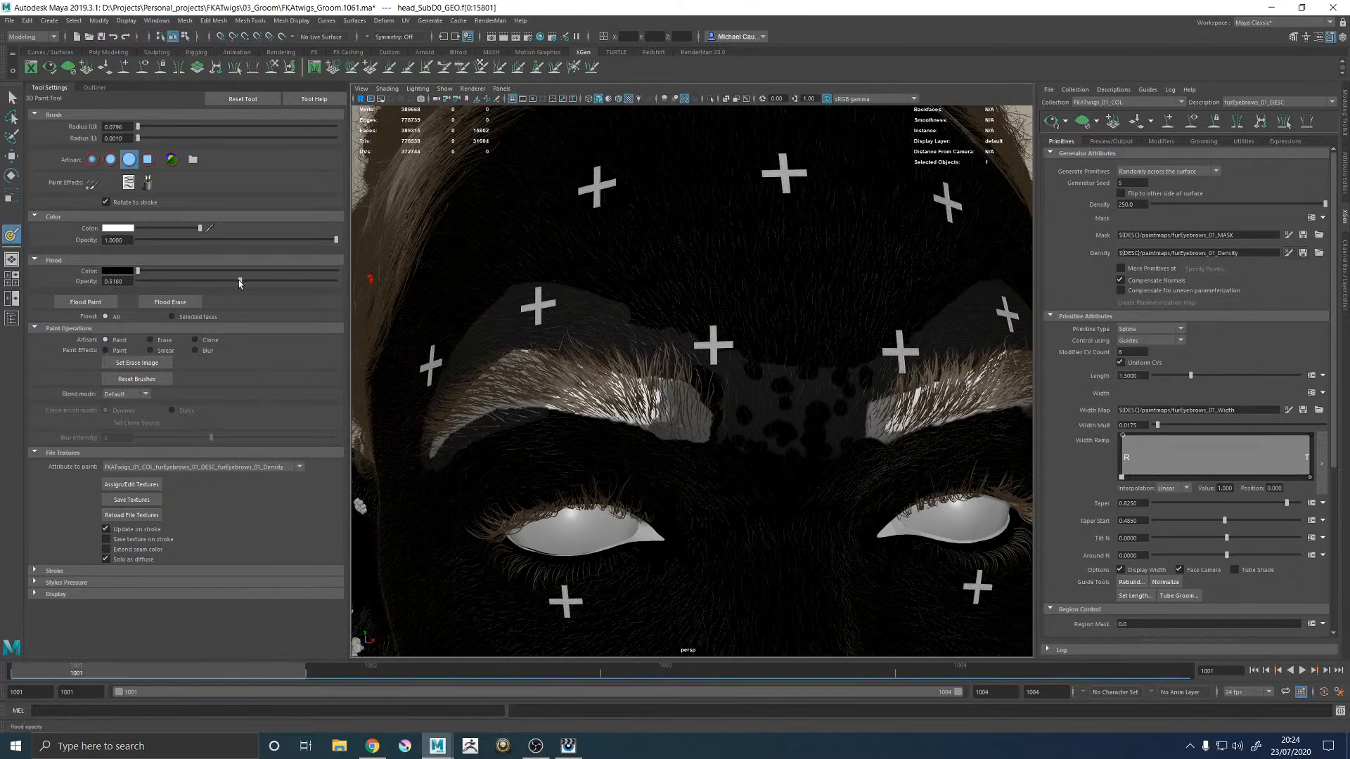
Step: Set the flood opacity to 0.51, flood the whole density map with black, and save the textures
double_click(124, 281)
type("498")
key("Return")
double_click(124, 281)
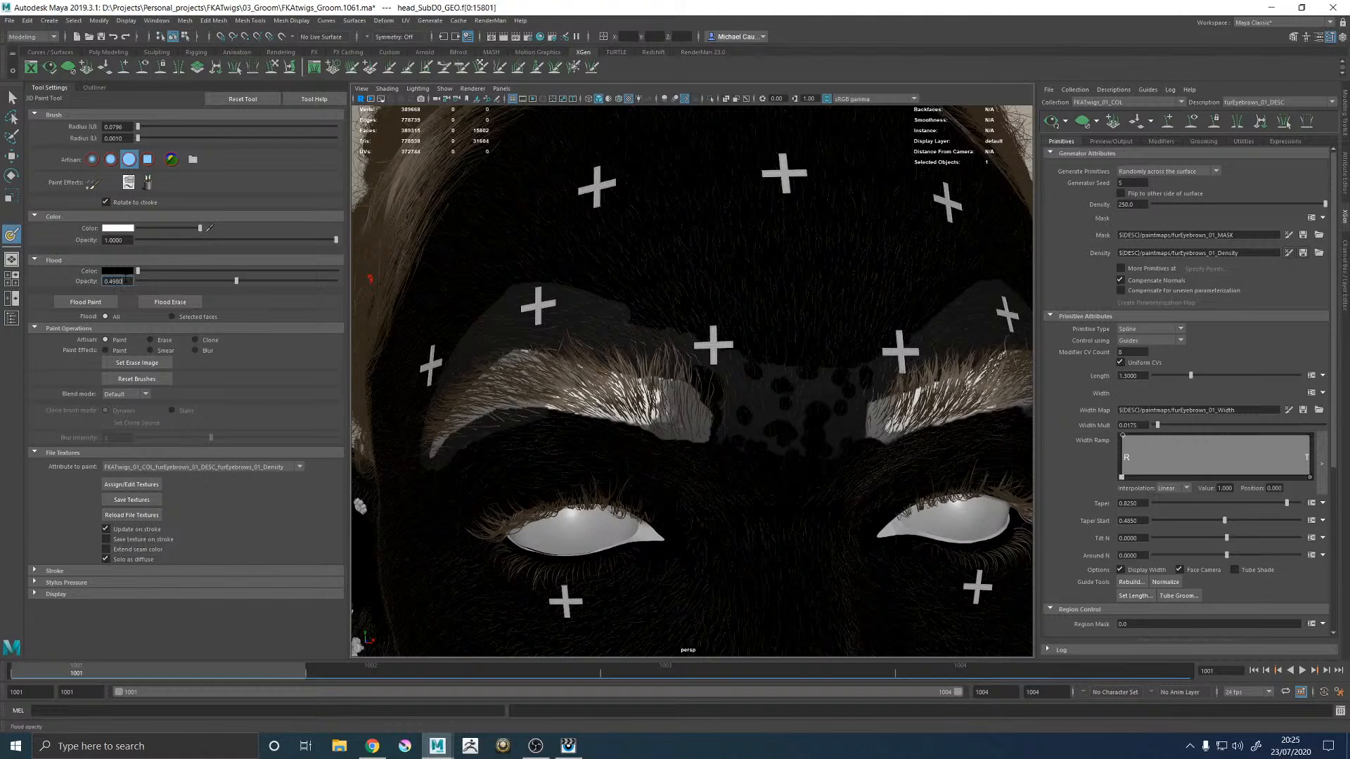
type("0.500")
key("Return")
left_click(125, 281)
type(".51")
key("Return")
left_click(86, 303)
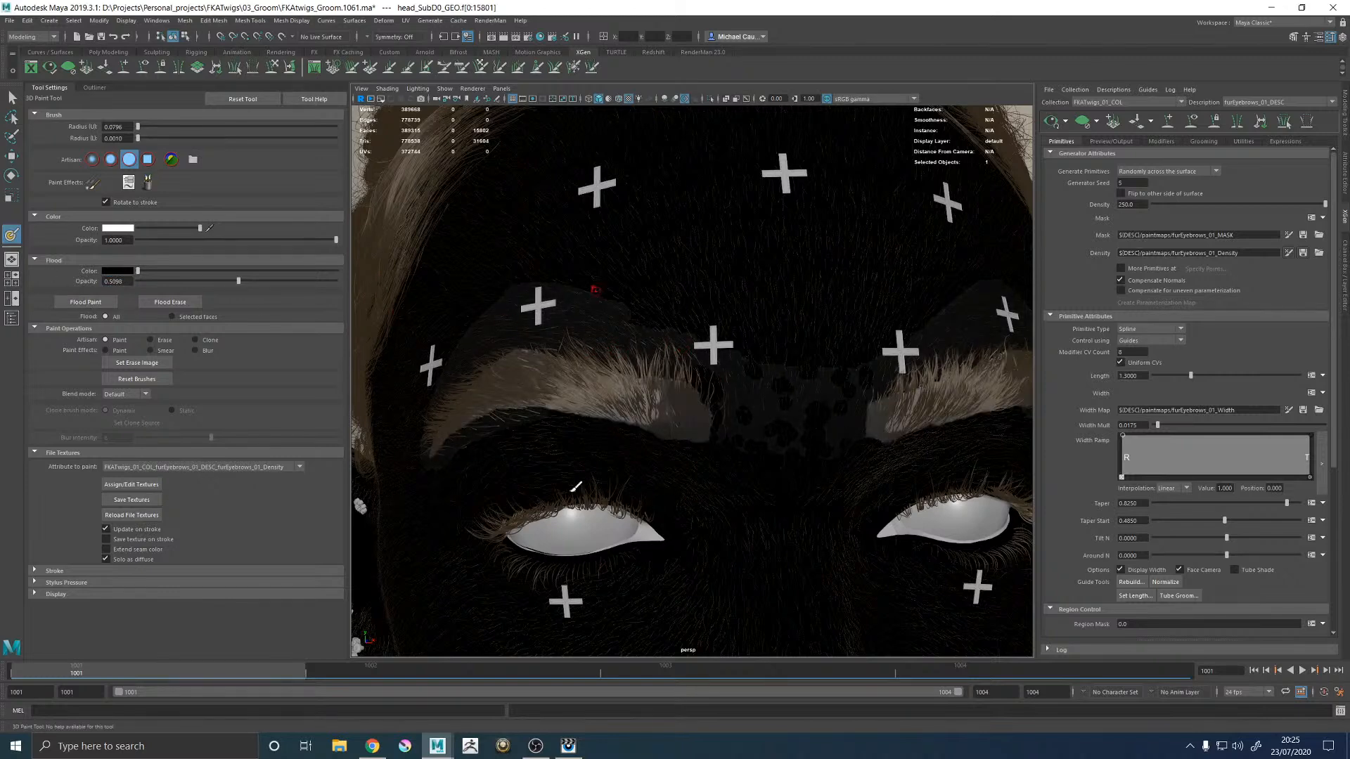
left_click(131, 500)
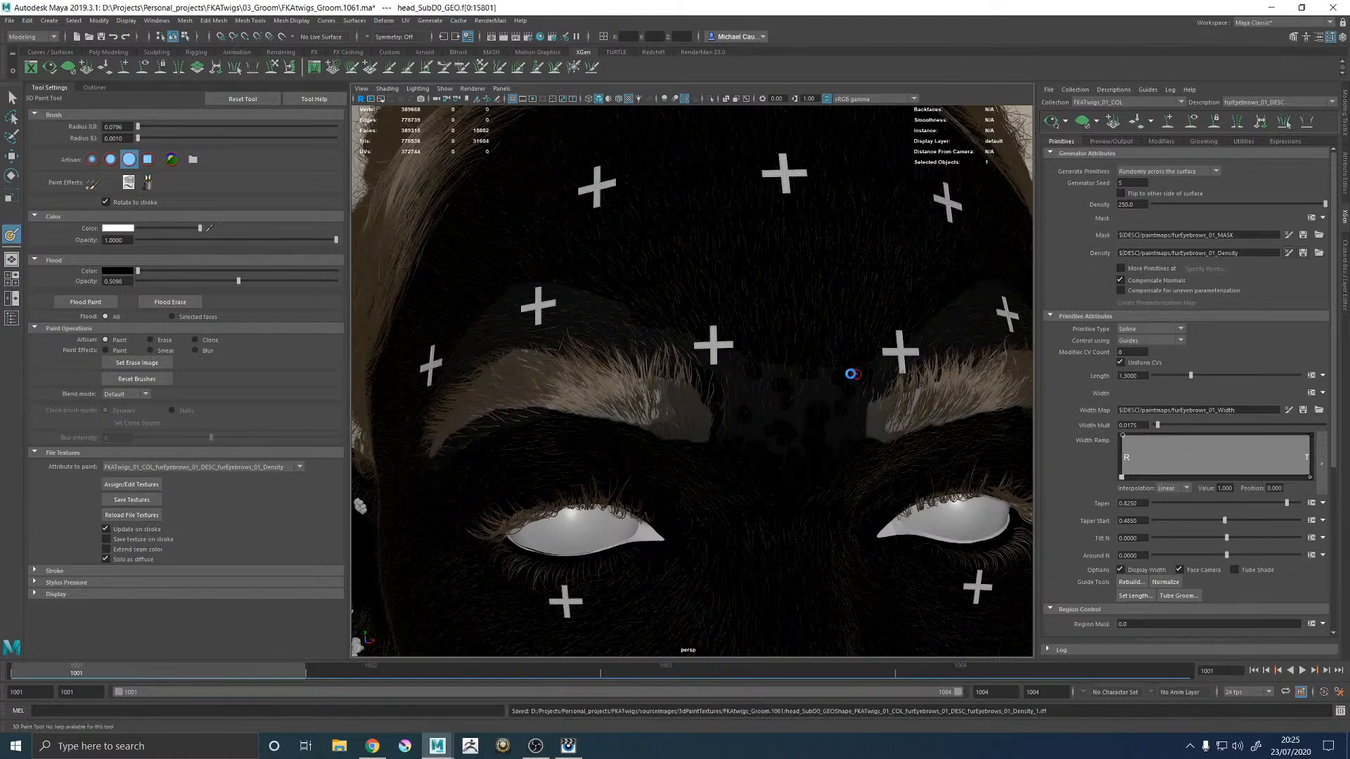
Step: Paint small white density dabs where the thick part of the right brow meets its darker inner end
scroll(724, 391, "up", 5)
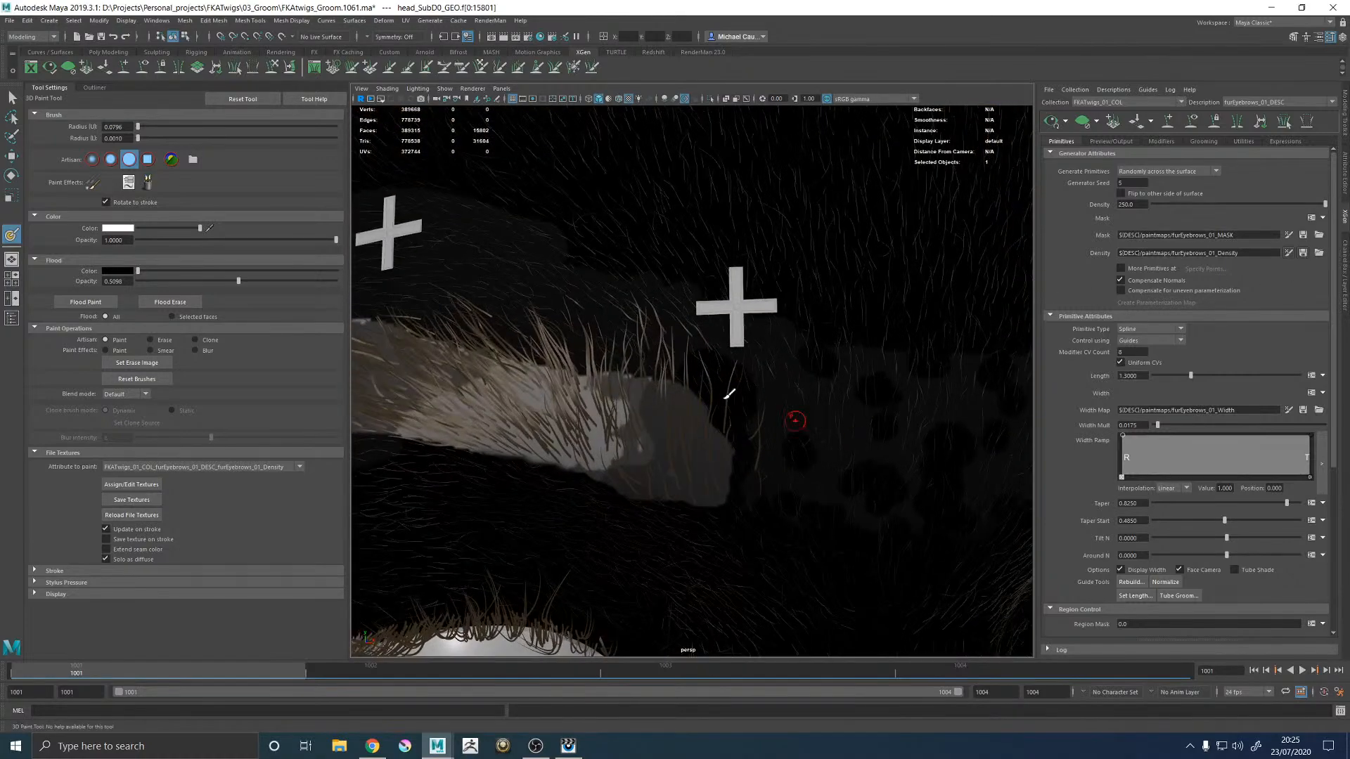
scroll(745, 383, "up", 5)
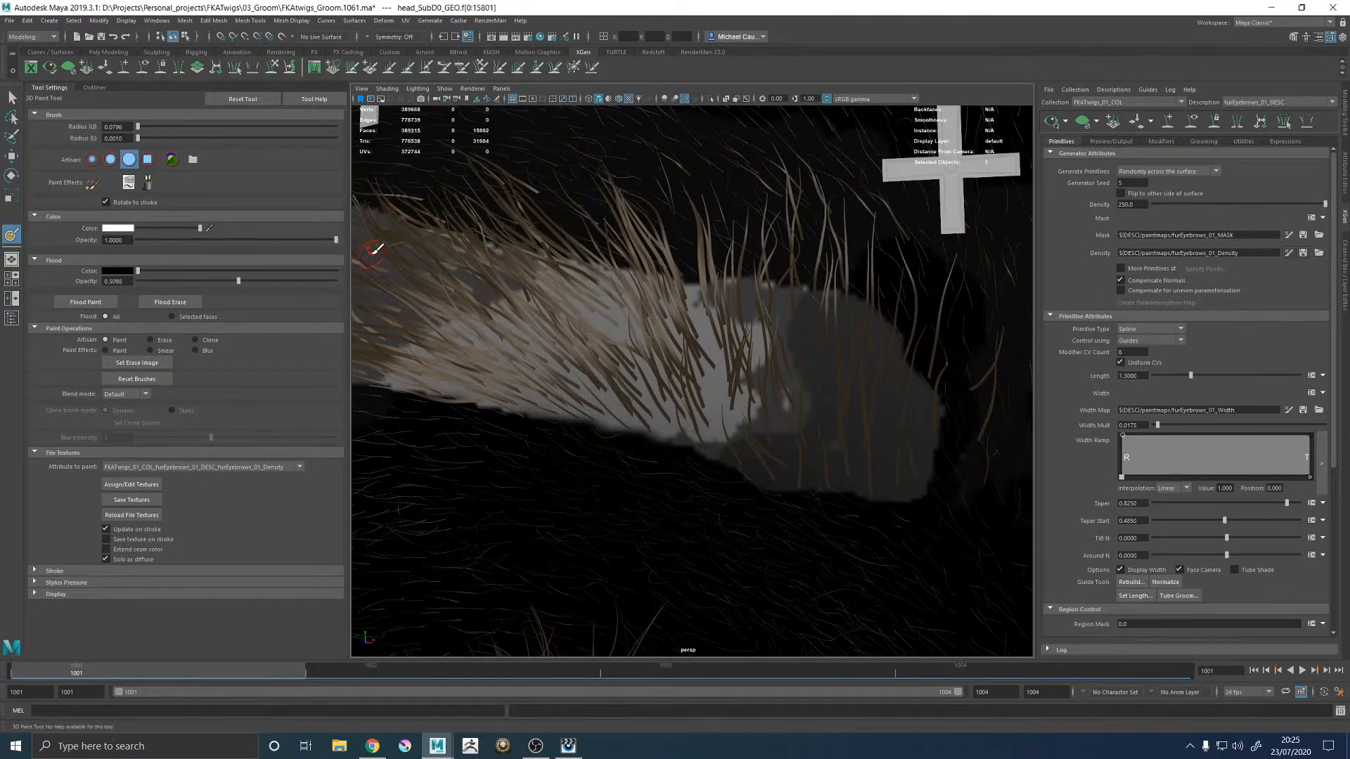
left_click(716, 386)
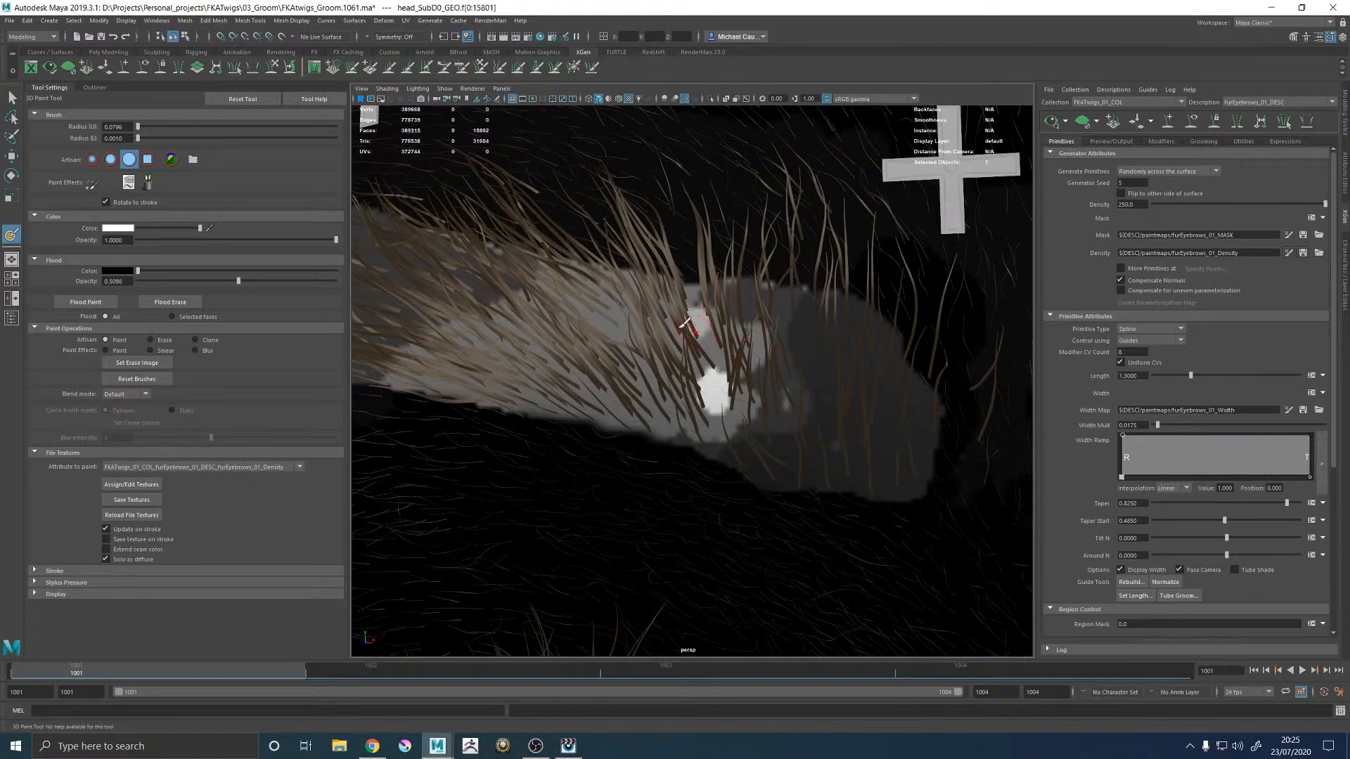
left_click(616, 325)
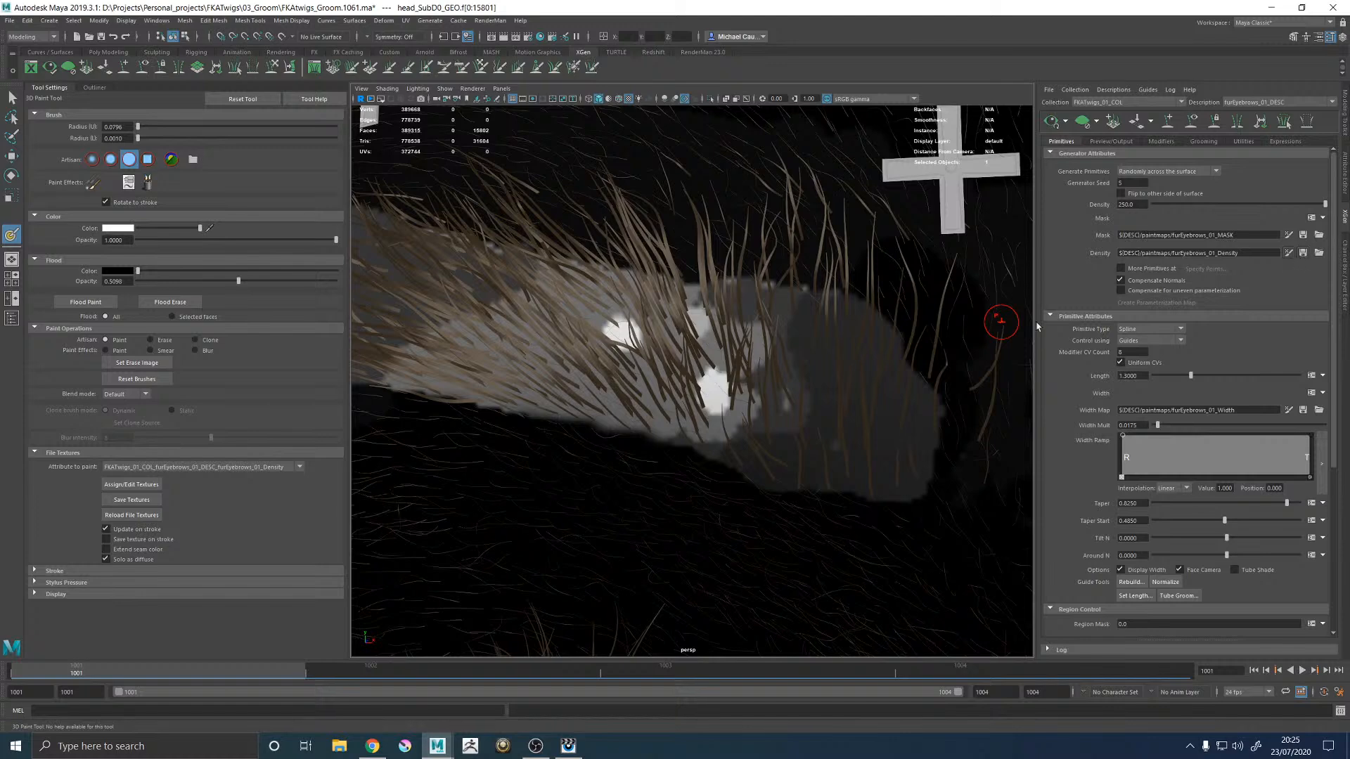
left_click(727, 386)
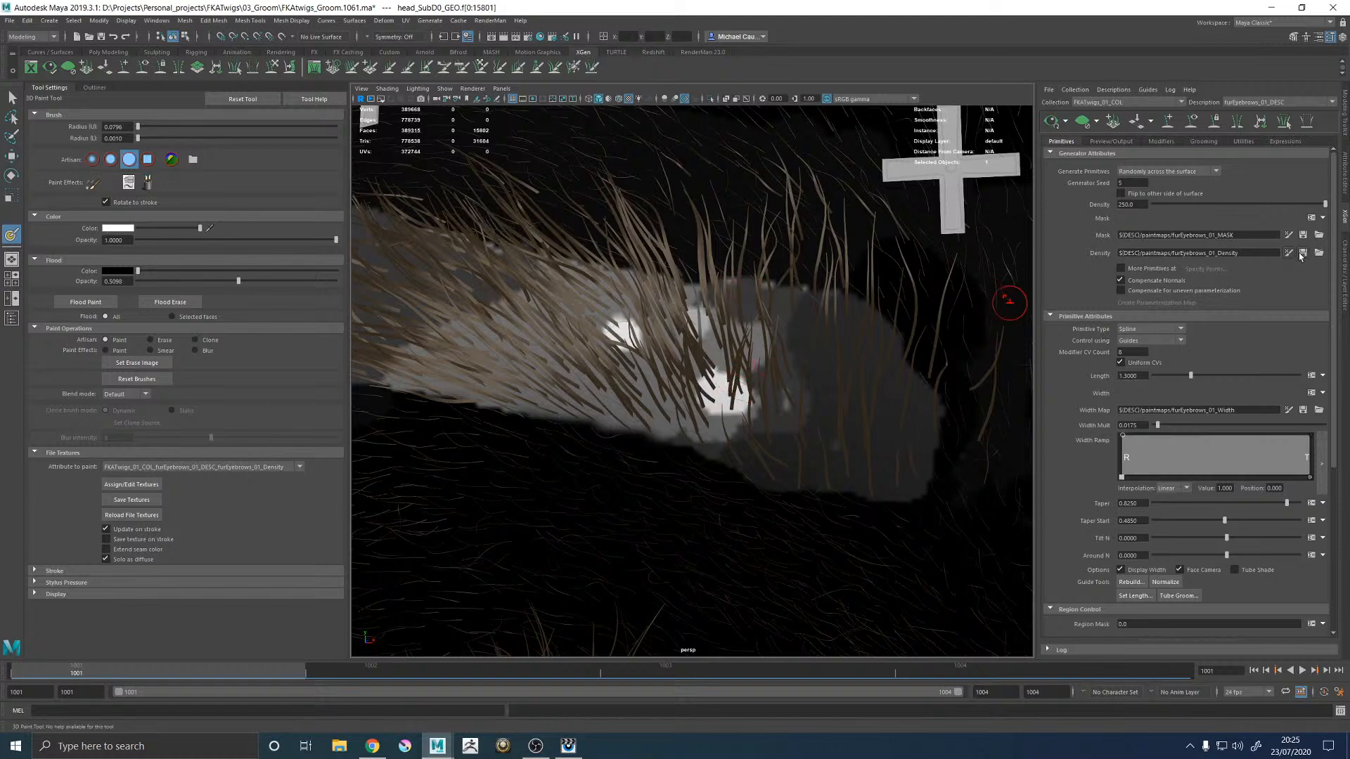
Step: Enlarge the white dabs into a fuller patch near the right brow's inner end and save the textures
scroll(779, 367, "down", 10)
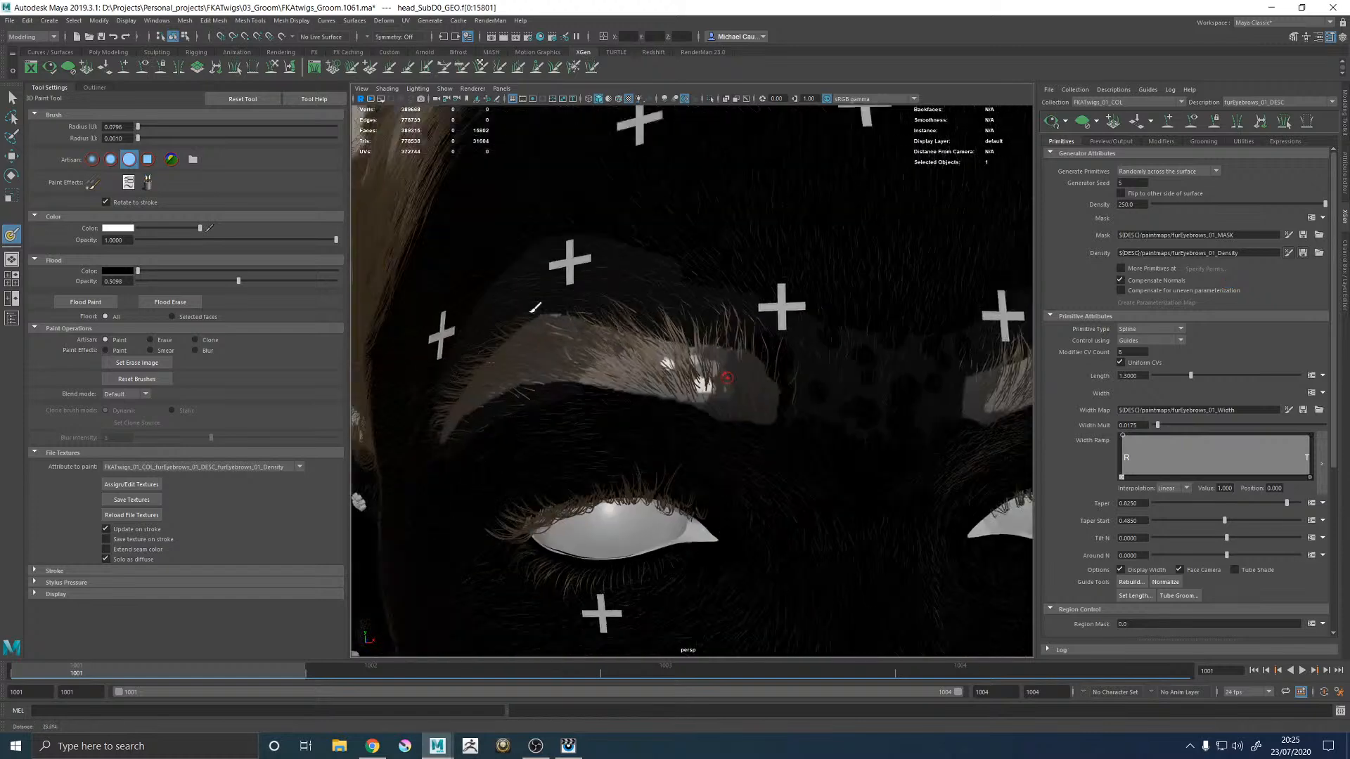
scroll(762, 362, "up", 10)
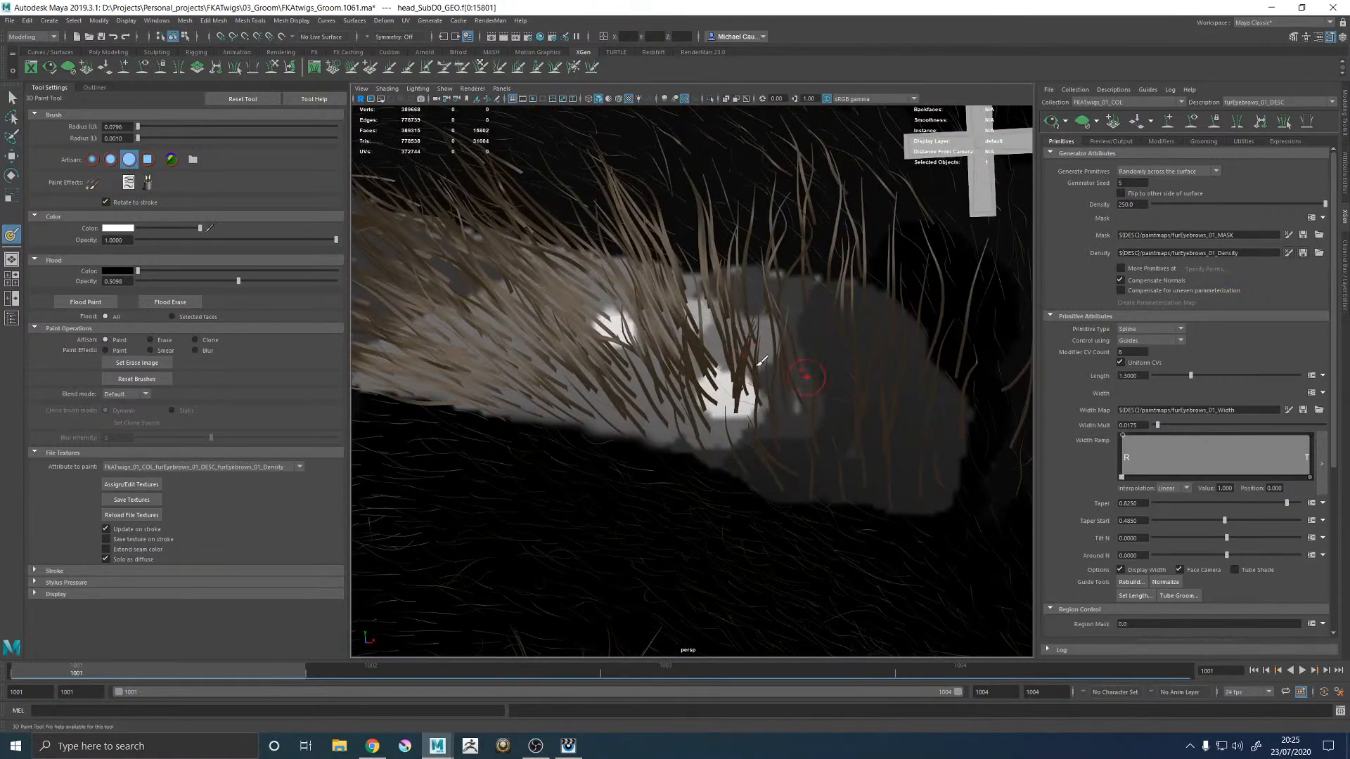
mouse_move(761, 362)
left_mouse_down("alt")
mouse_move(697, 355)
mouse_move(738, 351)
left_mouse_up("alt")
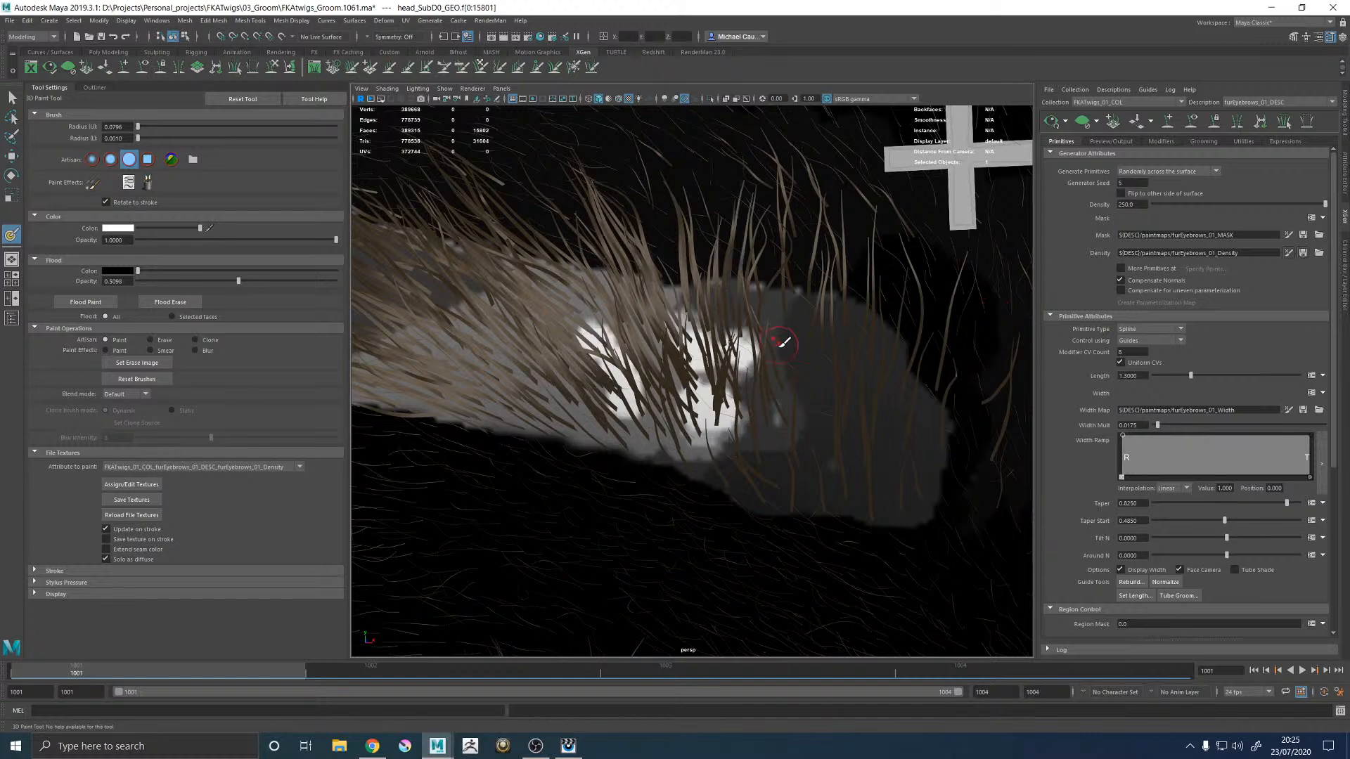
scroll(796, 373, "down", 5)
left_click(138, 501)
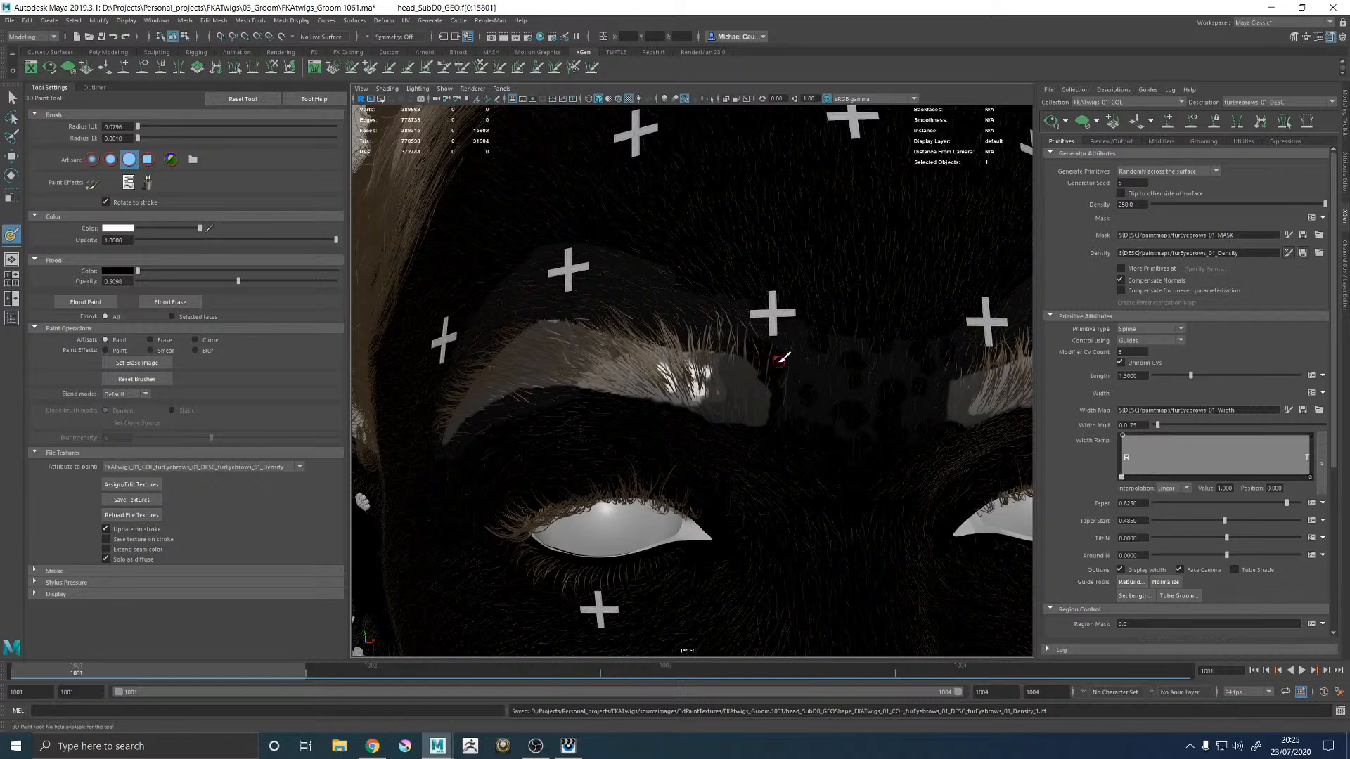
Step: Leave 3D painting, deselect the head, switch off the Clumping1 modifier, and examine the right brow's hairs up close
key("w")
left_click(764, 363)
scroll(765, 363, "up", 3)
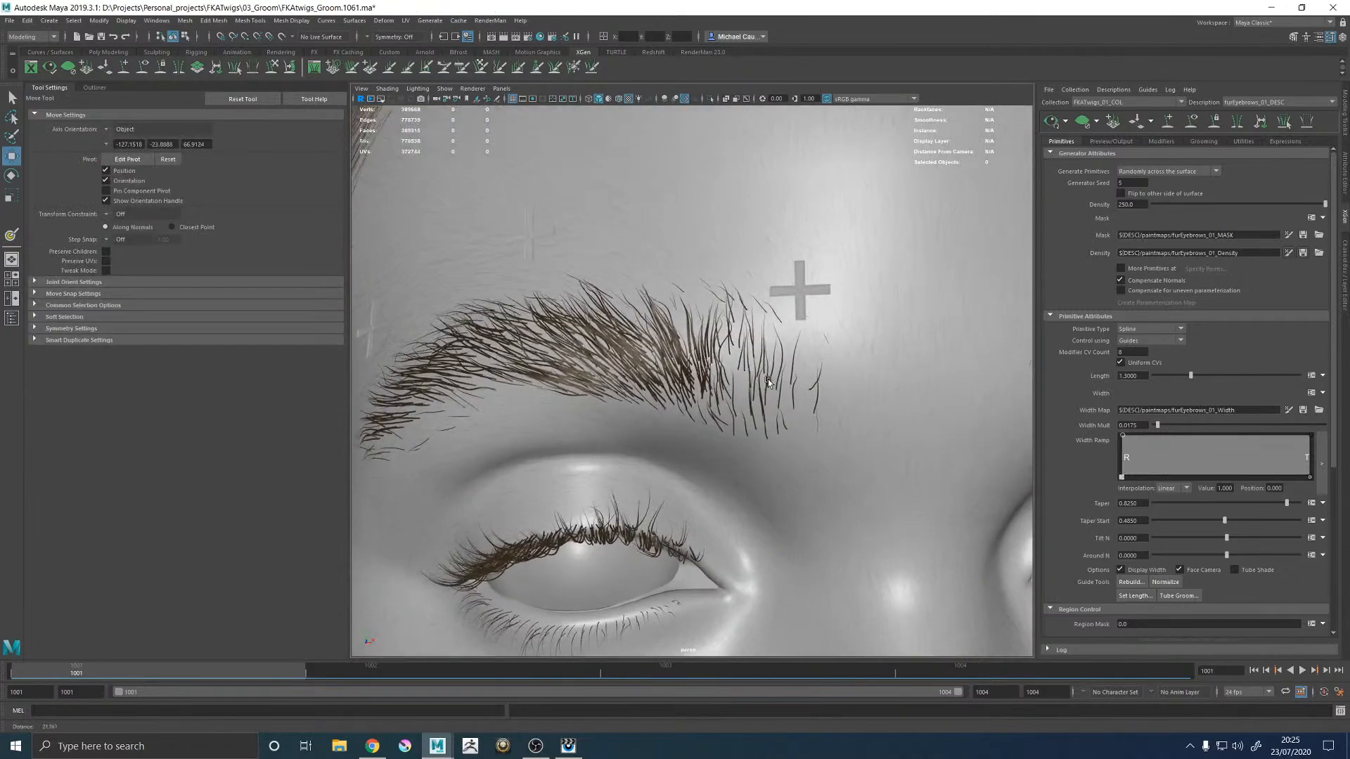
left_click(1161, 141)
key("Delete")
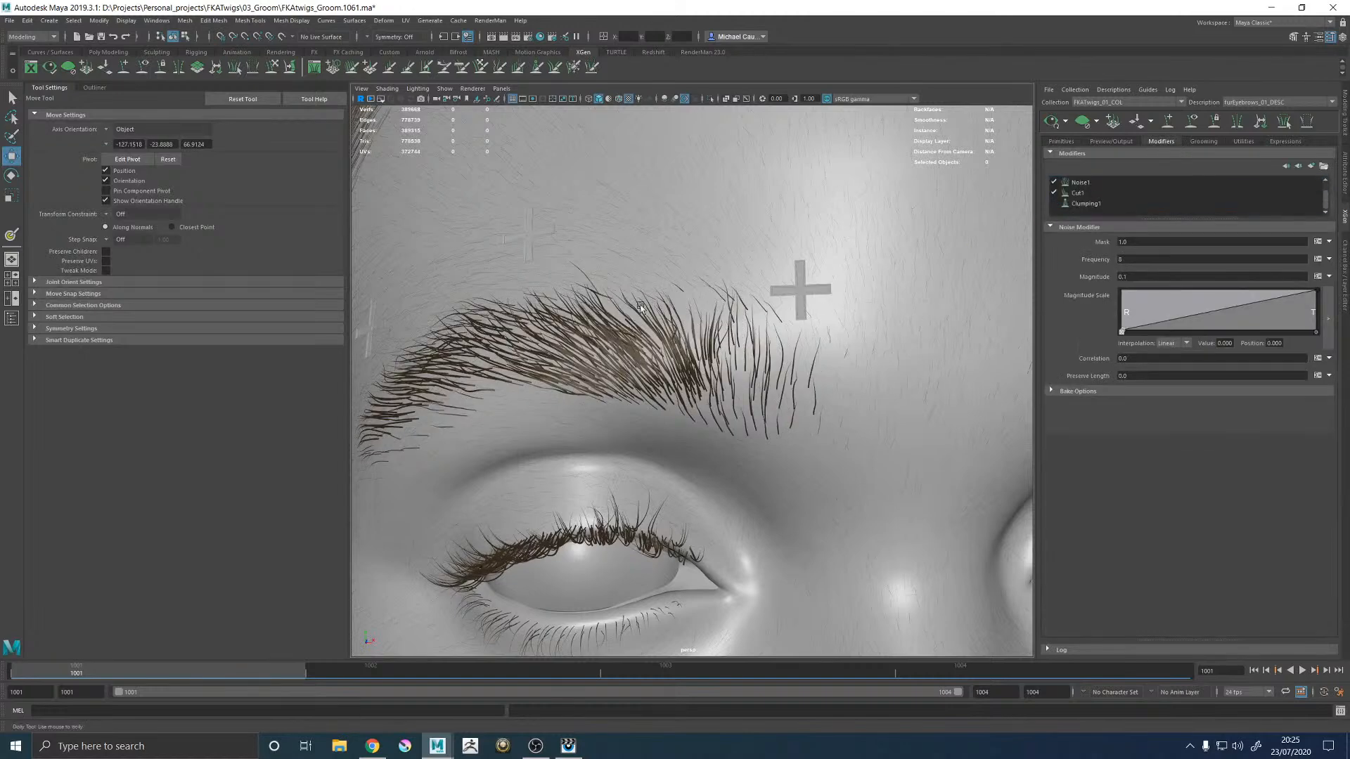
right_click_drag(729, 299, 624, 314, "alt")
left_click_drag(624, 313, 630, 331, "alt")
right_click_drag(630, 331, 865, 469, "alt")
middle_click_drag(864, 468, 837, 261, "alt")
right_click_drag(837, 261, 901, 421, "alt")
left_click_drag(907, 416, 884, 415, "alt")
right_click_drag(930, 424, 801, 445, "alt")
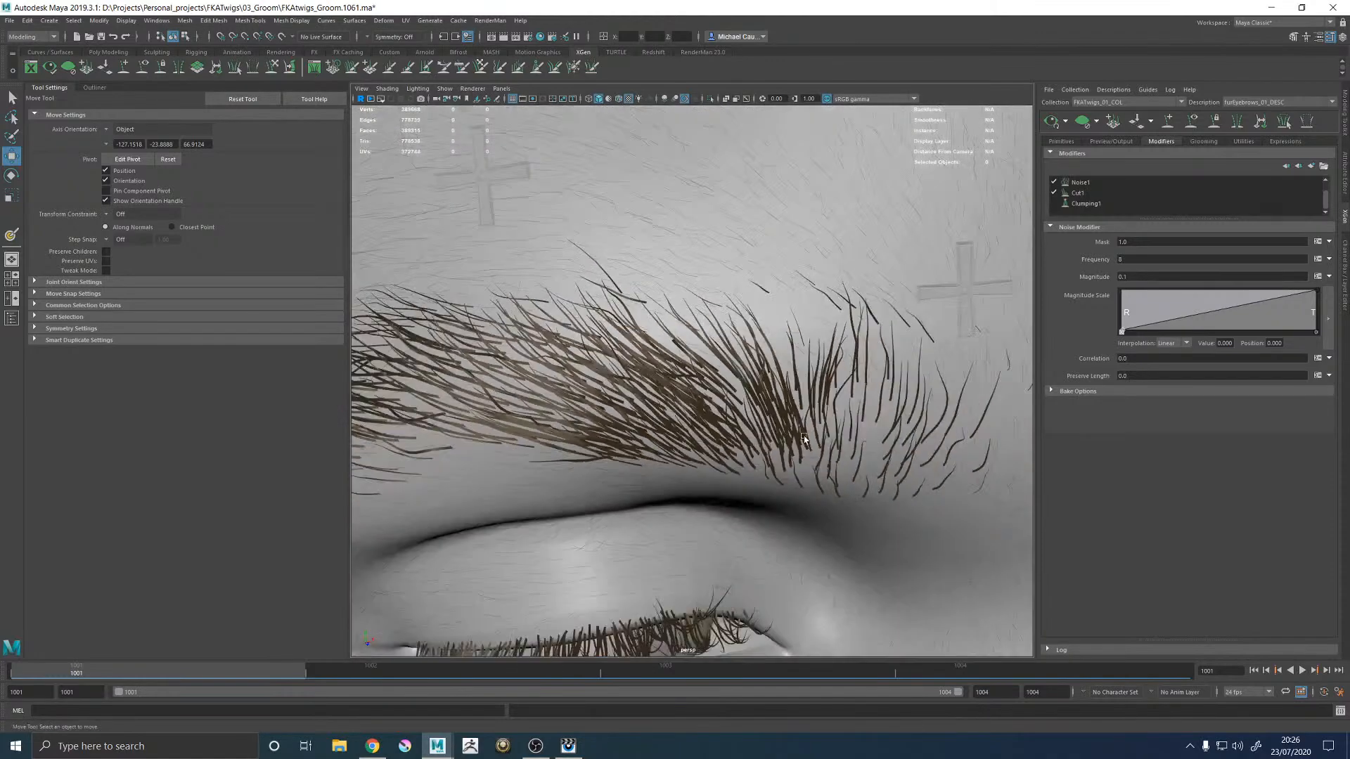
Step: Switch the Clumping1 modifier back on and examine both brows from the front and the right brow's inner end up close
left_click_drag(801, 445, 787, 365, "alt")
middle_click_drag(787, 365, 873, 430, "alt")
right_click_drag(874, 430, 674, 412, "alt")
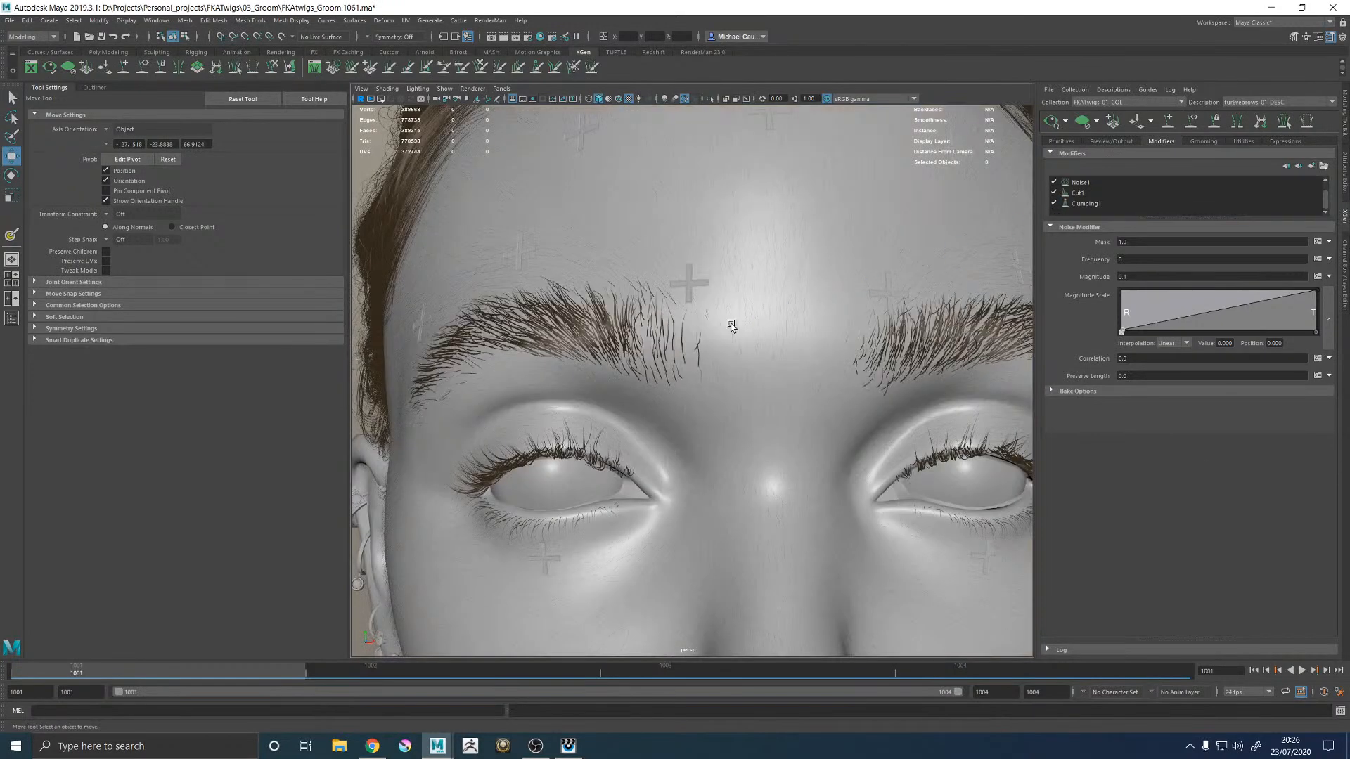
left_click_drag(722, 329, 735, 330, "alt")
right_click_drag(718, 383, 795, 415, "alt")
middle_click_drag(675, 353, 724, 404, "alt")
right_click_drag(725, 404, 777, 424, "alt")
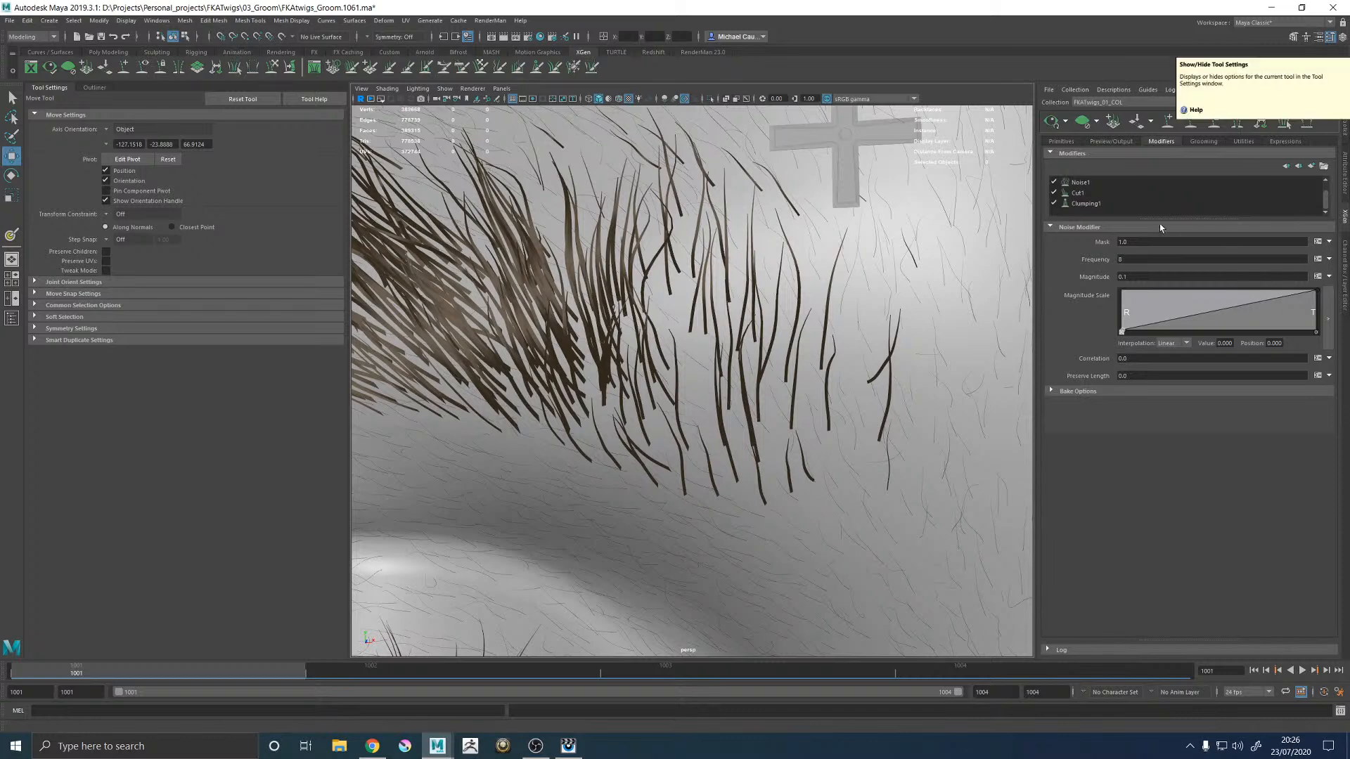
Step: Reopen the eyebrow density map for painting, set the brush colour to grey, and paint a stroke in the right brow's darker inner end
left_click(1061, 142)
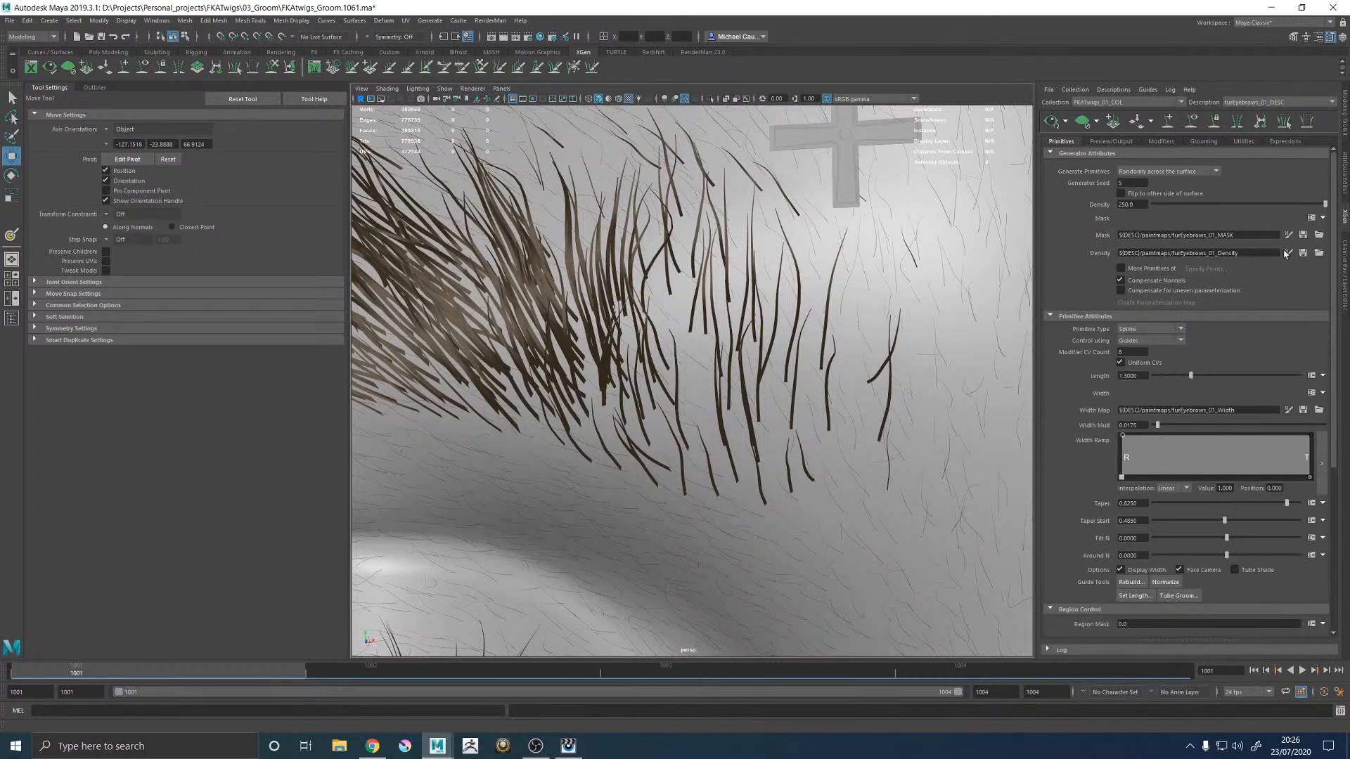
left_click(1285, 254)
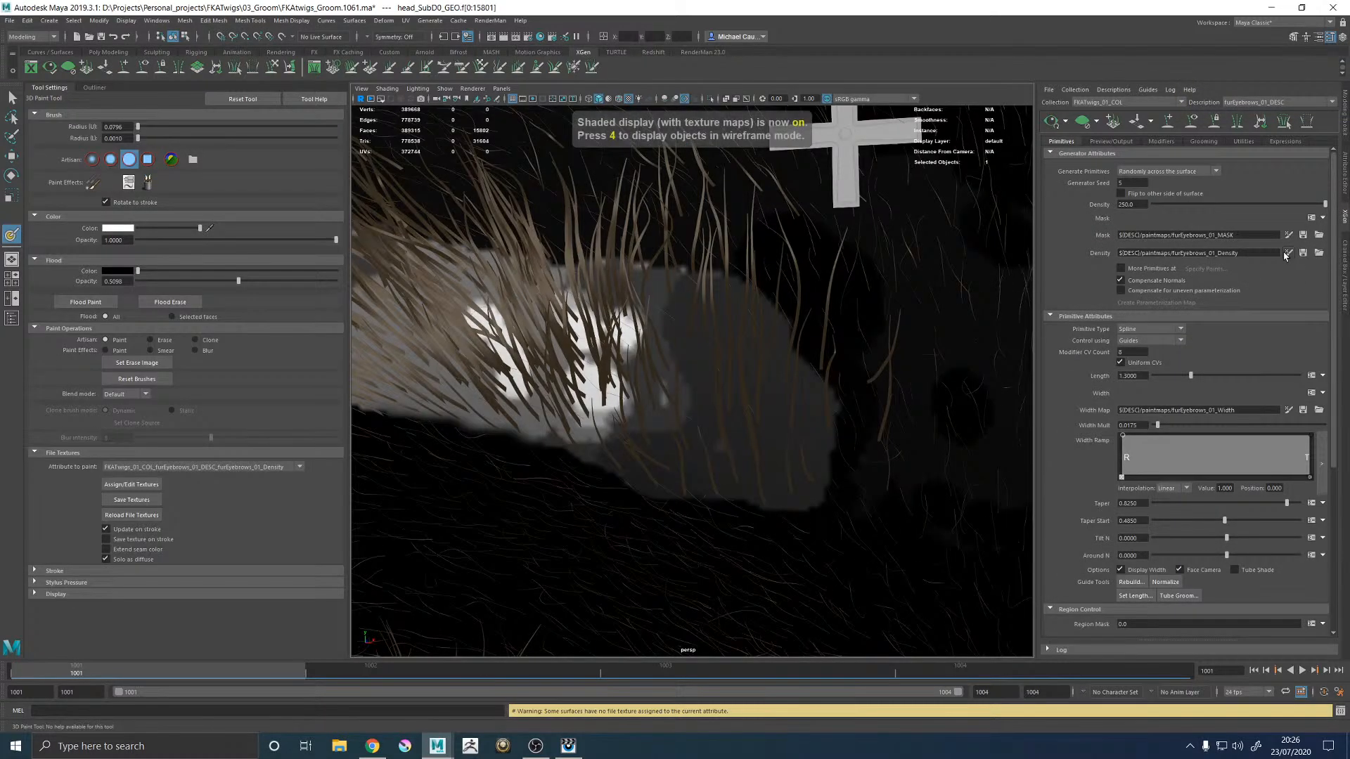
left_click(117, 229)
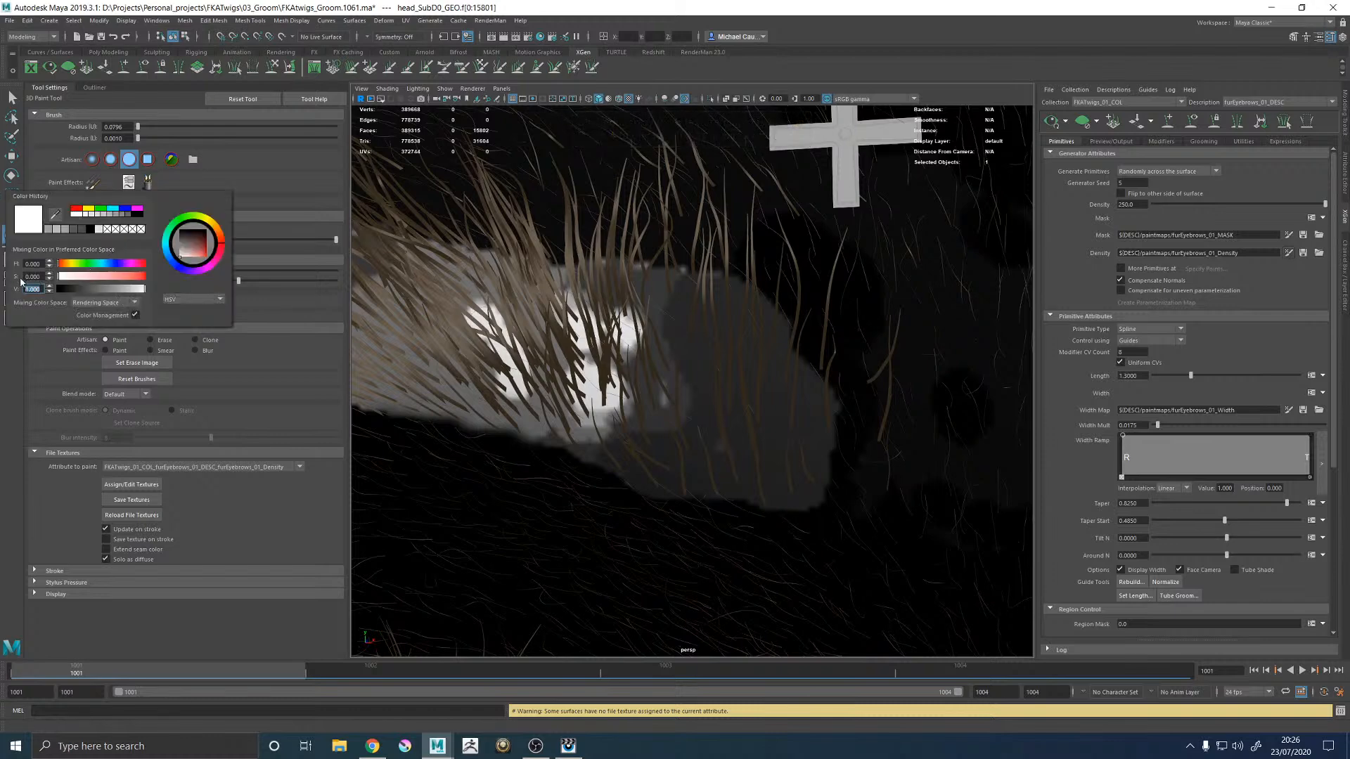
key("Return")
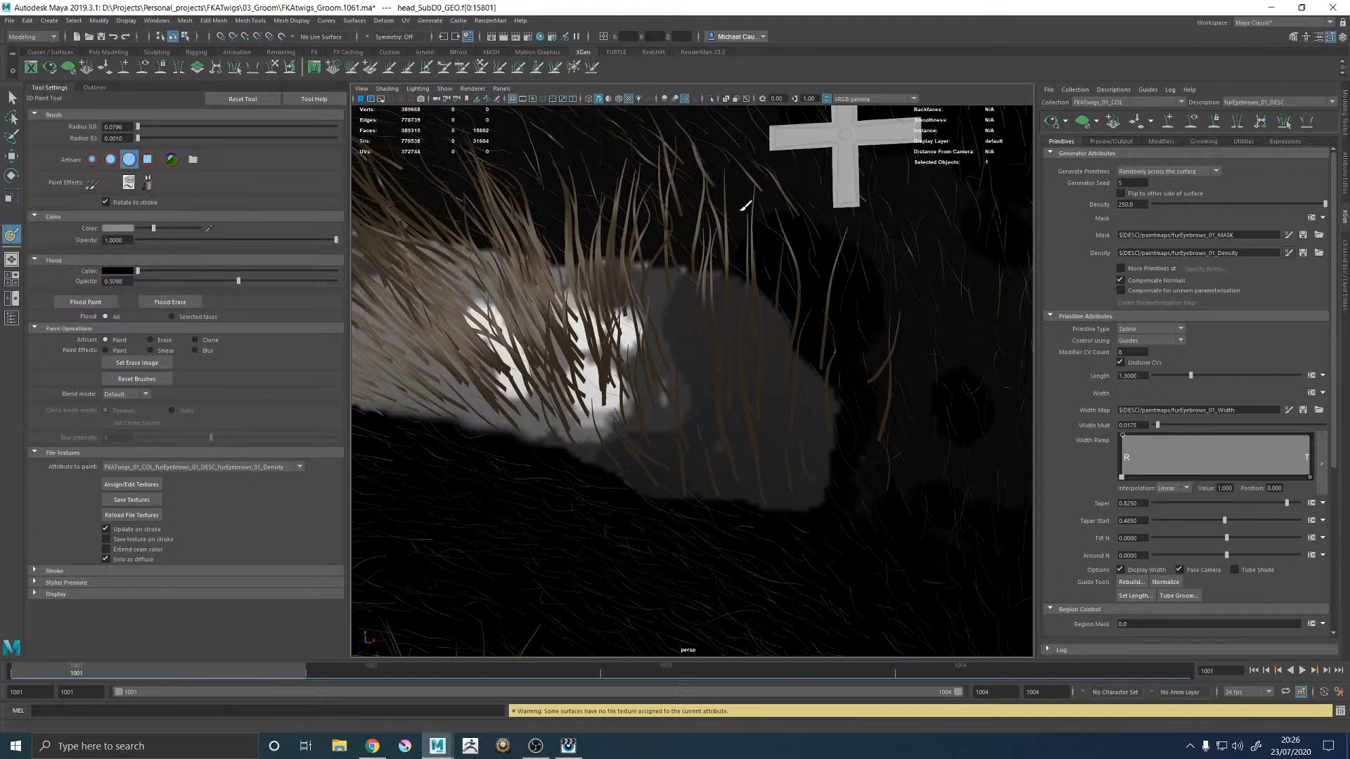
mouse_move(687, 360)
left_mouse_down()
mouse_move(682, 346)
mouse_move(696, 407)
left_mouse_up()
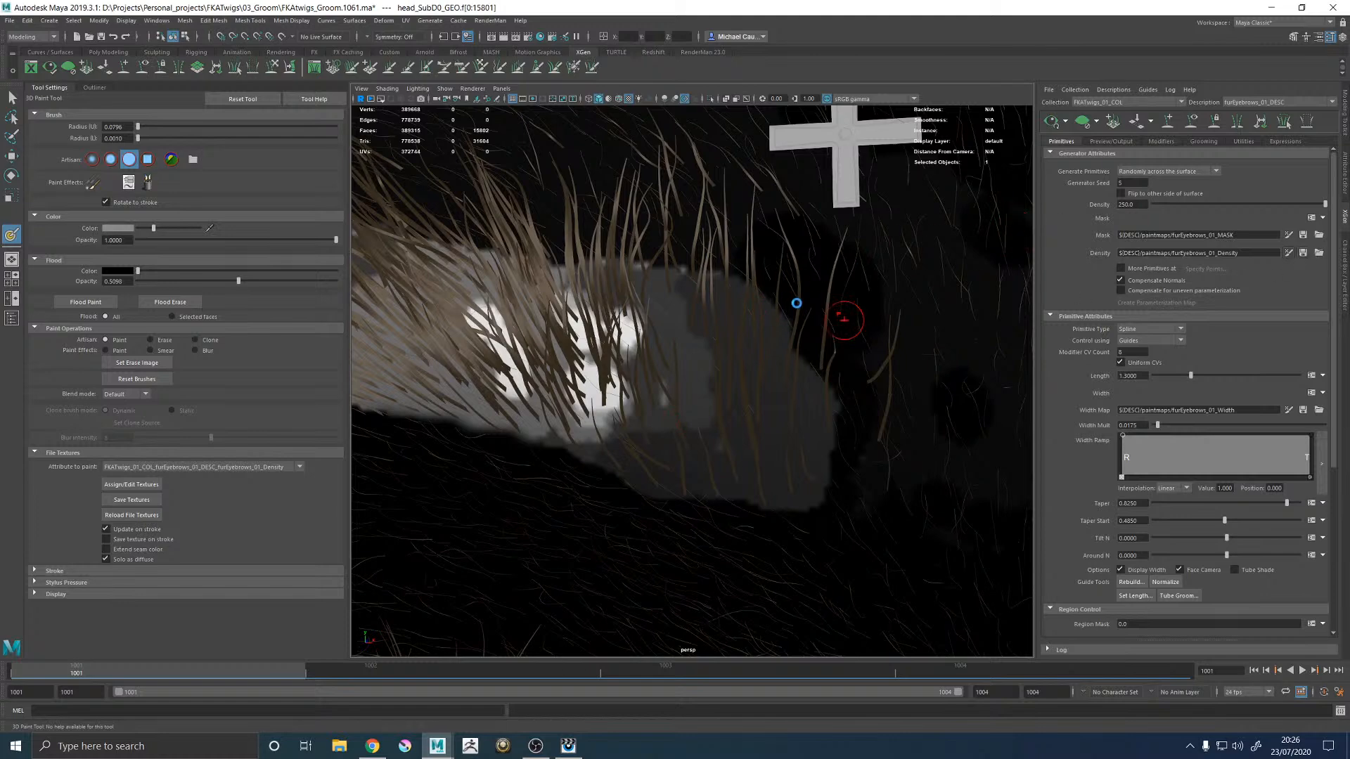
Step: Examine the density transition and hair distribution at the right brow's inner end from several angles and distances
left_click_drag(768, 304, 632, 351, "alt")
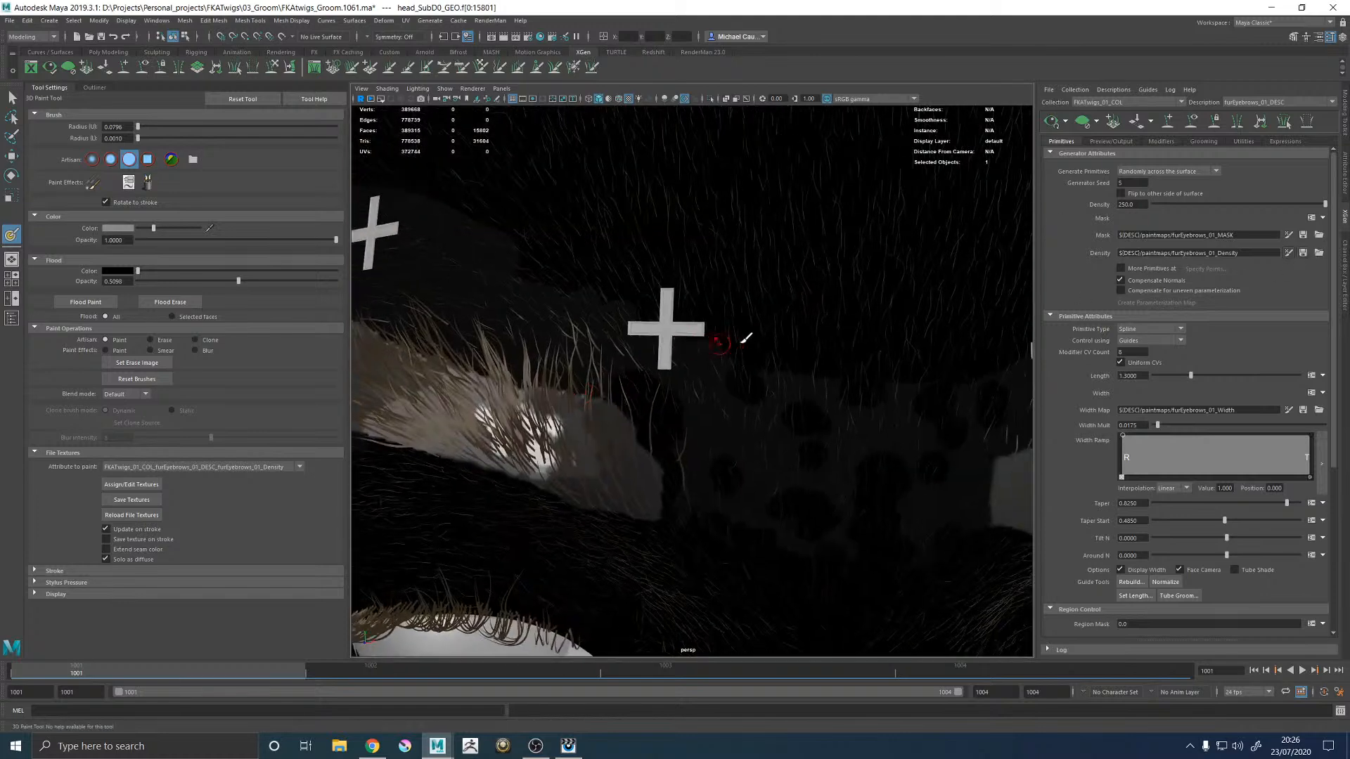
right_click_drag(742, 339, 648, 285, "alt")
middle_click_drag(654, 296, 663, 282, "alt")
right_click_drag(663, 283, 781, 393, "alt")
mouse_move(655, 354)
left_mouse_down("alt")
mouse_move(676, 342)
mouse_move(658, 336)
left_mouse_up("alt")
right_click_drag(658, 336, 731, 278, "alt")
middle_click_drag(732, 278, 651, 407, "alt")
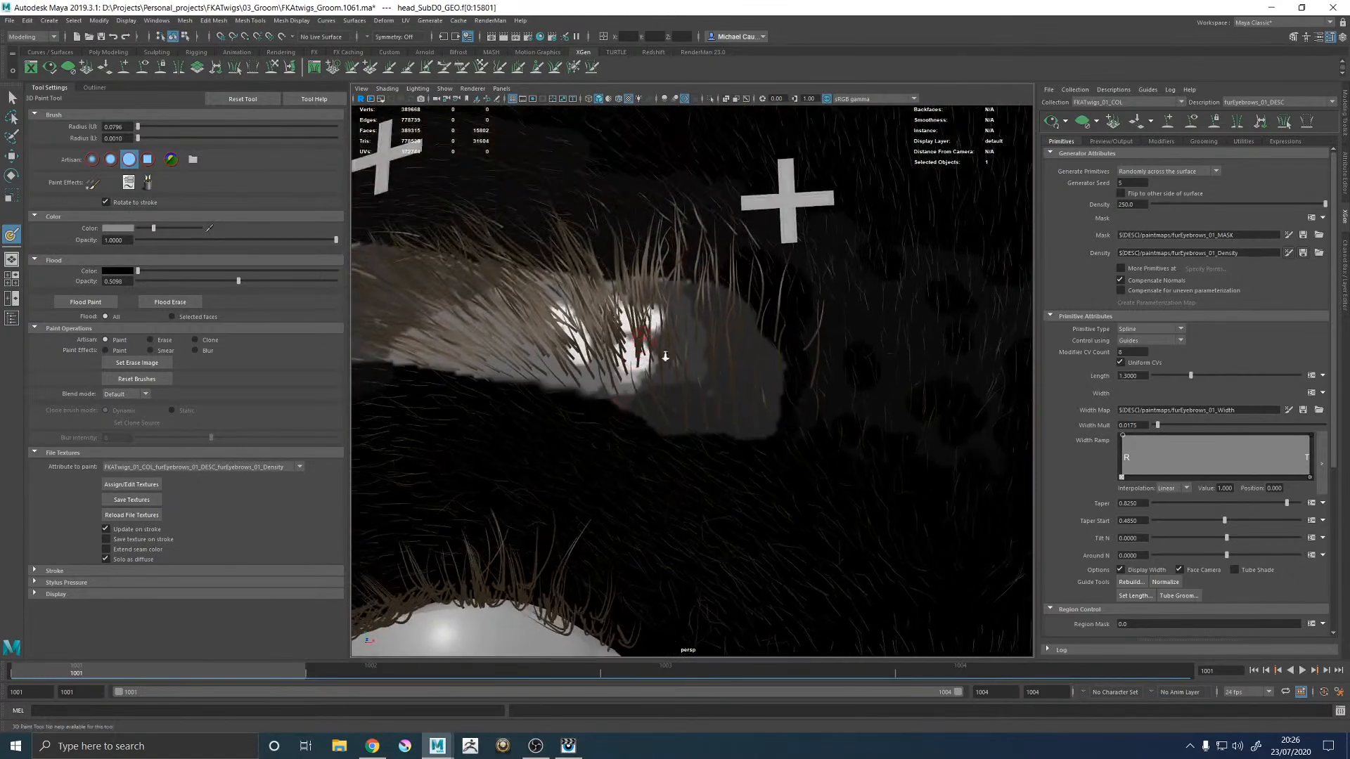
right_click_drag(651, 373, 788, 383, "alt")
left_click_drag(677, 320, 703, 366, "alt")
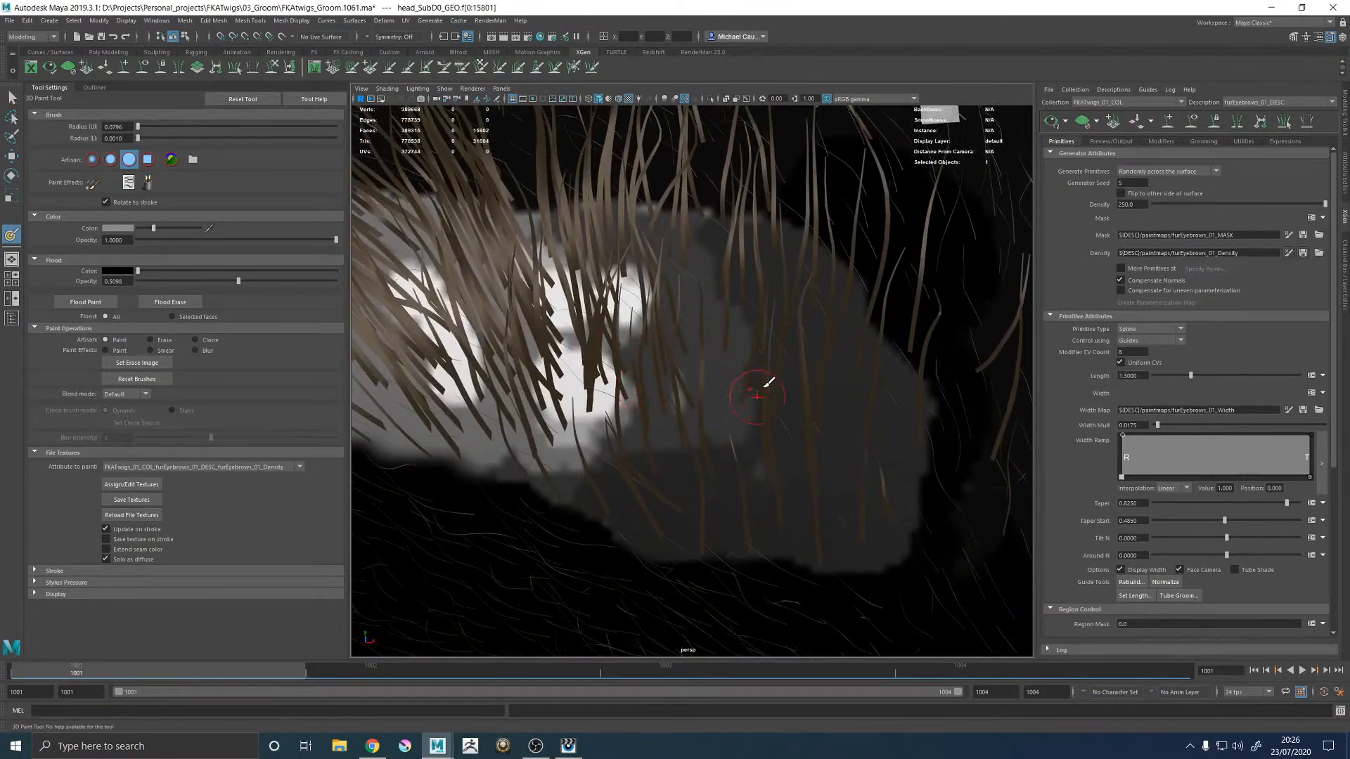
right_click_drag(748, 406, 731, 382, "alt")
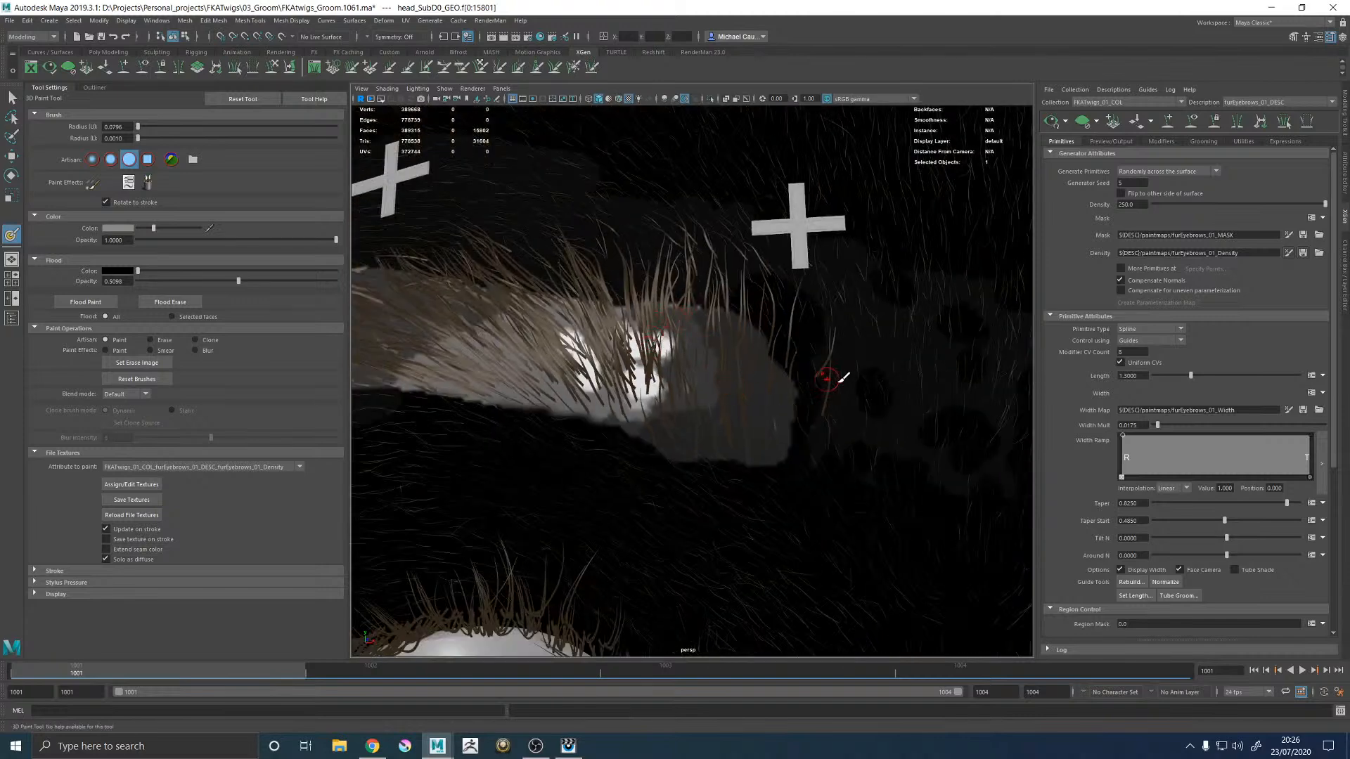
right_click_drag(777, 341, 776, 417, "alt")
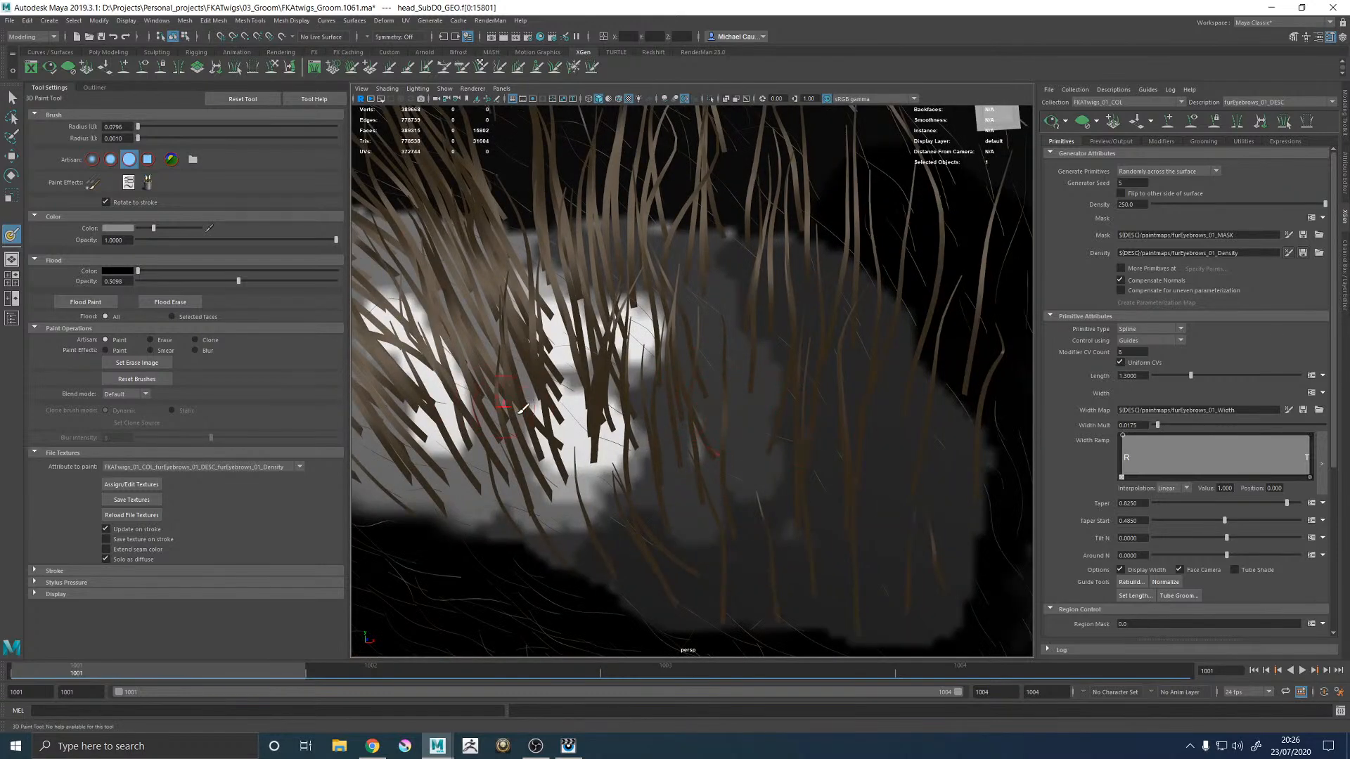
Step: Set the brush colour back to white and paint one dab in the middle of the right brow's grey inner end
left_click(115, 229)
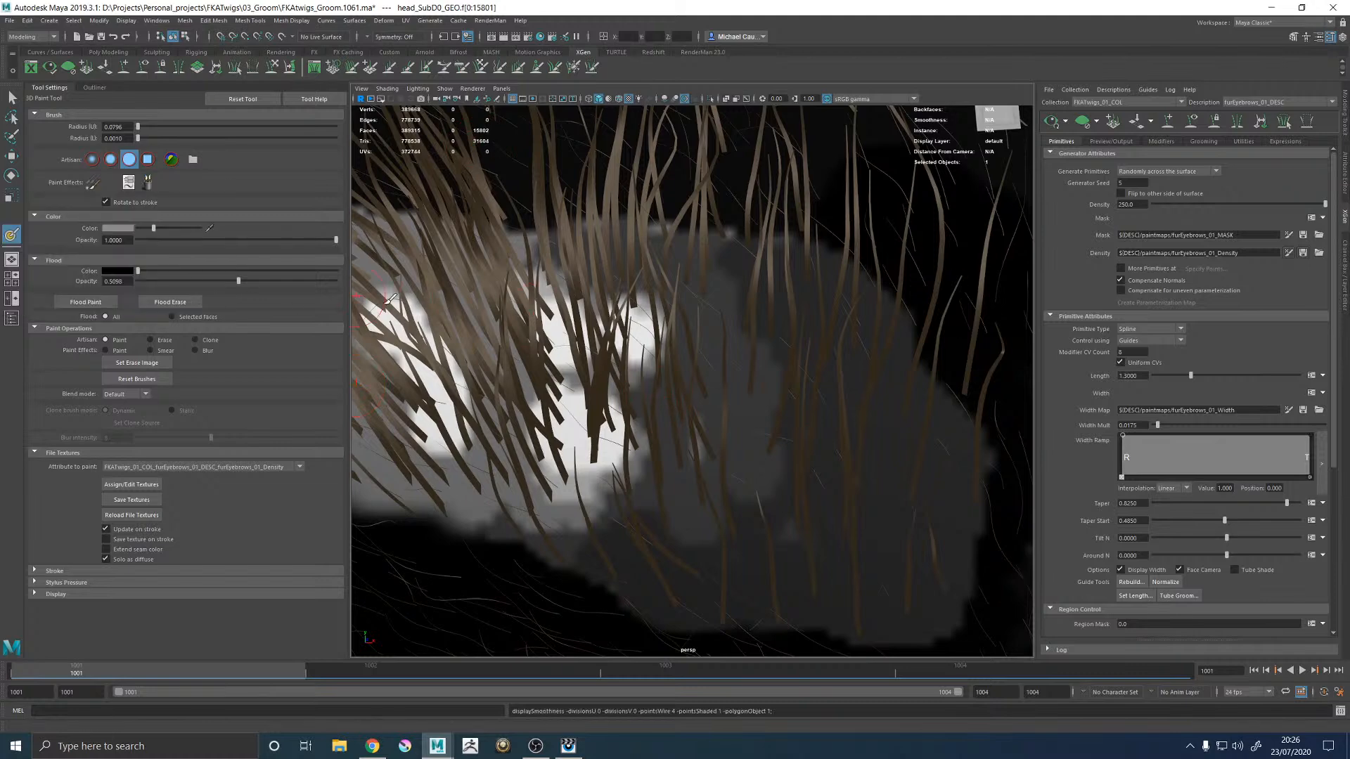
left_click(116, 230)
left_click_drag(164, 228, 198, 230)
left_click(824, 394)
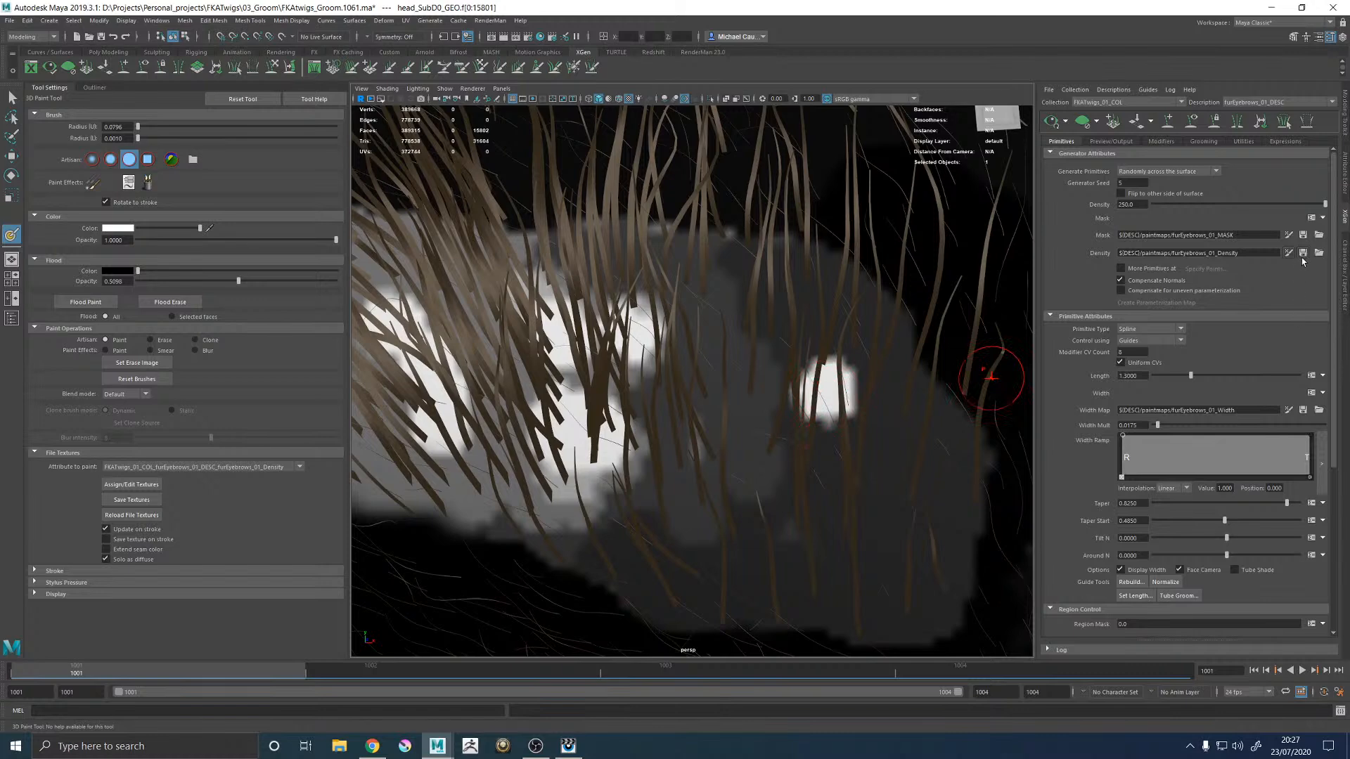
middle_click_drag(854, 371, 637, 390, "alt")
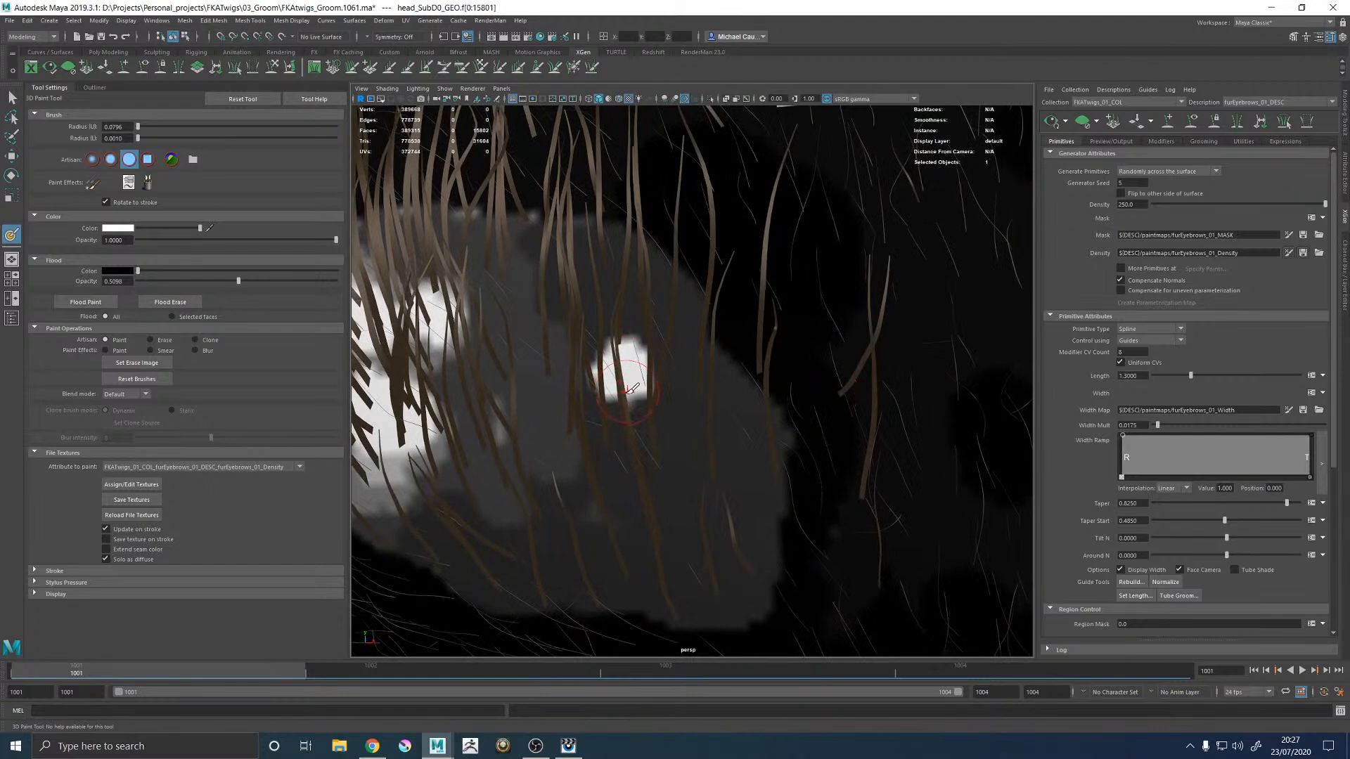
Step: Enlarge the white dab in the right brow's grey inner end slightly and save the density map
left_click_drag(629, 389, 625, 407)
left_click(1302, 253)
right_click_drag(910, 360, 738, 320, "alt")
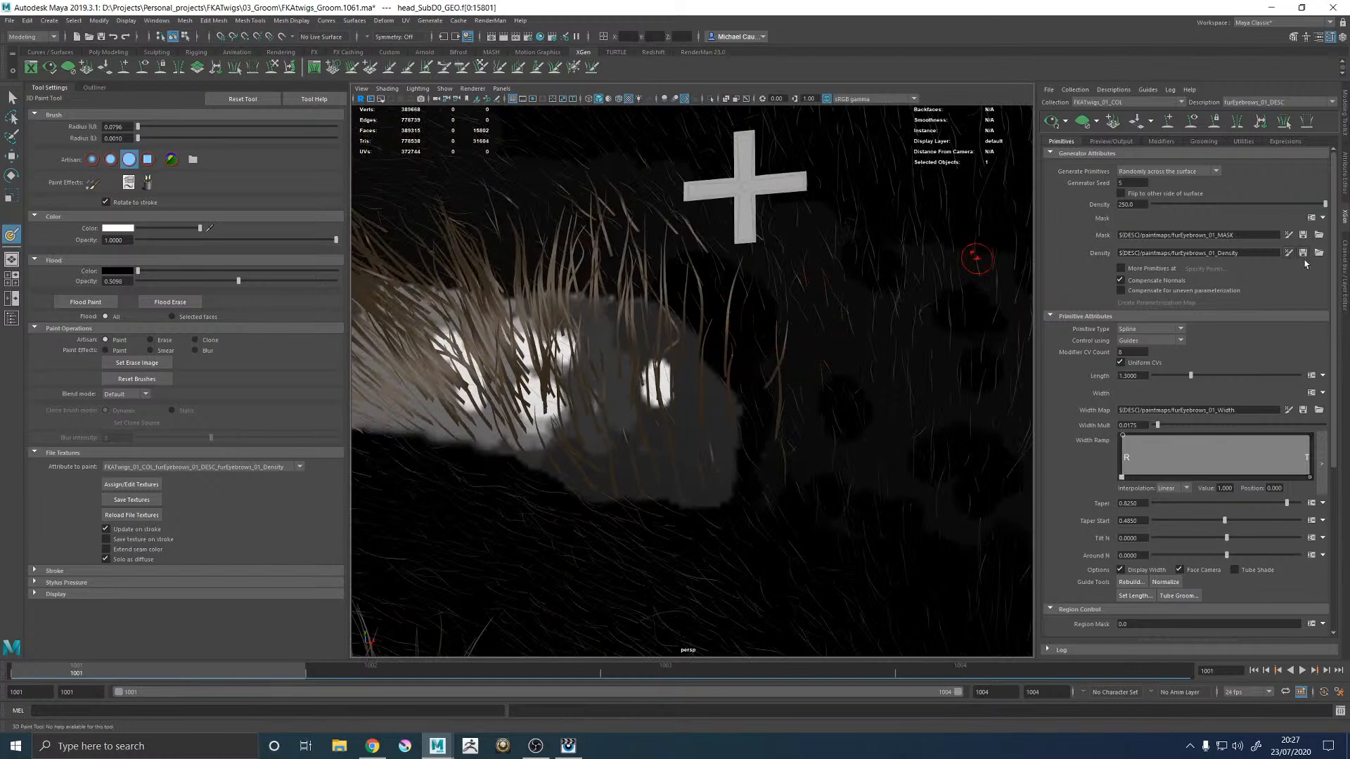
Step: In the XGen mask expression, set the 3D-paint resolution value on the density map line to 40 and accept it
left_click(1311, 218)
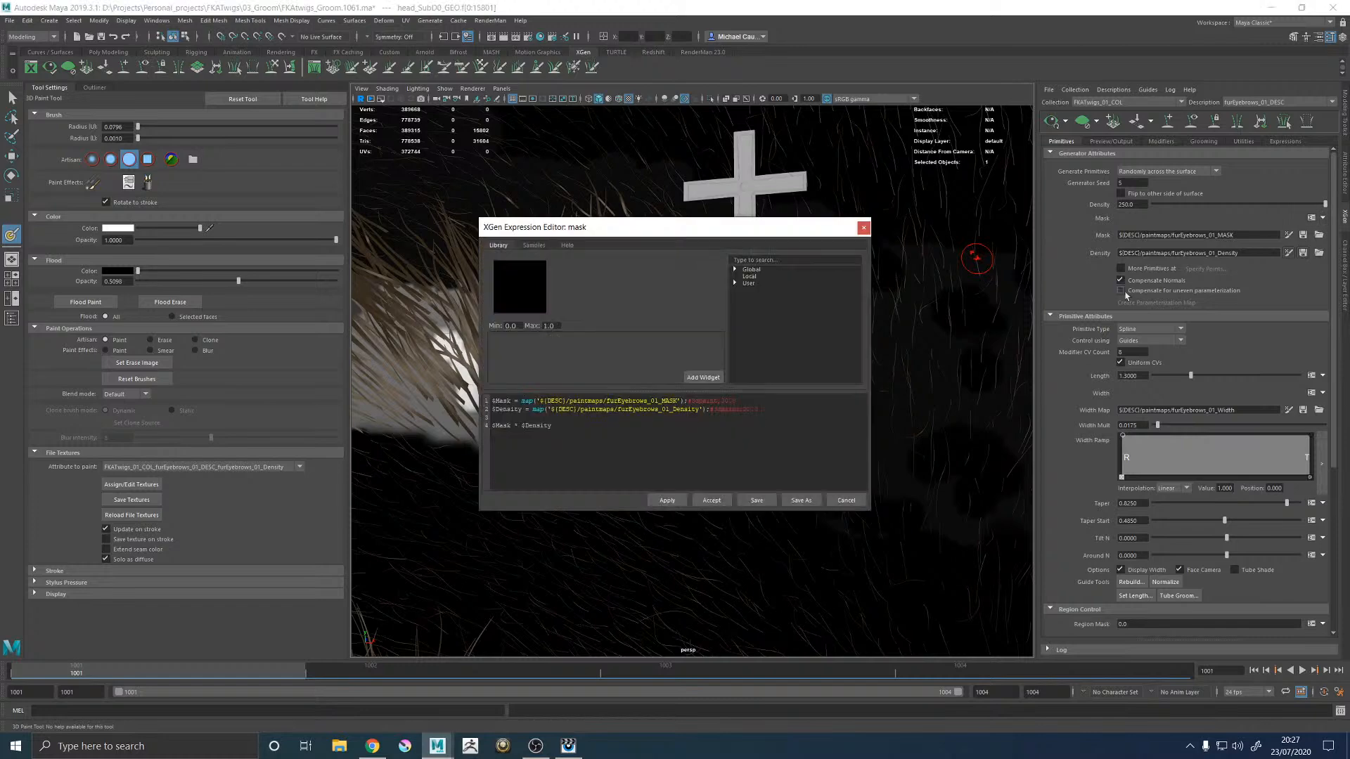
double_click(747, 409)
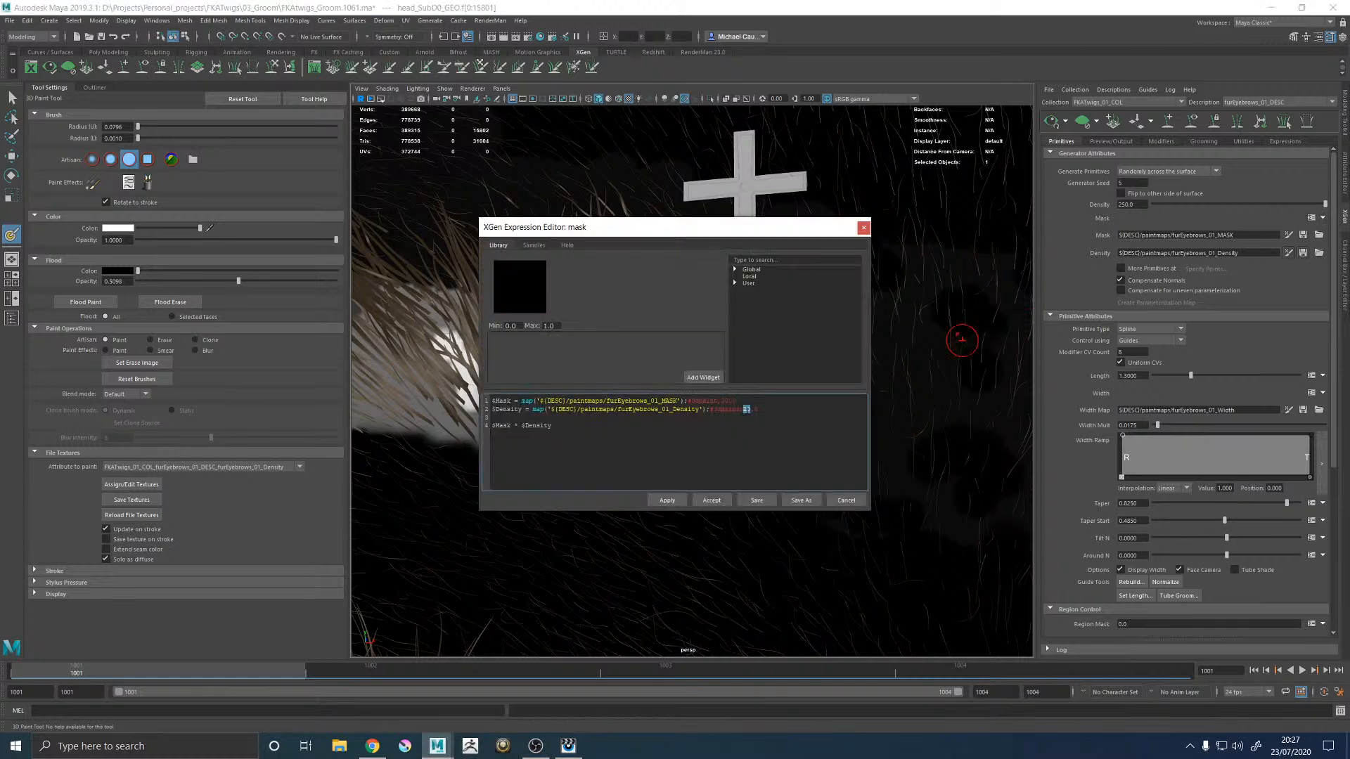
key("Return")
key("BackSpace")
type("40")
left_click(708, 500)
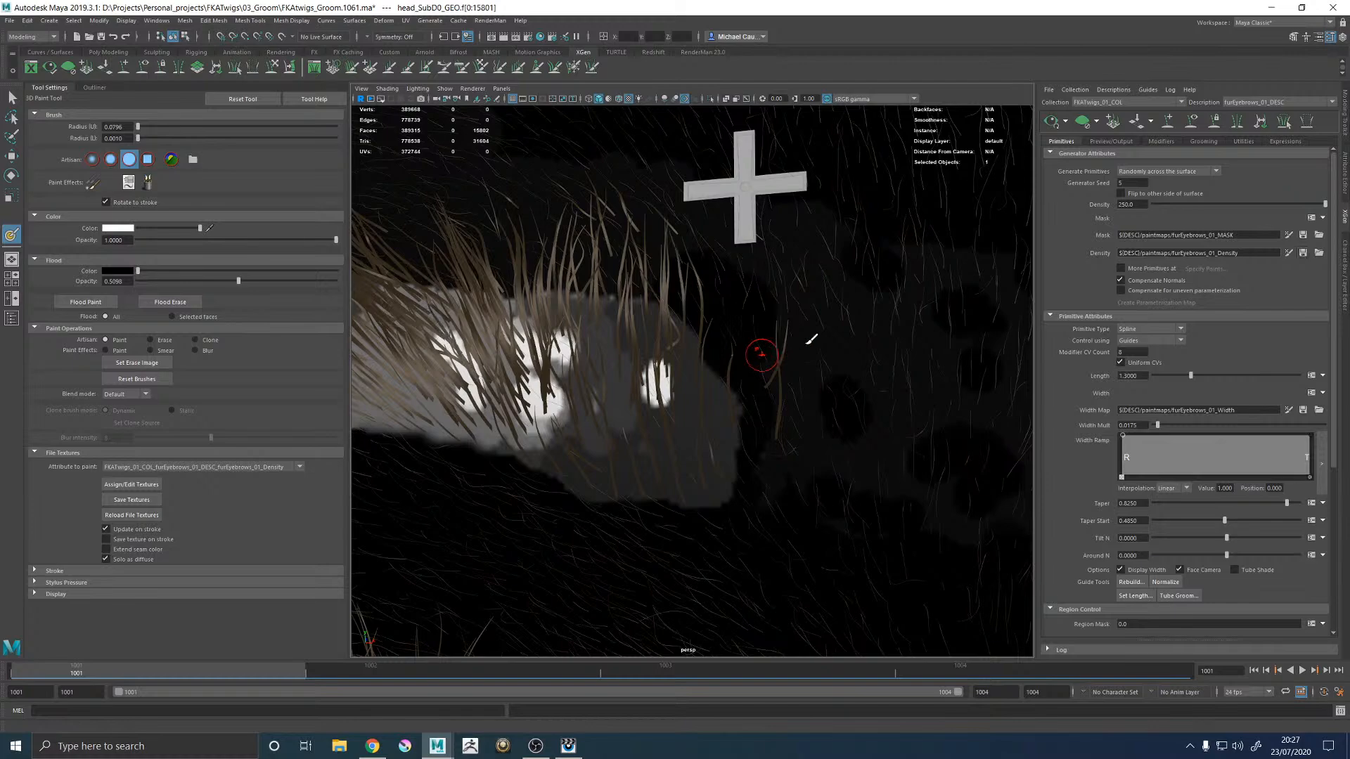
Step: Extend the white paint across the upper part of the right brow's grey inner end and save the painted texture
right_click_drag(784, 340, 812, 458, "alt")
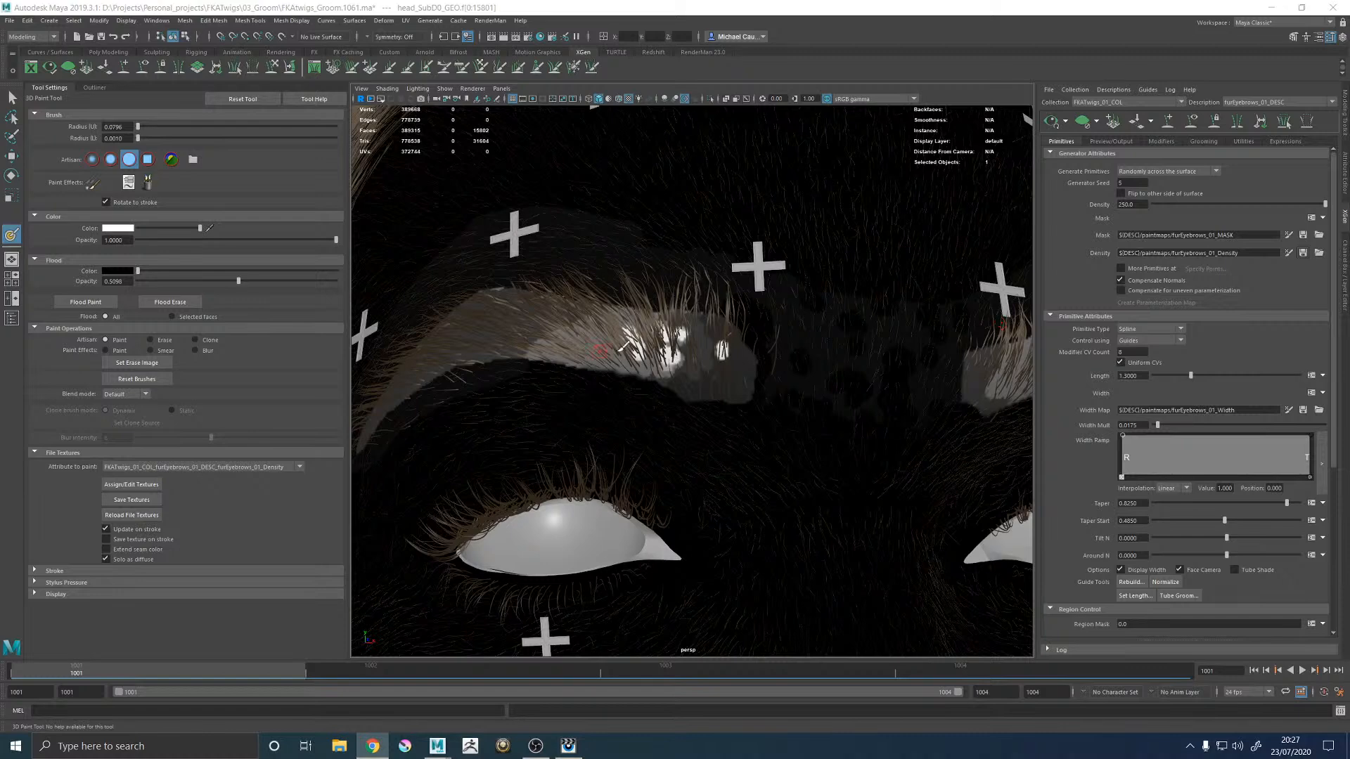
middle_click_drag(757, 333, 756, 333, "alt")
scroll(756, 332, "up", 8)
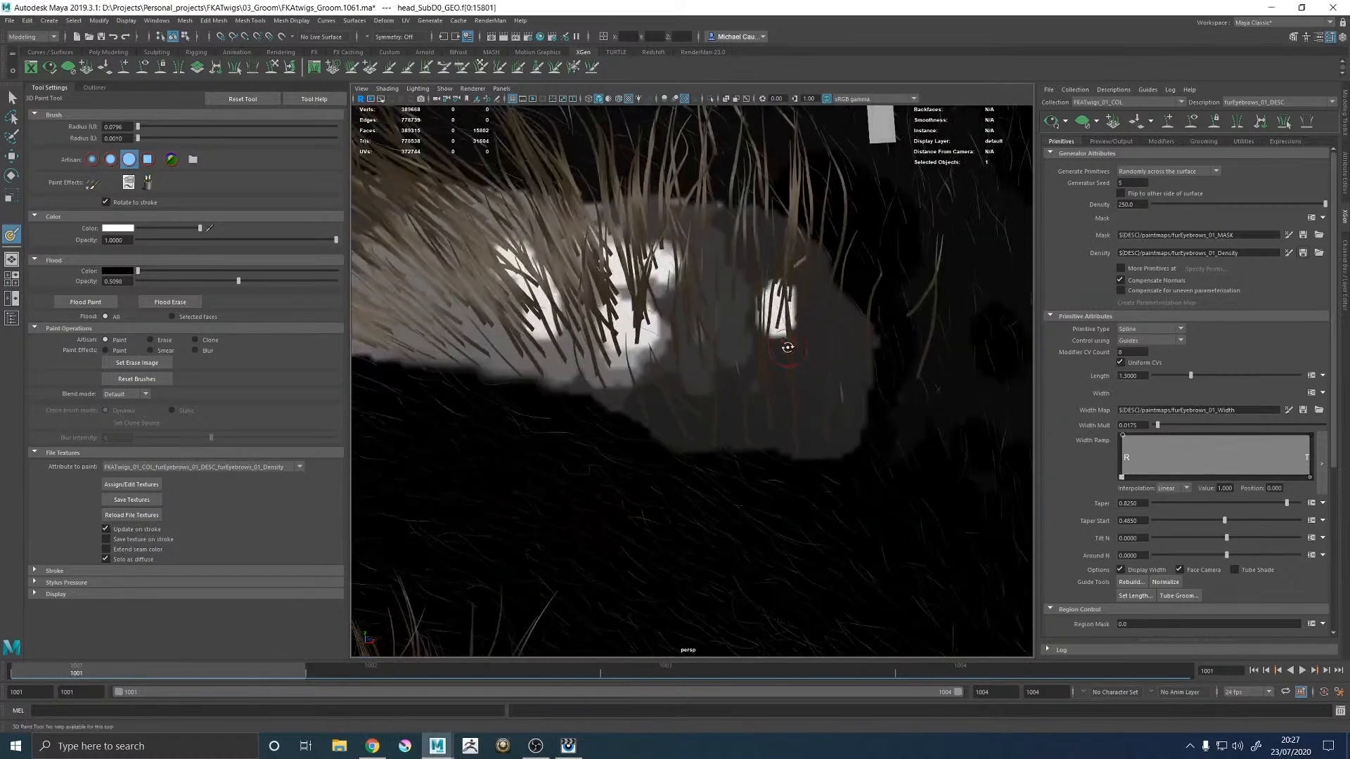
scroll(729, 331, "up", 1)
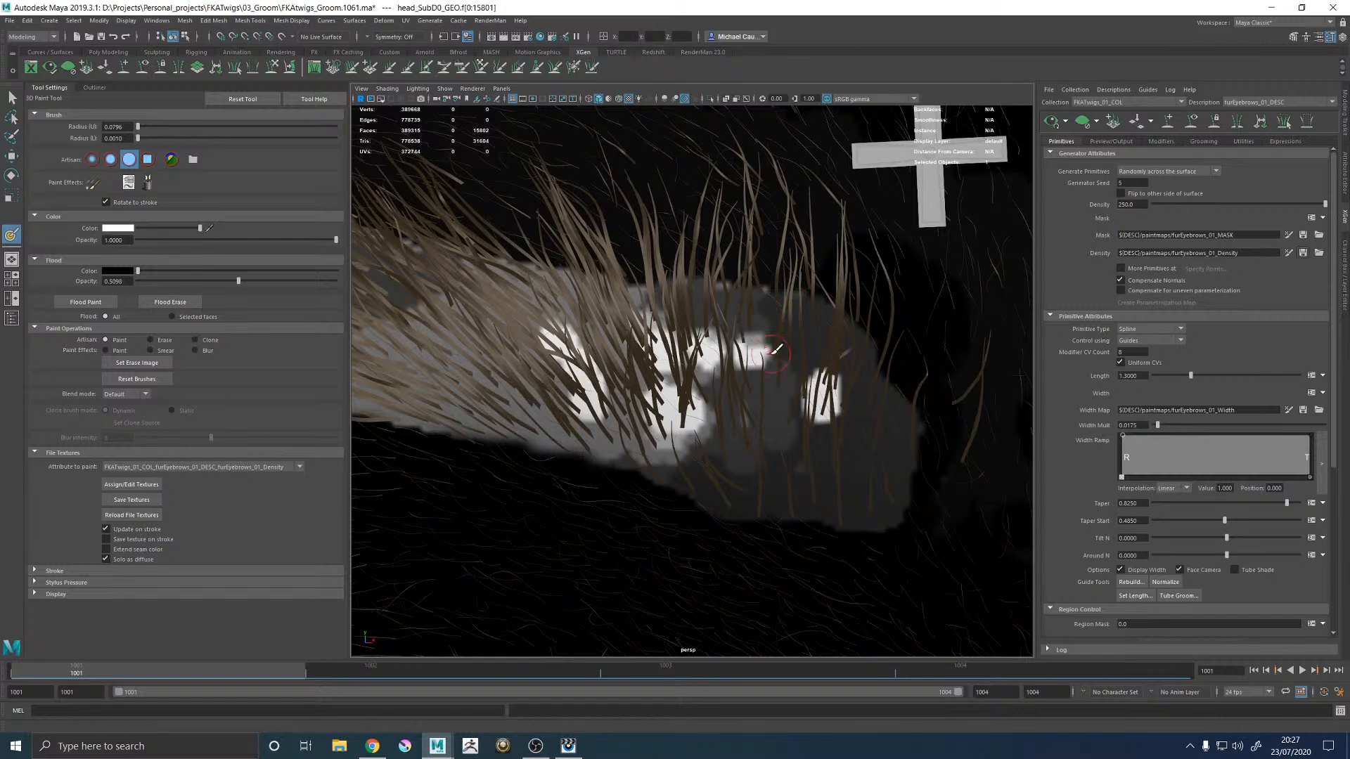
scroll(814, 340, "down", 3)
left_click(133, 502)
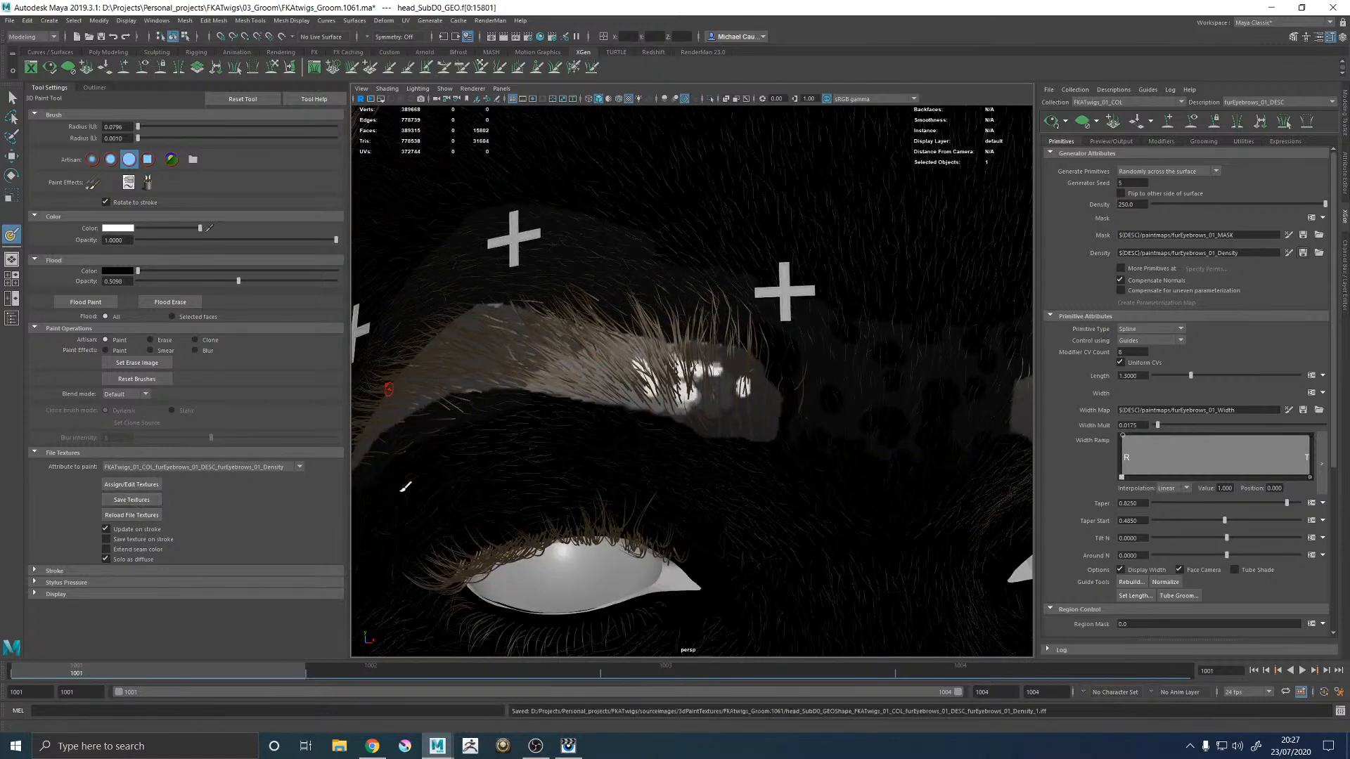
Step: Leave the paint tool, deselect the head, and inspect the left brow's outer half from an angled view
scroll(781, 363, "down", 5)
key("w")
left_click(883, 286)
left_click_drag(883, 286, 864, 482, "alt")
scroll(605, 322, "up", 6)
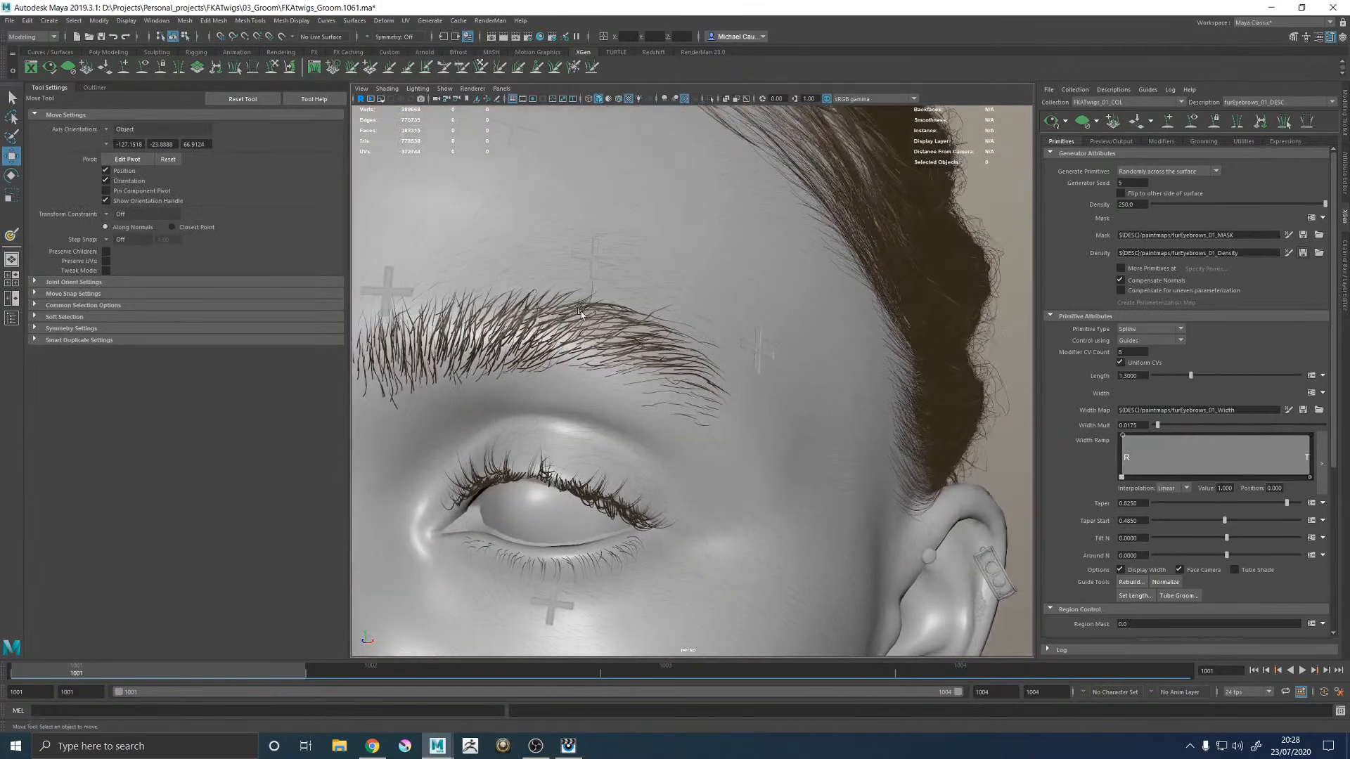
Step: Switch to the render viewer and compare the latest beauty render's eyebrows with FKA-twigs_Primary.jpg by flipping between both images
left_click(568, 745)
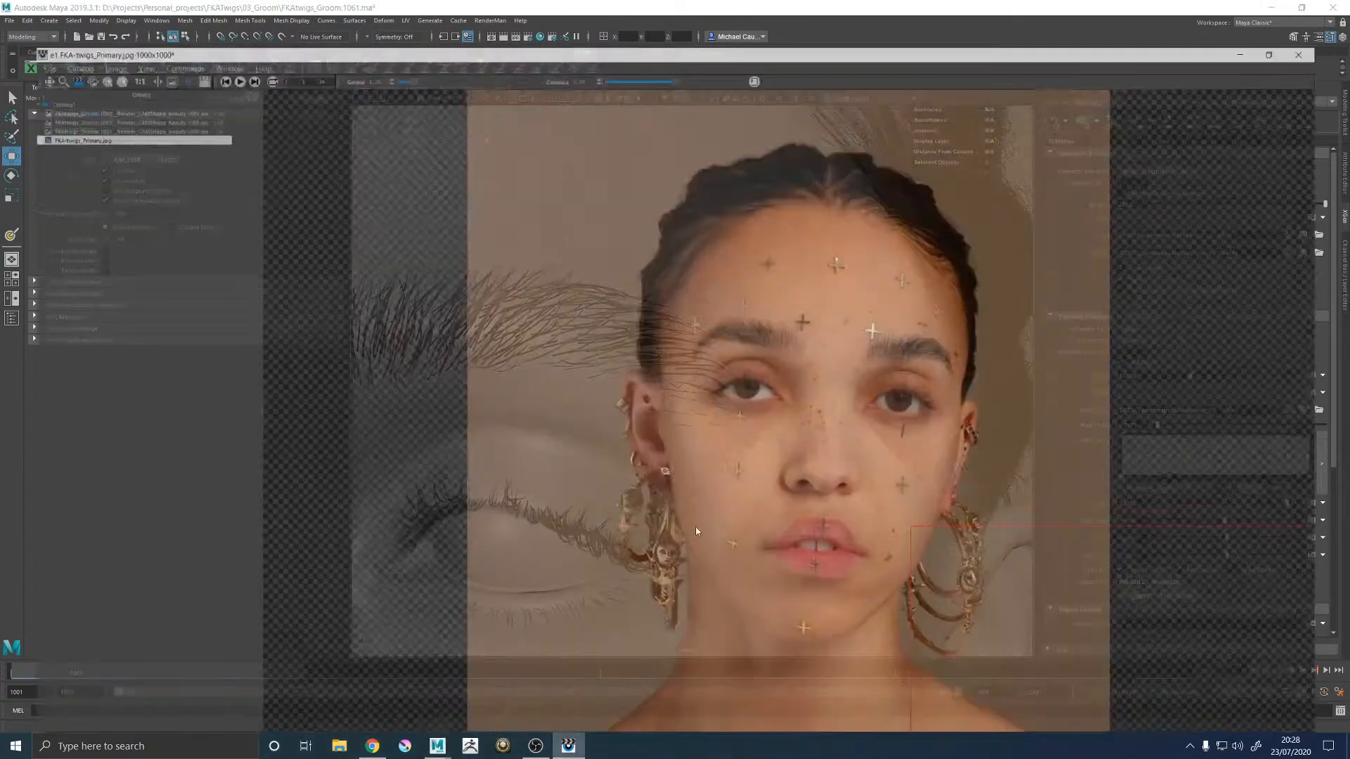
key("Up")
key("Down")
key("Up")
key("Down")
key("Up")
key("Down")
key("Up")
key("Down")
key("Up")
key("Down")
key("Up")
key("Down")
key("Up")
key("Down")
key("Up")
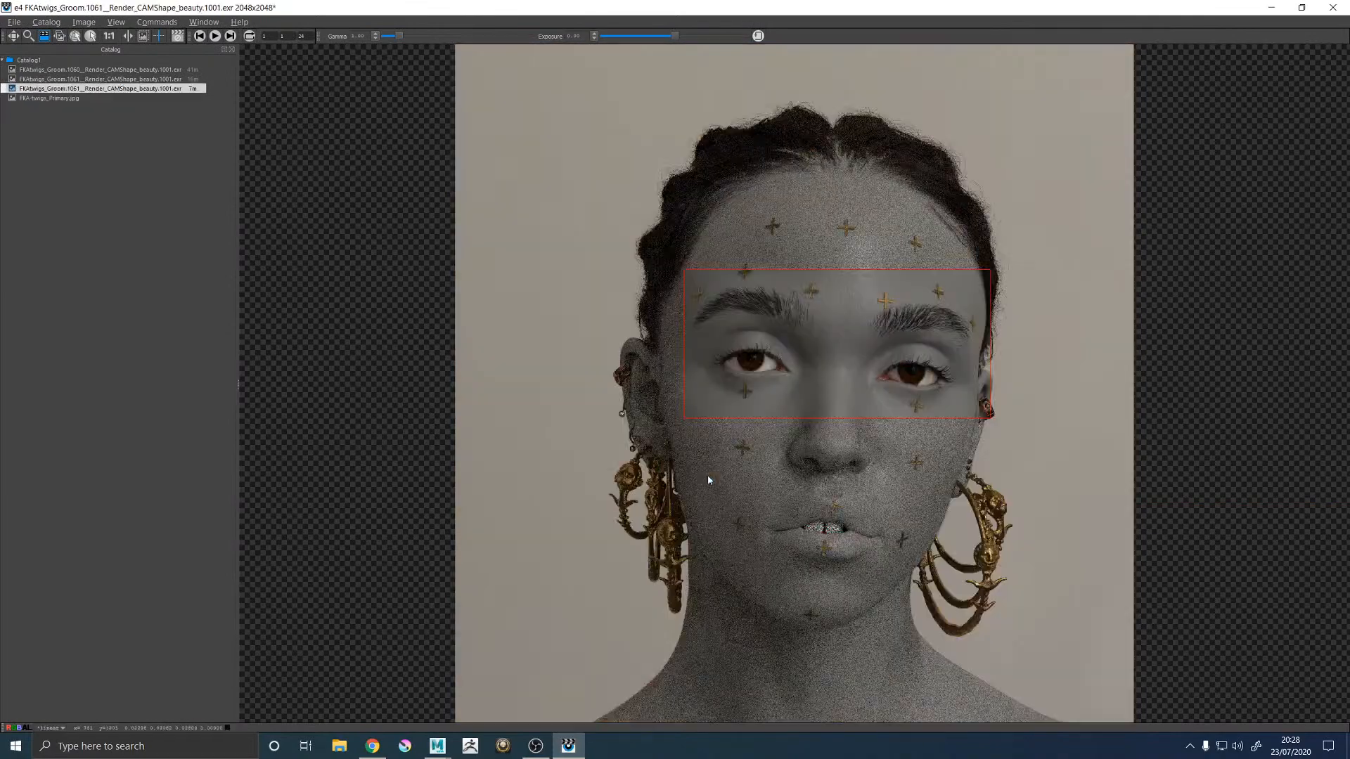
key("Down")
key("Up")
key("Down")
key("Up")
key("Down")
key("Up")
key("Down")
key("Up")
key("Down")
key("Up")
key("Down")
key("Up")
key("Down")
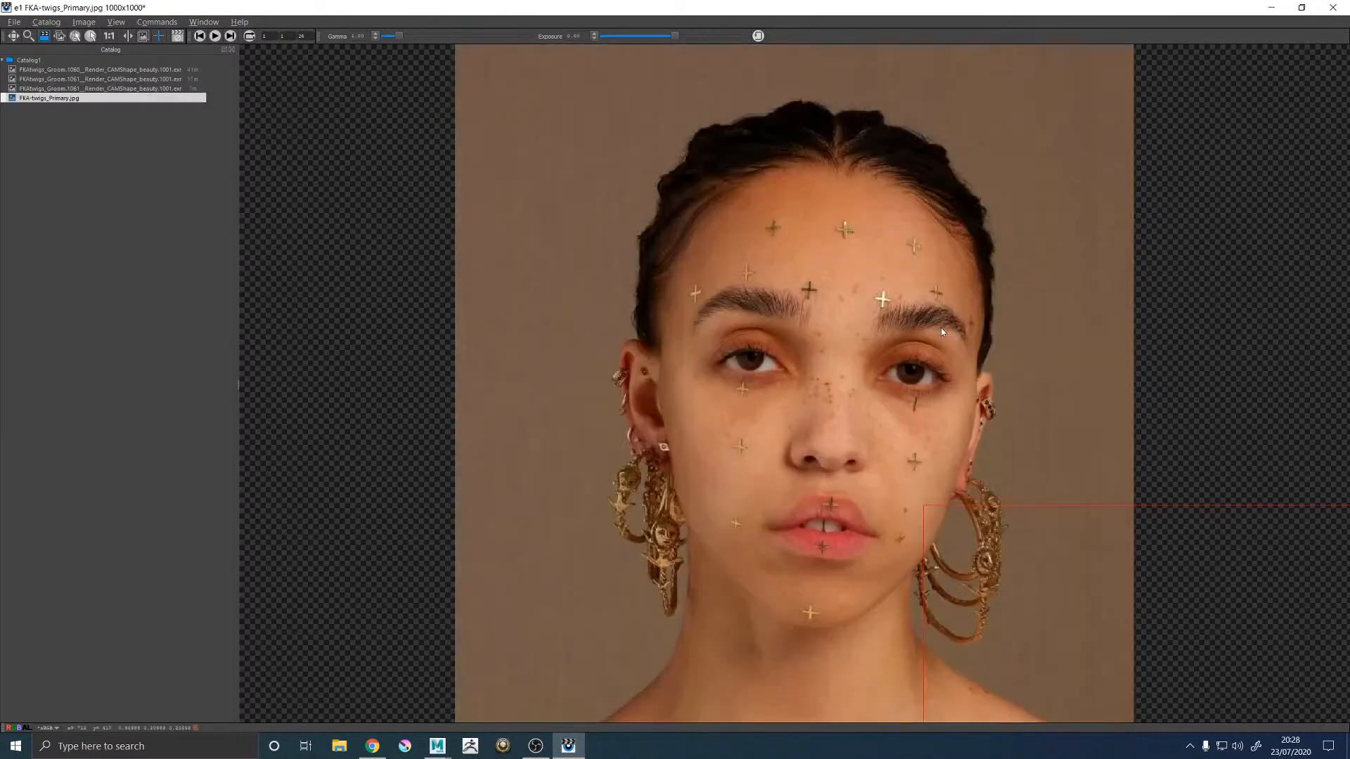
key("Up")
key("Down")
key("Up")
key("Down")
key("Up")
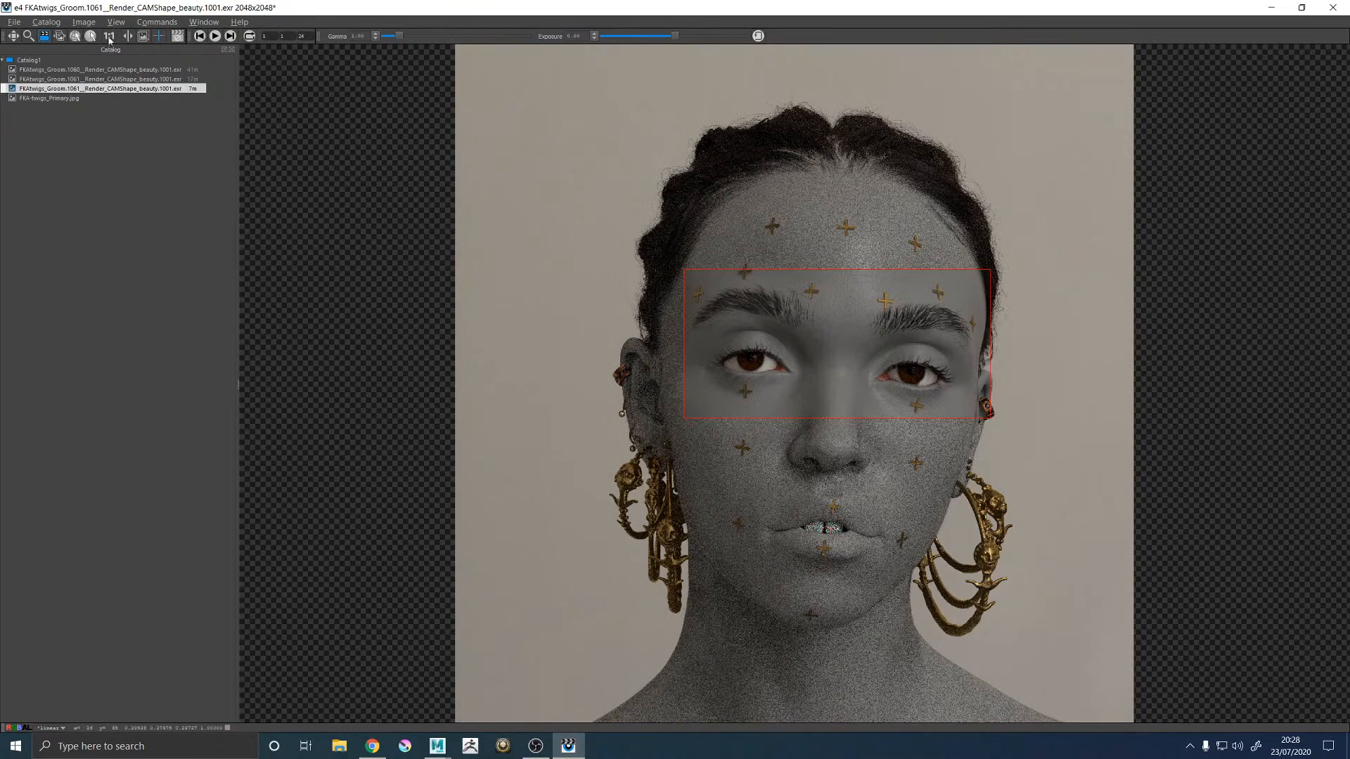
Step: Return to Maya, reopen the eyebrow density map for painting at the left brow's tail, and set the brush colour value to 0.06
left_click(1271, 7)
left_click_drag(765, 352, 723, 360, "alt")
mouse_move(723, 361)
right_mouse_down("alt")
mouse_move(801, 354)
mouse_move(807, 385)
mouse_move(881, 412)
right_mouse_up("alt")
left_click(1288, 253)
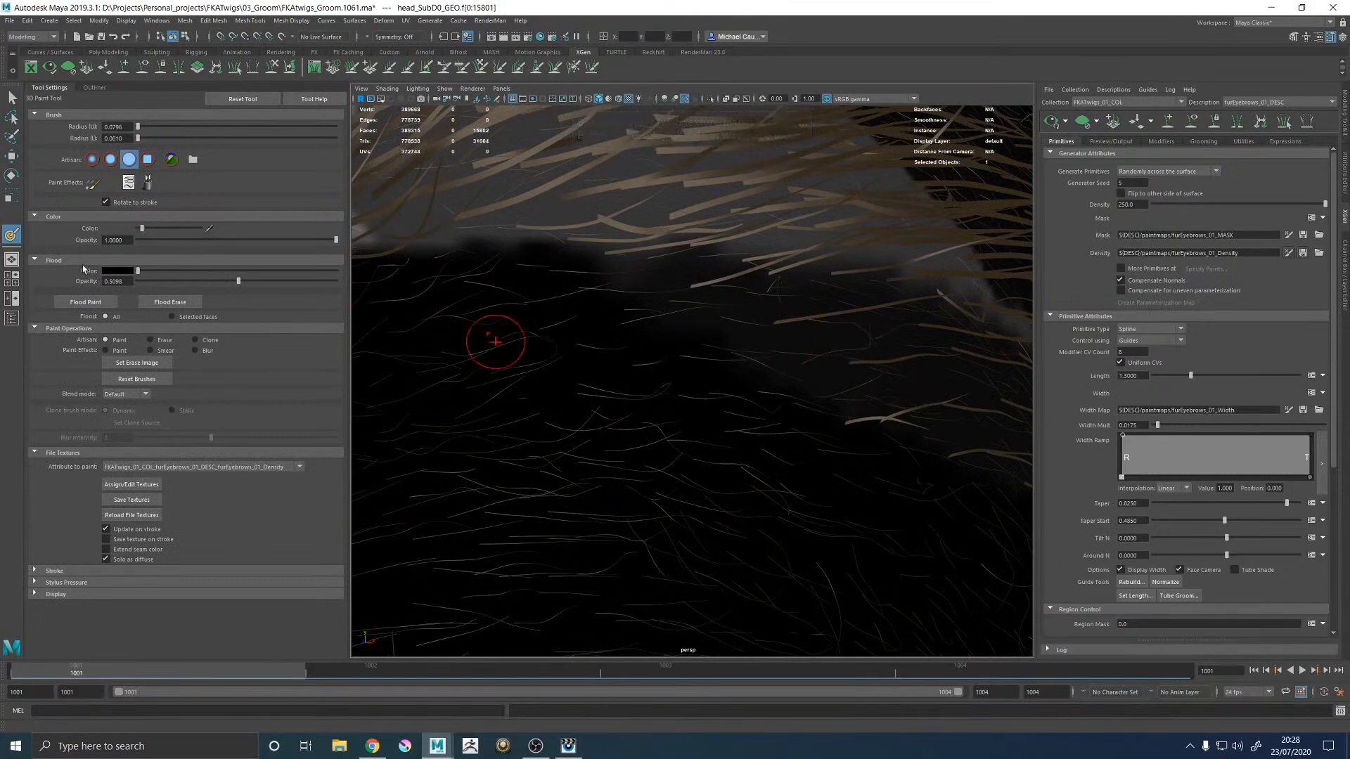
left_click(112, 228)
type("0.06")
key("Return")
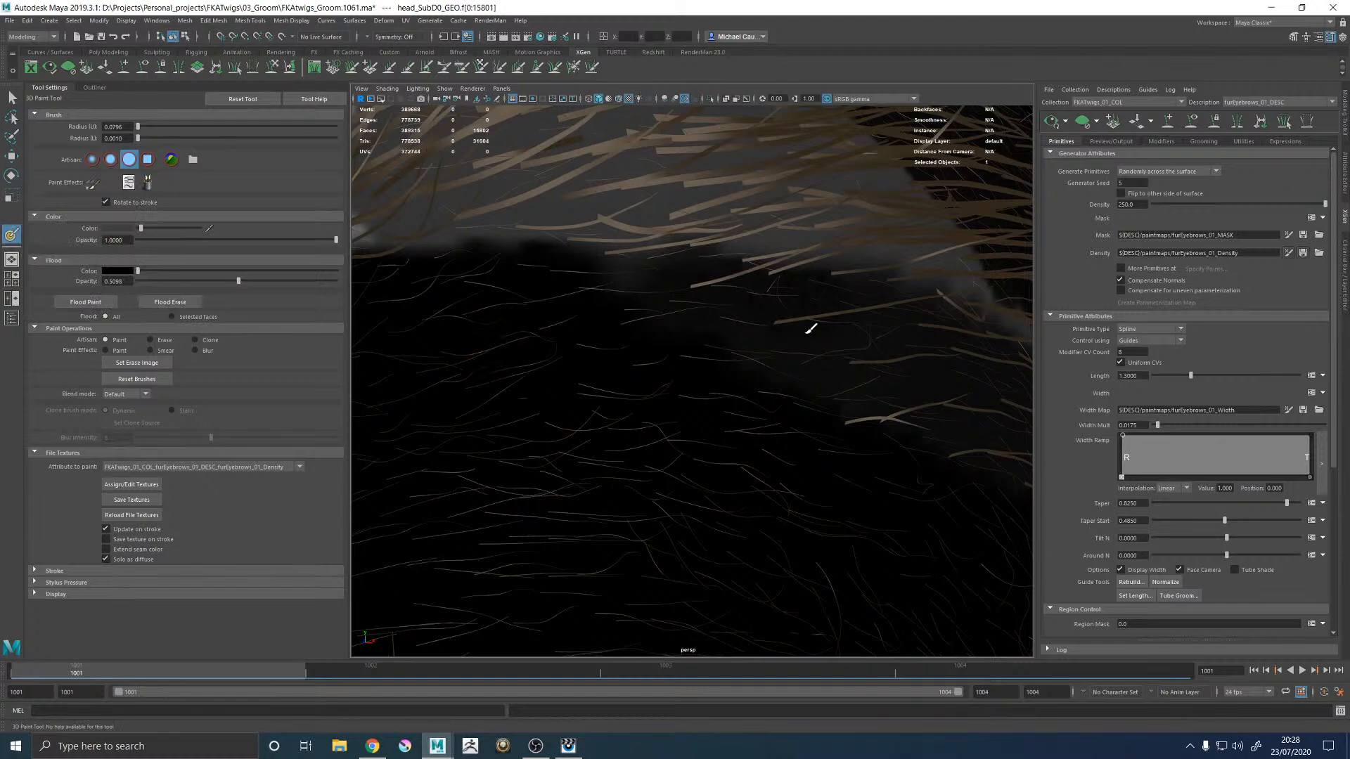
Step: Paint dark grey along the lower edge of the left brow's tail and save the density texture
left_click_drag(883, 346, 613, 330, "alt")
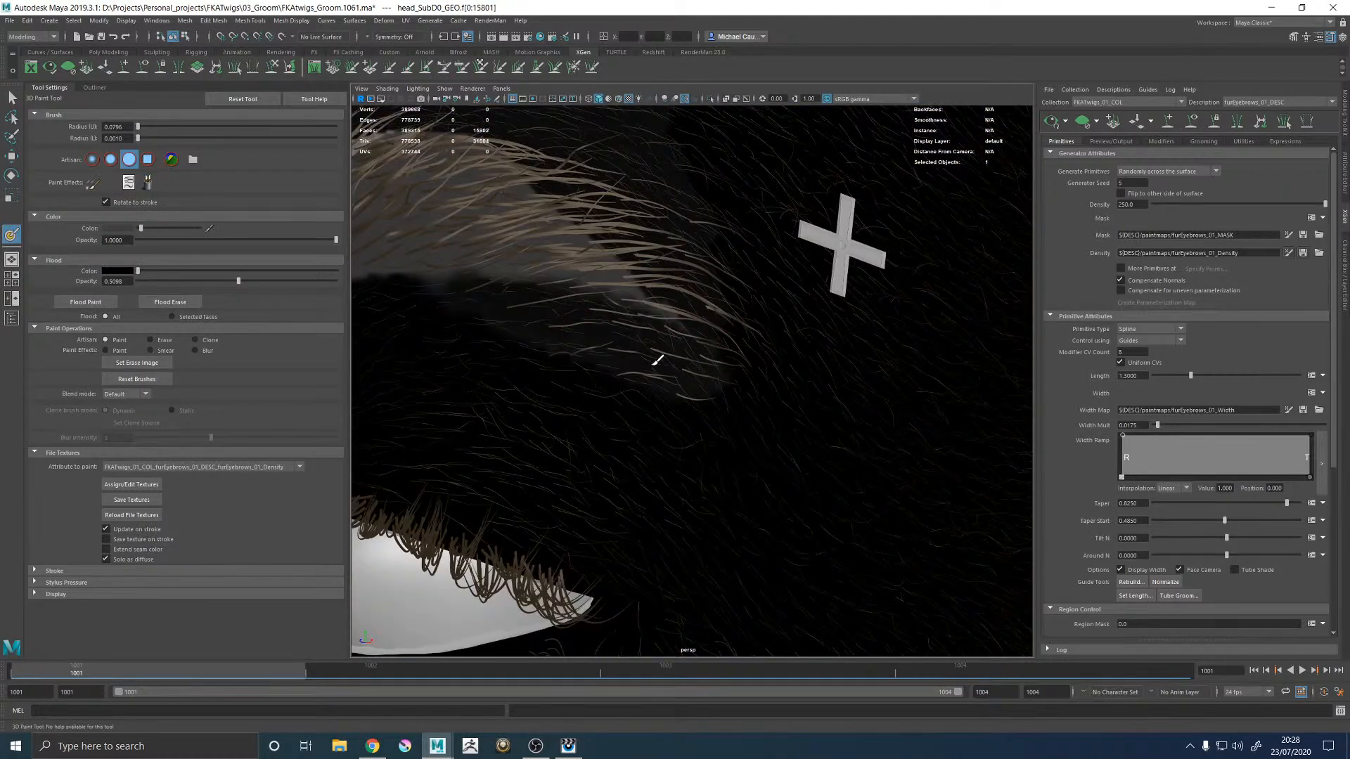
left_click(140, 500)
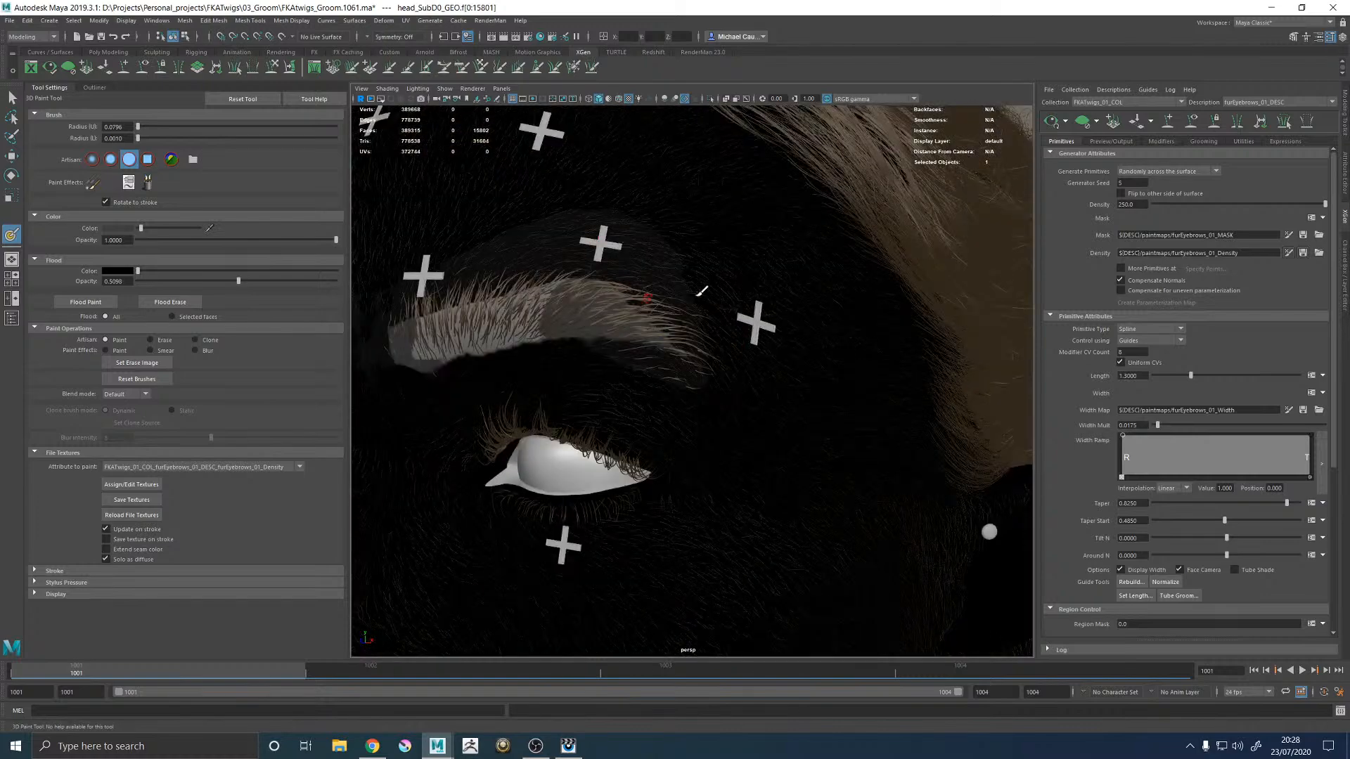
left_click_drag(698, 294, 714, 302, "alt")
middle_click_drag(714, 303, 653, 299, "alt")
right_click_drag(724, 325, 794, 325, "alt")
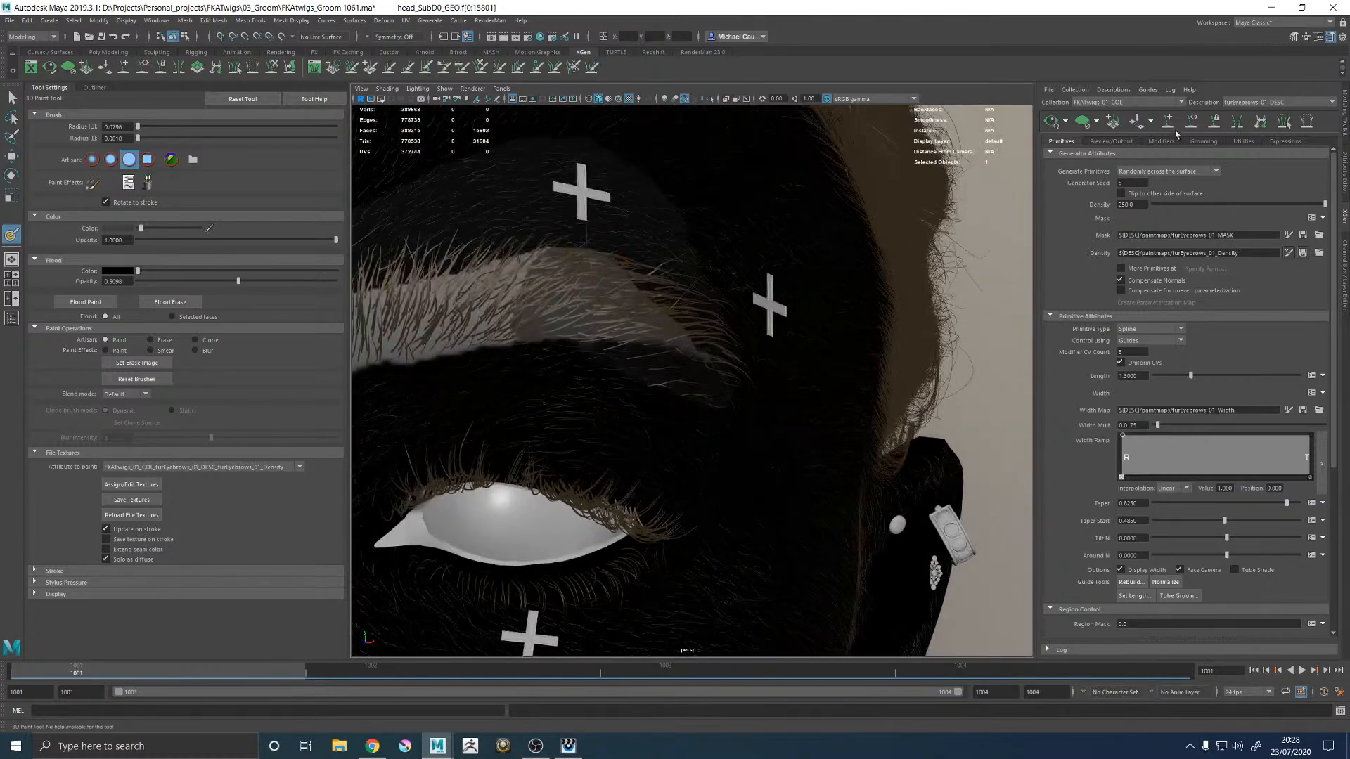
Step: Leave the paint tool, show the eyebrow guides, and rotate one guide in the upper part of the left brow's tail
key("w")
left_click(1187, 125)
left_click_drag(800, 299, 684, 304, "alt")
middle_click_drag(605, 302, 696, 344, "alt")
right_click_drag(577, 344, 638, 354, "alt")
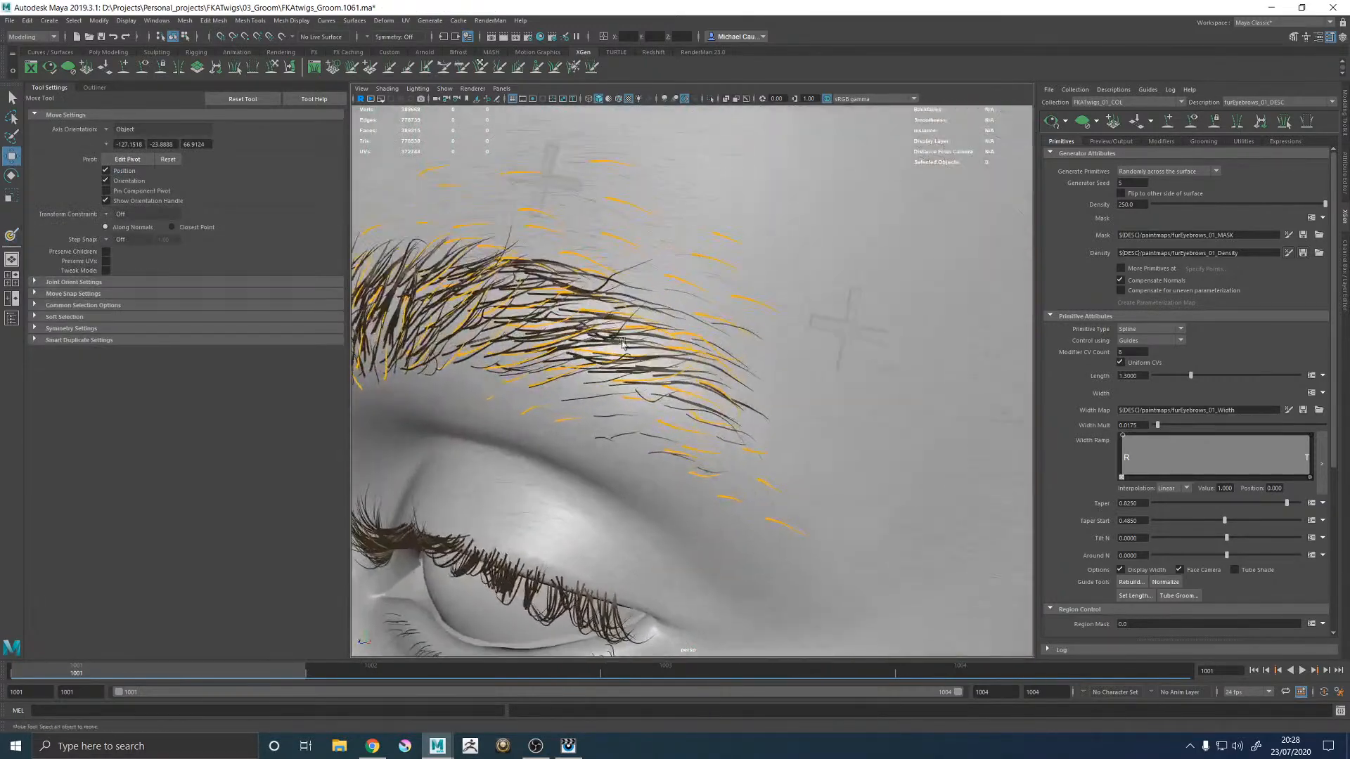
left_click(639, 325)
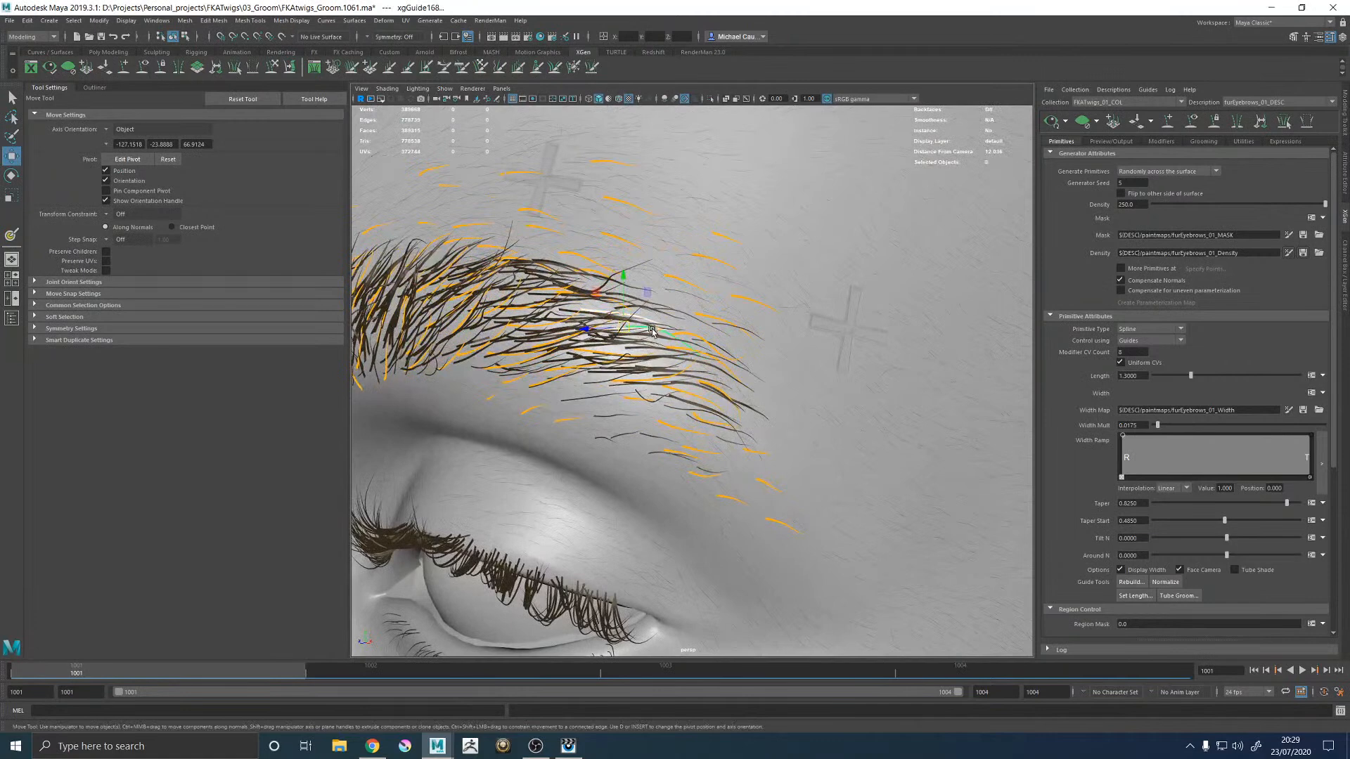
key("e")
mouse_move(642, 298)
left_mouse_down()
mouse_move(642, 315)
mouse_move(641, 294)
mouse_move(662, 295)
left_mouse_up()
Step: Rotate several more guides toward the left brow's outer tip to redirect the tail hairs along the brow
left_click(698, 322)
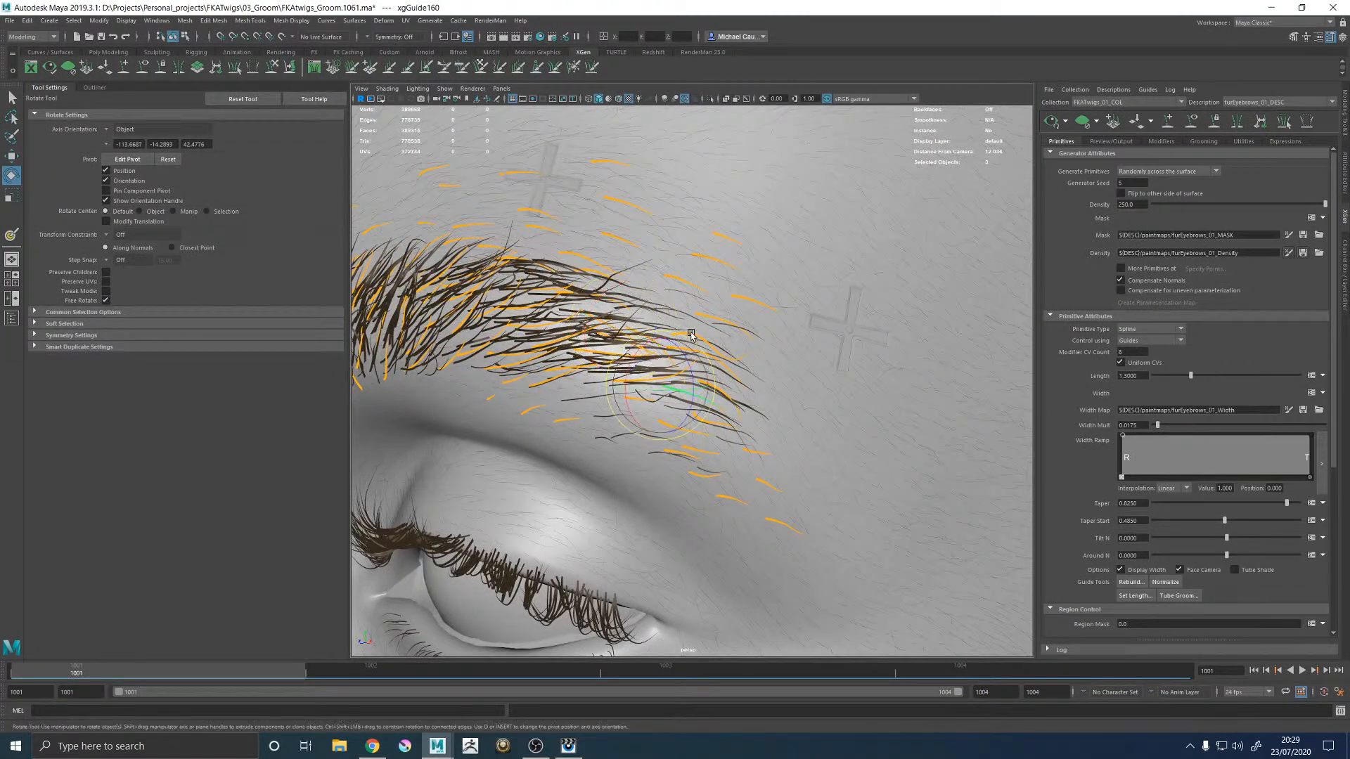
left_click_drag(689, 339, 703, 350)
left_click(721, 351)
left_click_drag(718, 346, 711, 327)
left_click(729, 398)
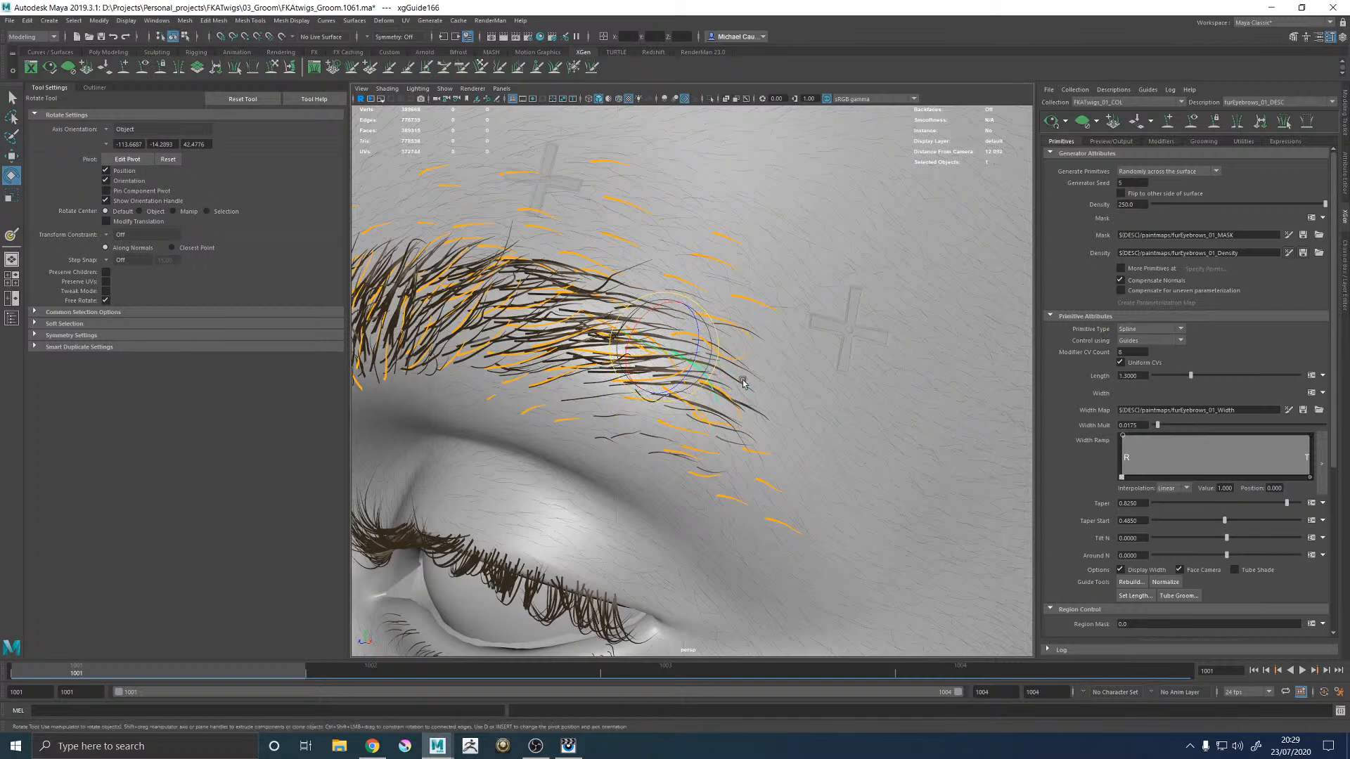
left_click_drag(725, 336, 732, 347)
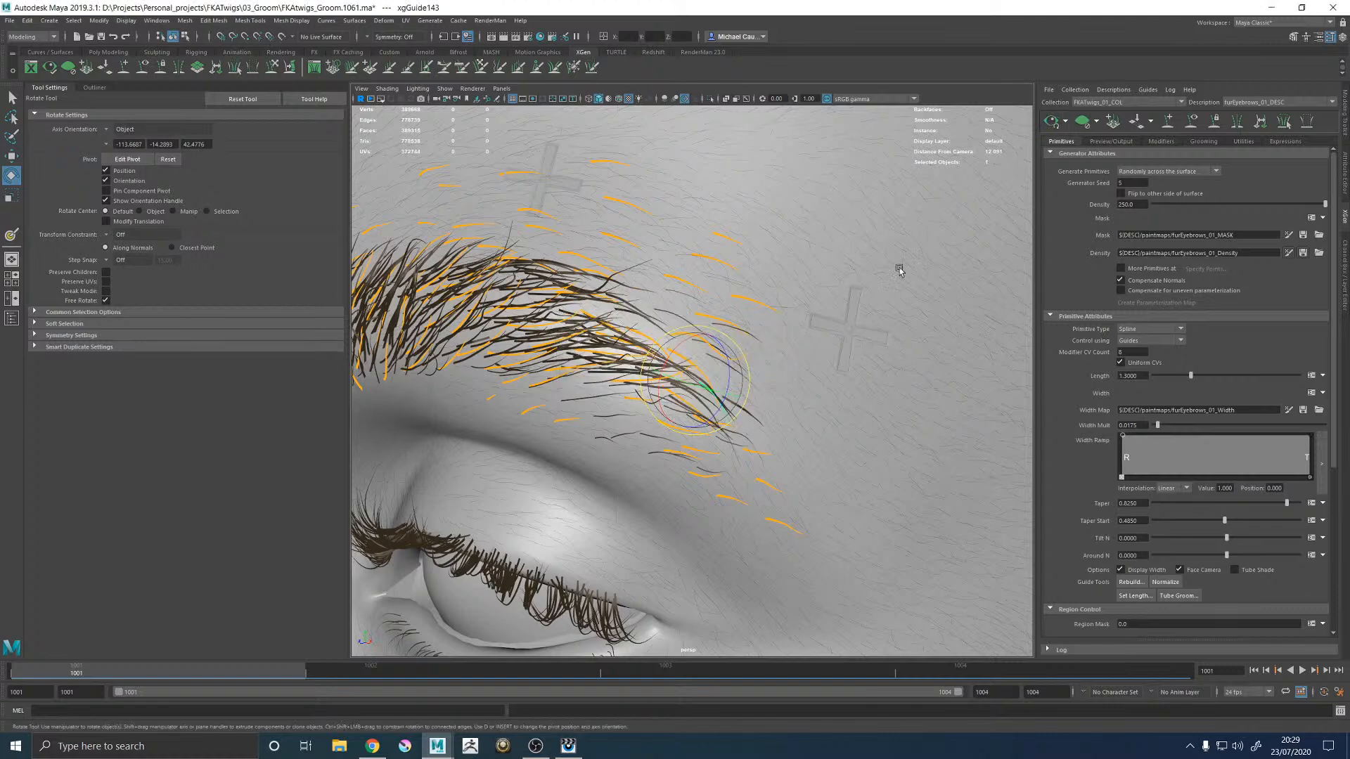
Step: Hide the eyebrow guides, check both brows from the front, and save the scene
left_click(1190, 123)
scroll(599, 256, "down", 5)
left_click_drag(692, 318, 780, 322, "alt")
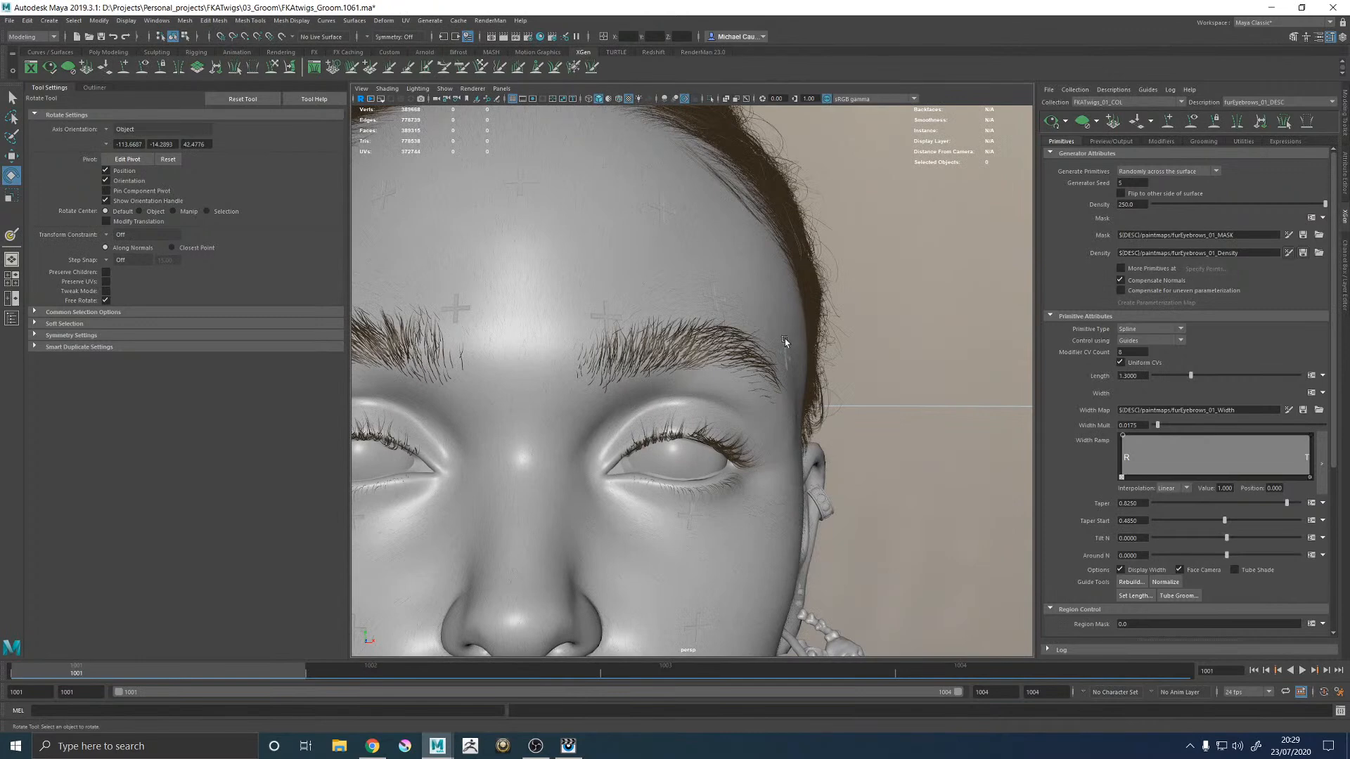
scroll(907, 315, "down", 5)
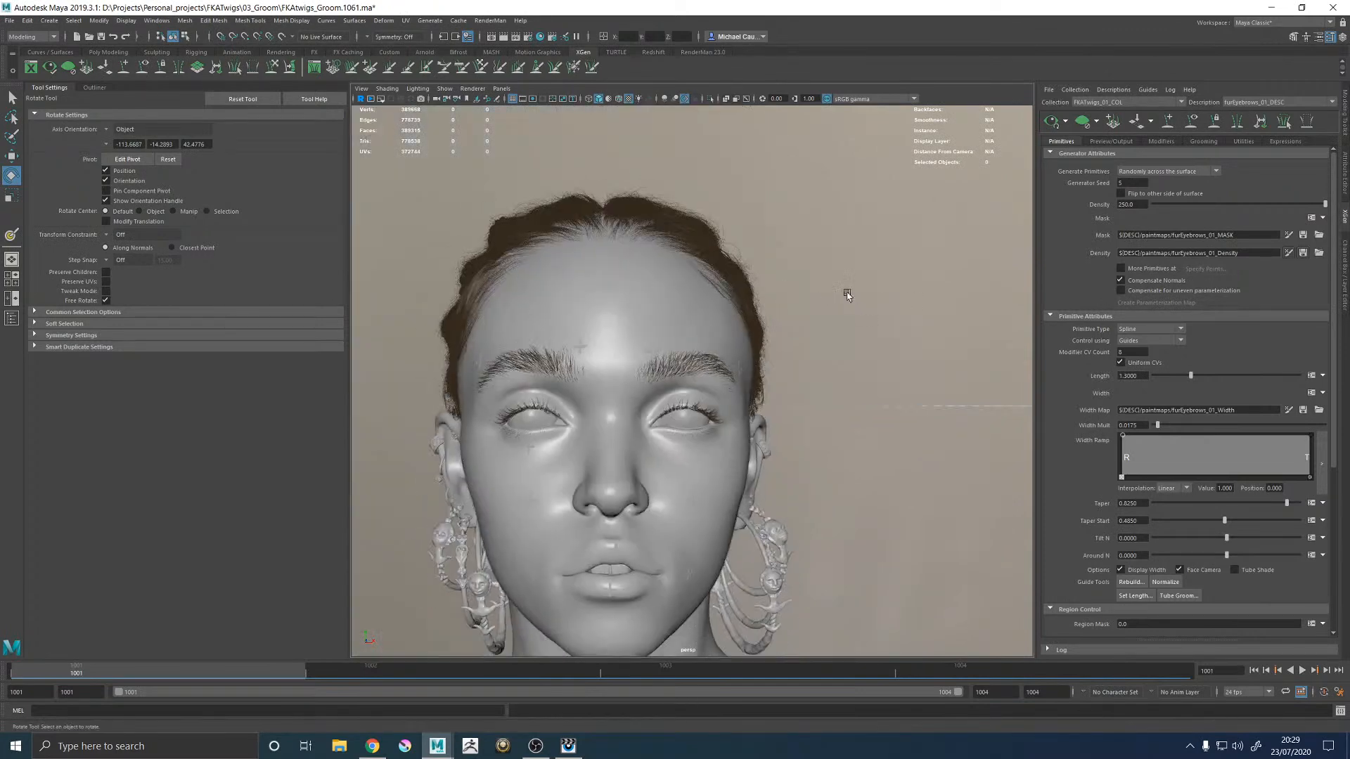
key("q")
key("ctrl+s")
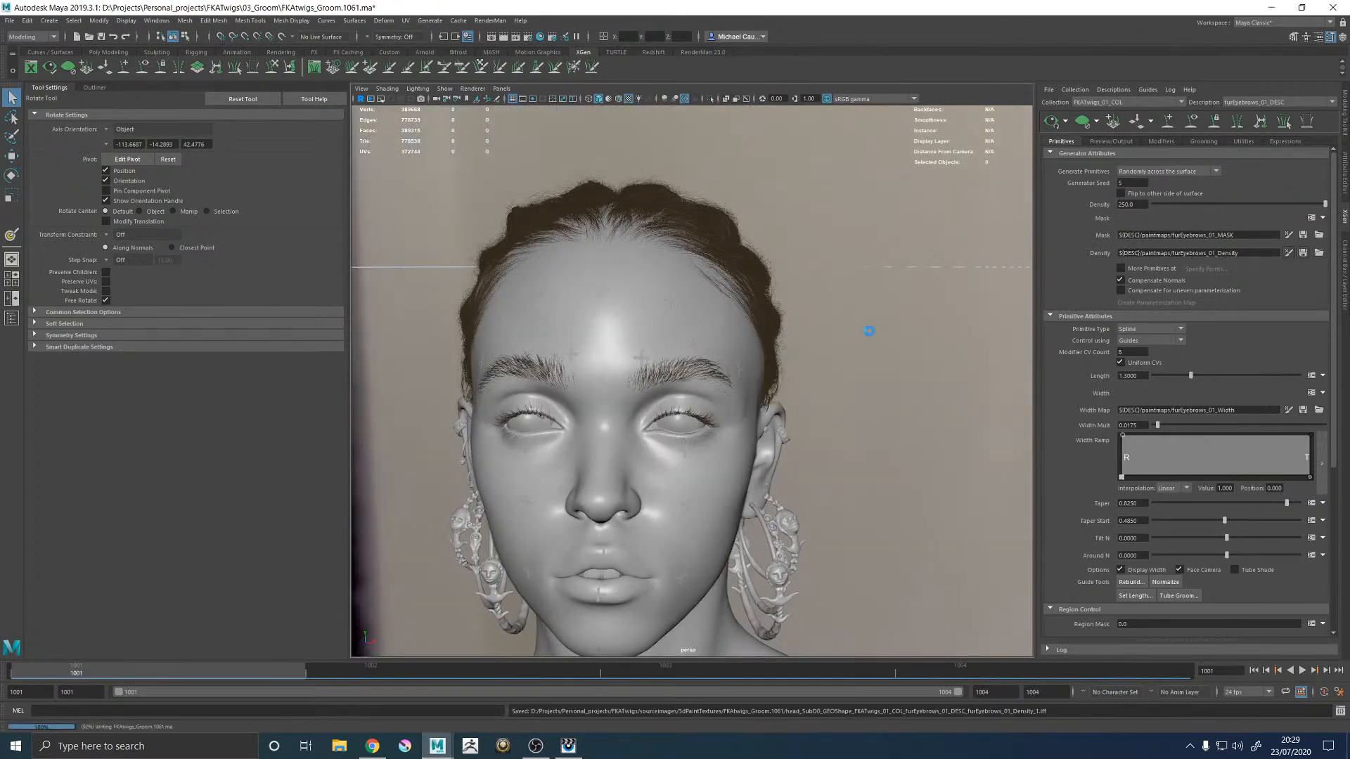
key("e")
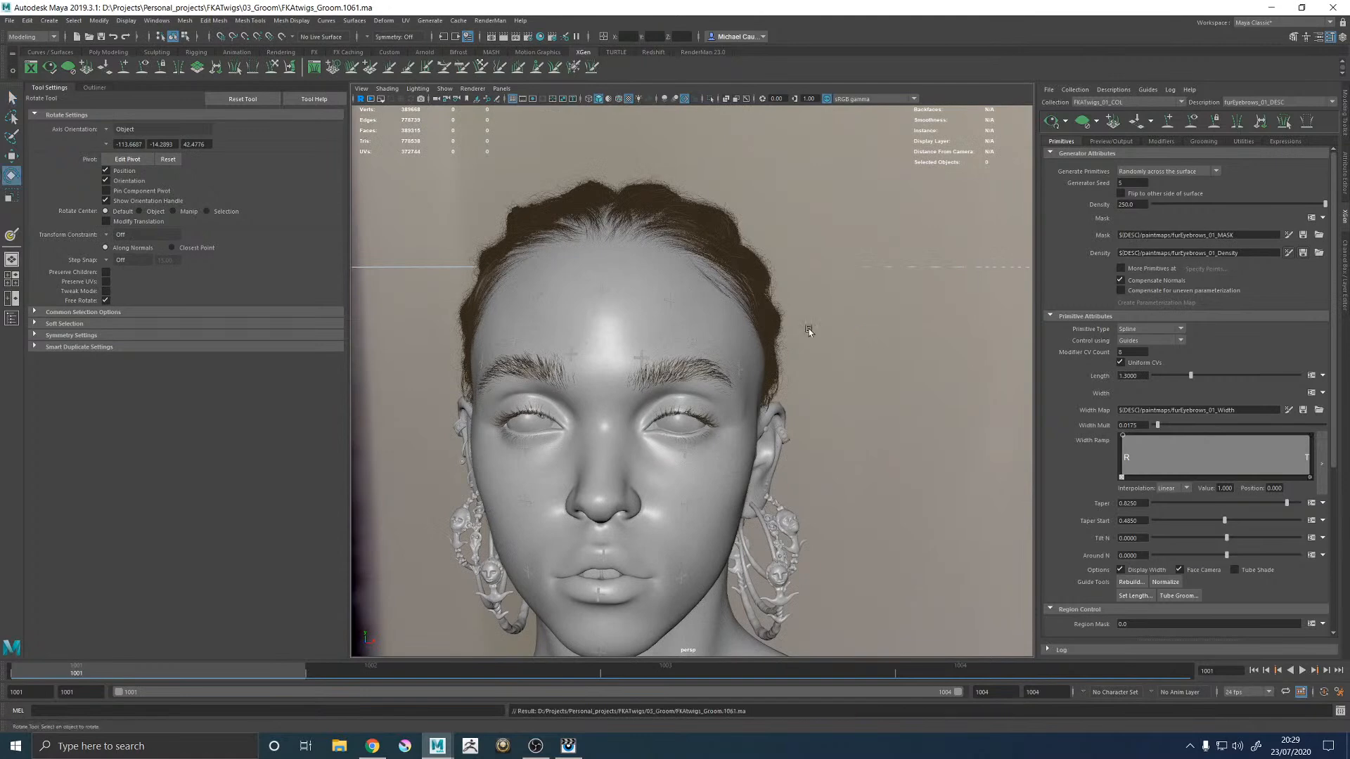
Step: Look through Render_CAM and start a RenderMan IPR render of the head
left_click_drag(804, 327, 806, 323, "alt")
key("space")
key("space")
key("space")
left_click(490, 20)
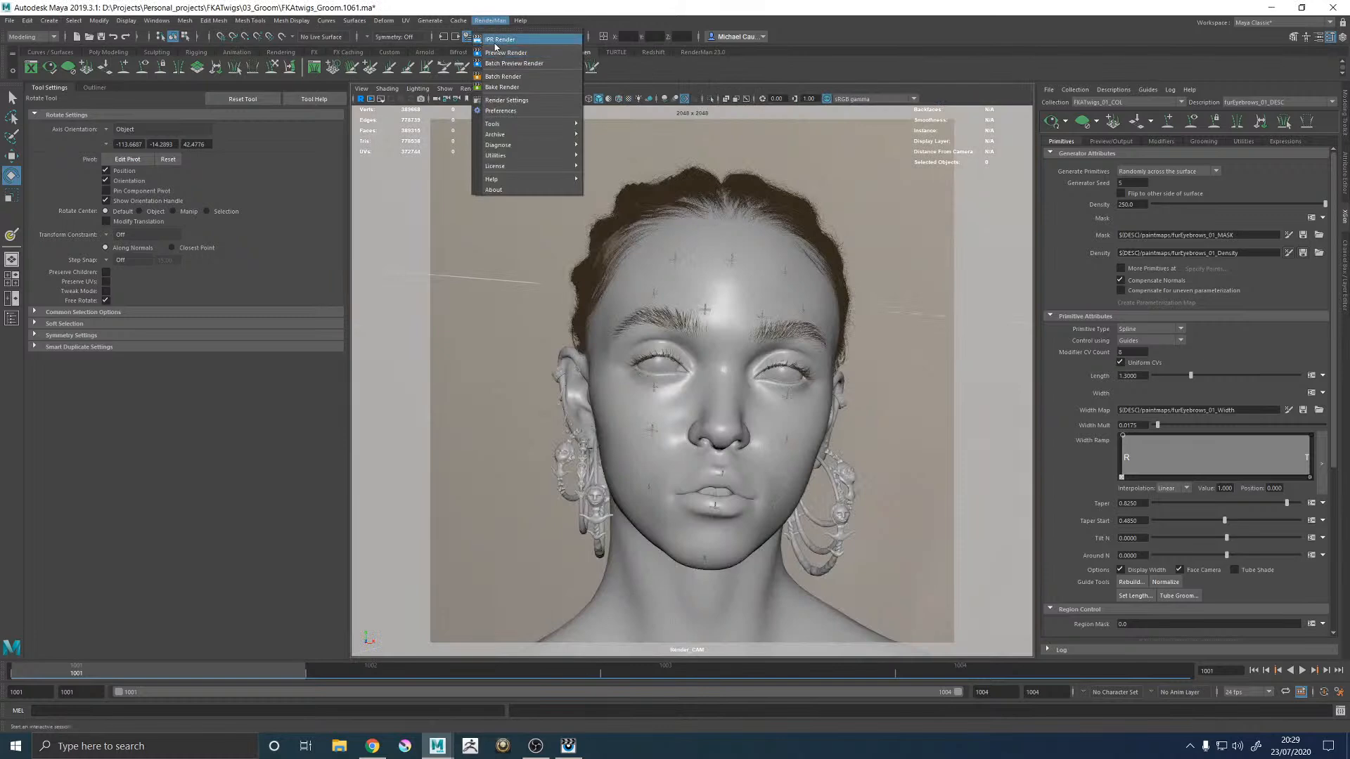
left_click(493, 42)
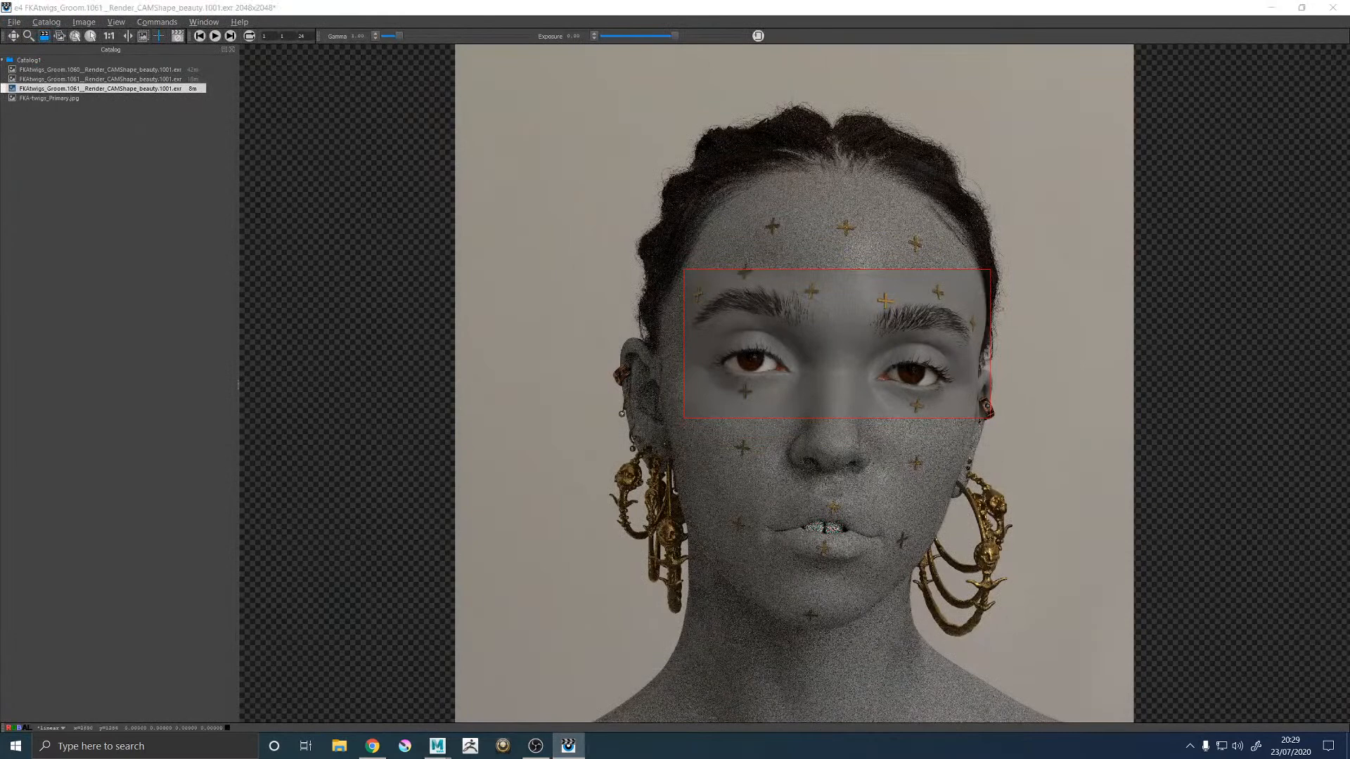
key("alt+Tab")
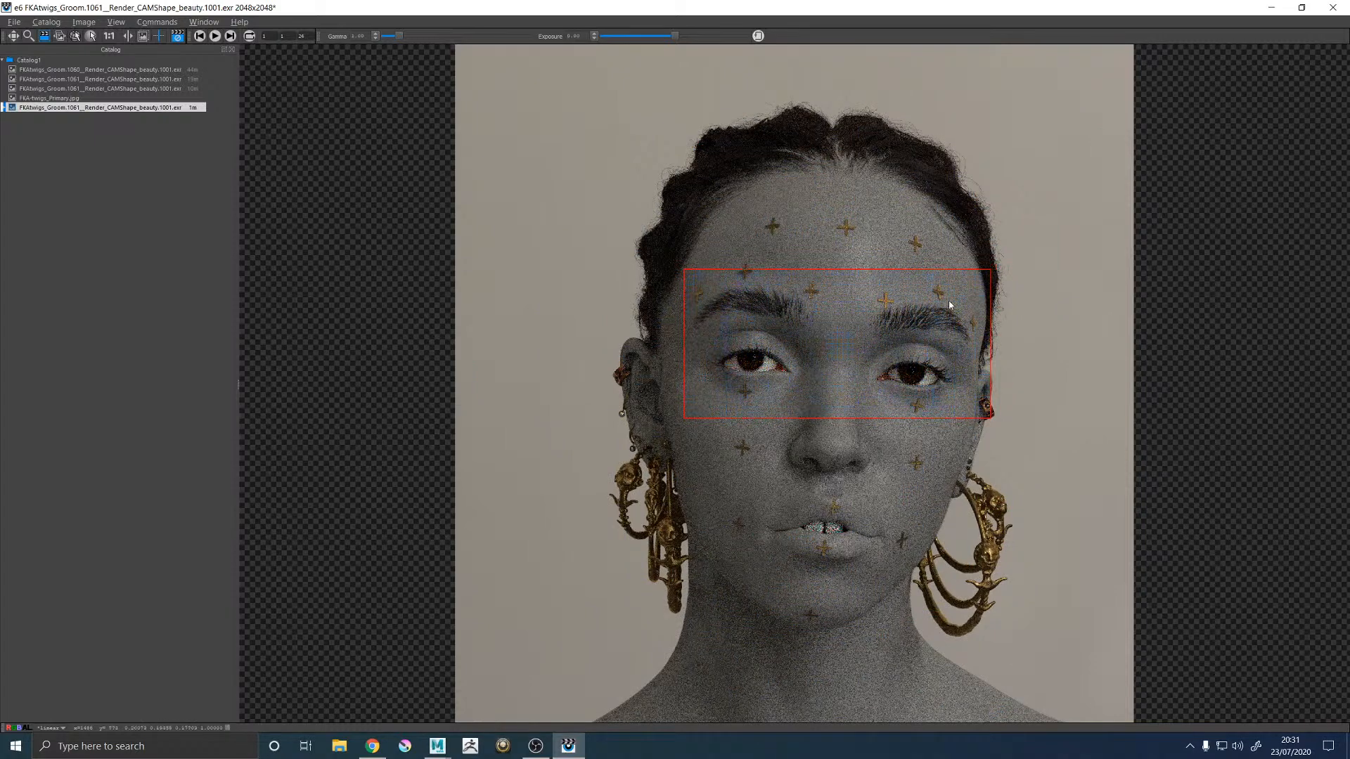
Step: Compare the new beauty render's eyebrows with the reference photo by flipping between them, and view the render's ID pass
key("Up")
key("Down")
key("Up")
key("Down")
key("Up")
key("Down")
key("Up")
key("Down")
key("Up")
key("Down")
key("Up")
key("Down")
key("Up")
key("Down")
key("Up")
key("Down")
key("Up")
key("Down")
key("Up")
key("Down")
key("Up")
key("Down")
key("Up")
key("Down")
key("Up")
key("Down")
key("Up")
key("Down")
key("Up")
key("Down")
key("Down")
key("Up")
key("Down")
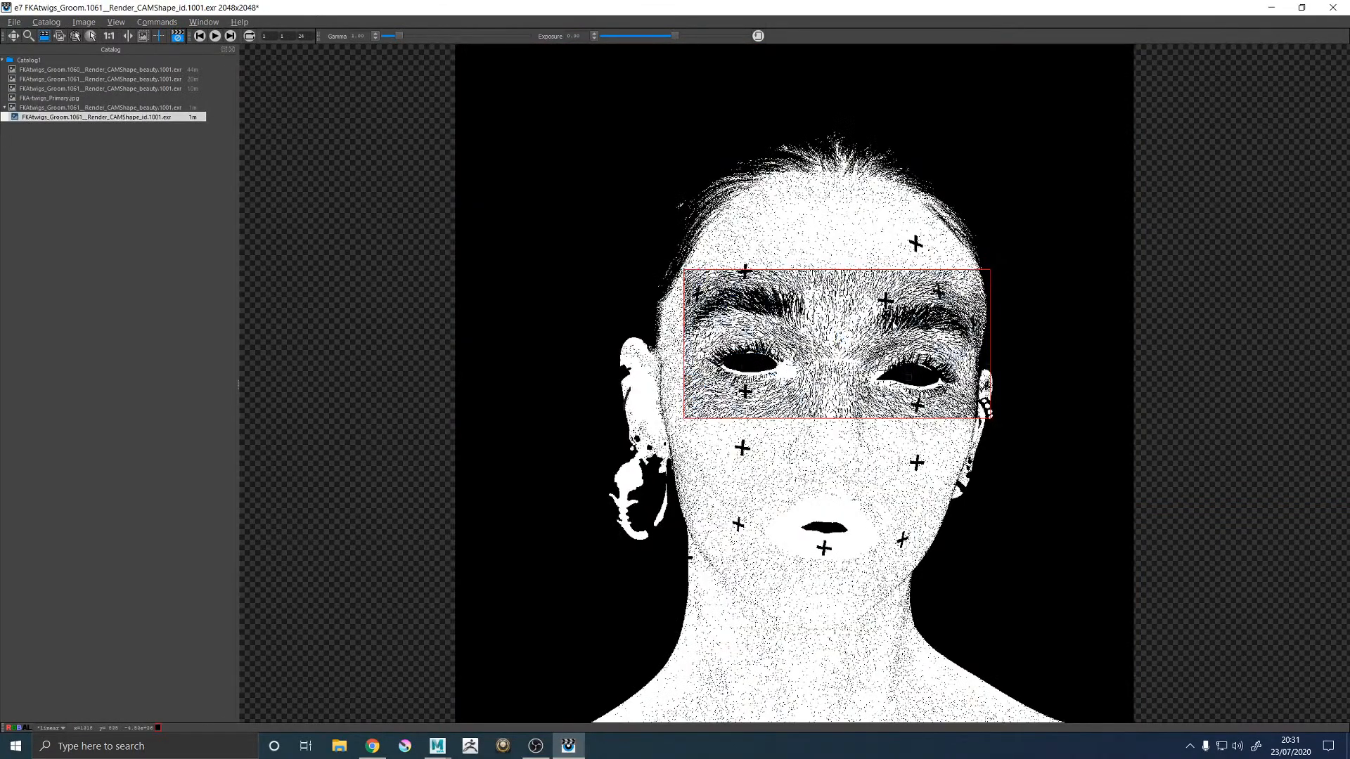
Step: Go back from the ID pass and flip repeatedly between the newest beauty render and FKA-twigs_Primary.jpg to compare the brows
left_click(78, 118)
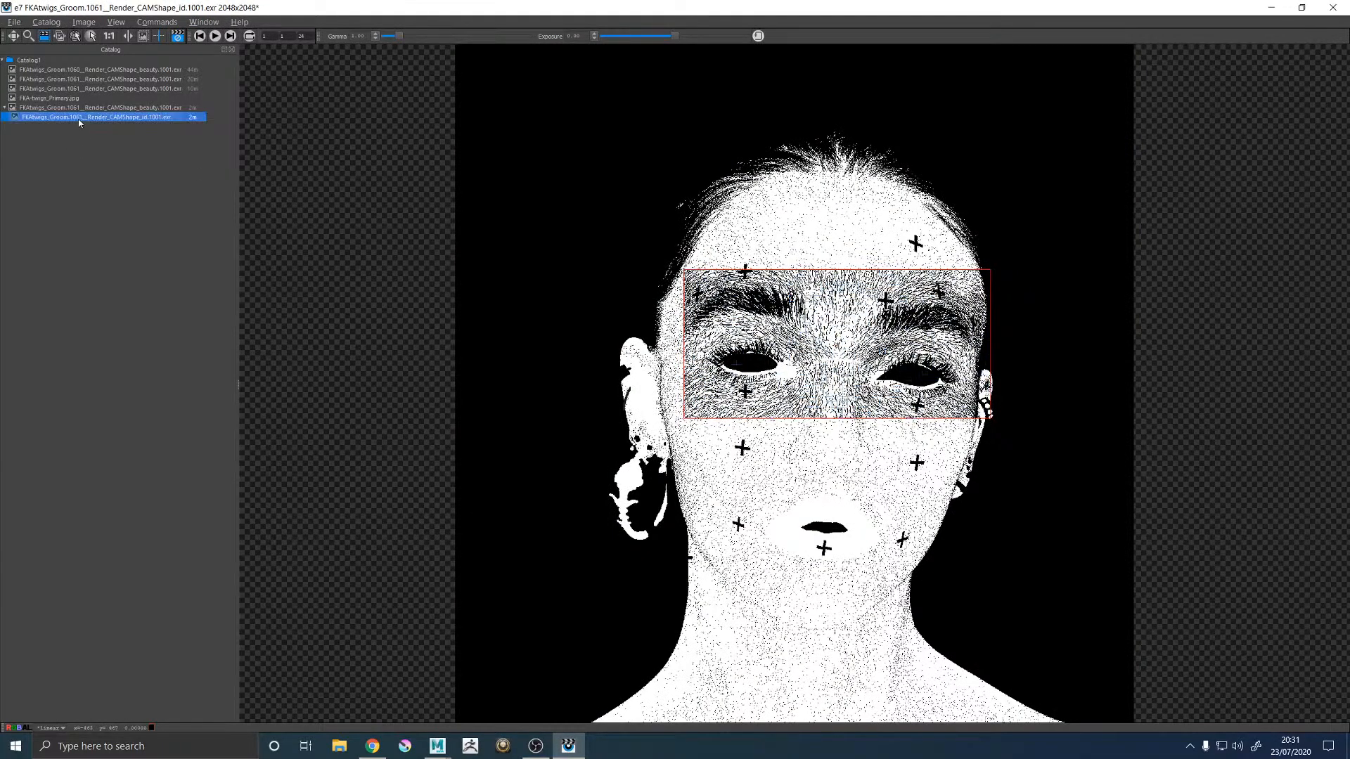
key("Up")
key("Up")
key("Down")
key("Up")
key("Down")
key("Up")
key("Down")
key("Up")
key("Down")
key("Up")
key("Down")
key("Up")
key("Down")
key("Up")
key("Down")
key("Up")
key("Down")
key("Up")
key("Down")
key("Up")
key("Down")
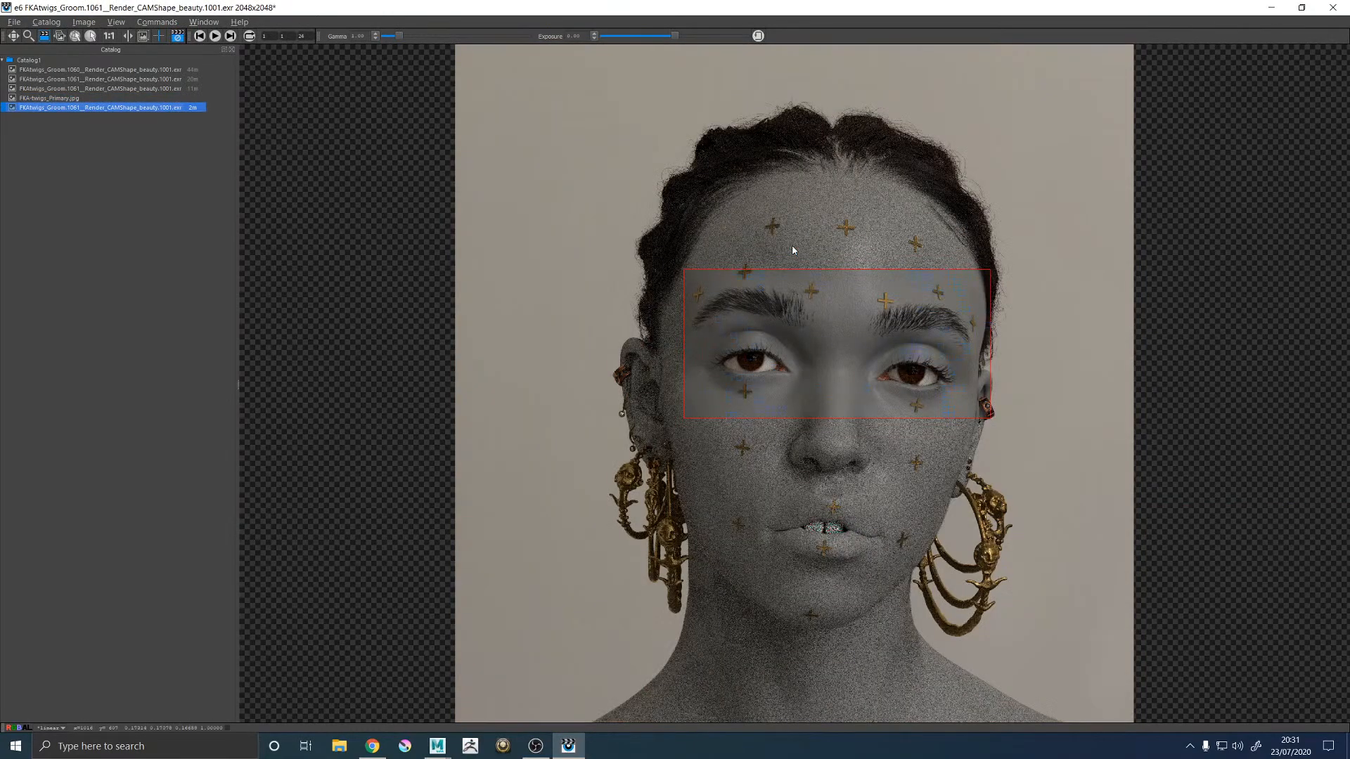
Step: Flip between the current beauty render and FKA-twigs_Primary.jpg to compare brow shape and density with the reference
key("Up")
key("Down")
key("Up")
key("Down")
key("Up")
key("Down")
key("Up")
key("Down")
key("Up")
key("Down")
key("Up")
key("Down")
key("Up")
key("Down")
key("Up")
key("Down")
key("Up")
key("Down")
key("Up")
key("Down")
Step: Examine the rendered brows and eyelashes up close, and check the full head against the reference photo
scroll(940, 398, "up", 6)
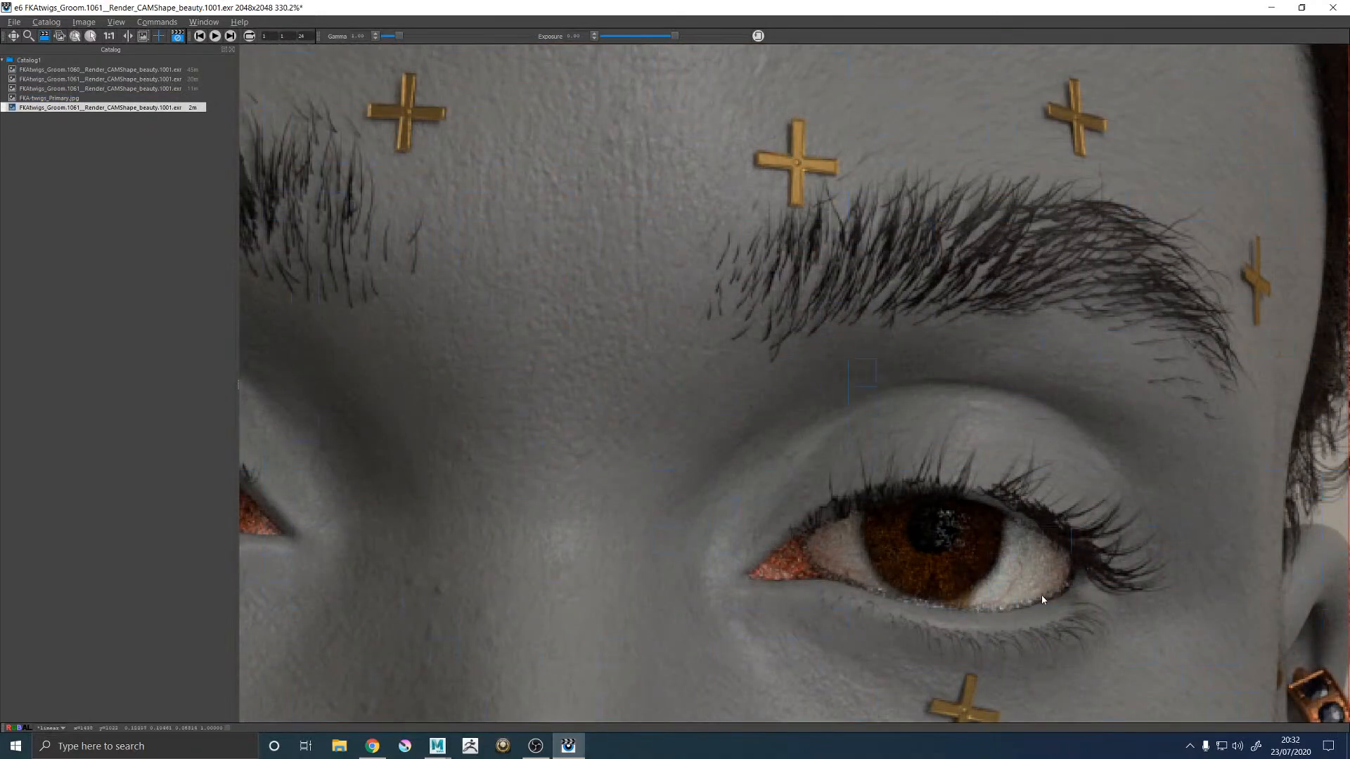
scroll(1041, 595, "down", 6)
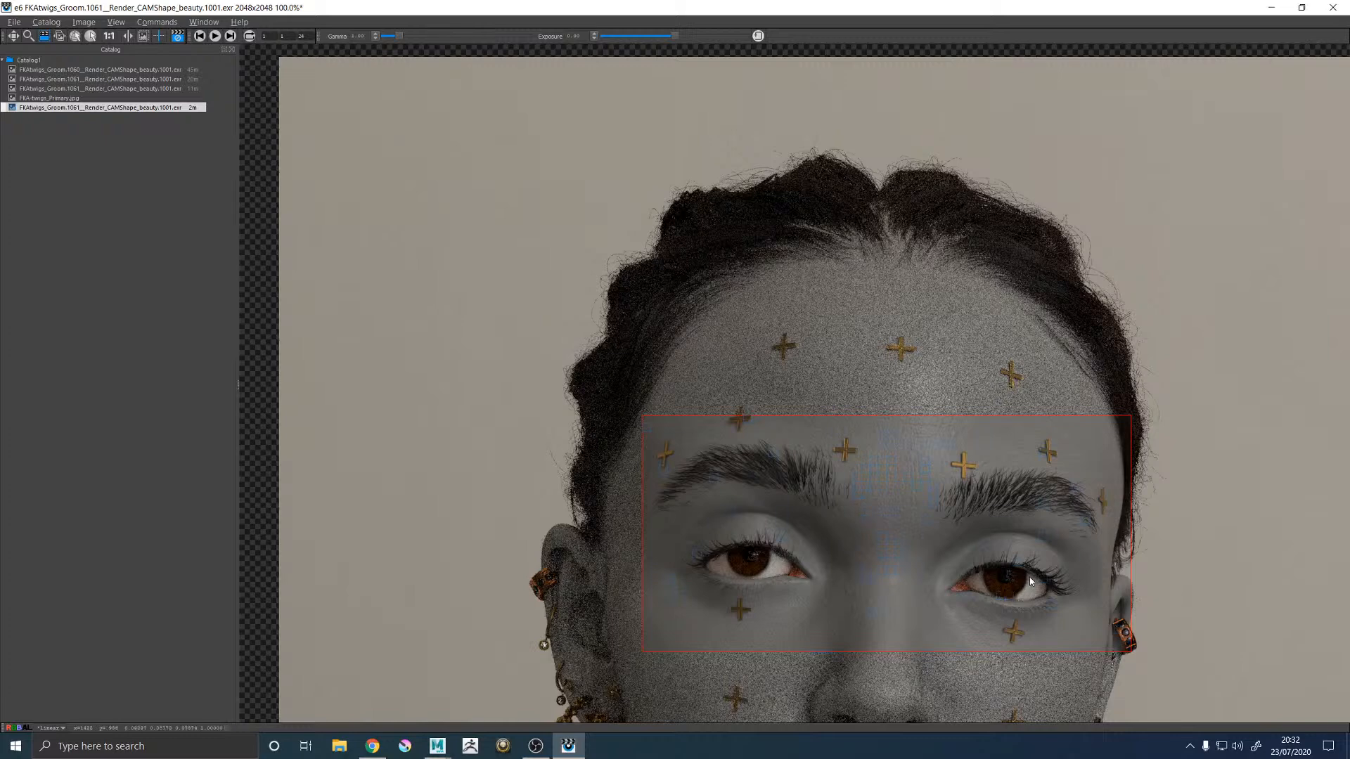
scroll(1031, 576, "up", 3)
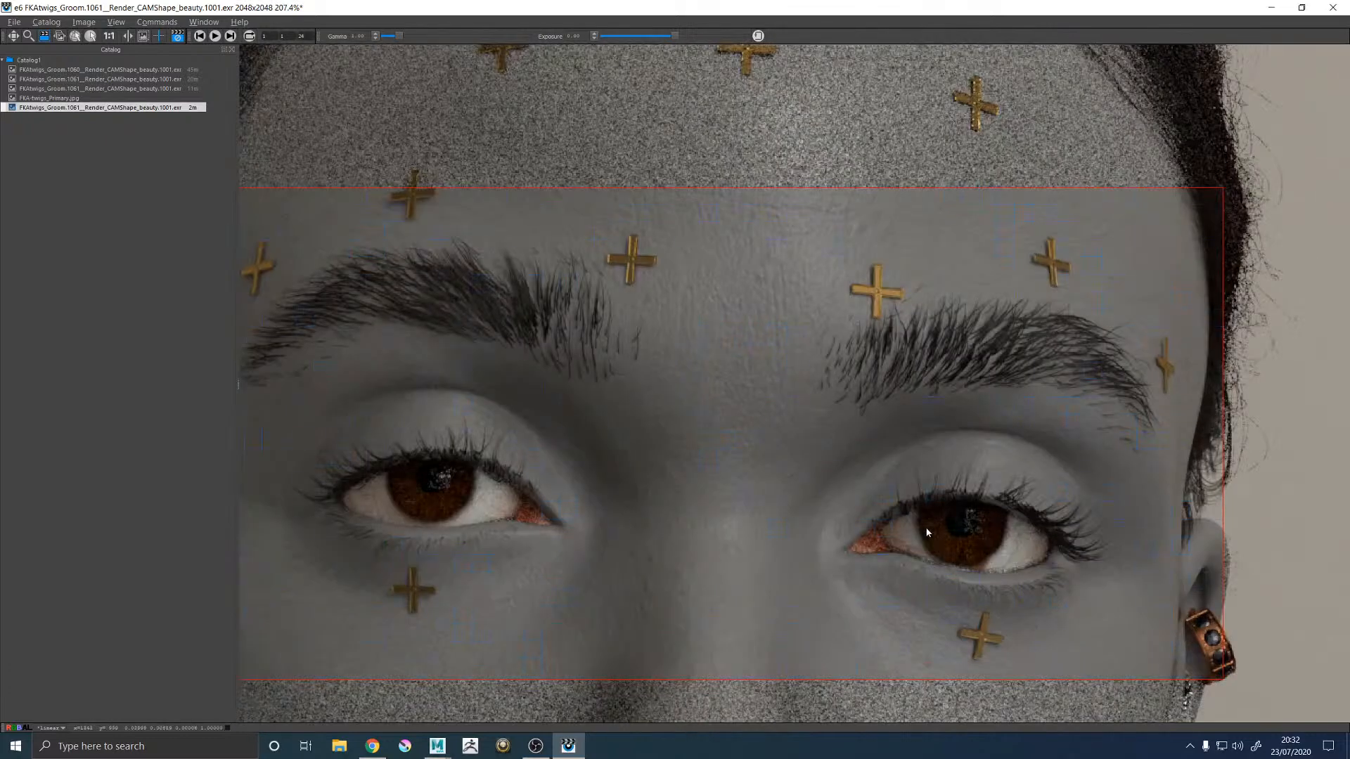
scroll(1043, 387, "down", 2)
scroll(1019, 388, "up", 4)
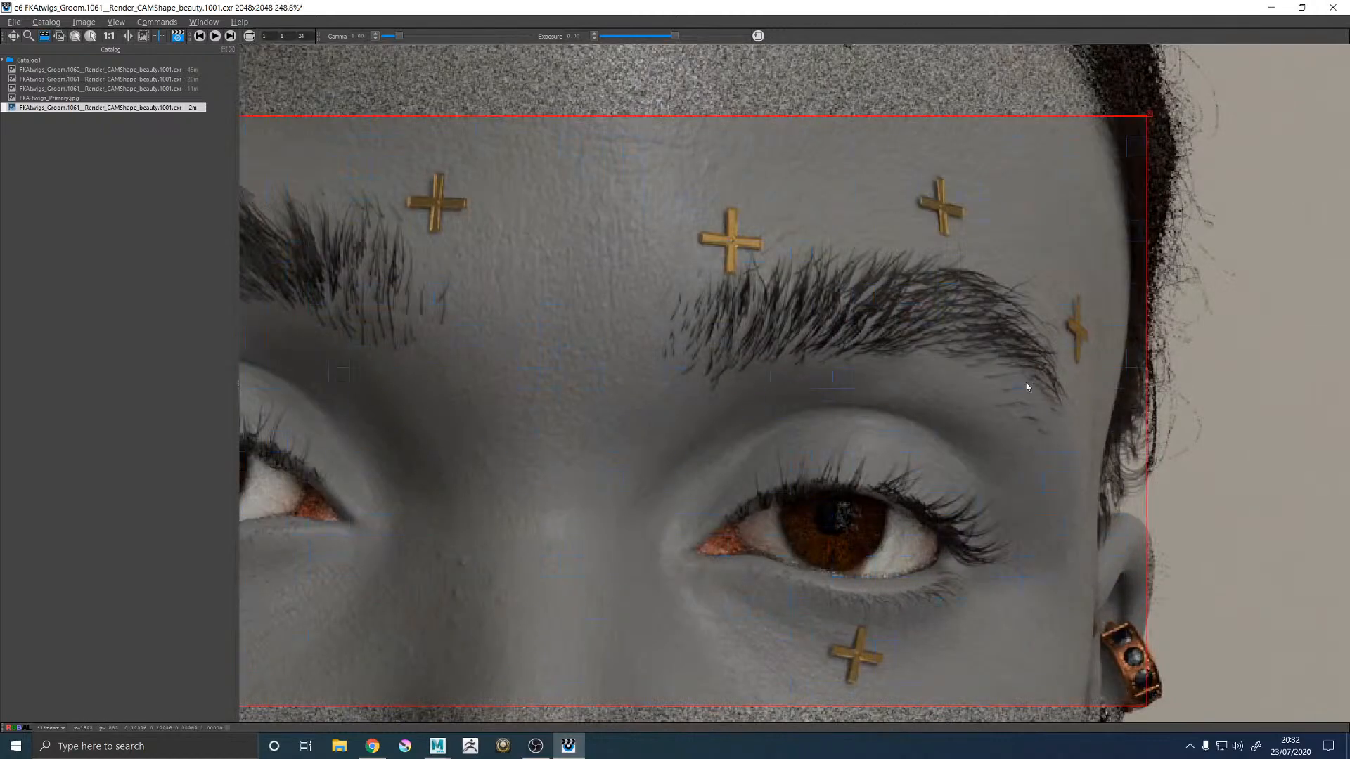
key("f")
key("Up")
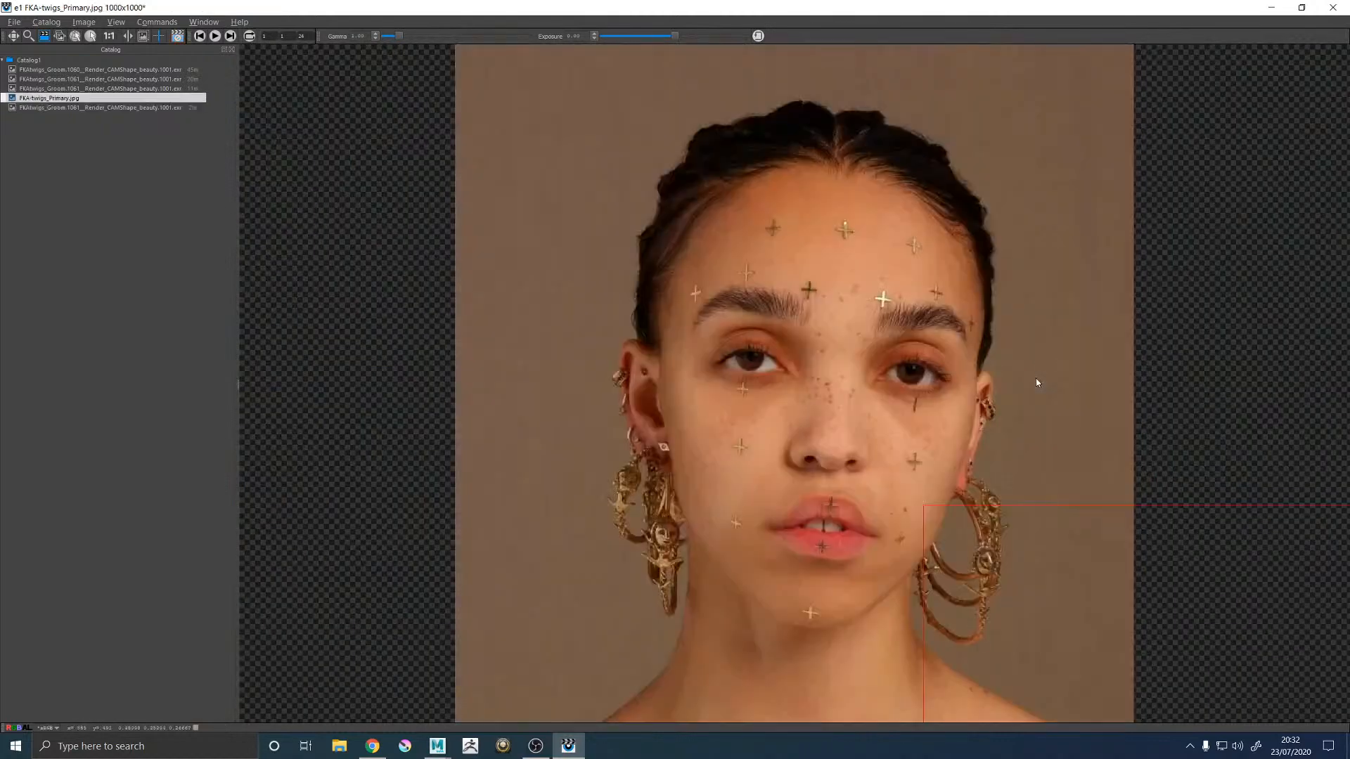
key("Down")
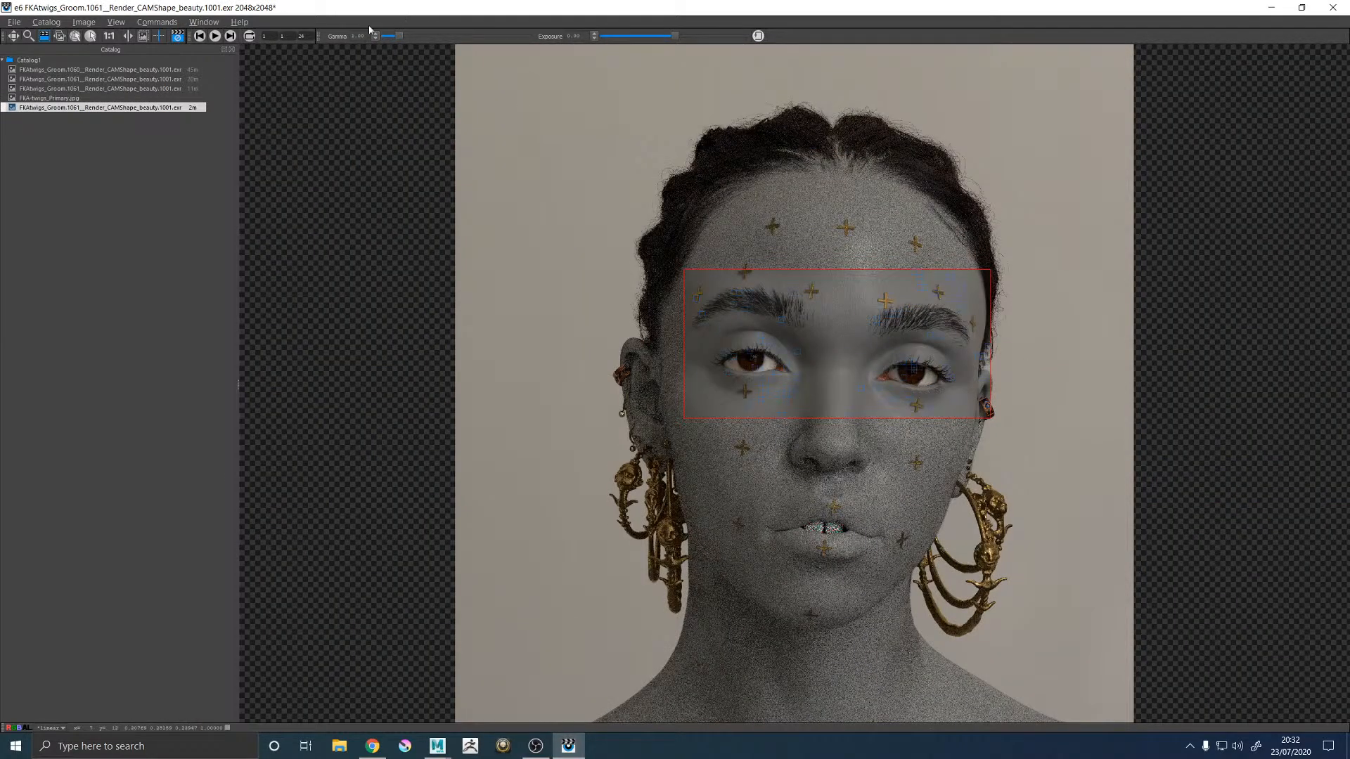
Step: Stop the live render, compare the beauty image with the reference photo by flipping between them, and return to Maya
left_click(179, 36)
key("Up")
key("Down")
key("Up")
key("Down")
key("Up")
key("Down")
key("Up")
key("Down")
key("Up")
key("Down")
key("Up")
key("Down")
key("Up")
key("Down")
key("Up")
key("Down")
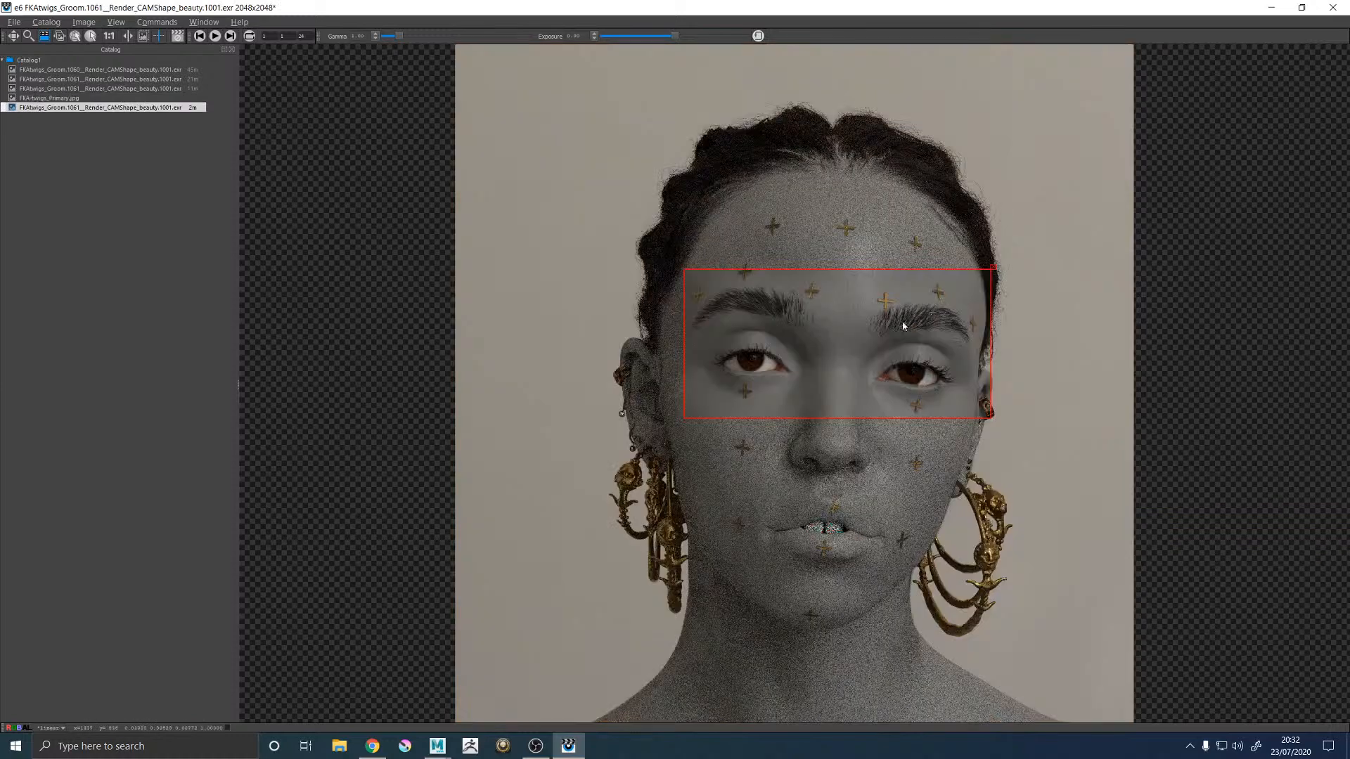
left_click(1272, 9)
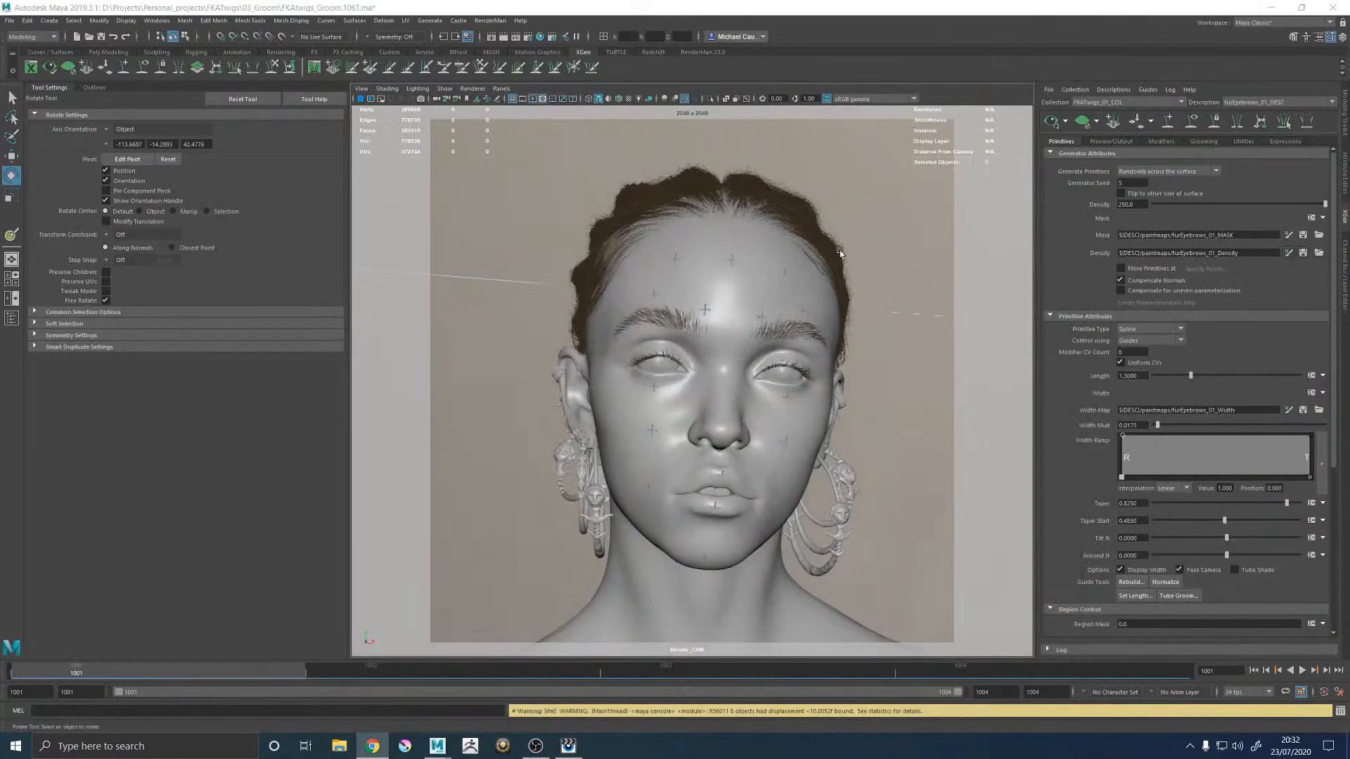
Step: Switch the XGen description to furEyelashes_01_DESC and show its guides
left_click(1243, 103)
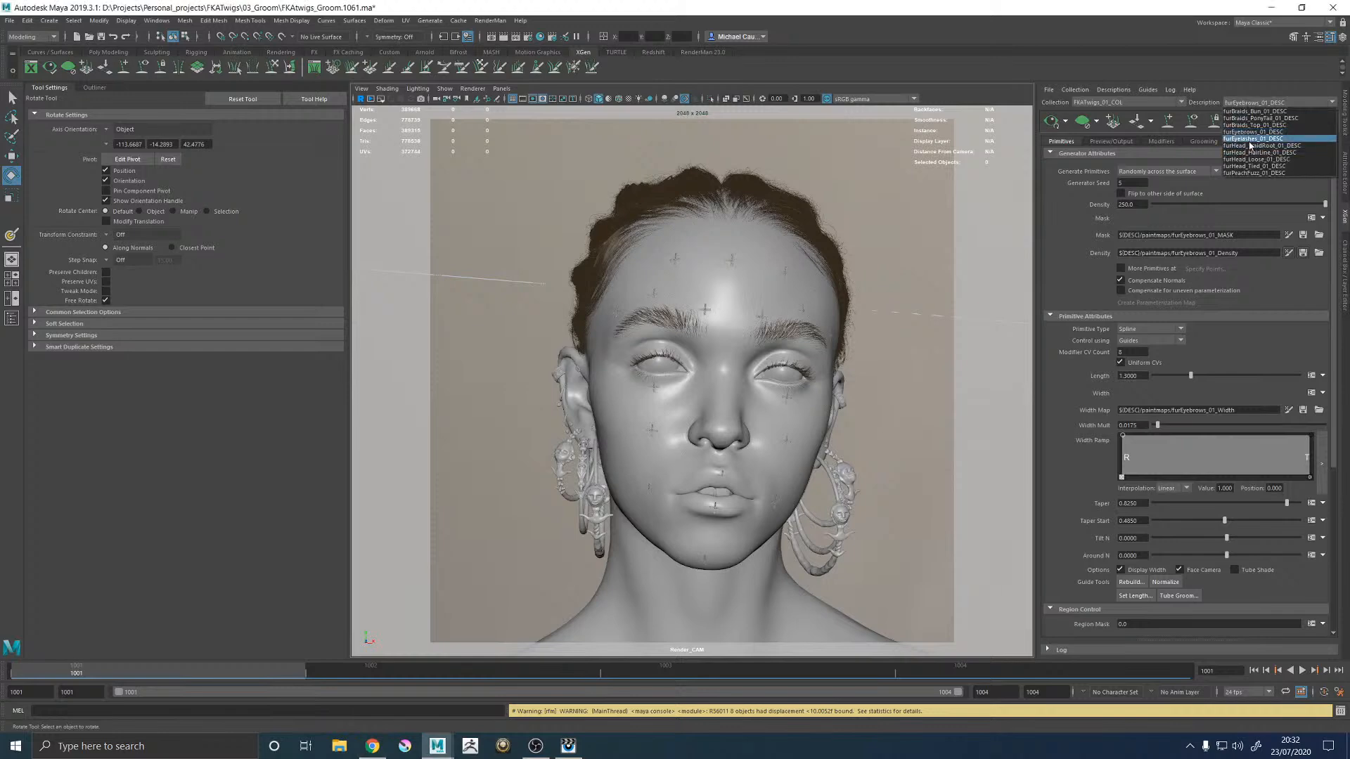
left_click(1255, 142)
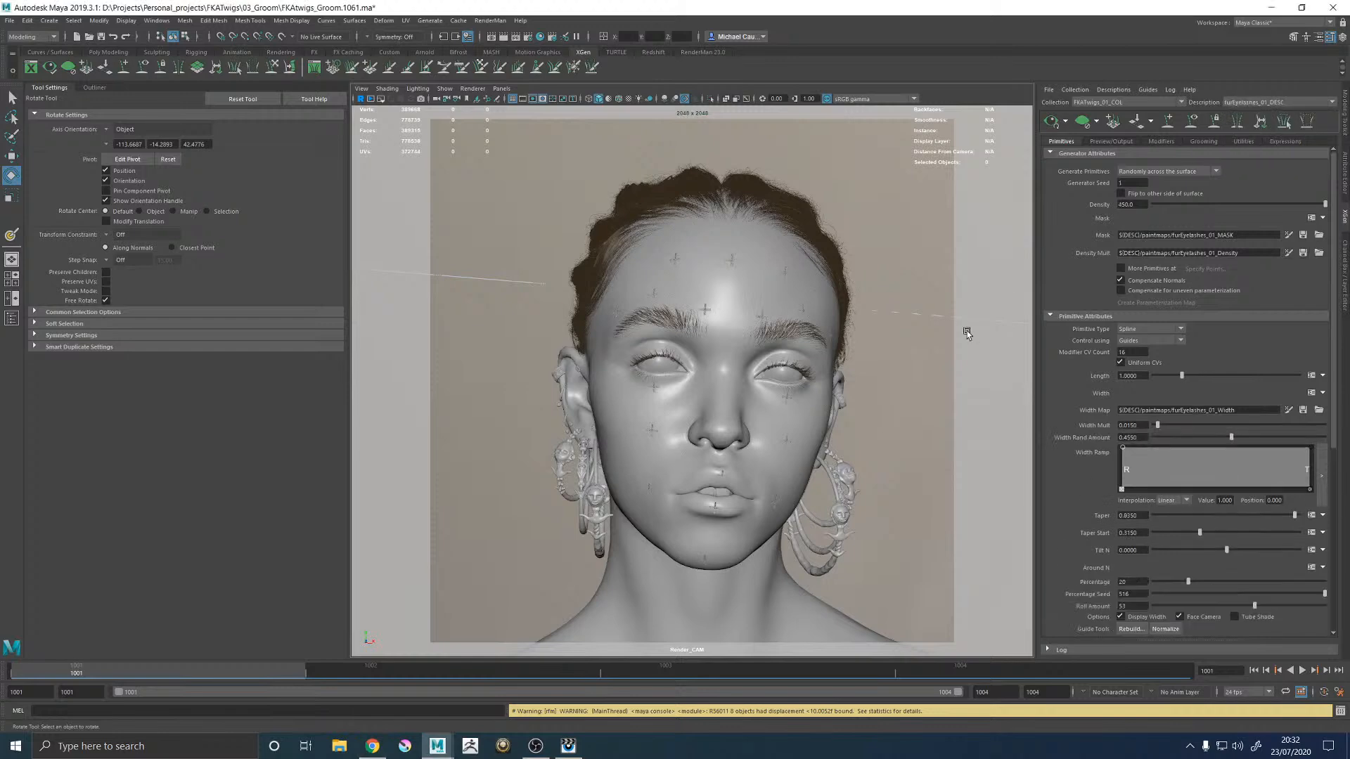
left_click(1192, 121)
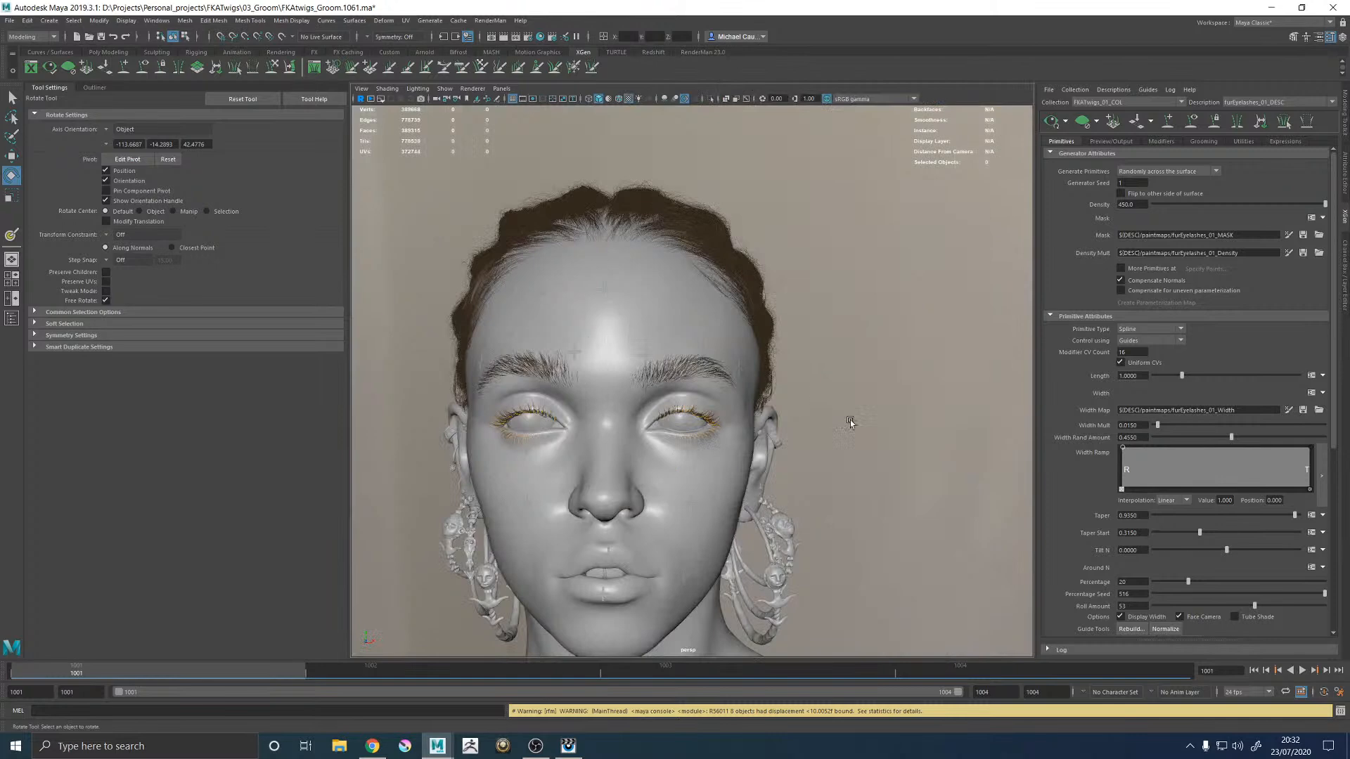
Step: Rotate an upper lash guide near the middle of the character's left eye and refresh the XGen preview
middle_click_drag(553, 481, 612, 398, "alt")
right_click_drag(611, 398, 735, 392, "alt")
left_click_drag(735, 391, 774, 321, "alt")
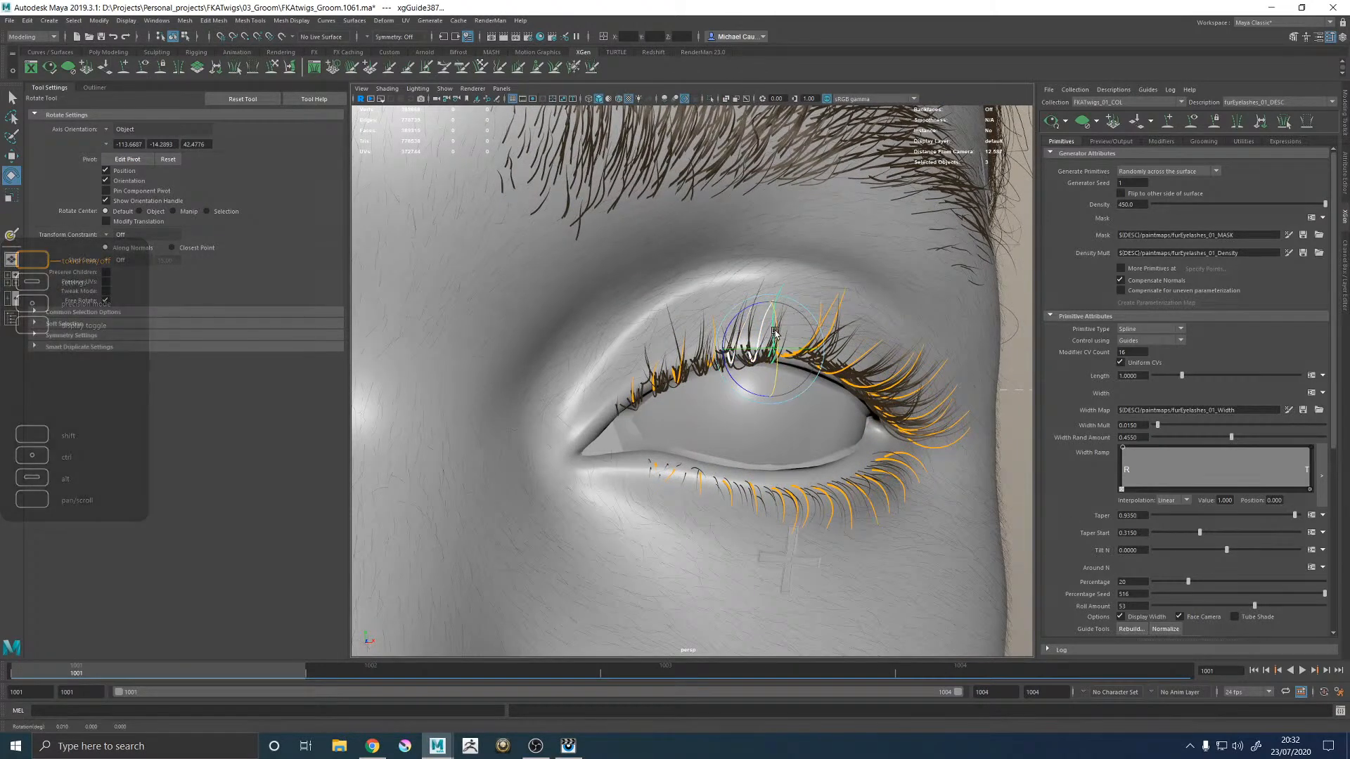
left_click(1048, 124)
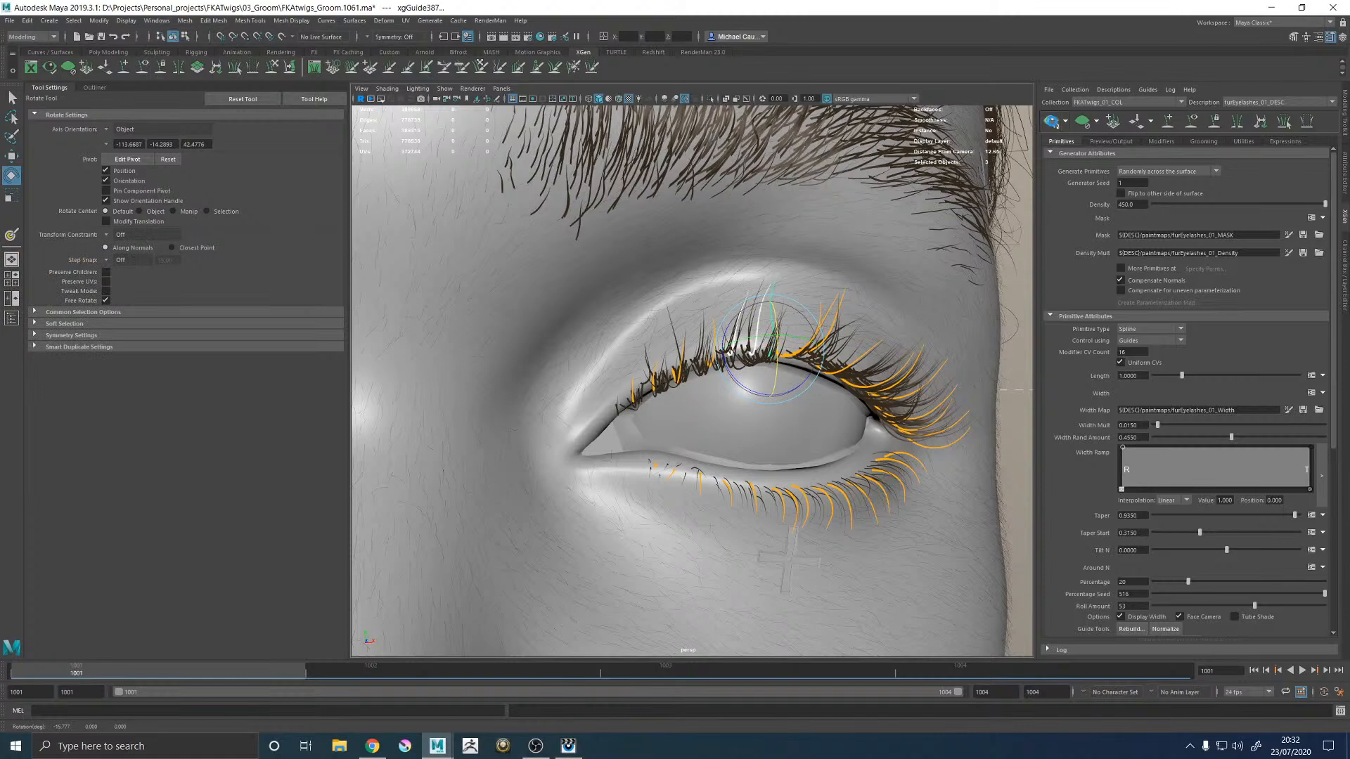
Step: Rotate the same upper lash guide further from a closer side view, and refresh the eyelash preview
right_click_drag(903, 346, 843, 384, "alt")
middle_click_drag(843, 383, 800, 412, "alt")
left_click(845, 422)
left_click_drag(845, 422, 738, 471, "alt")
right_click_drag(738, 471, 569, 360, "alt")
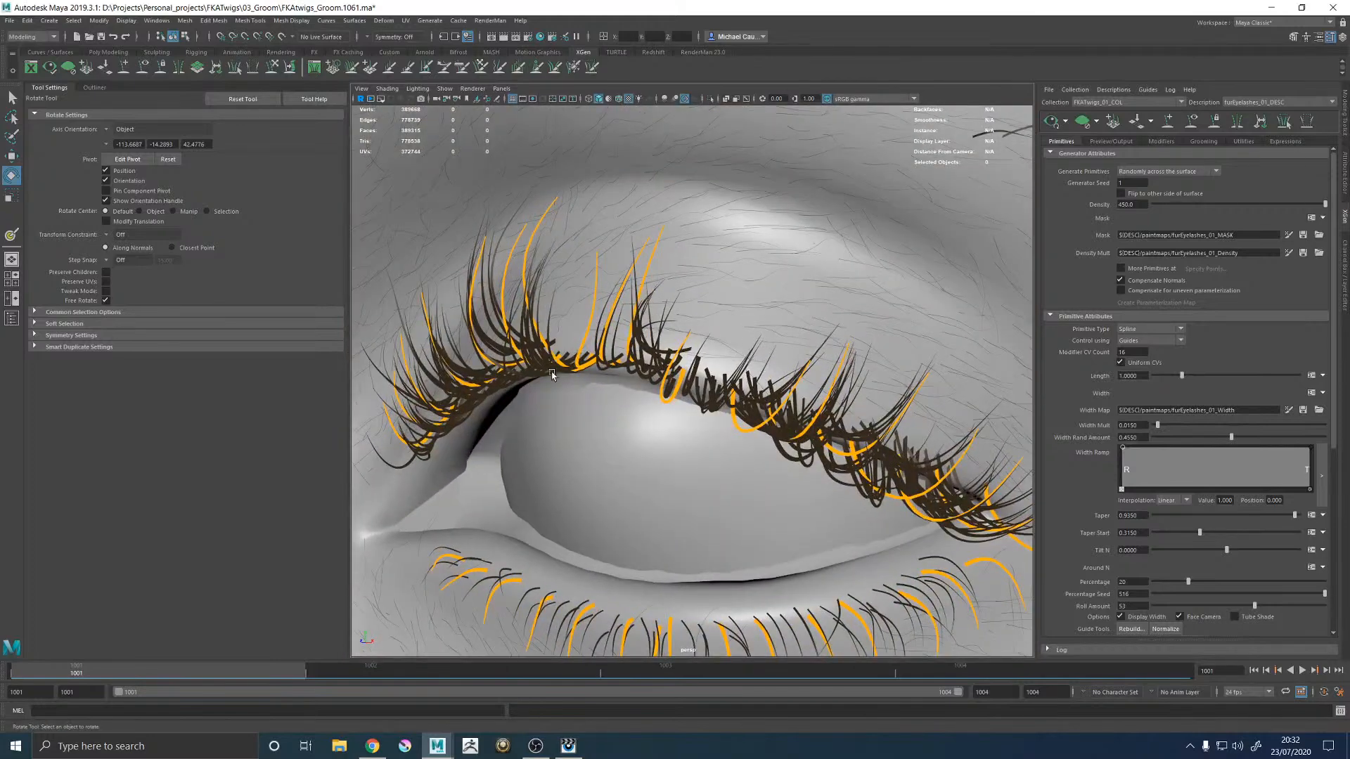
left_click_drag(554, 367, 681, 370, "alt")
left_click(666, 357)
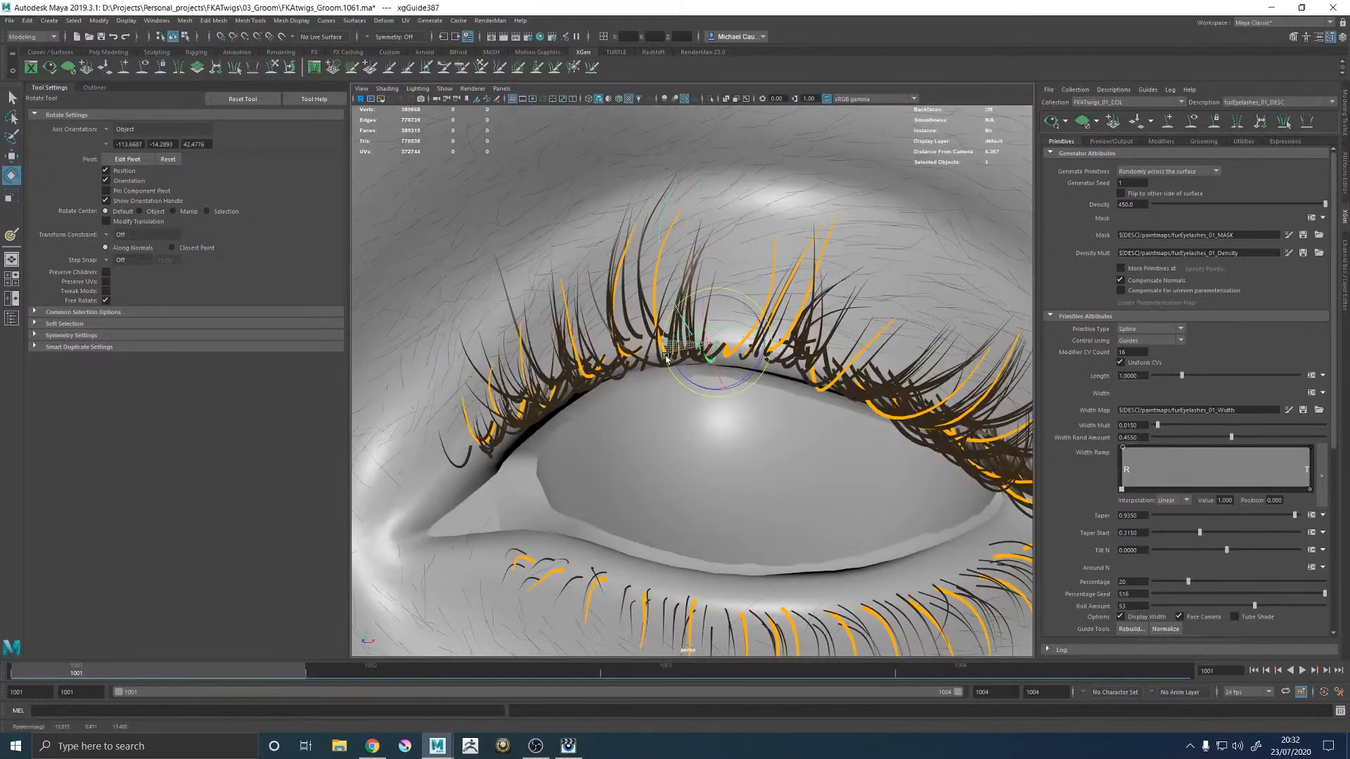
left_click_drag(666, 357, 664, 338)
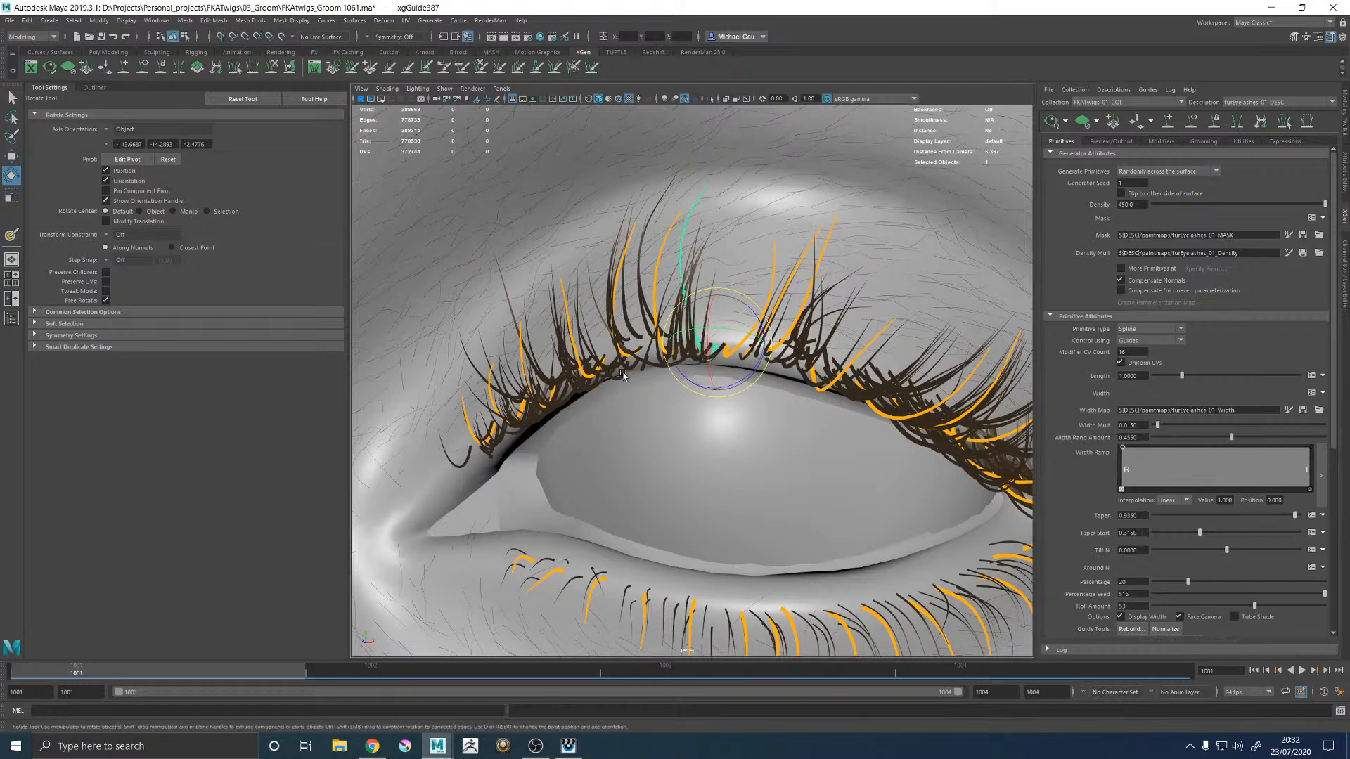
left_click(1043, 124)
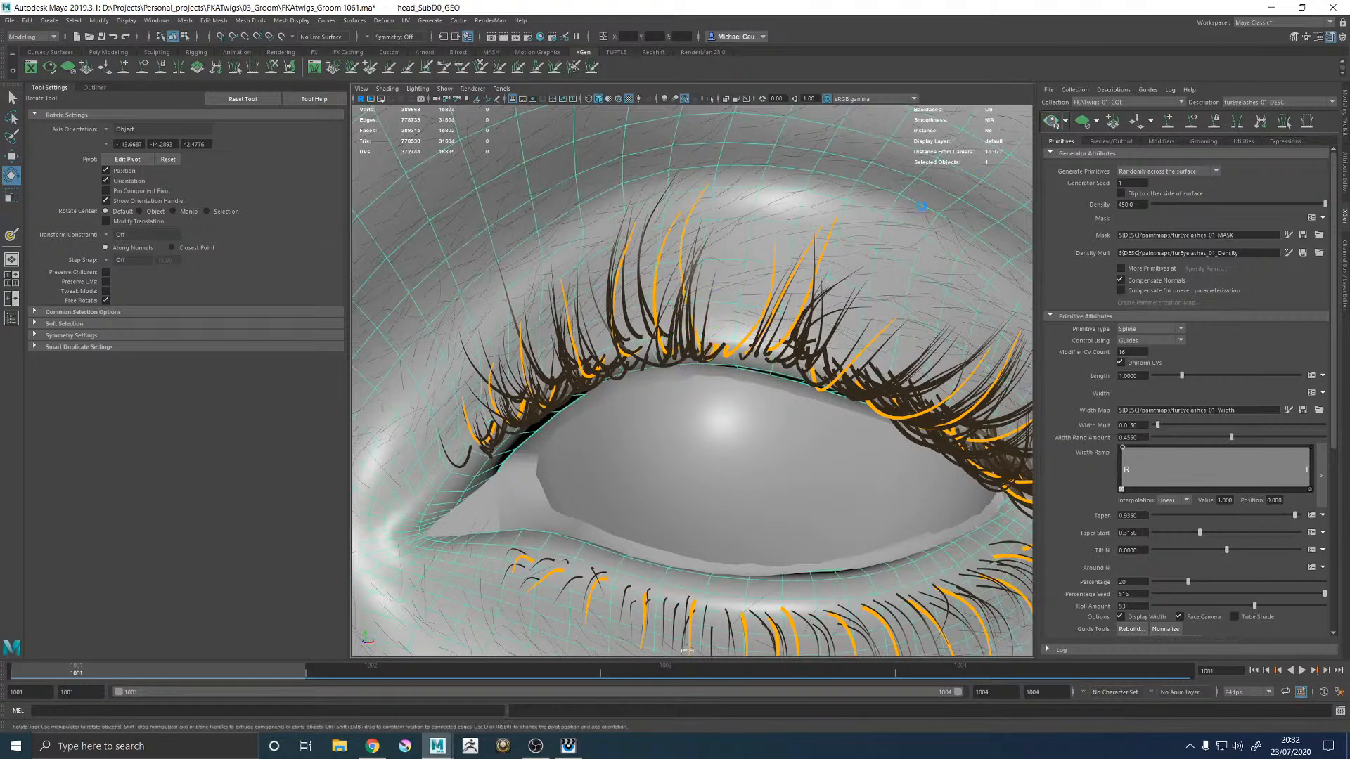
Step: Set the GEO_LYR display layer to reference so the head cannot be selected, and clear the selection
scroll(860, 272, "down", 5)
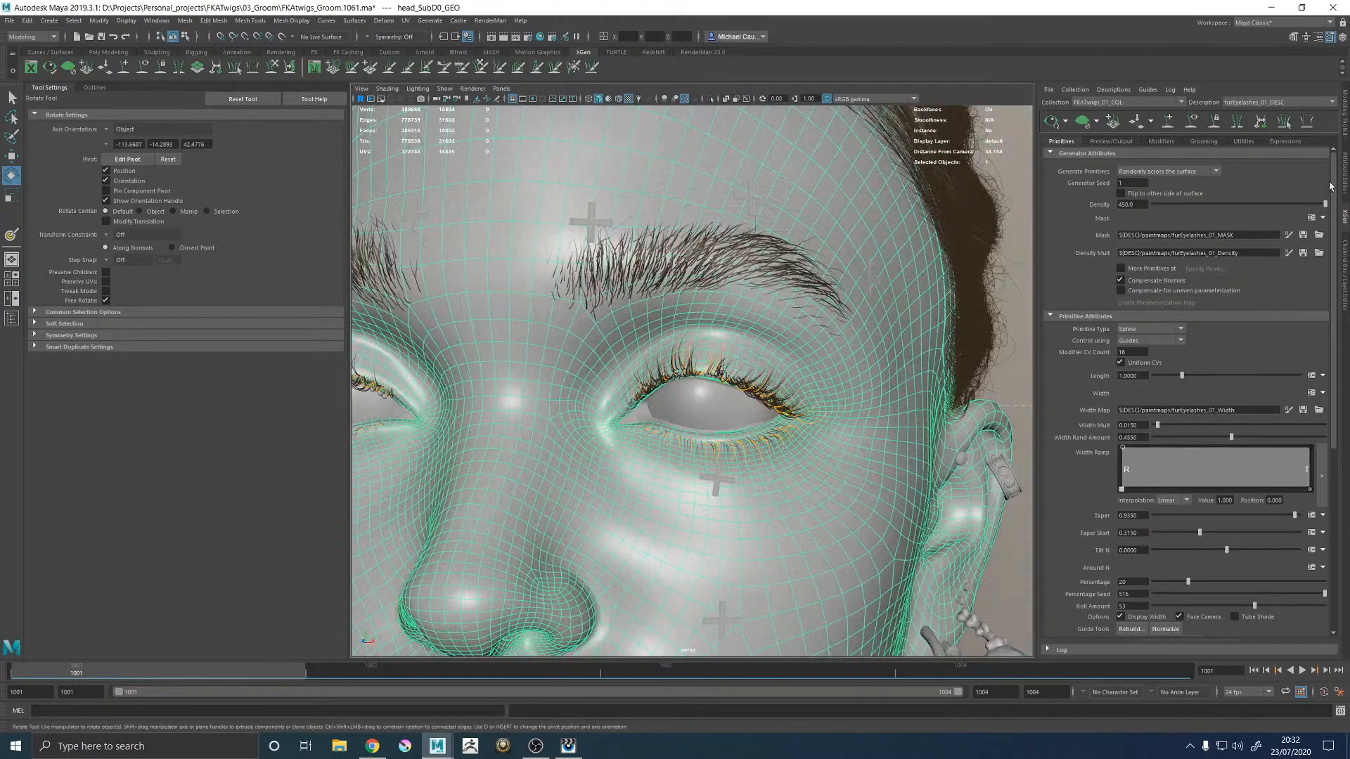
left_click(1345, 252)
double_click(1180, 403)
right_click_drag(977, 400, 865, 383, "alt")
left_click(983, 366)
middle_click_drag(945, 372, 853, 415, "alt")
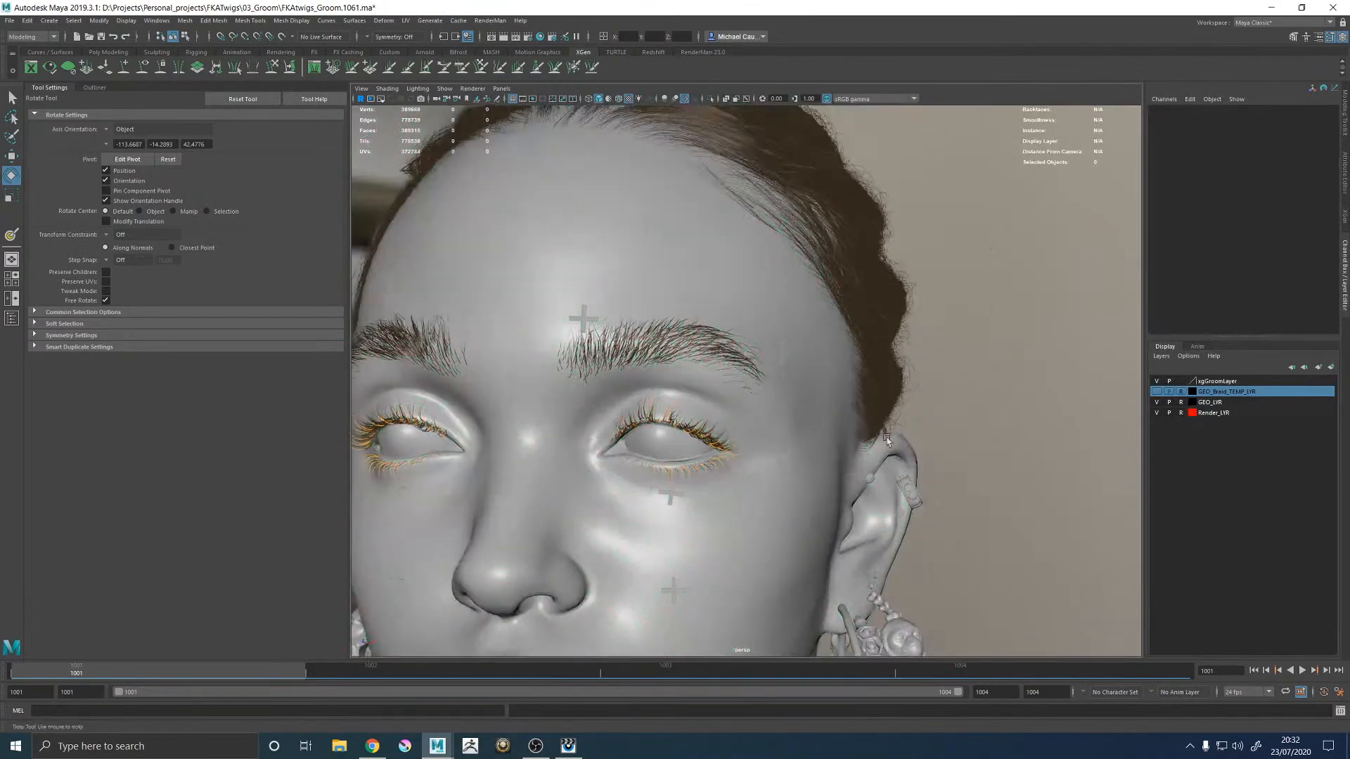
Step: Open the furEyelashes_01_Width map for 3D painting and show it on the face around the lower lashes
scroll(853, 415, "up", 8)
left_click(1345, 217)
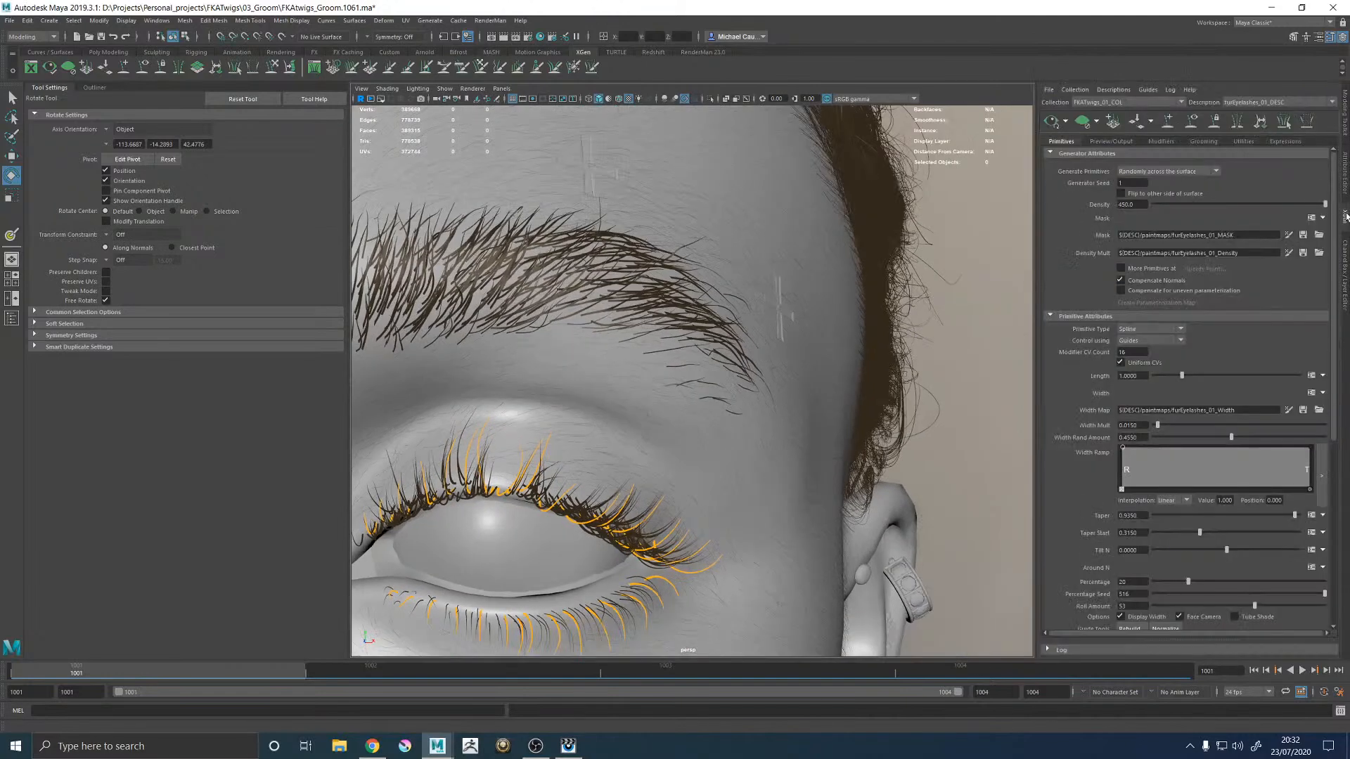
left_click(1289, 409)
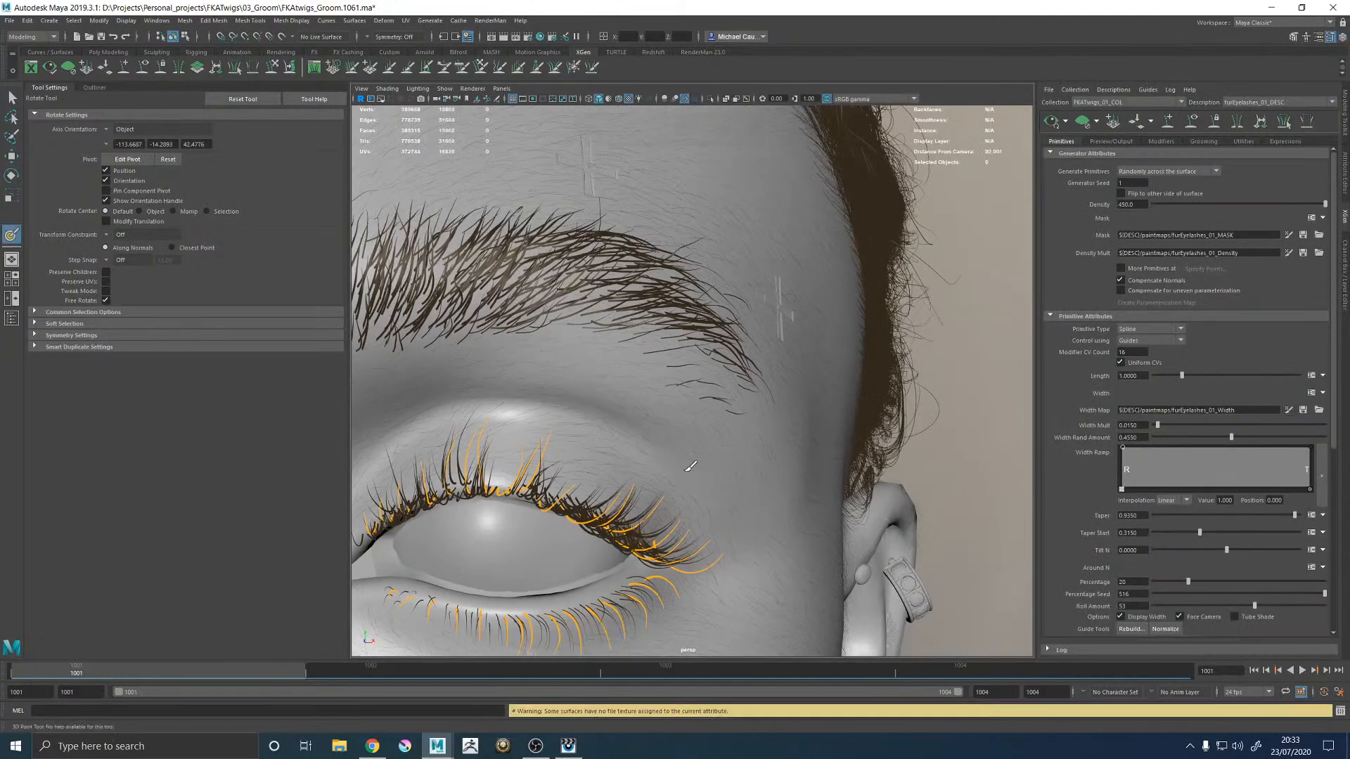
scroll(710, 386, "down", 3)
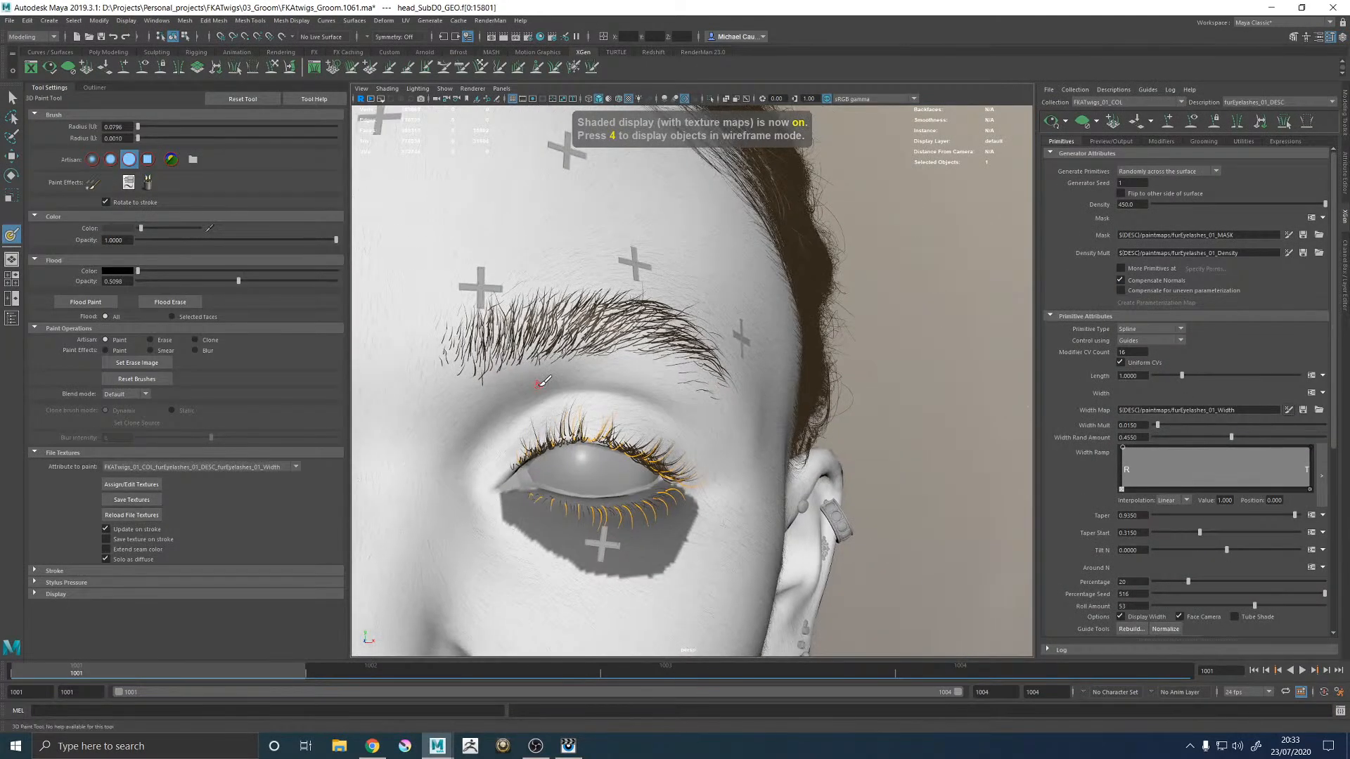
middle_click_drag(622, 491, 767, 407, "alt")
Step: Set the paint colour value to 0.75 and paint the width map under the left eye's central lower lashes, undoing a stray stroke
left_click(120, 235)
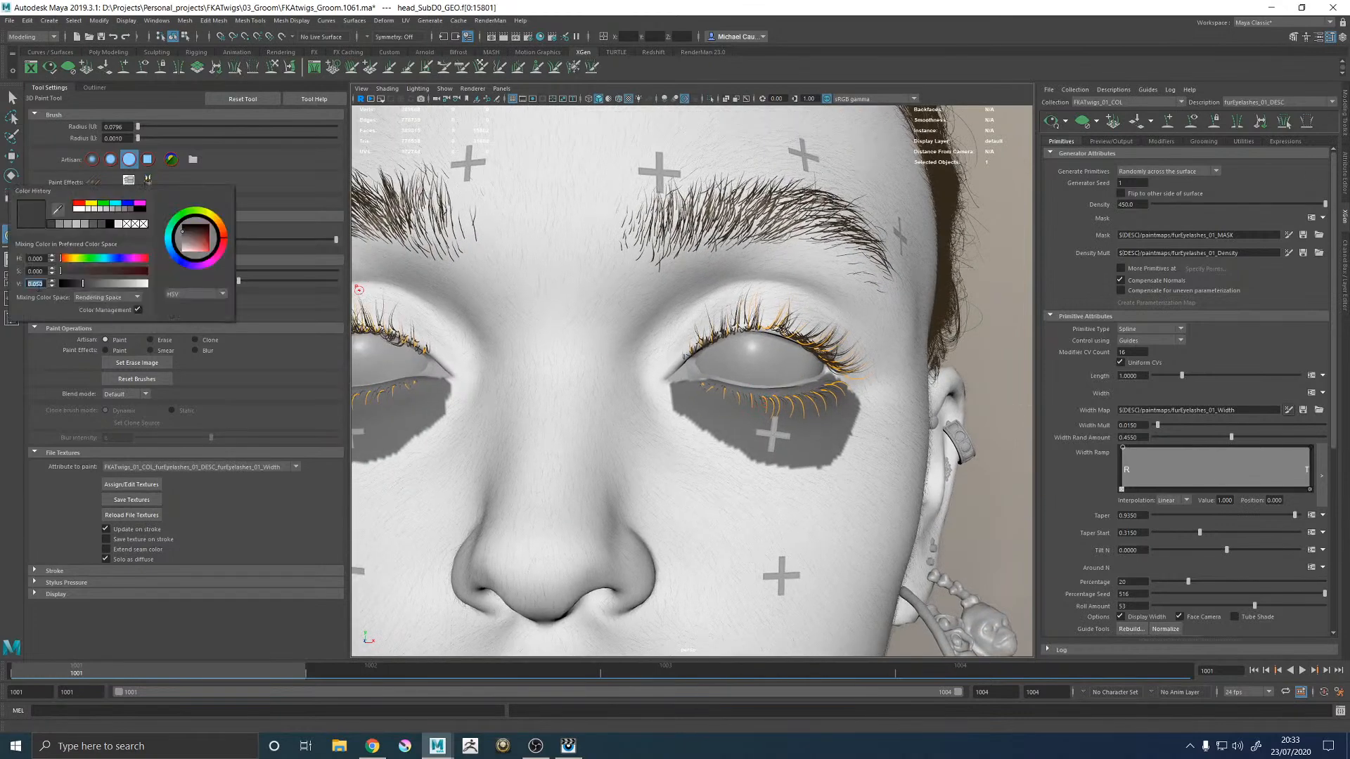
type("0.75")
key("Return")
left_click_drag(732, 417, 765, 426)
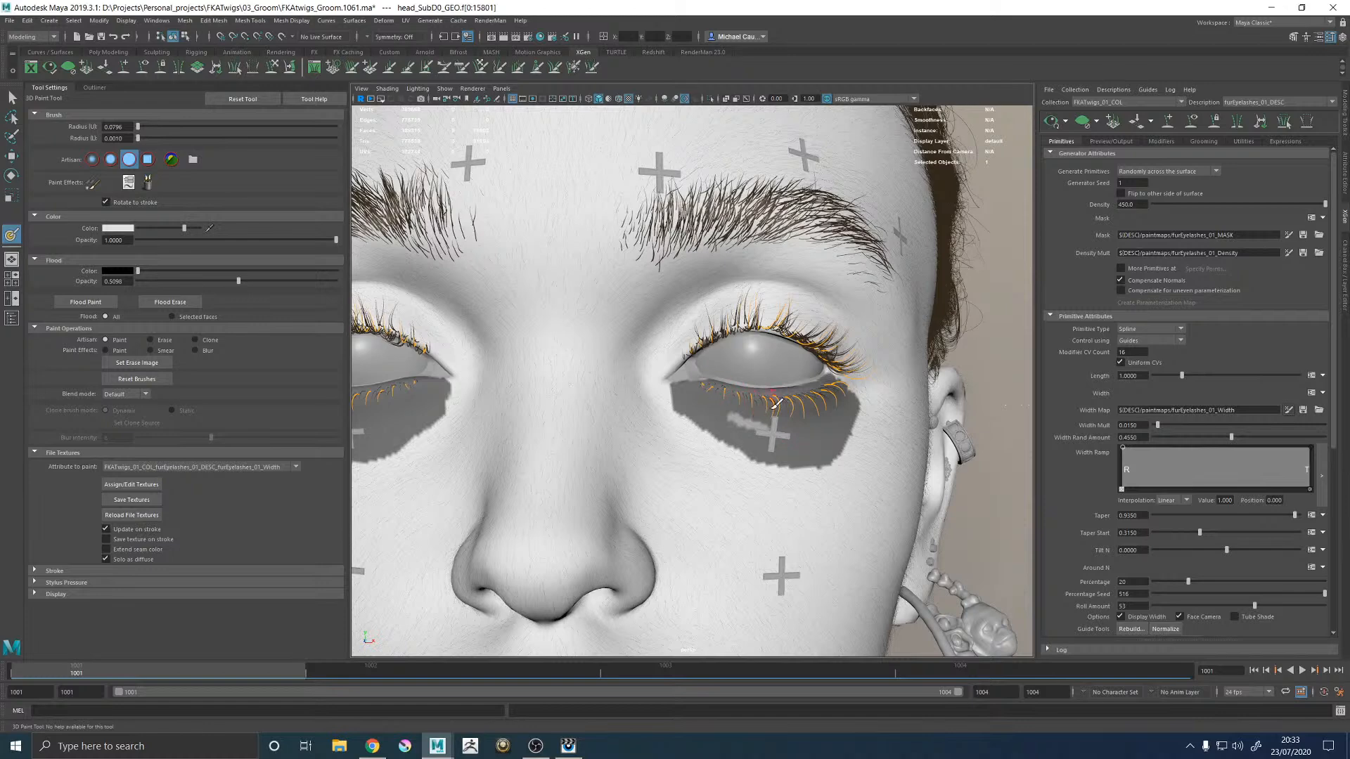
mouse_move(742, 397)
left_mouse_down()
mouse_move(793, 404)
mouse_move(768, 412)
mouse_move(816, 402)
mouse_move(804, 412)
mouse_move(767, 413)
mouse_move(814, 389)
mouse_move(795, 400)
left_mouse_up()
key("b")
key("ctrl+z")
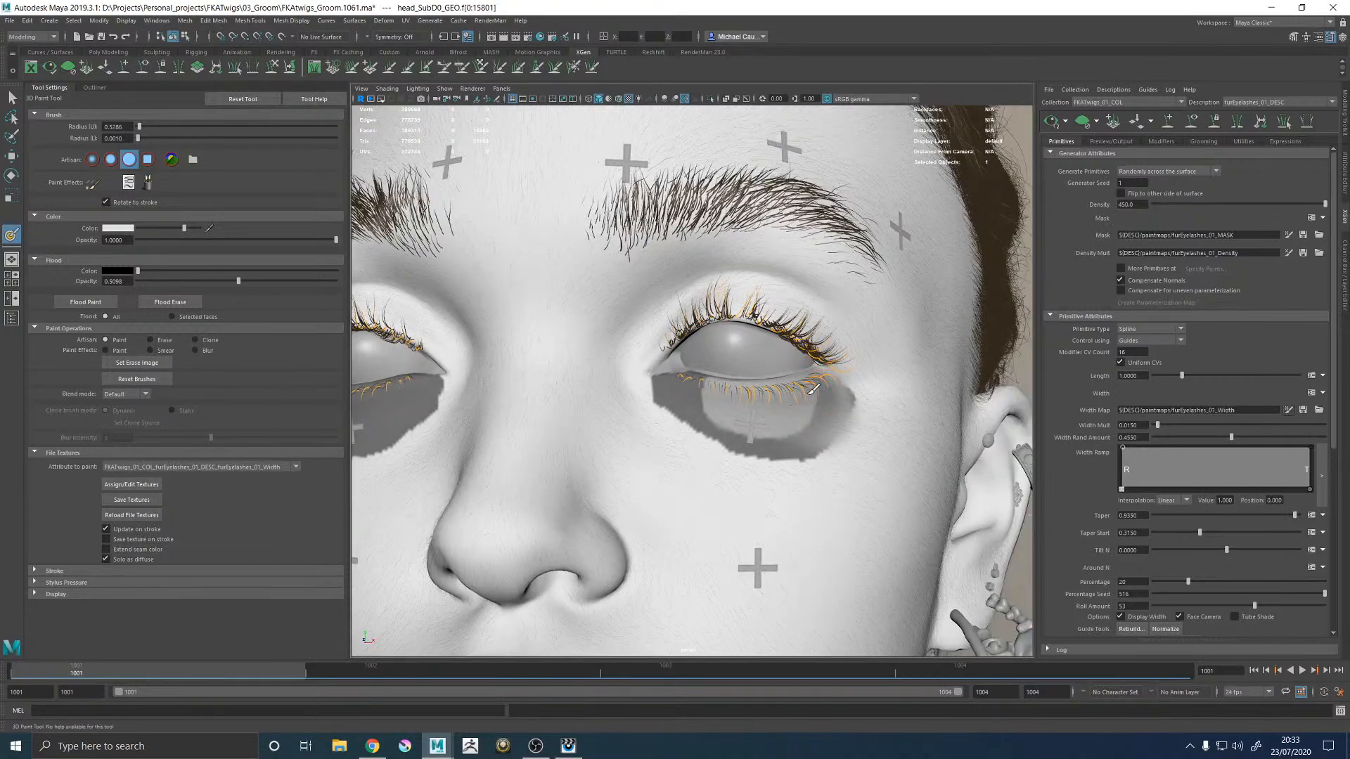
Step: Set the paint colour value to 0.5 and paint the width map at the ends of the left eye's lower lashes with a smaller brush
left_click(130, 228)
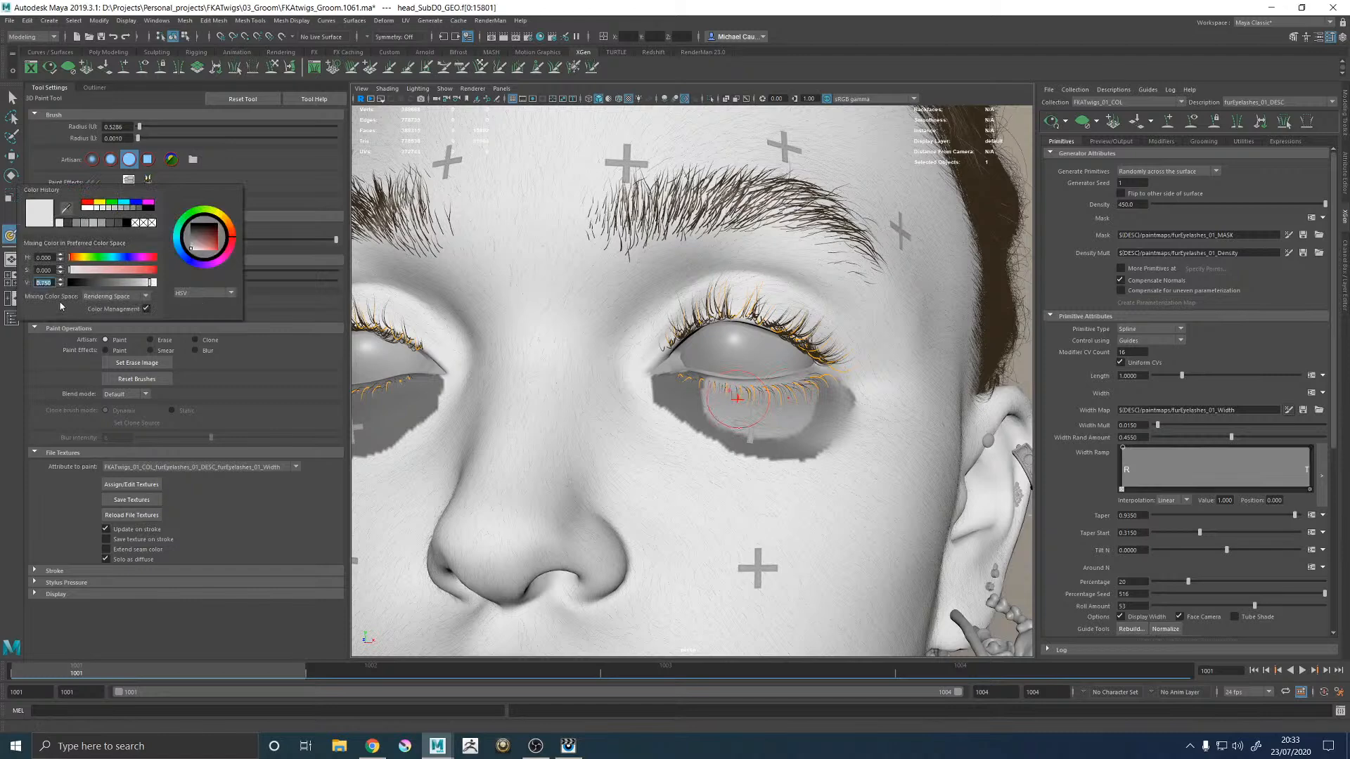
type("5")
key("Return")
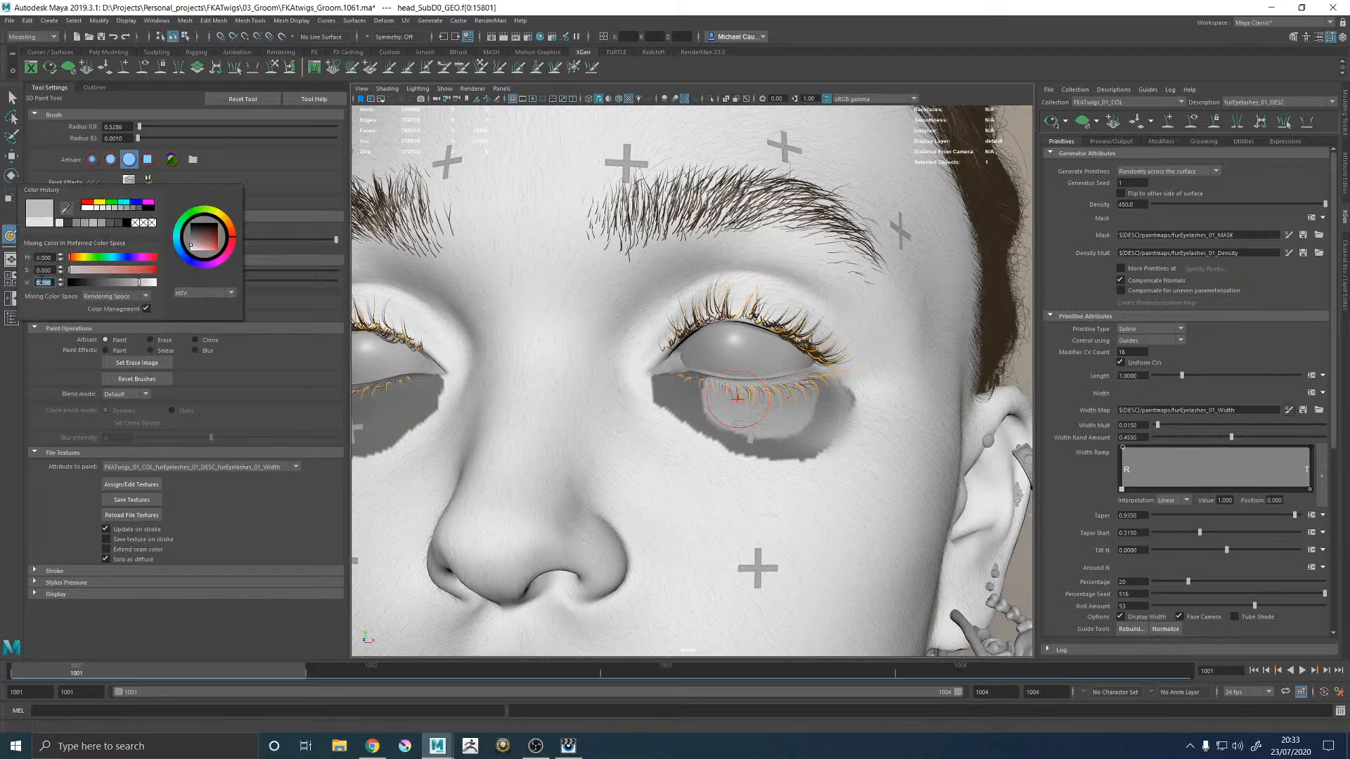
left_click_drag(890, 355, 790, 379, "alt")
right_click_drag(789, 380, 993, 456, "alt")
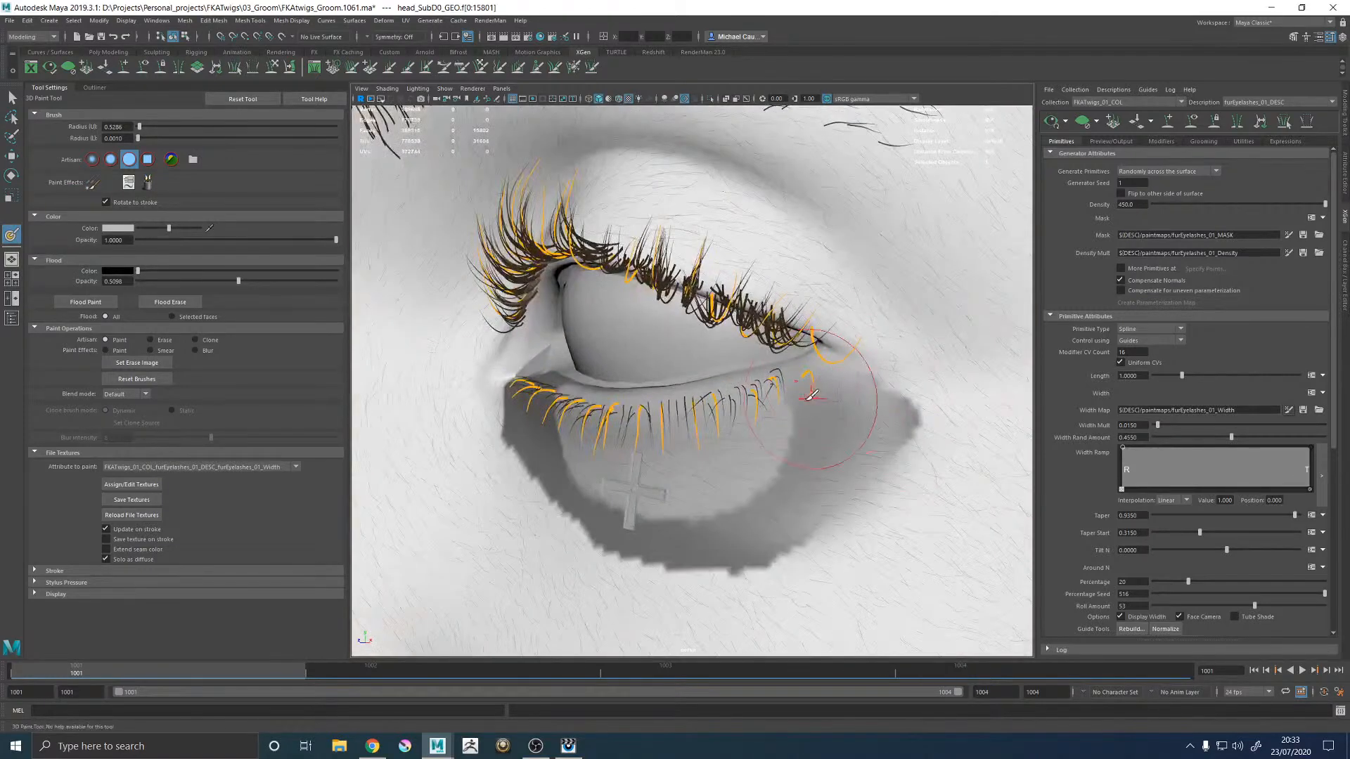
key("b")
mouse_move(824, 388)
left_mouse_down()
mouse_move(805, 392)
mouse_move(820, 382)
mouse_move(838, 394)
mouse_move(727, 394)
left_mouse_up()
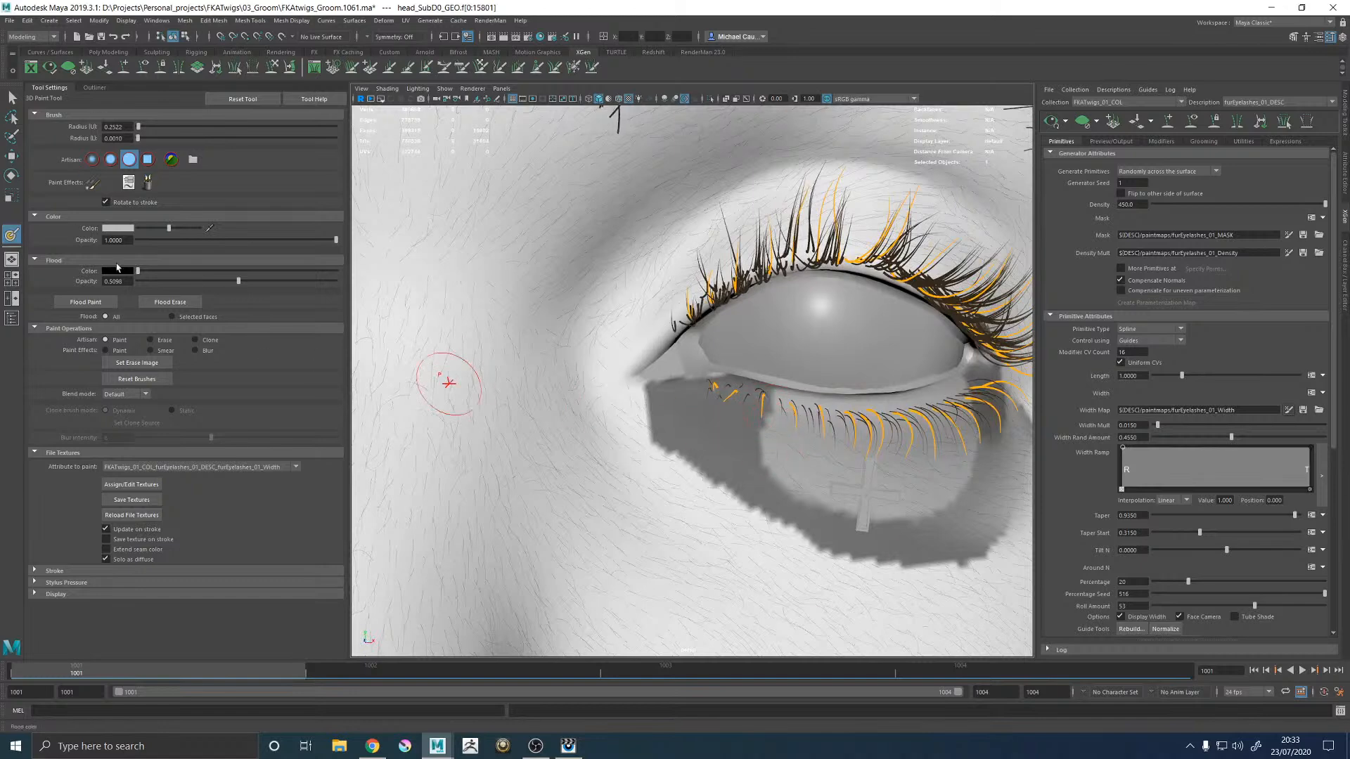
Step: Switch the 3D Paint operation to Blur, adjust its intensity and brush scale, and soften the painted width values under the left eye
left_click(139, 374)
left_click(195, 350)
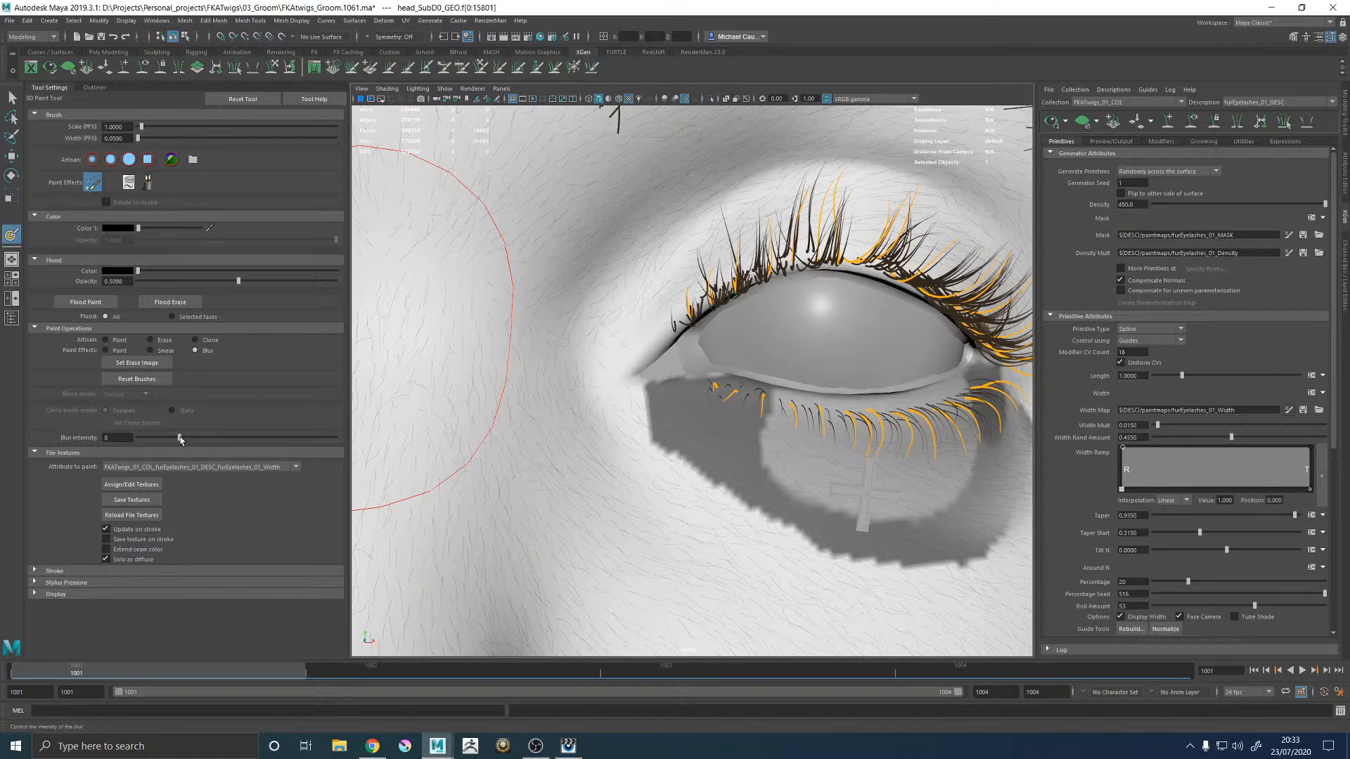
left_click_drag(713, 515, 657, 512)
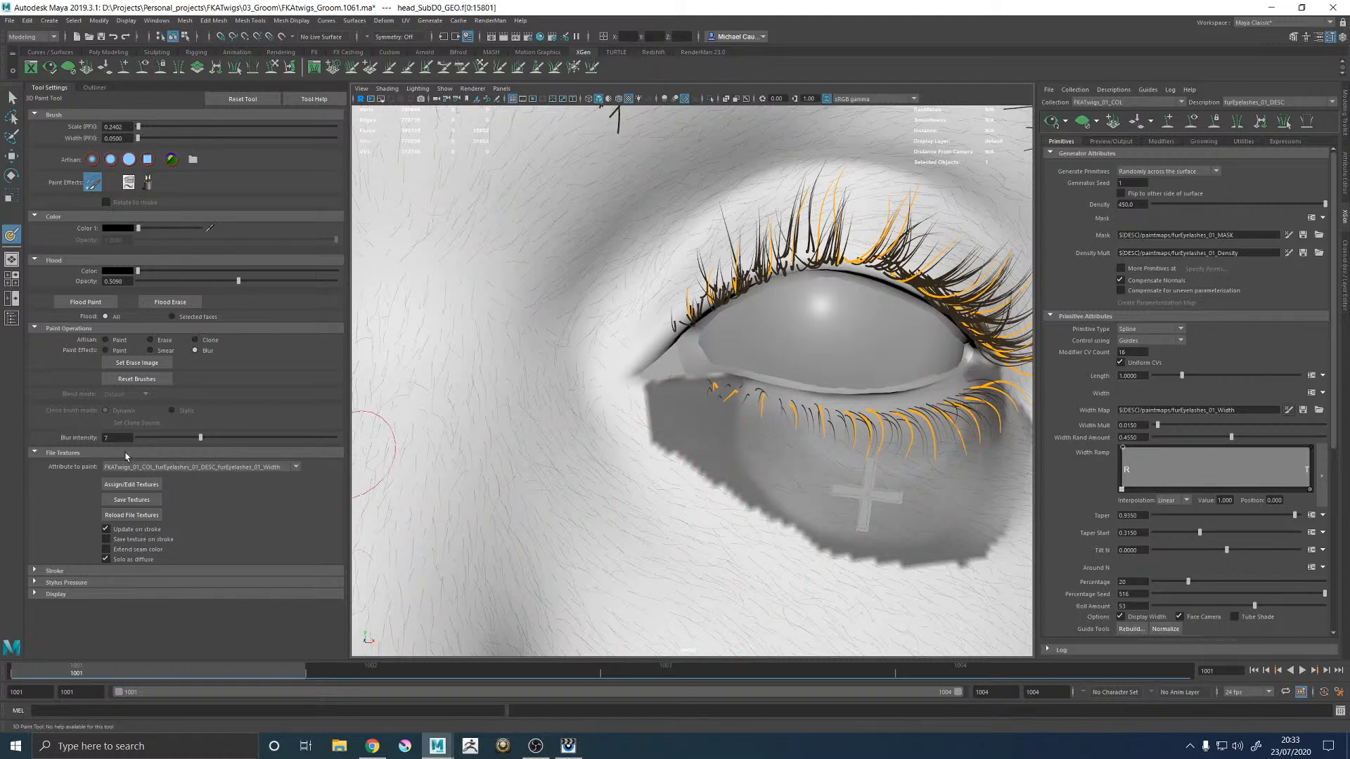
Step: Set the paint colour value to 0.75 and paint the eyelash width map under the right eye's central lower lashes
right_click_drag(626, 345, 499, 319, "alt")
middle_click_drag(608, 341, 804, 350, "alt")
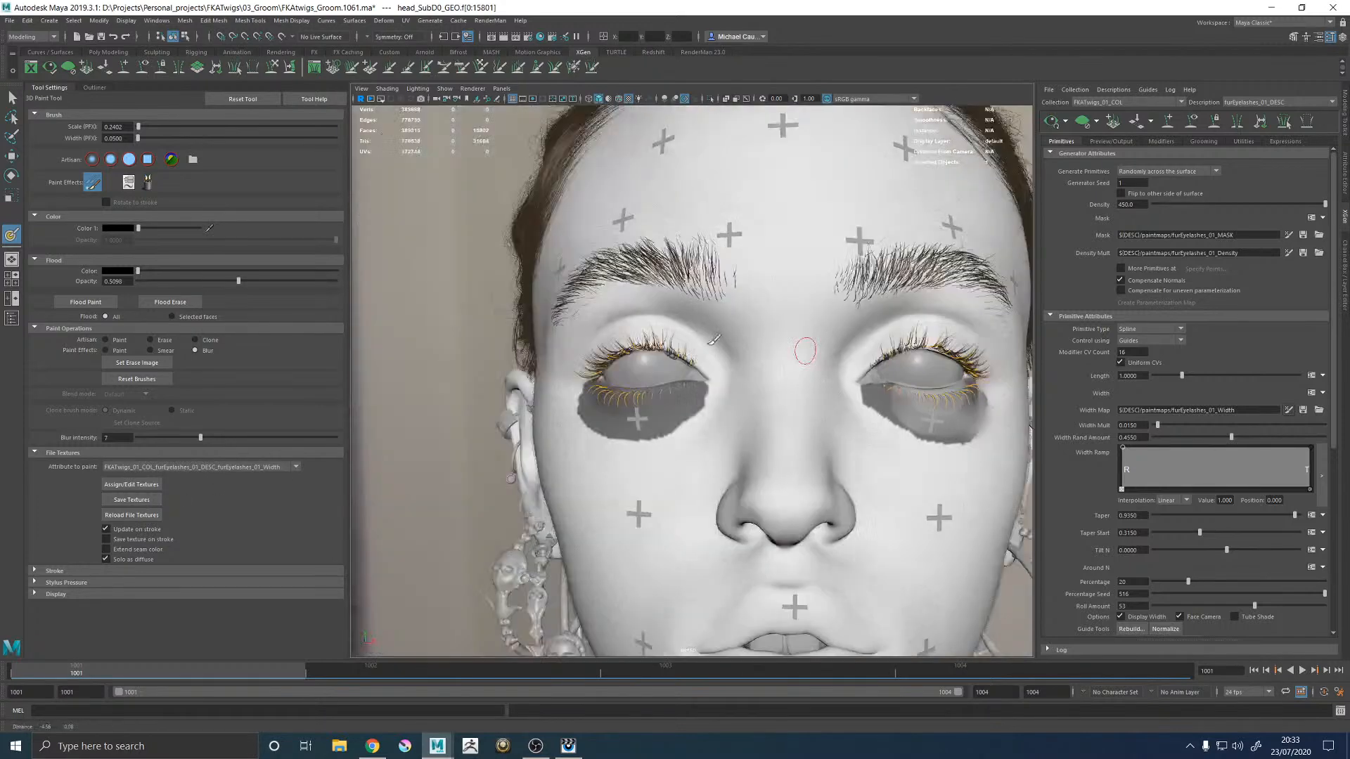
right_click_drag(787, 350, 843, 348, "alt")
middle_click_drag(711, 402, 668, 368, "alt")
left_click(129, 160)
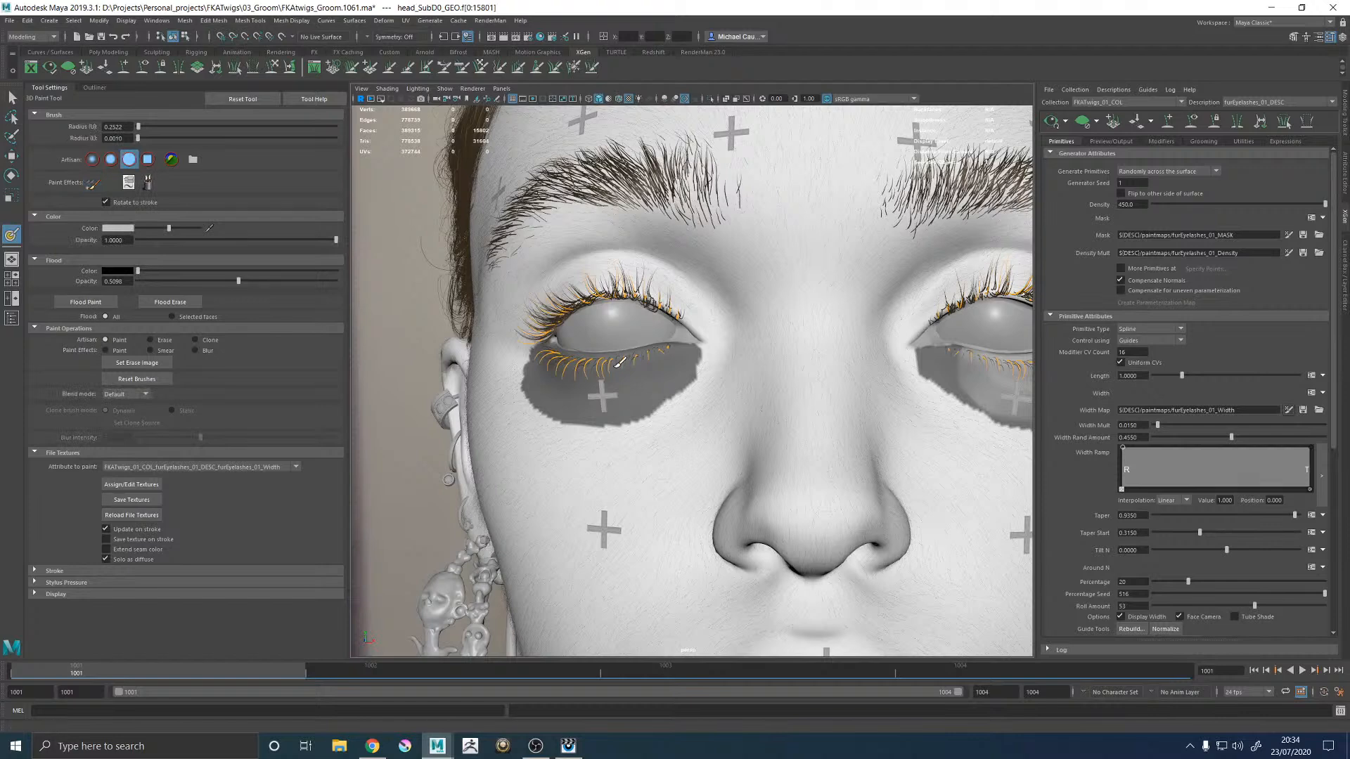
right_click_drag(612, 364, 725, 413, "alt")
left_click_drag(605, 344, 625, 352, "alt")
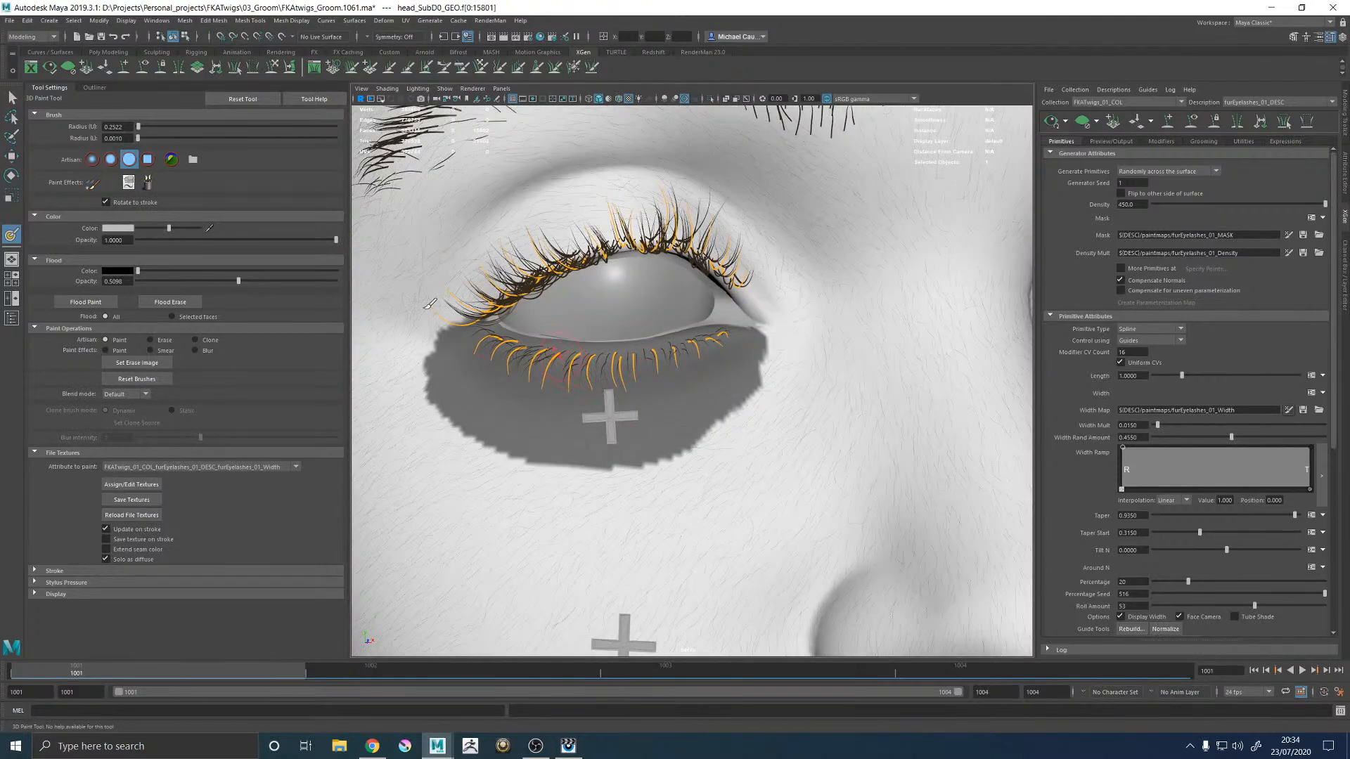
left_click(117, 228)
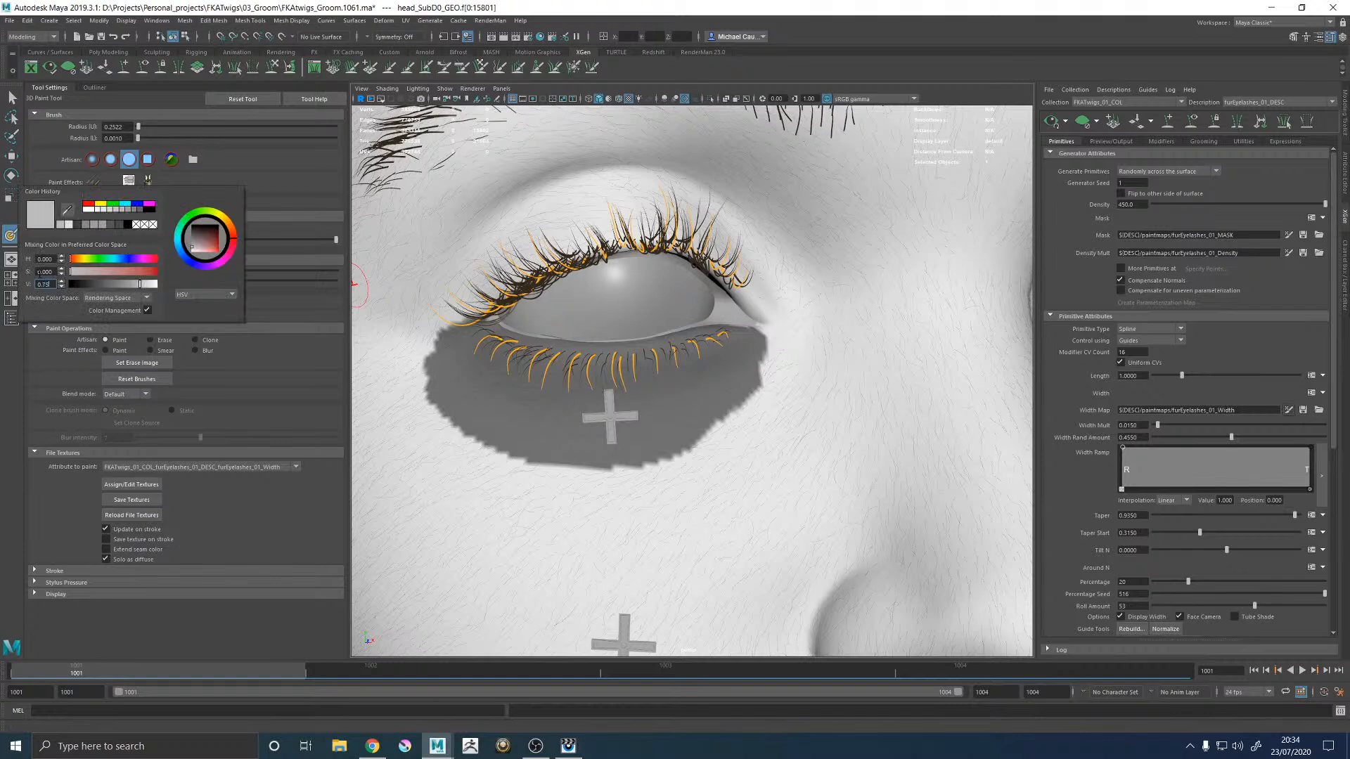
type("0.75")
key("Return")
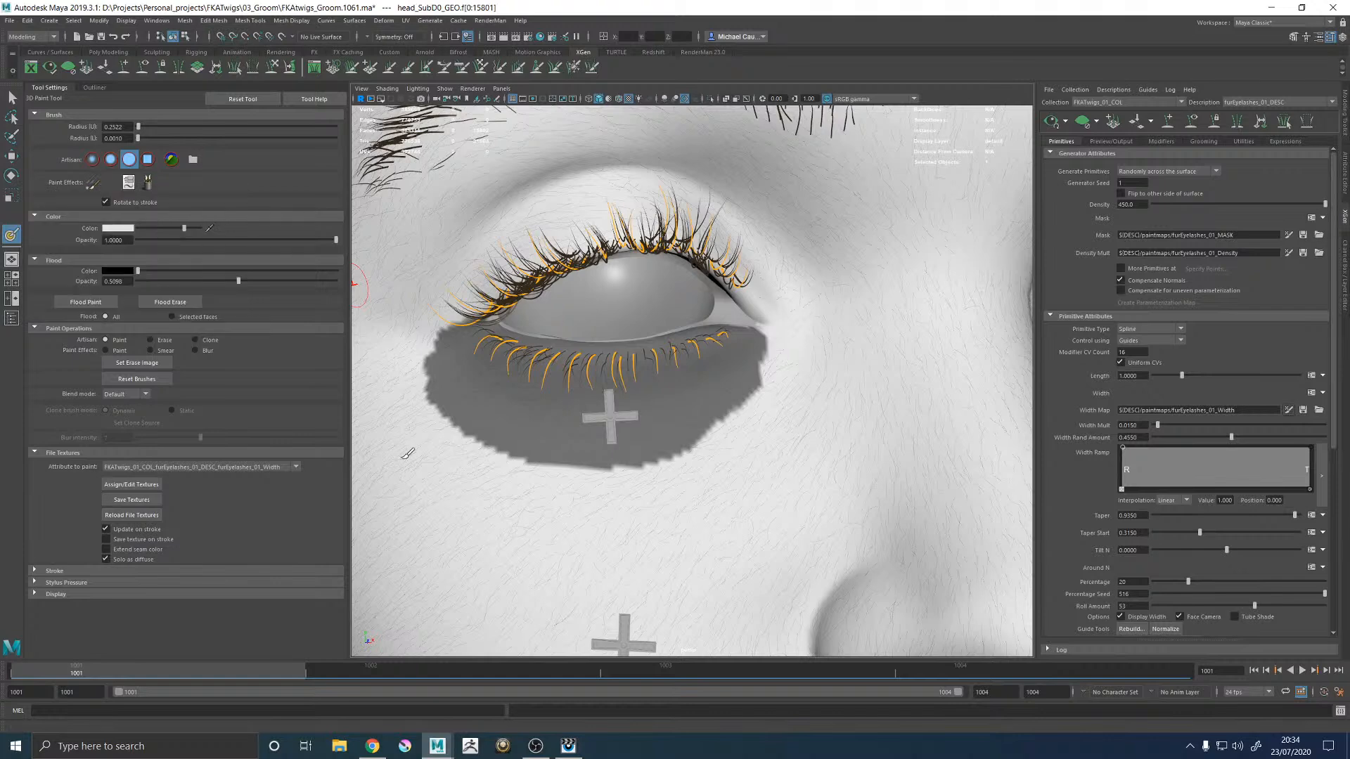
left_click(113, 230)
mouse_move(564, 361)
left_mouse_down()
mouse_move(540, 365)
mouse_move(588, 380)
mouse_move(674, 374)
left_mouse_up()
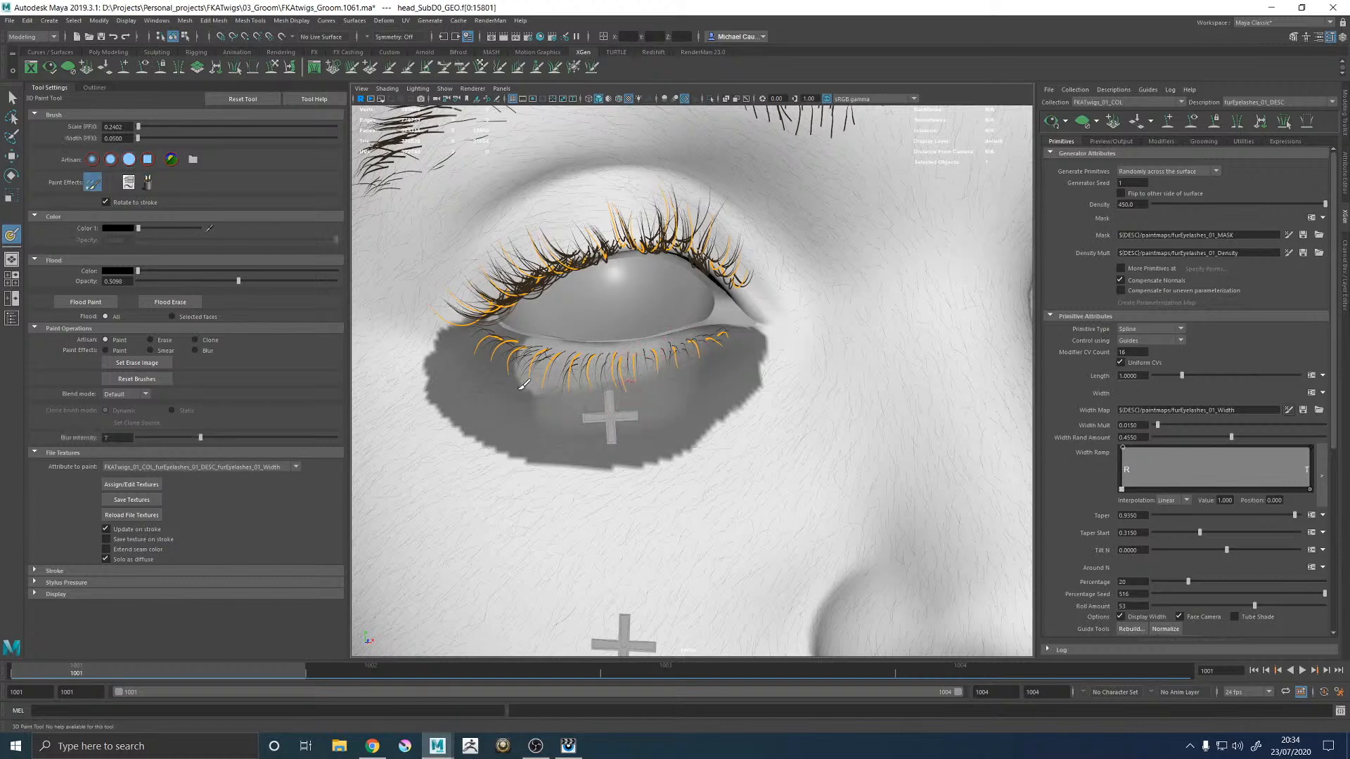
Step: Save the painted eyelash width map, leave 3D painting and inspect the lower lashes on both eyes
left_click(131, 500)
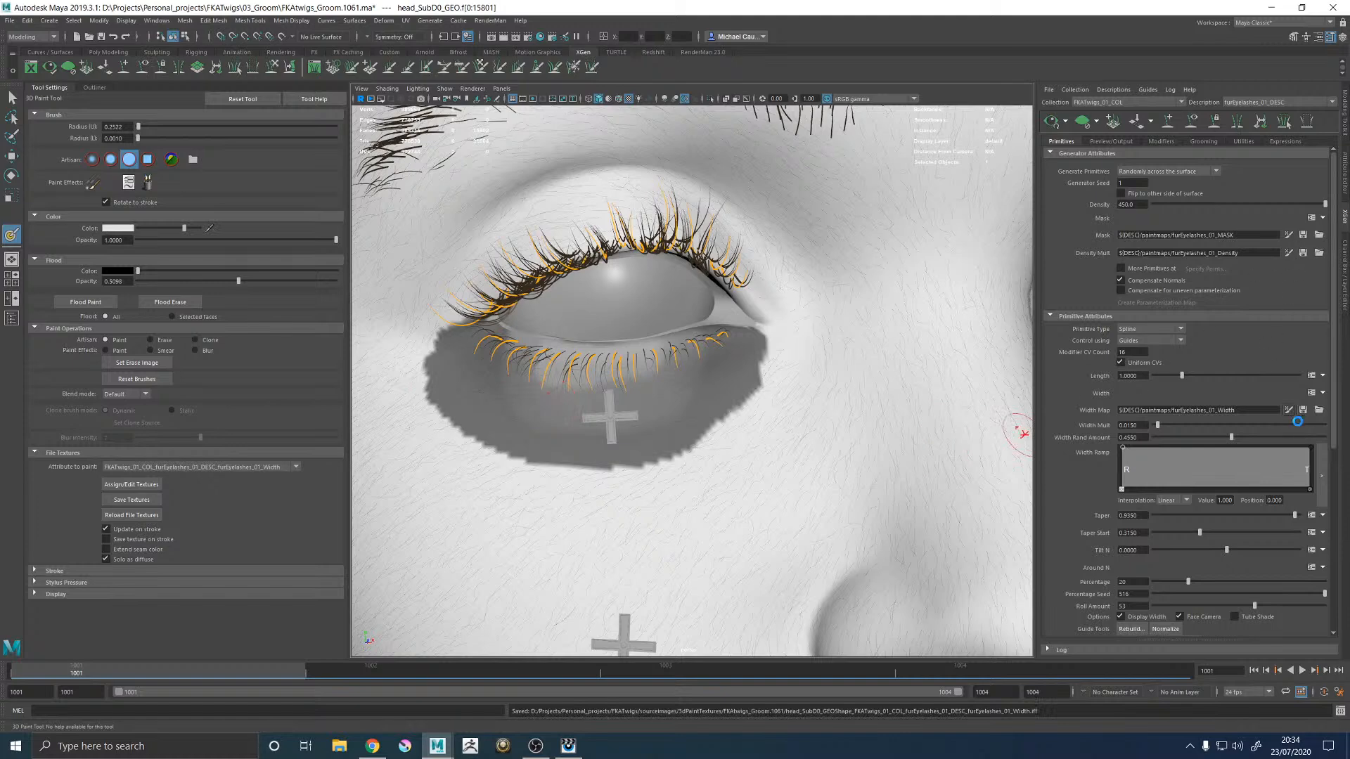
key("w")
scroll(593, 292, "down", 5)
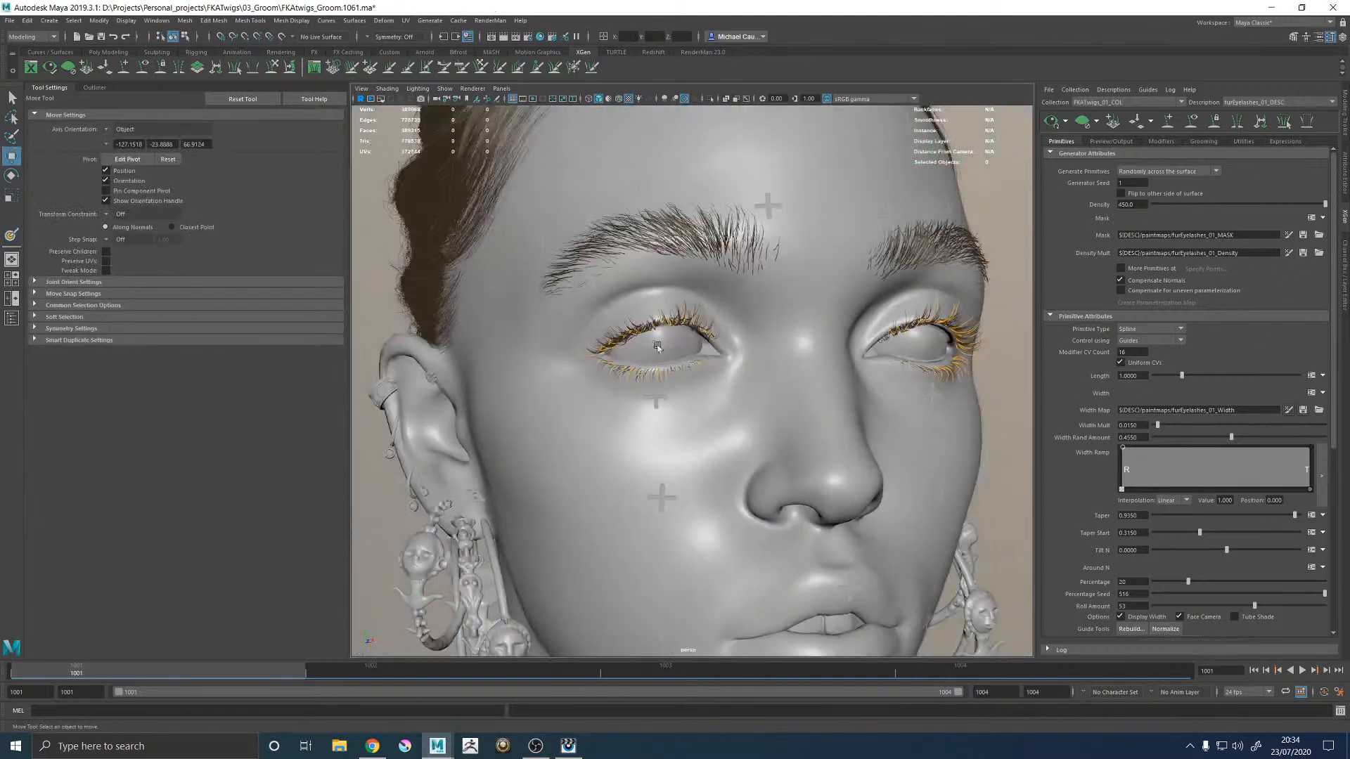
left_click_drag(709, 386, 858, 414, "alt")
scroll(871, 423, "up", 5)
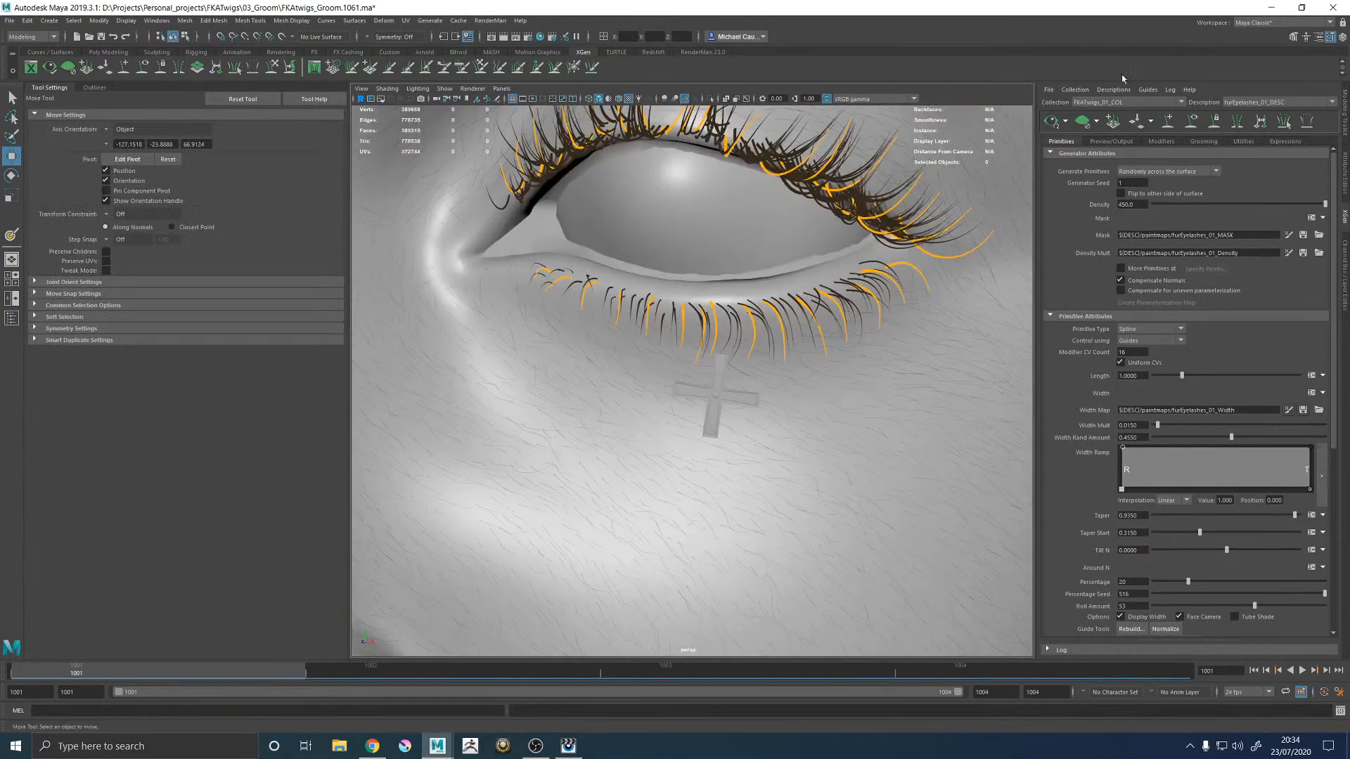
scroll(482, 336, "down", 6)
left_click_drag(507, 330, 457, 334, "alt")
scroll(951, 476, "up", 6)
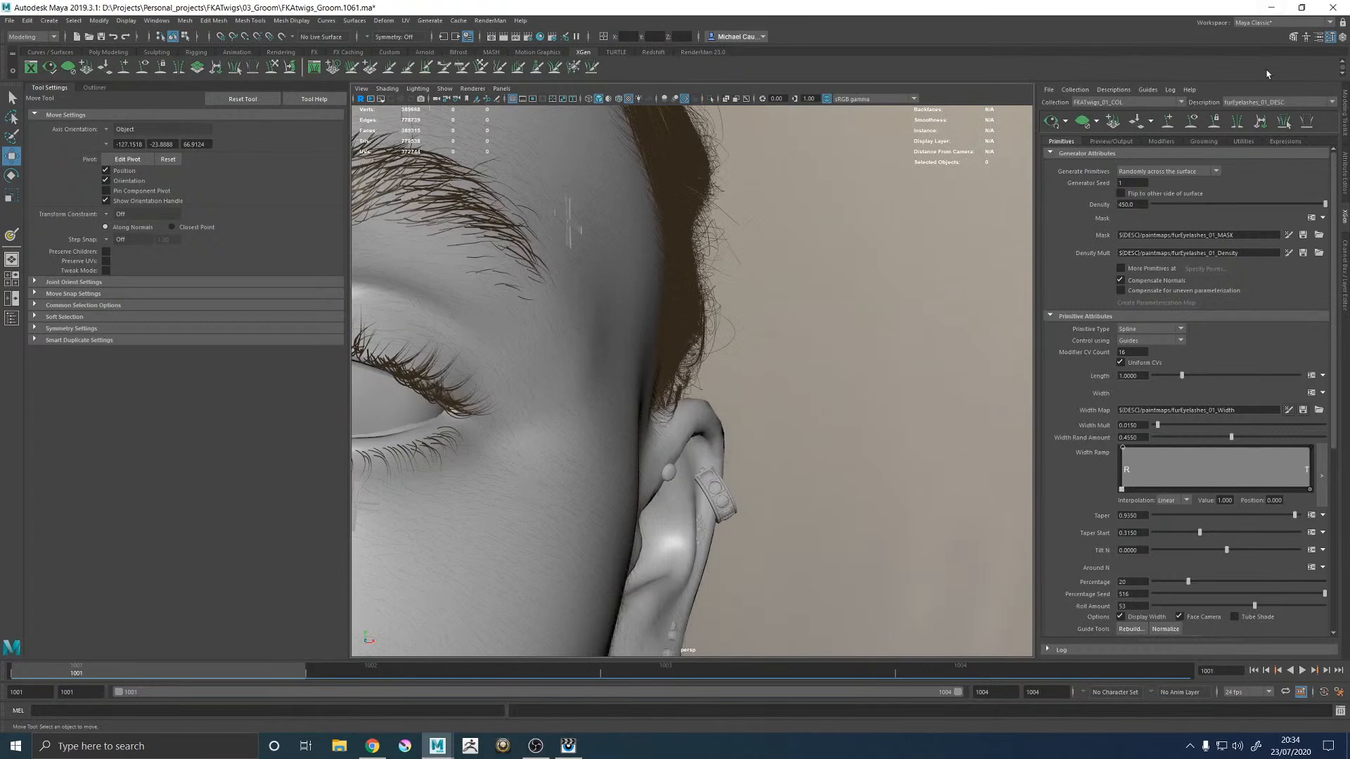
Step: Switch the XGen description to furEyebrows_01_DESC and open its furEyebrows_01_Width map for 3D painting
left_click(1266, 106)
left_click(1266, 106)
left_click(1260, 106)
left_click(1246, 132)
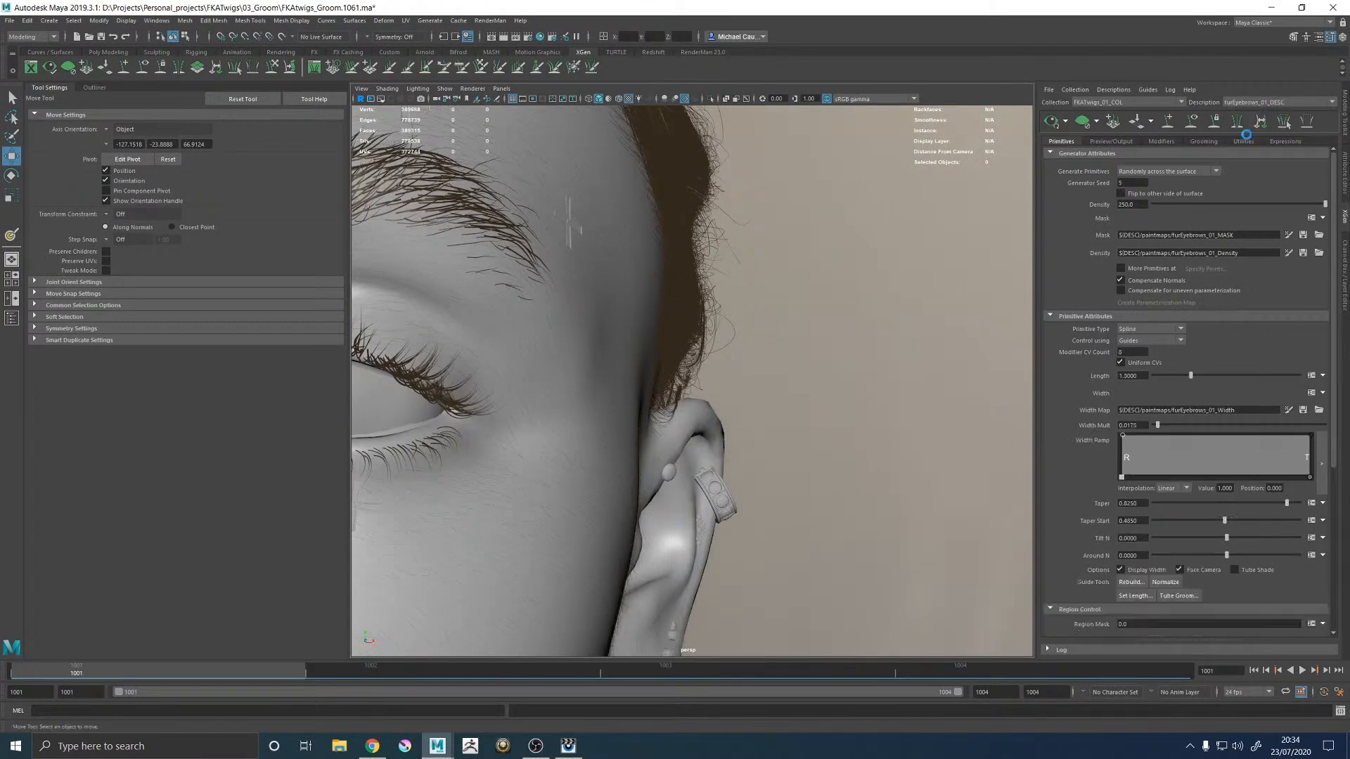
left_click(1290, 411)
scroll(527, 259, "up", 10)
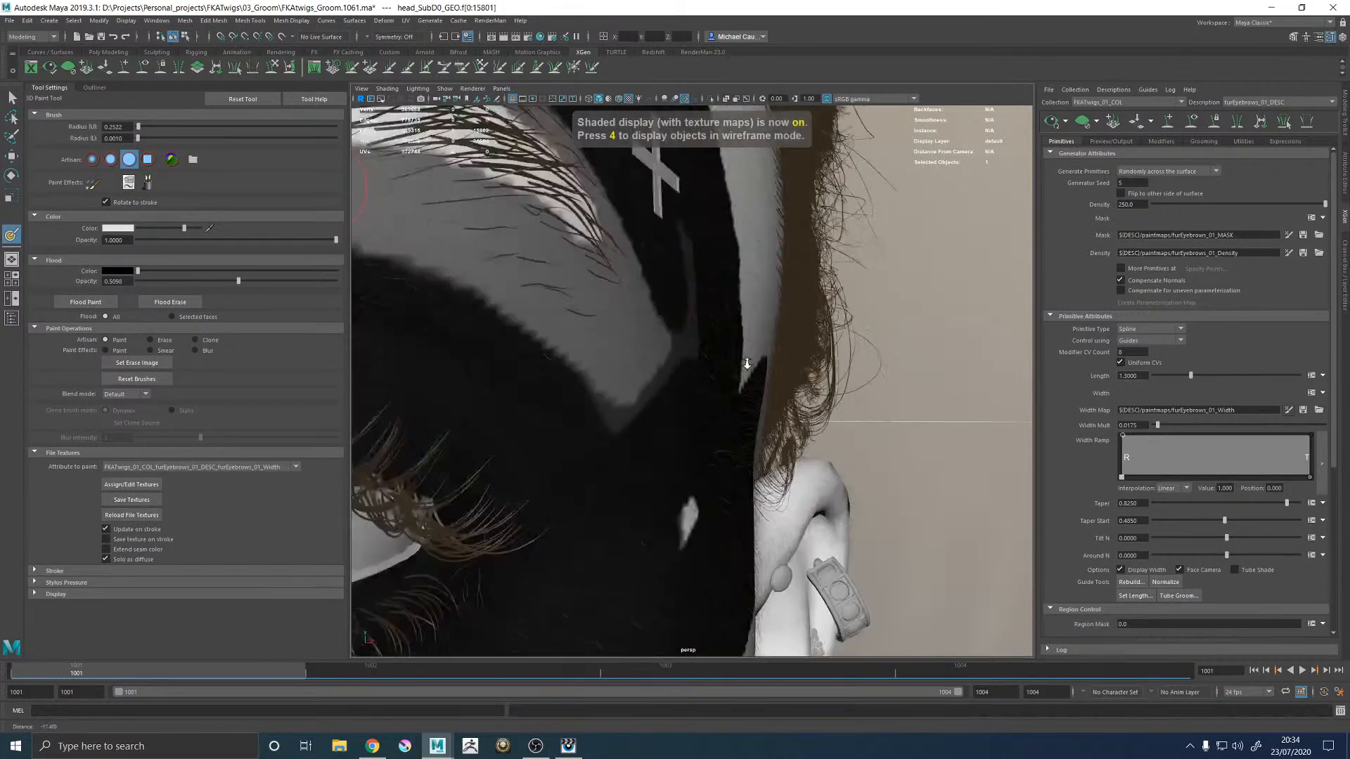
Step: Set the paint colour value to 0.5 for the eyebrow width map
left_click(111, 229)
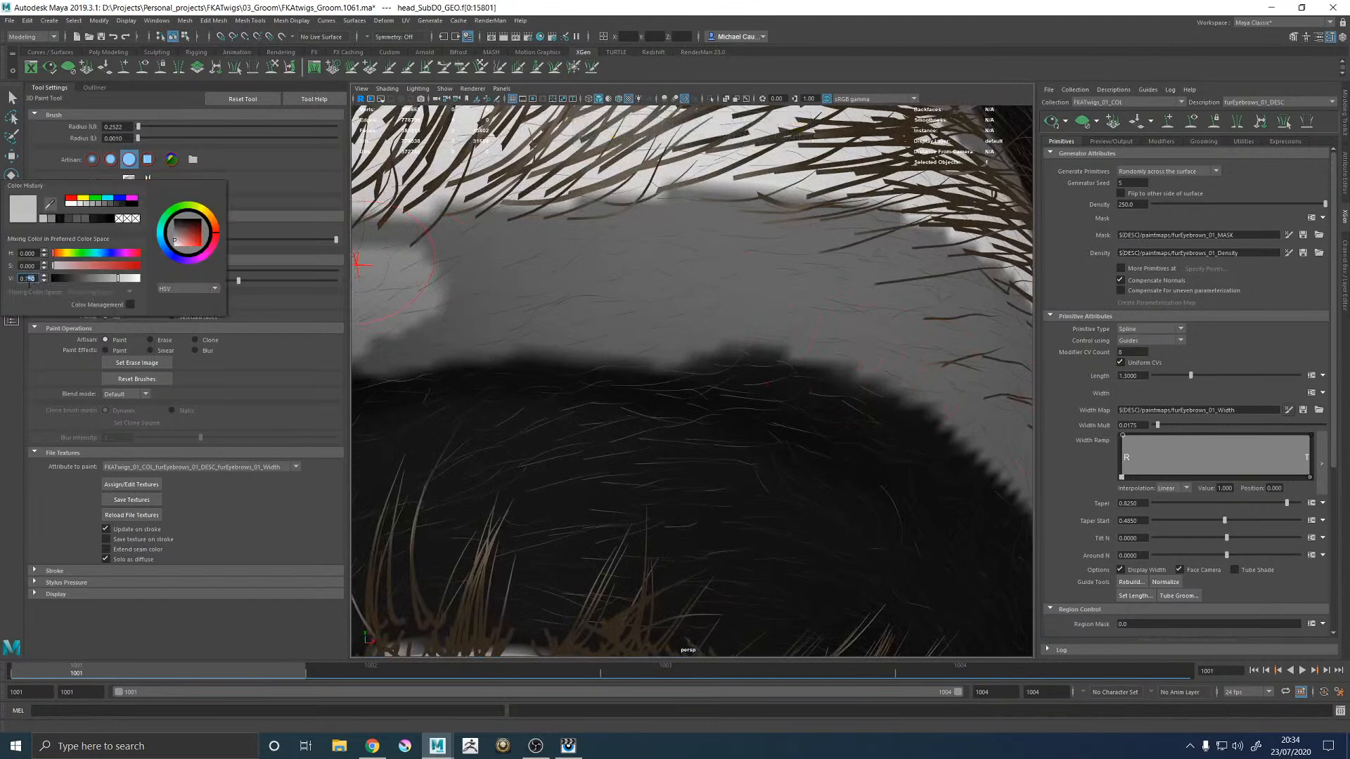
type("0.5")
key("Return")
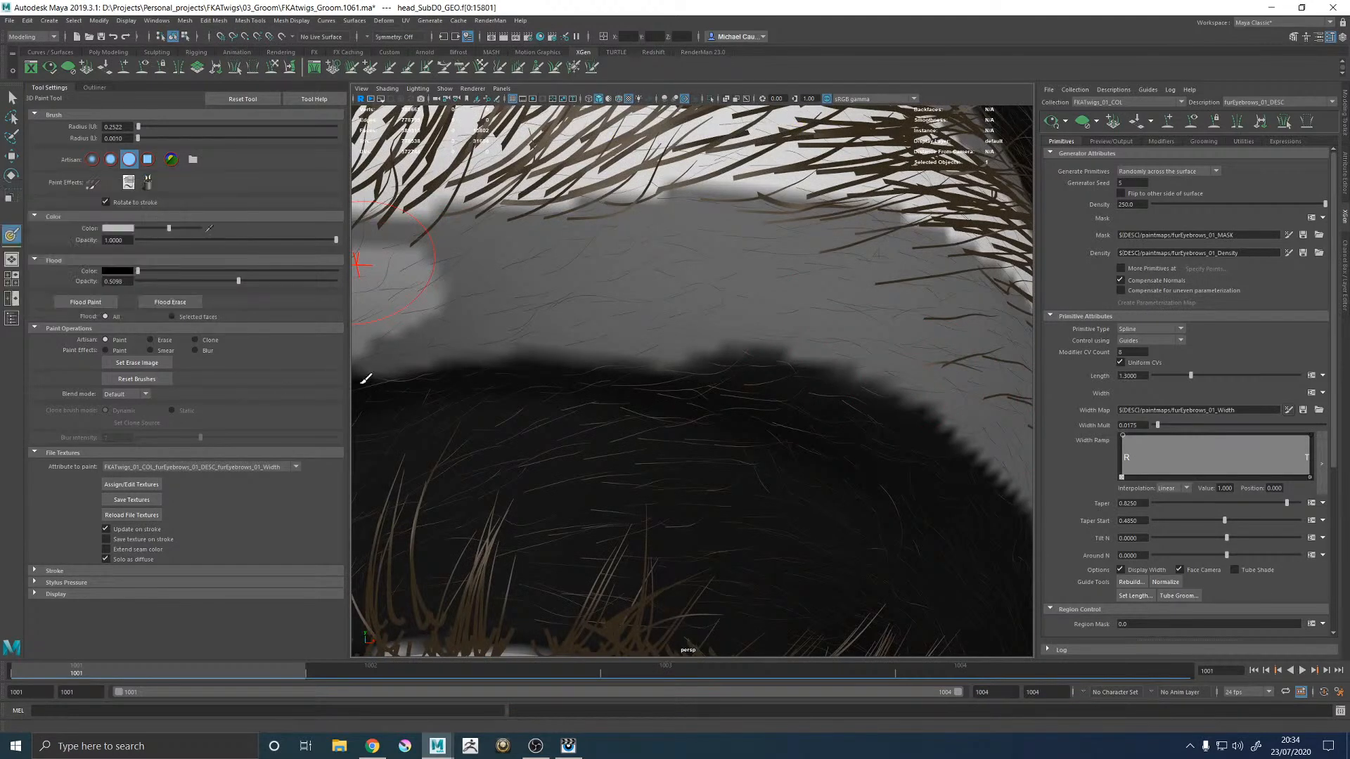
scroll(761, 307, "down", 10)
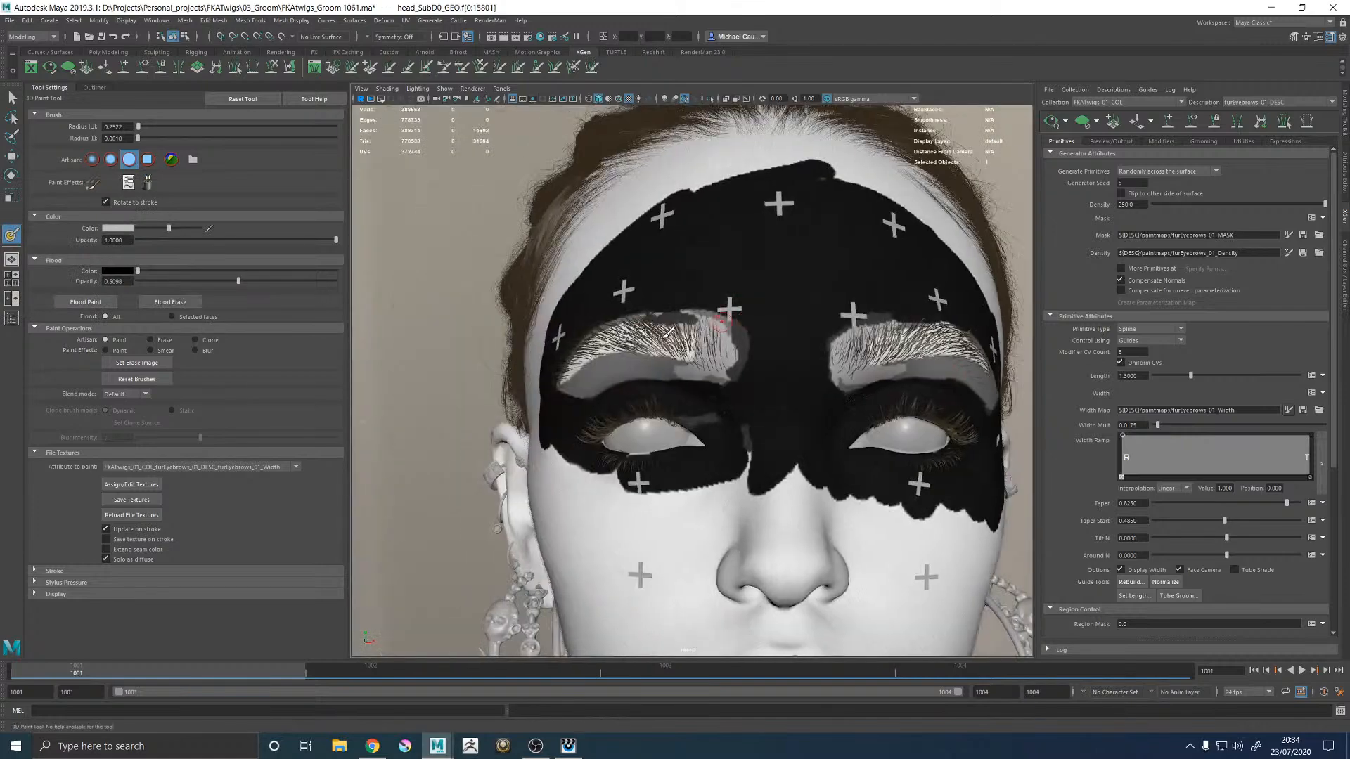
scroll(688, 378, "up", 10)
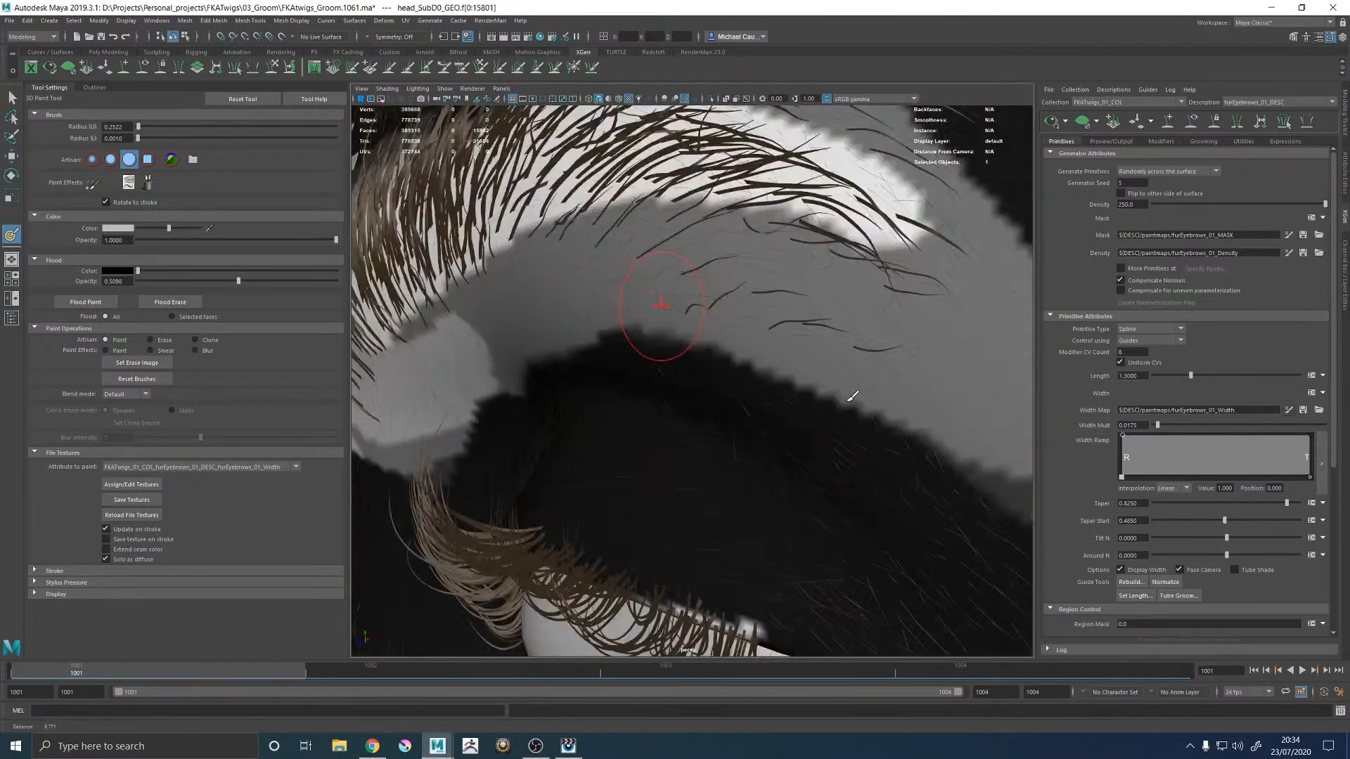
scroll(850, 390, "down", 2)
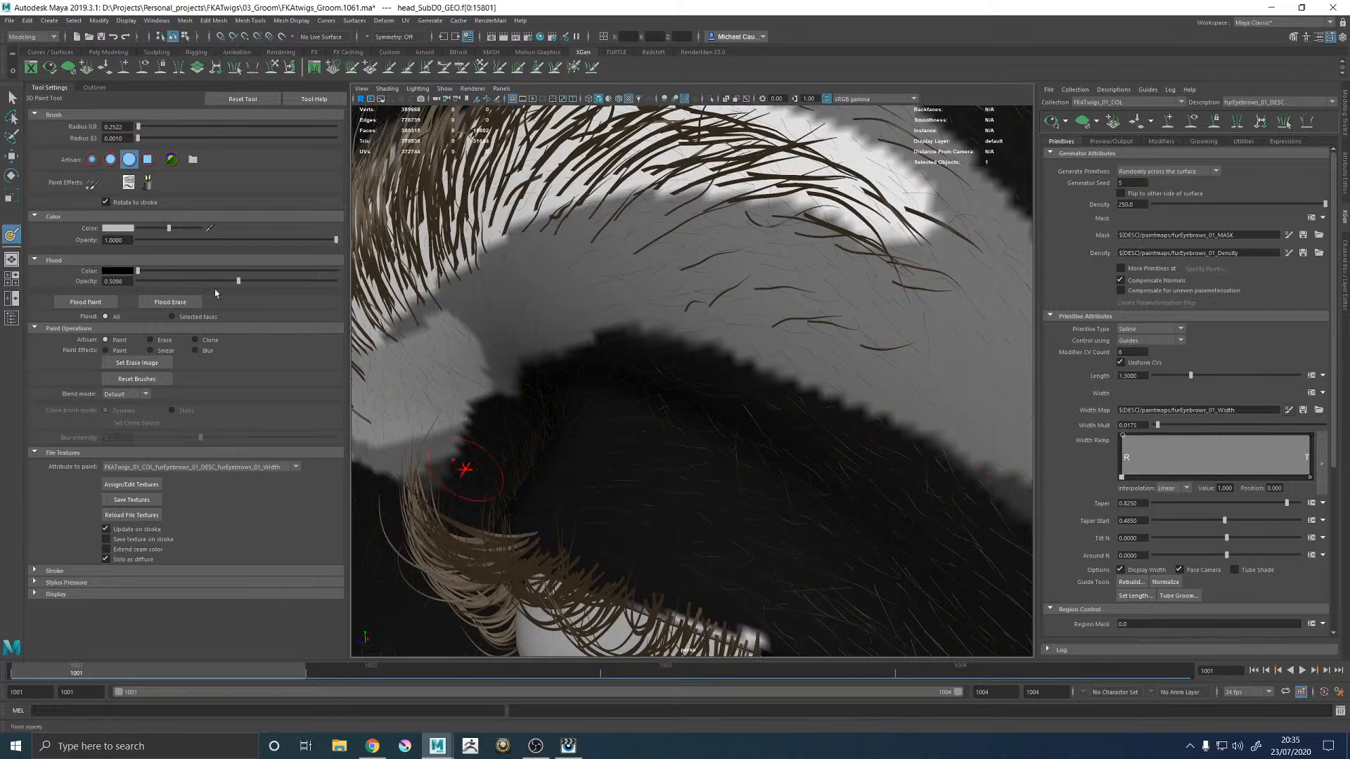
Step: Set the paint colour value to 0.35 and paint the width map along the underside of the left eyebrow from tail to inner end
left_click(117, 228)
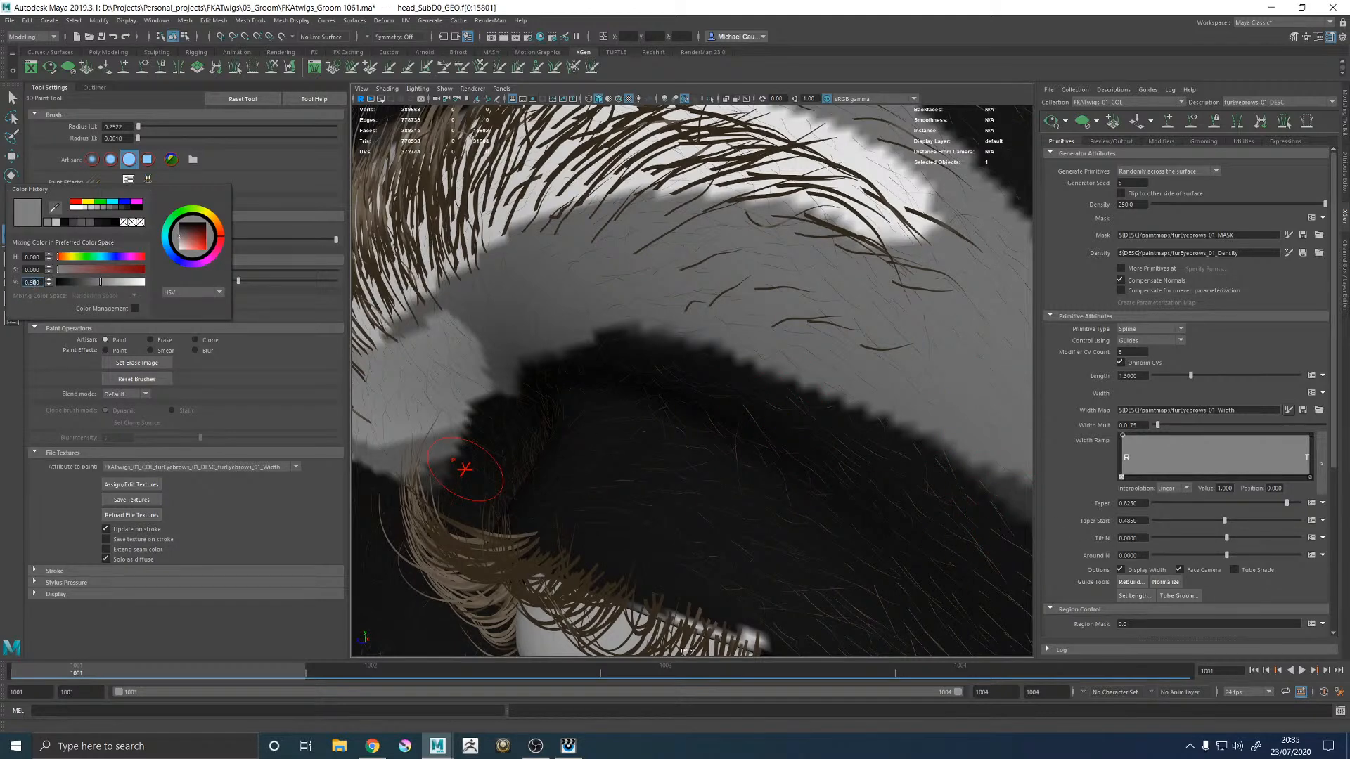
type("0.35")
key("Return")
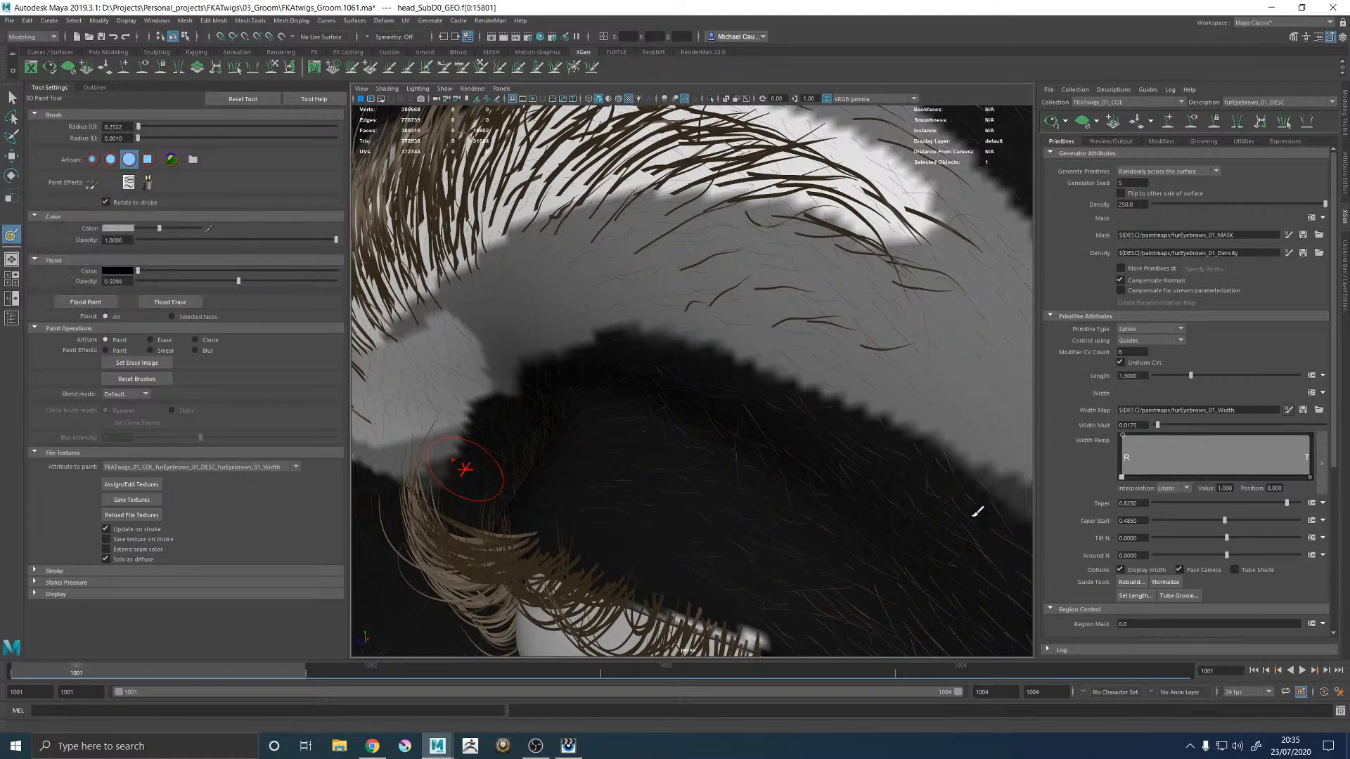
mouse_move(687, 281)
left_mouse_down()
mouse_move(892, 357)
mouse_move(771, 295)
mouse_move(686, 274)
mouse_move(654, 356)
mouse_move(925, 488)
mouse_move(877, 423)
mouse_move(937, 359)
mouse_move(869, 426)
mouse_move(611, 295)
mouse_move(583, 419)
left_mouse_up()
right_click_drag(642, 390, 473, 337, "alt")
mouse_move(705, 374)
left_mouse_down("alt")
mouse_move(744, 377)
mouse_move(699, 356)
left_mouse_up("alt")
mouse_move(559, 401)
left_mouse_down()
mouse_move(671, 355)
mouse_move(512, 392)
mouse_move(546, 392)
mouse_move(464, 360)
mouse_move(544, 384)
left_mouse_up()
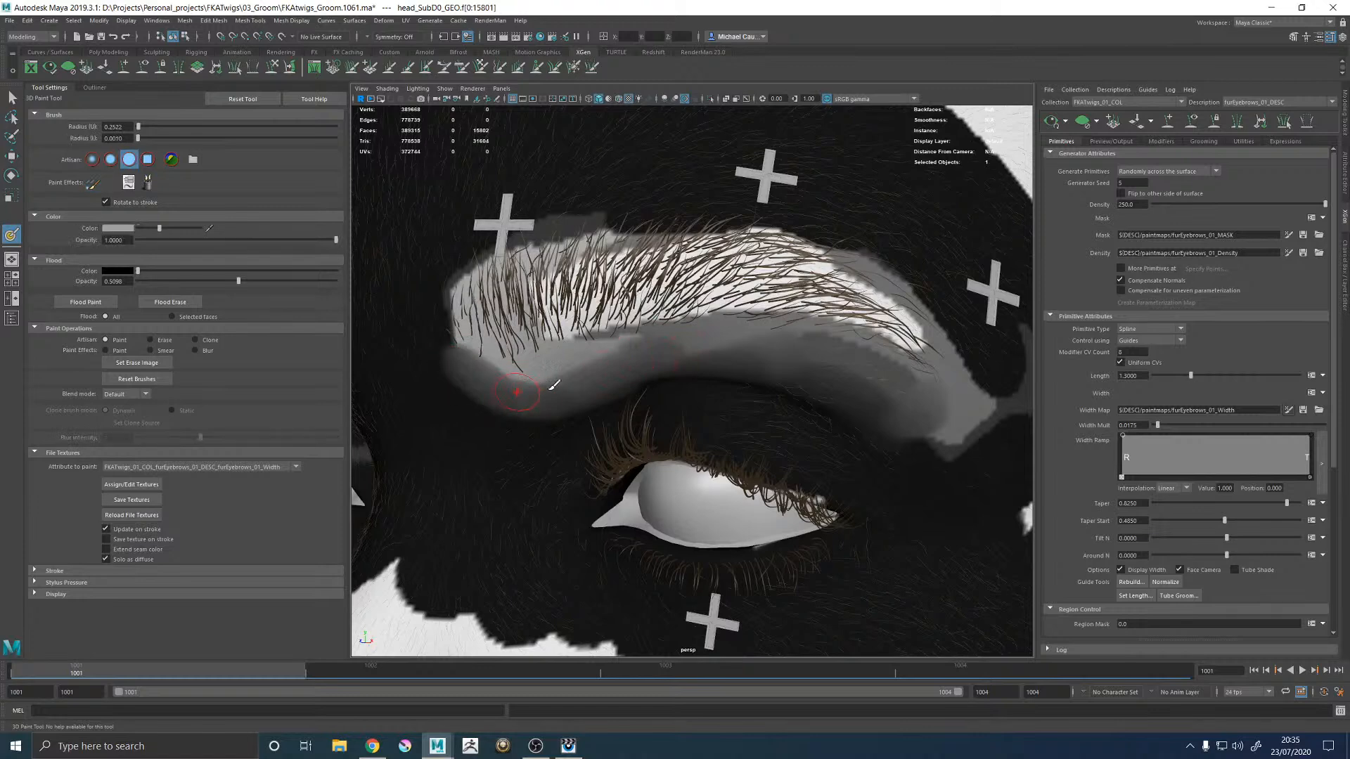
Step: Save the painted eyebrow width map and leave 3D painting to check the left brow's hairs
left_click(131, 500)
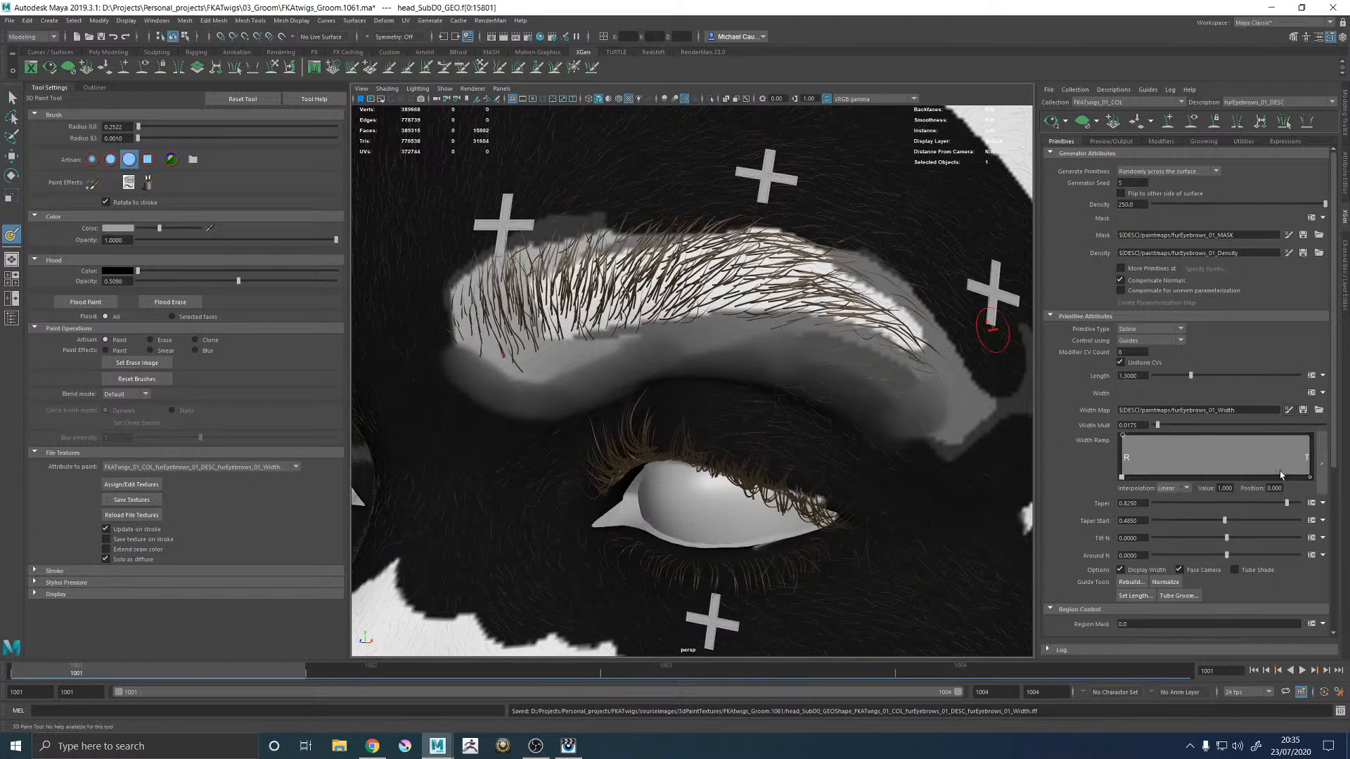
key("w")
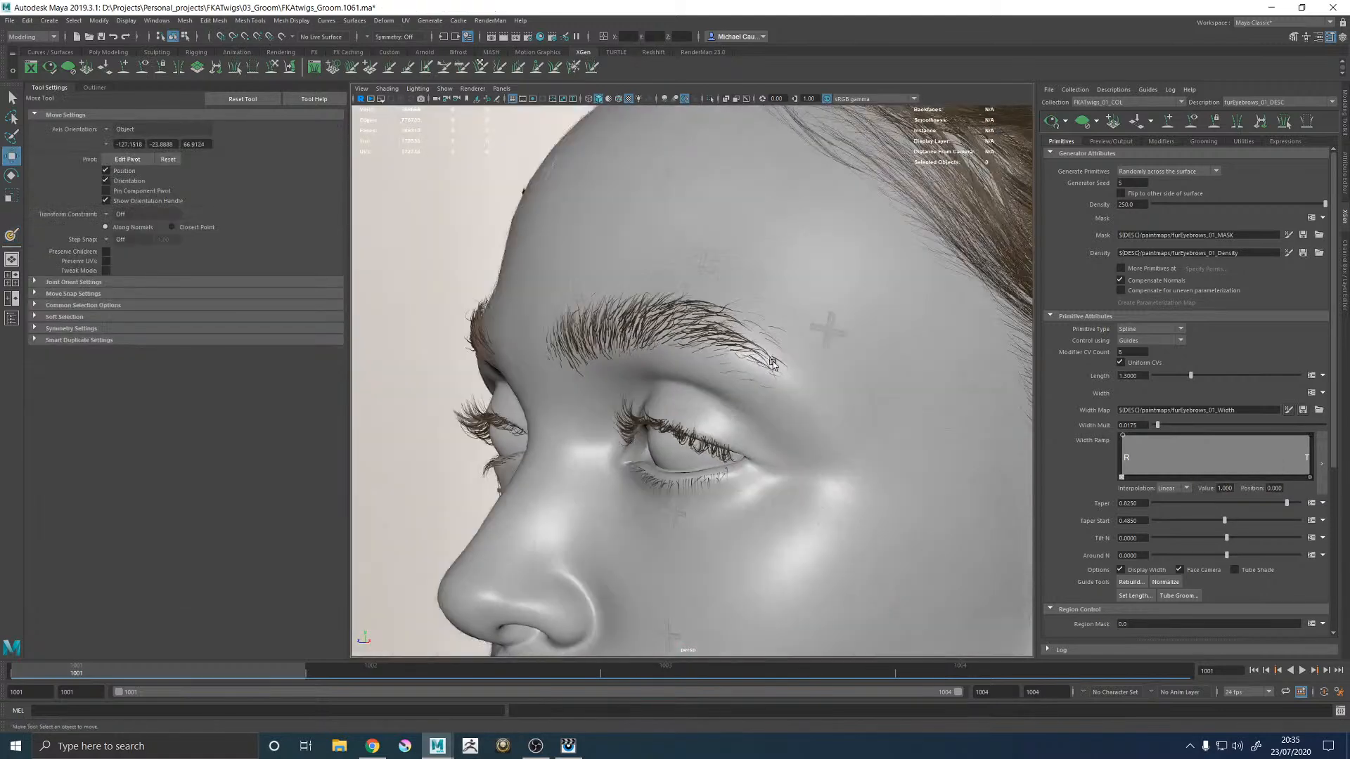
scroll(781, 363, "up", 5)
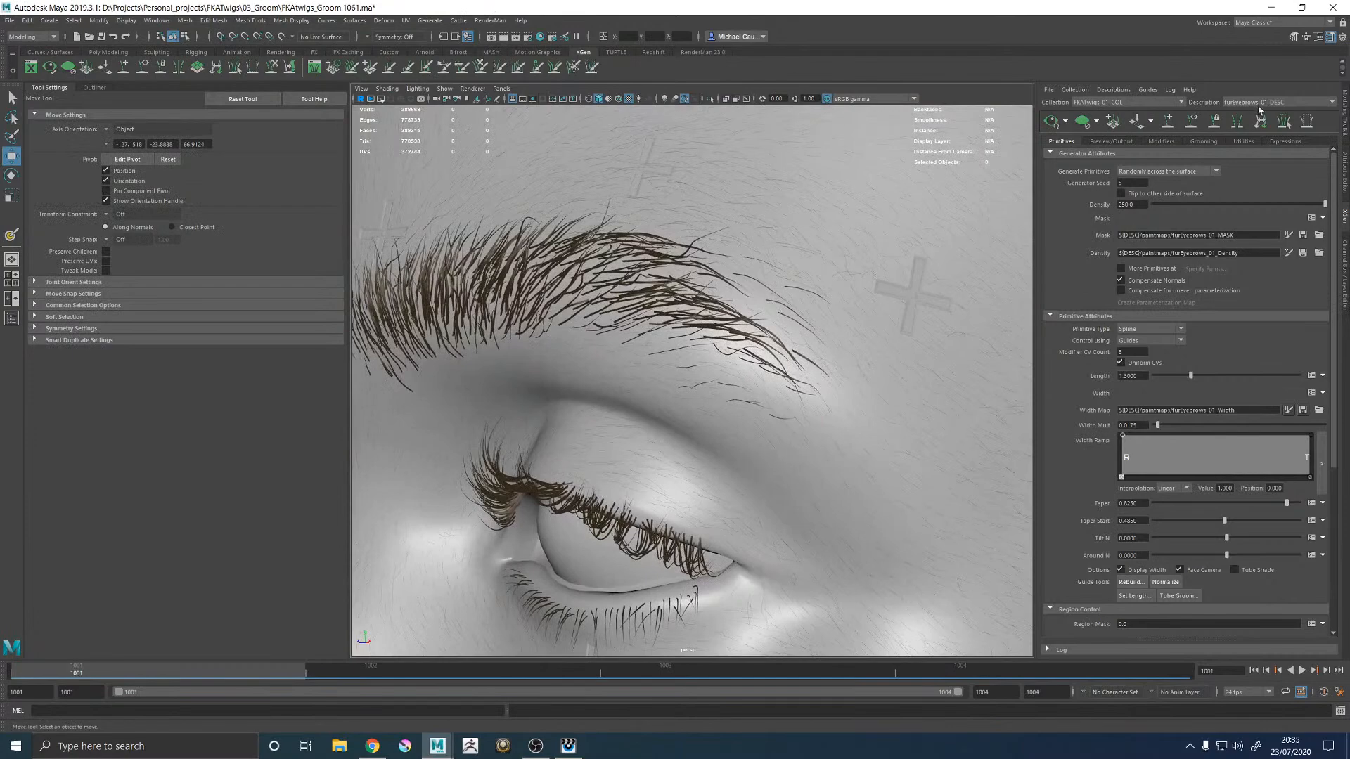
Step: Show the eyebrow guides and sculpt the guide on the lower edge near the left brow's outer tail
left_click(1200, 123)
scroll(891, 292, "up", 5)
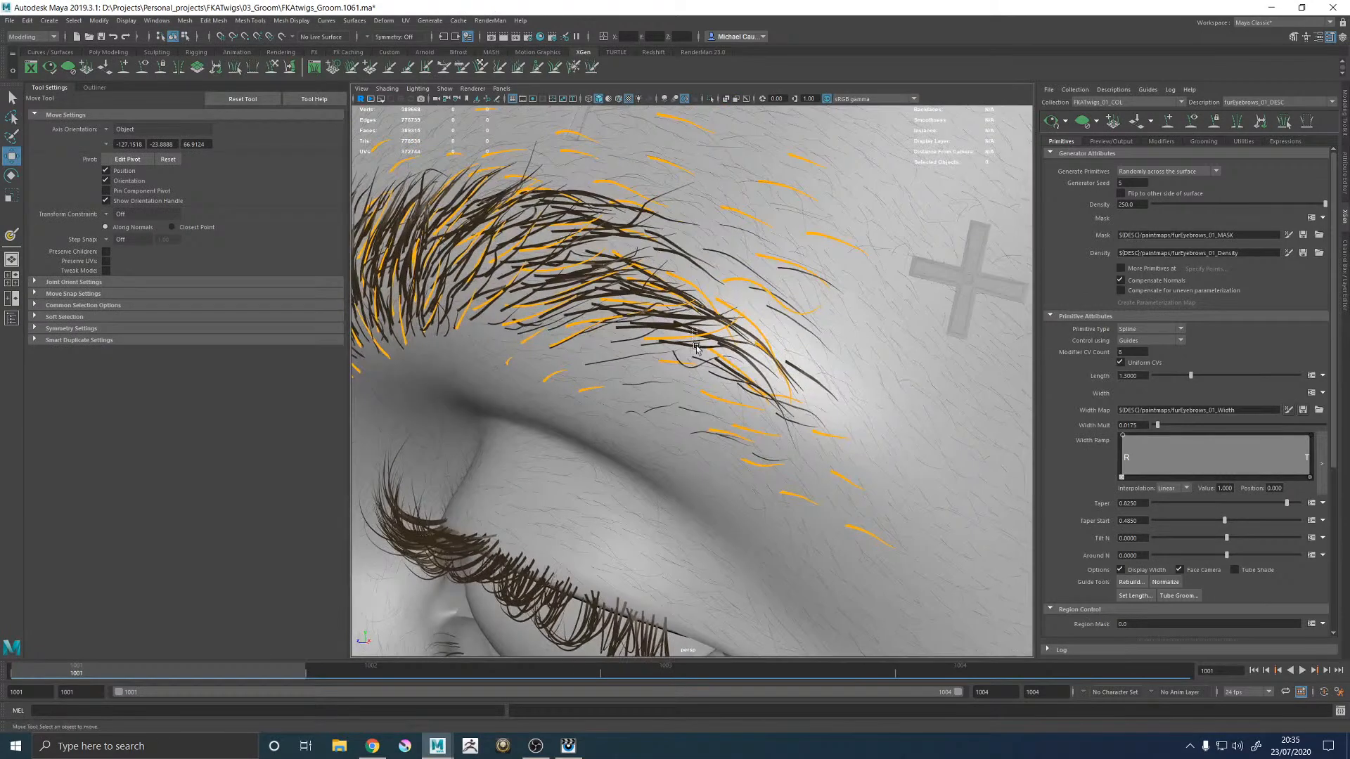
scroll(698, 347, "down", 3)
left_click(698, 345)
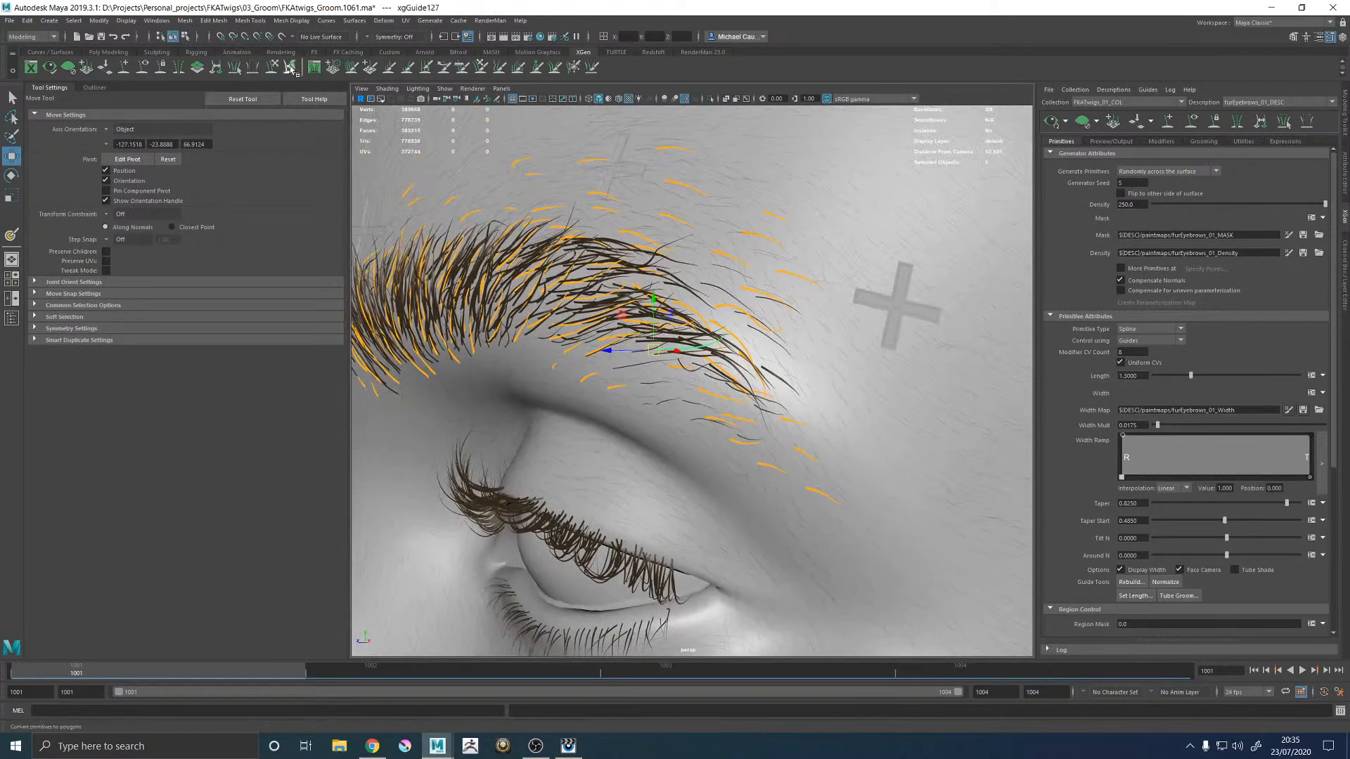
middle_click_drag(289, 68, 645, 78)
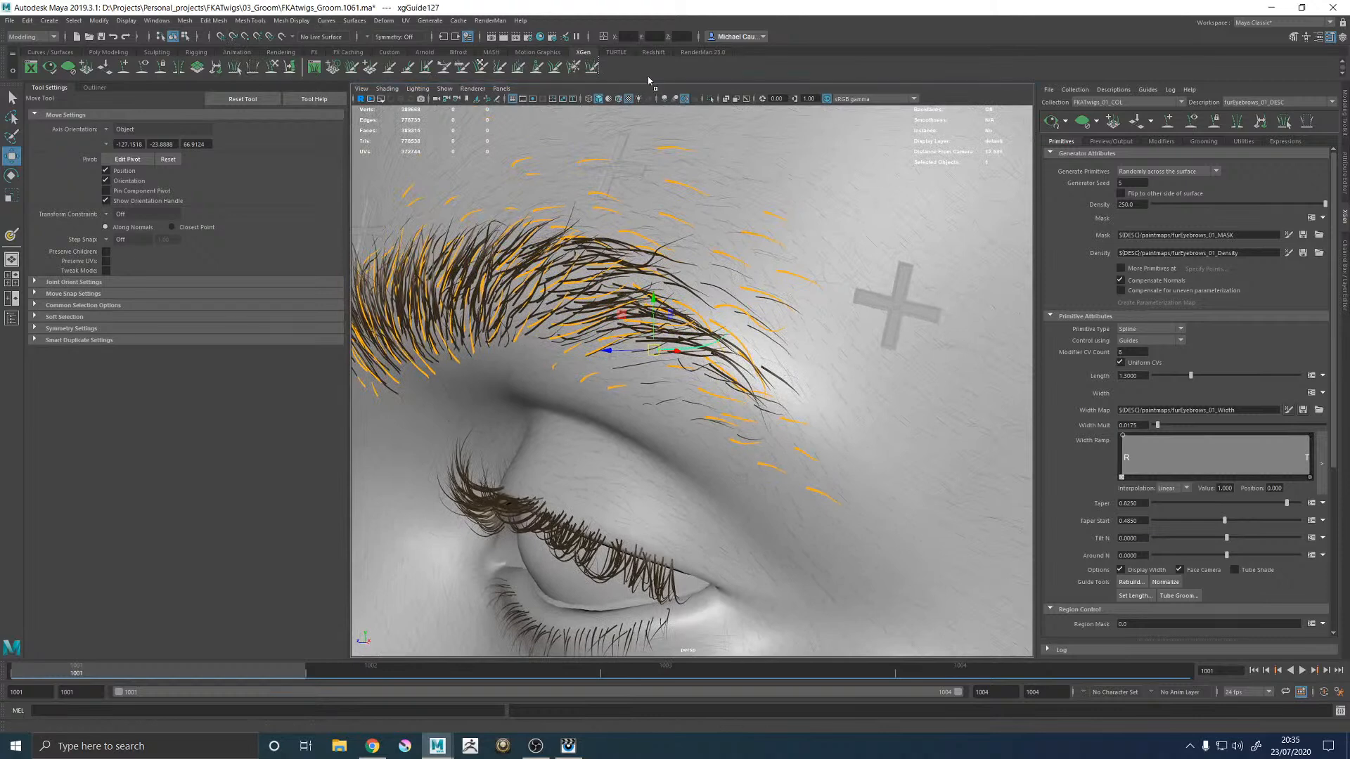
left_click(272, 67)
mouse_move(721, 332)
left_mouse_down()
mouse_move(757, 361)
mouse_move(769, 400)
left_mouse_up()
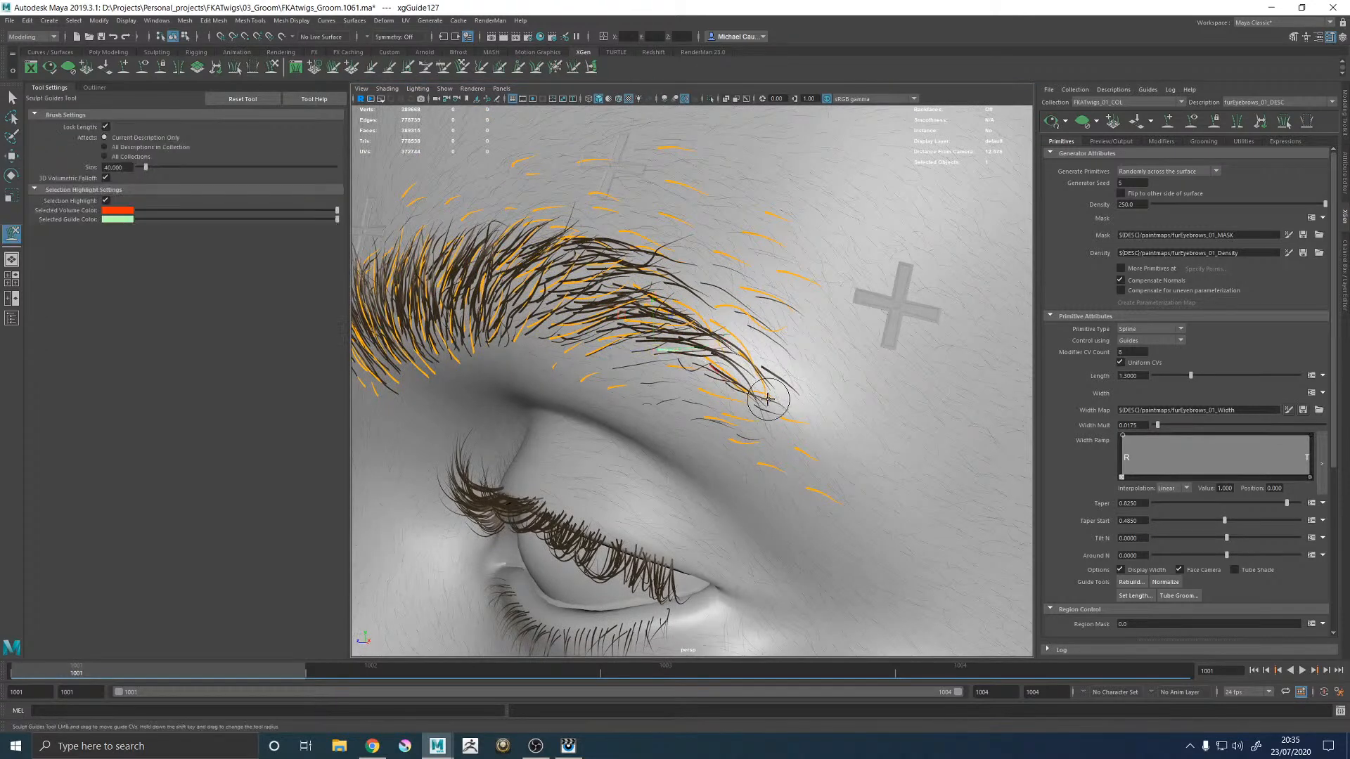
key("w")
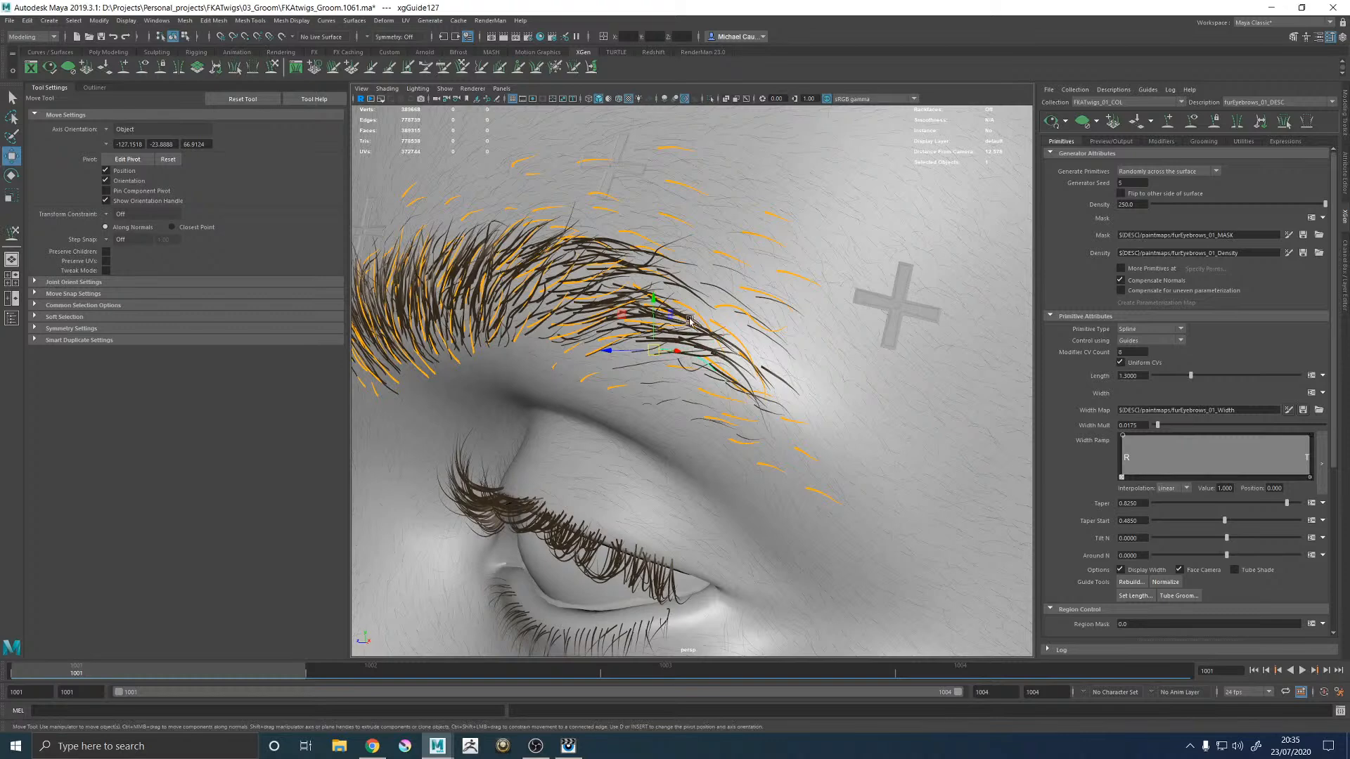
Step: Rotate the guides near the left brow's outer tail and update the XGen preview
left_click(684, 321, "shift")
key("e")
left_click_drag(685, 322, 721, 281)
left_click(717, 294)
left_click(722, 300)
left_click_drag(732, 312, 740, 320)
left_click(968, 188)
left_click(1051, 121)
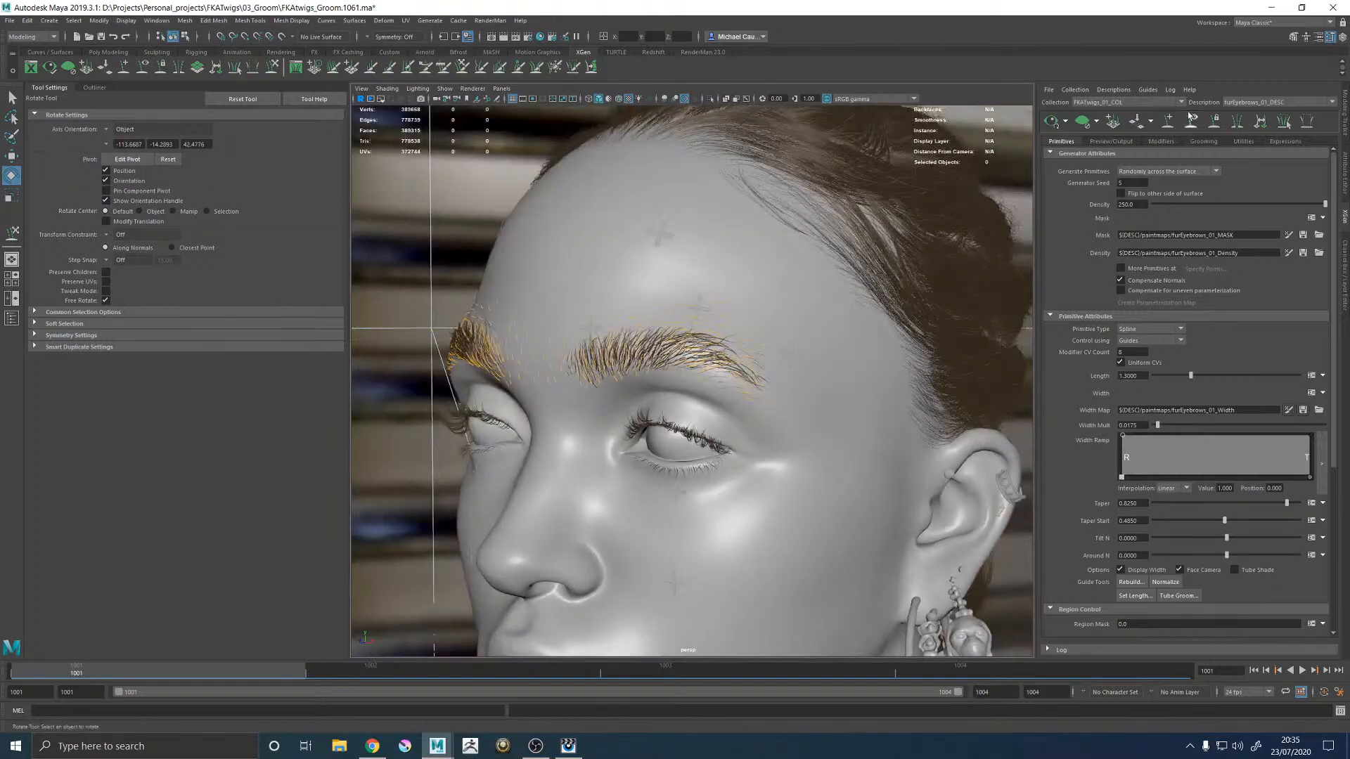
Step: Hide the eyebrow guides, check both brows from the front and save the scene
left_click_drag(762, 322, 727, 329, "alt")
right_click_drag(727, 329, 716, 389, "alt")
left_click_drag(658, 375, 731, 365, "alt")
right_click_drag(798, 365, 587, 401, "alt")
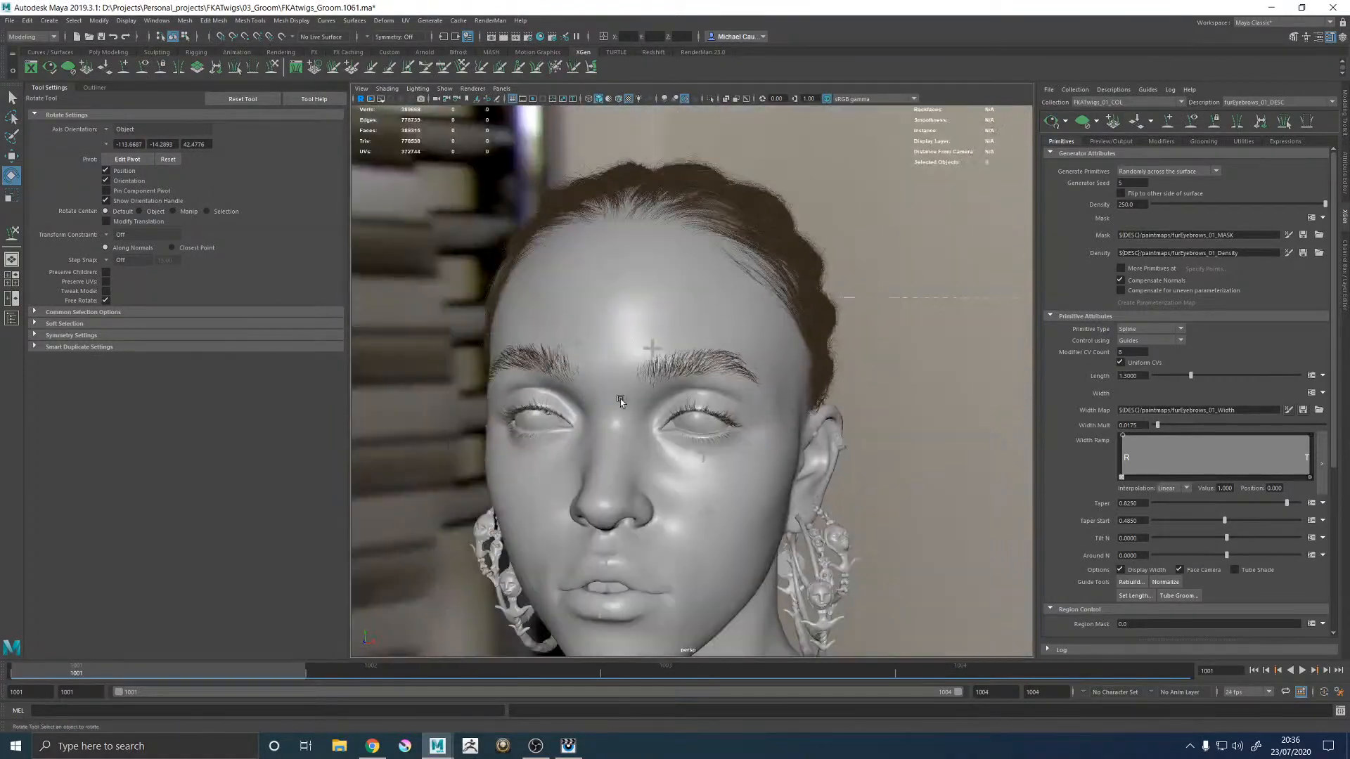
left_click_drag(587, 401, 645, 394, "alt")
key("ctrl+s")
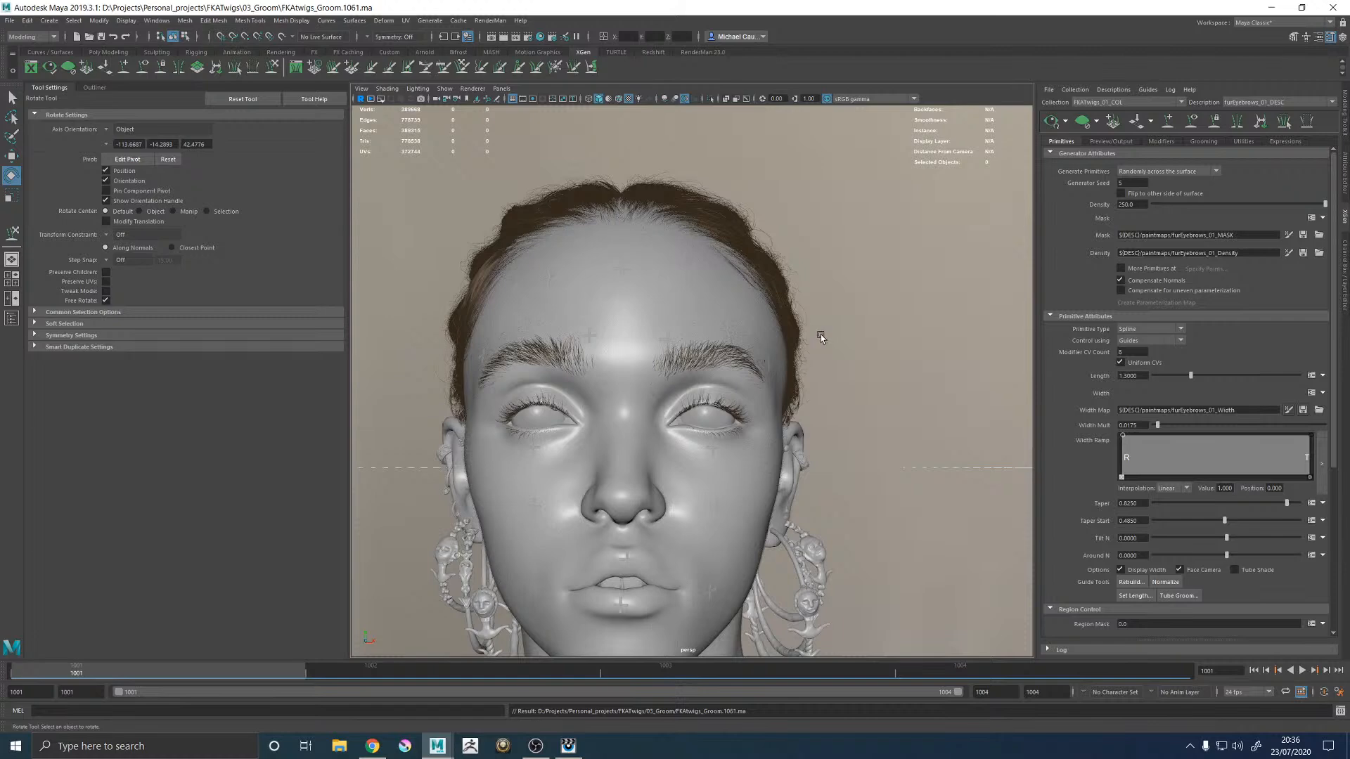
left_click_drag(821, 338, 821, 346, "alt")
key("q")
key("ctrl+s")
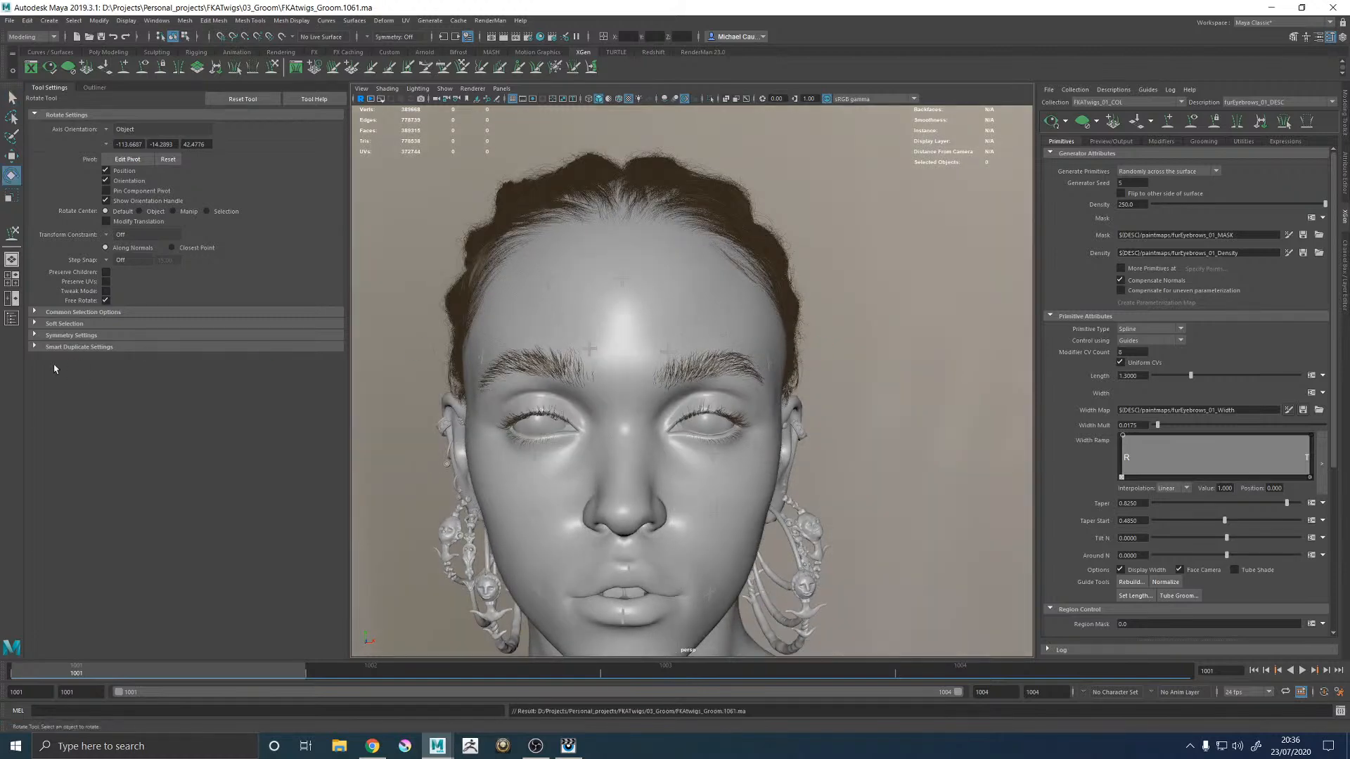
Step: Expand the FKATwigs_01_COL collection and hide all of its furHead and furBraids descriptions
left_click(11, 318)
left_click(40, 206)
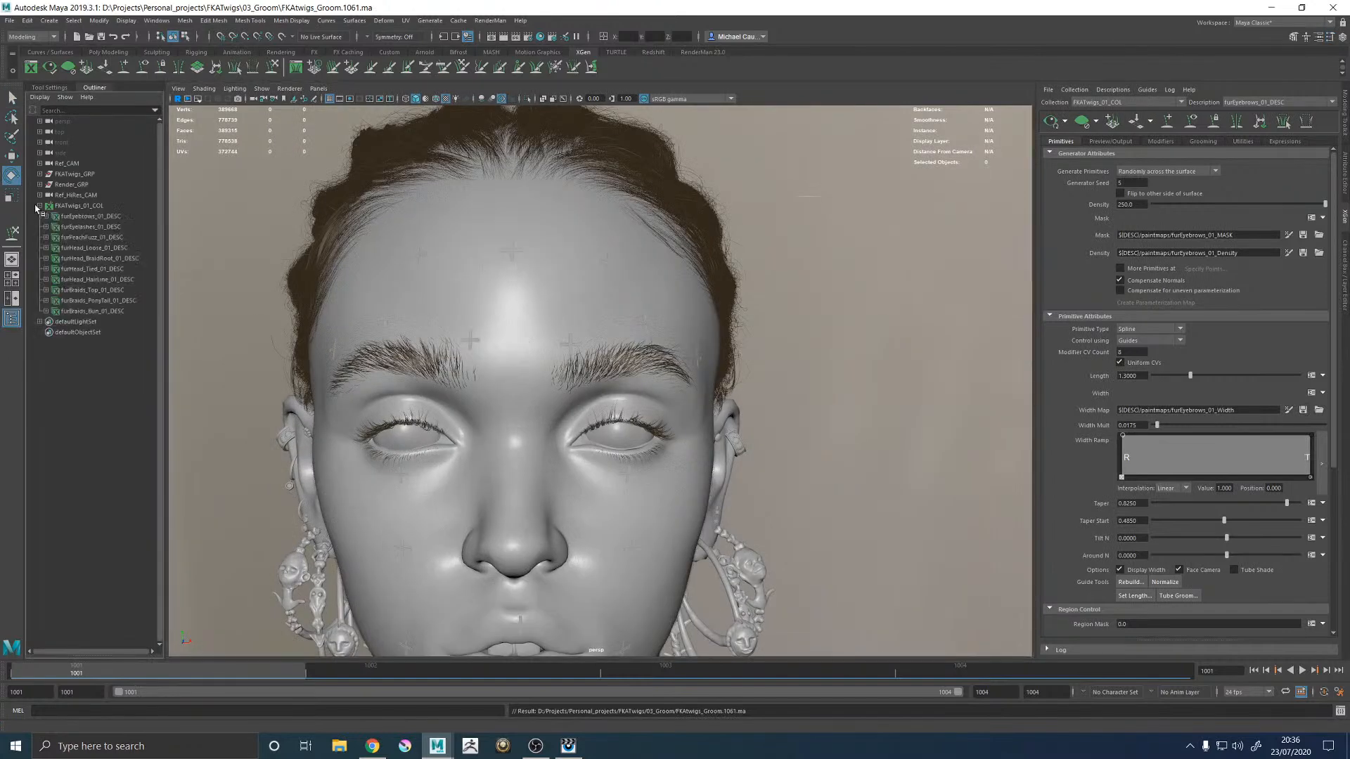
left_click(99, 237)
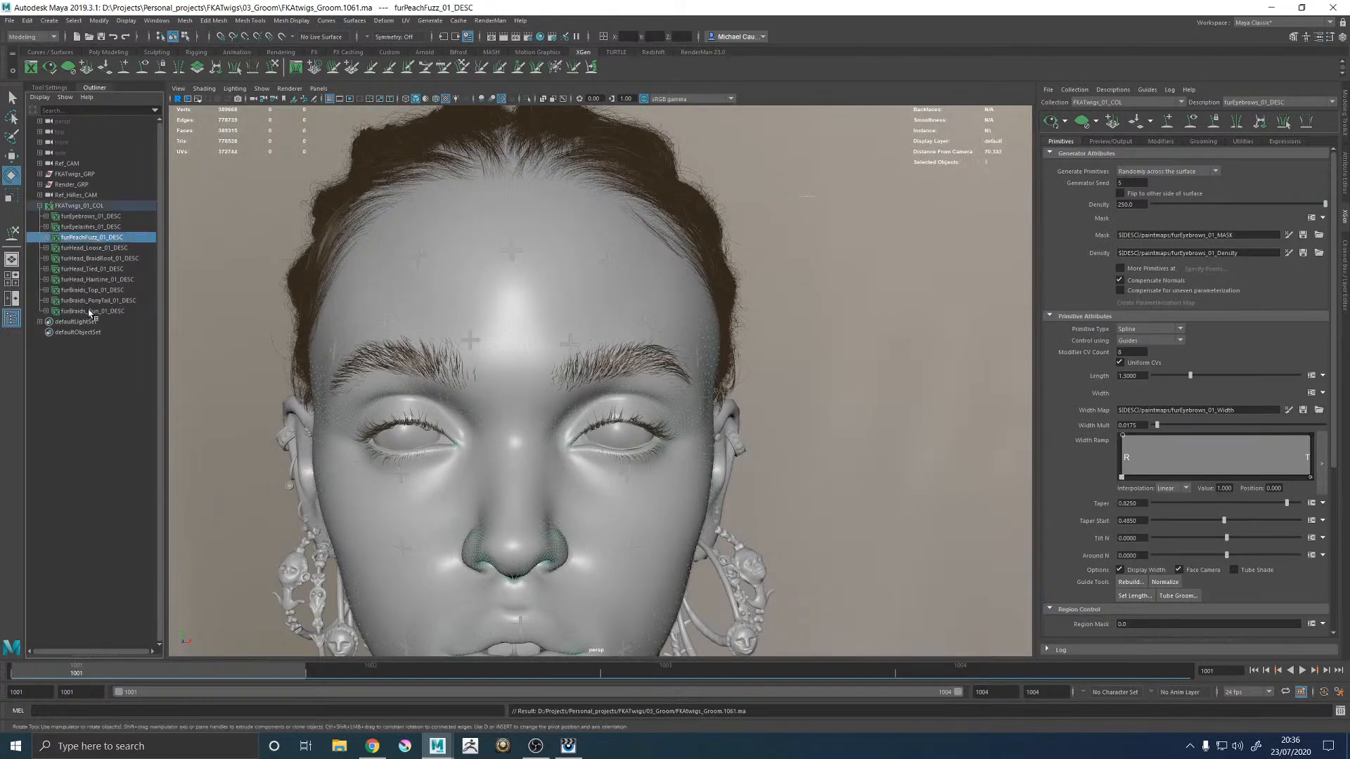
left_click_drag(90, 315, 90, 247)
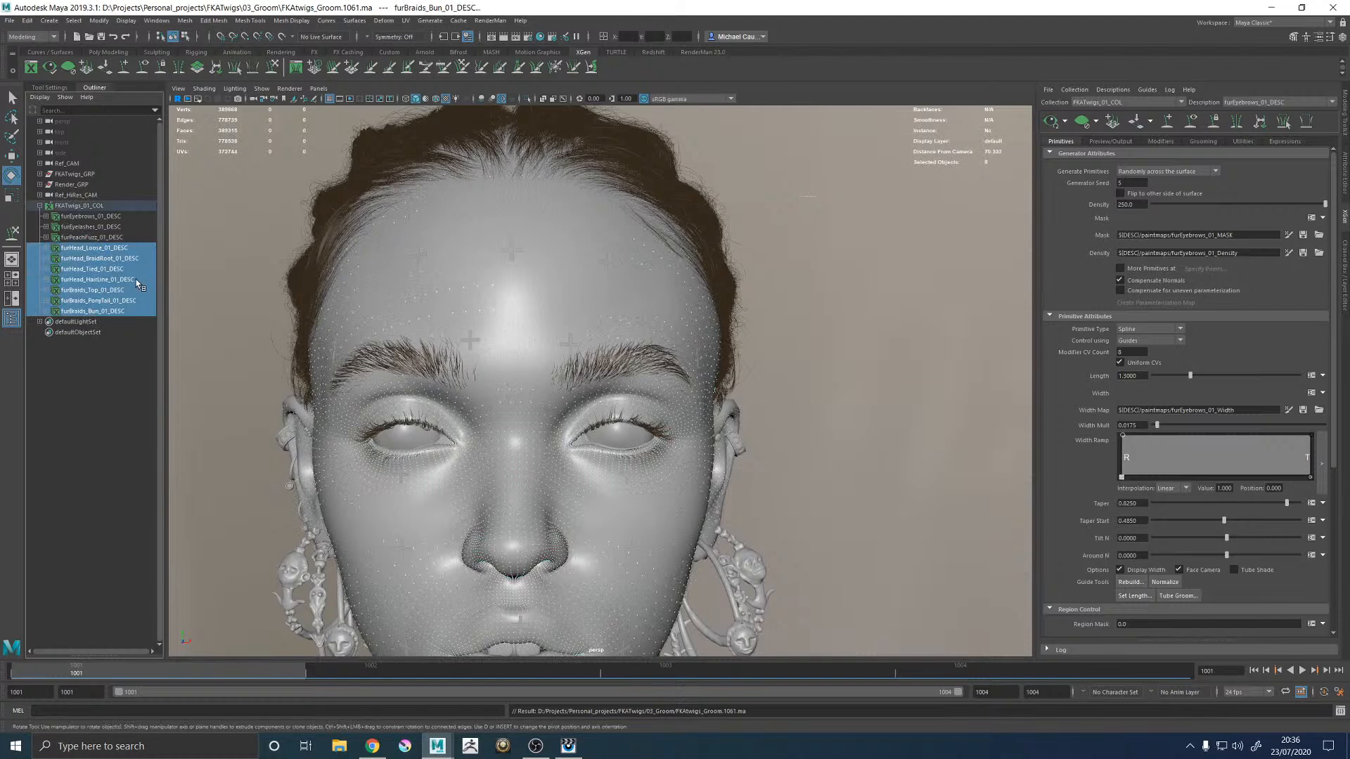
key("h")
left_click(814, 227)
Step: Maximize the Render_CAM view and start an IPR render of the face with only brows, eyelashes and peach fuzz
key("space")
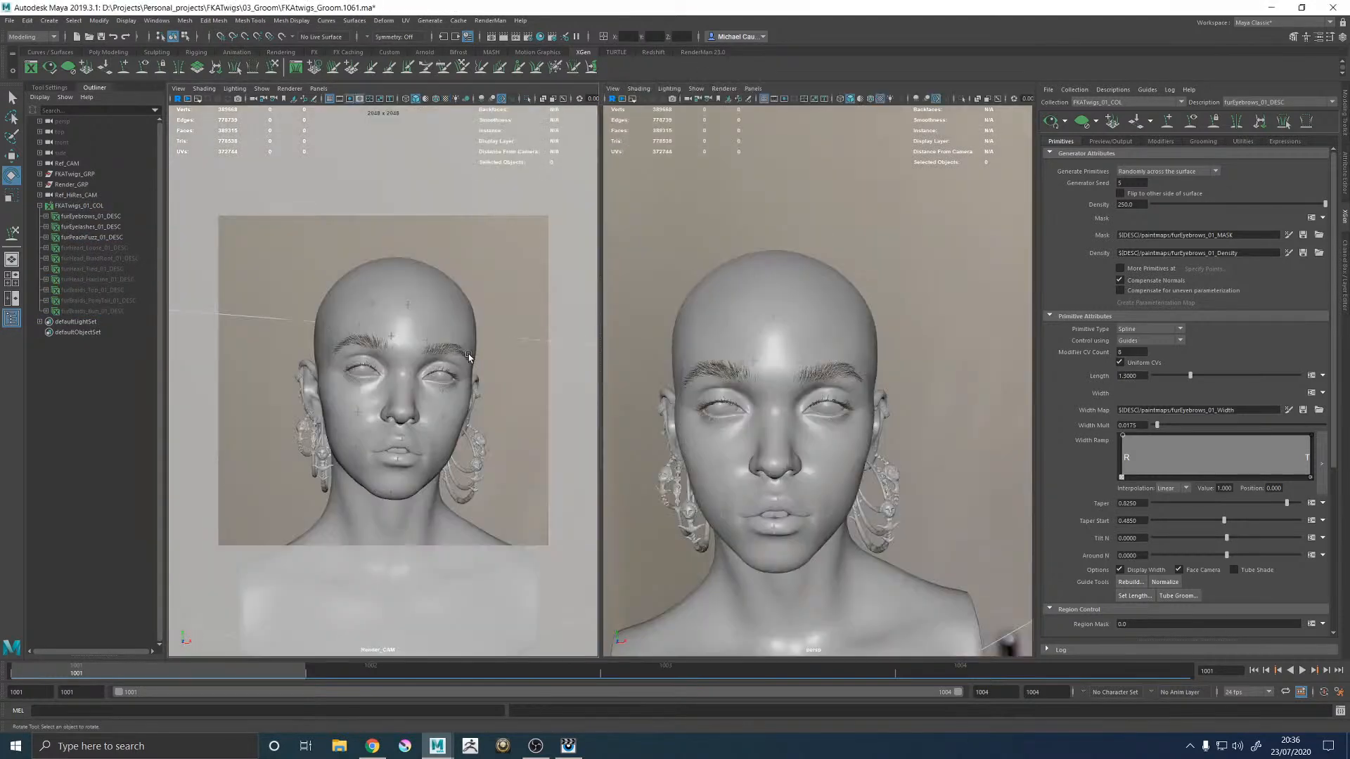
key("space")
left_click(492, 21)
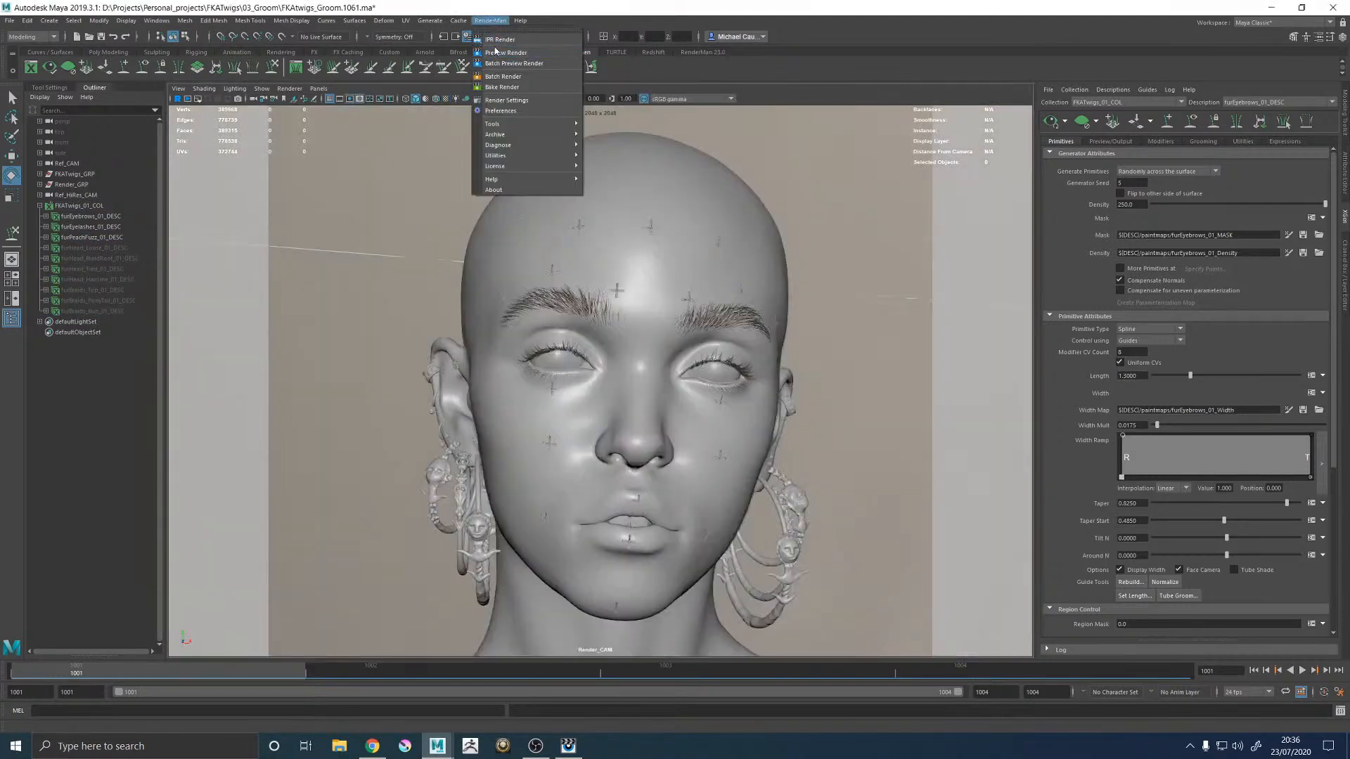
left_click(499, 39)
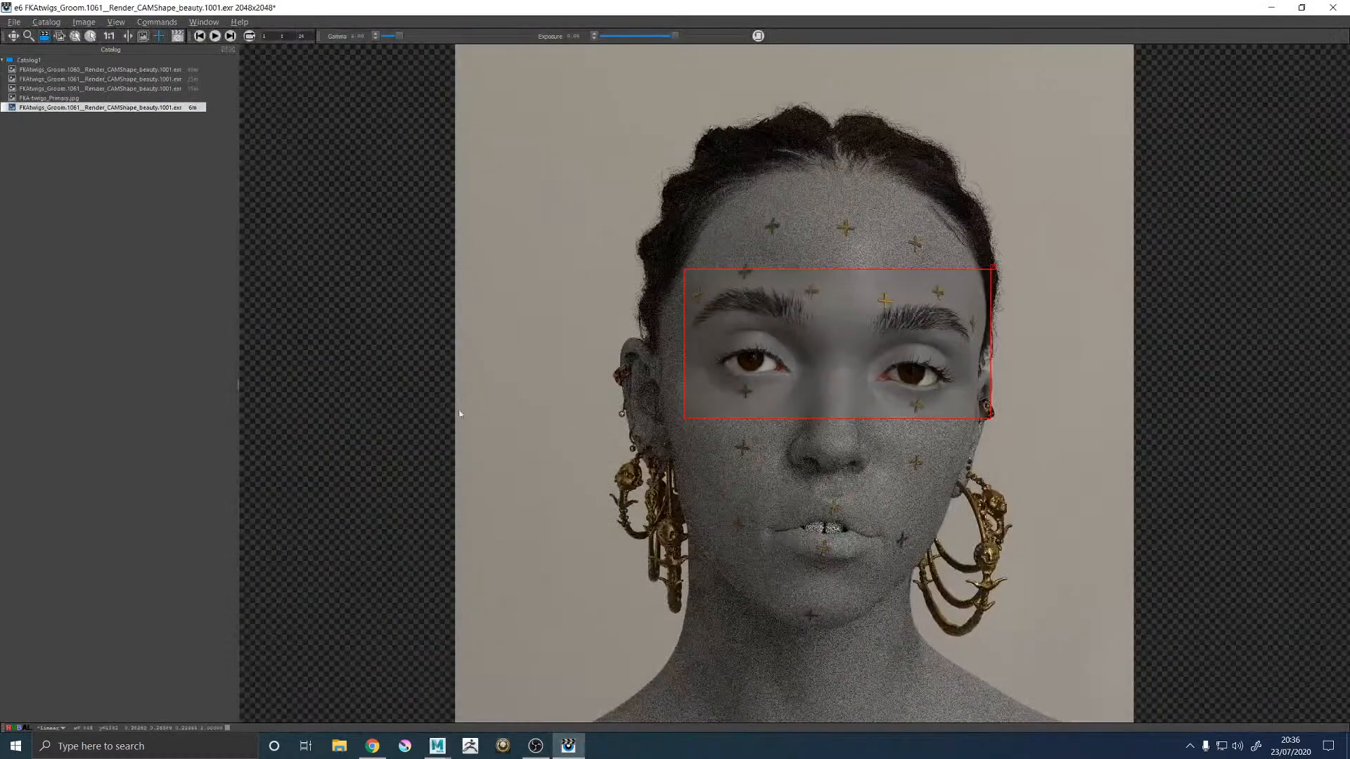
Step: Move the FKA-twigs_Primary.jpg reference beneath the previous render in the catalog and display the new render
left_click_drag(65, 101, 75, 113)
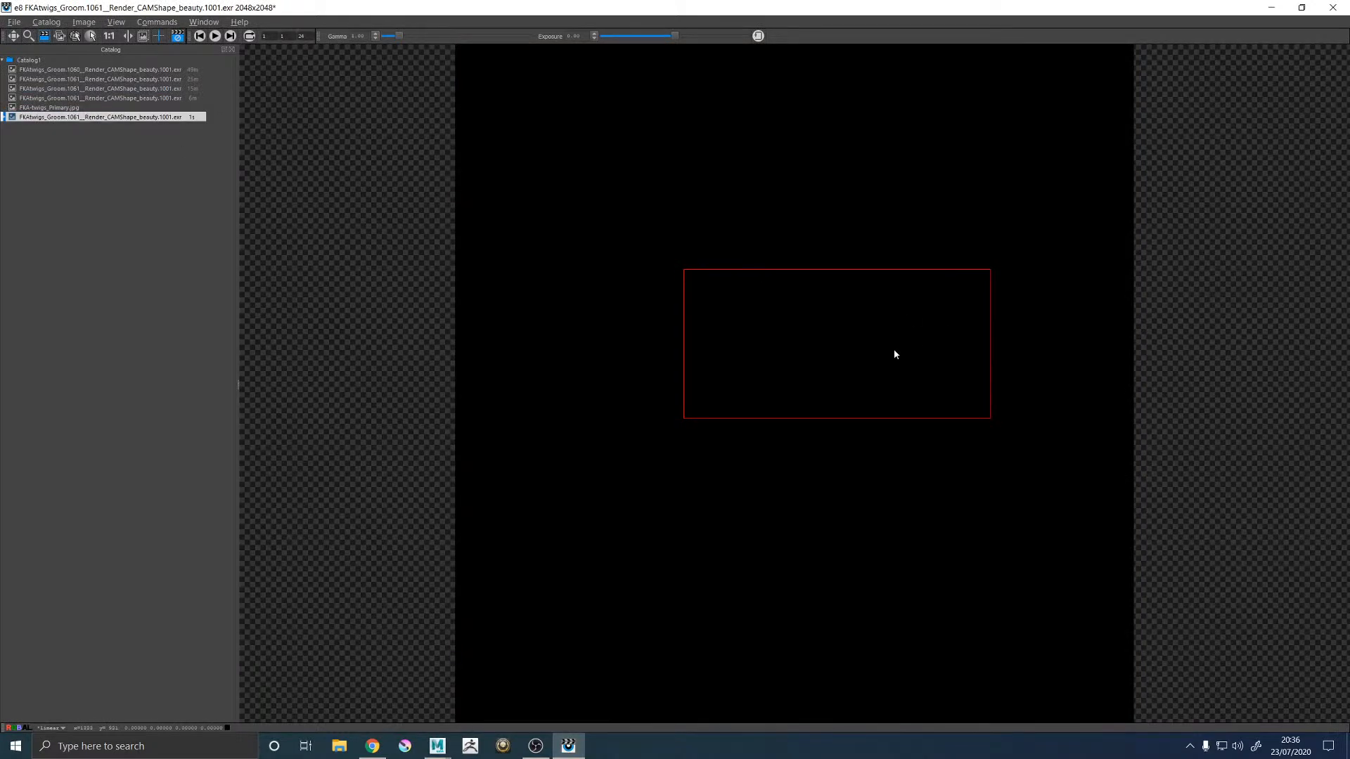
key("Down")
key("Down")
key("Down")
key("Down")
key("Down")
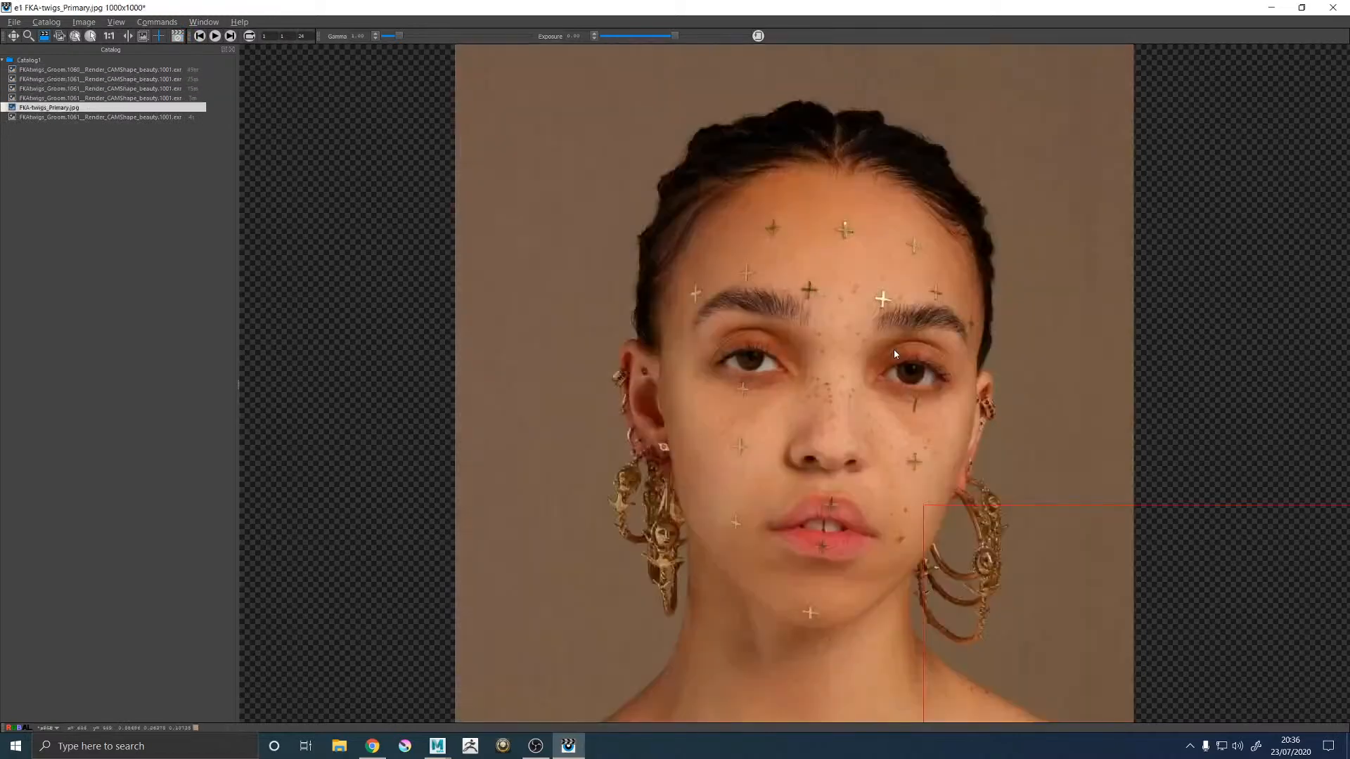
key("Down")
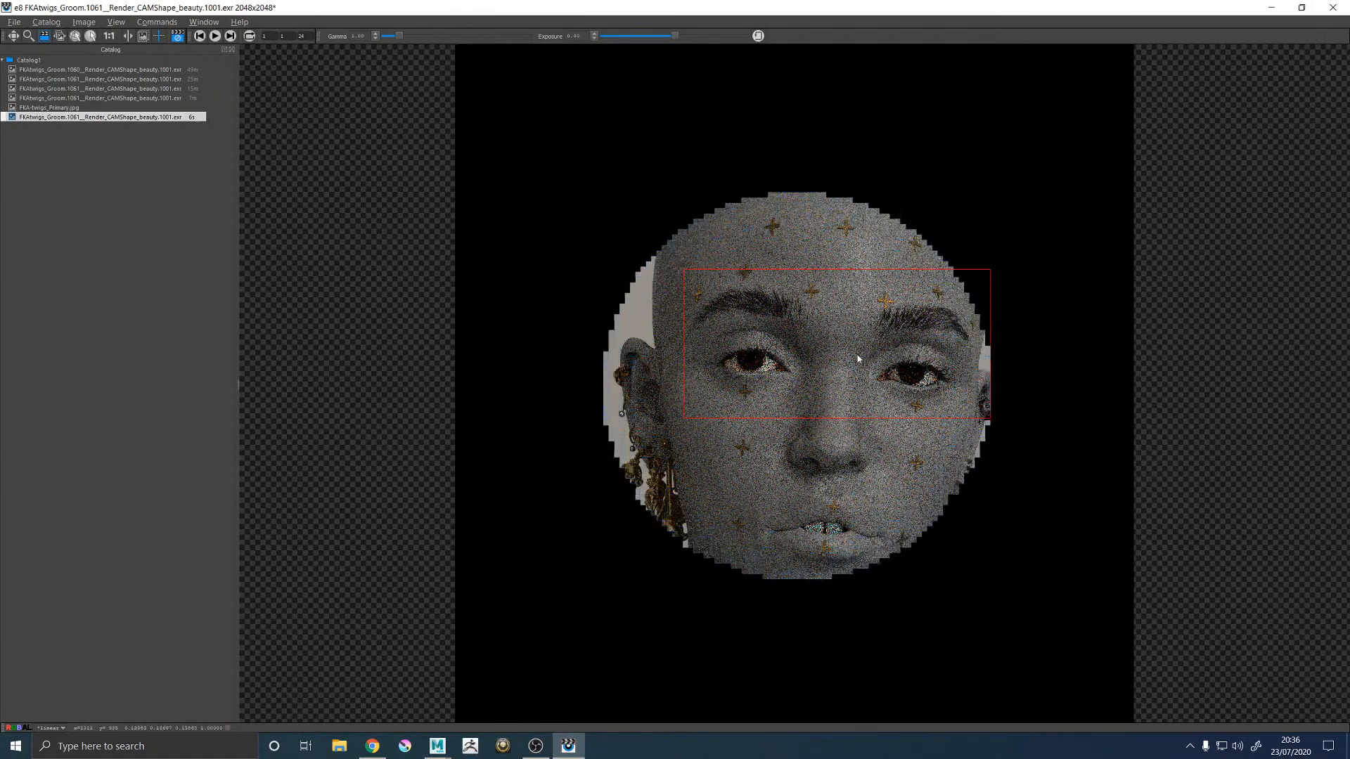
Step: Examine the brows in the new hairless render and compare them with the FKA-twigs_Primary.jpg reference
scroll(923, 318, "up", 4)
scroll(737, 344, "down", 2)
scroll(613, 352, "down", 3)
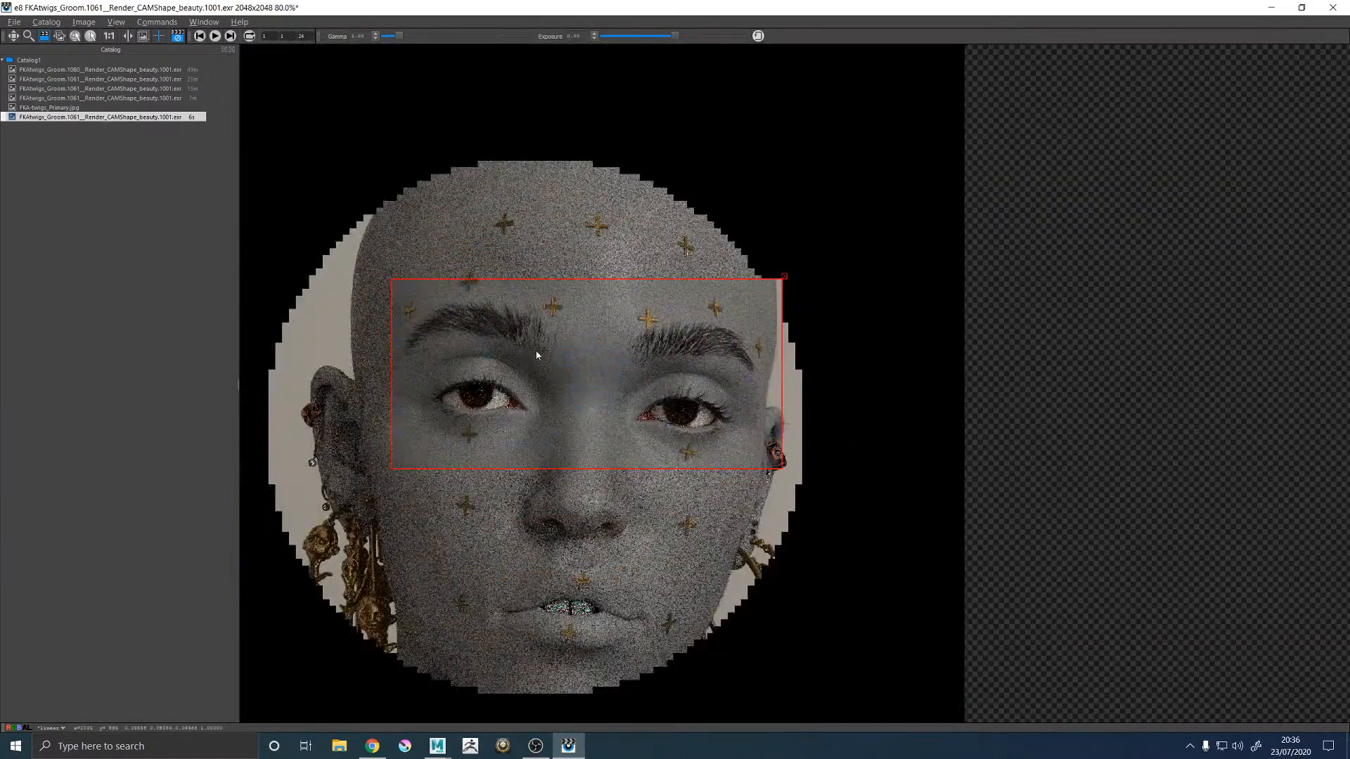
key("f")
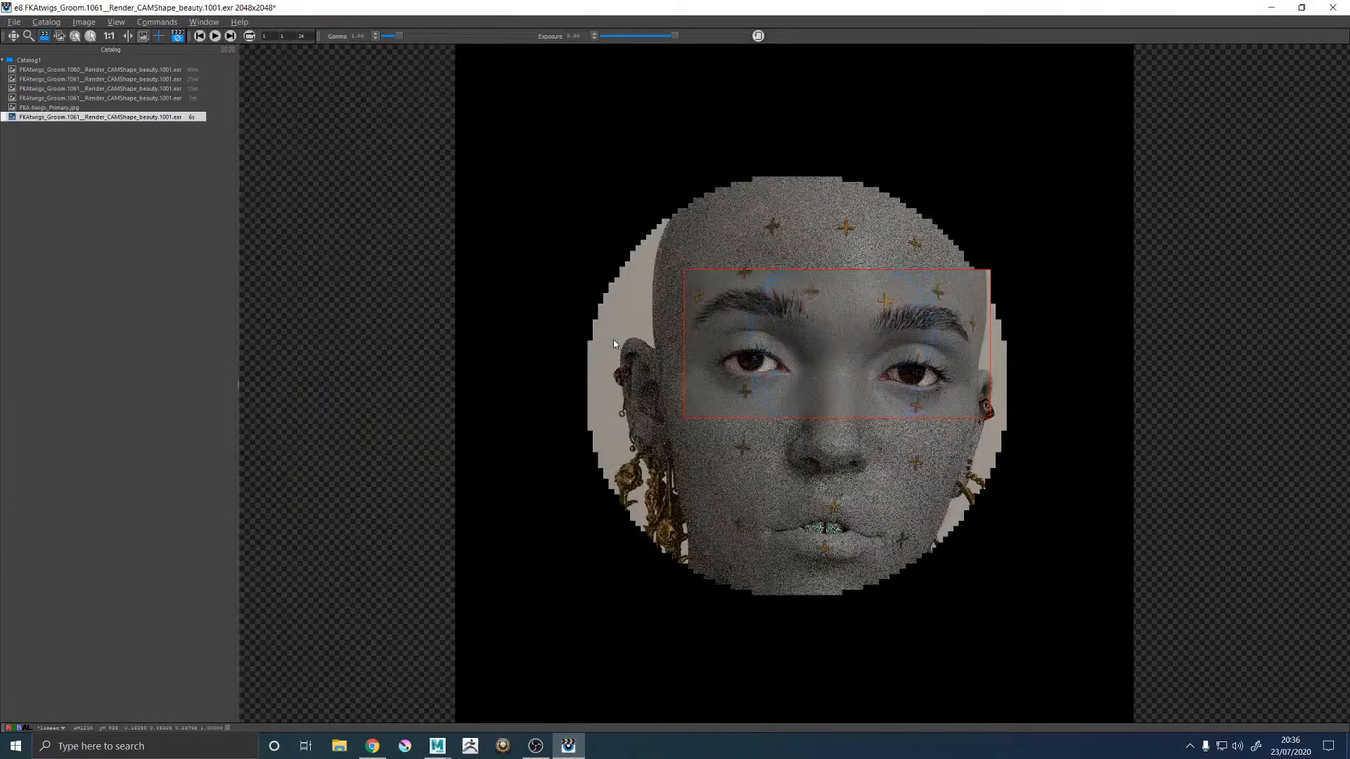
key("Up")
key("Down")
key("Up")
key("Down")
key("Up")
Step: Compare the earlier full-hair render with the reference photo and examine its brows and lashes up close
key("Up")
key("Down")
key("Up")
key("Down")
key("Up")
key("Down")
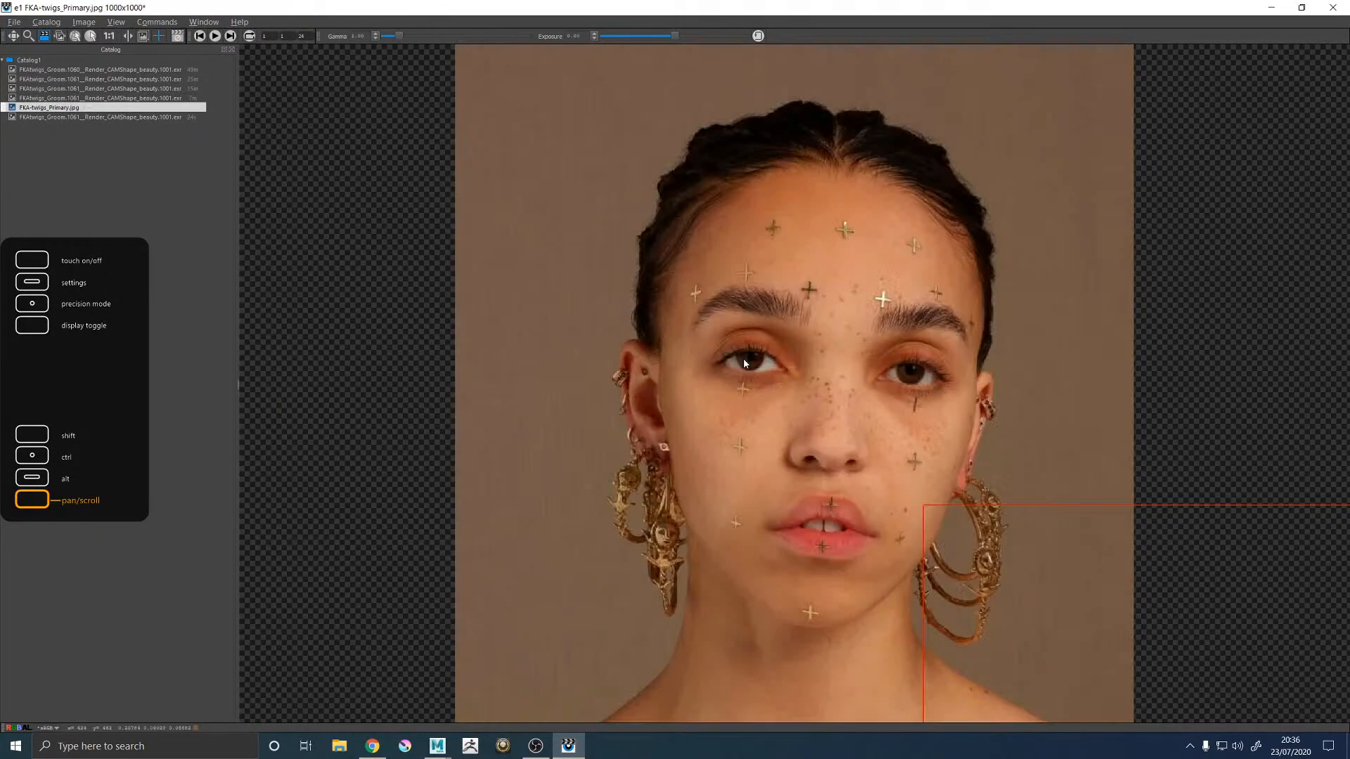
key("Up")
key("Down")
key("Up")
key("Down")
key("Up")
key("Down")
key("Up")
key("Down")
key("Down")
key("Up")
key("Down")
key("Up")
key("Down")
key("Up")
key("Down")
key("Up")
key("Down")
key("Up")
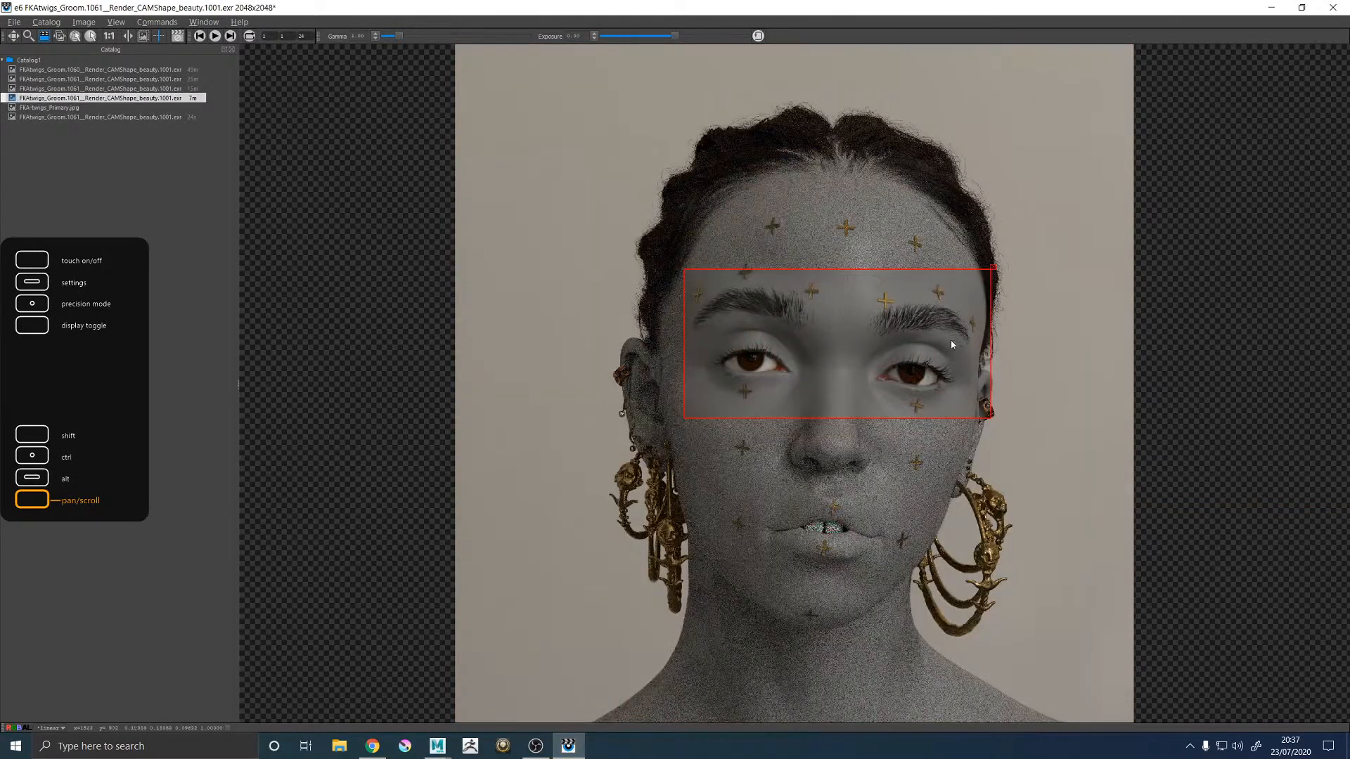
scroll(957, 344, "up", 5)
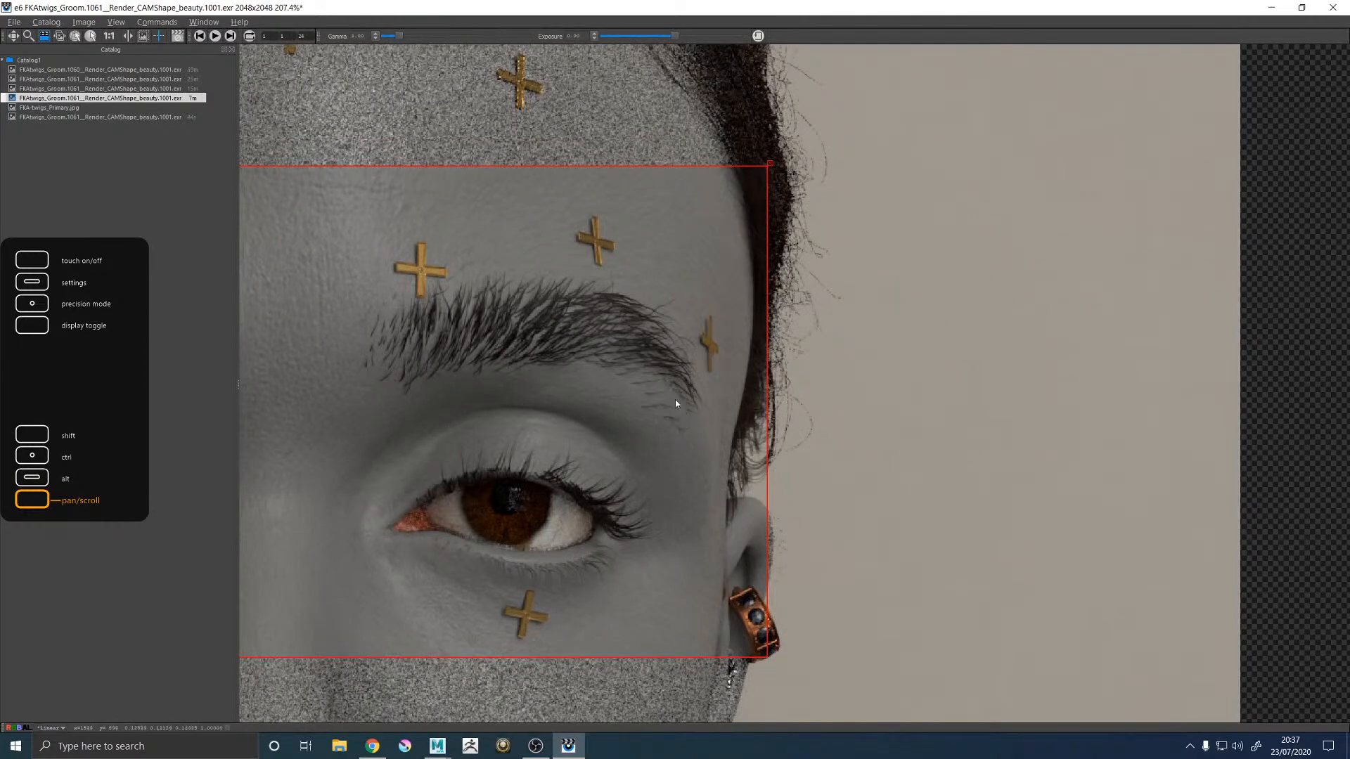
scroll(612, 377, "down", 8)
scroll(577, 366, "up", 5)
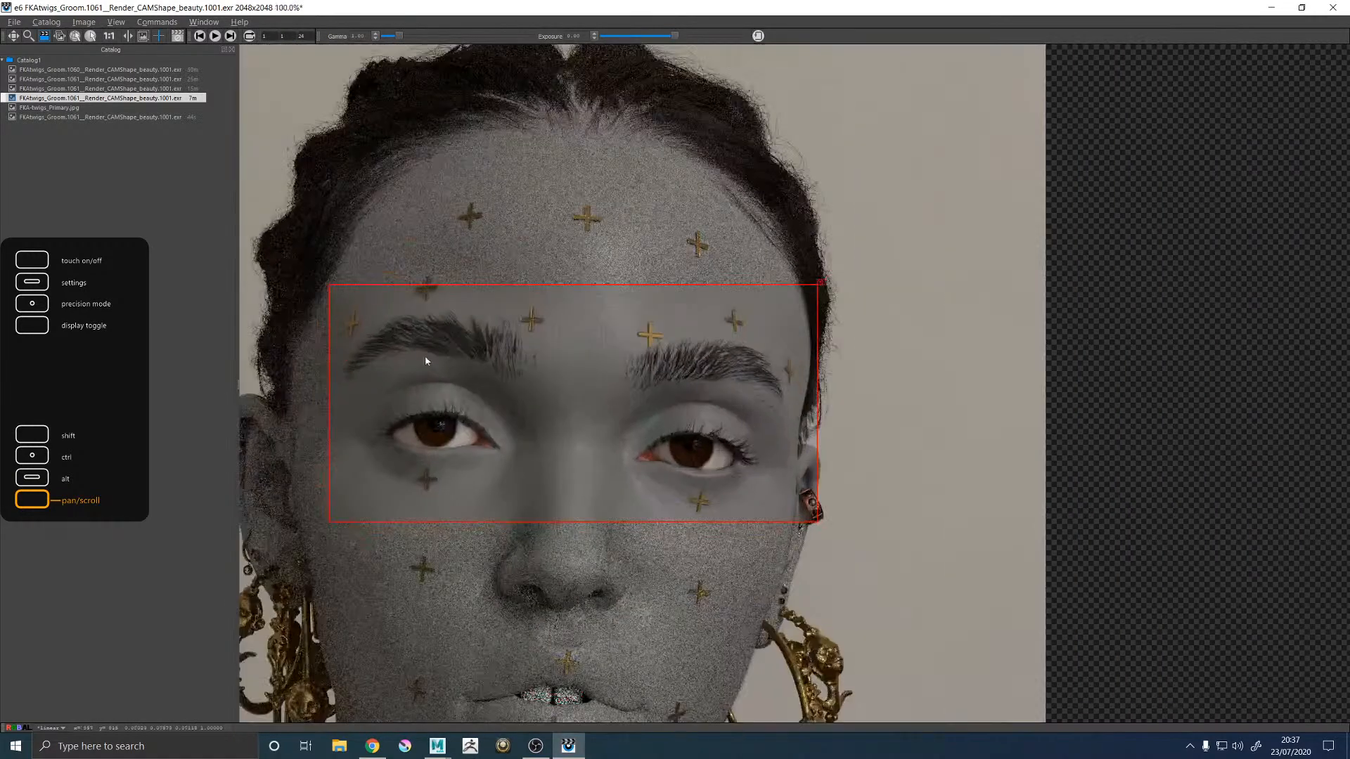
key("f")
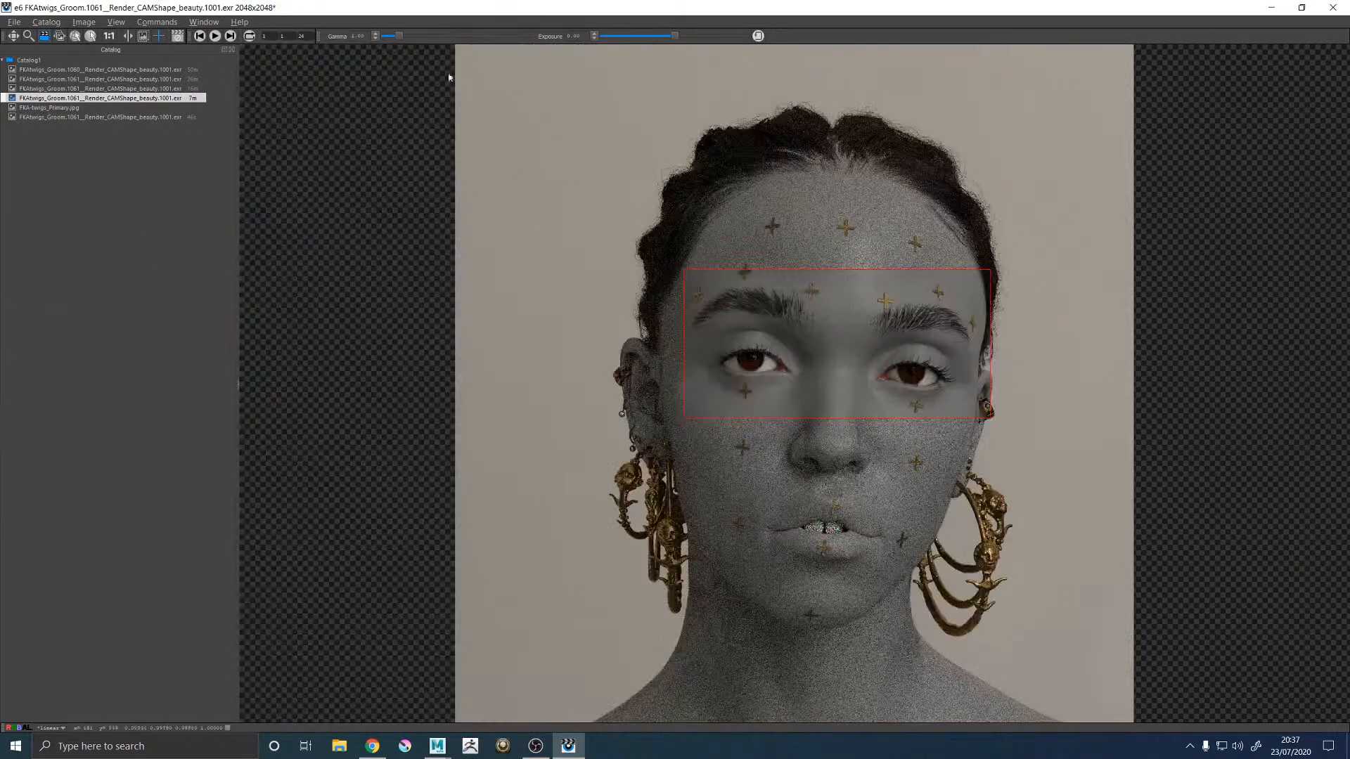
Step: Flip repeatedly between the new hairless render and the reference photo to compare brow shape and density
left_click(99, 118)
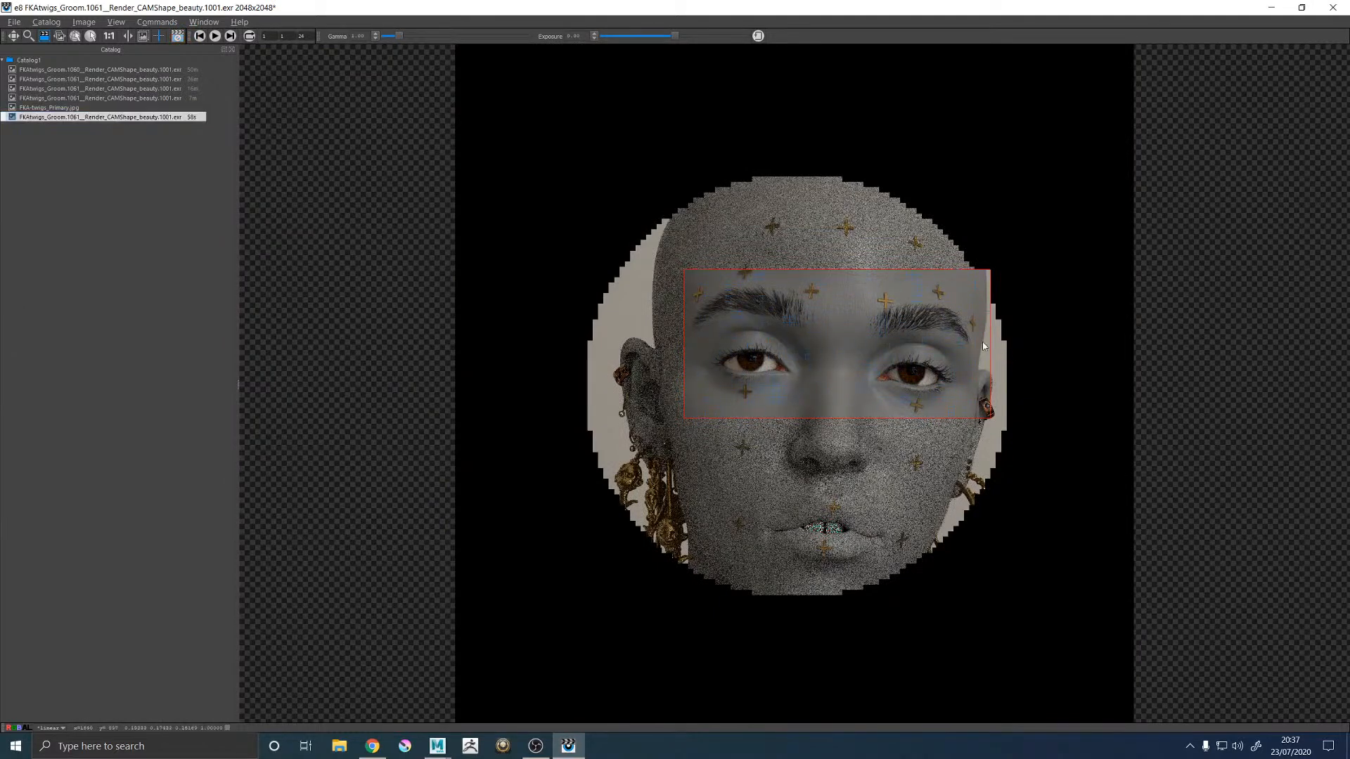
key("Up")
key("Down")
key("Up")
key("Down")
key("Up")
key("Down")
key("Up")
key("Down")
key("Up")
key("Down")
key("Up")
key("Down")
key("Up")
key("Down")
key("Up")
key("Down")
key("Up")
key("Down")
key("Up")
key("Down")
key("Up")
key("Down")
key("Up")
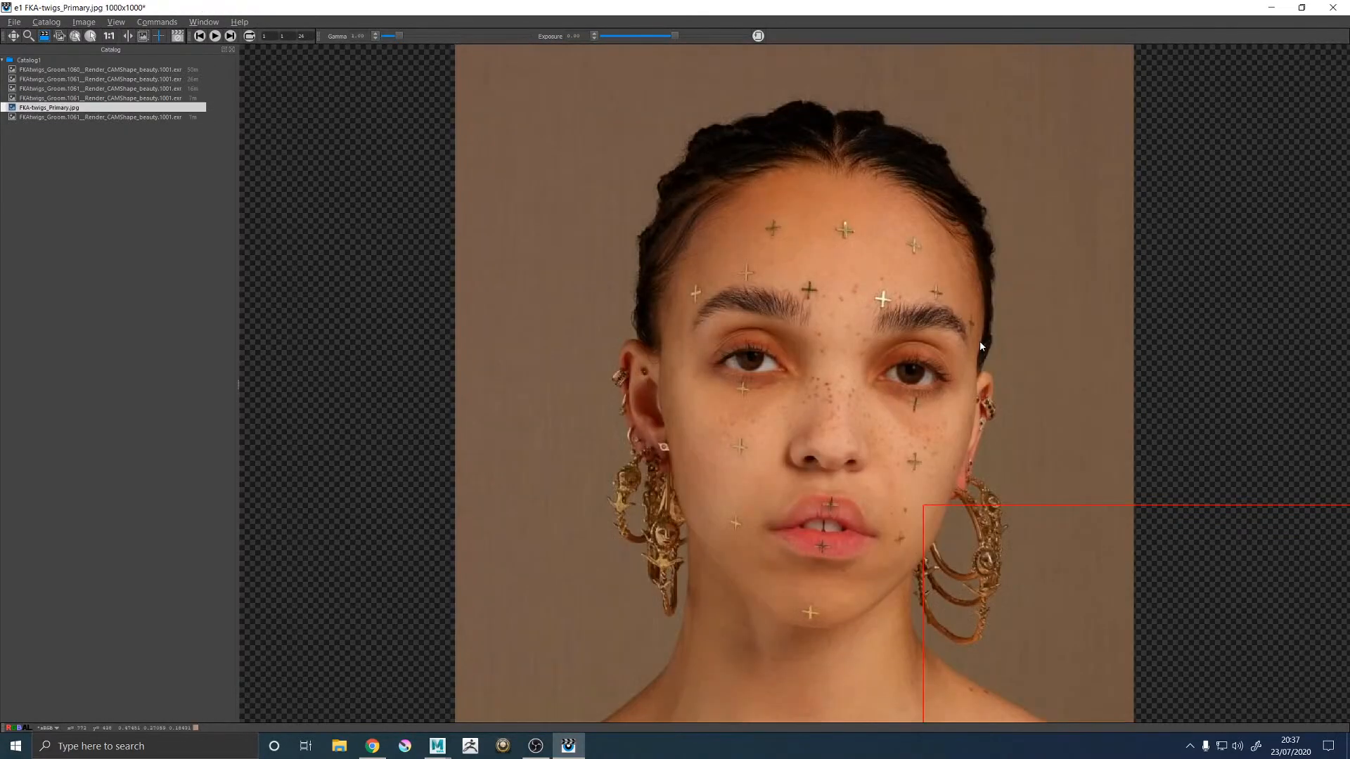
Step: Flip repeatedly between the previous full-hair render and the reference photo to check the inner ends of both brows
key("Up")
key("Down")
key("Up")
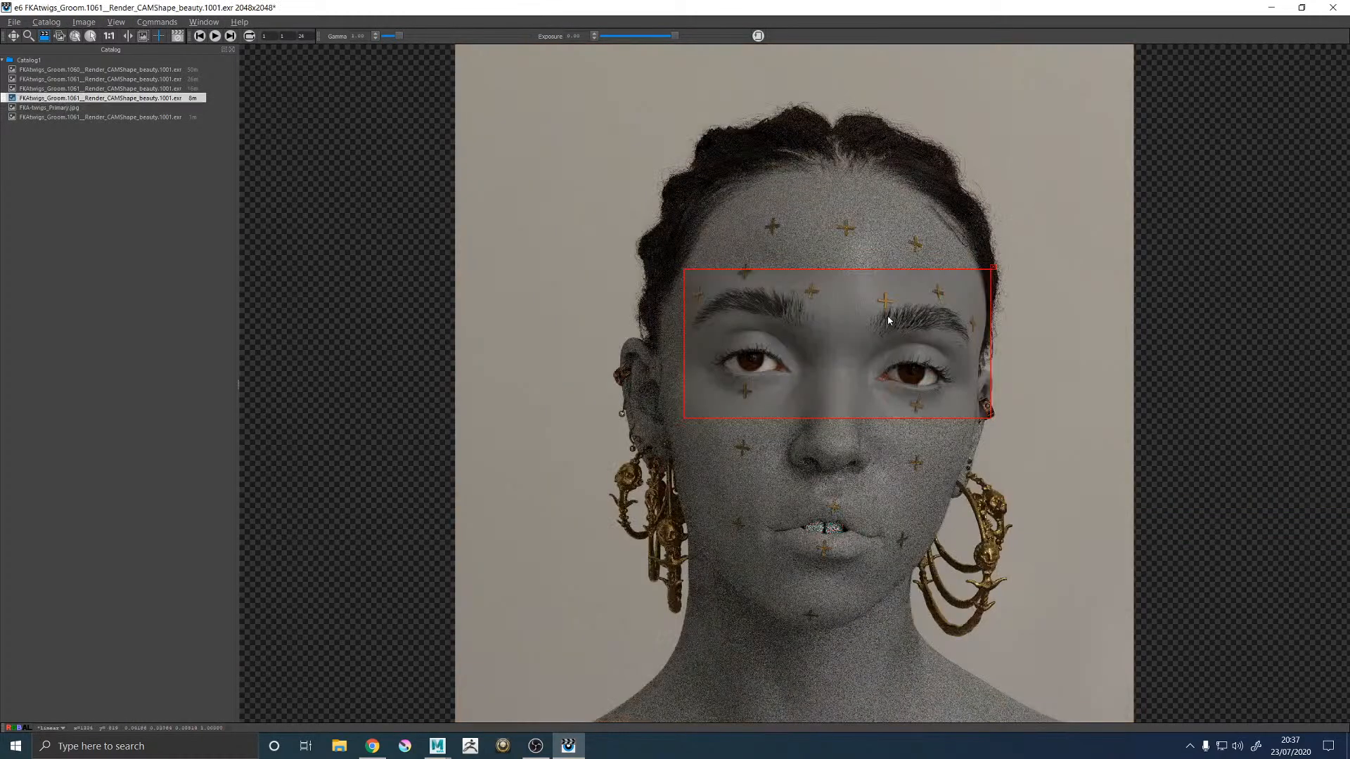
key("Down")
key("Up")
key("Down")
key("Up")
key("Down")
key("Up")
key("Down")
key("Up")
key("Down")
key("Up")
key("Down")
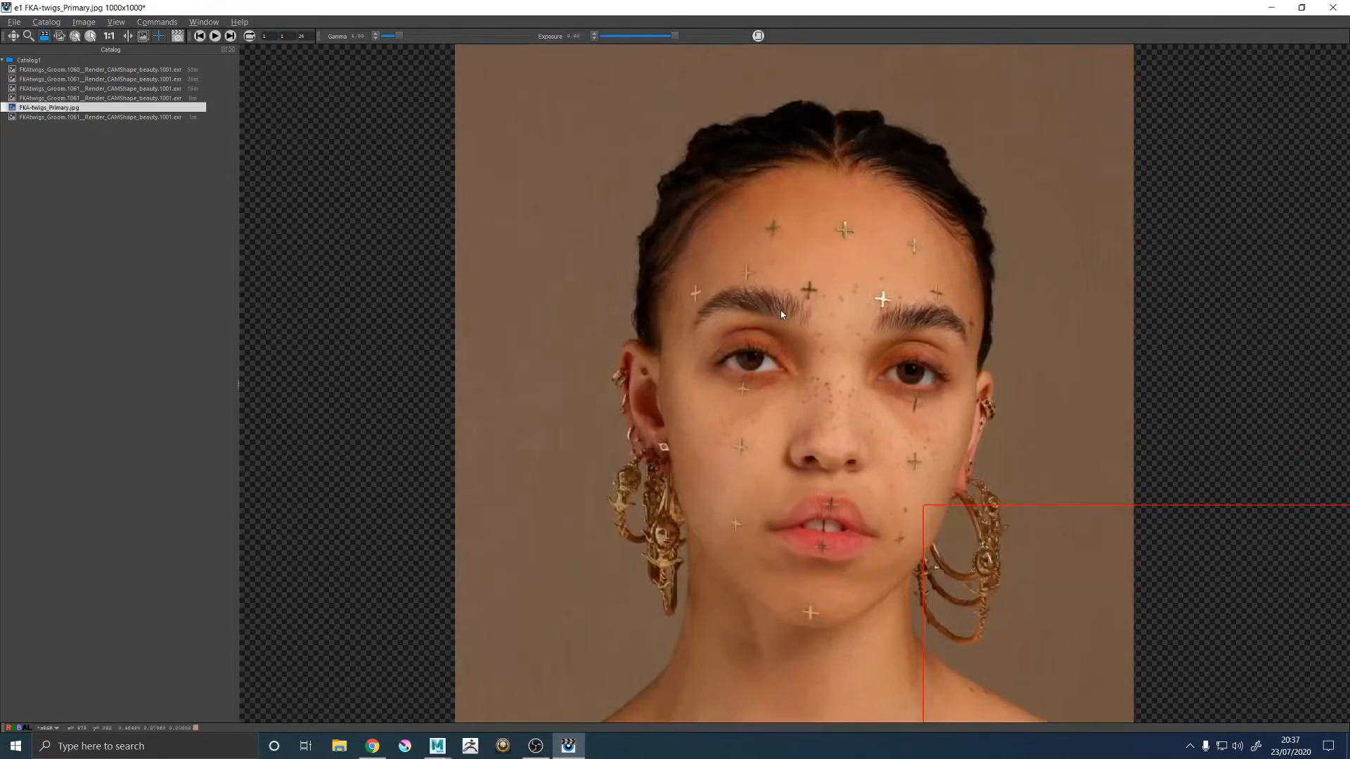
key("Up")
key("Down")
key("Up")
key("Down")
key("Up")
key("Down")
key("Up")
key("Down")
key("Up")
key("Down")
key("Up")
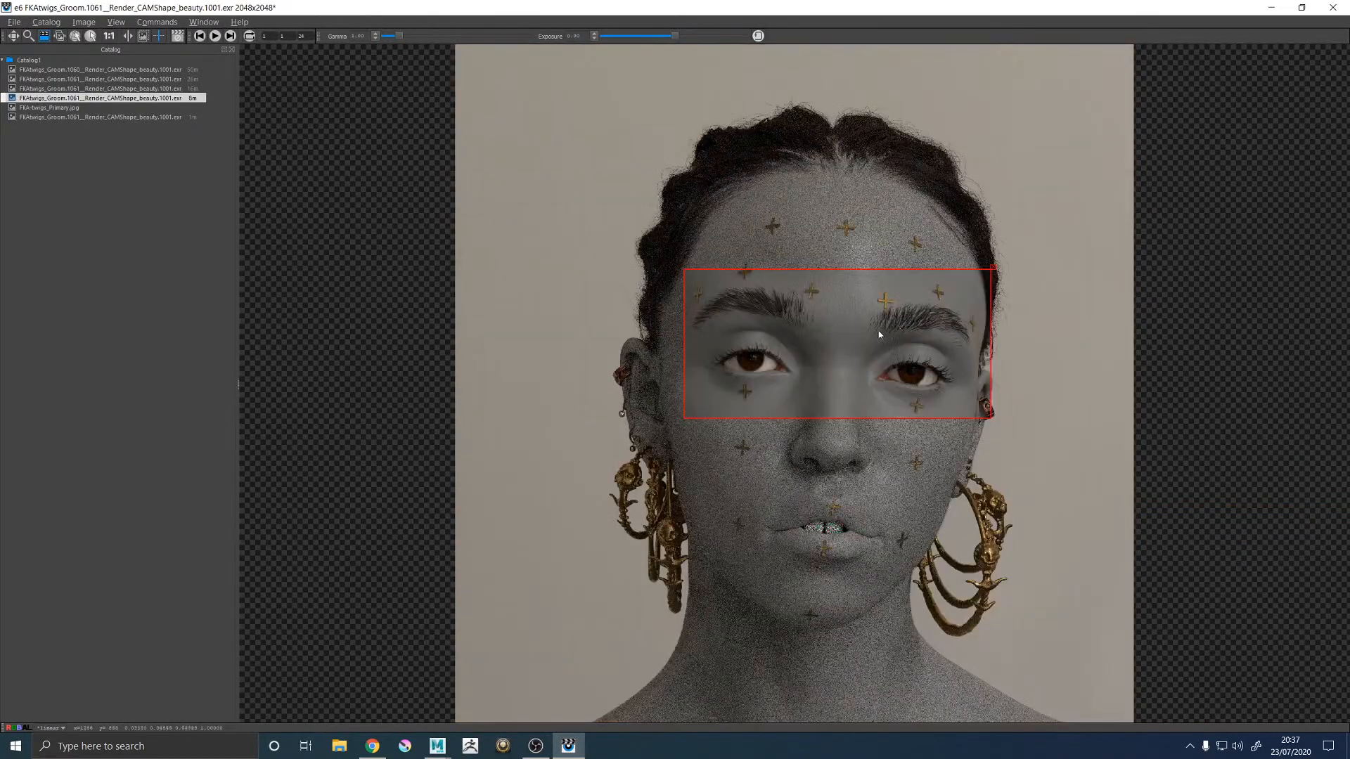
Step: Compare the full-head CAMShape beauty render with the reference photo FKA-twigs_Primary.jpg, focusing on the eyebrows
key("Down")
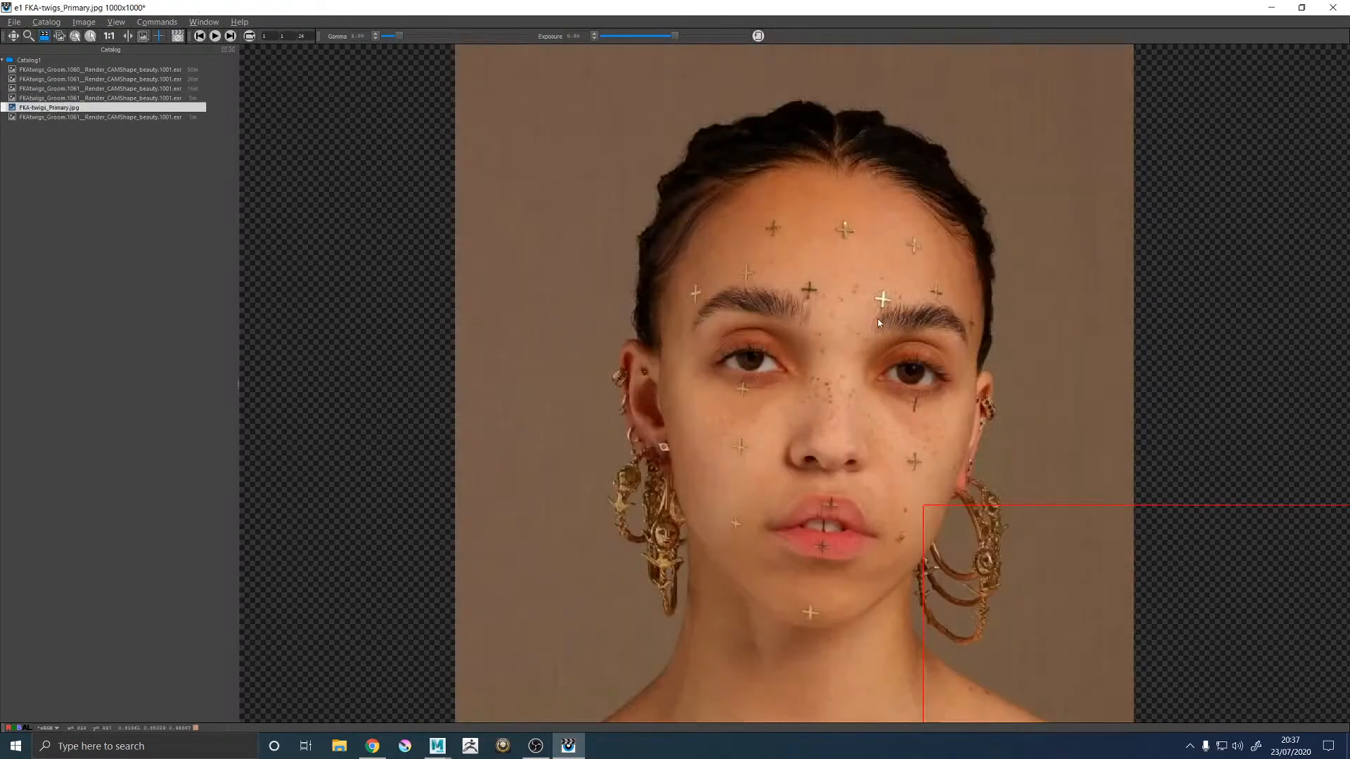
key("Up")
key("Down")
key("Up")
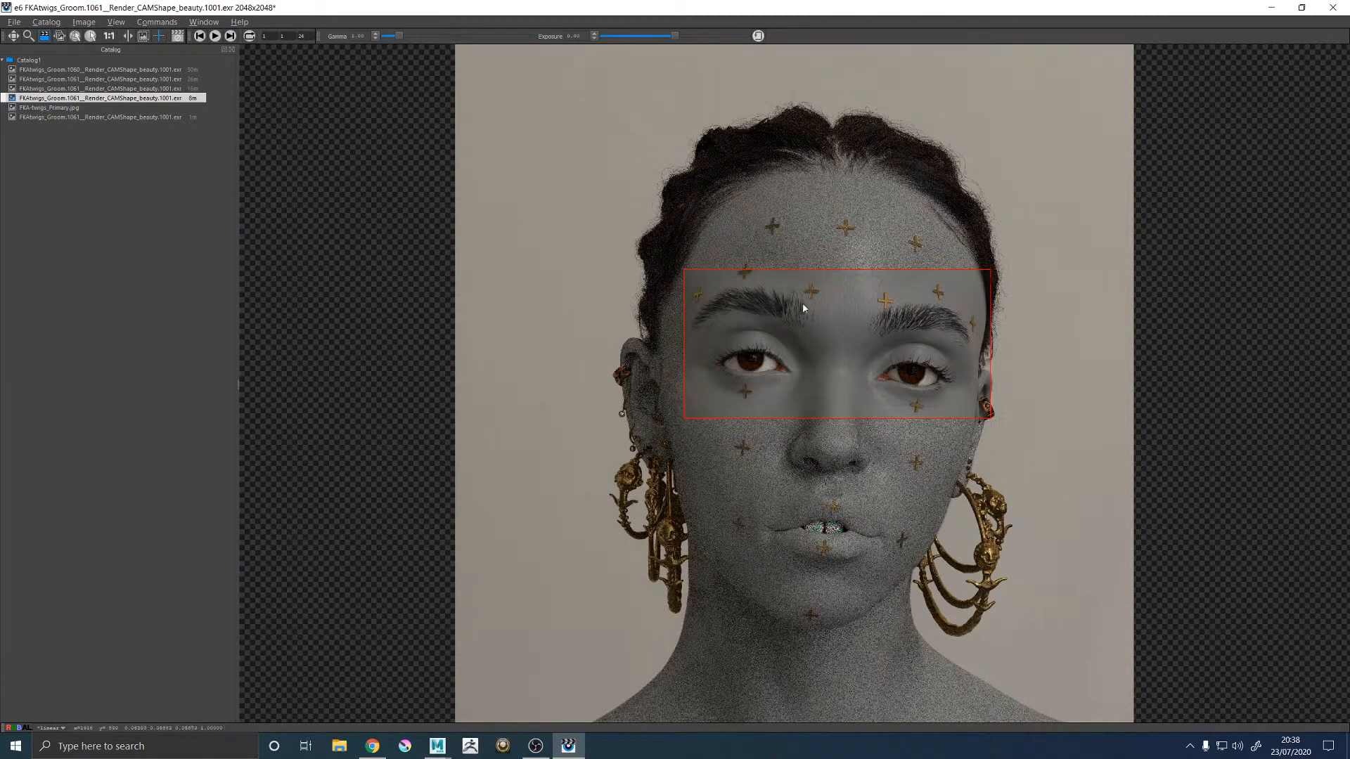
key("Down")
key("Down")
key("Up")
key("Down")
key("Up")
key("Down")
Step: Move FKA-twigs_Primary.jpg to the end of the catalog, directly below the newest render, and display it
left_click_drag(85, 110, 83, 126)
left_click(77, 99)
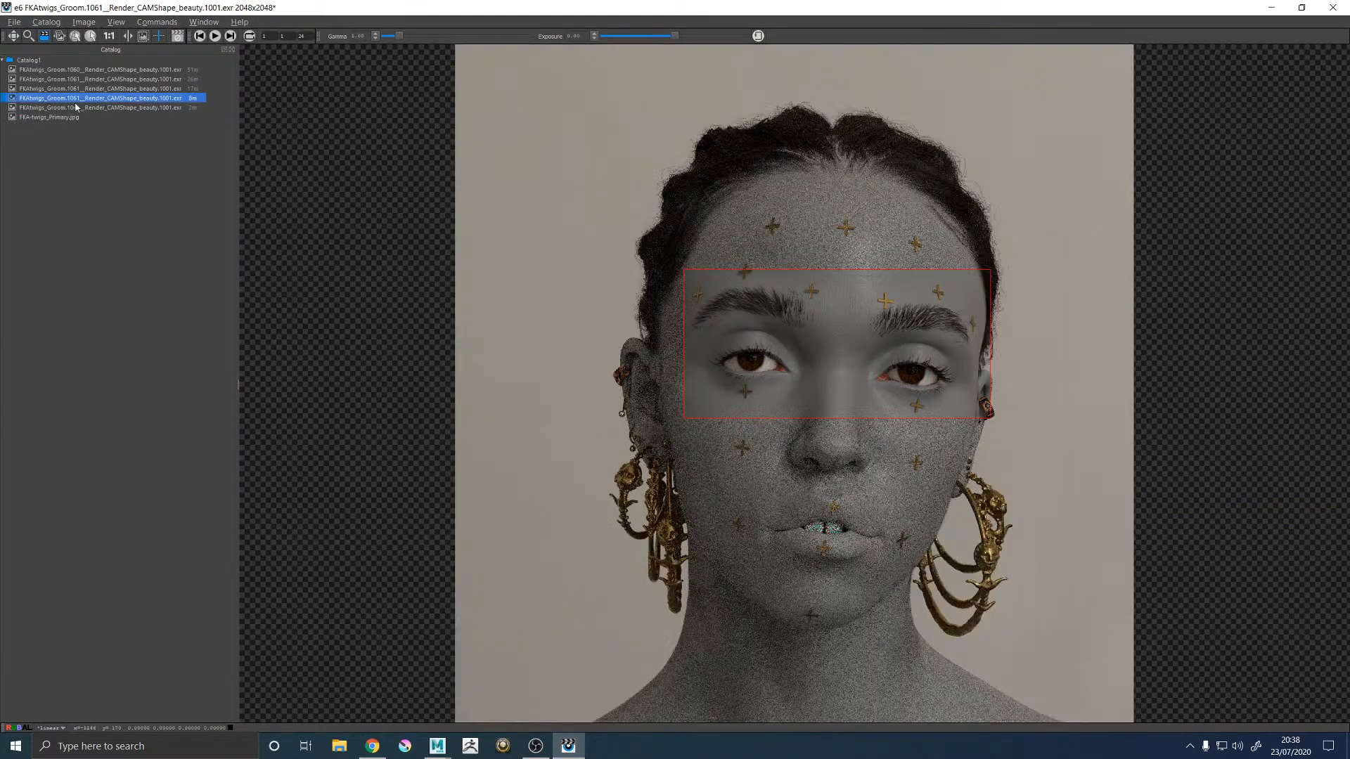
key("Down")
key("Up")
key("Down")
key("Down")
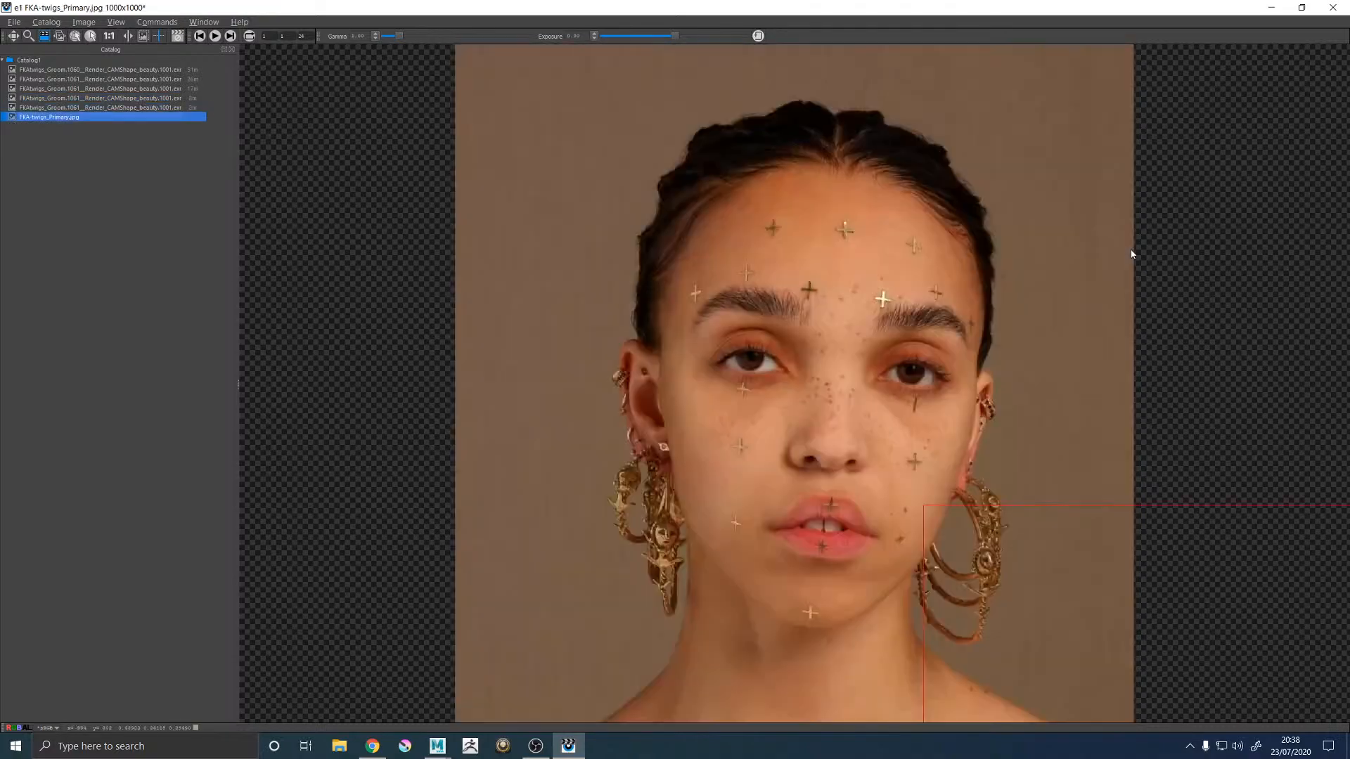
Step: Flip repeatedly between the newest cropped render and the reference photo to compare eyebrow shape, thickness and density
key("Up")
key("Down")
key("Up")
key("Down")
key("Up")
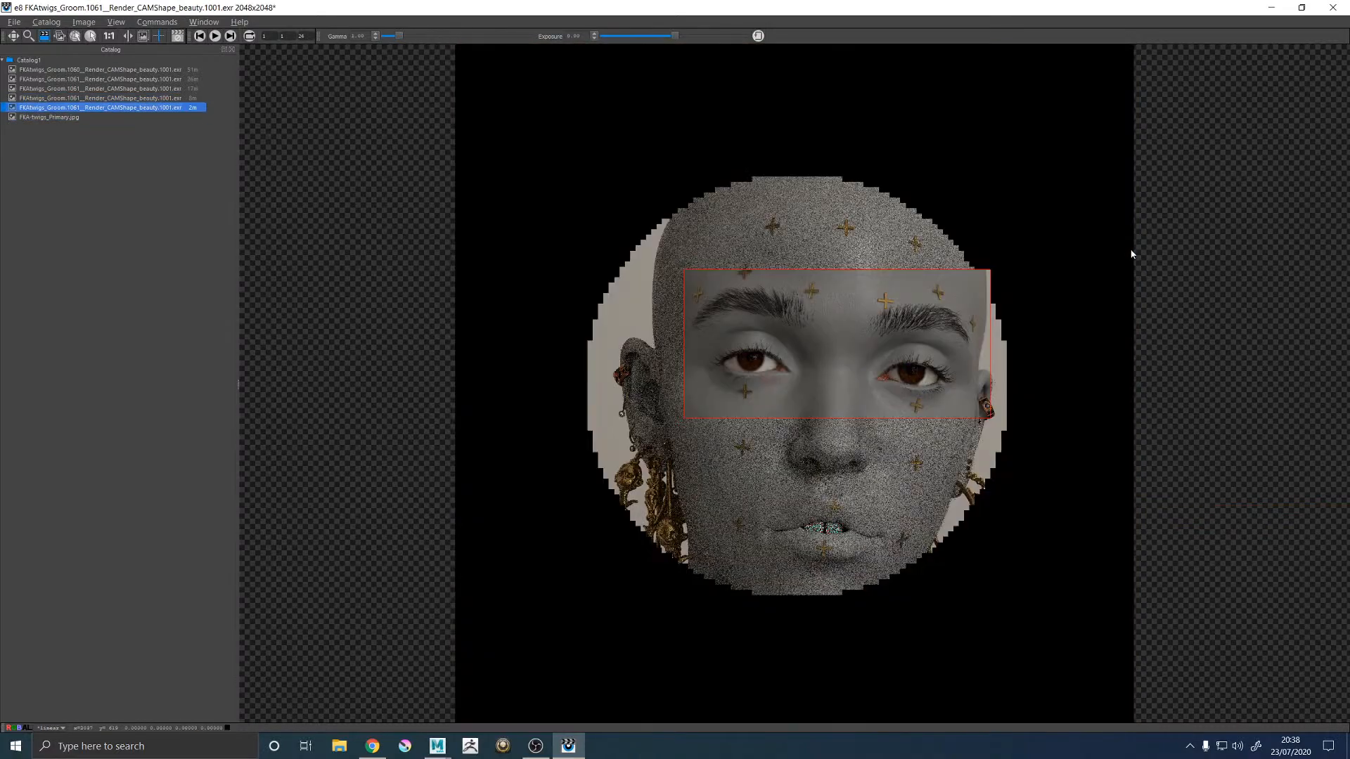
key("Down")
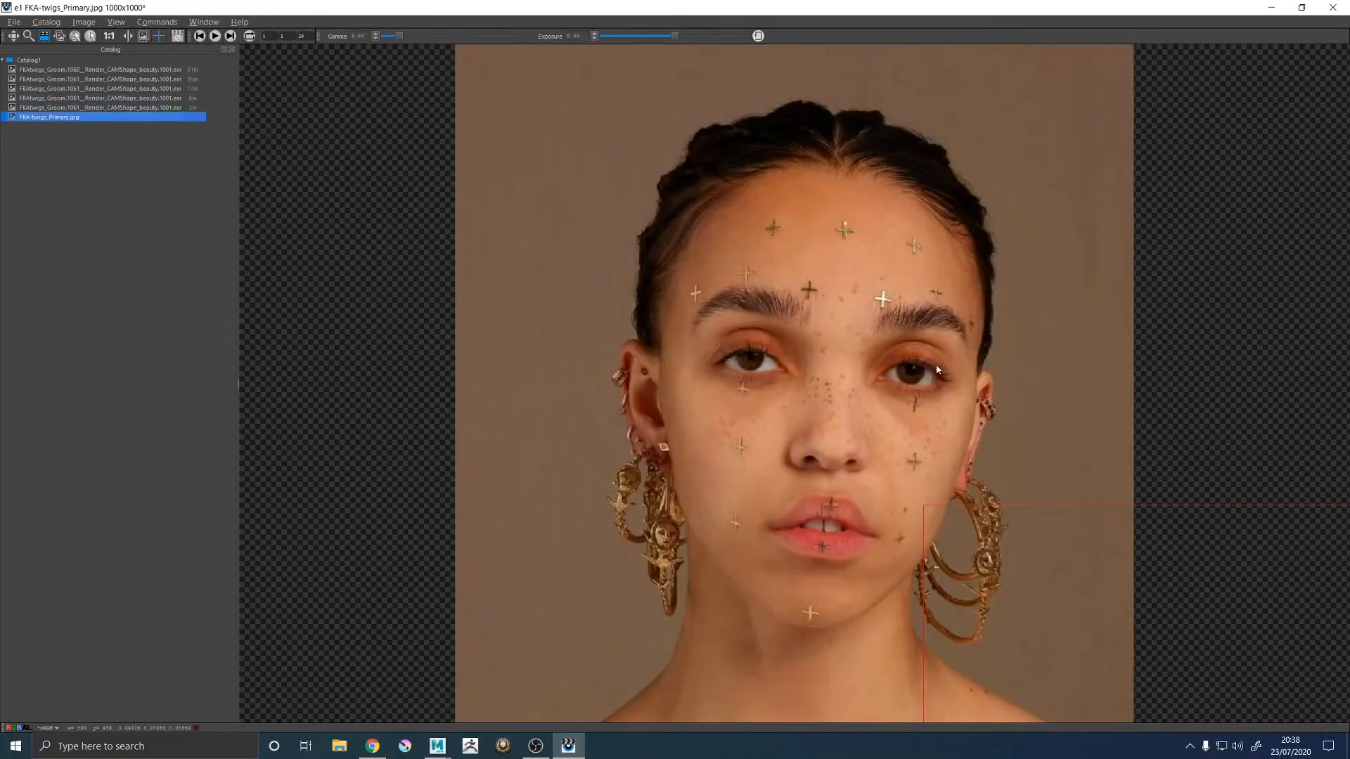
key("Up")
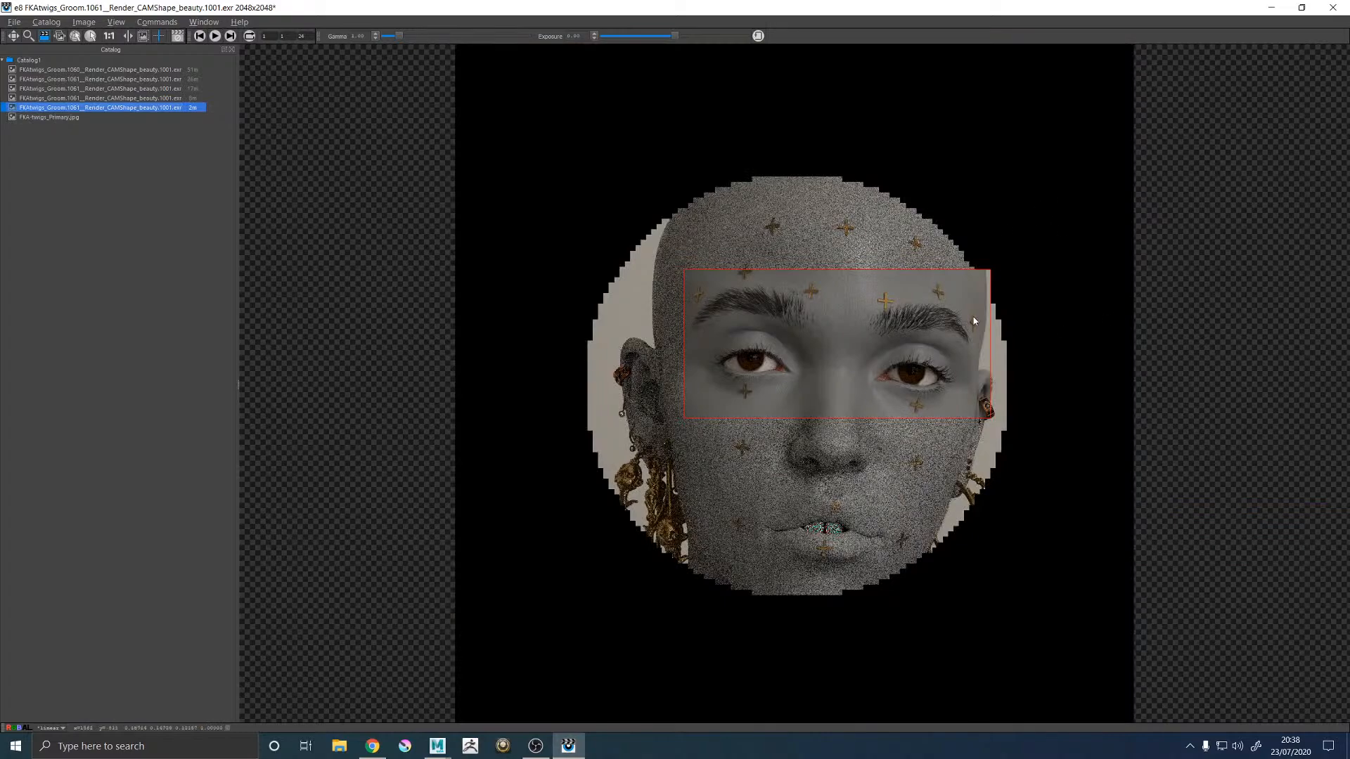
key("Down")
key("Up")
key("Down")
key("Up")
key("Down")
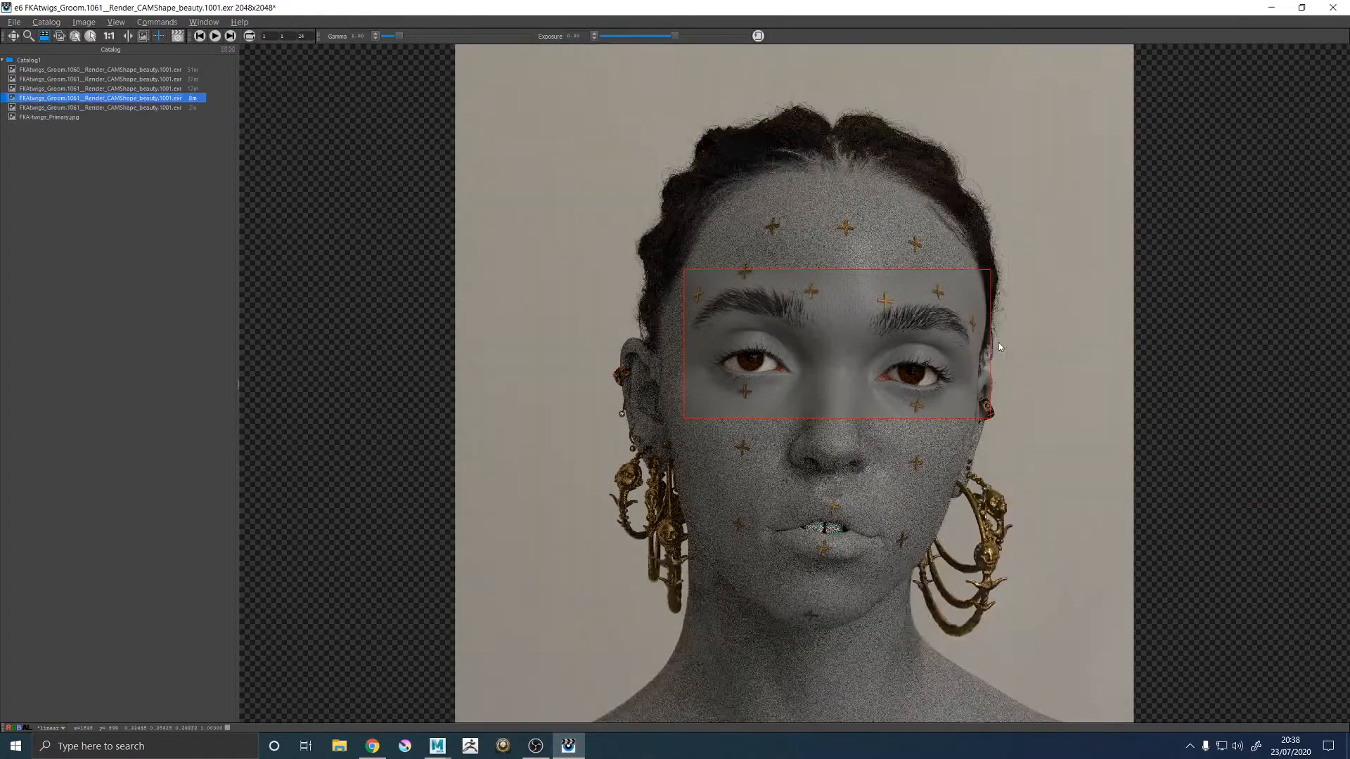
key("Up")
key("Down")
key("Up")
key("Down")
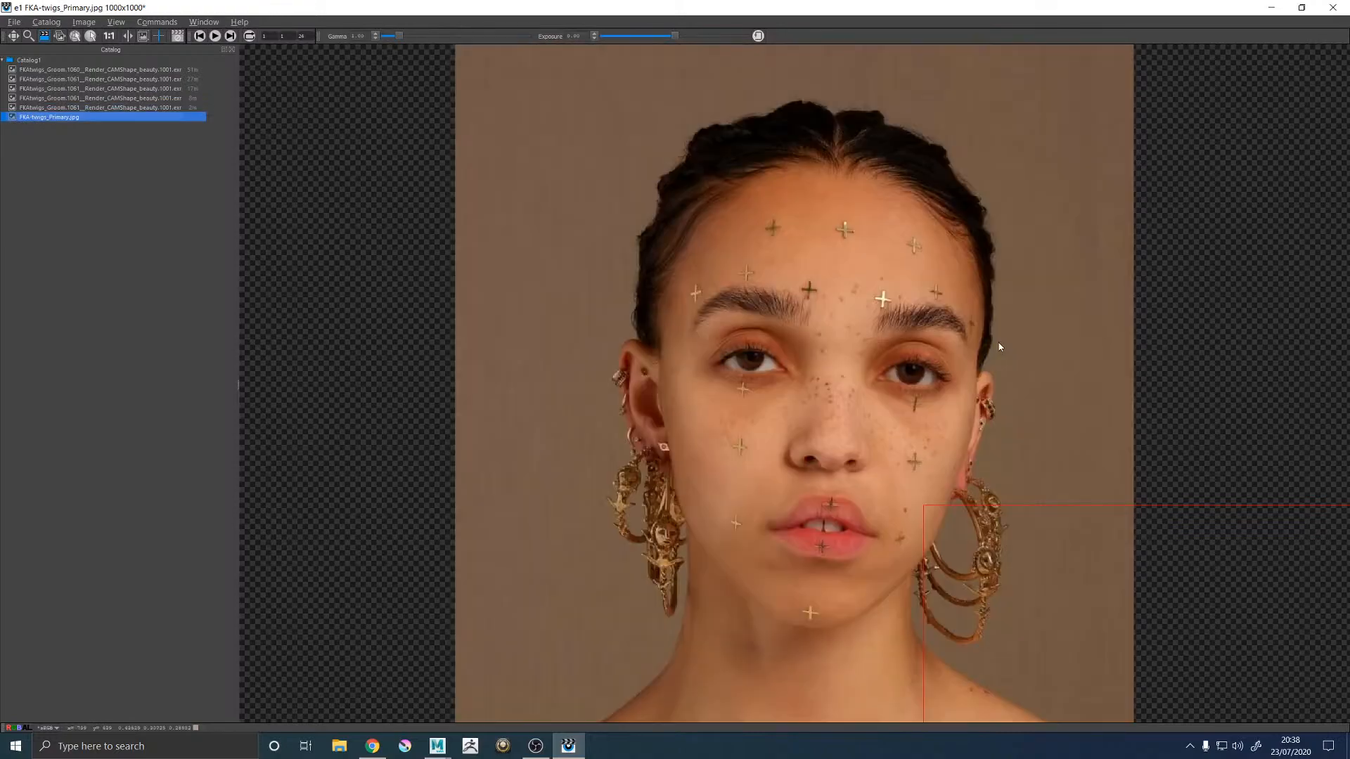
key("Up")
key("Down")
key("Up")
key("Down")
key("Up")
key("Down")
key("Up")
key("Down")
key("Up")
key("Down")
key("Up")
key("Down")
key("Up")
key("Down")
key("Up")
key("Down")
Step: Switch to Maya and load the furEyebrows_01 Width map for 3D painting, close up on the eyebrow's outer end
left_click(1271, 7)
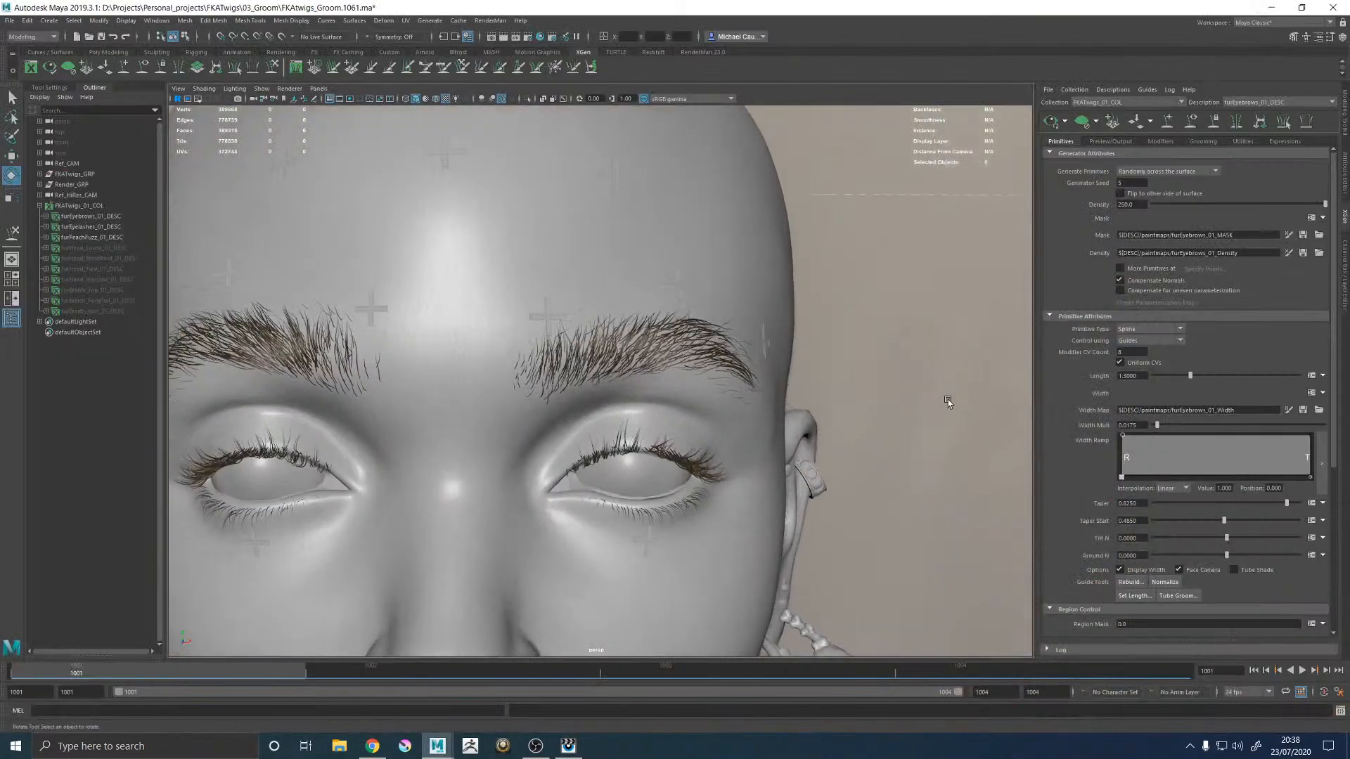
left_click_drag(948, 399, 683, 406, "alt")
scroll(684, 407, "up", 5)
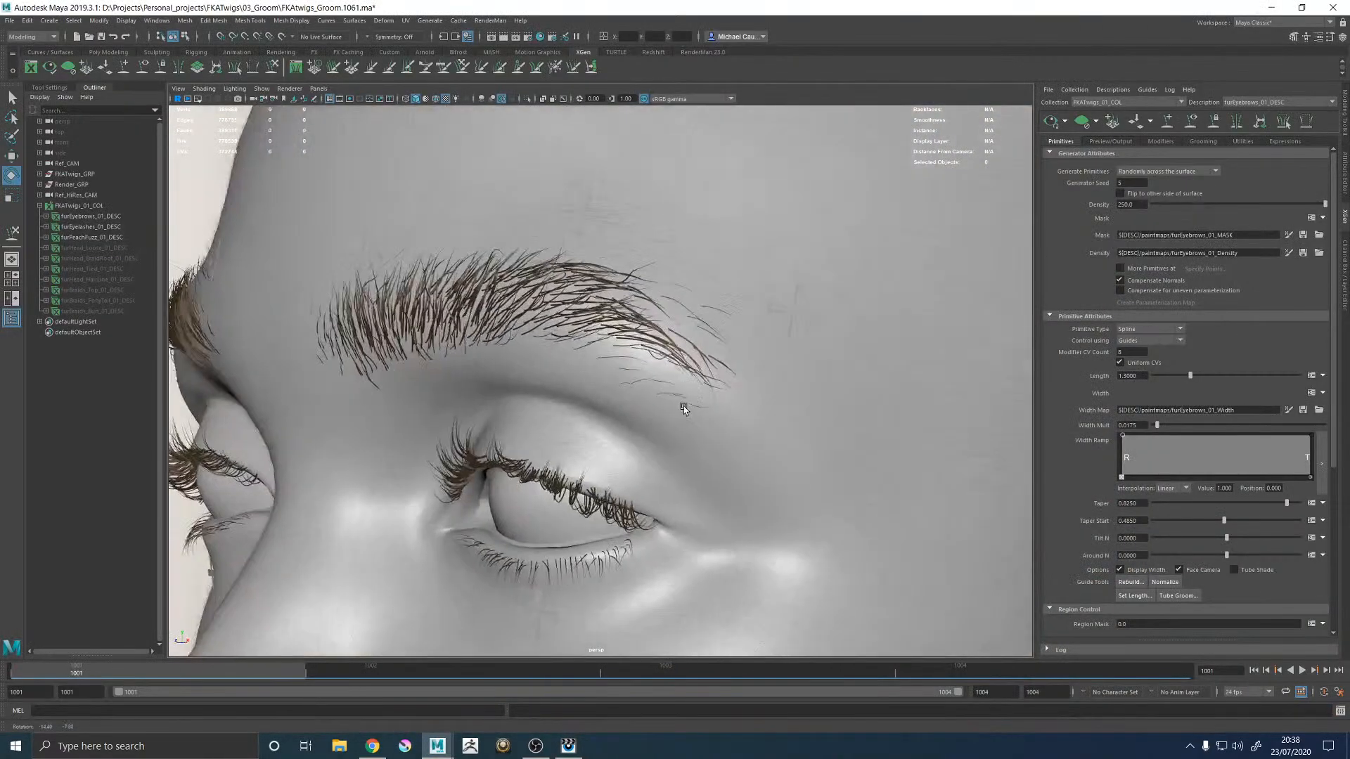
scroll(757, 265, "up", 3)
mouse_move(749, 276)
left_mouse_down("alt")
mouse_move(785, 260)
mouse_move(766, 271)
left_mouse_up("alt")
scroll(763, 274, "up", 3)
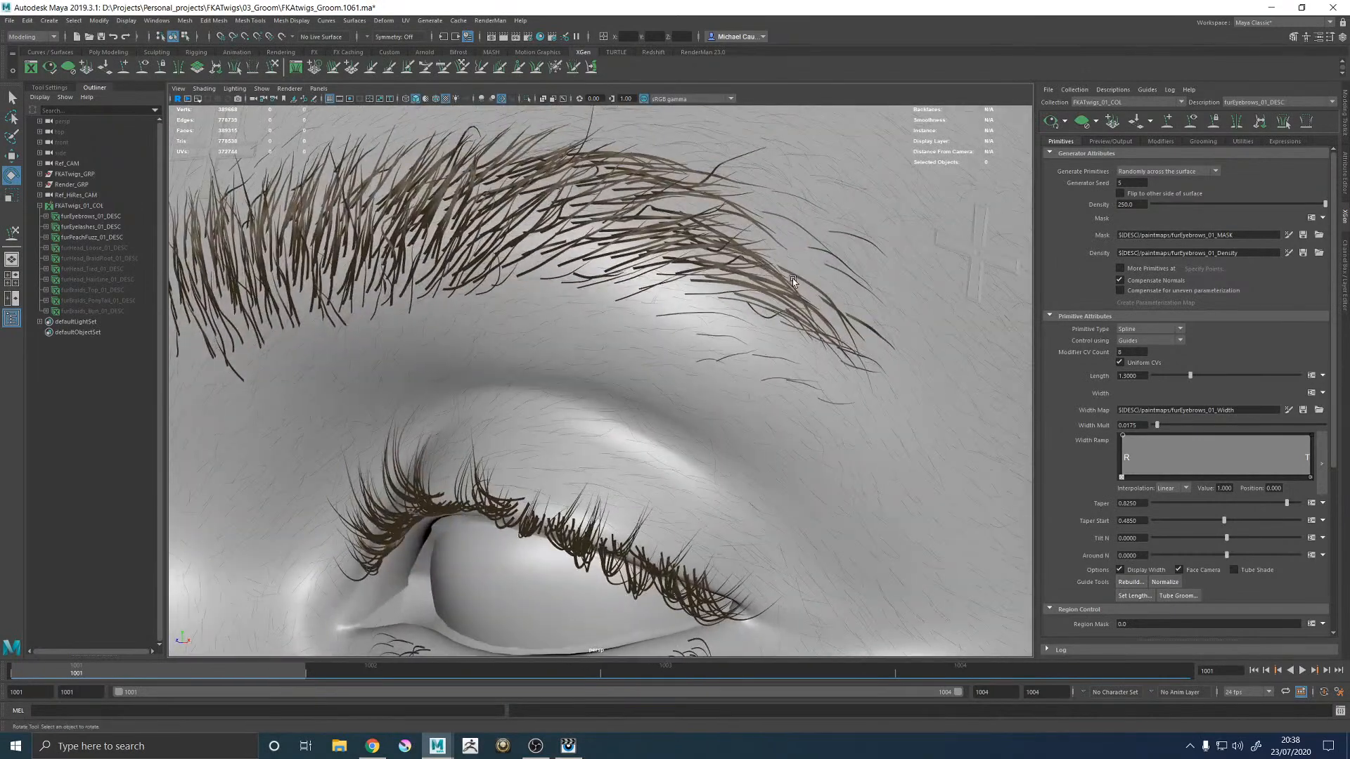
left_click(1288, 410)
key("6")
middle_click_drag(777, 340, 741, 387, "alt")
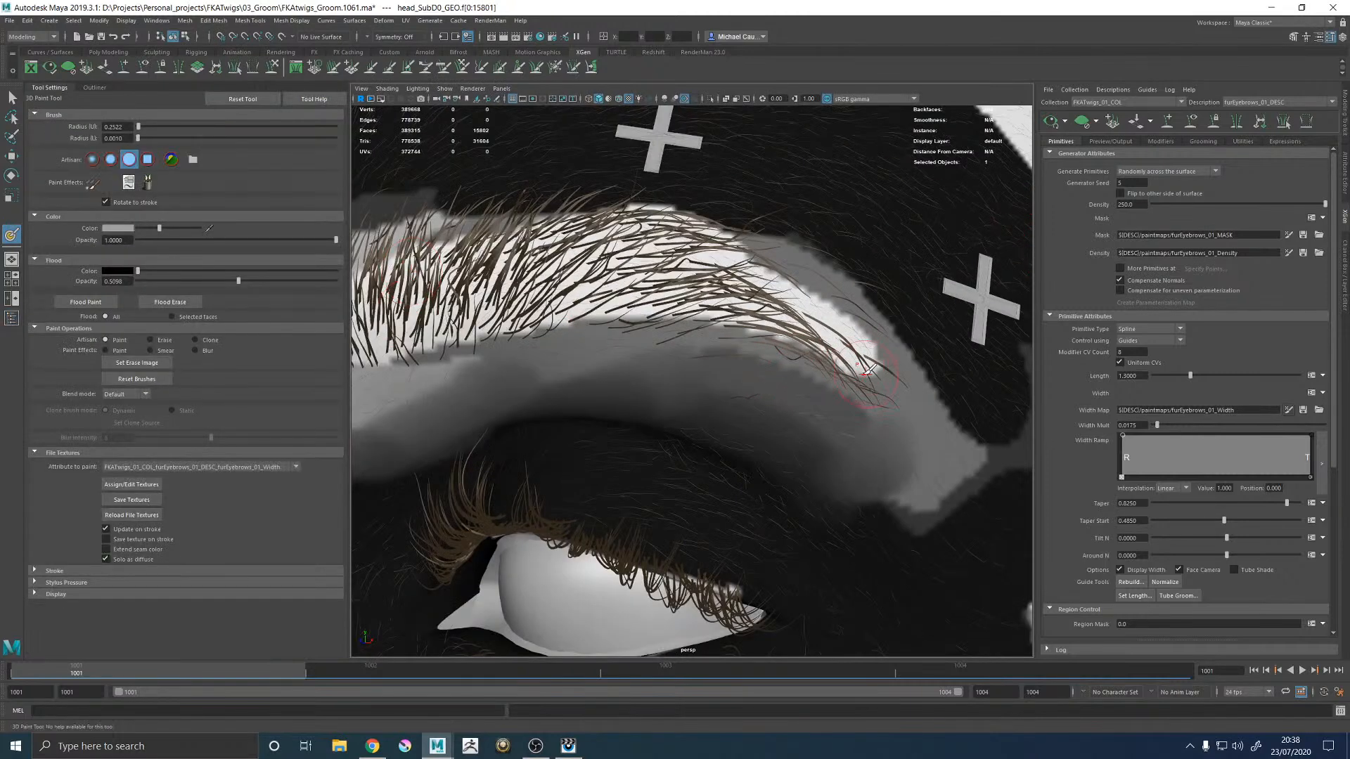
Step: Paint the Width map darker along the eyebrow's tail, finishing with a brush colour value of 0.5, and save the textures
mouse_move(852, 370)
left_mouse_down()
mouse_move(816, 342)
mouse_move(847, 355)
left_mouse_up()
left_click(117, 229)
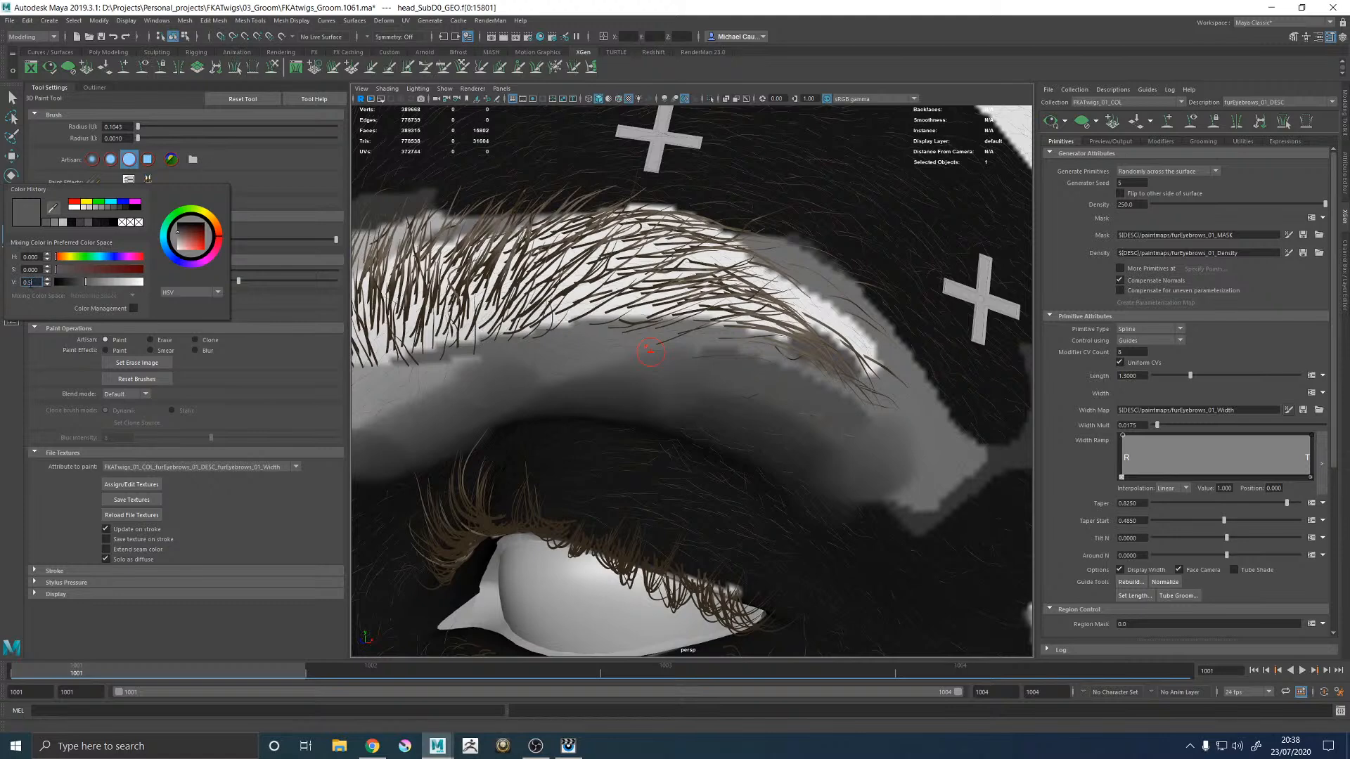
key("Return")
mouse_move(799, 348)
left_mouse_down()
mouse_move(849, 373)
mouse_move(800, 333)
mouse_move(825, 341)
left_mouse_up()
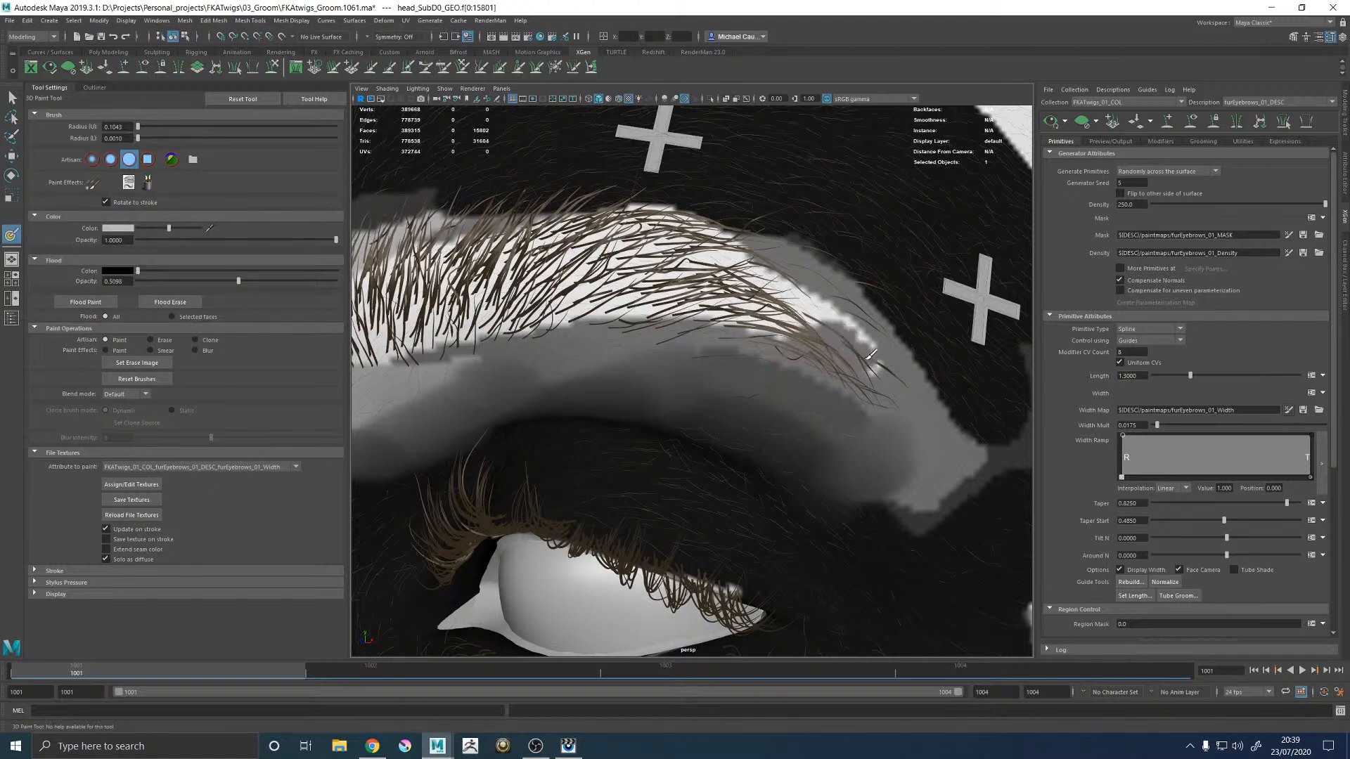
left_click(136, 500)
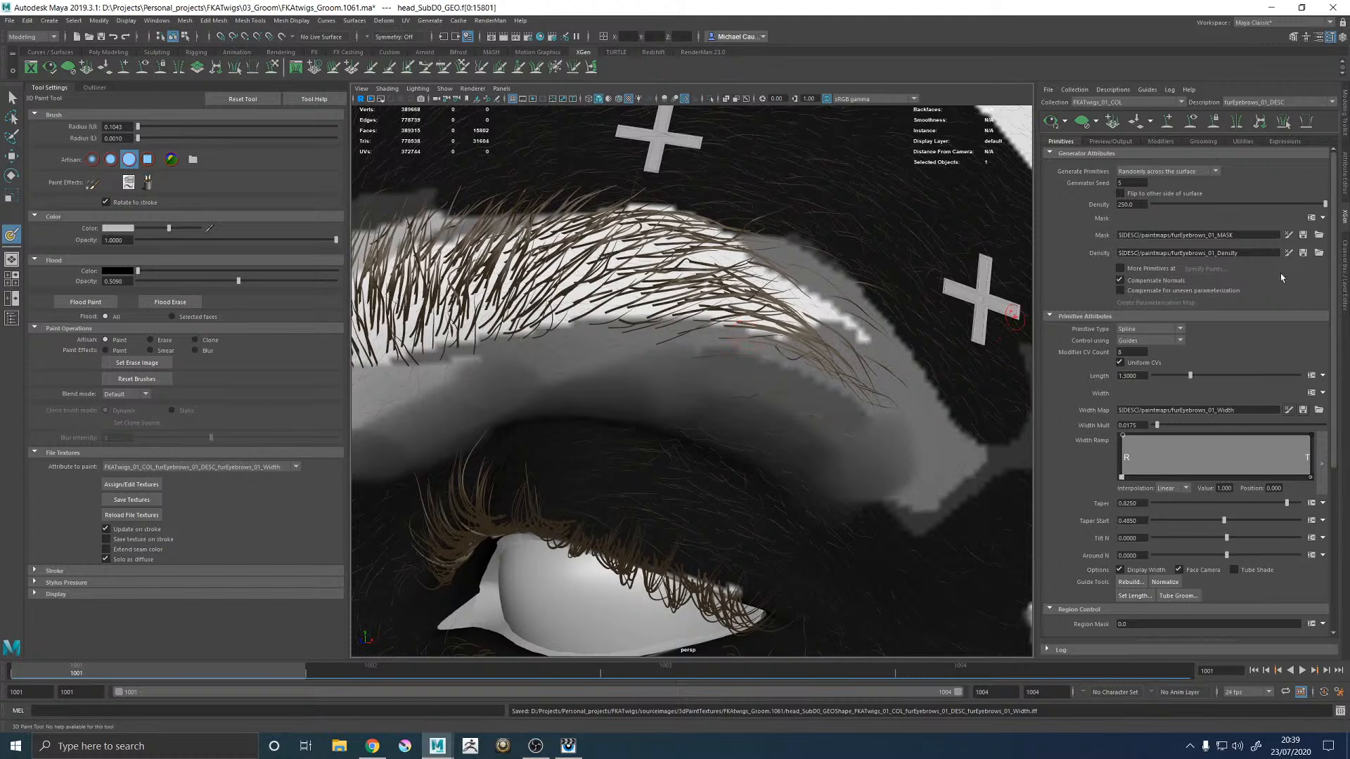
Step: Load the Density map and paint the eyebrow's tail with a brush colour value of 0.2, undo the last stroke and save the textures
left_click(1289, 253)
key("6")
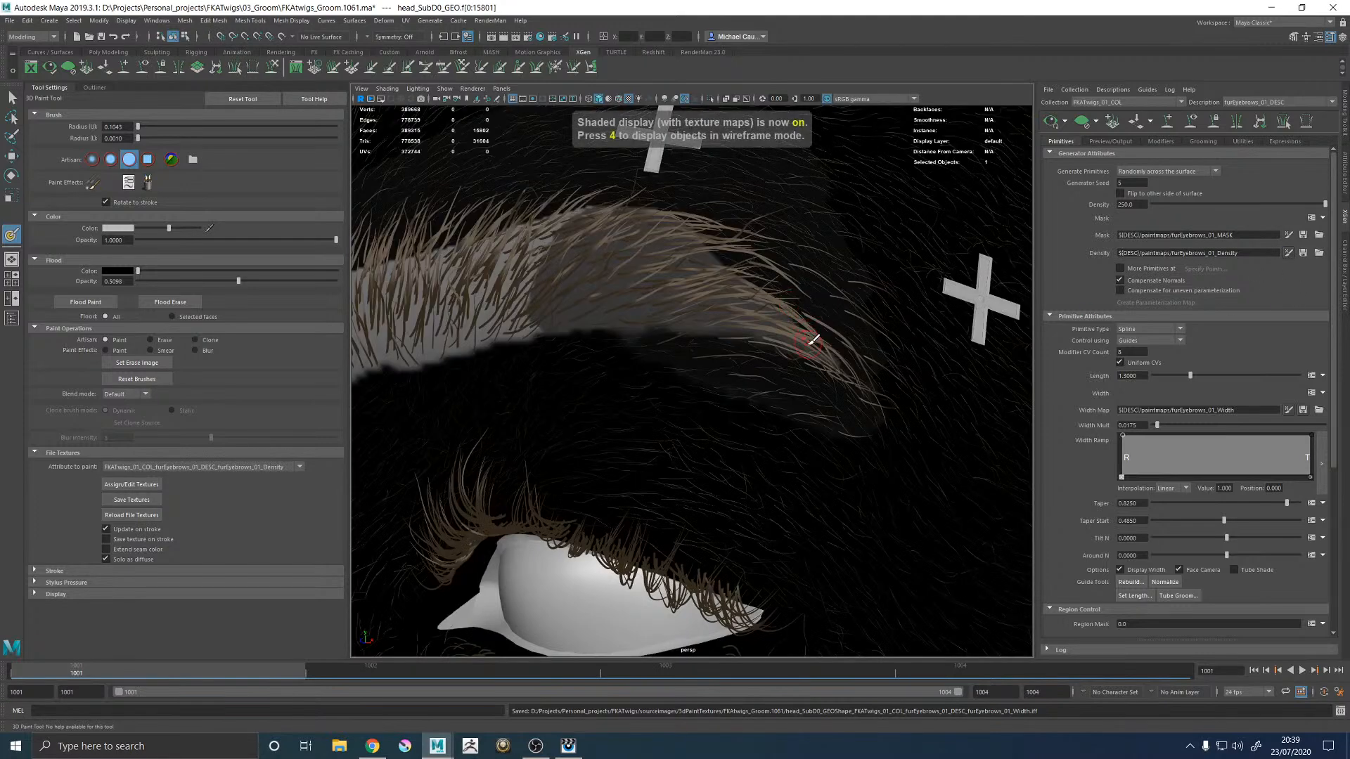
left_click(118, 228)
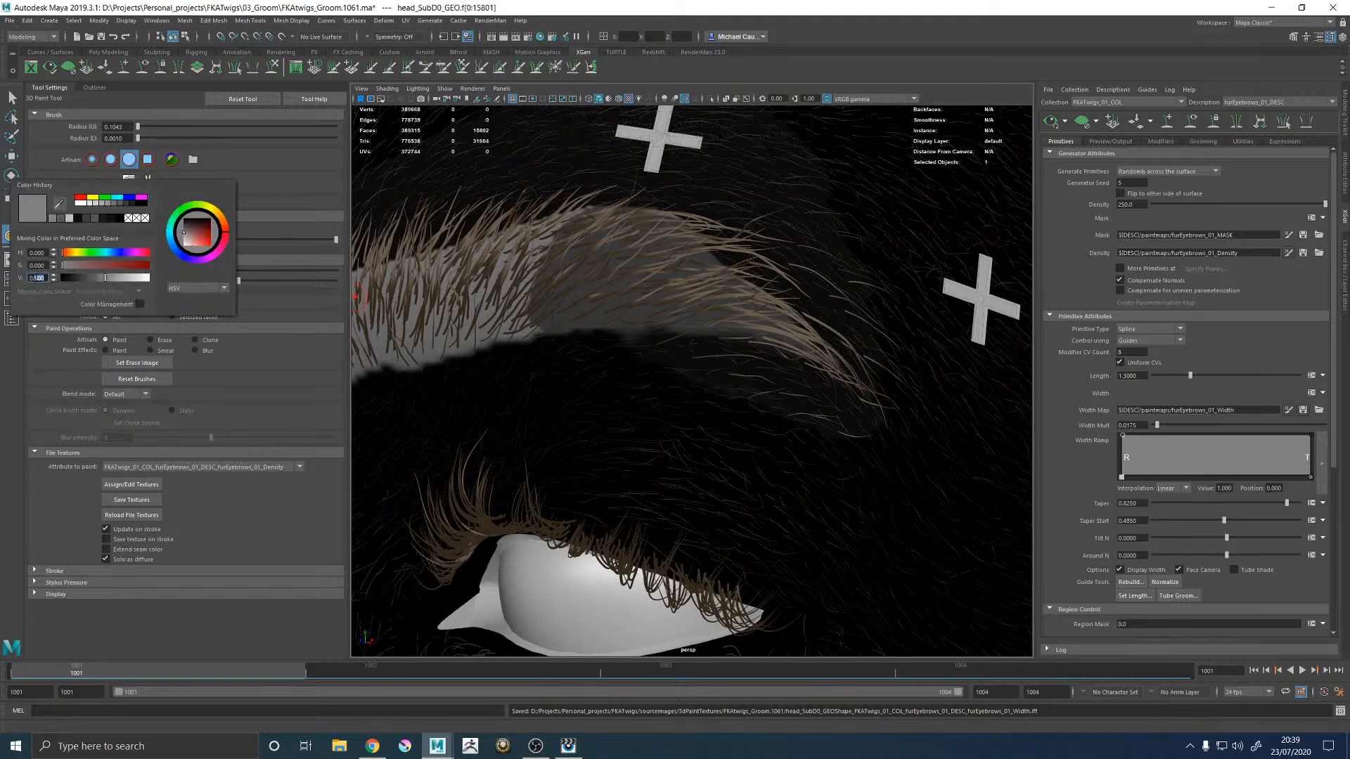
type("0.82")
key("Return")
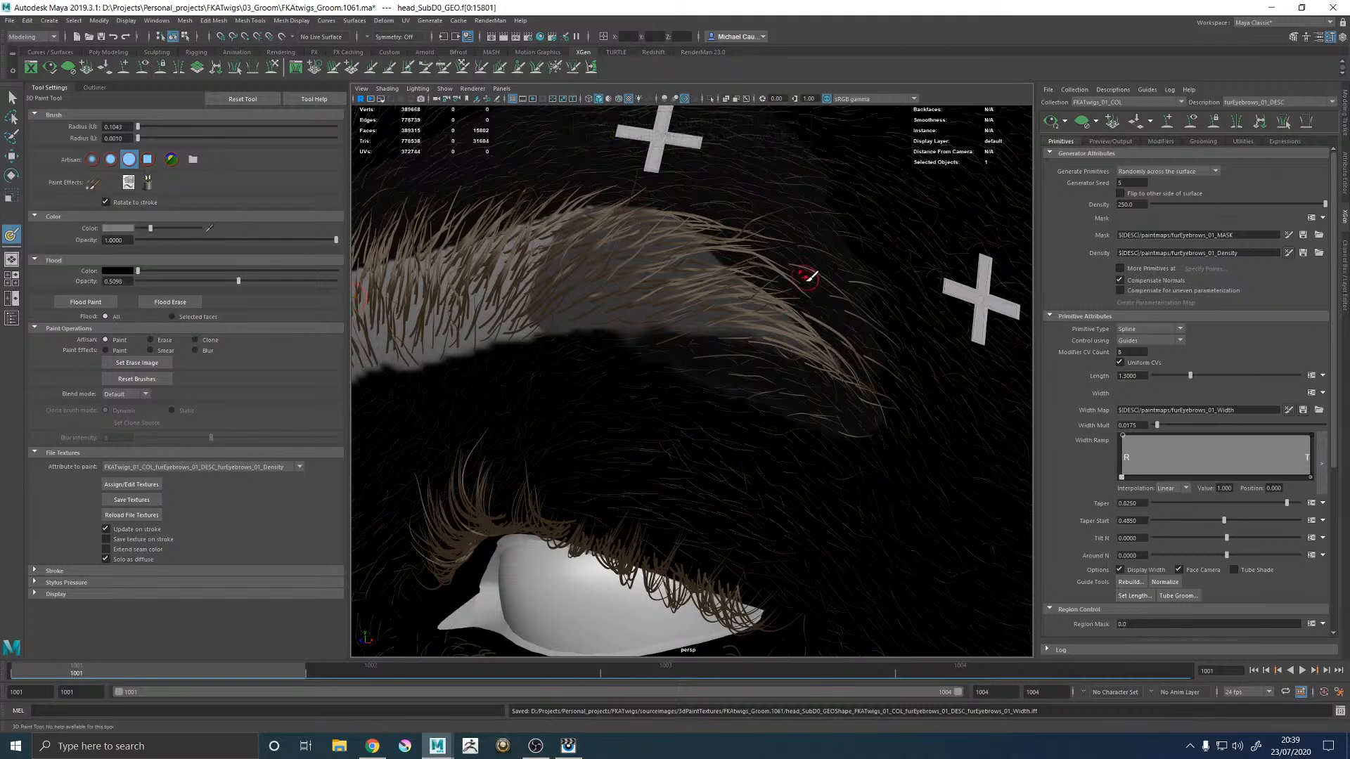
left_click_drag(781, 339, 821, 354)
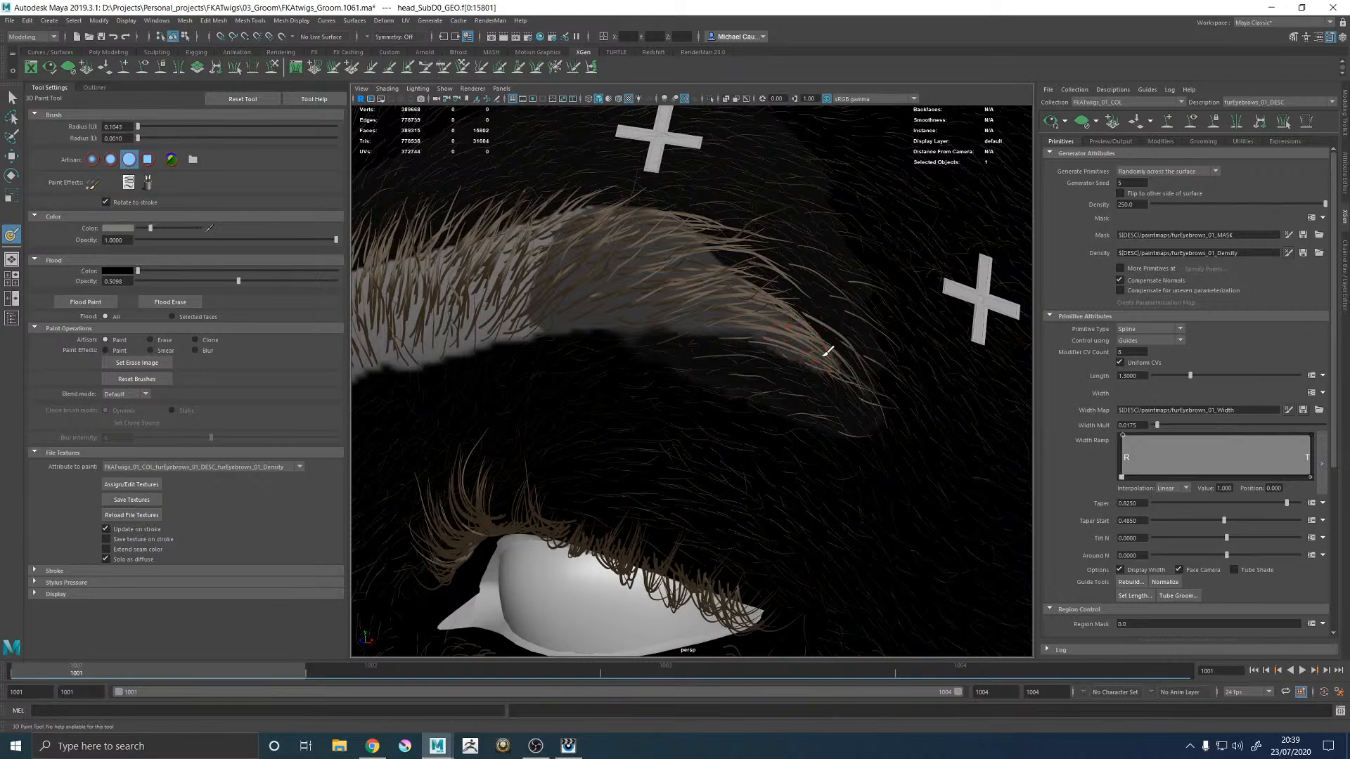
key("ctrl+z")
left_click(136, 499)
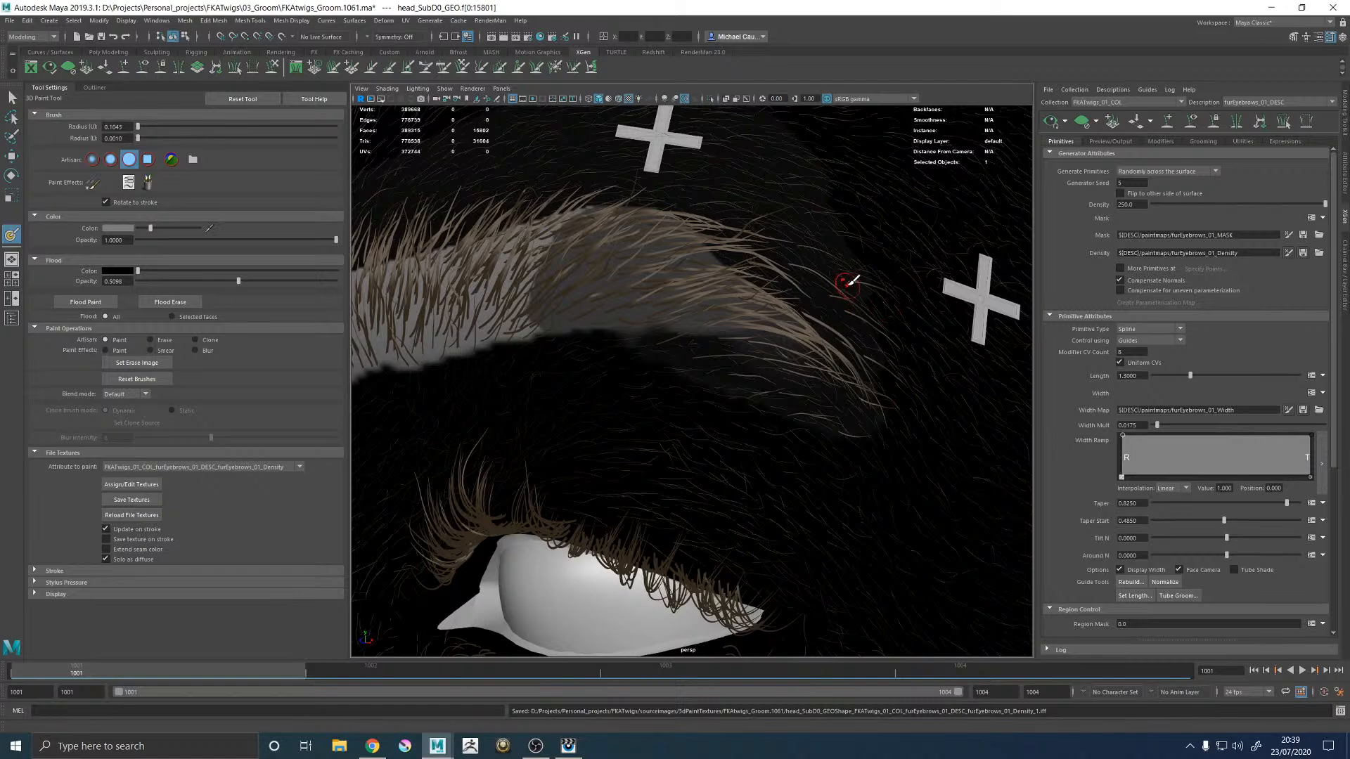
Step: Paint a darker grey into the Density map where the eyebrow's body meets its tail, and save the textures
middle_click_drag(847, 287, 747, 312, "alt")
right_click_drag(746, 312, 807, 322, "alt")
left_click_drag(807, 322, 747, 343, "alt")
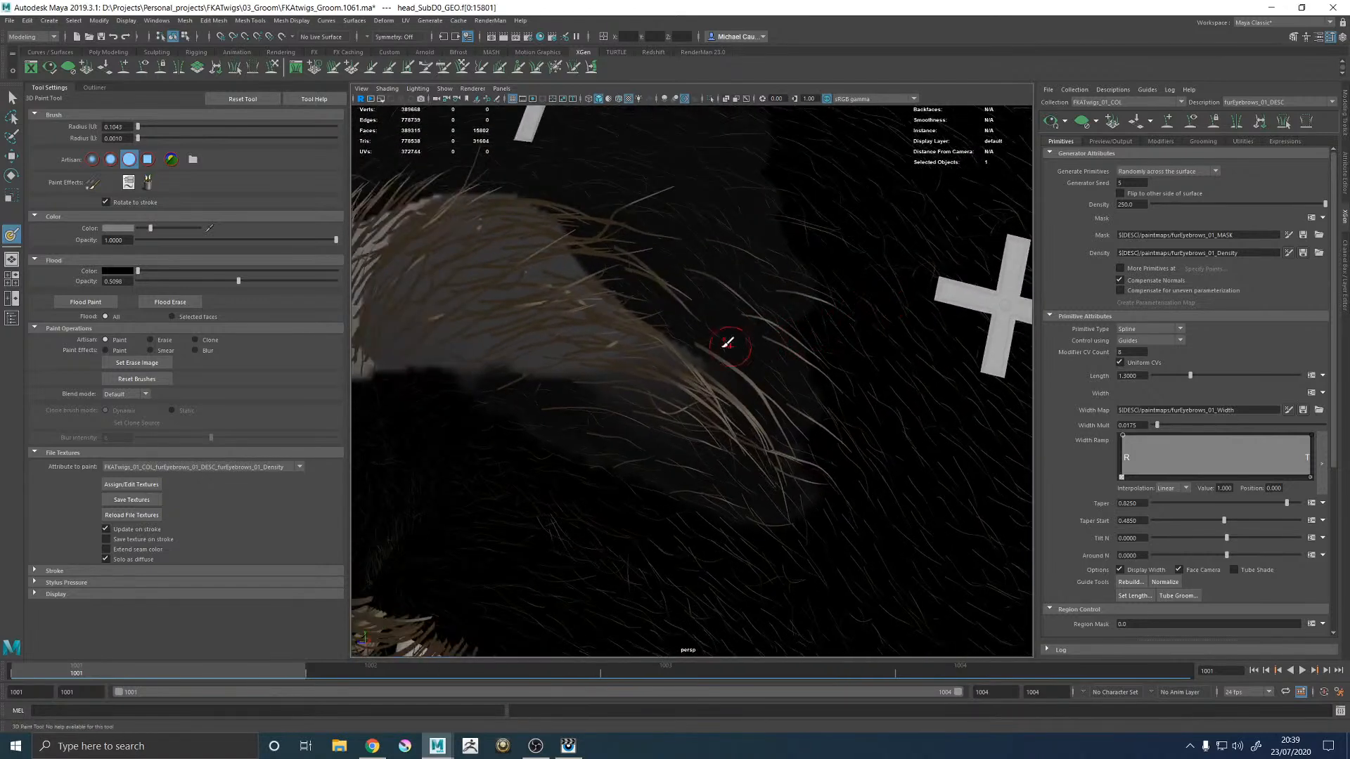
right_click_drag(748, 343, 787, 360, "alt")
left_click(120, 228)
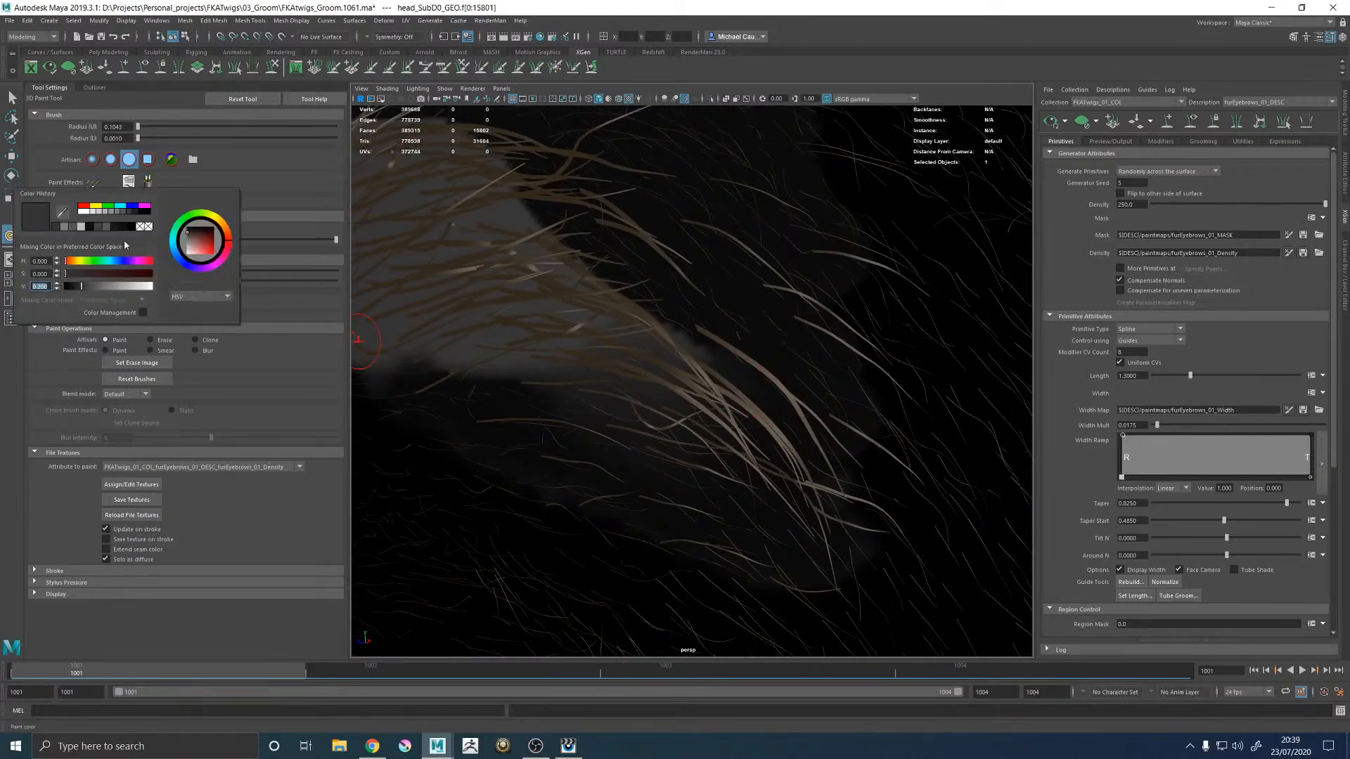
type("1")
key("Return")
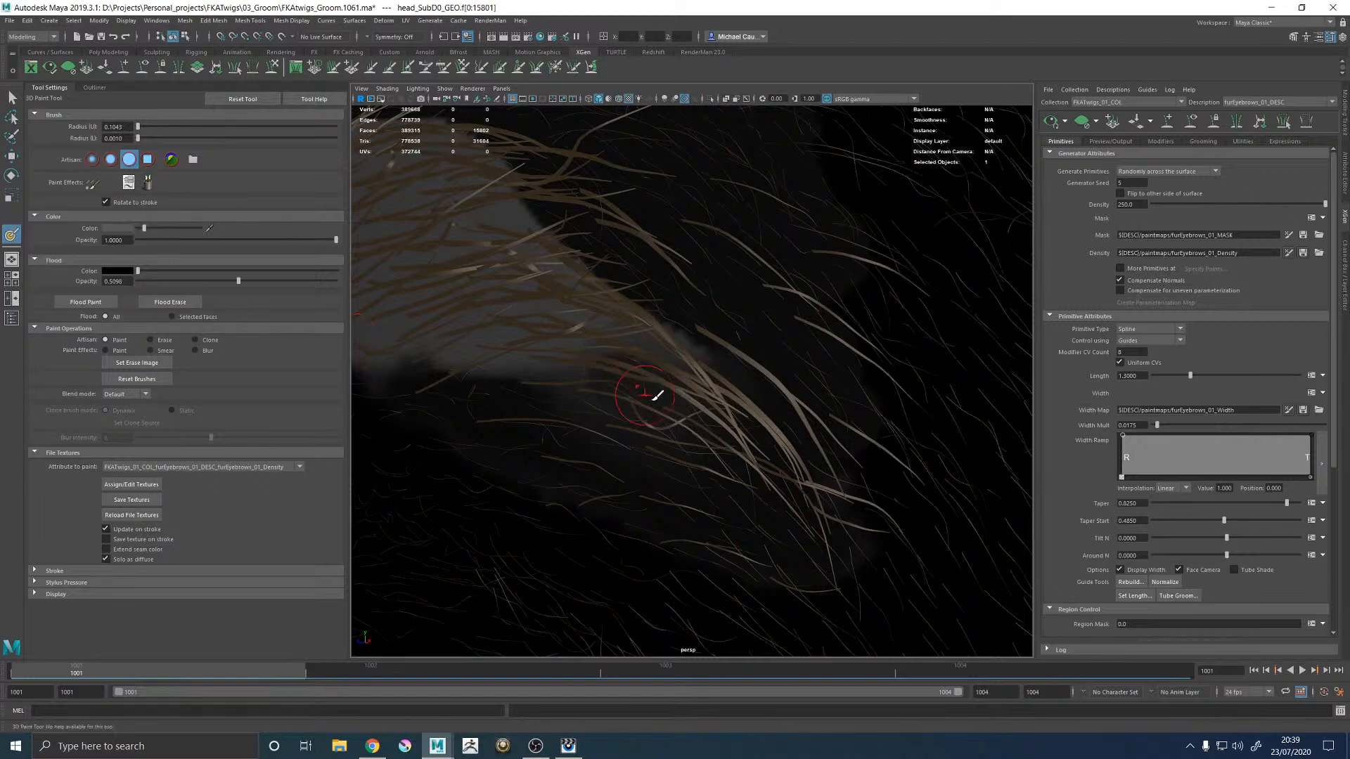
mouse_move(692, 373)
left_mouse_down()
mouse_move(614, 311)
mouse_move(551, 353)
mouse_move(635, 377)
mouse_move(542, 336)
mouse_move(542, 318)
left_mouse_up()
left_click(132, 500)
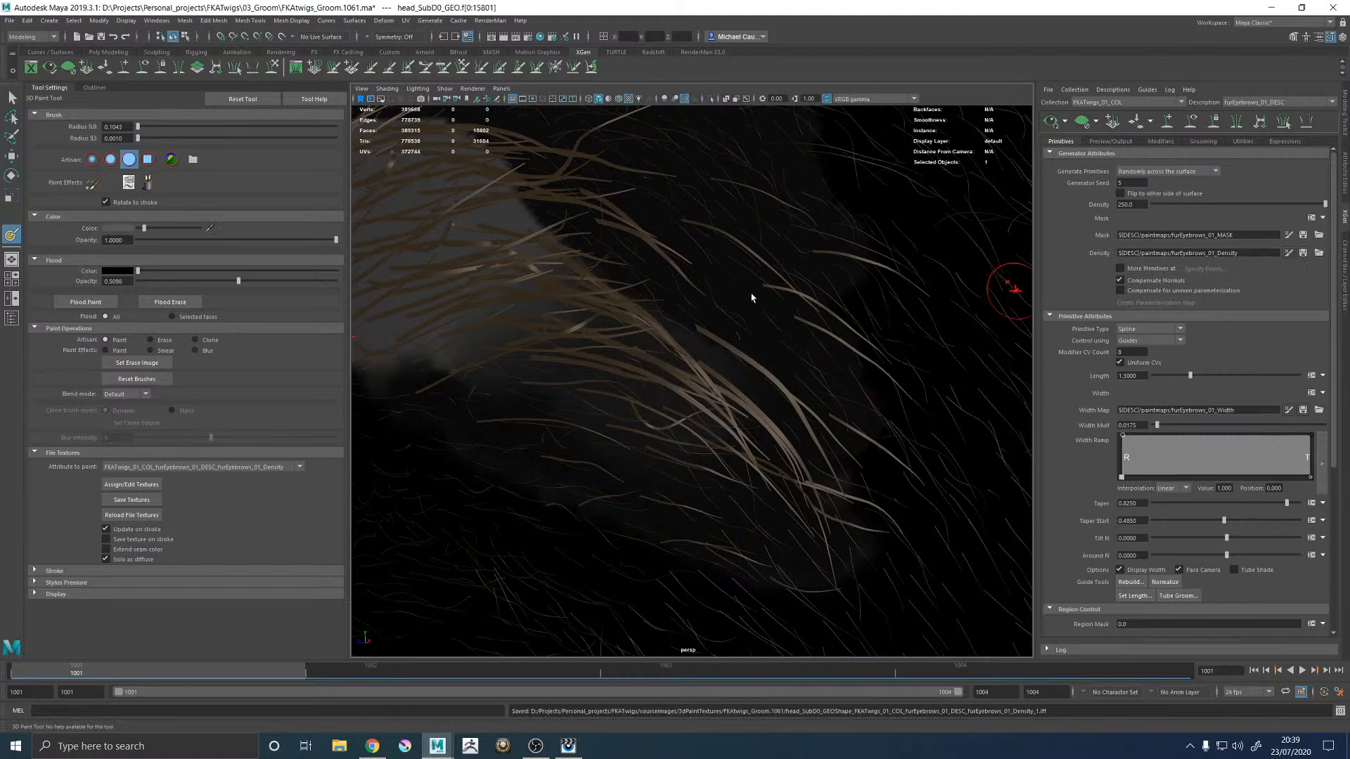
Step: Paint black into the Density map at the upper edge of the eyebrow's inner end, below the cross marker
right_click_drag(814, 302, 608, 307, "alt")
left_click_drag(603, 309, 745, 264, "alt")
left_click_drag(902, 324, 905, 202, "alt")
left_click_drag(654, 271, 713, 263, "alt")
right_click_drag(712, 267, 808, 317, "alt")
middle_click_drag(808, 316, 840, 485, "alt")
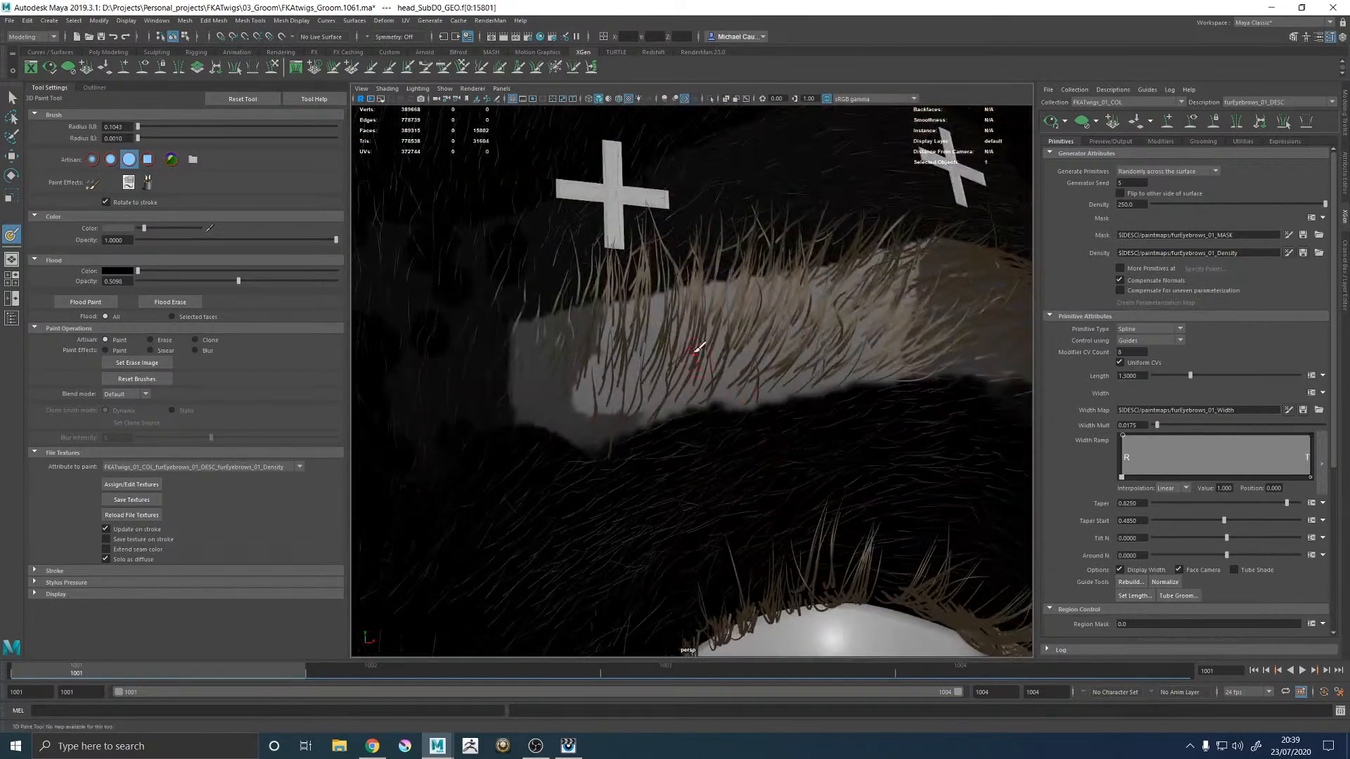
right_click_drag(697, 355, 748, 364, "alt")
middle_click_drag(698, 312, 725, 367, "alt")
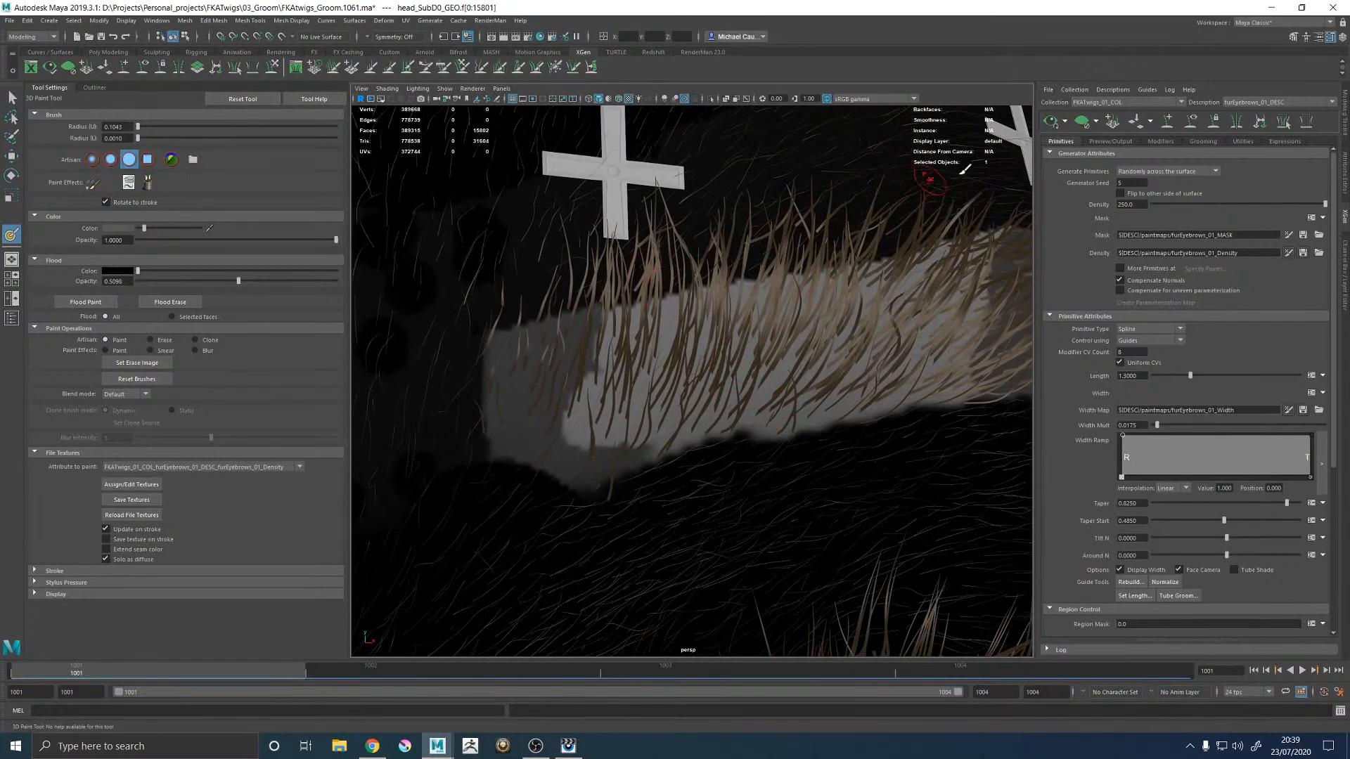
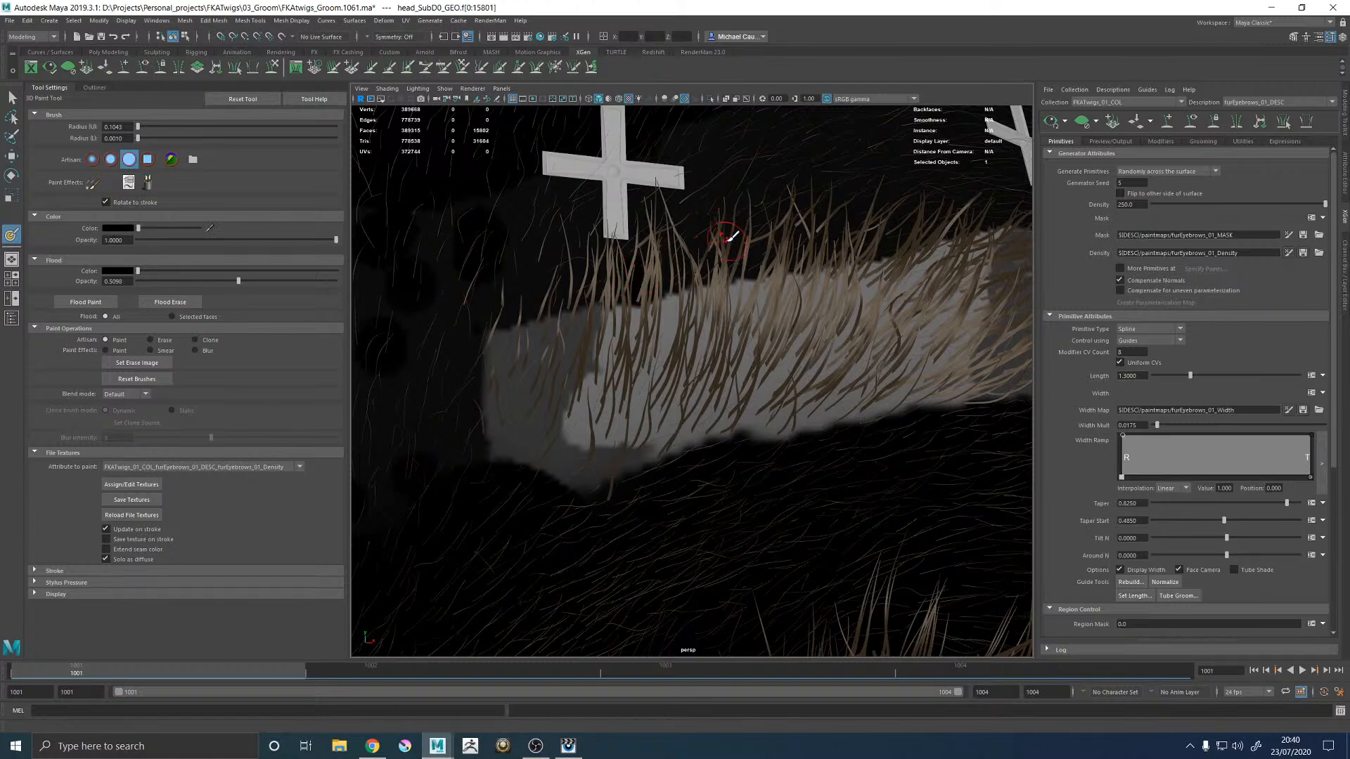
middle_click_drag(665, 260, 650, 316, "alt")
scroll(651, 315, "up", 4)
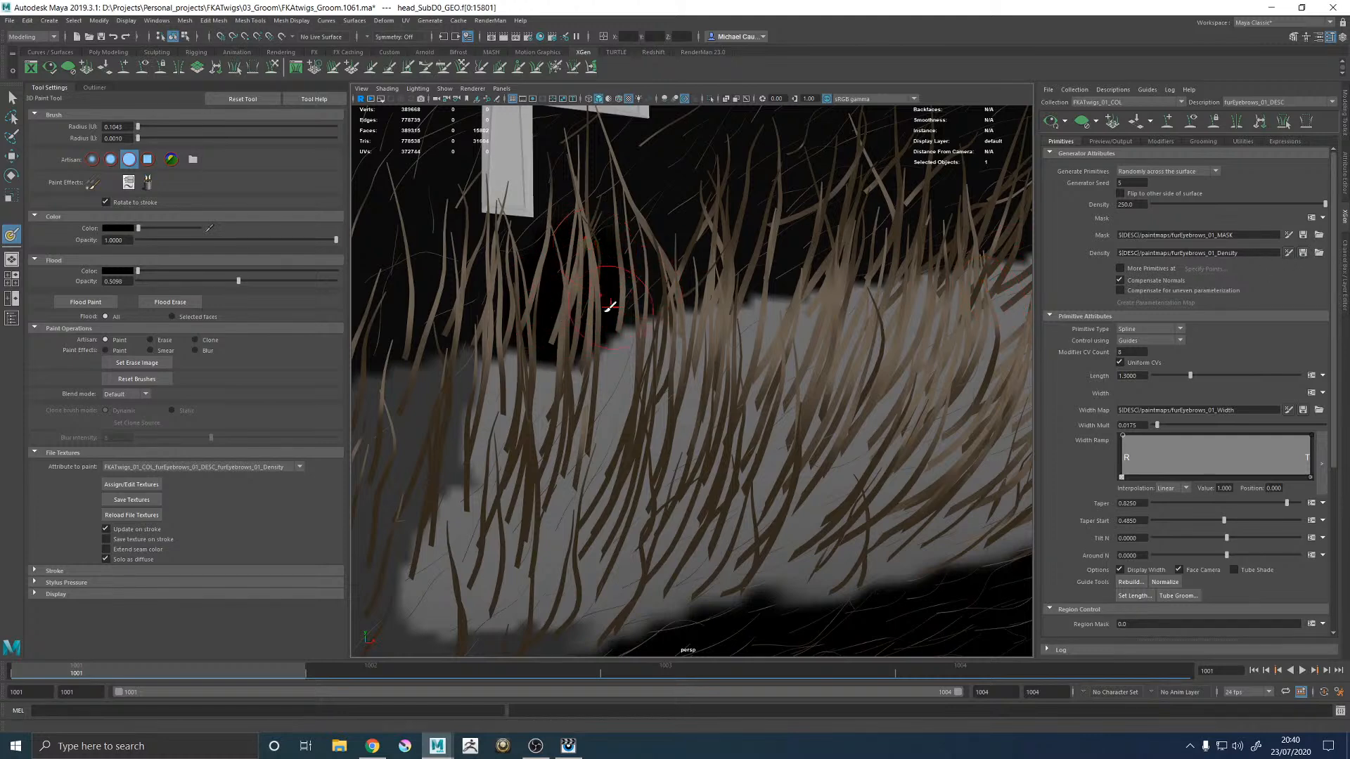
mouse_move(578, 342)
left_mouse_down()
mouse_move(580, 376)
mouse_move(572, 325)
left_mouse_up()
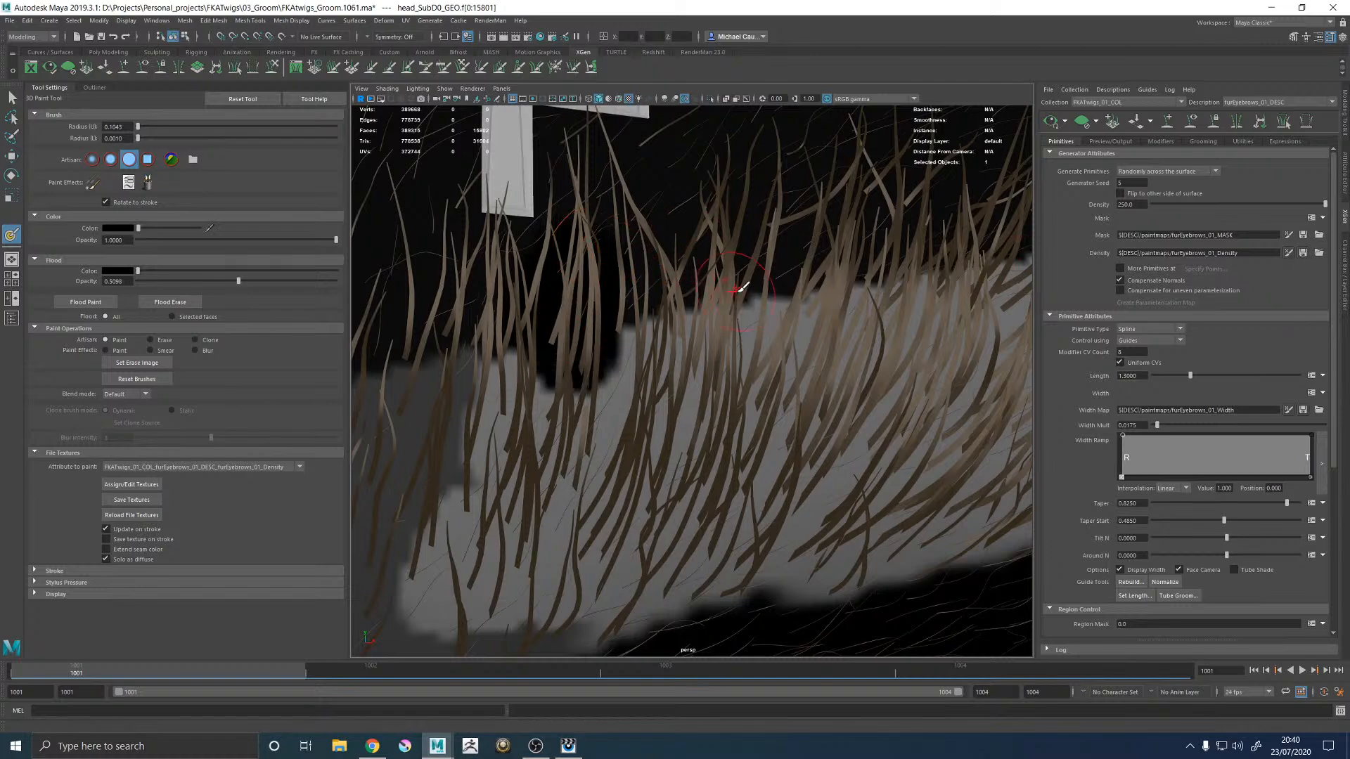
Step: Edit the 3dpaint resolution comment on the $Density line of the eyebrow mask expression and accept the expression
right_click_drag(732, 289, 587, 280, "alt")
left_click_drag(654, 295, 608, 344, "alt")
middle_click_drag(609, 344, 656, 226, "alt")
right_click_drag(656, 226, 692, 273, "alt")
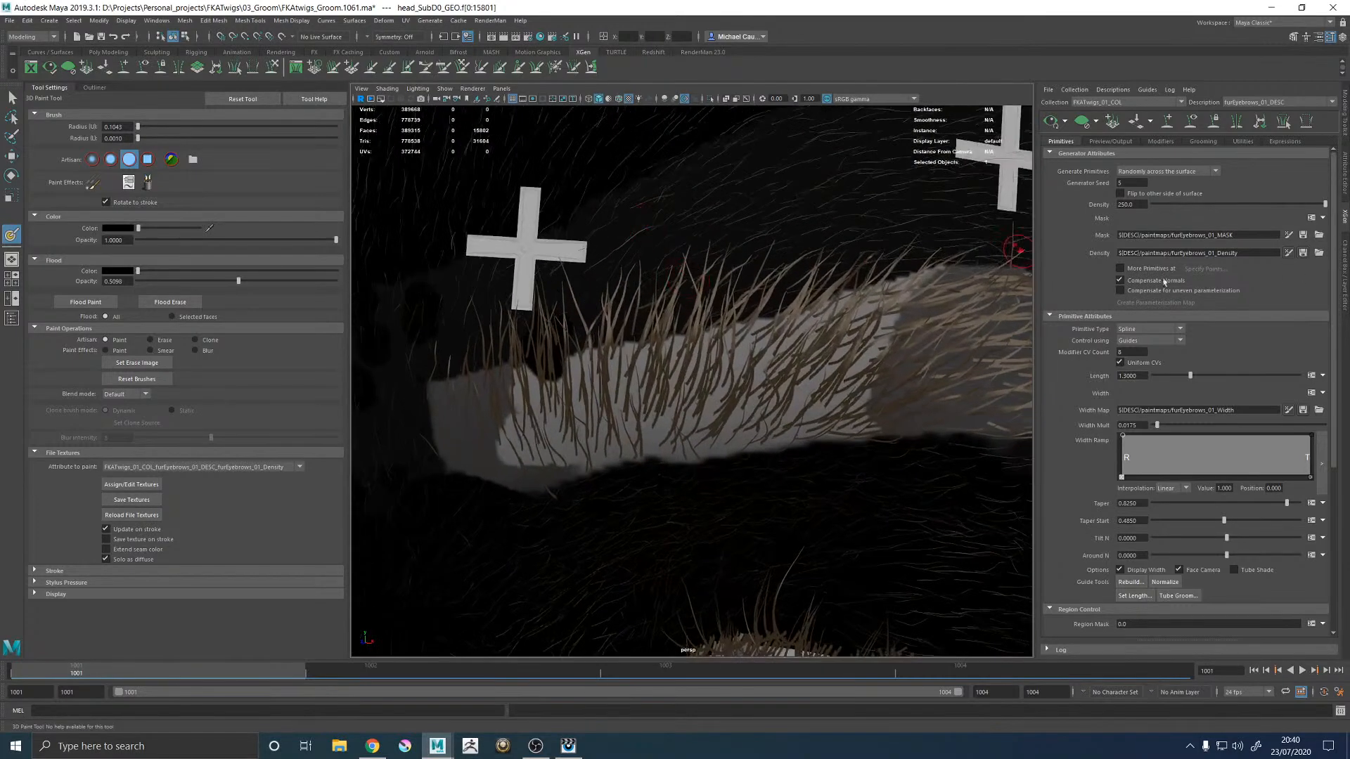
left_click(1310, 219)
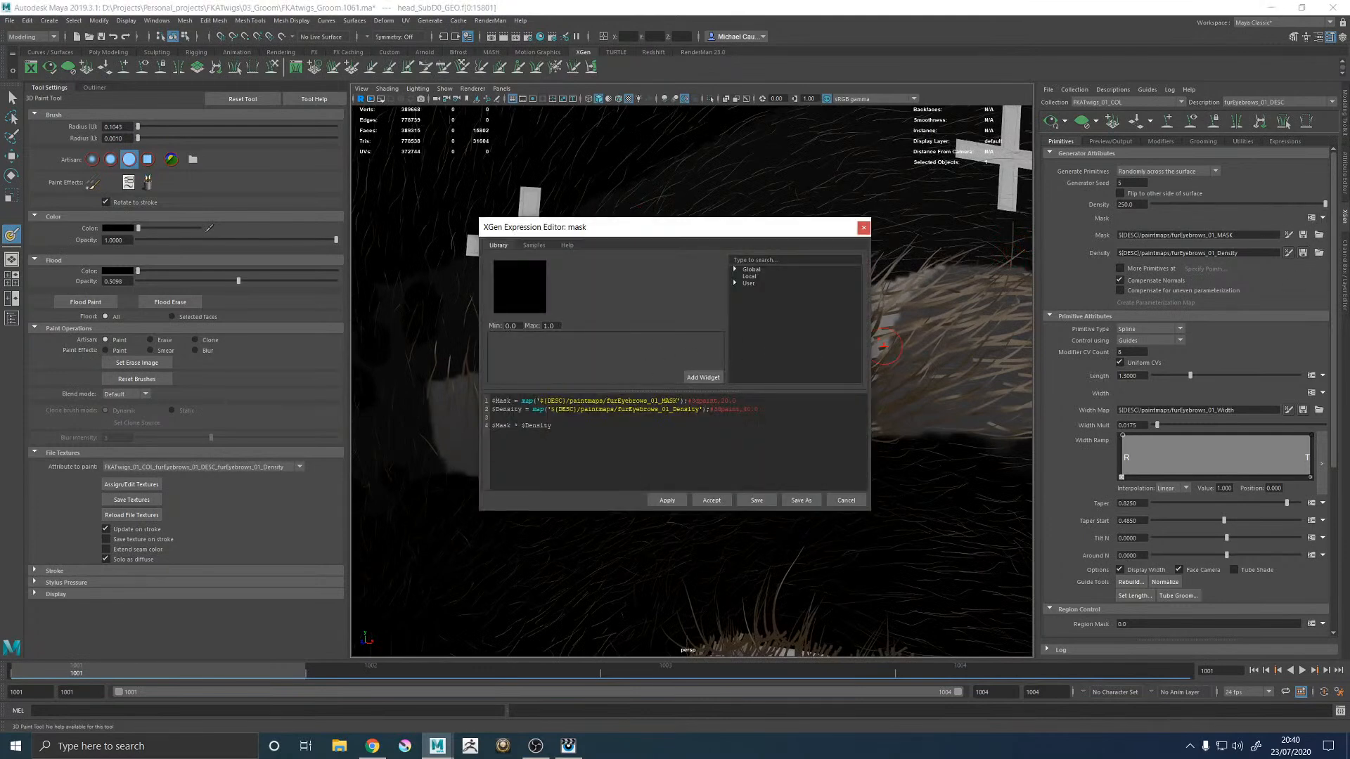
left_click_drag(754, 409, 751, 408)
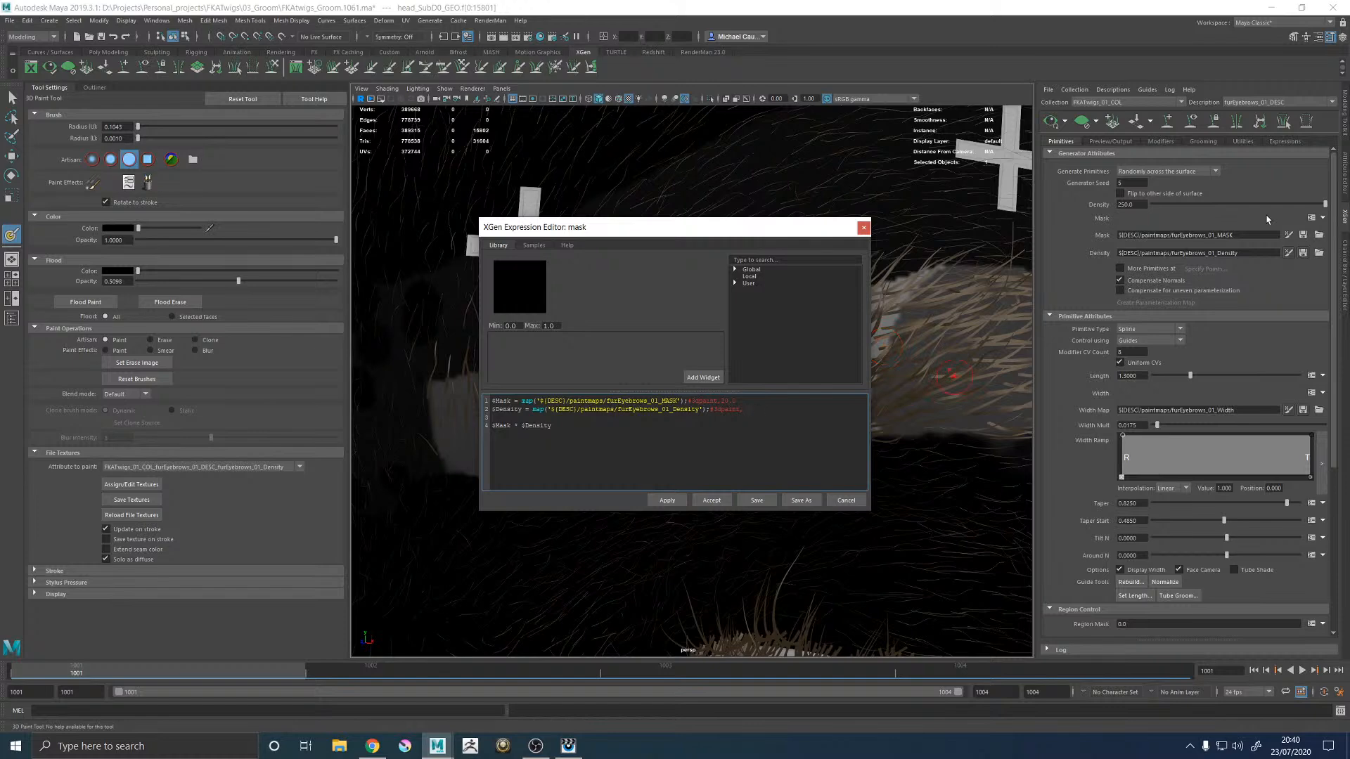
key("Return")
key("BackSpace")
left_click(712, 500)
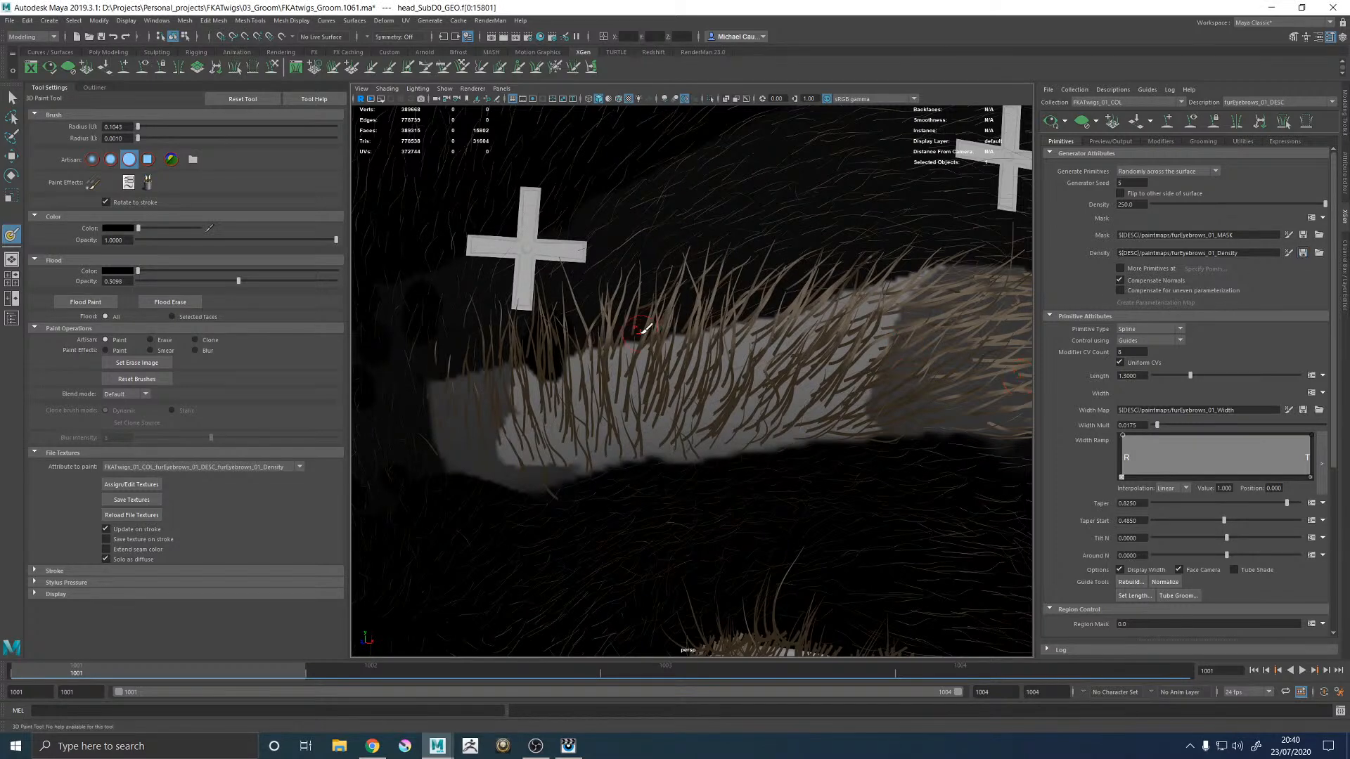
Step: Extend the black notch in the Density map at the eyebrow's upper edge beneath the cross marker
mouse_move(593, 302)
right_mouse_down("alt")
mouse_move(558, 302)
mouse_move(607, 337)
mouse_move(687, 316)
mouse_move(642, 358)
mouse_move(724, 336)
mouse_move(711, 305)
mouse_move(702, 338)
mouse_move(698, 308)
right_mouse_up("alt")
left_click_drag(698, 308, 691, 325)
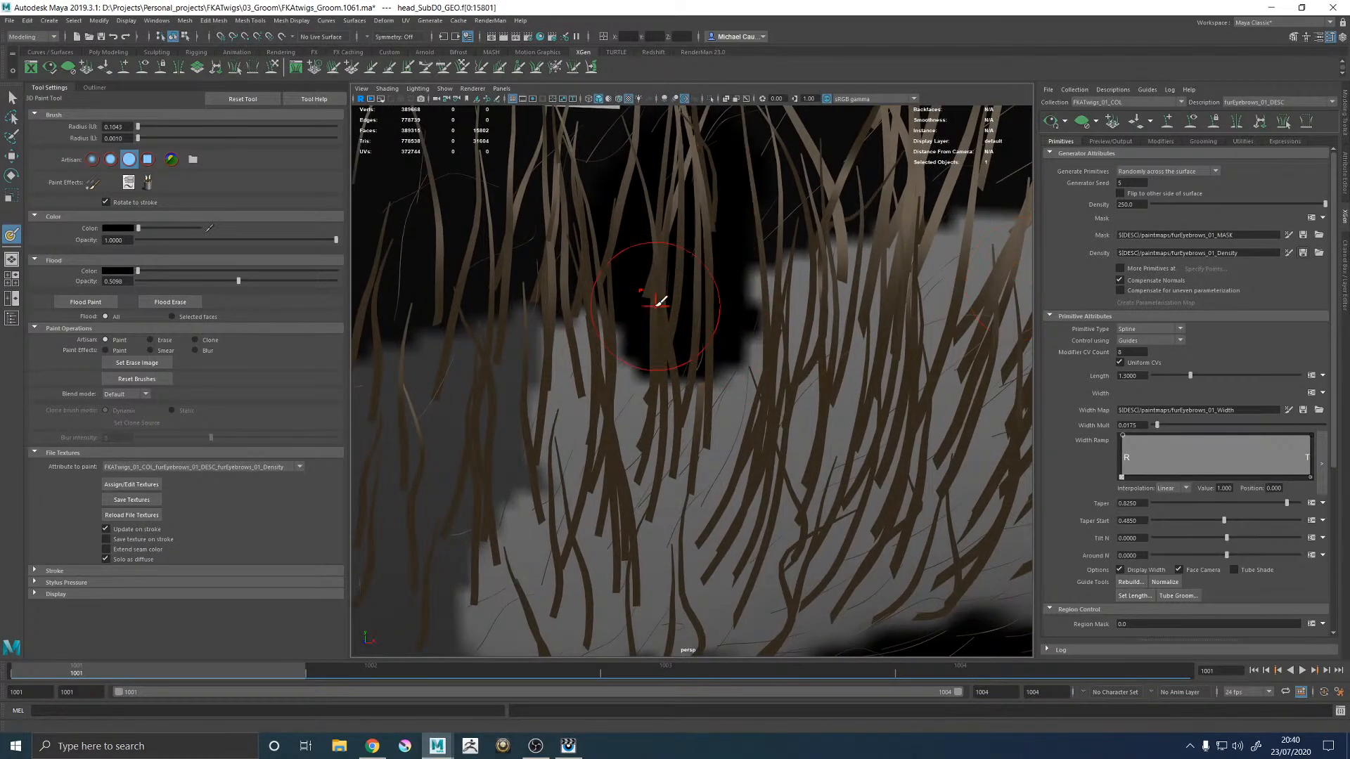
right_click_drag(753, 302, 711, 322, "alt")
left_click_drag(711, 322, 641, 310, "alt")
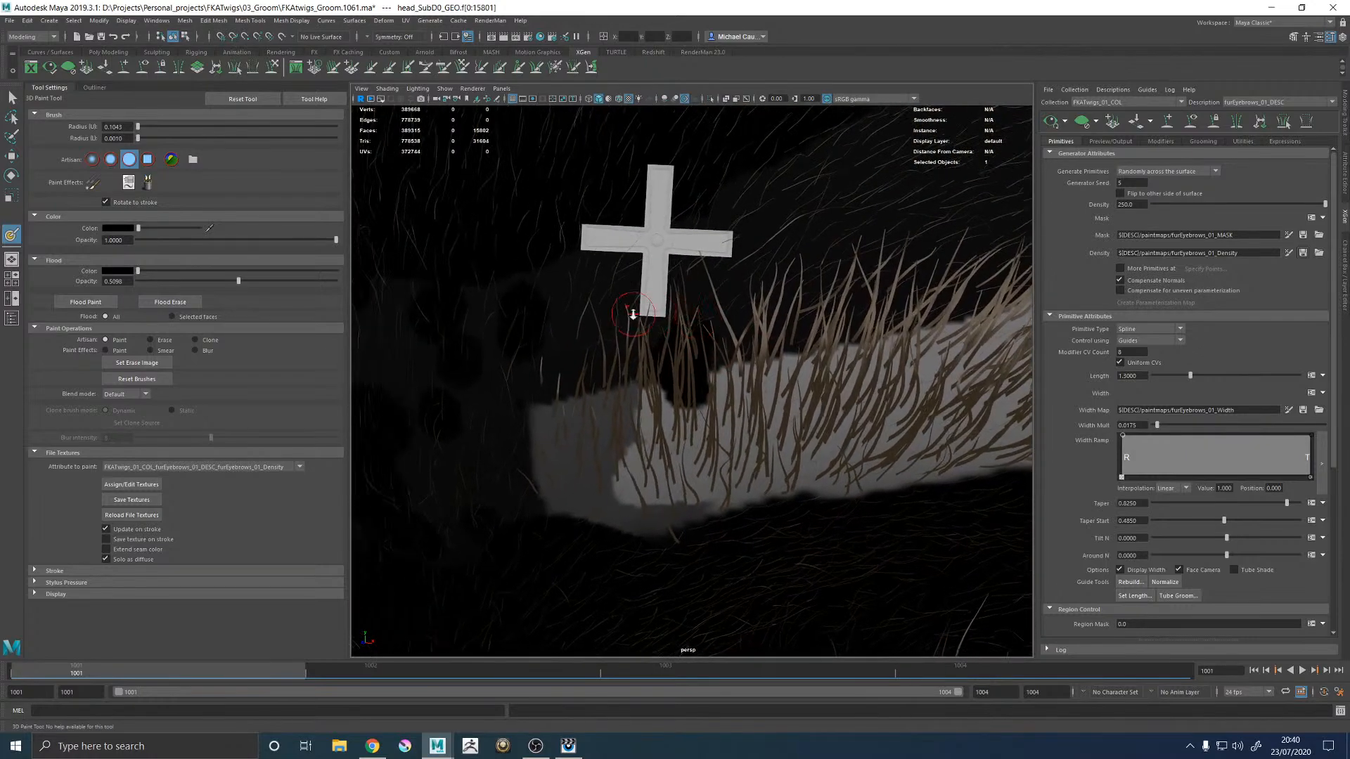
right_click_drag(640, 310, 811, 367, "alt")
middle_click_drag(811, 368, 668, 304, "alt")
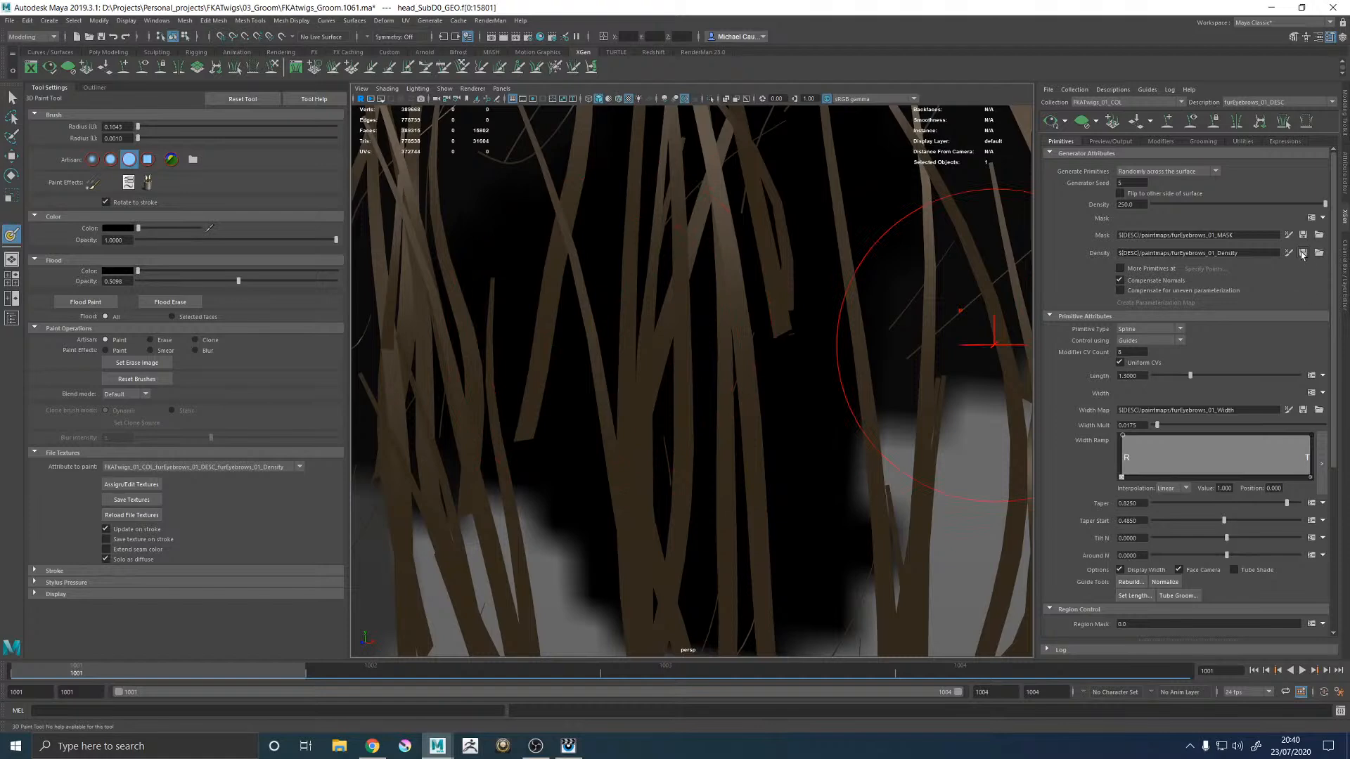
right_click_drag(657, 413, 530, 395, "alt")
middle_click_drag(531, 395, 610, 397, "alt")
right_click_drag(687, 368, 729, 392, "alt")
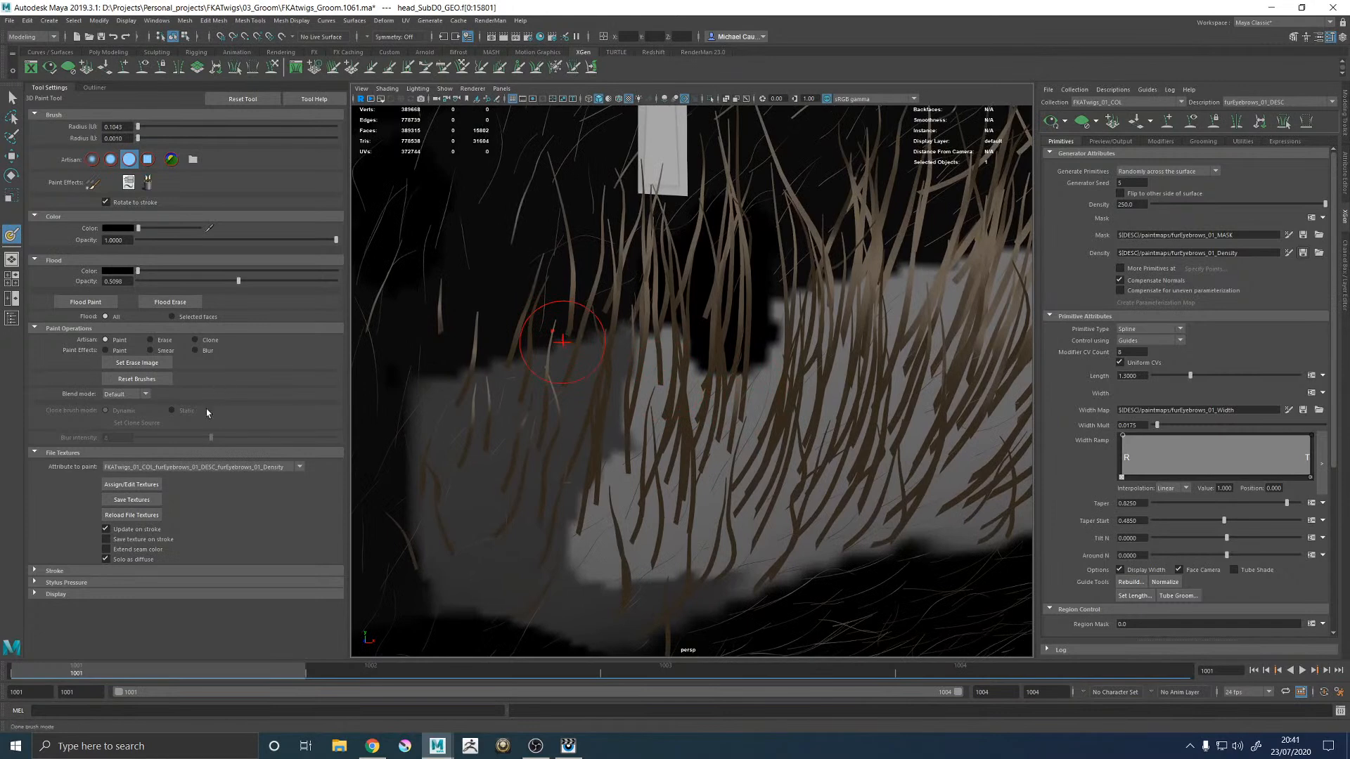
Step: Load the Density map and lighten the lower part of the black notch with a brush colour value of 0.5
left_click(119, 227)
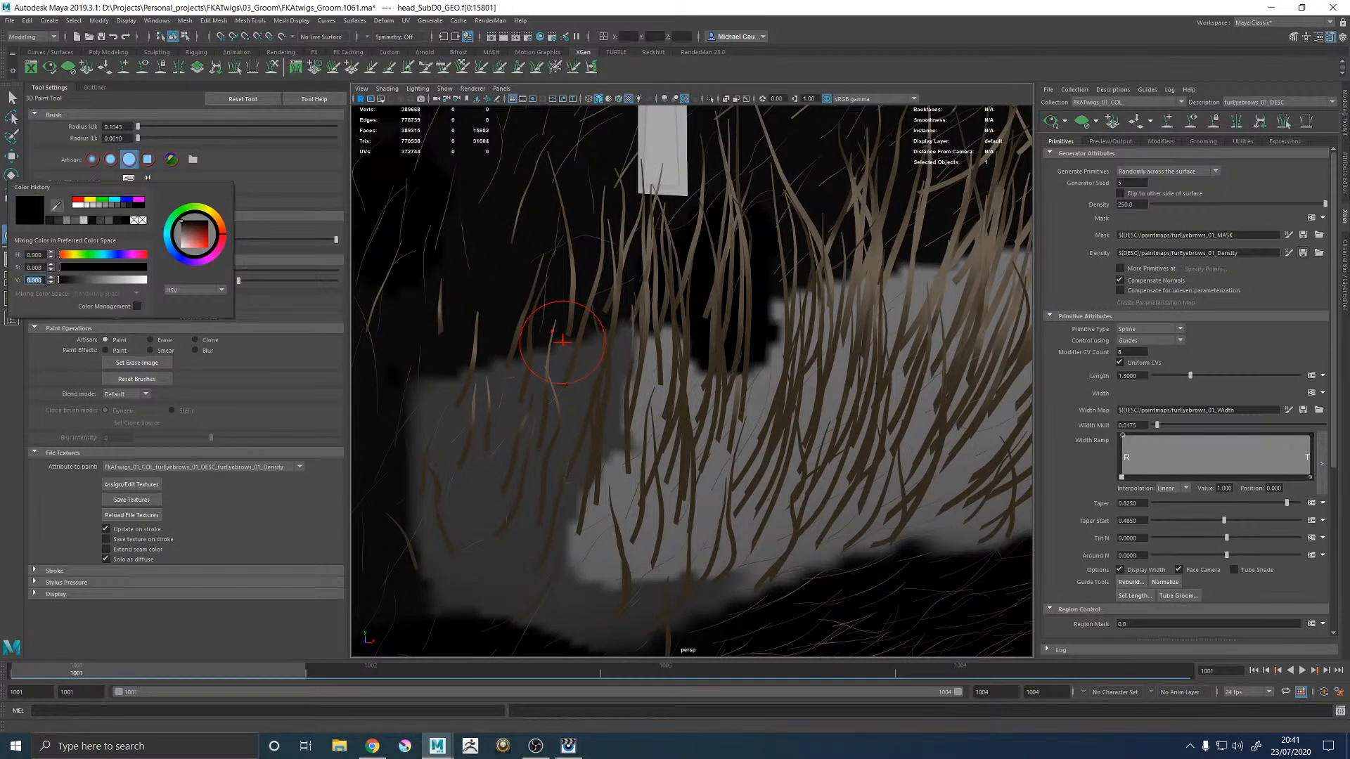
key("Return")
key("5")
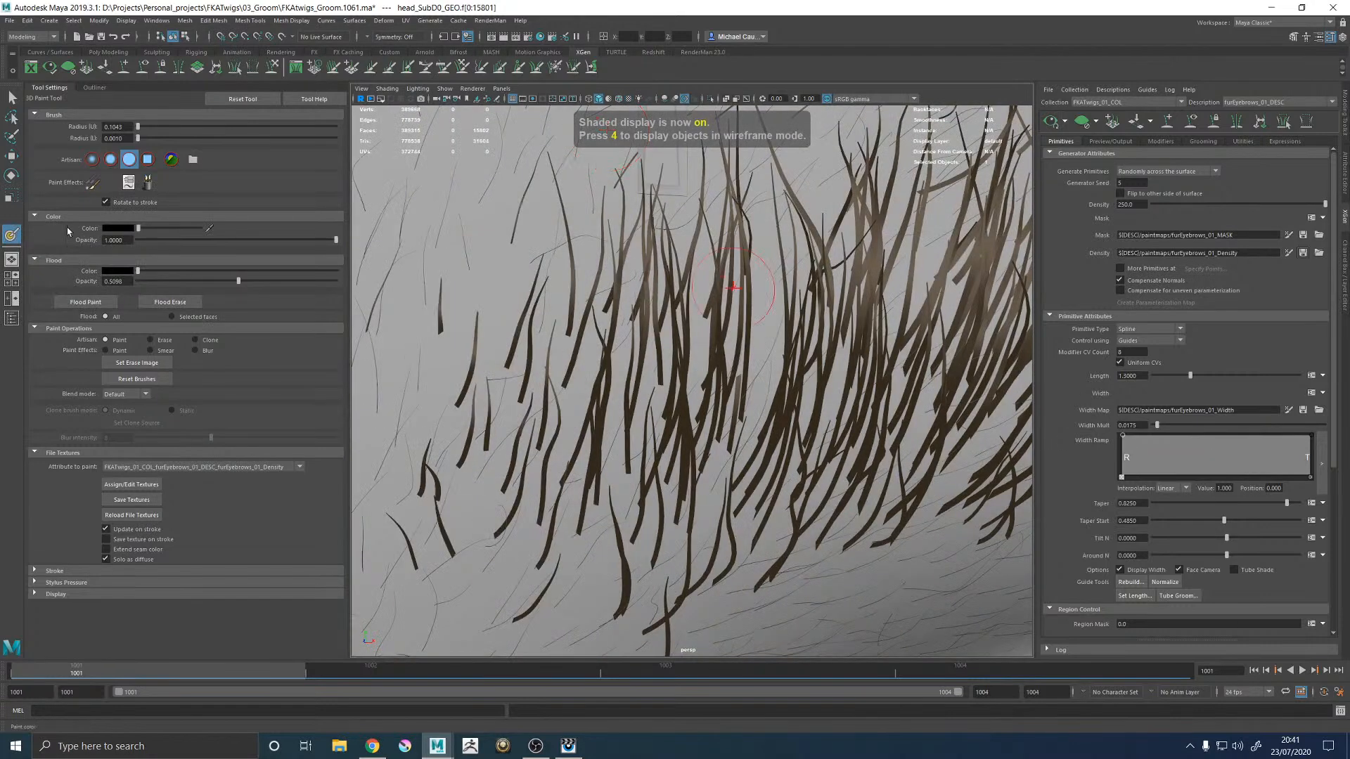
left_click(119, 229)
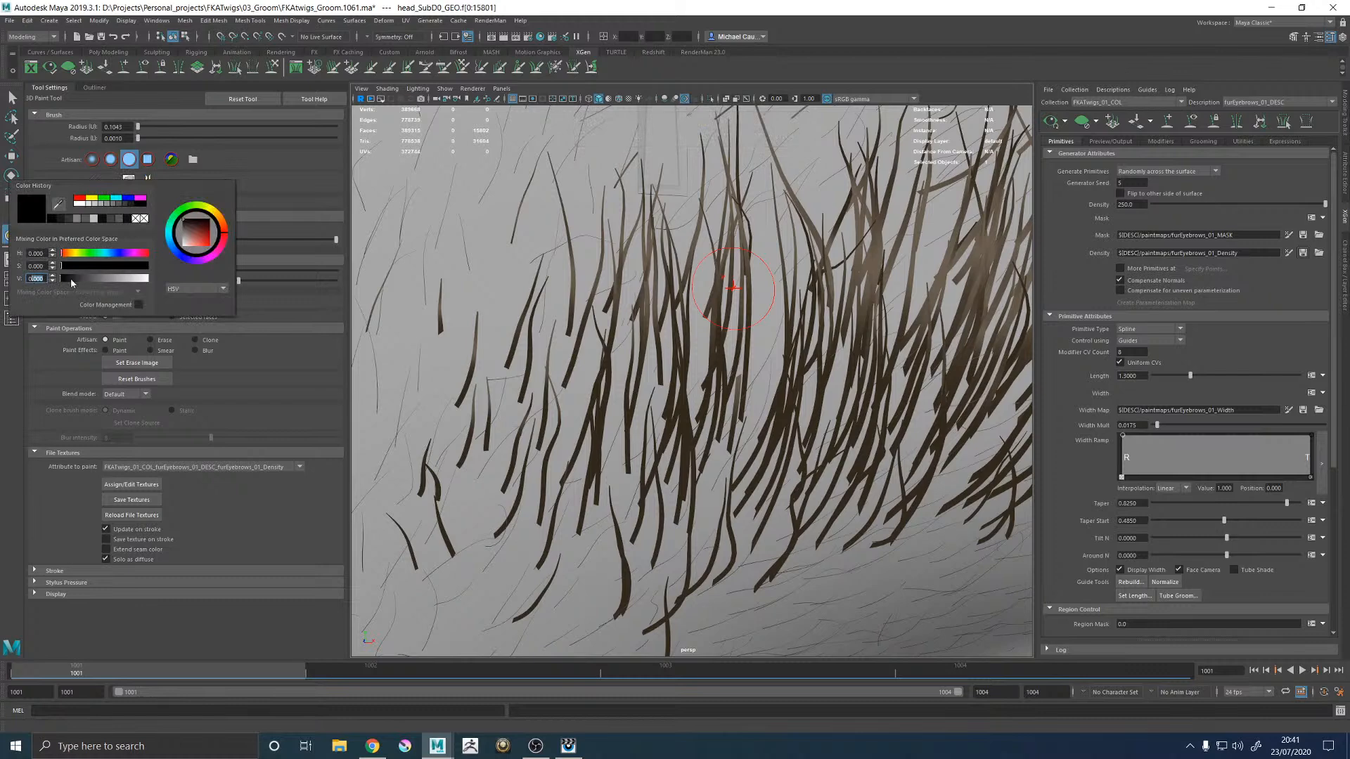
type("0.8")
key("Return")
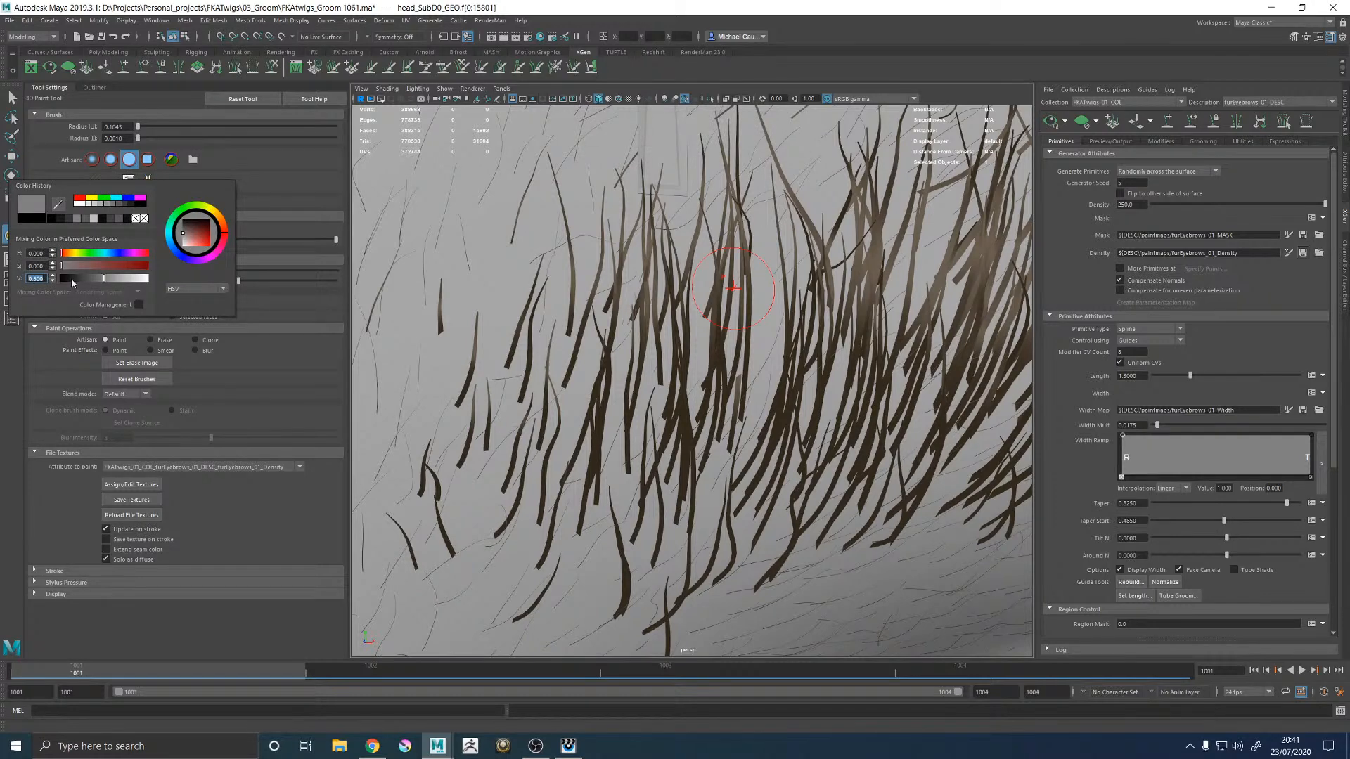
left_click(1288, 253)
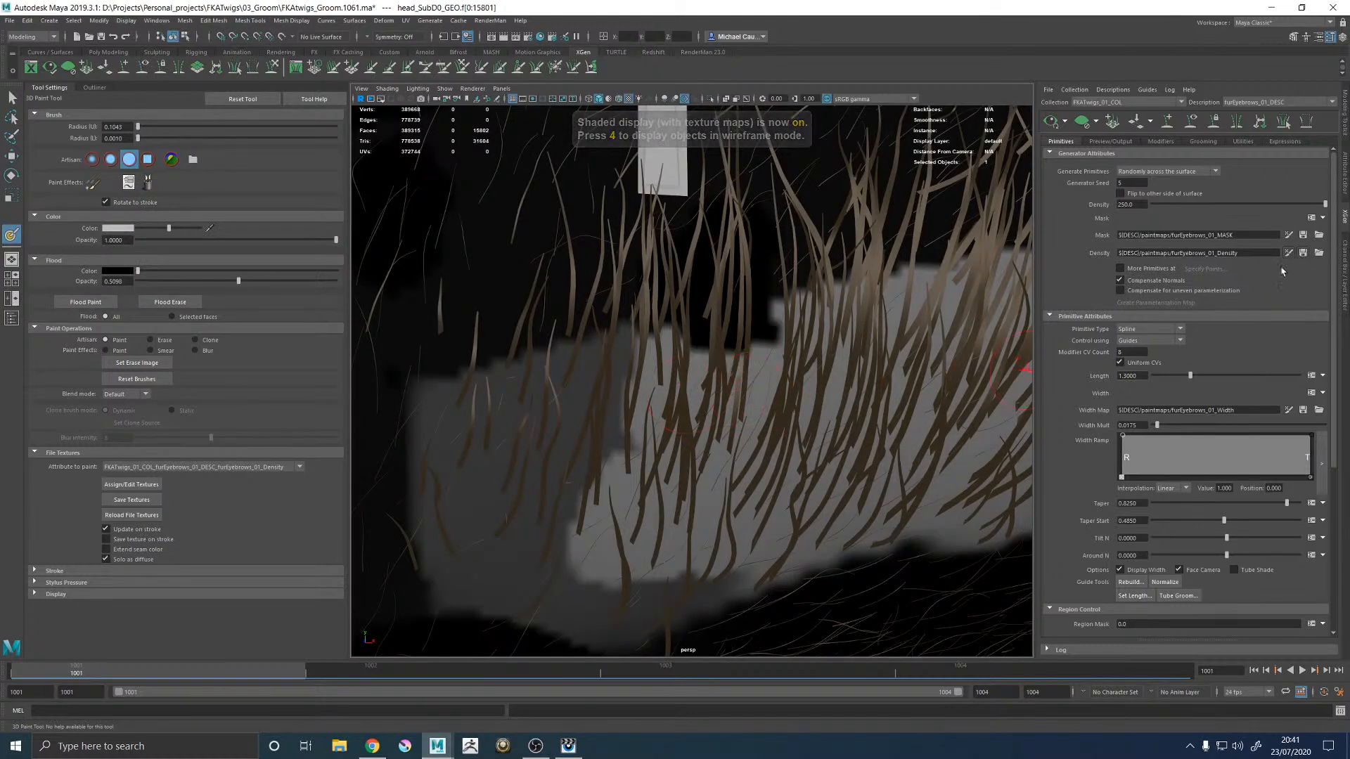
Step: Switch to the render viewer and compare the latest beauty render's eyebrows with the FKA-twigs_Primary.jpg reference photo
mouse_move(825, 337)
right_mouse_down("alt")
mouse_move(707, 293)
mouse_move(678, 340)
mouse_move(696, 362)
right_mouse_up("alt")
left_click_drag(688, 366, 667, 569, "alt")
left_click(568, 747)
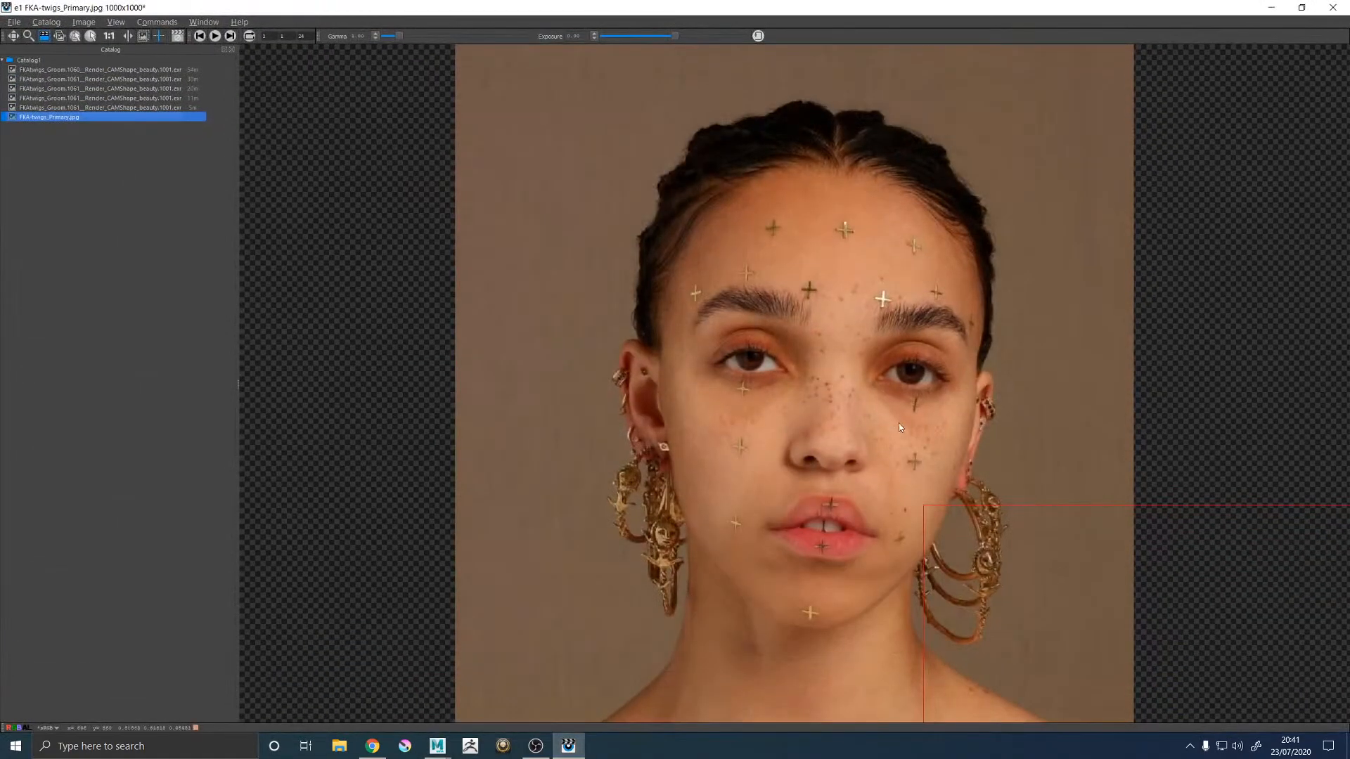
key("Up")
key("Down")
key("Up")
key("Down")
key("Up")
key("Down")
key("Up")
key("Down")
key("Up")
key("Down")
key("Up")
key("Down")
key("Up")
key("Down")
key("Up")
key("Down")
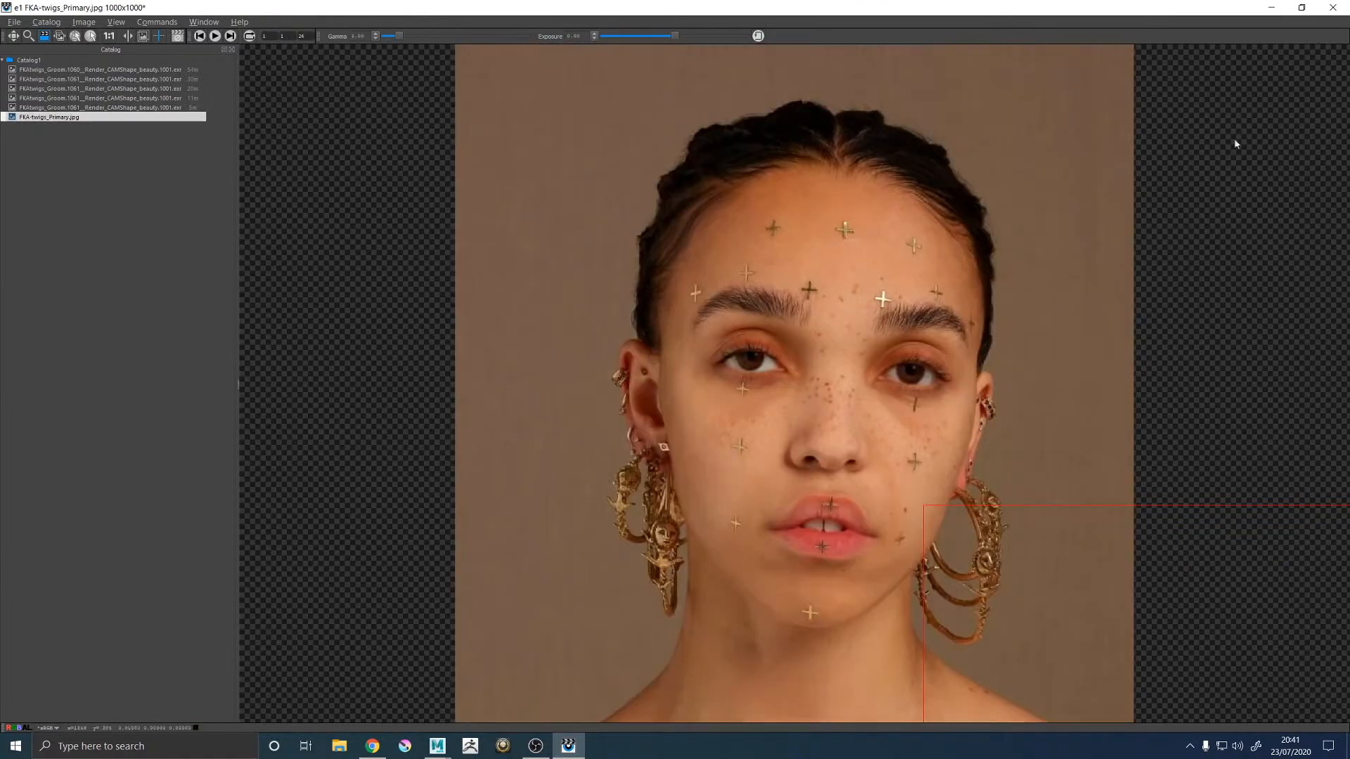
left_click(1271, 8)
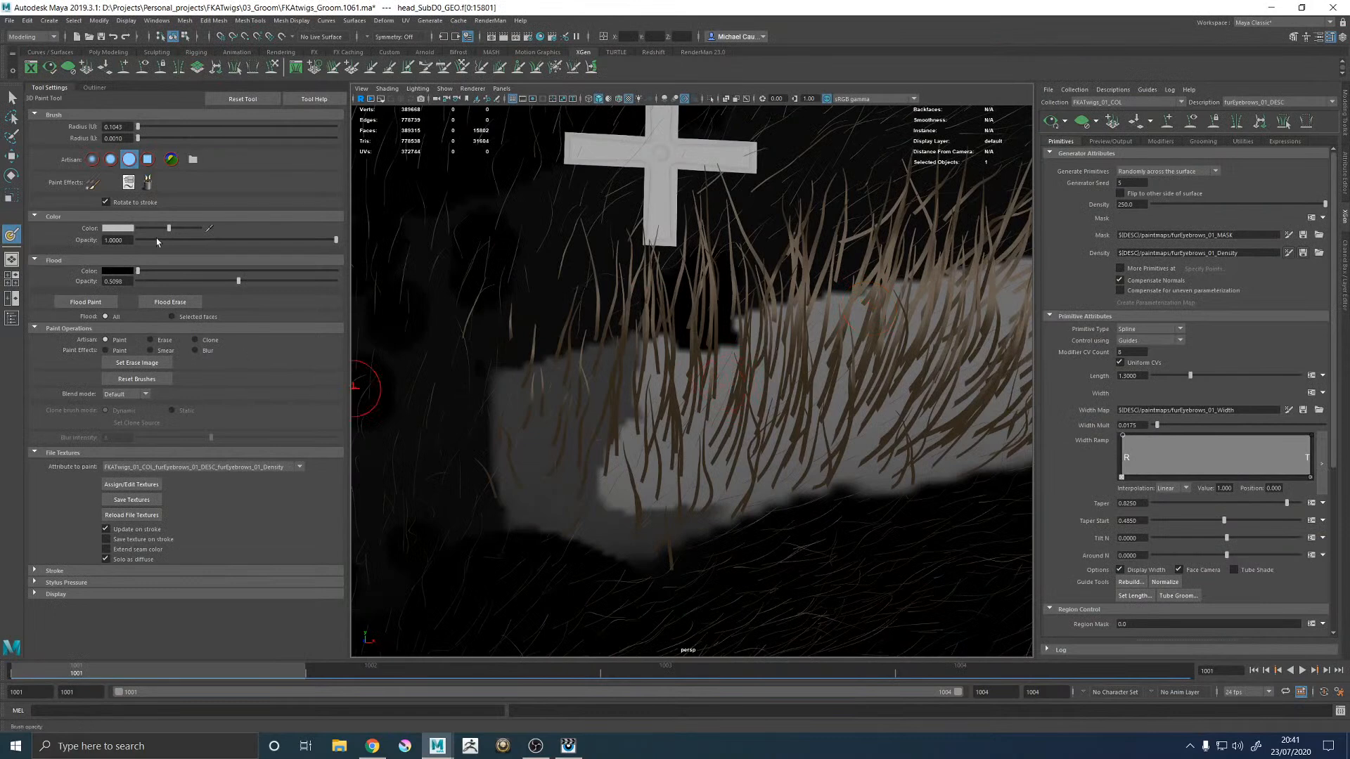
Step: Paint small white spots into the Density map on the eyebrow's inner end, beneath the notch and near its lower edge
left_click_drag(168, 228, 200, 228)
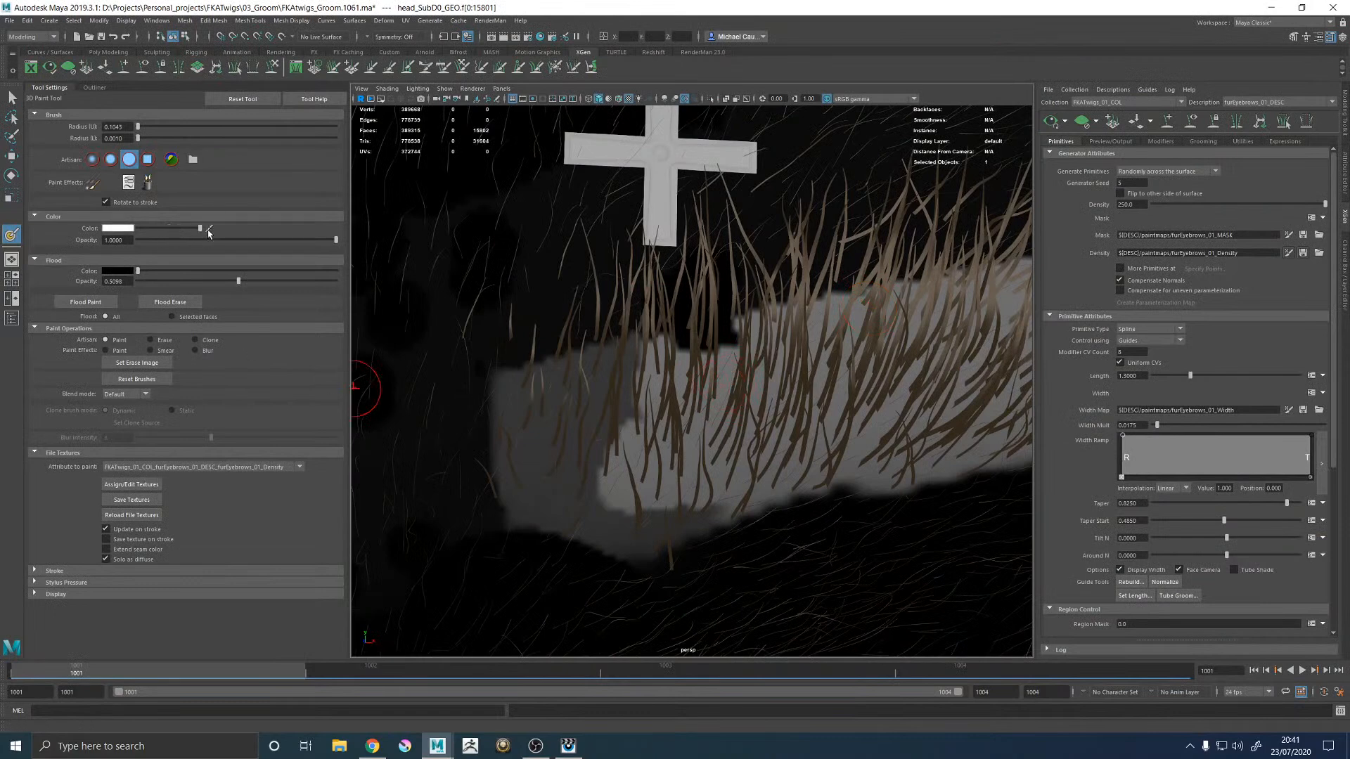
left_click(762, 386)
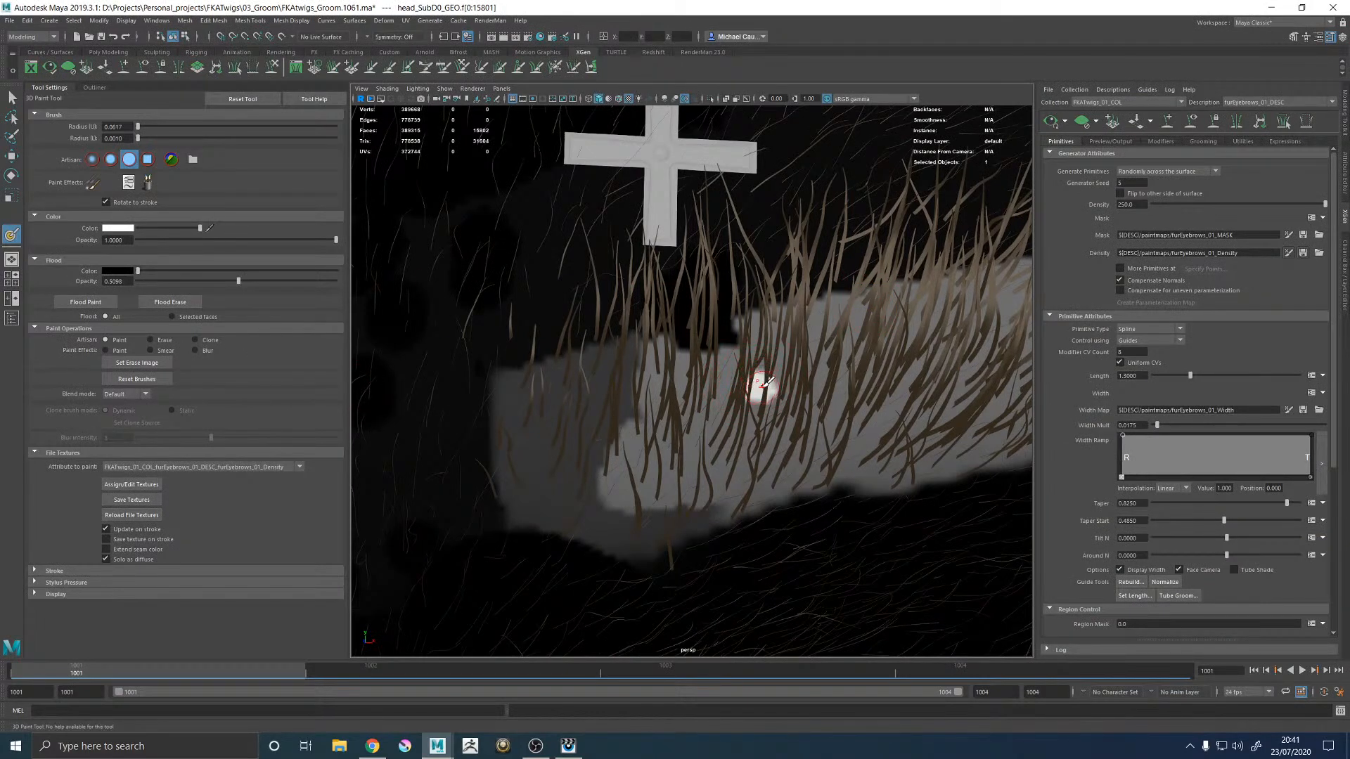
left_click(725, 376)
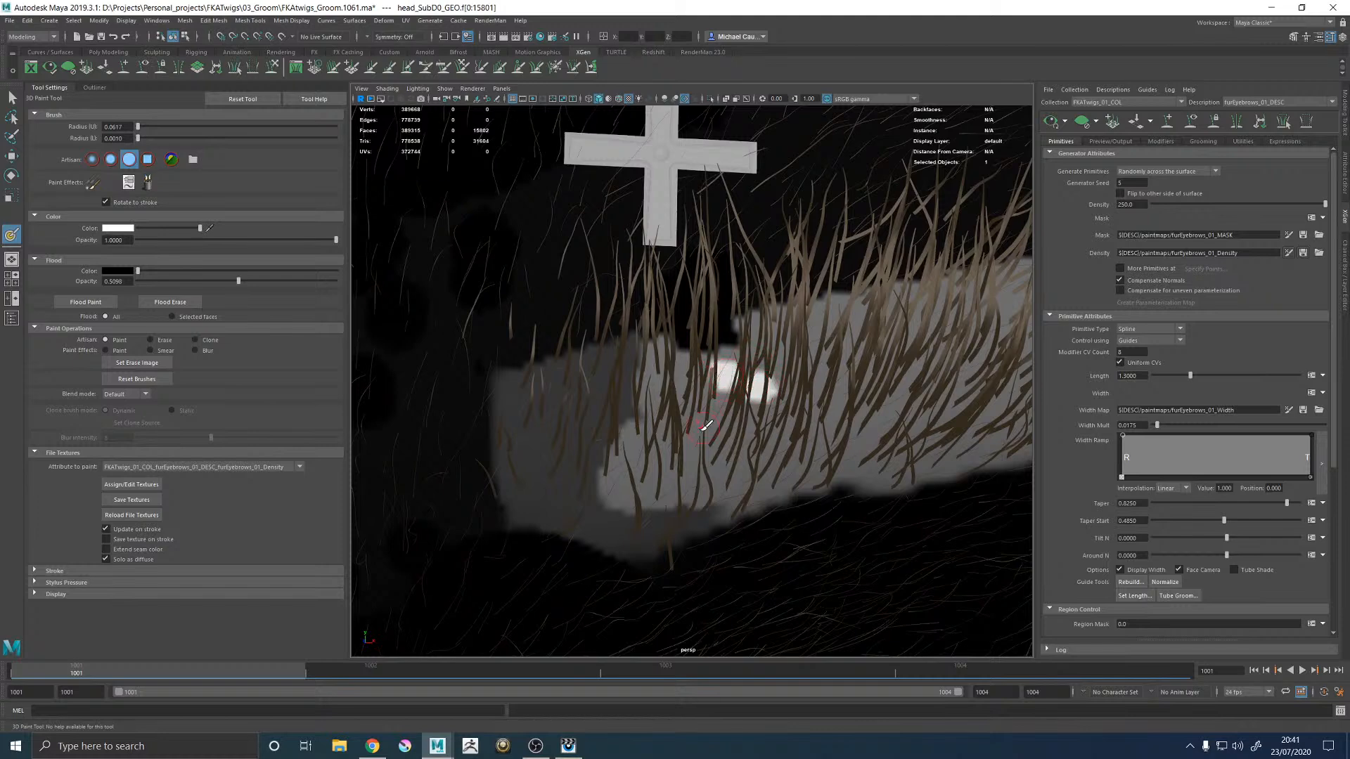
left_click(697, 452)
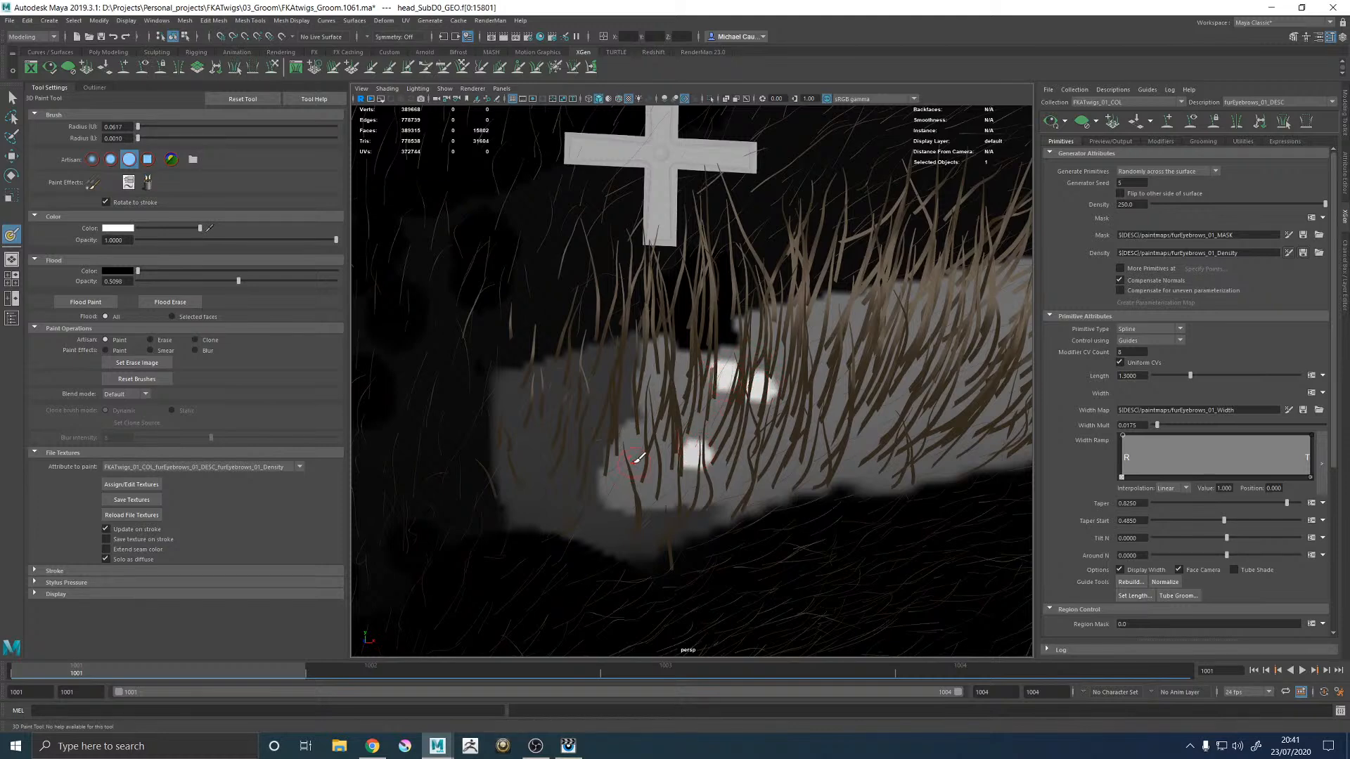
left_click(638, 454)
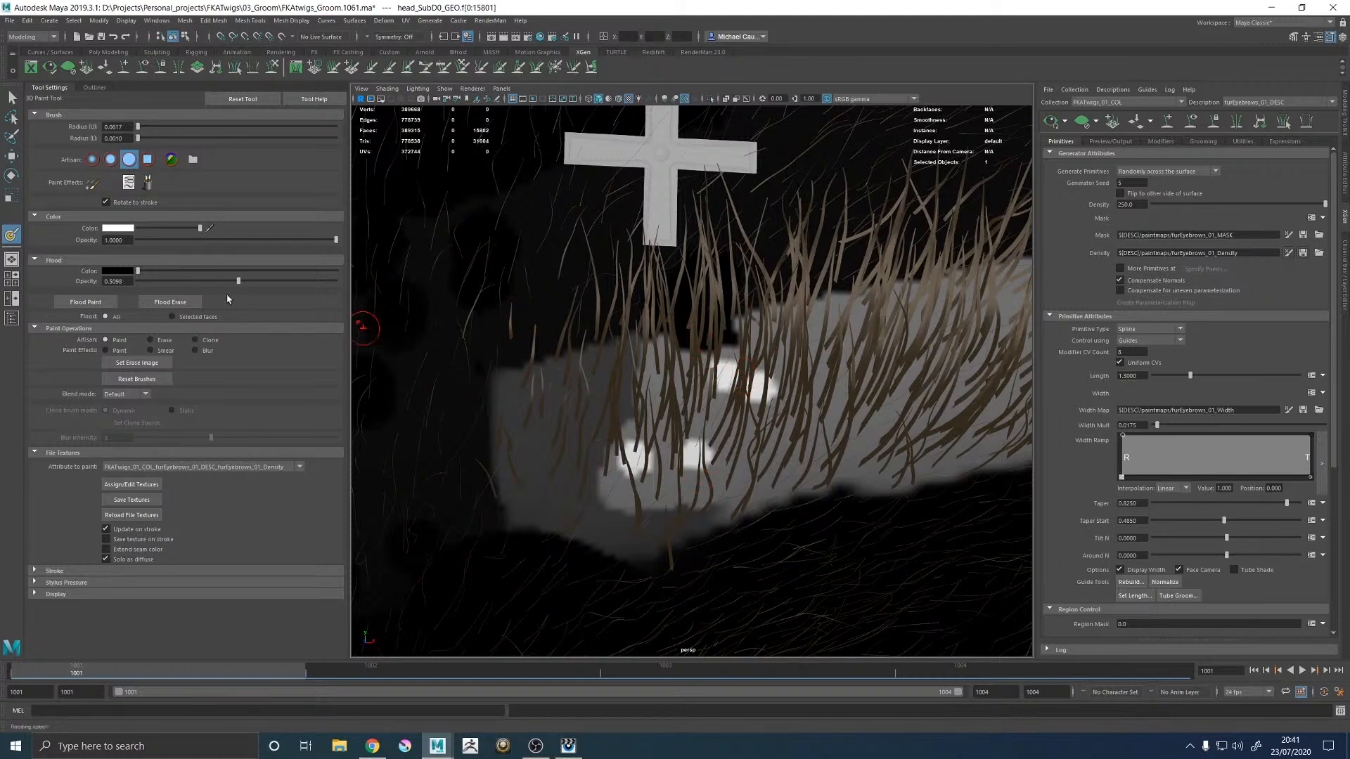
Step: Paint black over the innermost edge of the eyebrow in the Density map and save the textures
left_click_drag(199, 227, 137, 227)
mouse_move(497, 437)
left_mouse_down()
mouse_move(506, 392)
mouse_move(552, 407)
left_mouse_up()
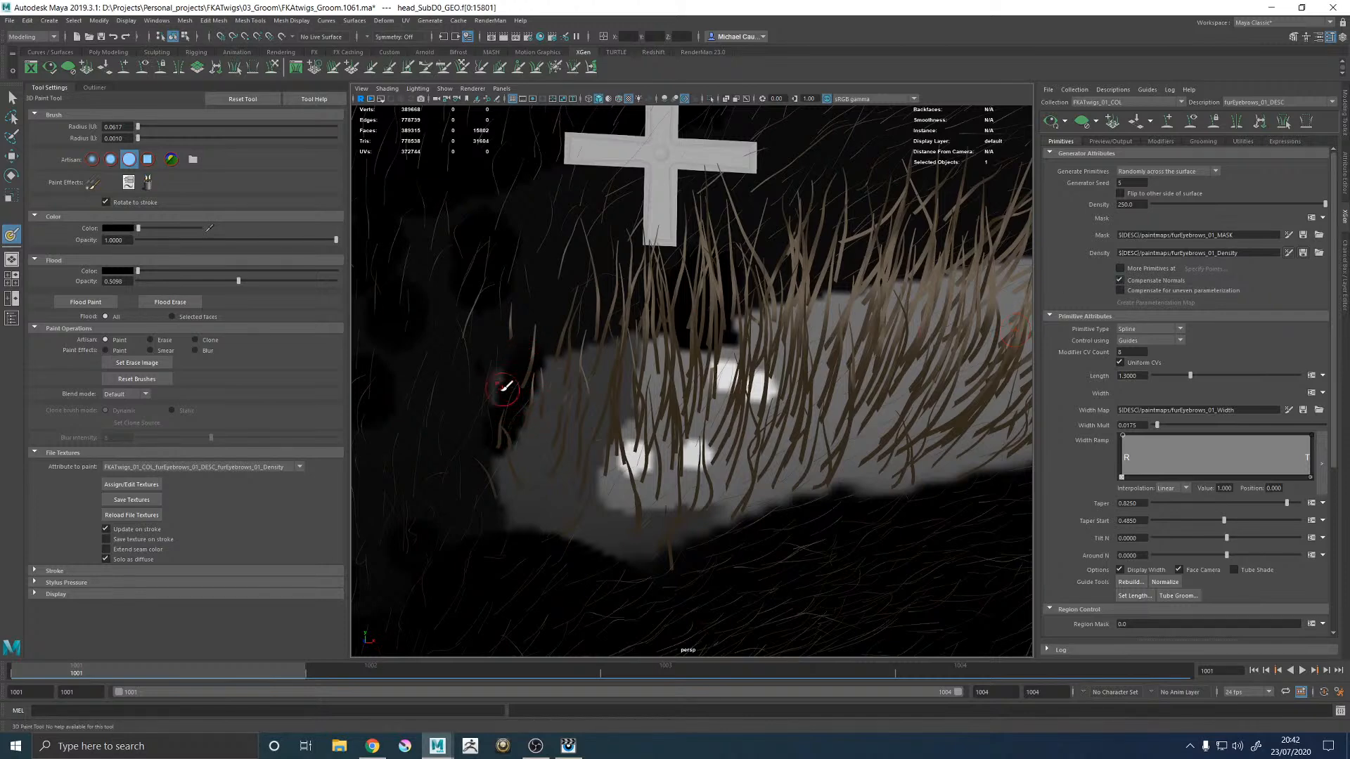
left_click(133, 499)
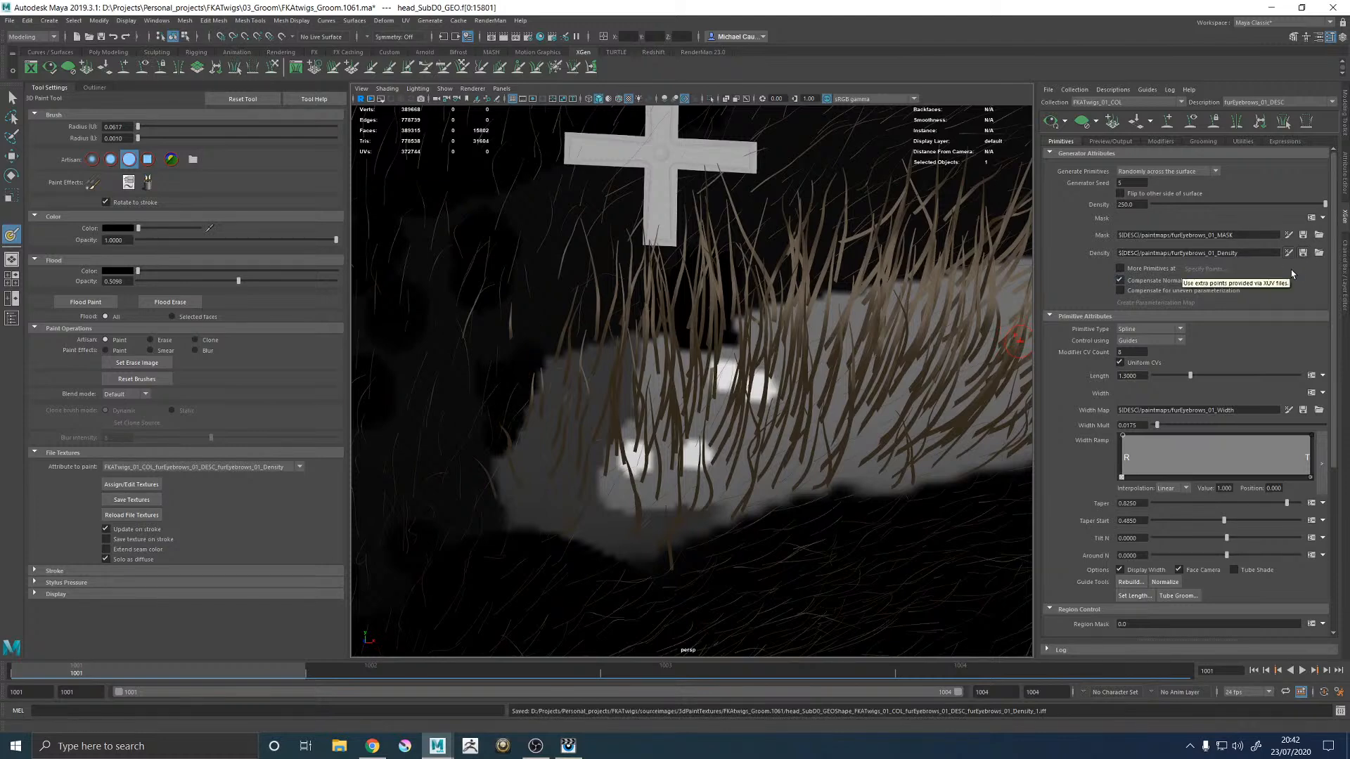
left_click_drag(535, 390, 499, 444)
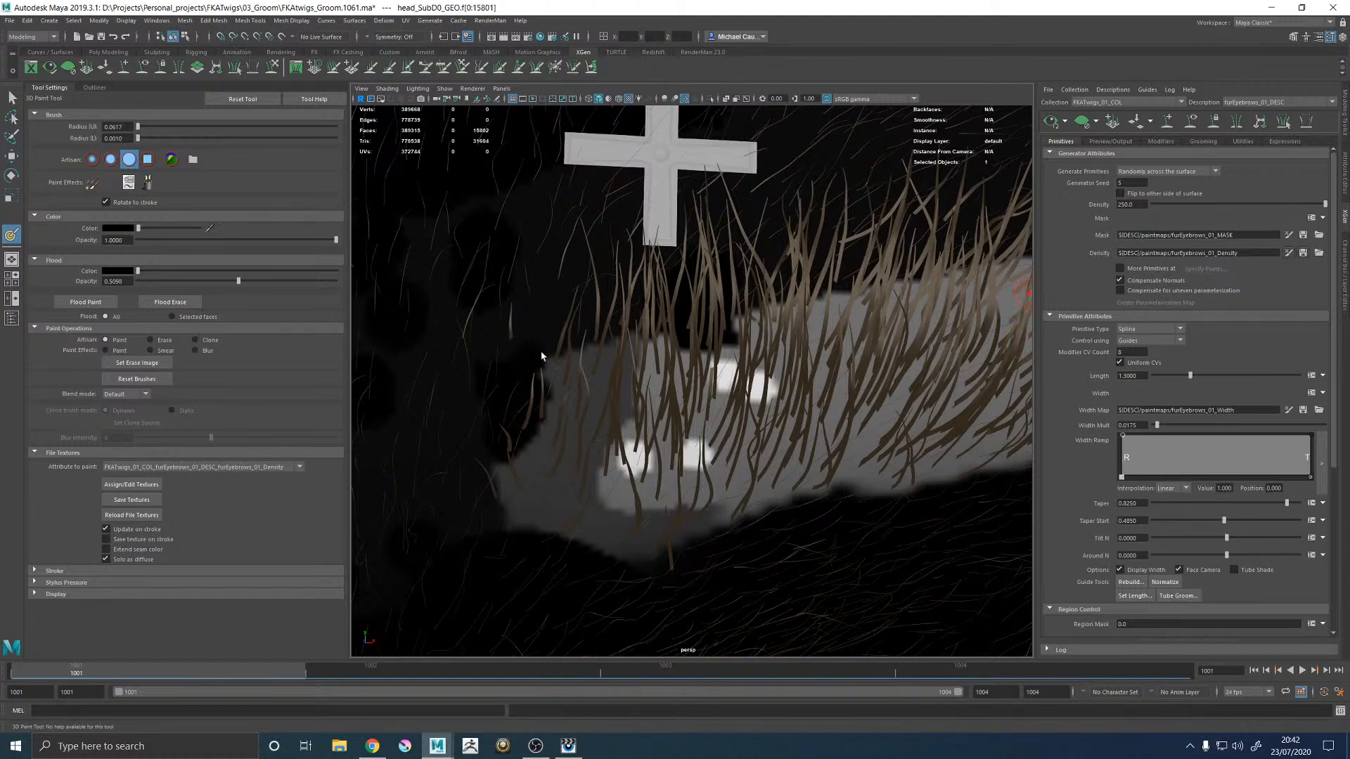
Step: Smooth the eyebrow's inner end in the Density map, undo the last stroke, and repaint it with a brush colour value of 0.5
left_click_drag(653, 385, 633, 458, "shift")
key("ctrl+z")
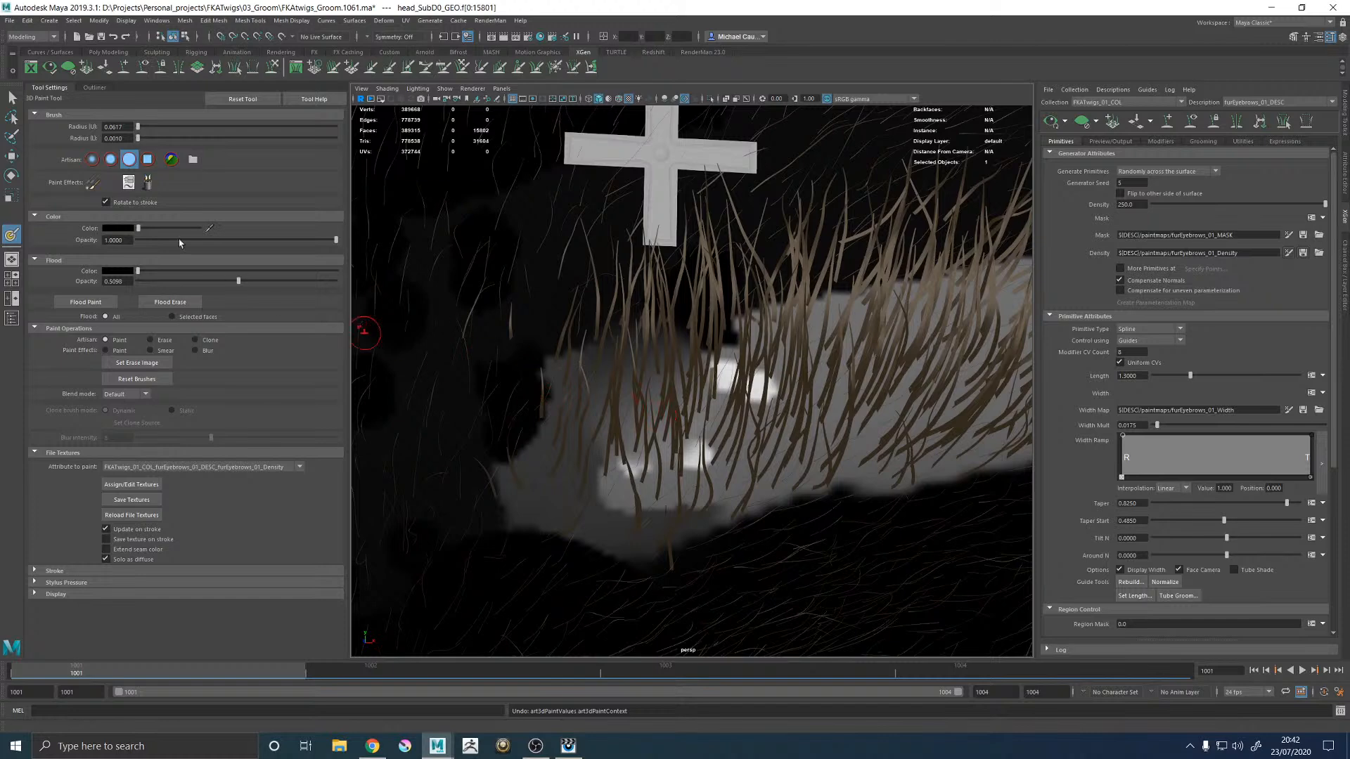
left_click(112, 229)
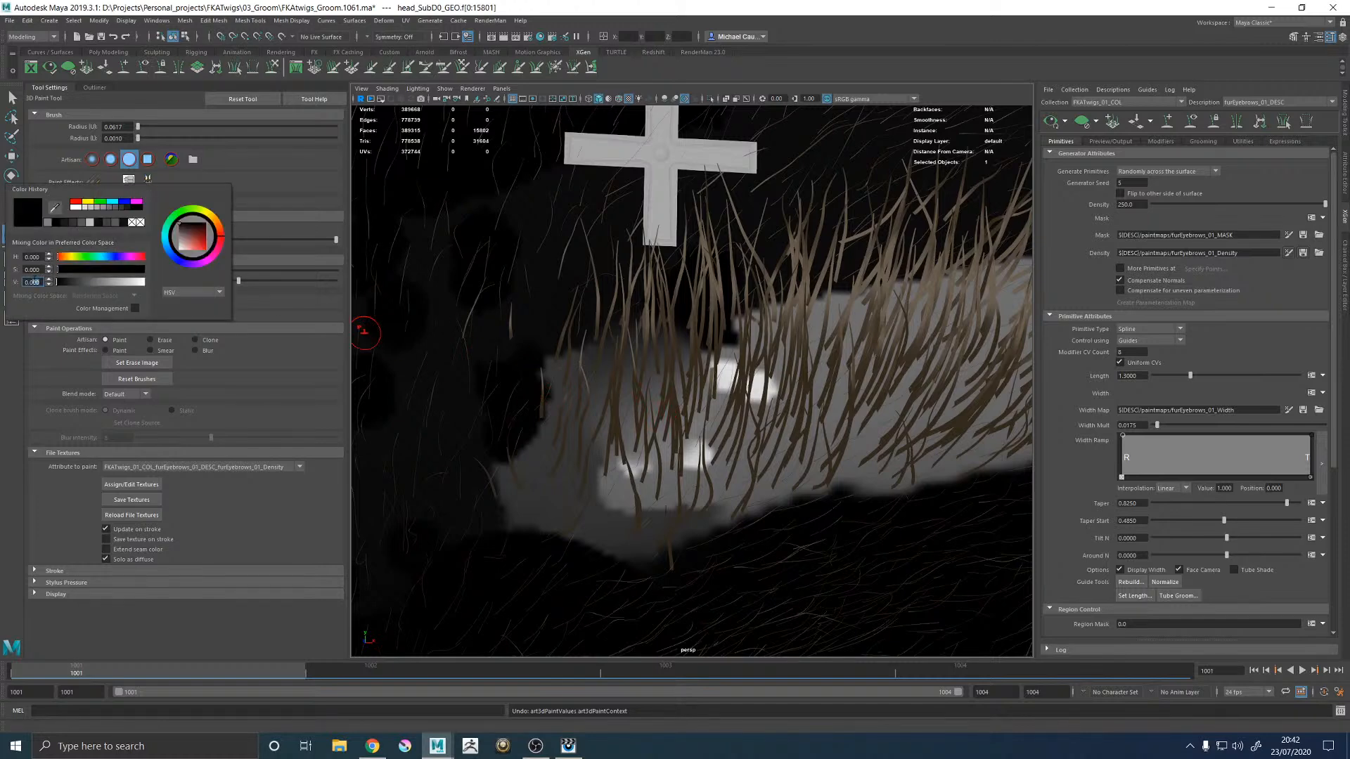
key("Return")
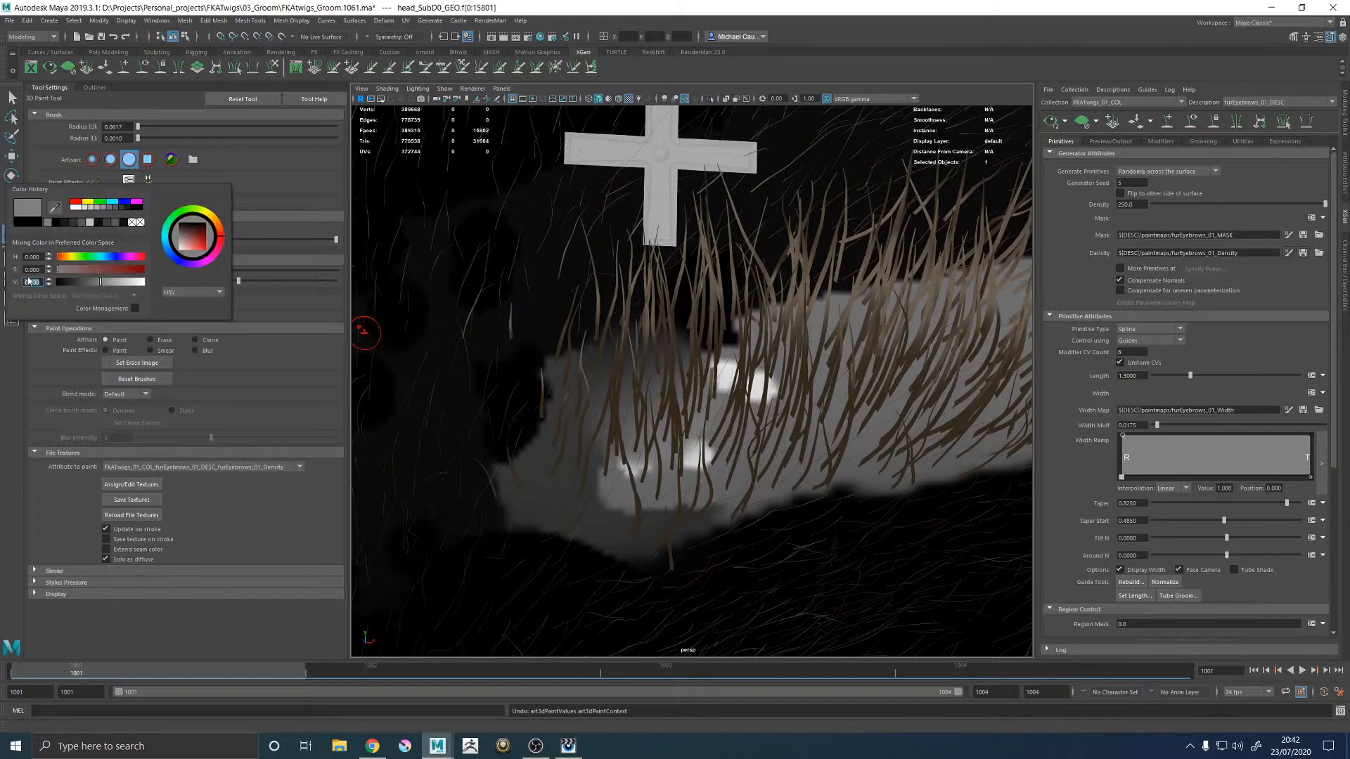
mouse_move(624, 439)
left_mouse_down()
mouse_move(649, 357)
mouse_move(678, 367)
mouse_move(666, 390)
left_mouse_up()
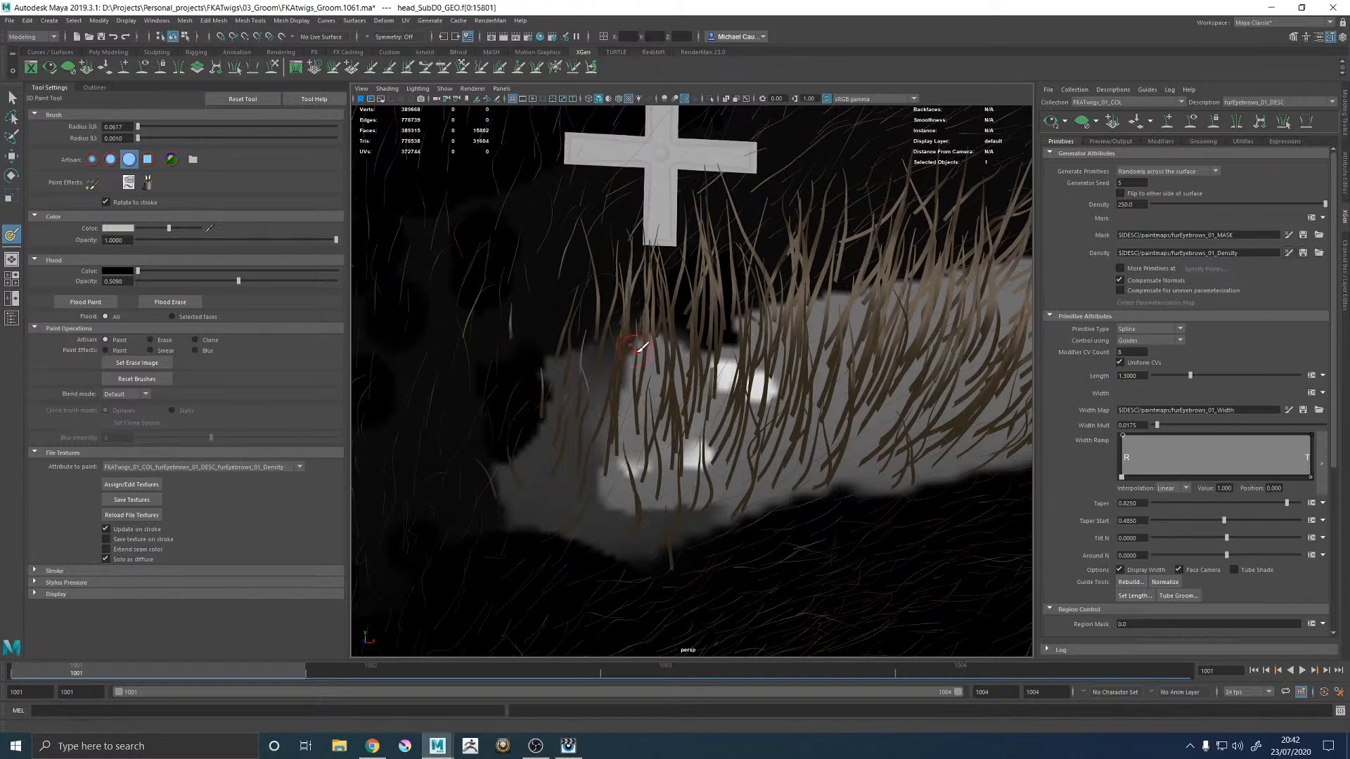
mouse_move(729, 349)
right_mouse_down("alt")
mouse_move(632, 346)
mouse_move(726, 330)
right_mouse_up("alt")
middle_click_drag(657, 316, 655, 352, "alt")
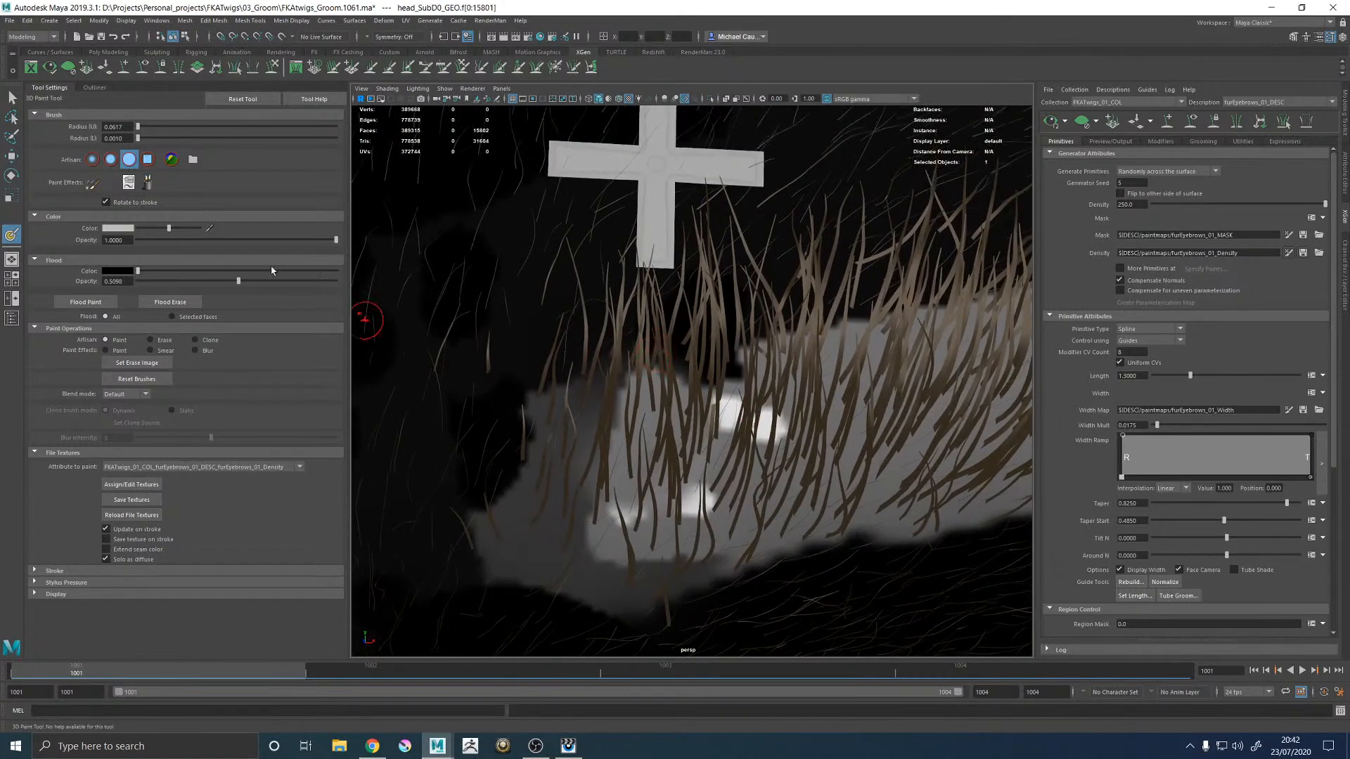
Step: Paint white into the Density map across the middle of the eyebrow's inner end, joining the bright spots, and save the textures
left_click_drag(145, 228, 130, 228)
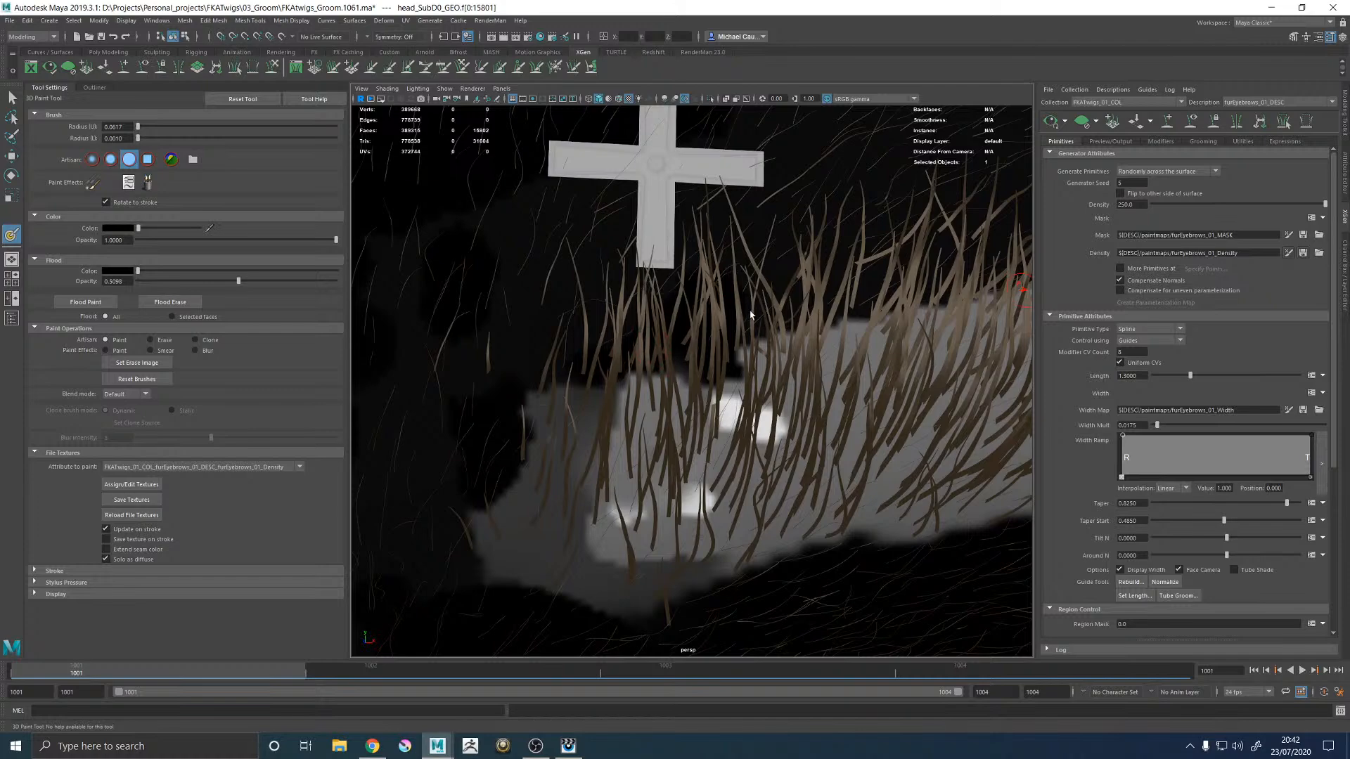
mouse_move(745, 313)
right_mouse_down("alt")
mouse_move(619, 320)
mouse_move(734, 373)
right_mouse_up("alt")
left_click_drag(156, 229, 202, 232)
left_click_drag(693, 378, 745, 370)
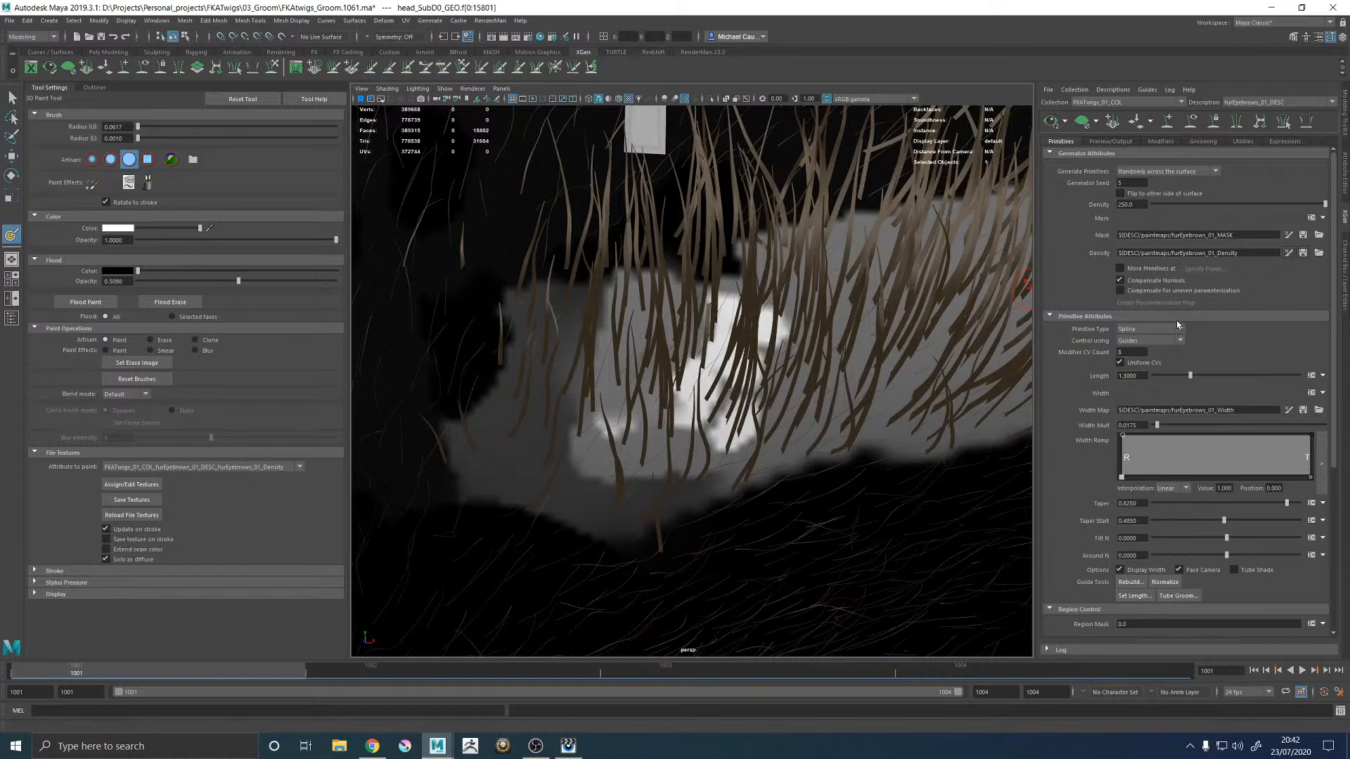
right_click_drag(883, 348, 573, 232, "alt")
right_click_drag(646, 257, 893, 446, "alt")
mouse_move(780, 352)
left_mouse_down("alt")
mouse_move(671, 384)
mouse_move(871, 360)
mouse_move(878, 285)
left_mouse_up("alt")
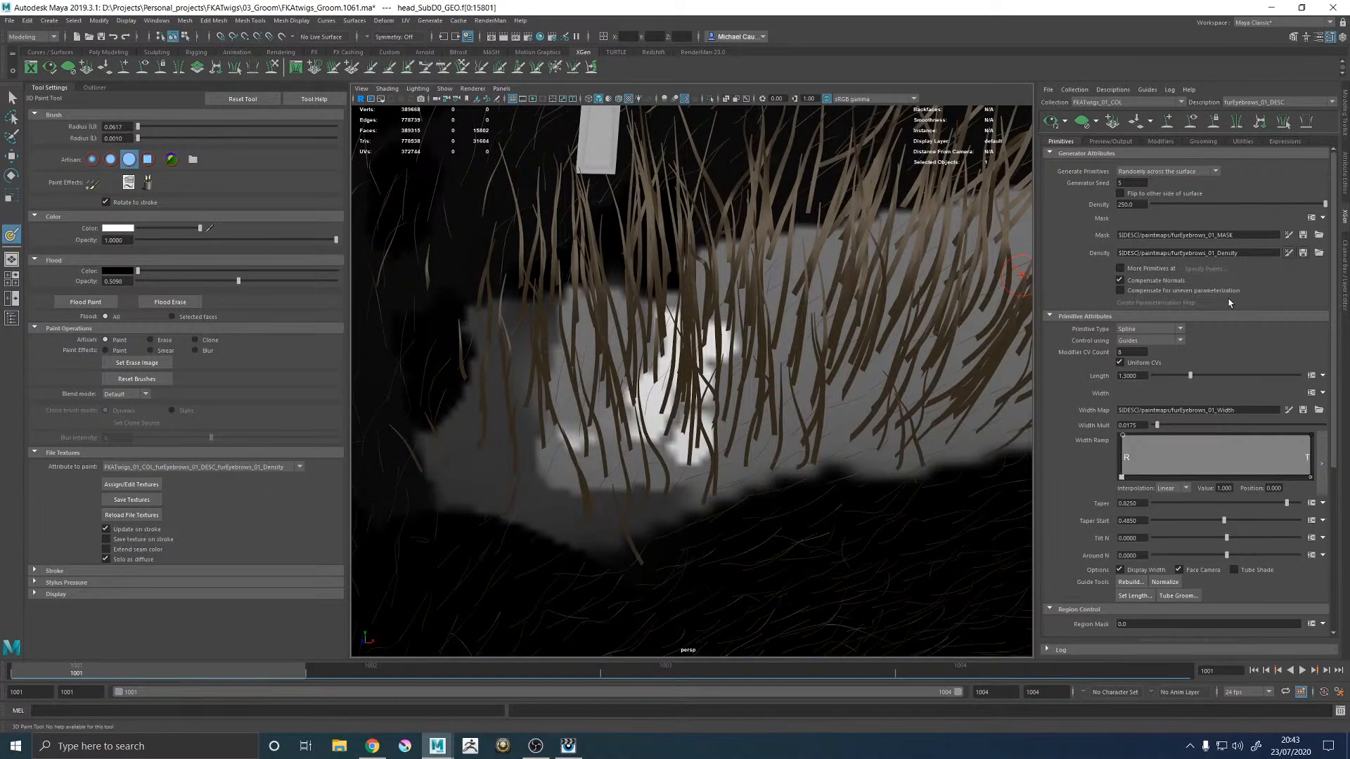
left_click_drag(919, 345, 780, 349, "alt")
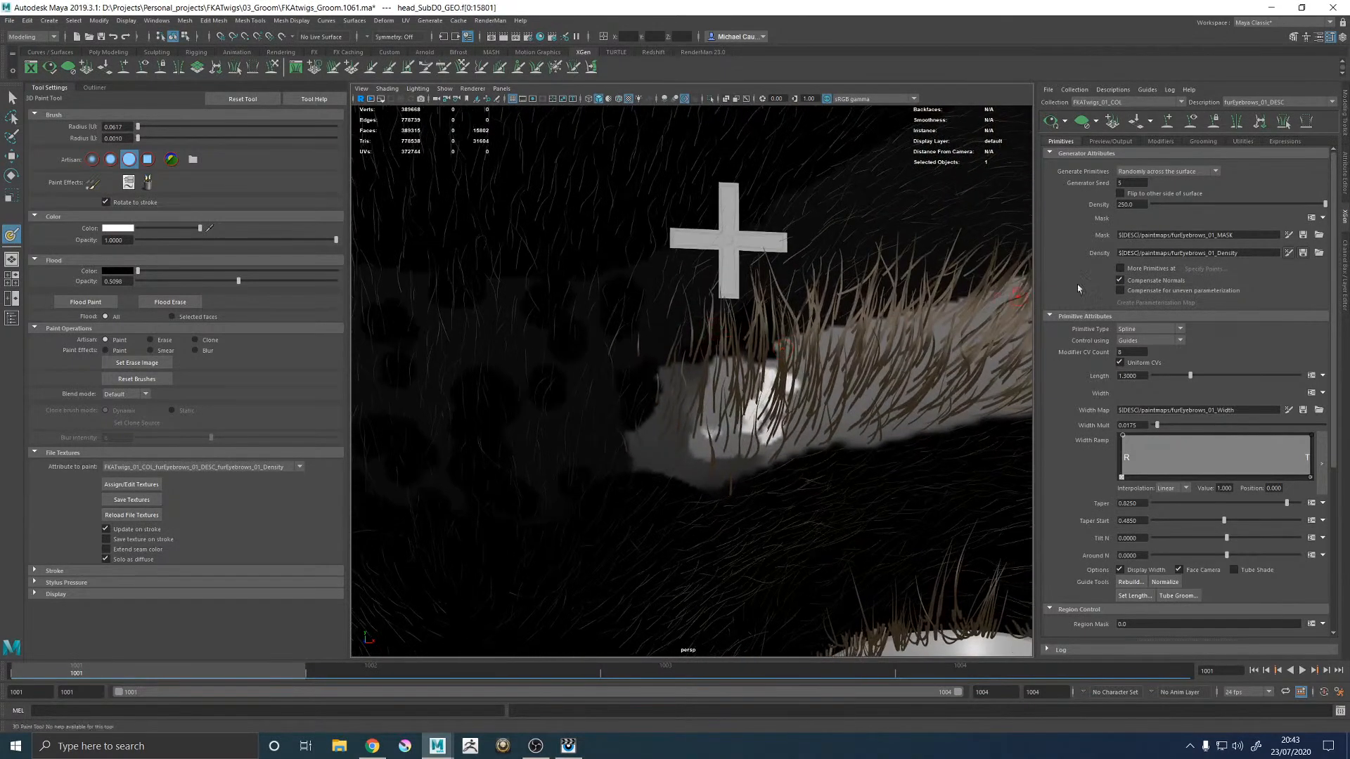
left_click(132, 499)
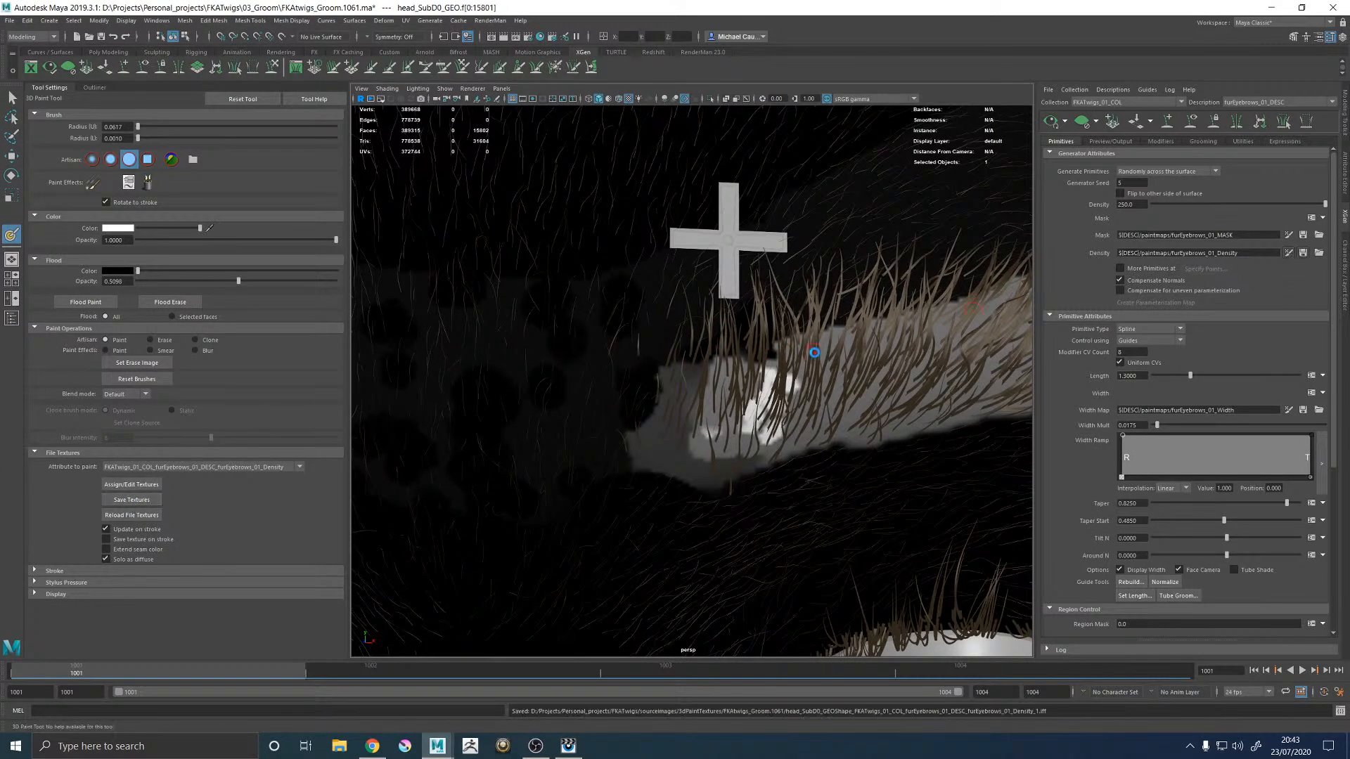
Step: Turn off the eyebrow description's Clumping1 modifier
left_click_drag(821, 337, 795, 328, "alt")
left_click(1161, 141)
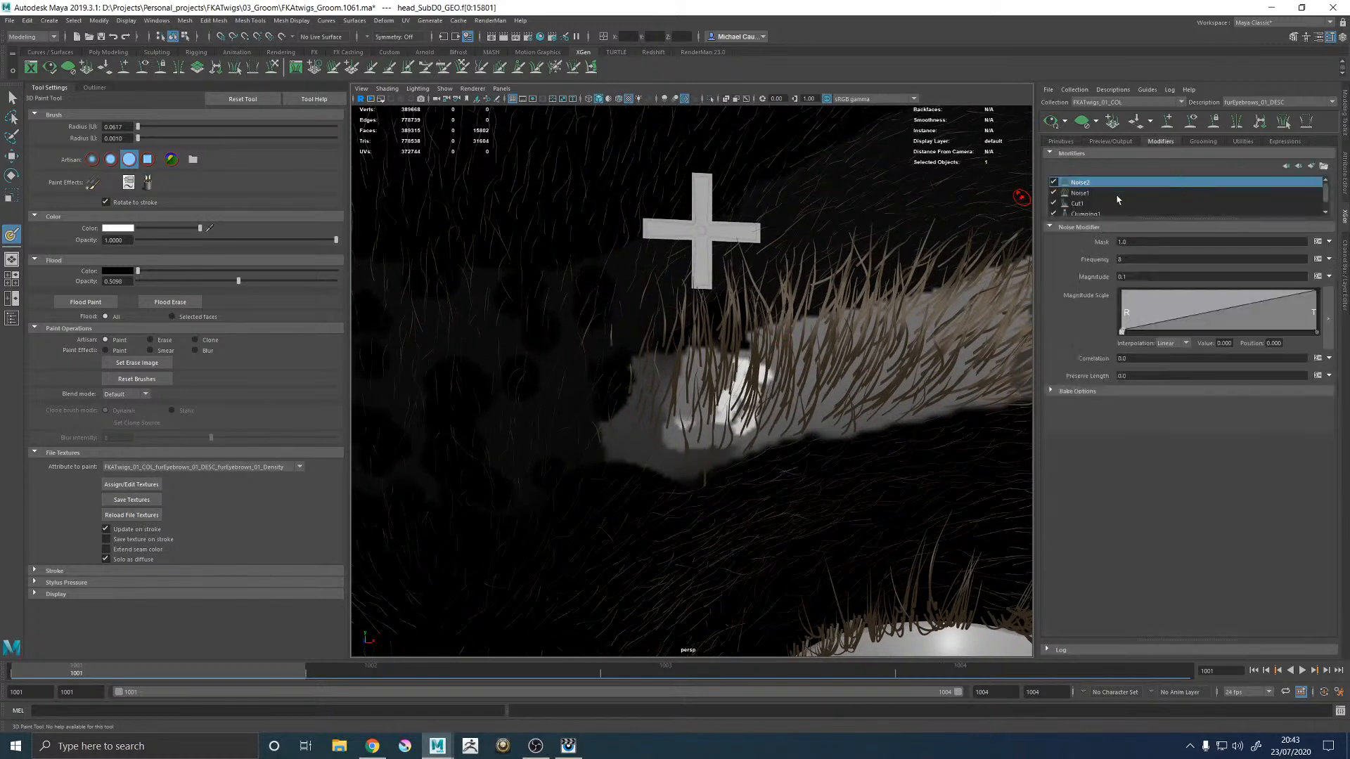
scroll(1120, 199, "down", 1)
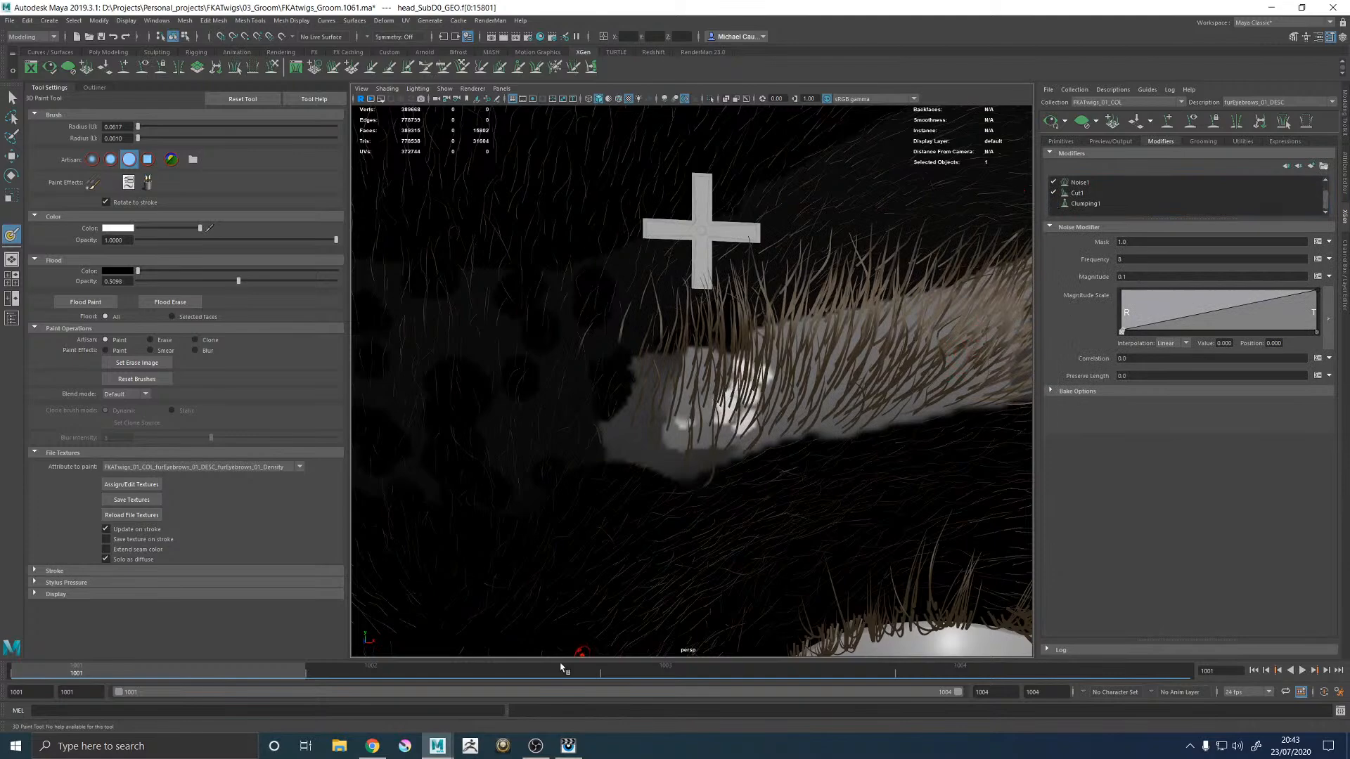
Step: Switch to the render viewer and check the rendered brow hairs against the reference photo again
left_click(568, 746)
key("Up")
key("Down")
key("Up")
key("Down")
key("Up")
key("Down")
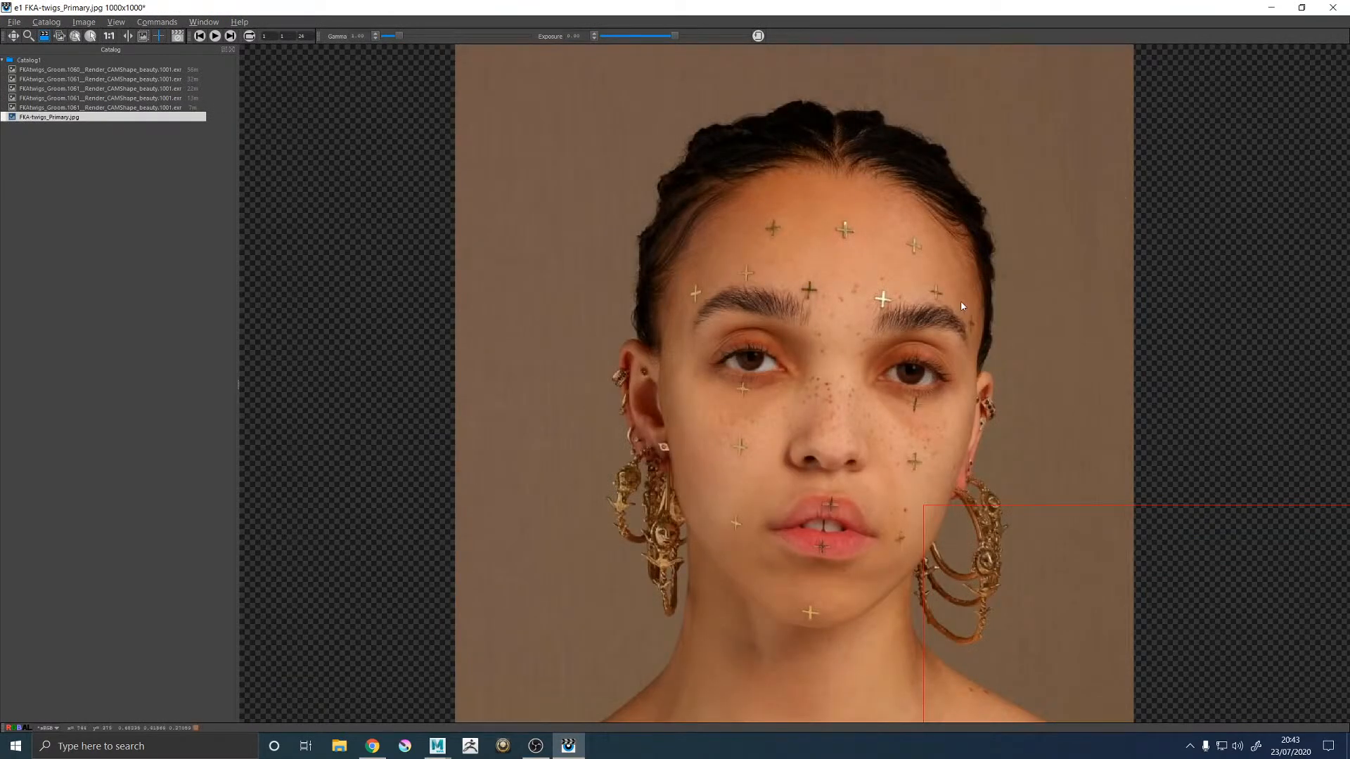
key("Up")
key("Down")
left_click(1284, 10)
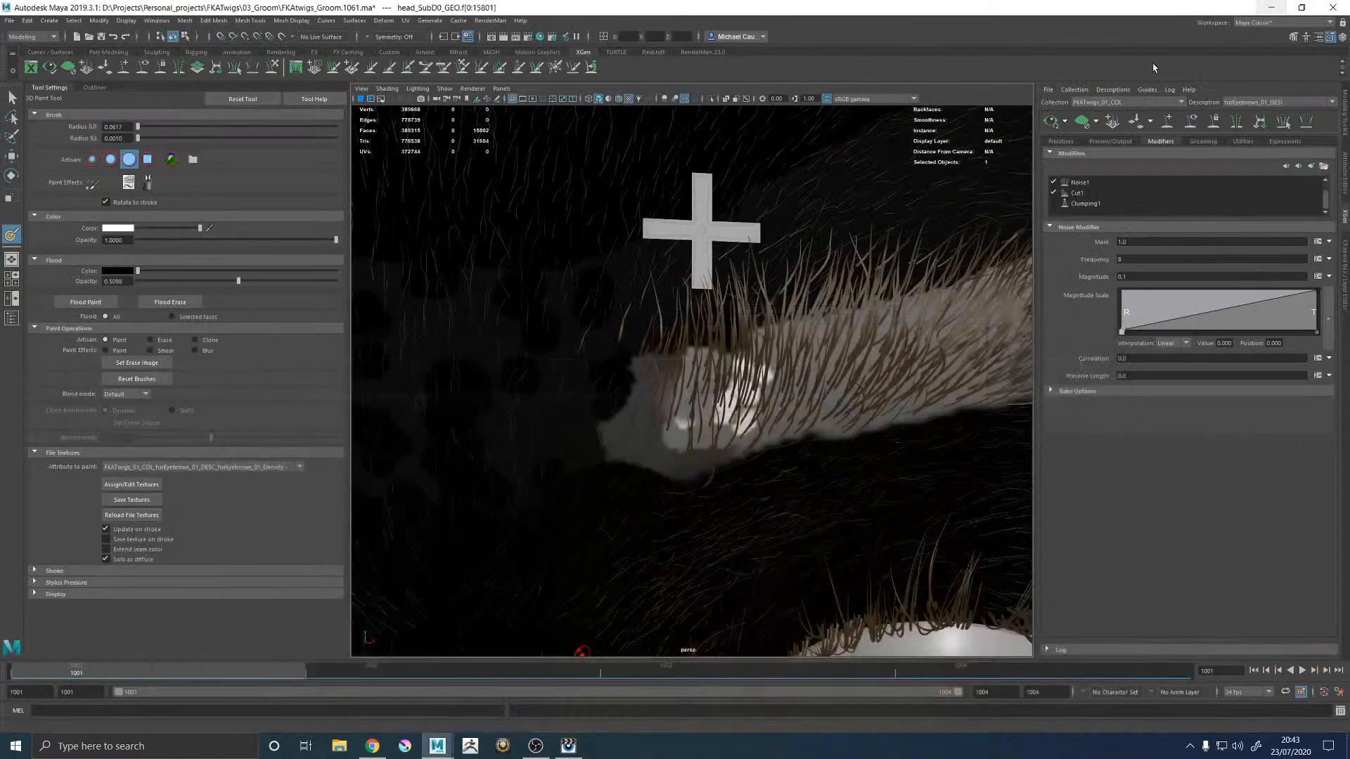
Step: Turn the eyebrow description's Clumping1 modifier back on and set its clump mask percentage to 50
left_click(1079, 204)
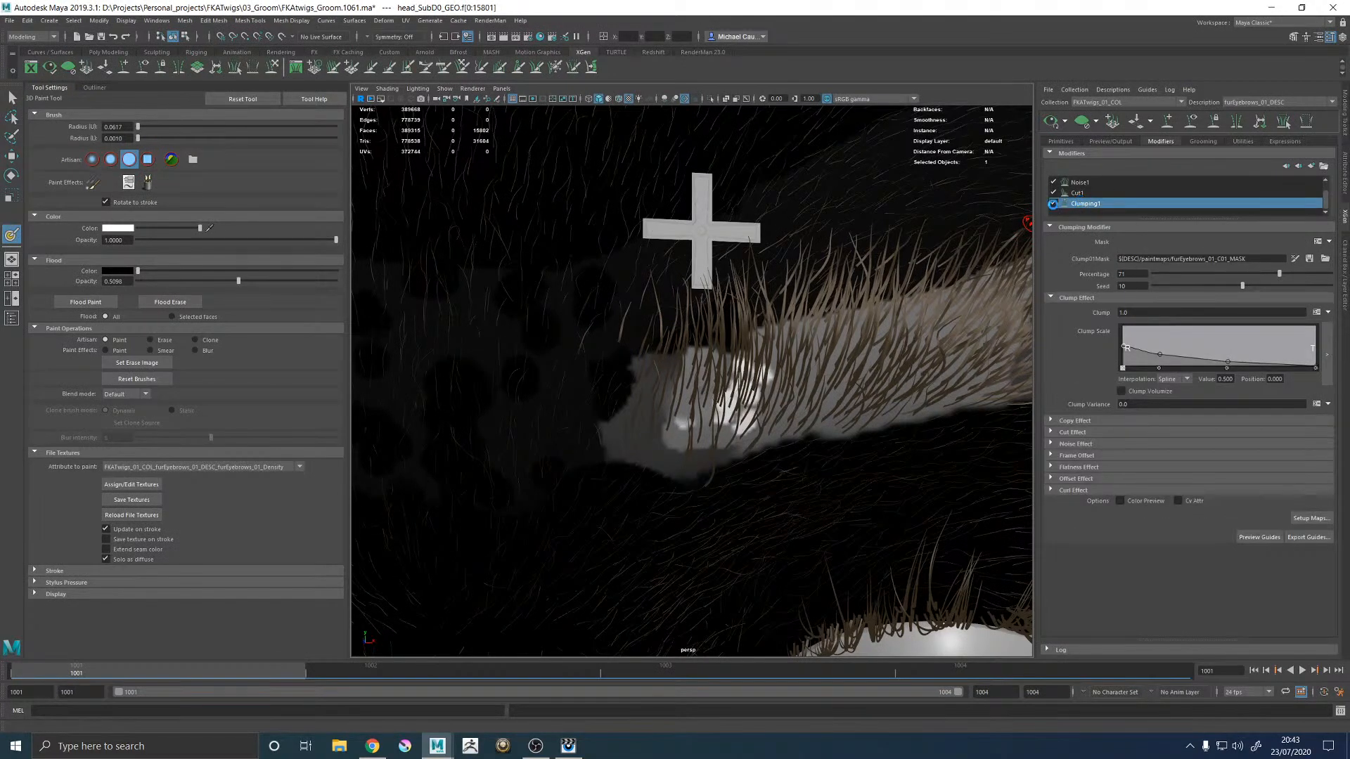
left_click(1054, 203)
left_click_drag(1128, 275, 1110, 273)
type("50")
key("Return")
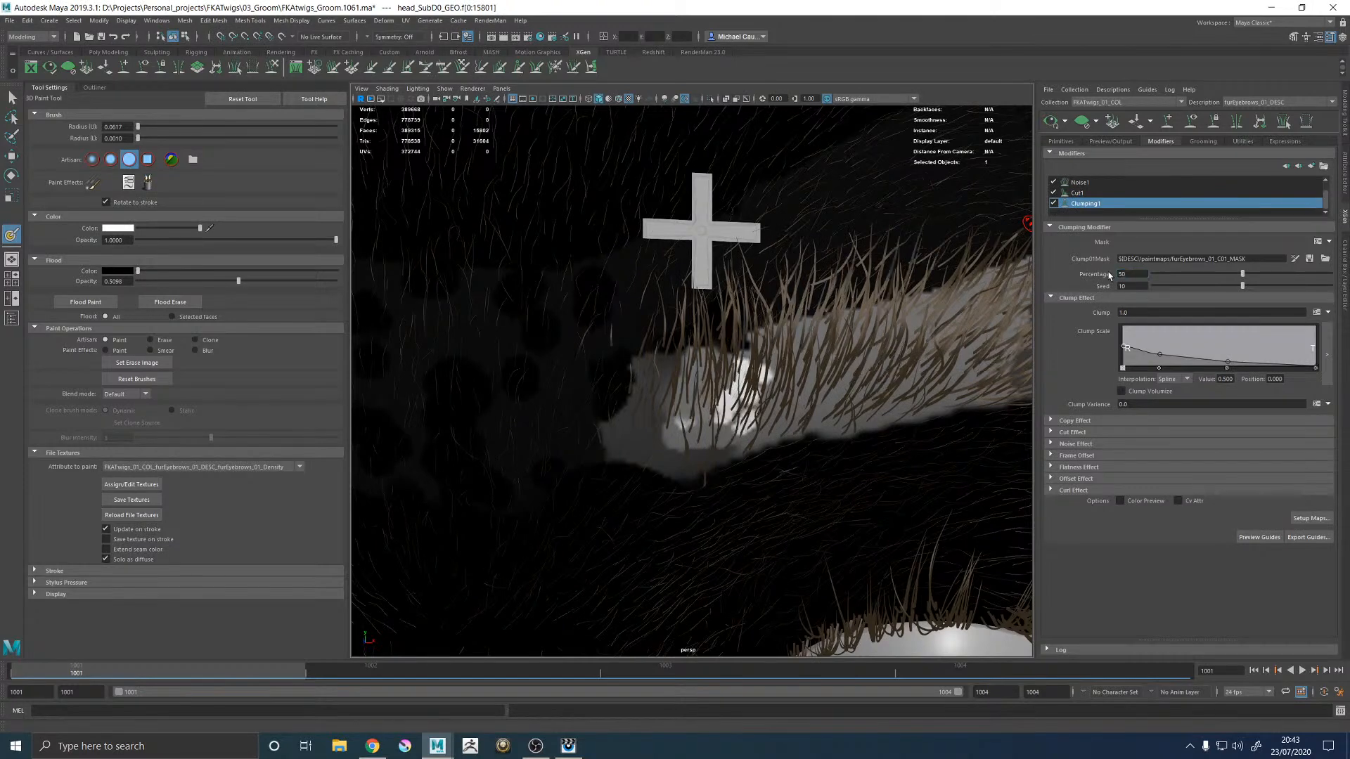
Step: Check both eyebrows on the head and raise Clumping1's percentage to 60
right_click_drag(900, 328, 618, 340, "alt")
middle_click_drag(618, 341, 717, 319, "alt")
mouse_move(612, 331)
left_mouse_down("alt")
mouse_move(660, 331)
mouse_move(639, 329)
left_mouse_up("alt")
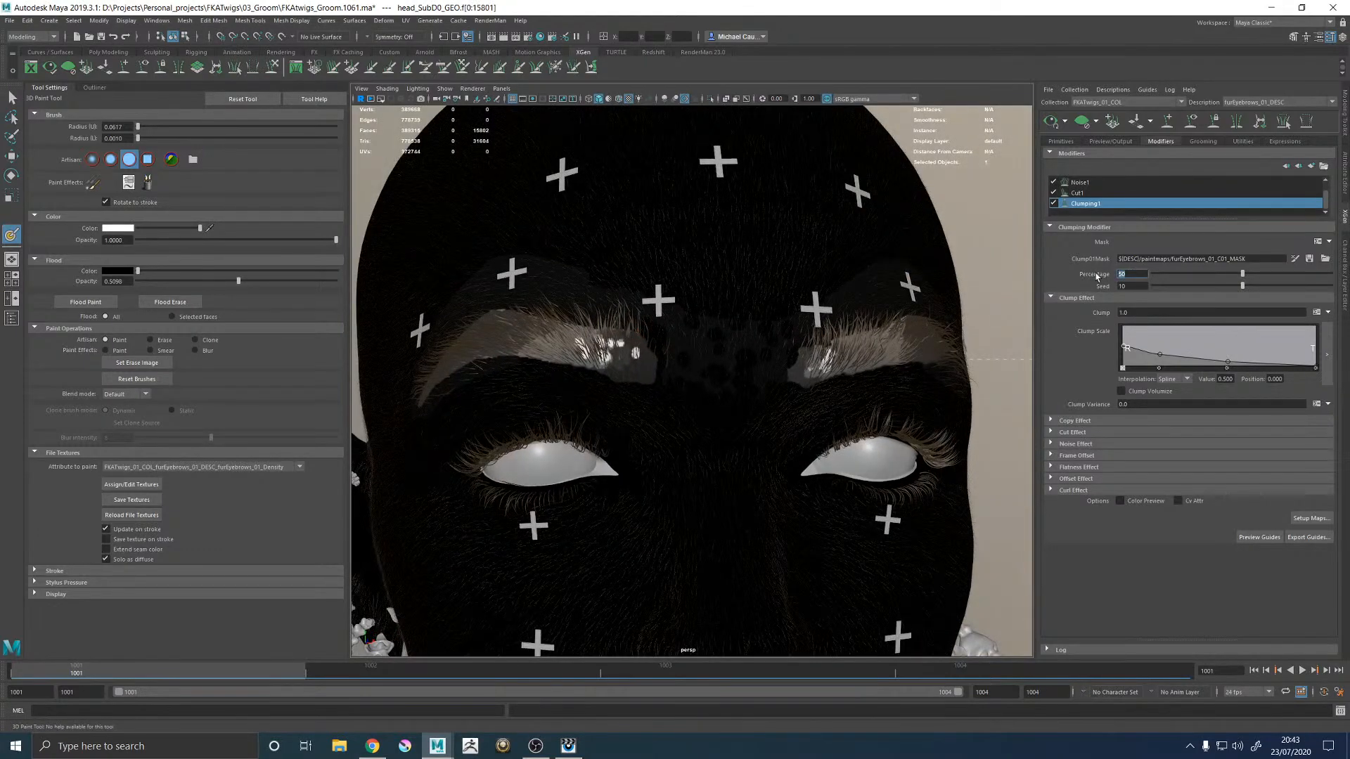
type("60")
key("Return")
left_click_drag(854, 282, 746, 295, "alt")
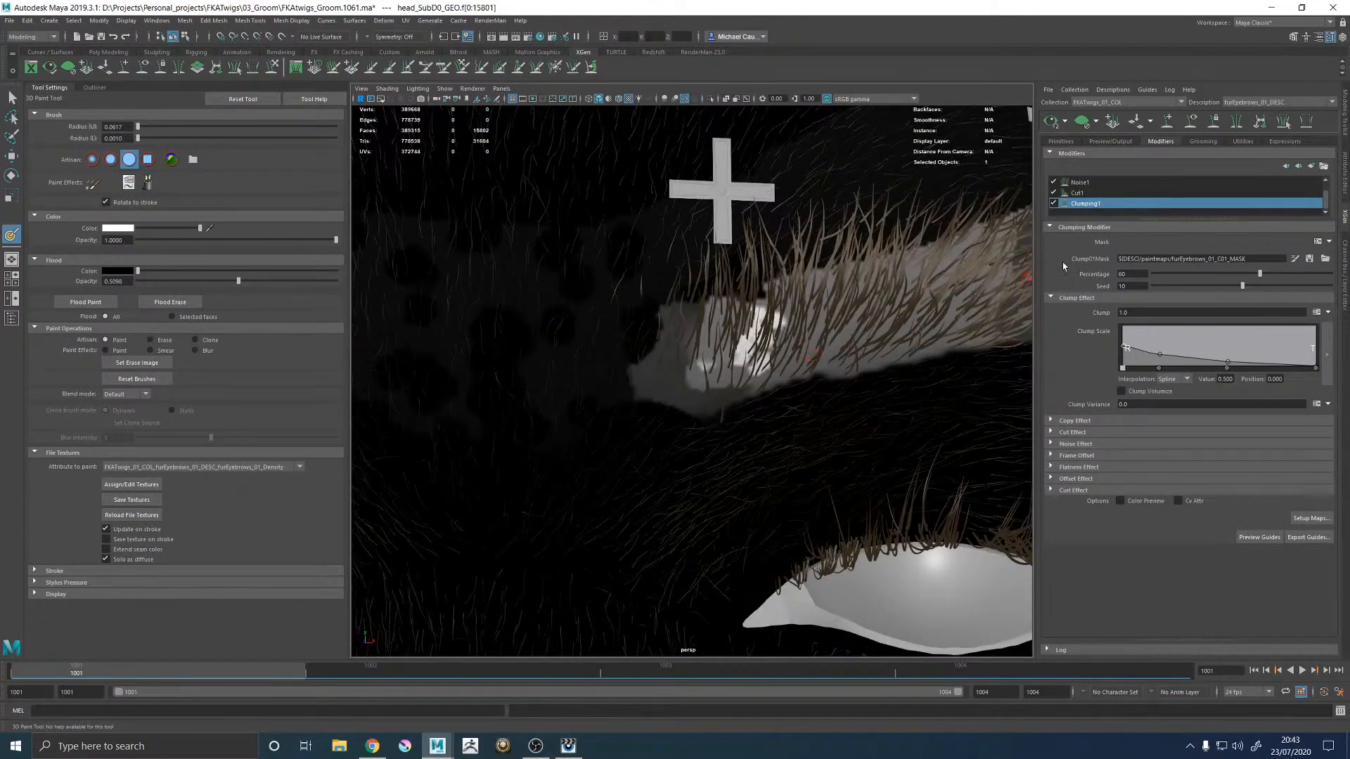
Step: Open Clumping1's clump mask for painting, paint black at the eyebrow's inner end, and save the textures
left_click(1294, 259)
key("6")
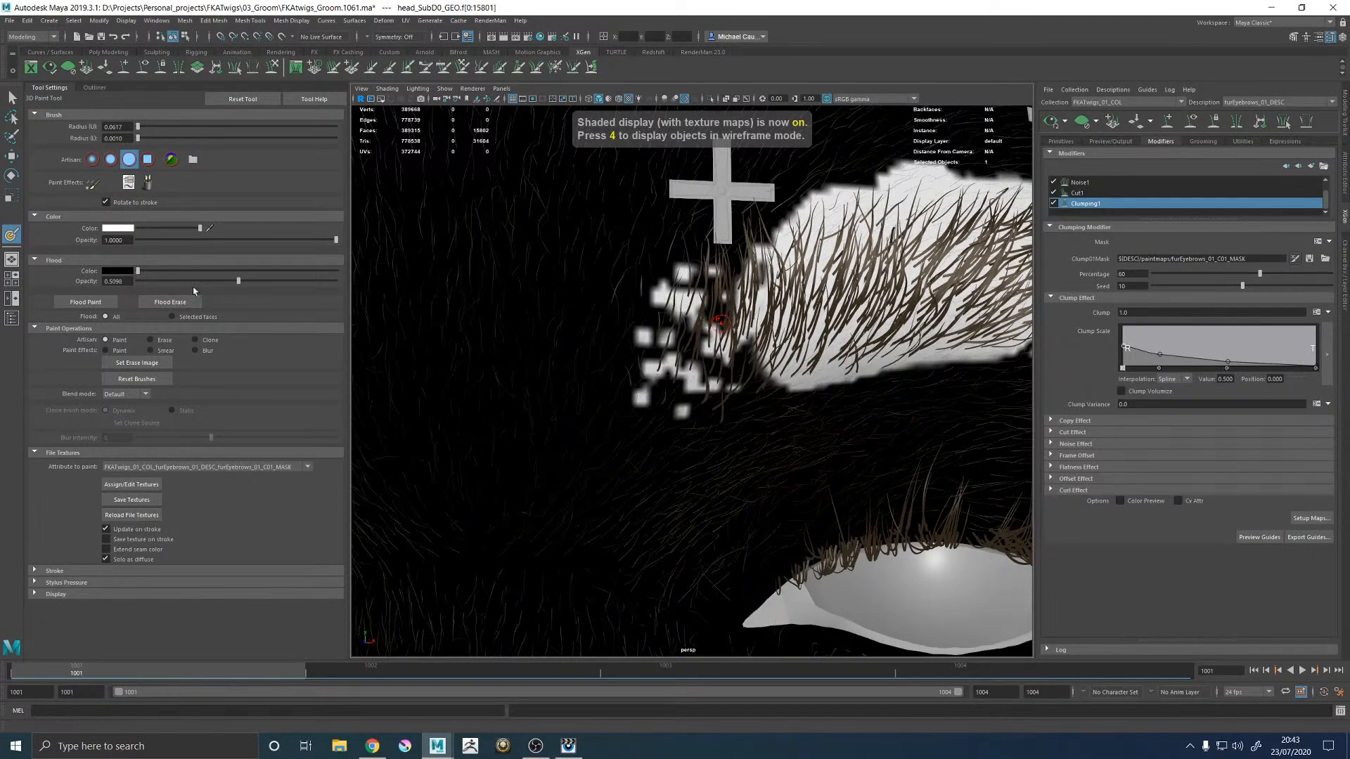
key("x")
left_click_drag(740, 331, 749, 309)
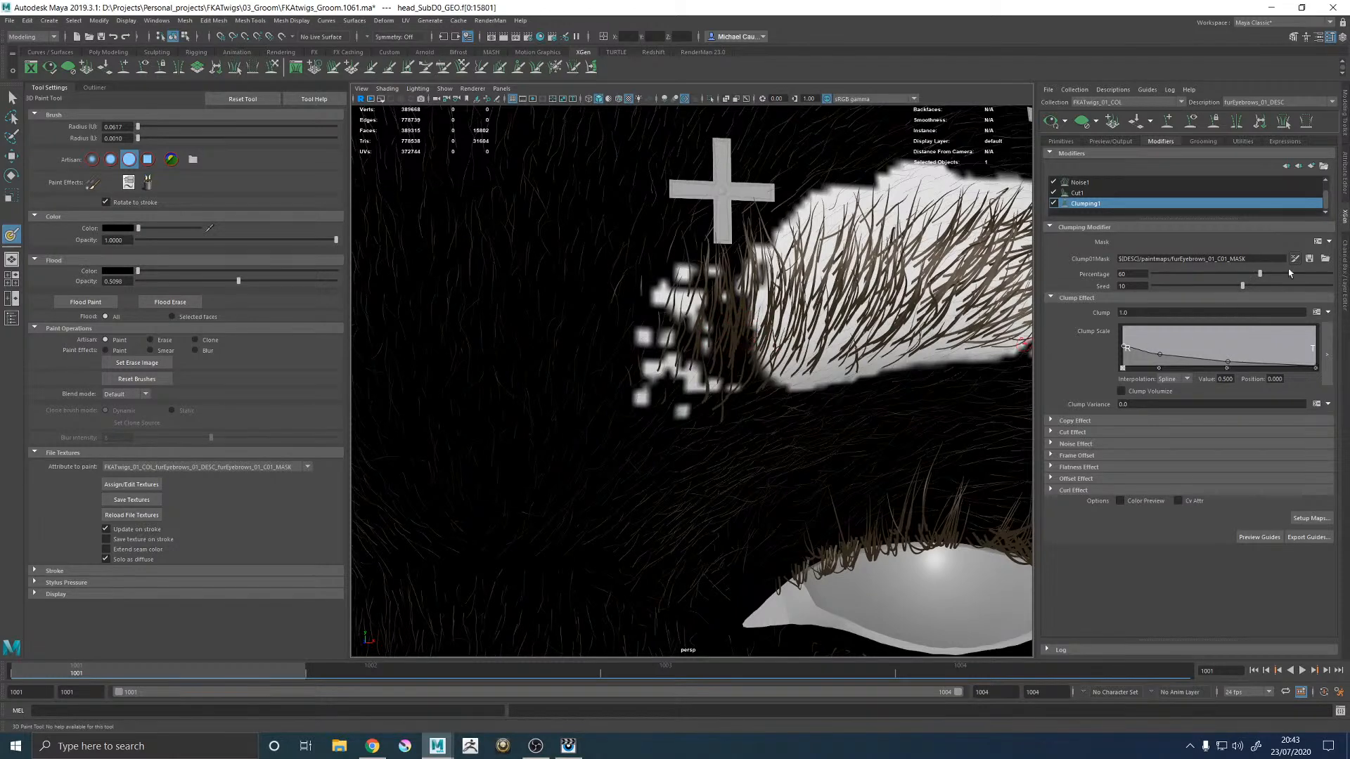
left_click(138, 504)
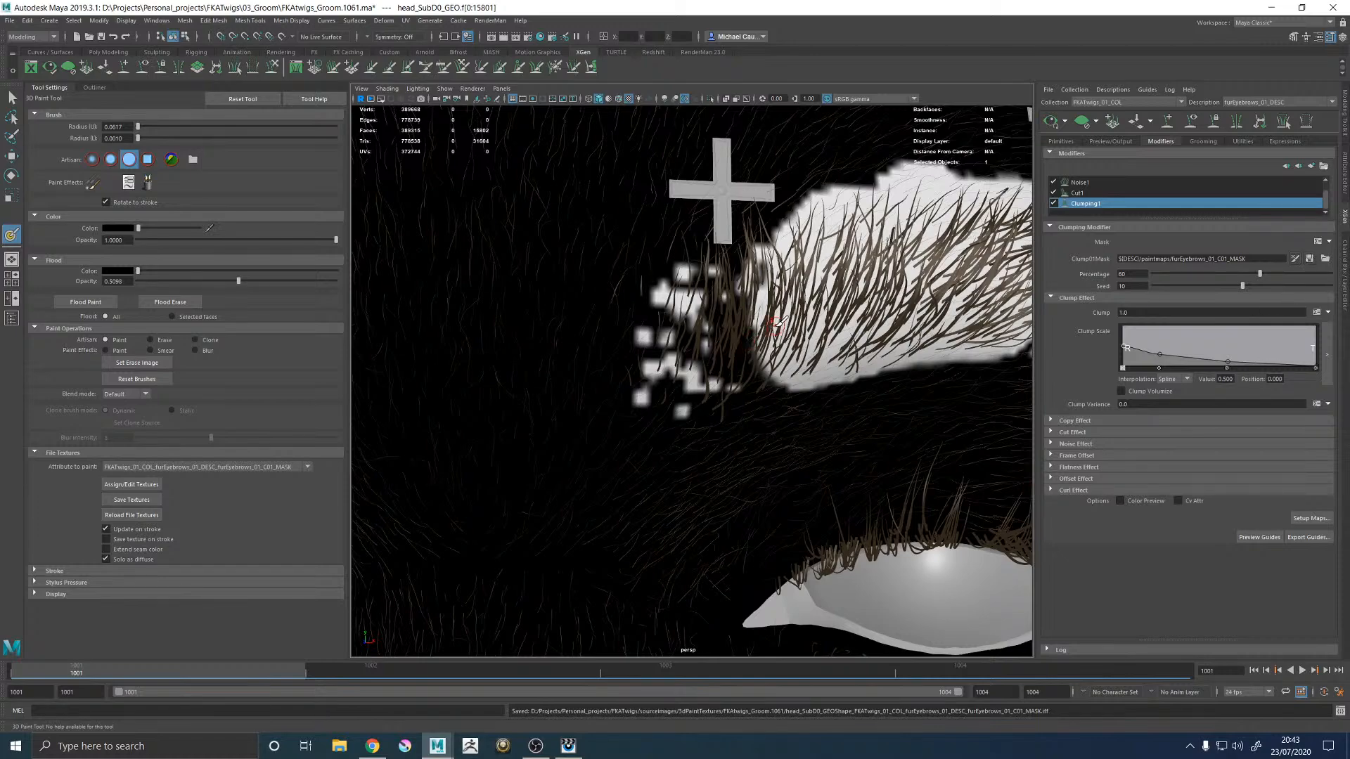
Step: Paint out the scattered white spots at the eyebrow's inner end in the clump mask in black and save the textures
scroll(781, 327, "down", 5)
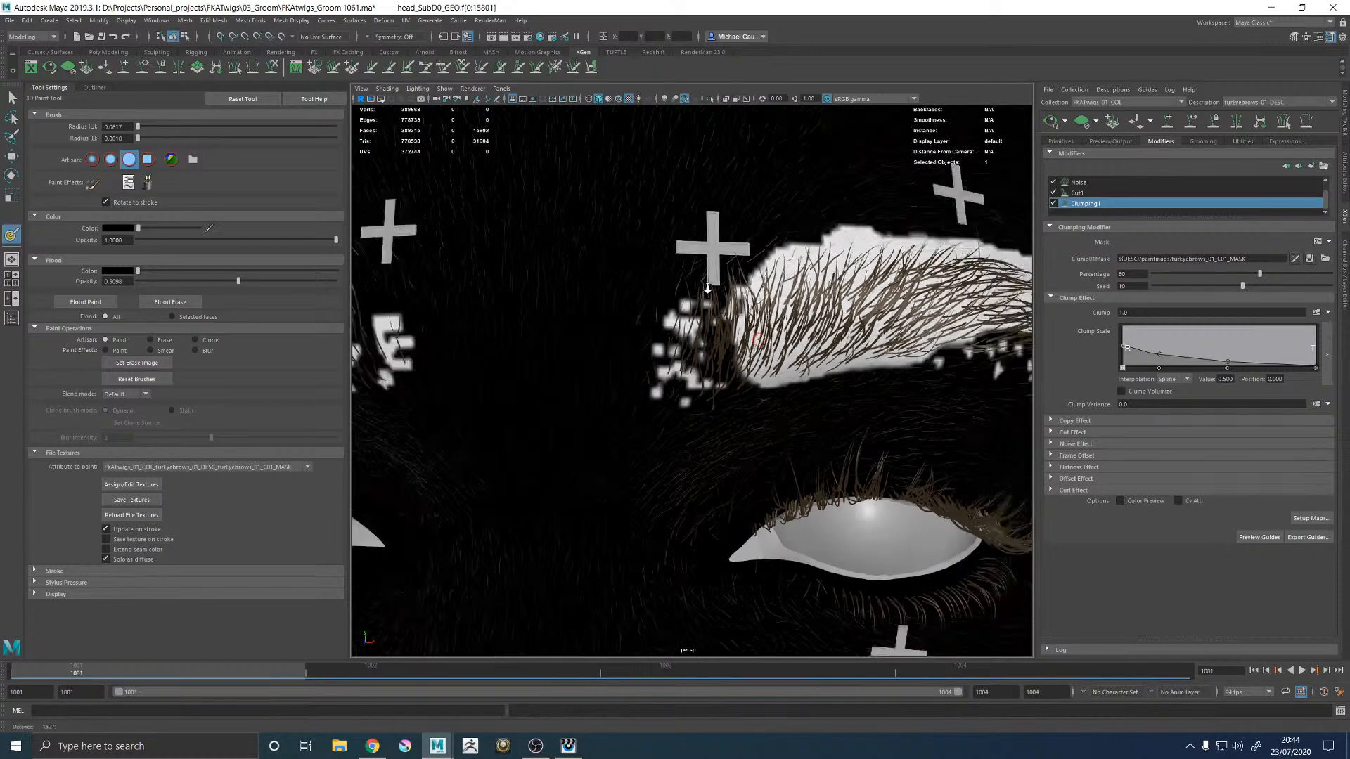
scroll(715, 347, "up", 5)
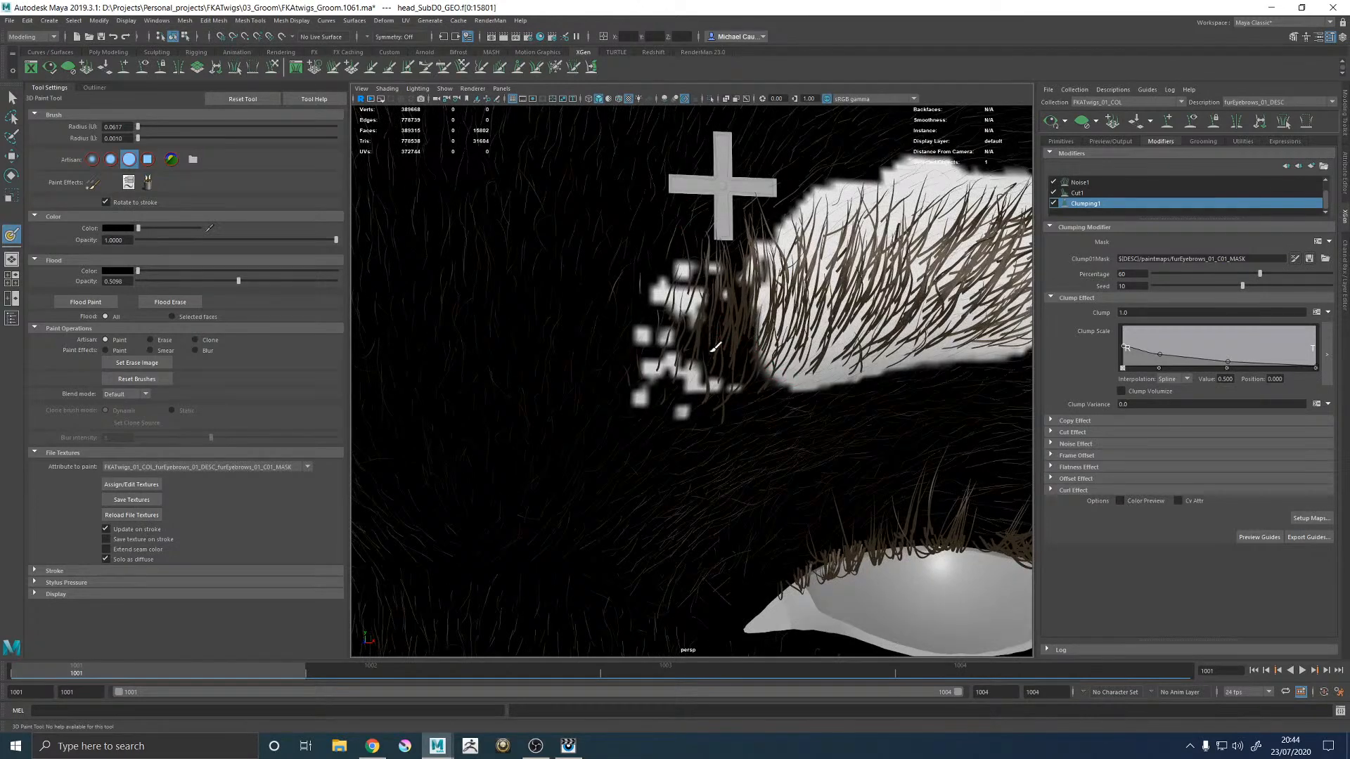
mouse_move(715, 347)
left_mouse_down()
mouse_move(672, 295)
mouse_move(641, 397)
mouse_move(703, 380)
mouse_move(685, 377)
mouse_move(642, 301)
left_mouse_up()
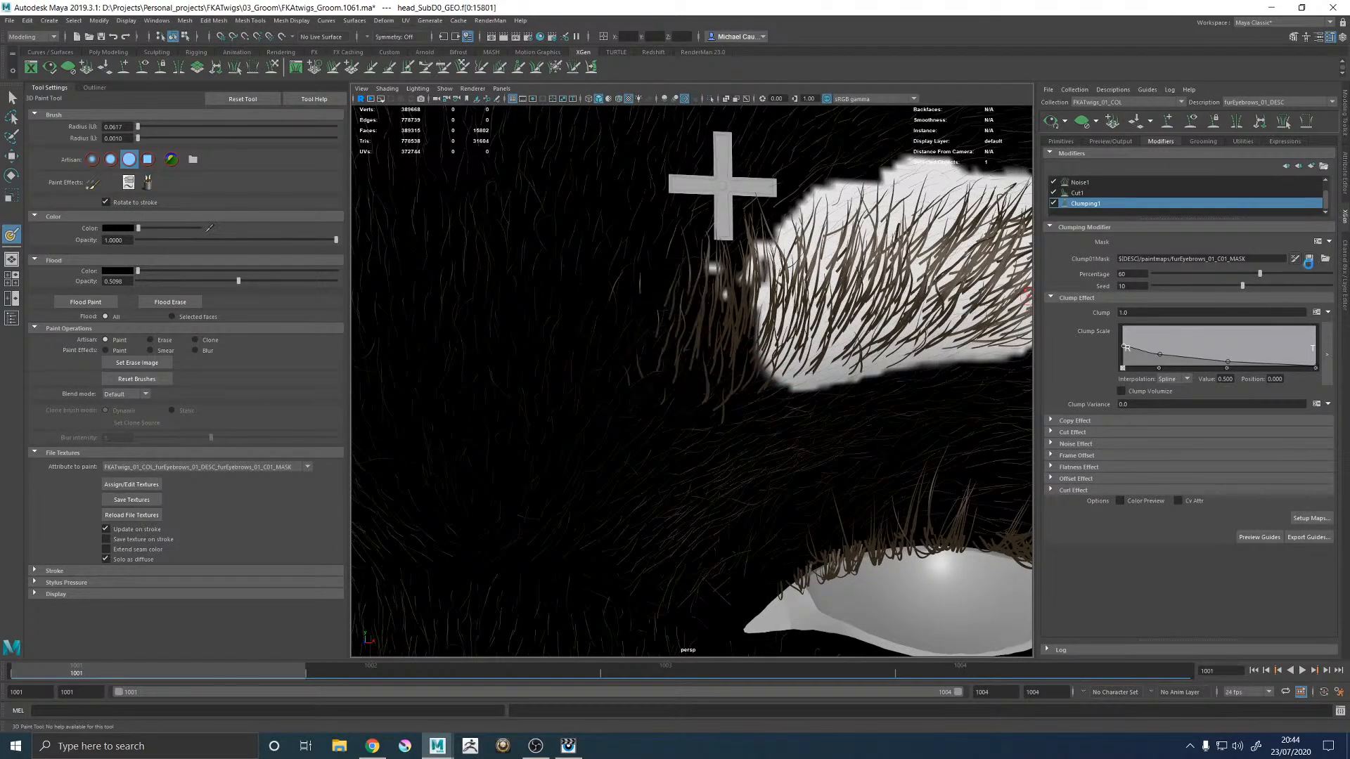
scroll(715, 363, "down", 5)
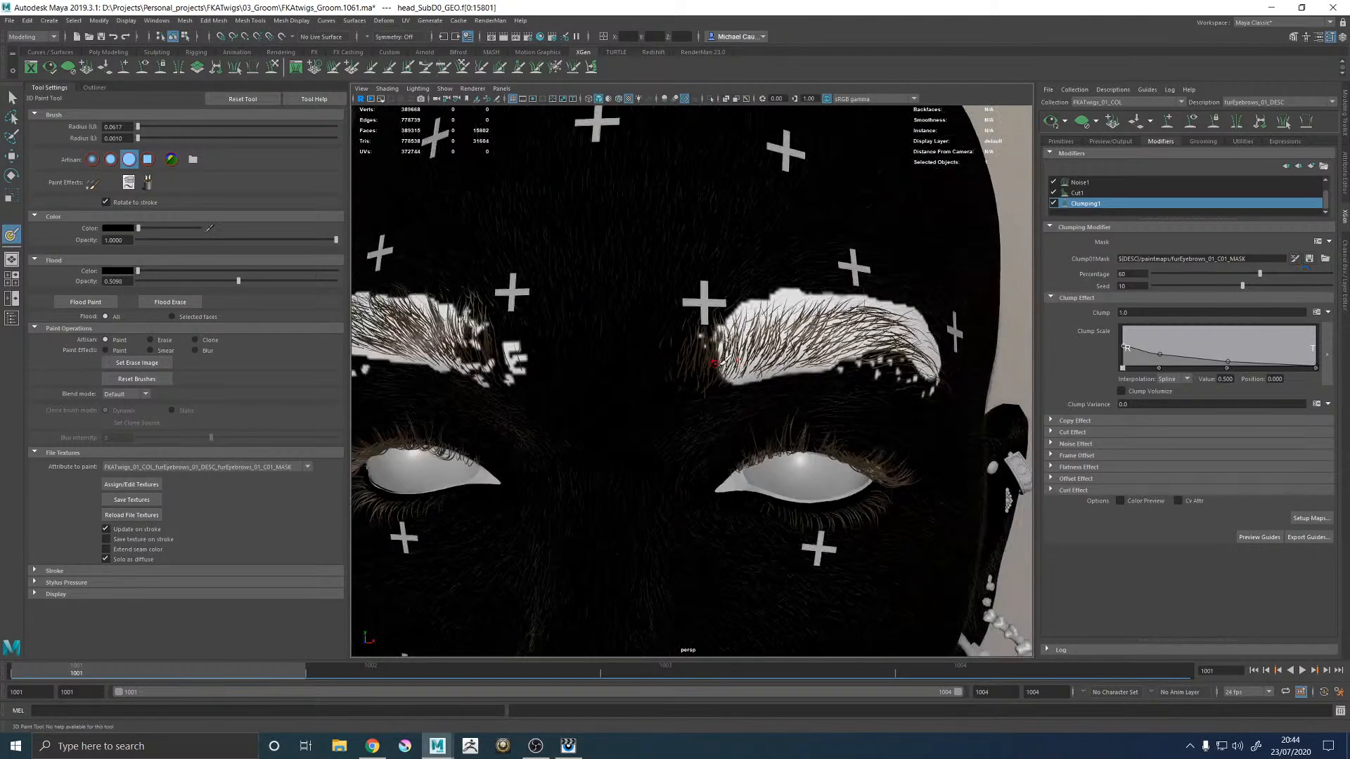
mouse_move(716, 363)
left_mouse_down("alt")
mouse_move(709, 343)
mouse_move(715, 357)
left_mouse_up("alt")
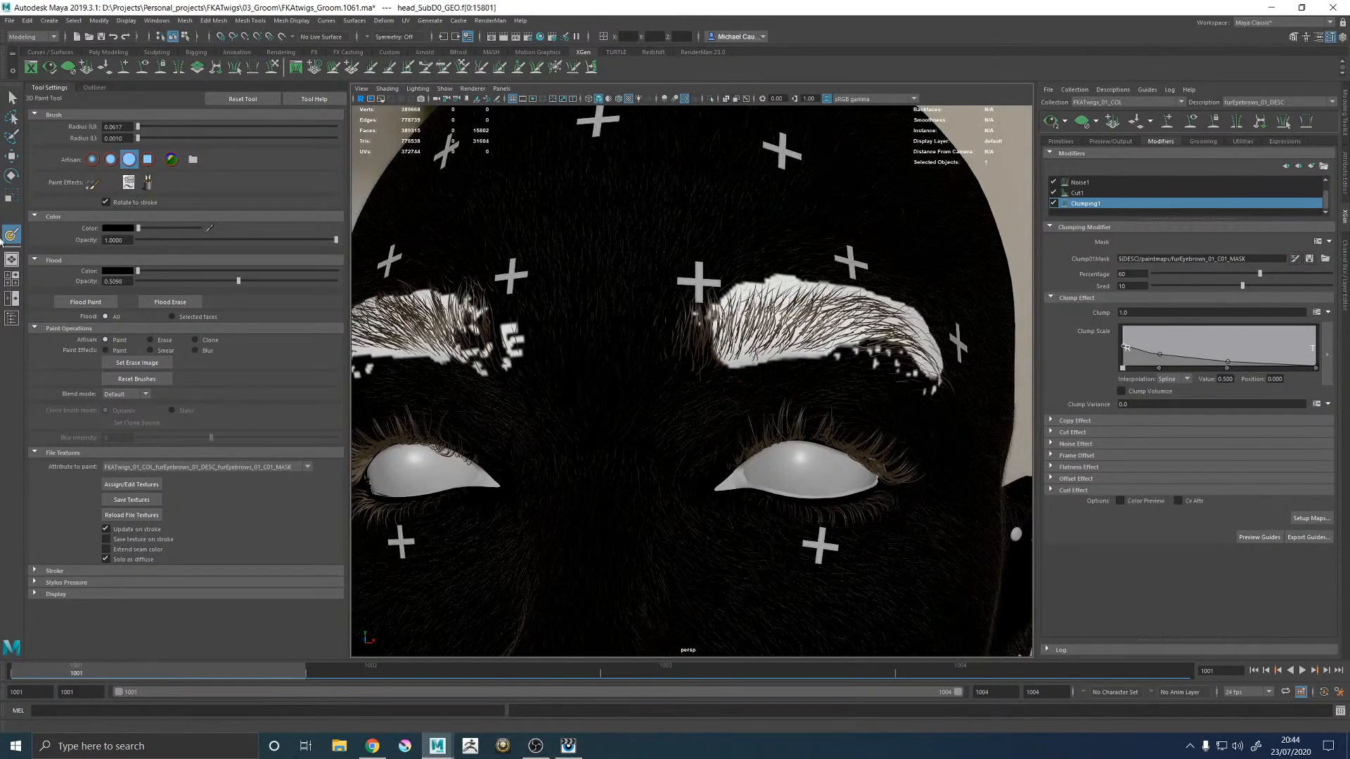
left_click(131, 499)
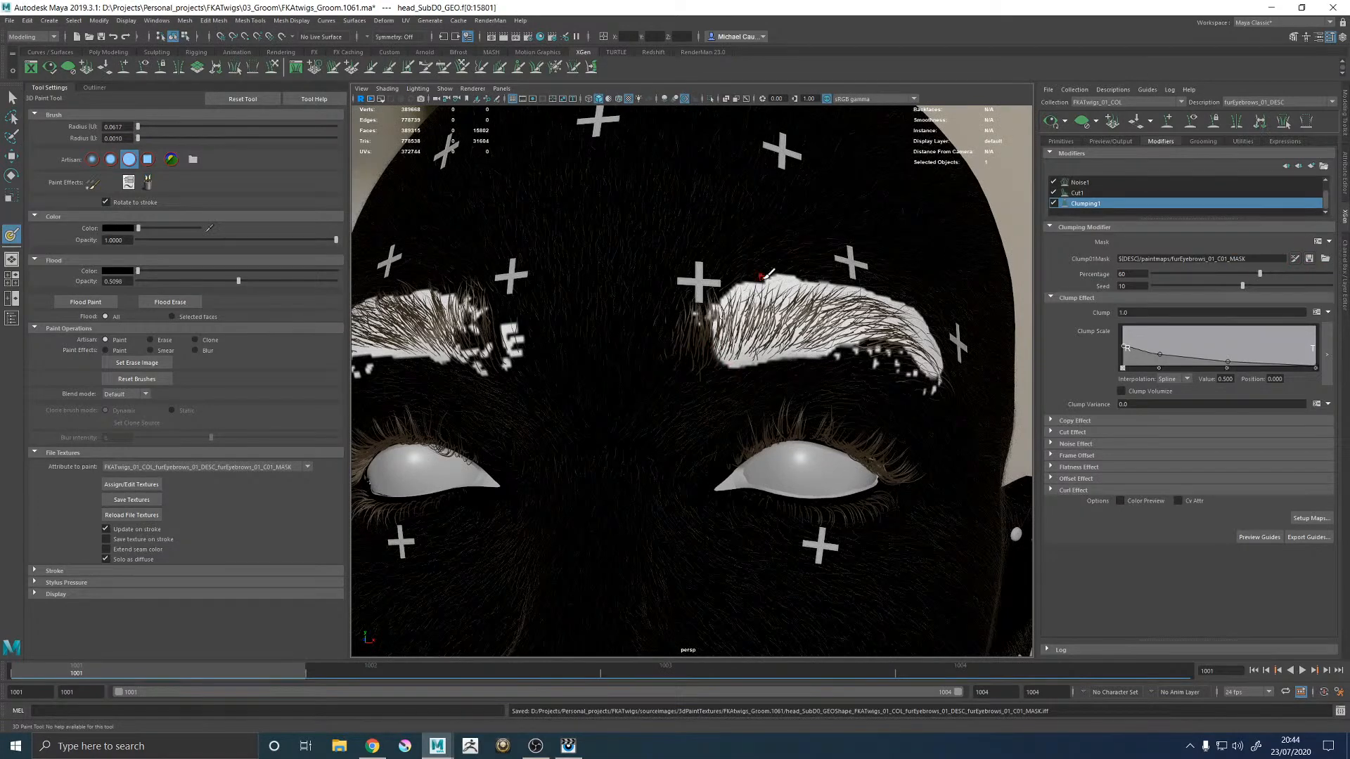
Step: Leave texture painting and examine the clumped brow hairs on the head from the front and close up
key("w")
scroll(893, 307, "down", 5)
left_click_drag(894, 308, 884, 299, "alt")
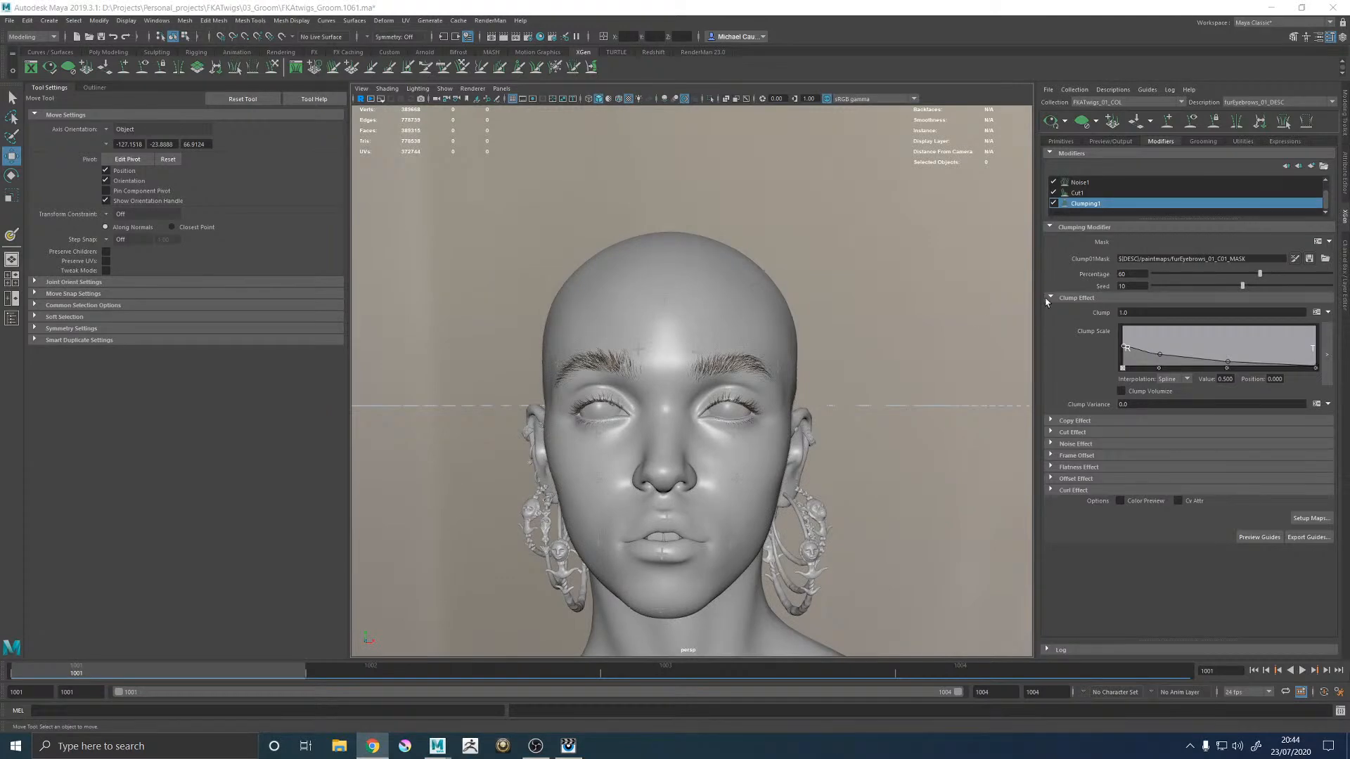
right_click_drag(722, 288, 723, 383, "alt")
left_click_drag(723, 382, 761, 360, "alt")
right_click_drag(761, 360, 758, 322, "alt")
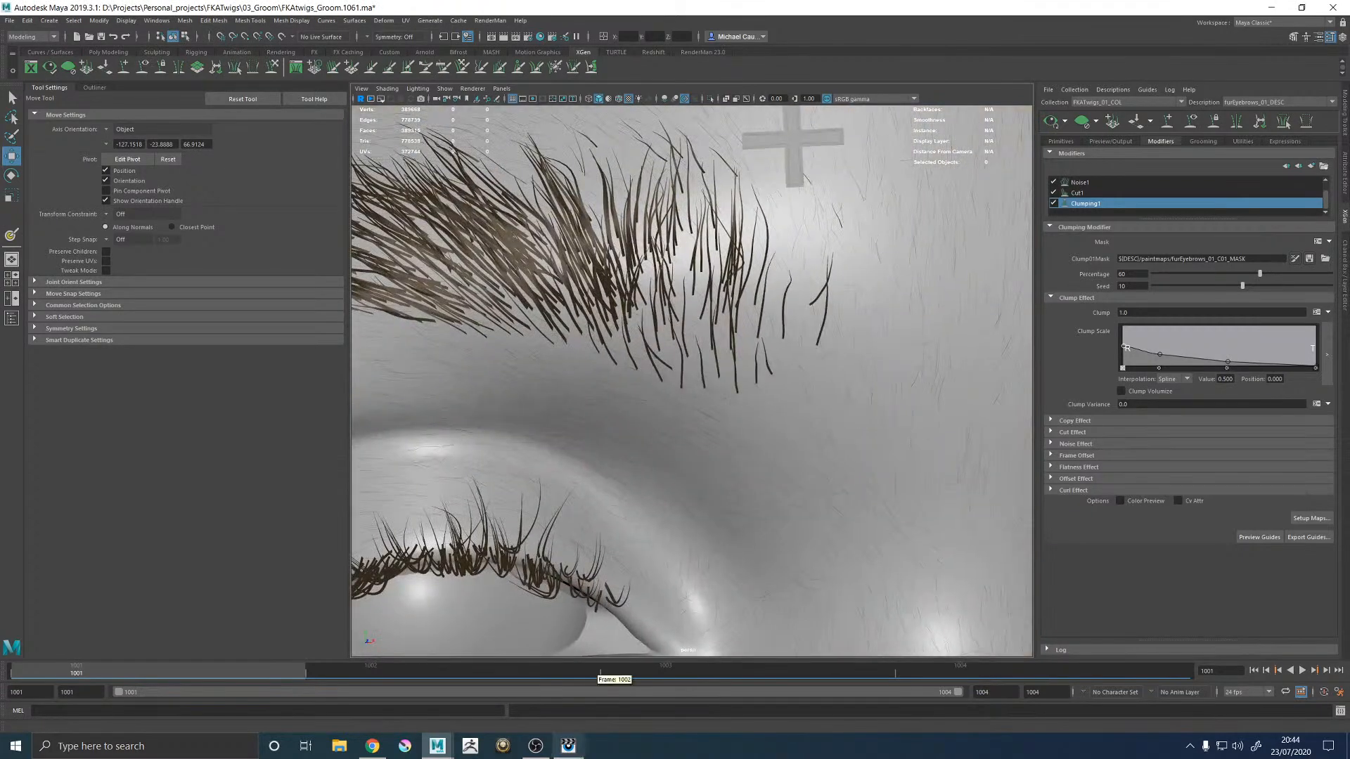
Step: Switch to the render viewer, flip between the latest render and the reference photo to compare the brows, and return to Maya
left_click(568, 746)
key("Up")
key("Down")
key("Up")
key("Down")
key("Up")
key("Down")
key("Up")
key("Down")
key("Up")
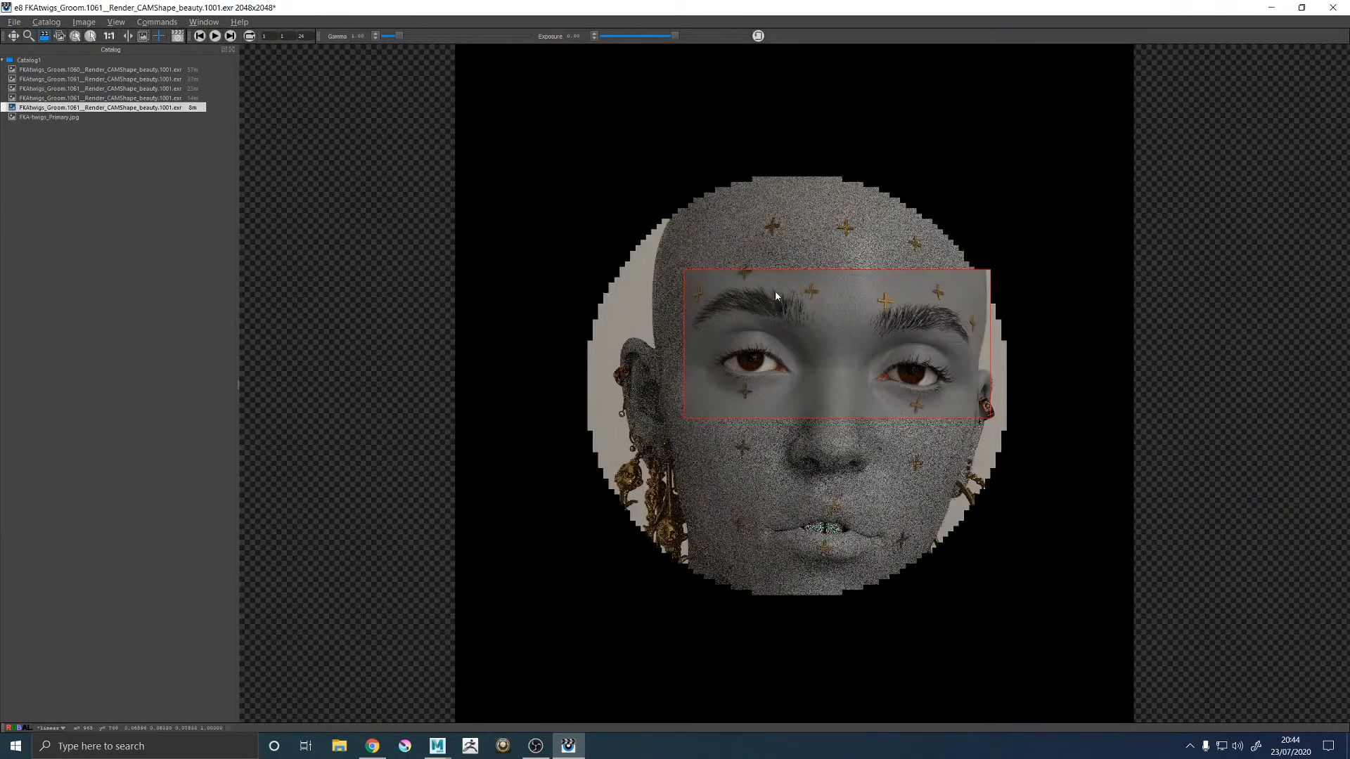
left_click(437, 746)
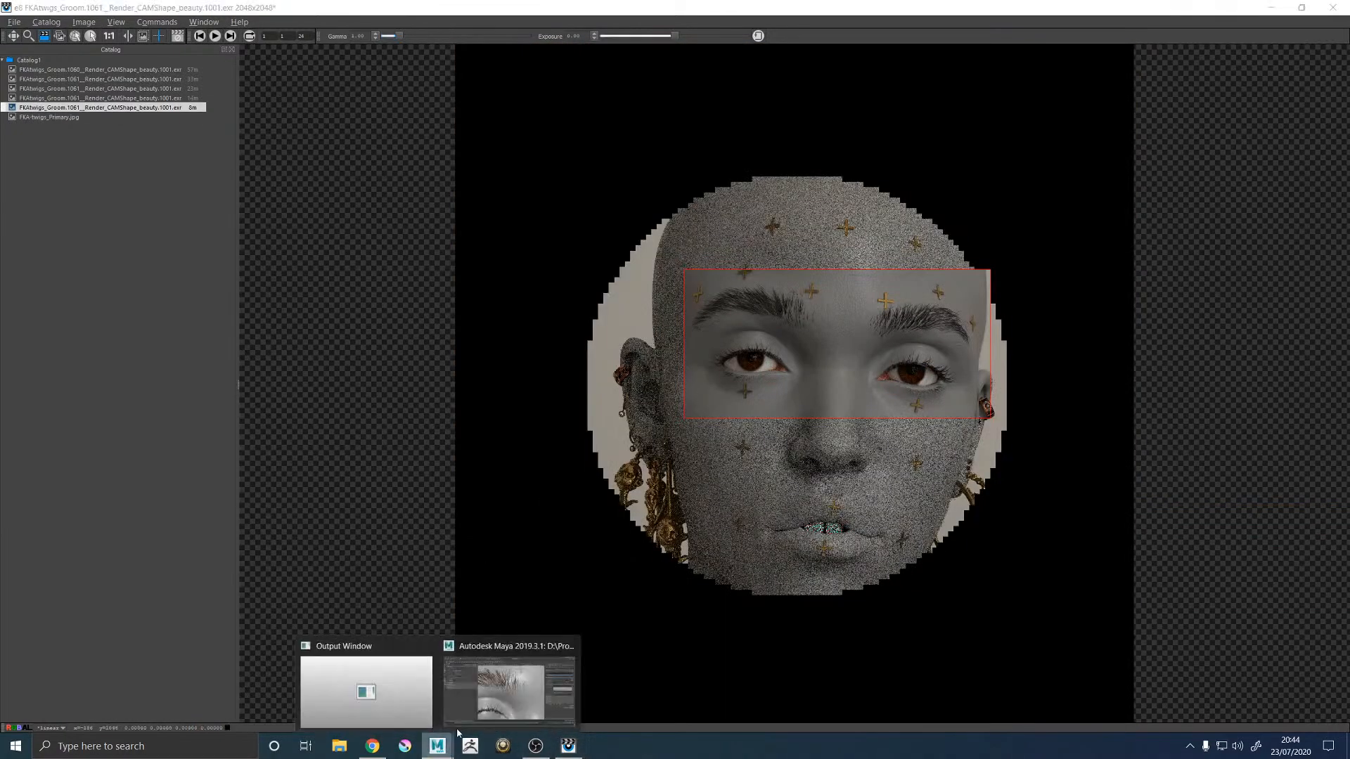
left_click(494, 662)
scroll(622, 327, "up", 2)
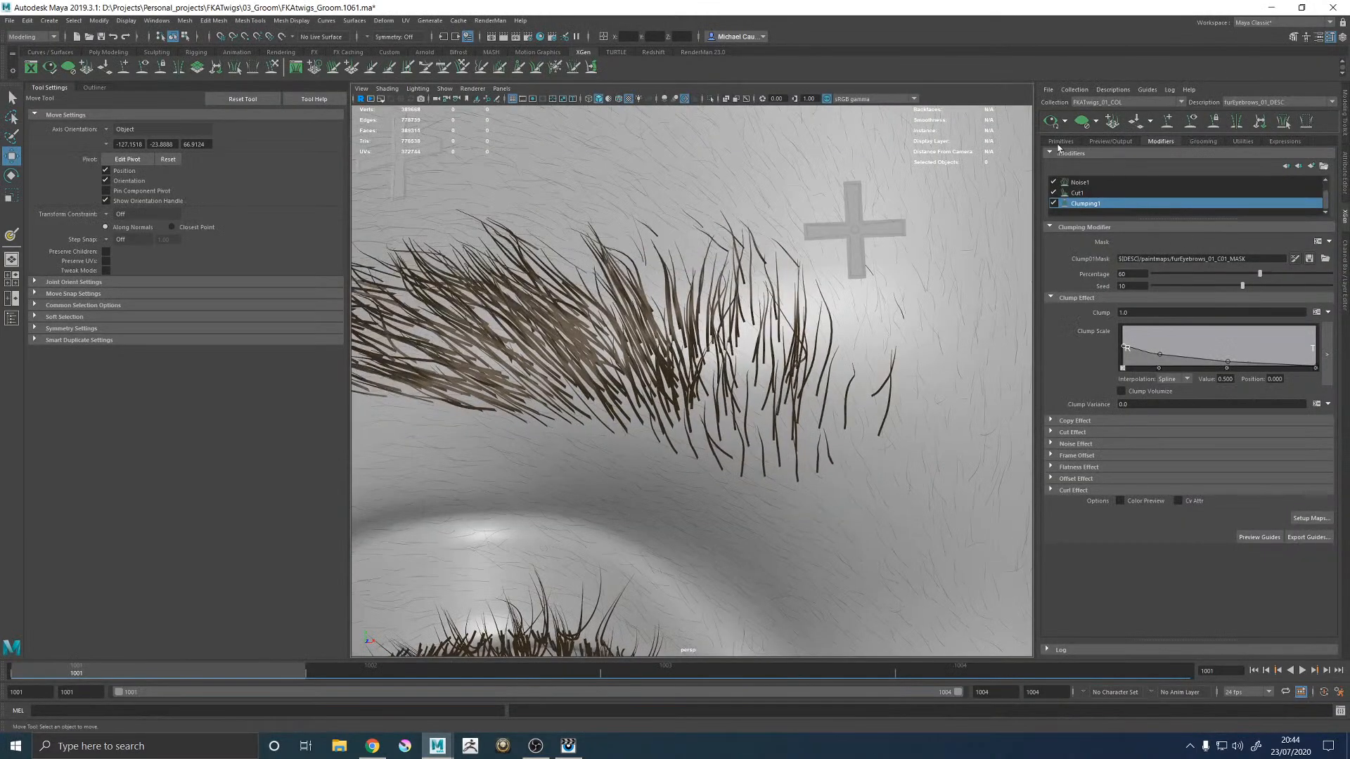
Step: Try to reopen the eyebrow's Density map for painting and change the brush colour value
left_click(1060, 142)
left_click(1288, 252)
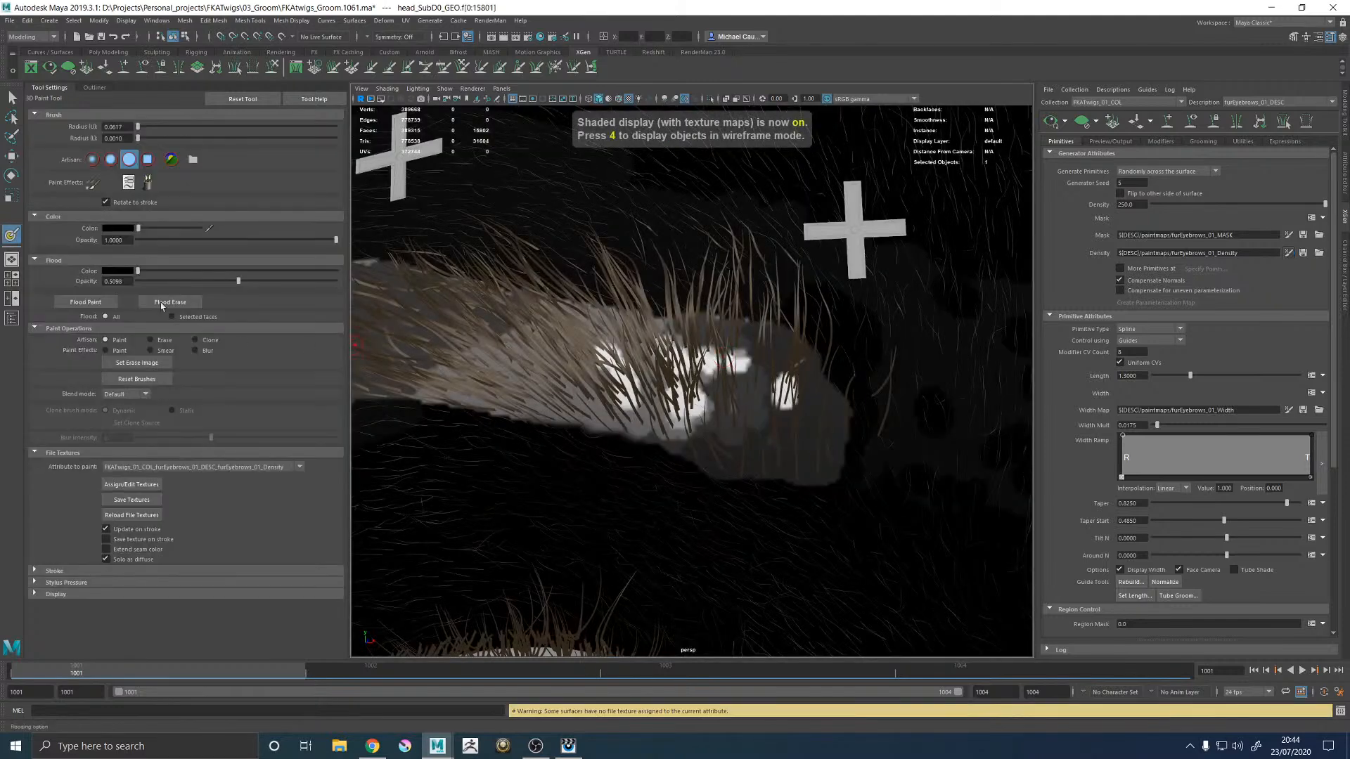
left_click(120, 229)
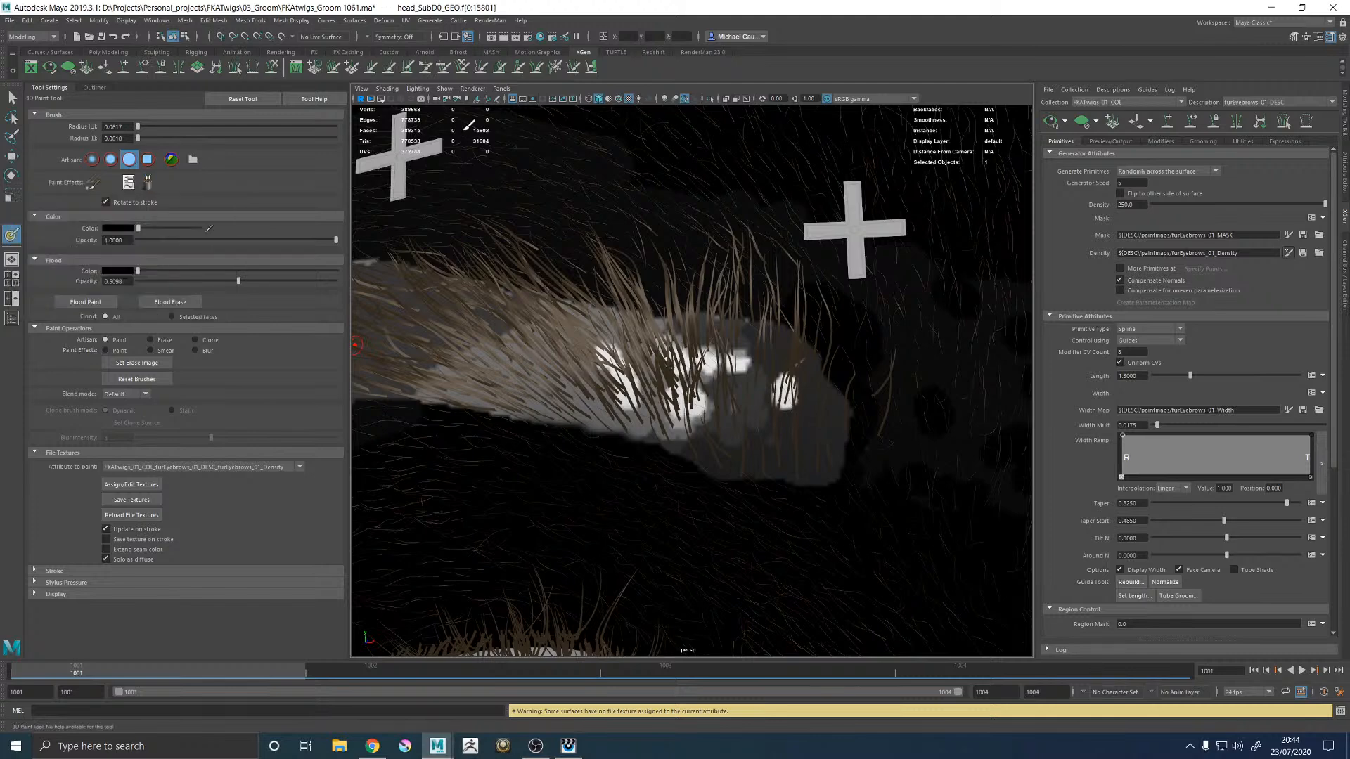
key("3")
key("5")
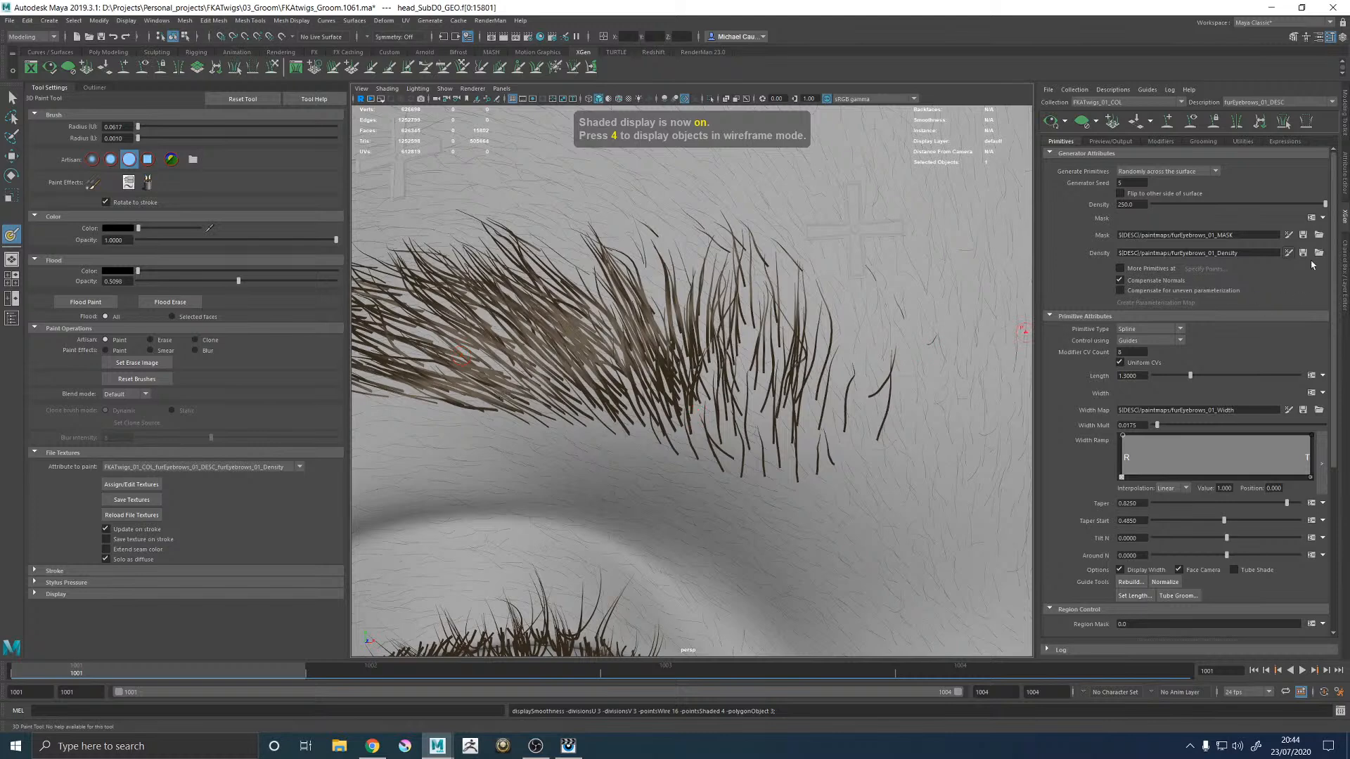
Step: Select head_SubD0_GEO, turn off its smooth mesh preview, and deselect it
scroll(597, 286, "down", 5)
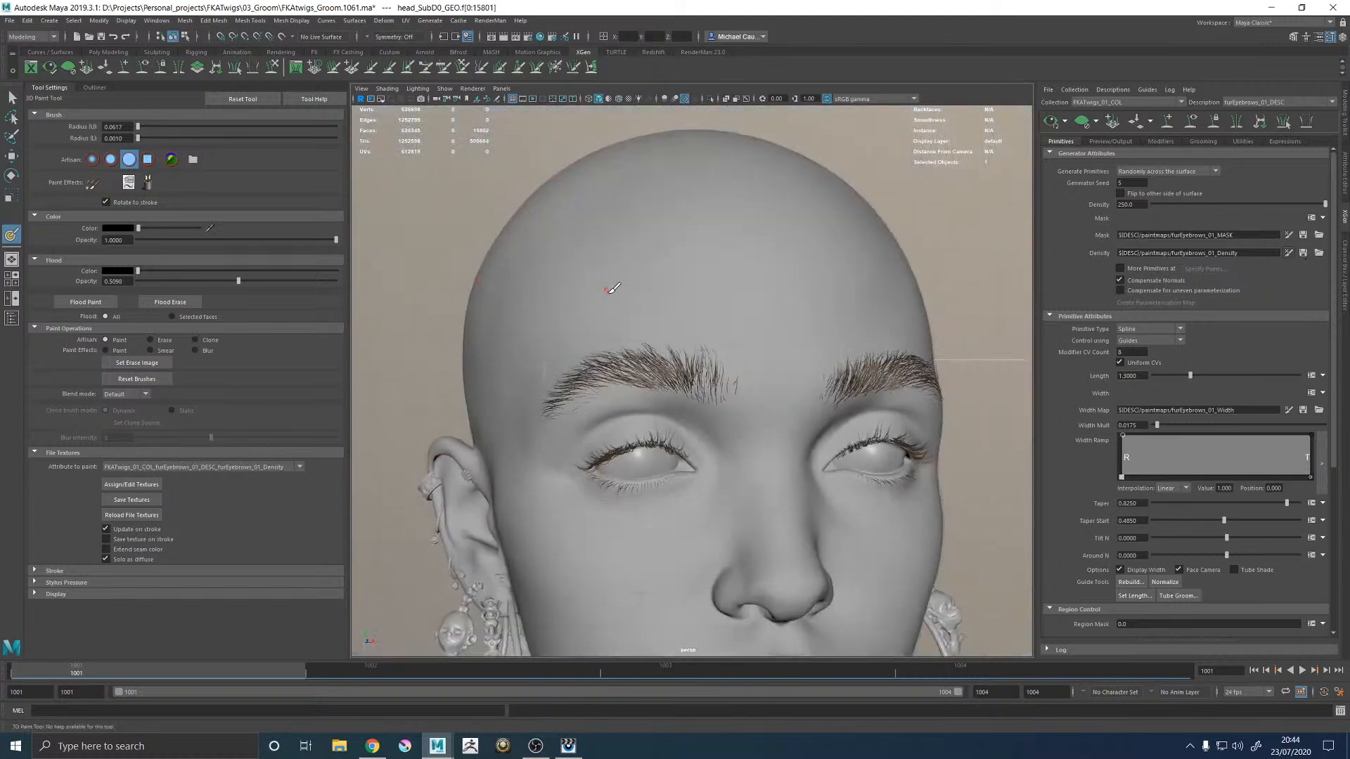
left_click(11, 318)
left_click(40, 174)
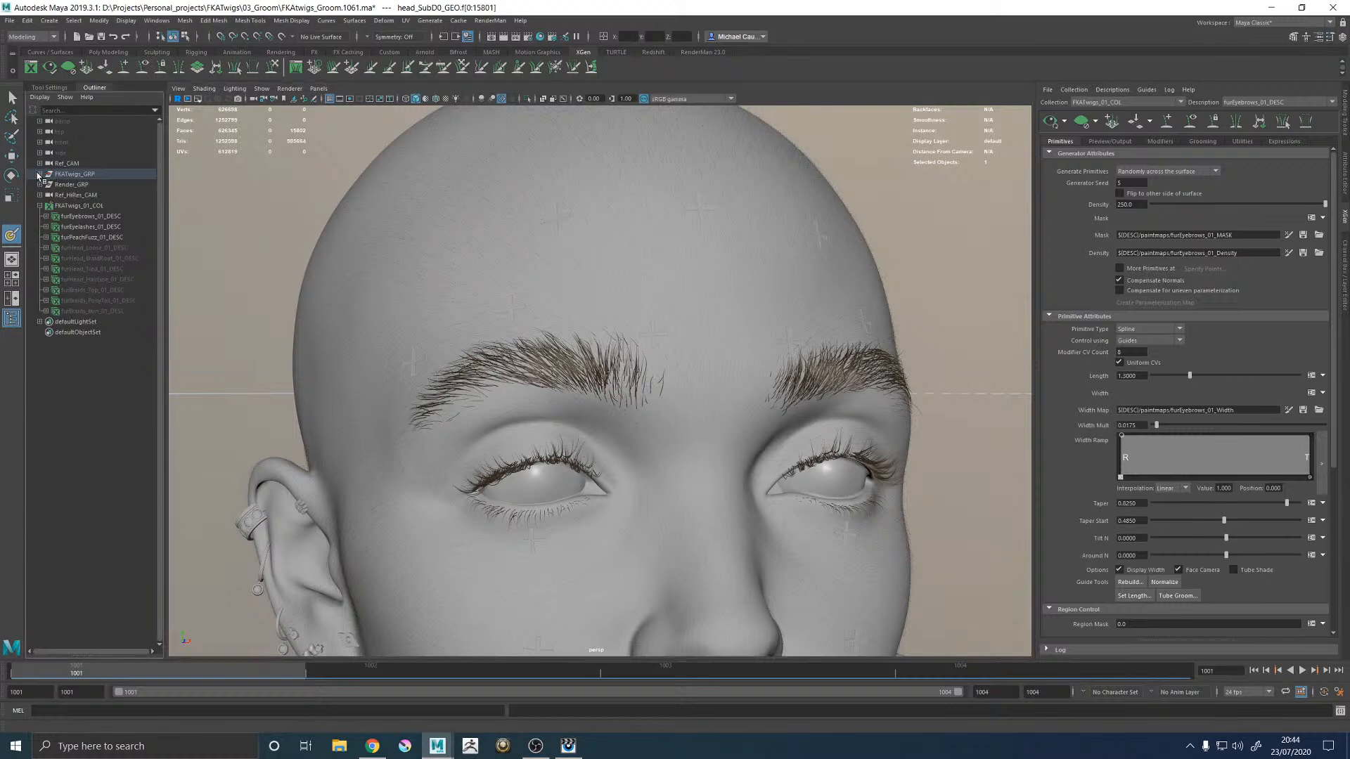
left_click(75, 196)
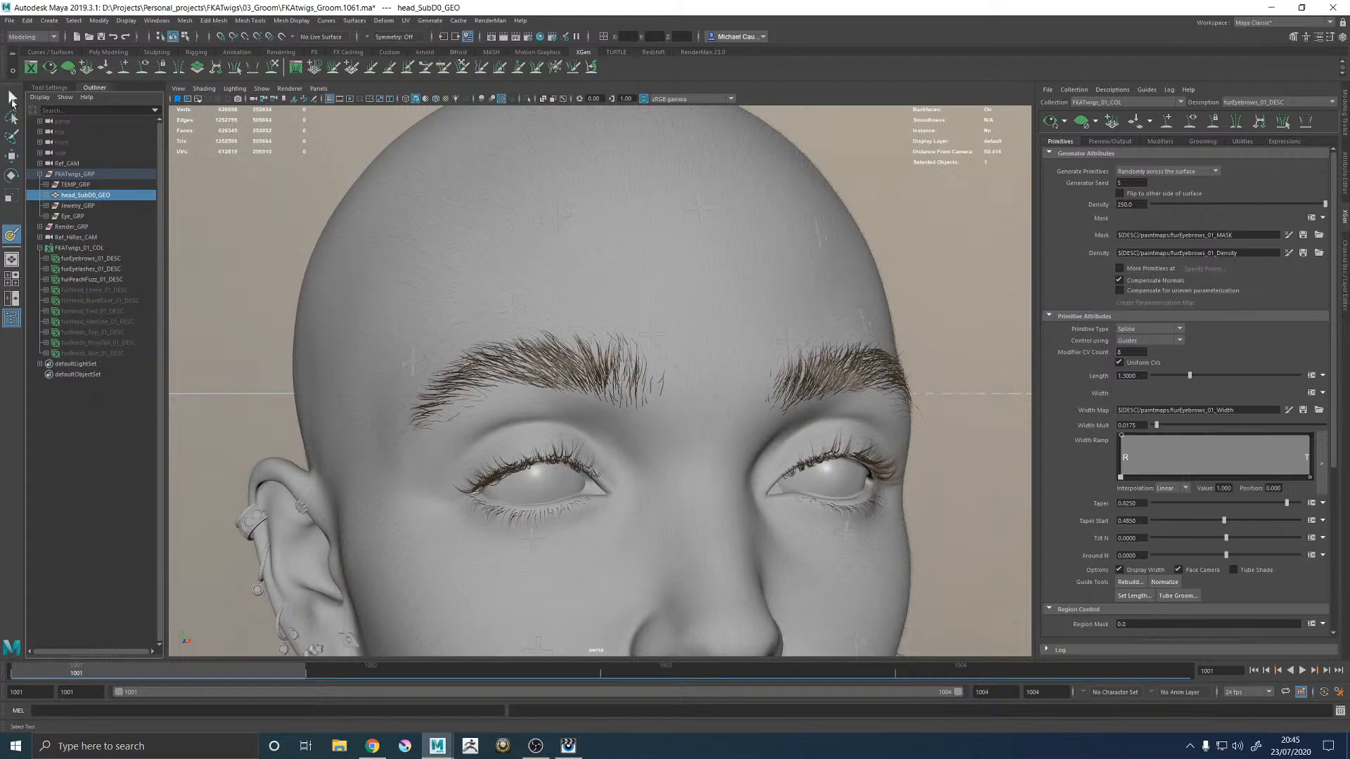
left_click(11, 99)
left_click(659, 356)
left_click(81, 196)
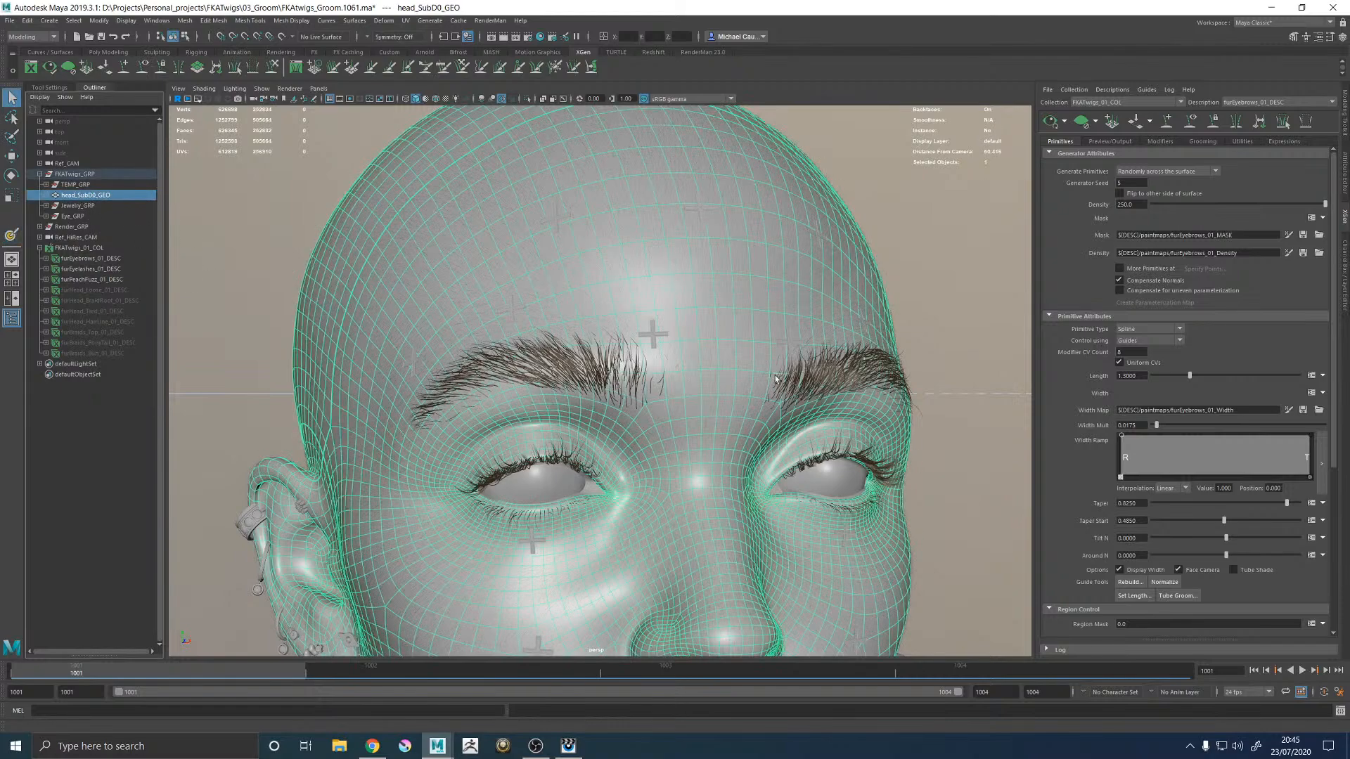
scroll(740, 380, "up", 6)
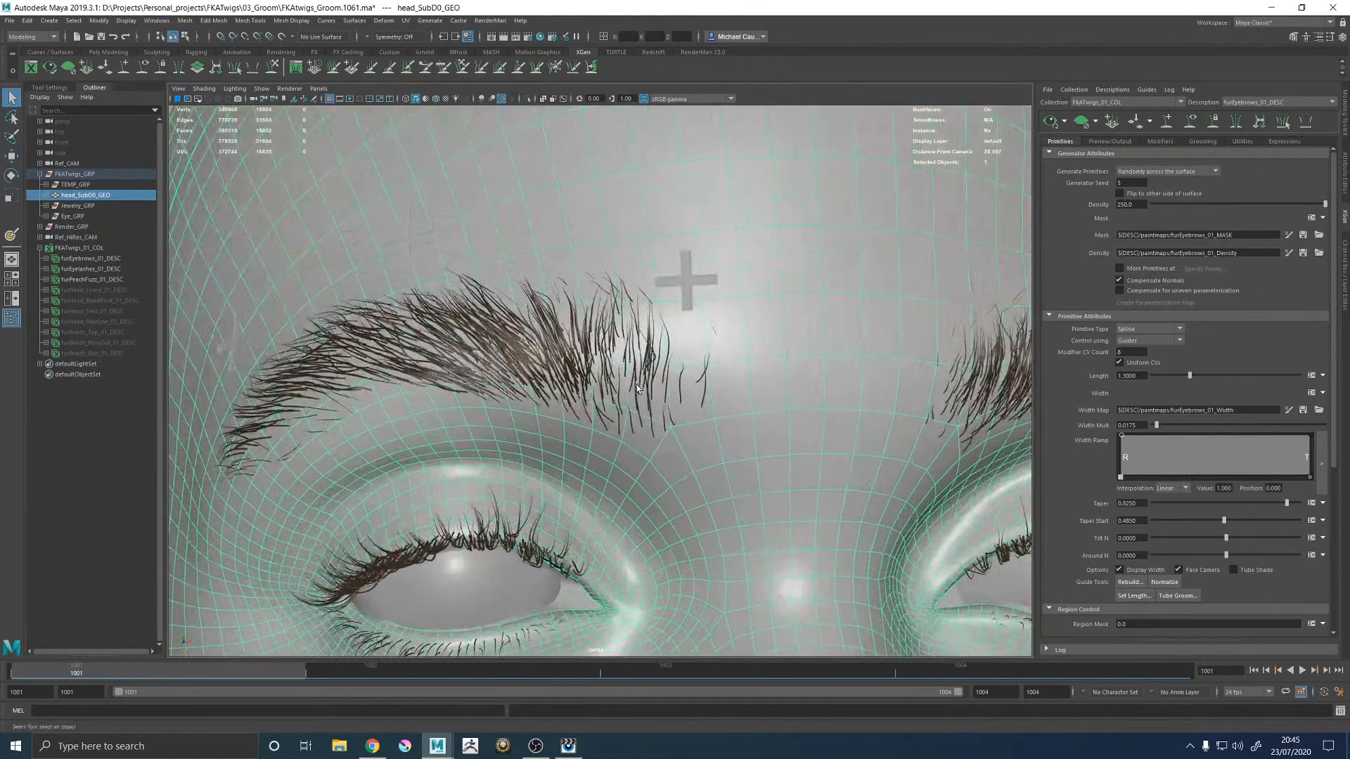
scroll(692, 406, "down", 3)
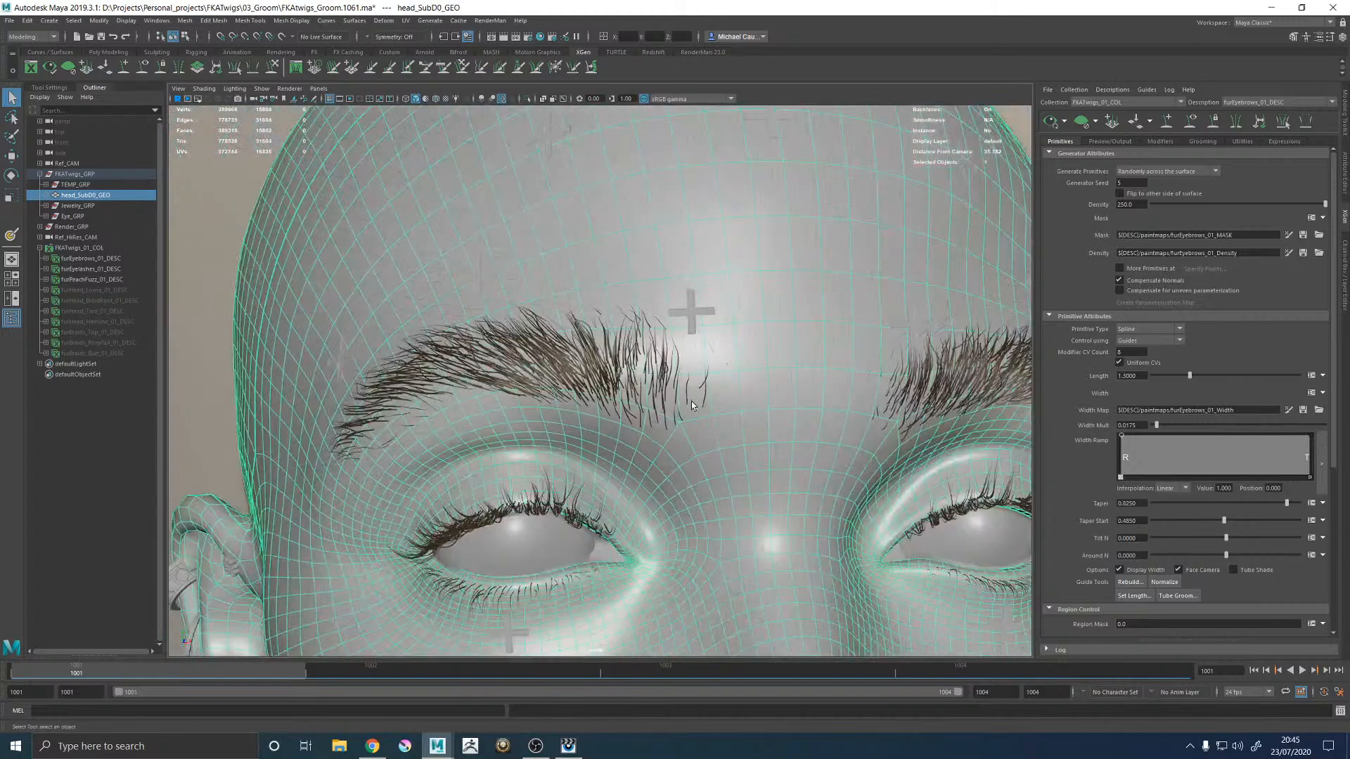
left_click(183, 176)
scroll(573, 345, "up", 4)
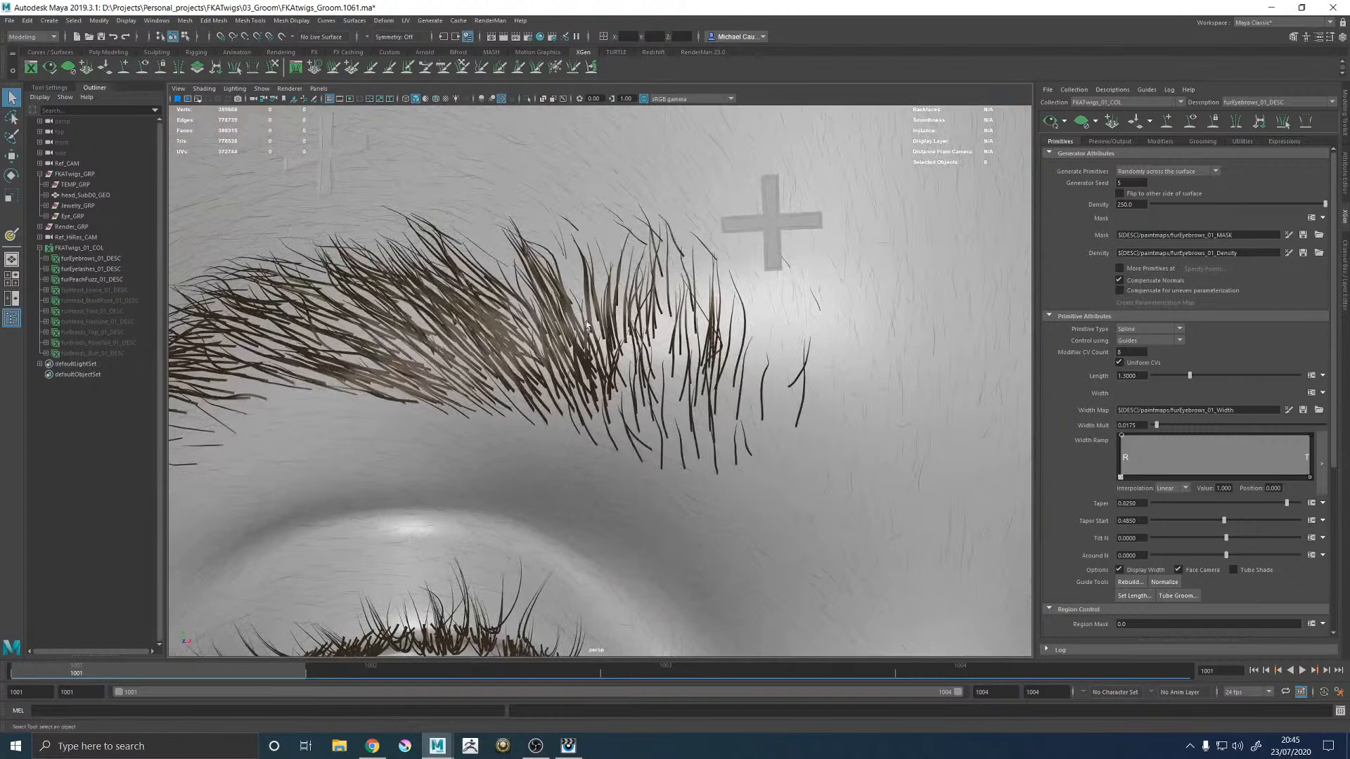
Step: Open the eyebrow's Density map for painting, inspect both inner brow ends, and save the map in the XGen description
left_click(1288, 253)
scroll(619, 356, "up", 2)
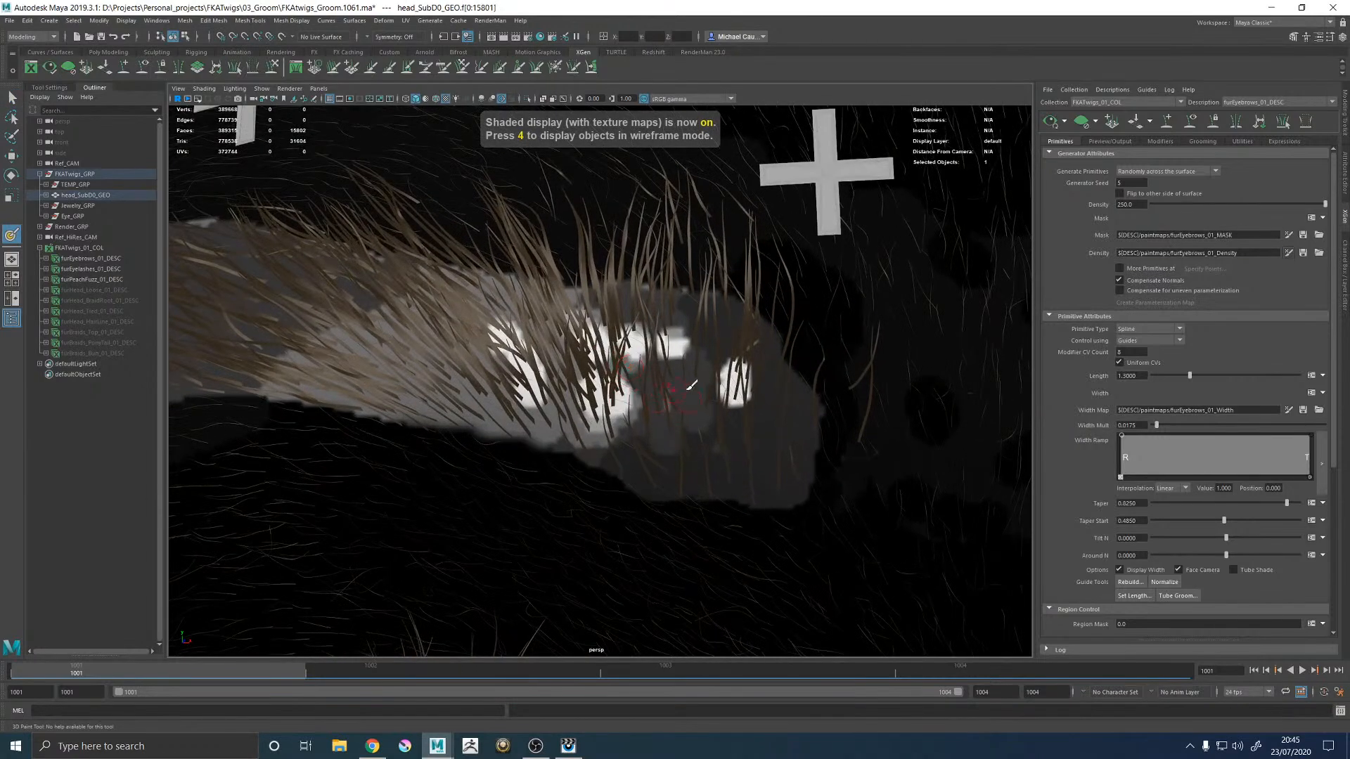
scroll(654, 390, "down", 3)
left_click_drag(753, 365, 480, 363, "alt")
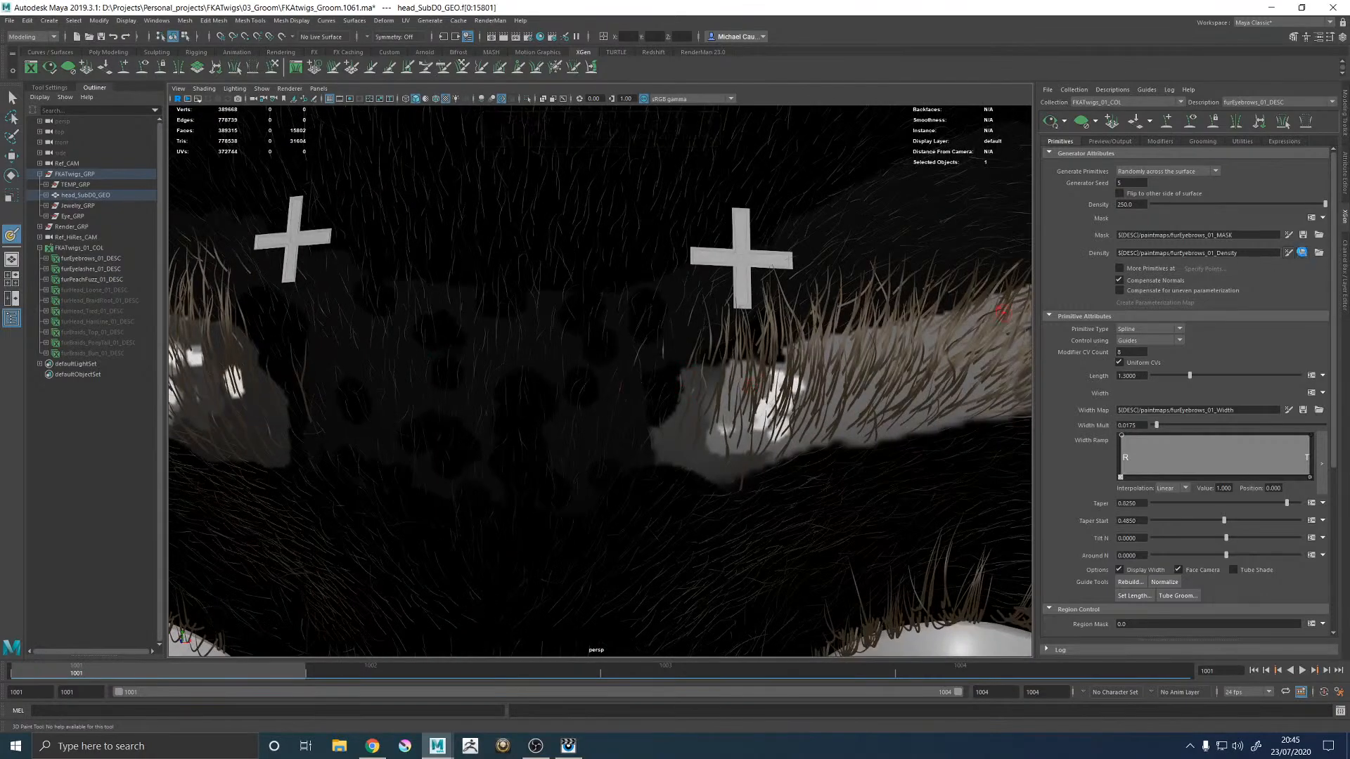
left_click(1302, 253)
scroll(688, 347, "down", 3)
scroll(591, 367, "up", 6)
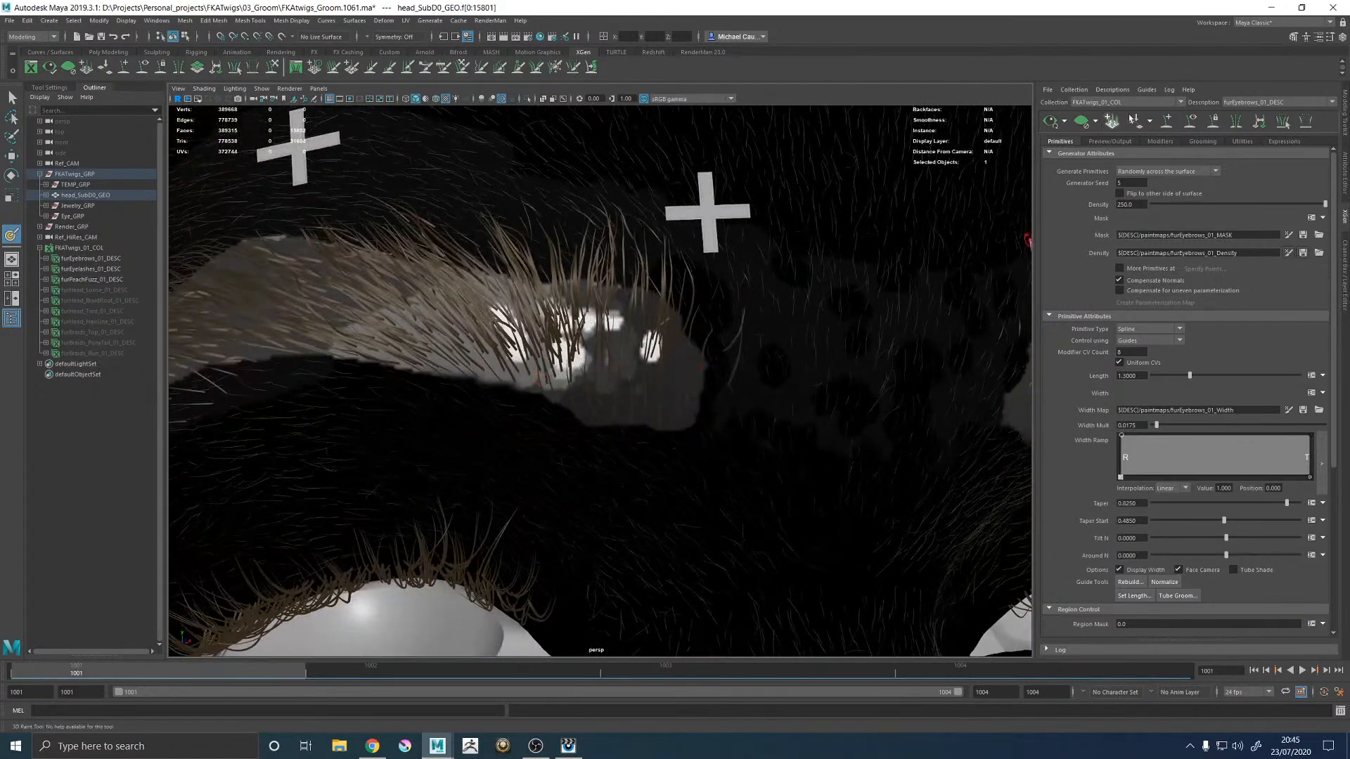
Step: Paint over the bright patches at the eyebrow's inner end in the Density map with a brush colour value of 0.35 and save the textures
left_click(1330, 36)
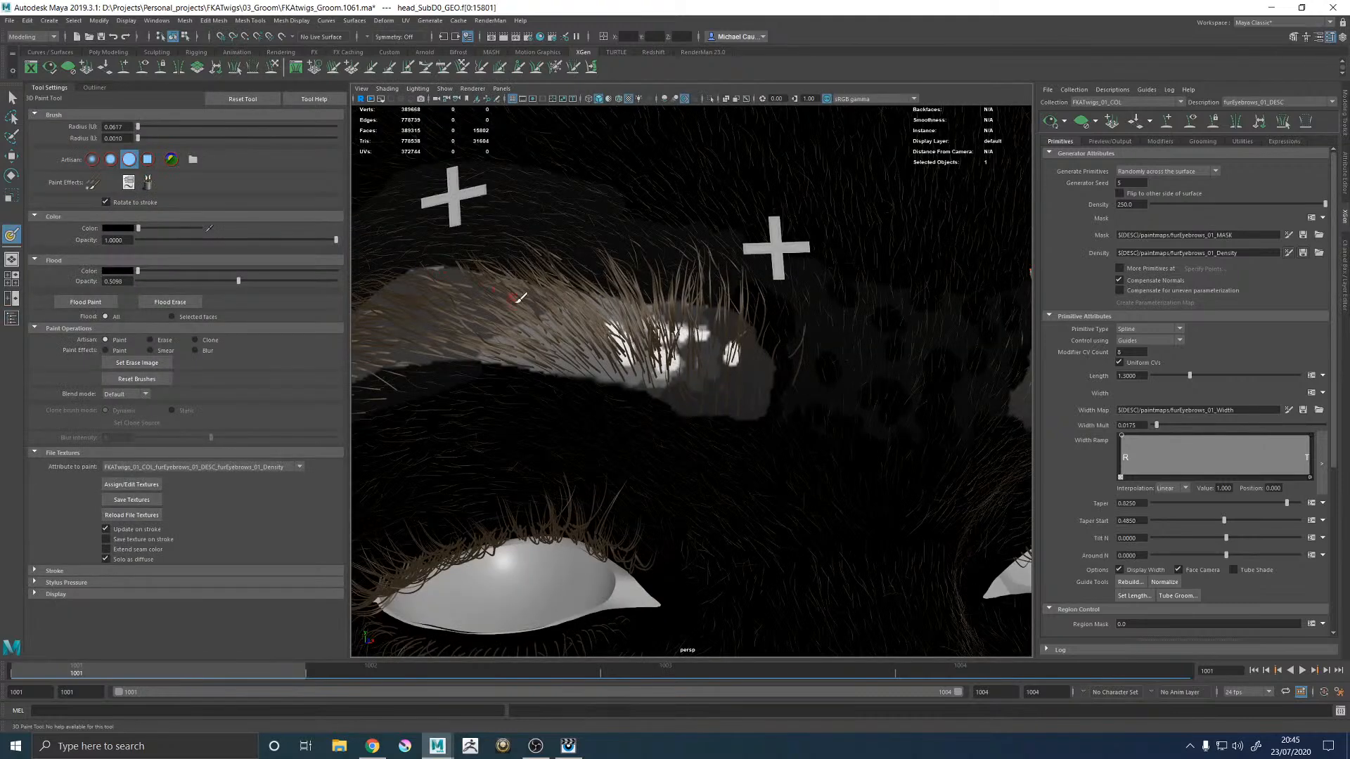
left_click(117, 228)
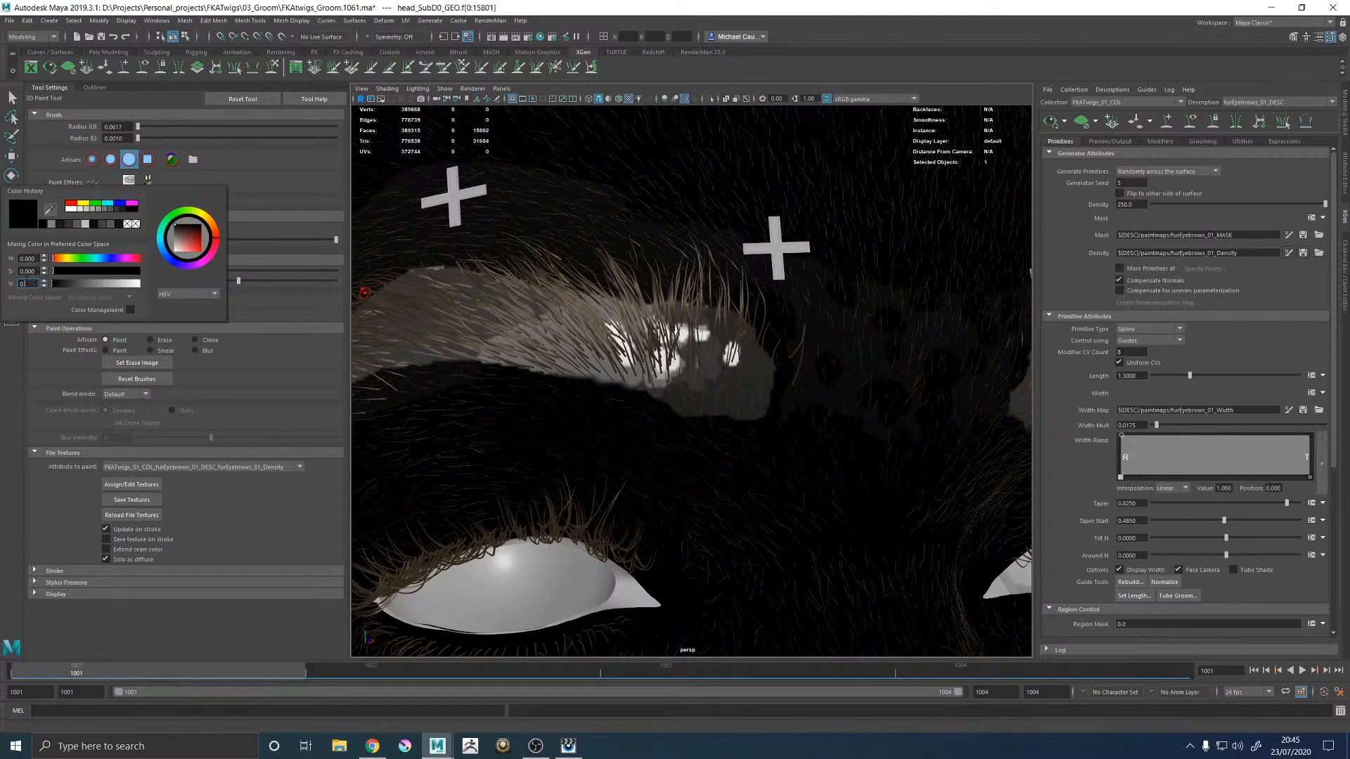
left_click(26, 282)
type("0.35")
key("Return")
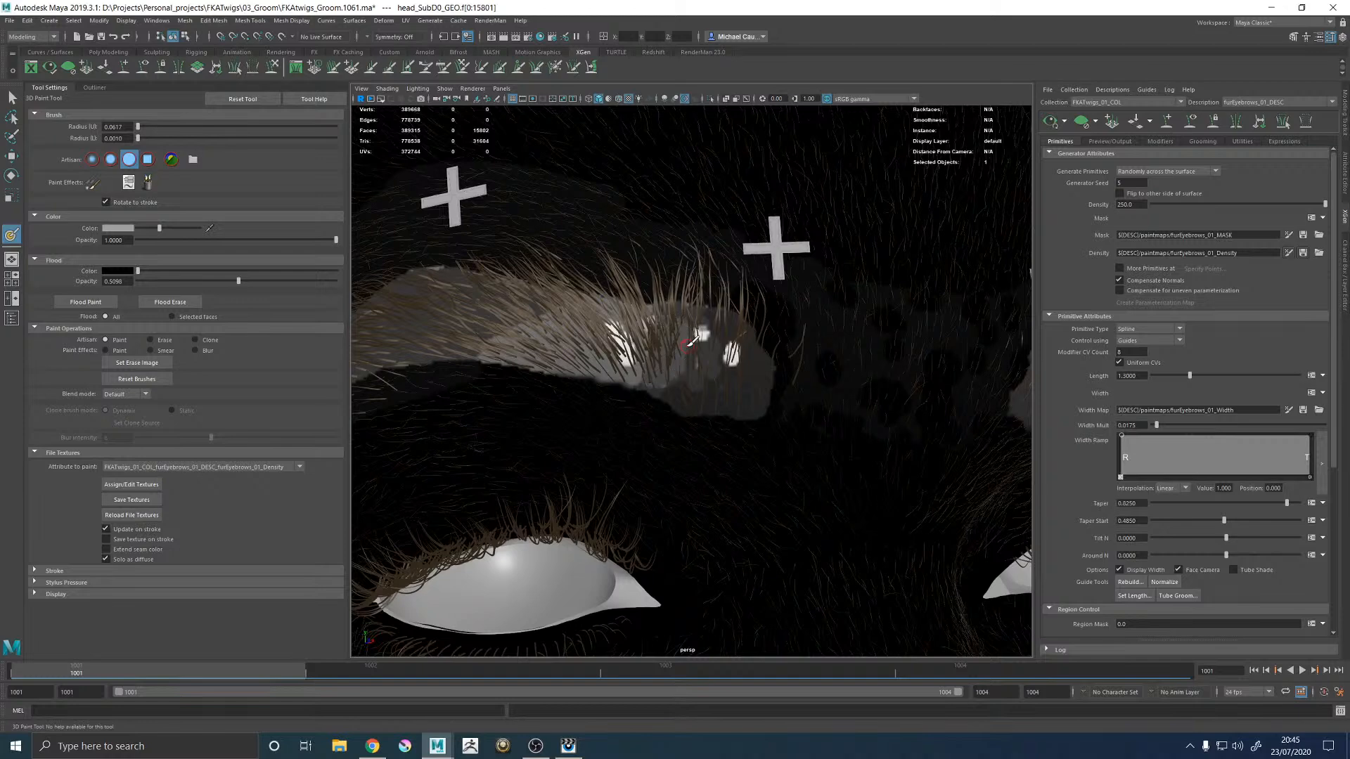
left_click(132, 500)
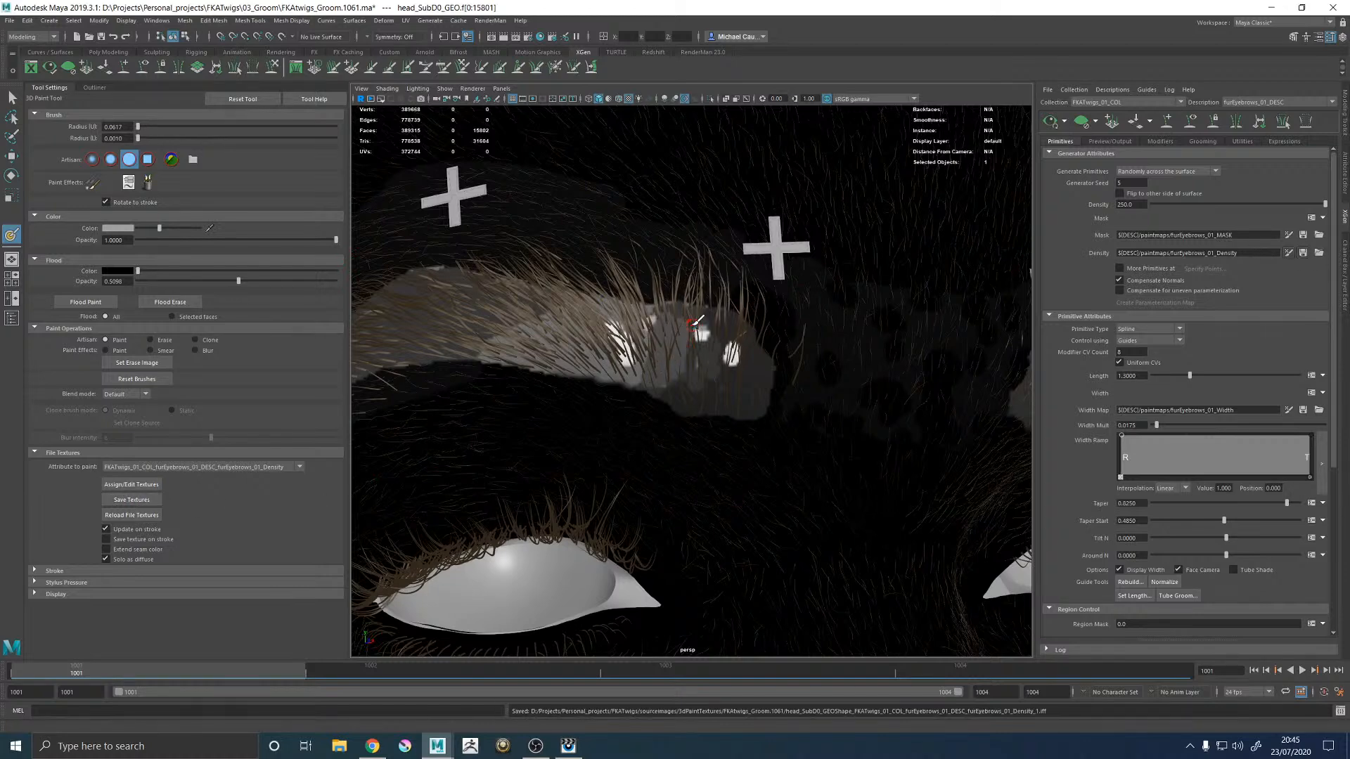
Step: Paint over the grey transition near the eyebrow's inner end in the Density map with a brush colour value of 0.5 and save the textures
left_click(118, 228)
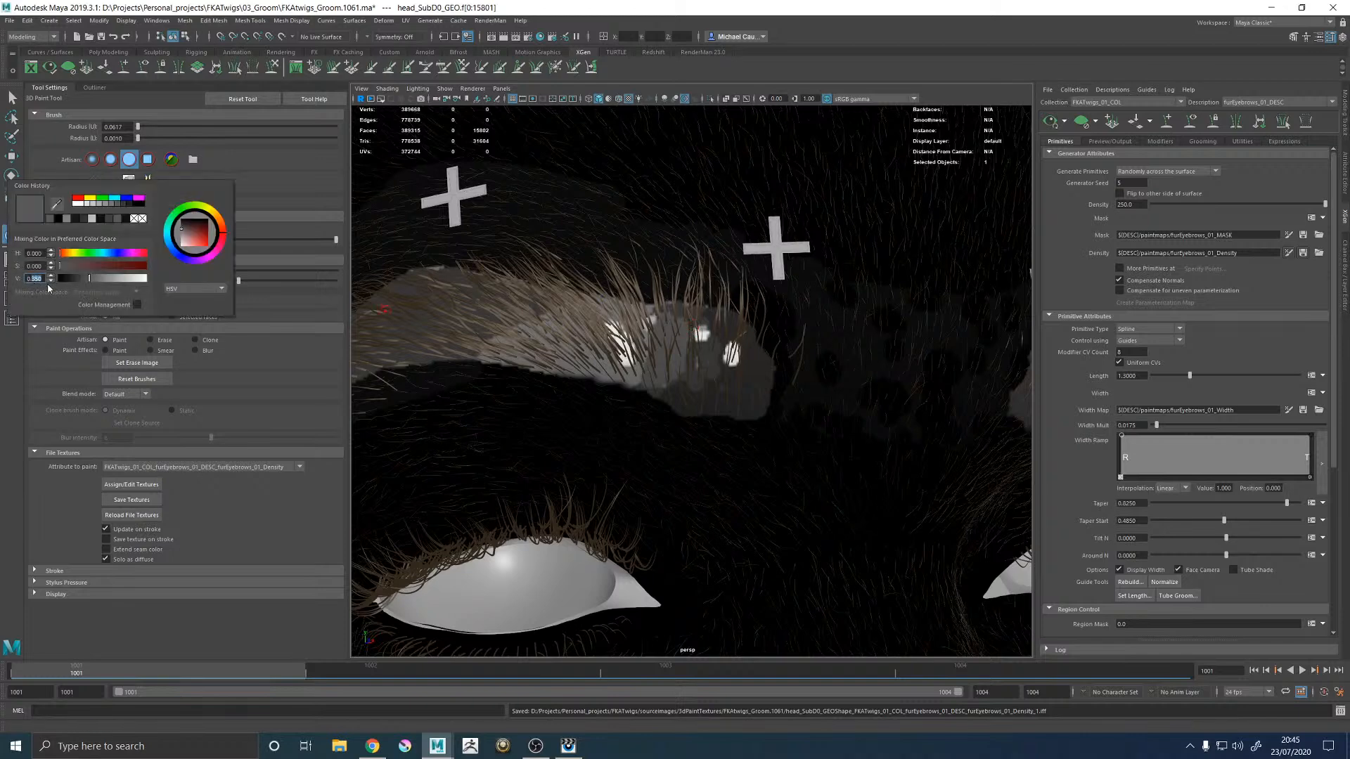
type("0.5")
key("Return")
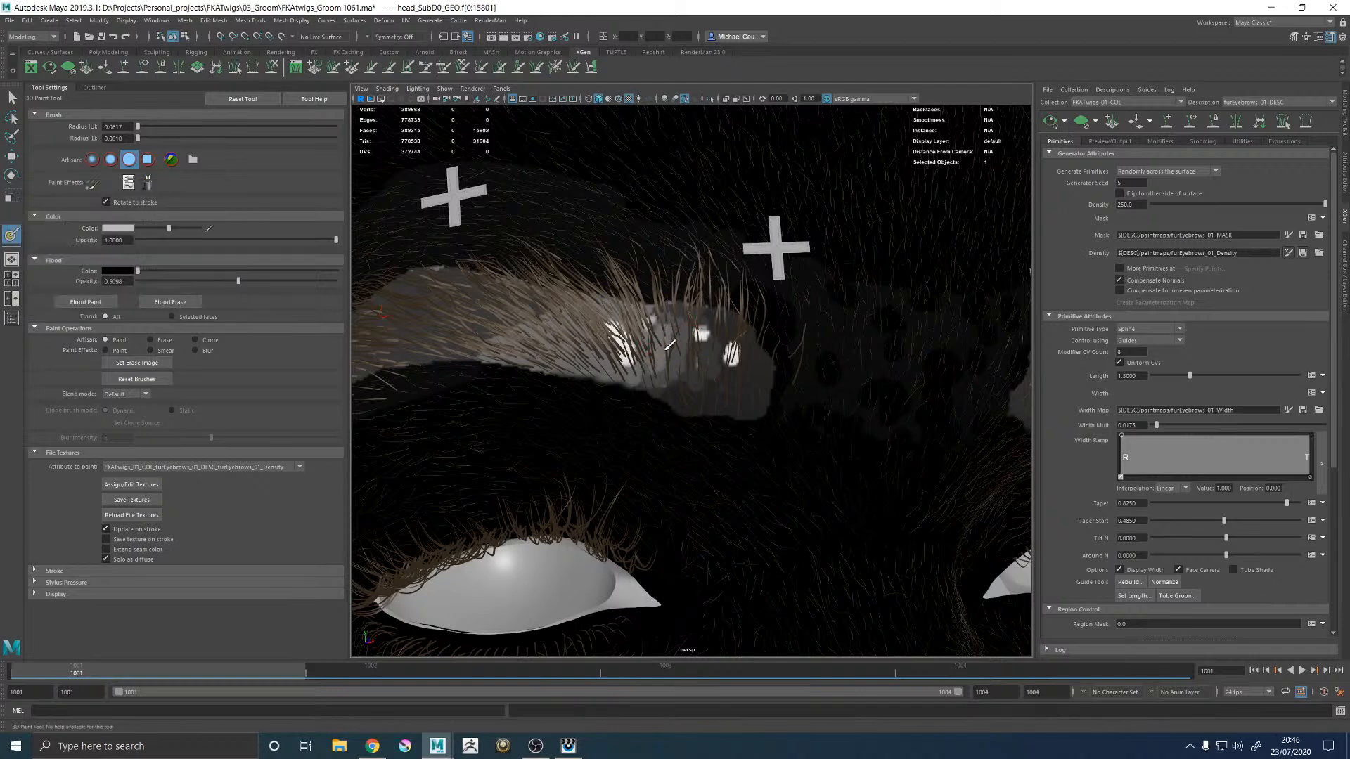
mouse_move(671, 335)
left_mouse_down()
mouse_move(659, 323)
mouse_move(682, 337)
mouse_move(652, 377)
left_mouse_up()
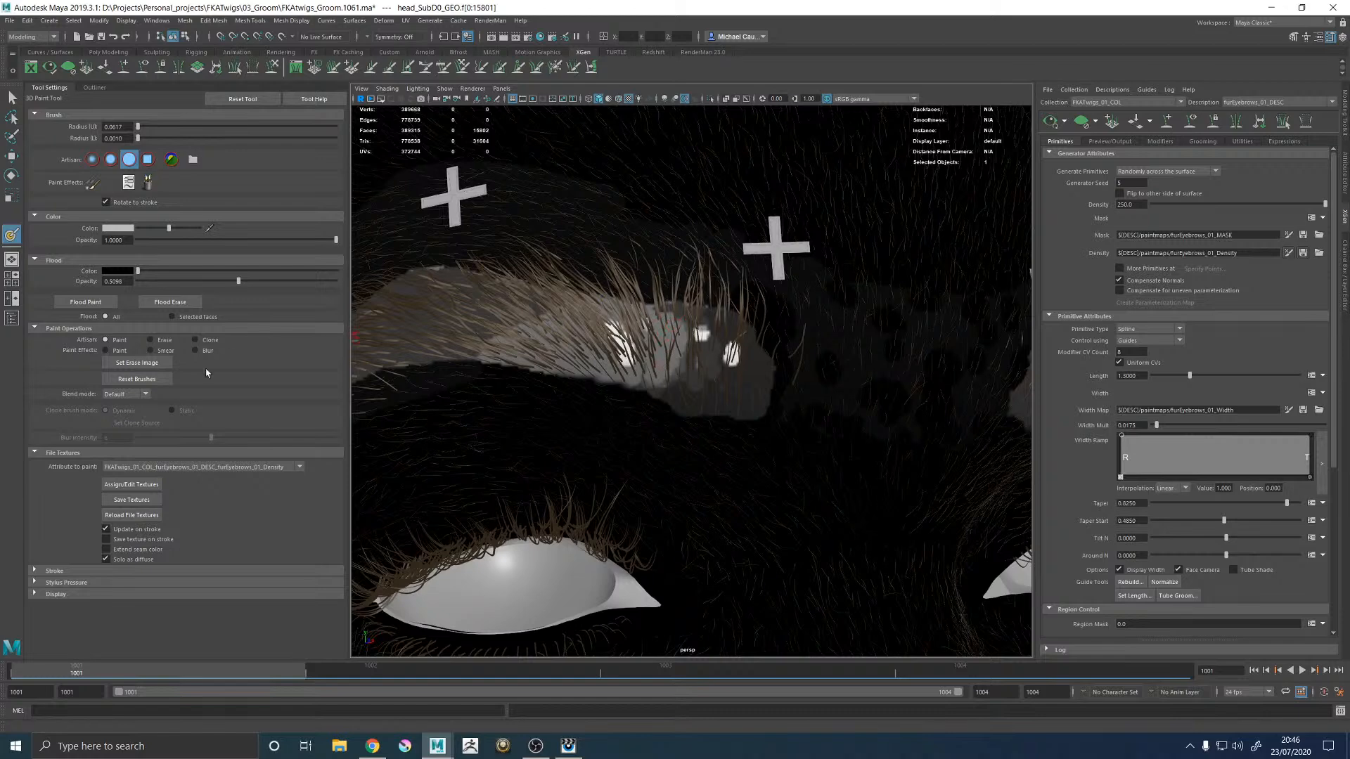
left_click(144, 500)
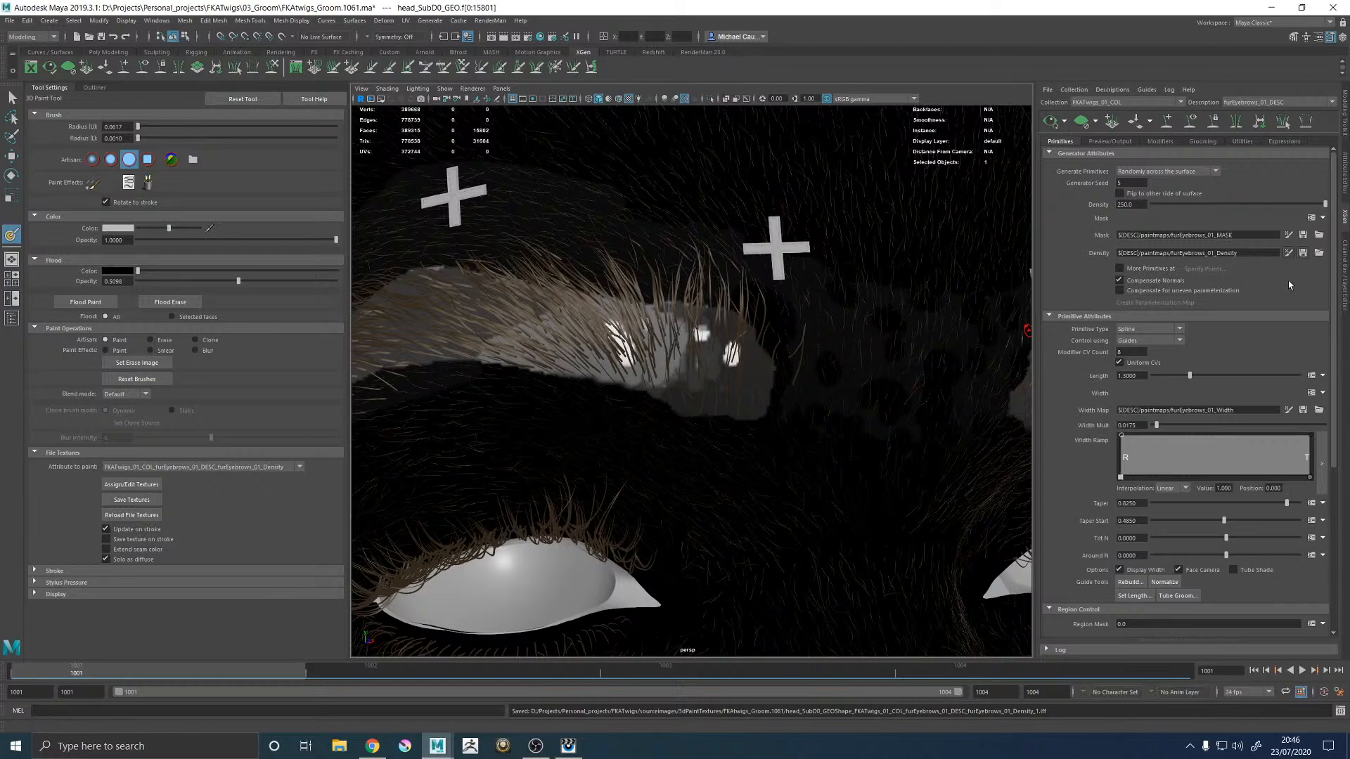
Step: Paint a white spot into the sparse gap between the bright patches near the eyebrow's inner end in the Density map and save the textures
mouse_move(976, 368)
right_mouse_down("alt")
mouse_move(537, 280)
mouse_move(907, 452)
right_mouse_up("alt")
left_click_drag(681, 315, 695, 313, "alt")
right_click_drag(694, 313, 737, 357, "alt")
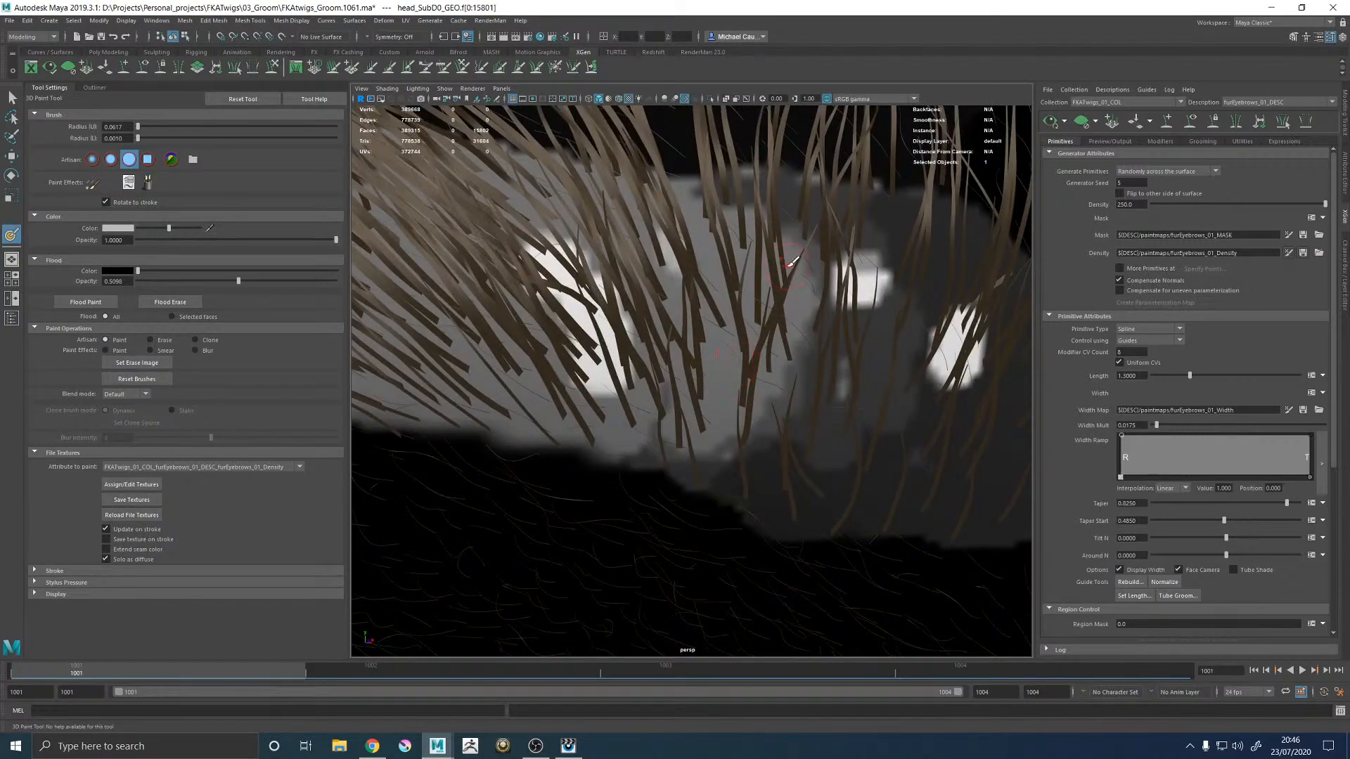
left_click(200, 228)
left_click_drag(724, 357, 722, 380)
left_click(142, 500)
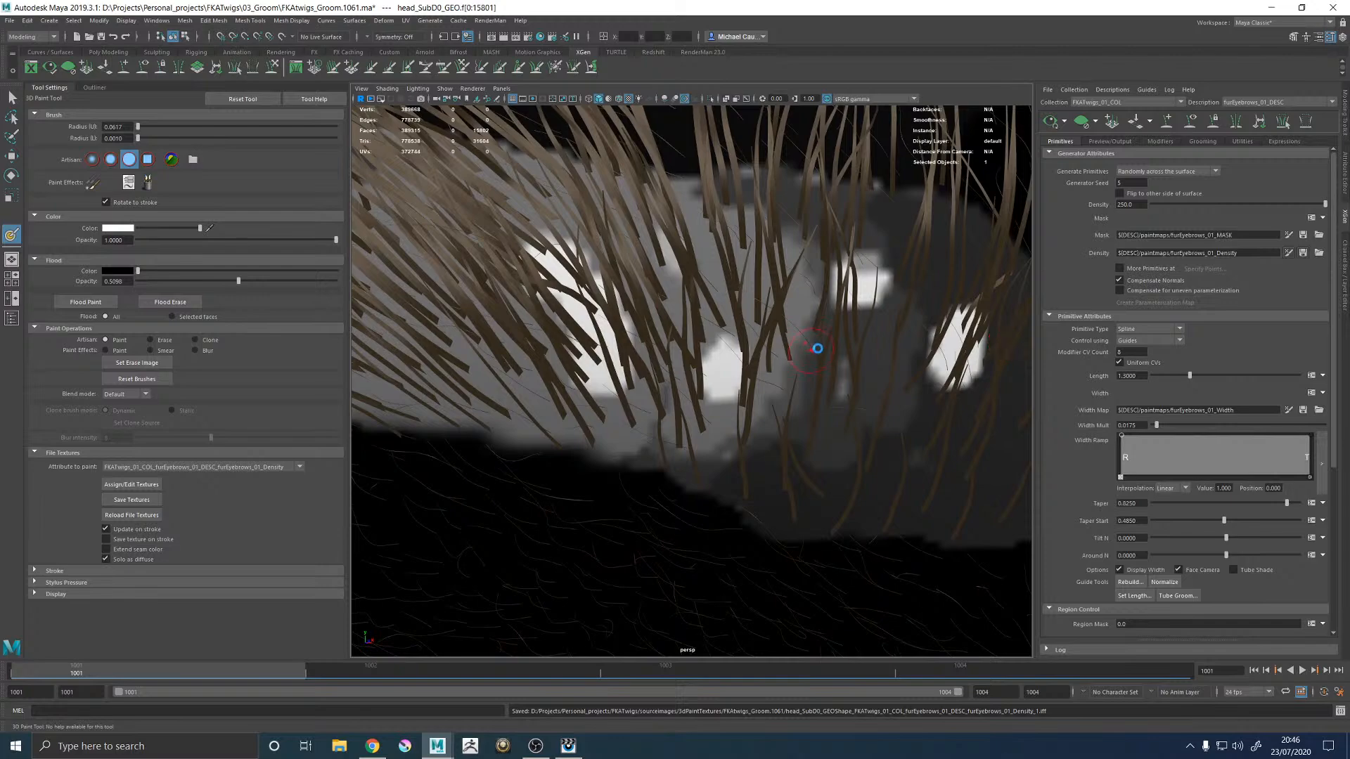
Step: Leave map painting and show the eyebrow's guides around the sparse area near its inner end
right_click_drag(846, 345, 525, 242, "alt")
right_click_drag(808, 388, 622, 322, "alt")
key("w")
mouse_move(955, 321)
right_mouse_down("alt")
mouse_move(893, 386)
mouse_move(977, 378)
right_mouse_up("alt")
left_click(1190, 125)
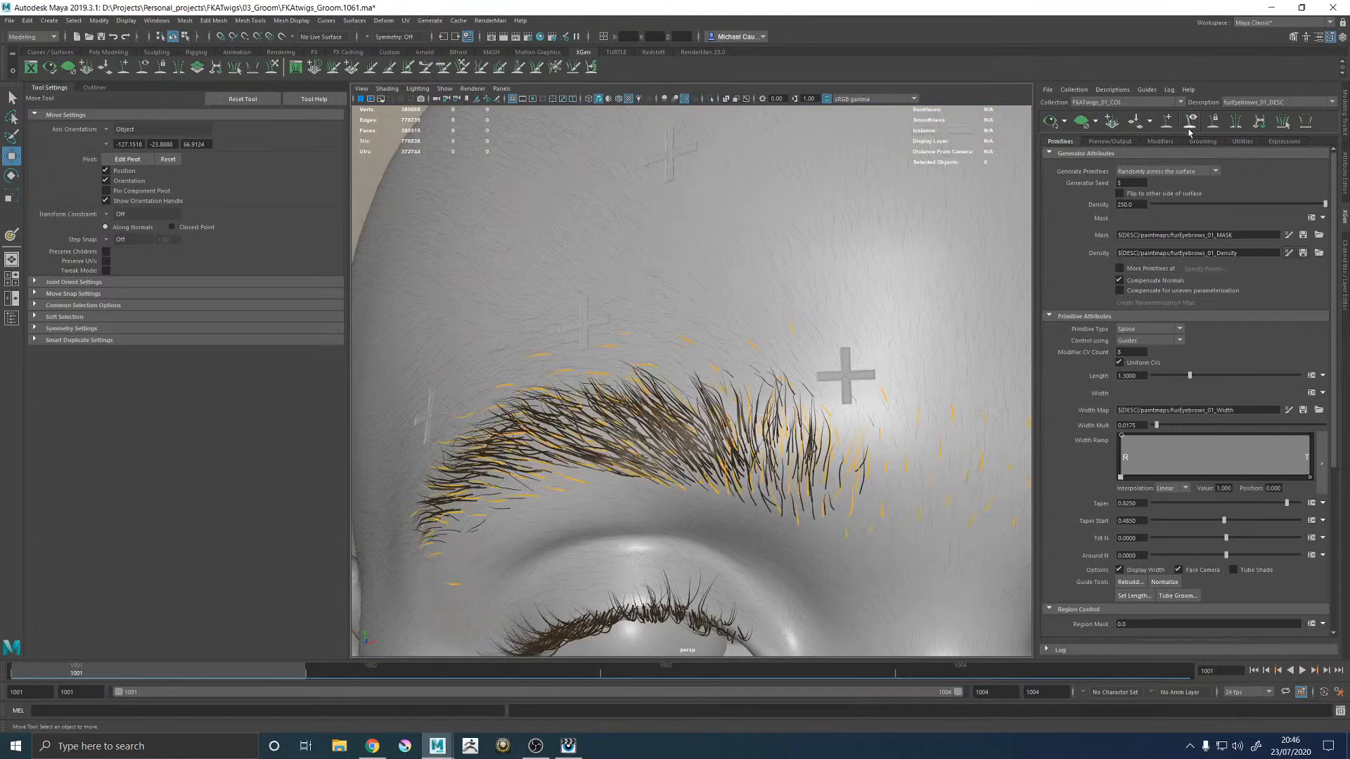
middle_click_drag(848, 412, 816, 341, "alt")
right_click_drag(816, 342, 930, 412, "alt")
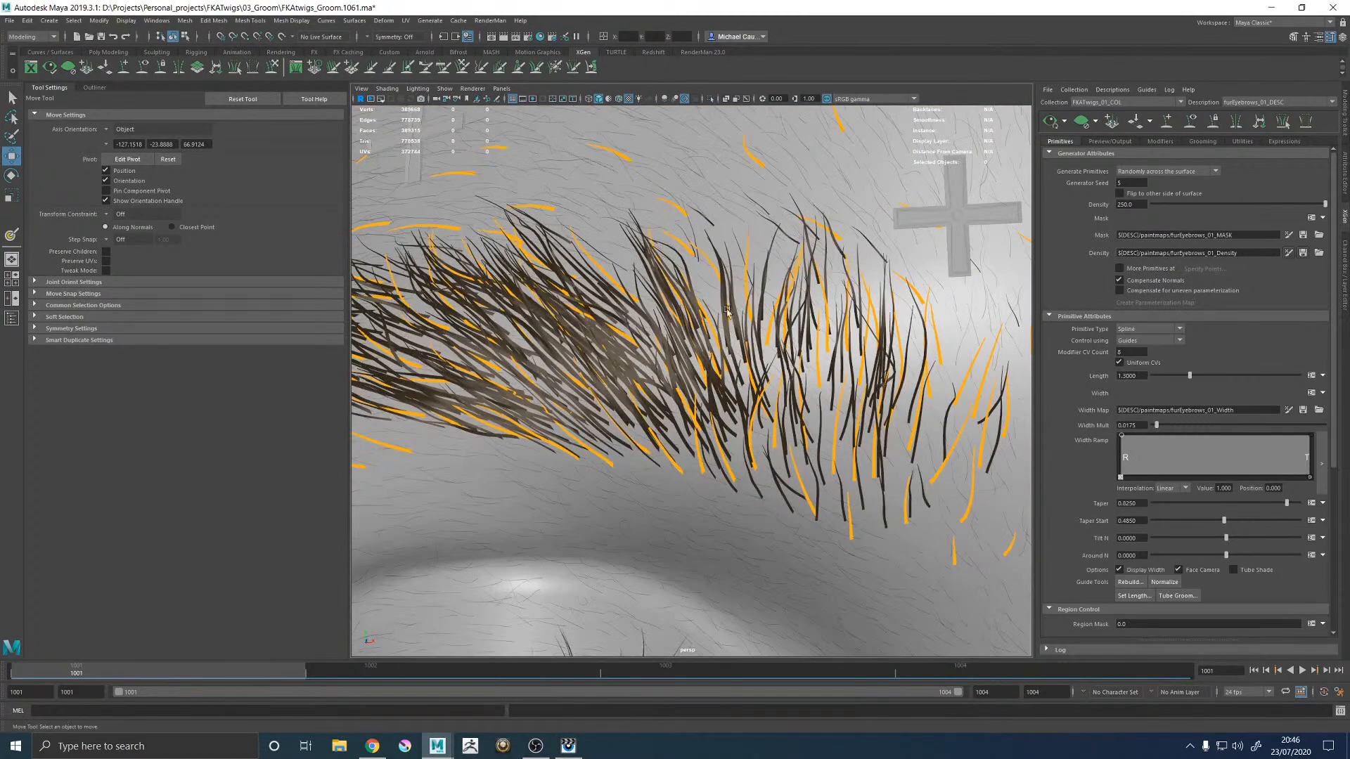
Step: Clear the eyebrow's hair preview and slightly rotate the guides beside the gap near the eyebrow's inner end
left_click(676, 315)
left_click(1083, 123)
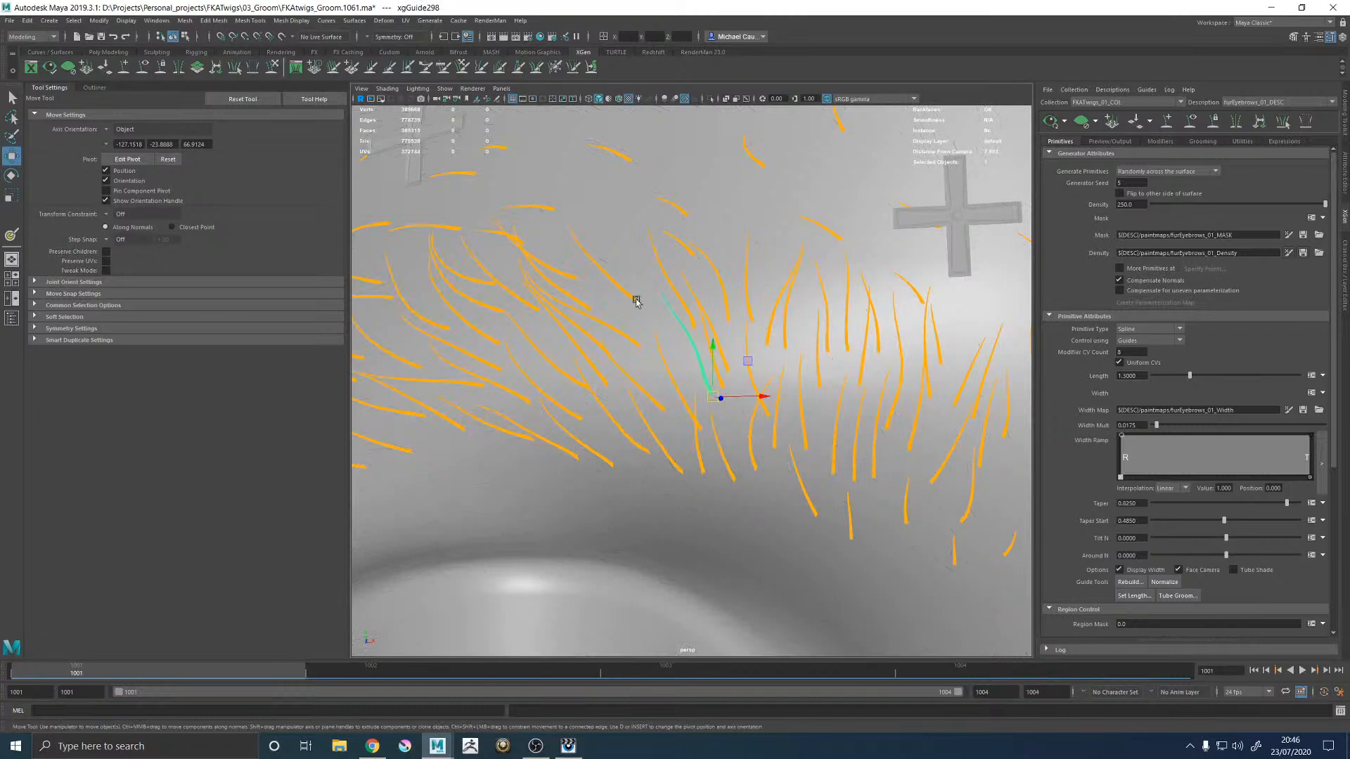
key("e")
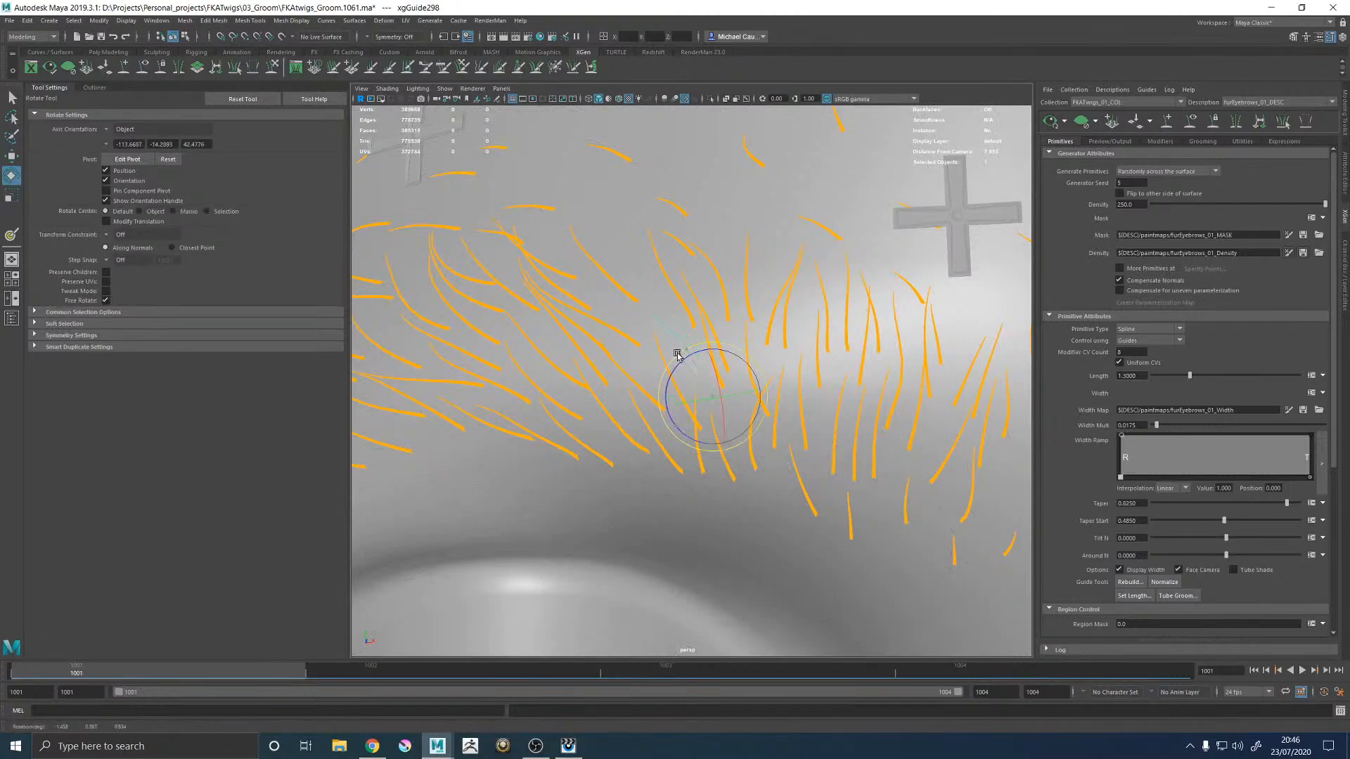
left_click(705, 329)
left_click_drag(699, 347, 696, 347)
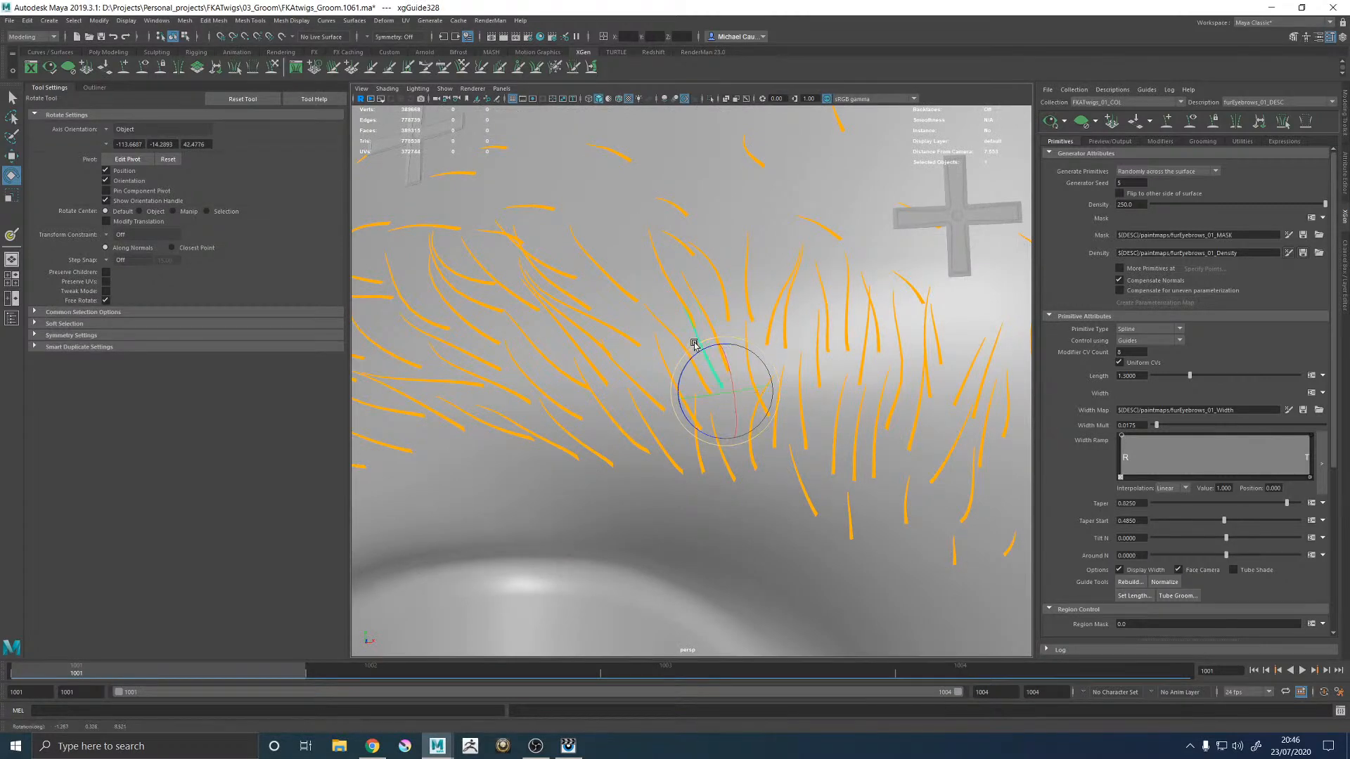
Step: Add a guide in the gap near the eyebrow's inner end and deselect it
left_click(1166, 122)
left_click(636, 306)
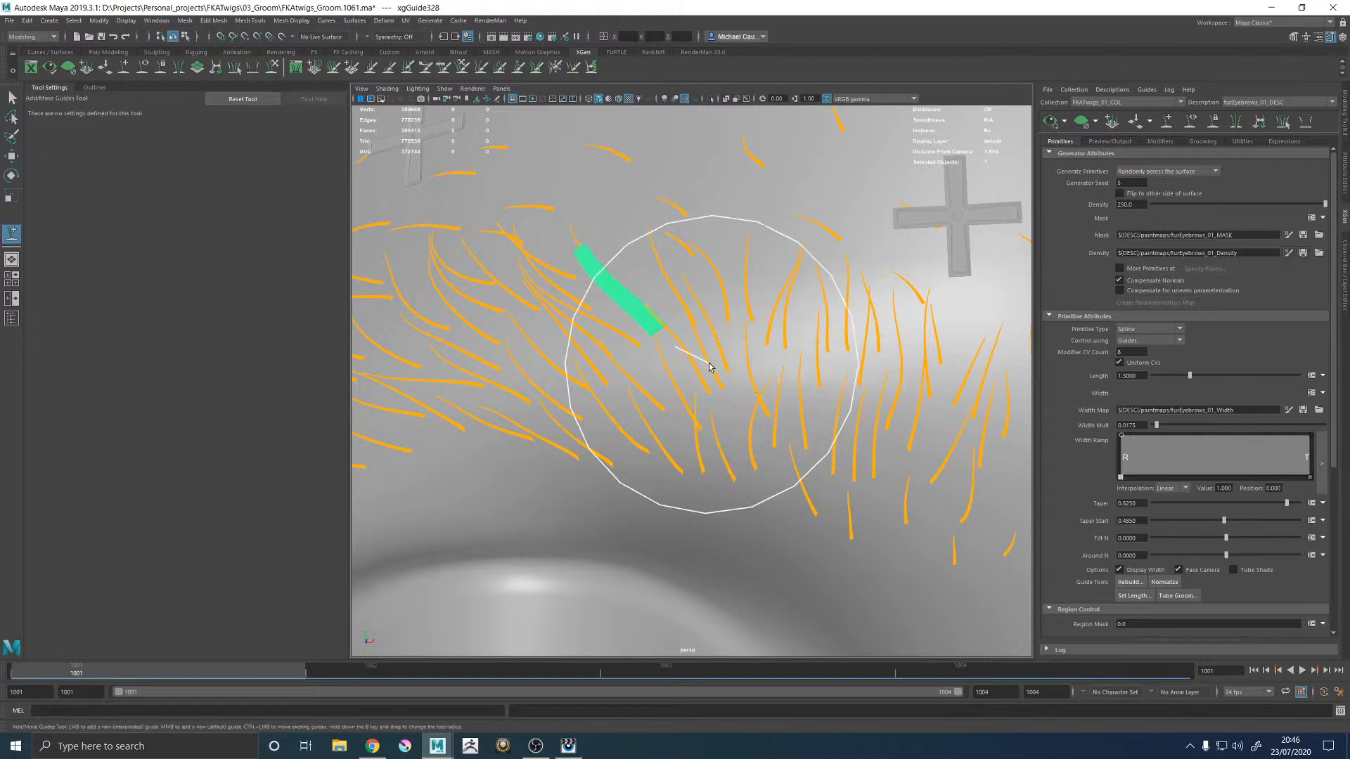
left_click_drag(723, 345, 698, 310, "alt")
key("e")
right_click_drag(755, 330, 614, 293, "alt")
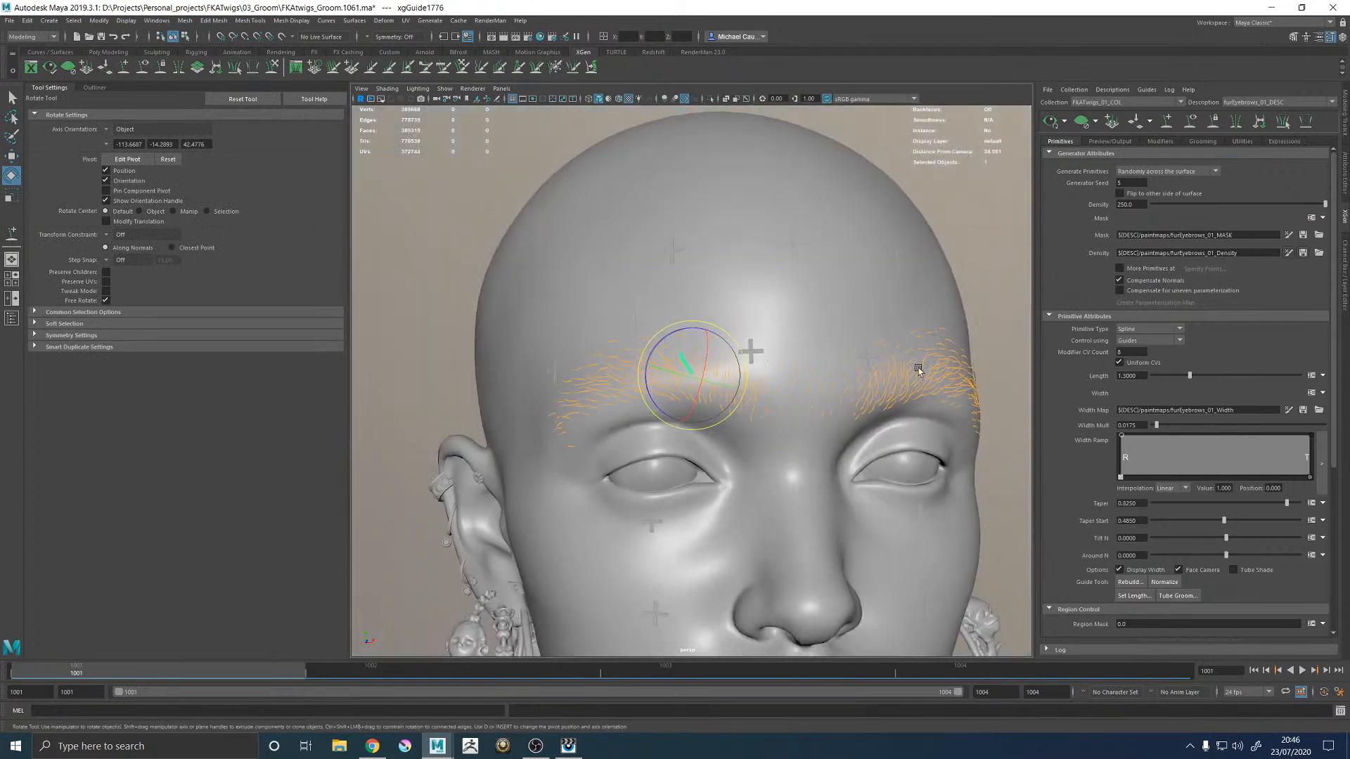
key("w")
left_click(1010, 258)
left_click_drag(765, 307, 887, 318, "alt")
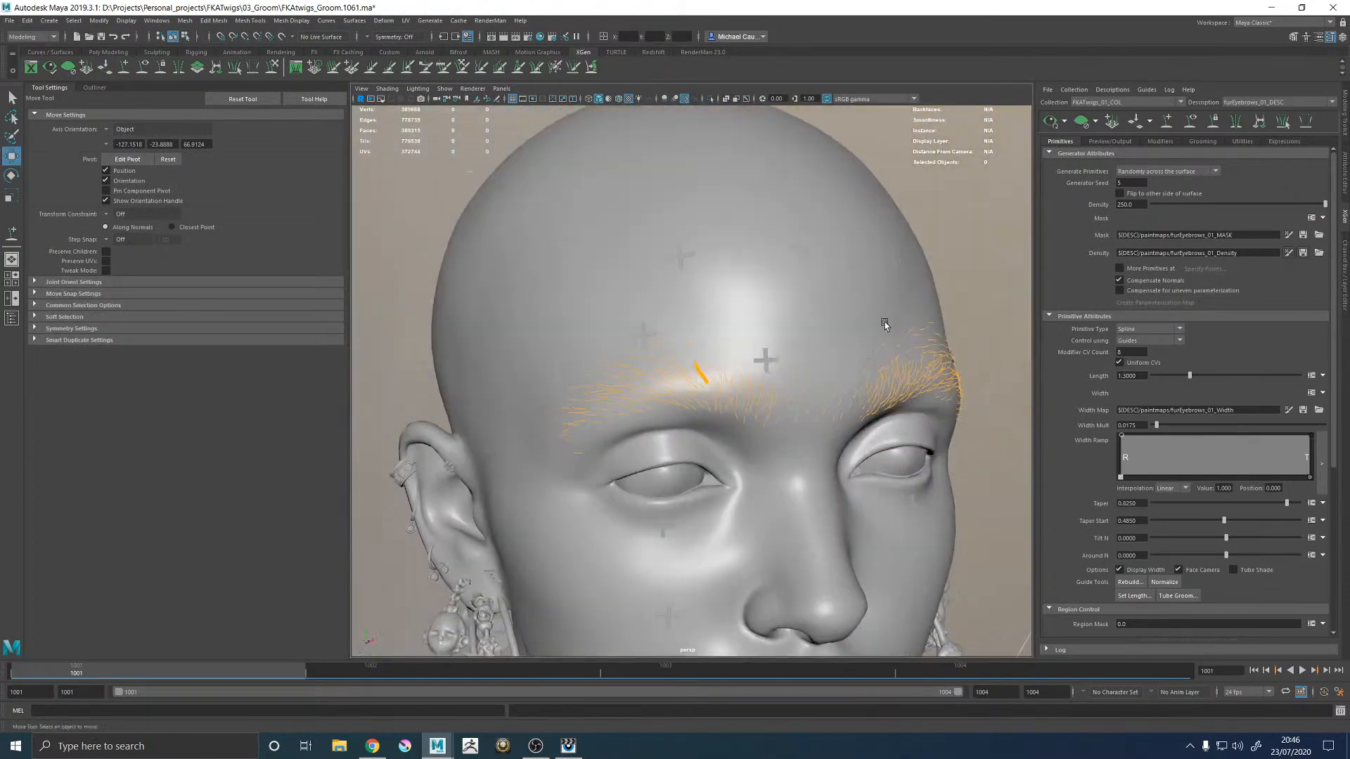
right_click_drag(648, 389, 743, 366, "alt")
Step: Set the new guide's taper to 0.8 and its width to 0.02
left_click(759, 323)
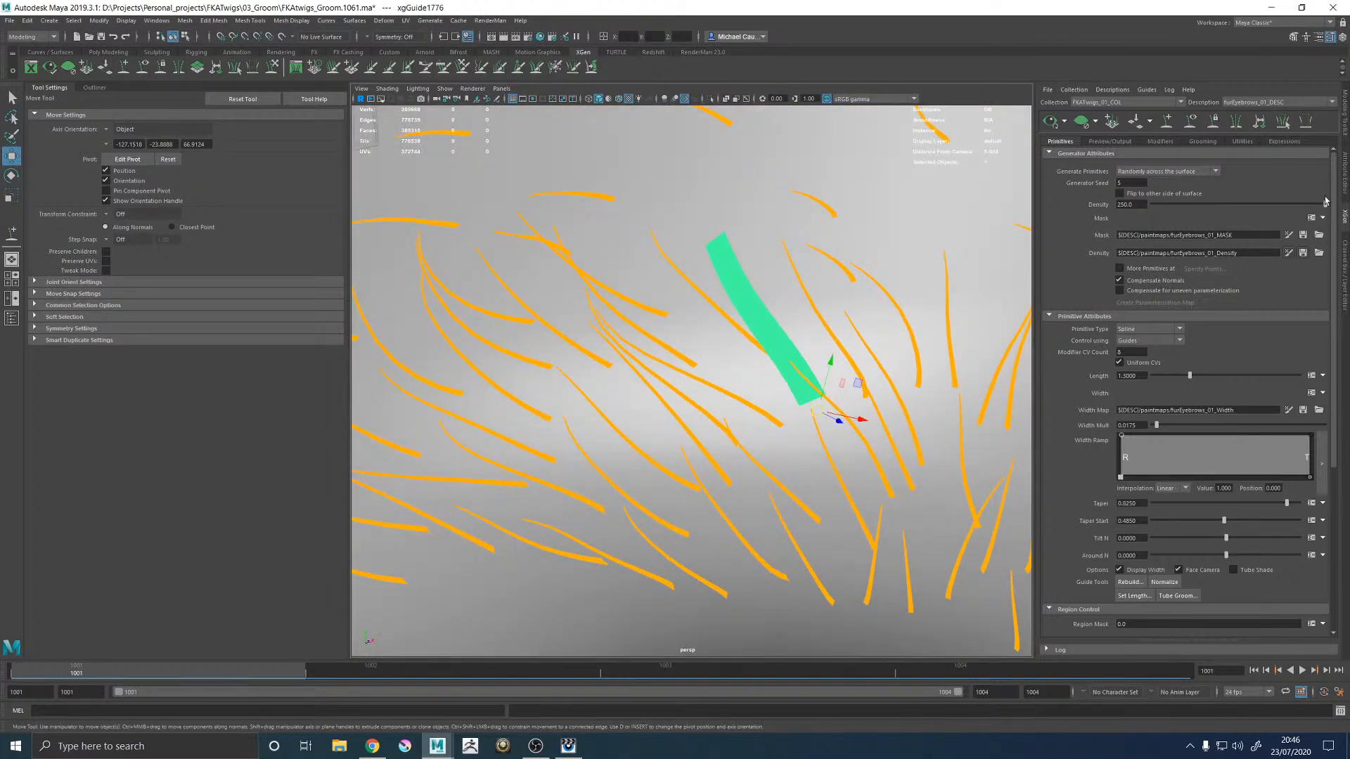
left_click(1343, 274)
scroll(1292, 301, "down", 2)
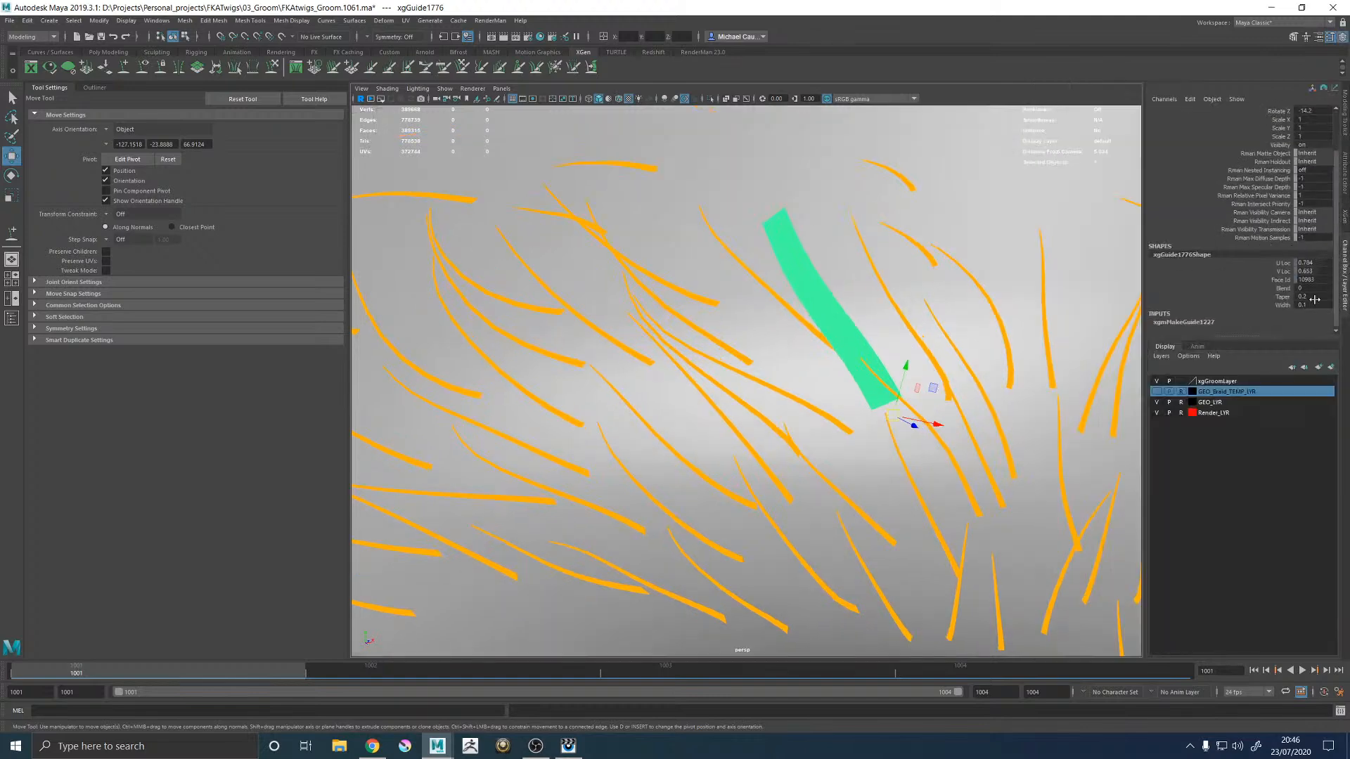
left_click(1312, 297)
type("0.8")
key("Return")
left_click(1318, 307)
type("0.02")
key("Return")
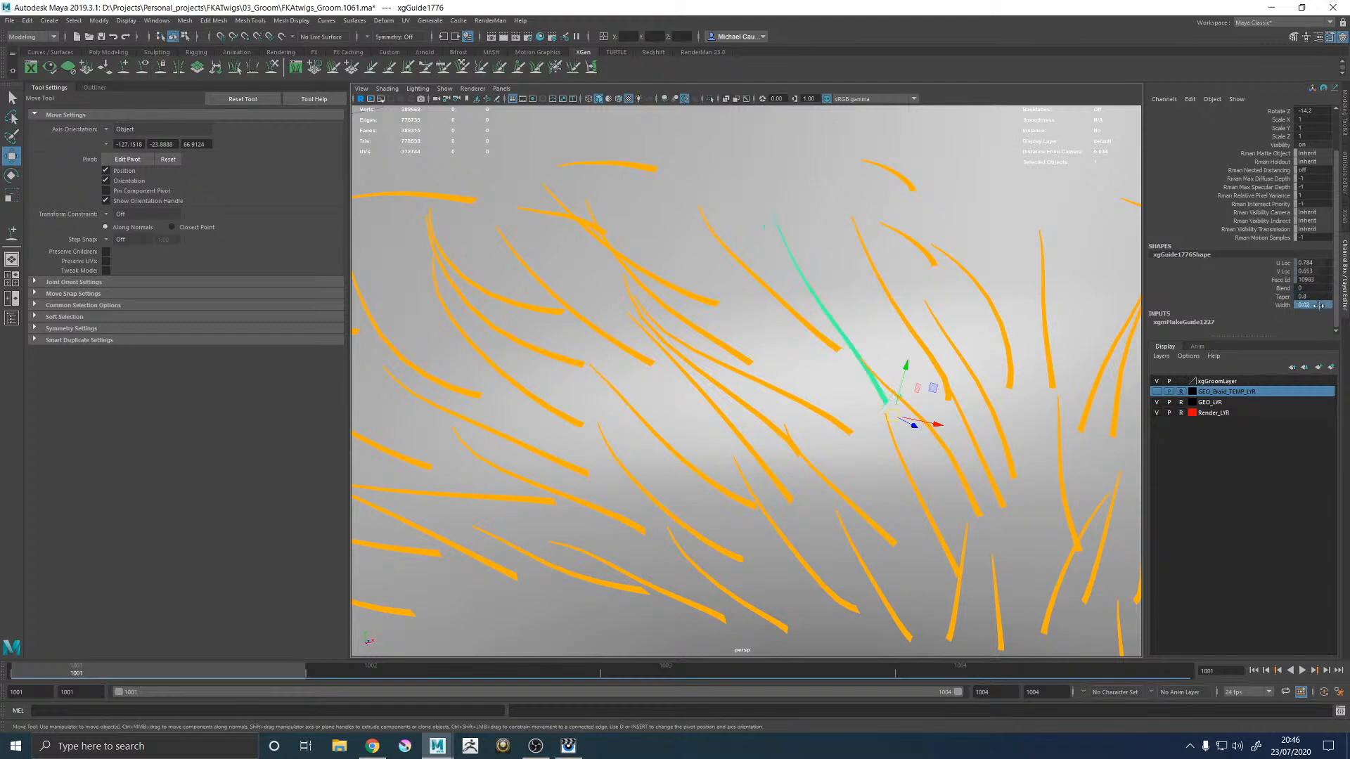
Step: Deselect the new guide and save the scene
right_click_drag(876, 325, 807, 301, "alt")
left_click(899, 325)
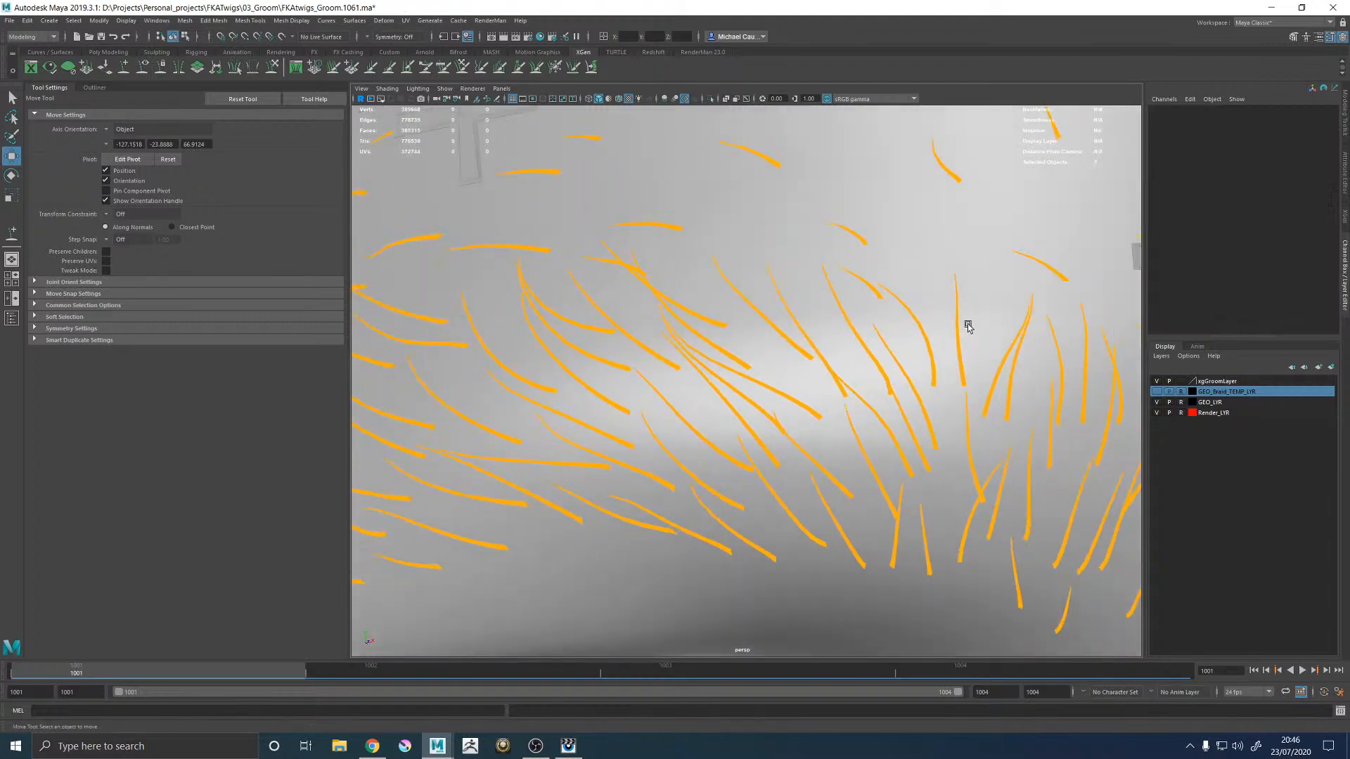
right_click_drag(964, 326, 846, 365, "alt")
left_click_drag(847, 365, 834, 361, "alt")
key("ctrl+s")
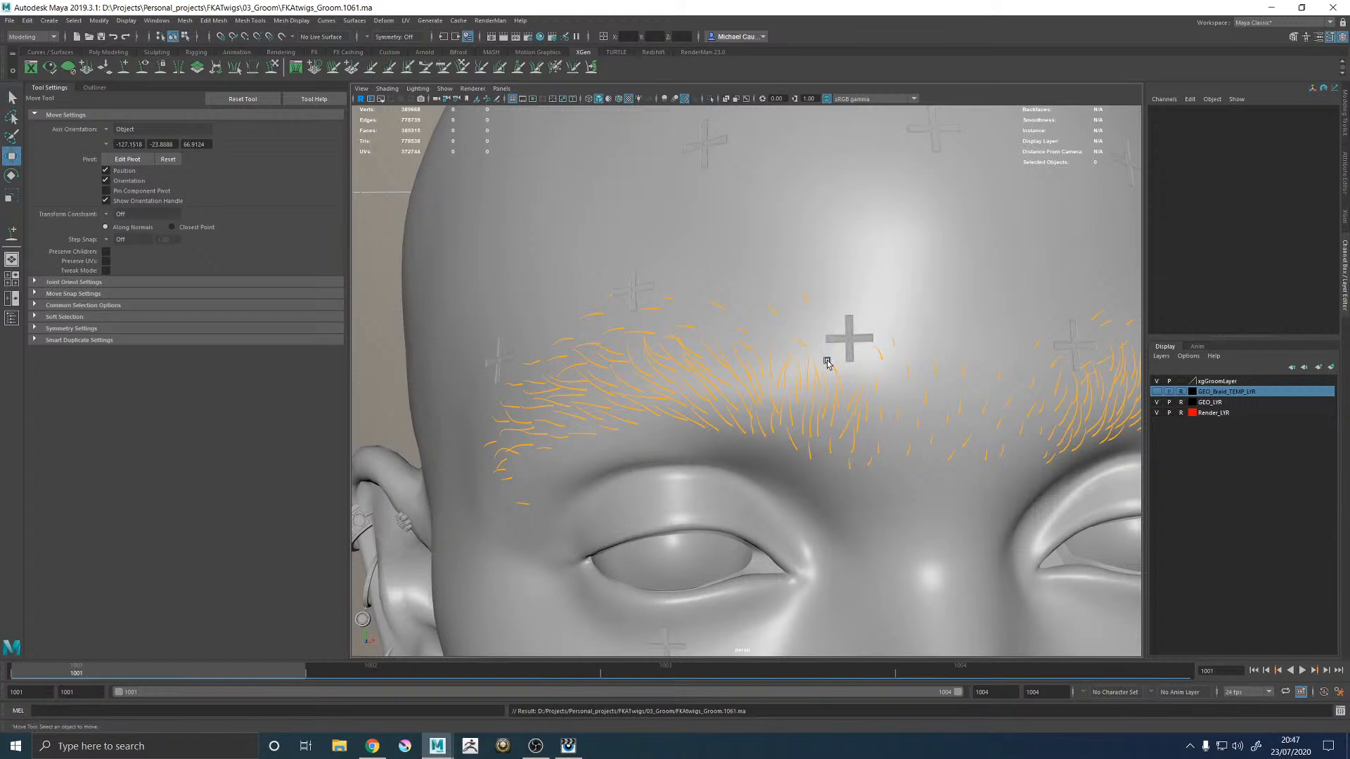
Step: Bring up the Render_CAM view and update the XGen preview of the eyebrows
left_click(1345, 220)
scroll(570, 351, "down", 6)
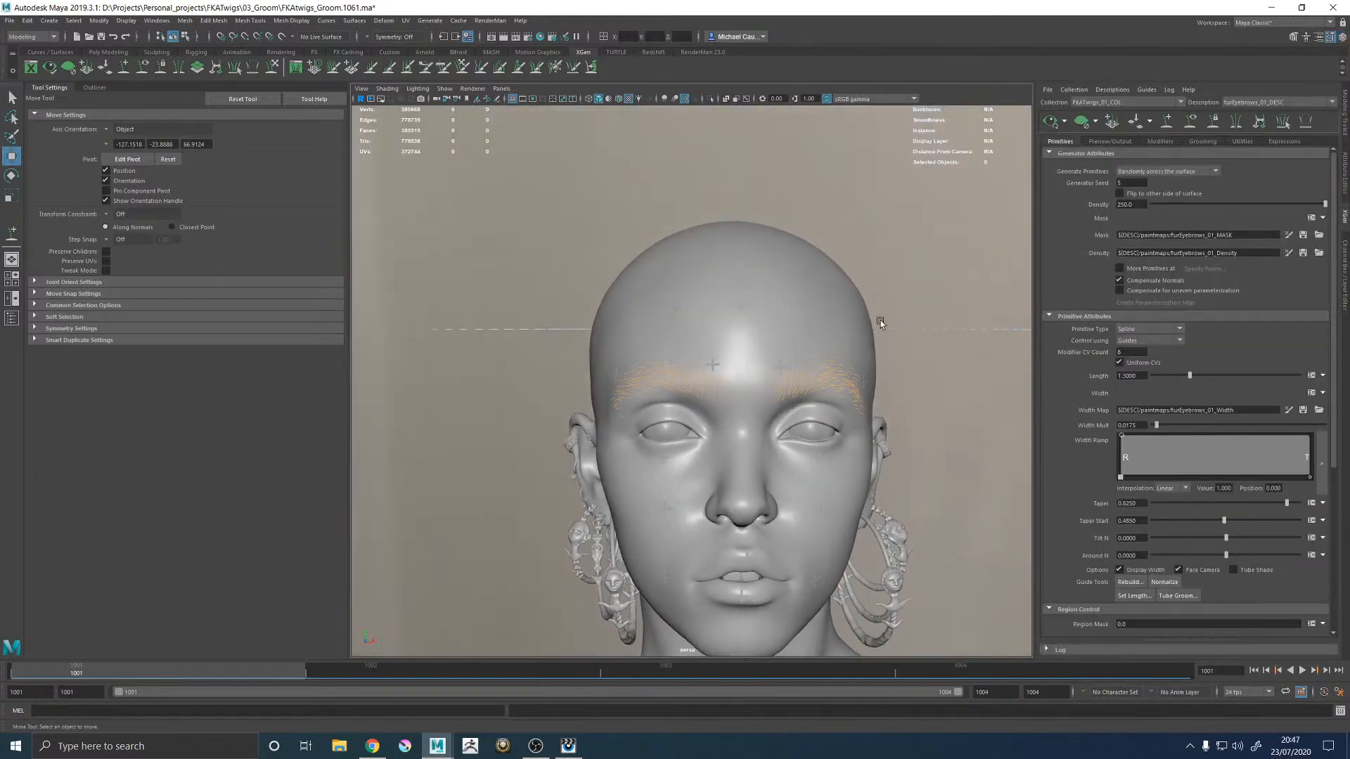
key("space")
key("space")
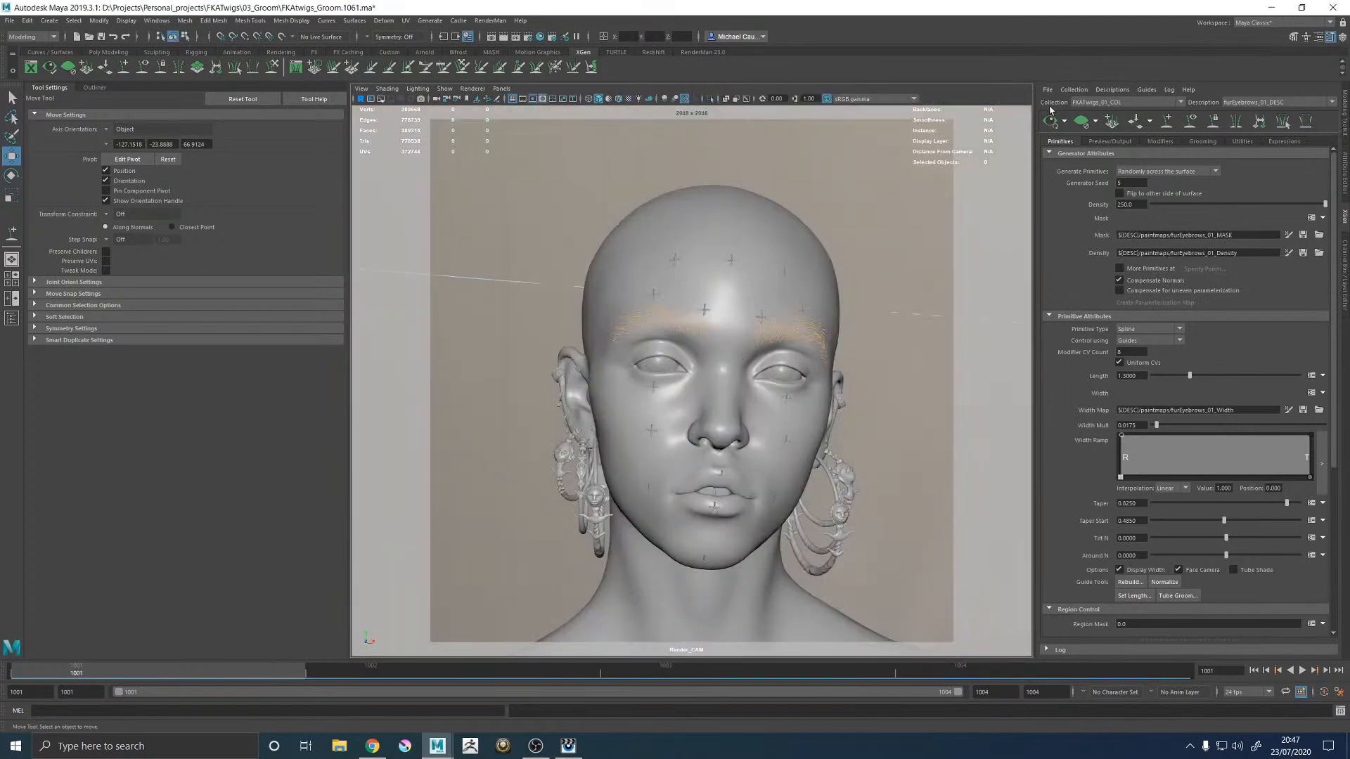
left_click(1051, 121)
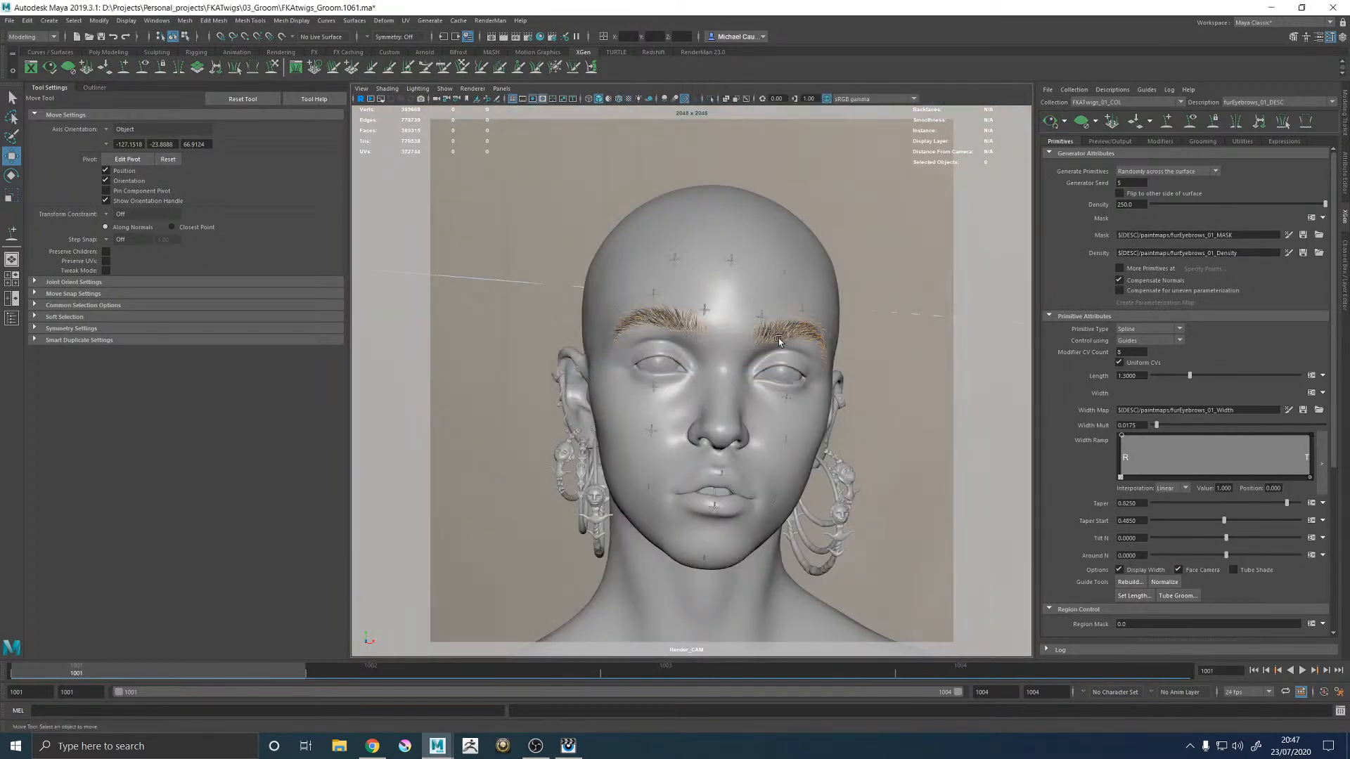
Step: Update the preview of the furEyelashes_01_DESC description and switch to furPeachFuzz_01_DESC
left_click(1262, 103)
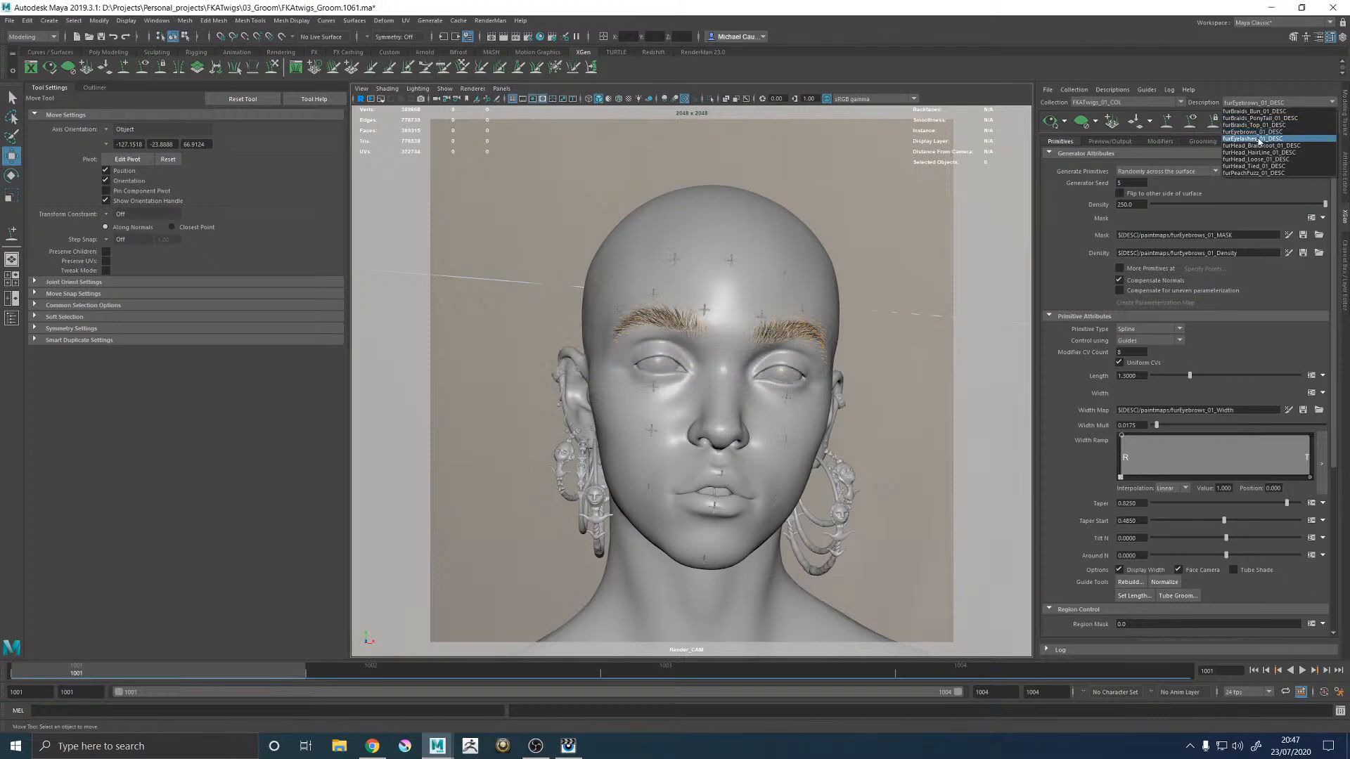
left_click(1258, 140)
left_click(1050, 121)
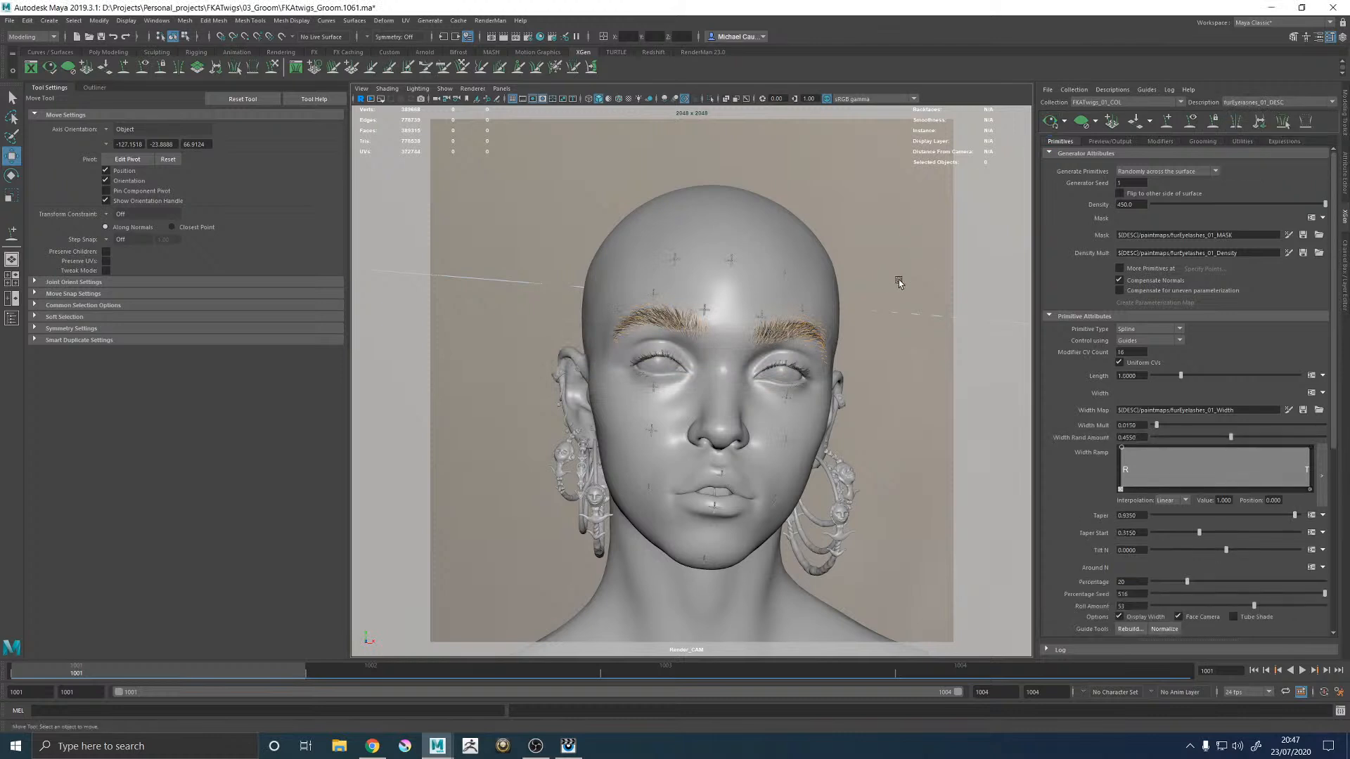
left_click(1258, 102)
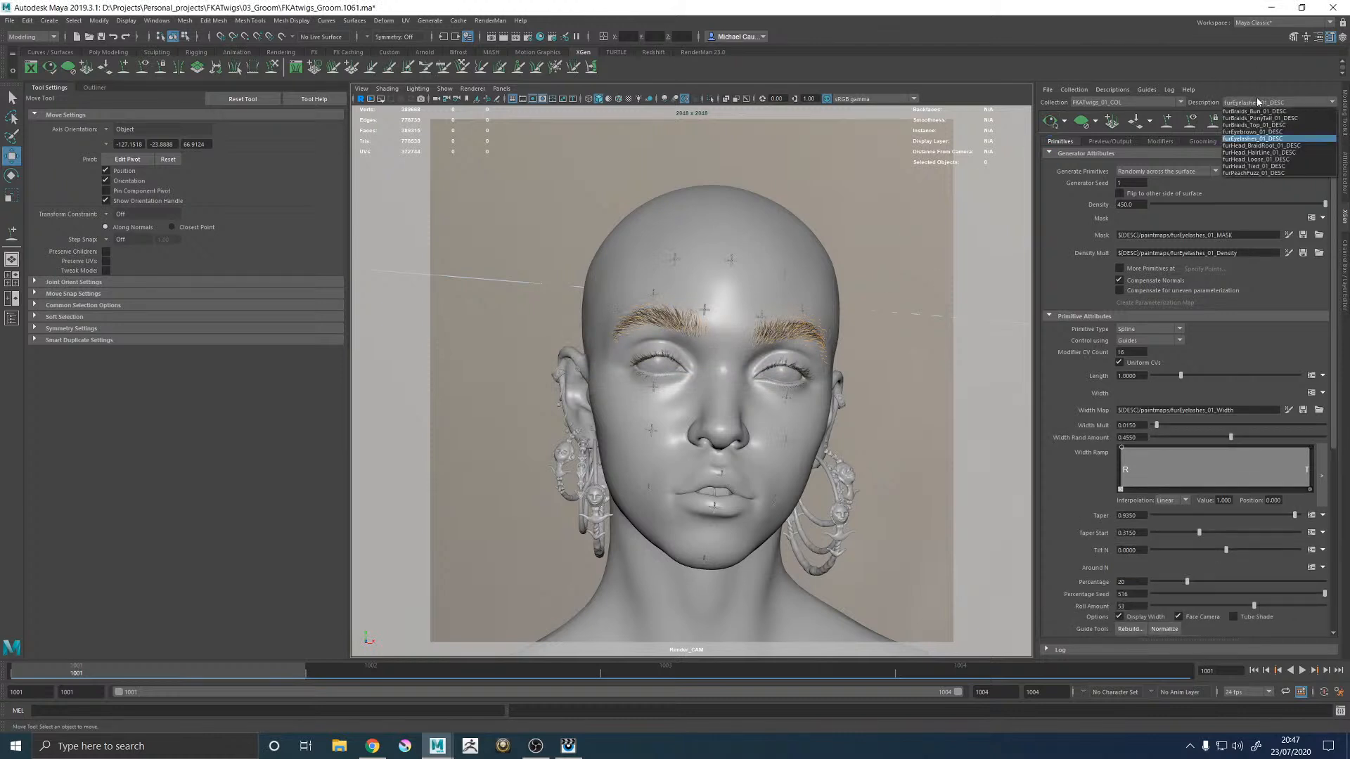
left_click(1255, 173)
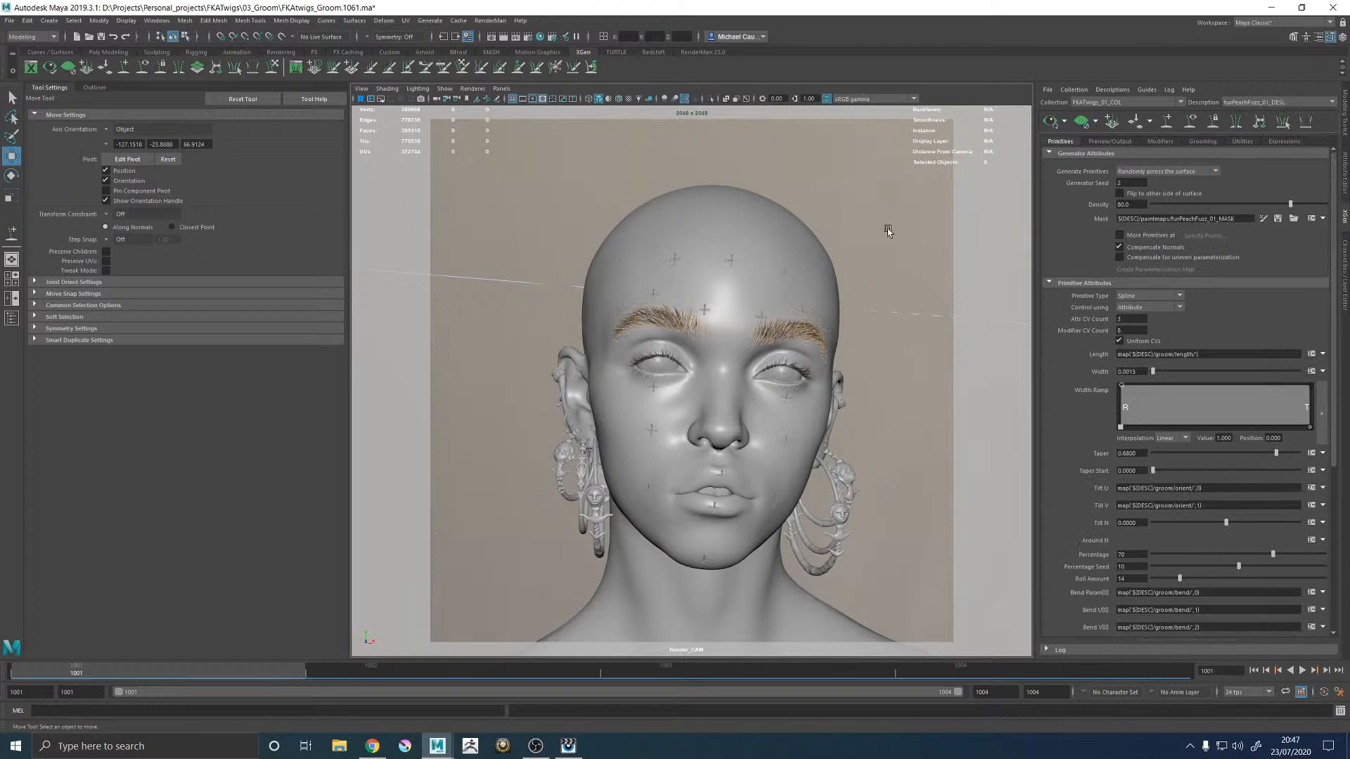
Step: Save the scene and keep the Render_CAM view maximized
key("ctrl+s")
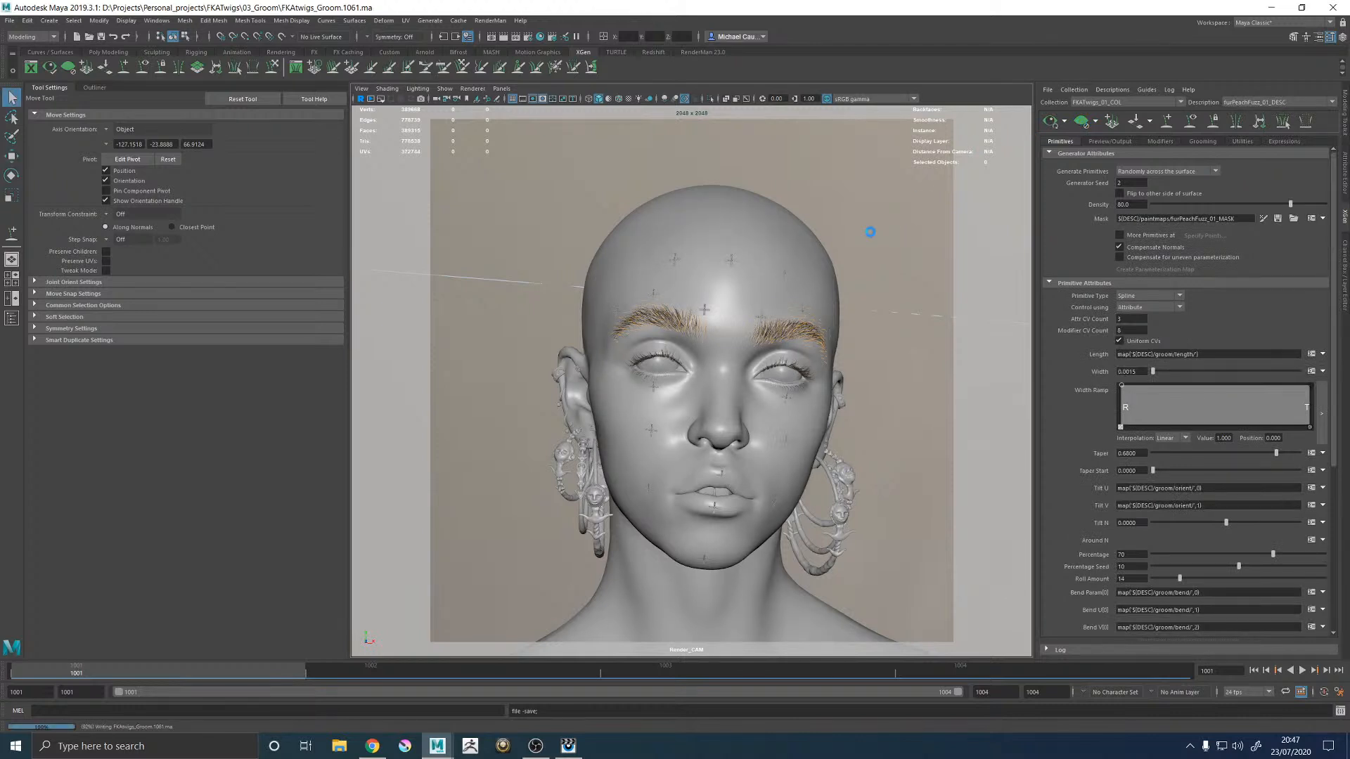
key("space")
key("space")
key("space")
key("space")
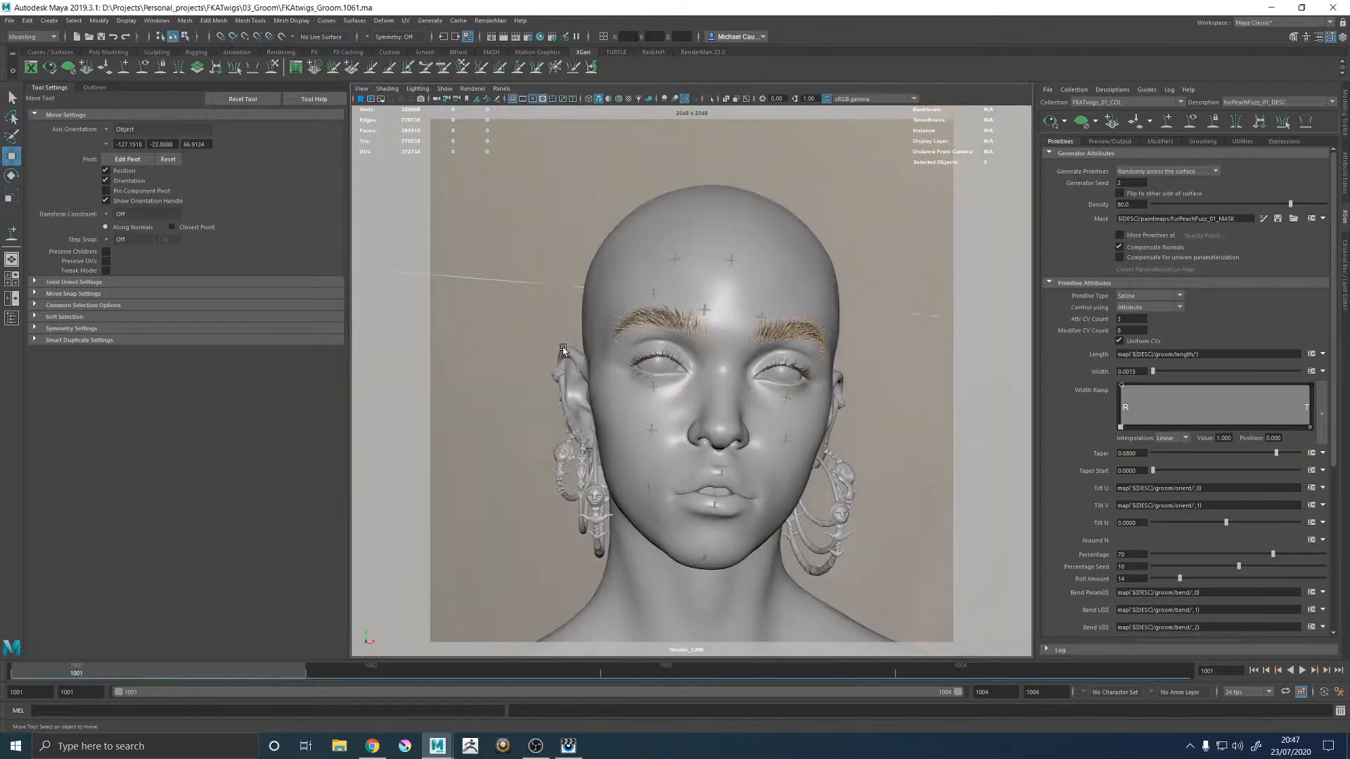
left_click(499, 24)
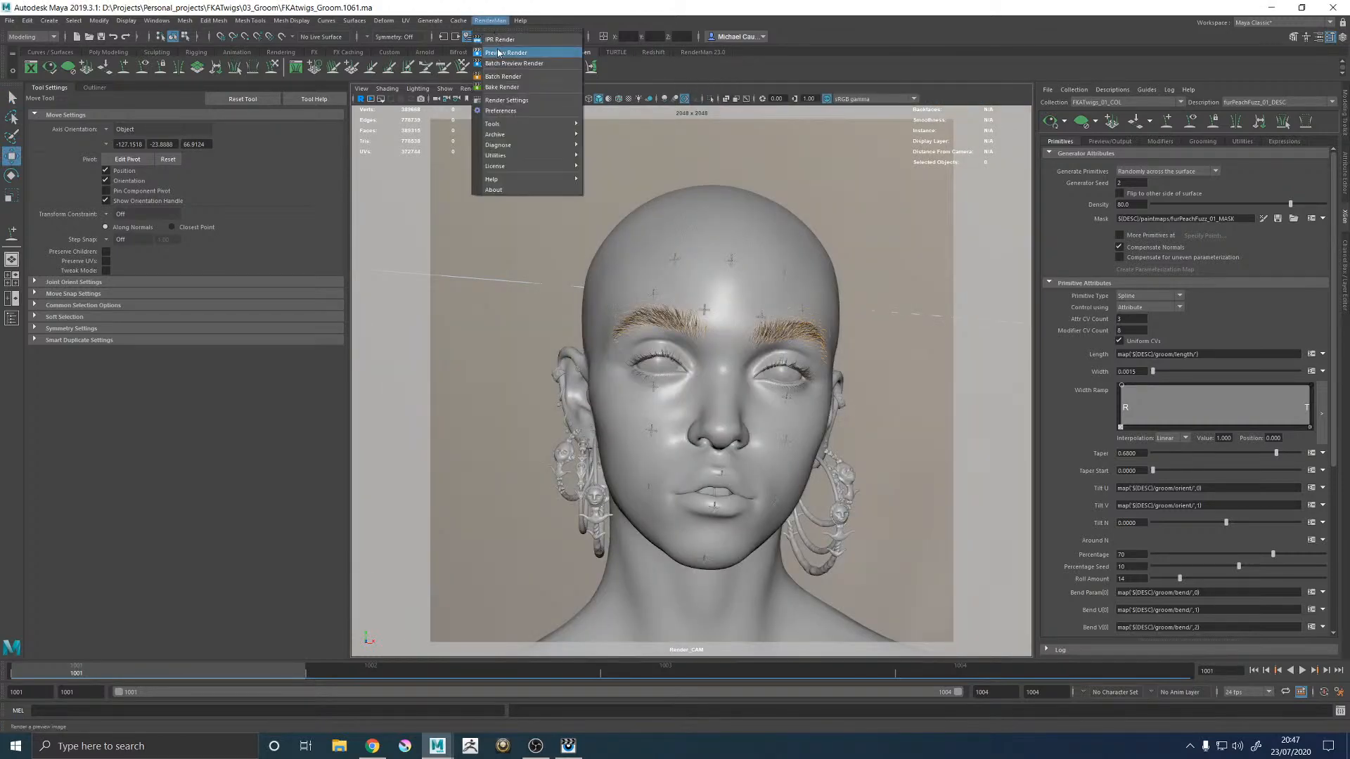
left_click(500, 55)
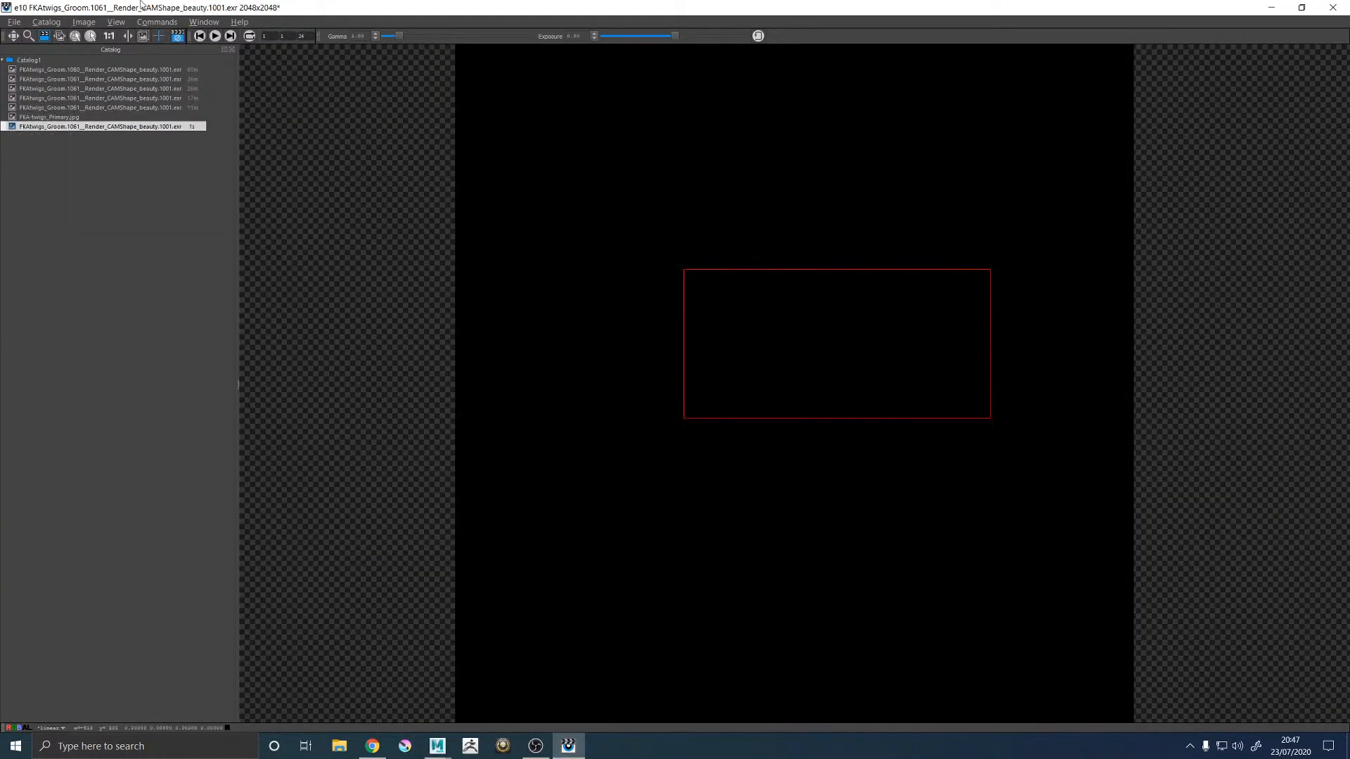
left_click(114, 127)
key("Delete")
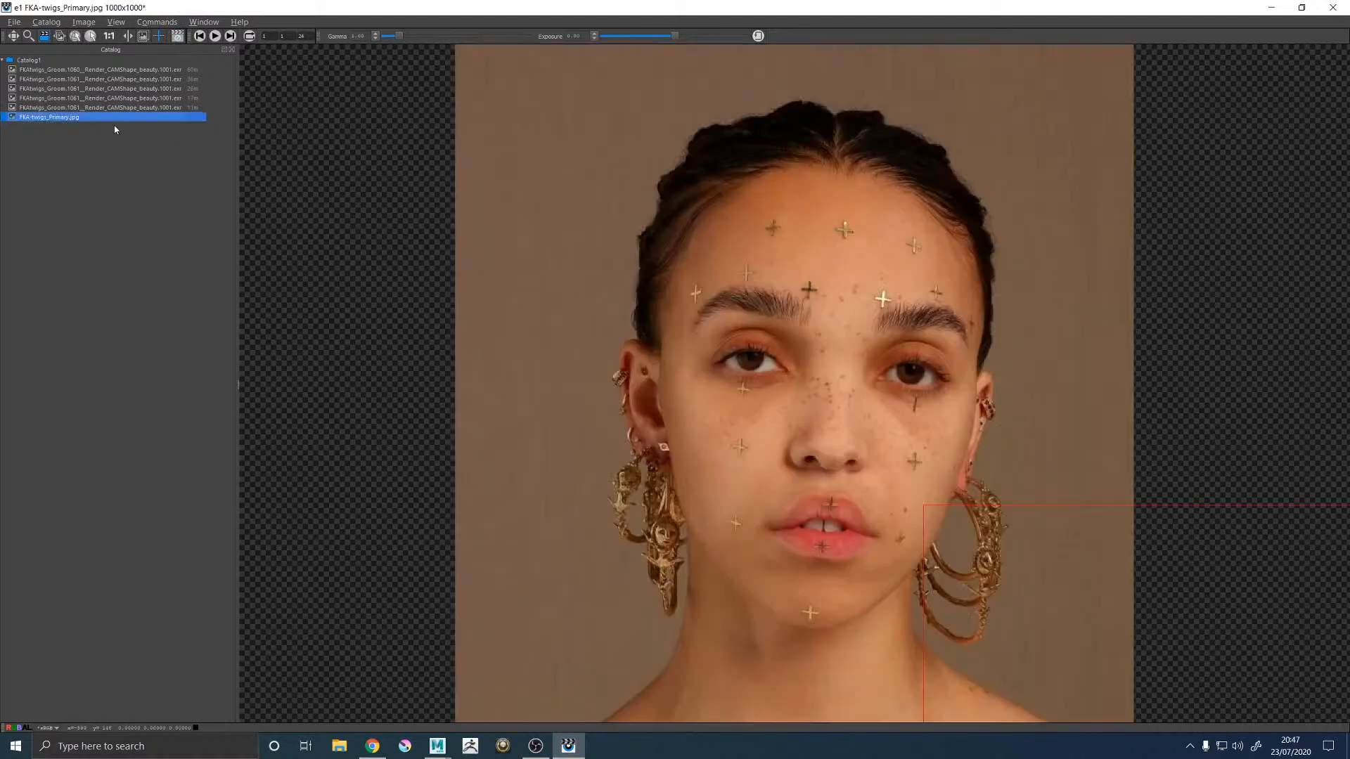
left_click(1274, 8)
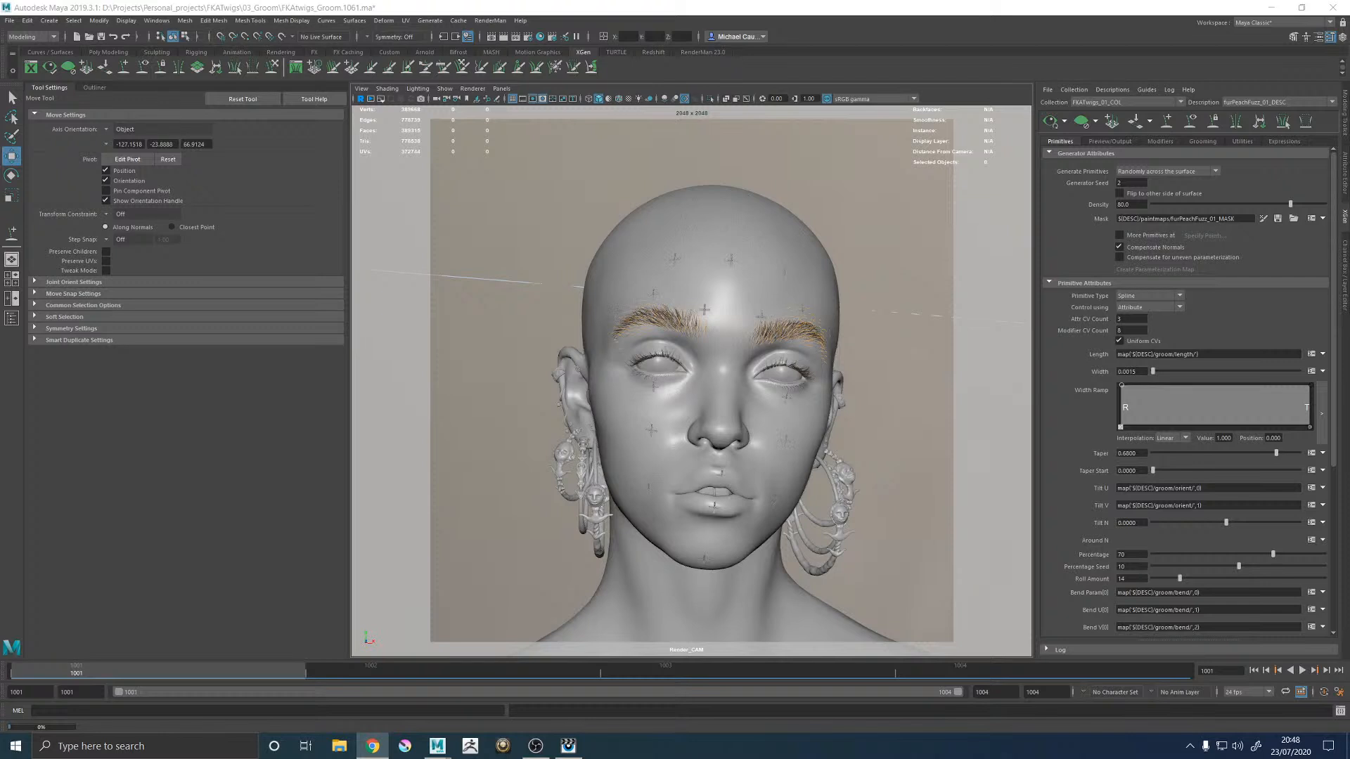
Step: Render the maximized Render_CAM view with RenderMan and switch to the image viewer to show the result
left_click(501, 90)
left_click(514, 304)
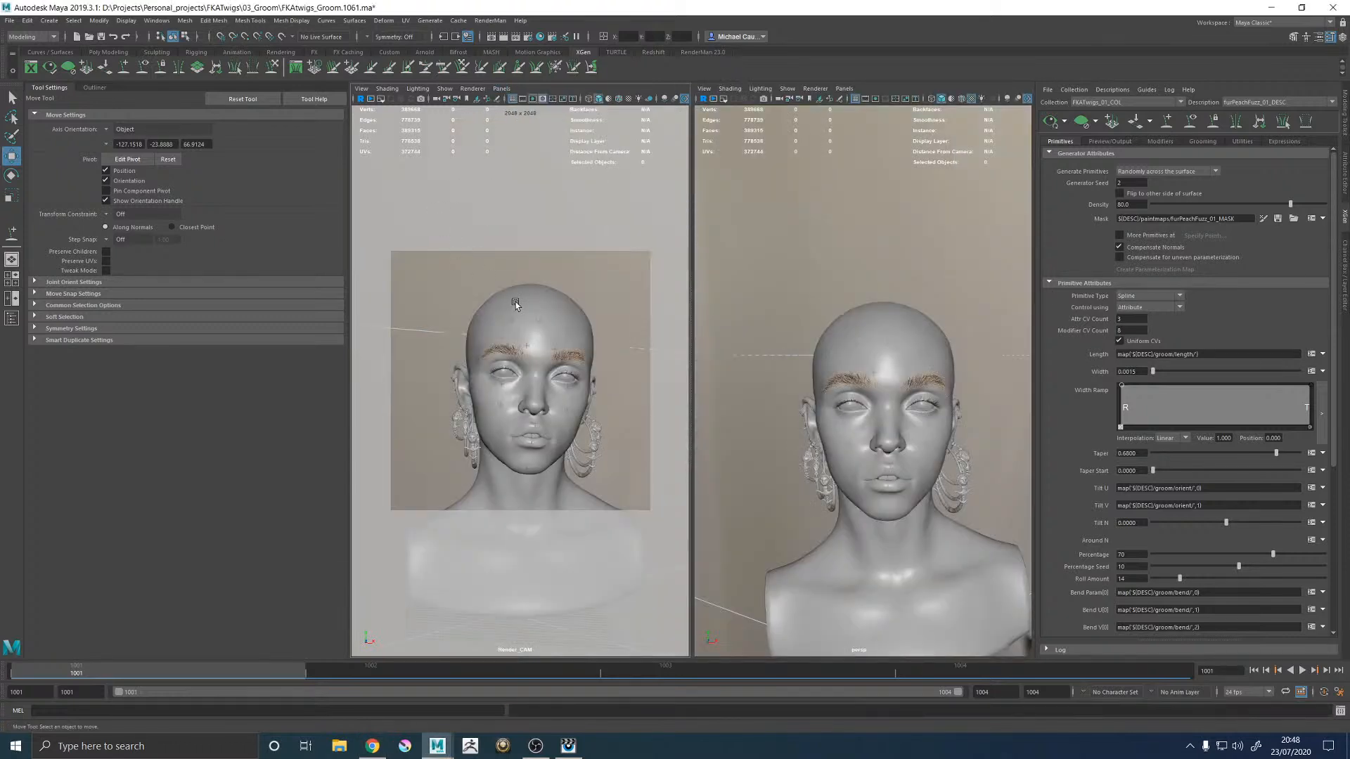
key("space")
left_click(490, 21)
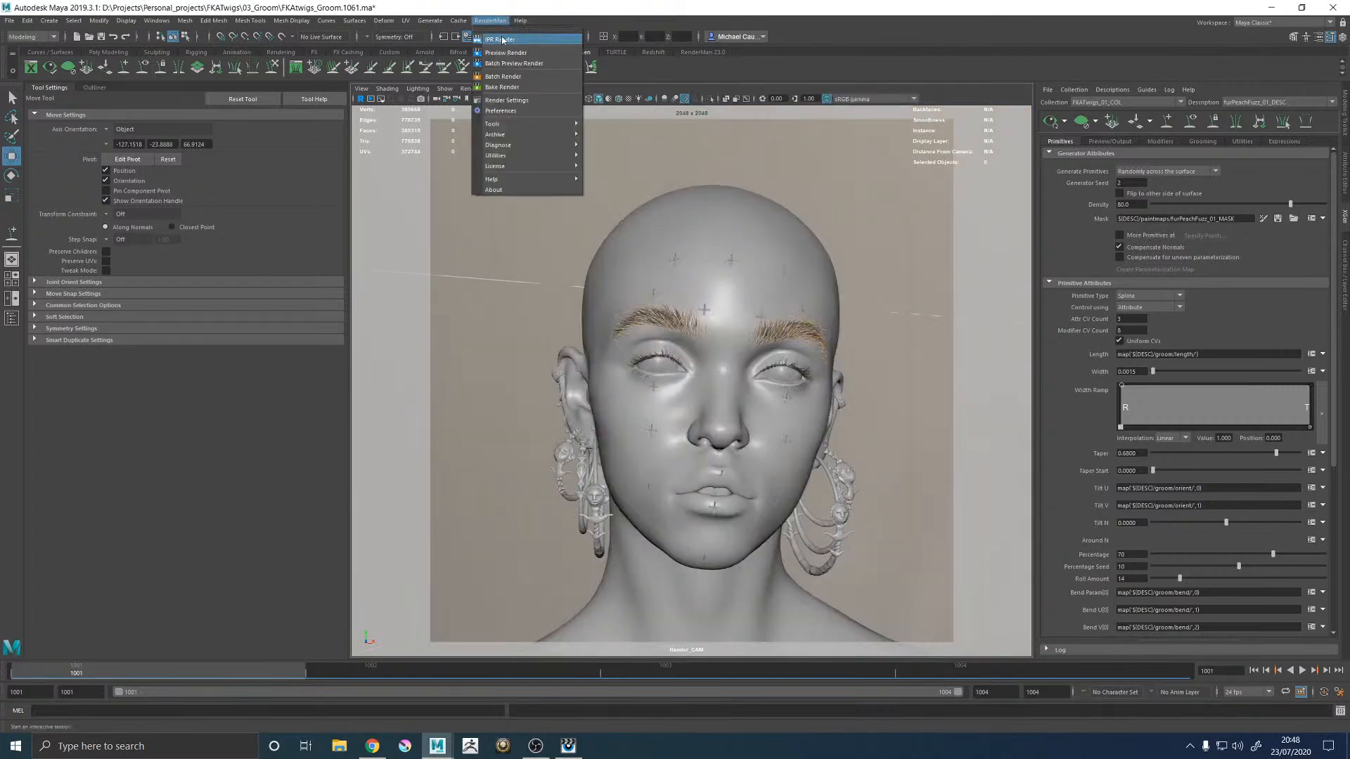
key("Escape")
left_click(568, 745)
left_click(701, 345)
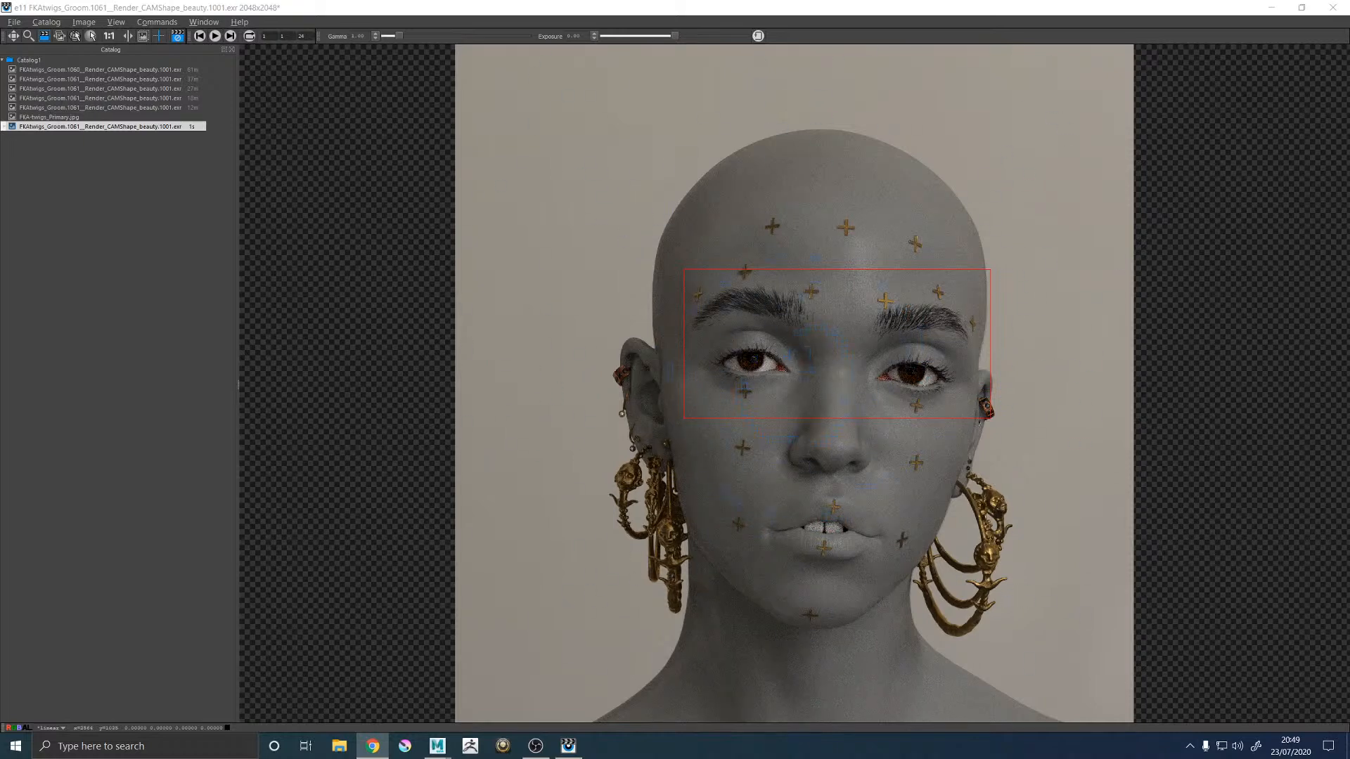
Step: Compare the finished eyebrow render with the FKA-twigs_Primary.jpg reference photo by alternating between the two images
left_click(1193, 377)
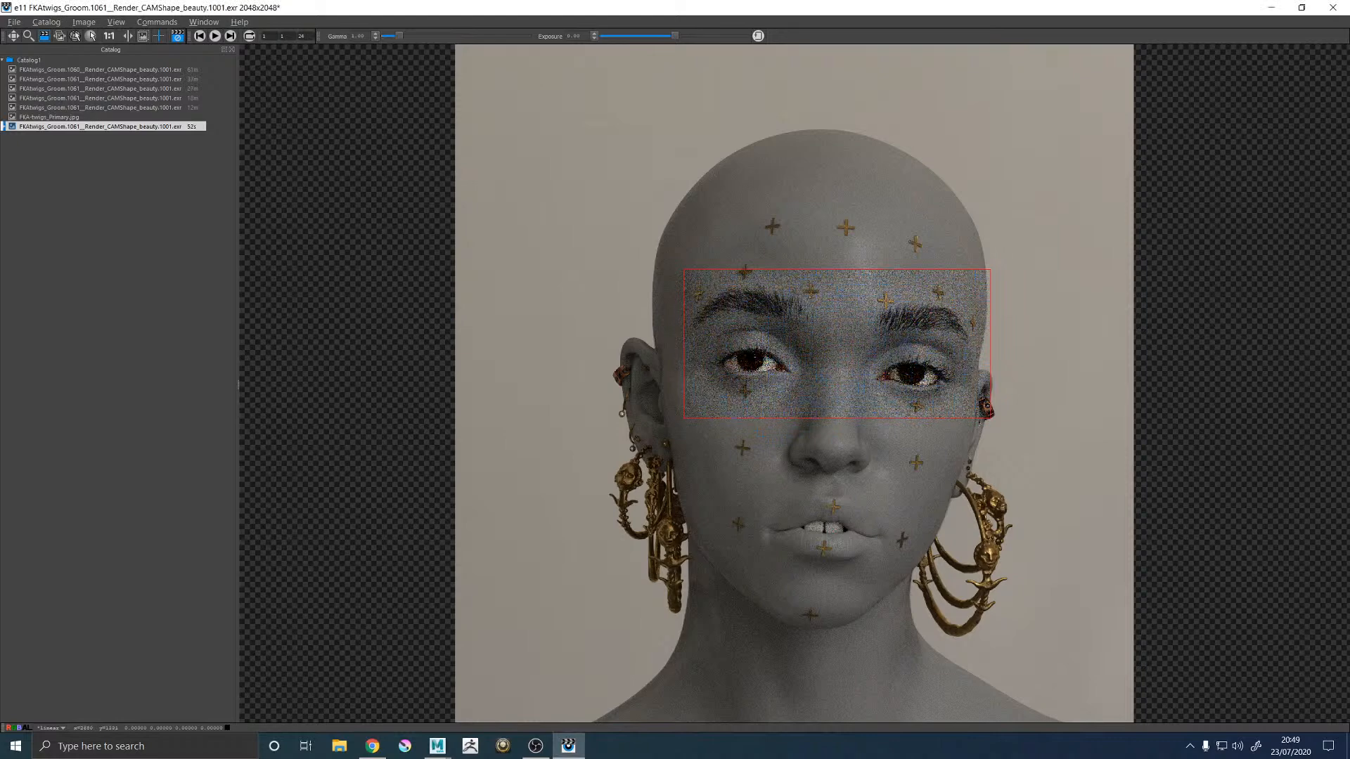
key("alt+Tab")
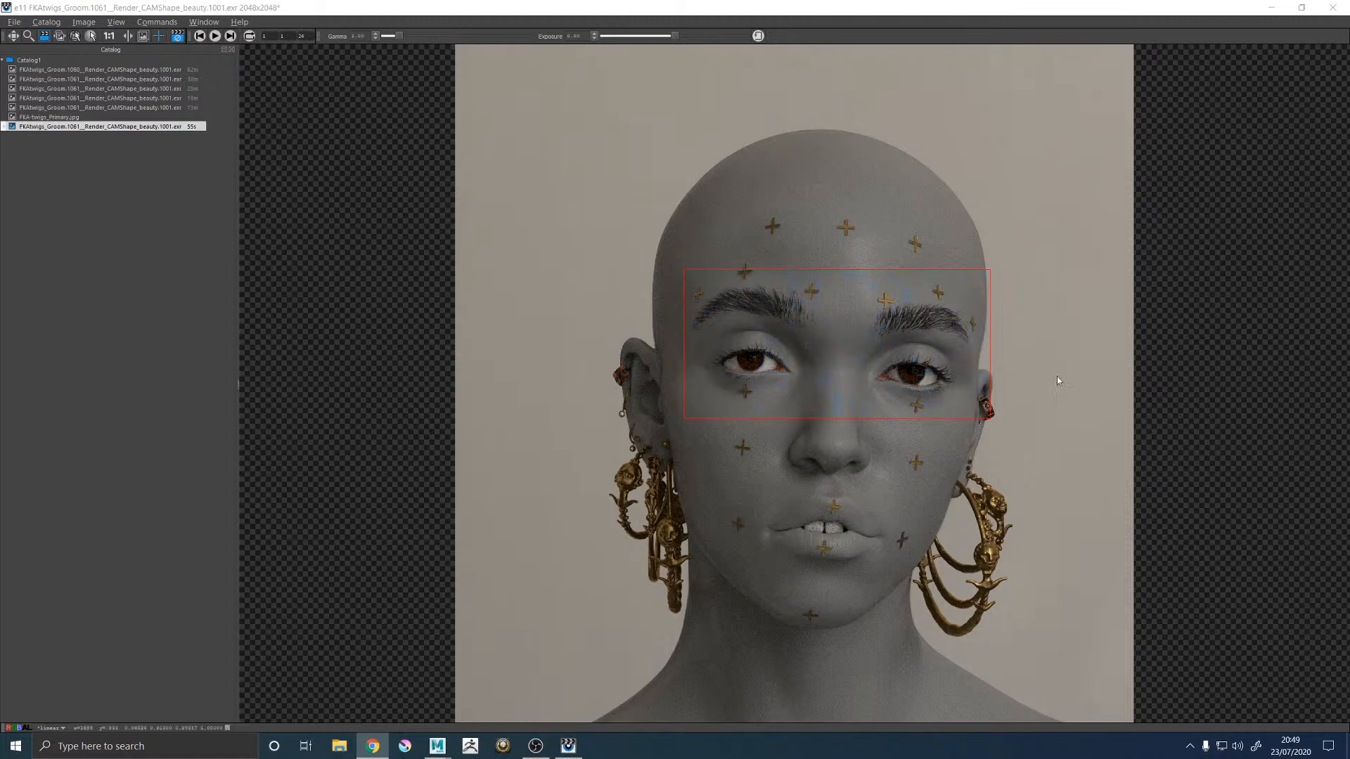
left_click(859, 368)
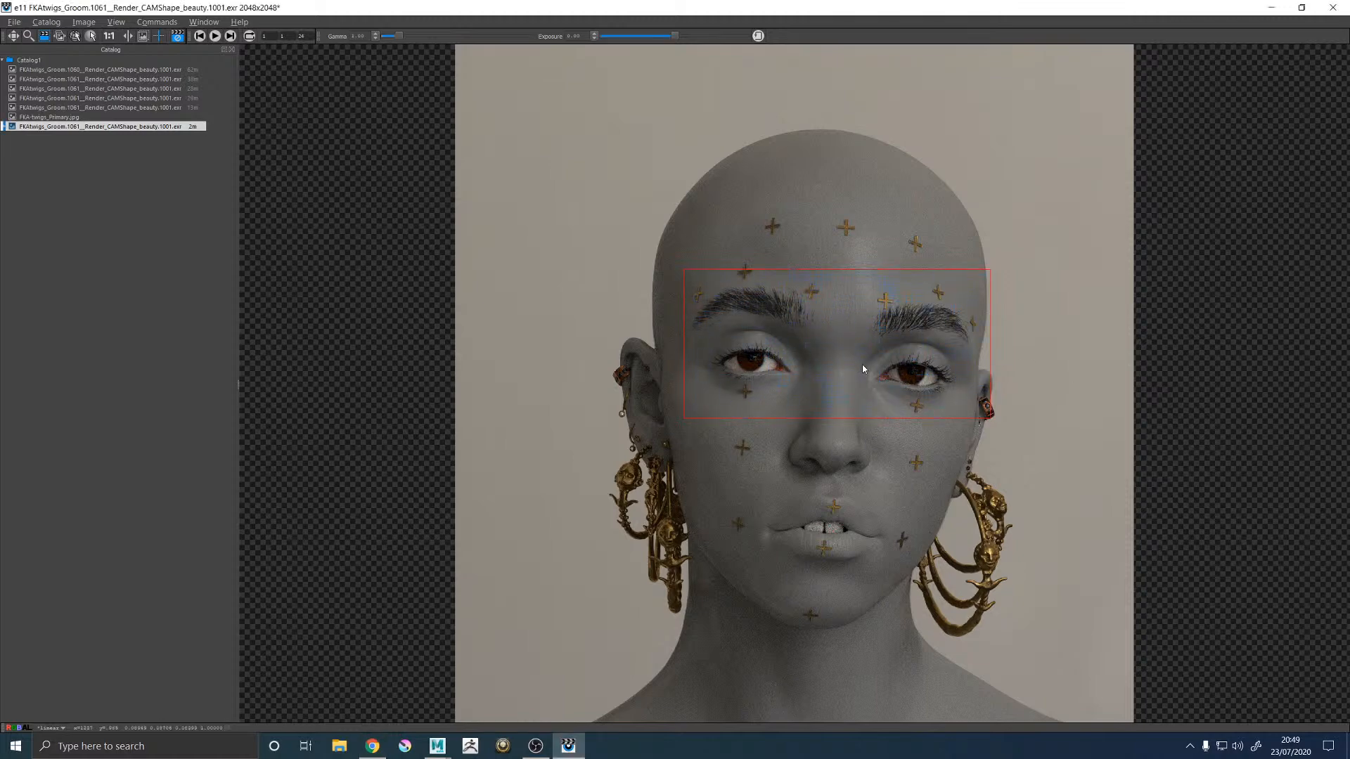
key("Up")
key("Down")
key("Up")
key("Down")
key("Up")
key("Down")
key("Up")
key("Down")
key("Up")
key("Down")
key("Up")
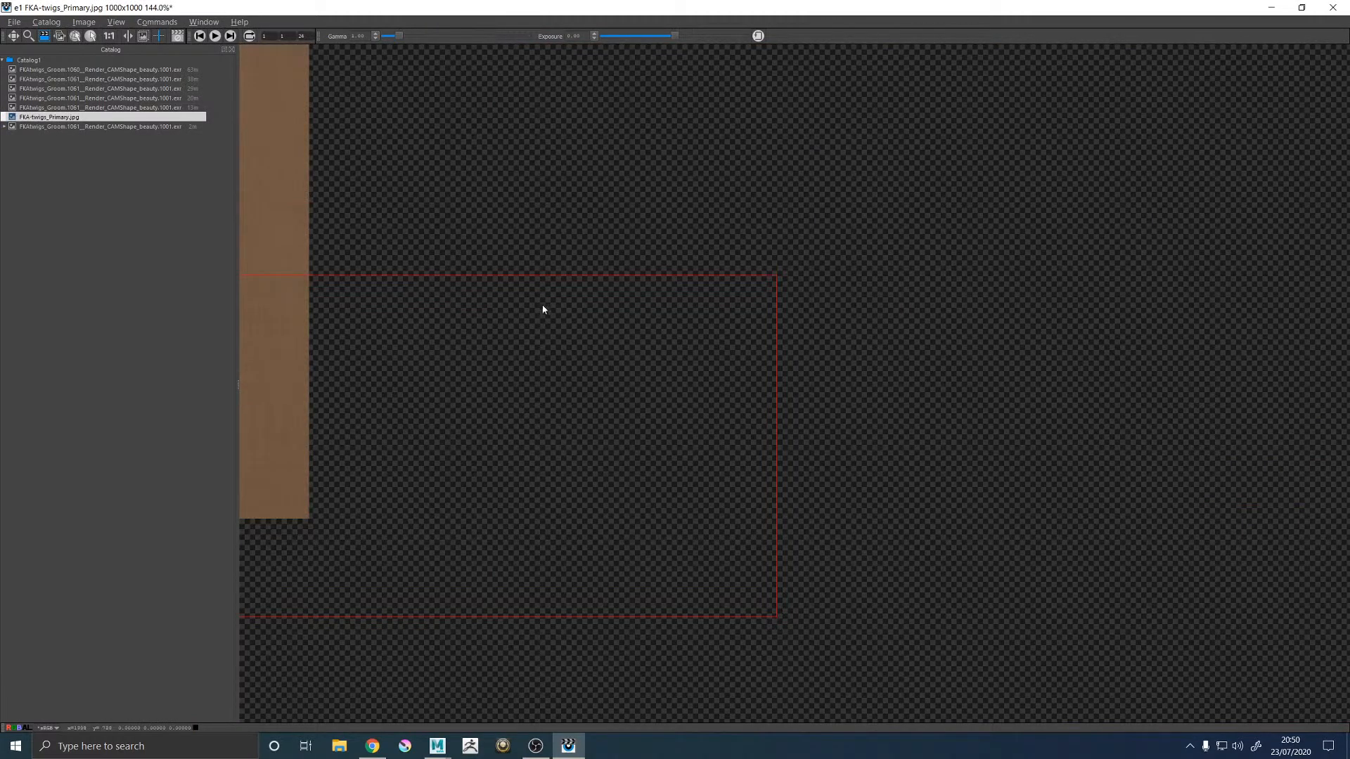
Step: Examine the eyebrow hairs up close in the FKA-twigs_Primary.jpg reference and bring up the previous render
scroll(656, 368, "up", 5)
scroll(488, 255, "up", 2)
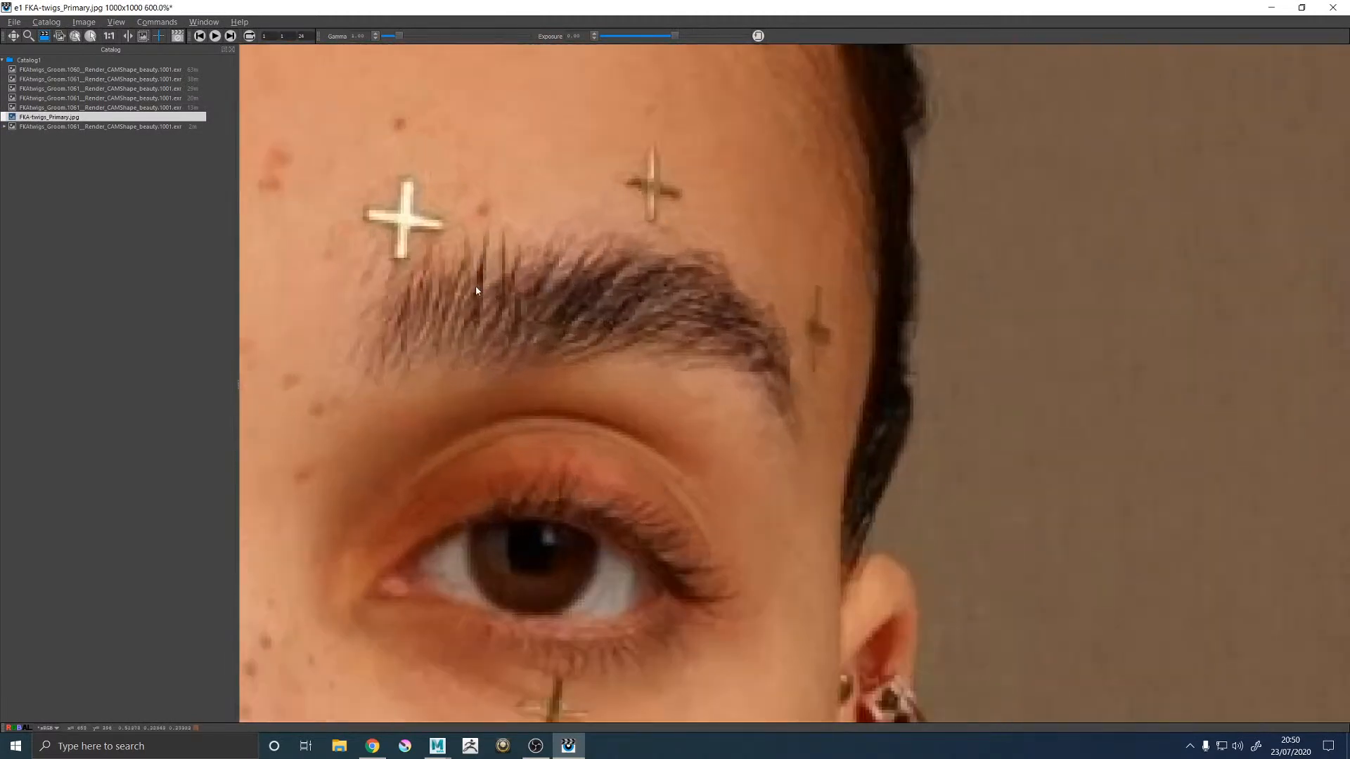
scroll(532, 277, "down", 8)
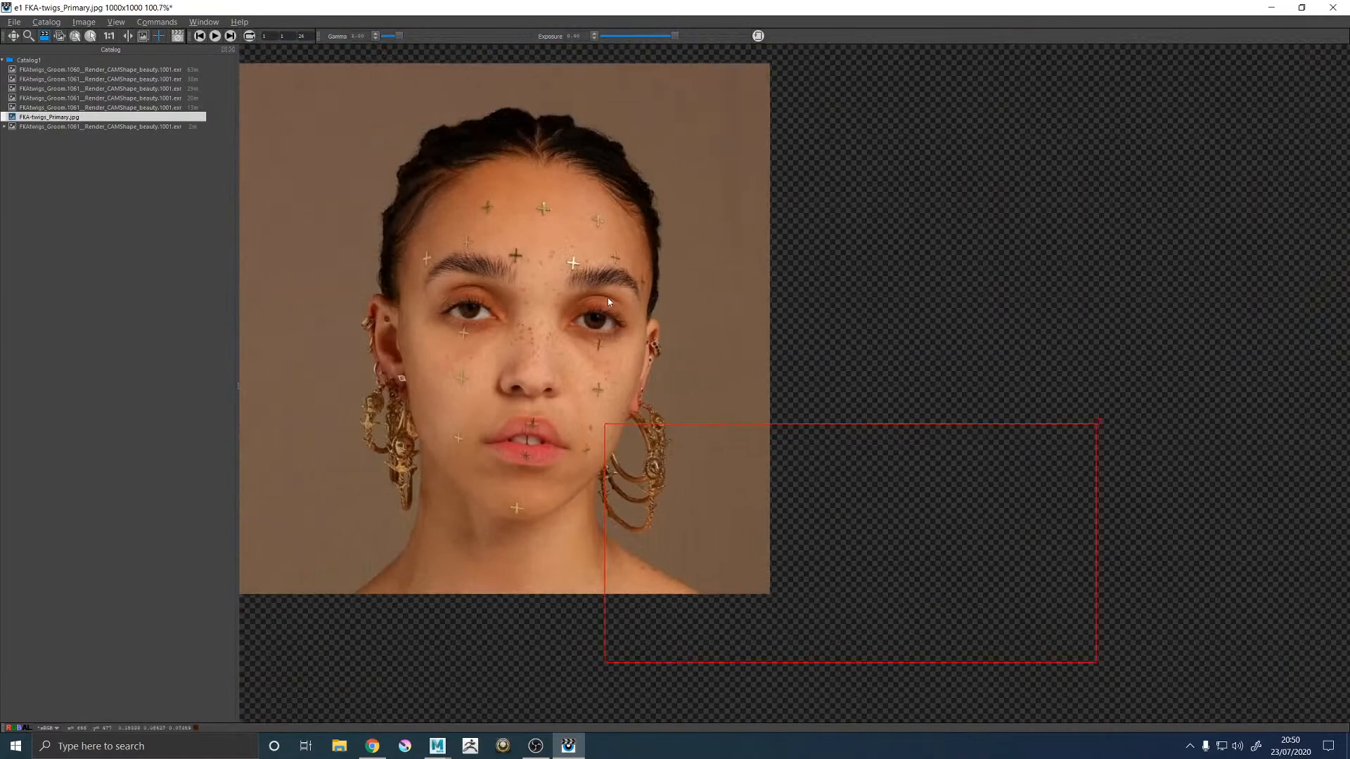
key("Up")
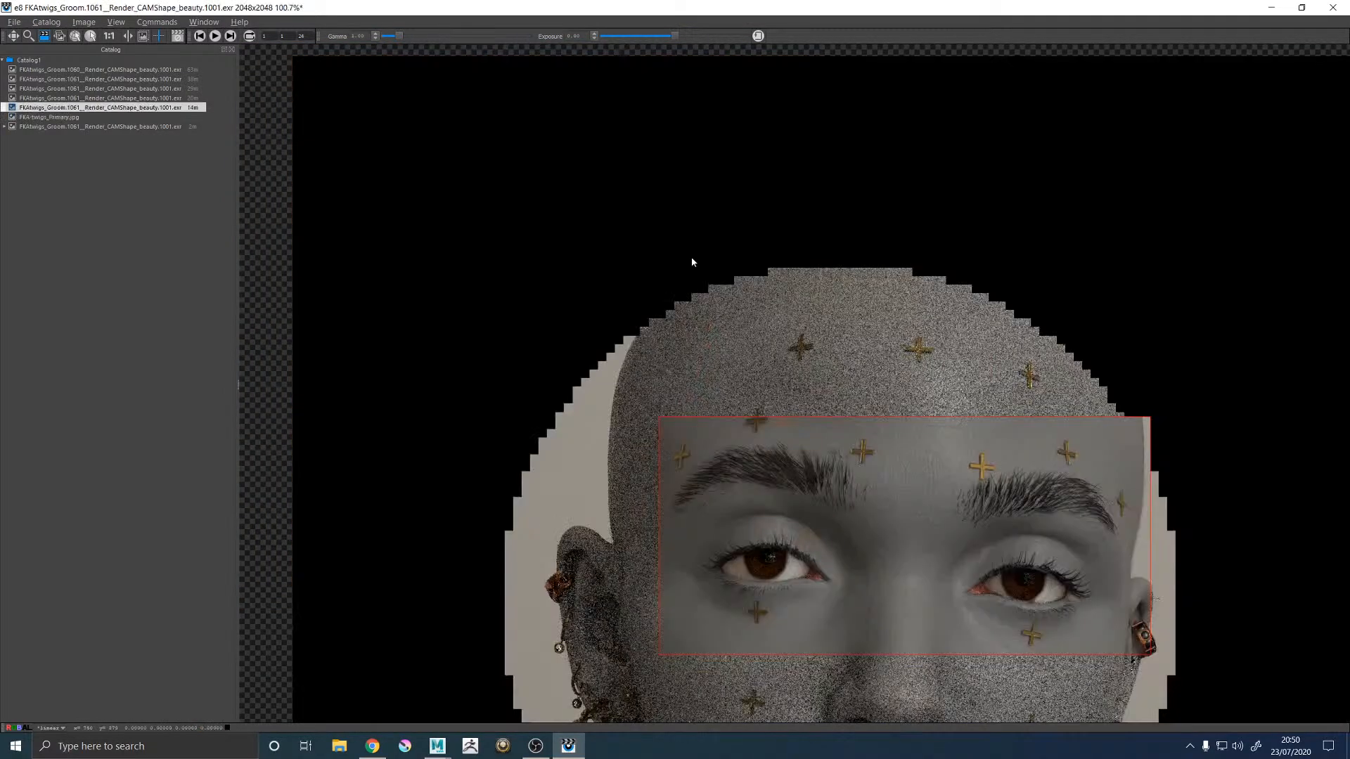
Step: Fit the images to the viewer and compare the previous eyebrow render with its neighbouring catalog images, including the reference photo
key("f")
key("Up")
key("Down")
key("Down")
key("Up")
key("Down")
key("Up")
key("Down")
key("Up")
key("Down")
key("Up")
key("Down")
key("Up")
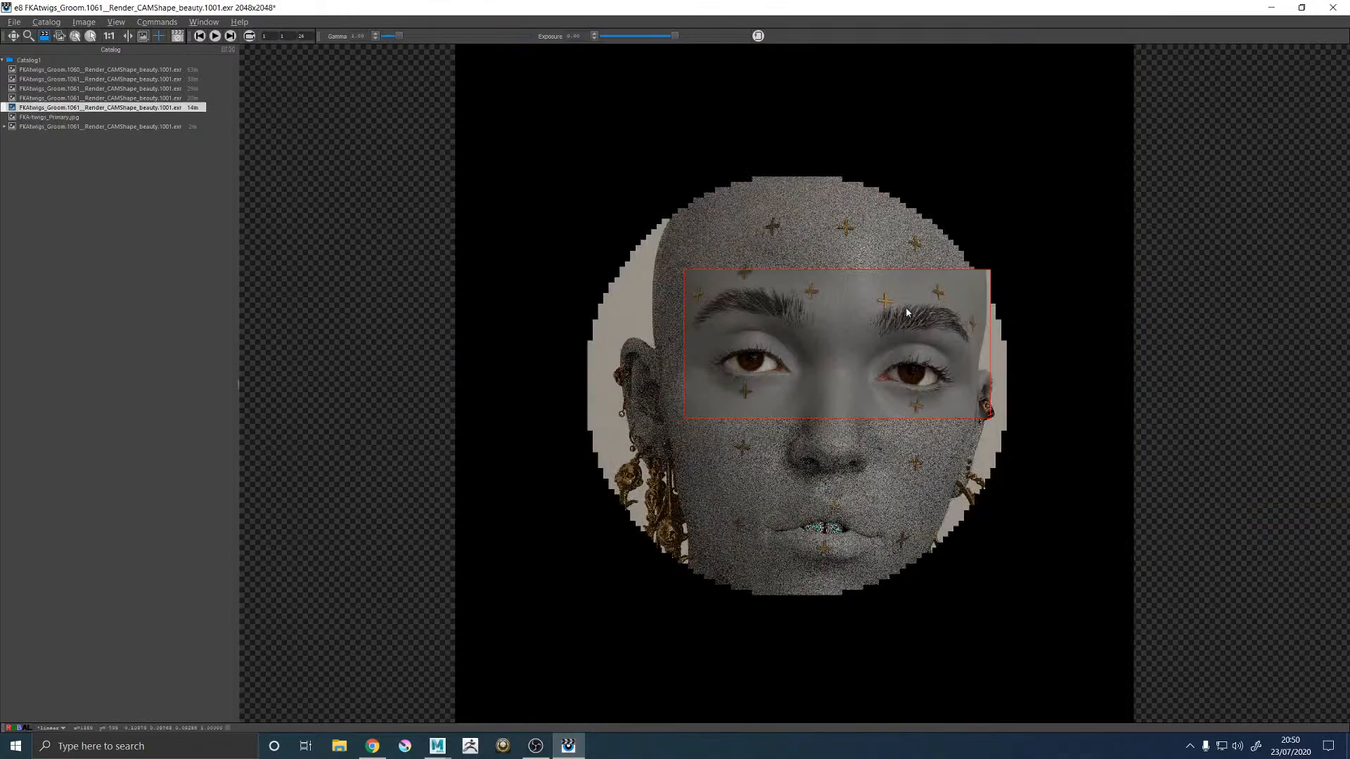
key("Down")
key("Up")
key("Down")
key("Up")
key("Down")
key("Up")
key("Down")
key("Up")
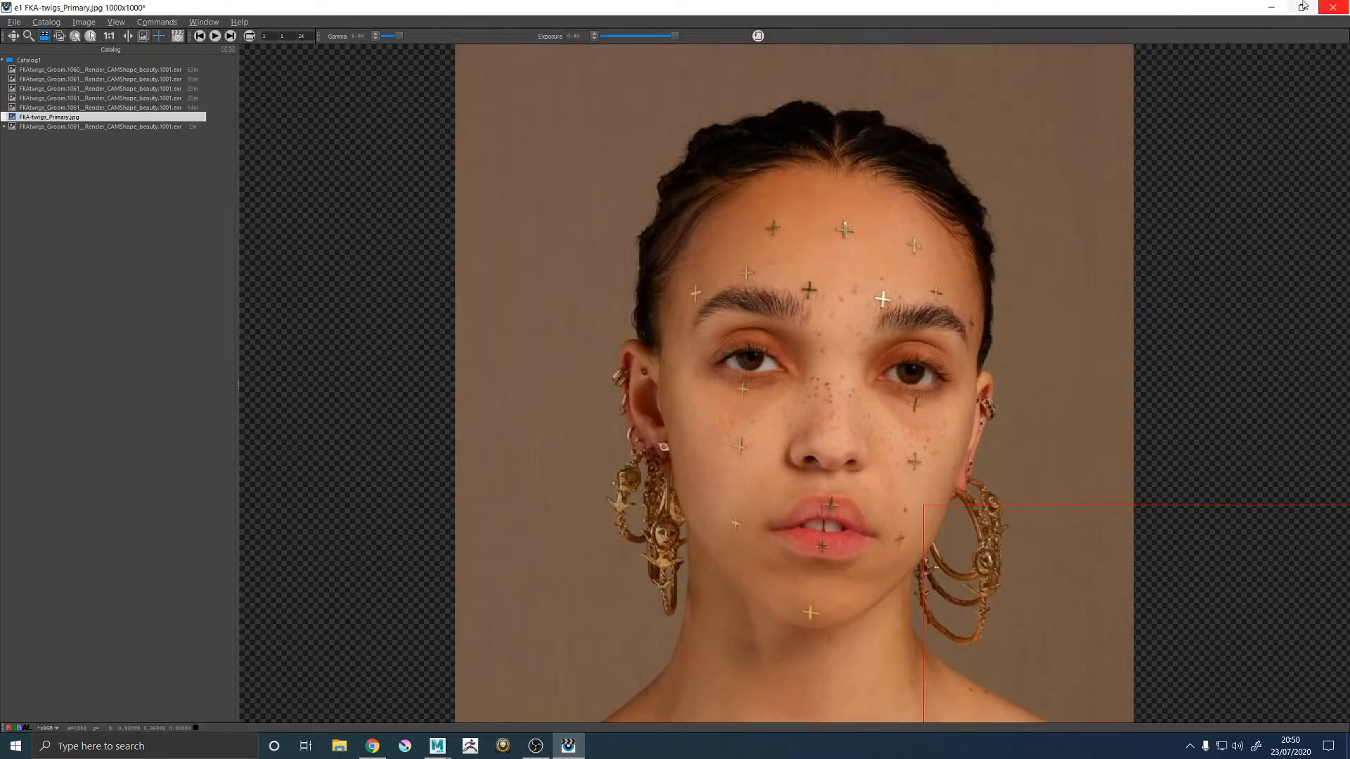
Step: Switch to Maya and bring up a close view of the character's left eyebrow in the persp view
left_click(1271, 7)
key("space")
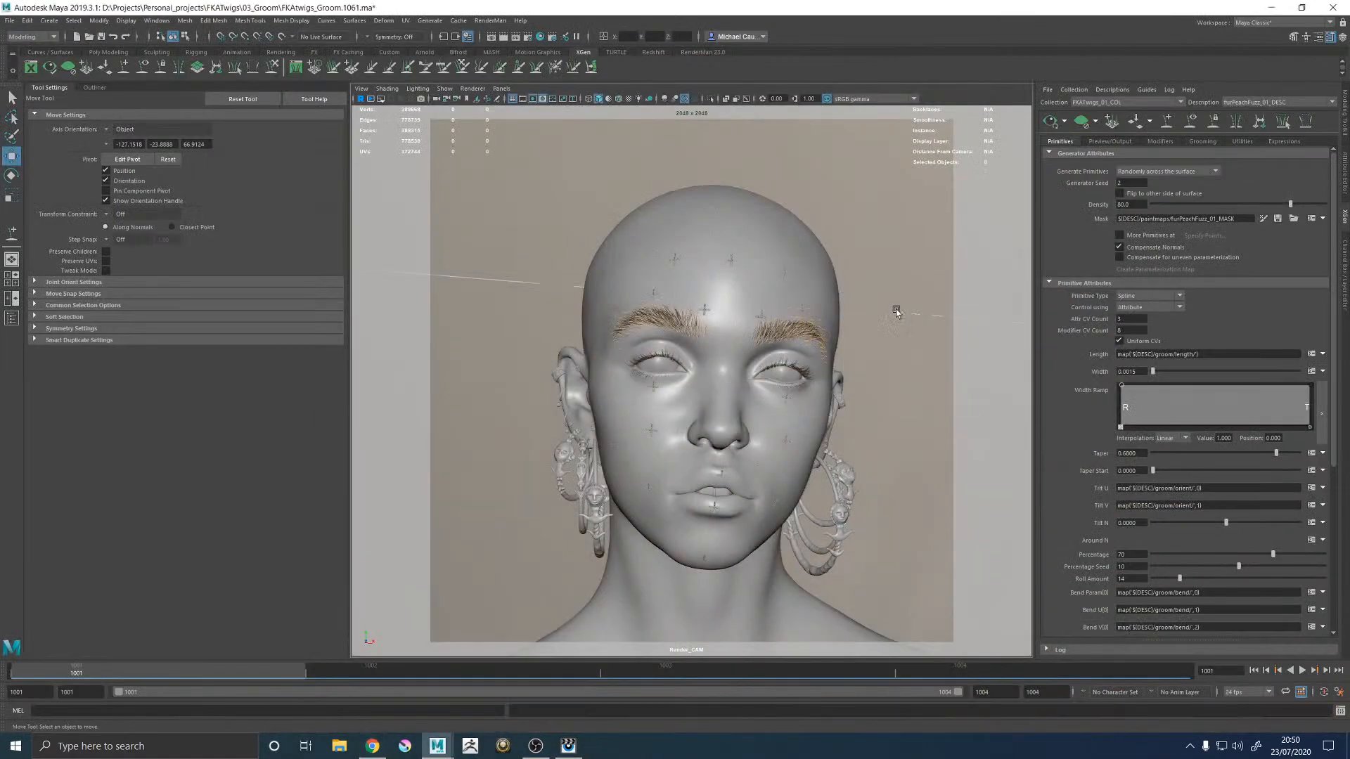
key("space")
right_click_drag(478, 292, 702, 312, "alt")
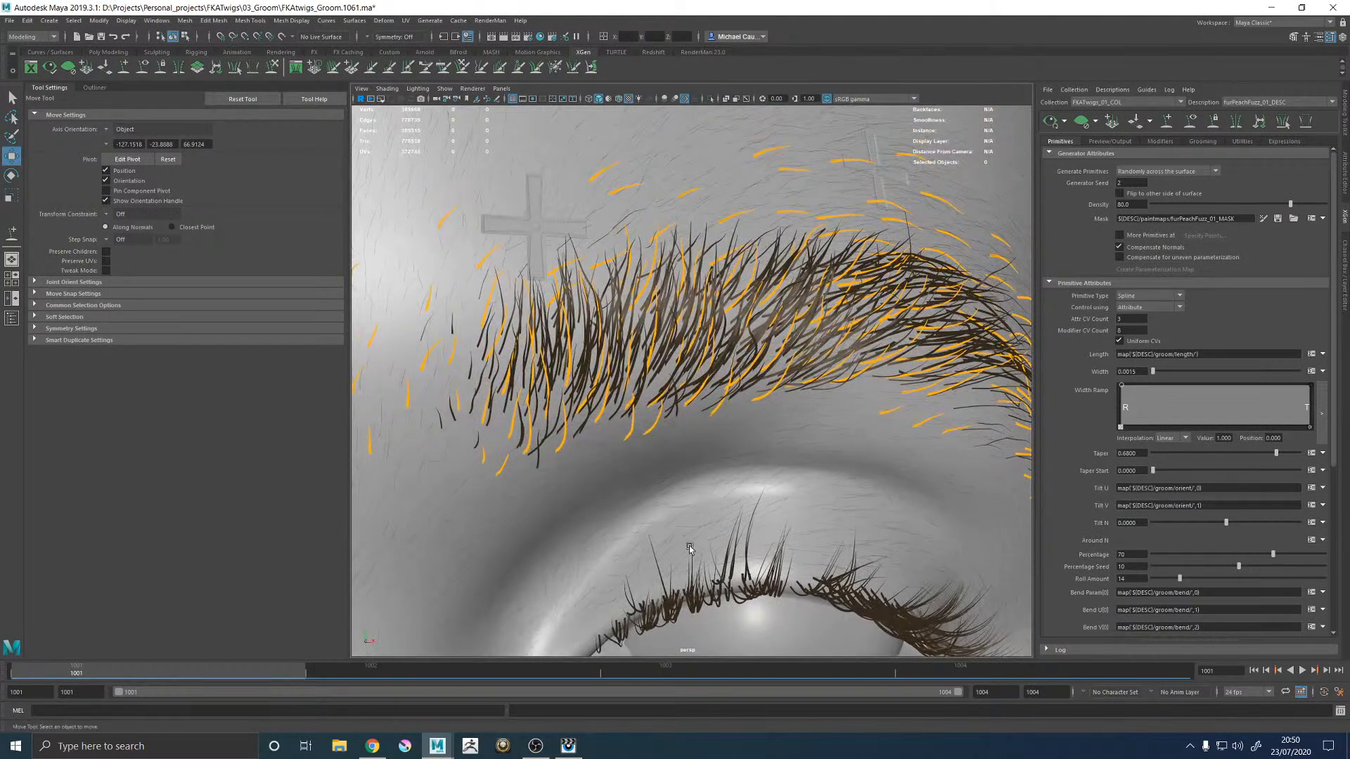
Step: Switch to the image viewer and compare the previous render's eyebrows with the reference photo again
left_click(568, 746)
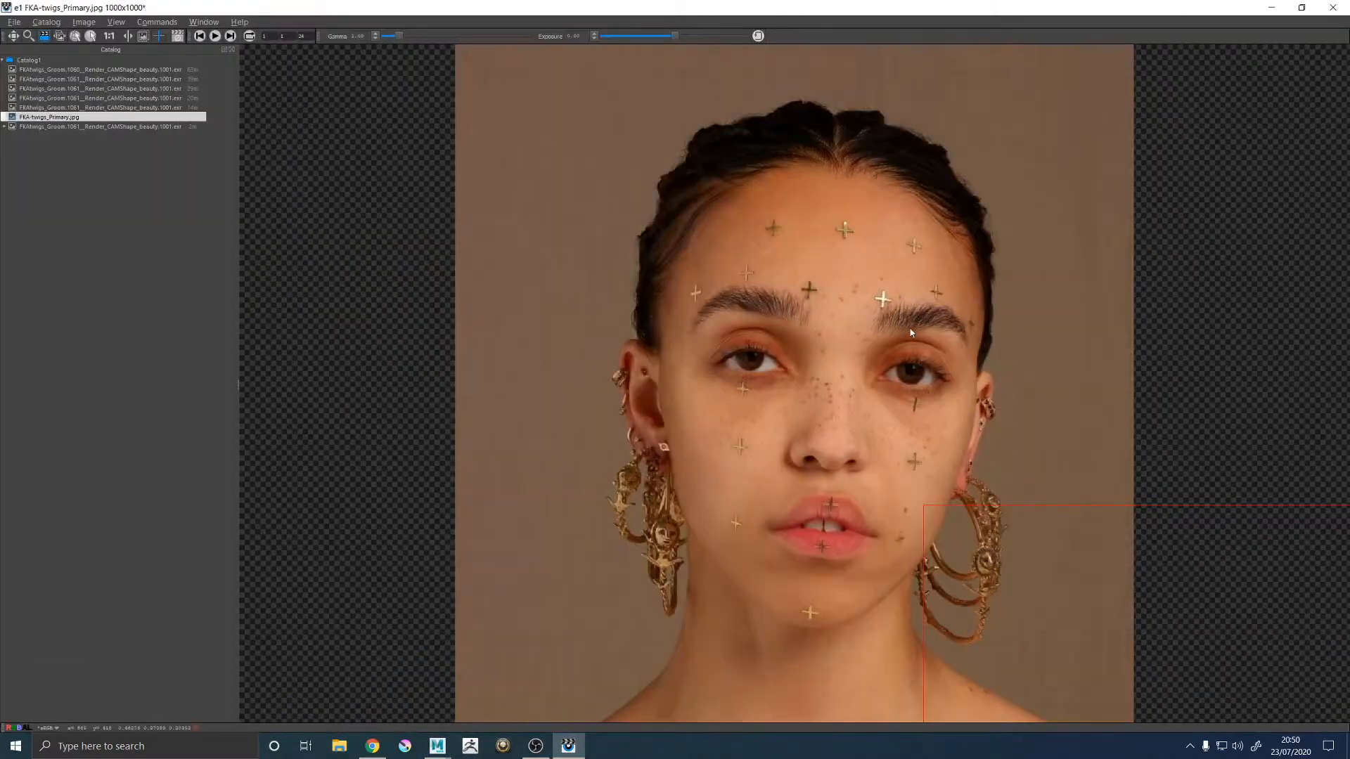
key("Up")
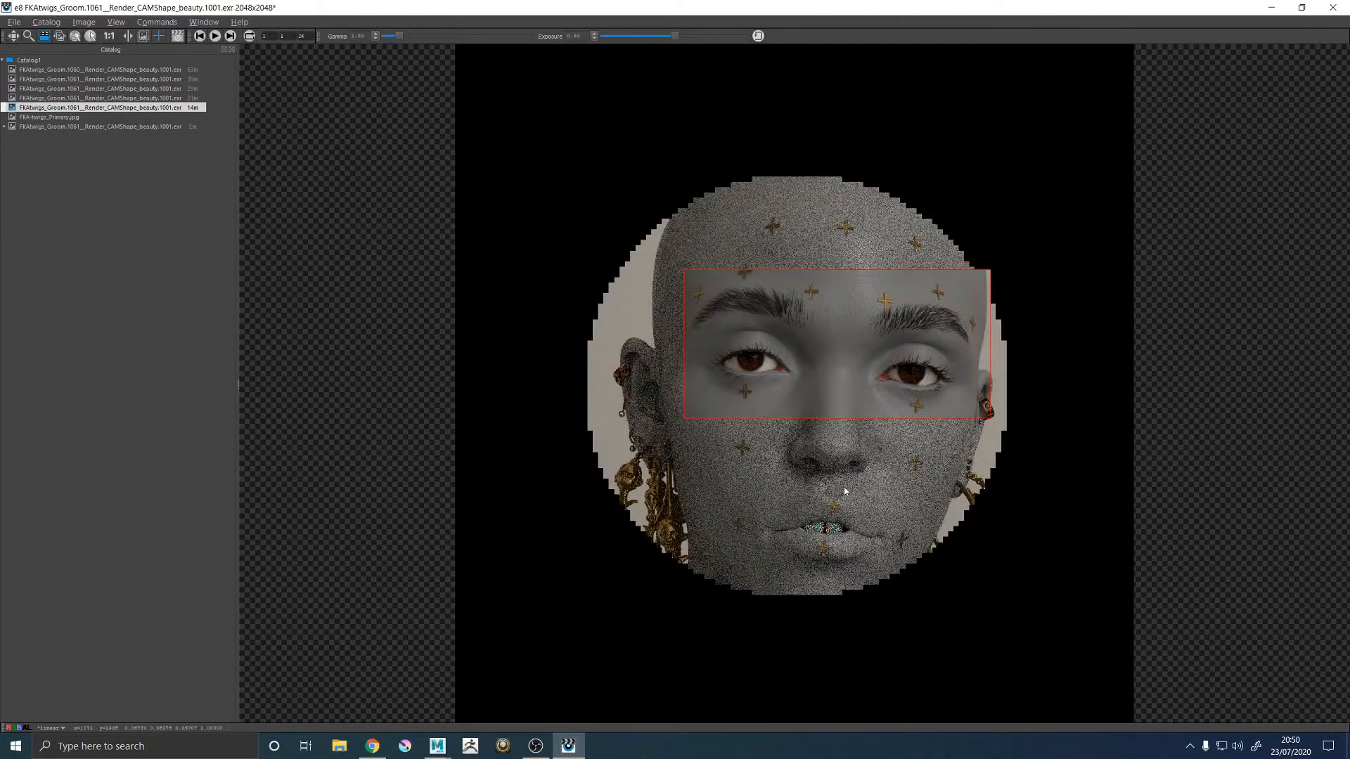
key("Down")
key("Up")
key("Down")
key("Up")
key("Down")
mouse_move(437, 746)
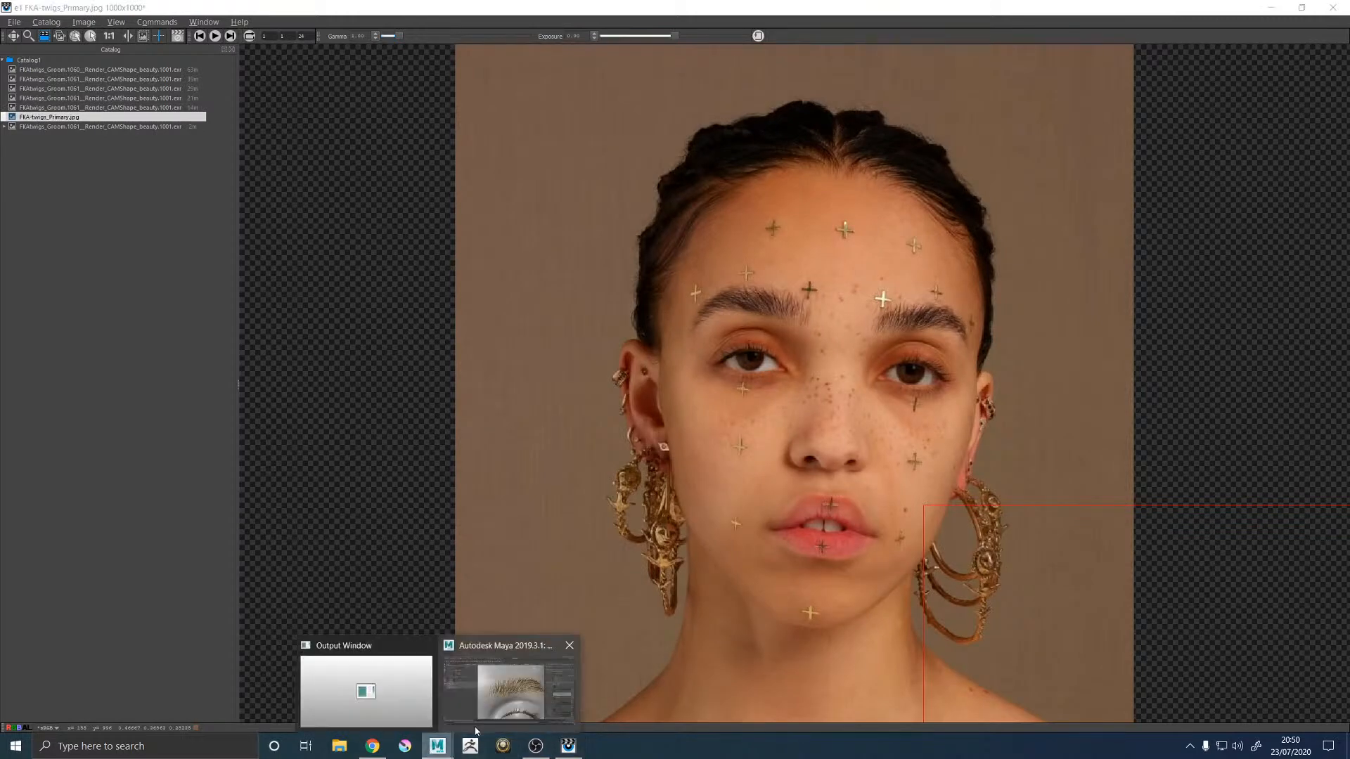
Step: Switch to Maya and rotate three guides in the upper middle of the character's left eyebrow
left_click(513, 683)
middle_click_drag(805, 272, 671, 278, "alt")
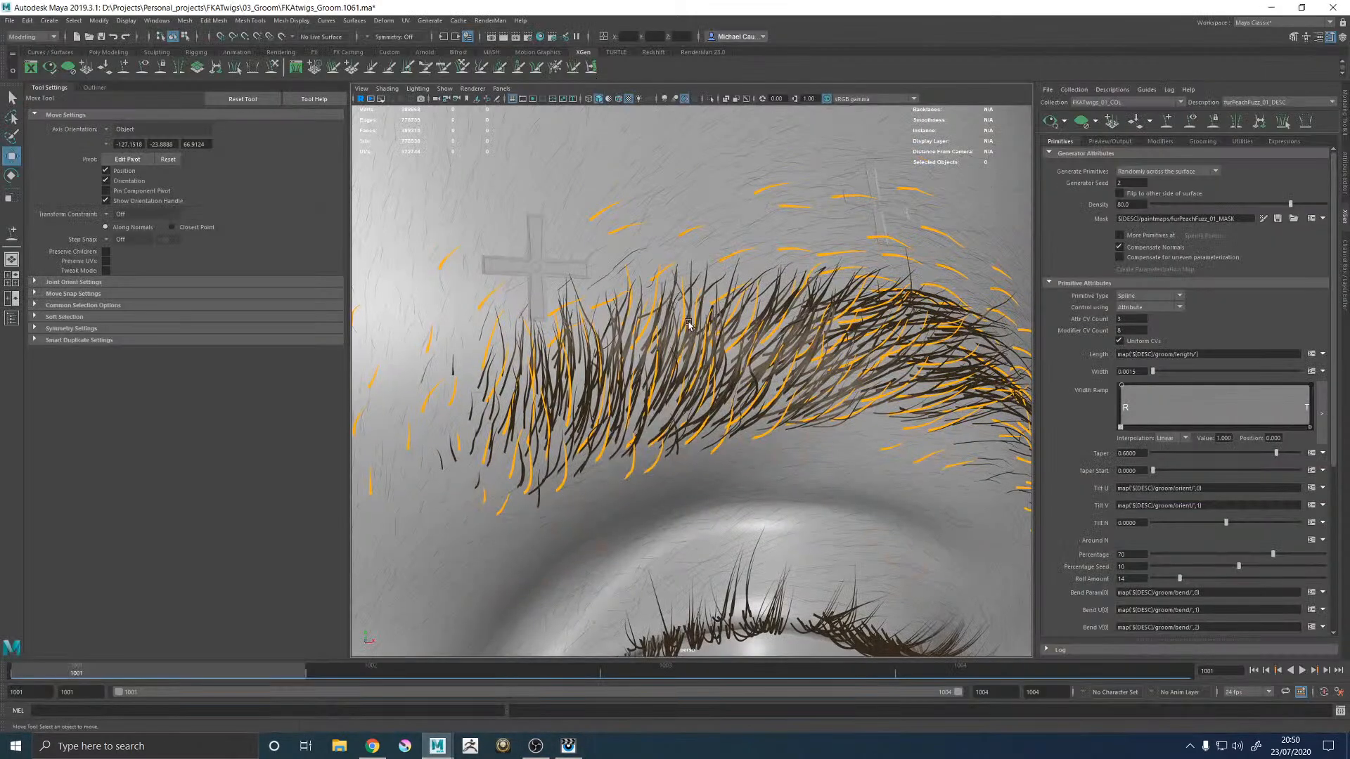
middle_click_drag(692, 322, 705, 310, "alt")
left_click(715, 318)
key("e")
left_click_drag(717, 322, 729, 334)
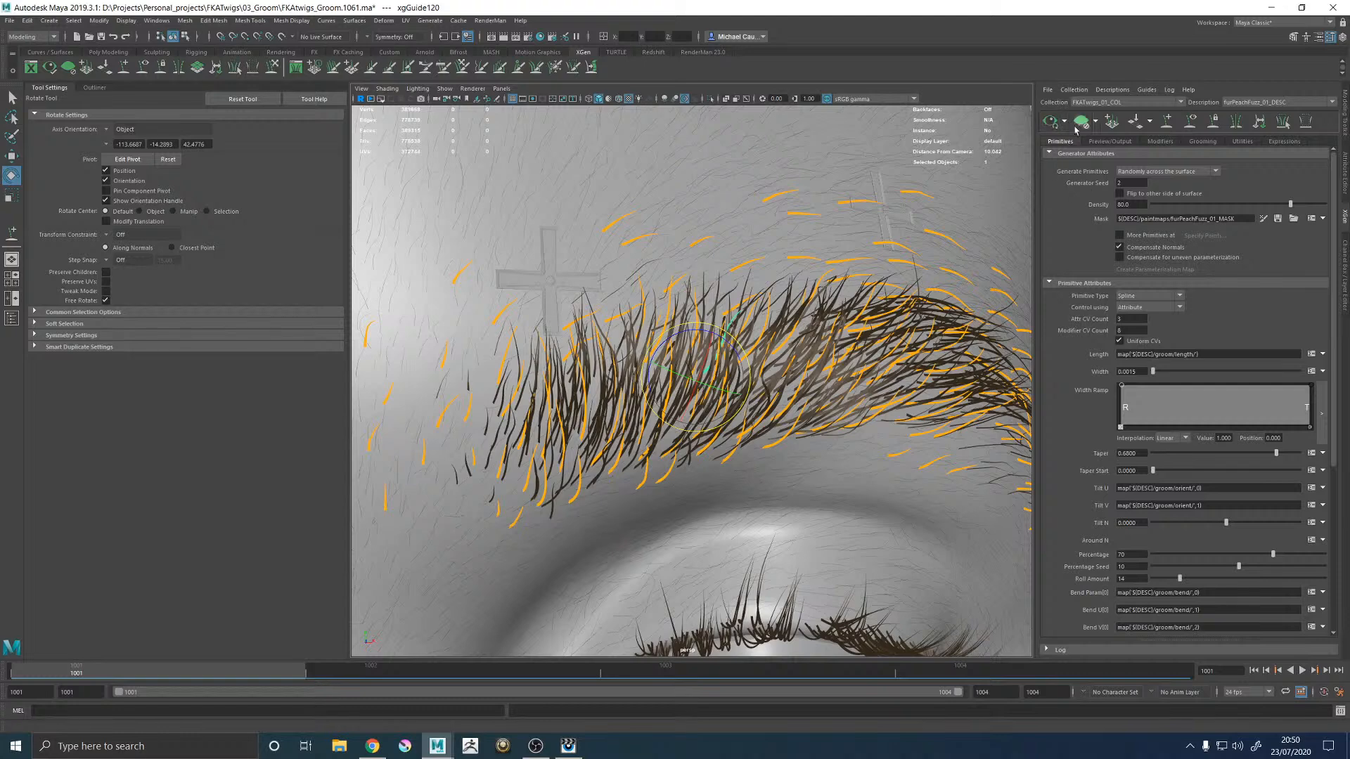
left_click(700, 309)
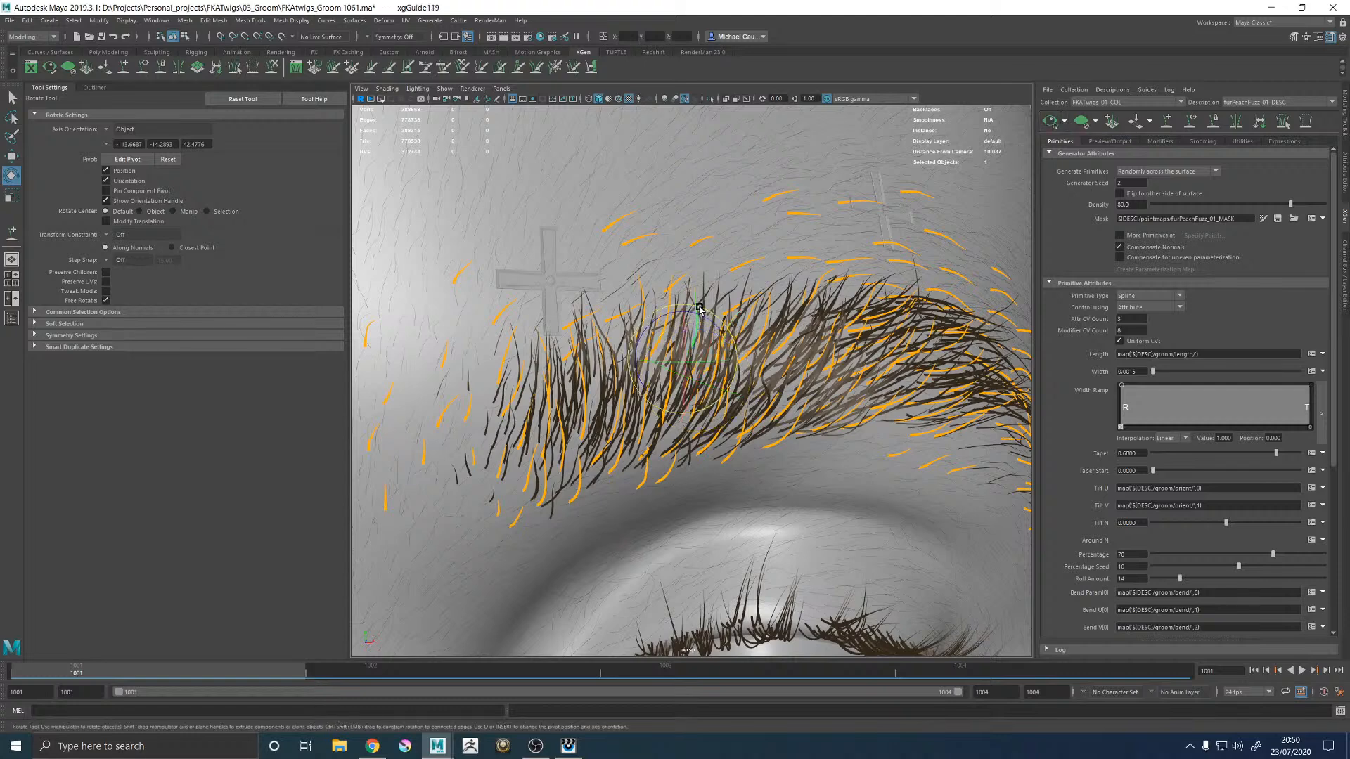
left_click_drag(697, 310, 737, 346)
left_click(723, 376)
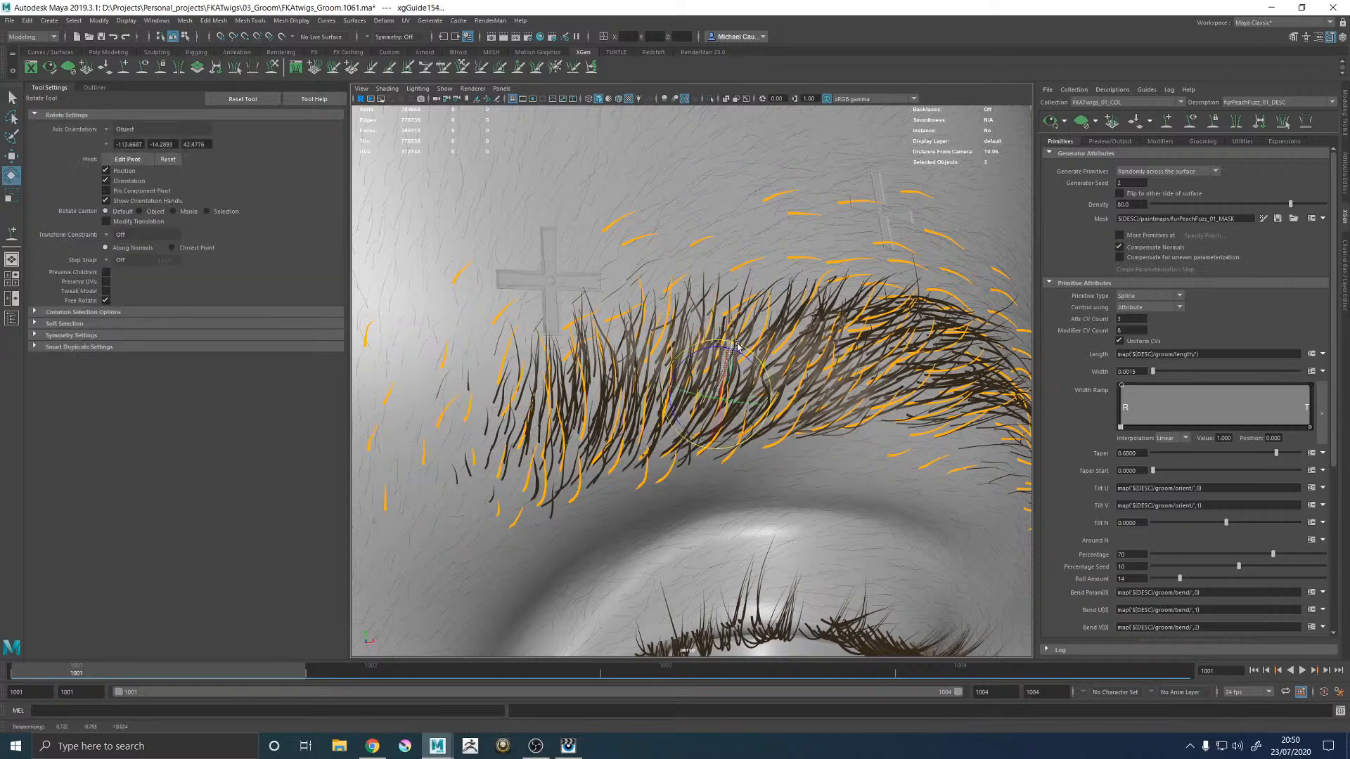
left_click(801, 222)
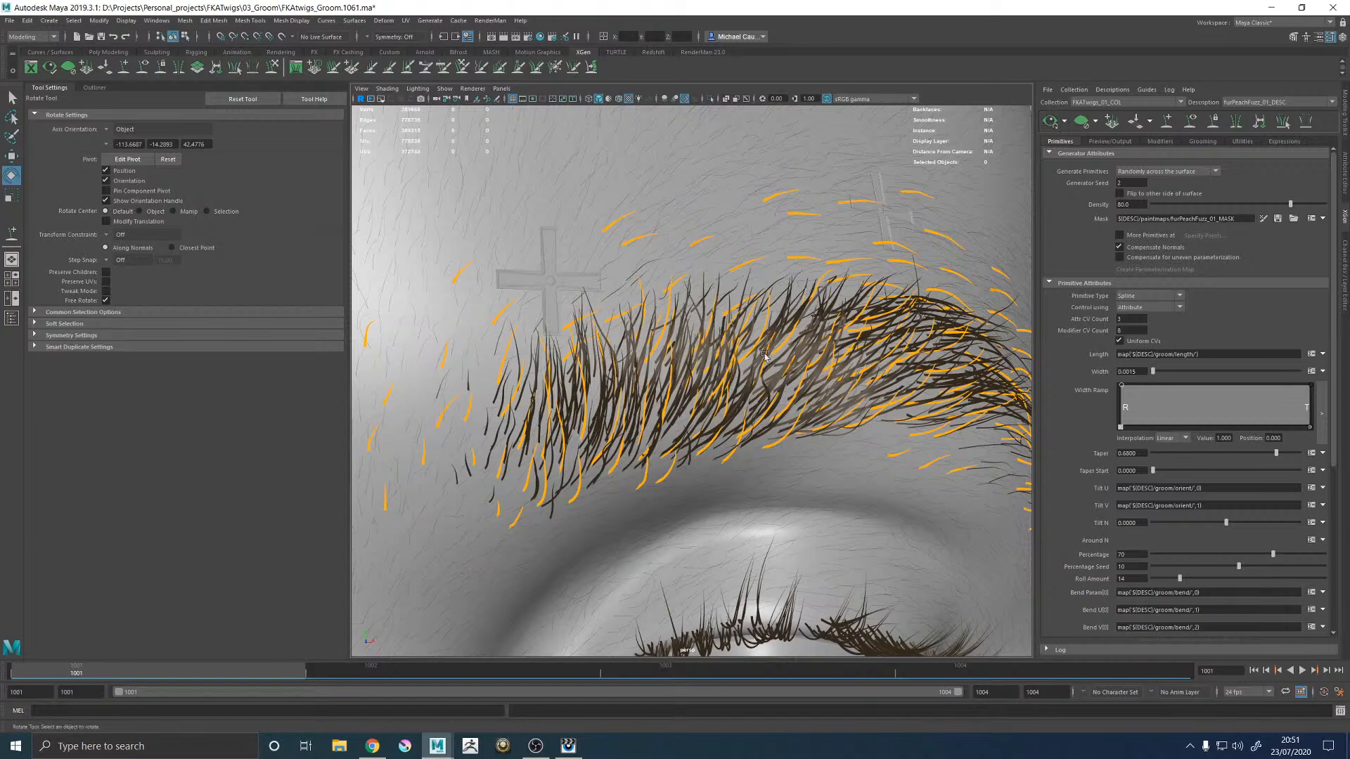
Step: Activate the Move tool and clear the XGen preview so only the eyebrow guides remain over the head
scroll(753, 351, "down", 10)
key("w")
scroll(862, 364, "up", 10)
left_click(1081, 123)
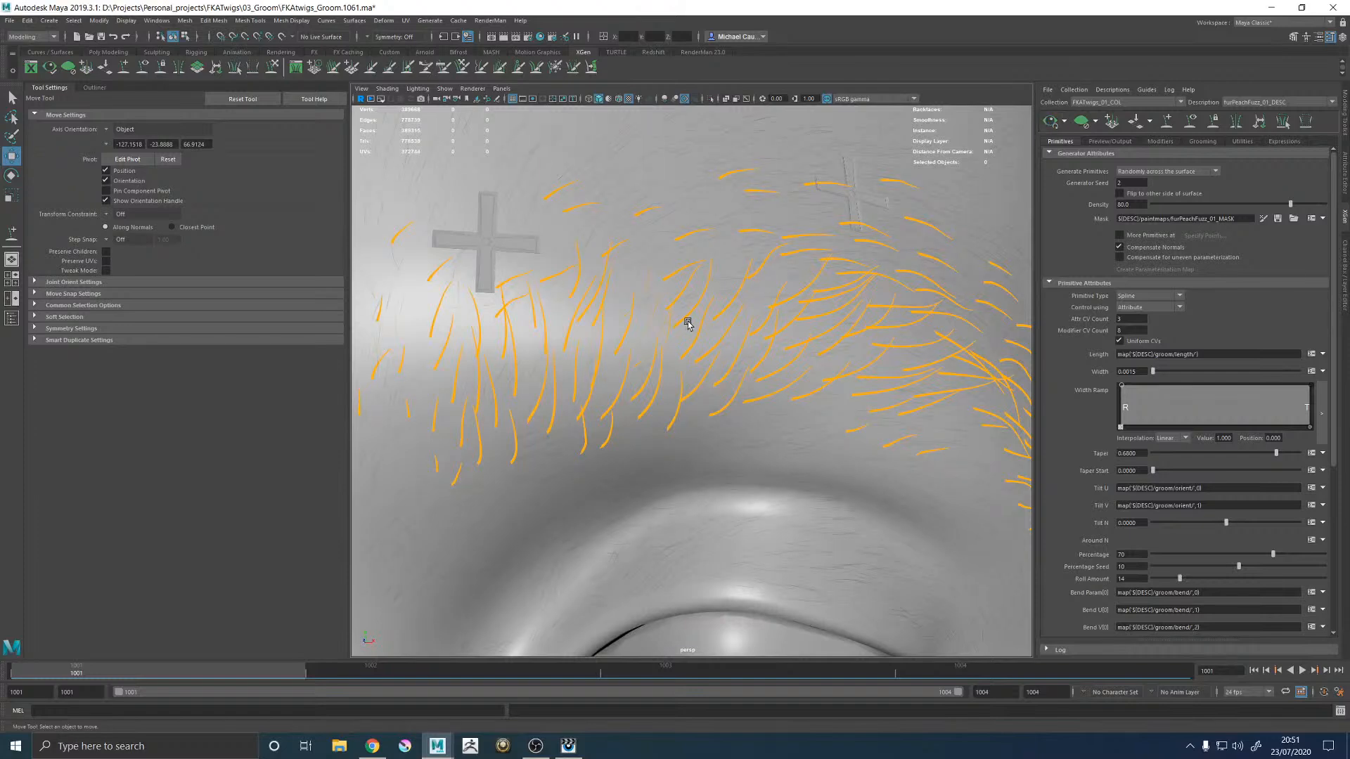
scroll(672, 337, "down", 10)
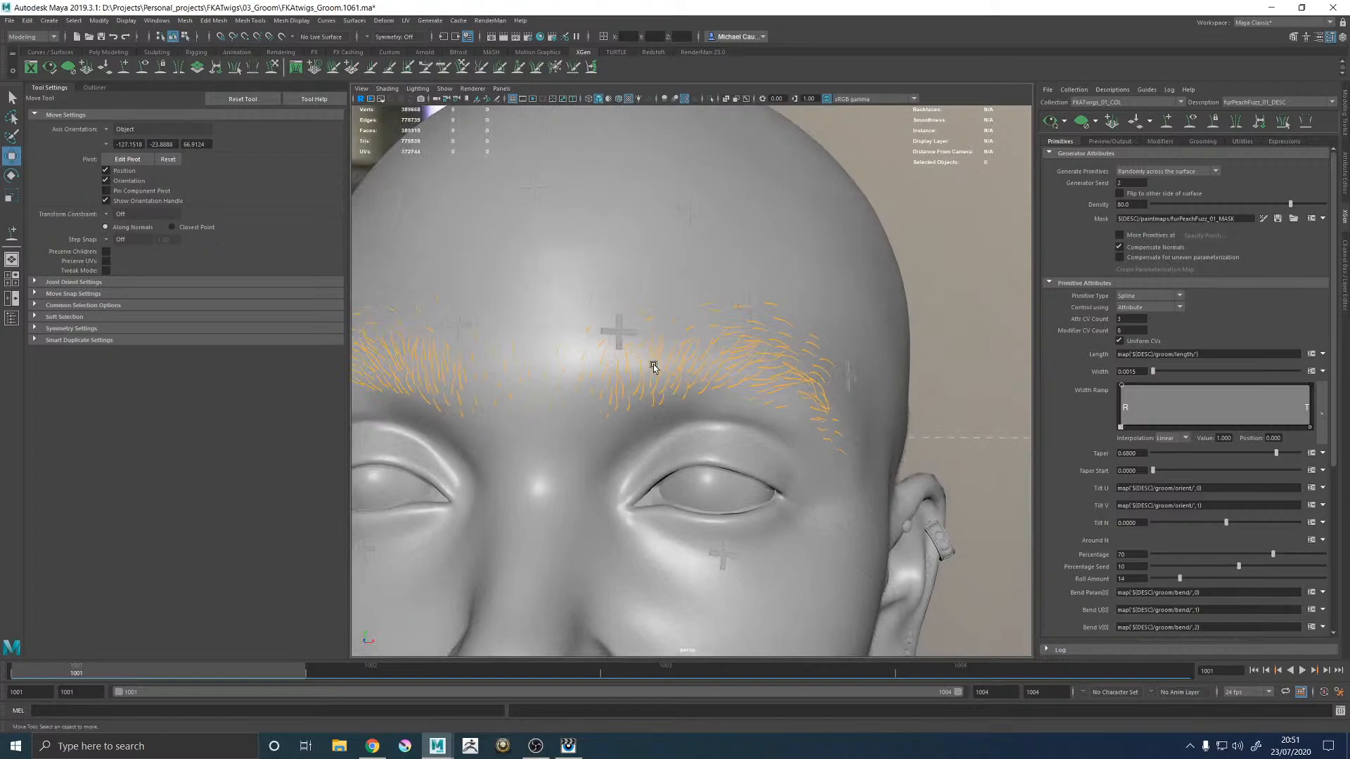
Step: Inspect the head and guides in wireframe display, and return to shaded display
key("4")
left_click_drag(653, 364, 674, 372, "alt")
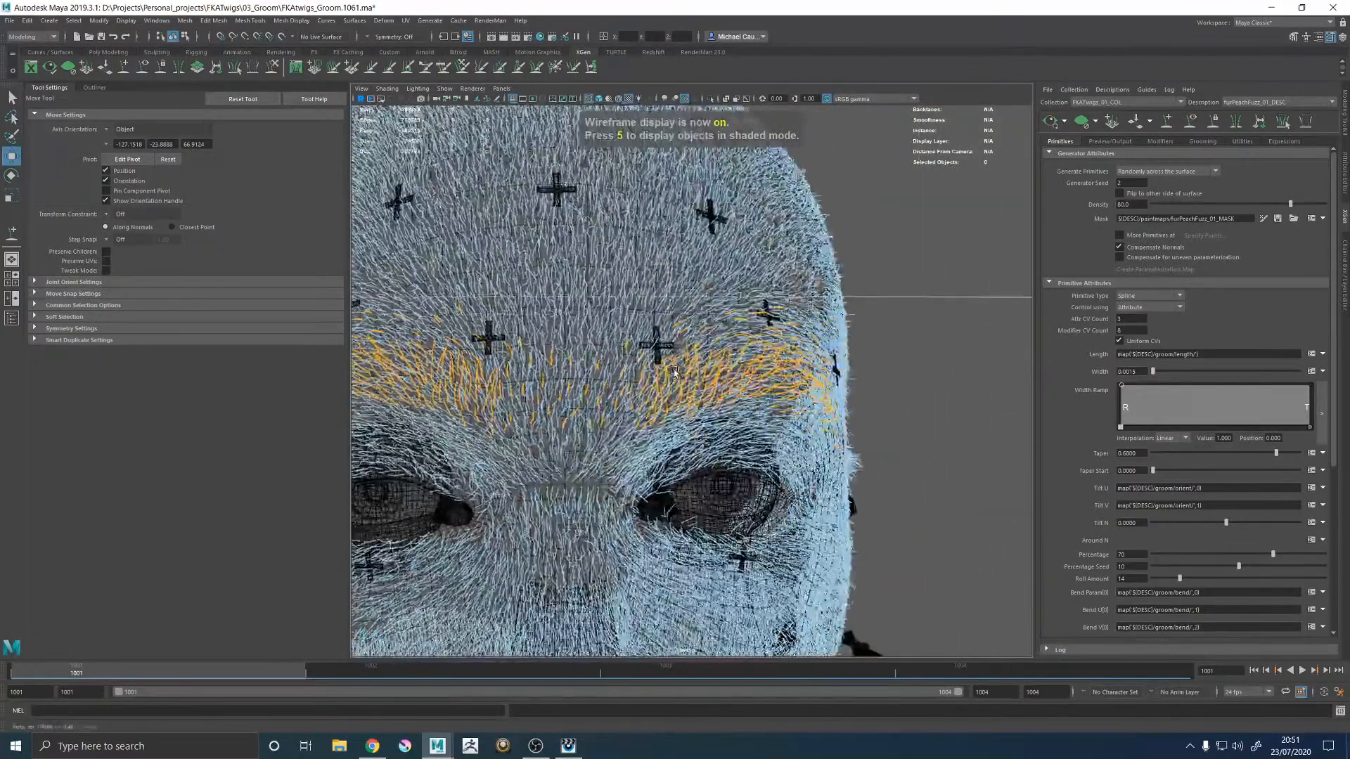
key("5")
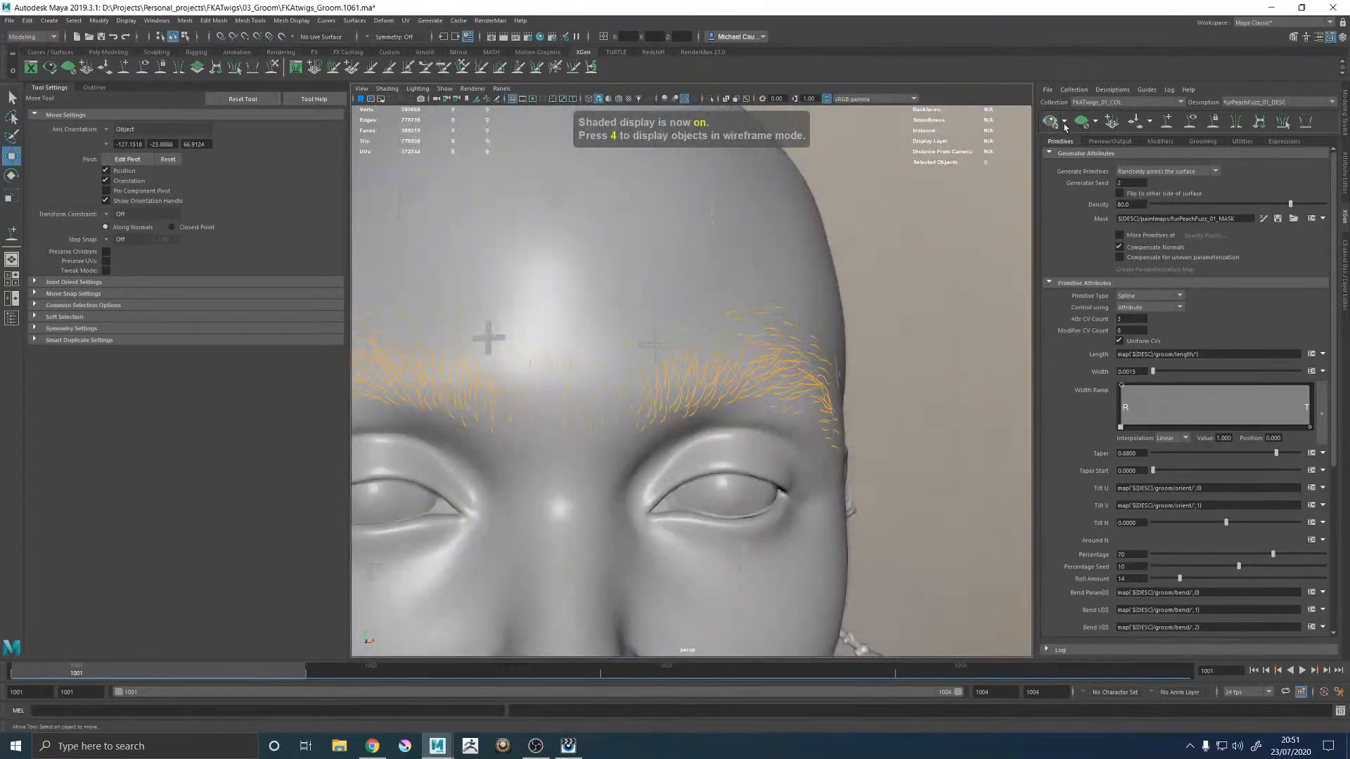
Step: Clear the XGen preview of the current furPeachFuzz_01_DESC description only
left_click(1065, 123)
left_click(1096, 124)
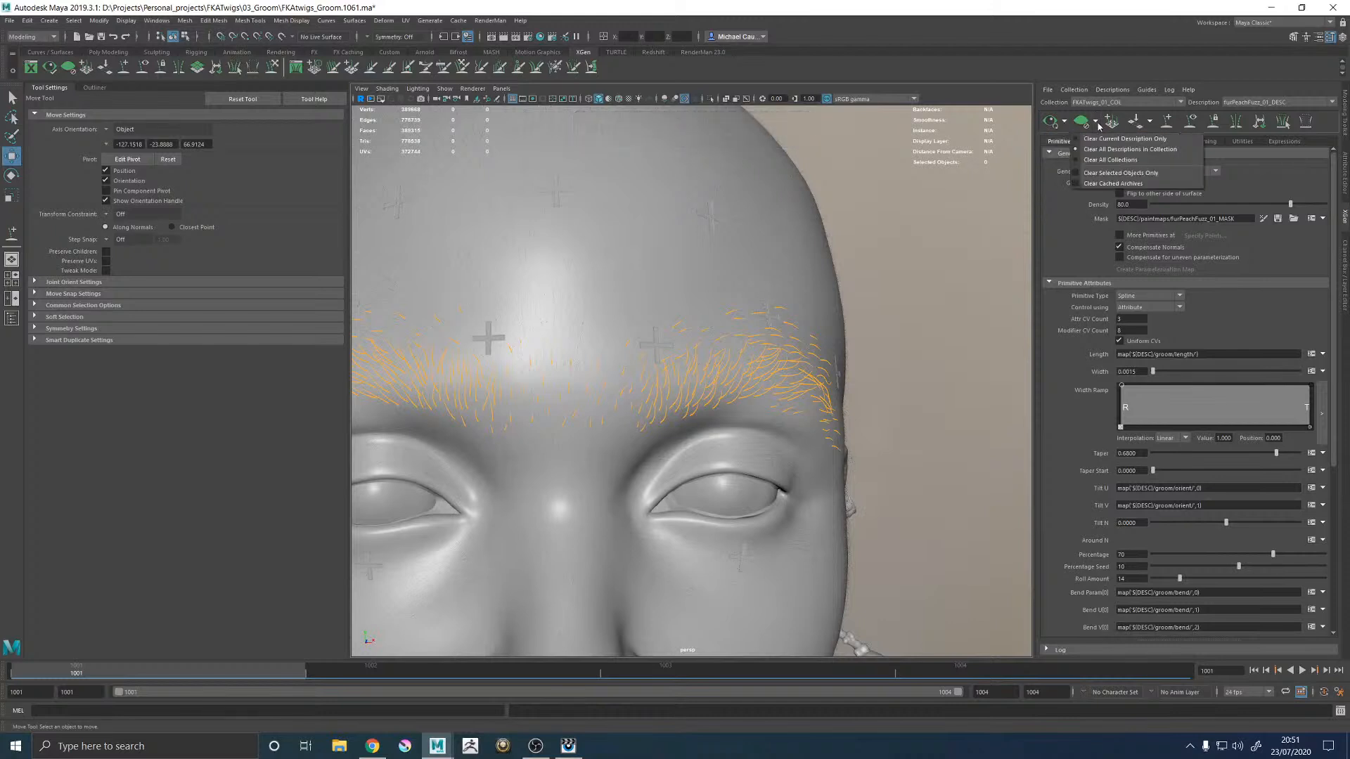
left_click(1104, 141)
Step: Update the preview of the eyelashes description, and make the eyebrow description current with its preview updated
left_click(1245, 103)
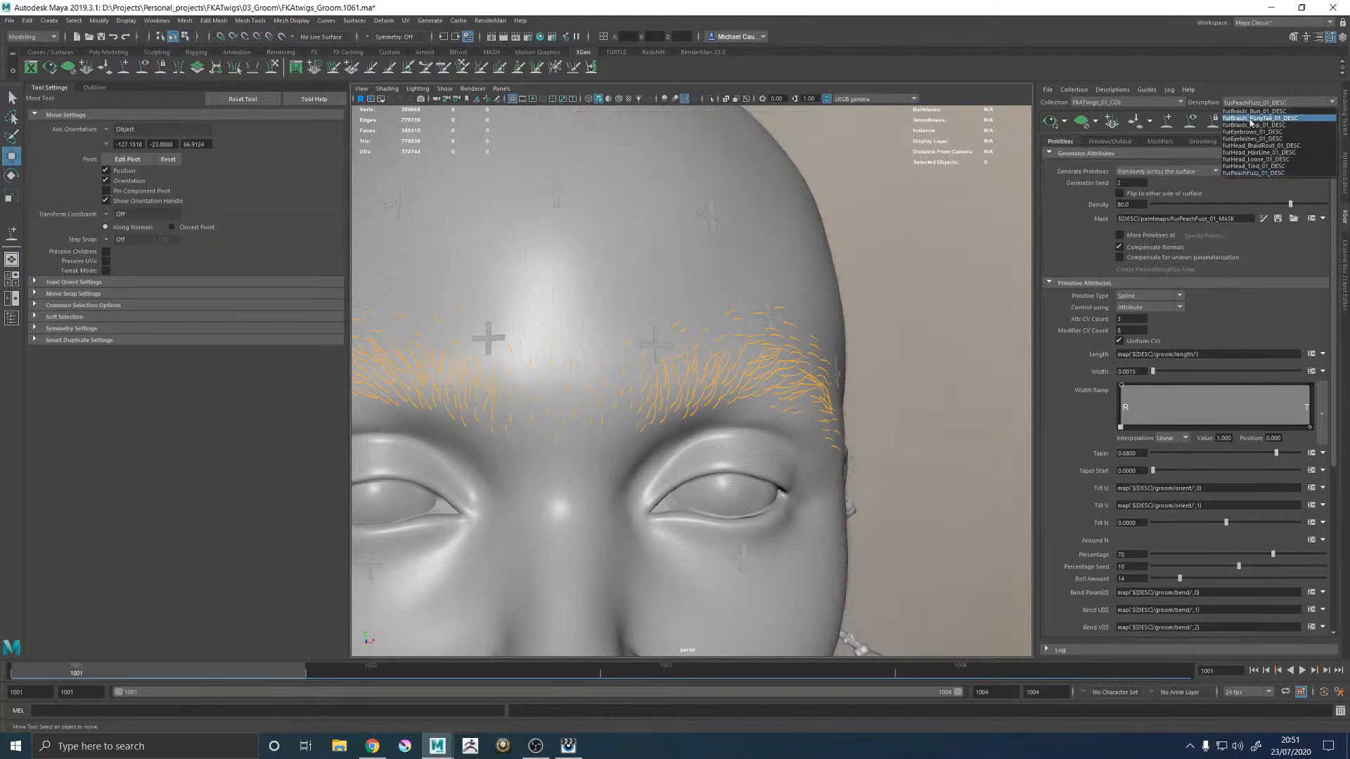
left_click(1248, 139)
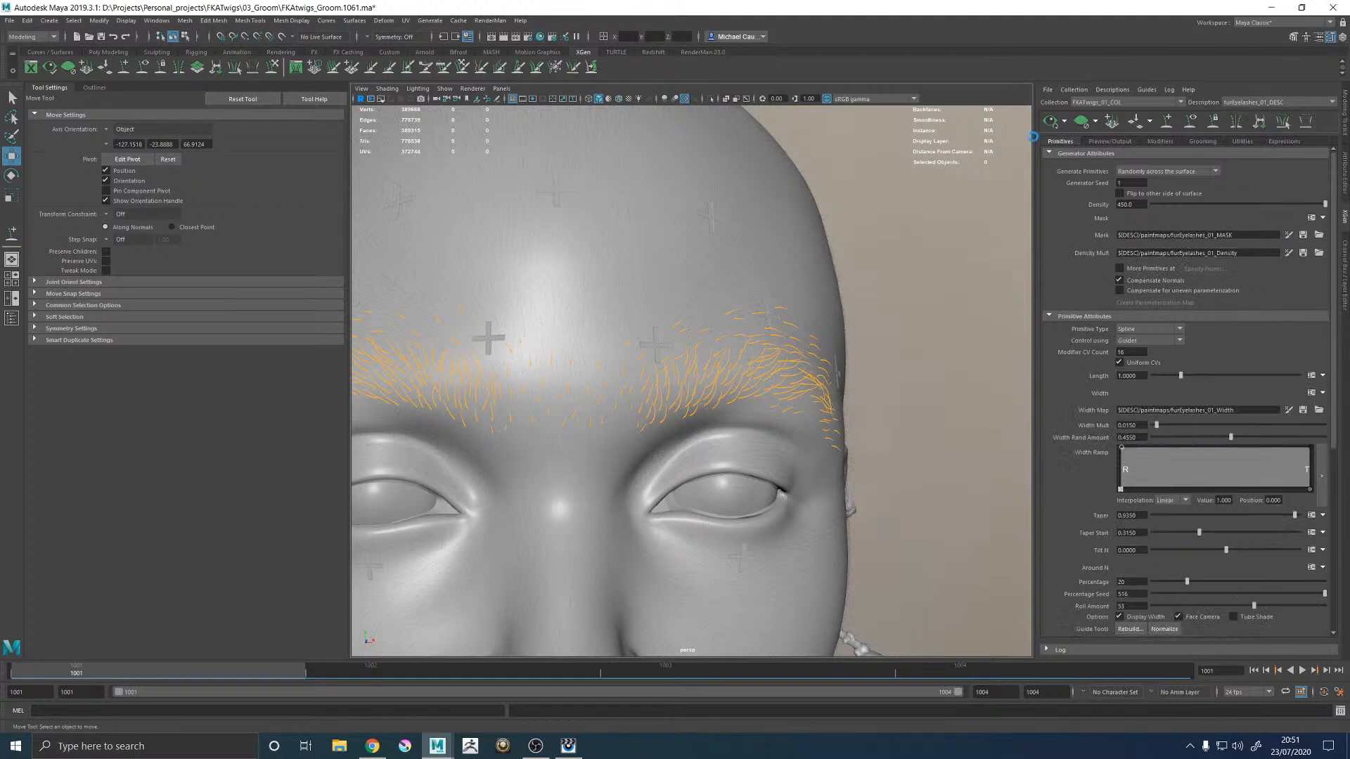
left_click(1273, 102)
left_click(1259, 128)
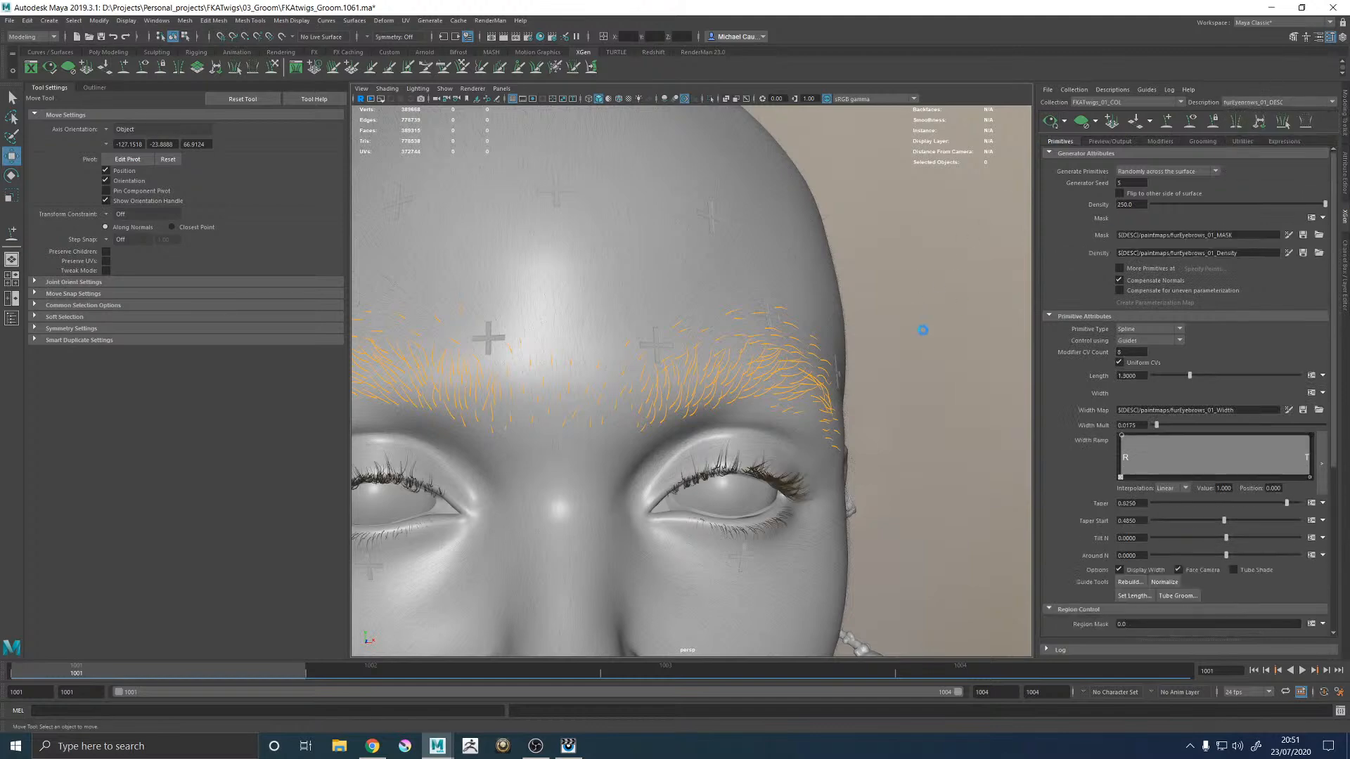
Step: Rotate two guides in the upper inner half of the character's left eyebrow to adjust the hair direction
scroll(766, 353, "up", 8)
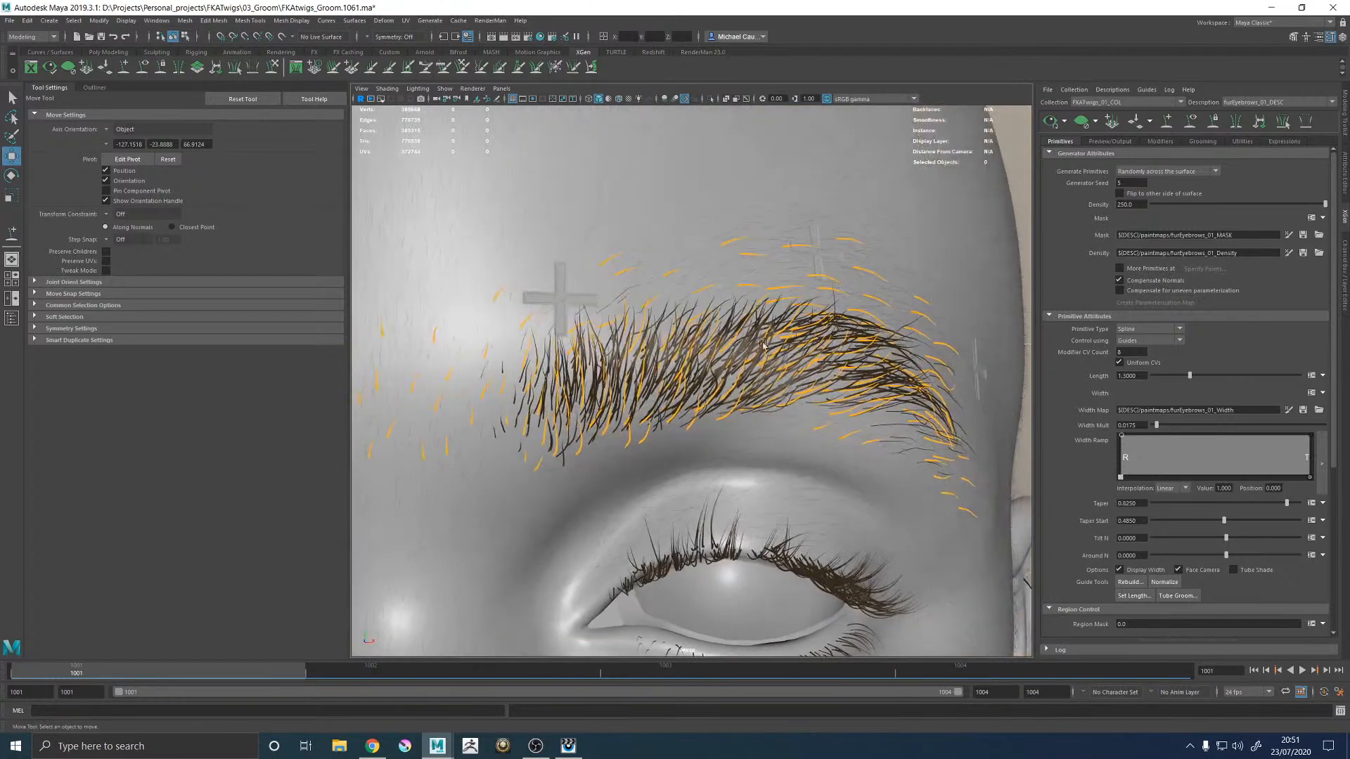
scroll(832, 376, "up", 2)
middle_click_drag(830, 343, 820, 353, "alt")
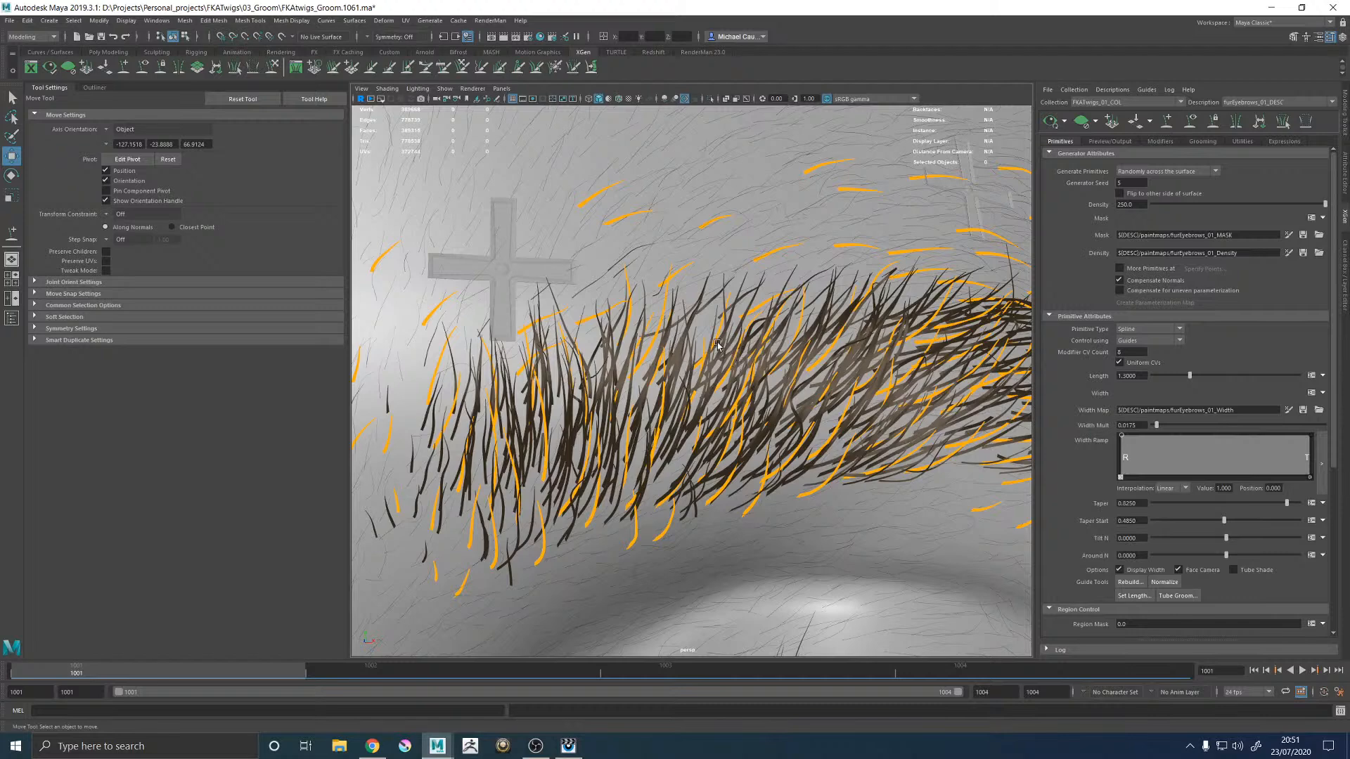
left_click(753, 330)
key("e")
left_click_drag(748, 367, 752, 364)
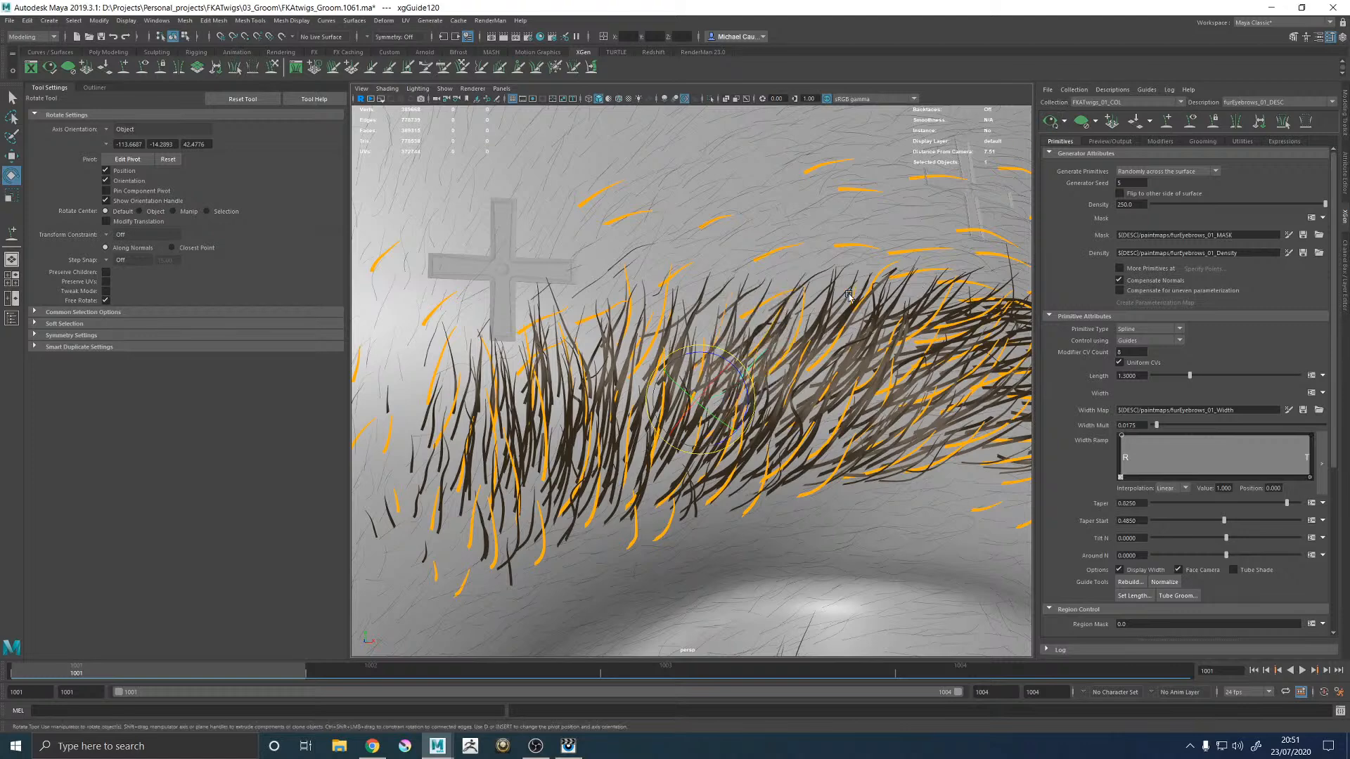
left_click(723, 330)
left_click_drag(724, 336, 726, 341)
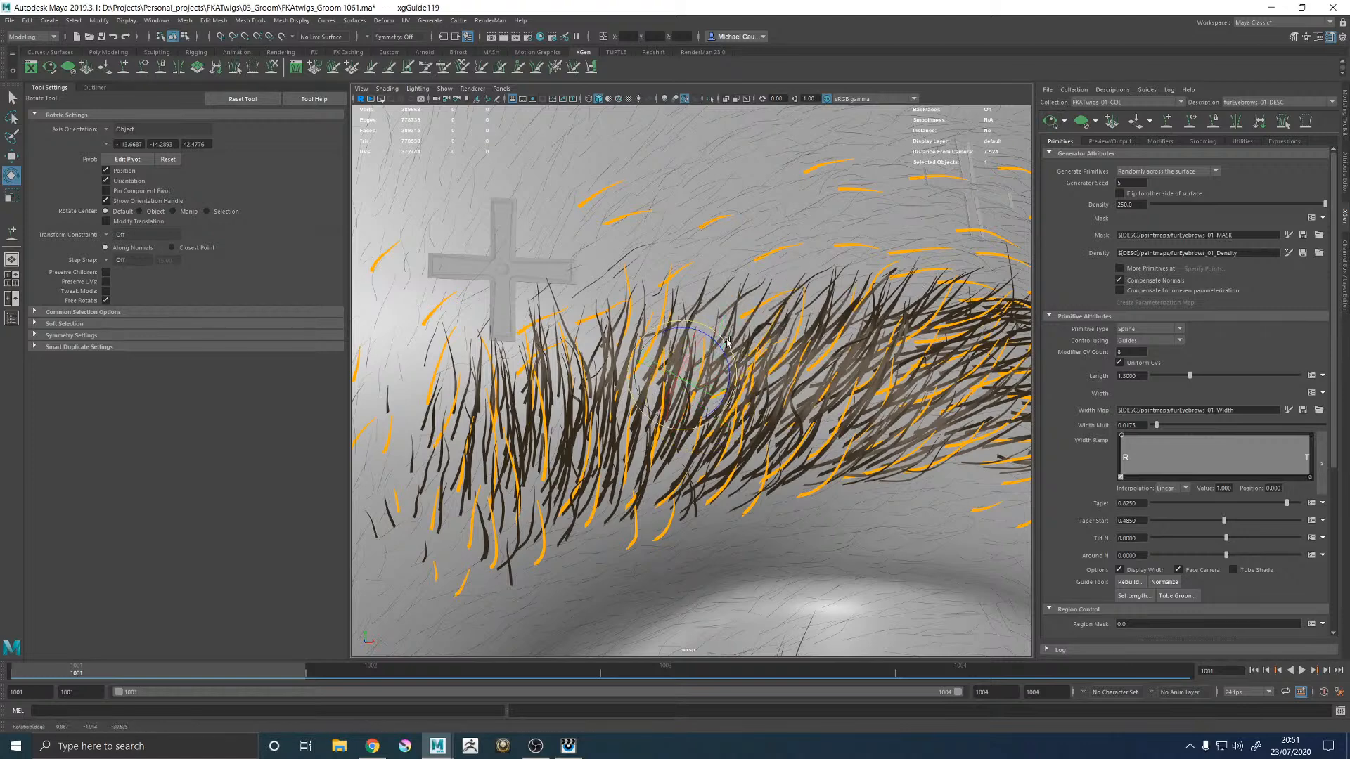
Step: Rotate five individual guides across the middle and lower part of the character's left eyebrow to refine the hair direction
left_click(811, 317)
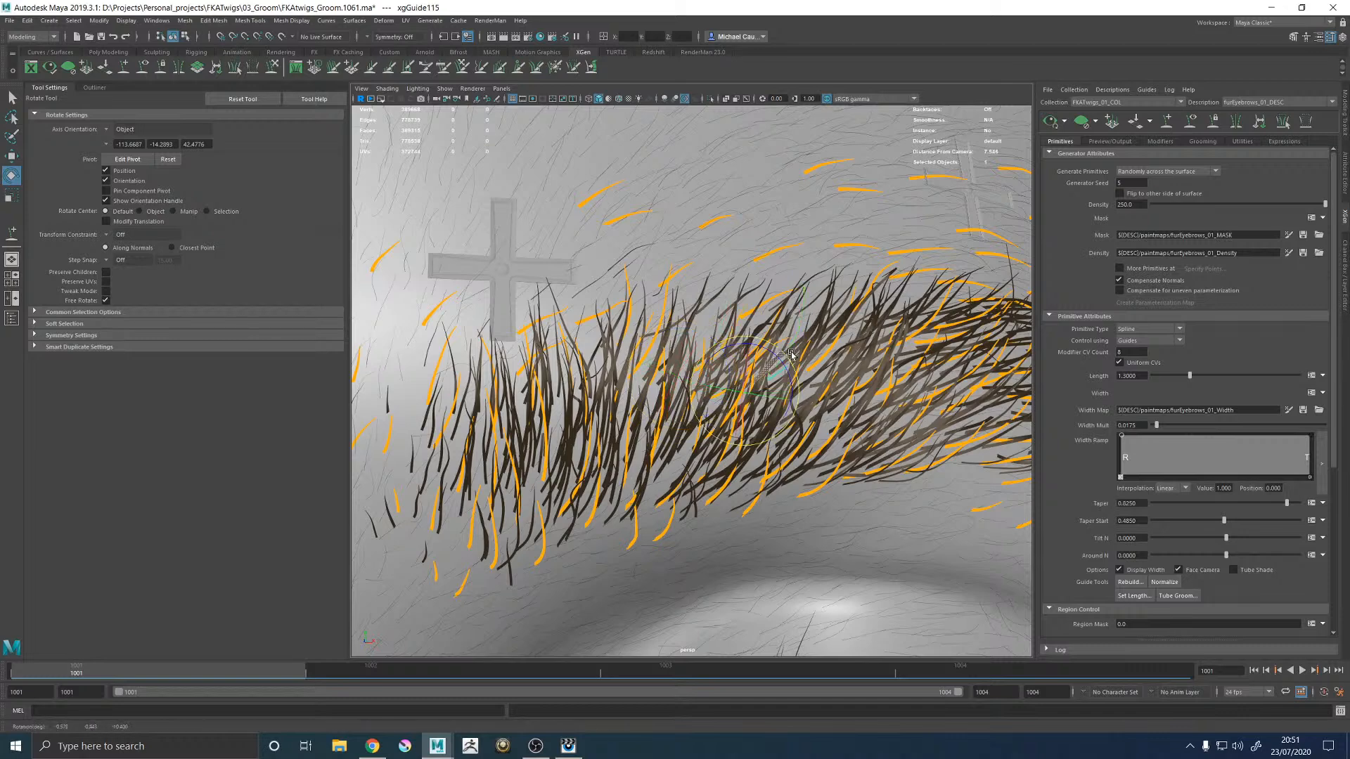
left_click(853, 325)
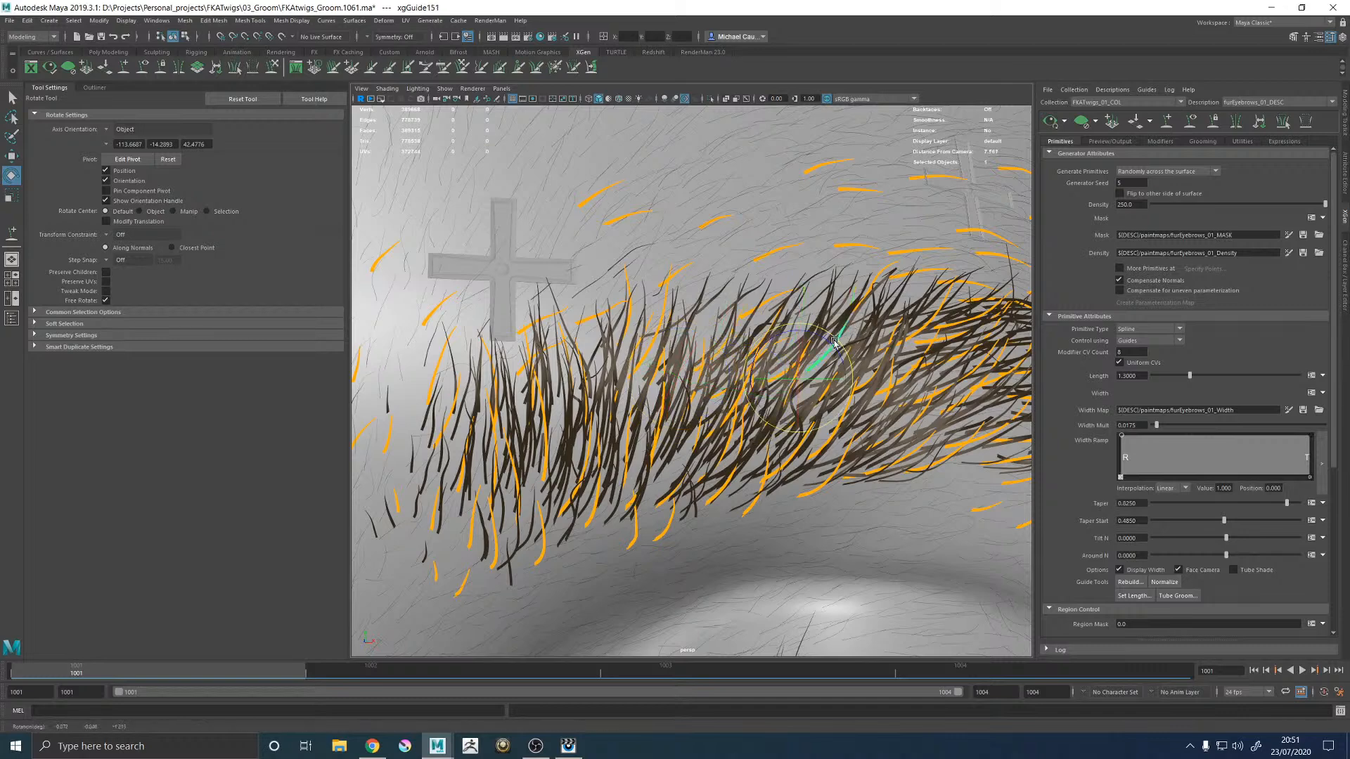
left_click(846, 461)
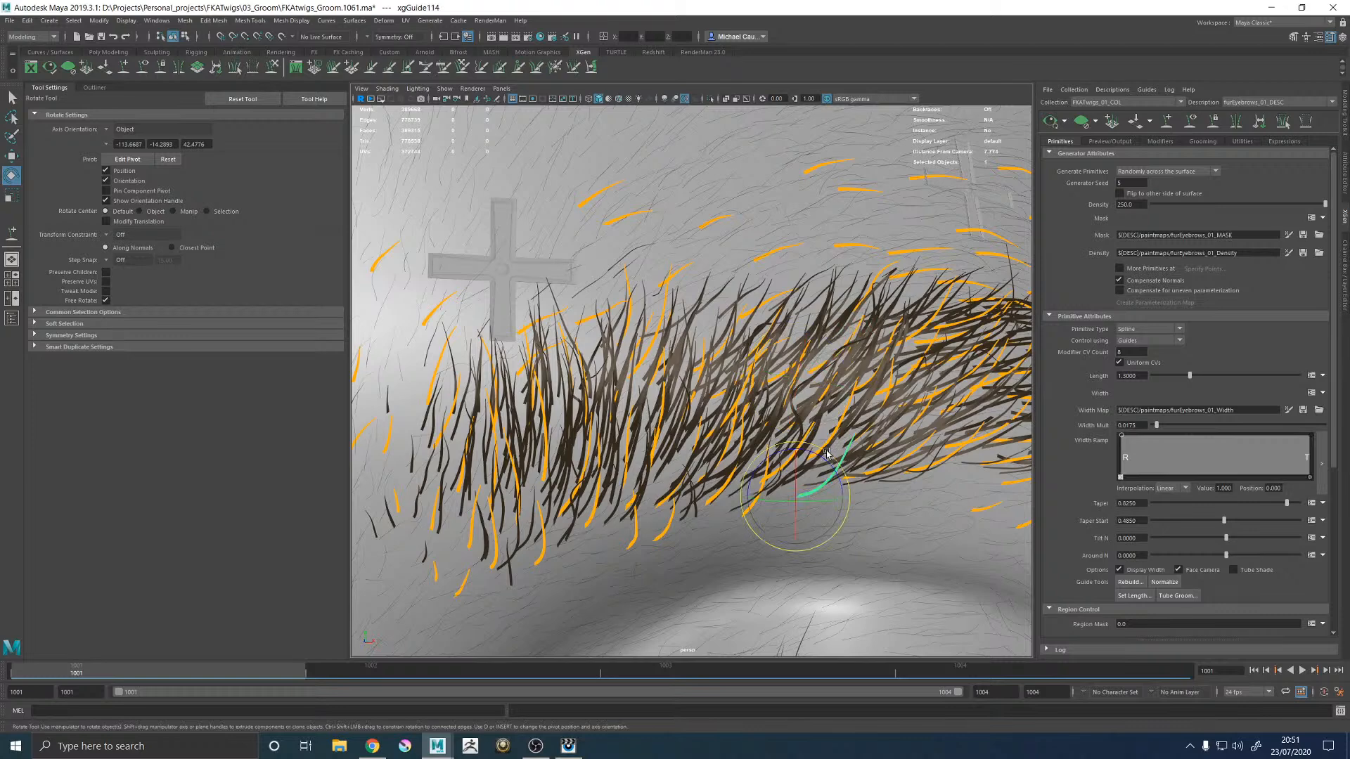
left_click(830, 415)
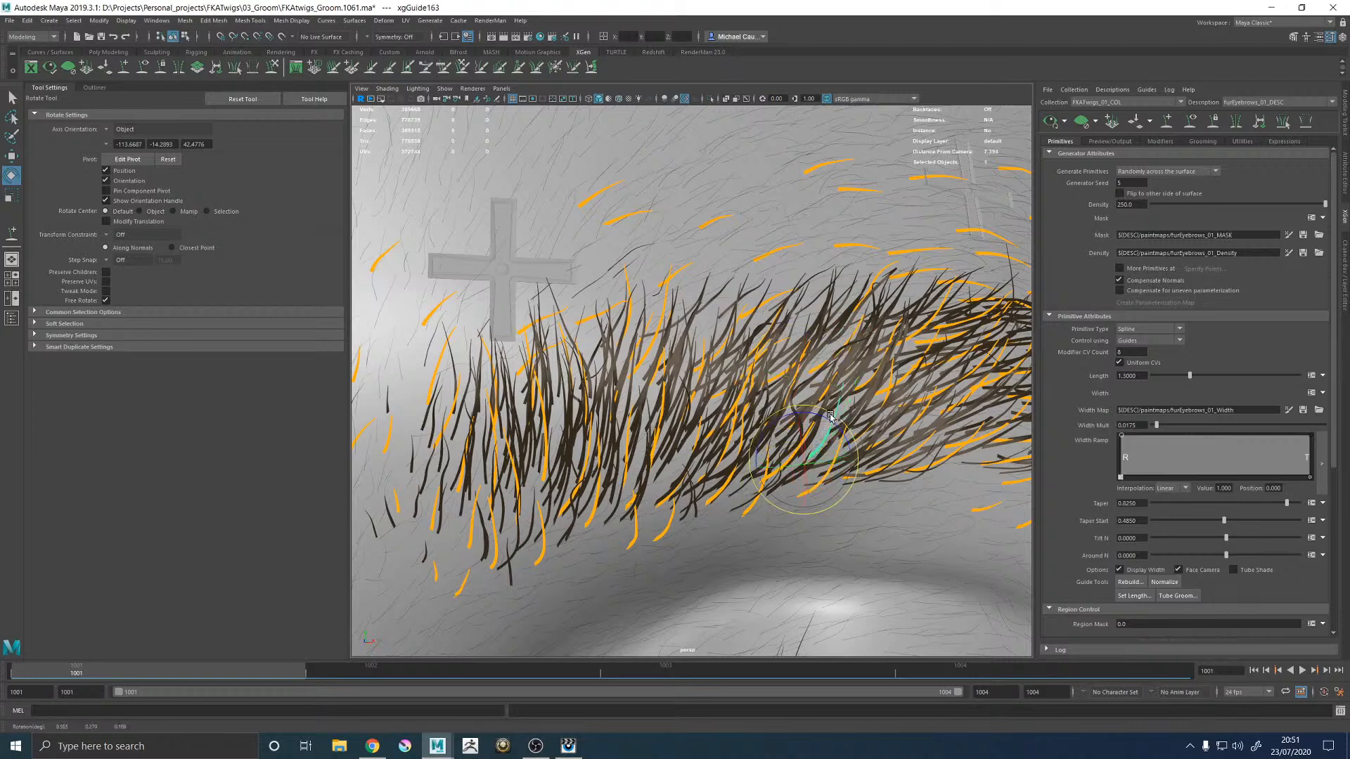
left_click(866, 427)
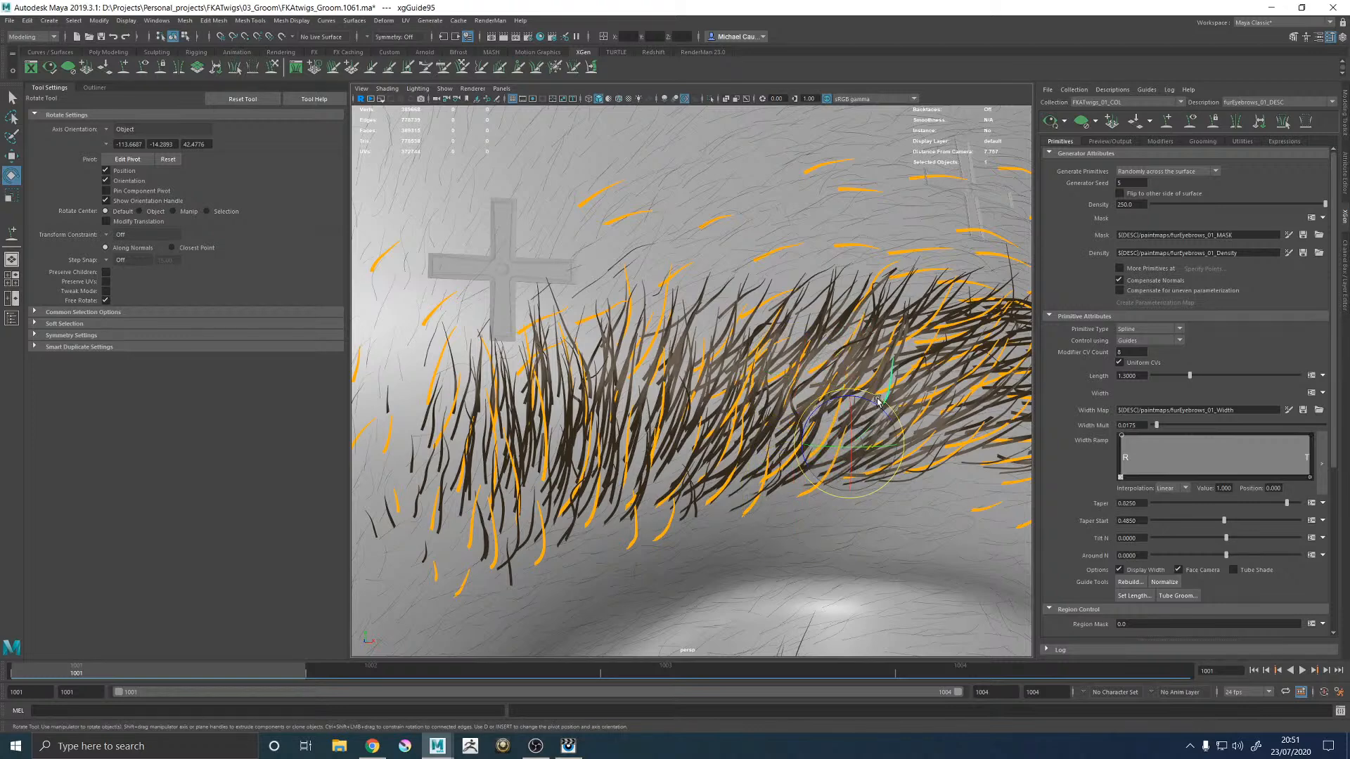
Step: Select neighbouring guides together along the lower edge of the character's left eyebrow and rotate them as groups
key("q")
left_click(740, 440)
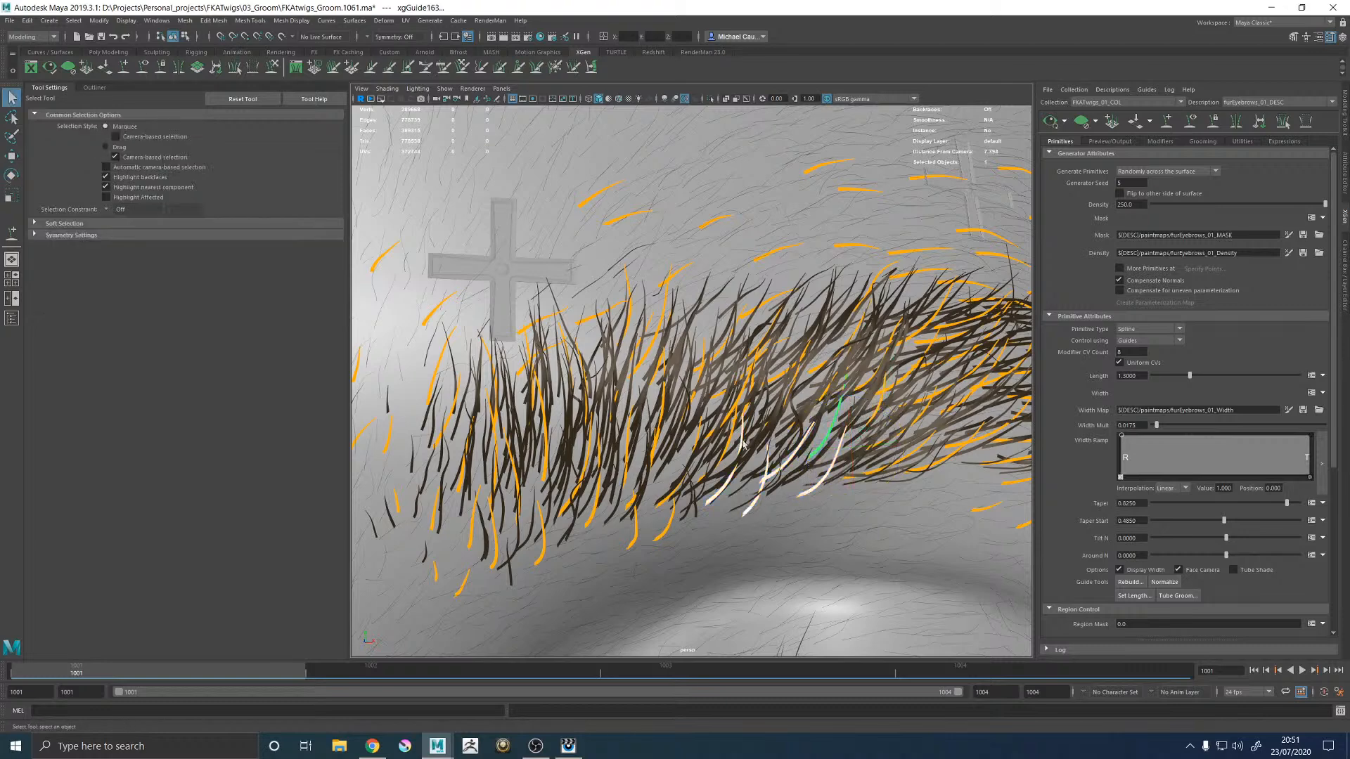
key("e")
left_click(937, 506)
left_click_drag(876, 419, 938, 485)
left_click_drag(926, 423, 919, 415)
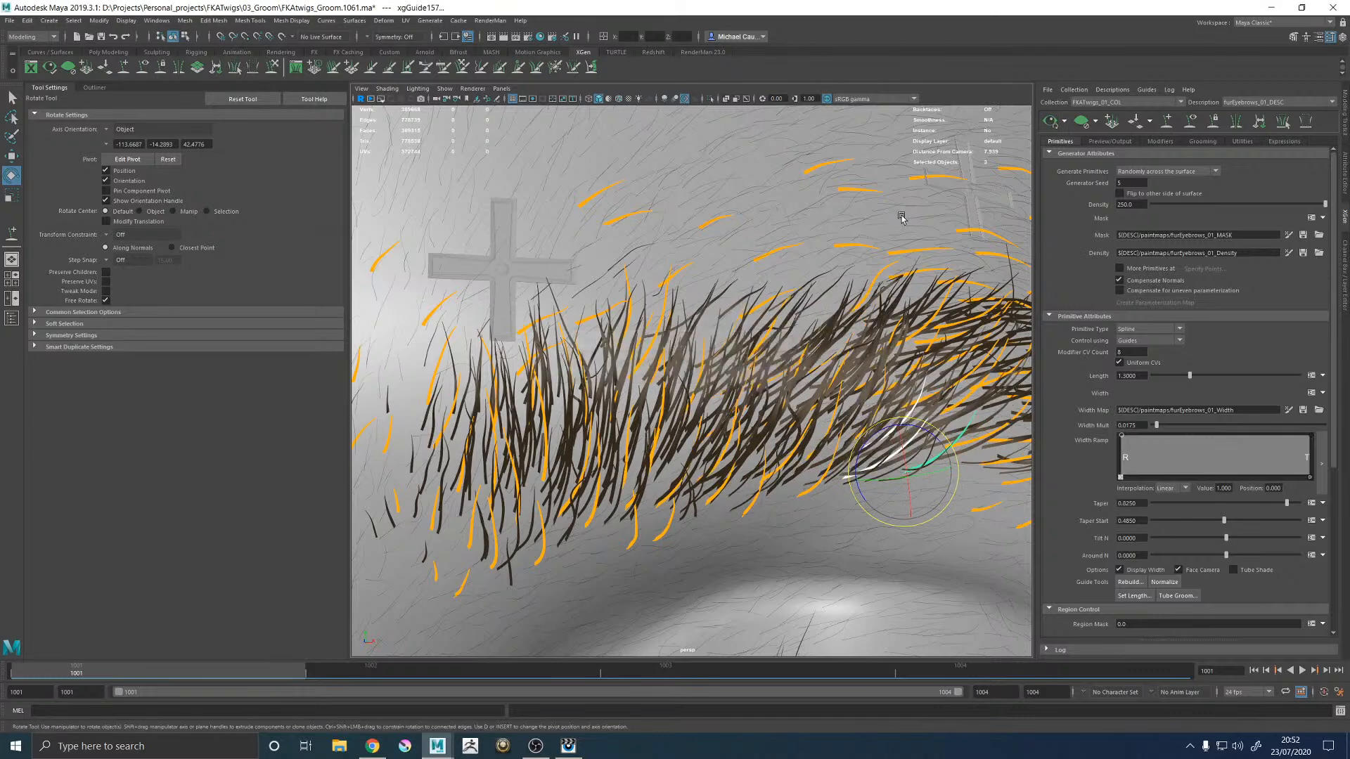
Step: Return to the Render_CAM view, clear the guide selection and save the scene
key("space")
key("space")
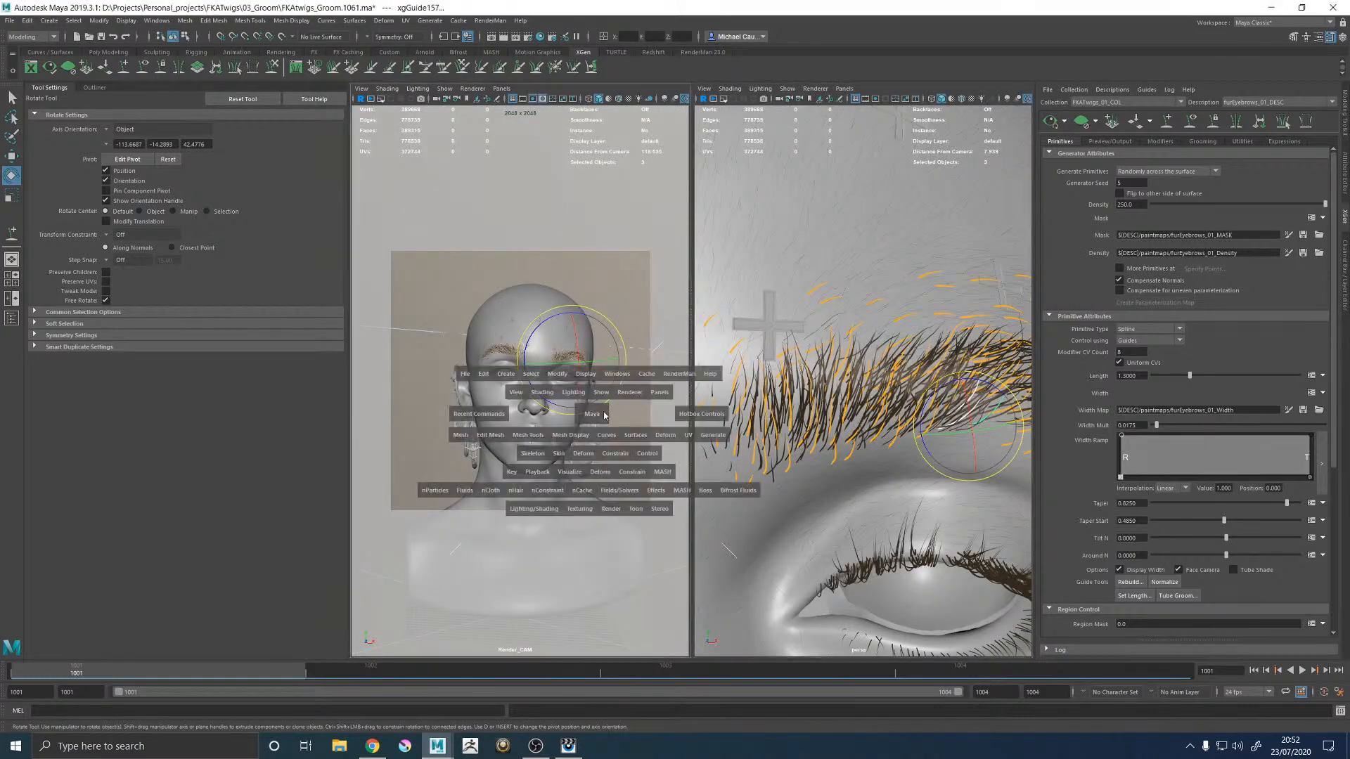
left_click(873, 263)
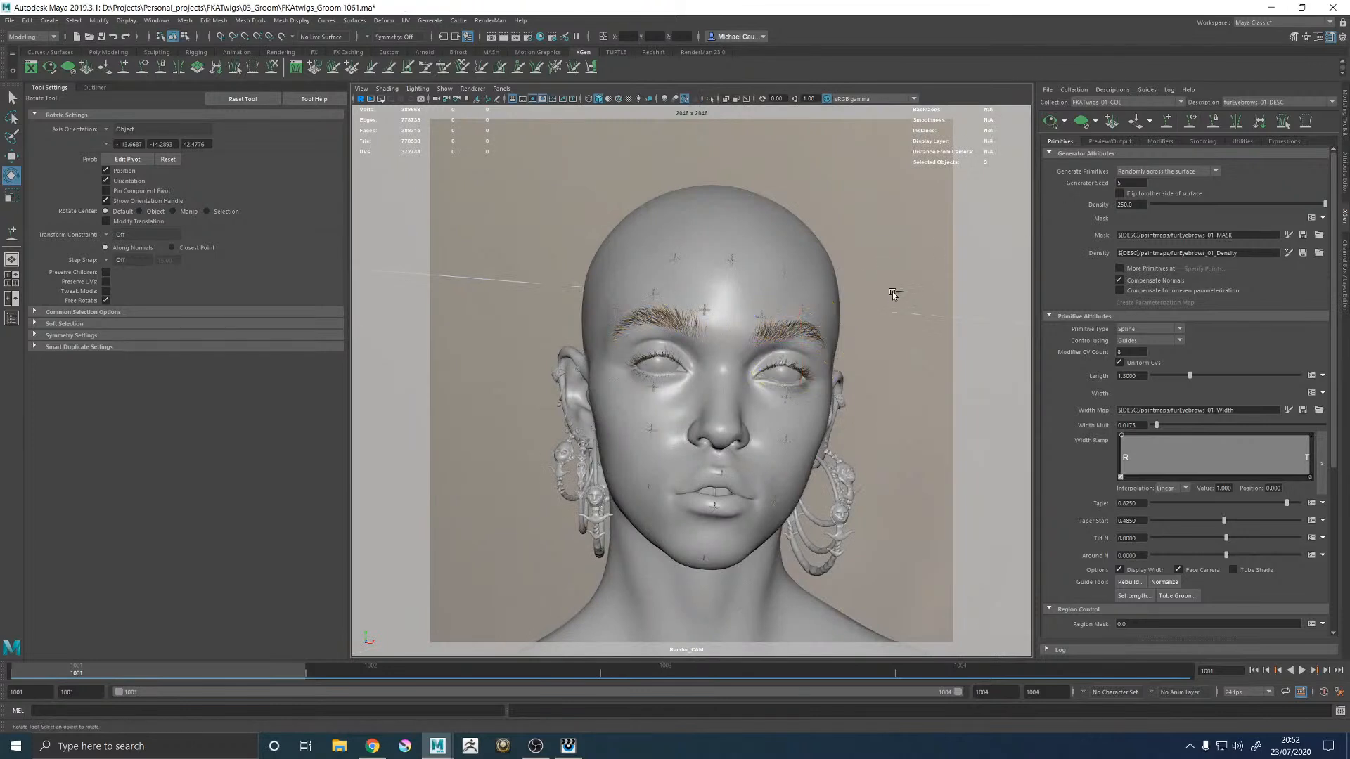
key("q")
key("ctrl+s")
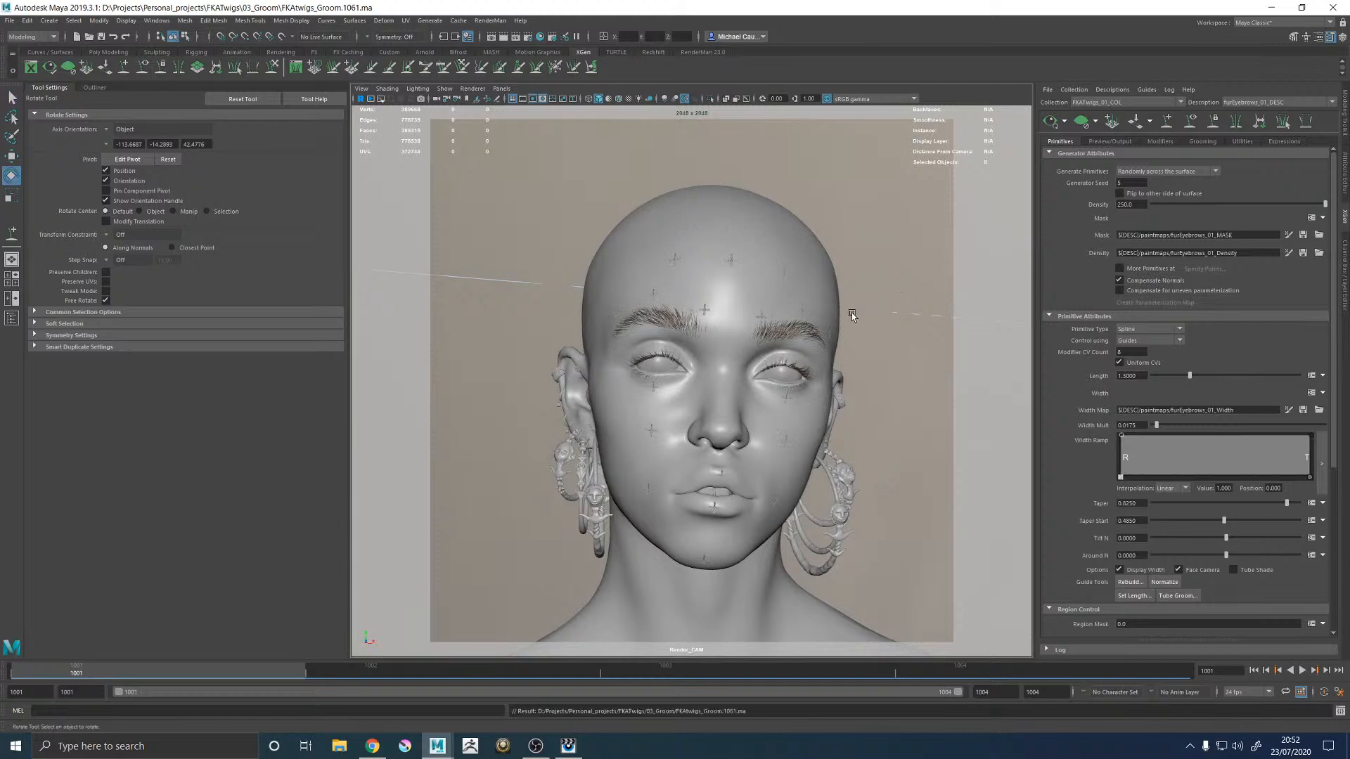
Step: Switch to the render viewer and compare the eyebrows in FKA-twigs_Primary.jpg with those in the FKAtwigs_Groom.1061 render above it
key("alt+Tab")
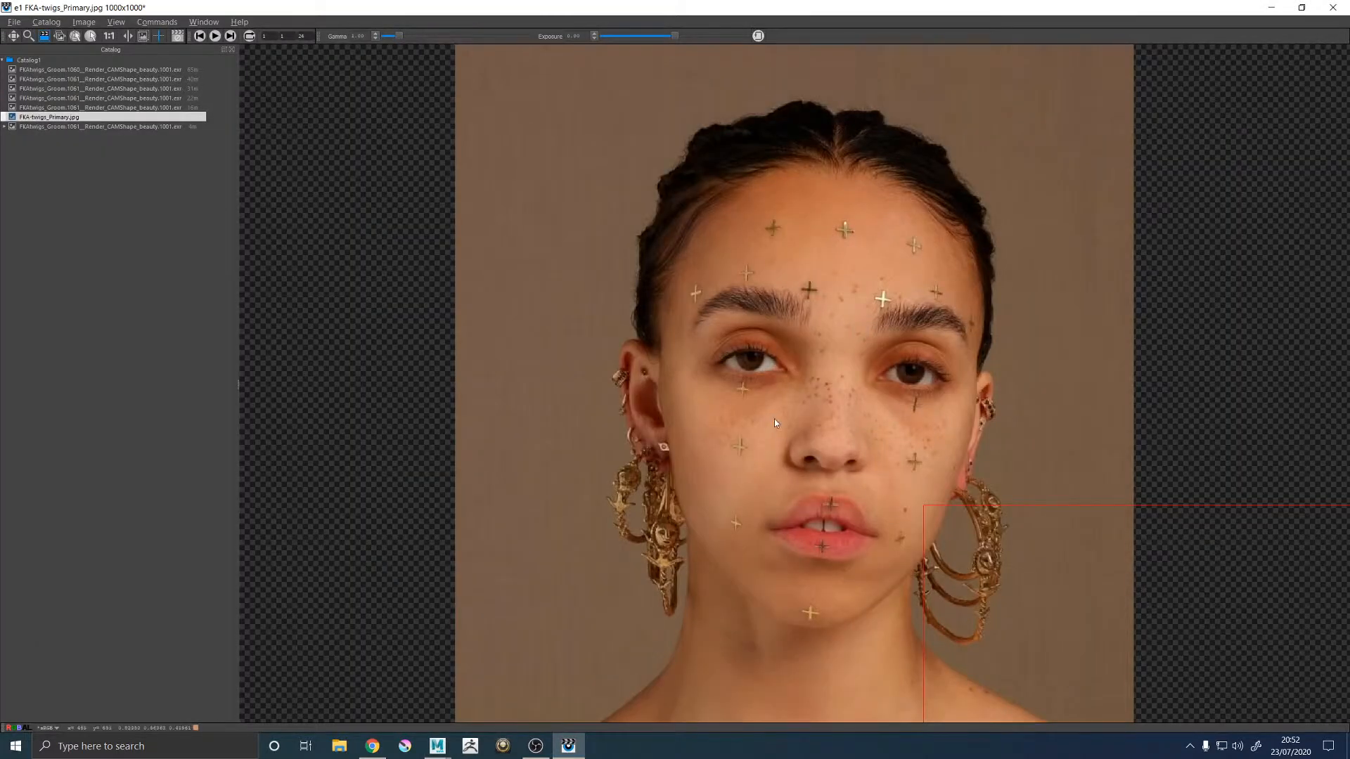
key("Up")
key("Down")
key("Up")
key("Down")
key("Up")
key("Down")
key("Up")
key("Down")
key("Up")
key("Down")
key("Up")
key("Down")
key("Up")
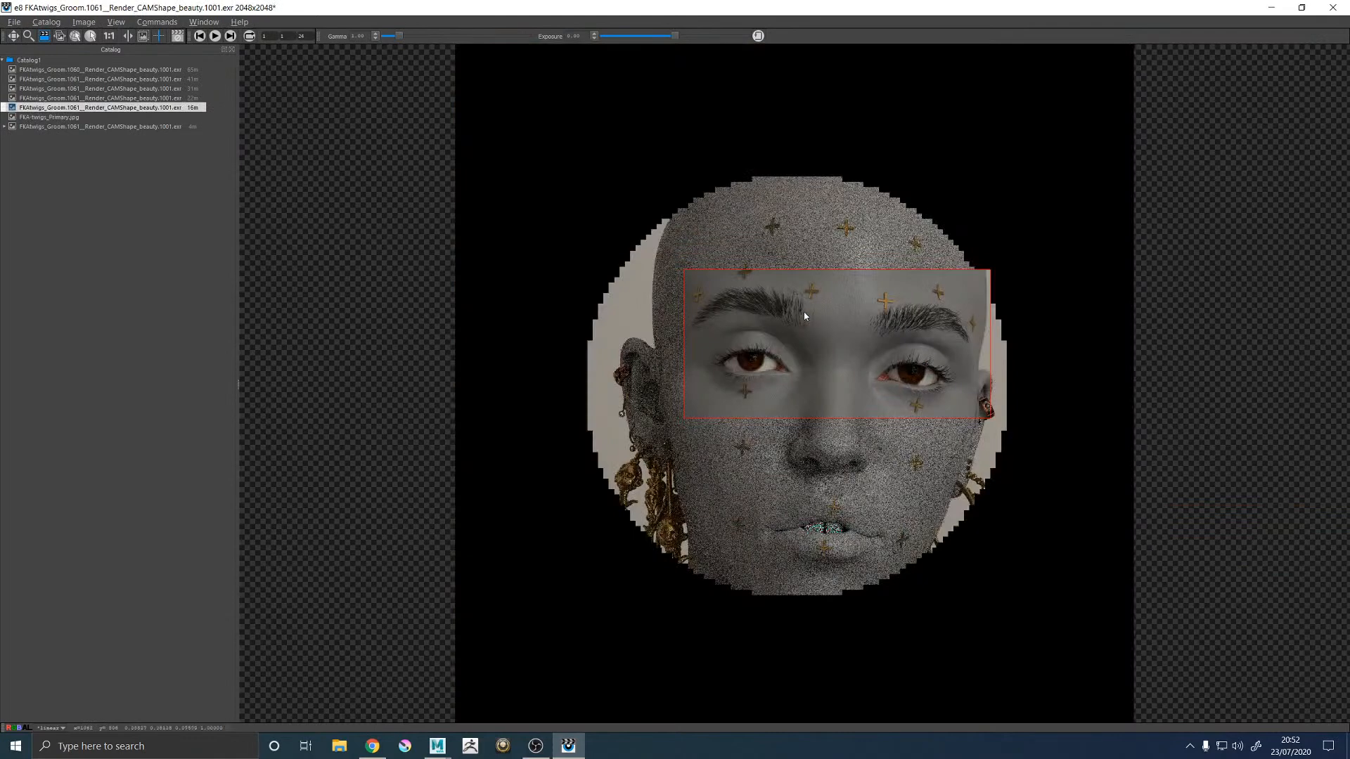
key("Down")
left_click(1271, 7)
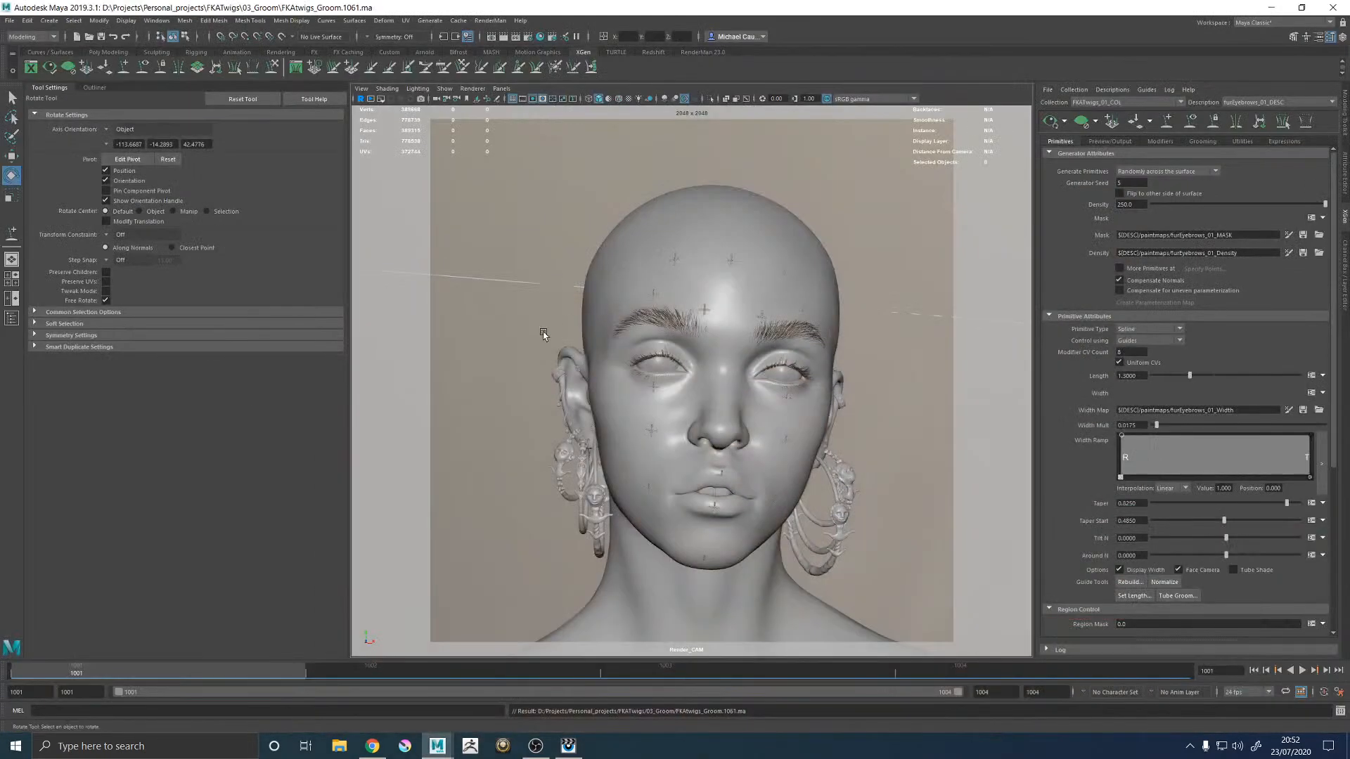
Step: Blur the isolated white spot nearest the inner end of the character's right eyebrow in the density map and save the texture
key("space")
key("space")
mouse_move(621, 368)
left_mouse_down("alt")
mouse_move(669, 347)
mouse_move(882, 332)
mouse_move(817, 400)
left_mouse_up("alt")
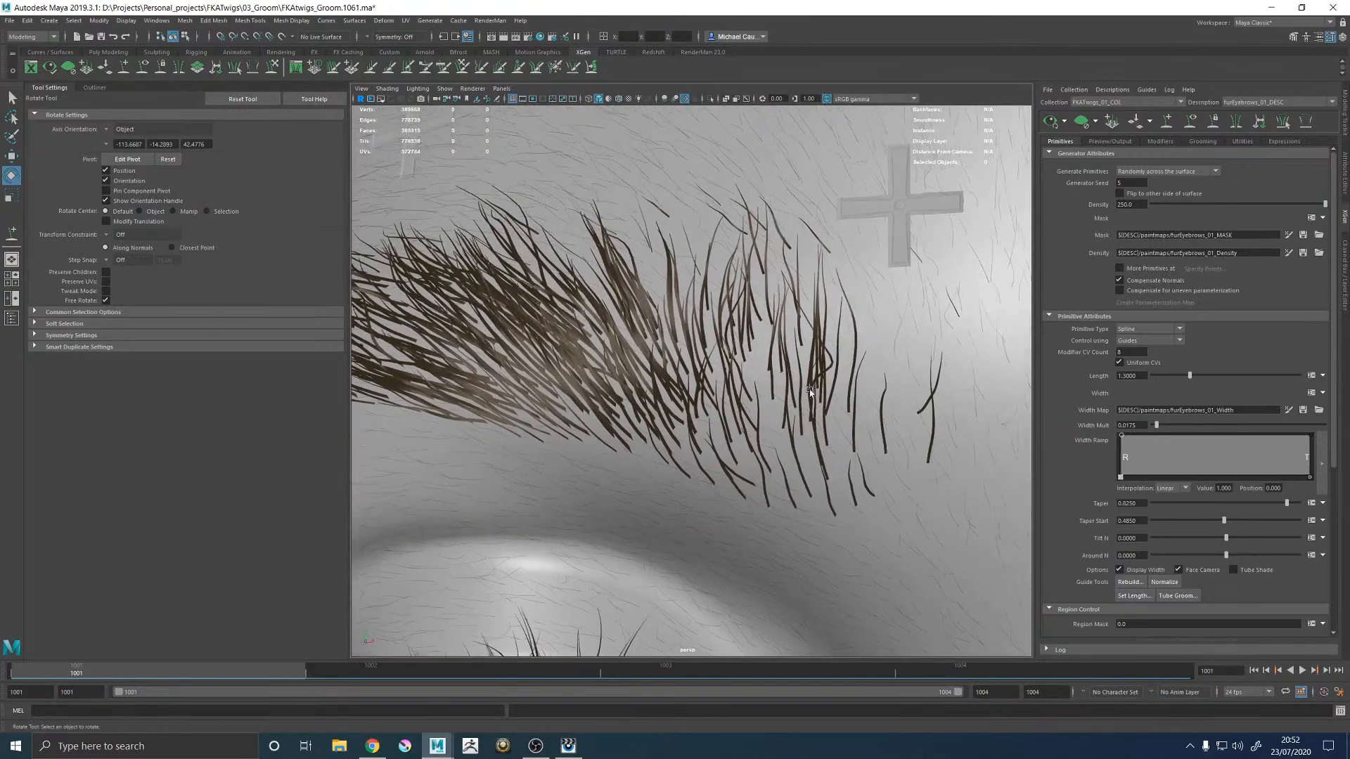
left_click(1343, 174)
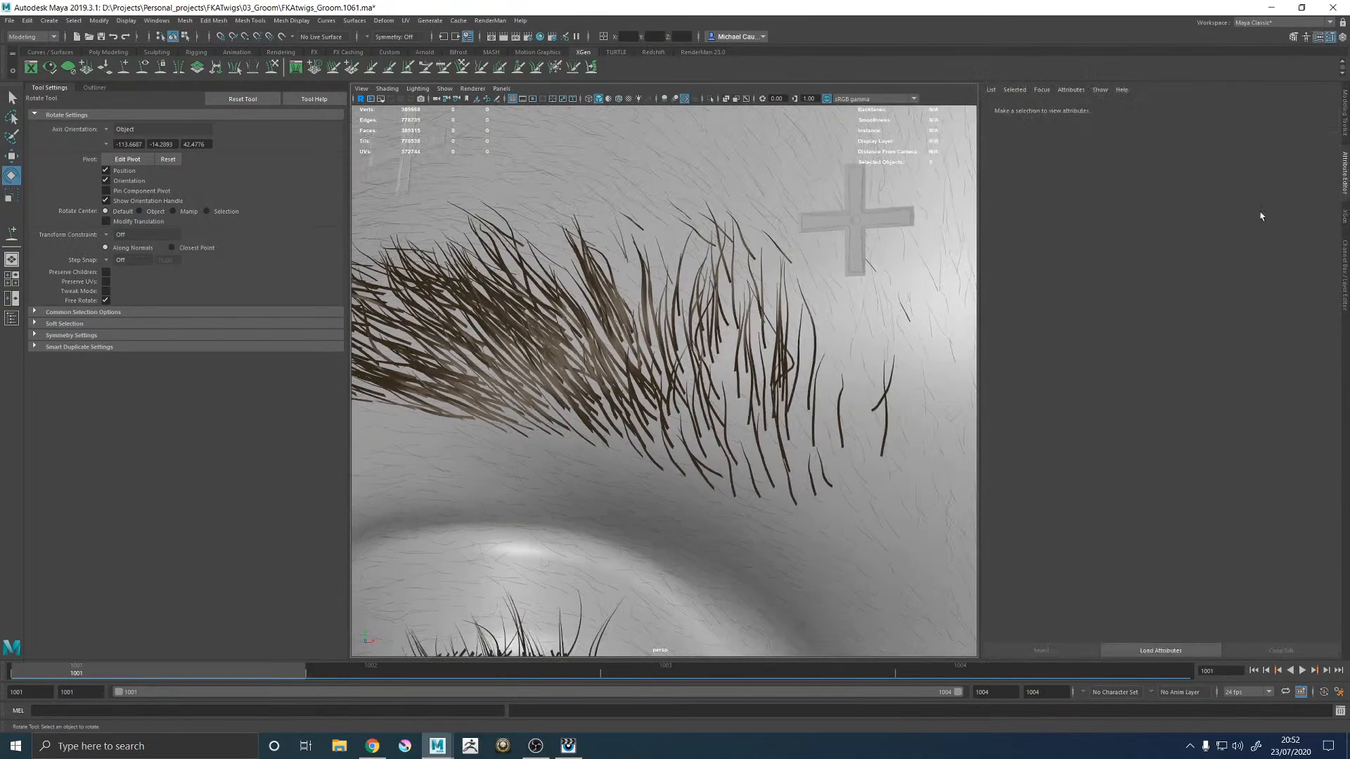
left_click(1344, 219)
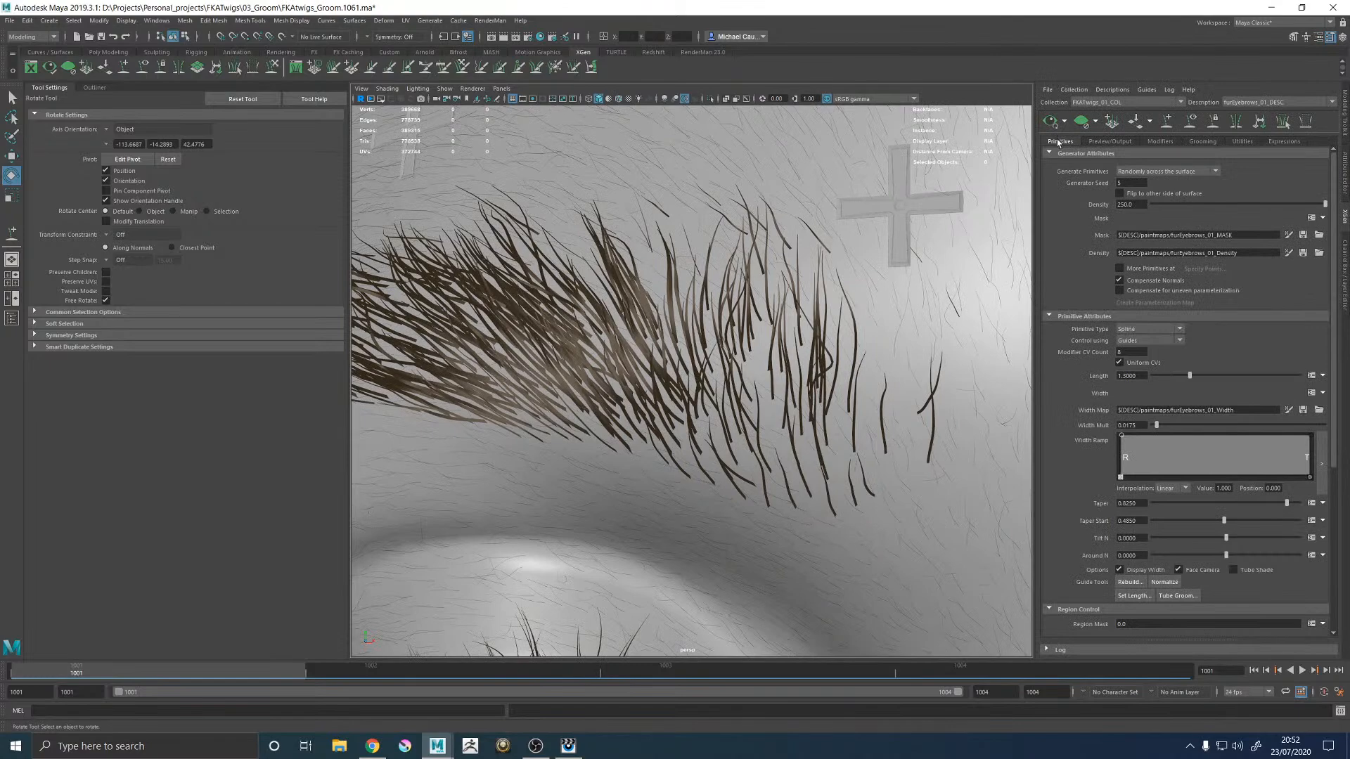
left_click(1288, 253)
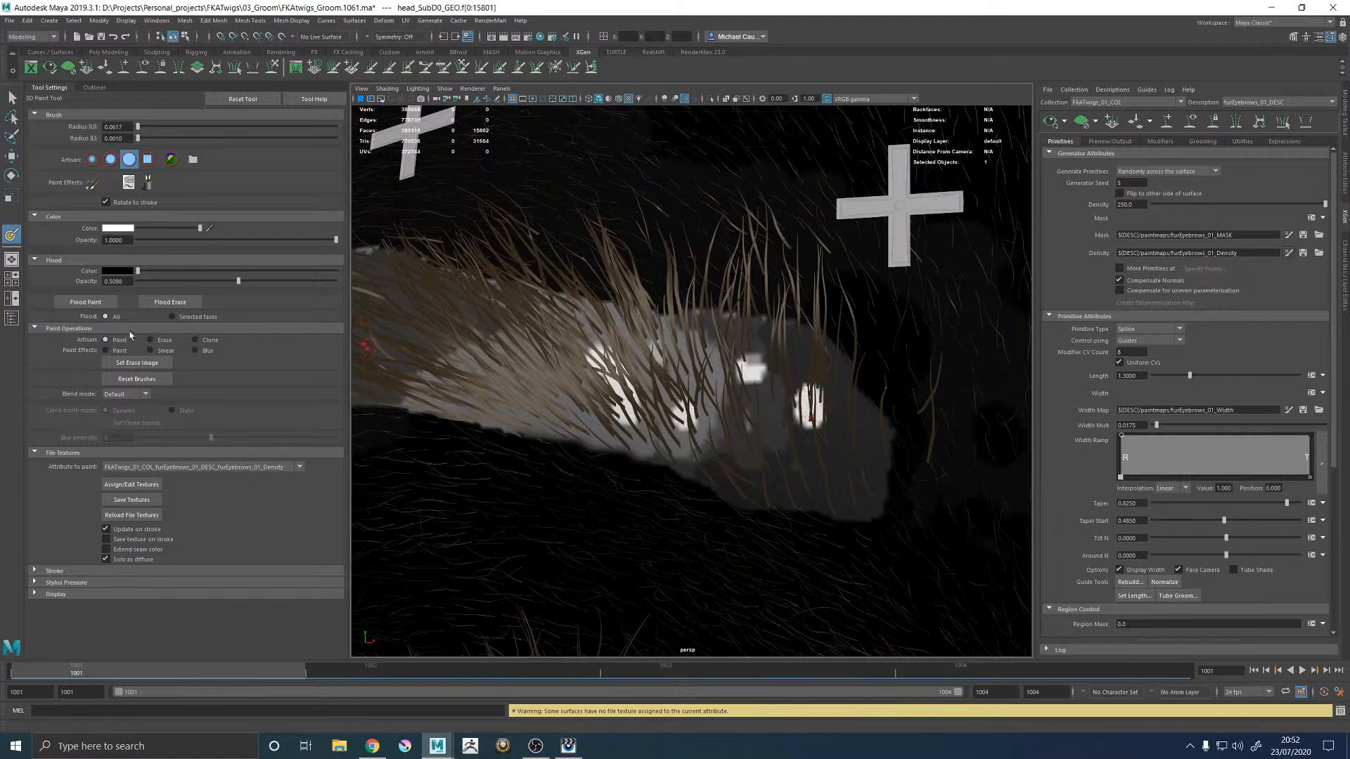
left_click(194, 350)
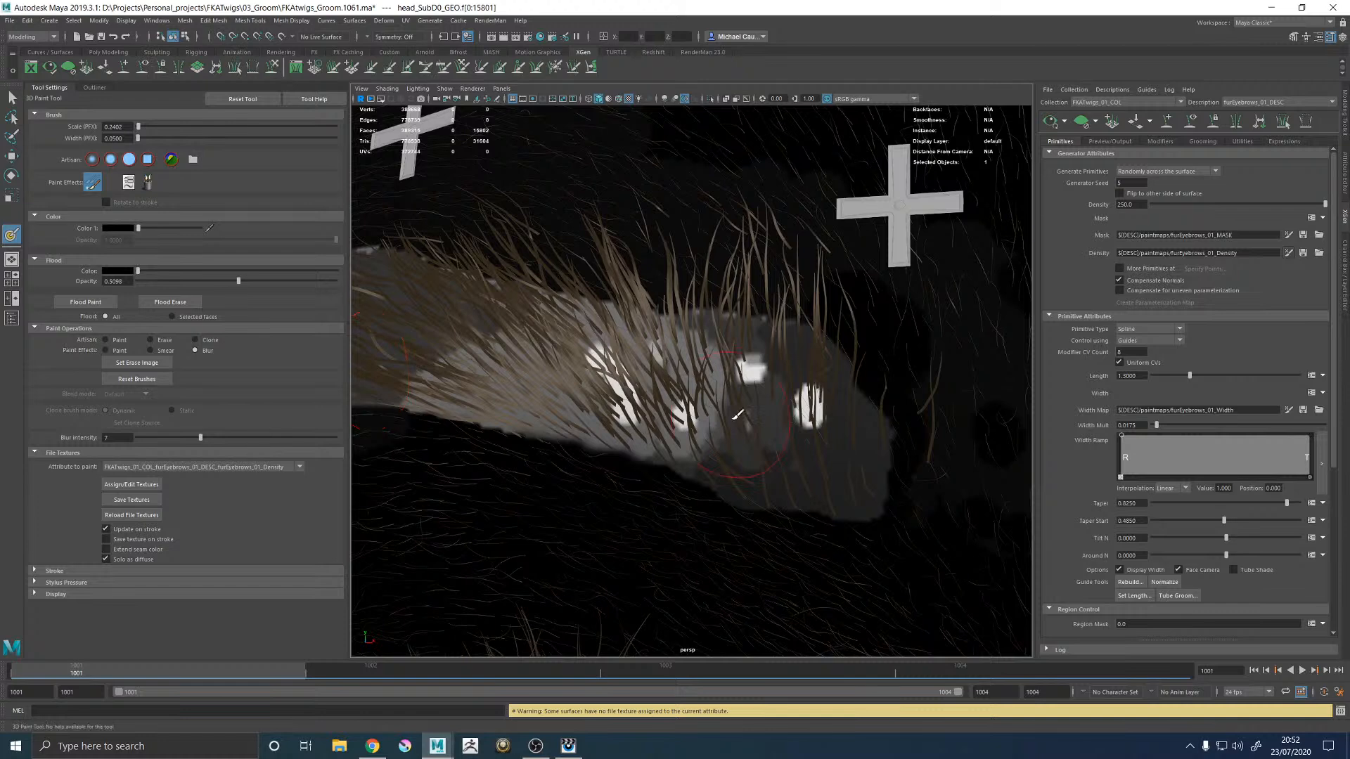
mouse_move(806, 395)
left_mouse_down()
mouse_move(793, 395)
mouse_move(814, 401)
mouse_move(814, 416)
left_mouse_up()
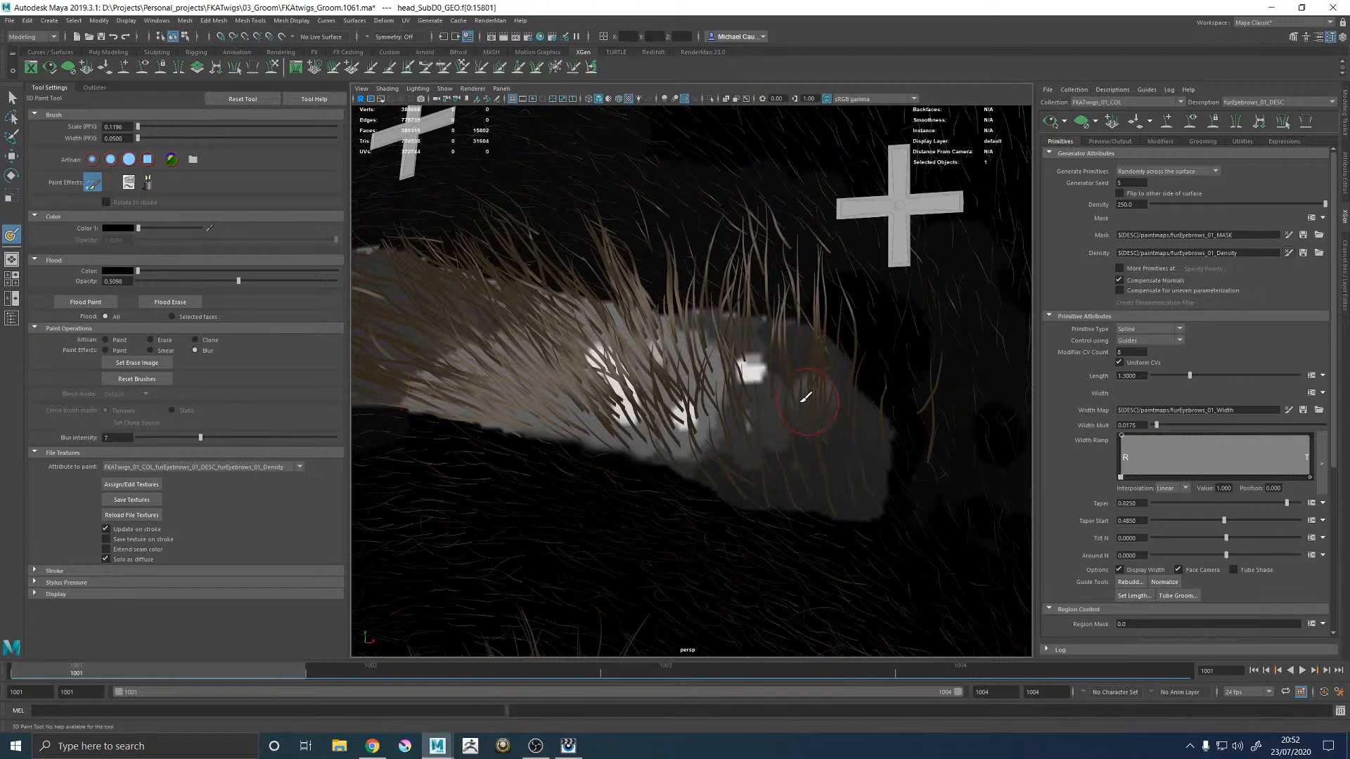
left_click(131, 499)
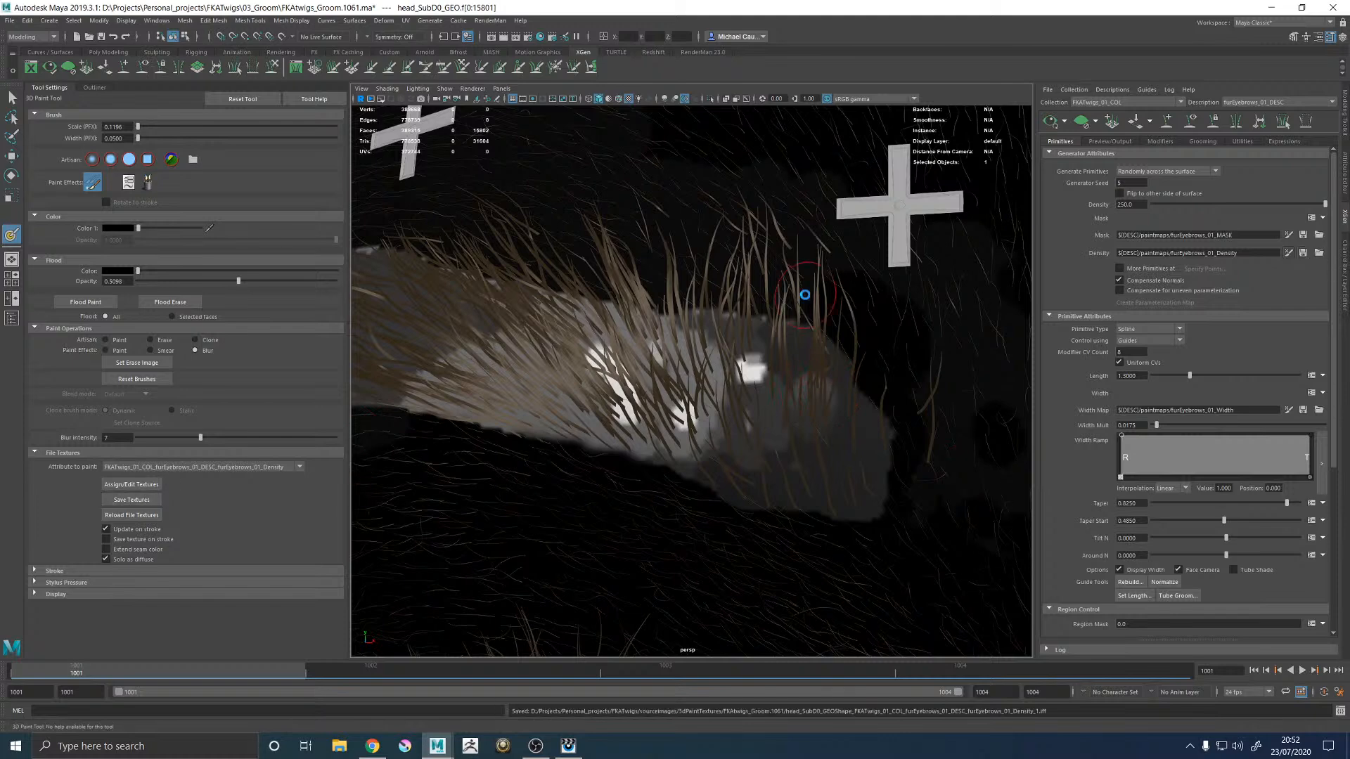
key("w")
left_click(890, 385)
scroll(890, 385, "down", 8)
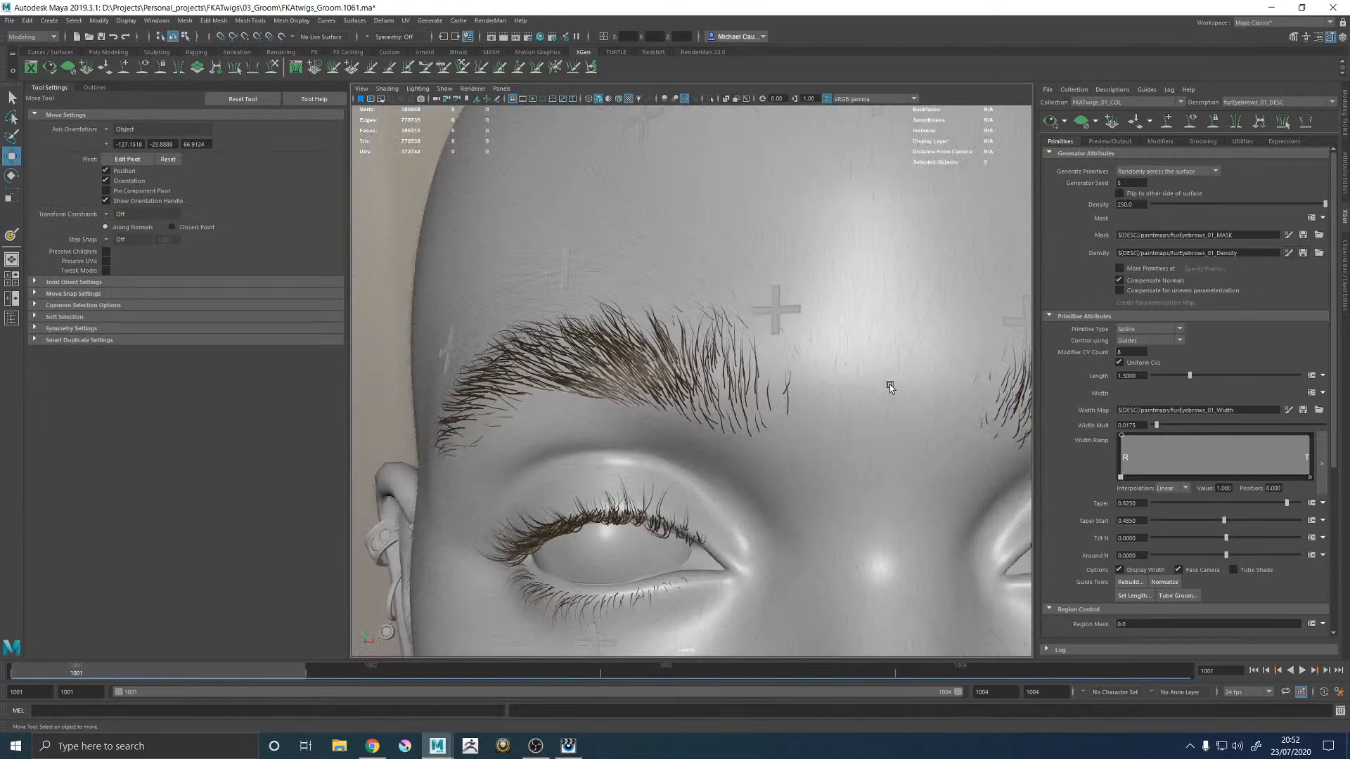
right_click_drag(947, 365, 1213, 578, "alt")
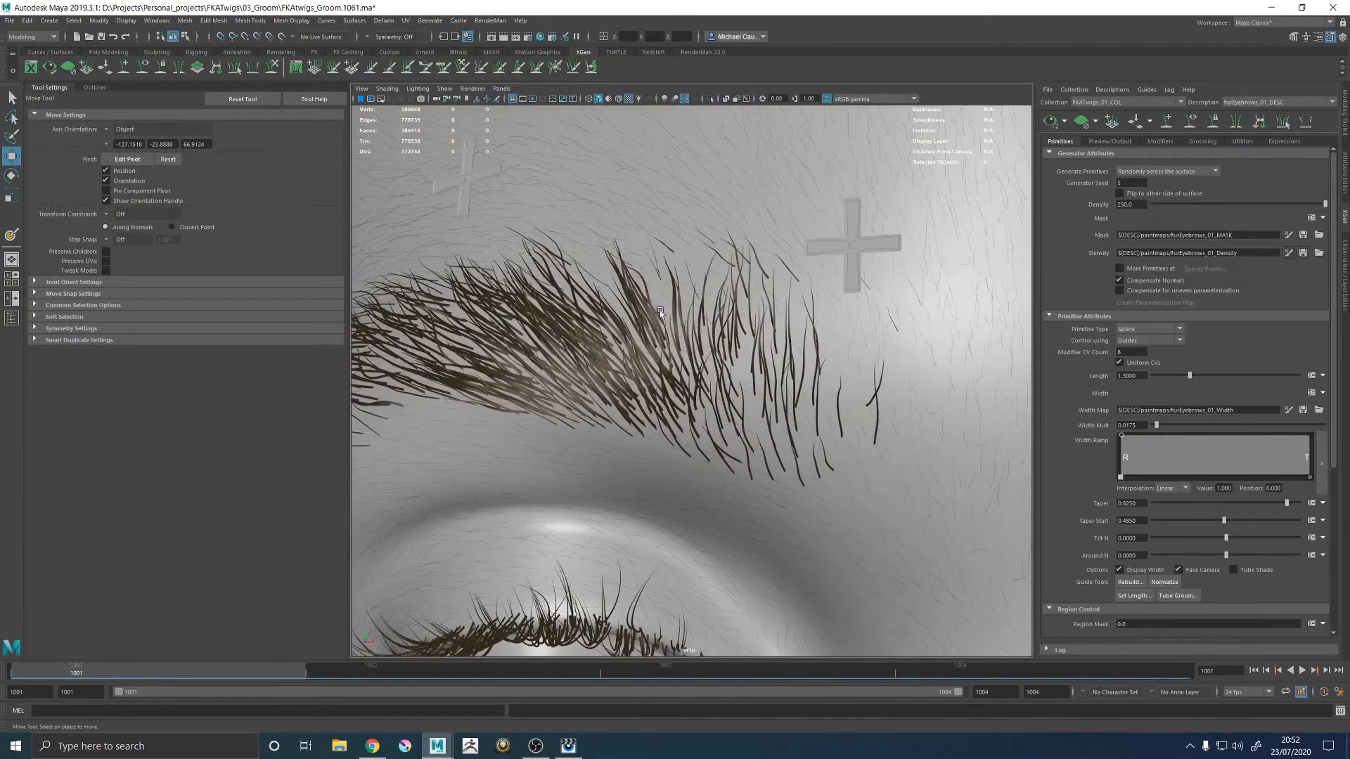
Step: Check the inner end of the character's right eyebrow in the render against the reference photo in the render viewer
left_click(568, 746)
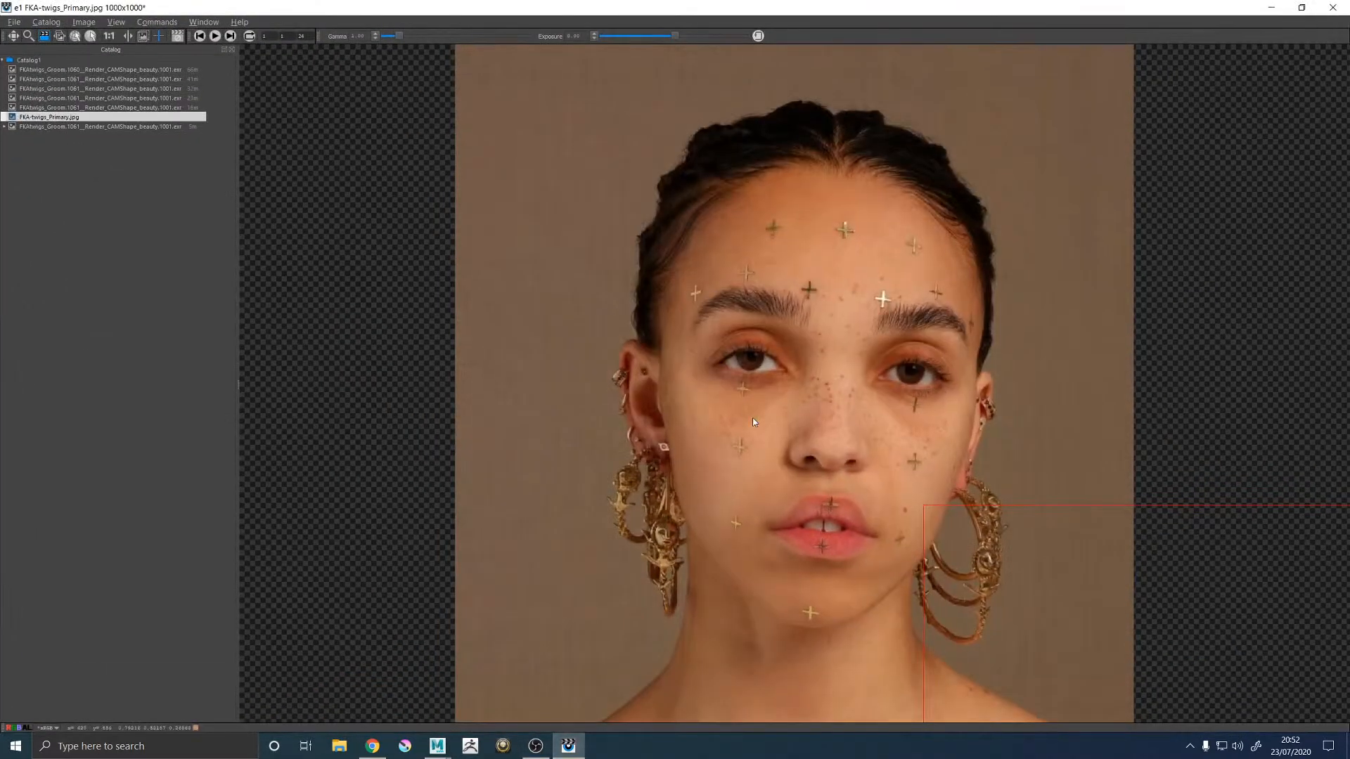
key("Up")
key("Down")
key("Up")
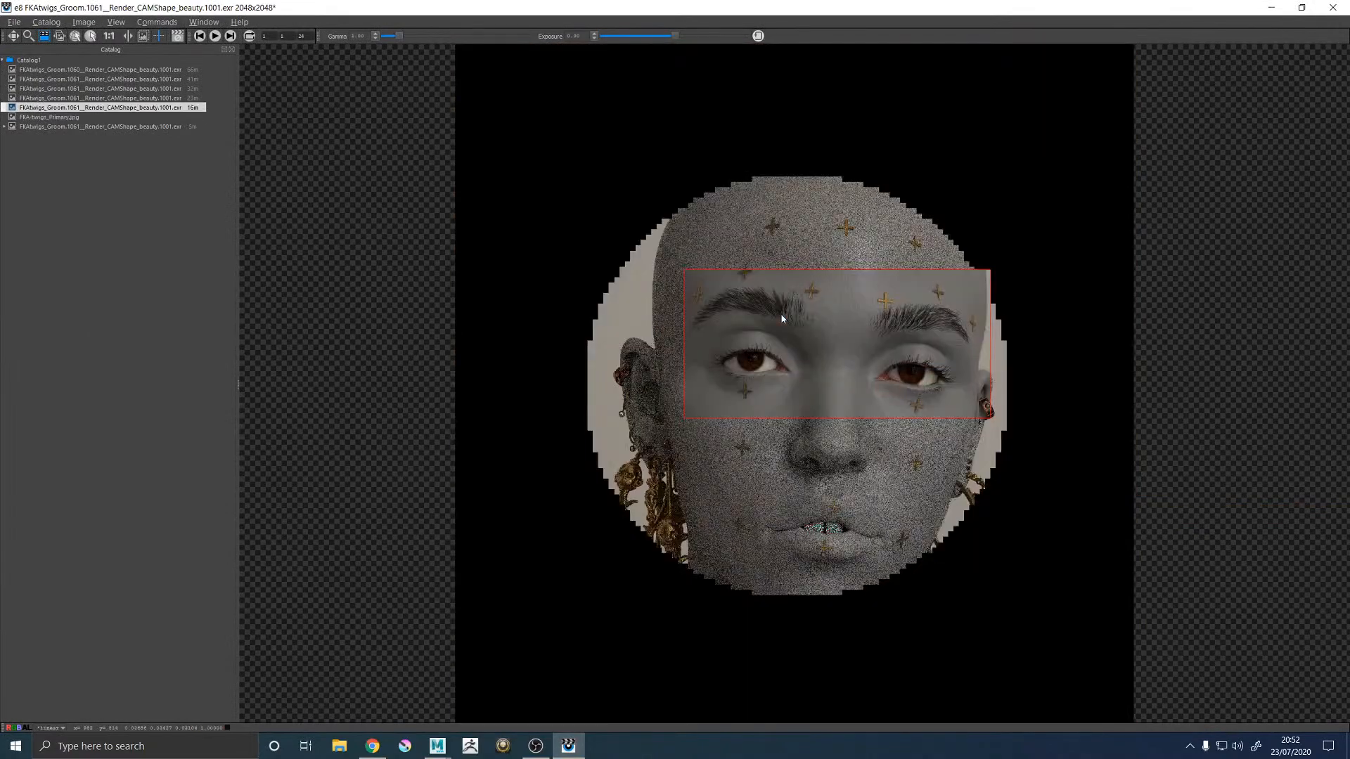
left_click(1275, 8)
Step: Toggle the Clumping1 modifier off and on to examine its effect on the character's right eyebrow
left_click_drag(576, 330, 594, 331, "alt")
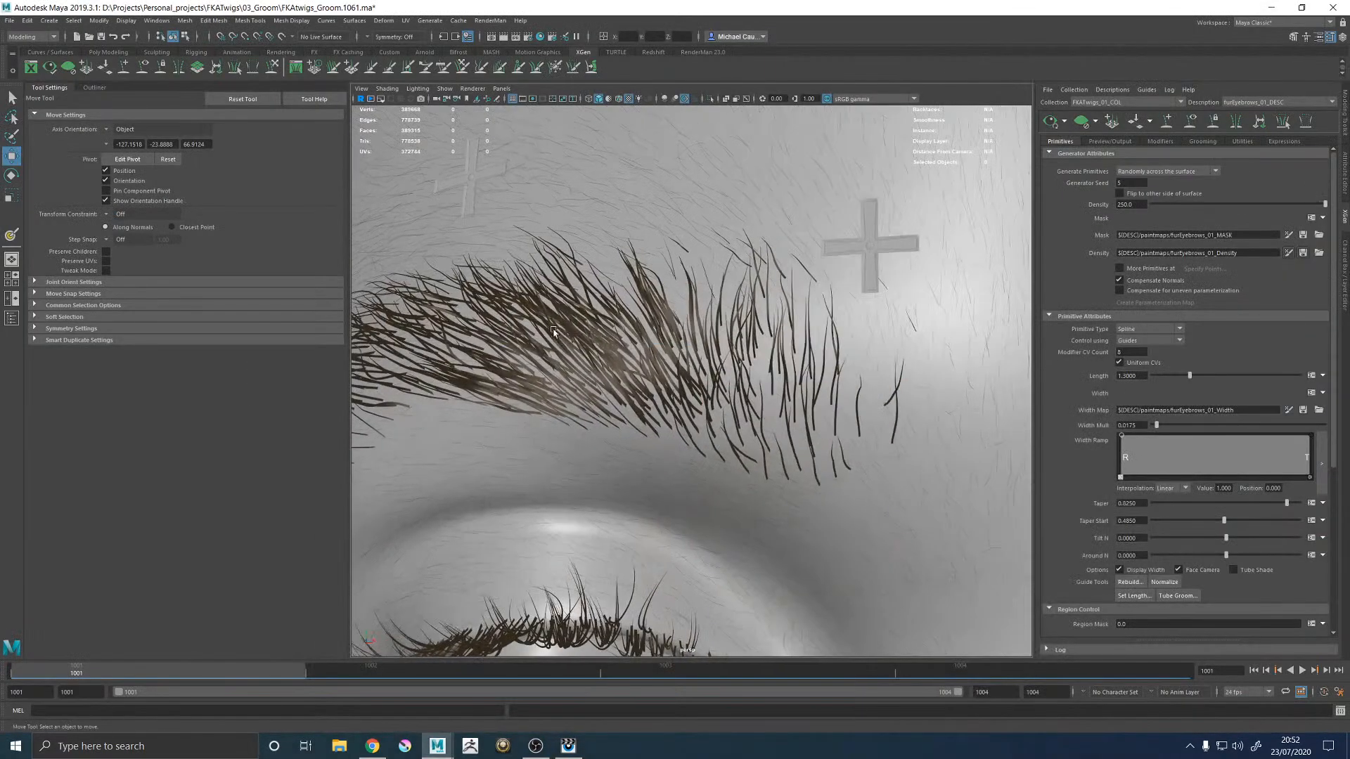
middle_click_drag(595, 331, 599, 352, "alt")
left_click(1159, 142)
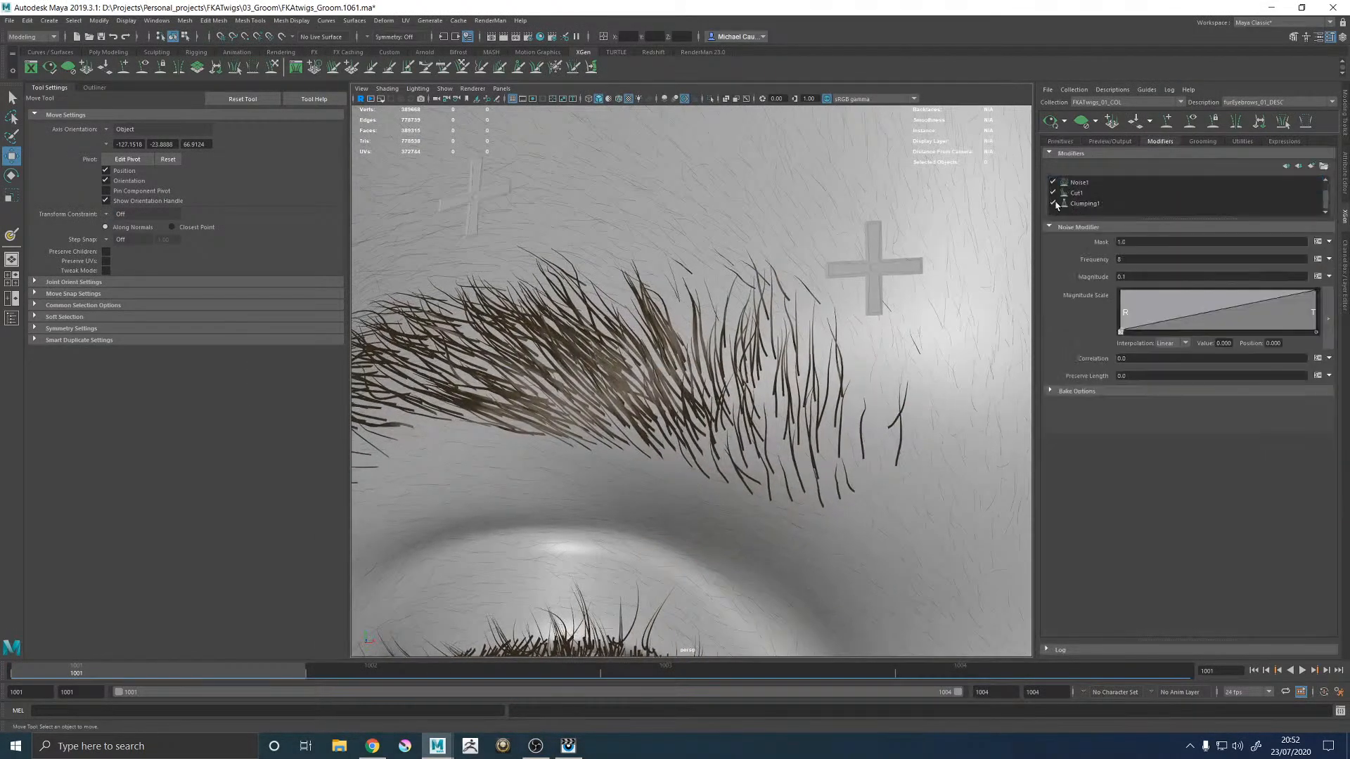
left_click(1055, 204)
left_click(1054, 204)
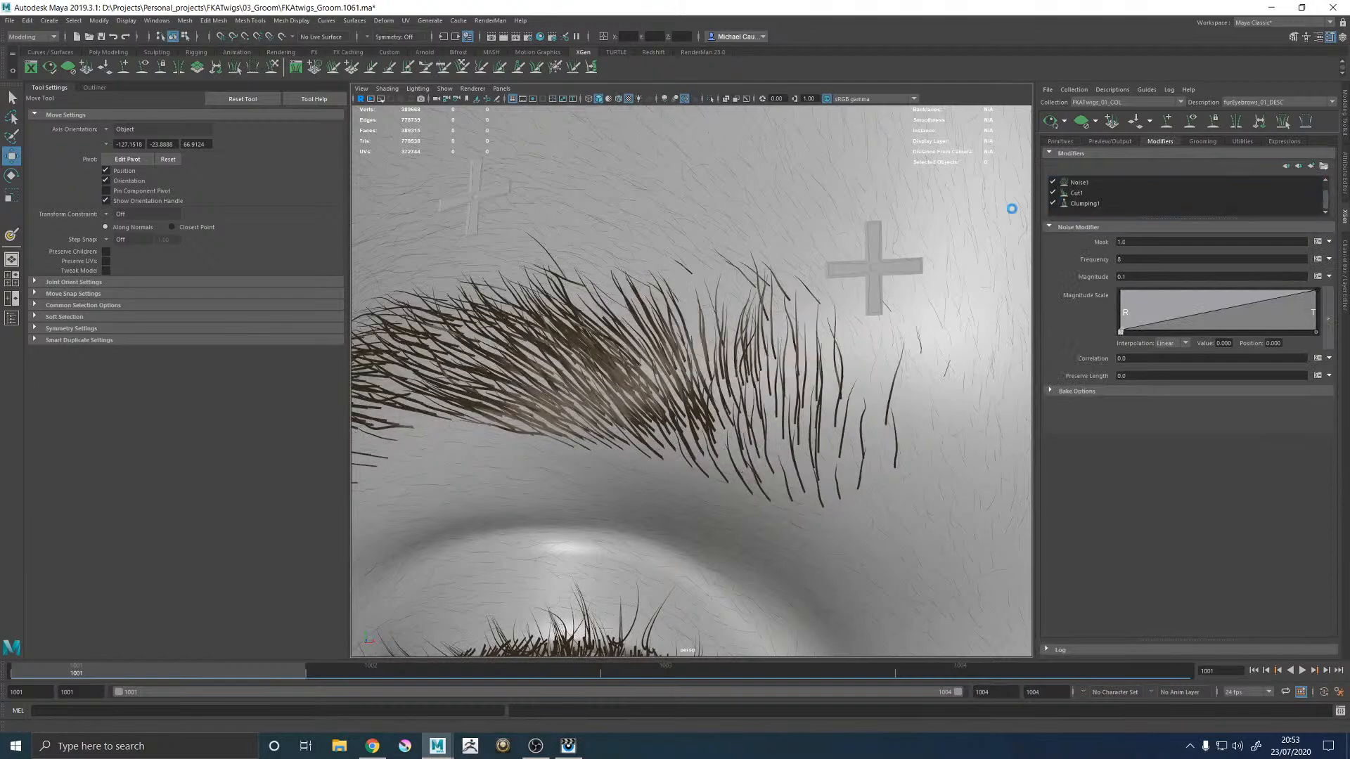
Step: Display the guides, rotate two of them in the inner half of the character's right eyebrow, and clear the hair preview
right_click_drag(673, 237, 807, 287, "alt")
left_click(1190, 123)
mouse_move(675, 257)
left_mouse_down("alt")
mouse_move(715, 256)
mouse_move(682, 257)
left_mouse_up("alt")
left_click(657, 311)
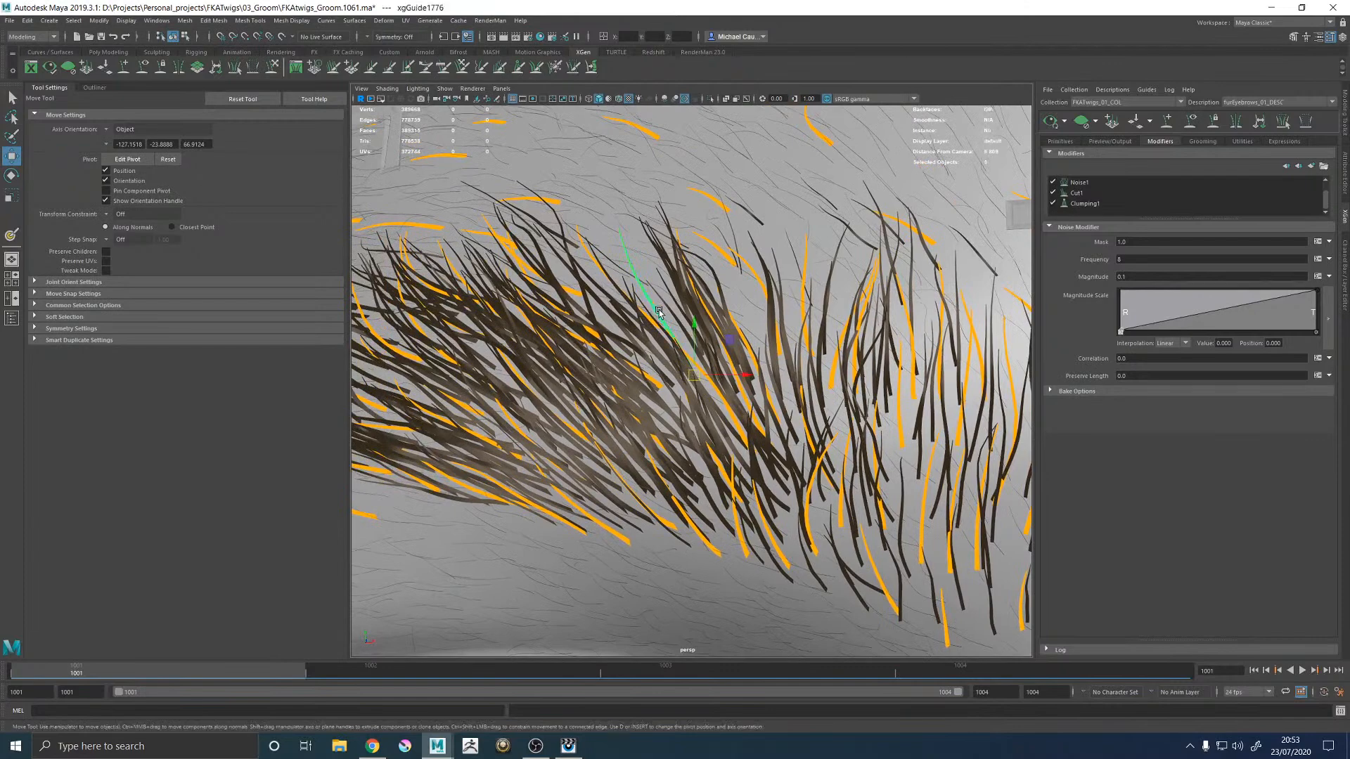
key("e")
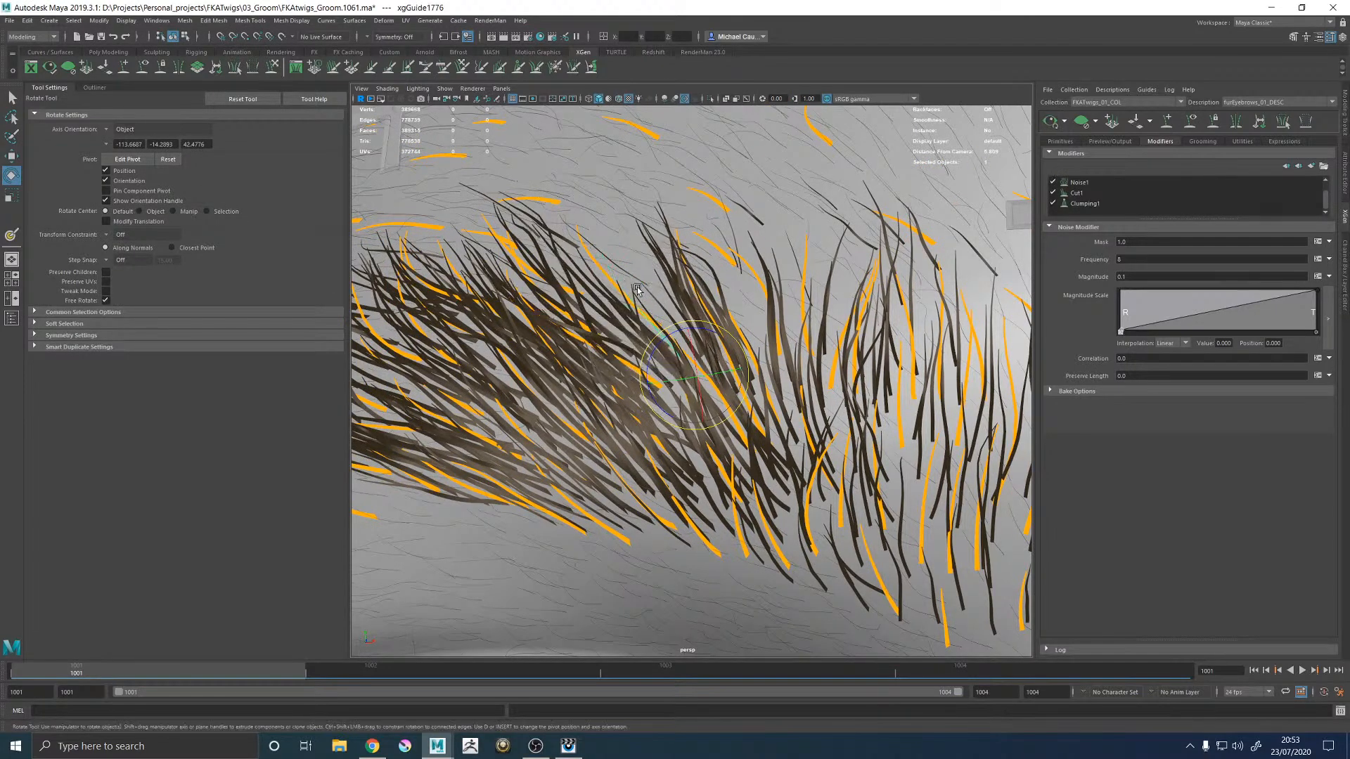
left_click(738, 394)
left_click_drag(746, 404, 741, 406)
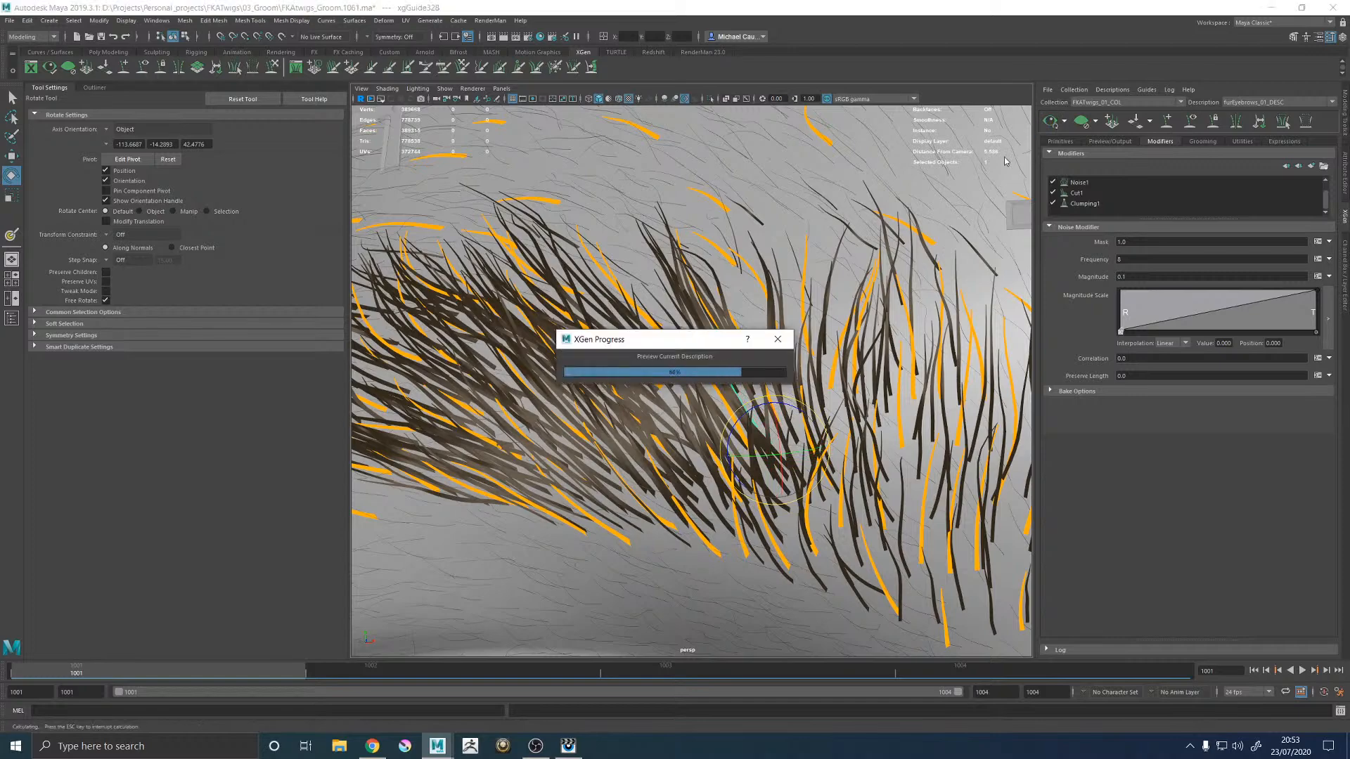
left_click_drag(729, 256, 823, 275, "alt")
left_click(1082, 122)
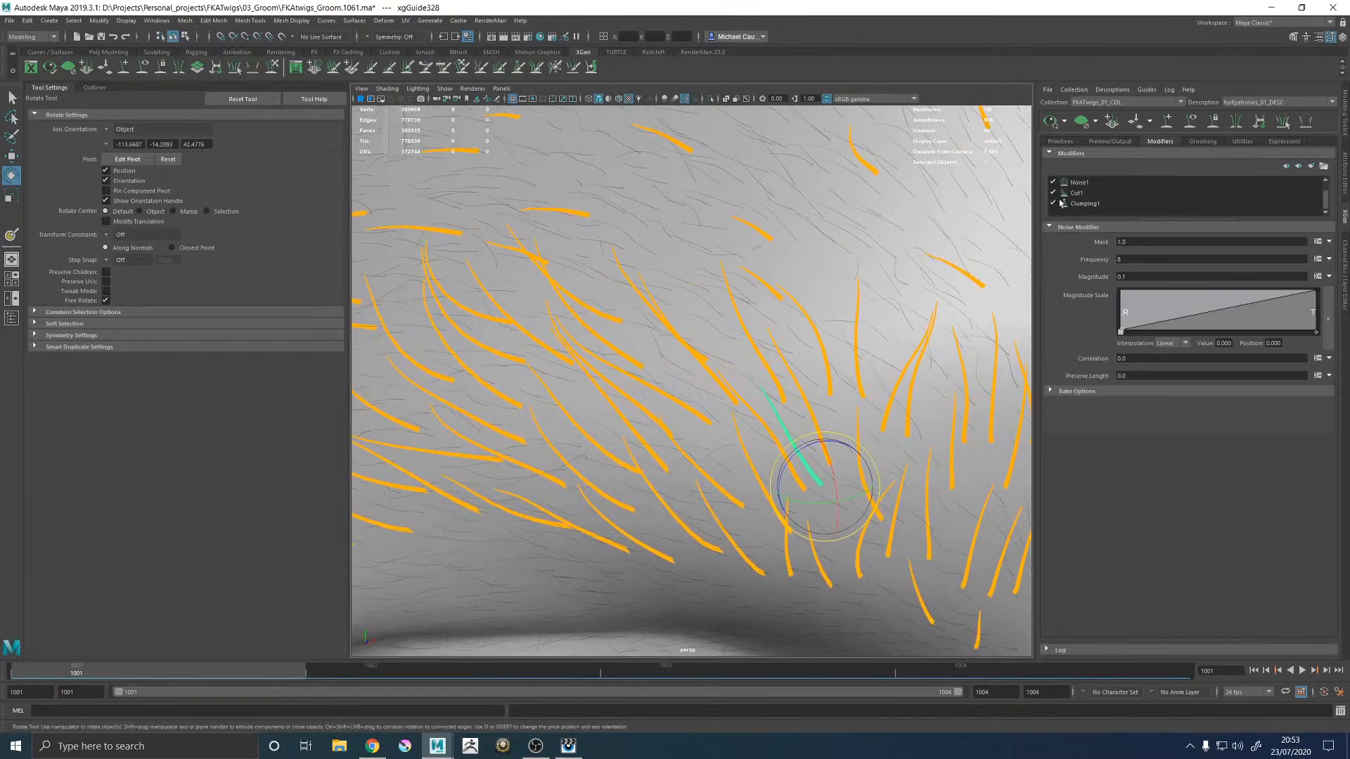
Step: Paint a black patch into the Clumping1 mask over the inner half of the character's right eyebrow and save the texture
left_click(1060, 141)
left_click(1158, 142)
left_click(1094, 203)
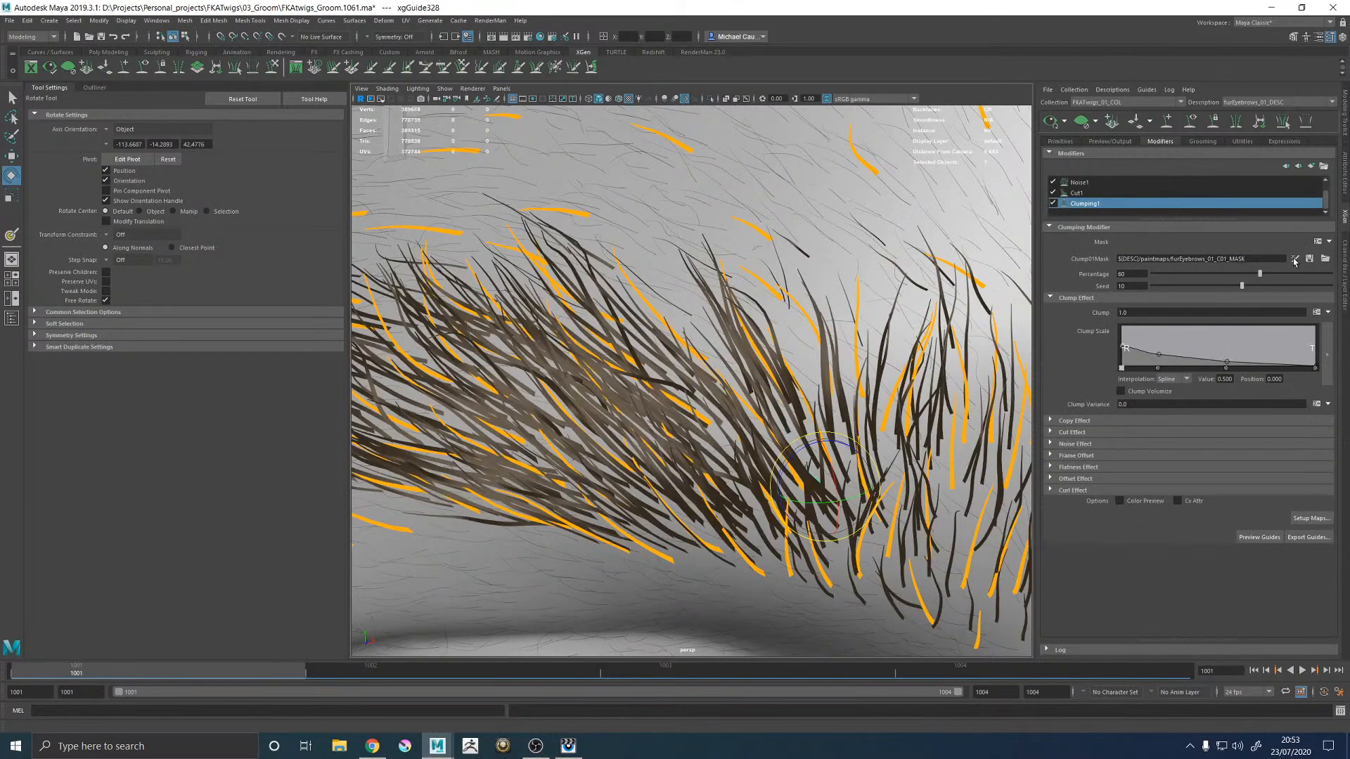
left_click(1294, 260)
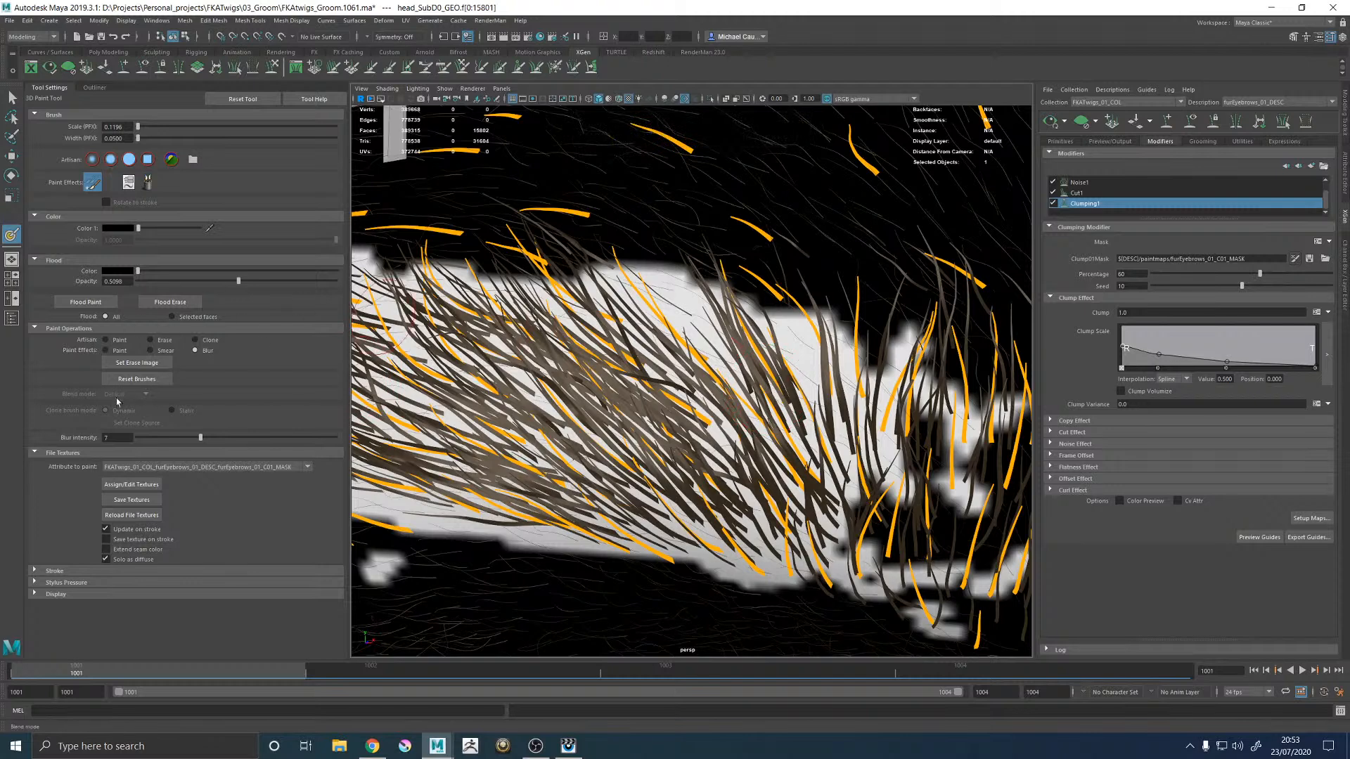
left_click(107, 340)
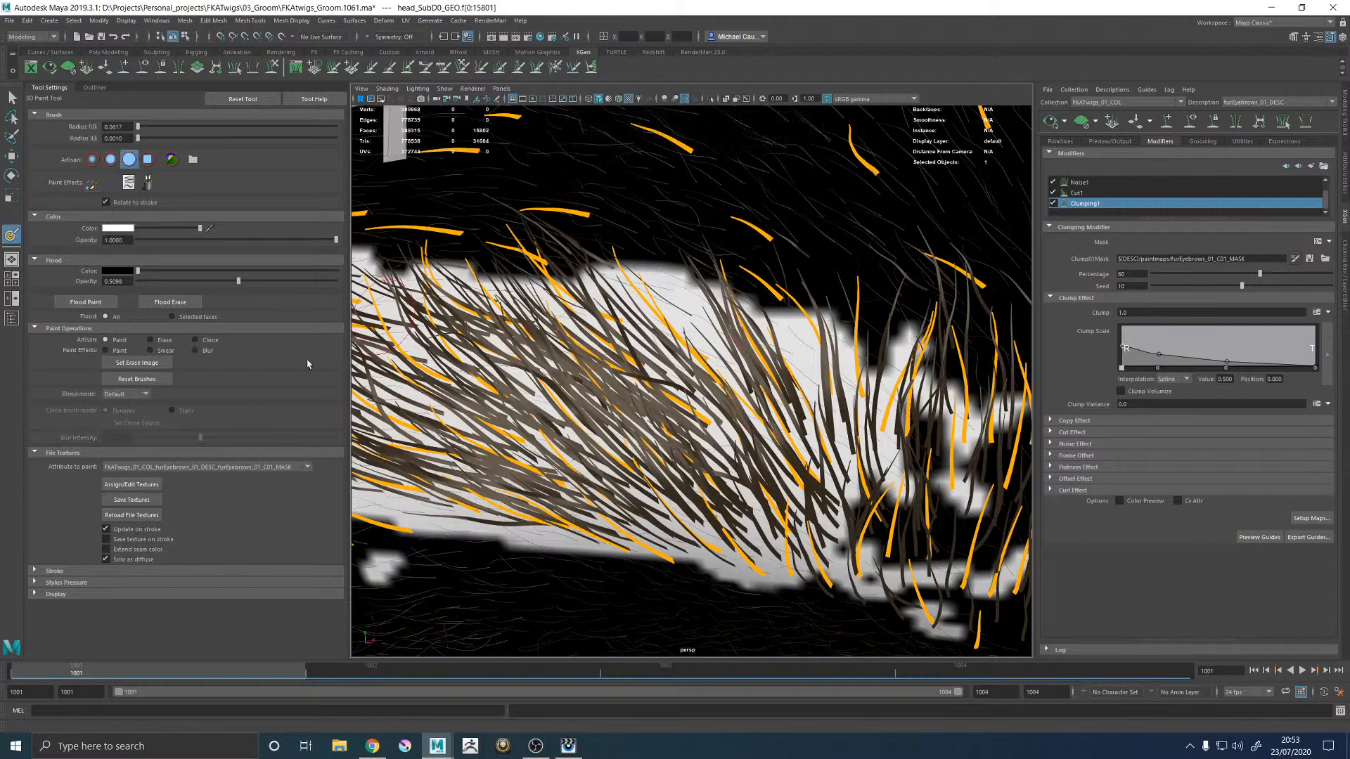
left_click_drag(200, 228, 138, 228)
left_click_drag(665, 397, 679, 396)
left_click(770, 378)
left_click(769, 379)
left_click(132, 499)
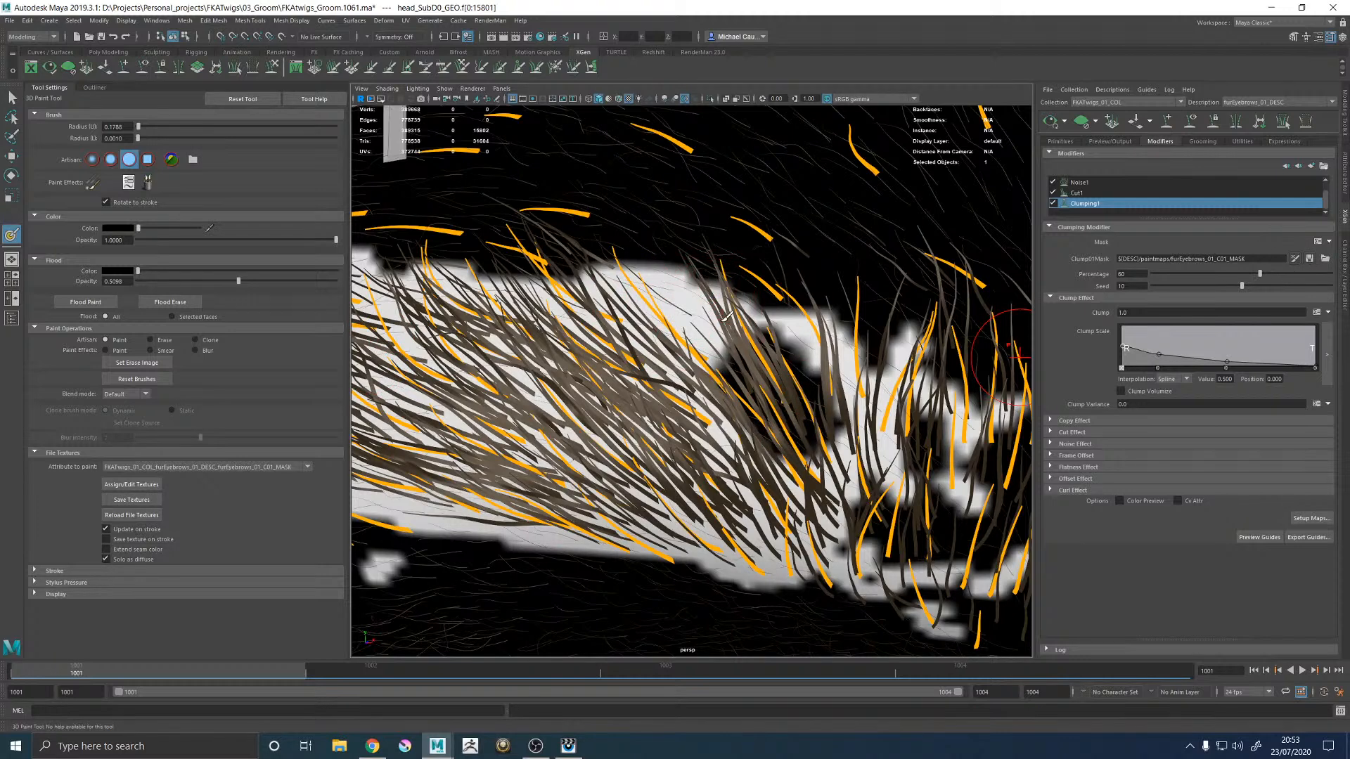
Step: Paint white over the black patch in the Clumping1 mask in the eyebrow's inner half, save the texture and leave painting
mouse_move(720, 320)
right_mouse_down("alt")
mouse_move(758, 370)
mouse_move(731, 398)
mouse_move(836, 406)
mouse_move(875, 430)
mouse_move(858, 432)
right_mouse_up("alt")
left_click_drag(160, 228, 239, 229)
left_click_drag(742, 433, 801, 513)
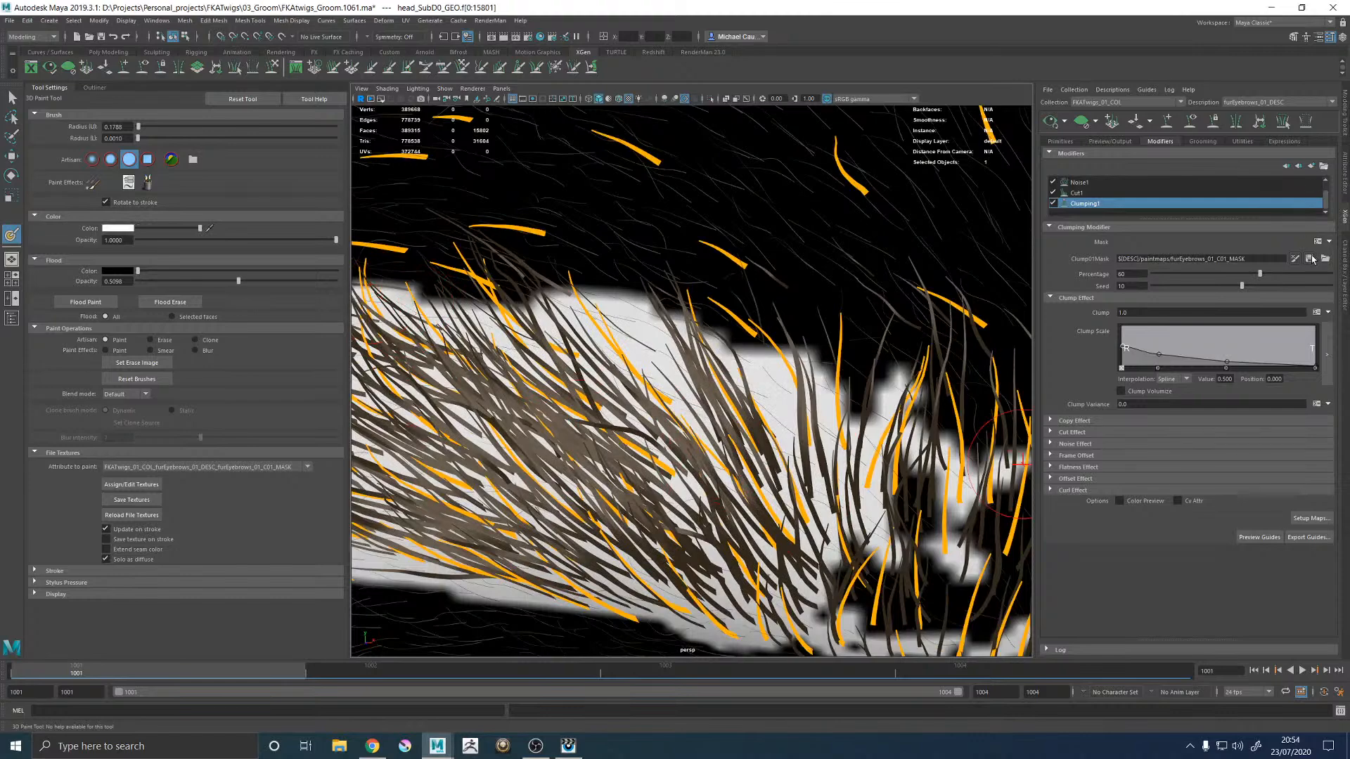
left_click(134, 500)
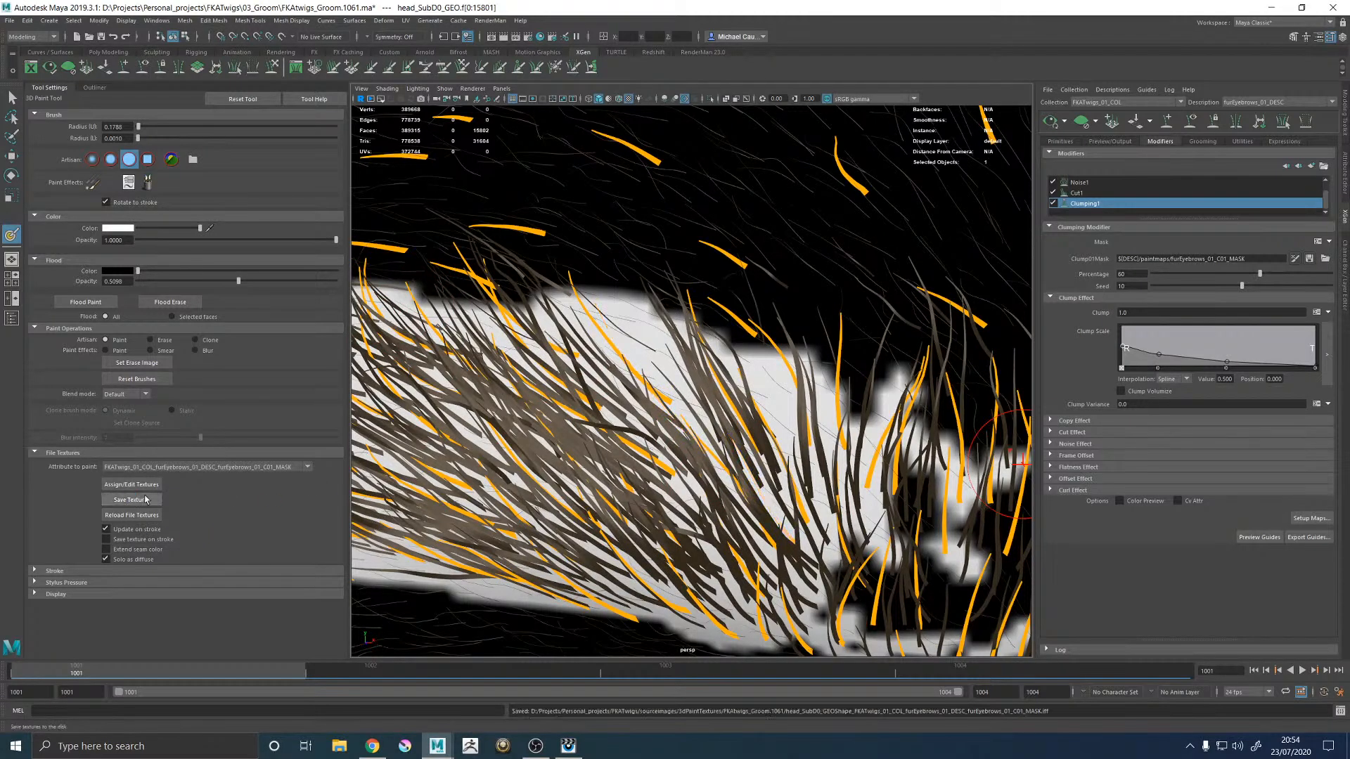
key("w")
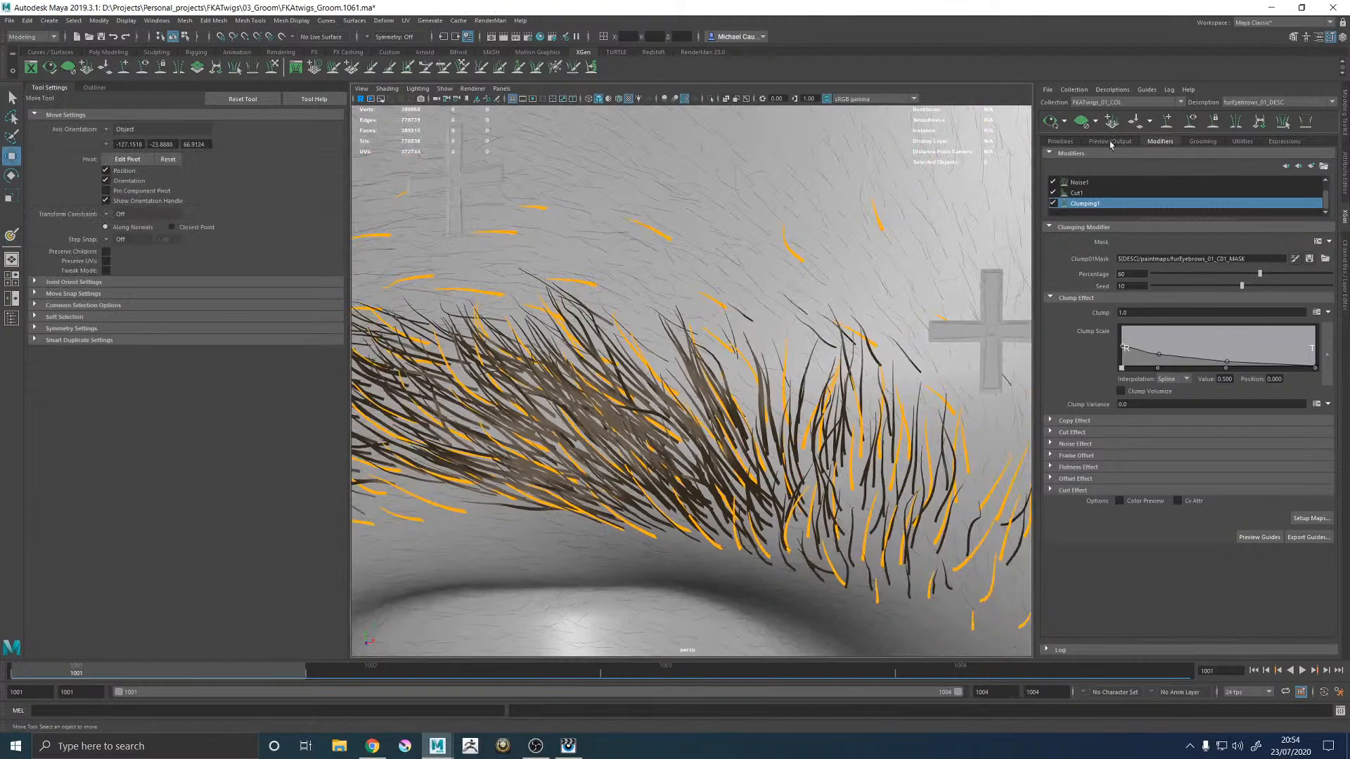
Step: Add one new guide between the existing guides in the inner half of the character's right eyebrow
left_click(1178, 123)
scroll(808, 380, "up", 5)
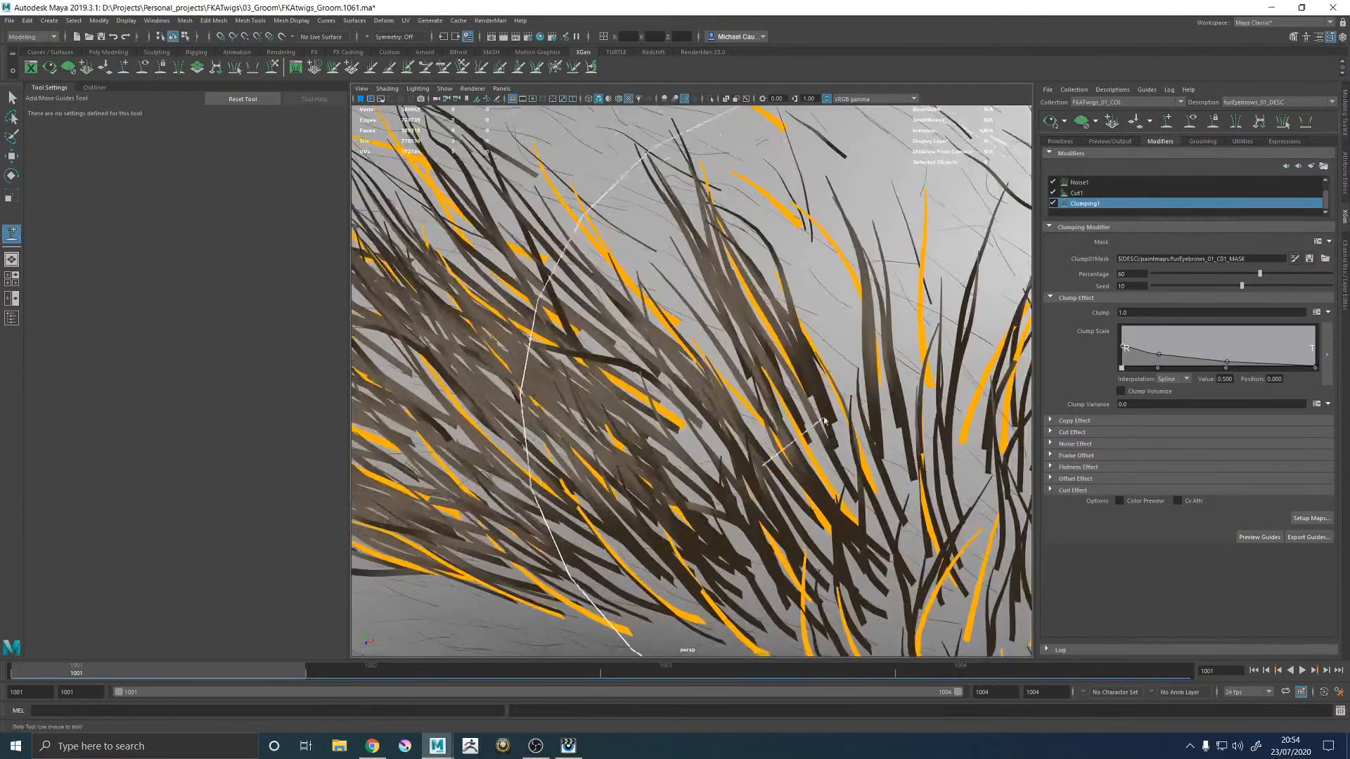
scroll(745, 379, "up", 1)
left_click(743, 380)
Step: Try three more guides beside the newly placed guide, and delete these three
scroll(835, 434, "down", 5)
left_click(742, 401)
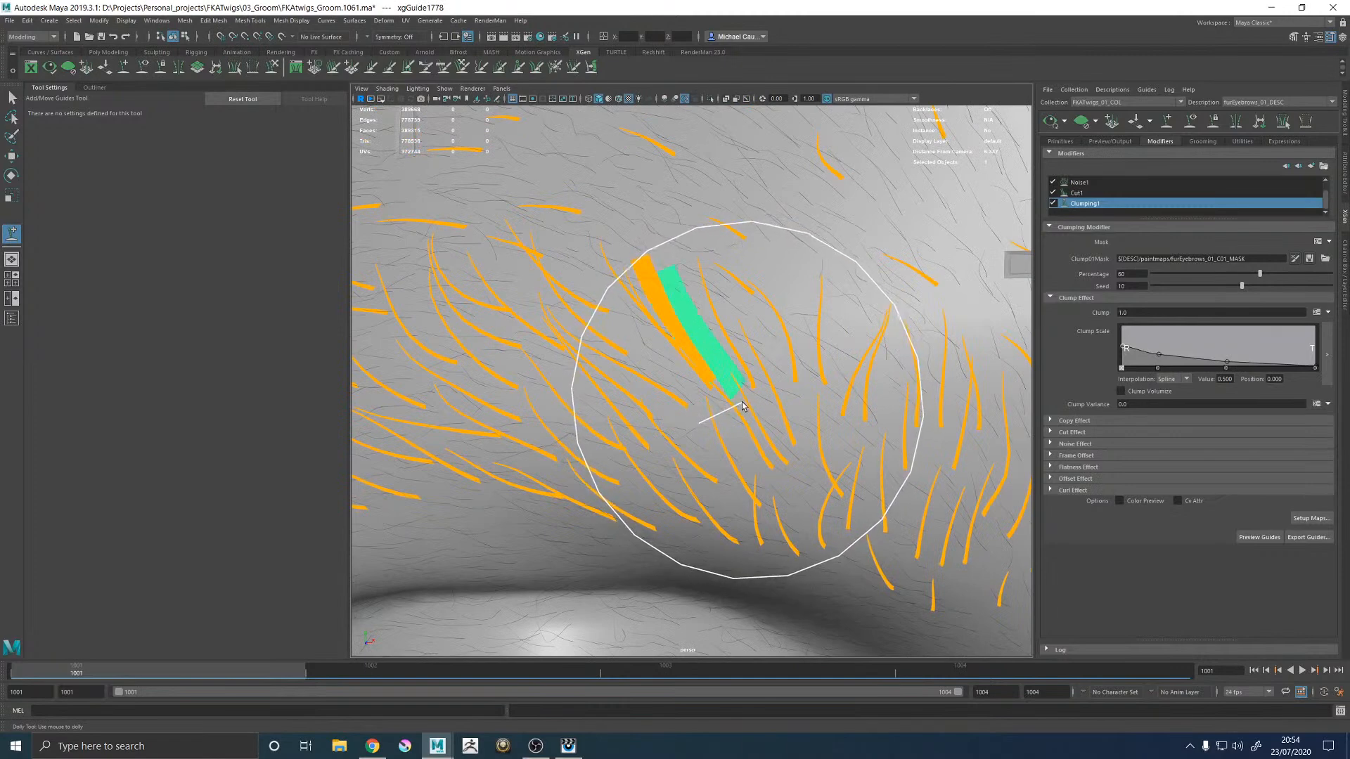
left_click(731, 356)
left_click(727, 357)
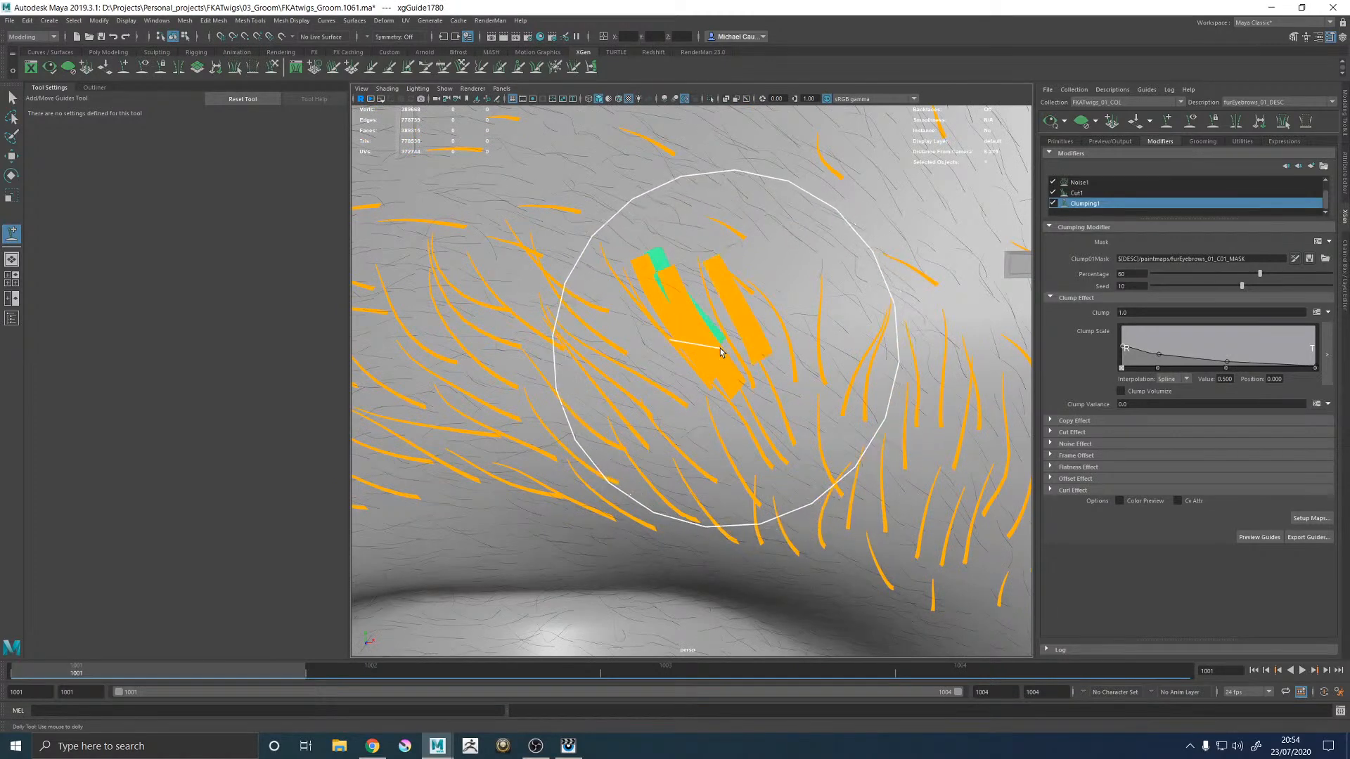
key("w")
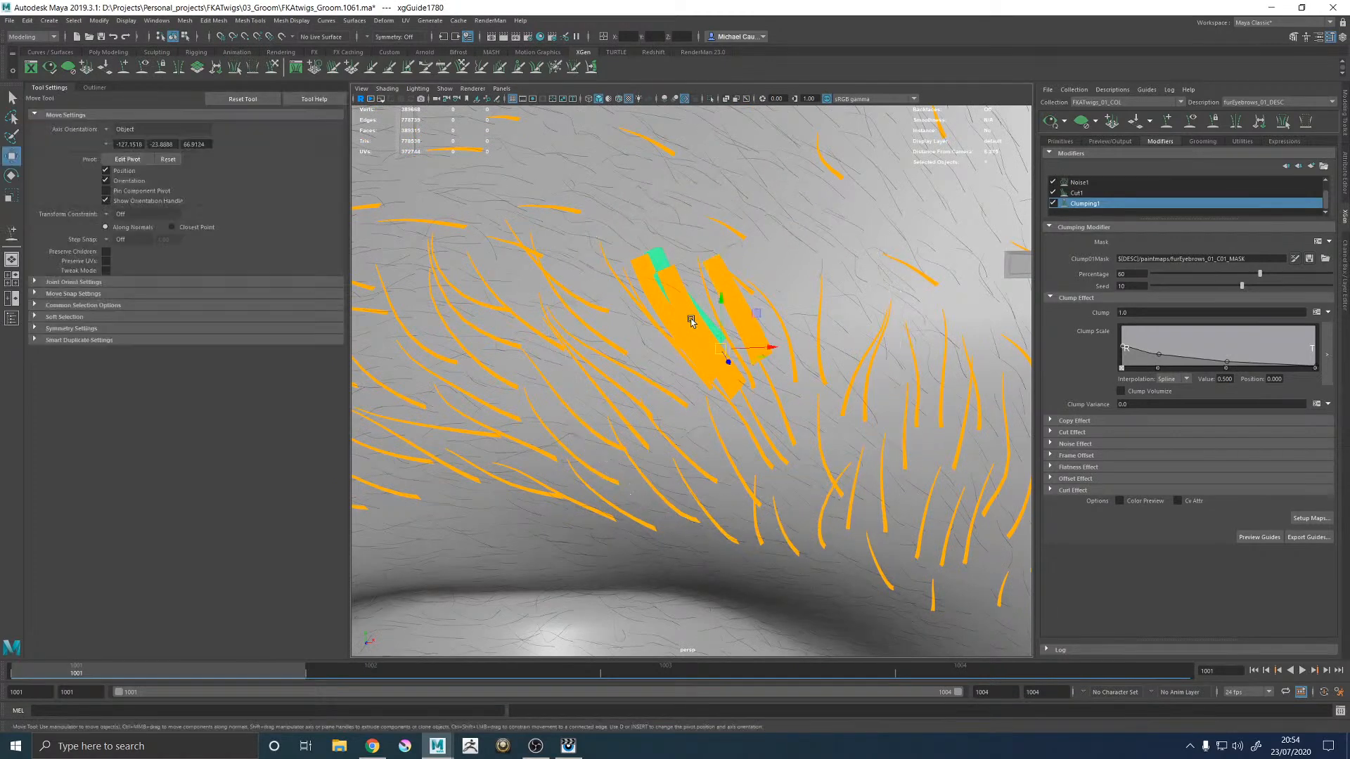
left_click(757, 325)
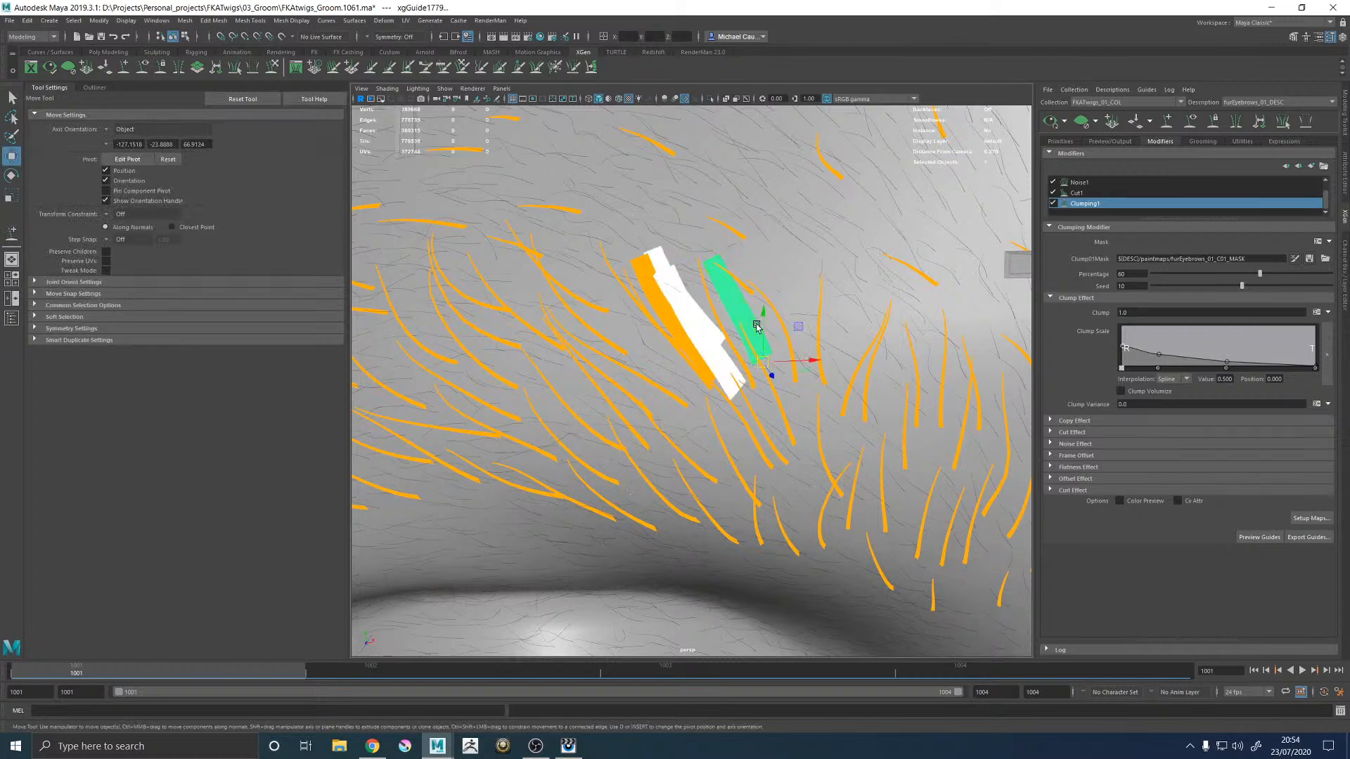
key("Delete")
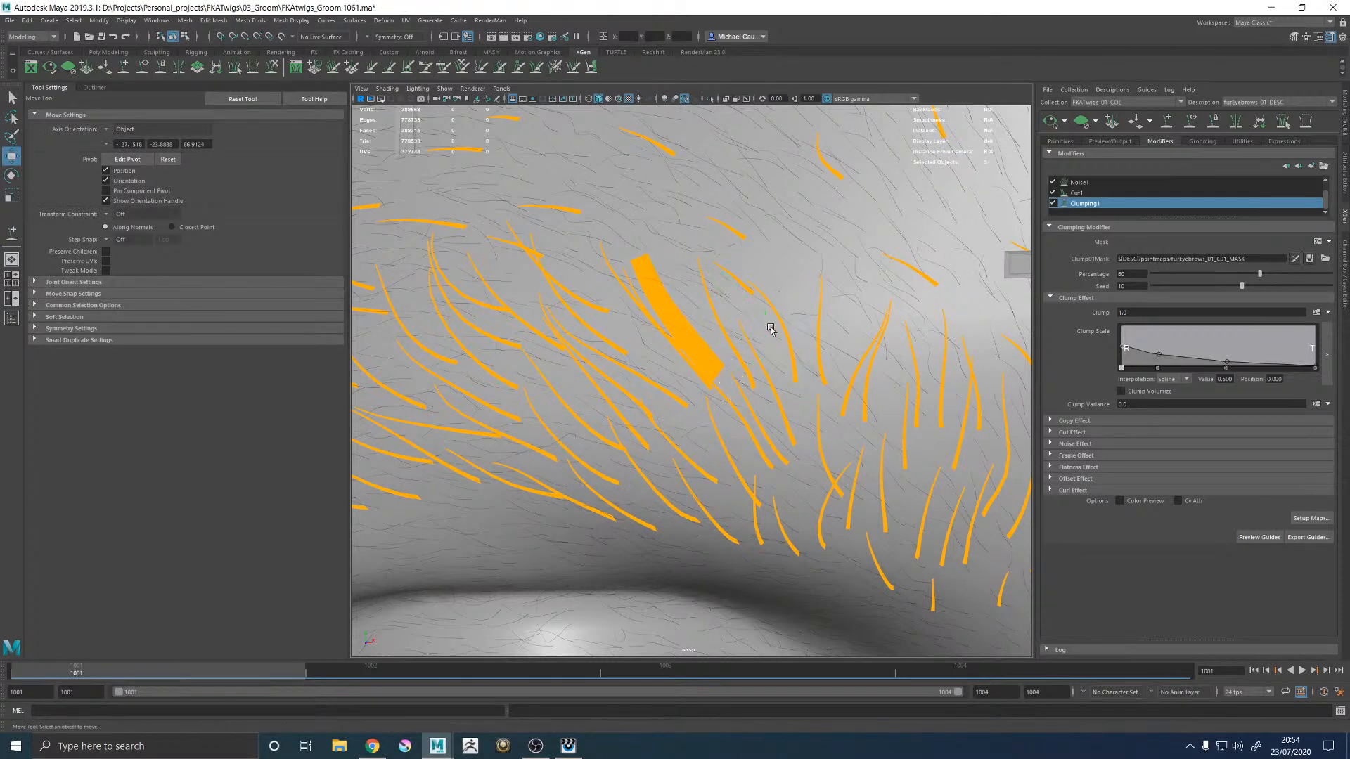
Step: Set the new guide's taper to 0.8 and its width to 0.02
left_click(660, 311)
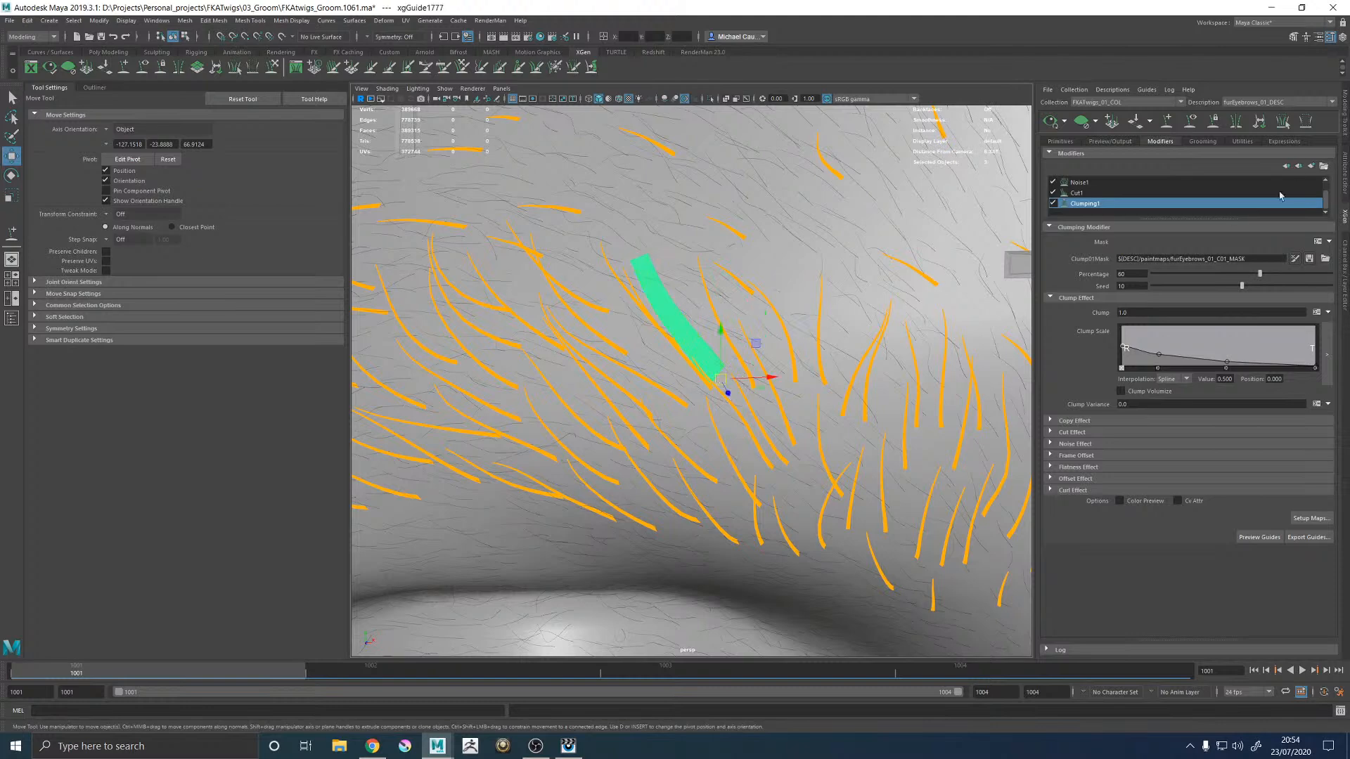
left_click(1344, 170)
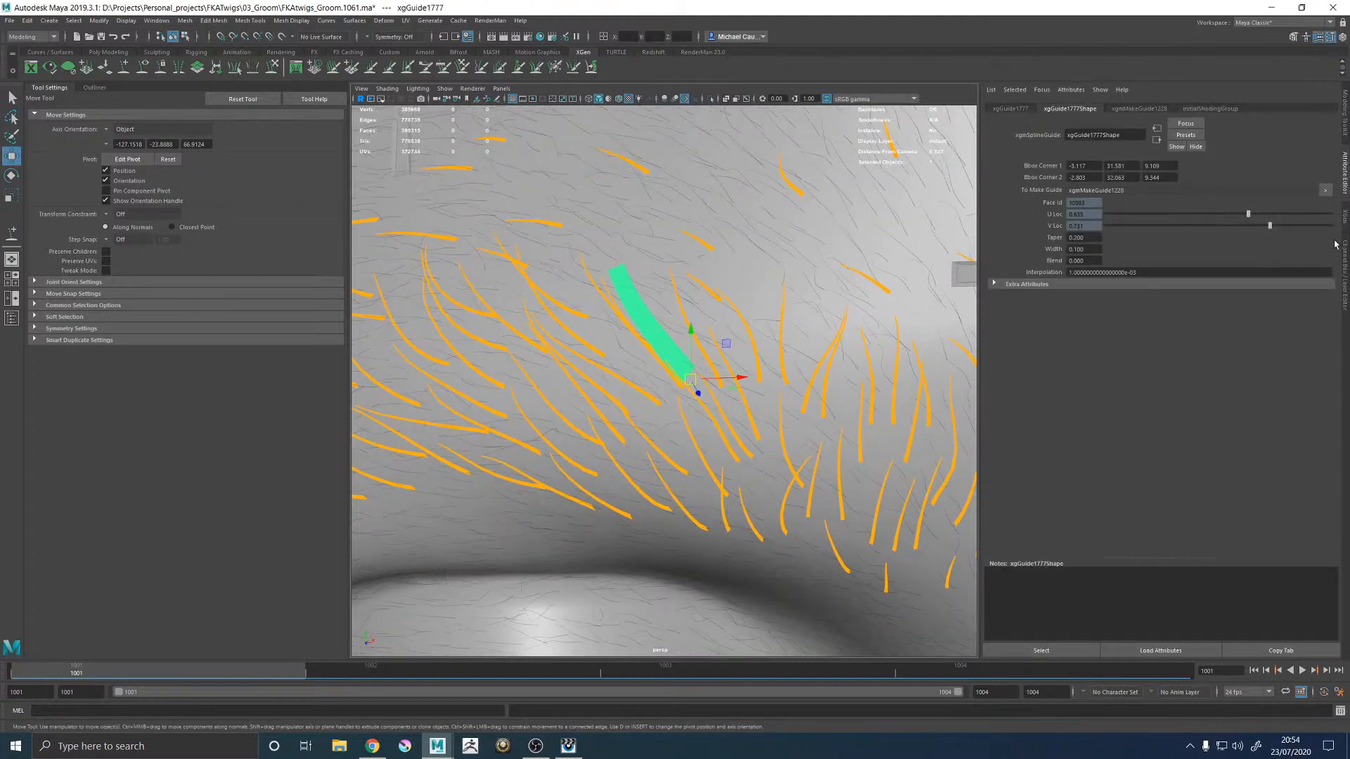
left_click(1343, 248)
scroll(1251, 255, "down", 3)
left_click(1309, 296)
type("0.8")
key("Return")
left_click(1309, 305)
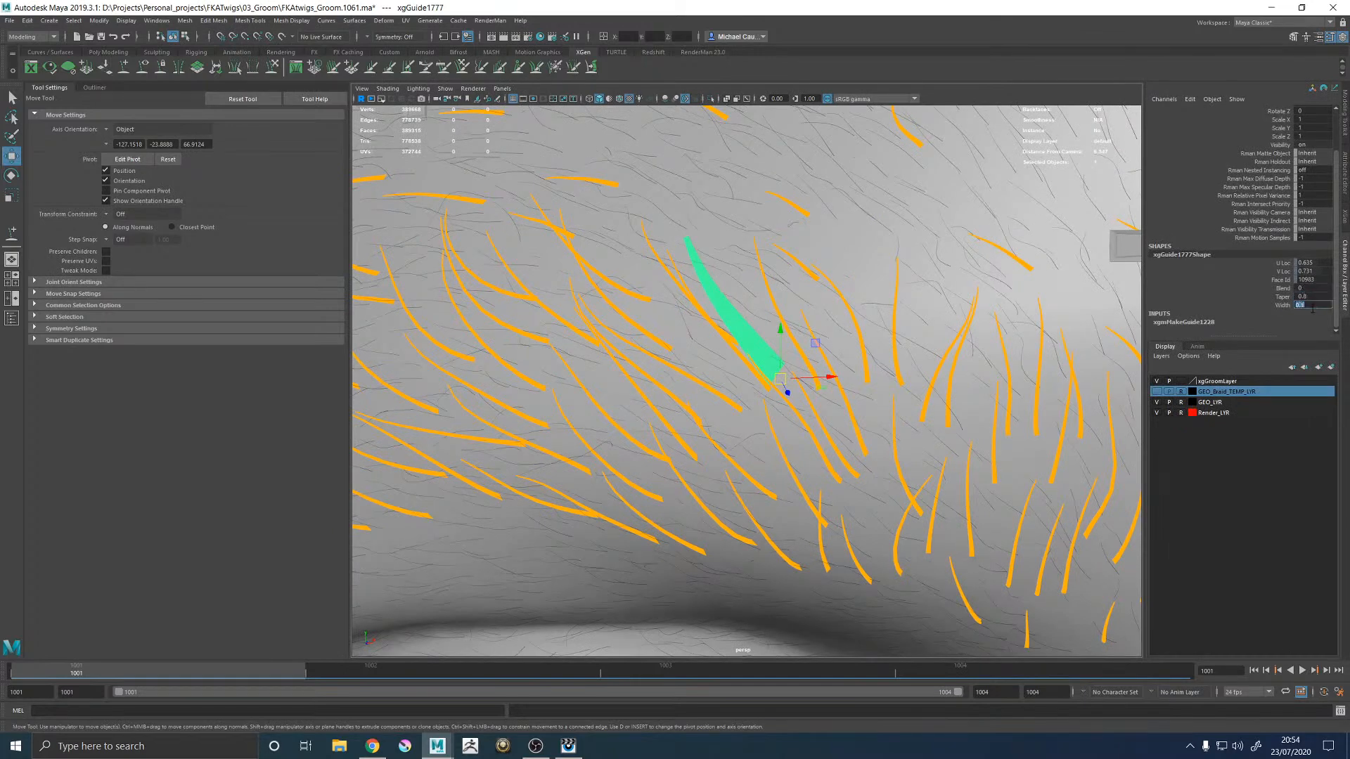
type("0.02")
key("Return")
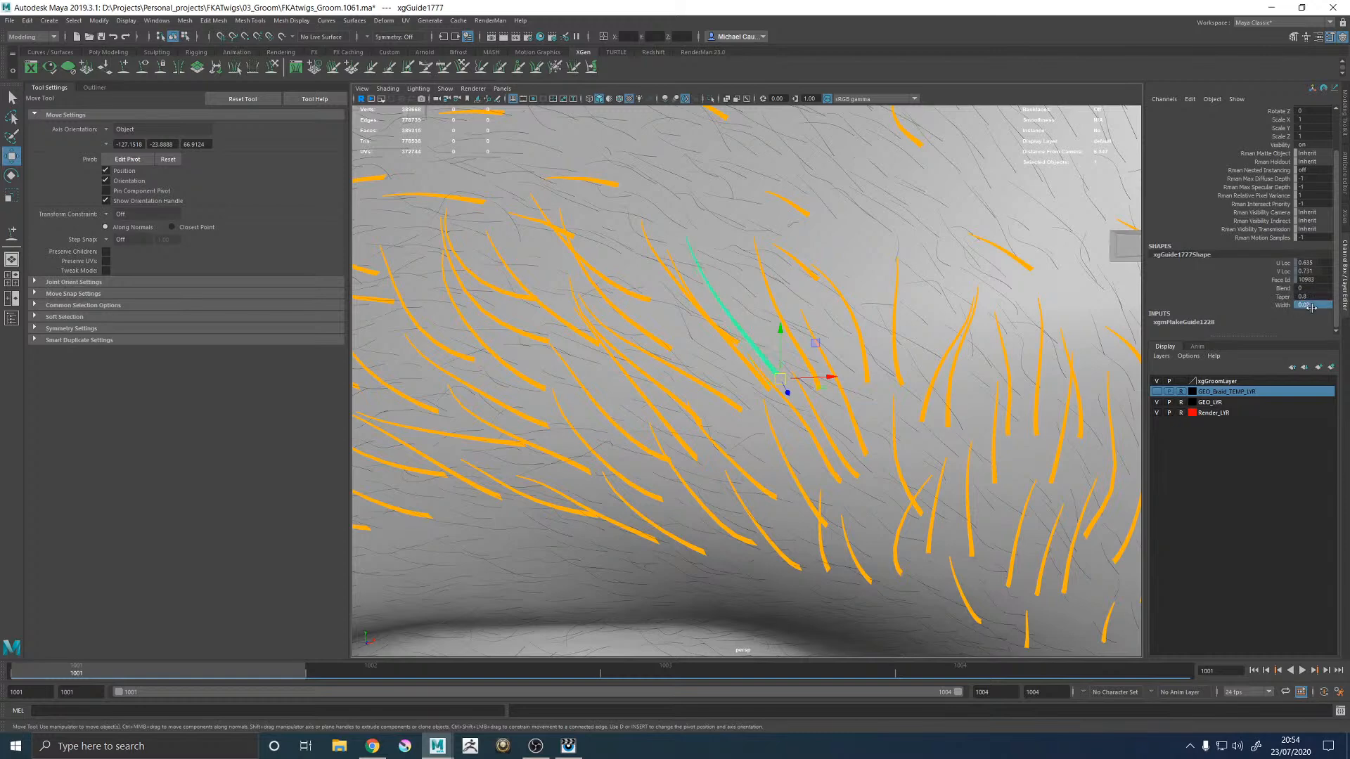
Step: Rotate the new guide slightly, deselect it, and regenerate the eyebrow's hair preview
key("e")
left_click_drag(752, 323, 757, 330)
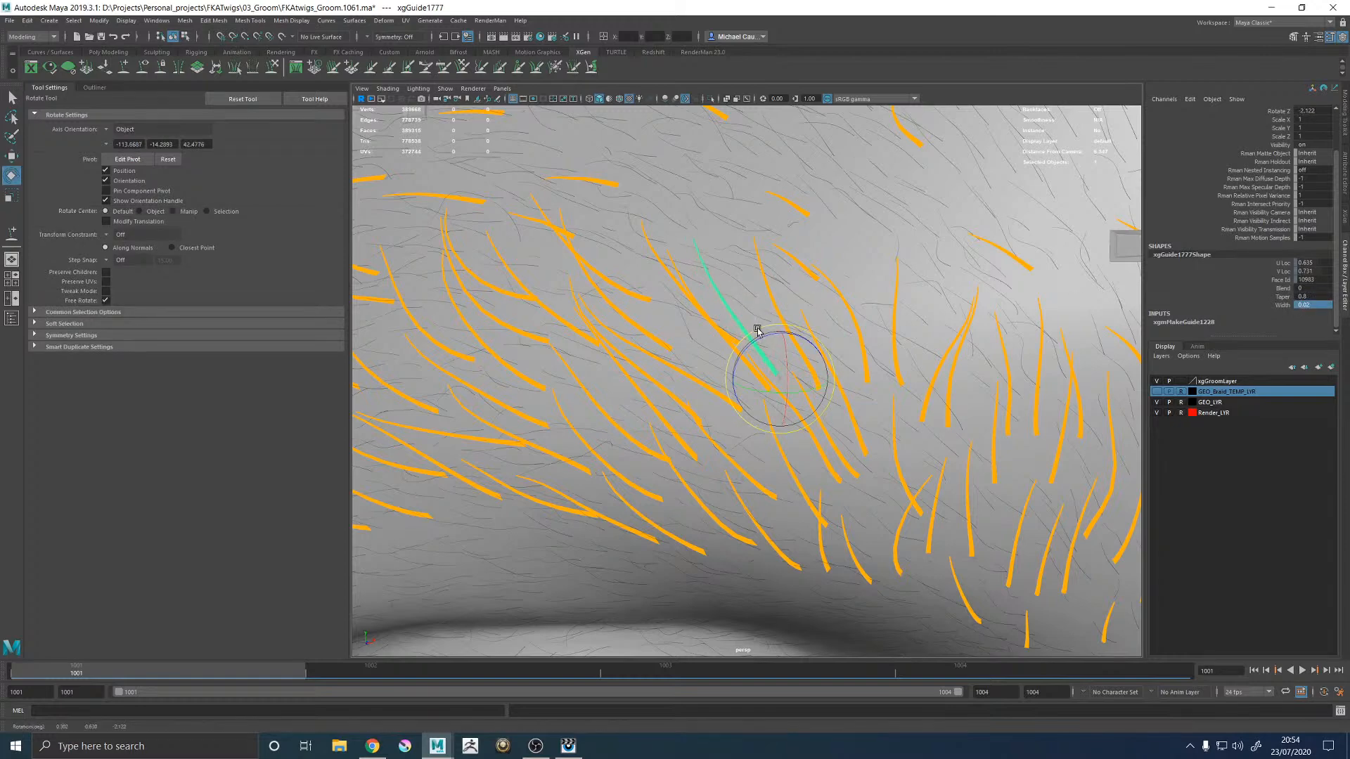
scroll(729, 295, "down", 8)
left_click(807, 331)
scroll(799, 338, "down", 2)
scroll(800, 338, "up", 4)
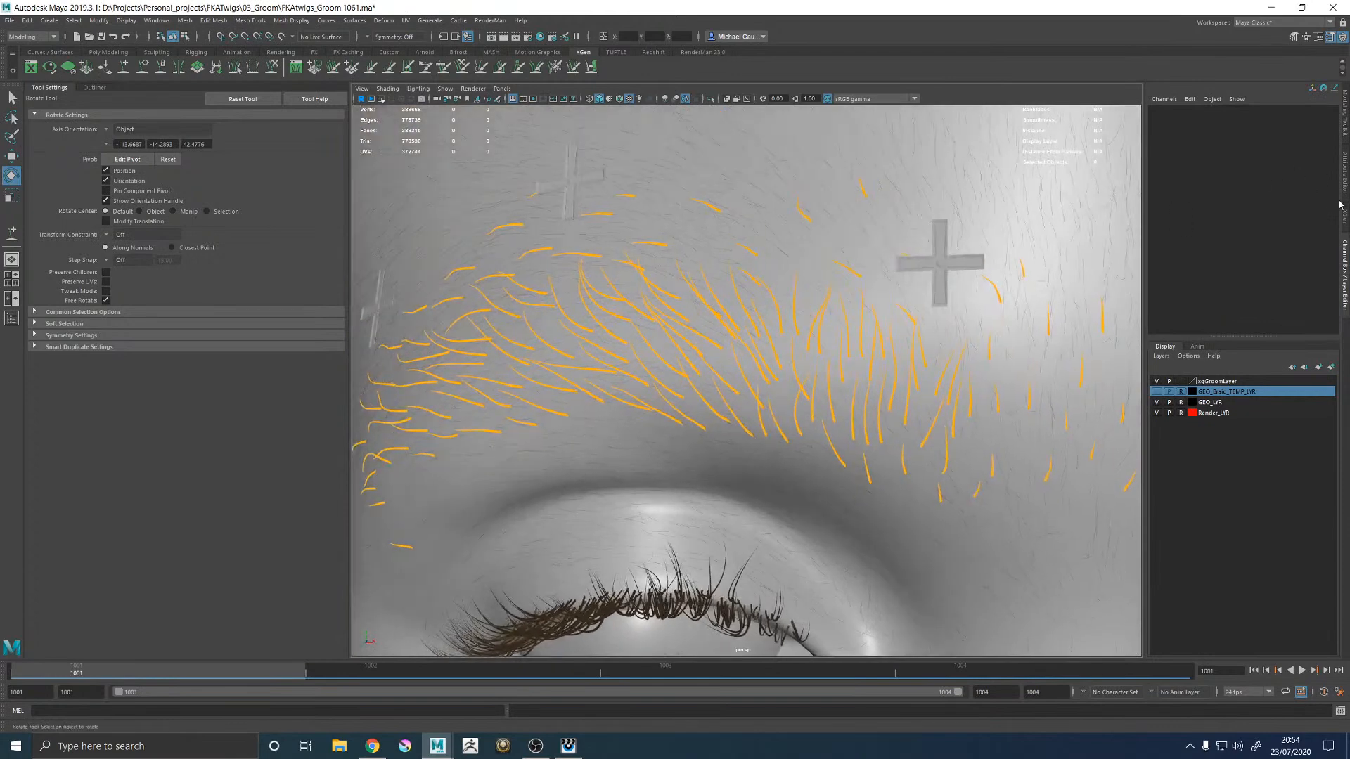
left_click(1342, 210)
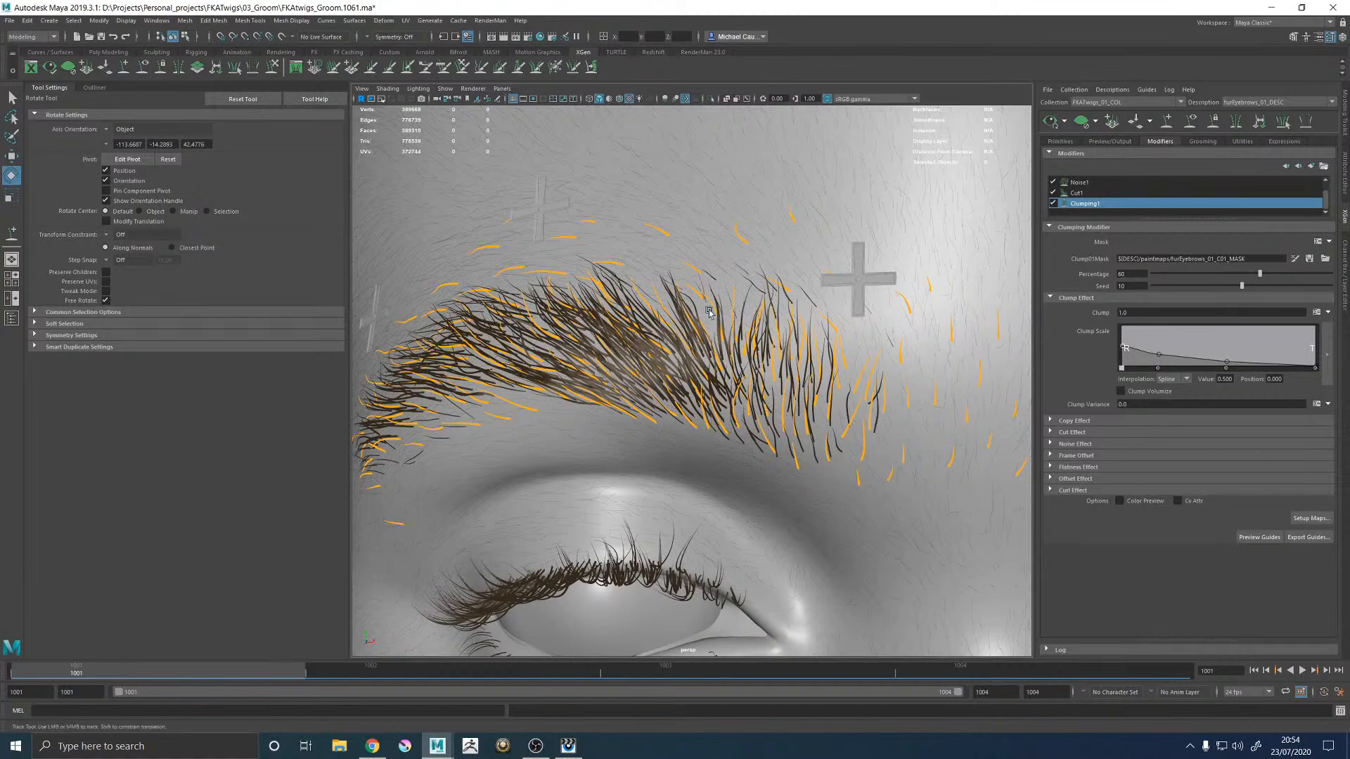
scroll(704, 303, "up", 5)
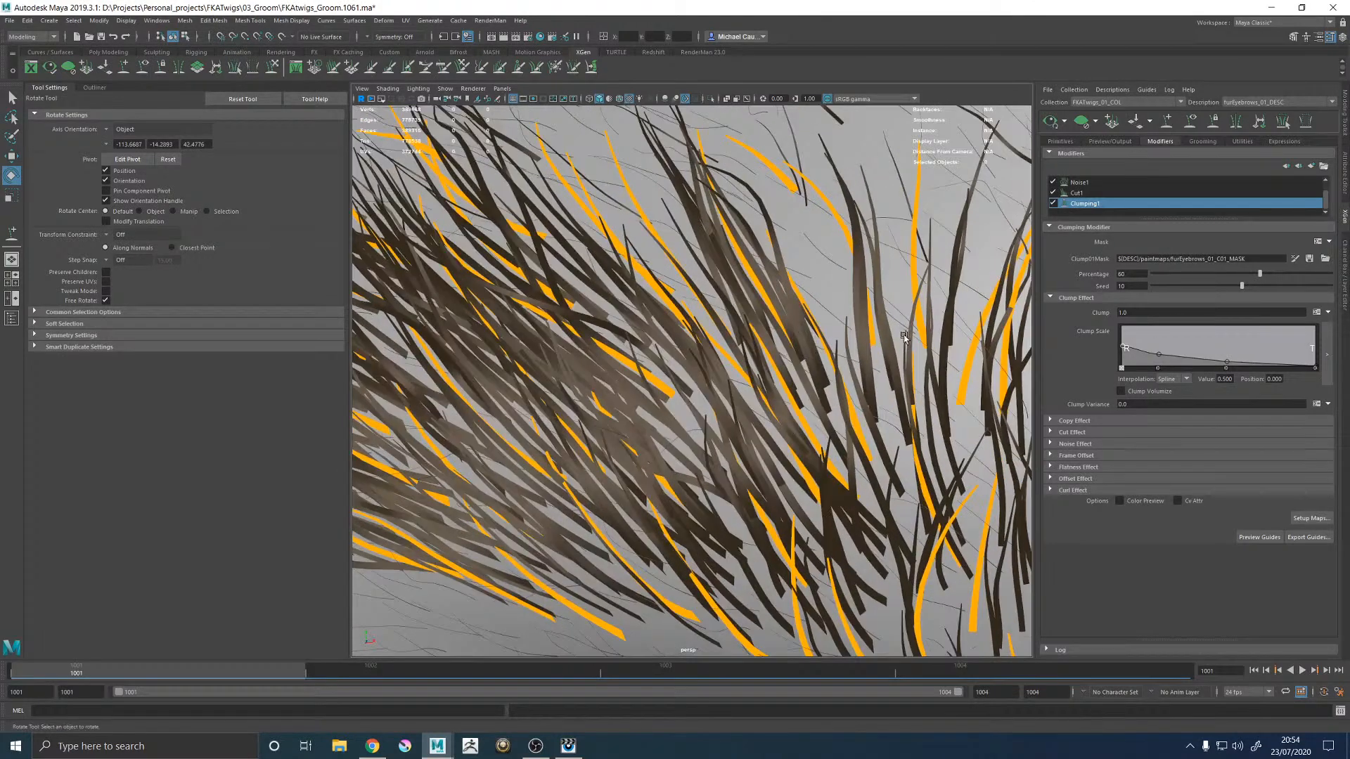
Step: Open the eyebrow's density map for 3D painting and check its file texture size without changing it
left_click(1060, 141)
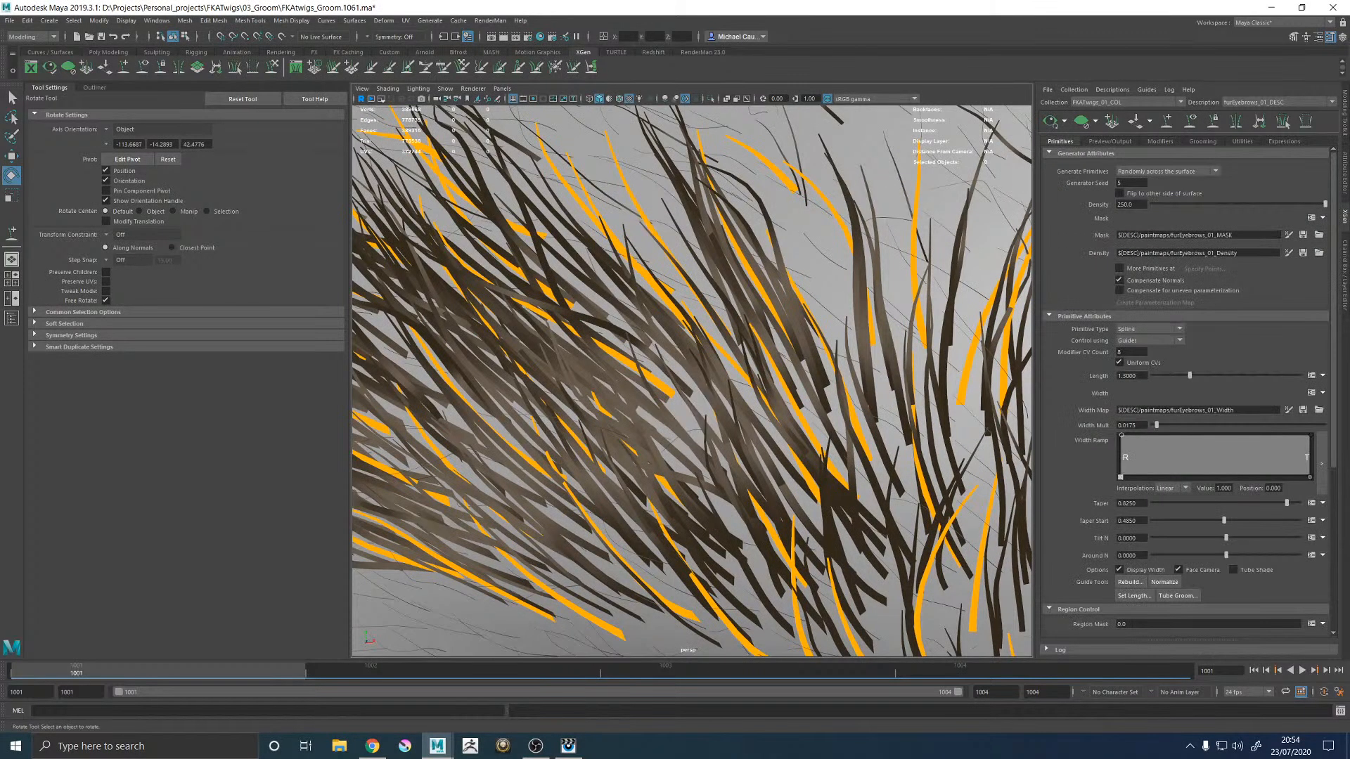
left_click(1290, 253)
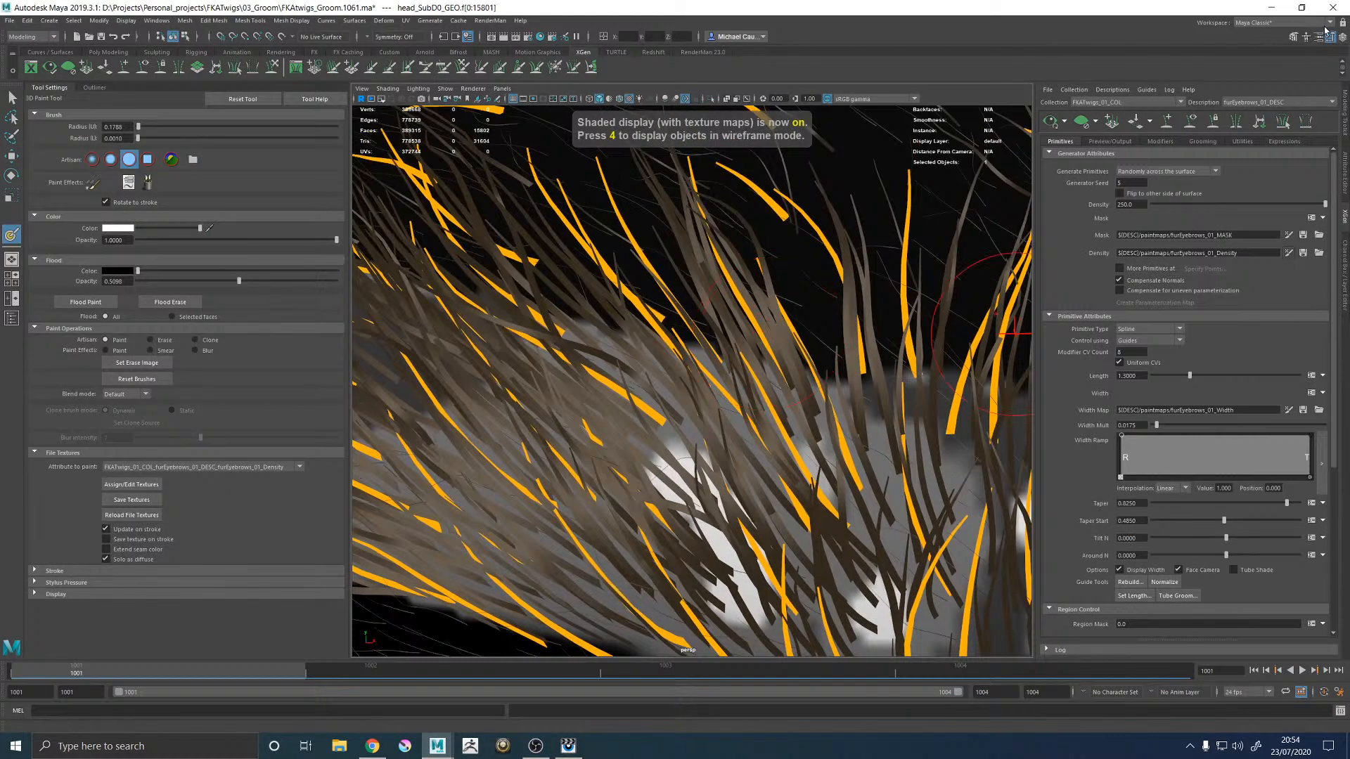
scroll(680, 346, "down", 5)
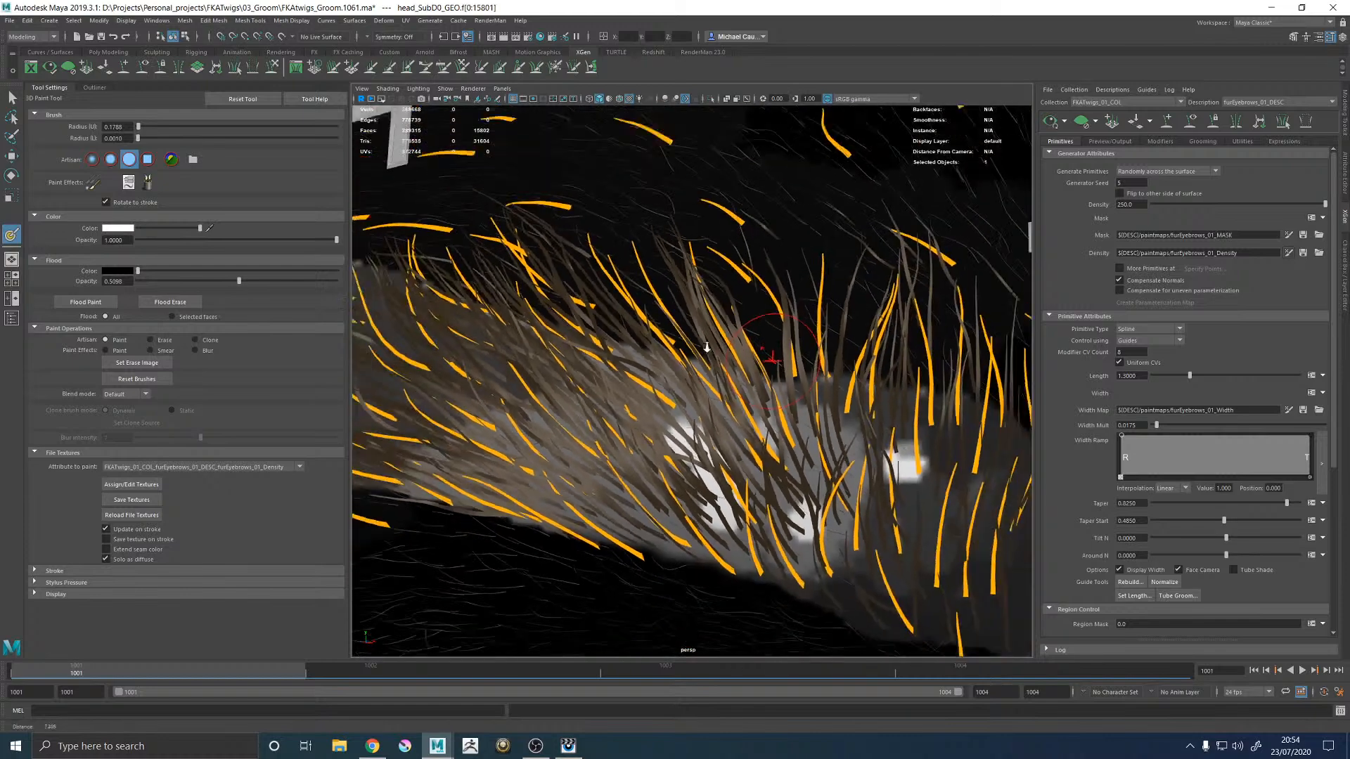
scroll(680, 347, "up", 4)
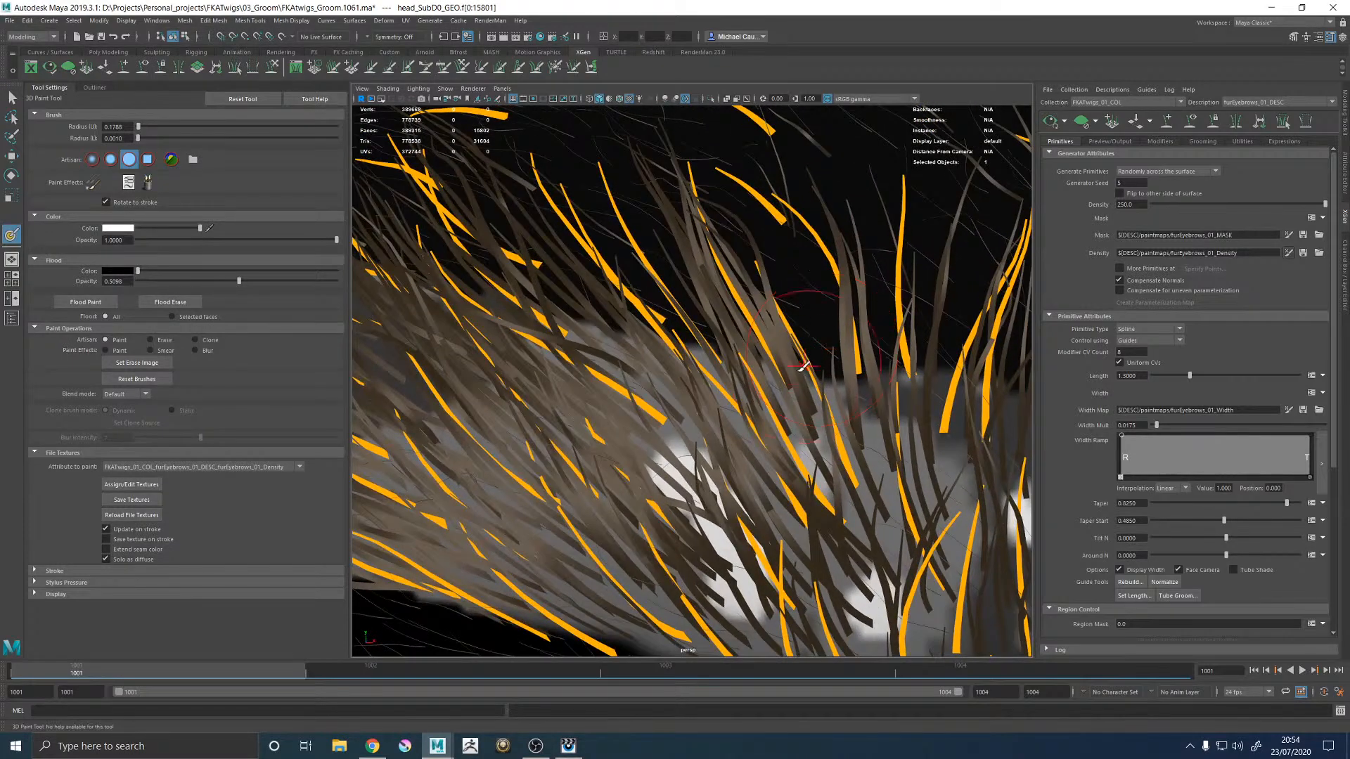
left_click(144, 485)
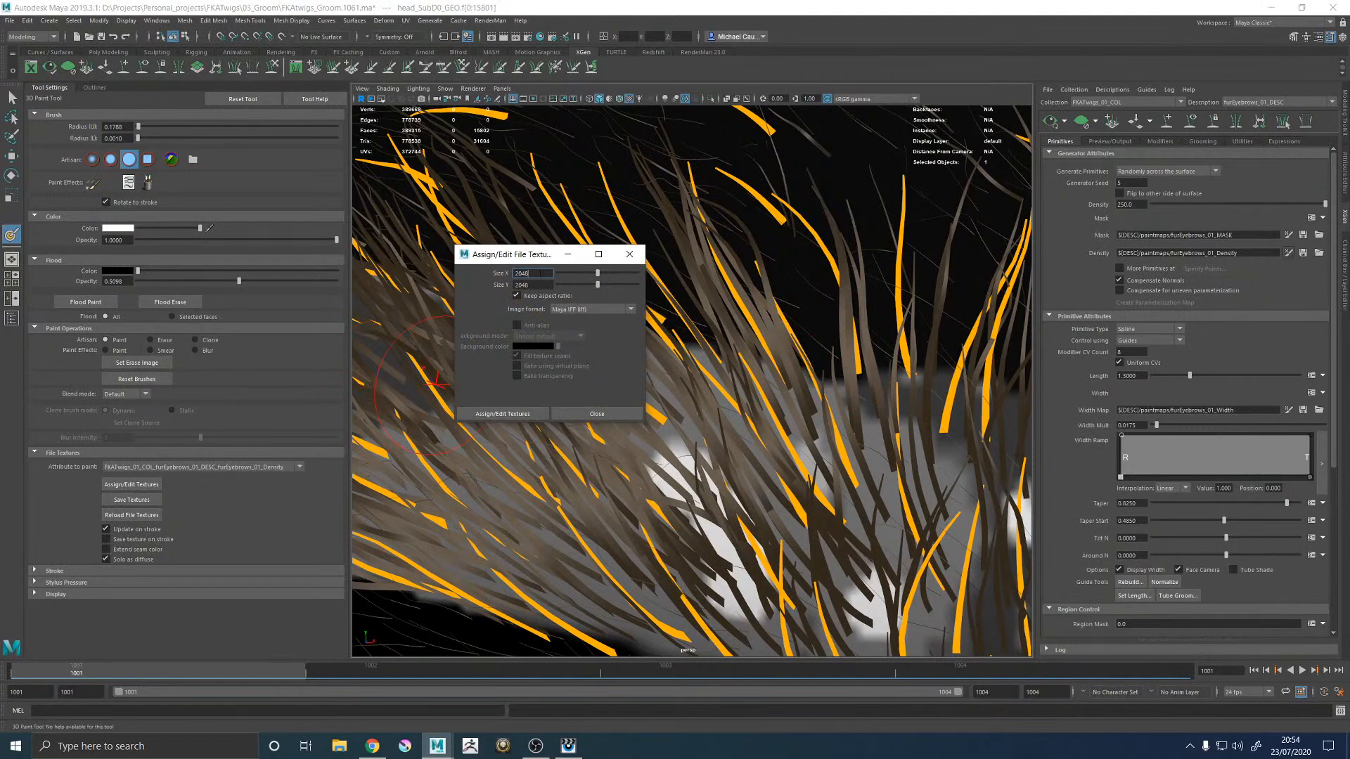
left_click(629, 255)
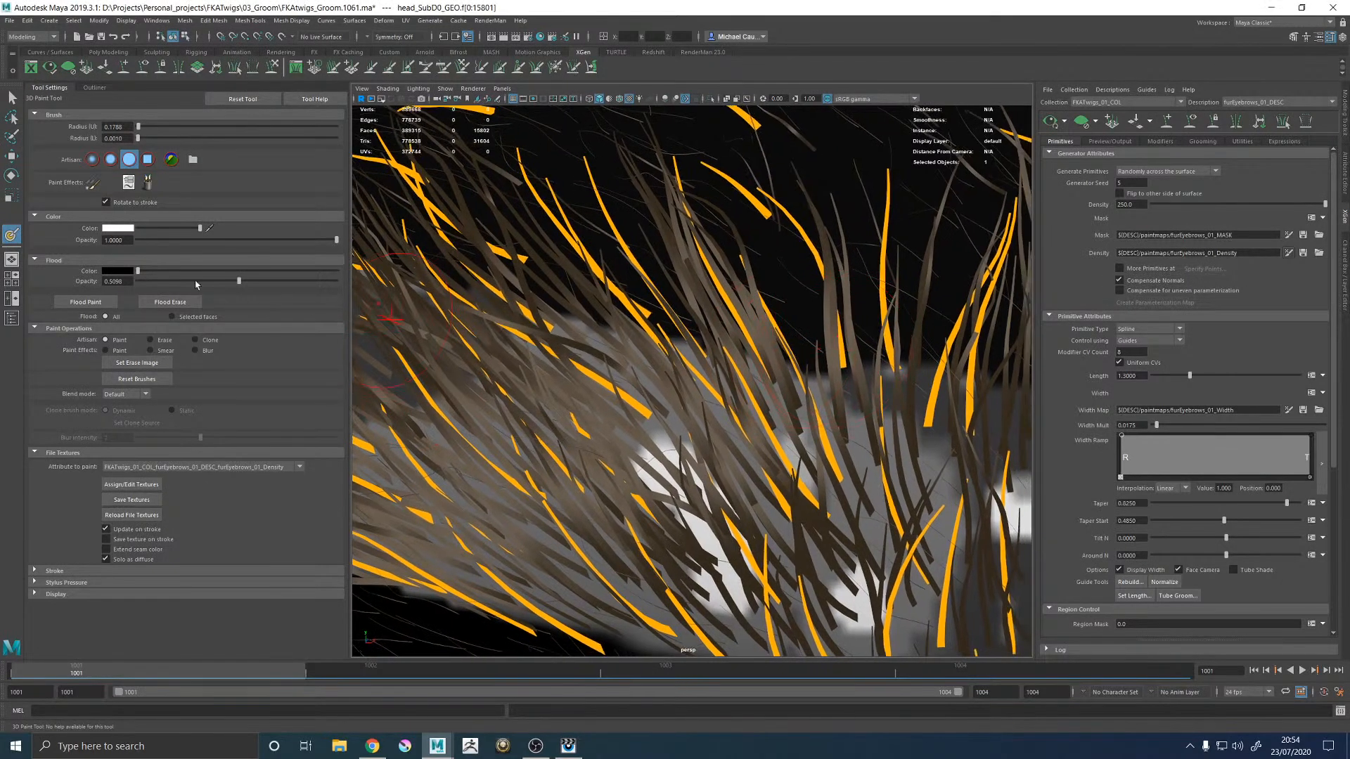
Step: Paint black with a small brush along the upper edge of the density map in the eyebrow's inner half and save the map
left_click_drag(163, 229, 97, 233)
left_click_drag(713, 377, 559, 389)
left_click(156, 500)
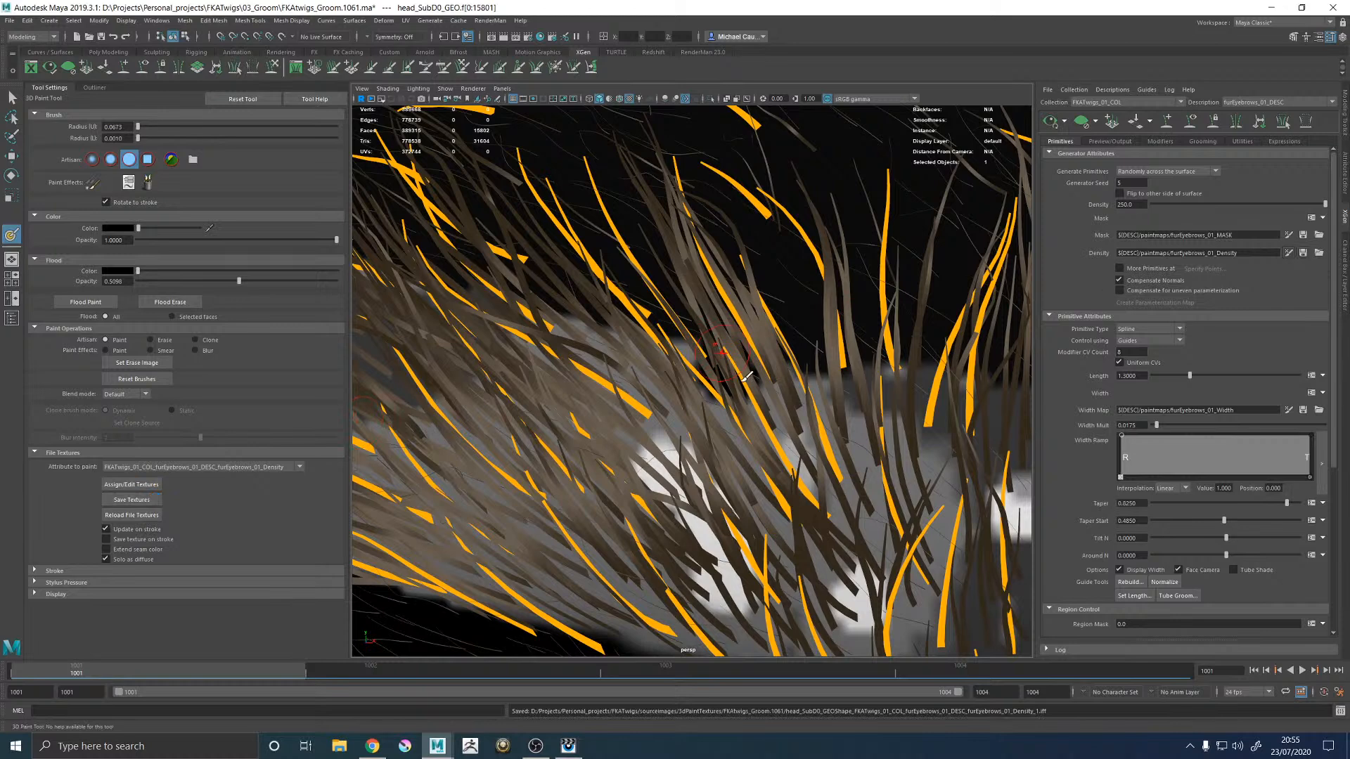
left_click(796, 417)
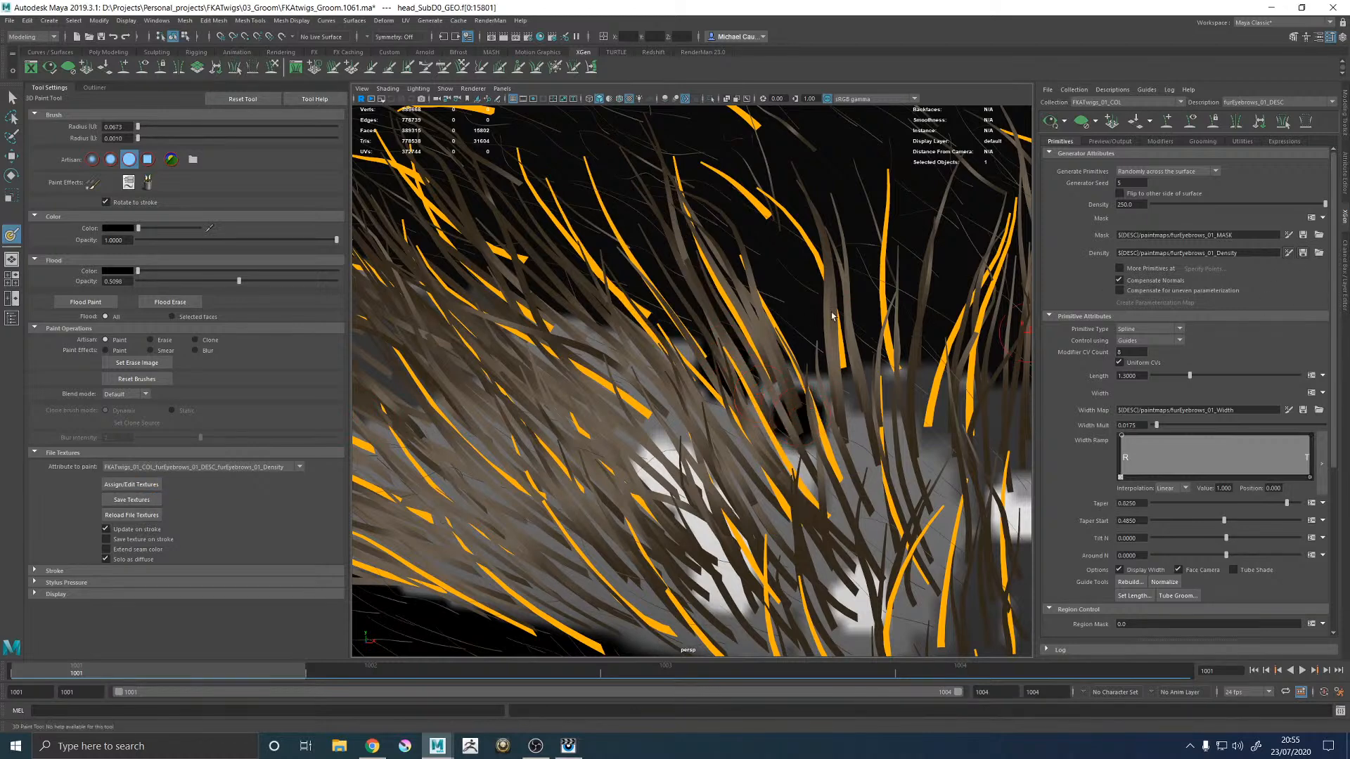
right_click_drag(808, 392, 647, 322, "alt")
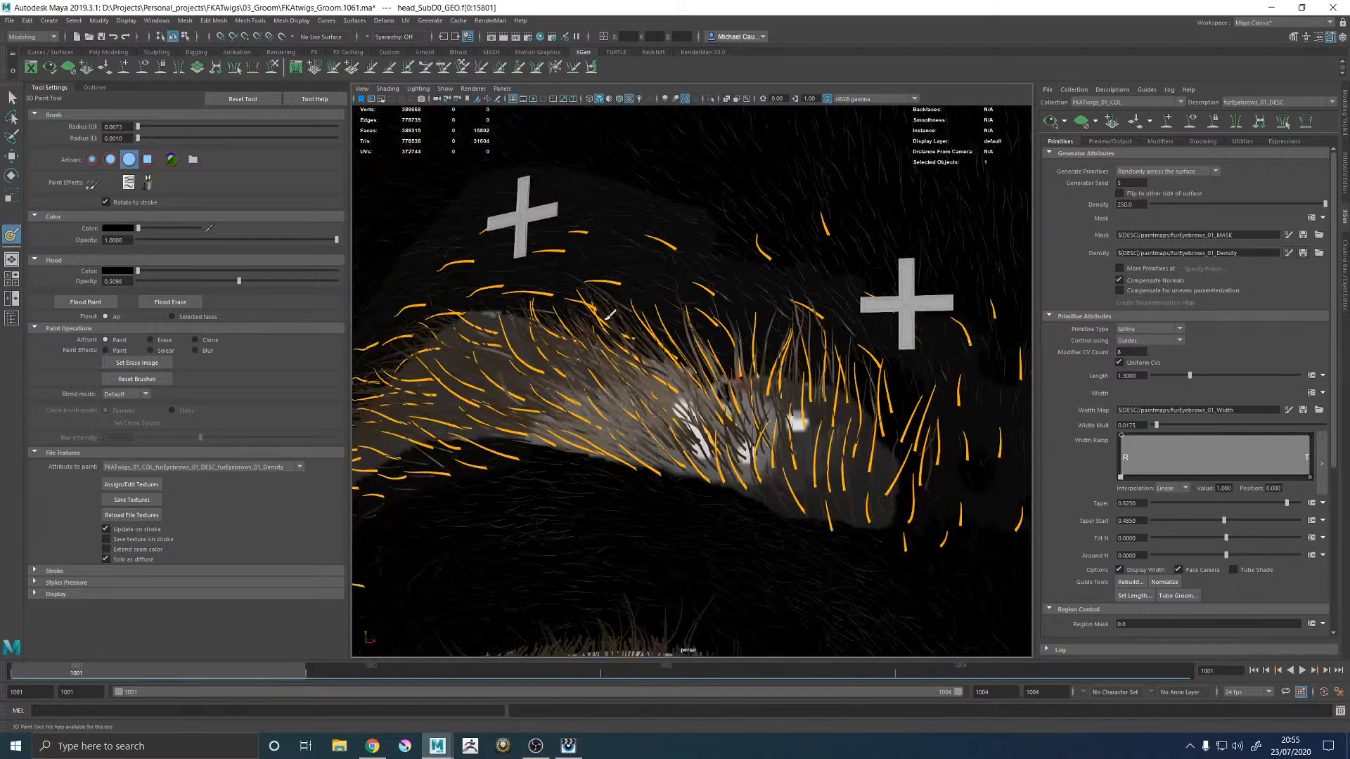
left_click(130, 499)
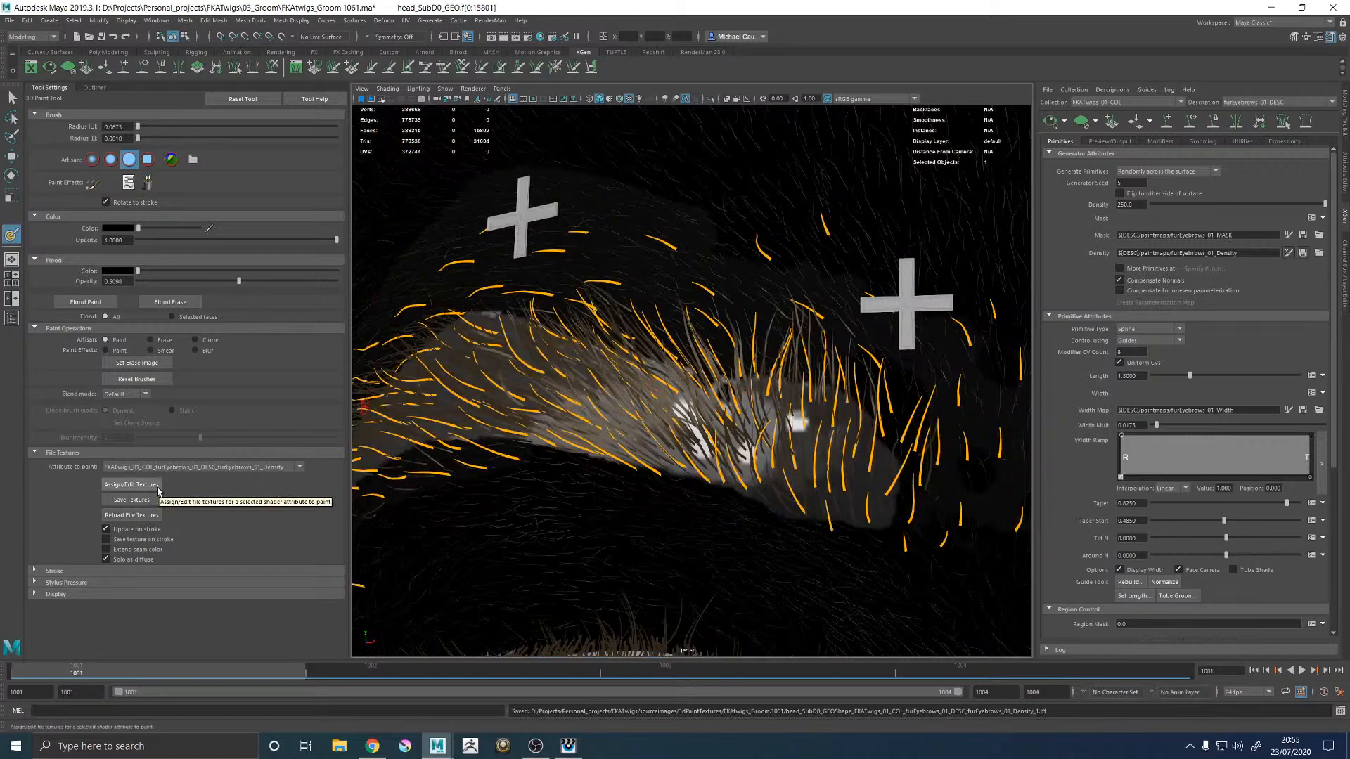
left_click(1302, 253)
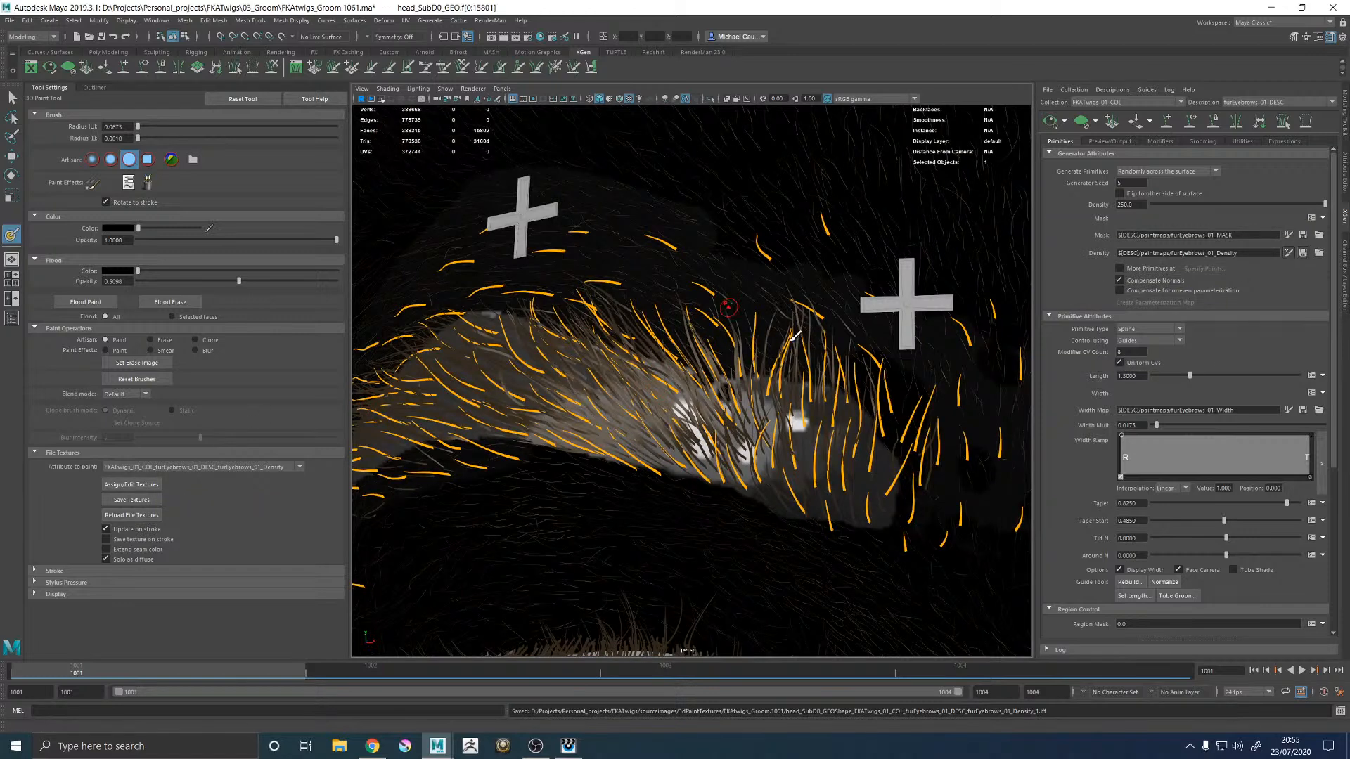
Step: Dismiss the fatal error message and close the Maya error report without sending it
key("6")
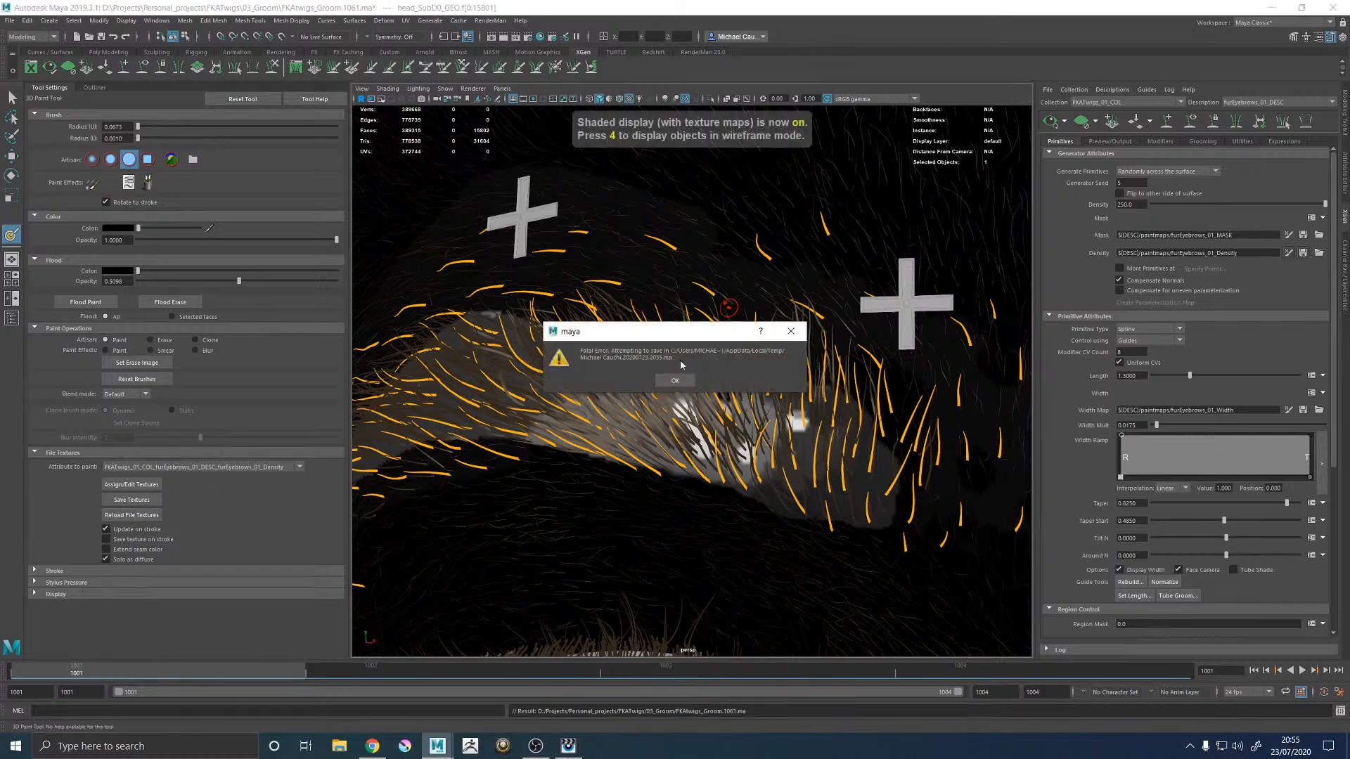
left_click(670, 386)
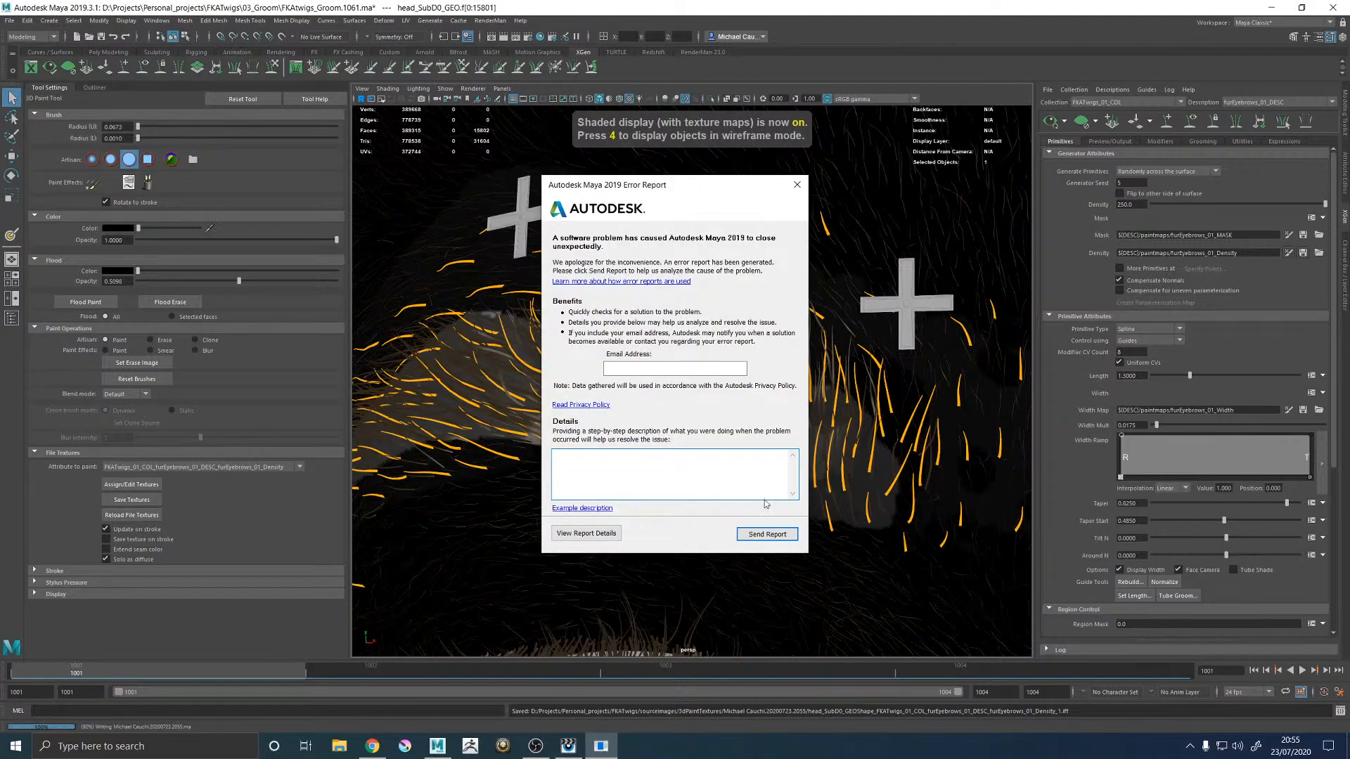
left_click(796, 184)
left_click(763, 403)
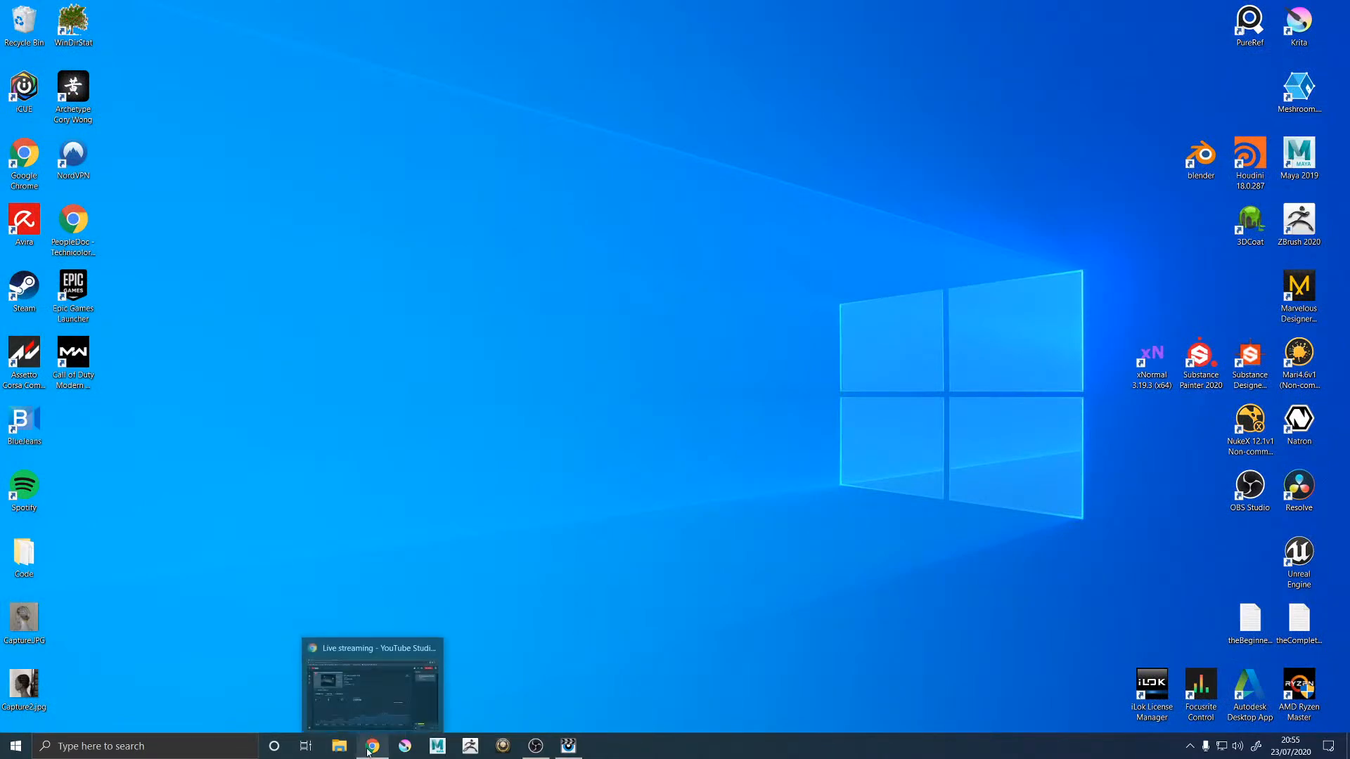
Step: Relaunch Maya and close the crash log panel
left_click(435, 744)
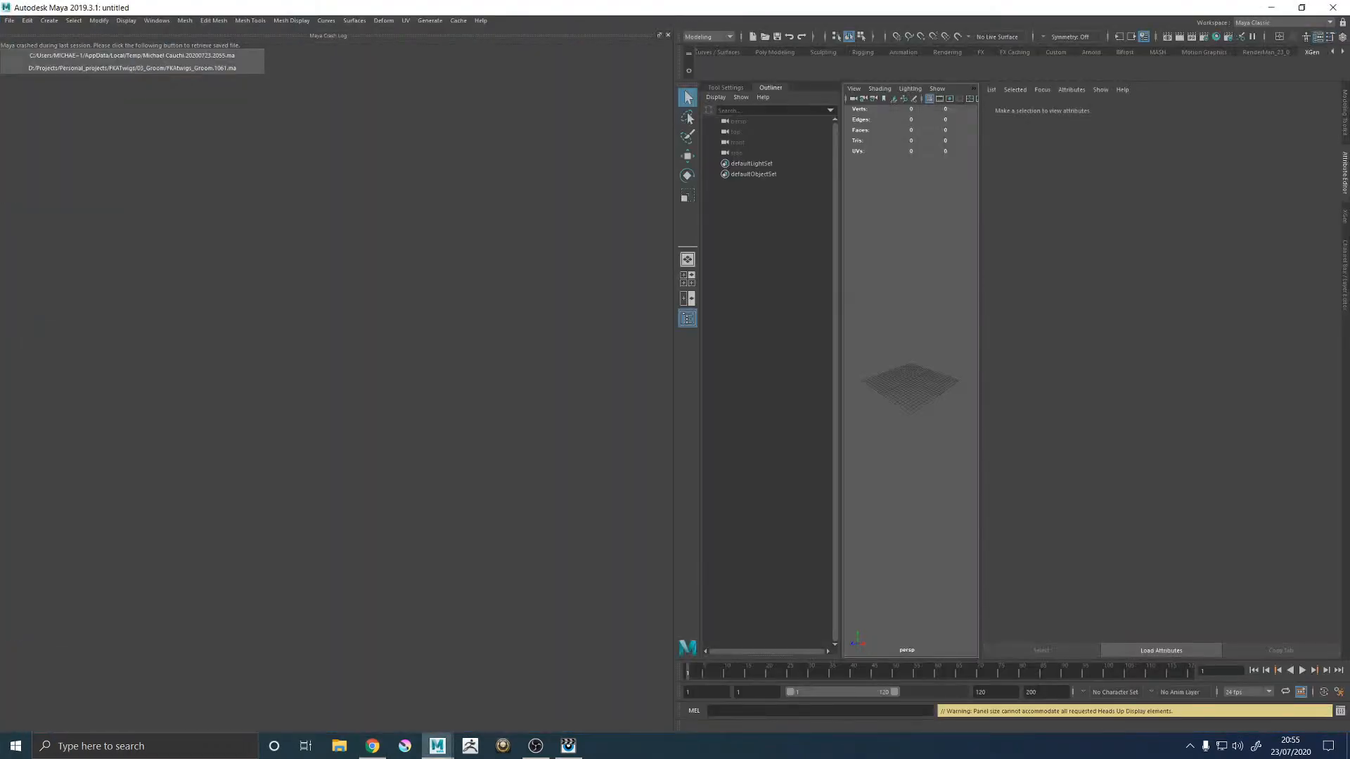
key("alt+Tab")
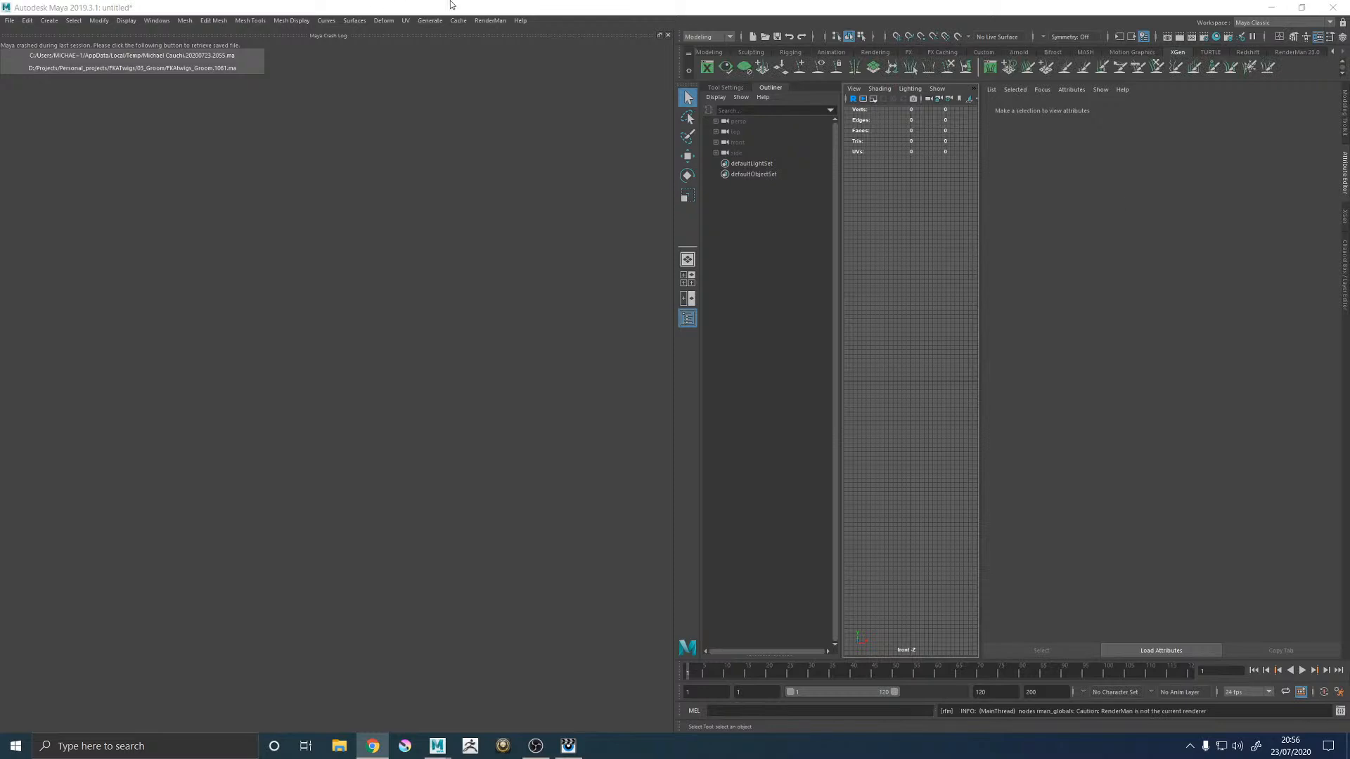
left_click(668, 35)
Step: Open the scene FKAtwigs_Groom.1061.ma from the project's 03_Groom folder without saving the untitled scene
left_click(10, 20)
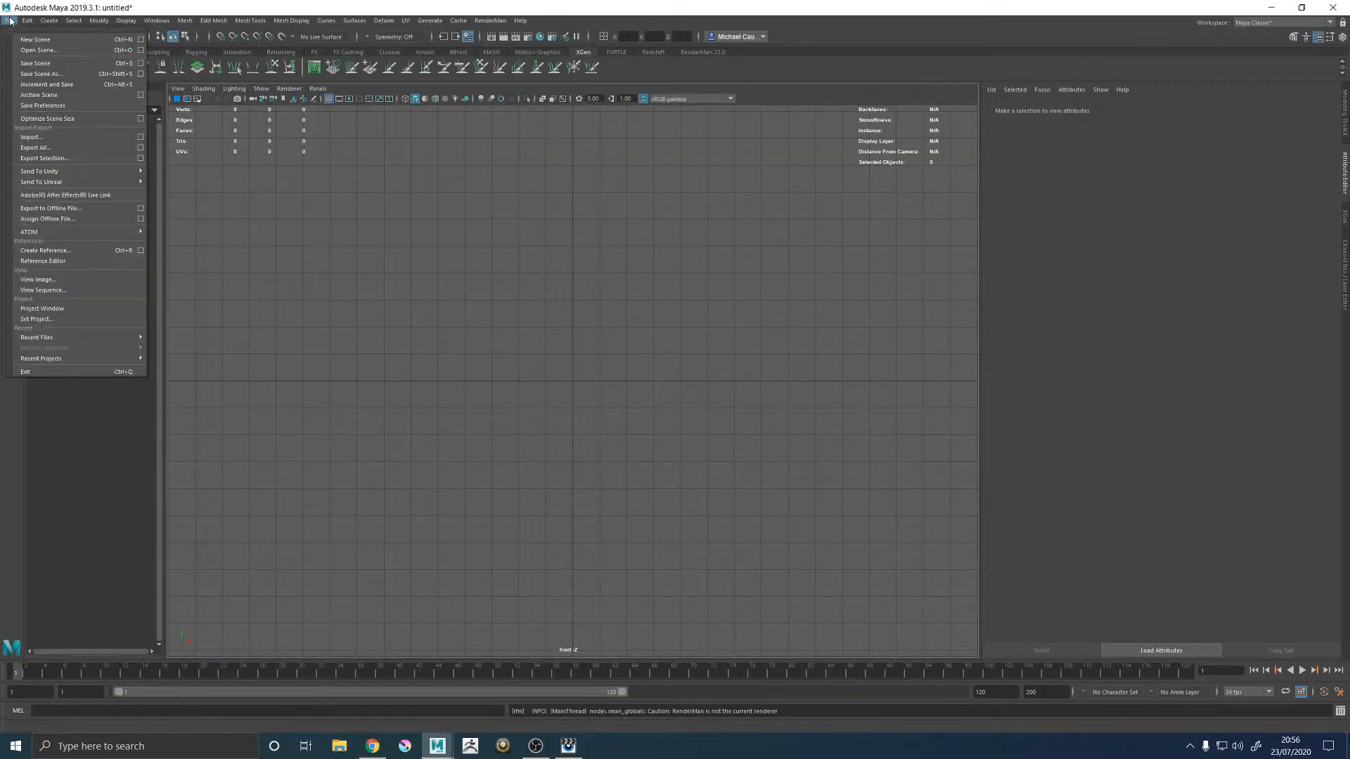
left_click(21, 50)
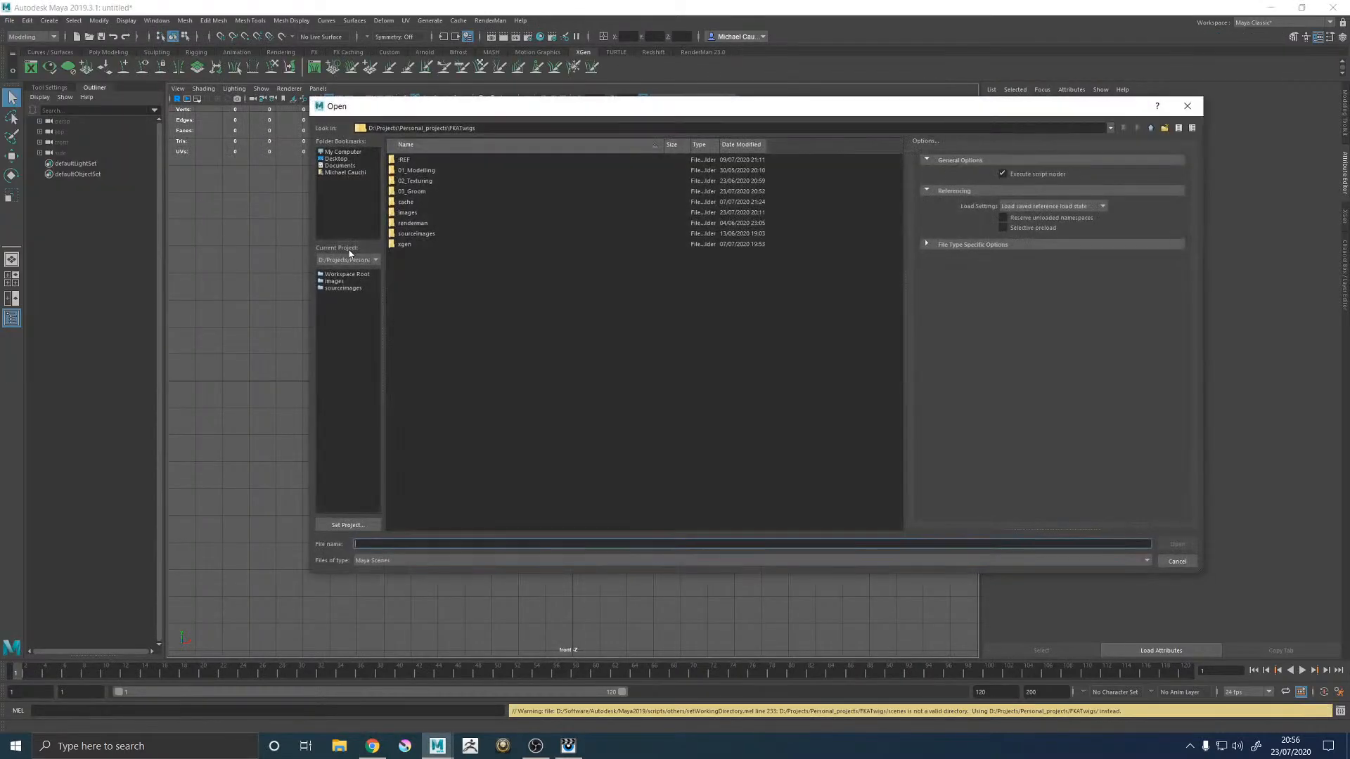
double_click(414, 194)
scroll(478, 402, "down", 10)
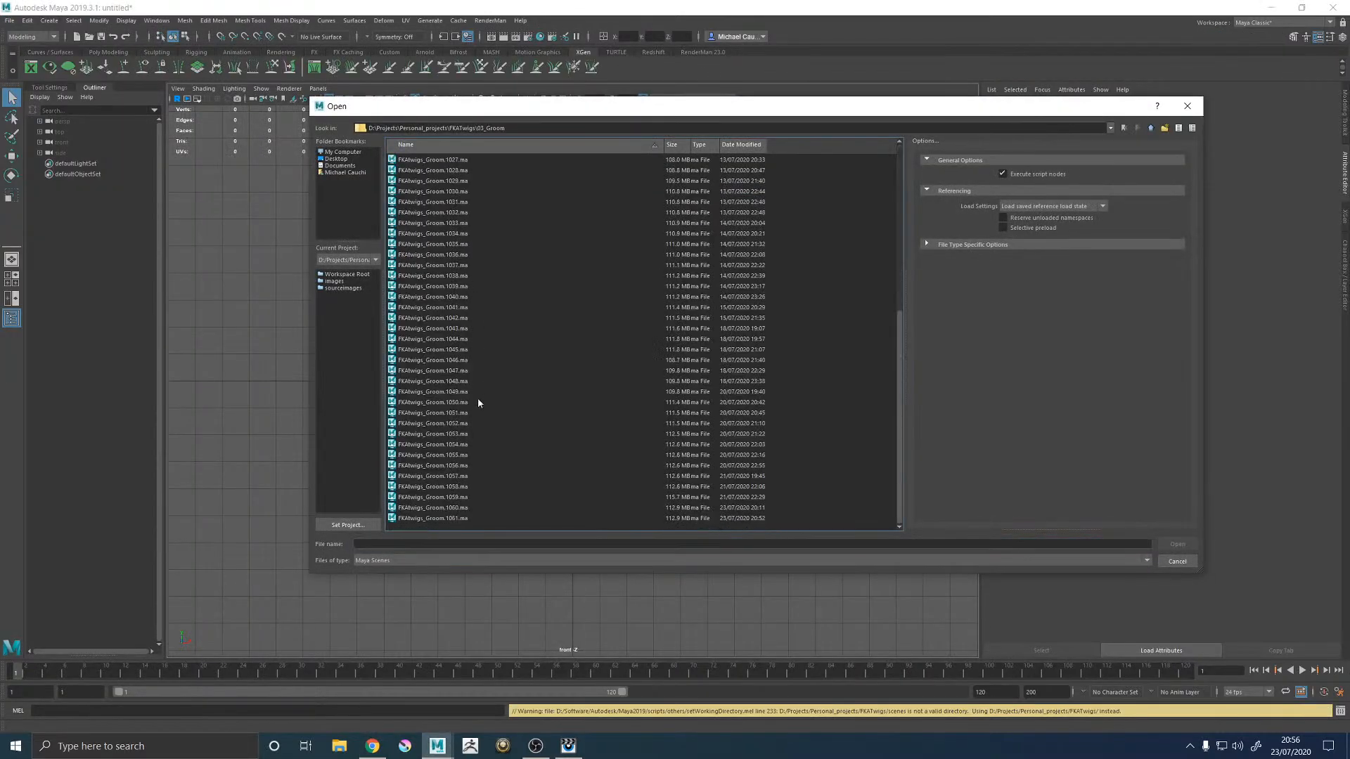
left_click(749, 519)
left_click(1177, 544)
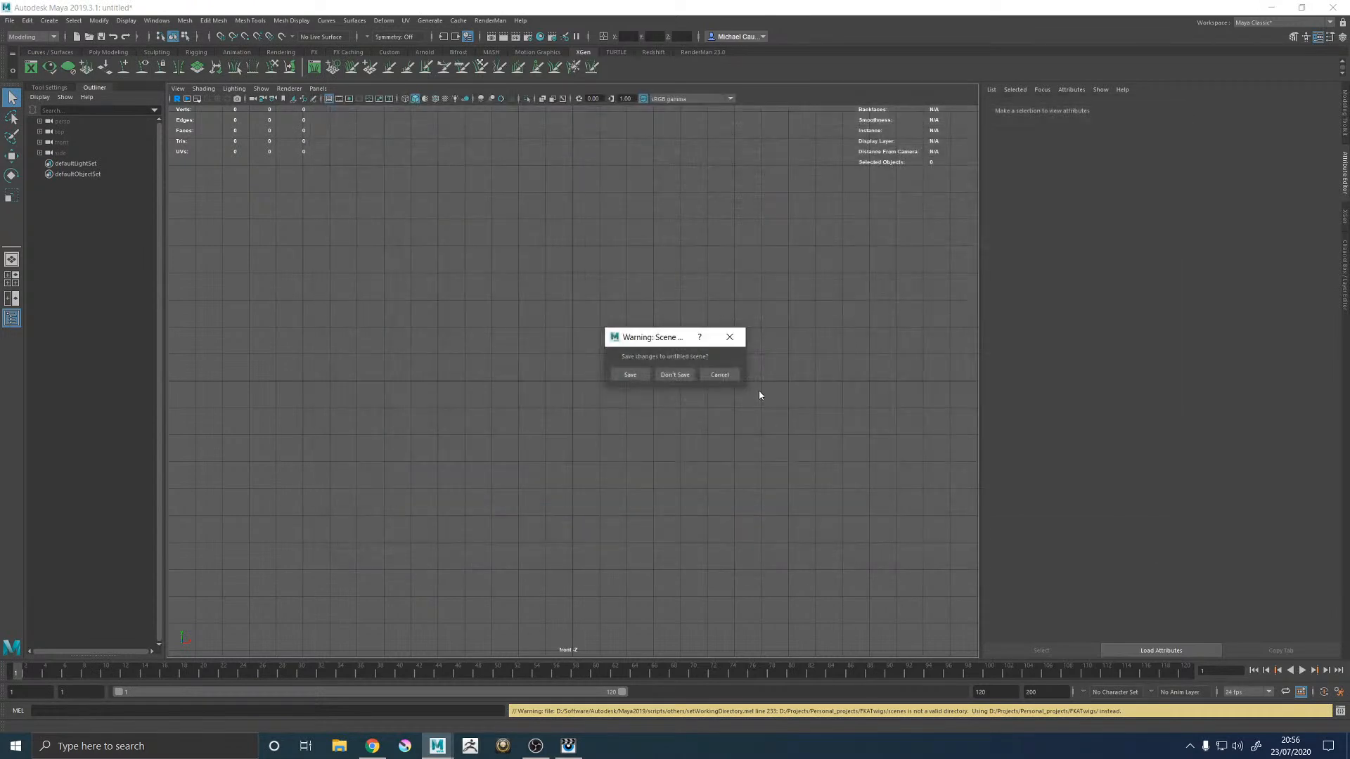
left_click(679, 374)
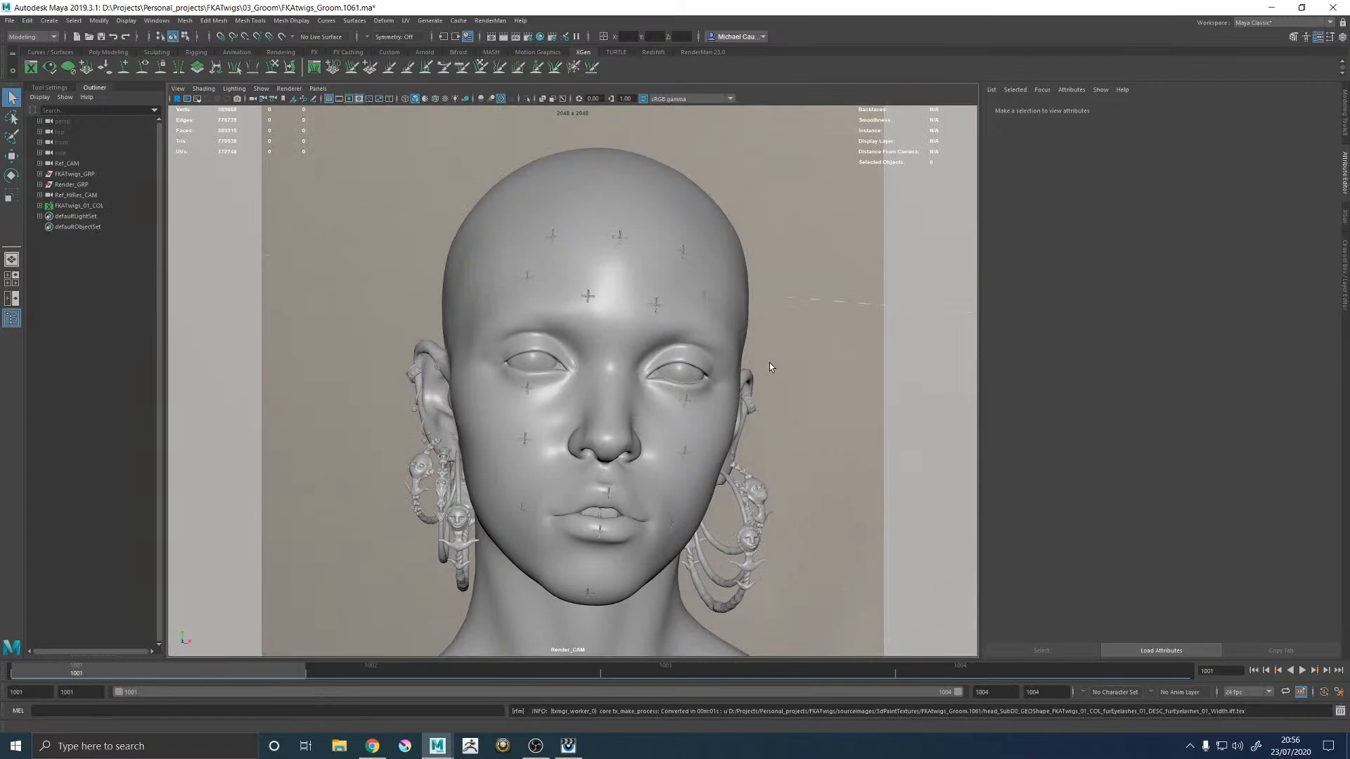
Step: Set up two side-by-side views, one looking through Render_CAM and the other showing the whole face in perspective
key("space")
key("space")
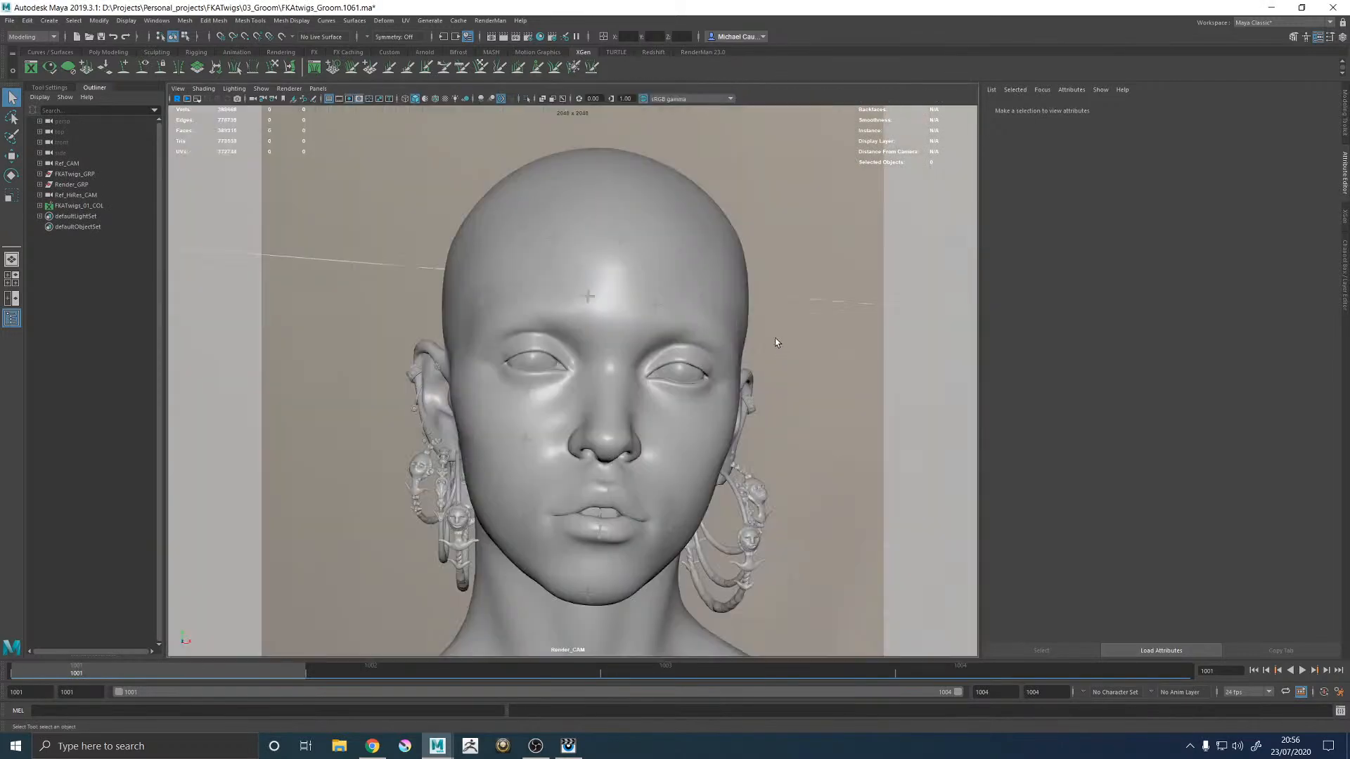
left_click(12, 298)
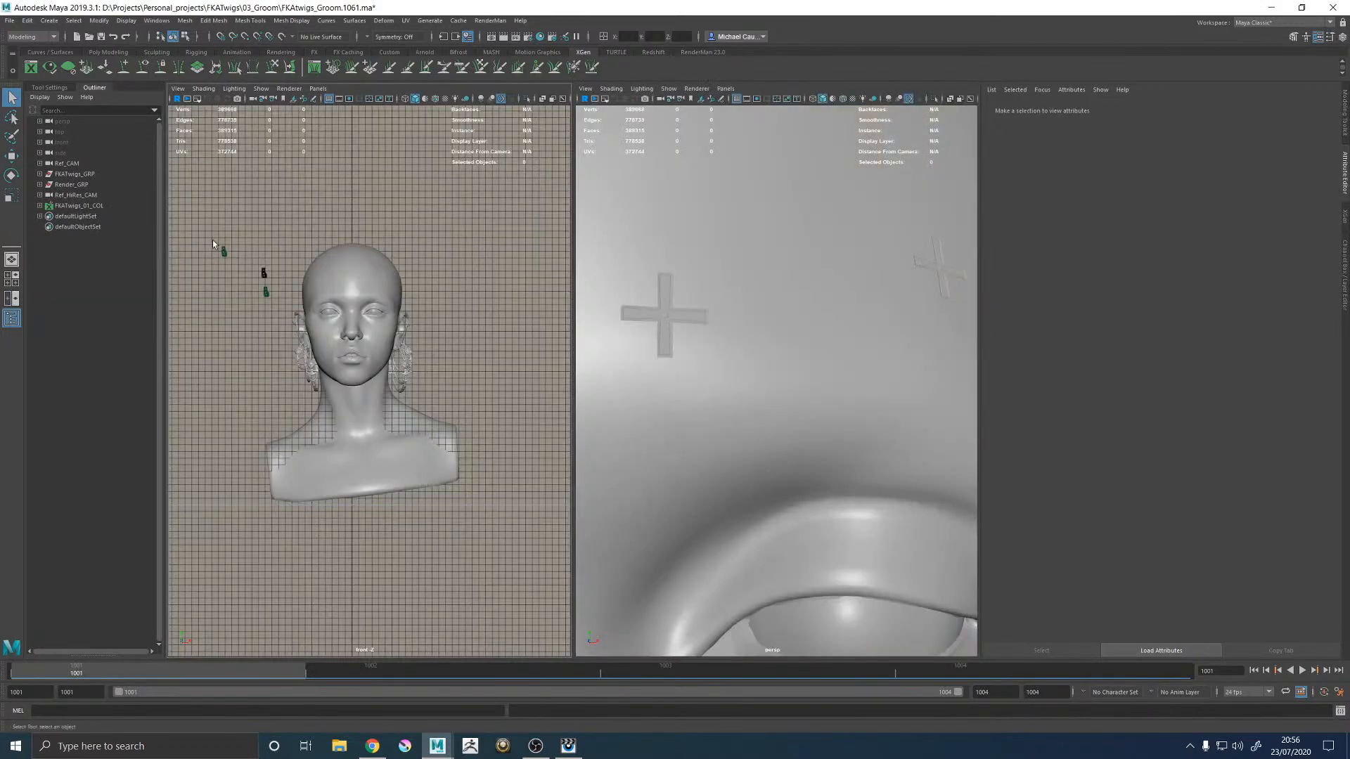
left_click(318, 88)
mouse_move(373, 100)
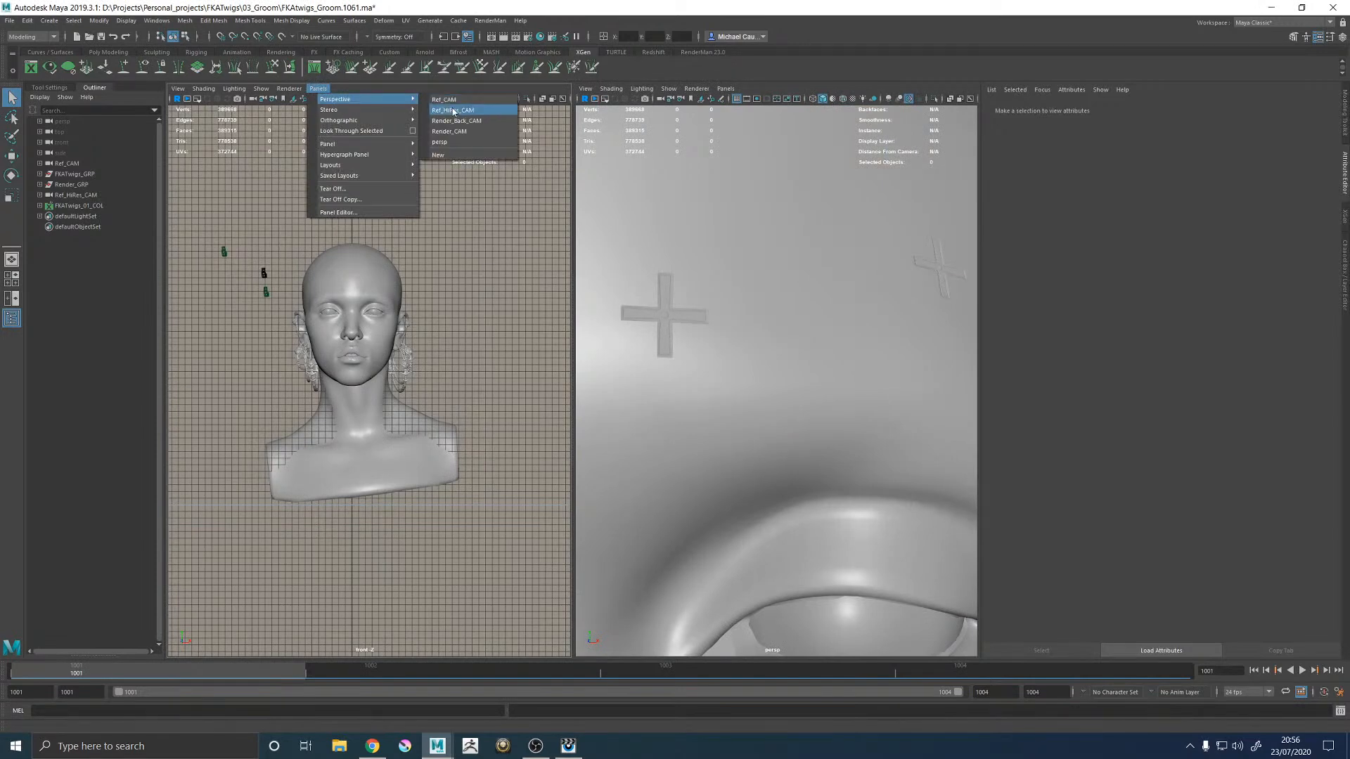
left_click(451, 135)
right_click_drag(782, 212, 580, 348, "alt")
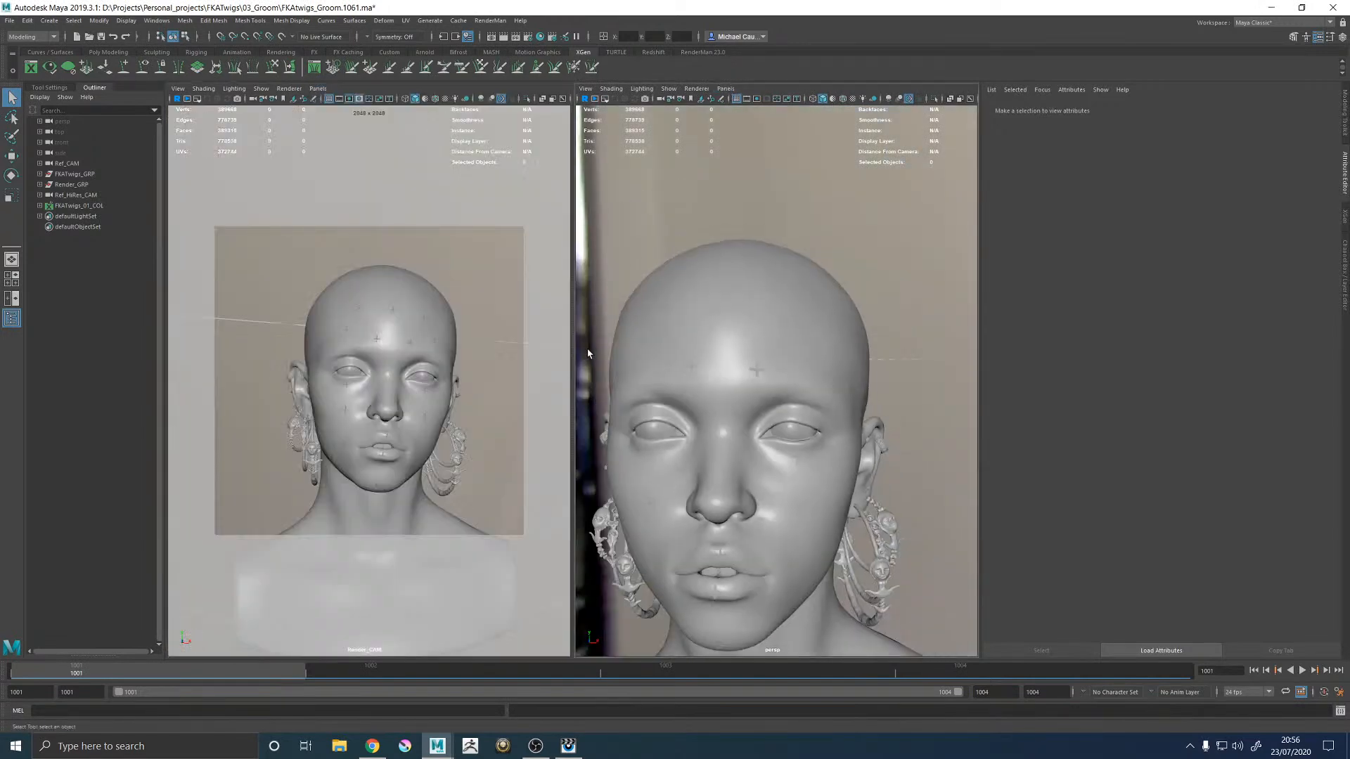
Step: Show the XGen settings and unhide the hair descriptions from furHead_Loose_01_DESC through furBraids_Bun_01_DESC in the FKAtwigs_01_COL collection
left_click(1341, 225)
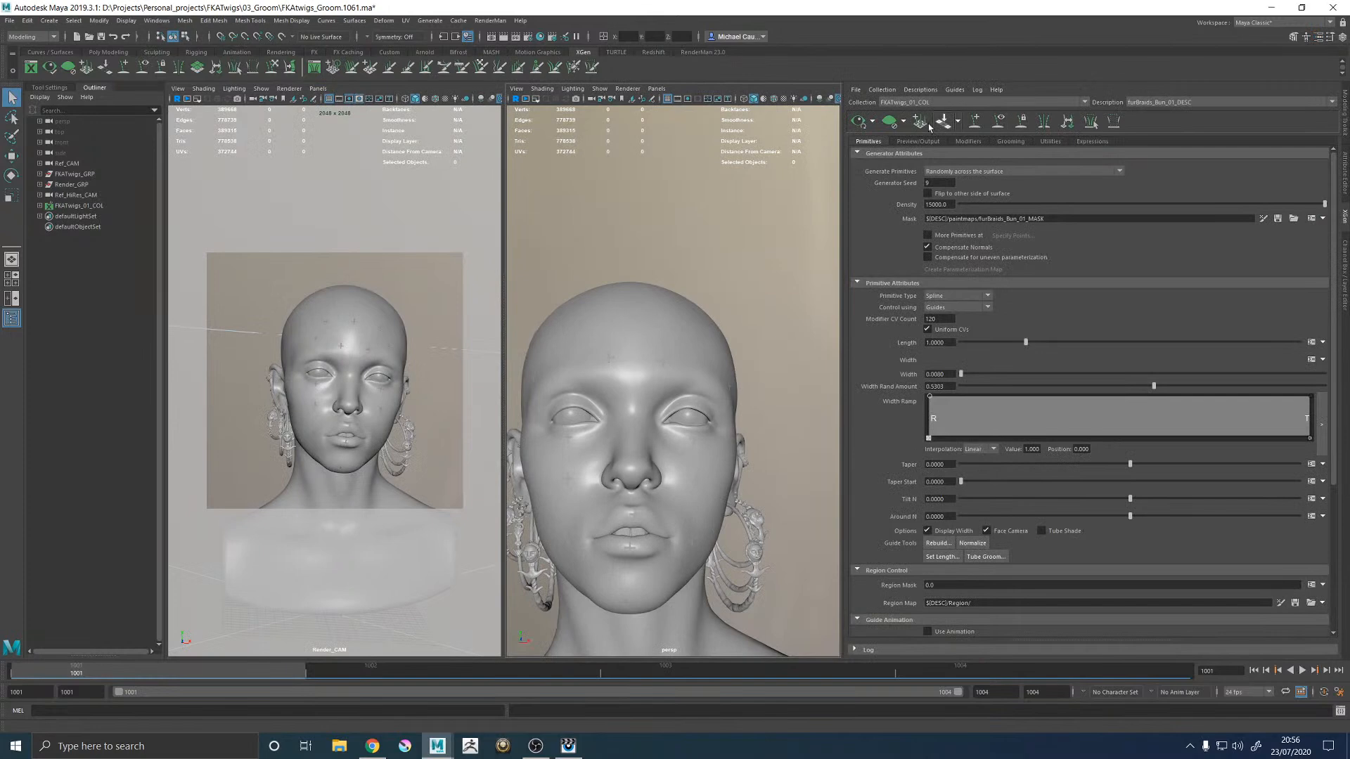
left_click(40, 206)
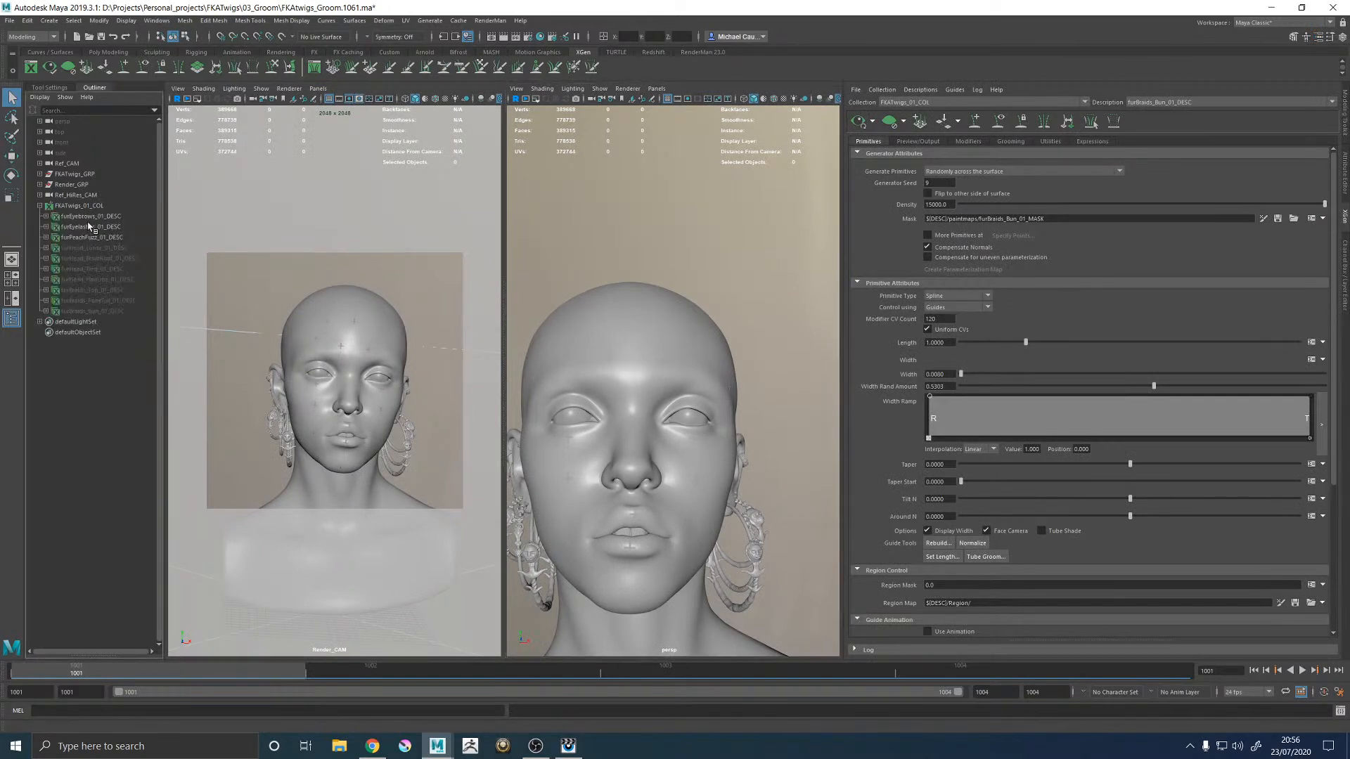
left_click(93, 248)
left_click(92, 311, "shift")
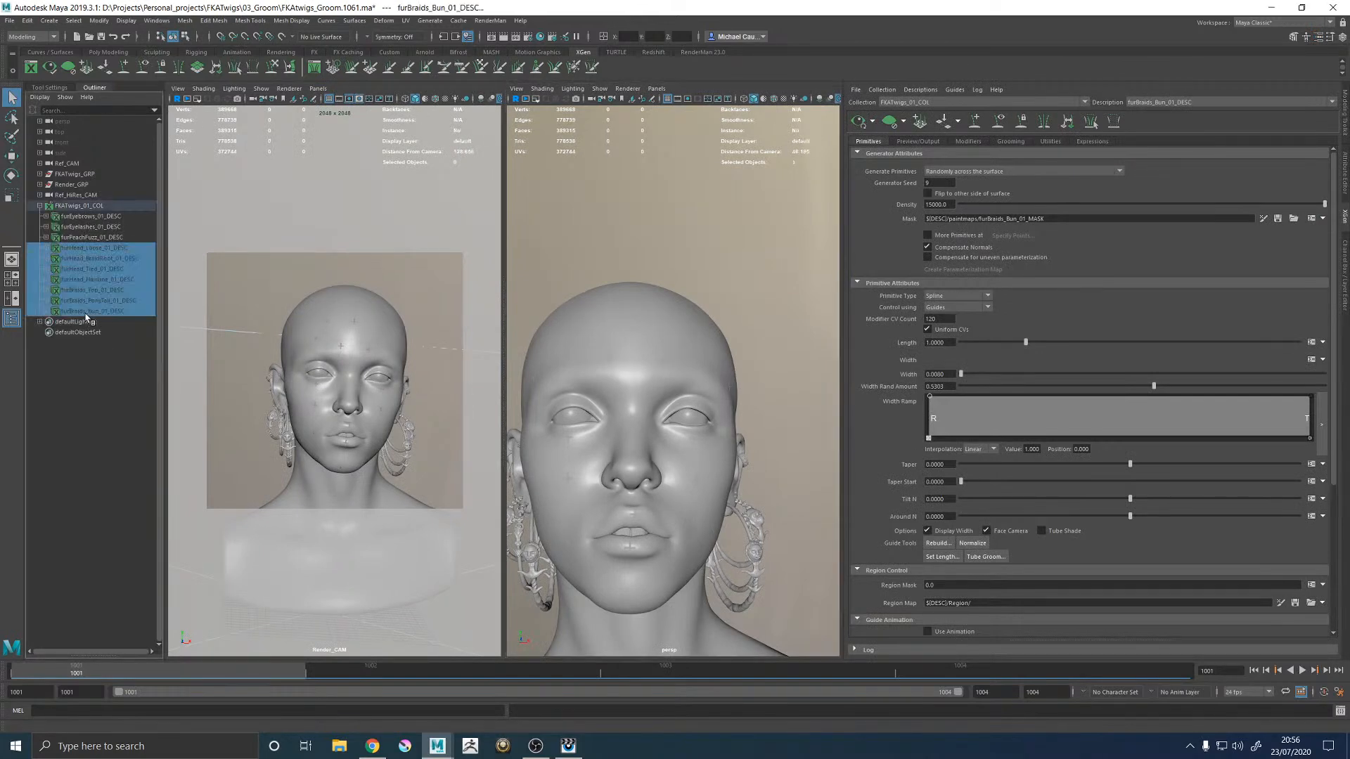
left_click(670, 208)
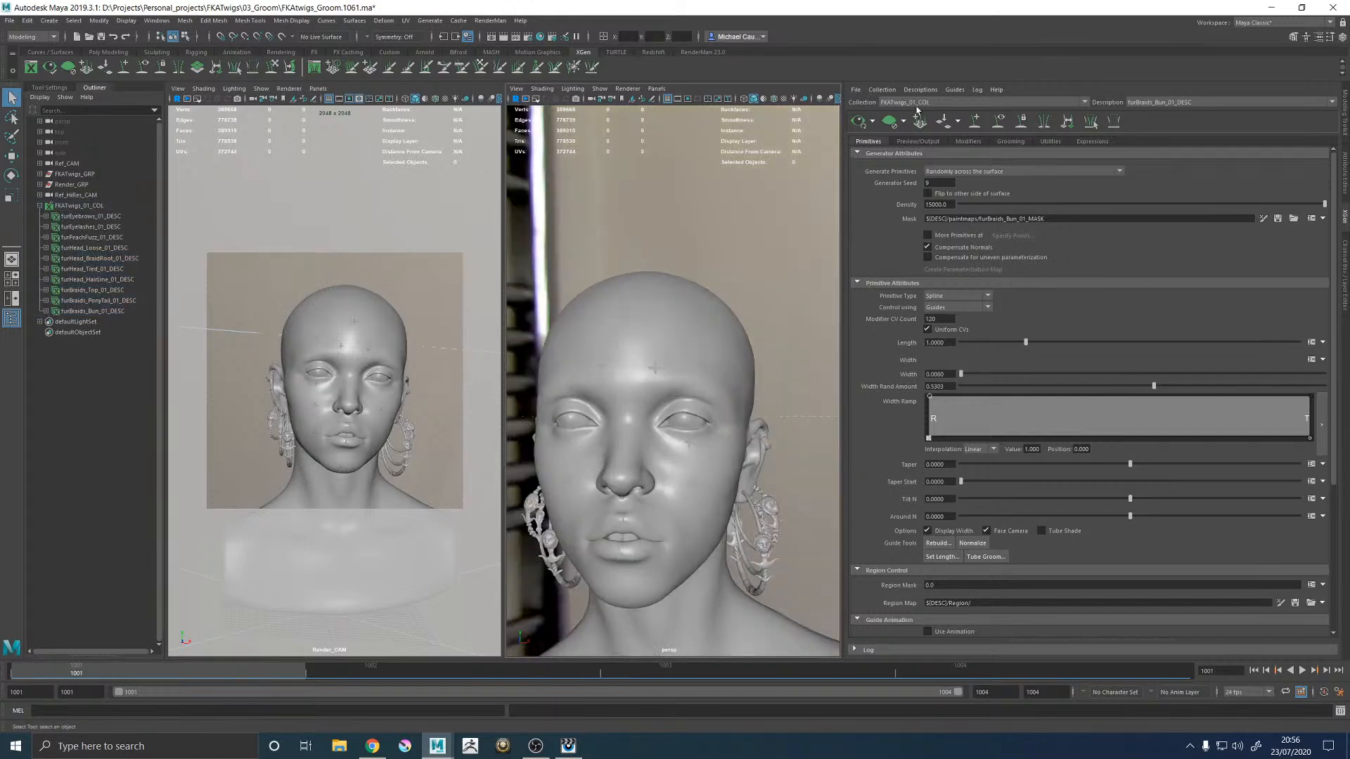
Step: Generate the XGen preview for all descriptions in the collection and check the braided hair and the eyebrow
left_click(871, 121)
left_click(881, 157)
left_click_drag(669, 267, 696, 323, "alt")
key("space")
left_click_drag(616, 339, 585, 227, "alt")
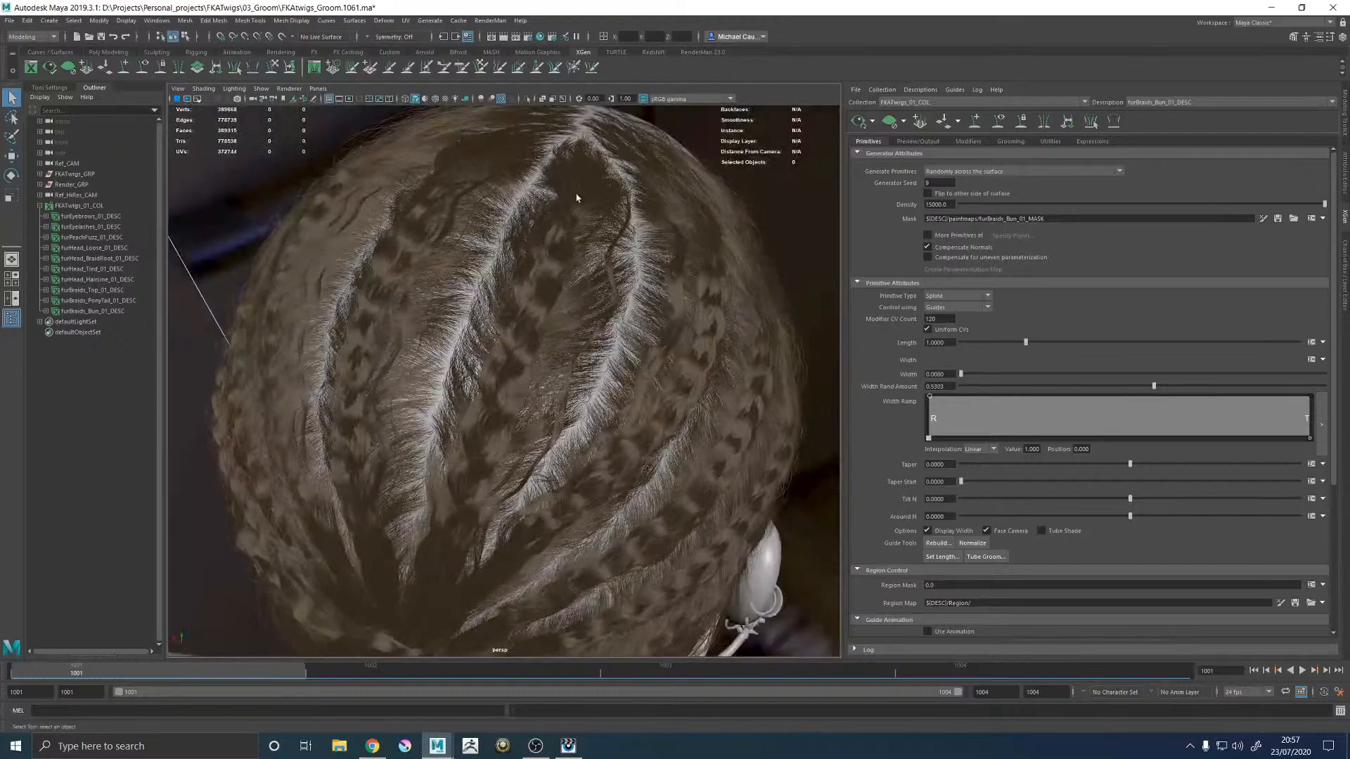
left_click_drag(592, 342, 394, 296, "alt")
scroll(354, 227, "up", 5)
scroll(394, 295, "up", 5)
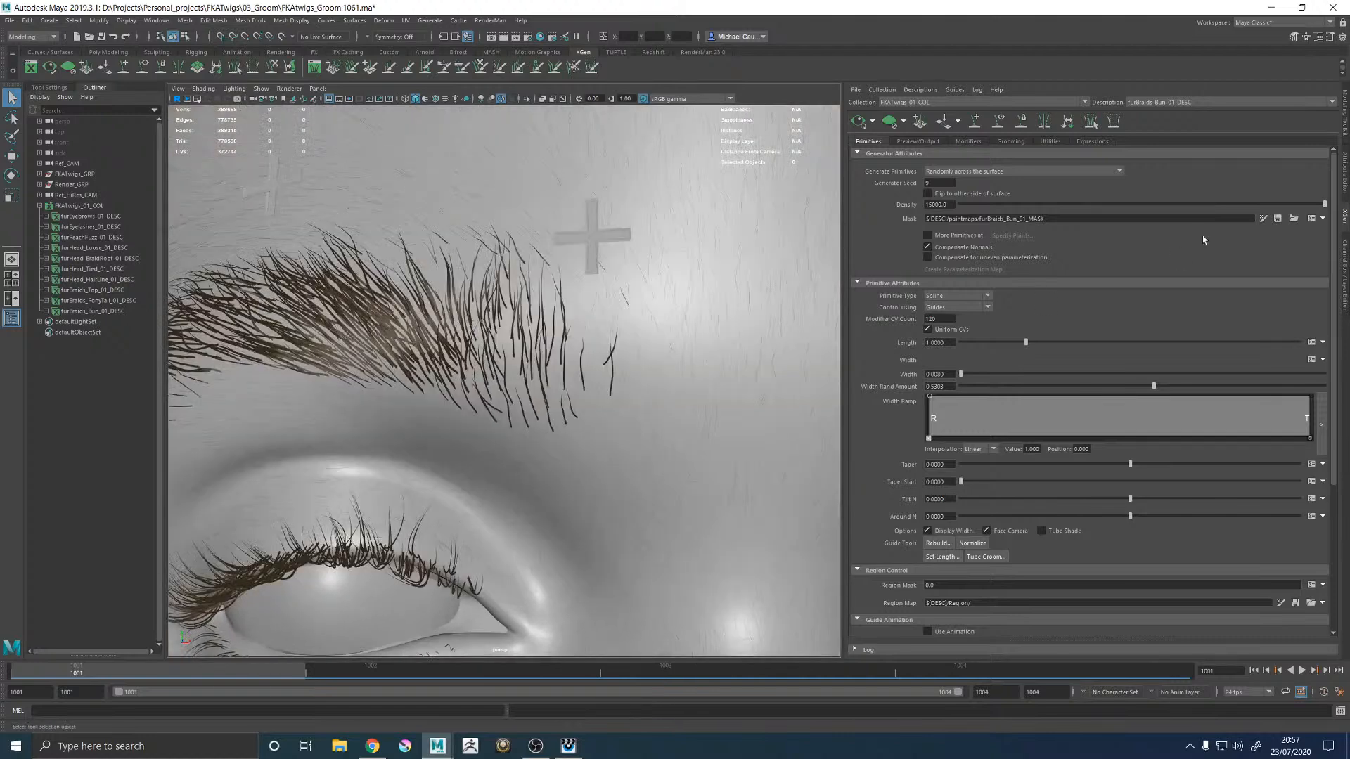
Step: Make furEyebrows_01_DESC the current description, open its density map for 3D painting and refresh the XGen preview
left_click(1164, 102)
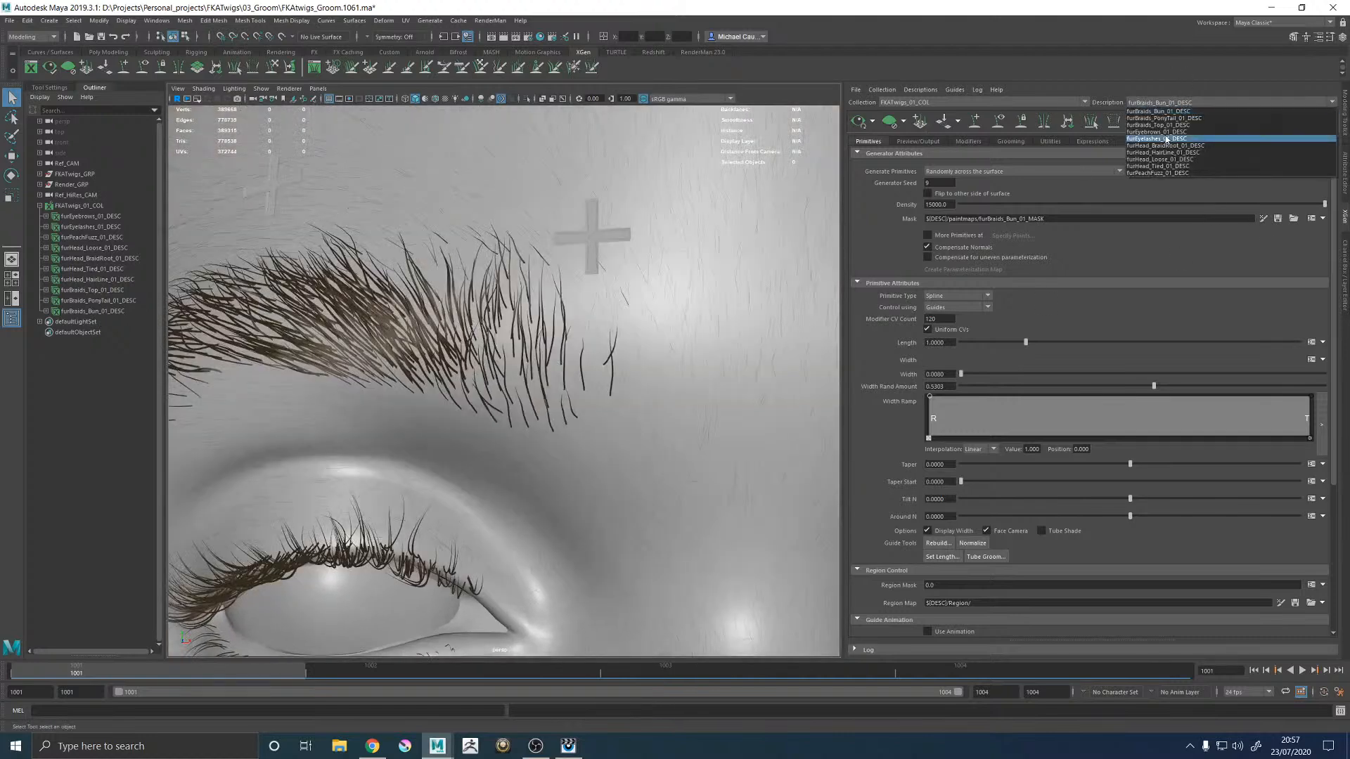
left_click(1154, 132)
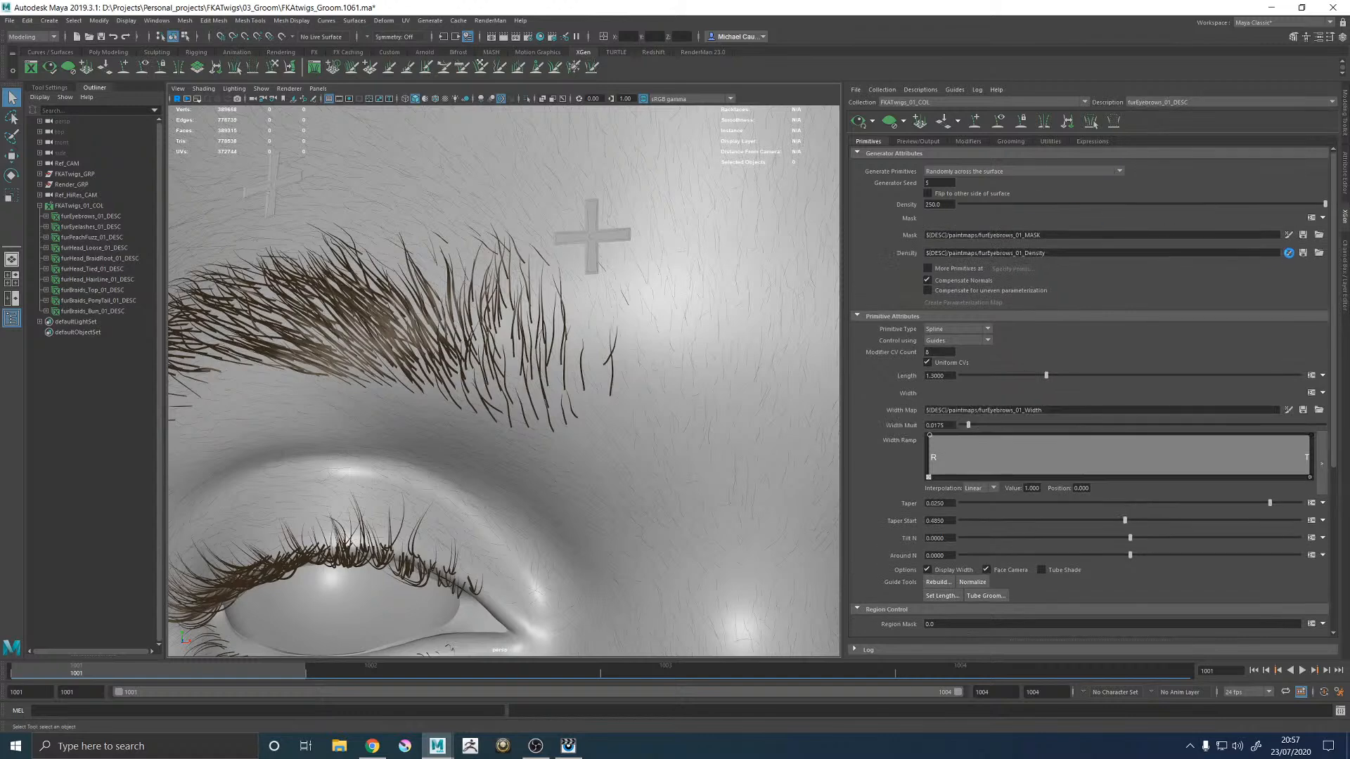
left_click(1288, 252)
left_click(874, 122)
left_click(883, 153)
scroll(740, 398, "down", 5)
scroll(599, 270, "up", 5)
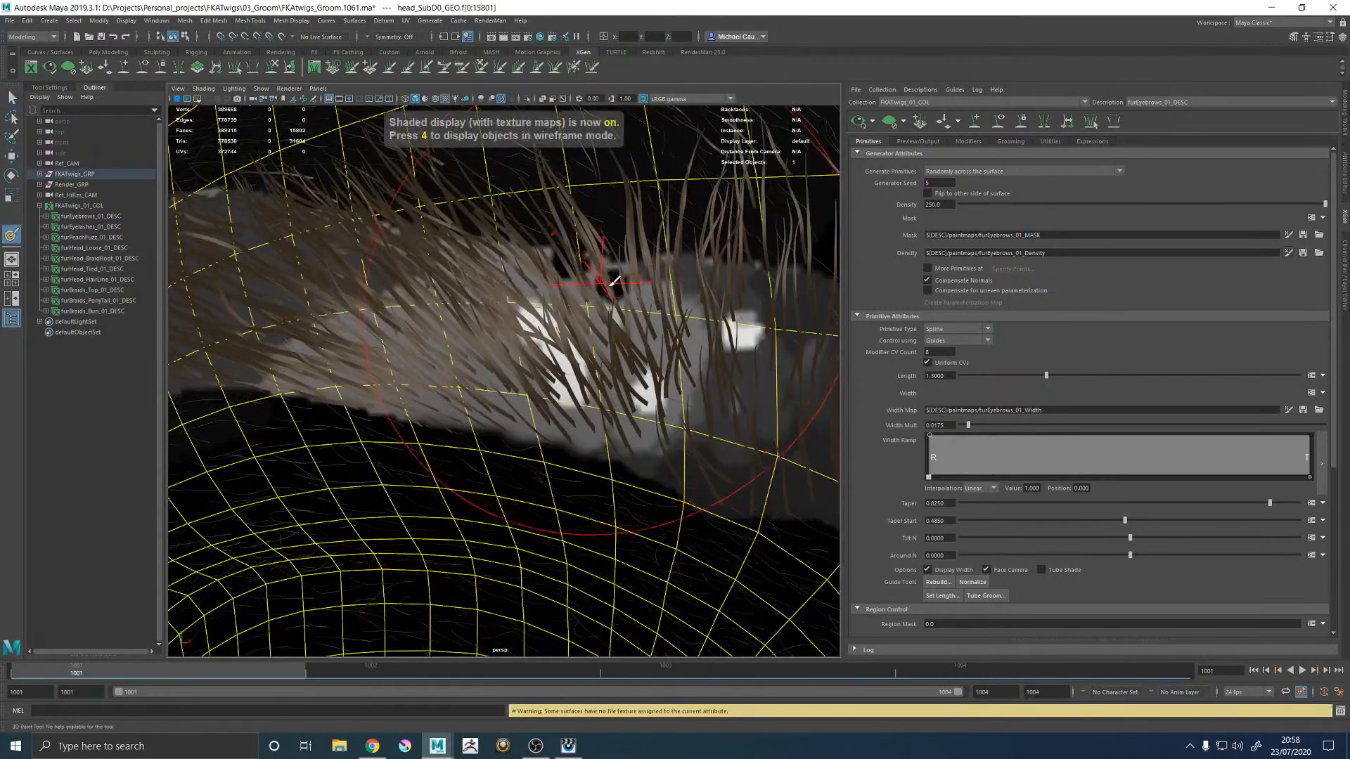
Step: Examine the density map around the eyebrow's inner end, exit the paint tool and deselect the head
right_click_drag(608, 280, 281, 299, "alt")
middle_click_drag(563, 367, 494, 384, "alt")
right_click_drag(494, 385, 605, 351, "alt")
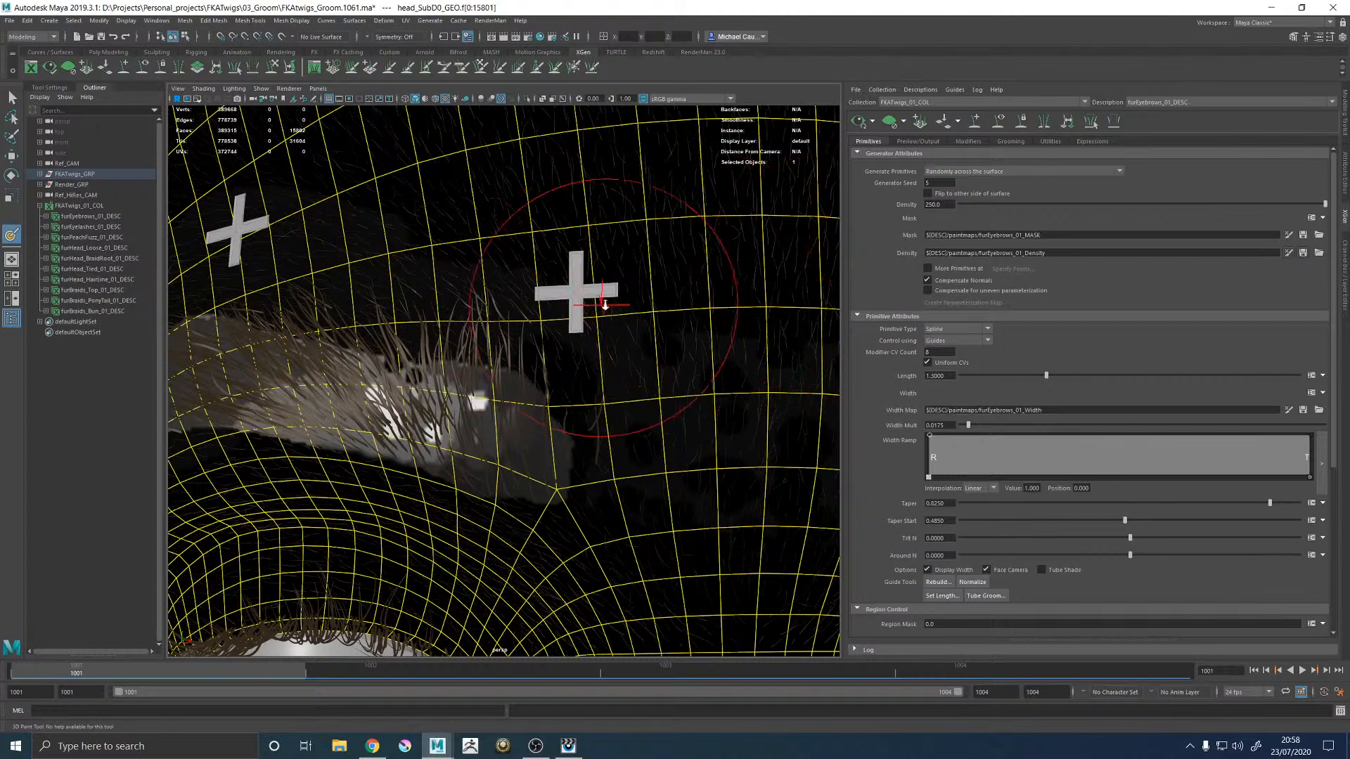
right_click_drag(610, 299, 506, 302, "alt")
key("w")
left_click(654, 314)
right_click_drag(654, 314, 554, 310, "alt")
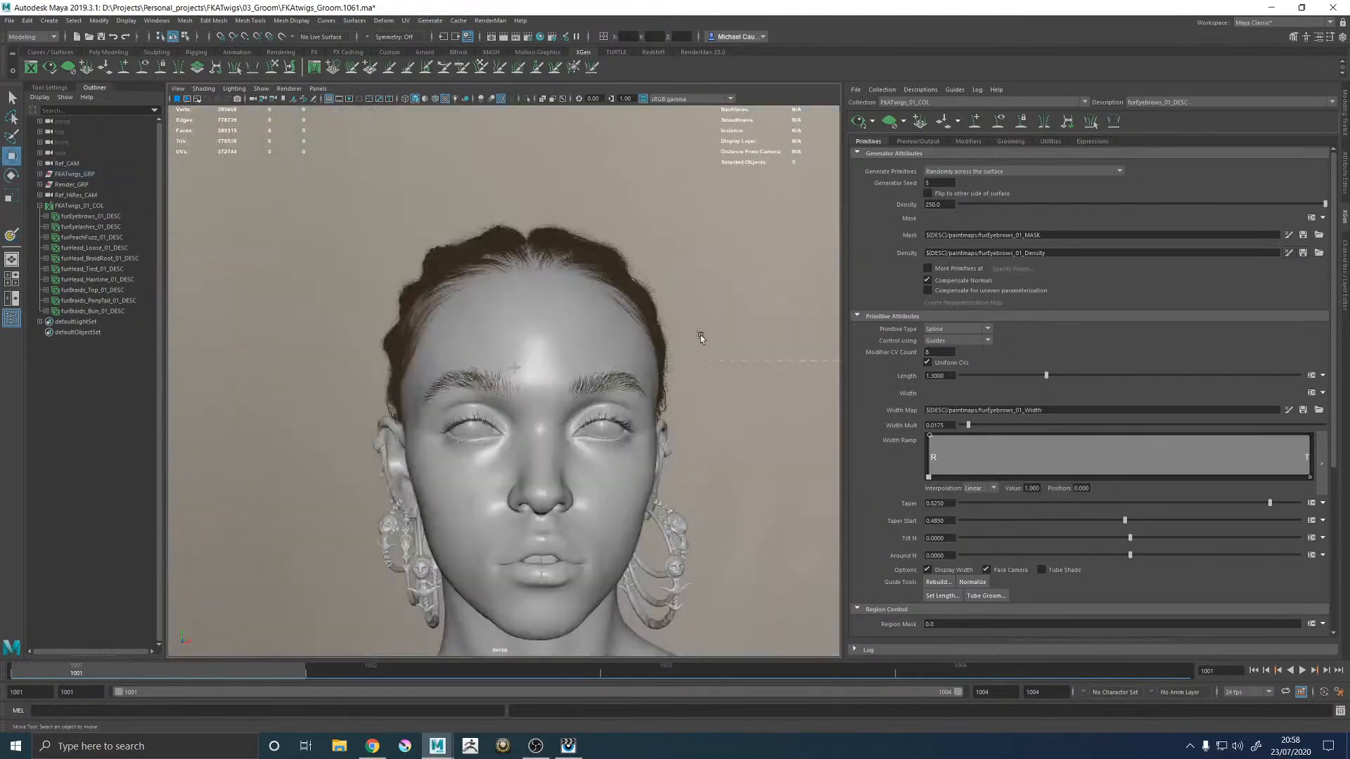
Step: Maximise the Render_CAM view and start a RenderMan render of the full groom
scroll(695, 330, "down", 3)
key("space")
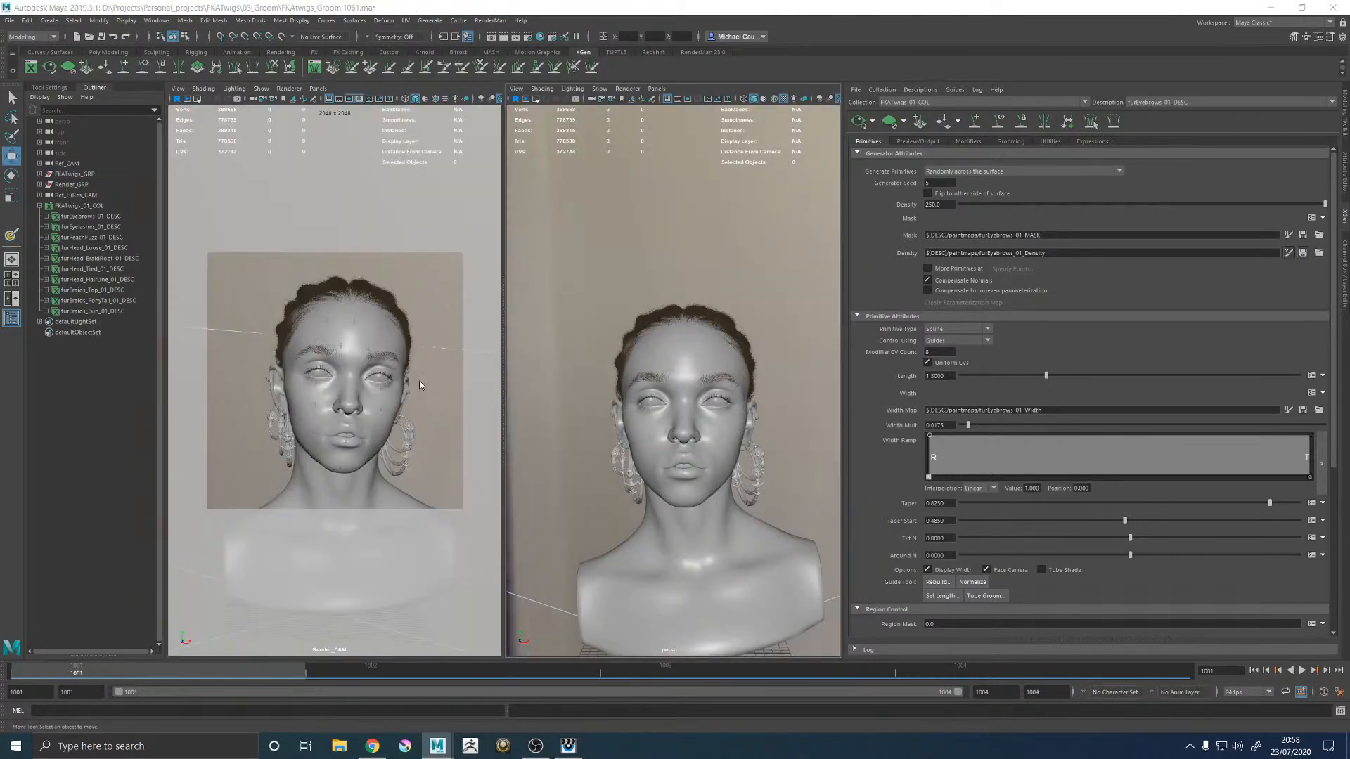
key("space")
left_click(490, 20)
left_click(490, 41)
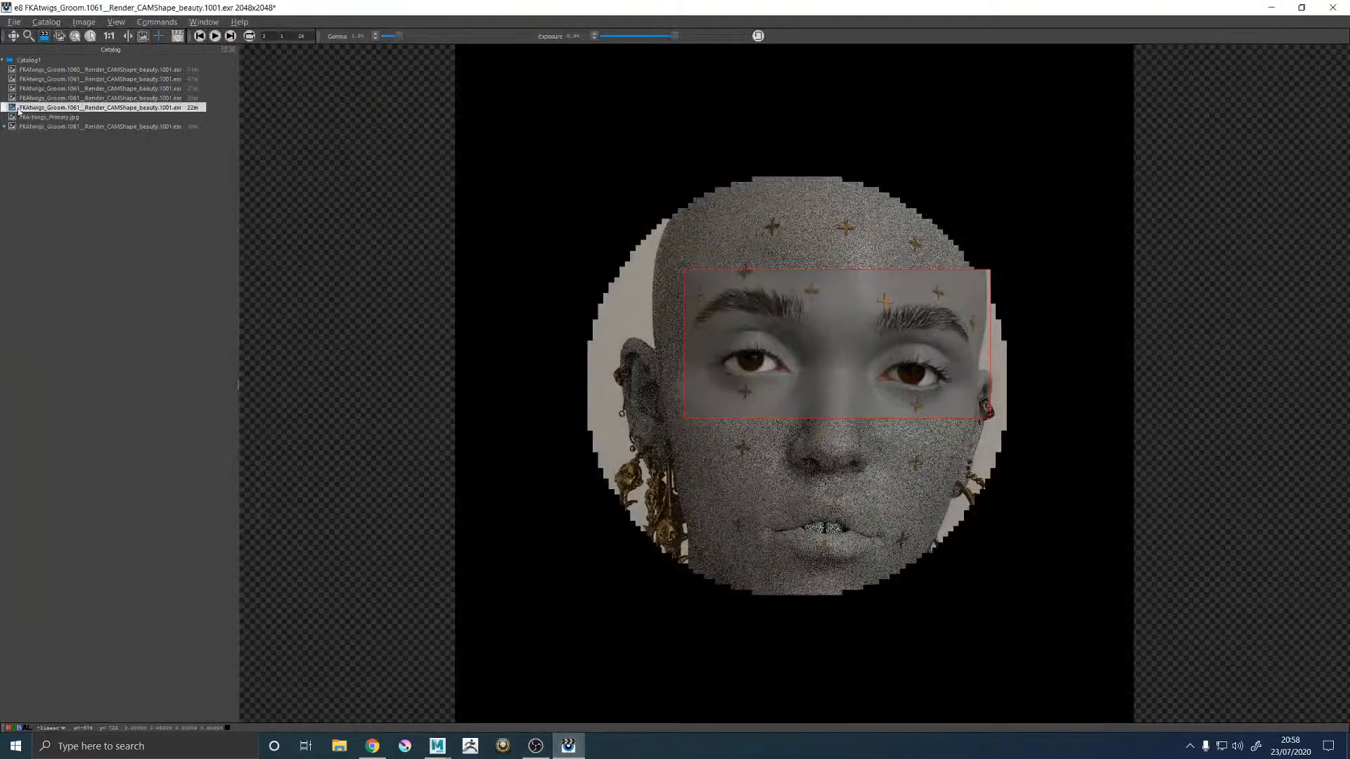
Step: Move the reference photo FKA-twigs_Primary.jpg below the latest finished render in the render catalog
left_click(40, 129)
key("Down")
key("Down")
left_click_drag(45, 118, 54, 134)
left_click(45, 118)
Step: Flip repeatedly between the latest finished render and the reference photo to compare the eyebrows
key("Down")
key("Up")
key("Down")
key("Up")
key("Down")
key("Up")
key("Down")
key("Up")
key("Down")
key("Up")
key("Down")
key("Up")
key("Down")
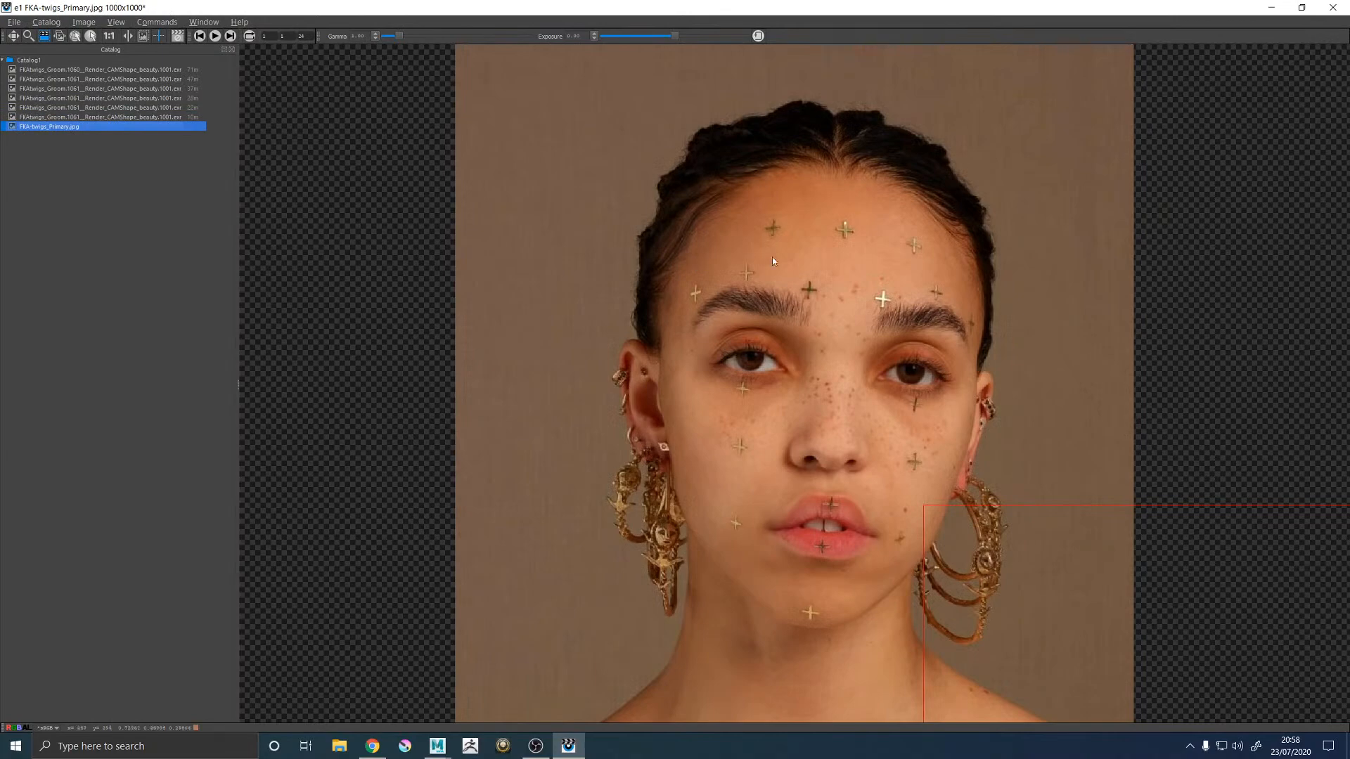
key("Up")
key("Down")
key("Up")
key("Down")
key("Up")
key("Down")
key("Up")
key("Down")
key("Up")
Step: Inspect the eyebrow's inner end up close in the latest finished render and check it against the reference photo
scroll(812, 317, "up", 4)
scroll(905, 681, "up", 5)
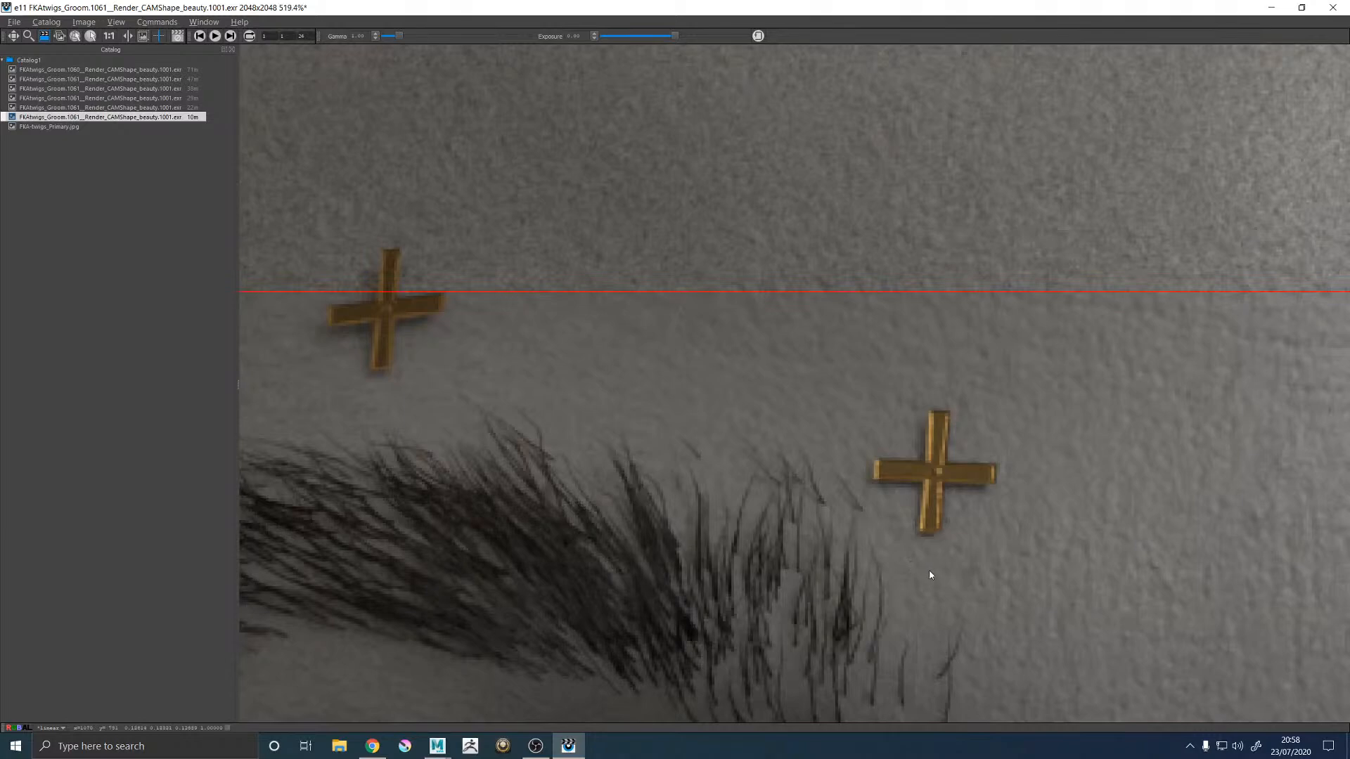
middle_click_drag(910, 564, 909, 403)
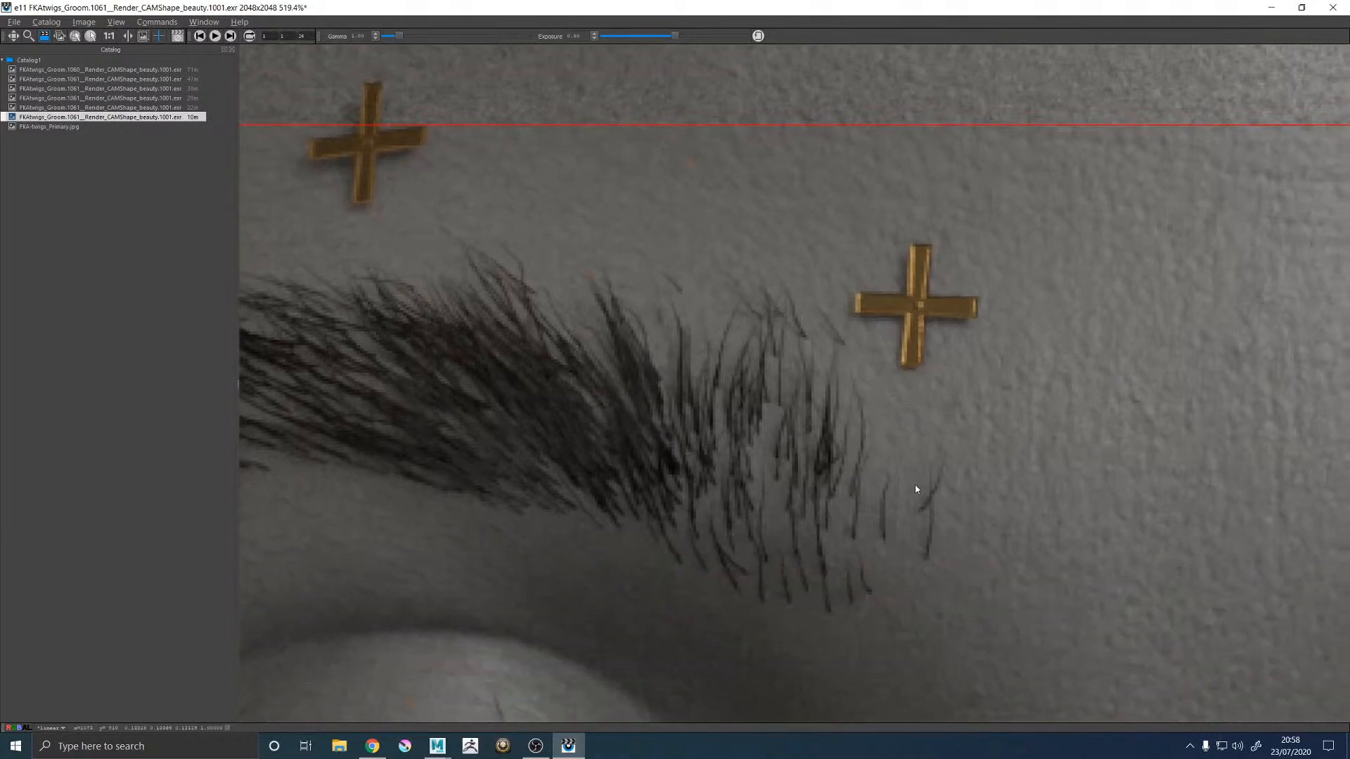
key("Down")
key("f")
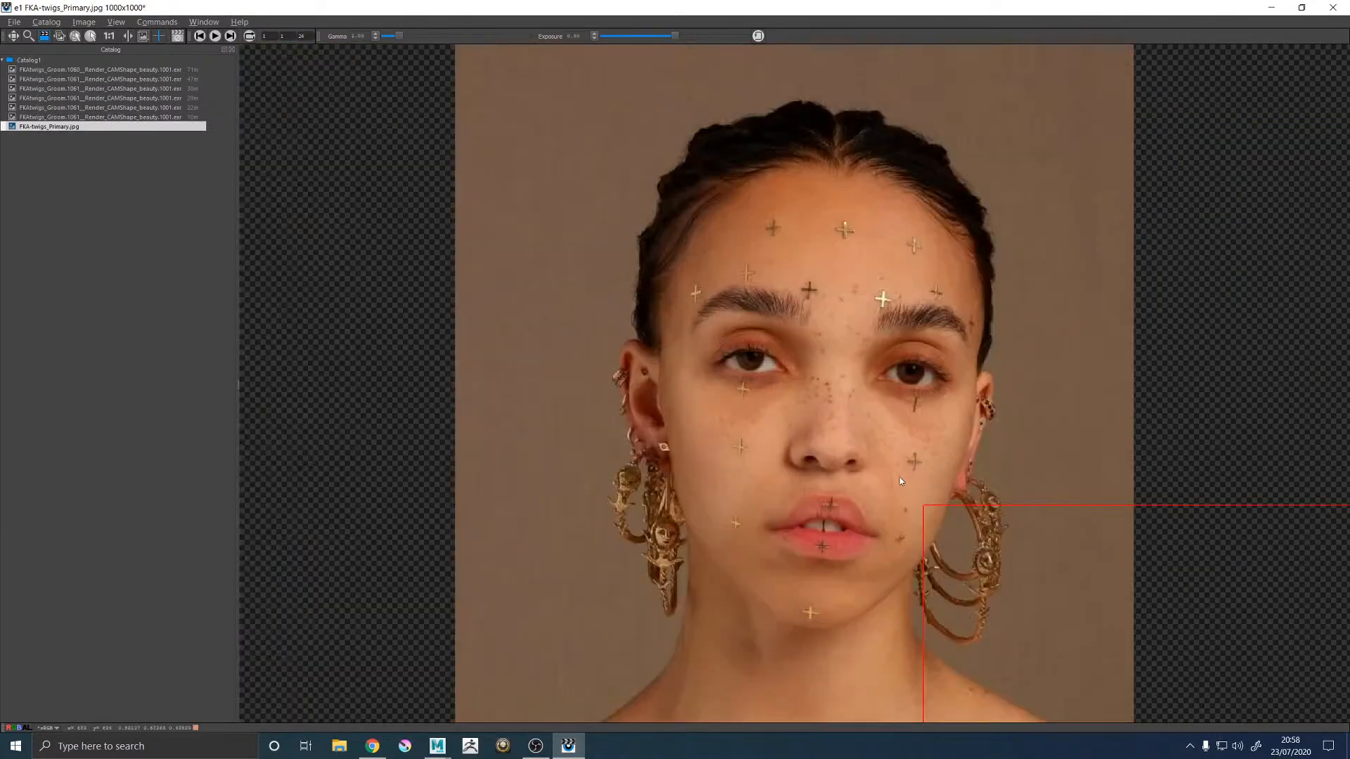
key("Up")
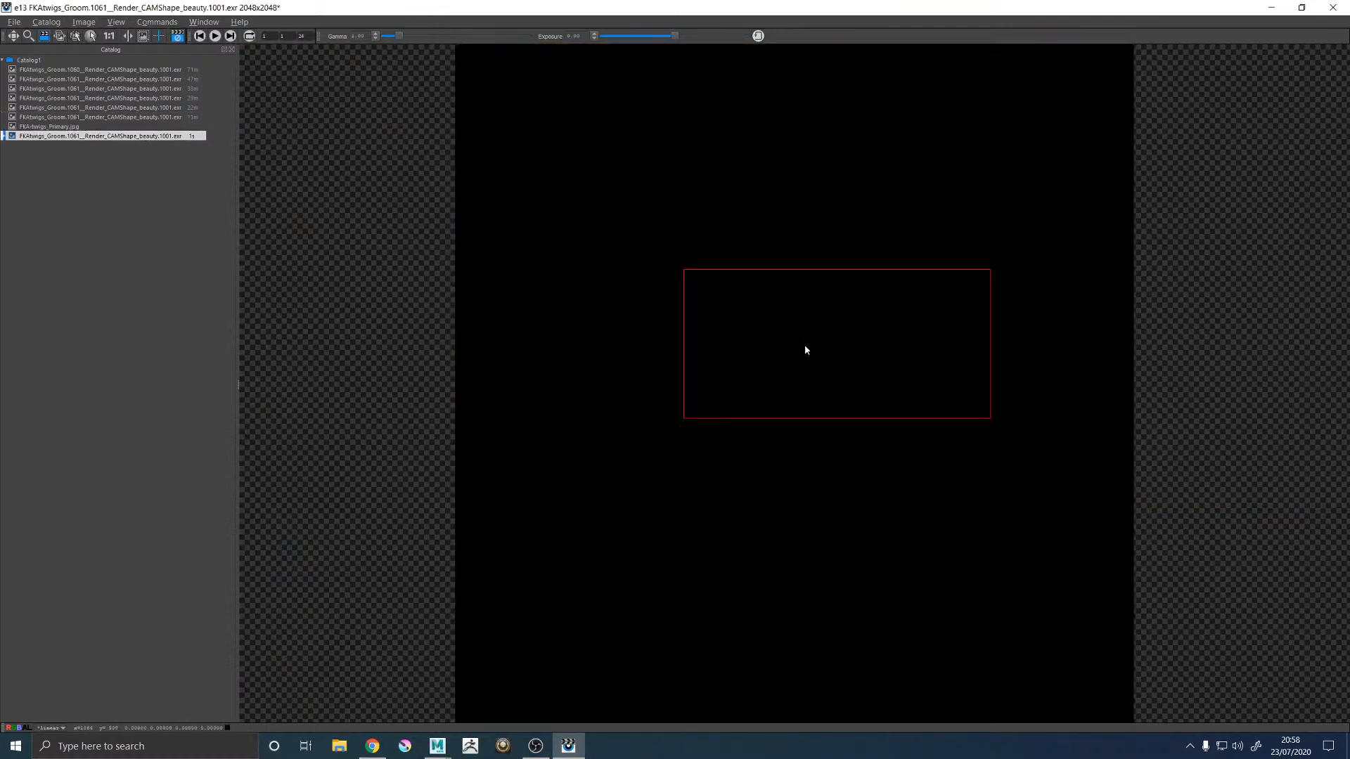
Step: Move the new render above the reference photo in the catalog and step through the renders to compare the eyebrow versions
key("Delete")
left_click_drag(85, 136, 92, 121)
key("Home")
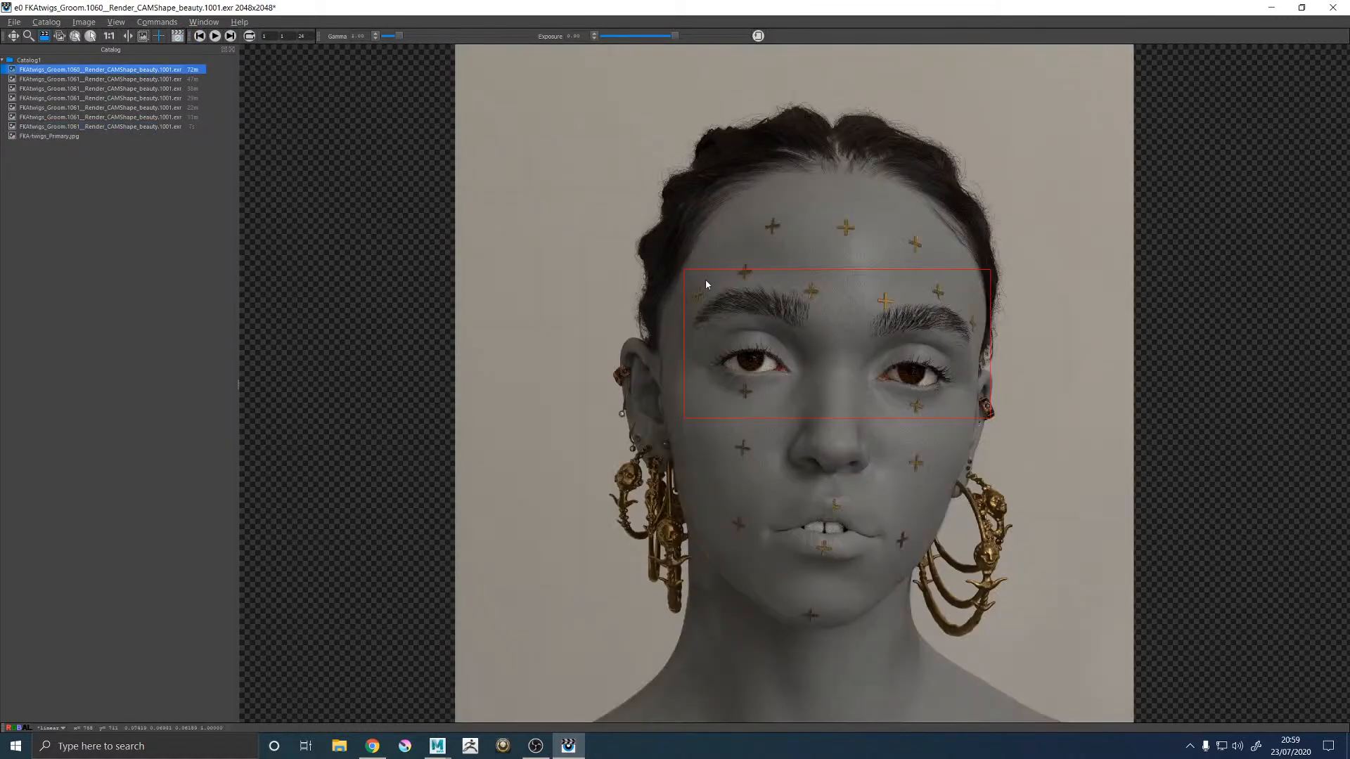
key("Down")
key("Down")
key("Down")
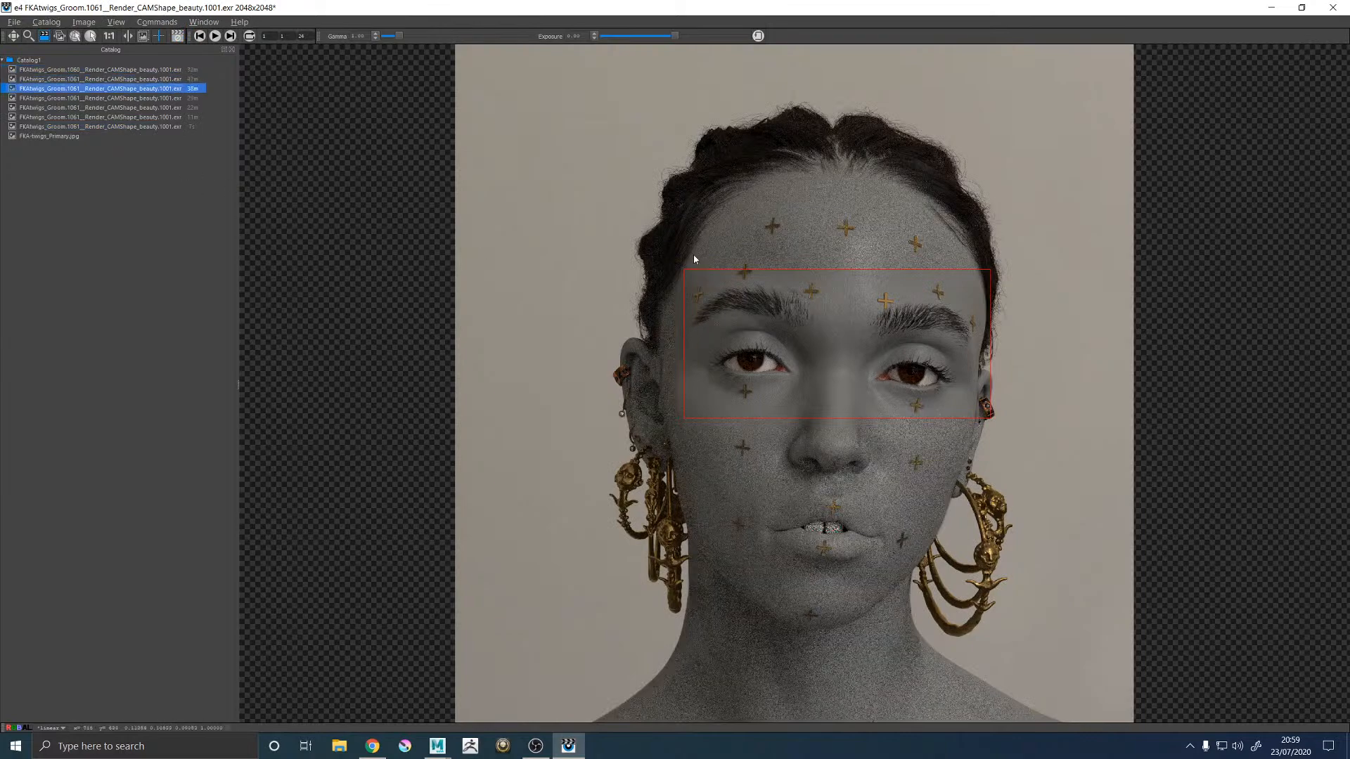
key("Down")
key("Down")
key("Down")
key("Up")
key("Up")
key("Up")
key("Up")
key("Up")
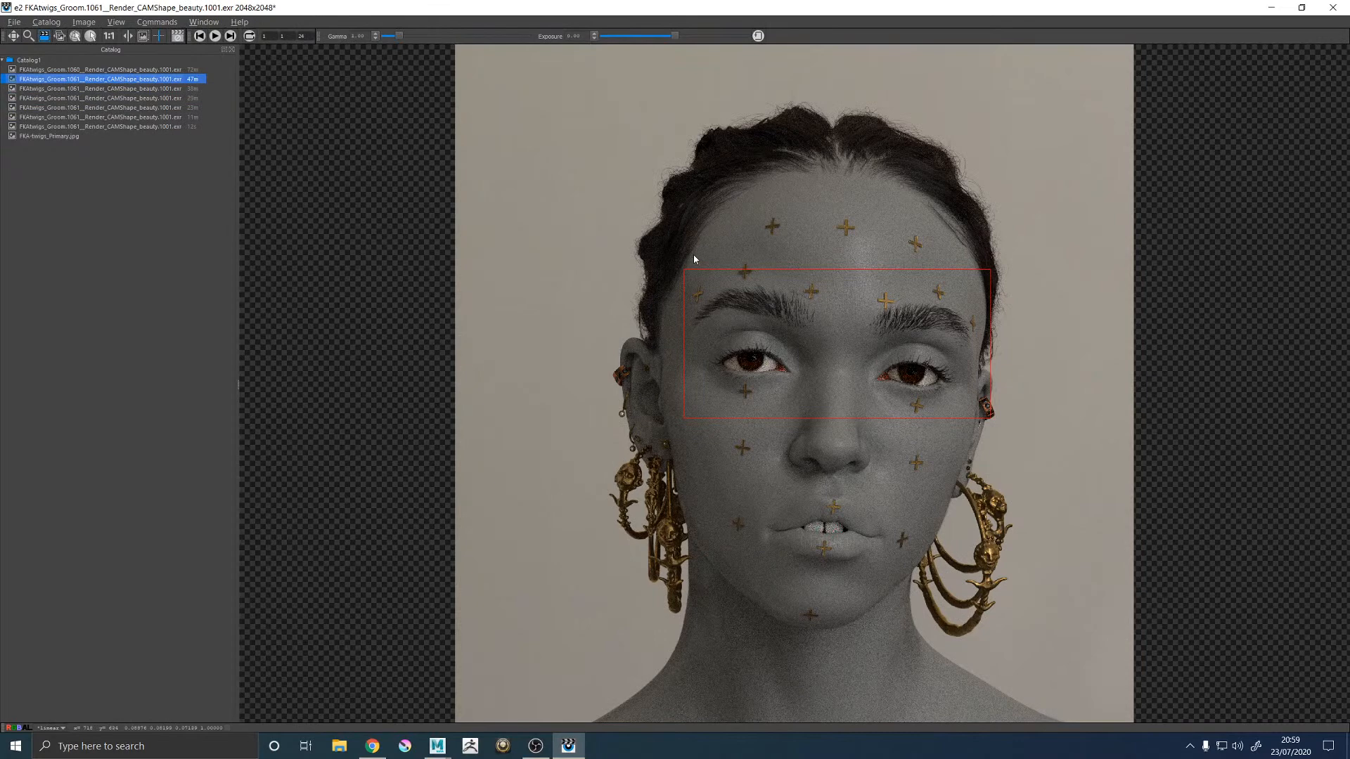
key("Down")
key("Down")
key("Down")
key("Down")
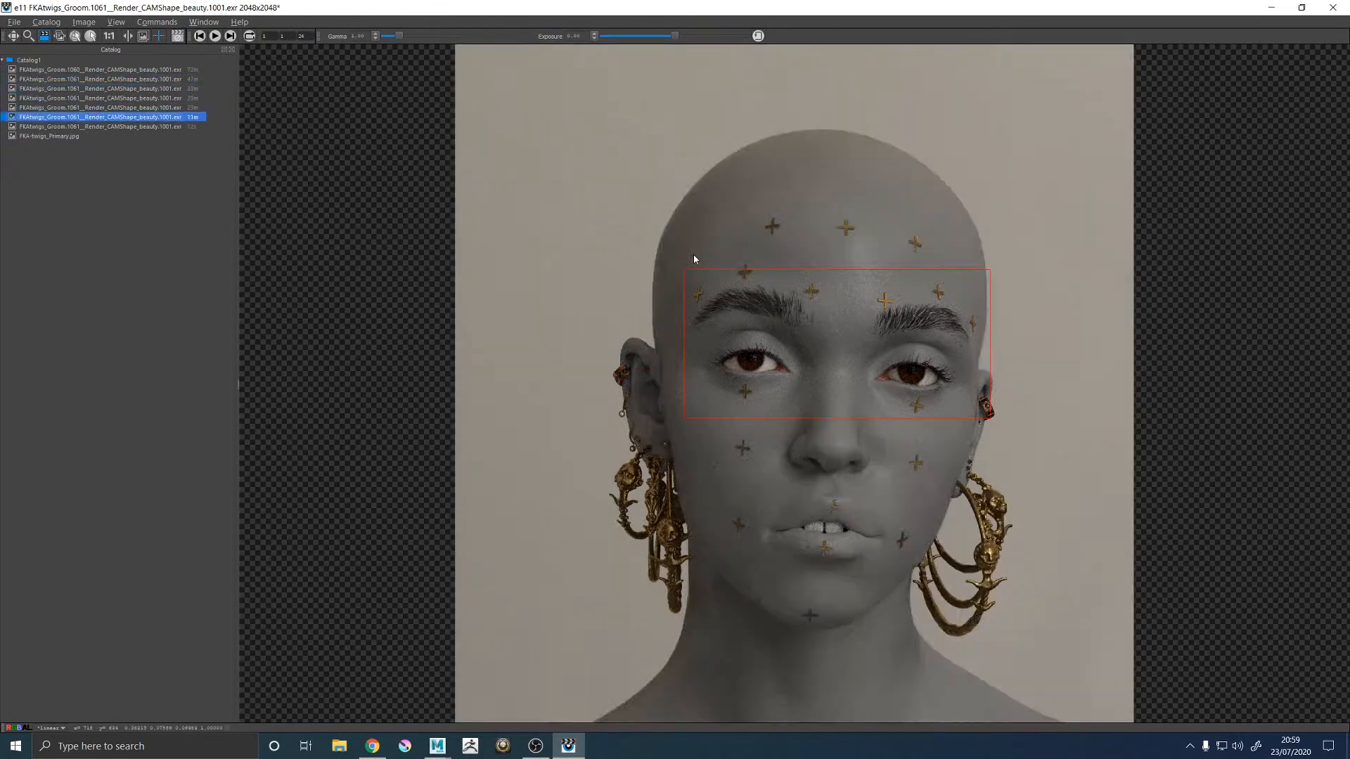
key("Down")
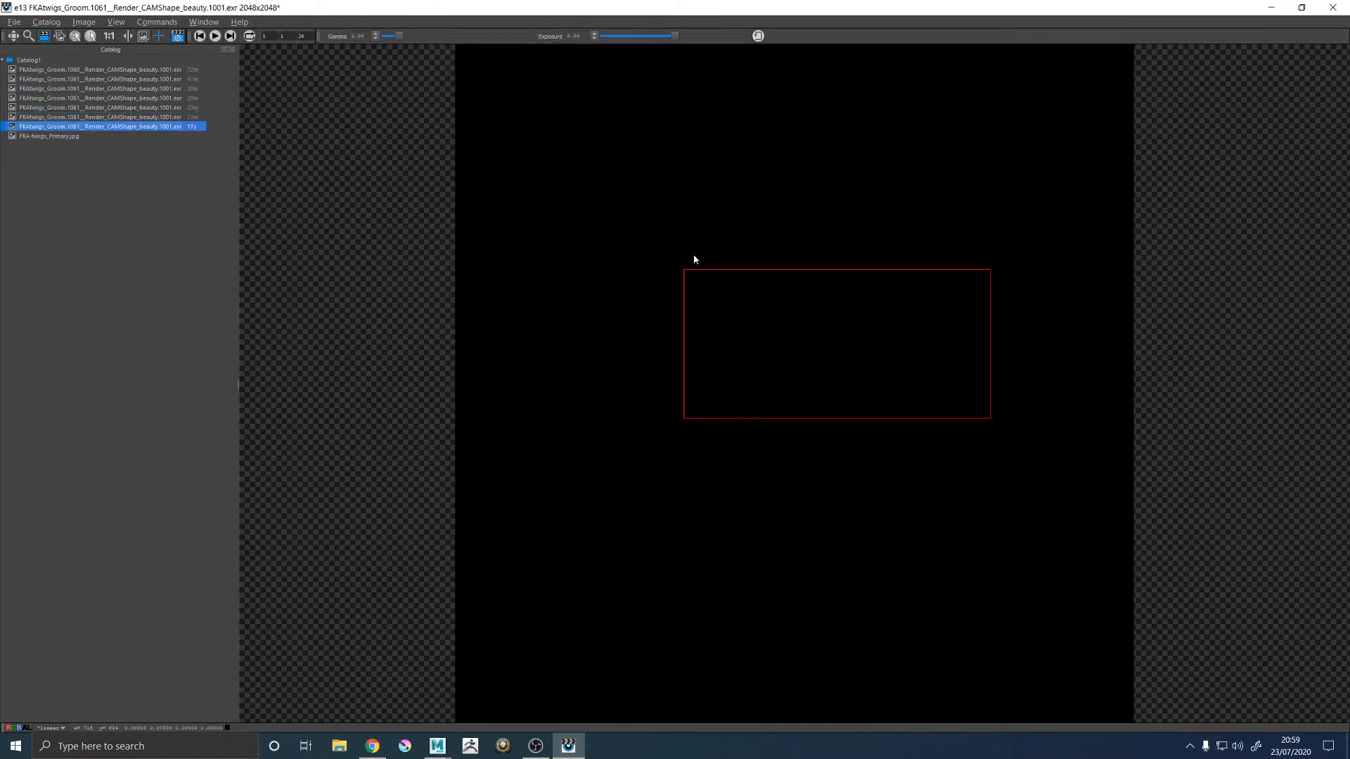
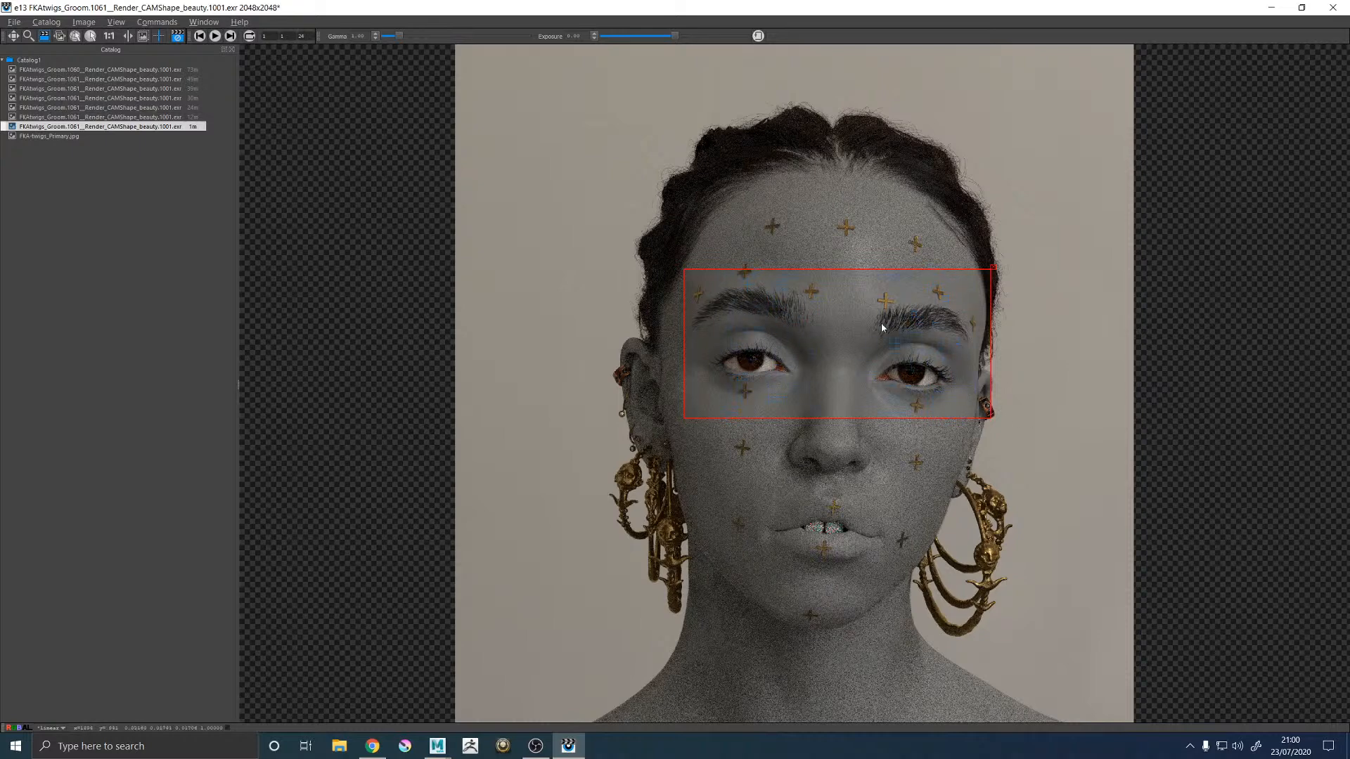
Step: Examine the inner ends of both eyebrows up close in the new render
scroll(882, 319, "up", 5)
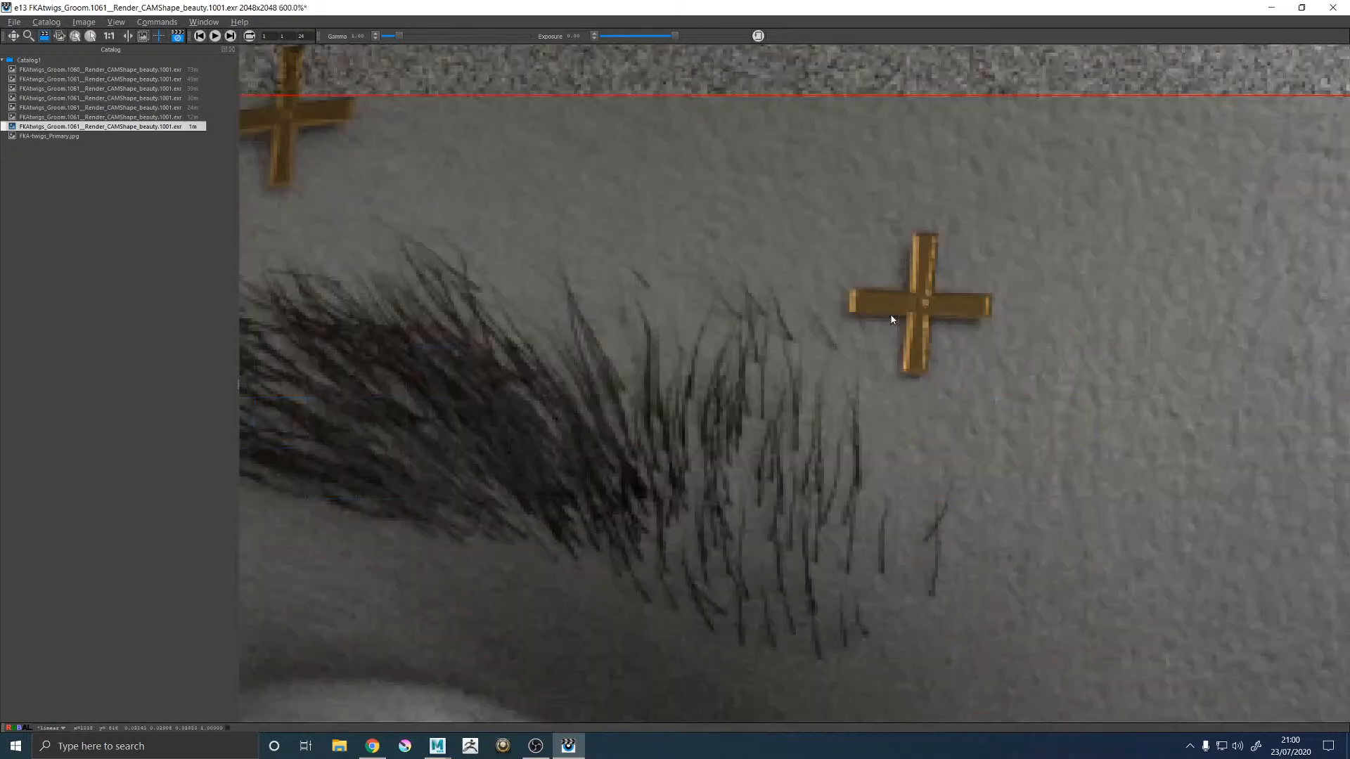
scroll(1119, 414, "down", 2)
scroll(1195, 417, "up", 2)
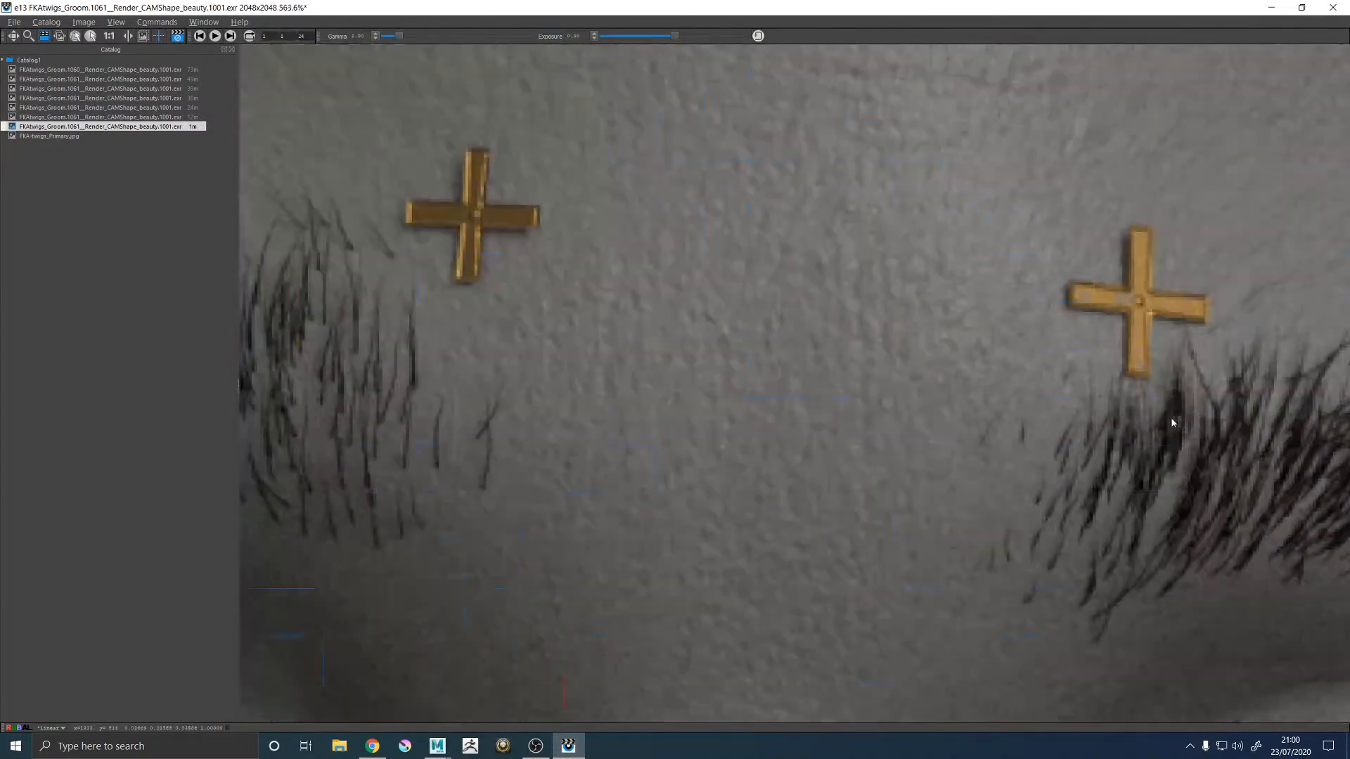
Step: Fit the whole new render in view and flip between it and the neighbouring catalog images to compare the eyebrows
scroll(1179, 422, "down", 10)
key("f")
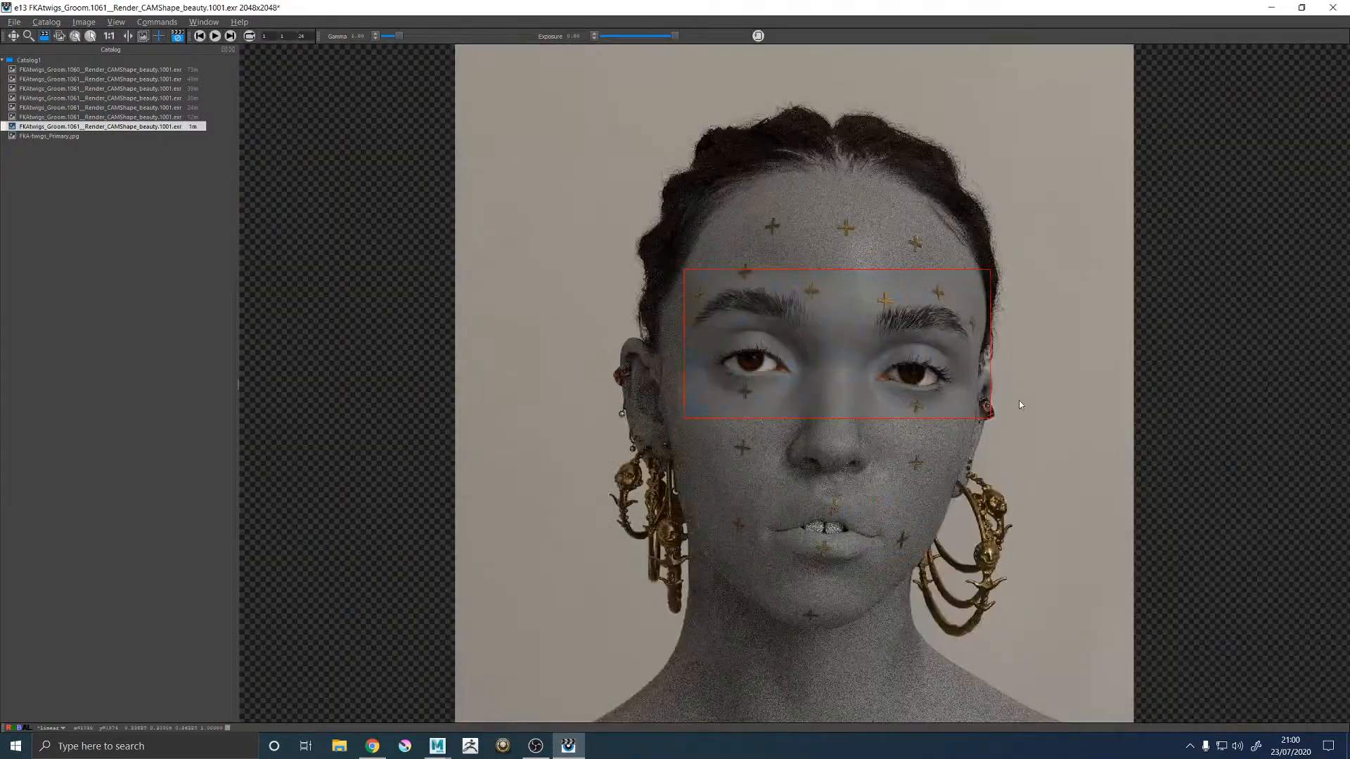
key("Down")
key("Up")
key("Up")
key("Down")
key("Down")
key("Up")
Step: Check the earliest render in the catalog and alternate repeatedly between the newest render and the reference photo
left_click(140, 70)
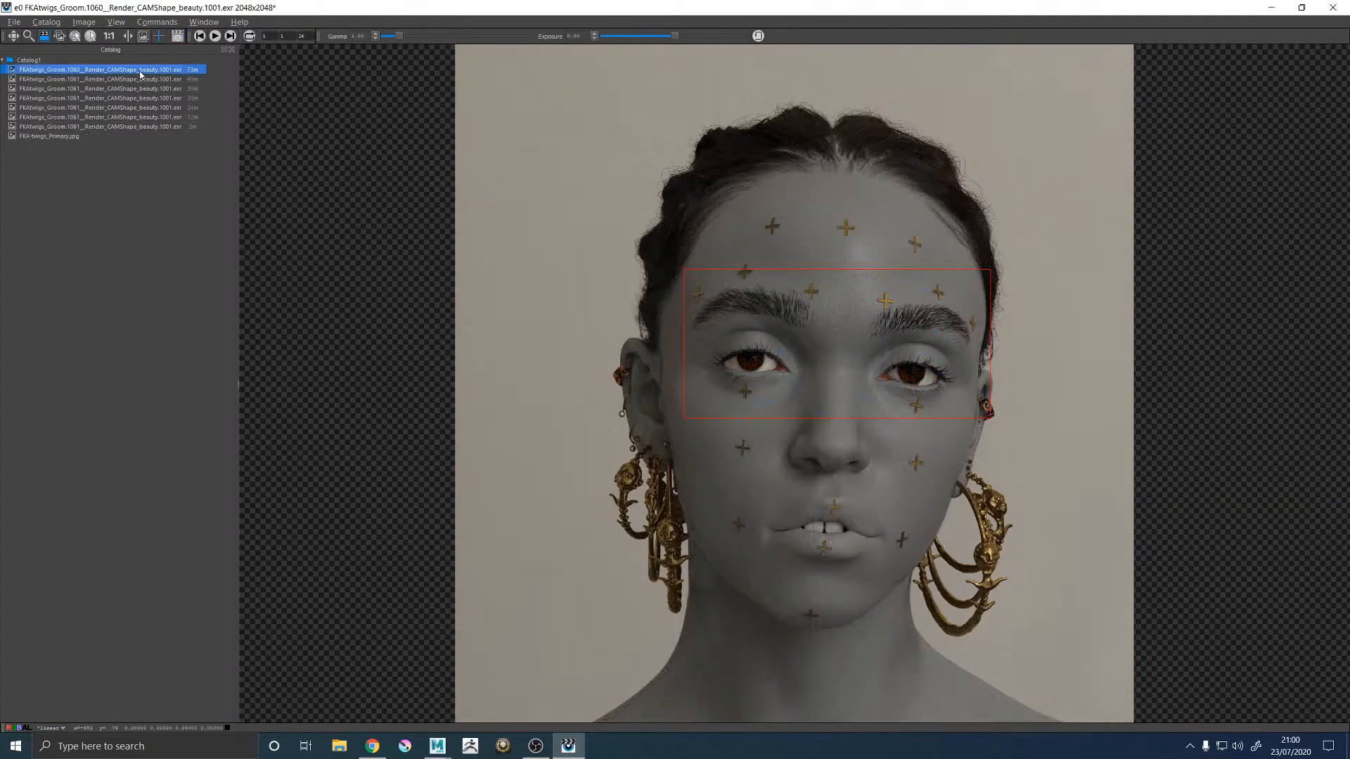
left_click(141, 127)
key("Down")
key("Up")
key("Down")
key("Up")
key("Down")
key("Up")
key("Down")
key("Up")
key("Down")
key("Up")
key("Down")
key("Up")
key("Down")
key("Up")
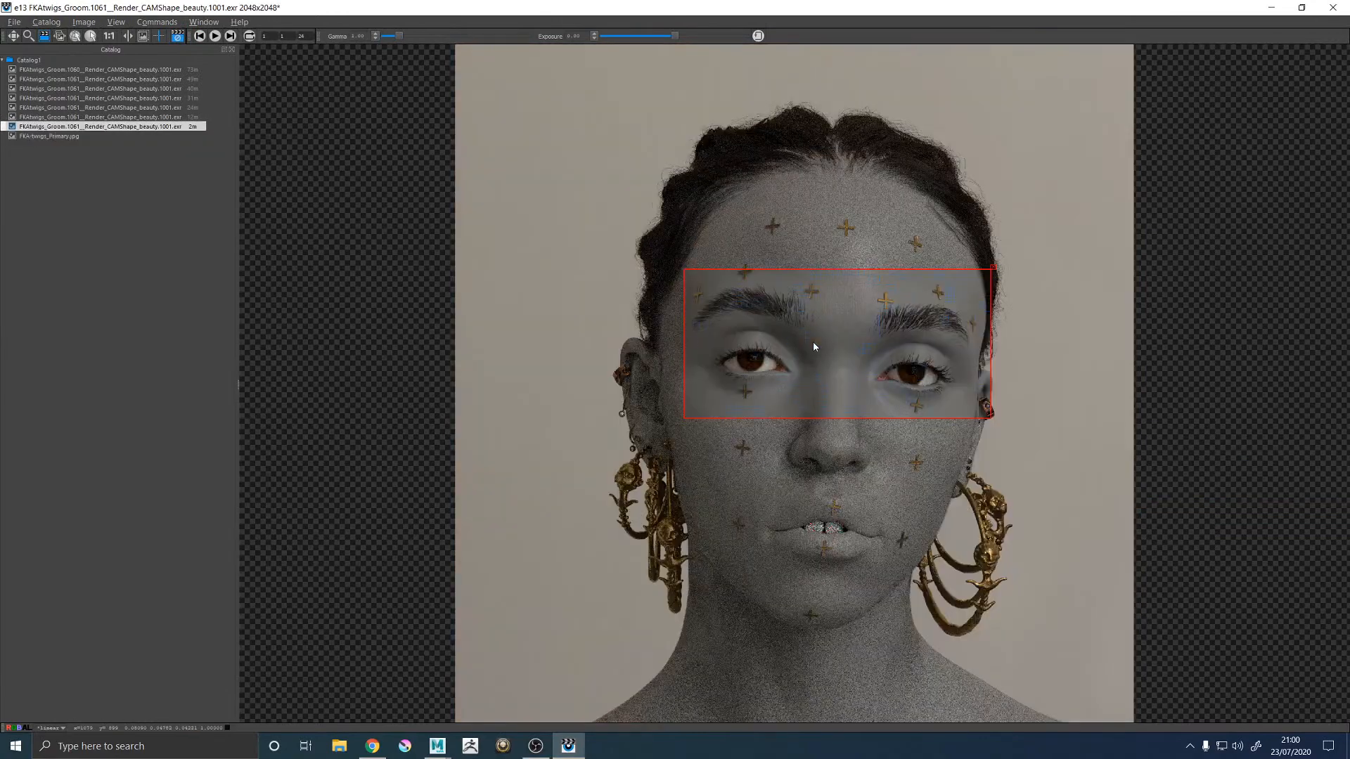
key("Down")
key("Up")
key("Down")
key("Up")
key("Down")
key("Up")
key("Down")
key("Up")
Step: Compare the eyebrow shapes in the previous render with those in the newest render
key("Up")
key("Down")
key("Up")
key("Down")
key("Up")
key("Down")
key("Up")
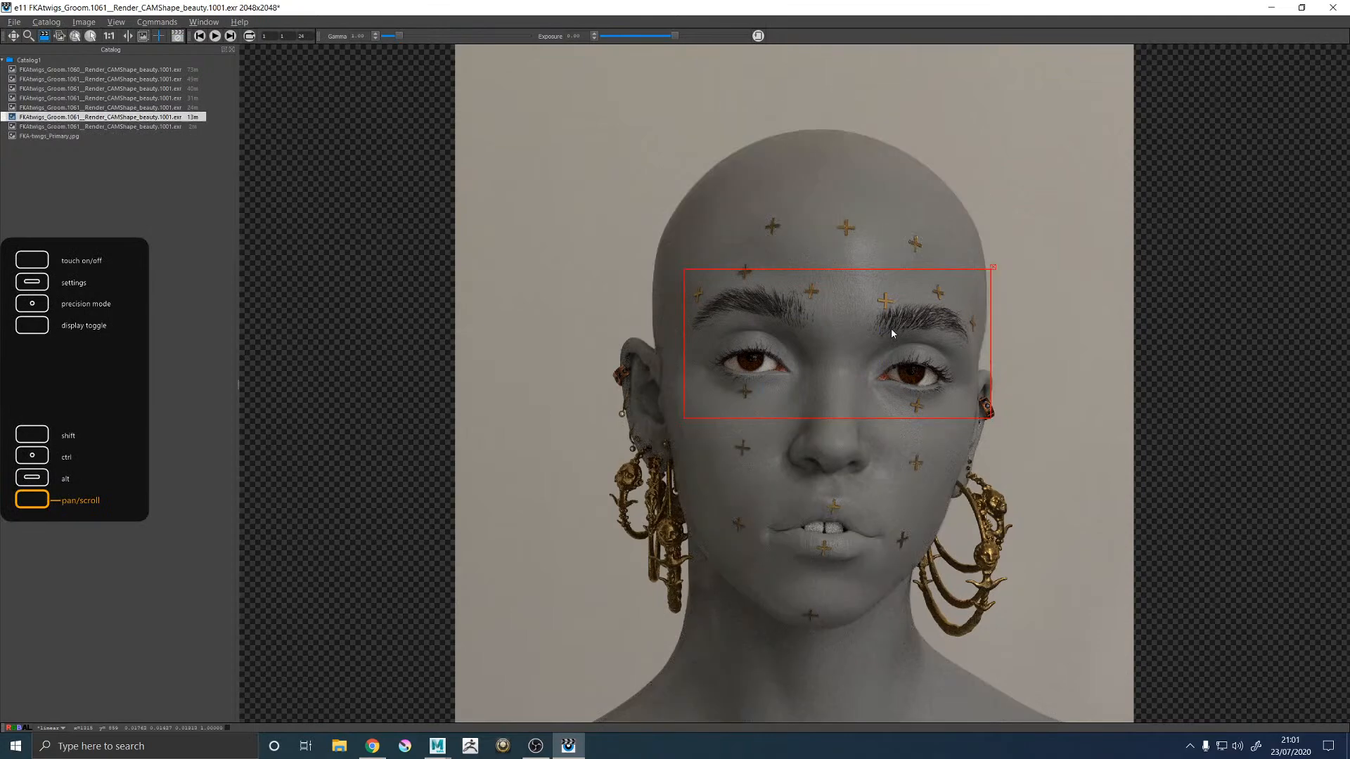
key("Down")
key("Down")
key("Up")
key("Up")
key("Down")
Step: Keep flipping between the newest render and the reference photo, examining the inner end of the eyebrow under the cross
key("Down")
key("Up")
key("Down")
key("Up")
key("Down")
key("Up")
key("Down")
key("Up")
key("Down")
key("Up")
key("Down")
key("Up")
key("Down")
key("Up")
key("Down")
key("Up")
key("Down")
key("Up")
key("Down")
key("Up")
key("Down")
key("Up")
key("Down")
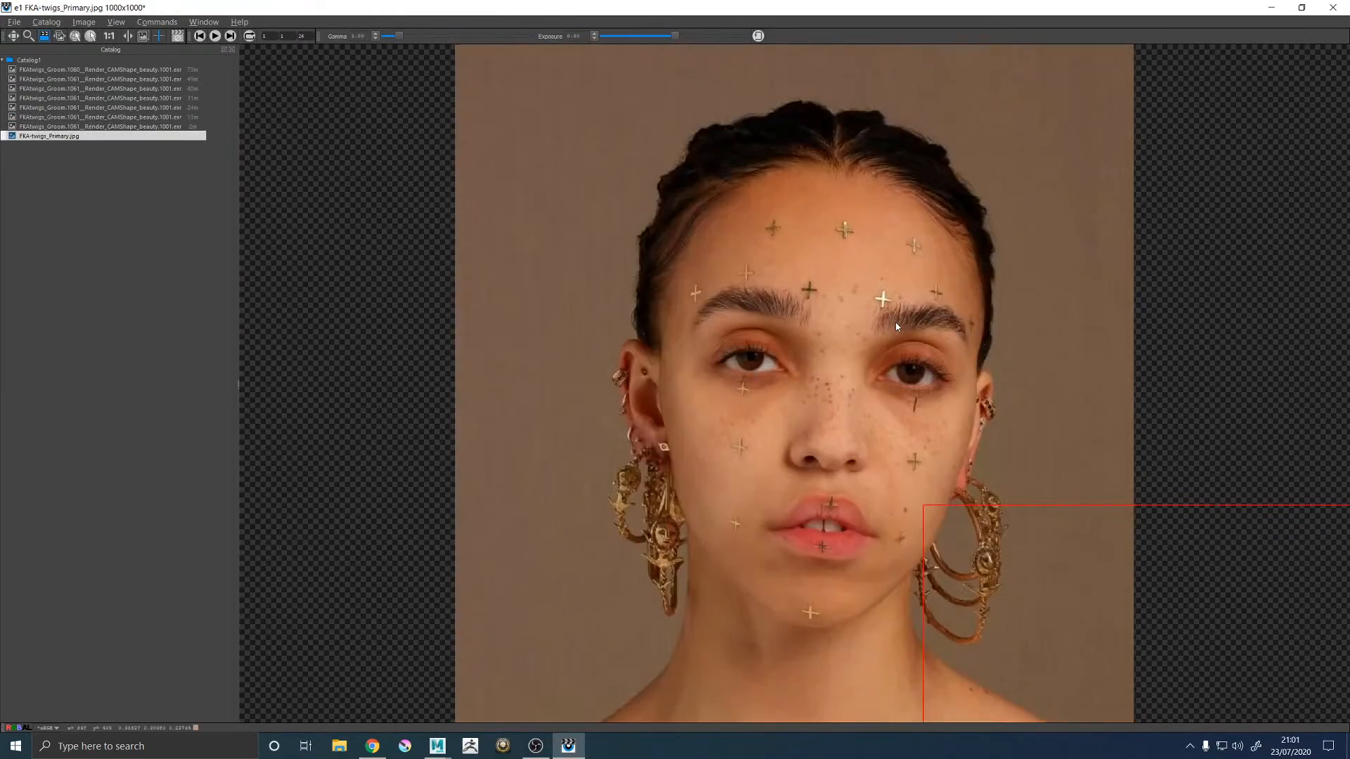
key("Up")
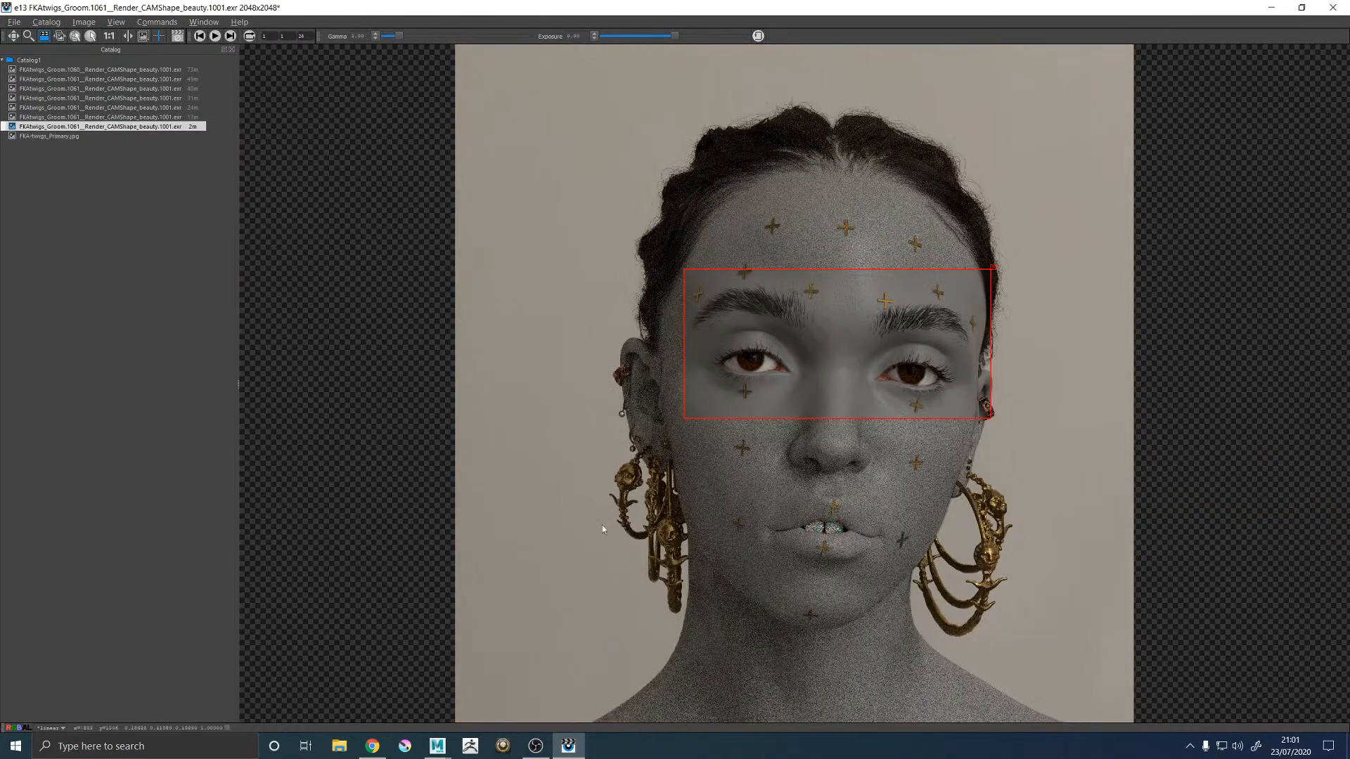
Step: Switch to Maya and open the furEyebrows Density map for painting, framed close on the eyebrow's inner end
mouse_move(437, 745)
left_click(491, 693)
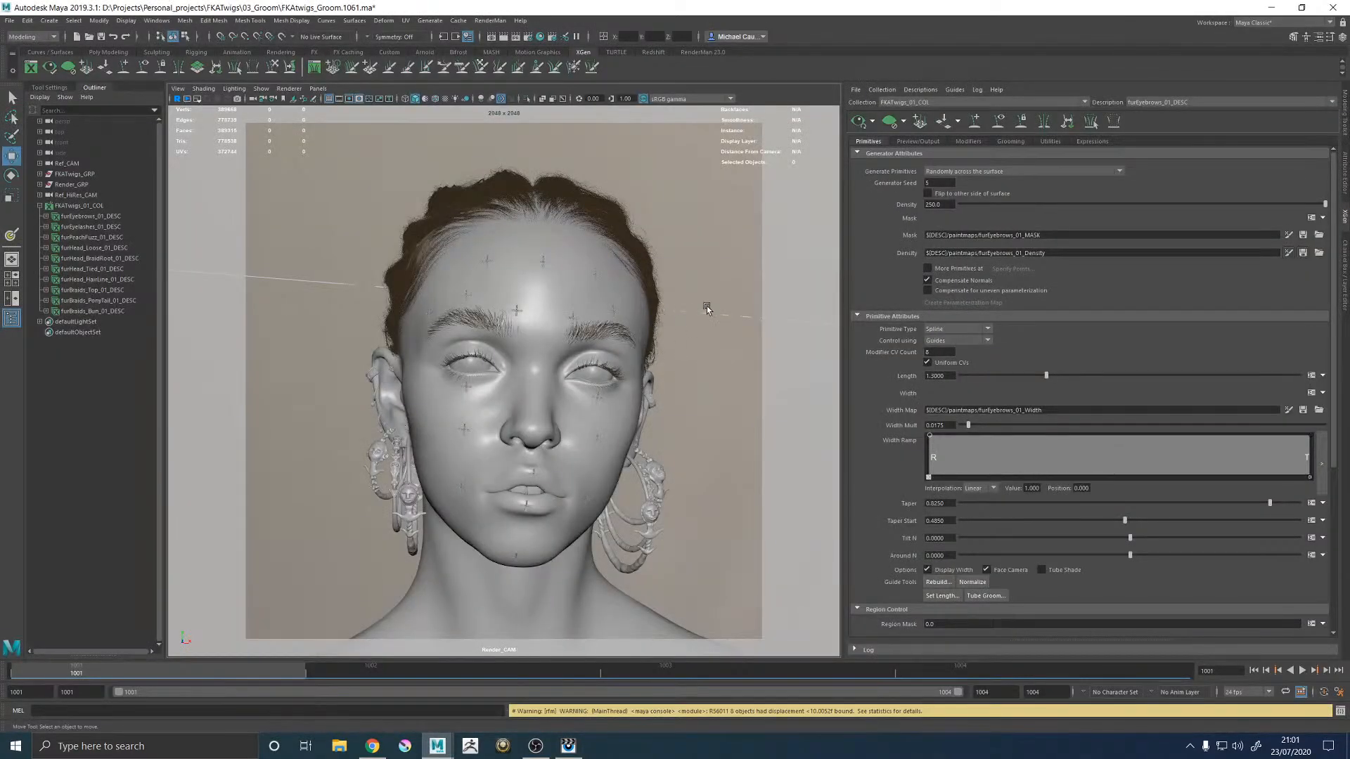
scroll(706, 310, "up", 10)
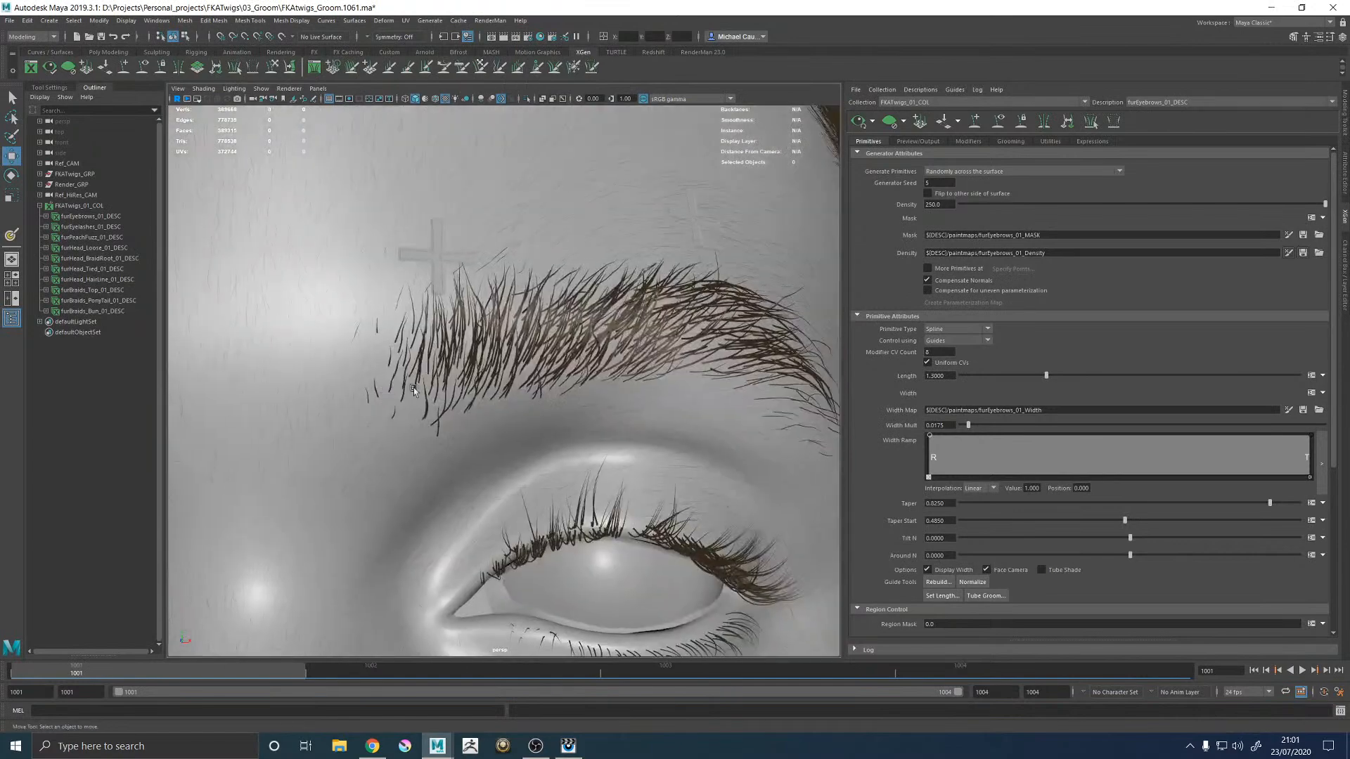
middle_click_drag(412, 390, 513, 405, "alt")
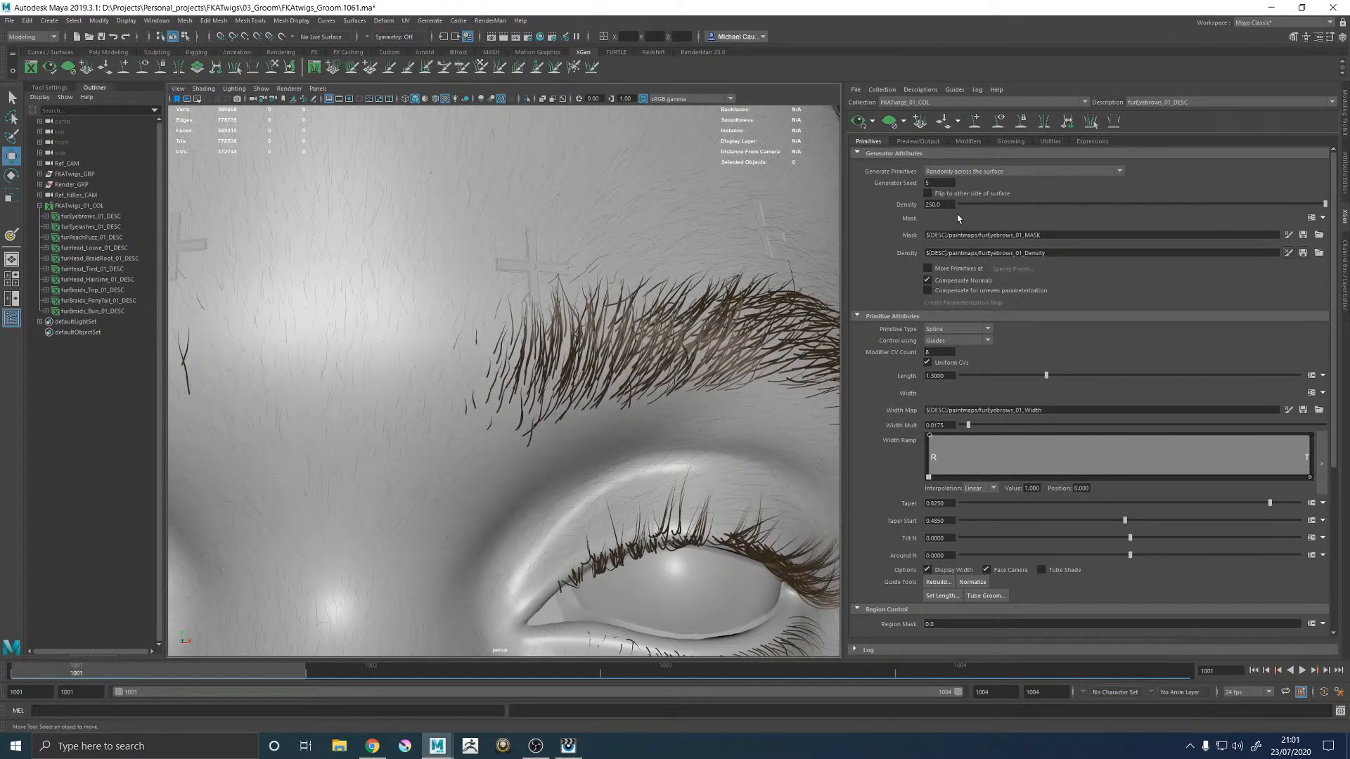
left_click(1288, 254)
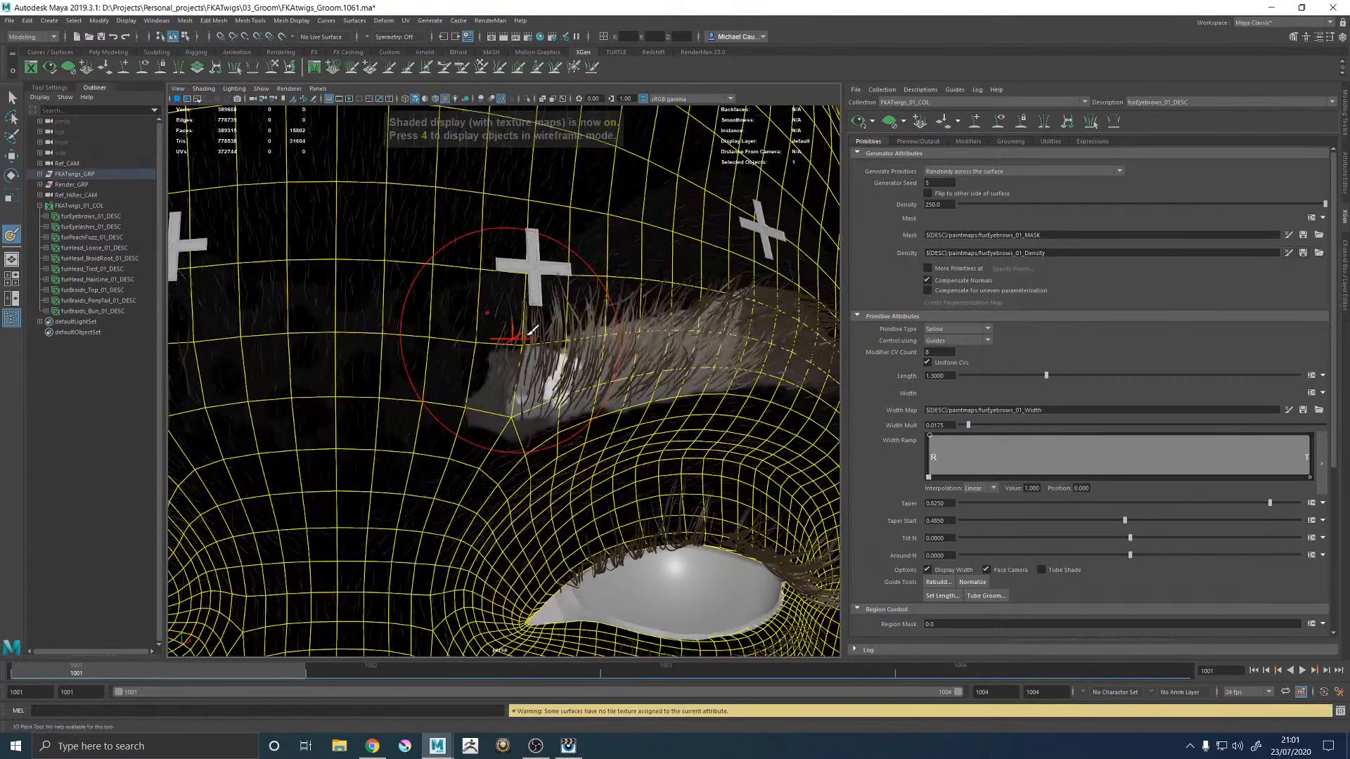
scroll(492, 324, "up", 6)
scroll(635, 411, "up", 5)
middle_click_drag(635, 411, 690, 374, "alt")
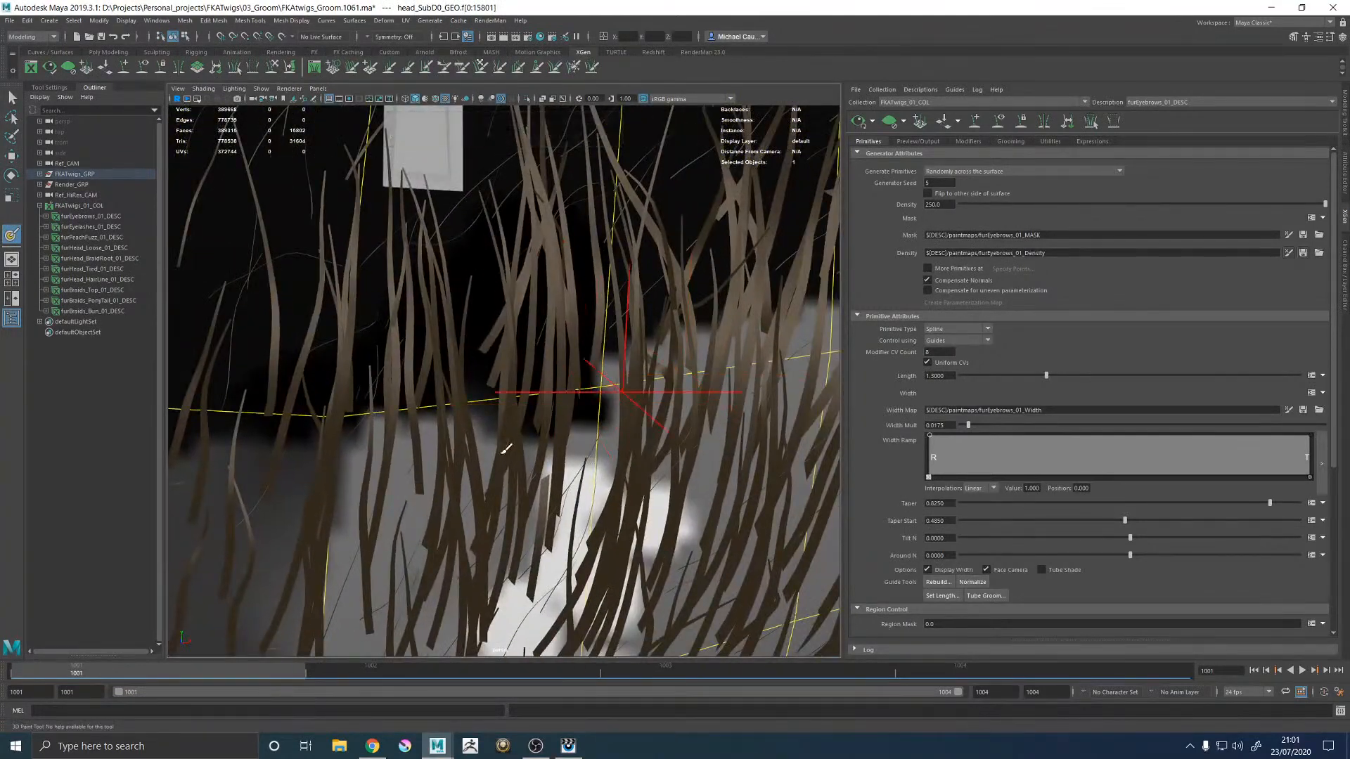
right_click_drag(524, 372, 532, 350, "alt")
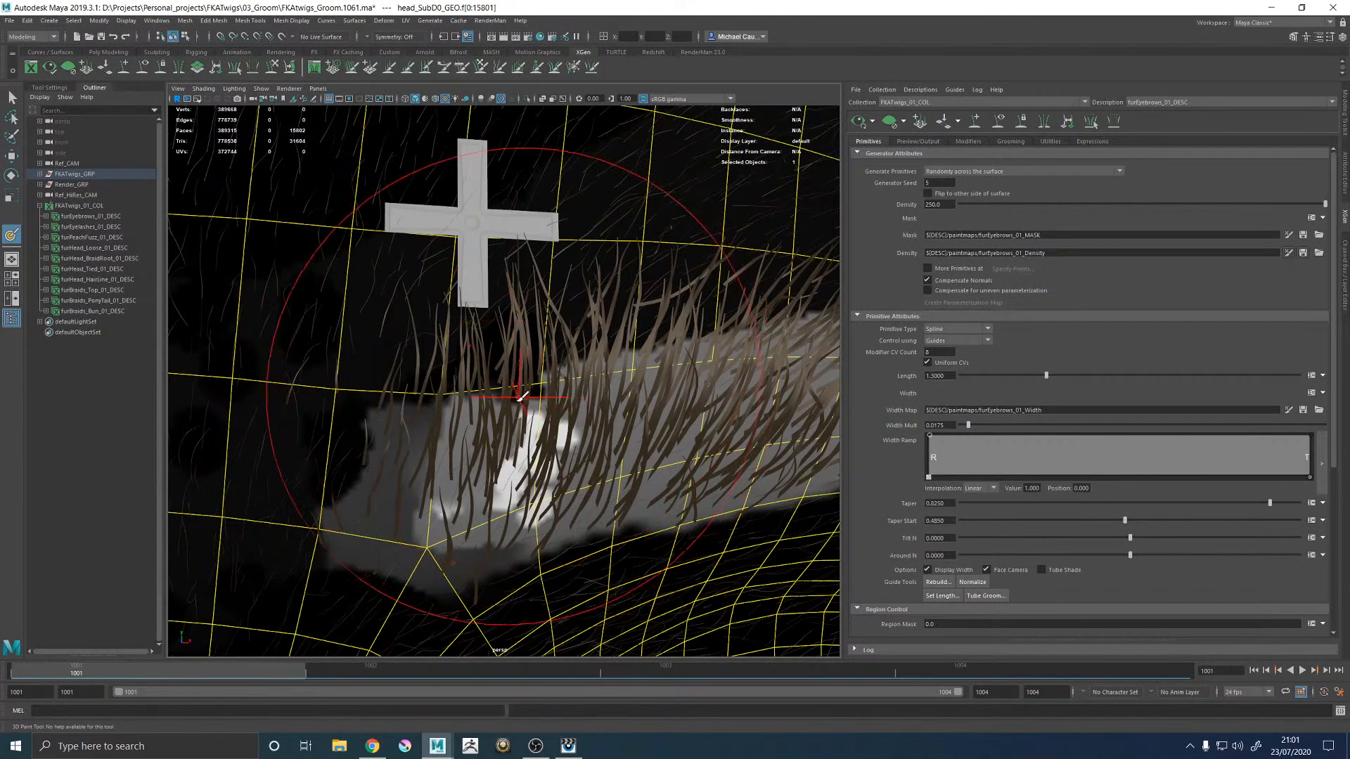
Step: Configure the 3D Paint brush with the solid profile, a radius of 0.1302 and stylus pressure off
left_click_drag(524, 383, 422, 381)
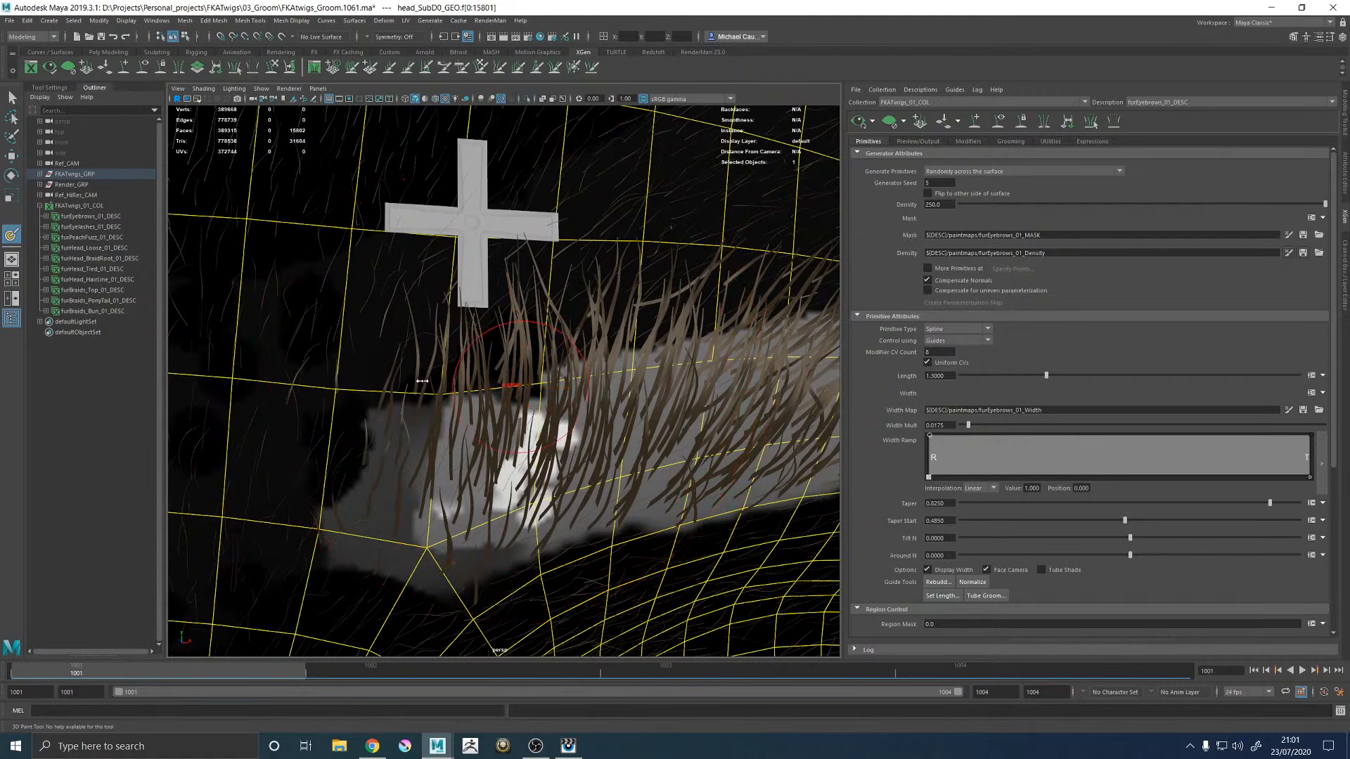
left_click(1329, 38)
left_click(128, 159)
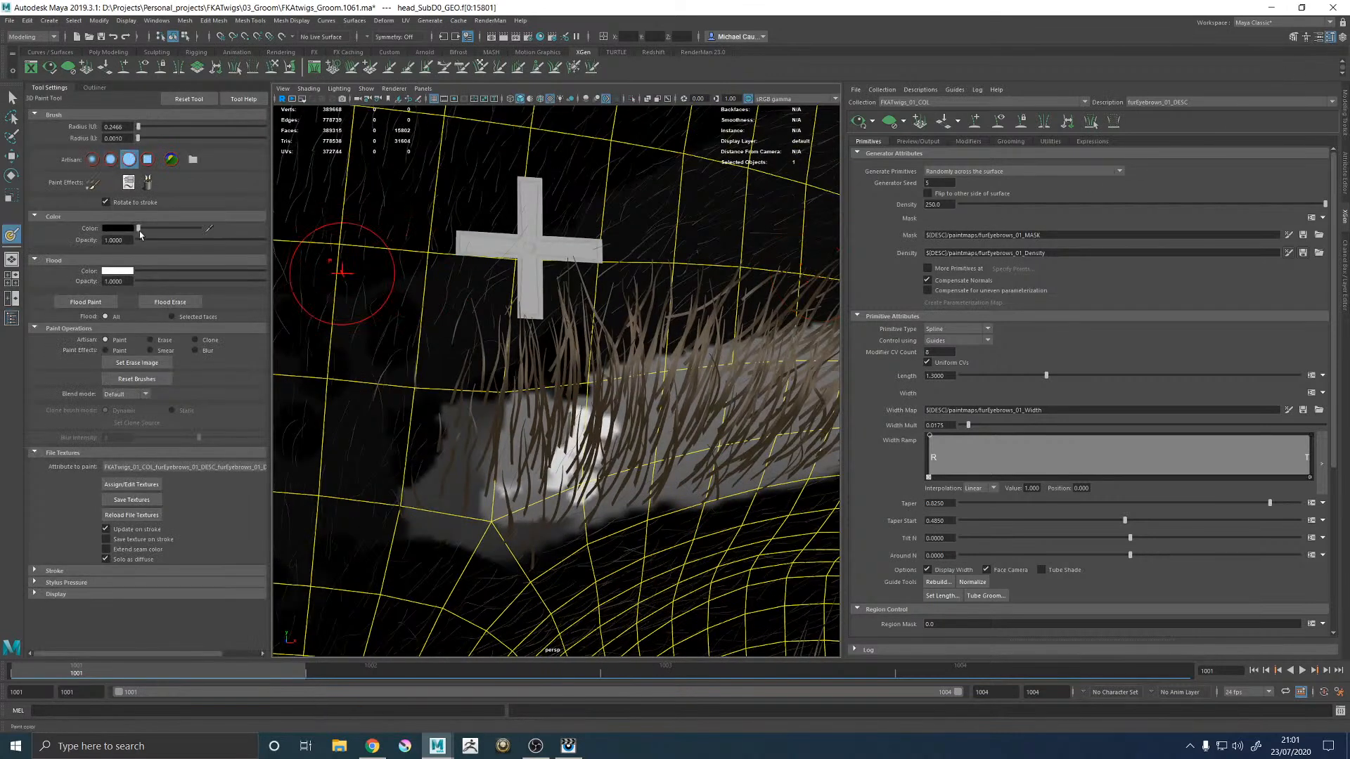
left_click_drag(578, 401, 567, 394)
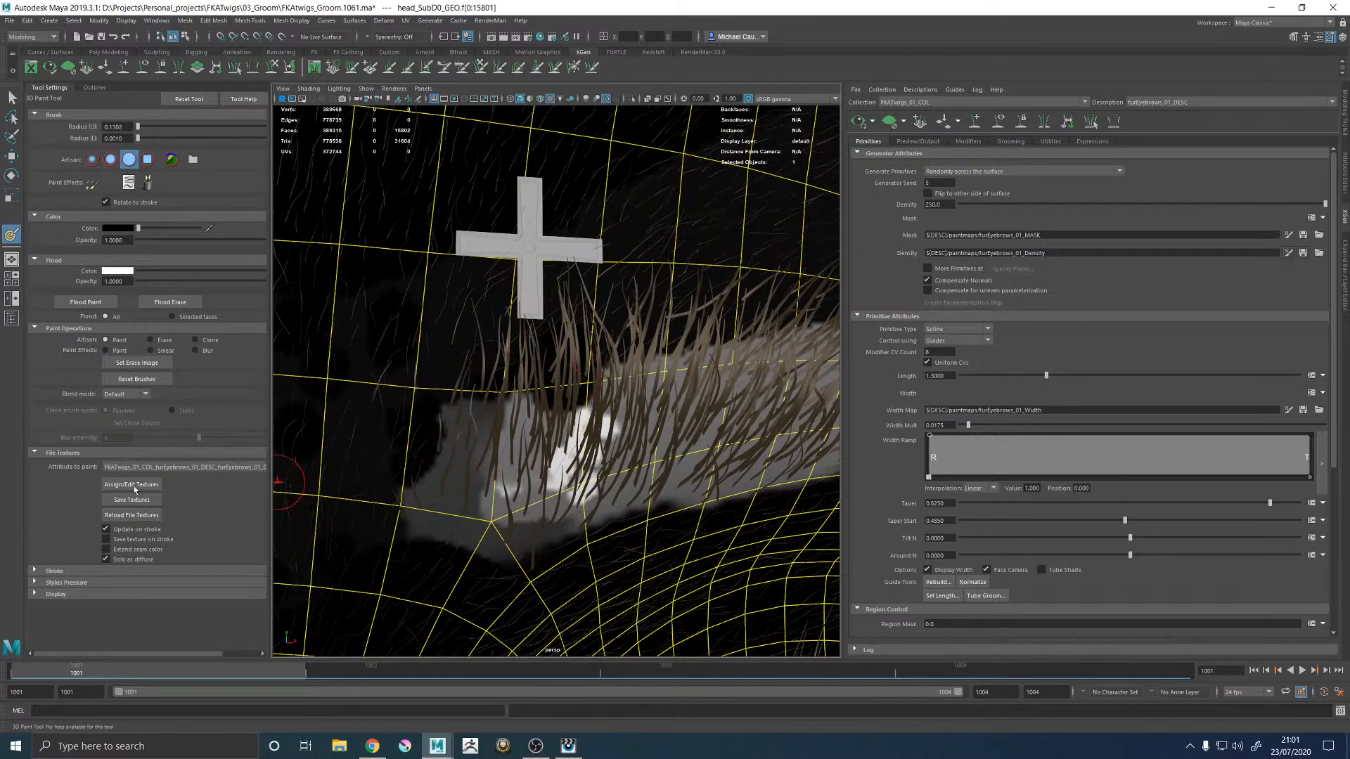
left_click(84, 584)
left_click(106, 593)
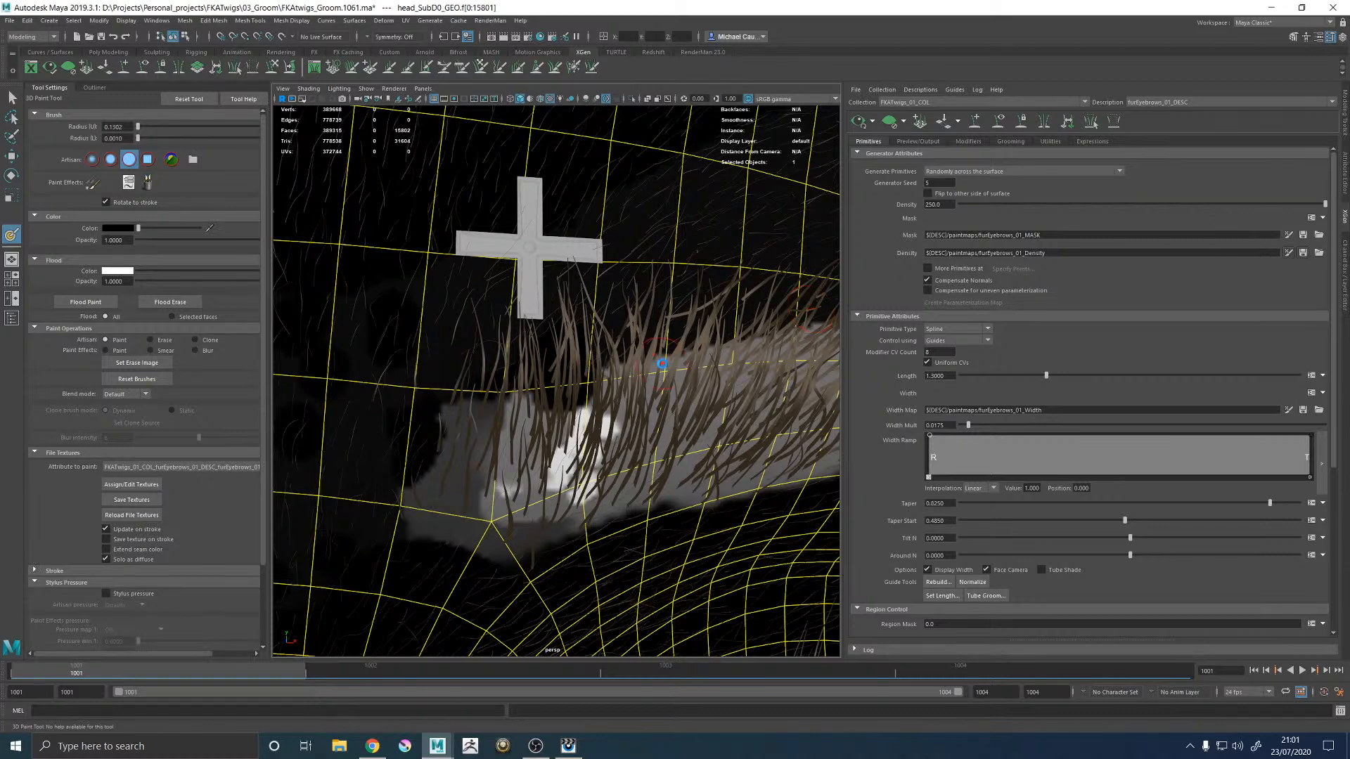
scroll(647, 383, "up", 5)
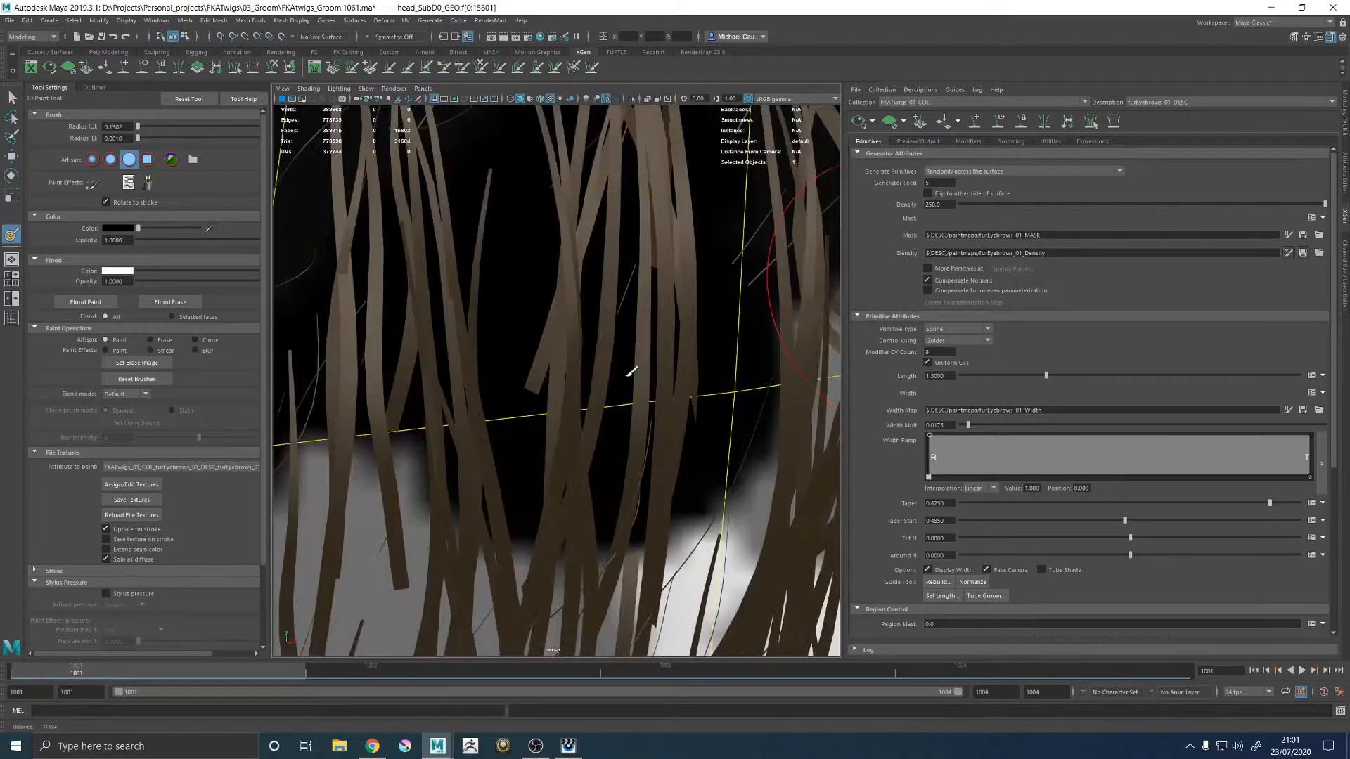
scroll(635, 356, "down", 5)
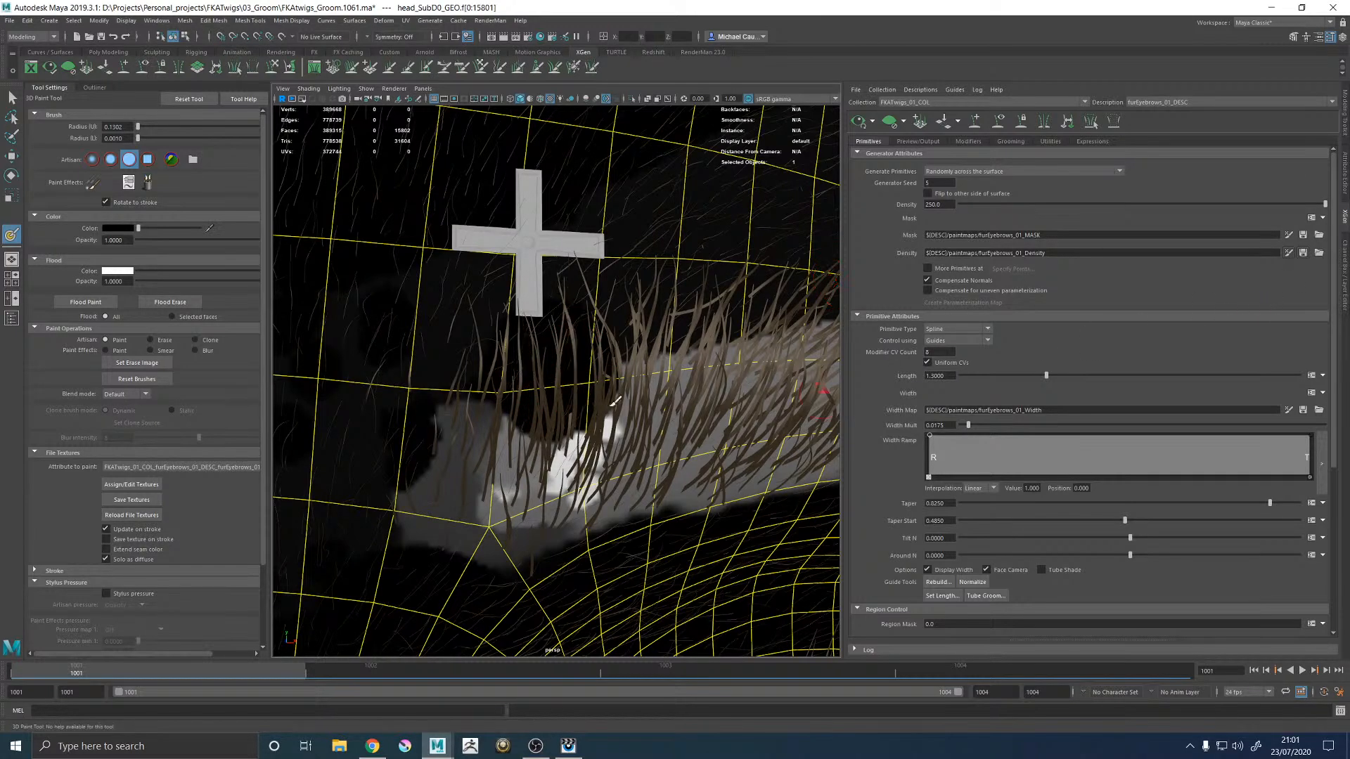
Step: With a paint colour value of 0.5 and a brush radius of 0.0739, fill the dark gap in the inner eyebrow's density map
left_click(118, 228)
double_click(32, 280)
type("0.5")
key("Return")
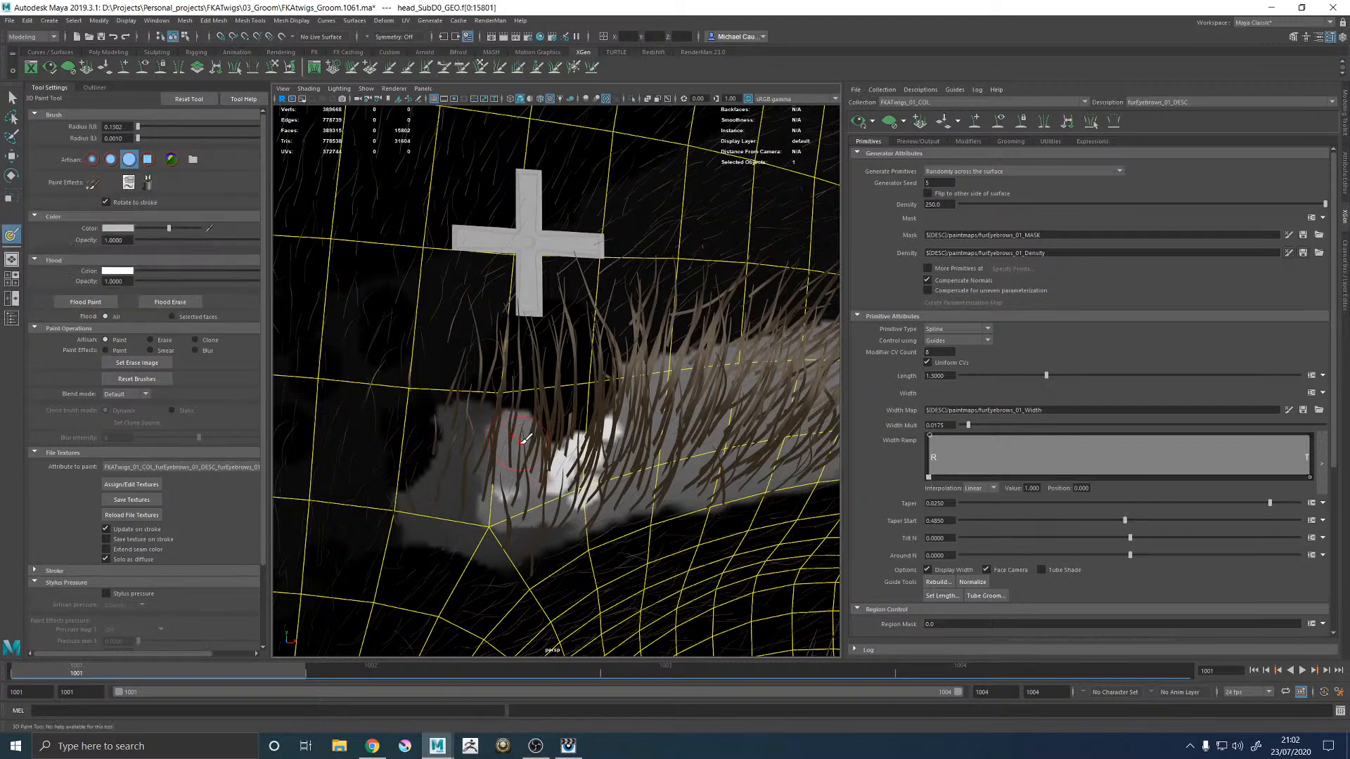
mouse_move(522, 444)
left_mouse_down()
mouse_move(502, 443)
mouse_move(541, 430)
left_mouse_up()
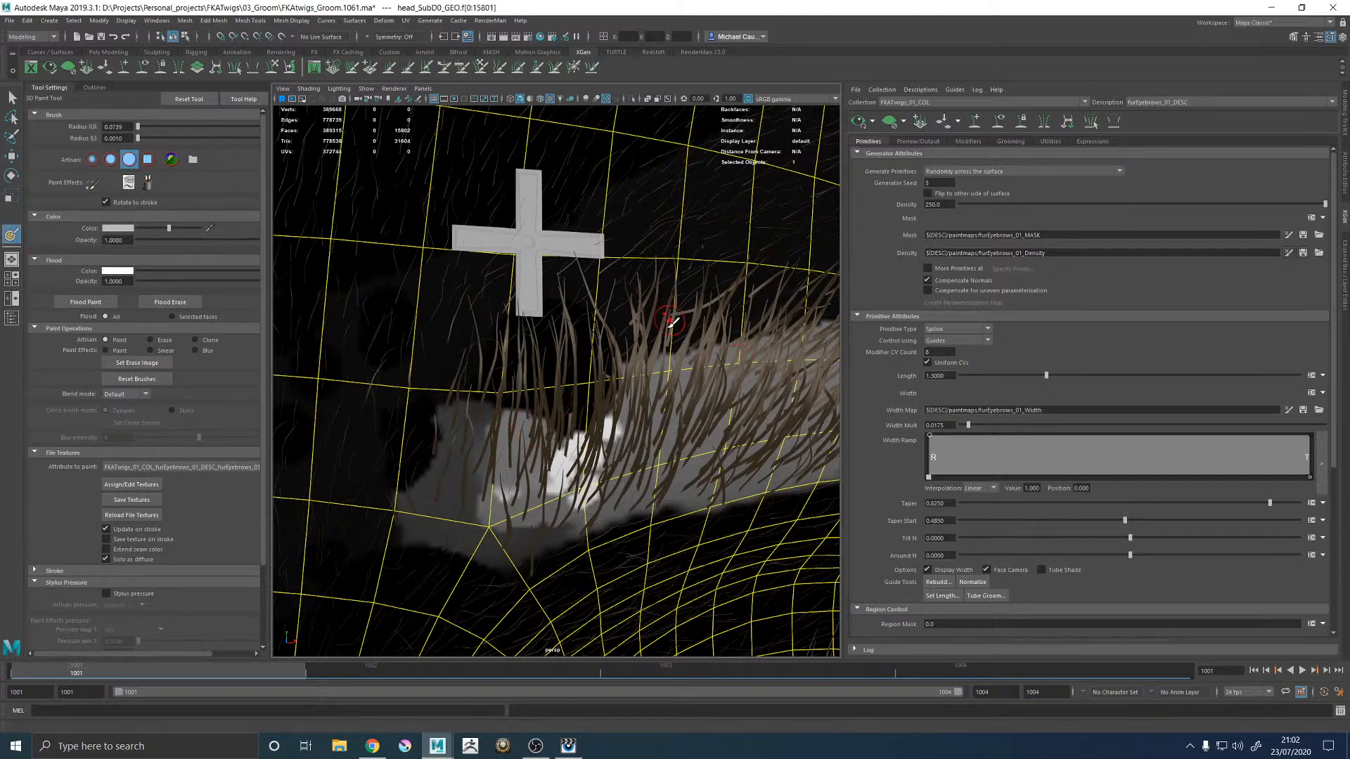
left_click(598, 408)
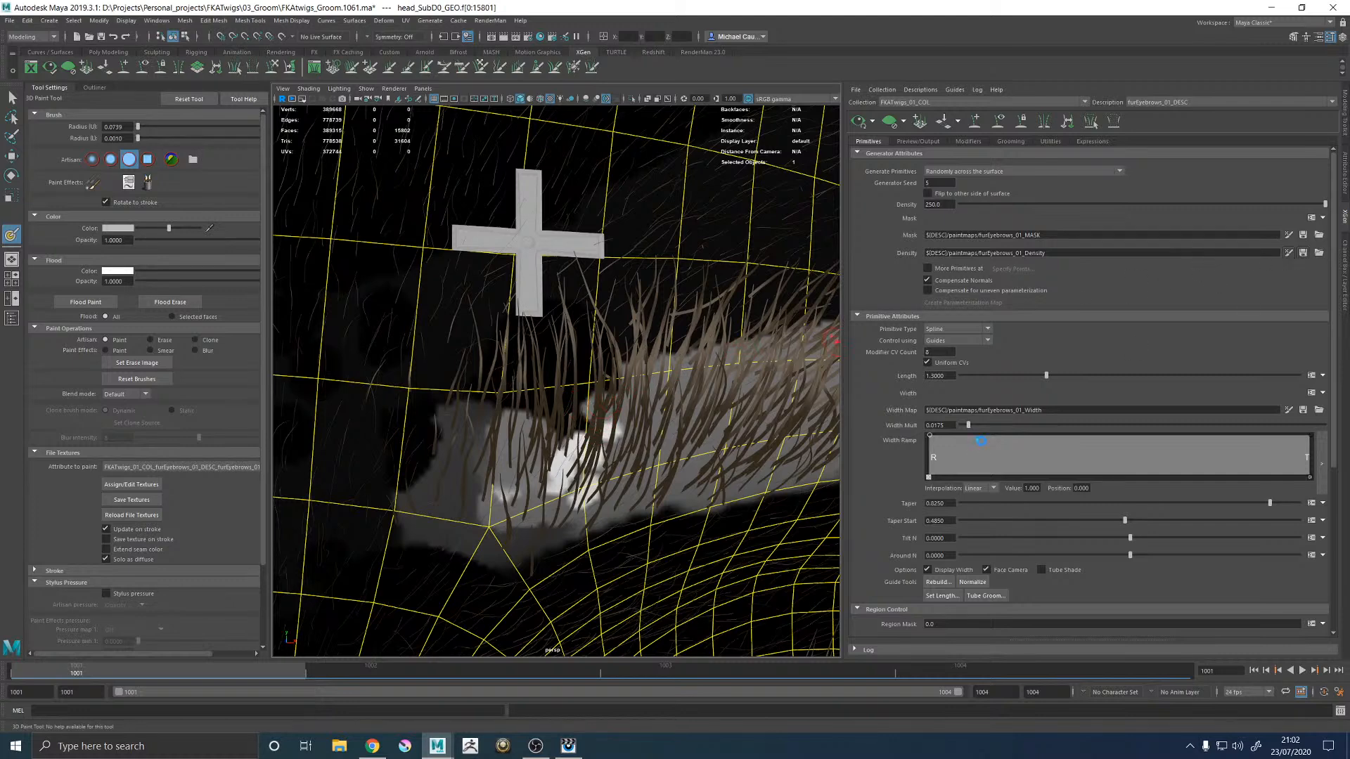
mouse_move(553, 424)
left_mouse_down()
mouse_move(589, 418)
mouse_move(571, 408)
left_mouse_up()
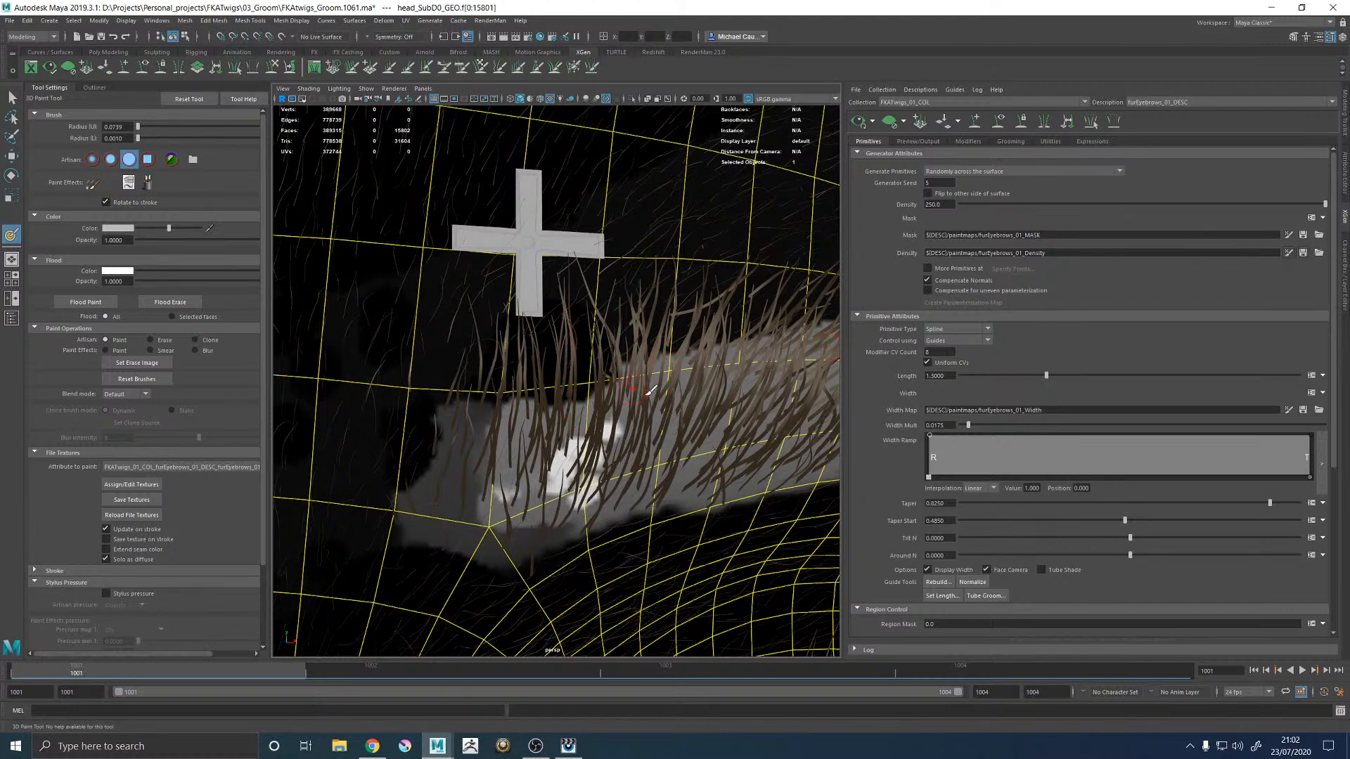
Step: Set the paint colour to black and dab it on the upper edge of the density patch below the cross
scroll(491, 322, "down", 5)
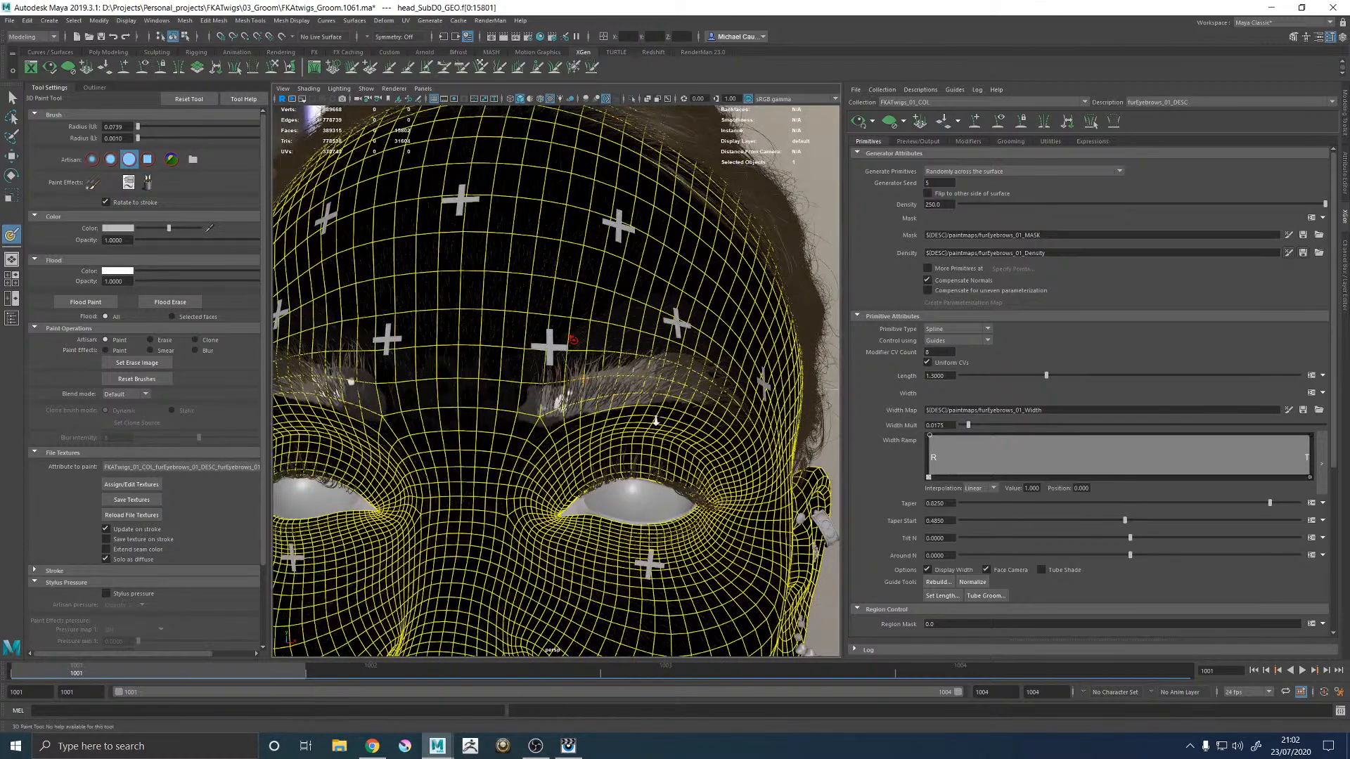
right_click_drag(655, 421, 692, 468, "alt")
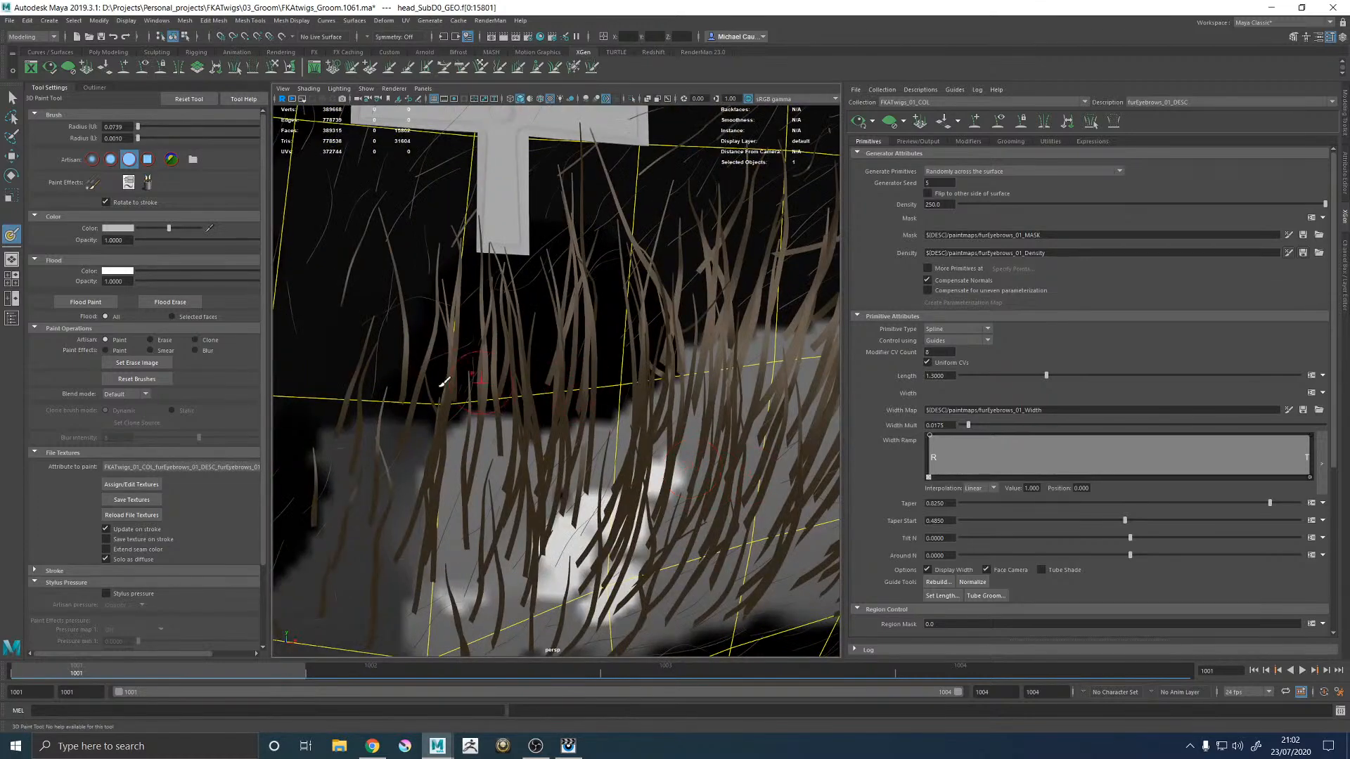
left_click_drag(165, 227, 138, 230)
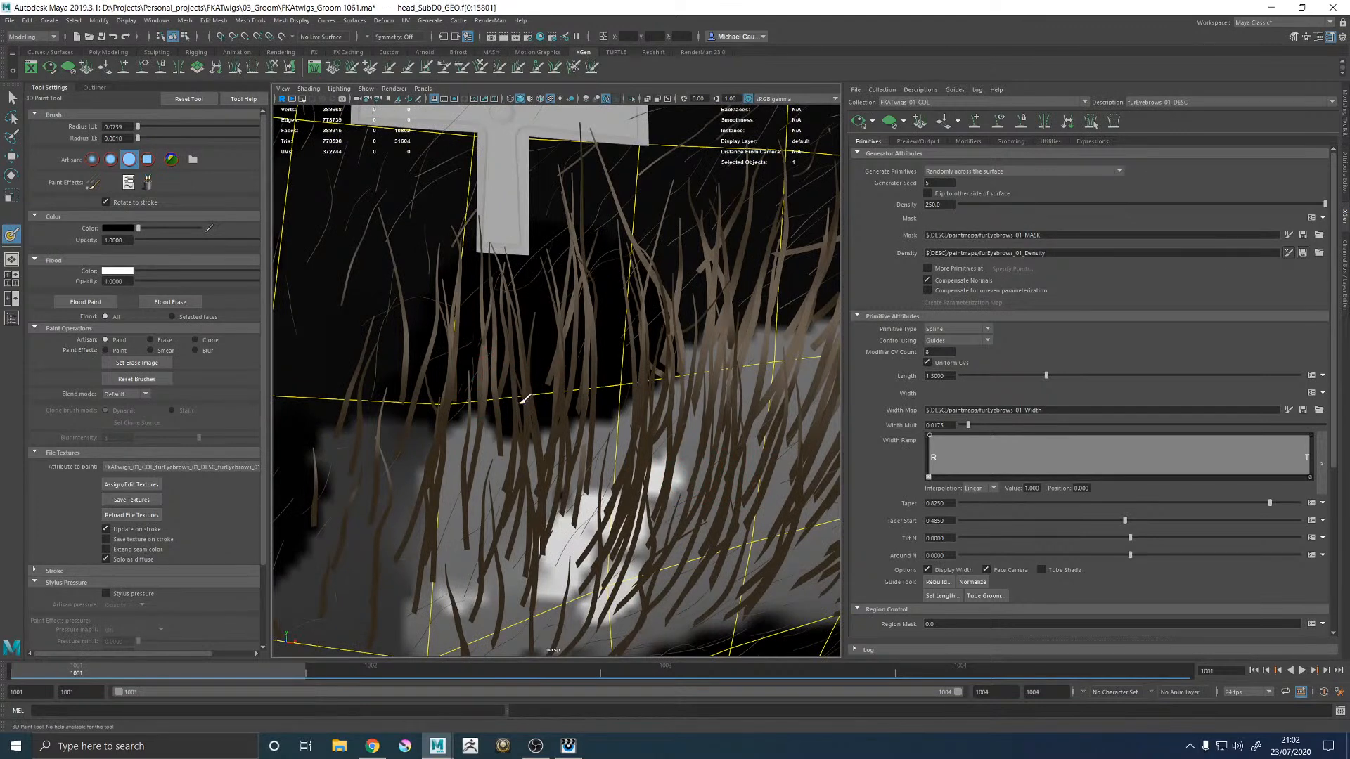
left_click(889, 121)
left_click(531, 421)
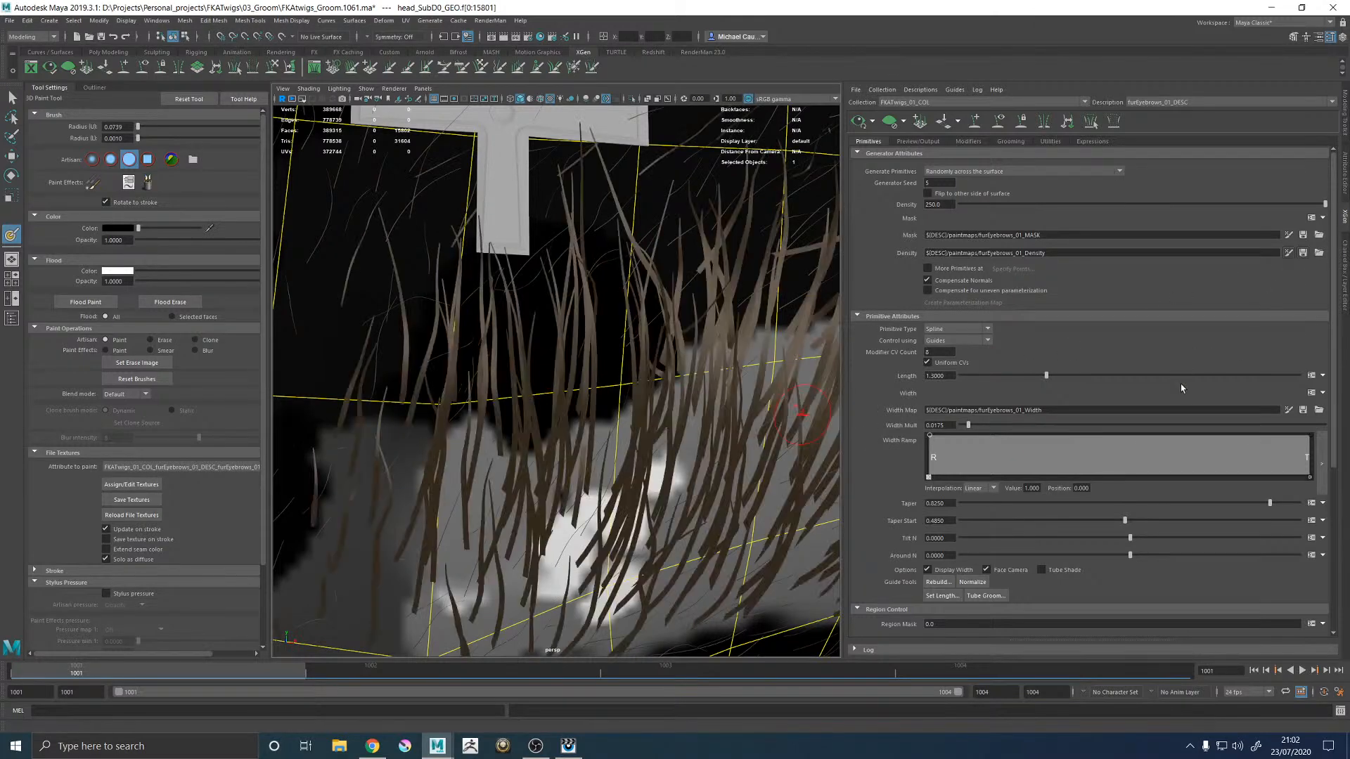
Step: Check the repainted inner eyebrow, save the painted textures and leave the paint tool with the head deselected
scroll(588, 331, "down", 5)
middle_click_drag(587, 343, 568, 320, "alt")
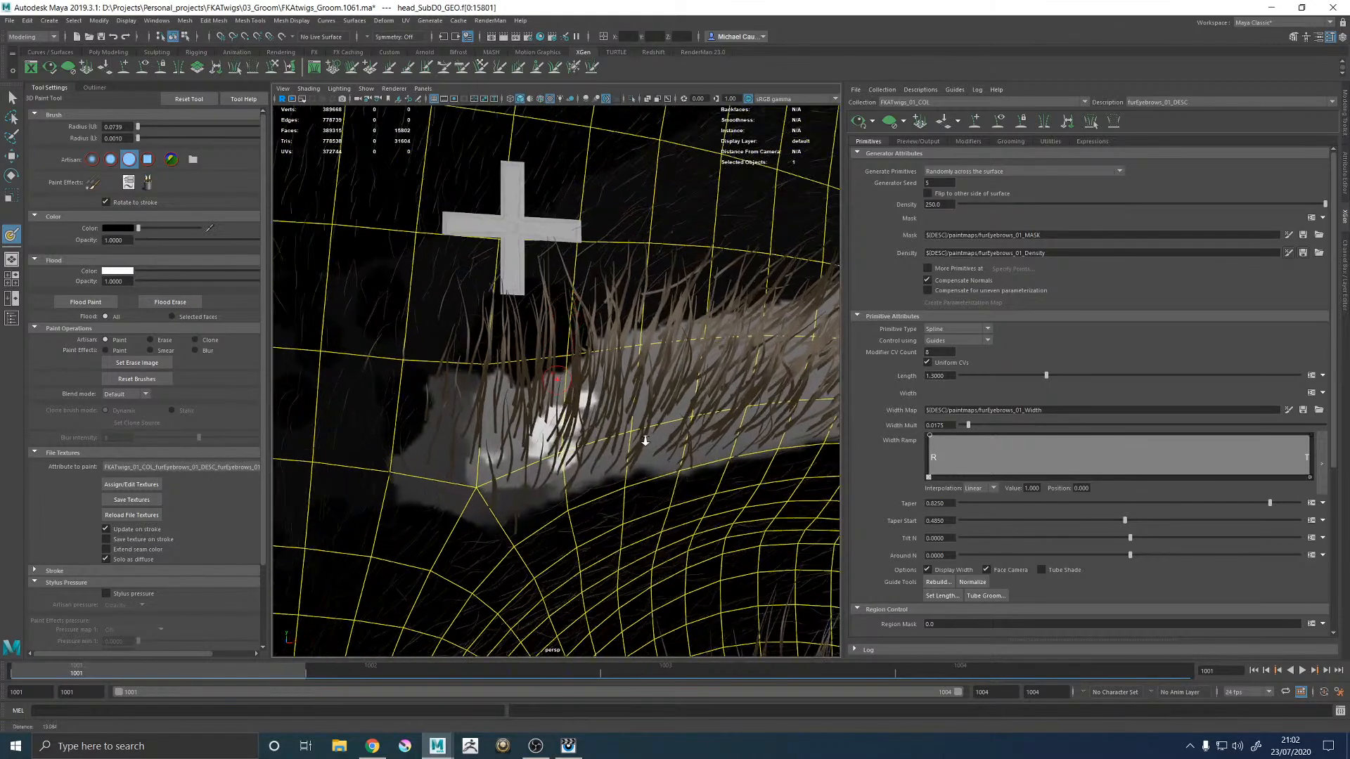
scroll(578, 383, "up", 7)
middle_click_drag(513, 524, 520, 385, "alt")
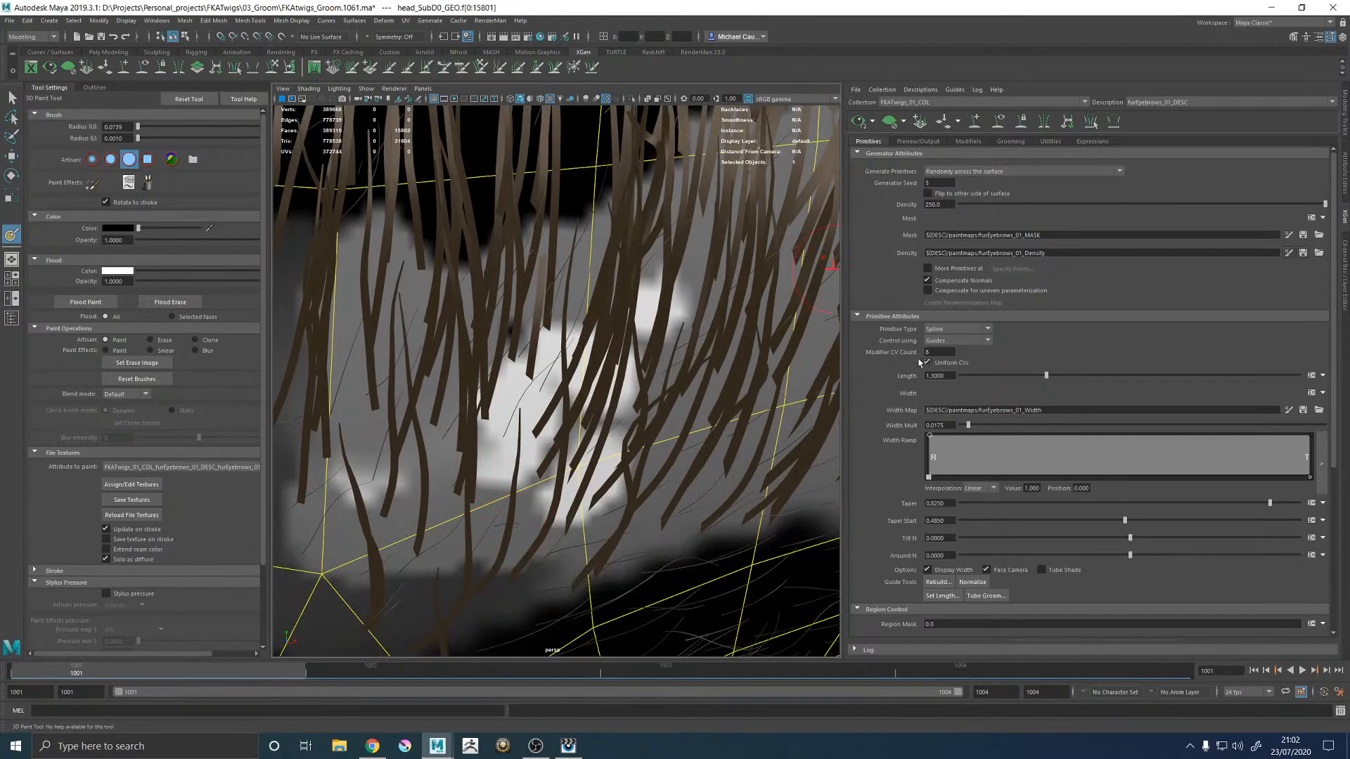
scroll(671, 321, "down", 6)
right_click_drag(632, 306, 568, 320, "alt")
left_click_drag(568, 320, 578, 402, "alt")
left_click(1012, 142)
left_click(967, 141)
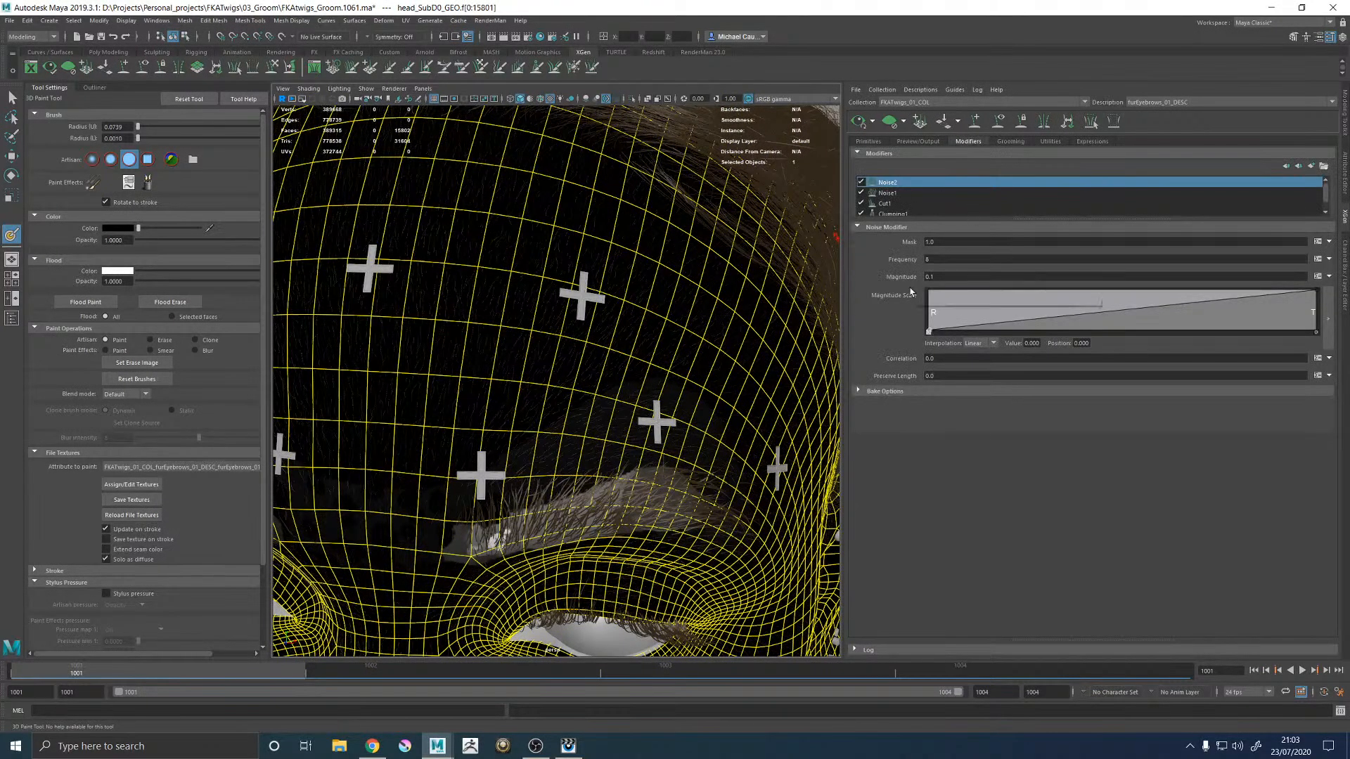
left_click(131, 499)
left_click_drag(516, 388, 646, 381, "alt")
key("w")
left_click(648, 383)
Step: Toggle the Clumping1 modifier off and on to judge its effect on the inner eyebrow hairs
middle_click_drag(649, 383, 601, 282, "alt")
right_click_drag(601, 281, 831, 320, "alt")
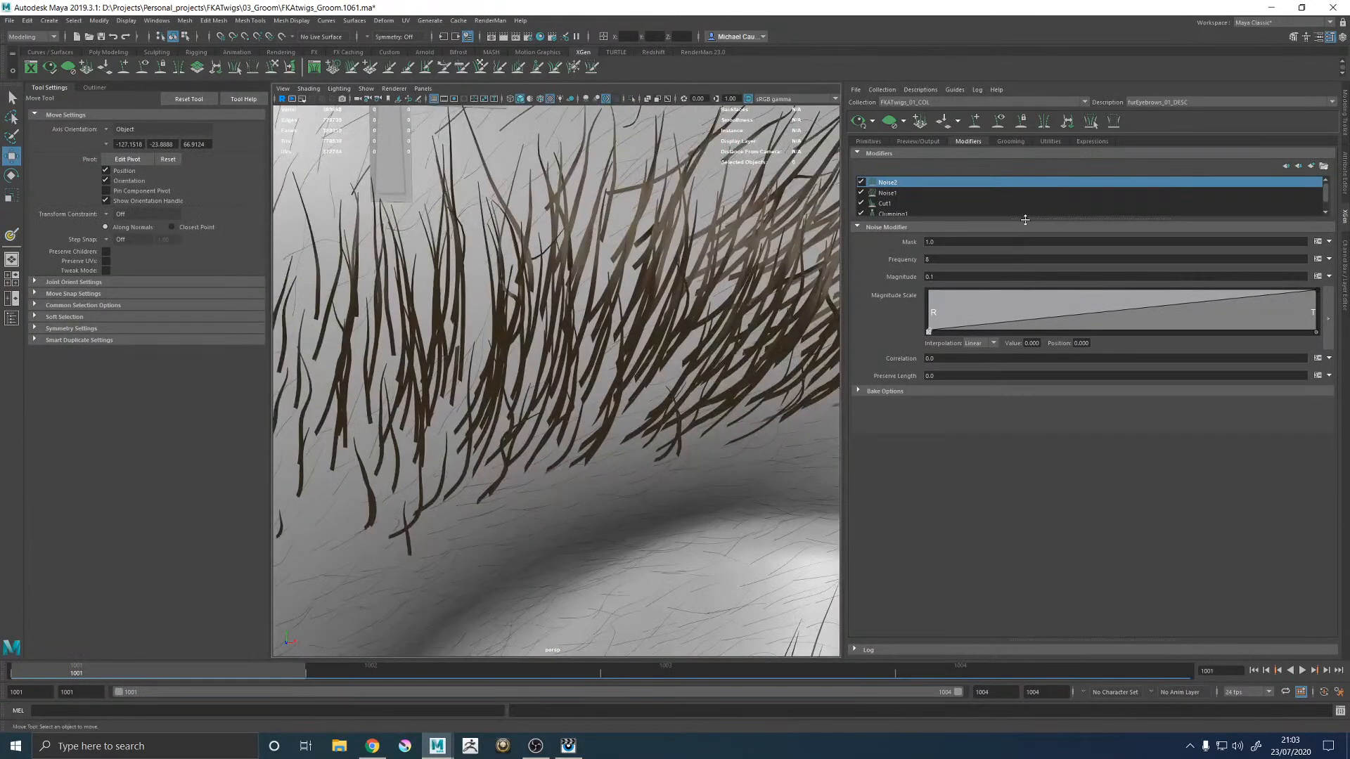
scroll(907, 205, "down", 1)
left_click(861, 204)
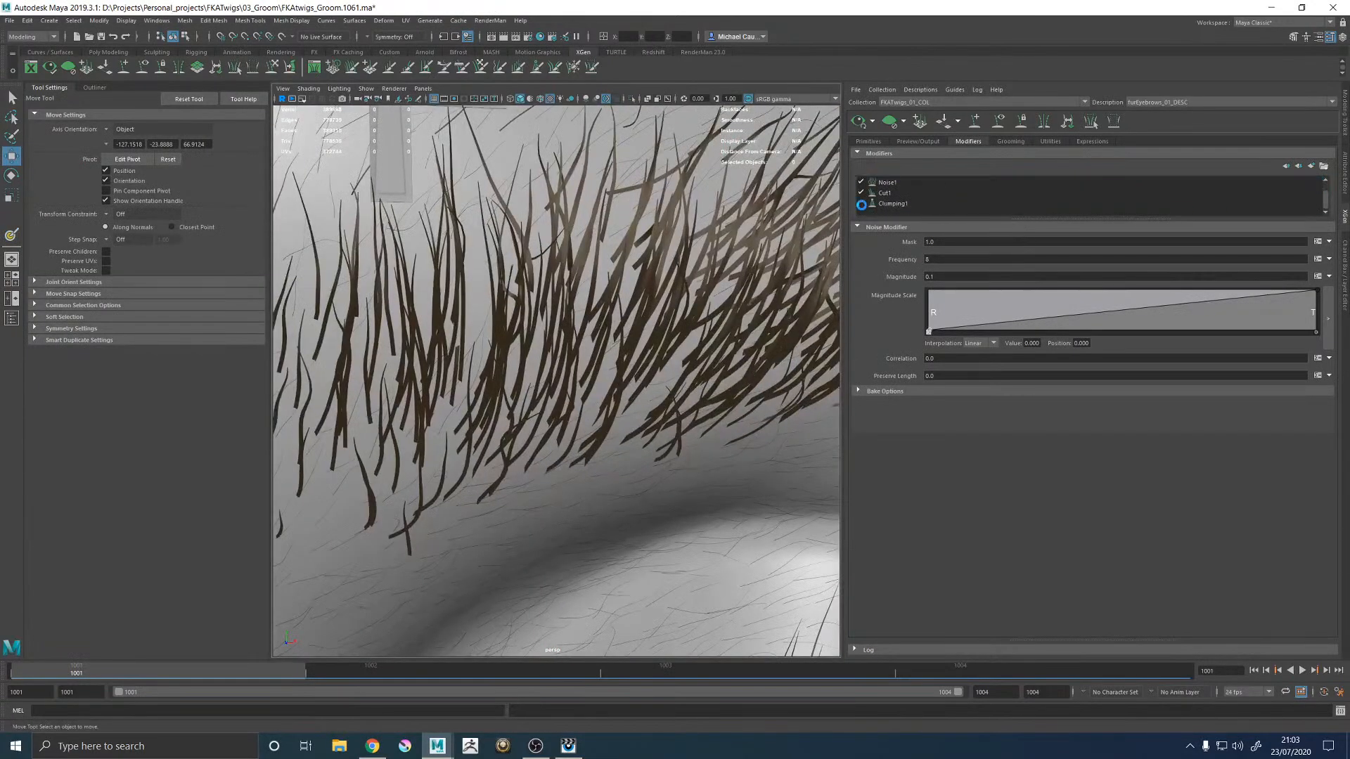
left_click(861, 204)
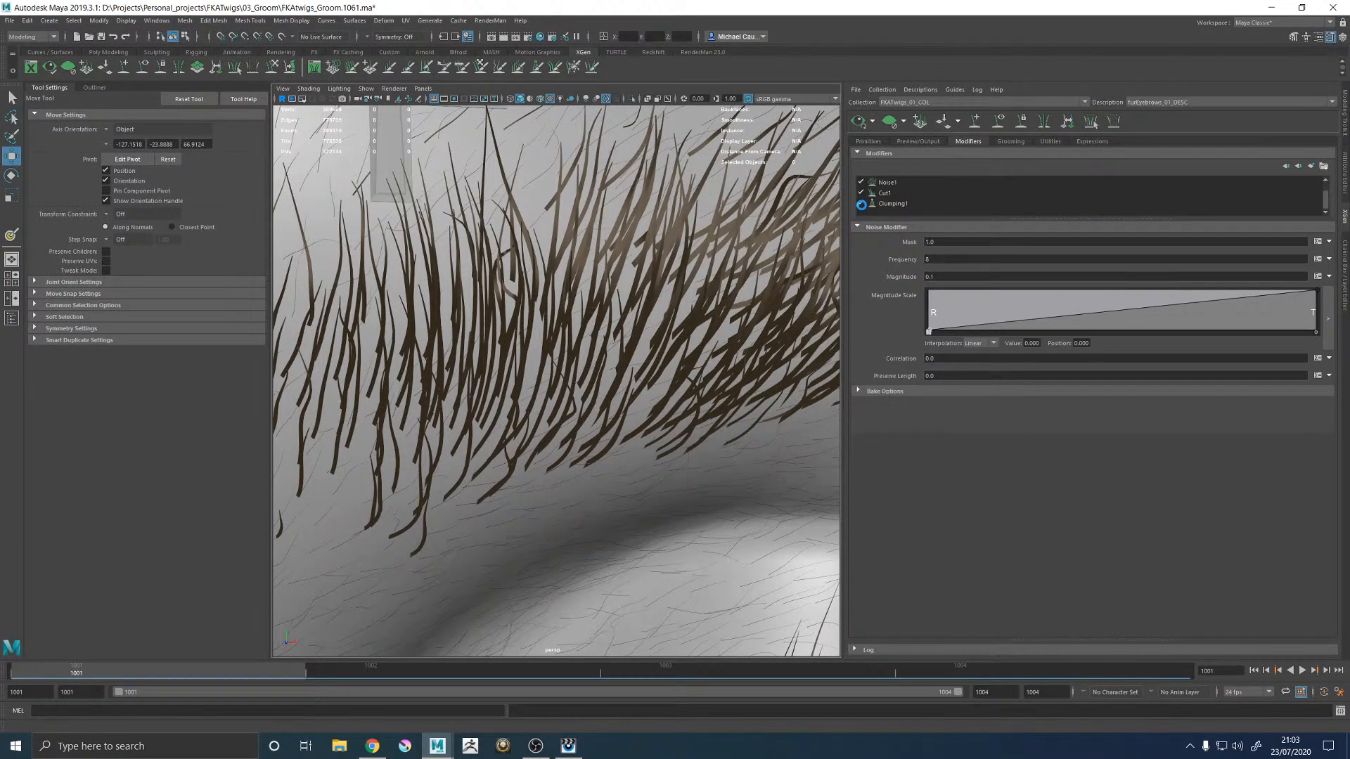
Step: Select the Clumping1 modifier and open its mask map for painting on the head
scroll(604, 254, "down", 3)
left_click(907, 204)
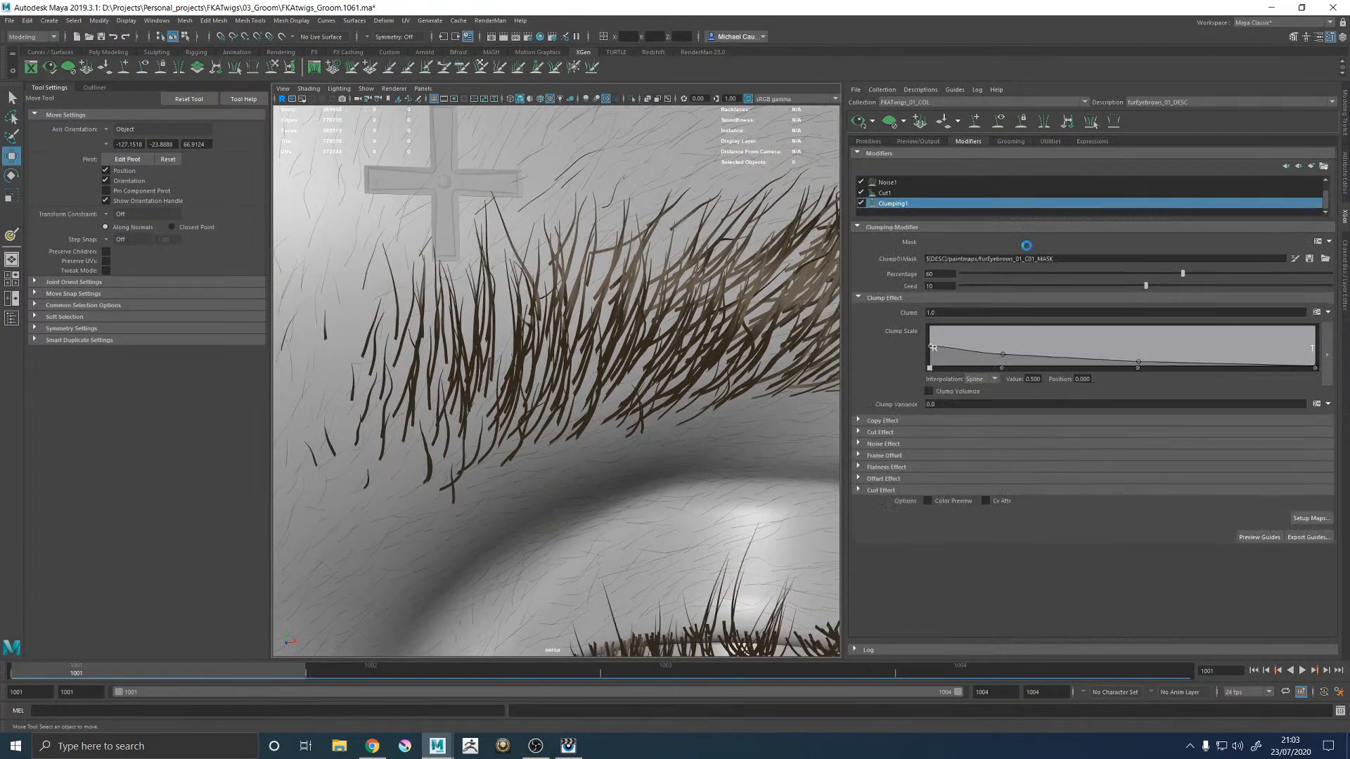
left_click(1294, 260)
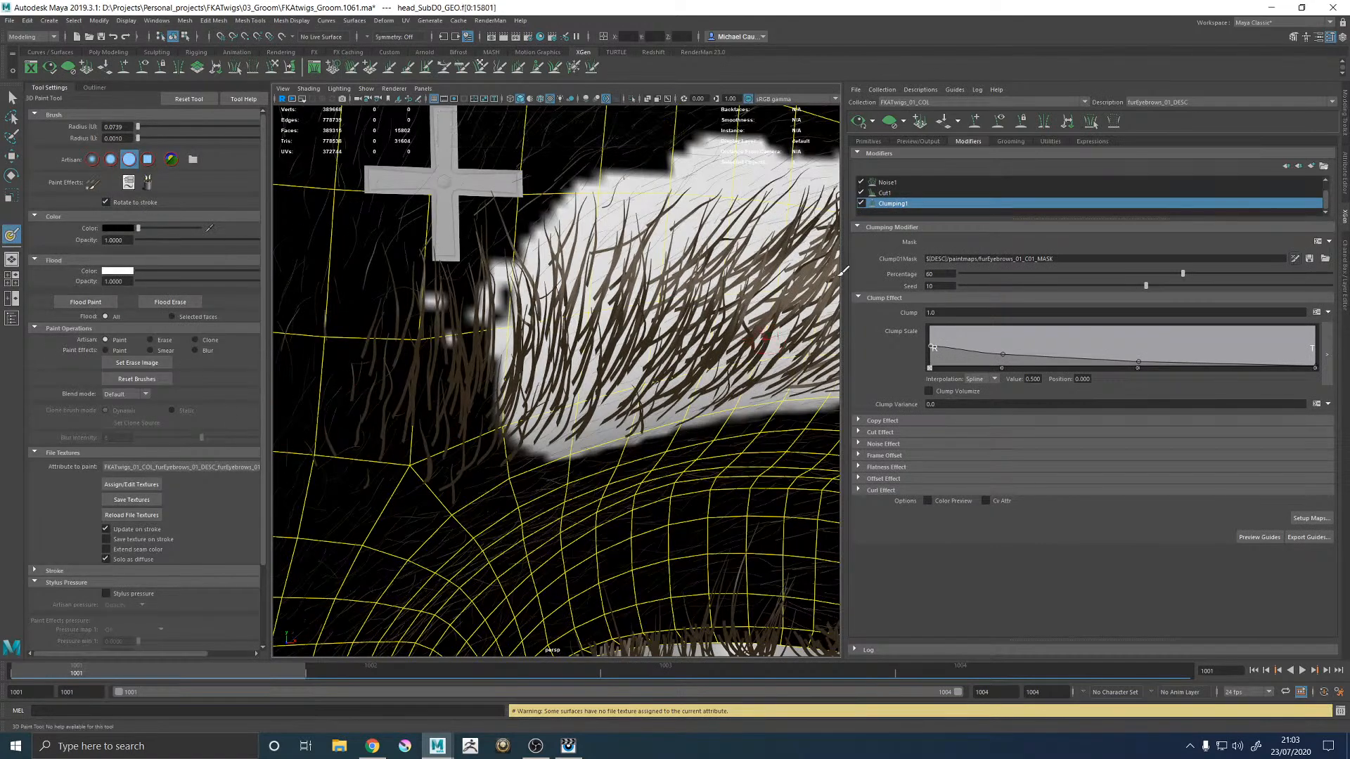
Step: Review the Clumping1 mask expression in the expression editor and accept it
left_click(1329, 243)
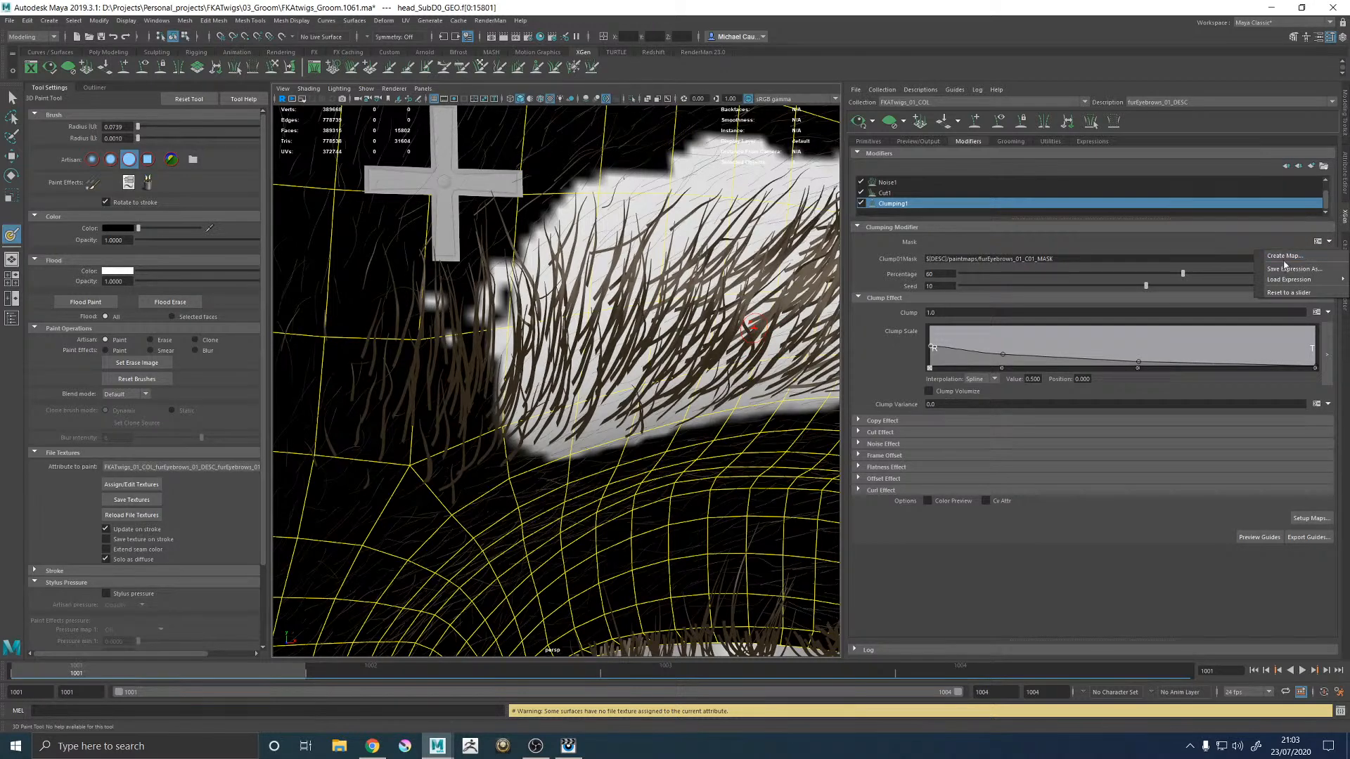
left_click(1303, 234)
left_click(1317, 241)
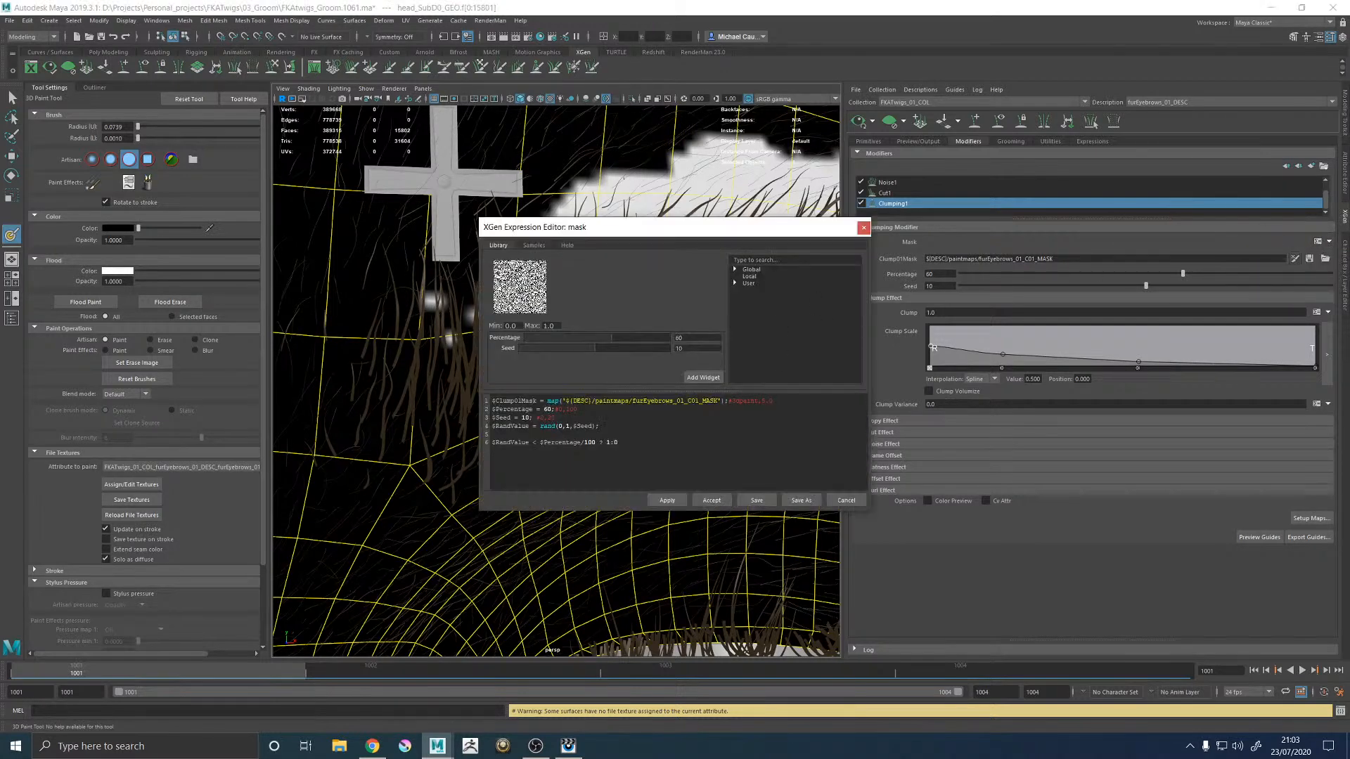
left_click(762, 401)
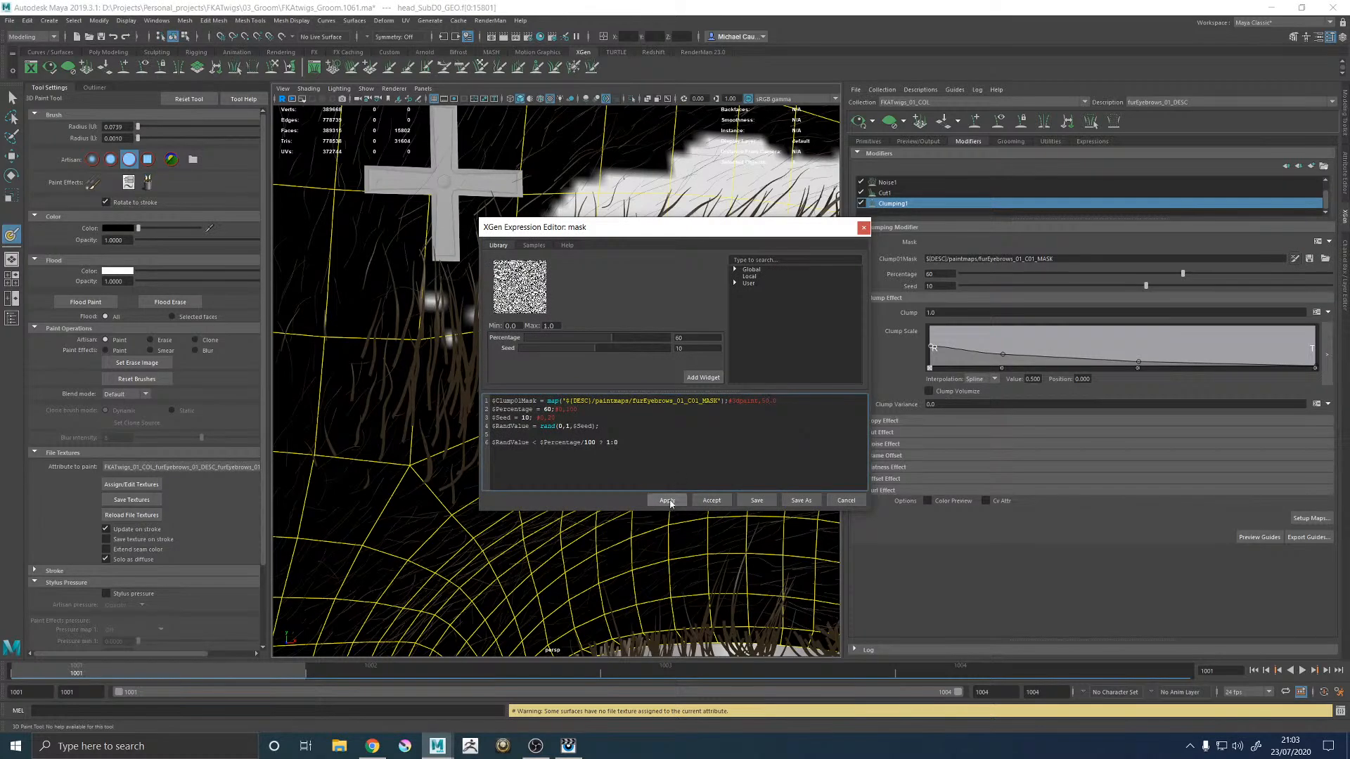
left_click(709, 500)
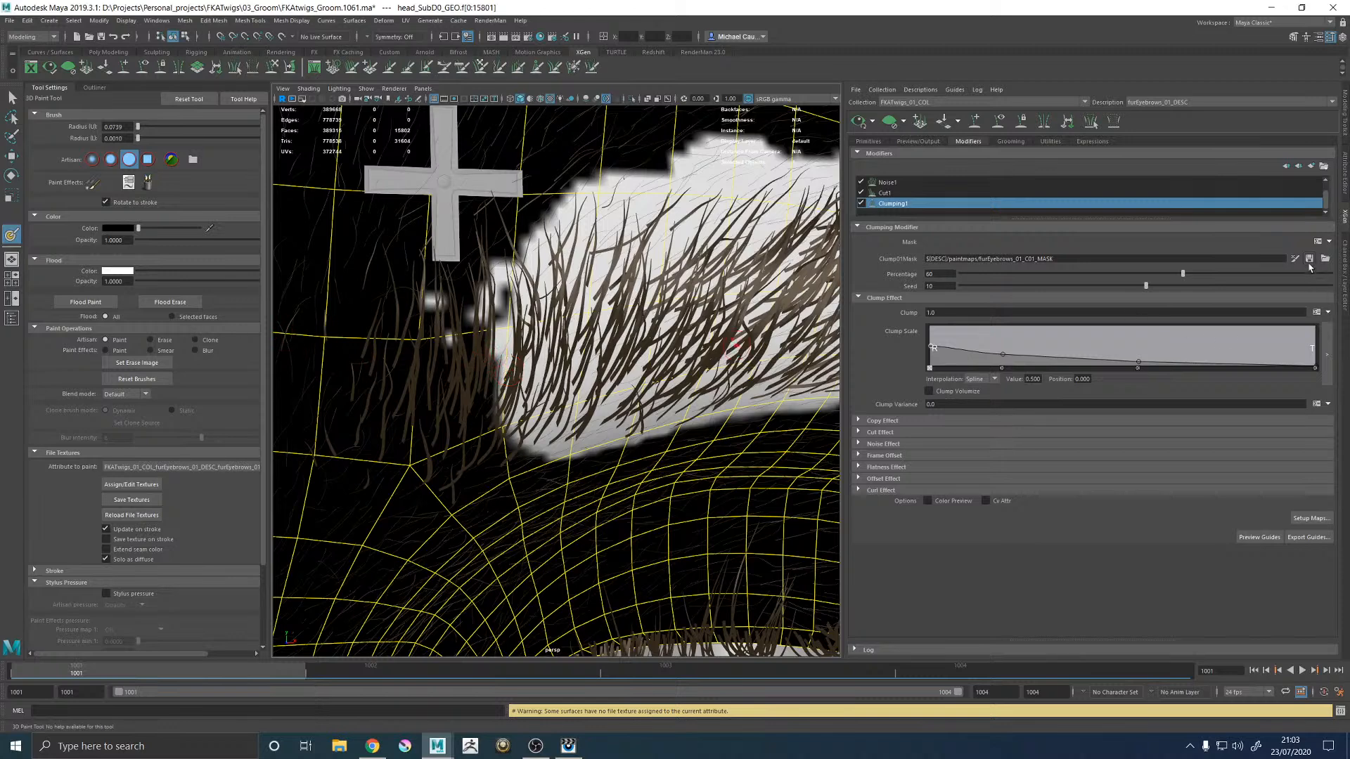
Step: Assign the clump mask's paint file texture with a size of 2048
key("6")
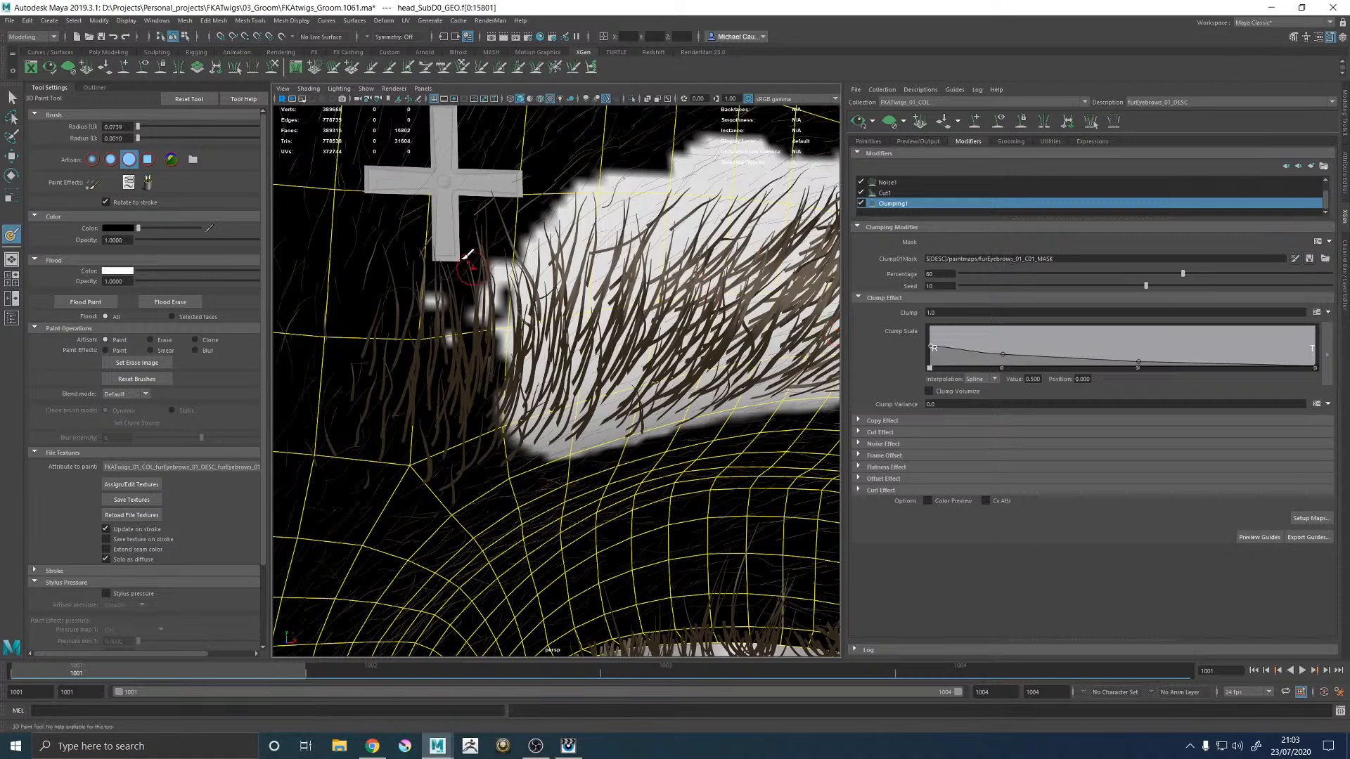
left_click(140, 484)
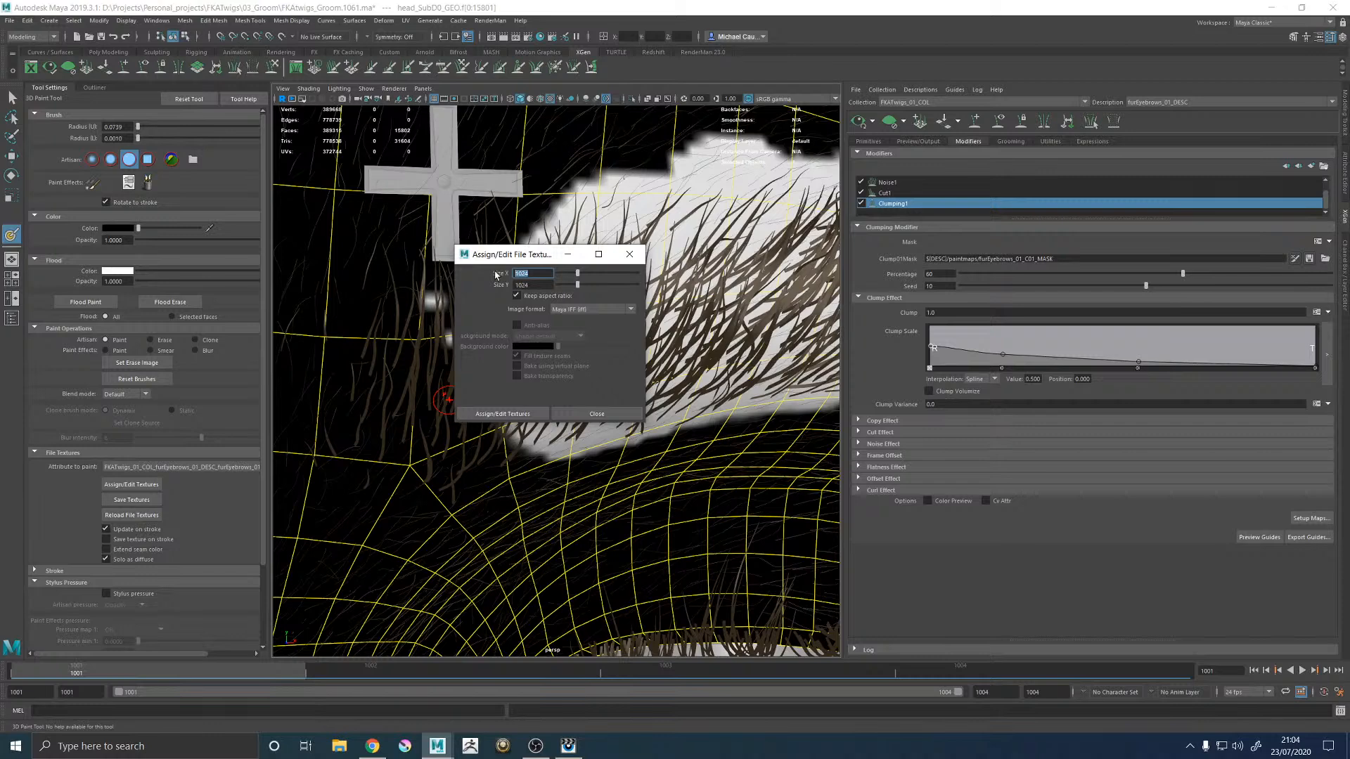
type("2048")
key("Tab")
left_click(512, 414)
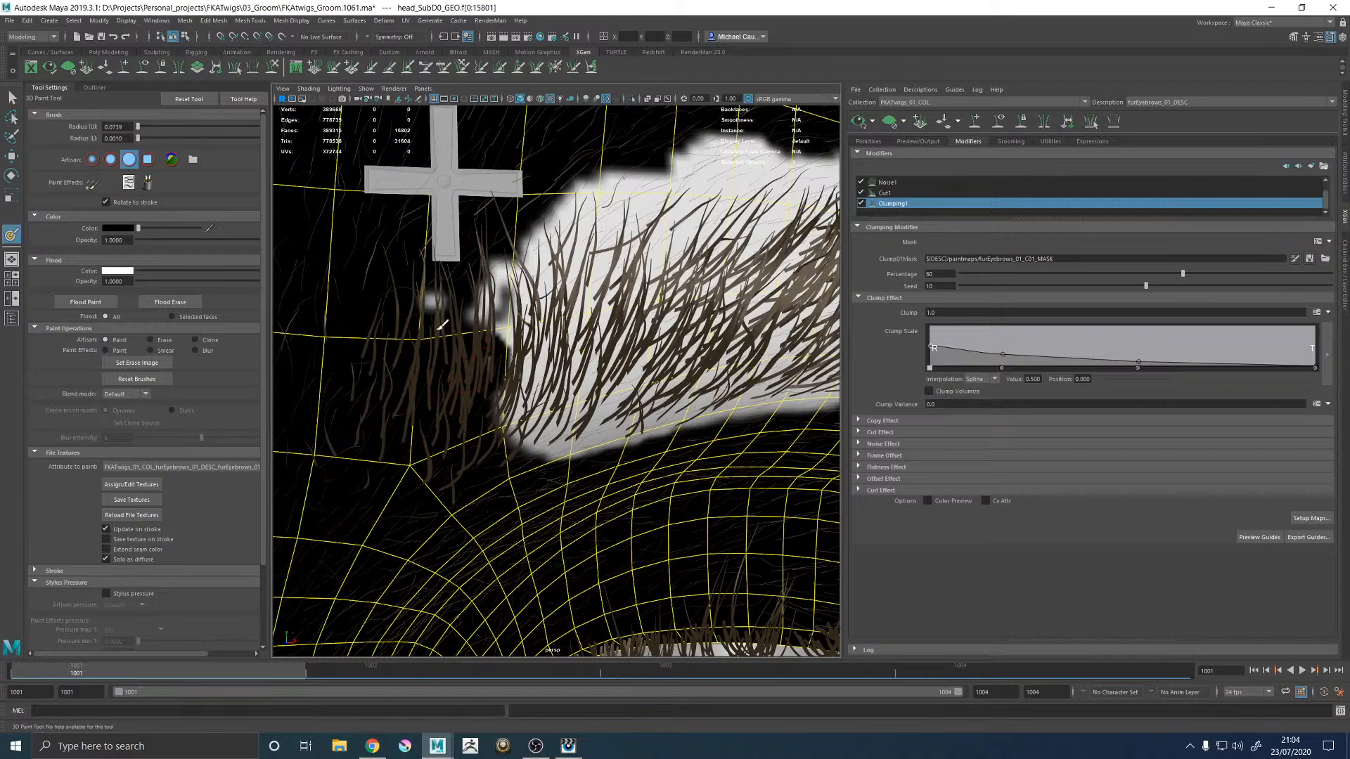
Step: Paint black over the stray white spots at the clump mask's inner edge and save the painted textures
mouse_move(436, 307)
left_mouse_down()
mouse_move(492, 318)
mouse_move(501, 431)
left_mouse_up()
left_click(132, 499)
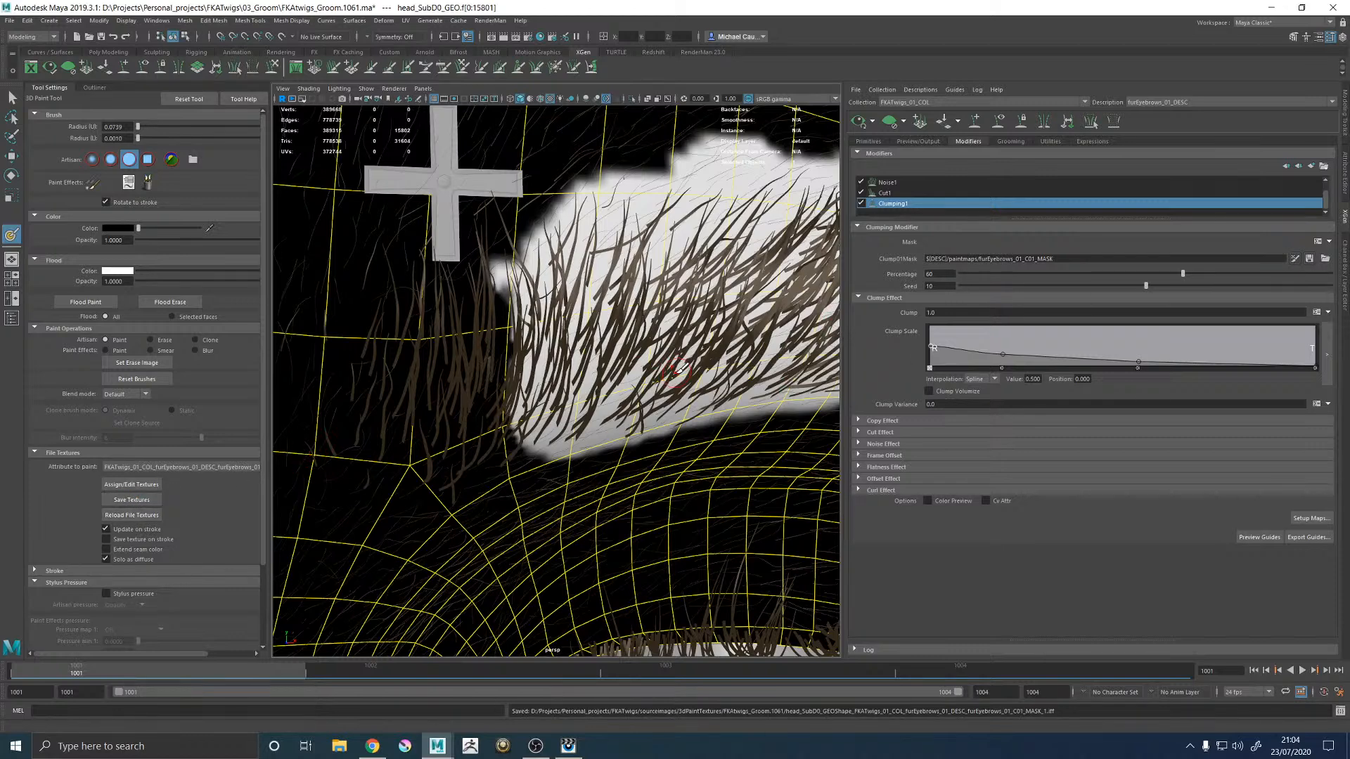
Step: Toggle the Clumping1 modifier off and on to compare the inner hairs against the cleaned mask
middle_click_drag(646, 320, 668, 331, "alt")
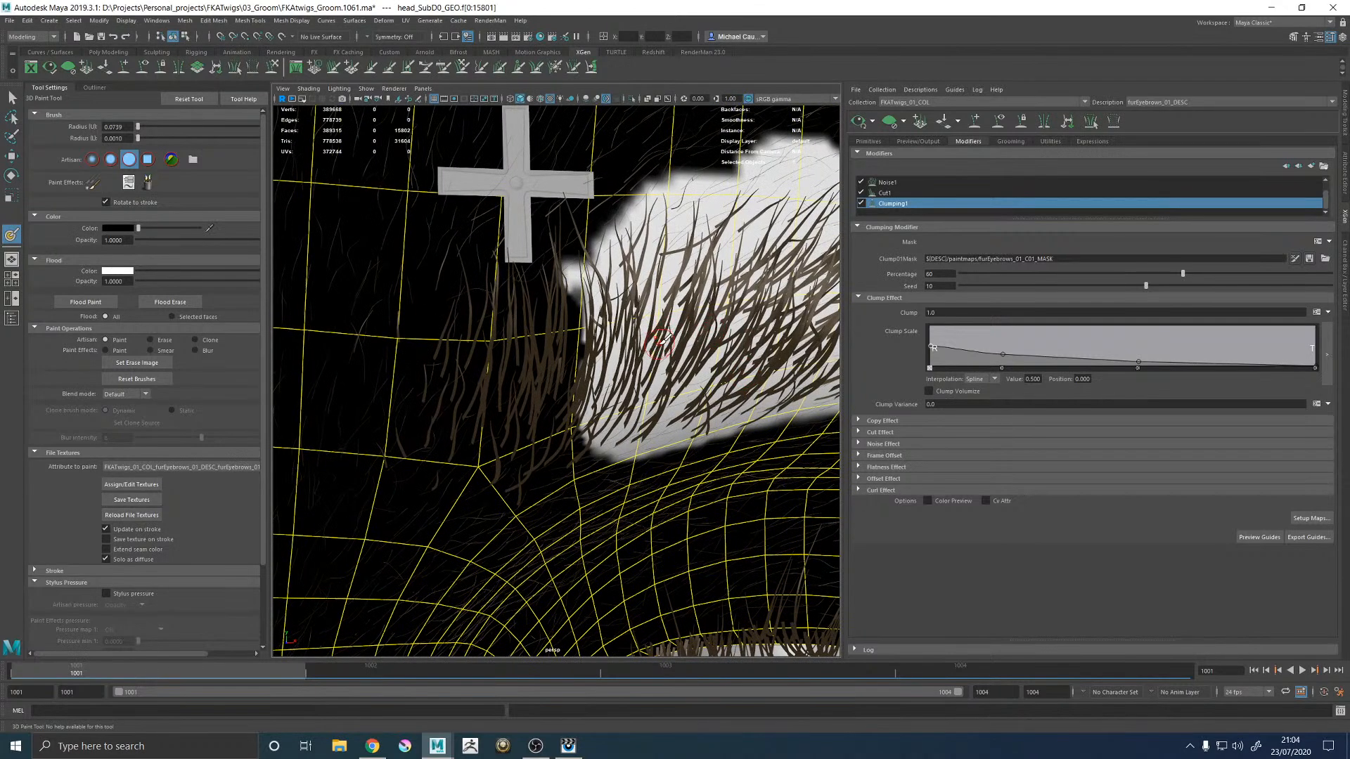
left_click(861, 203)
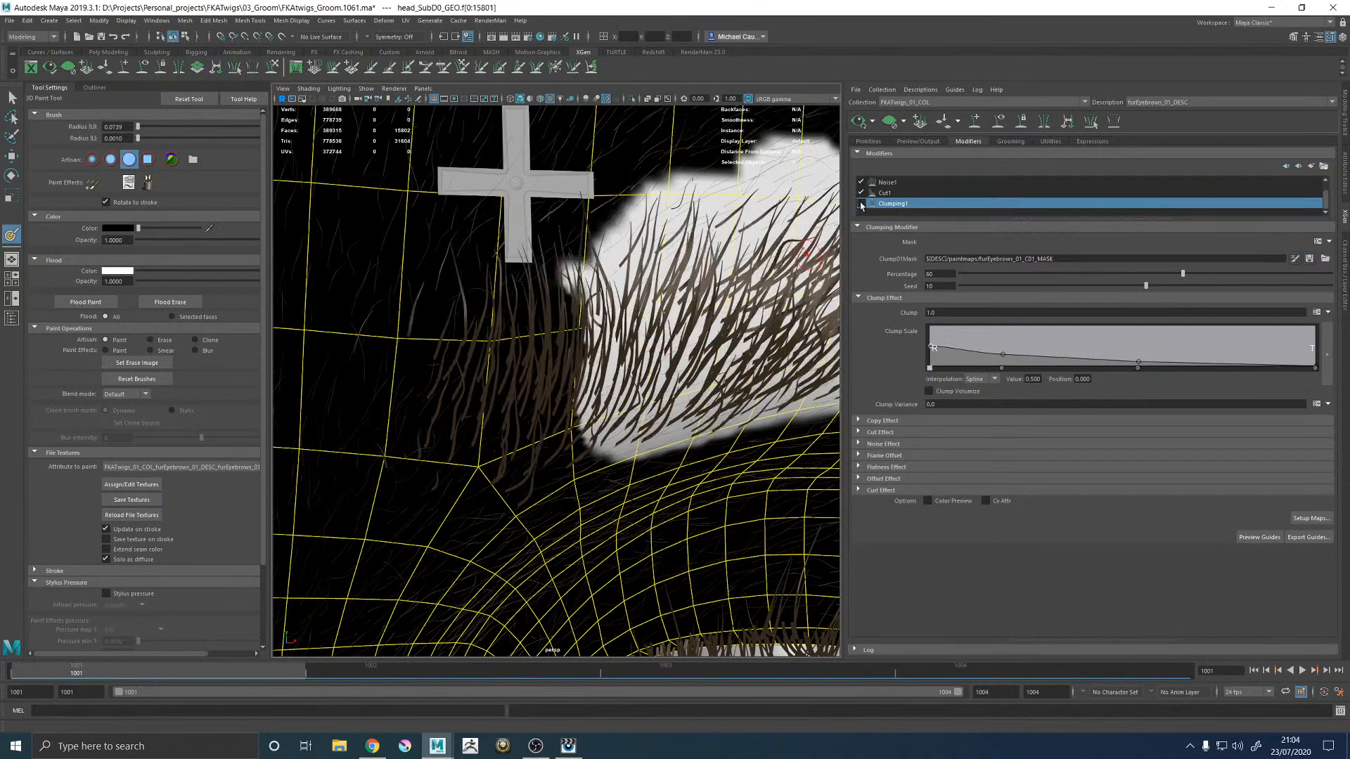
left_click(860, 203)
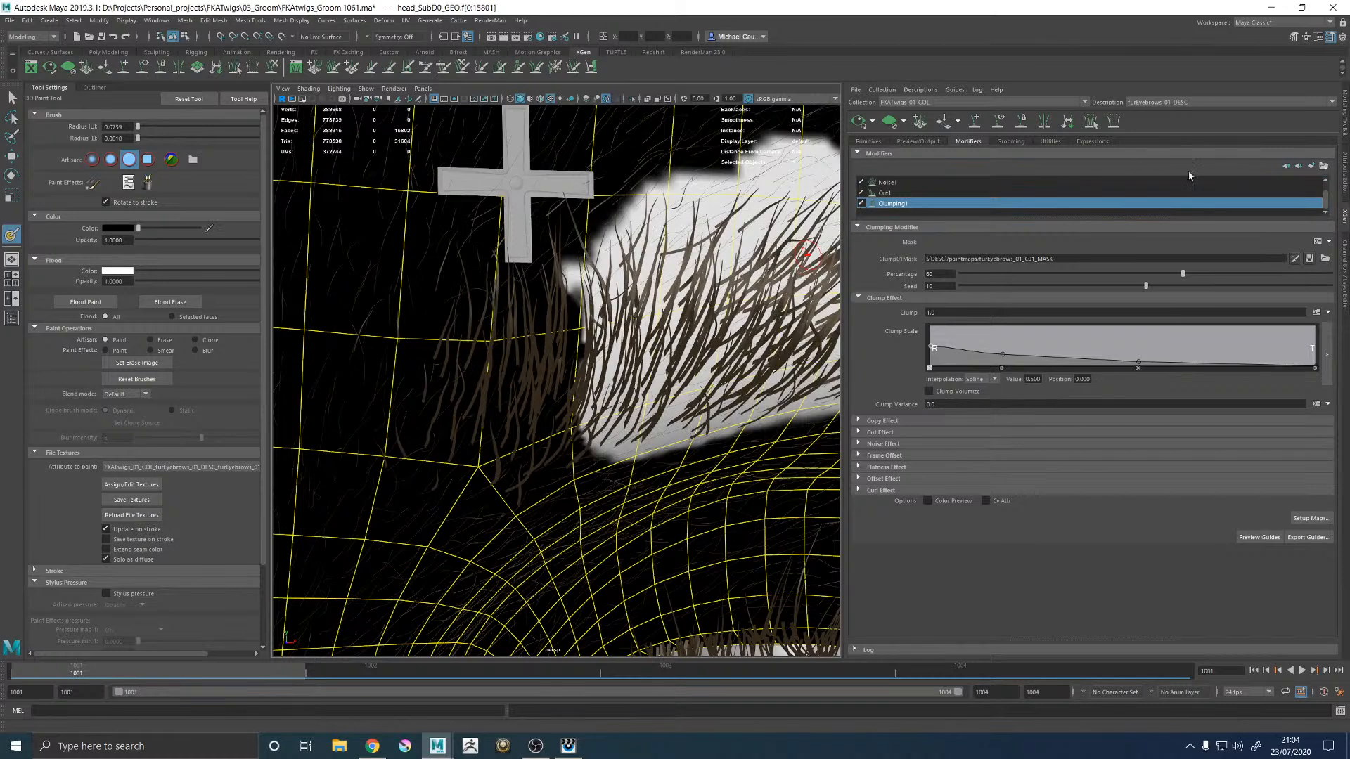
Step: Change the final line of the Clumping1 mask expression to "$RandValue < $Percentage/100 ? $Clump01Mask:0", then apply and accept it
left_click(1309, 258)
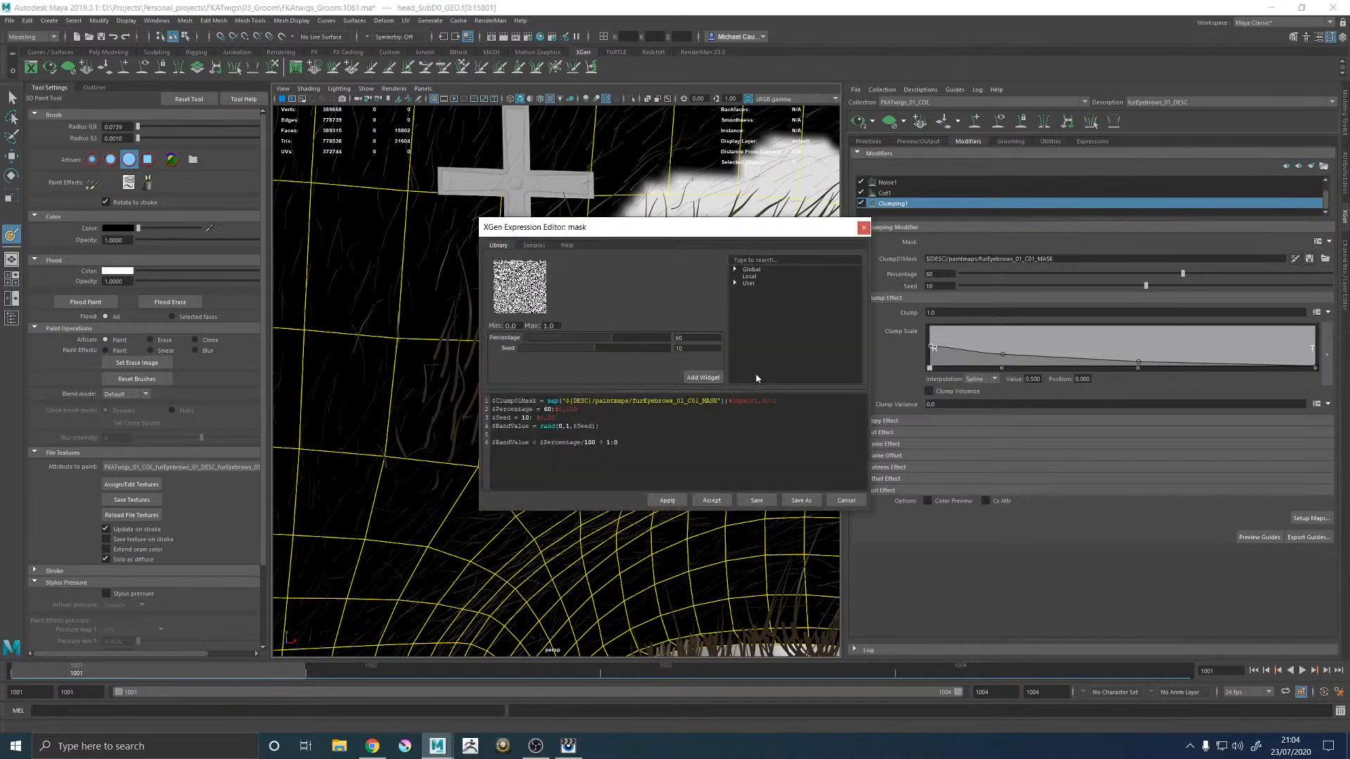
left_click(622, 443)
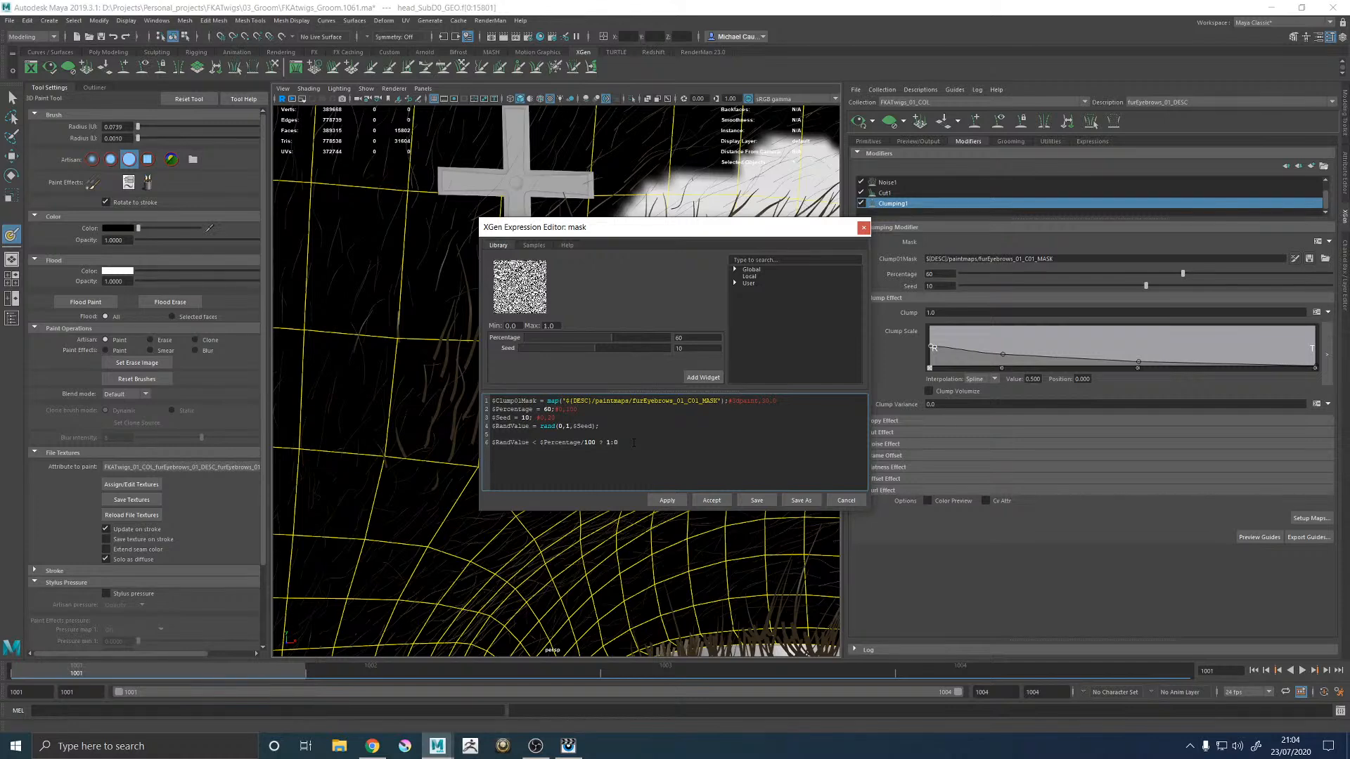
key("BackSpace")
type("$Clump01Mask")
key("BackSpace")
key("BackSpace")
type(":")
left_click(664, 501)
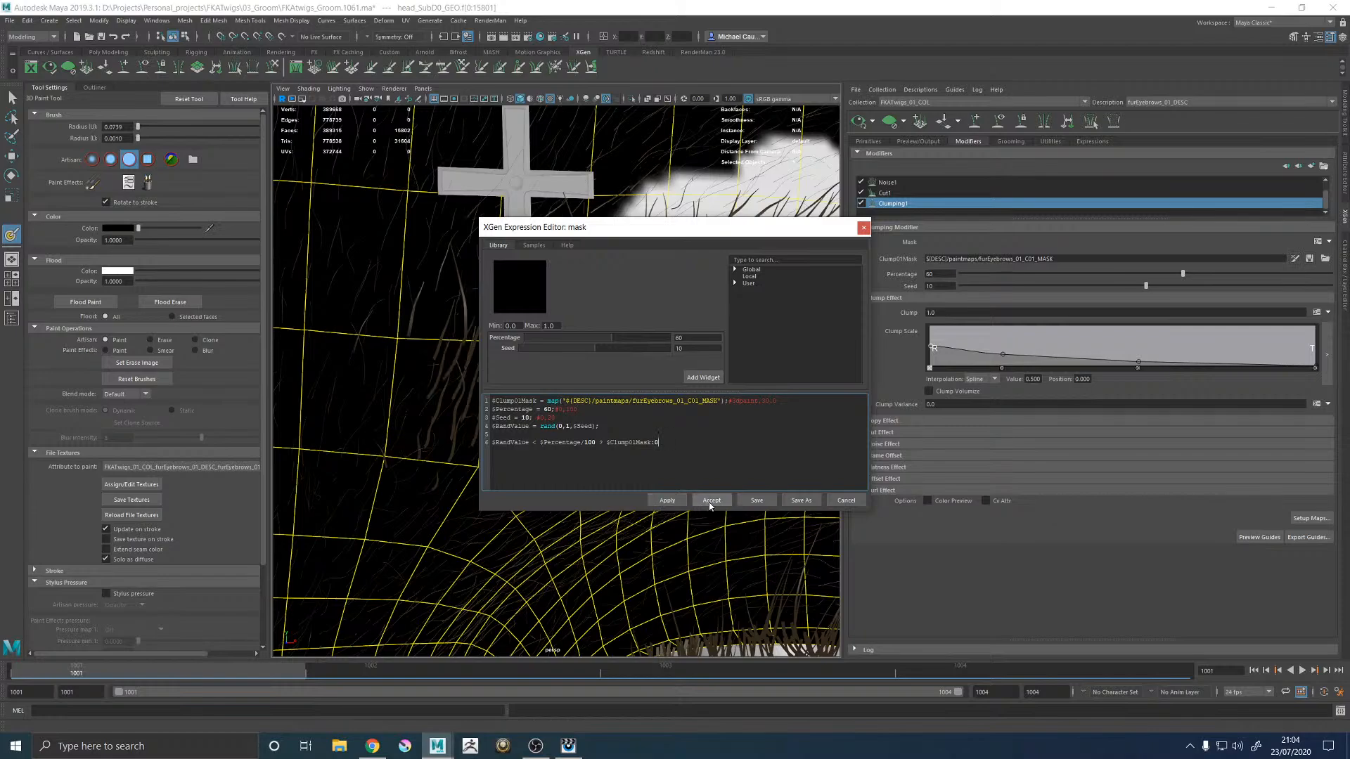
left_click(711, 501)
Step: Inspect the clump mask on both eyebrows, then save the painted textures and the Clumping1 mask map
scroll(509, 347, "down", 5)
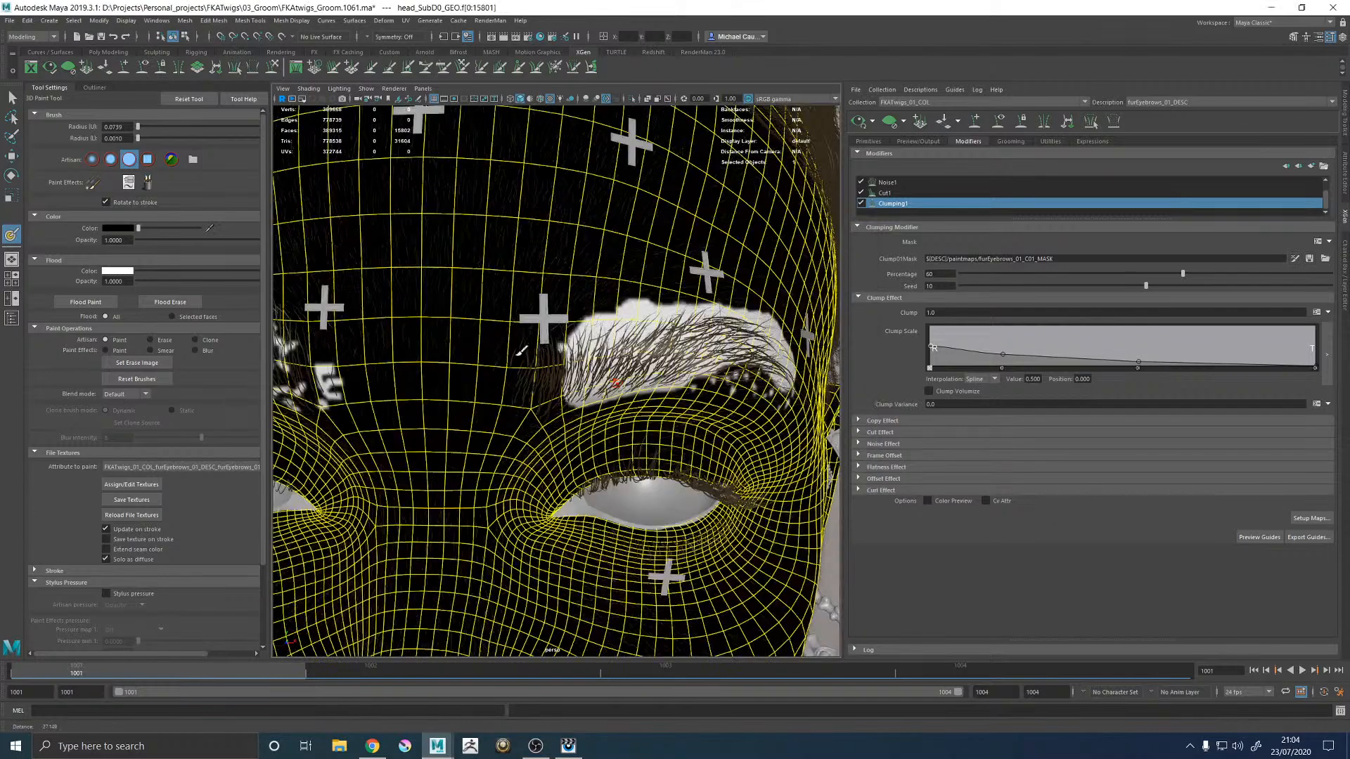
scroll(509, 348, "down", 4)
left_click_drag(509, 347, 556, 352, "alt")
scroll(594, 374, "up", 4)
middle_click_drag(369, 378, 600, 388, "alt")
scroll(601, 388, "up", 6)
scroll(600, 388, "down", 6)
scroll(589, 367, "down", 6)
left_click(149, 500)
left_click(1306, 262)
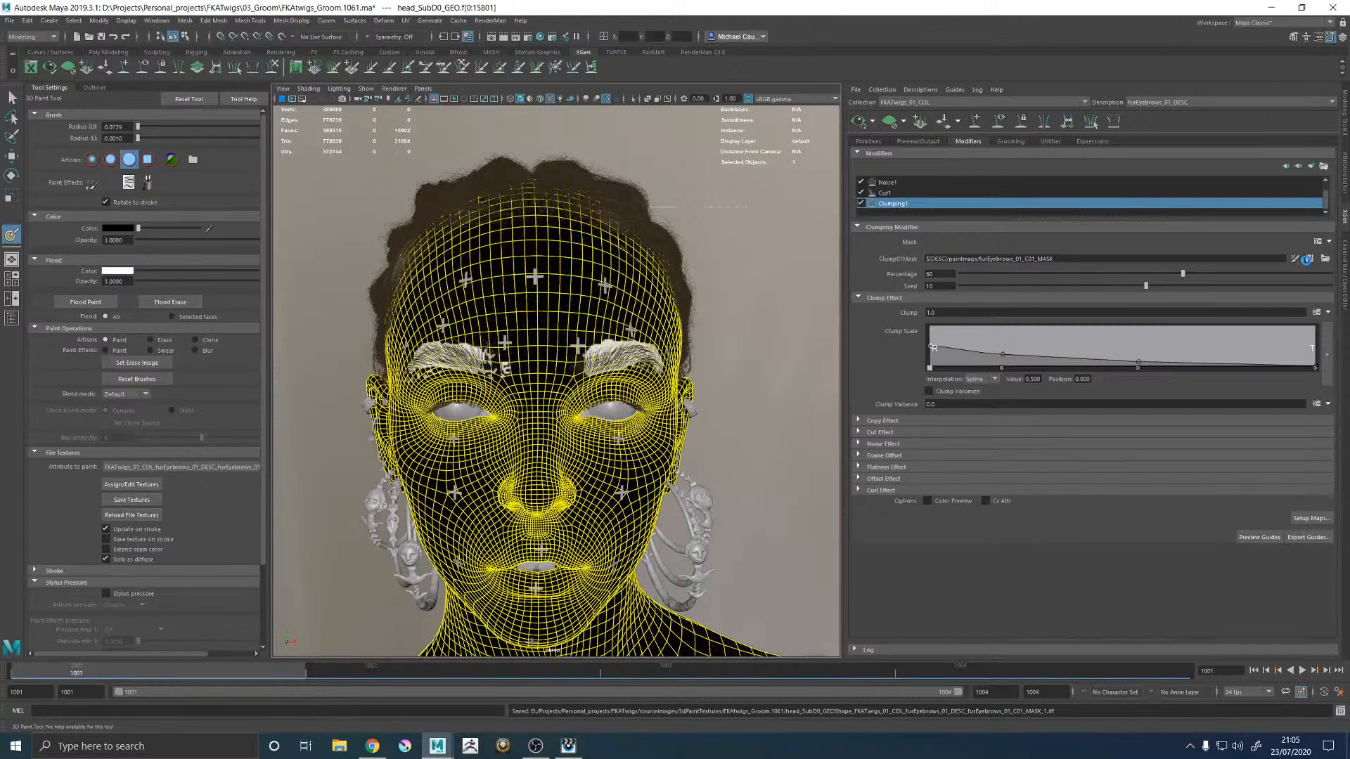
Step: Leave the paint tool, deselect the head and save the scene
key("w")
left_click(751, 392)
left_click_drag(752, 391, 786, 373, "alt")
key("ctrl+s")
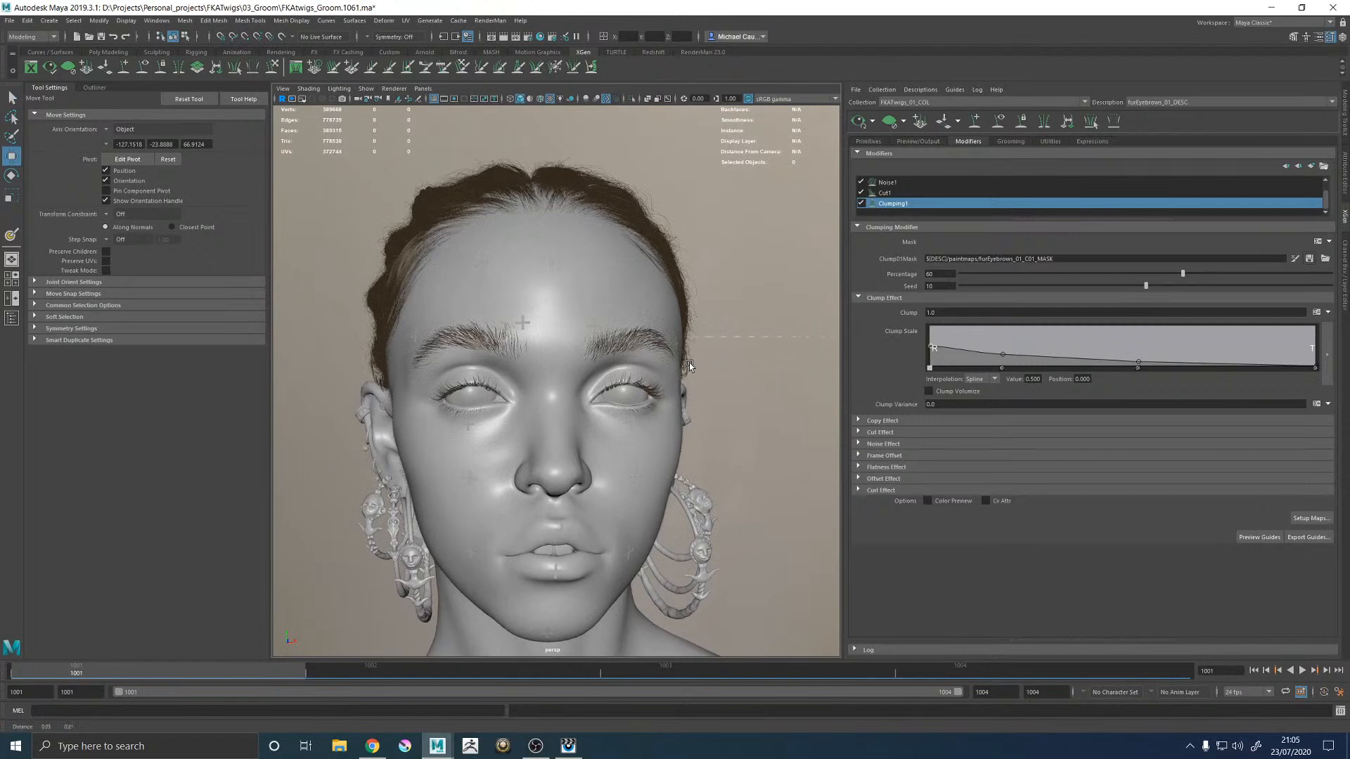
Step: Open the eyebrow description's density map for painting at the inner end of the eyebrow
middle_click_drag(691, 363, 666, 395, "alt")
right_click_drag(661, 356, 808, 387, "alt")
left_click(1295, 260)
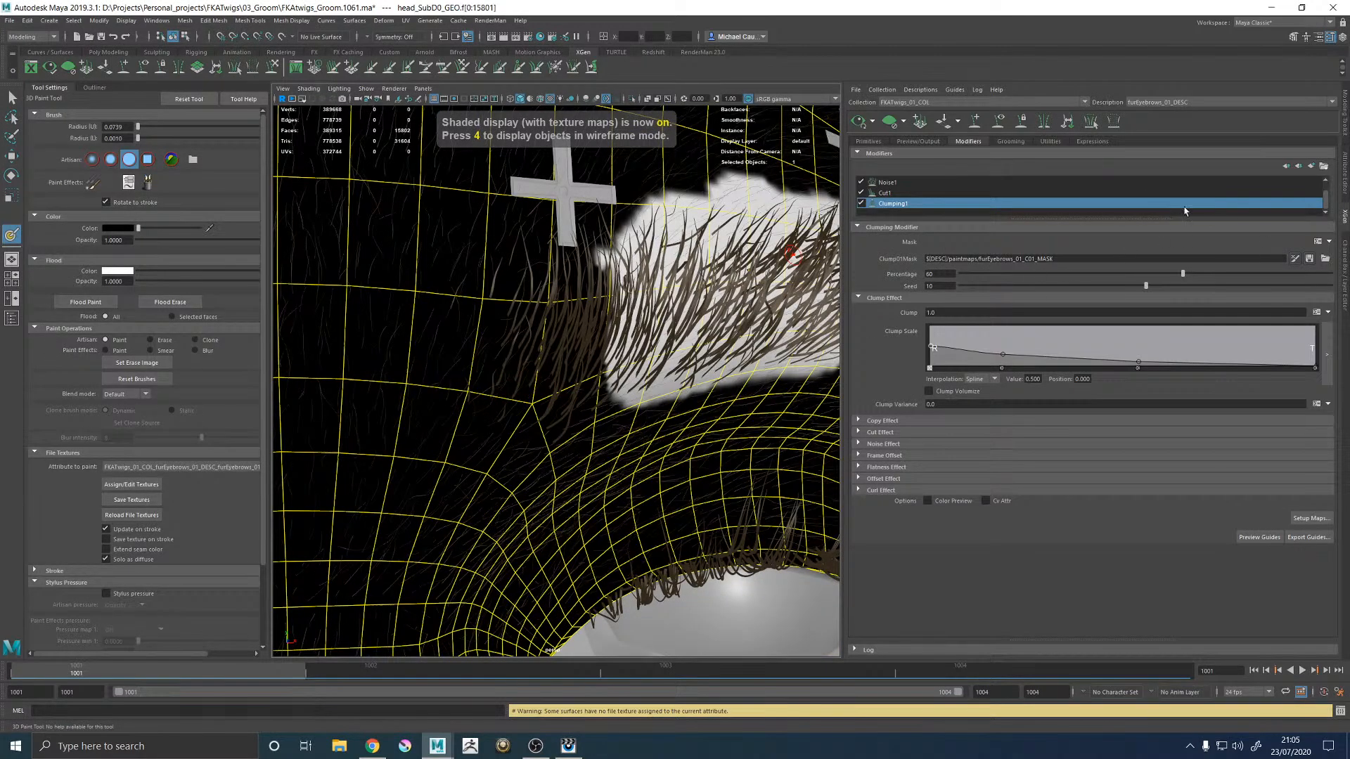
left_click(869, 142)
left_click(1289, 253)
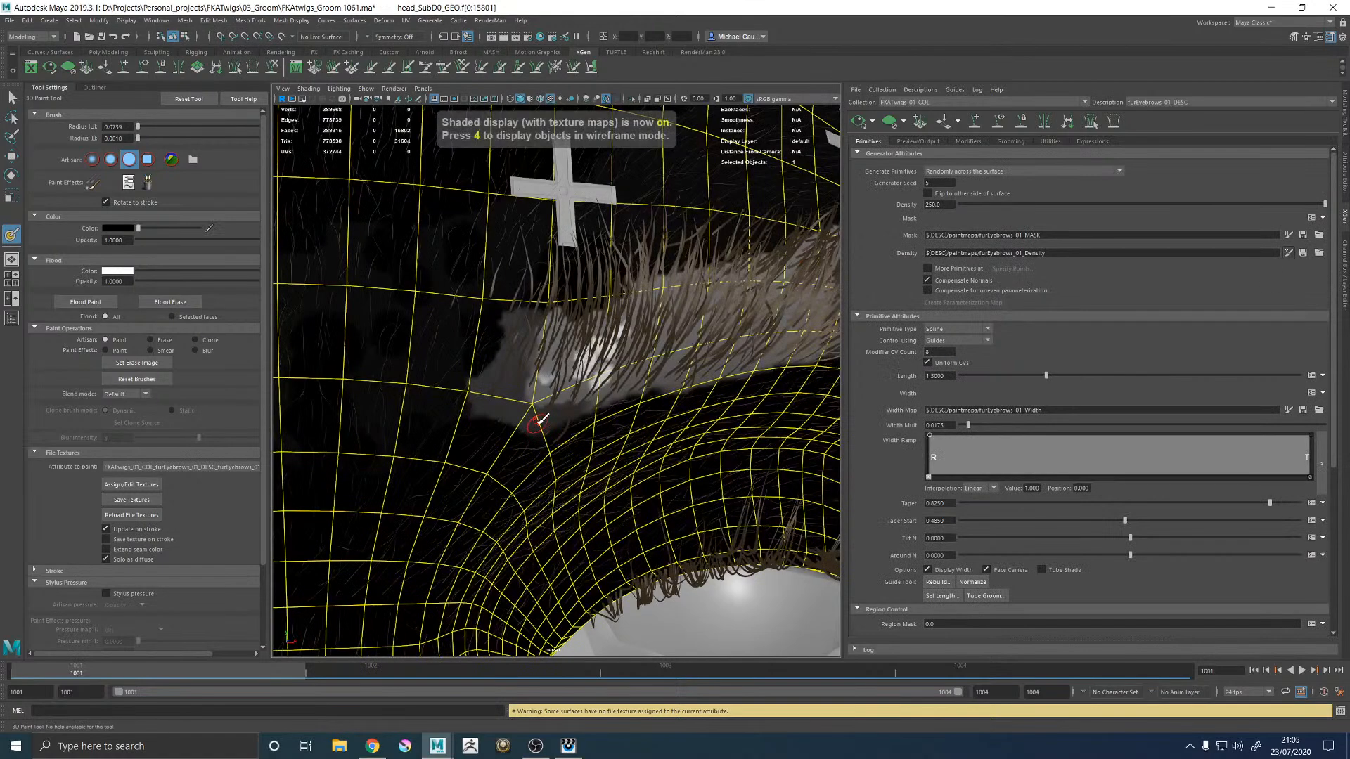
Step: Dab white paint on the lower inner corner of the eyebrow's density patch and save the painted textures
left_click_drag(137, 227, 200, 229)
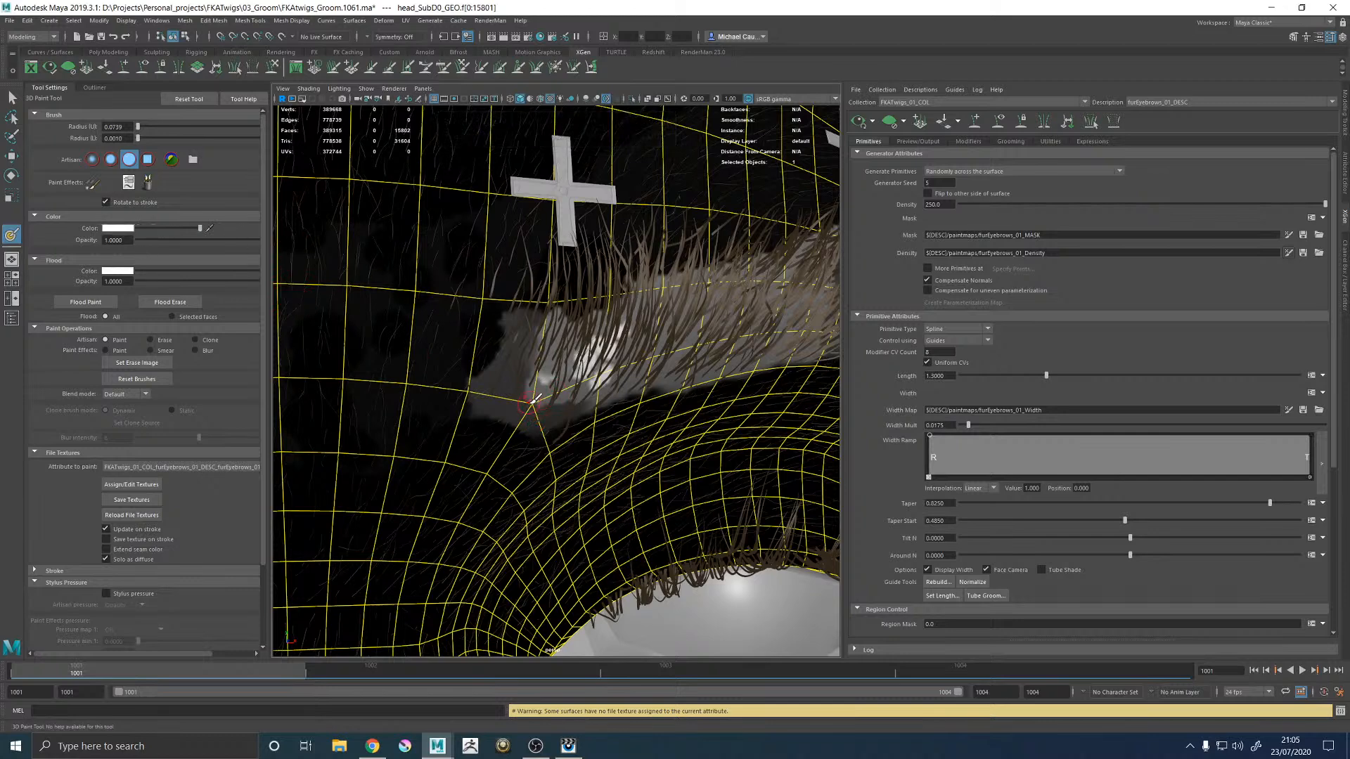
left_click_drag(536, 398, 537, 390)
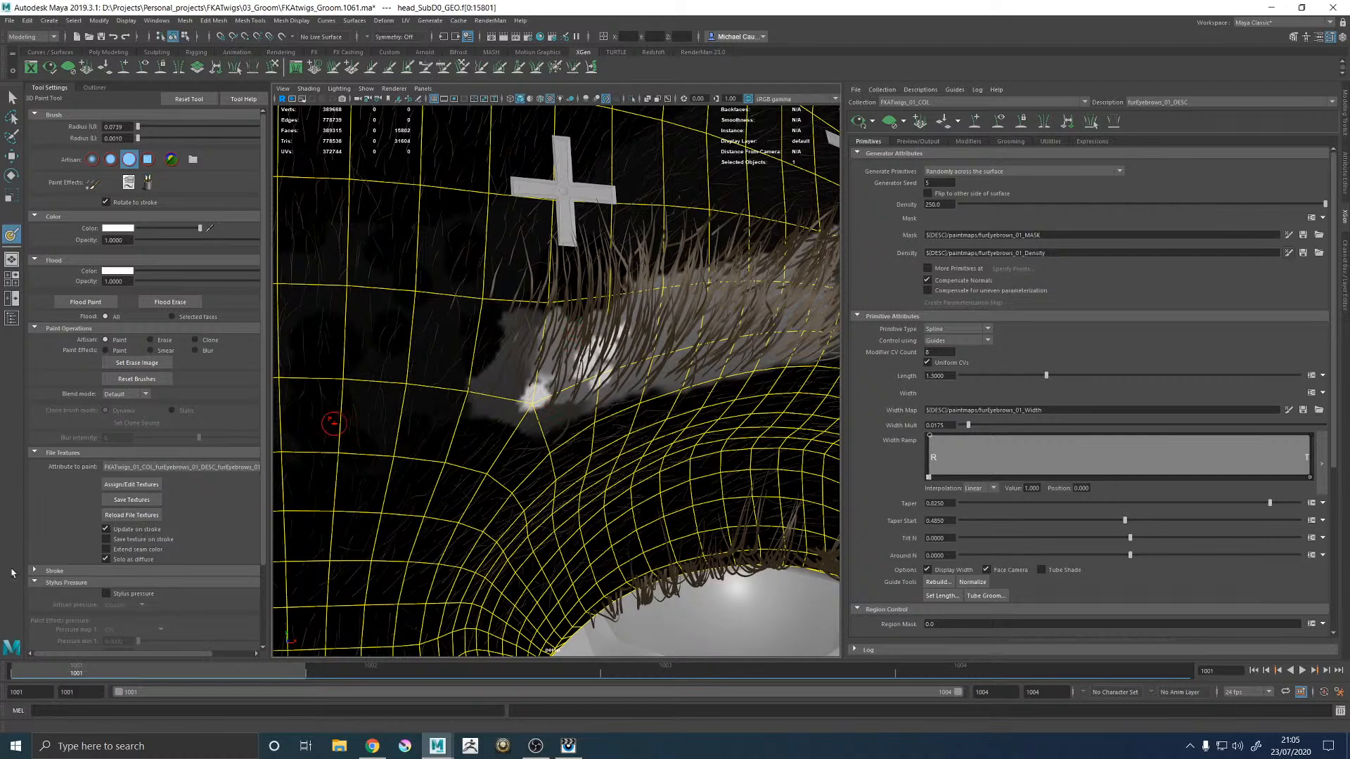
left_click(131, 499)
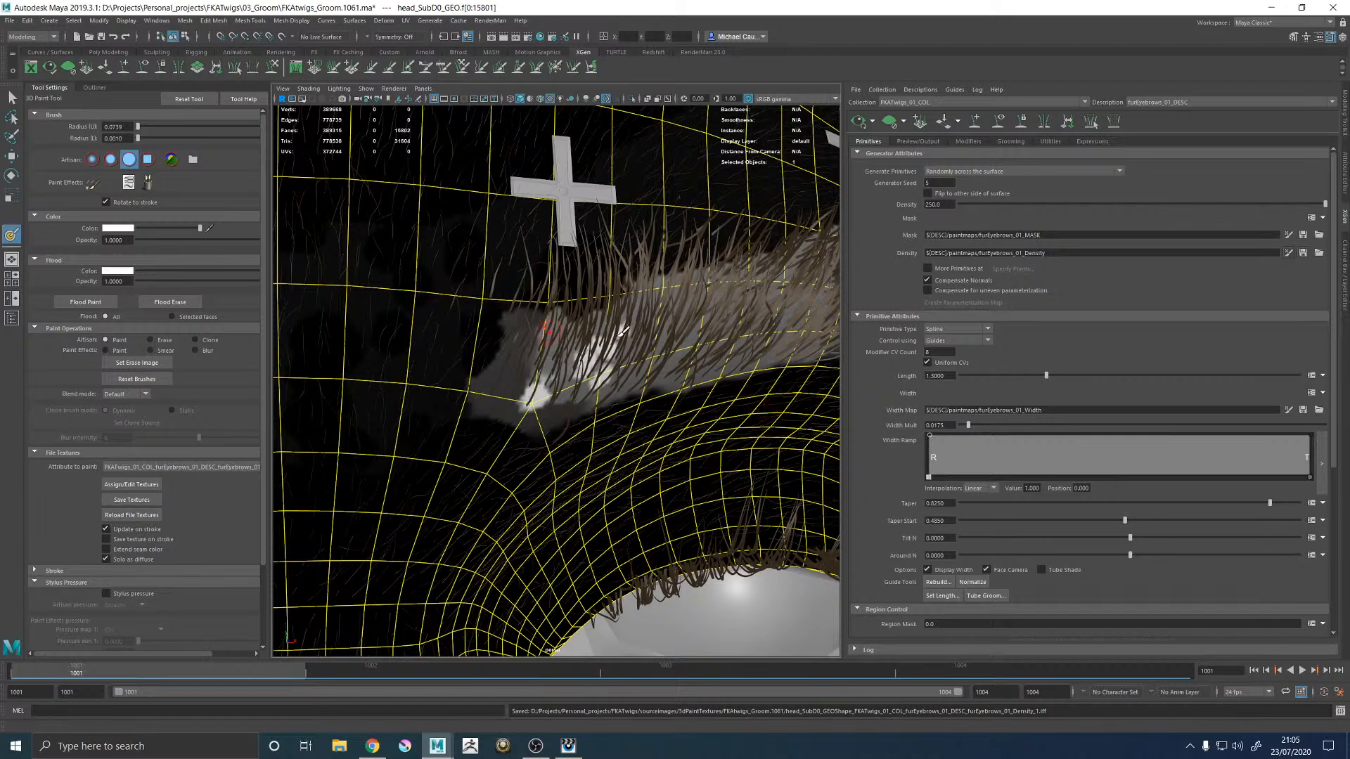
Step: Return to the Move tool, frame the whole bust and save the scene after the density edit
key("w")
right_click_drag(623, 330, 517, 359, "alt")
key("ctrl+s")
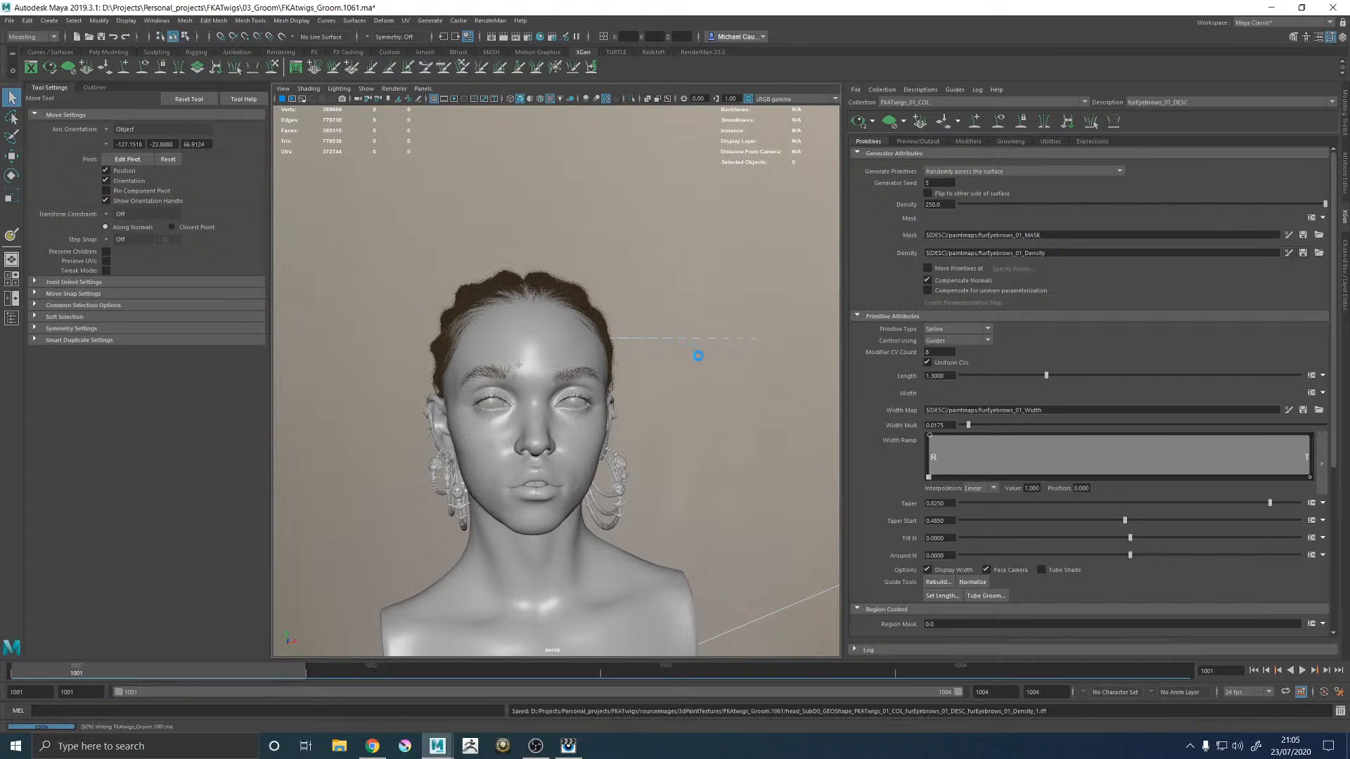
Step: Check the groom through Render_CAM and in perspective, then save the scene as FKAtwigs_Groom.1062
key("space")
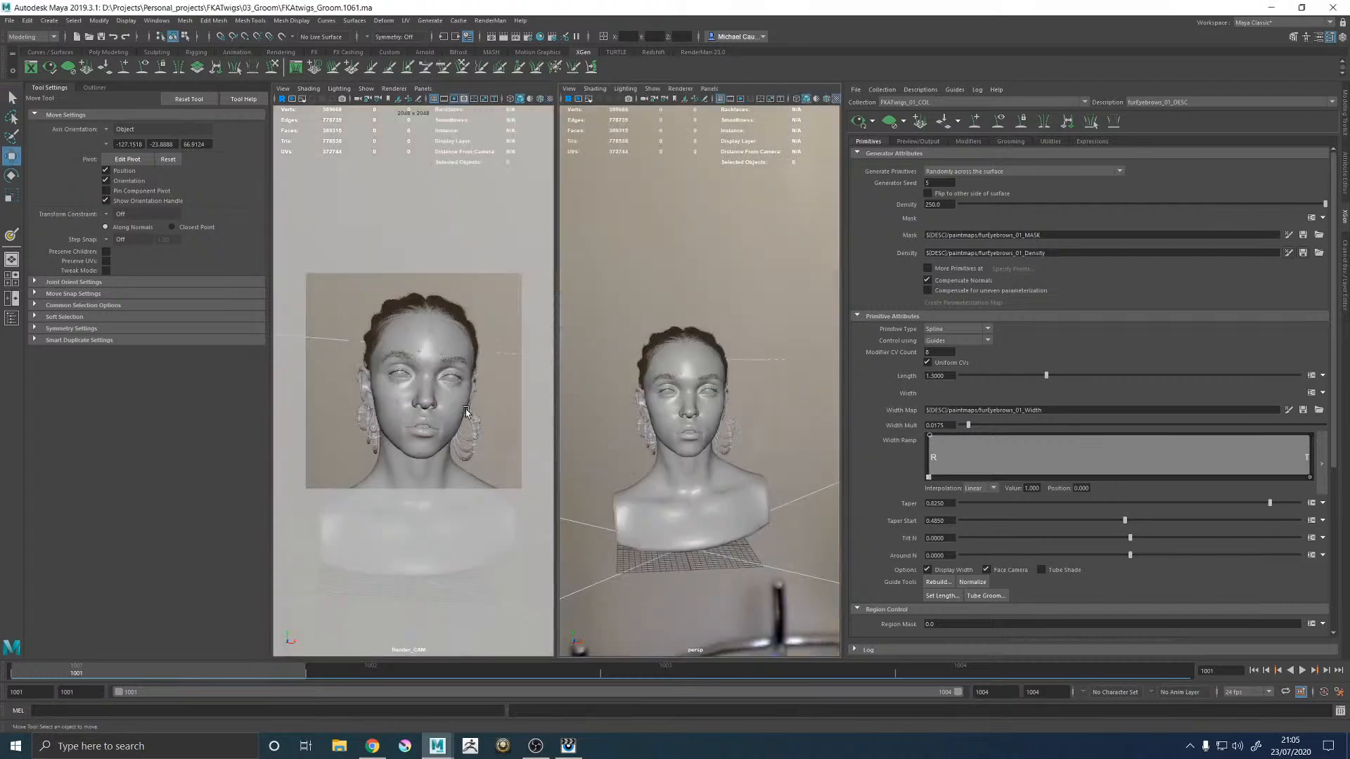
key("space")
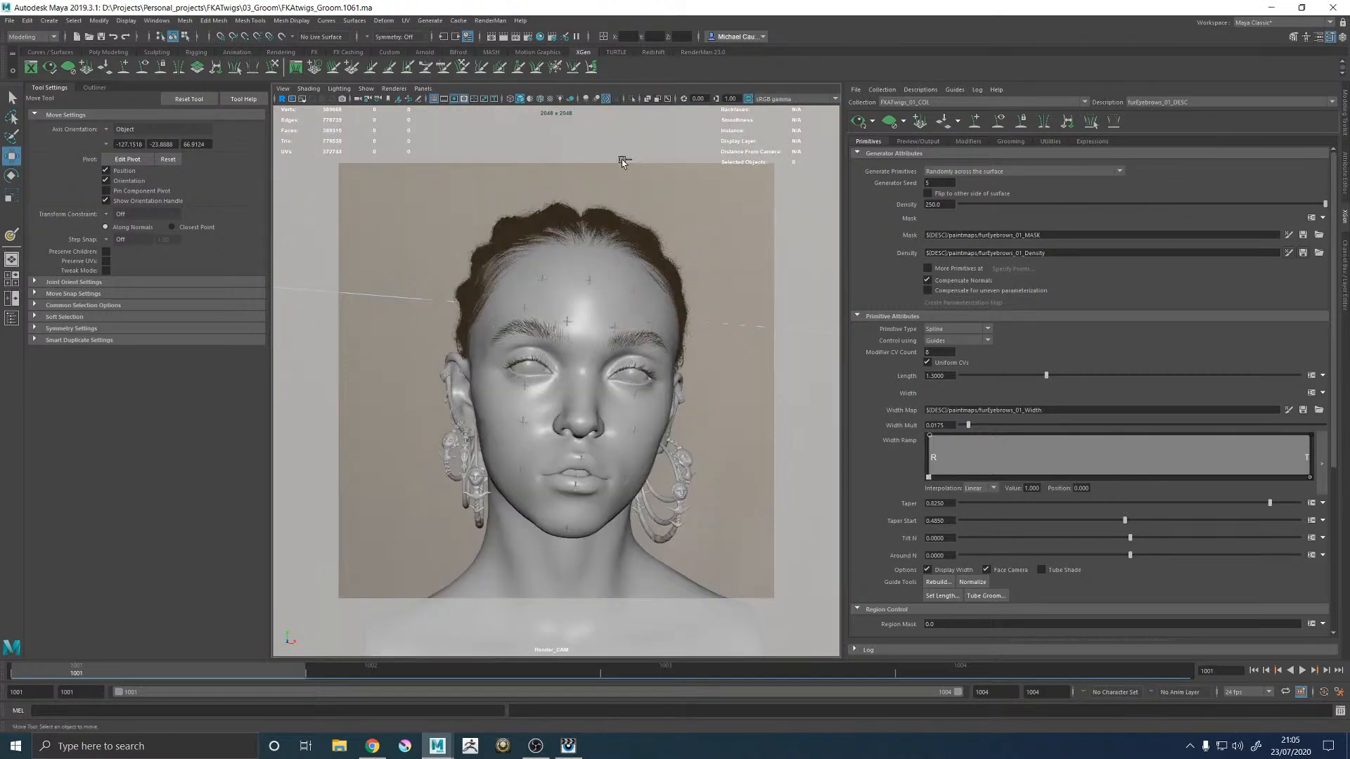
key("space")
key("space")
key("q")
key("ctrl+s")
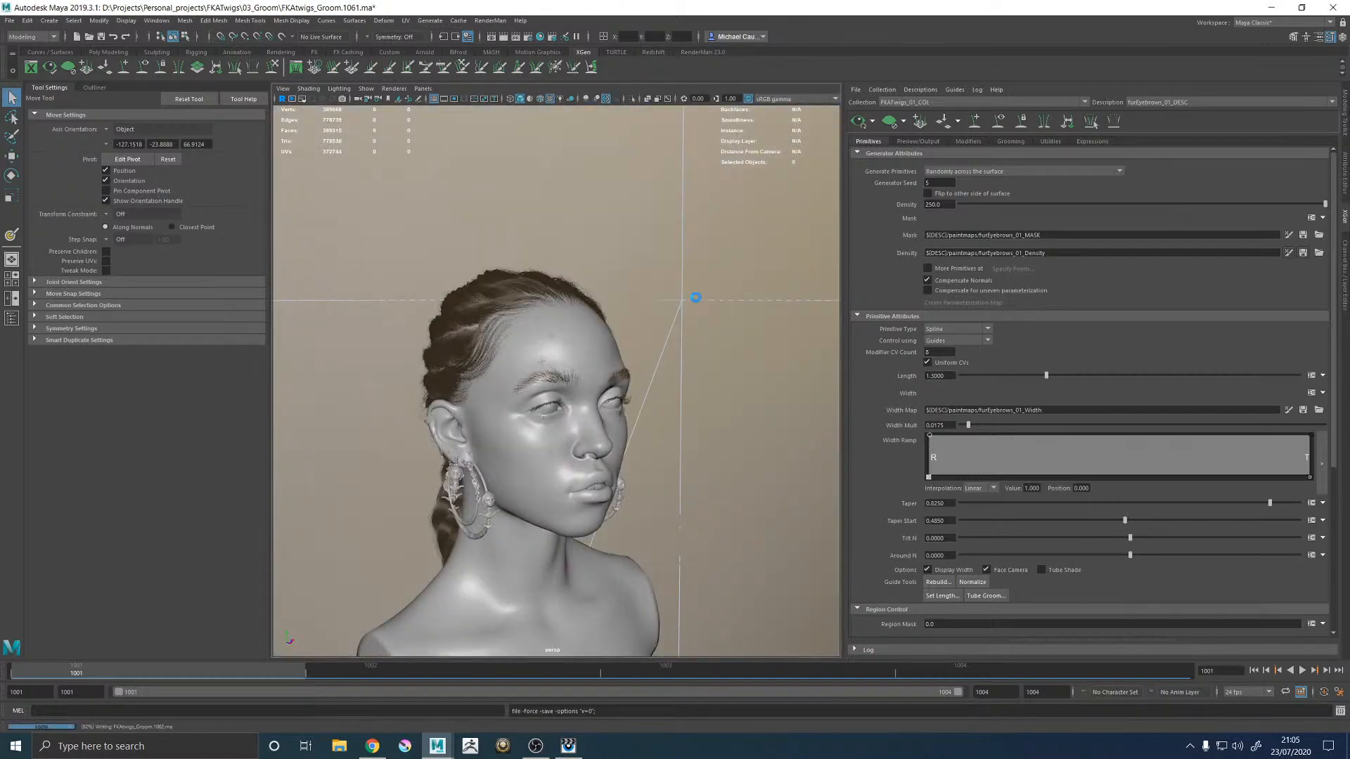
Step: Maximize the Render_CAM view and start a render of the updated groom
key("space")
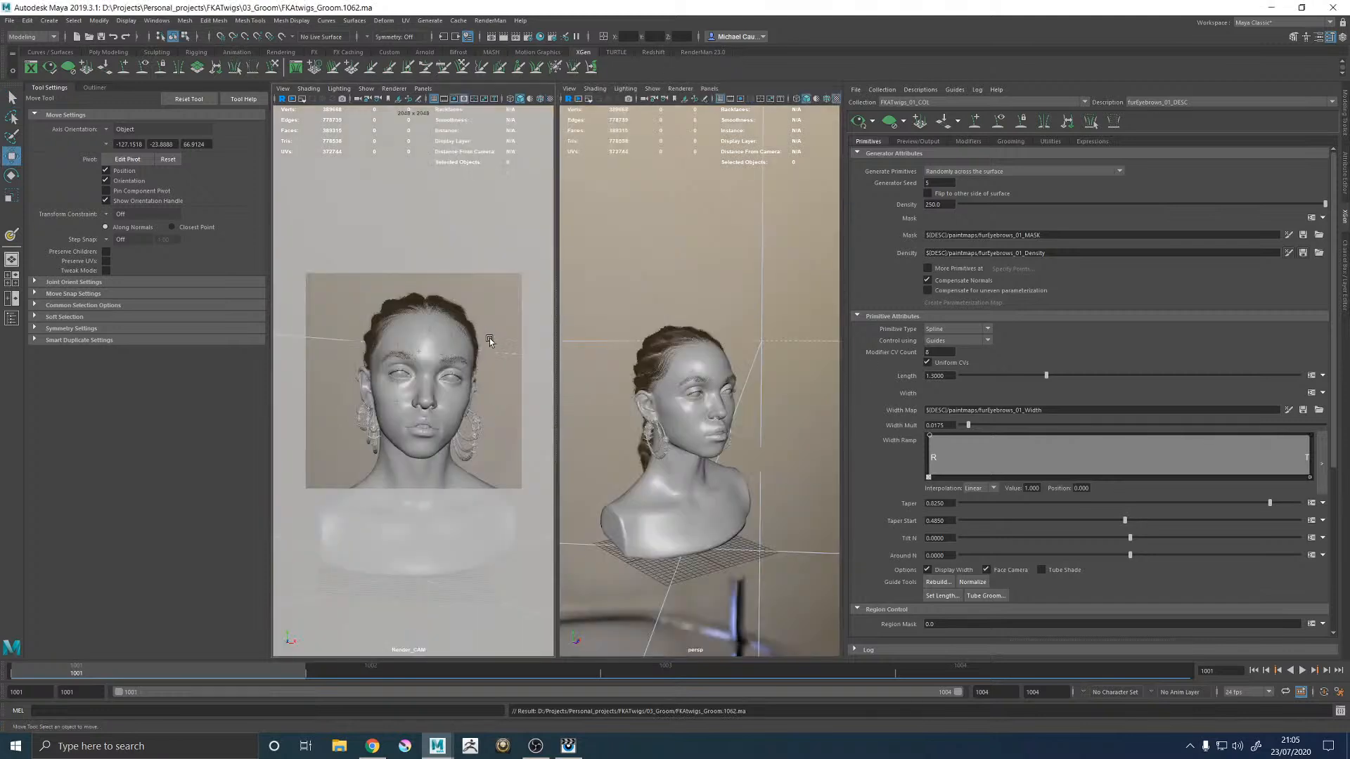
key("space")
key("w")
left_click(497, 21)
left_click(496, 38)
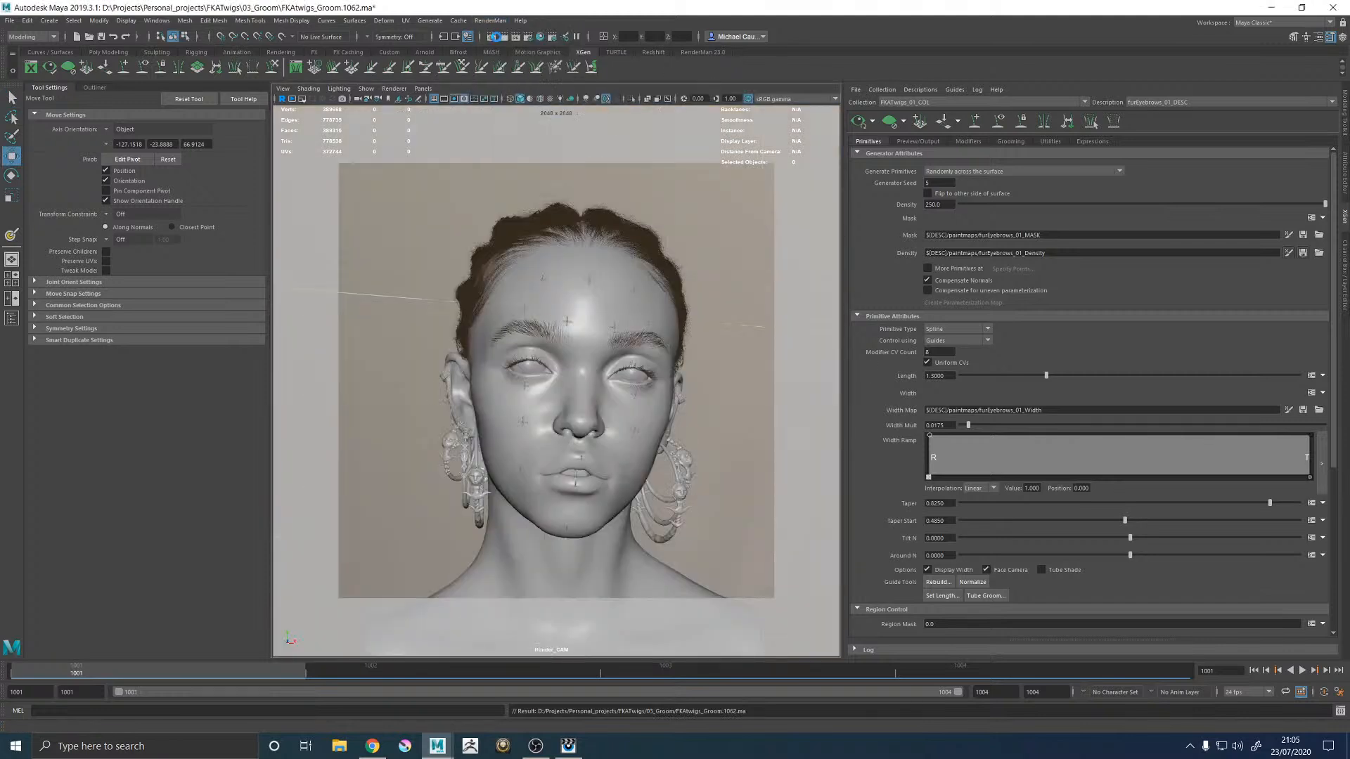
Step: Switch to the render image viewer and display the FKAtwigs_Groom.1062 beauty render from the catalog
key("alt+Tab")
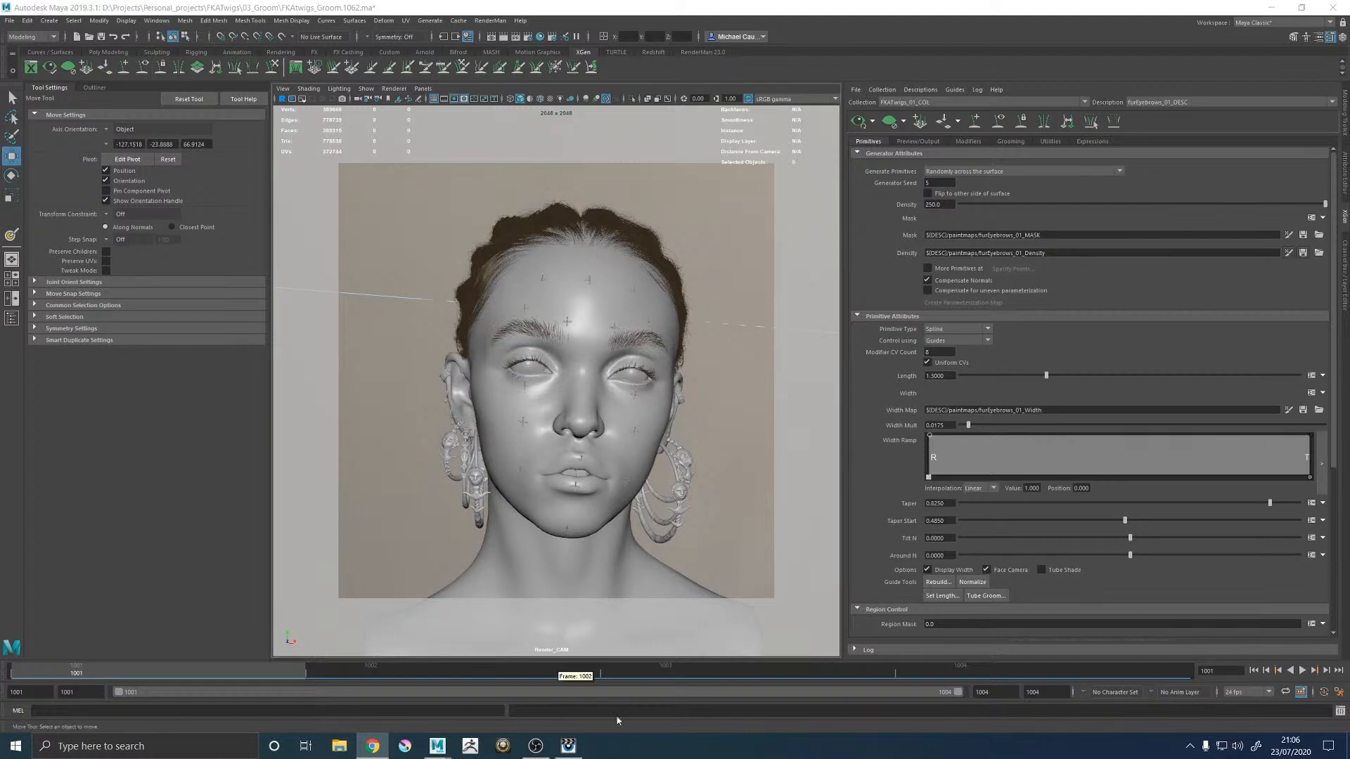
left_click(568, 745)
key("Right")
key("Right")
left_click_drag(81, 135, 85, 148)
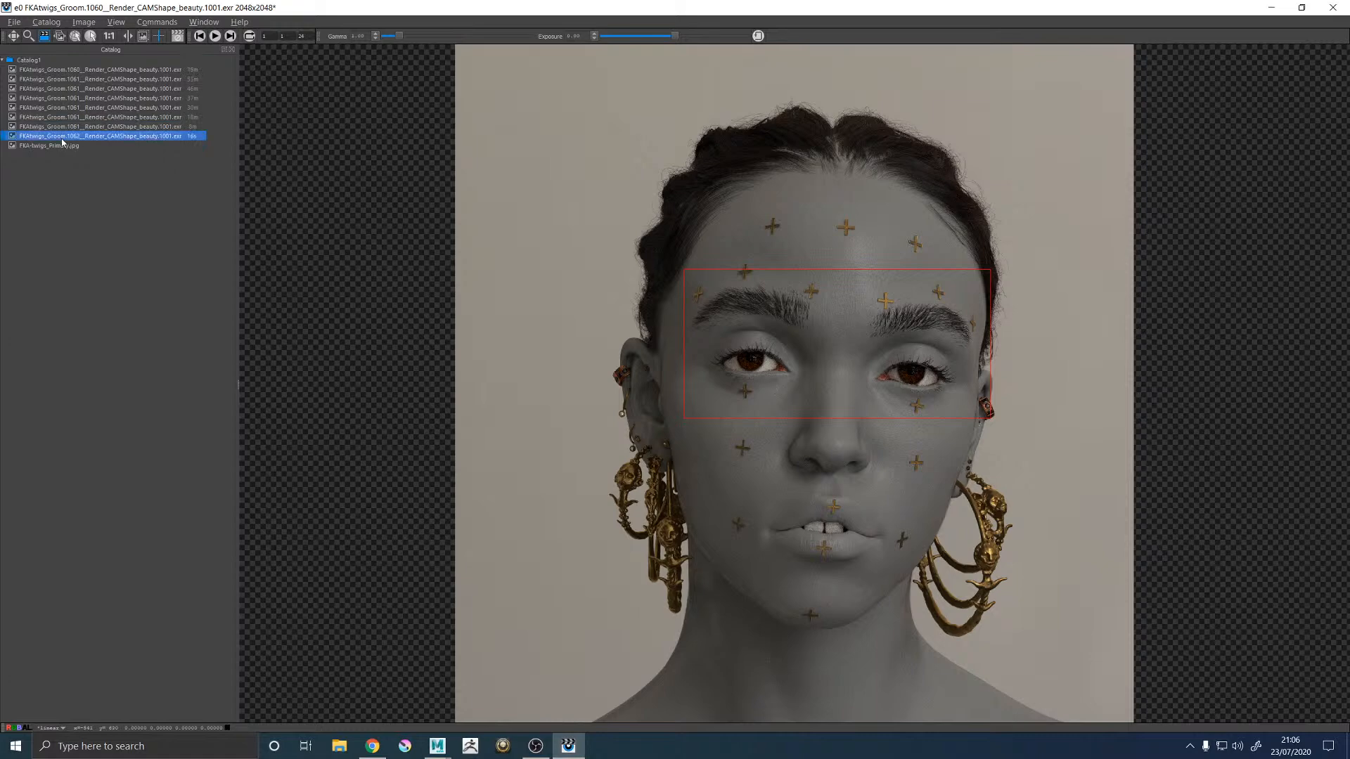
key("Left")
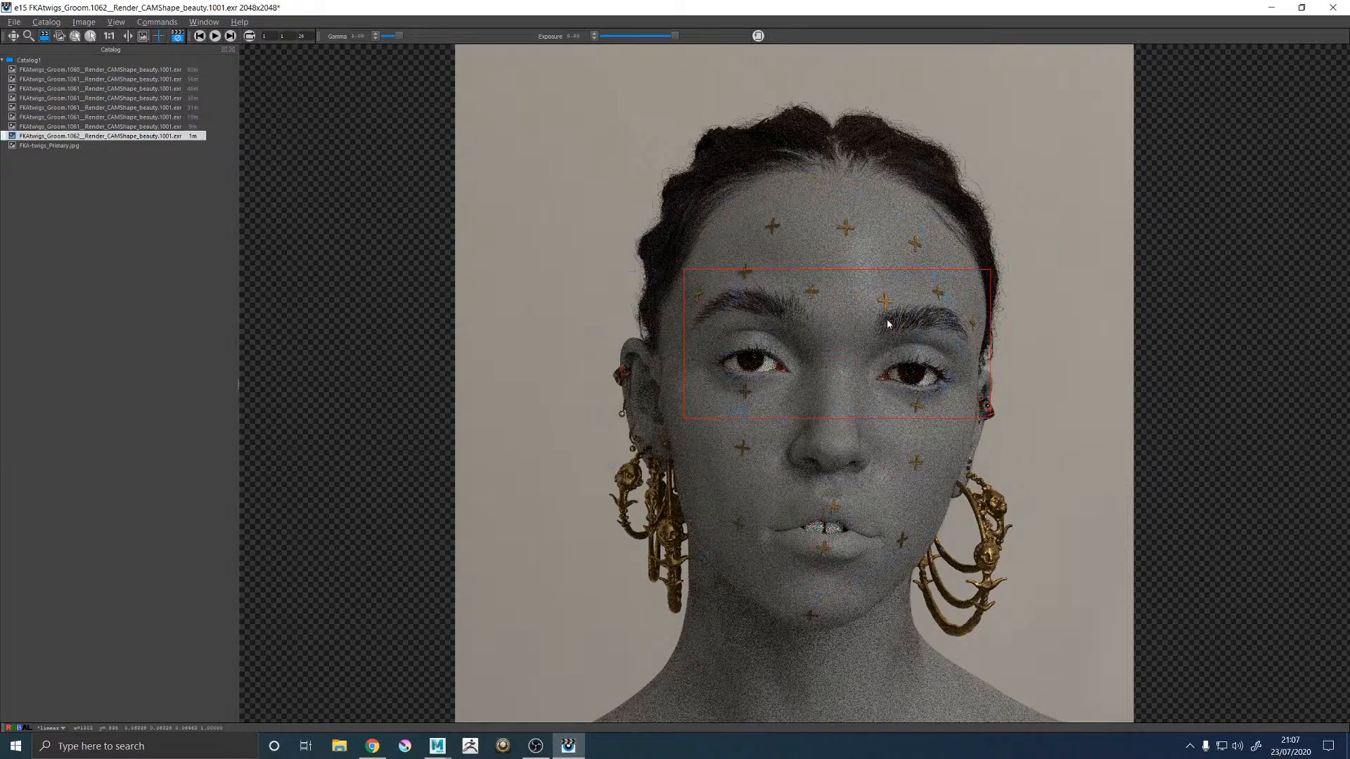
Step: Flip repeatedly between catalog images to compare the eyebrows in the new render
key("Down")
key("Up")
key("Down")
key("Up")
key("Down")
key("Up")
key("Down")
key("Up")
key("Down")
key("Up")
key("Down")
key("Up")
key("Down")
key("Up")
key("Down")
key("Up")
key("Down")
key("Up")
key("Down")
key("Up")
key("Down")
key("Up")
key("Down")
key("Up")
key("Down")
key("Up")
key("Down")
key("Up")
key("Down")
key("Up")
key("Down")
key("Up")
key("Down")
key("Up")
key("Down")
key("Up")
key("Down")
key("Up")
Step: Zoom in on the eyebrows and compare the earlier 1061 renders with the 1062 render
right_click_drag(890, 322, 1170, 494)
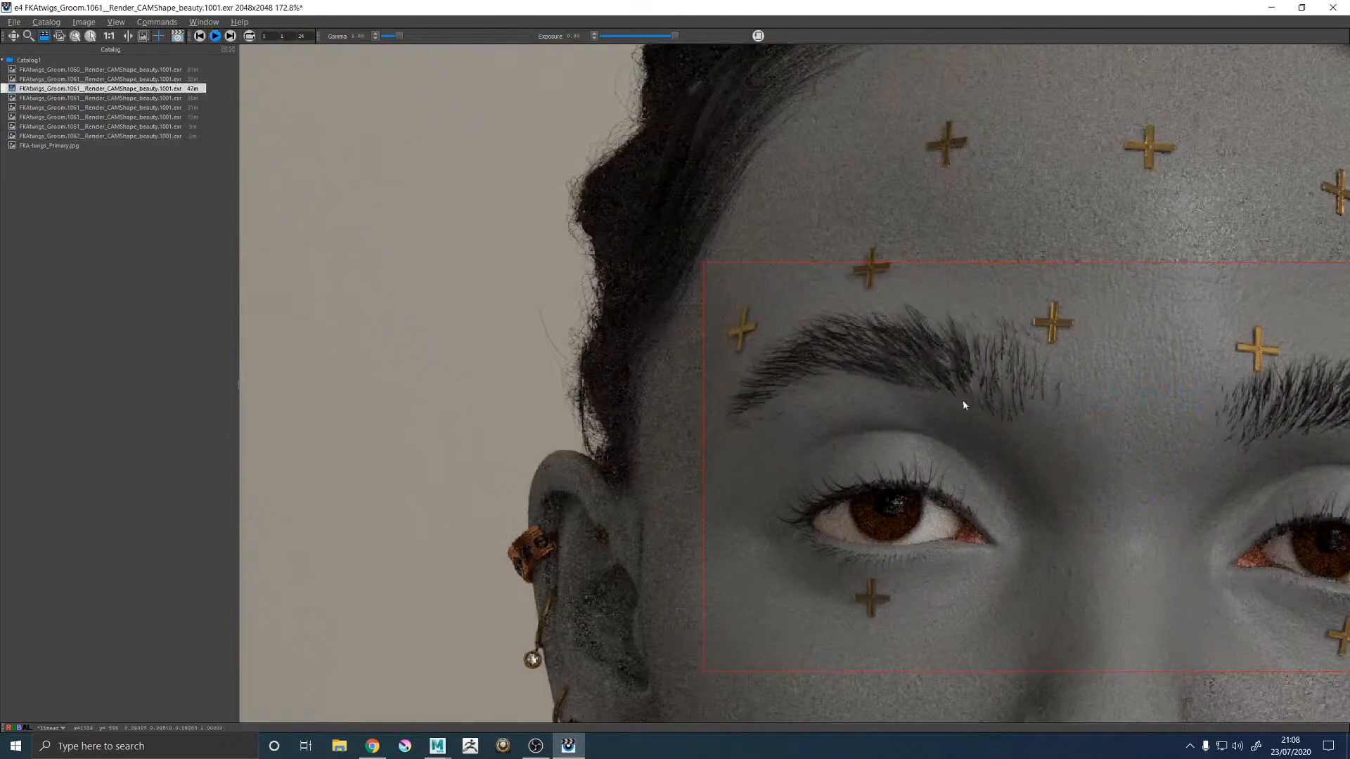
key("Up")
key("Up")
key("Up")
left_click(92, 136)
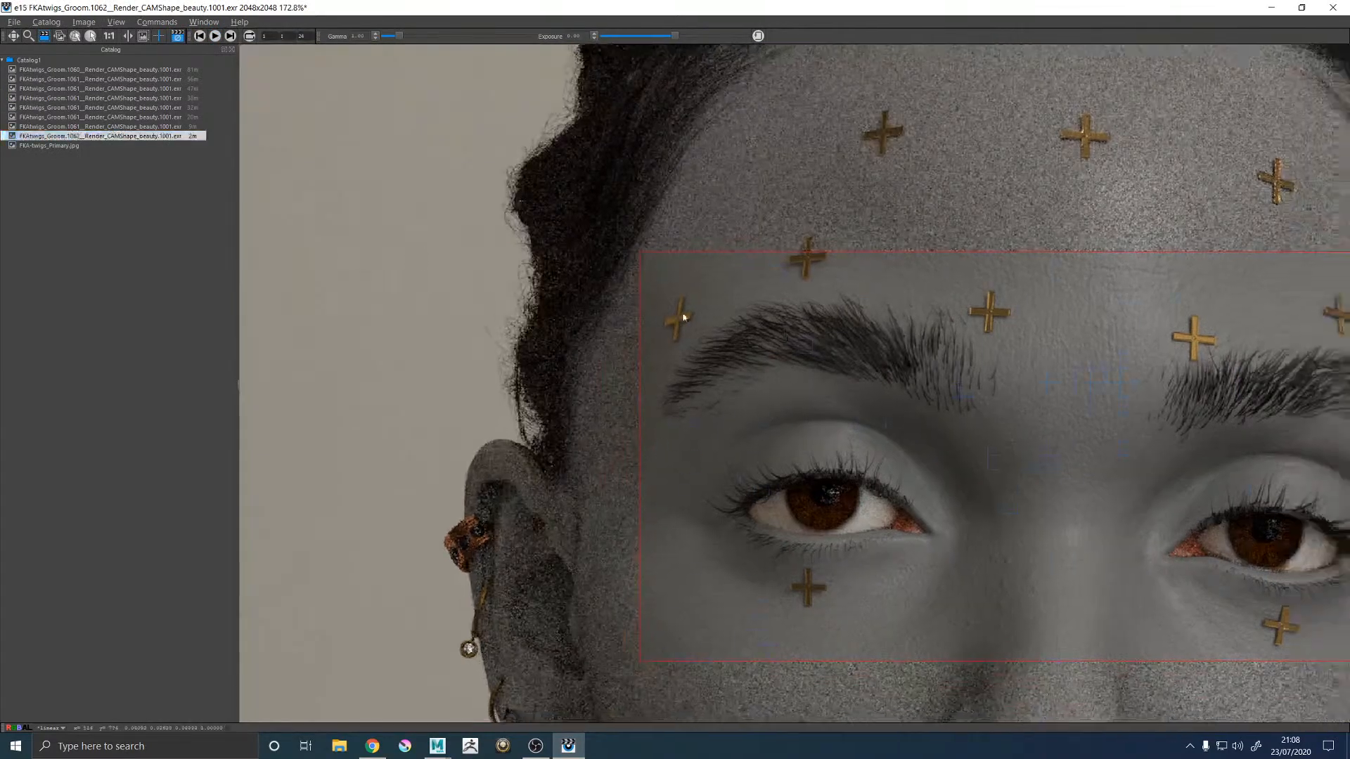
Step: Compare the eyebrows across the 1061 and 1062 beauty renders and the FKA-twigs_Primary.jpg reference
middle_click_drag(801, 340, 473, 262)
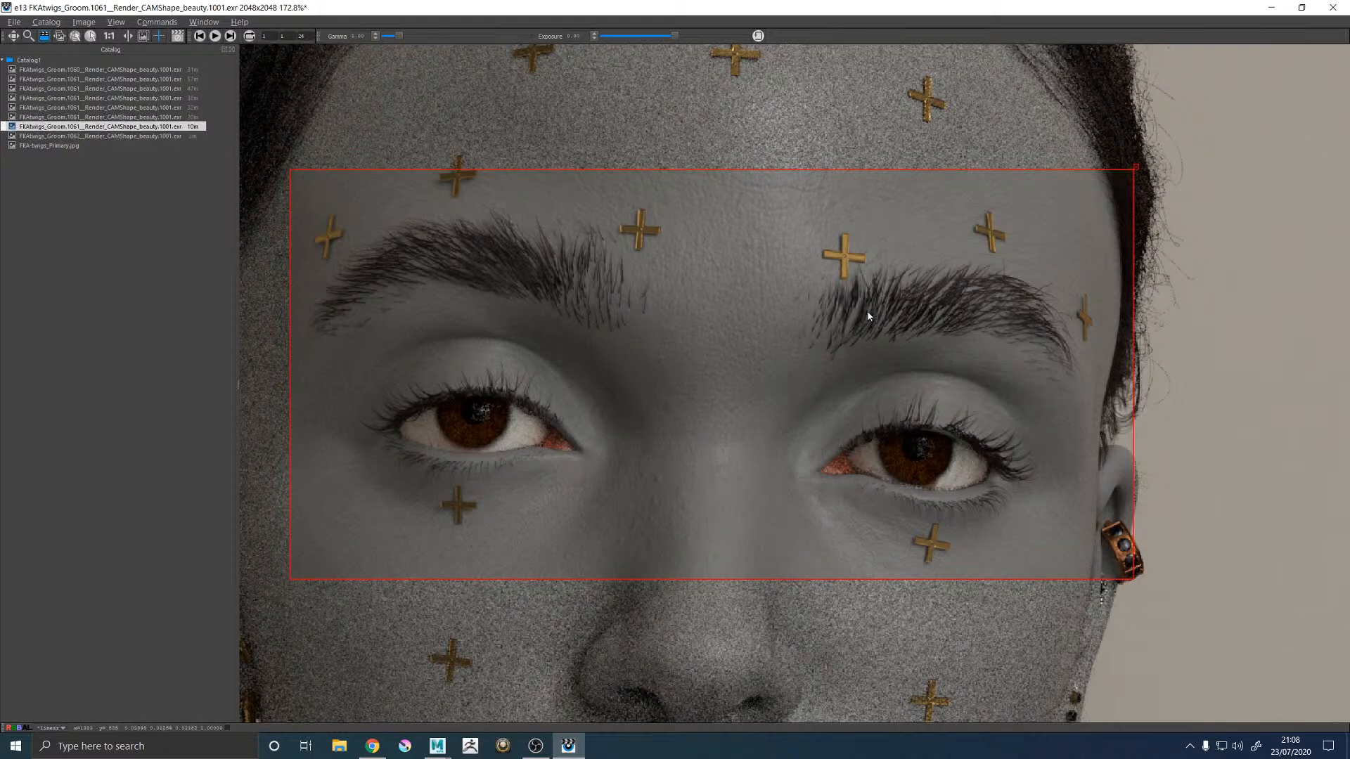
key("Down")
key("Up")
key("Down")
key("Up")
key("Down")
key("Up")
key("Down")
key("Up")
key("Down")
key("Up")
key("Down")
key("Up")
key("Down")
key("Up")
key("Down")
key("Up")
key("Down")
key("Up")
key("Down")
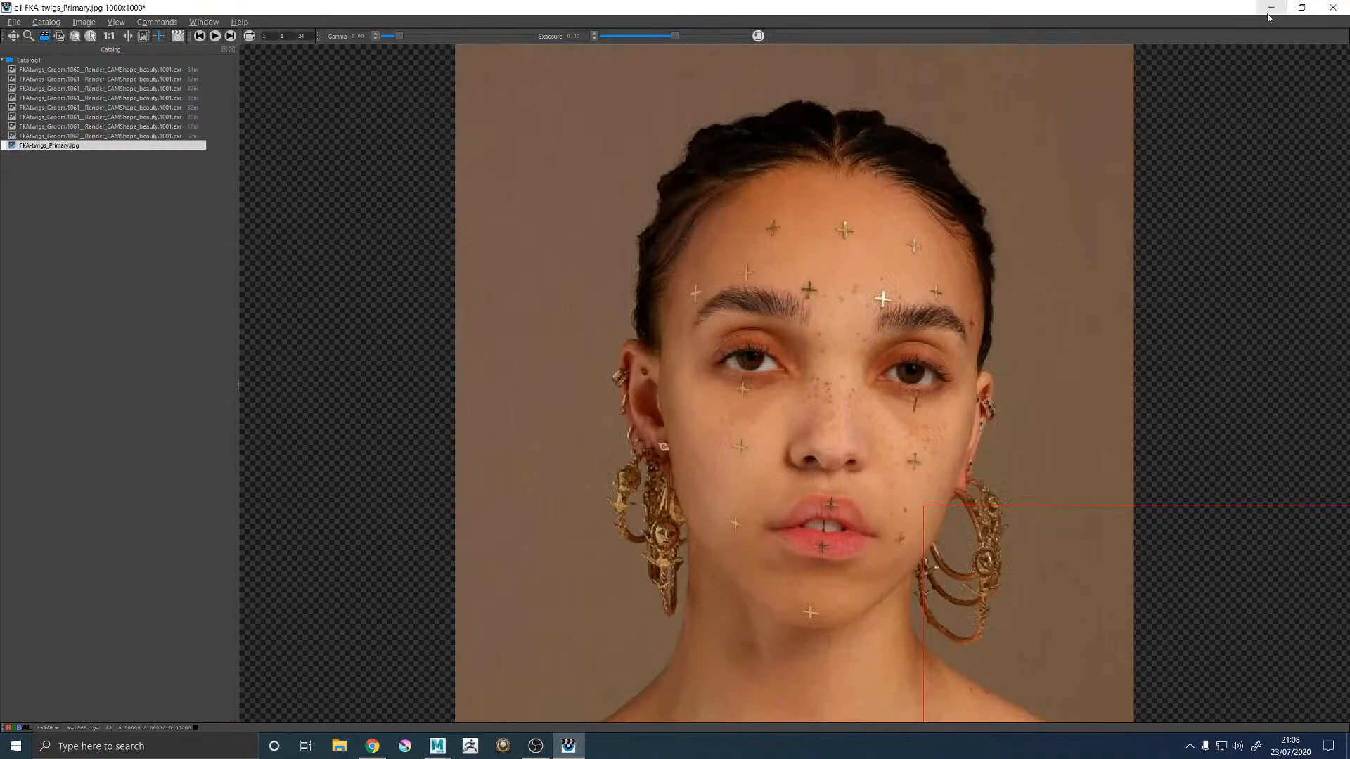
Step: Switch back to Maya and show the eyebrow guides close up in the perspective view
left_click(1324, 13)
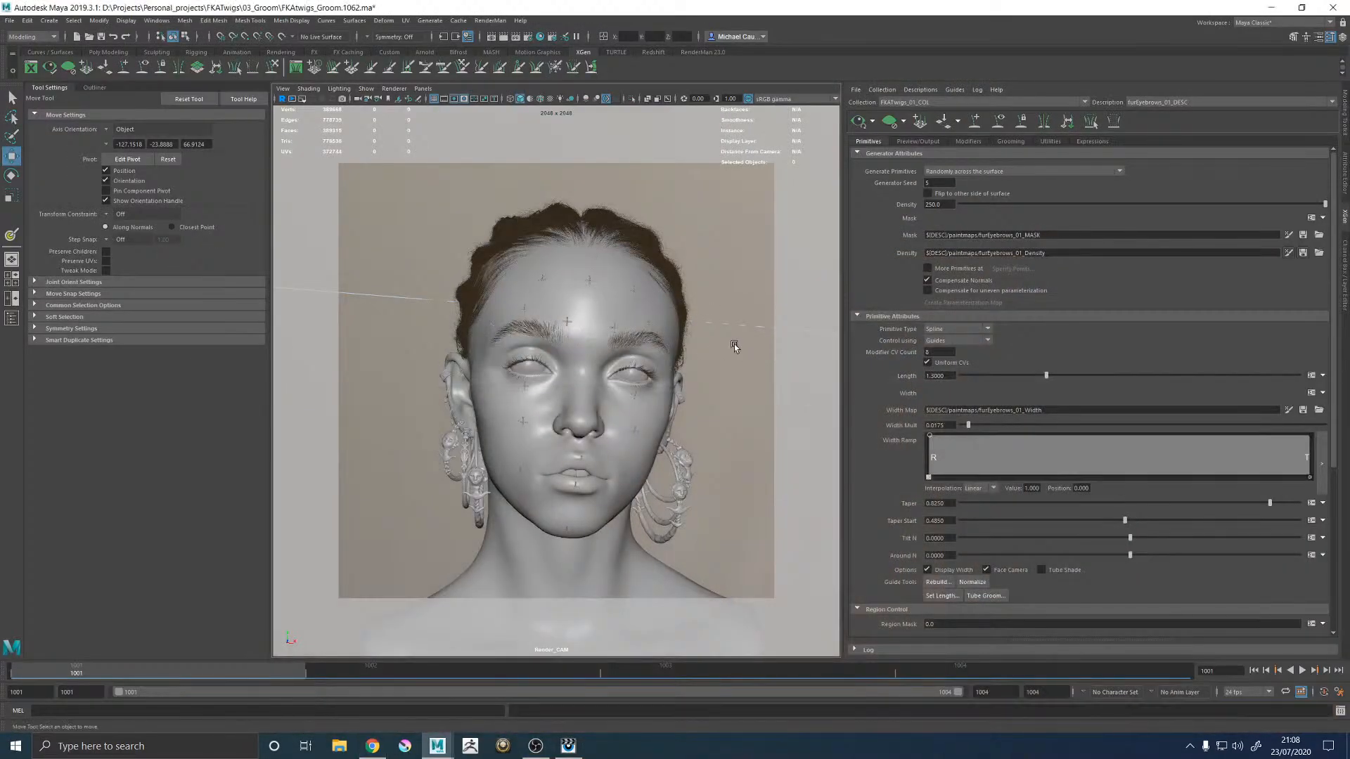
key("space")
key("space")
left_click_drag(757, 413, 693, 383, "alt")
left_click(1002, 123)
left_click_drag(532, 296, 502, 303, "alt")
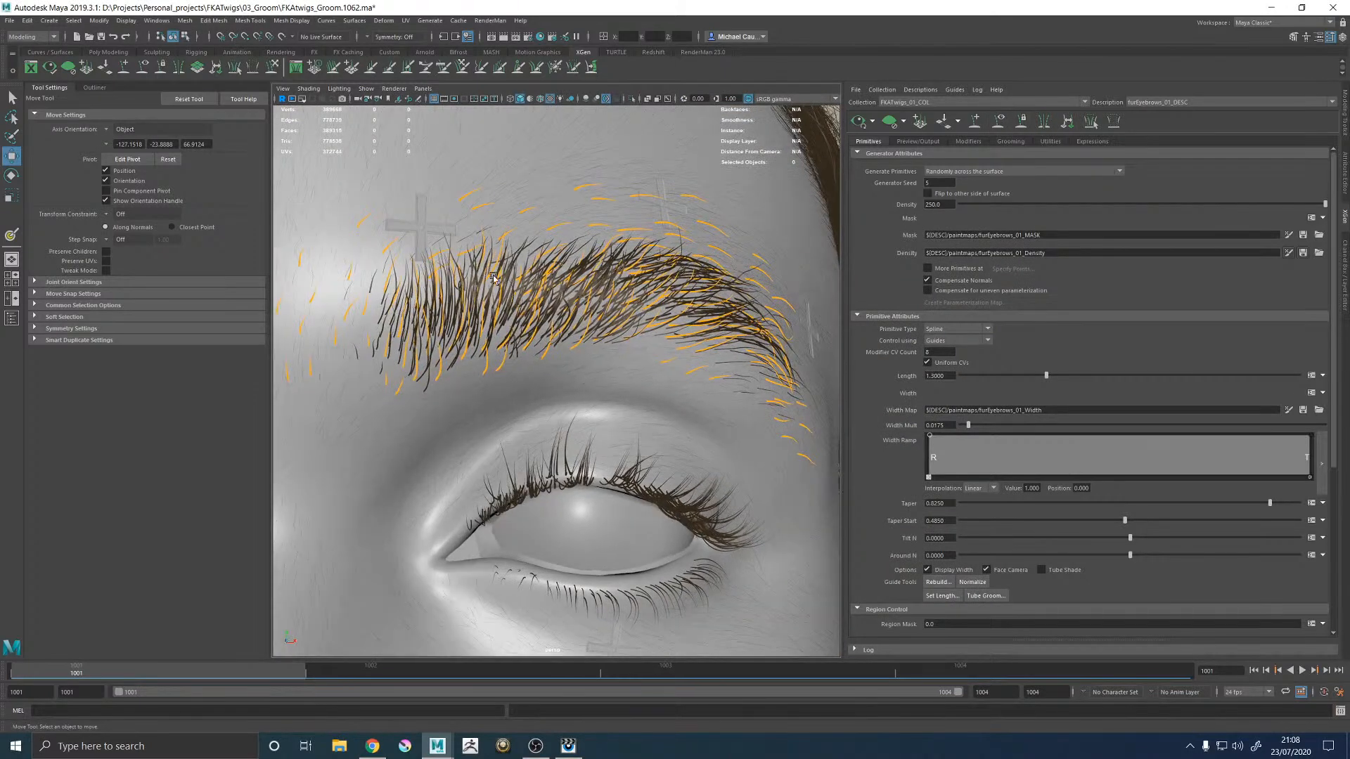
Step: Rotate a guide near the inner end of the eyebrow slightly and update the groom preview
key("e")
left_click(489, 271)
left_click_drag(479, 236, 470, 236)
left_click(855, 128)
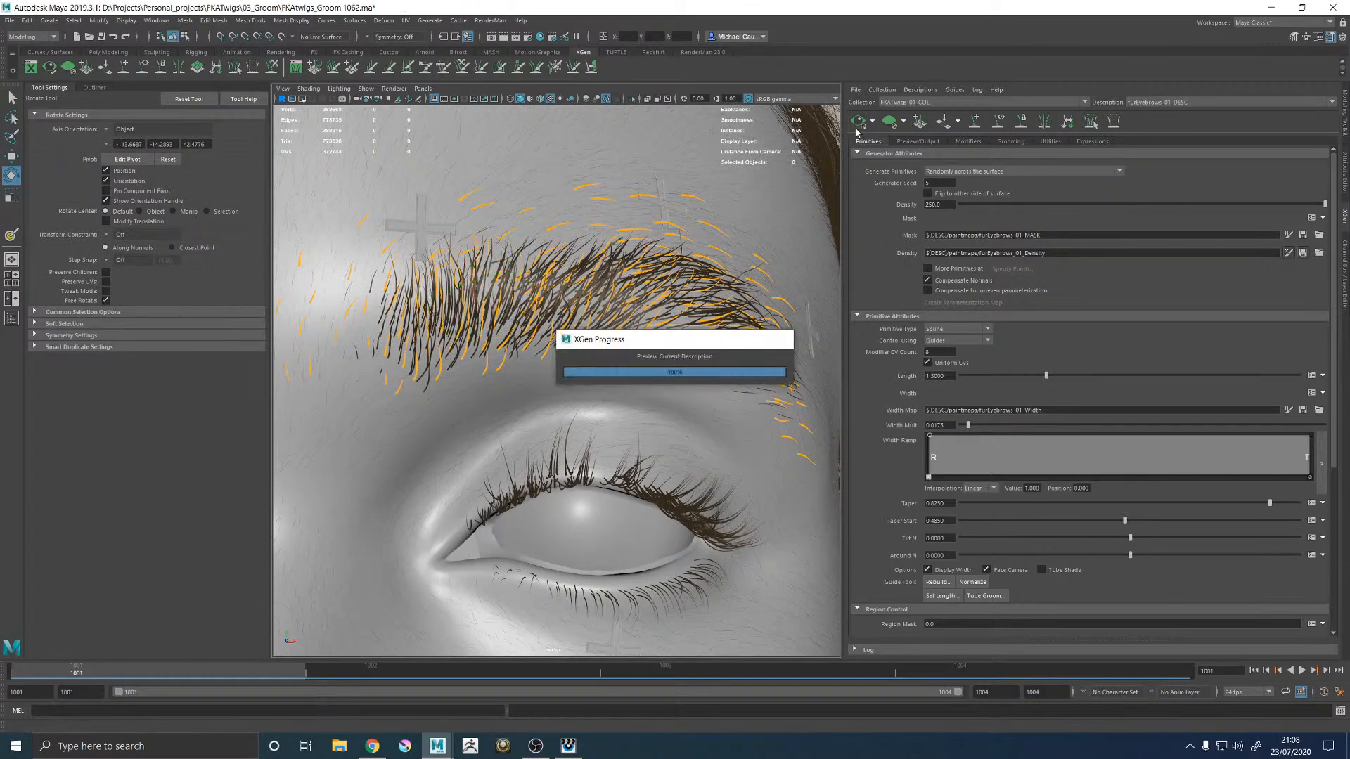
Step: Paint black on the eyebrow density map along the lower edge of the inner brow and save the texture
scroll(555, 330, "up", 5)
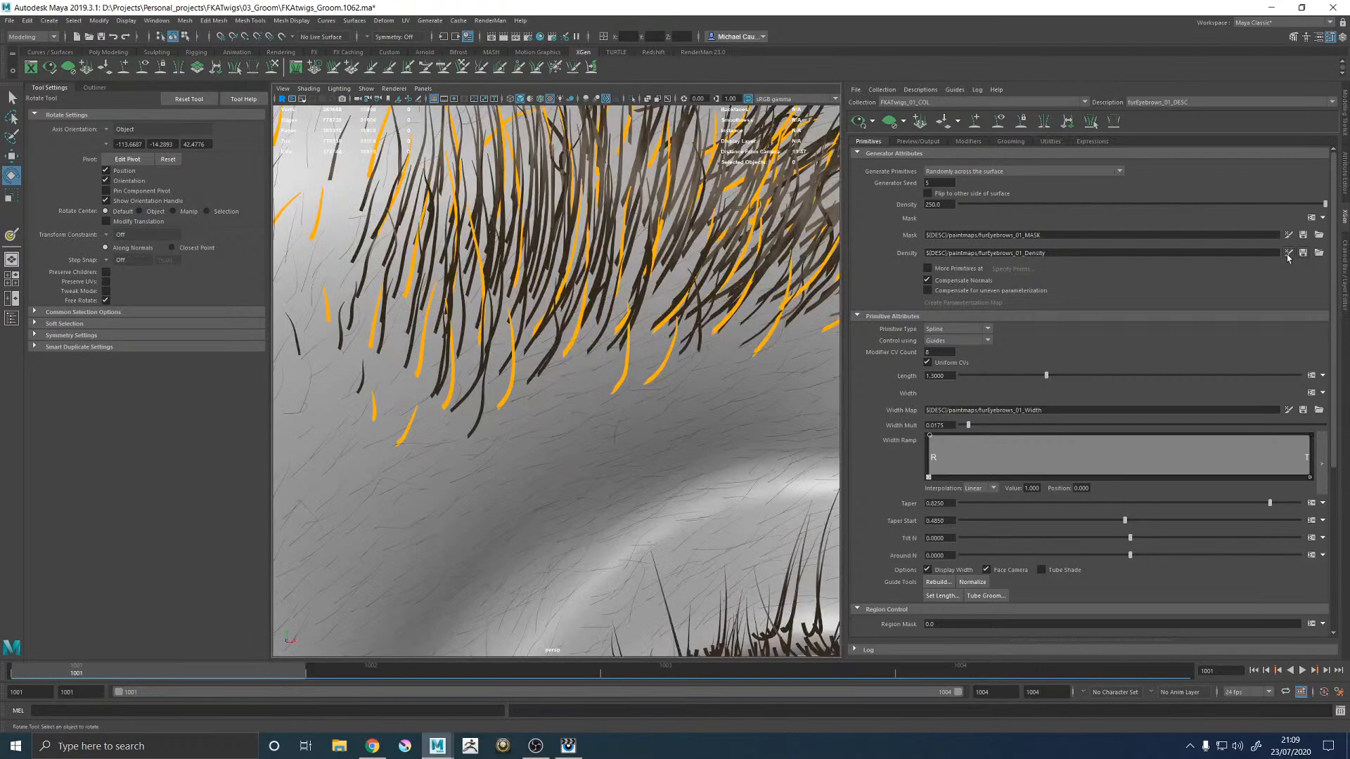
left_click(1288, 254)
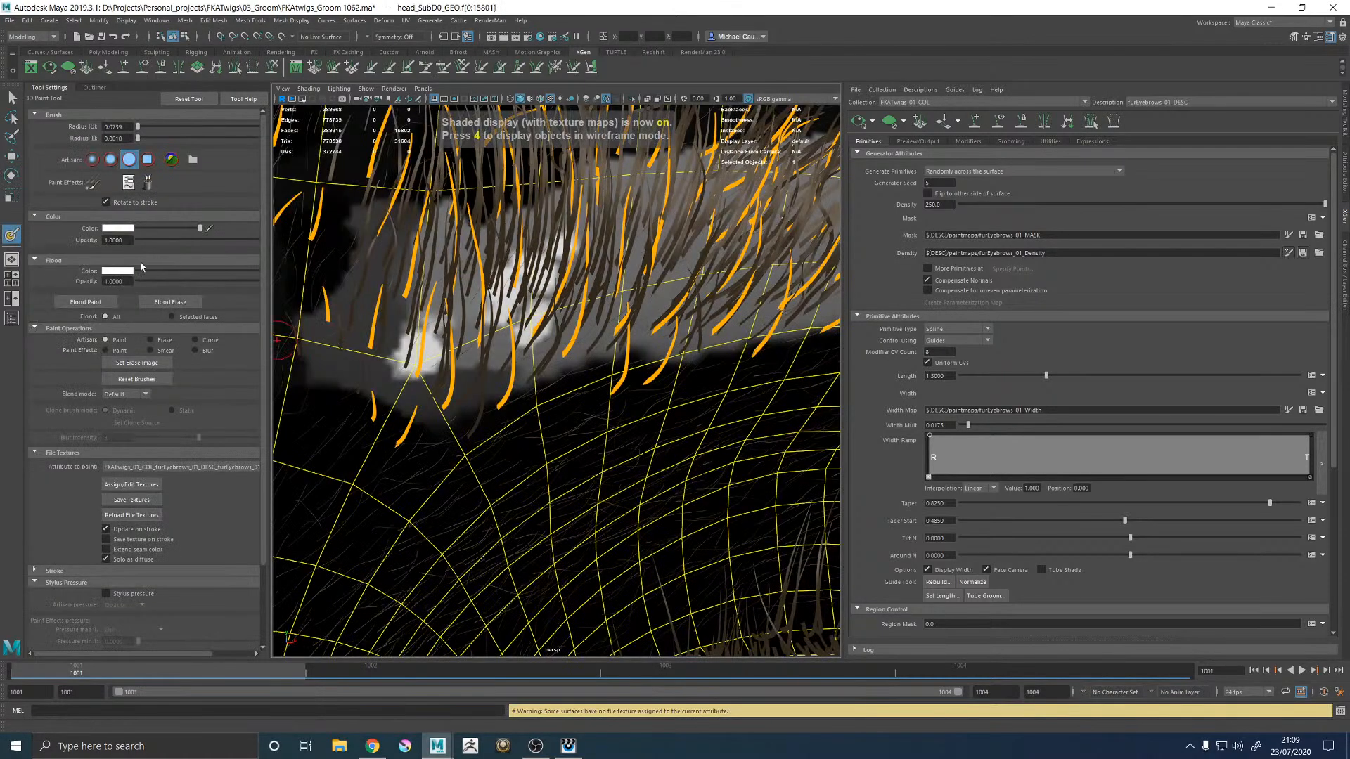
left_click_drag(156, 229, 137, 228)
mouse_move(404, 414)
left_mouse_down()
mouse_move(520, 417)
mouse_move(478, 426)
mouse_move(492, 425)
left_mouse_up()
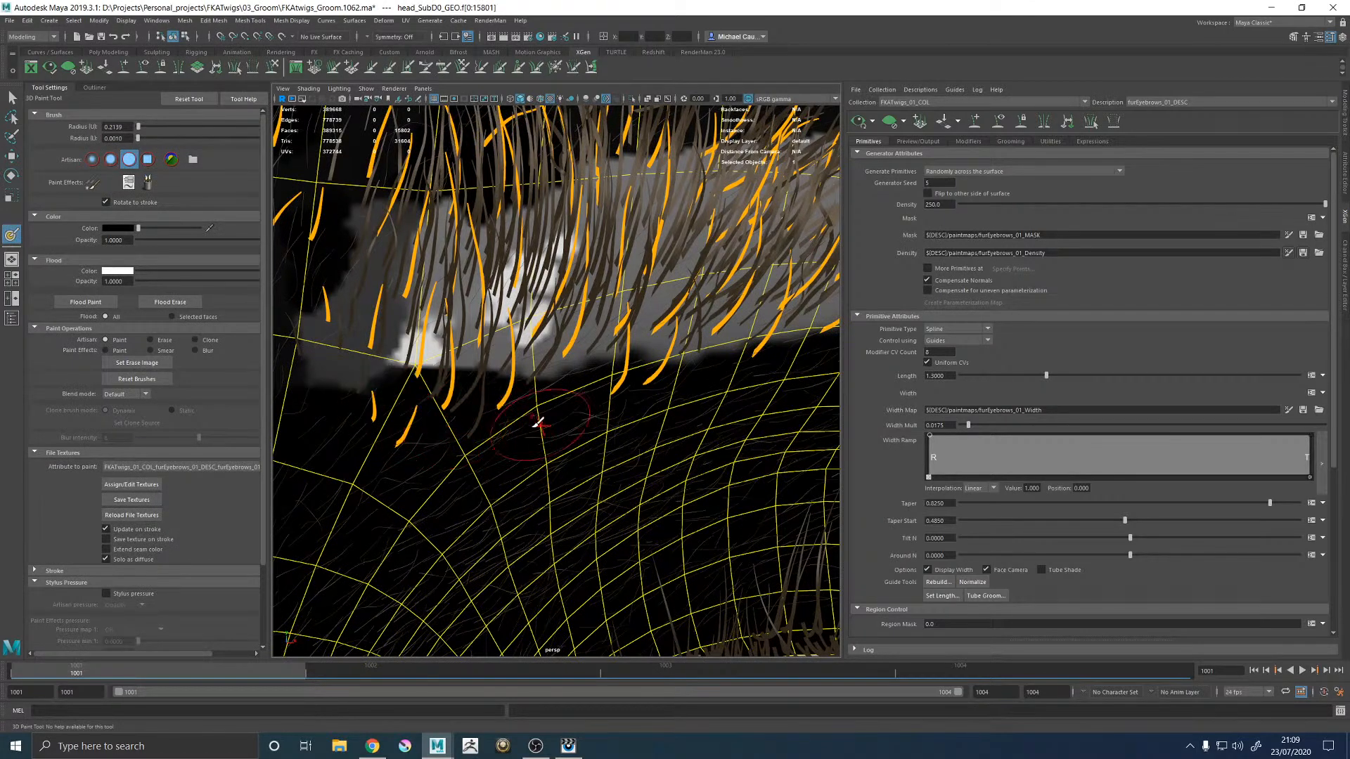
left_click(116, 501)
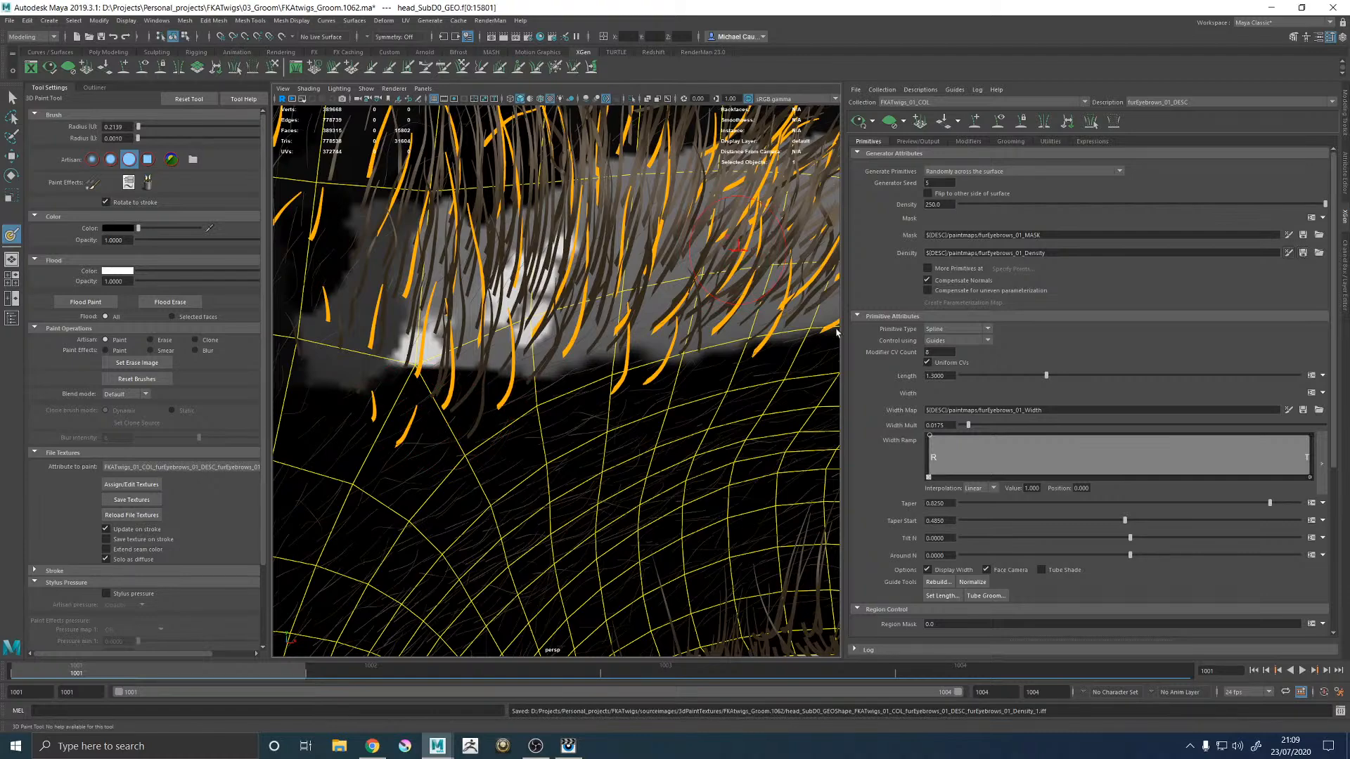
scroll(593, 377, "down", 5)
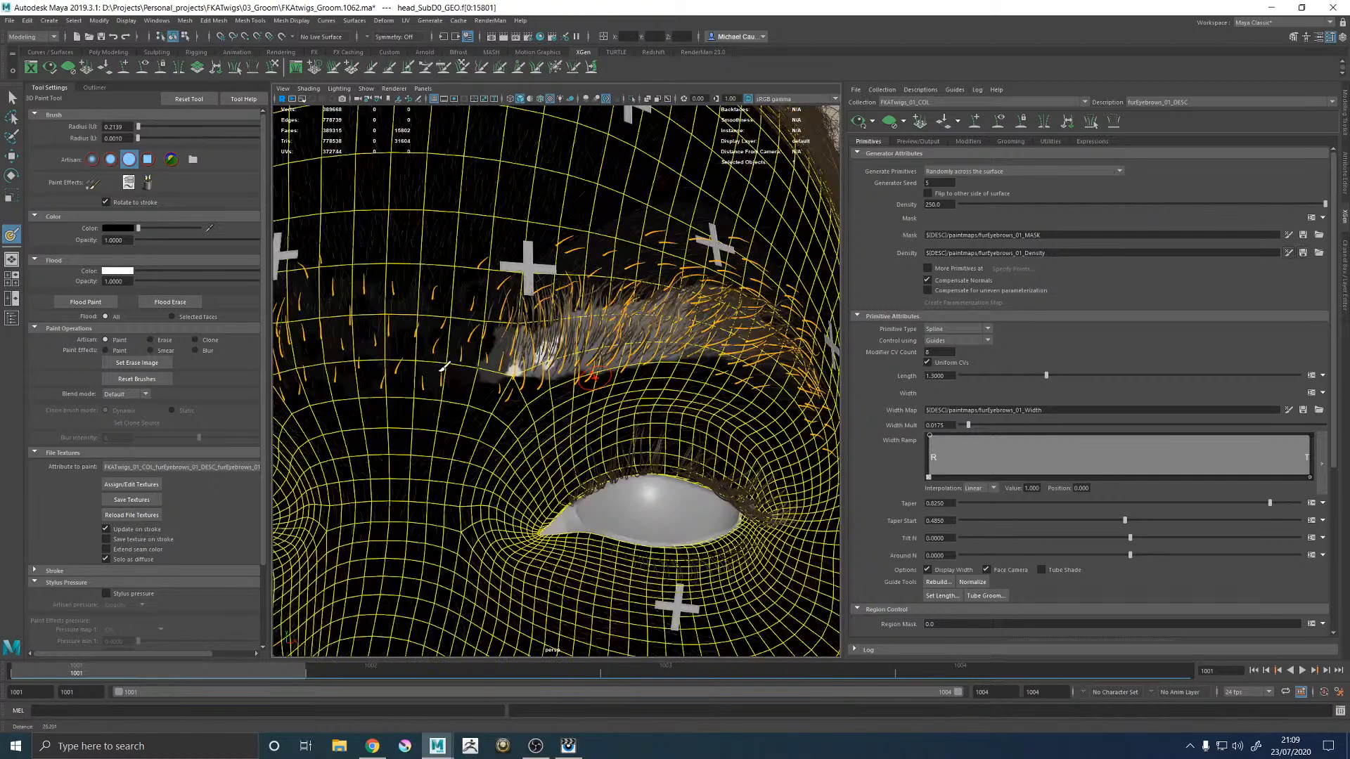
right_click_drag(445, 367, 408, 370, "alt")
key("w")
Step: Hide the eyebrow guides, inspect the brows and eyelashes up close, and save the scene
right_click_drag(591, 414, 519, 463, "alt")
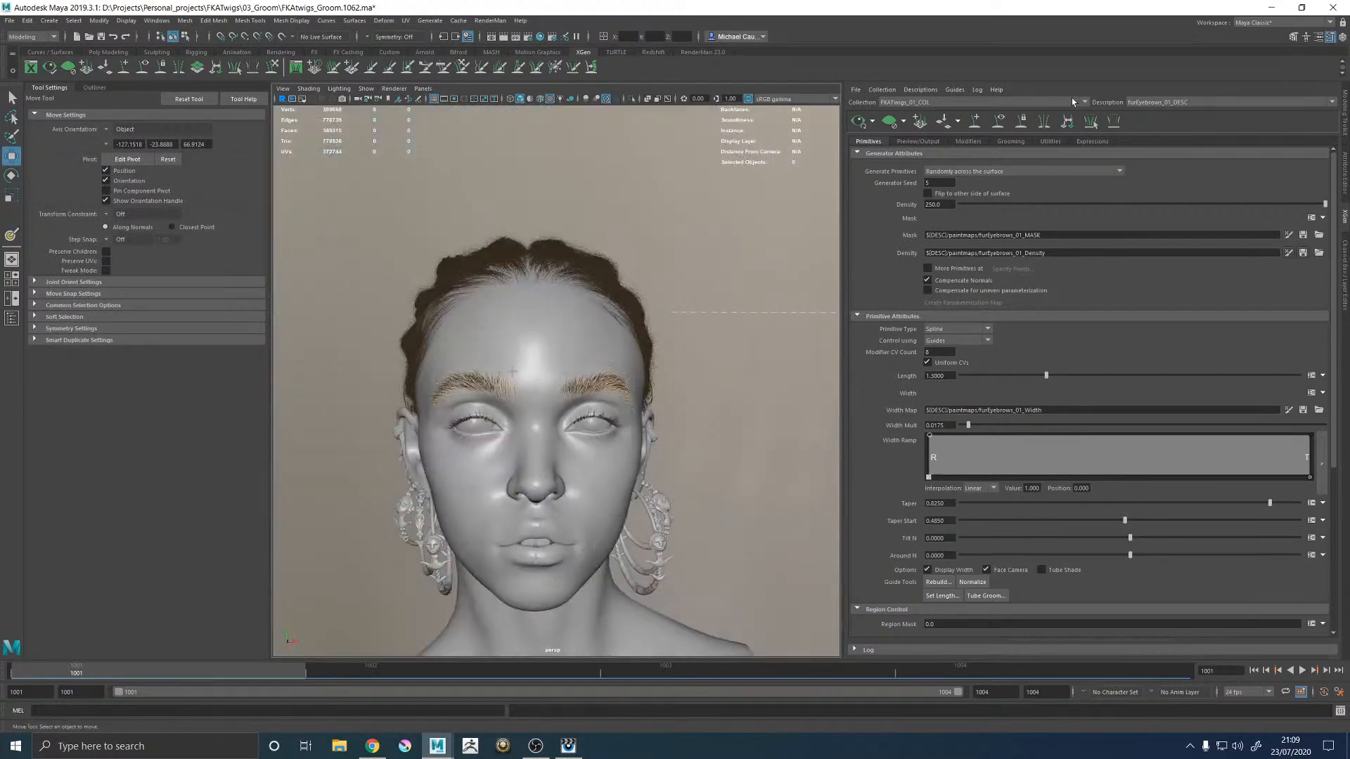
left_click_drag(664, 365, 658, 354, "alt")
middle_click_drag(609, 350, 630, 335, "alt")
left_click_drag(540, 345, 557, 361, "alt")
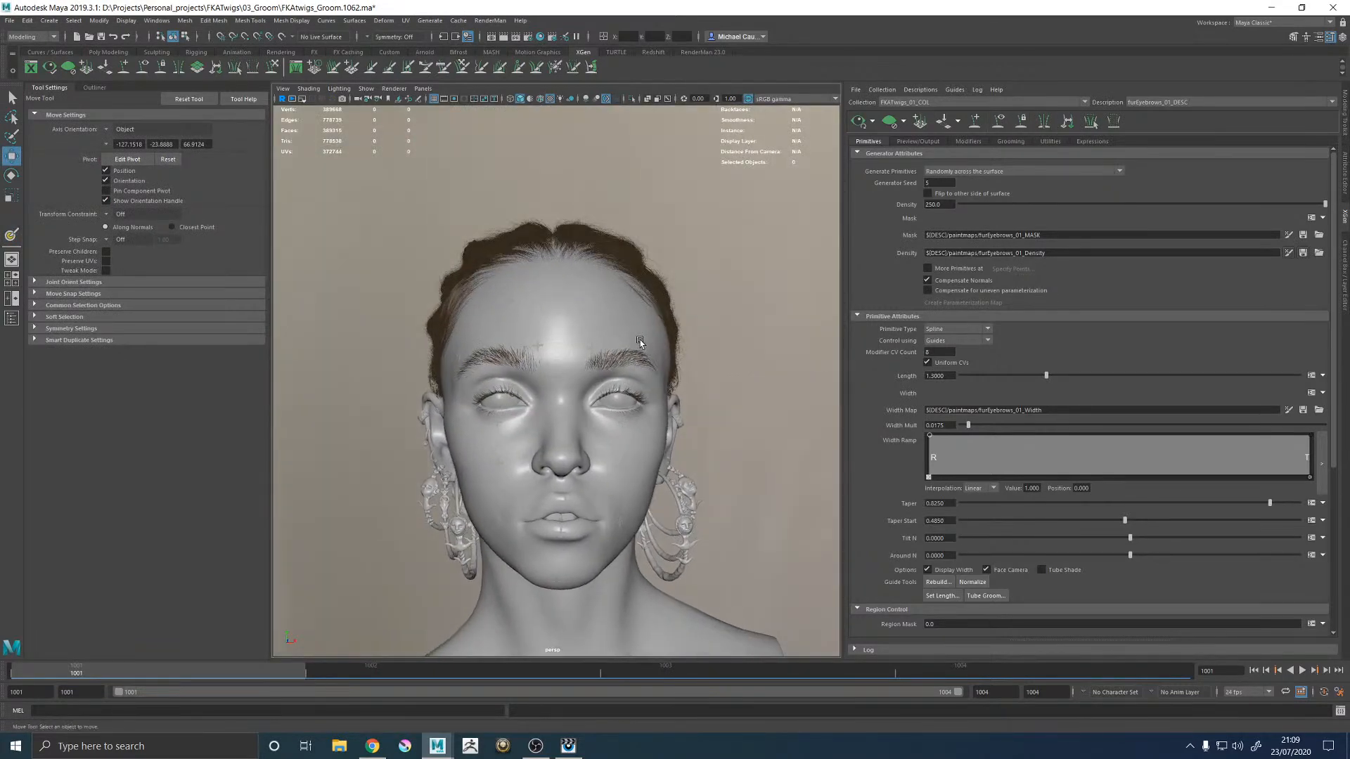
left_click_drag(699, 397, 689, 374, "alt")
right_click_drag(563, 383, 687, 401, "alt")
middle_click_drag(687, 401, 437, 336, "alt")
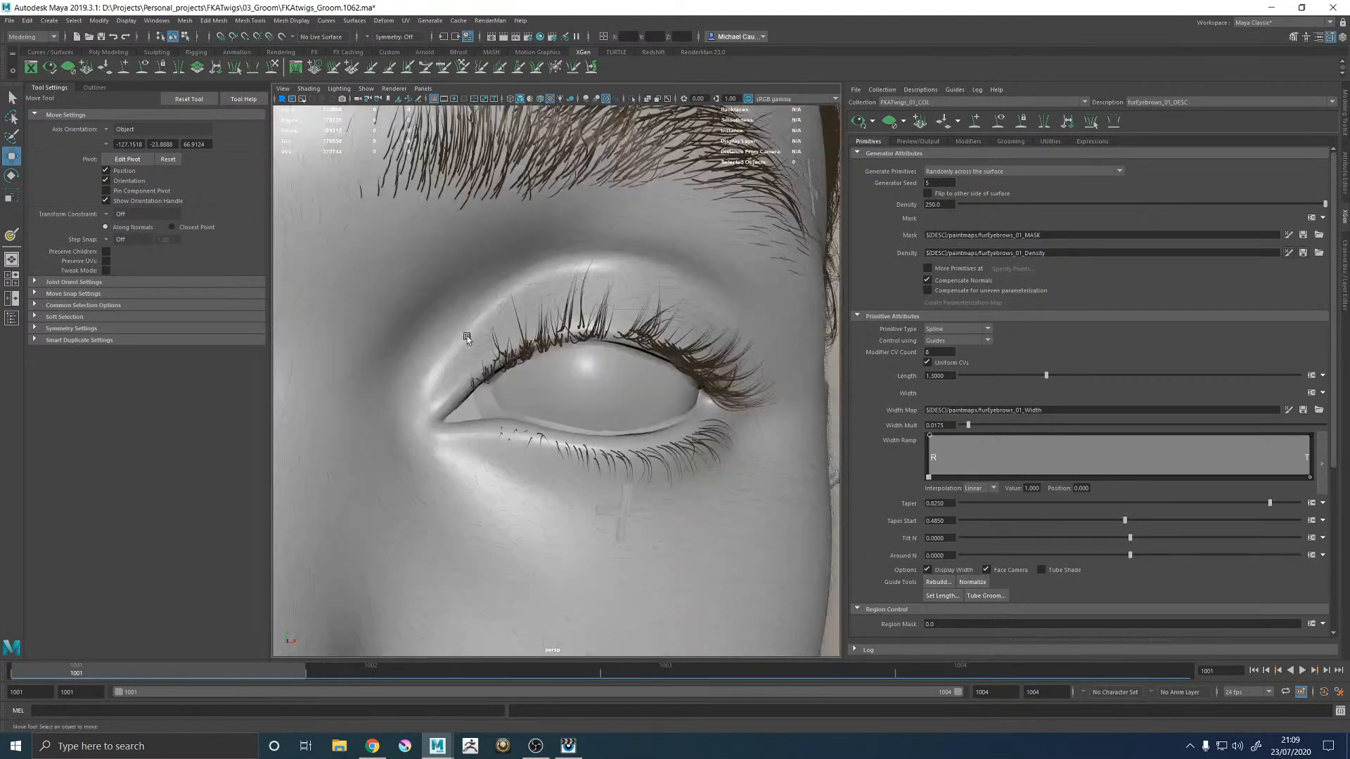
right_click_drag(437, 335, 675, 318, "alt")
right_click_drag(665, 257, 633, 248, "alt")
middle_click_drag(632, 247, 554, 256, "alt")
right_click_drag(486, 334, 535, 331, "alt")
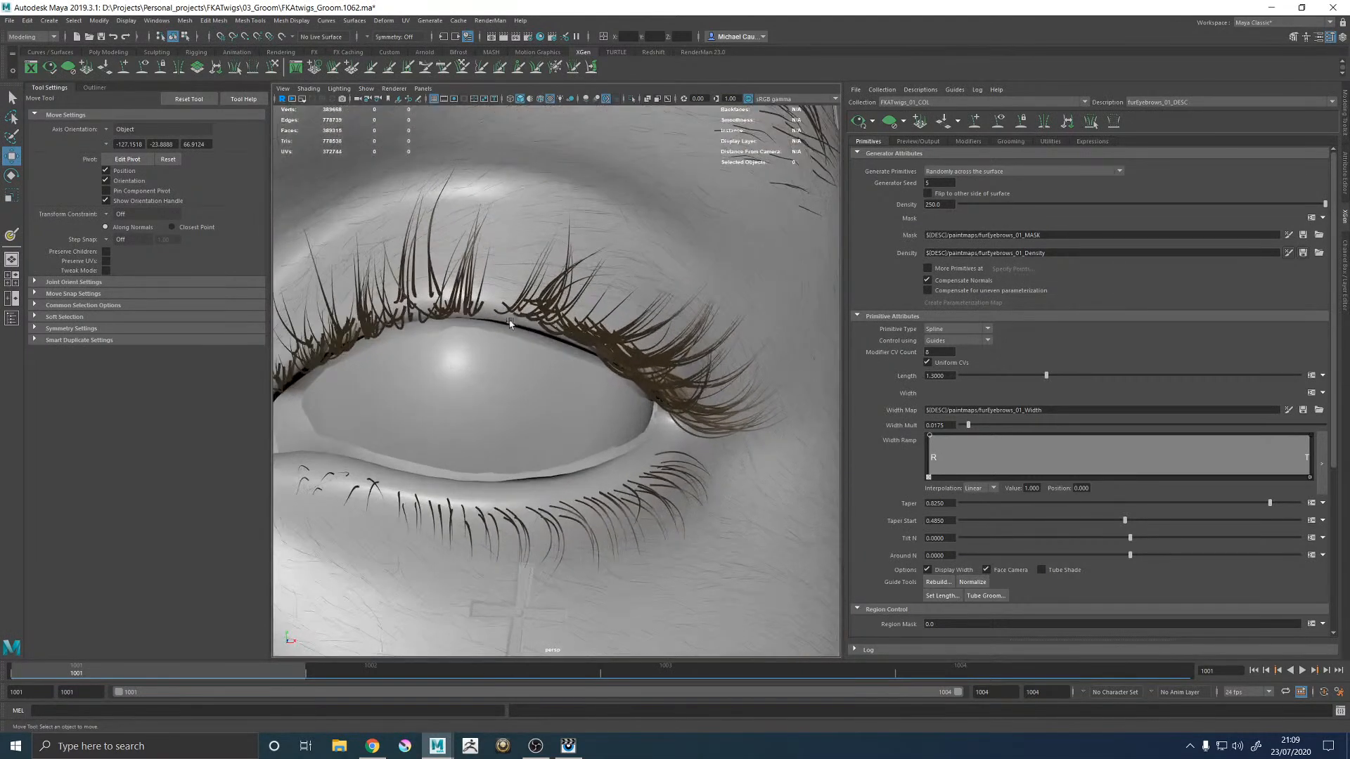
key("ctrl+s")
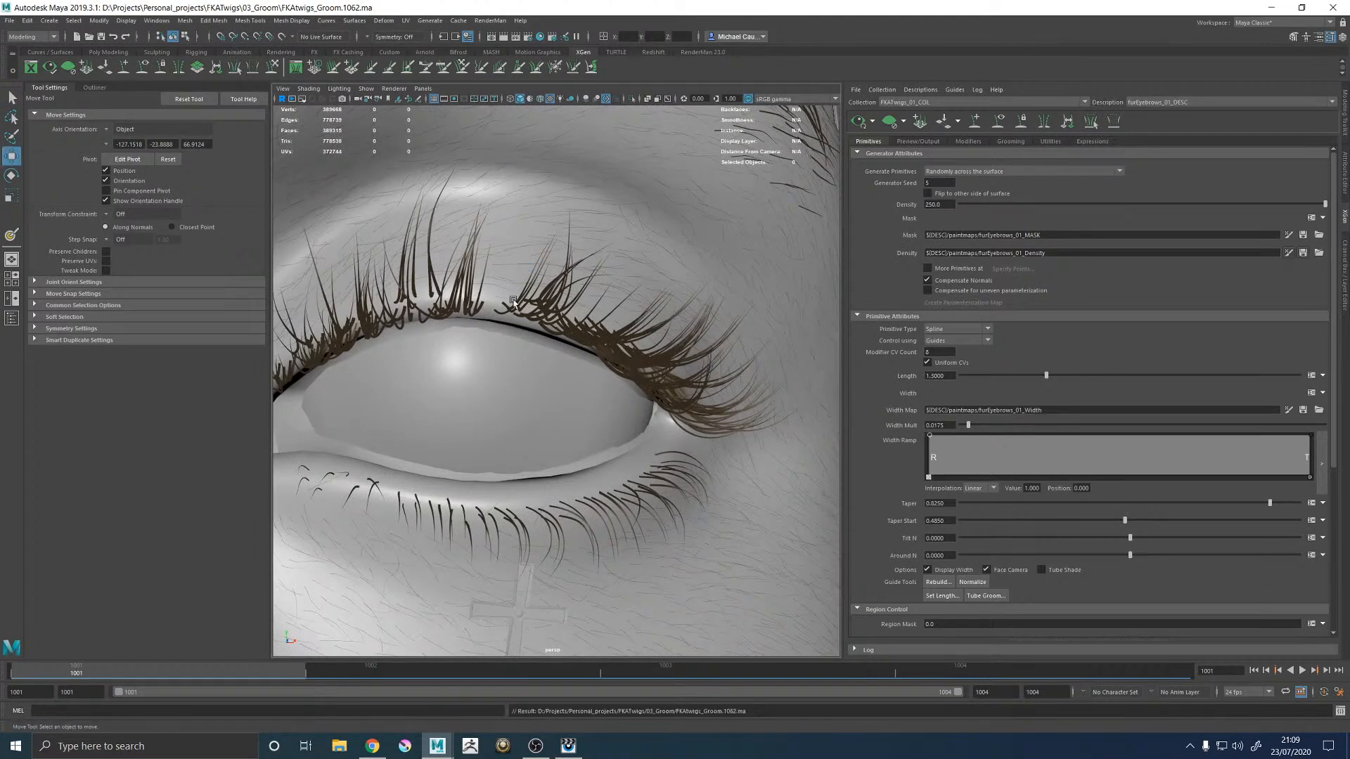
Step: Switch to the furEyelashes_01_DESC description, show its guides and clear its hair preview
left_click(1178, 103)
left_click(1174, 133)
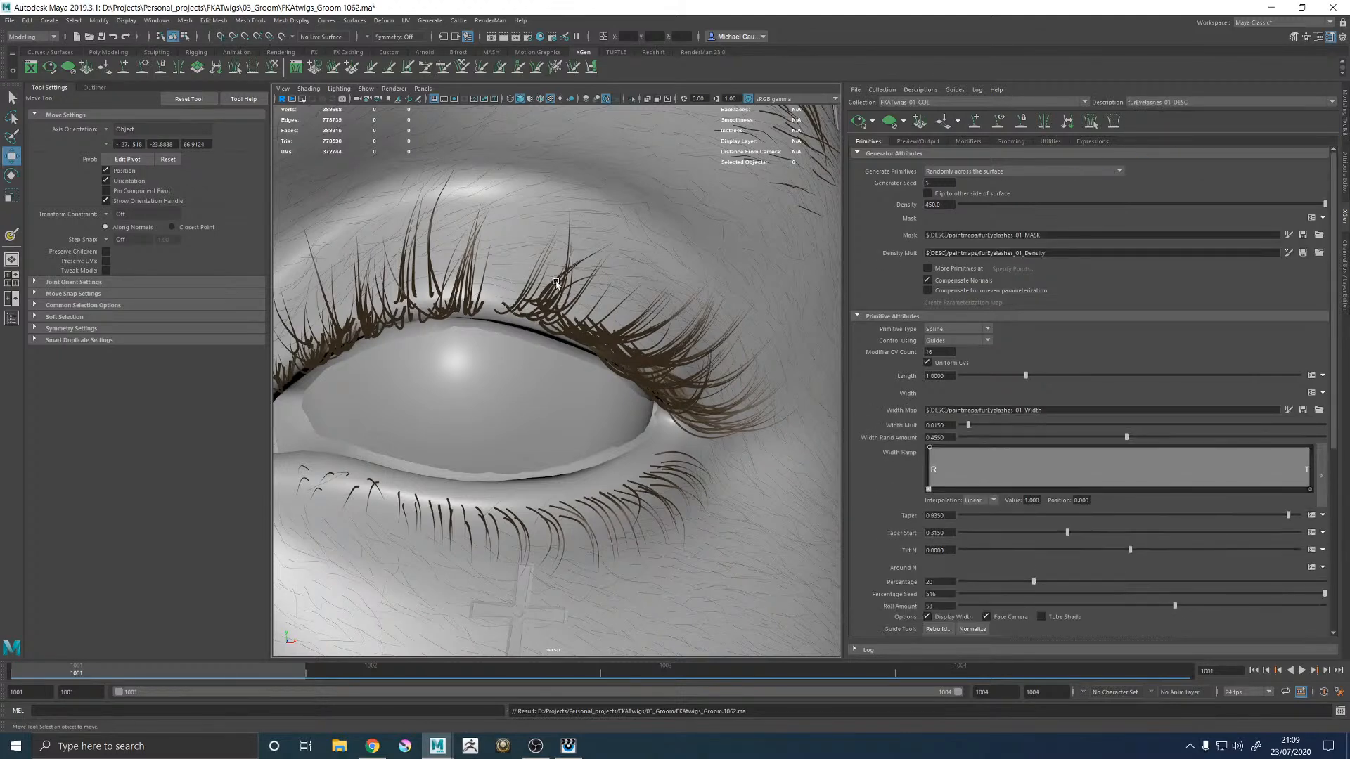
middle_click_drag(519, 289, 606, 291, "alt")
left_click(999, 122)
scroll(618, 327, "up", 5)
scroll(647, 314, "down", 4)
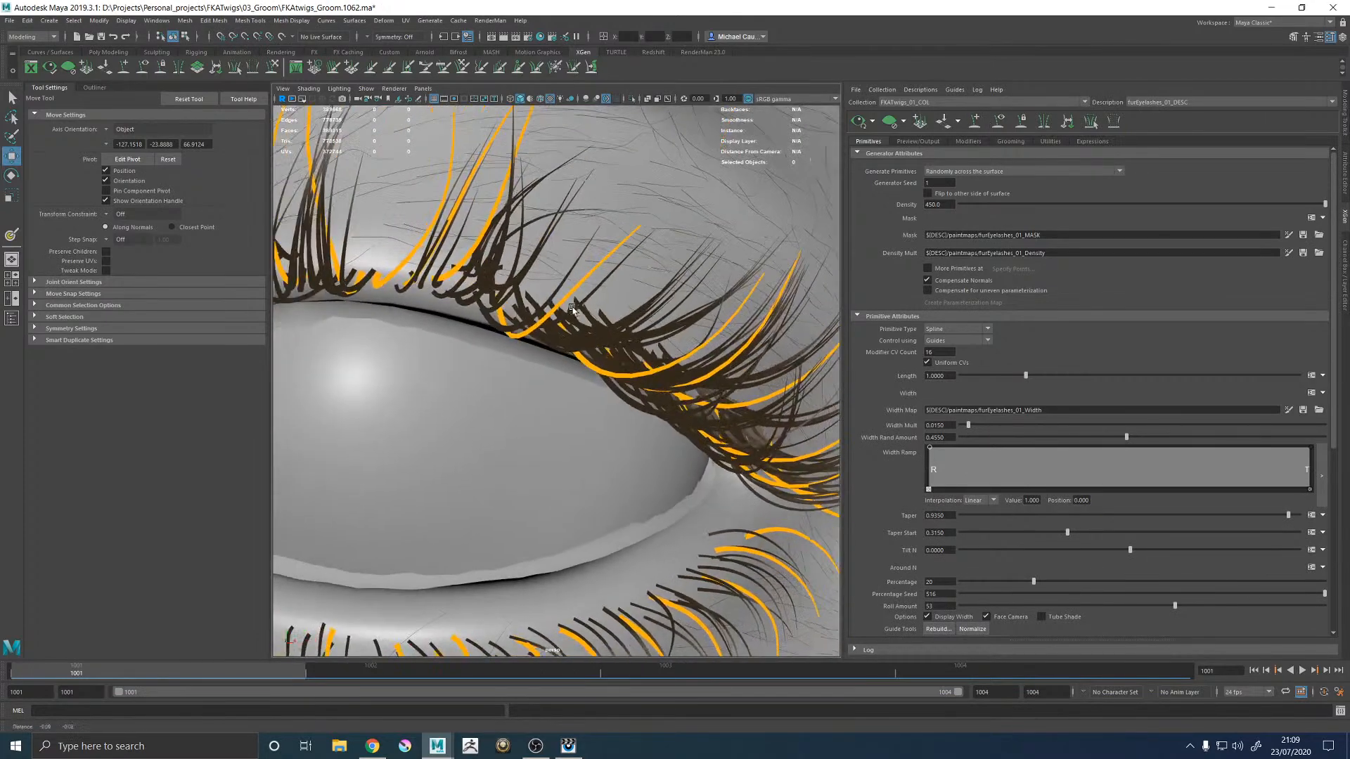
left_click(890, 123)
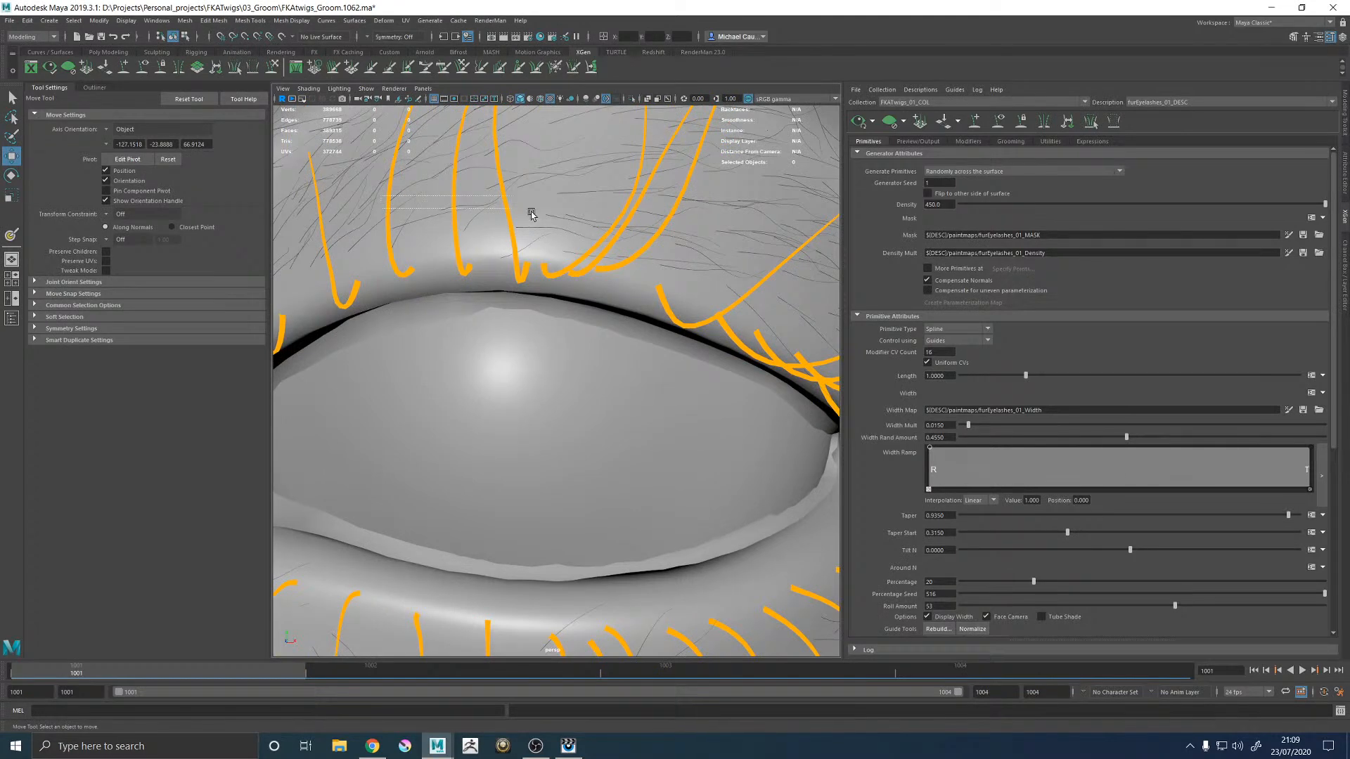
Step: Select the upper-lash guides above the middle of the eye and reshape them with Sculpt Guides, Lock Length off
left_click_drag(715, 245, 372, 190)
scroll(623, 263, "down", 5)
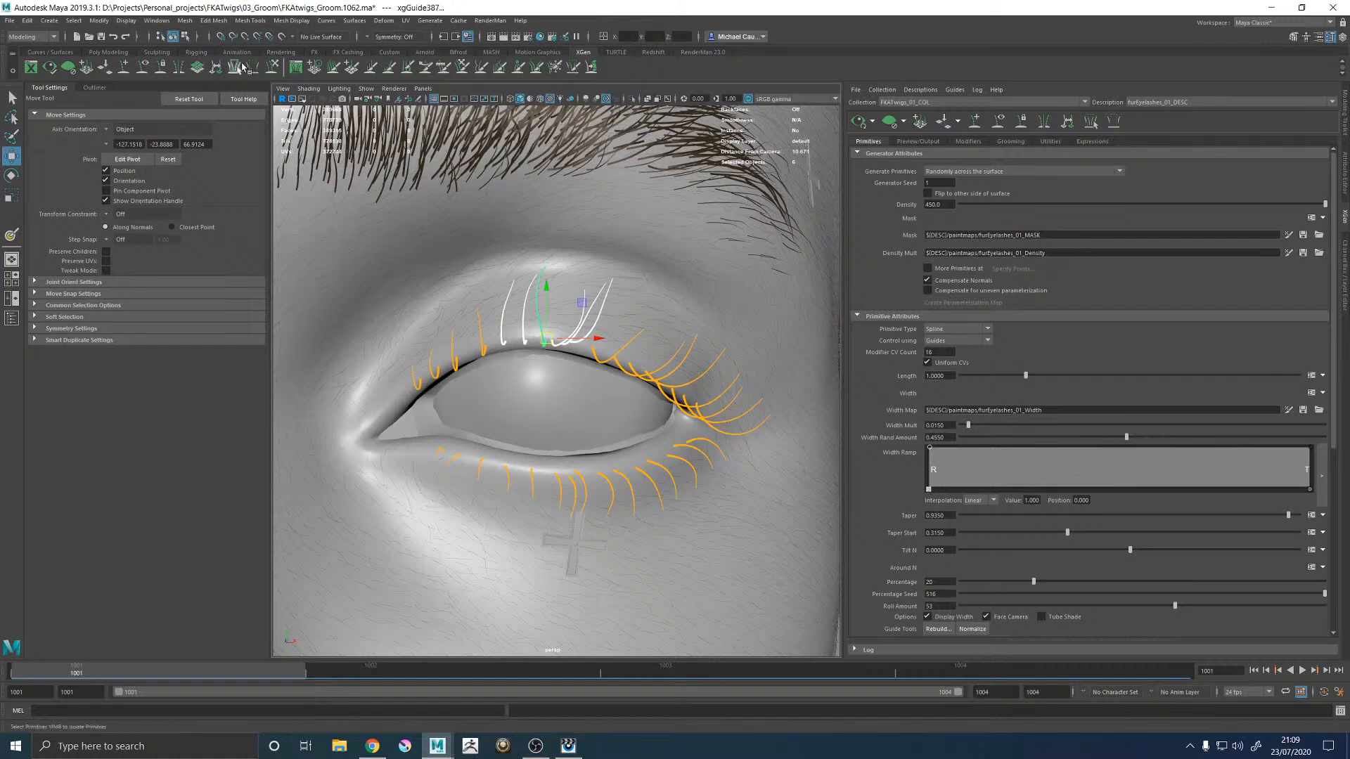
left_click(272, 67)
left_click(106, 127)
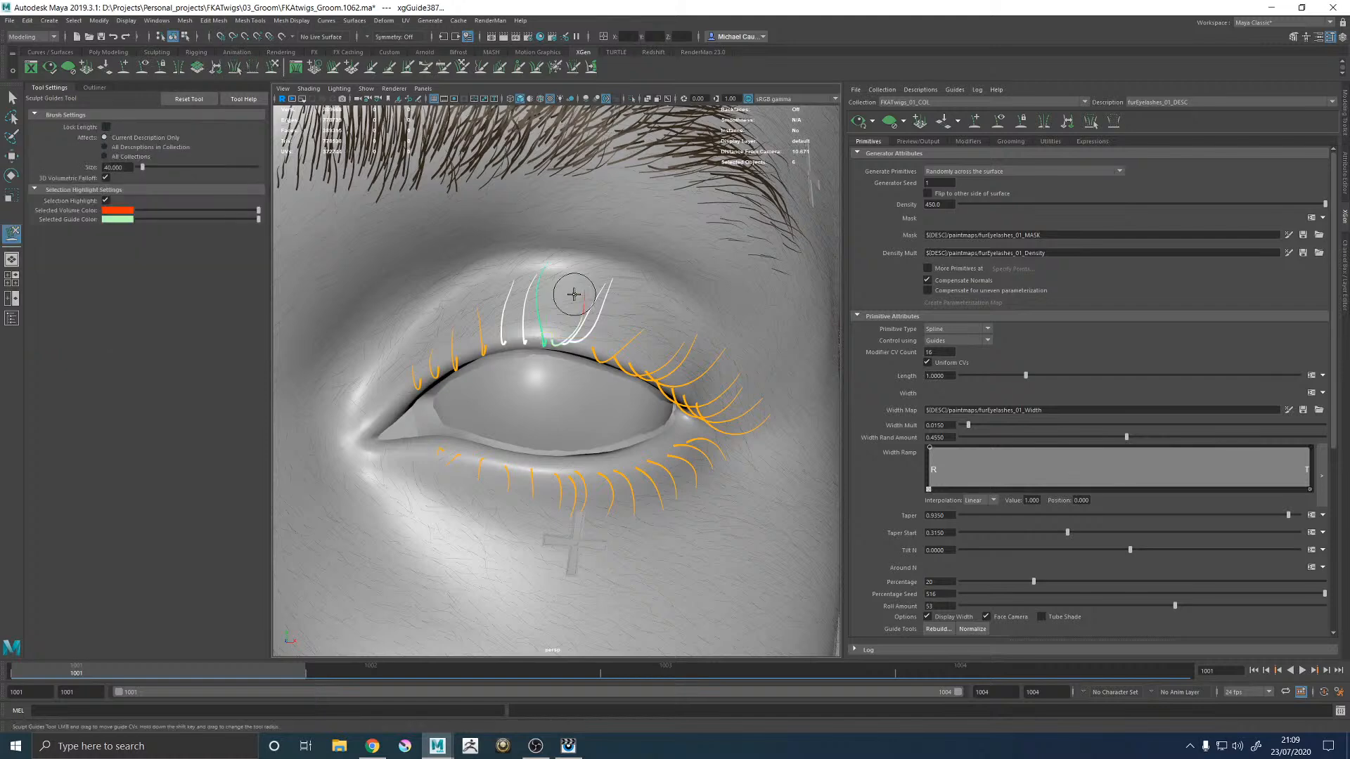
left_click_drag(573, 294, 534, 316, "alt")
right_click_drag(533, 316, 741, 436, "alt")
mouse_move(524, 213)
left_mouse_down()
mouse_move(513, 239)
mouse_move(547, 194)
mouse_move(603, 221)
left_mouse_up()
middle_click_drag(639, 231, 521, 309, "alt")
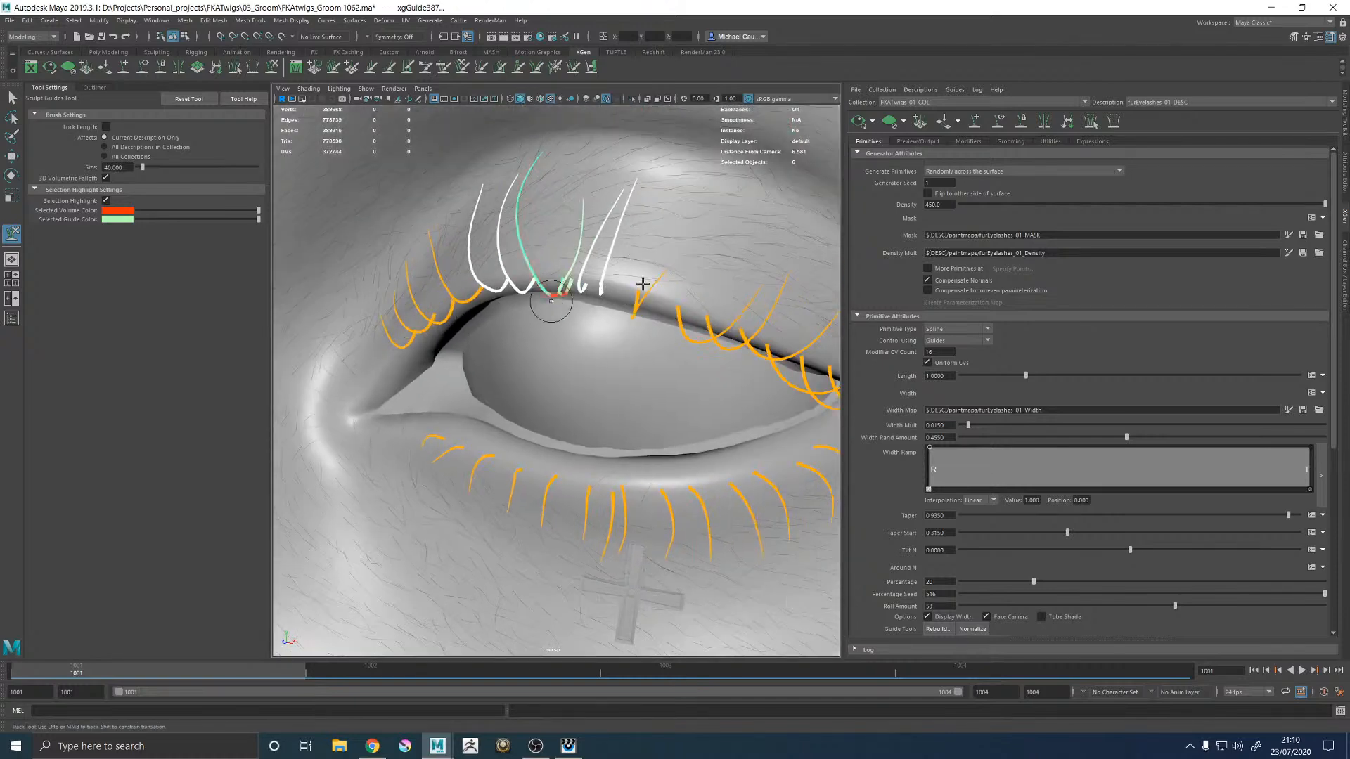
Step: Sculpt the selected upper-lash guides from the side so their curves line up with each other
left_click_drag(655, 292, 679, 286, "alt")
middle_click_drag(677, 283, 662, 306, "alt")
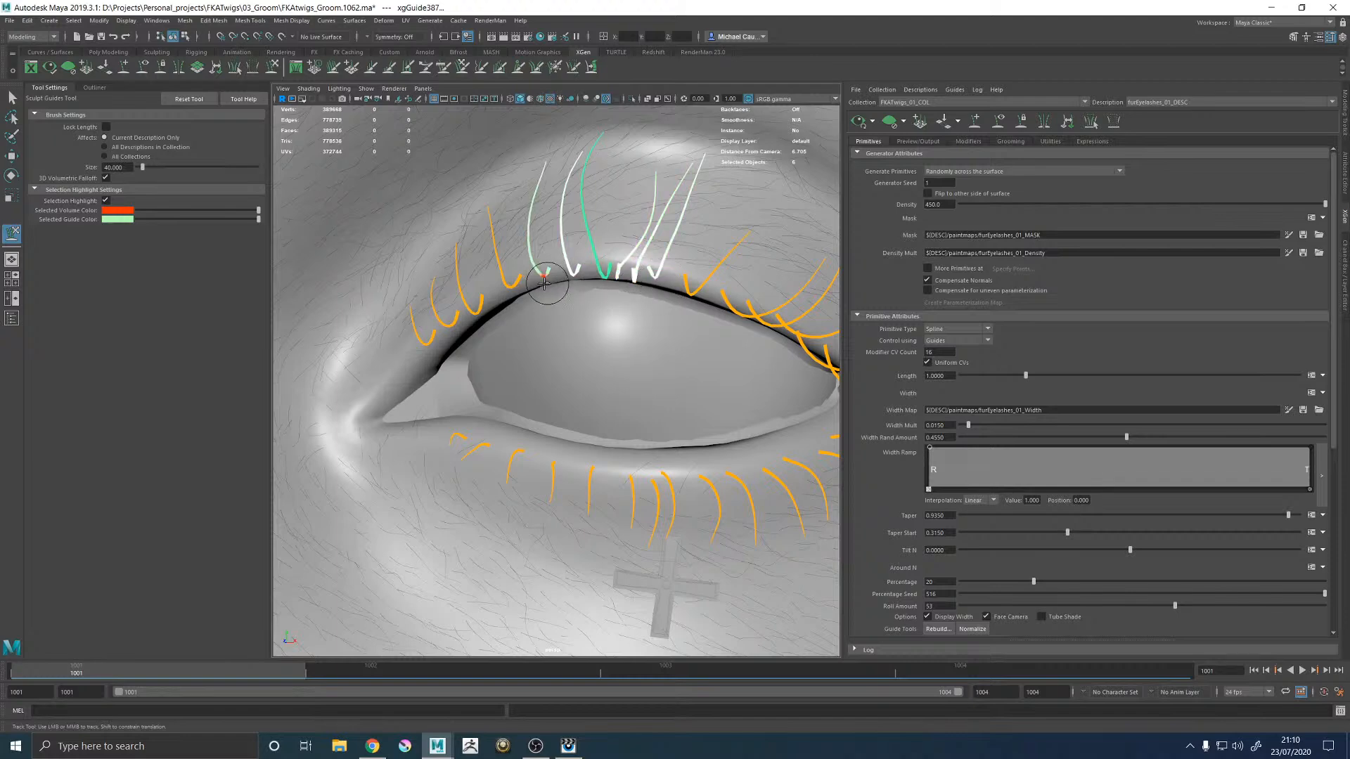
mouse_move(590, 274)
left_mouse_down("alt")
mouse_move(572, 293)
mouse_move(497, 302)
mouse_move(656, 347)
mouse_move(478, 331)
left_mouse_up("alt")
middle_click_drag(478, 332, 559, 337, "alt")
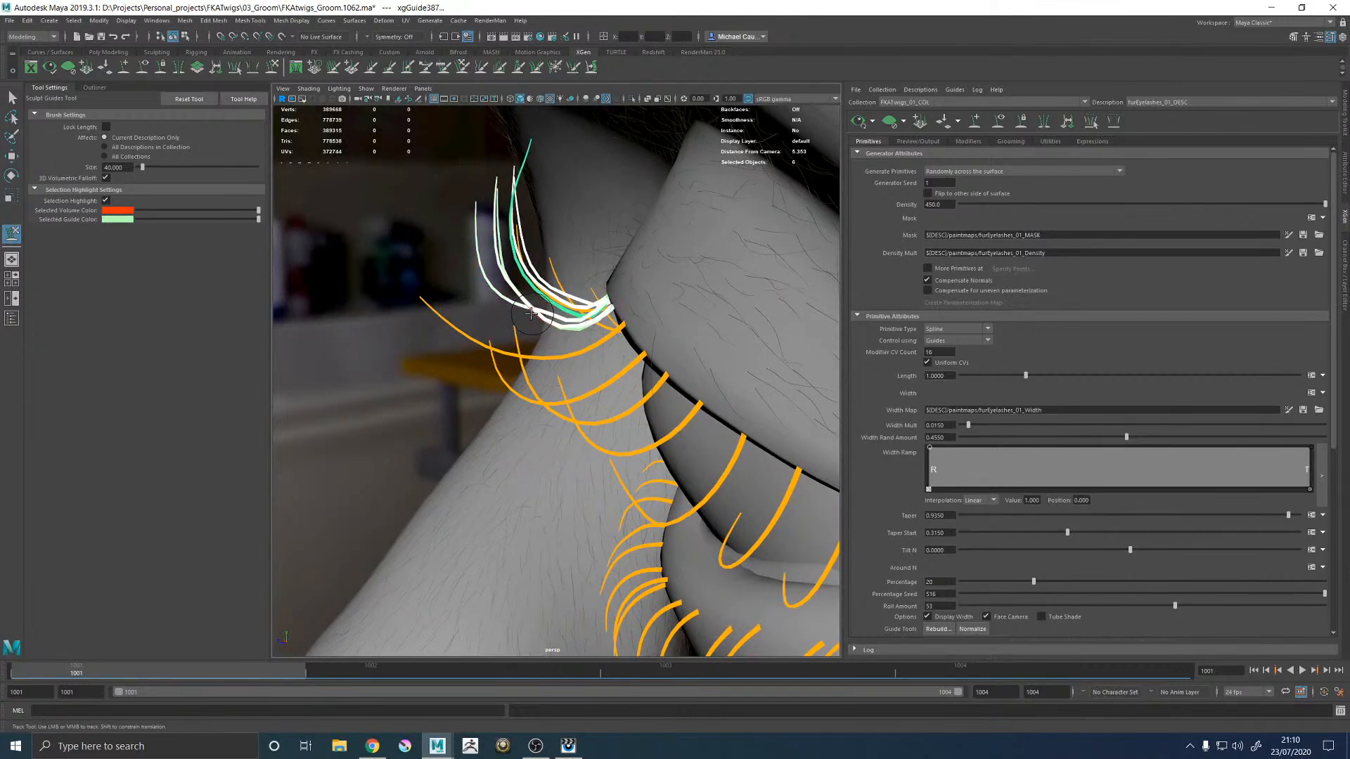
left_click_drag(531, 313, 564, 299, "alt")
left_click_drag(536, 318, 612, 325, "alt")
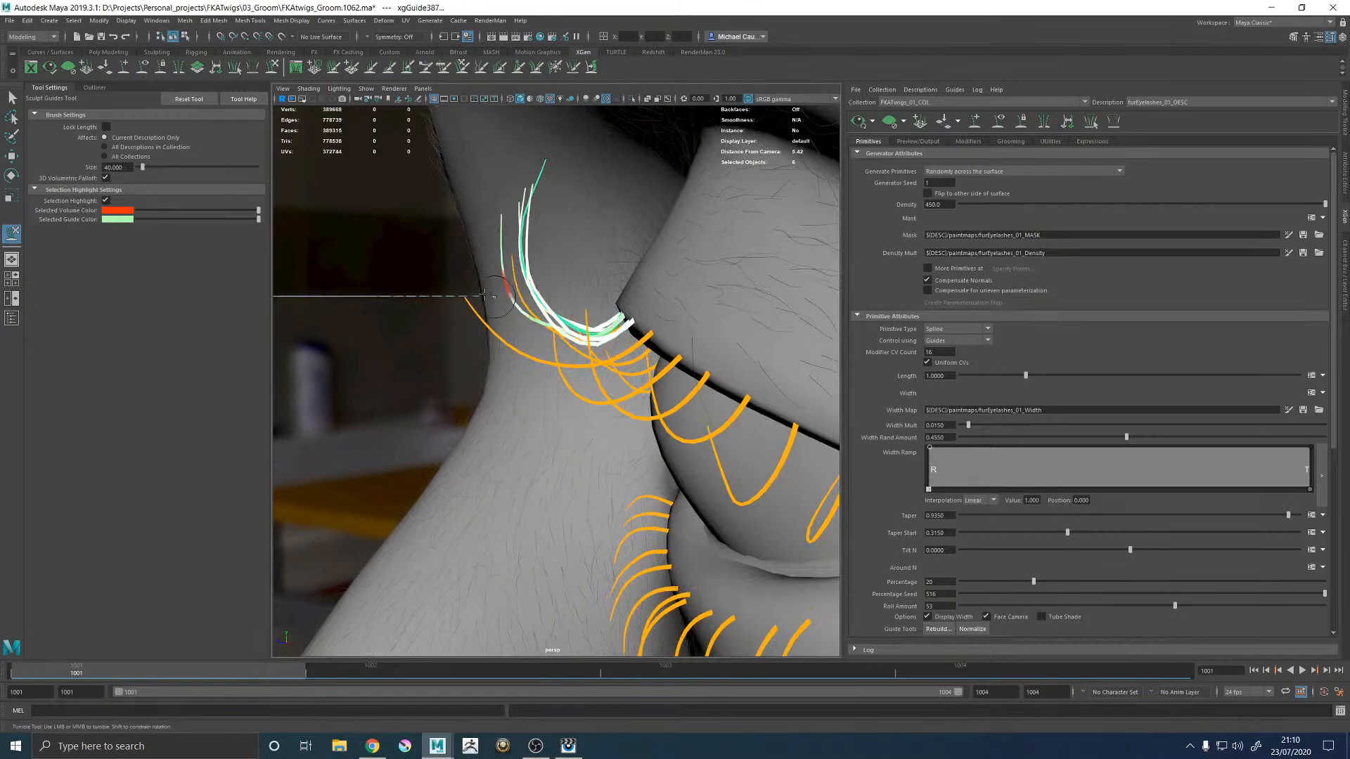
left_click_drag(494, 253, 524, 307)
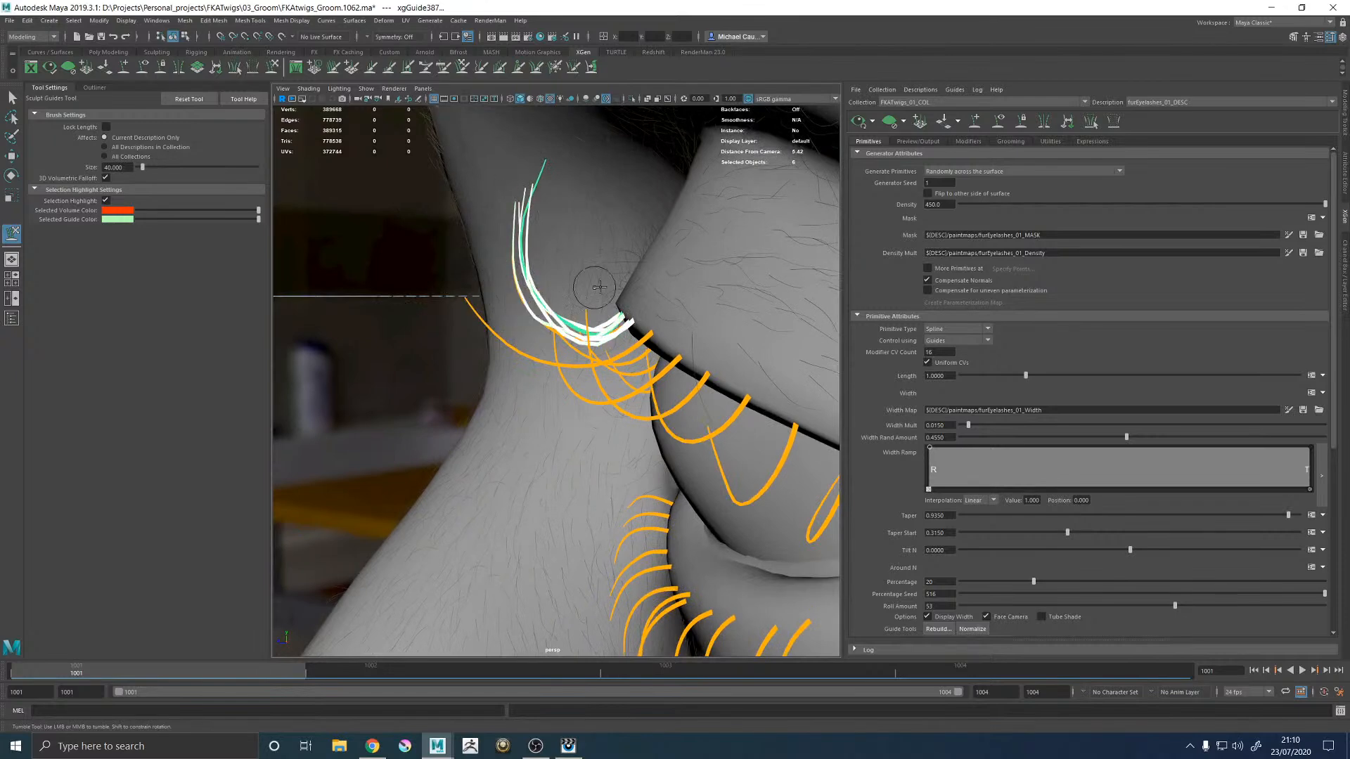
left_click_drag(650, 288, 640, 294, "alt")
mouse_move(526, 286)
left_mouse_down("alt")
mouse_move(538, 291)
mouse_move(511, 349)
left_mouse_up("alt")
key("w")
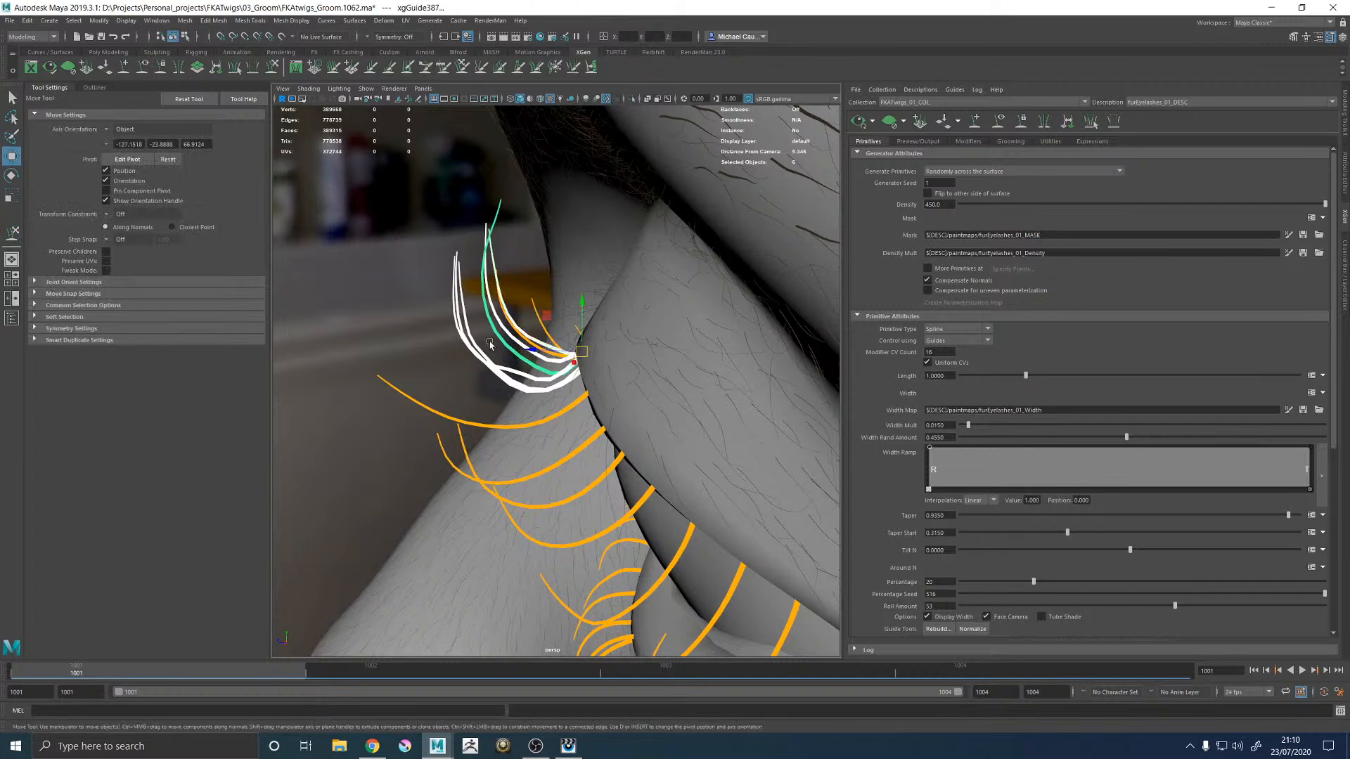
Step: Select a single outlying upper-lash guide and sculpt its curve to follow the neighbouring guides
left_click(515, 340)
mouse_move(514, 340)
left_mouse_down("alt")
mouse_move(555, 367)
mouse_move(541, 354)
mouse_move(468, 414)
mouse_move(505, 400)
mouse_move(527, 322)
mouse_move(572, 356)
mouse_move(580, 333)
left_mouse_up("alt")
left_click(538, 365)
key("y")
key("w")
key("y")
middle_click_drag(580, 333, 547, 439, "alt")
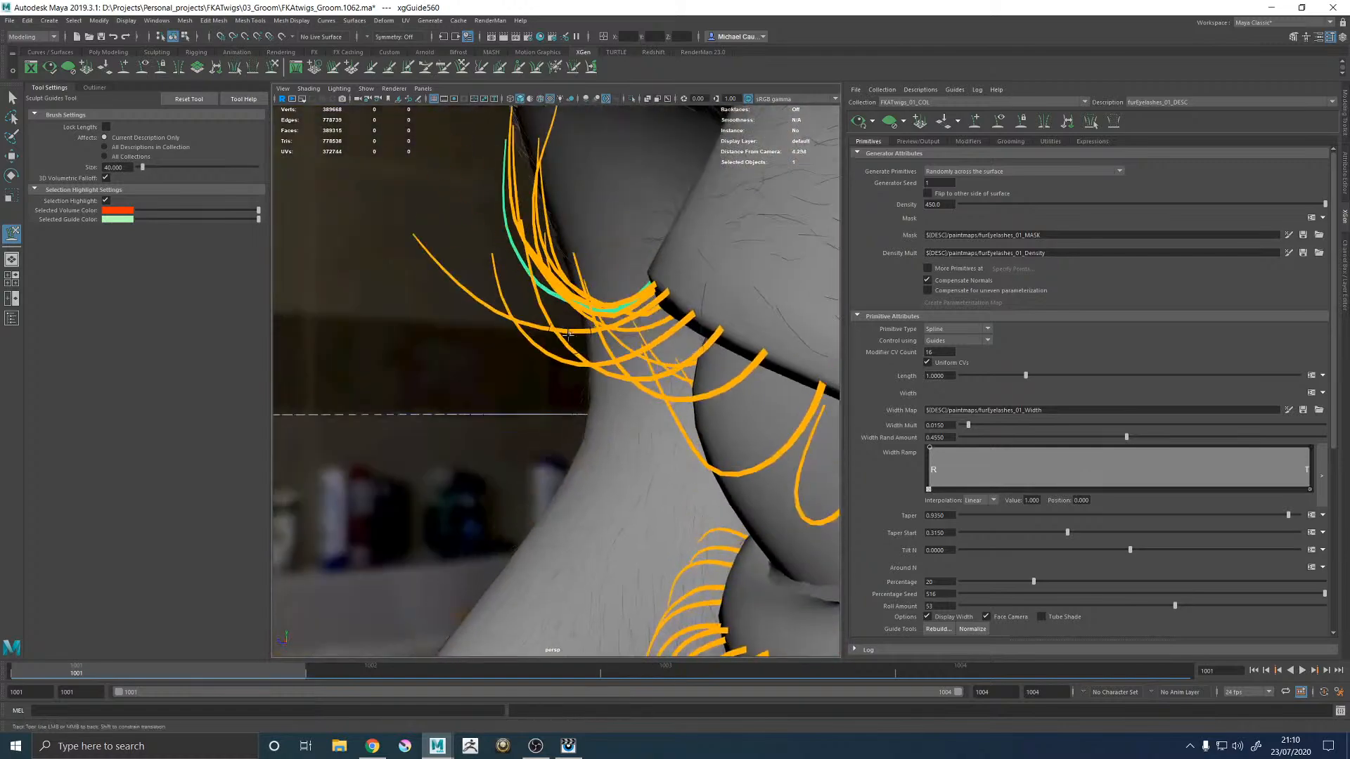
left_click_drag(542, 285, 631, 299, "alt")
right_click_drag(630, 299, 521, 295, "alt")
left_click_drag(533, 297, 548, 321, "alt")
key("w")
Step: Deselect the eyelash guide and save the scene
right_click_drag(548, 324, 485, 327, "alt")
left_click_drag(632, 309, 756, 289, "alt")
left_click(722, 353)
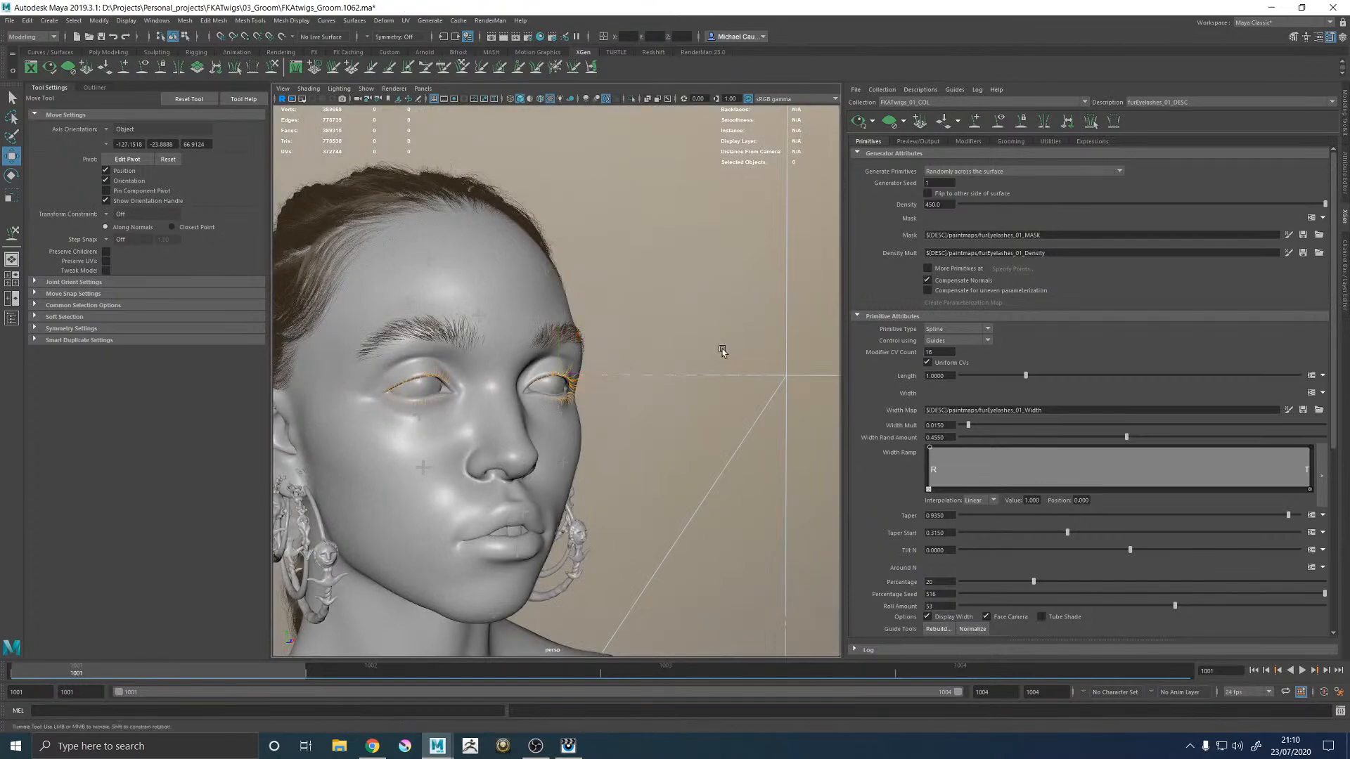
left_click_drag(722, 353, 708, 352, "alt")
key("ctrl+s")
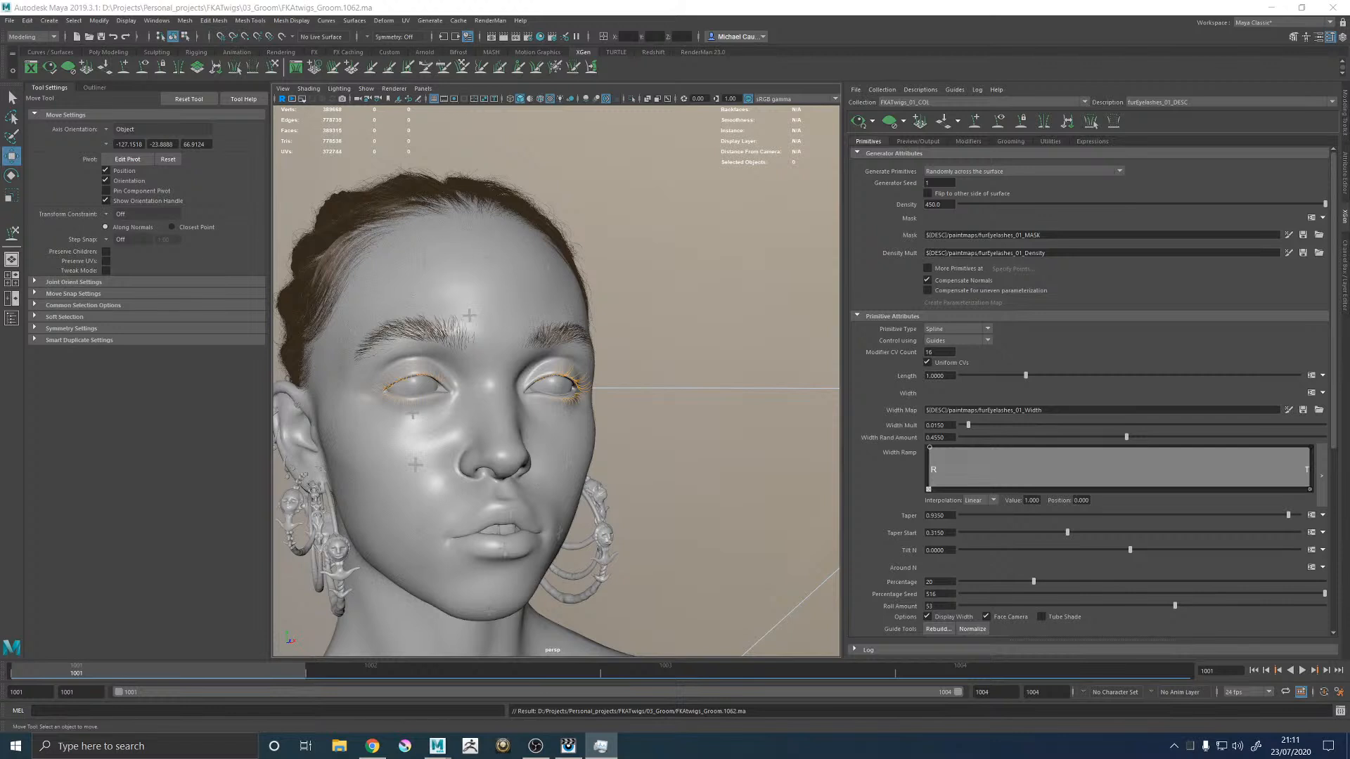
Step: Turn off automatic preview updating in XGen and save the scene again
left_click(872, 122)
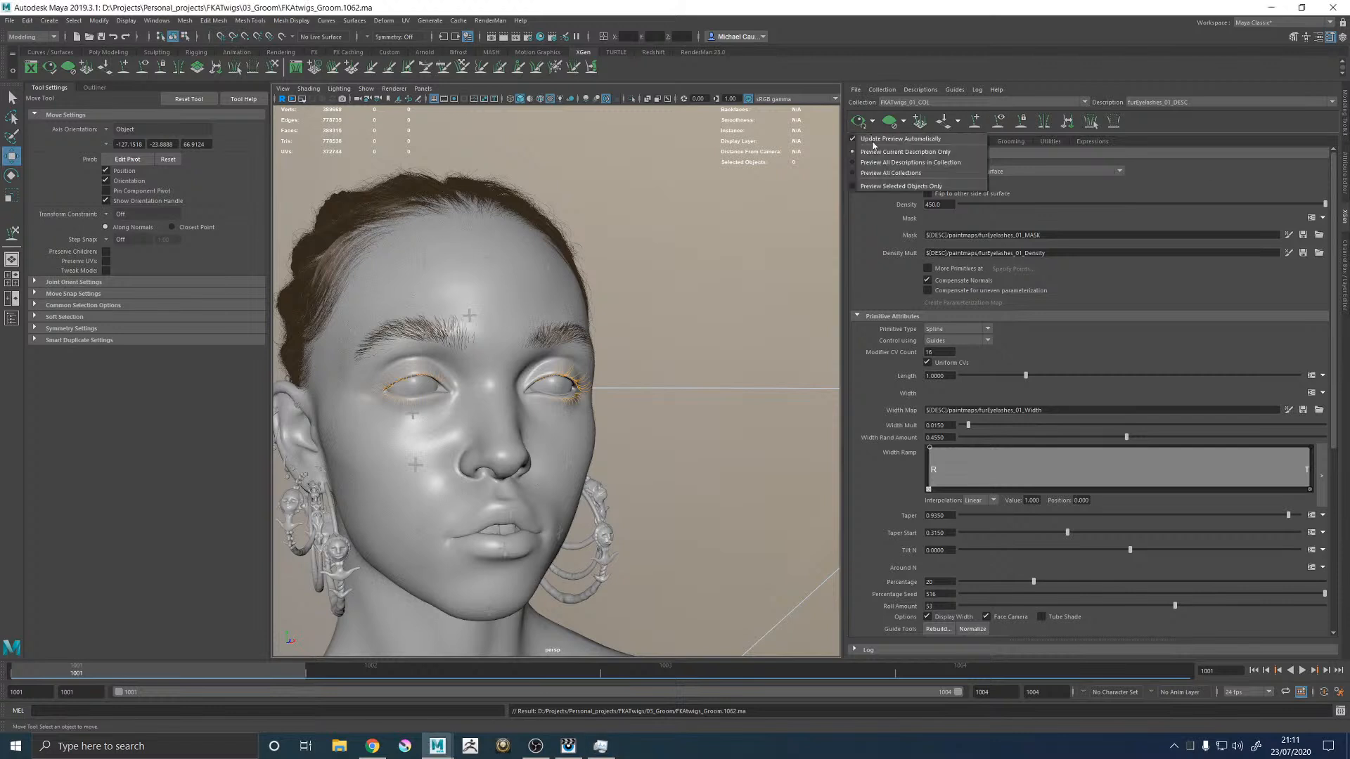
left_click(881, 139)
scroll(703, 314, "up", 10)
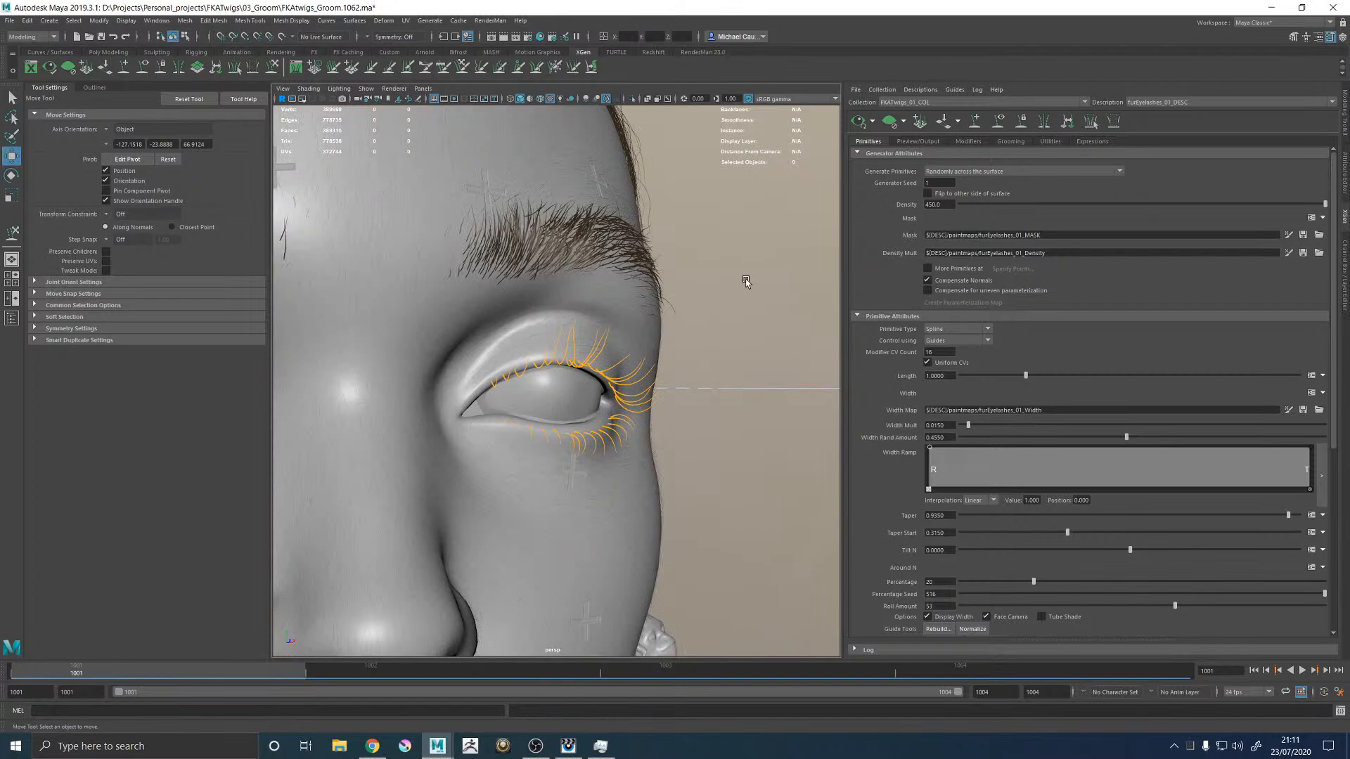
scroll(746, 281, "down", 10)
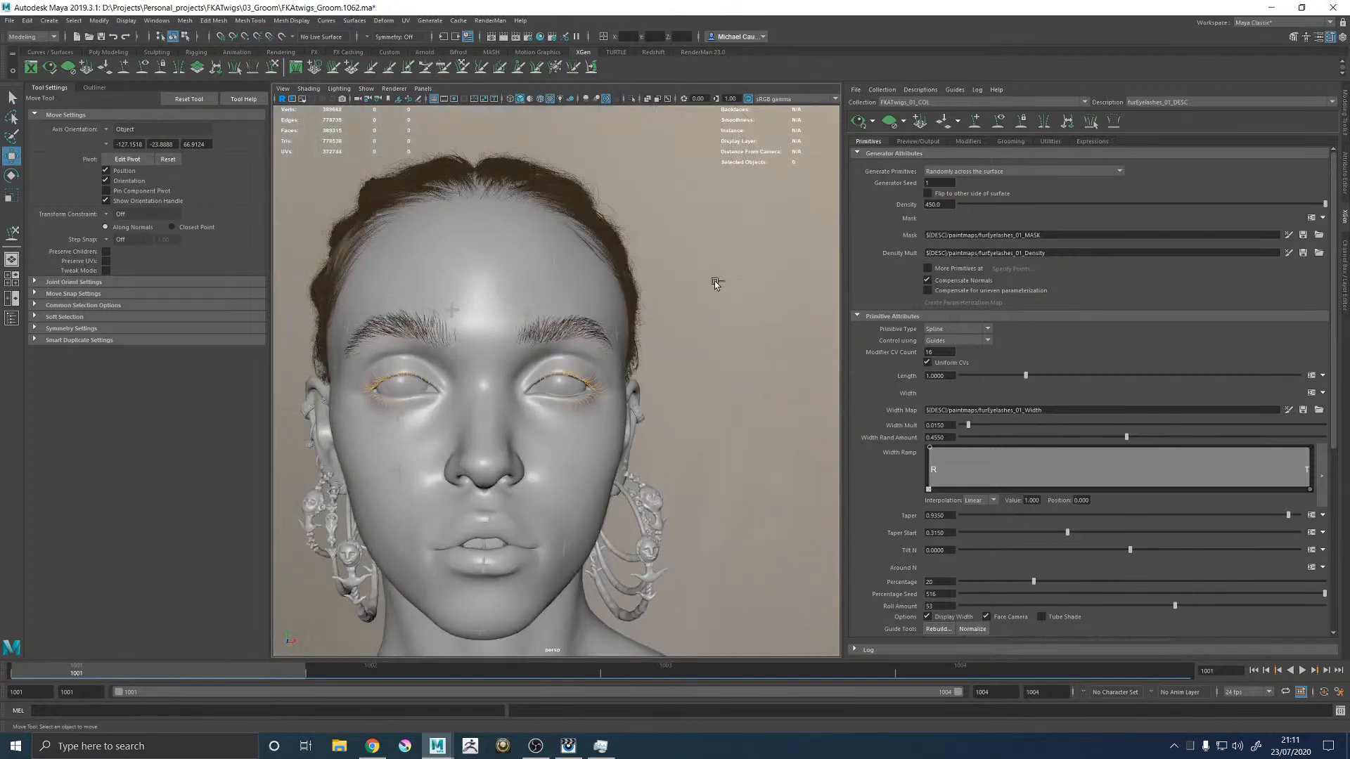
key("ctrl+s")
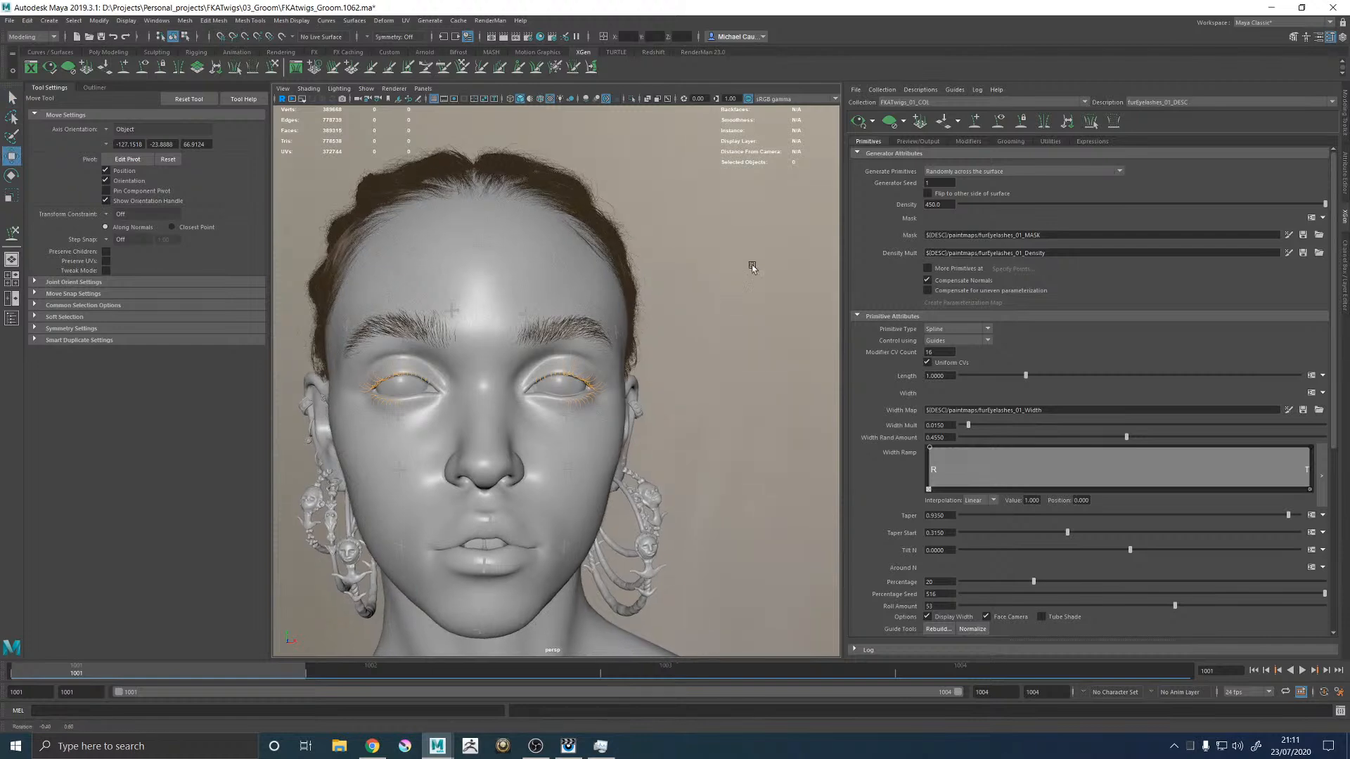
Step: Update the eyelash preview and examine the reshaped lashes up close around the eye
left_click_drag(723, 286, 819, 281, "alt")
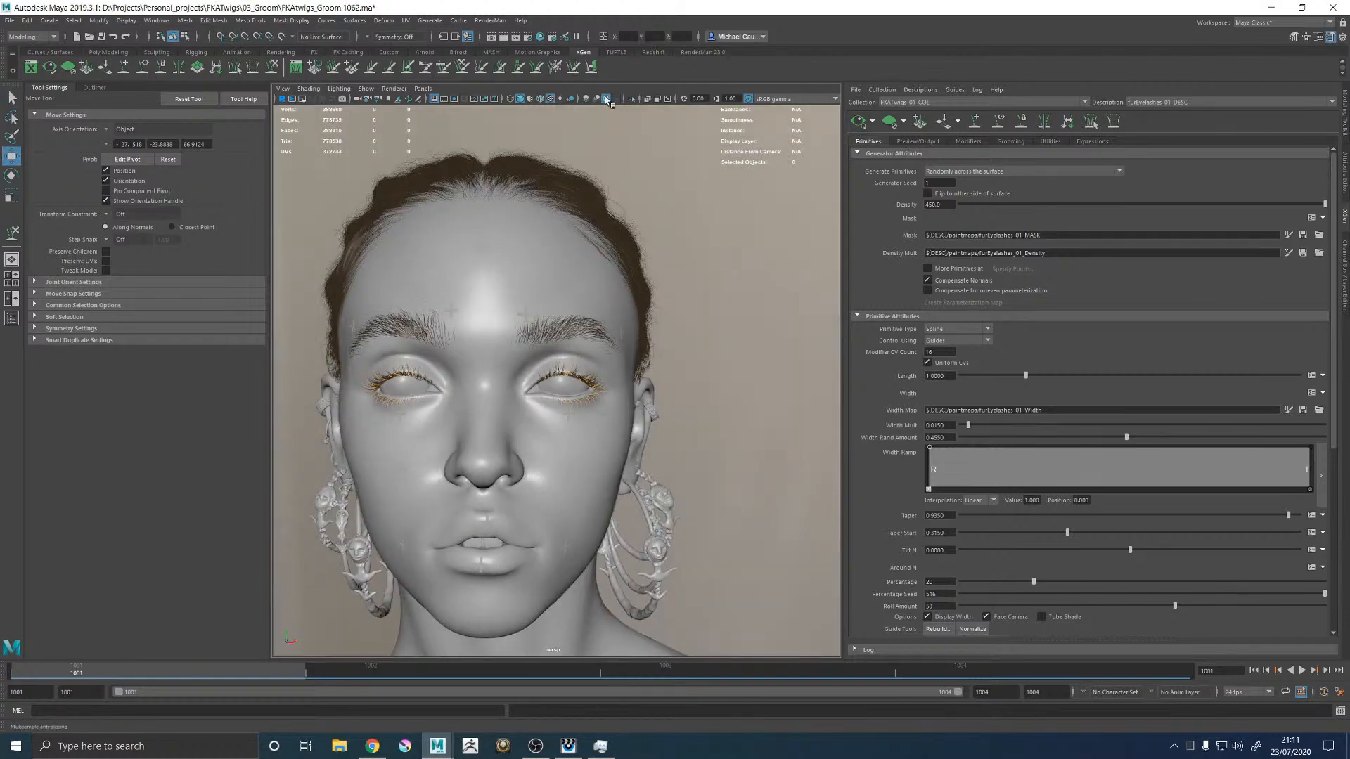
mouse_move(702, 323)
left_mouse_down("alt")
mouse_move(664, 325)
mouse_move(714, 322)
left_mouse_up("alt")
scroll(656, 325, "up", 8)
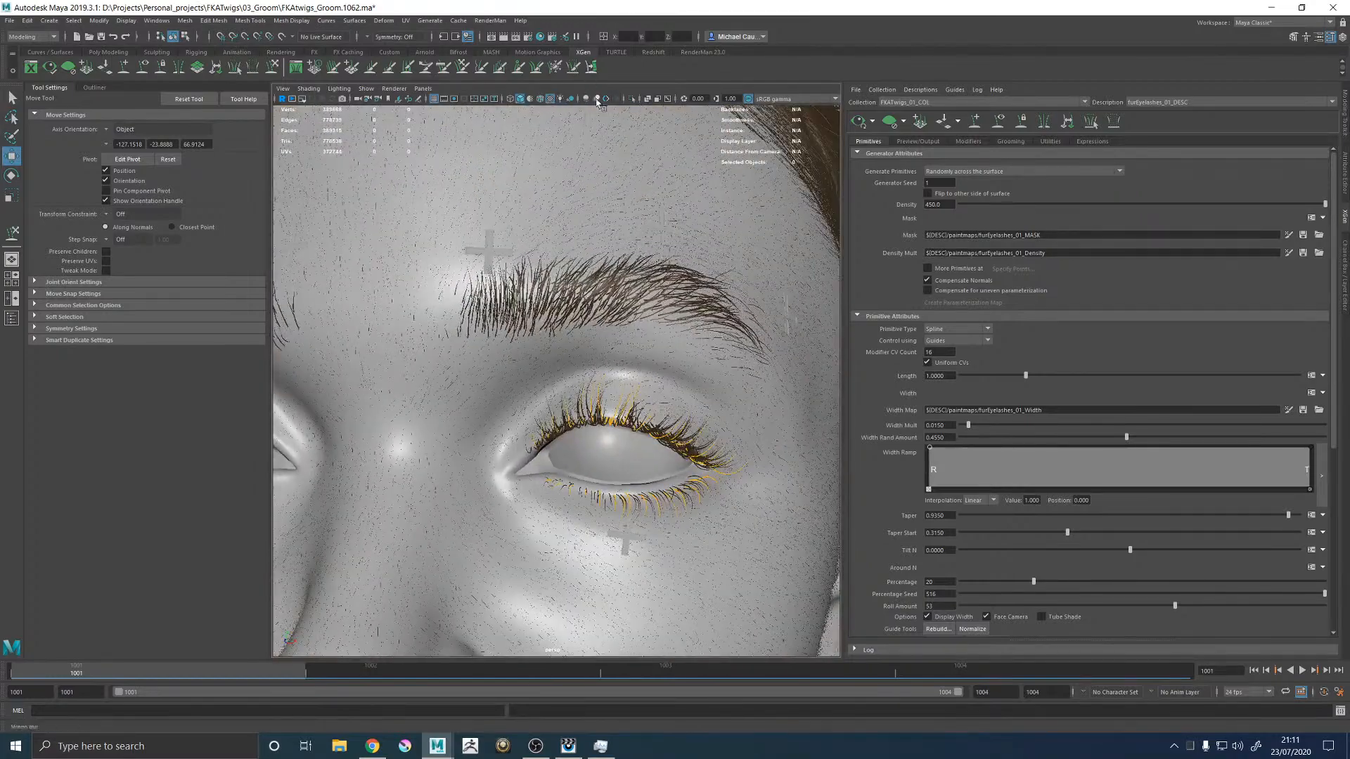
Step: Set the multisampling anti-aliasing sample count to 4 in the Viewport 2.0 renderer settings and close the settings
left_click(393, 89)
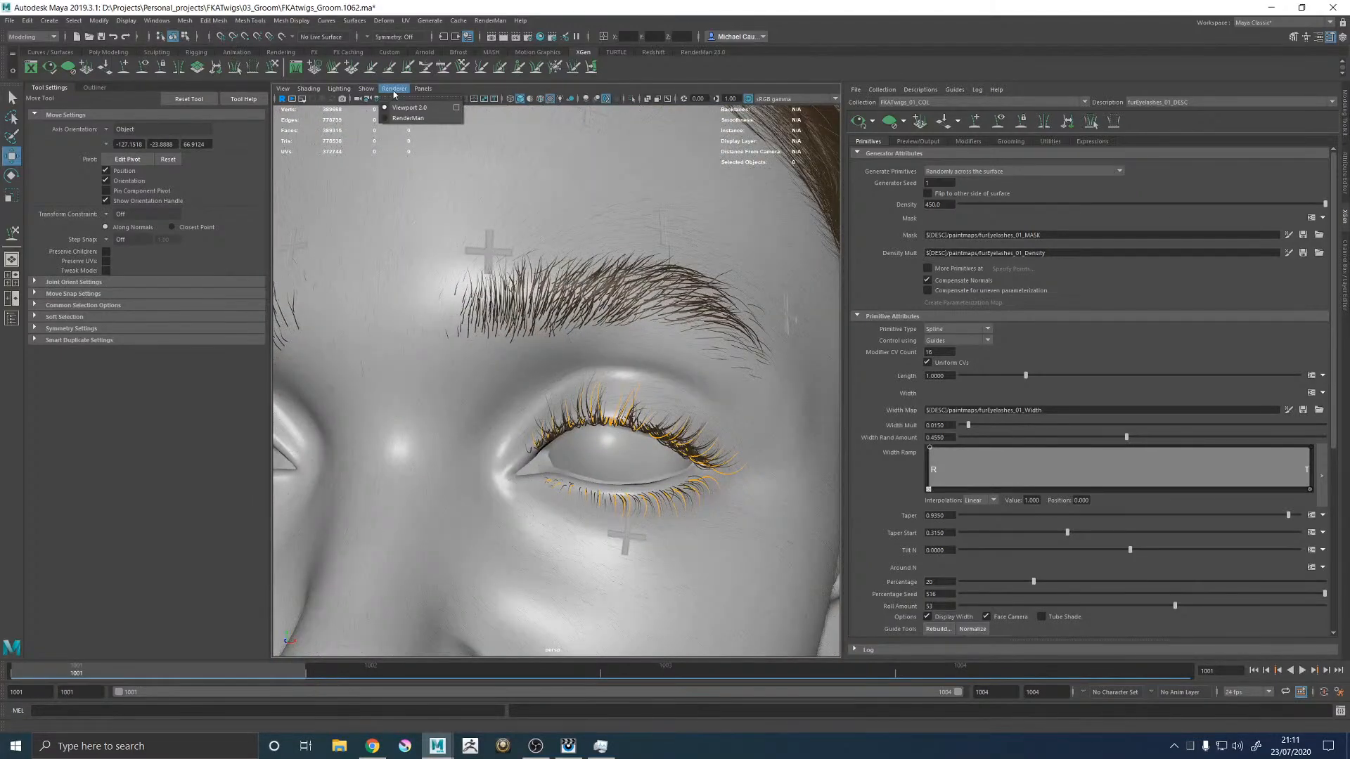
left_click(453, 111)
scroll(837, 320, "down", 5)
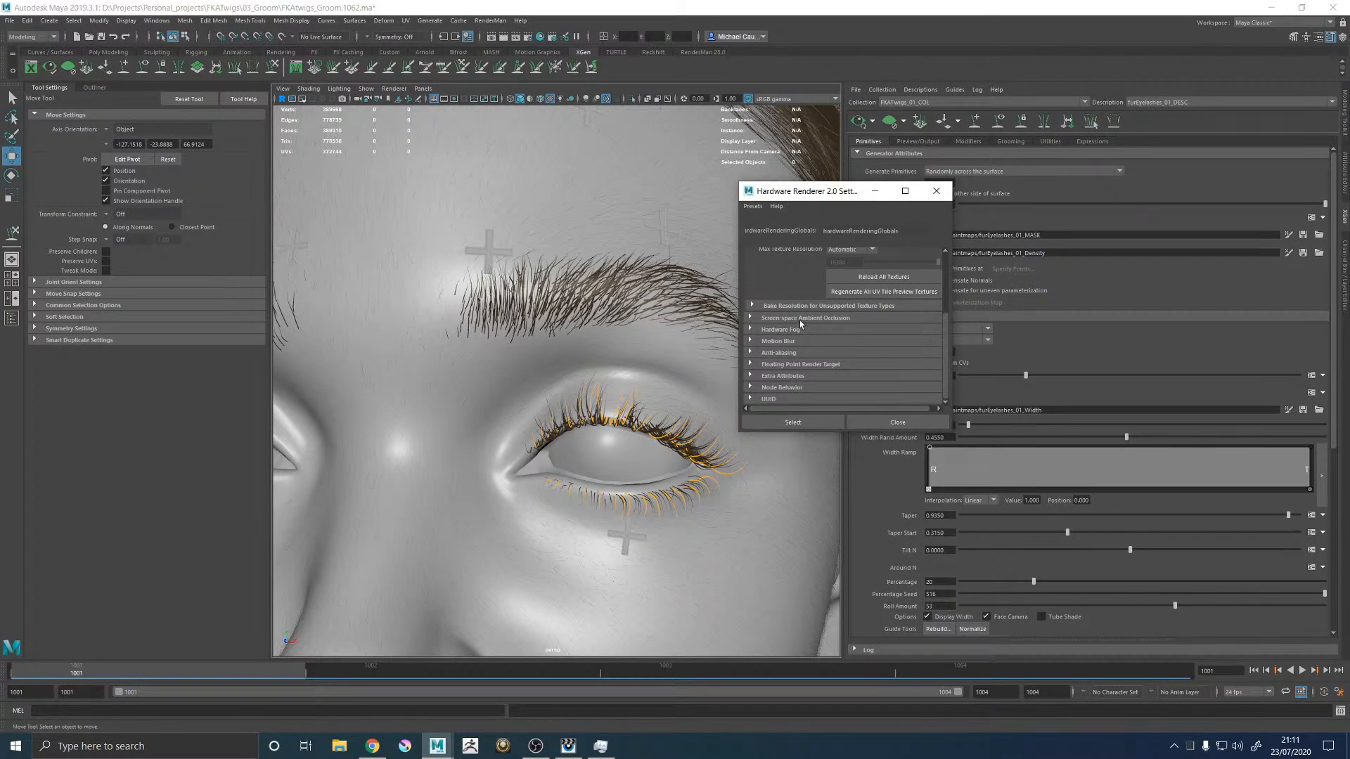
left_click(780, 353)
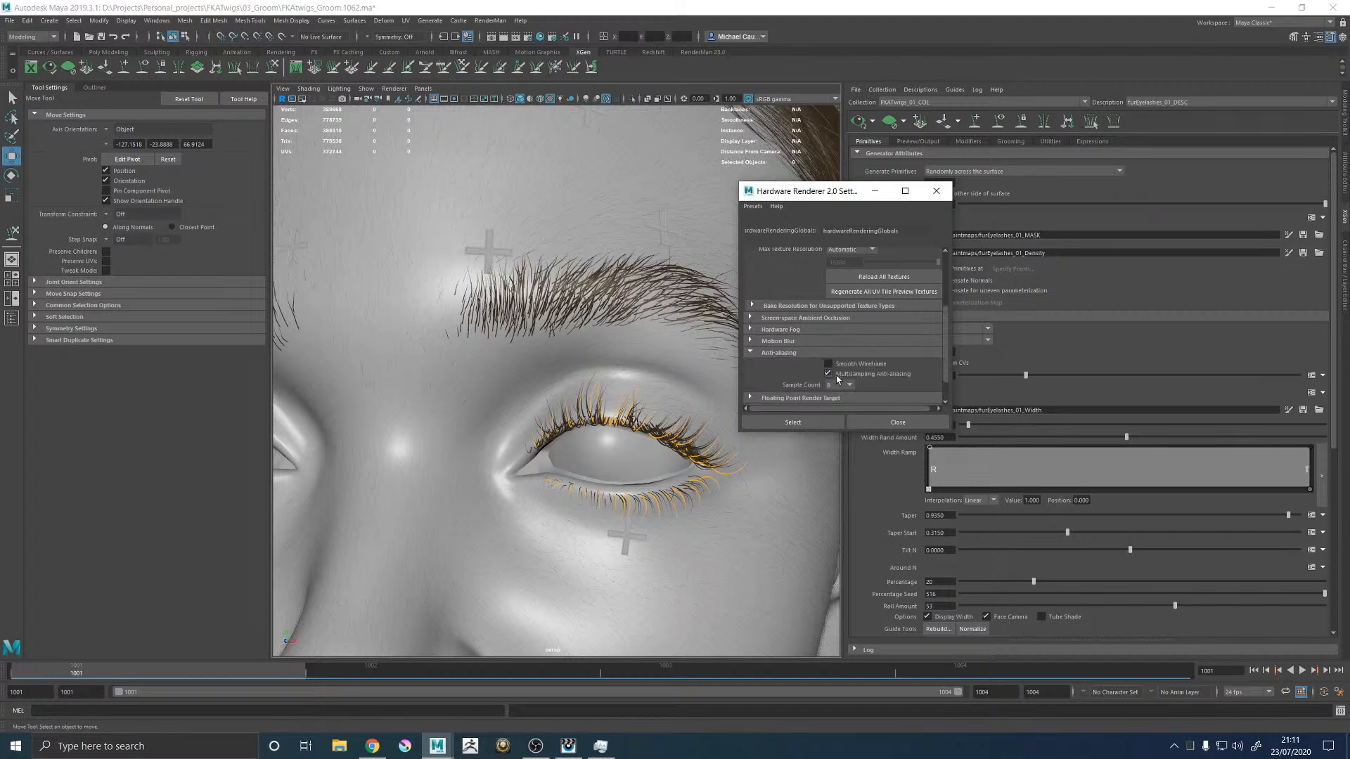
key("Up")
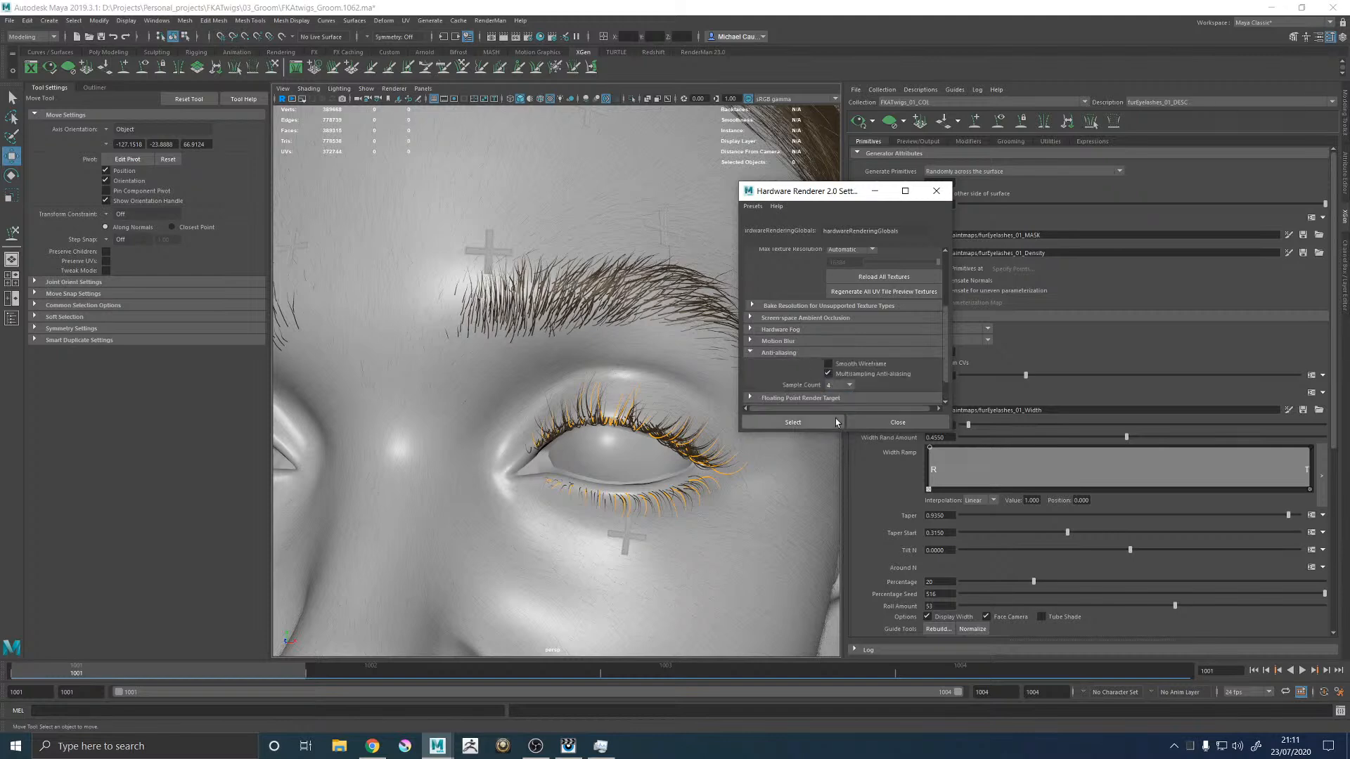
left_click(835, 422)
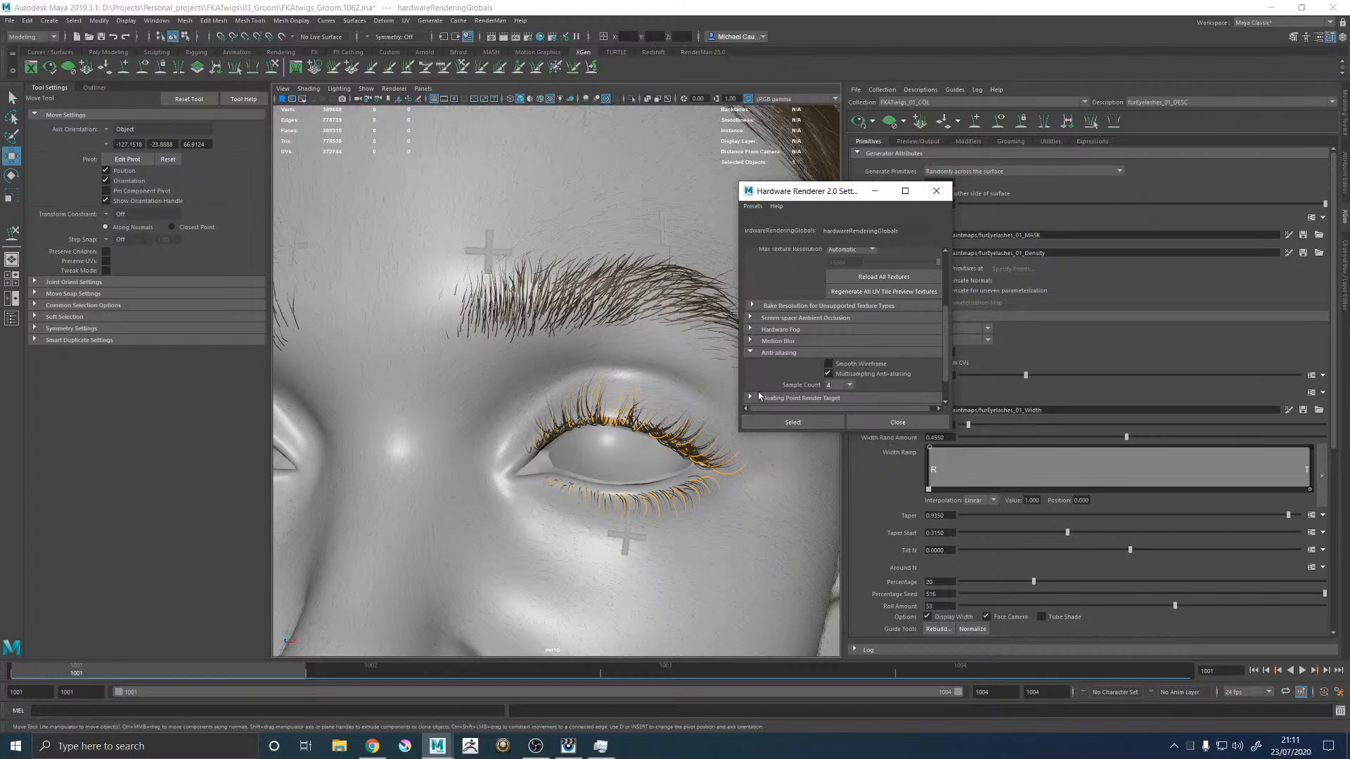
left_click(897, 422)
Step: Examine the braided hair, eyebrows and eyelashes from several angles, from the whole face to a close-up of the eye
scroll(553, 299, "down", 5)
left_click_drag(556, 306, 450, 317, "alt")
left_click_drag(648, 226, 542, 274, "alt")
scroll(541, 296, "up", 5)
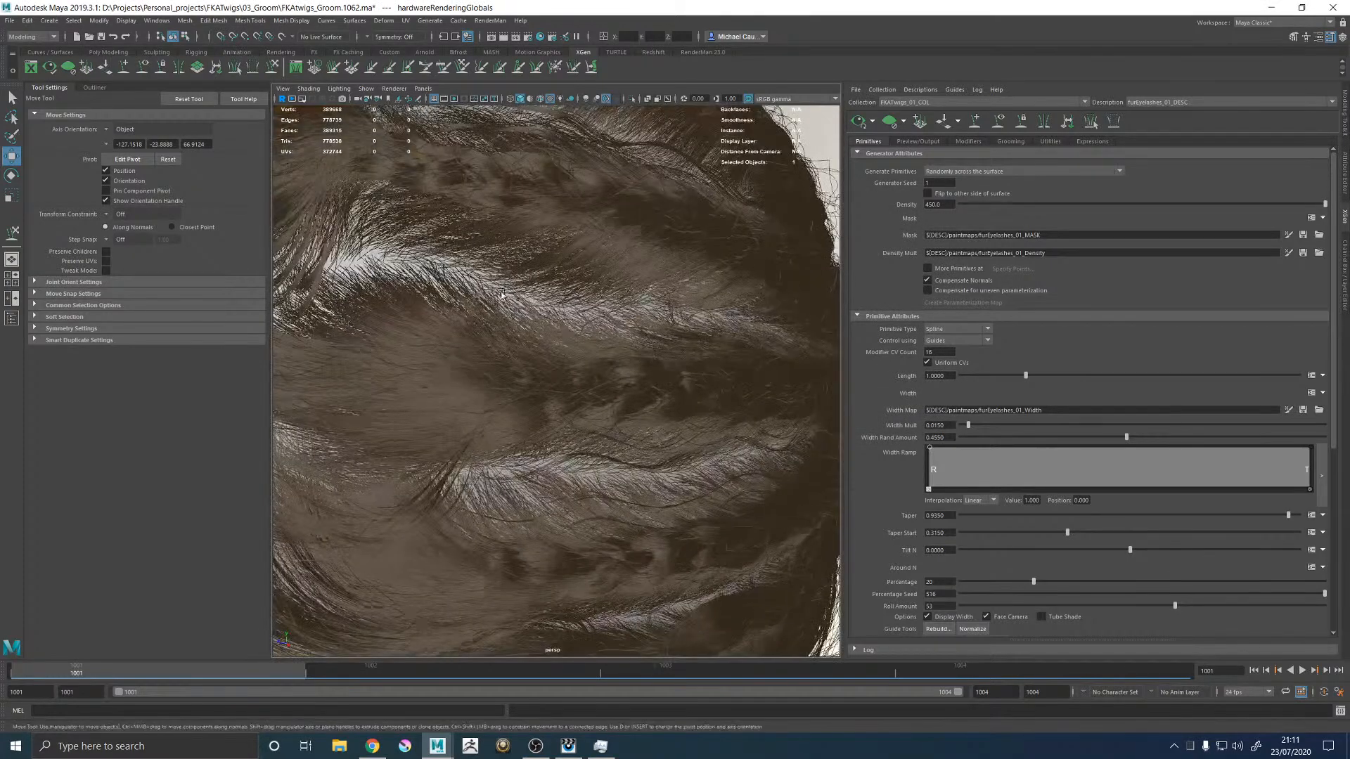
middle_click_drag(436, 520, 527, 351, "alt")
left_click_drag(528, 351, 630, 310, "alt")
middle_click_drag(630, 310, 593, 319, "alt")
left_click_drag(593, 319, 573, 342, "alt")
middle_click_drag(573, 342, 629, 190, "alt")
left_click_drag(581, 221, 606, 314, "alt")
right_click_drag(626, 309, 612, 330, "alt")
left_click_drag(611, 330, 636, 338, "alt")
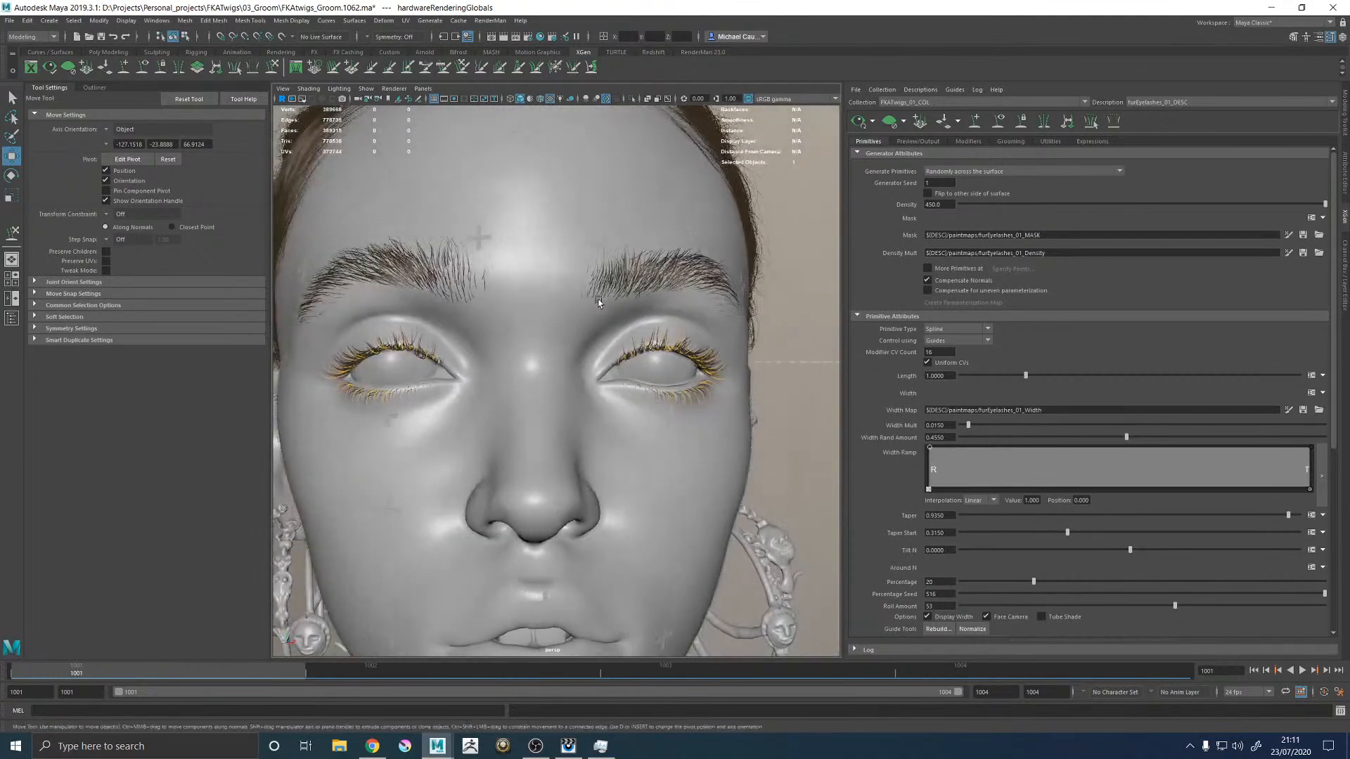
right_click_drag(636, 338, 631, 343, "alt")
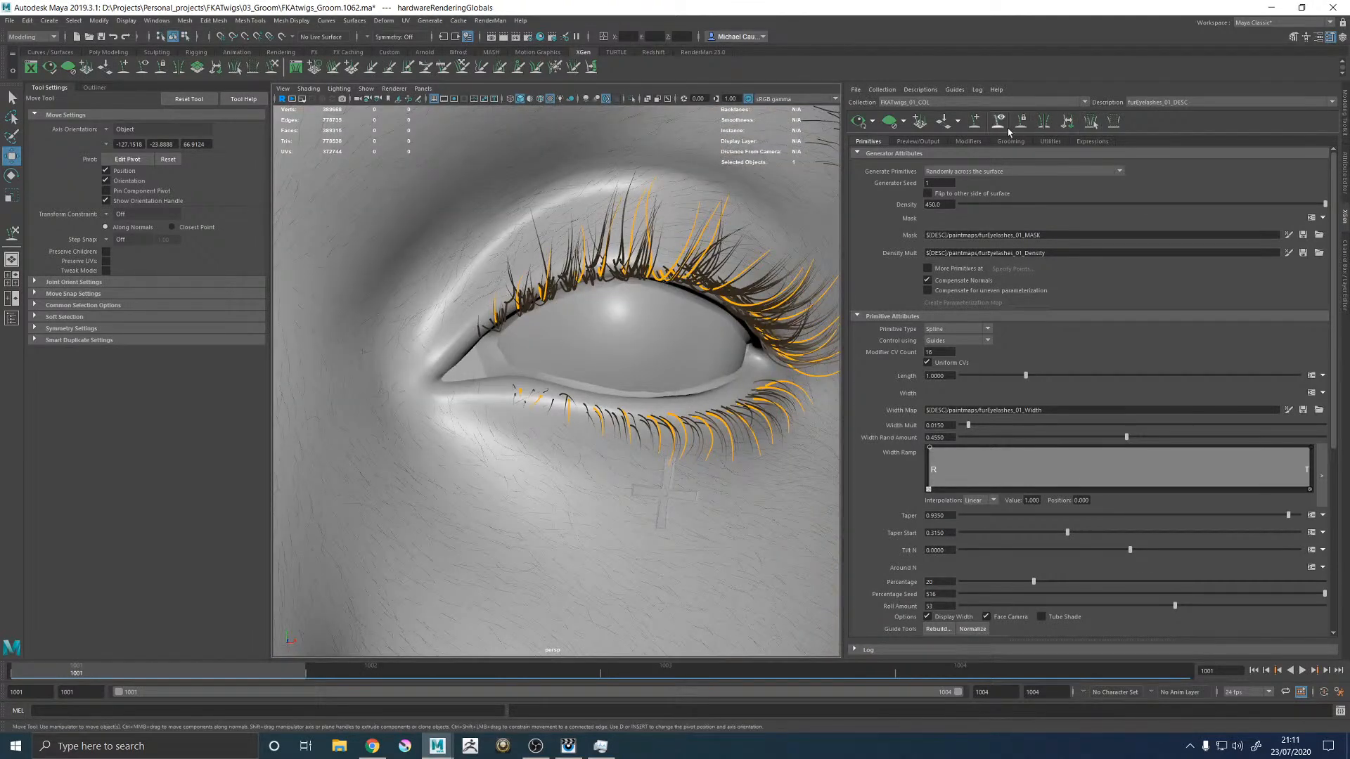
right_click_drag(647, 302, 253, 306, "alt")
middle_click_drag(558, 319, 587, 323, "alt")
left_click(727, 312)
Step: Switch to the render viewer, compare the FKA-twigs_Primary.jpg reference with the saved renders, and return to Maya's full-size Render_CAM view
left_click(568, 745)
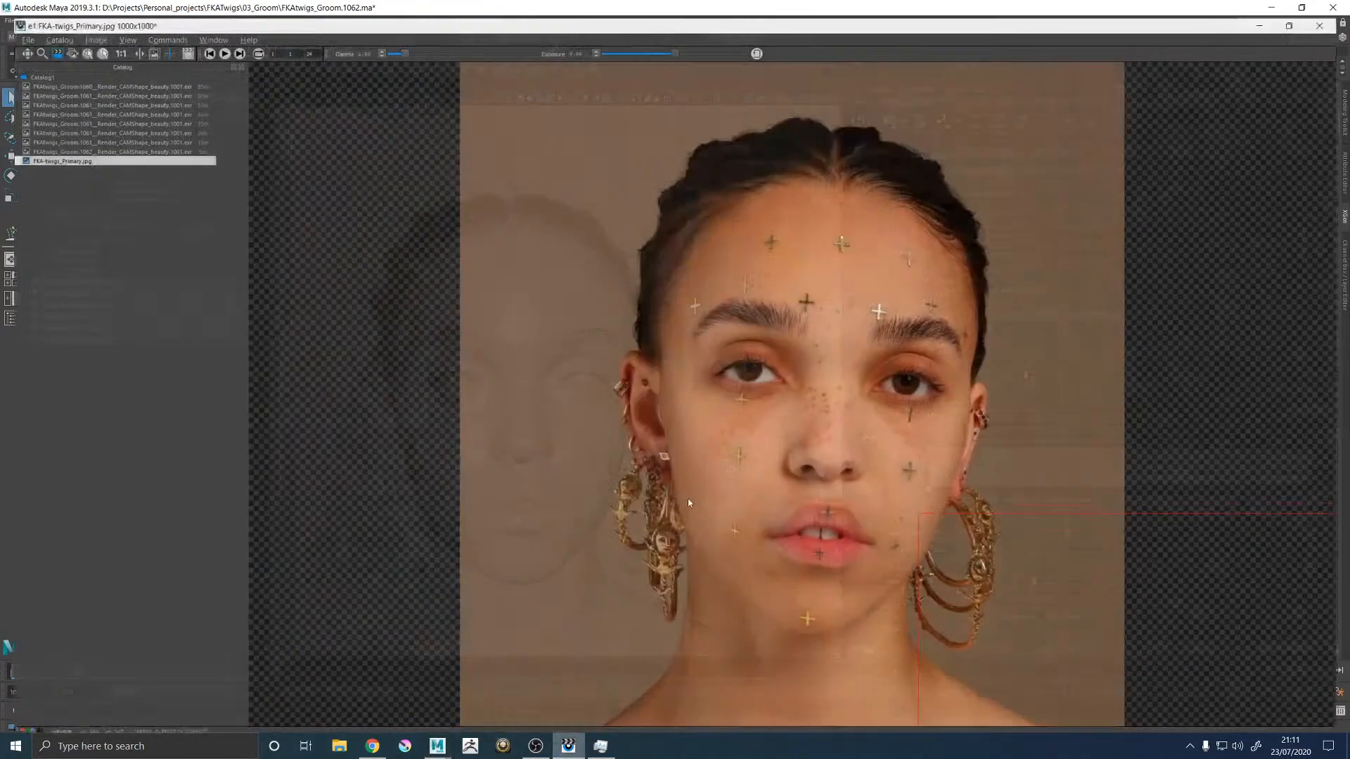
key("Up")
key("Down")
key("Up")
key("Down")
key("Up")
key("Down")
key("Up")
key("Up")
key("Up")
key("Up")
key("Up")
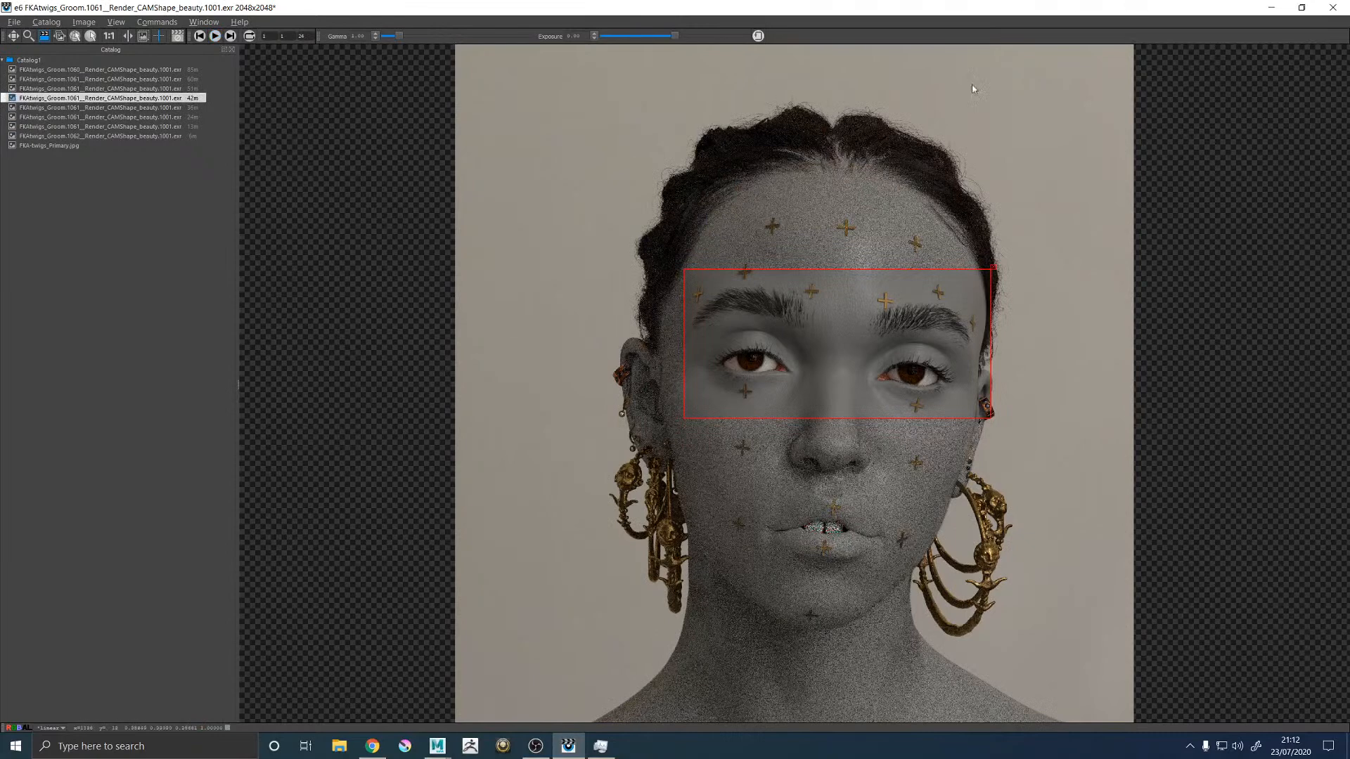
key("Down")
key("Down")
key("Down")
key("Down")
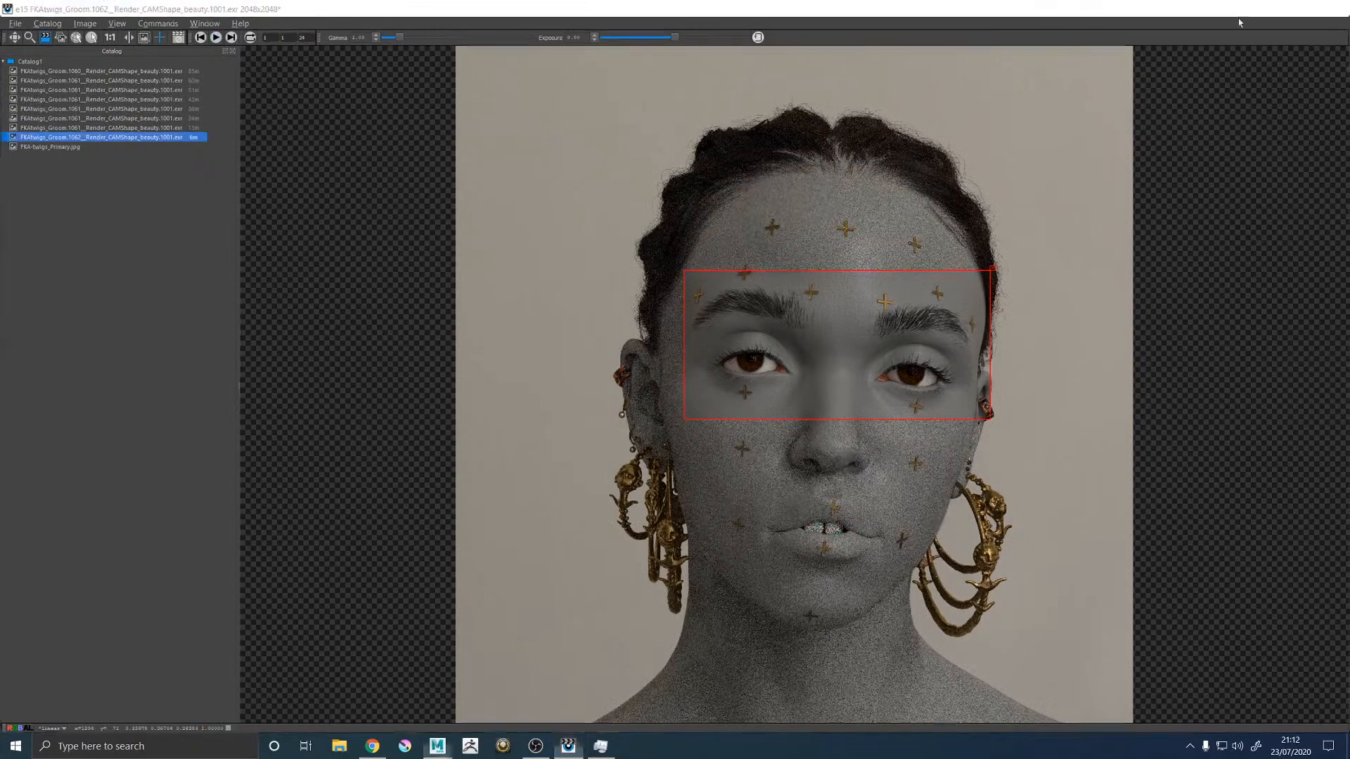
left_click(1271, 9)
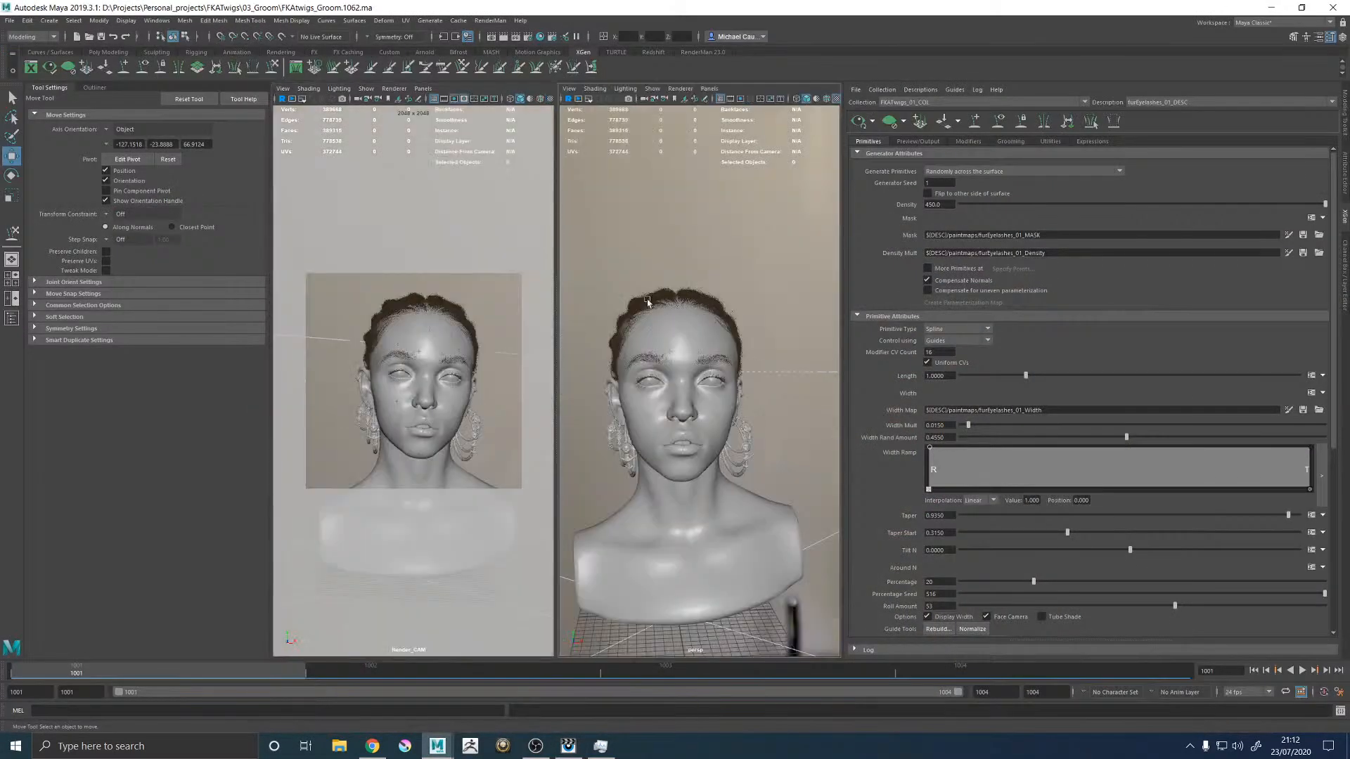
key("space")
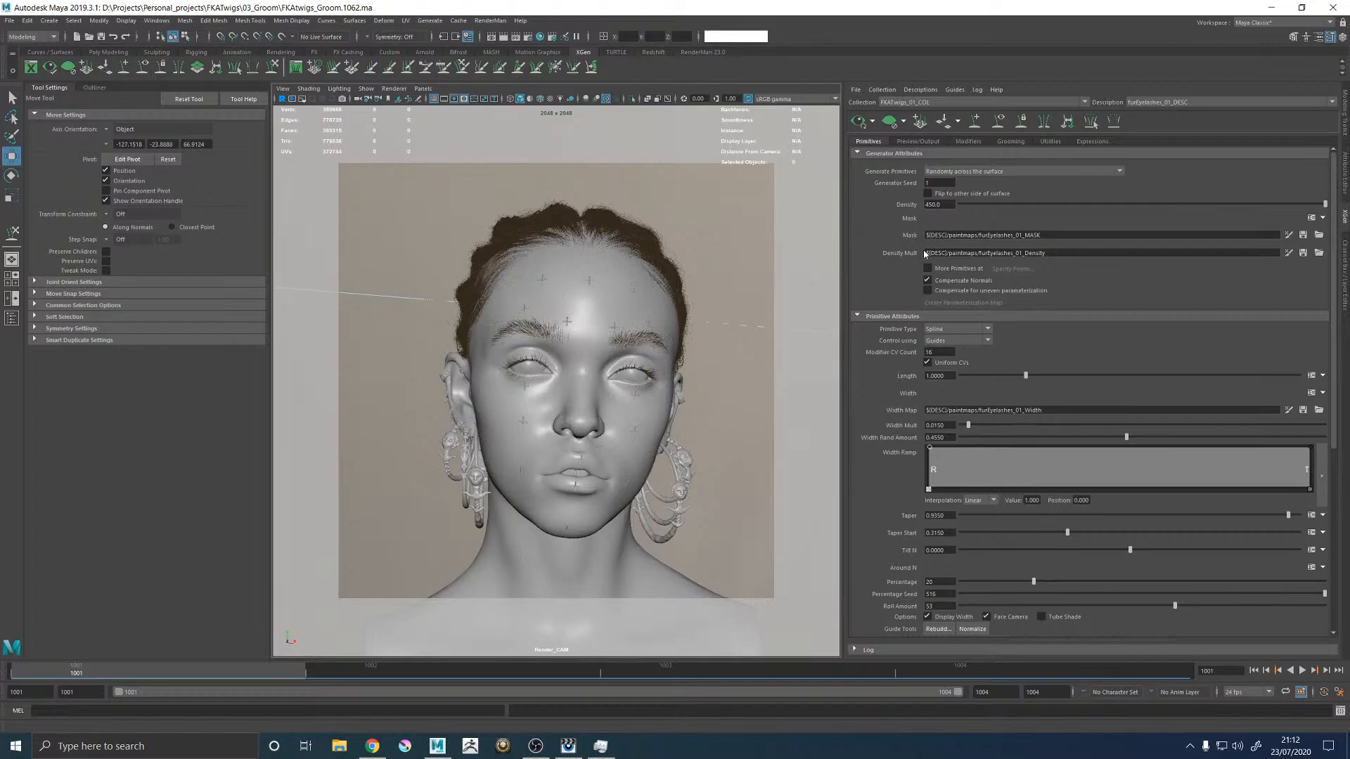
Step: Open the FKAtwigs_Groom.1062.ma scene from the project's 03_Groom folder in the empty Maya session
key("super+d")
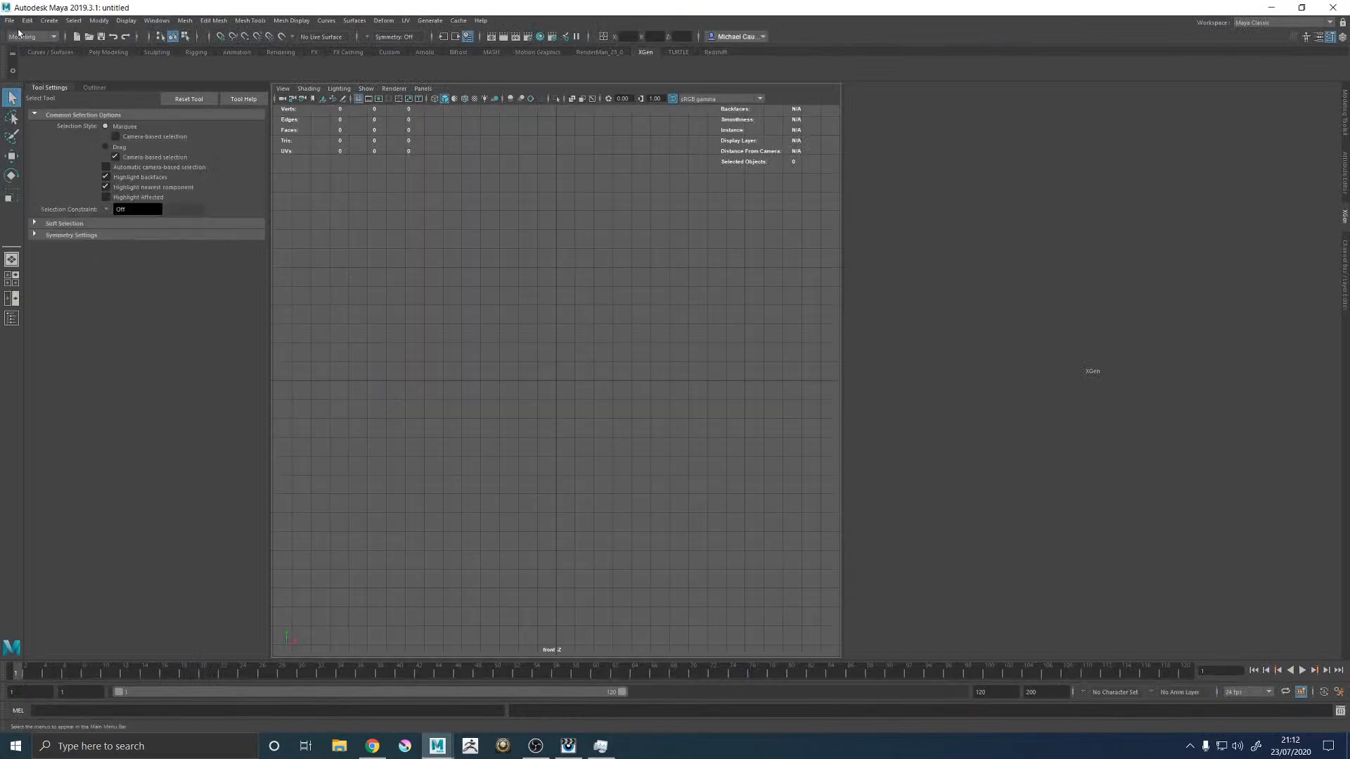
left_click(11, 20)
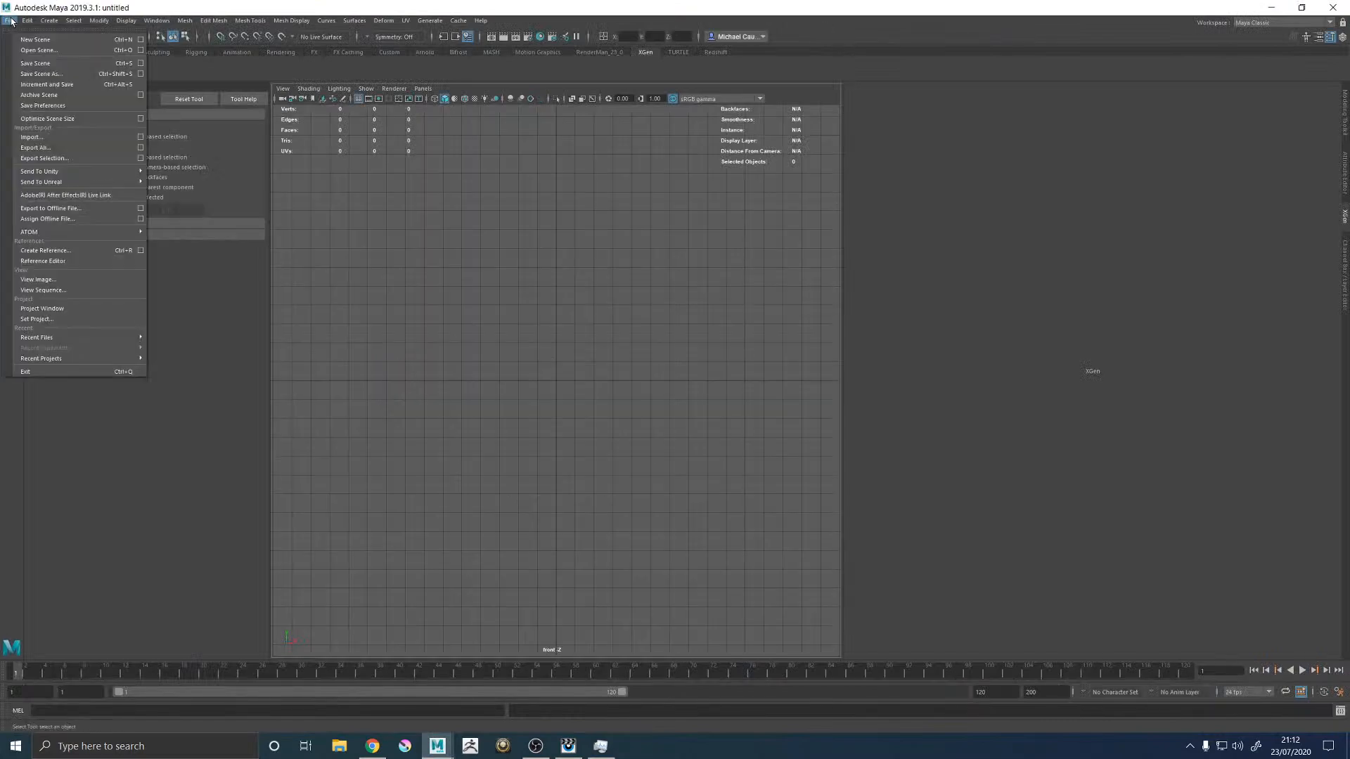
left_click(33, 48)
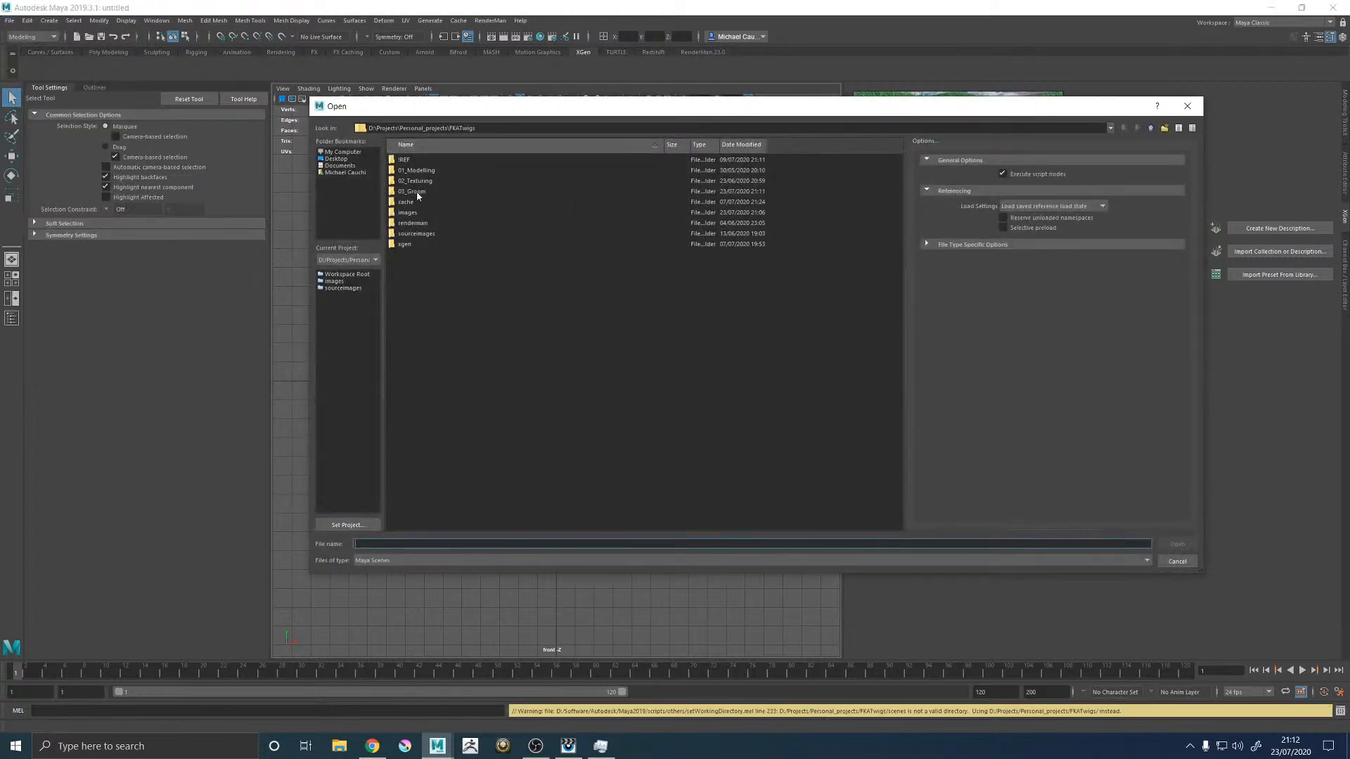
double_click(419, 194)
scroll(452, 286, "down", 10)
double_click(451, 519)
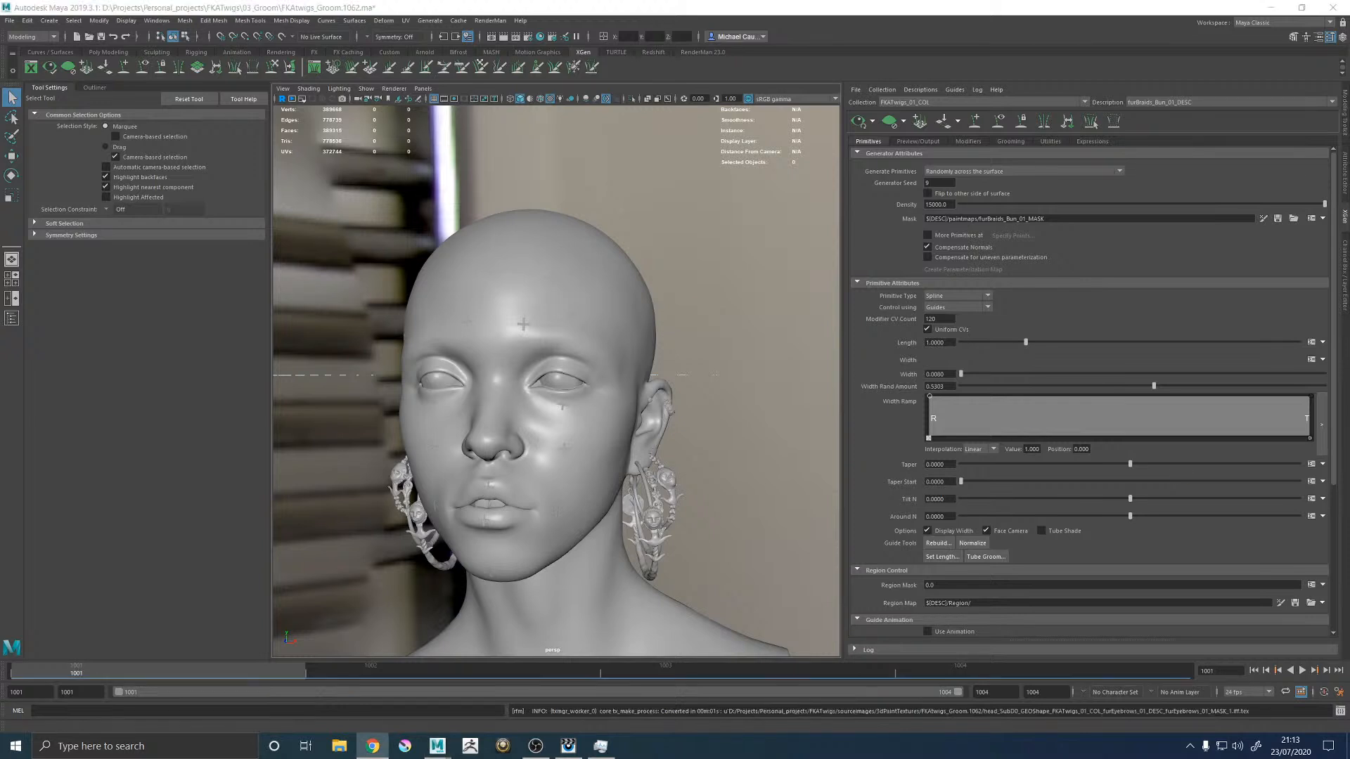
Step: Arrange the viewports in a two-pane layout, look through Render_CAM in the front-view pane, and maximize that view
left_click_drag(692, 239, 723, 239, "alt")
key("space")
key("space")
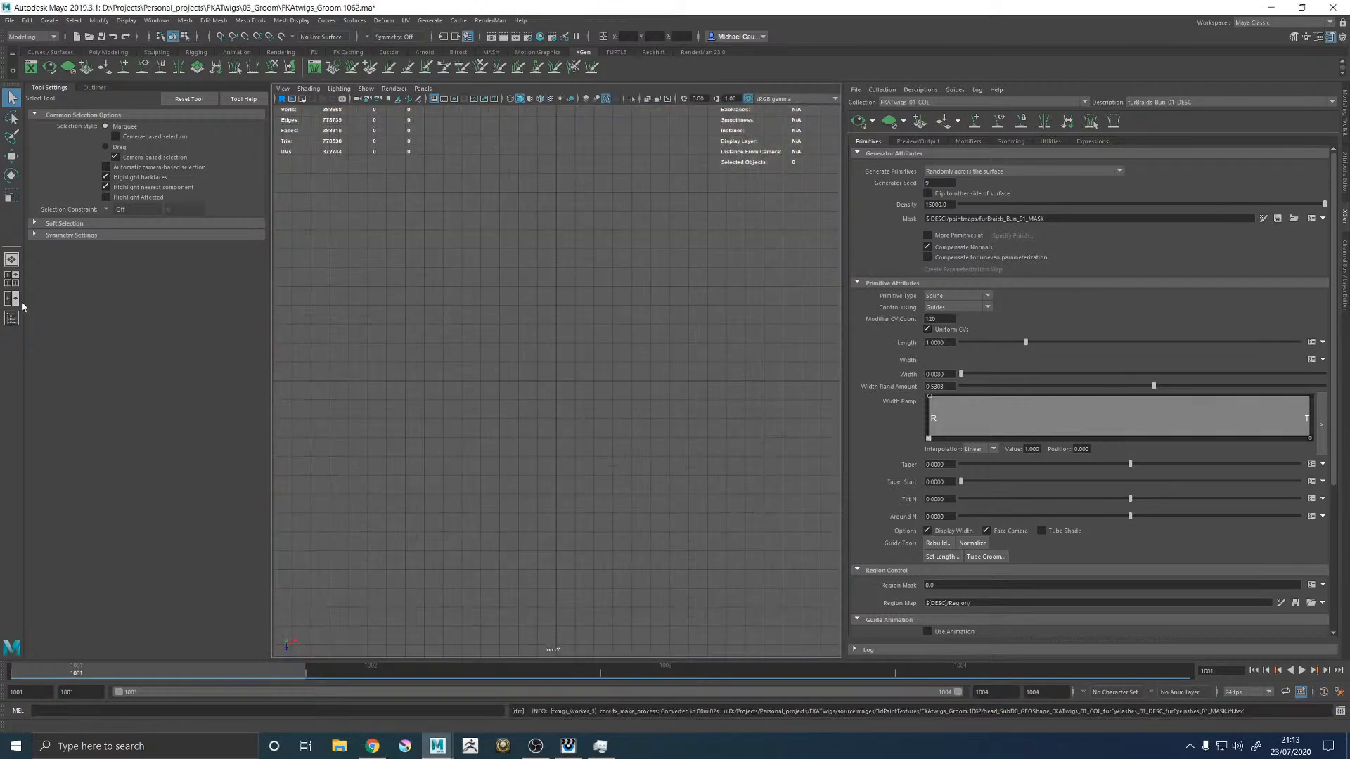
left_click_drag(523, 279, 506, 280, "alt")
key("space")
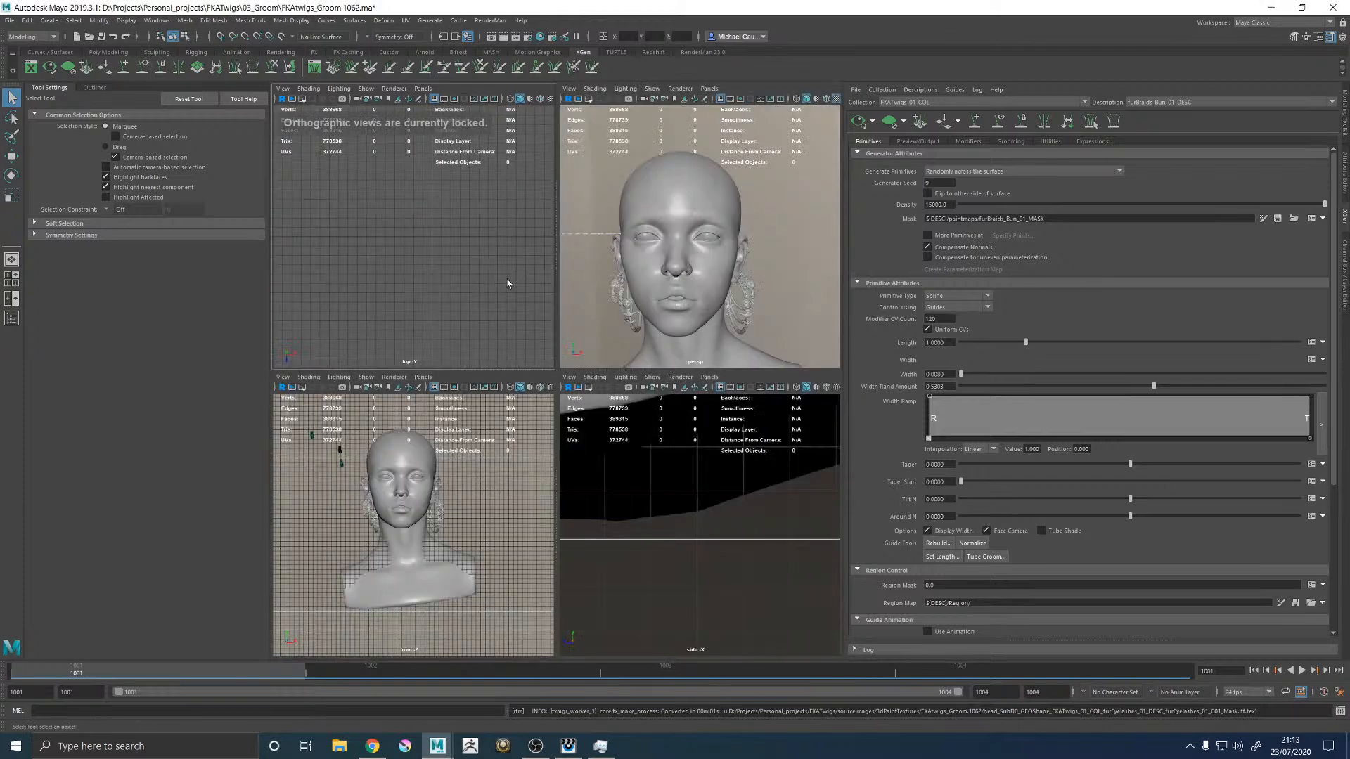
left_click(11, 298)
left_click(422, 88)
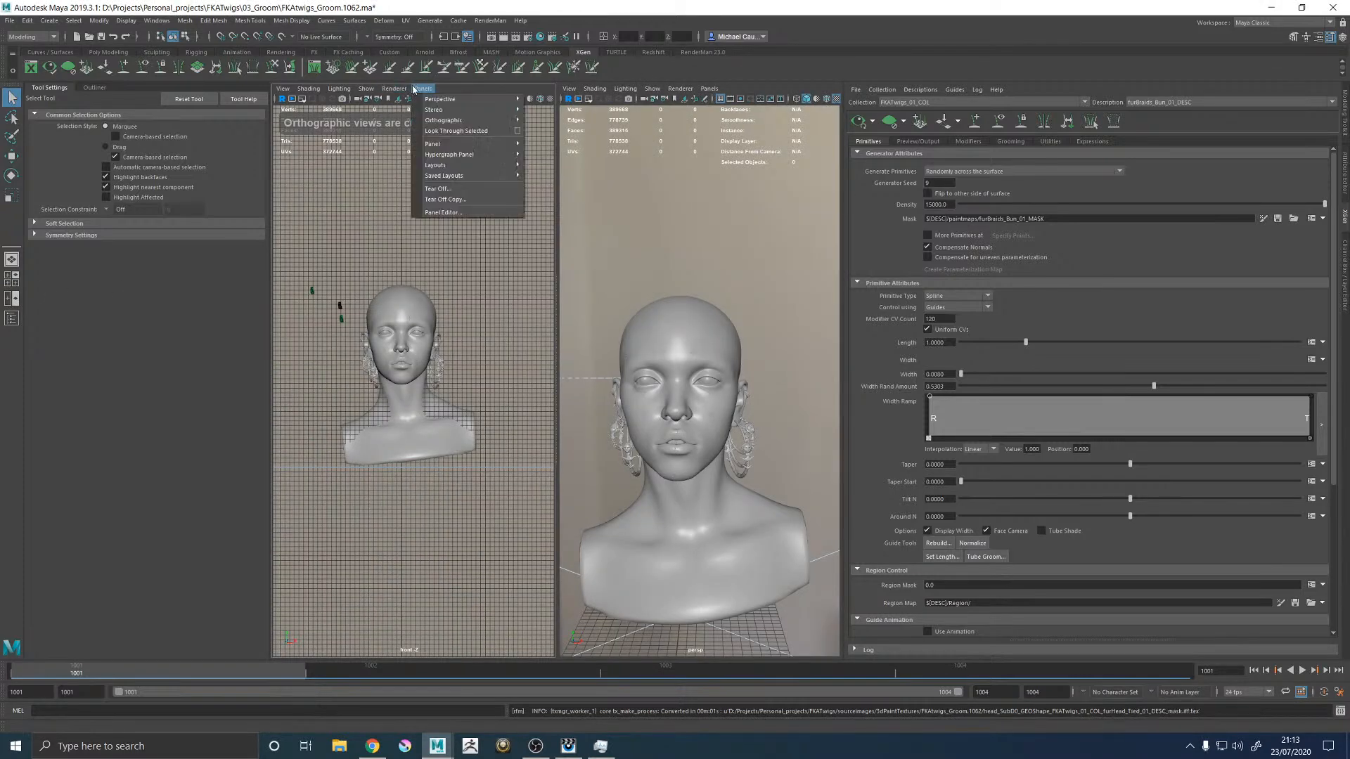
mouse_move(457, 100)
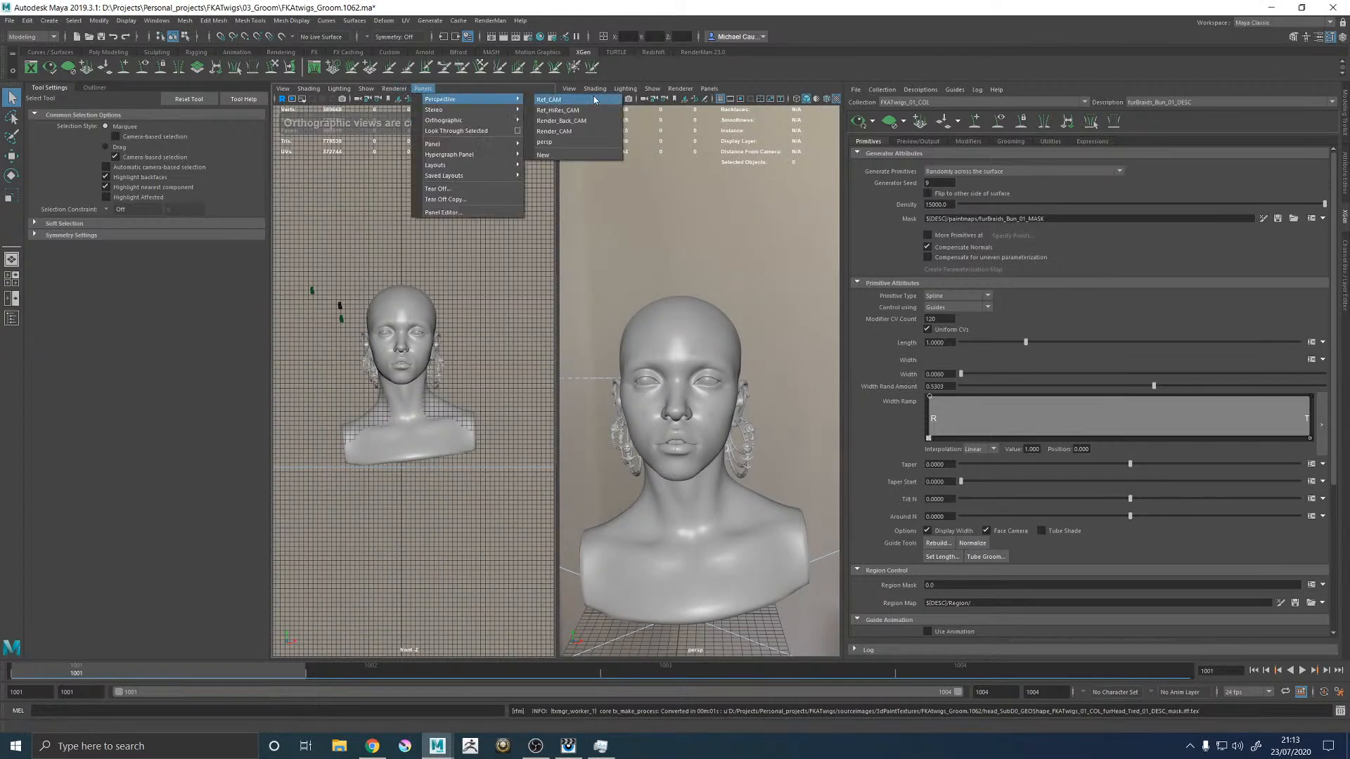
left_click(555, 131)
key("space")
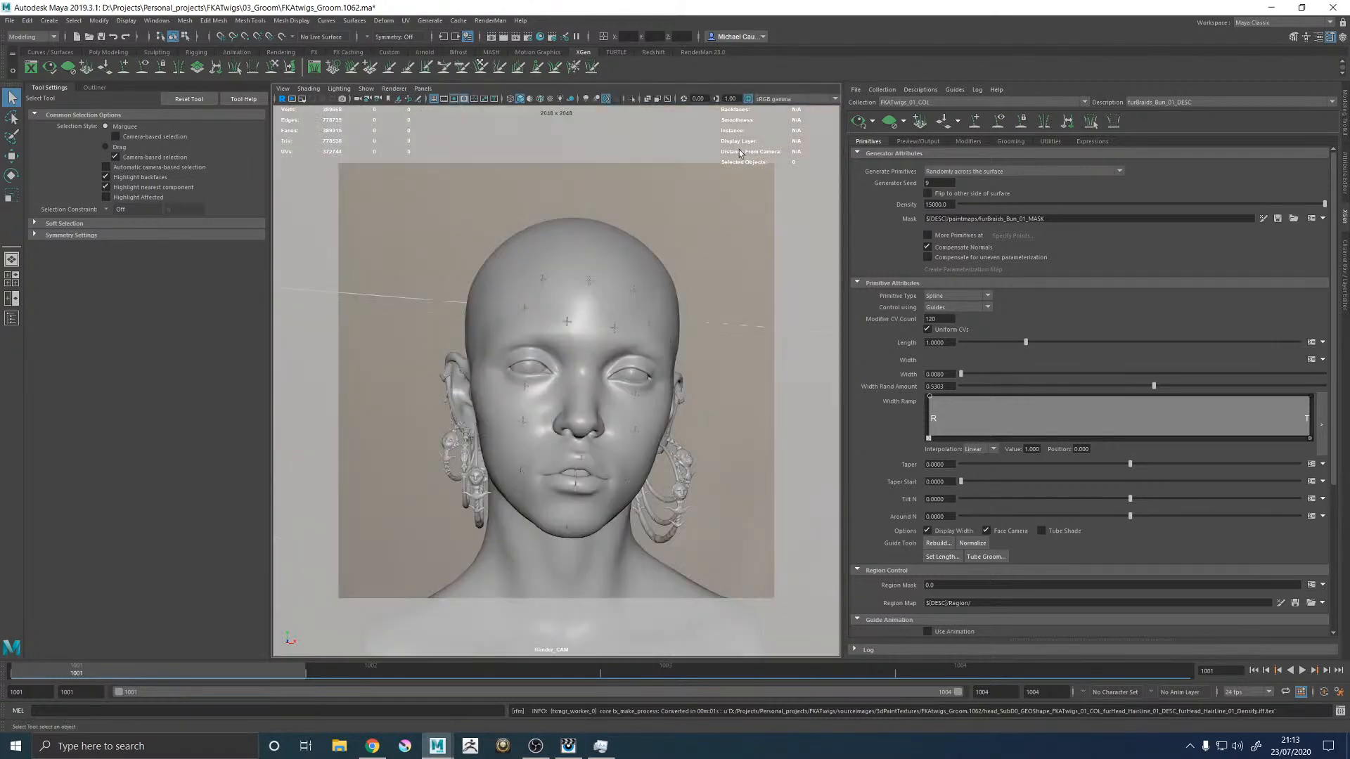
Step: Start a RenderMan render of the scene and move the new beauty render above FKA-twigs_Primary.jpg in the it catalog
left_click(496, 22)
left_click(494, 40)
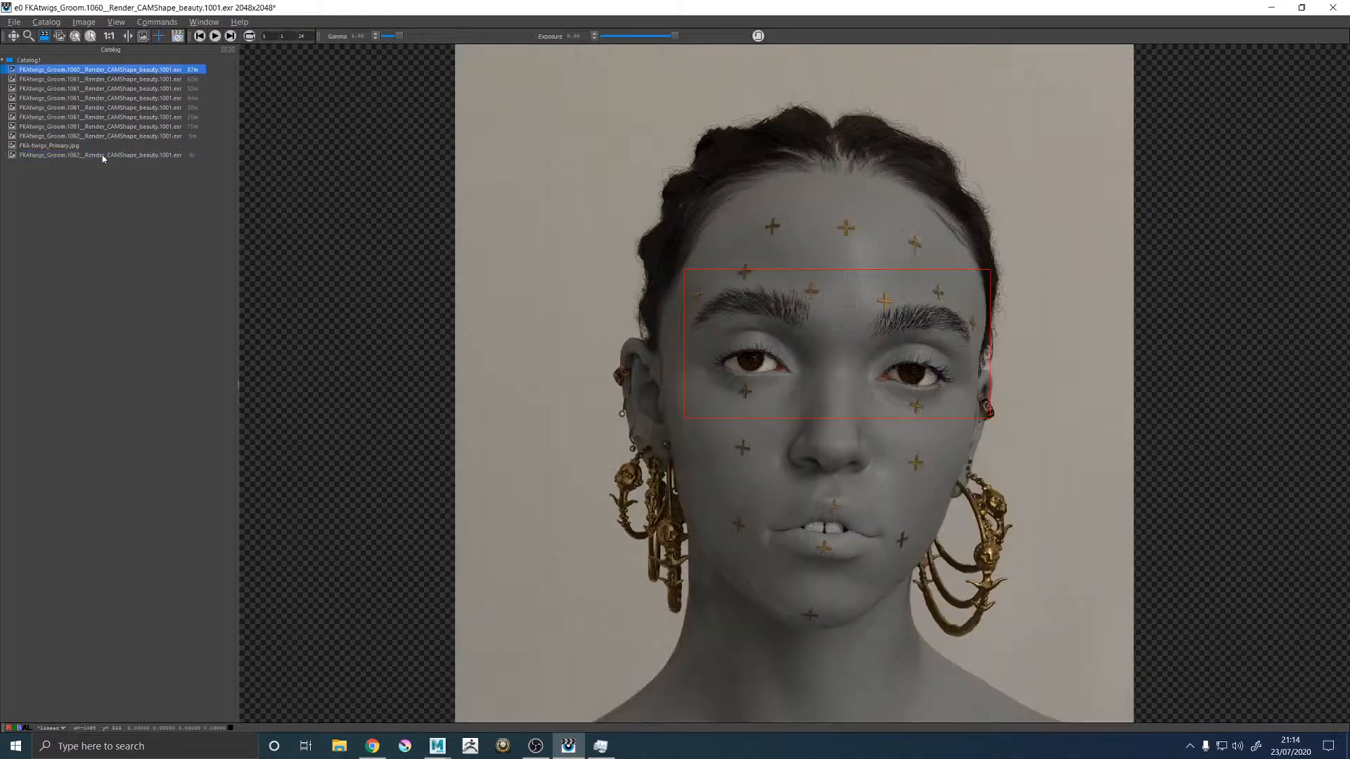
left_click(103, 155)
left_click_drag(103, 155, 67, 147)
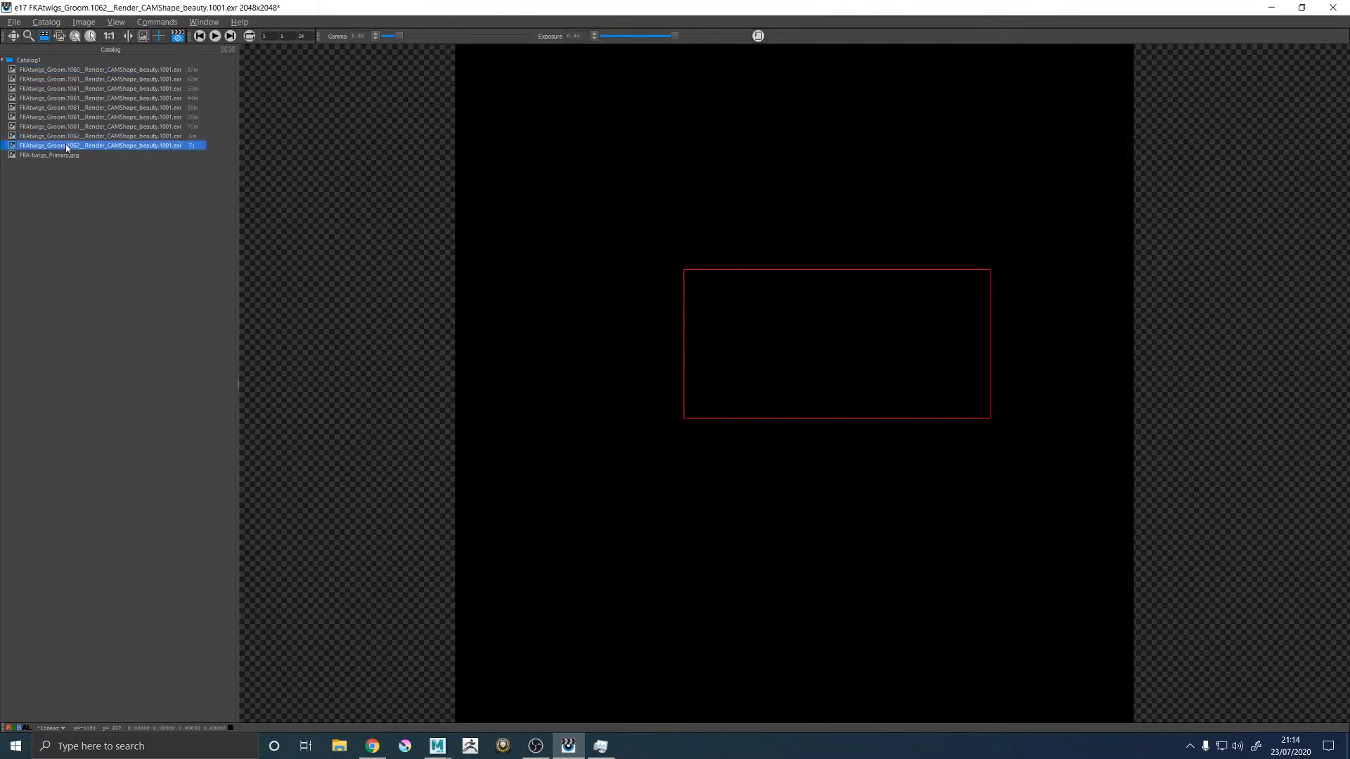
Step: Review the earlier groom beauty renders one after another and return to the newest render
key("Down")
key("Down")
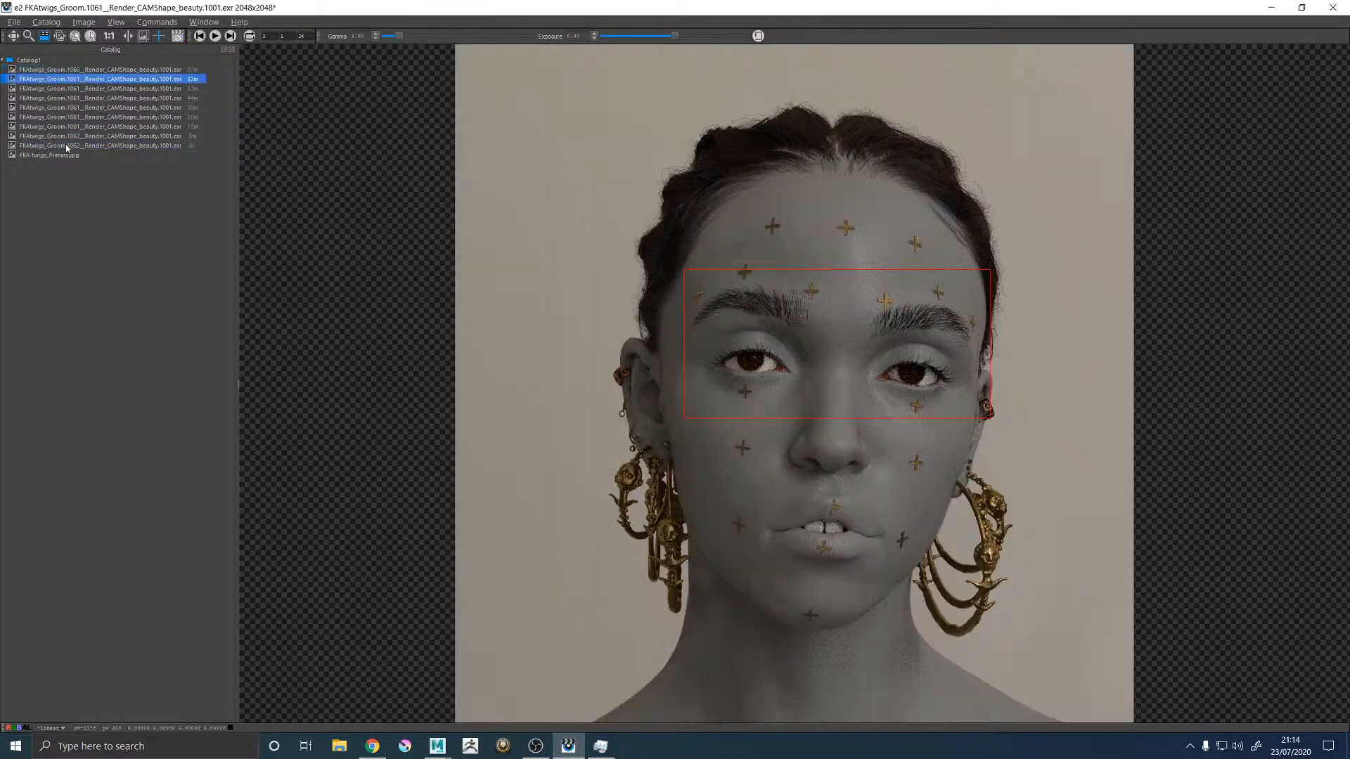
key("Down")
key("Down")
key("Down")
key("Down")
key("Down")
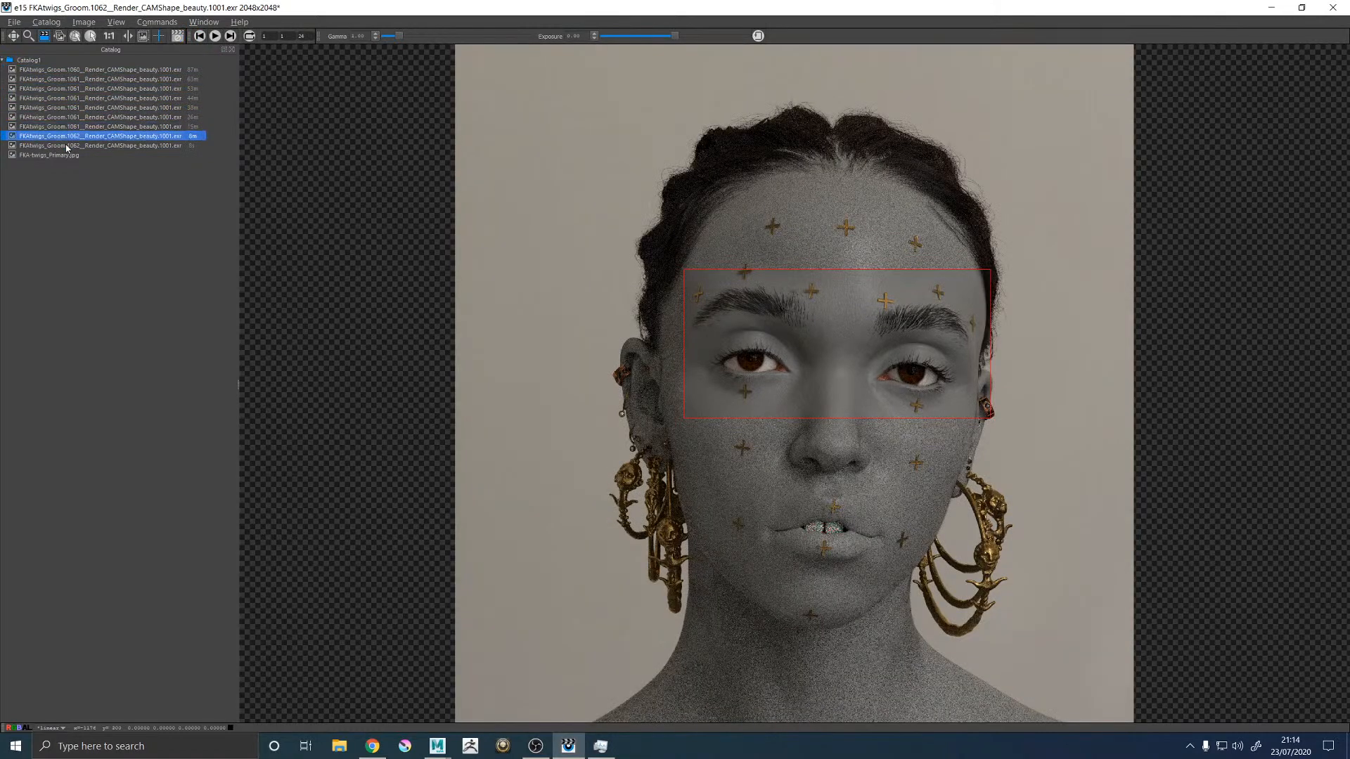
key("Up")
key("Up")
key("Up")
key("Up")
key("Down")
key("Down")
key("Down")
key("Down")
key("Down")
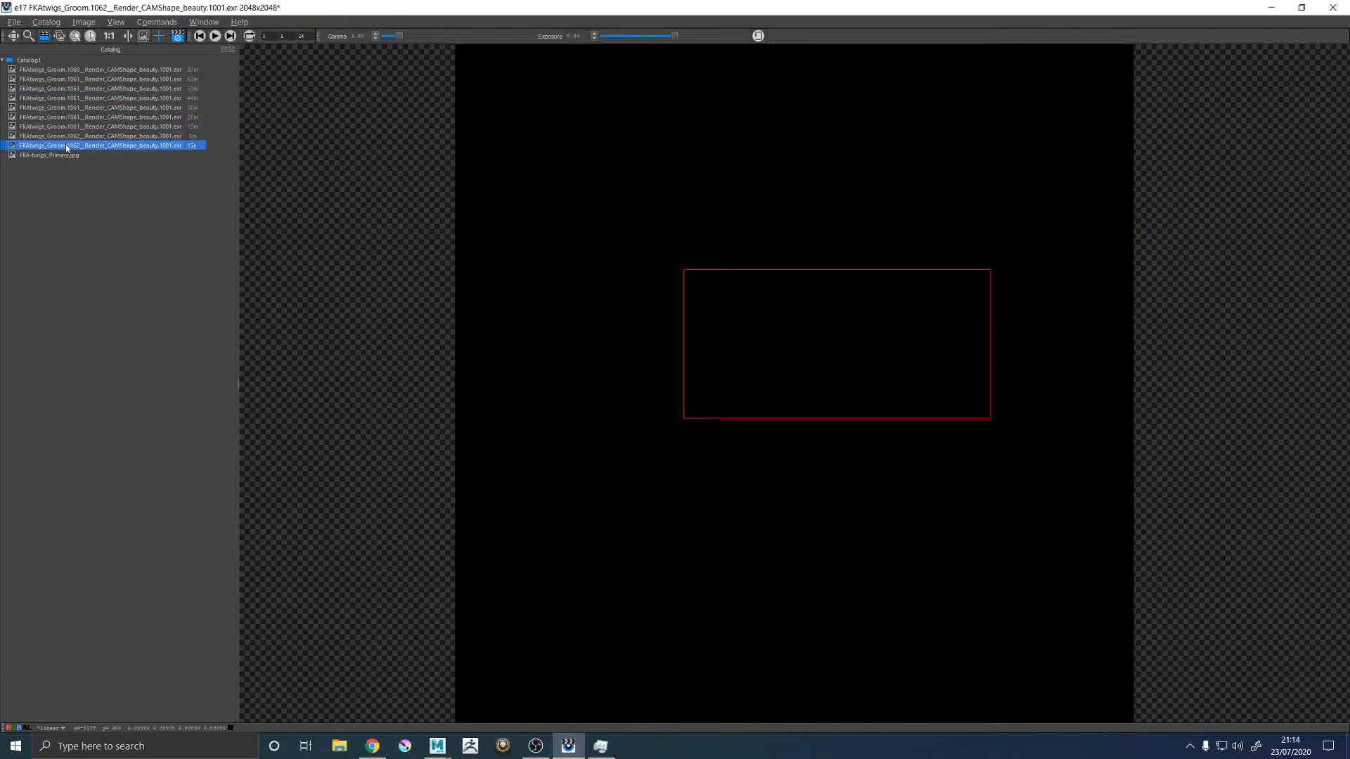
key("Down")
key("Up")
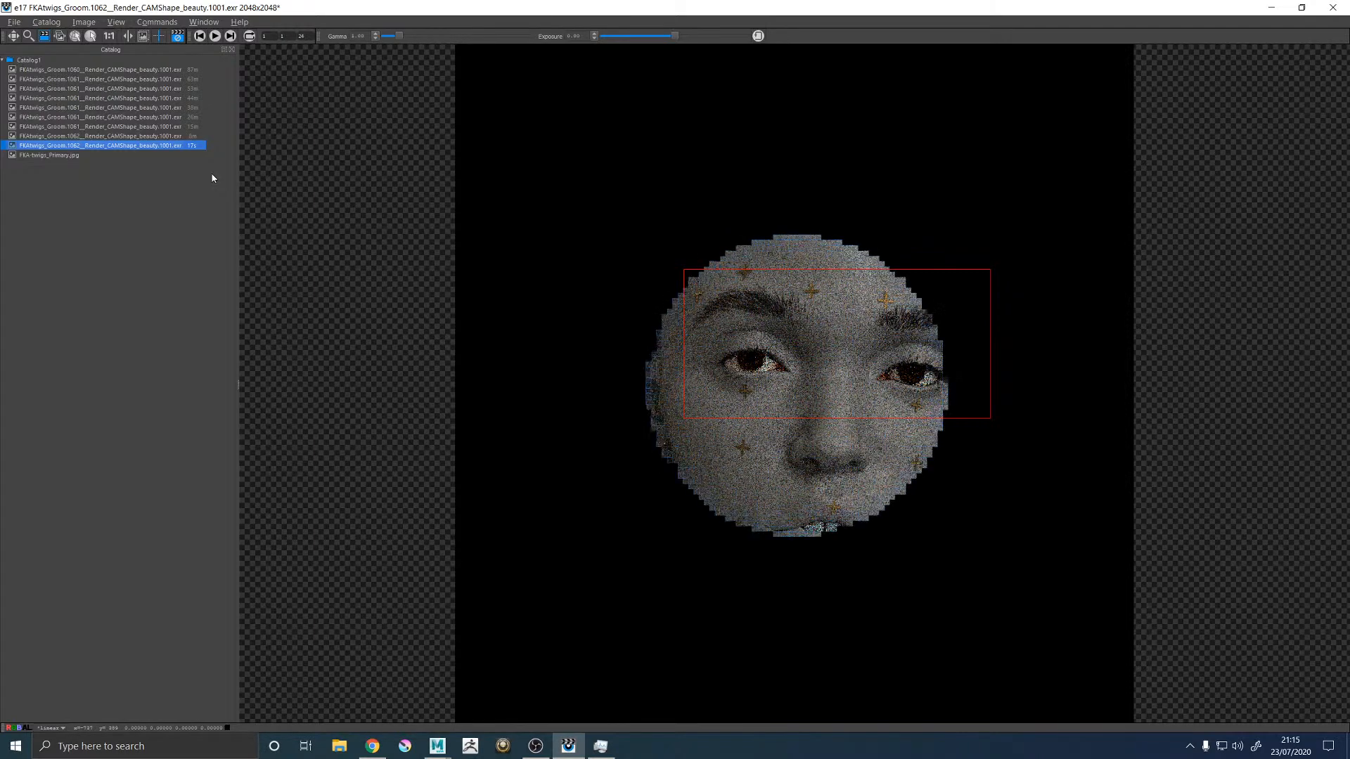
Step: Resize the render crop region to frame the head from the upper hair down to just below the eyes
left_click(790, 346)
left_click_drag(685, 273, 624, 99)
left_click_drag(992, 273, 1009, 266)
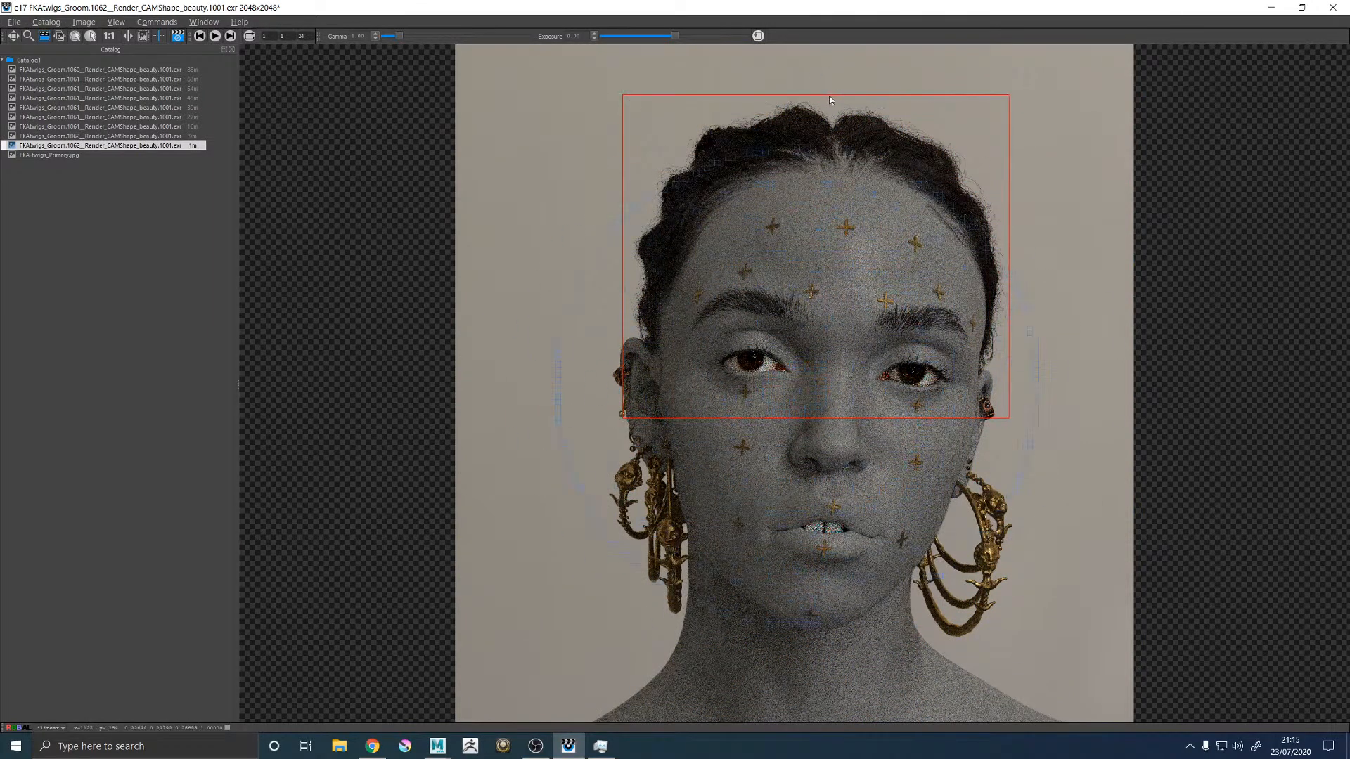
left_click_drag(830, 99, 828, 124)
left_click_drag(625, 268, 631, 327)
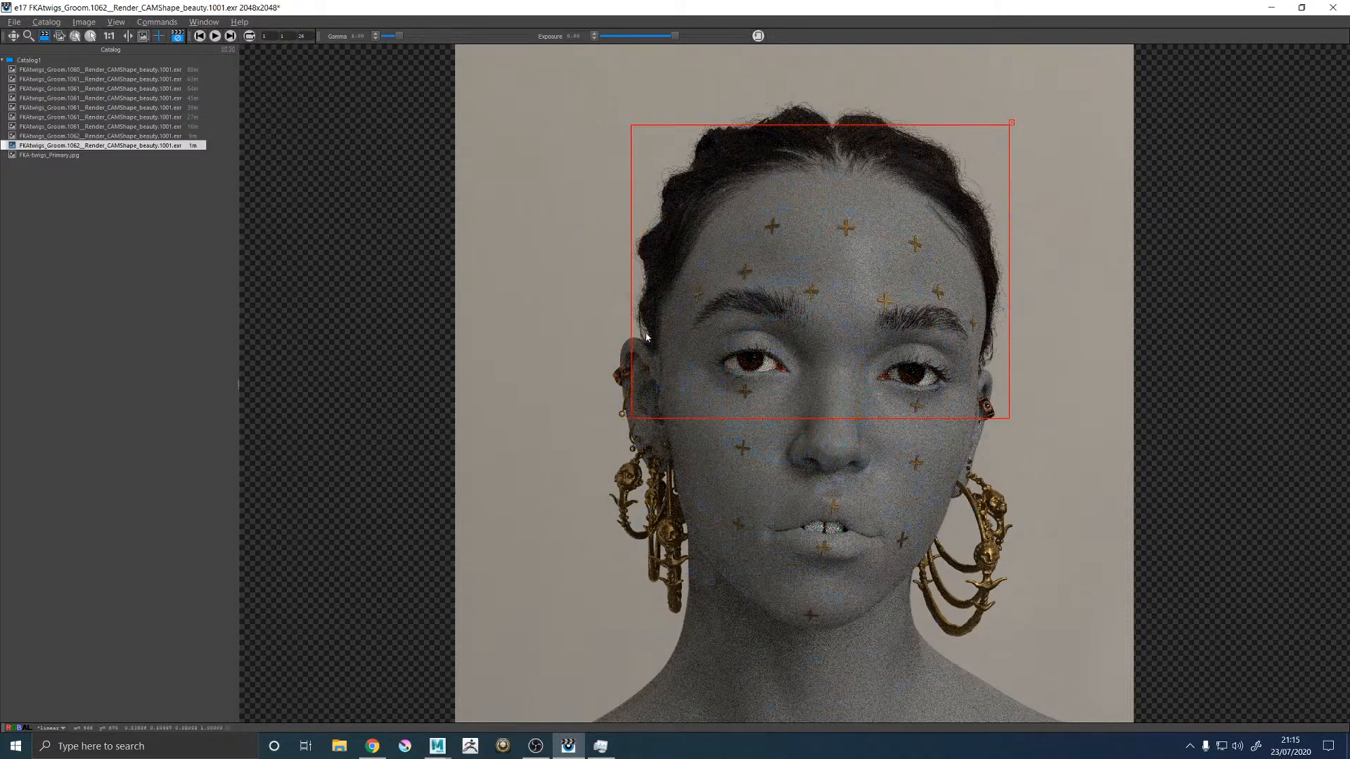
left_click_drag(1011, 309, 1000, 310)
mouse_move(841, 406)
left_mouse_down()
mouse_move(836, 382)
mouse_move(839, 418)
mouse_move(845, 384)
mouse_move(843, 395)
left_mouse_up()
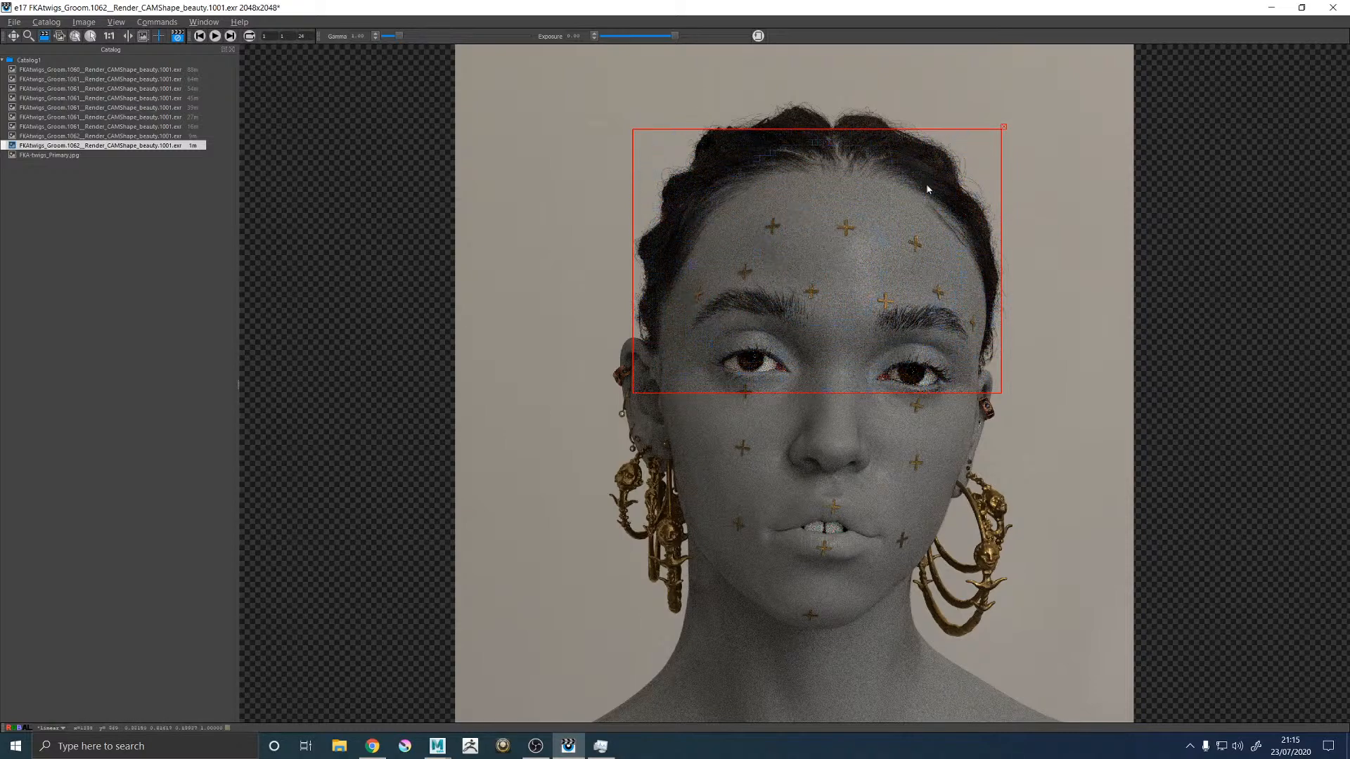
Step: Compare the newest render with the reference photo, checking the braided hair silhouette around the head
key("Down")
key("Up")
key("Down")
key("Up")
key("Down")
key("Up")
key("Down")
key("Up")
key("Down")
key("Up")
key("Down")
key("Up")
key("Down")
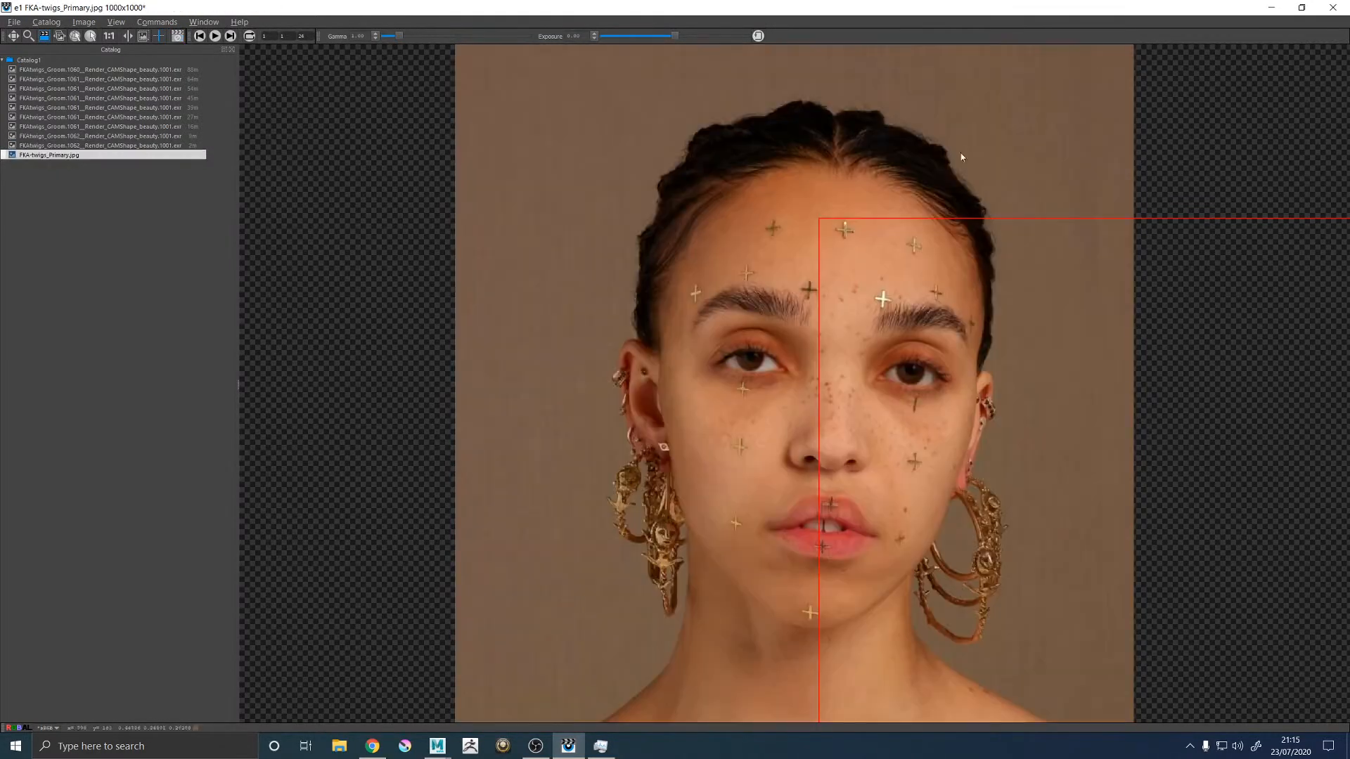
key("Up")
key("Down")
key("Up")
key("Down")
key("Up")
key("Down")
key("Up")
key("Down")
key("Up")
key("Down")
key("Up")
key("Down")
key("Up")
key("Down")
key("Up")
key("Down")
key("Up")
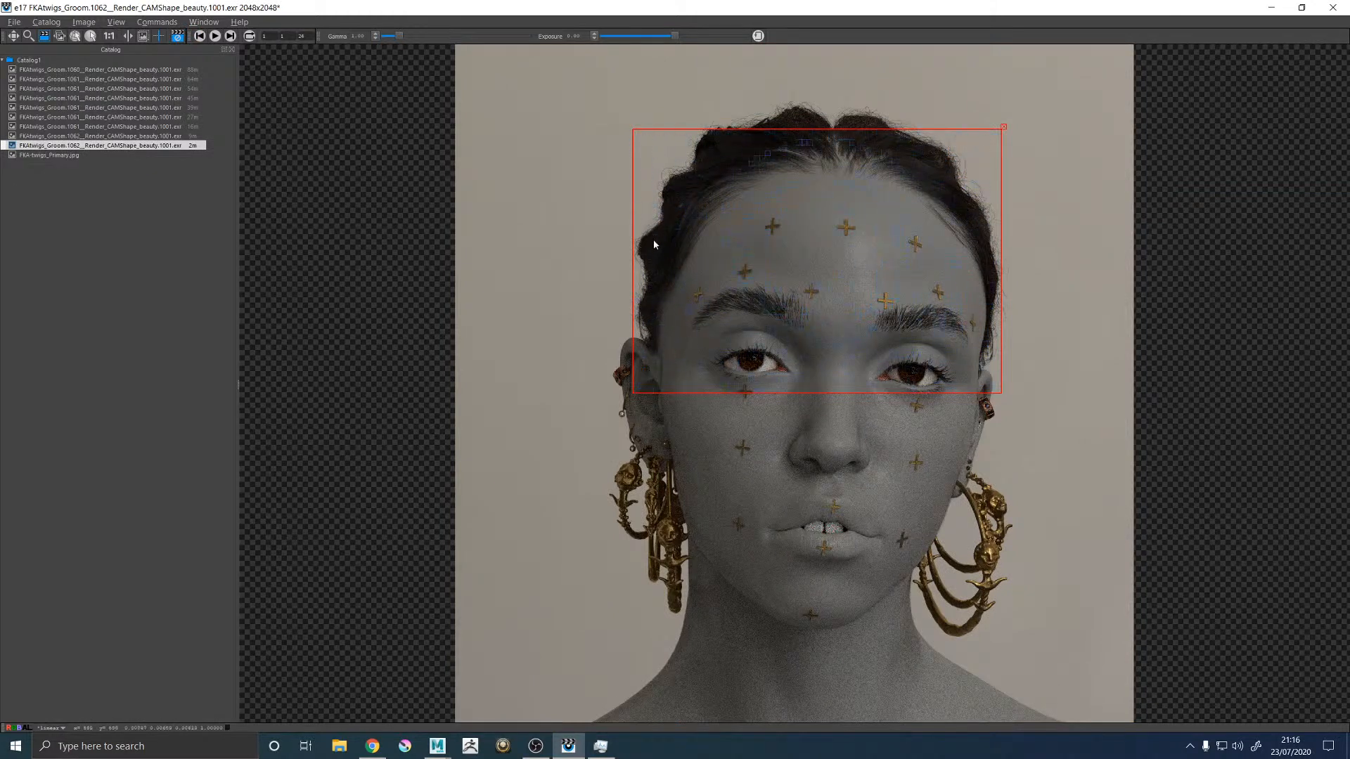
Step: Compare the temple hair and side hairline between the newest render and the reference photo
key("Down")
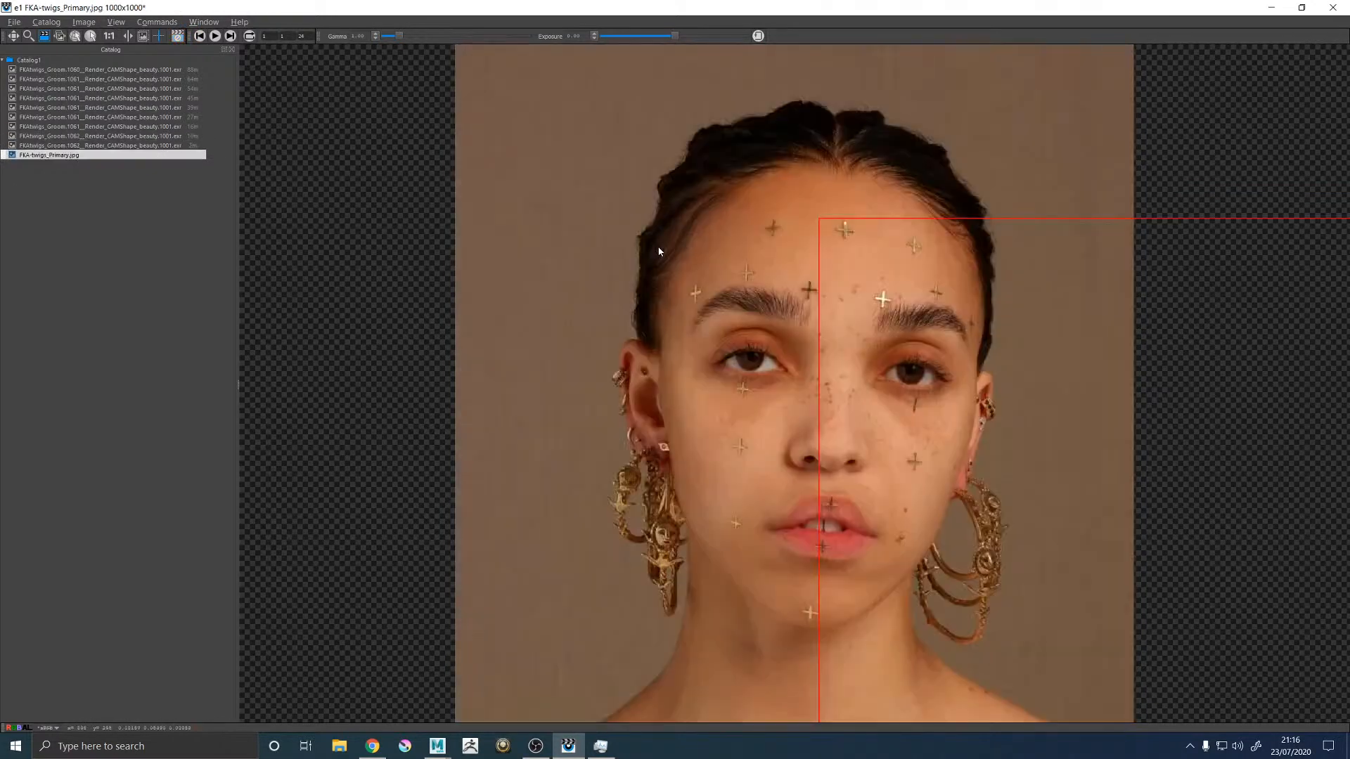
key("Up")
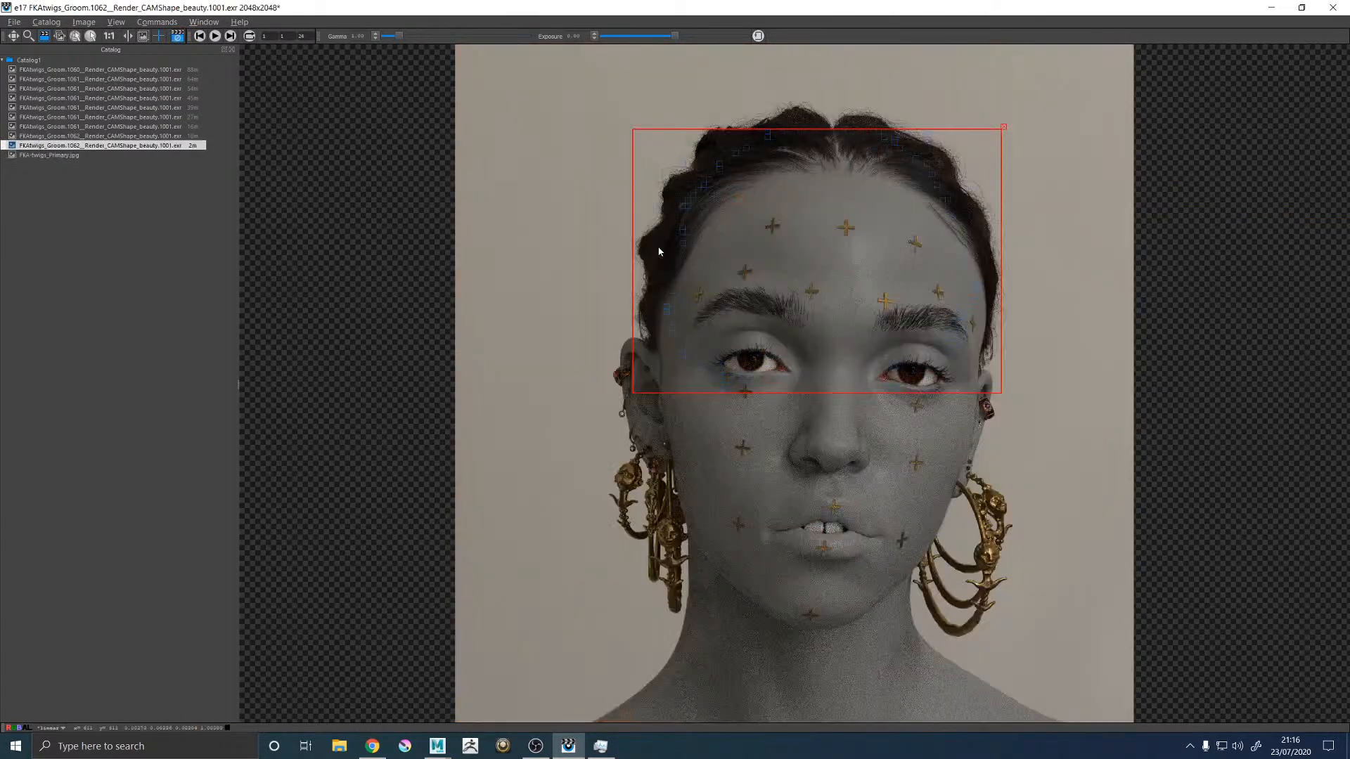
key("Down")
key("Up")
key("Down")
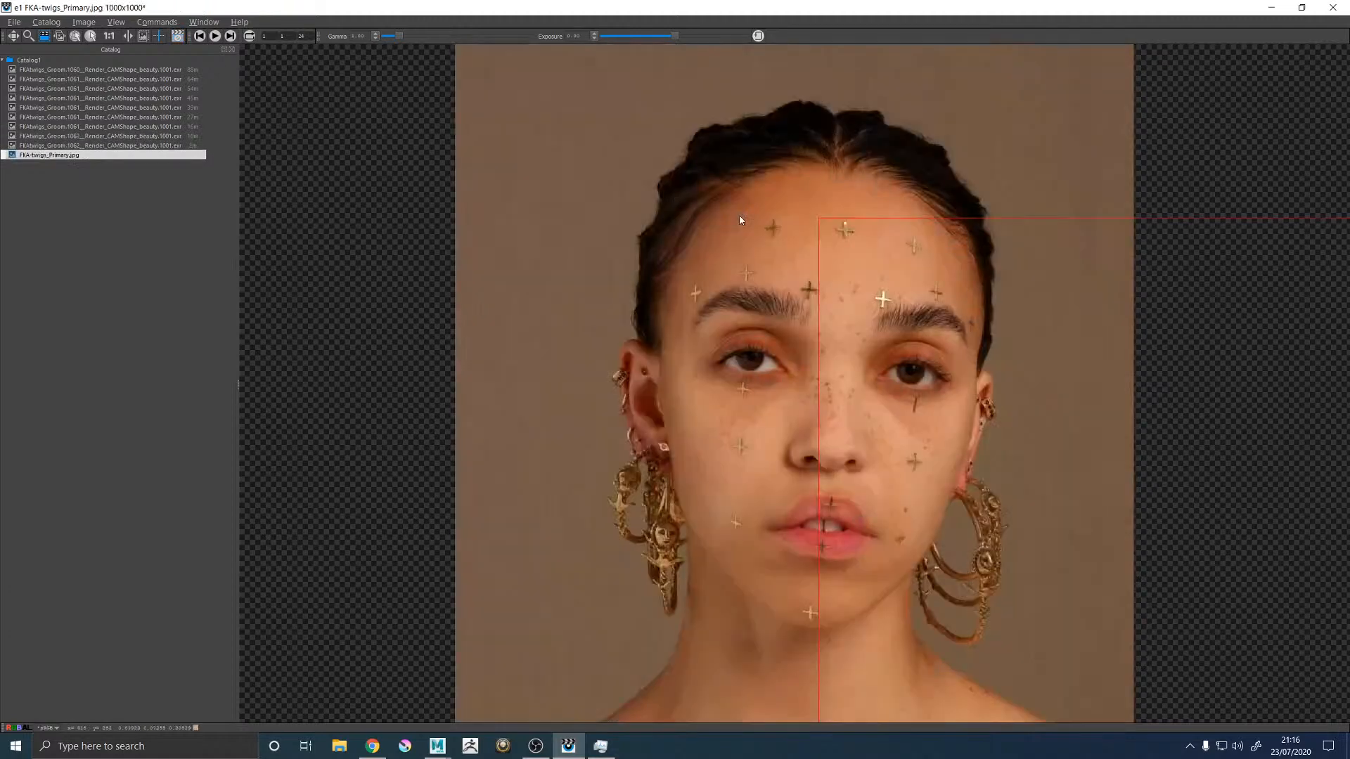
key("Up")
key("Down")
key("Up")
key("Down")
key("Up")
key("Down")
key("Up")
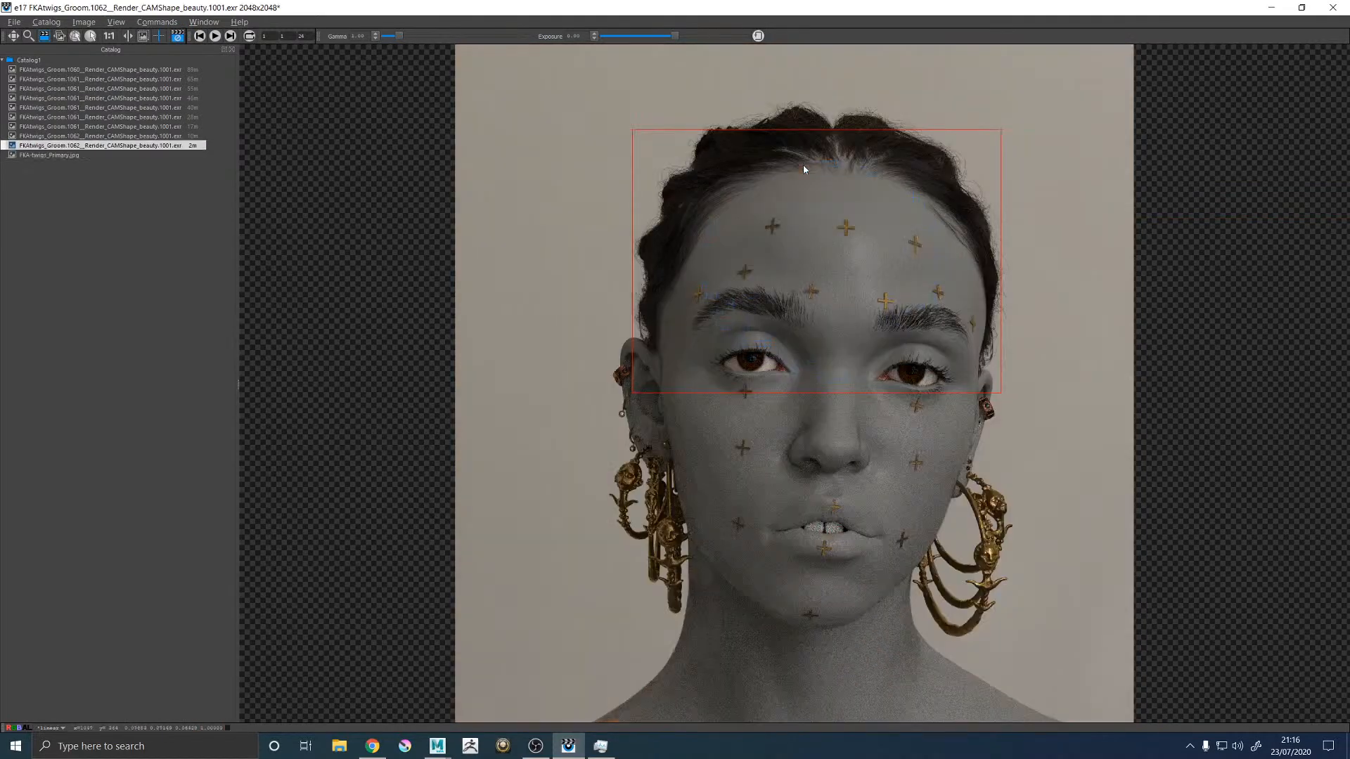
Step: Compare the front hairline and centre parting between the newest render and the reference photo
key("Down")
key("Up")
key("Down")
key("Up")
key("Down")
key("Up")
key("Down")
key("Up")
key("Down")
key("Up")
key("Down")
key("Up")
key("Down")
key("Up")
key("Down")
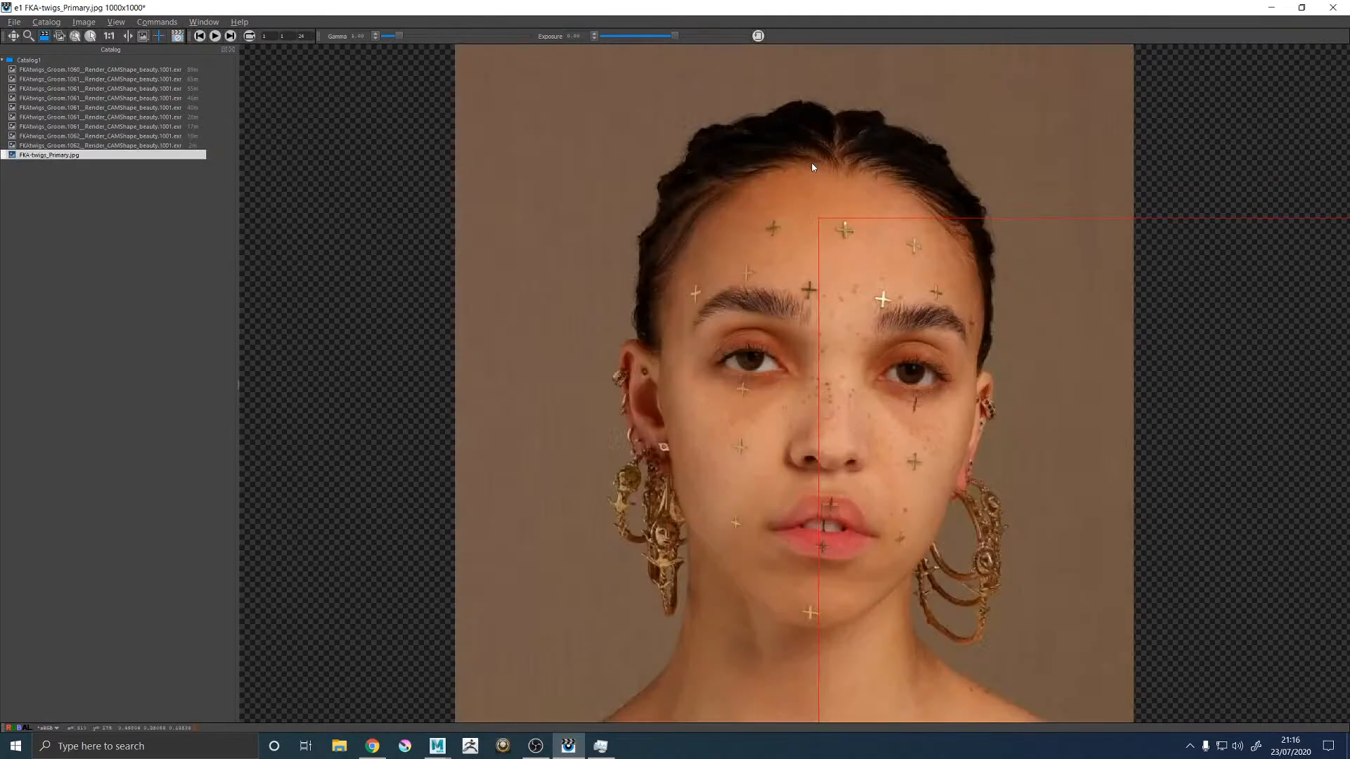
key("Up")
key("Down")
key("Up")
key("Down")
key("Up")
key("Down")
key("Up")
key("Down")
key("Up")
key("Down")
key("Up")
key("Down")
key("Up")
key("Down")
key("Up")
key("Down")
key("Up")
key("Down")
key("Up")
key("Down")
key("Up")
key("Down")
key("Up")
key("Down")
key("Up")
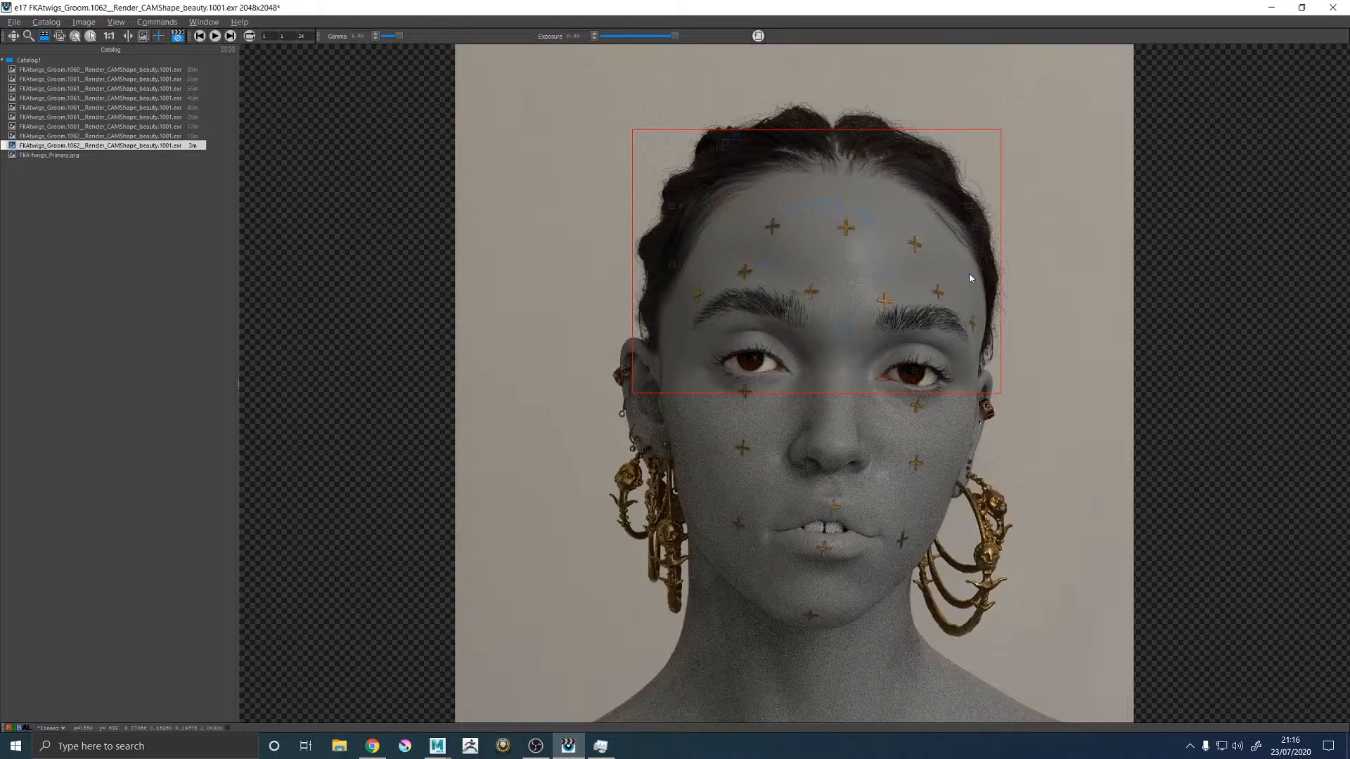
Step: Stop the running render of the newest beauty image after checking it against the reference photo
key("Down")
key("Up")
key("Down")
key("Up")
left_click(177, 40)
key("Up")
key("Down")
Step: Compare the stopped render with the reference photo once more, including the eyebrows
key("Down")
key("Up")
key("Down")
key("Up")
key("Down")
key("Up")
key("Down")
key("Up")
key("Down")
key("Up")
key("Down")
key("Up")
key("Down")
key("Up")
key("Down")
key("Up")
key("Down")
key("Up")
key("Down")
key("Up")
key("Down")
key("Up")
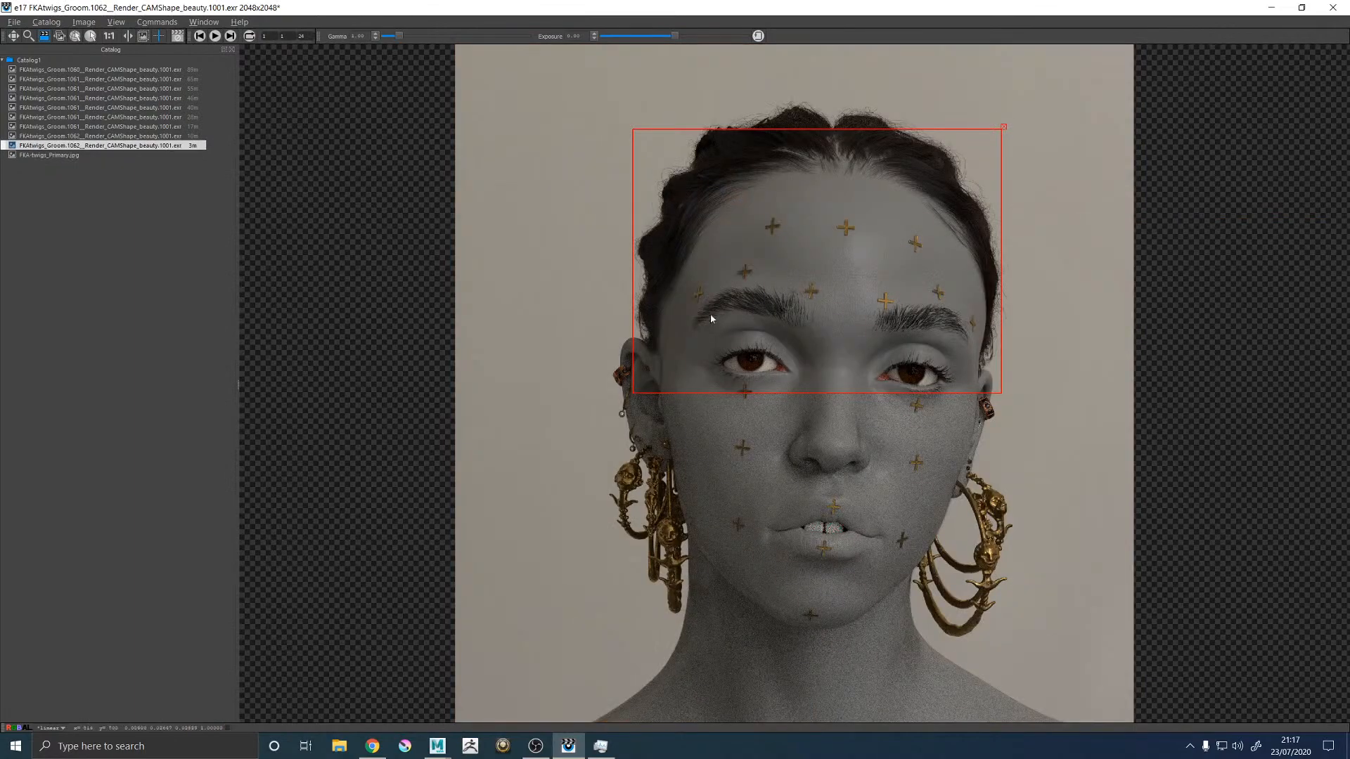
key("Down")
key("Up")
key("Down")
key("Up")
key("Down")
key("Up")
key("Down")
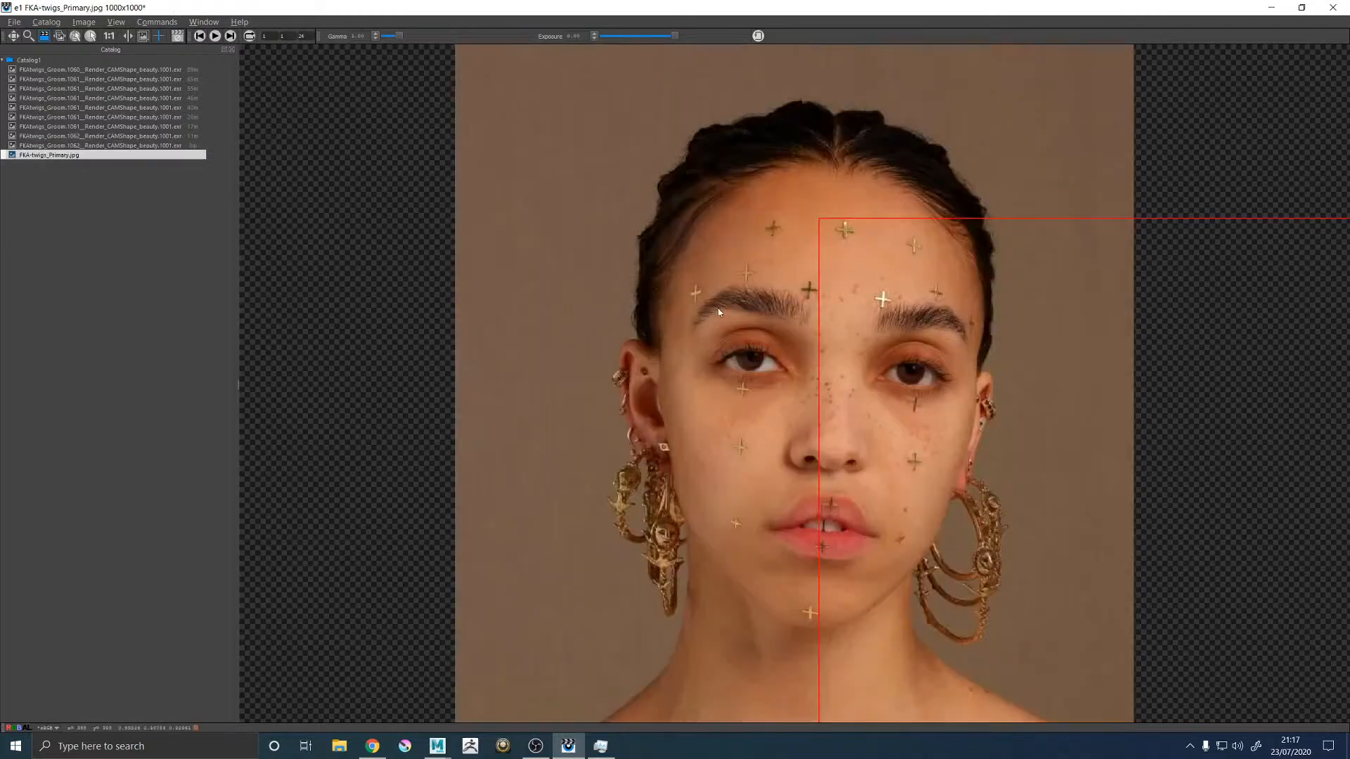
Step: Flip repeatedly between the stopped render and the reference photo to compare the overall hairline and eyebrow match
key("Up")
key("Down")
key("Up")
key("Down")
key("Up")
key("Down")
key("Up")
key("Down")
key("Up")
key("Down")
key("Up")
key("Down")
key("Up")
key("Down")
key("Up")
key("Down")
key("Up")
key("Down")
Step: Switch to Maya, view the front hairline in perspective, and make furHead_HairLine_01_DESC the active XGen description
left_click(1271, 7)
left_click(706, 307)
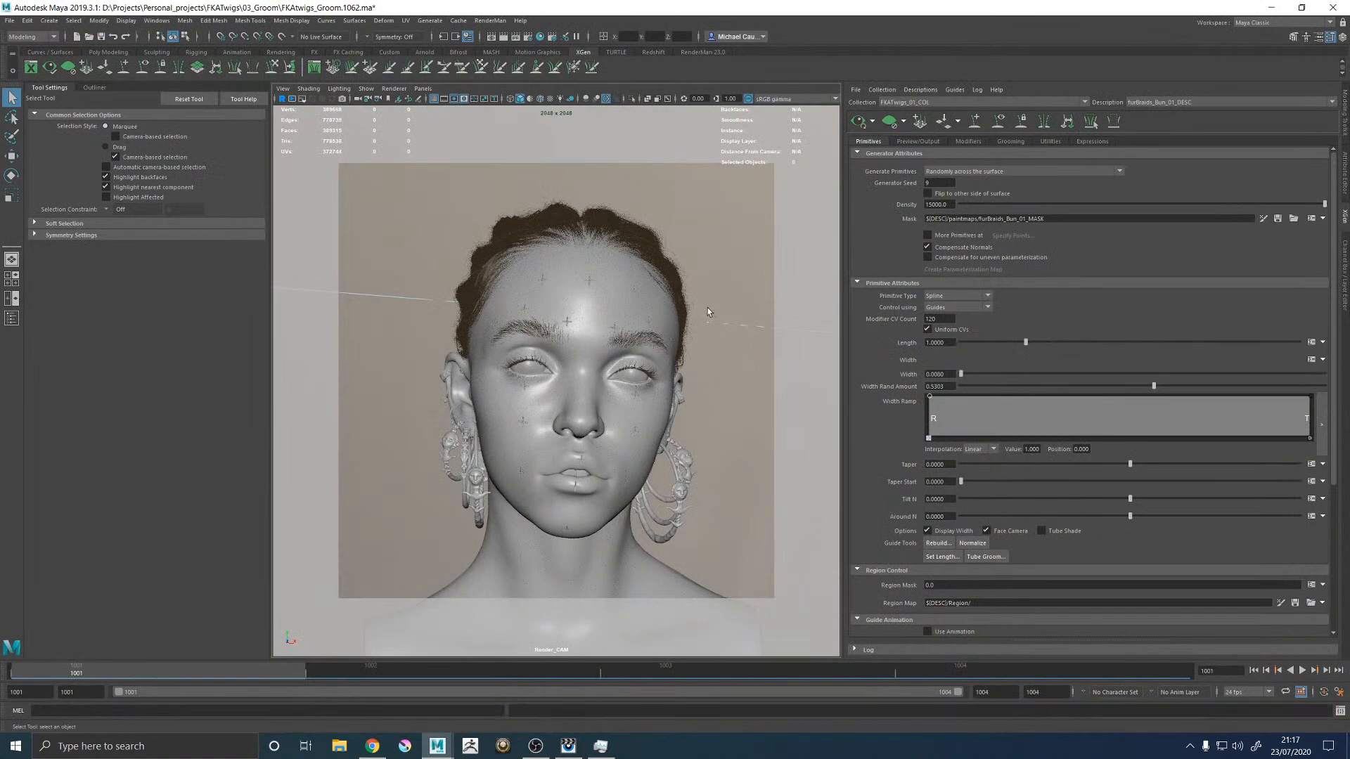
key("space")
key("space")
left_click_drag(711, 295, 666, 373, "alt")
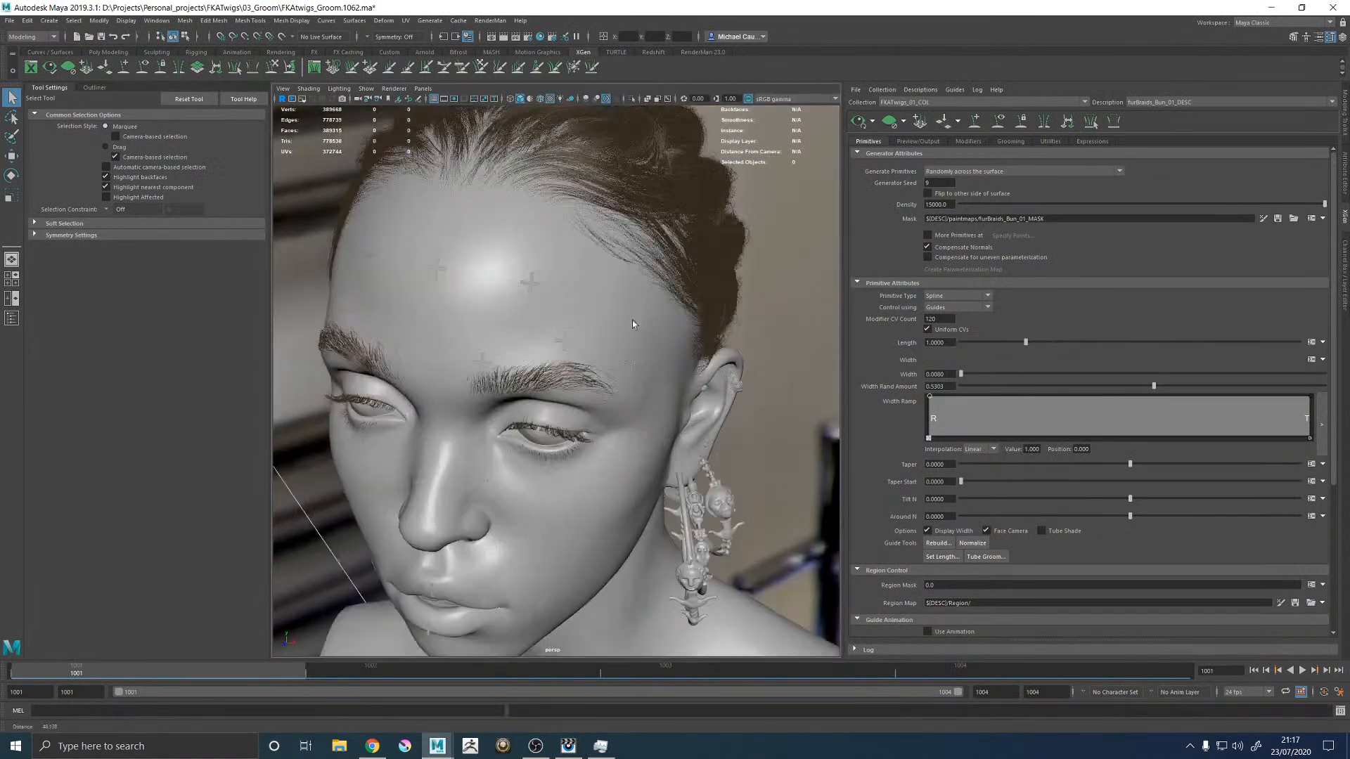
right_click_drag(666, 373, 548, 391, "alt")
left_click_drag(548, 391, 631, 395, "alt")
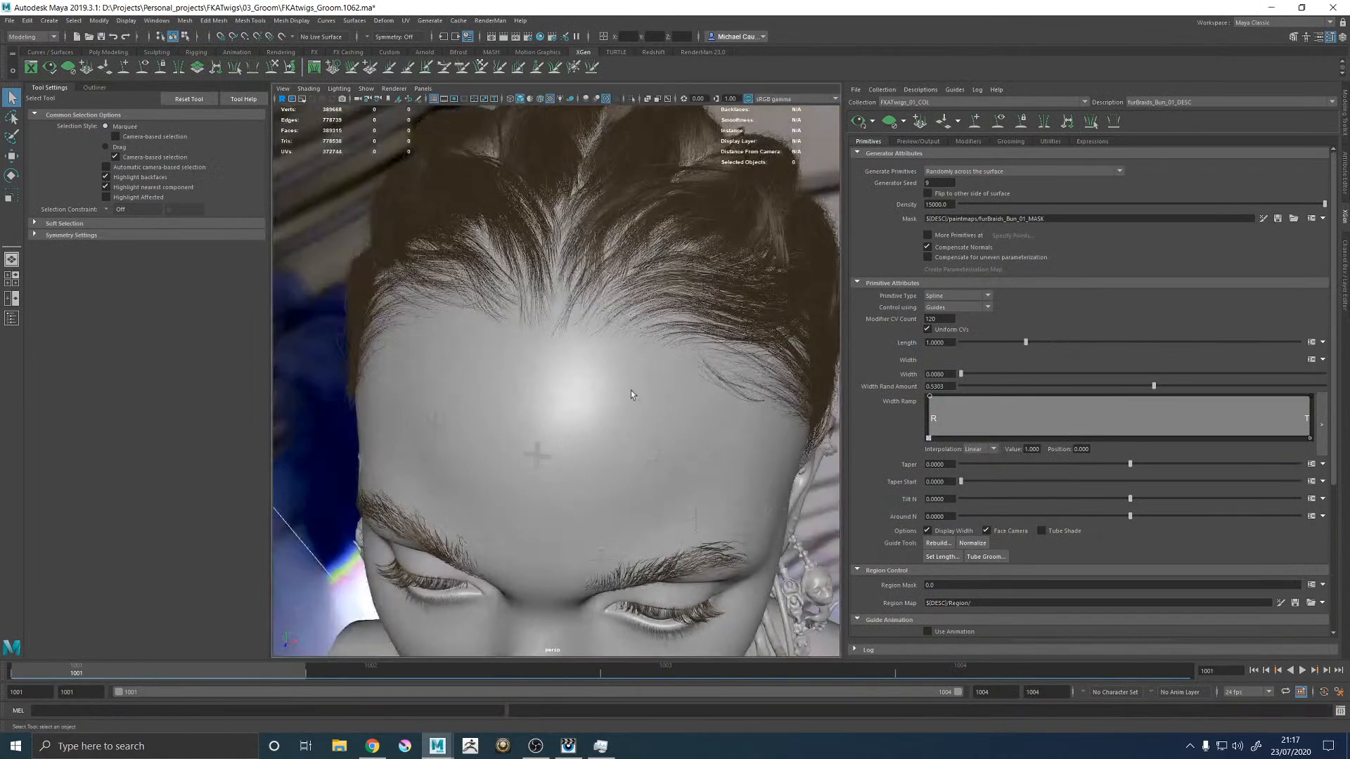
left_click(1188, 103)
left_click(1176, 159)
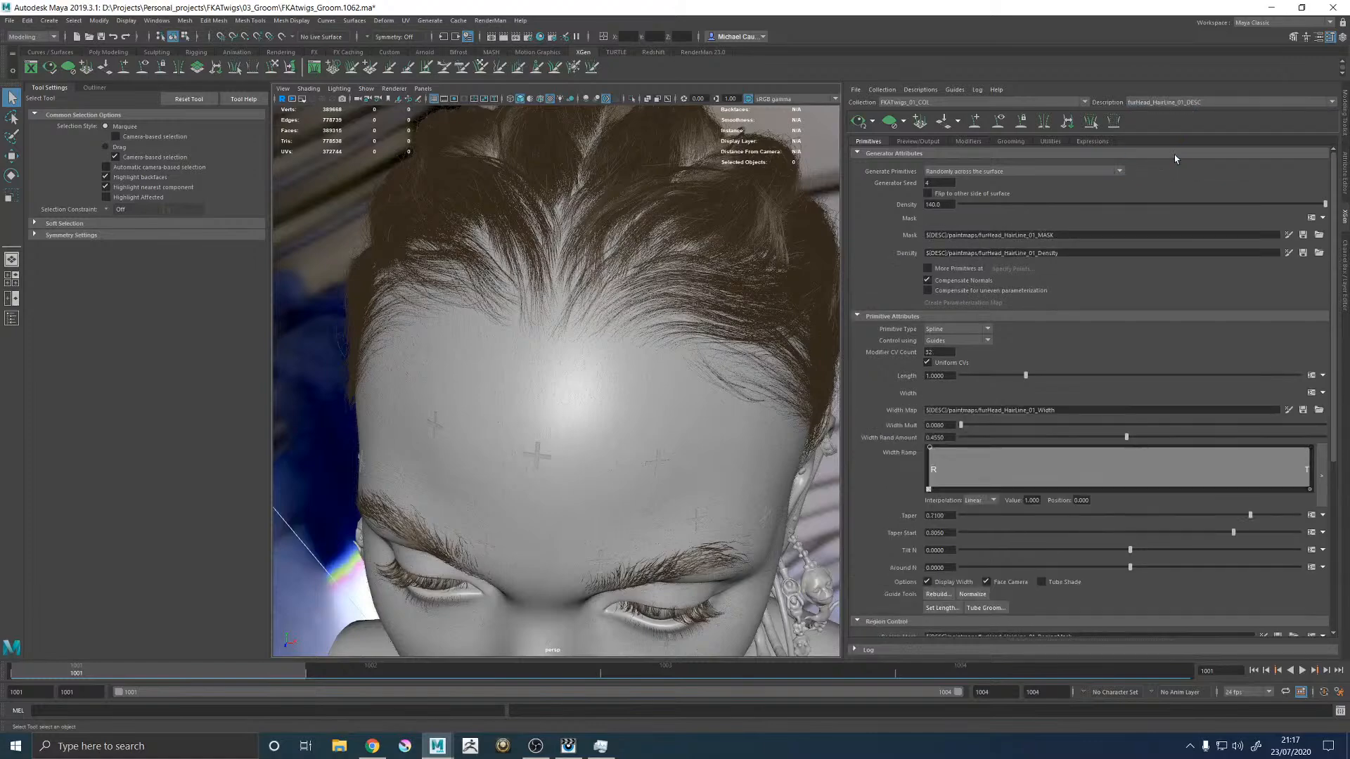
Step: Load the hairline density map for painting with textures displayed and examine its coverage across the forehead and temple
left_click(1289, 253)
key("6")
scroll(645, 349, "up", 5)
right_click_drag(645, 349, 659, 355, "alt")
middle_click_drag(622, 277, 571, 341, "alt")
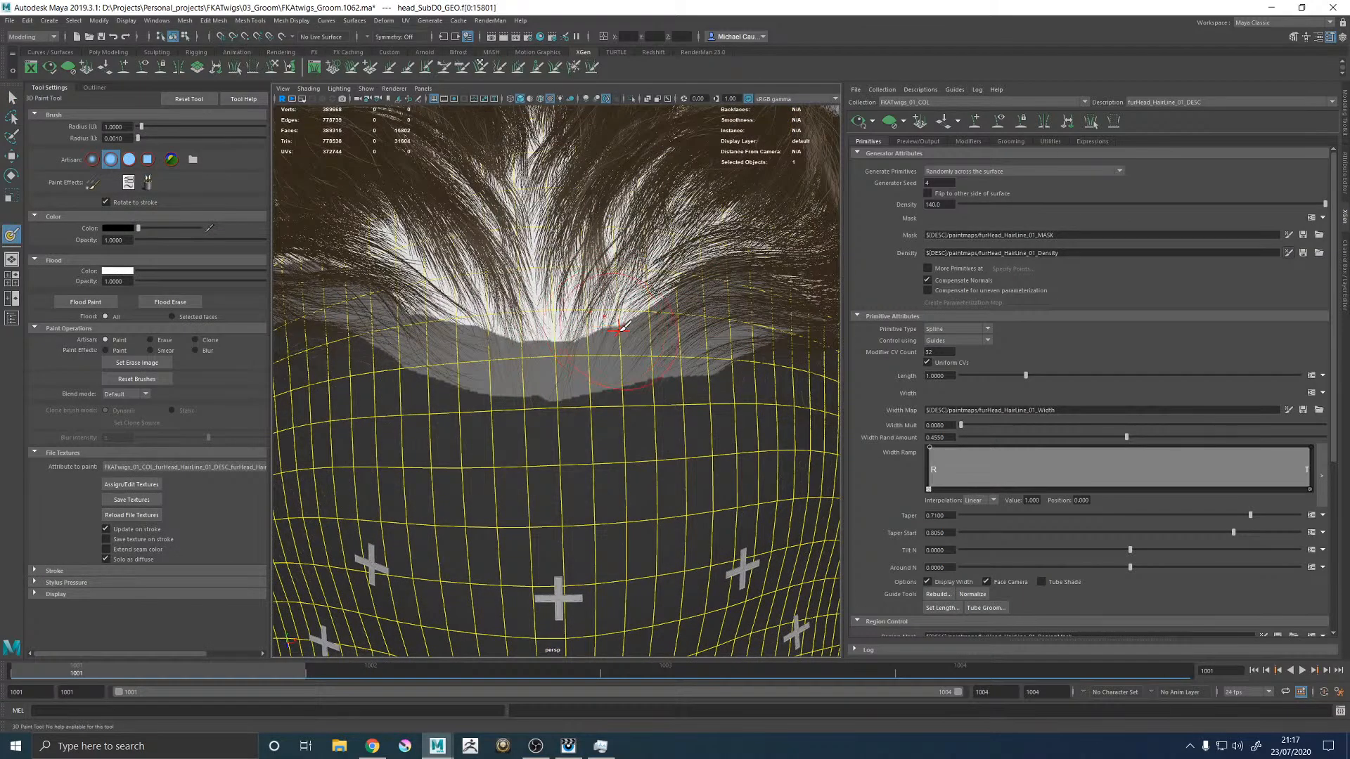
scroll(622, 328, "down", 5)
left_click_drag(622, 327, 724, 303, "alt")
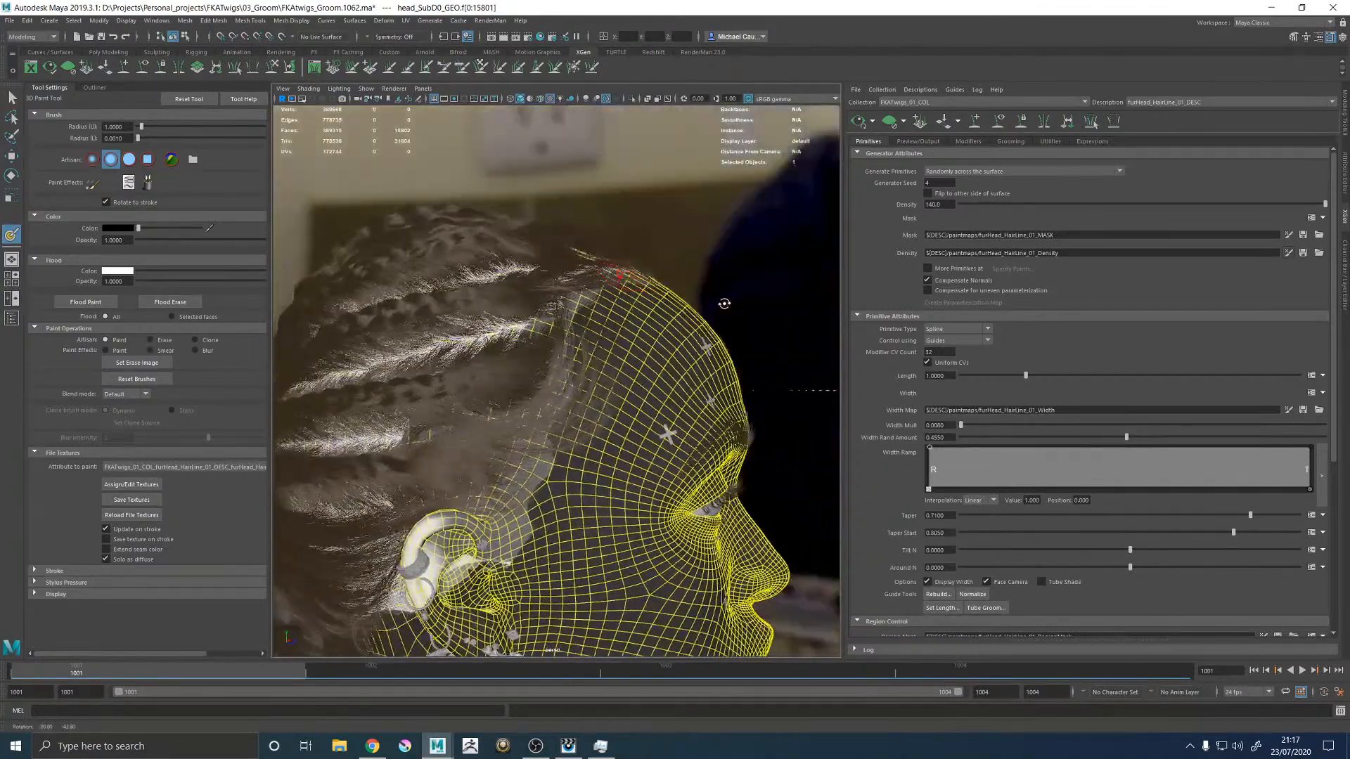
scroll(724, 310, "up", 6)
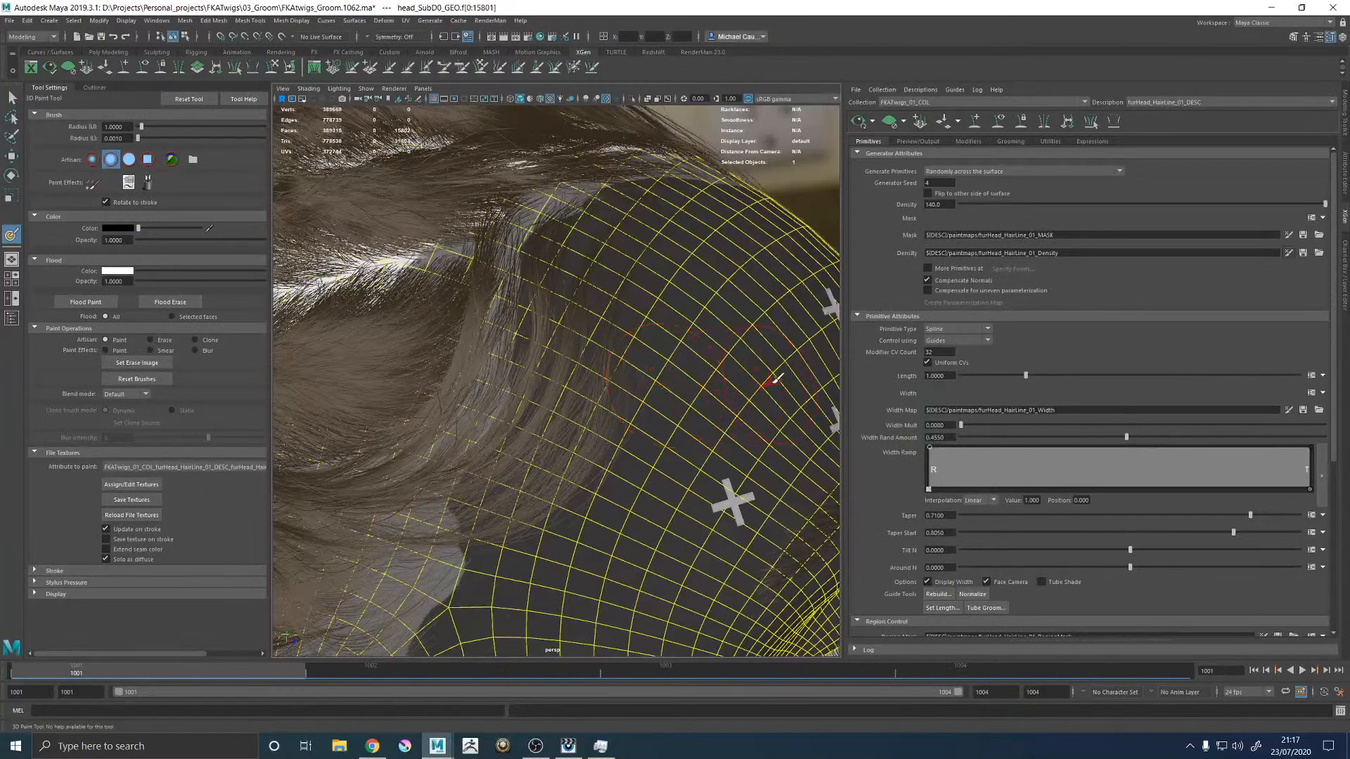
scroll(773, 380, "down", 2)
left_click_drag(766, 380, 622, 426, "alt")
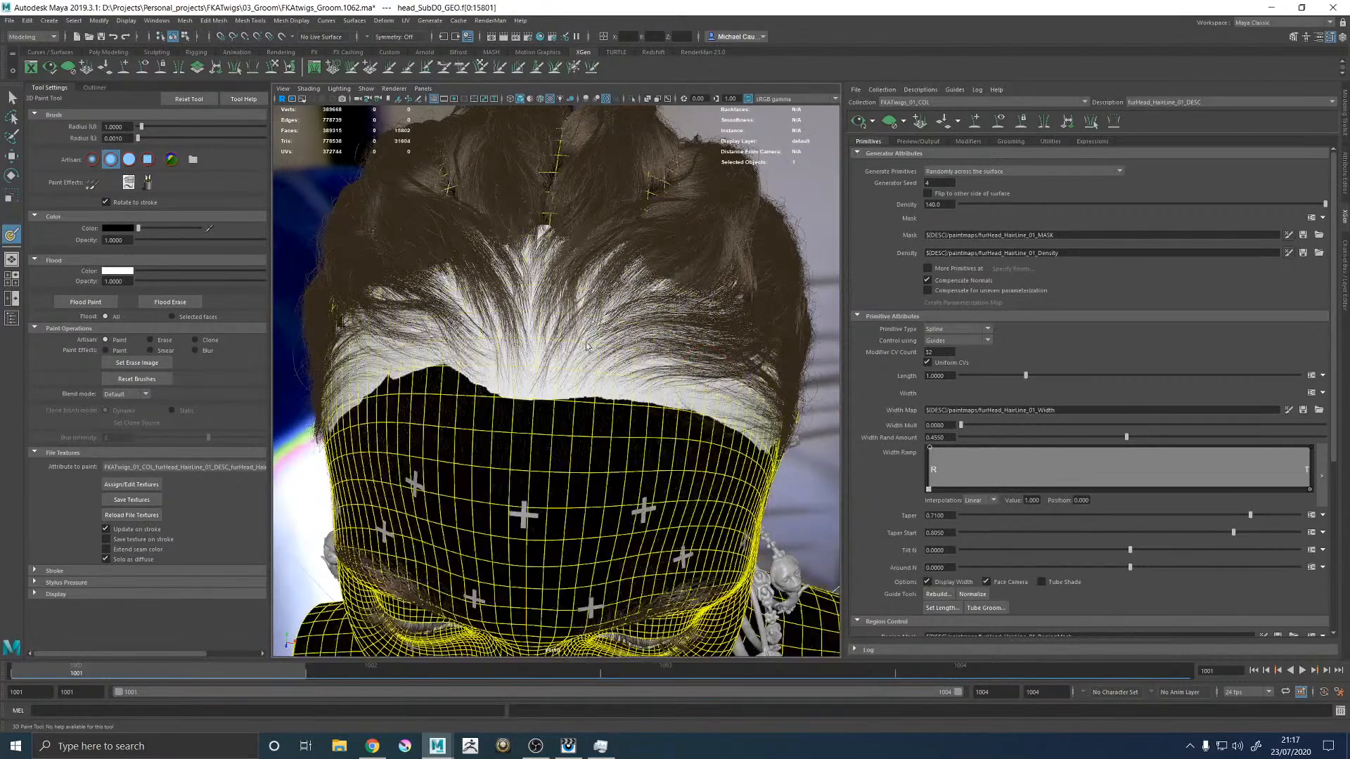
Step: Examine the hairline mask map along the forehead and temple, and set the 3D Paint Tool to a solid brush in white
key("6")
mouse_move(490, 370)
left_mouse_down("alt")
mouse_move(365, 338)
mouse_move(450, 373)
left_mouse_up("alt")
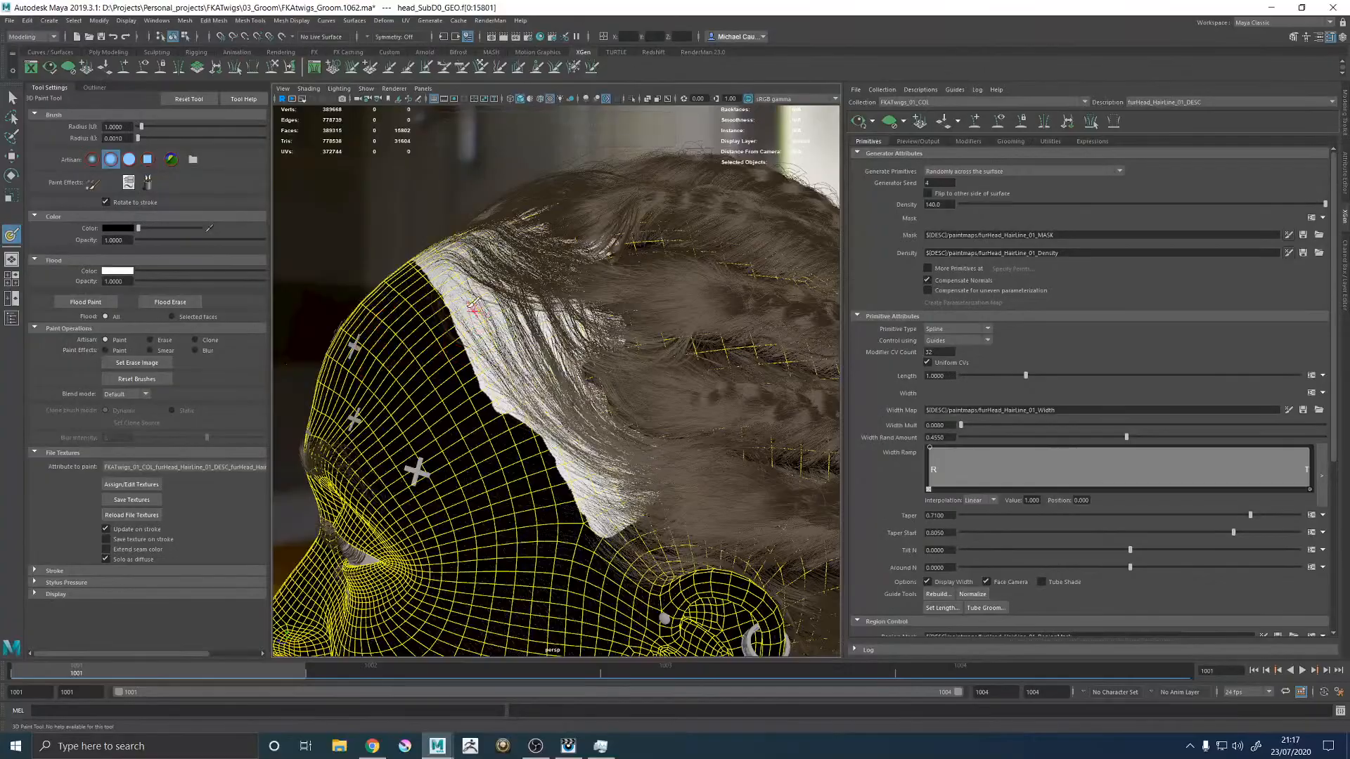
scroll(531, 347, "up", 2)
mouse_move(530, 348)
left_mouse_down("alt")
mouse_move(620, 394)
mouse_move(537, 389)
mouse_move(589, 485)
mouse_move(528, 465)
mouse_move(482, 417)
mouse_move(605, 441)
left_mouse_up("alt")
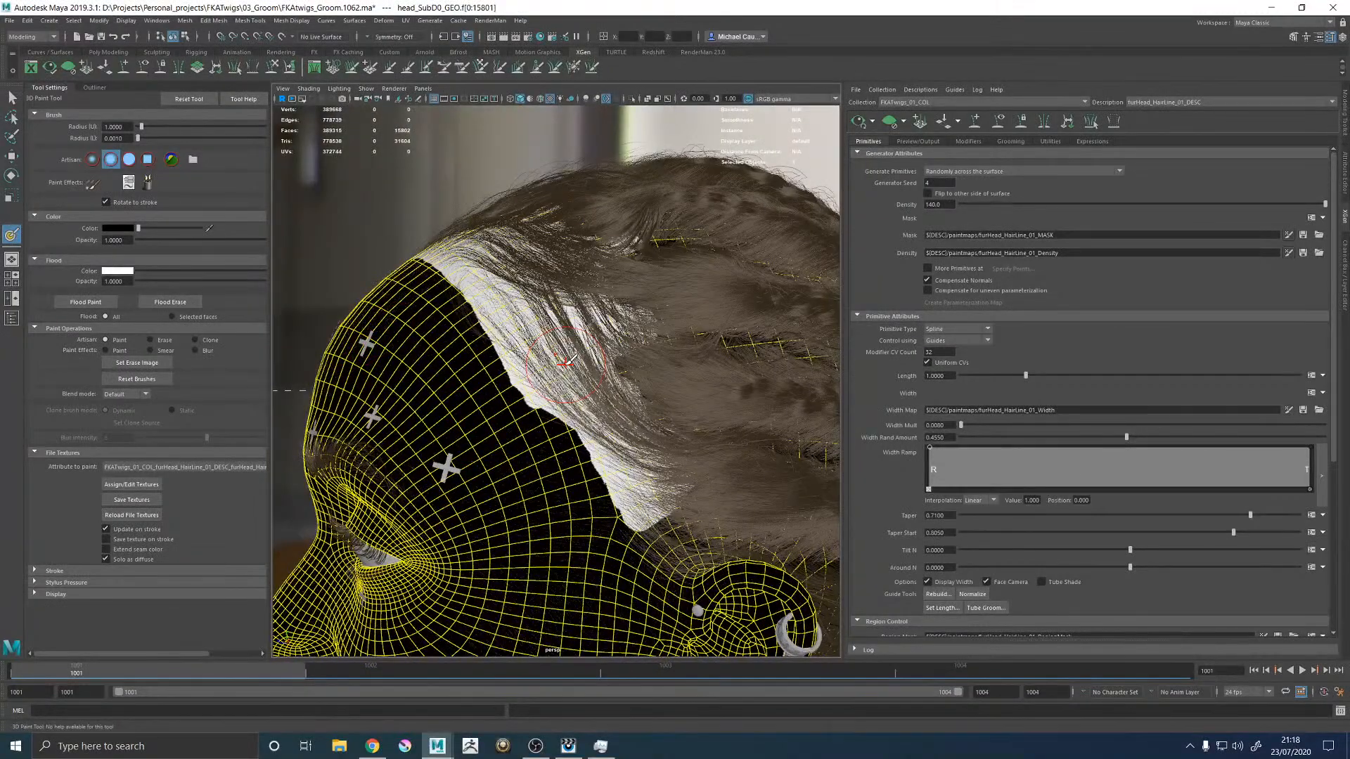
left_click(129, 157)
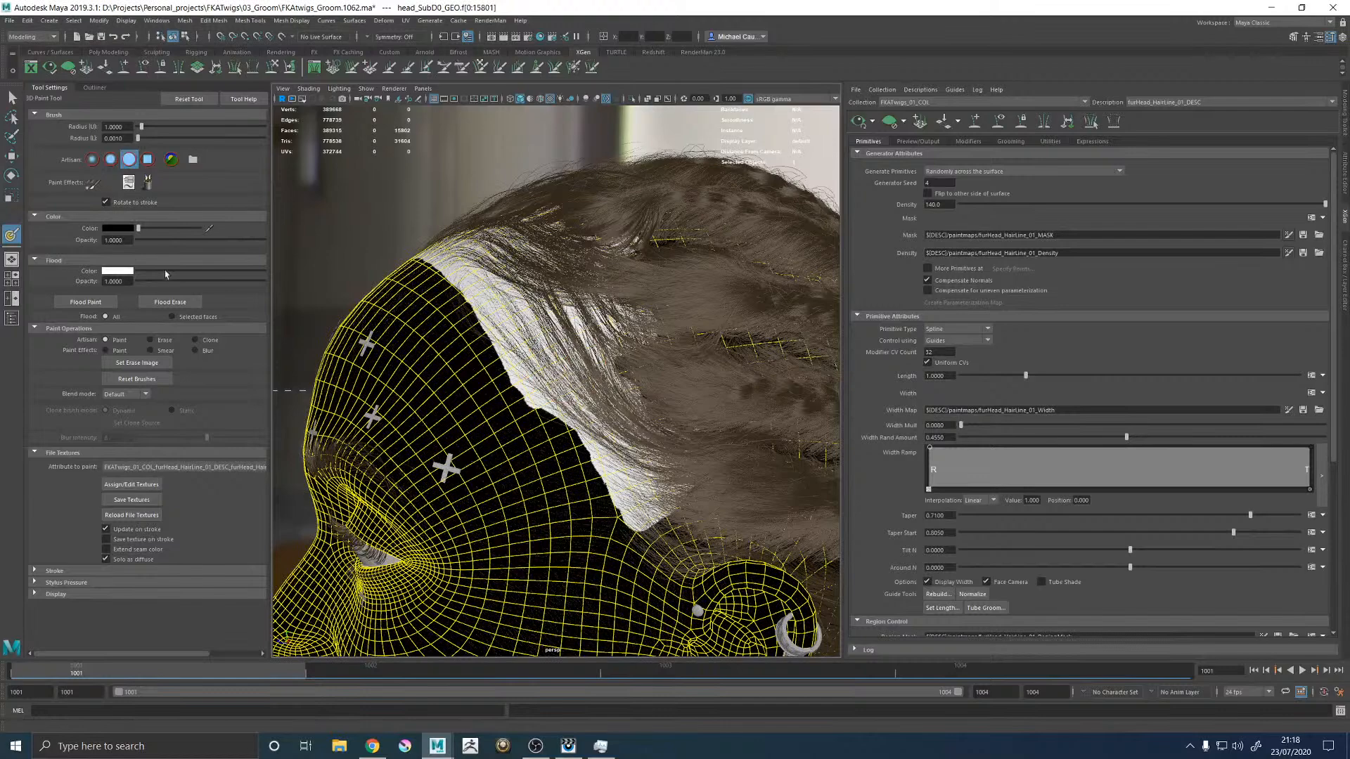
left_click(66, 583)
left_click(124, 596)
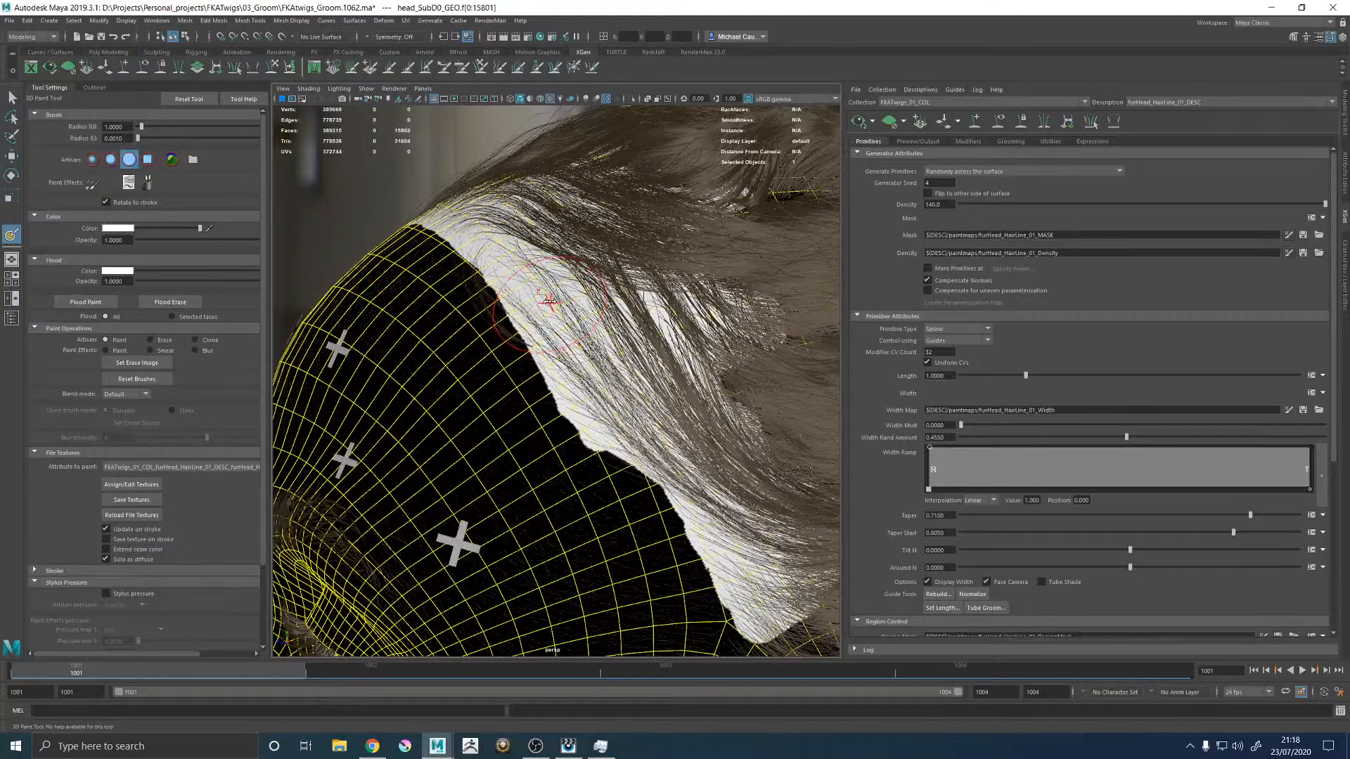
Step: Paint white over the hairline mask behind the hairline edge on both sides of the head and save the painted texture
mouse_move(538, 299)
left_mouse_down()
mouse_move(474, 284)
mouse_move(471, 232)
mouse_move(565, 403)
mouse_move(601, 436)
mouse_move(650, 444)
left_mouse_up()
mouse_move(437, 266)
left_mouse_down("alt")
mouse_move(503, 265)
mouse_move(534, 330)
left_mouse_up("alt")
left_click_drag(739, 466, 464, 369)
right_click_drag(463, 366, 435, 319, "alt")
mouse_move(440, 312)
left_mouse_down("alt")
mouse_move(506, 352)
mouse_move(584, 429)
mouse_move(619, 355)
left_mouse_up("alt")
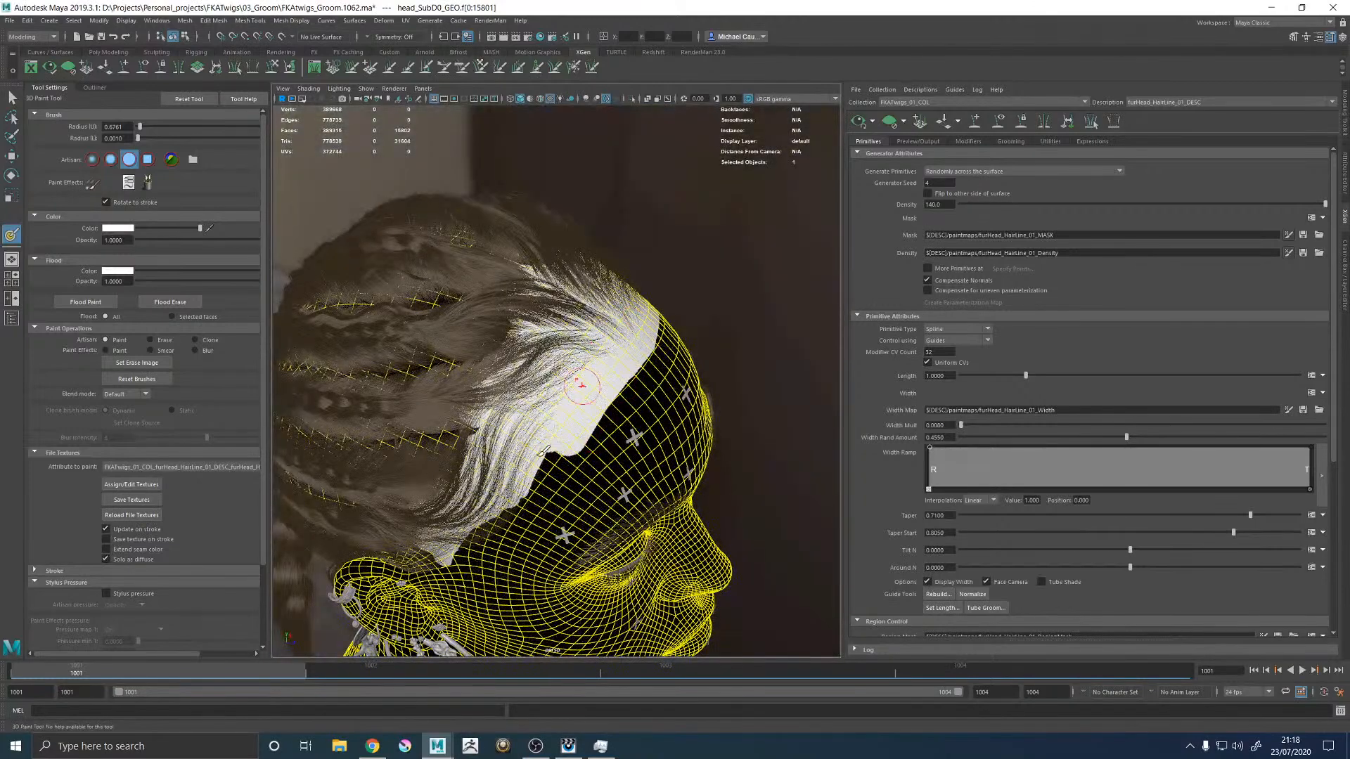
left_click_drag(544, 442, 580, 397, "alt")
mouse_move(589, 346)
left_mouse_down()
mouse_move(563, 411)
mouse_move(500, 490)
left_mouse_up()
mouse_move(587, 376)
left_mouse_down("alt")
mouse_move(556, 390)
mouse_move(514, 373)
mouse_move(505, 398)
mouse_move(631, 529)
mouse_move(602, 477)
mouse_move(616, 495)
mouse_move(605, 523)
mouse_move(556, 445)
mouse_move(618, 452)
left_mouse_up("alt")
left_click(132, 499)
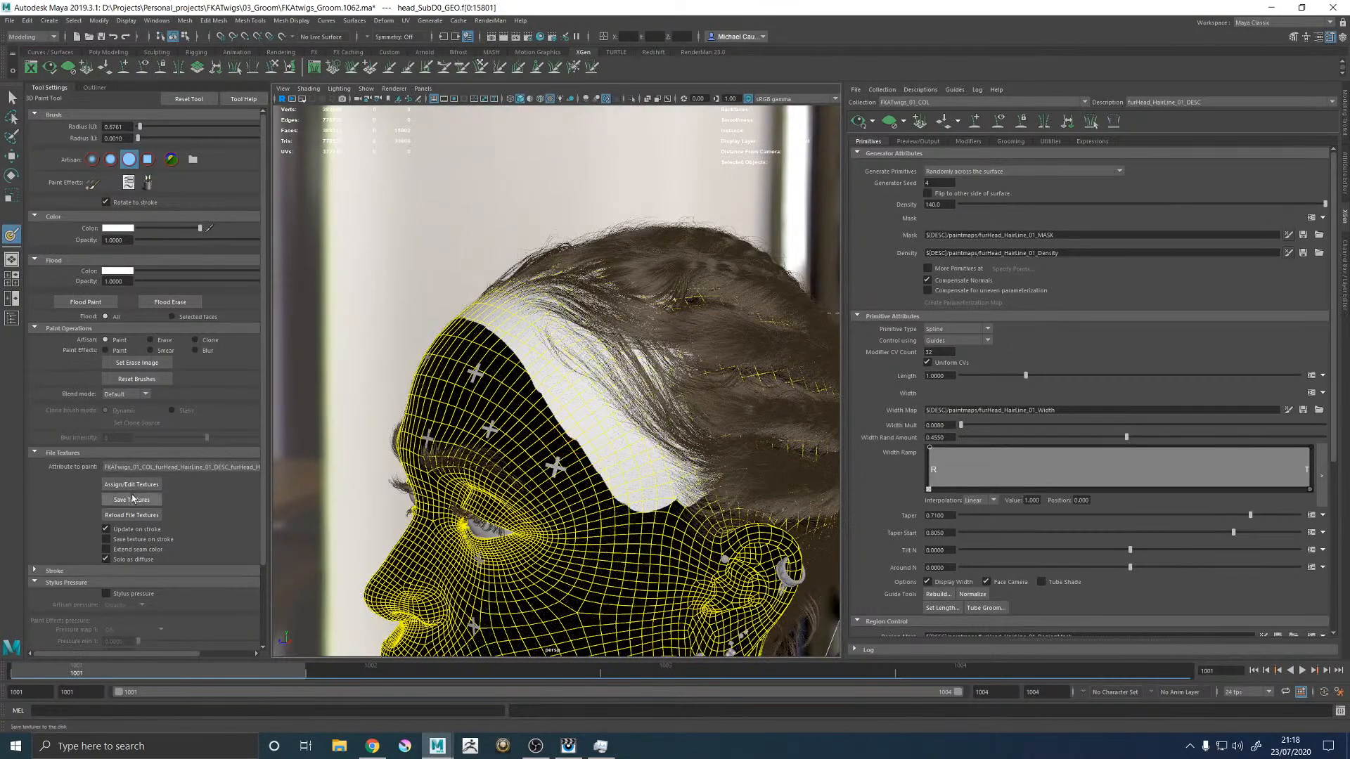
left_click(133, 500)
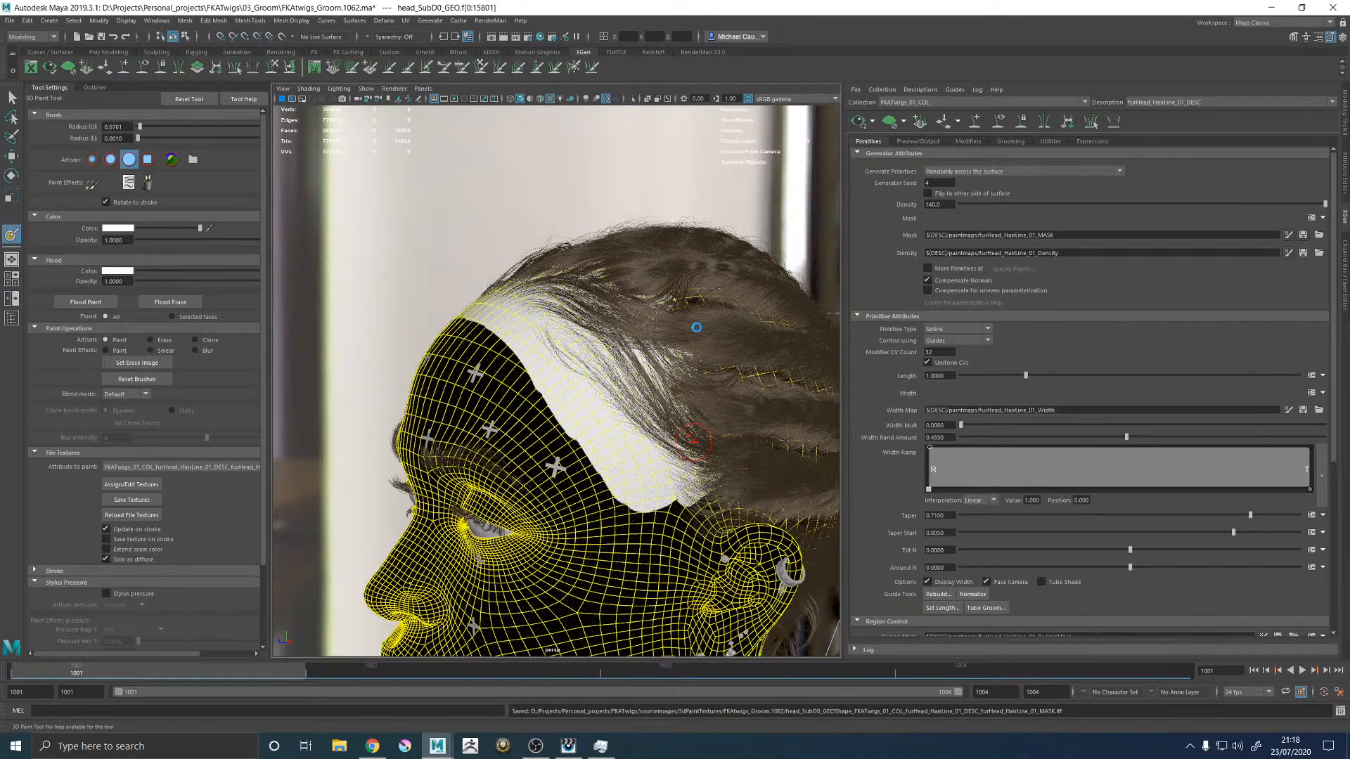
Step: Leave mask painting and inspect the hairline hair on the head from several angles
mouse_move(635, 298)
left_mouse_down("alt")
mouse_move(696, 295)
mouse_move(731, 275)
mouse_move(764, 284)
mouse_move(641, 267)
left_mouse_up("alt")
key("w")
right_click_drag(641, 268, 552, 357, "alt")
left_click_drag(552, 357, 705, 464, "alt")
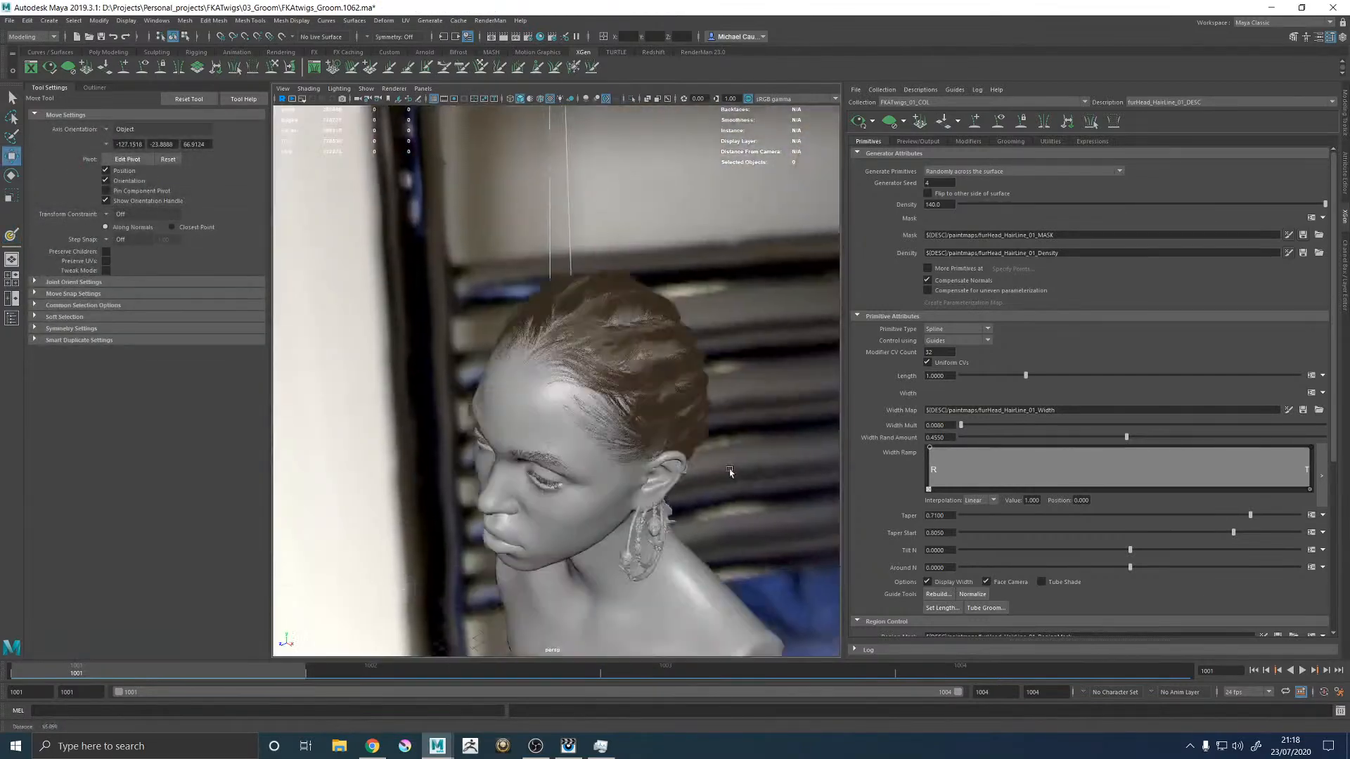
right_click_drag(705, 464, 597, 356, "alt")
left_click_drag(597, 356, 630, 335, "alt")
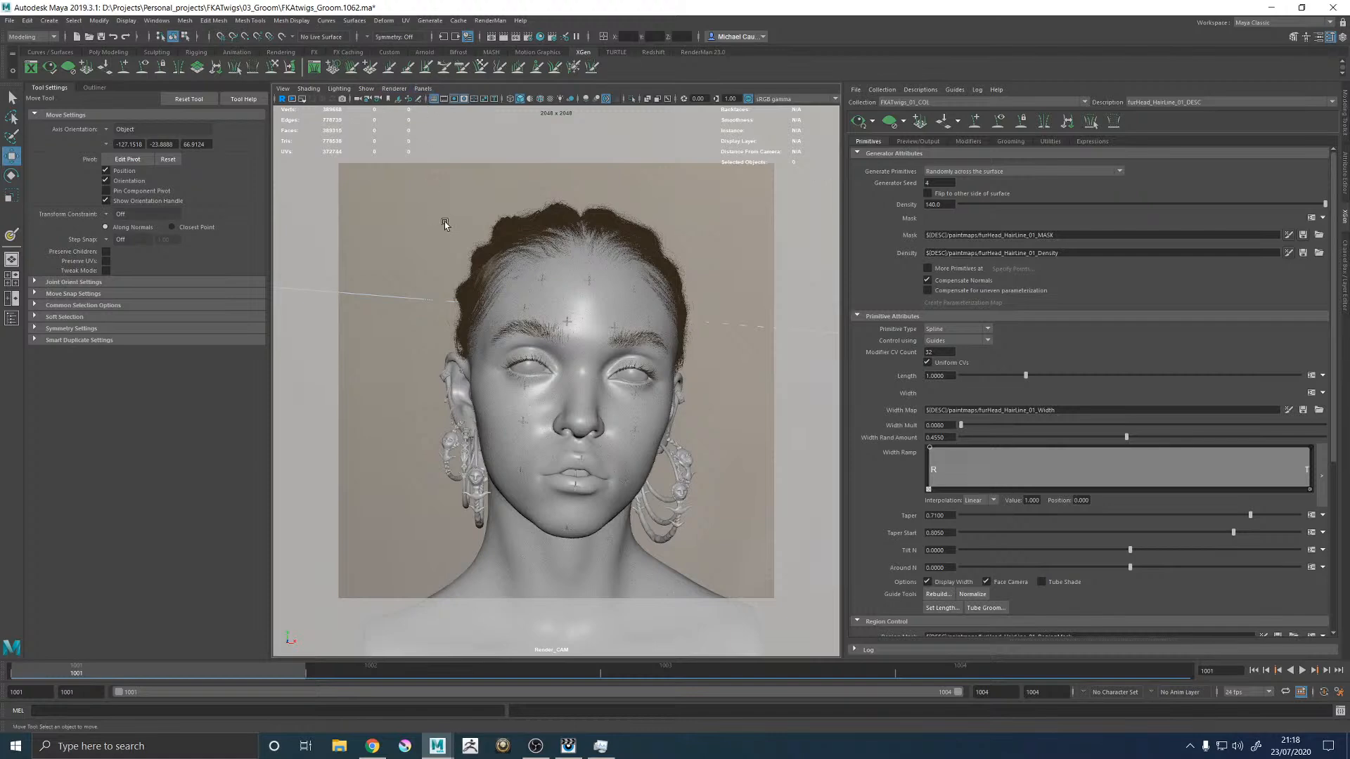
Step: Look through Ref_CAM, check the hairline at frame 1002, and return to frame 1001 with 2D pan/zoom off
left_click(414, 89)
mouse_move(485, 99)
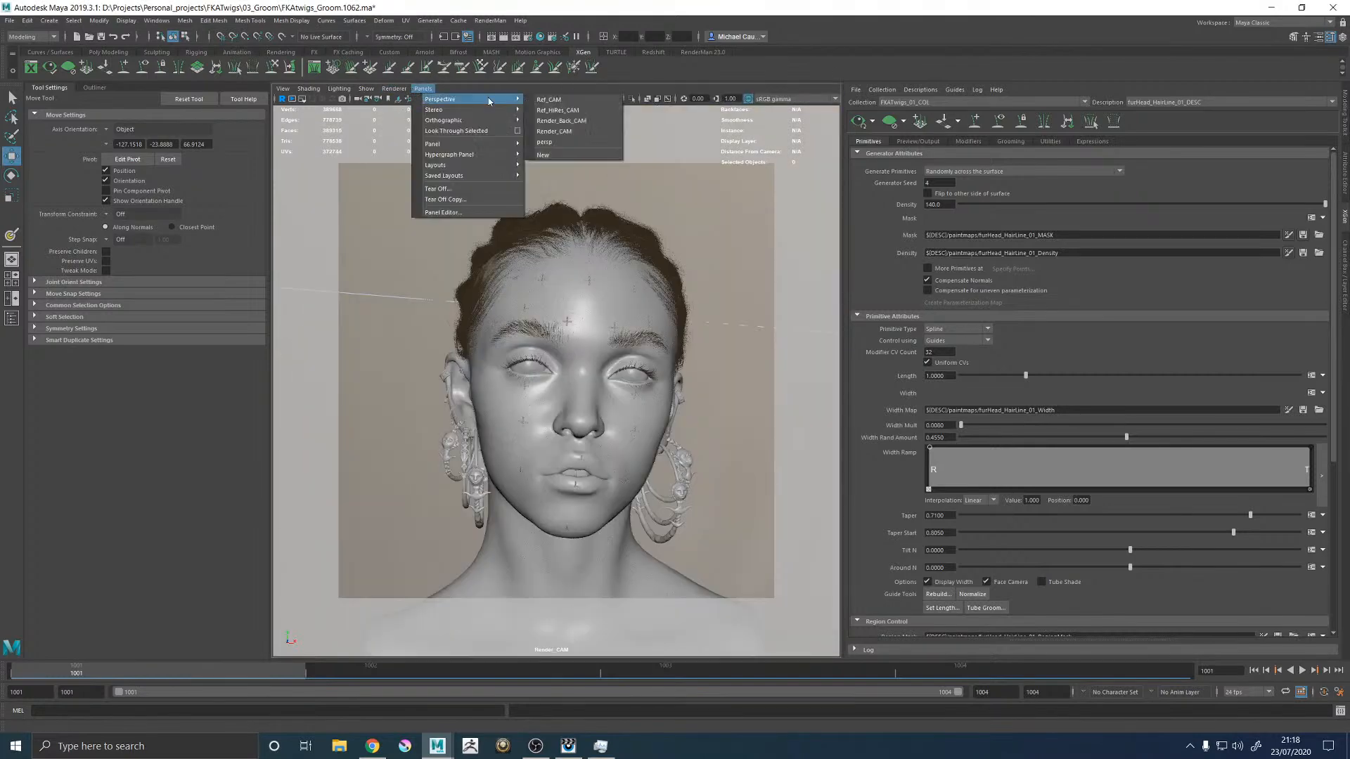
left_click(552, 100)
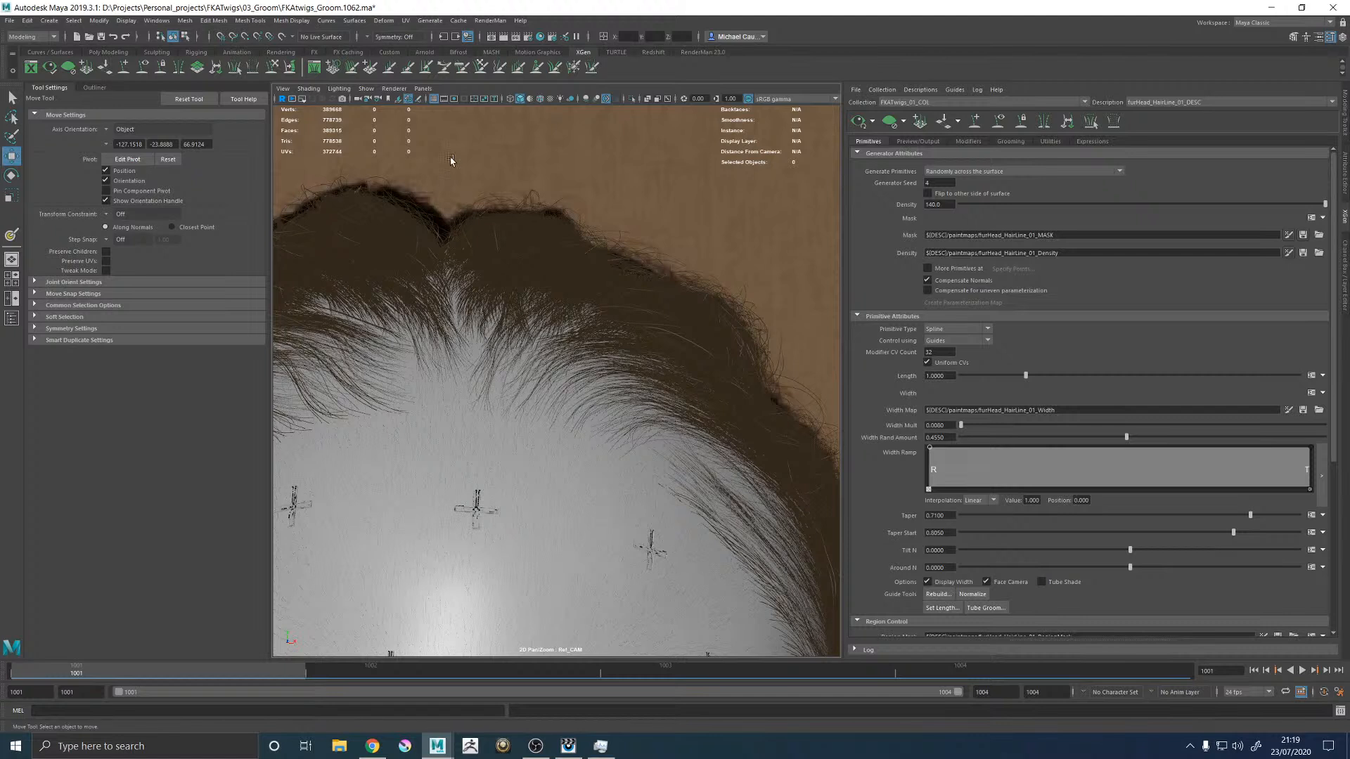
left_click(394, 89)
left_click(406, 118)
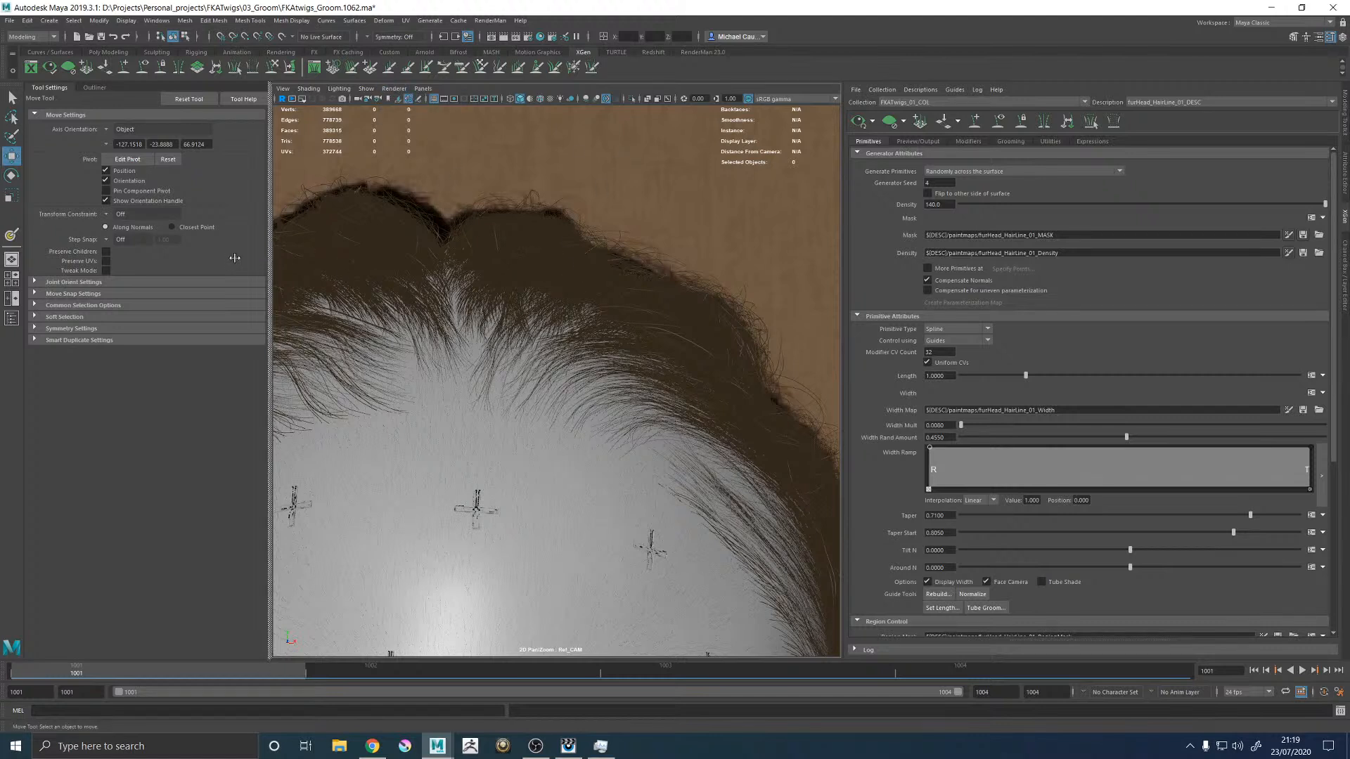
left_click_drag(840, 259, 914, 260)
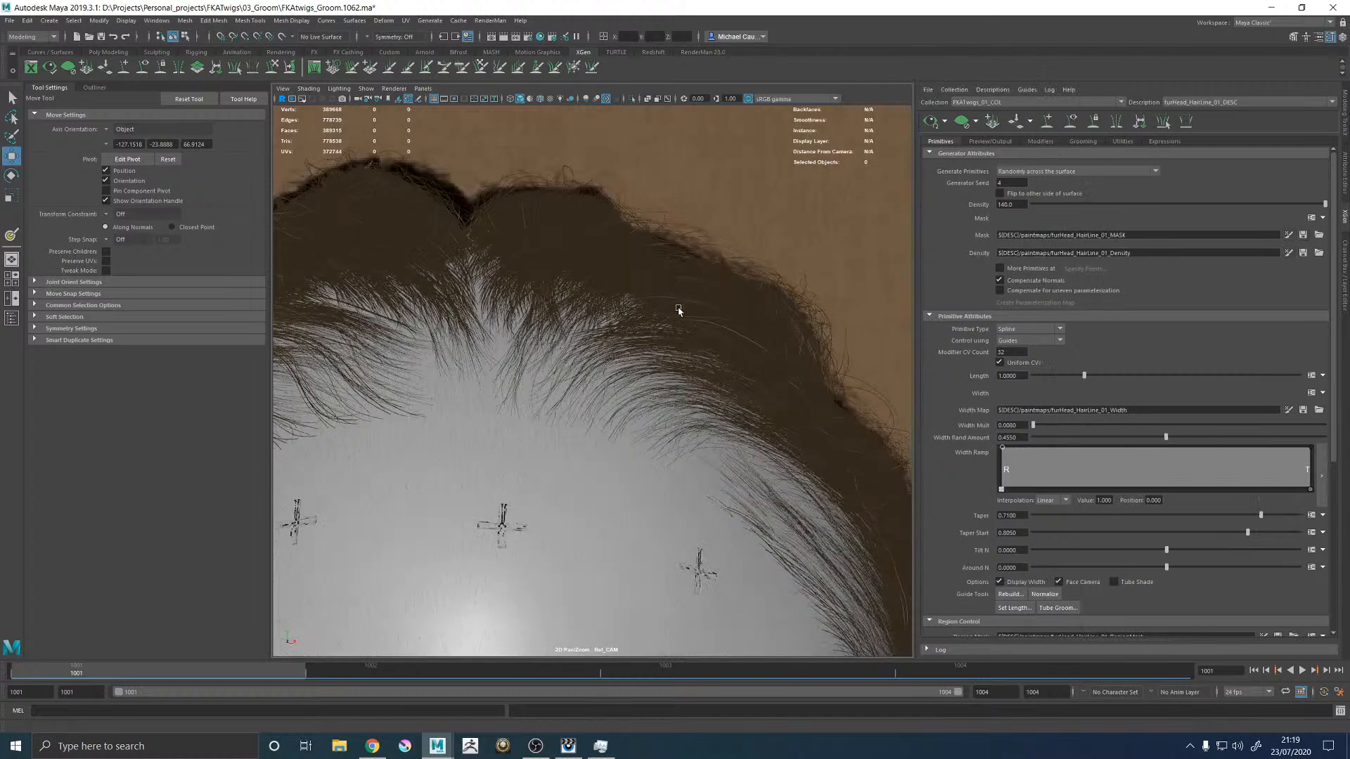
left_click(382, 672)
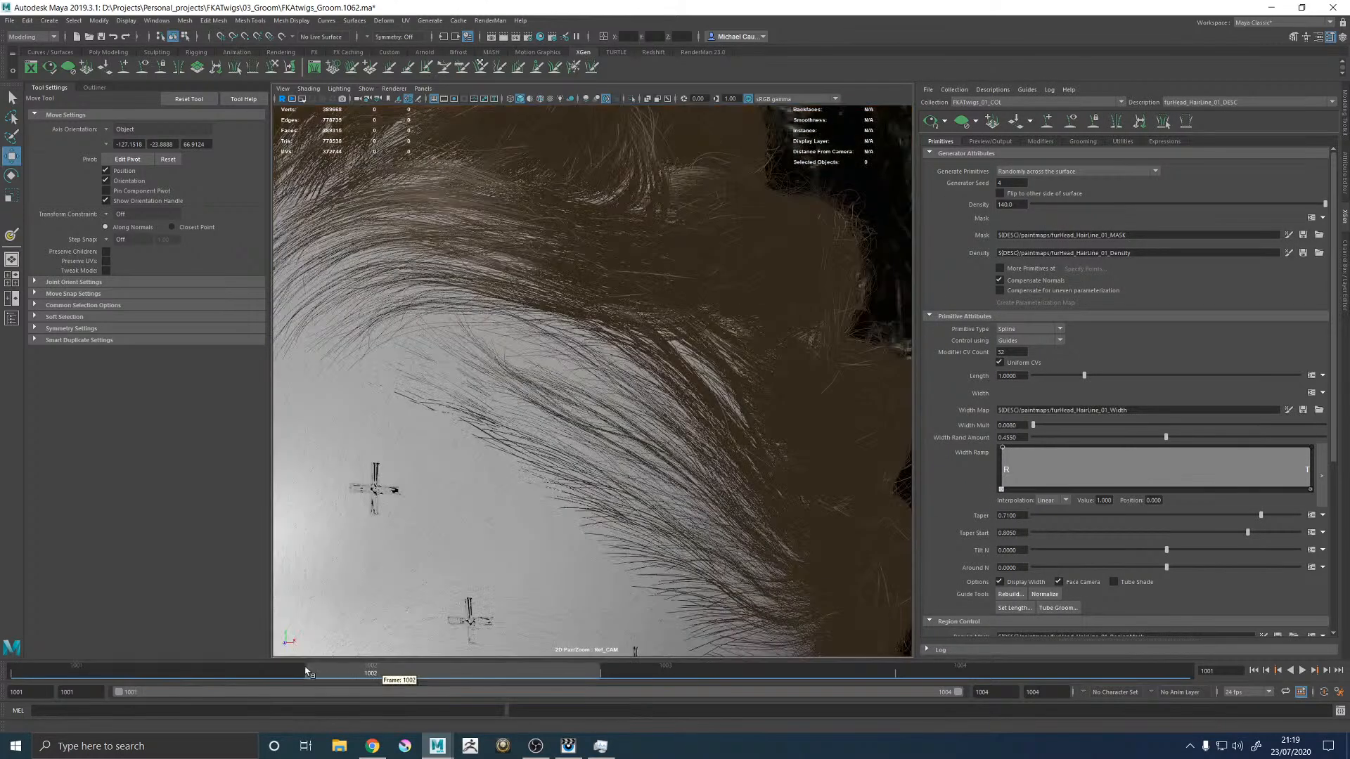
left_click_drag(310, 671, 288, 675)
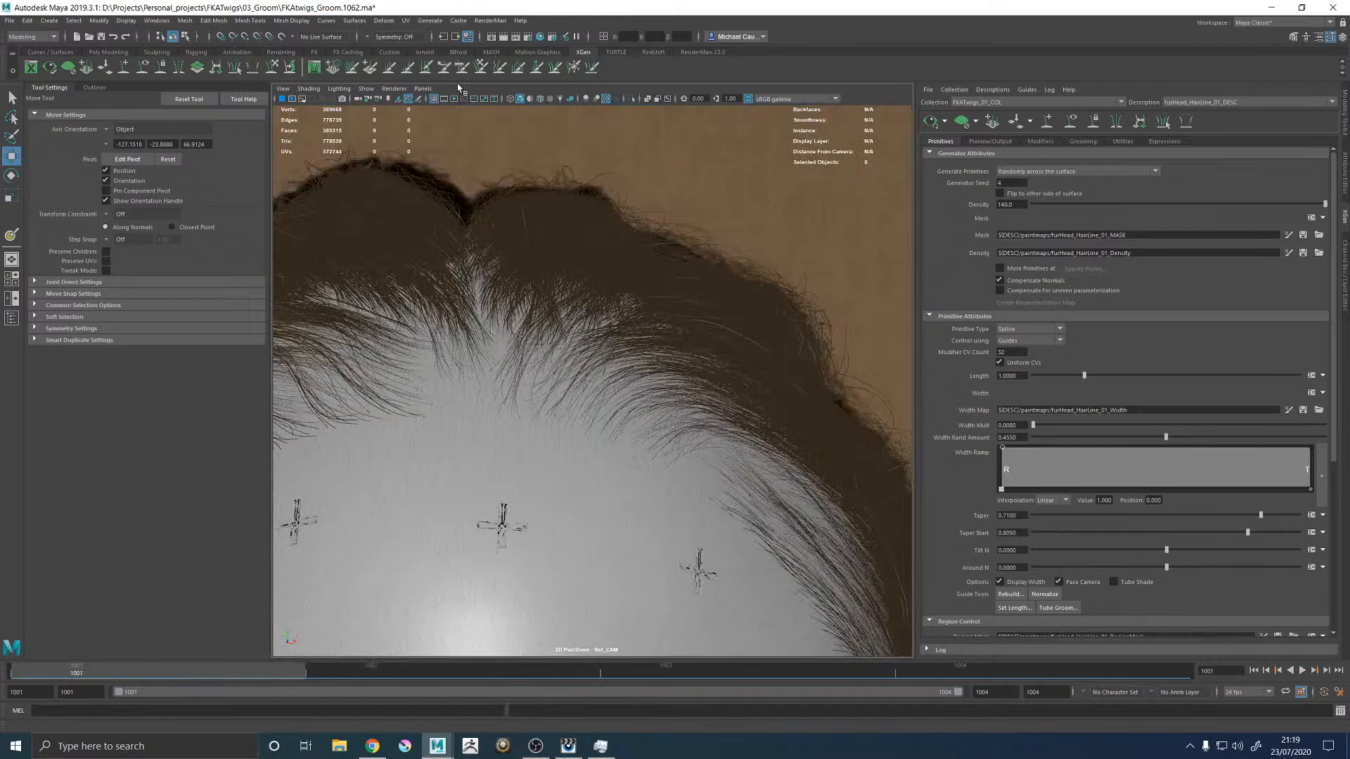
left_click(408, 99)
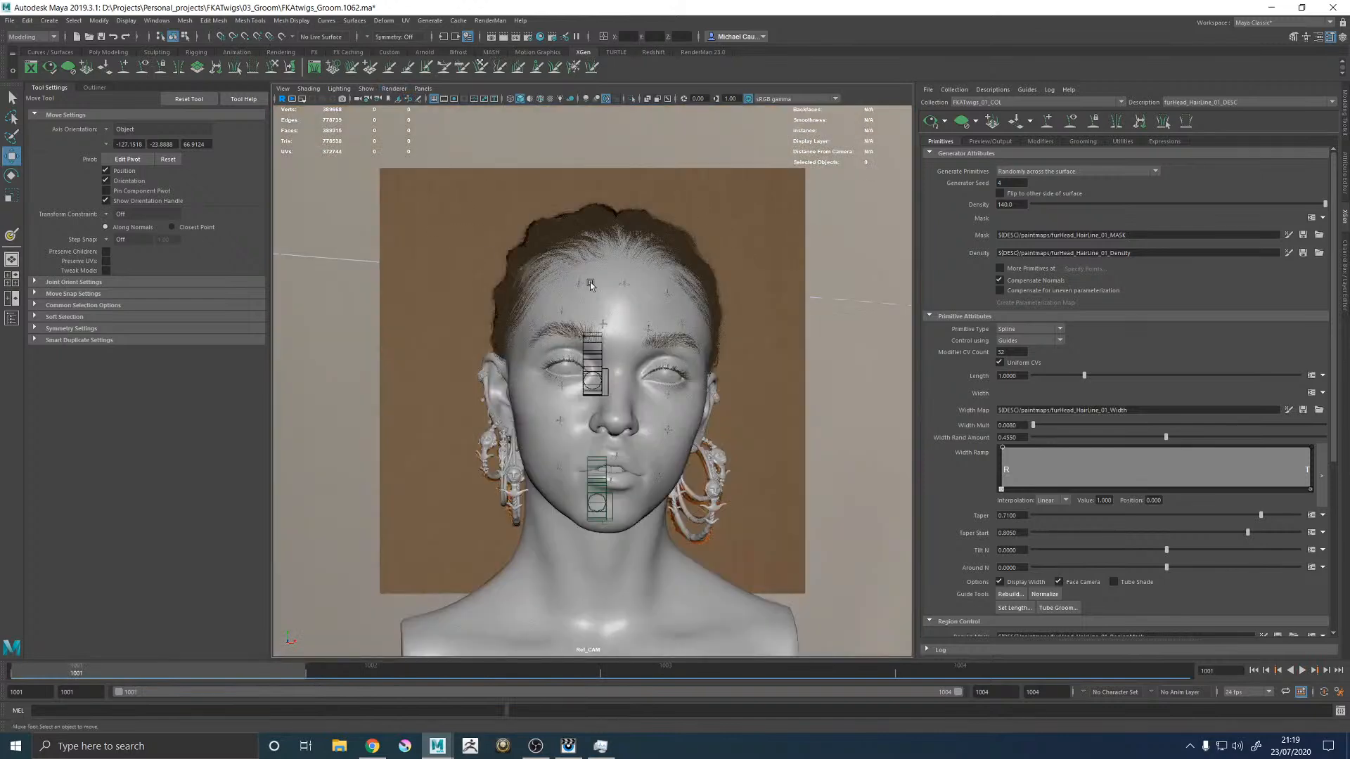
Step: Select FKATwigs_GRP and FKATwigs_01_COL and toggle their visibility to compare the groom with the reference photo behind it
left_click(11, 318)
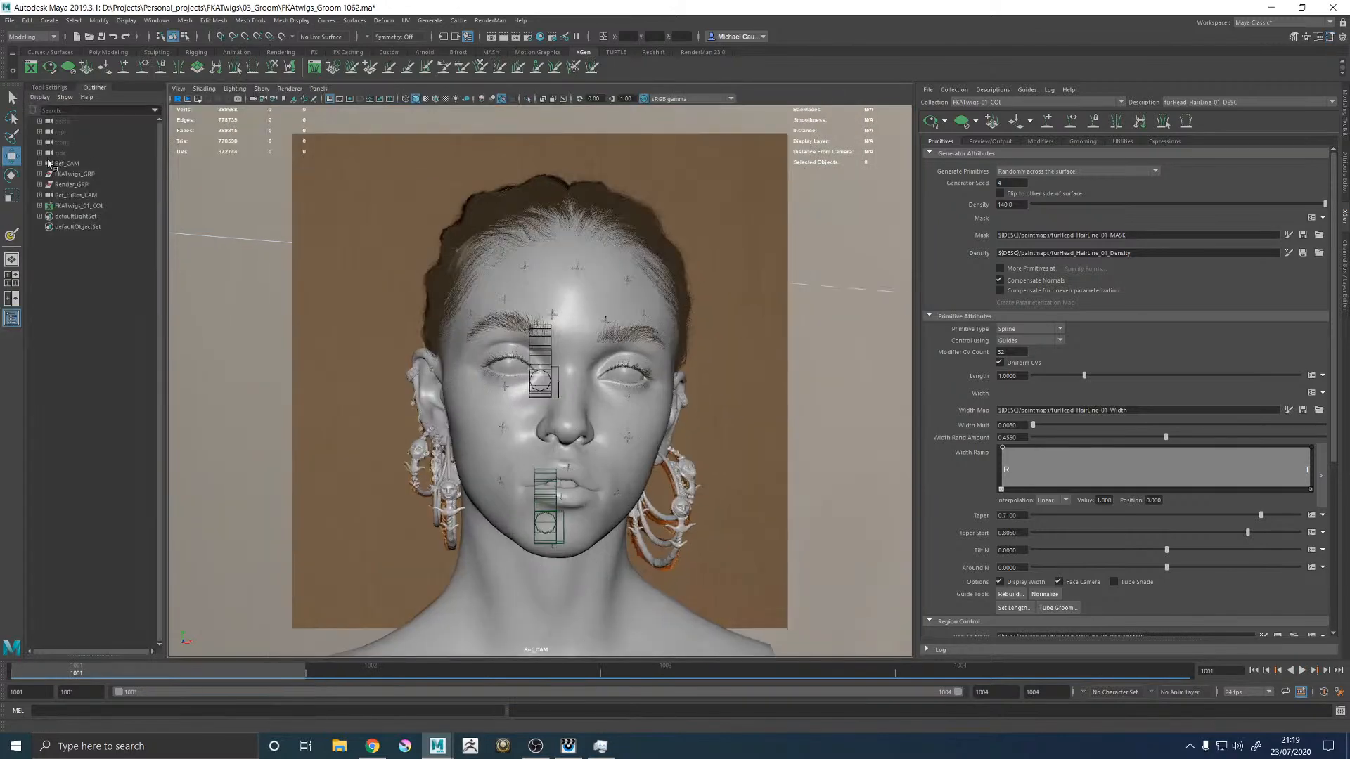
left_click(74, 174)
left_click(70, 205, "ctrl")
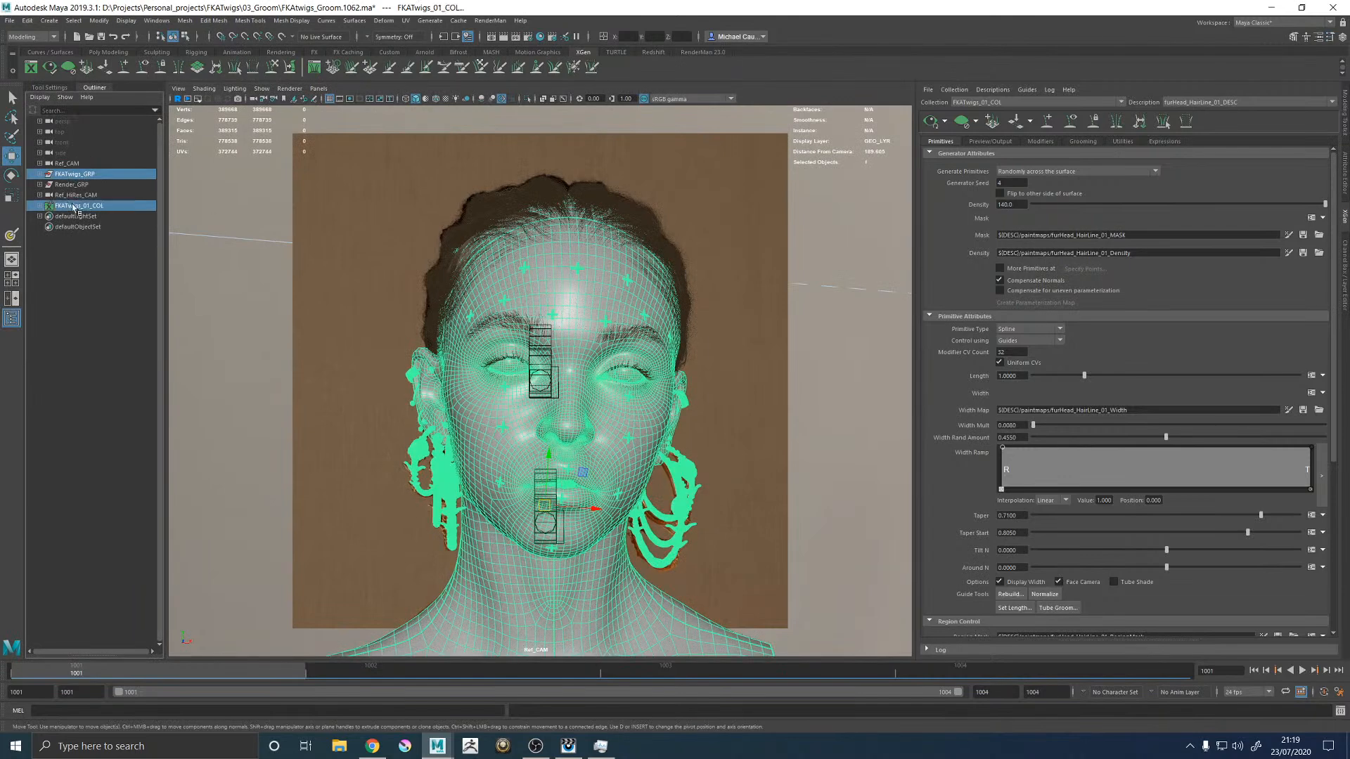
key("h")
key("h")
key("h")
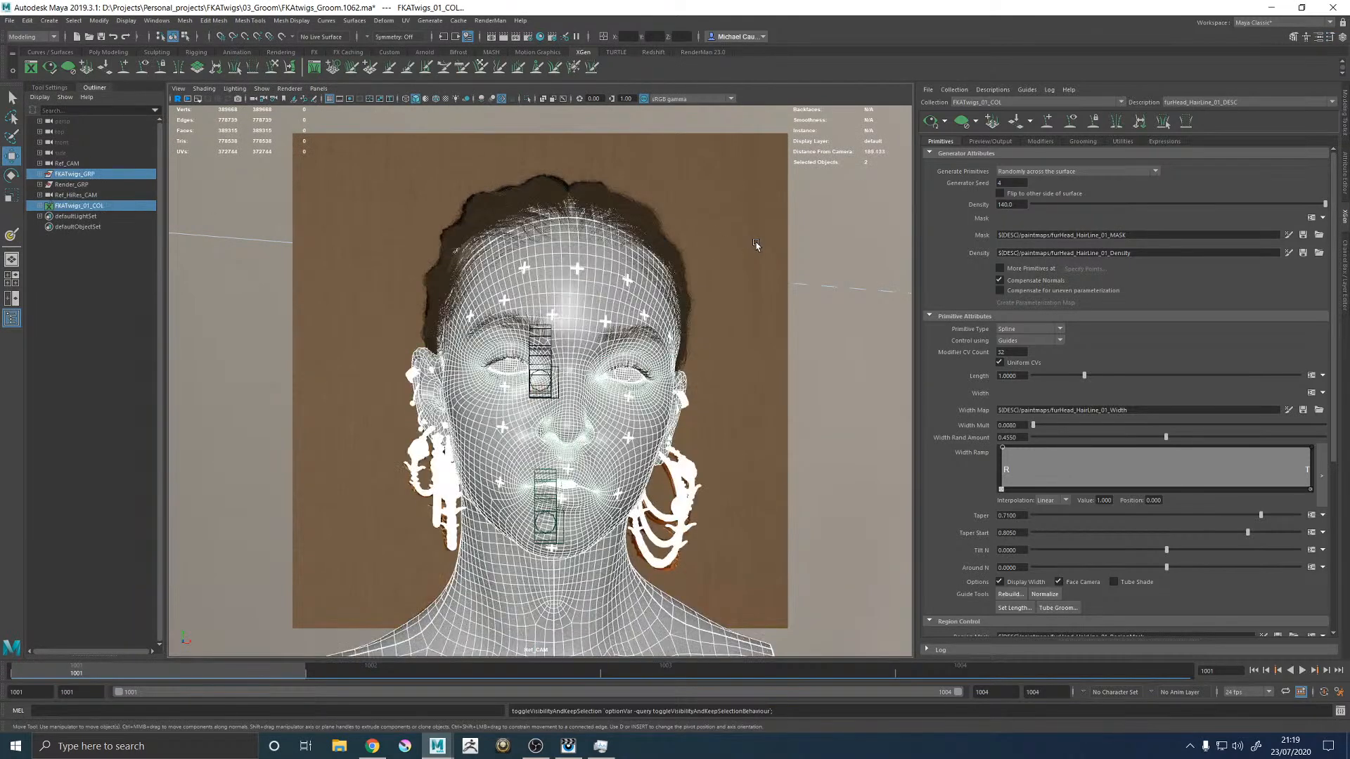
key("h")
key("h")
key("h")
key("h")
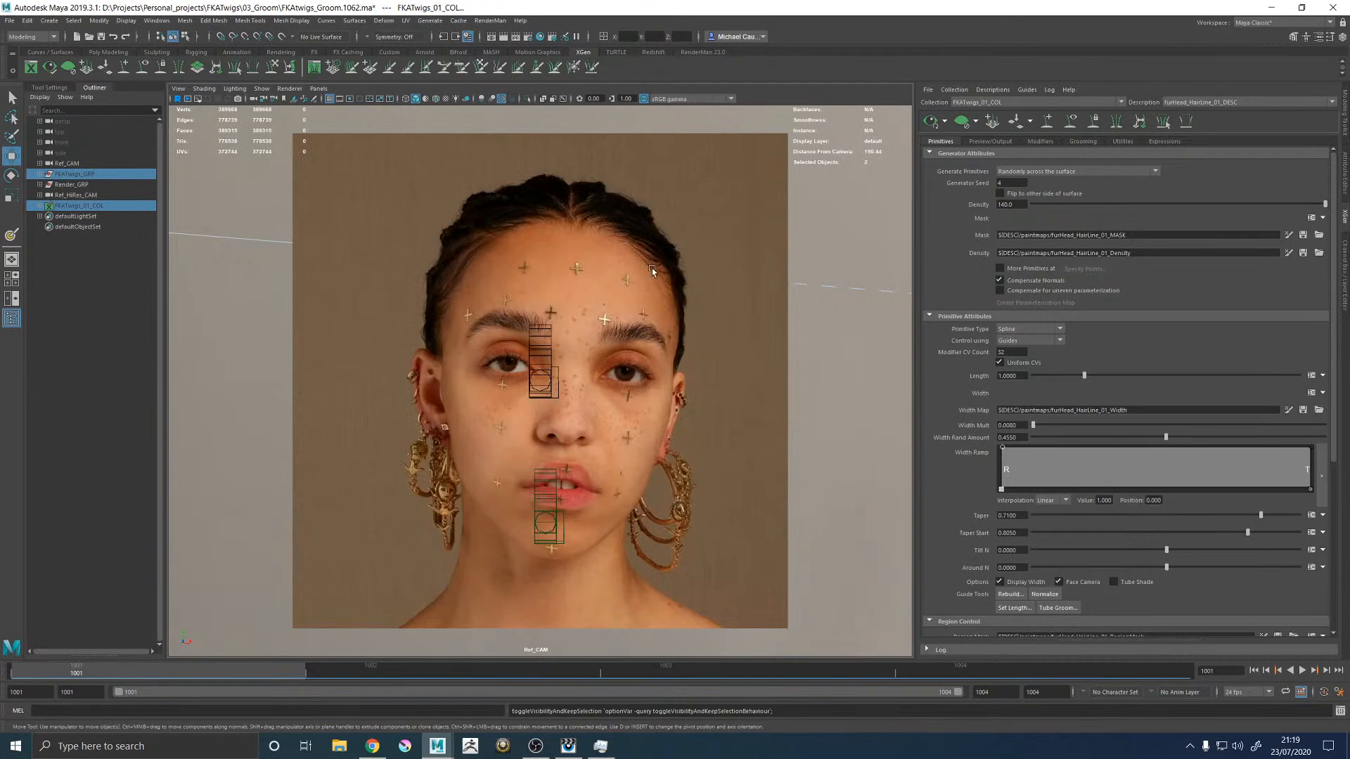
key("h")
key("h")
key("h")
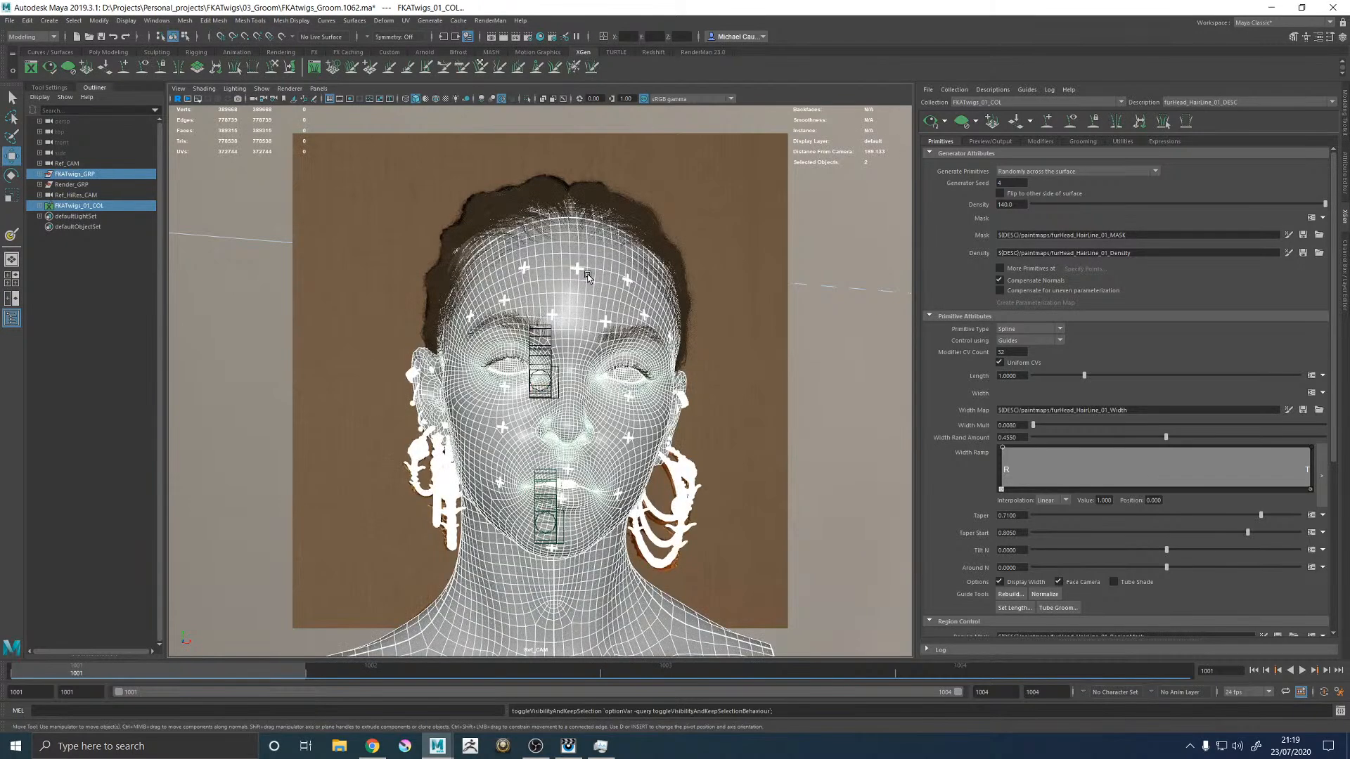
Step: Show the hairline description's guides and toggle the head and groom visibility to compare the guides with the photo
left_click(1074, 125)
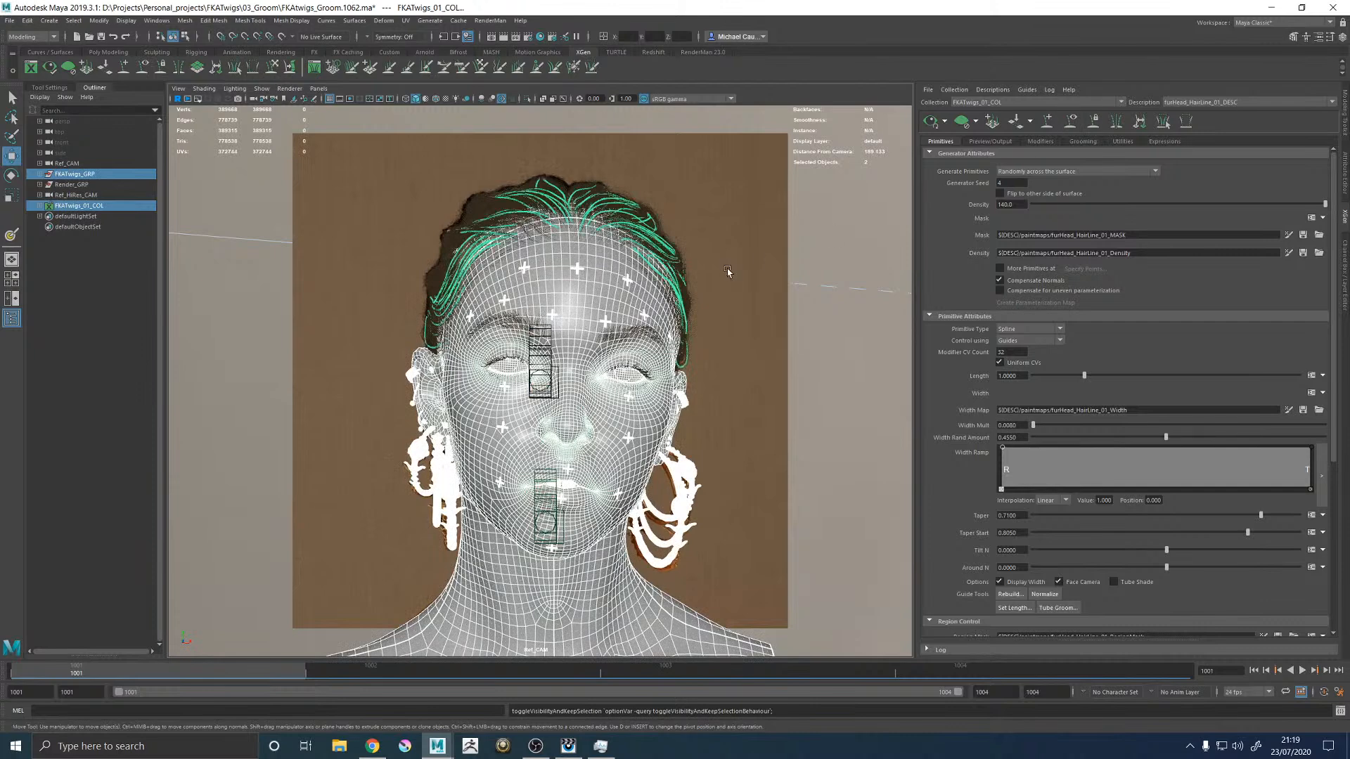
key("h")
key("h")
key("h")
key("h")
key("h")
key("h")
key("h")
key("h")
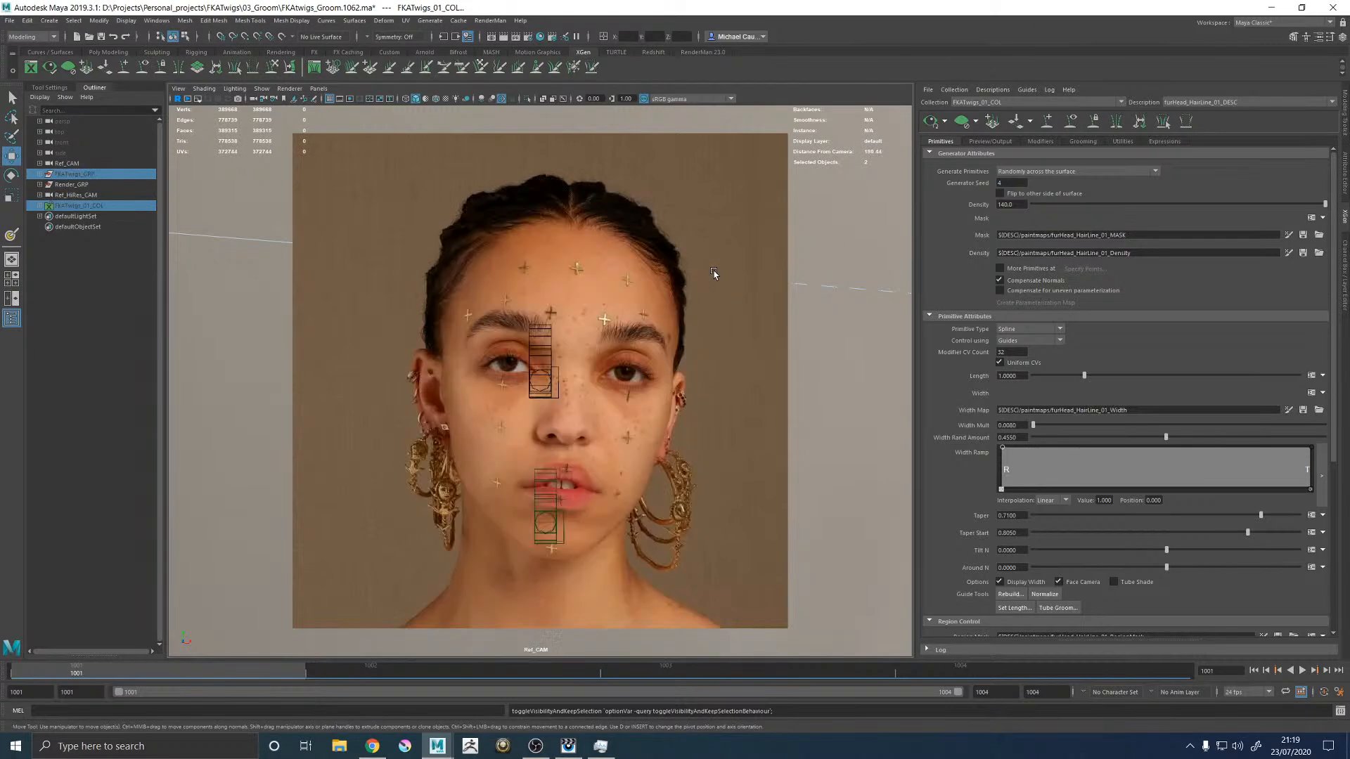
key("h")
key("h")
key("h")
key("h")
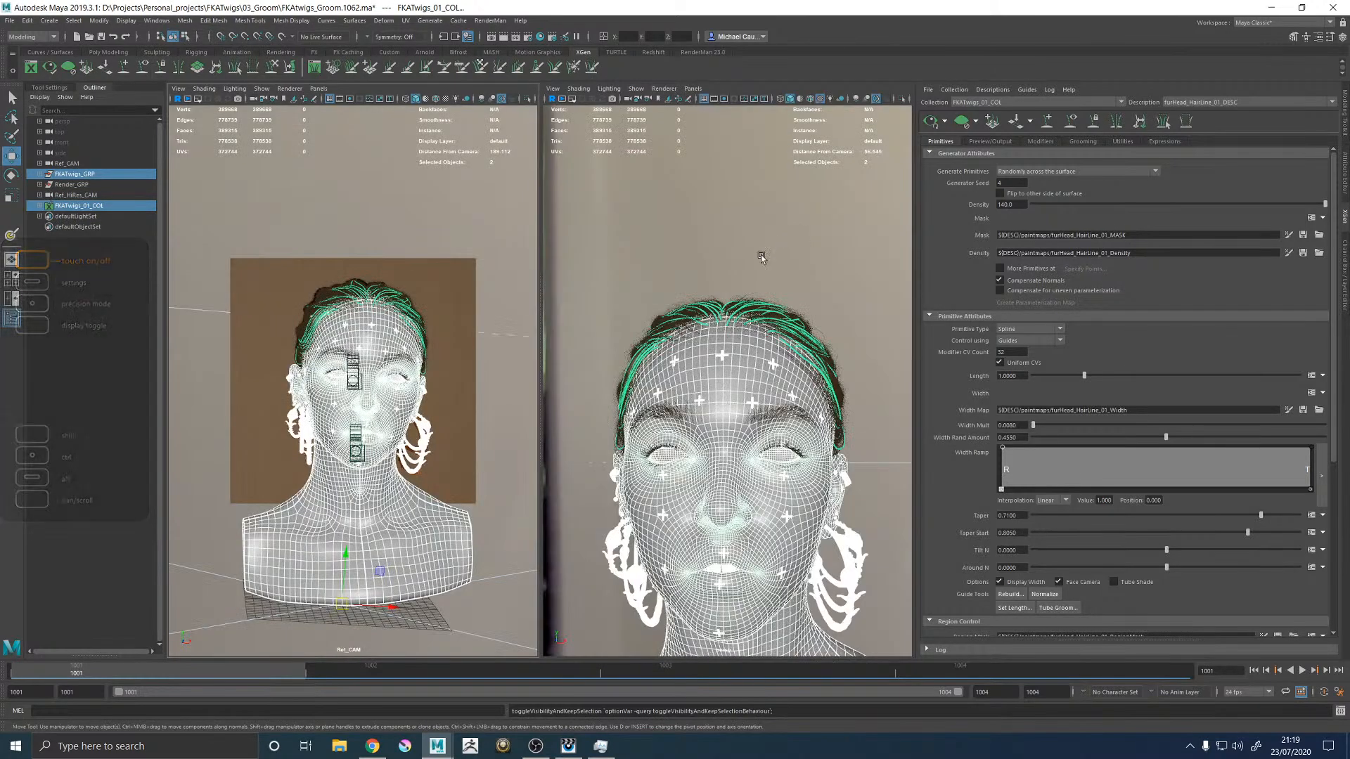
Step: Return to the perspective view of the hairline and load its density map for painting, with the paint tool settings displayed
key("space")
mouse_move(674, 278)
left_mouse_down("alt")
mouse_move(732, 285)
mouse_move(625, 330)
left_mouse_up("alt")
left_click(647, 278)
right_click_drag(611, 327, 642, 322, "alt")
left_click_drag(642, 322, 707, 319, "alt")
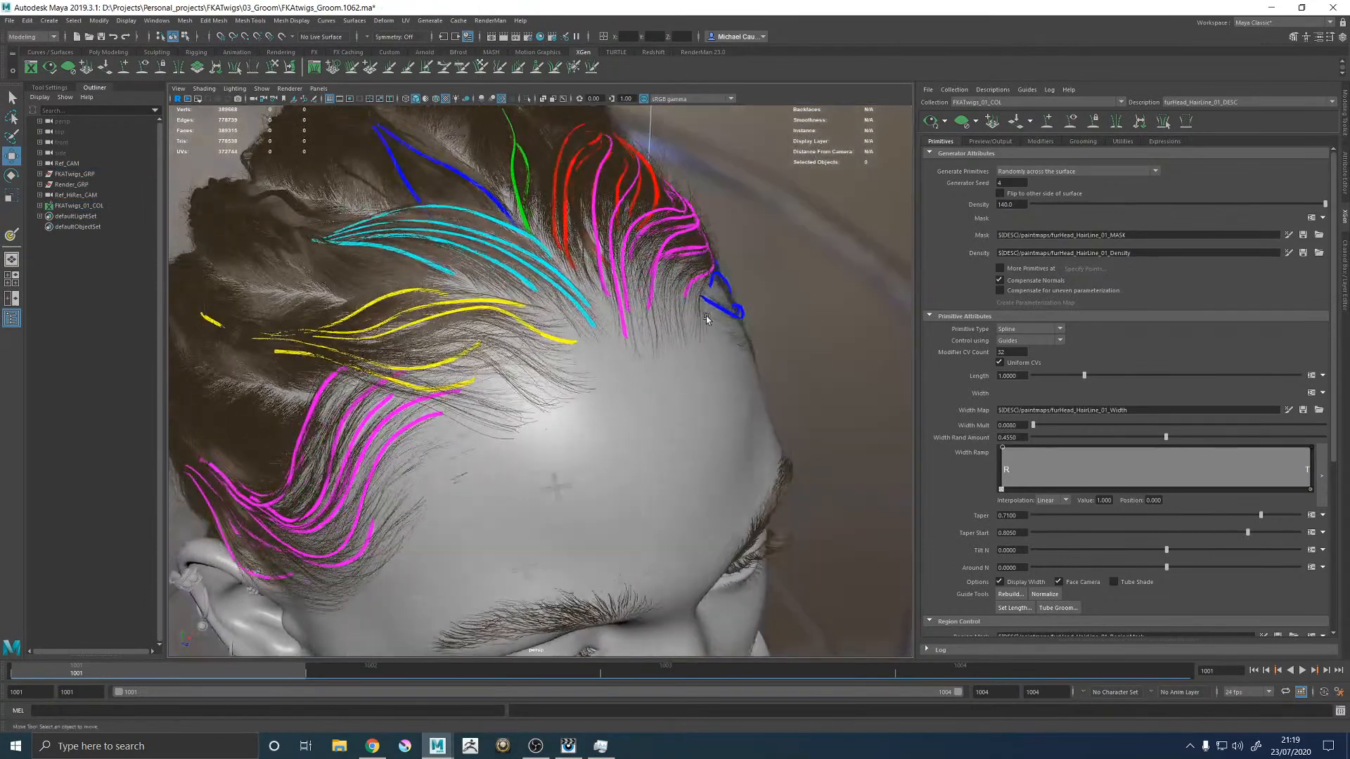
left_click(1286, 253)
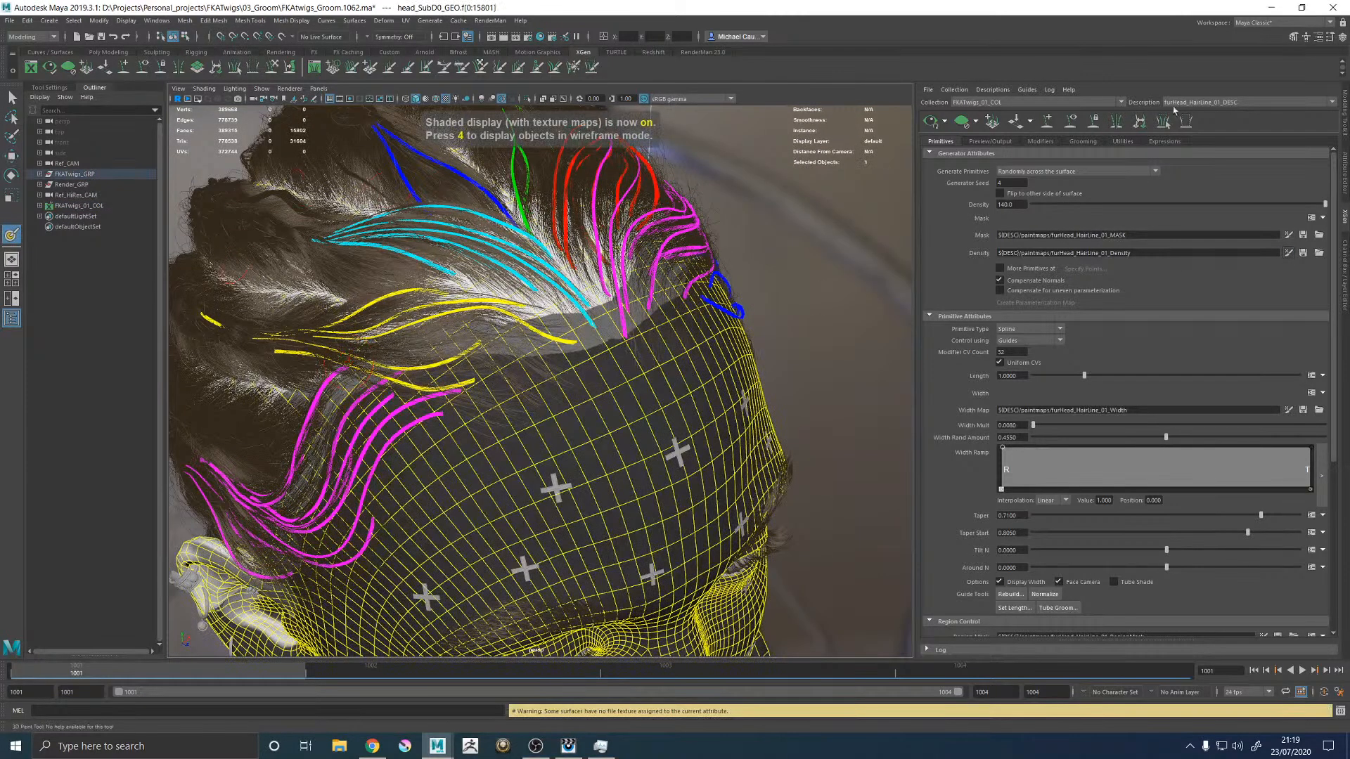
left_click(1326, 41)
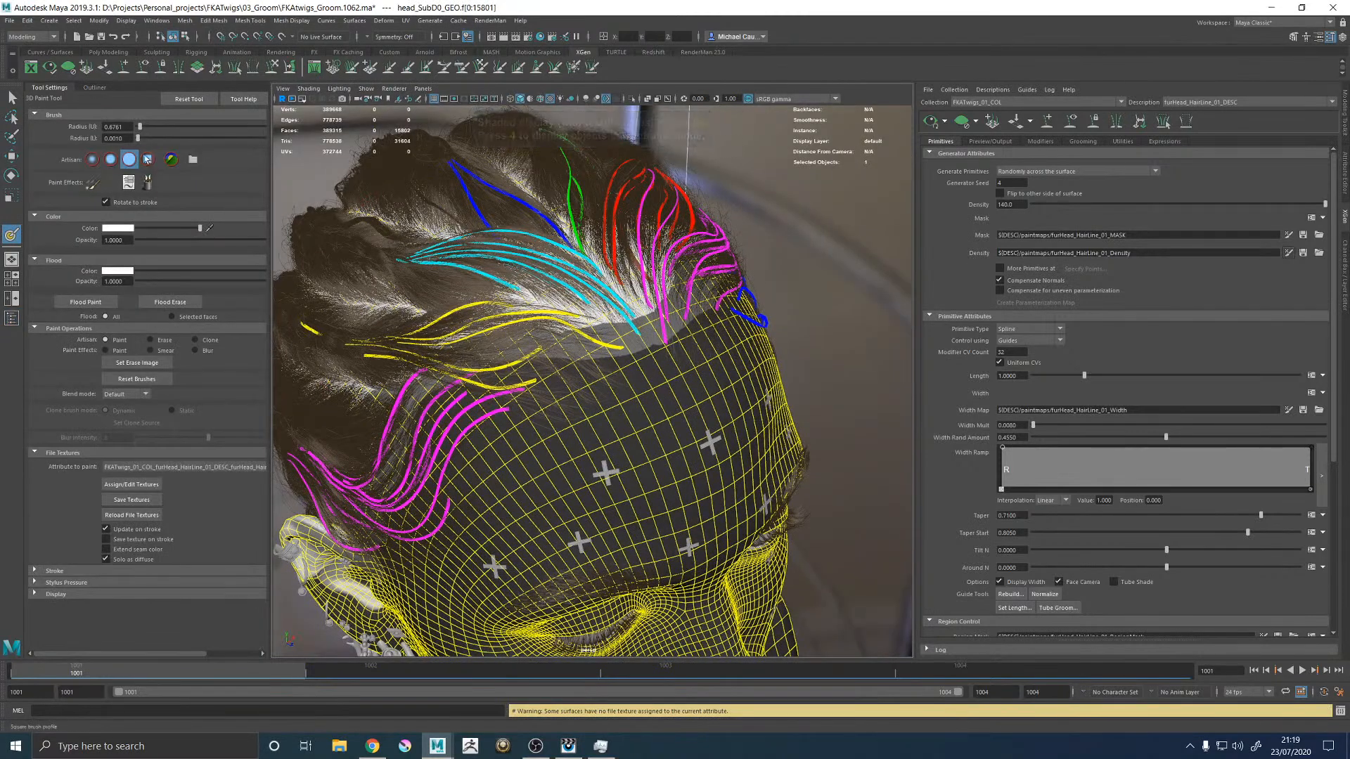
Step: Paint the forehead black in the density map, from the brows up to just below the hairline on both sides, and save the texture
middle_click_drag(592, 395, 602, 262, "alt")
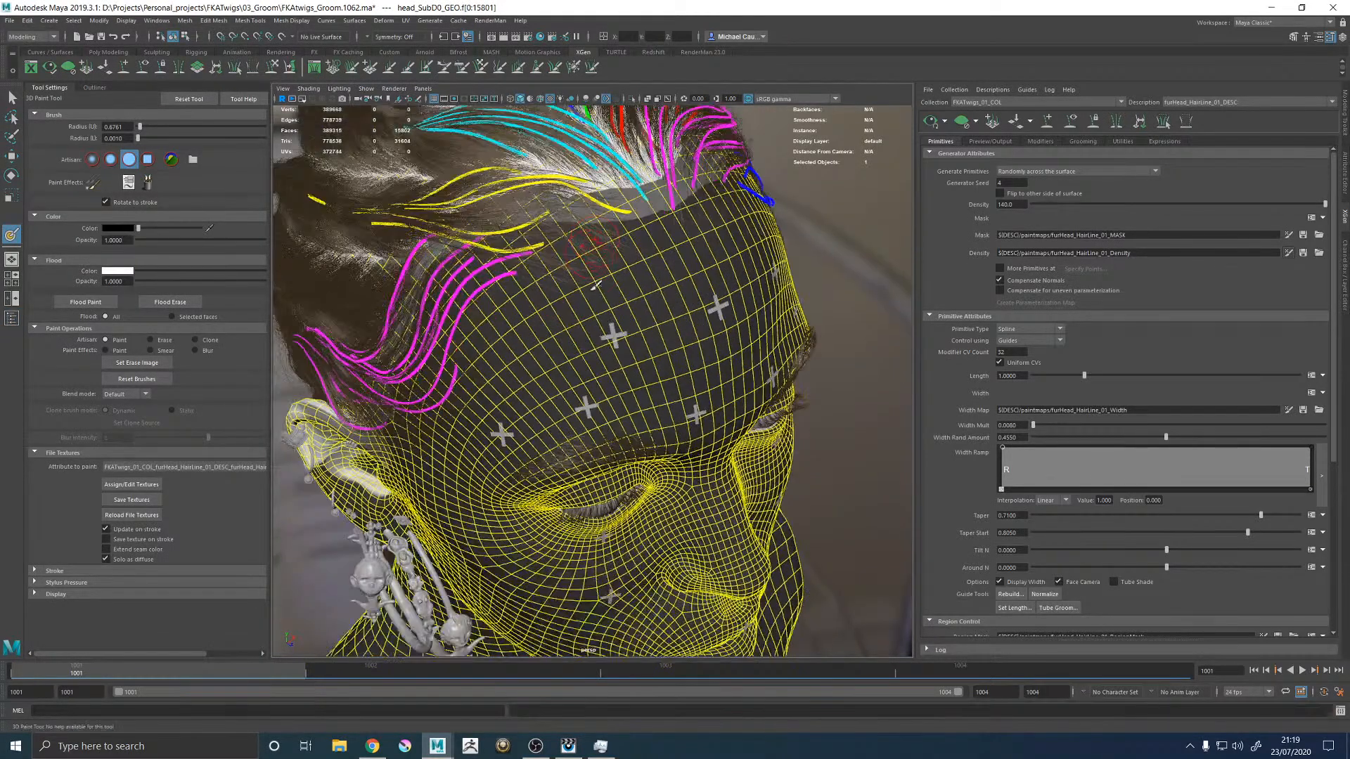
left_click_drag(583, 376, 600, 362, "alt")
mouse_move(492, 467)
left_mouse_down()
mouse_move(707, 306)
mouse_move(422, 302)
left_mouse_up()
mouse_move(548, 326)
left_mouse_down()
mouse_move(661, 375)
mouse_move(710, 461)
mouse_move(623, 439)
left_mouse_up()
mouse_move(589, 343)
left_mouse_down()
mouse_move(606, 350)
mouse_move(605, 334)
left_mouse_up()
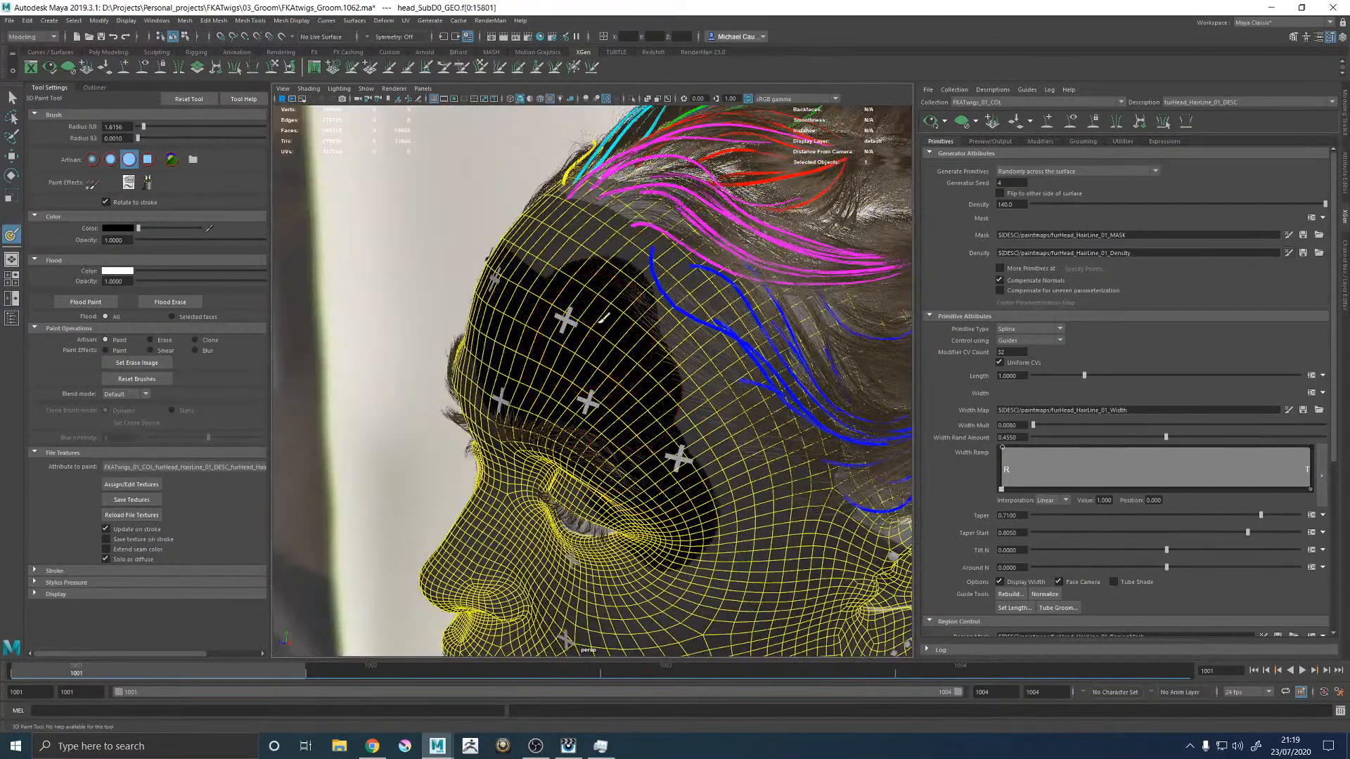
mouse_move(577, 289)
left_mouse_down()
mouse_move(527, 294)
mouse_move(654, 348)
mouse_move(567, 386)
mouse_move(676, 322)
mouse_move(680, 298)
mouse_move(664, 284)
mouse_move(567, 373)
mouse_move(597, 359)
left_mouse_up()
left_click_drag(625, 303, 604, 373)
mouse_move(583, 435)
left_mouse_down("alt")
mouse_move(609, 382)
mouse_move(597, 372)
mouse_move(536, 399)
mouse_move(562, 350)
mouse_move(535, 405)
mouse_move(685, 412)
mouse_move(696, 476)
mouse_move(575, 509)
left_mouse_up("alt")
mouse_move(614, 399)
left_mouse_down()
mouse_move(578, 411)
mouse_move(563, 471)
mouse_move(692, 502)
mouse_move(733, 456)
left_mouse_up()
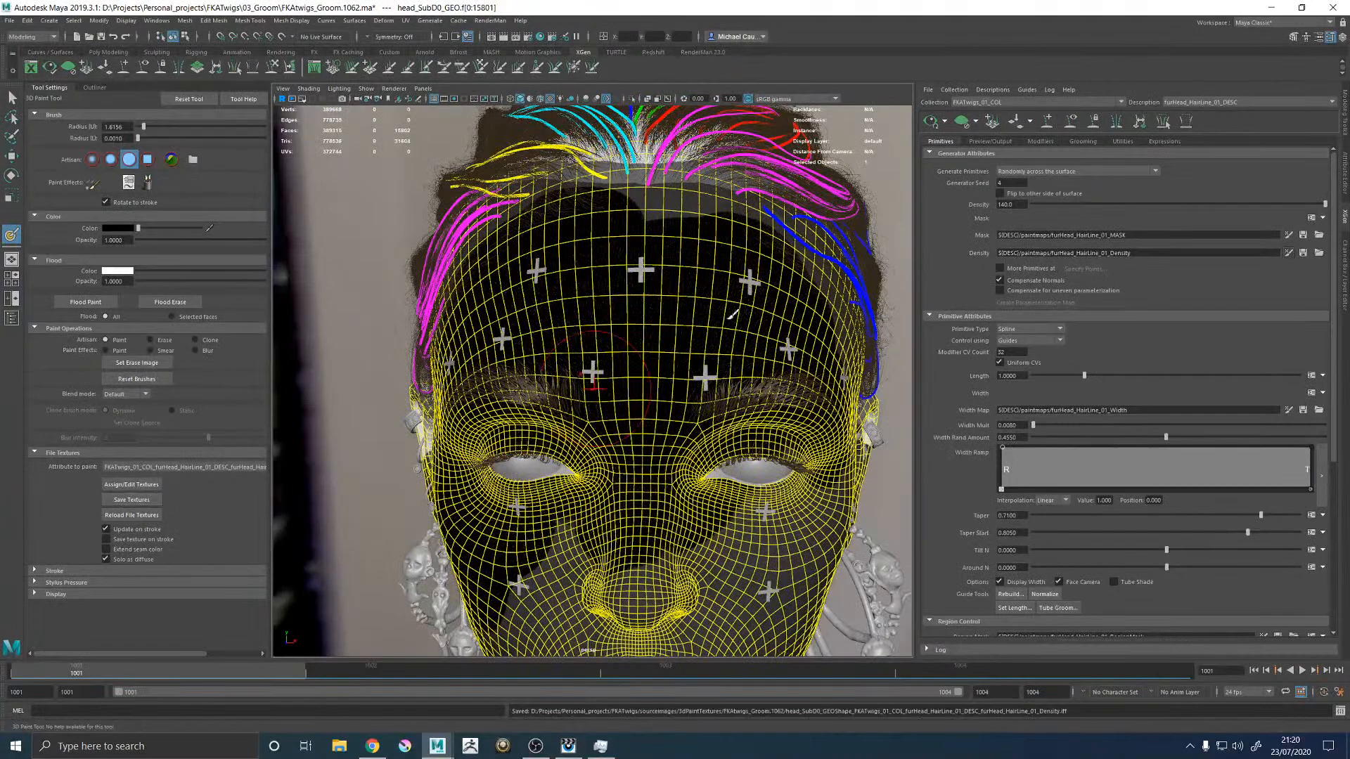
Step: Examine the density bands at the centre hairline, then switch to the render viewer and flip between the render and FKA-twigs_Primary.jpg
scroll(703, 286, "up", 5)
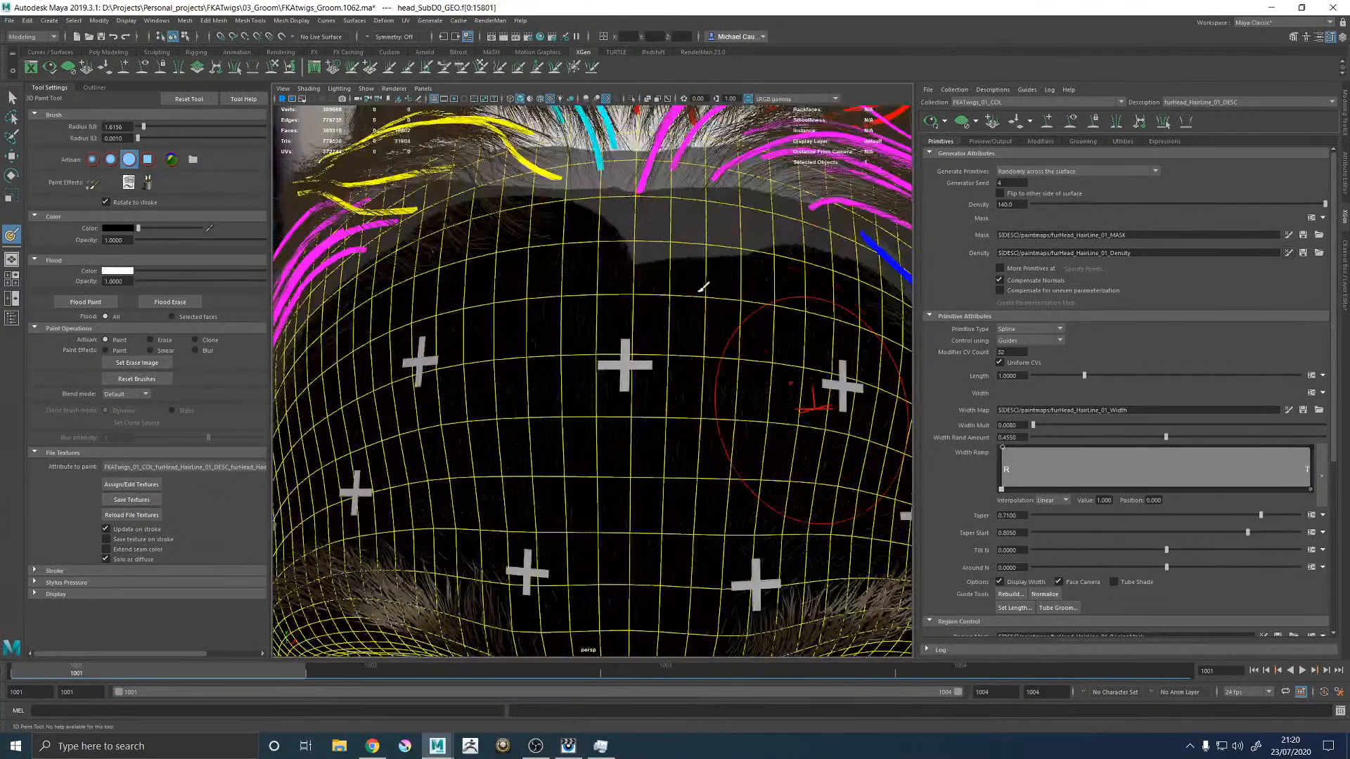
left_click_drag(703, 286, 434, 246, "alt")
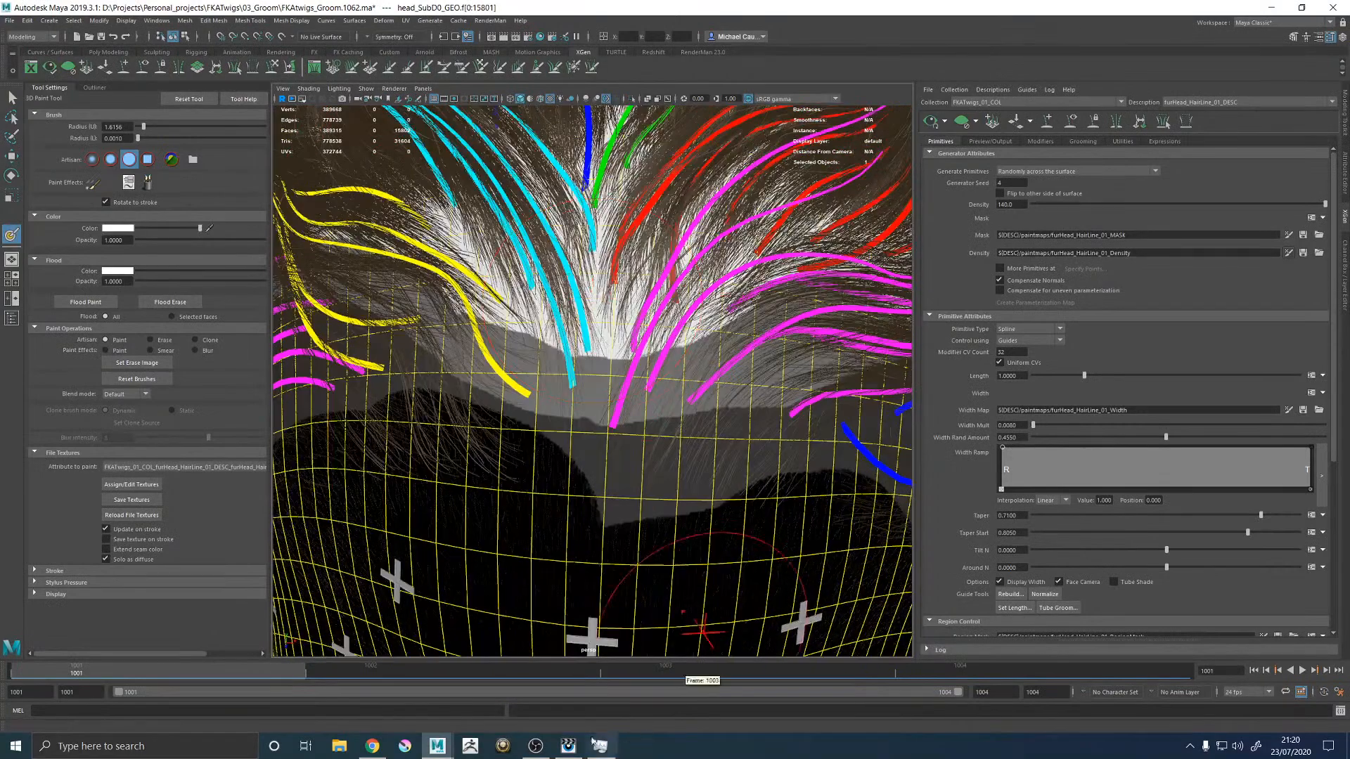
left_click(568, 746)
key("Up")
key("Down")
key("Up")
key("Down")
key("Up")
key("Down")
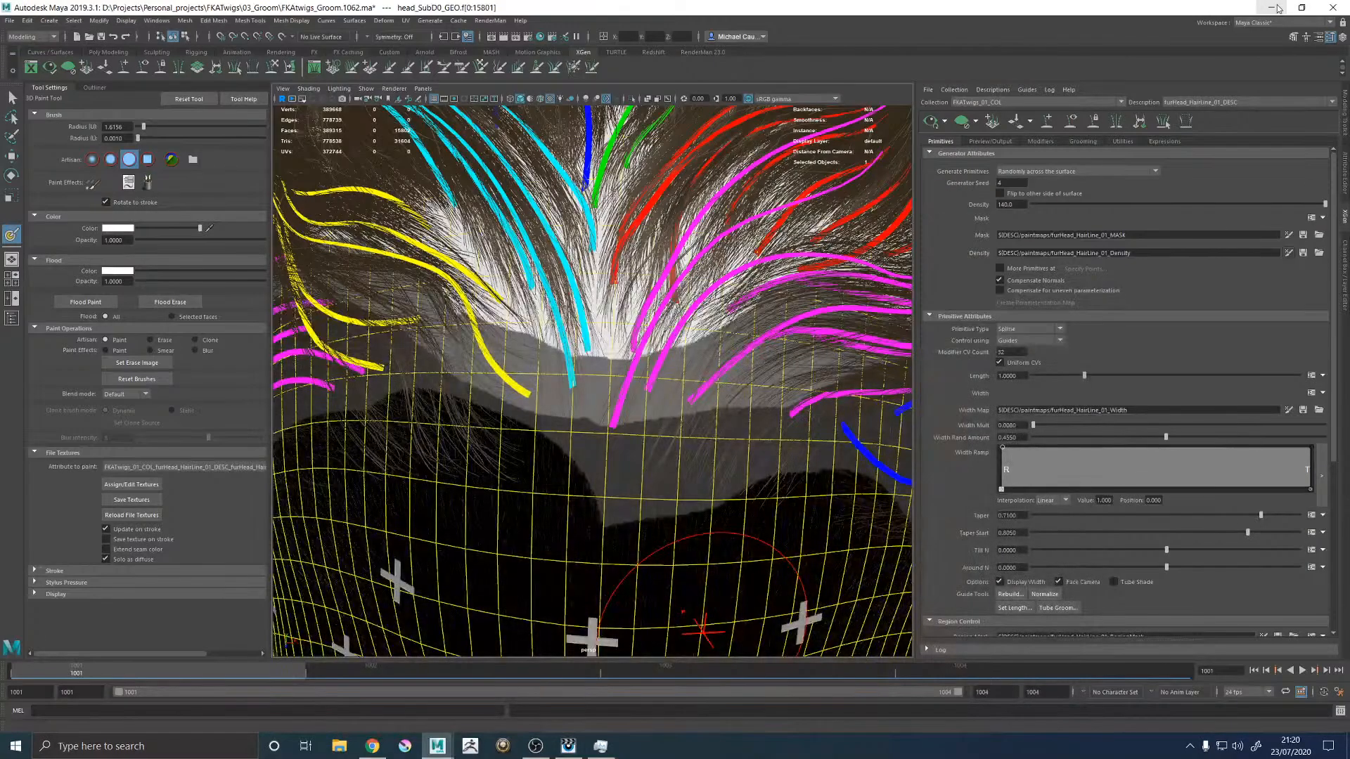
Step: Blur the hard density bands along the front hairline into a soft gradient and save the textures
left_click_drag(667, 272, 531, 322, "alt")
mouse_move(478, 369)
left_mouse_down()
mouse_move(582, 356)
mouse_move(569, 340)
mouse_move(697, 343)
left_mouse_up()
mouse_move(770, 308)
left_mouse_down("alt")
mouse_move(597, 276)
mouse_move(688, 352)
mouse_move(693, 379)
mouse_move(727, 370)
mouse_move(460, 383)
mouse_move(421, 360)
mouse_move(406, 325)
mouse_move(496, 472)
left_mouse_up("alt")
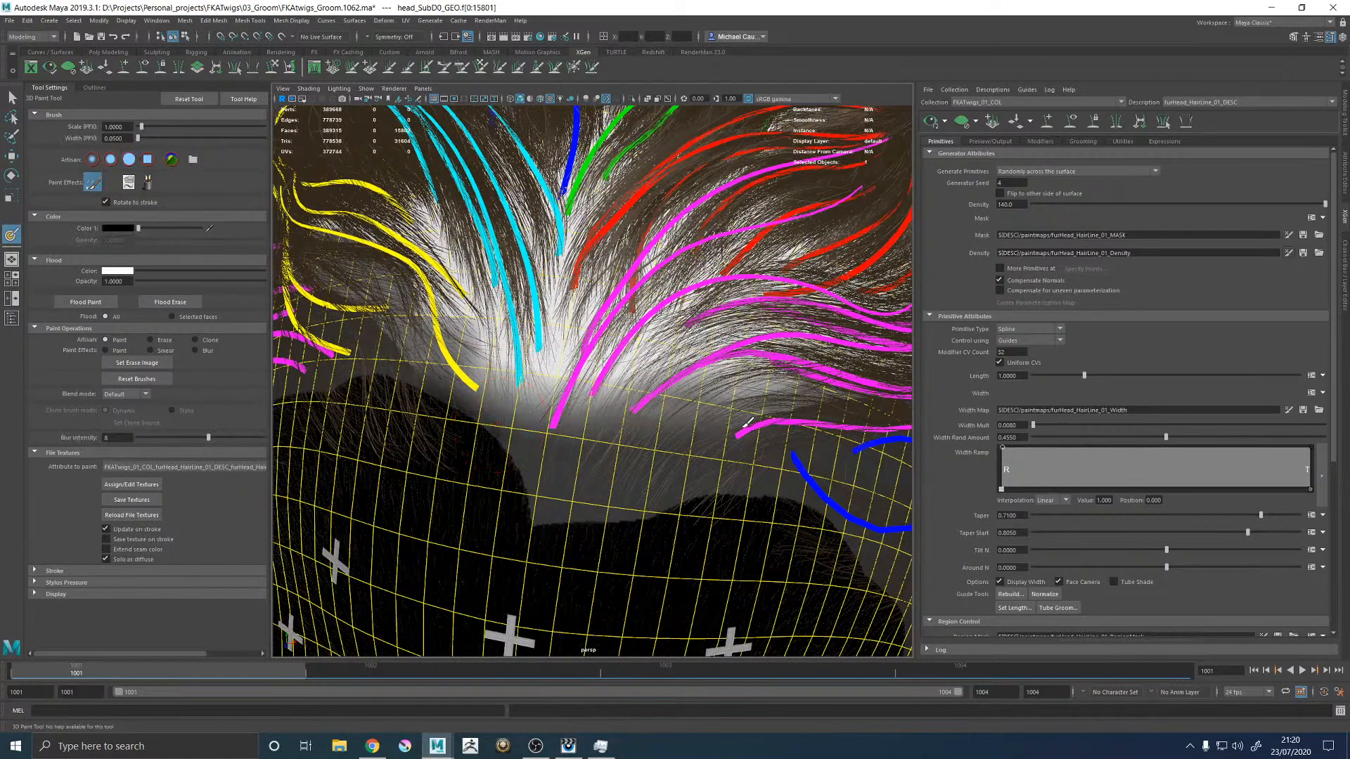
left_click_drag(886, 390, 679, 392, "alt")
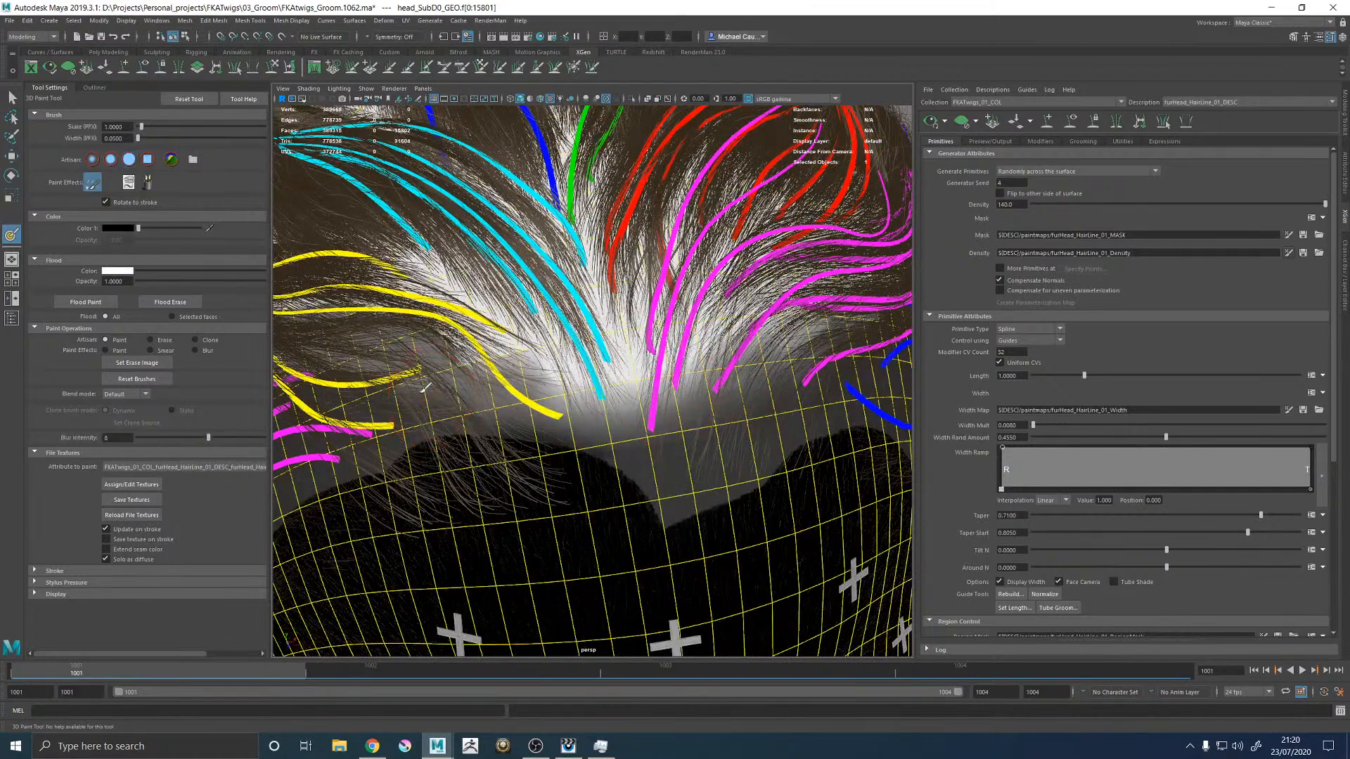
left_click(131, 499)
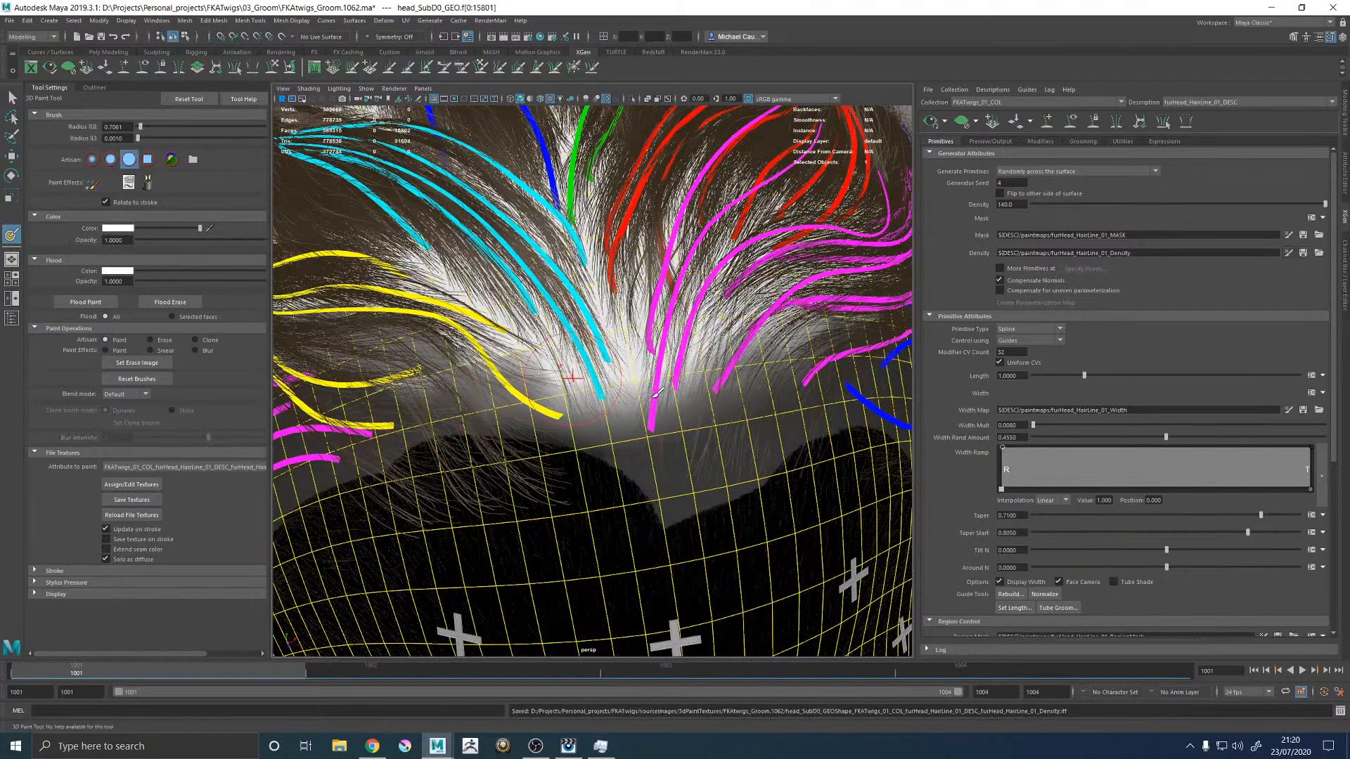
Step: Paint the patch just below the centre hairline black in the density map and save the textures
left_click(535, 473)
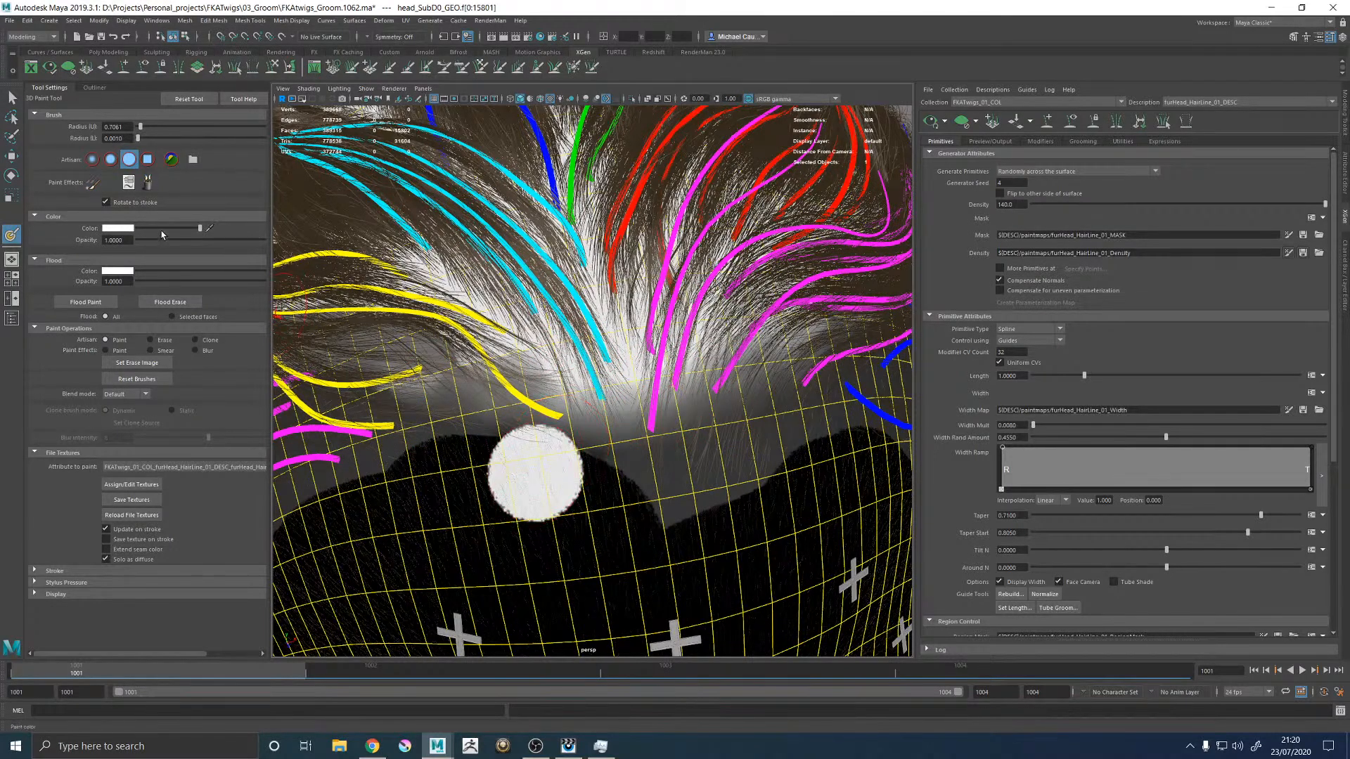
left_click_drag(552, 512, 530, 466)
left_click(131, 499)
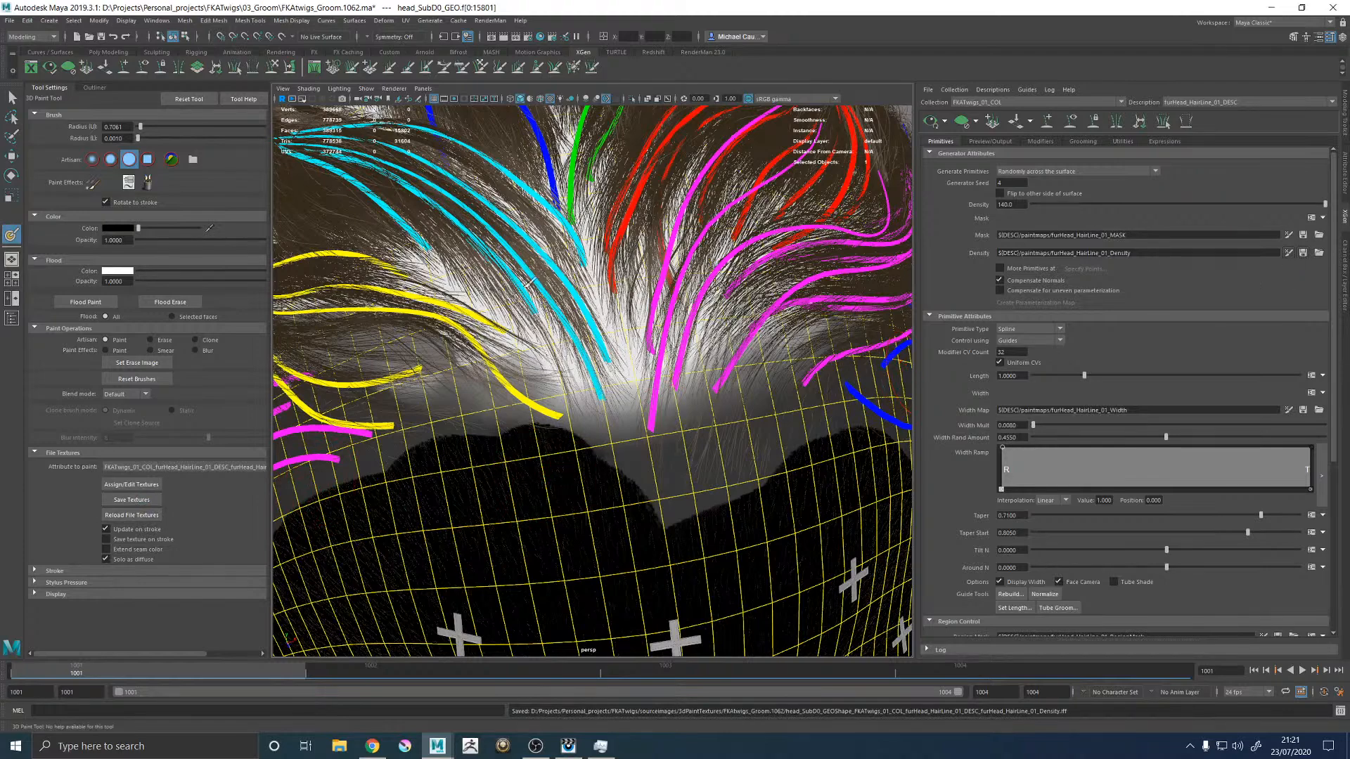
Step: Reload the density map for painting, paint black across the upper forehead up to the centre hairline, and save the textures
key("w")
right_click_drag(660, 394, 685, 369, "alt")
left_click_drag(686, 369, 611, 402, "alt")
scroll(608, 405, "up", 5)
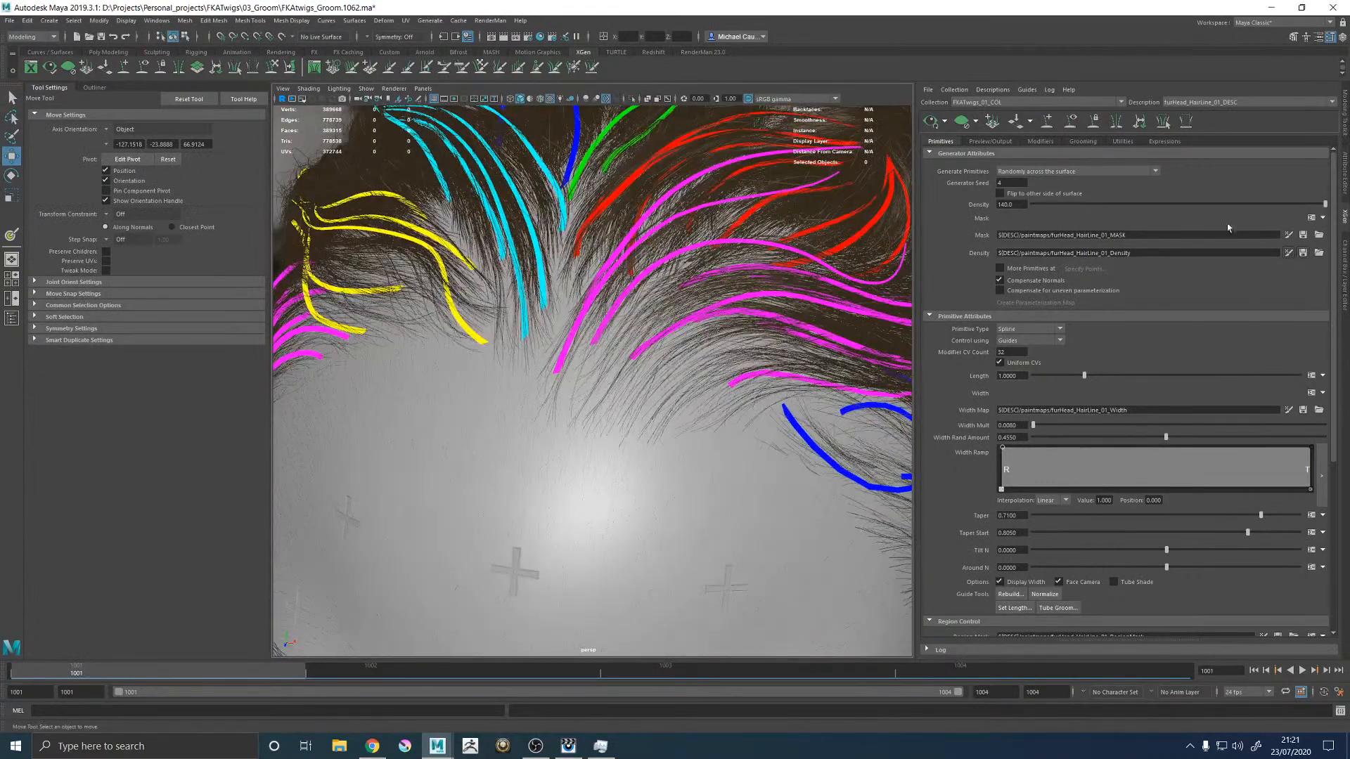
left_click(1287, 253)
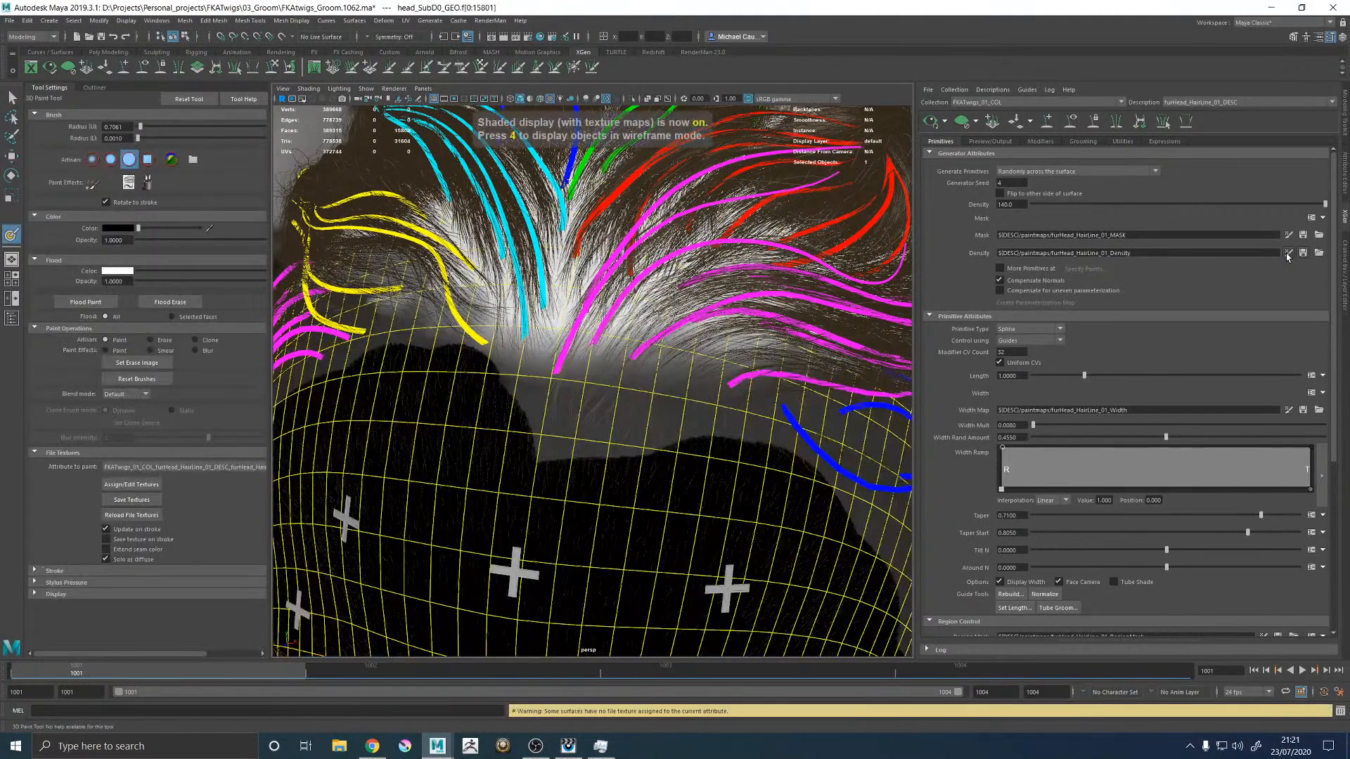
mouse_move(615, 409)
left_mouse_down()
mouse_move(543, 449)
mouse_move(693, 422)
mouse_move(738, 441)
mouse_move(597, 443)
mouse_move(542, 428)
mouse_move(724, 450)
mouse_move(664, 464)
left_mouse_up()
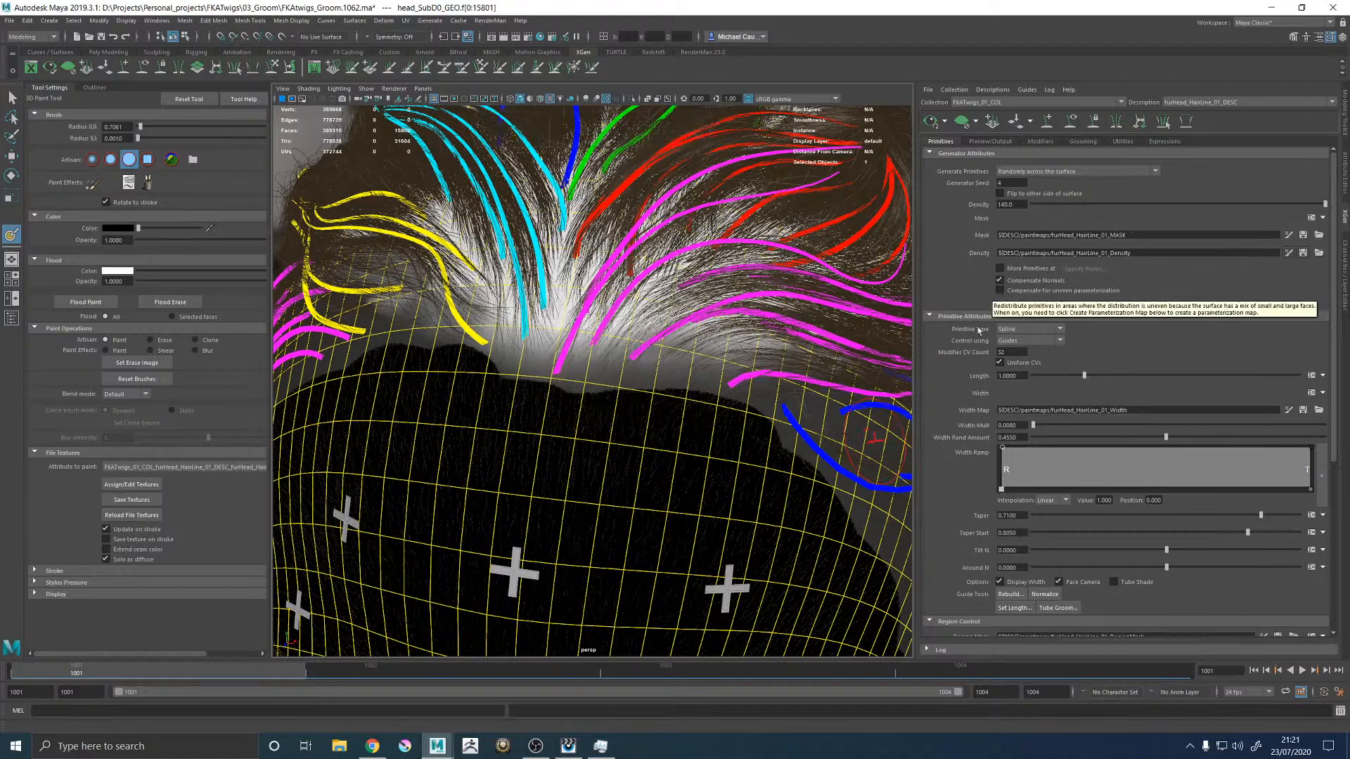
left_click(132, 499)
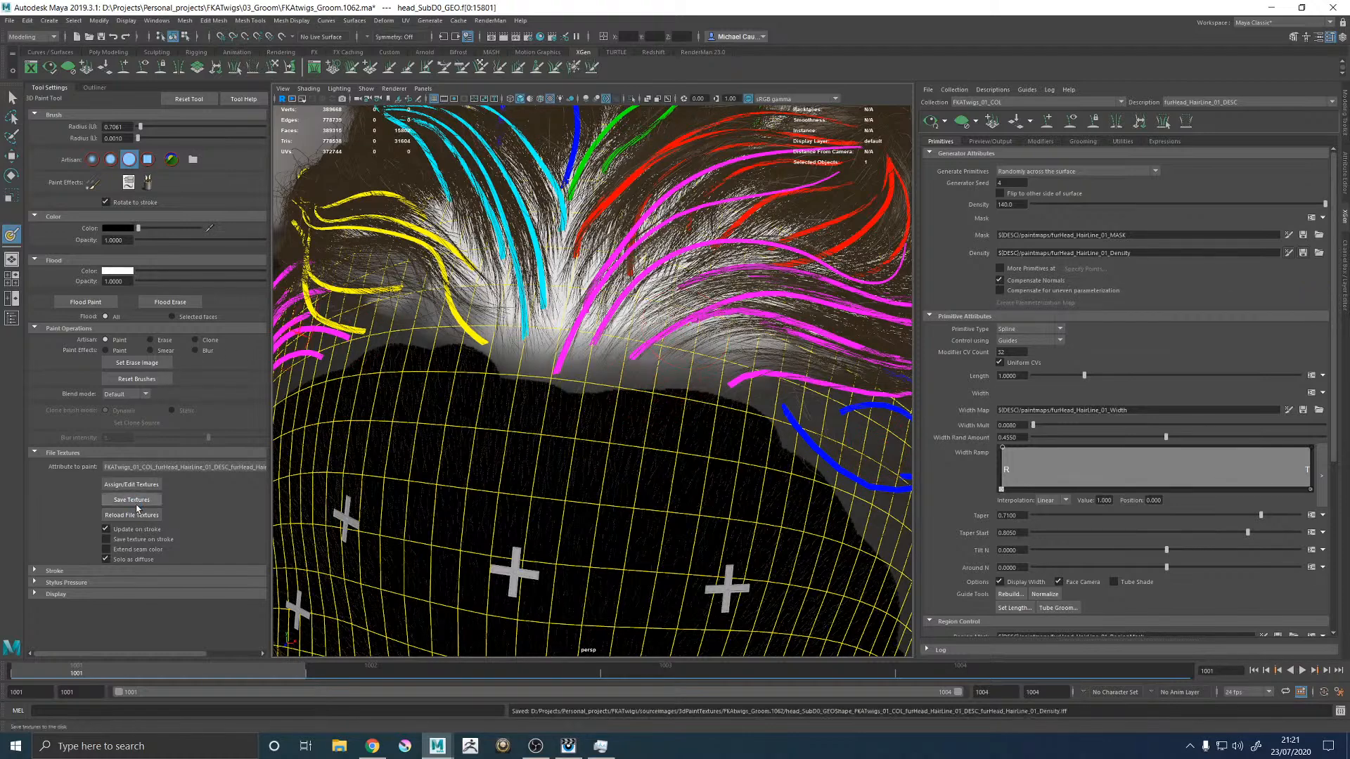
Step: Look through Ref_CAM with 2D pan/zoom on and frame the hairline at the temple beside the eyebrow
scroll(740, 362, "down", 5)
key("w")
left_click_drag(740, 362, 603, 348, "alt")
scroll(575, 339, "up", 3)
key("space")
key("space")
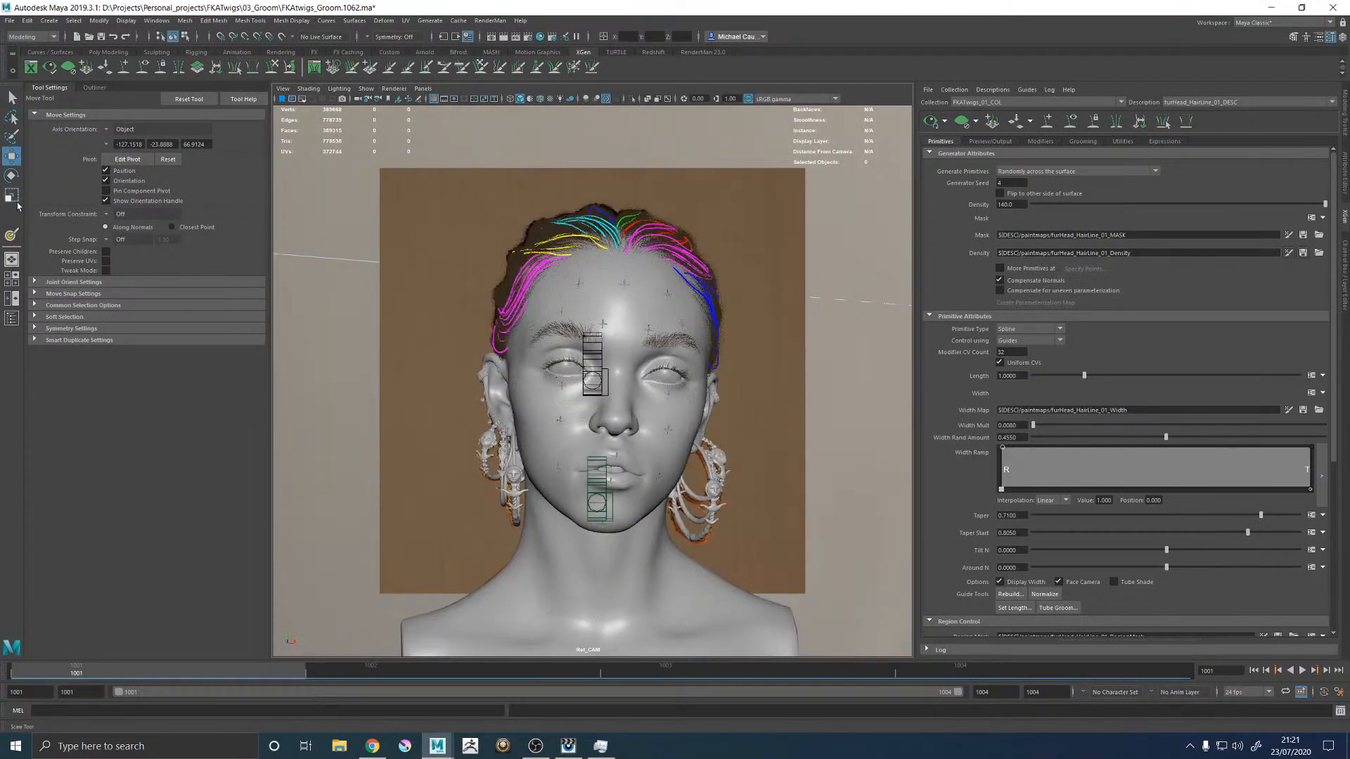
left_click(408, 99)
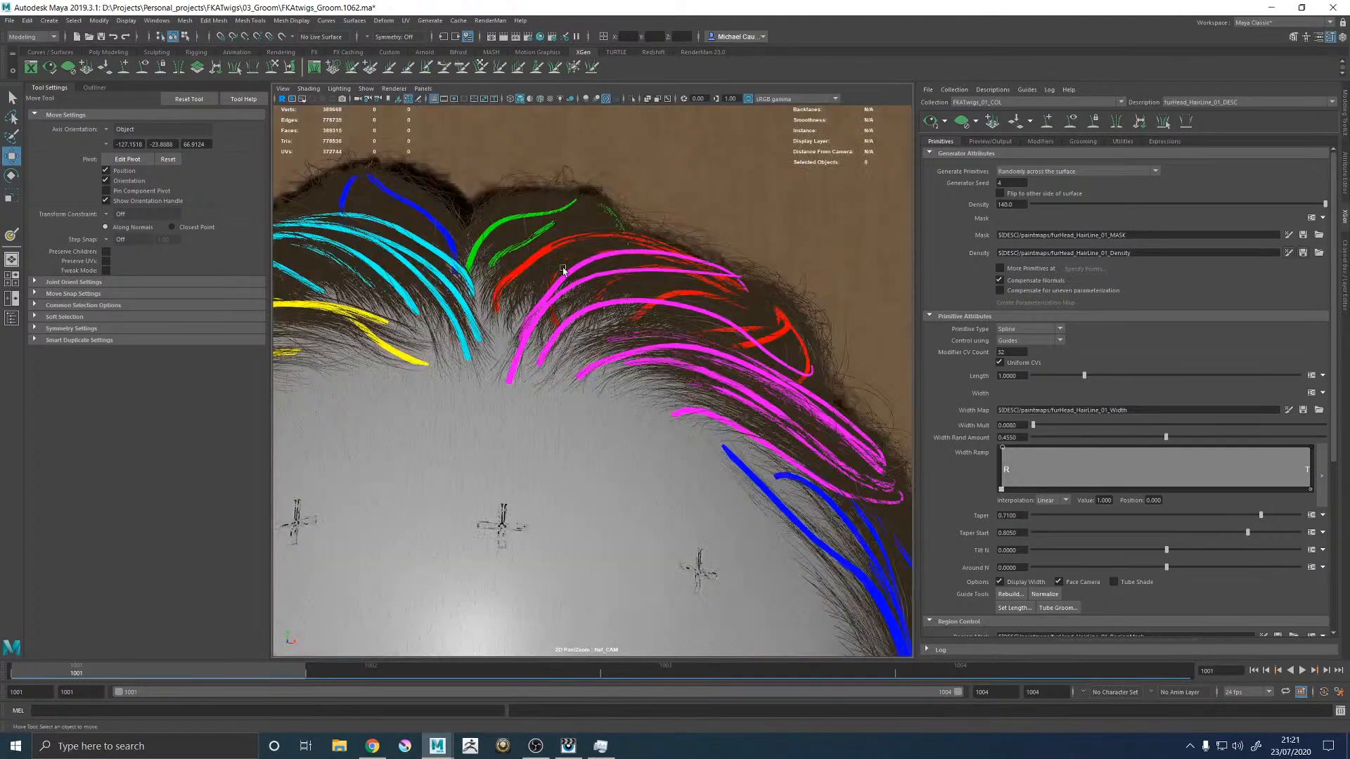
left_click(283, 89)
mouse_move(337, 310)
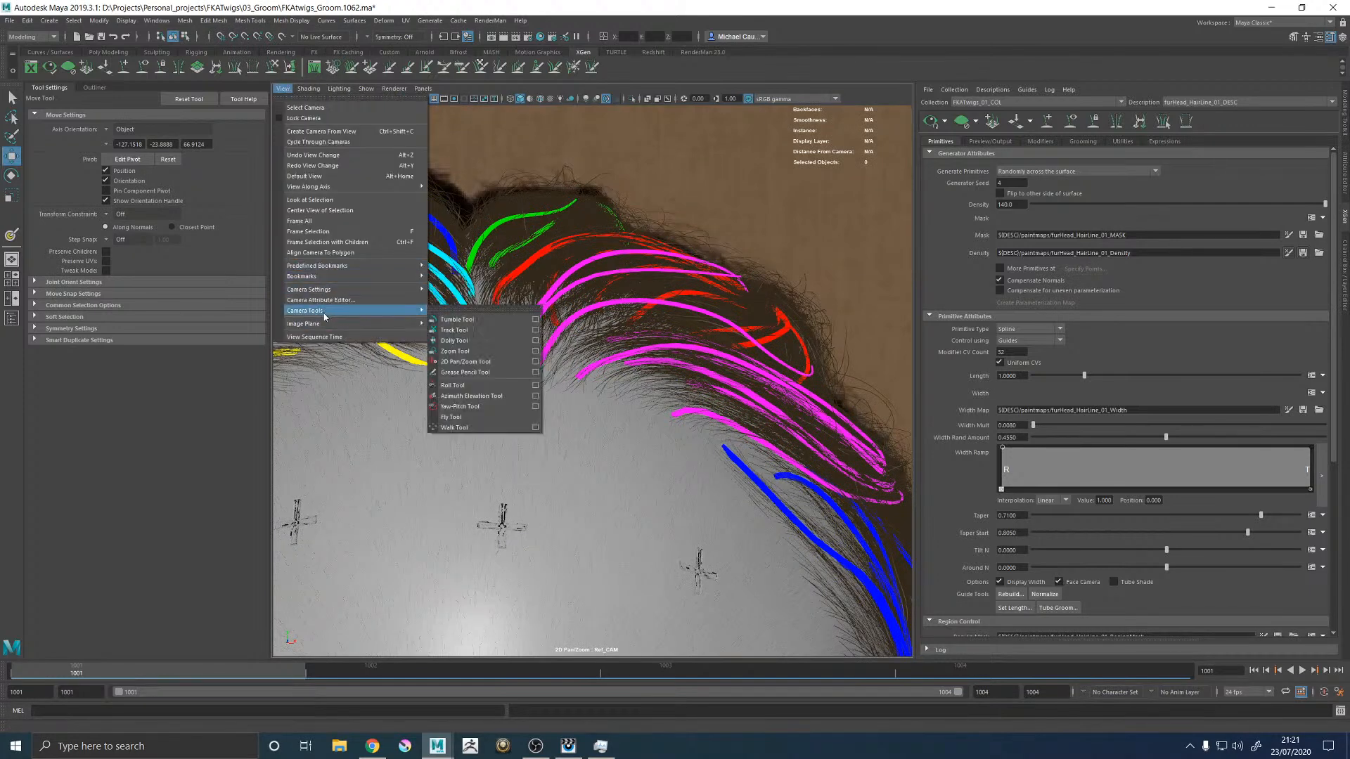
left_click(466, 361)
left_click_drag(655, 431, 505, 268)
Step: Select FKATwigs_GRP and FKATwigs_01_COL, toggle their visibility to compare the temple with the photo, and show them again in perspective
left_click(12, 318)
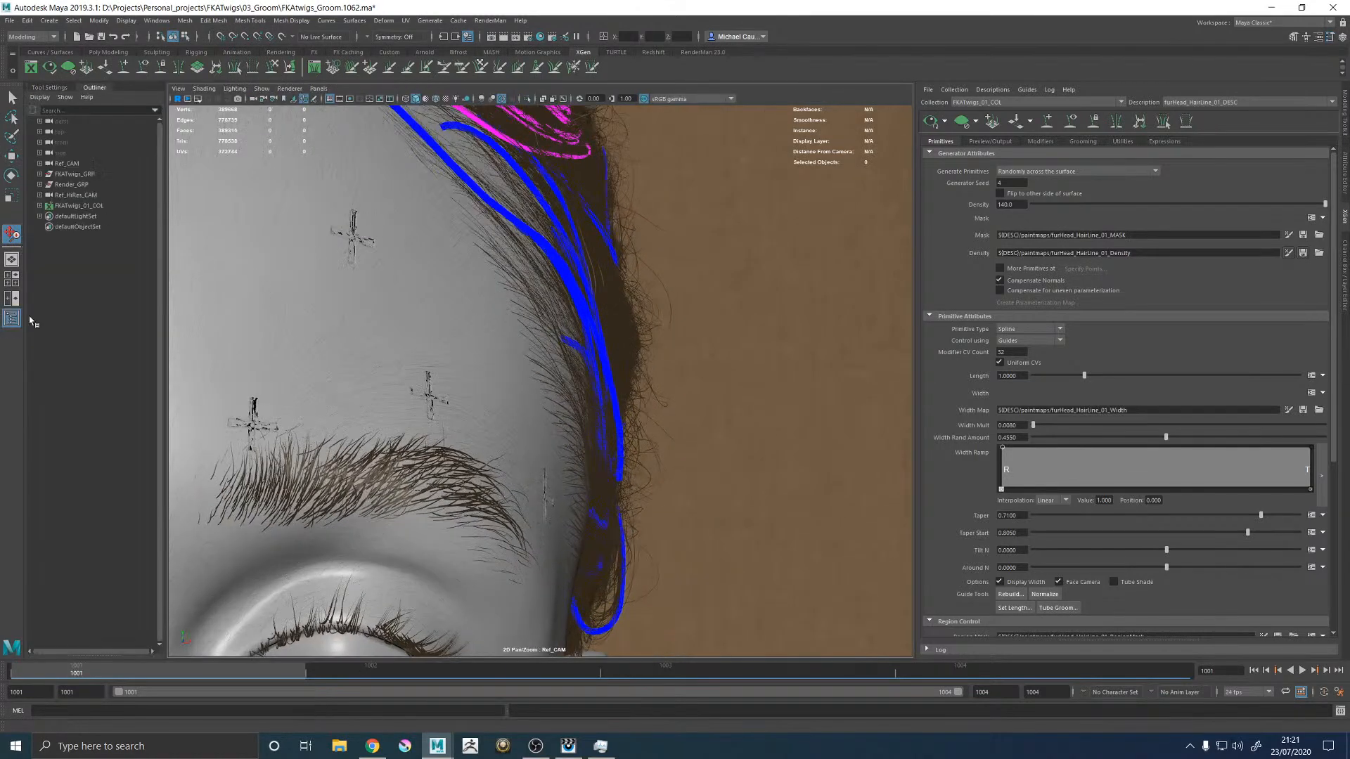
left_click(76, 175)
left_click(78, 205, "ctrl")
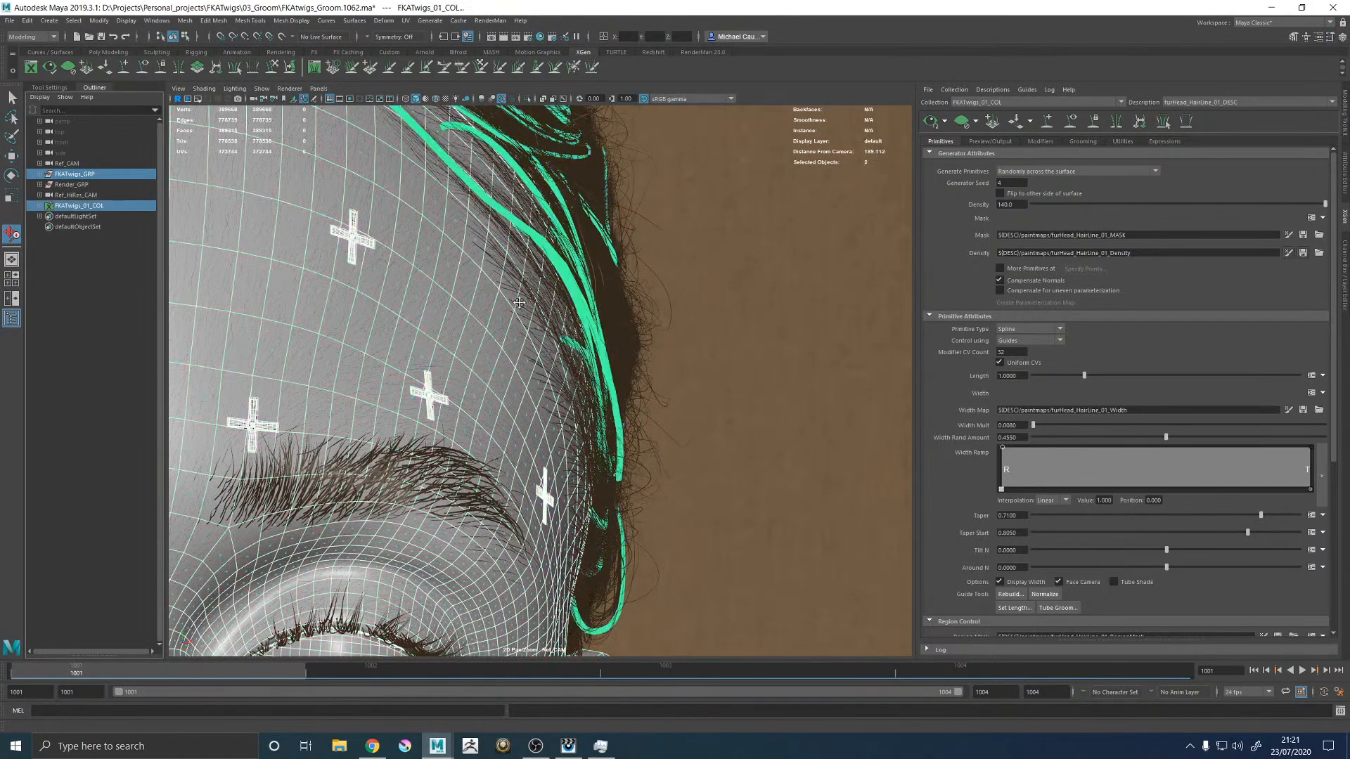
key("h")
key("h")
key("h")
key("h")
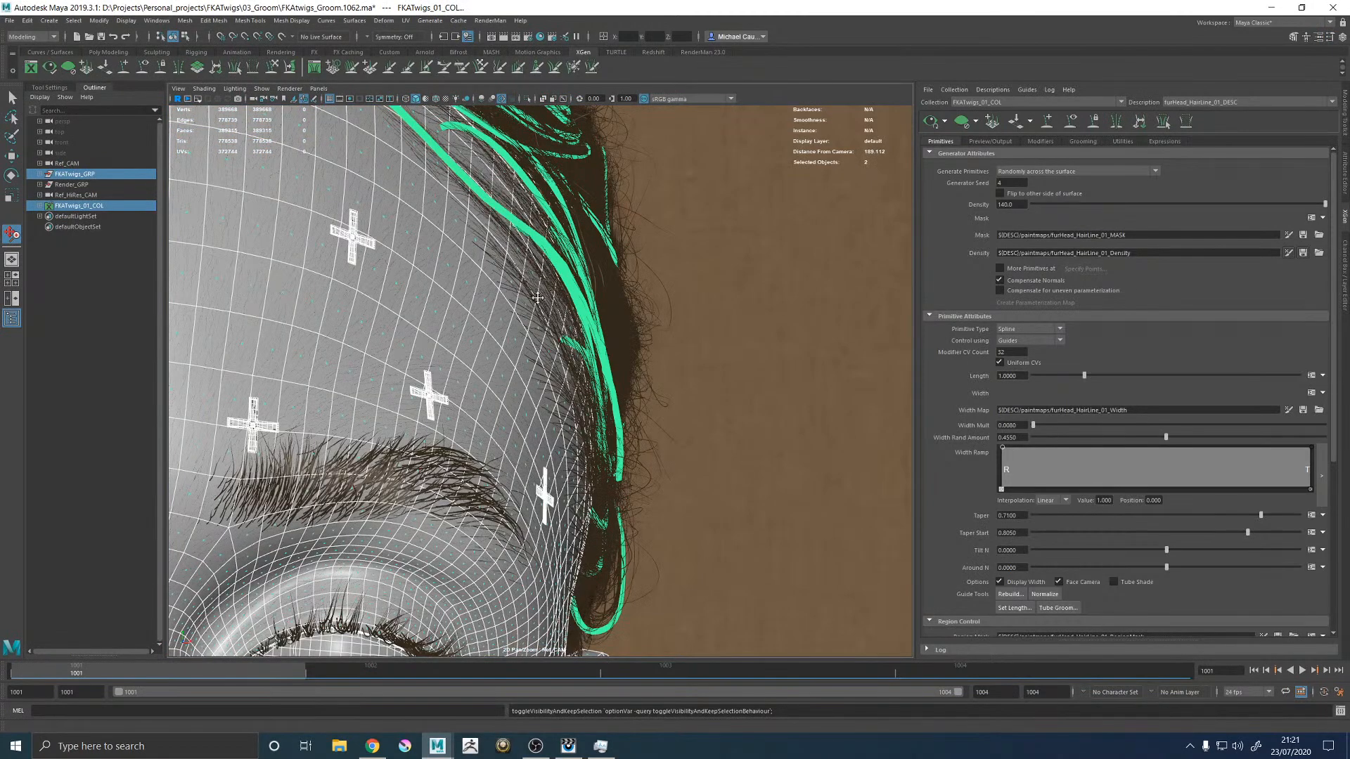
key("h")
key("h")
key("h")
scroll(587, 485, "down", 3)
scroll(744, 390, "up", 10)
right_click_drag(740, 393, 555, 443, "alt")
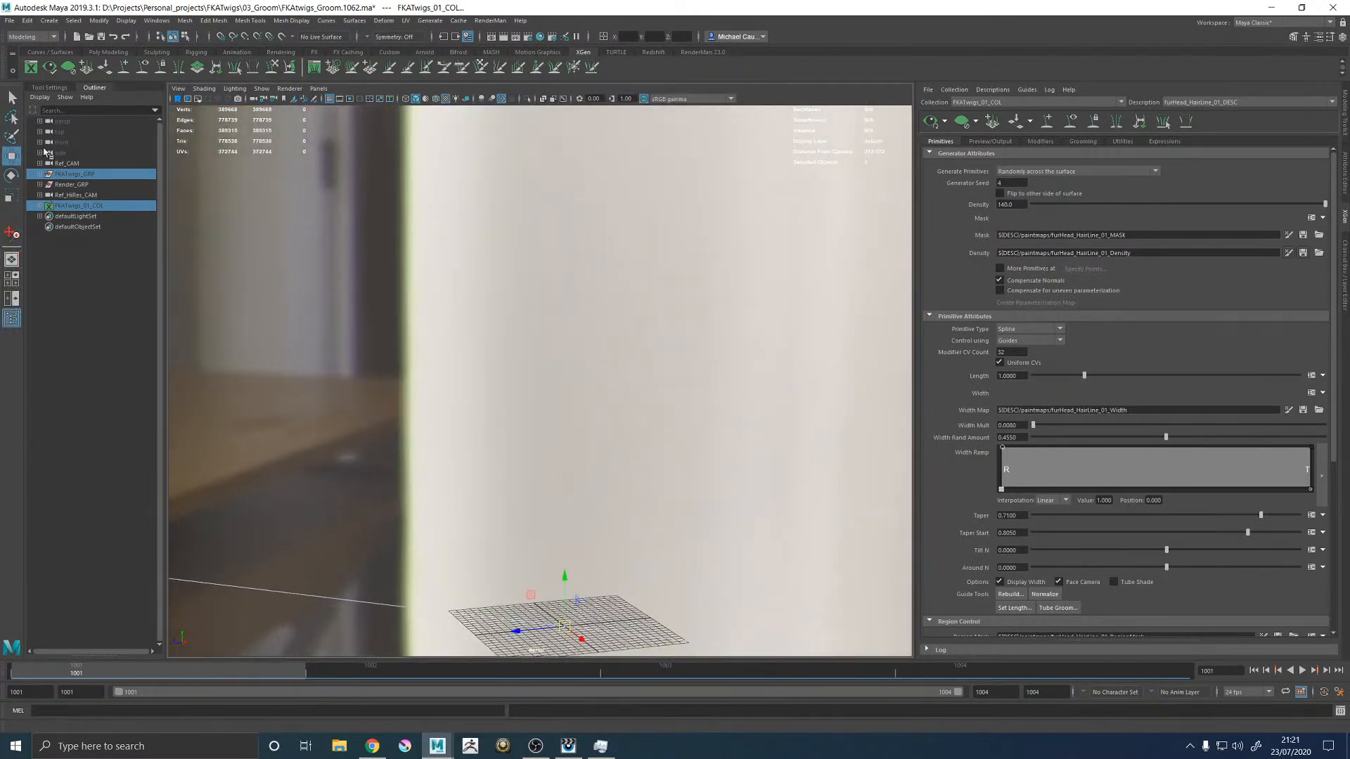
key("h")
left_click(401, 335)
Step: Load the density map for painting and paint the temple, cheek and jaw black on the side with the blue guides
right_click_drag(386, 307, 539, 348, "alt")
left_click_drag(630, 464, 564, 417, "alt")
right_click_drag(564, 416, 633, 400, "alt")
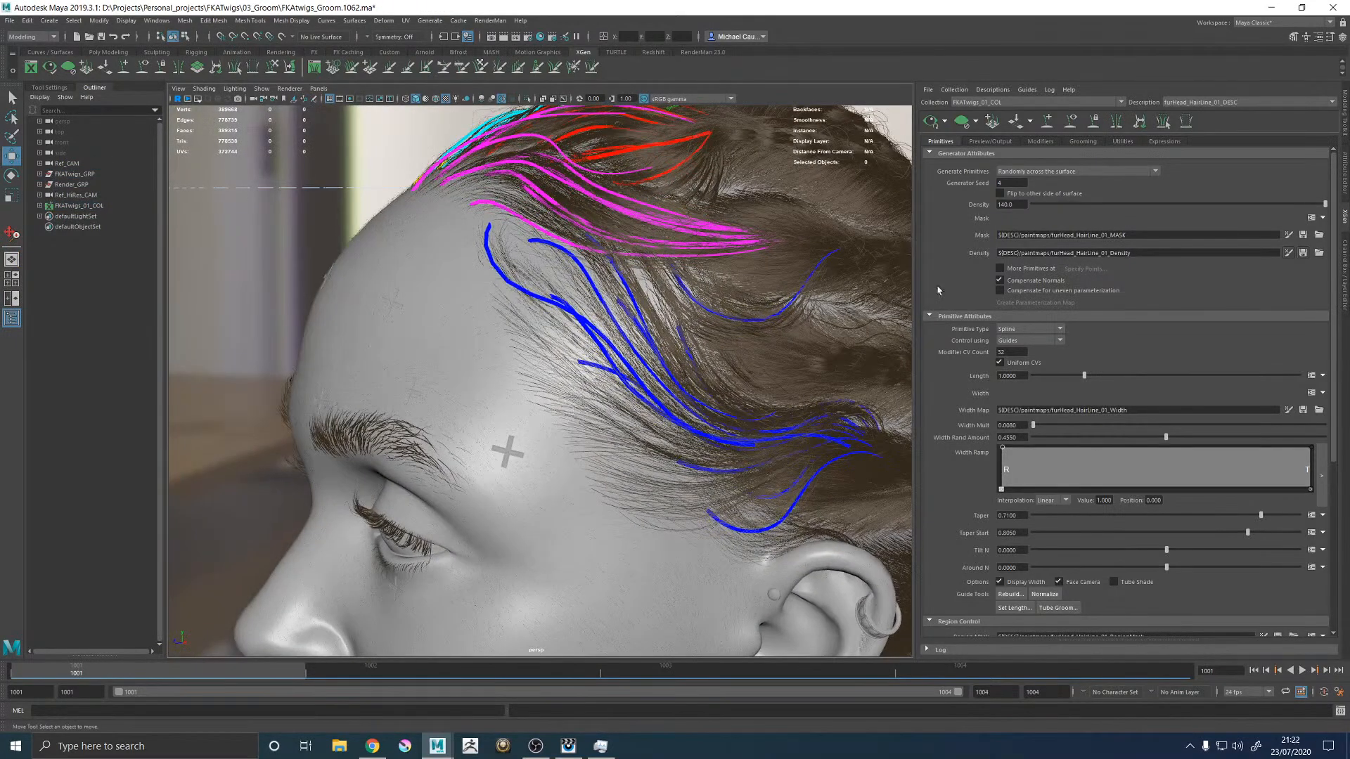
left_click(1288, 253)
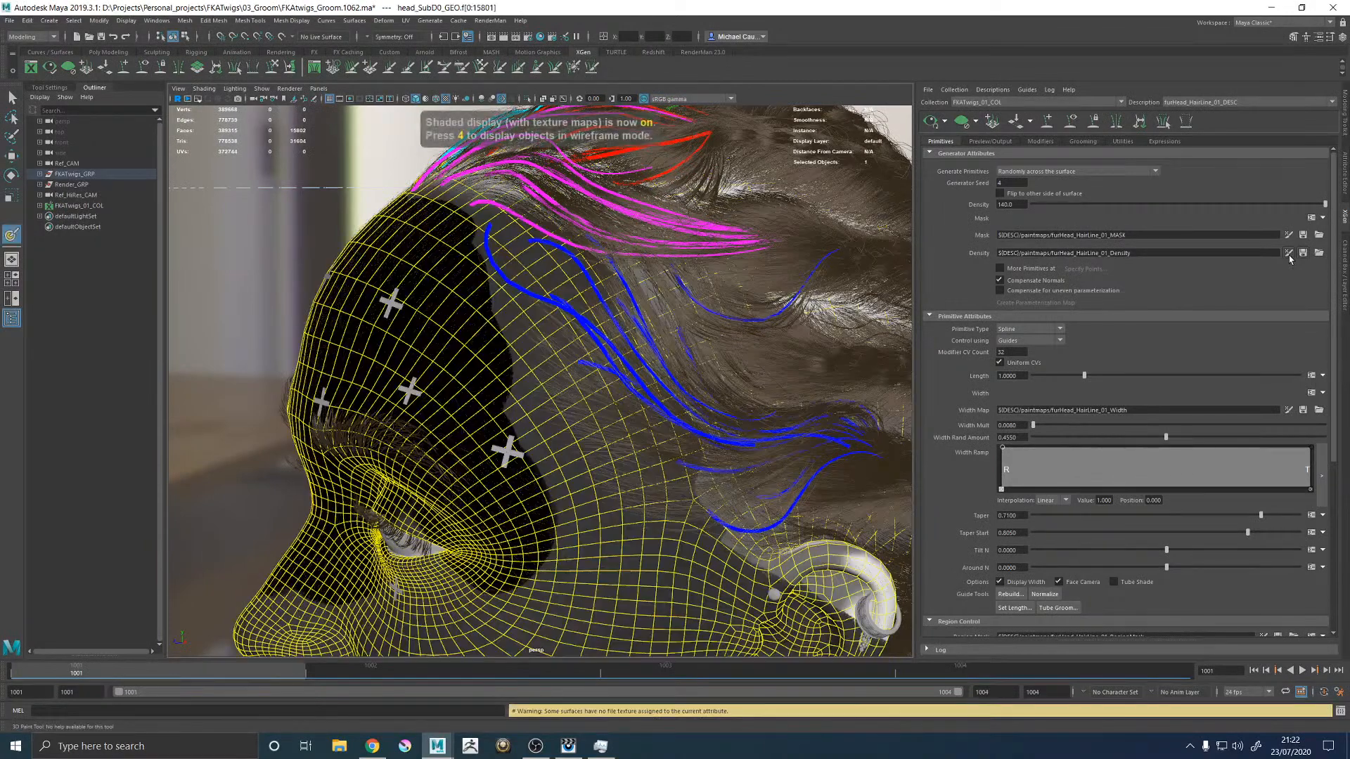
mouse_move(497, 329)
left_mouse_down()
mouse_move(549, 399)
mouse_move(637, 450)
mouse_move(648, 485)
mouse_move(554, 457)
mouse_move(521, 430)
left_mouse_up()
middle_click_drag(538, 520, 475, 420, "alt")
mouse_move(508, 476)
left_mouse_down()
mouse_move(520, 448)
mouse_move(555, 450)
mouse_move(633, 492)
mouse_move(644, 516)
mouse_move(547, 524)
mouse_move(472, 466)
mouse_move(483, 487)
left_mouse_up()
right_click_drag(482, 486, 386, 473, "alt")
mouse_move(386, 472)
left_mouse_down("alt")
mouse_move(478, 526)
mouse_move(450, 507)
mouse_move(394, 502)
mouse_move(330, 535)
mouse_move(395, 575)
mouse_move(565, 595)
mouse_move(604, 570)
left_mouse_up("alt")
middle_click_drag(587, 545, 558, 459, "alt")
left_click_drag(595, 512, 500, 502)
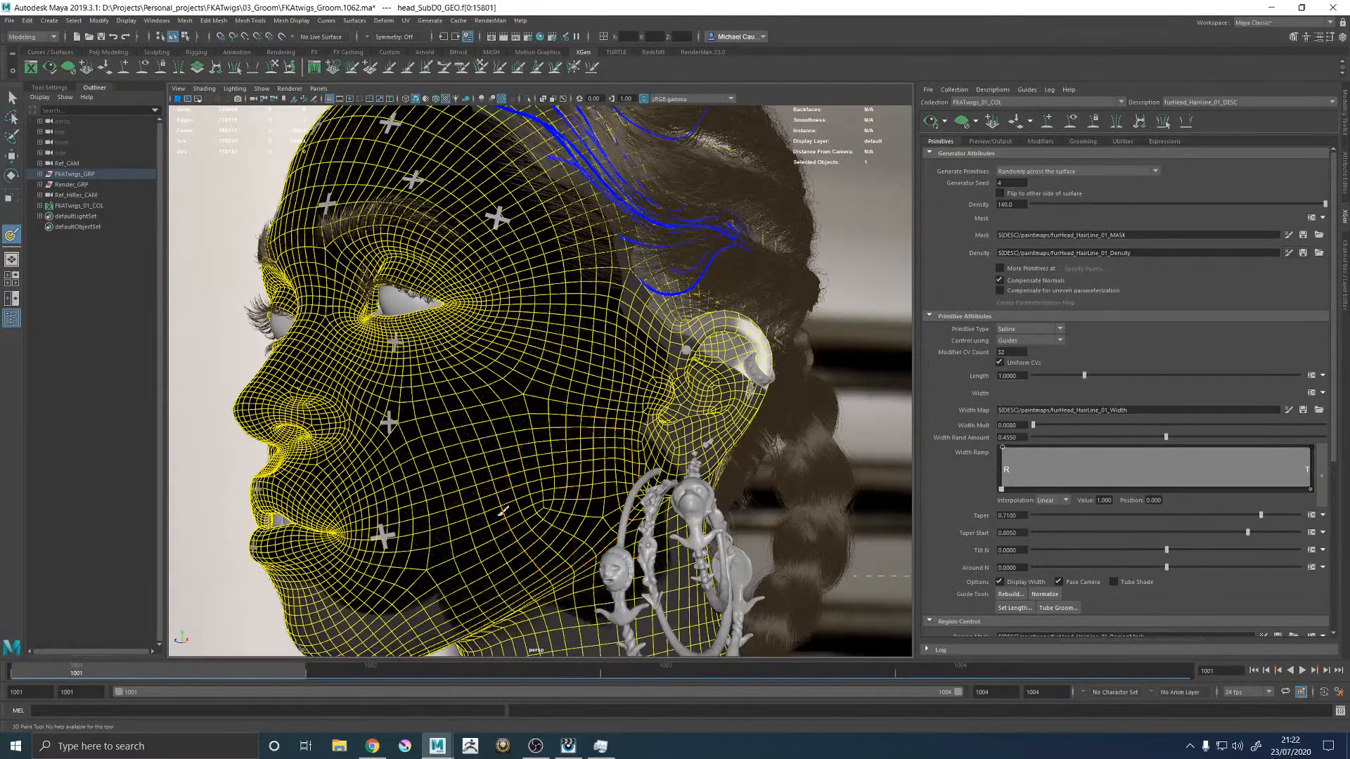
Step: Finish blacking out the face in the density map from the opposite side and save the textures
middle_click_drag(439, 604, 587, 473, "alt")
mouse_move(588, 473)
left_mouse_down("alt")
mouse_move(645, 426)
mouse_move(519, 406)
mouse_move(484, 366)
mouse_move(615, 406)
mouse_move(545, 411)
mouse_move(439, 384)
mouse_move(407, 408)
left_mouse_up("alt")
mouse_move(448, 375)
left_mouse_down("alt")
mouse_move(500, 411)
mouse_move(494, 357)
left_mouse_up("alt")
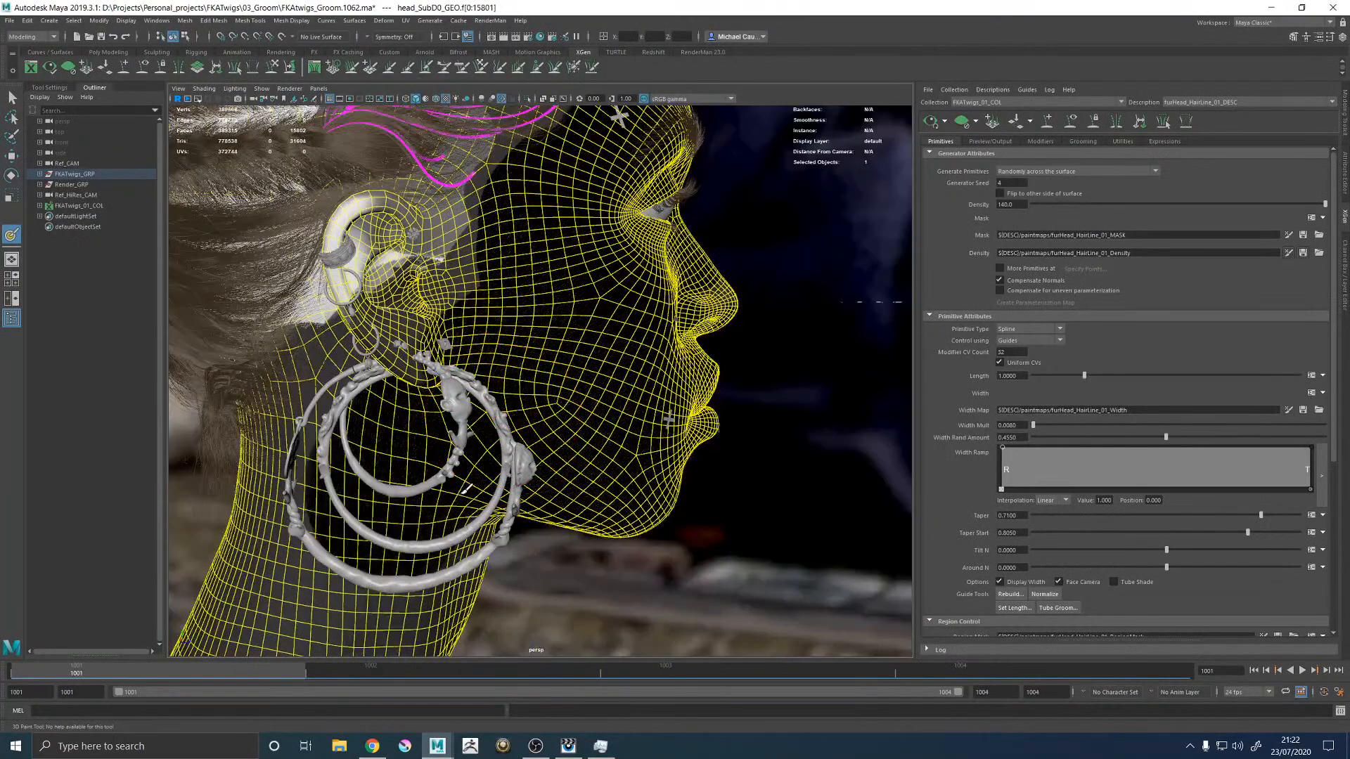
left_click(1330, 39)
left_click(132, 499)
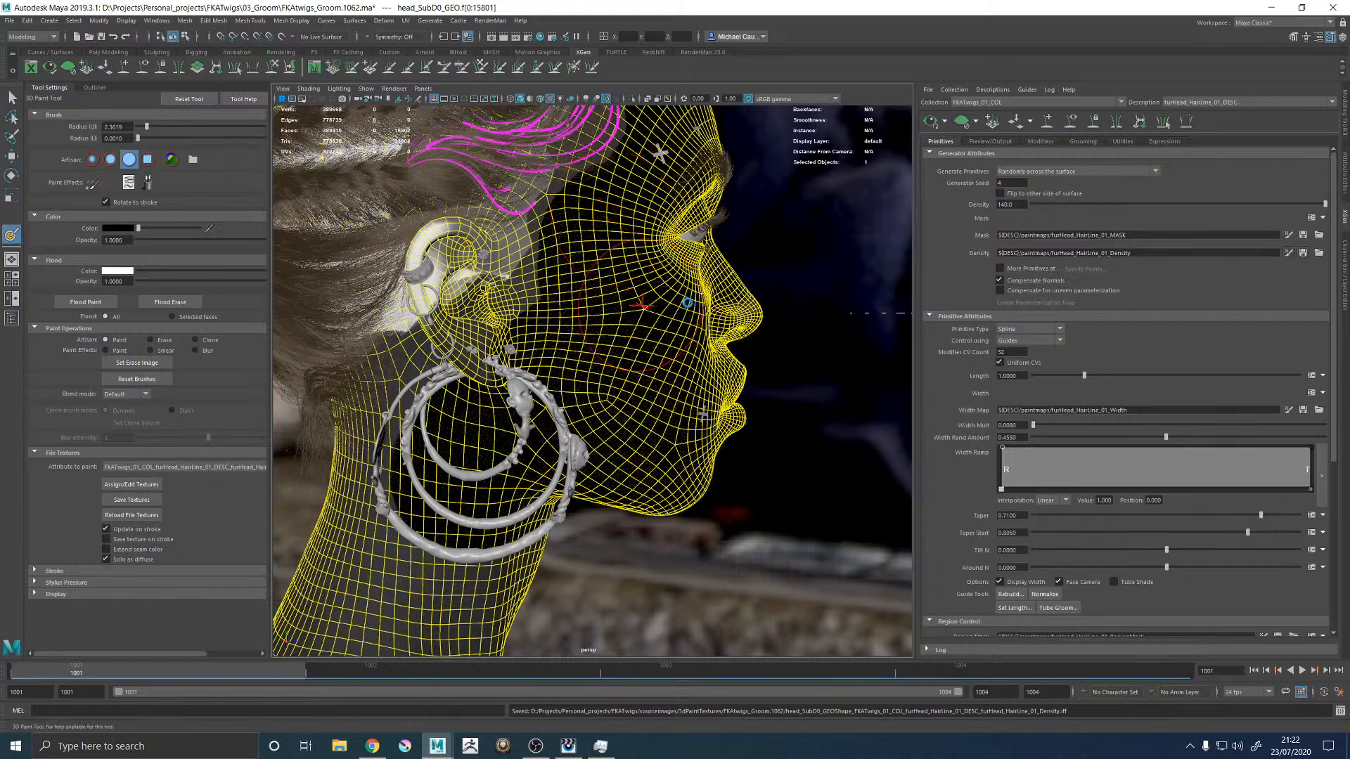
Step: Leave density painting and inspect the groom around the forehead and the blue-guide temple in the perspective view
left_click_drag(781, 217, 872, 323, "alt")
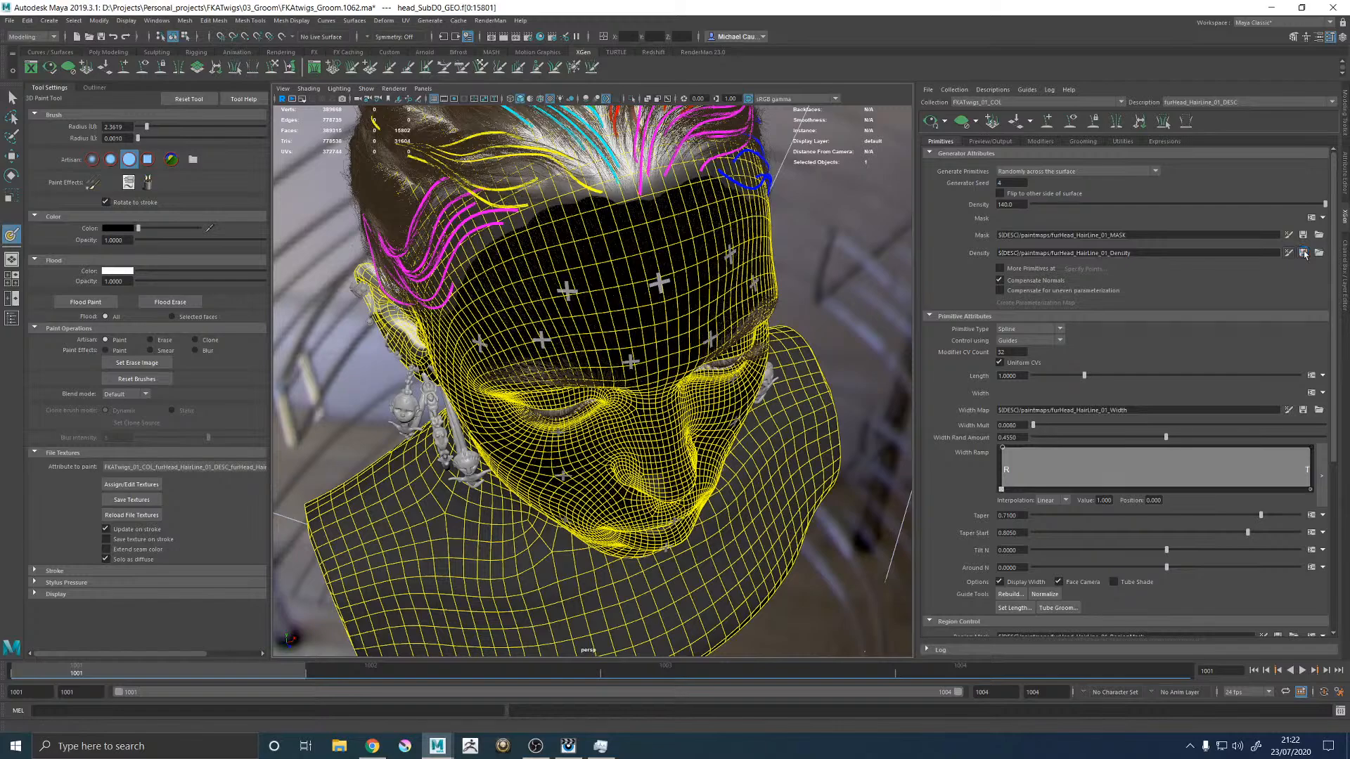
mouse_move(766, 324)
left_mouse_down("alt")
mouse_move(760, 283)
mouse_move(798, 300)
mouse_move(734, 298)
left_mouse_up("alt")
key("w")
middle_click_drag(734, 298, 685, 396, "alt")
right_click_drag(685, 396, 885, 443, "alt")
middle_click_drag(741, 418, 726, 393, "alt")
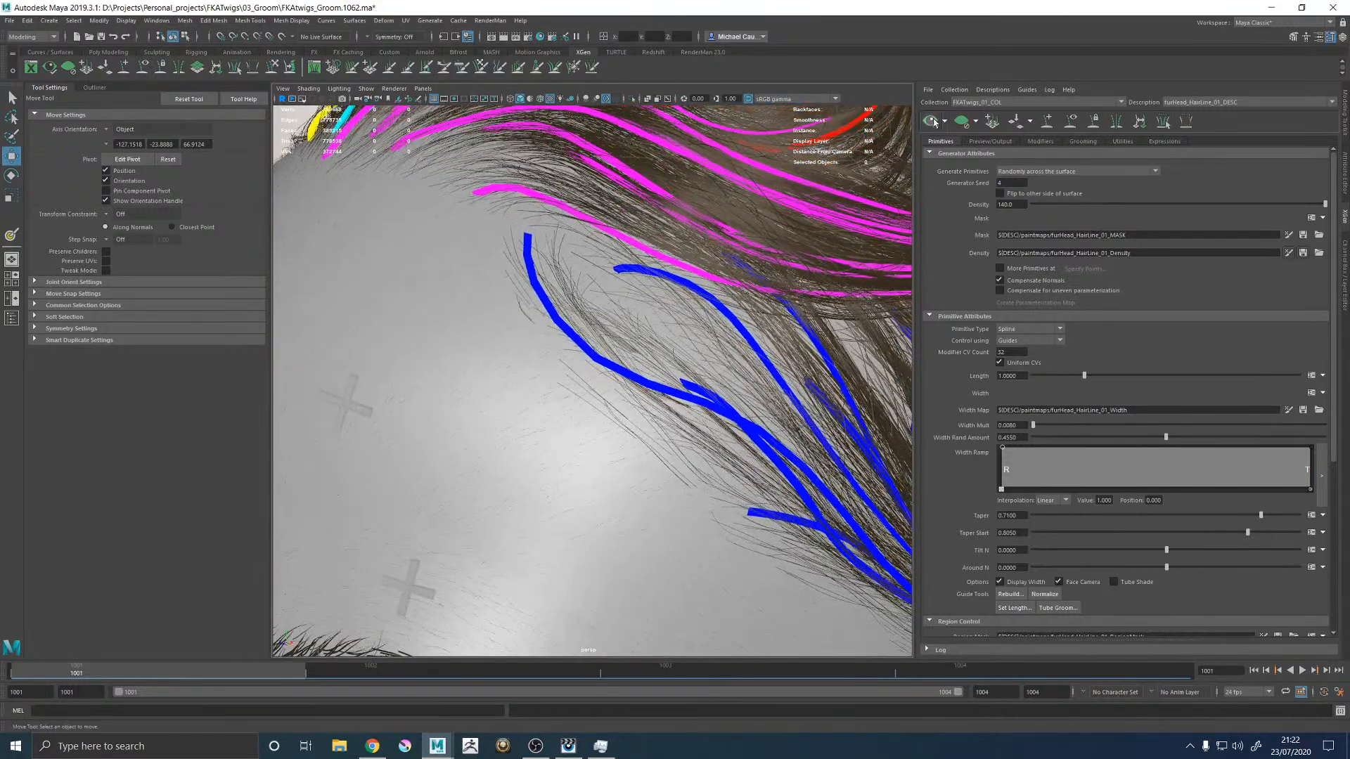
left_click_drag(602, 305, 570, 369, "alt")
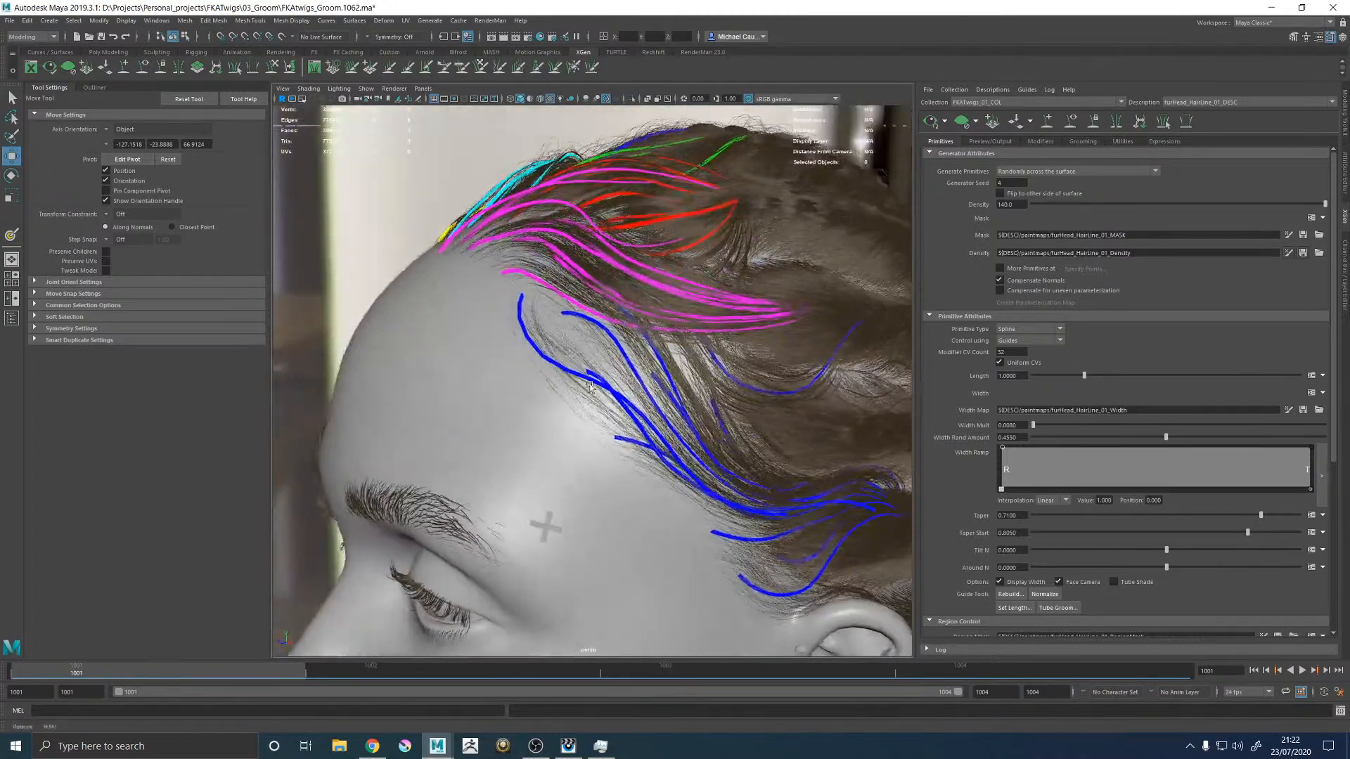
right_click_drag(571, 369, 587, 391, "alt")
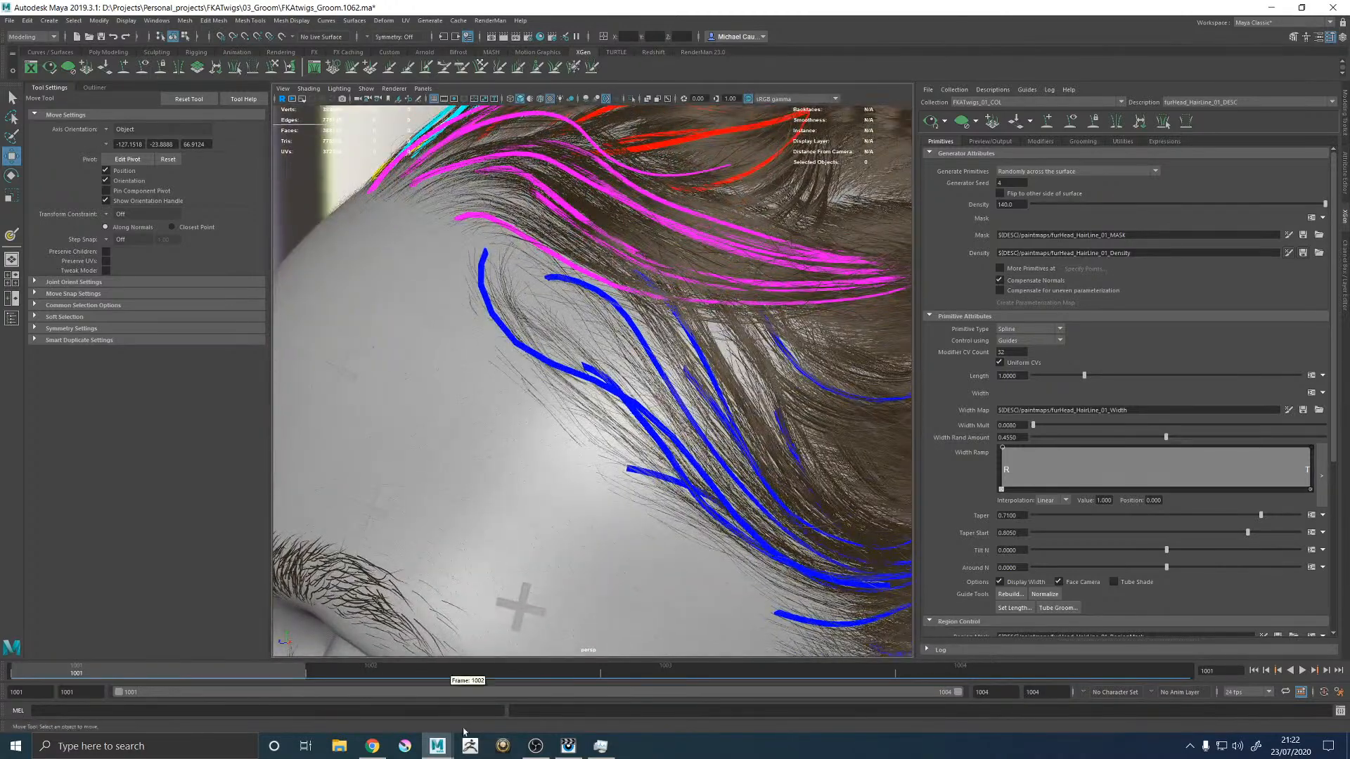
Step: Switch to the render viewer, flip between the latest render and FKA-twigs_Primary.jpg to compare the hairline, and return to Maya
left_click(568, 746)
key("Up")
key("Down")
key("Up")
key("Down")
key("Up")
key("Down")
key("Up")
key("Down")
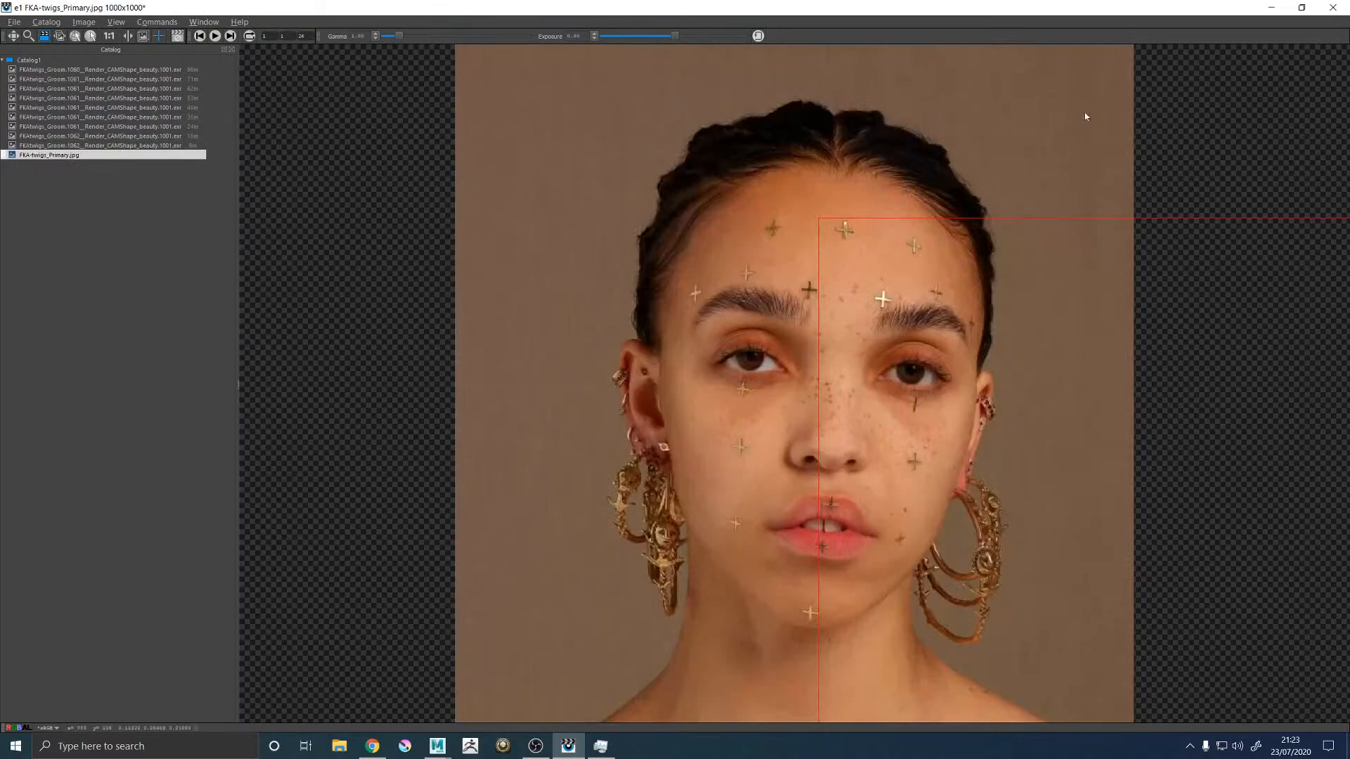
left_click(1271, 7)
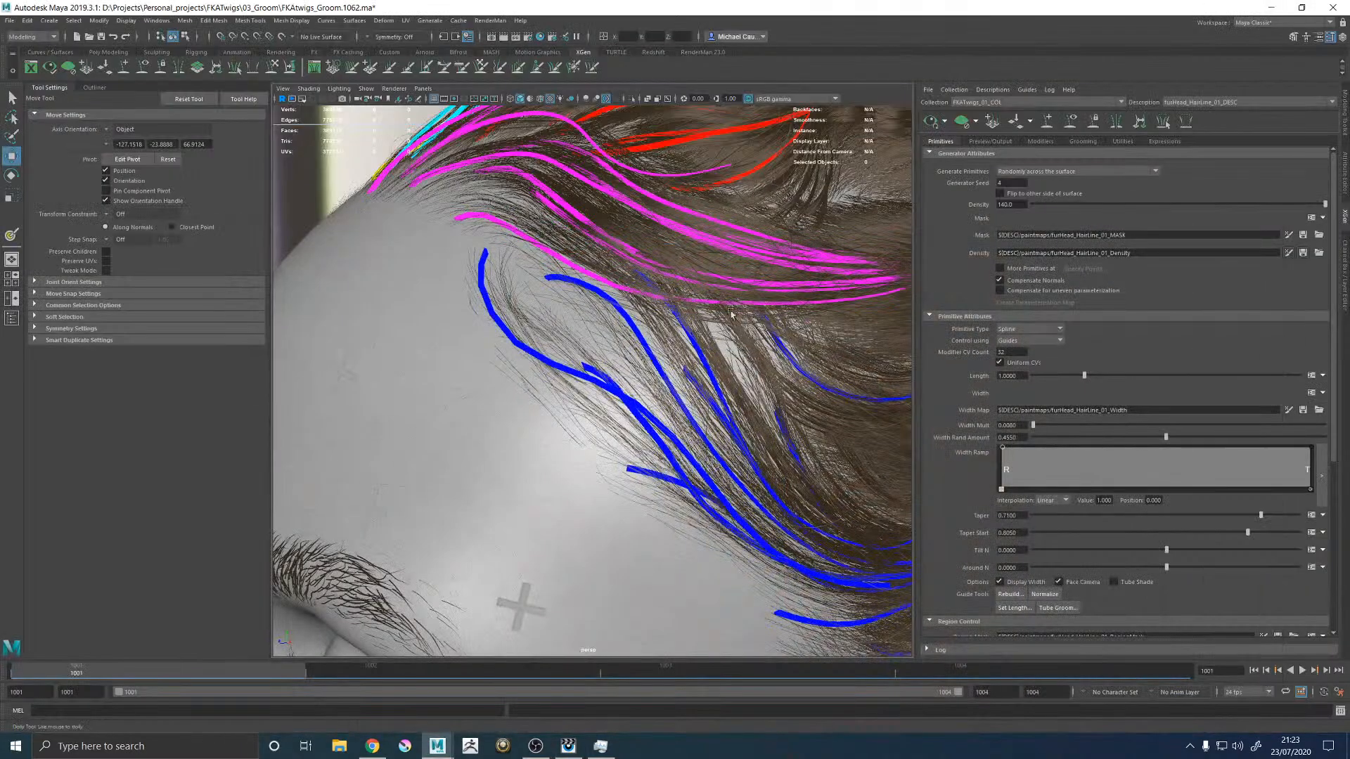
Step: Switch the enlarged viewport from the reference camera to Render_CAM for the full head framing
right_click_drag(473, 317, 351, 313, "alt")
left_click_drag(352, 313, 443, 352, "alt")
right_click_drag(443, 352, 546, 353, "alt")
right_click_drag(725, 388, 295, 345, "alt")
key("space")
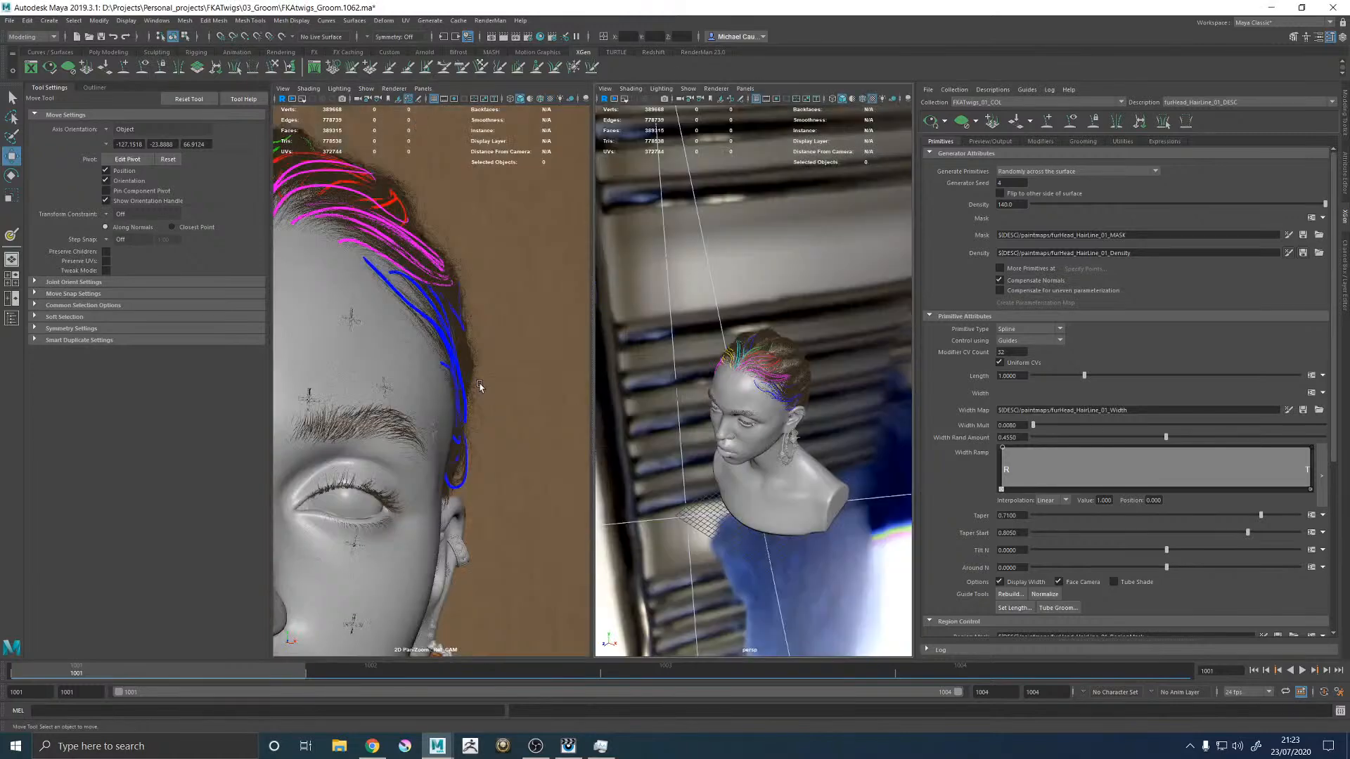
key("space")
left_click(423, 88)
mouse_move(458, 99)
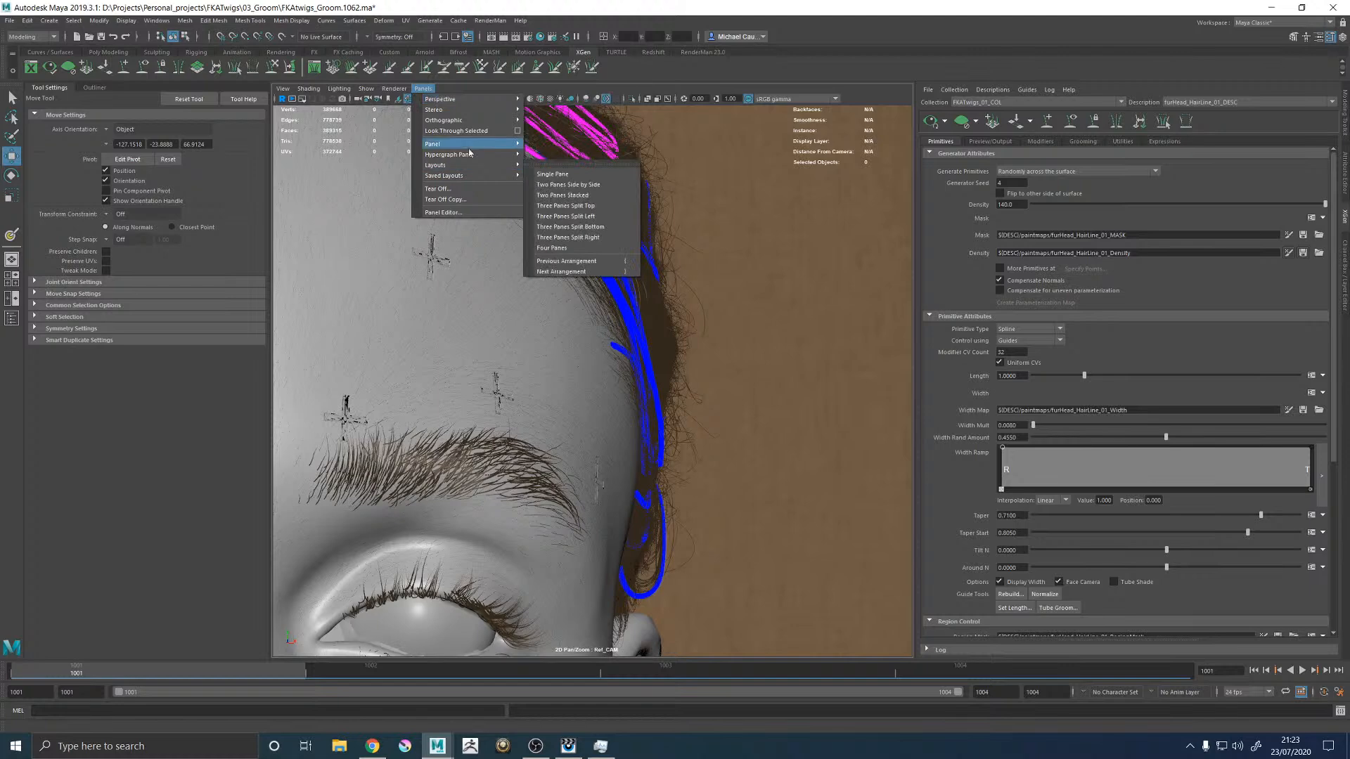
left_click(561, 131)
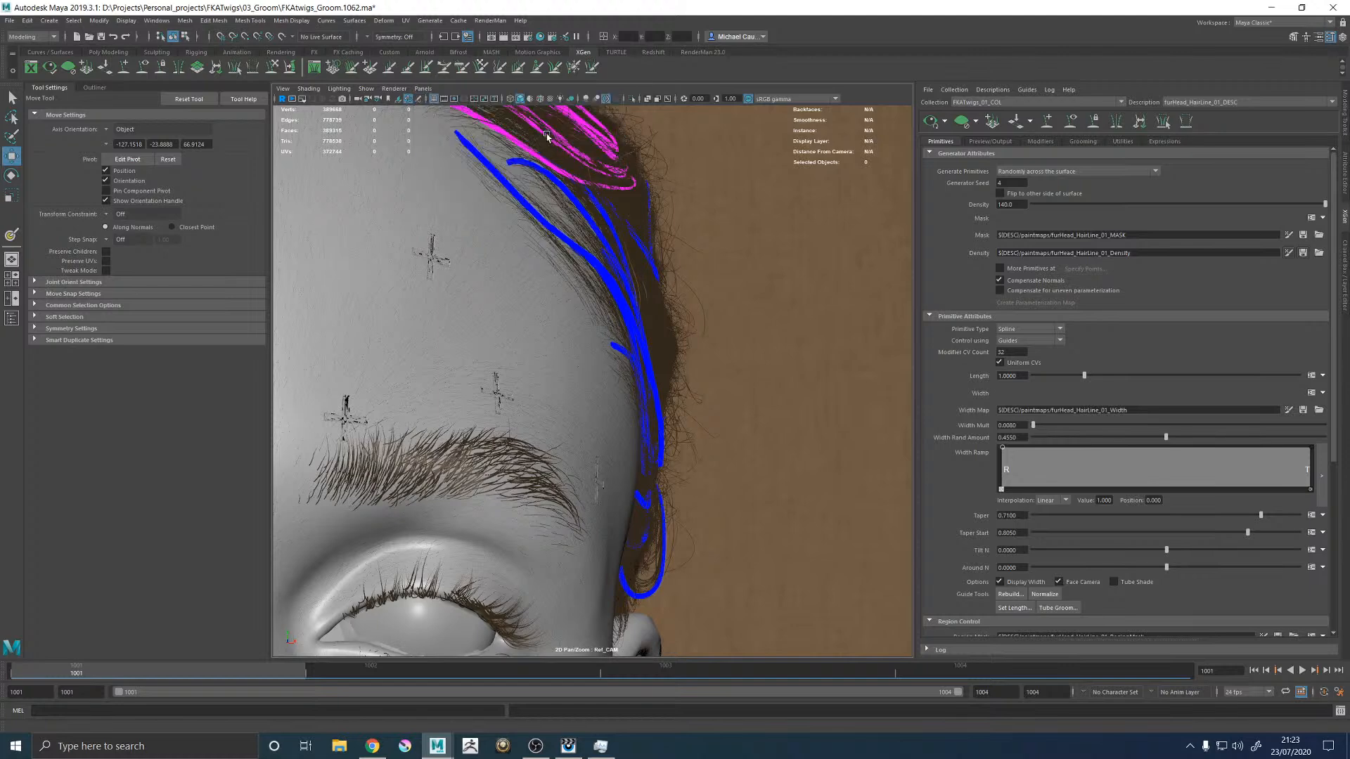
Step: Save the groom scene and start a new render from Render_CAM
key("ctrl+s")
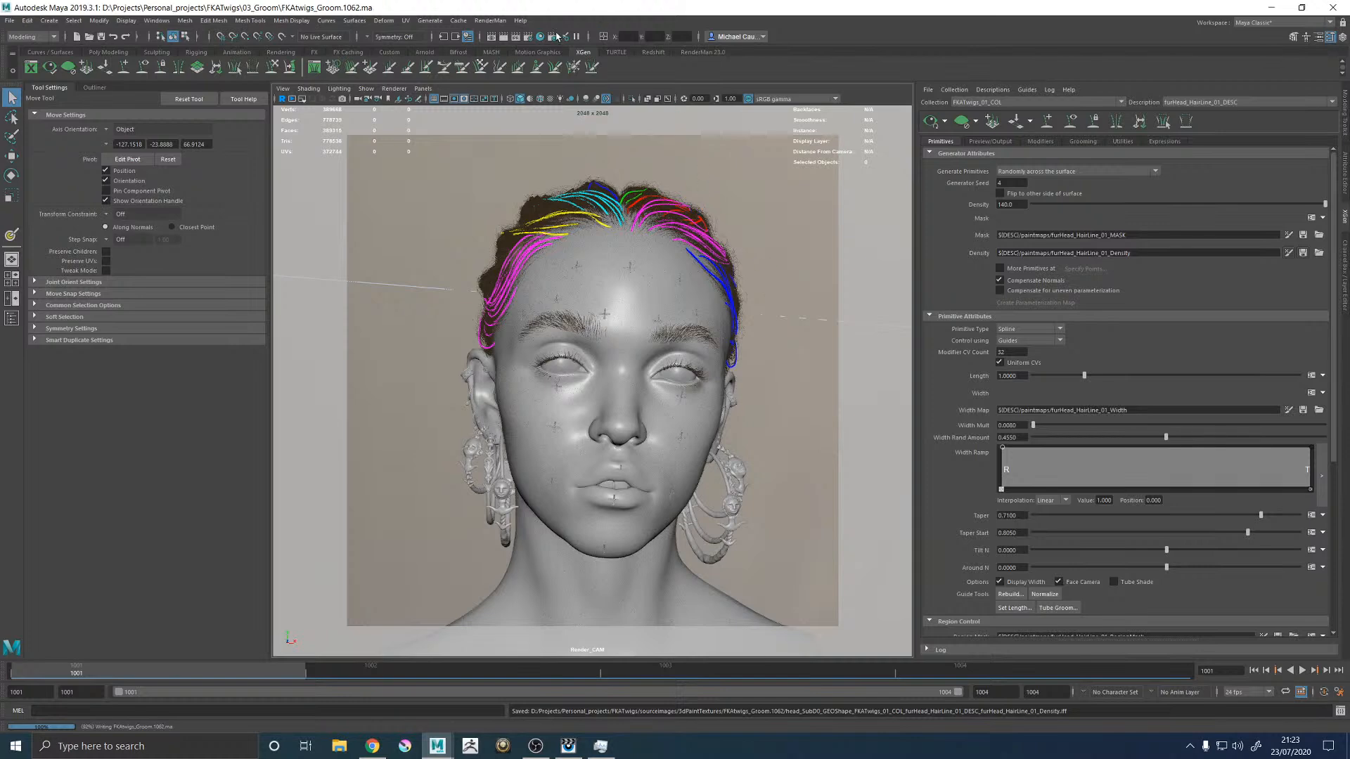
left_click(491, 21)
left_click(504, 38)
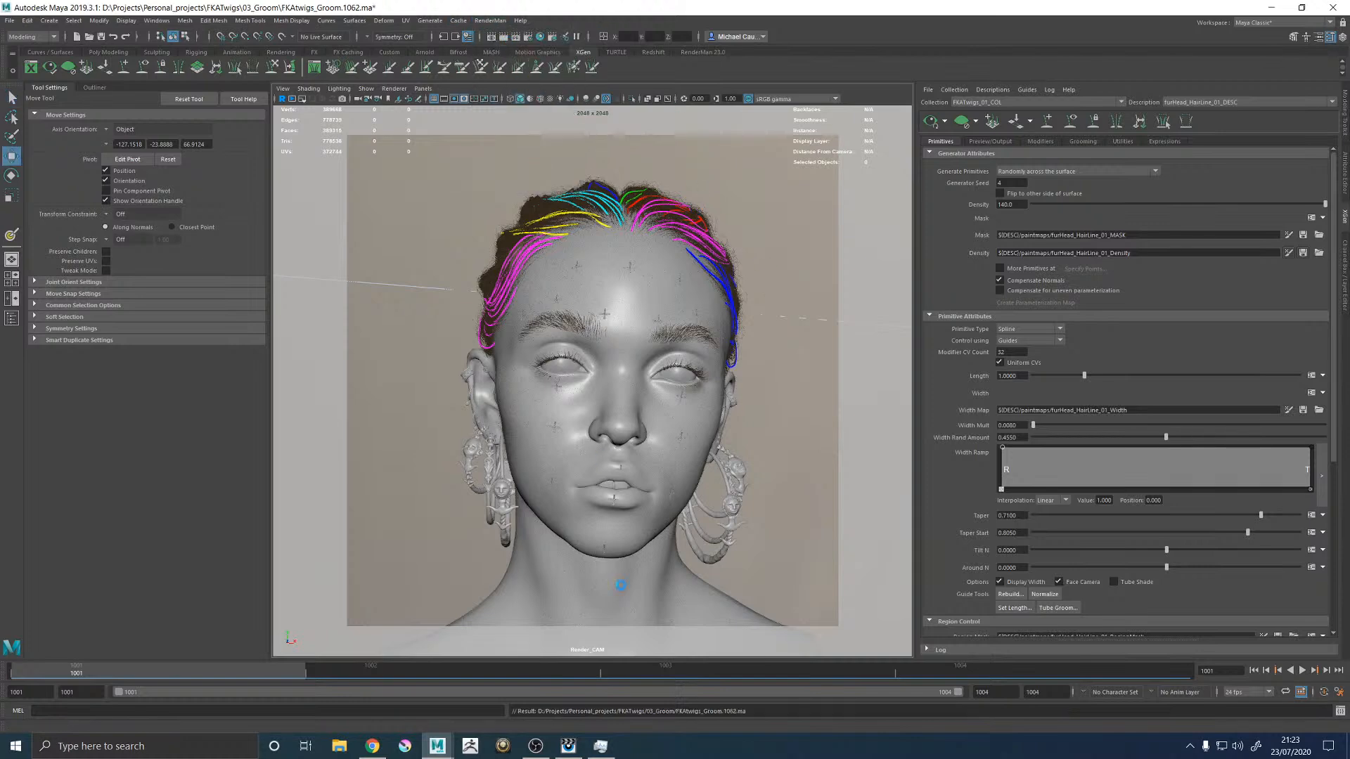
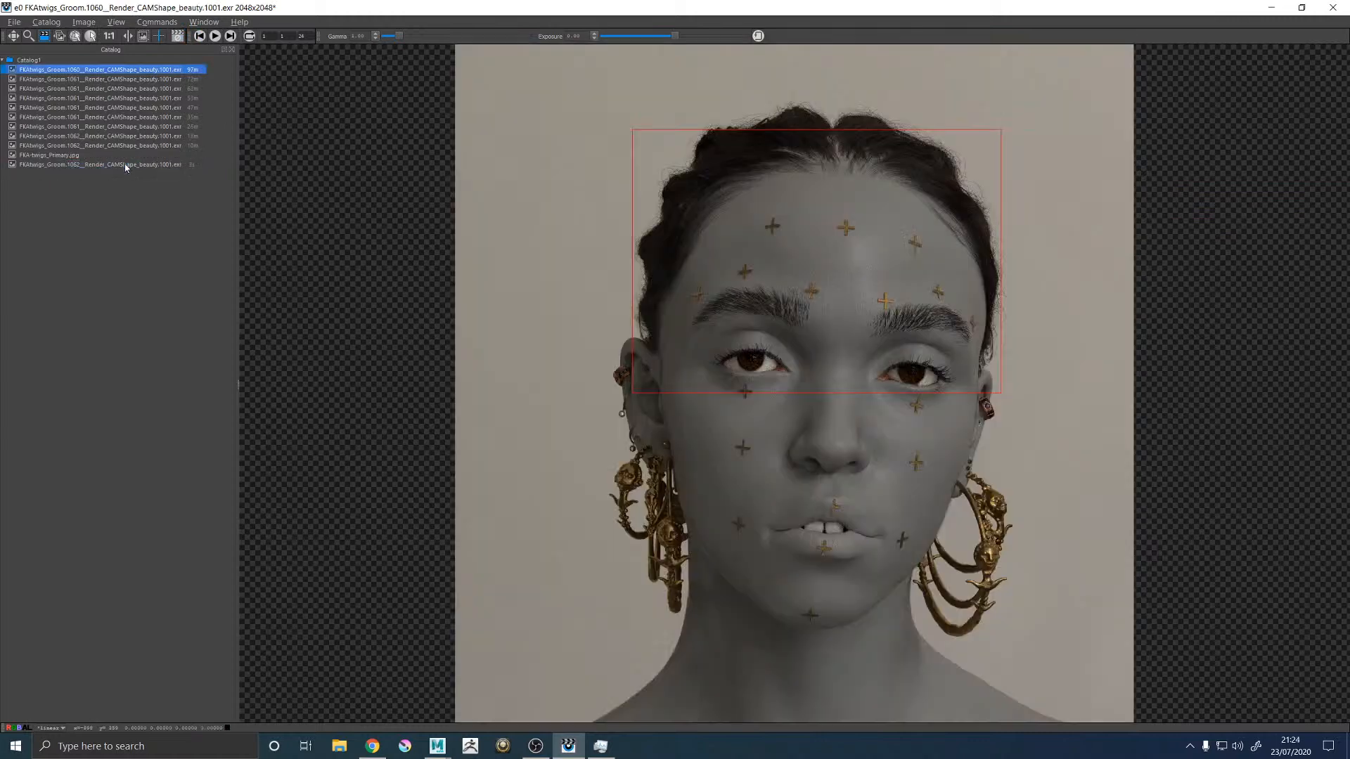
Step: Move FKA-twigs_Primary.jpg below the newest render in the render catalog and display the previous 1062 render
left_click(65, 155)
left_click_drag(64, 157, 74, 170)
left_click(63, 146)
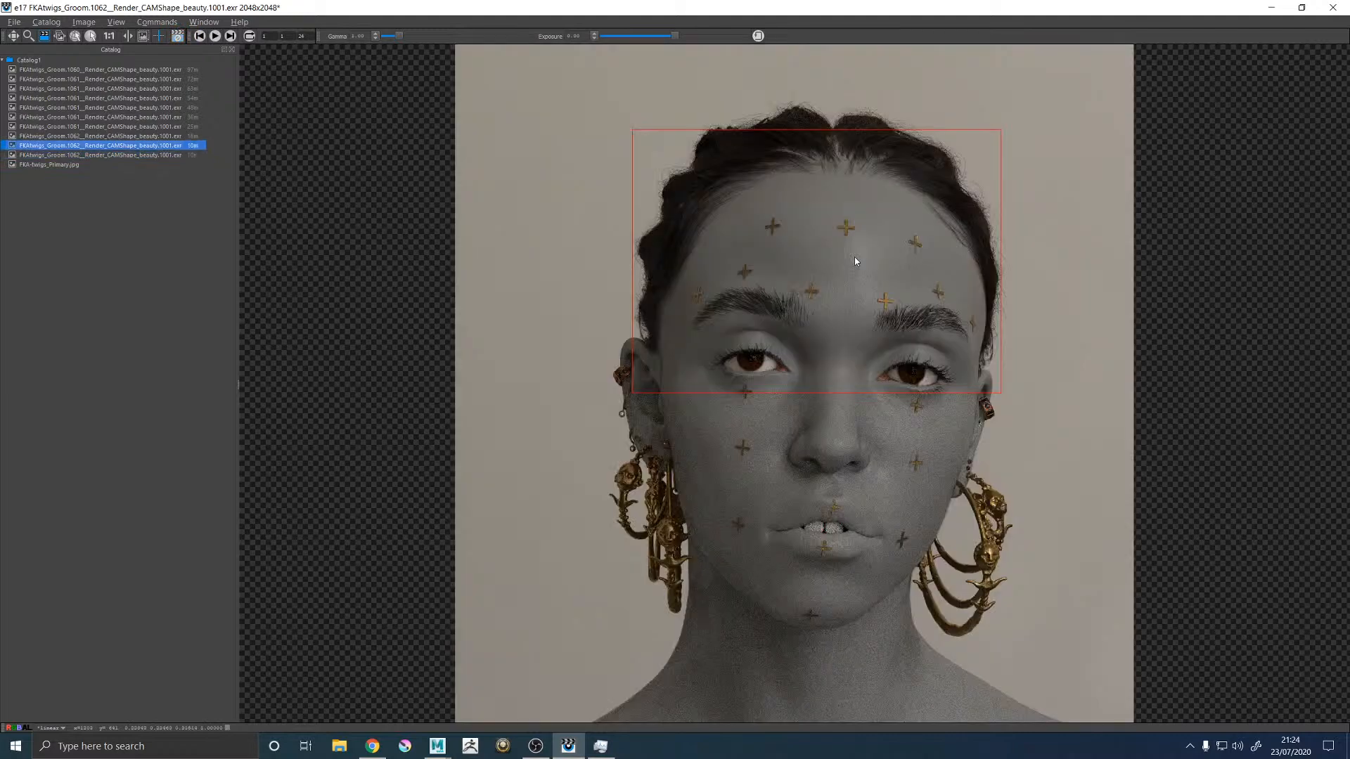
Step: Flip repeatedly between the latest renders and FKA-twigs_Primary.jpg to compare the hairline, and return to Maya
key("Up")
key("Down")
key("Up")
key("Down")
key("Up")
key("Down")
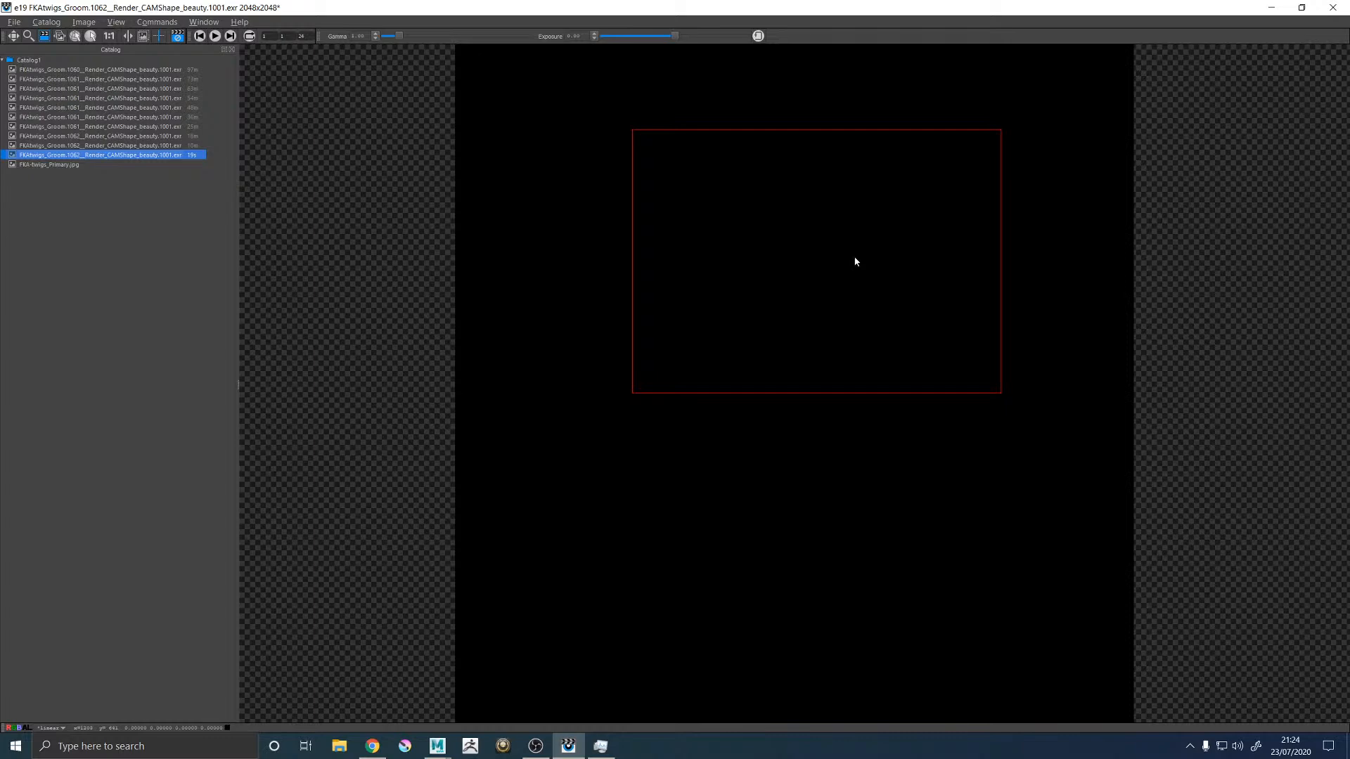
key("alt+Tab")
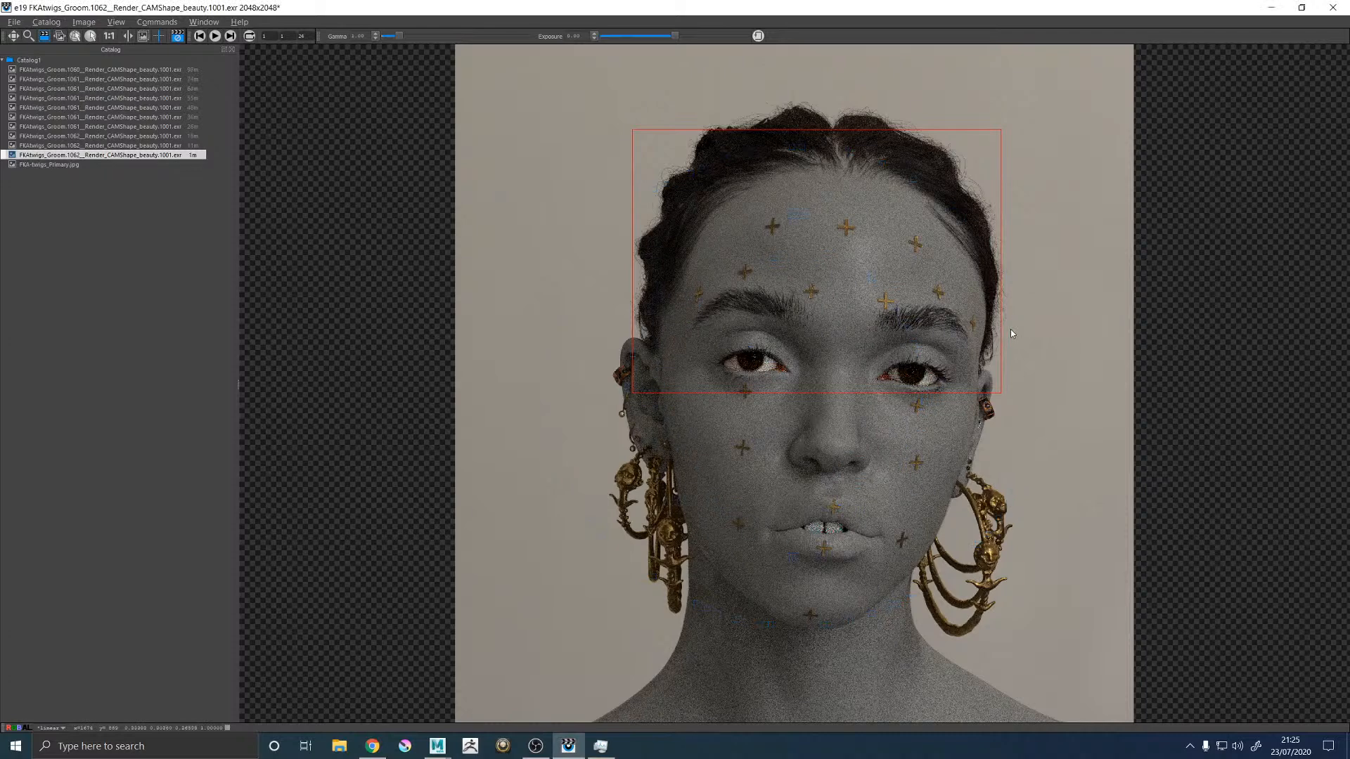
key("Up")
key("Down")
key("Down")
key("Up")
key("Down")
key("Up")
key("Down")
key("Up")
key("Down")
key("Up")
key("Down")
key("Up")
key("Down")
key("Up")
key("Down")
key("Up")
key("Down")
key("Up")
key("Down")
key("Up")
key("Down")
key("Up")
key("Down")
key("Up")
key("Down")
key("Up")
key("Down")
key("Up")
key("Down")
key("Up")
key("Down")
key("Up")
key("Down")
key("Up")
key("Up")
key("Down")
key("Down")
key("Up")
key("Up")
key("Down")
key("Down")
key("Up")
key("Down")
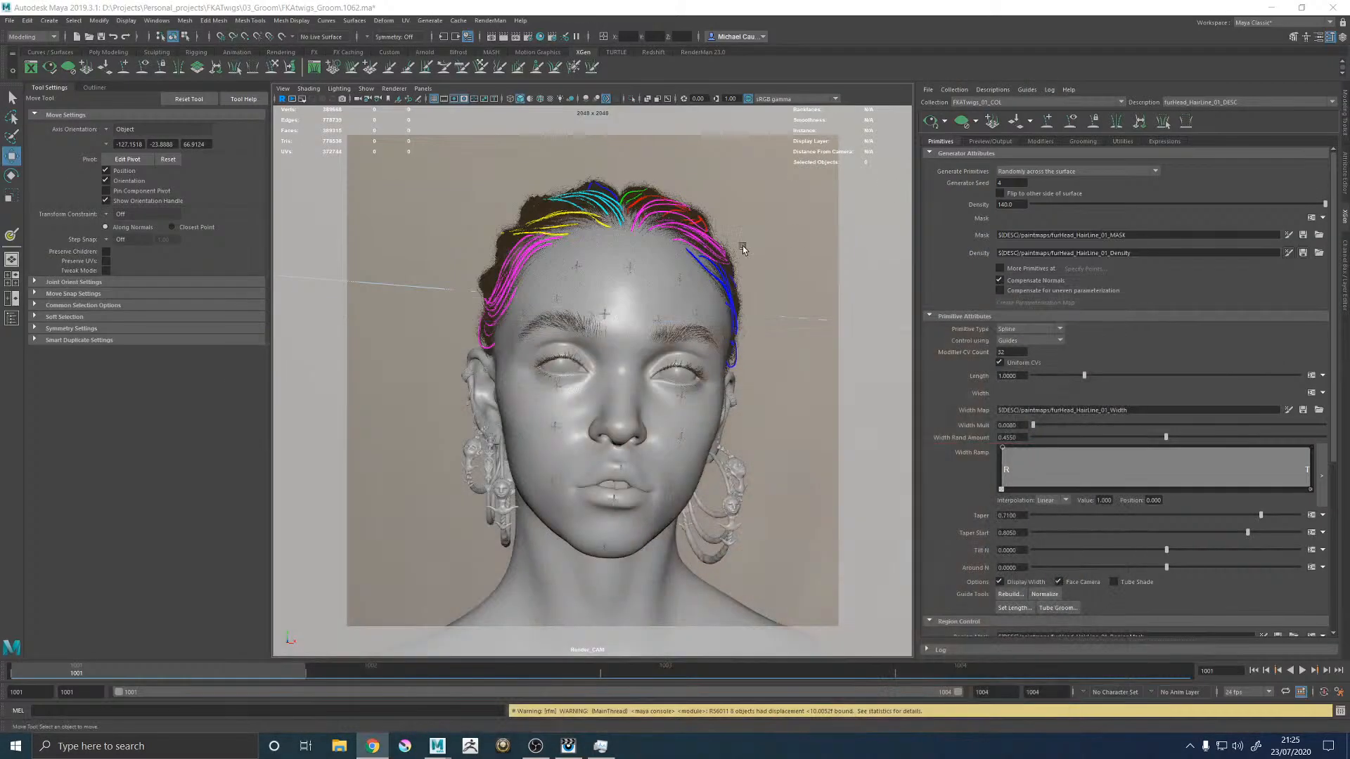
key("alt+Tab")
Step: Bring up the centre of the hairline in the perspective view and load the density map for painting
left_click(803, 226)
key("space")
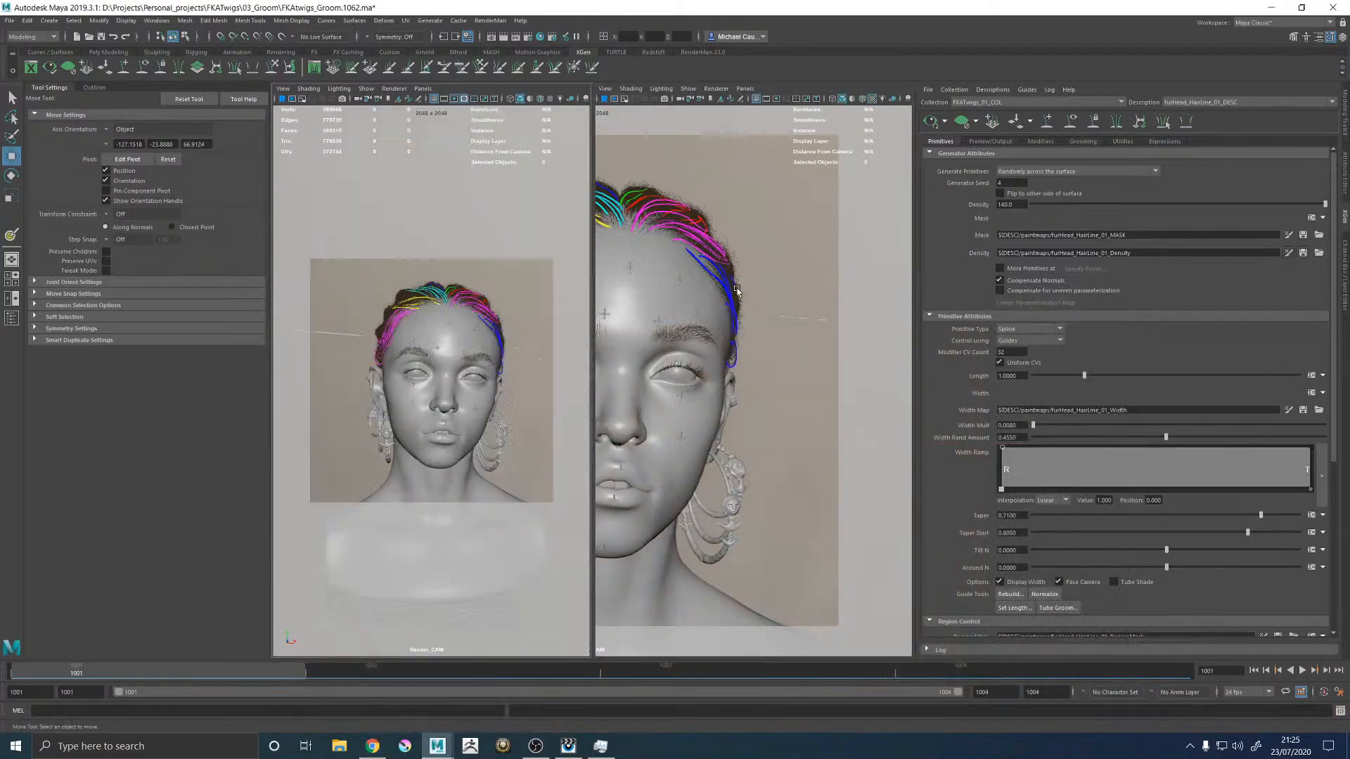
key("space")
left_click_drag(627, 371, 660, 422, "alt")
scroll(632, 393, "up", 8)
middle_click_drag(661, 422, 693, 462, "alt")
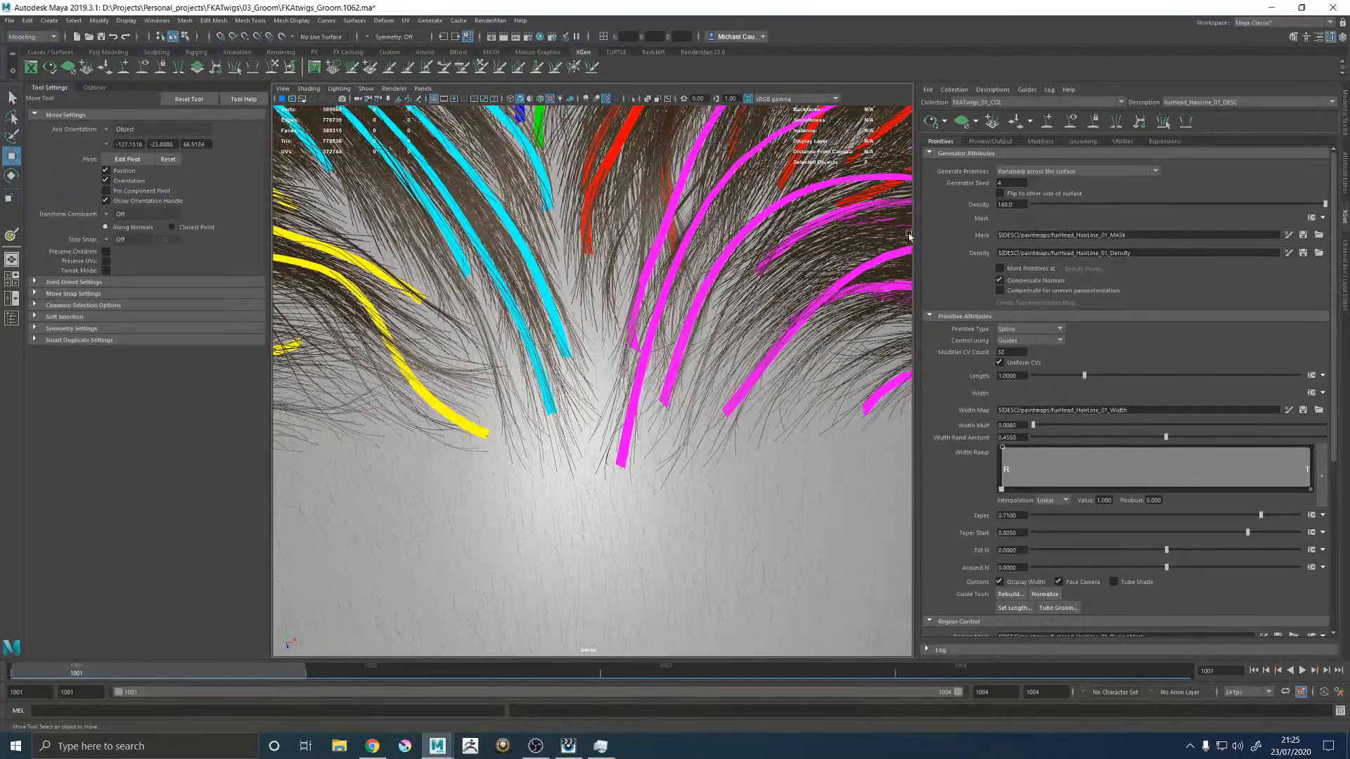
left_click(1288, 253)
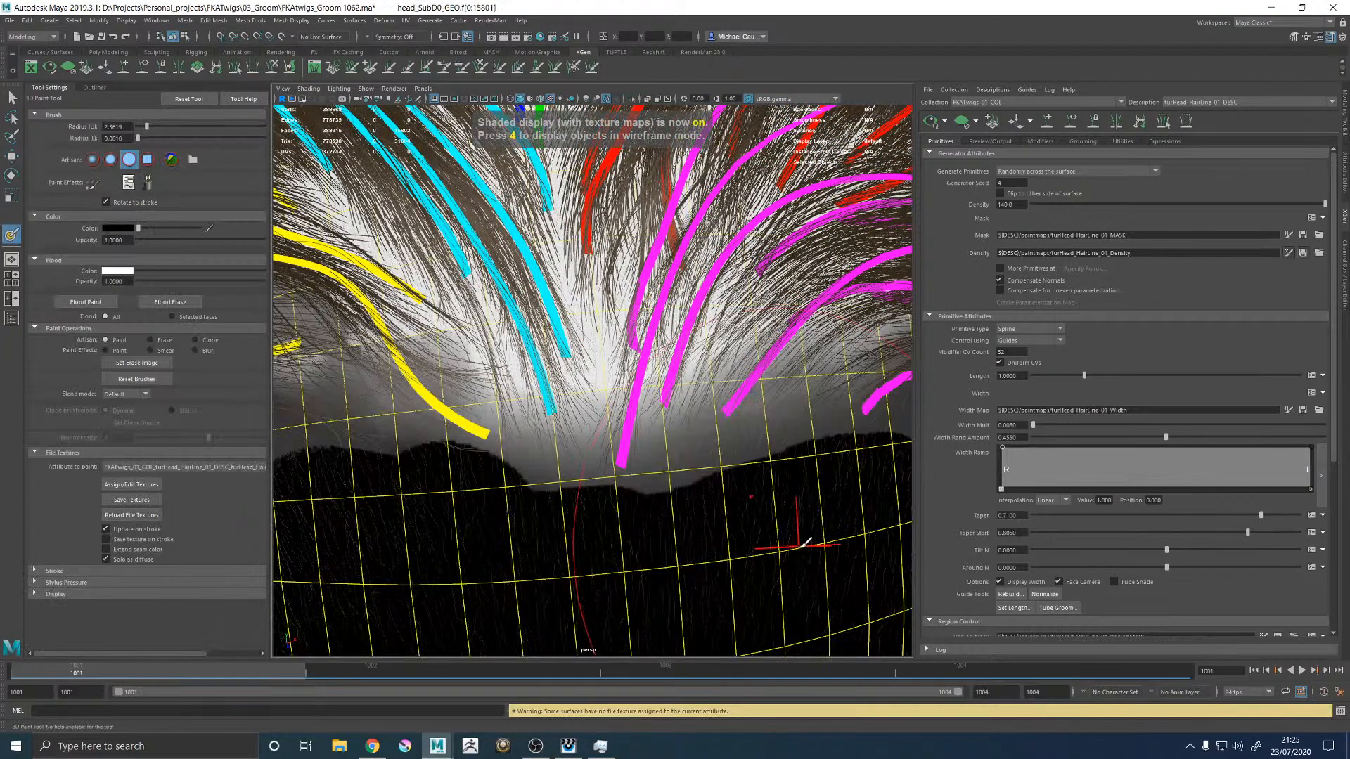
Step: Paint the density map white at the centre parting between the cyan and magenta guides, with a brush radius of 0.2959
left_click_drag(161, 229, 204, 229)
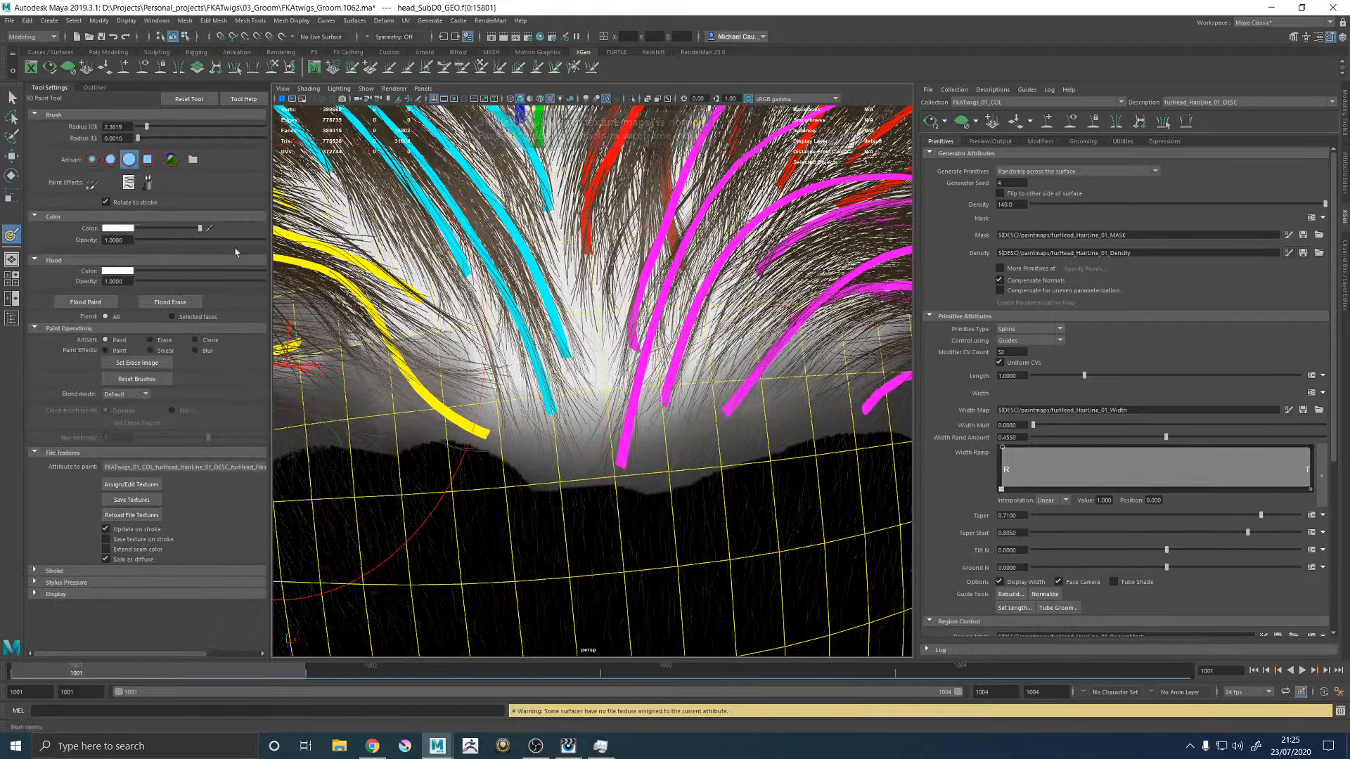
left_click_drag(583, 329, 521, 326)
mouse_move(617, 352)
left_mouse_down()
mouse_move(596, 350)
mouse_move(656, 374)
mouse_move(554, 384)
mouse_move(556, 369)
mouse_move(676, 365)
mouse_move(610, 335)
mouse_move(553, 266)
mouse_move(579, 349)
mouse_move(567, 372)
left_mouse_up()
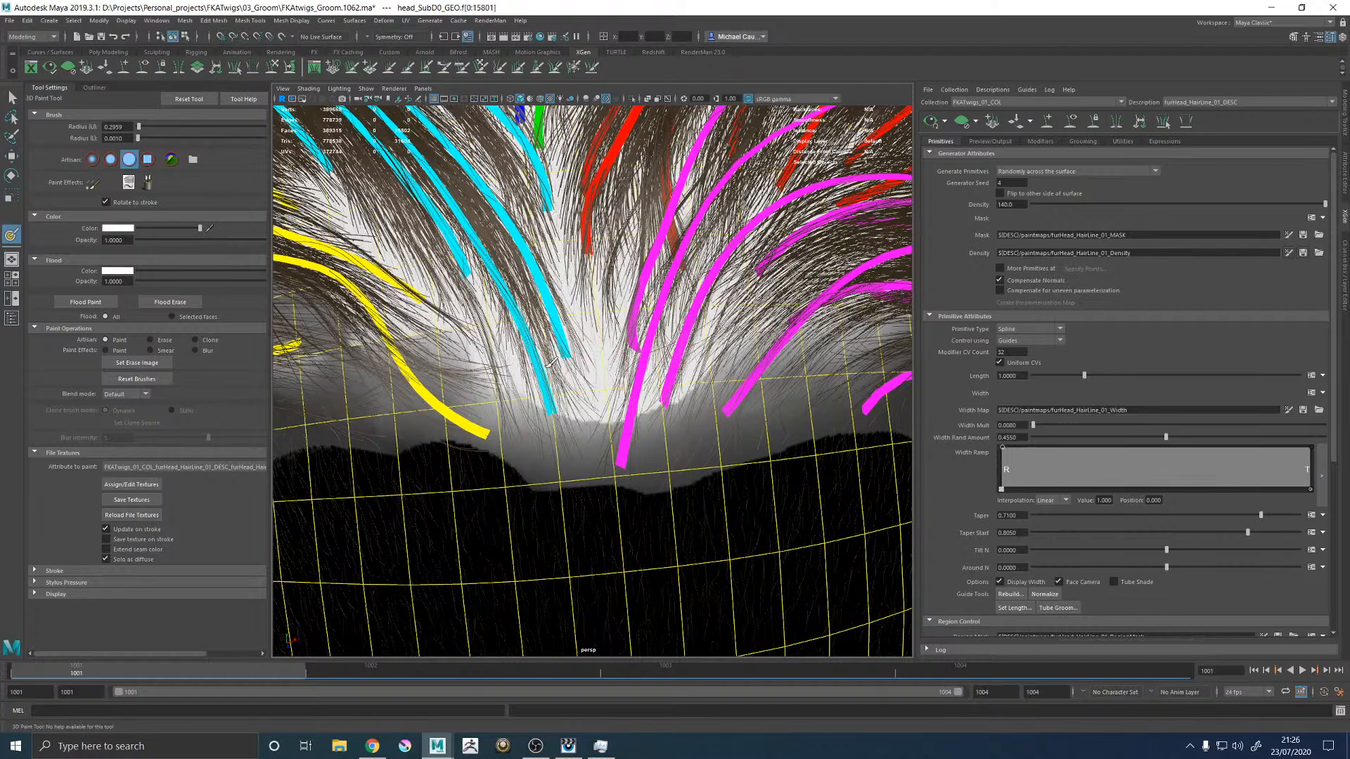
Step: Set the paint color to black, touch up the density edge along the blue-guide temple, and save the textures
right_click_drag(610, 350, 521, 324, "alt")
left_click_drag(630, 339, 569, 322, "alt")
right_click_drag(573, 318, 675, 344, "alt")
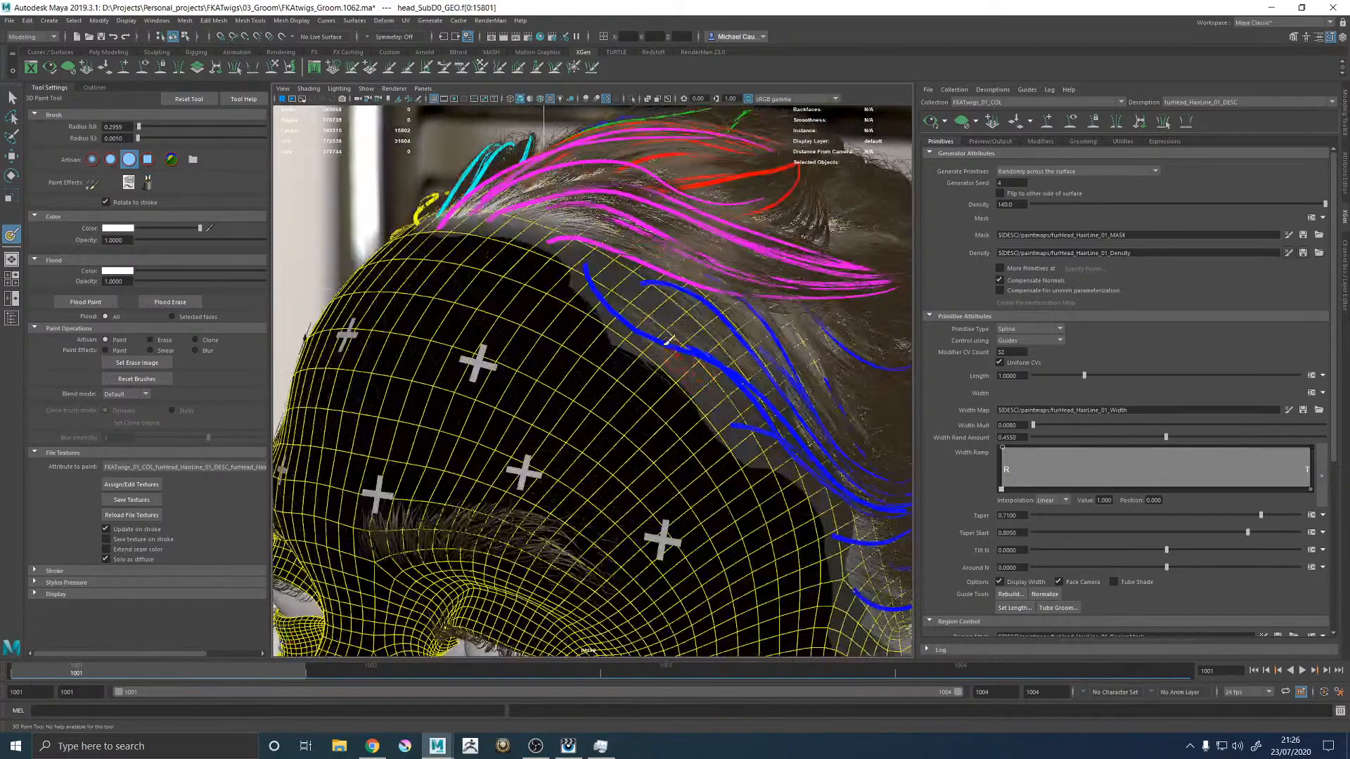
middle_click_drag(665, 341, 620, 361, "alt")
left_click_drag(200, 229, 135, 230)
mouse_move(627, 342)
left_mouse_down("alt")
mouse_move(591, 340)
mouse_move(585, 371)
mouse_move(627, 391)
mouse_move(645, 440)
left_mouse_up("alt")
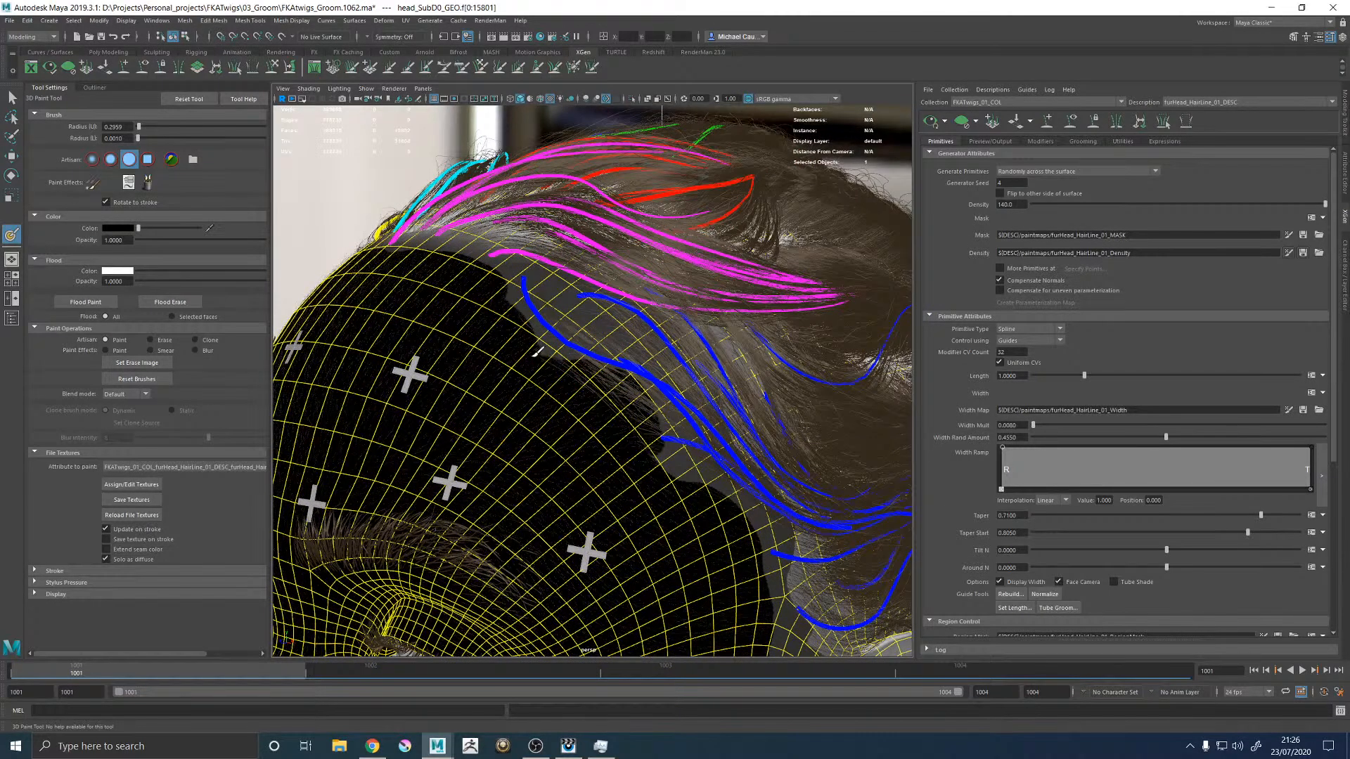
left_click_drag(507, 339, 618, 351, "alt")
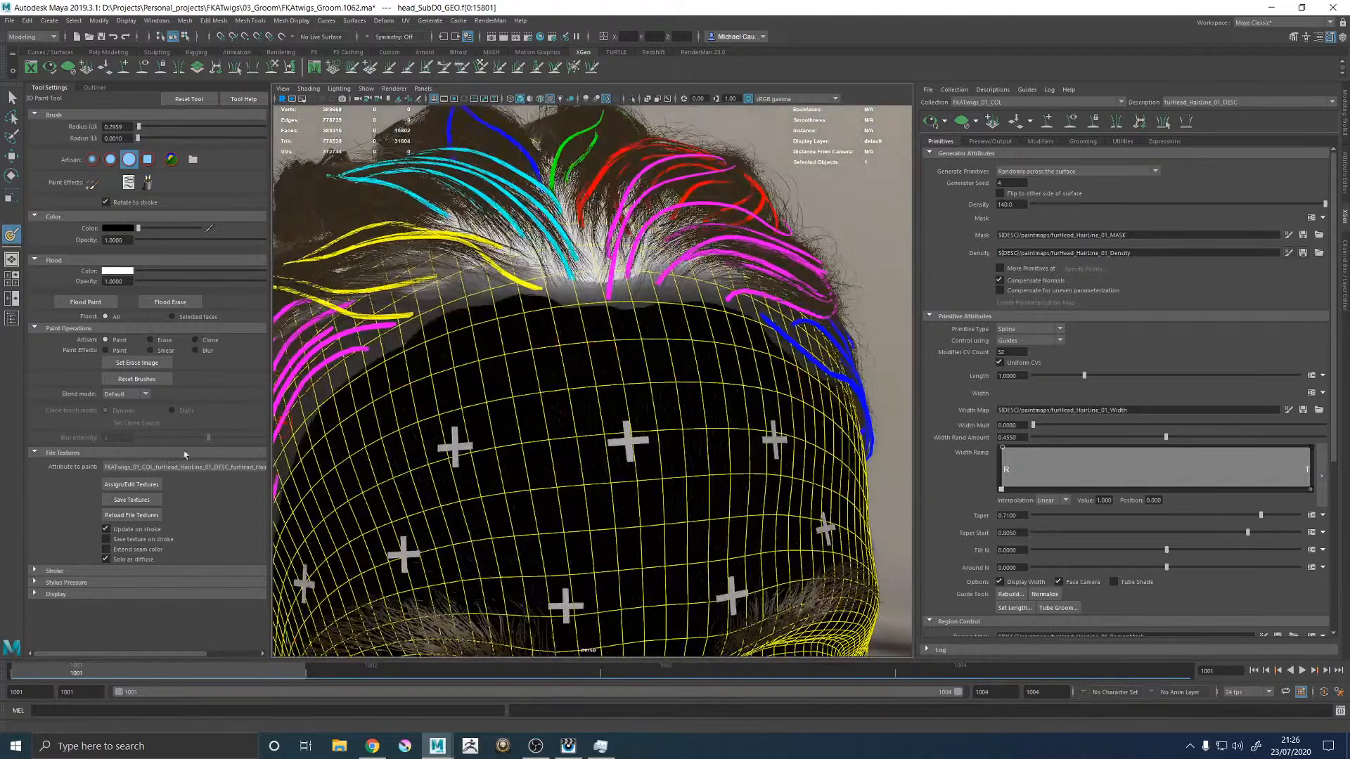
left_click(133, 500)
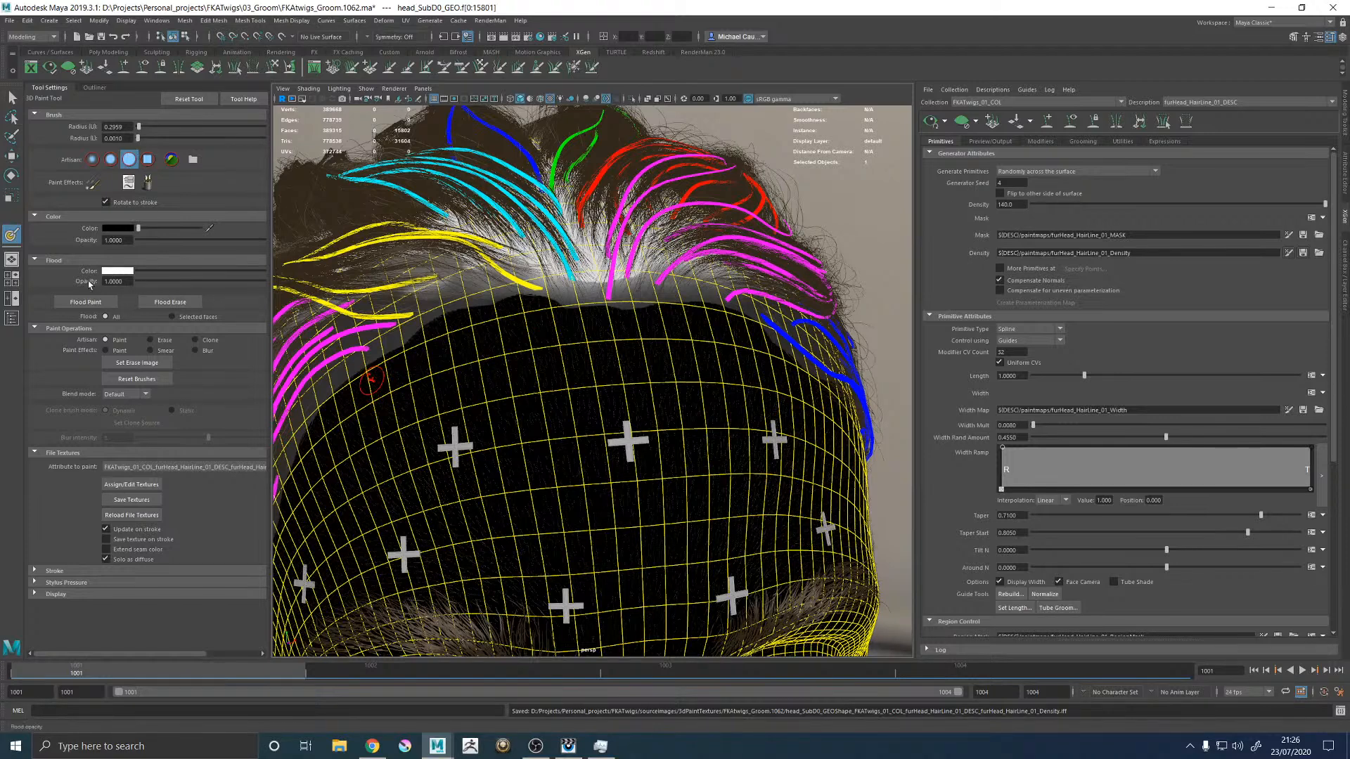
Step: Paint the density edge black from the magenta-guide temple down in front of the ear and save the textures
left_click_drag(556, 292, 571, 327, "alt")
middle_click_drag(571, 328, 622, 174, "alt")
middle_click_drag(479, 482, 540, 406, "alt")
right_click_drag(642, 441, 677, 446, "alt")
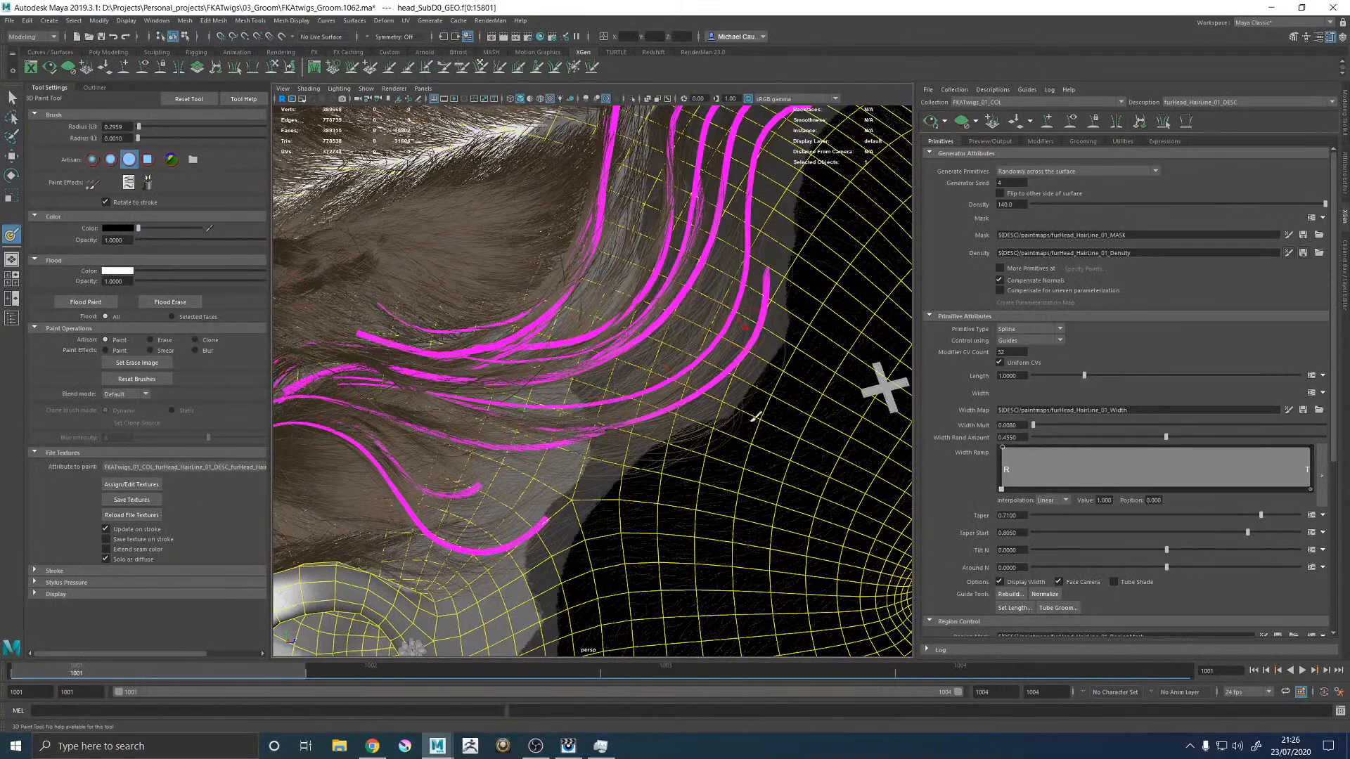
mouse_move(776, 374)
left_mouse_down()
mouse_move(619, 469)
mouse_move(666, 452)
left_mouse_up()
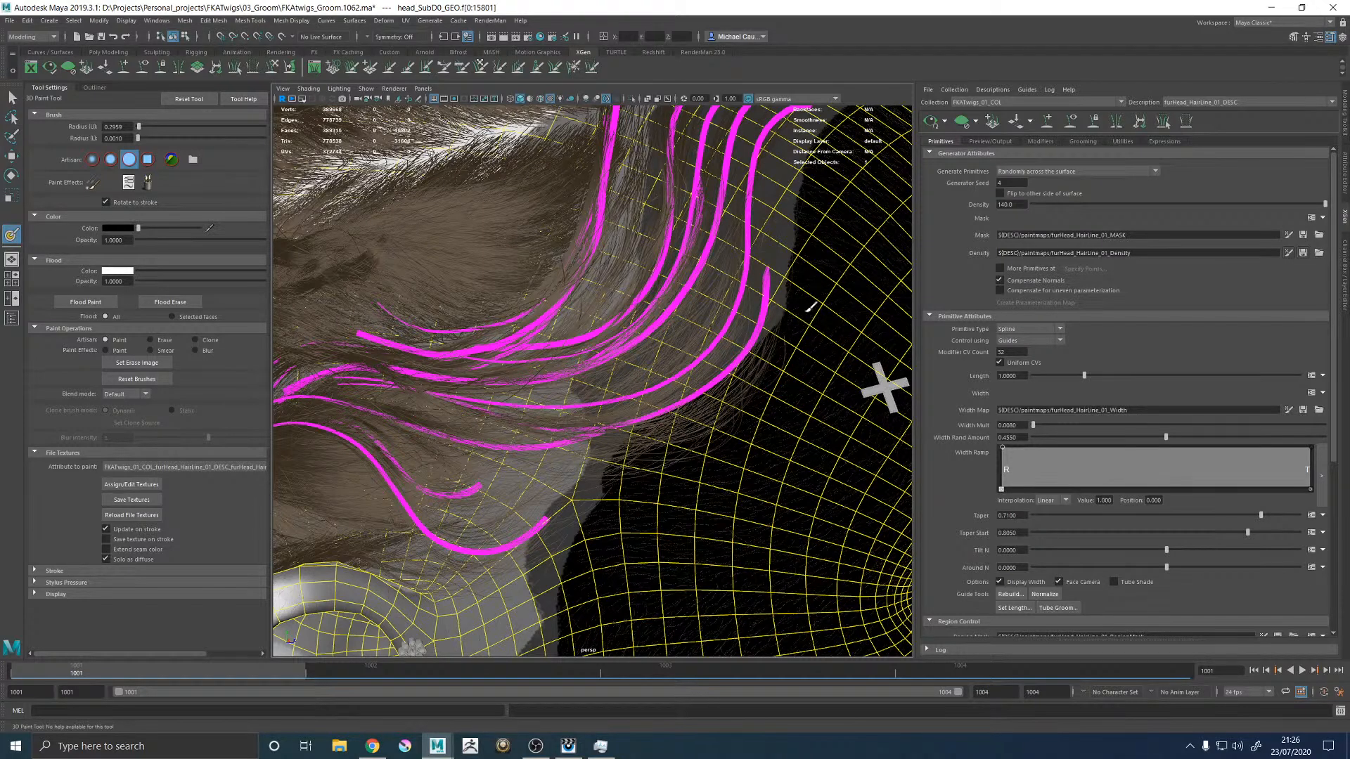
mouse_move(620, 495)
left_mouse_down()
mouse_move(581, 541)
mouse_move(553, 624)
left_mouse_up()
middle_click_drag(566, 556, 612, 437, "alt")
mouse_move(594, 510)
left_mouse_down()
mouse_move(598, 563)
mouse_move(610, 558)
left_mouse_up()
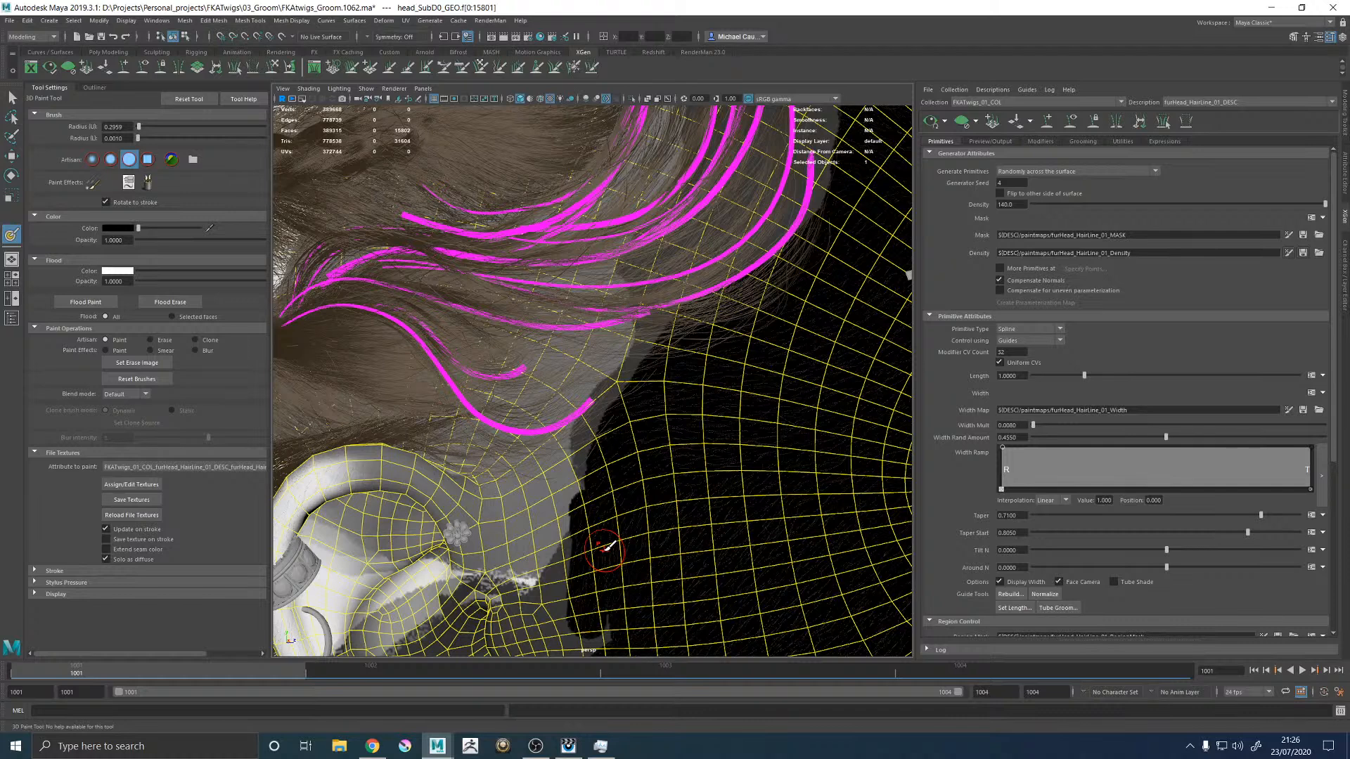
left_click(132, 499)
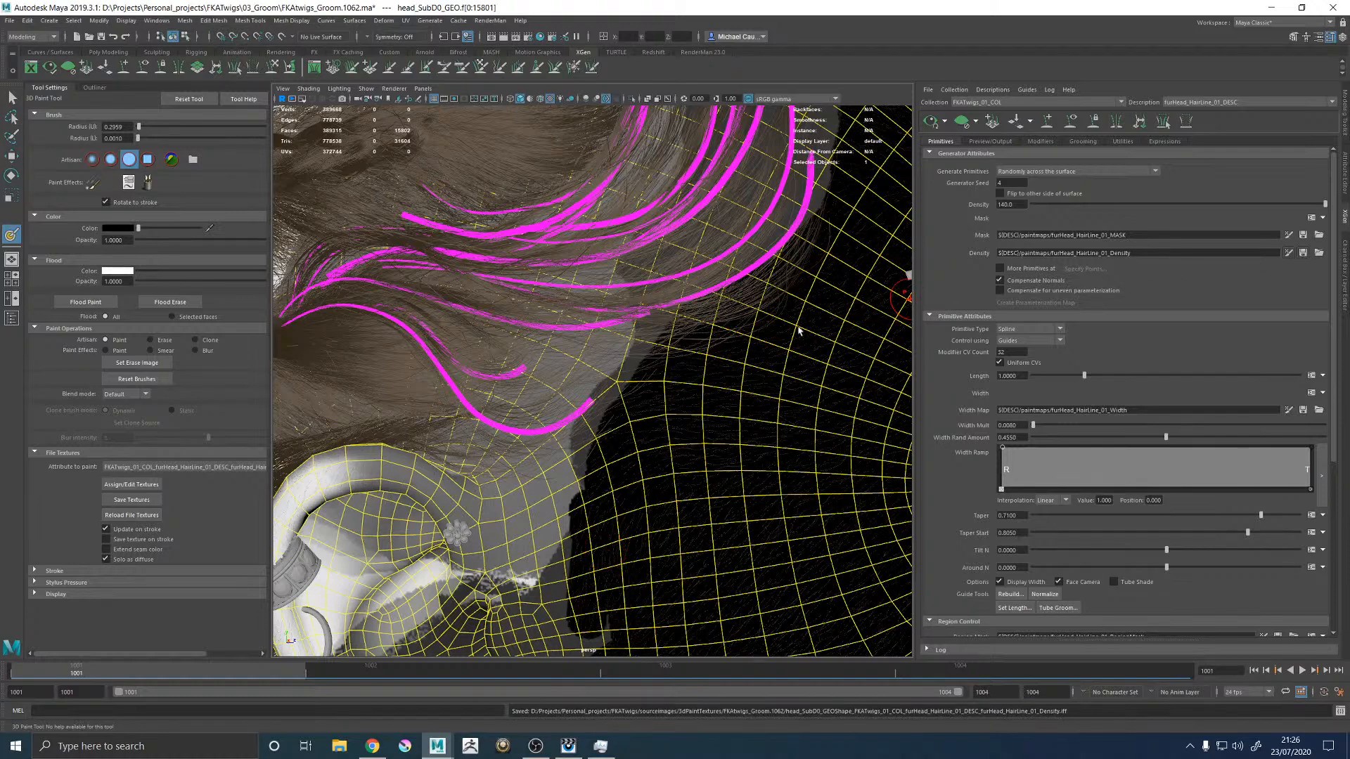
Step: Trim the density edge along the outermost magenta guide with black and save the textures
mouse_move(798, 265)
right_mouse_down("alt")
mouse_move(780, 268)
mouse_move(798, 393)
right_mouse_up("alt")
left_click_drag(823, 192, 741, 337)
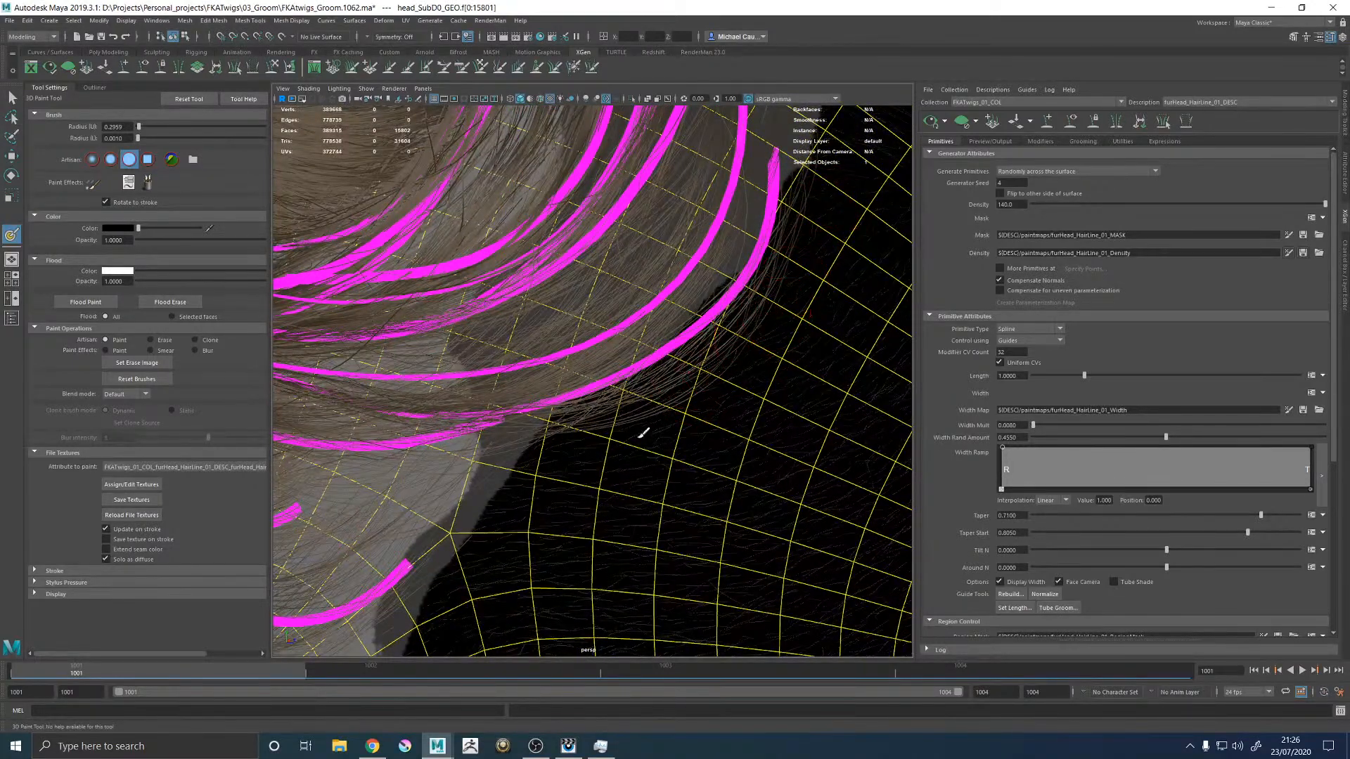
left_click(125, 502)
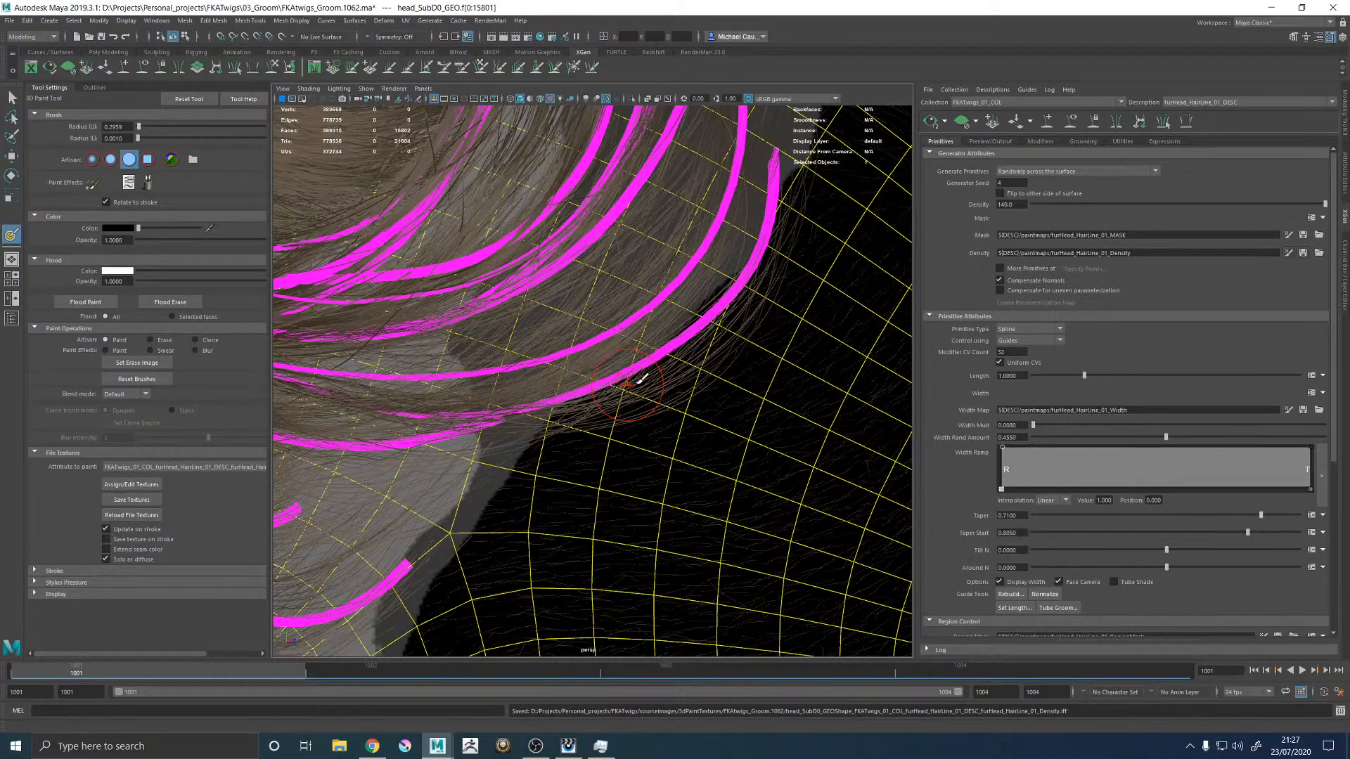
Step: Return to the blue-guide temple, refine the black edge of its density map up close, and save the textures
key("f")
left_click_drag(422, 359, 535, 394, "alt")
scroll(545, 445, "up", 5)
scroll(545, 445, "up", 3)
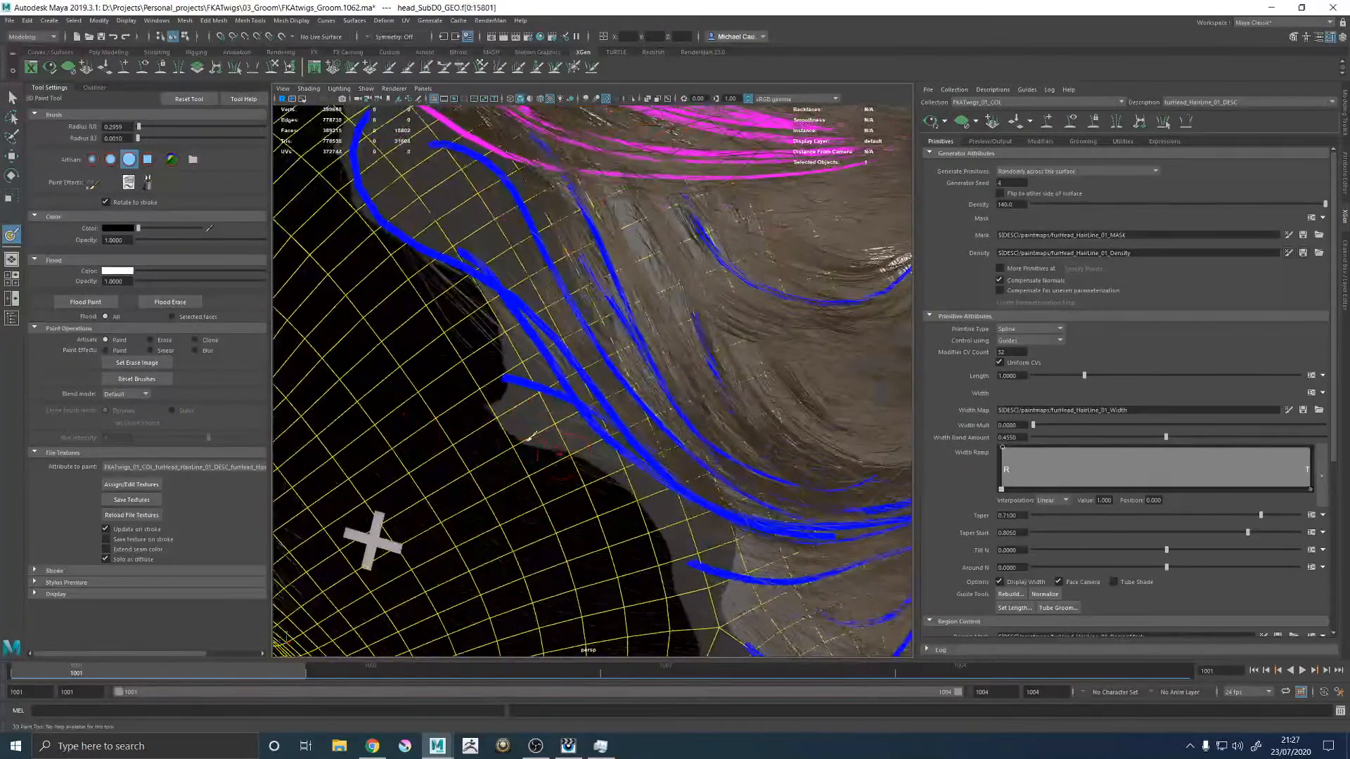
left_click_drag(548, 507, 533, 270, "alt")
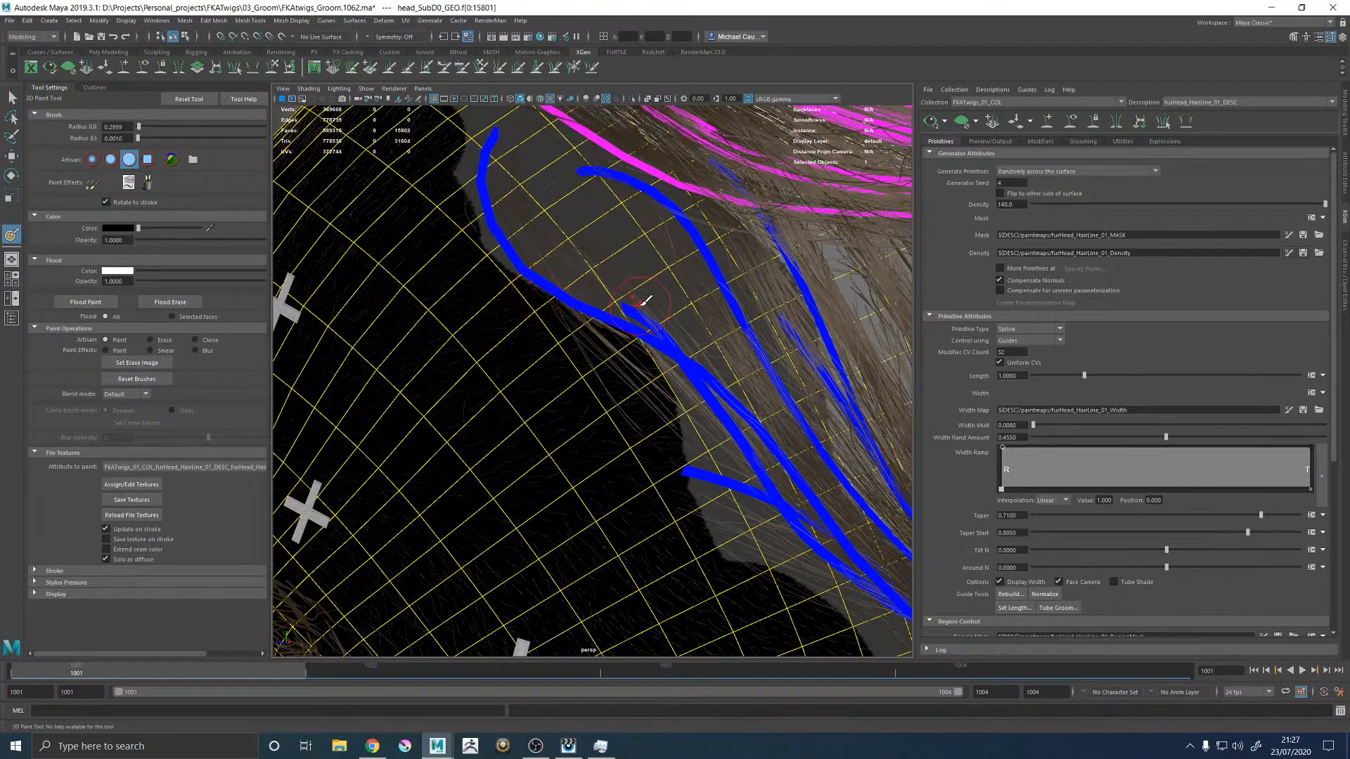
scroll(645, 301, "down", 5)
left_click_drag(633, 316, 562, 309, "alt")
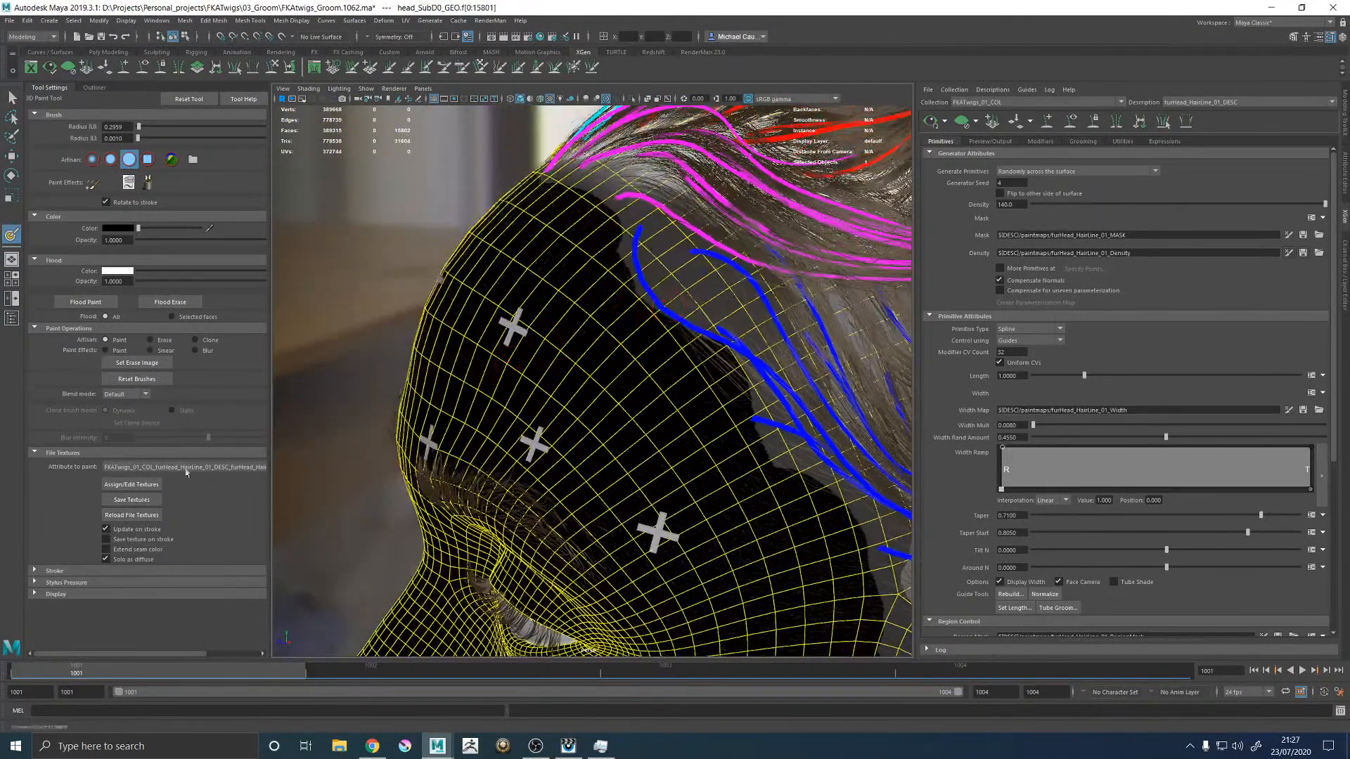
left_click(132, 499)
Step: Leave density painting, deselect the head, and update the XGen preview of the hairline description
left_click_drag(557, 355, 618, 326, "alt")
scroll(618, 326, "up", 2)
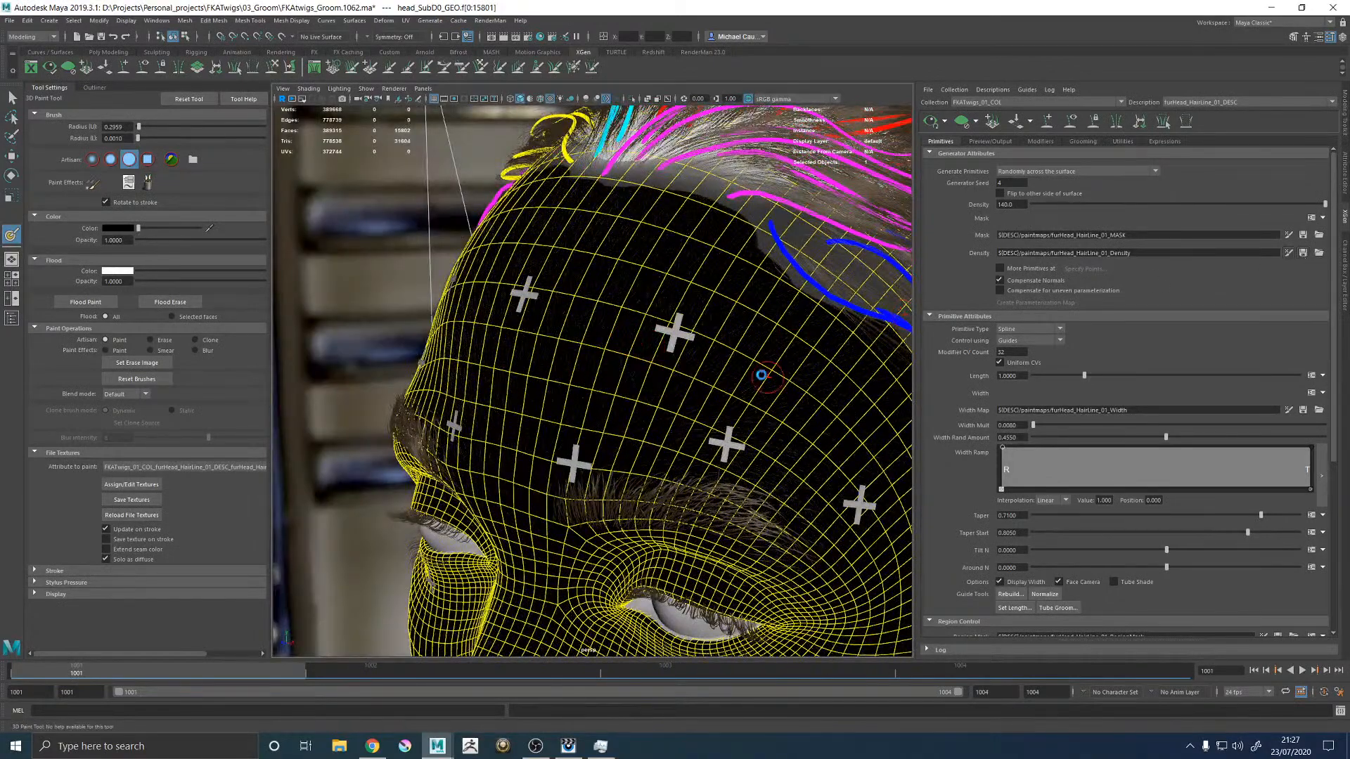
mouse_move(722, 327)
left_mouse_down("alt")
mouse_move(566, 342)
mouse_move(632, 337)
left_mouse_up("alt")
scroll(567, 342, "down", 2)
key("w")
left_click(884, 231)
scroll(884, 231, "up", 3)
left_click(932, 121)
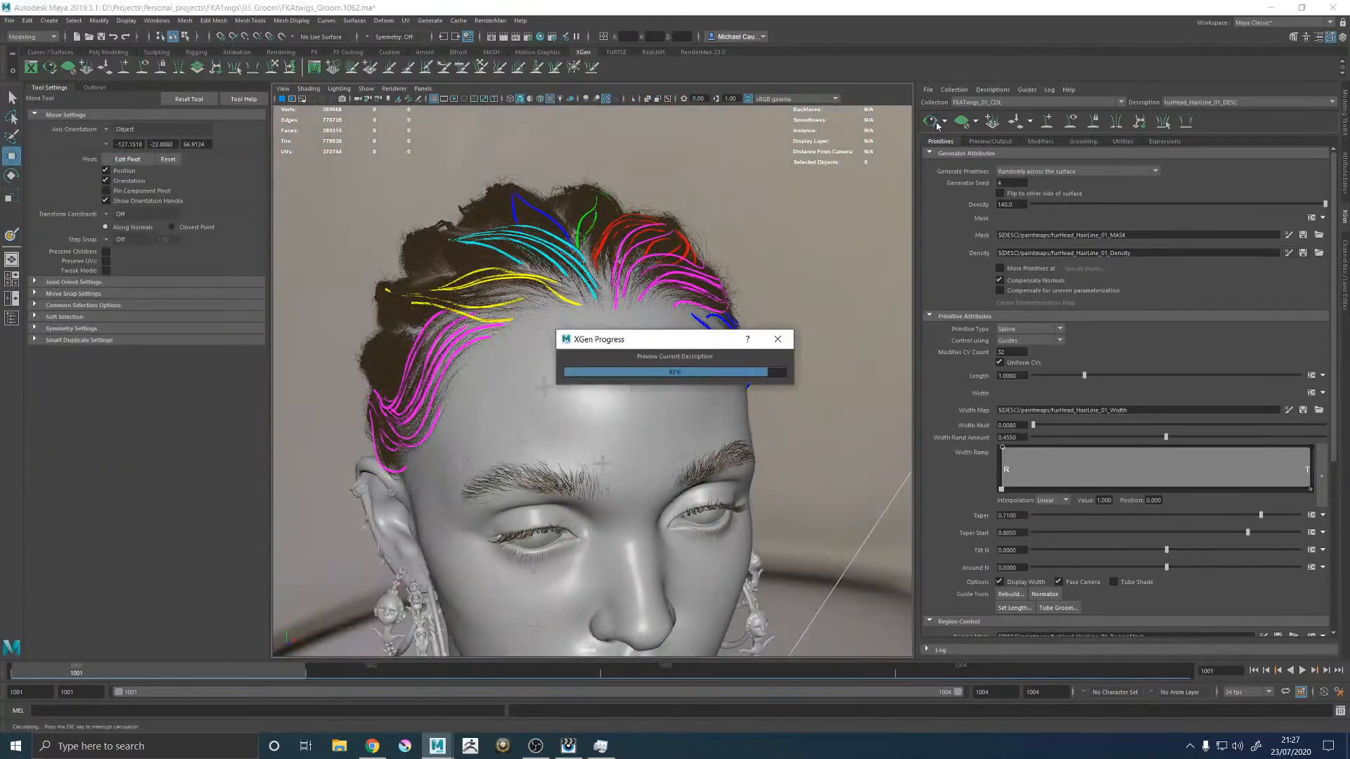
Step: Inspect the updated hairline across the forehead and save the scene
middle_click_drag(623, 293, 624, 328, "alt")
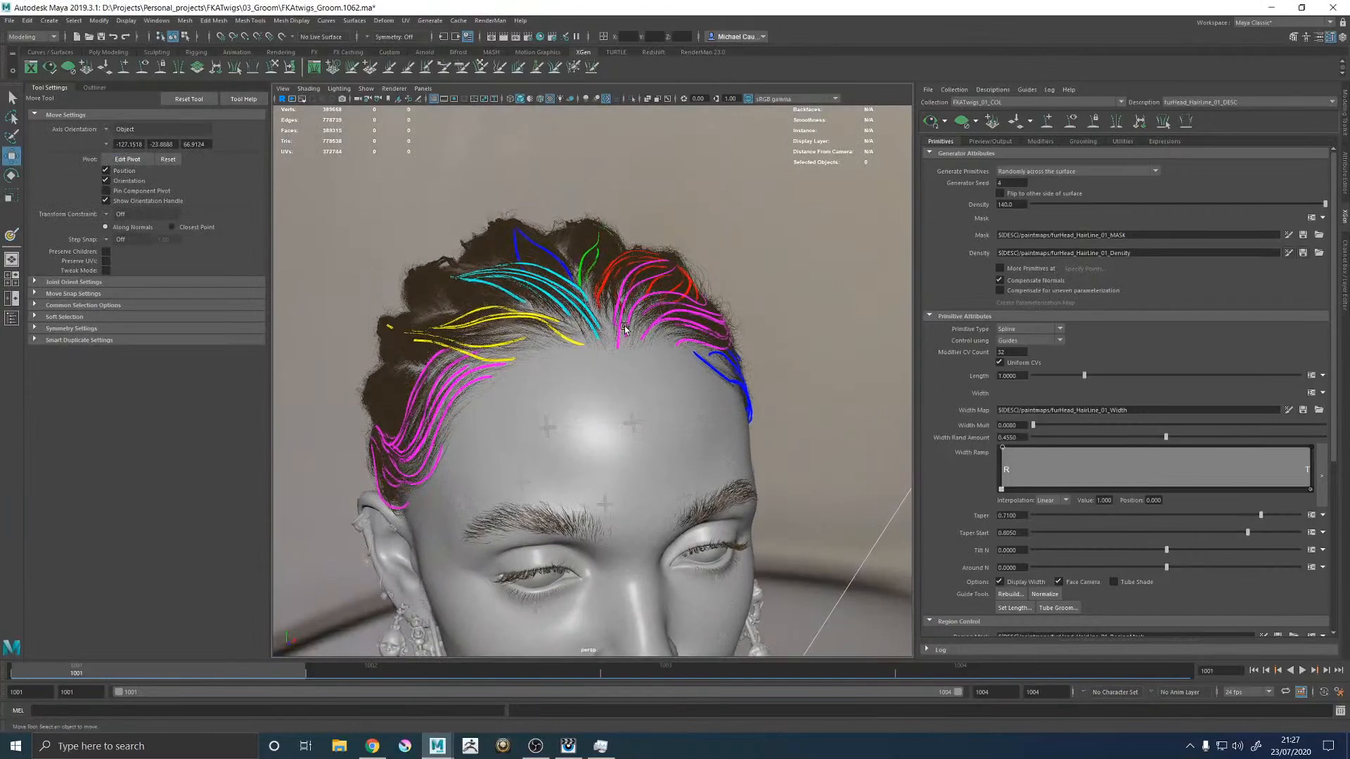
left_click_drag(541, 328, 591, 339, "alt")
scroll(701, 353, "up", 5)
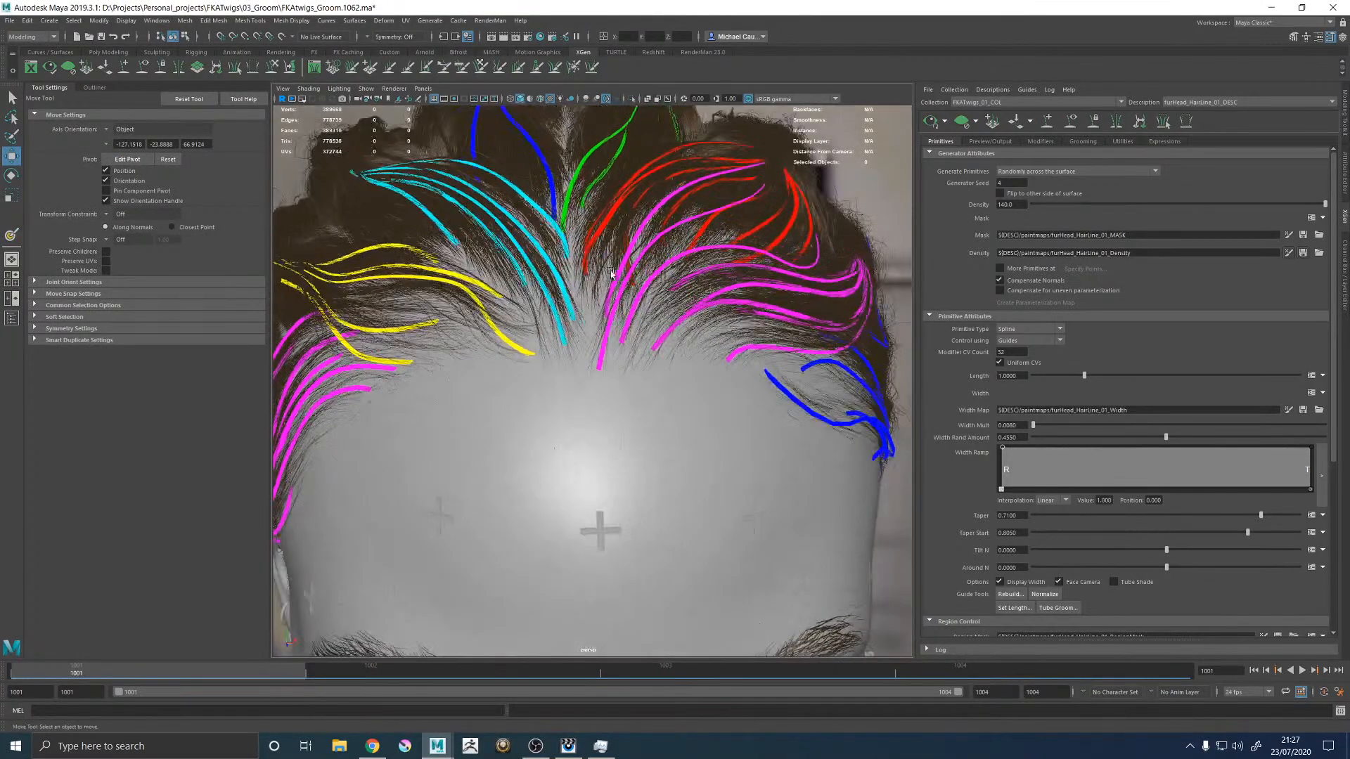
right_click_drag(625, 325, 626, 300, "alt")
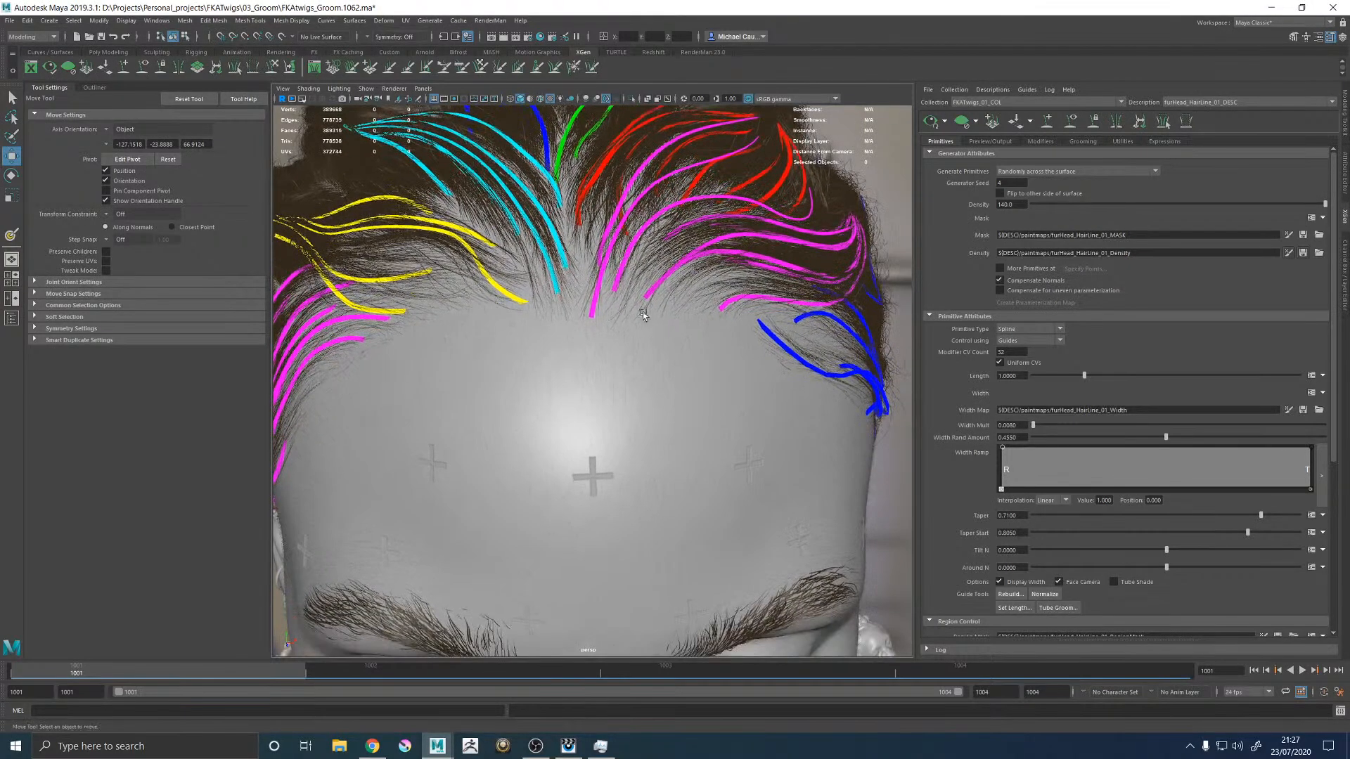
right_click_drag(657, 311, 548, 309, "alt")
key("q")
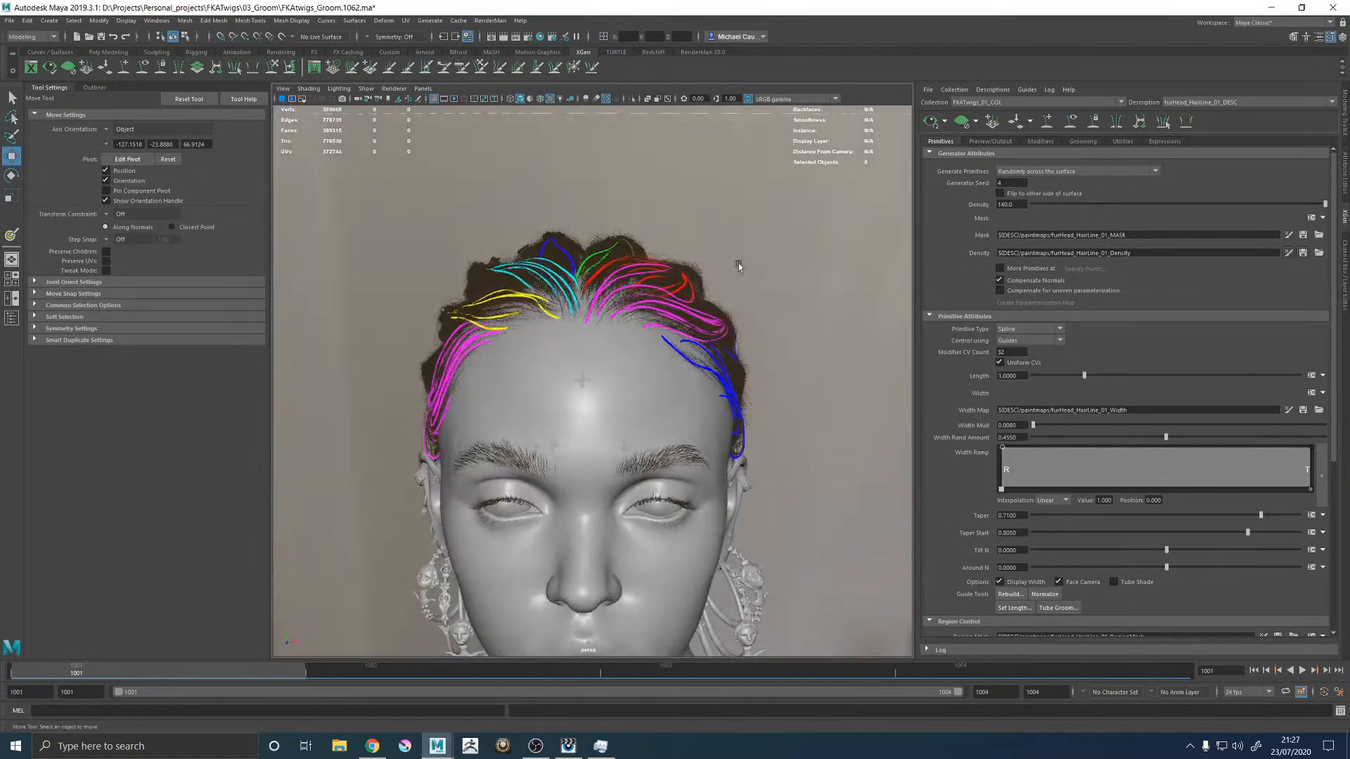
key("ctrl+s")
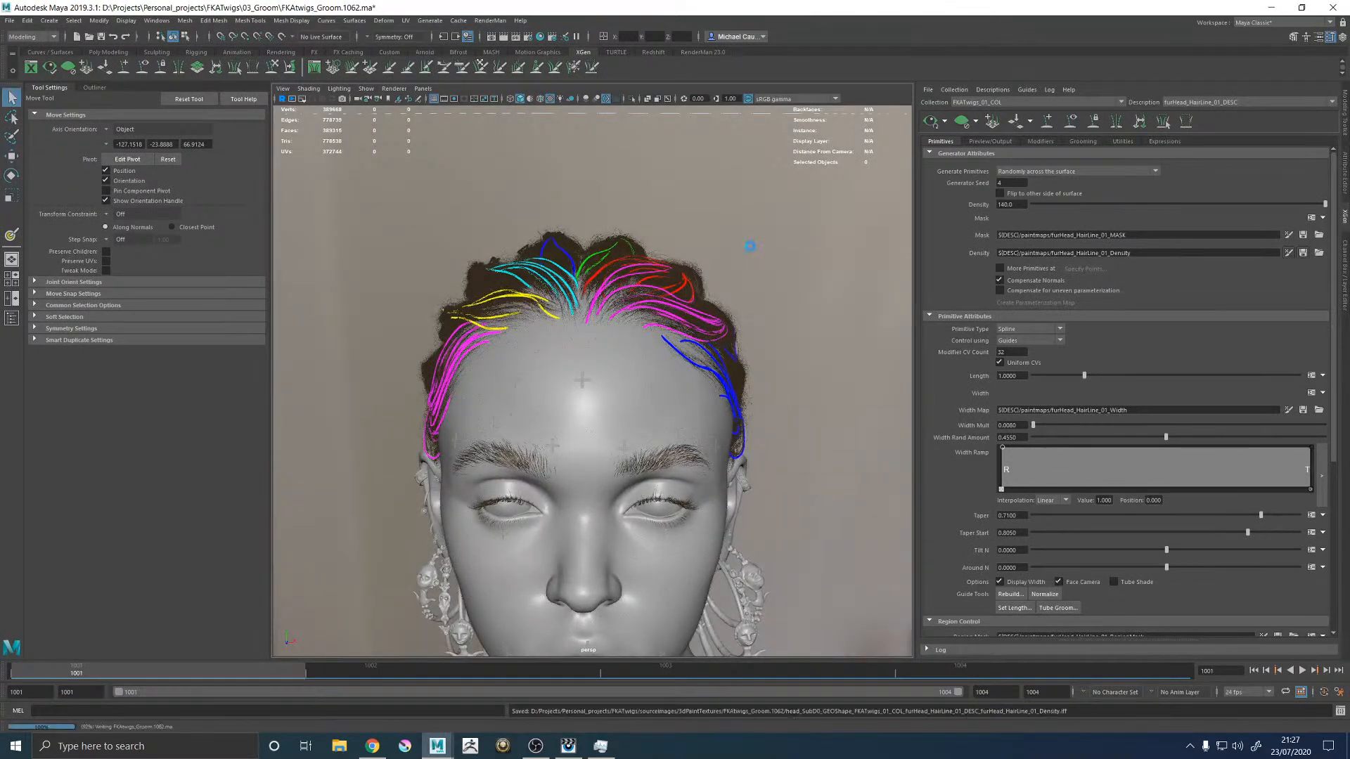
Step: Check the front hairline against its guides and update the XGen preview
key("w")
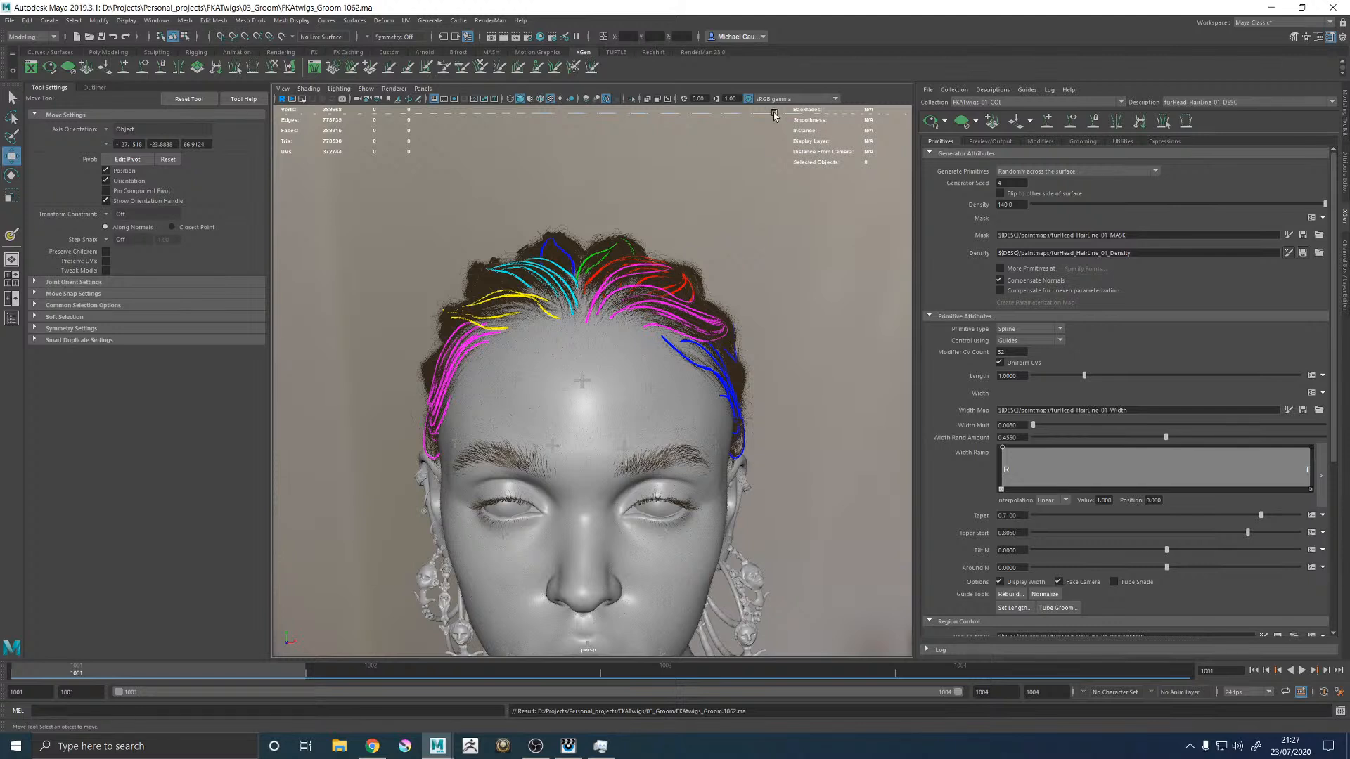
left_click_drag(769, 286, 705, 283, "alt")
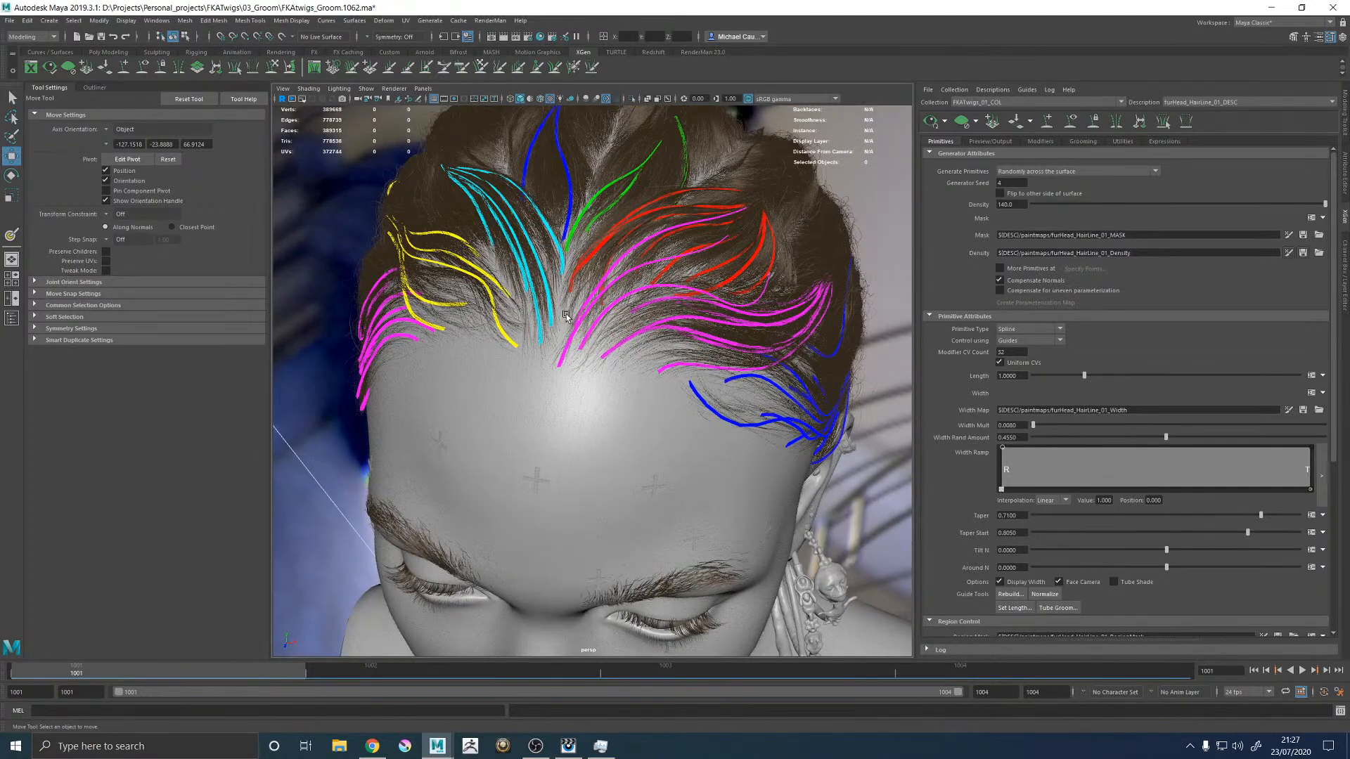
scroll(569, 316, "up", 4)
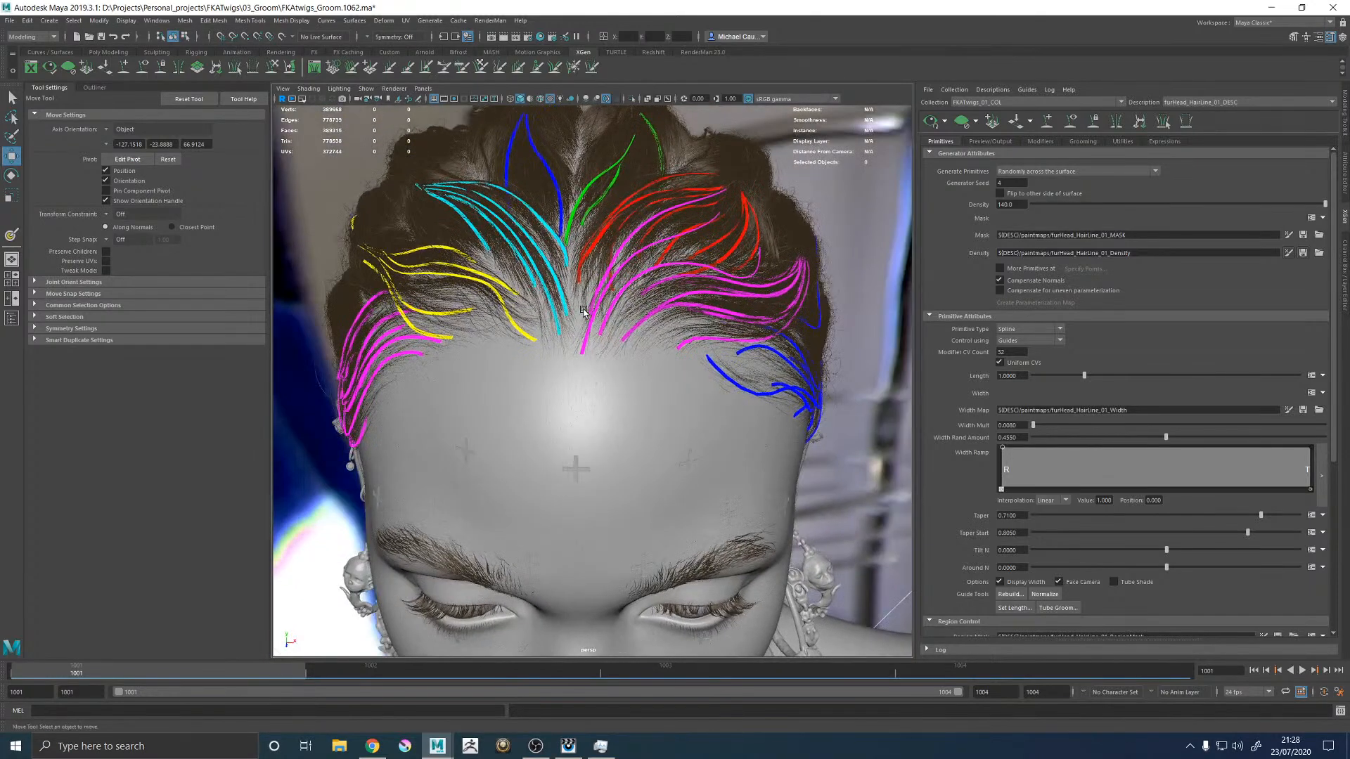
left_click_drag(600, 358, 726, 353, "alt")
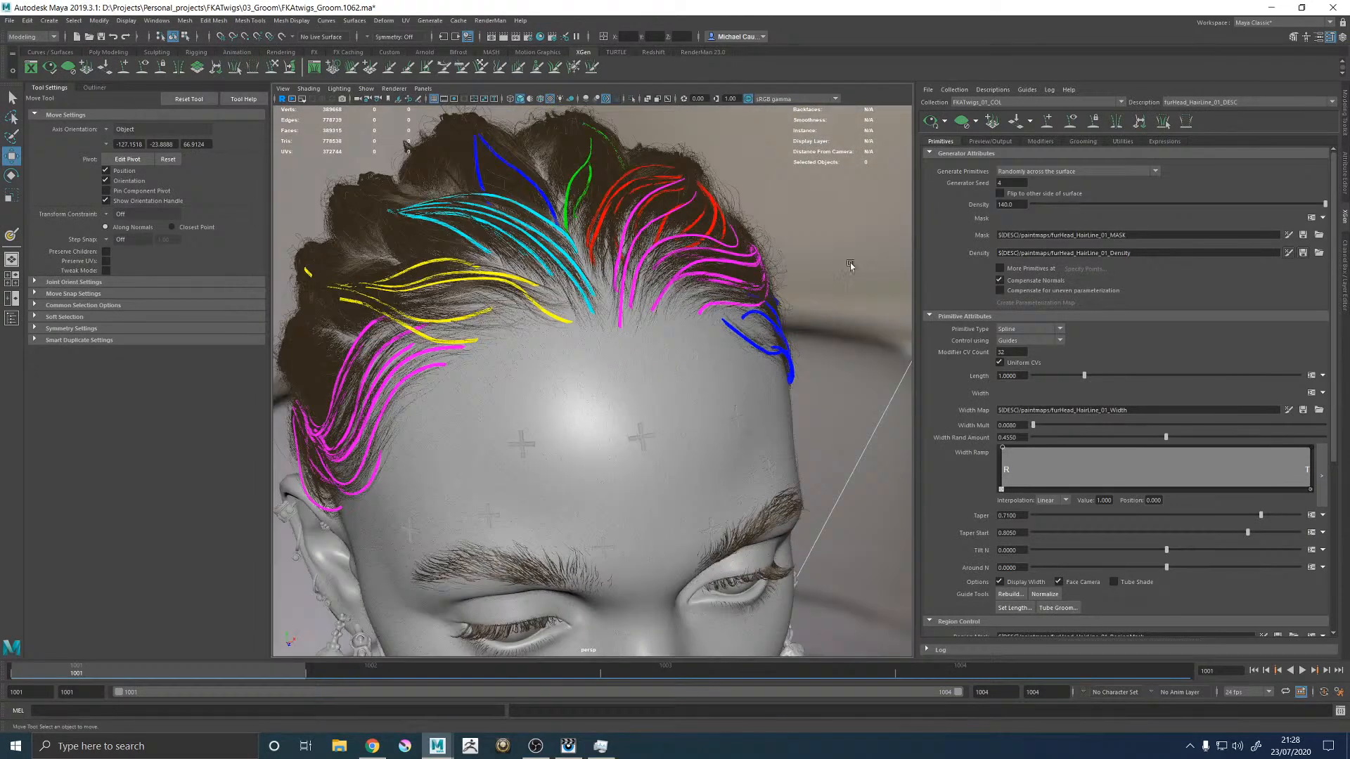
left_click(930, 121)
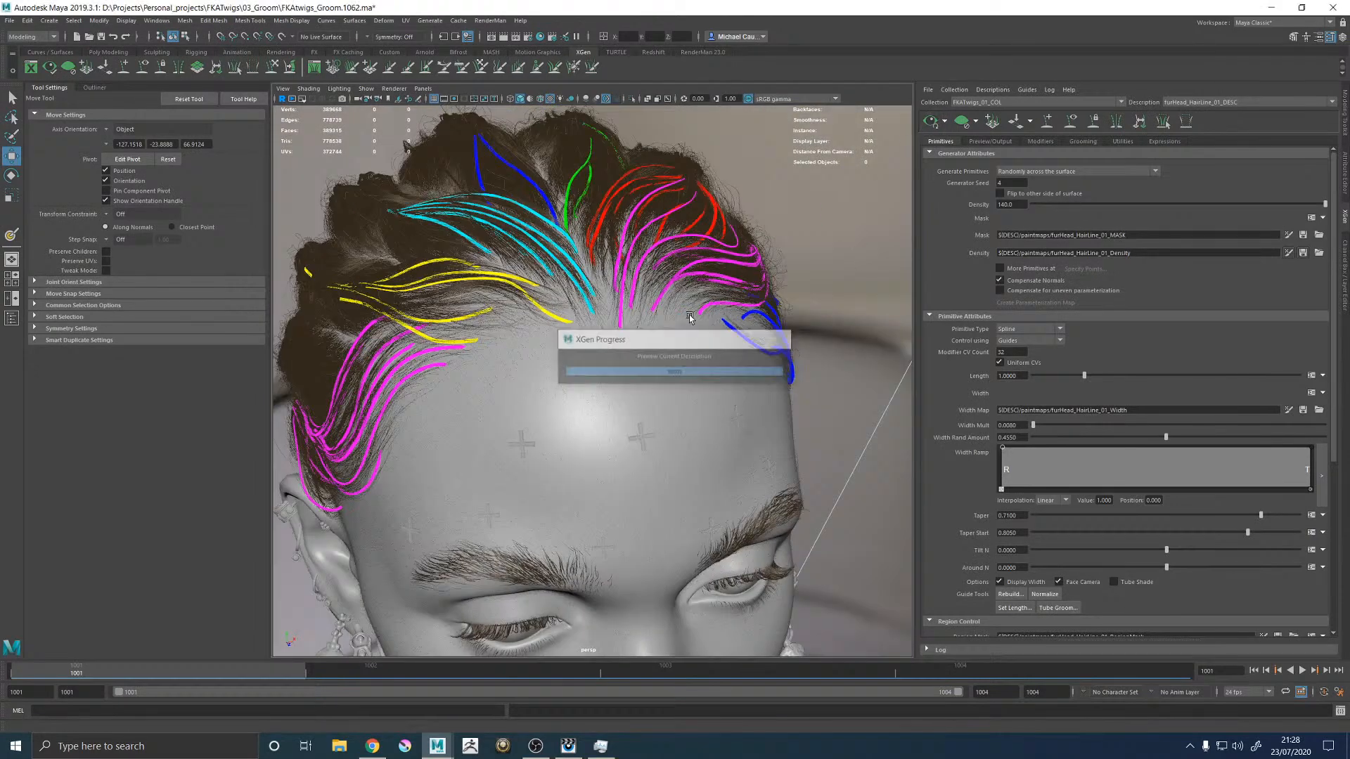
left_click_drag(556, 376, 647, 357, "alt")
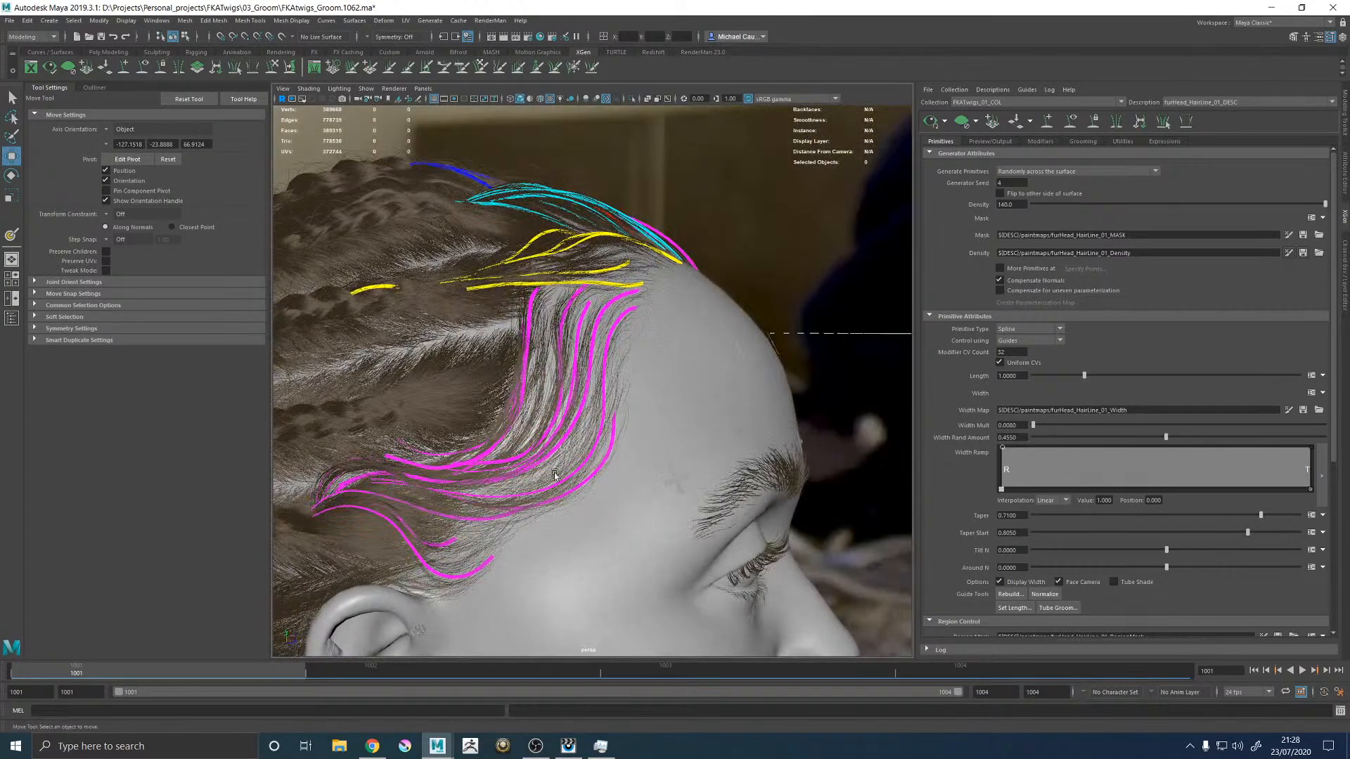
Step: Try to rotate the magenta guides at the temple above the ear, and undo the rotation
left_click_drag(580, 468, 555, 224, "alt")
key("e")
left_click_drag(595, 149, 599, 151)
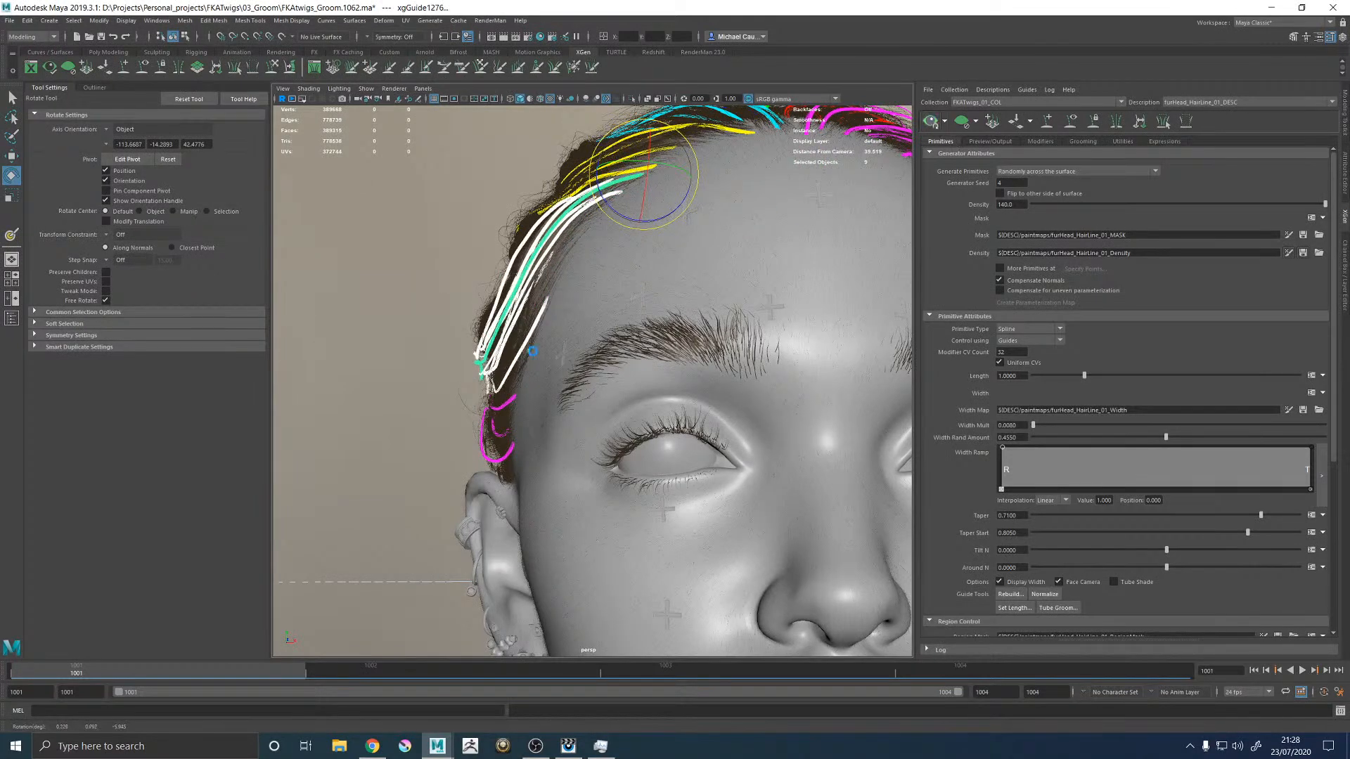
left_click_drag(513, 369, 611, 385, "alt")
key("ctrl+z")
left_click_drag(703, 412, 551, 397, "alt")
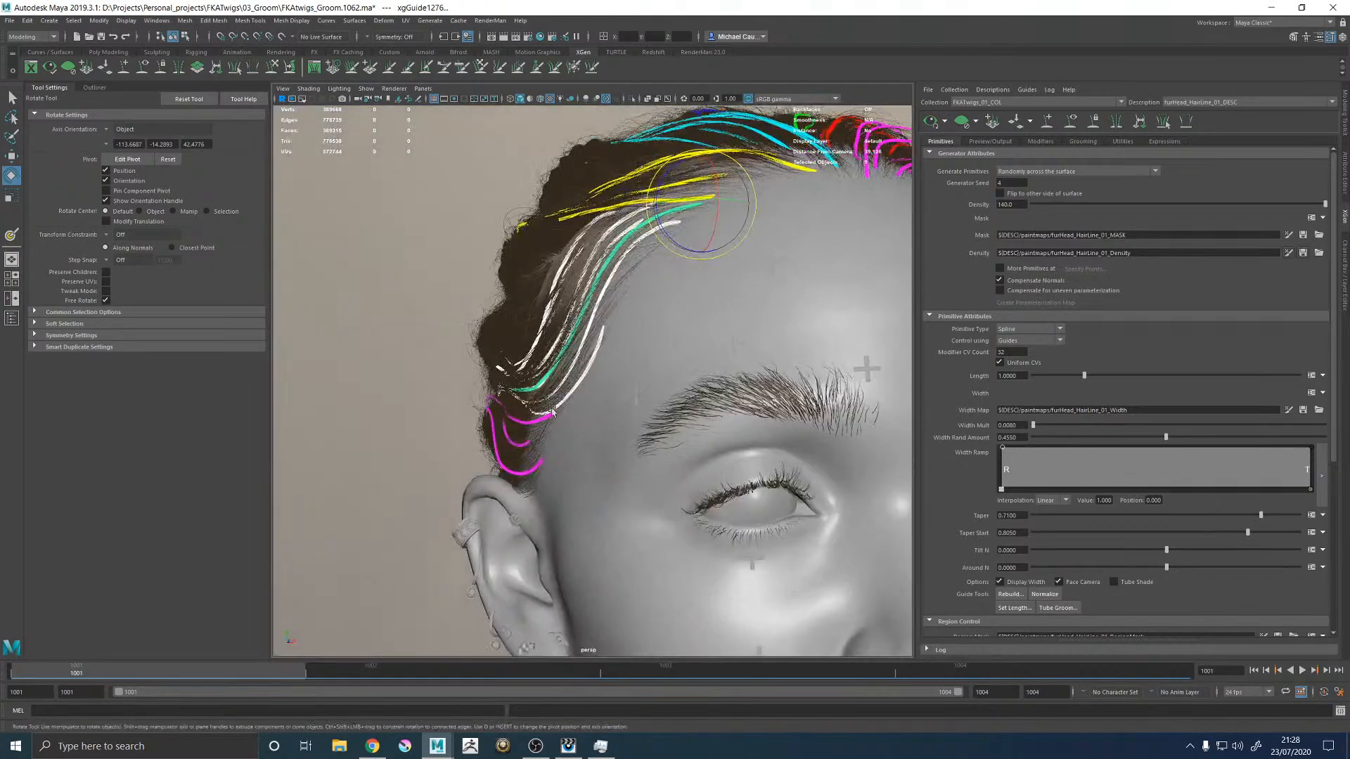
Step: Update the XGen preview and hide the hairline guides to view the bare hair
left_click(931, 122)
left_click_drag(677, 289, 658, 342, "alt")
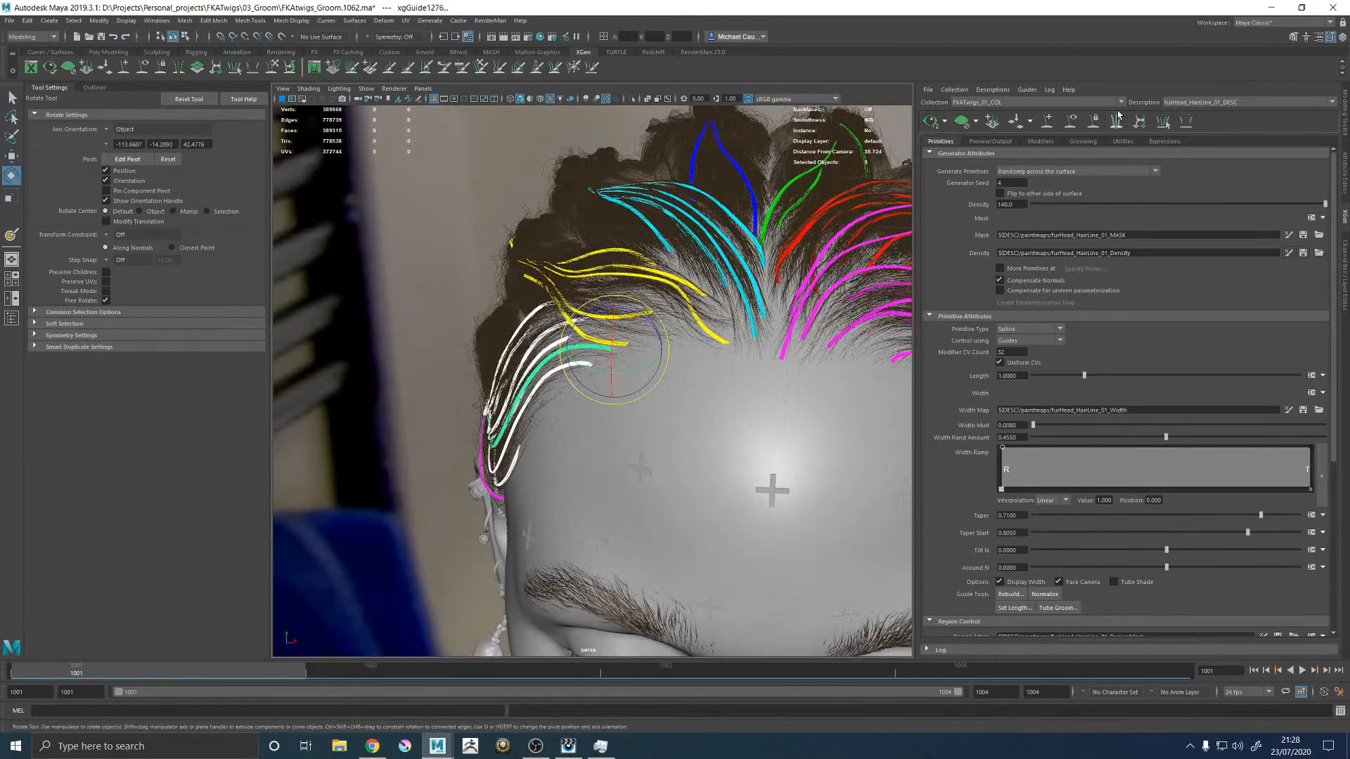
left_click(1071, 122)
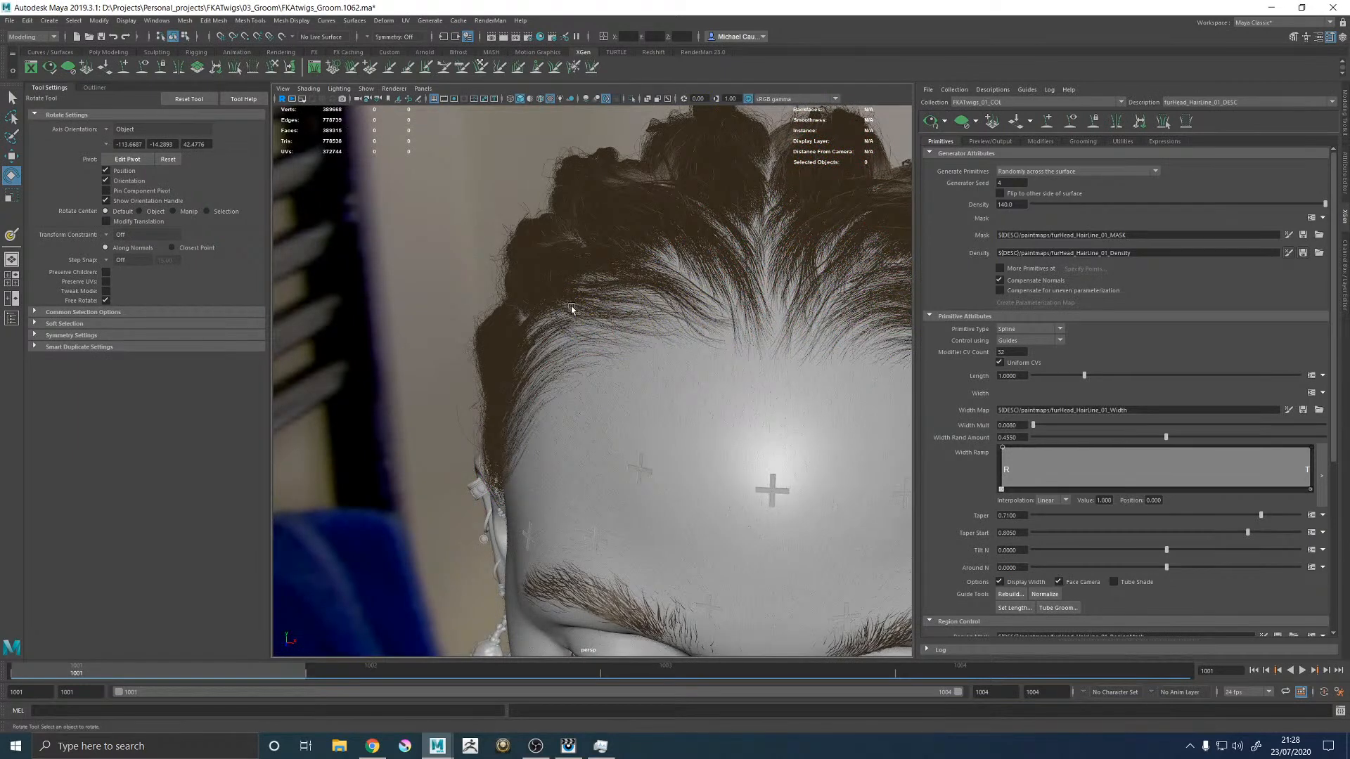
left_click_drag(635, 306, 690, 318, "alt")
right_click_drag(690, 317, 564, 342, "alt")
left_click_drag(563, 341, 564, 322, "alt")
left_click_drag(651, 244, 771, 209, "alt")
Step: Update the XGen preview again, check the hair across the crown and both temples, and save the scene
left_click(930, 120)
key("q")
key("ctrl+s")
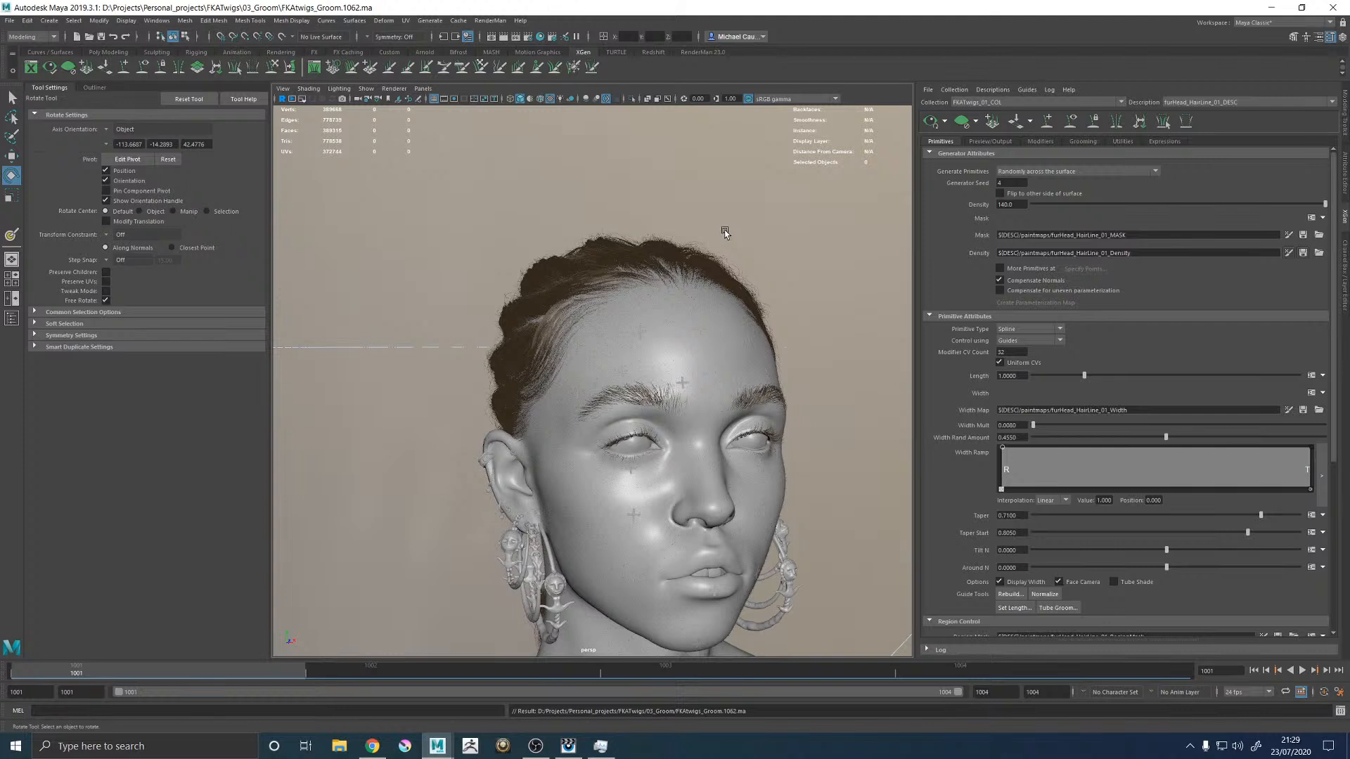
left_click_drag(803, 213, 754, 234, "alt")
right_click_drag(754, 233, 804, 287, "alt")
left_click_drag(804, 288, 777, 280, "alt")
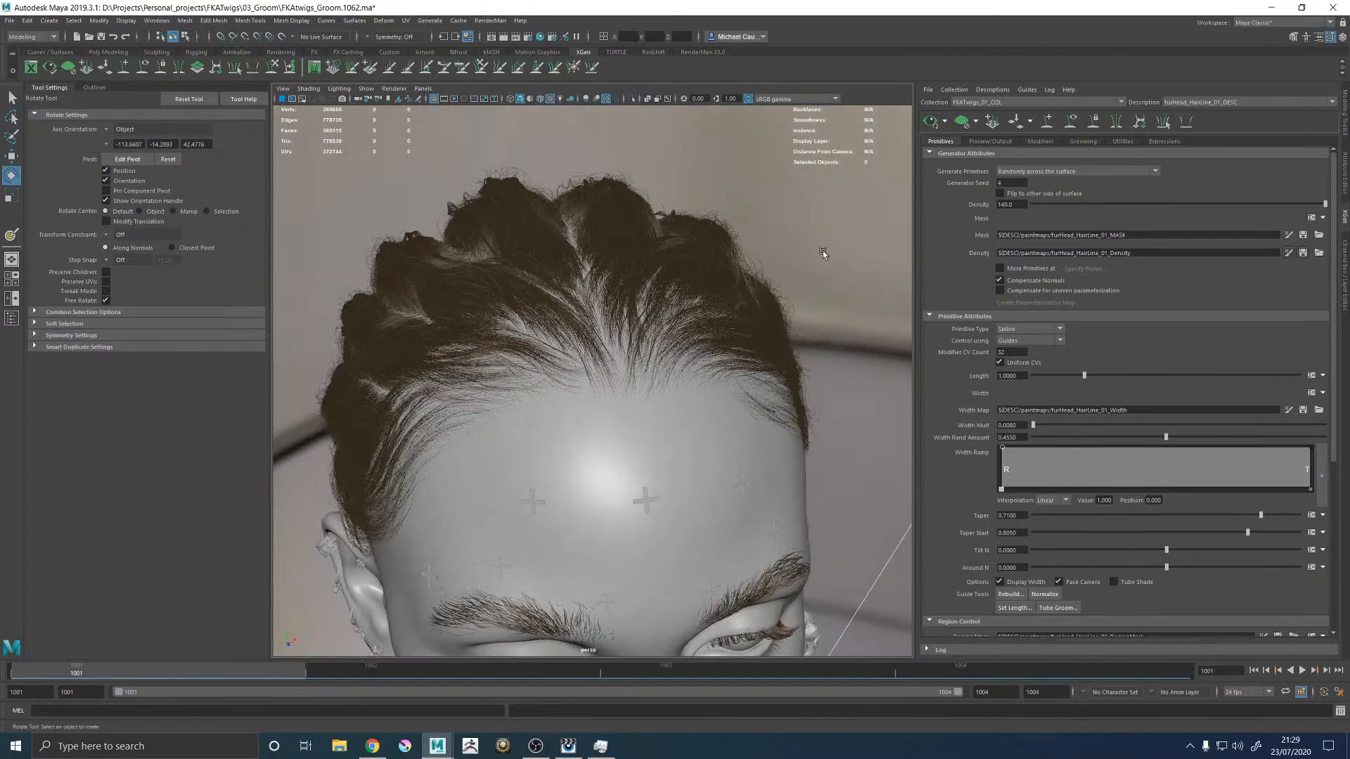
left_click_drag(766, 255, 642, 259, "alt")
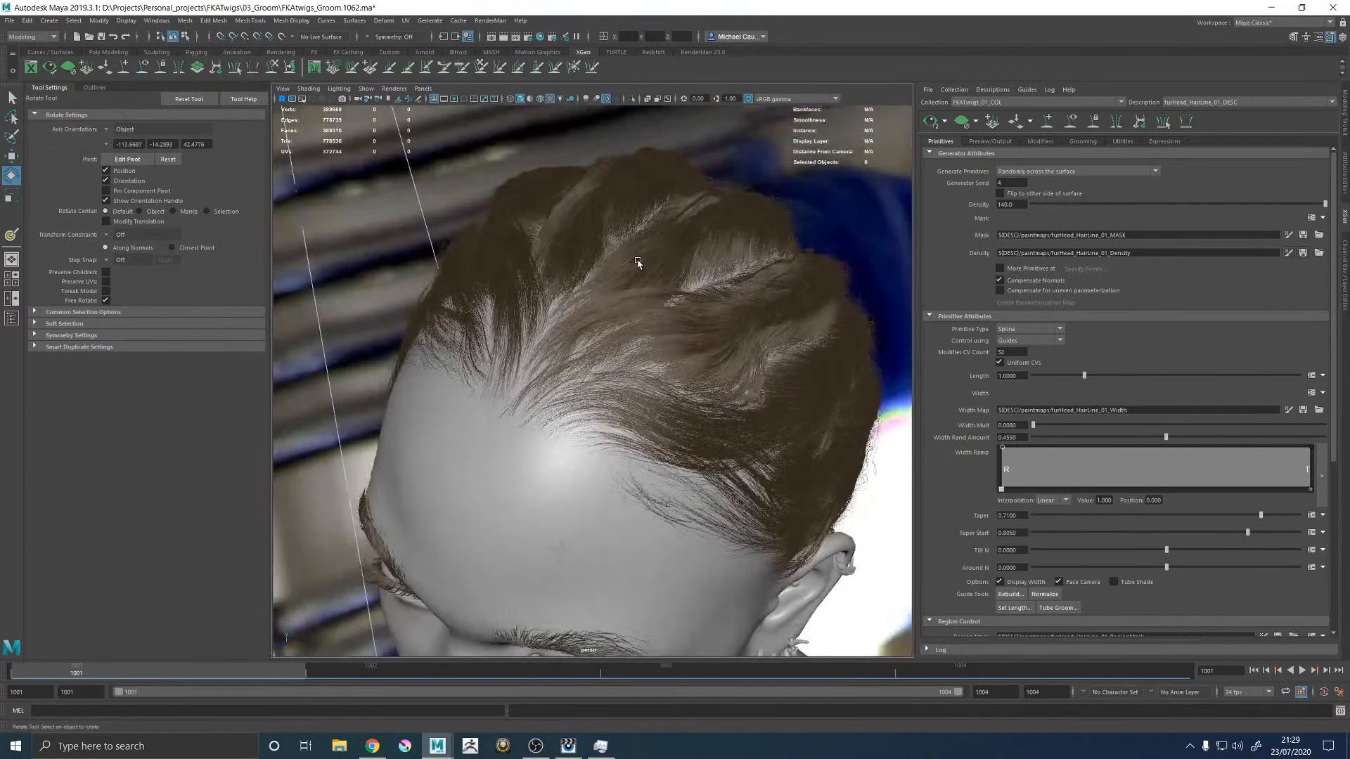
key("ctrl+s")
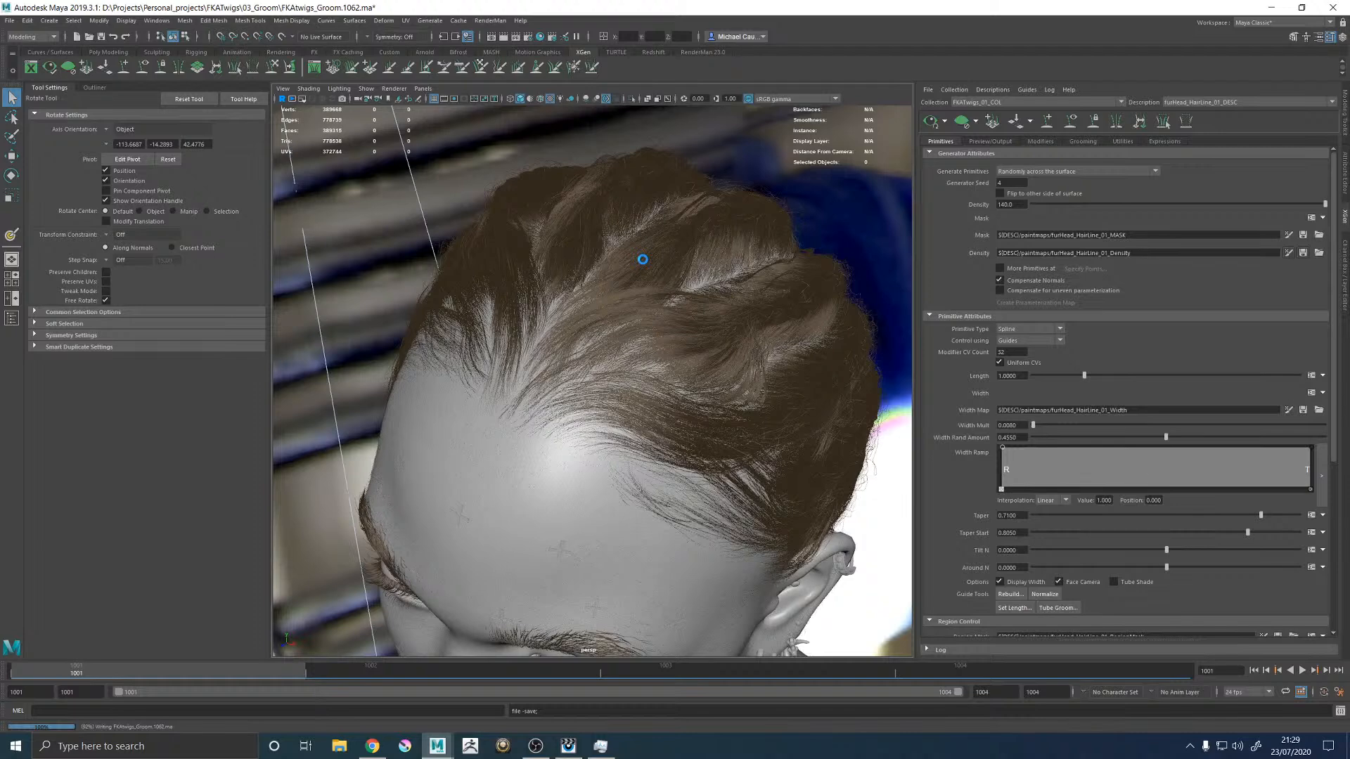
Step: Render the head through Render_CAM with RenderMan and switch to the RenderMan image viewer
mouse_move(632, 302)
left_mouse_down("alt")
mouse_move(635, 319)
mouse_move(645, 310)
left_mouse_up("alt")
key("space")
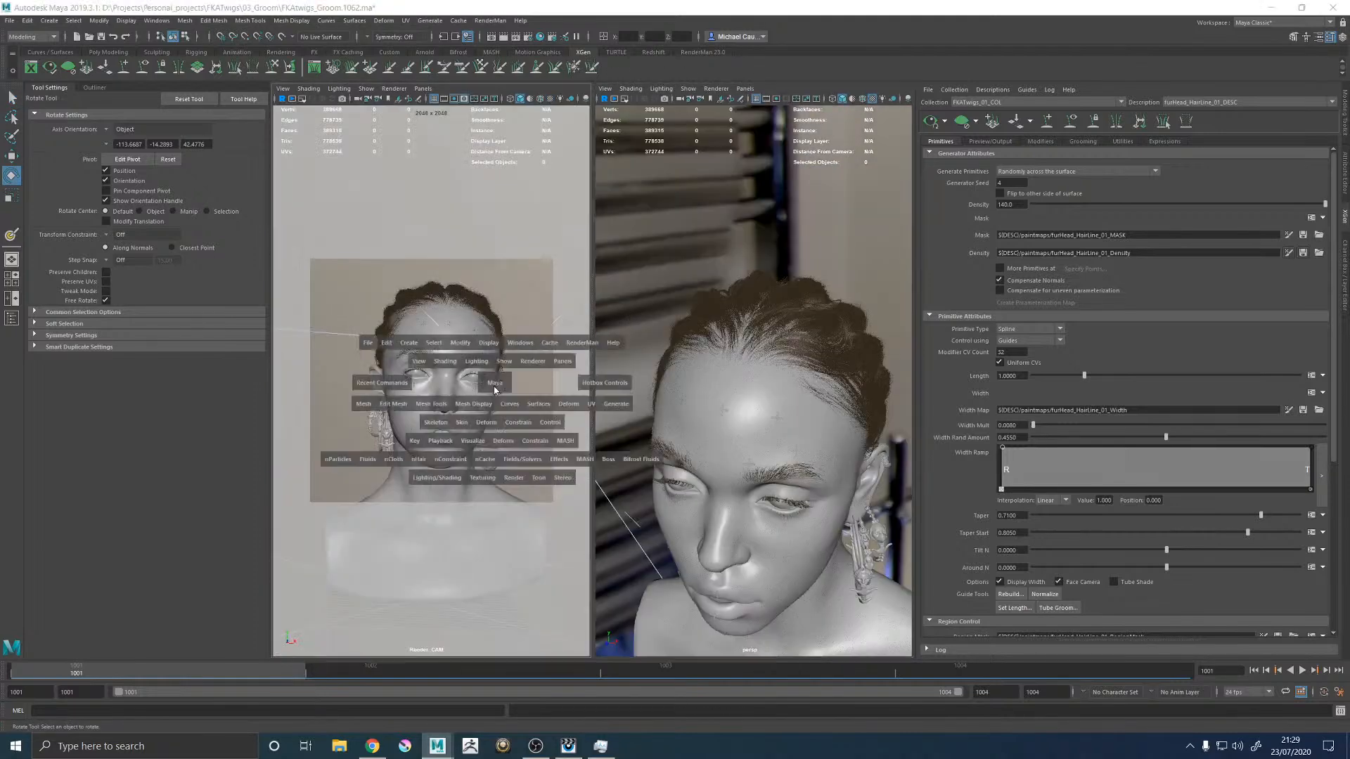
key("space")
left_click(490, 21)
left_click(510, 36)
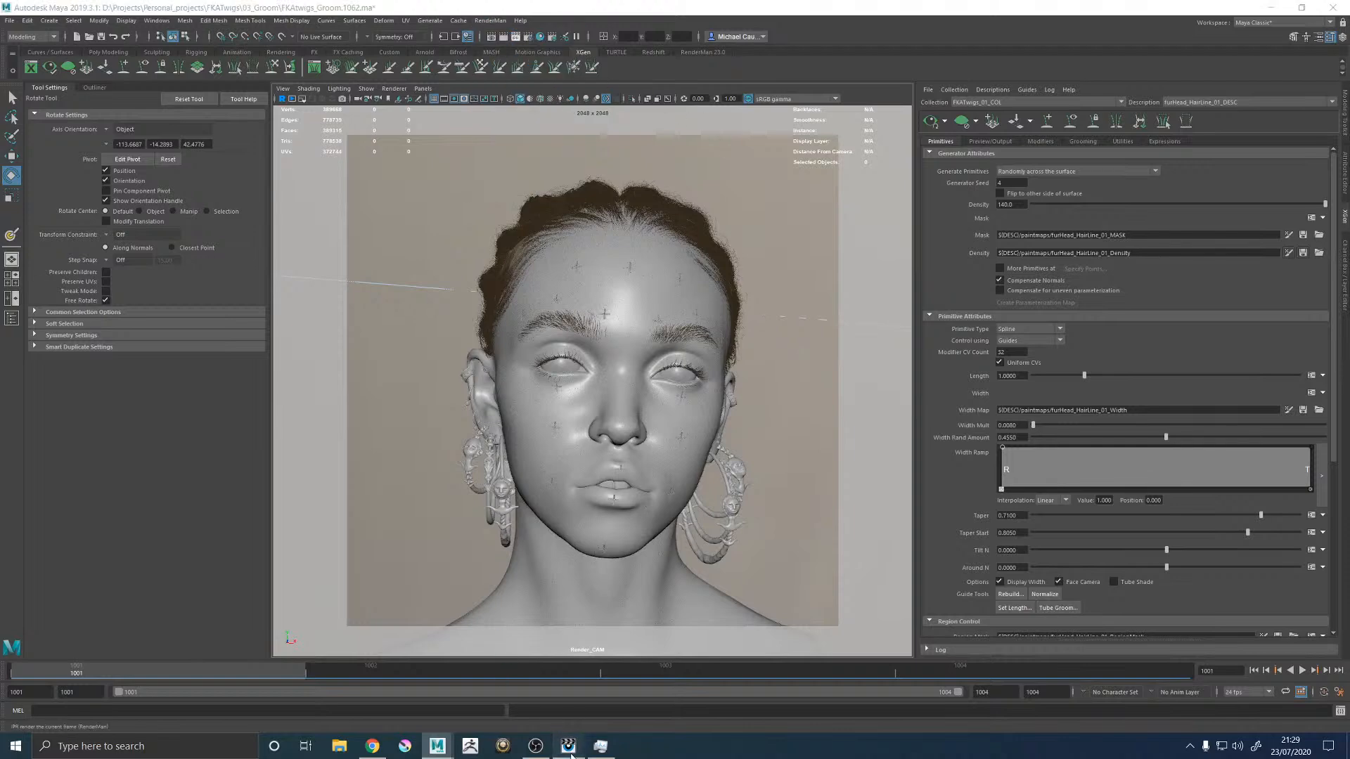
left_click(569, 749)
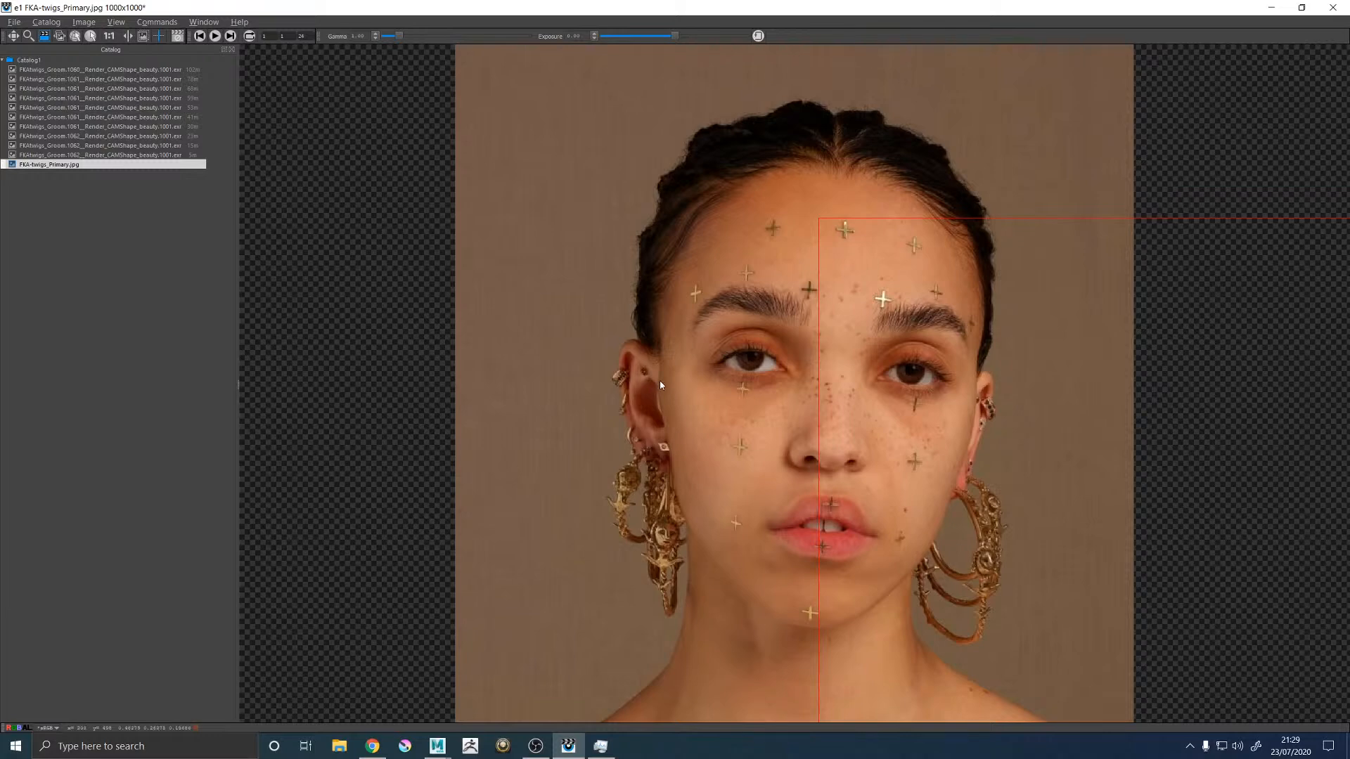
Step: Compare the hairline in FKA-twigs_Primary.jpg with the previous render by alternating between the two images
key("Up")
key("Down")
key("Up")
key("Down")
key("Up")
key("Down")
key("Up")
key("Down")
key("Up")
key("Down")
key("Up")
key("Down")
key("Up")
key("Down")
key("Up")
key("Down")
key("Up")
key("Down")
key("Up")
key("Down")
key("Up")
key("Down")
key("Up")
key("Down")
key("Up")
key("Down")
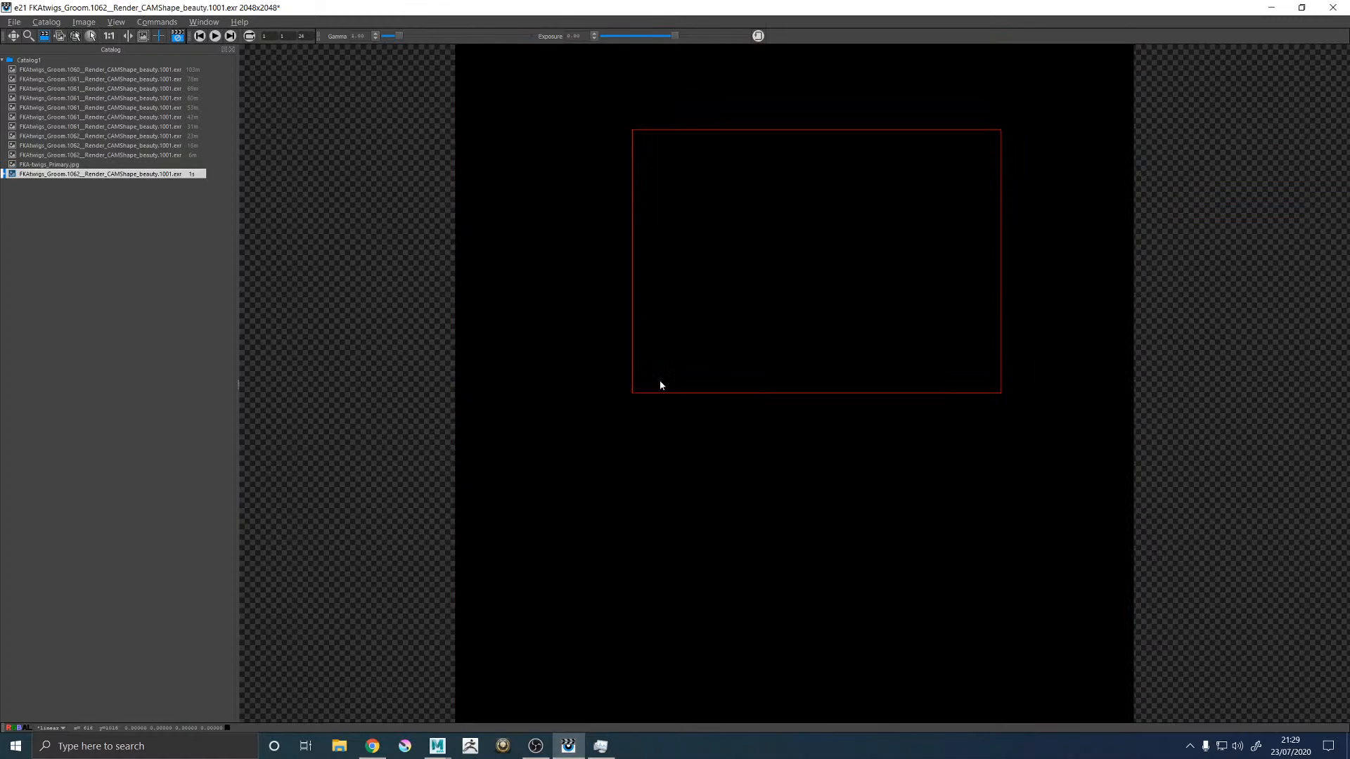
Step: Step through all the earlier renders in the catalog from the first to the newest to compare the hairline versions
key("Up")
key("Down")
key("Down")
key("Down")
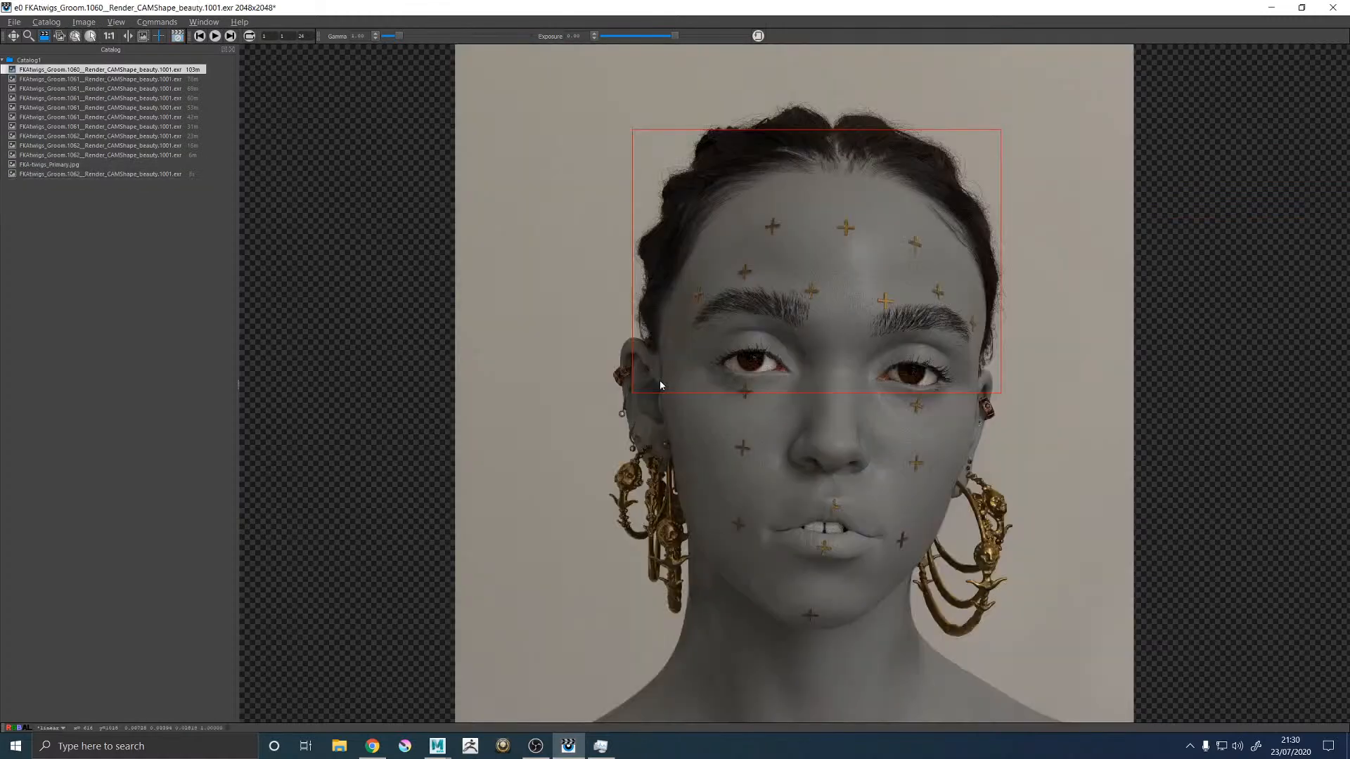
key("Down")
key("Down")
key("Down")
key("Down")
key("Down")
key("Down")
key("Down")
key("Down")
key("Down")
key("Down")
key("Down")
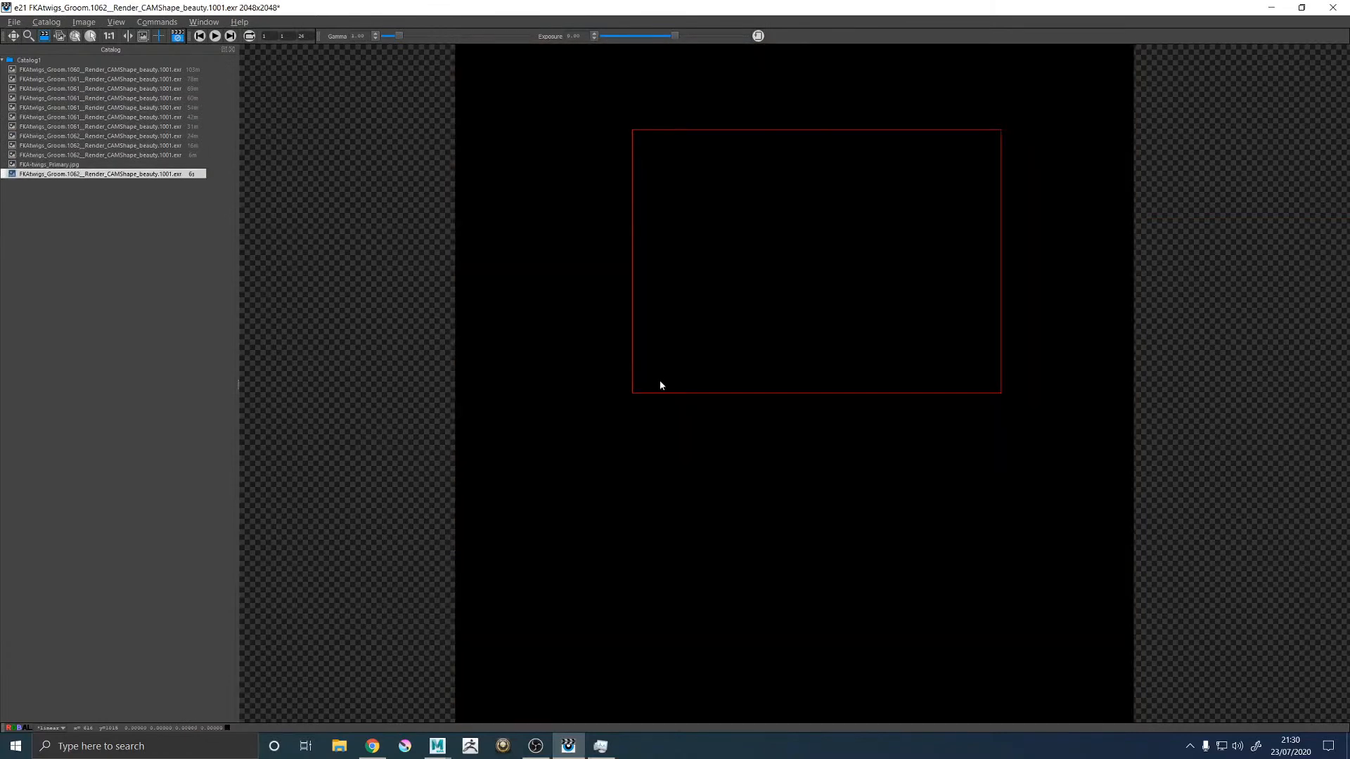
Step: Move the newest render directly above FKA-twigs_Primary.jpg in the catalog
key("Up")
key("Down")
key("Up")
key("Down")
key("Up")
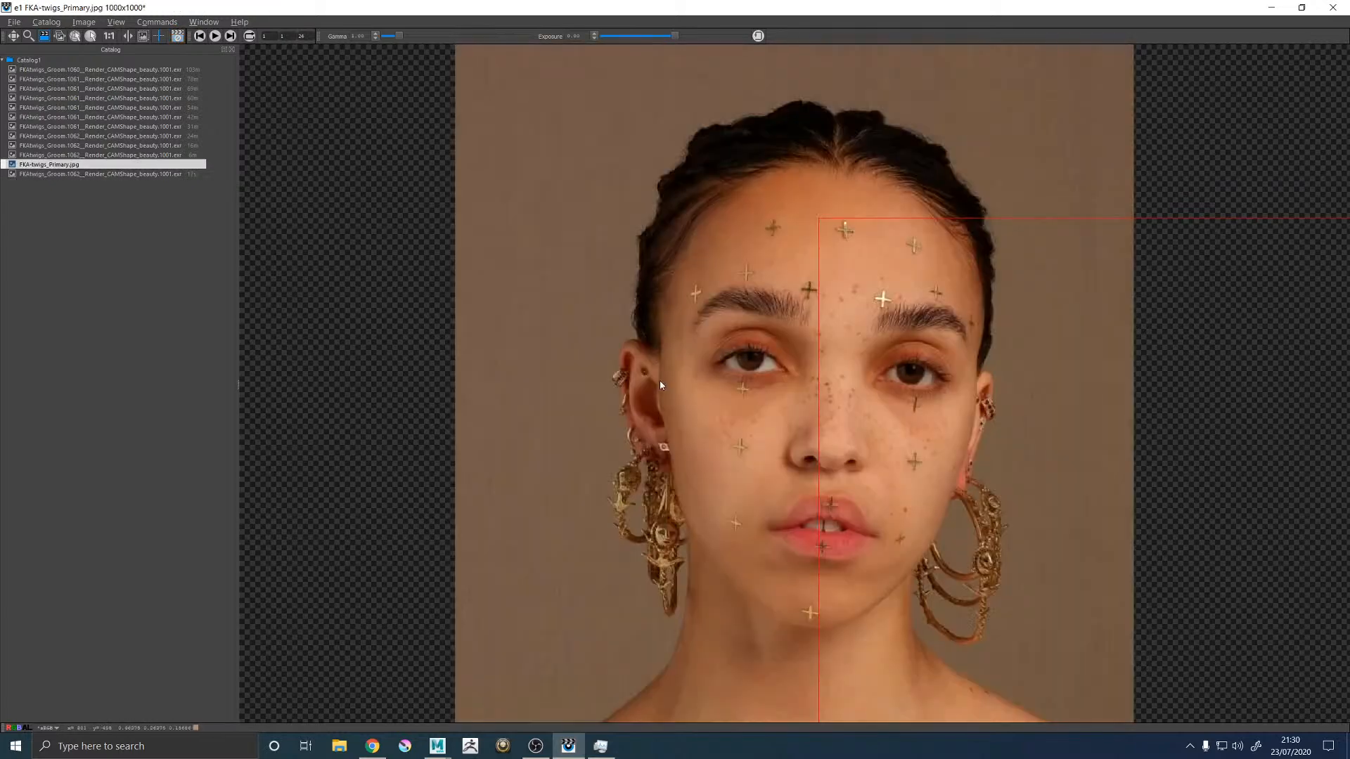
left_click_drag(71, 165, 73, 178)
left_click(71, 165)
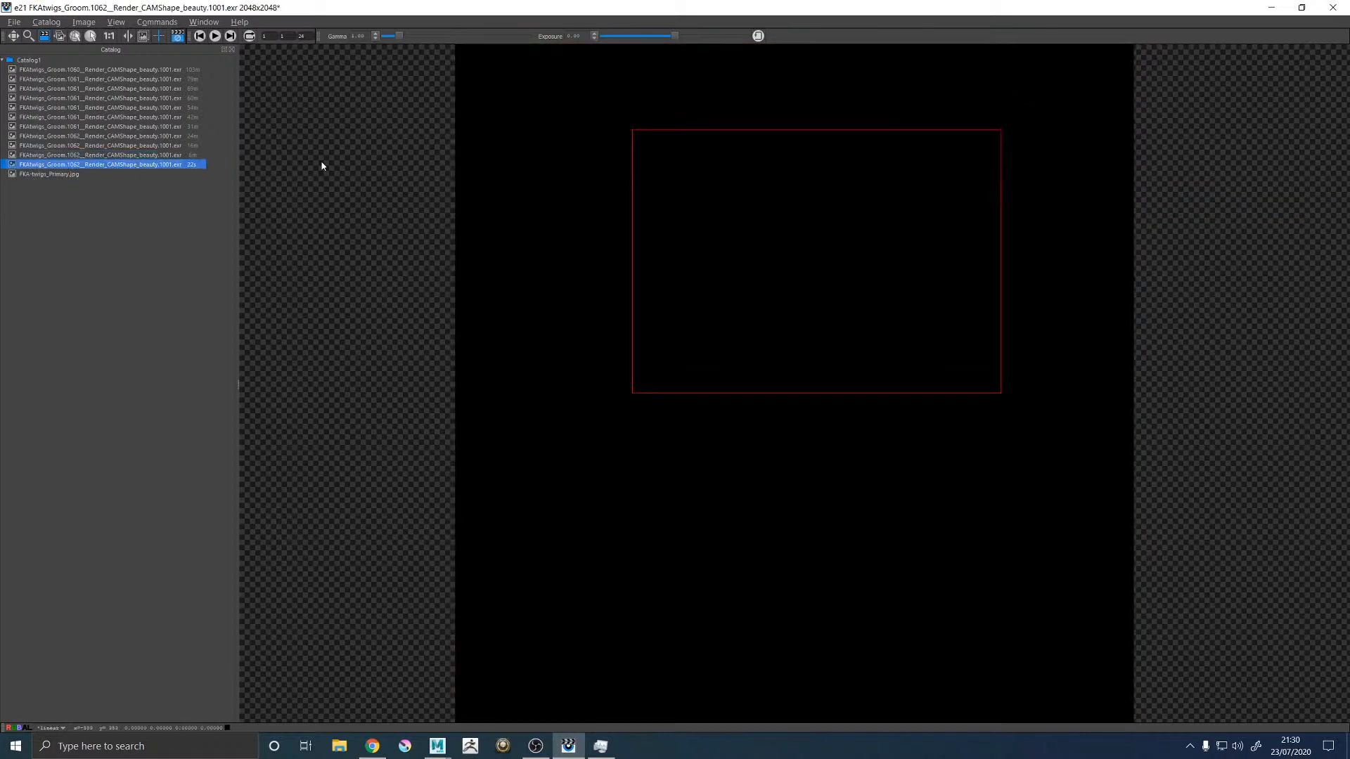
Step: Compare the newest render with FKA-twigs_Primary.jpg as it refines, examining the hairline at the temples and centre parting
key("Up")
key("Down")
key("Down")
key("Up")
left_click(227, 173)
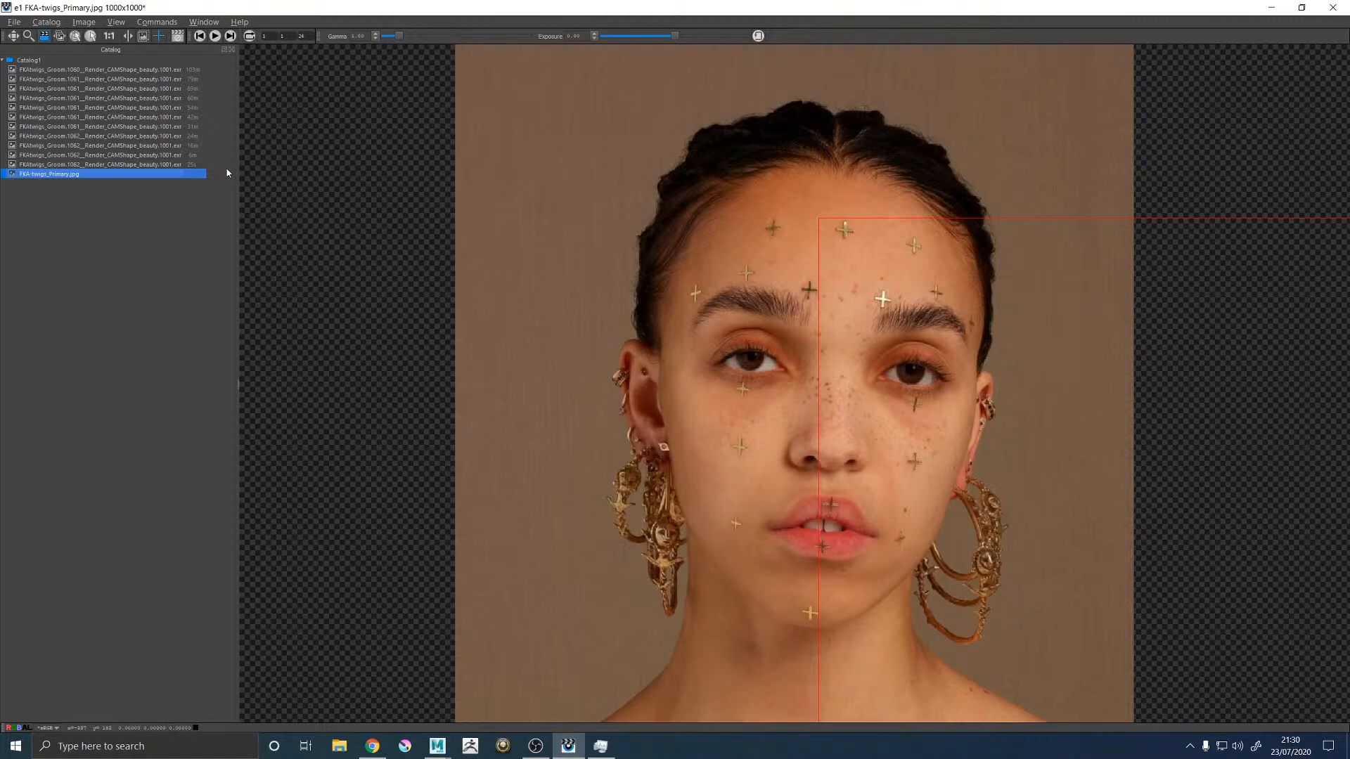
key("Up")
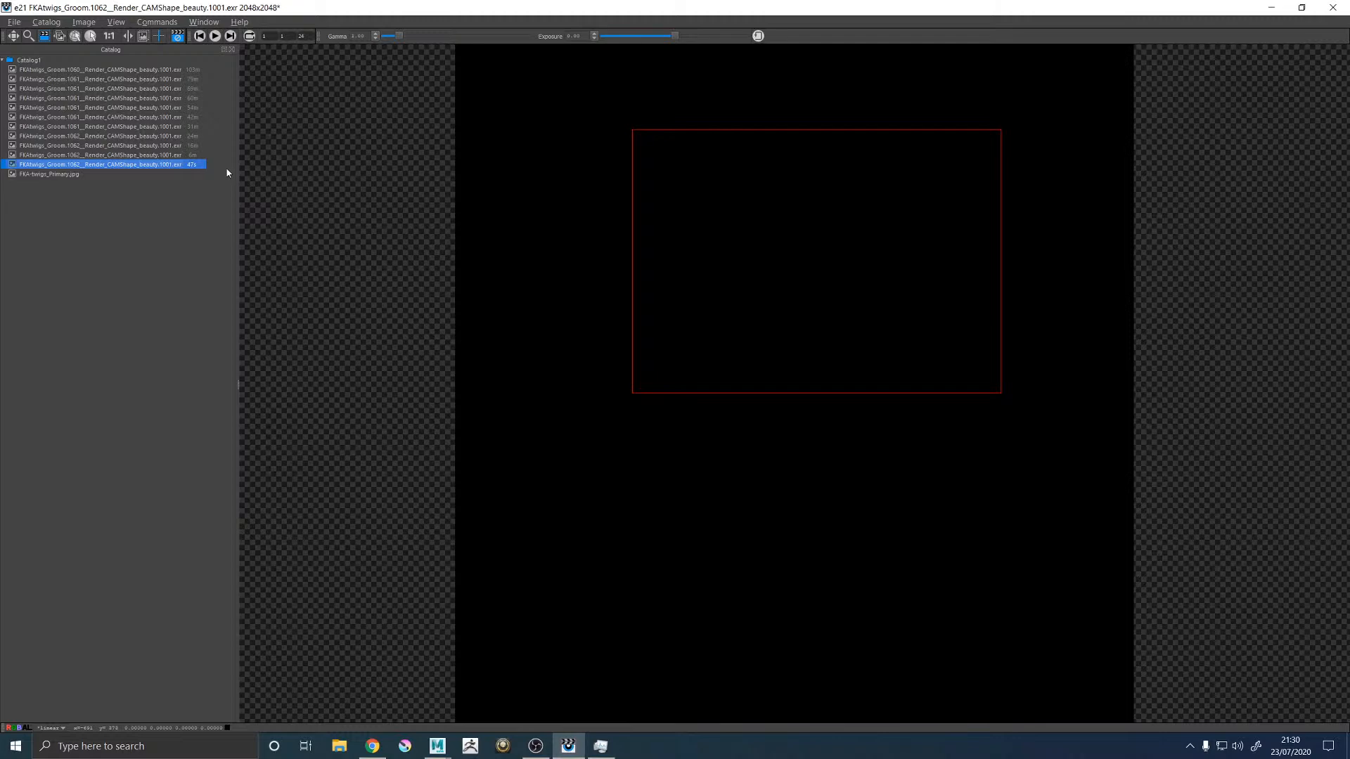
key("Down")
key("Up")
key("Down")
key("Up")
key("Down")
key("Up")
key("Down")
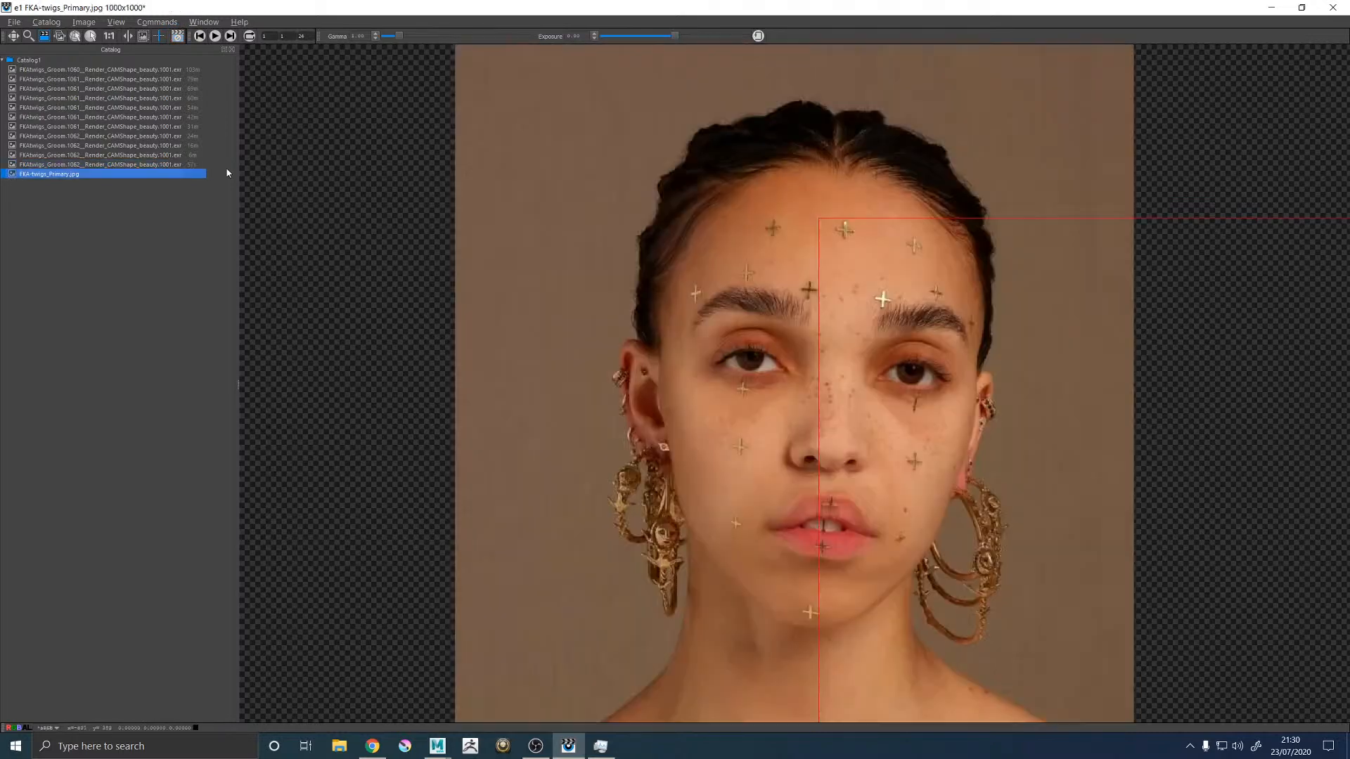
key("Up")
key("Down")
key("Up")
key("Down")
key("Up")
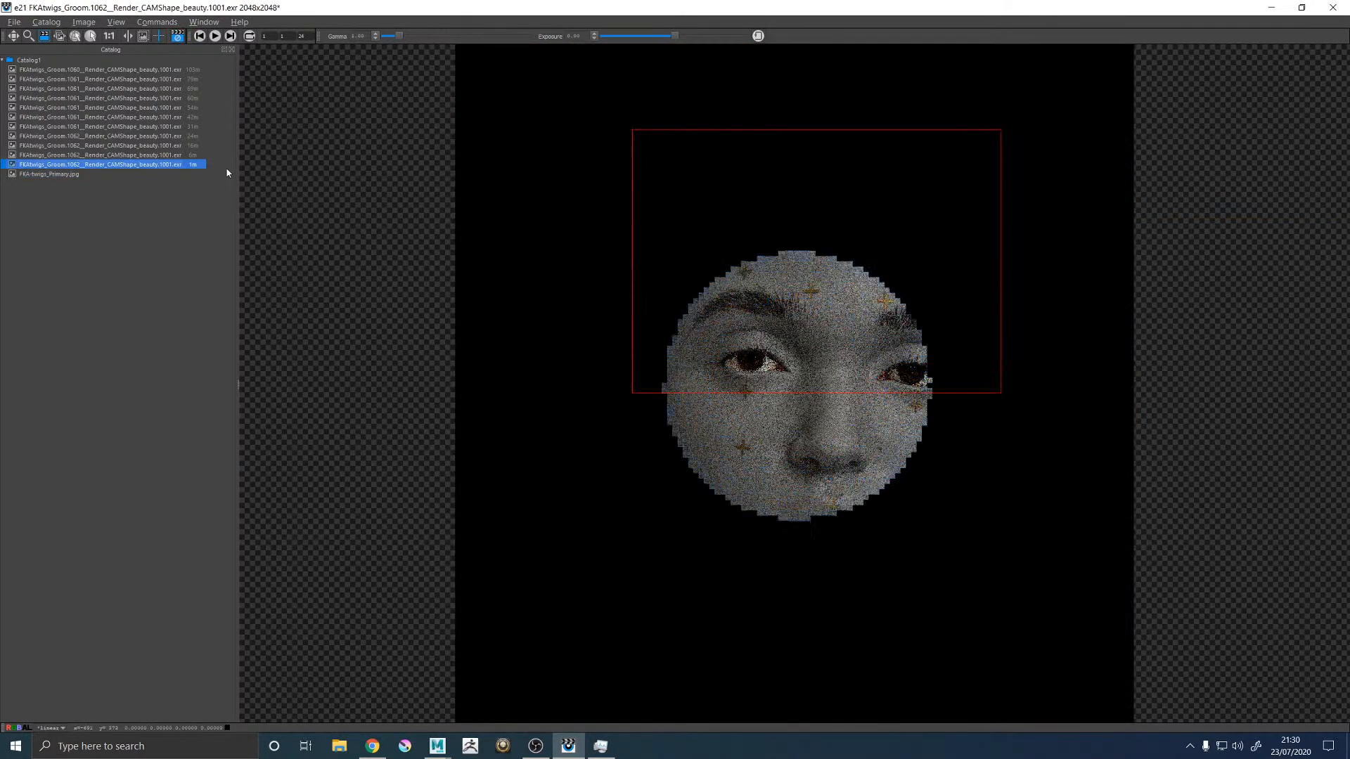
key("Down")
key("Up")
key("Down")
key("Up")
key("Down")
key("Up")
key("Down")
key("Up")
key("Down")
key("Up")
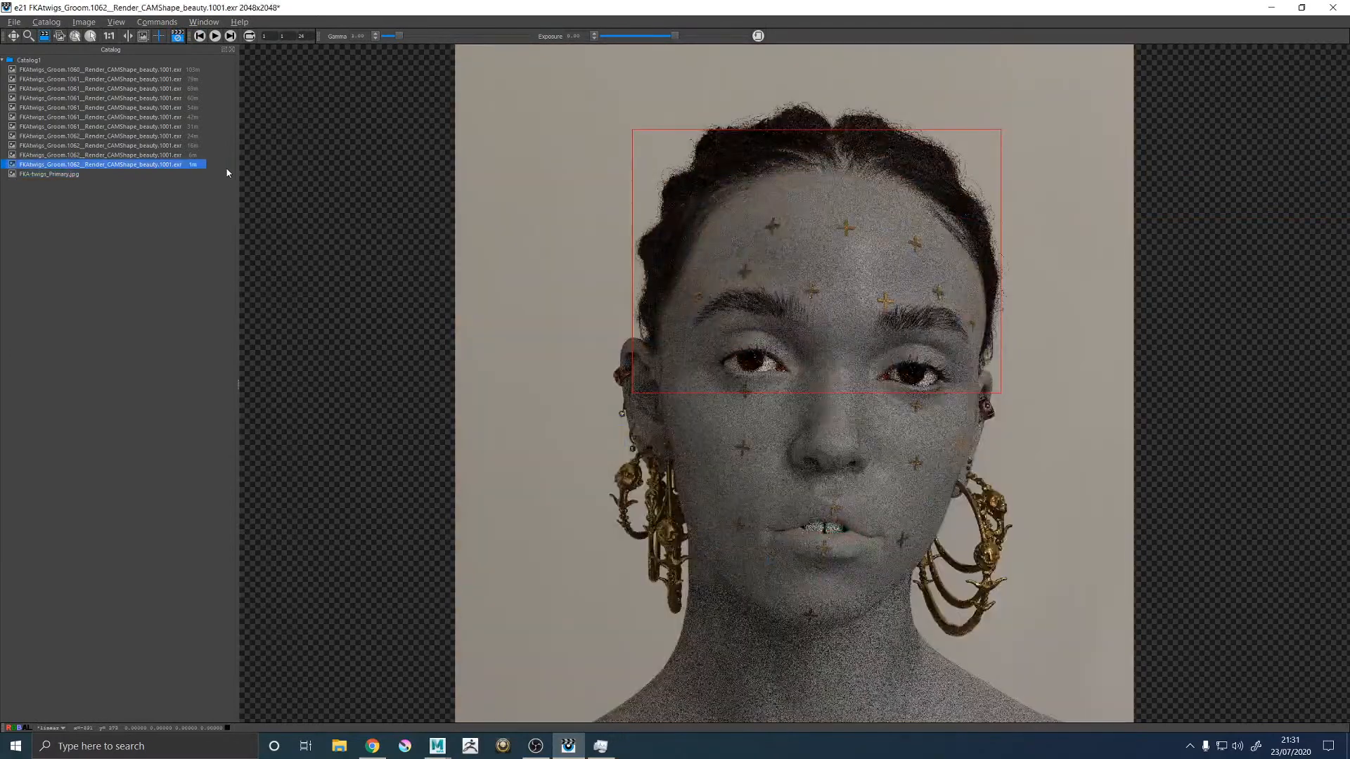
key("Down")
key("Up")
key("Down")
key("Up")
key("Down")
key("Up")
key("Down")
key("Up")
key("Down")
key("Up")
key("Down")
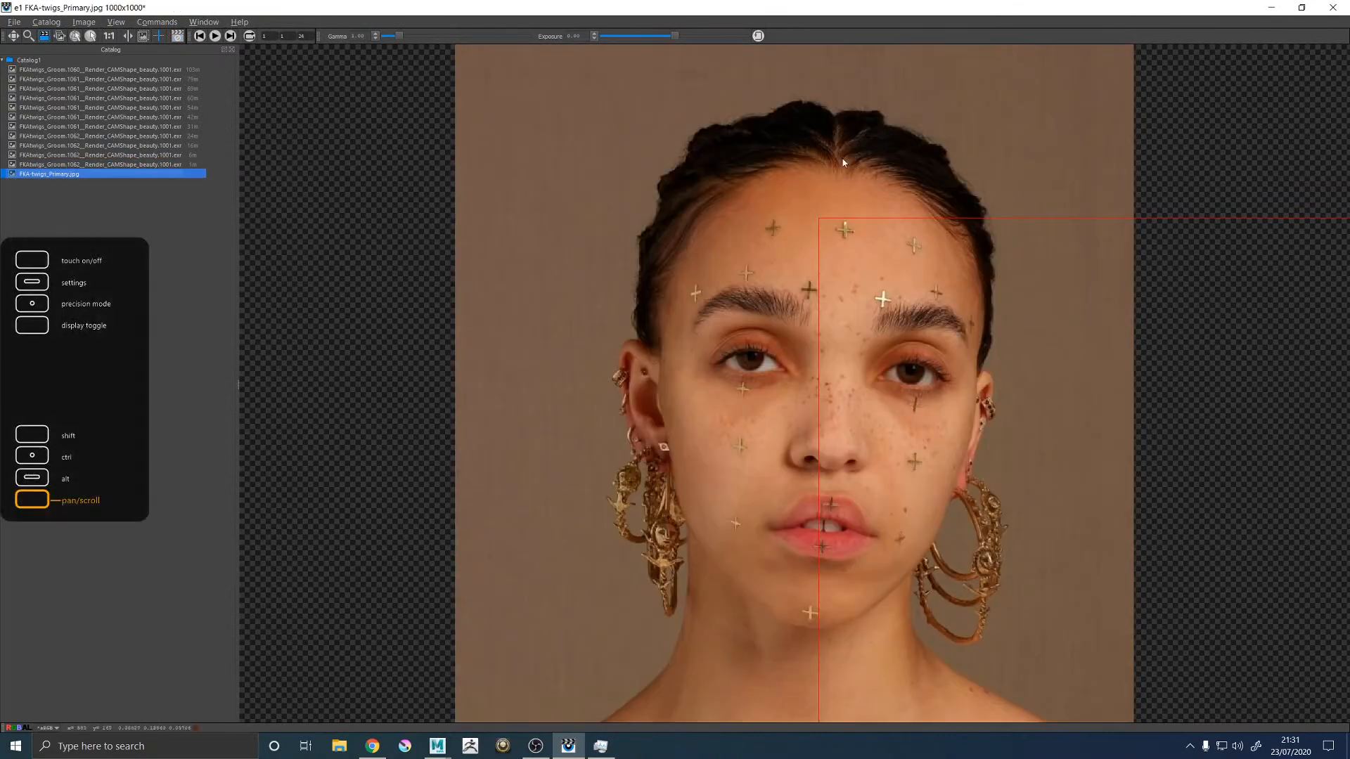
key("Up")
key("Down")
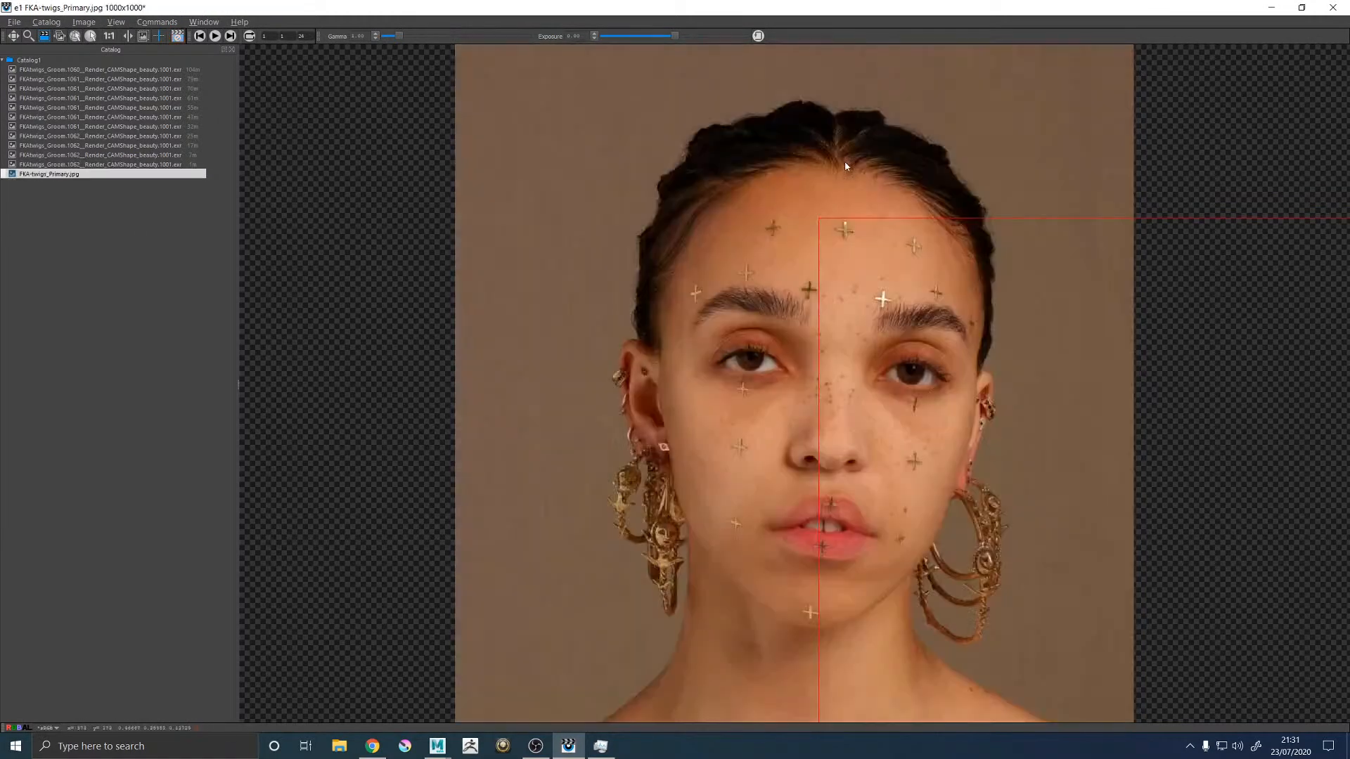
key("Up")
key("Down")
key("Up")
key("Down")
key("Up")
key("Down")
key("Up")
key("Down")
key("Up")
key("Down")
key("Up")
key("Down")
key("Up")
key("Down")
key("Up")
key("Down")
key("Up")
key("Down")
key("Up")
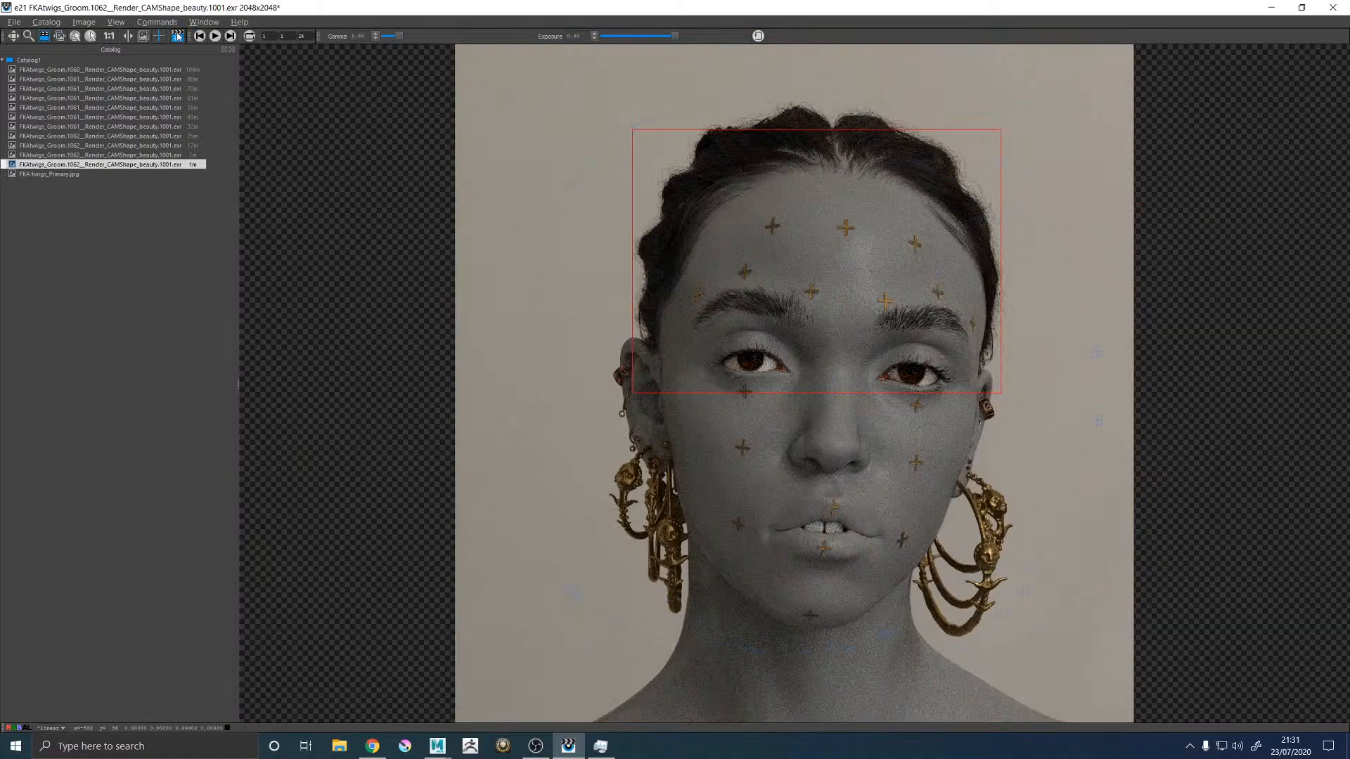
Step: Return to Maya, restore the perspective view, and show the hairline guides close up at the centre parting
left_click(1271, 7)
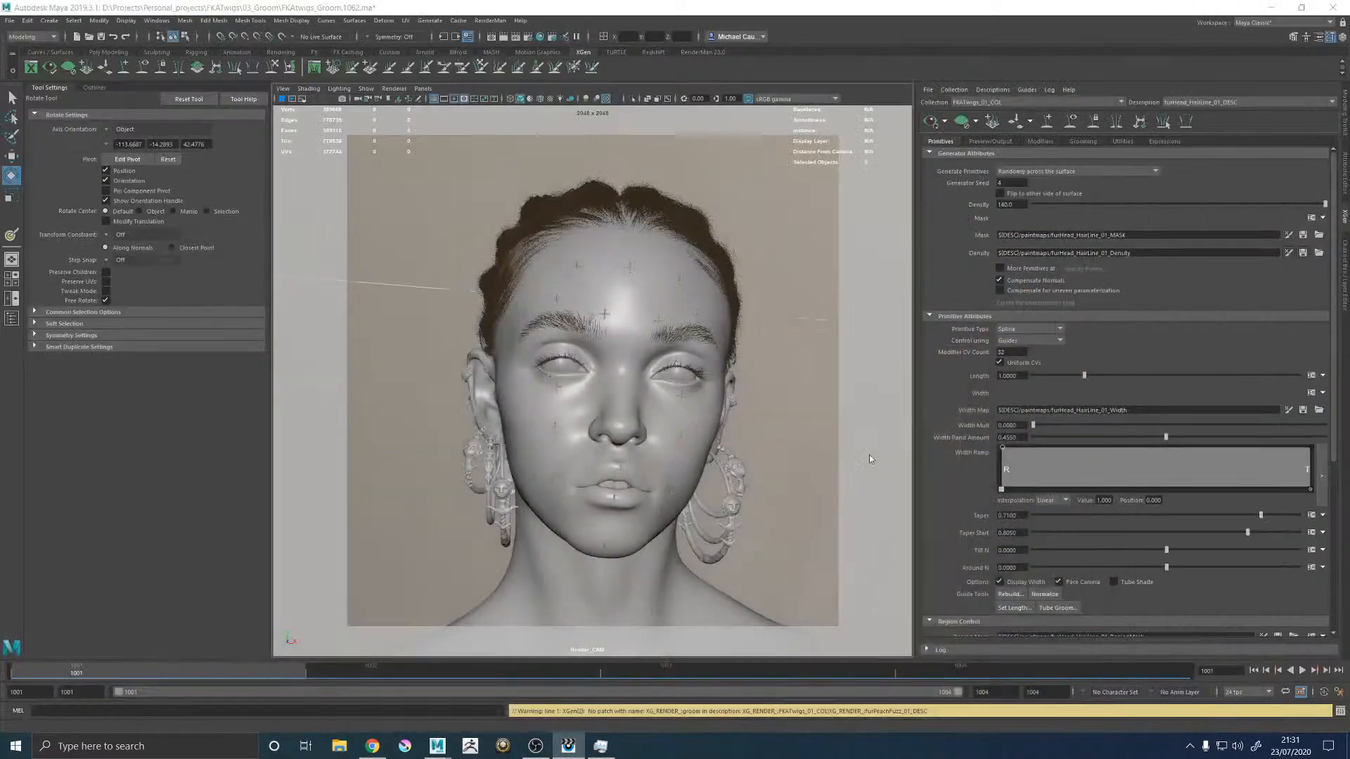
left_click(687, 249)
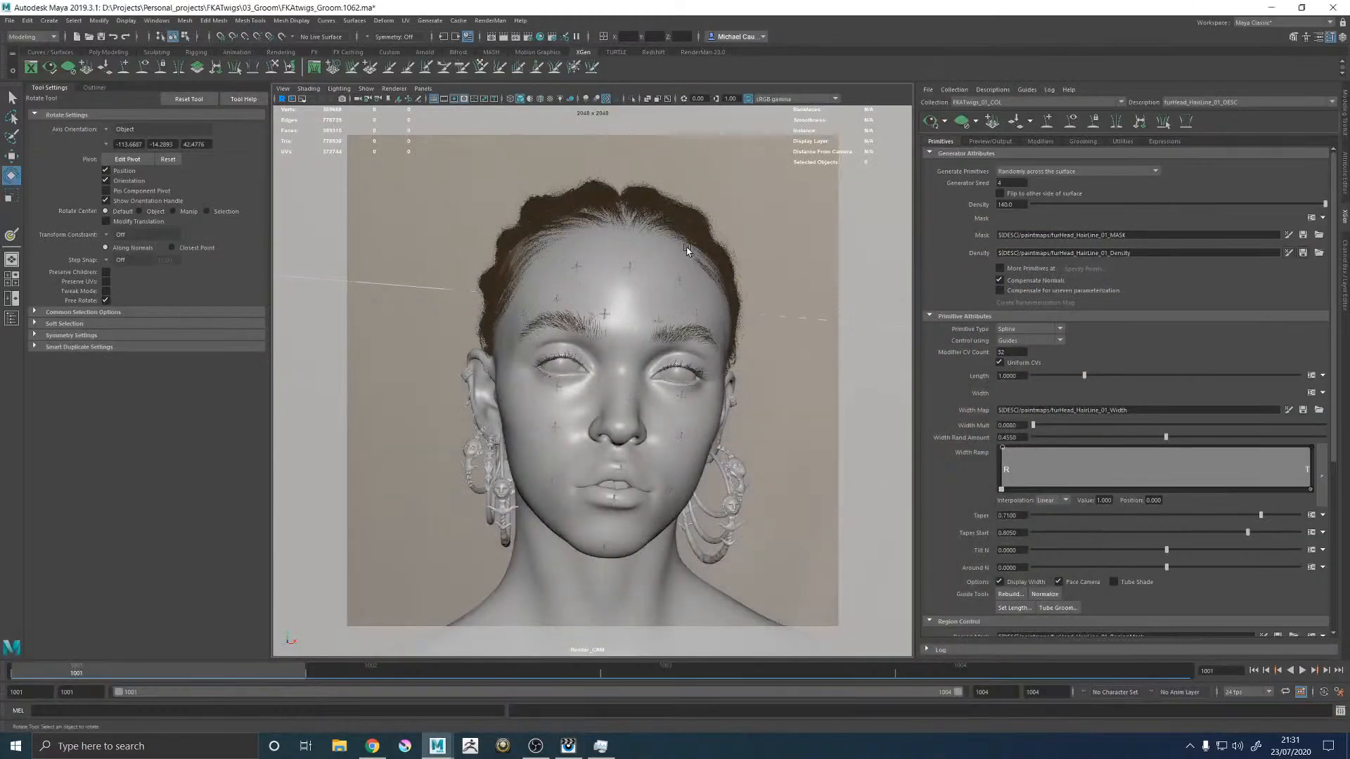
key("space")
key("space")
left_click_drag(731, 252, 648, 403, "alt")
scroll(648, 403, "up", 6)
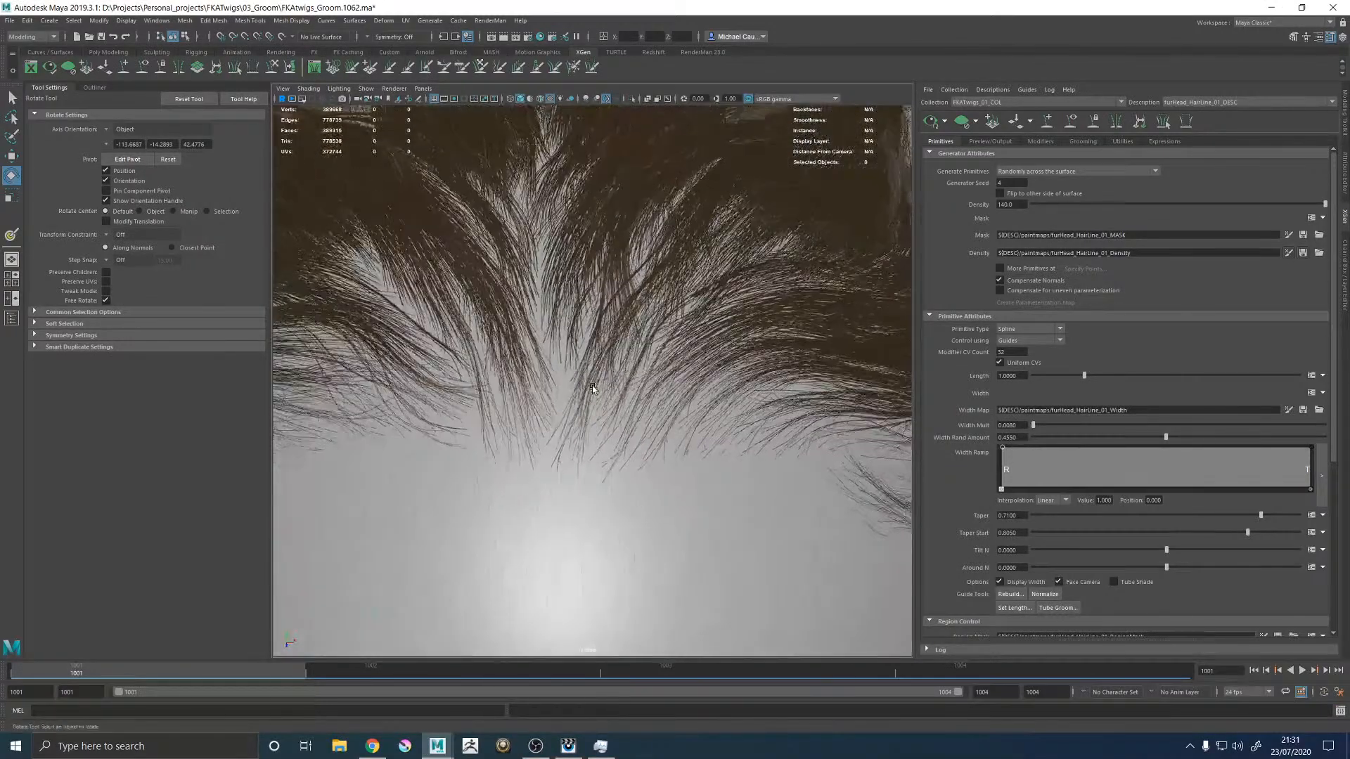
left_click(1070, 120)
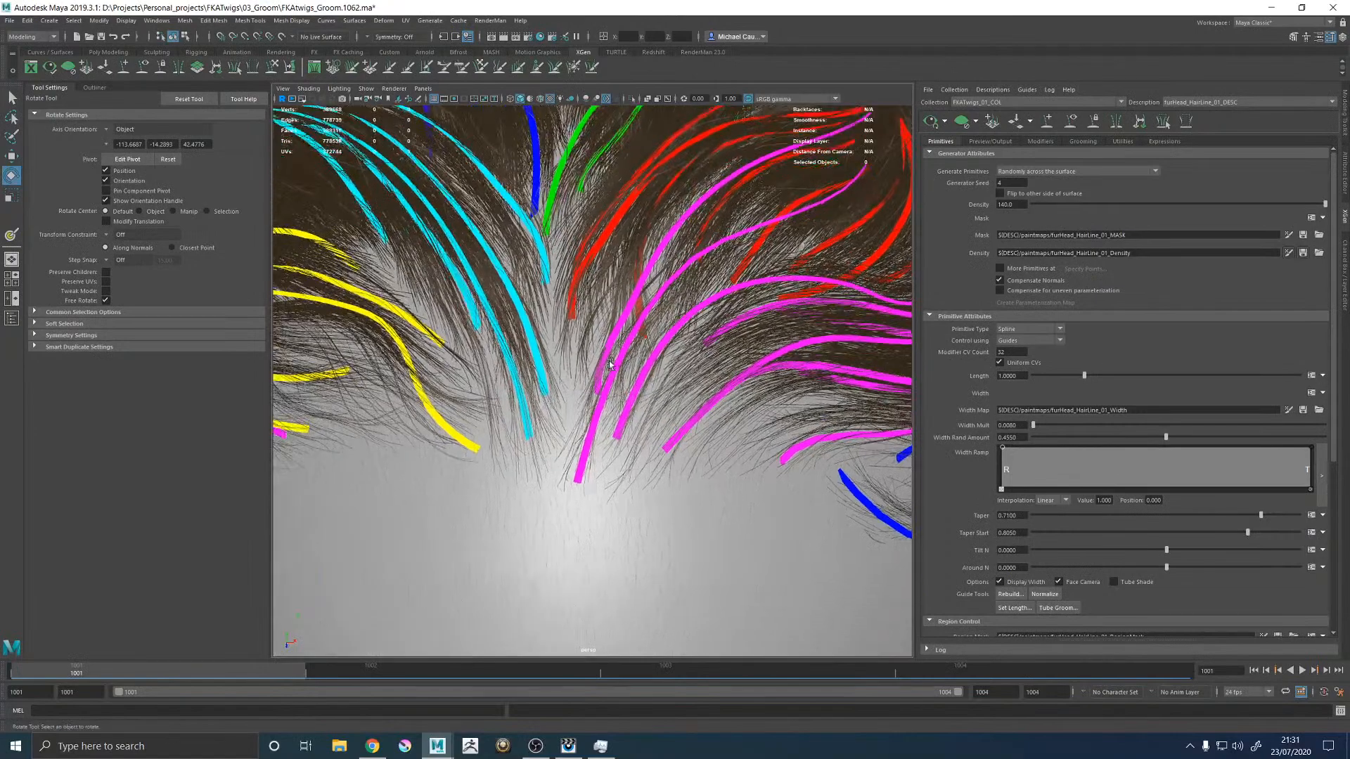
mouse_move(579, 389)
left_mouse_down("alt")
mouse_move(609, 394)
mouse_move(596, 371)
left_mouse_up("alt")
scroll(596, 371, "up", 3)
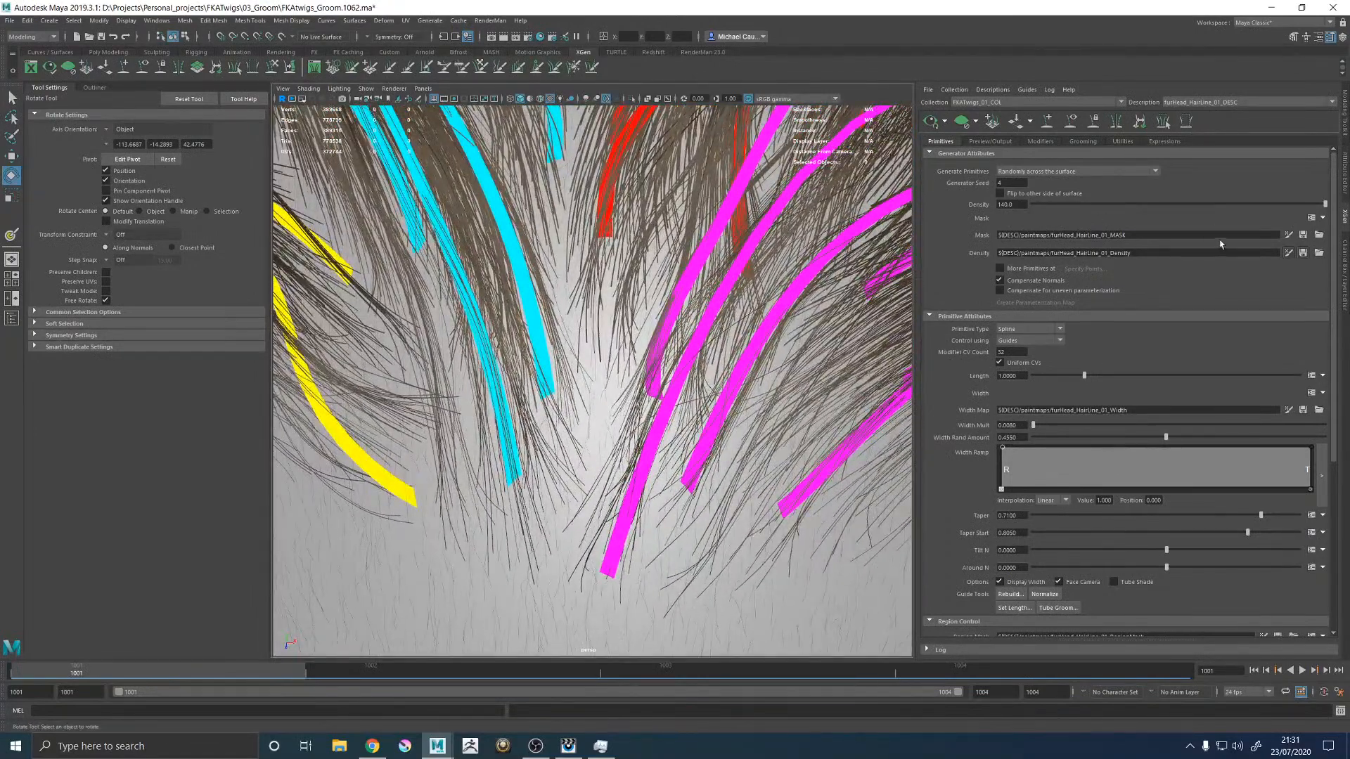
Step: Paint a grey patch of value 0.5 into the hairline density map at the left temple, between the lowest magenta and front blue guides, and save the texture
left_click(1288, 251)
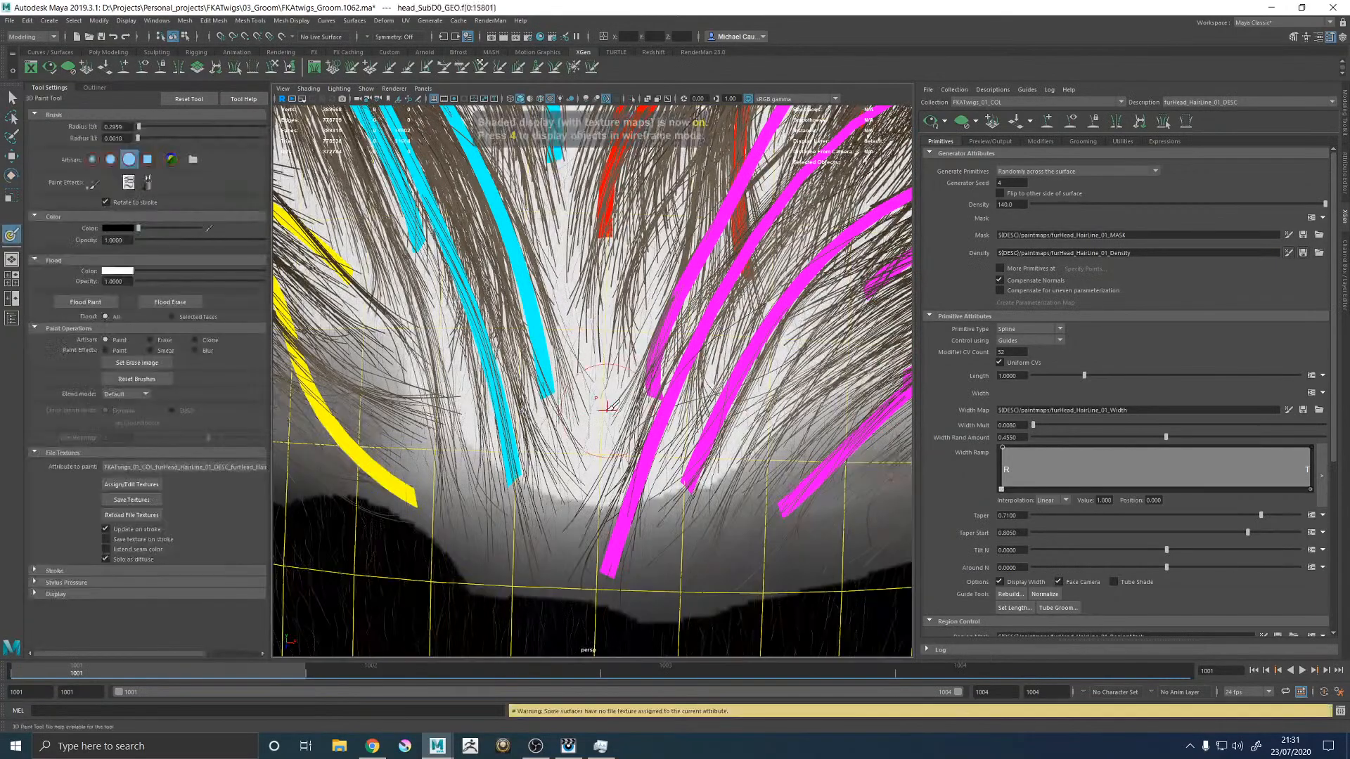
scroll(635, 398, "down", 5)
left_click_drag(634, 398, 535, 337, "alt")
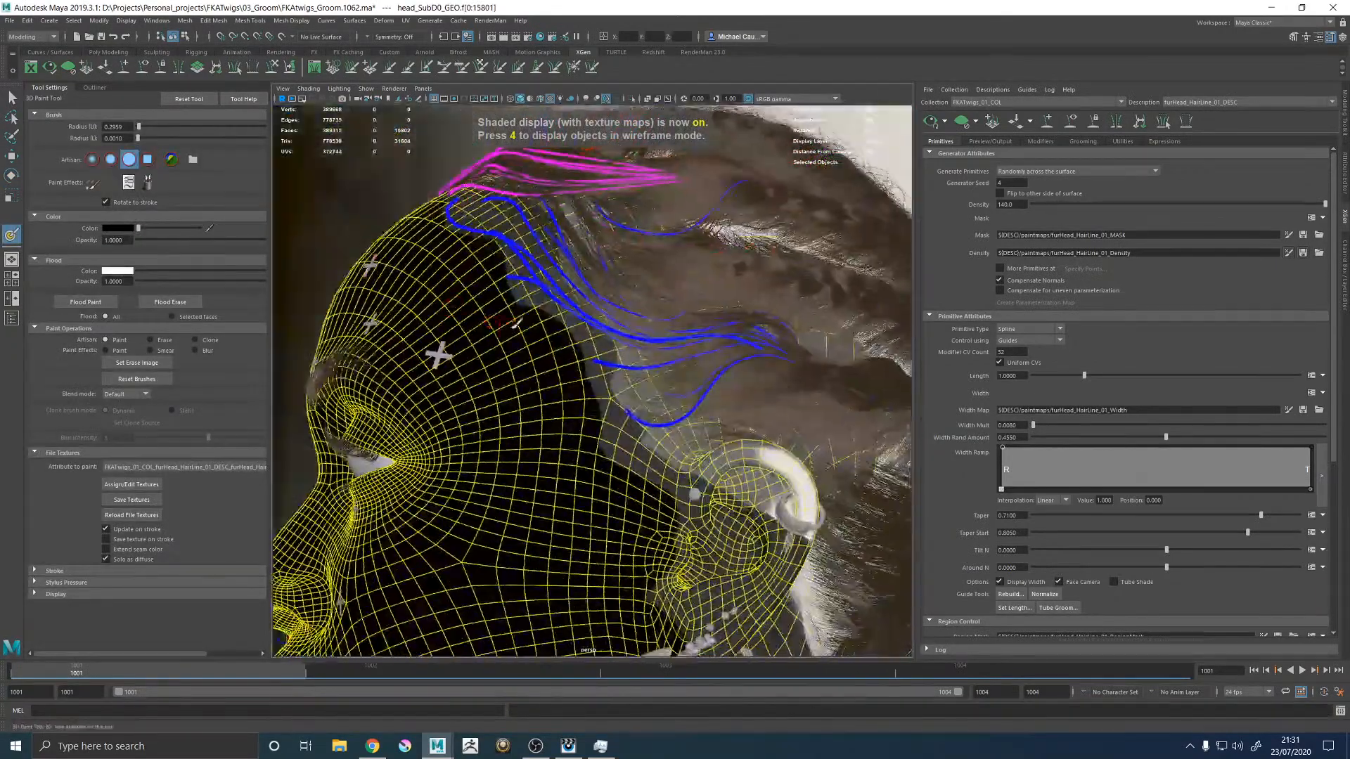
scroll(535, 337, "up", 3)
scroll(555, 316, "up", 6)
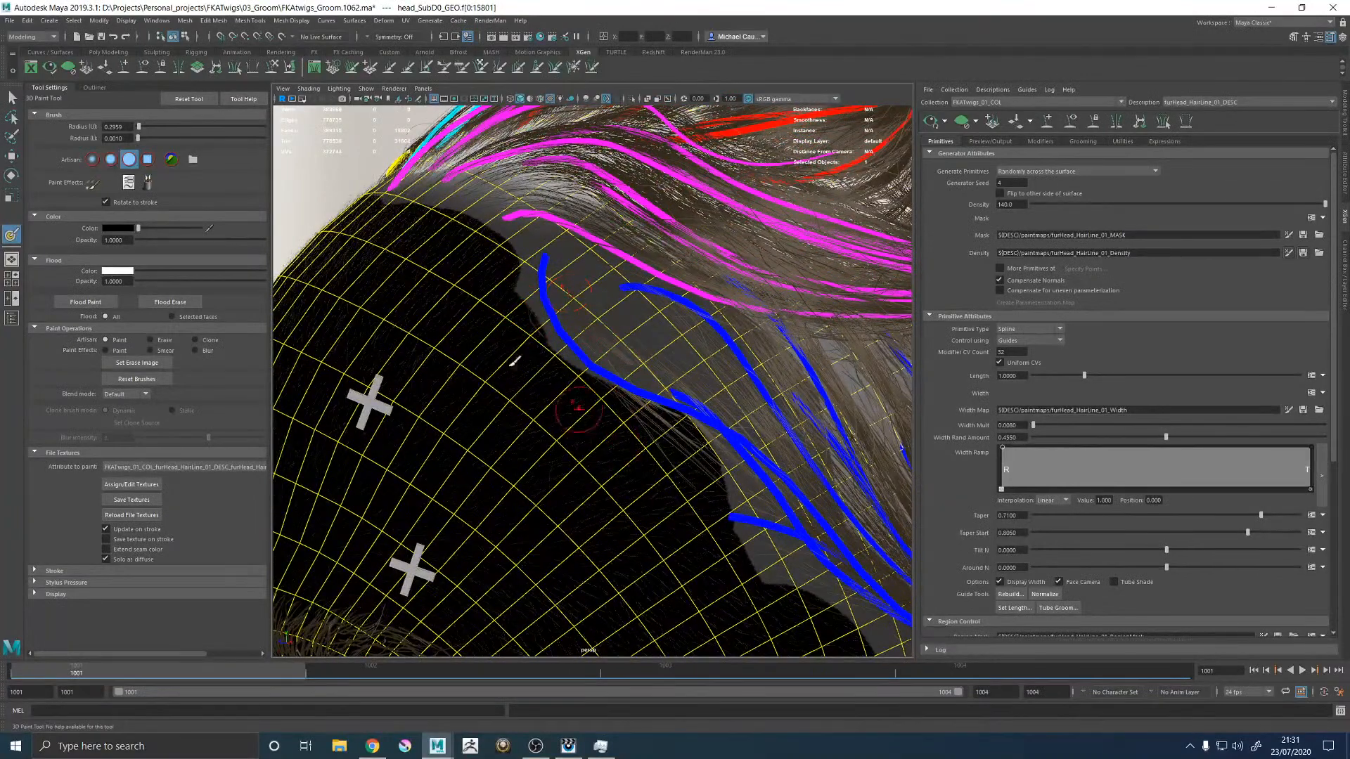
left_click_drag(165, 227, 202, 228)
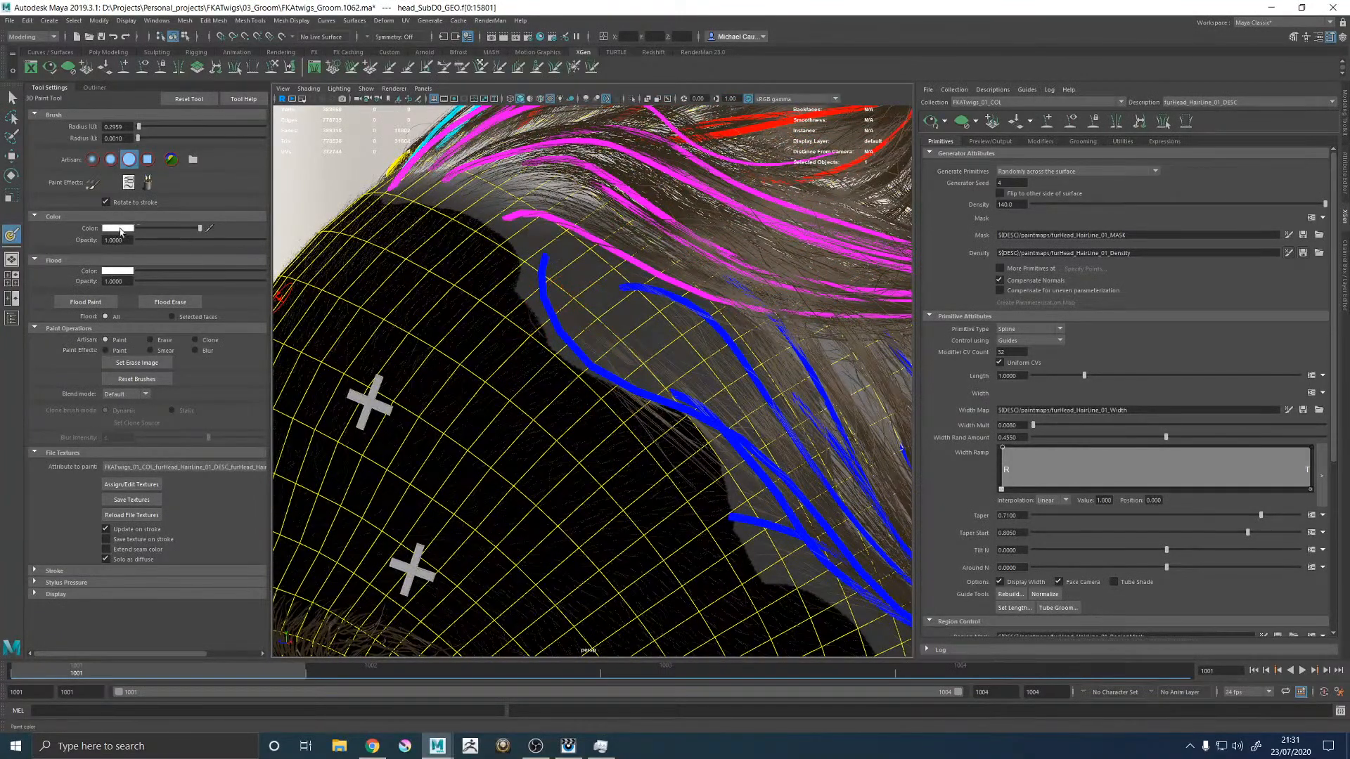
left_click(117, 229)
left_click_drag(41, 284, 19, 282)
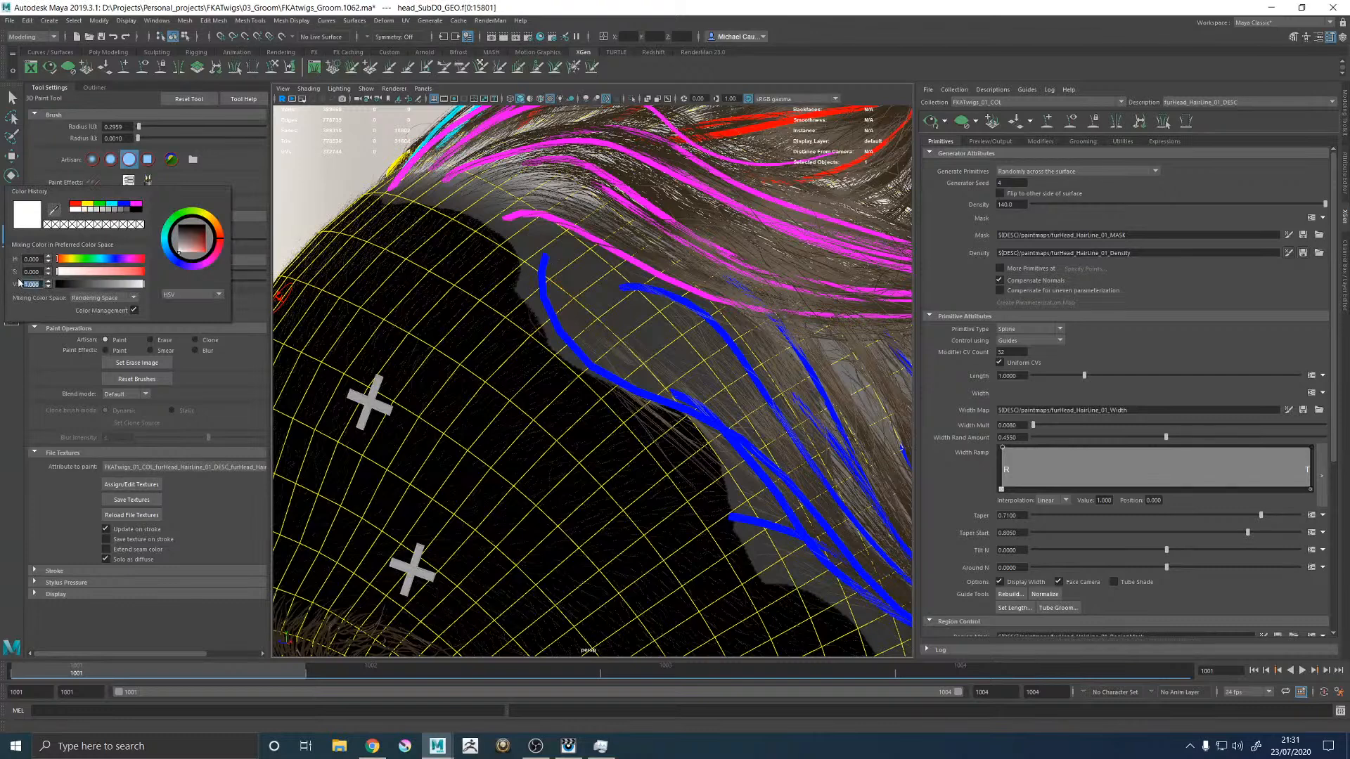
type(".5")
key("Return")
mouse_move(560, 236)
left_mouse_down()
mouse_move(608, 265)
mouse_move(647, 260)
mouse_move(629, 228)
mouse_move(610, 280)
mouse_move(653, 257)
left_mouse_up()
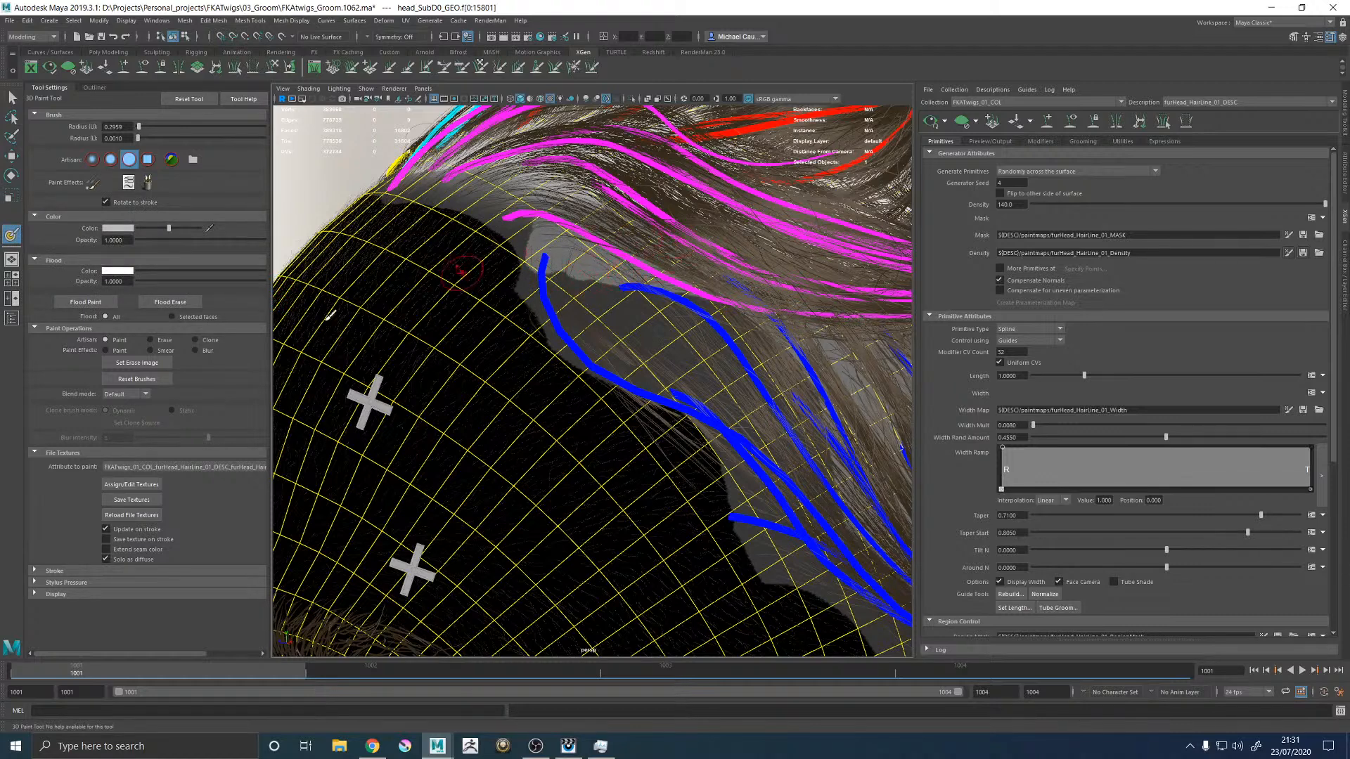
left_click(128, 501)
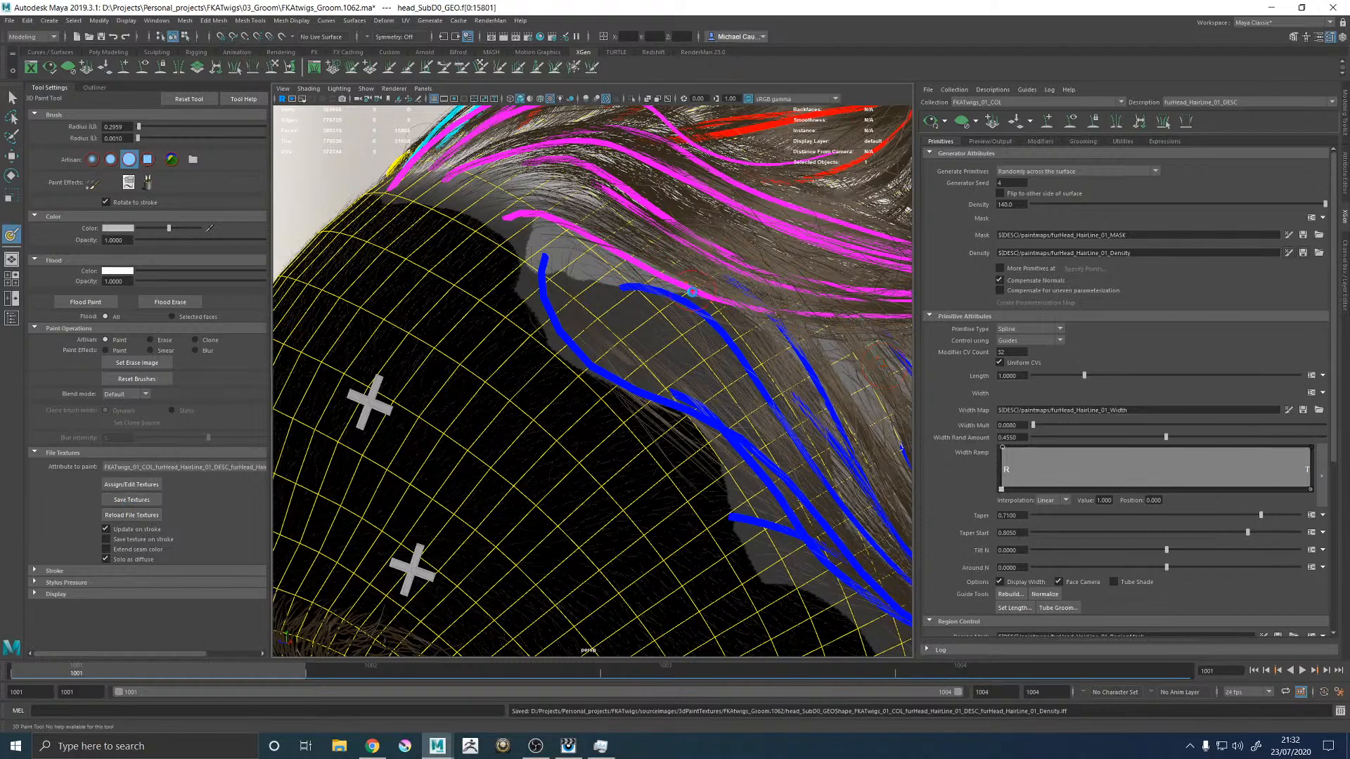
Step: Paint pure white into the density map at the left temple just behind the grey patch and save the texture
right_click_drag(766, 289, 623, 258, "alt")
middle_click_drag(623, 258, 633, 279, "alt")
right_click_drag(632, 279, 675, 289, "alt")
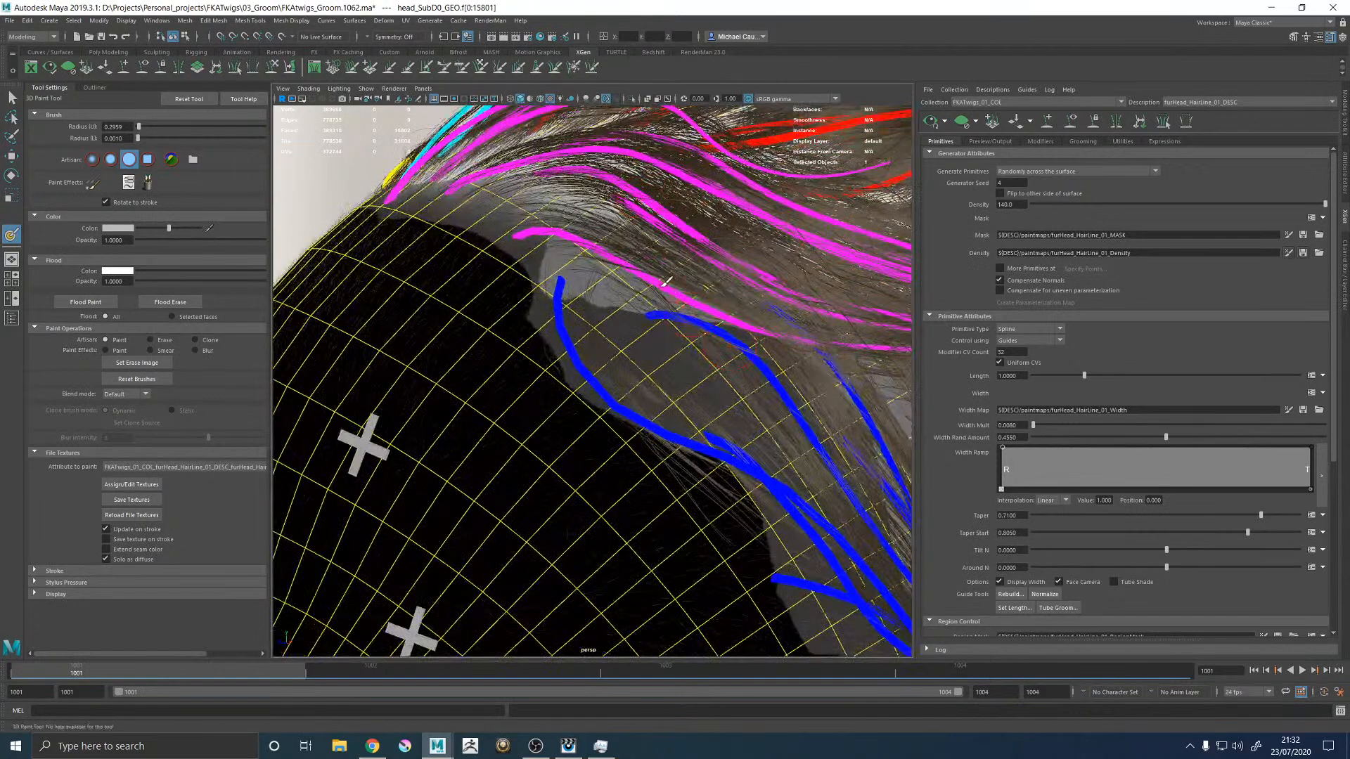
left_click_drag(168, 228, 200, 228)
mouse_move(587, 250)
left_mouse_down()
mouse_move(606, 269)
mouse_move(671, 278)
mouse_move(686, 254)
left_mouse_up()
left_click(119, 499)
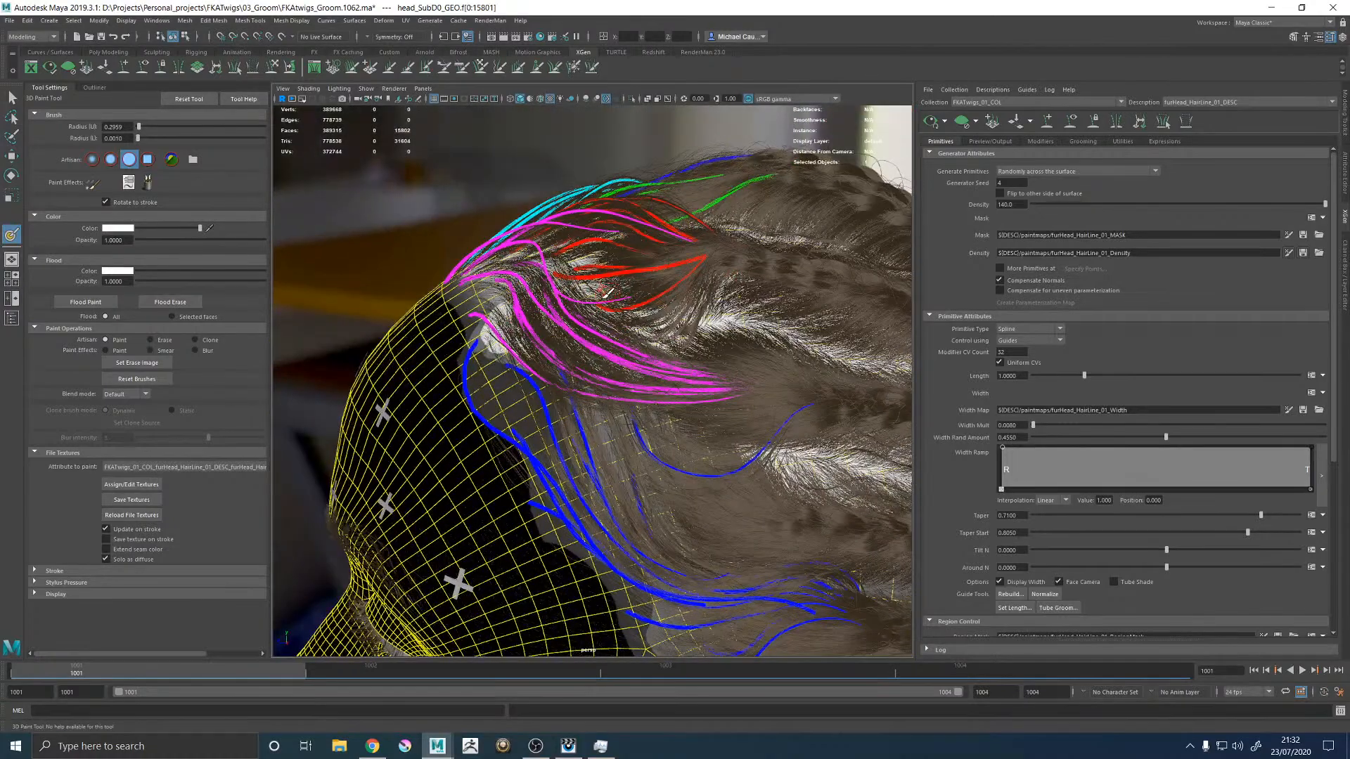
Step: Set the paint value to 0.5, soften the white temple patch into the surrounding grey, and save the density texture
scroll(606, 291, "up", 5)
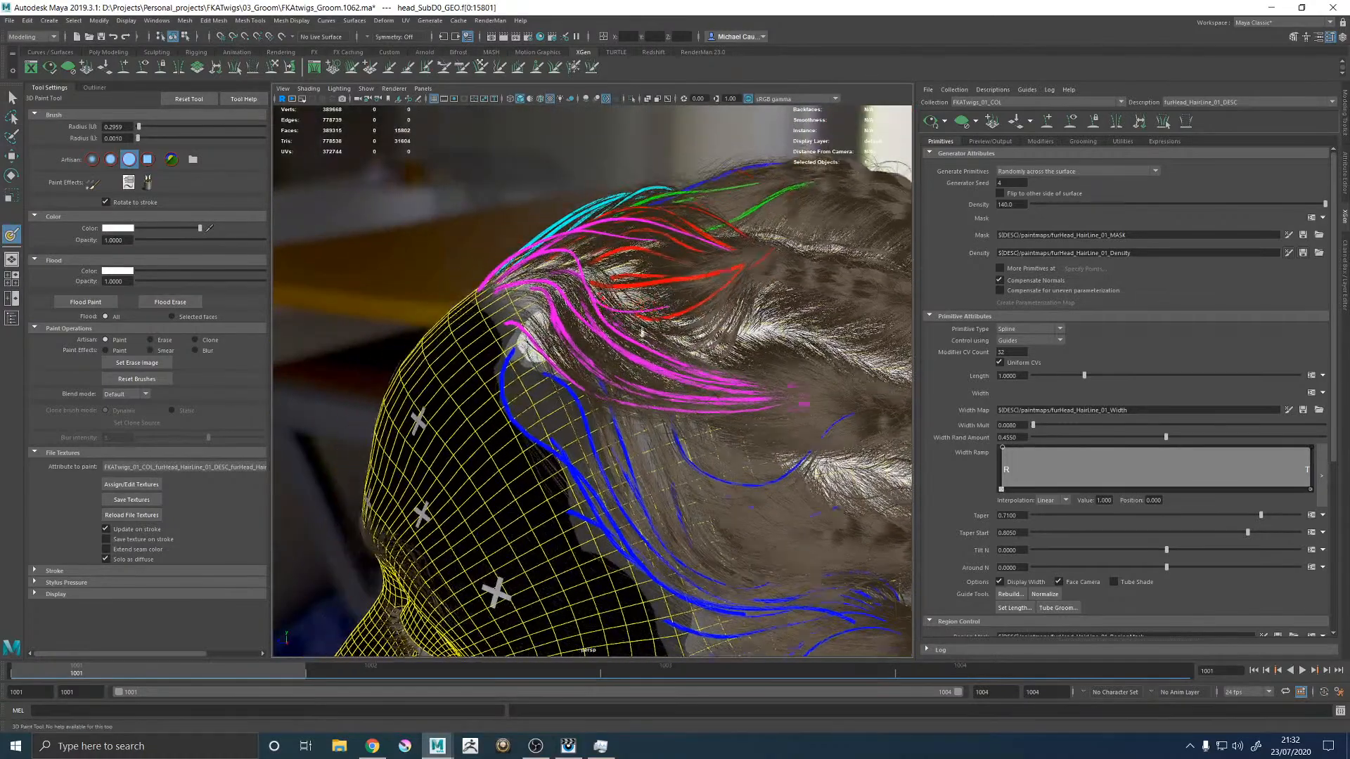
left_click_drag(584, 313, 610, 331, "alt")
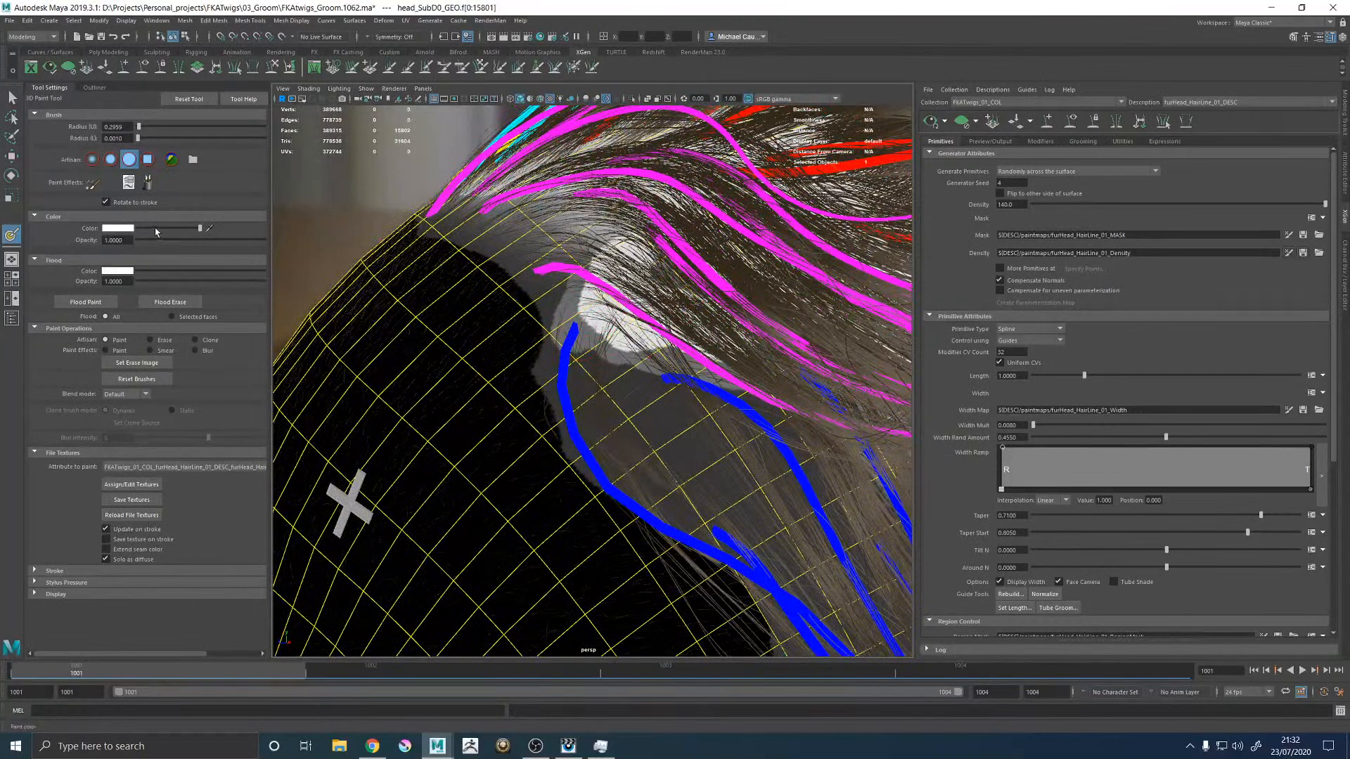
left_click(119, 228)
left_click_drag(105, 279, 111, 282)
left_click(140, 306)
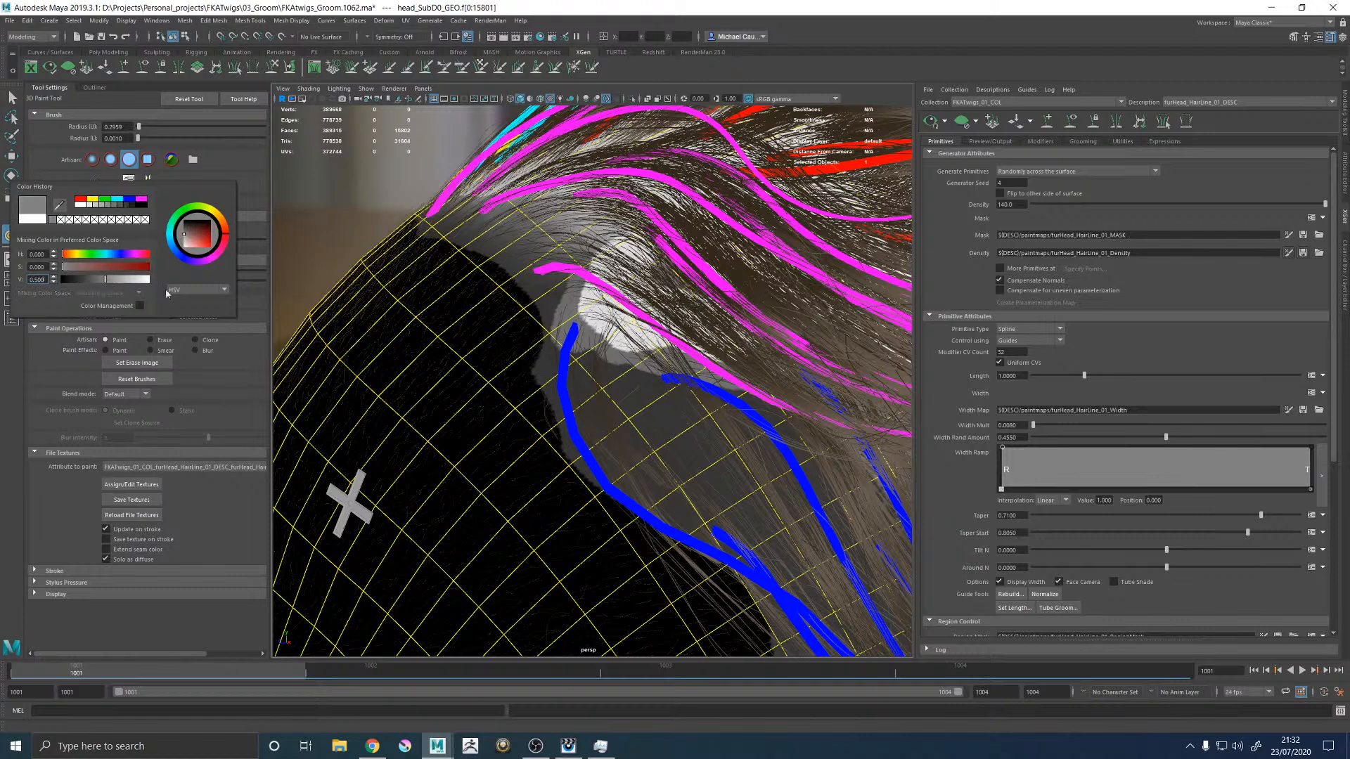
left_click(117, 229)
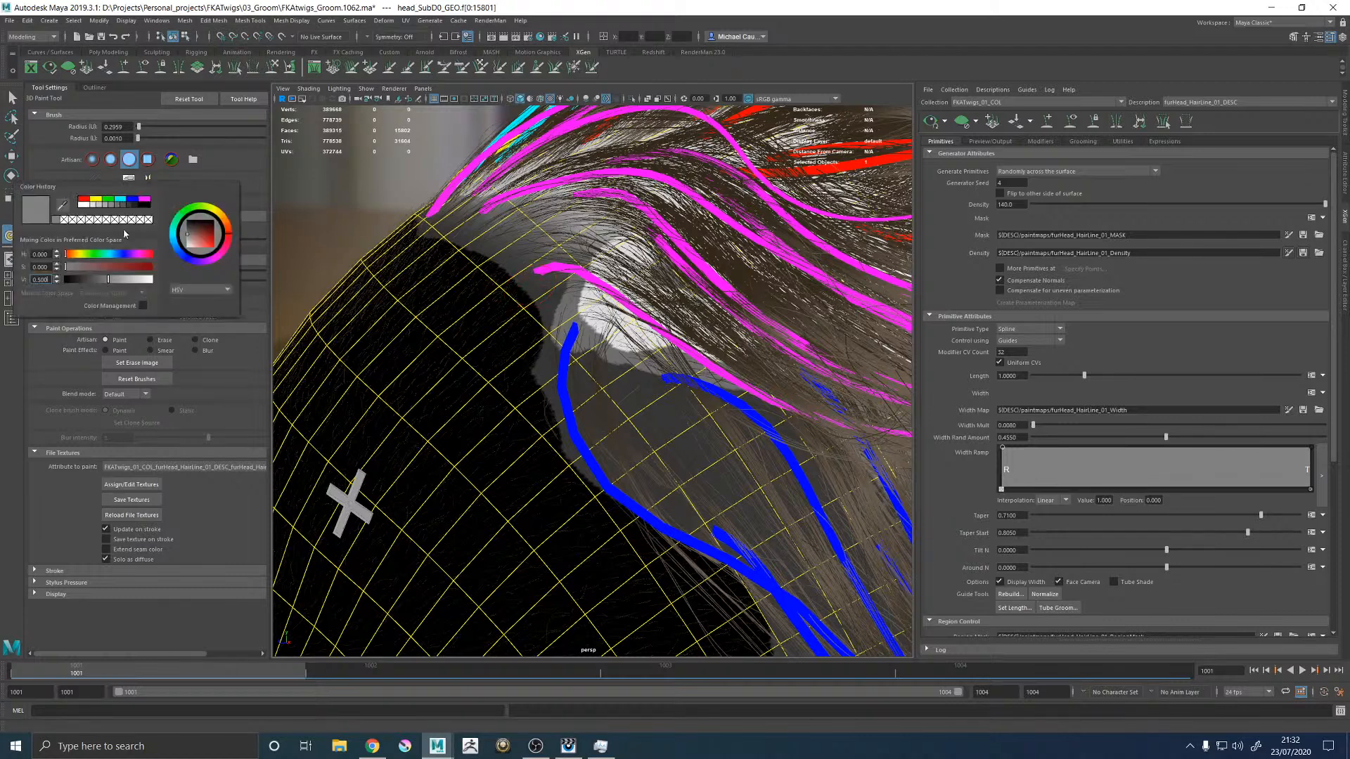
mouse_move(643, 327)
left_mouse_down()
mouse_move(622, 336)
mouse_move(635, 334)
mouse_move(598, 314)
mouse_move(609, 271)
mouse_move(636, 253)
mouse_move(650, 288)
mouse_move(722, 340)
mouse_move(668, 322)
mouse_move(650, 359)
mouse_move(580, 334)
mouse_move(573, 298)
mouse_move(703, 378)
left_mouse_up()
key("u")
left_click(134, 501)
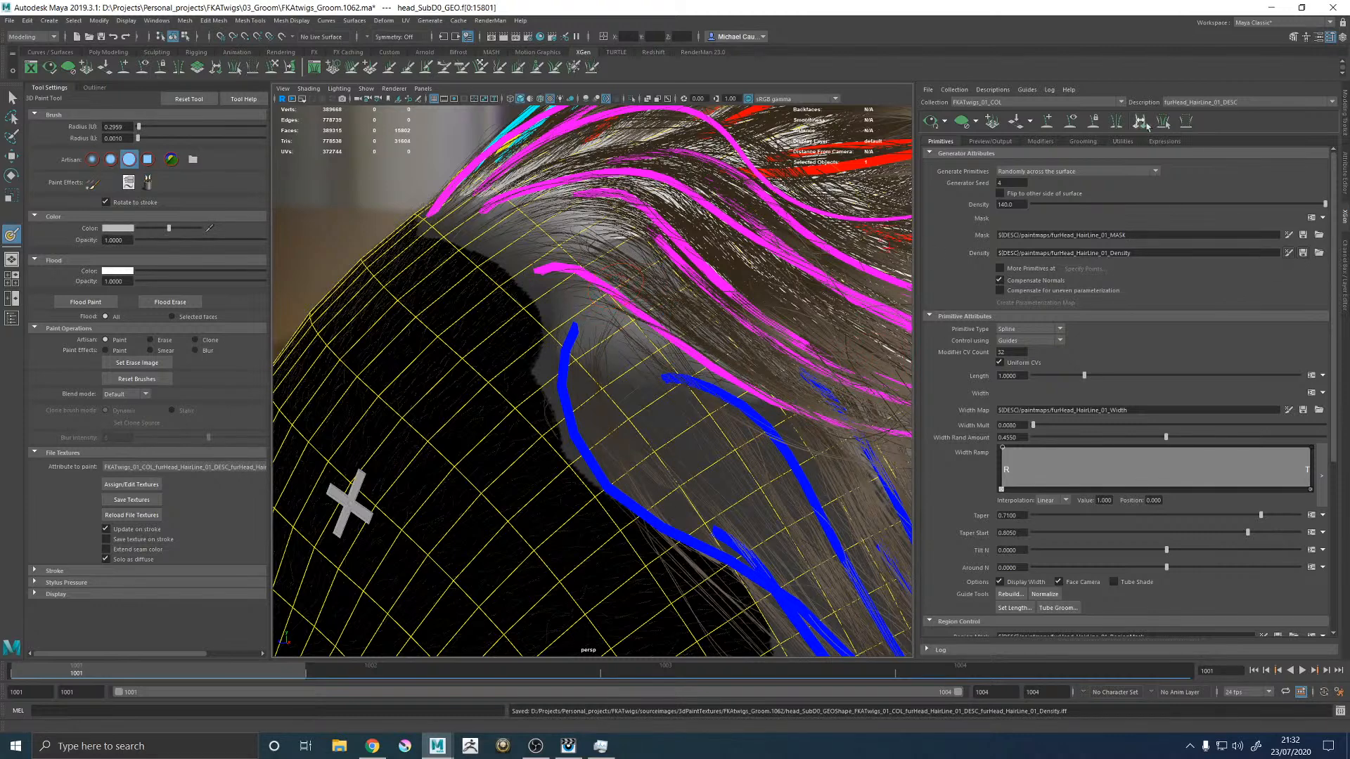
Step: Add a new hairline guide at the left temple, just below the lowest magenta guide
left_click(1047, 121)
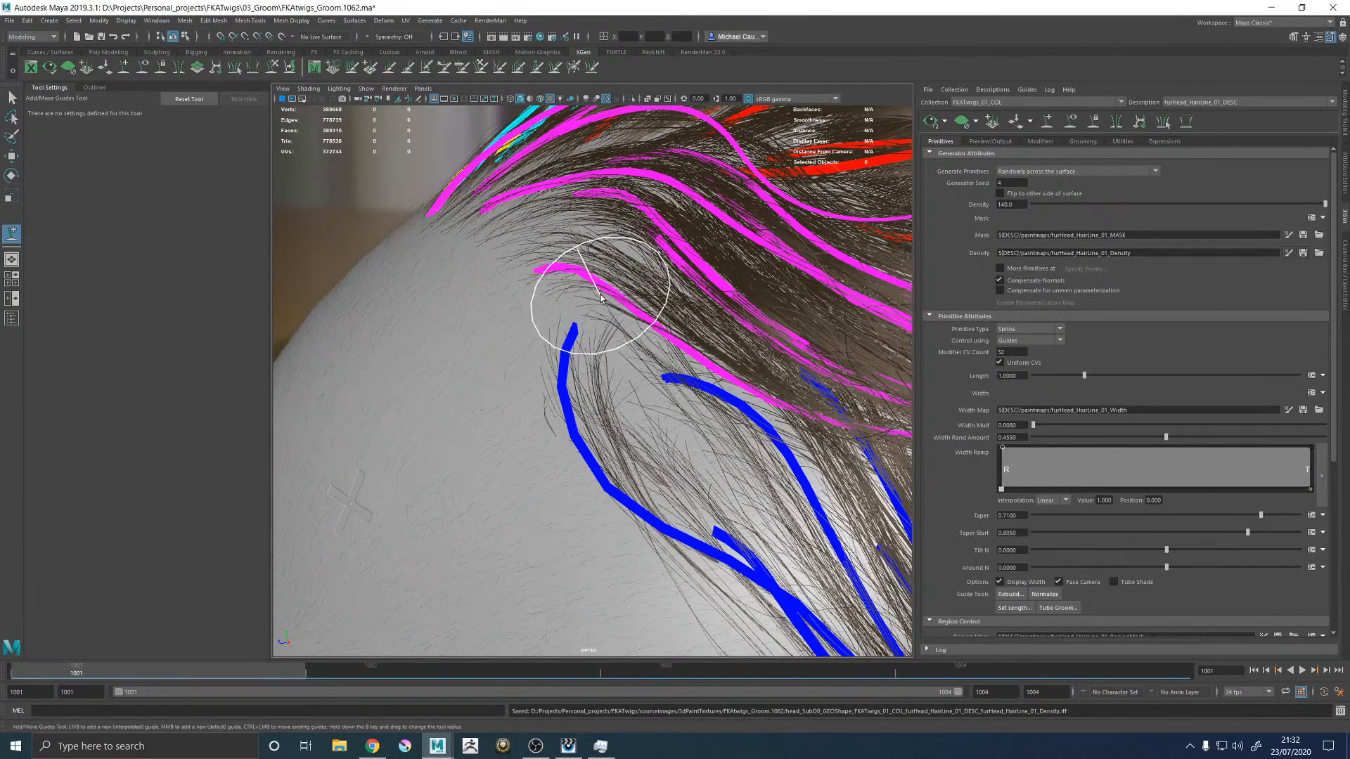
left_click(696, 341)
scroll(668, 359, "down", 5)
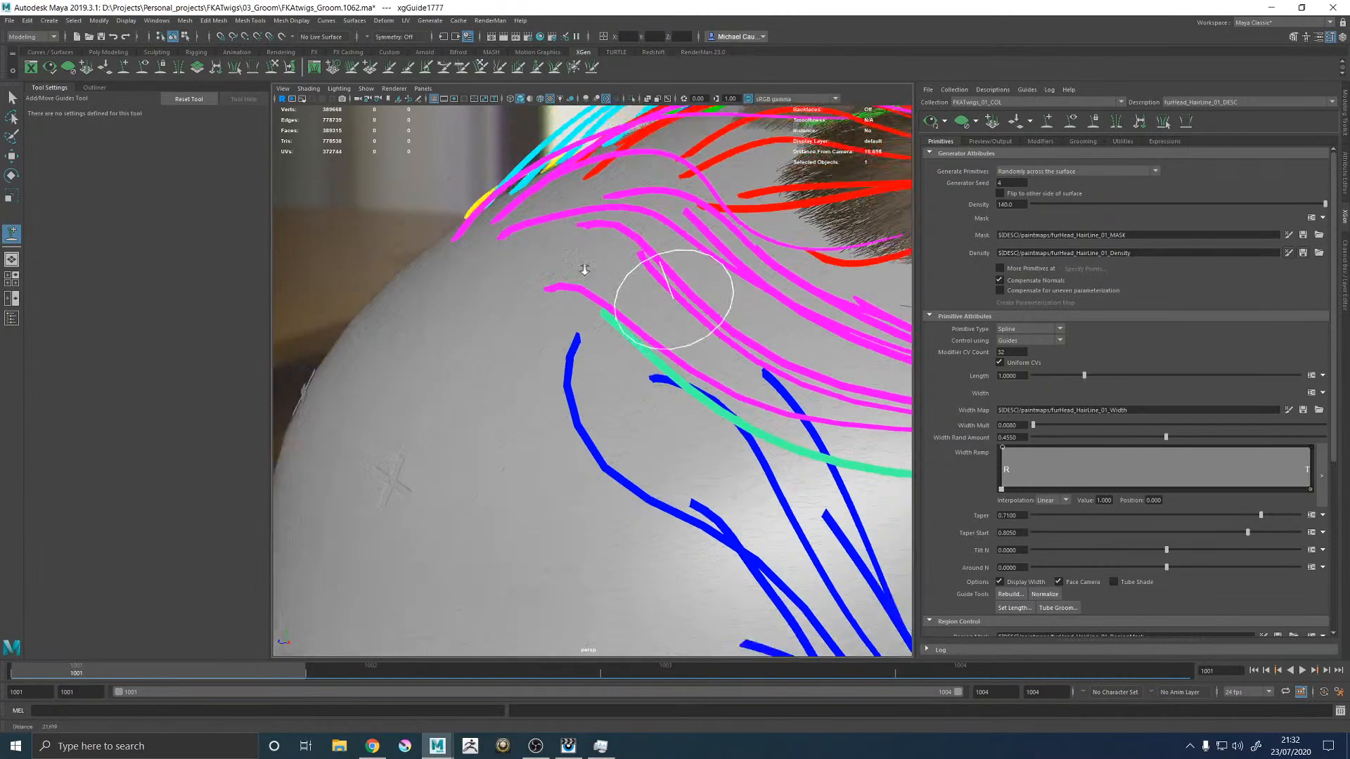
scroll(637, 375, "up", 8)
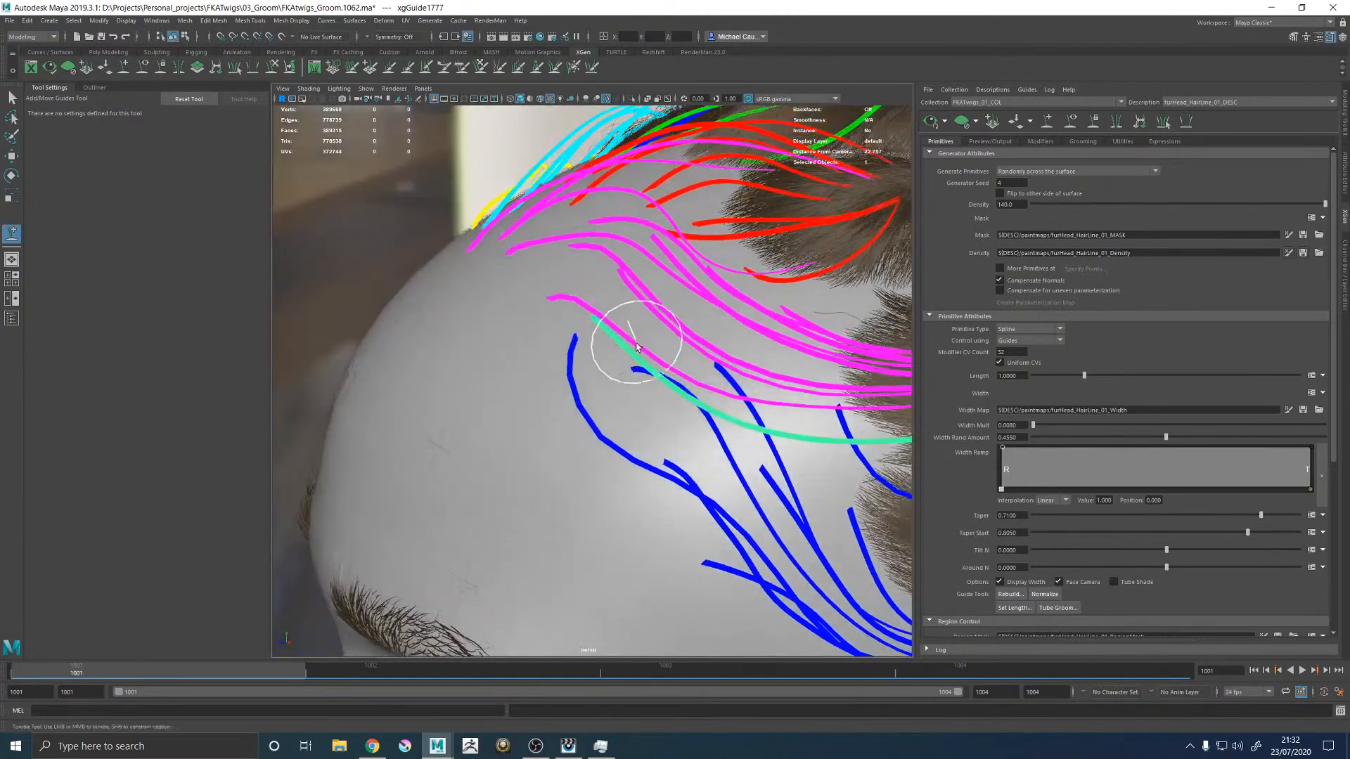
Step: Extend the blue area of the region map over the new temple guide's root and save the texture
left_click(993, 142)
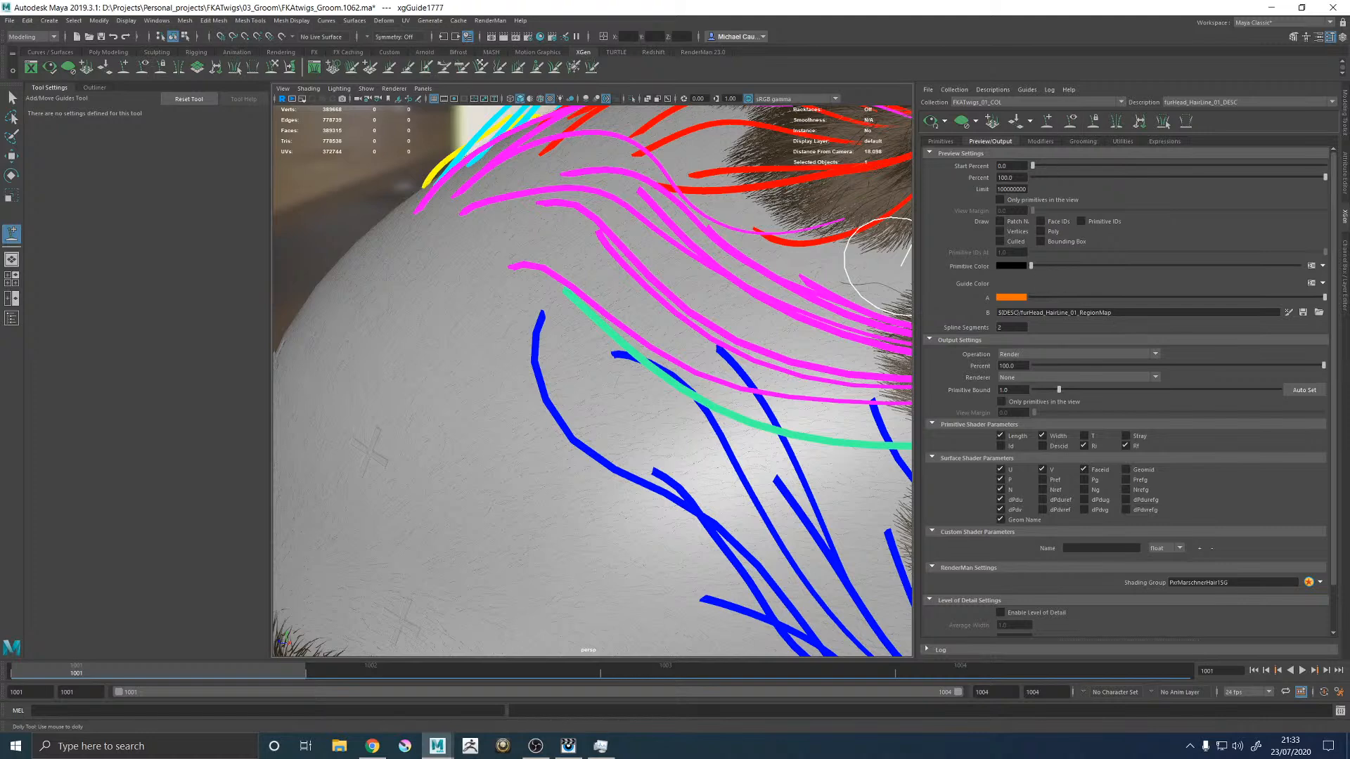
left_click(1288, 312)
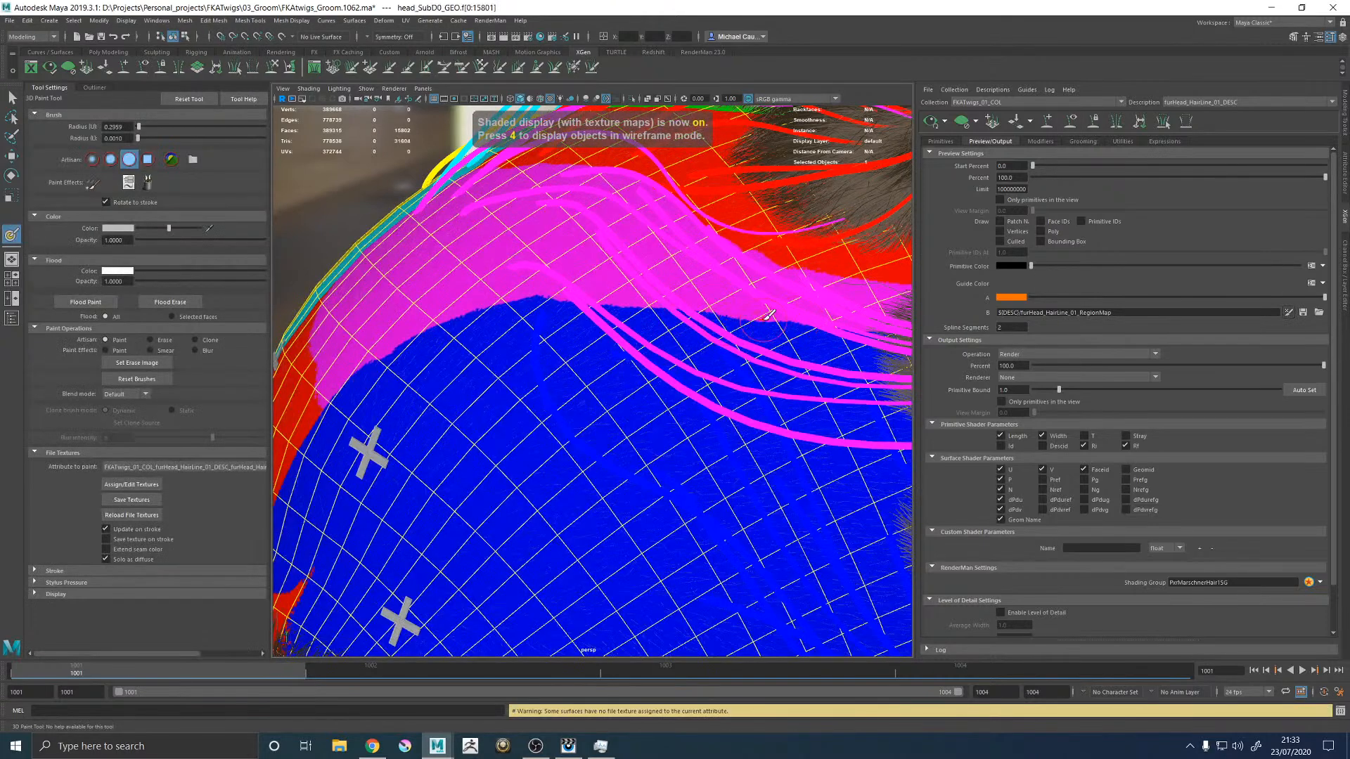
left_click(113, 229)
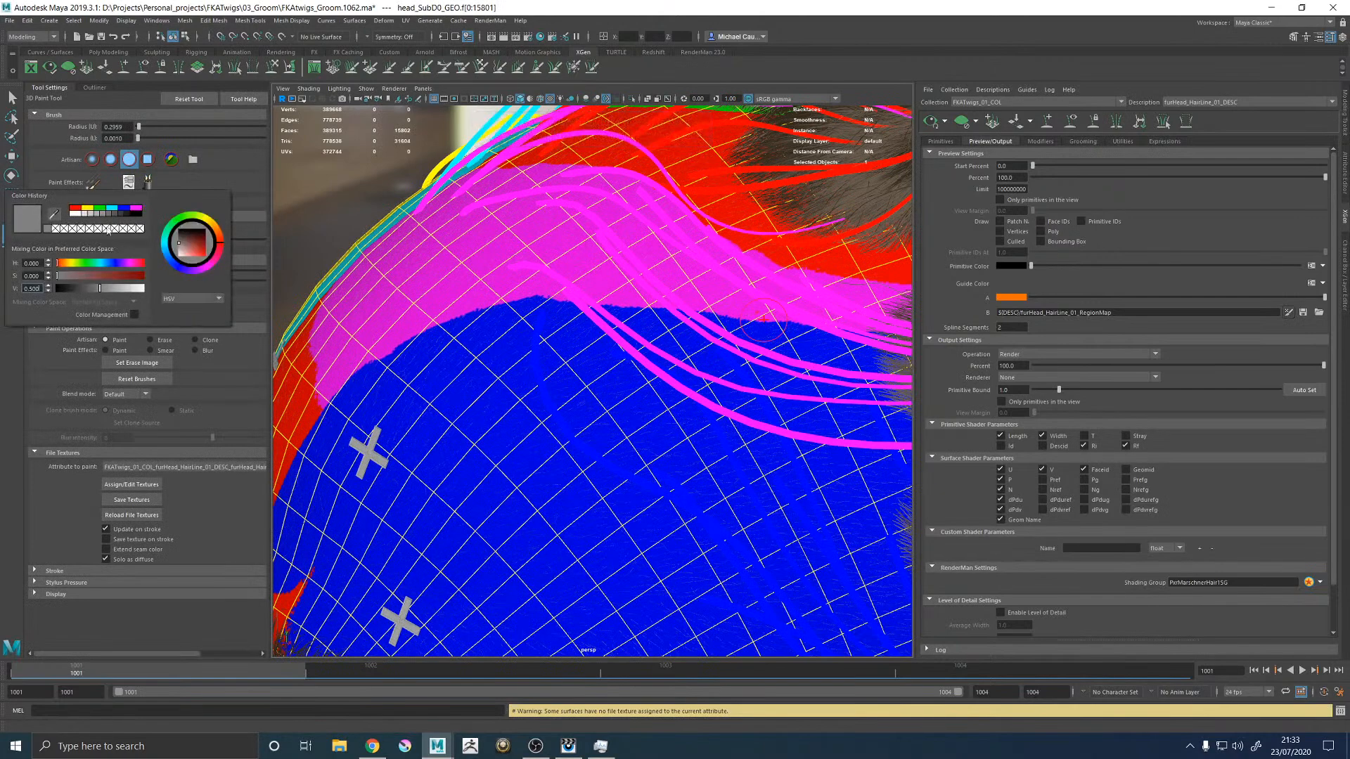
left_click(118, 209)
left_click(65, 582)
mouse_move(549, 316)
left_mouse_down()
mouse_move(552, 304)
mouse_move(610, 315)
mouse_move(540, 309)
mouse_move(636, 316)
left_mouse_up()
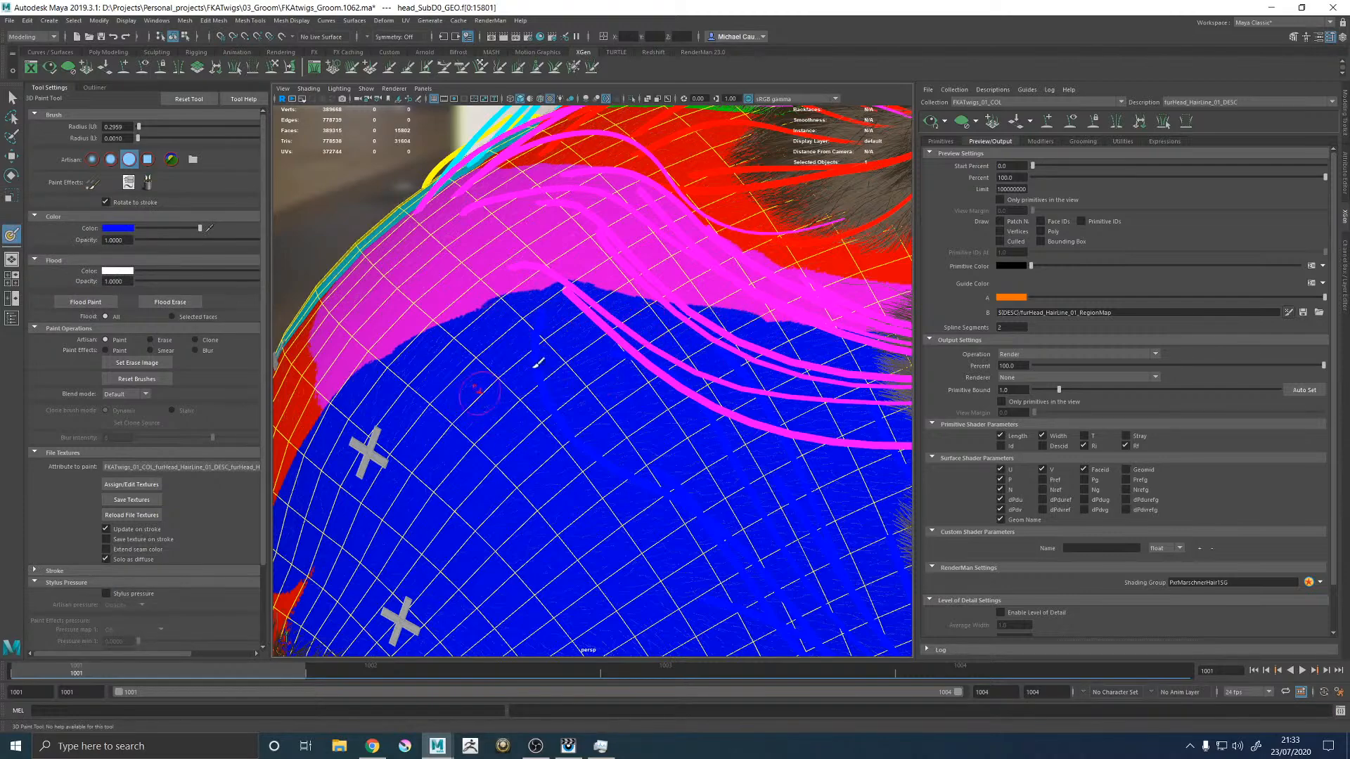
left_click_drag(566, 377, 591, 359, "alt")
middle_click_drag(533, 348, 620, 374, "alt")
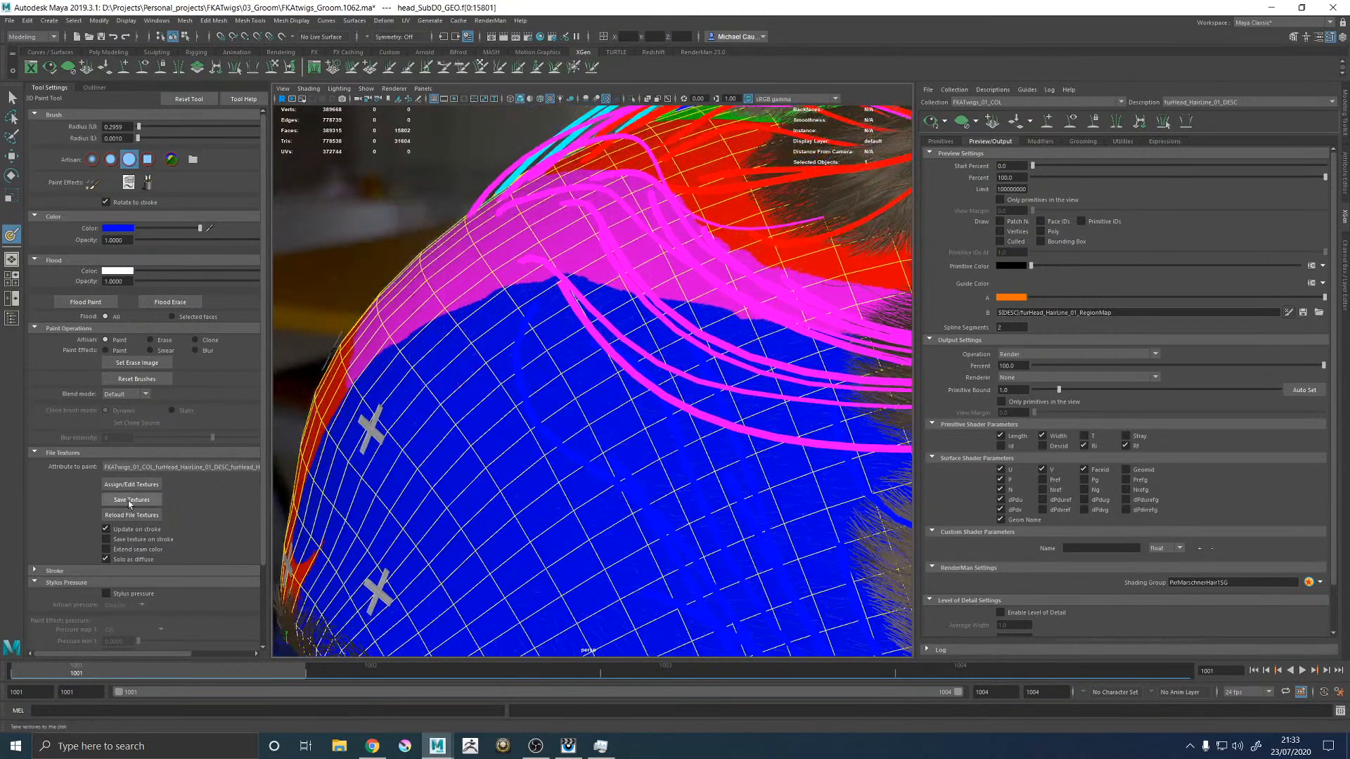
left_click(132, 500)
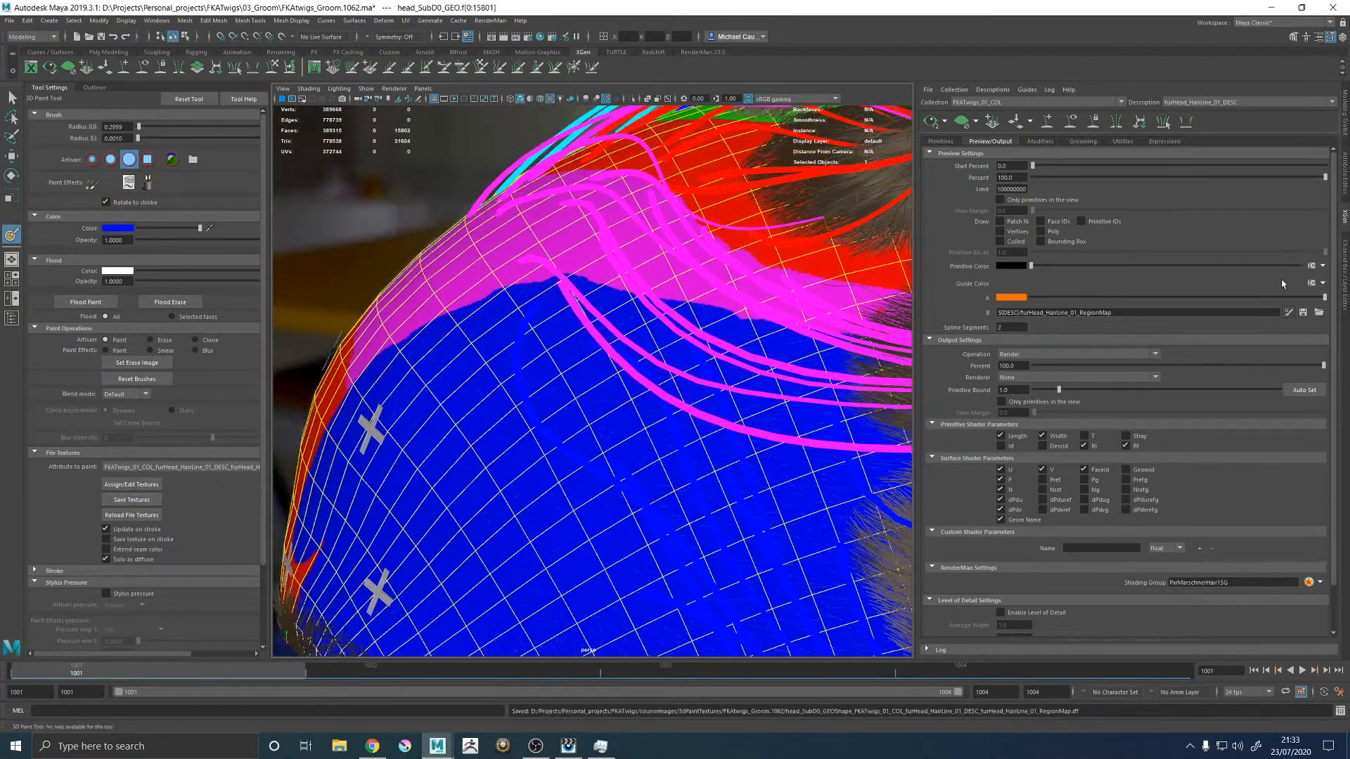
Step: Save the region map to the description and check the updated temple hairs with the guides hidden, leaving the guides displayed
left_click(1309, 313)
key("6")
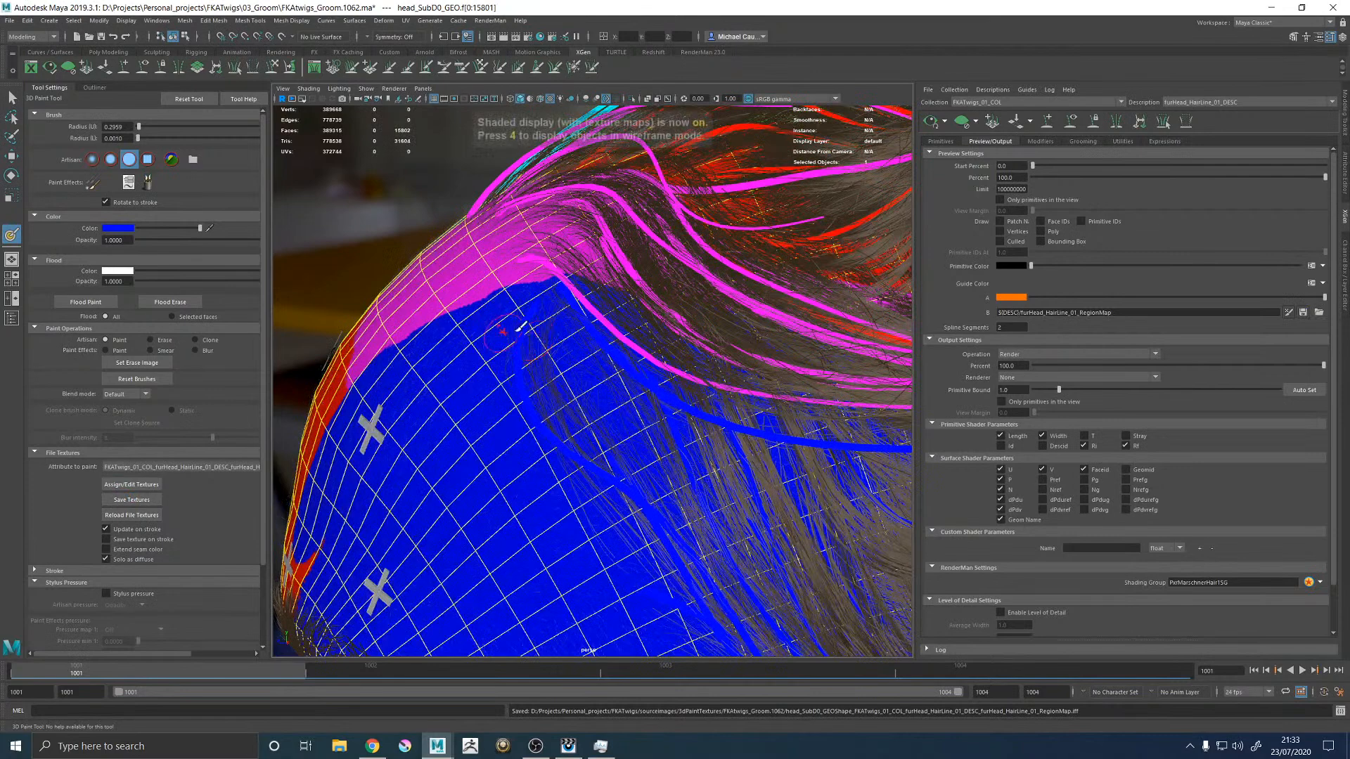
left_click(1070, 121)
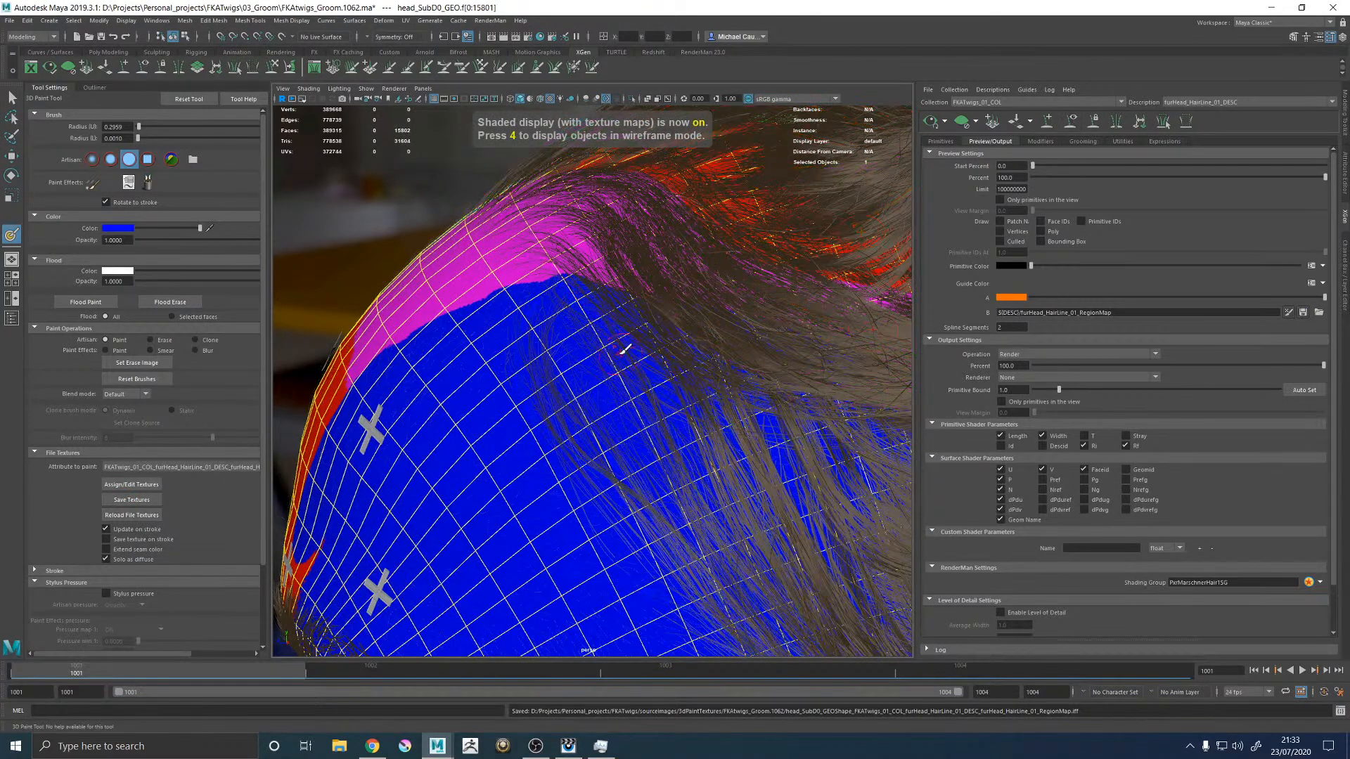
left_click(1074, 121)
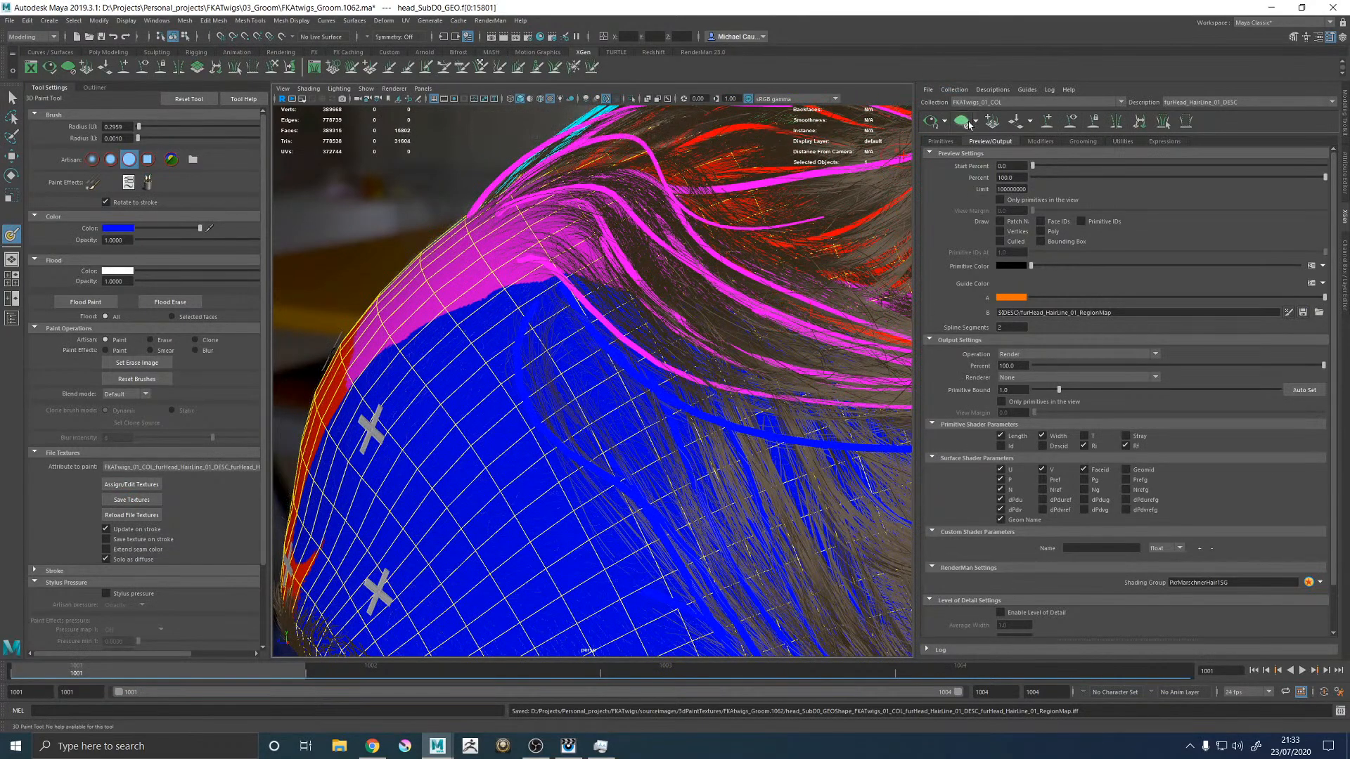
Step: Select the new temple guide and bend it downward toward the blue guides with the Sculpt Guides tool
key("w")
left_click(438, 169)
left_click(592, 333)
right_click_drag(748, 344, 555, 355, "alt")
left_click_drag(555, 355, 550, 353, "alt")
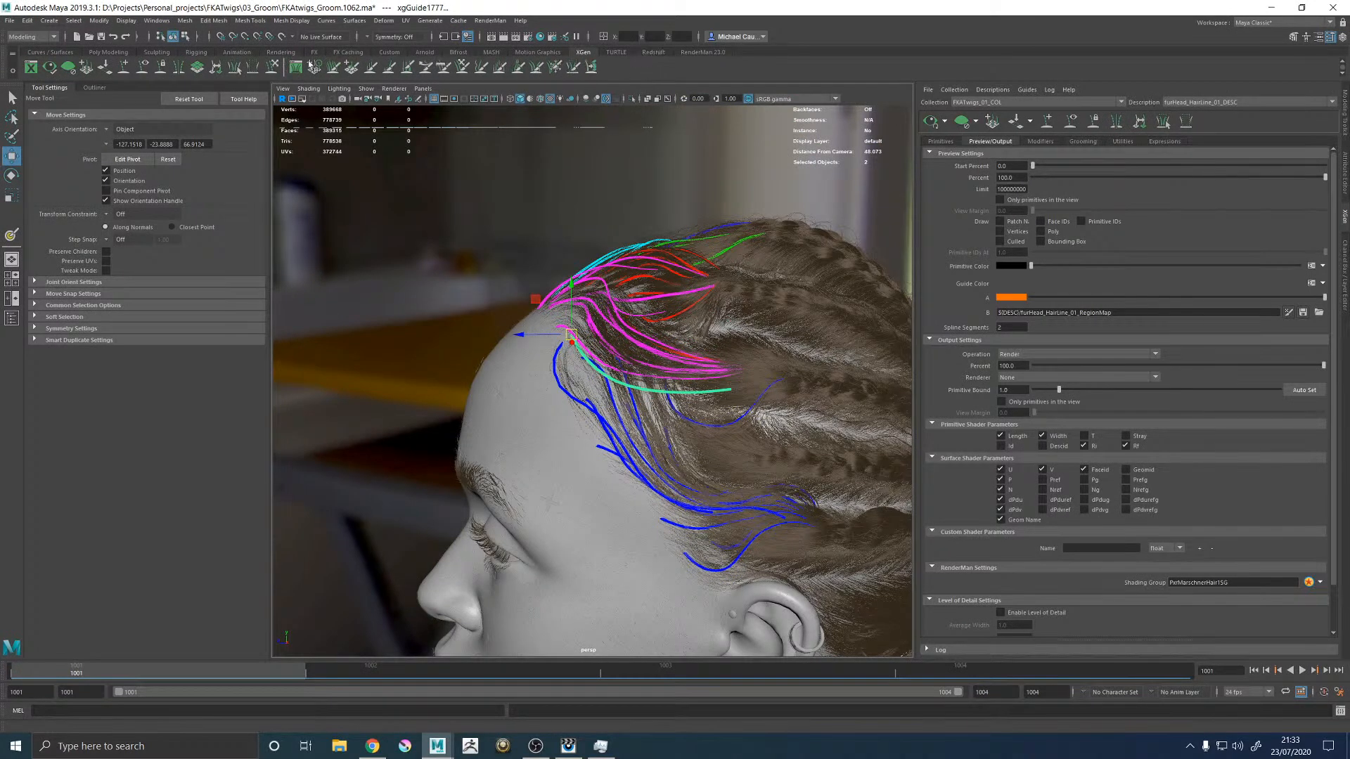
left_click(274, 67)
mouse_move(659, 412)
left_mouse_down("alt")
mouse_move(605, 416)
mouse_move(592, 410)
mouse_move(603, 397)
mouse_move(581, 425)
left_mouse_up("alt")
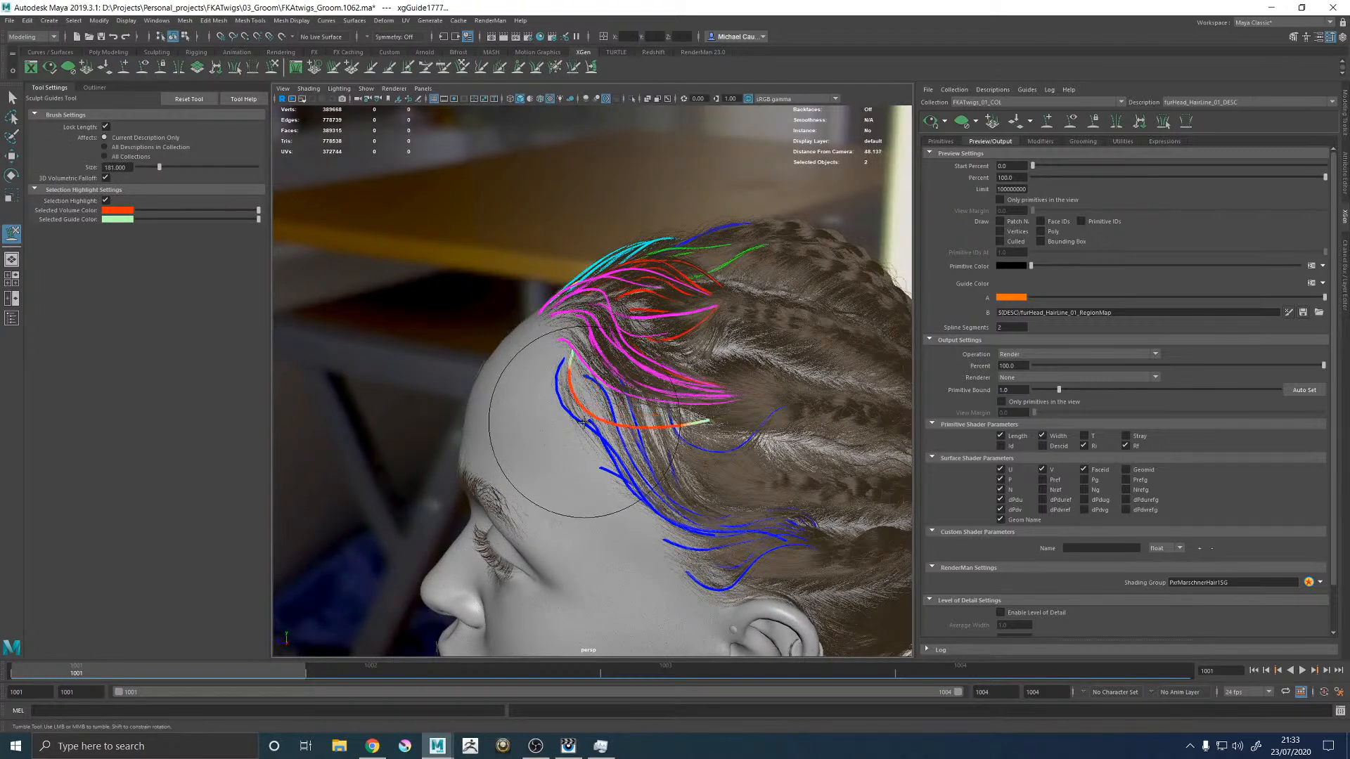
mouse_move(693, 439)
left_mouse_down()
mouse_move(660, 517)
mouse_move(799, 452)
mouse_move(700, 457)
left_mouse_up()
Step: Sculpt the new temple guide further so it follows the head's curve and runs along the front blue guides
left_click_drag(751, 455, 759, 483, "alt")
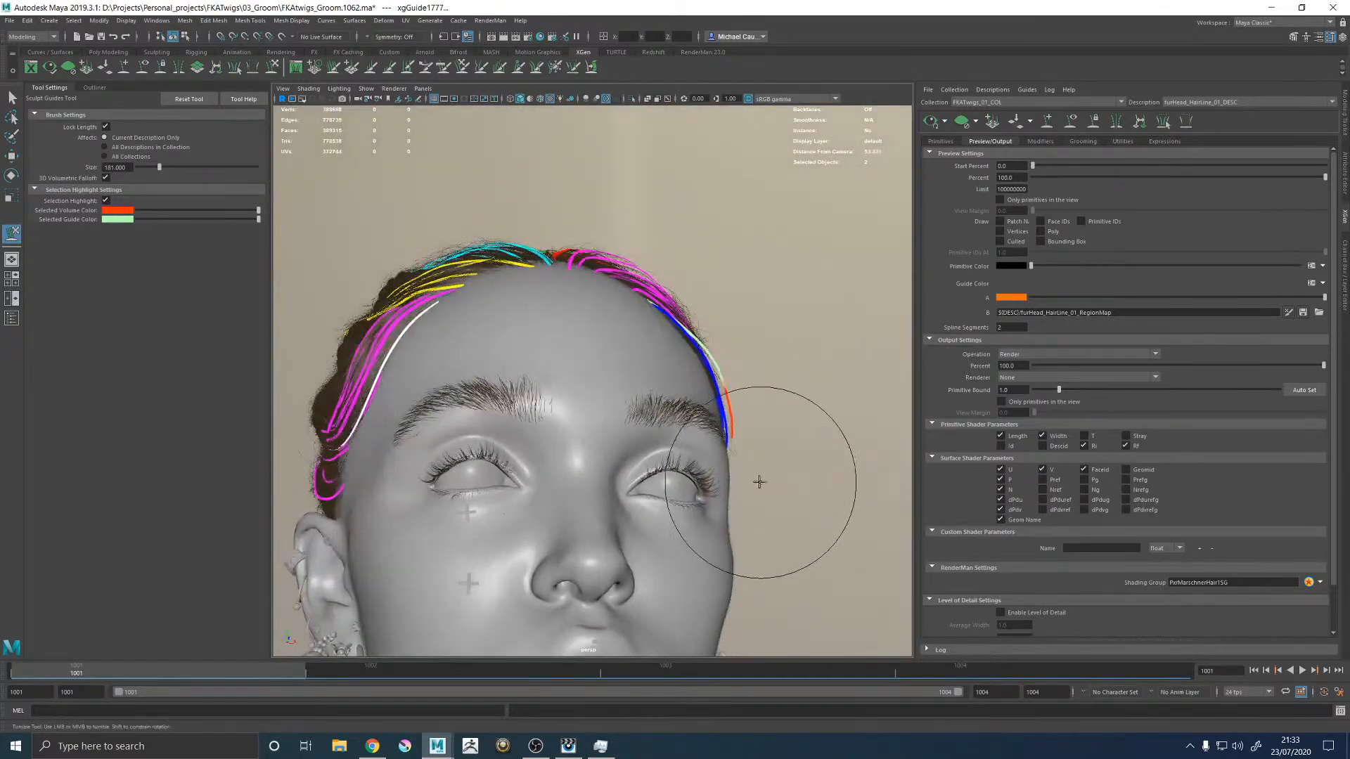
left_click_drag(762, 435, 534, 379, "alt")
scroll(615, 369, "up", 3)
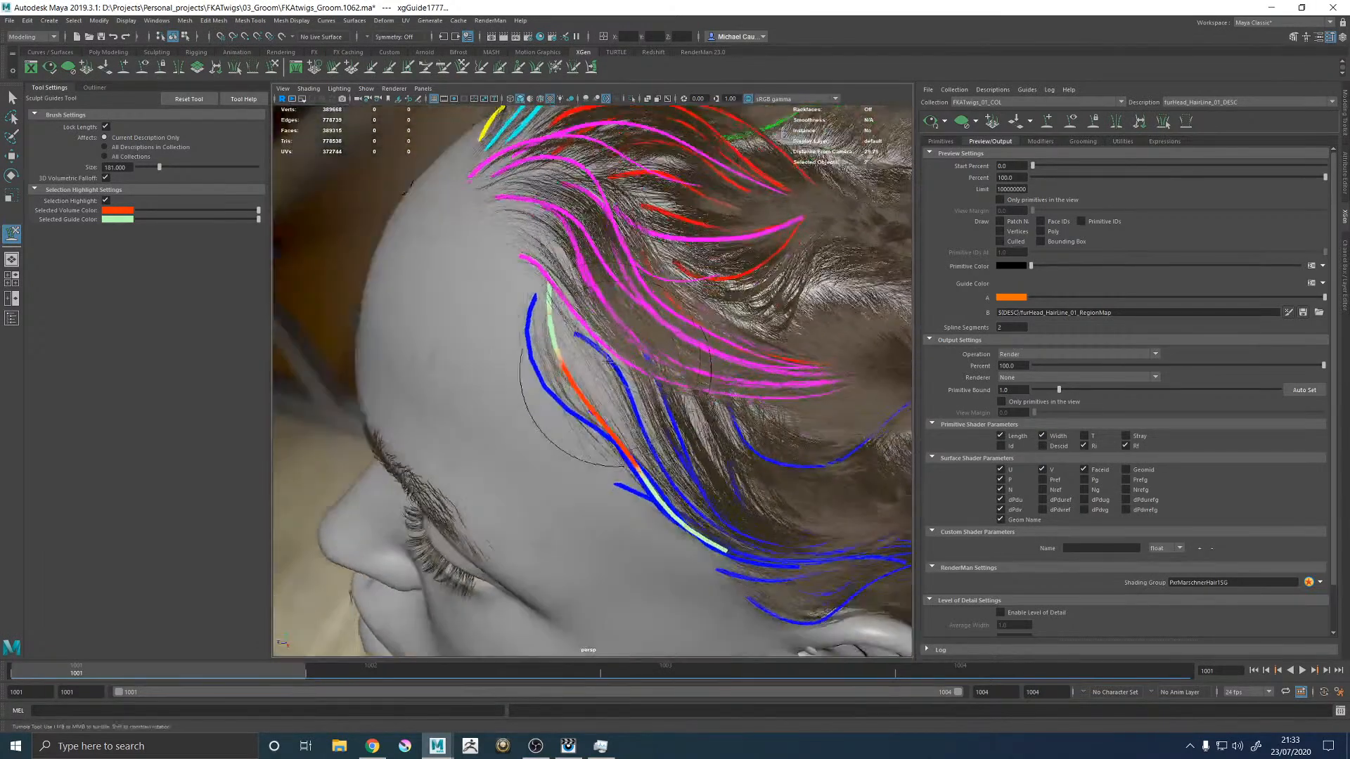
mouse_move(654, 467)
left_mouse_down("alt")
mouse_move(651, 513)
mouse_move(668, 484)
mouse_move(641, 457)
mouse_move(596, 420)
mouse_move(559, 426)
mouse_move(594, 452)
mouse_move(626, 453)
mouse_move(629, 436)
left_mouse_up("alt")
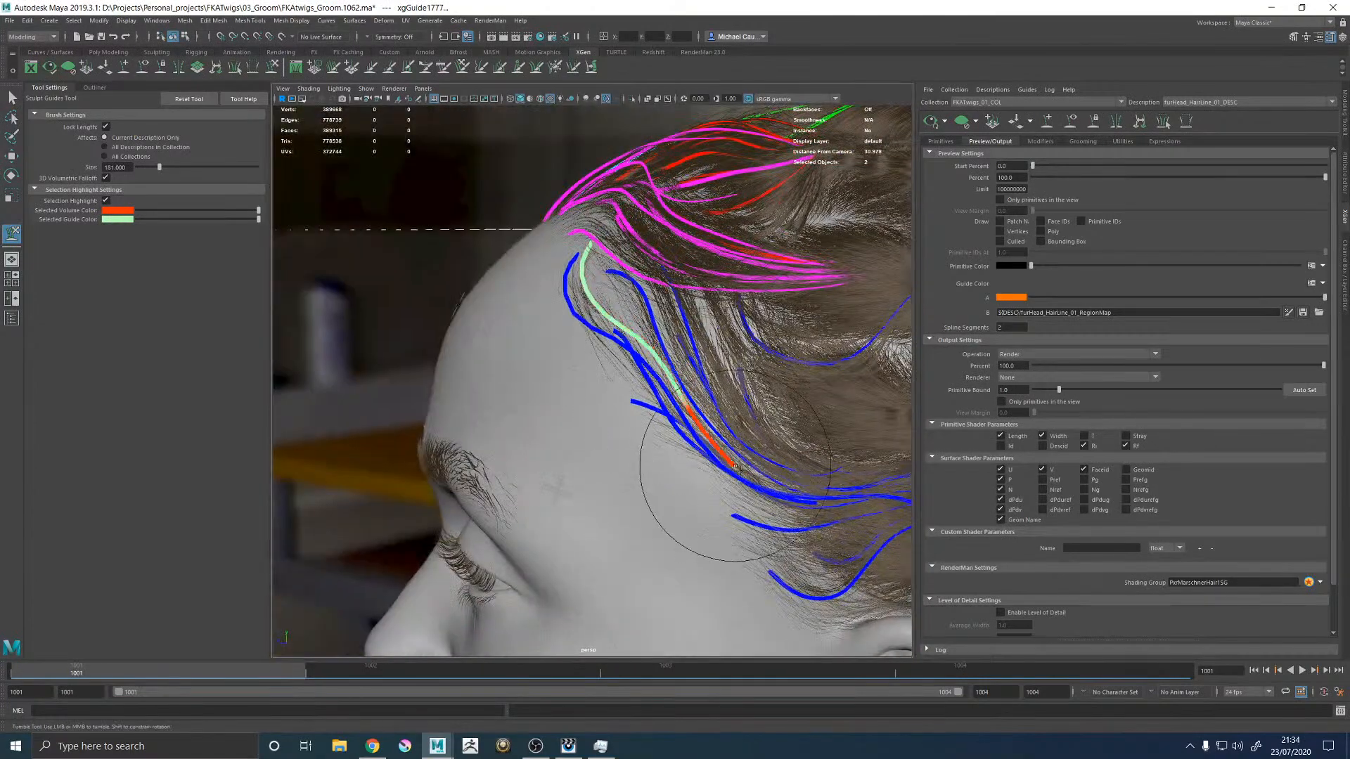
Step: Reselect the new temple guide and sculpt it closer to the head so it lies along the forehead's curve beside the blue guides
scroll(733, 464, "down", 5)
key("w")
left_click_drag(733, 464, 804, 279, "alt")
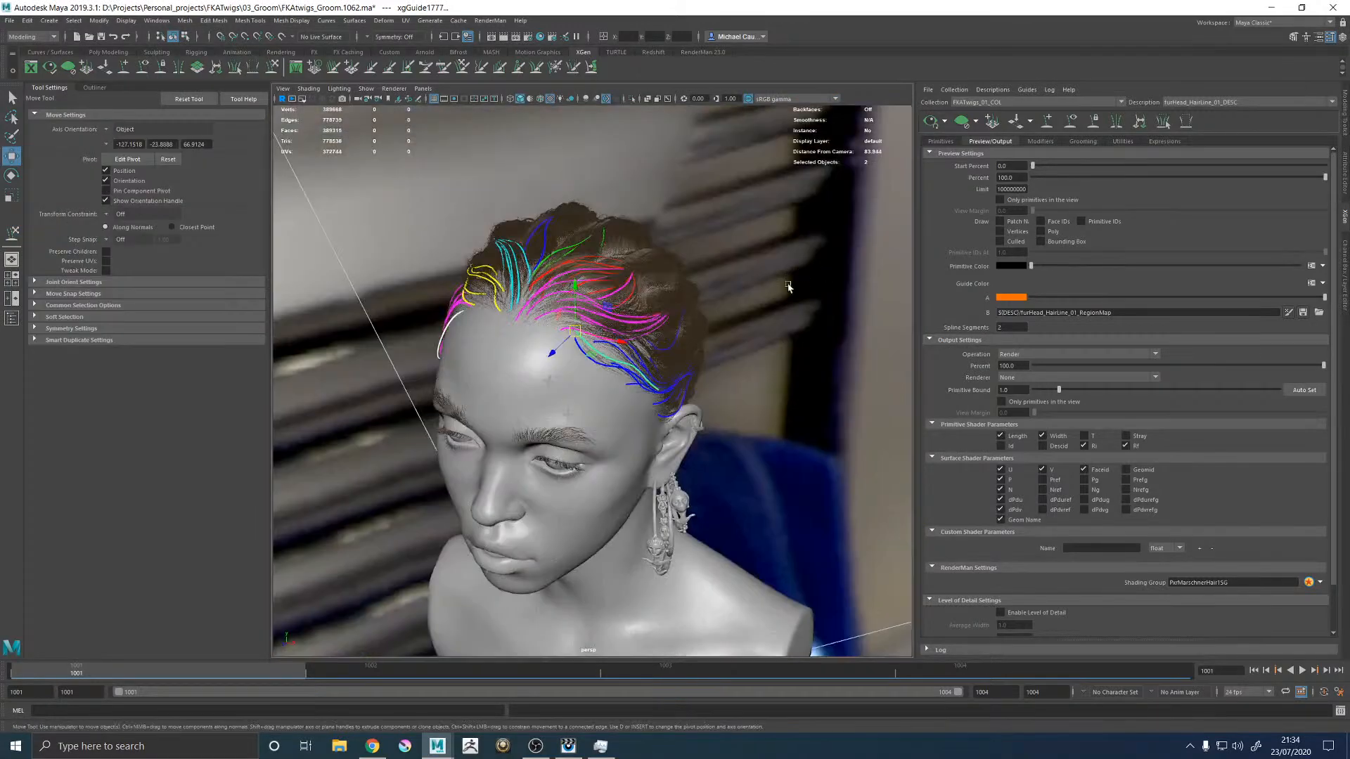
scroll(803, 279, "up", 4)
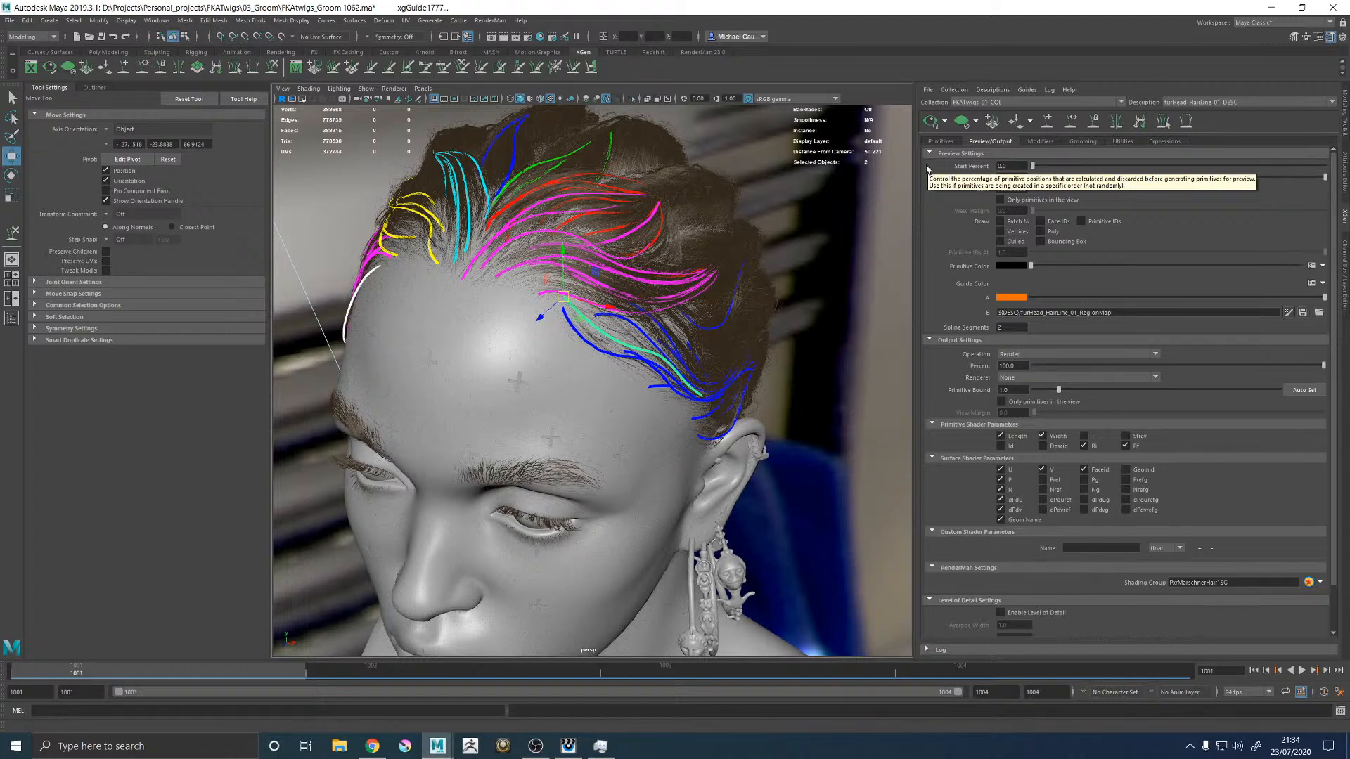
left_click_drag(570, 303, 723, 356, "alt")
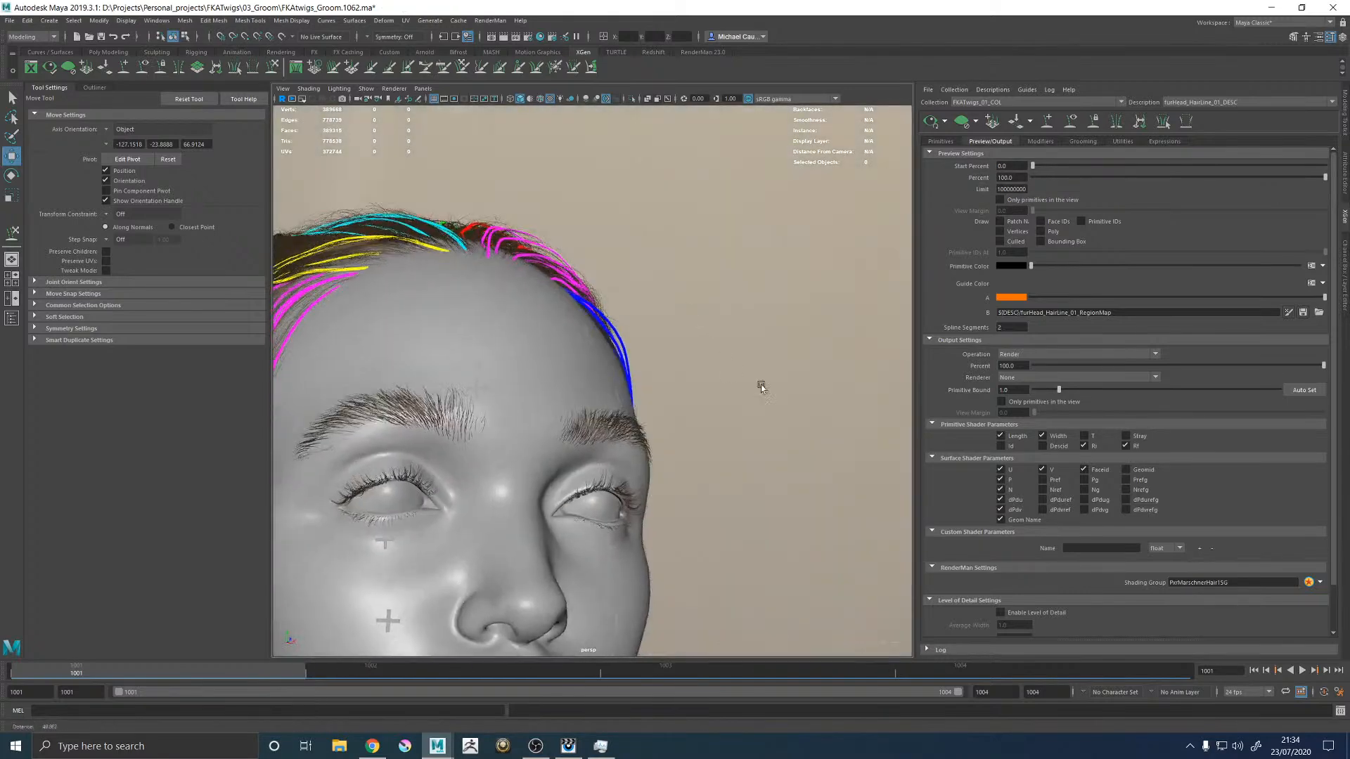
scroll(618, 288, "up", 5)
middle_click_drag(669, 279, 667, 312, "alt")
left_click(638, 325)
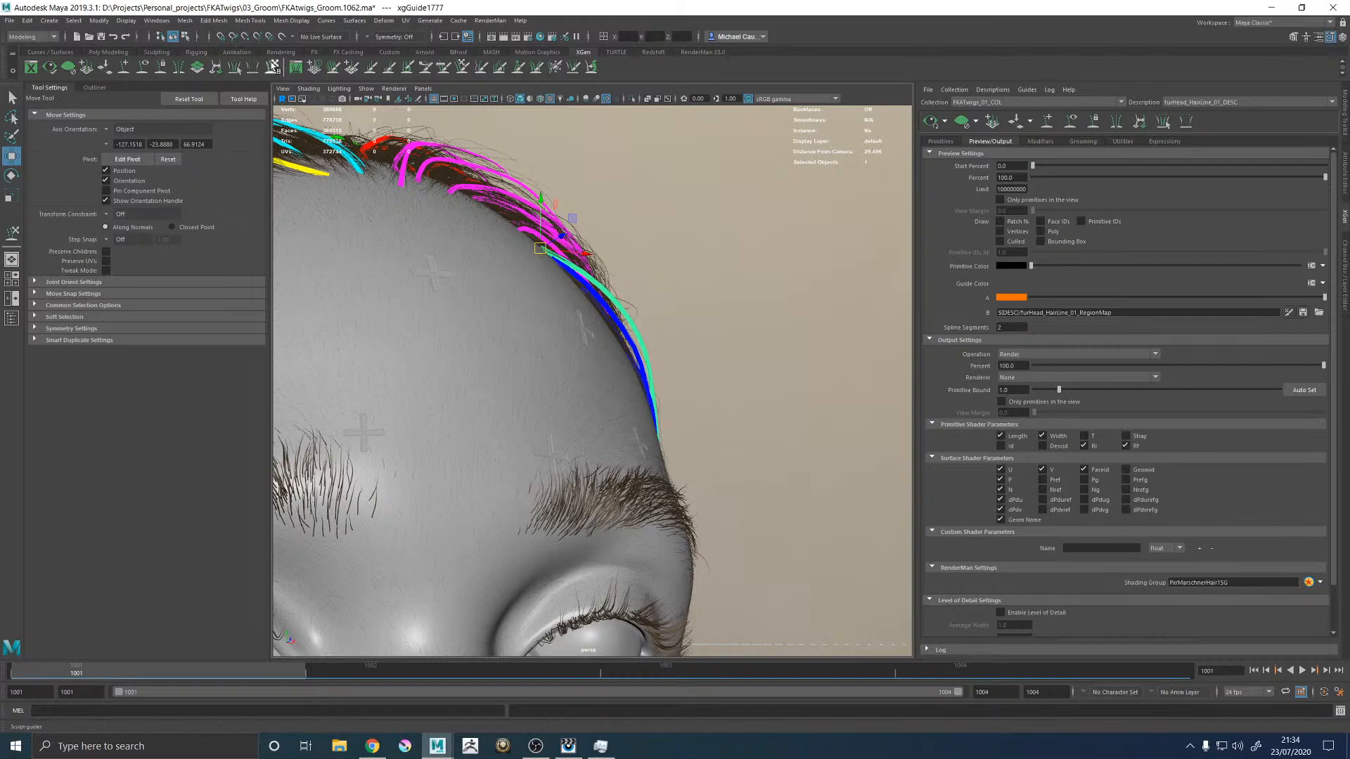
left_click(272, 67)
mouse_move(687, 335)
left_mouse_down("alt")
mouse_move(661, 332)
mouse_move(633, 300)
mouse_move(690, 301)
mouse_move(701, 339)
left_mouse_up("alt")
middle_click_drag(732, 331, 630, 231, "alt")
mouse_move(693, 391)
left_mouse_down("alt")
mouse_move(642, 445)
mouse_move(639, 422)
mouse_move(546, 351)
mouse_move(613, 241)
left_mouse_up("alt")
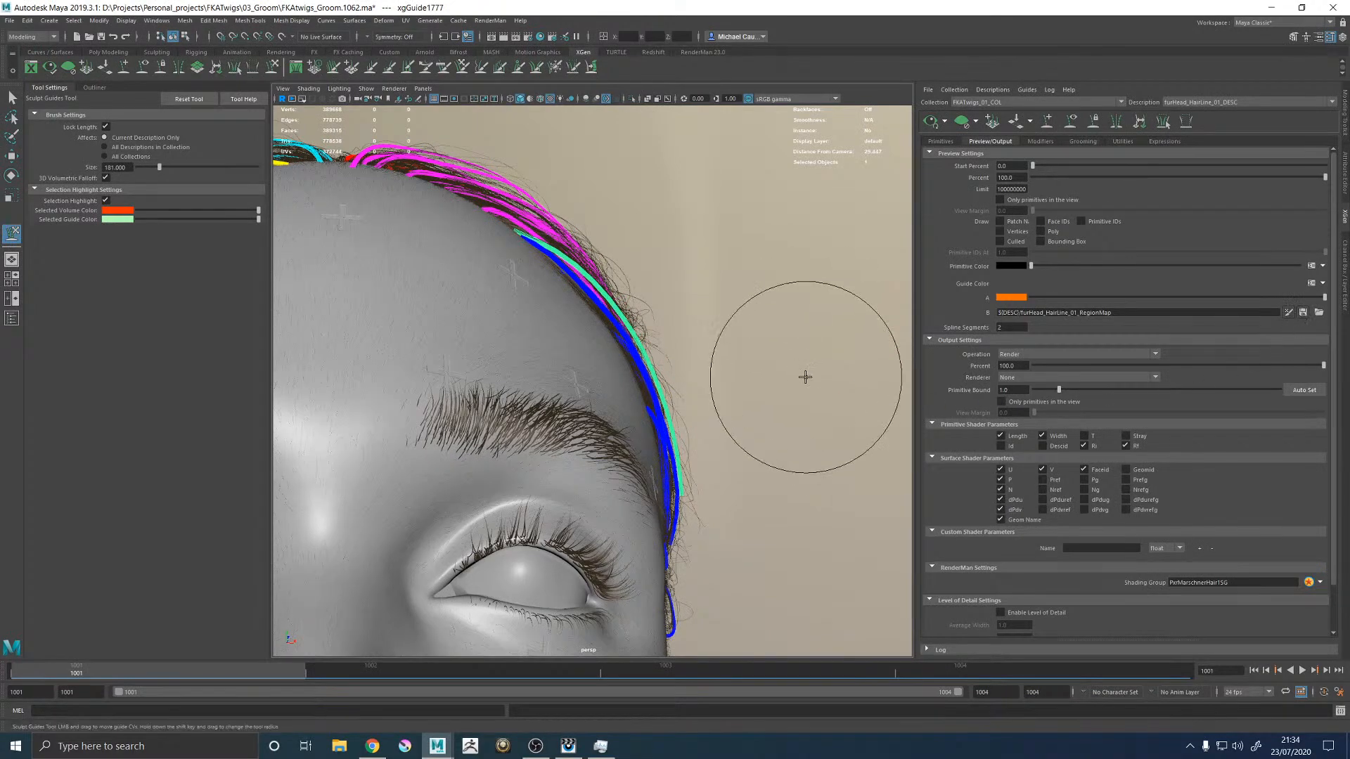
mouse_move(766, 322)
left_mouse_down("alt")
mouse_move(763, 338)
mouse_move(736, 342)
mouse_move(790, 329)
mouse_move(830, 241)
left_mouse_up("alt")
Step: Deselect the guide, update the groom preview and examine the hairs between the front temple guides
key("w")
left_click(790, 328)
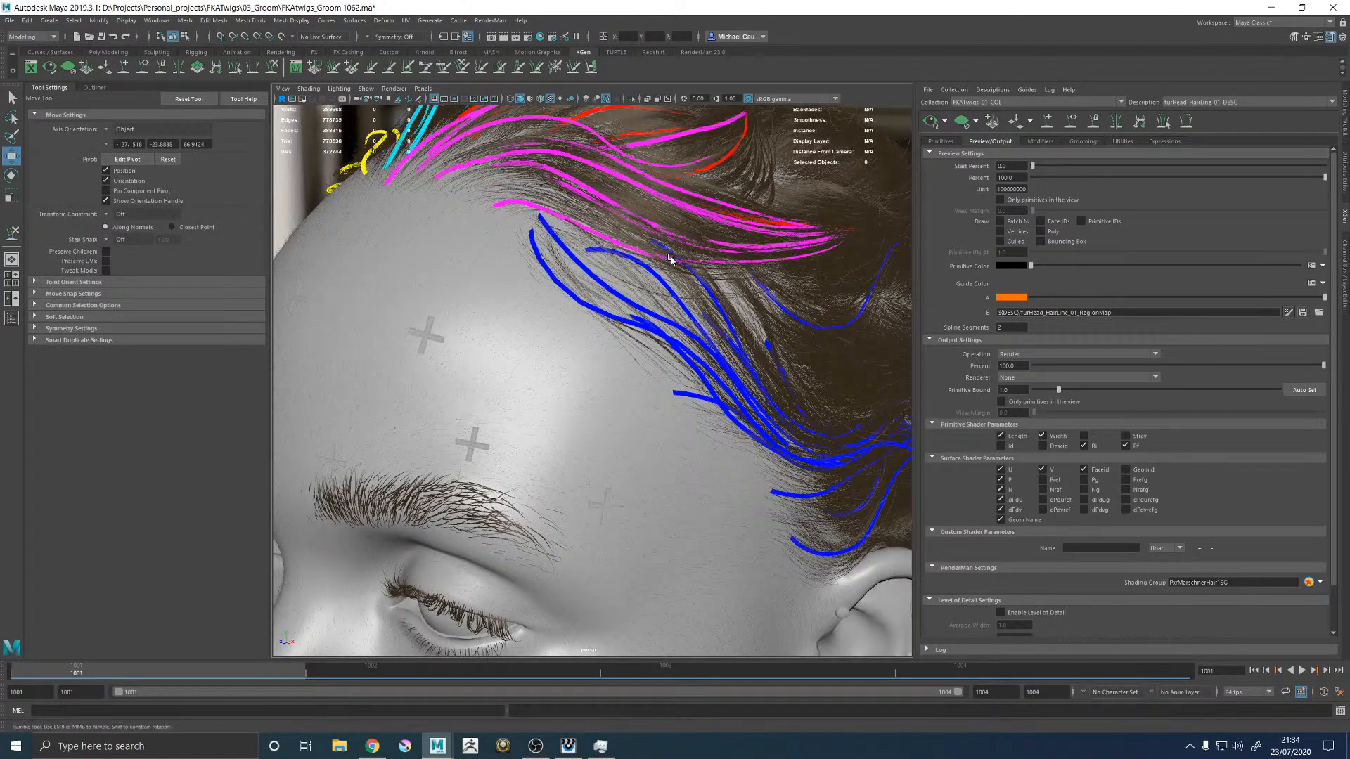
left_click_drag(675, 260, 667, 262, "alt")
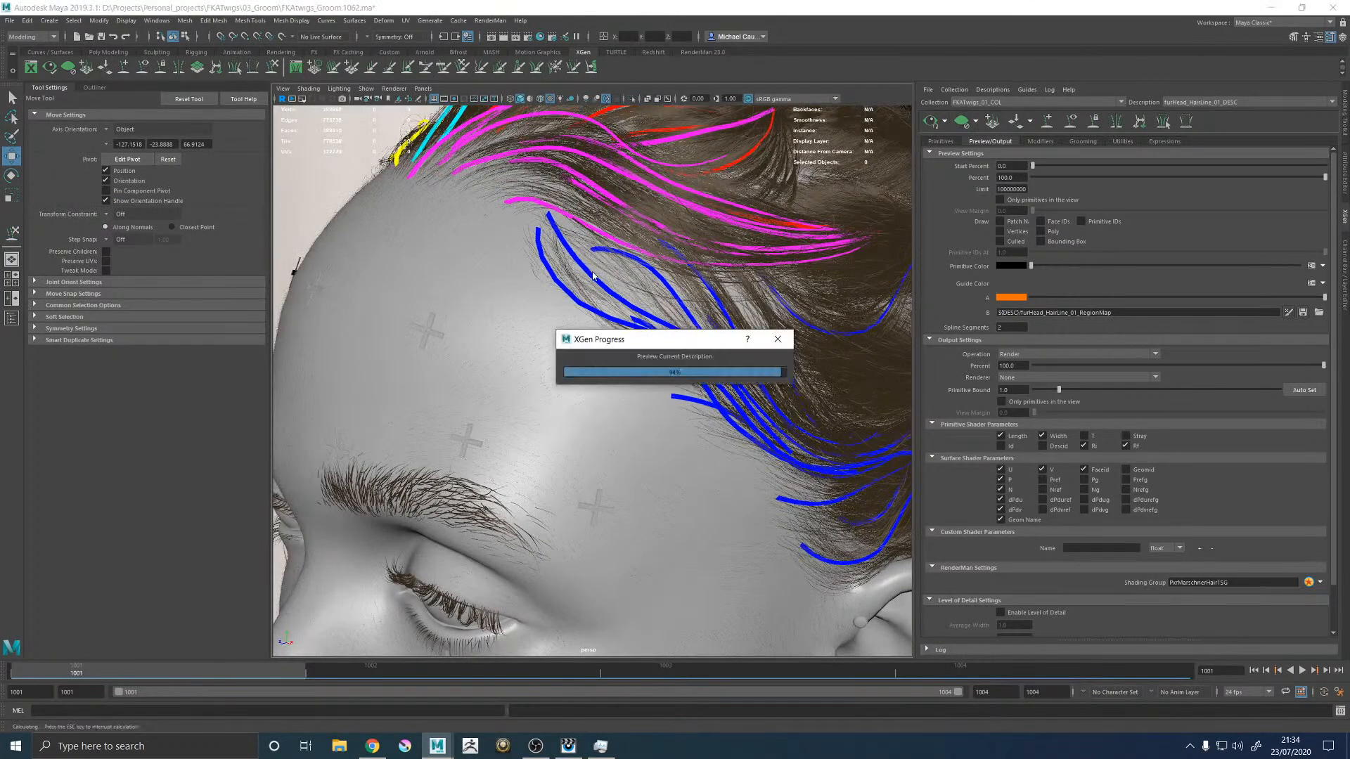
scroll(628, 350, "up", 10)
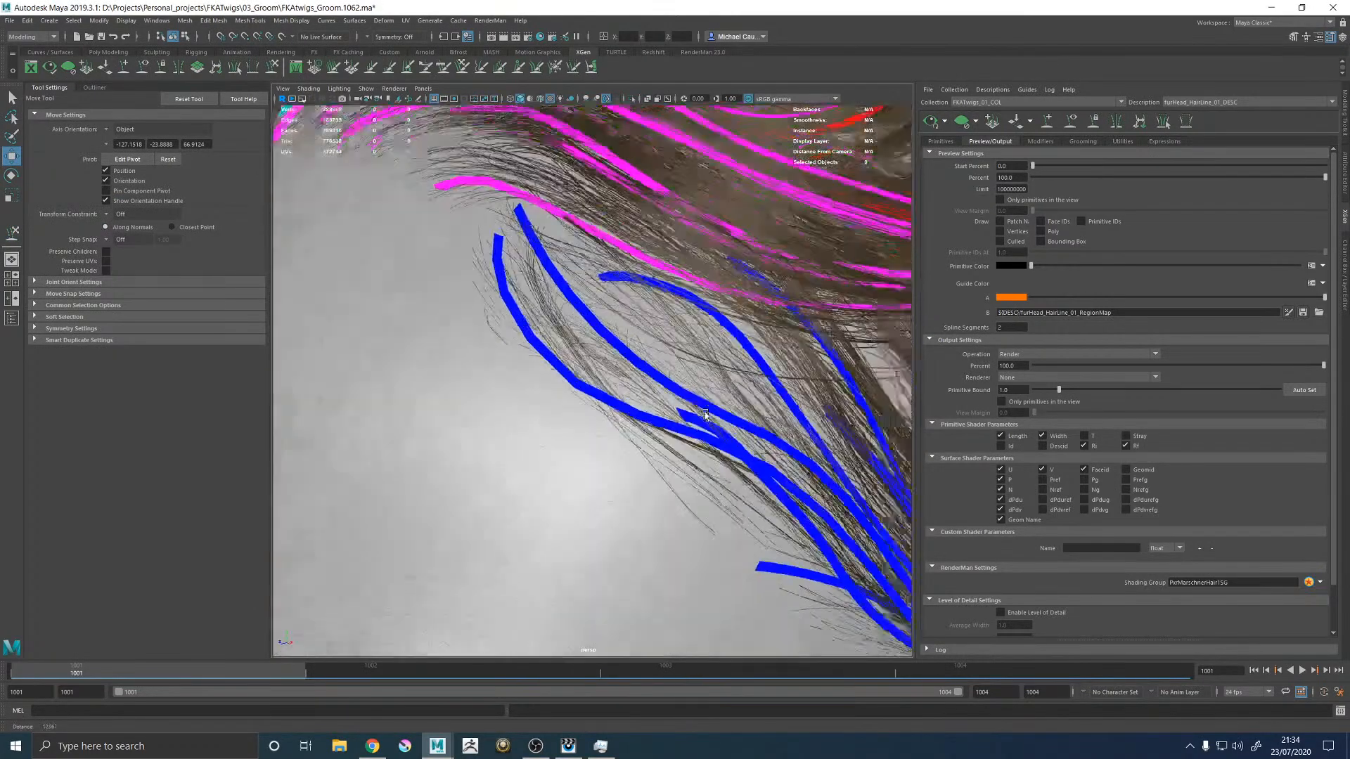
scroll(628, 349, "down", 3)
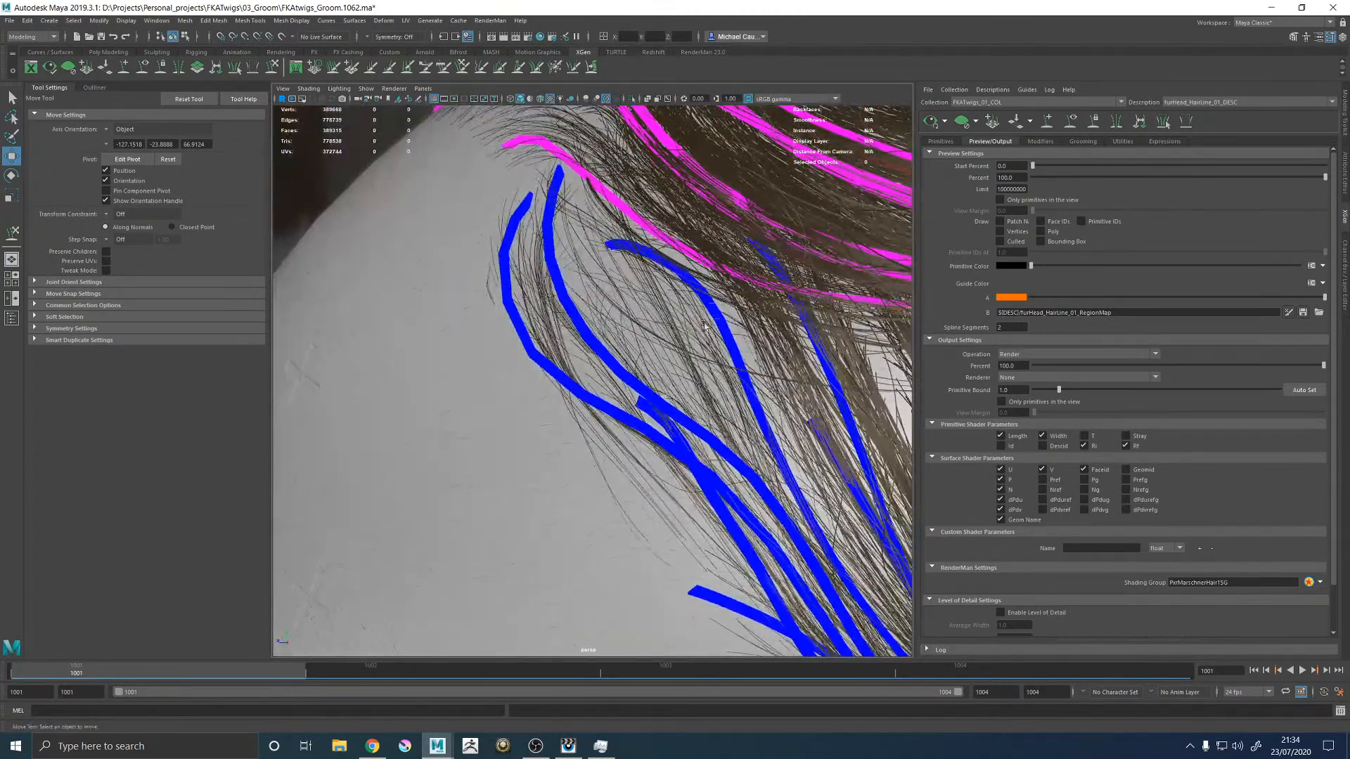
Step: Select the blue guide behind the two front temple guides and sculpt it into a straighter line running down alongside them
left_click(738, 393)
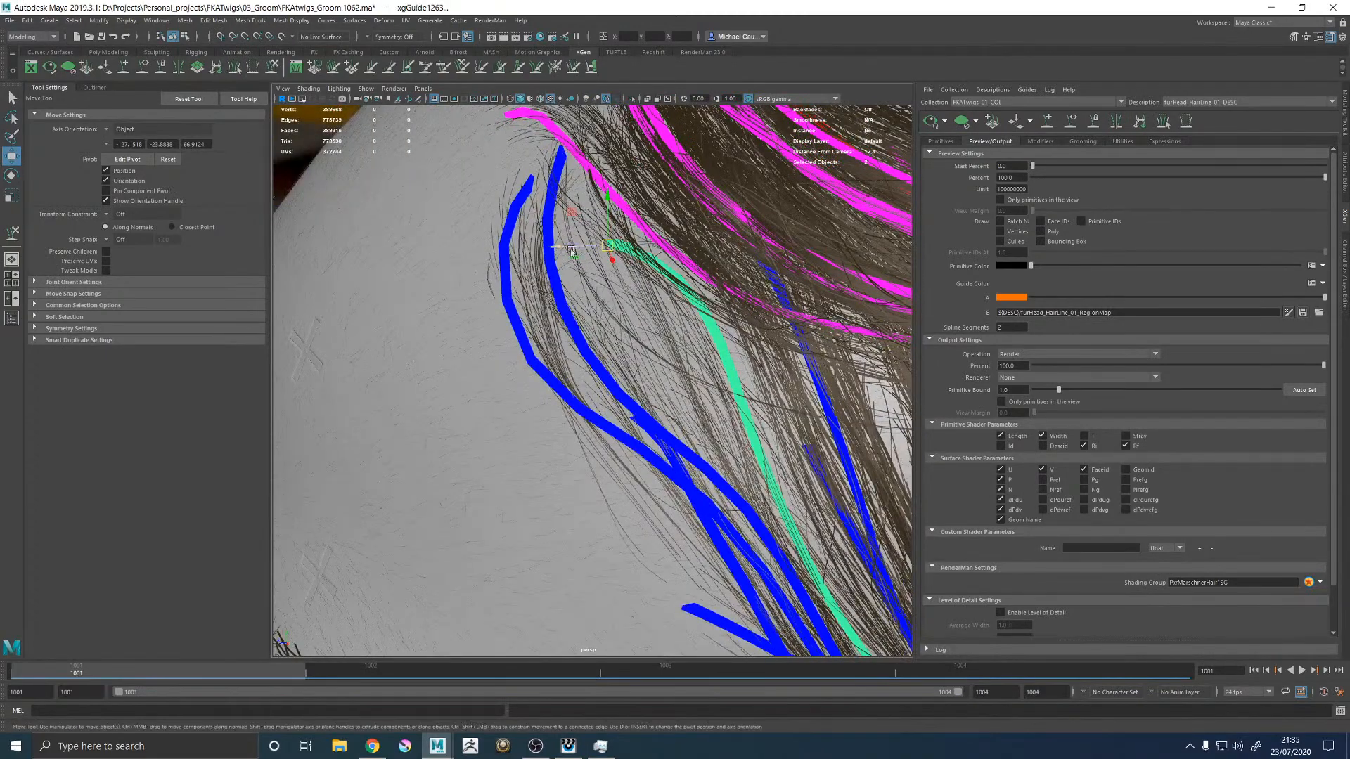
left_click(272, 67)
left_click_drag(696, 303, 725, 316, "alt")
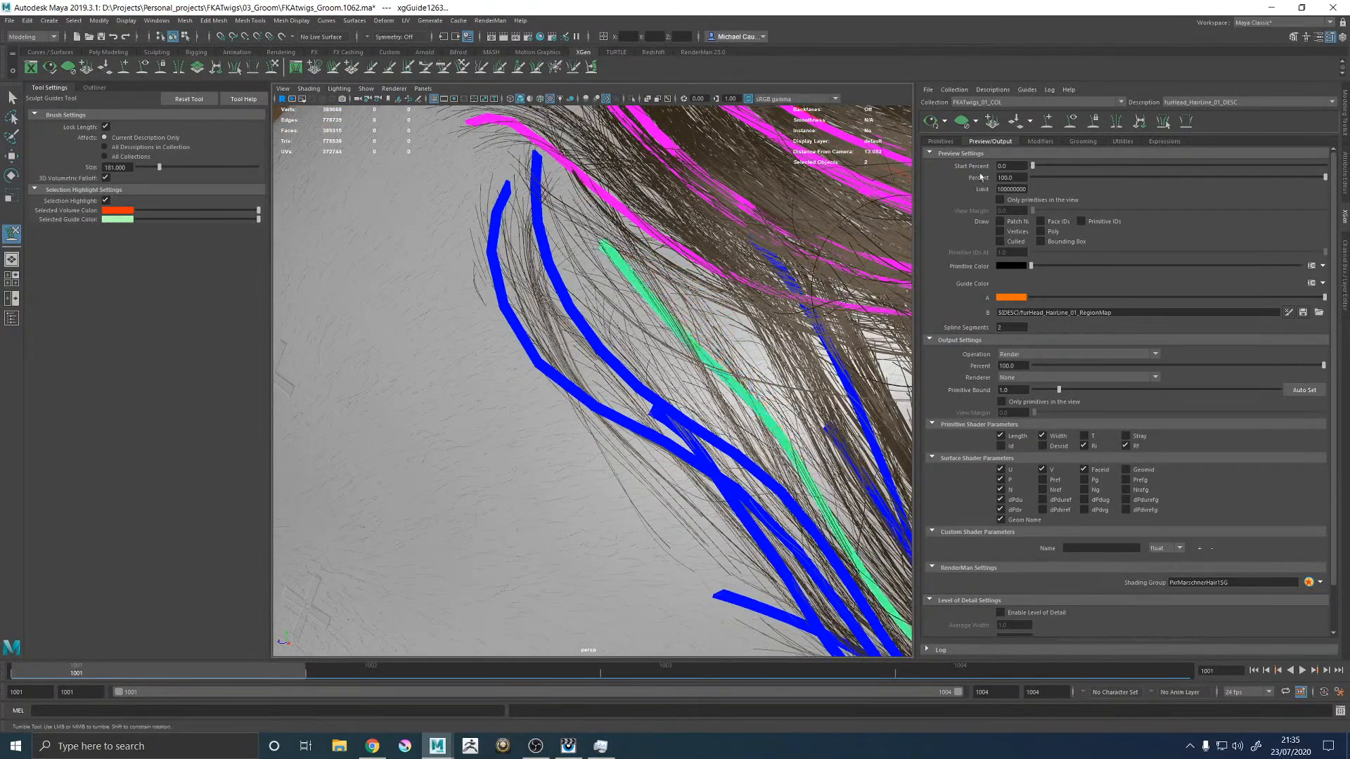
left_click_drag(654, 253, 703, 321, "alt")
scroll(675, 282, "down", 5)
key("w")
Step: Turn the Clumping1, Clumping2 and Clumping3 modifiers off and back on one at a time to compare their effect on the front hairline
mouse_move(792, 320)
left_mouse_down("alt")
mouse_move(736, 322)
mouse_move(727, 362)
mouse_move(746, 385)
mouse_move(672, 361)
left_mouse_up("alt")
scroll(750, 389, "up", 3)
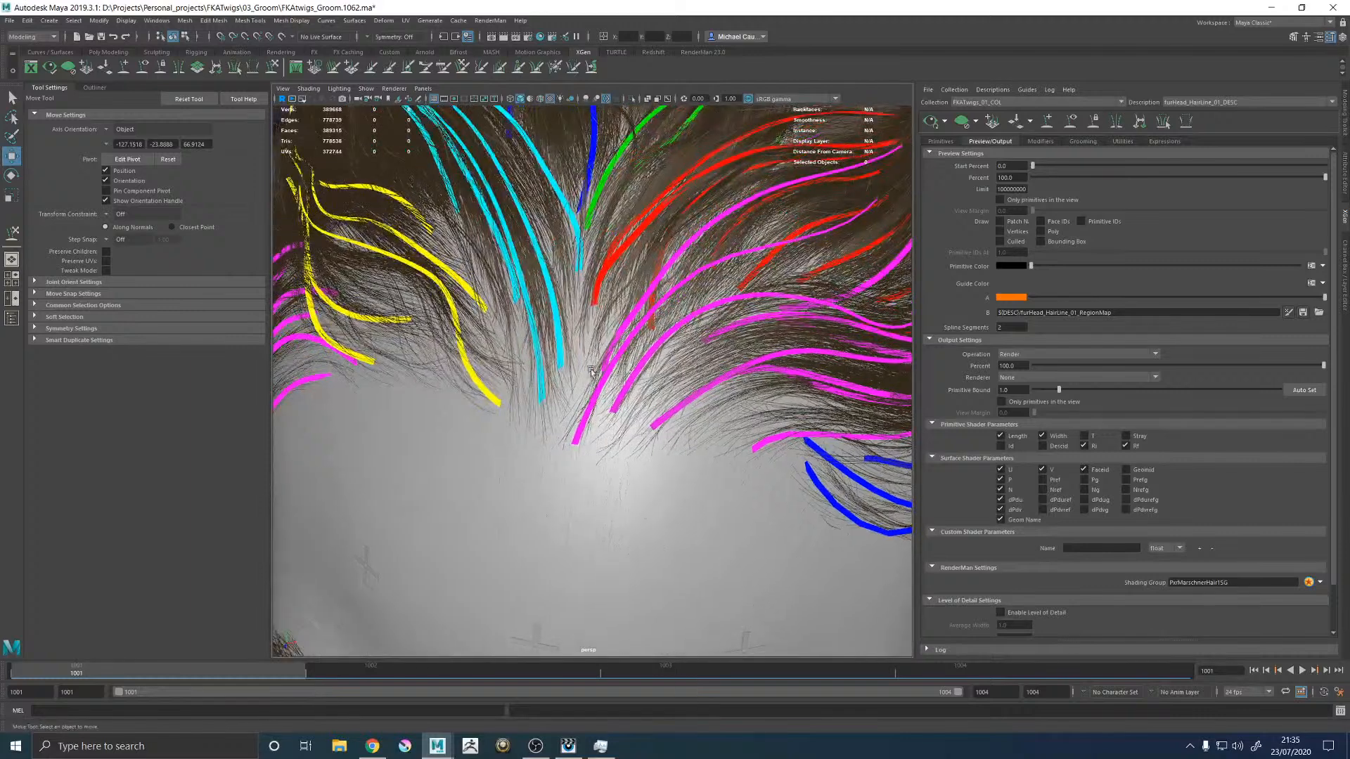
left_click(1040, 141)
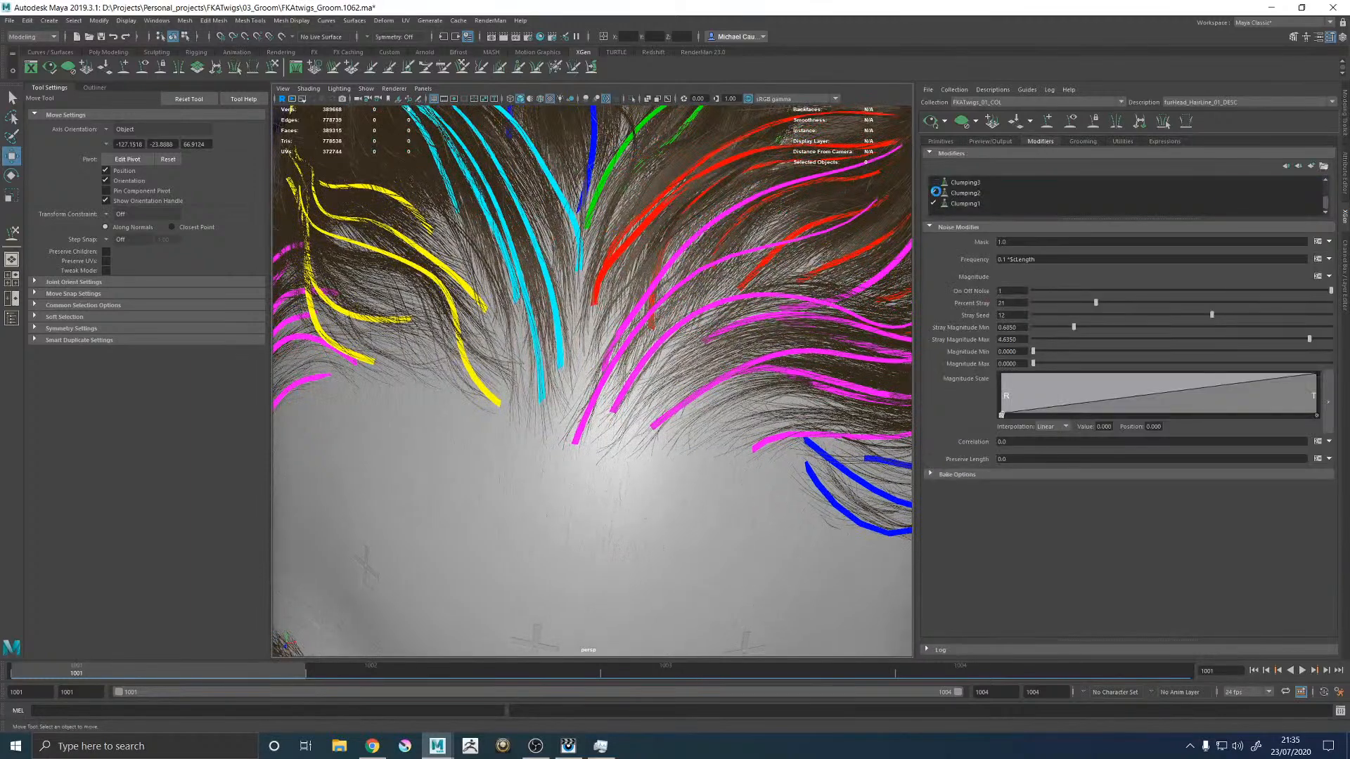
left_click(935, 192)
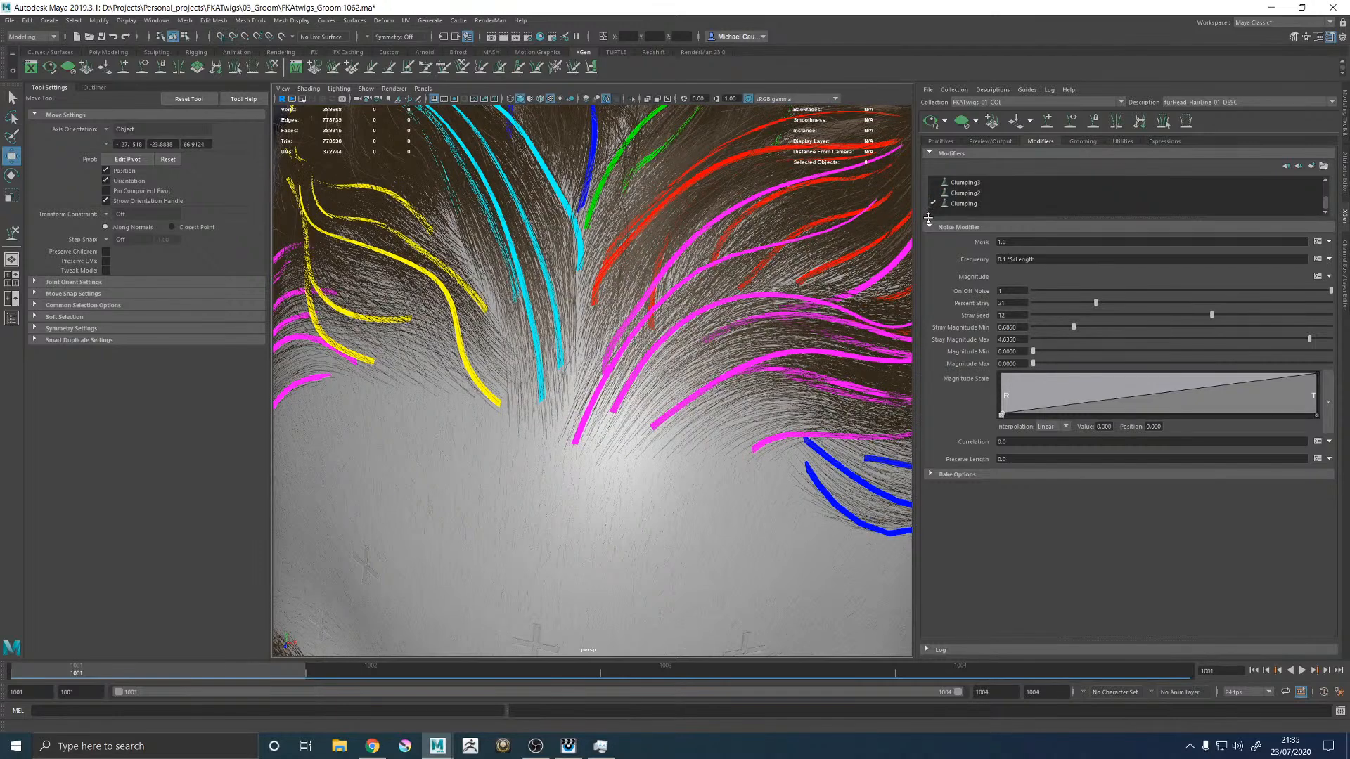
left_click(935, 204)
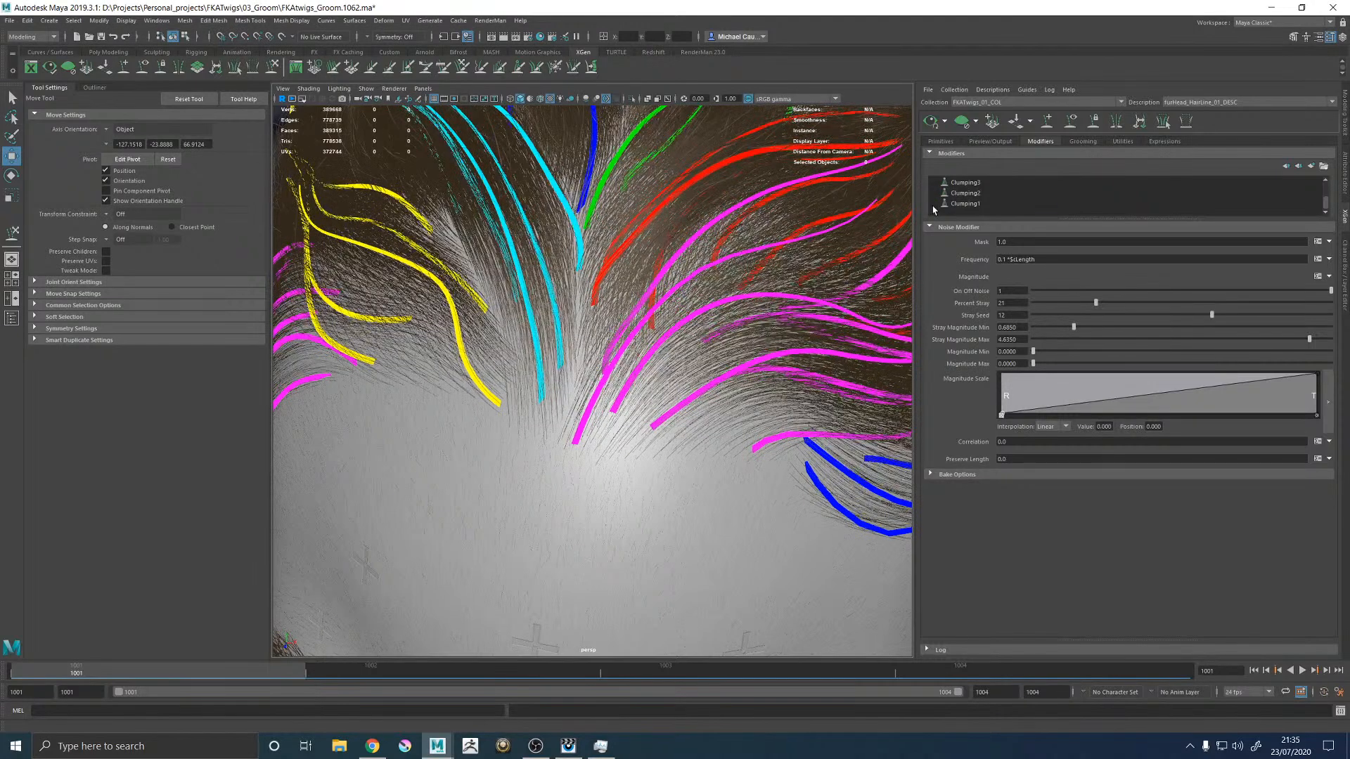
left_click(935, 203)
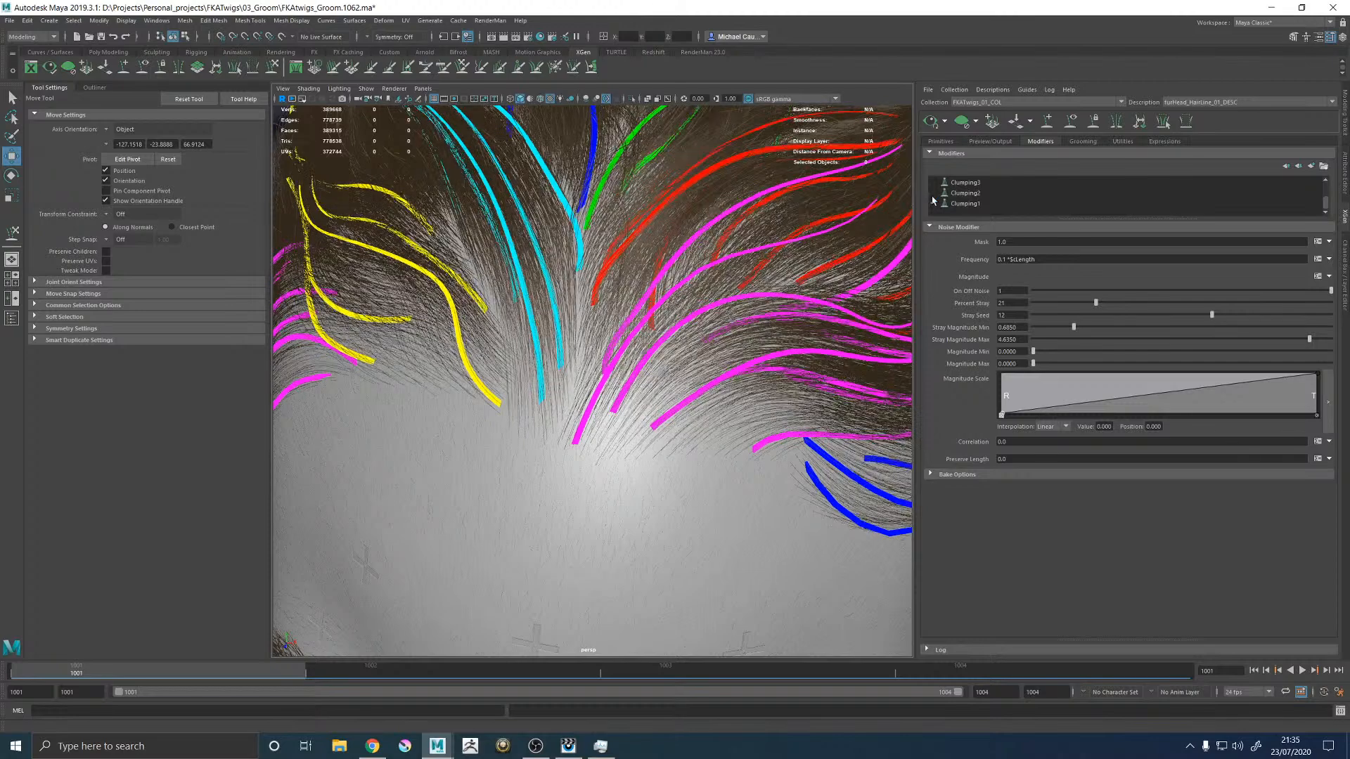
left_click(933, 195)
left_click(933, 193)
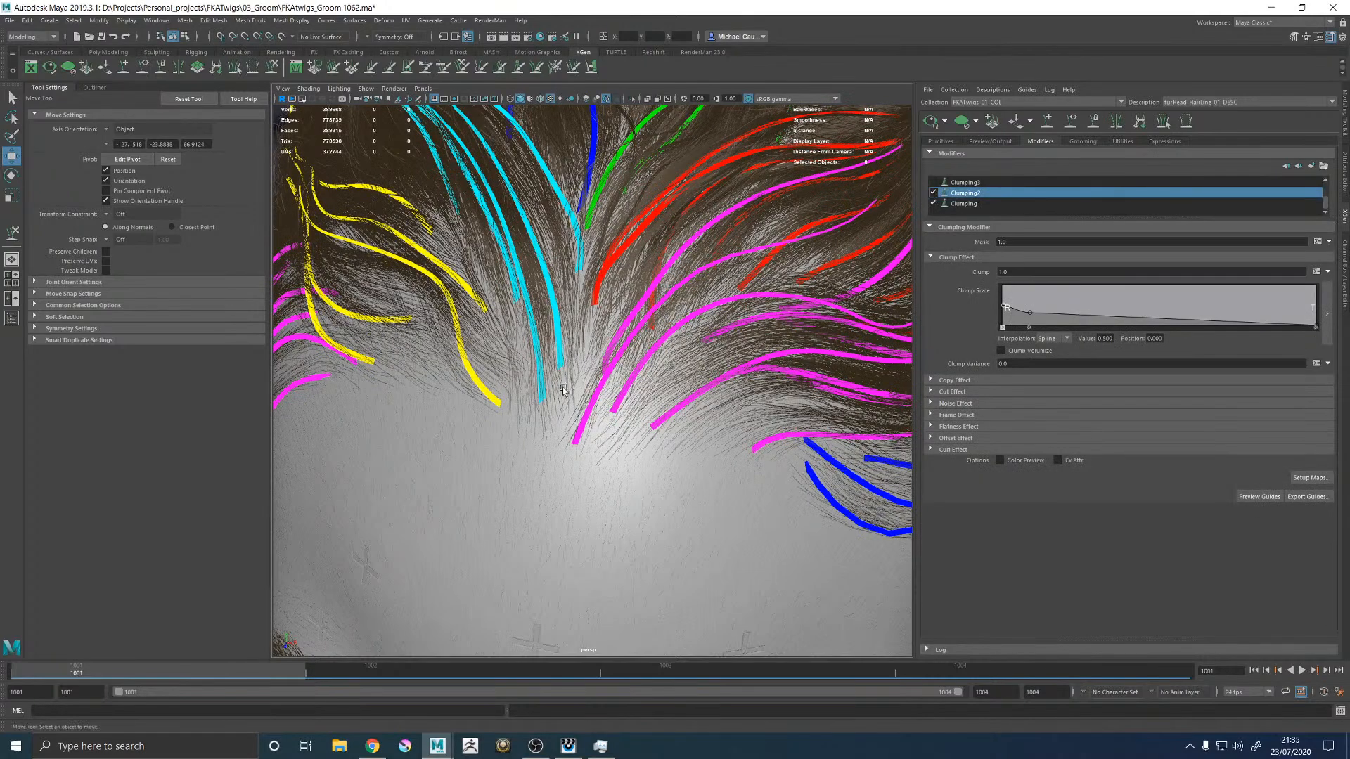
scroll(583, 390, "up", 5)
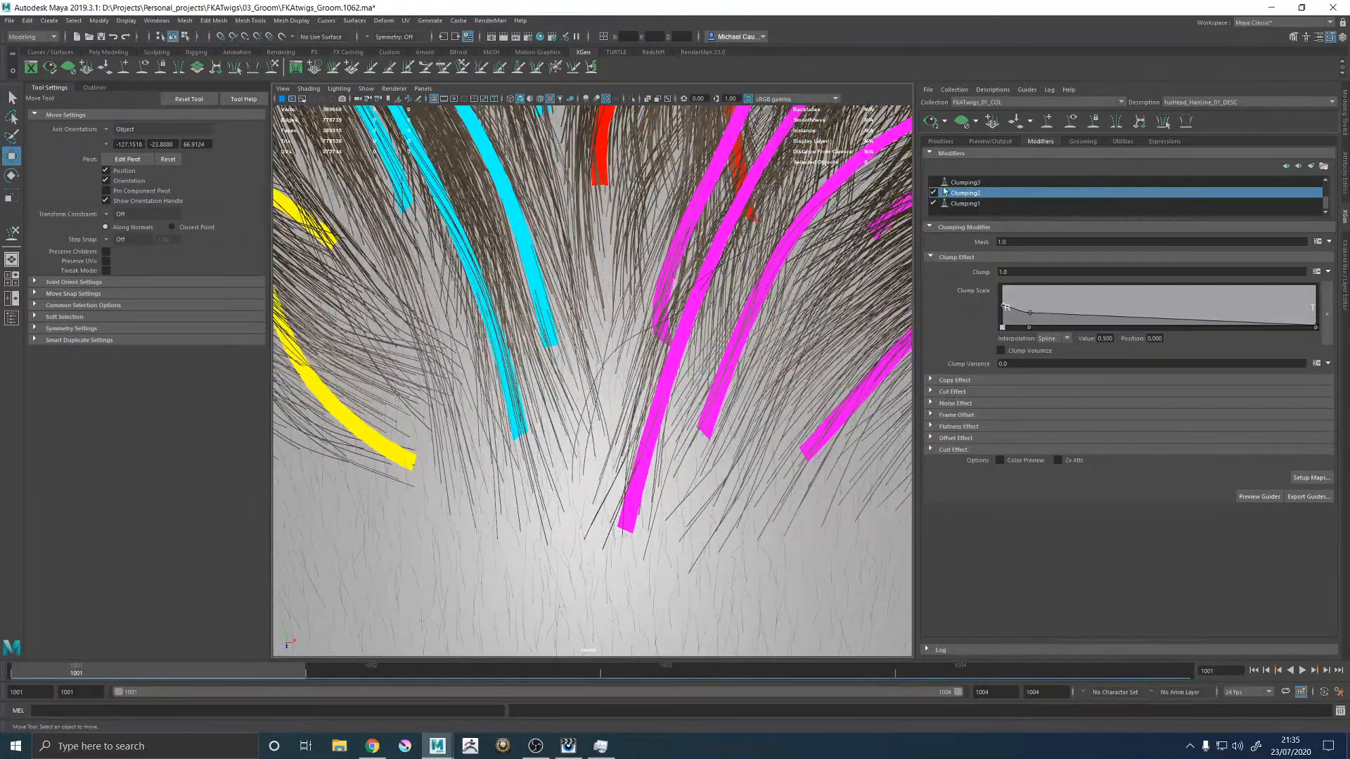
left_click(933, 182)
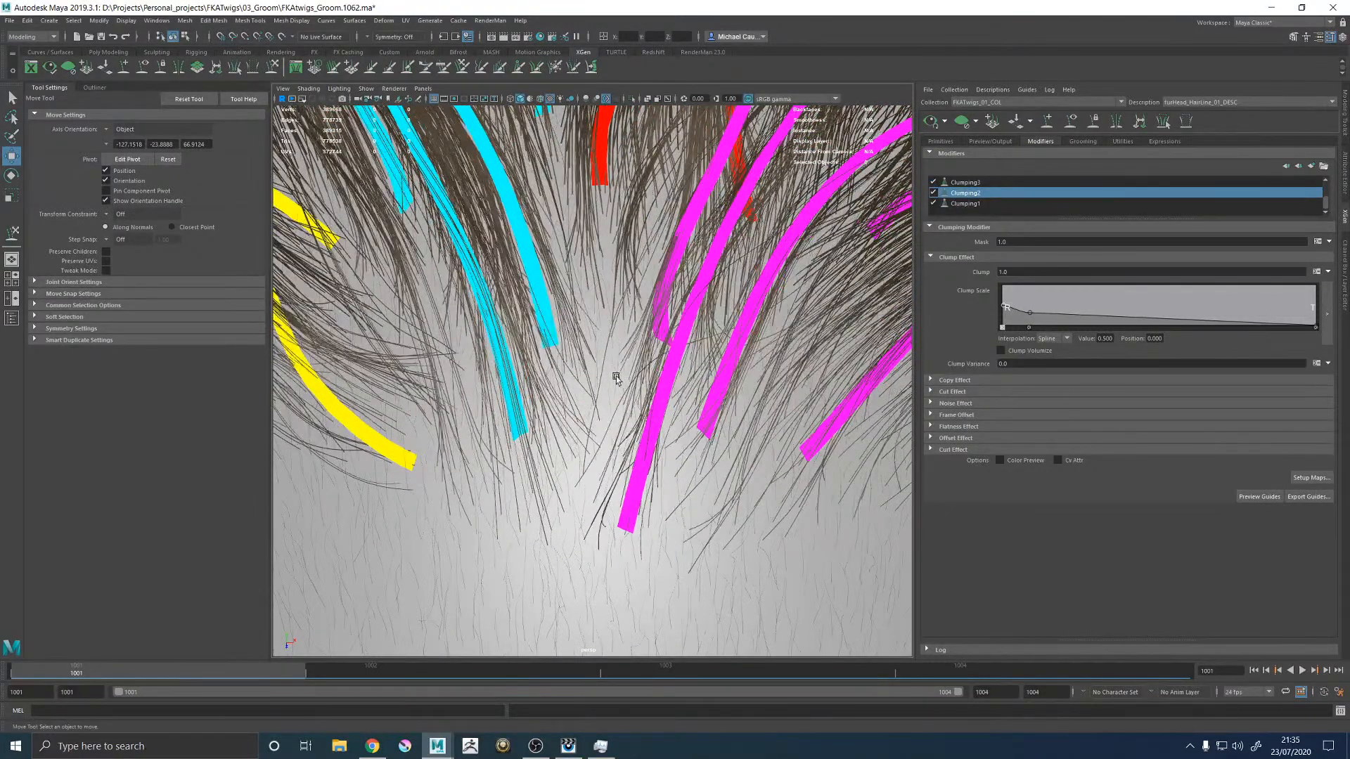
scroll(549, 402, "down", 5)
scroll(549, 403, "up", 5)
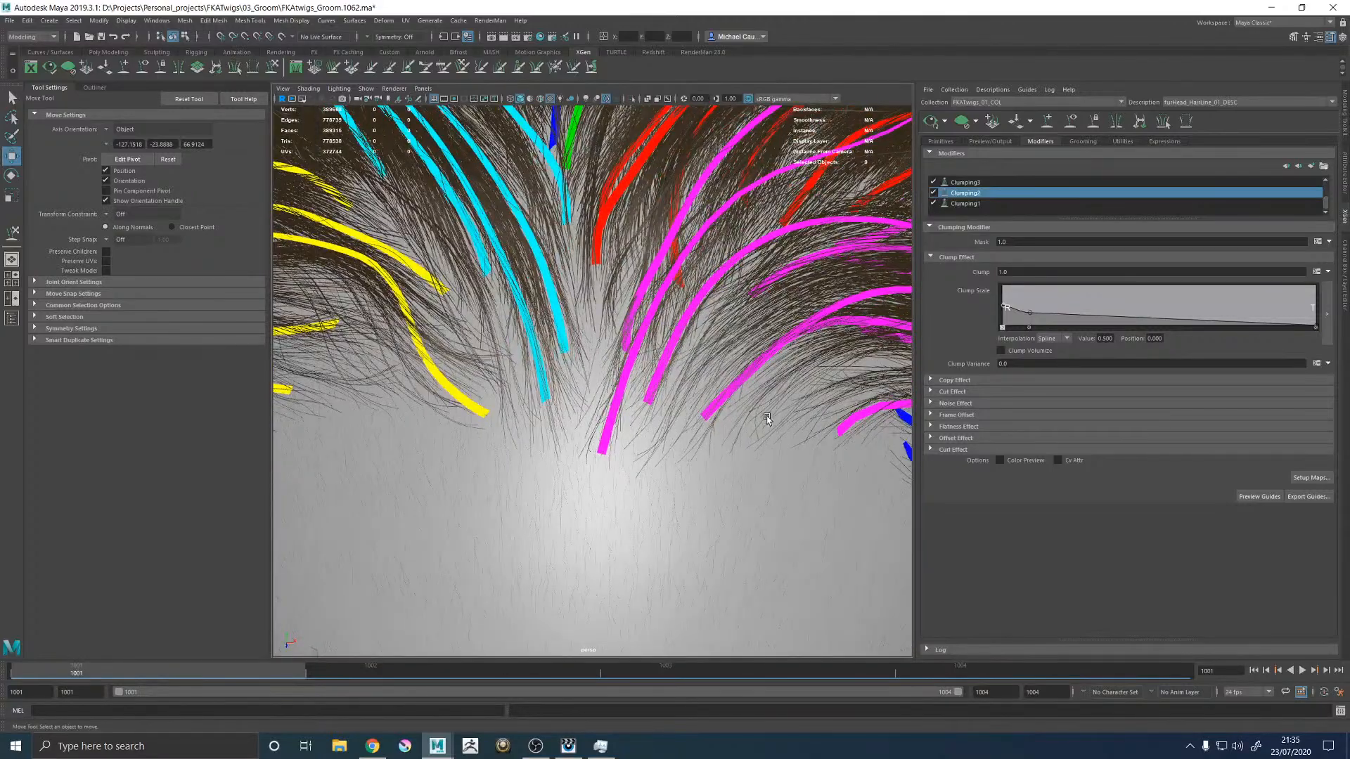
Step: Return to a view of the whole head and save the groom scene
right_click_drag(754, 421, 599, 436, "alt")
left_click_drag(598, 436, 675, 425, "alt")
right_click_drag(675, 424, 610, 418, "alt")
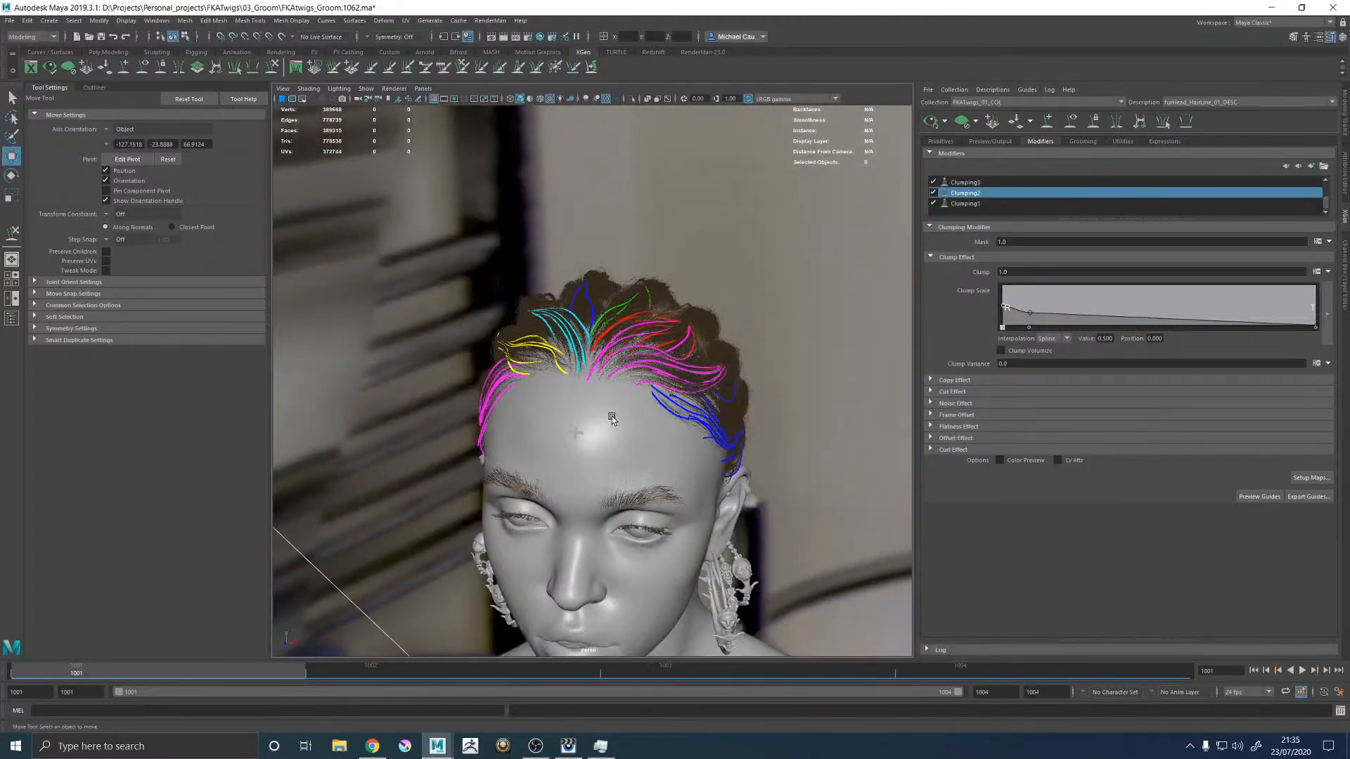
left_click_drag(610, 418, 605, 398, "alt")
key("q")
key("ctrl+s")
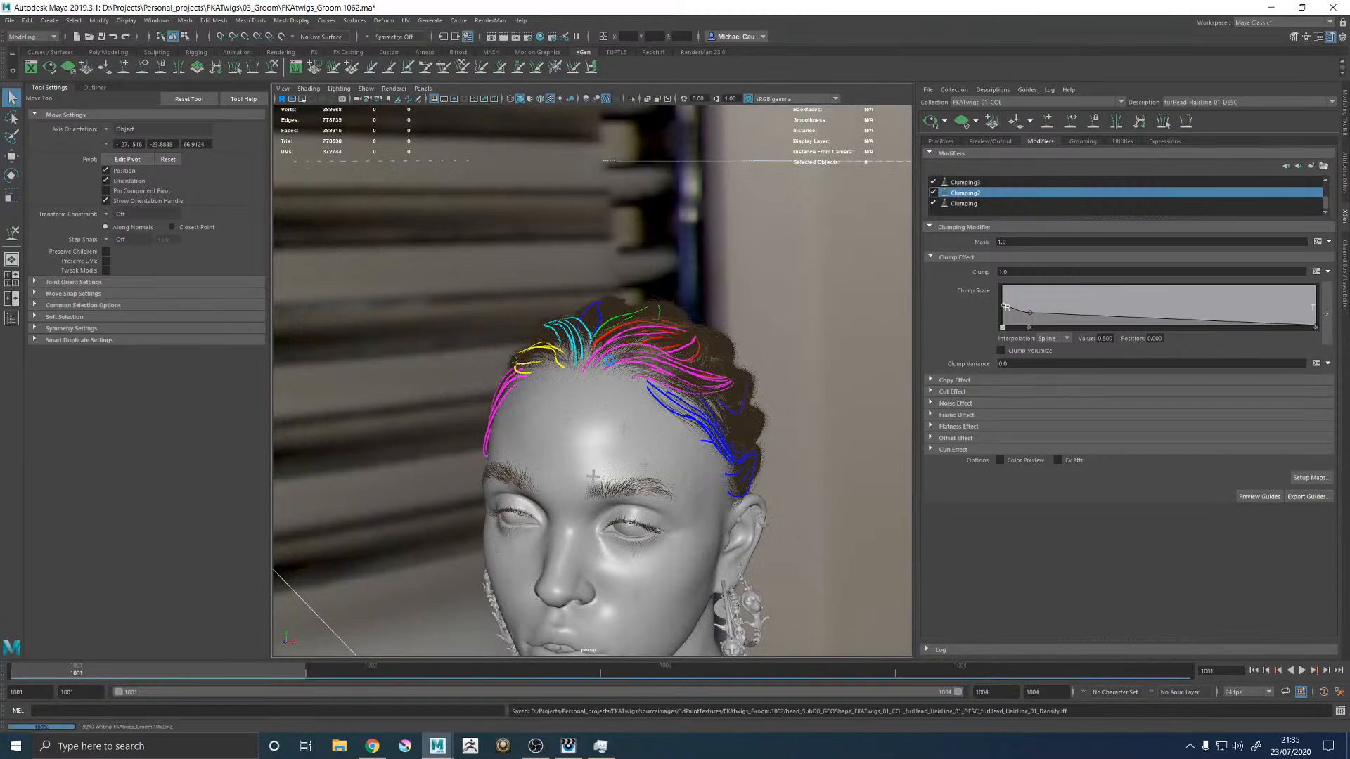
key("w")
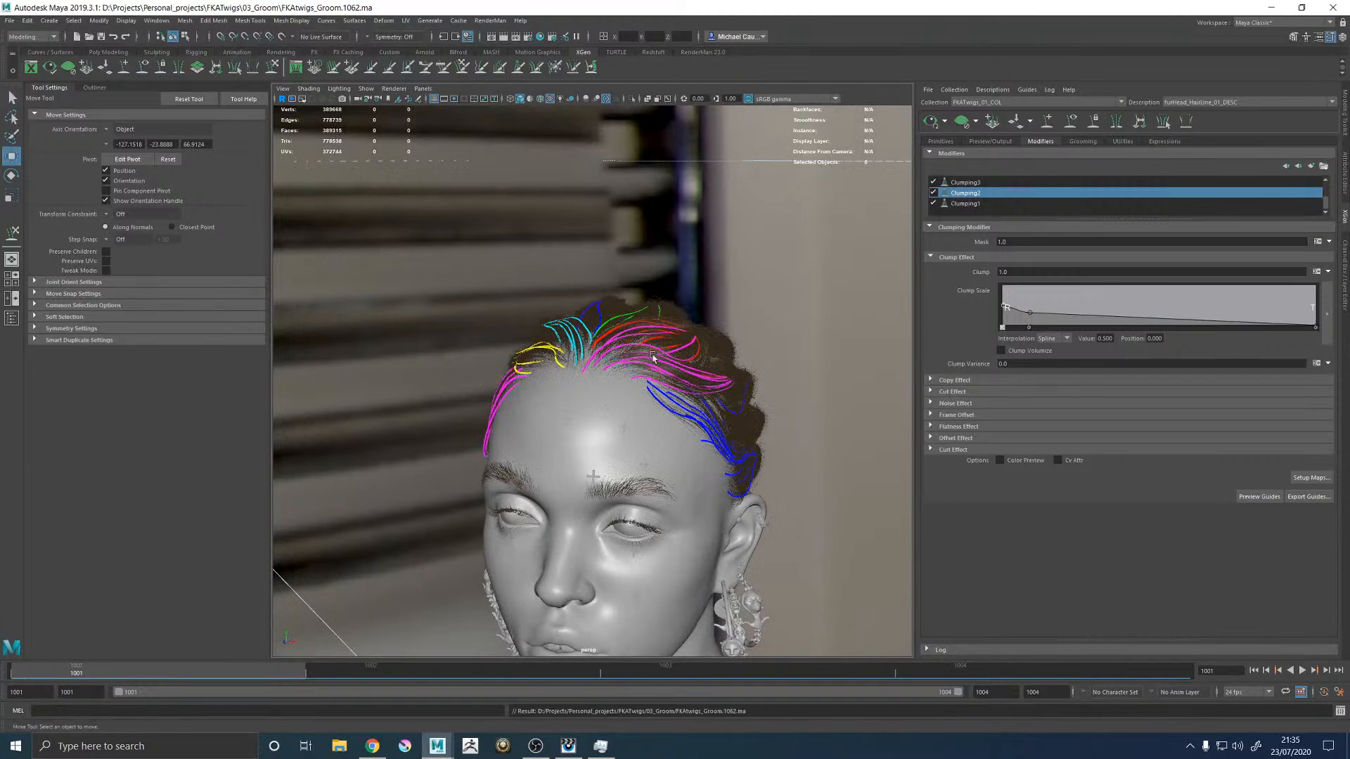
Step: Hide the guides and check the clumped hairs at the center of the front hairline
left_click(1069, 121)
left_click_drag(526, 357, 565, 429, "alt")
right_click_drag(566, 429, 577, 325, "alt")
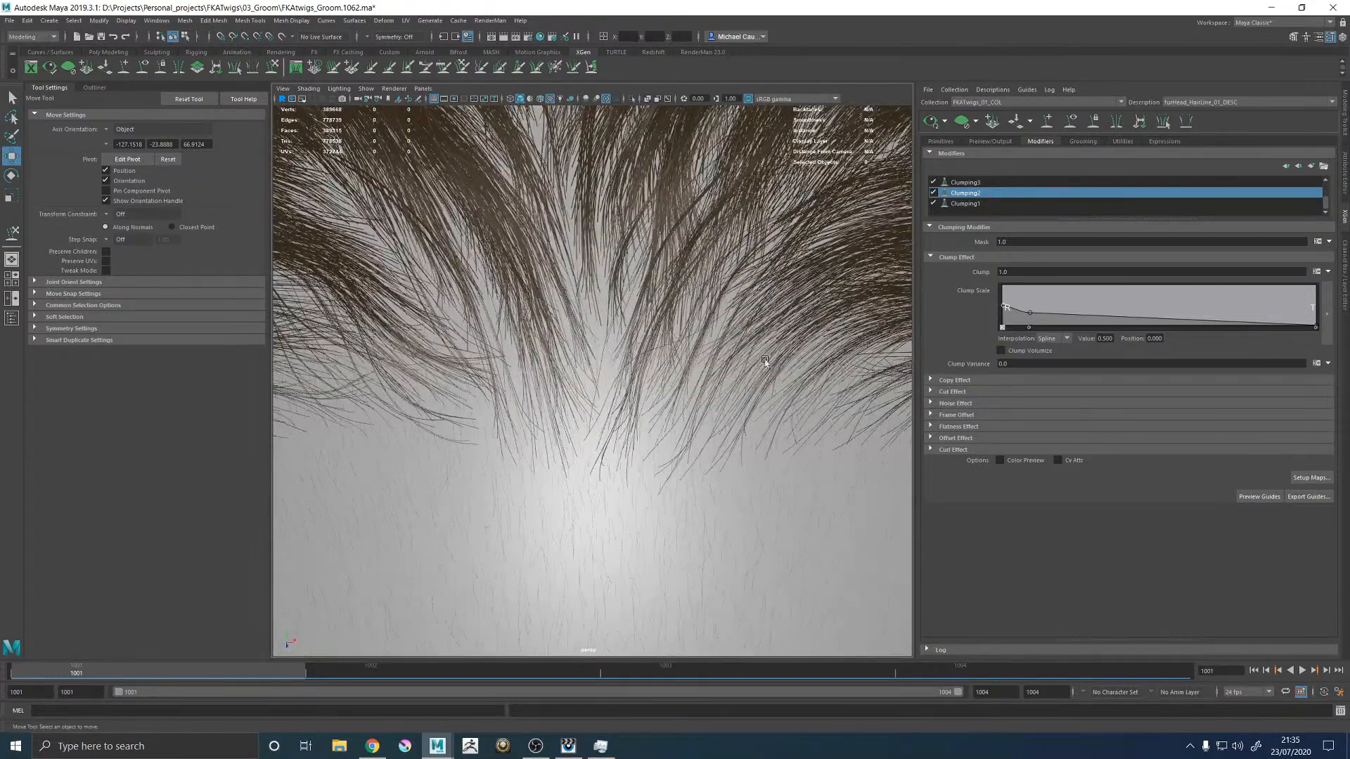
Step: Open the hairline description's density map for painting, inspect its edge at the center of the forehead, and leave the paint tool
left_click(944, 141)
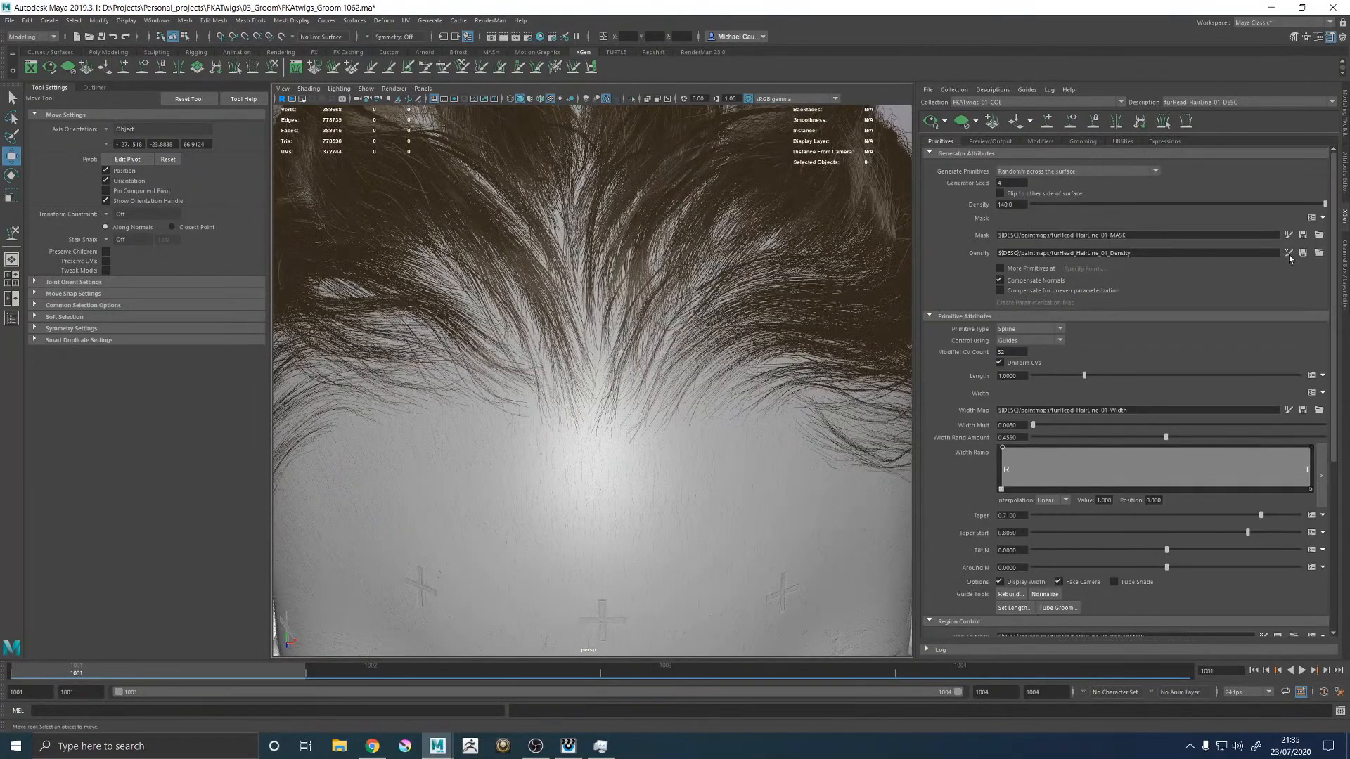
left_click(1287, 254)
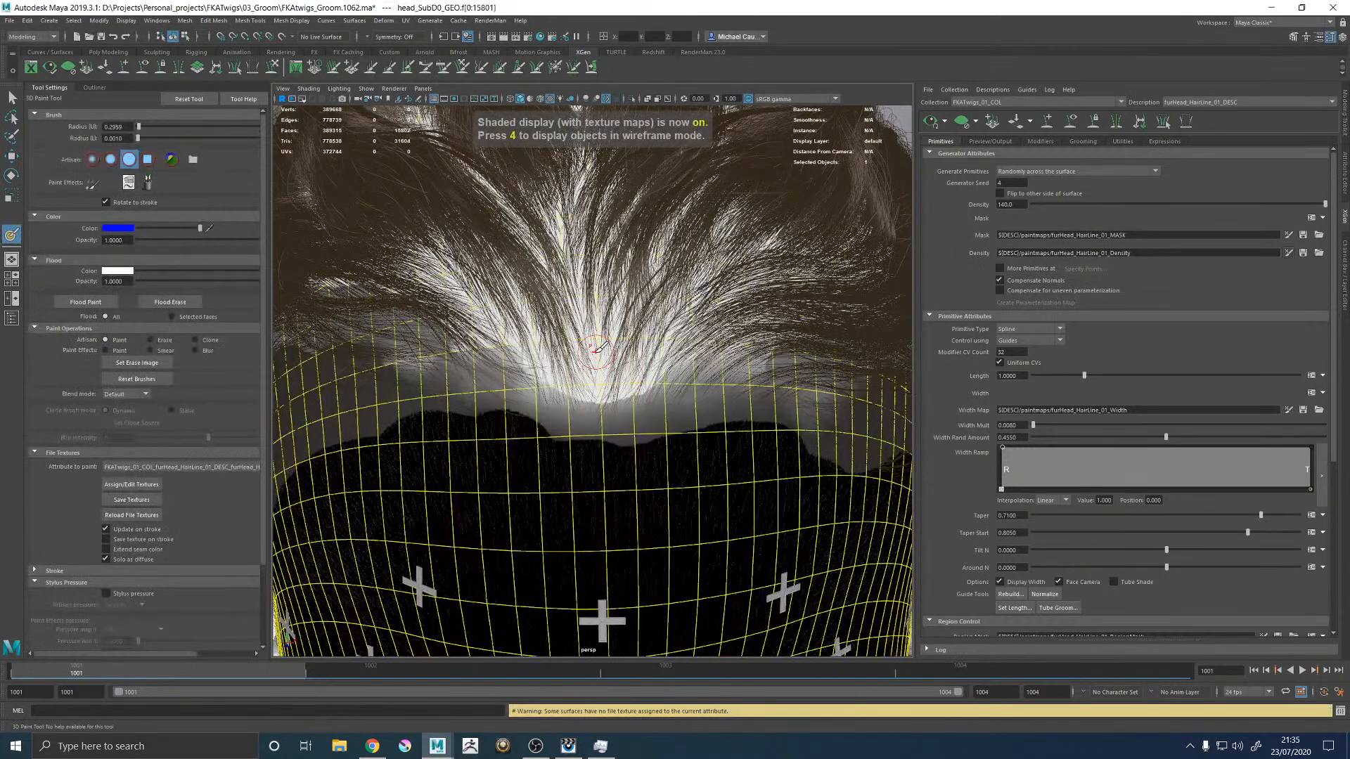
scroll(653, 397, "up", 2)
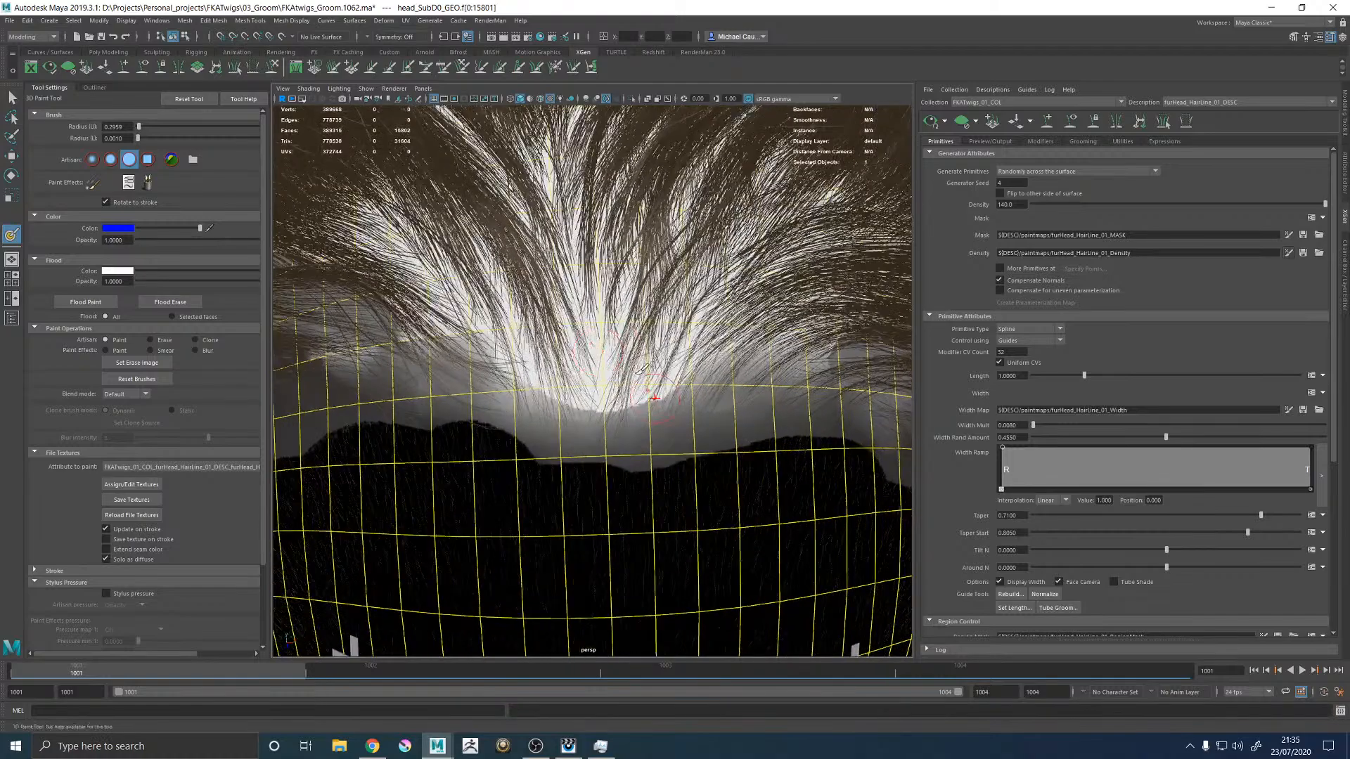
scroll(642, 368, "up", 3)
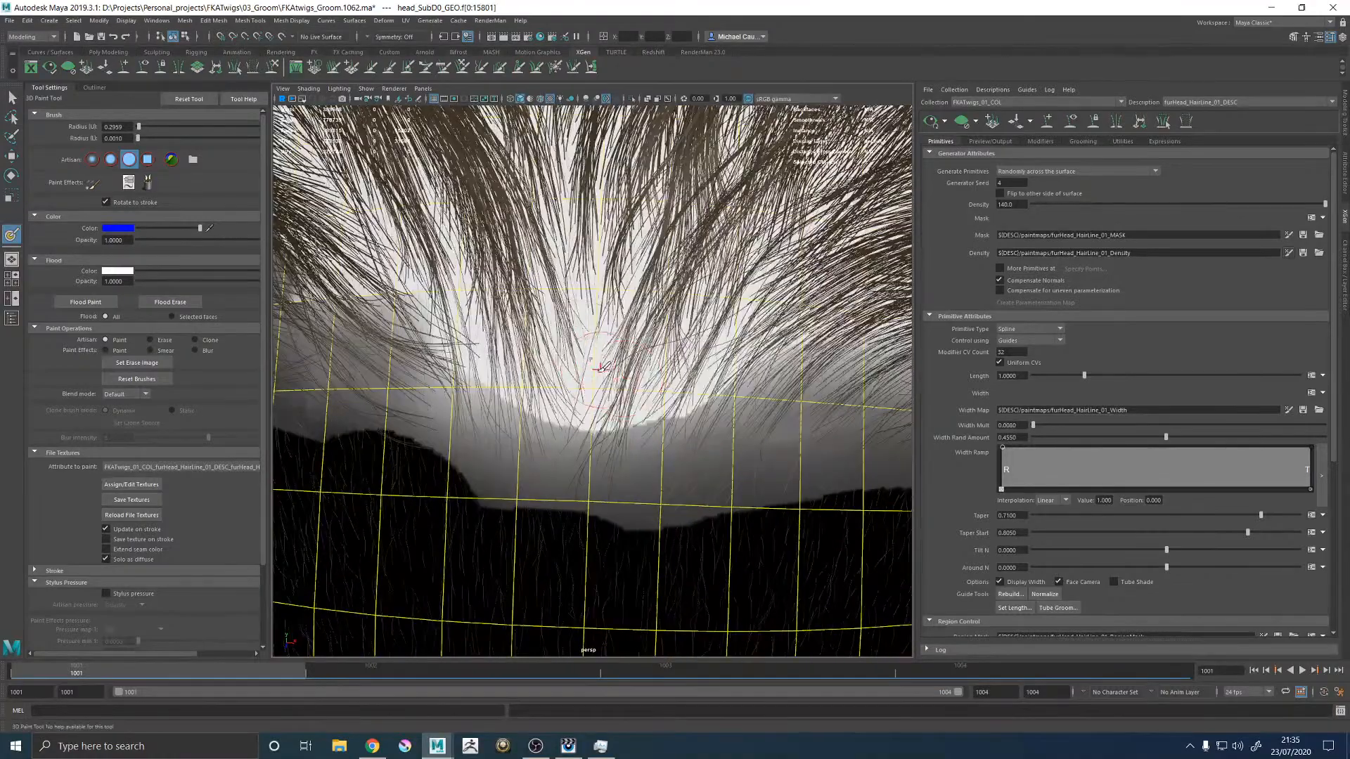
mouse_move(588, 357)
left_mouse_down("alt")
mouse_move(533, 332)
mouse_move(591, 350)
left_mouse_up("alt")
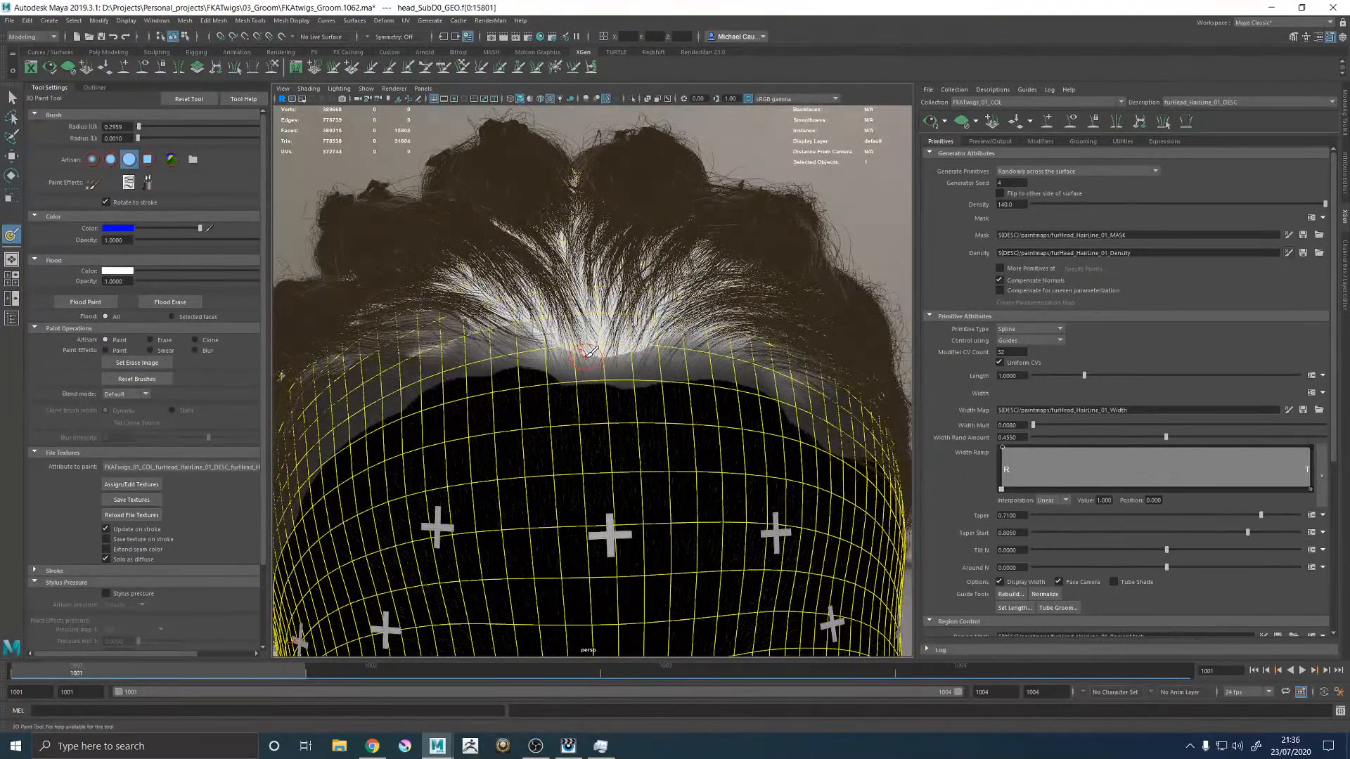
scroll(588, 357, "up", 5)
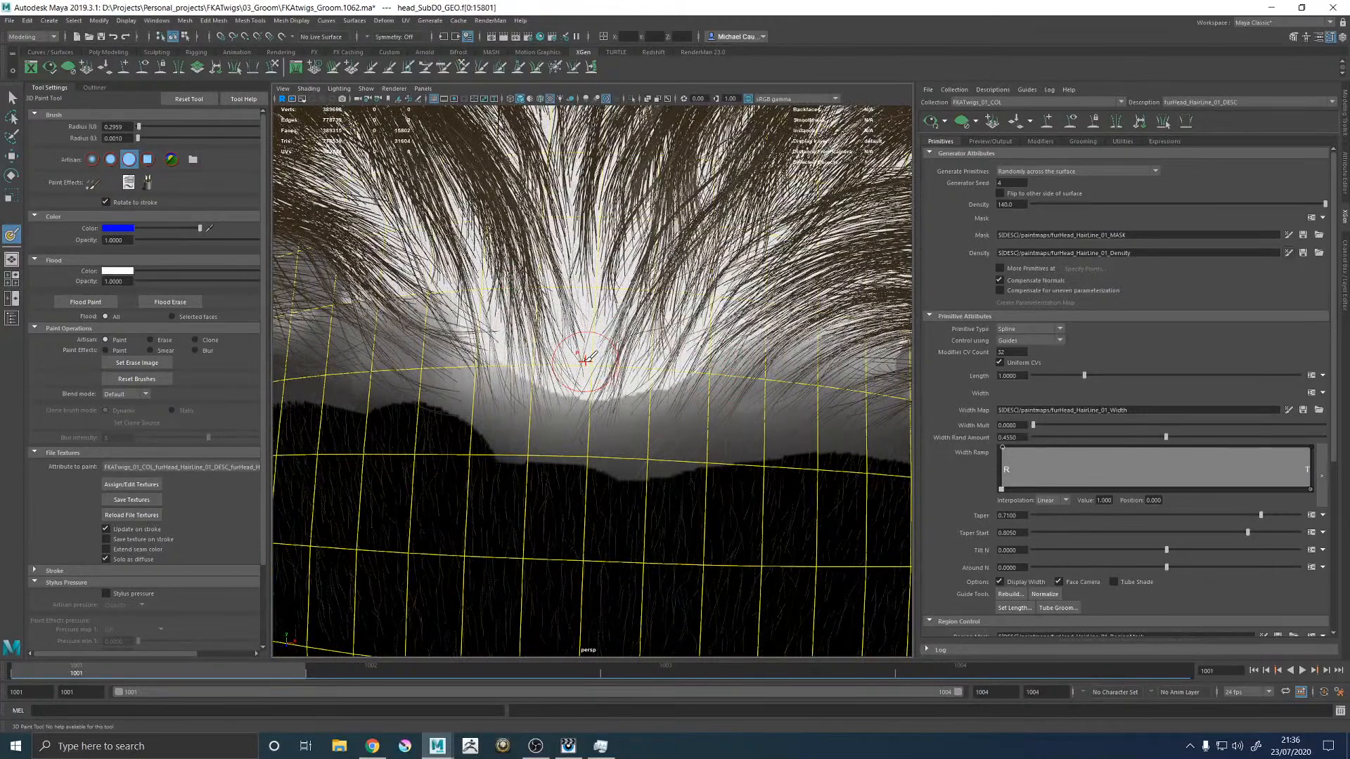
key("w")
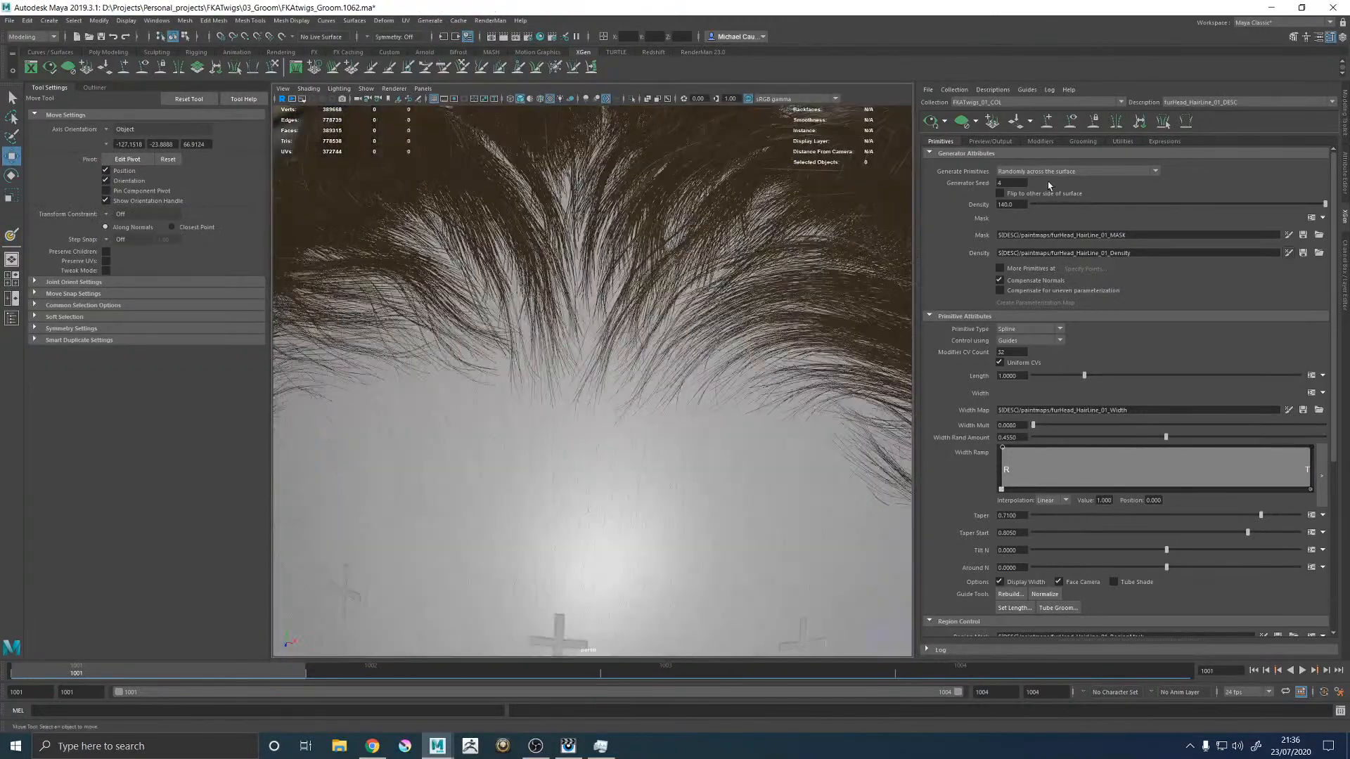
Step: Set the hairline description's density to 280 and check the hairline from the front and the side
left_click_drag(1013, 205, 976, 209)
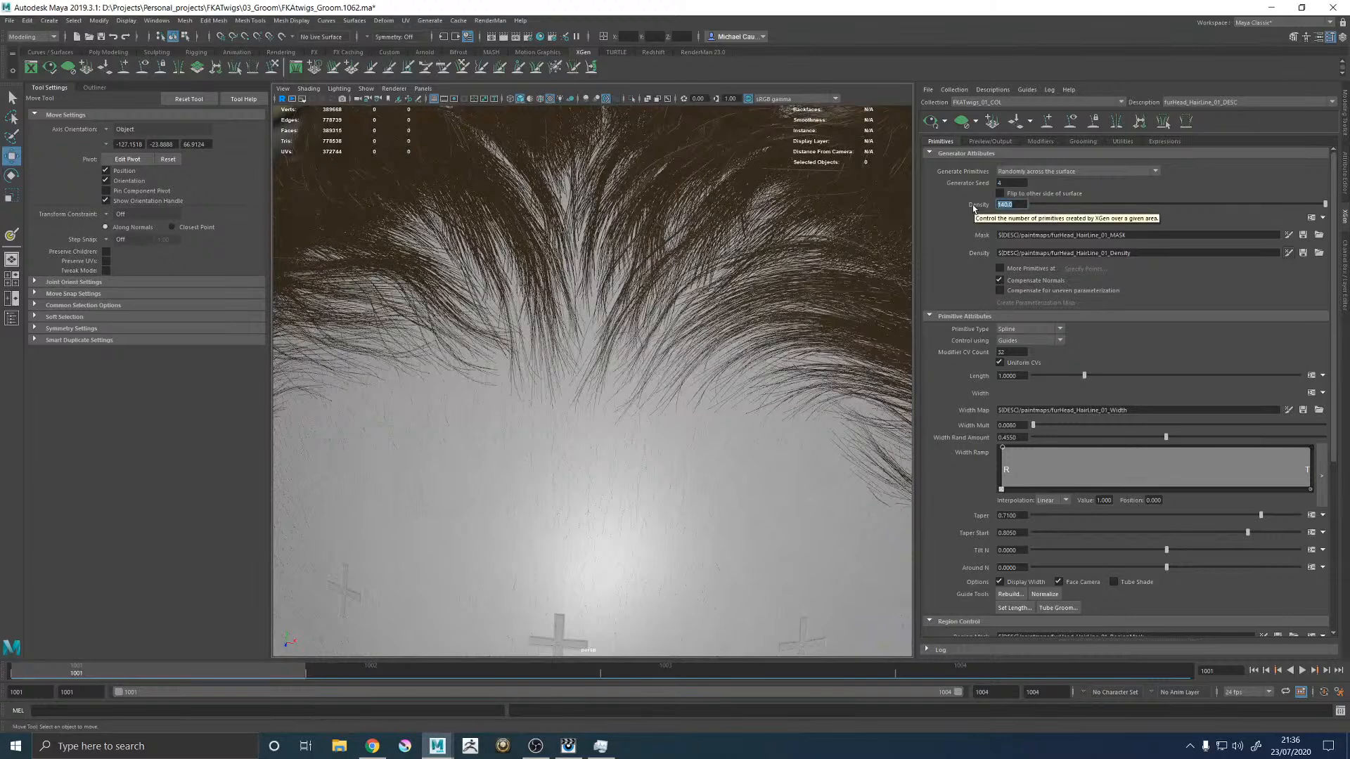
left_click(973, 205)
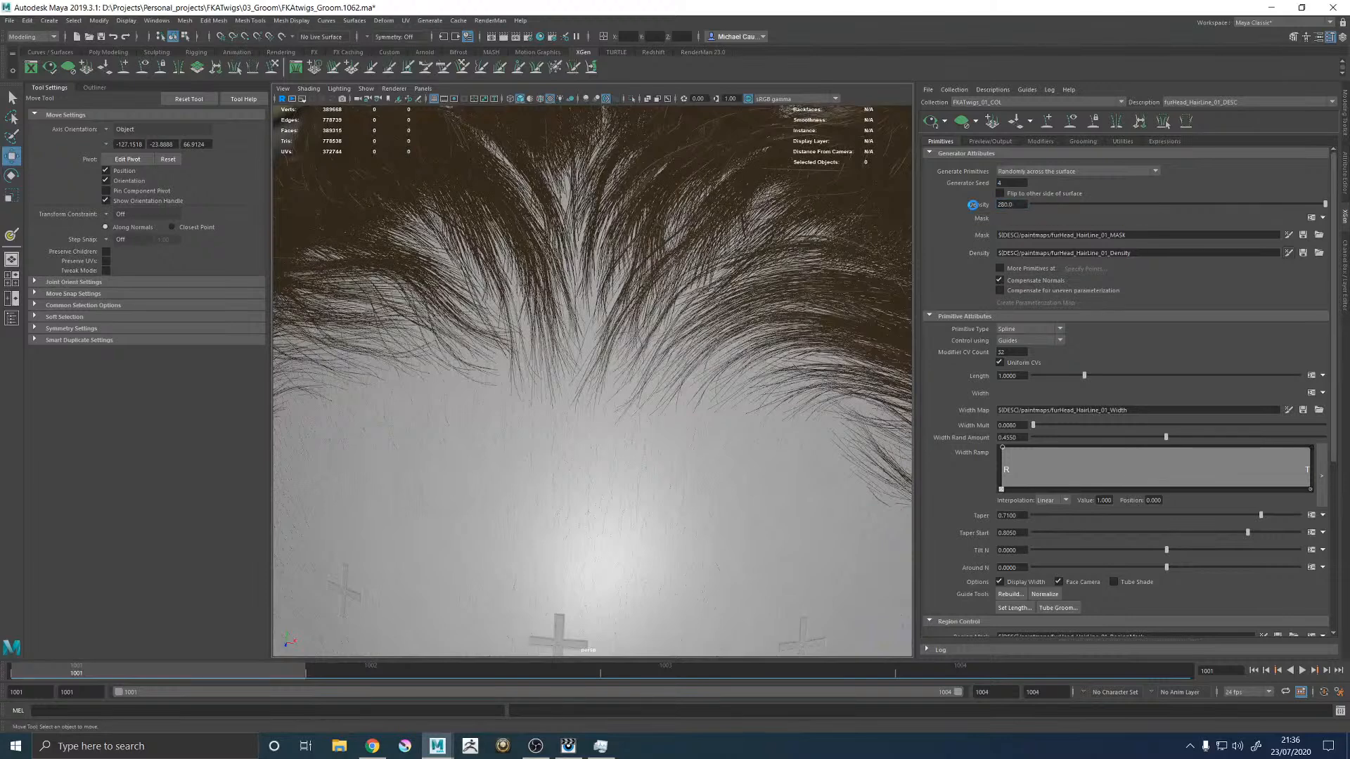
left_click_drag(643, 338, 613, 394, "alt")
right_click_drag(613, 393, 450, 381, "alt")
left_click_drag(730, 391, 732, 355, "alt")
right_click_drag(733, 354, 310, 365, "alt")
left_click_drag(618, 355, 555, 383, "alt")
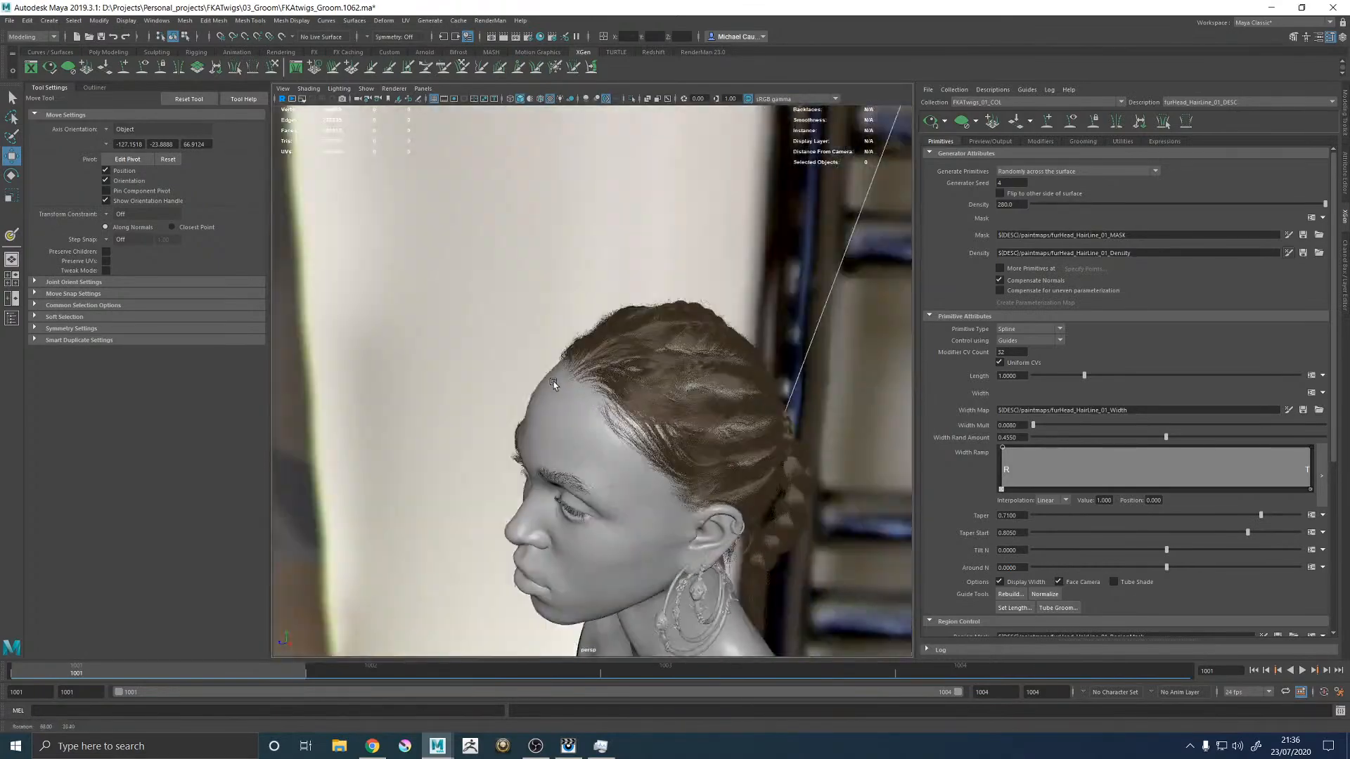
right_click_drag(555, 383, 723, 482, "alt")
mouse_move(759, 478)
left_mouse_down("alt")
mouse_move(736, 453)
mouse_move(887, 461)
mouse_move(736, 467)
left_mouse_up("alt")
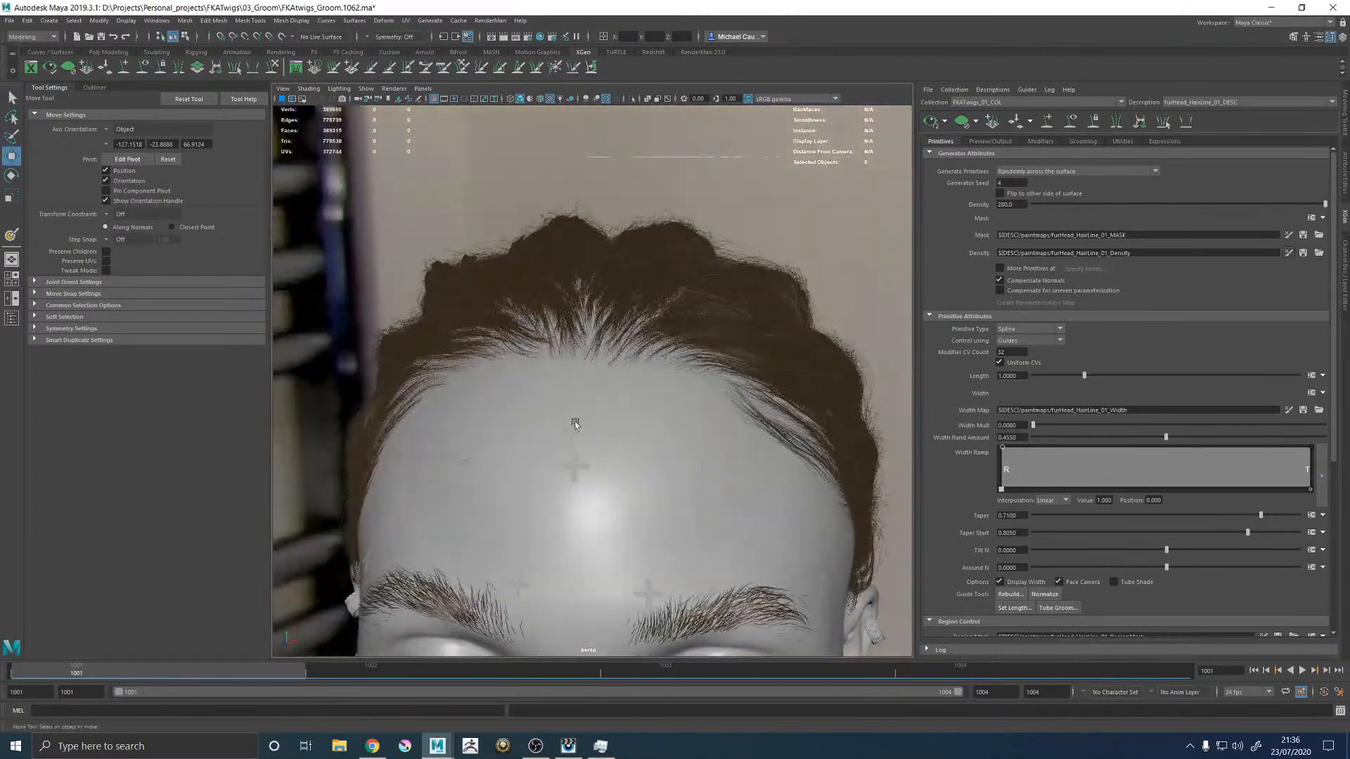
Step: Flood the hairline description's density map with black at 0.5 opacity, save the texture, and inspect the thinned hair at the center
left_click(94, 88)
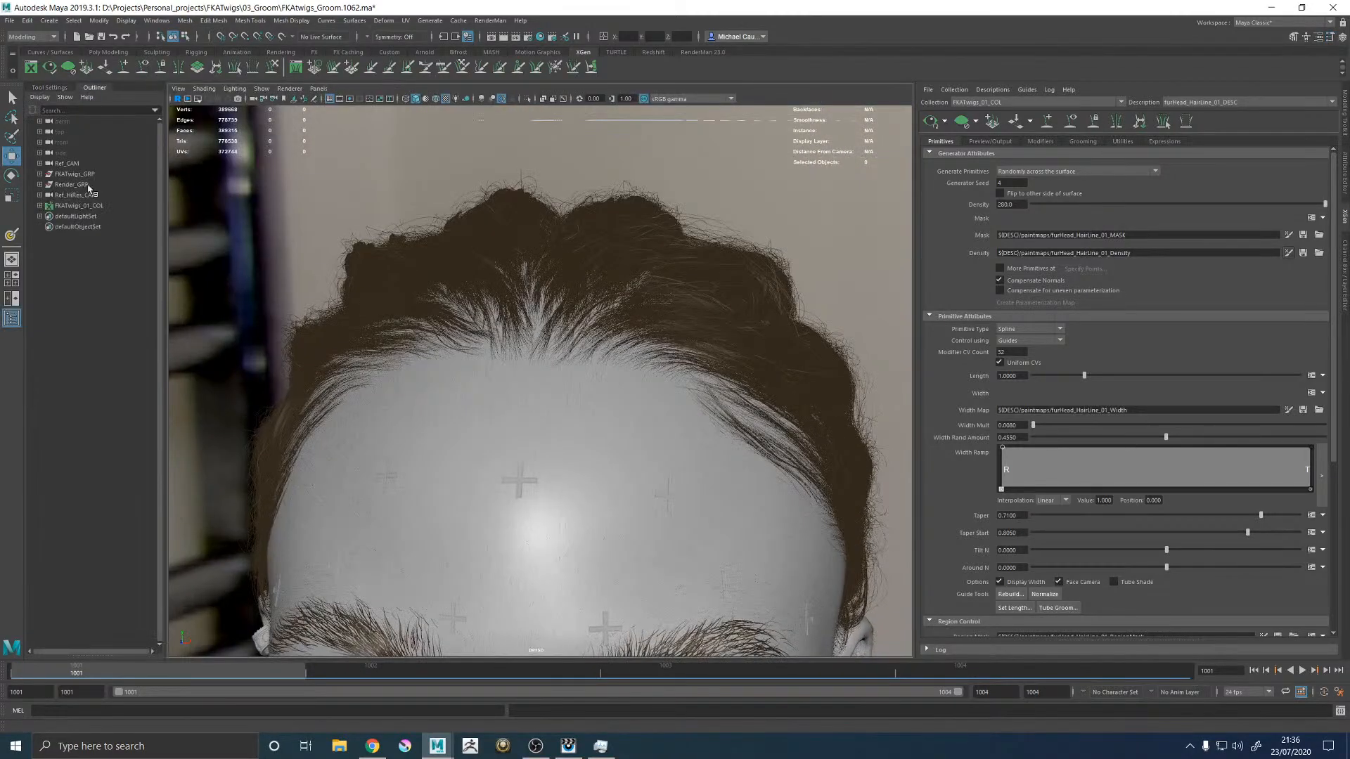
left_click(1288, 254)
left_click(1331, 39)
left_click_drag(149, 271, 127, 324)
double_click(114, 281)
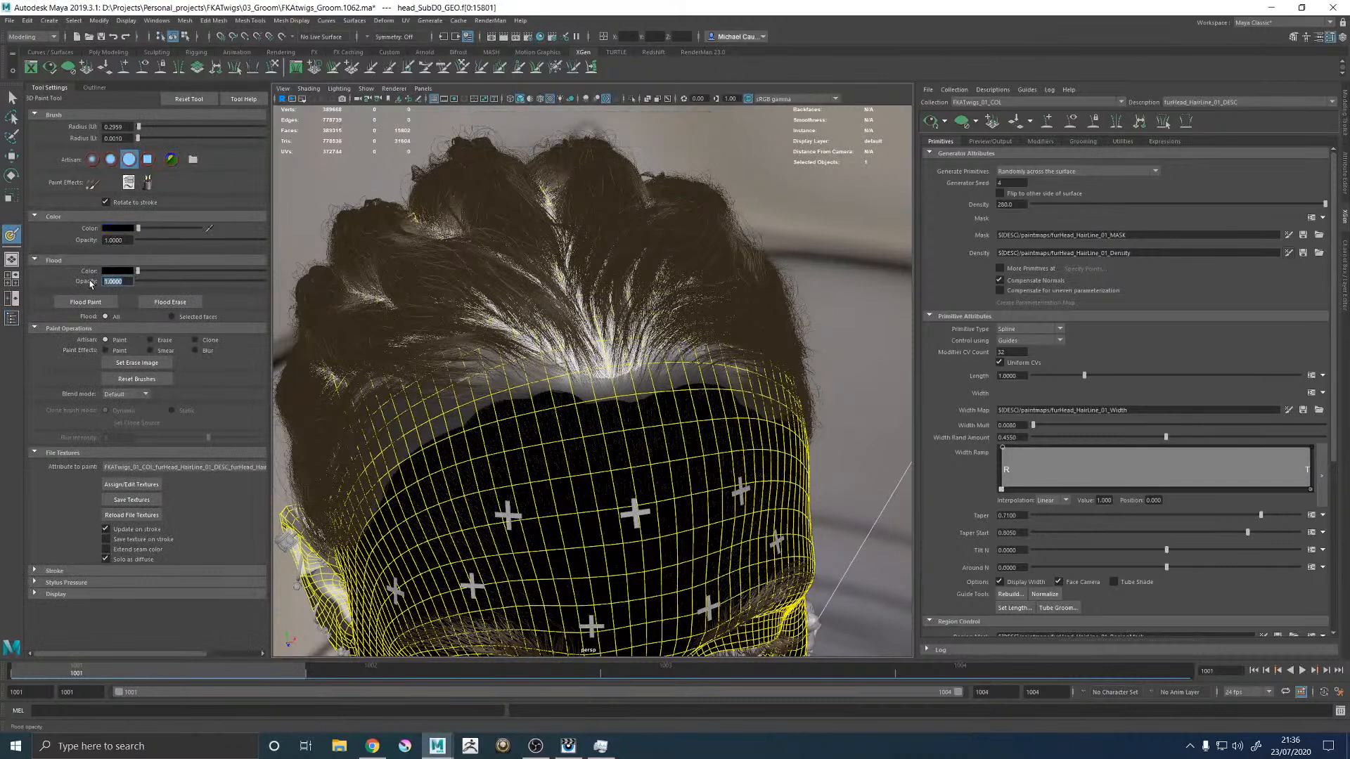
type("0.5")
key("Return")
left_click(102, 303)
scroll(568, 367, "up", 3)
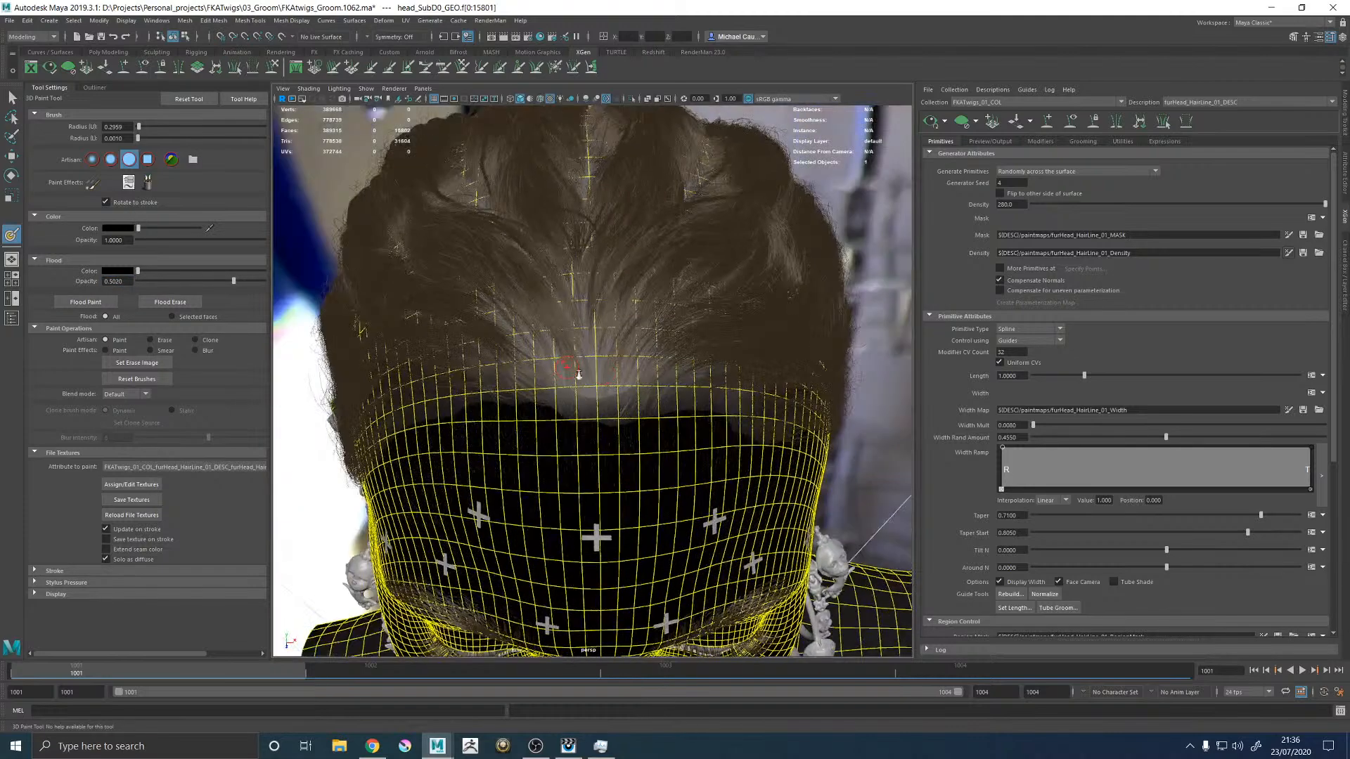
scroll(568, 367, "up", 2)
scroll(598, 266, "up", 2)
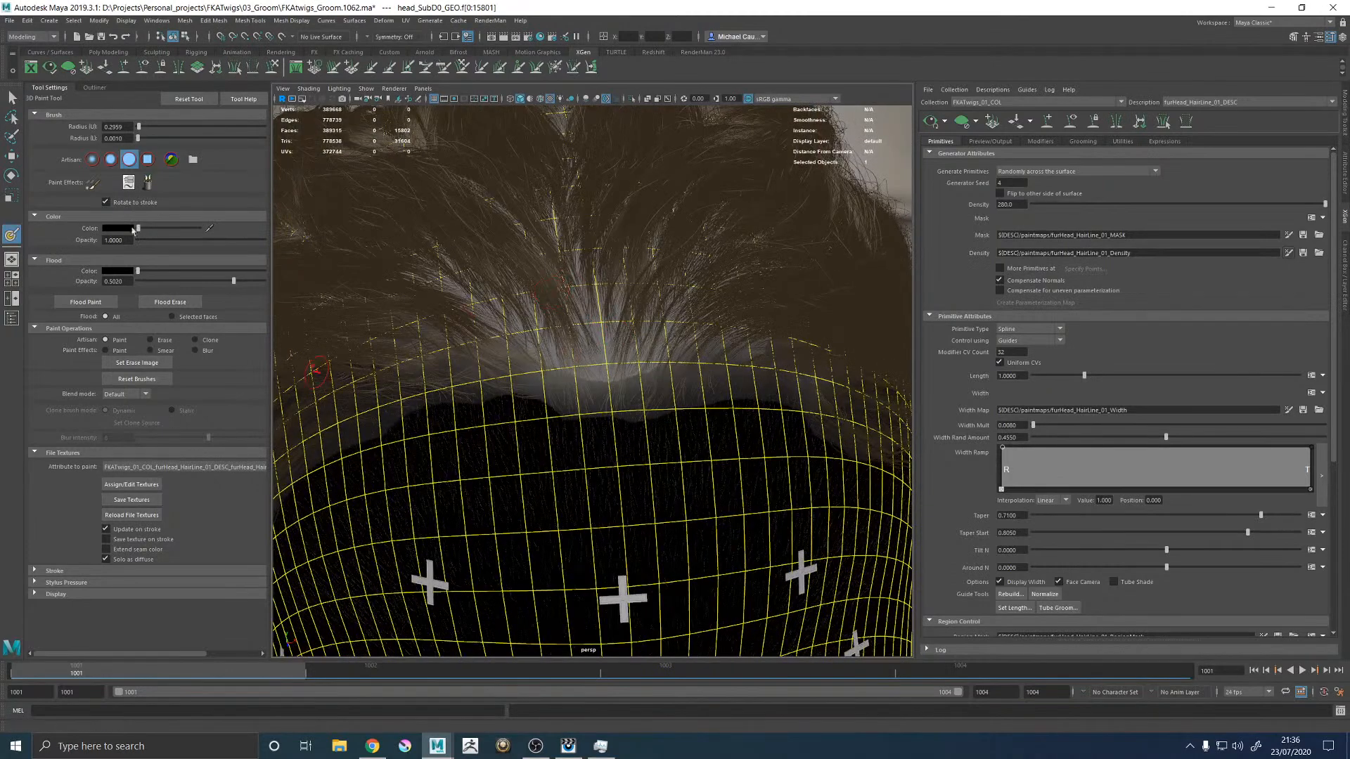
left_click(124, 503)
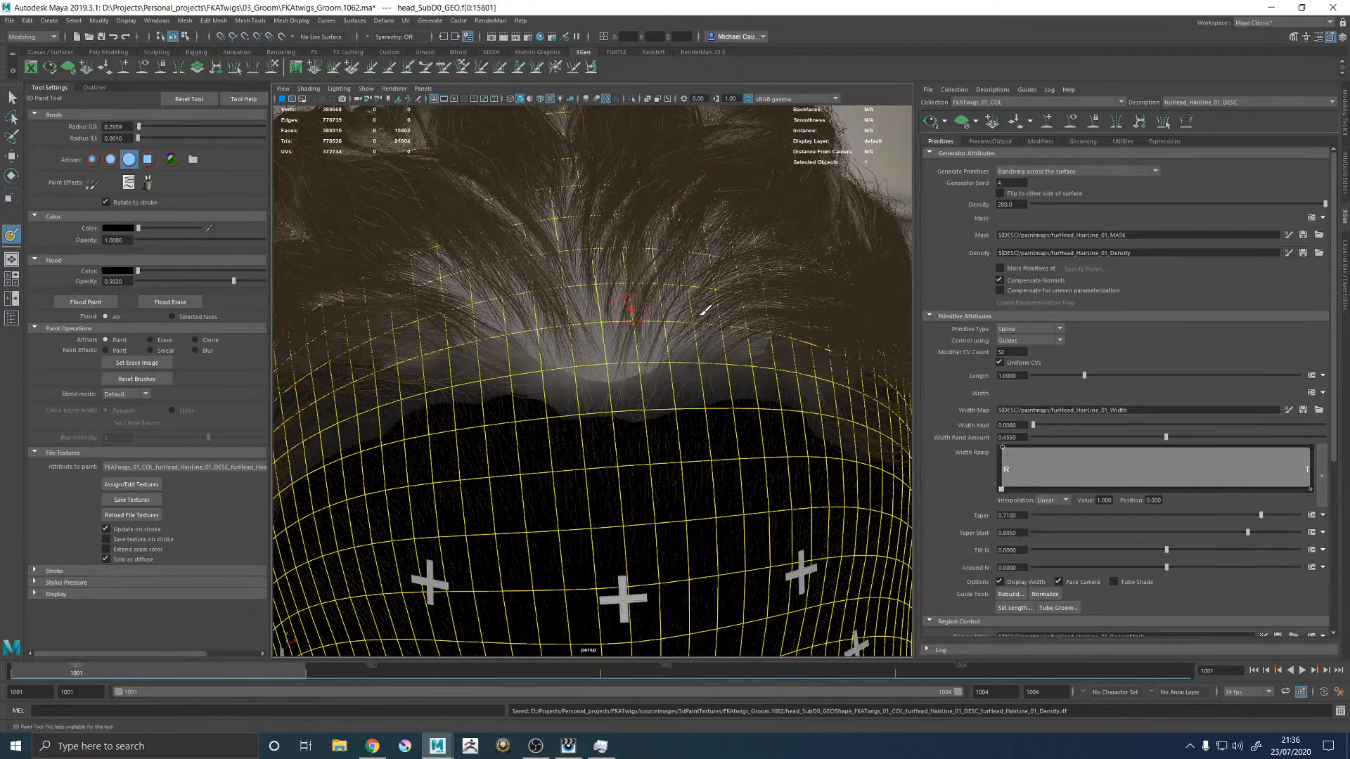
key("w")
left_click_drag(584, 369, 632, 299, "alt")
scroll(571, 283, "up", 5)
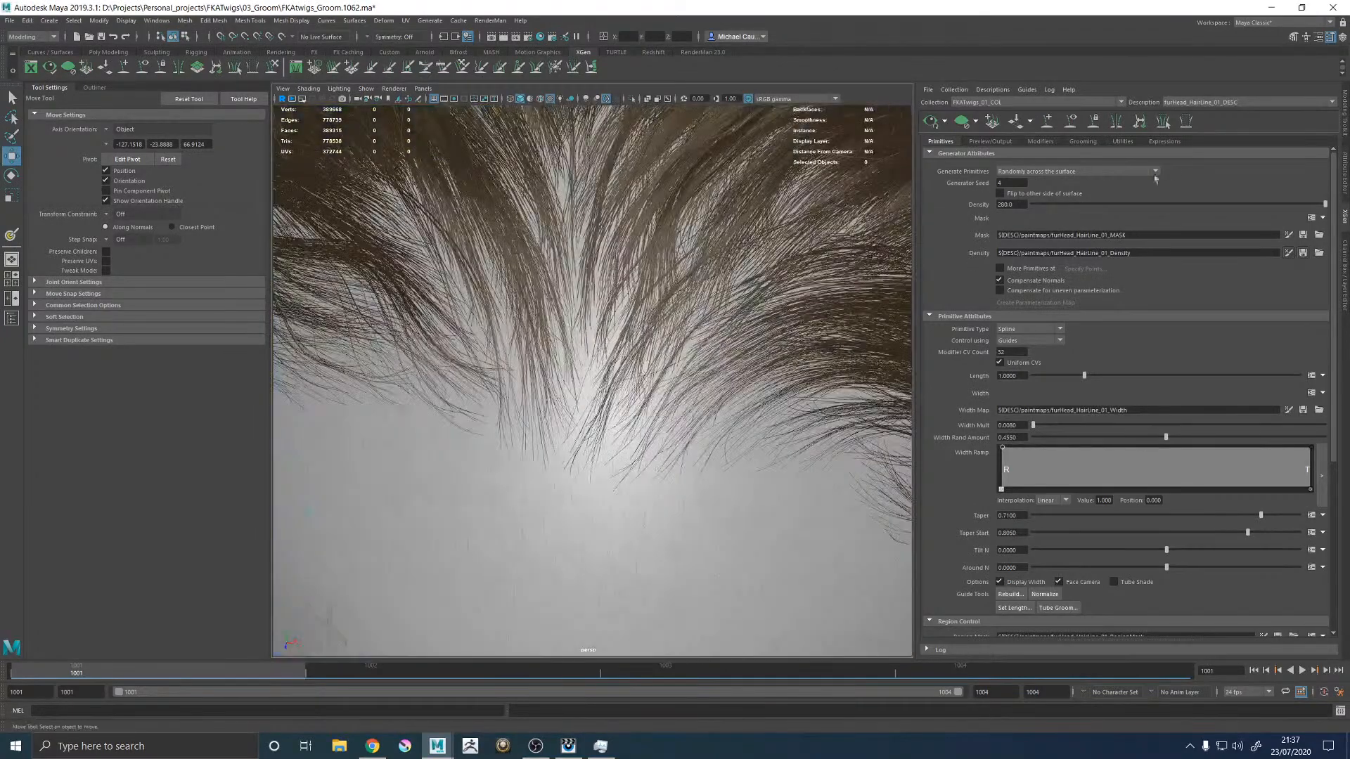
Step: Paint white up the parting at the center of the hairline's density map, save the texture, and leave the paint tool
left_click(1288, 253)
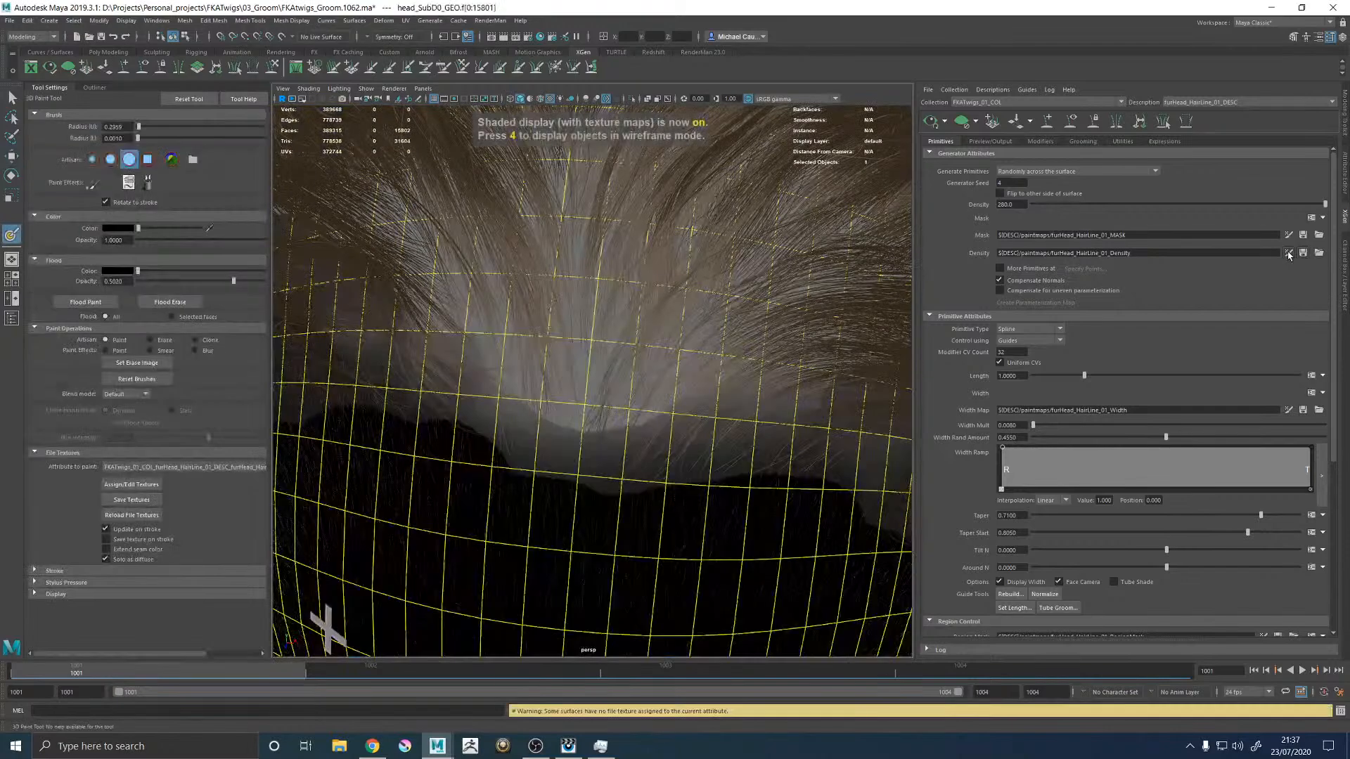
left_click_drag(146, 232, 257, 257)
mouse_move(595, 378)
left_mouse_down()
mouse_move(584, 380)
mouse_move(612, 390)
left_mouse_up()
left_click_drag(573, 244, 562, 186)
left_click(132, 500)
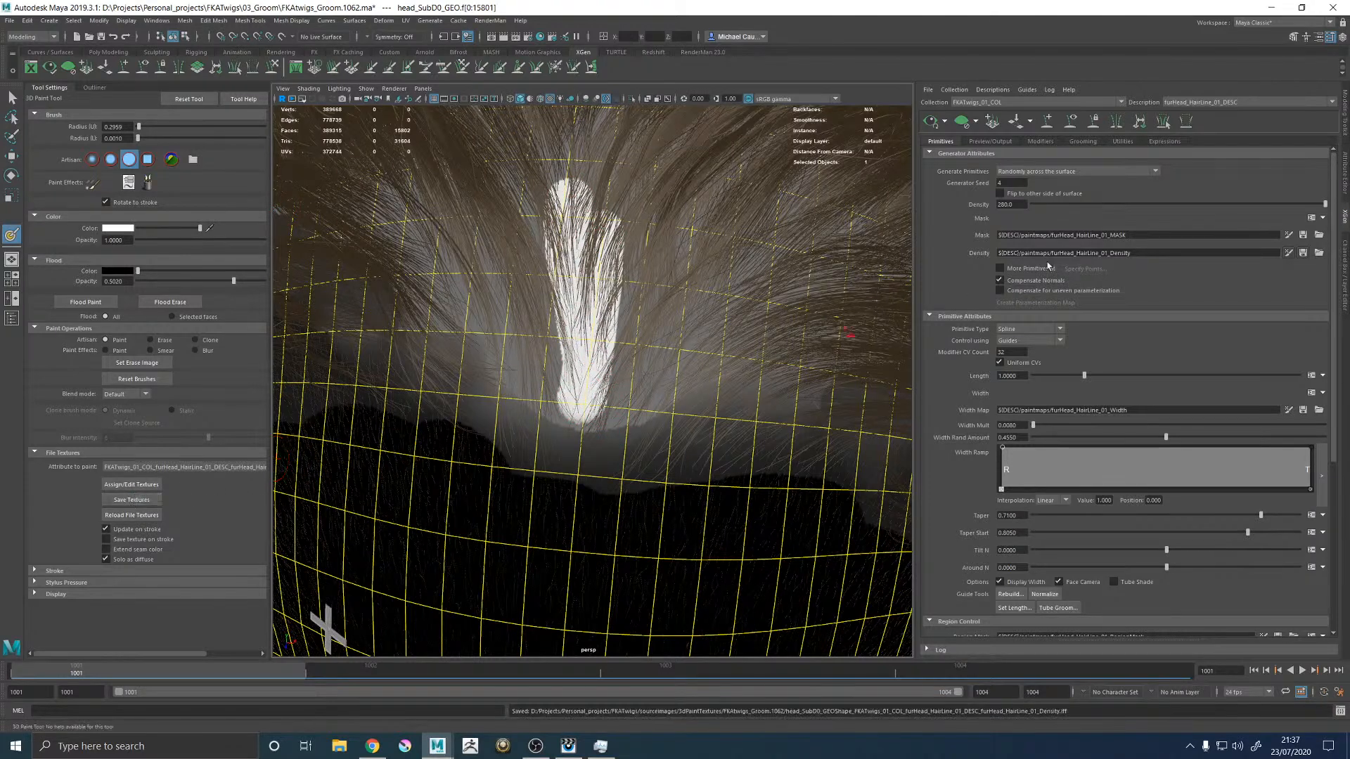
mouse_move(625, 304)
left_mouse_down()
mouse_move(626, 236)
mouse_move(566, 184)
mouse_move(548, 190)
mouse_move(540, 239)
left_mouse_up()
left_click(128, 159)
left_click(131, 500)
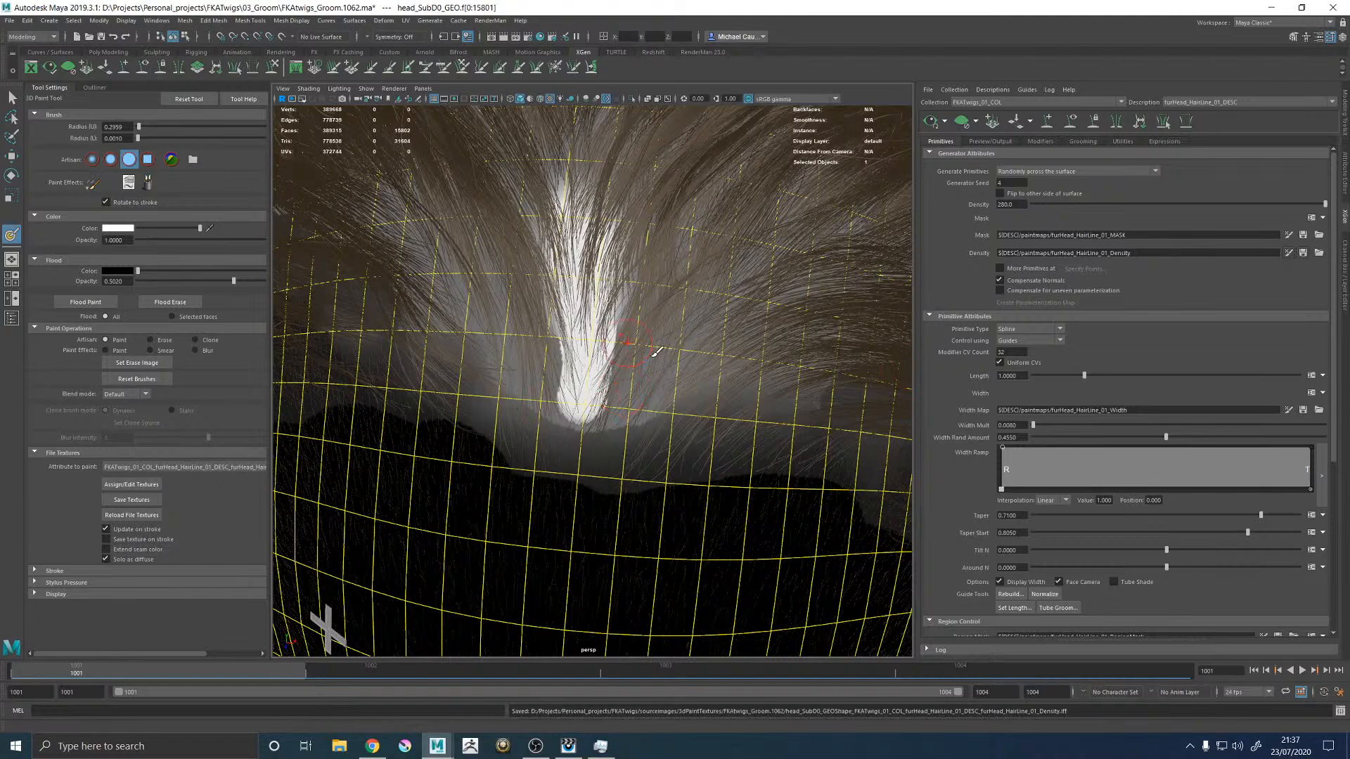
right_click_drag(688, 333, 573, 362, "alt")
left_click_drag(573, 362, 675, 260, "alt")
key("w")
left_click(774, 202)
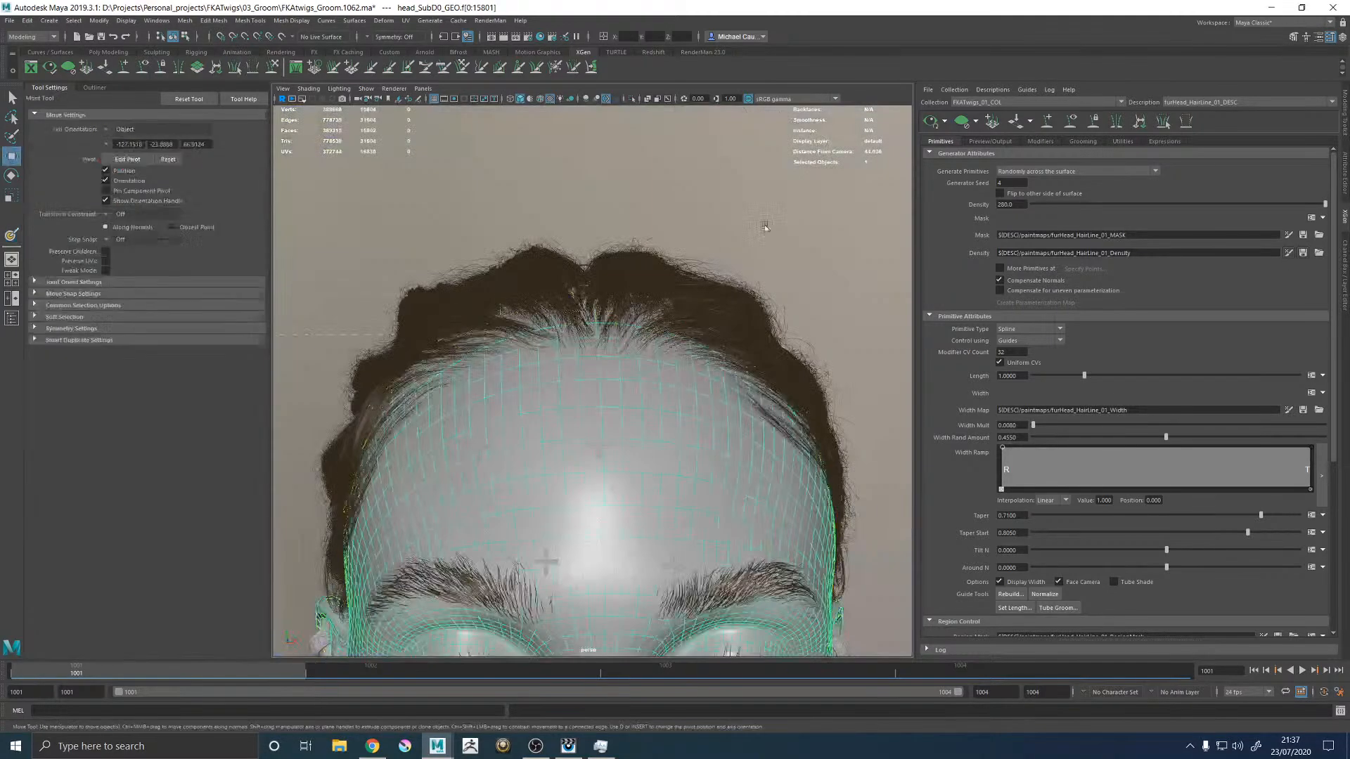
Step: Show the hairline guides and add a new guide among the magenta guides at the center of the front hairline
mouse_move(732, 308)
left_mouse_down("alt")
mouse_move(716, 321)
mouse_move(717, 355)
left_mouse_up("alt")
right_click_drag(717, 355, 825, 470, "alt")
middle_click_drag(787, 229, 786, 286, "alt")
right_click_drag(520, 331, 604, 377, "alt")
left_click(1070, 121)
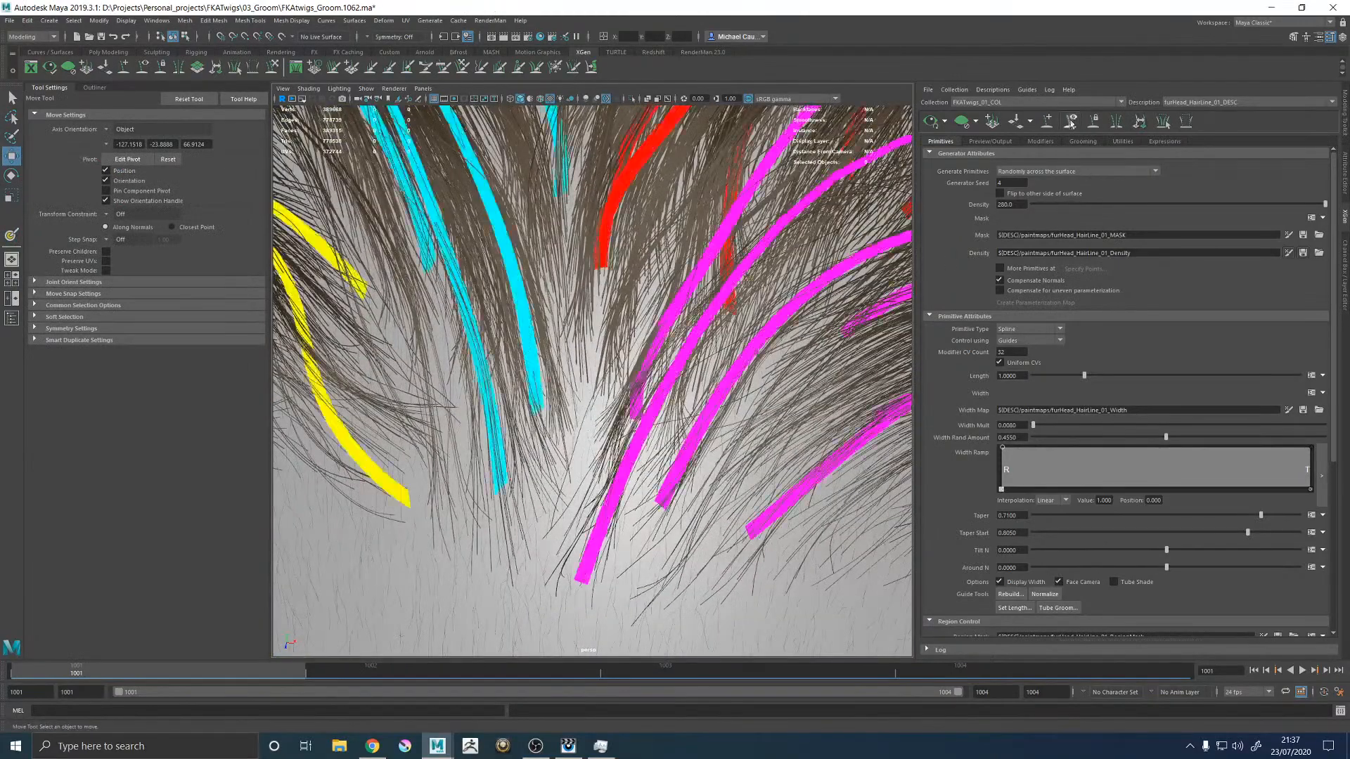
right_click_drag(694, 386, 607, 410, "alt")
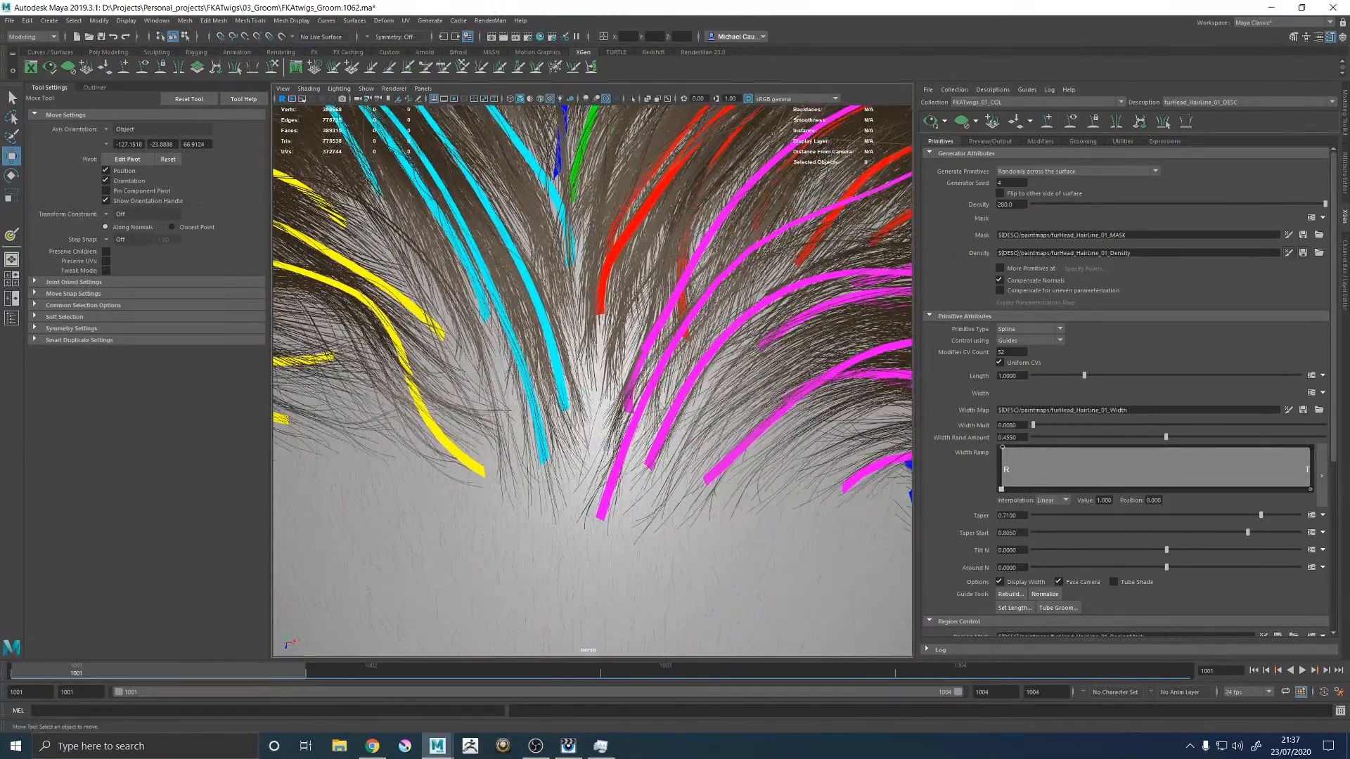
left_click(1047, 121)
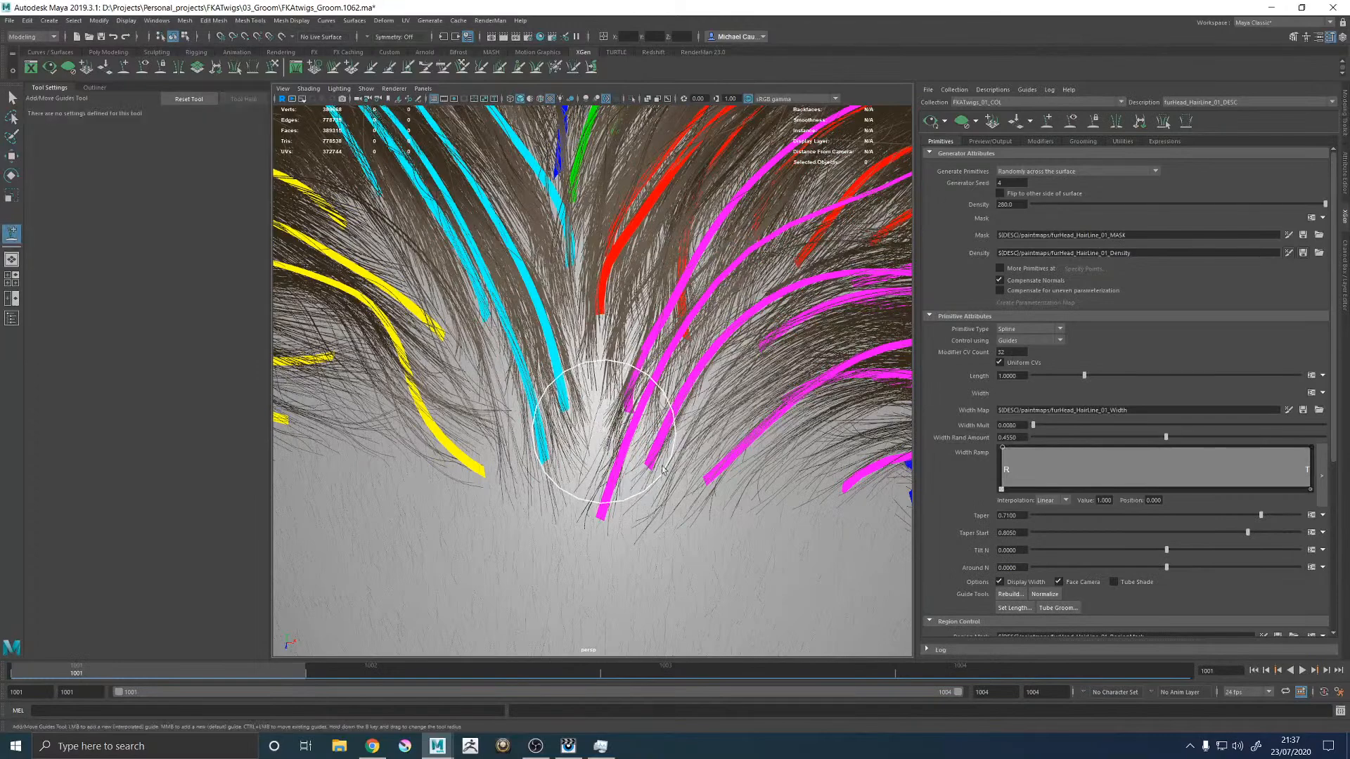
left_click(694, 490)
left_click_drag(724, 447, 752, 429, "alt")
right_click_drag(753, 428, 733, 482, "alt")
Step: Switch to the render viewer, compare the latest render's hairline with FKA-twigs_Primary.jpg, and return to Maya
left_click(573, 748)
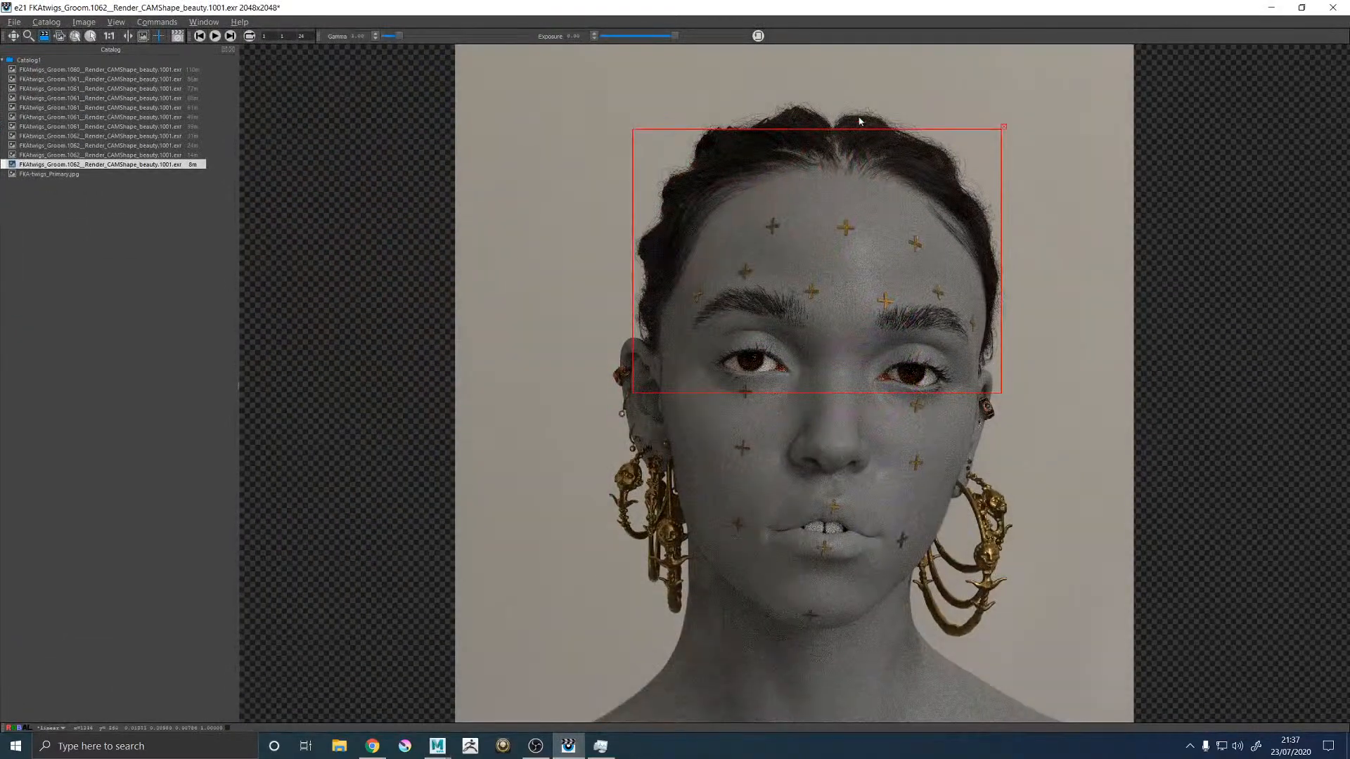
key("Down")
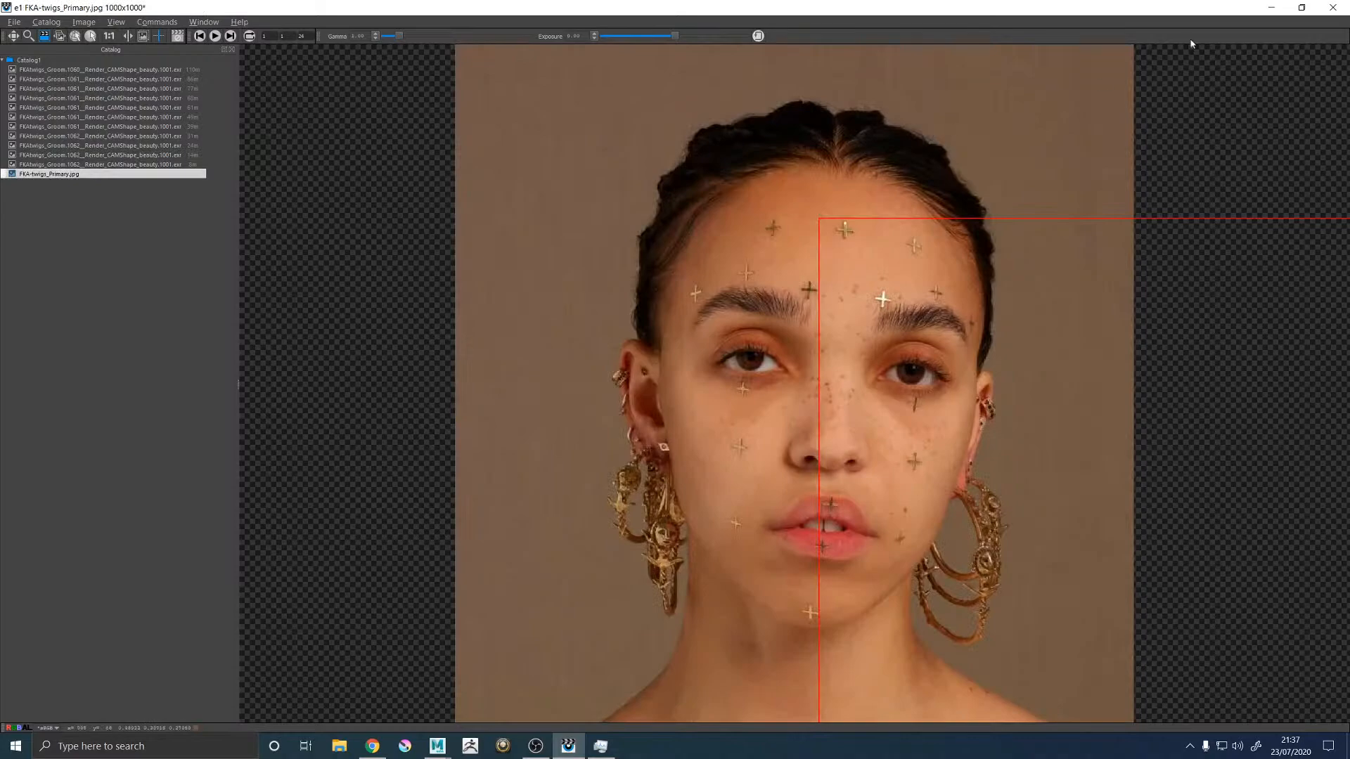
left_click(1272, 7)
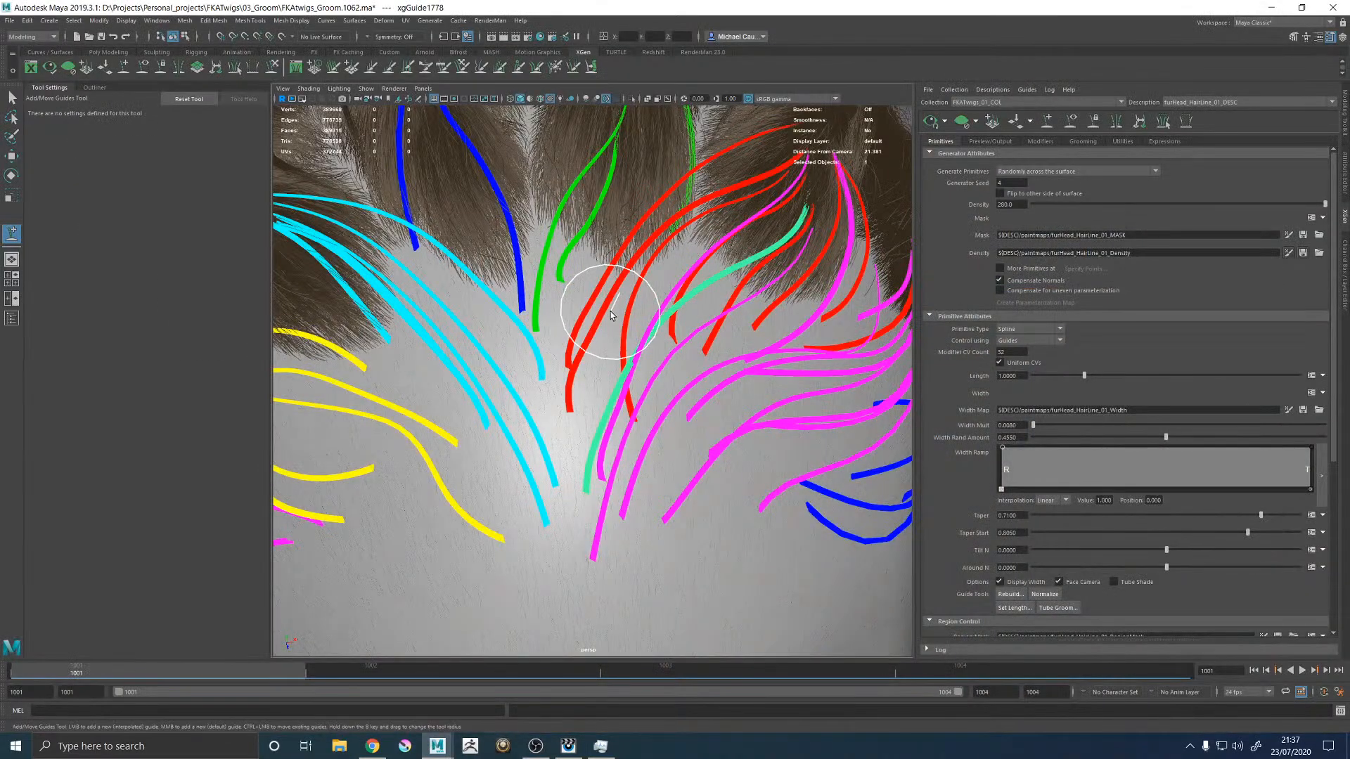
Step: Sculpt the new center guide so it sweeps back along the scalp with the neighboring magenta guides
left_click(272, 67)
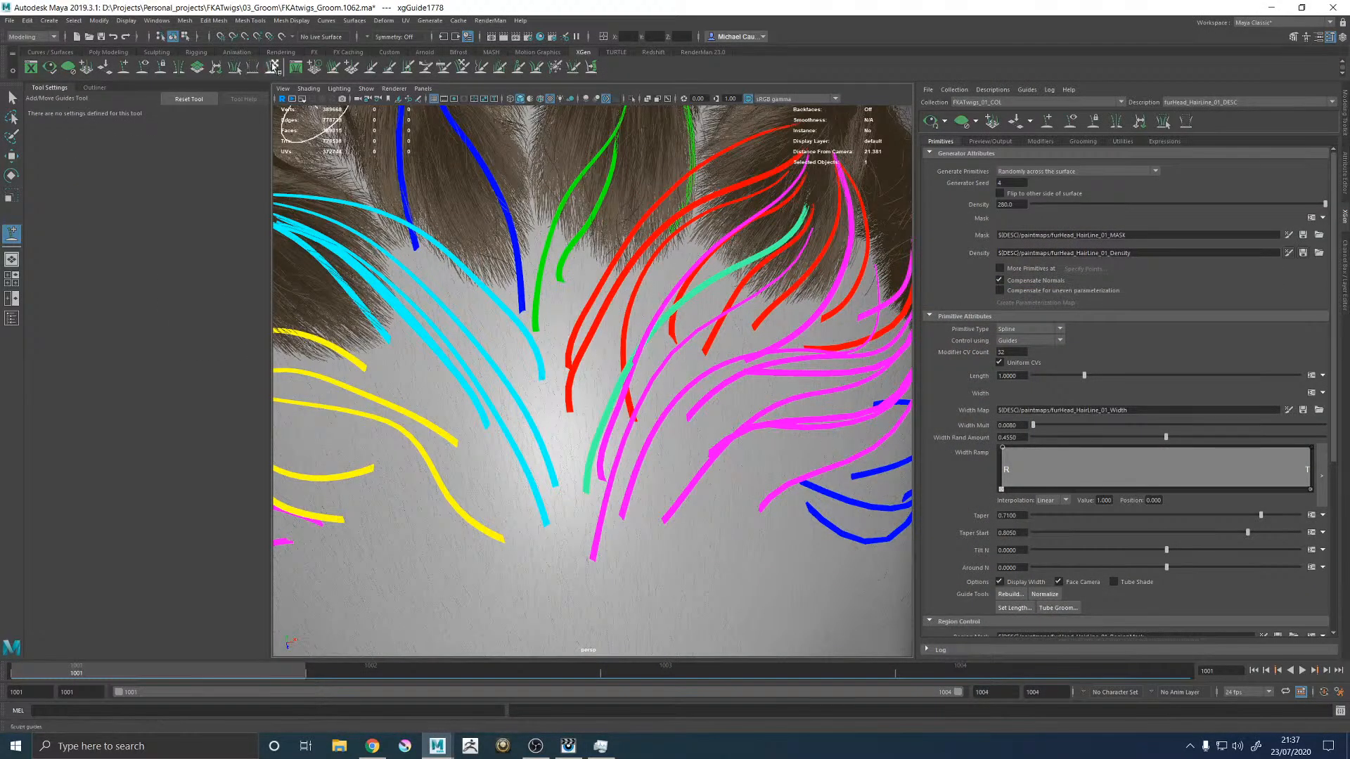
scroll(783, 354, "down", 5)
left_click_drag(783, 354, 573, 391, "alt")
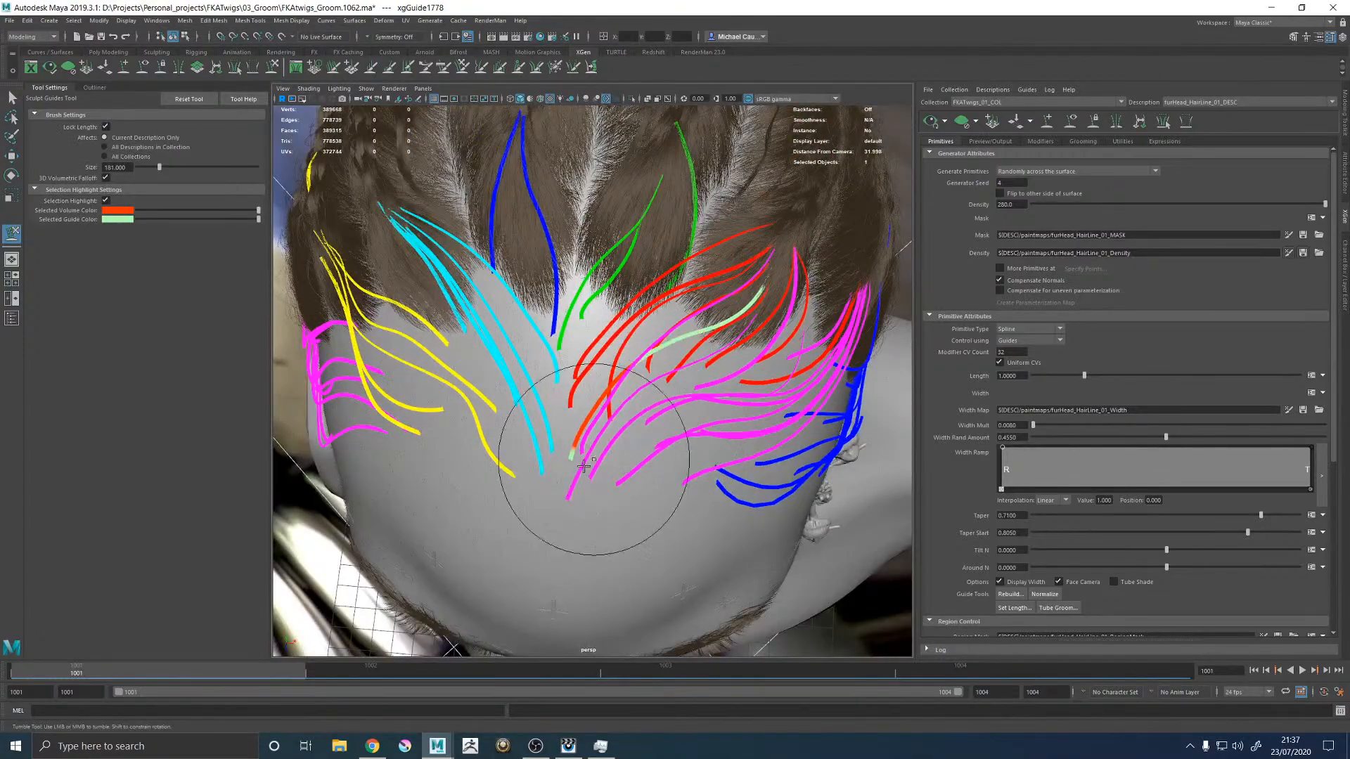
middle_click_drag(572, 392, 570, 398, "alt")
mouse_move(570, 399)
left_mouse_down("alt")
mouse_move(588, 431)
mouse_move(542, 422)
left_mouse_up("alt")
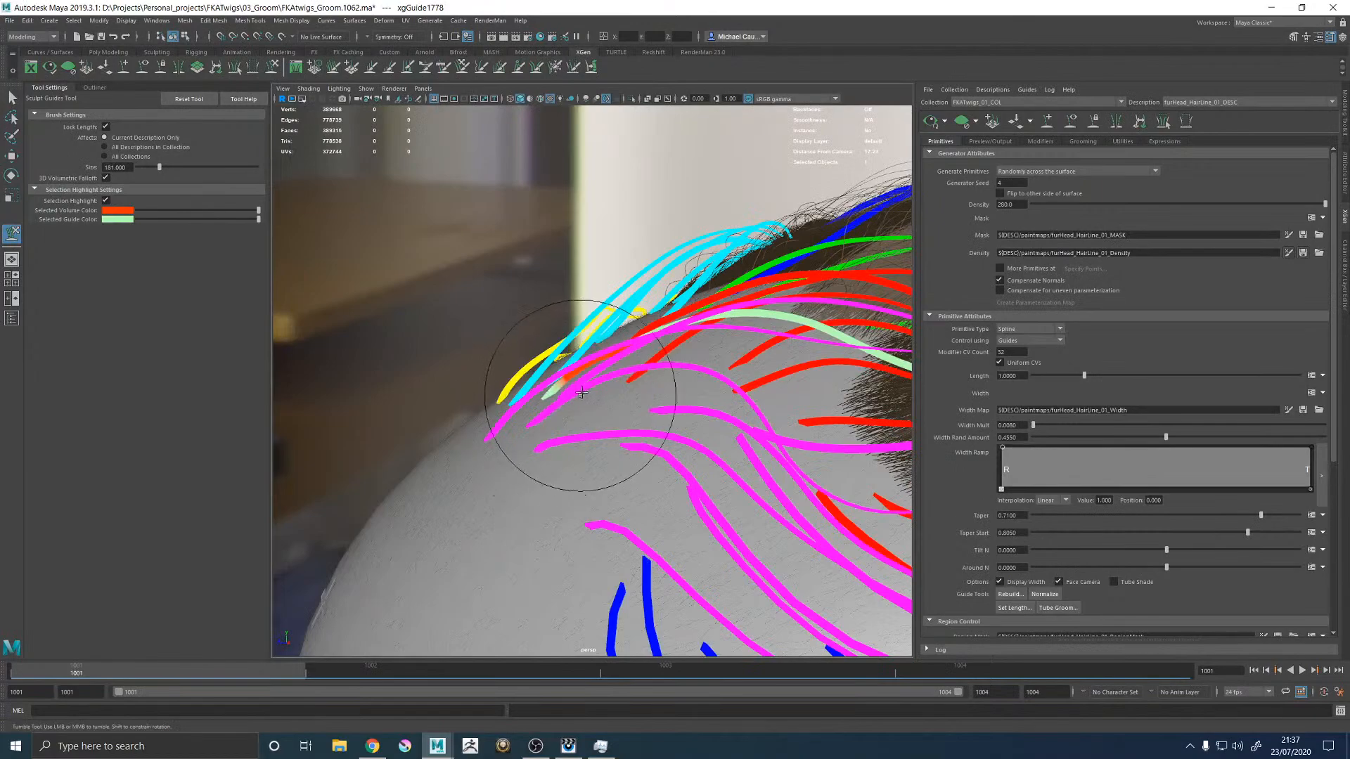
mouse_move(672, 414)
left_mouse_down("alt")
mouse_move(738, 446)
mouse_move(703, 295)
mouse_move(738, 356)
mouse_move(749, 351)
left_mouse_up("alt")
middle_click_drag(749, 351, 696, 309, "alt")
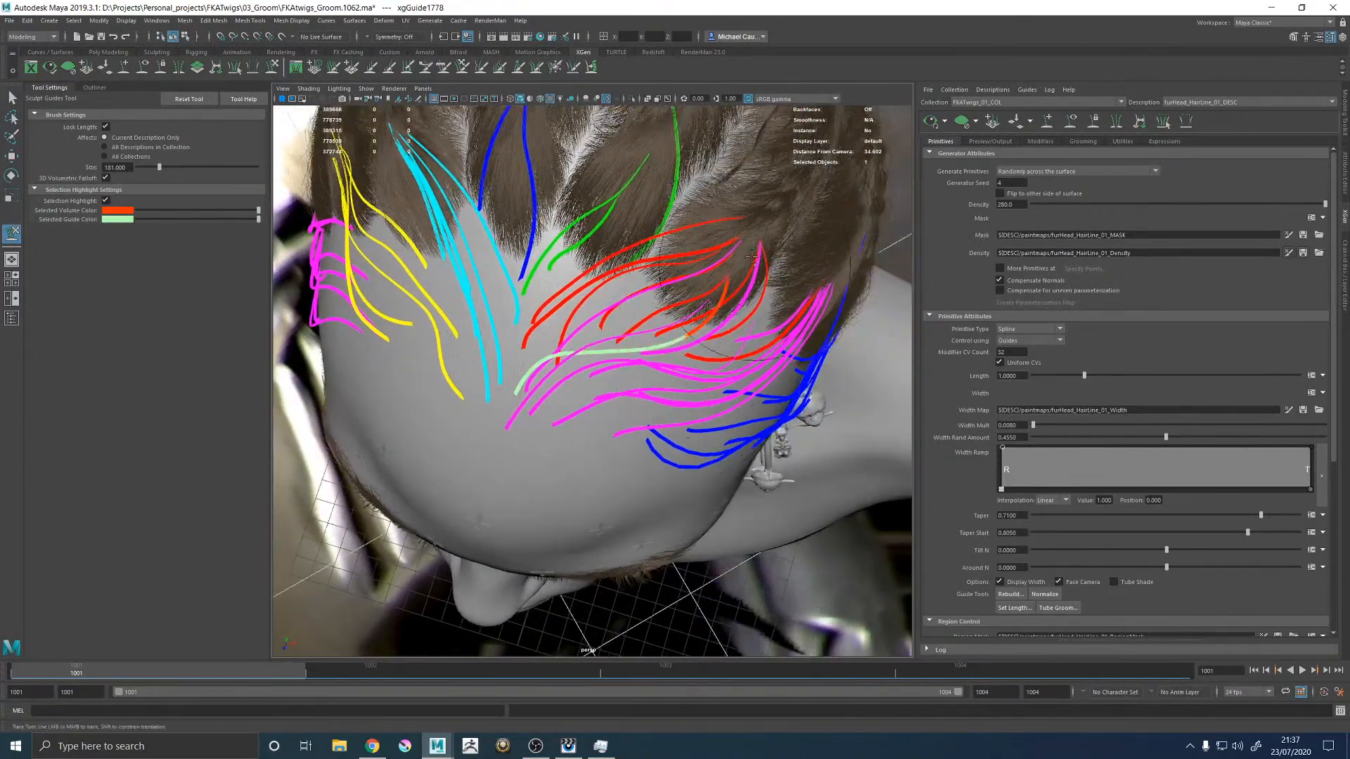
left_click_drag(731, 274, 559, 319, "alt")
left_click_drag(661, 319, 734, 331, "alt")
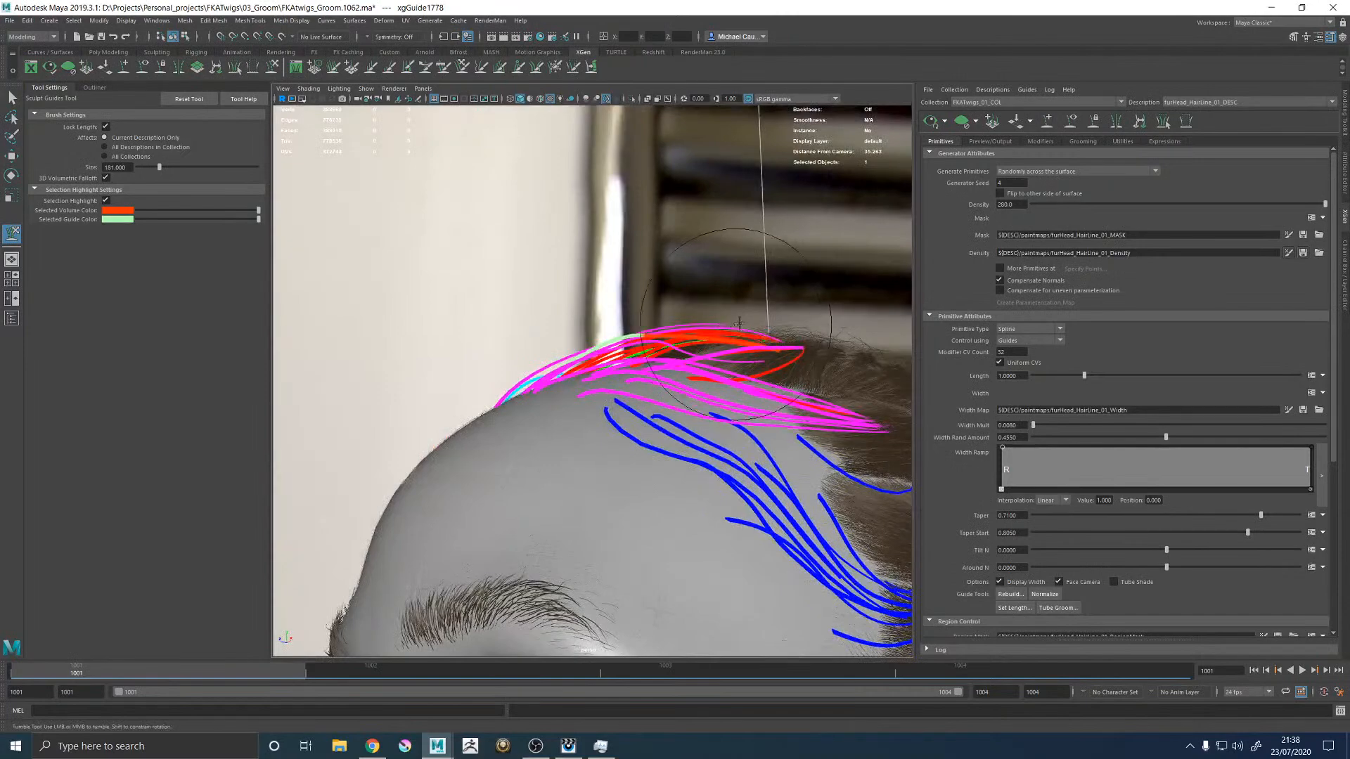
left_click_drag(864, 358, 819, 394, "alt")
middle_click_drag(819, 394, 810, 399, "alt")
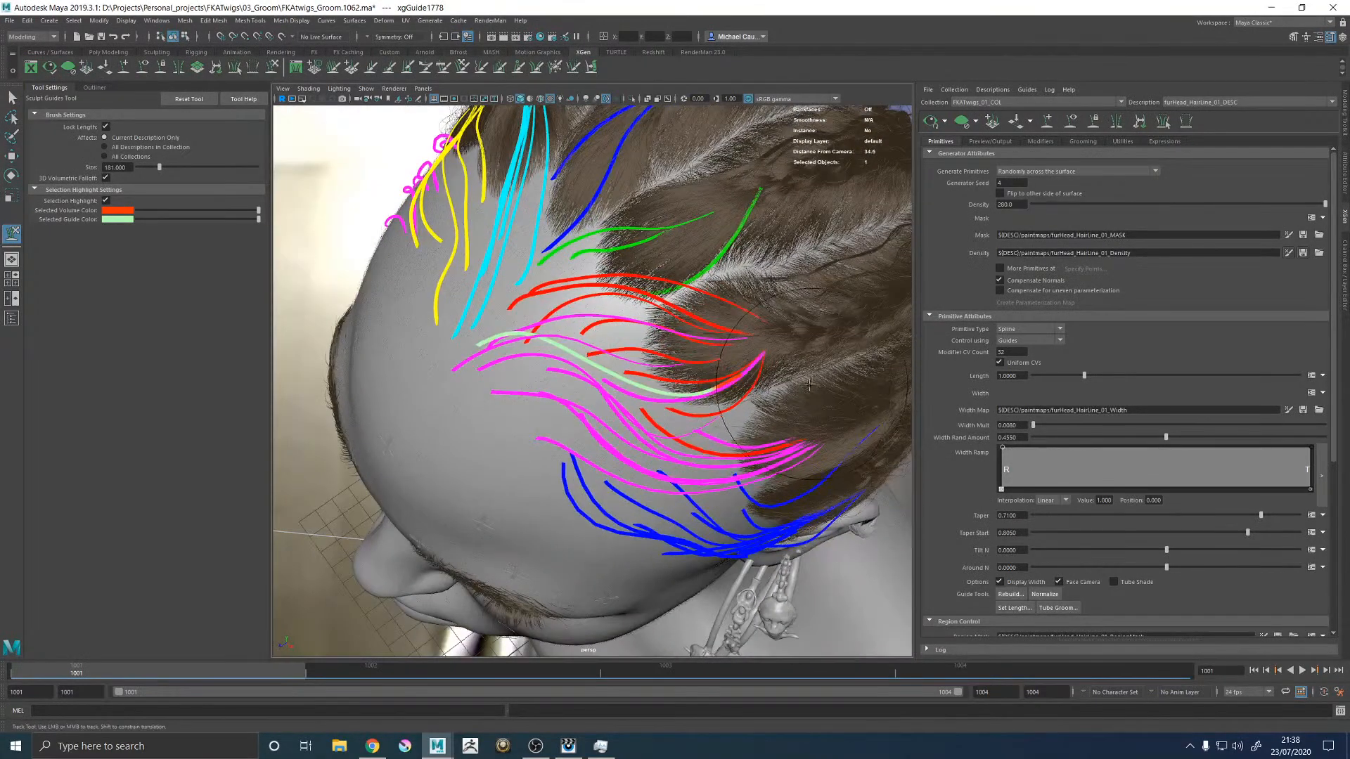
left_click_drag(830, 359, 629, 393, "alt")
scroll(629, 393, "up", 6)
Step: Add another guide between the red and magenta guides at the center of the hairline, and clear the selection
key("w")
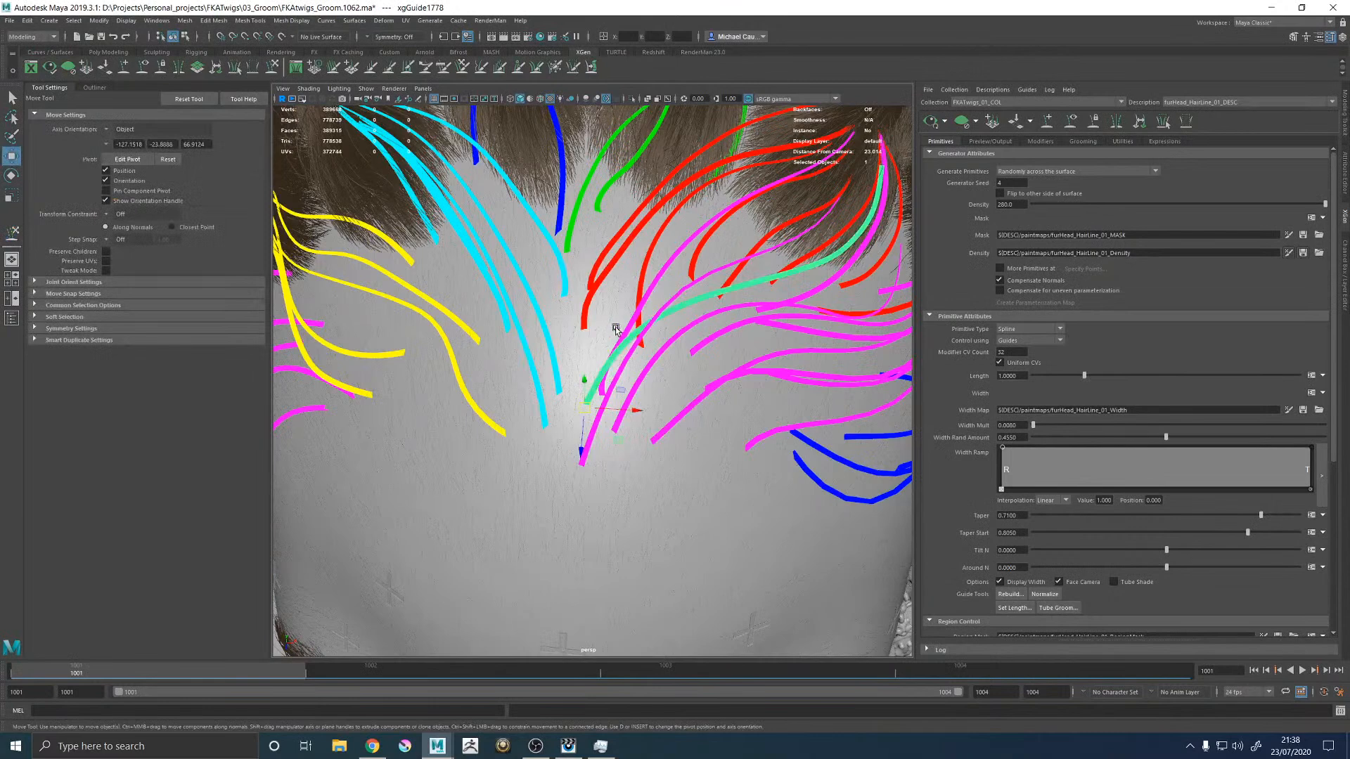
left_click(660, 332)
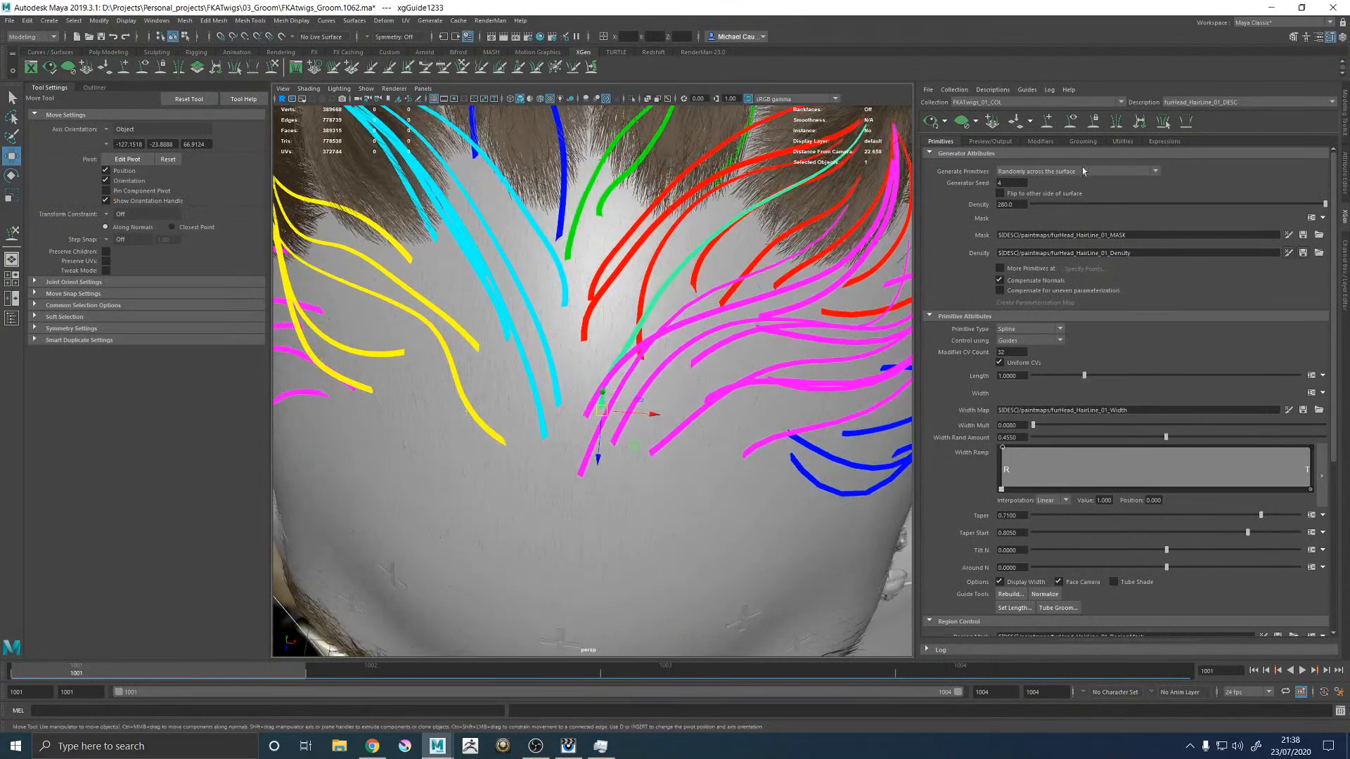
left_click(1047, 122)
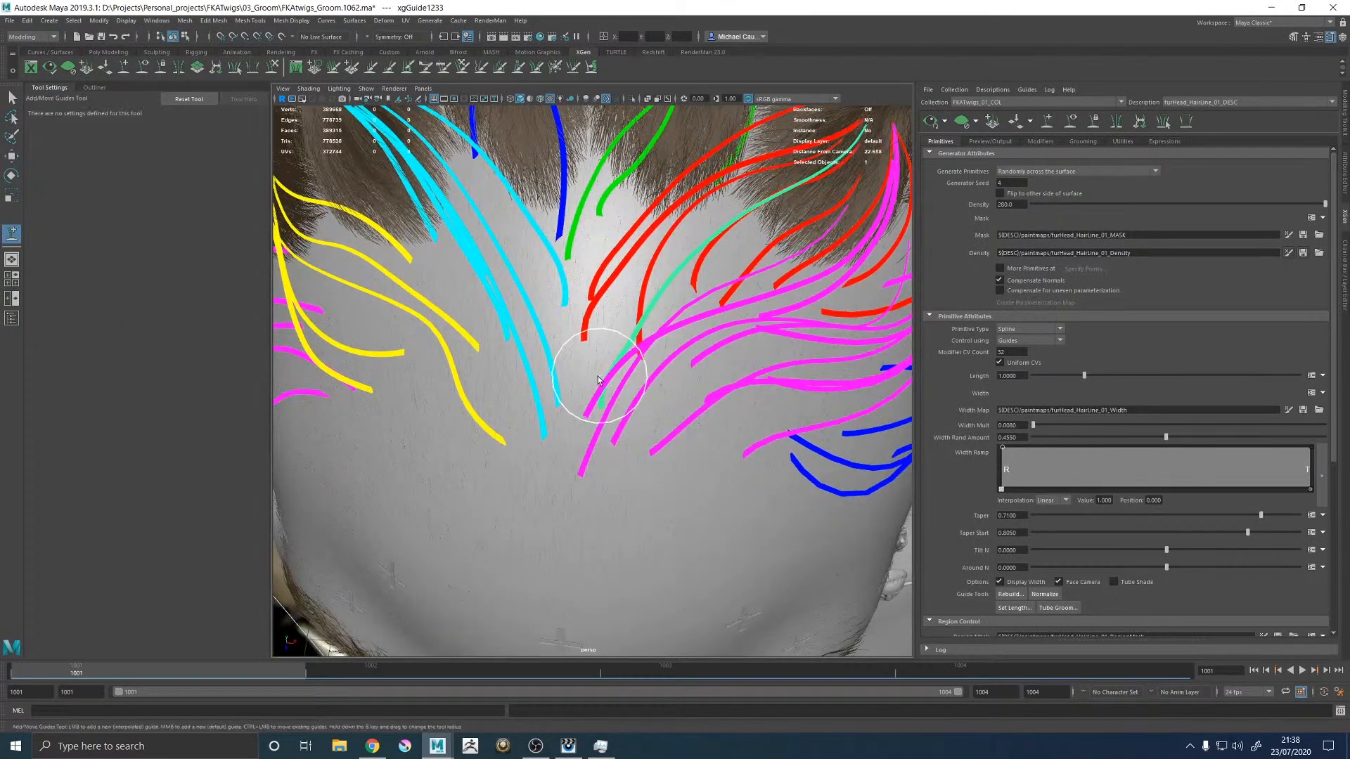
left_click(632, 403)
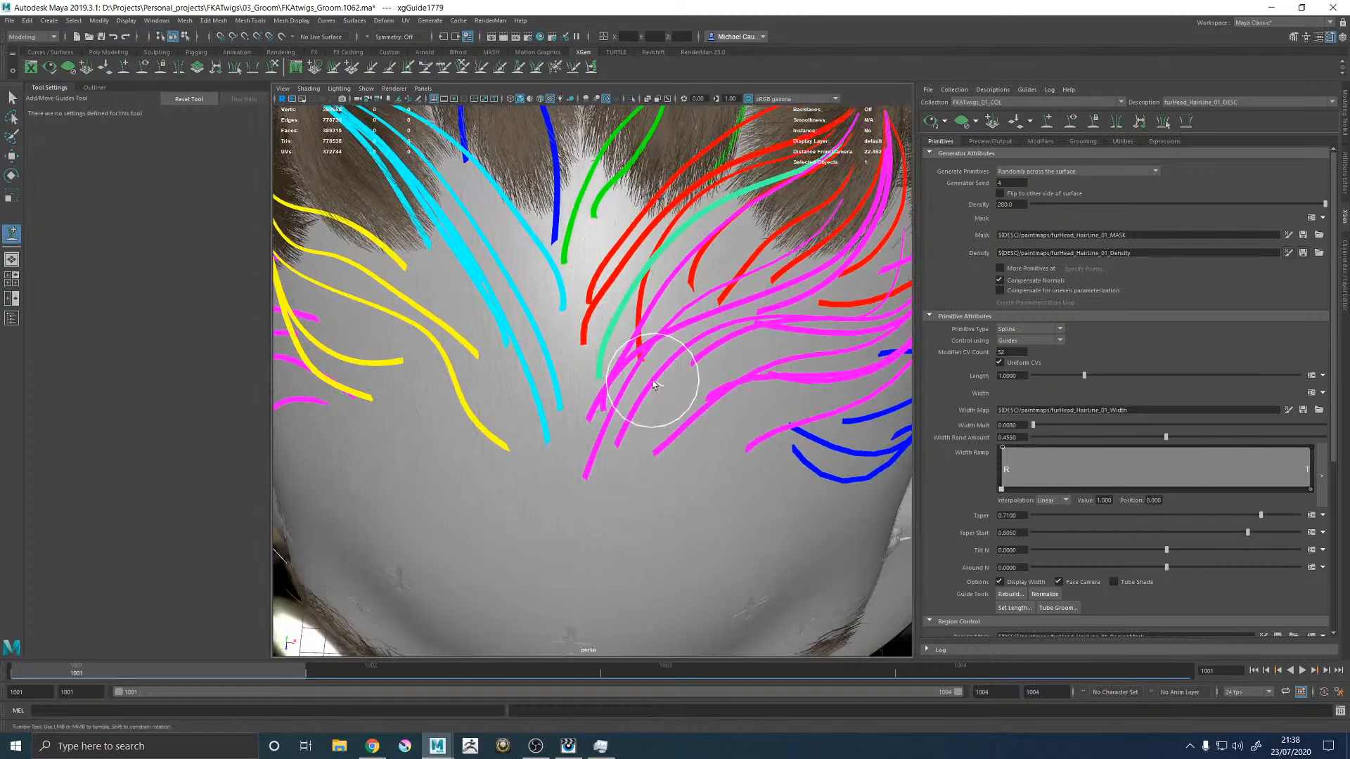
key("w")
scroll(835, 364, "down", 5)
left_click(745, 391)
scroll(773, 345, "up", 5)
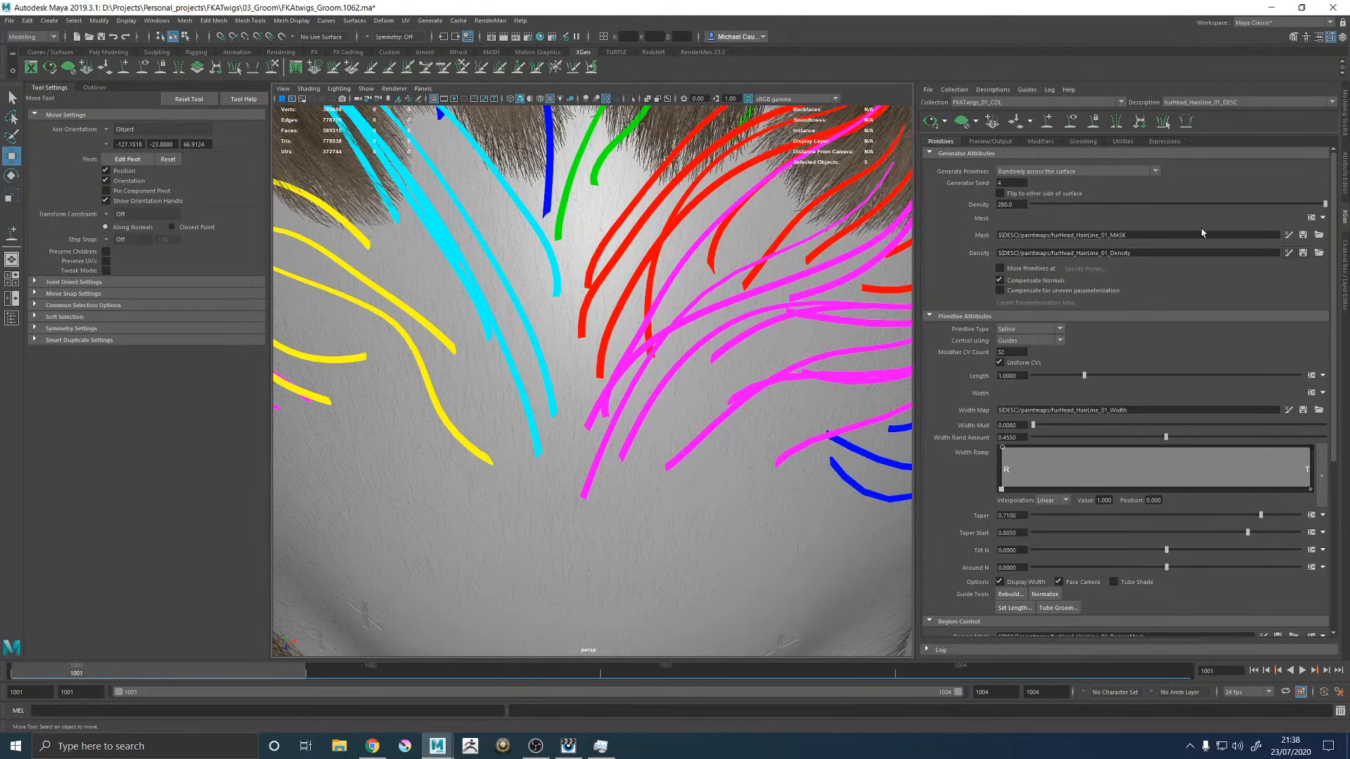
Step: Paint magenta over the lower edge of the red central area in the hairline region map, and save the texture
left_click(992, 142)
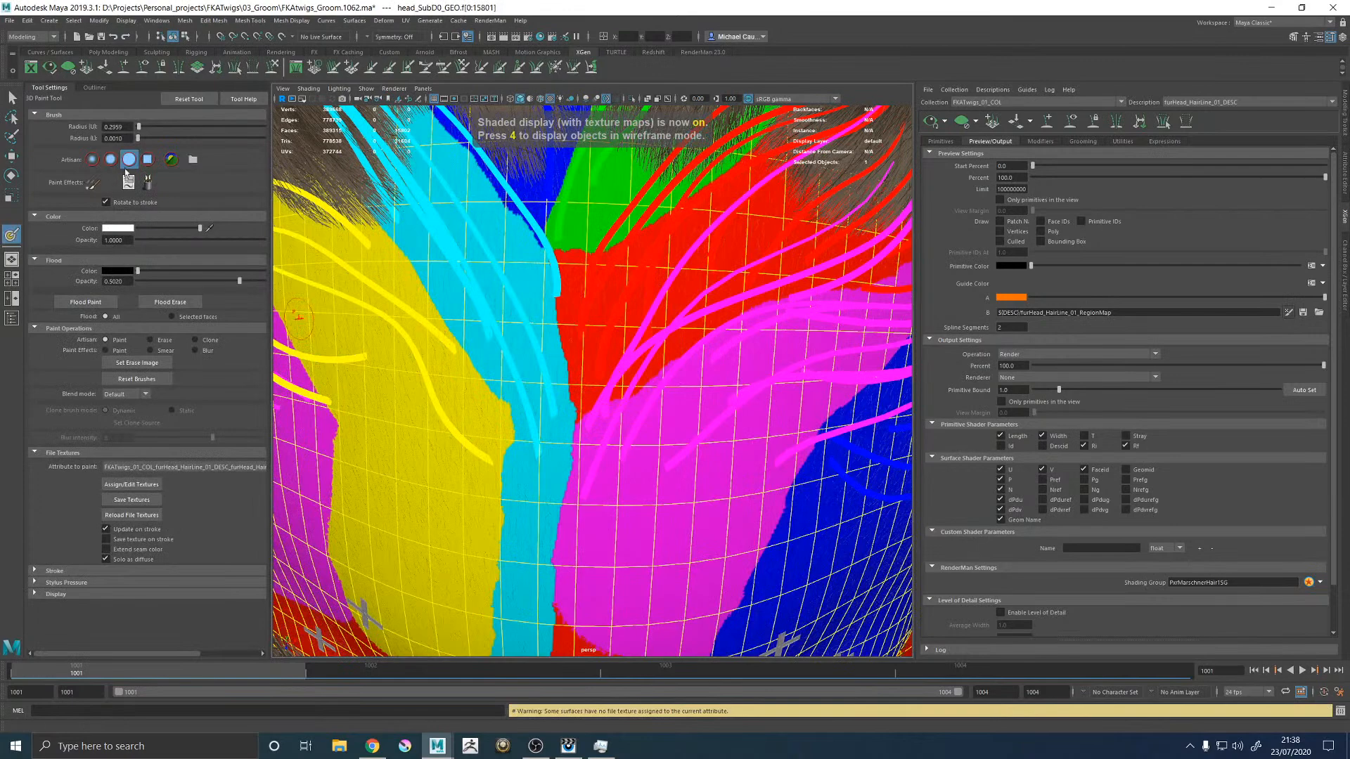
left_click(123, 228)
left_click(146, 207)
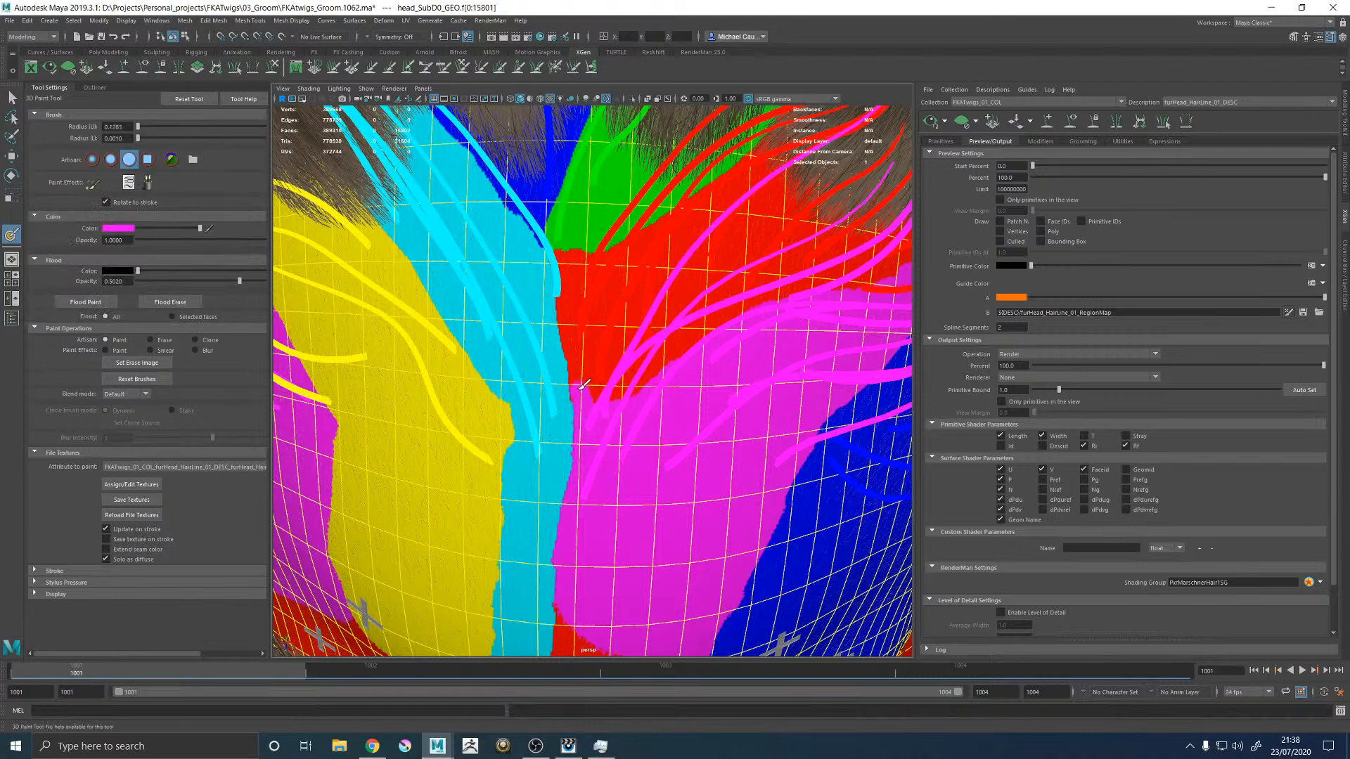
left_click_drag(597, 366, 659, 371)
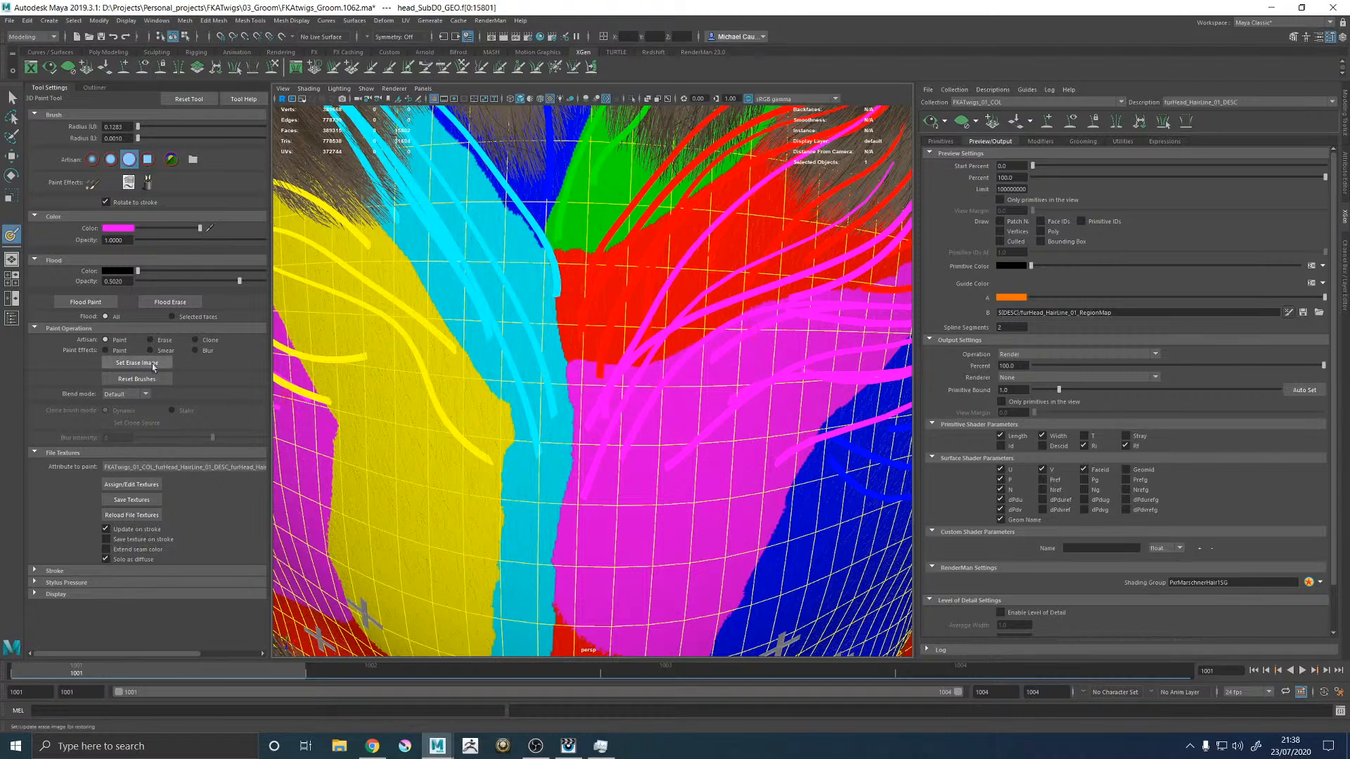
left_click(135, 498)
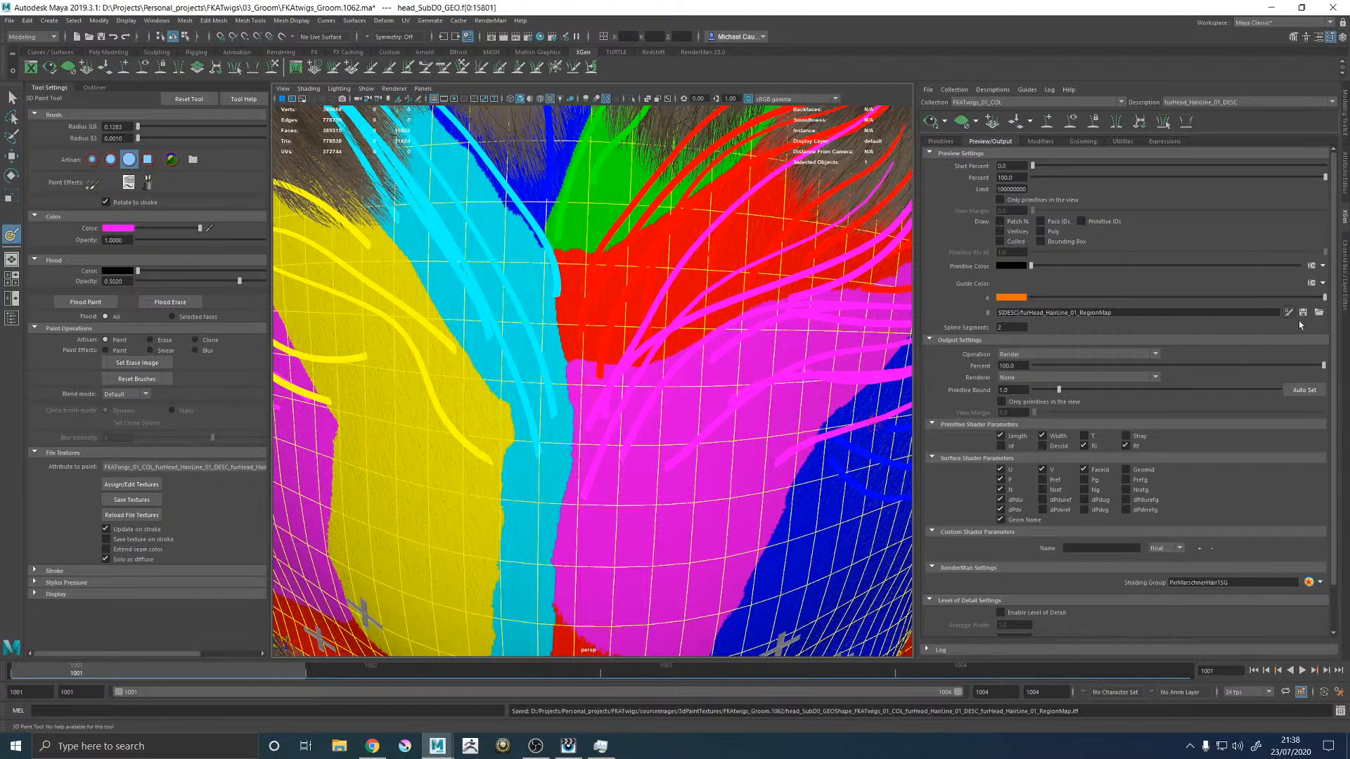
key("6")
Step: Add a guide beside the parting, just below the roots of the red guides, and leave the guide tool
left_click(1047, 121)
left_click(574, 377)
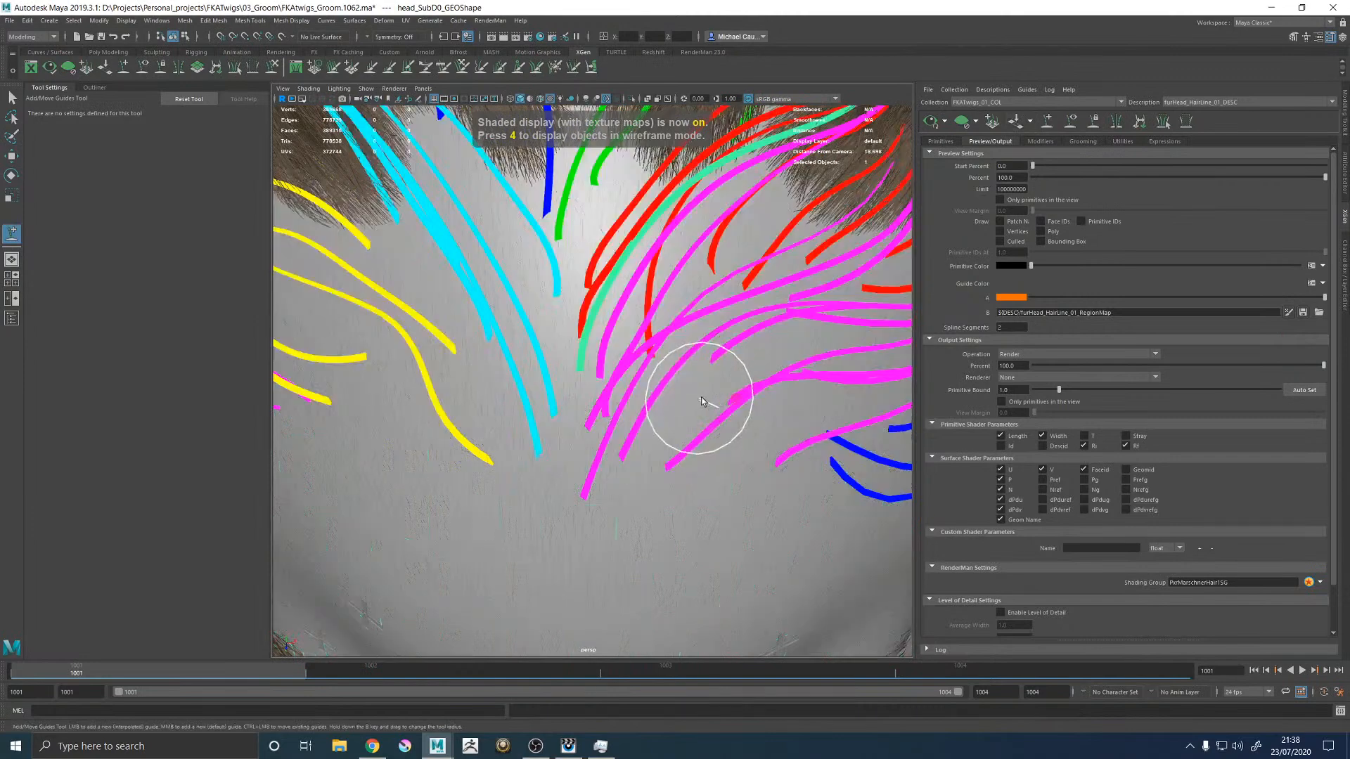
scroll(766, 422, "down", 5)
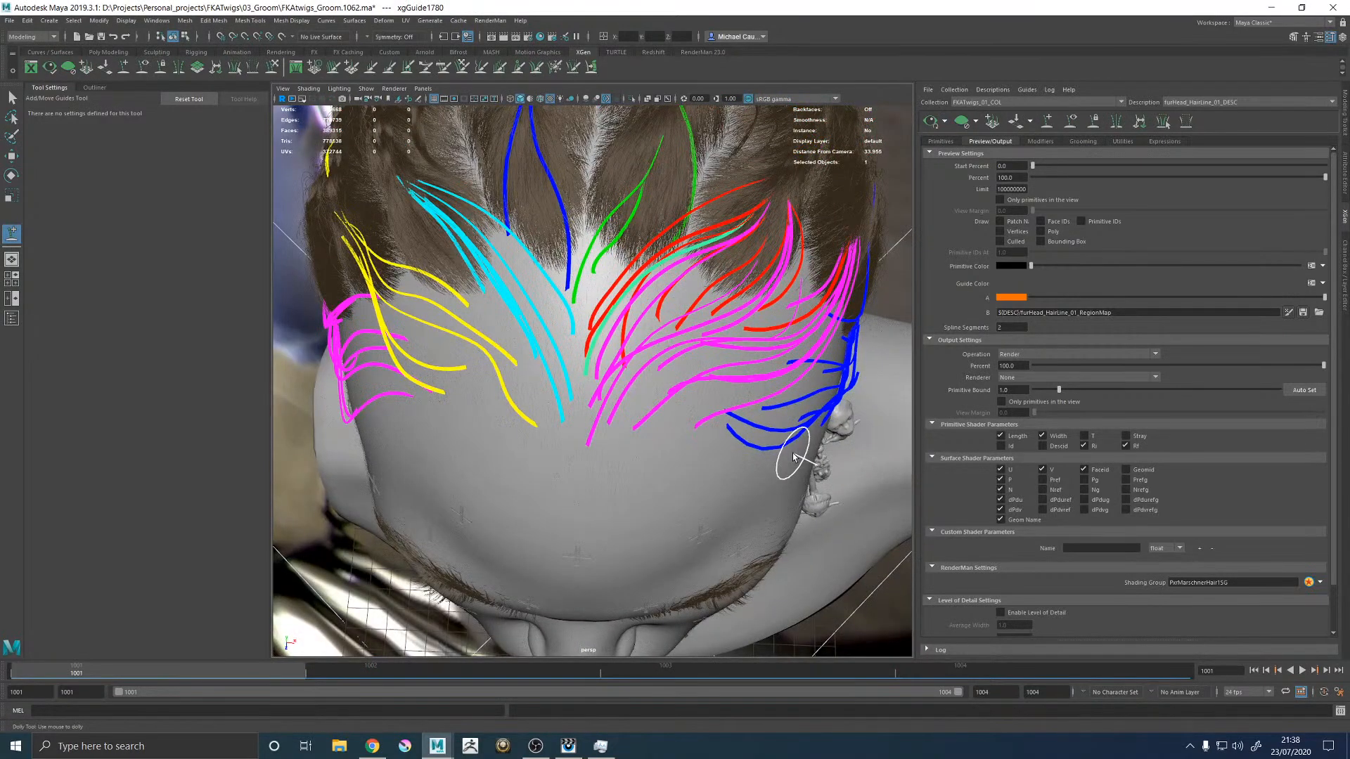
scroll(686, 400, "up", 5)
key("w")
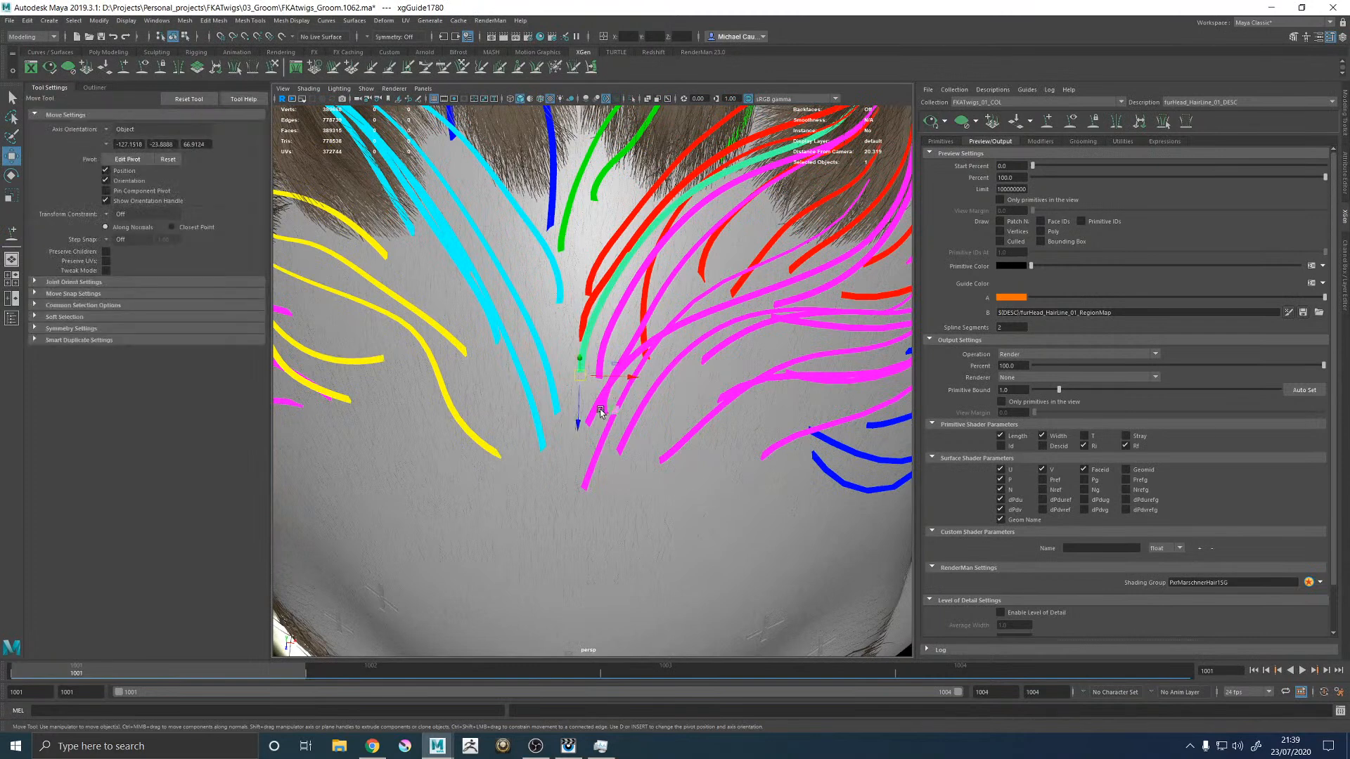
left_click(607, 414)
left_click(599, 367)
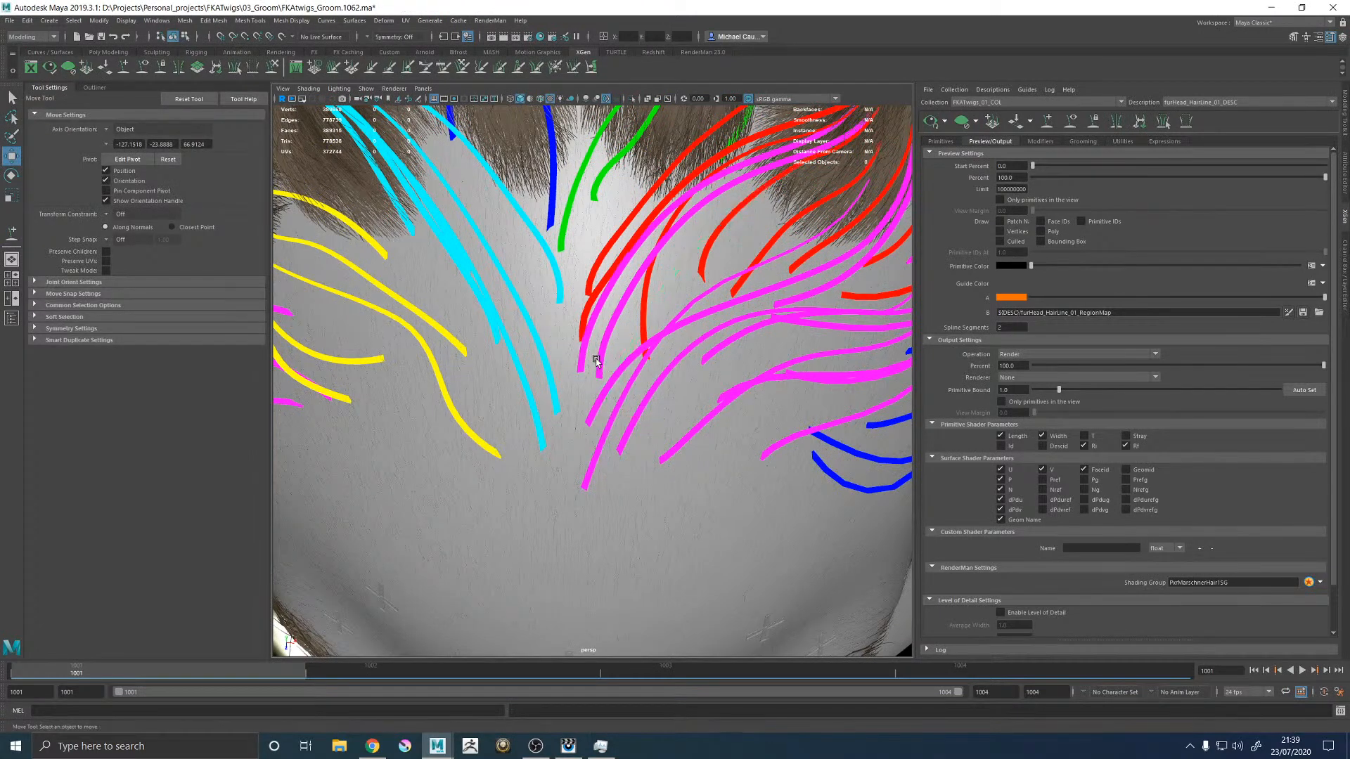
Step: Delete the extra magenta guide beside the parting and sculpt the remaining one to sweep back along the scalp with its neighbors
left_click(603, 366)
key("Delete")
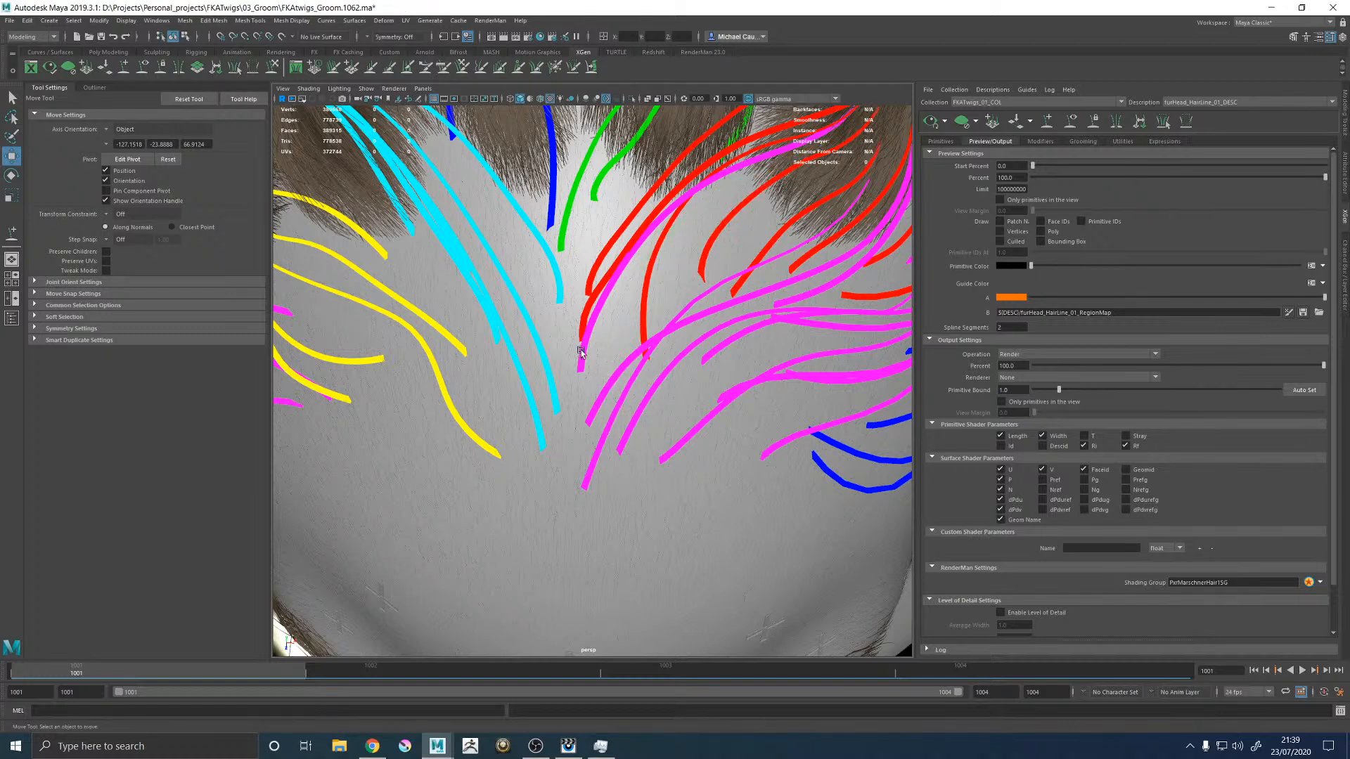
left_click(600, 359)
scroll(553, 365, "down", 3)
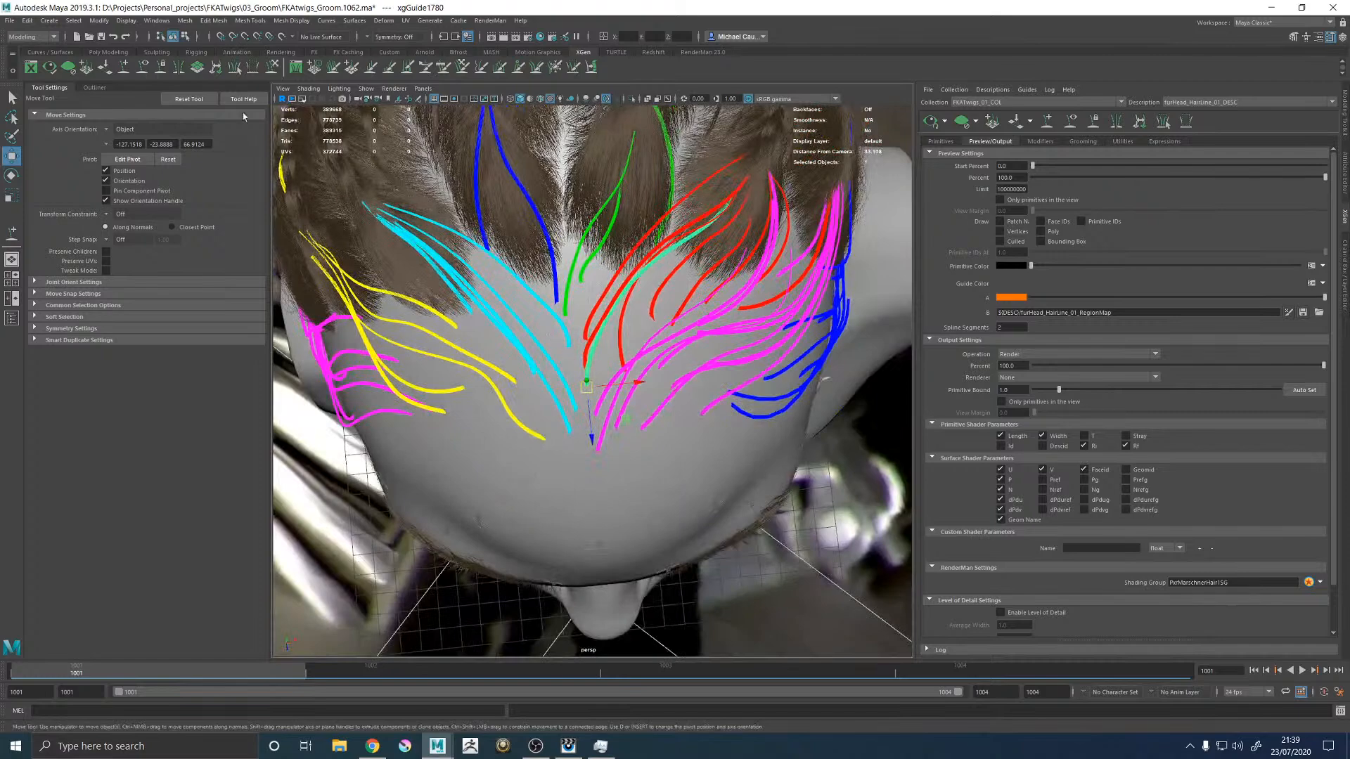
left_click(274, 67)
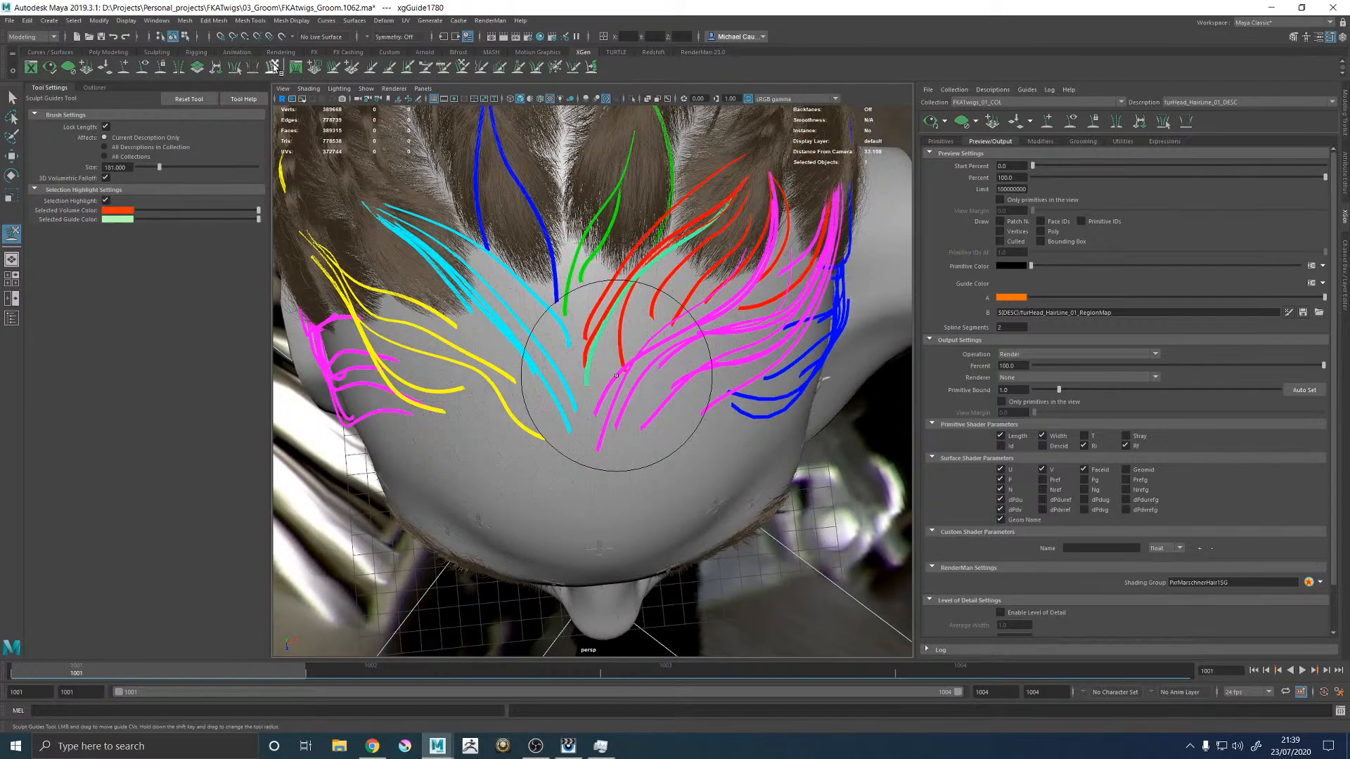
left_click_drag(738, 372, 753, 394, "alt")
right_click_drag(808, 401, 762, 407, "alt")
left_click_drag(808, 405, 768, 392, "alt")
right_click_drag(768, 392, 843, 391, "alt")
mouse_move(692, 342)
left_mouse_down()
mouse_move(767, 296)
mouse_move(788, 239)
mouse_move(746, 295)
mouse_move(597, 350)
mouse_move(584, 338)
mouse_move(633, 422)
mouse_move(534, 312)
left_mouse_up()
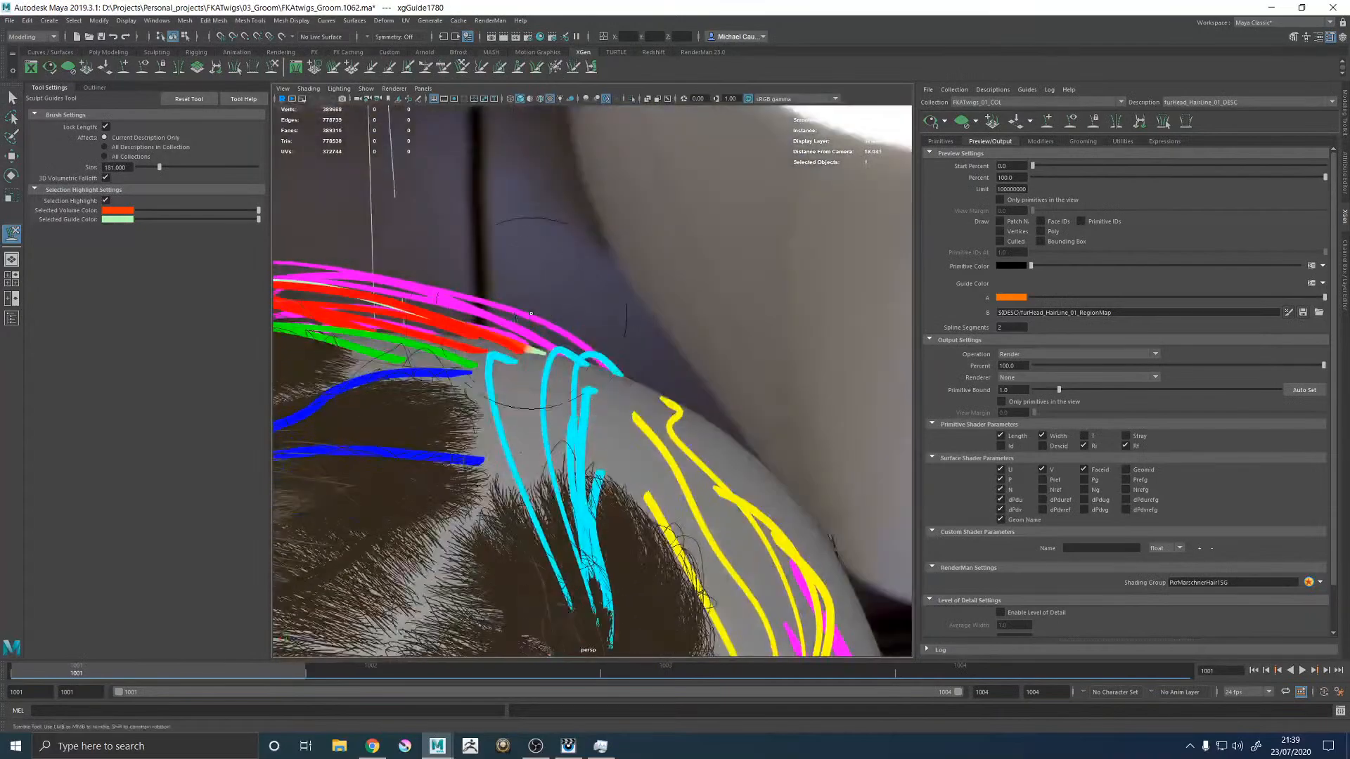
middle_click_drag(399, 332, 494, 364, "alt")
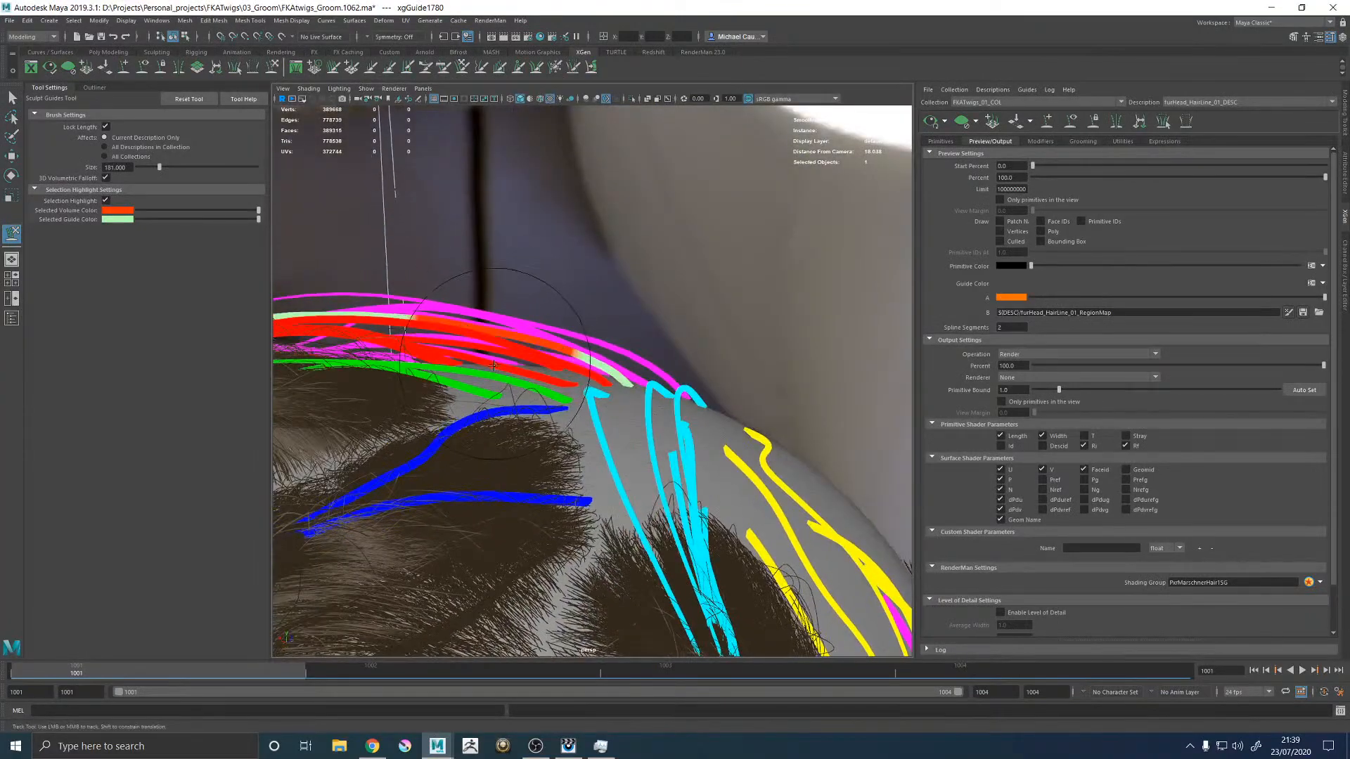
mouse_move(494, 364)
left_mouse_down("alt")
mouse_move(375, 400)
mouse_move(452, 436)
mouse_move(567, 427)
mouse_move(562, 473)
mouse_move(561, 461)
left_mouse_up("alt")
Step: Sculpt the root ends of the two lower magenta guides beside the parting so they curve toward the center line
key("w")
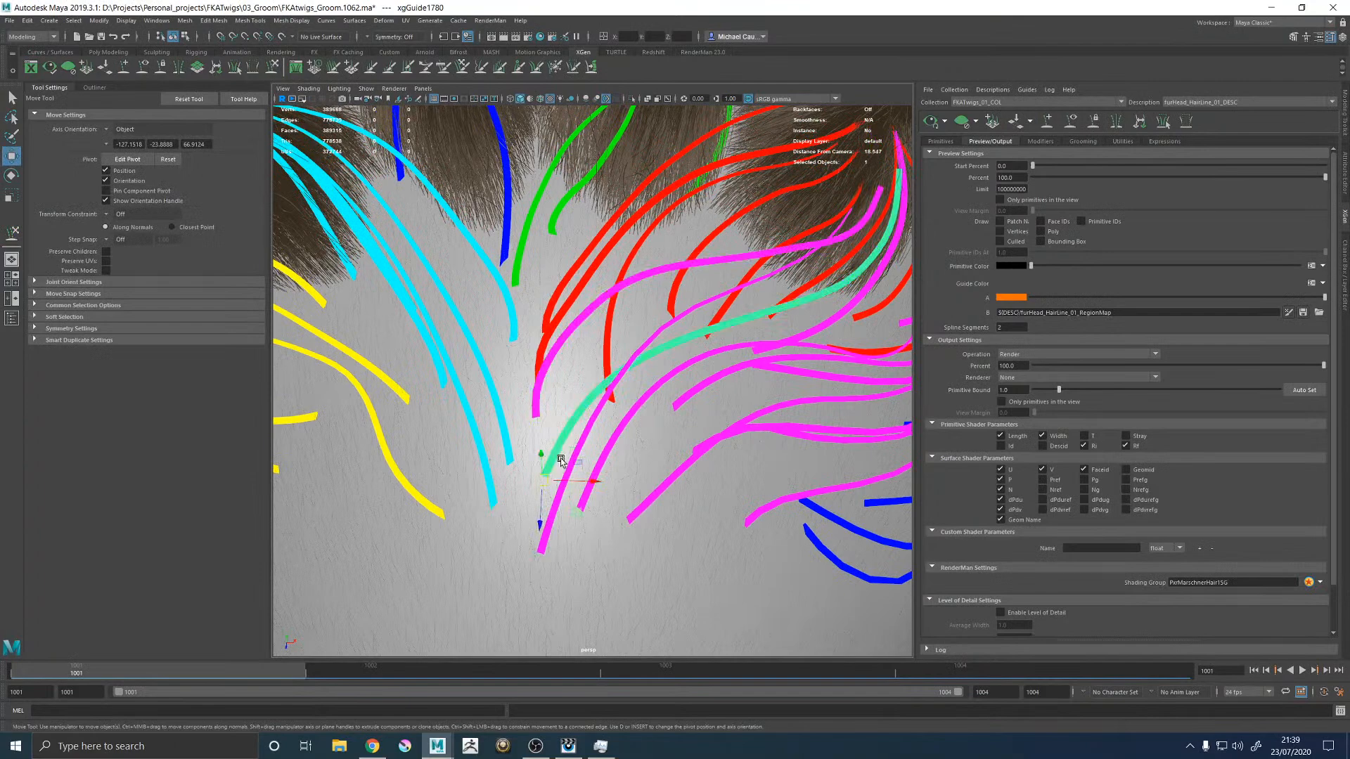
key("y")
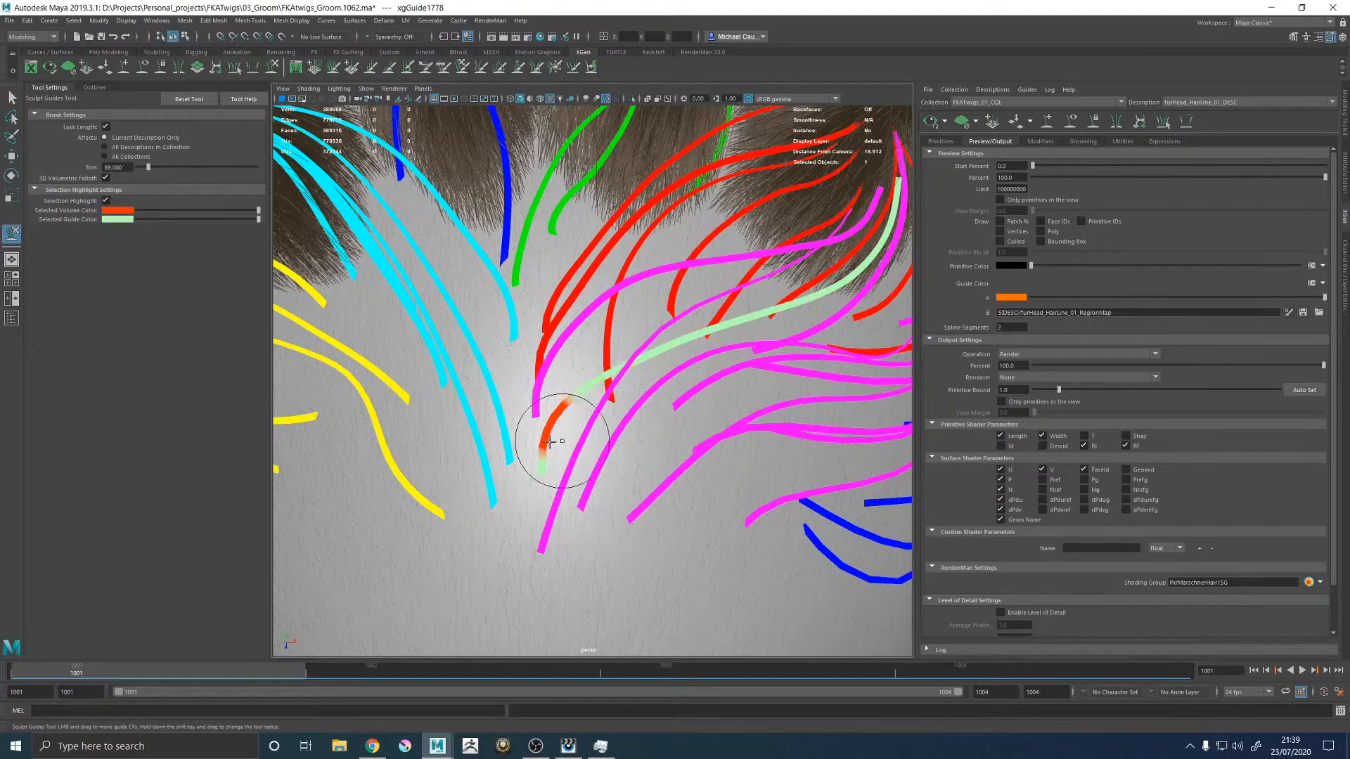
middle_click_drag(546, 483, 555, 425, "alt")
key("w")
left_click(559, 486)
key("y")
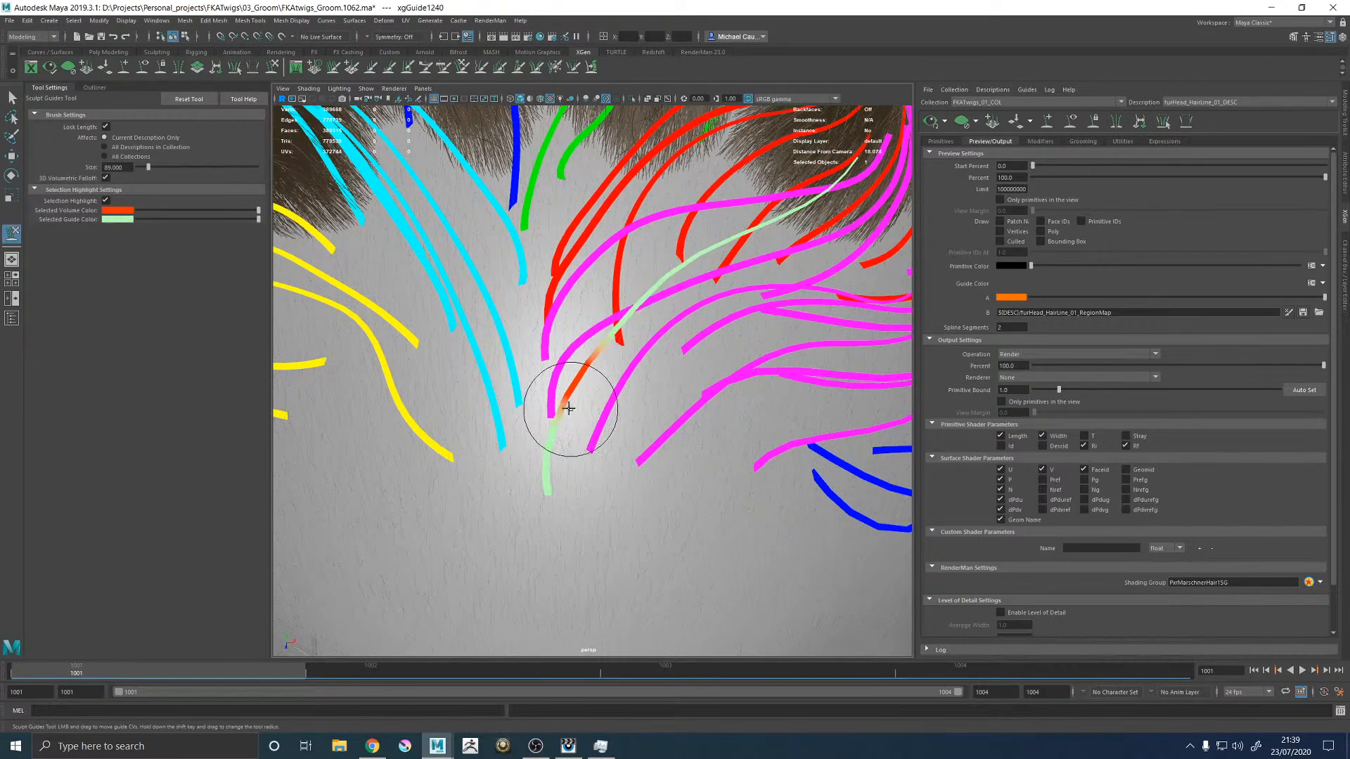
Step: Sculpt the root end of the cyan guide closest to the parting so it bends toward the center of the hairline
key("w")
left_click(516, 384)
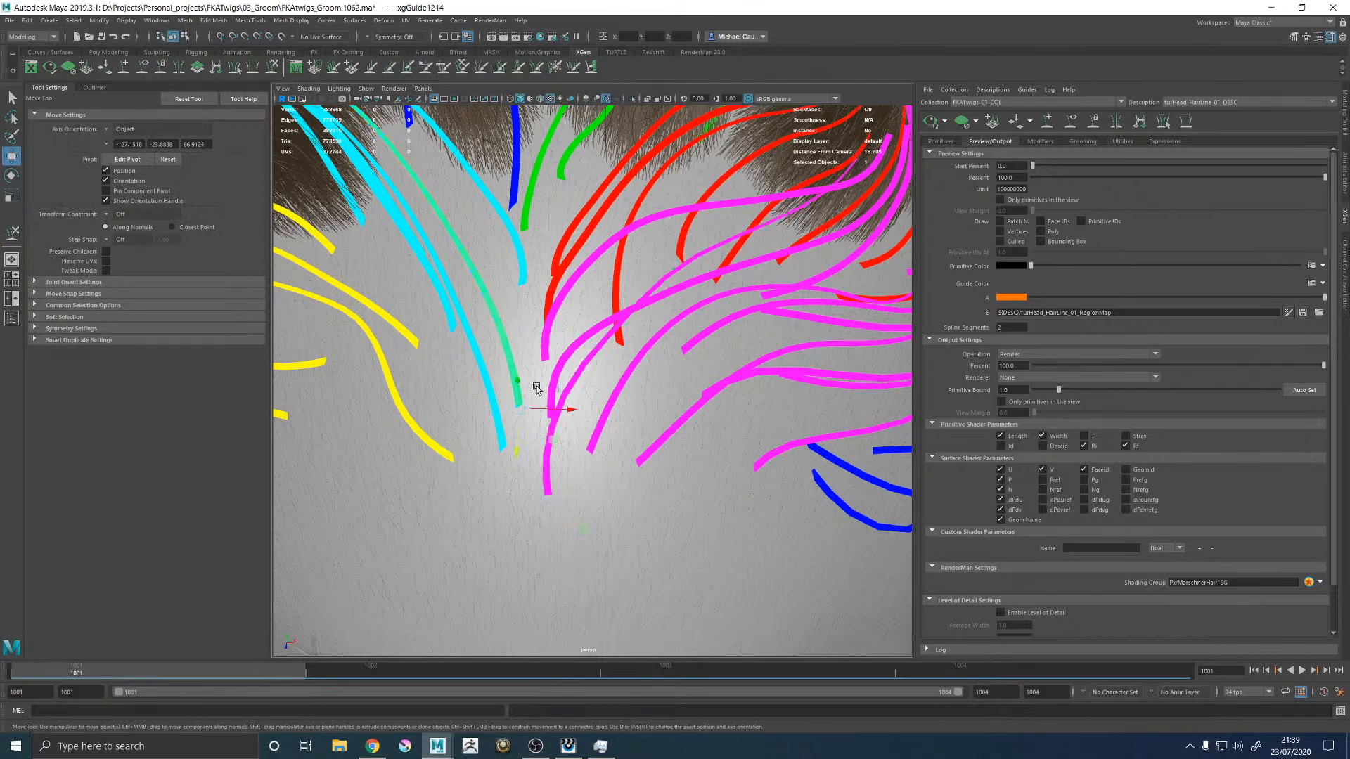
key("y")
left_click_drag(520, 375, 514, 374, "alt")
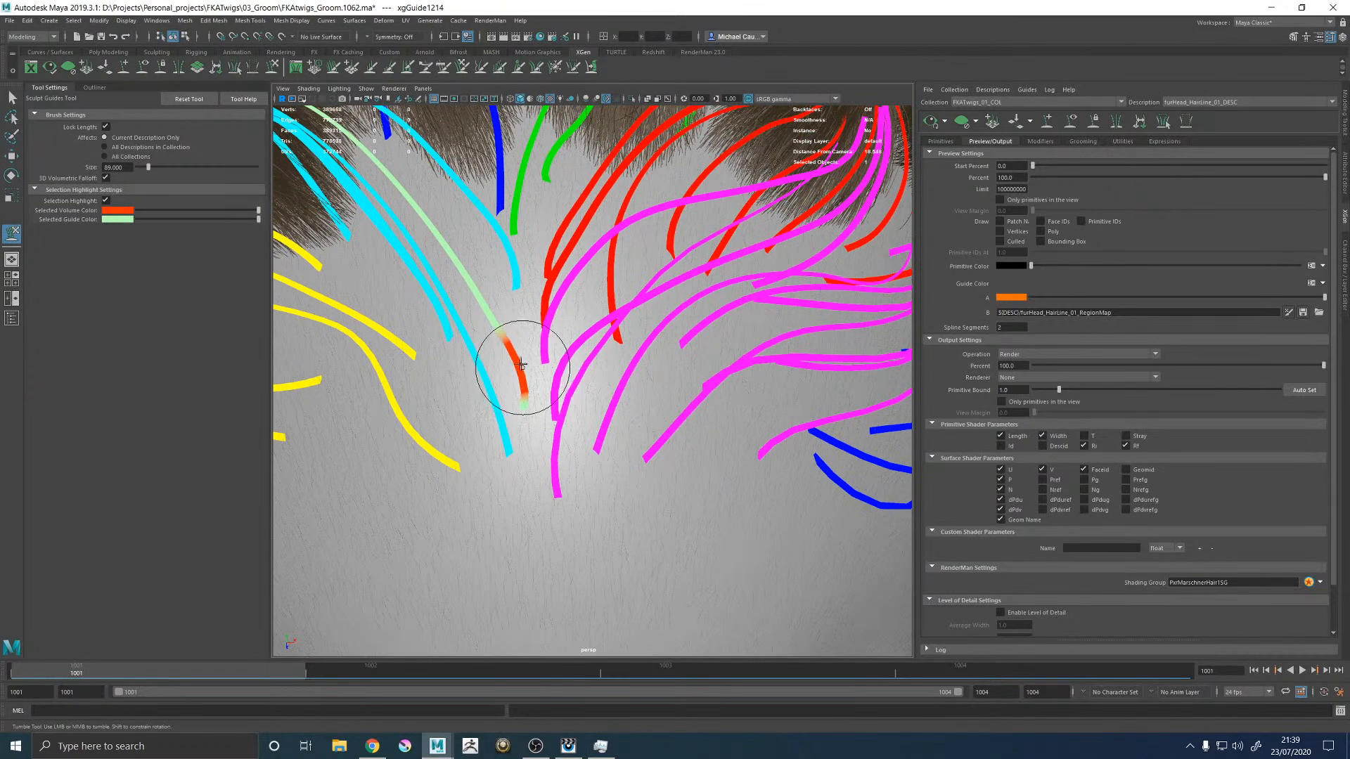
middle_click_drag(515, 347, 533, 401, "alt")
Step: Sculpt the root end of the lowest cyan guide so it follows the curve of the neighboring cyan guide
key("w")
left_click(532, 498)
key("f")
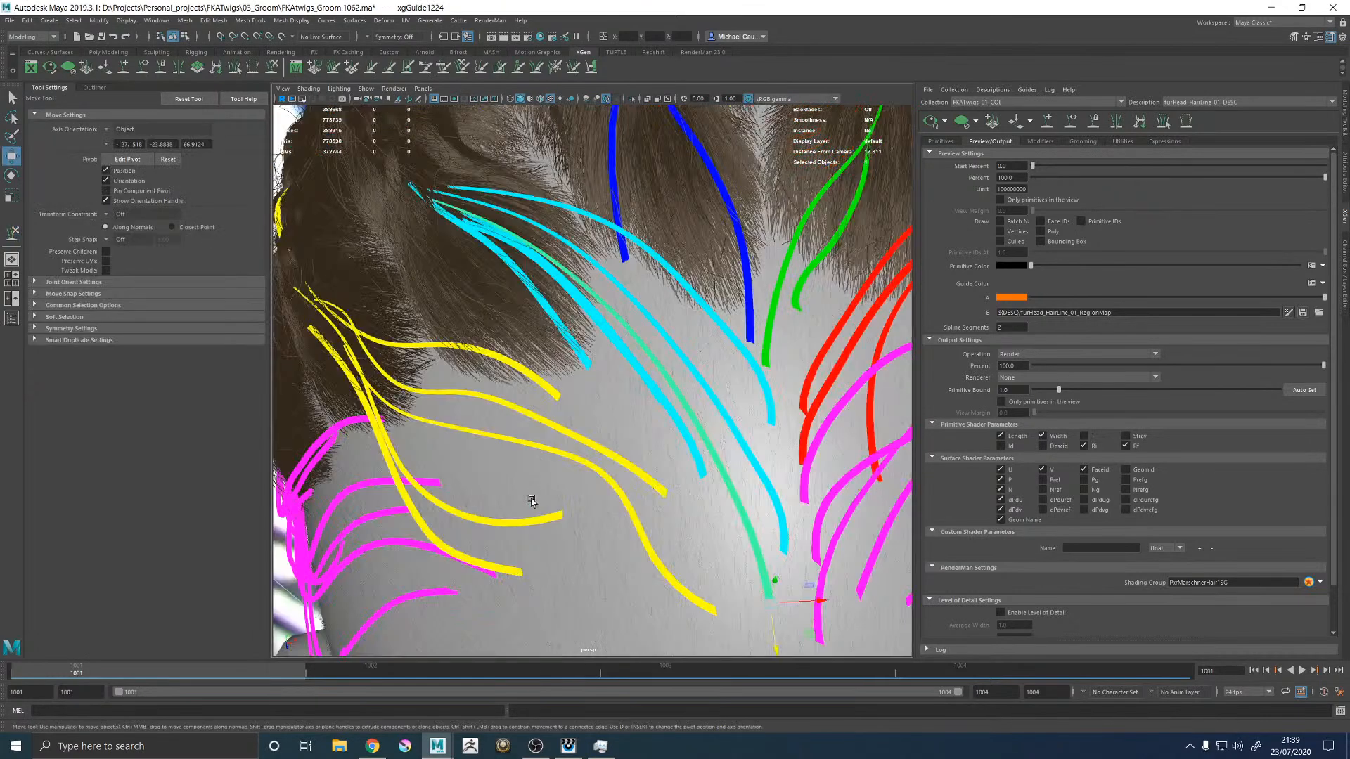
scroll(586, 480, "down", 3)
key("y")
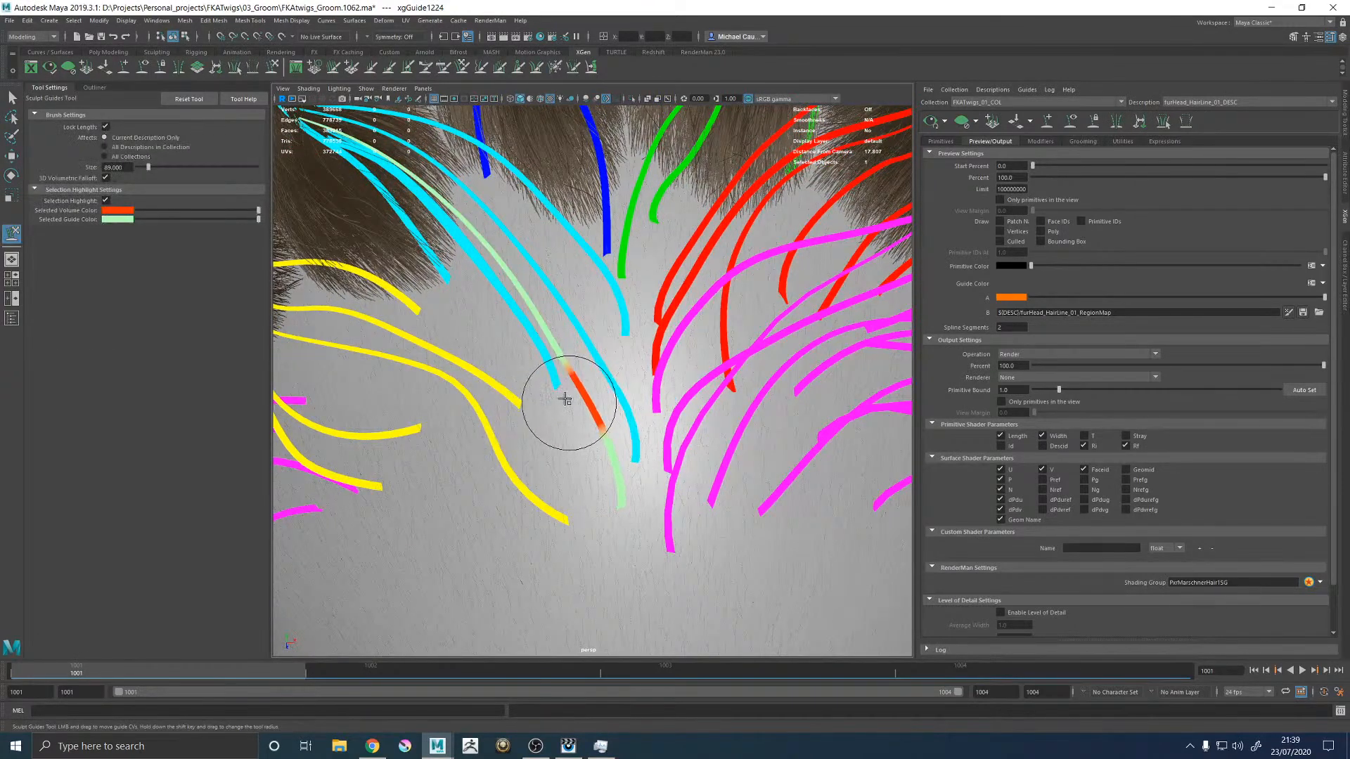
right_click_drag(617, 392, 305, 327, "alt")
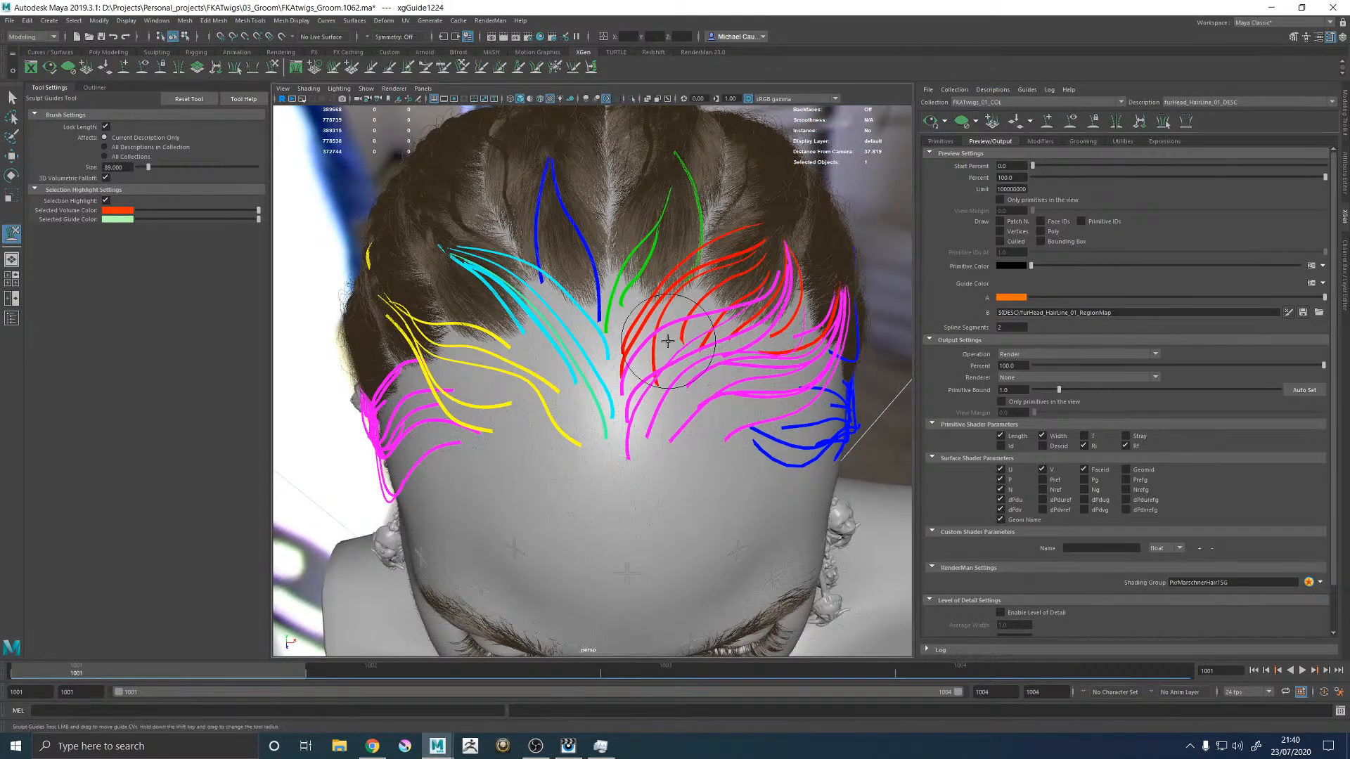
Step: Leave guide sculpting and save the groom scene
key("w")
scroll(663, 285, "down", 8)
left_click_drag(673, 371, 669, 326, "alt")
key("ctrl+s")
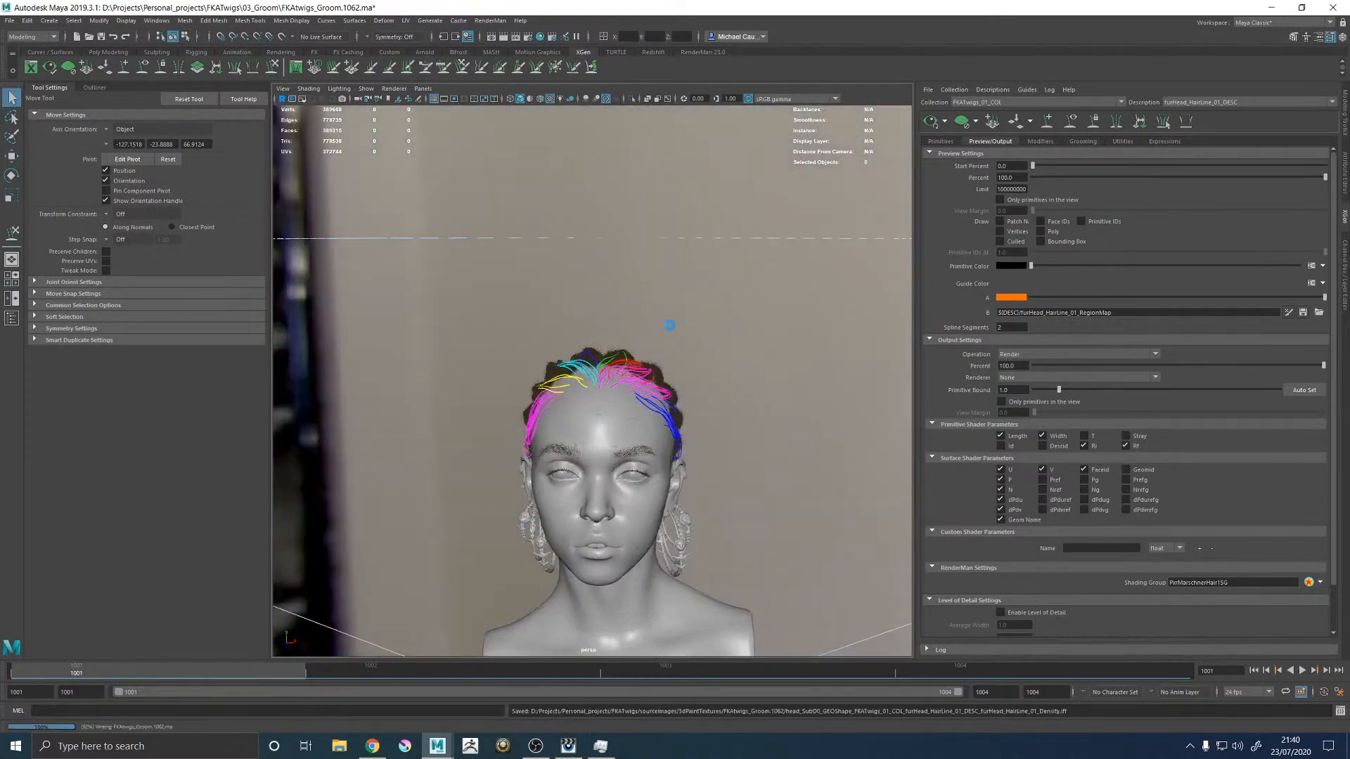
Step: Hide the guides, update the XGen hair preview, and inspect the hairline from above and from the front
left_click_drag(632, 322, 612, 372, "alt")
scroll(612, 373, "up", 8)
left_click(1072, 120)
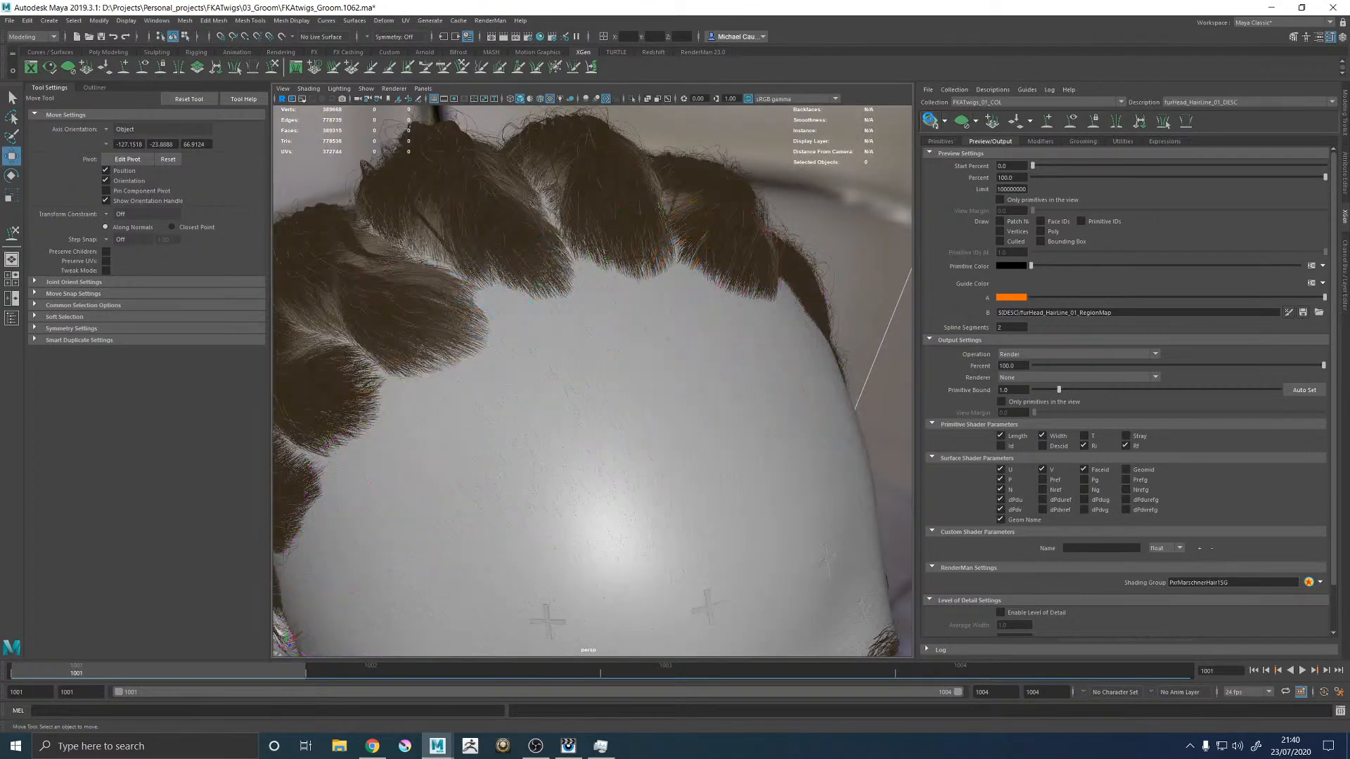
left_click(929, 120)
left_click_drag(690, 352, 728, 323, "alt")
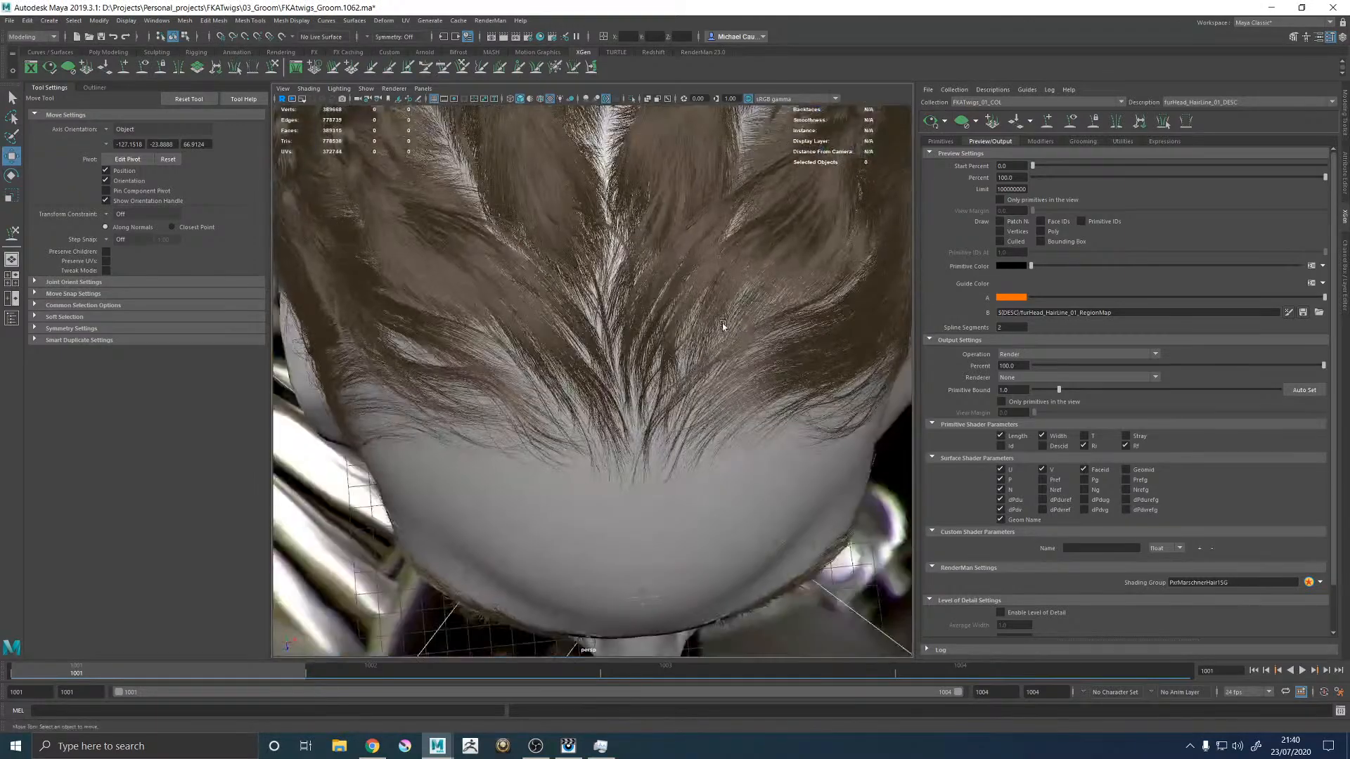
middle_click_drag(727, 323, 663, 392, "alt")
left_click_drag(663, 392, 538, 276, "alt")
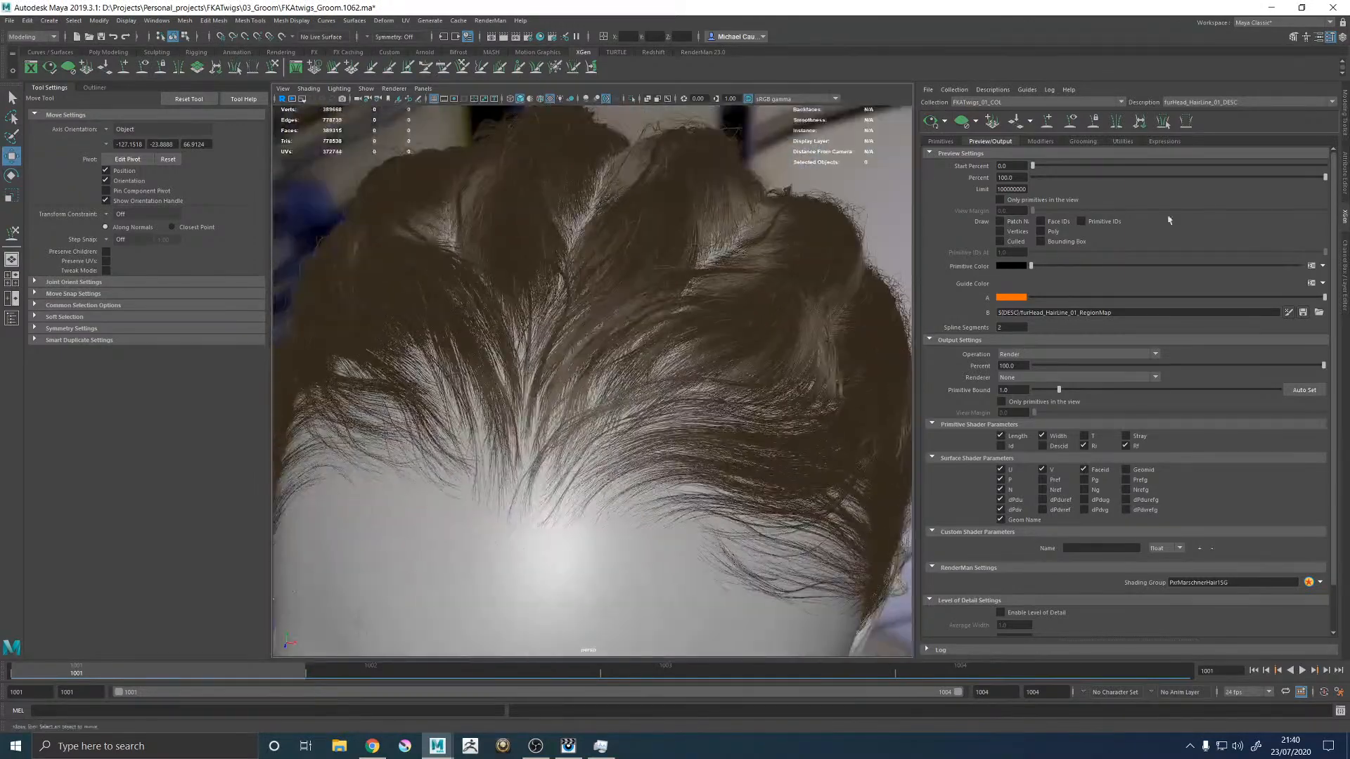
Step: Regenerate the Clumping1 modifier's points from the current guides and save its clumping maps
left_click(1081, 142)
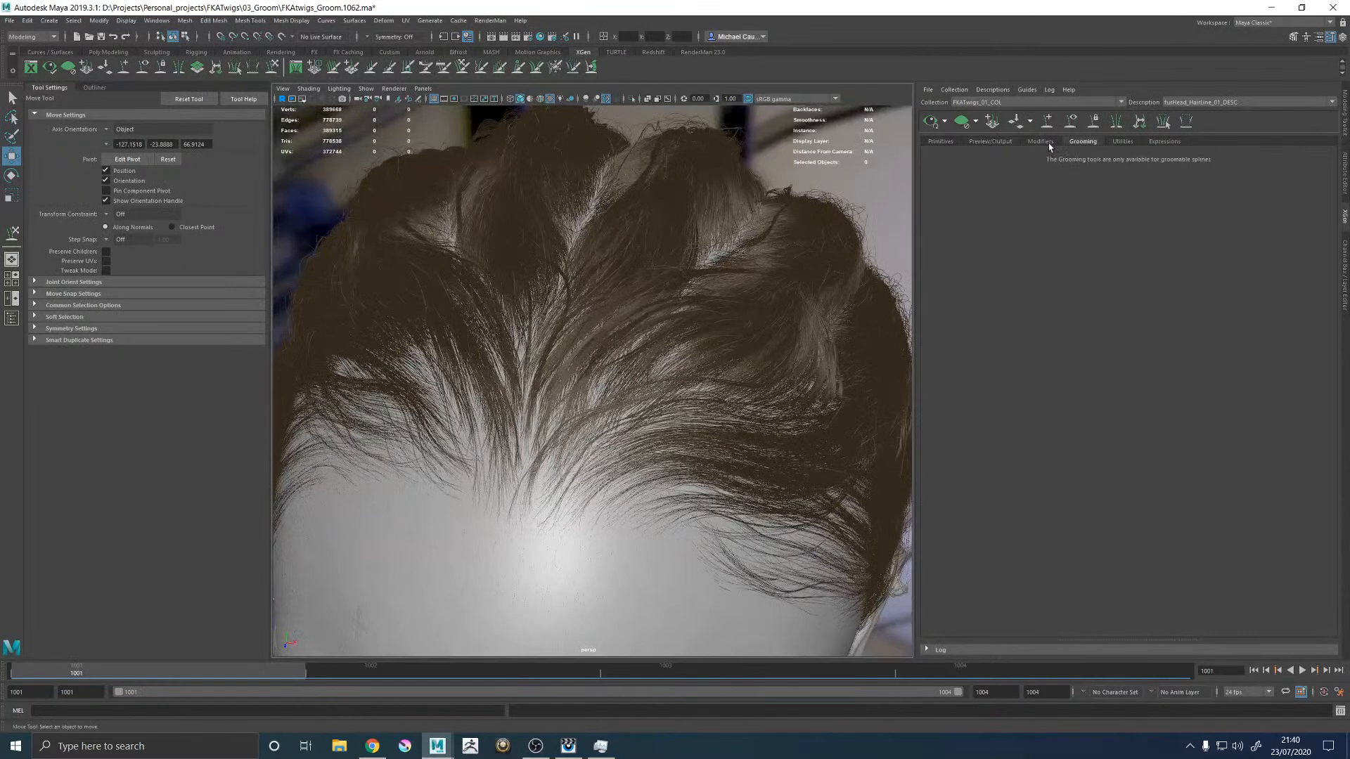
left_click(1043, 142)
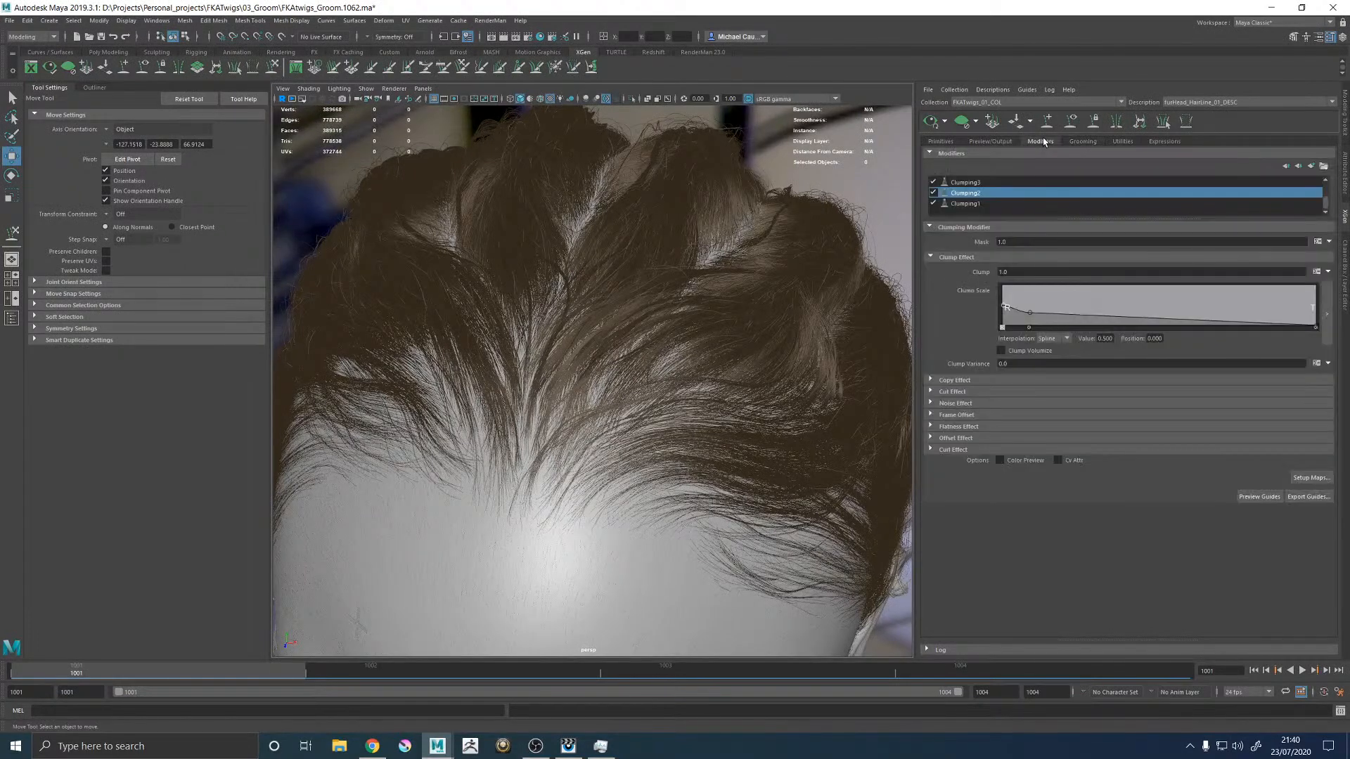
left_click(966, 204)
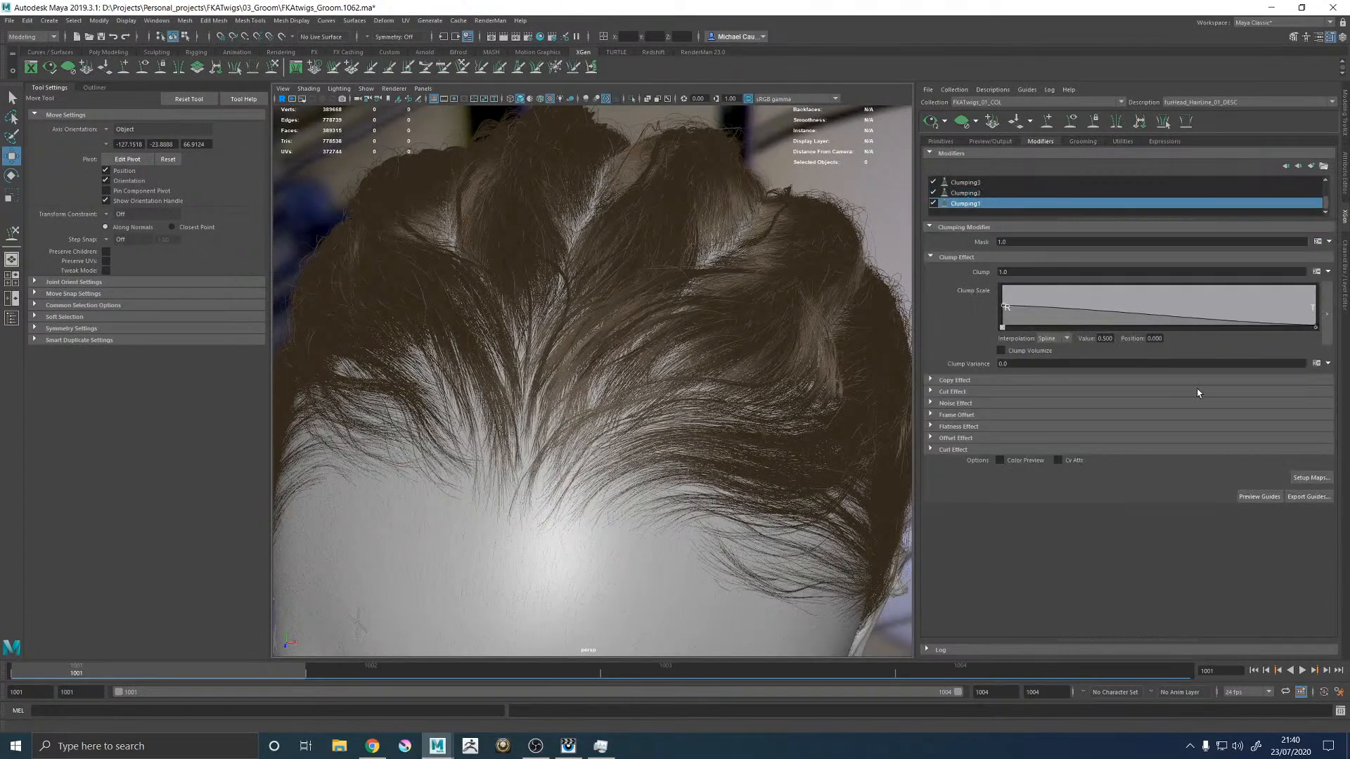
left_click(1311, 478)
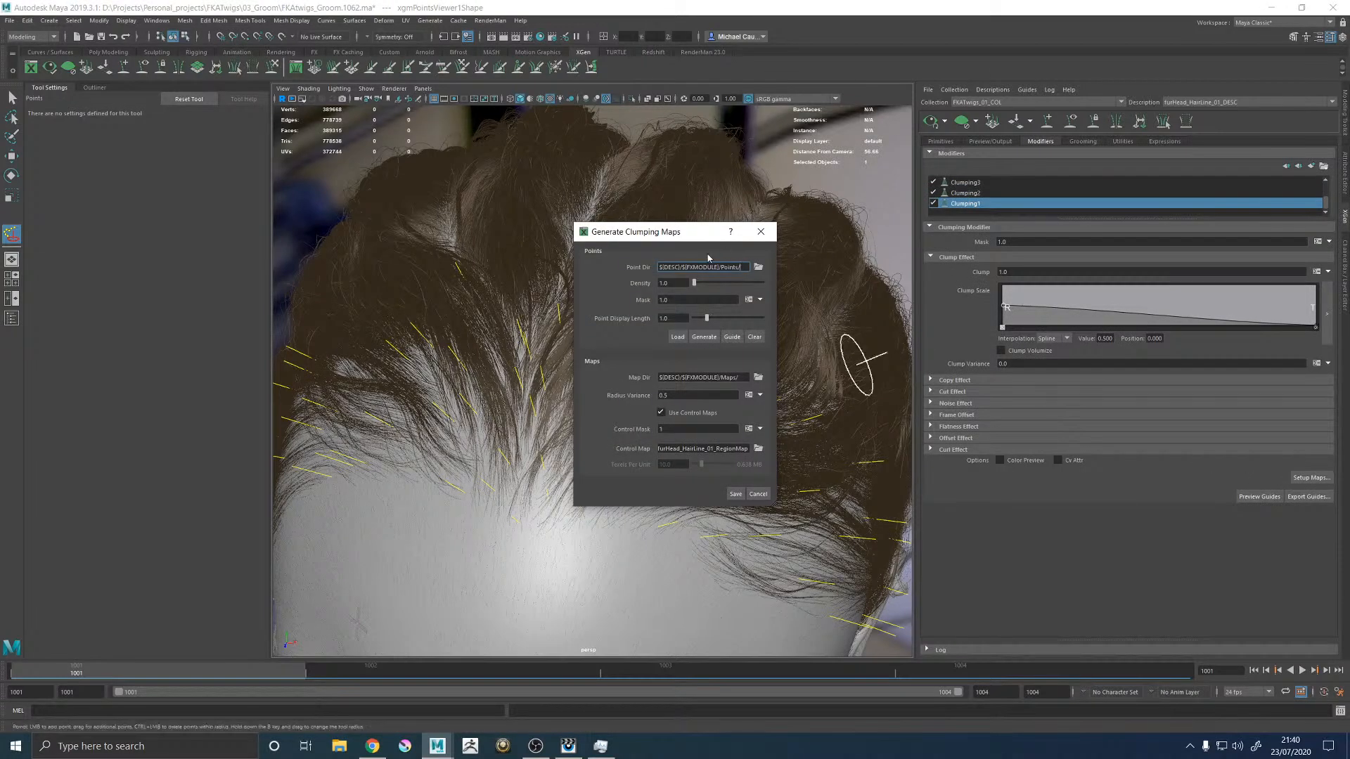
left_click_drag(684, 232, 901, 204)
left_click(1070, 121)
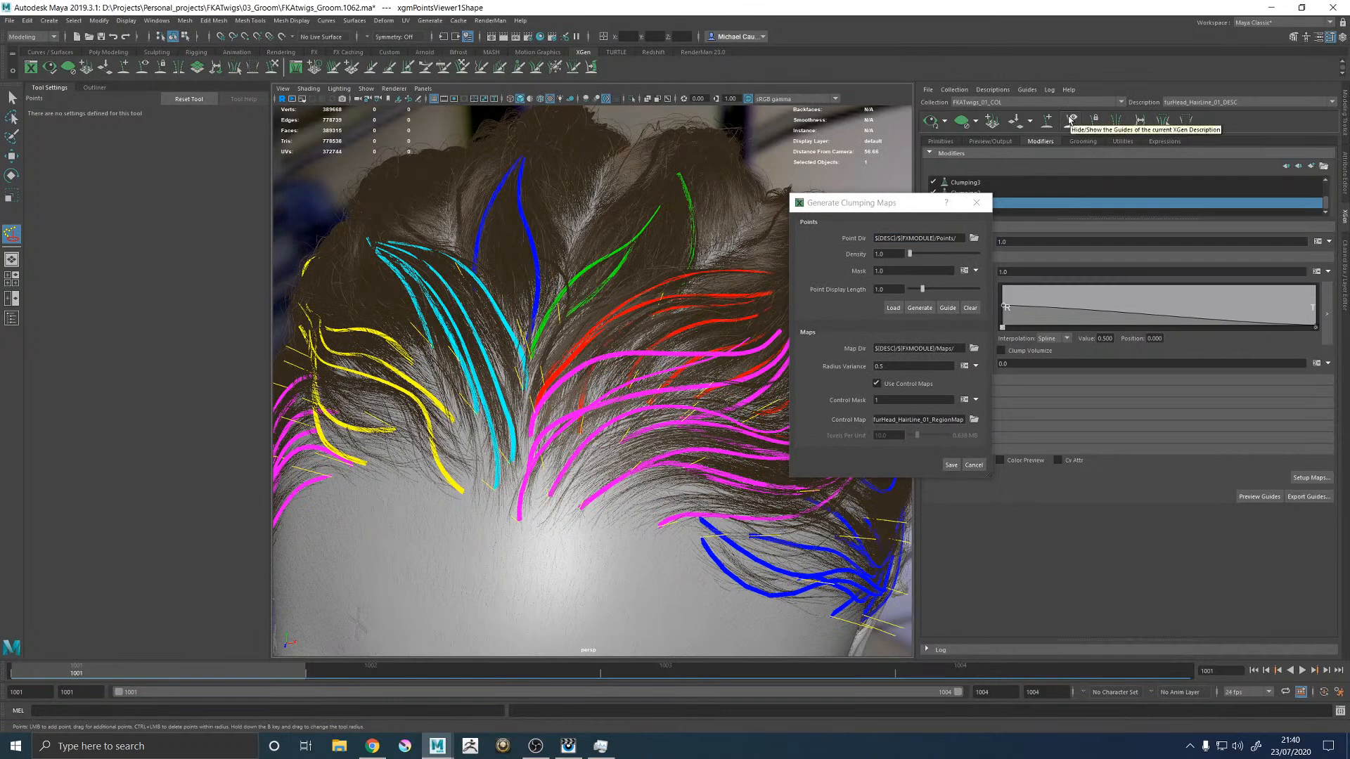
left_click(1070, 121)
left_click(949, 308)
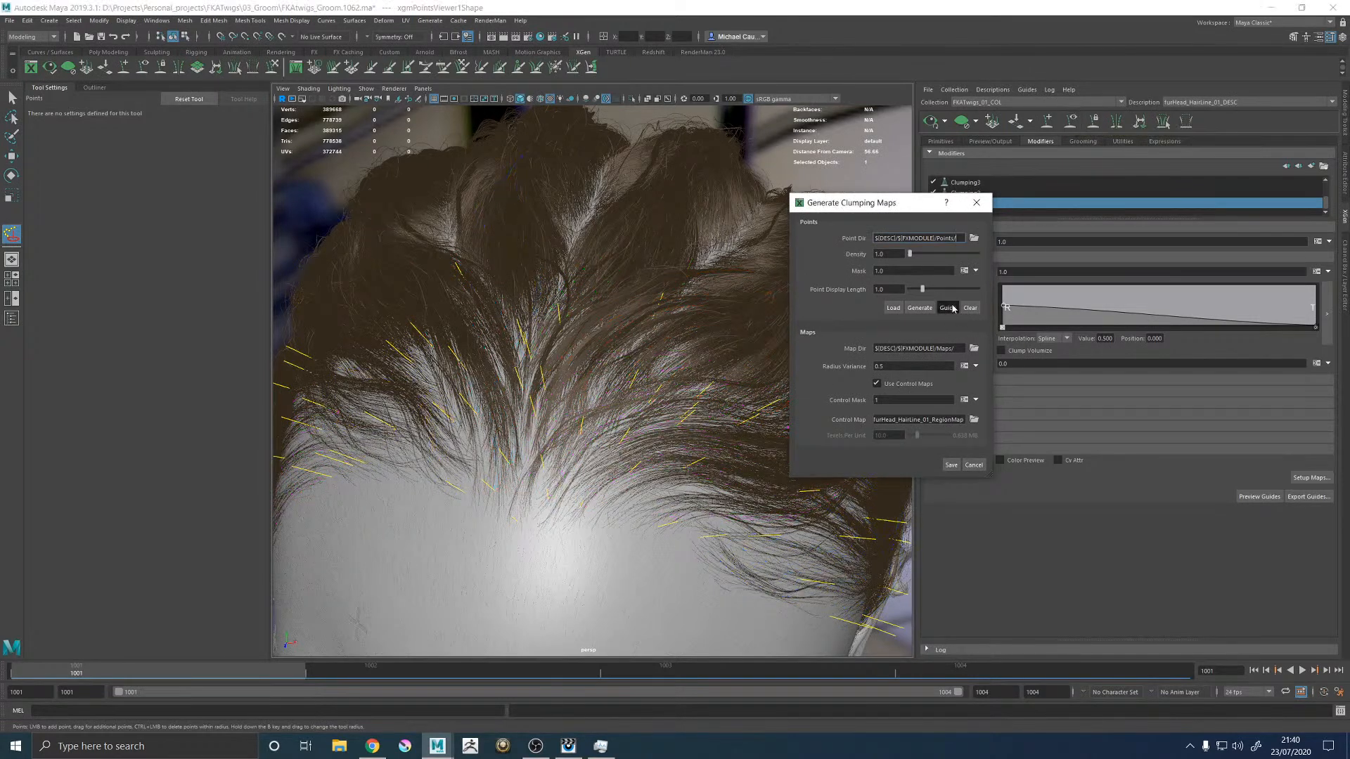
left_click(950, 467)
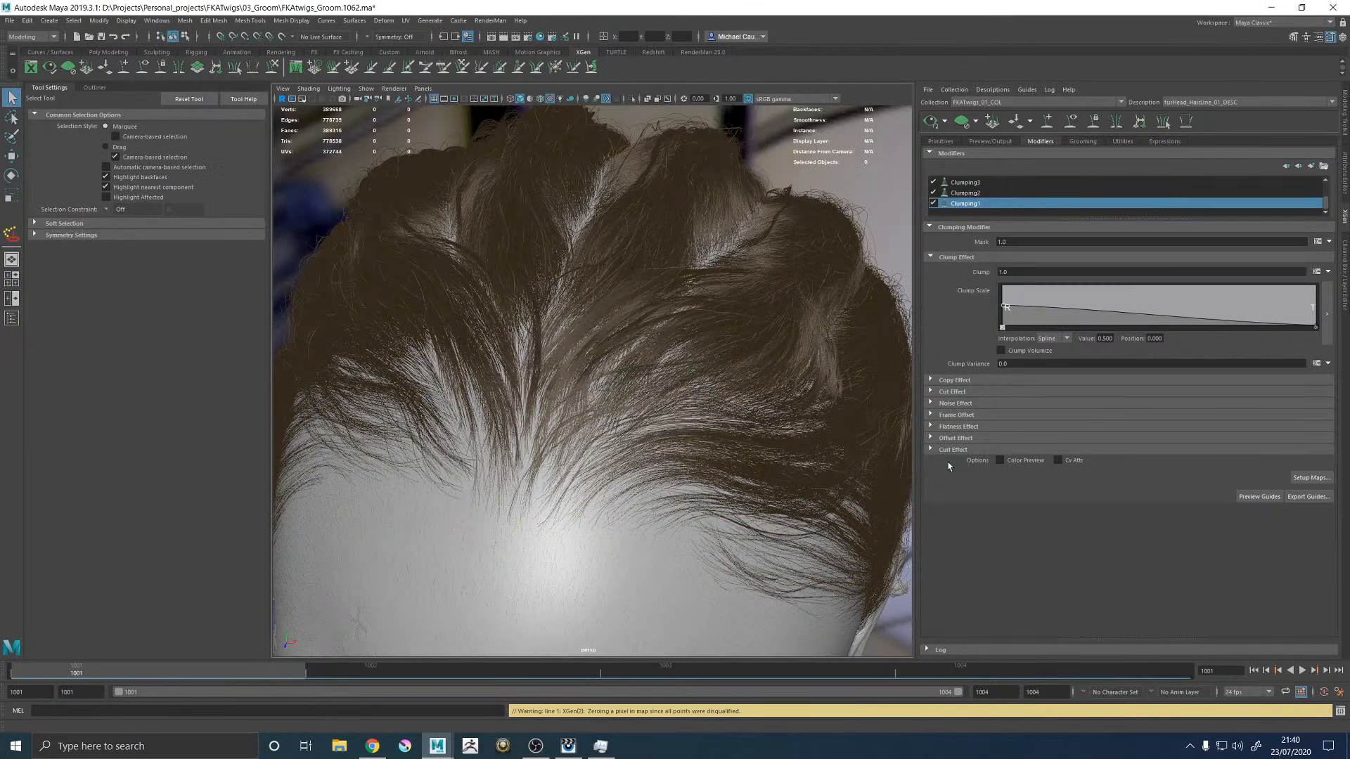
Step: Rebuild and save the clumping maps for the Clumping2 and Clumping3 modifiers
left_click(973, 194)
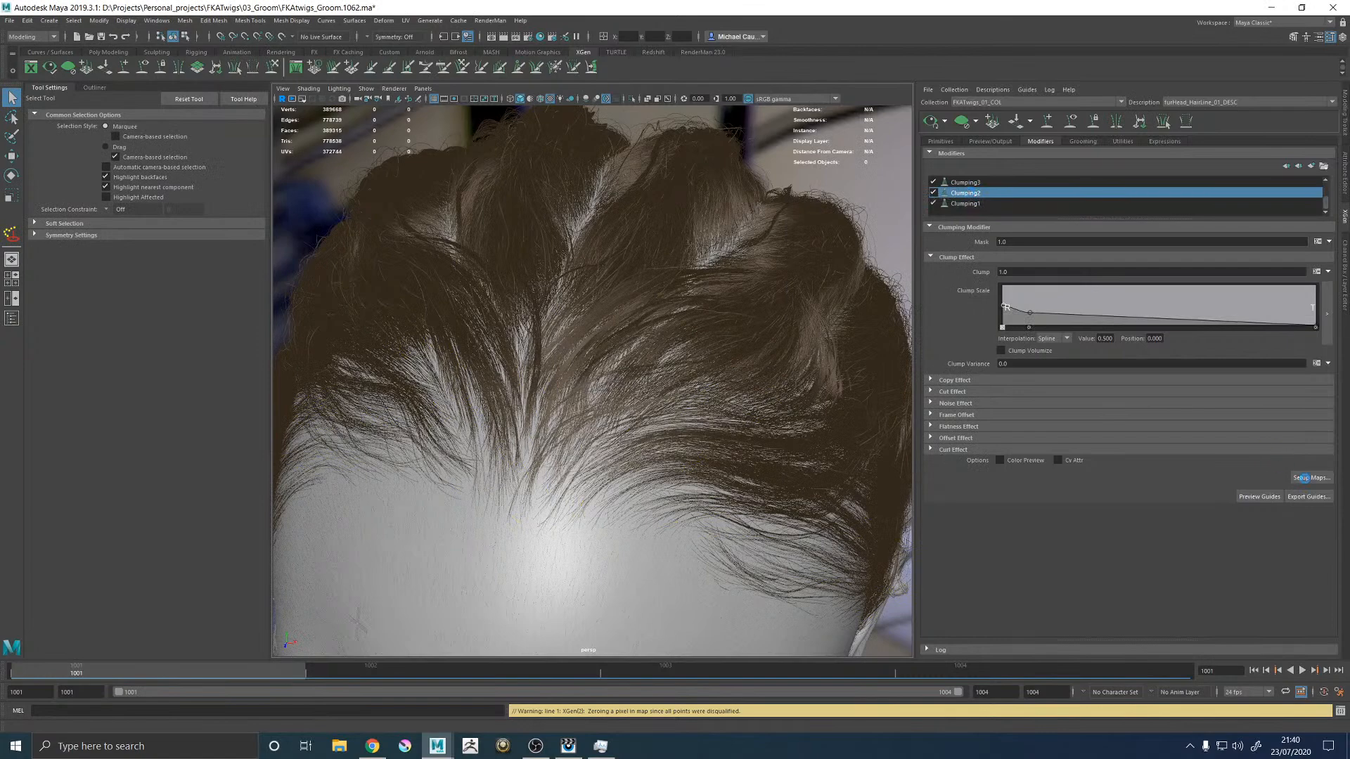
left_click(1306, 480)
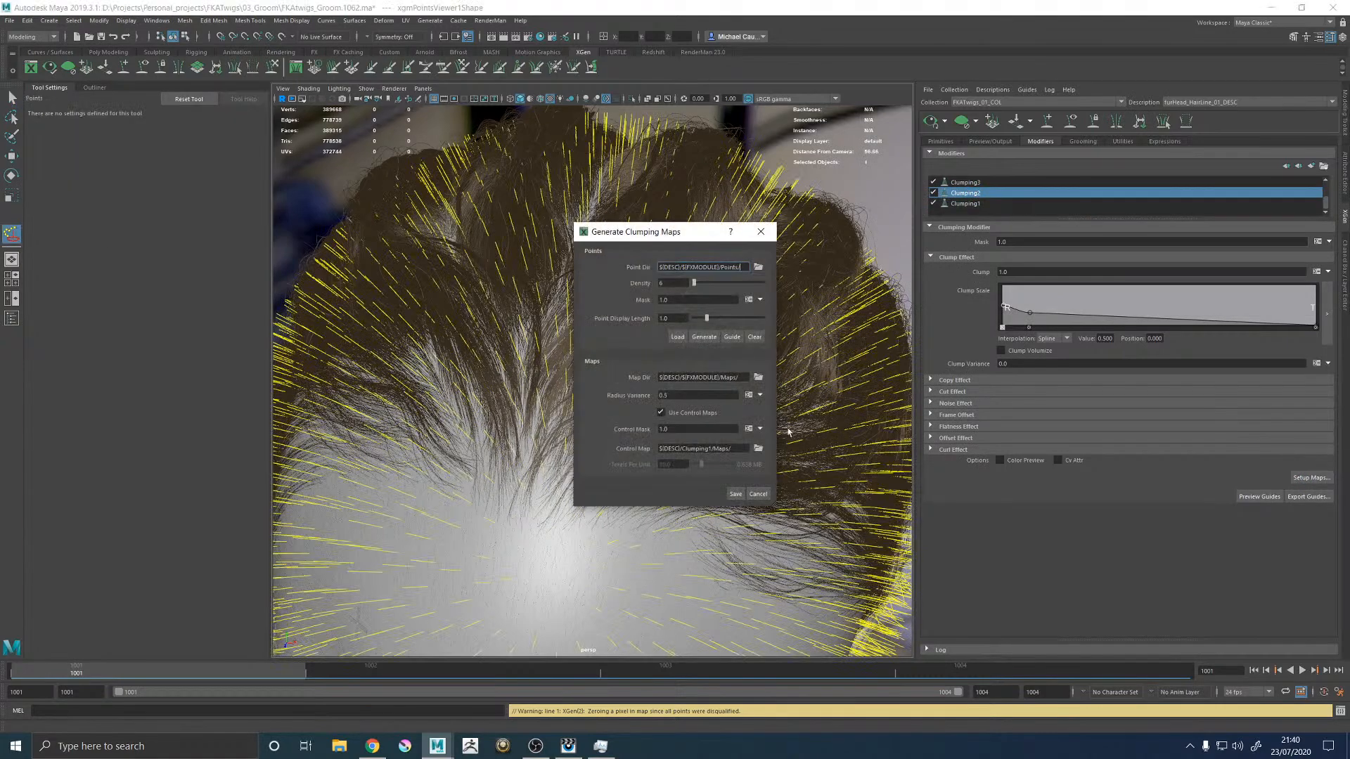
left_click(738, 493)
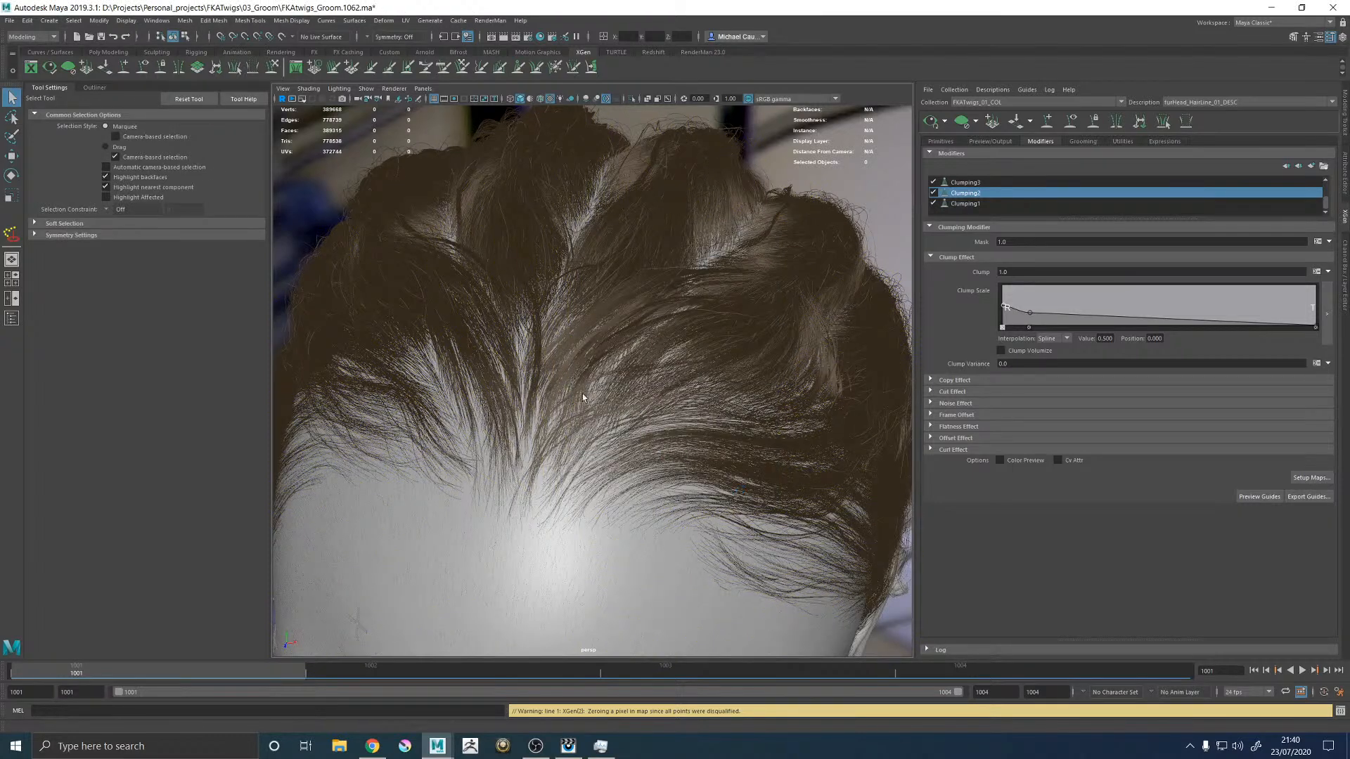
left_click(980, 183)
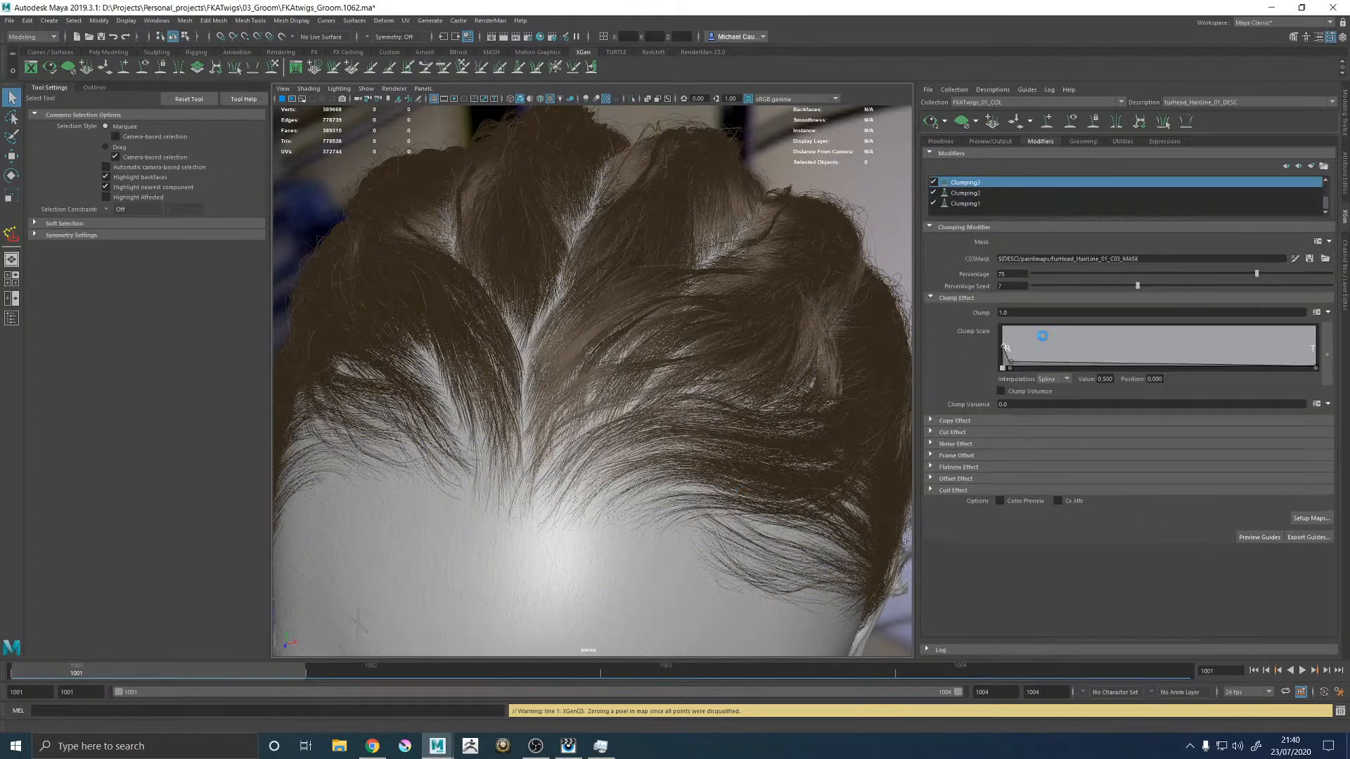
left_click(1309, 519)
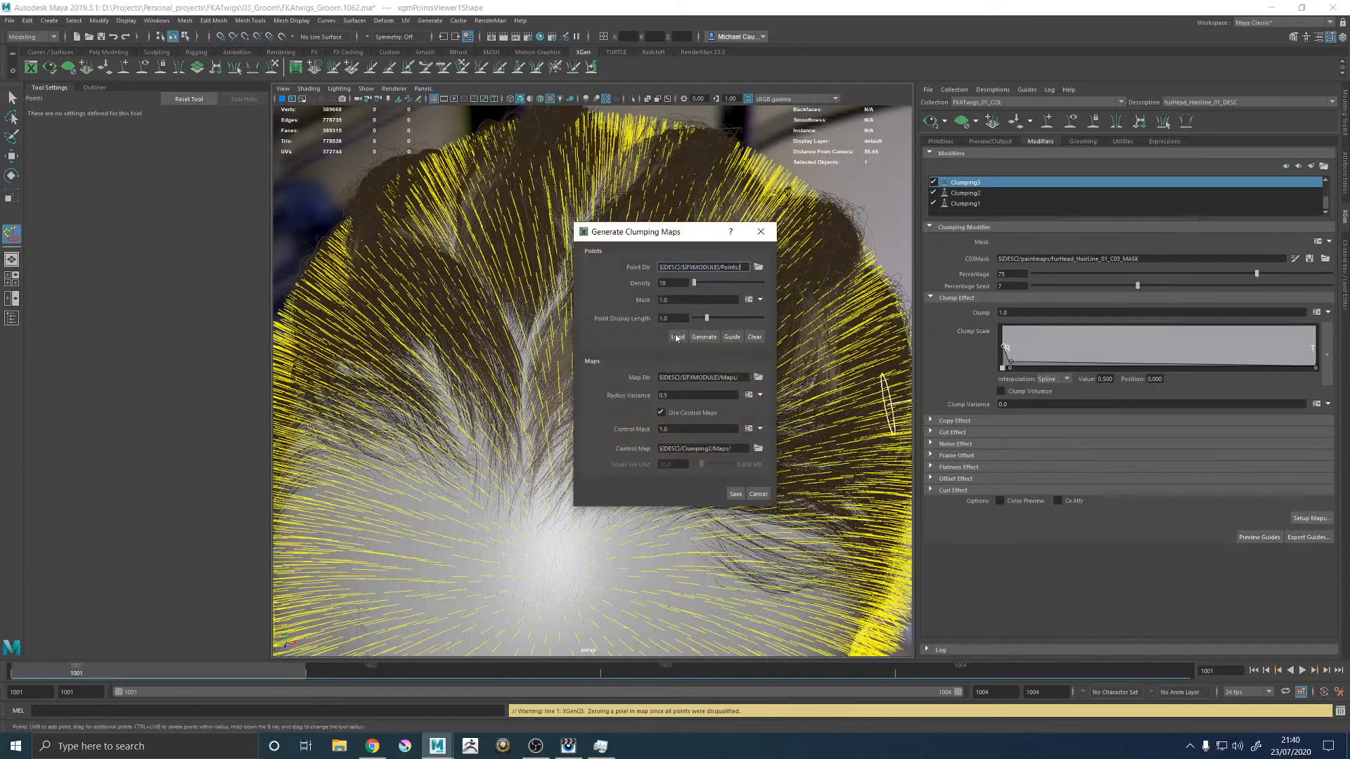
left_click(733, 494)
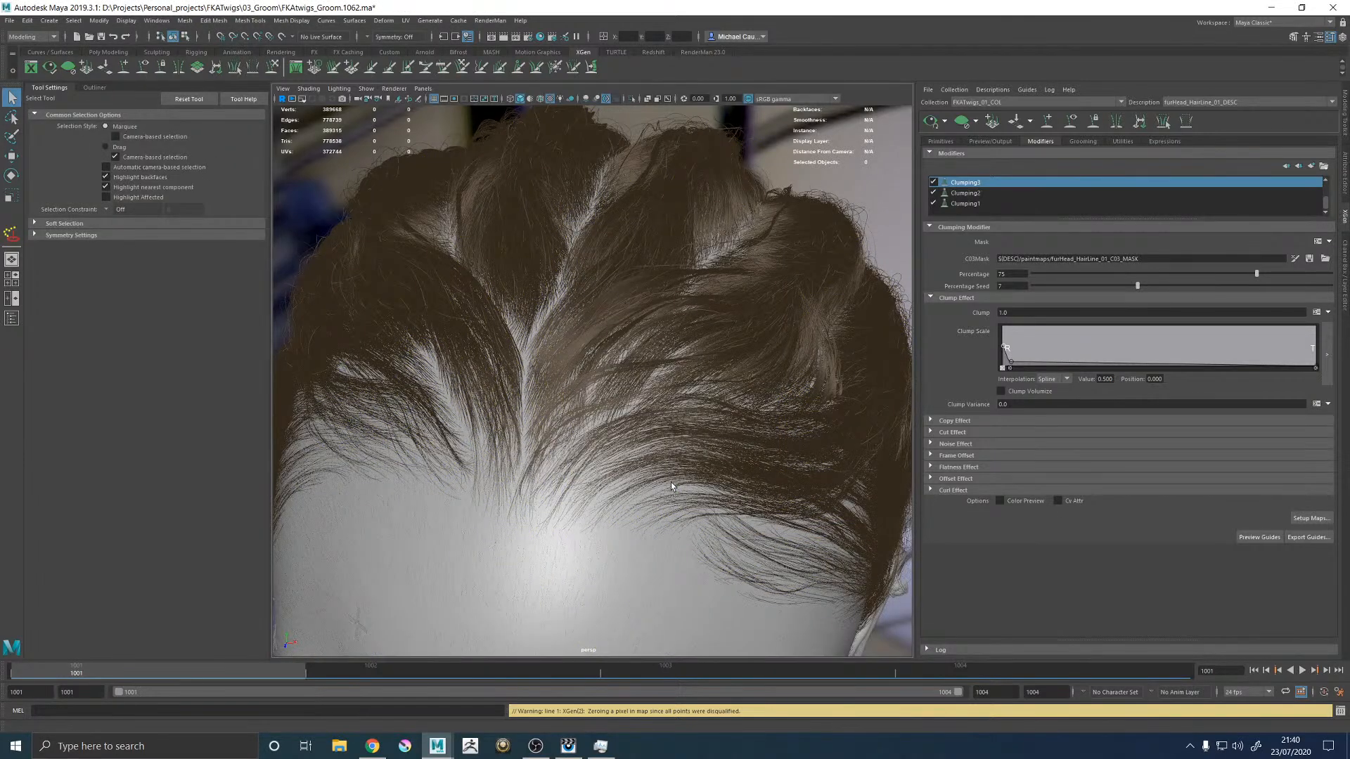
Step: Check the updated hairline on the whole head and save the scene as the new version FKAtwigs_Groom.1063.ma
left_click_drag(636, 482, 657, 432, "alt")
right_click_drag(657, 432, 337, 423, "alt")
key("w")
left_click_drag(761, 403, 738, 388, "alt")
key("q")
key("ctrl+s")
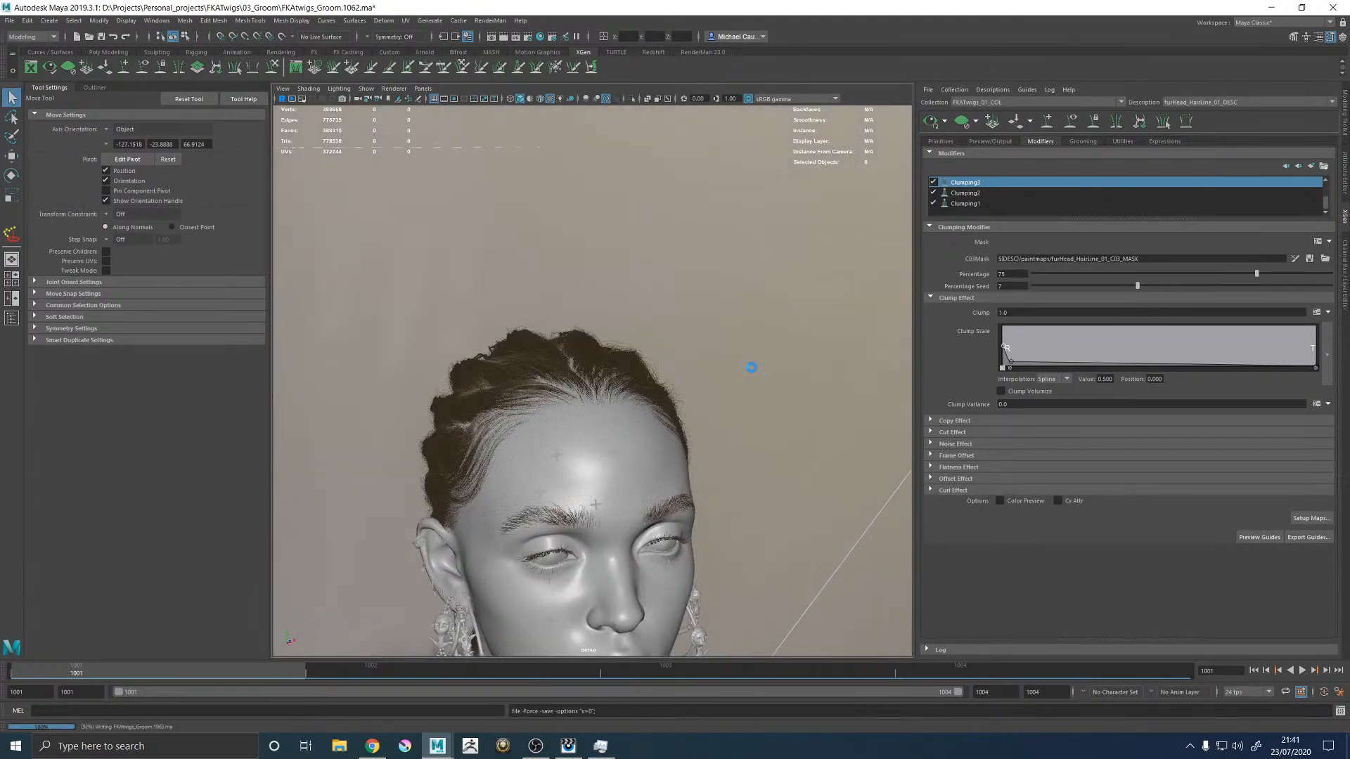
key("w")
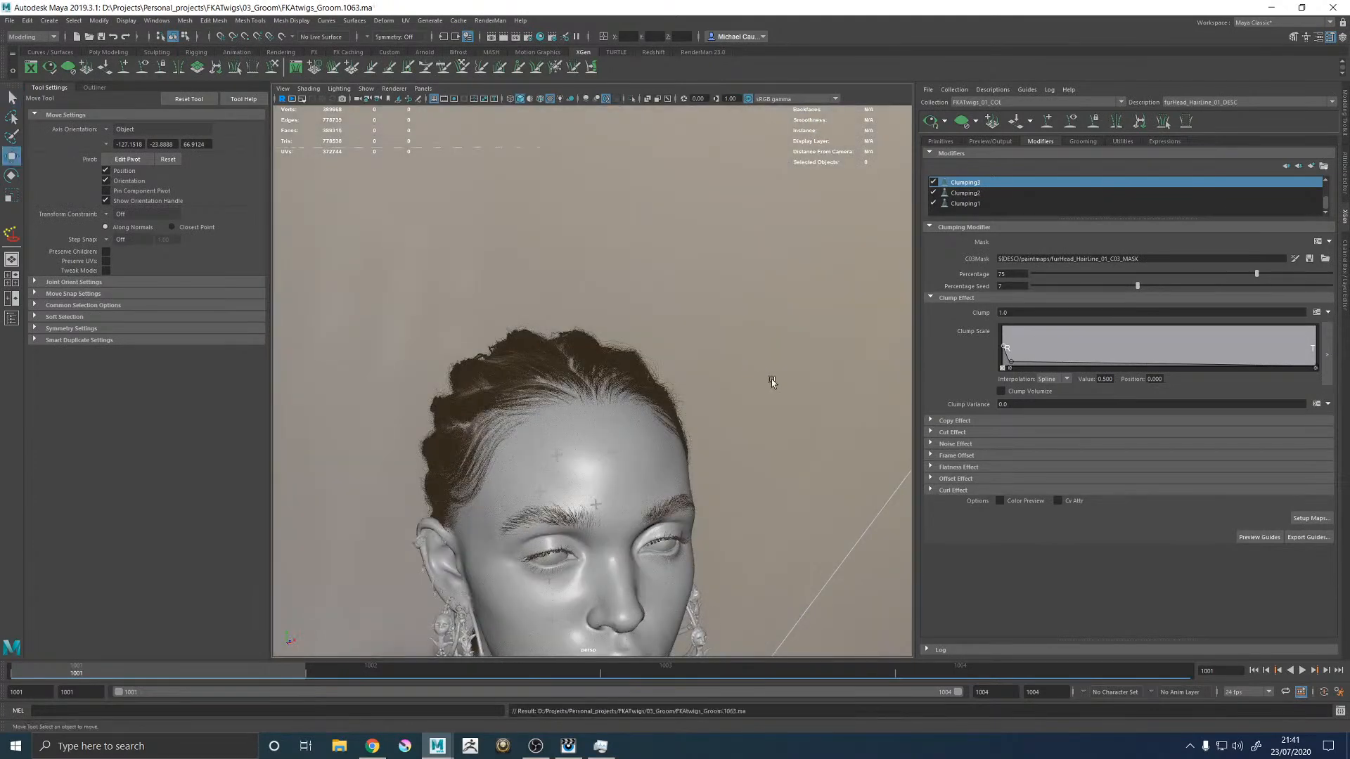
Step: Switch the viewport to the render camera and start a RenderMan IPR render of the head
left_click_drag(770, 378, 753, 373, "alt")
key("space")
key("space")
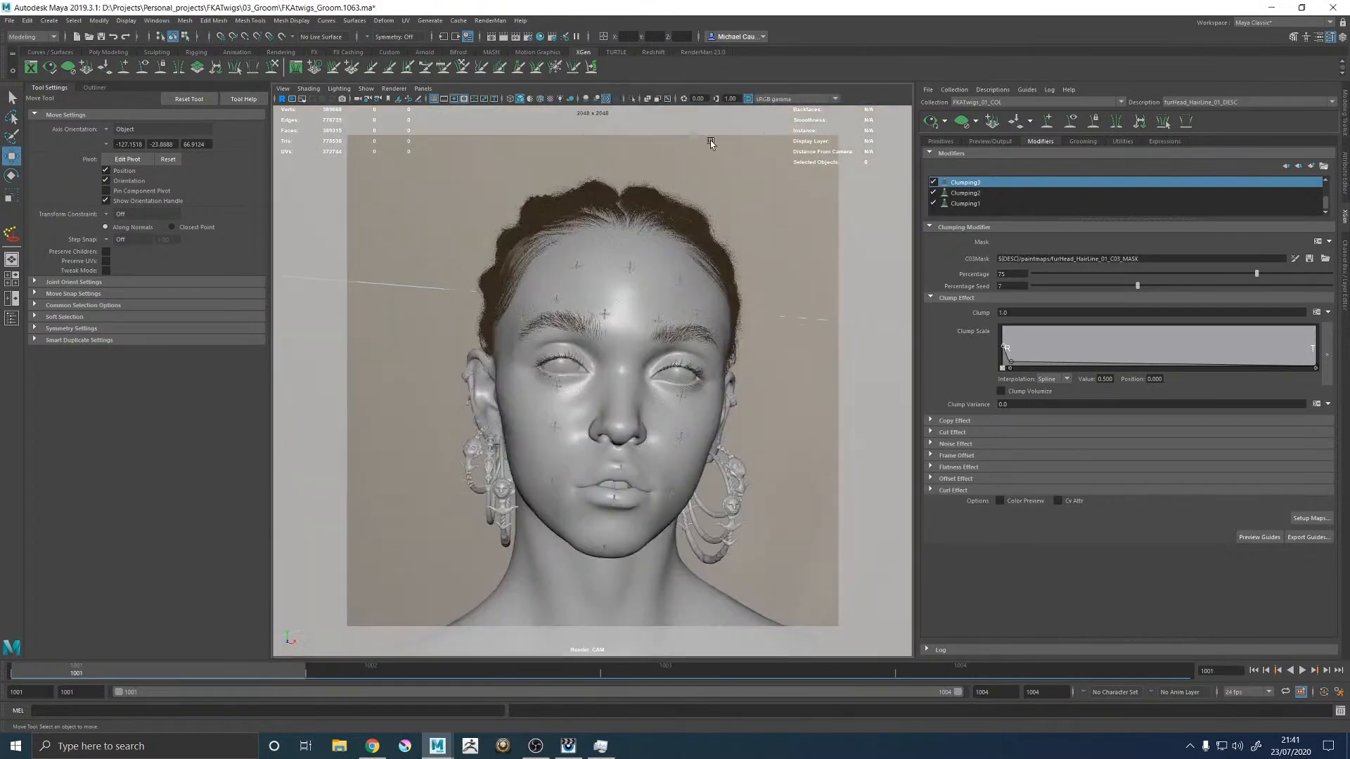
left_click(495, 20)
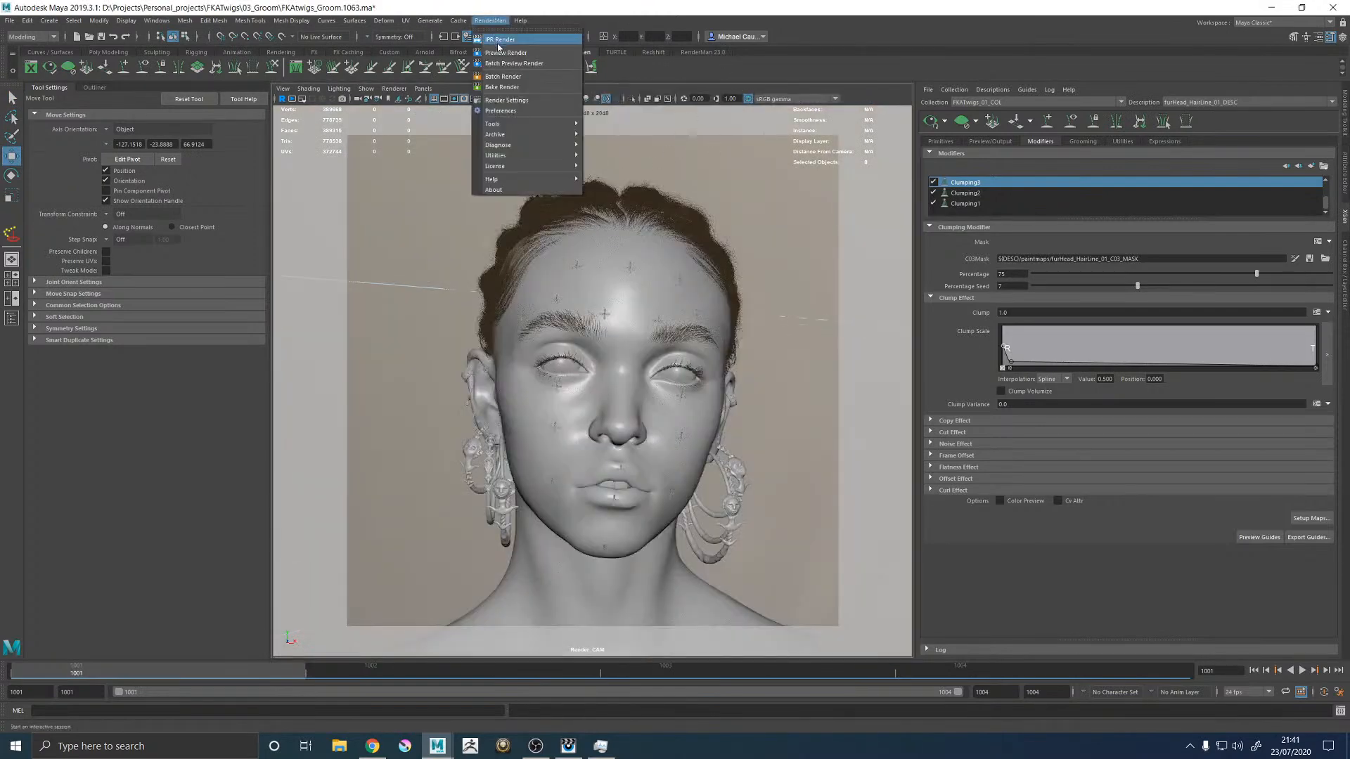
left_click(501, 41)
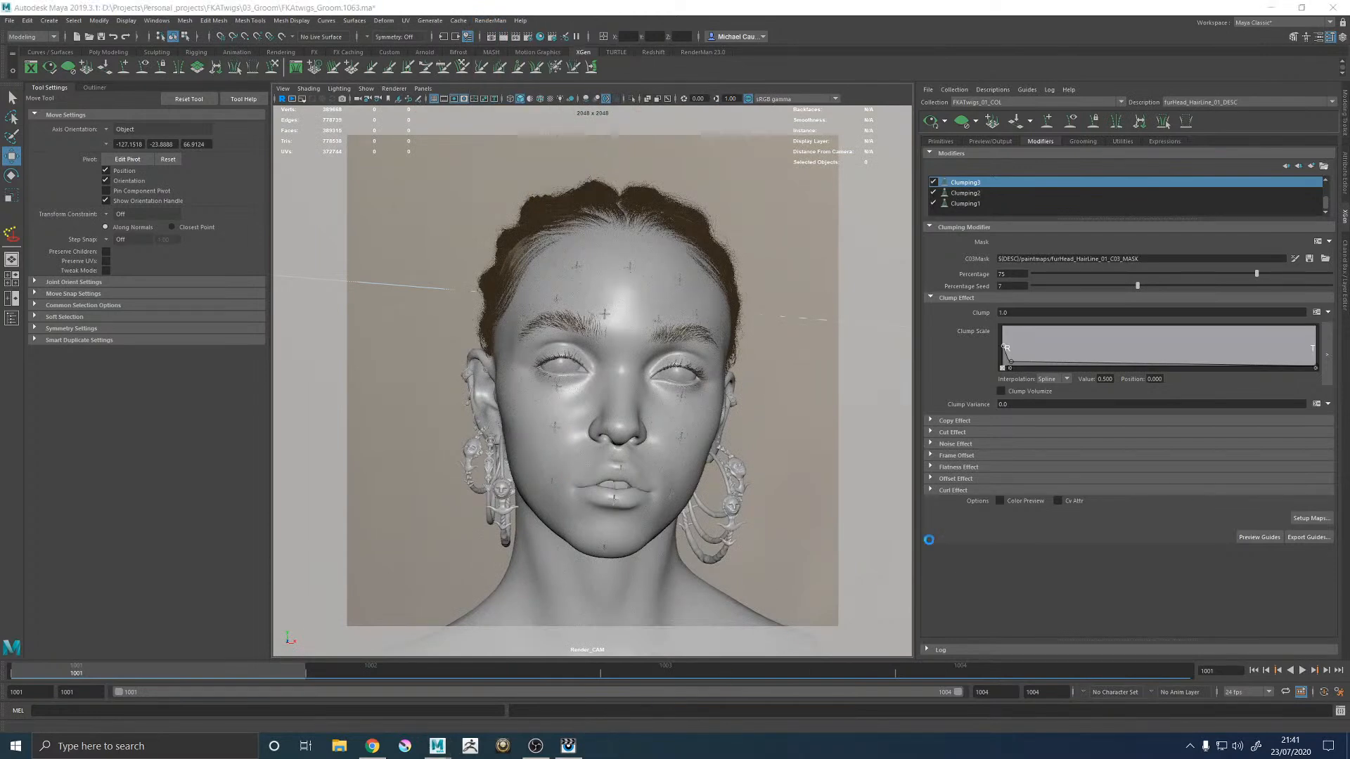
Step: Switch to the RenderMan image viewer and compare the latest 1062 render with the FKA-twigs_Primary.jpg reference photo
left_click(575, 738)
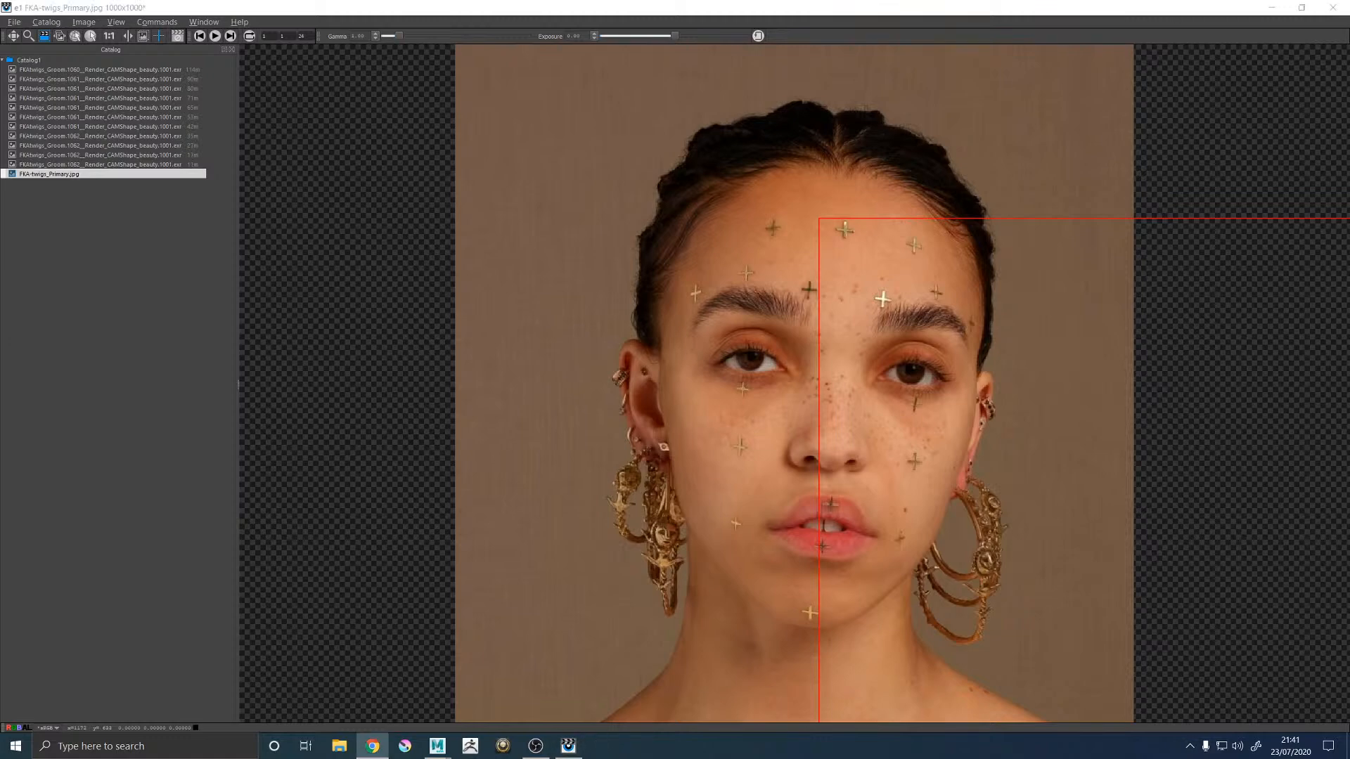
left_click(142, 167)
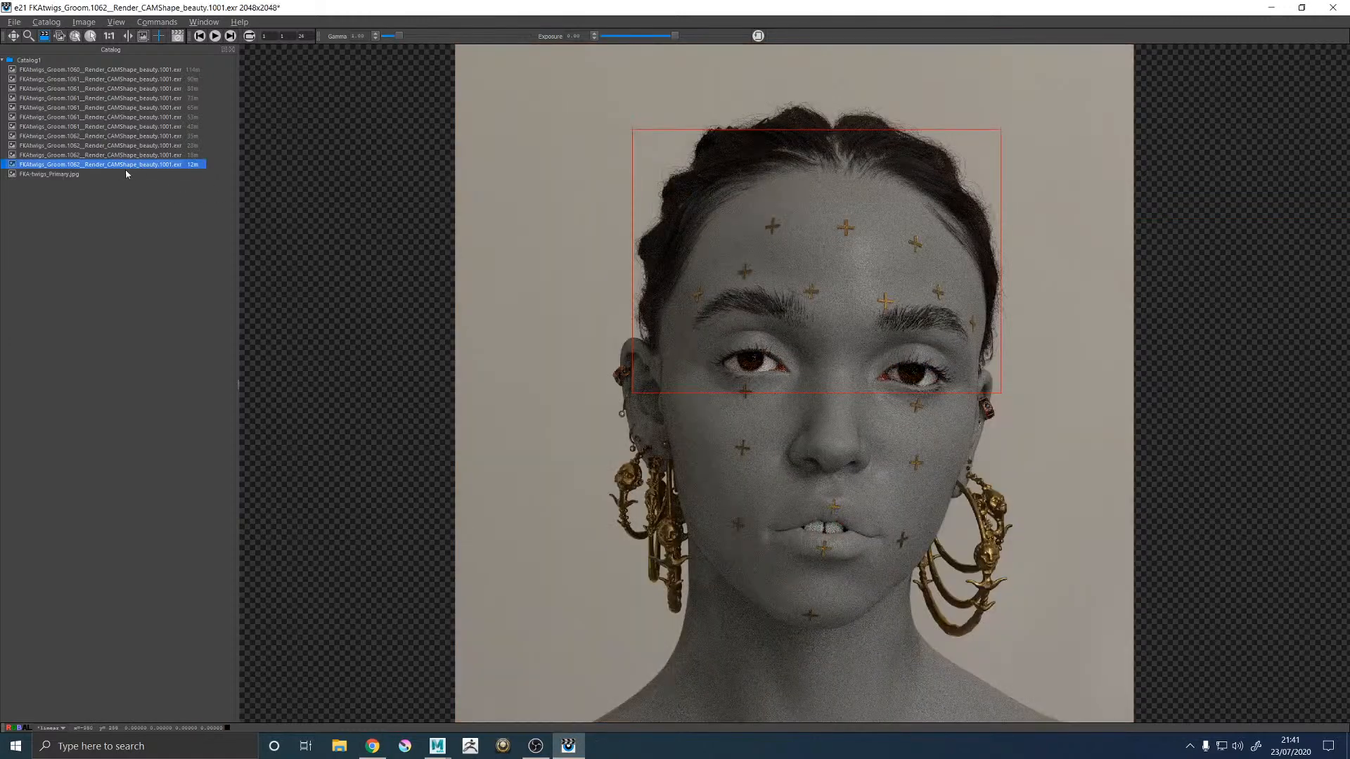
left_click(116, 173)
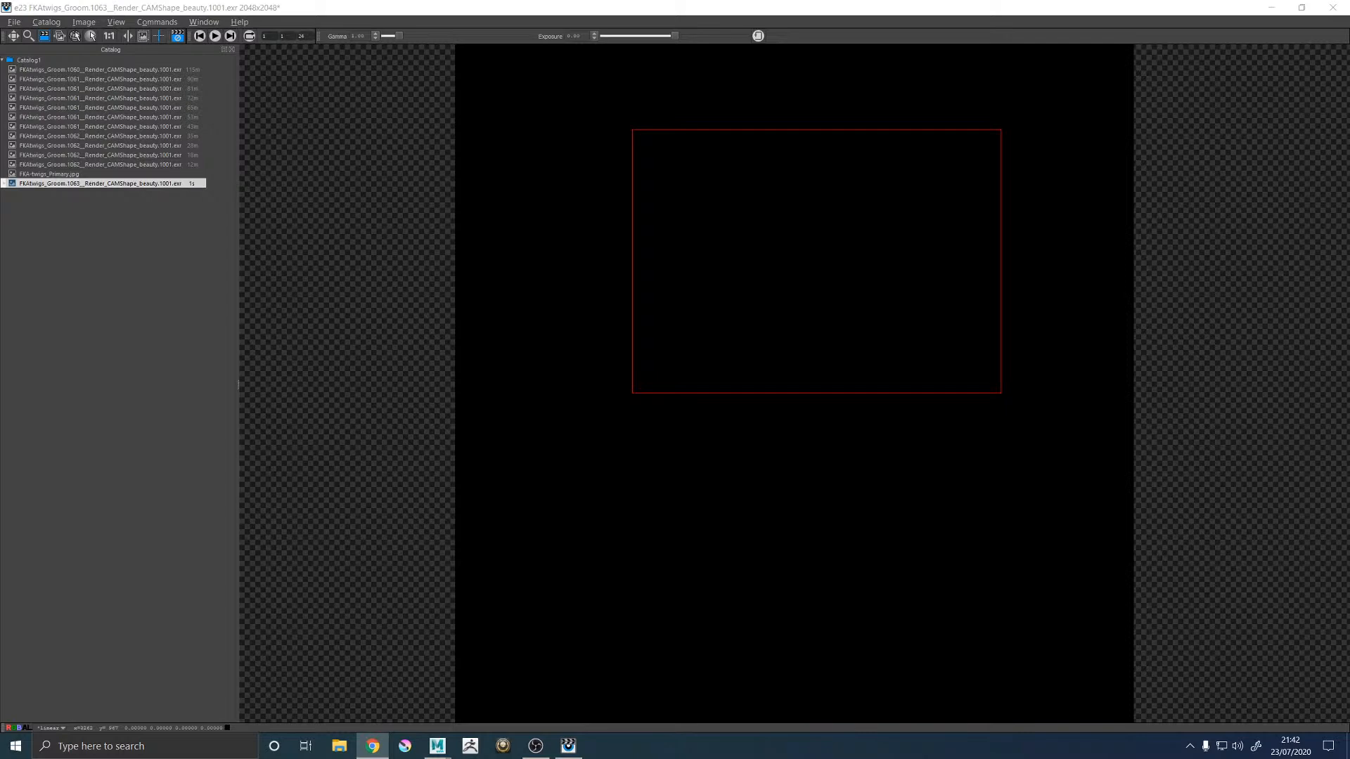
Step: View the new FKAtwigs_Groom.1063 render and compare it with the reference photo as it resolves
left_click(838, 251)
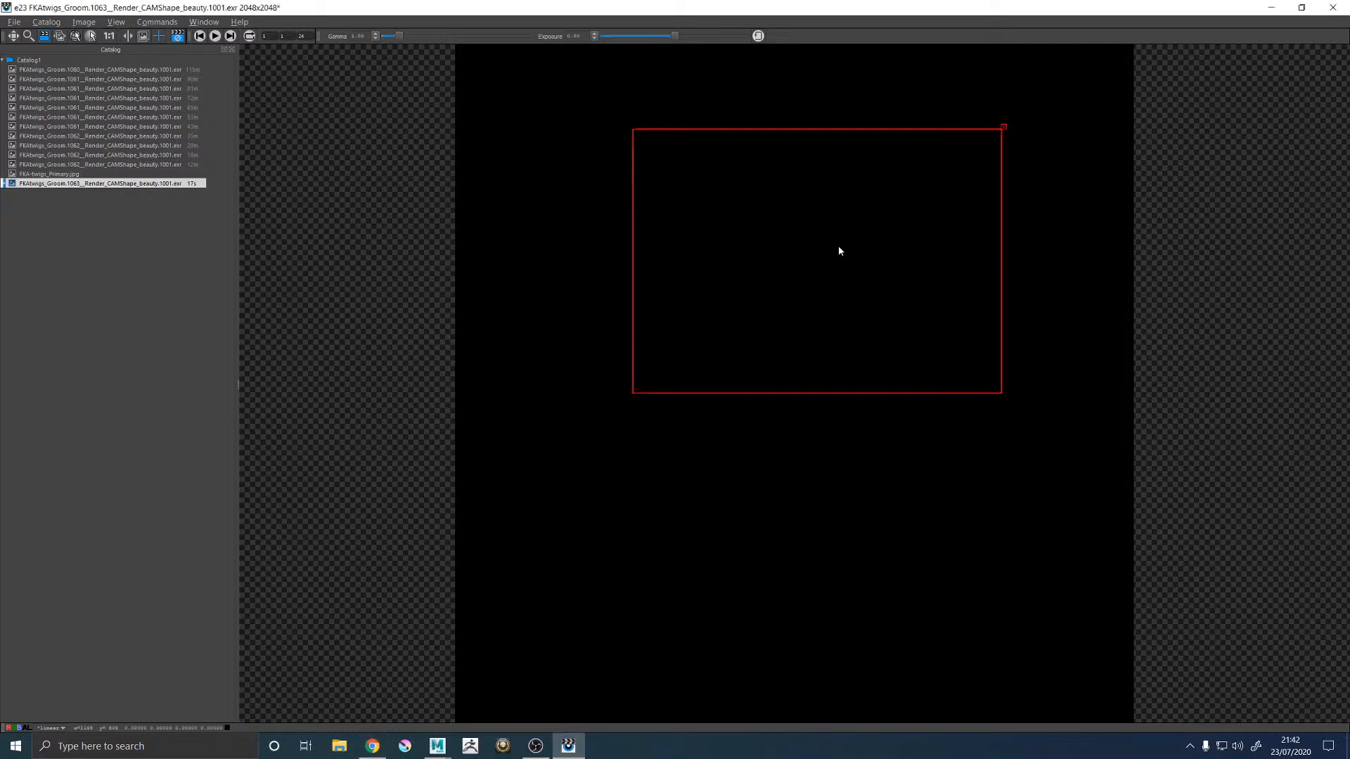
key("Down")
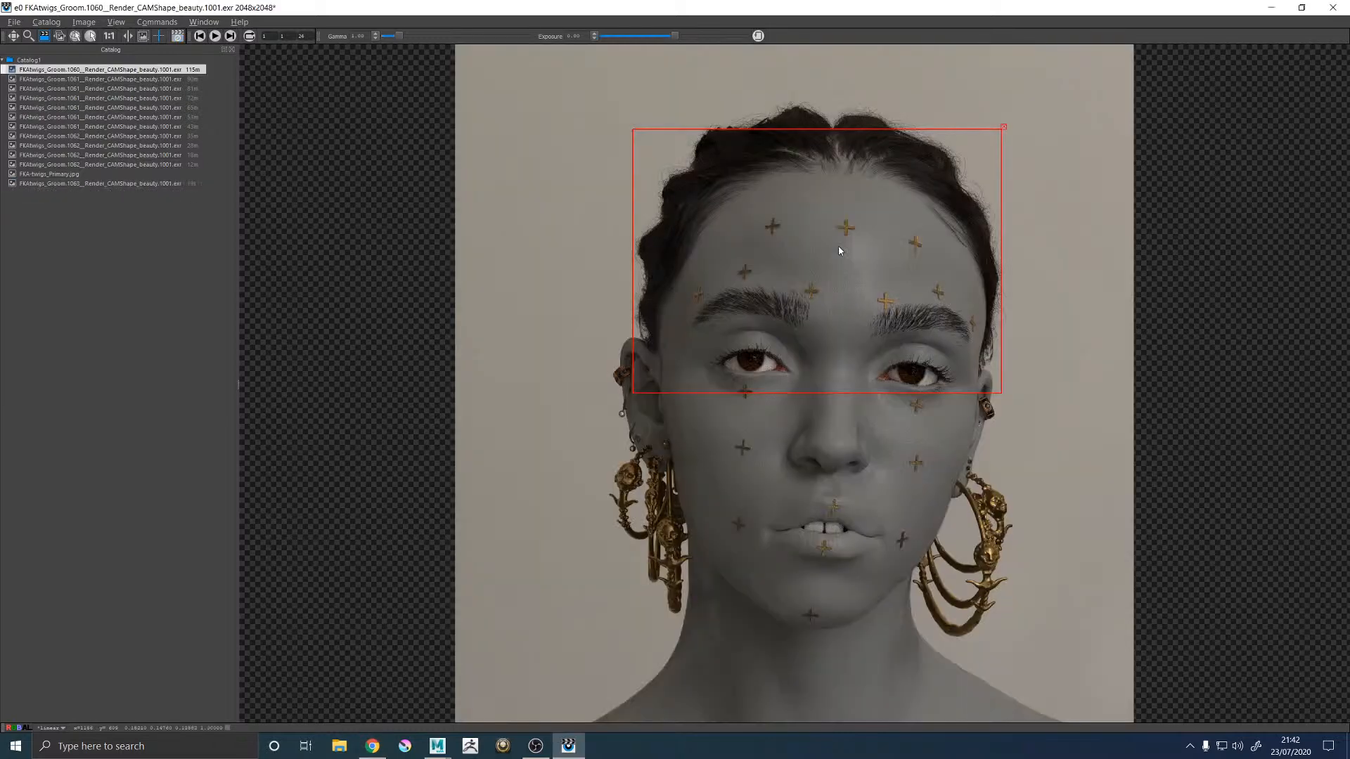
left_click(137, 184)
key("Up")
key("Down")
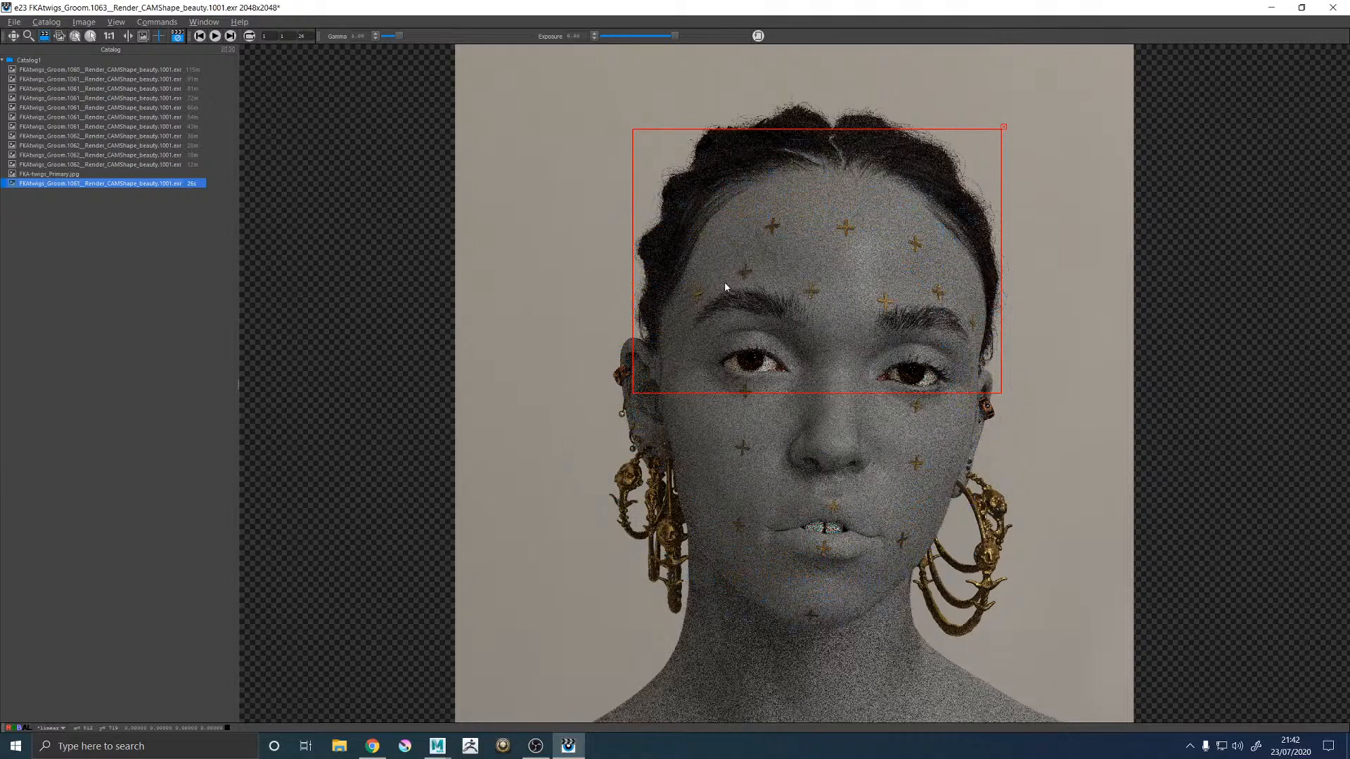
Step: Reorder the catalog so the 1063 render sits between the last 1062 render and the FKA-twigs_Primary.jpg reference photo
key("Up")
key("Down")
key("Up")
key("Up")
key("Down")
key("Down")
left_click_drag(85, 183, 88, 173)
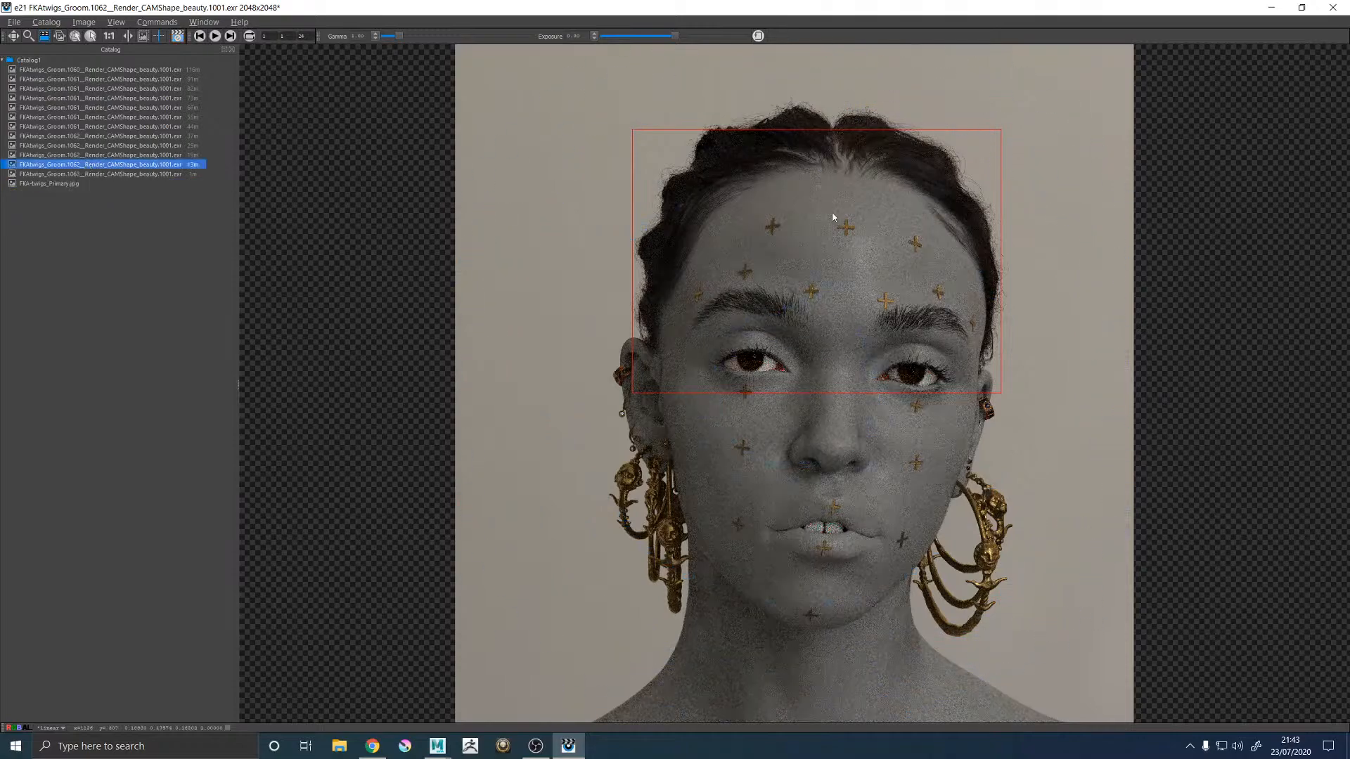
Step: Flip repeatedly between the 1063 render and the reference photo to examine the central parting and forehead hairline
key("Up")
key("Down")
key("Down")
key("Up")
key("Down")
key("Up")
key("Down")
key("Up")
key("Down")
key("Up")
key("Down")
key("Up")
key("Down")
key("Up")
key("Down")
key("Up")
key("Down")
key("Up")
key("Down")
key("Up")
key("Down")
key("Up")
key("Down")
key("Up")
key("Down")
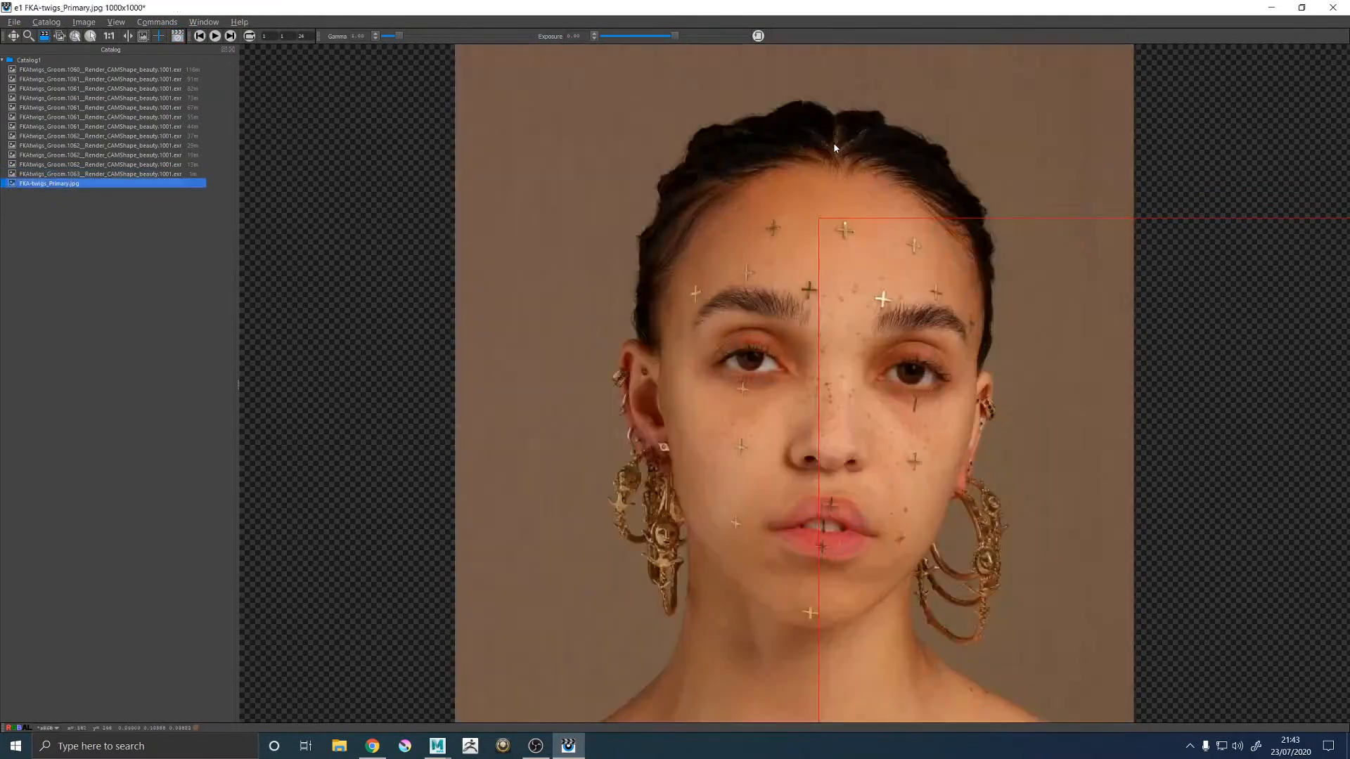
key("Up")
key("Down")
key("Up")
key("Down")
key("Up")
key("Down")
key("Up")
key("Down")
key("Up")
key("Down")
key("Up")
key("Down")
key("Up")
key("Down")
key("Up")
key("Down")
key("Up")
key("Down")
key("Up")
key("Down")
key("Up")
key("Down")
key("Up")
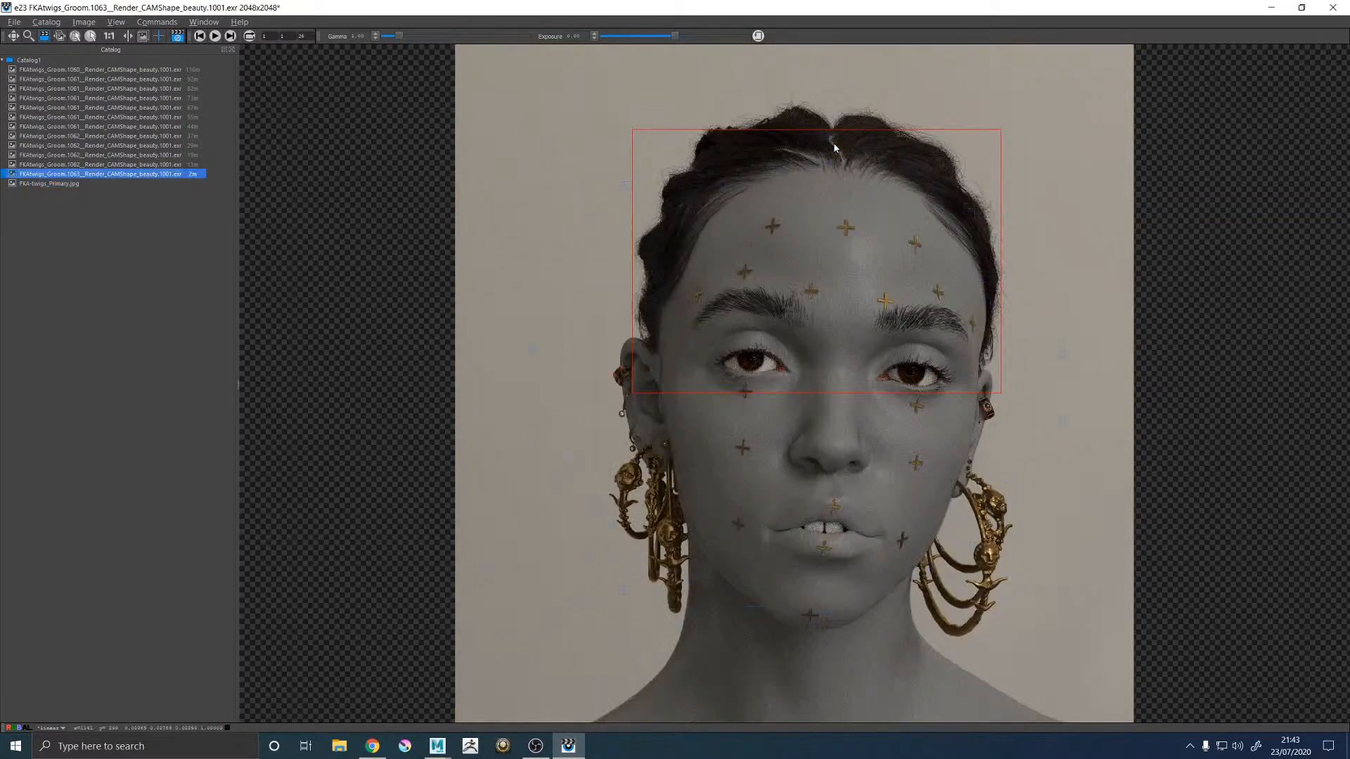
key("Down")
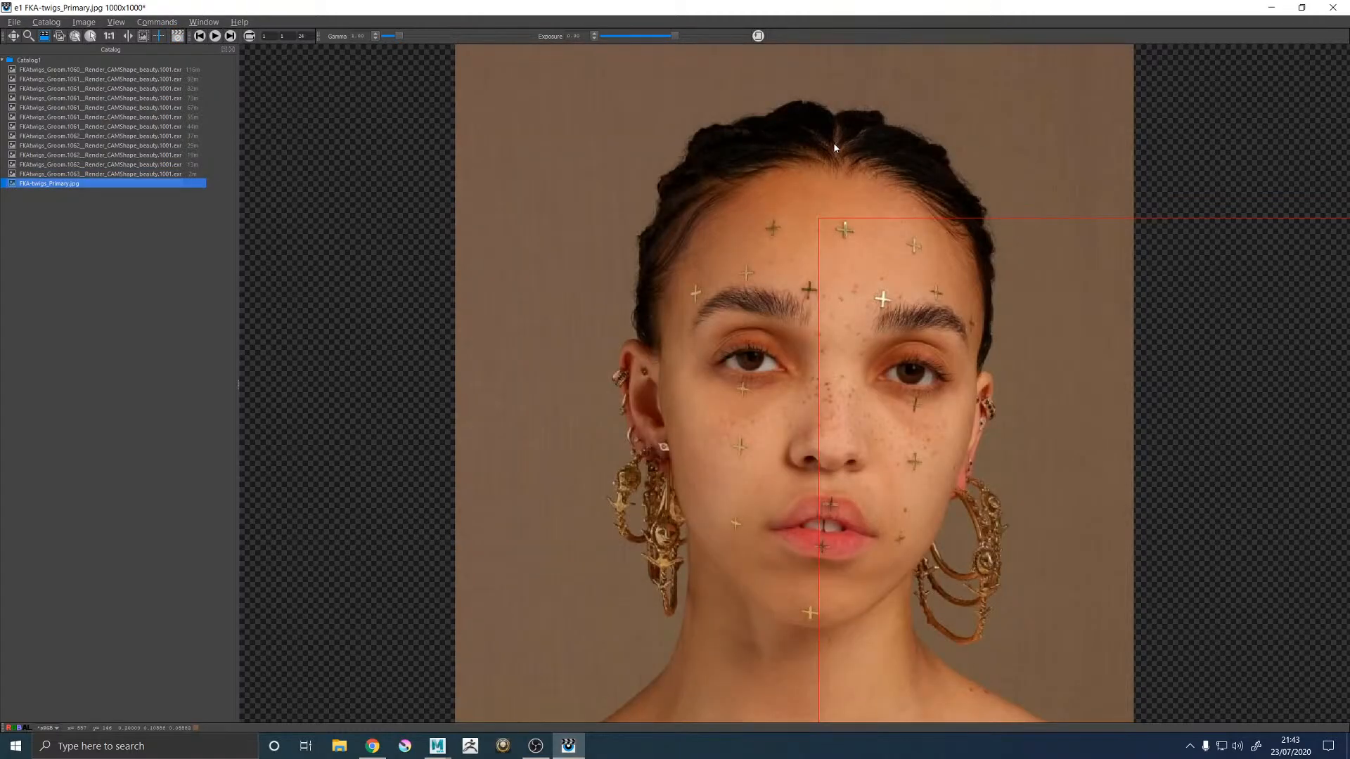
key("Up")
key("Down")
key("Up")
key("Down")
key("Up")
key("Down")
key("Up")
key("Down")
key("Up")
key("Down")
key("Up")
key("Down")
key("Up")
key("Down")
key("Up")
key("Down")
key("Up")
key("Down")
key("Up")
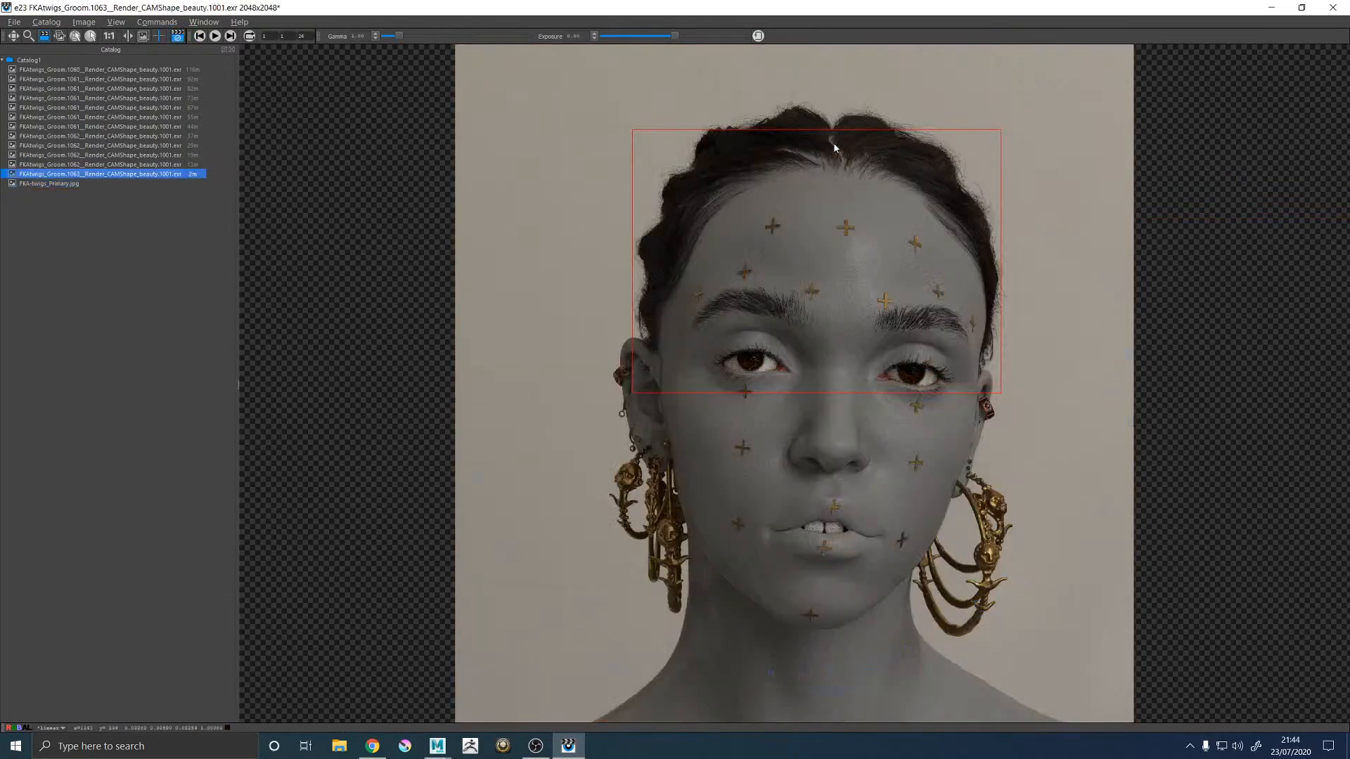
Step: Compare the last 1062 render, the 1063 render and the reference photo around the temple hairline
left_click(835, 146)
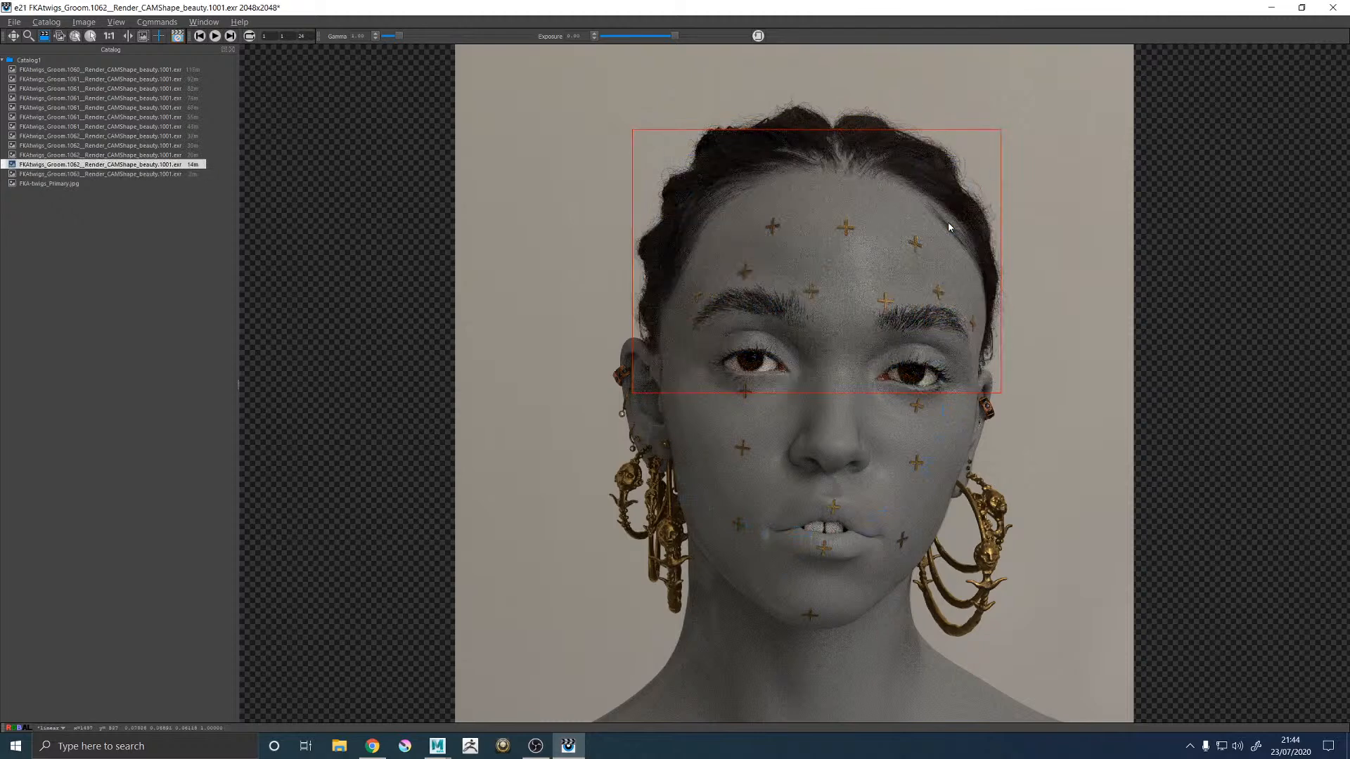
key("Down")
key("Up")
key("Down")
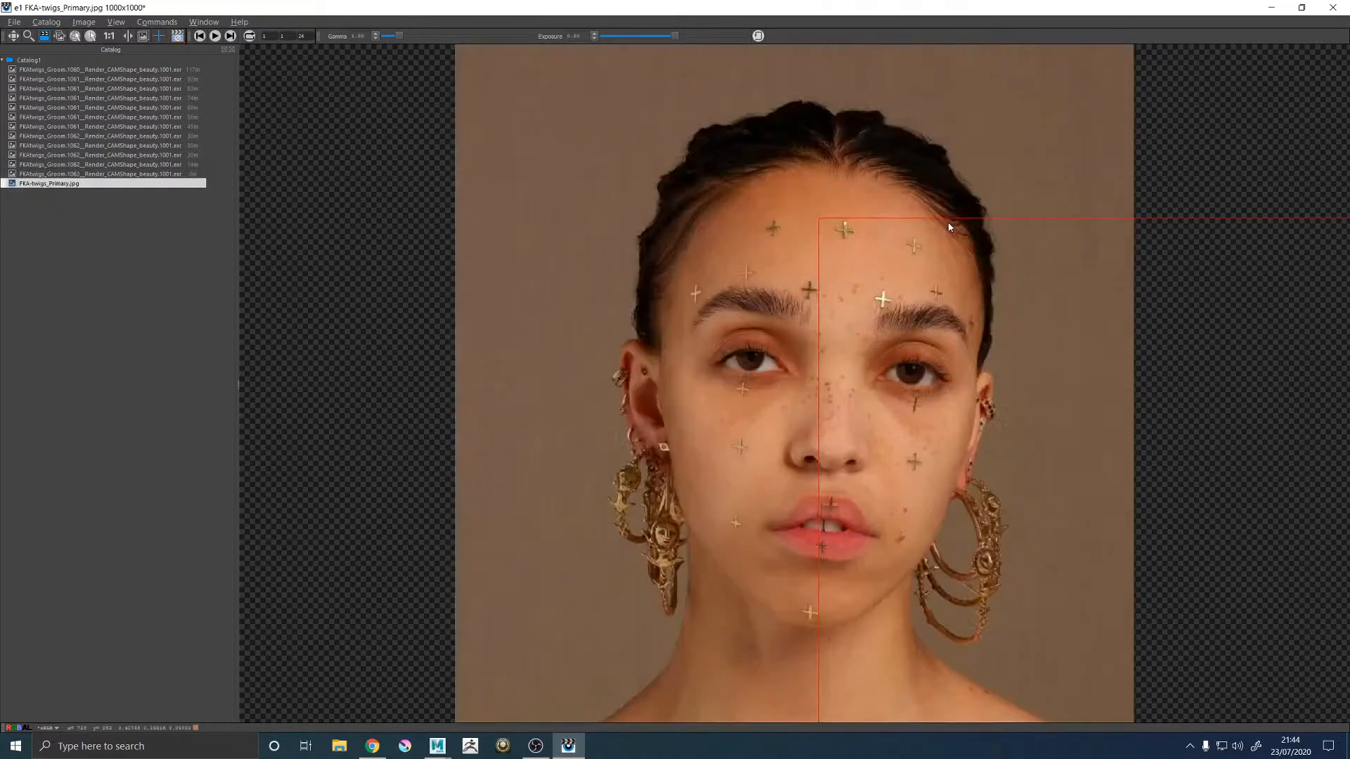
key("Up")
key("Down")
key("Up")
key("Down")
key("Up")
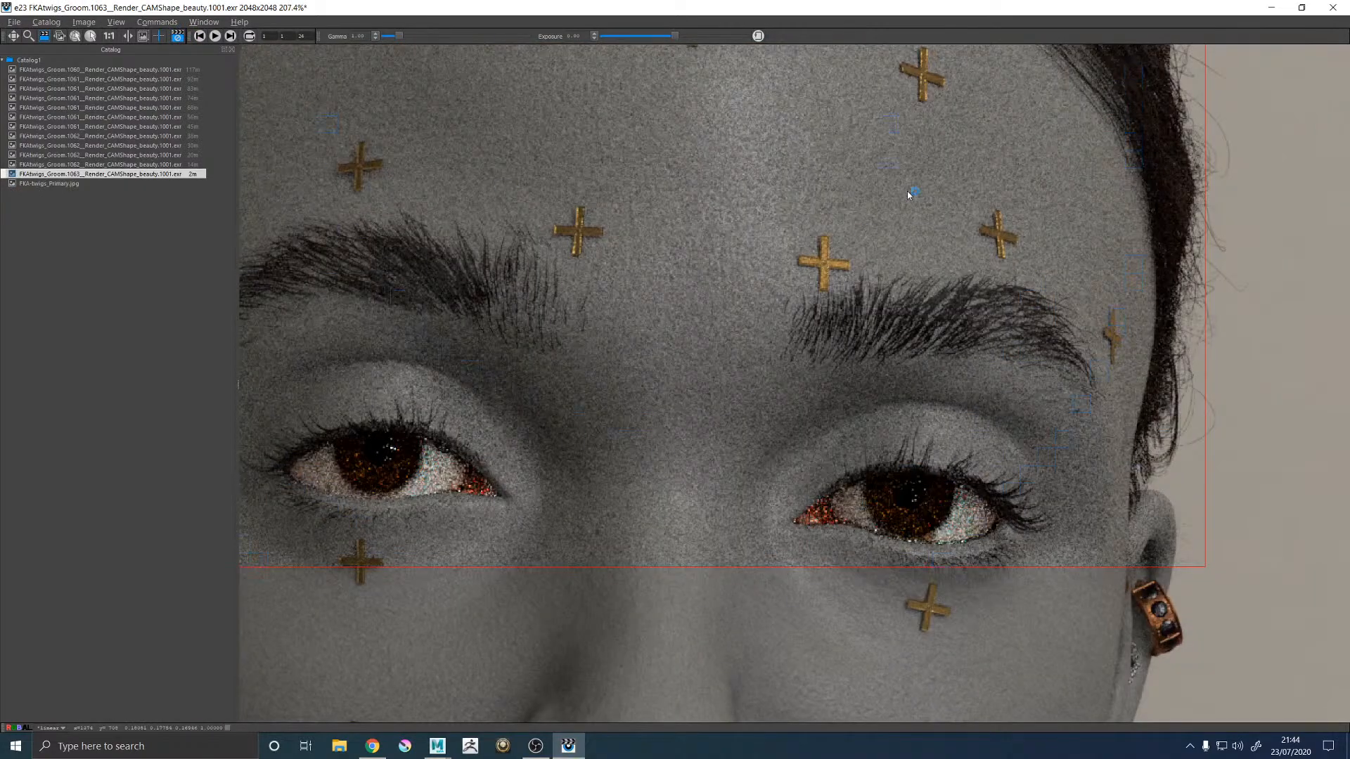
Step: Fit the whole image in view and alternate the 1063 render with the reference photo to check the overall hairline shape
key("f")
key("Up")
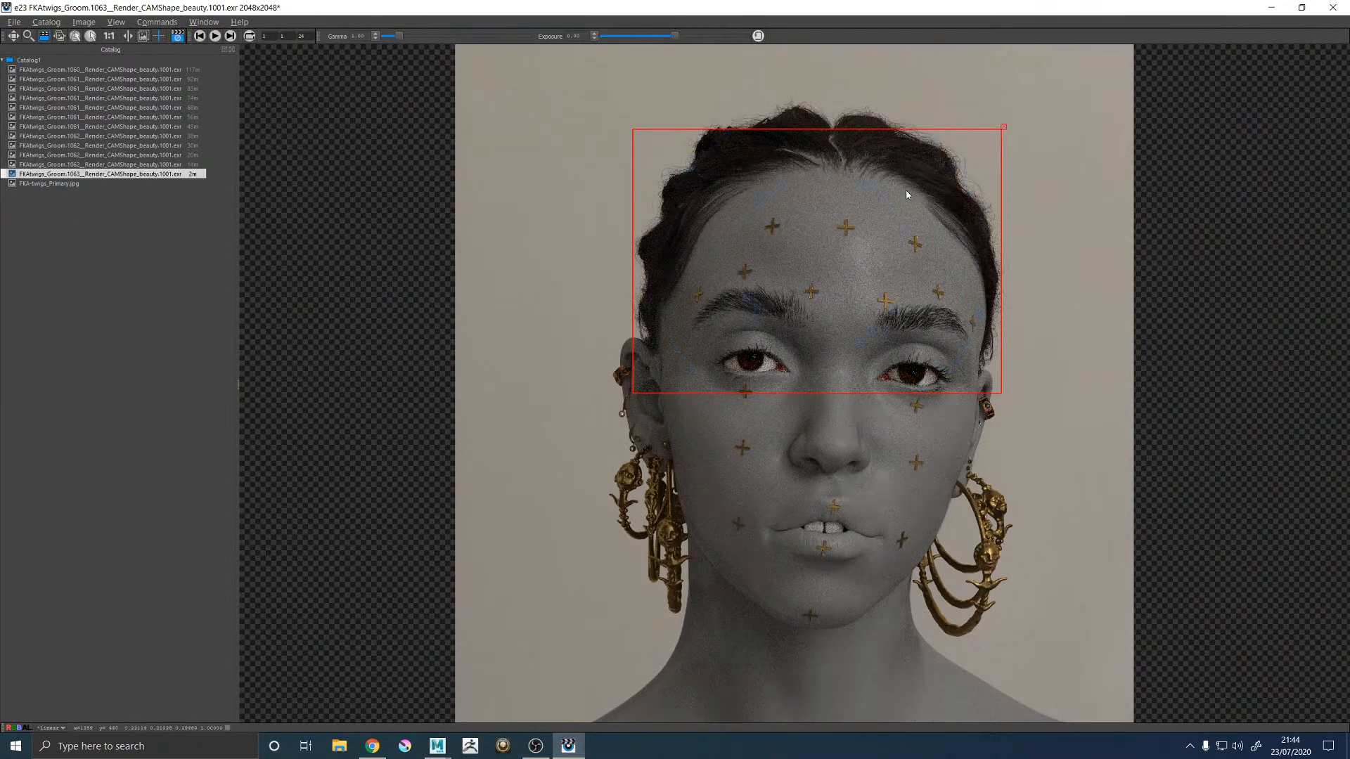
key("Down")
key("Up")
key("Down")
key("Up")
key("Down")
key("Up")
key("Down")
key("Up")
key("Down")
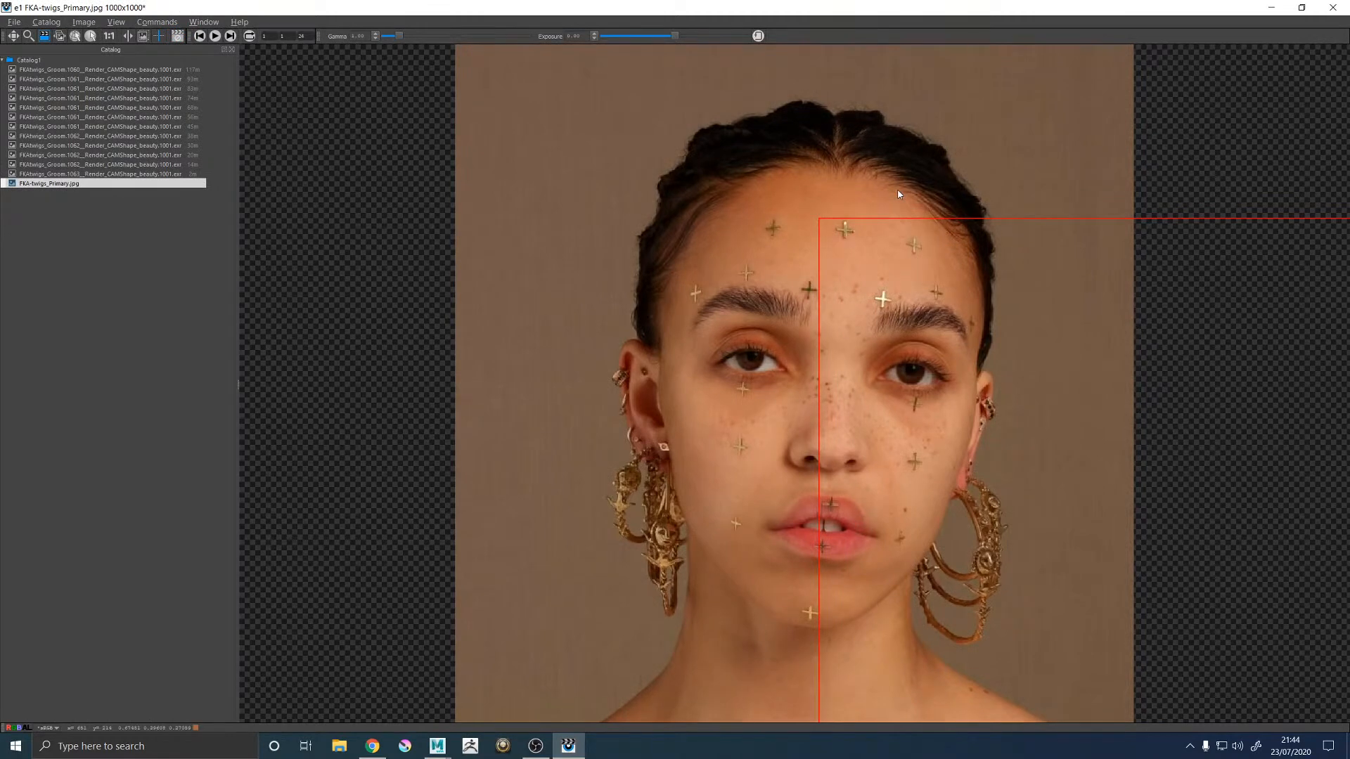
key("Up")
key("Down")
key("Up")
key("Down")
key("Up")
key("Down")
key("Up")
key("Down")
key("Up")
key("Down")
key("Up")
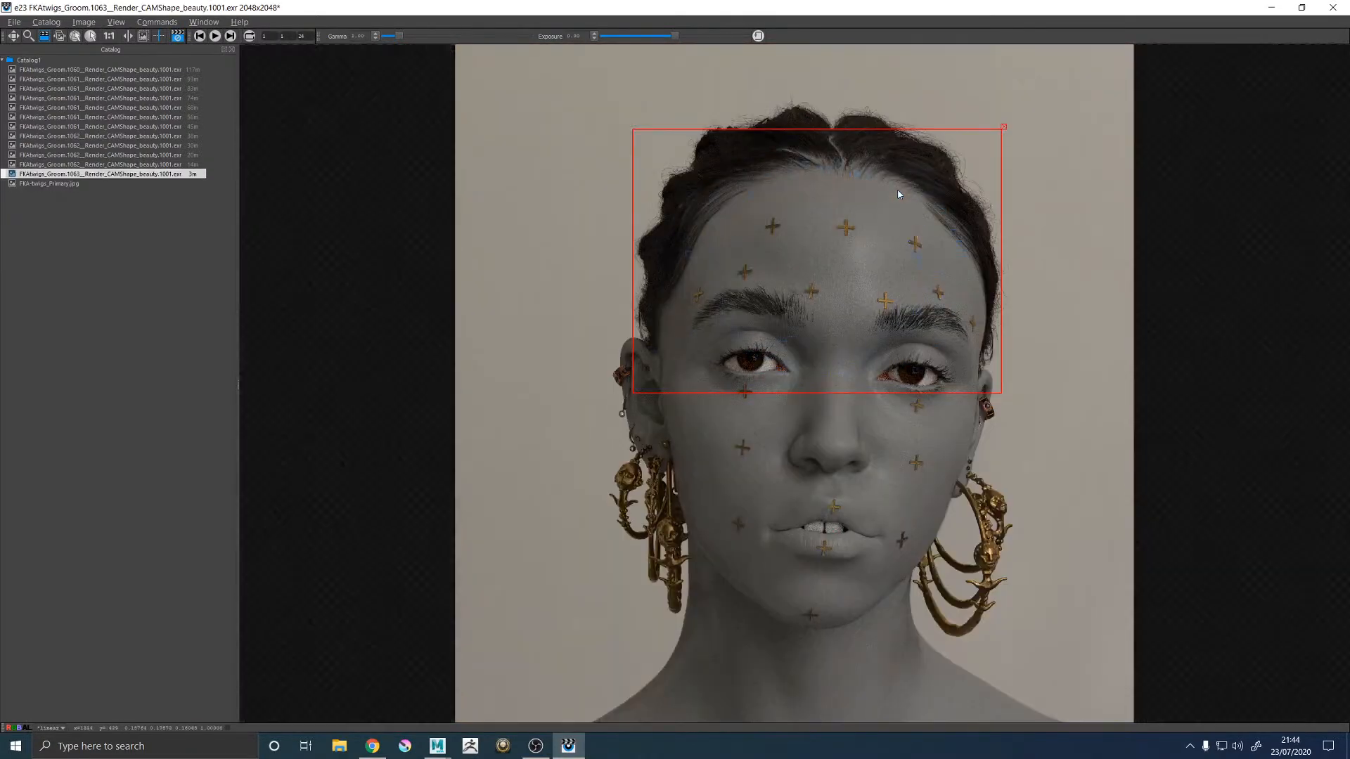
key("Down")
key("Up")
key("Up")
key("Down")
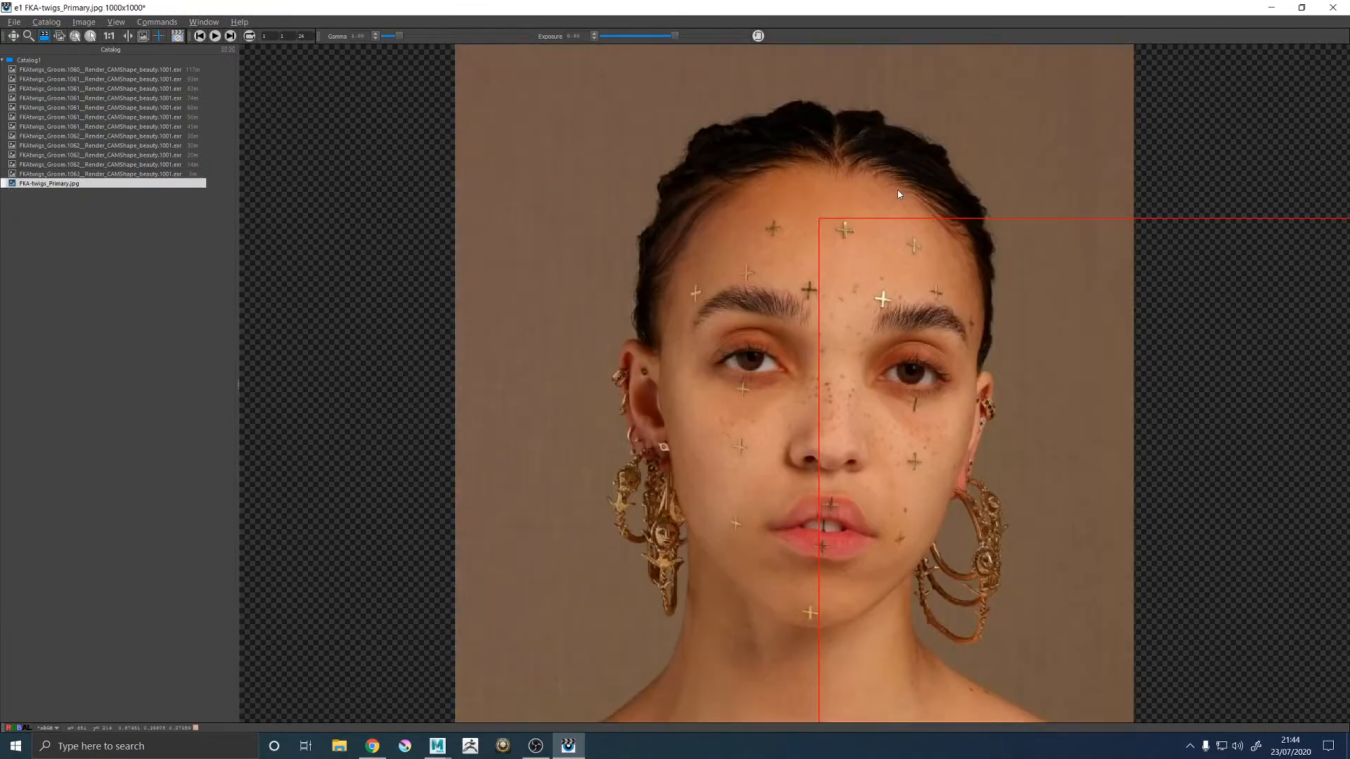
key("Up")
key("Down")
key("Up")
key("Down")
key("Up")
key("Down")
key("Up")
key("Down")
key("Up")
key("Down")
key("Up")
key("Down")
key("Up")
key("Down")
key("Up")
key("Down")
key("Up")
key("Down")
key("Up")
key("Down")
key("Up")
key("Down")
key("Up")
key("Down")
key("Up")
key("Down")
key("Up")
key("Down")
key("Up")
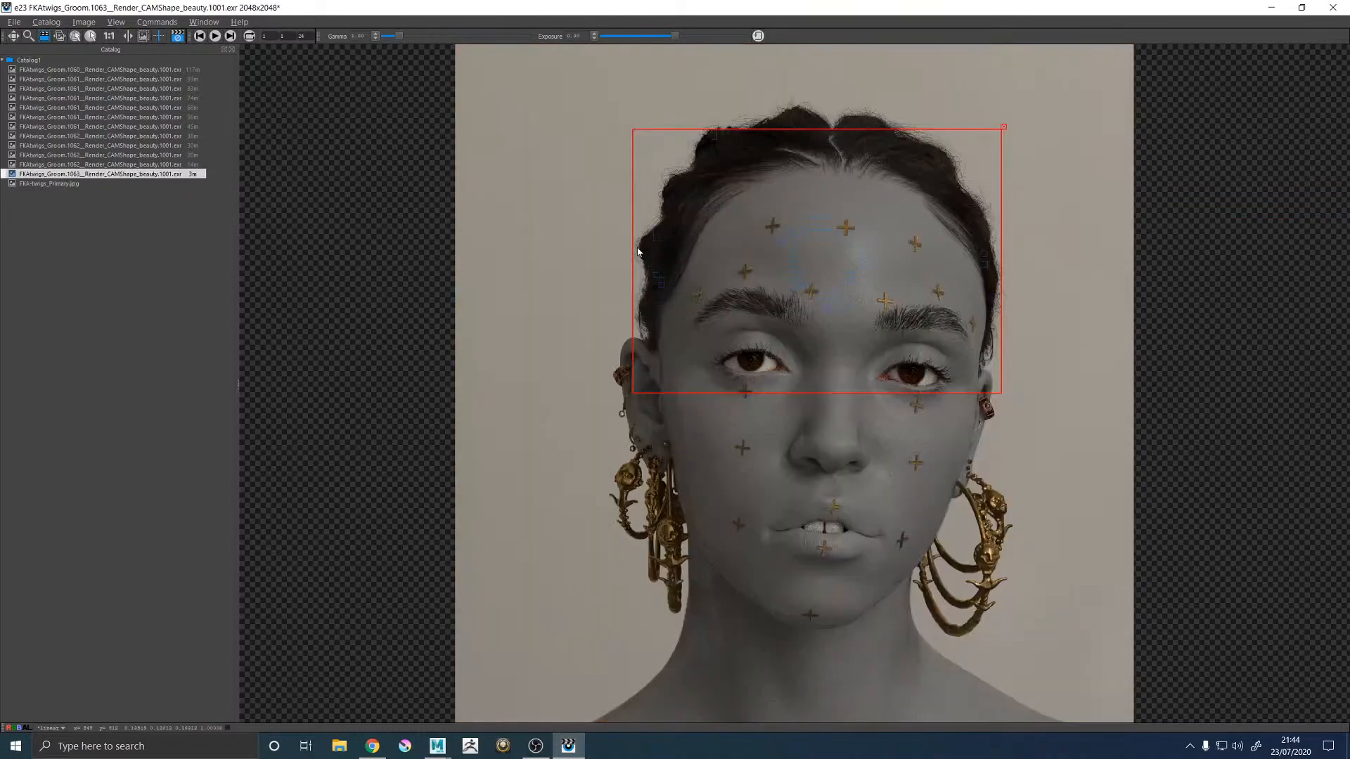
Step: Flip repeatedly between the 1063 render and the FKA-twigs_Primary.jpg photo to examine the hairline across the forehead and both temples
key("Down")
key("Up")
key("Down")
key("Up")
key("Down")
key("Up")
key("Down")
key("Up")
key("Down")
key("Up")
key("Down")
key("Up")
key("Down")
key("Up")
key("Down")
key("Up")
key("Down")
key("Up")
key("Down")
key("Up")
key("Down")
key("Up")
key("Down")
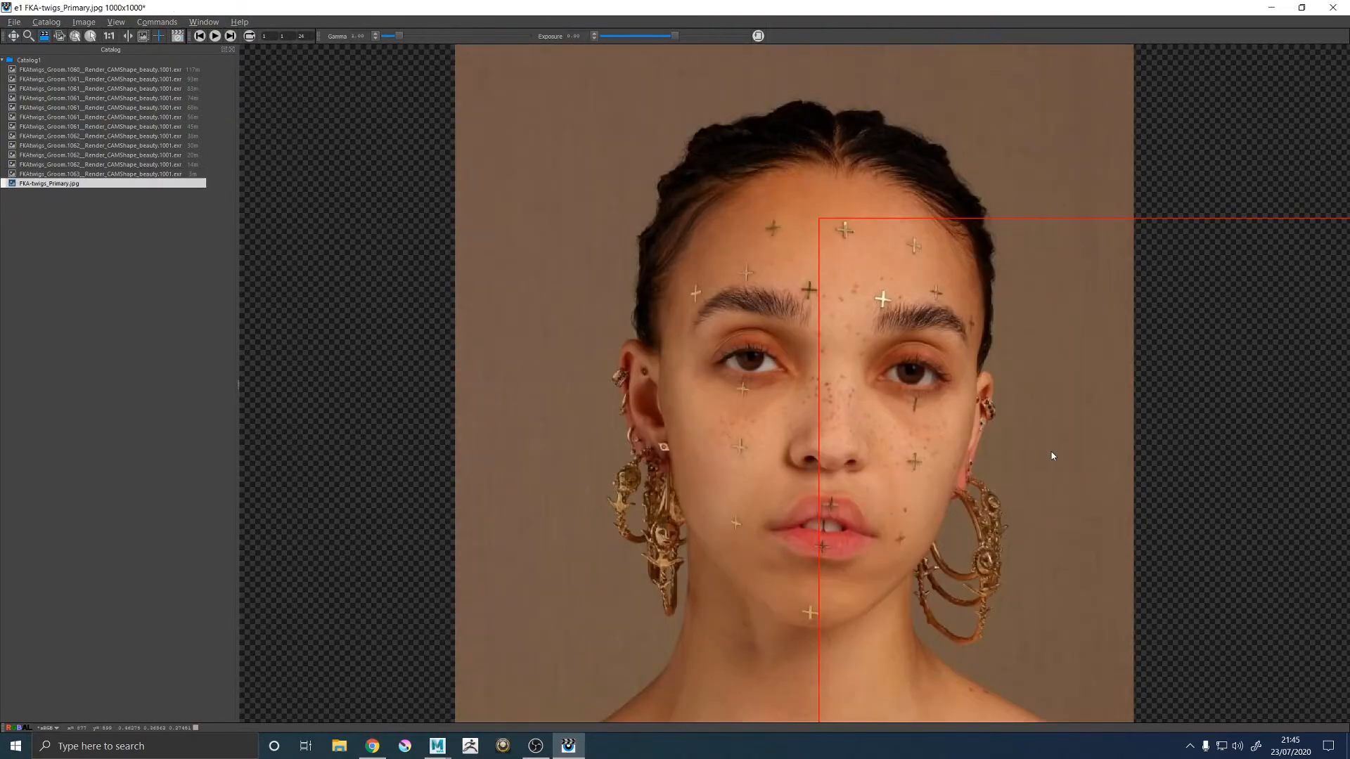
key("Up")
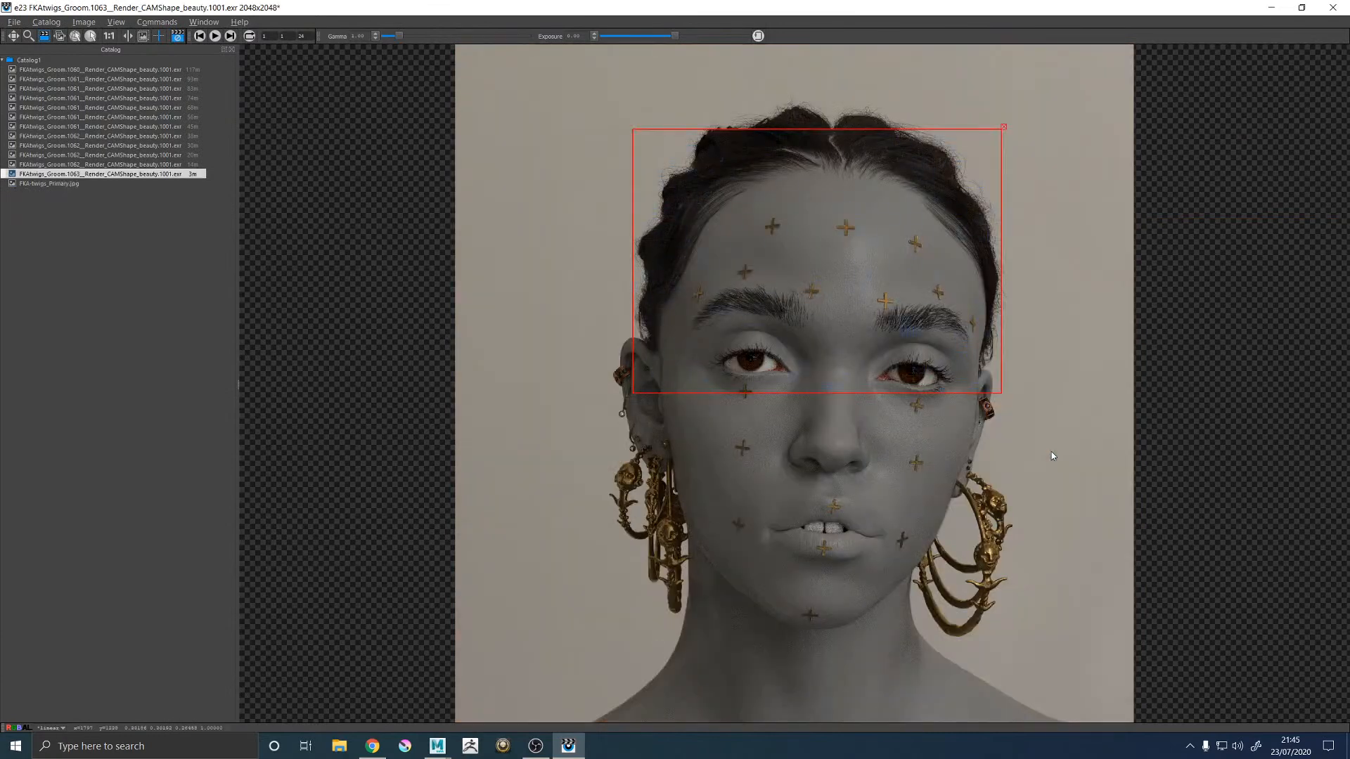
key("Down")
key("Up")
key("Down")
key("Up")
key("Down")
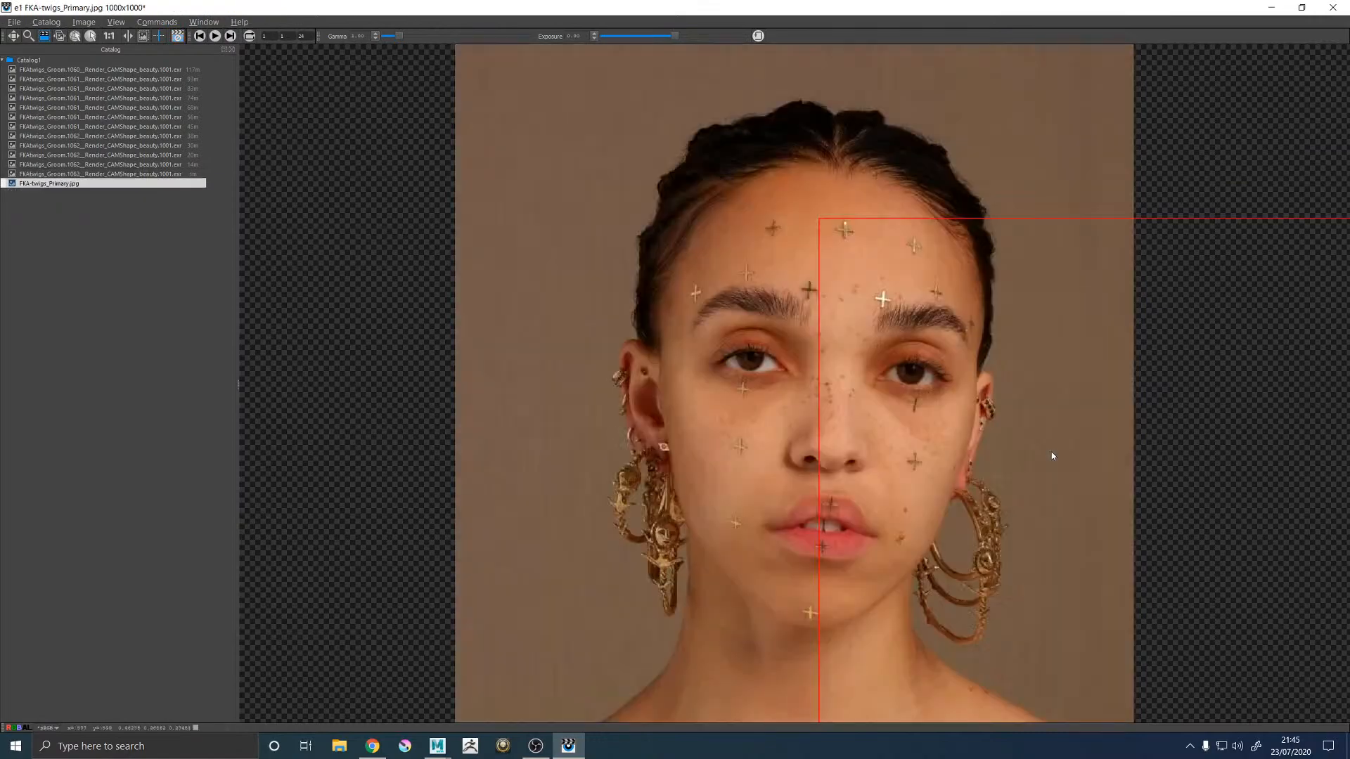
key("Up")
key("Down")
key("Up")
key("Down")
left_click(373, 746)
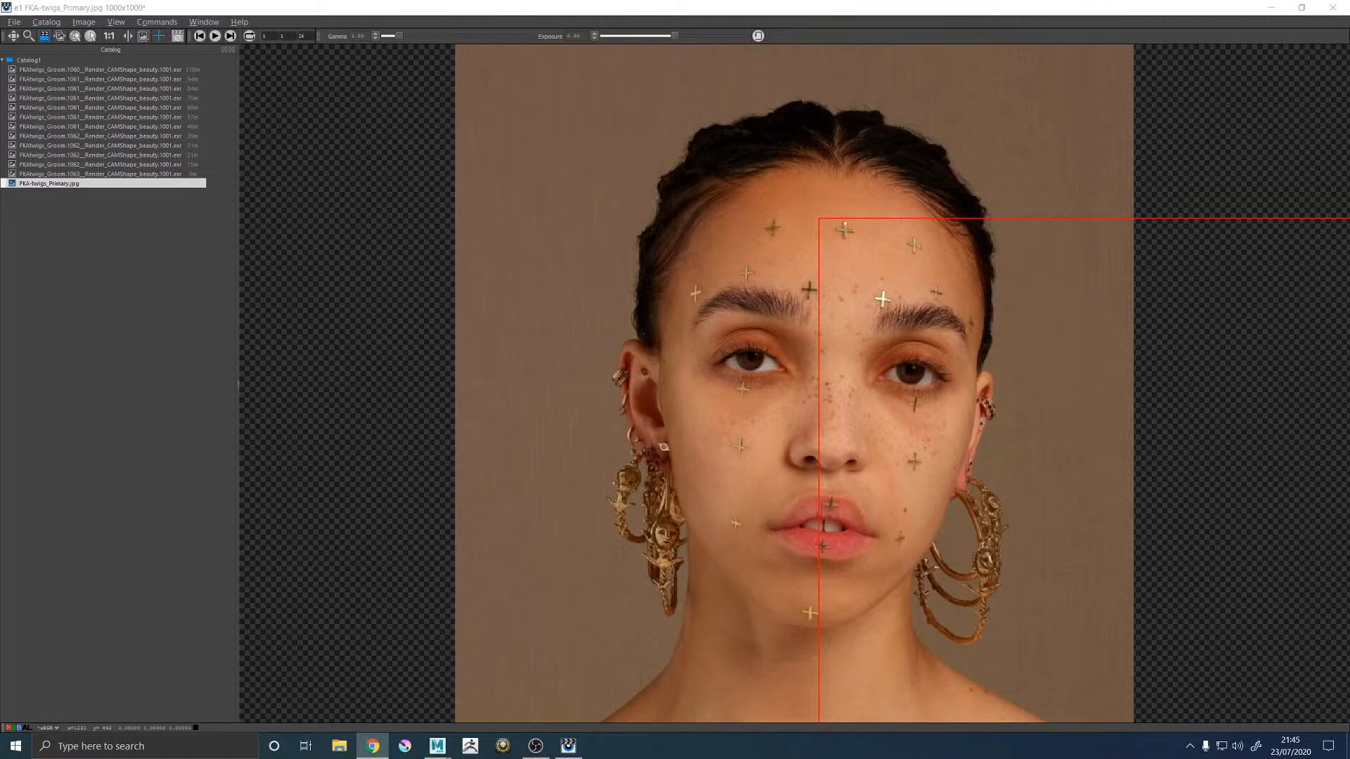
Step: Continue alternating the 1063 render with the reference photo, examining the hair density beside the parting and towards the temple
key("Up")
key("Down")
key("Up")
key("Down")
key("Up")
key("Down")
key("Up")
key("Down")
key("Up")
key("Down")
key("Up")
key("Down")
key("Up")
key("Down")
key("Up")
key("Down")
key("Up")
key("Down")
key("Up")
key("Down")
key("Up")
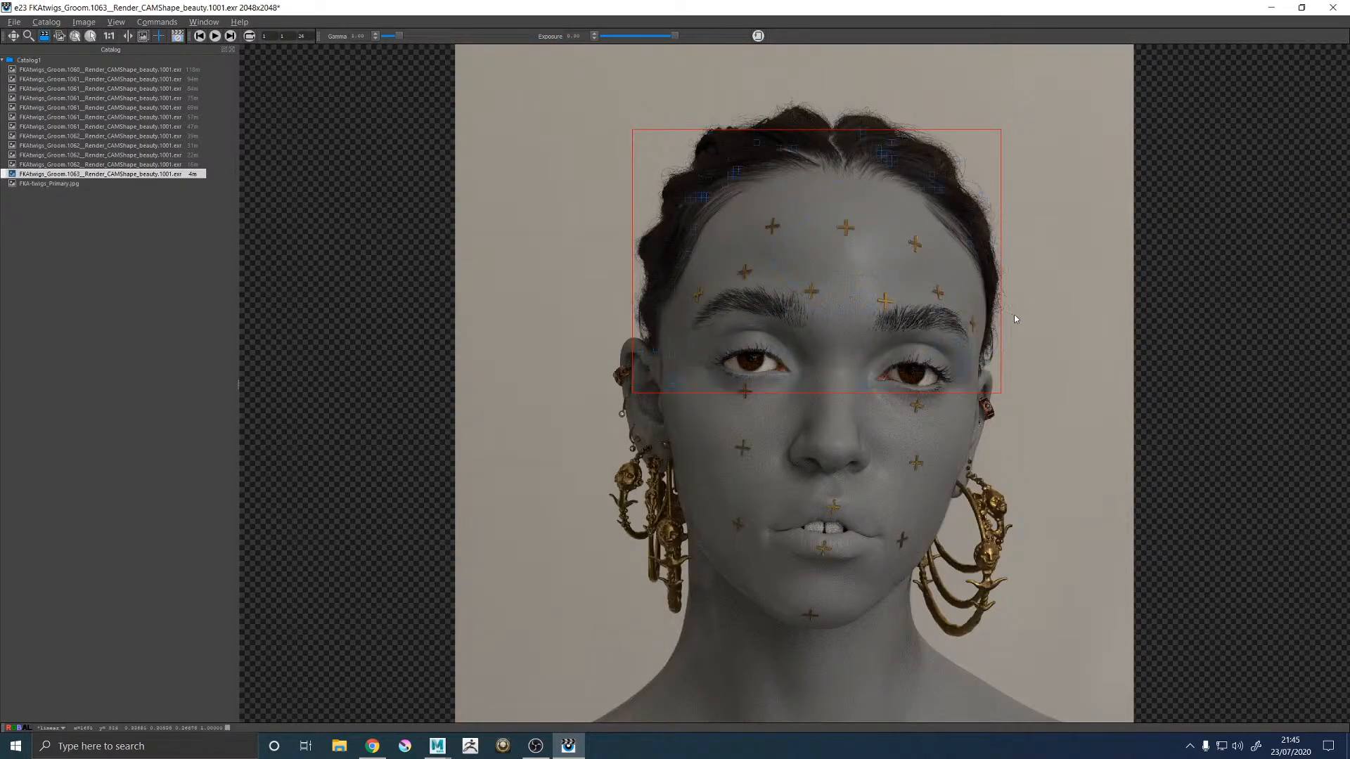
key("Down")
key("Up")
key("Down")
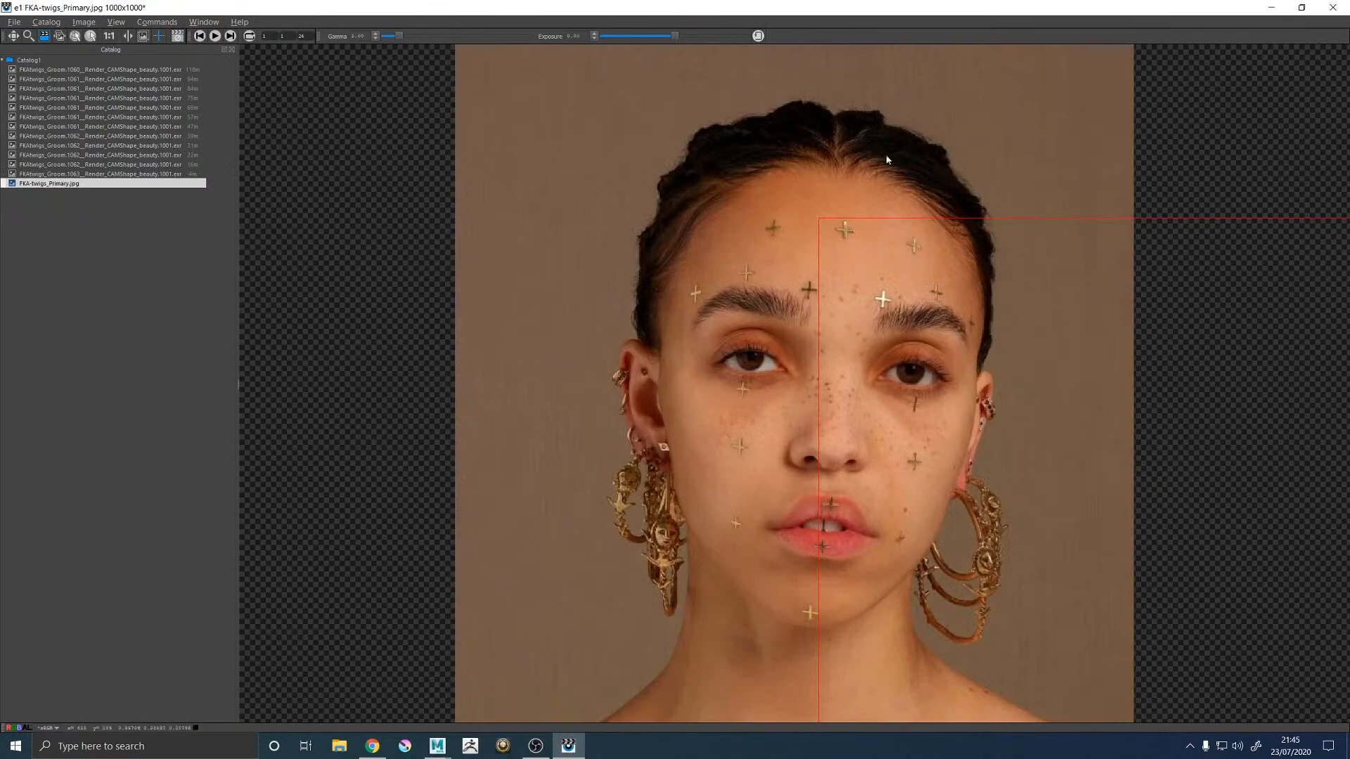
key("Up")
key("Down")
key("Up")
key("Down")
Step: Check the Maya camera view against the image viewer, then alternate render and photo to inspect the temple hairline
left_click(1271, 7)
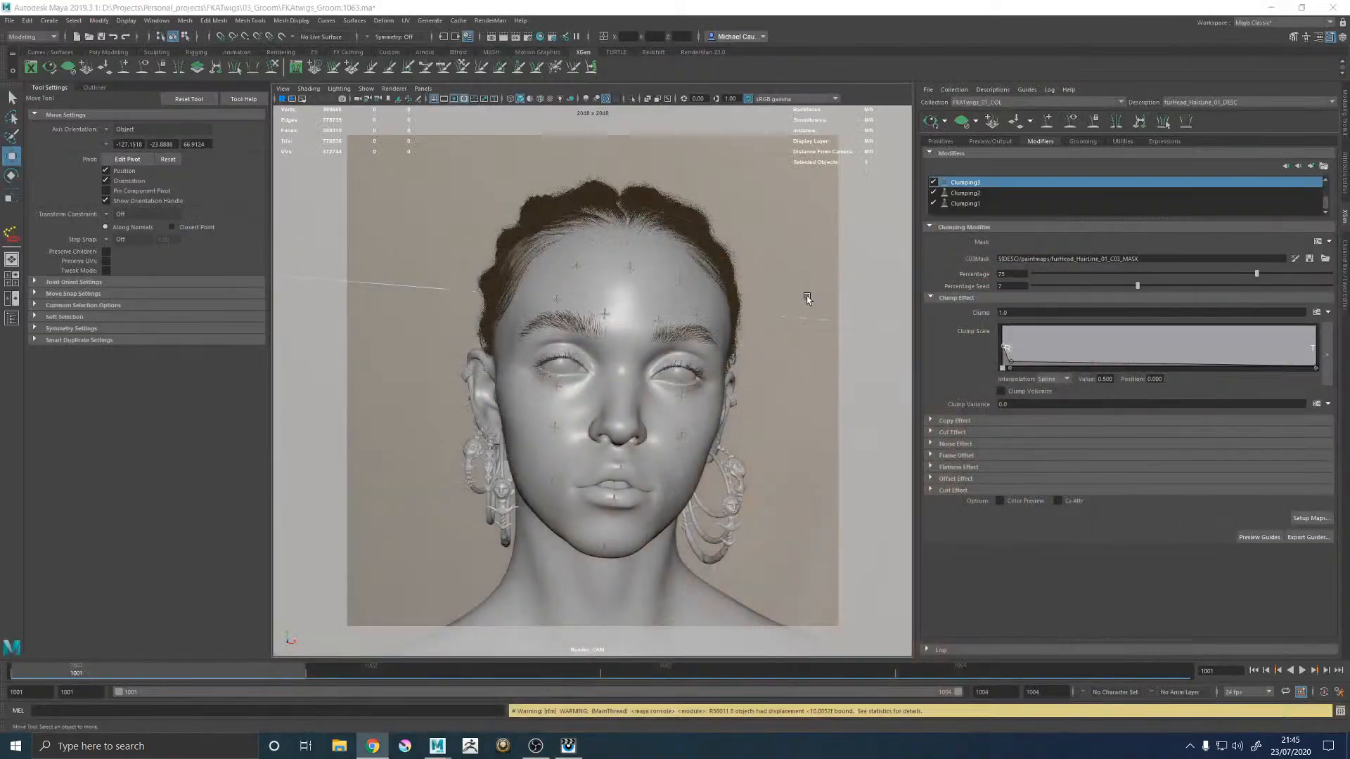
left_click(568, 745)
key("Up")
key("Down")
key("Up")
key("Down")
key("Up")
key("Down")
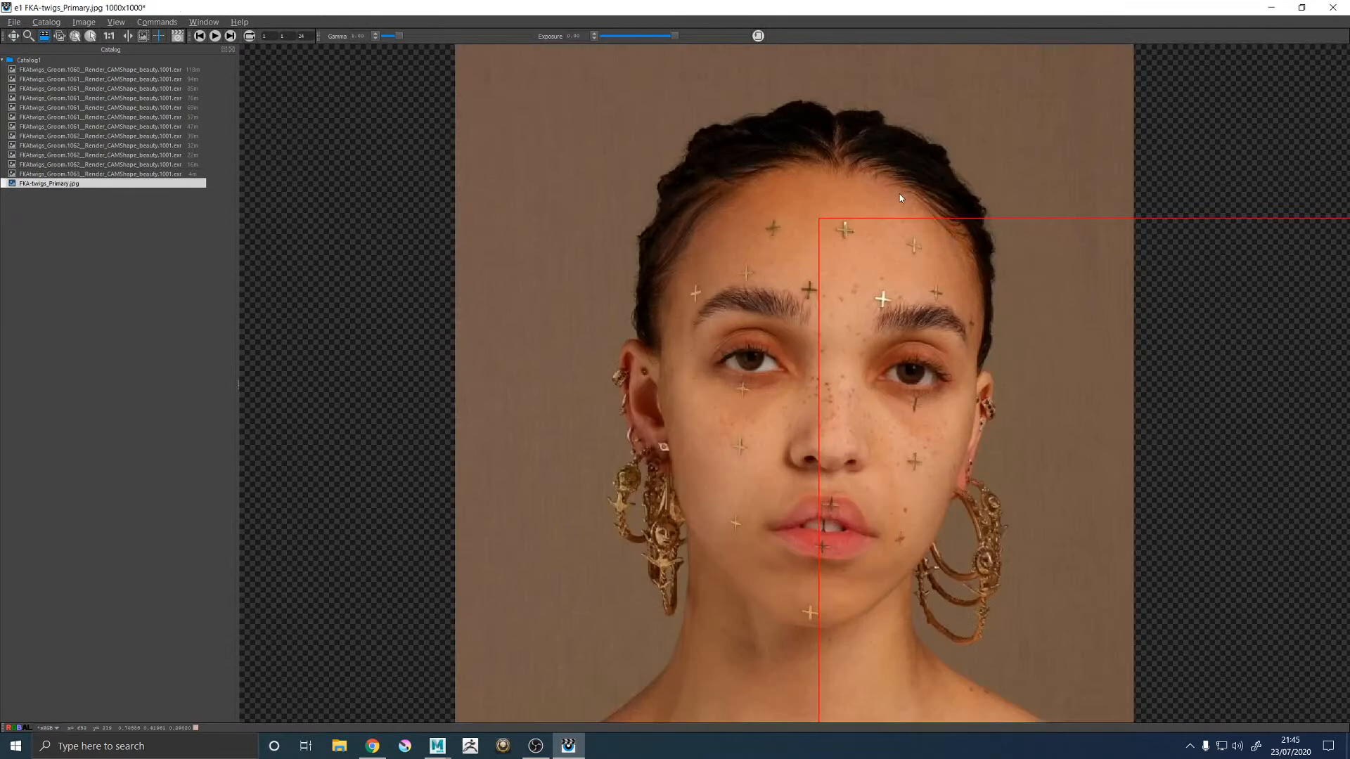
key("Up")
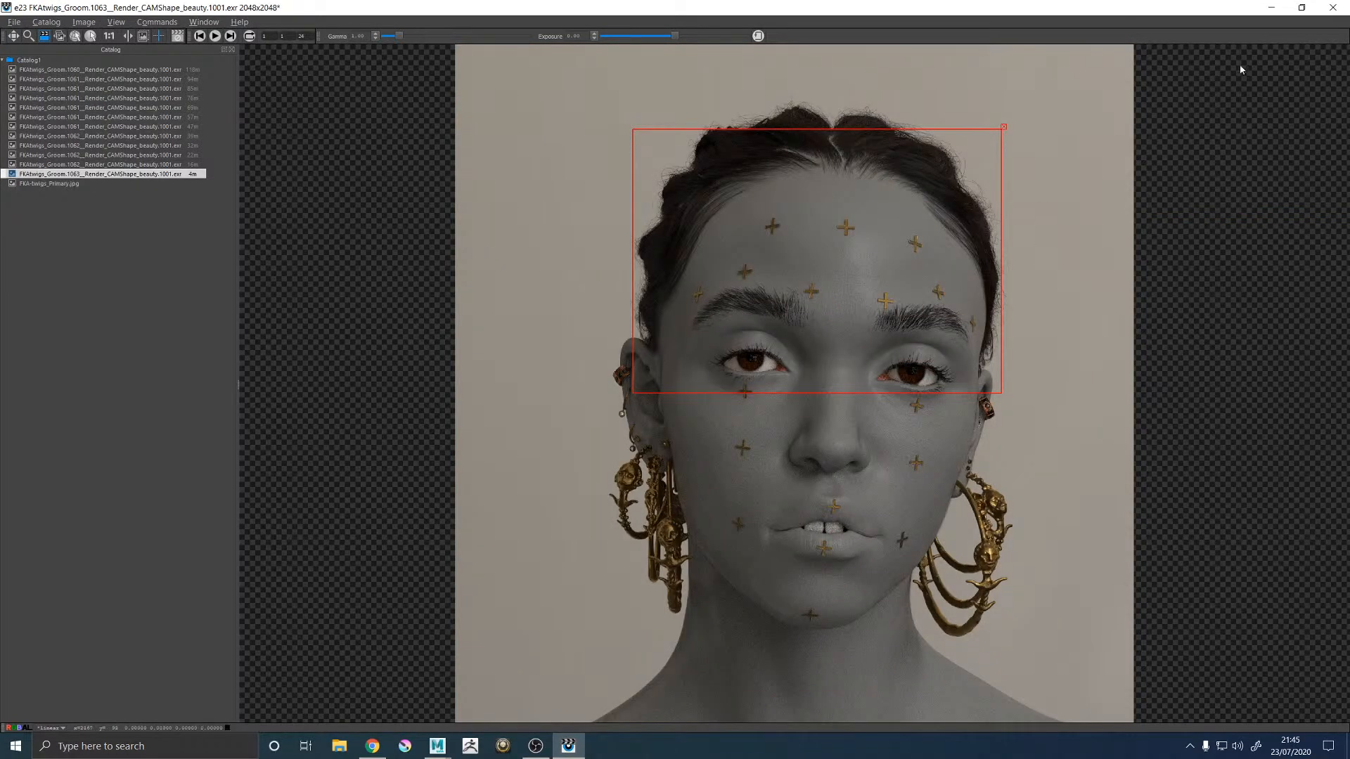
Step: Switch to Maya and display the hairline guides in the perspective view around the temple
left_click(1269, 9)
key("space")
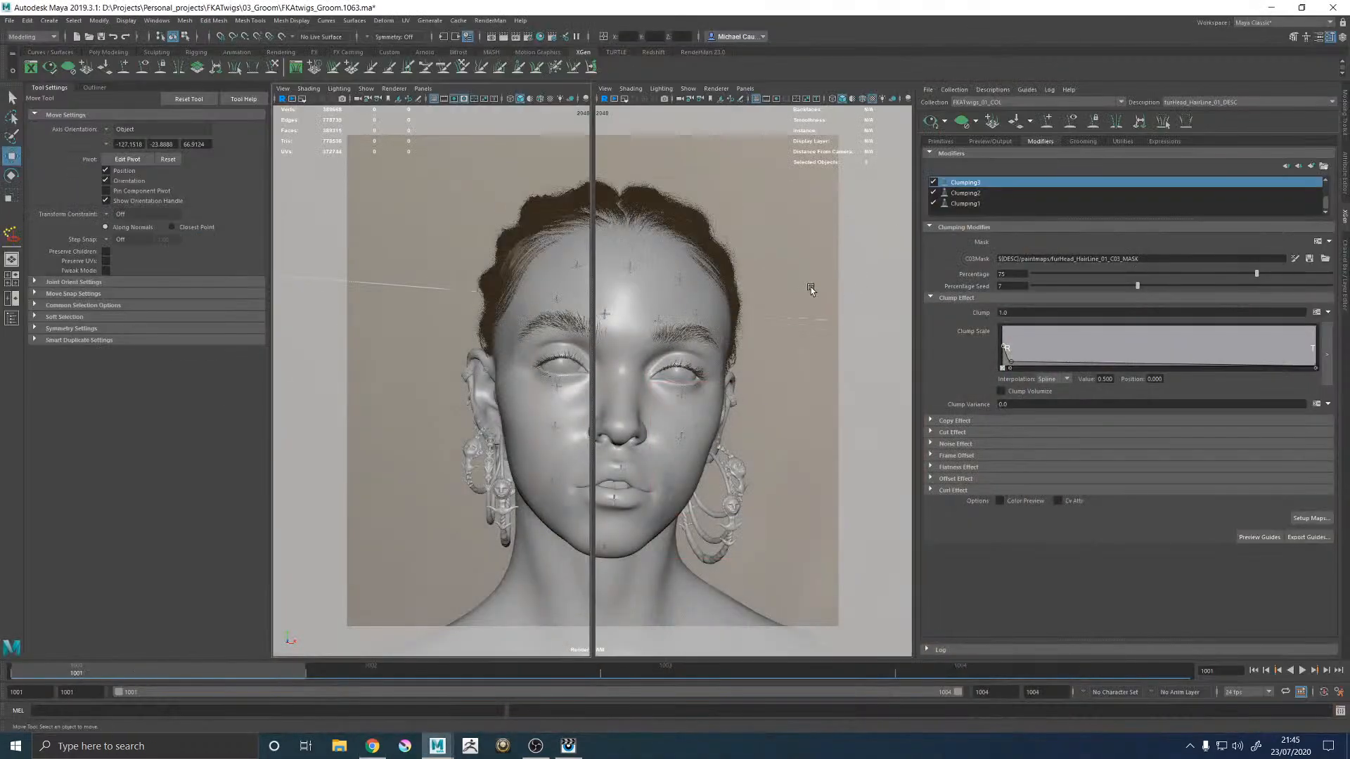
key("space")
left_click_drag(738, 337, 606, 382, "alt")
middle_click_drag(606, 382, 608, 322, "alt")
right_click_drag(632, 393, 857, 520, "alt")
left_click(1073, 123)
Step: Select the three frontmost temple guides and sculpt them back, away from the forehead, with the Sculpt Guides tool
left_click_drag(638, 361, 624, 388, "alt")
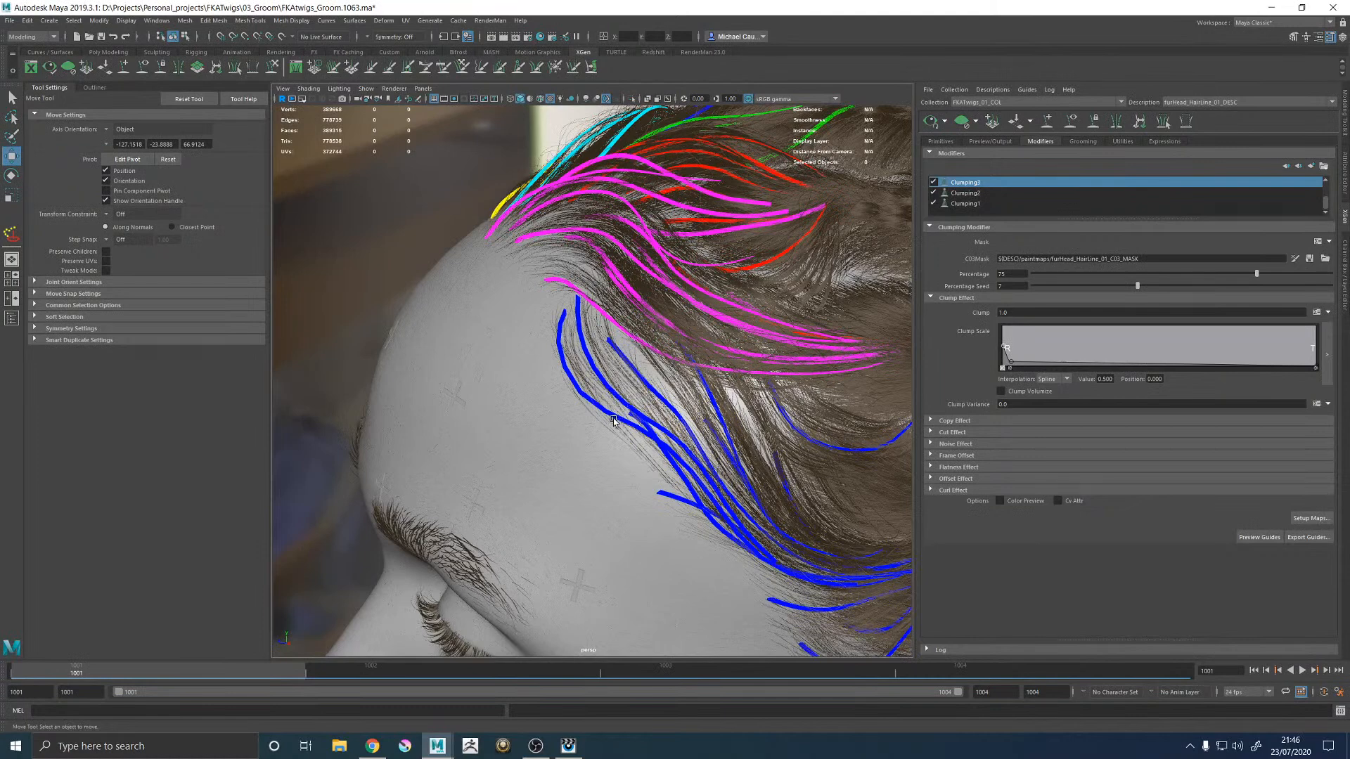
left_click(617, 412)
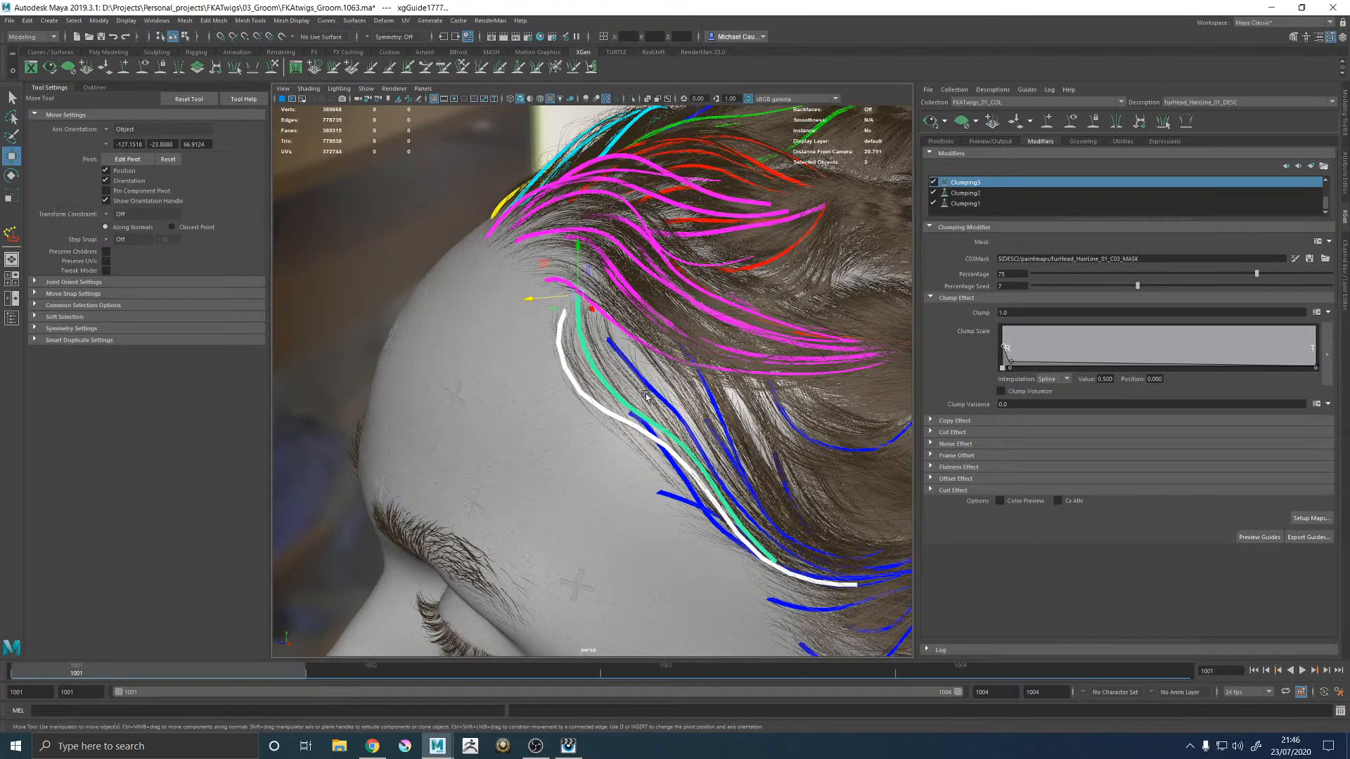
left_click(645, 396, "shift")
left_click(273, 68)
mouse_move(636, 416)
left_mouse_down()
mouse_move(691, 425)
mouse_move(672, 412)
mouse_move(706, 464)
mouse_move(677, 403)
left_mouse_up()
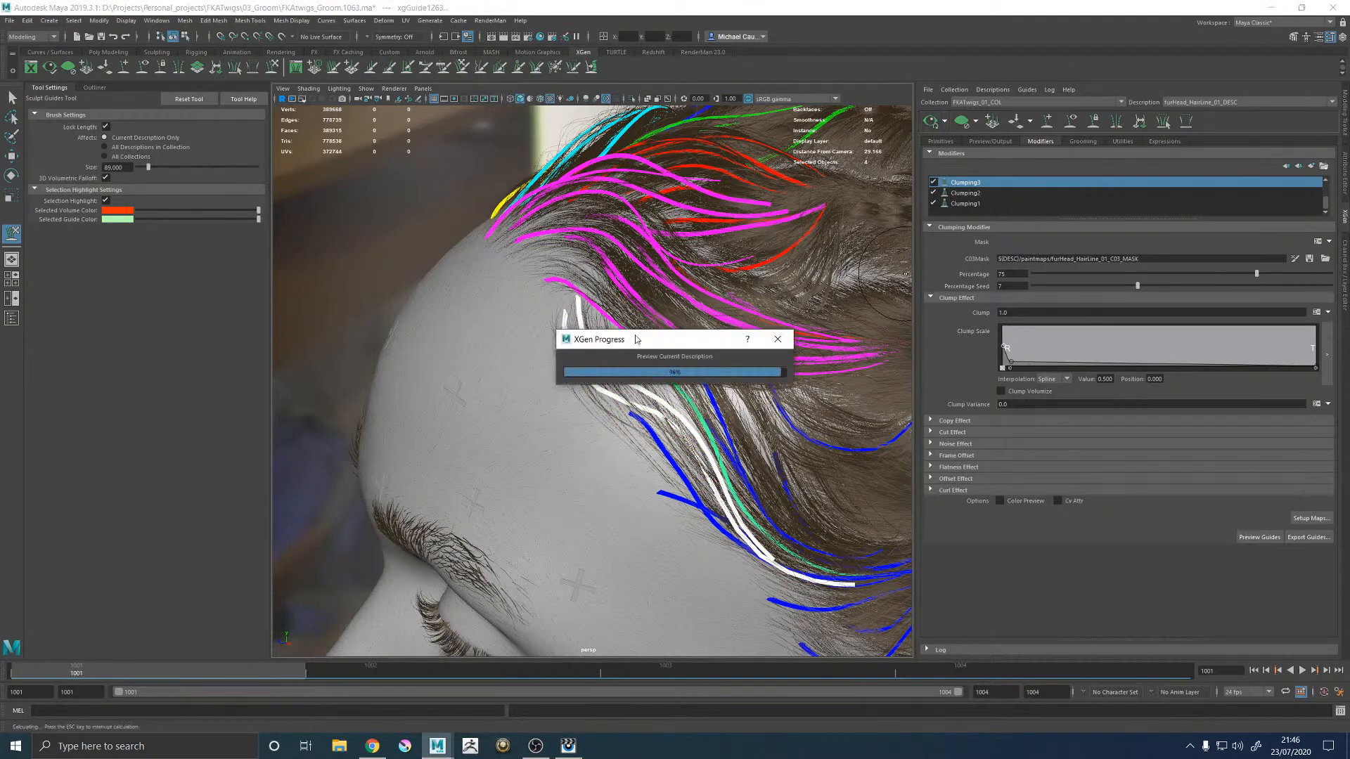
Step: Switch to the image viewer and compare the 1063 render with the reference photo where the forehead meets the temple
left_click_drag(621, 333, 576, 321, "alt")
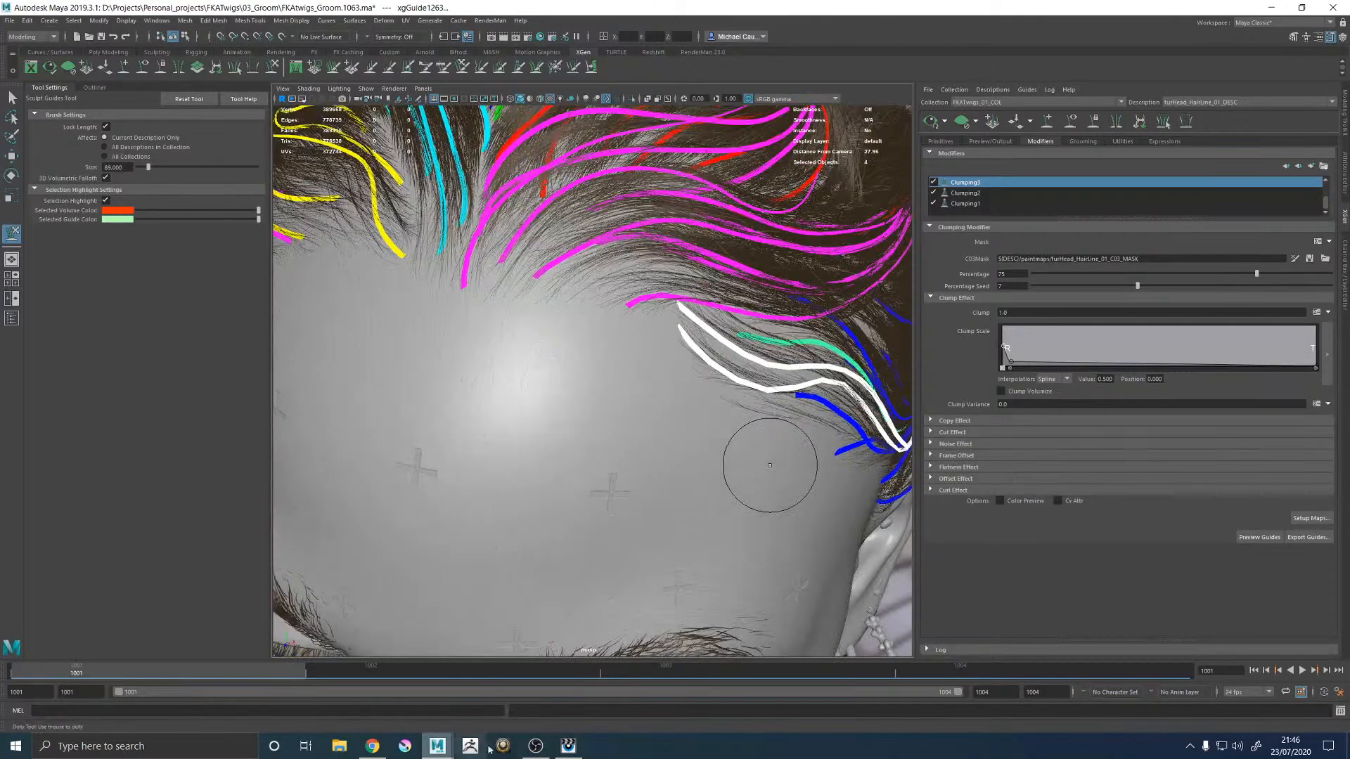
key("alt+Tab")
key("Down")
key("Up")
key("Down")
key("Up")
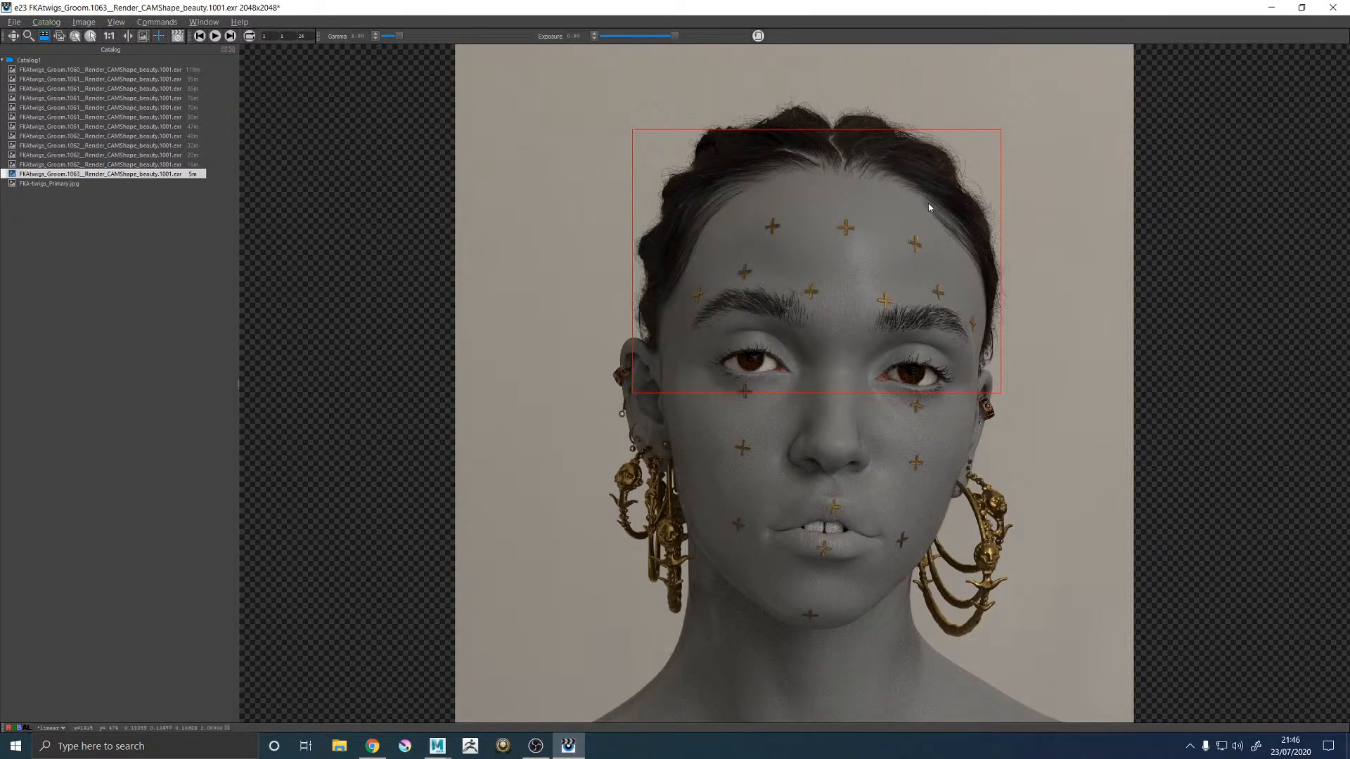
key("Down")
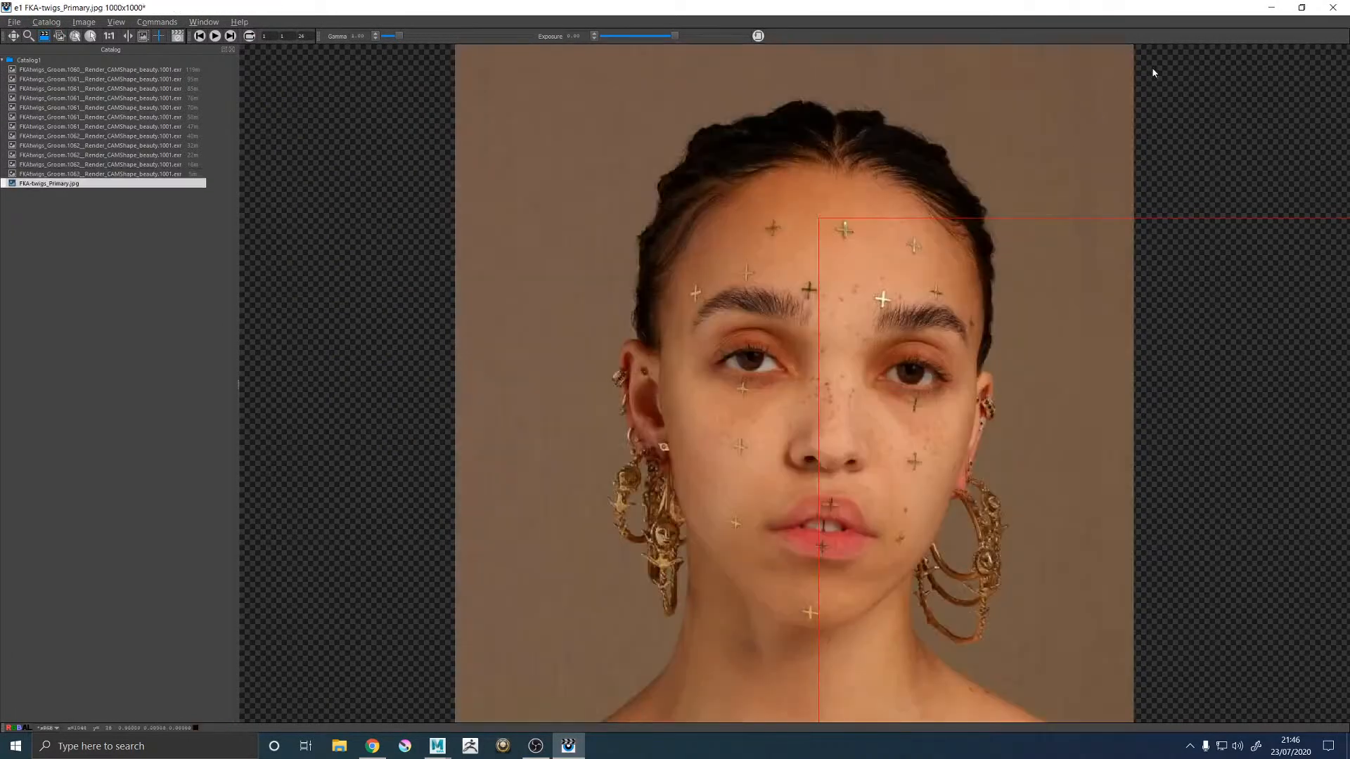
key("Up")
Step: Return to Maya, open the furHead_HairLine_01_Density map for painting and sample the dark value at the forehead hairline as brush colour
left_click(1272, 8)
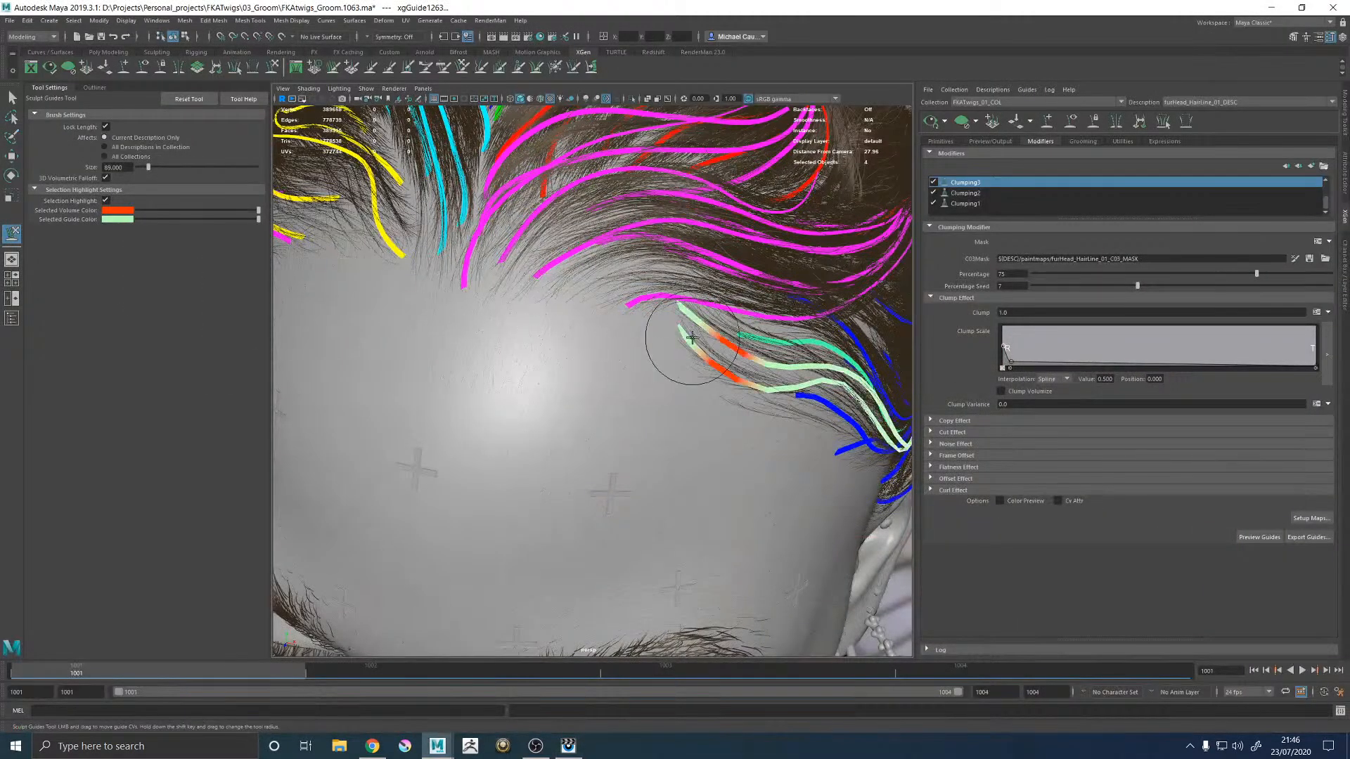
left_click(941, 142)
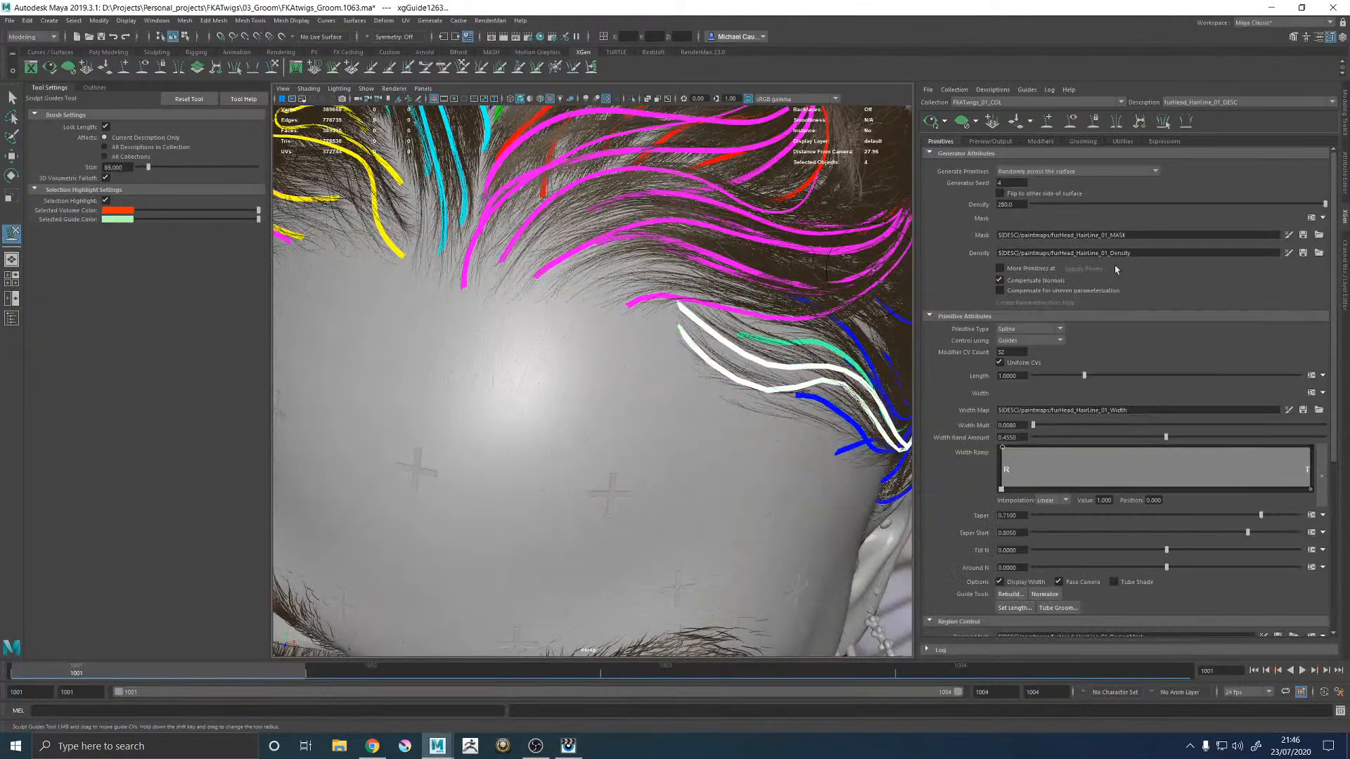
left_click(1288, 254)
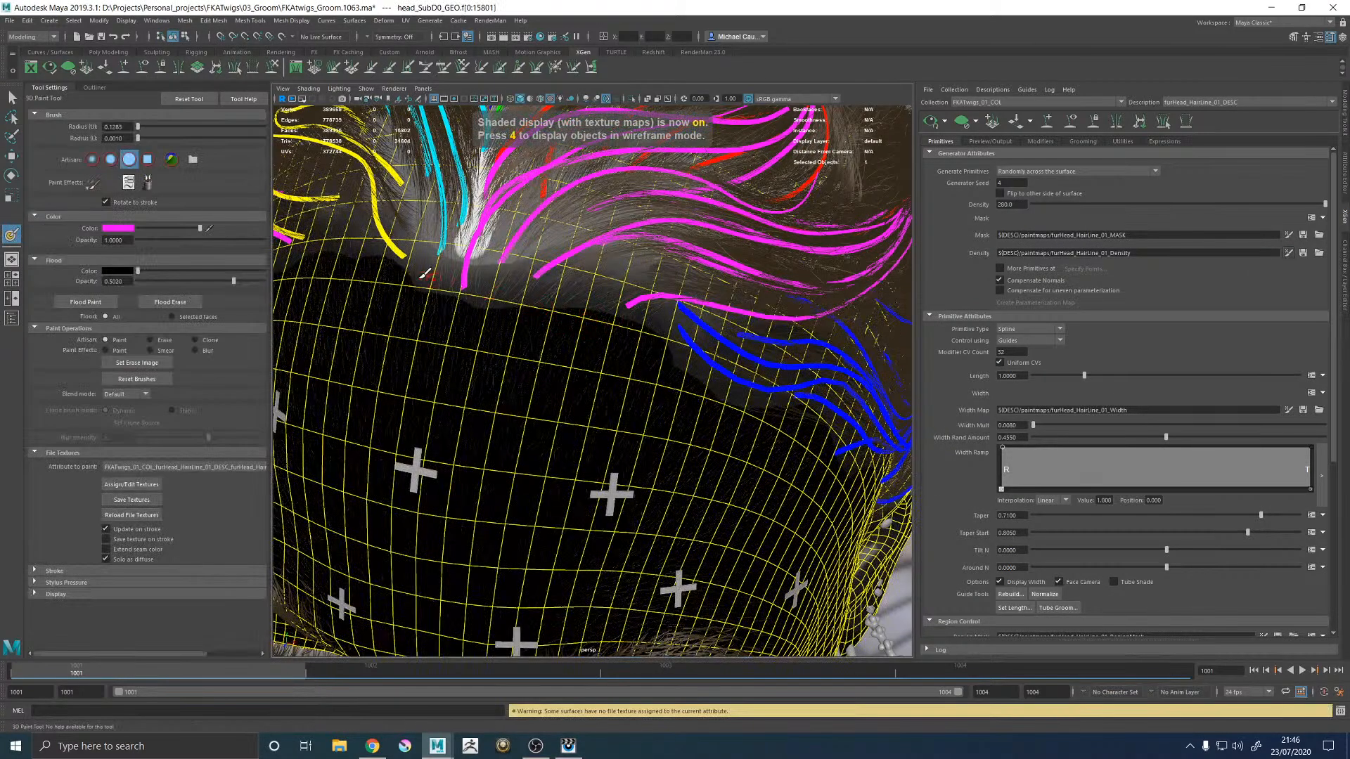
left_click(118, 228)
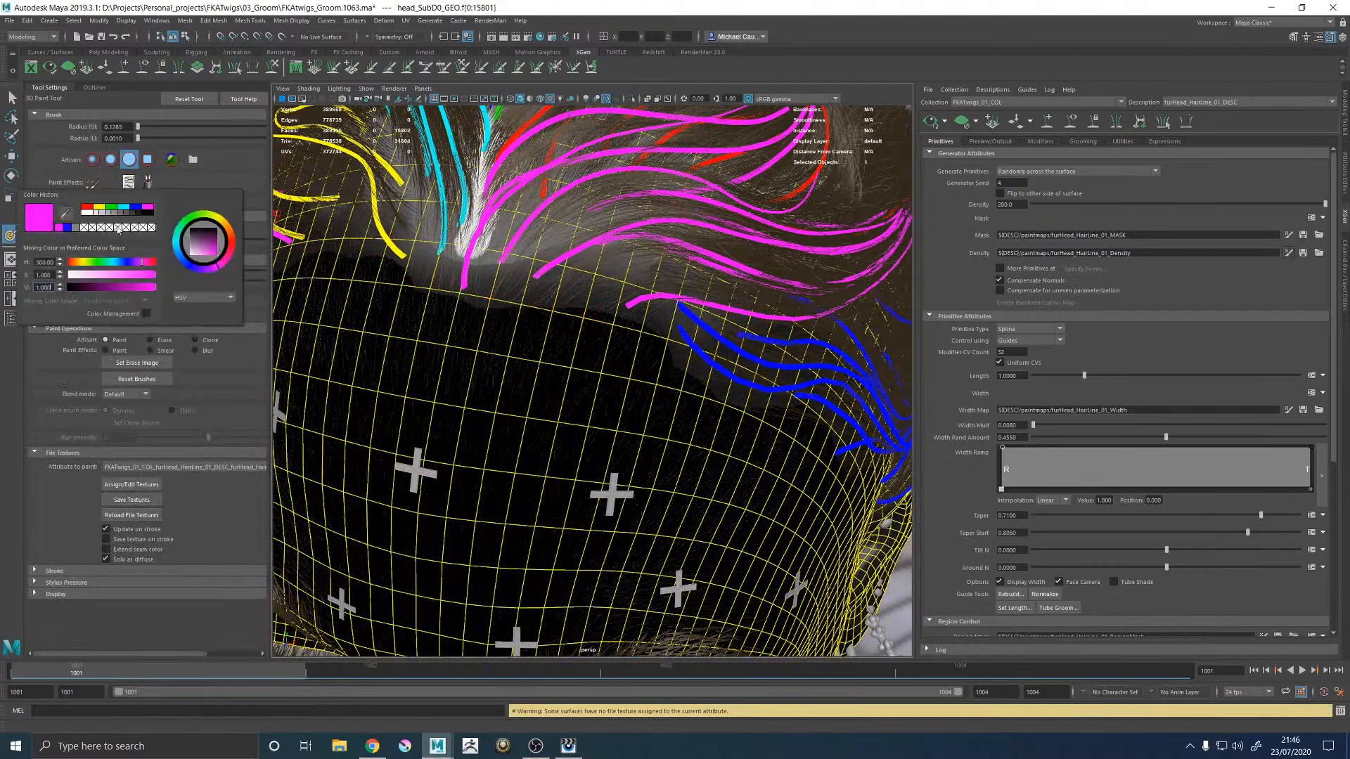
left_click(66, 213)
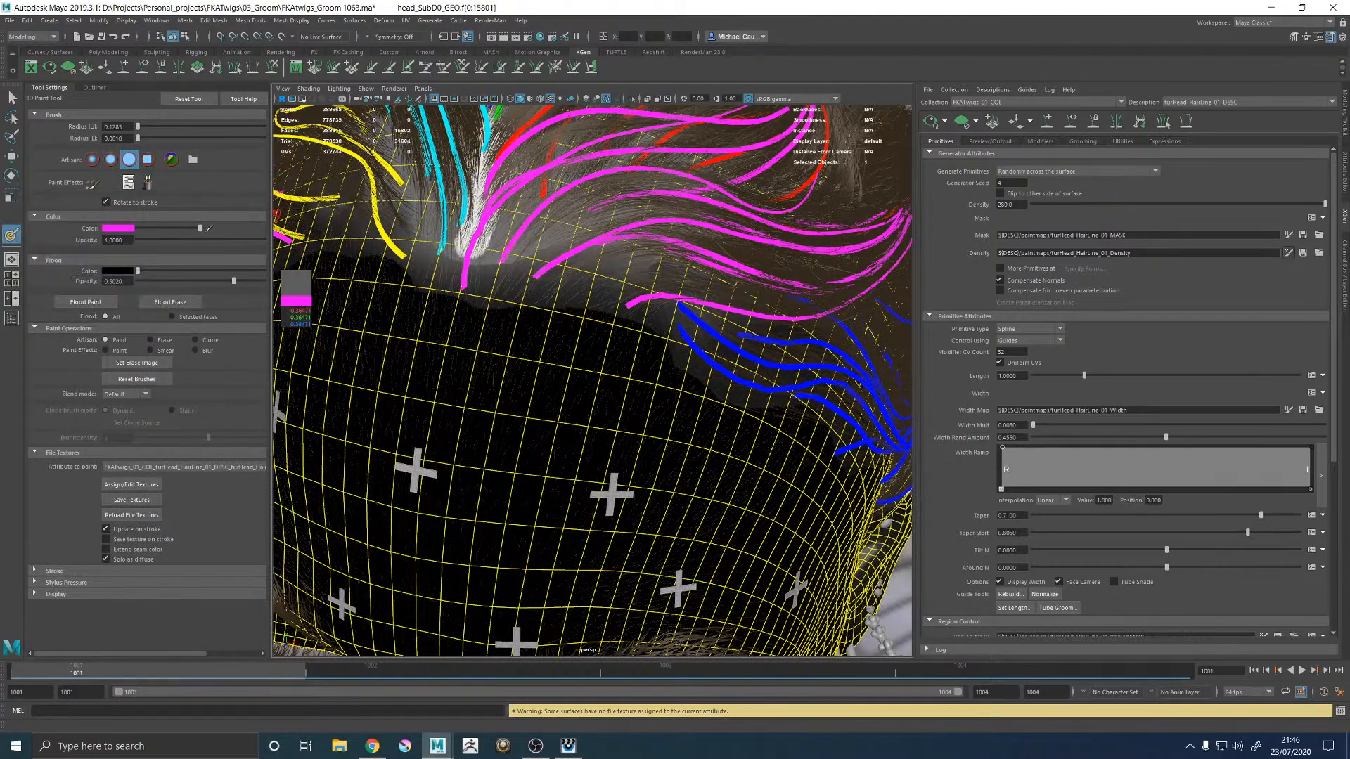
left_click(431, 278)
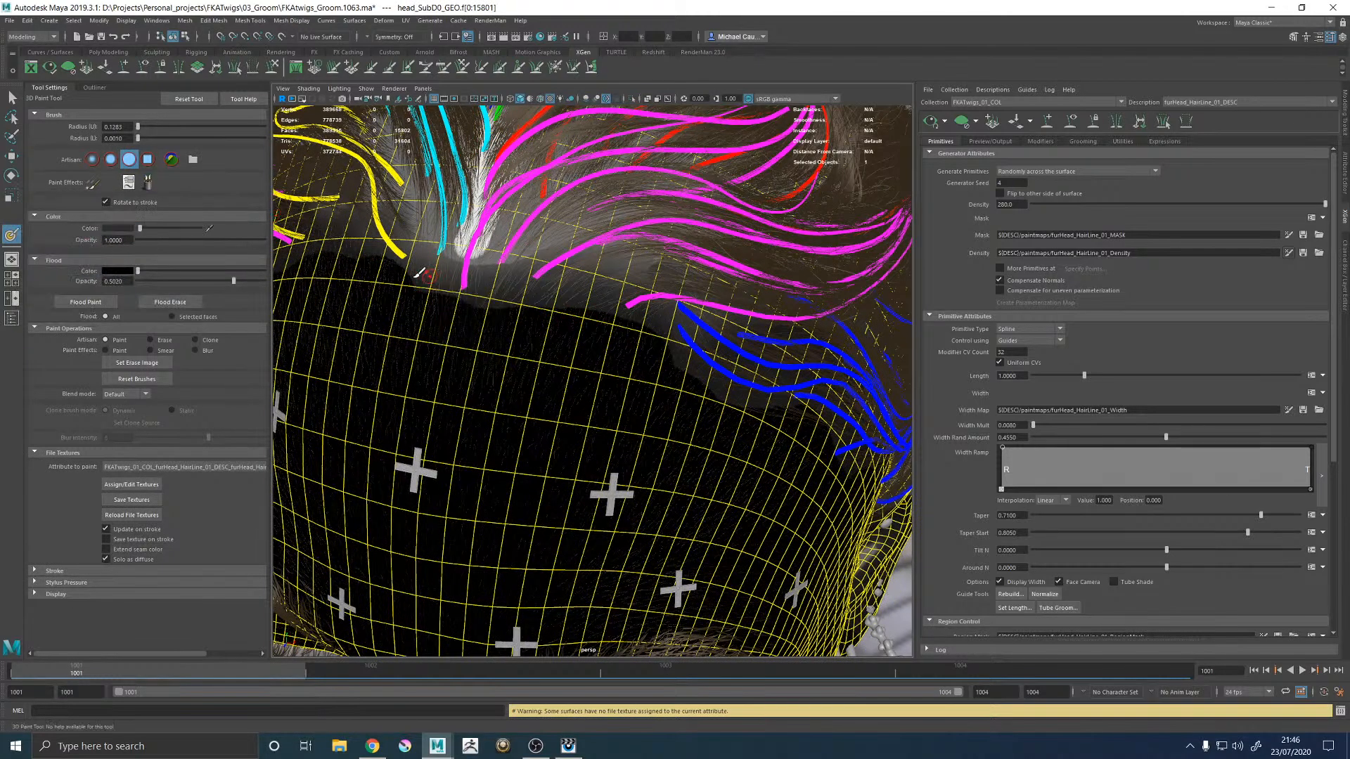
Step: Paint progressively lighter dark-grey density along the forehead hairline from the parting towards the temple, and save the painted textures
left_click(112, 230)
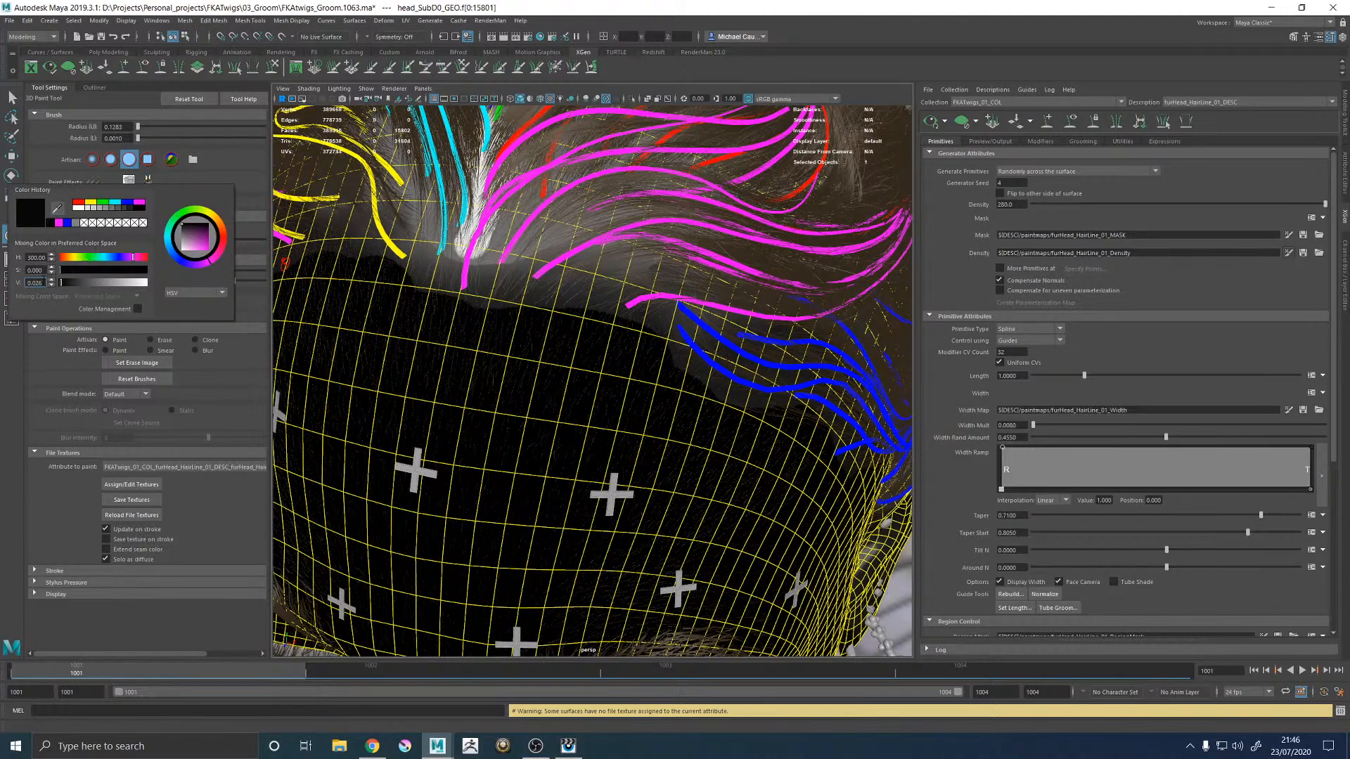
key("Return")
left_click_drag(474, 286, 637, 328)
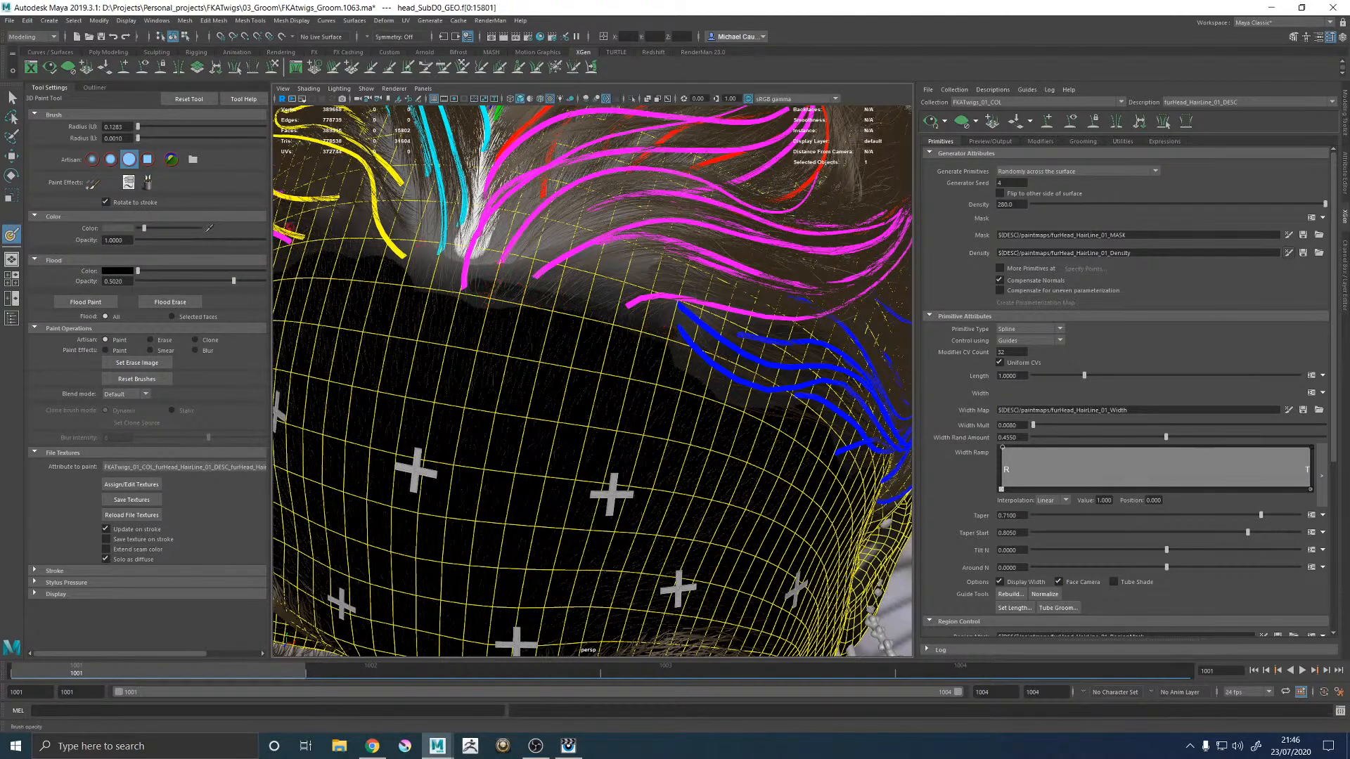
left_click(117, 228)
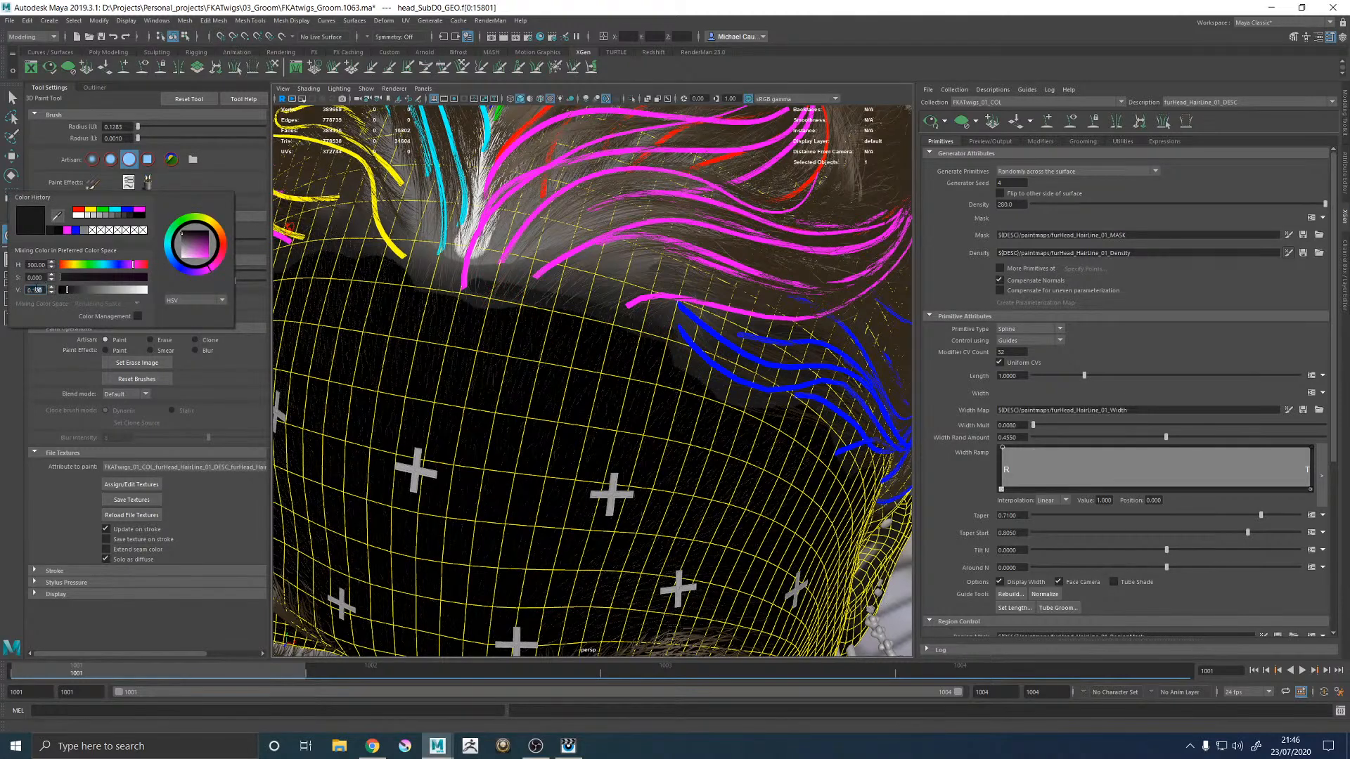
key("Return")
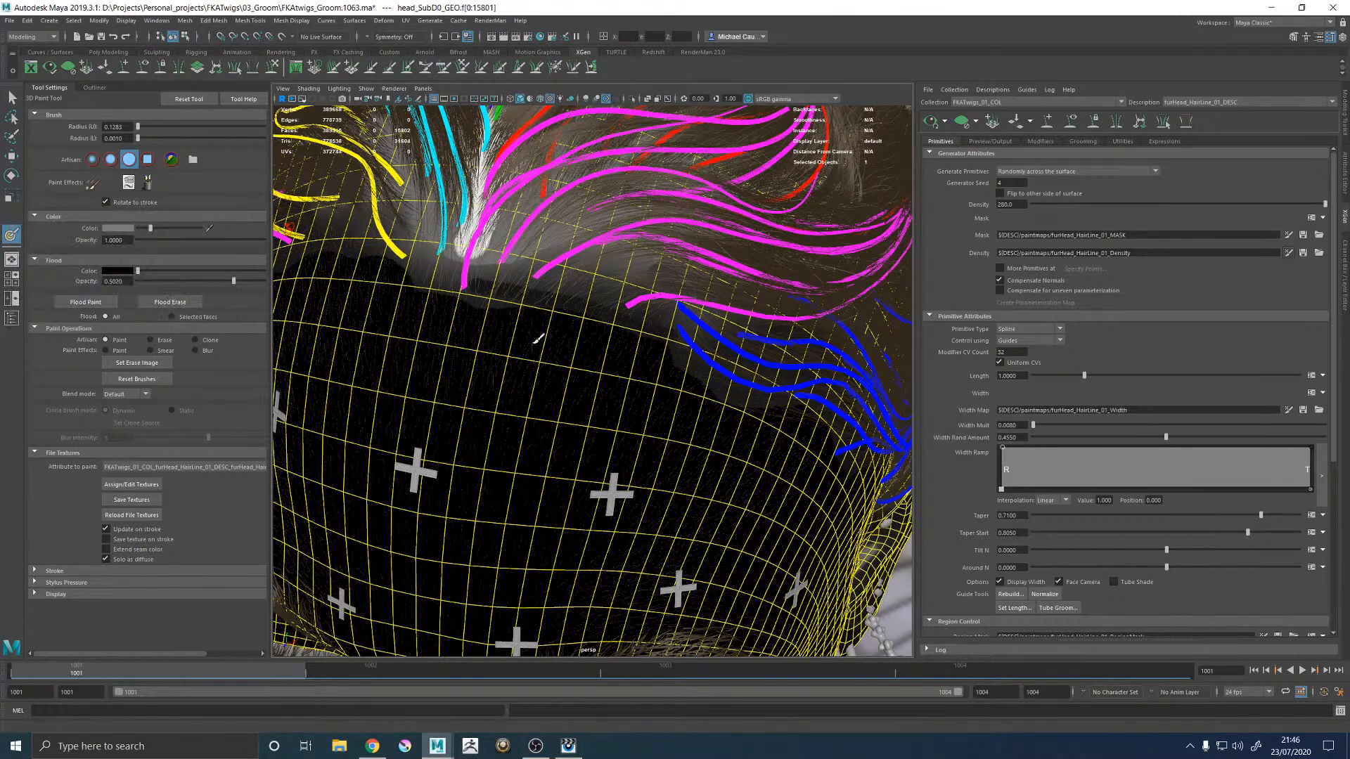
mouse_move(478, 287)
left_mouse_down()
mouse_move(676, 337)
mouse_move(593, 305)
mouse_move(657, 315)
left_mouse_up()
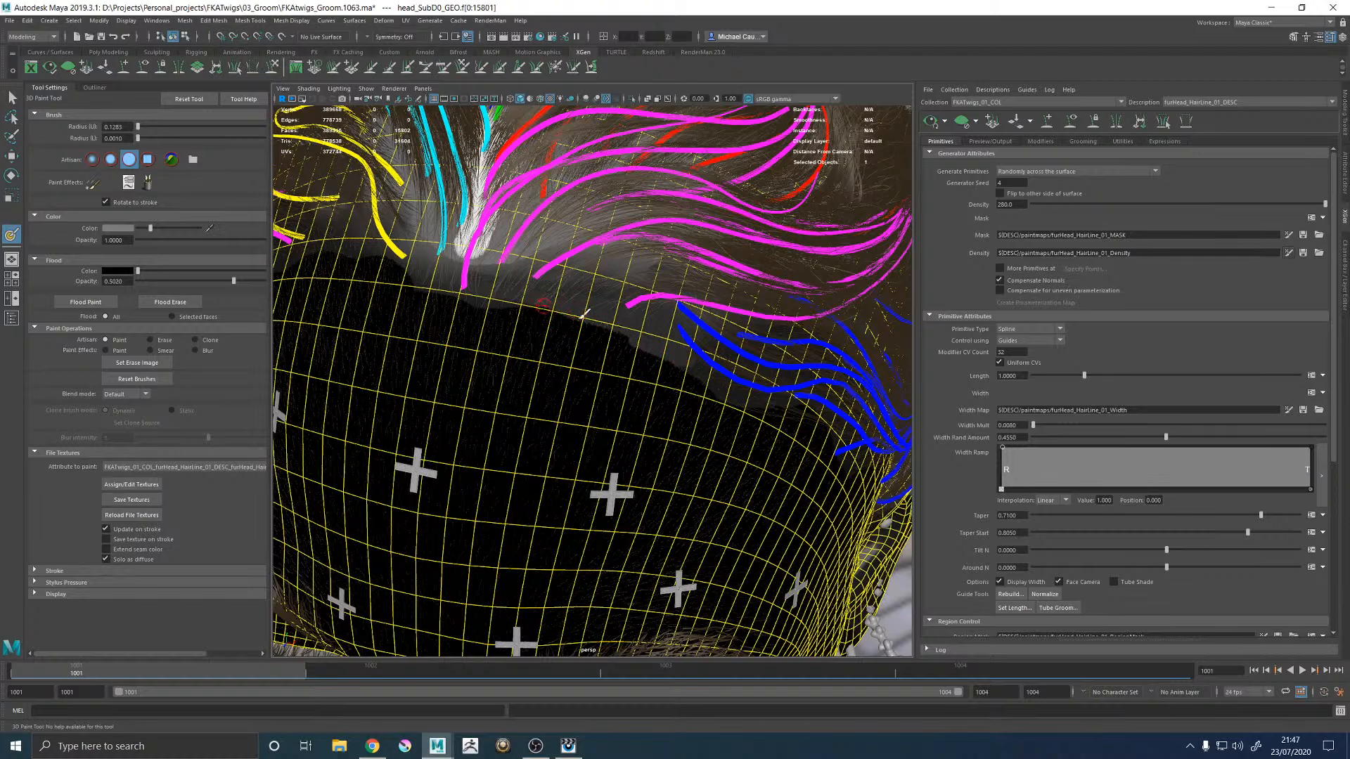
left_click(131, 500)
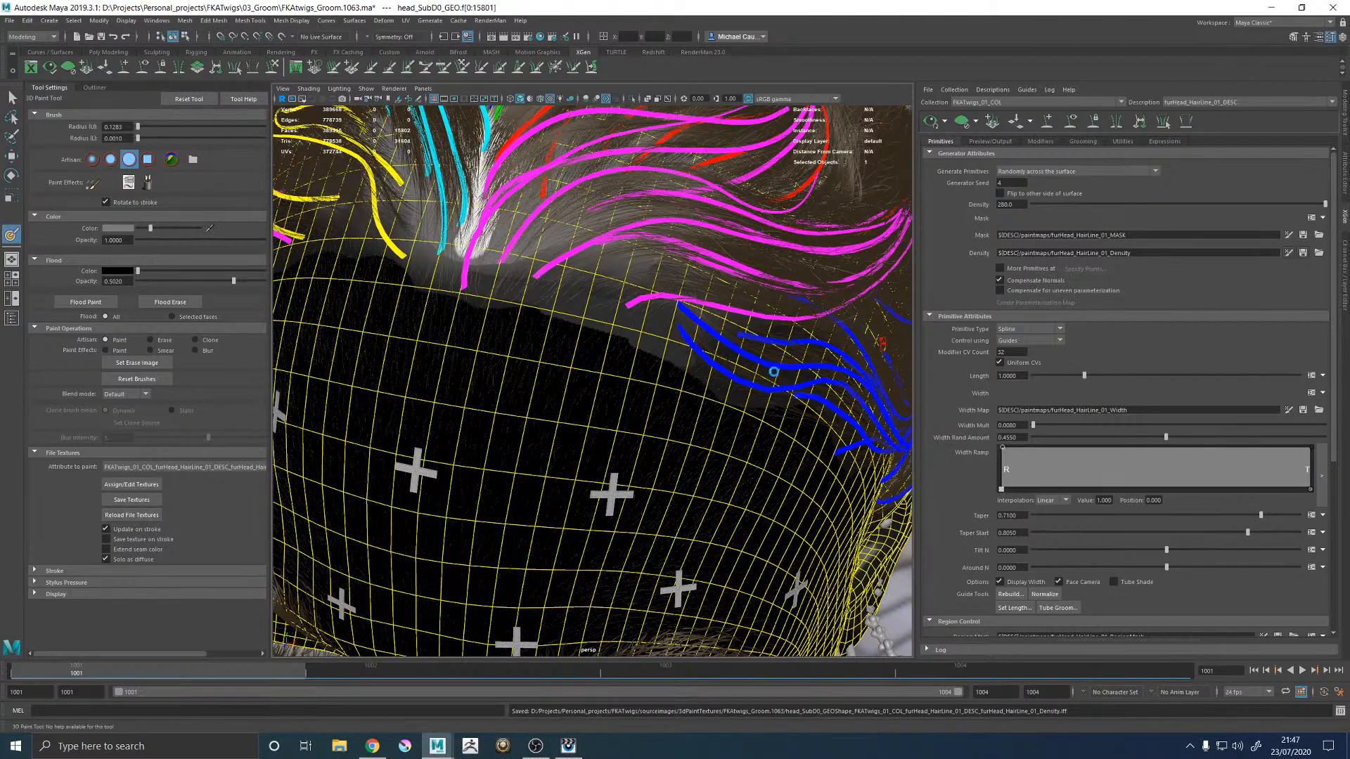
Step: Add a new guide on the bare edge of the hairline, just in front of the blue temple guides
scroll(678, 348, "up", 10)
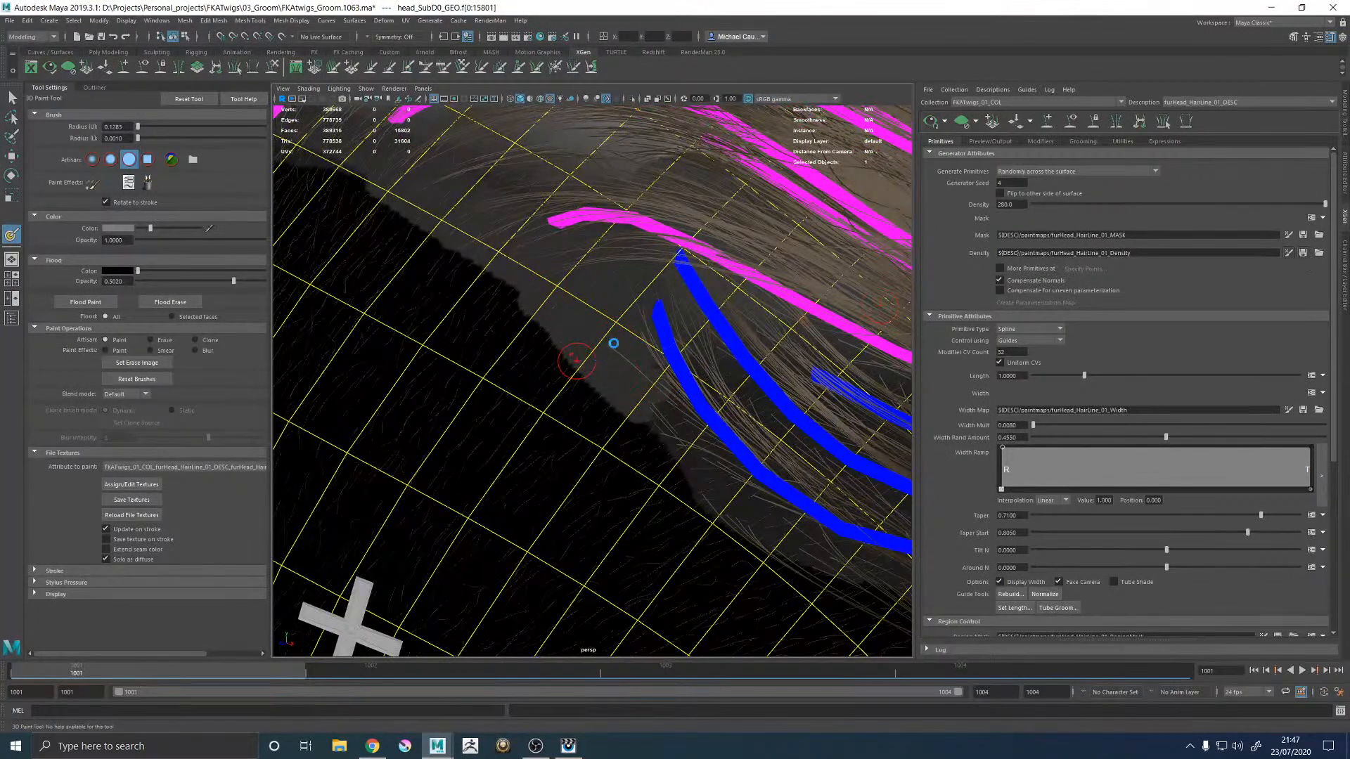
scroll(530, 351, "up", 15)
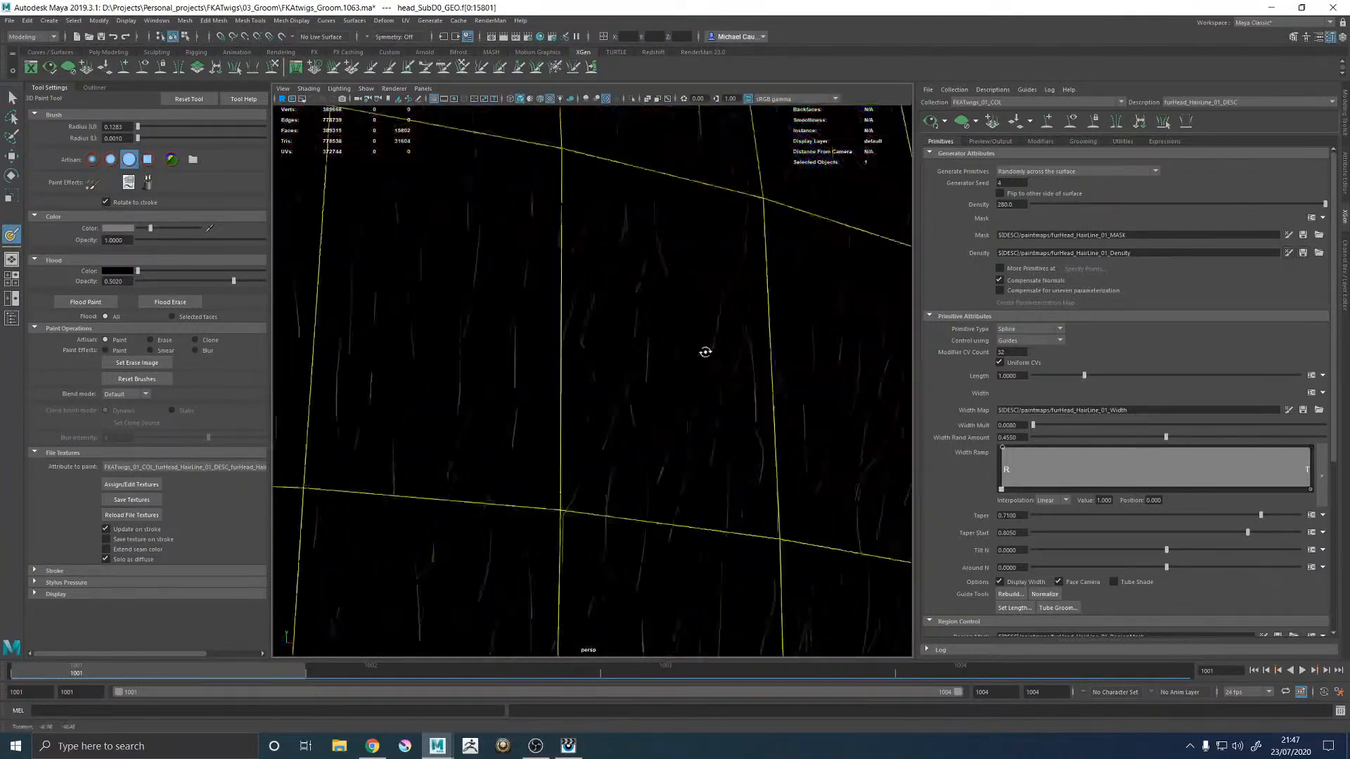
scroll(470, 378, "down", 10)
scroll(683, 387, "up", 8)
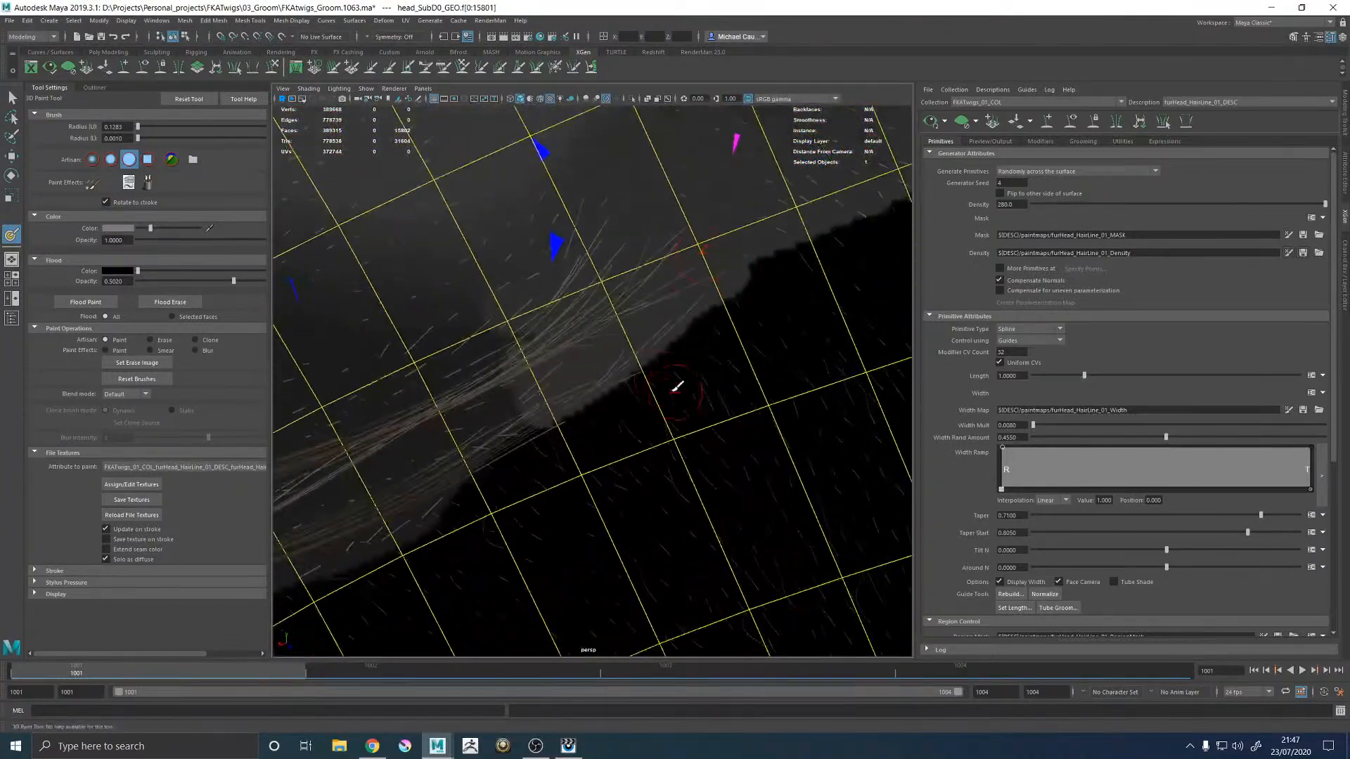
left_click_drag(666, 301, 560, 394, "alt")
scroll(542, 401, "up", 6)
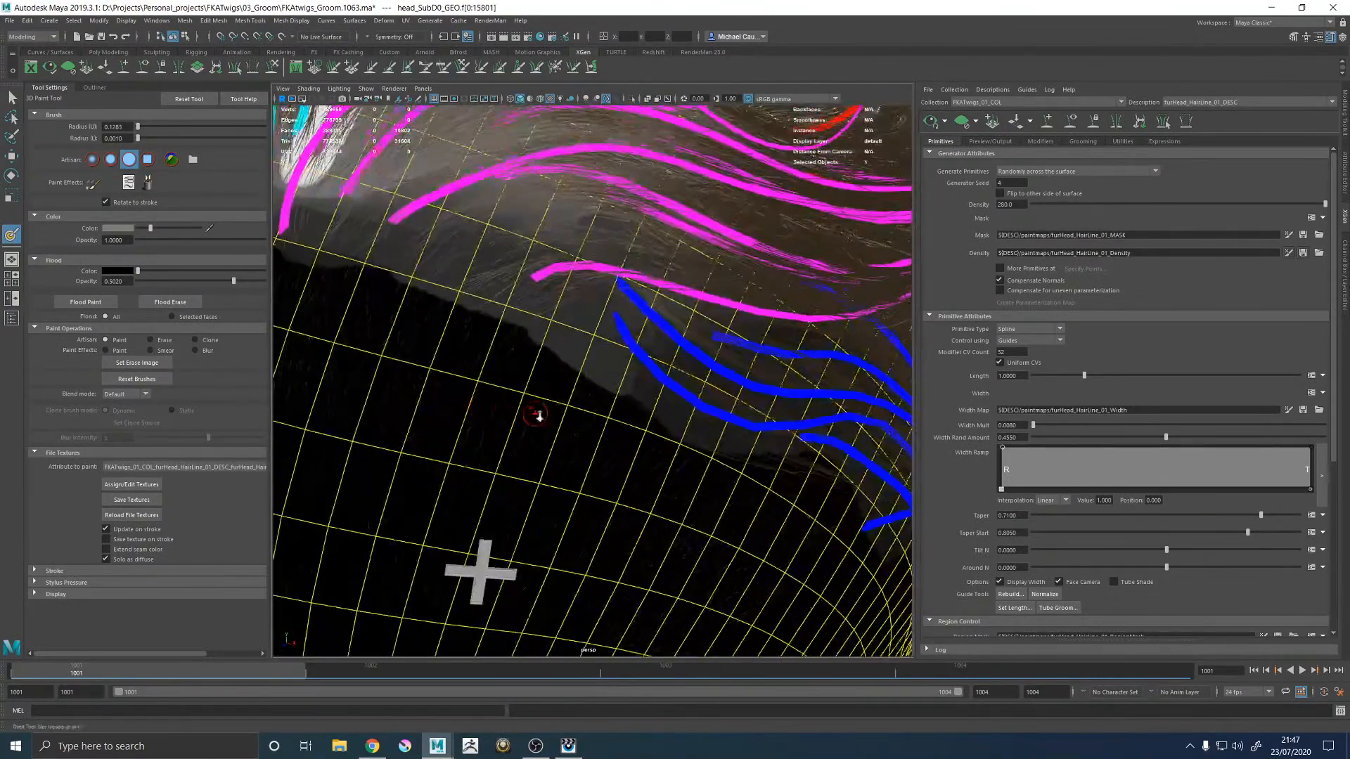
left_click(1077, 123)
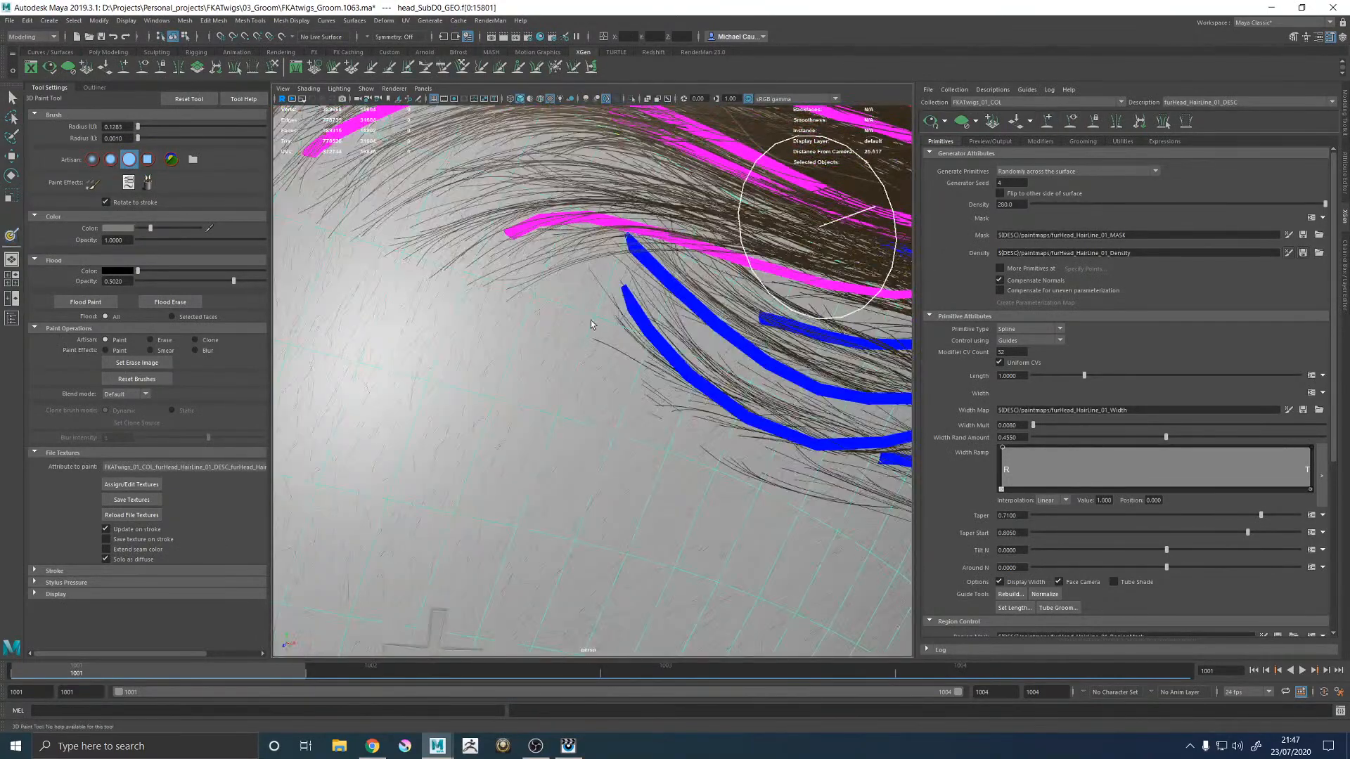
left_click(679, 402)
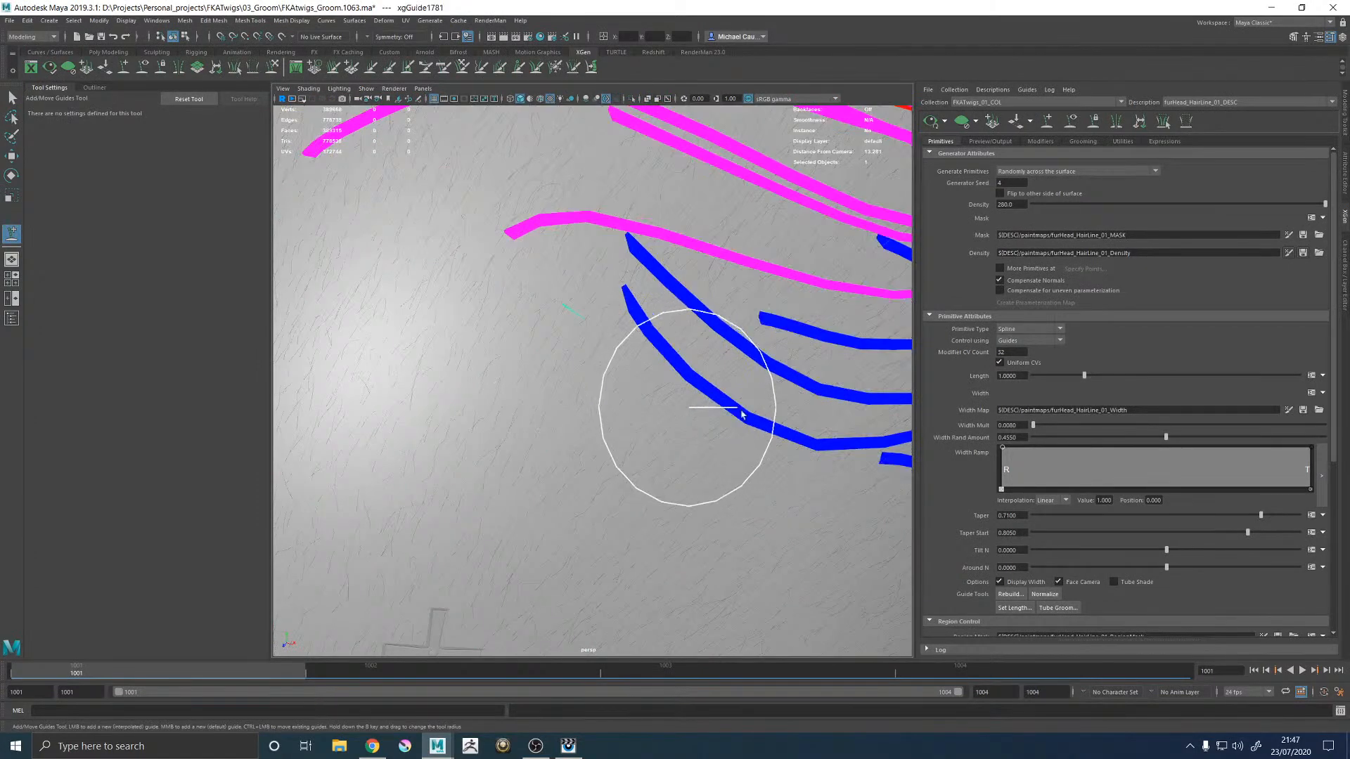
Step: Rotate the new temple guide so that it points back along the neighbouring blue guides
scroll(506, 394, "down", 6)
left_click_drag(506, 395, 692, 387, "alt")
key("e")
left_click_drag(653, 288, 578, 324)
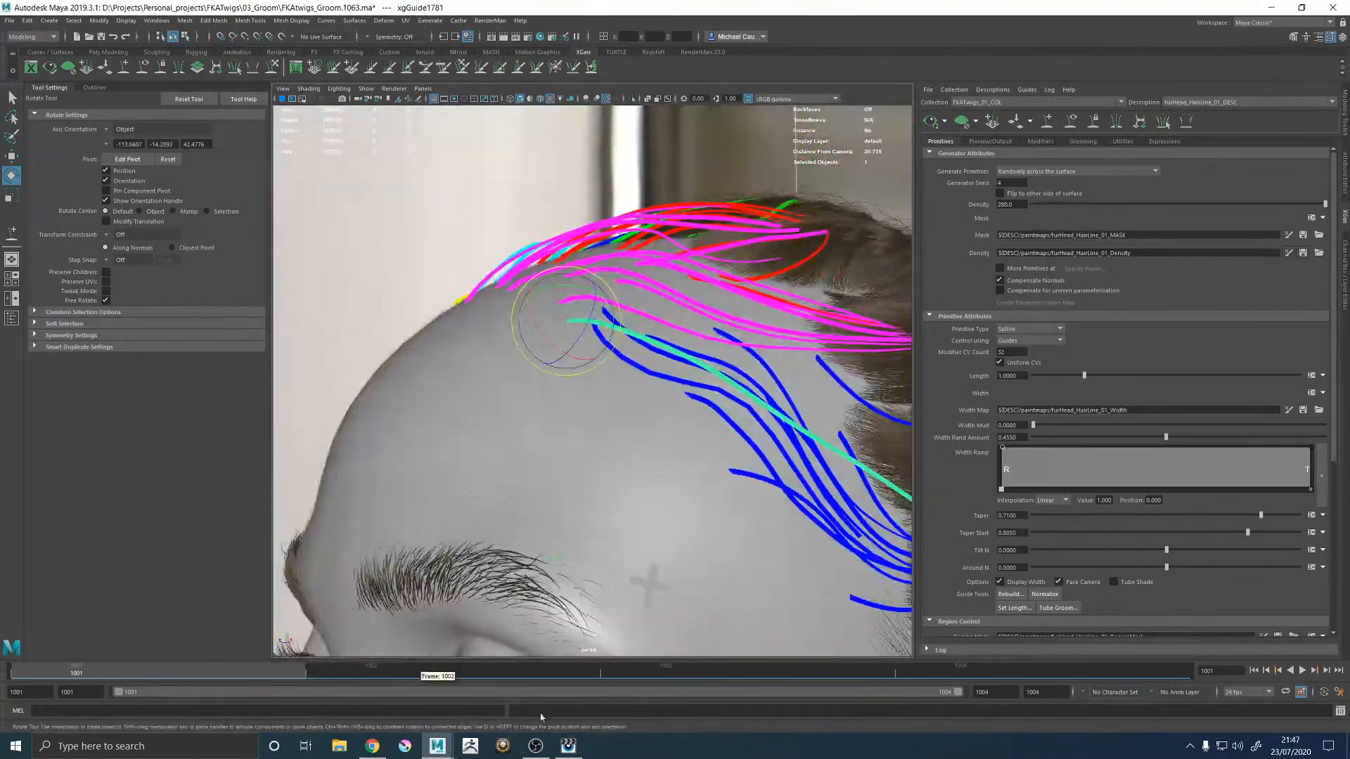
Step: Switch to the image viewer, compare the latest hairline render with FKA-twigs_Primary.jpg, and return to Maya
key("alt+Tab")
key("Down")
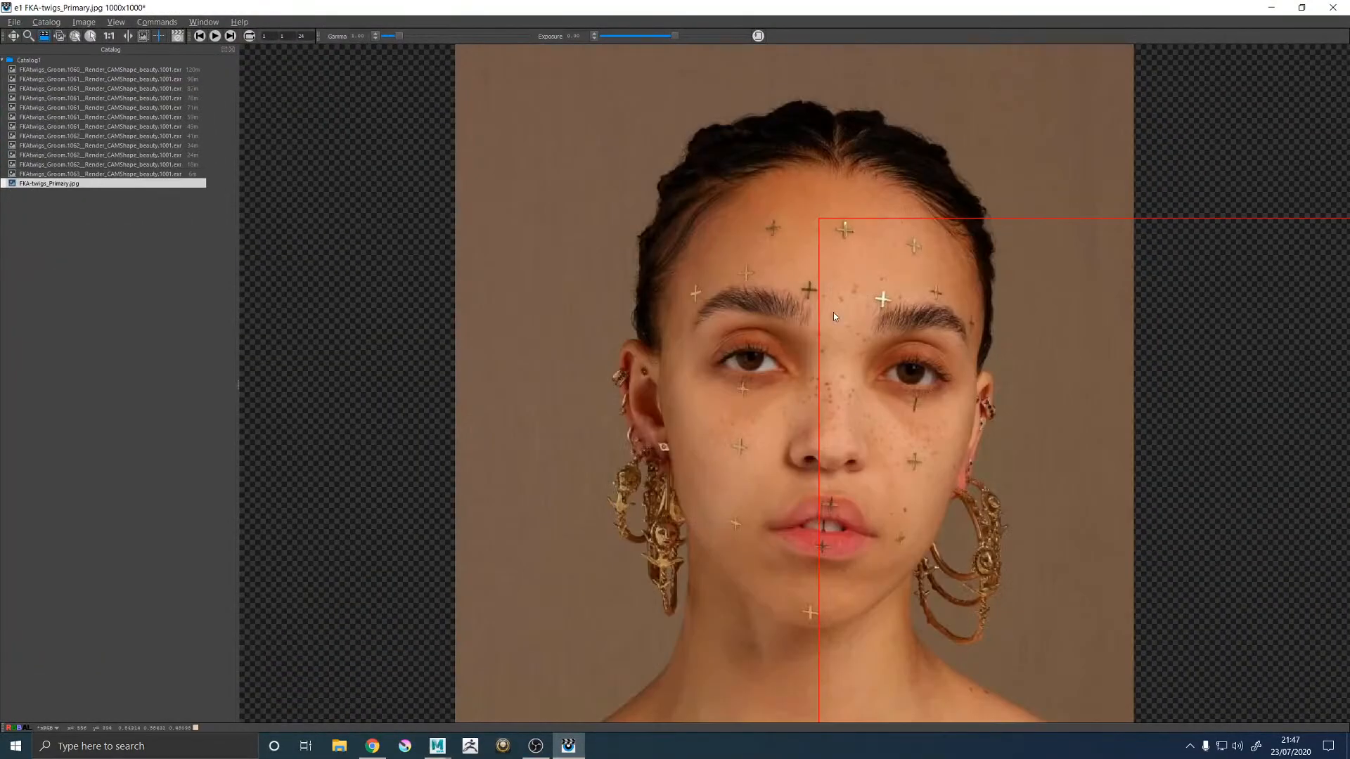
key("Up")
key("Down")
key("Up")
key("Down")
left_click(1270, 6)
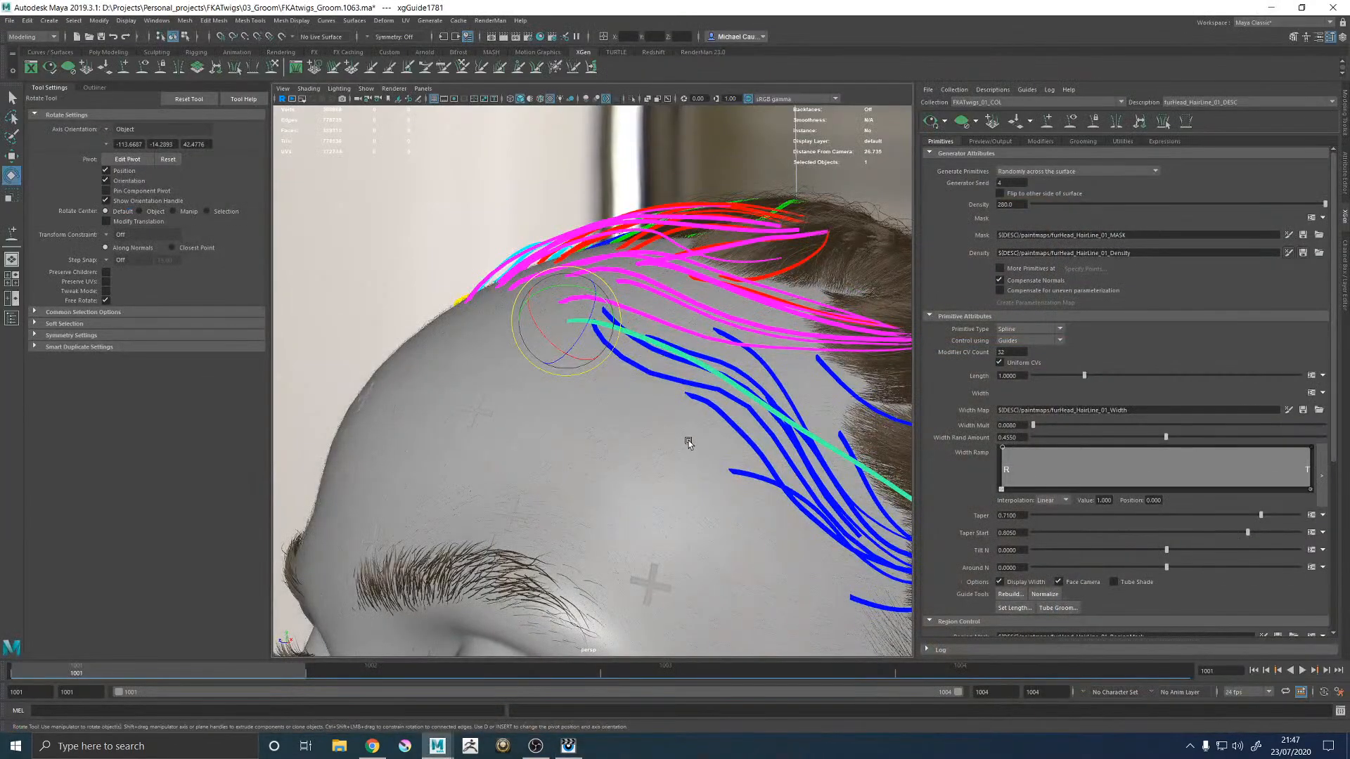
Step: Sculpt the new temple guide into a curve that follows the scalp and the neighbouring blue guides, using a larger brush to bend its tip
mouse_move(604, 246)
left_mouse_down("alt")
mouse_move(615, 346)
mouse_move(590, 408)
mouse_move(581, 352)
left_mouse_up("alt")
key("y")
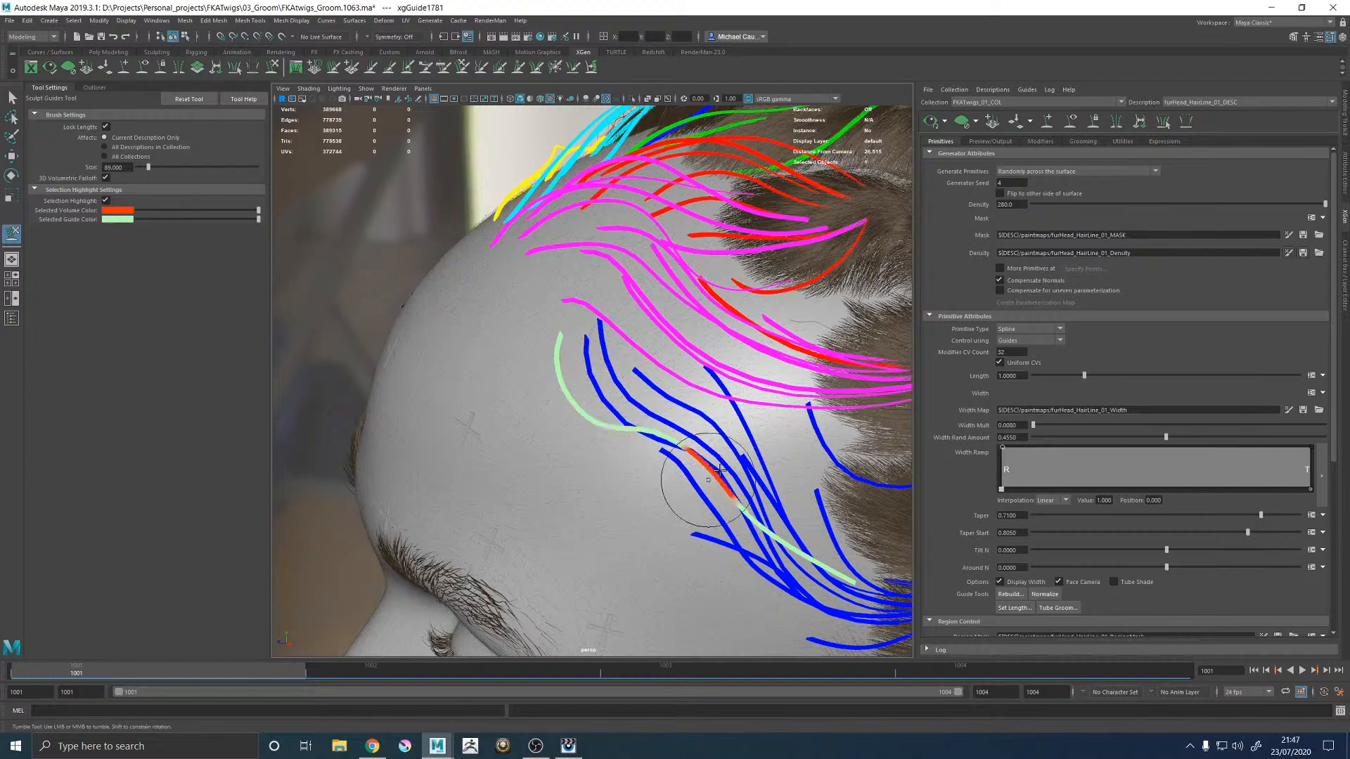
middle_click_drag(755, 485, 589, 408, "alt")
left_click_drag(591, 420, 646, 288, "alt")
scroll(704, 328, "down", 5)
left_click_drag(703, 327, 515, 470, "alt")
scroll(721, 450, "up", 4)
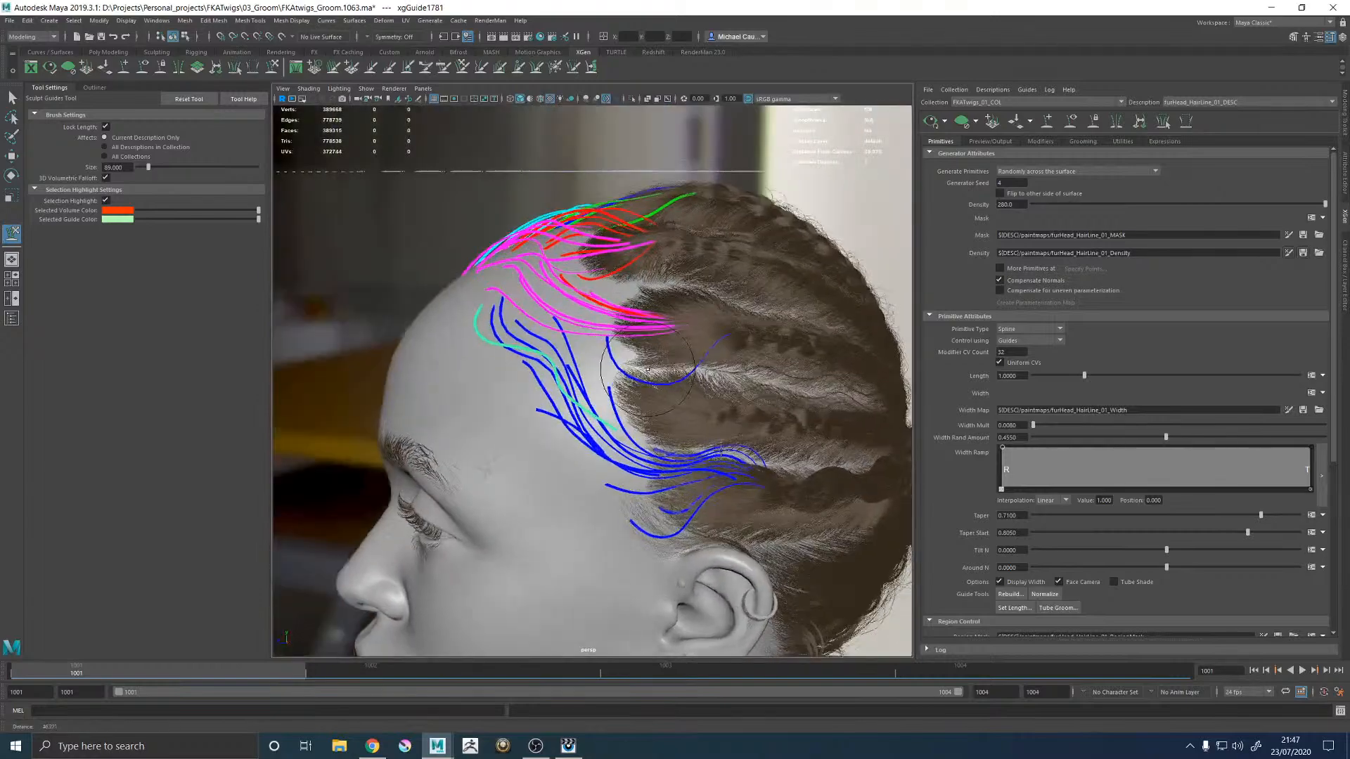
scroll(721, 450, "up", 4)
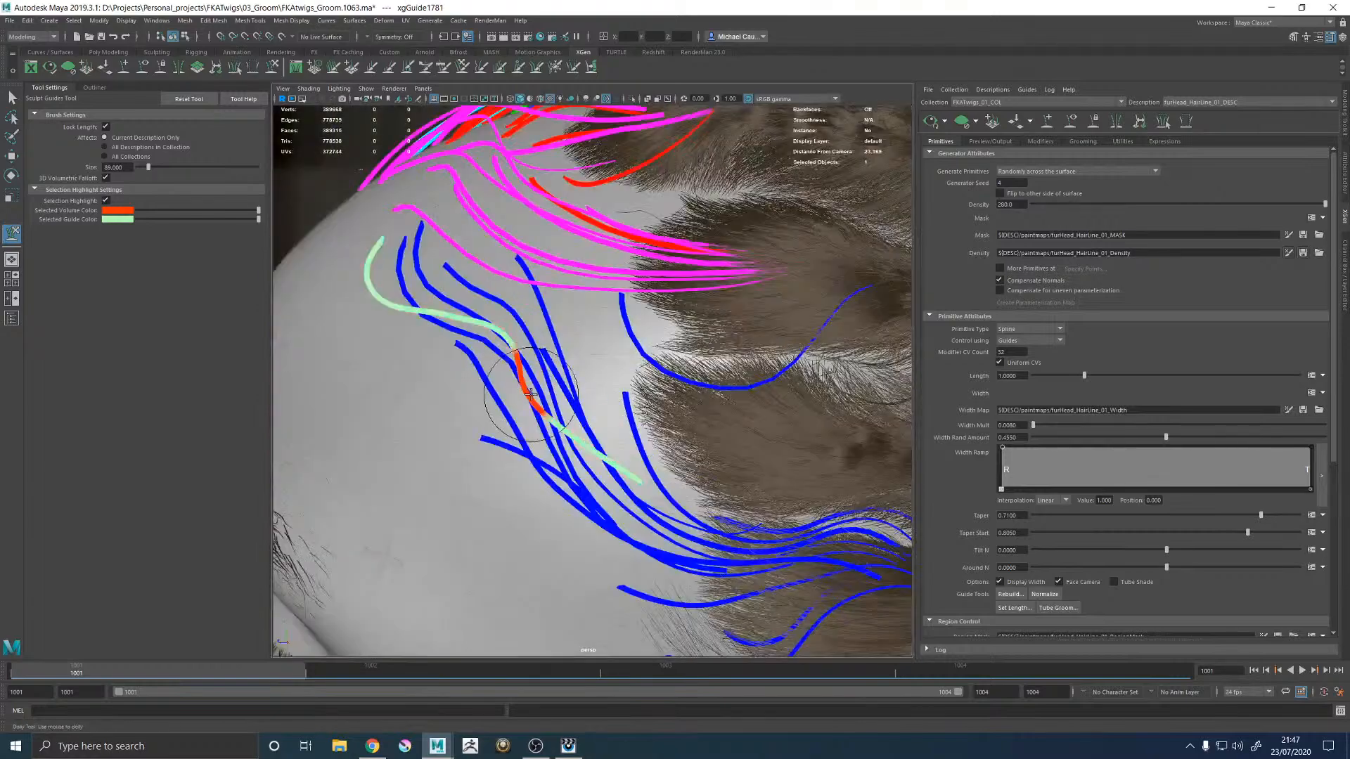
mouse_move(606, 422)
left_mouse_down("alt")
mouse_move(633, 397)
mouse_move(777, 404)
mouse_move(727, 421)
mouse_move(837, 437)
mouse_move(802, 394)
mouse_move(768, 446)
mouse_move(803, 514)
left_mouse_up("alt")
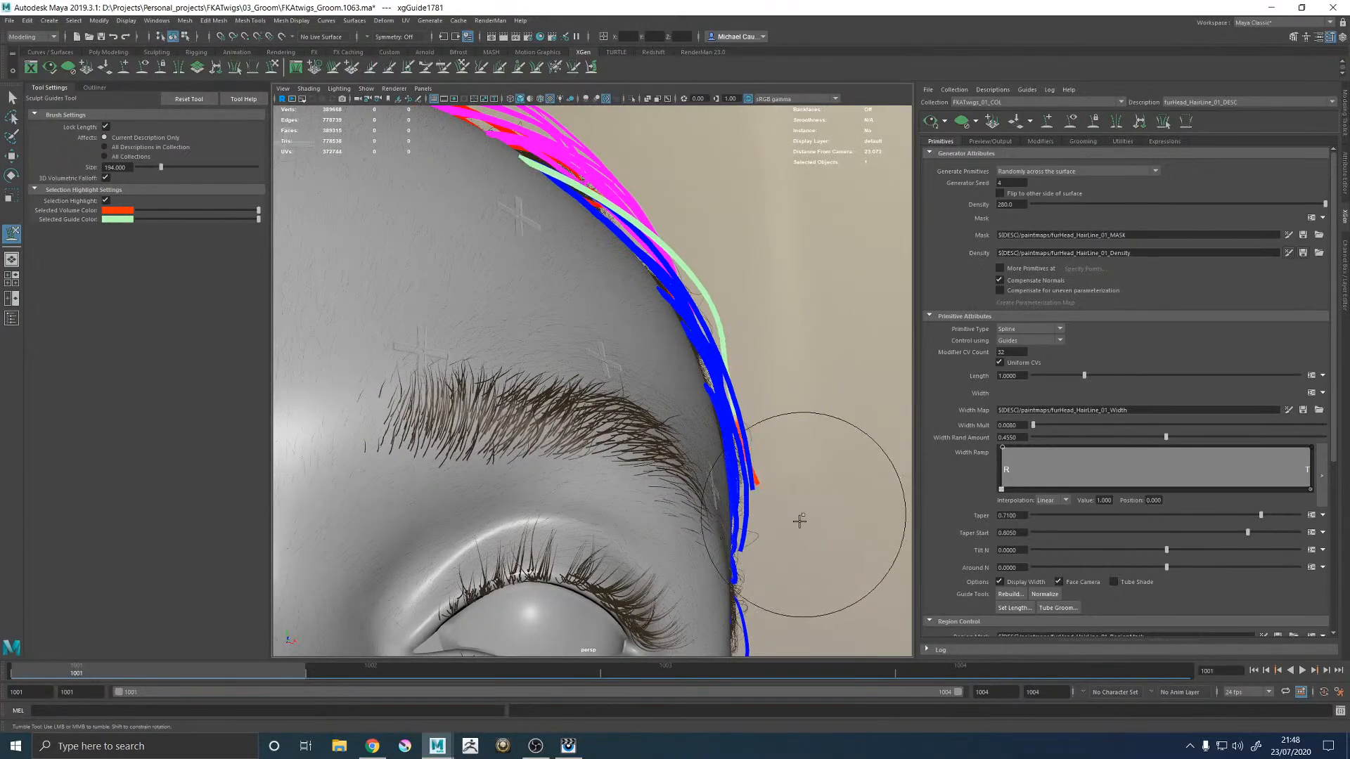
left_click_drag(759, 447, 633, 528, "alt")
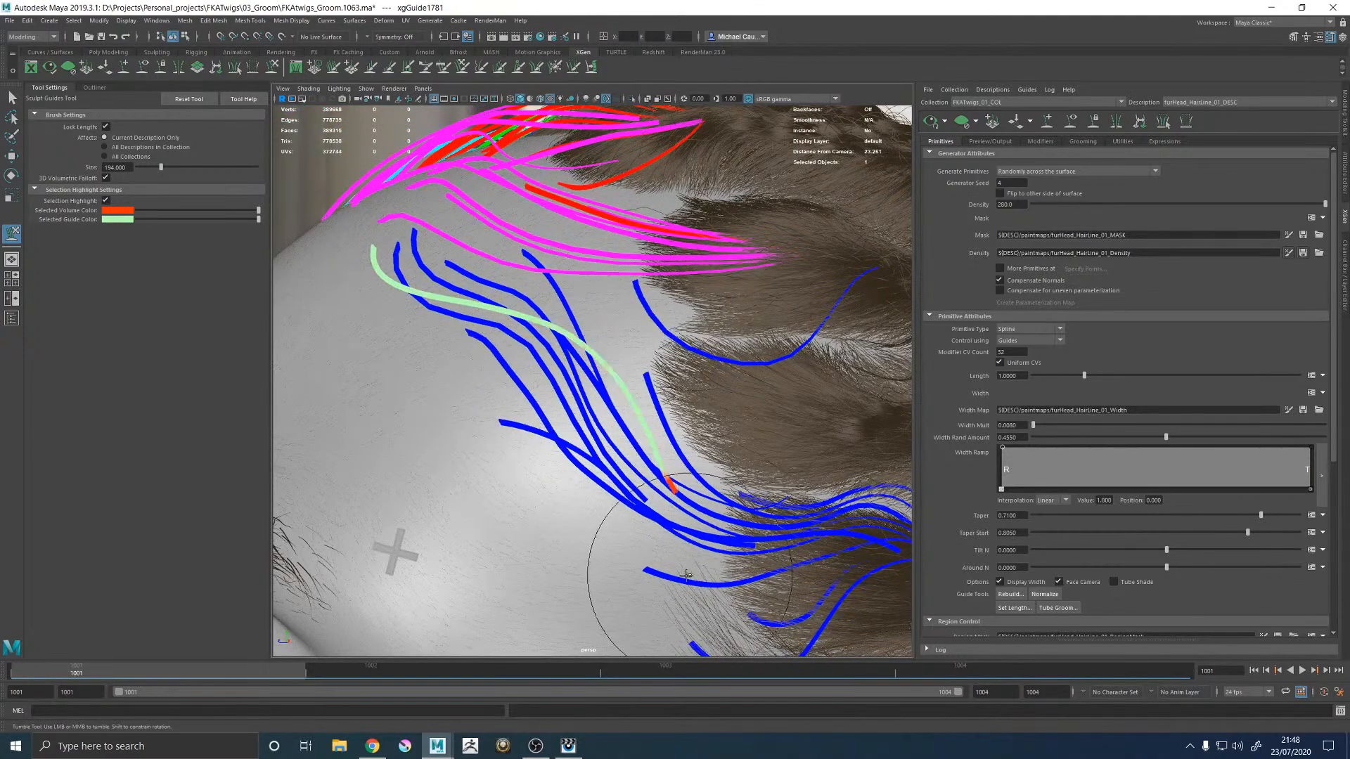
Step: Reselect the new front temple guide, sculpt its back half up and over the blue bundle, and reduce the brush size
mouse_move(681, 578)
left_mouse_down("alt")
mouse_move(604, 415)
mouse_move(457, 520)
mouse_move(573, 429)
mouse_move(497, 376)
mouse_move(361, 513)
left_mouse_up("alt")
scroll(407, 392, "up", 5)
key("w")
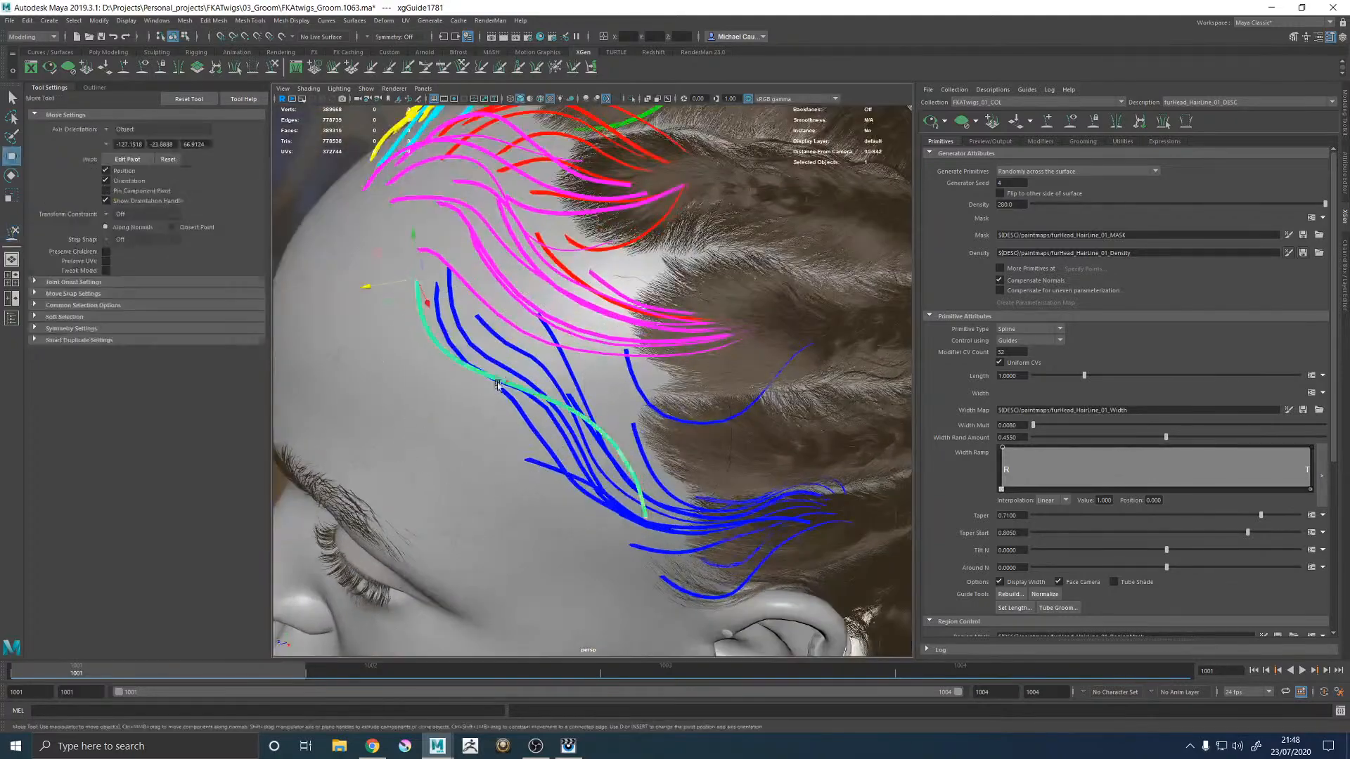
left_click(547, 391)
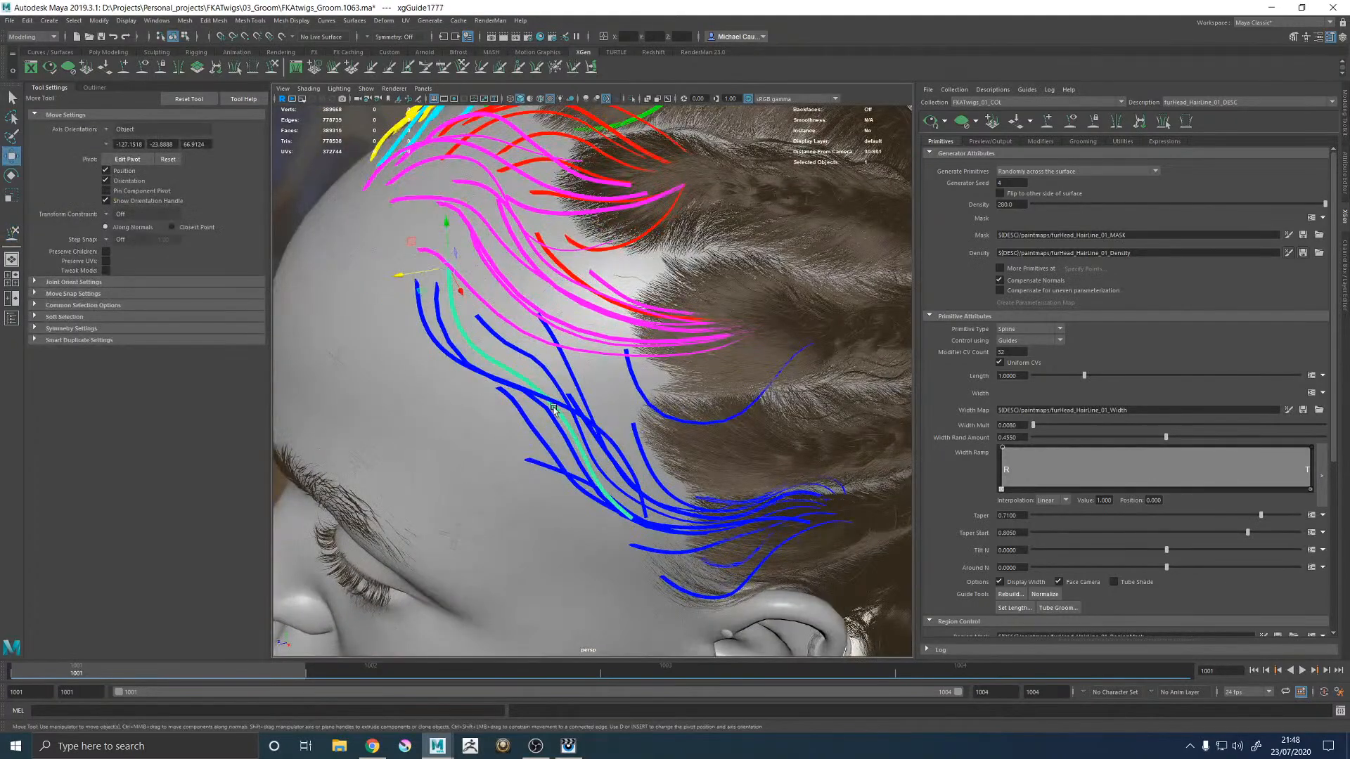
left_click_drag(570, 411, 564, 404, "alt")
left_click(562, 402, "shift")
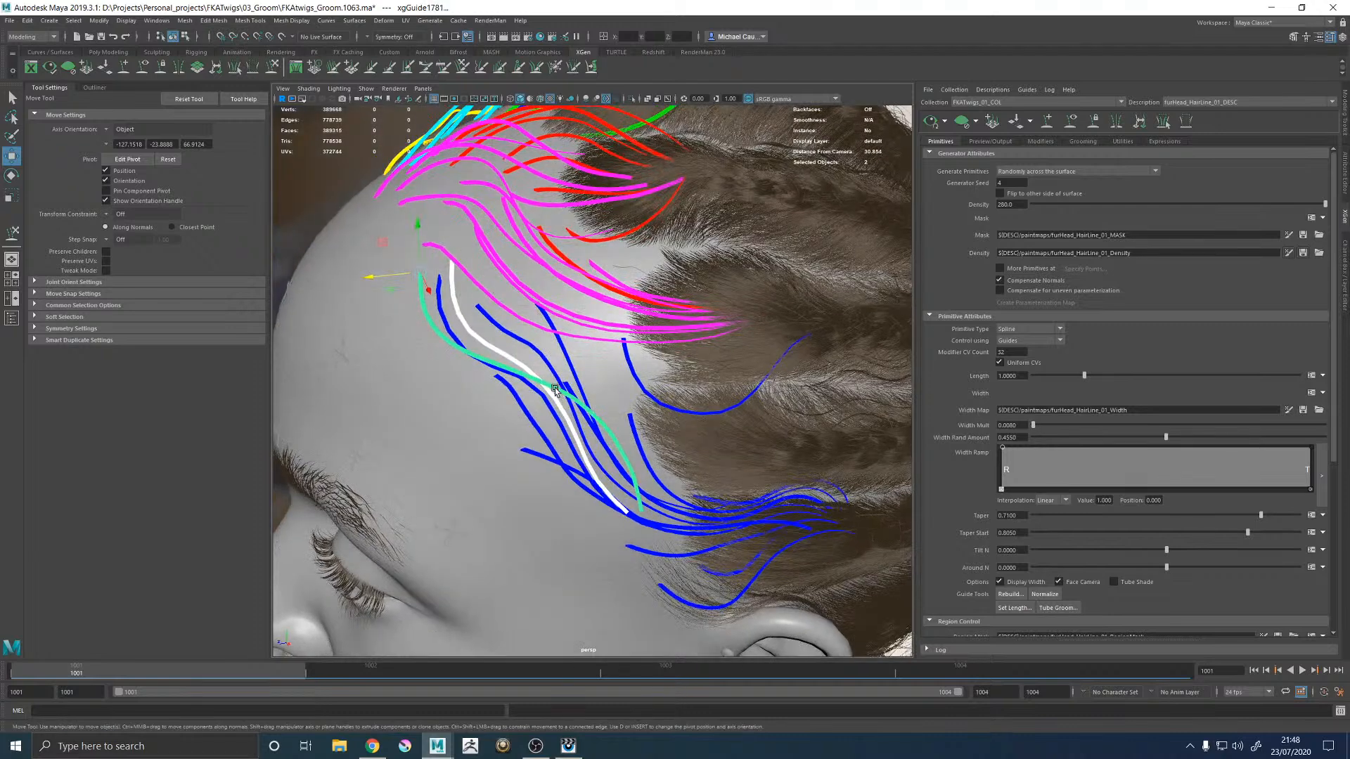
left_click(558, 395)
key("y")
mouse_move(568, 394)
left_mouse_down()
mouse_move(621, 397)
mouse_move(705, 370)
left_mouse_up()
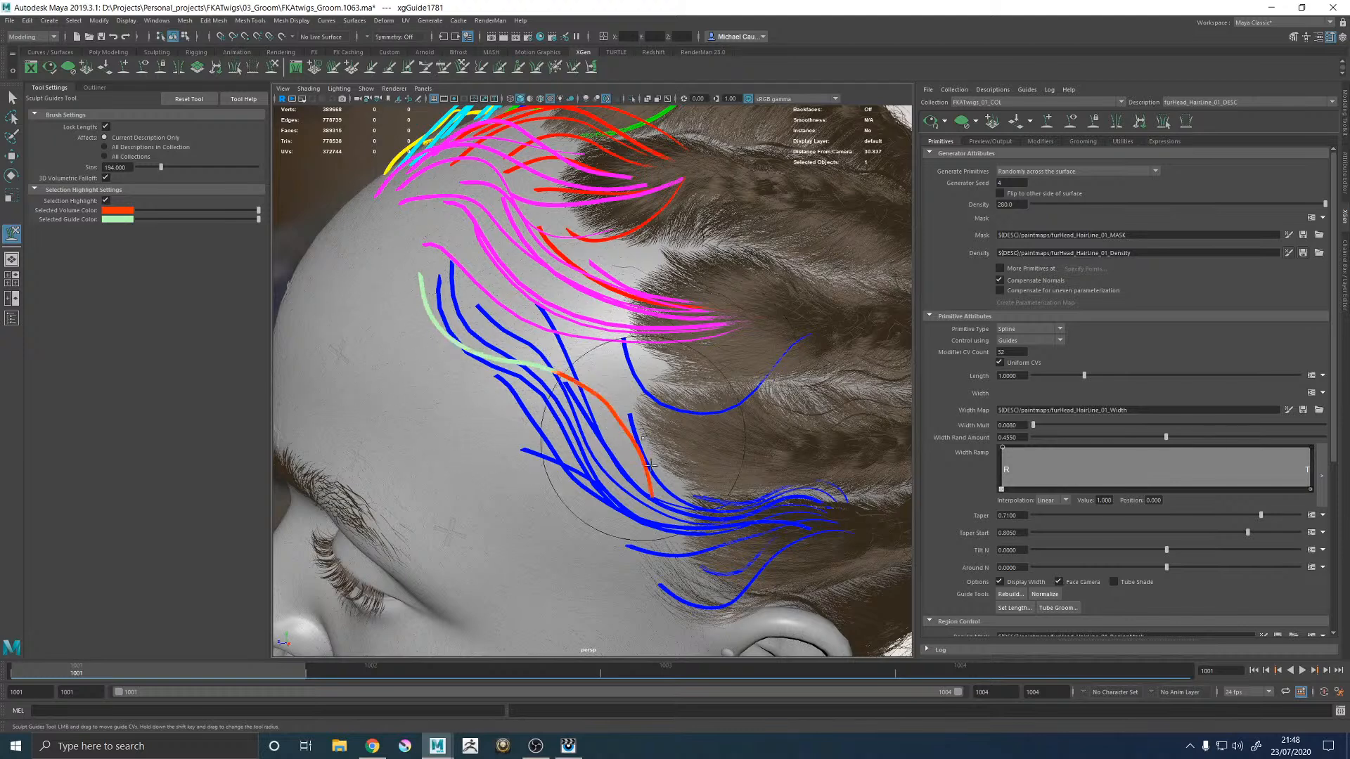
left_click_drag(521, 467, 481, 467, "shift")
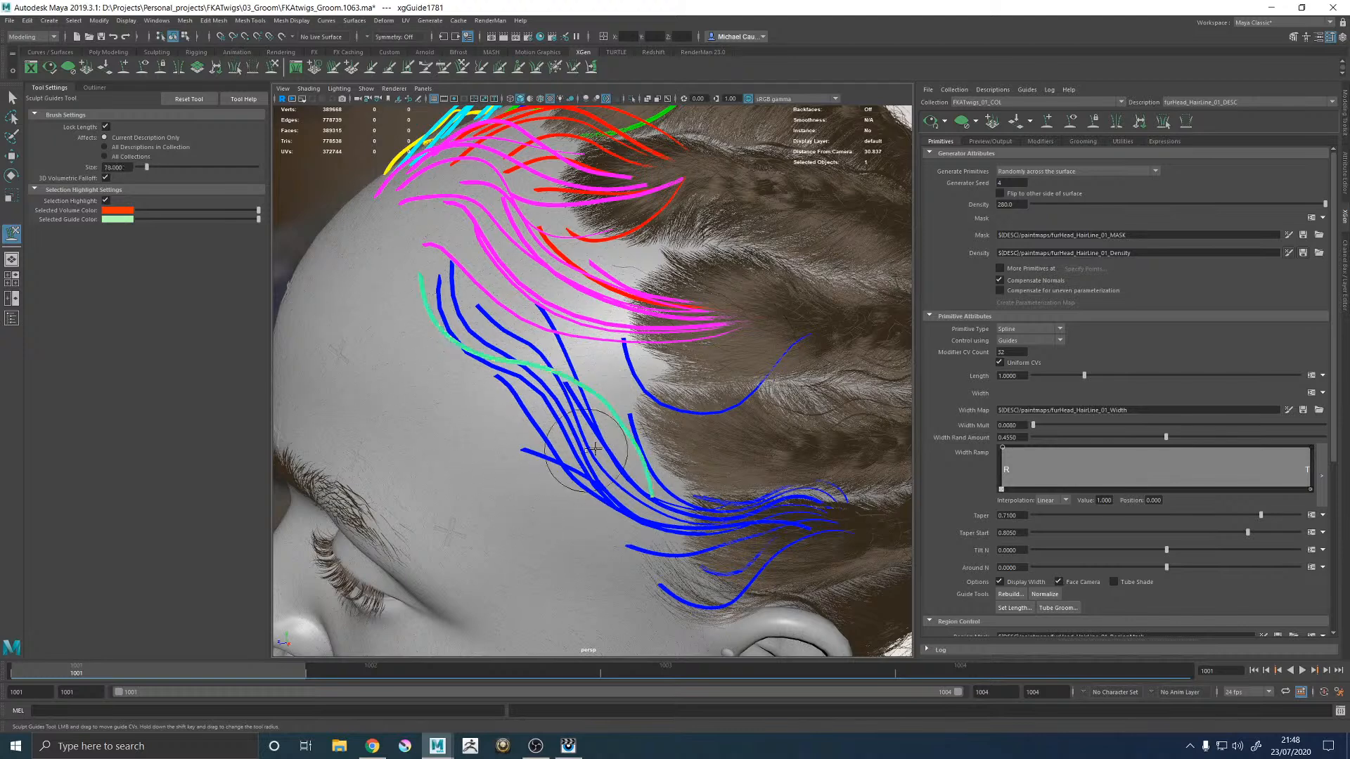
Step: Select the blue guide xgGuide1777 behind the new one and sculpt its middle upwards to match the new curve
key("w")
left_click_drag(481, 367, 500, 352, "alt")
left_click(516, 376)
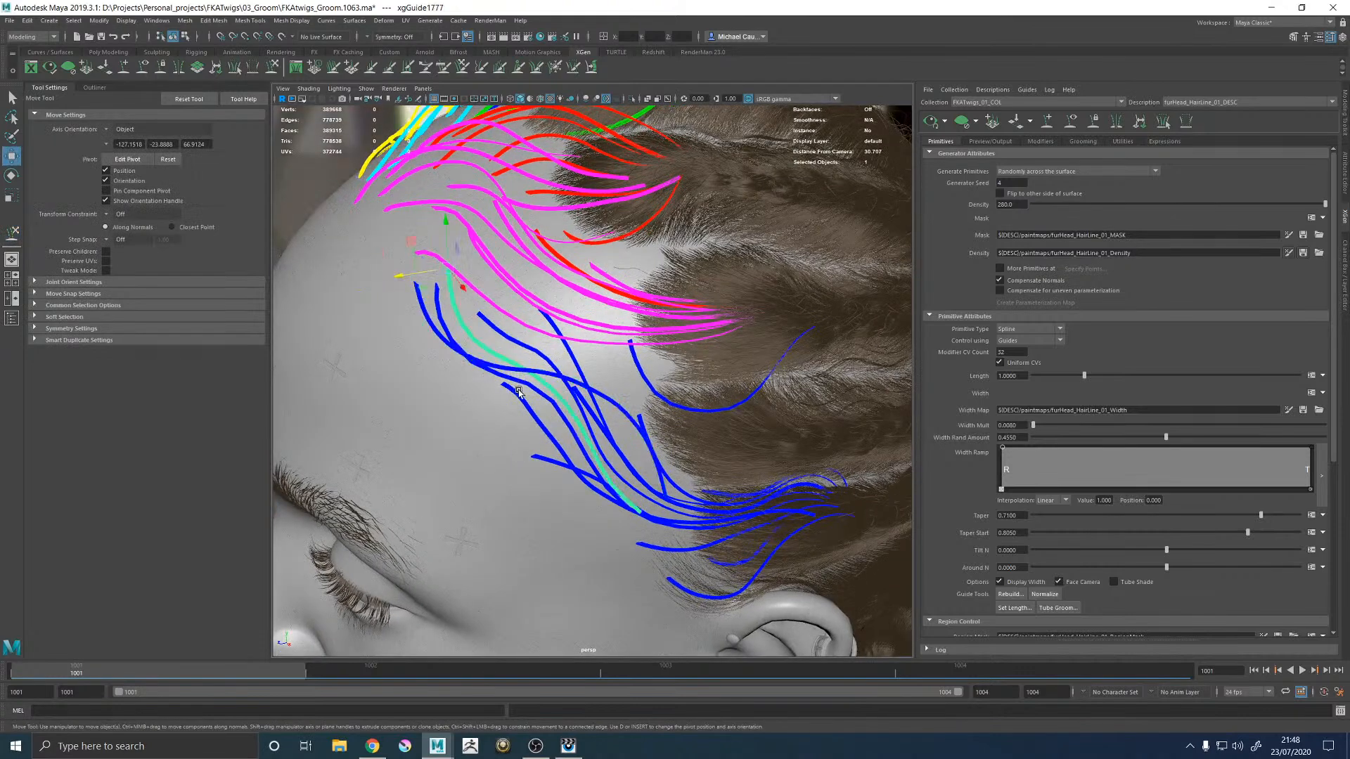
key("y")
mouse_move(581, 400)
left_mouse_down()
mouse_move(518, 419)
mouse_move(619, 480)
mouse_move(553, 427)
mouse_move(590, 388)
mouse_move(591, 364)
left_mouse_up()
mouse_move(568, 267)
left_mouse_down("alt")
mouse_move(663, 323)
mouse_move(682, 317)
mouse_move(646, 341)
mouse_move(654, 260)
left_mouse_up("alt")
Step: Sculpt the front temple guide xgGuide1781 again so that it hugs the side of the forehead
key("w")
key("y")
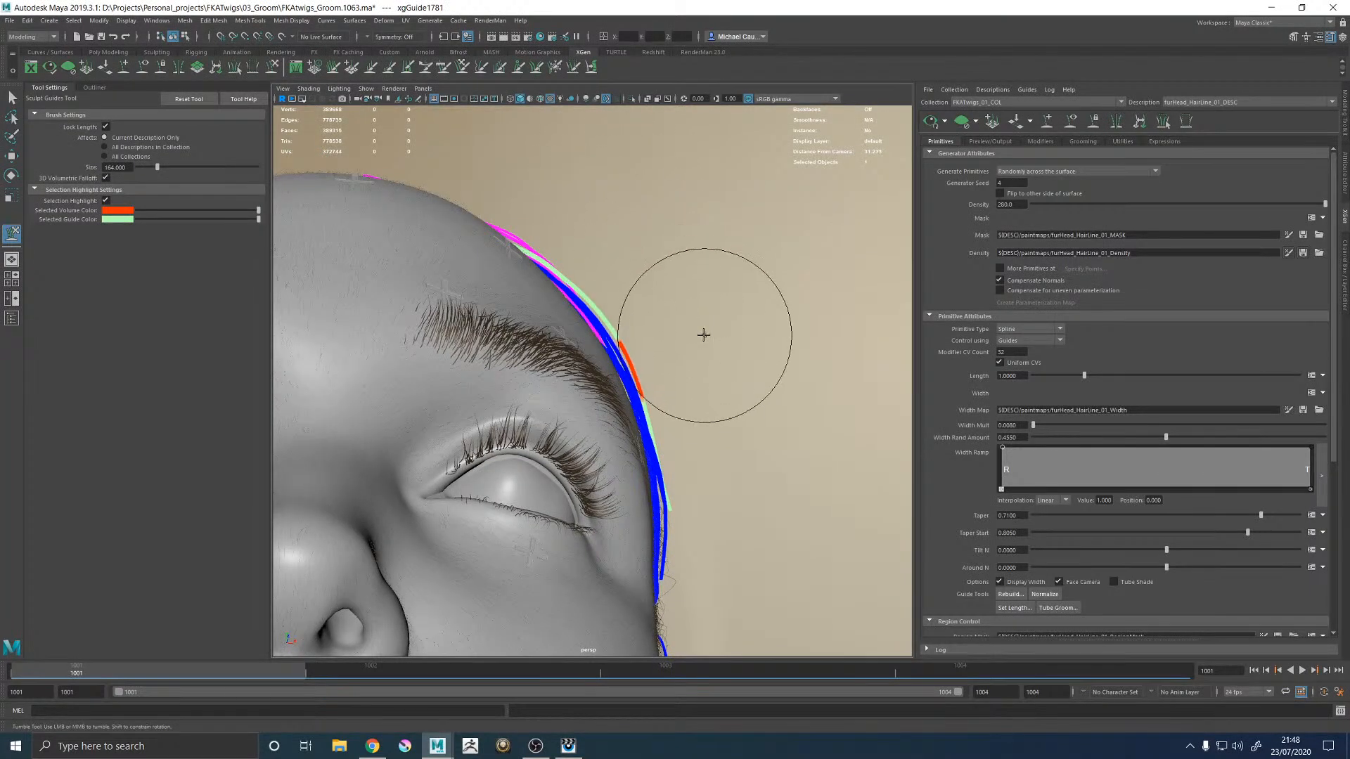
mouse_move(744, 346)
left_mouse_down("alt")
mouse_move(663, 383)
mouse_move(597, 355)
left_mouse_up("alt")
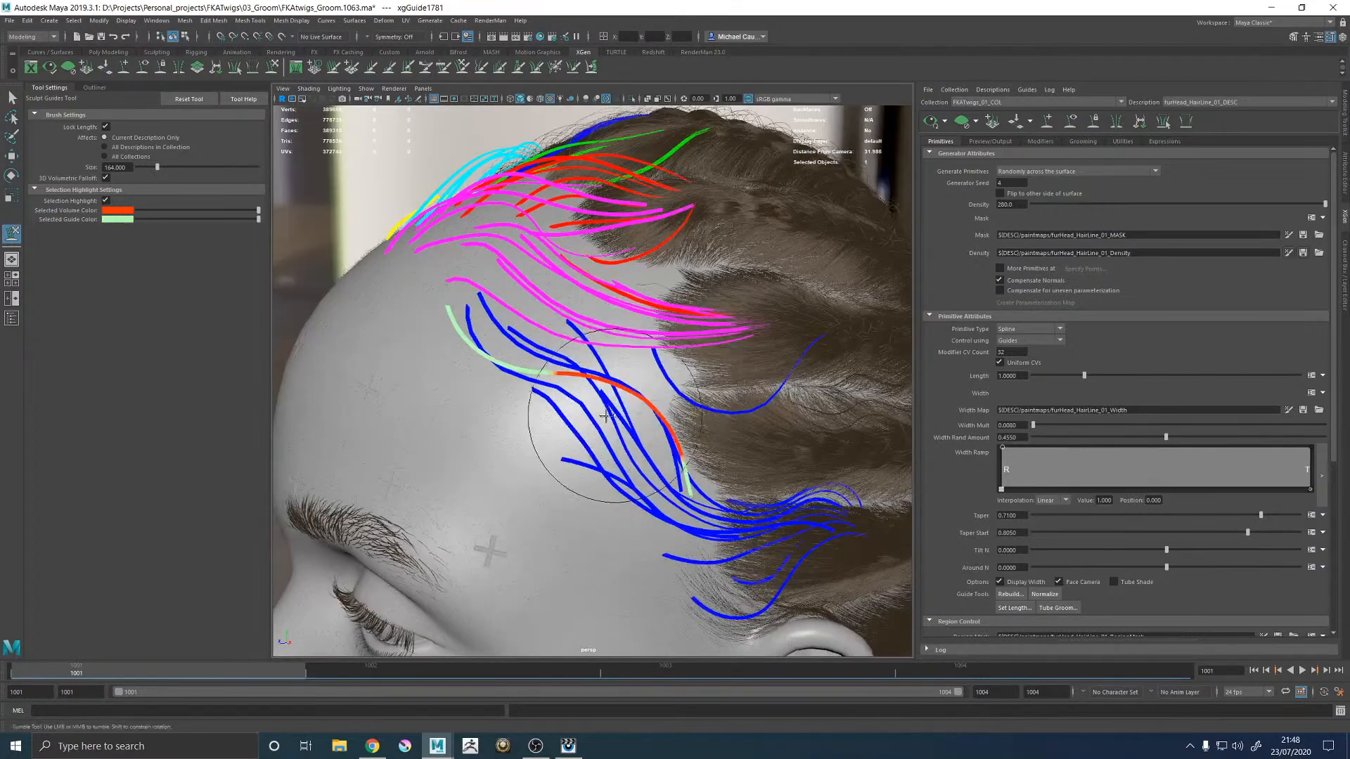
middle_click_drag(598, 355, 670, 364, "alt")
scroll(567, 362, "down", 3)
scroll(563, 380, "up", 6)
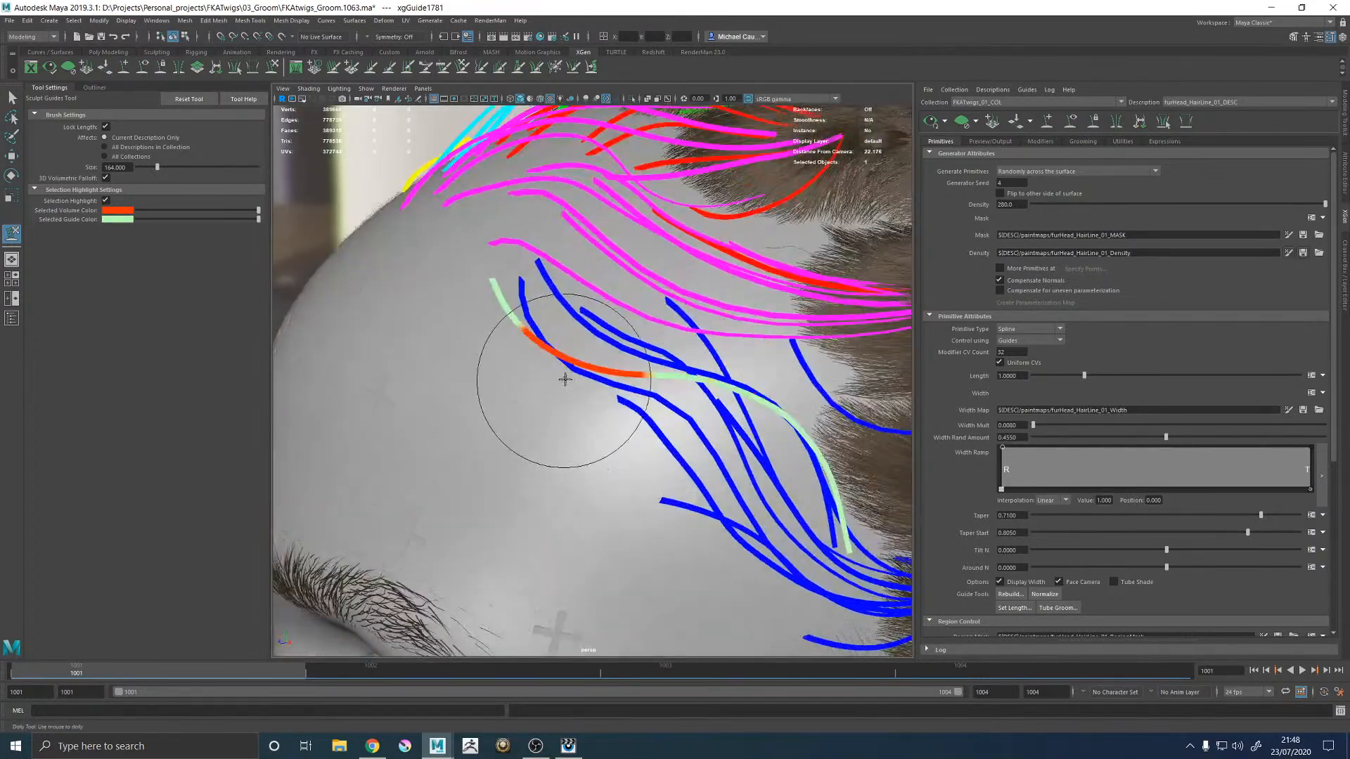
Step: Select the blue guide xgGuide1279 just behind the front temple guide and sculpt its middle and tip along the scalp
key("w")
left_click(647, 394)
right_click_drag(610, 370, 560, 384, "alt")
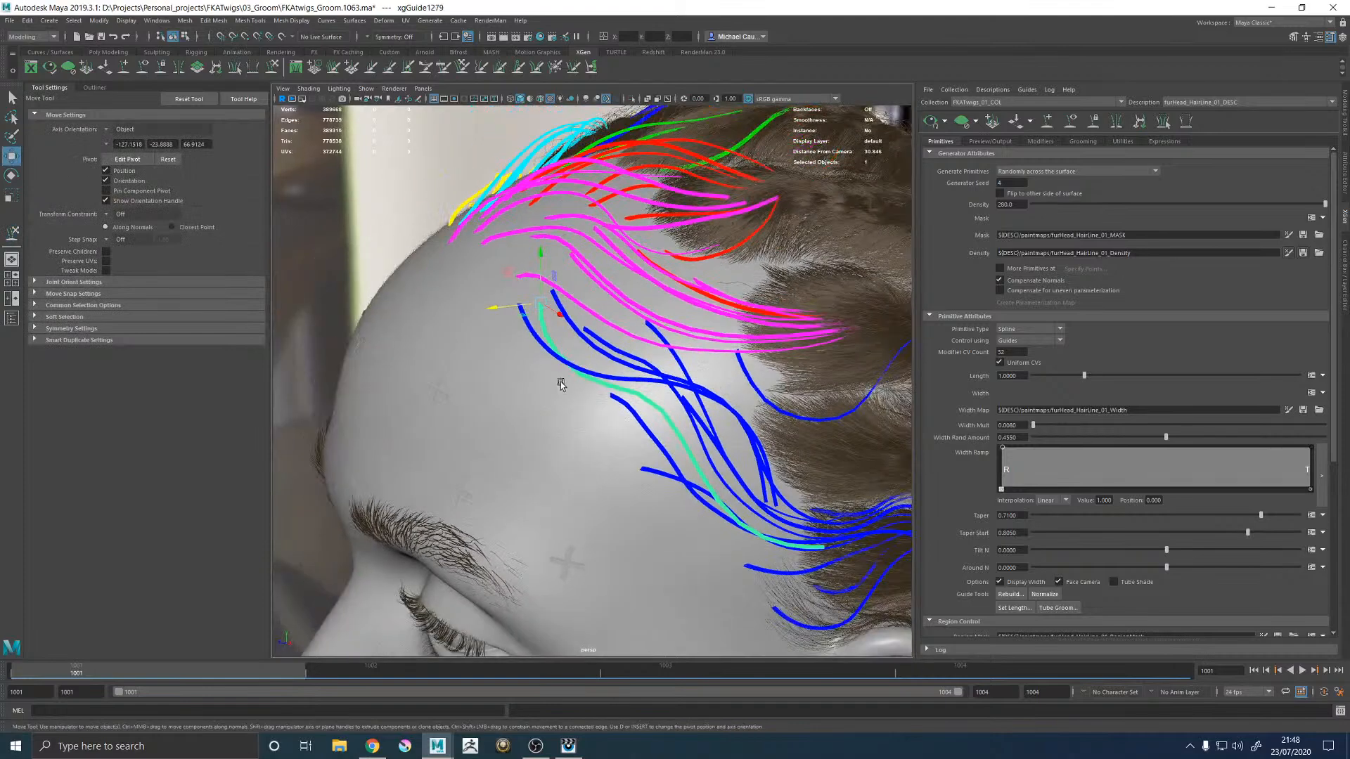
key("y")
mouse_move(627, 426)
left_mouse_down()
mouse_move(661, 416)
mouse_move(666, 440)
mouse_move(716, 458)
mouse_move(703, 423)
mouse_move(741, 402)
left_mouse_up()
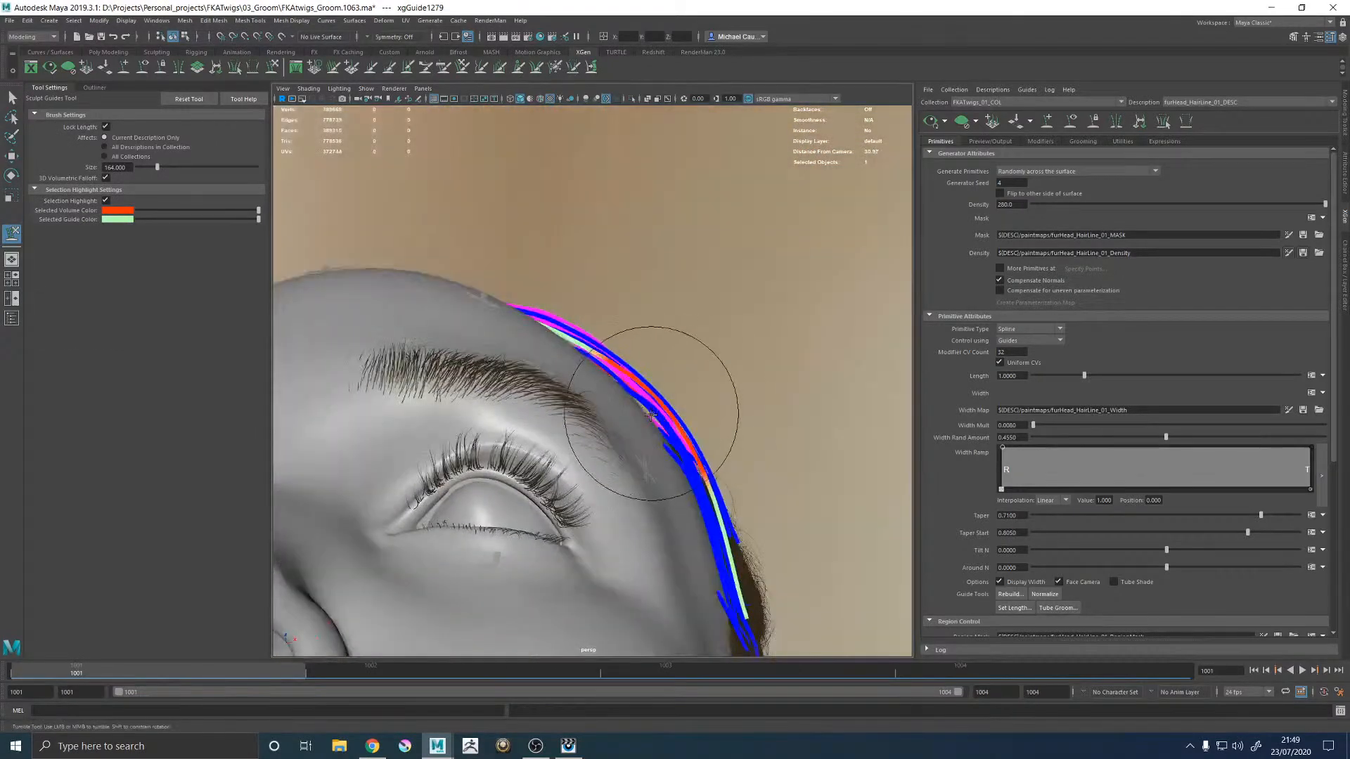
left_click_drag(742, 516, 557, 361, "alt")
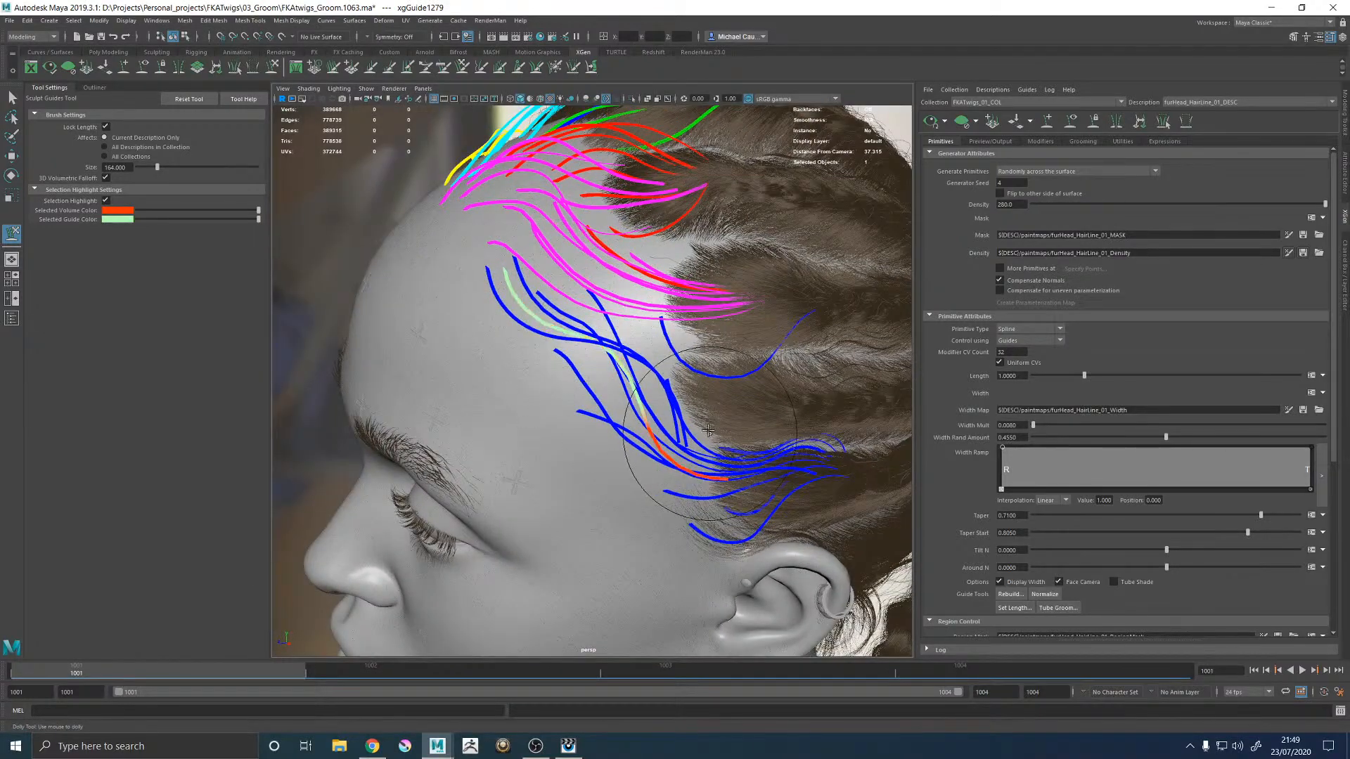
Step: Deselect the guides, save the scene, refresh the hairline description's XGen preview and inspect the temple hairs up close
key("w")
right_click_drag(724, 386, 451, 243, "alt")
left_click(446, 209)
key("ctrl+s")
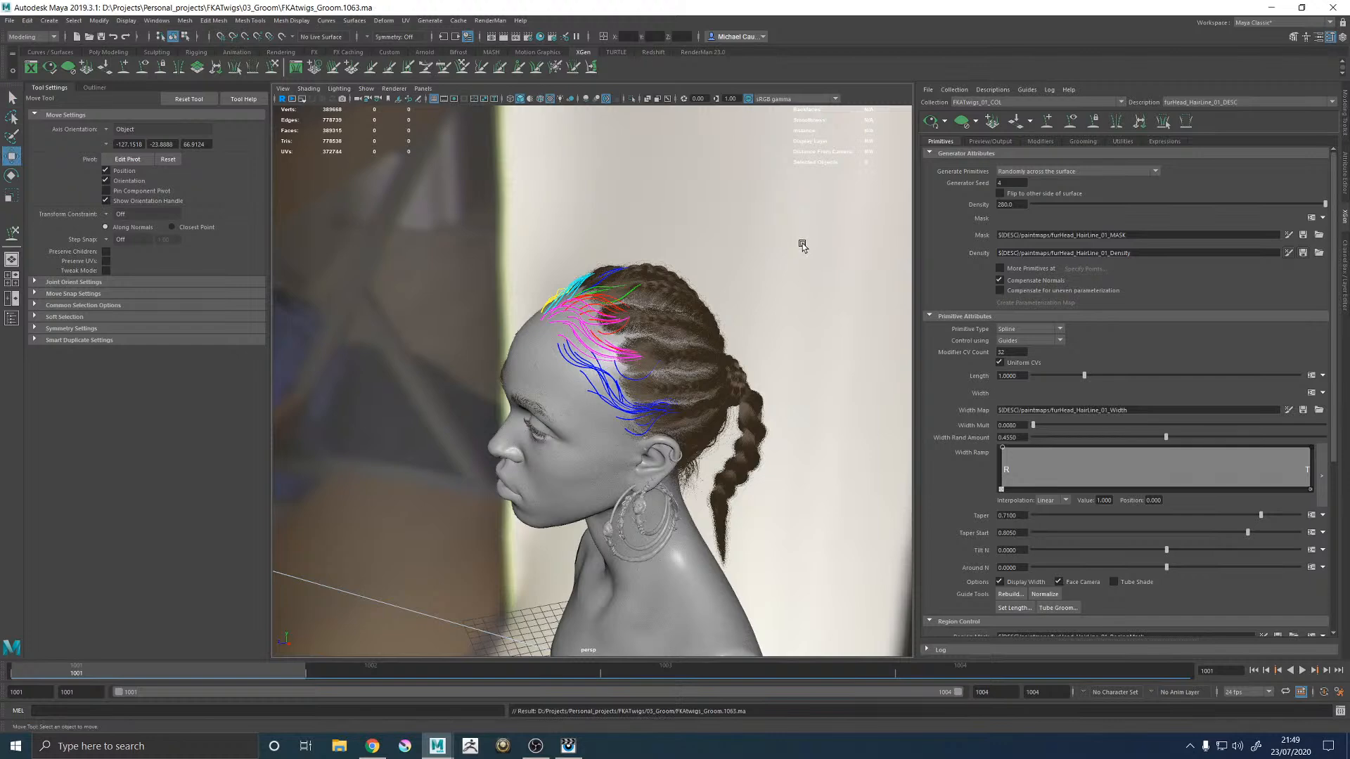
key("f")
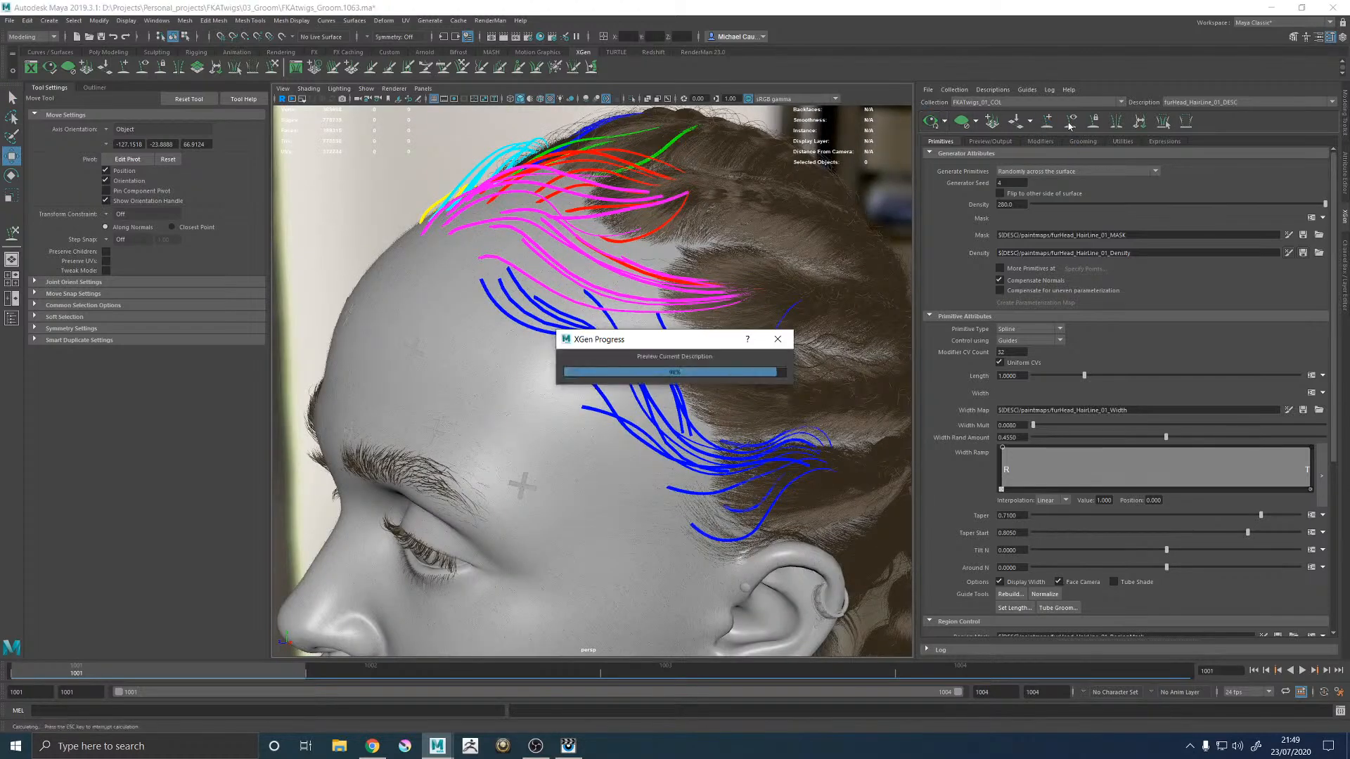
scroll(668, 352, "up", 5)
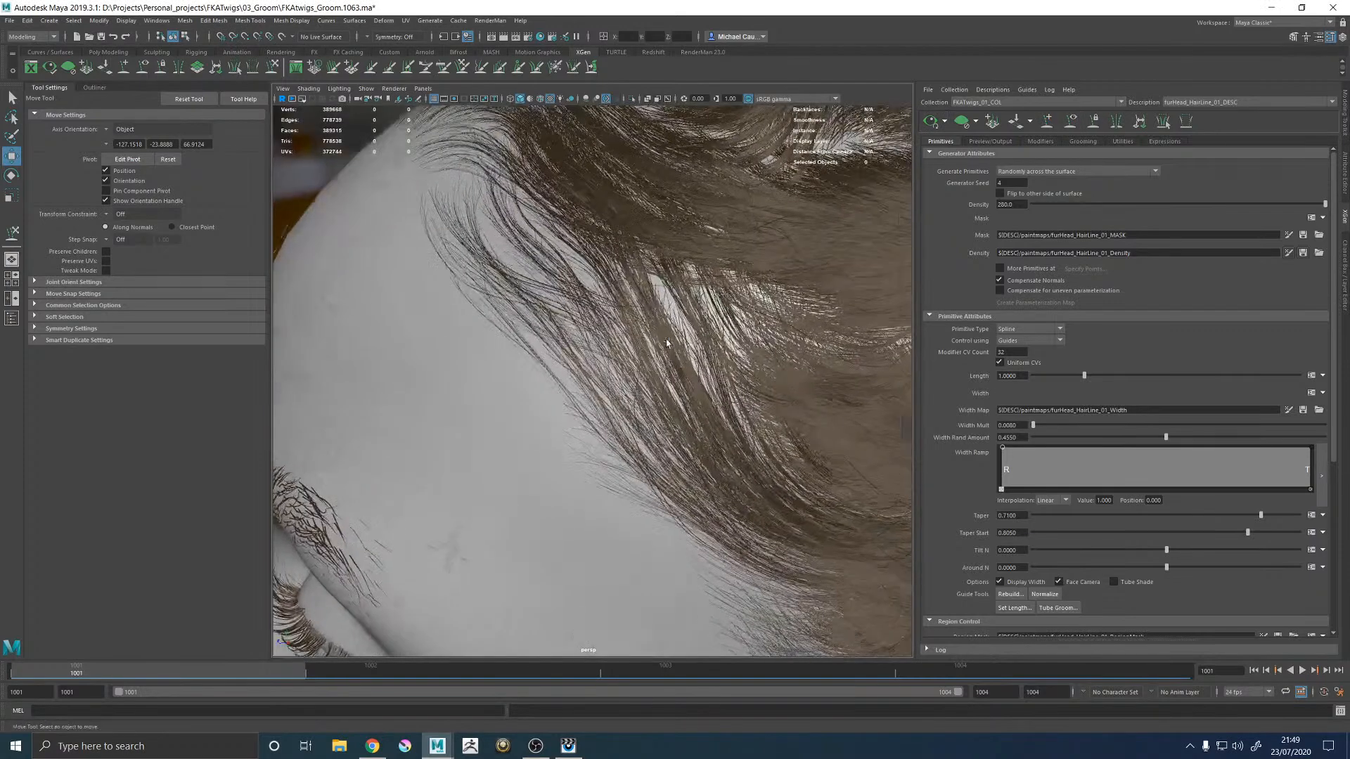
left_click_drag(668, 351, 685, 362, "alt")
right_click_drag(686, 362, 696, 368, "alt")
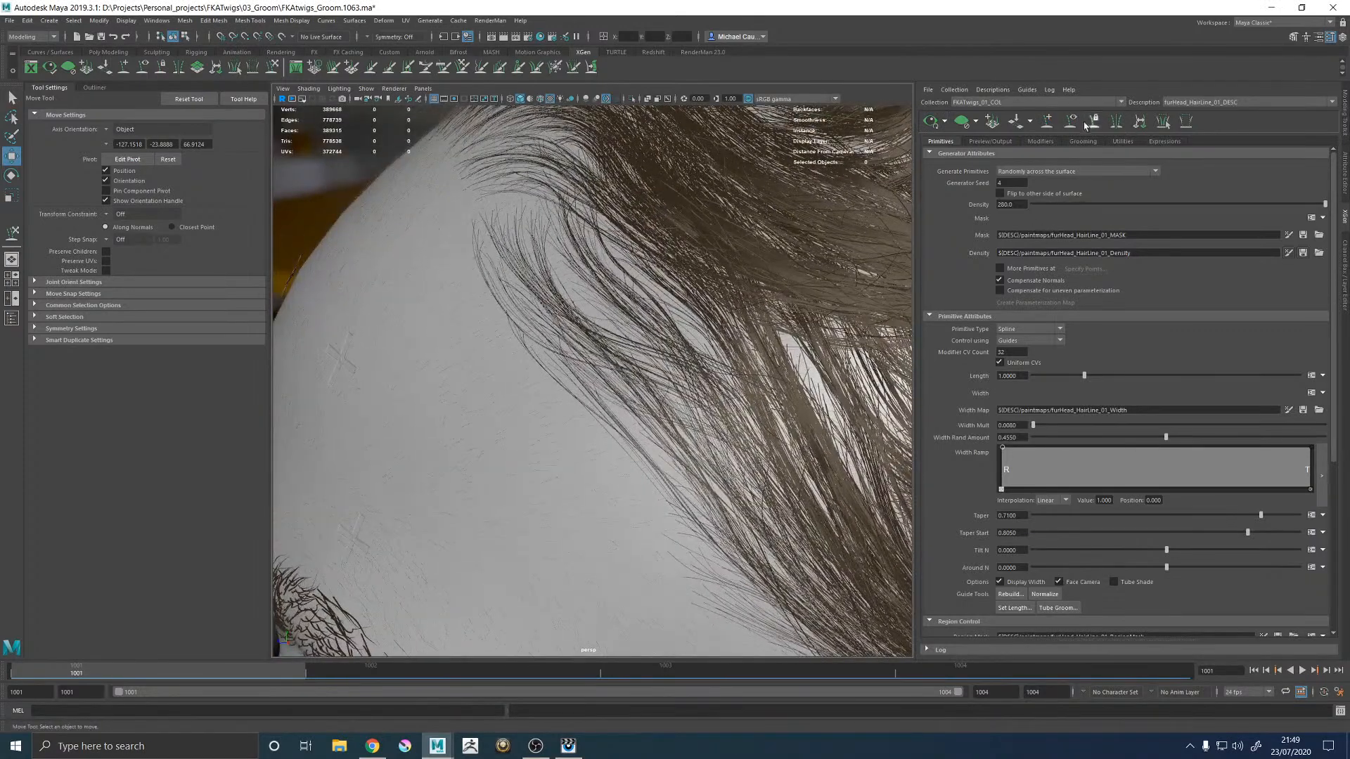
Step: Add another guide on the hairline just below the front blue temple guides and sculpt it back into the blue bundle
left_click(1069, 124)
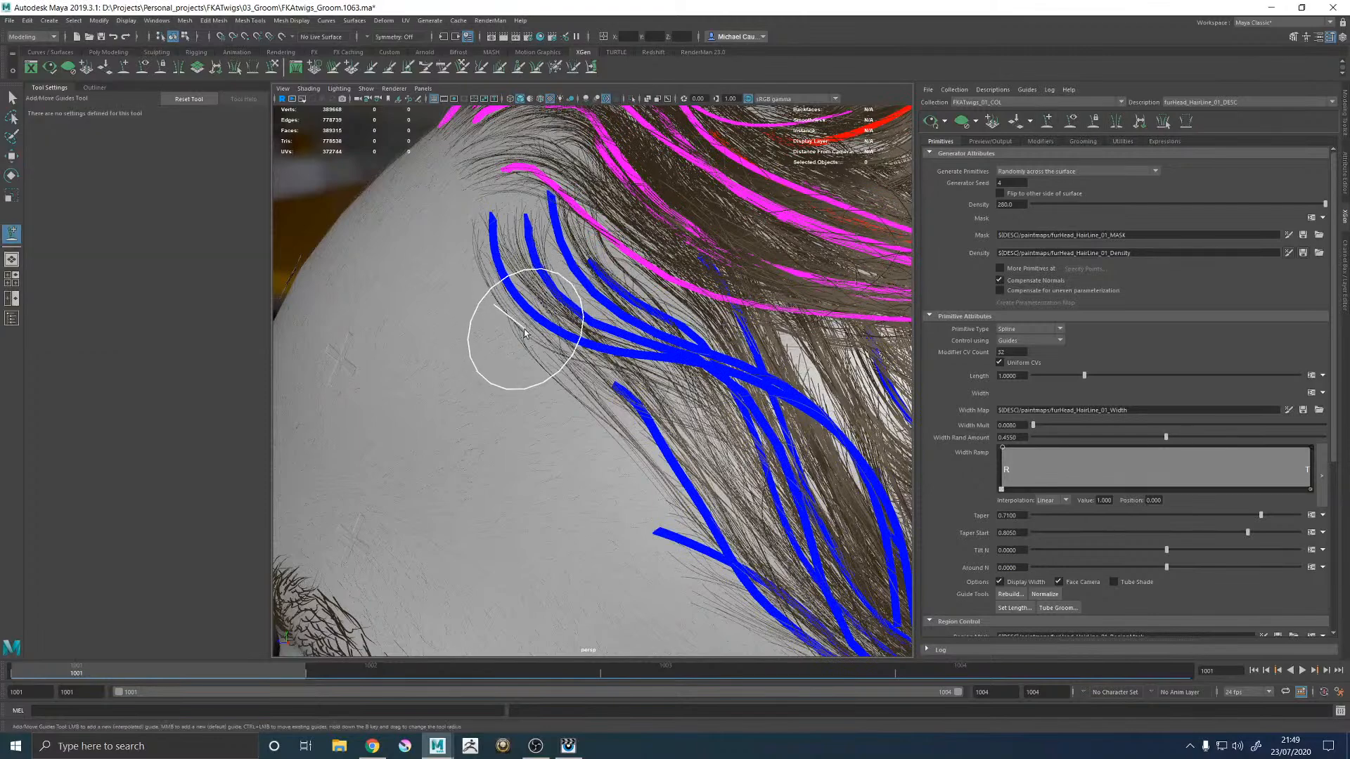
right_click_drag(693, 378, 552, 417, "alt")
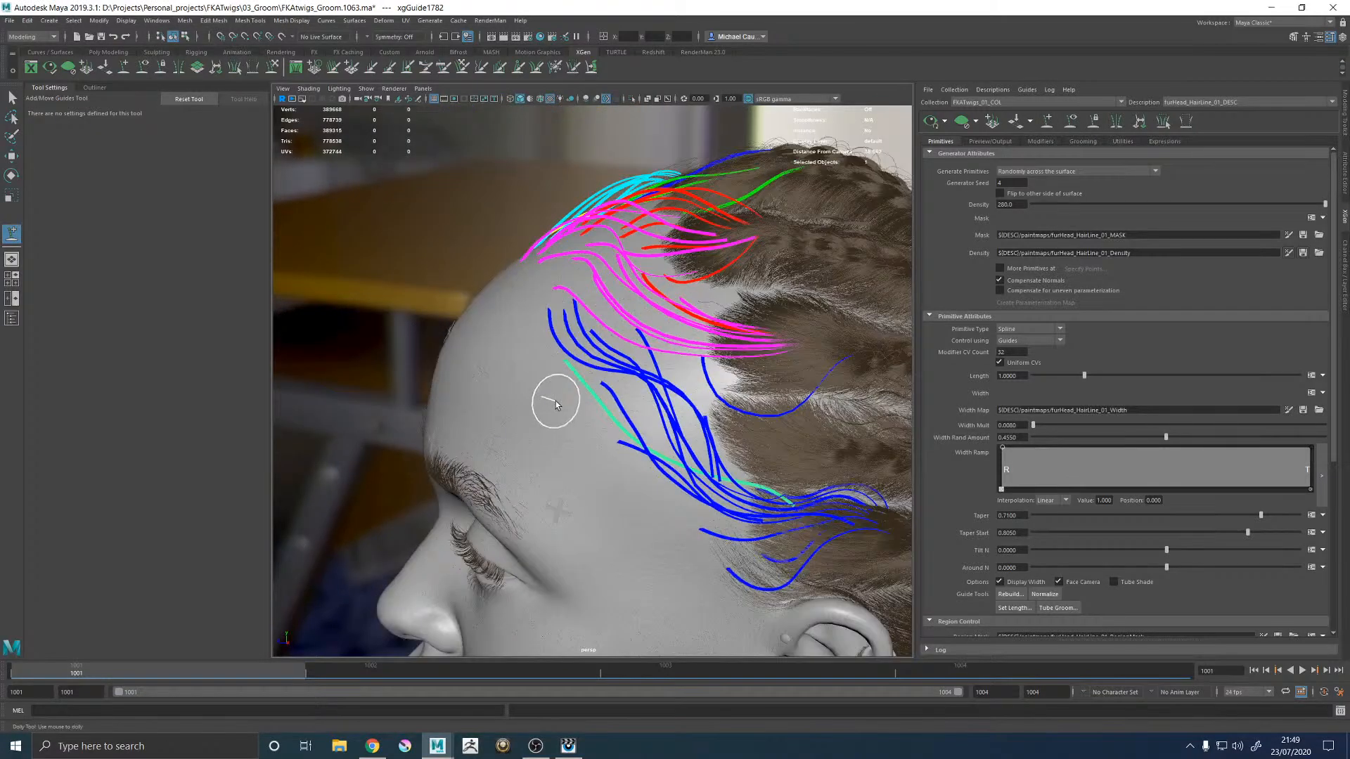
left_click(272, 67)
left_click_drag(572, 340, 588, 452, "alt")
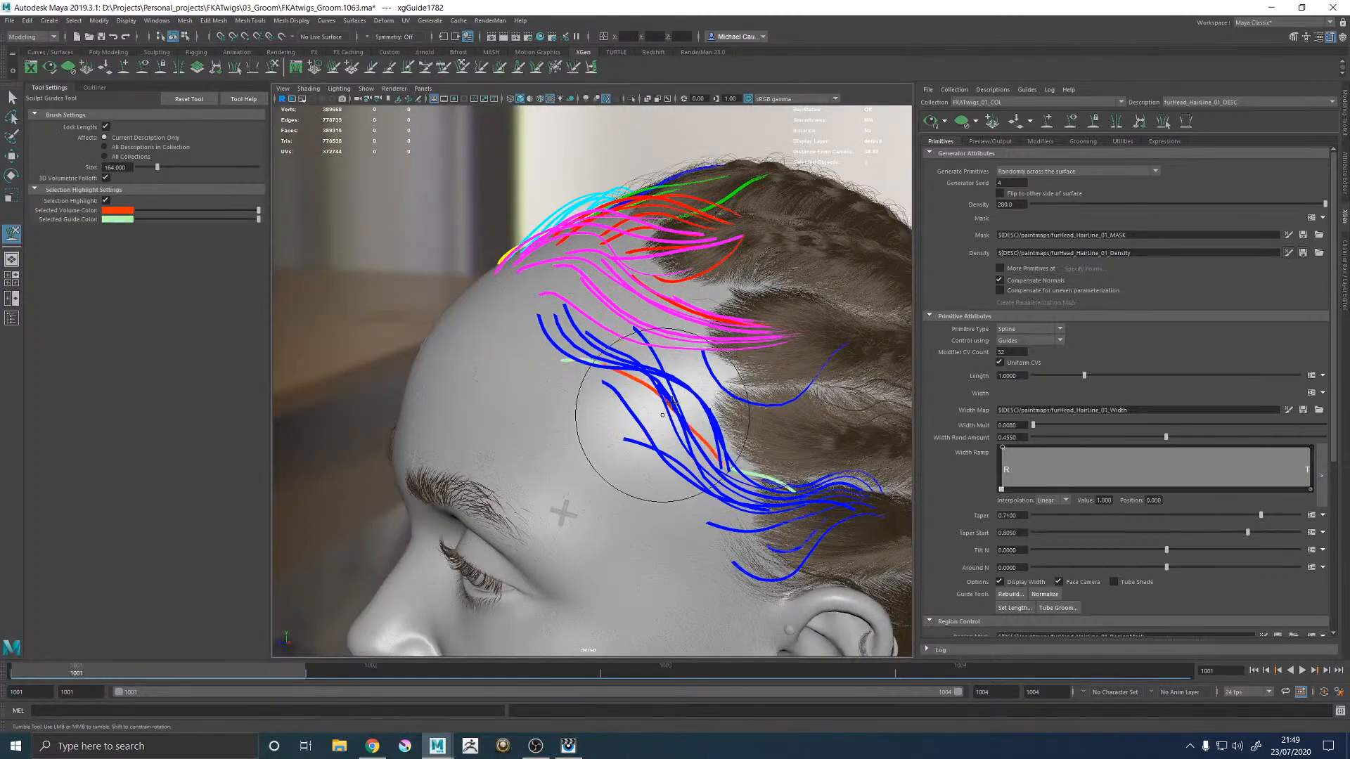
left_click_drag(659, 430, 789, 505, "alt")
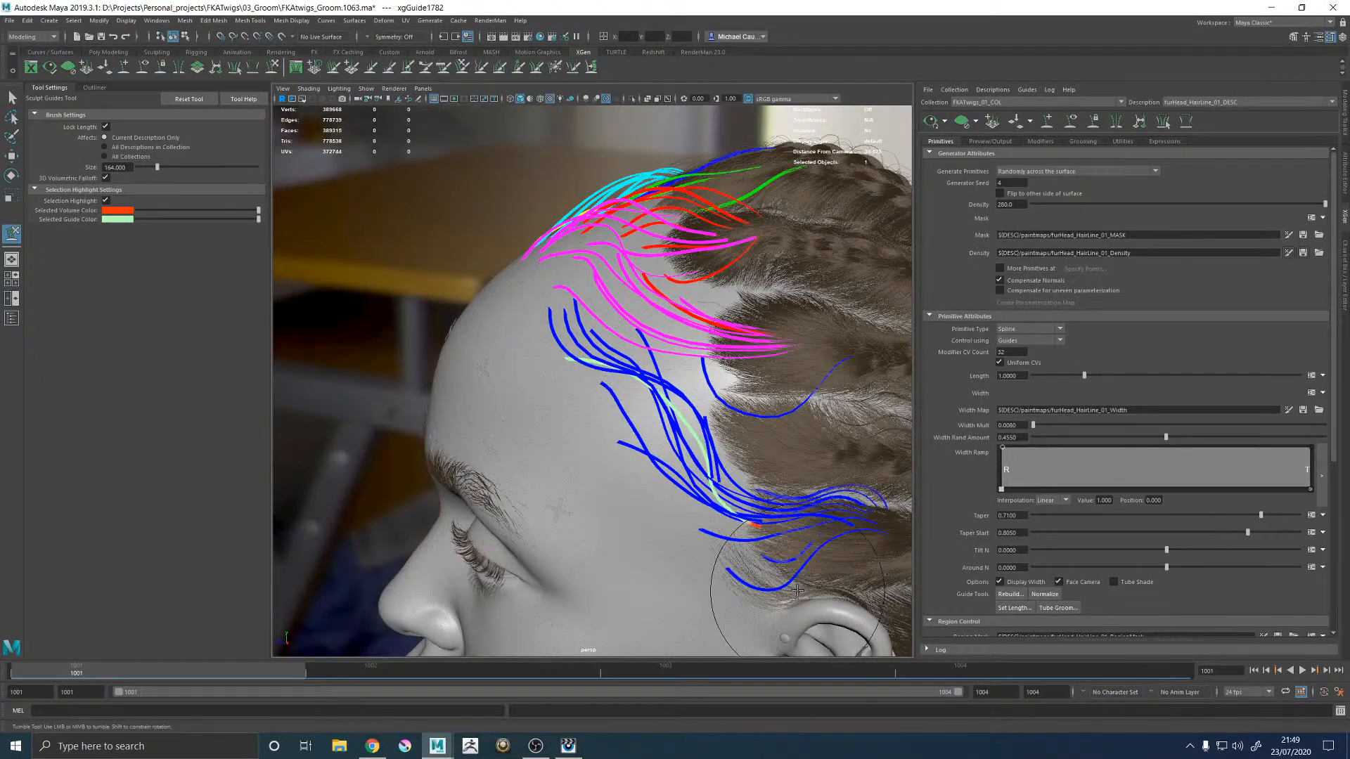
Step: Shape the added guide's root and middle with a smaller sculpt brush so that it lies close to the scalp
left_click_drag(711, 483, 588, 320, "alt")
left_click_drag(645, 391, 568, 418, "alt")
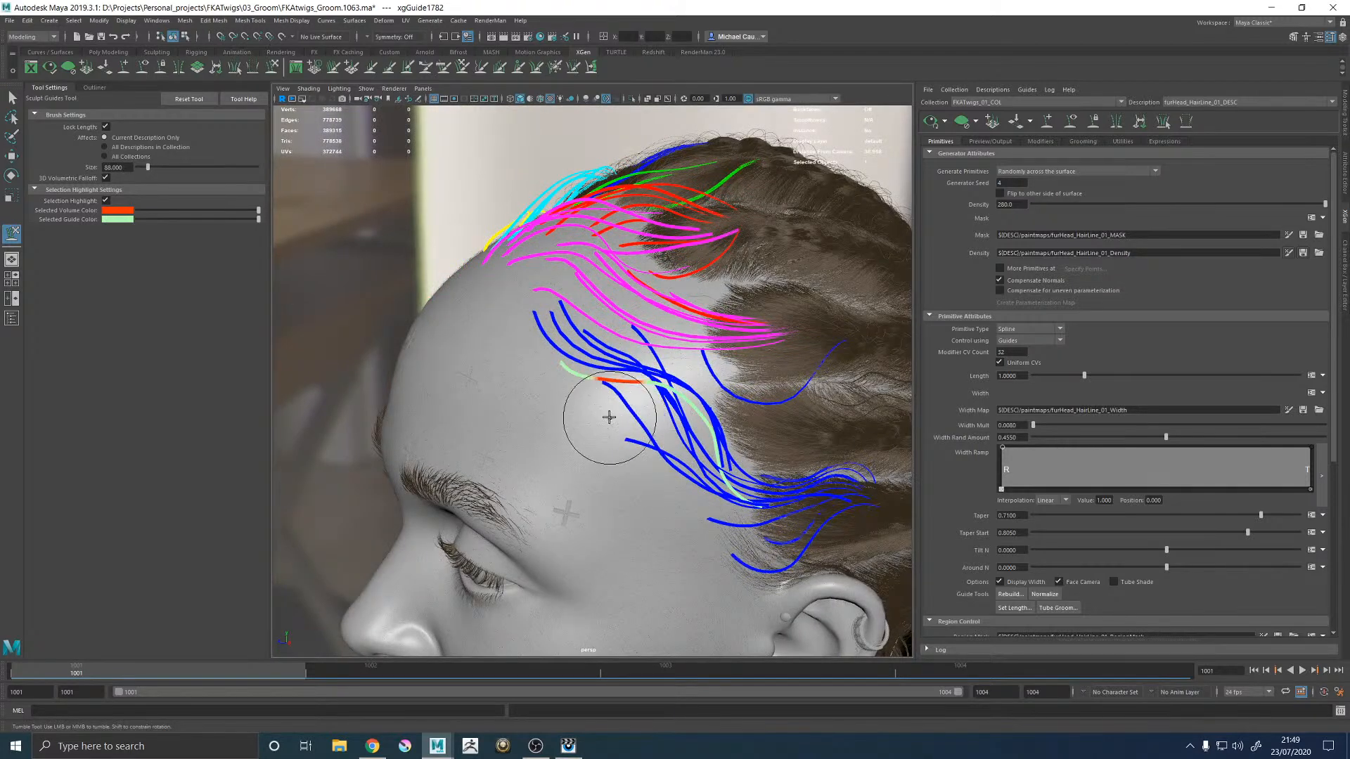
left_click_drag(637, 433, 560, 425, "alt")
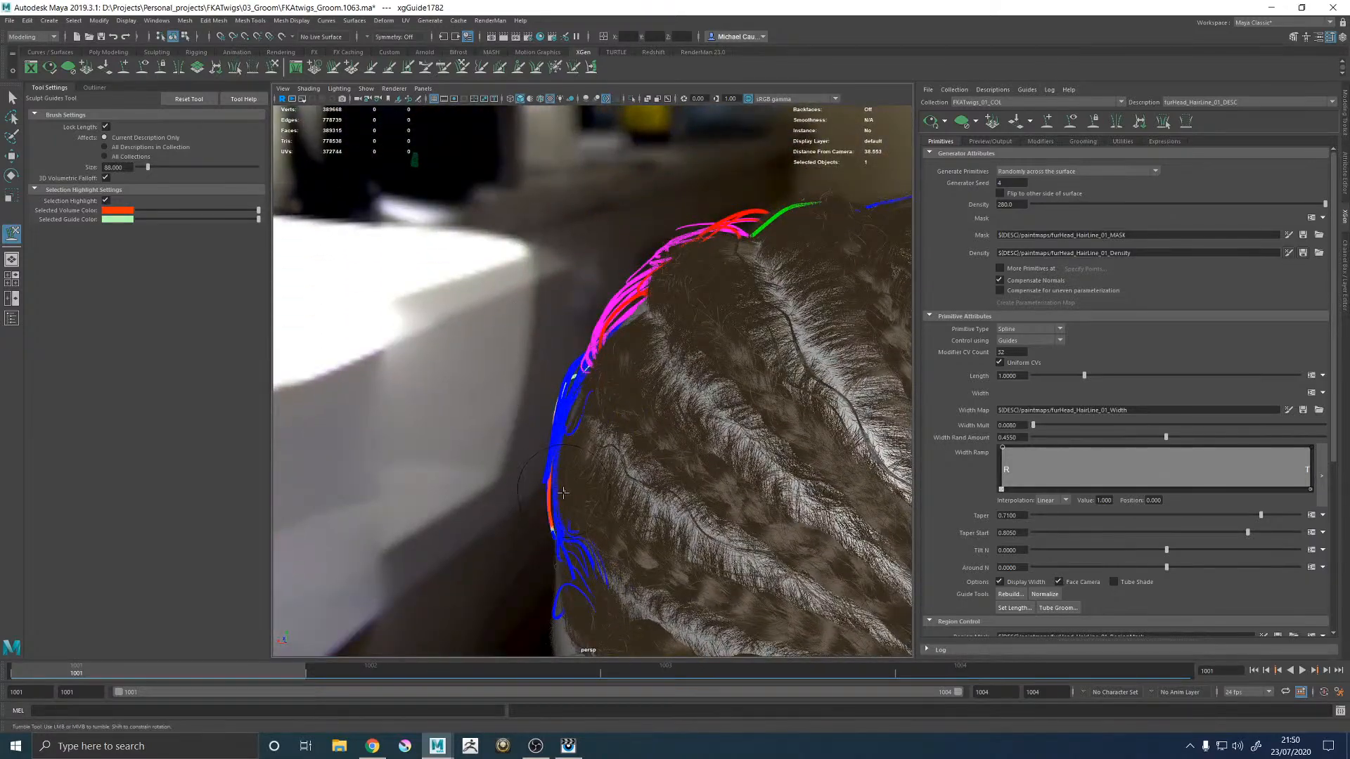
left_click_drag(573, 486, 688, 476, "alt")
left_click_drag(565, 424, 618, 422, "alt")
mouse_move(662, 380)
left_mouse_down("alt")
mouse_move(659, 323)
mouse_move(618, 326)
mouse_move(687, 394)
mouse_move(540, 377)
mouse_move(619, 404)
mouse_move(645, 398)
left_mouse_up("alt")
Step: Reselect the blue guide xgGuide1279 and sculpt its middle towards the neighbouring guides in the temple bundle
key("w")
key("y")
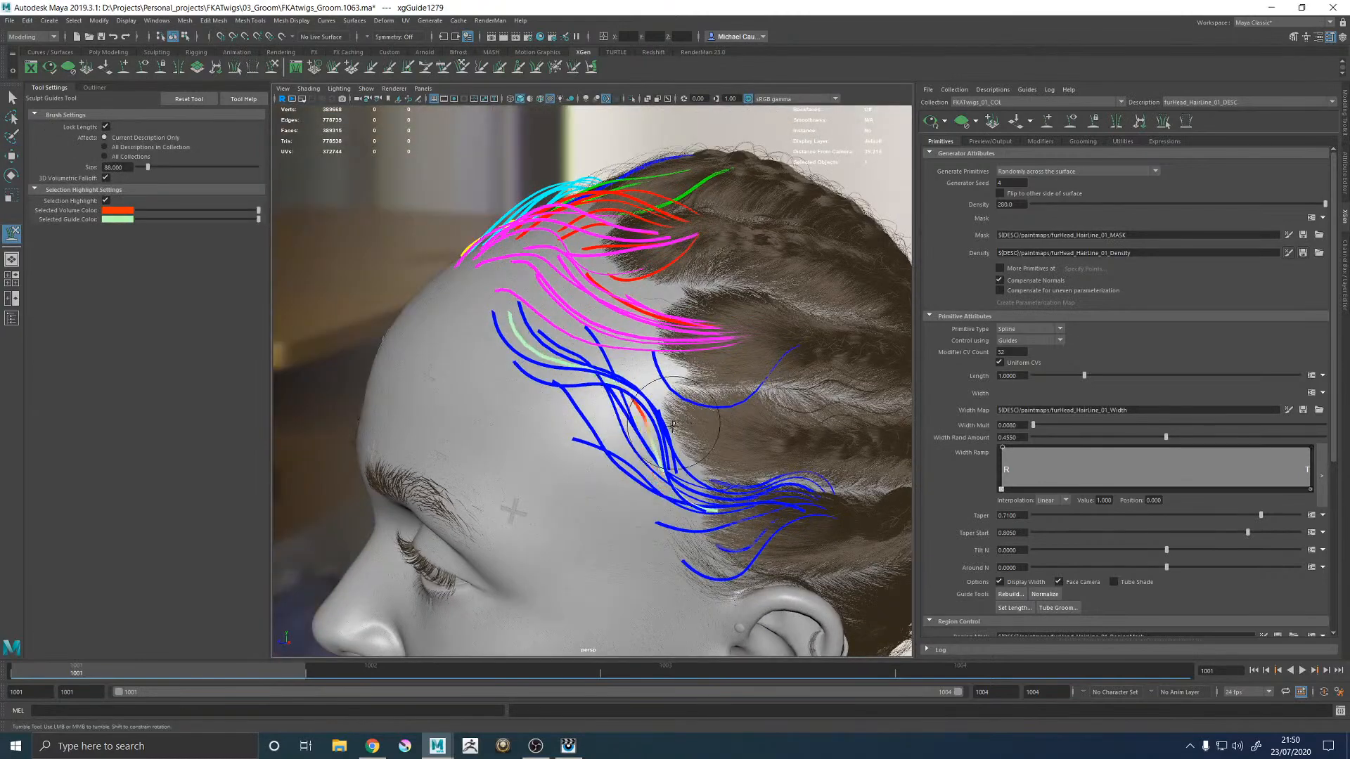
mouse_move(638, 412)
left_mouse_down("alt")
mouse_move(710, 418)
mouse_move(638, 408)
mouse_move(650, 432)
left_mouse_up("alt")
Step: Select the blue temple guide xgGuide1263 and sculpt its middle towards the neighbouring guides in the bundle
key("w")
scroll(622, 418, "up", 3)
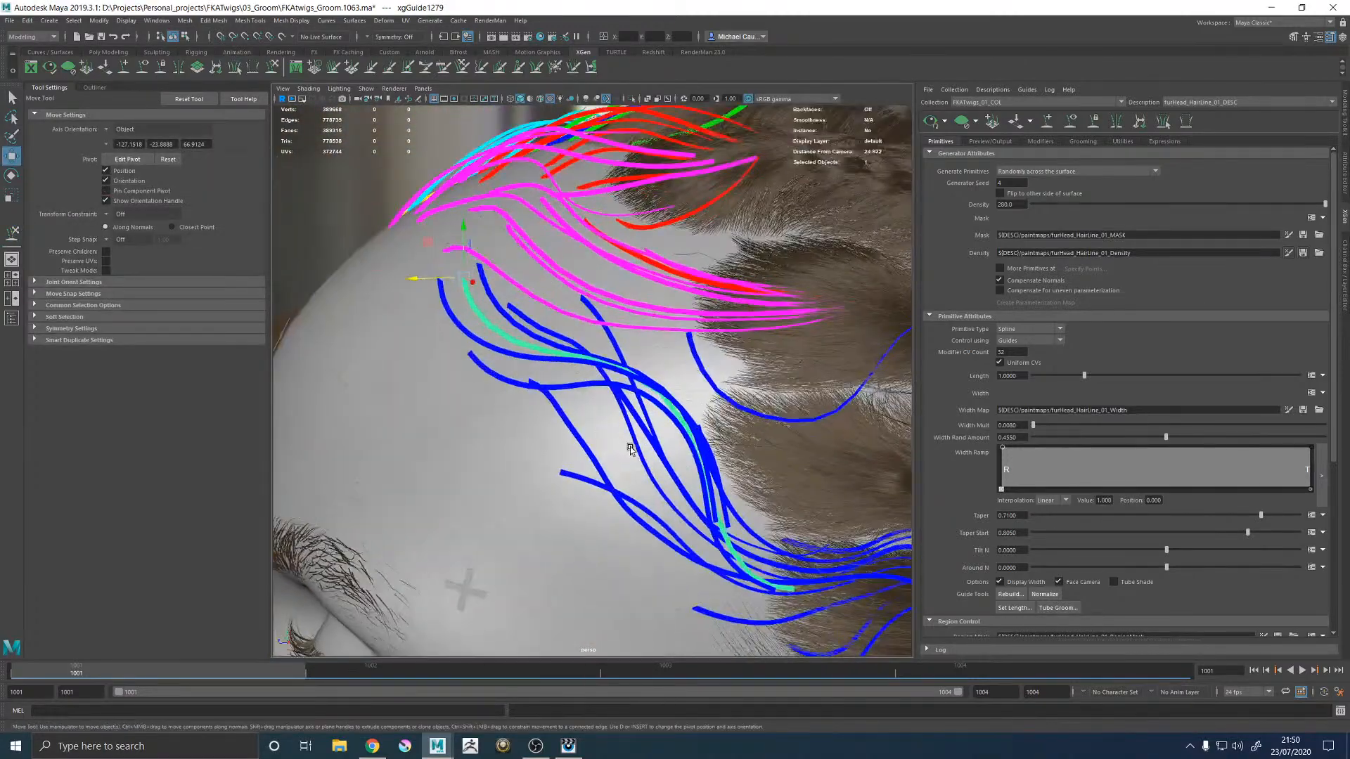
scroll(591, 430, "up", 2)
key("y")
left_click_drag(582, 409, 578, 375, "alt")
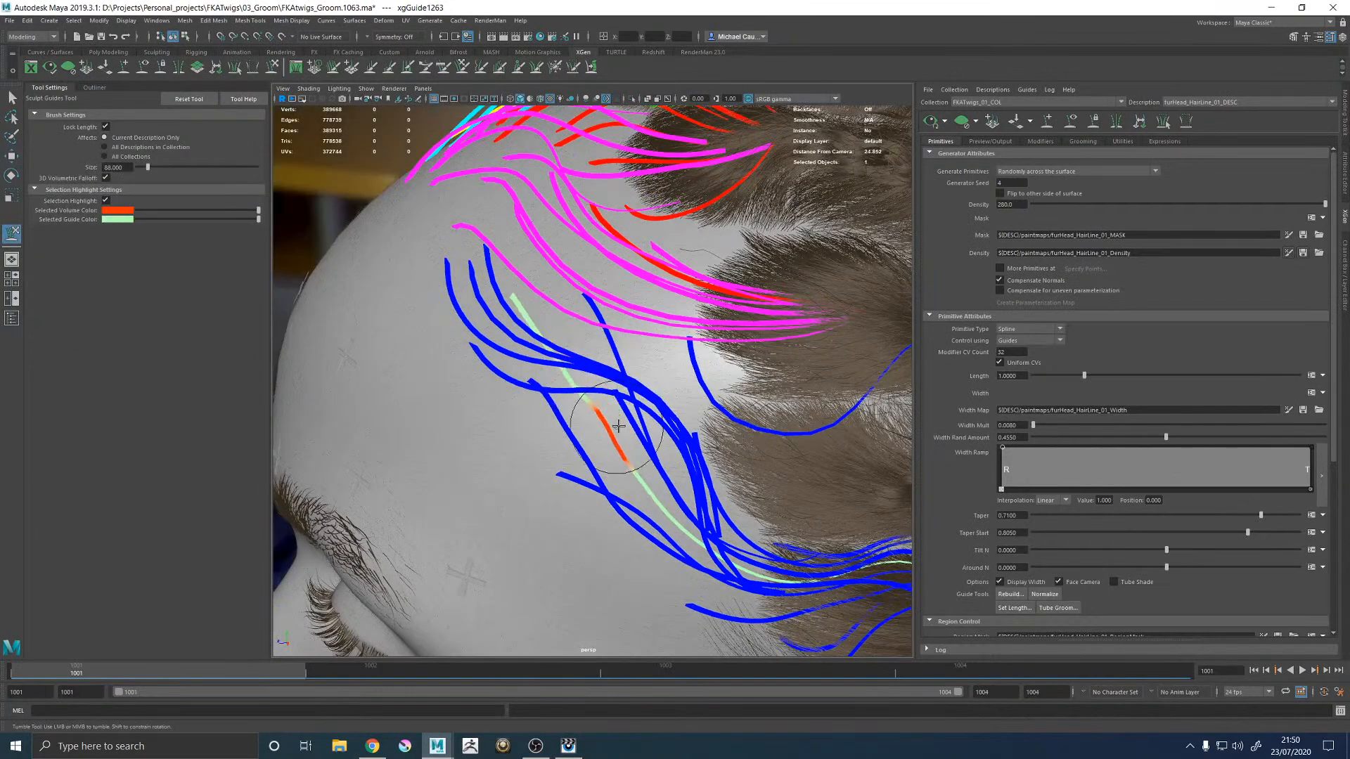
mouse_move(631, 455)
left_mouse_down("alt")
mouse_move(551, 446)
mouse_move(638, 461)
left_mouse_up("alt")
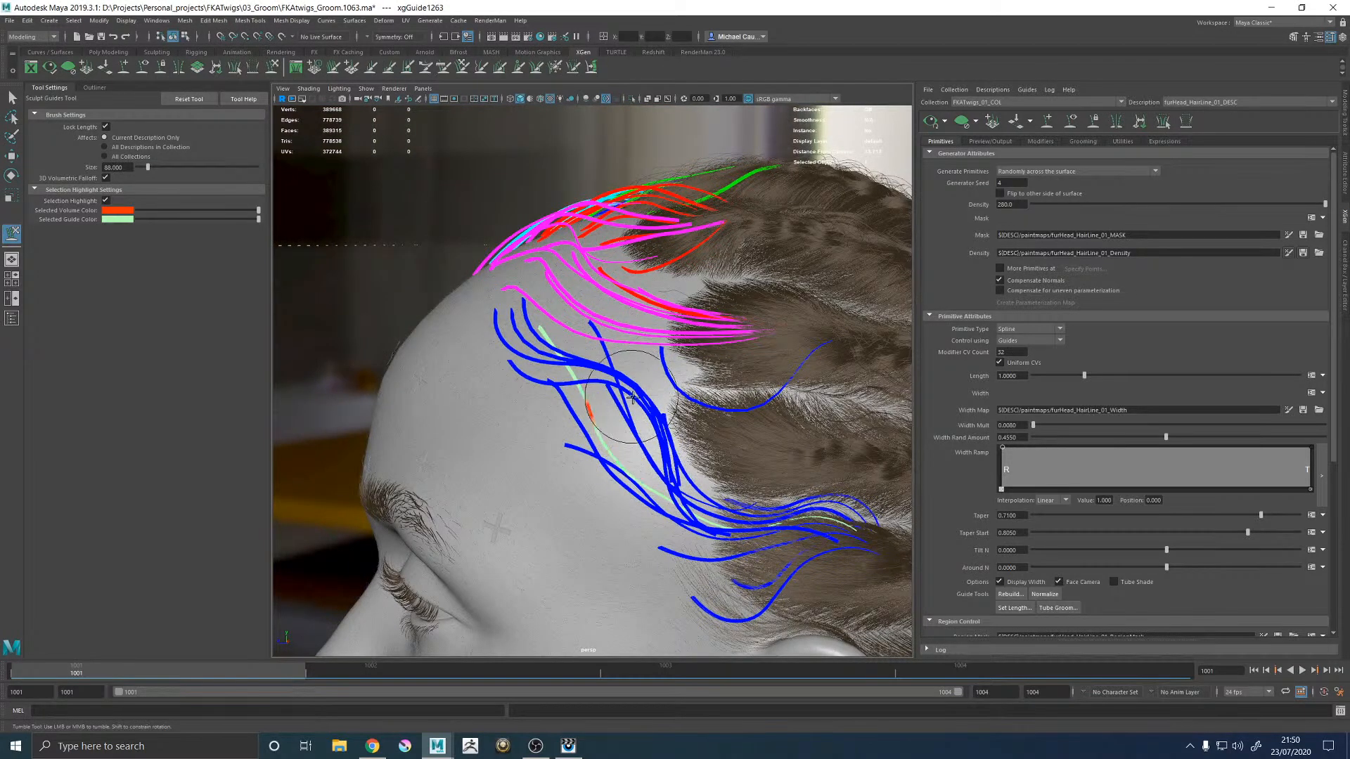
left_click_drag(626, 406, 618, 343, "alt")
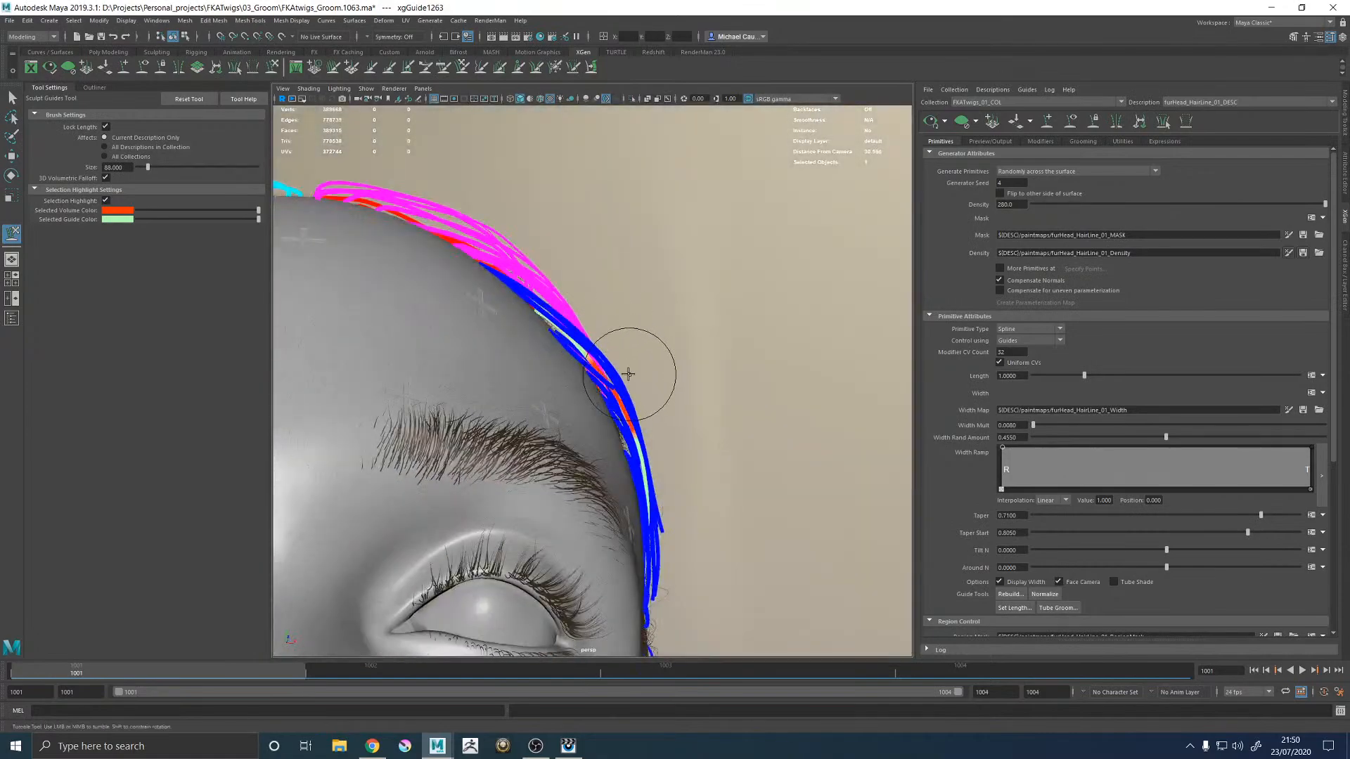
Step: Check from the back and above how closely the blue temple guides follow the scalp, and save the scene
left_click_drag(673, 404, 524, 436, "alt")
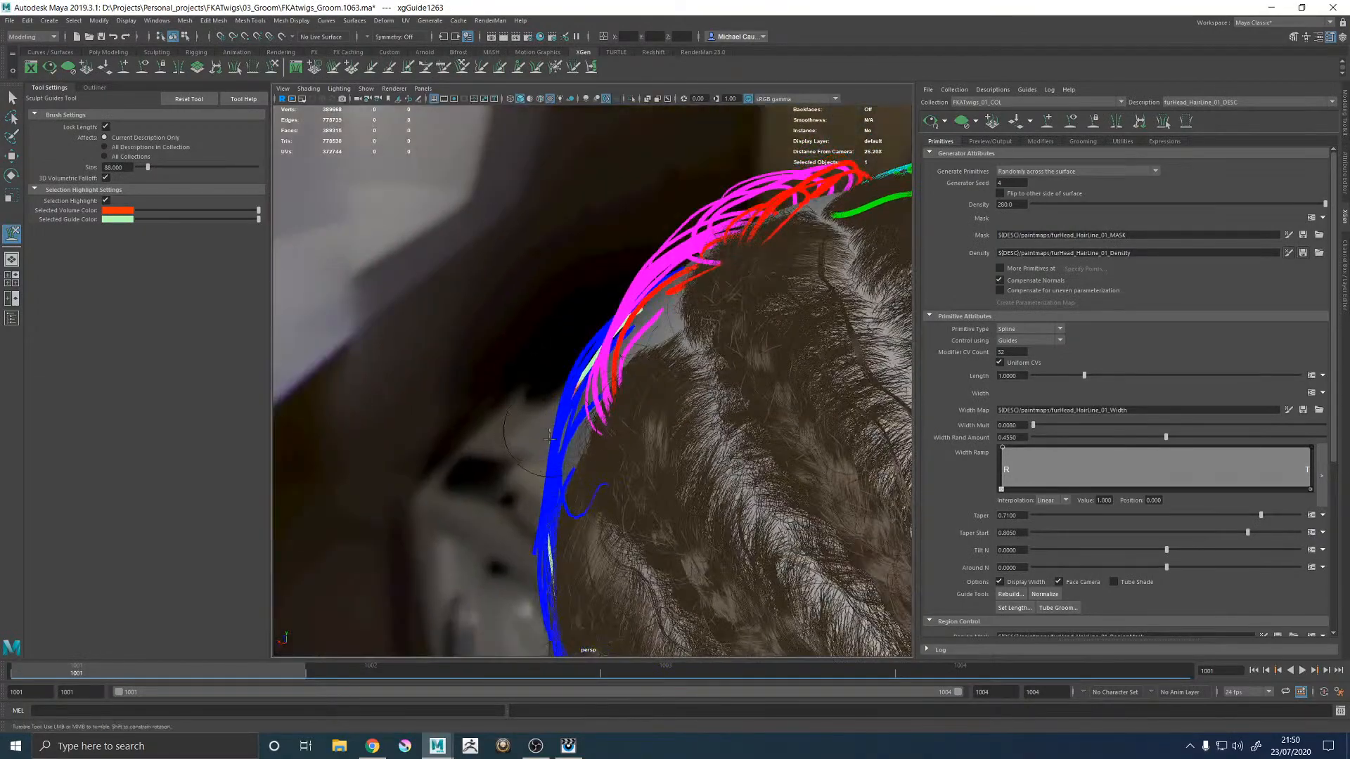
middle_click_drag(541, 428, 561, 310, "alt")
left_click_drag(561, 310, 620, 422, "alt")
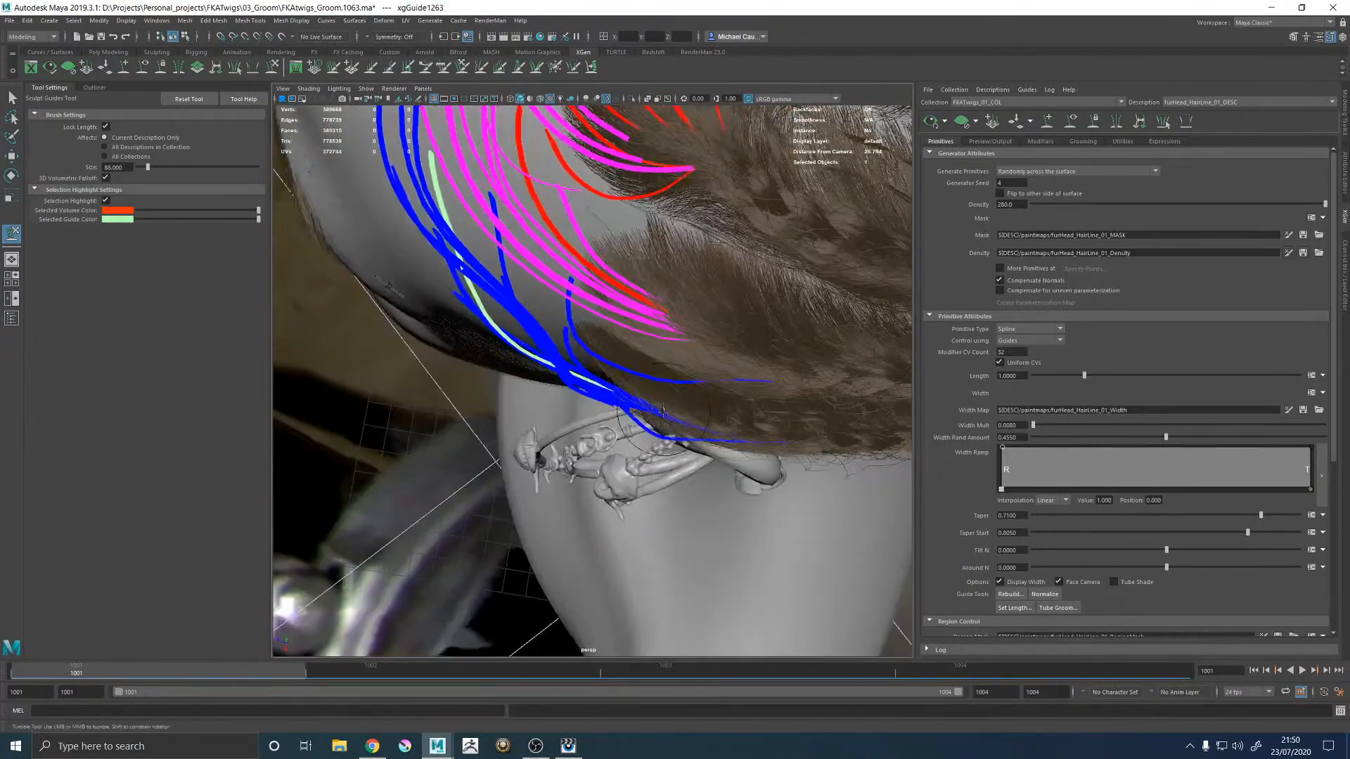
mouse_move(720, 433)
left_mouse_down("alt")
mouse_move(356, 400)
mouse_move(455, 401)
mouse_move(777, 269)
mouse_move(653, 269)
left_mouse_up("alt")
key("w")
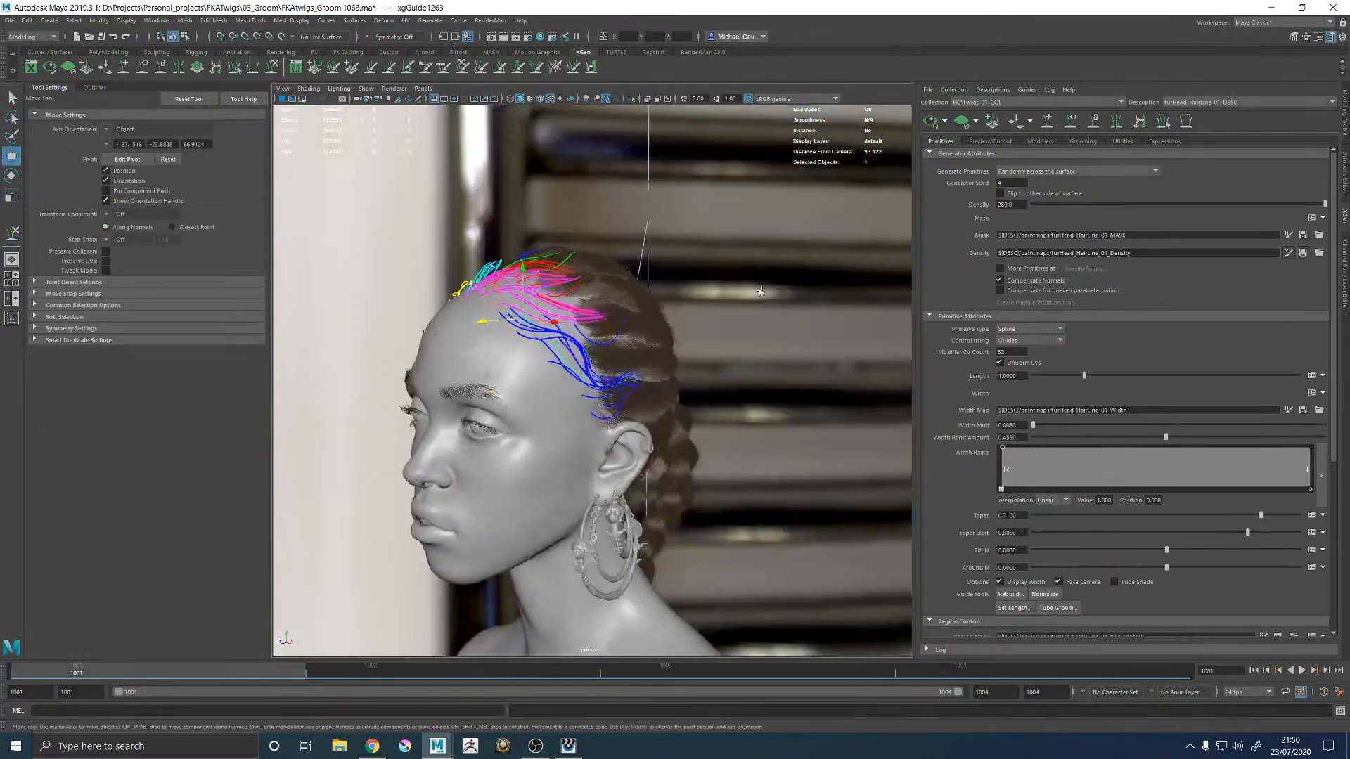
key("ctrl+s")
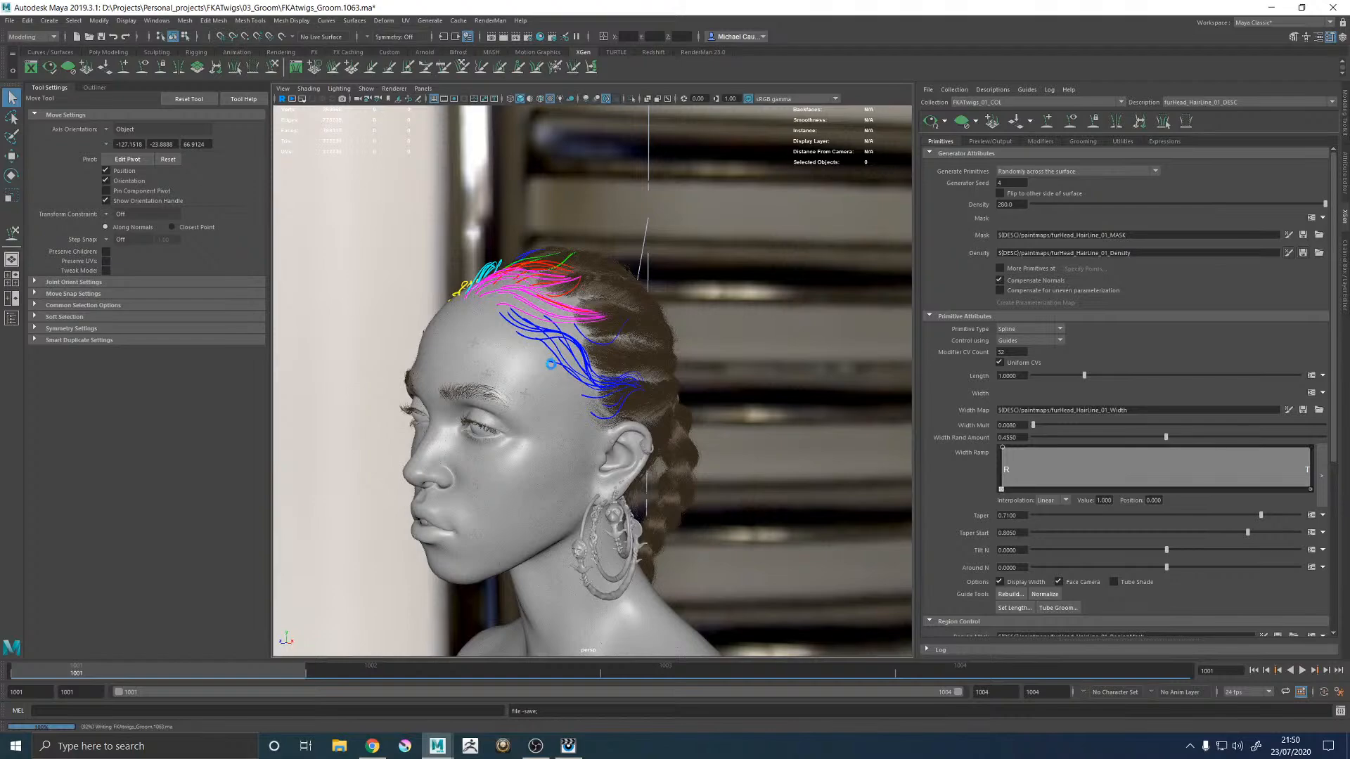
Step: Select the guide xgGuide1264 at the front lower edge of the blue bundle and sculpt its root section downwards
scroll(556, 351, "up", 10)
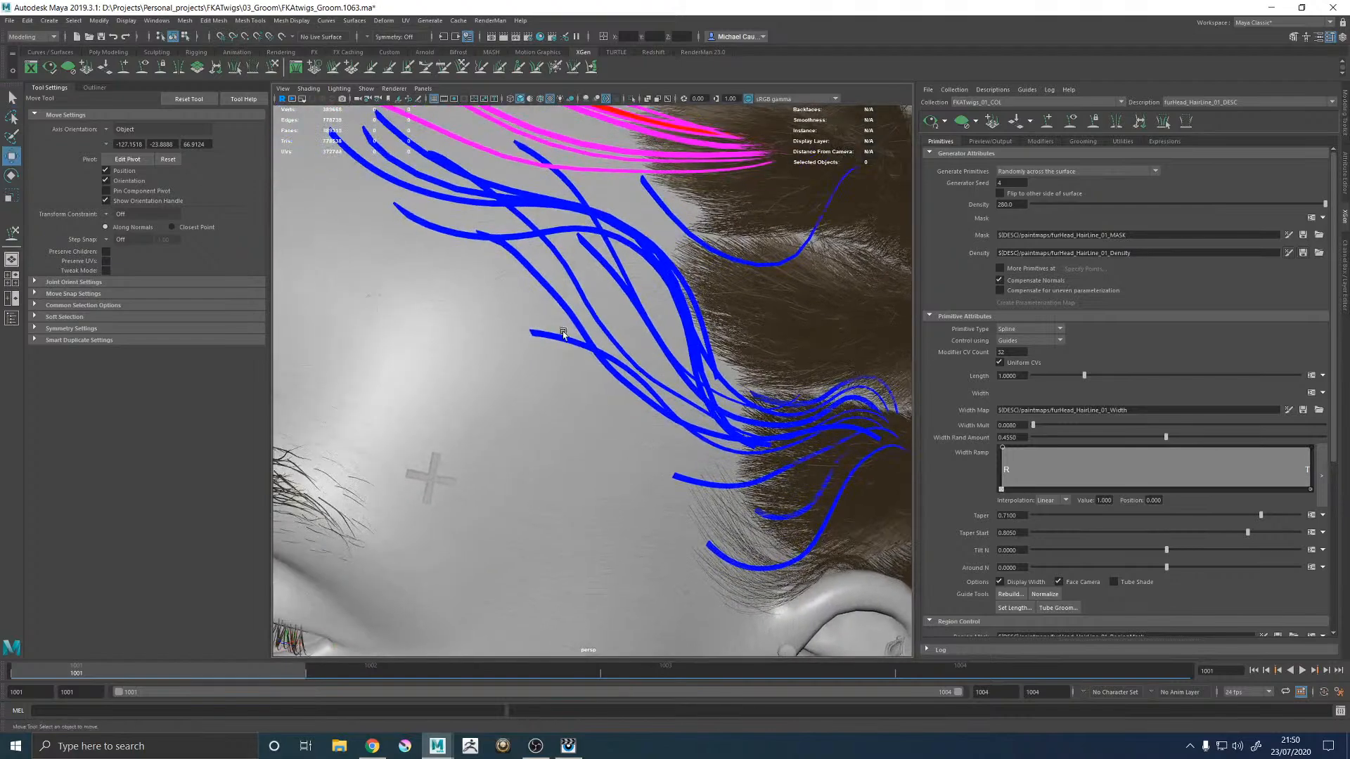
left_click(623, 362)
left_click_drag(618, 362, 527, 350, "alt")
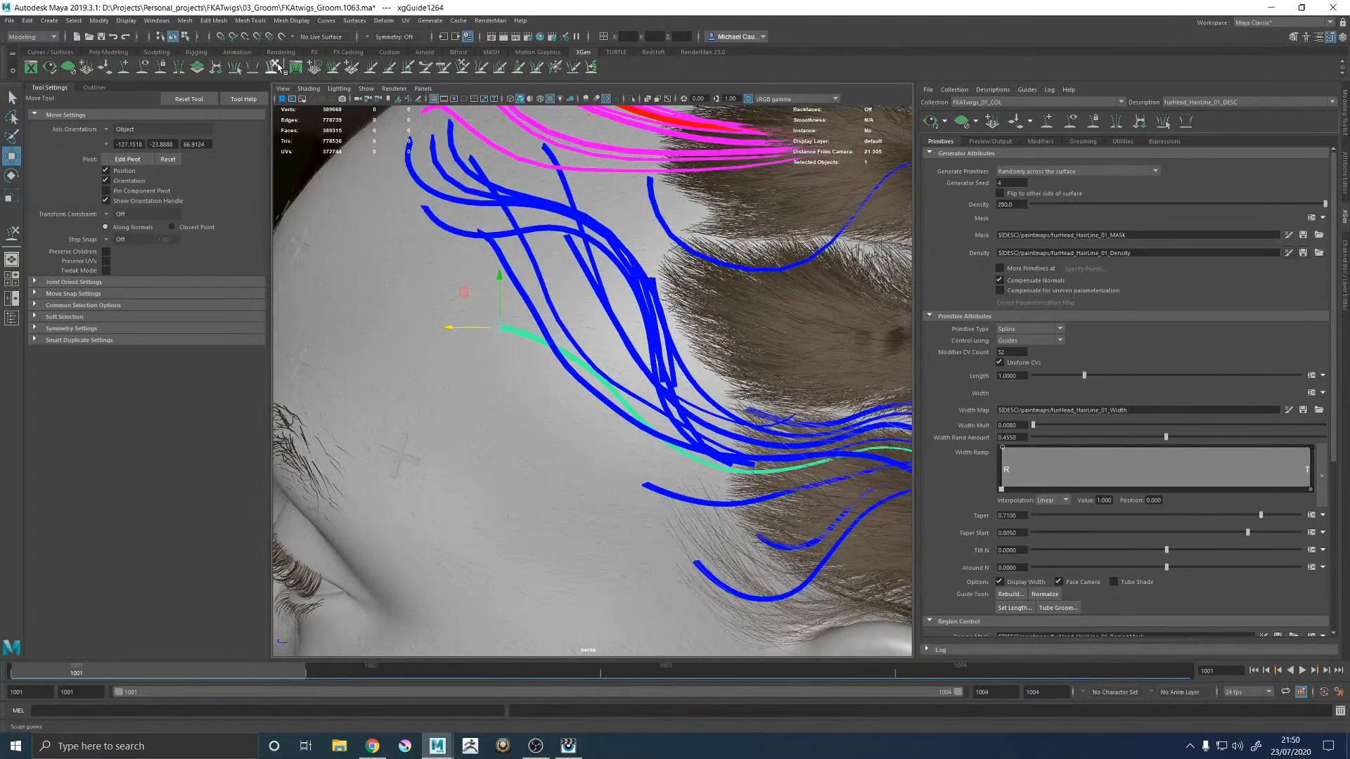
left_click(276, 66)
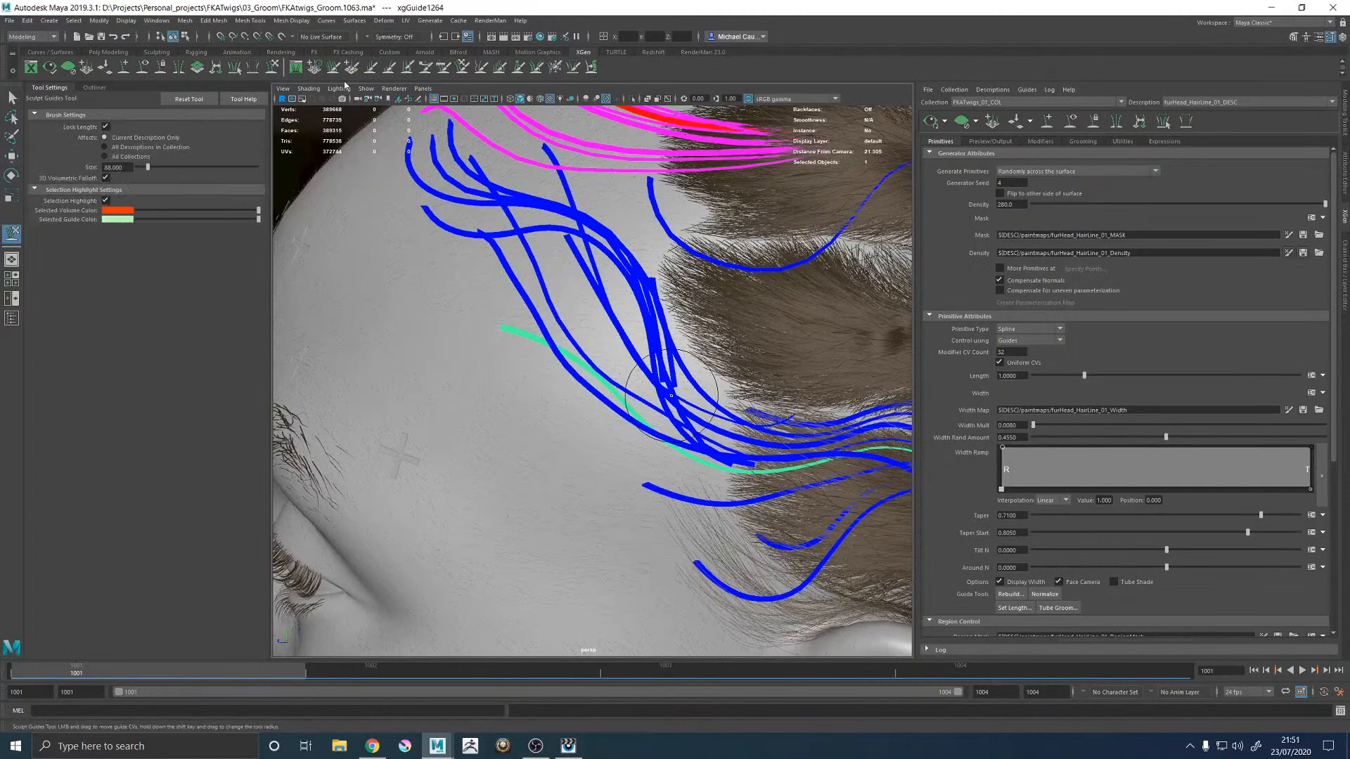
mouse_move(520, 360)
left_mouse_down()
mouse_move(562, 353)
mouse_move(610, 397)
mouse_move(557, 382)
mouse_move(659, 415)
mouse_move(636, 417)
mouse_move(540, 331)
mouse_move(613, 402)
left_mouse_up()
right_click_drag(613, 402, 507, 360, "alt")
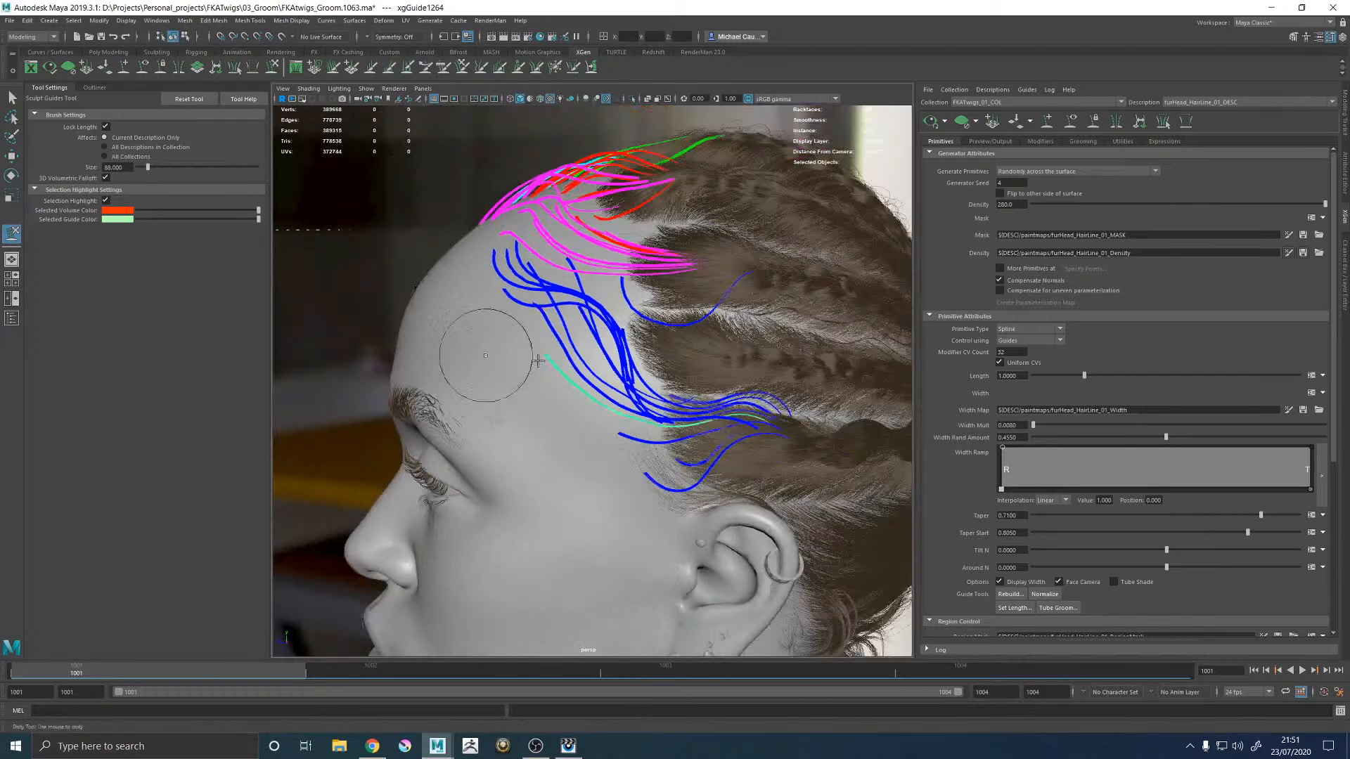
left_click_drag(595, 380, 581, 351, "alt")
middle_click_drag(579, 313, 589, 340, "alt")
Step: Select a neighbouring guide in the middle of the blue bundle, adjust it with the sculpt brush and deselect it
key("w")
left_click(598, 370)
mouse_move(633, 373)
left_mouse_down("alt")
mouse_move(618, 402)
mouse_move(626, 371)
mouse_move(598, 374)
left_mouse_up("alt")
key("y")
key("w")
right_click_drag(563, 310, 421, 170, "alt")
left_click(422, 170)
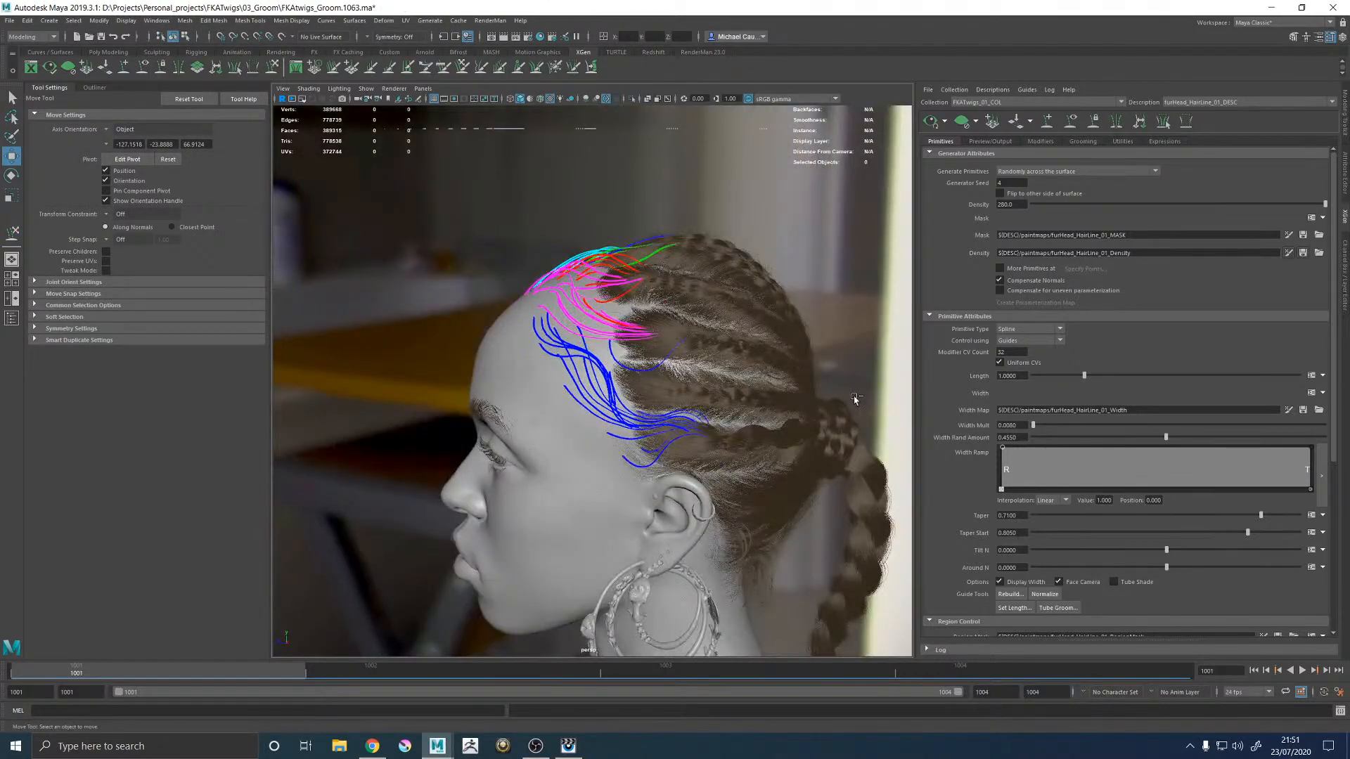
Step: Select the blue guide xgGuide1290, sculpt its middle and tip along the lower side of the temple bundle and save the scene
scroll(584, 372, "up", 5)
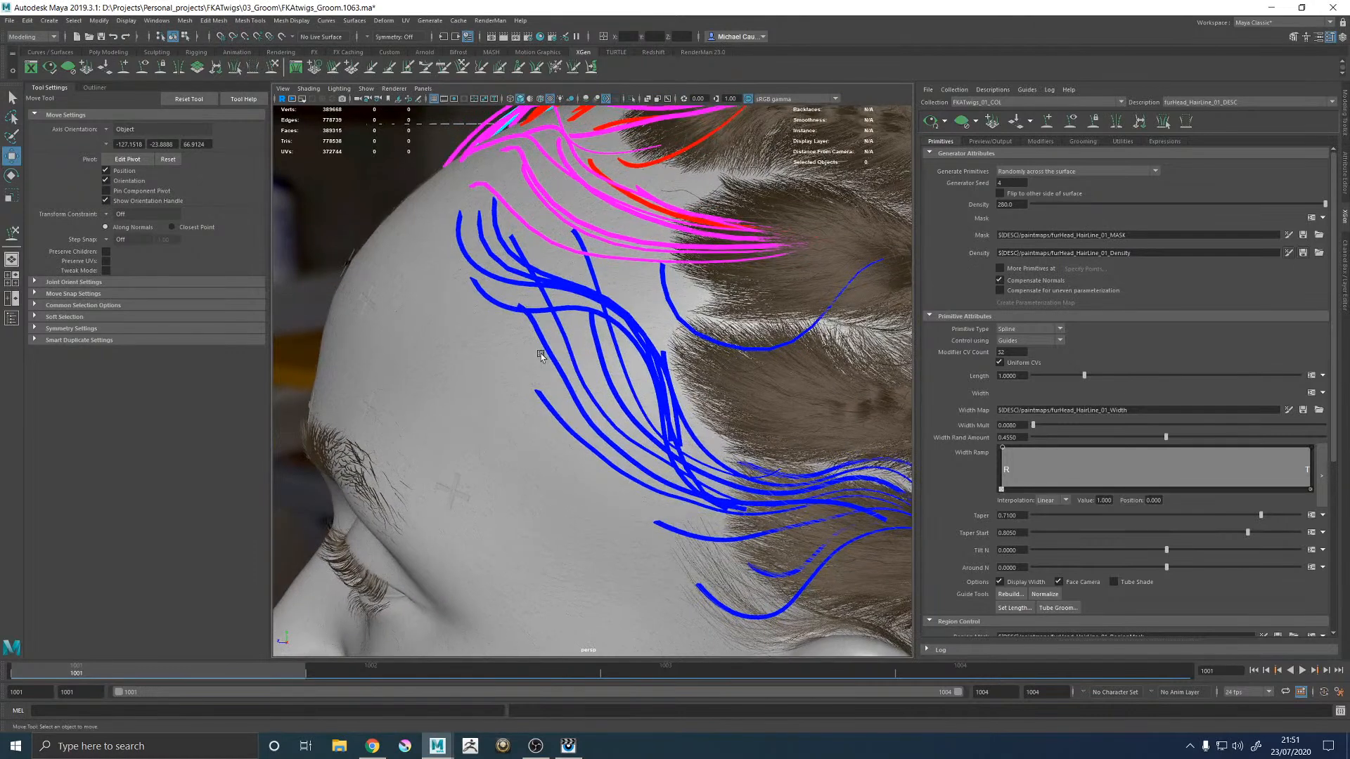
left_click(554, 356)
key("y")
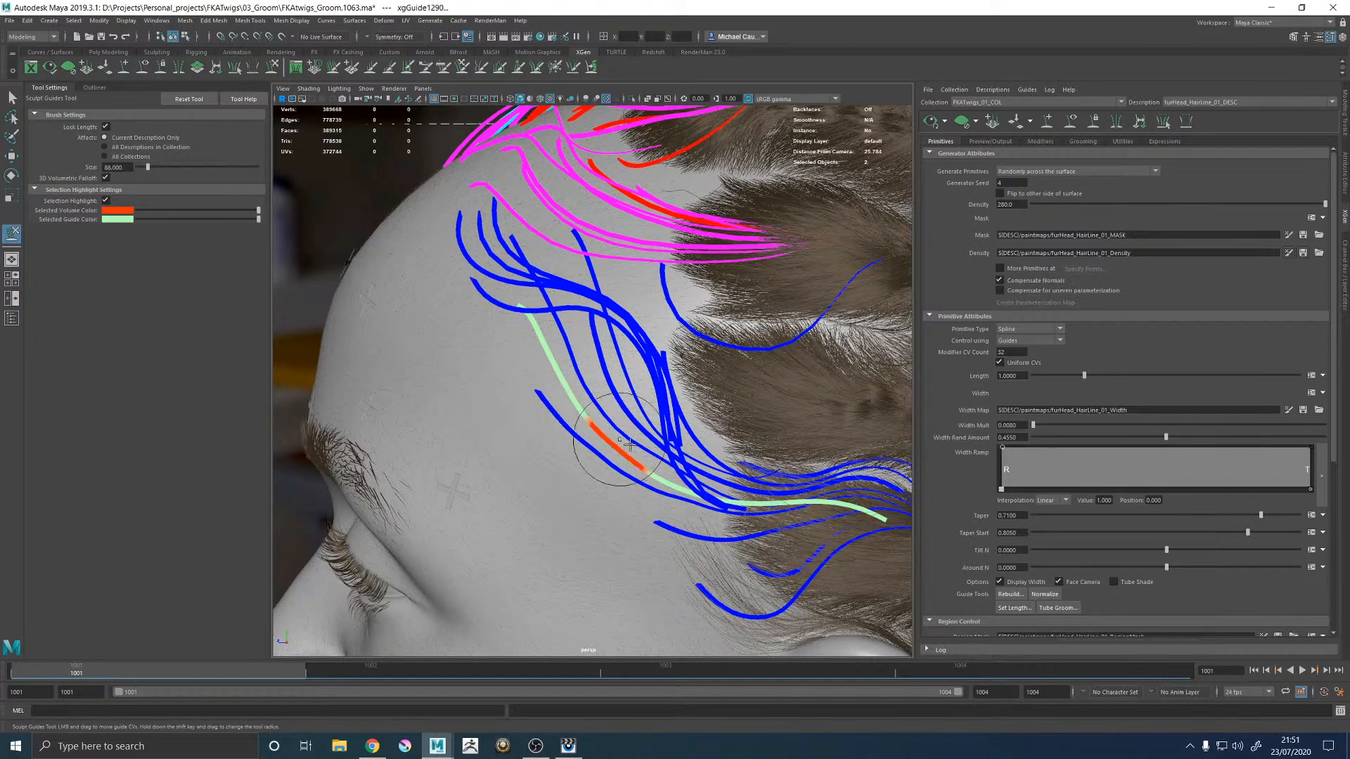
middle_click_drag(661, 478, 582, 384, "alt")
middle_click_drag(722, 385, 655, 380, "alt")
mouse_move(697, 377)
left_mouse_down()
mouse_move(736, 393)
mouse_move(629, 400)
mouse_move(690, 331)
mouse_move(831, 405)
left_mouse_up()
key("w")
key("ctrl+s")
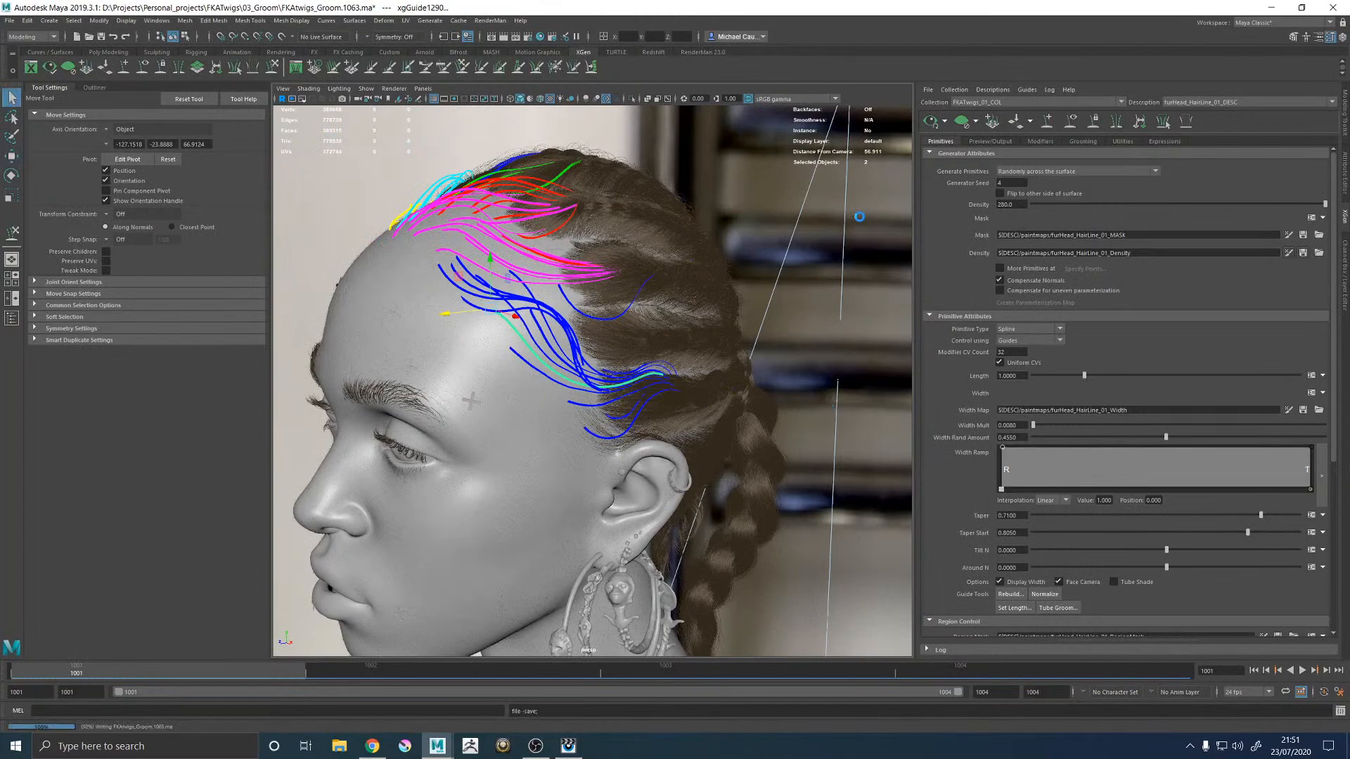
Step: Hide the hairline guides and update the hairline description's XGen preview
left_click(1073, 125)
right_click_drag(563, 347, 470, 387, "alt")
left_click_drag(470, 386, 510, 432, "alt")
right_click_drag(510, 433, 598, 412, "alt")
left_click_drag(597, 411, 712, 395, "alt")
right_click_drag(711, 395, 734, 220, "alt")
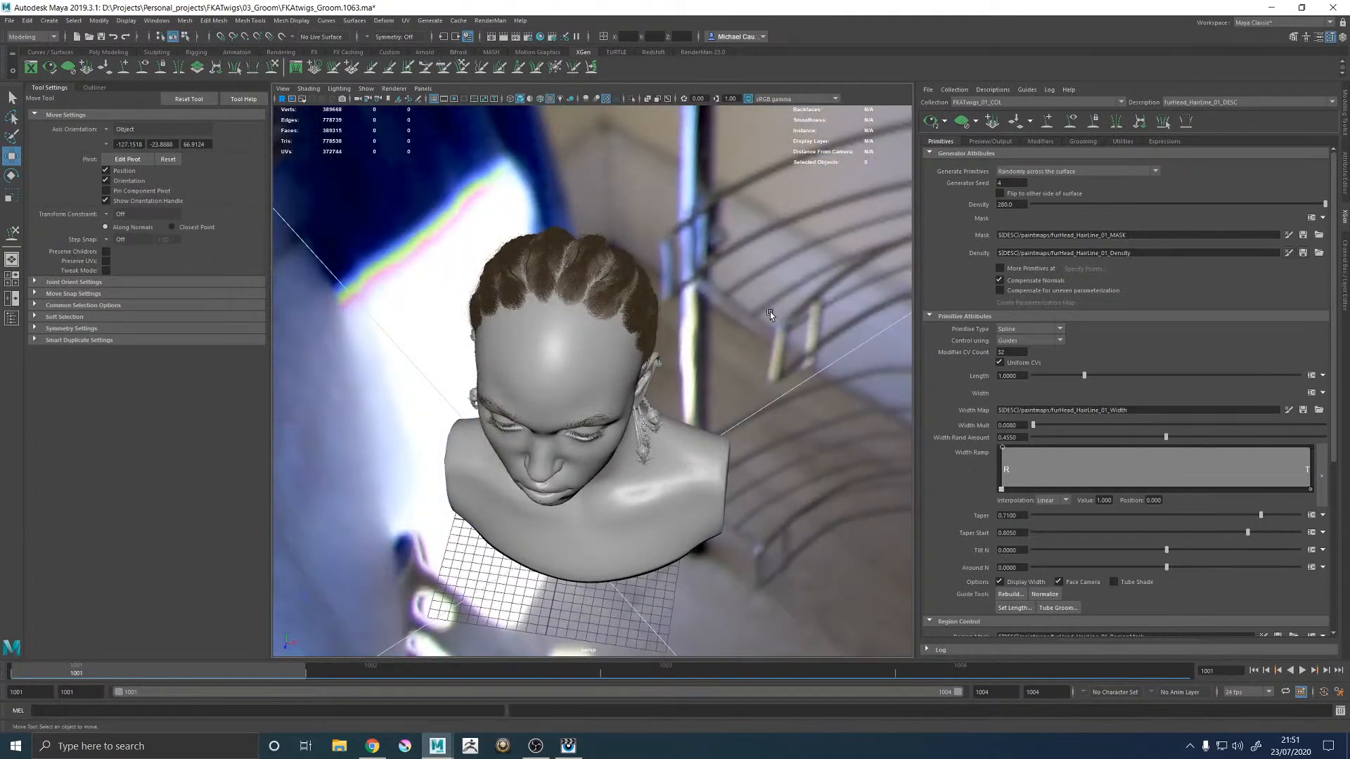
left_click(931, 123)
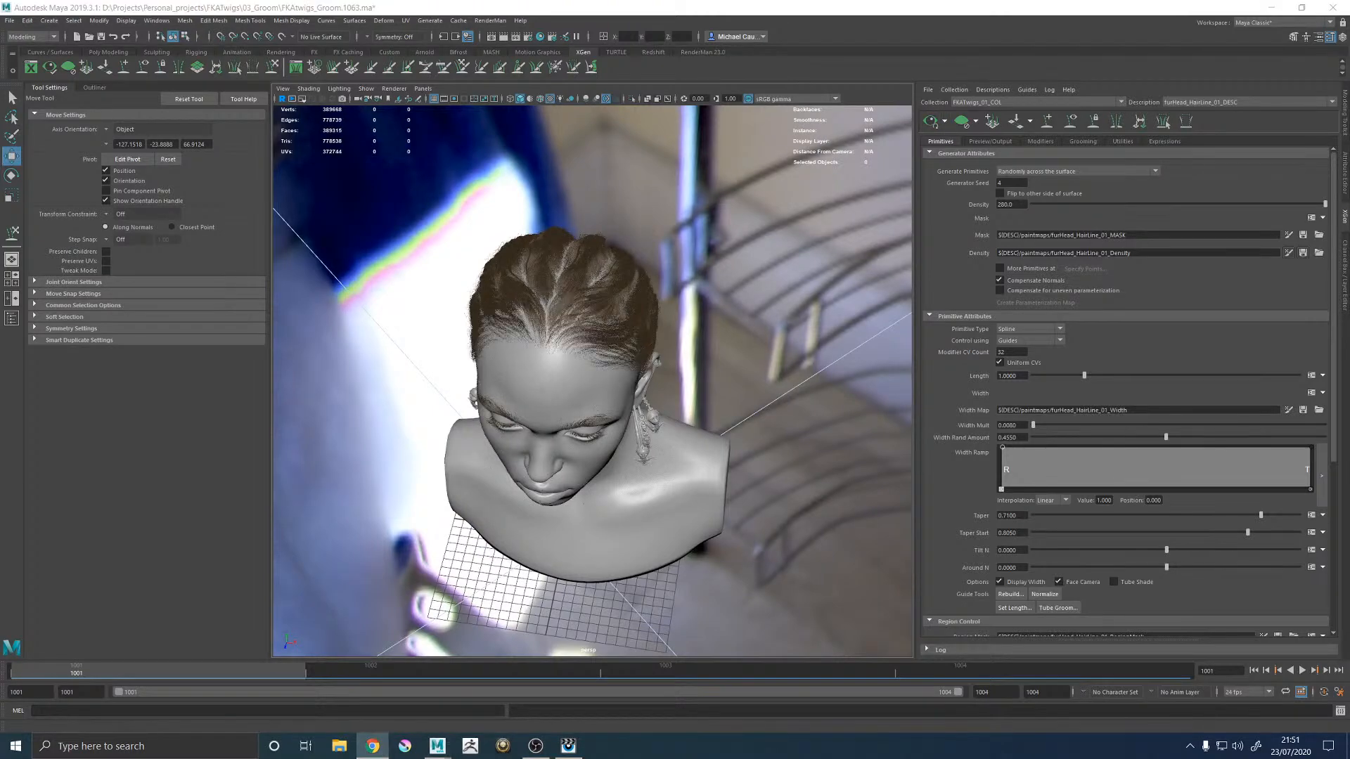
Step: Inspect the previewed temple hairs up close from the side and save the scene
left_click_drag(731, 373, 653, 325, "alt")
right_click_drag(653, 324, 773, 359, "alt")
left_click_drag(773, 359, 731, 377, "alt")
key("q")
key("ctrl+s")
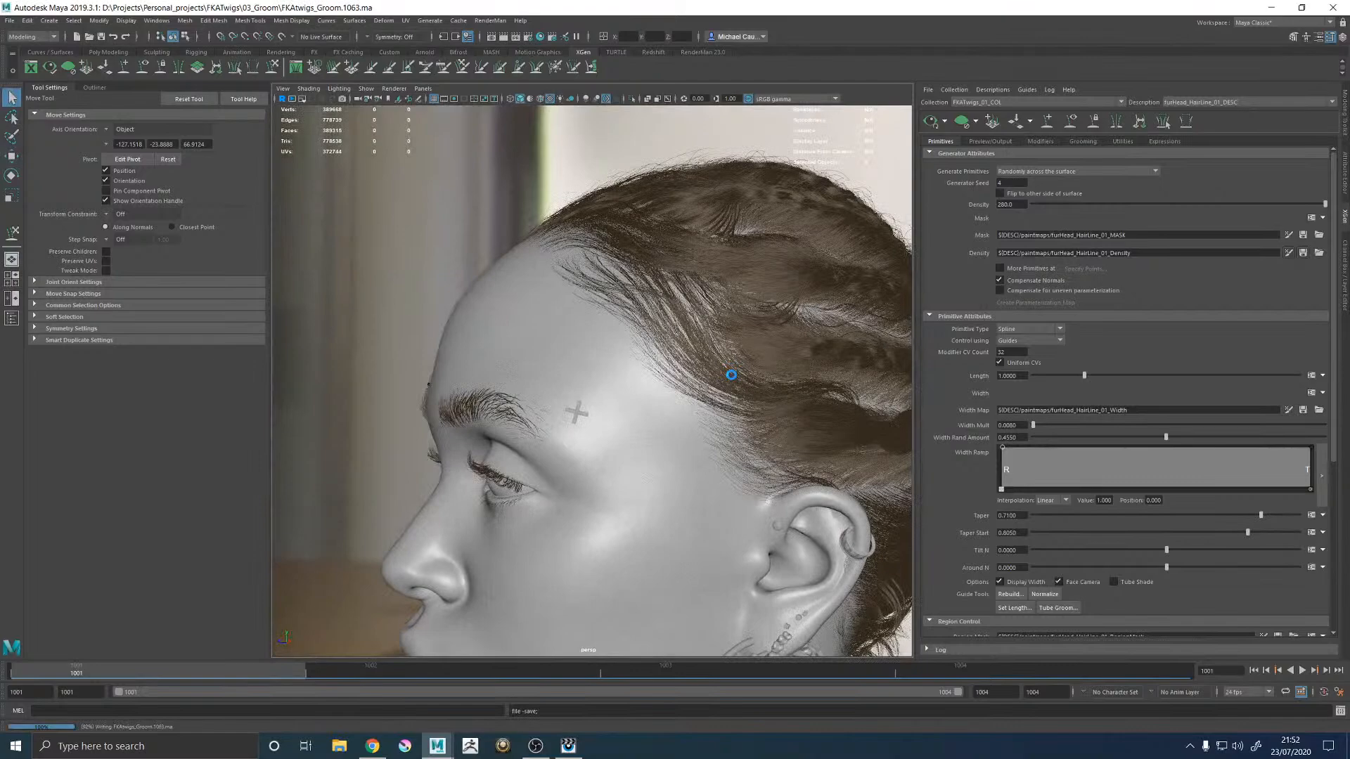
Step: Save the groom scene and start an IPR render through Render_CAM, switching to the render image viewer
left_click_drag(622, 311, 703, 316, "alt")
right_click_drag(703, 316, 552, 320, "alt")
left_click_drag(552, 319, 583, 307, "alt")
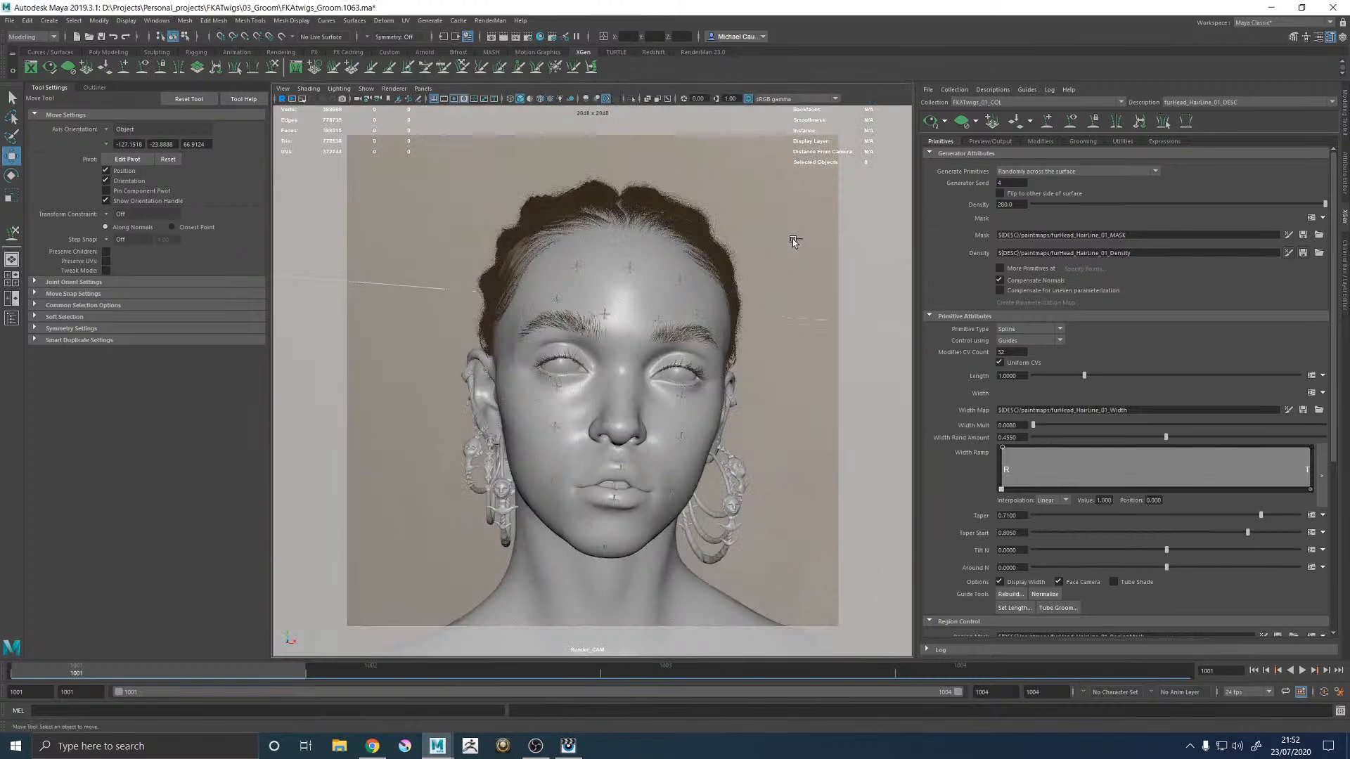
key("ctrl+s")
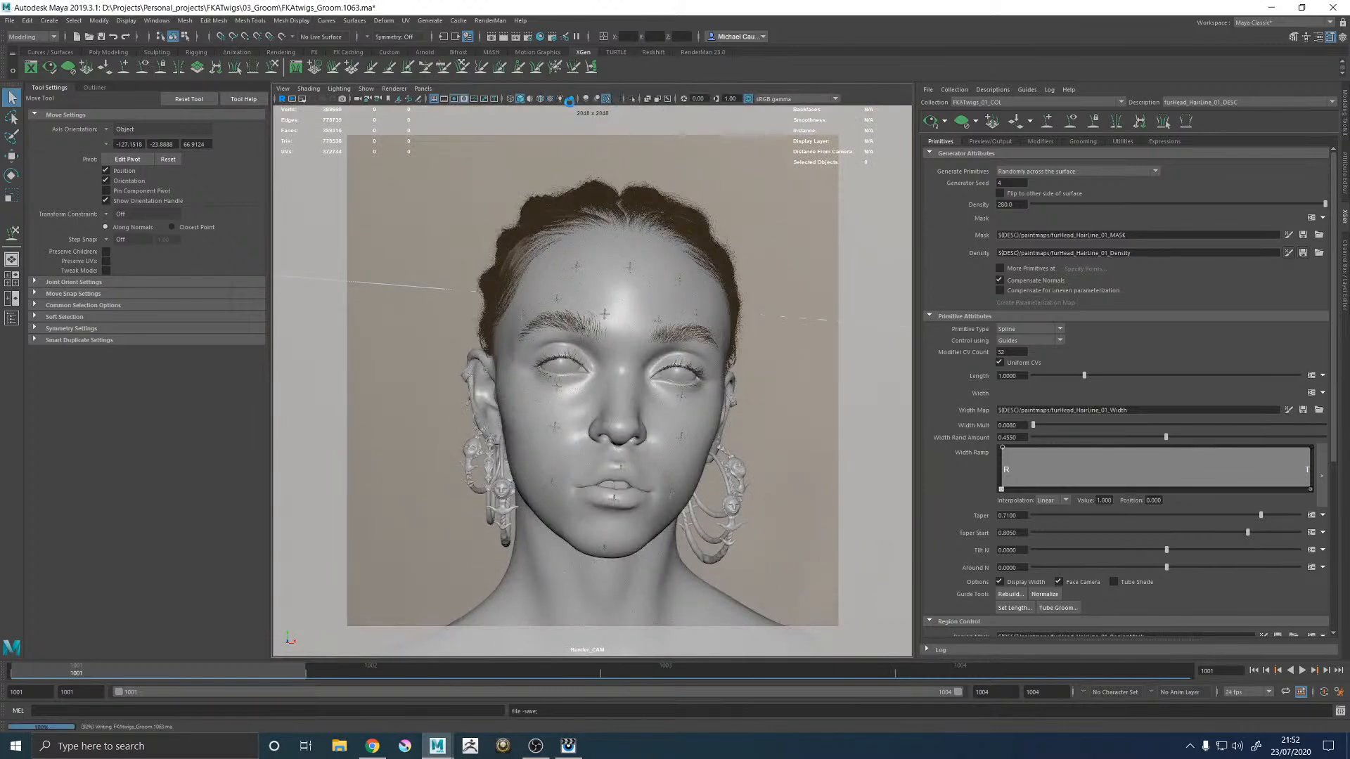
left_click(490, 20)
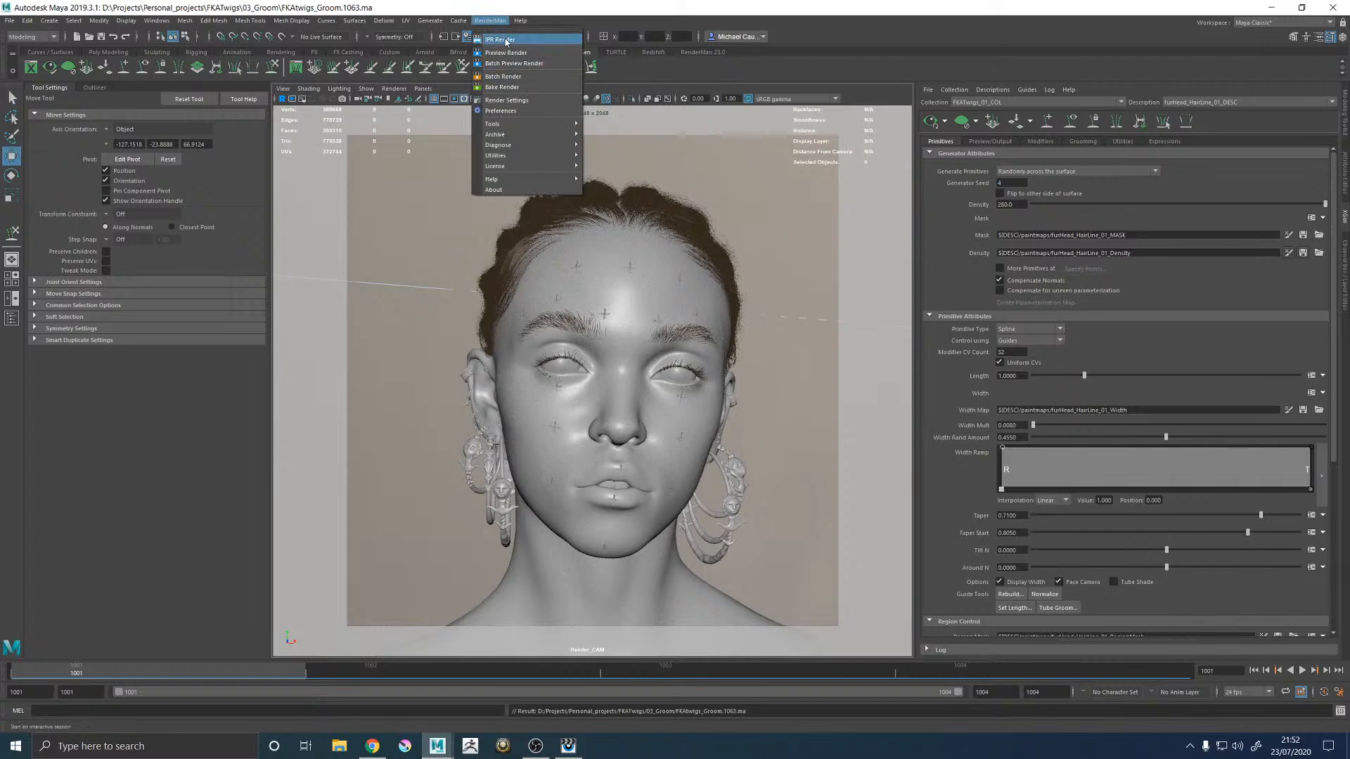
left_click(568, 745)
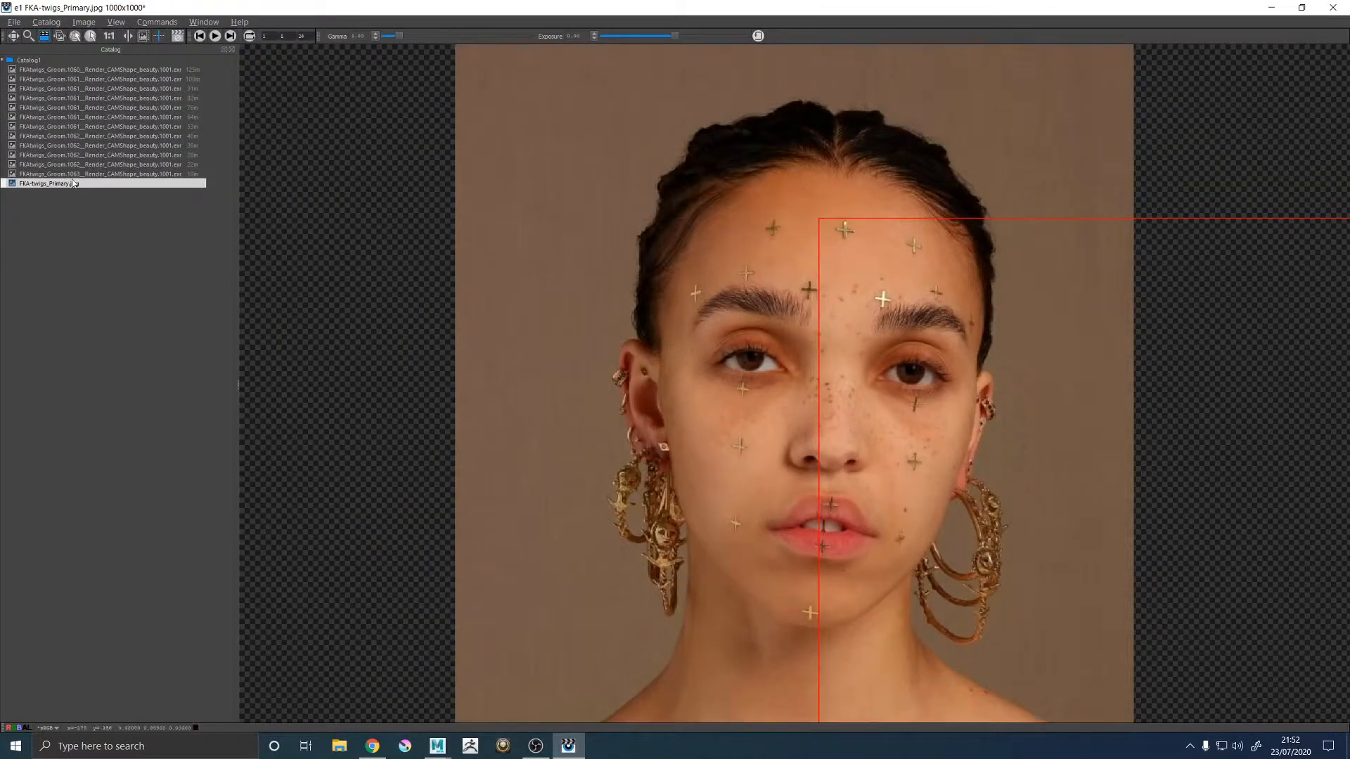
left_click(372, 745)
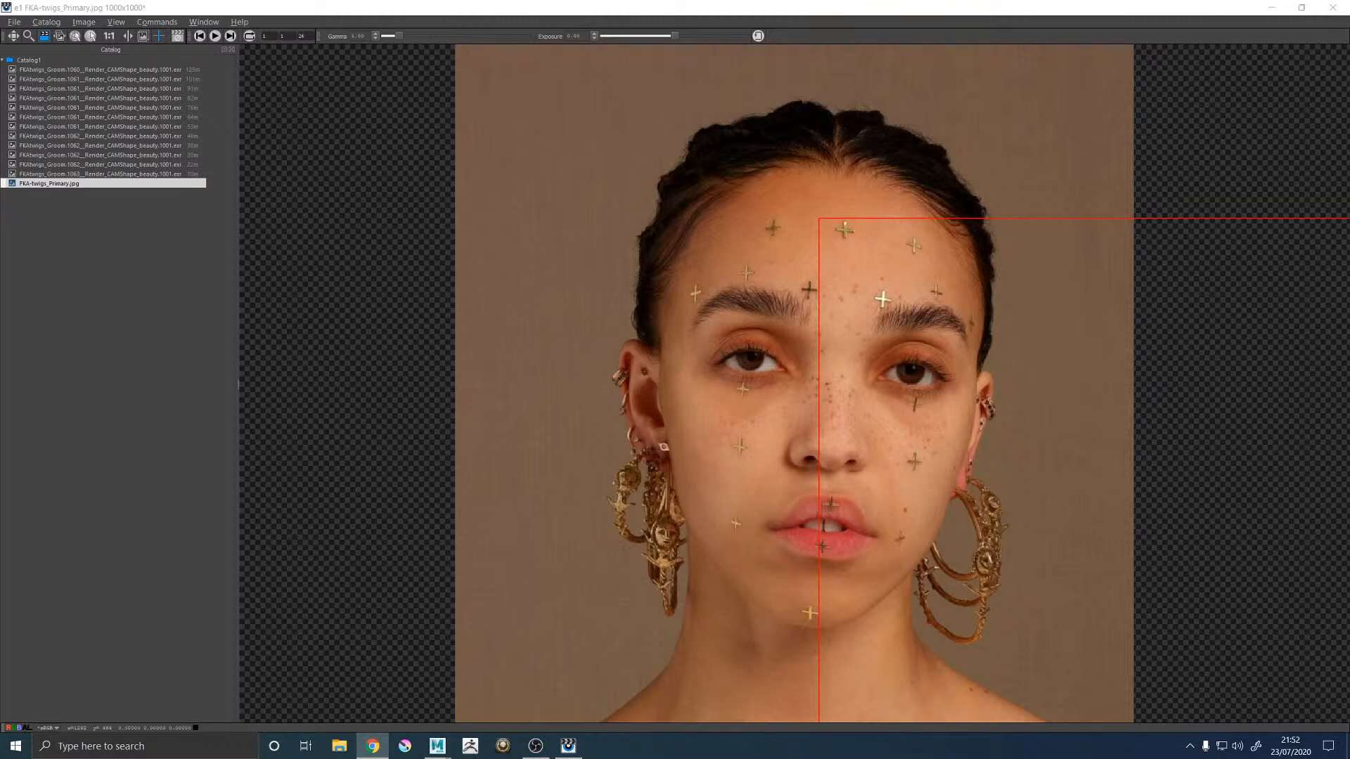
left_click(818, 225)
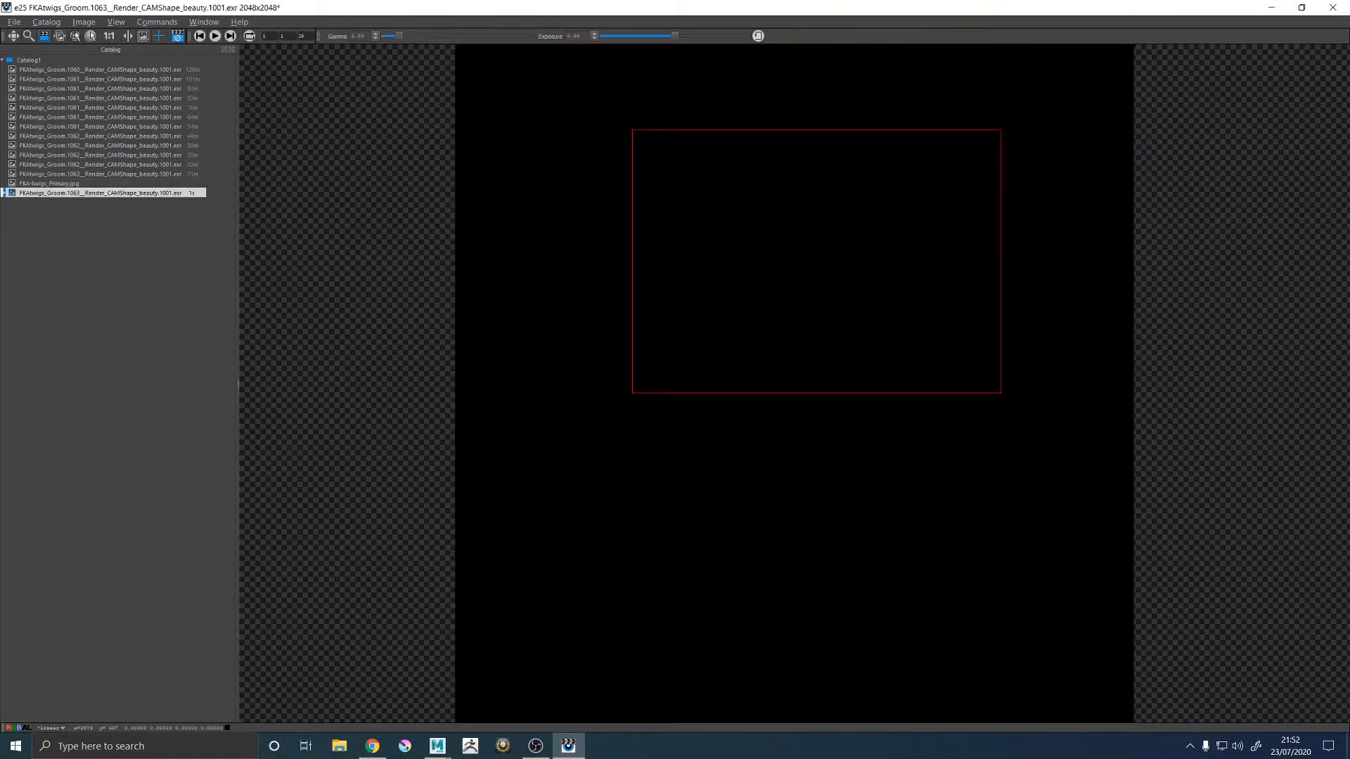
key("alt+Tab")
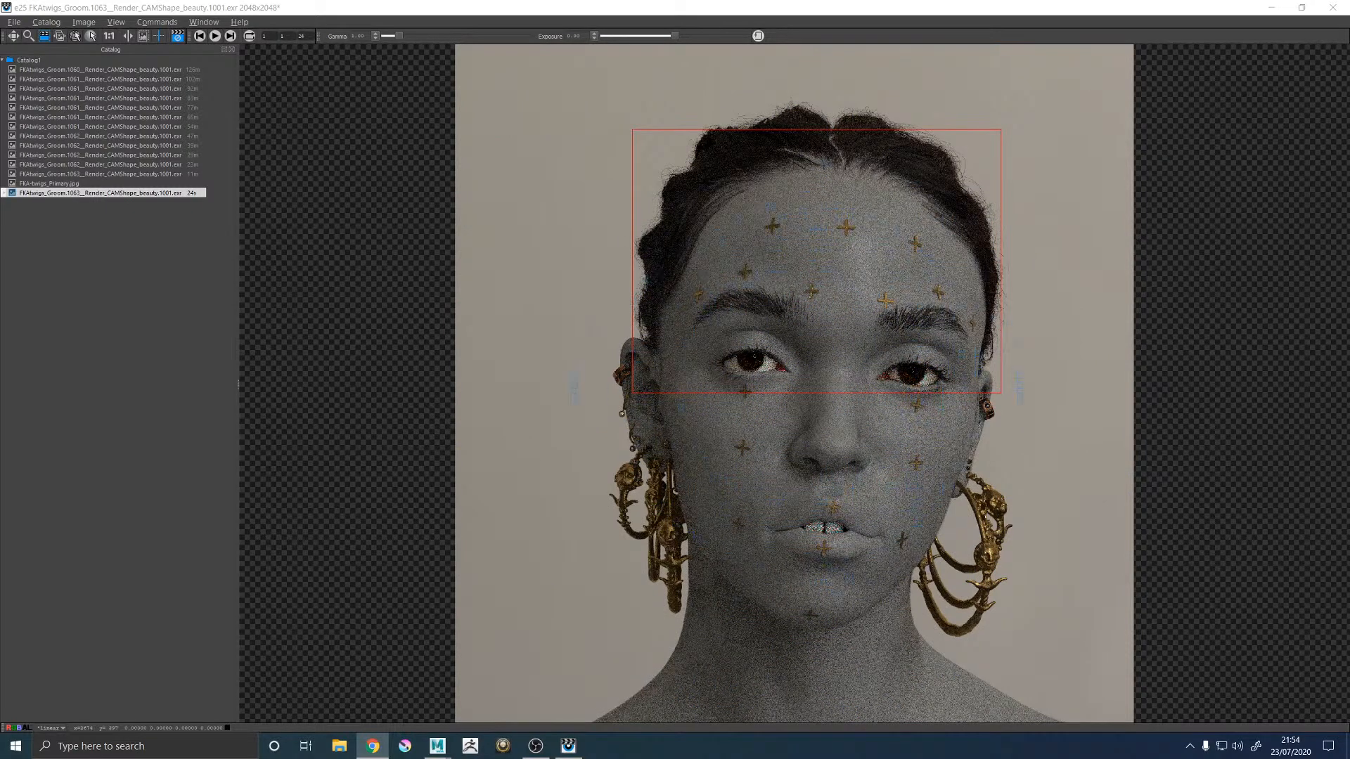
Step: Move the newest FKAtwigs_Groom.1063 render directly above FKA-twigs_Primary.jpg in the image catalog
left_click(1013, 149)
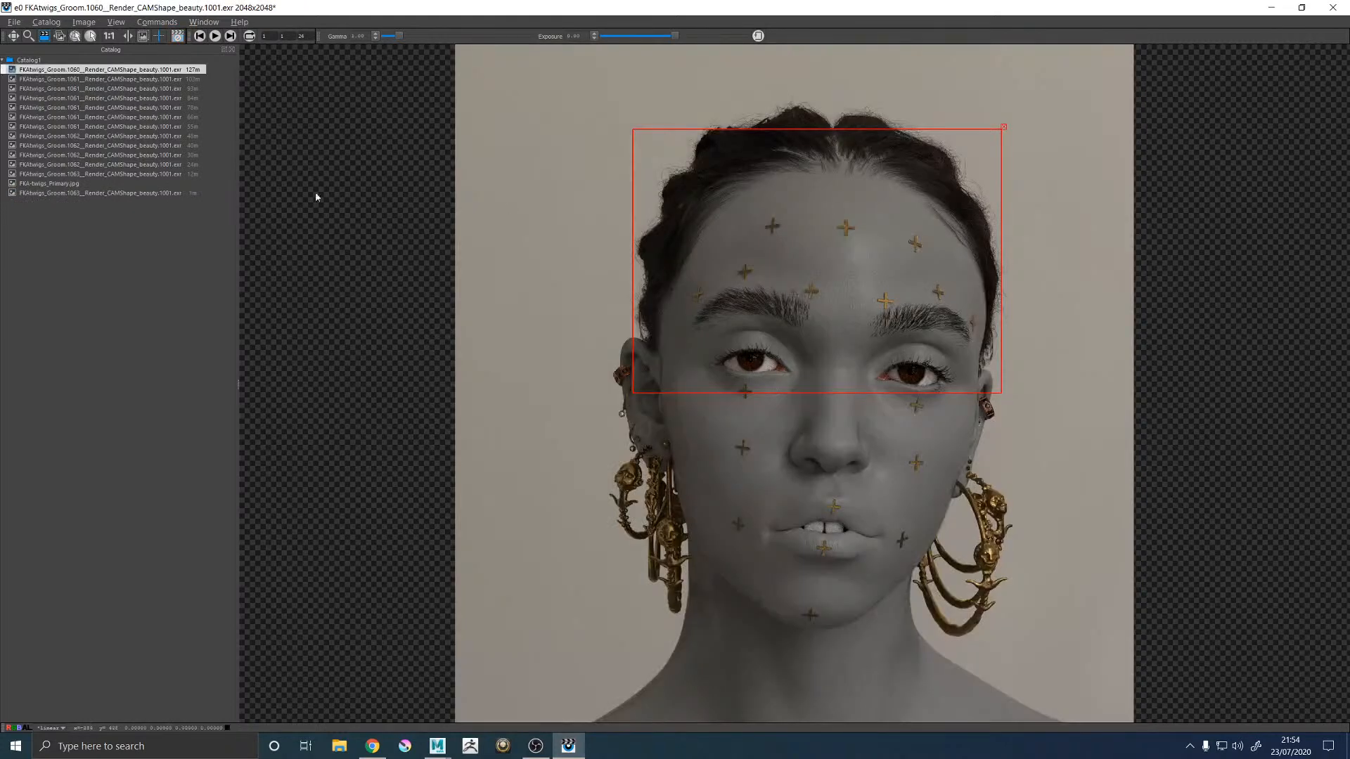
left_click(119, 192)
left_click(129, 174)
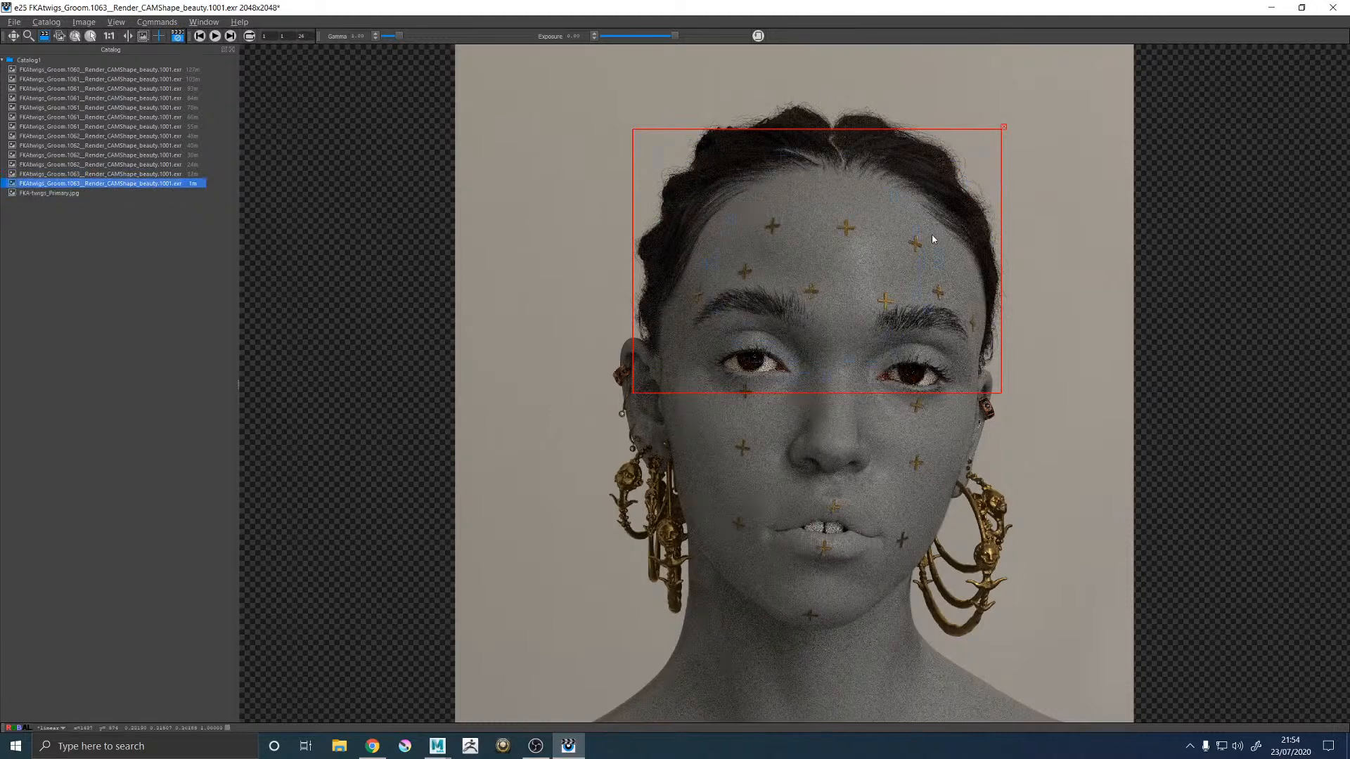
key("Down")
Step: Examine the hairline, eyebrows and lashes of the newest groom render up close
left_click(907, 181)
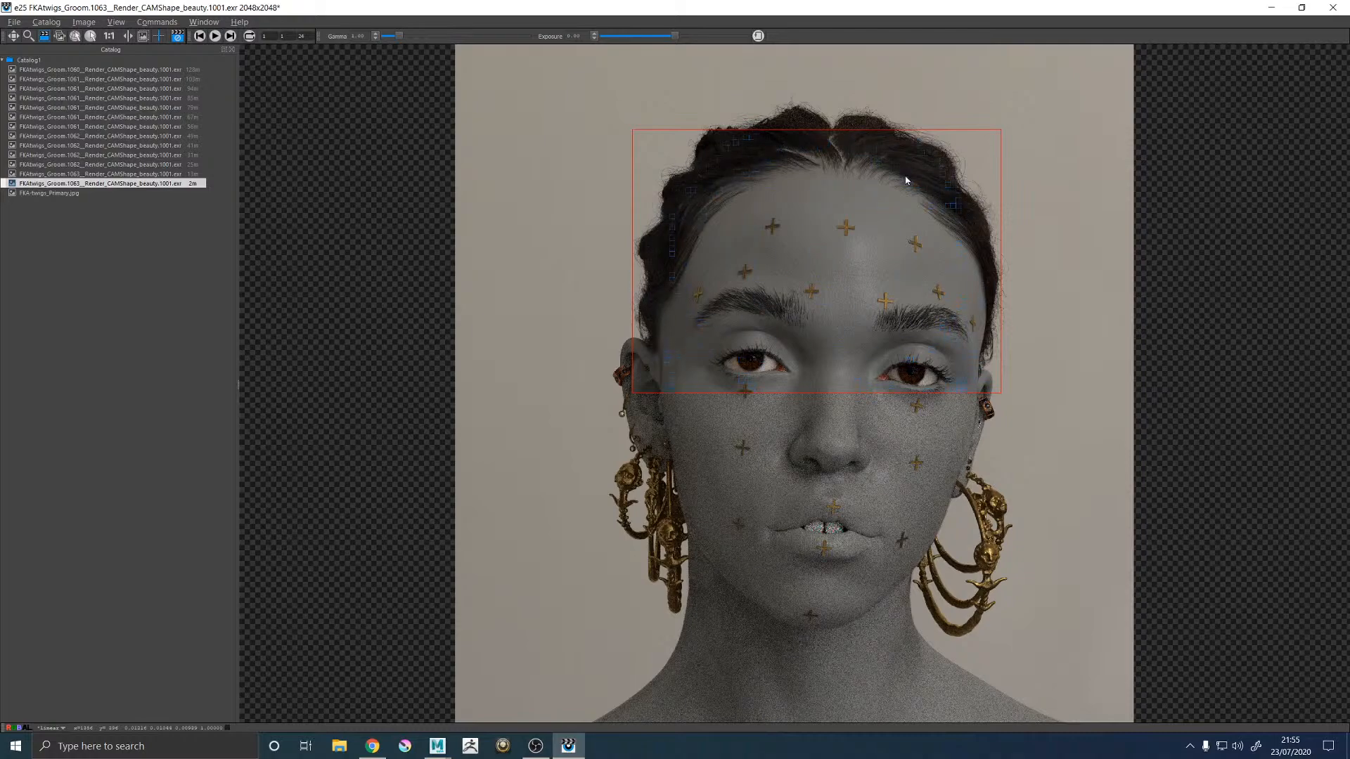
scroll(879, 232, "up", 4)
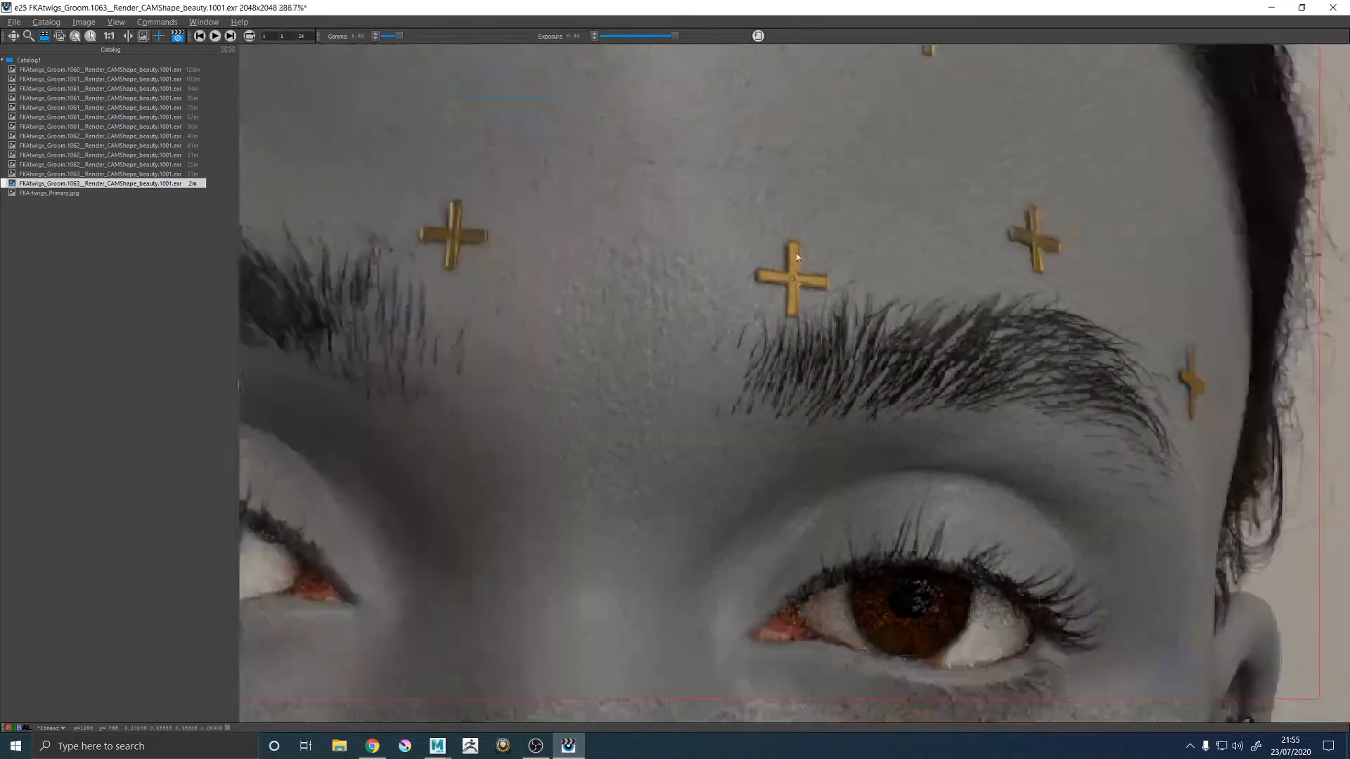
scroll(813, 256, "down", 6)
scroll(731, 158, "up", 4)
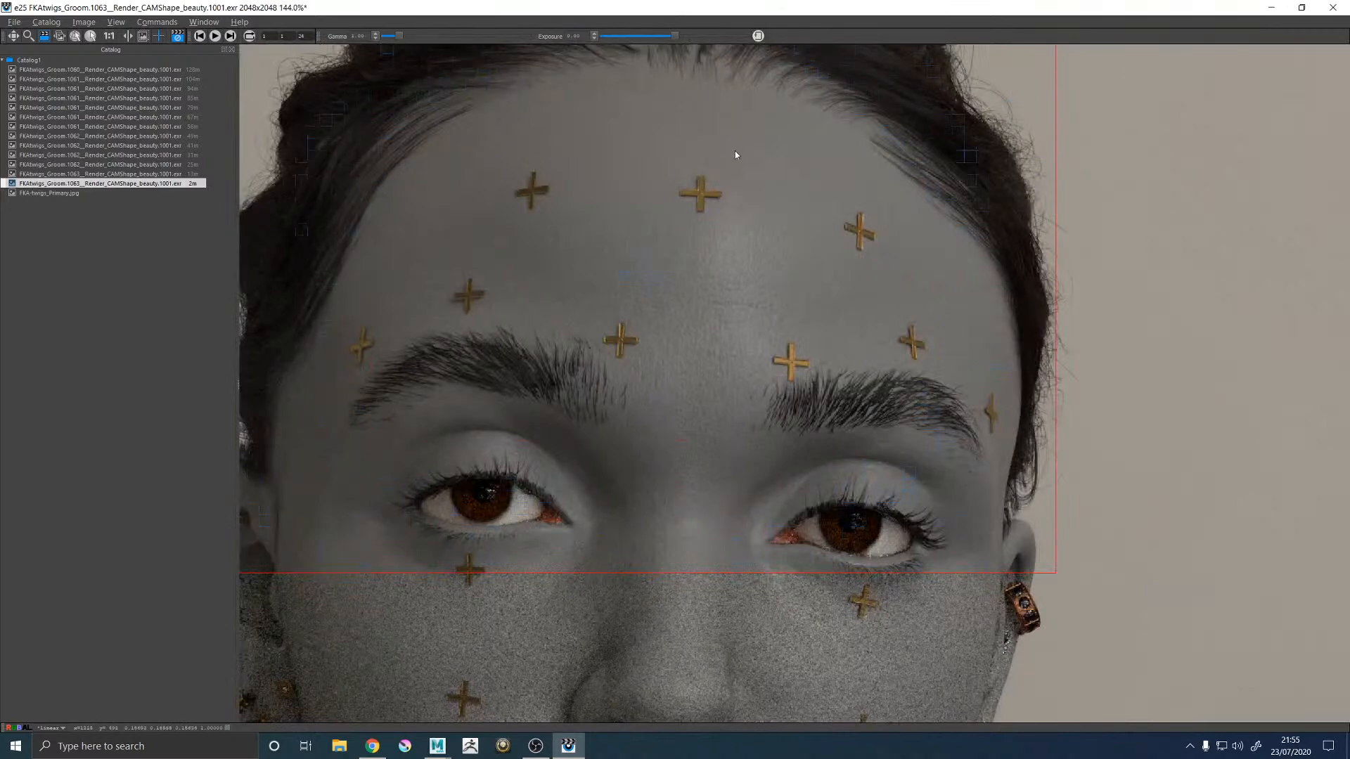
middle_click_drag(692, 149, 747, 237)
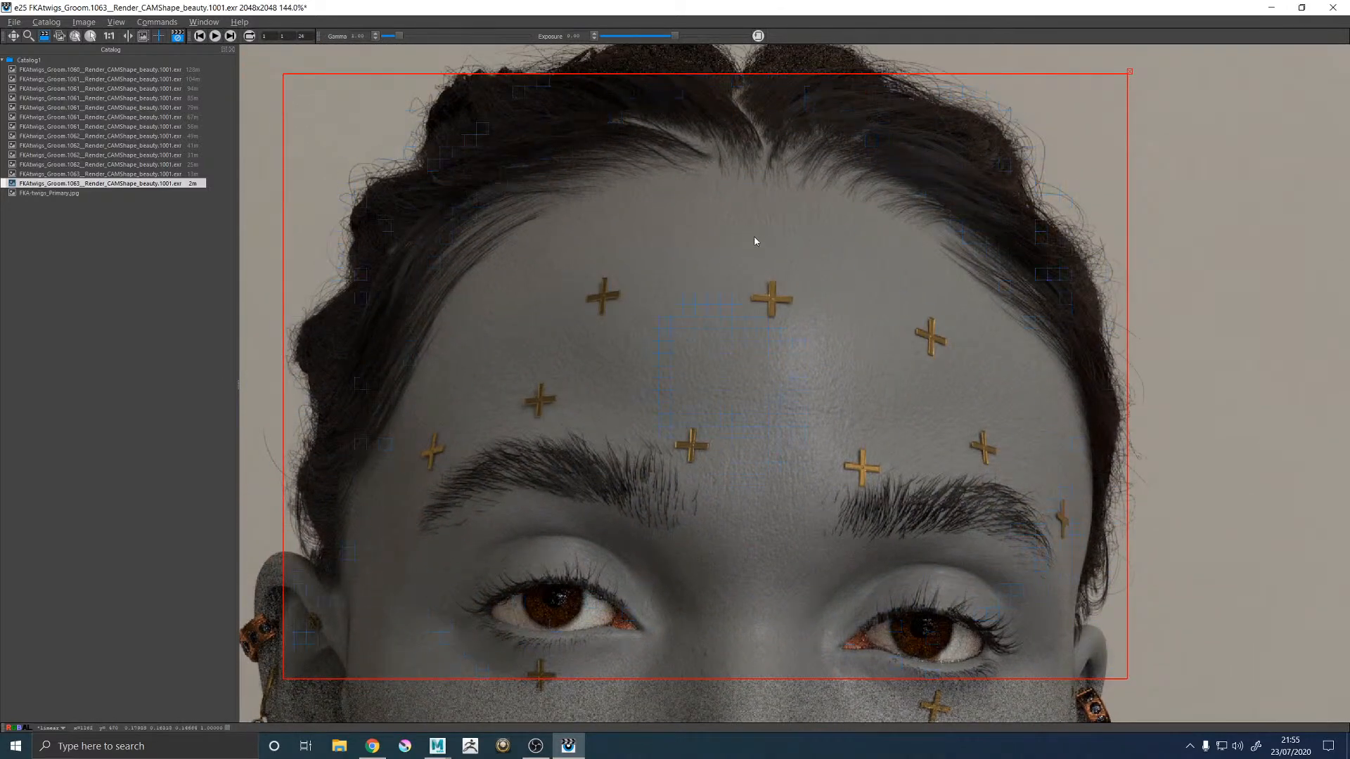
mouse_move(644, 230)
right_mouse_down("alt")
mouse_move(659, 239)
mouse_move(644, 233)
right_mouse_up("alt")
middle_click_drag(723, 209, 738, 209)
right_click_drag(722, 211, 726, 204, "alt")
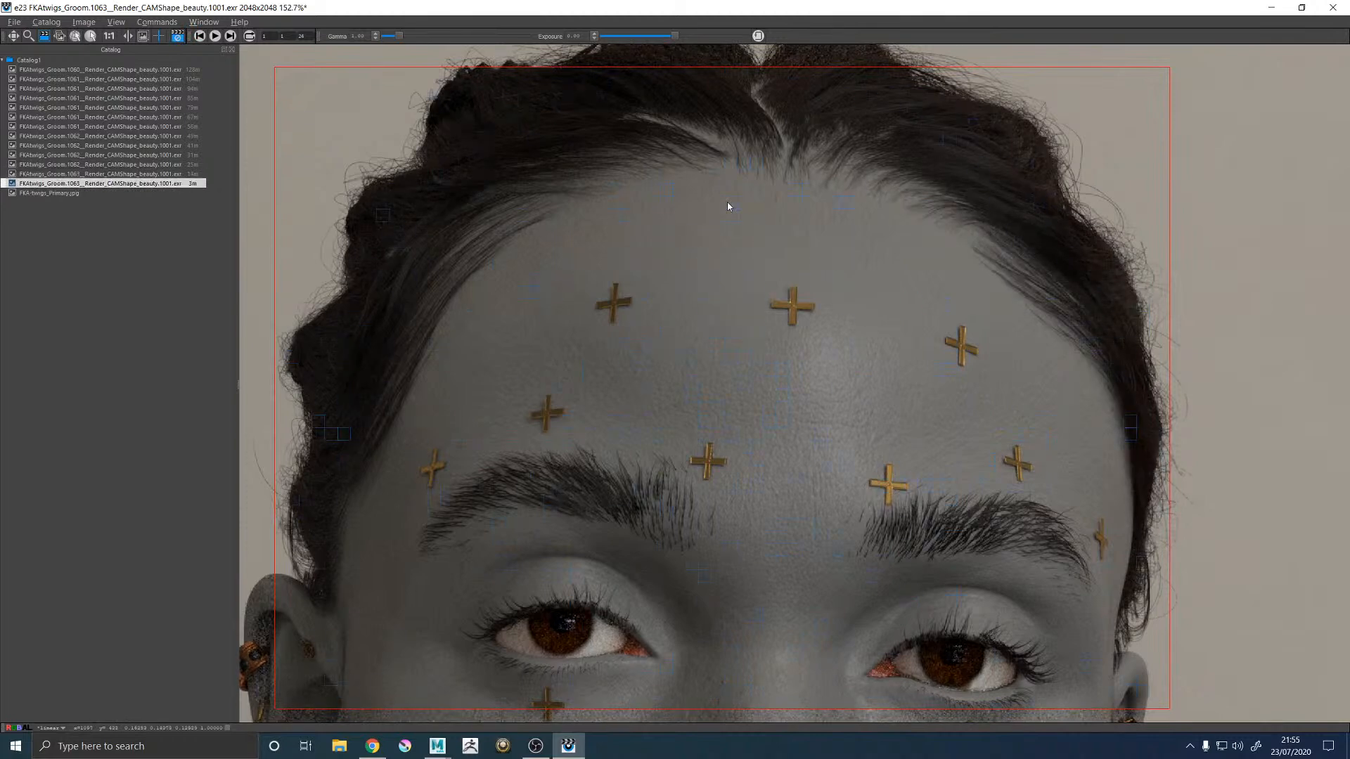
Step: Compare the newest FKAtwigs_Groom.1063 render with the previous 1063 render around the hairline
key("Up")
key("Down")
key("Up")
key("Down")
key("Up")
key("Down")
scroll(879, 265, "down", 5)
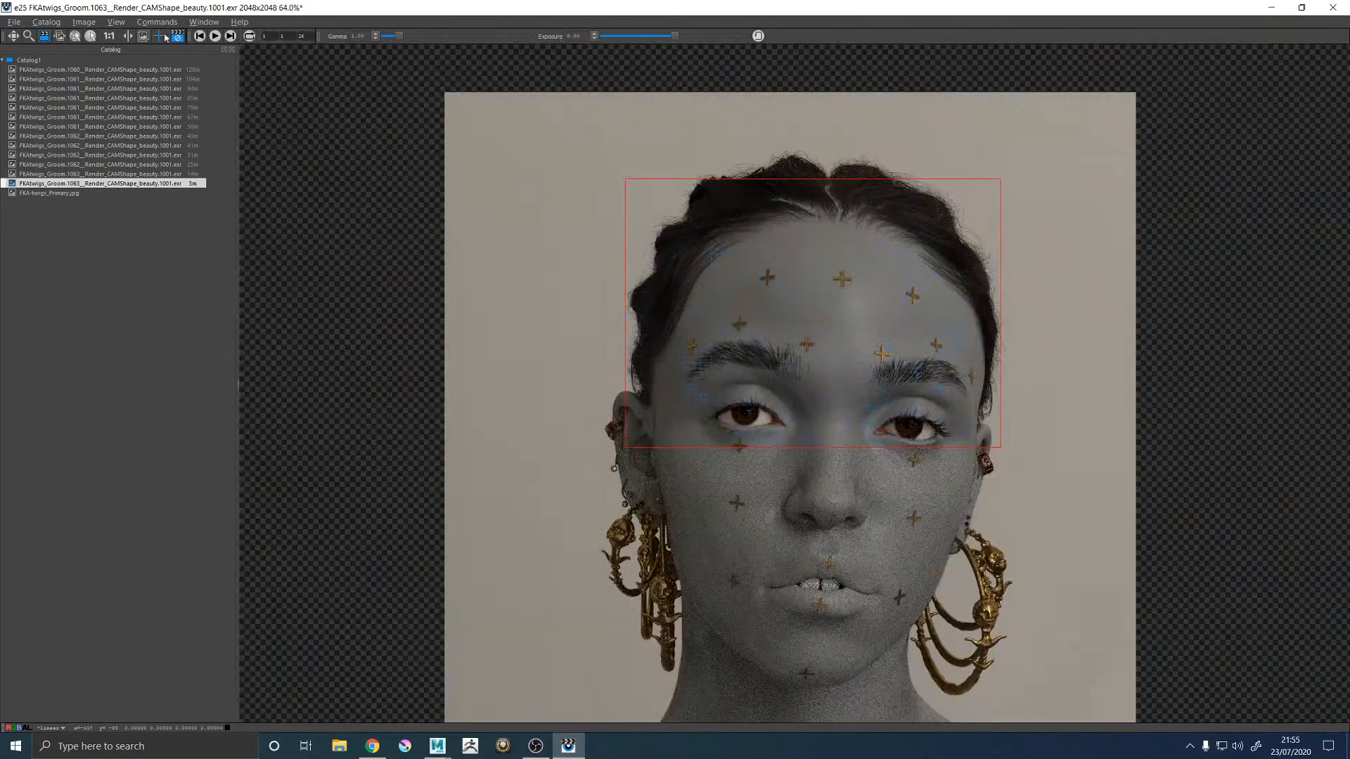
Step: Compare the oldest FKAtwigs_Groom.1060 render with the newest 1063 render across the whole head
left_click(51, 70)
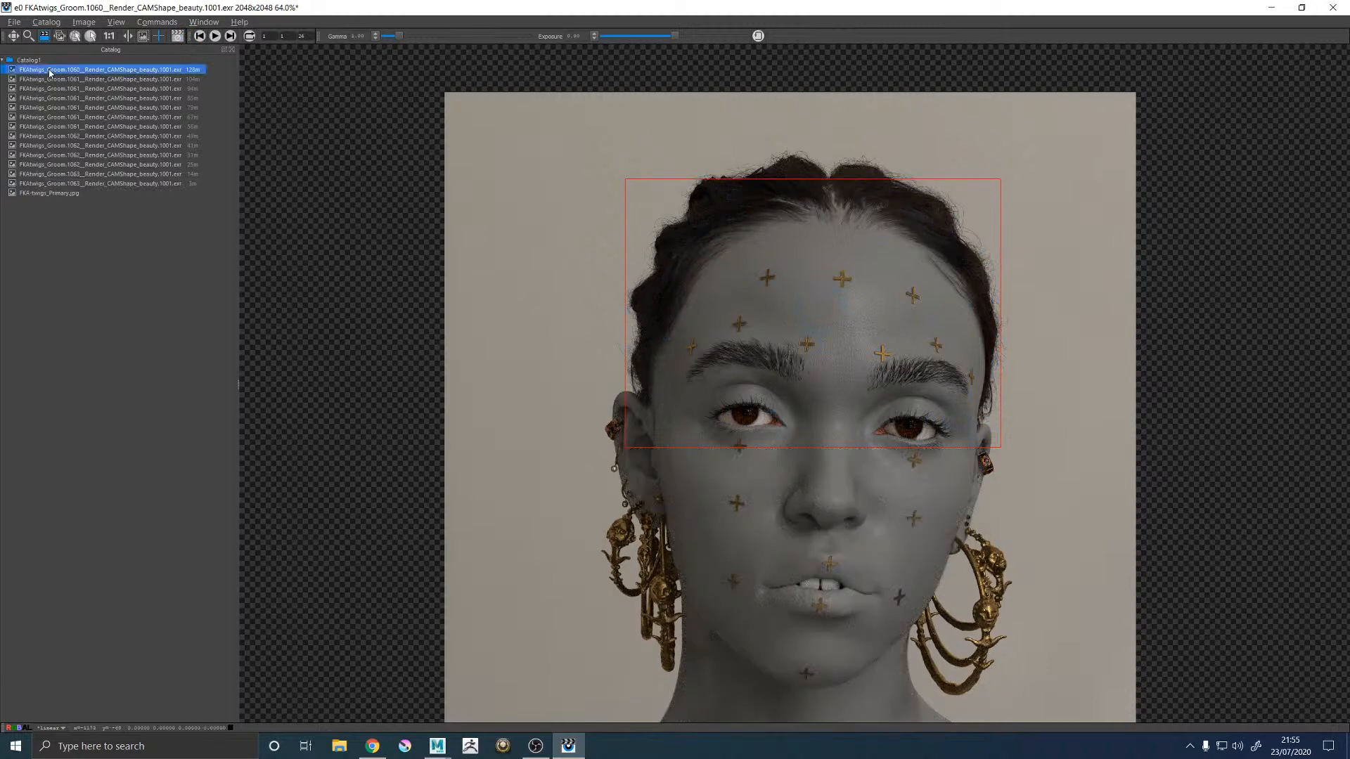
left_click(92, 184)
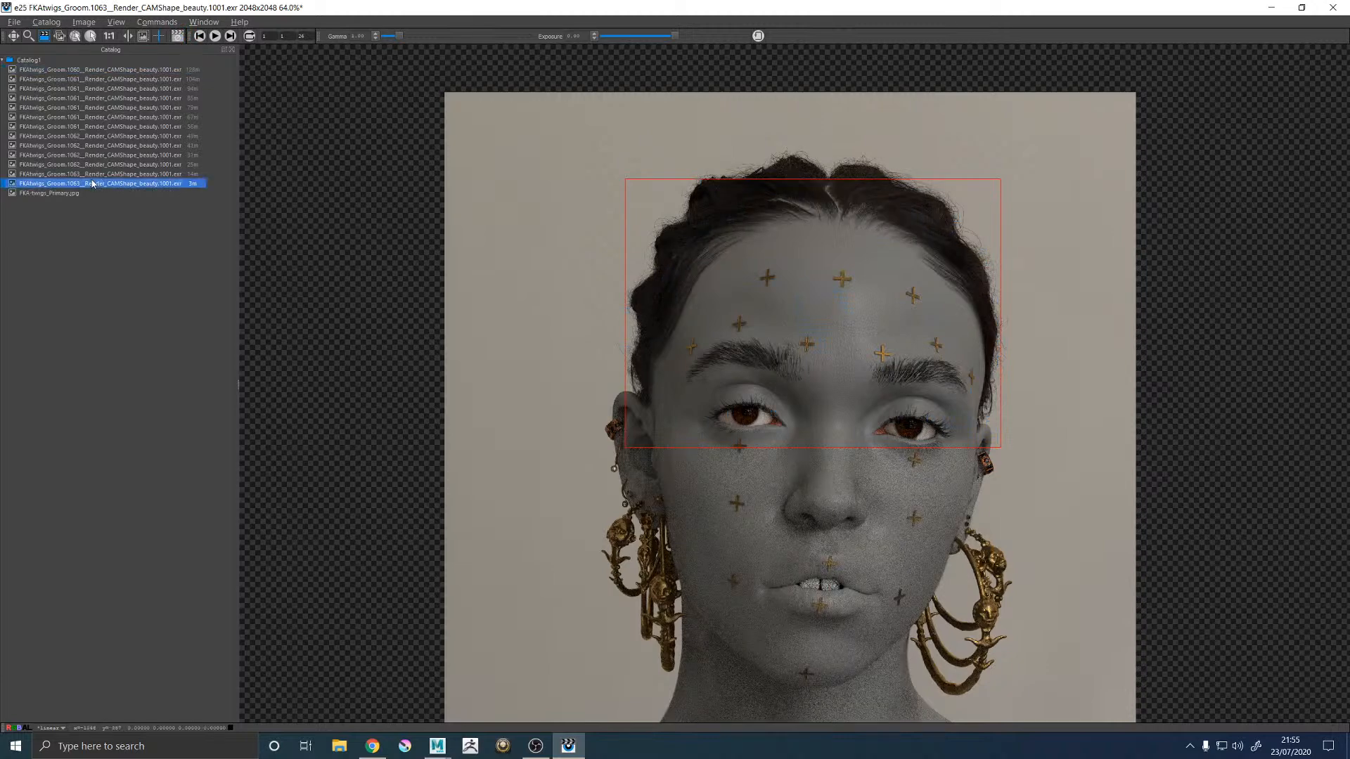
left_click(104, 70)
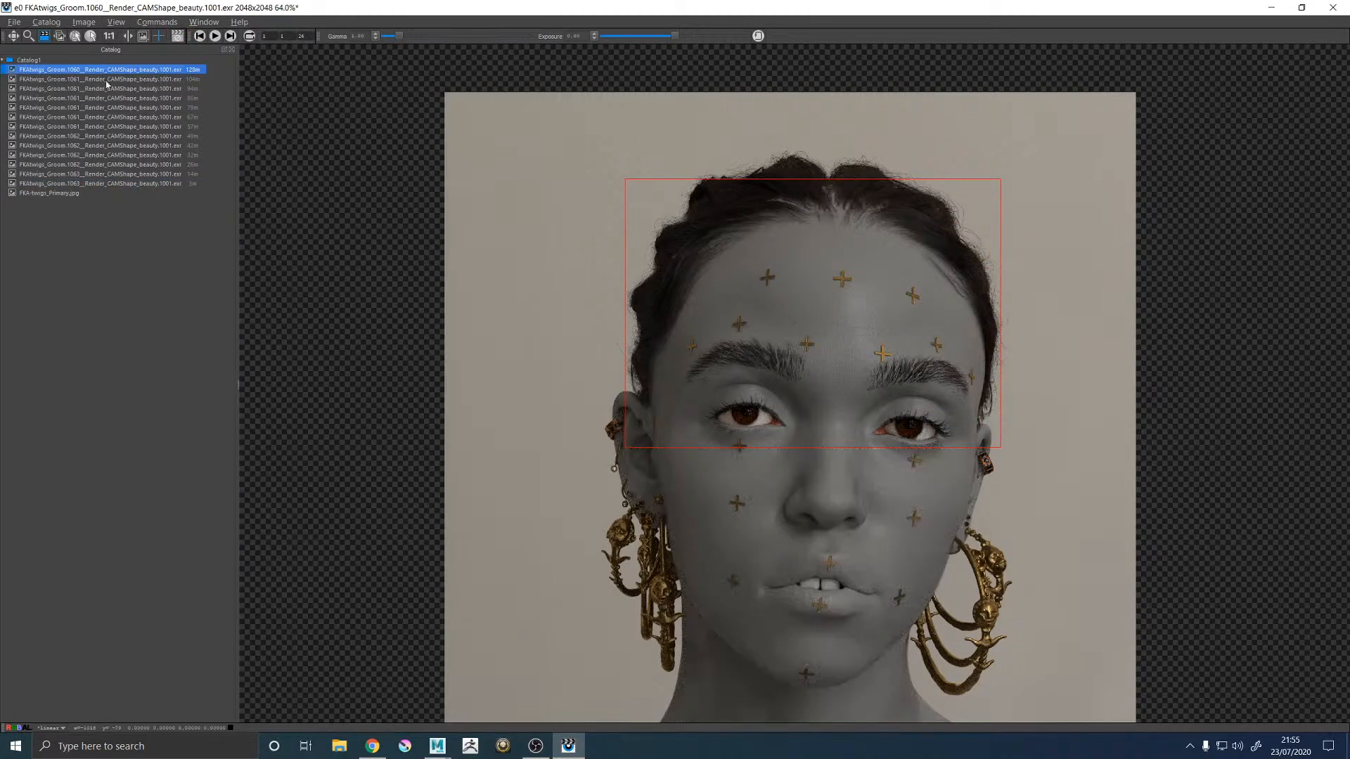
left_click(134, 185)
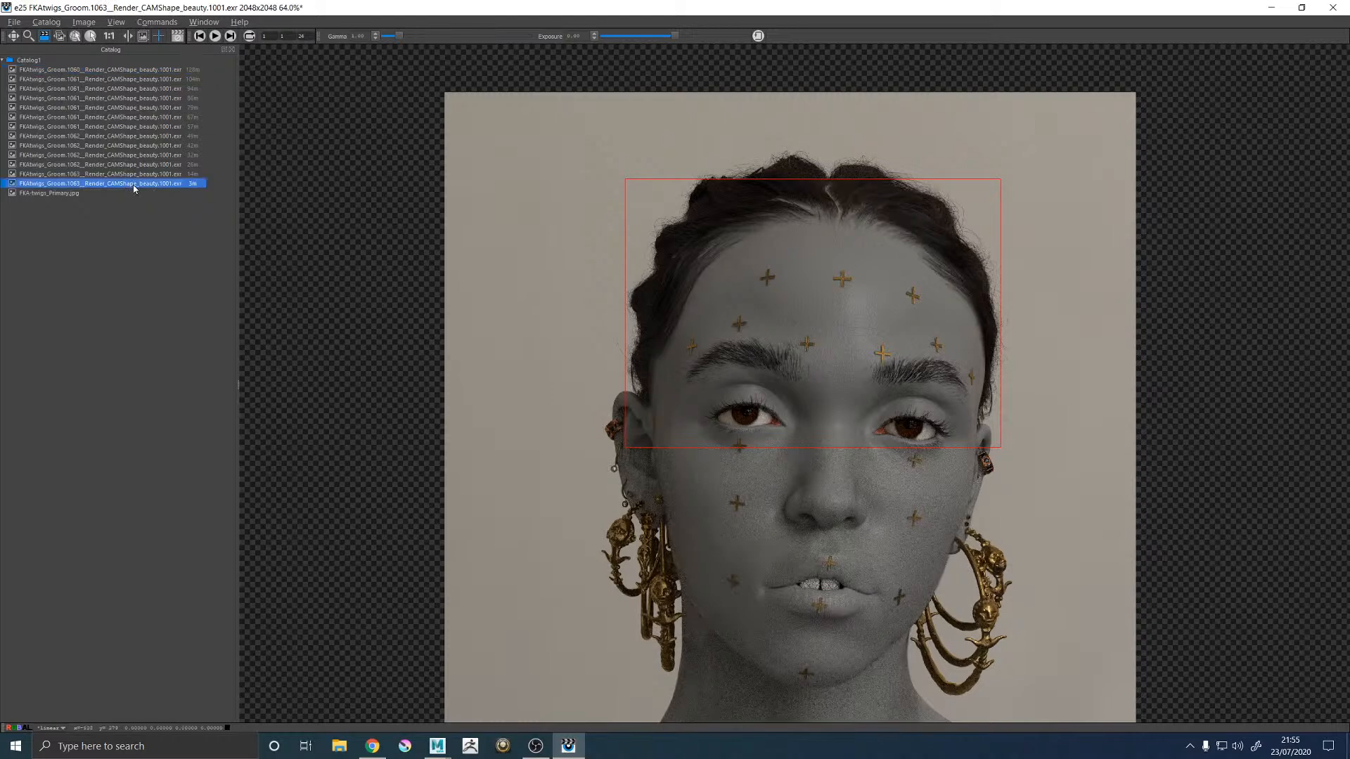
left_click(135, 73)
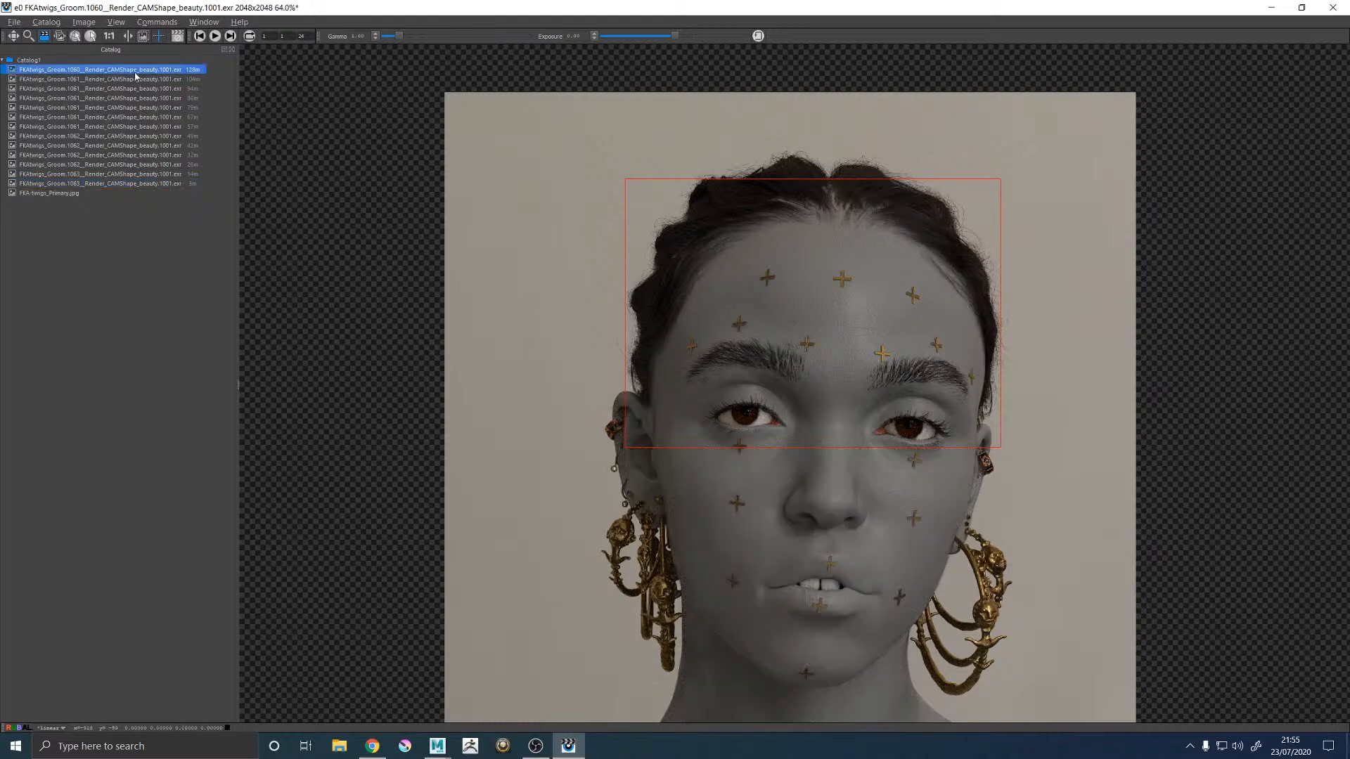
left_click(146, 184)
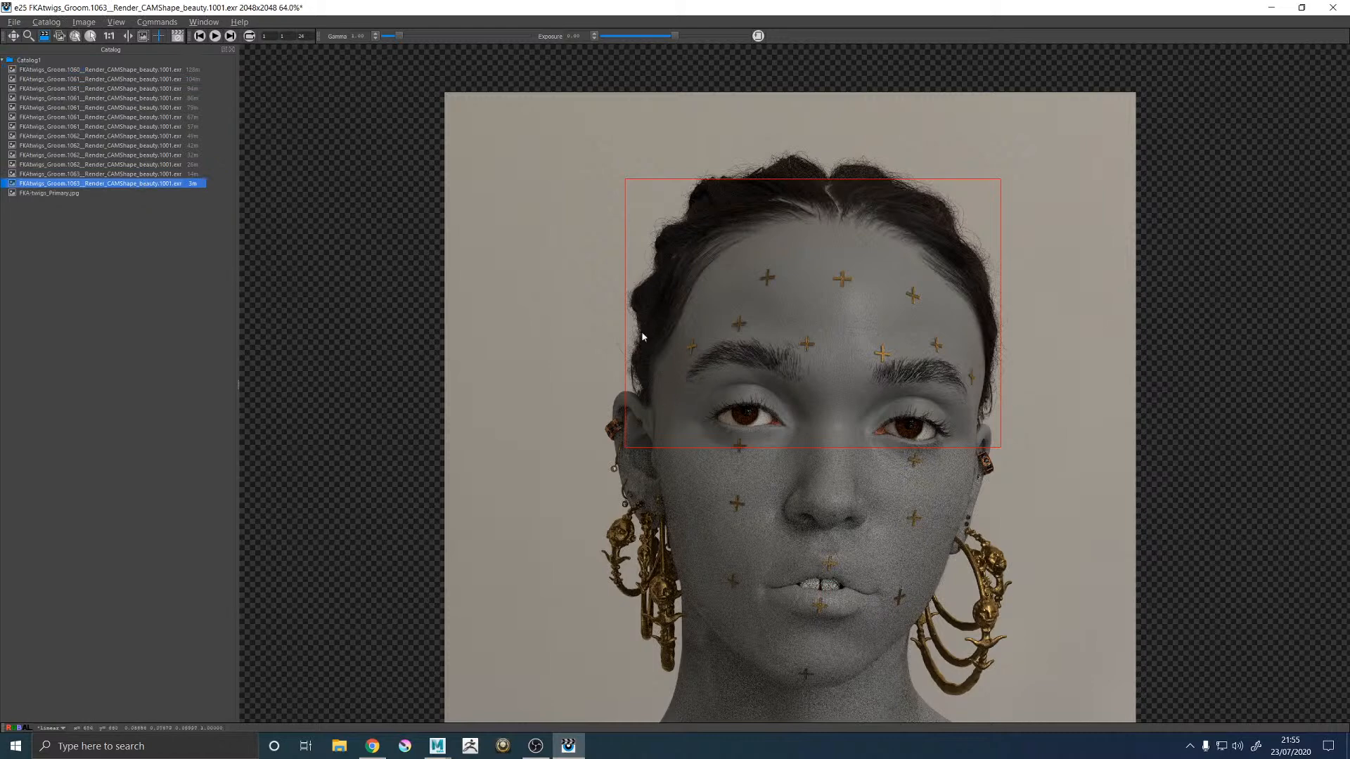
Step: Compare the newest 1063 render with the reference photo FKA-twigs_Primary.jpg, both fitted to the view
left_click(140, 193)
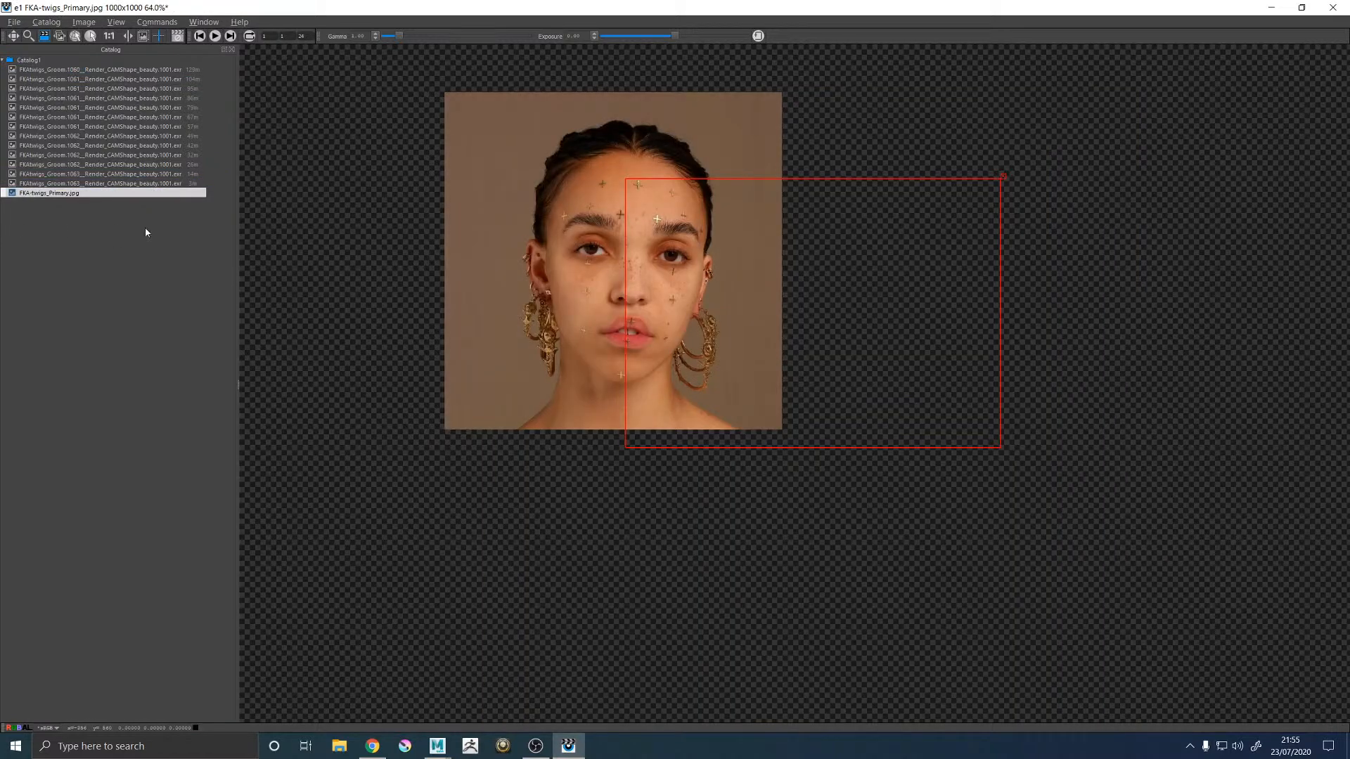
key("f")
key("Up")
key("Down")
key("Up")
key("Down")
key("Up")
key("Down")
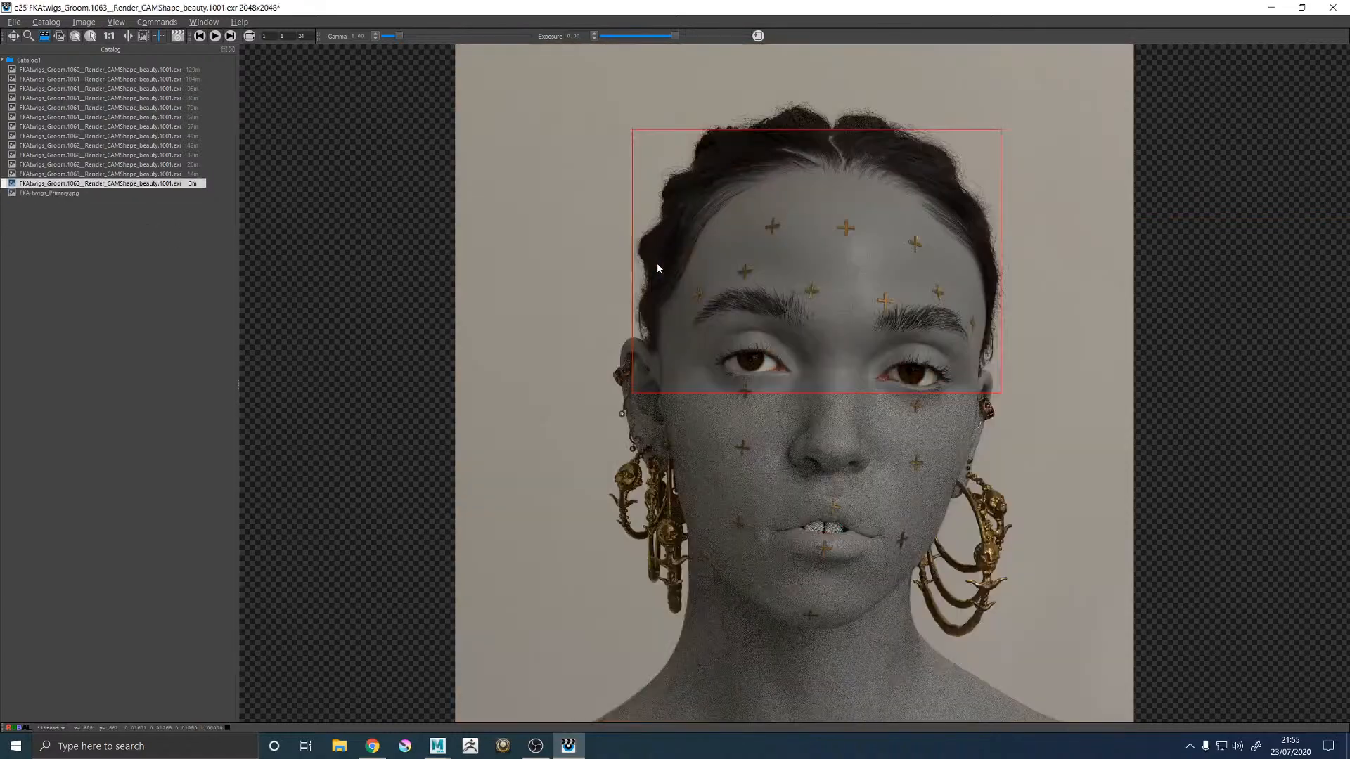
key("Up")
key("Down")
key("Up")
key("Down")
key("Up")
key("Down")
key("Up")
key("Down")
key("Up")
key("Down")
key("Up")
key("Down")
key("Up")
key("Down")
key("Up")
key("Down")
key("Up")
key("Down")
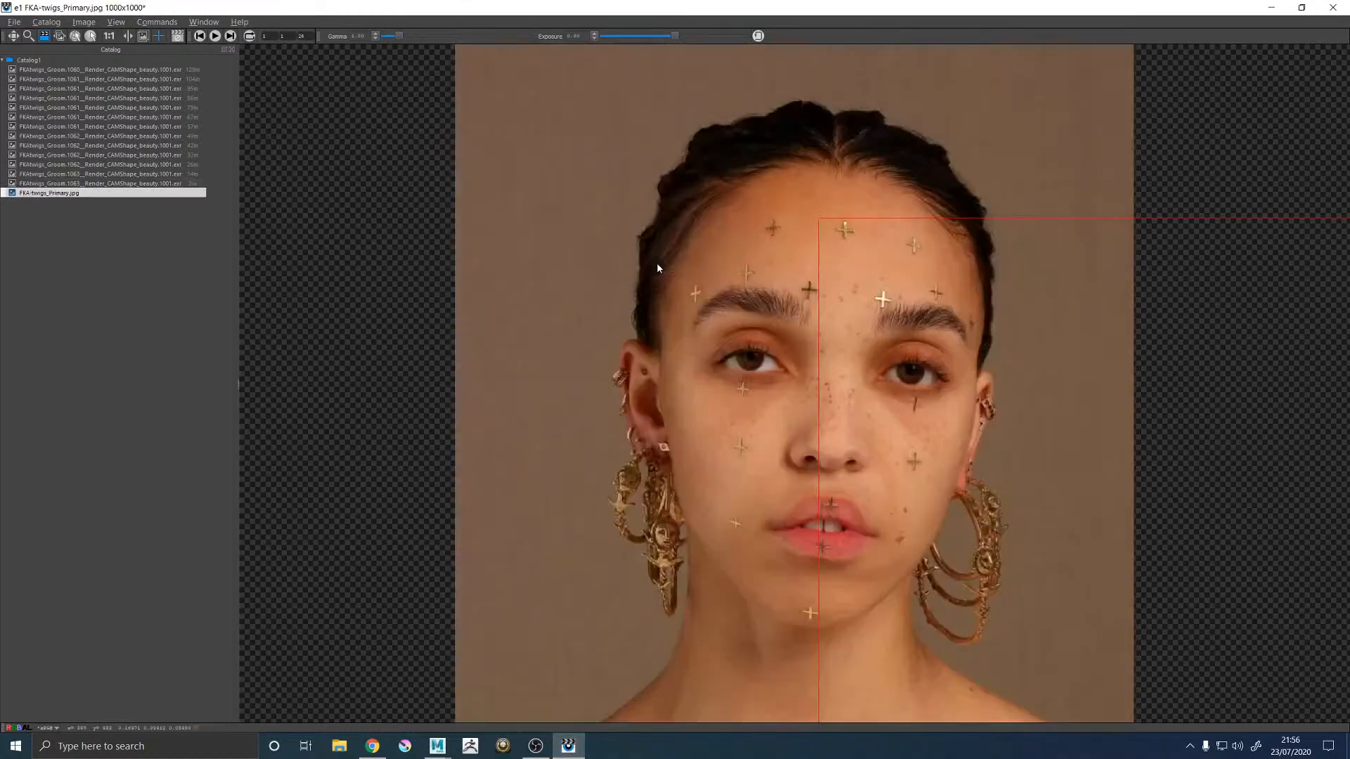
key("Up")
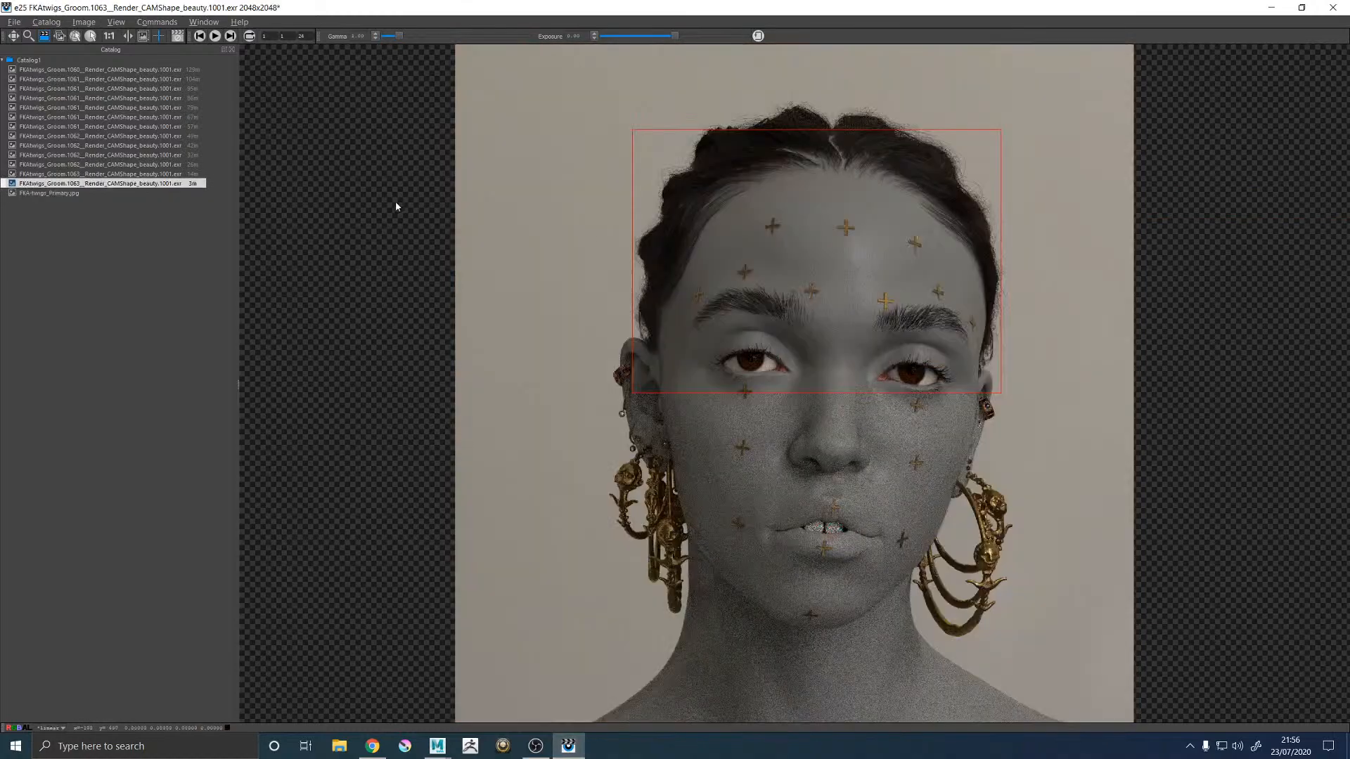
Step: Minimise the render image viewer to return to Maya and save the groom scene again
left_click(1271, 7)
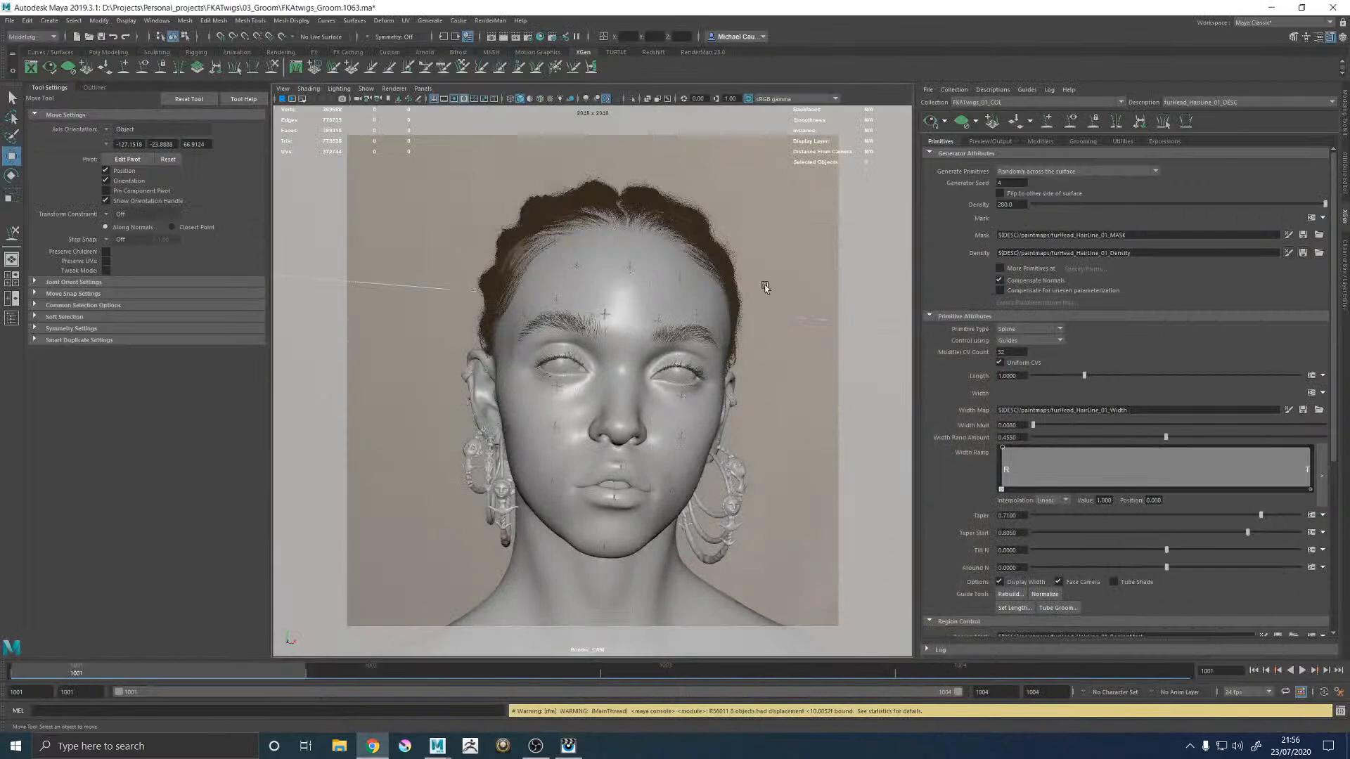
key("q")
key("ctrl+s")
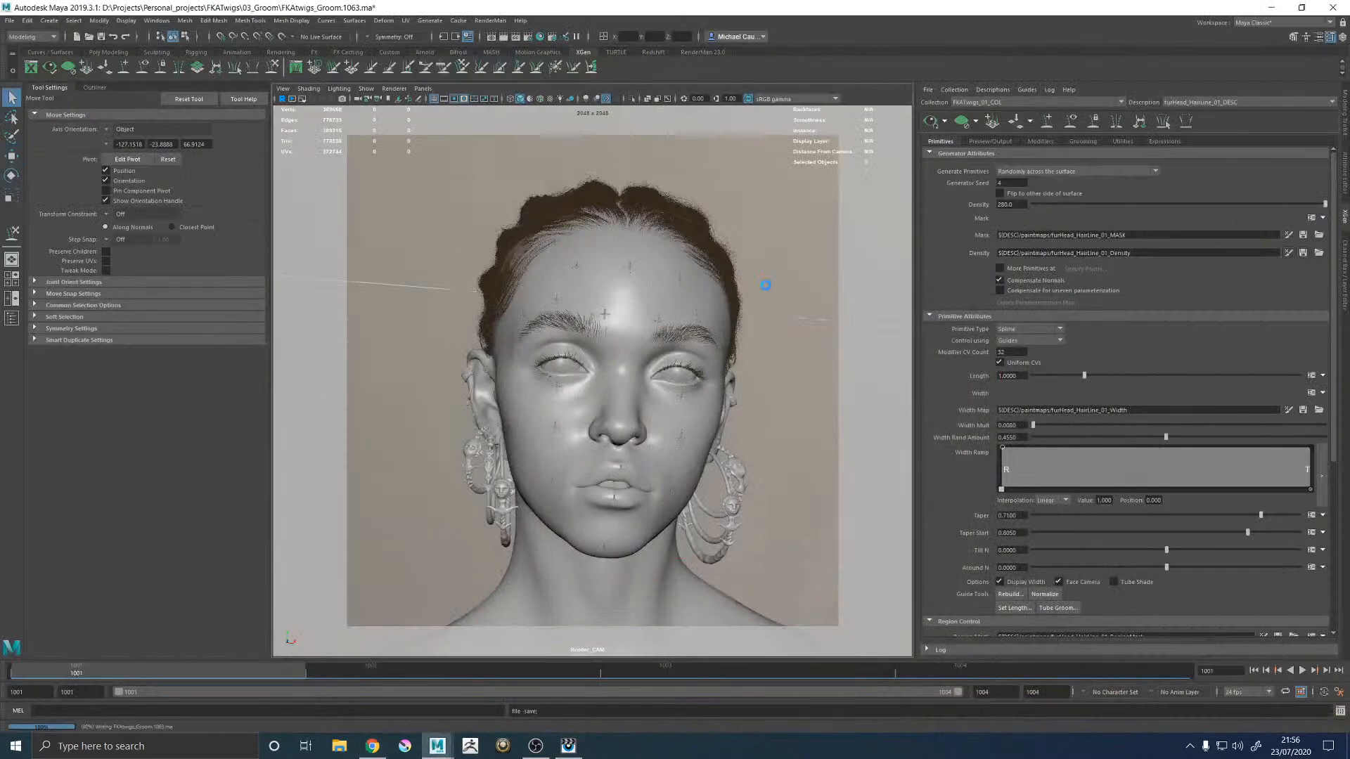
key("w")
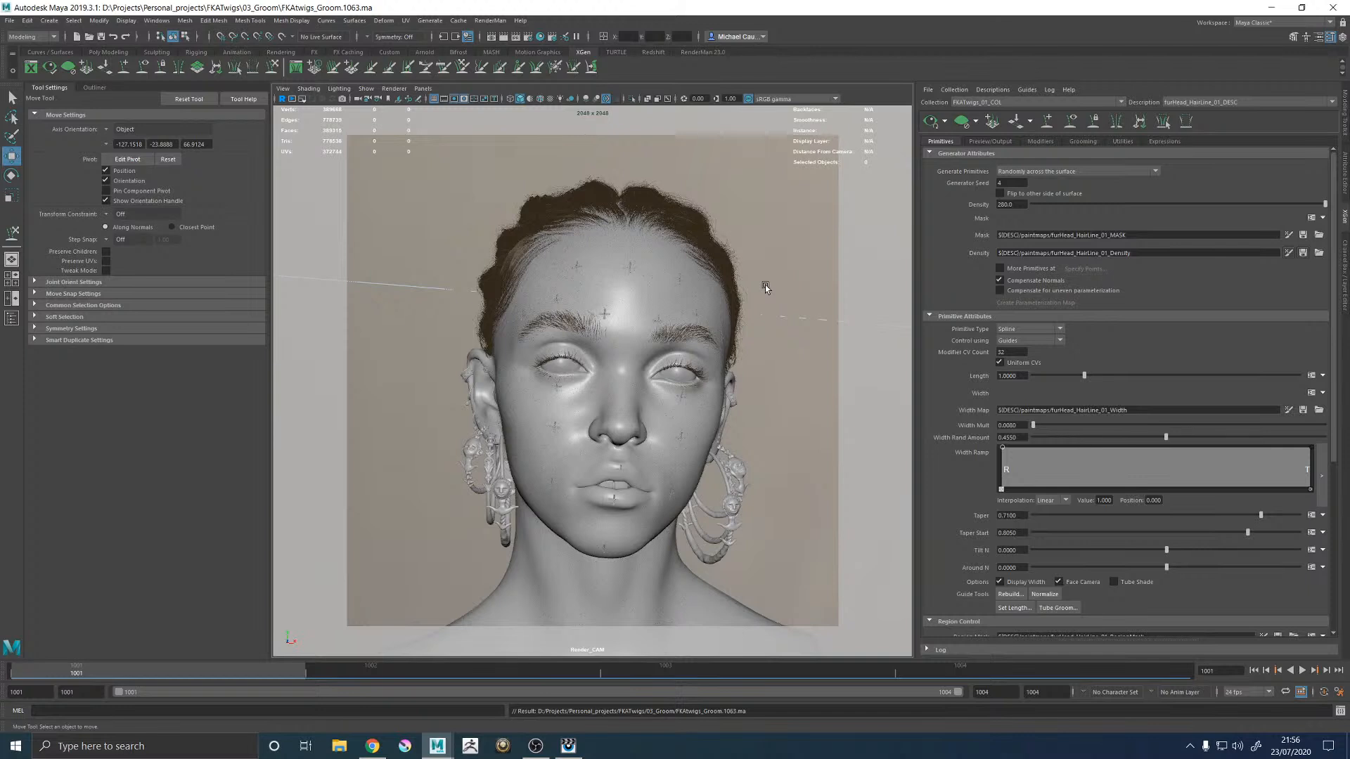
key("alt+Tab")
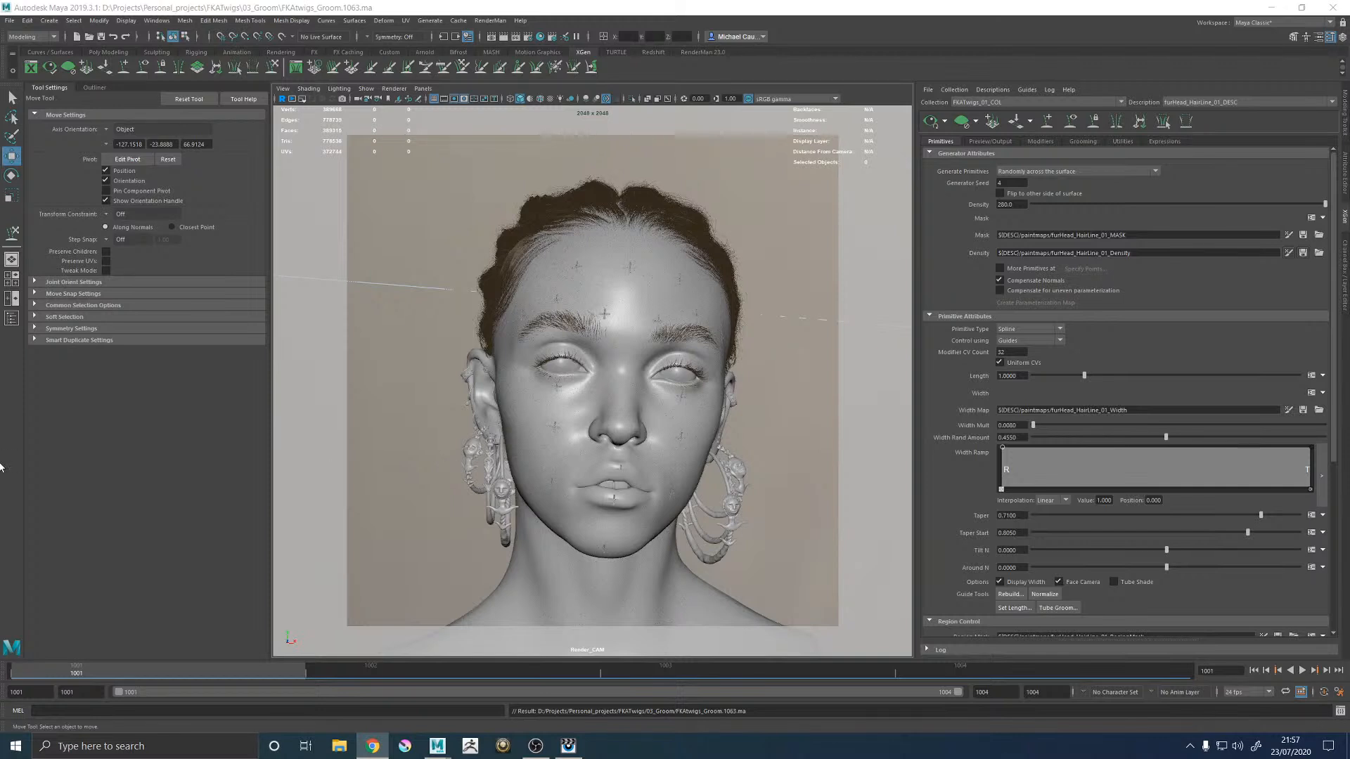
Step: Hide the FKATwigs_01_COL hair collection through the Outliner and save the scene
left_click(11, 318)
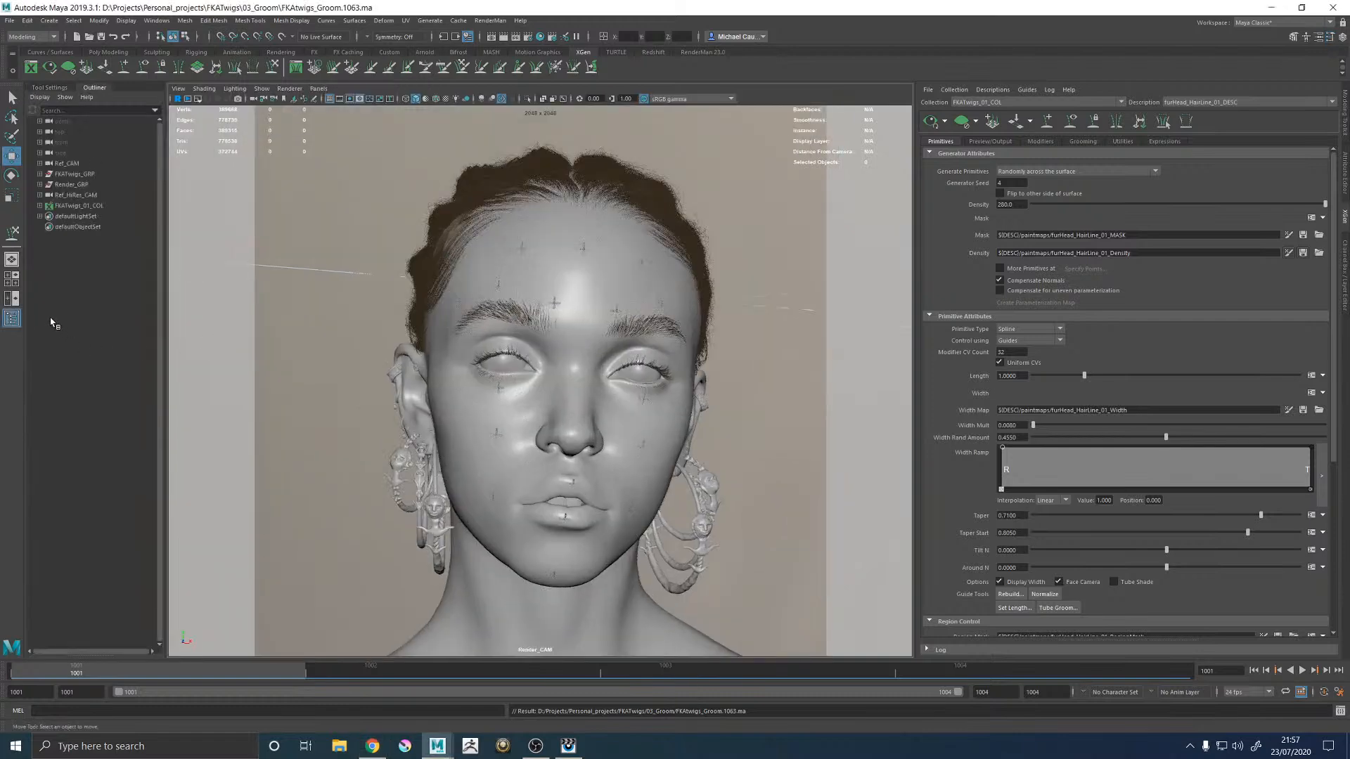
left_click(80, 206)
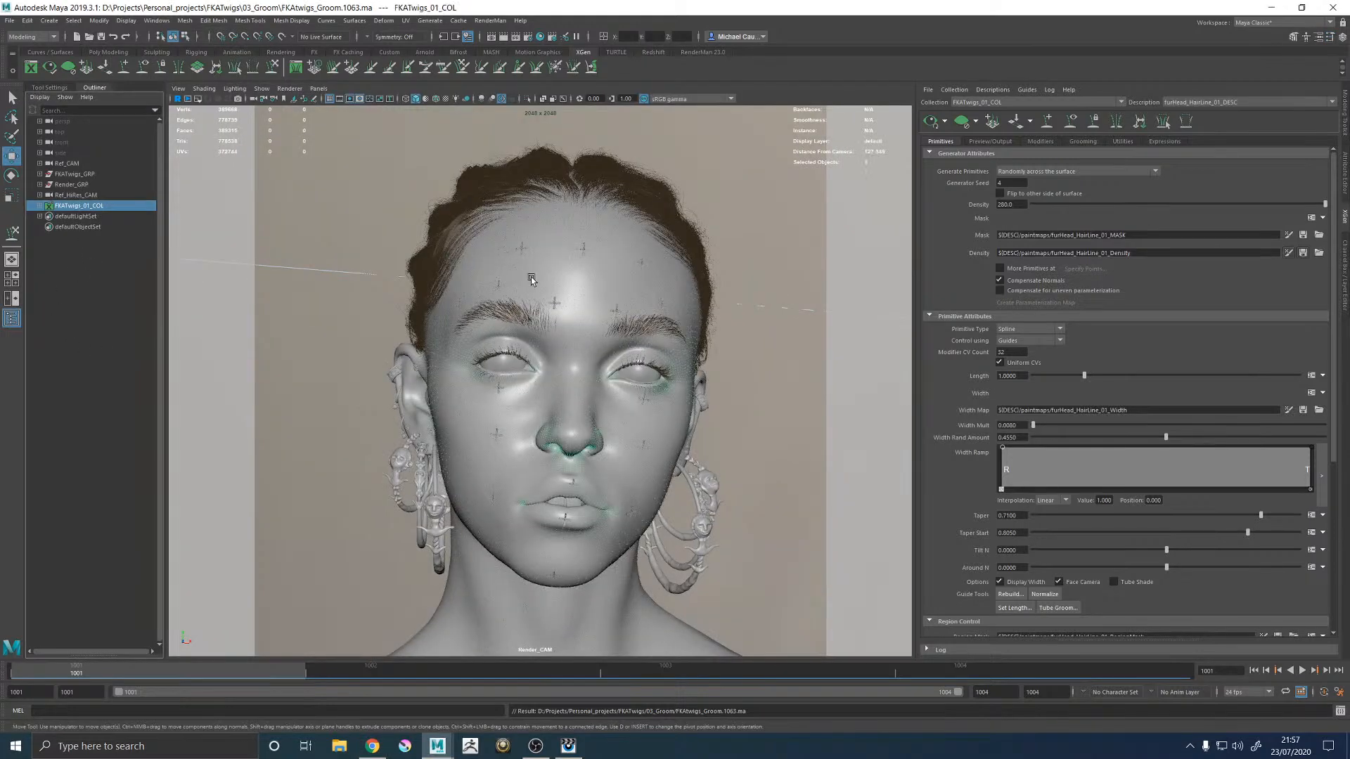
key("ctrl+h")
key("q")
key("ctrl+s")
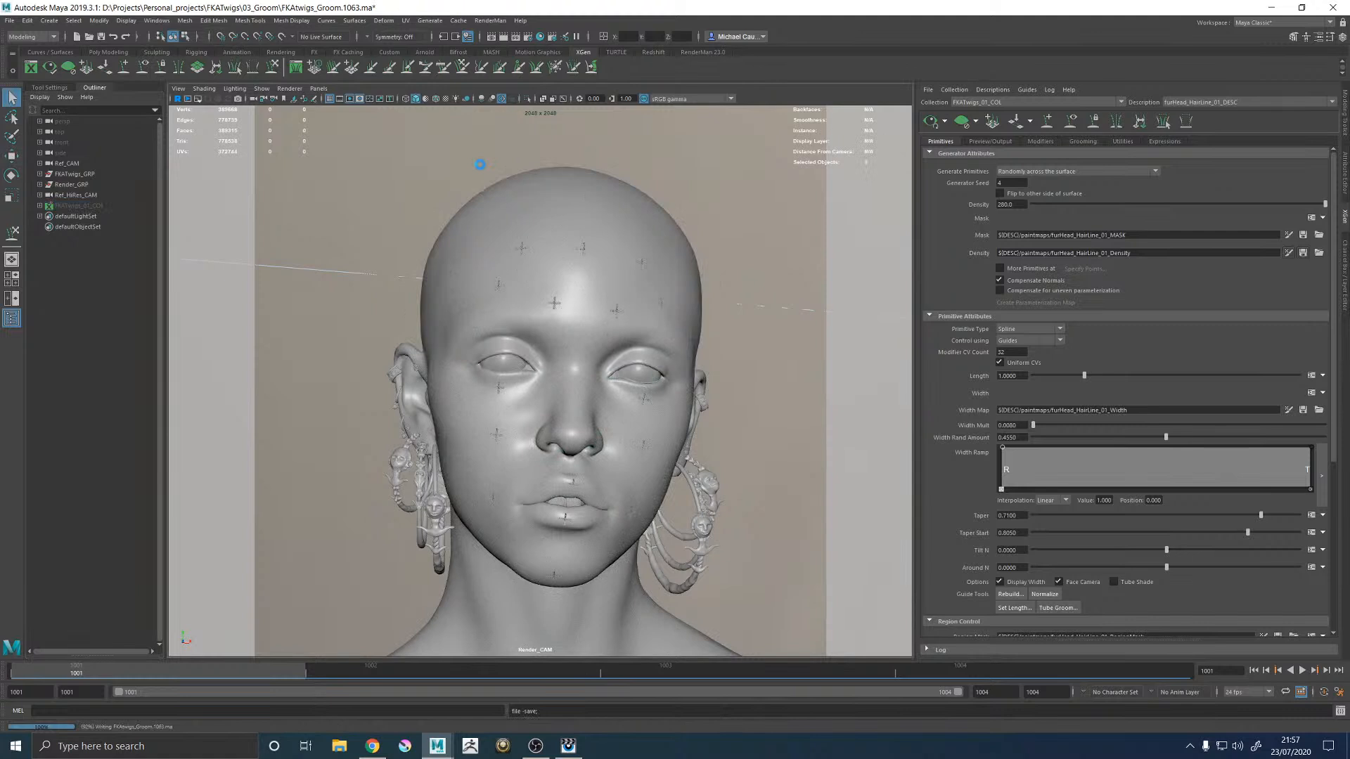
key("w")
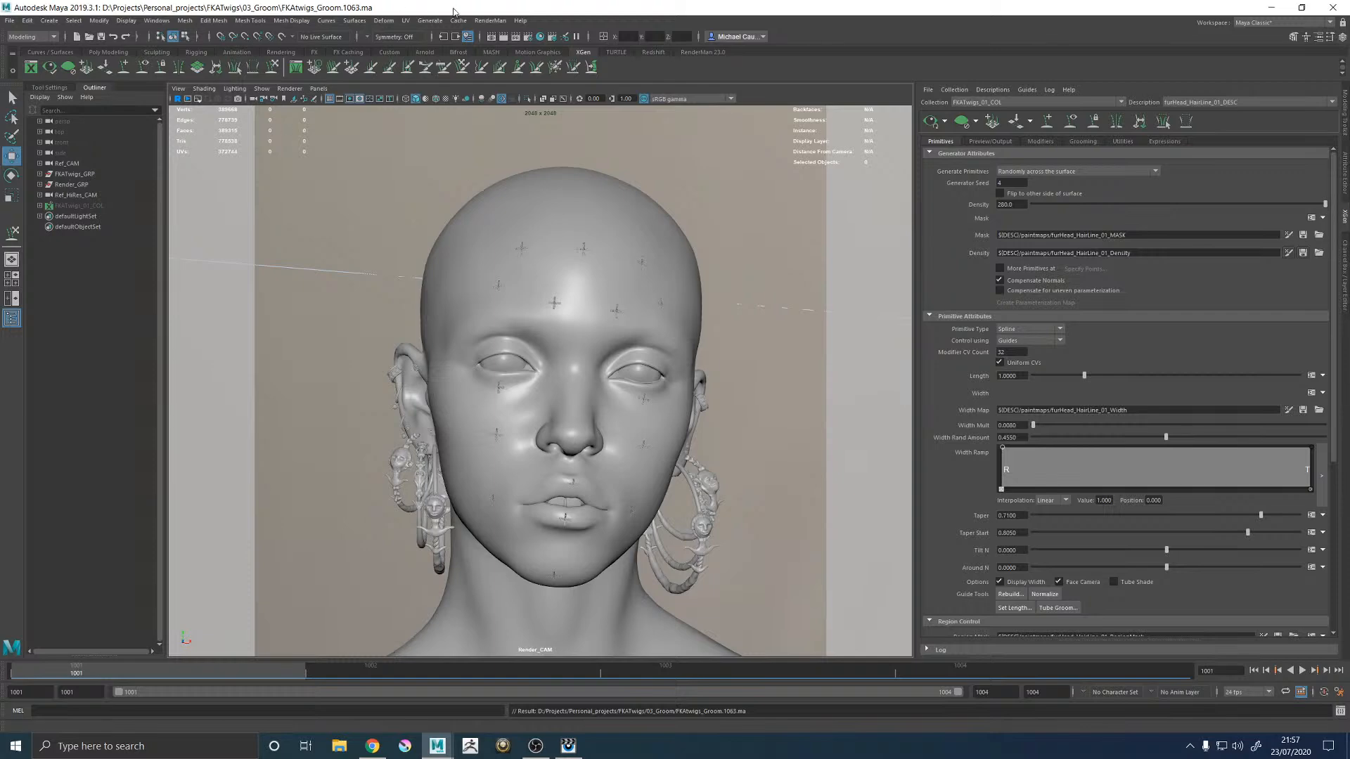
Step: Start an IPR render of the head with the hair collection hidden and switch to the render image viewer
left_click(491, 20)
left_click(500, 40)
left_click(568, 745)
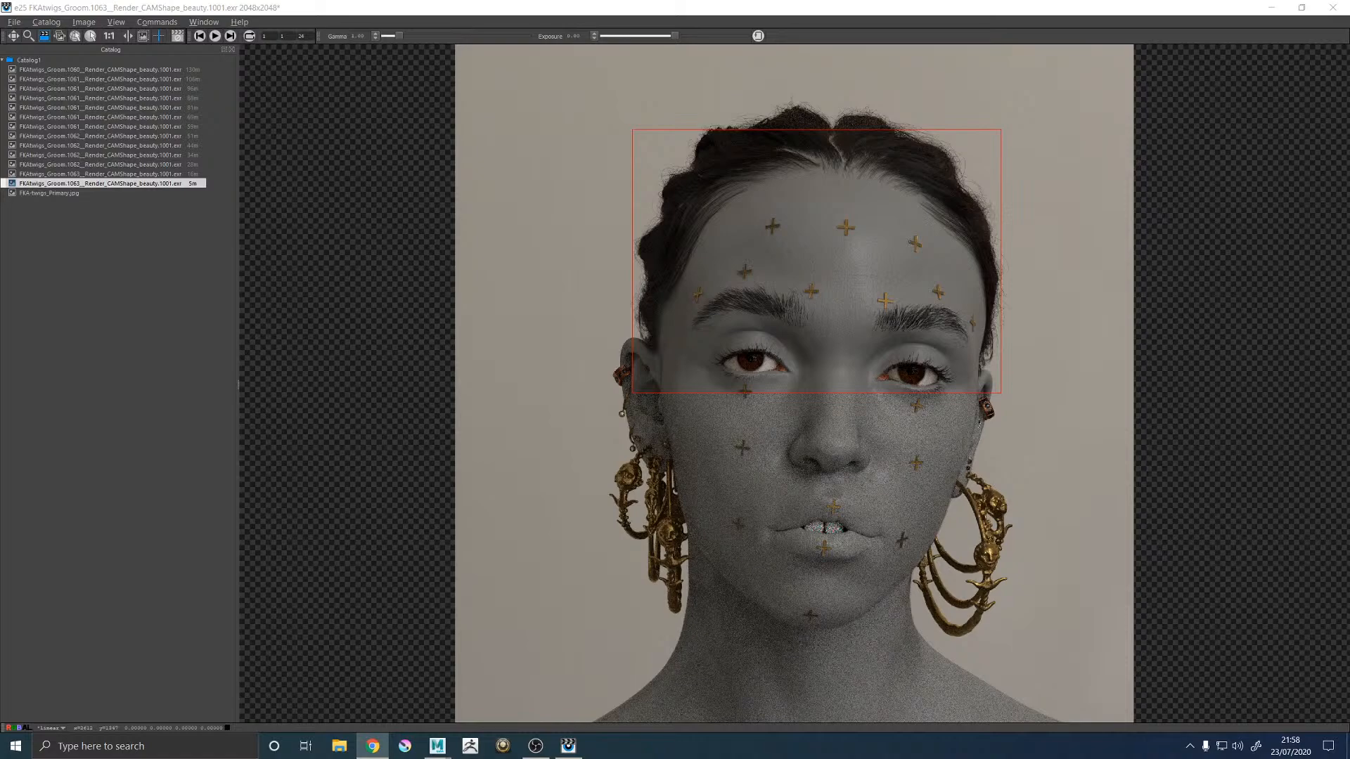
key("alt+Tab")
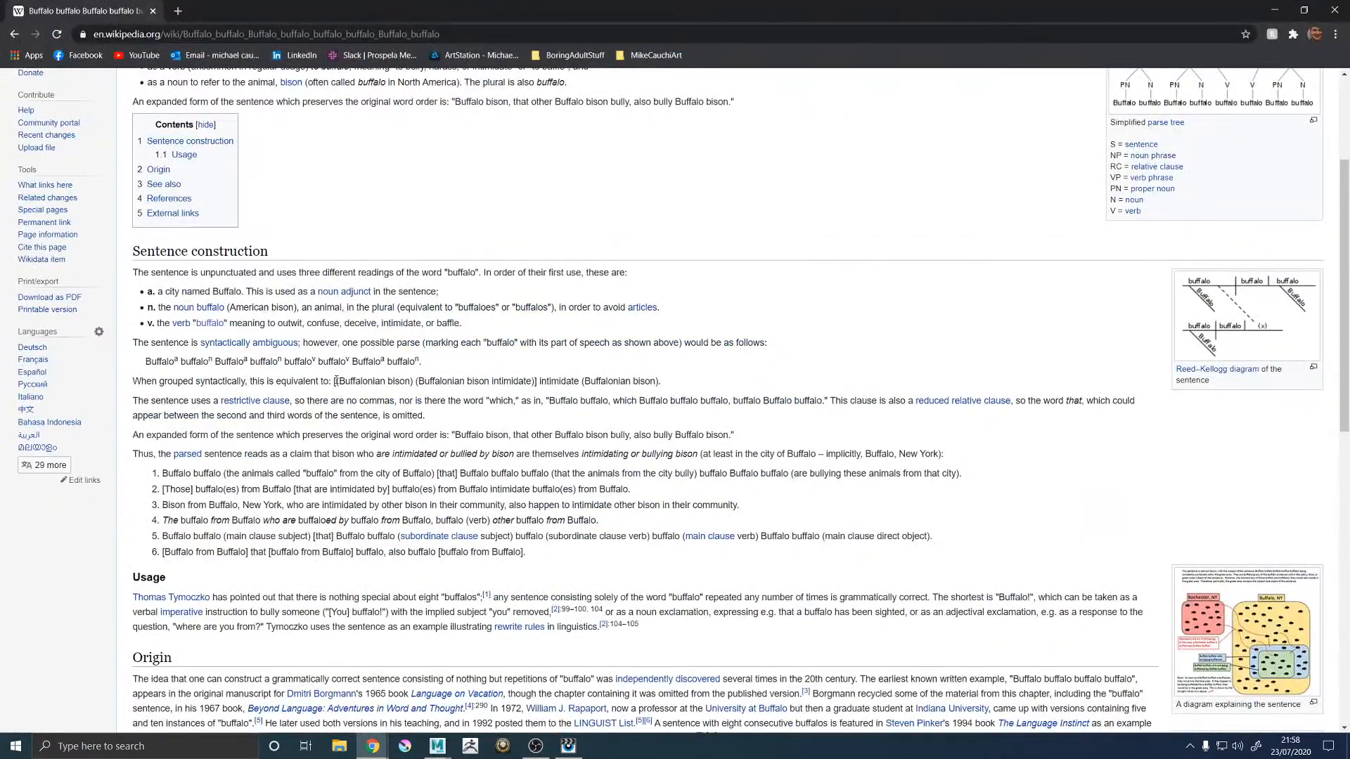
left_click_drag(336, 380, 413, 381)
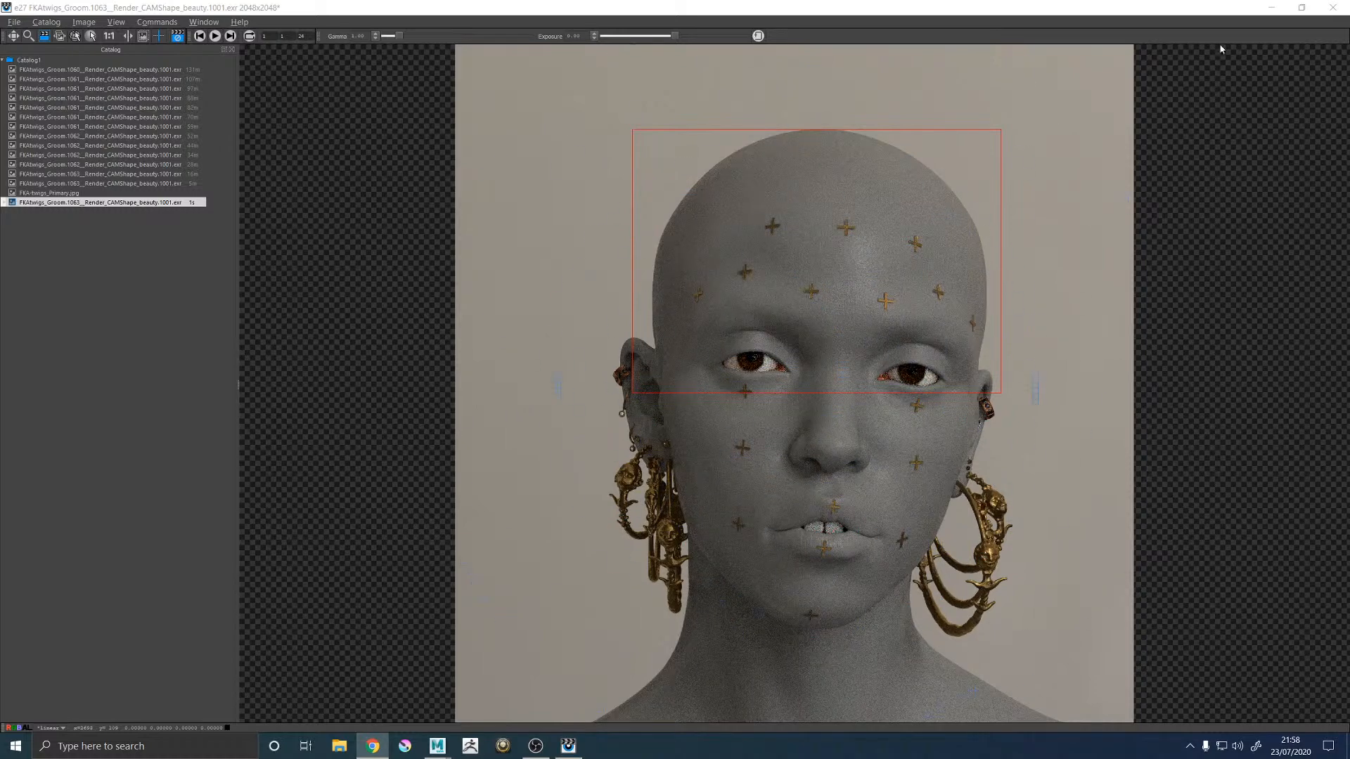
Step: Compare the hairless IPR render repeatedly with the reference photo FKA-twigs_Primary.jpg to check the head's alignment
key("Up")
key("Down")
key("Up")
key("Down")
key("Up")
key("Down")
key("Up")
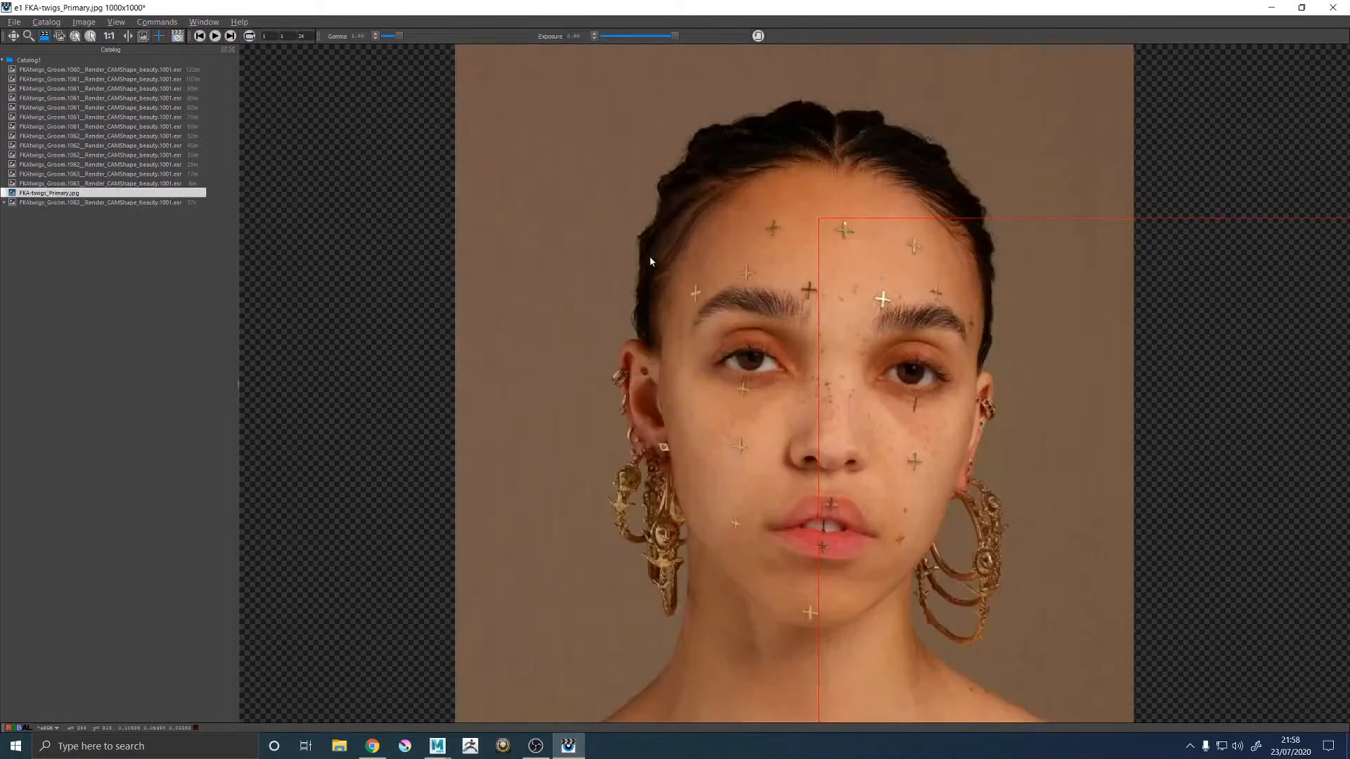
key("Down")
key("Up")
key("Down")
key("Up")
key("Down")
key("Up")
key("Down")
key("Up")
key("Down")
key("Up")
key("Down")
key("Up")
key("Down")
key("Up")
key("Down")
key("Up")
key("Down")
key("Up")
key("Down")
key("Up")
key("Down")
key("Up")
key("Down")
key("Up")
key("Down")
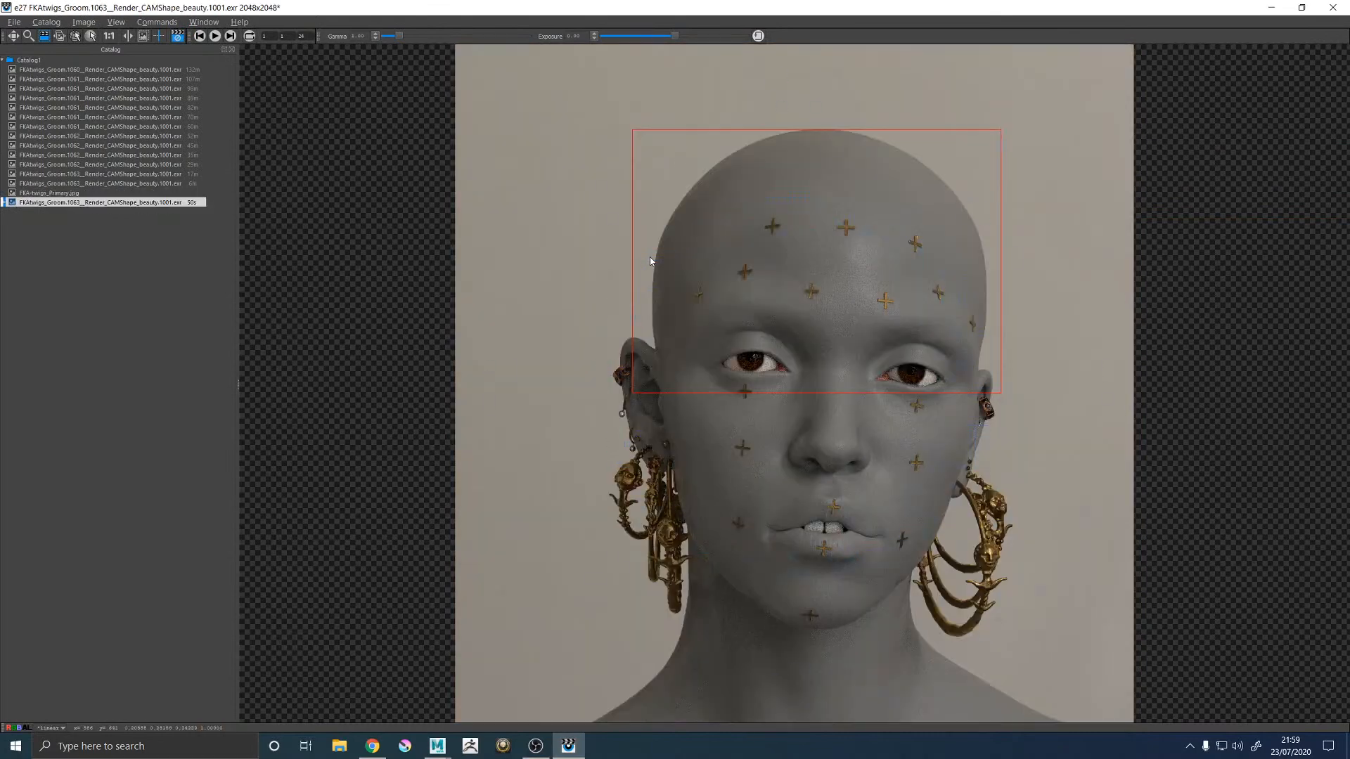
key("Up")
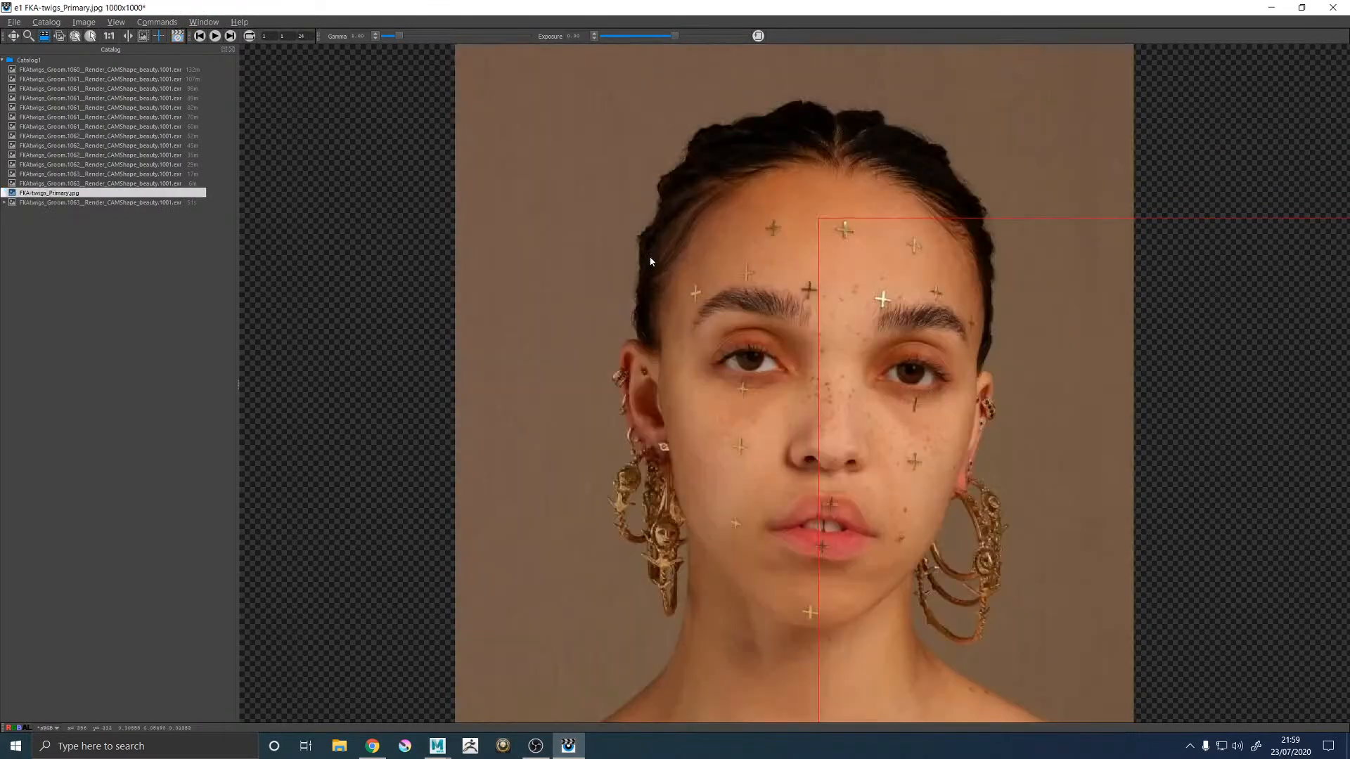
key("Down")
key("Up")
key("Down")
key("Up")
key("Down")
key("Up")
key("Down")
key("Up")
Step: Compare the haired 1063 render with FKA-twigs_Primary.jpg, examining the hairline and the hair silhouette
key("Up")
key("Down")
key("Up")
key("Down")
key("Up")
key("Down")
key("Up")
key("Down")
key("Up")
key("Down")
key("Up")
key("Down")
key("Up")
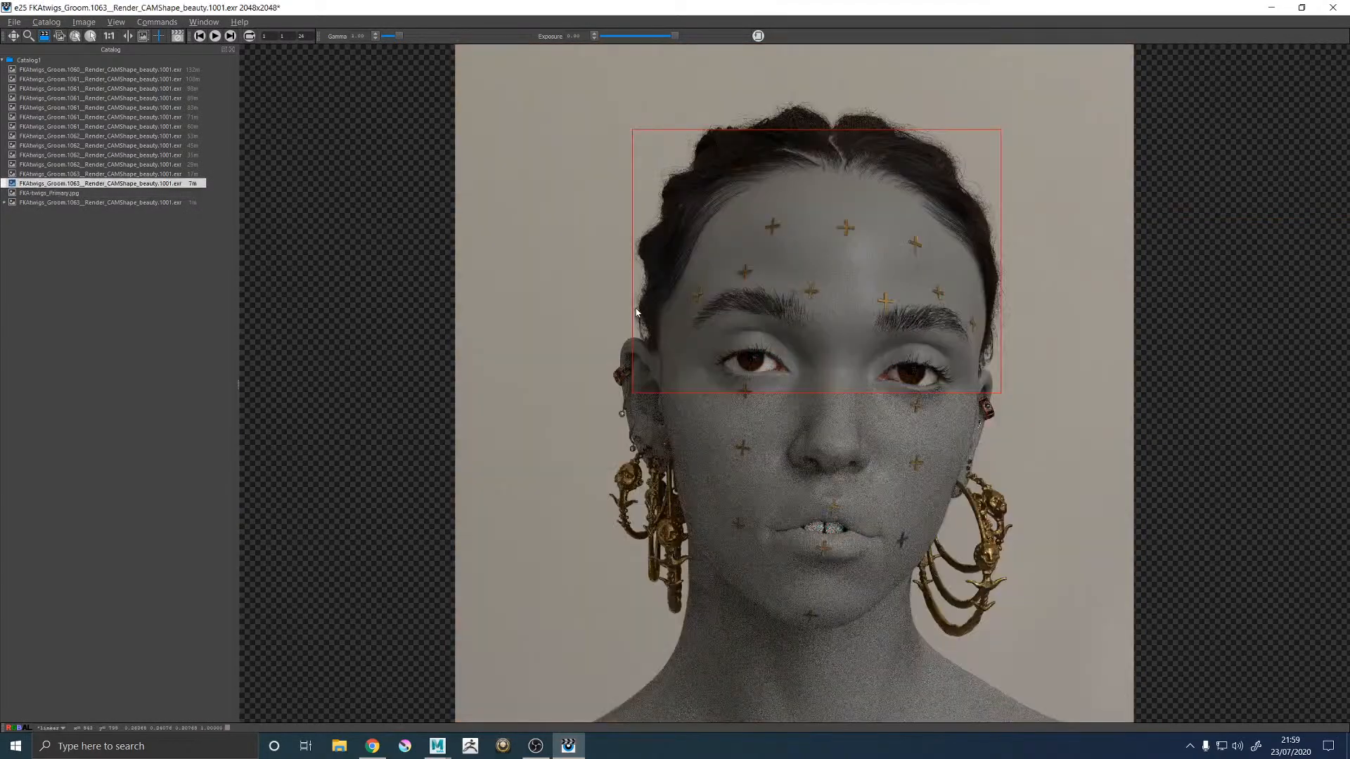
key("Down")
key("Up")
key("Down")
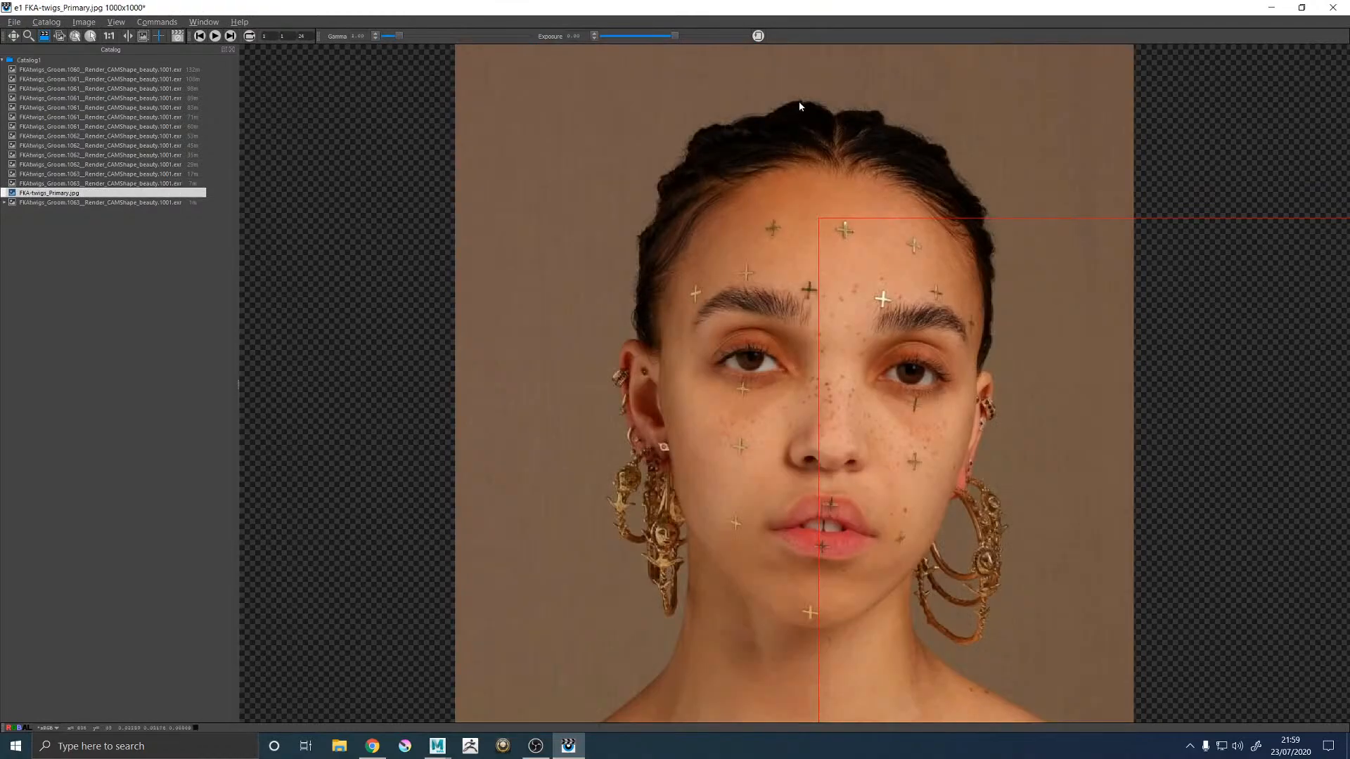
key("Up")
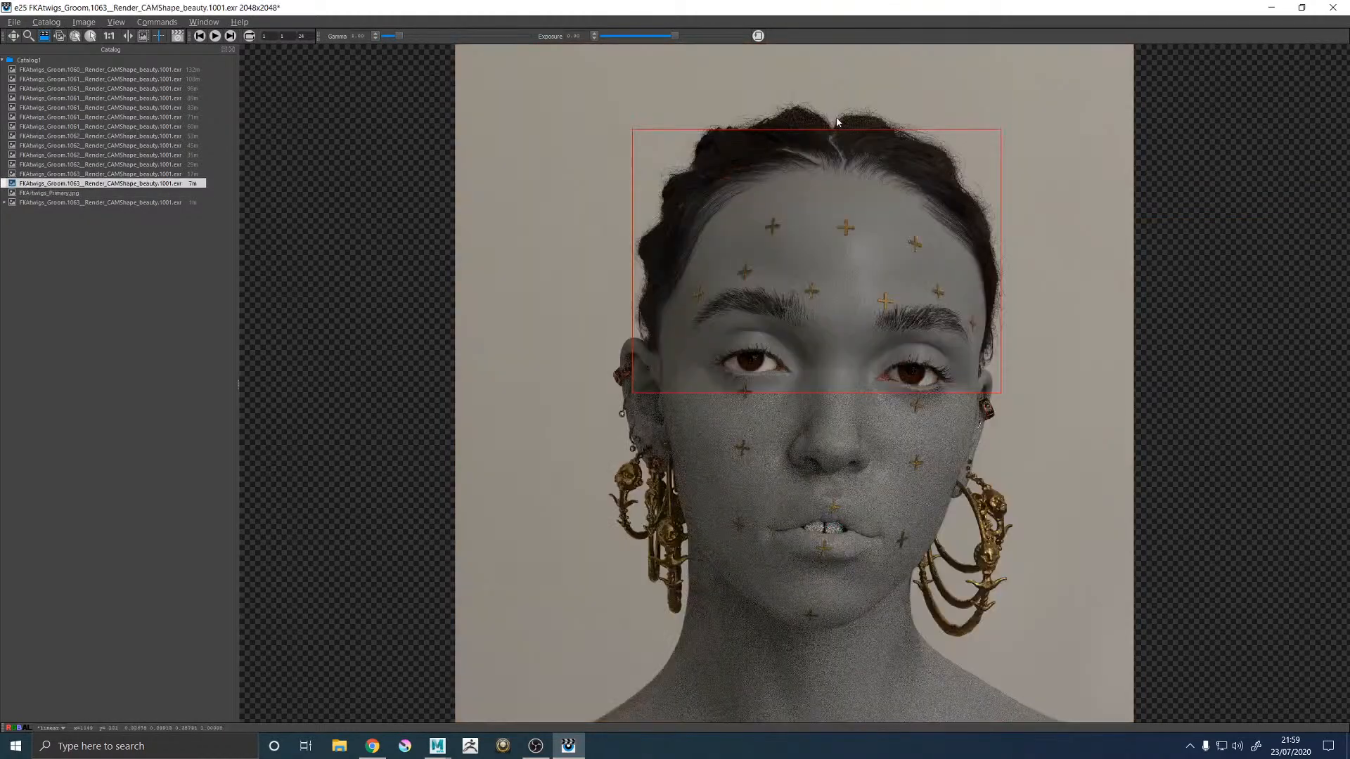
Step: Recheck the bald head render against the reference photo and the haired render, examining the head shape and facial features
key("Down")
key("Down")
key("Up")
key("Down")
key("Up")
key("Down")
key("Up")
key("Down")
key("Up")
key("Down")
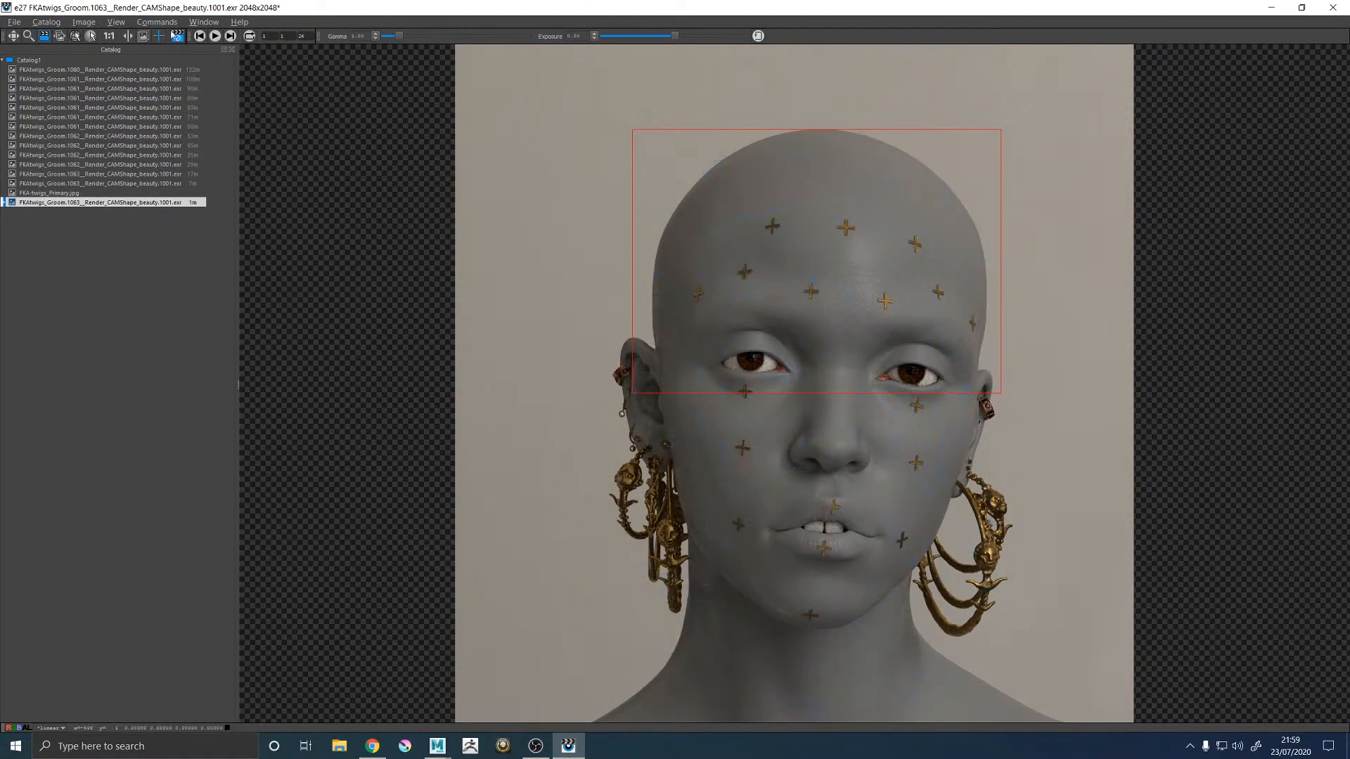
left_click(855, 277)
key("Up")
key("Down")
key("Up")
key("Down")
key("Up")
key("Down")
key("Up")
key("Down")
key("Up")
key("Down")
key("Up")
key("Up")
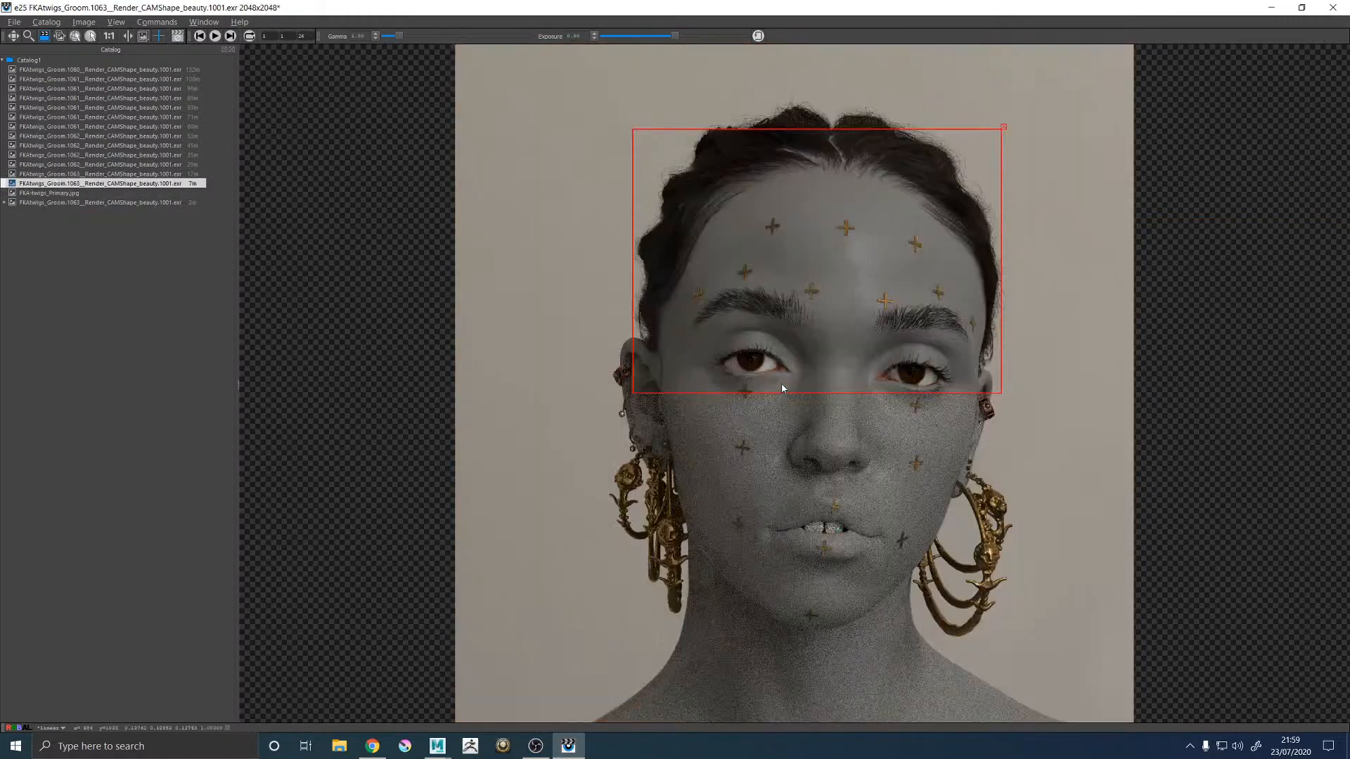
key("Down")
key("Down")
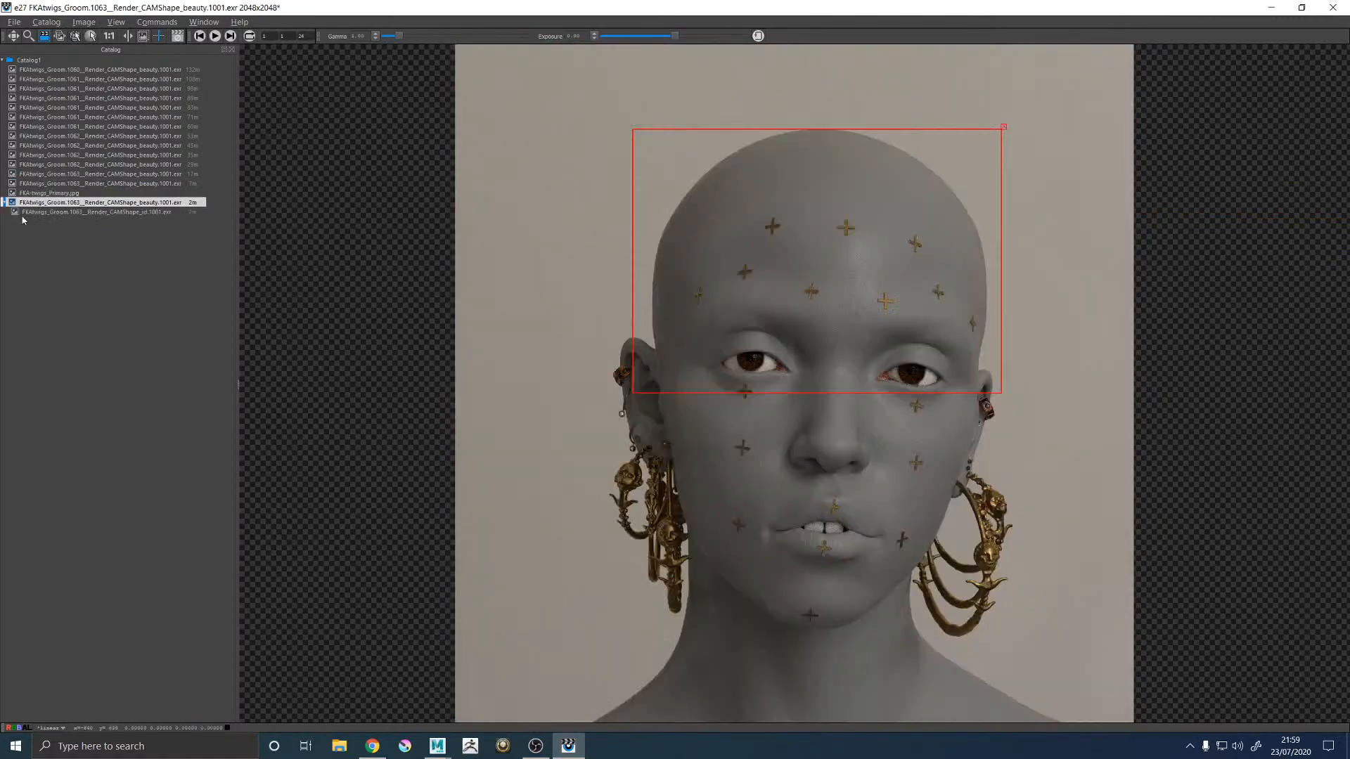
Step: Remove the hairless 1063 beauty render and its id pass from the image catalog
left_click(62, 213)
left_click(65, 204)
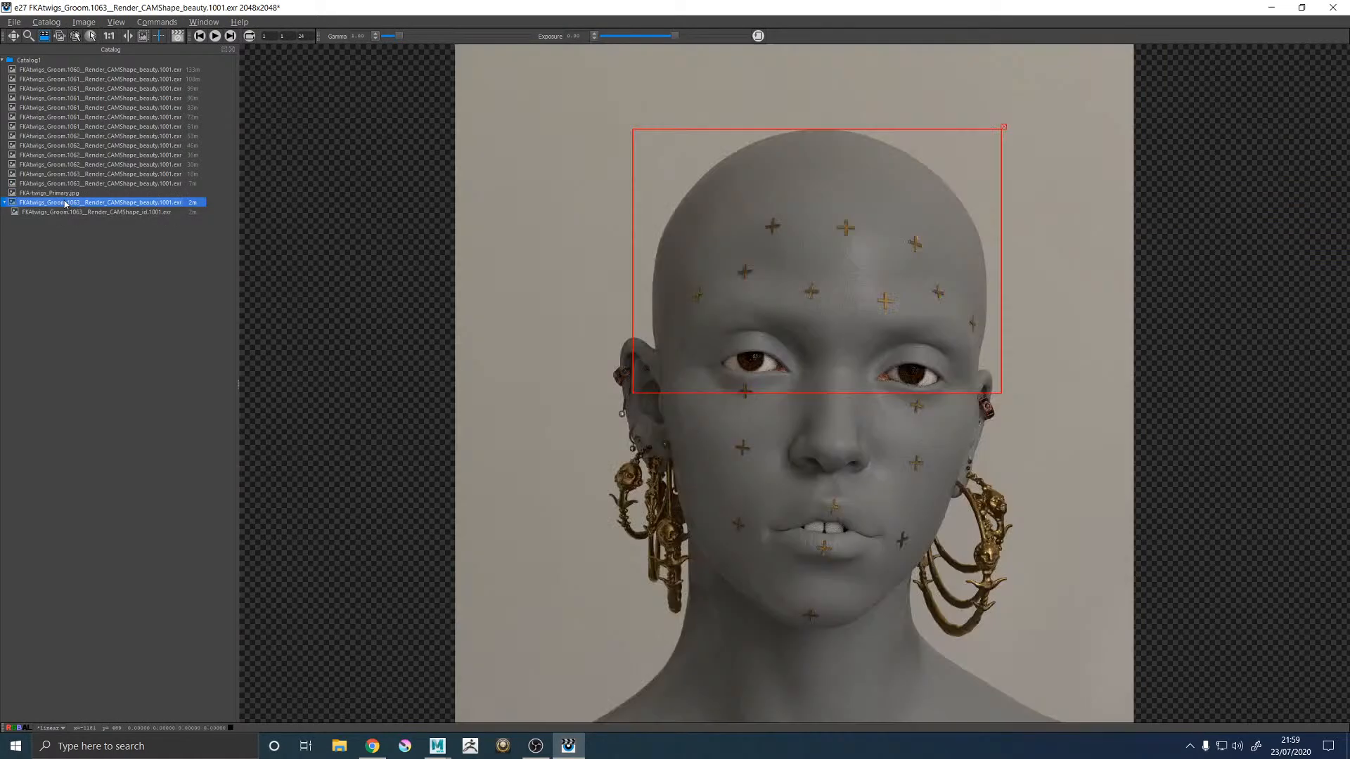
key("Up")
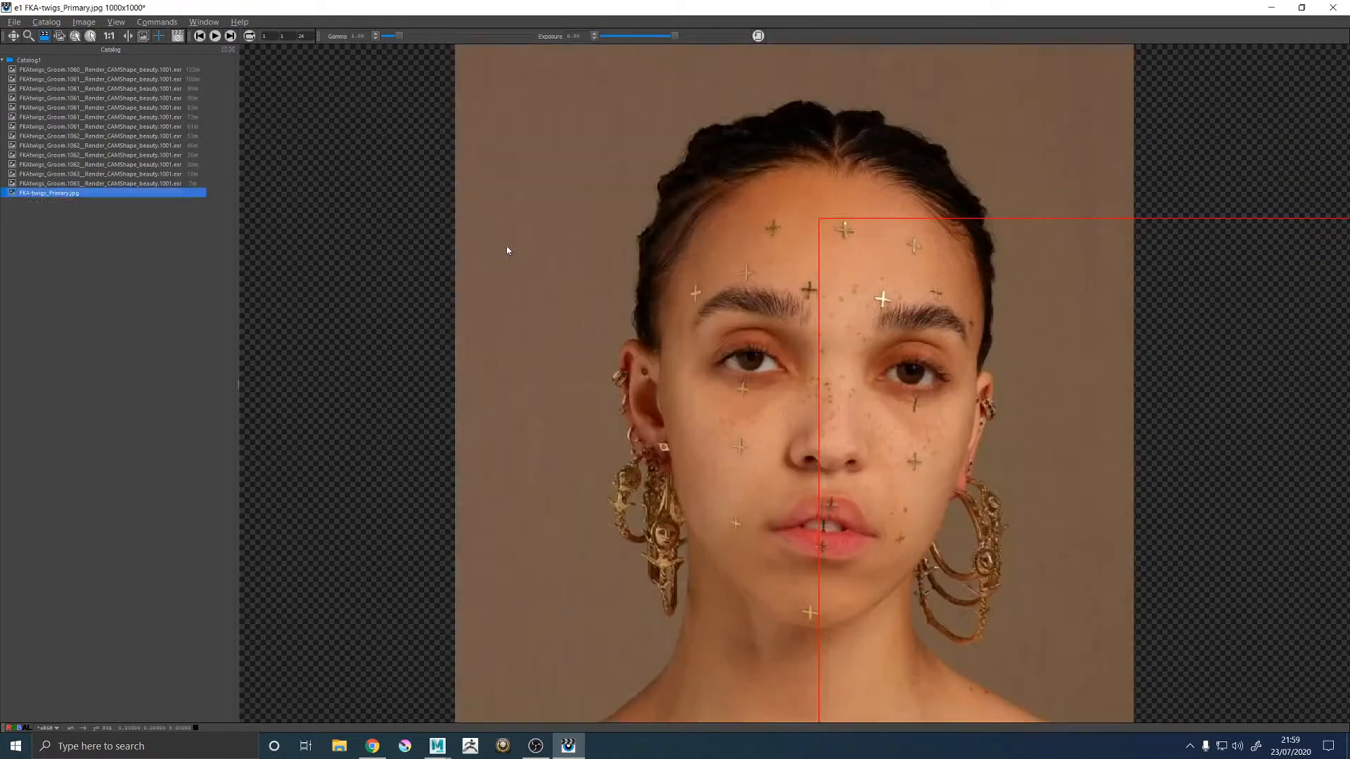
Step: Minimise the render image viewer to return to Maya and save the groom scene
left_click(1271, 7)
left_click(783, 271)
key("q")
key("ctrl+s")
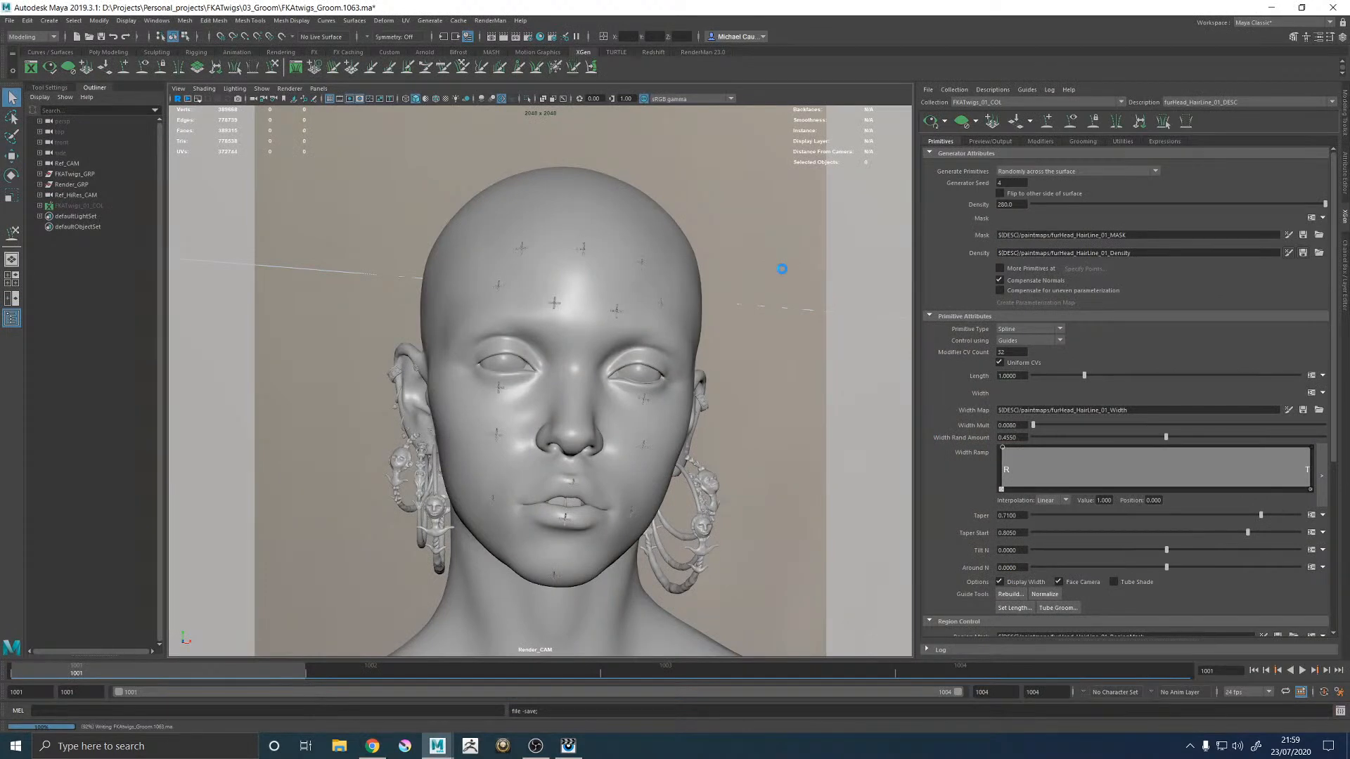
key("w")
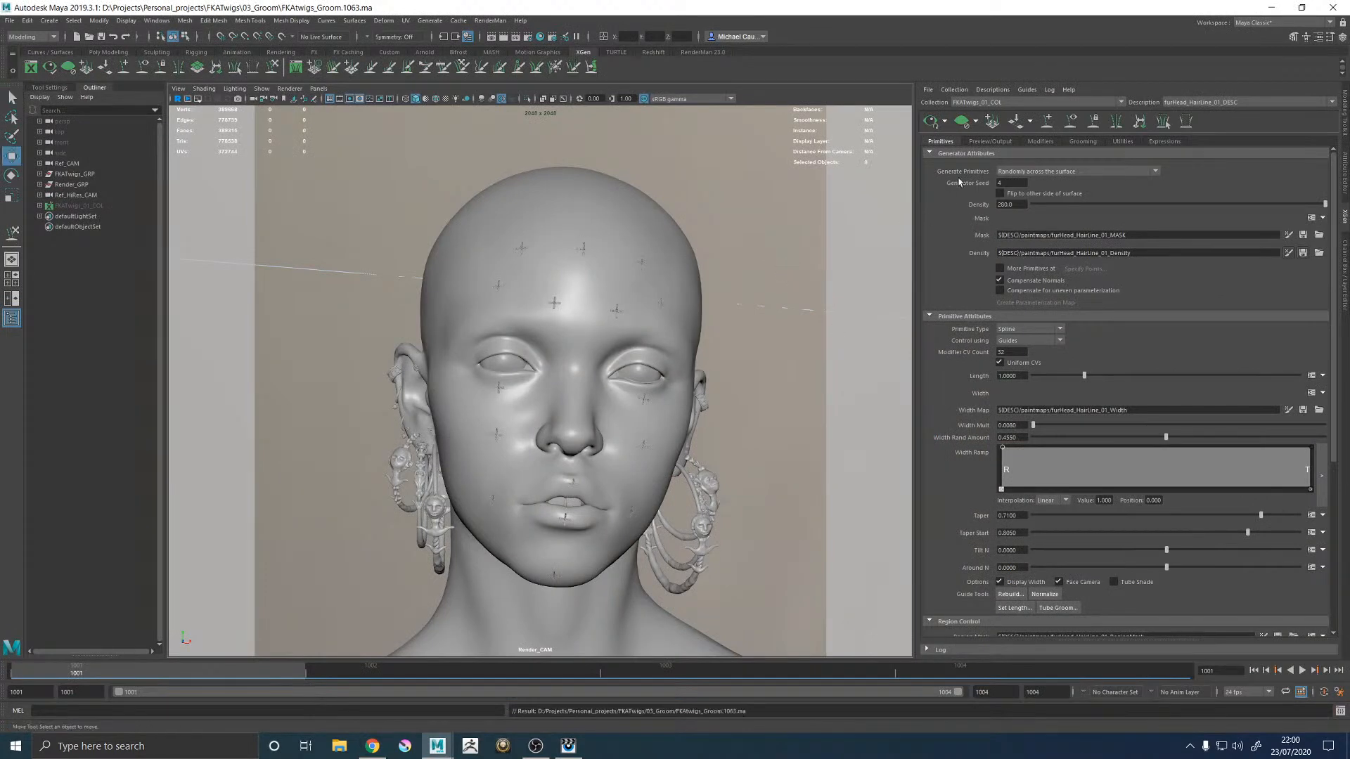
Step: Unhide the FKATwigs_01_COL hair collection and save the groom scene
left_click(76, 205)
key("h")
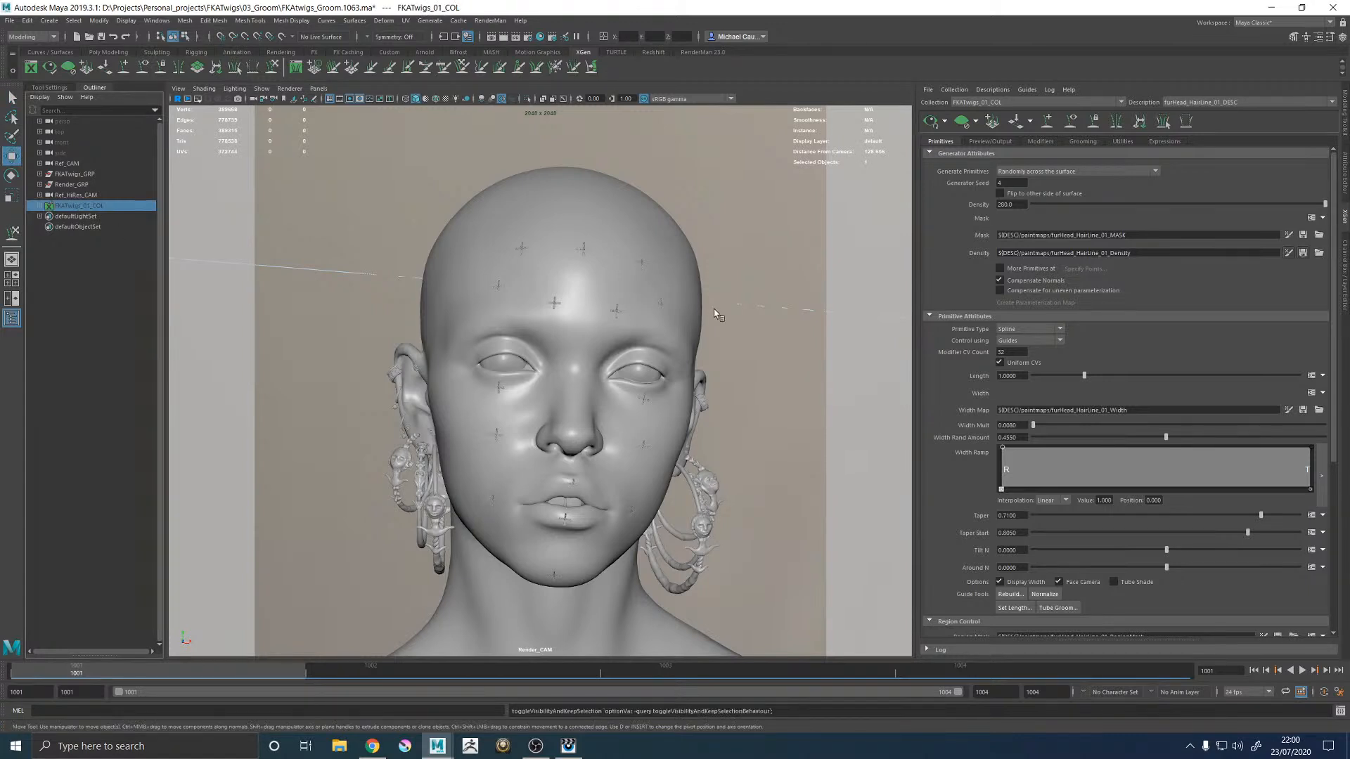
left_click(767, 272)
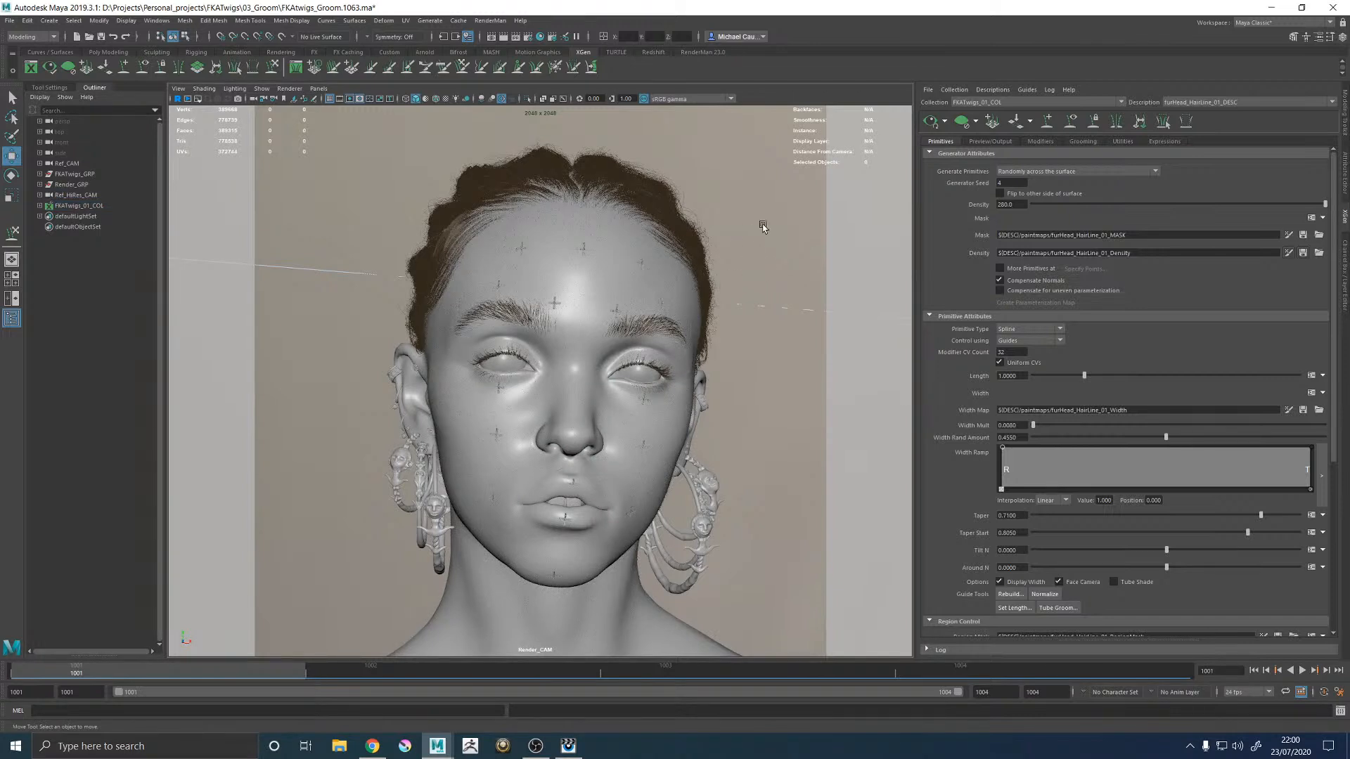
key("q")
key("ctrl+s")
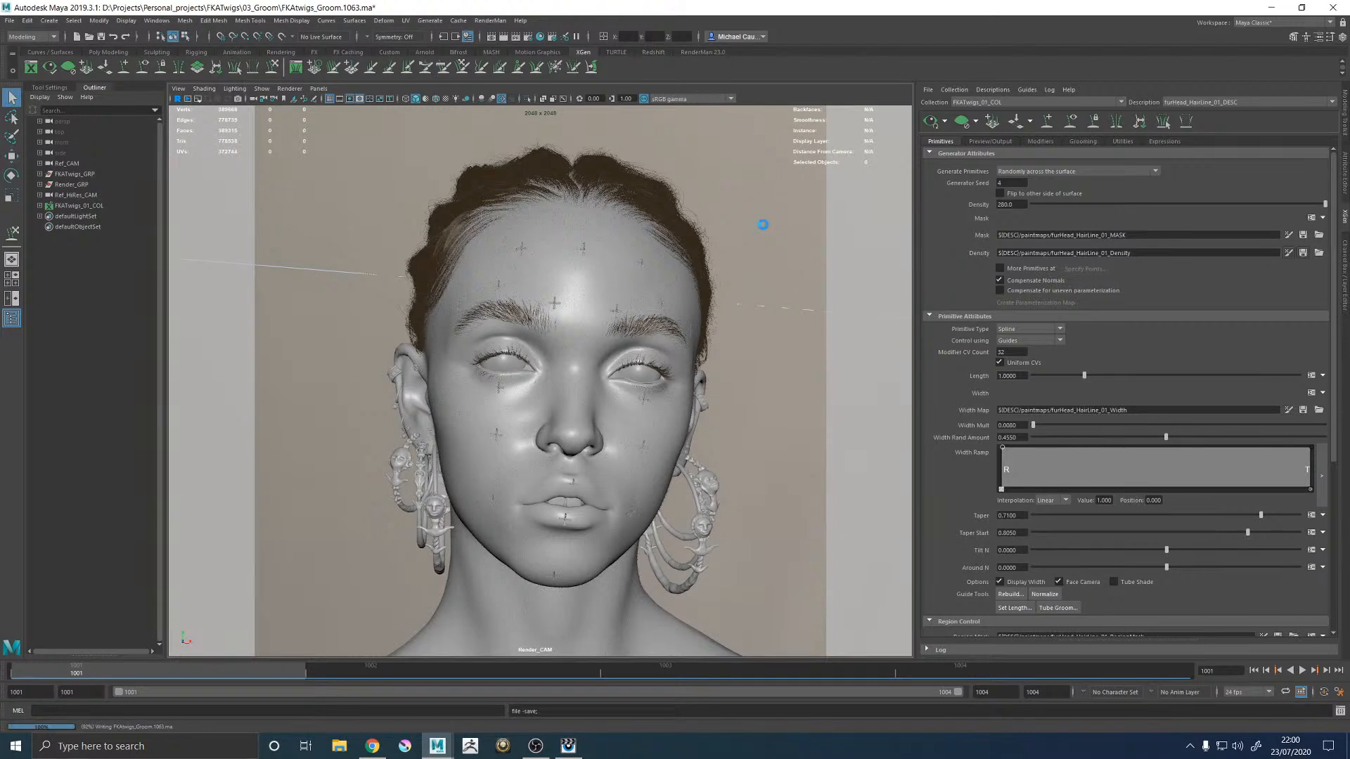
key("w")
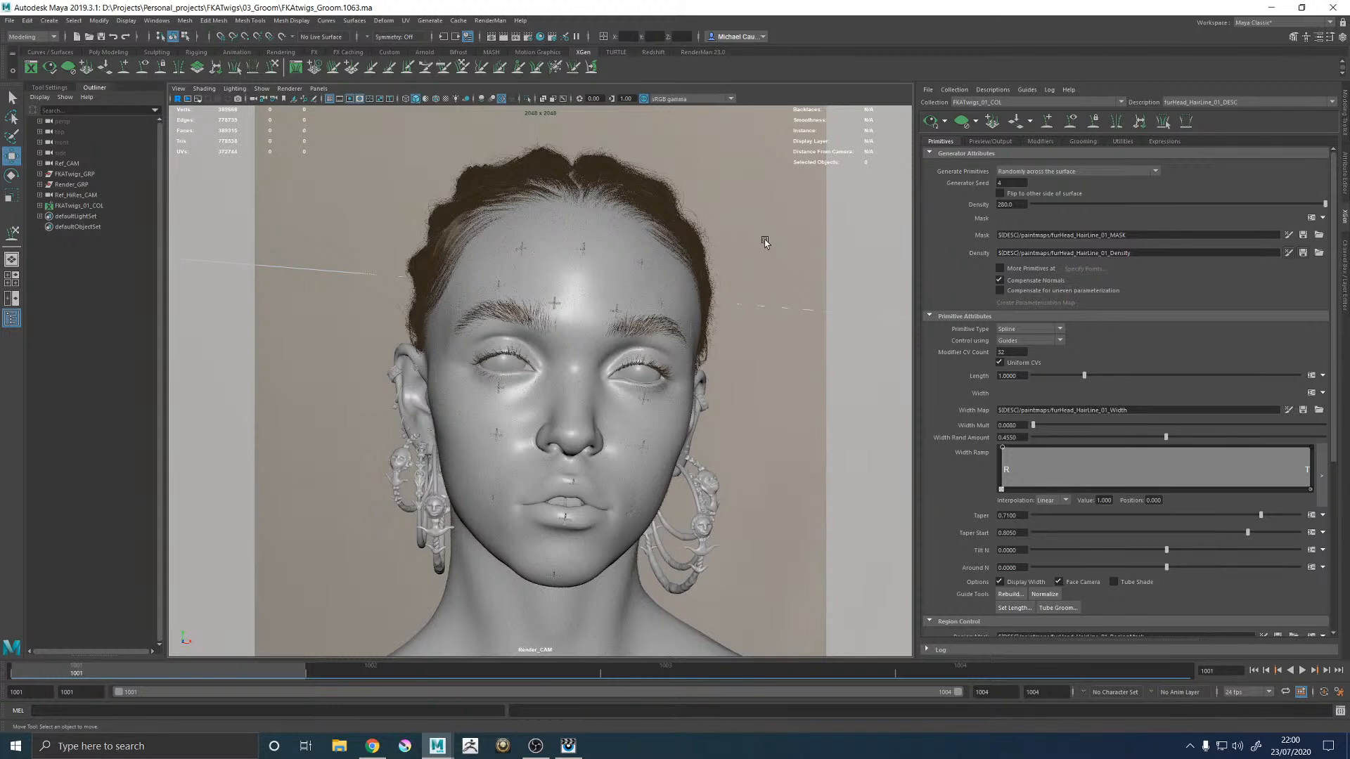
key("ctrl+s")
Step: Switch to the render image viewer and compare the haired 1063 render with FKA-twigs_Primary.jpg once more
key("alt+Tab")
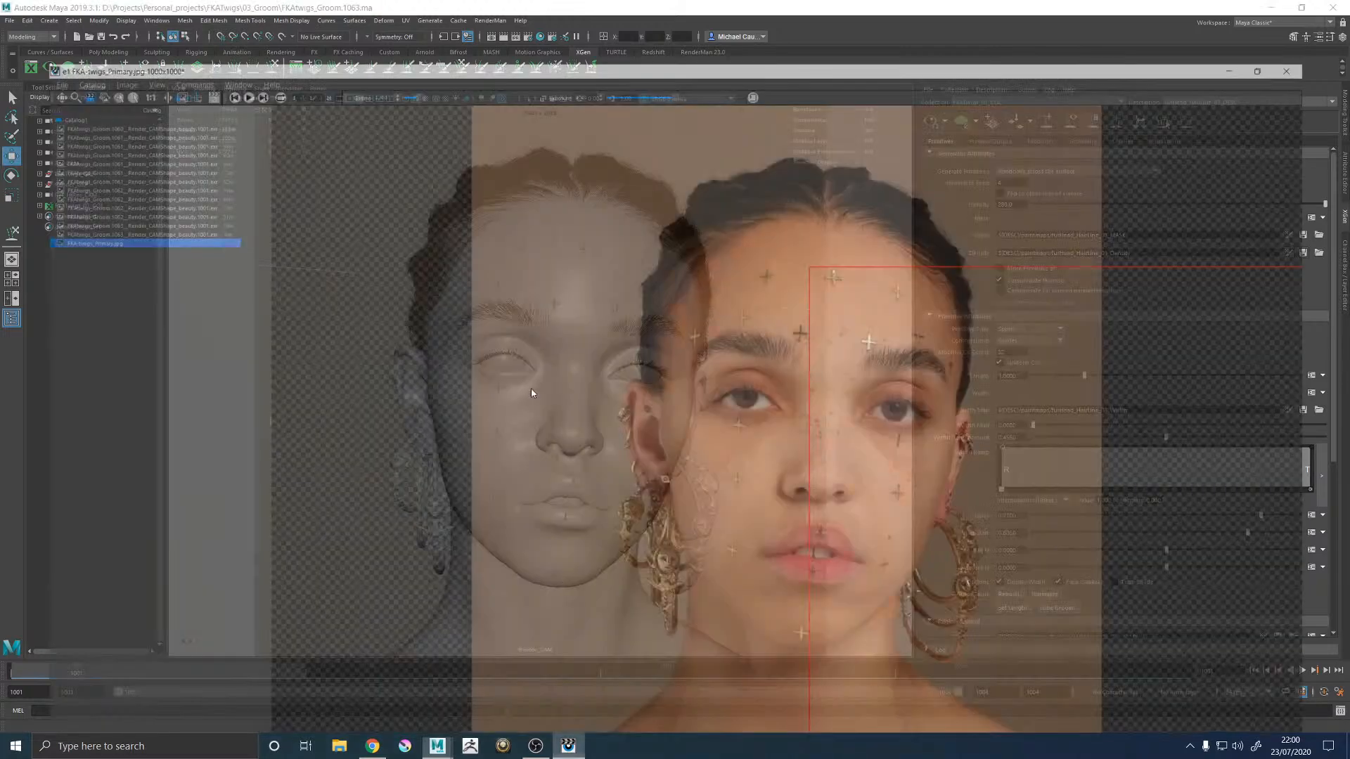
left_click(141, 183)
left_click(142, 193)
key("Up")
key("Down")
key("Up")
key("Down")
key("Up")
key("Down")
key("Up")
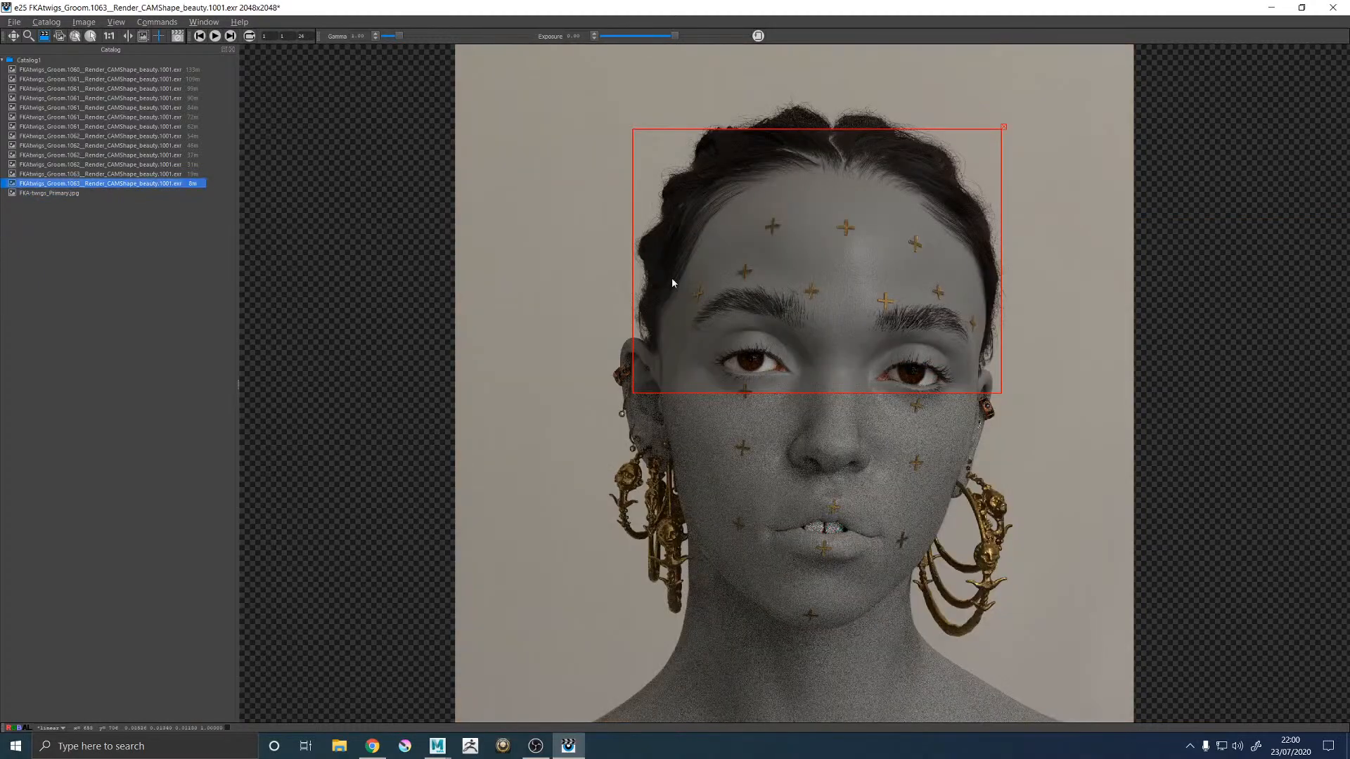
key("Down")
key("Up")
key("Down")
key("Up")
key("Down")
key("Up")
key("Down")
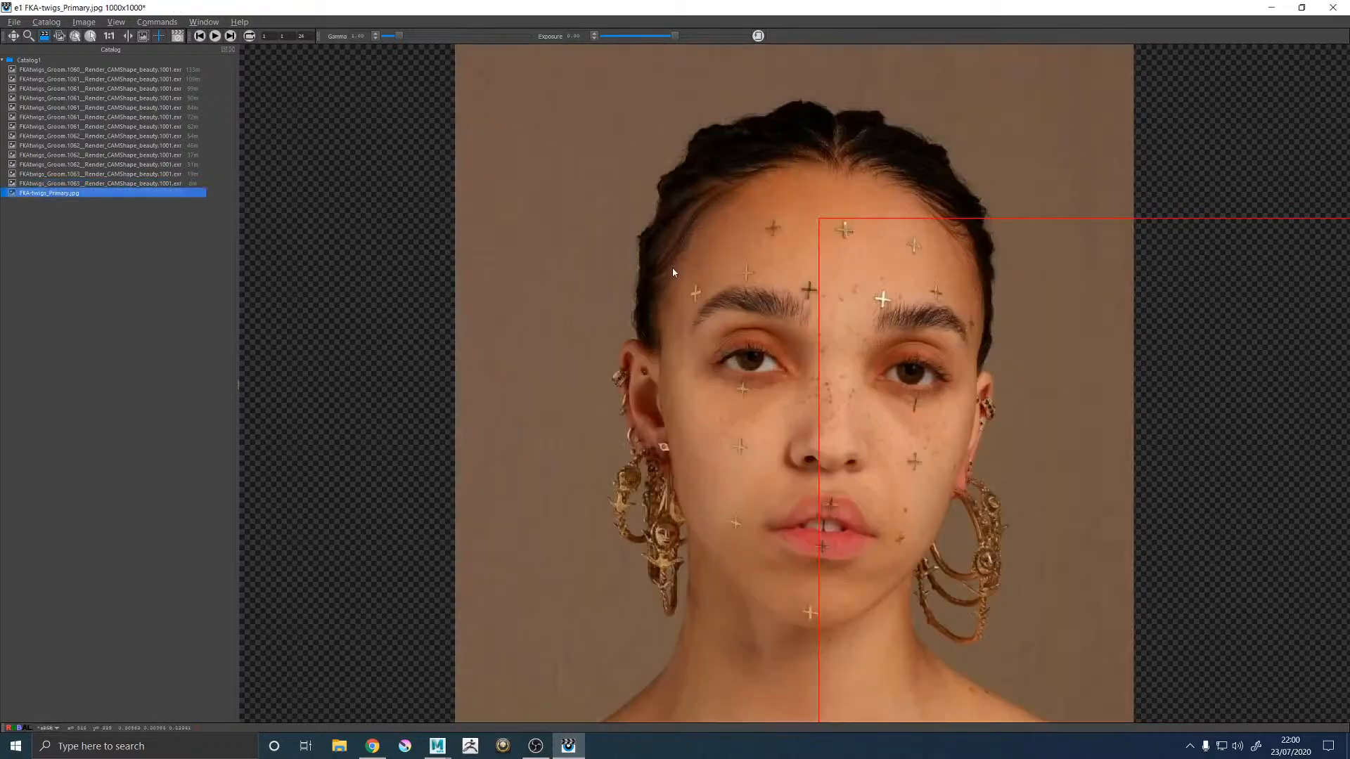
key("Up")
key("Down")
Step: Return to Maya, switch to the perspective view and display the XGen guides along the hairline beside the brow
left_click(1271, 7)
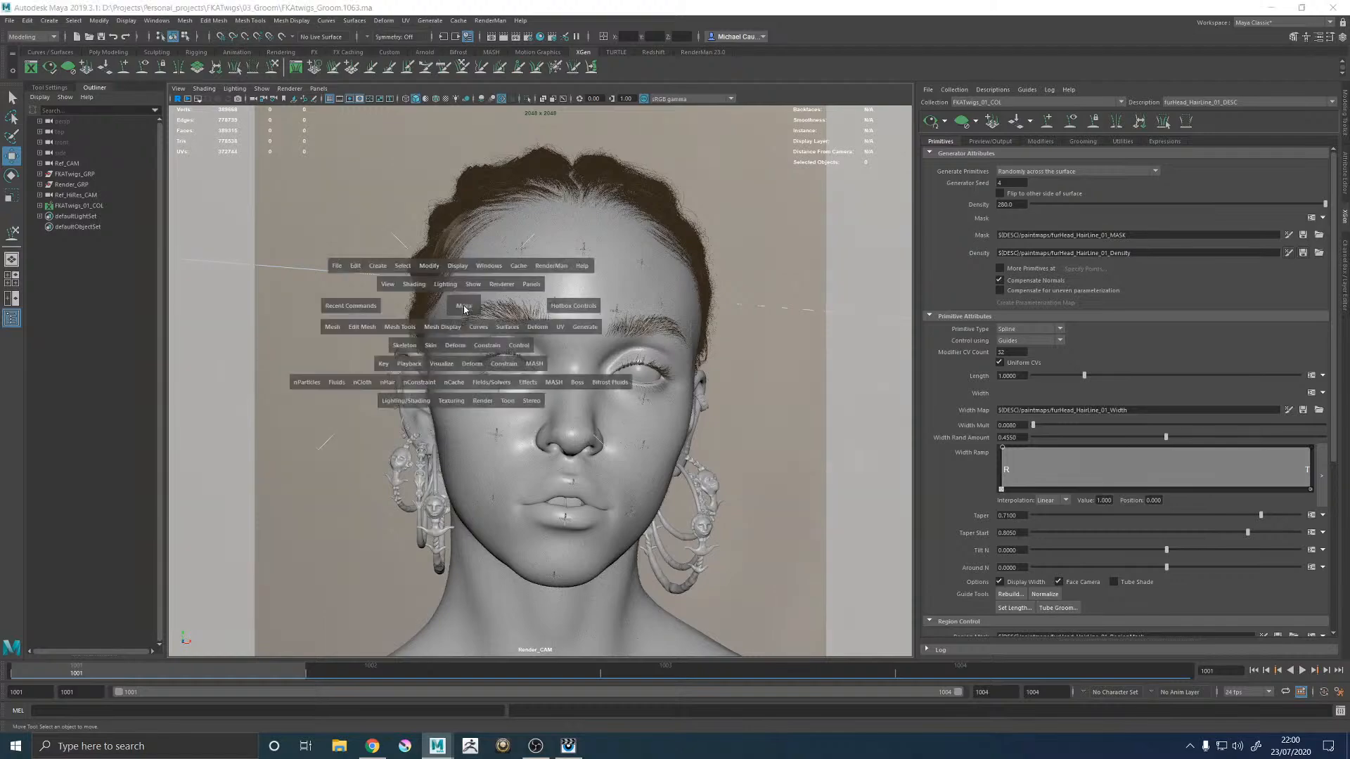
key("space")
left_click_drag(674, 373, 829, 362, "alt")
right_click_drag(549, 277, 592, 355, "alt")
left_click_drag(593, 356, 593, 293, "alt")
middle_click_drag(593, 293, 606, 472, "alt")
left_click(1070, 125)
left_click_drag(710, 309, 496, 348, "alt")
middle_click_drag(496, 348, 583, 337, "alt")
right_click_drag(457, 344, 493, 385, "alt")
left_click_drag(493, 385, 423, 370, "alt")
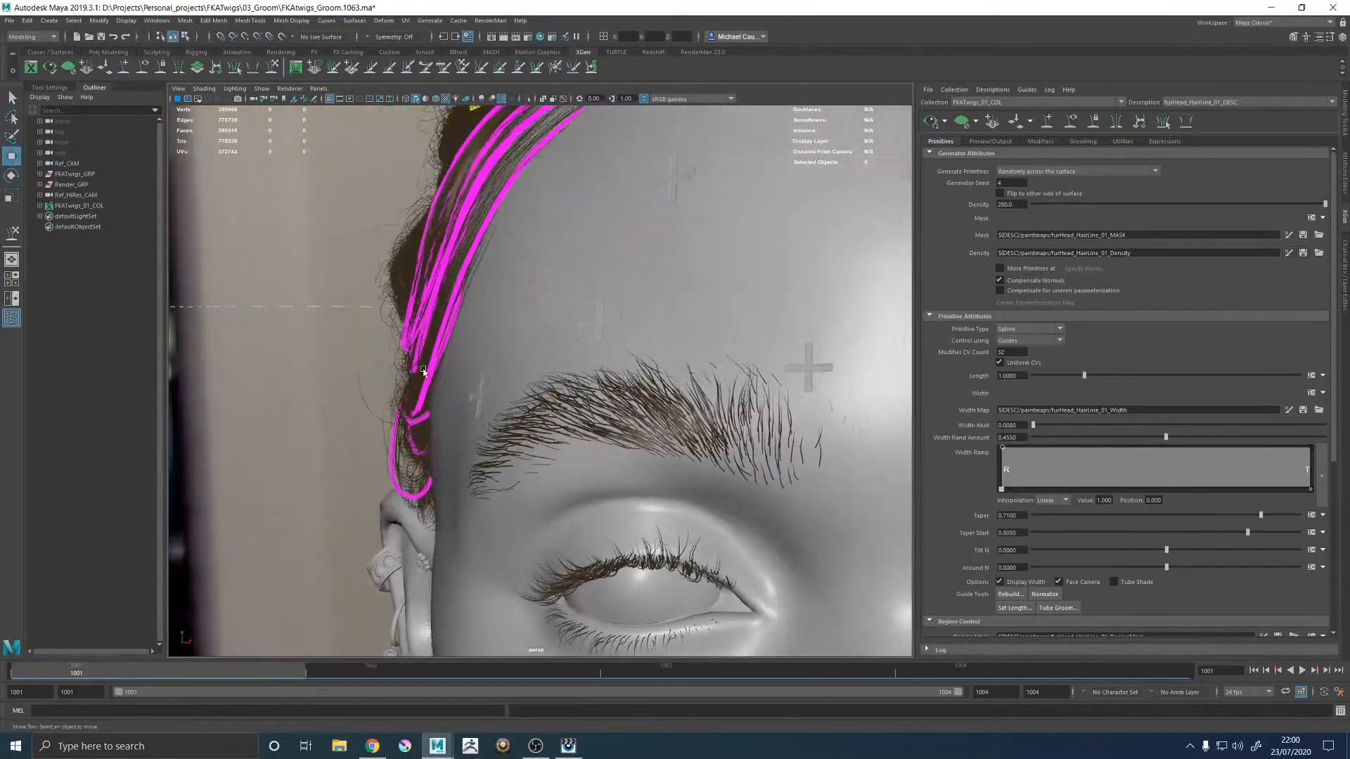
Step: Sculpt the front hairline guide xgGuide1238 at the temple with the Sculpt Guides tool
left_click(479, 239)
left_click_drag(478, 239, 488, 319, "alt")
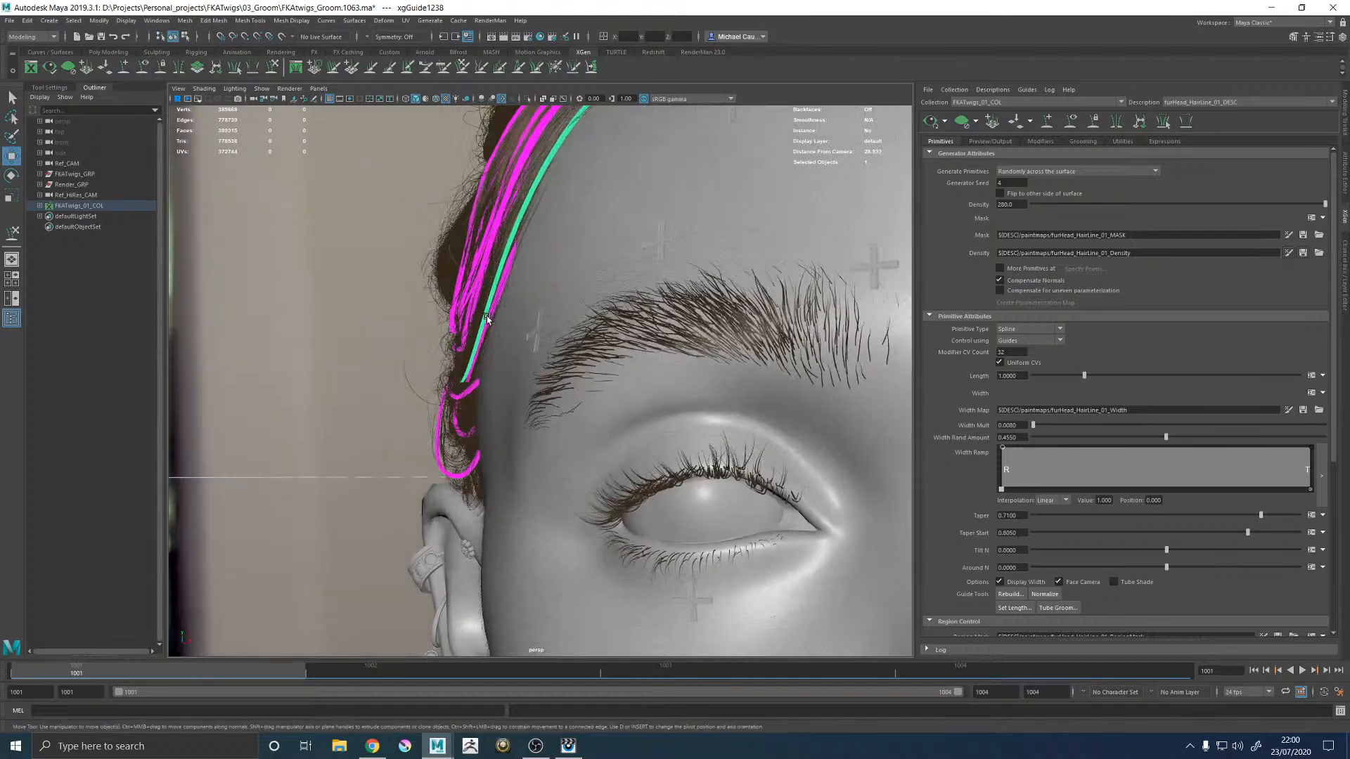
left_click(266, 66)
mouse_move(485, 309)
left_mouse_down("alt")
mouse_move(513, 302)
mouse_move(510, 339)
left_mouse_up("alt")
left_click_drag(529, 389, 514, 420)
mouse_move(534, 309)
left_mouse_down()
mouse_move(528, 380)
mouse_move(616, 367)
mouse_move(604, 394)
mouse_move(626, 434)
mouse_move(744, 389)
mouse_move(609, 394)
mouse_move(501, 478)
left_mouse_up()
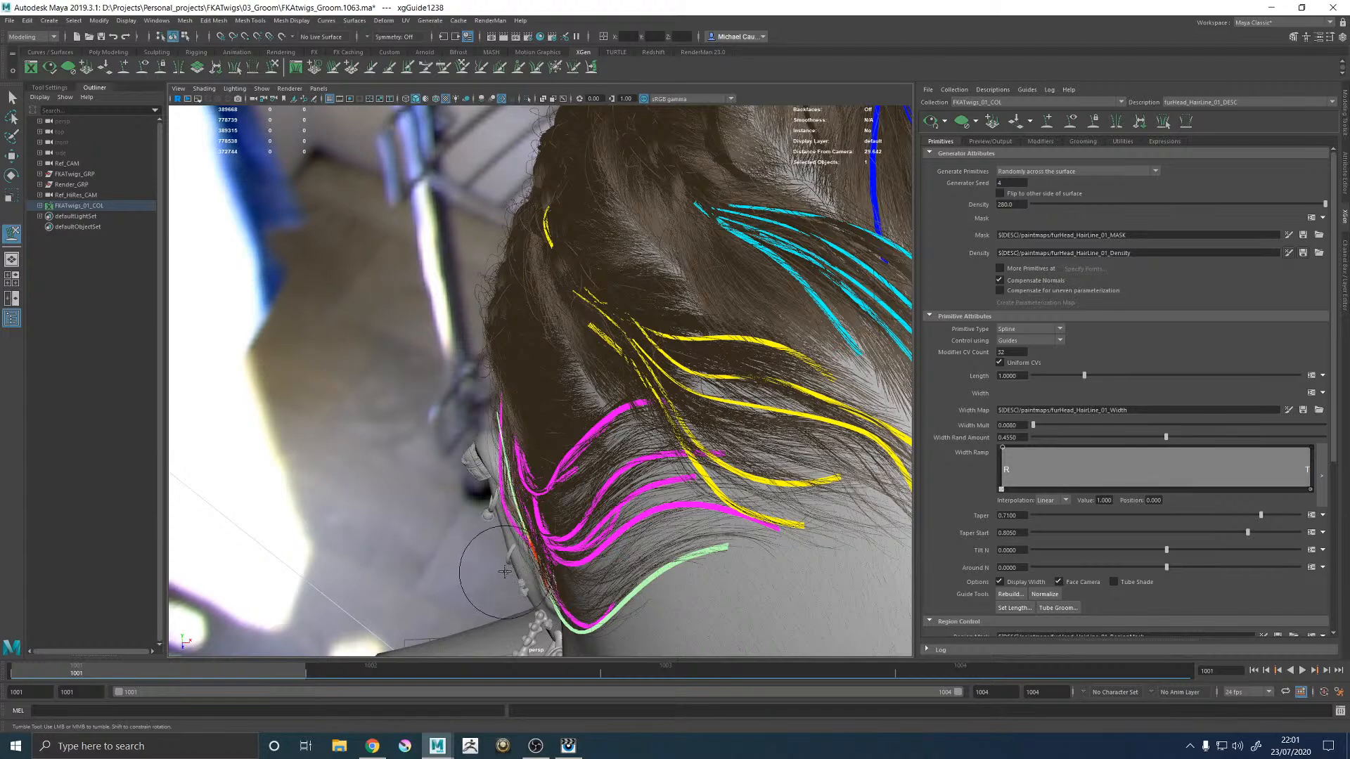
left_click_drag(502, 568, 658, 461, "alt")
scroll(657, 461, "up", 10)
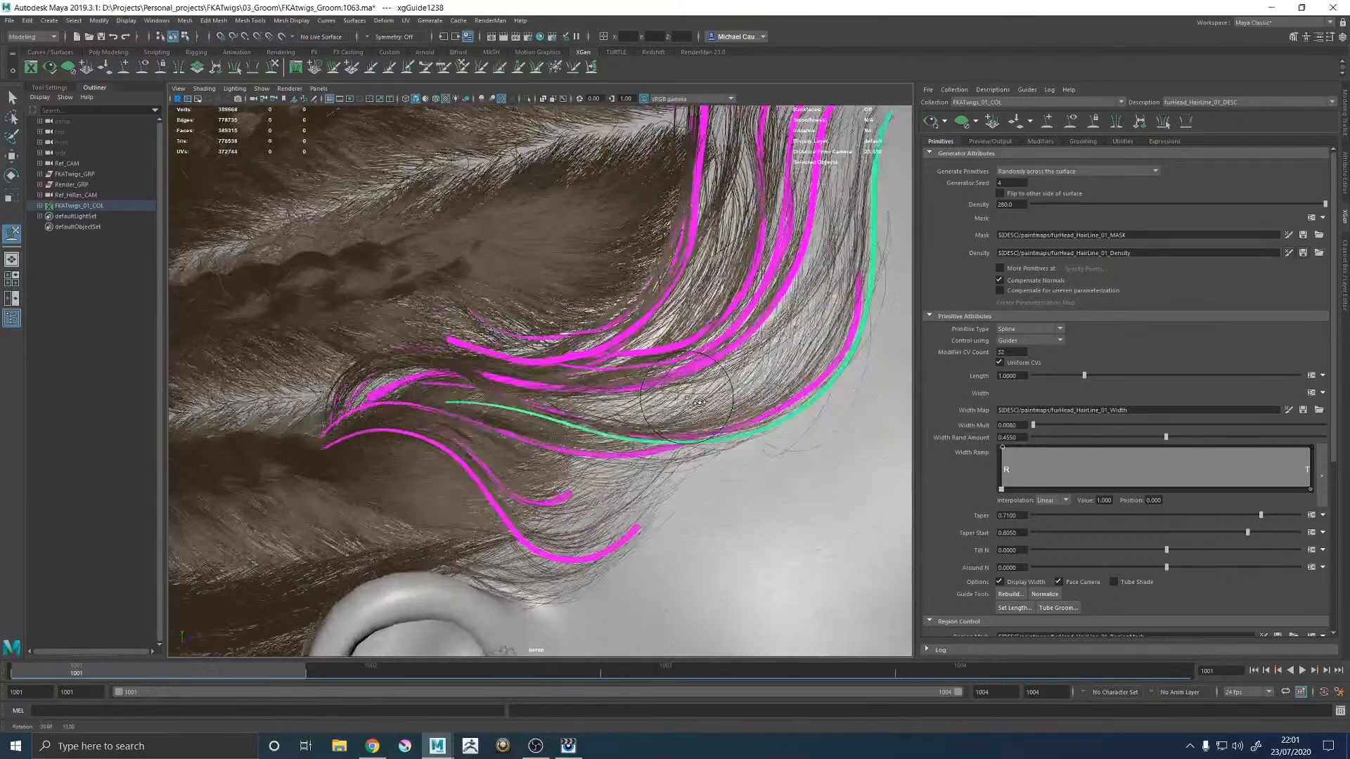
Step: Select the neighbouring lower temple guide xgGuide1239 and reshape it with the Sculpt Guides tool
key("w")
left_click_drag(787, 409, 672, 395, "alt")
left_click(528, 401)
left_click(274, 66)
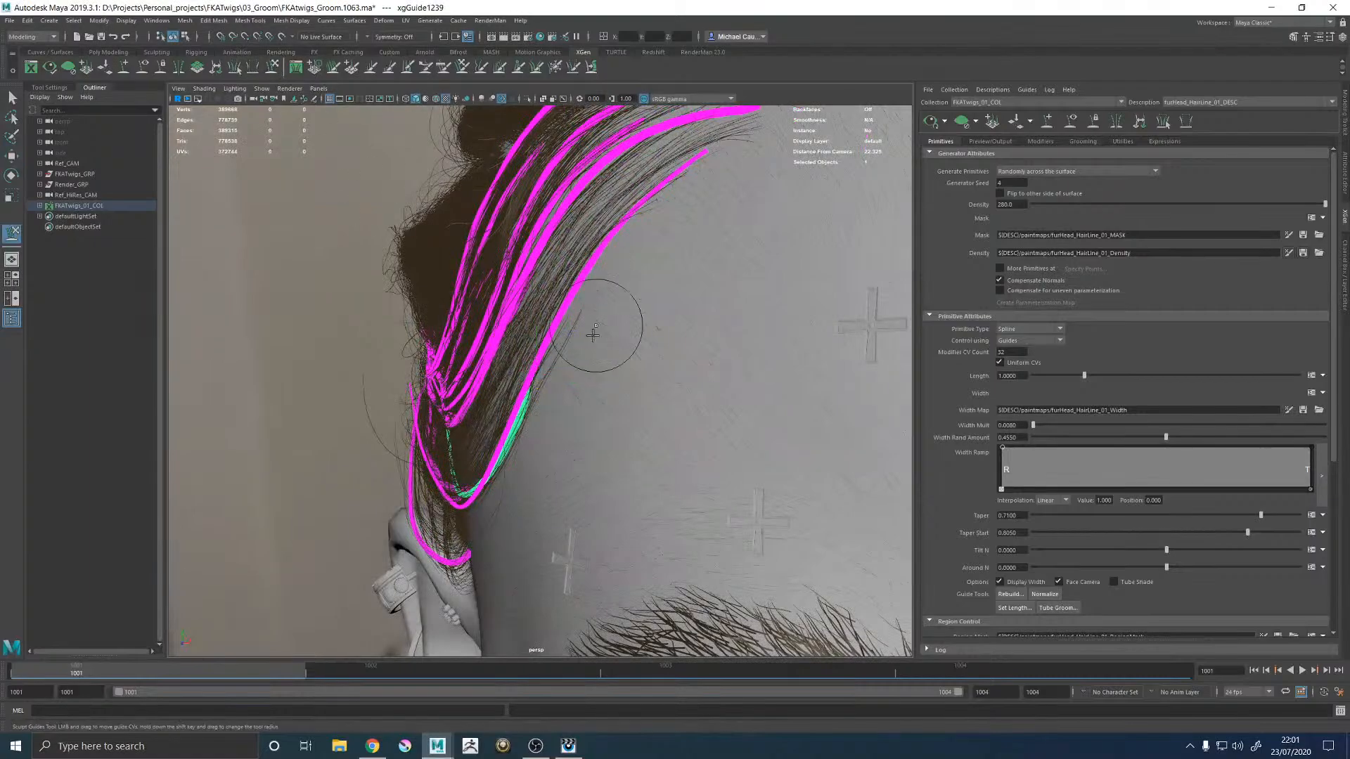
left_click_drag(553, 320, 503, 355, "alt")
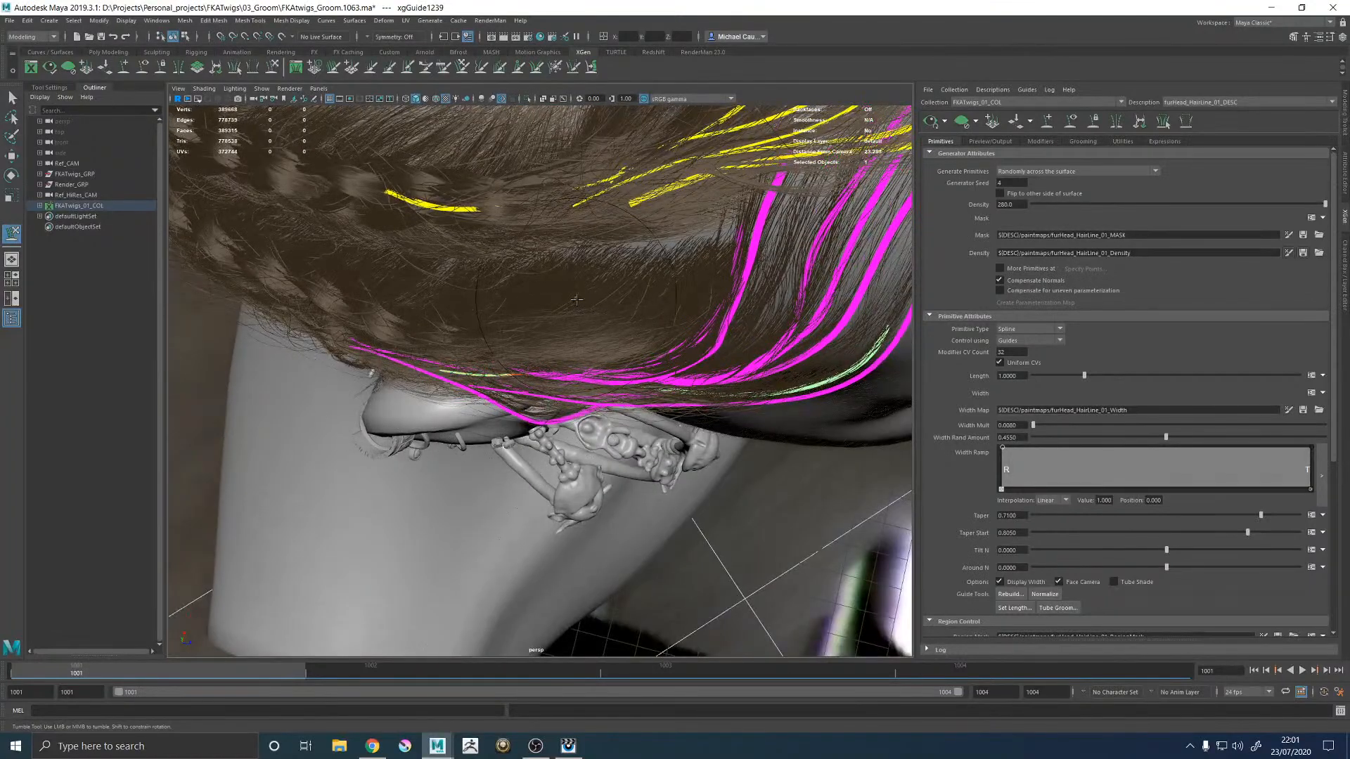
left_click_drag(479, 312, 572, 281, "alt")
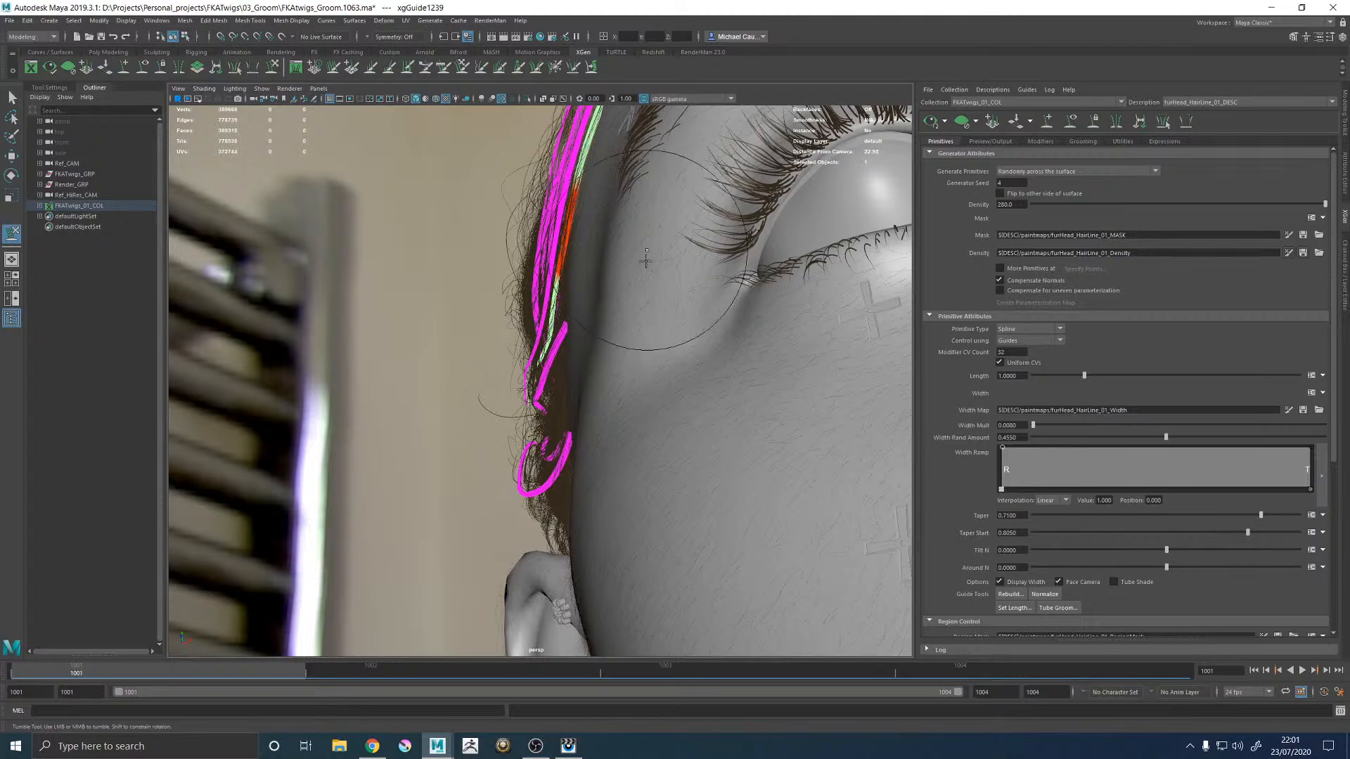
left_click_drag(646, 304, 780, 326, "alt")
Step: Select guide xgGuide1276, set further back in the temple hair, and sculpt its curve above the ear
key("w")
mouse_move(687, 355)
left_mouse_down("alt")
mouse_move(696, 320)
mouse_move(773, 302)
mouse_move(612, 364)
left_mouse_up("alt")
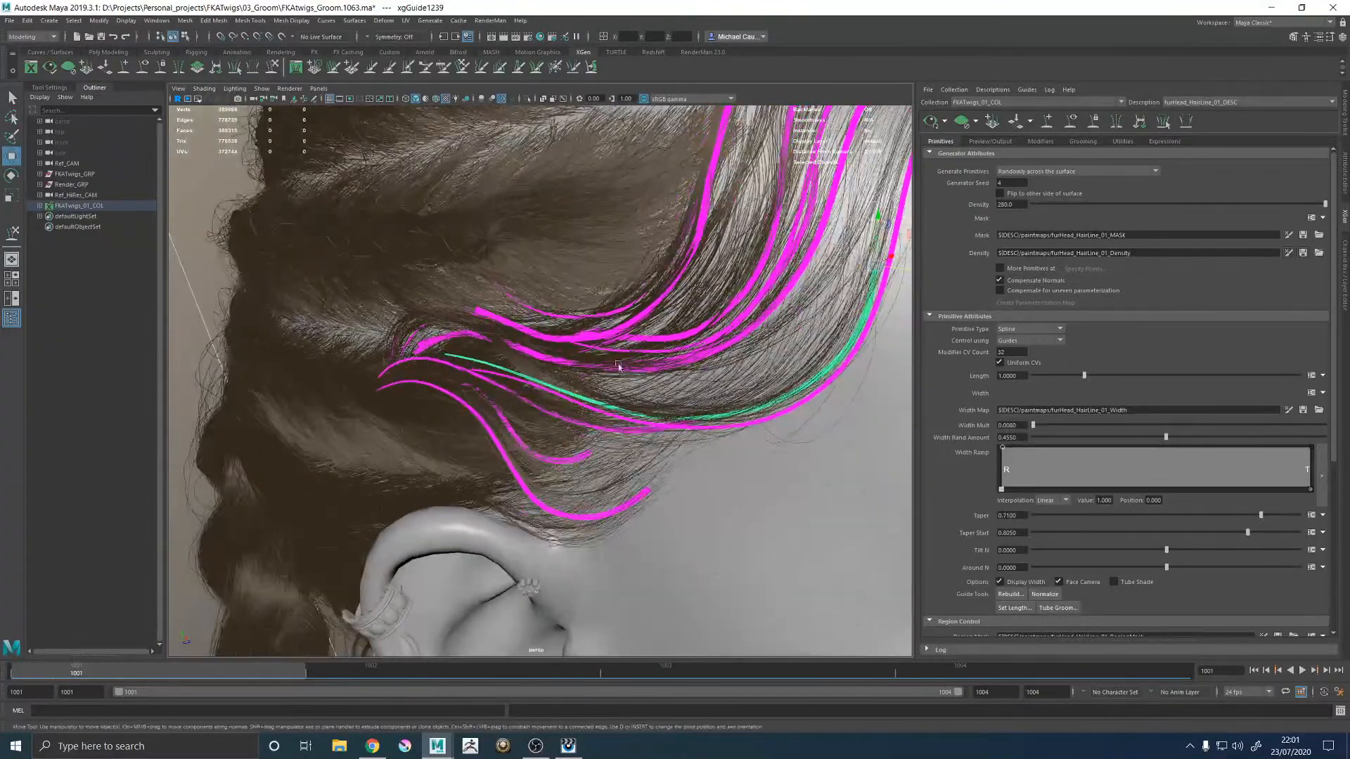
left_click(705, 353)
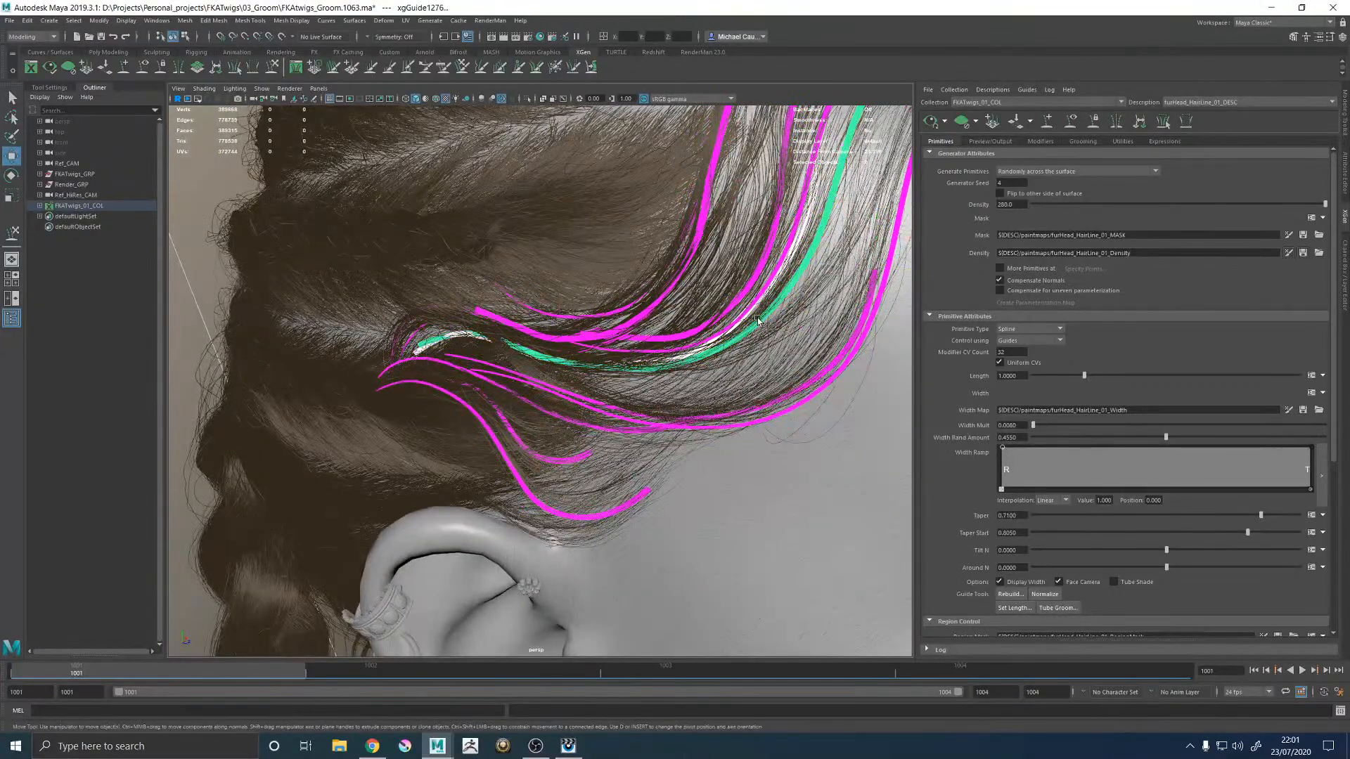
left_click_drag(785, 325, 710, 316, "alt")
key("y")
mouse_move(601, 360)
left_mouse_down("alt")
mouse_move(671, 302)
mouse_move(588, 272)
mouse_move(490, 364)
left_mouse_up("alt")
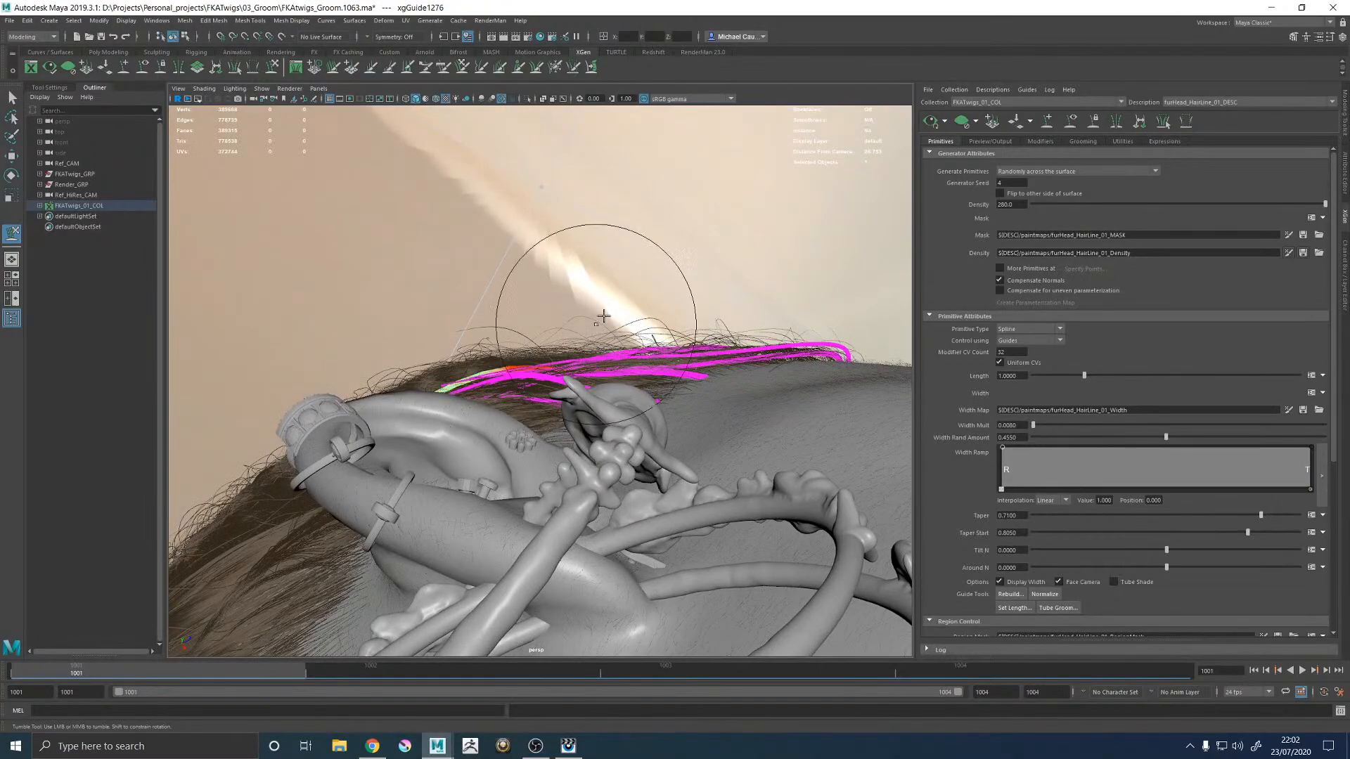
left_click_drag(625, 300, 616, 469, "alt")
key("w")
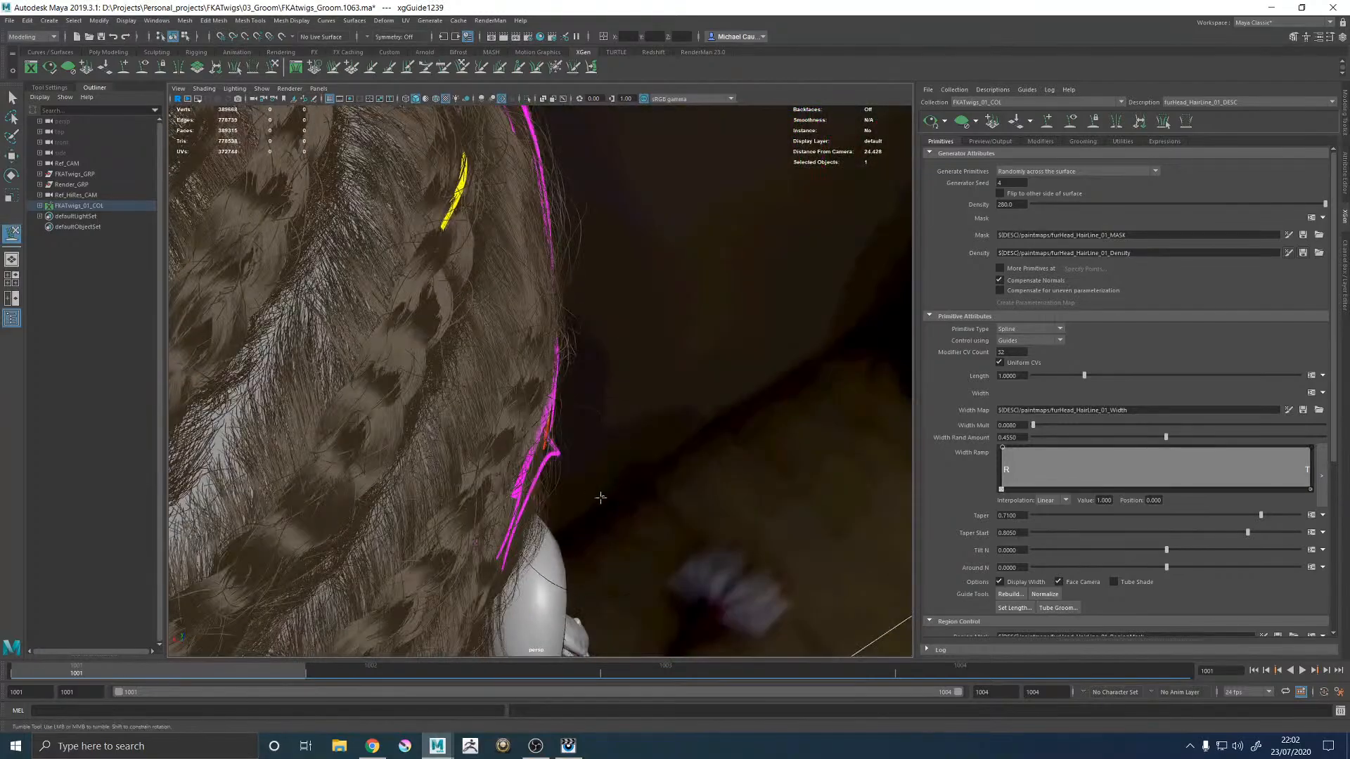
Step: Select guide xgGuide1237 above the ear and reshape its curve with the Sculpt Guides tool
mouse_move(698, 437)
left_mouse_down("alt")
mouse_move(668, 384)
mouse_move(525, 354)
mouse_move(504, 380)
mouse_move(874, 376)
mouse_move(667, 398)
mouse_move(573, 383)
mouse_move(634, 380)
mouse_move(623, 353)
mouse_move(563, 364)
mouse_move(588, 338)
mouse_move(573, 383)
mouse_move(596, 387)
mouse_move(555, 414)
mouse_move(546, 381)
mouse_move(633, 392)
mouse_move(547, 450)
mouse_move(584, 419)
mouse_move(566, 366)
mouse_move(522, 385)
mouse_move(523, 433)
left_mouse_up("alt")
key("w")
left_click(645, 361)
key("y")
key("w")
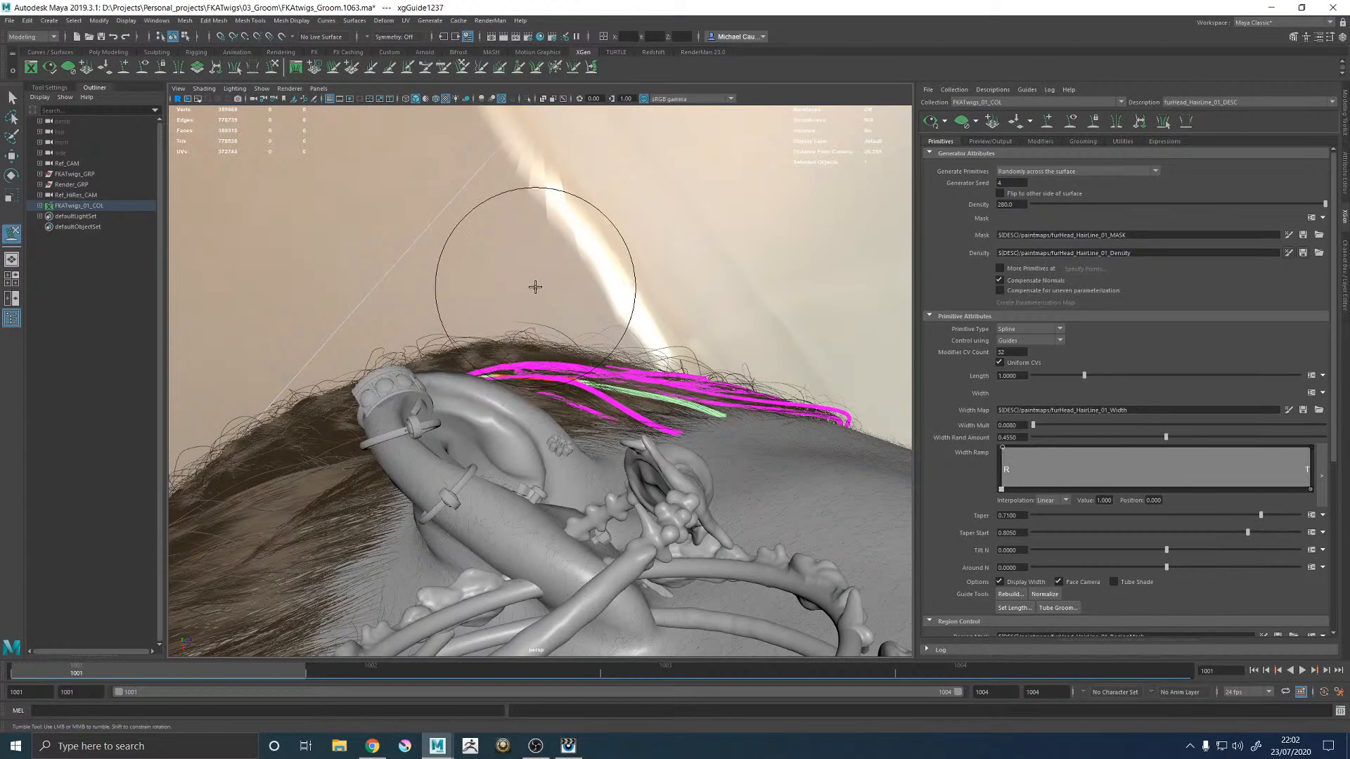
left_click_drag(553, 296, 513, 371, "alt")
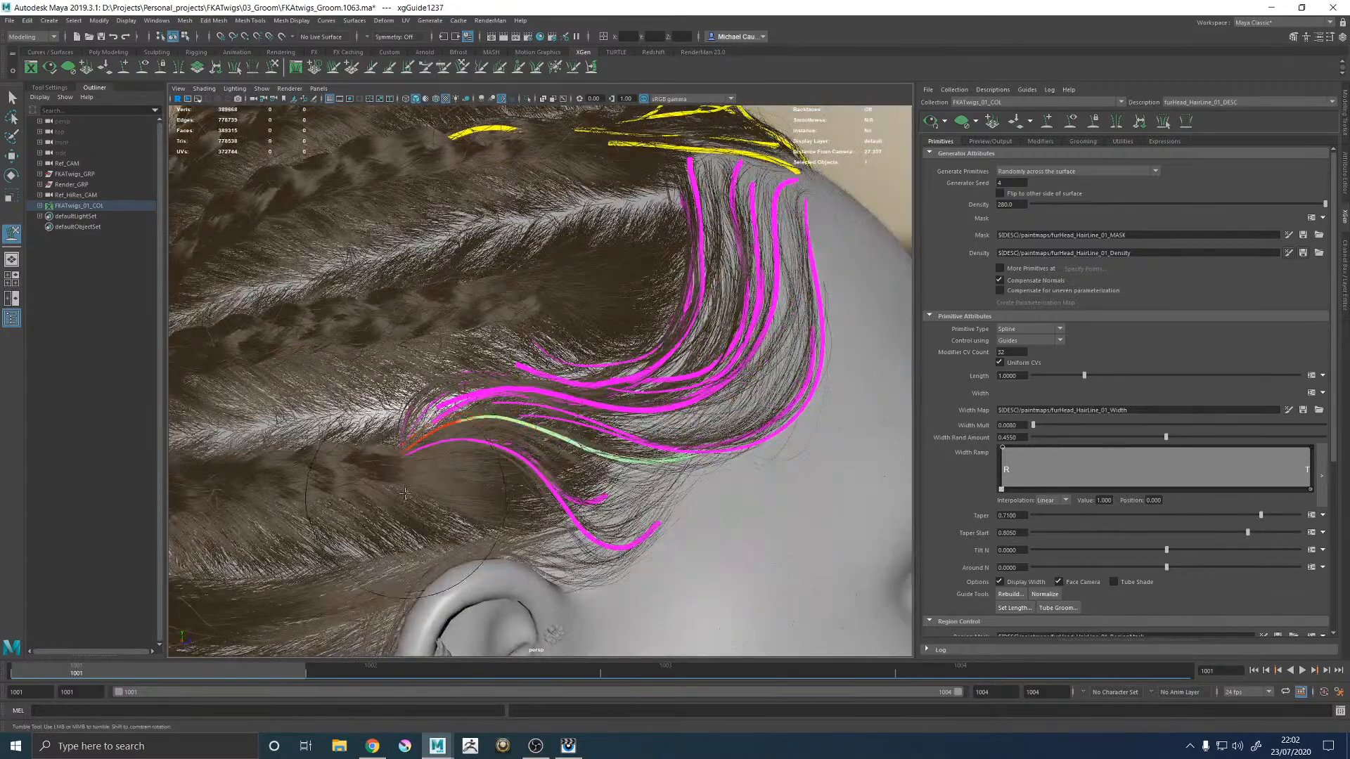
left_click_drag(583, 430, 512, 332, "alt")
Step: Select the temple guide xgGuide1278 and sculpt its curve to follow the scalp behind the hairline
key("w")
mouse_move(556, 376)
left_mouse_down("alt")
mouse_move(486, 403)
mouse_move(475, 443)
mouse_move(498, 466)
mouse_move(450, 381)
mouse_move(482, 381)
mouse_move(474, 366)
mouse_move(478, 411)
mouse_move(457, 395)
left_mouse_up("alt")
key("w")
key("y")
left_click_drag(547, 420, 521, 380, "alt")
key("w")
left_click(577, 374)
key("y")
mouse_move(519, 334)
left_mouse_down("alt")
mouse_move(523, 351)
mouse_move(573, 302)
mouse_move(748, 320)
left_mouse_up("alt")
left_click_drag(503, 345, 476, 265, "alt")
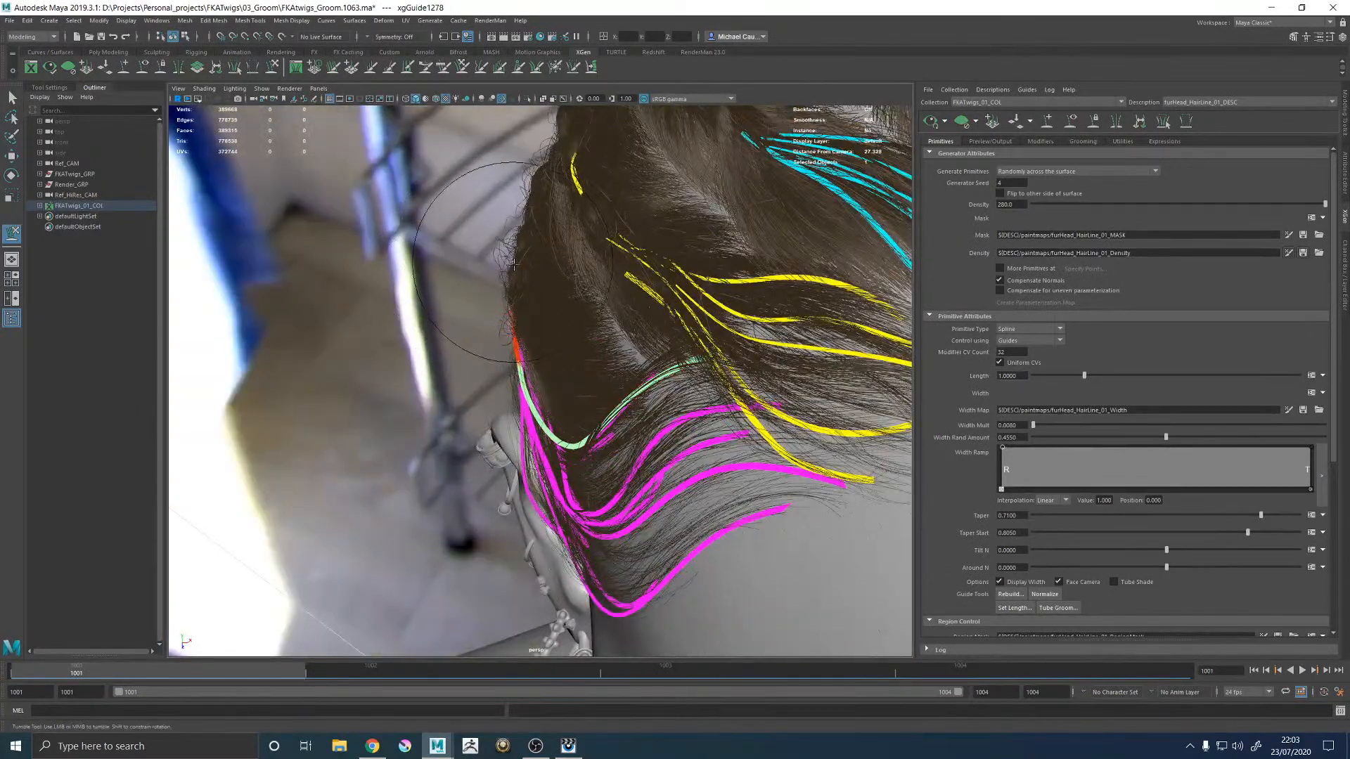
left_click_drag(545, 293, 505, 251, "alt")
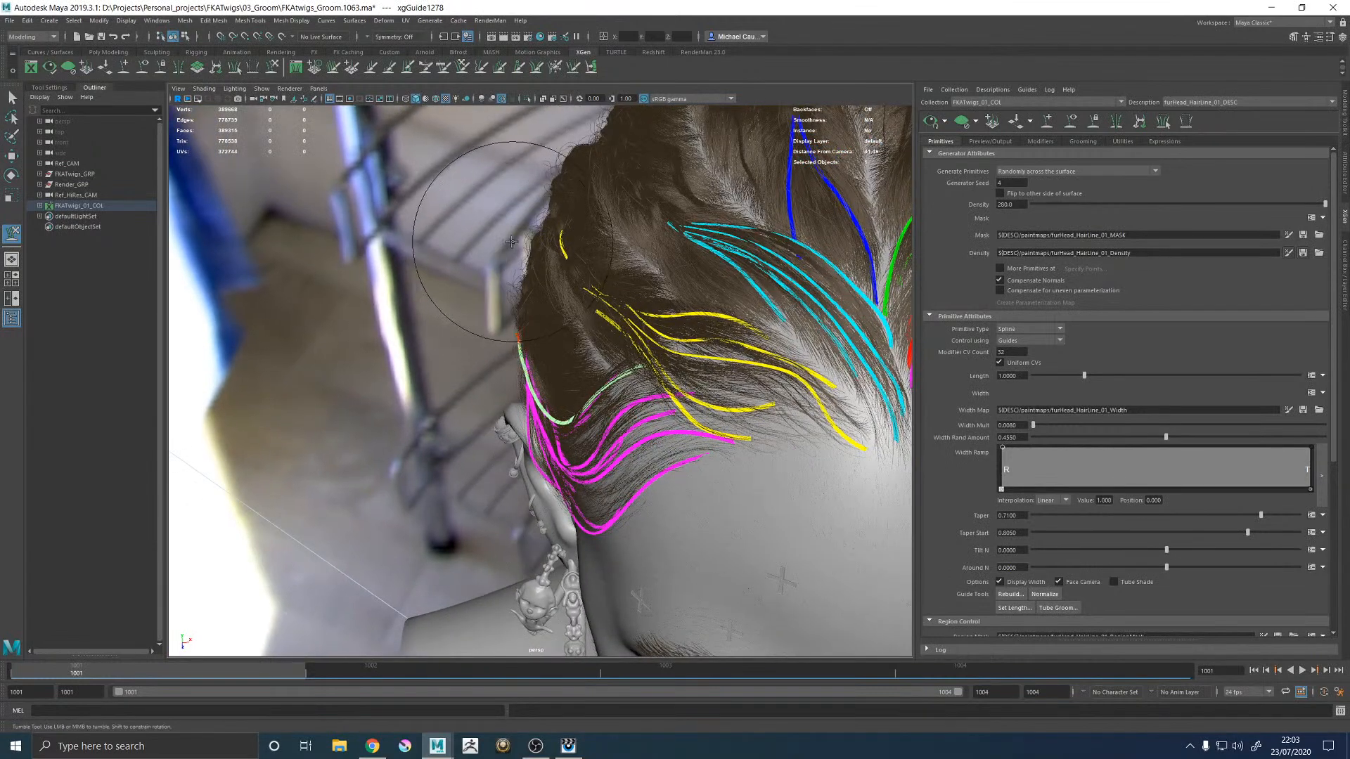
Step: Select guide xgGuide1260 in the temple strands and sculpt it where it passes over the ear
left_click_drag(596, 353, 567, 408, "alt")
right_click_drag(566, 407, 582, 381, "alt")
key("w")
left_click(595, 391)
left_click_drag(595, 392, 672, 361, "alt")
left_click(683, 375)
left_click_drag(658, 318, 603, 313, "alt")
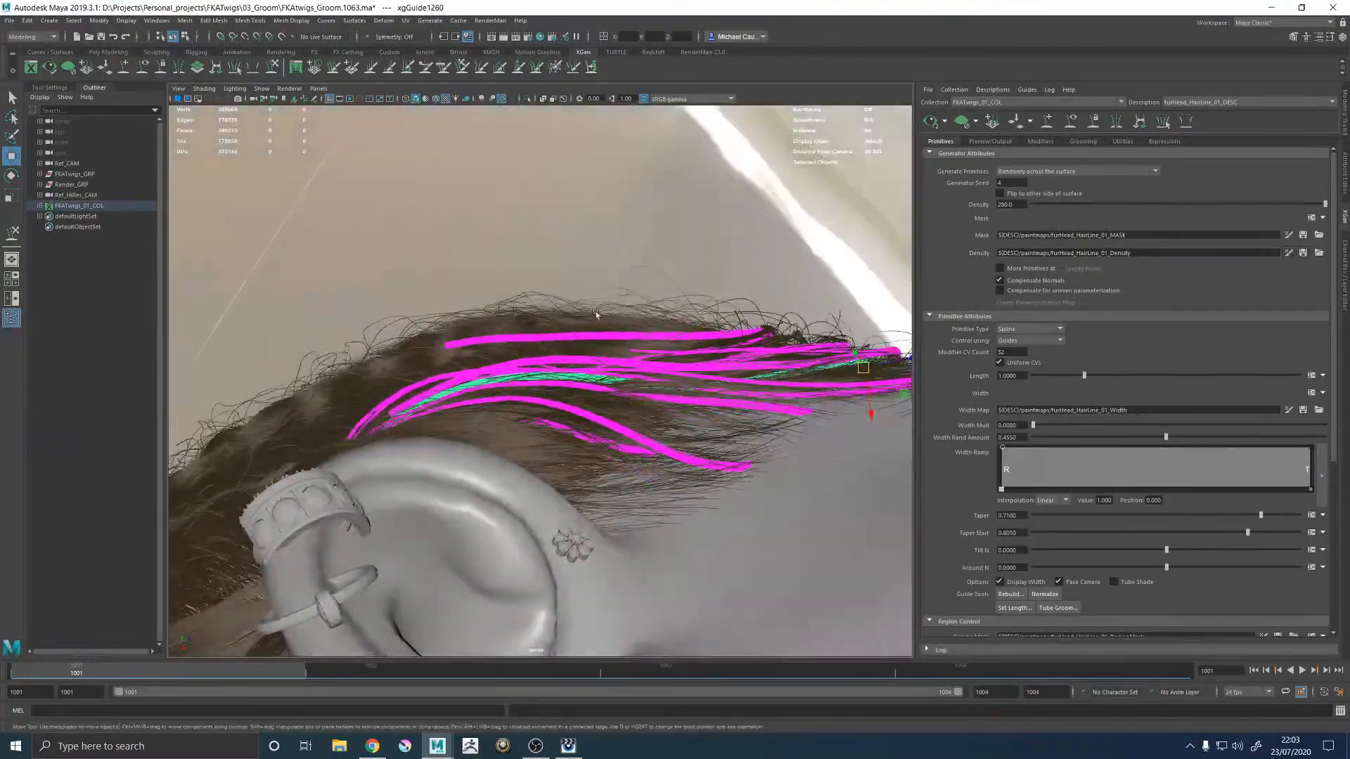
key("y")
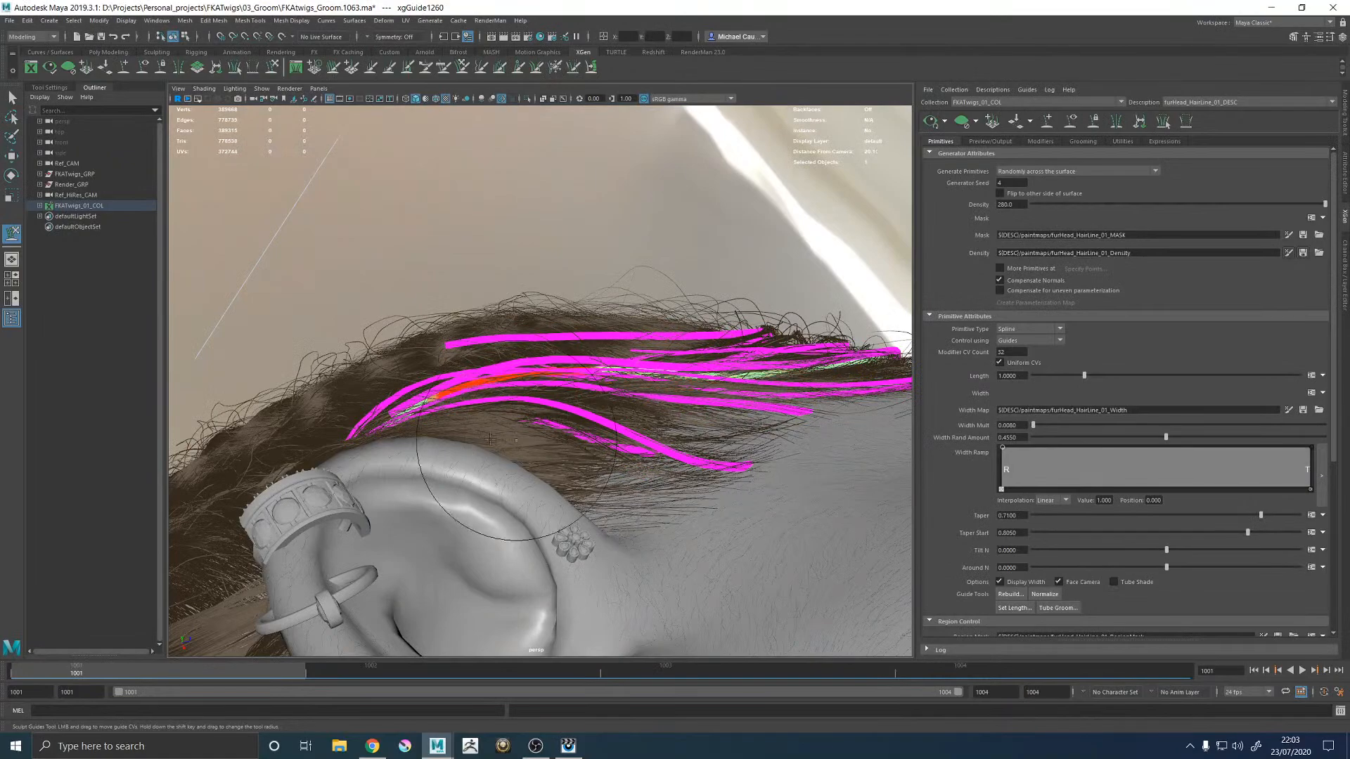
mouse_move(457, 454)
left_mouse_down("alt")
mouse_move(571, 458)
mouse_move(475, 434)
left_mouse_up("alt")
right_click_drag(485, 430, 365, 422, "alt")
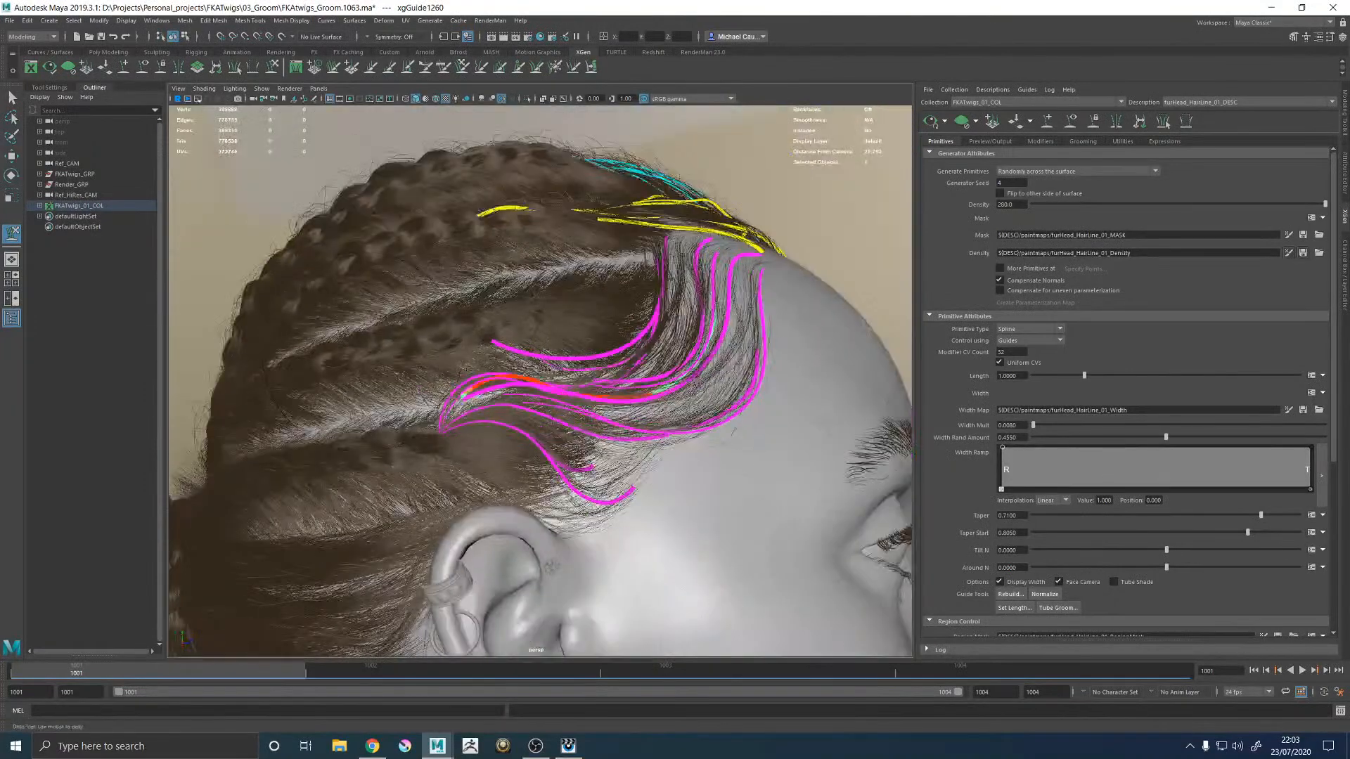
Step: Deselect the sculpted guide, refresh the XGen preview and hide the guides to check the temple hair
left_click_drag(668, 415, 551, 403, "alt")
key("w")
key("[")
left_click(690, 301)
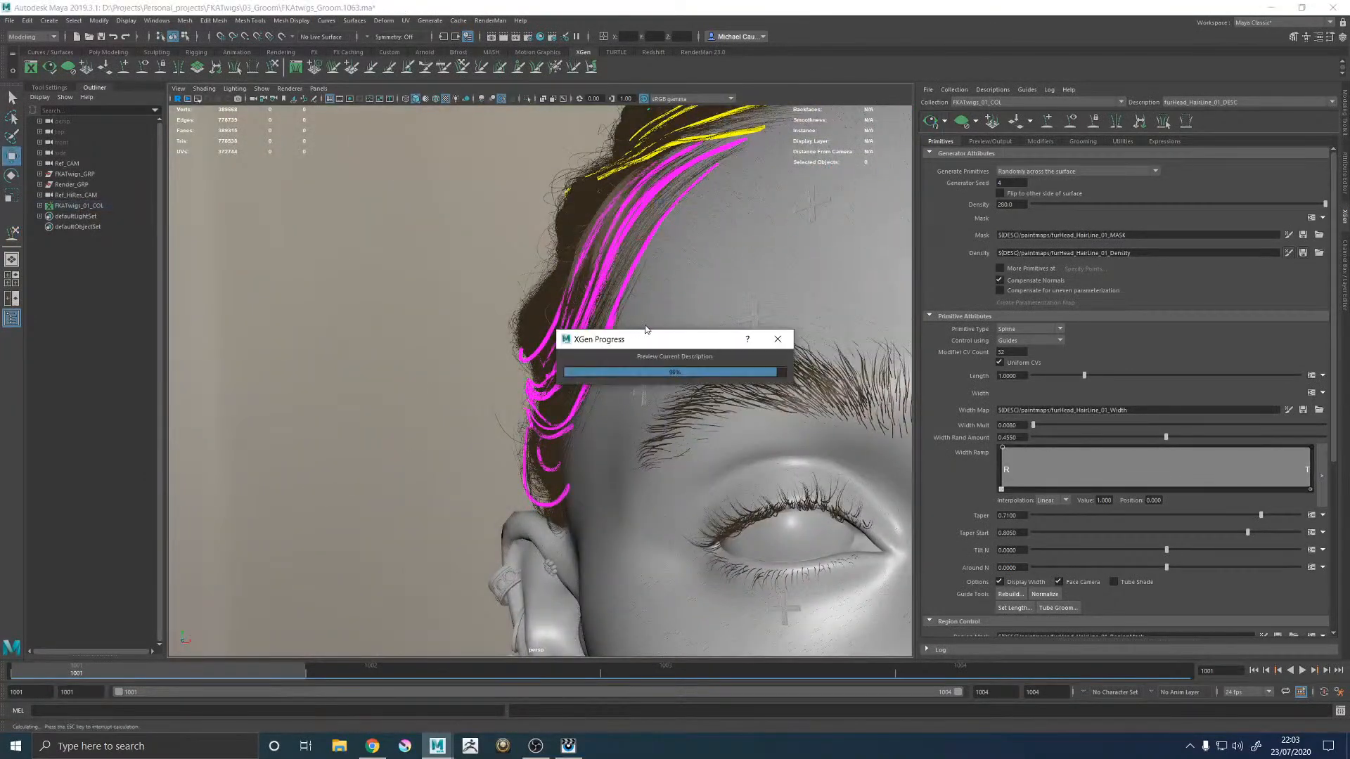
key("[")
key("[")
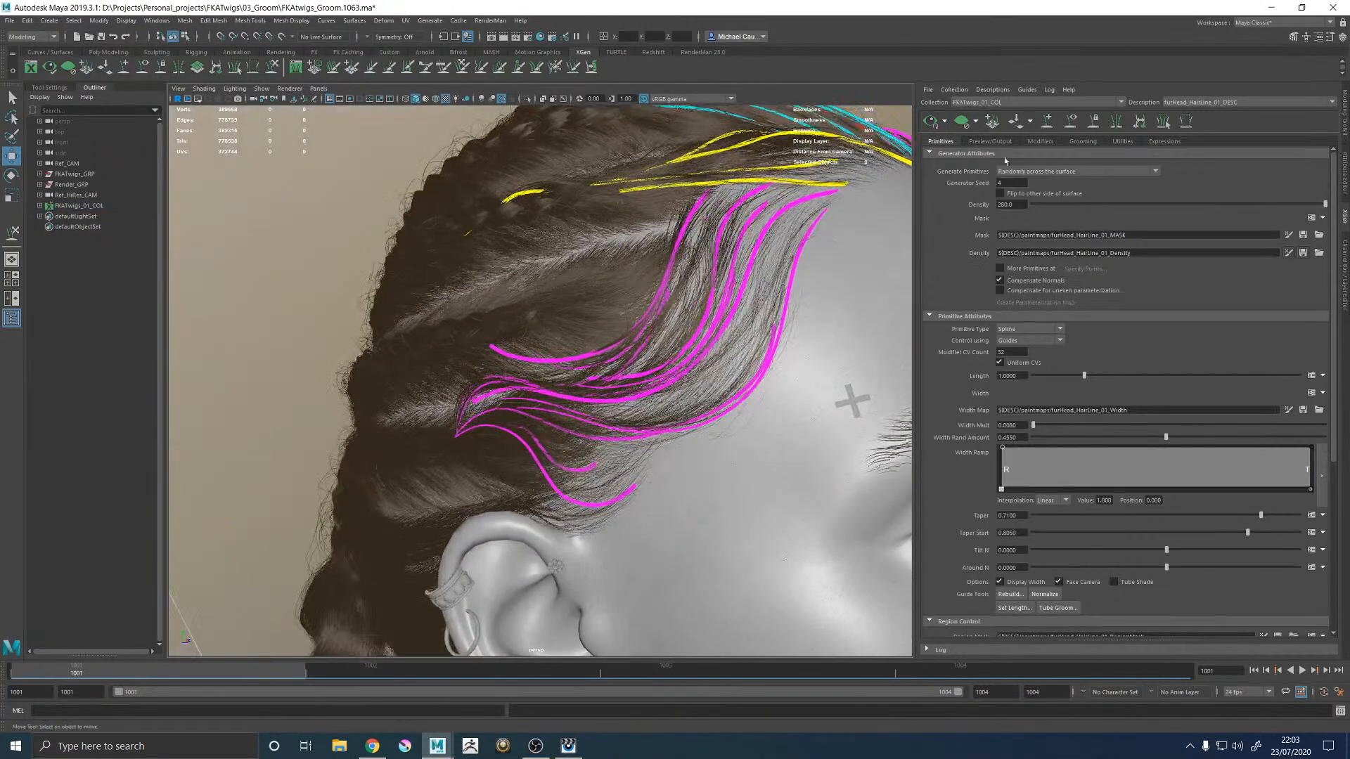
left_click_drag(691, 352, 637, 394, "alt")
scroll(637, 395, "up", 6)
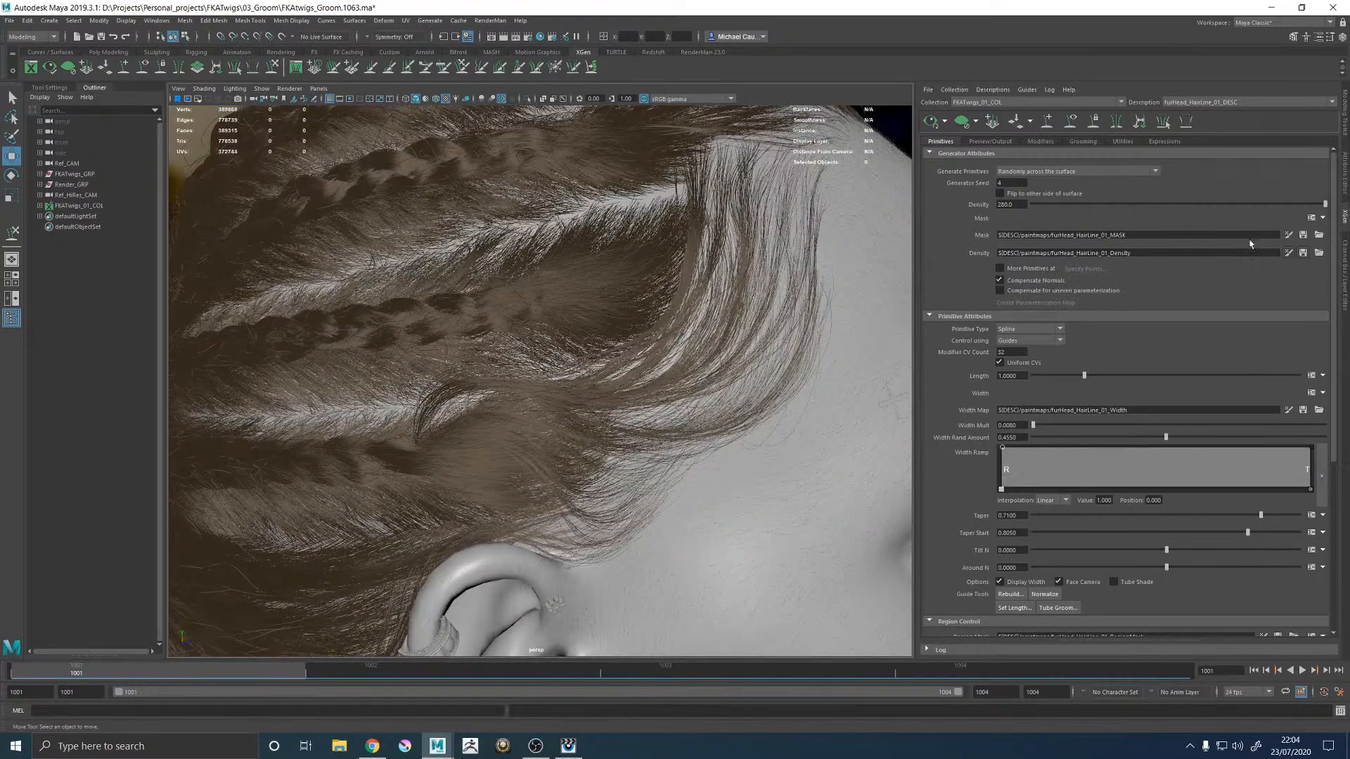
Step: Open the furHead_HairLine_01_Density map for 3D painting on the textured head
left_click(1288, 253)
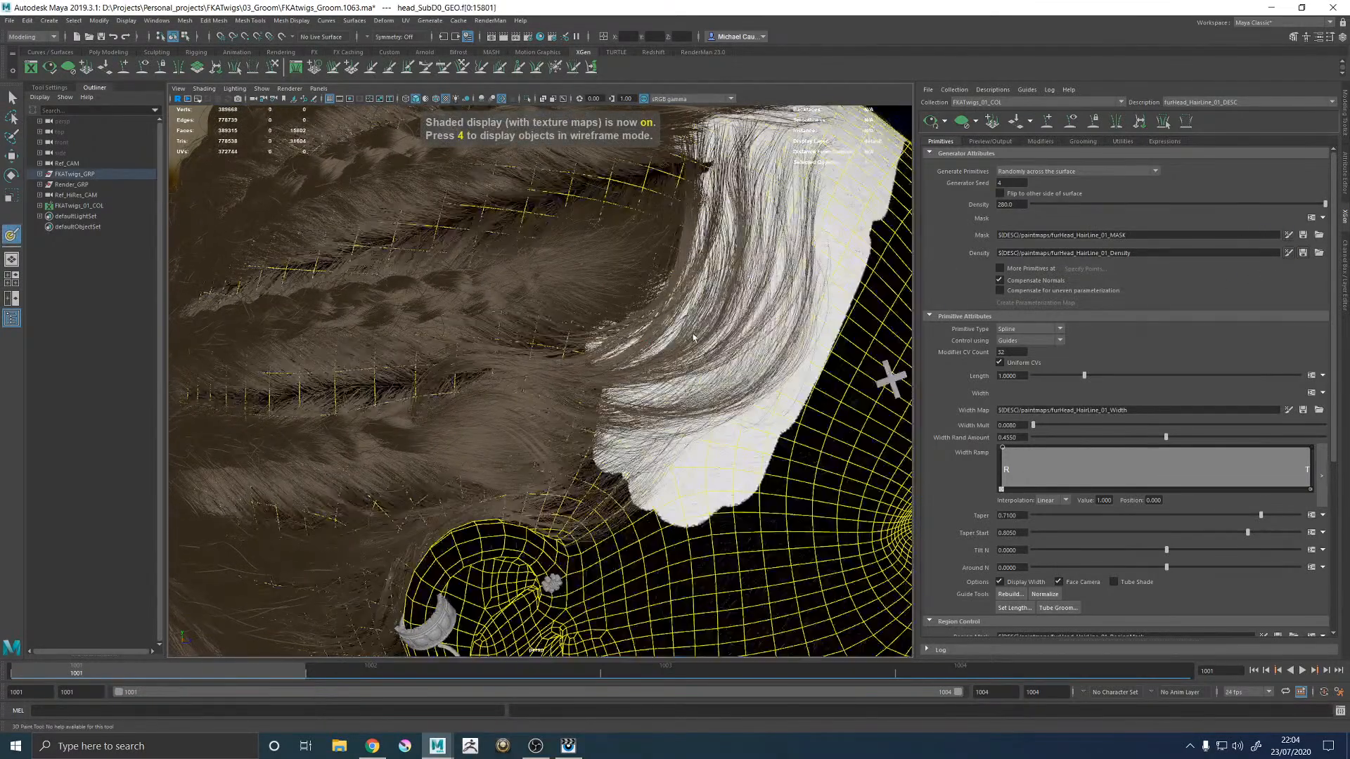
mouse_move(698, 341)
left_mouse_down("alt")
mouse_move(857, 264)
mouse_move(665, 372)
mouse_move(622, 327)
left_mouse_up("alt")
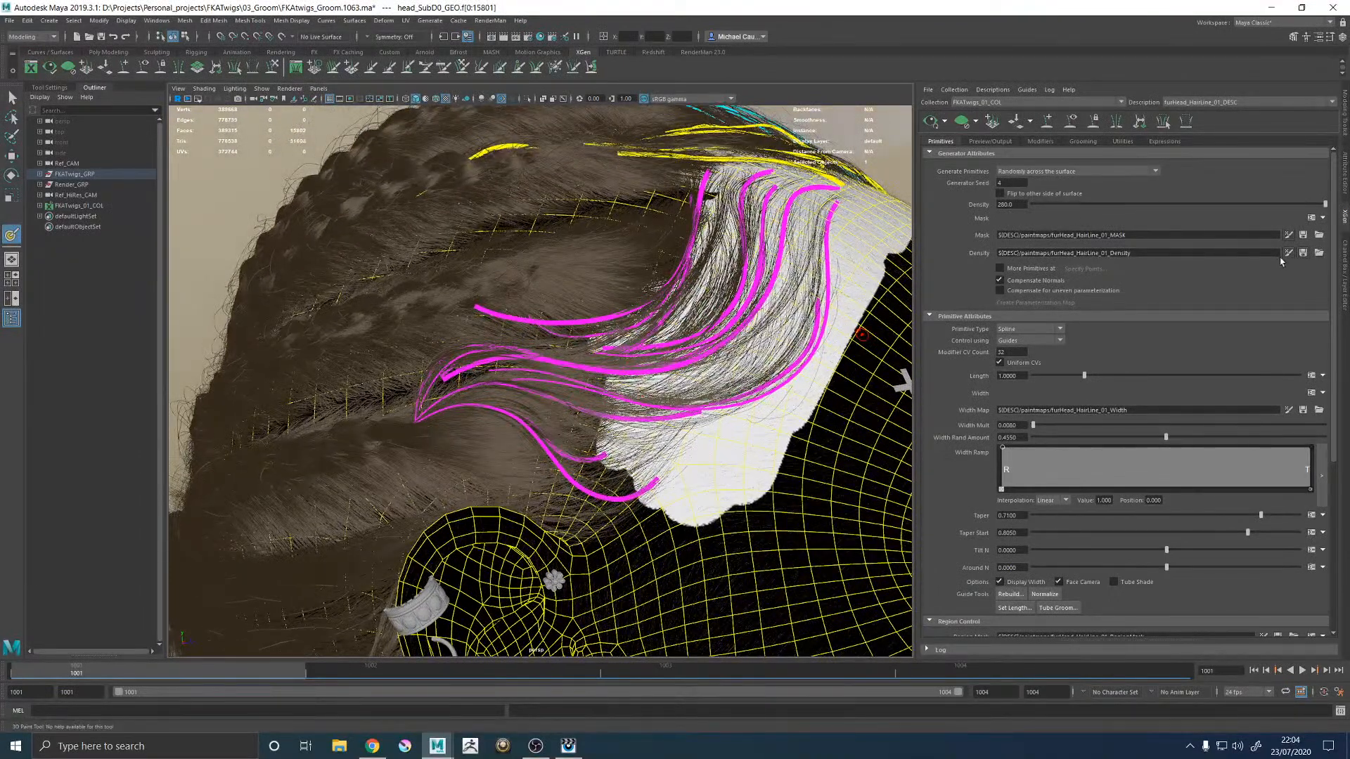
key("6")
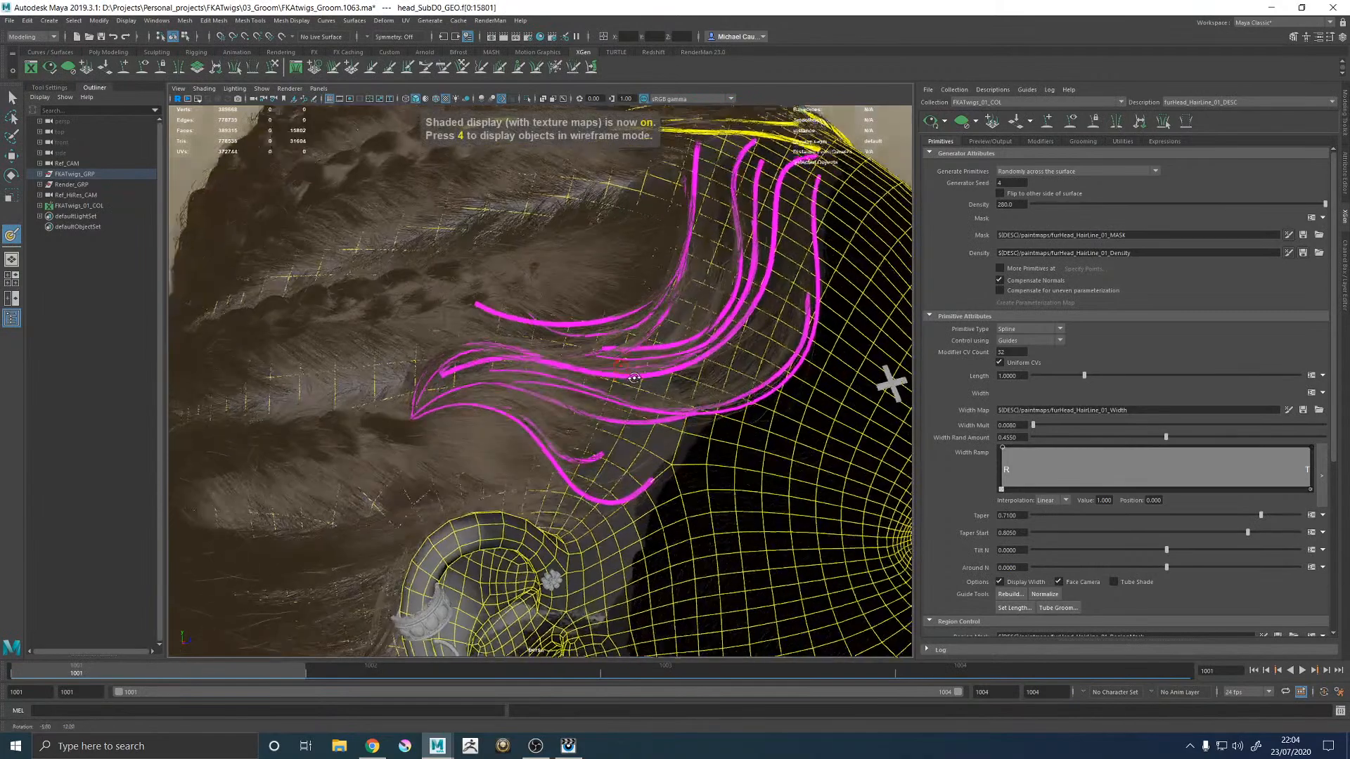
left_click_drag(633, 378, 638, 398, "alt")
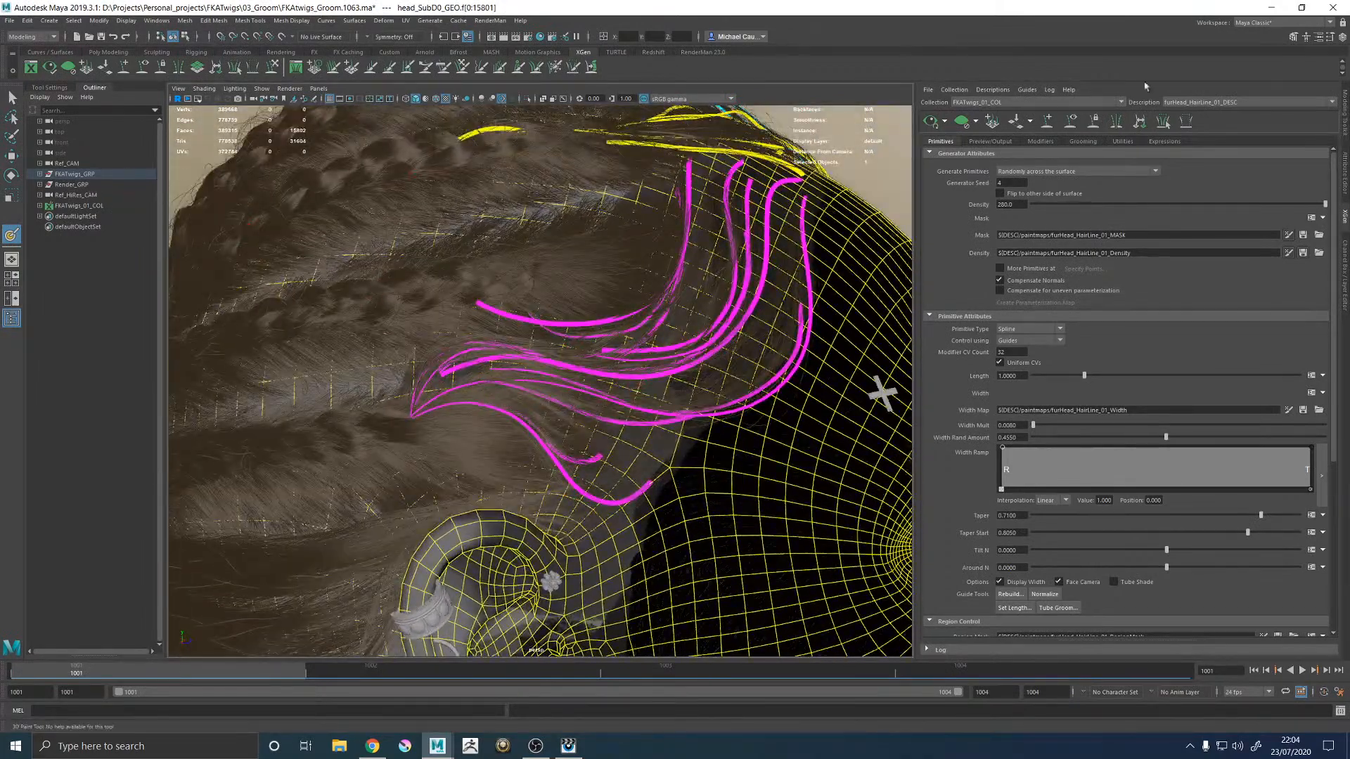
Step: Show the 3D Paint Tool settings and set the paint colour's value to 0.5
left_click(1331, 37)
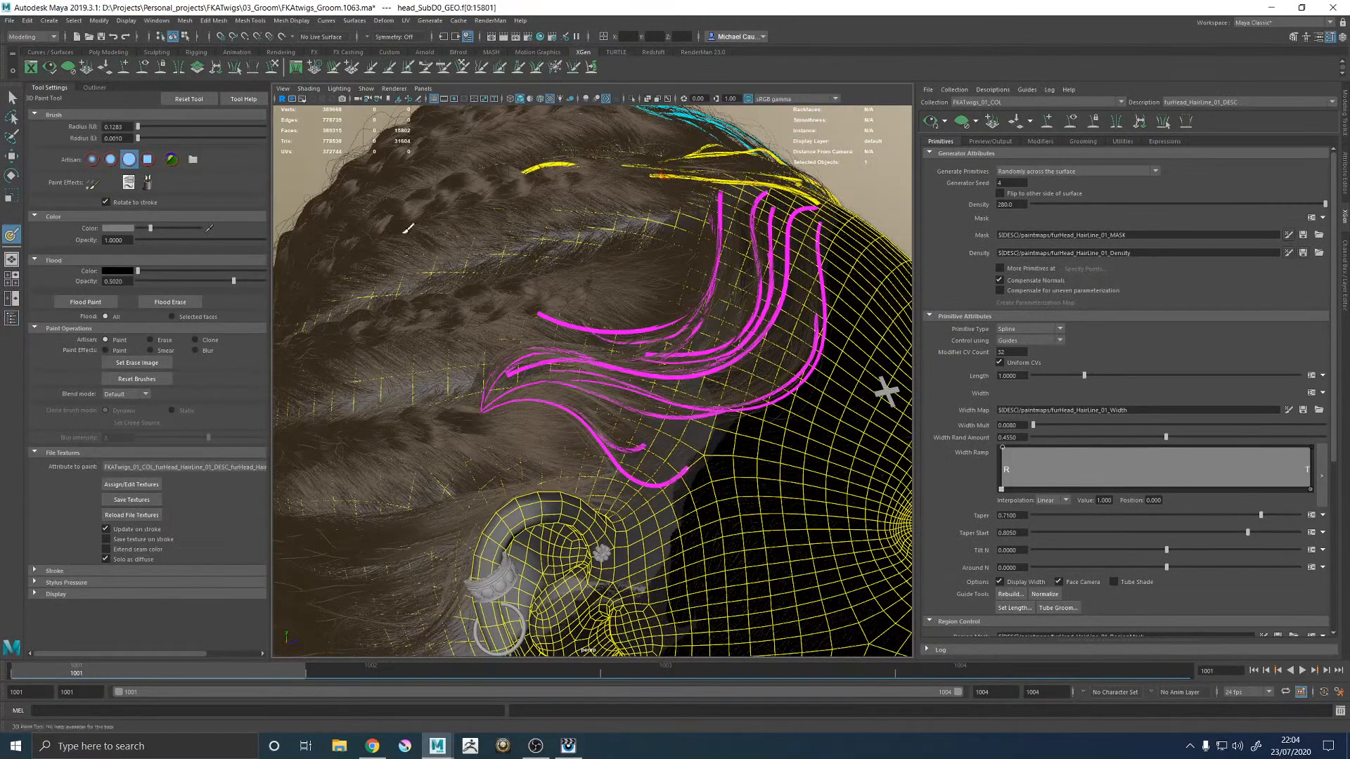
left_click(128, 229)
left_click(46, 279)
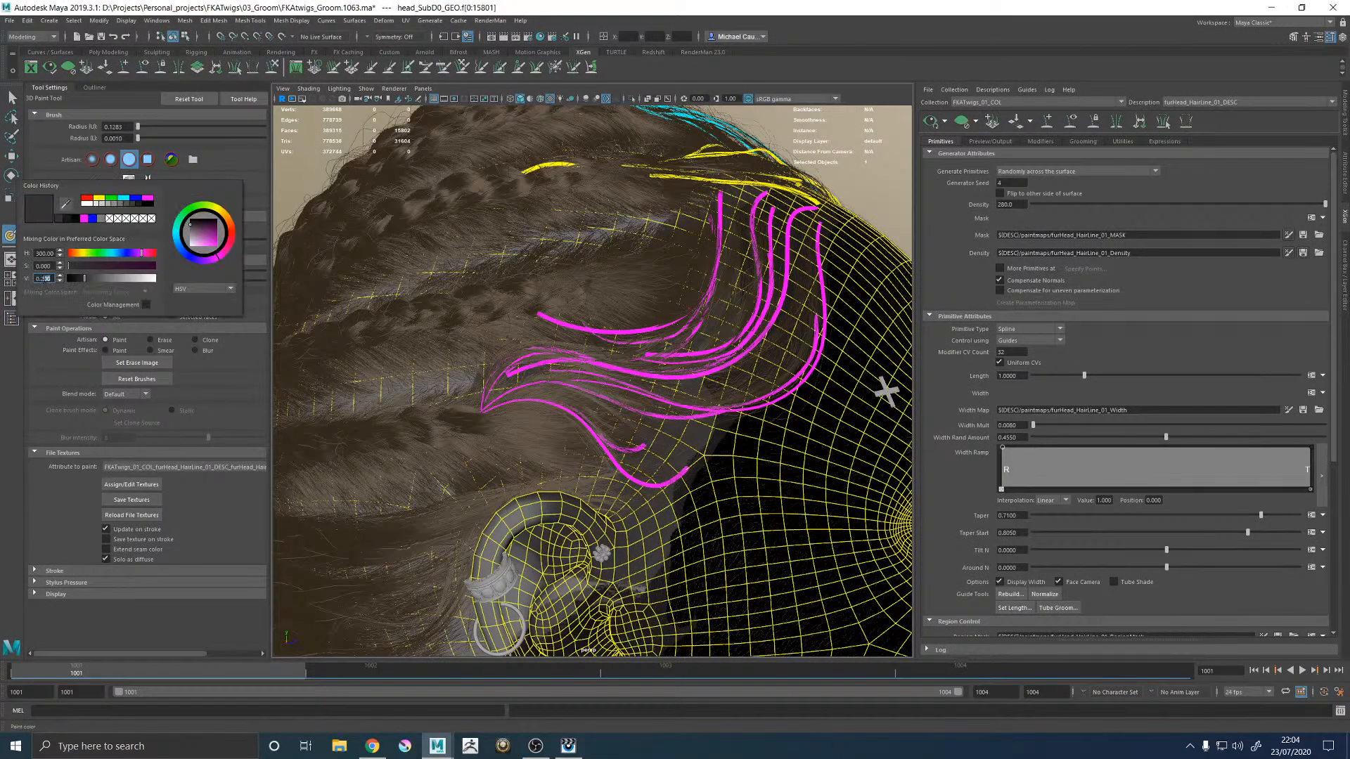
type("0.5")
key("Return")
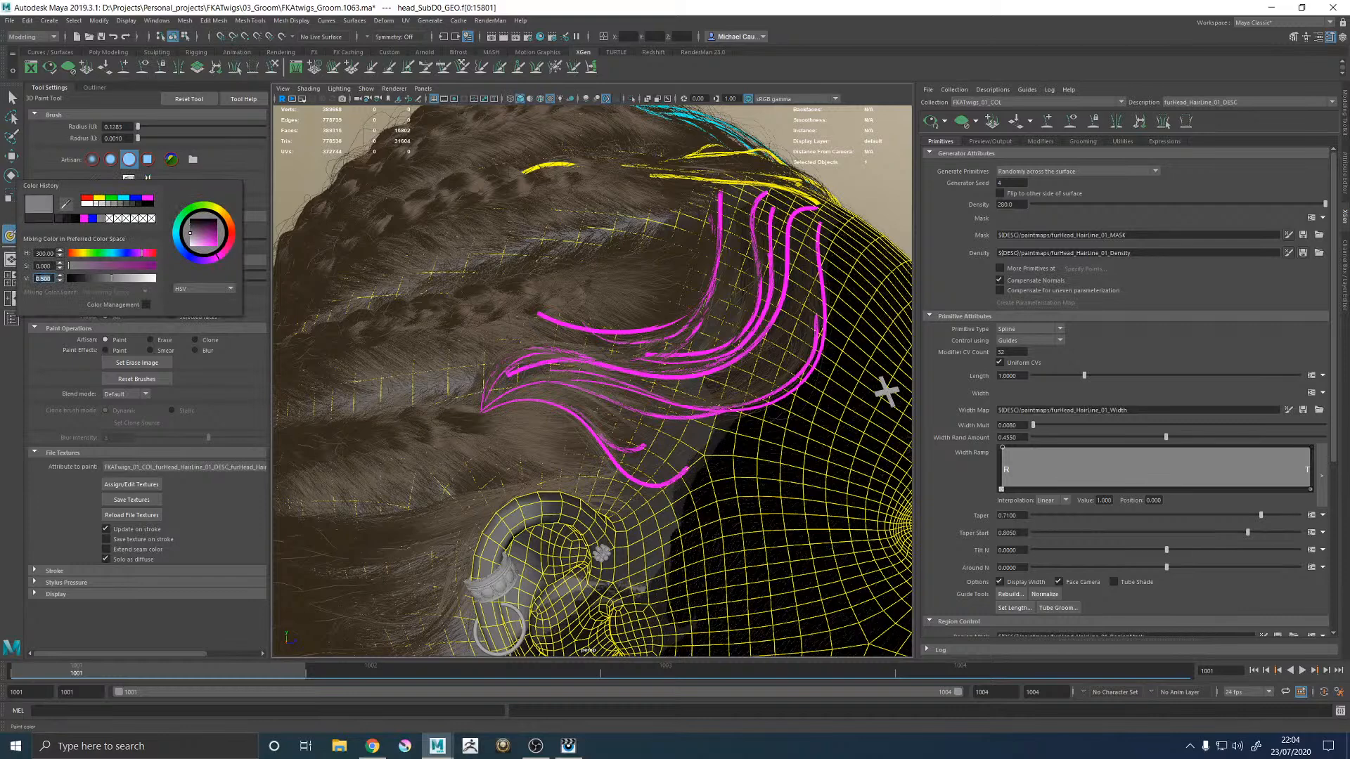
Step: Enlarge the paint brush to a radius of 1.2074 and paint grey density over the temple area in front of the ear
middle_click_drag(568, 368, 551, 361, "alt")
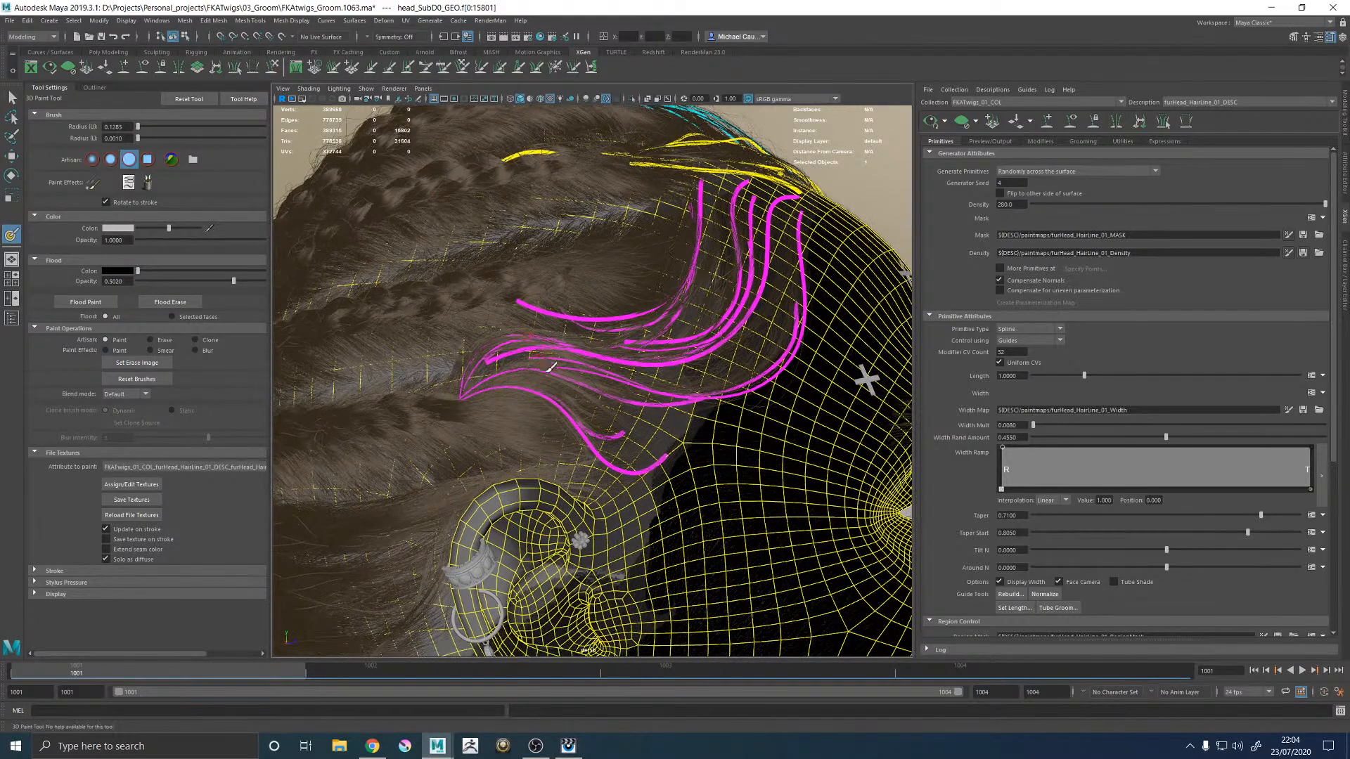
right_click_drag(499, 371, 521, 378, "alt")
left_click_drag(529, 376, 554, 413)
key("ctrl+b")
key("ctrl+b")
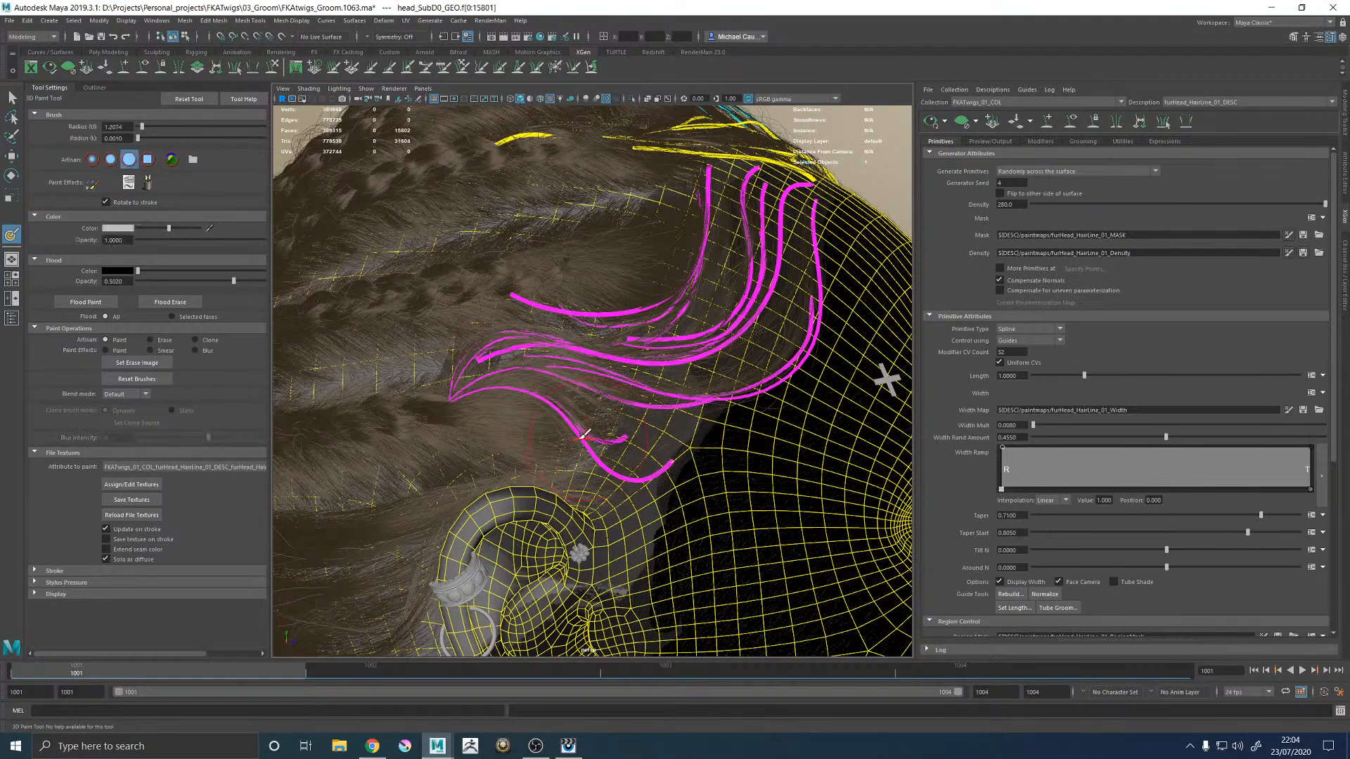
key("ctrl+b")
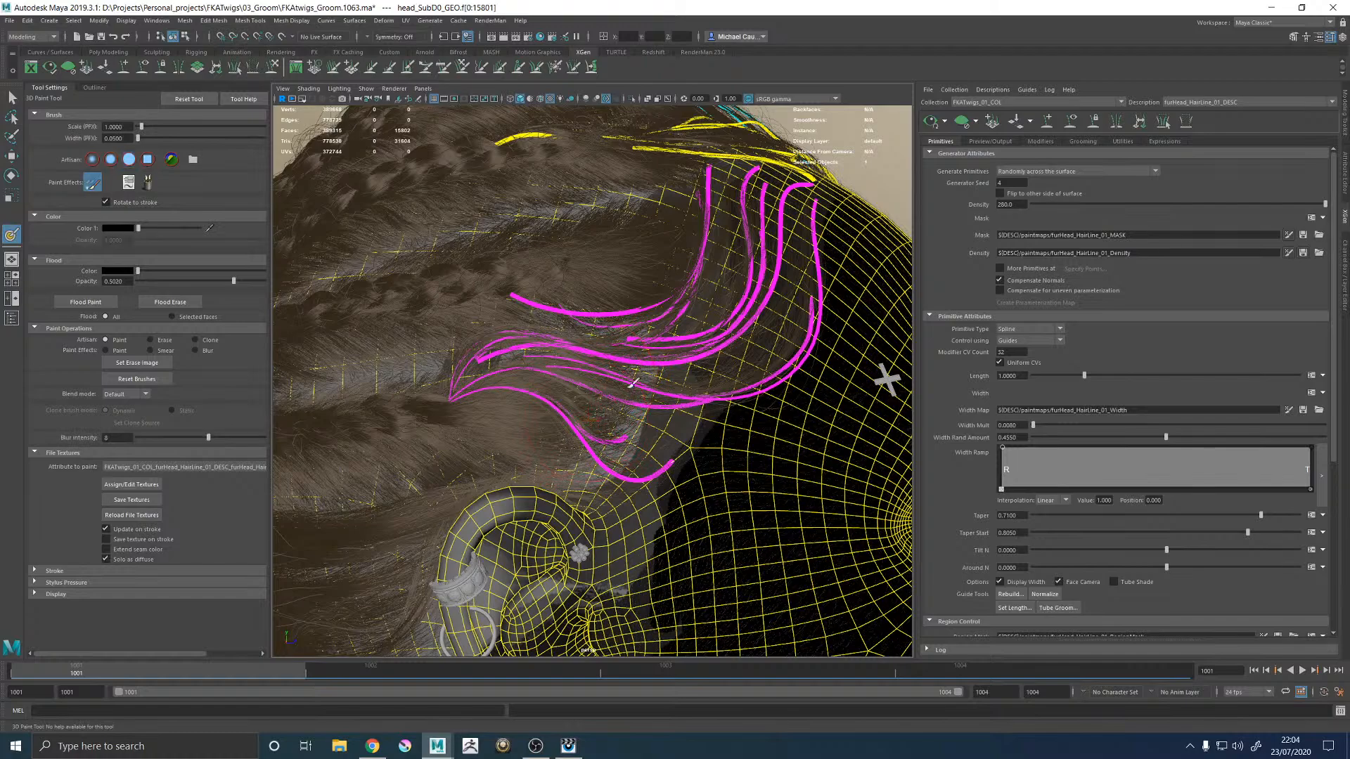
key("ctrl+b")
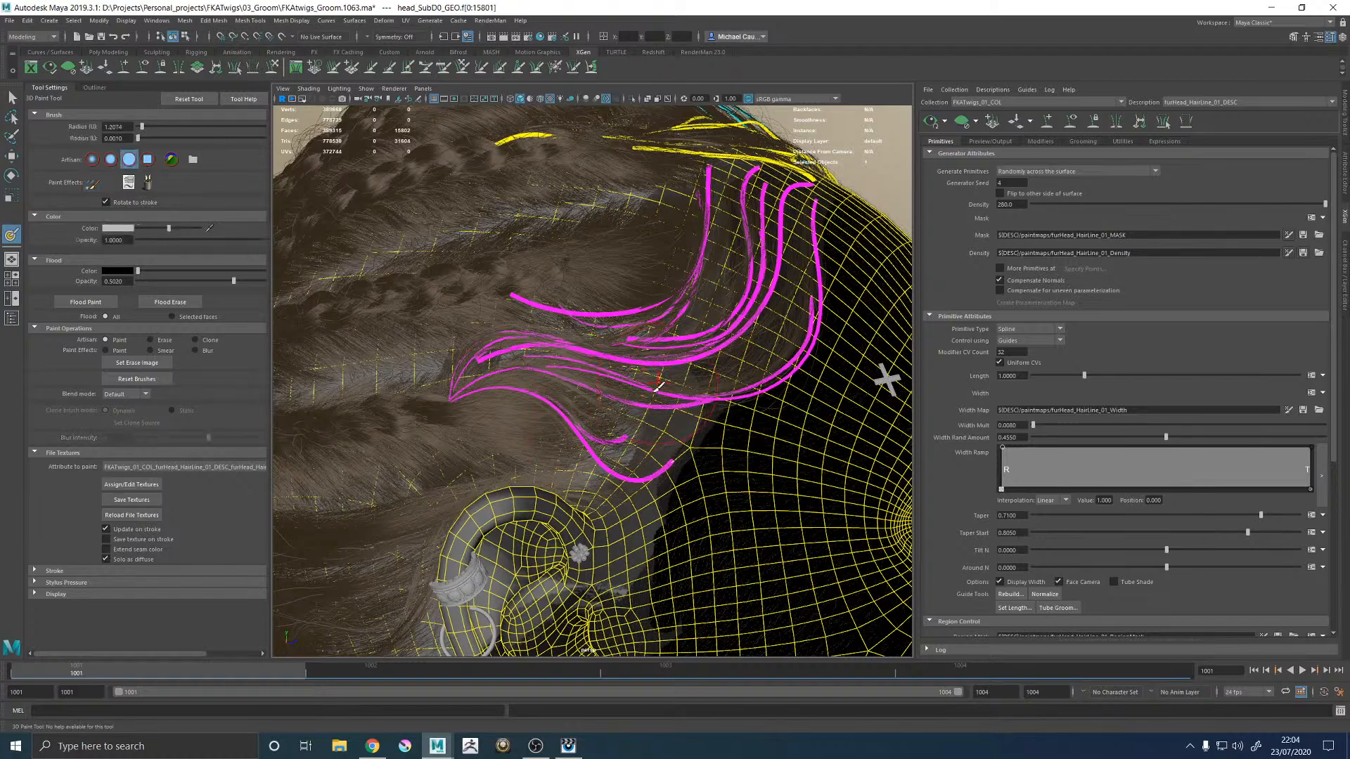
key("ctrl+b")
key("ctrl+b")
Step: Save the painted textures for the temple density
right_click_drag(654, 379, 465, 340, "alt")
left_click_drag(465, 340, 408, 344, "alt")
right_click_drag(408, 344, 576, 355, "alt")
left_click(142, 505)
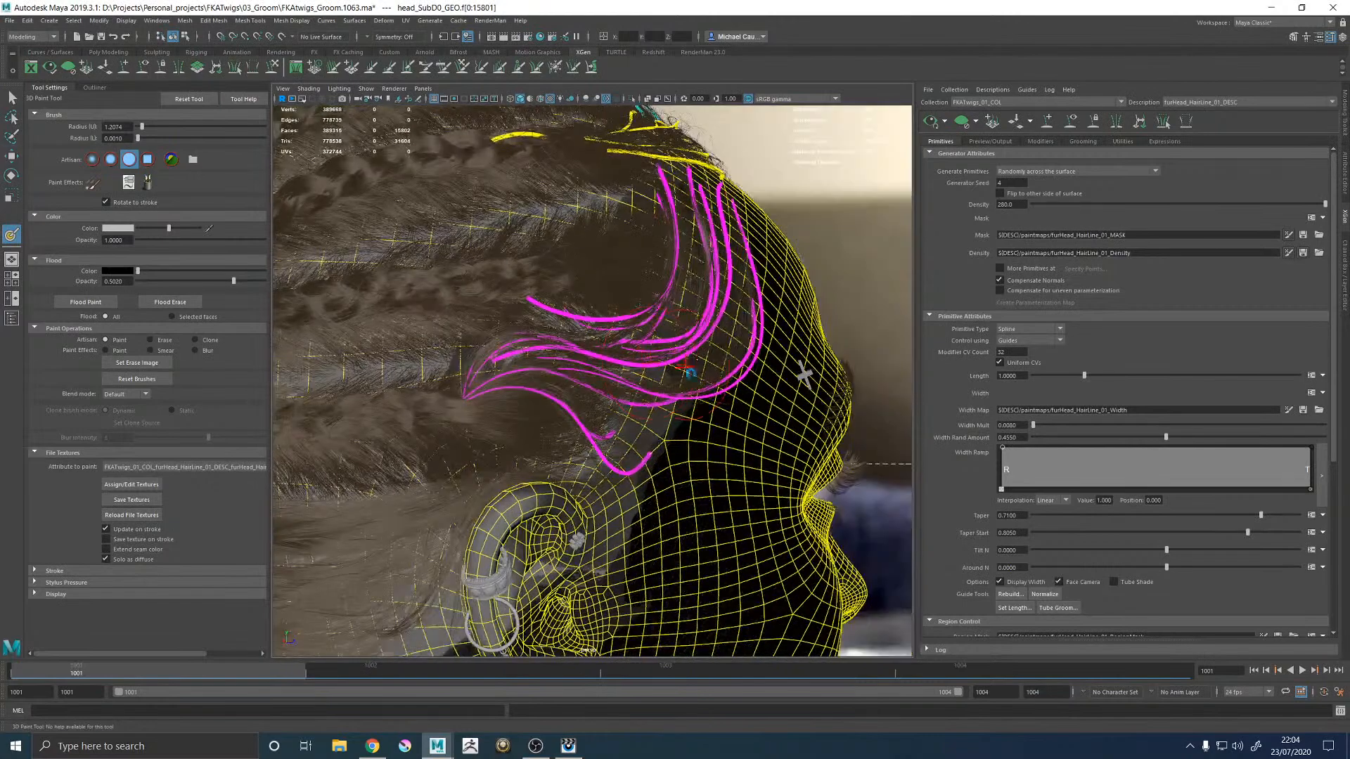
Step: Leave painting for the Move tool, select the temple guide xgGuide1276 and save the scene
key("w")
scroll(542, 328, "up", 5)
scroll(610, 346, "down", 1)
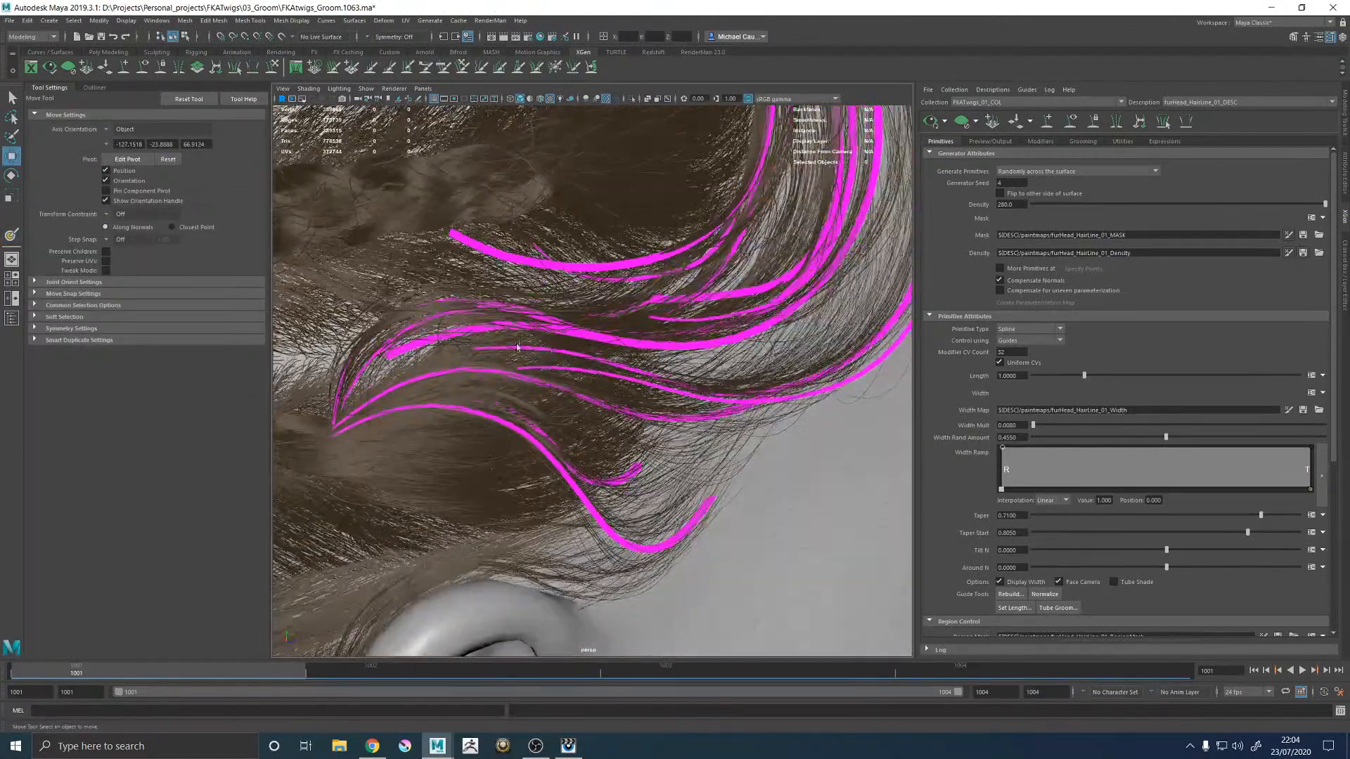
left_click(608, 345)
scroll(608, 345, "down", 5)
left_click_drag(608, 345, 567, 369, "alt")
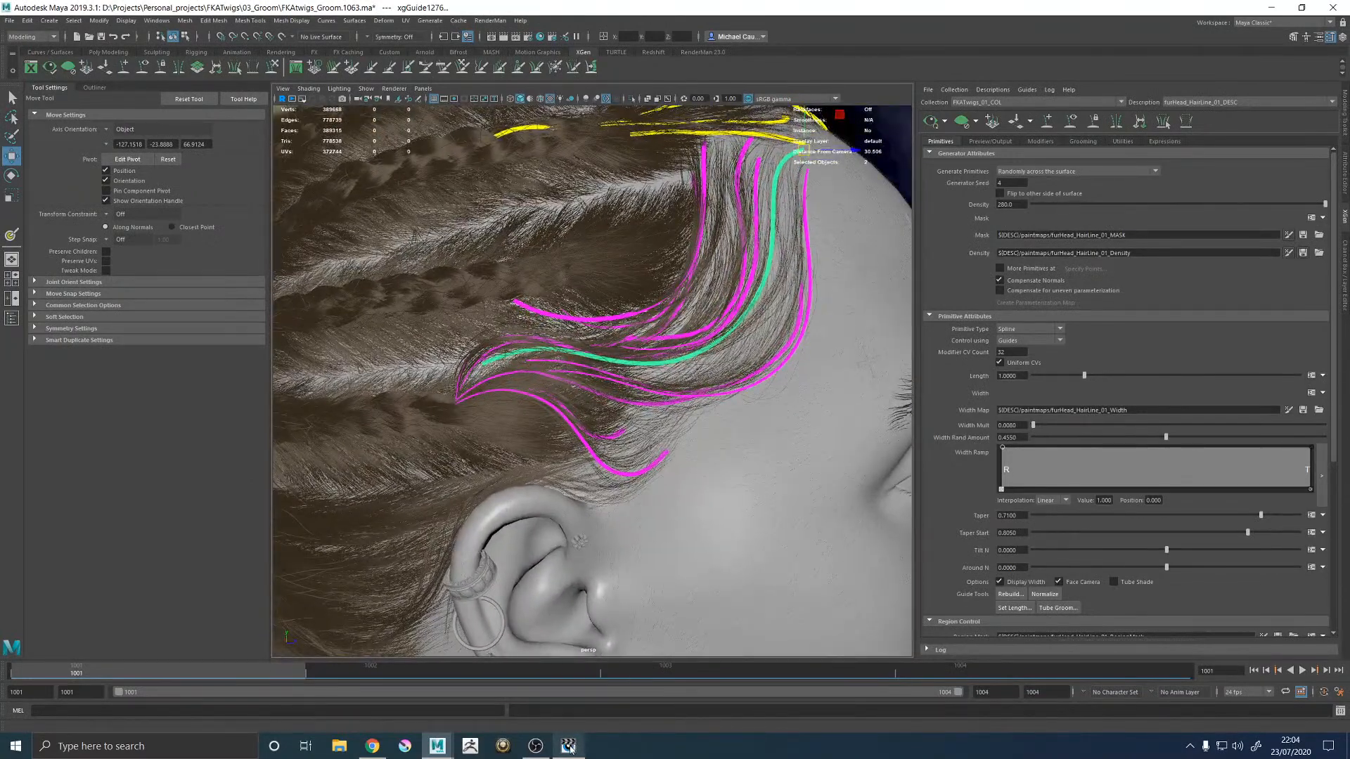
scroll(709, 486, "down", 5)
left_click_drag(597, 412, 557, 421, "alt")
mouse_move(434, 370)
left_mouse_down("alt")
mouse_move(422, 413)
mouse_move(412, 361)
left_mouse_up("alt")
key("ctrl+s")
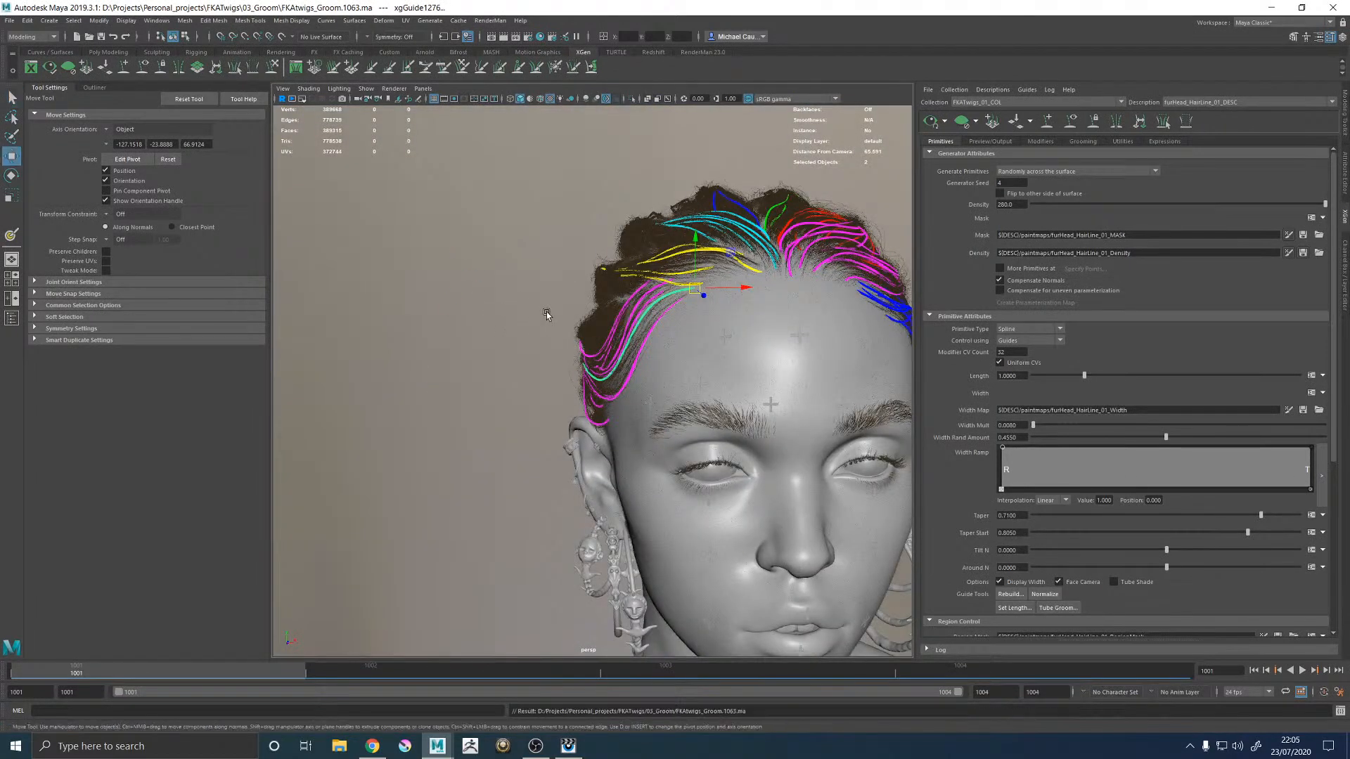
Step: Inspect the temple hair in profile and reopen the hairline Density map for 3D painting
left_click_drag(569, 307, 653, 366, "alt")
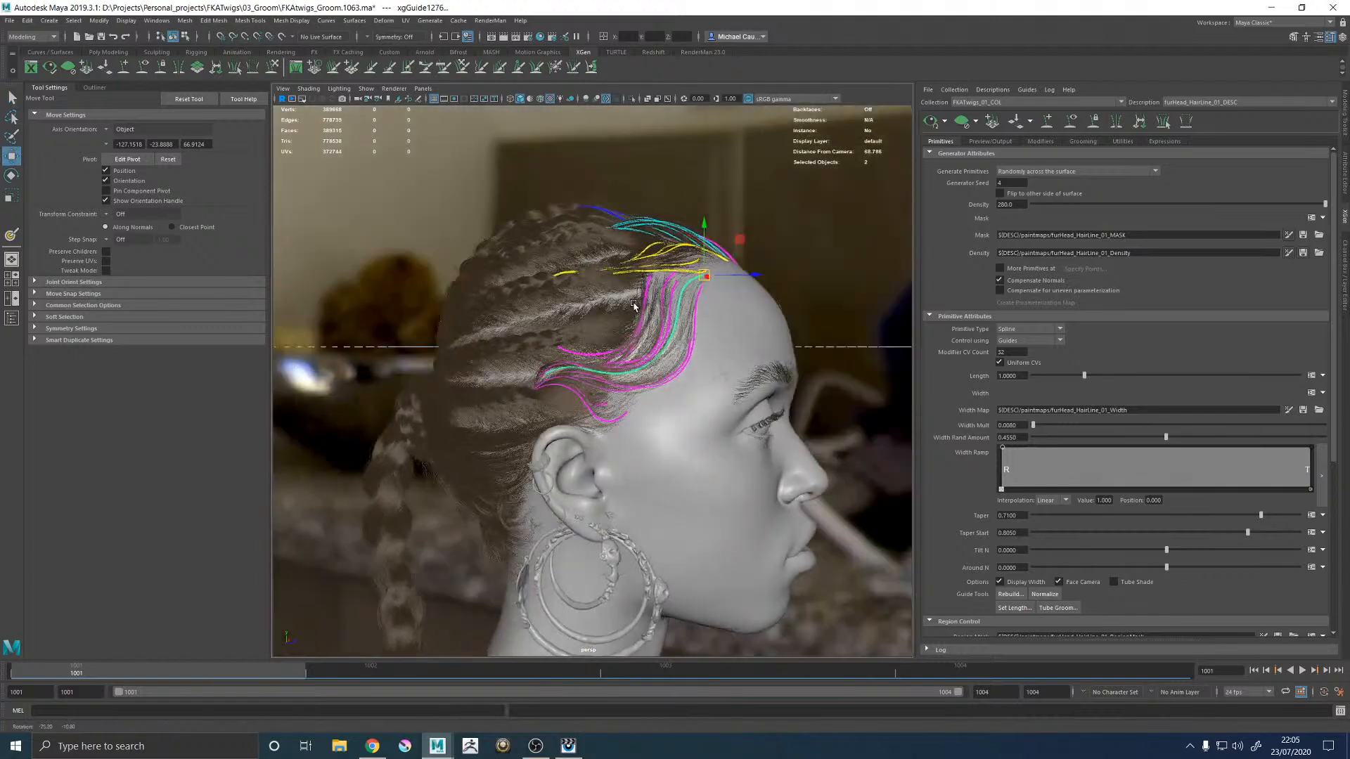
scroll(669, 379, "up", 5)
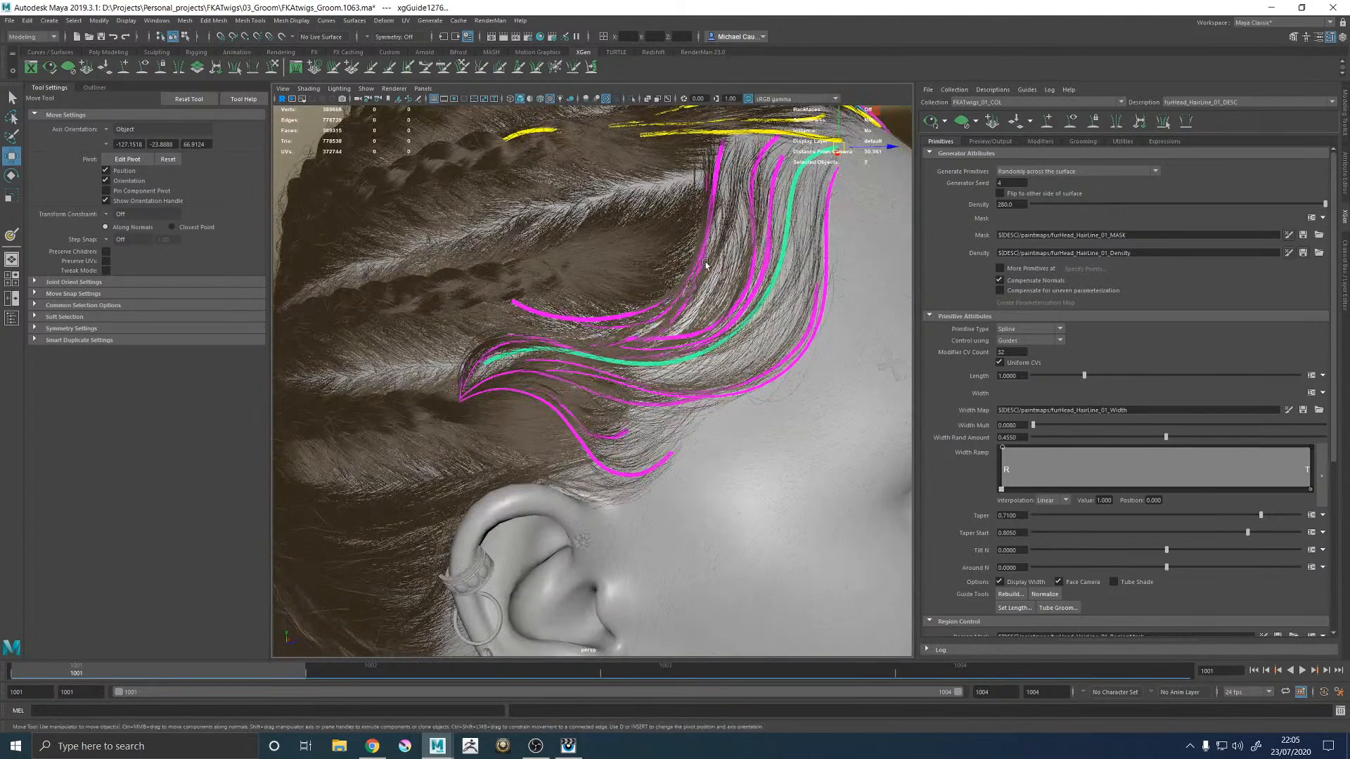
scroll(615, 378, "down", 6)
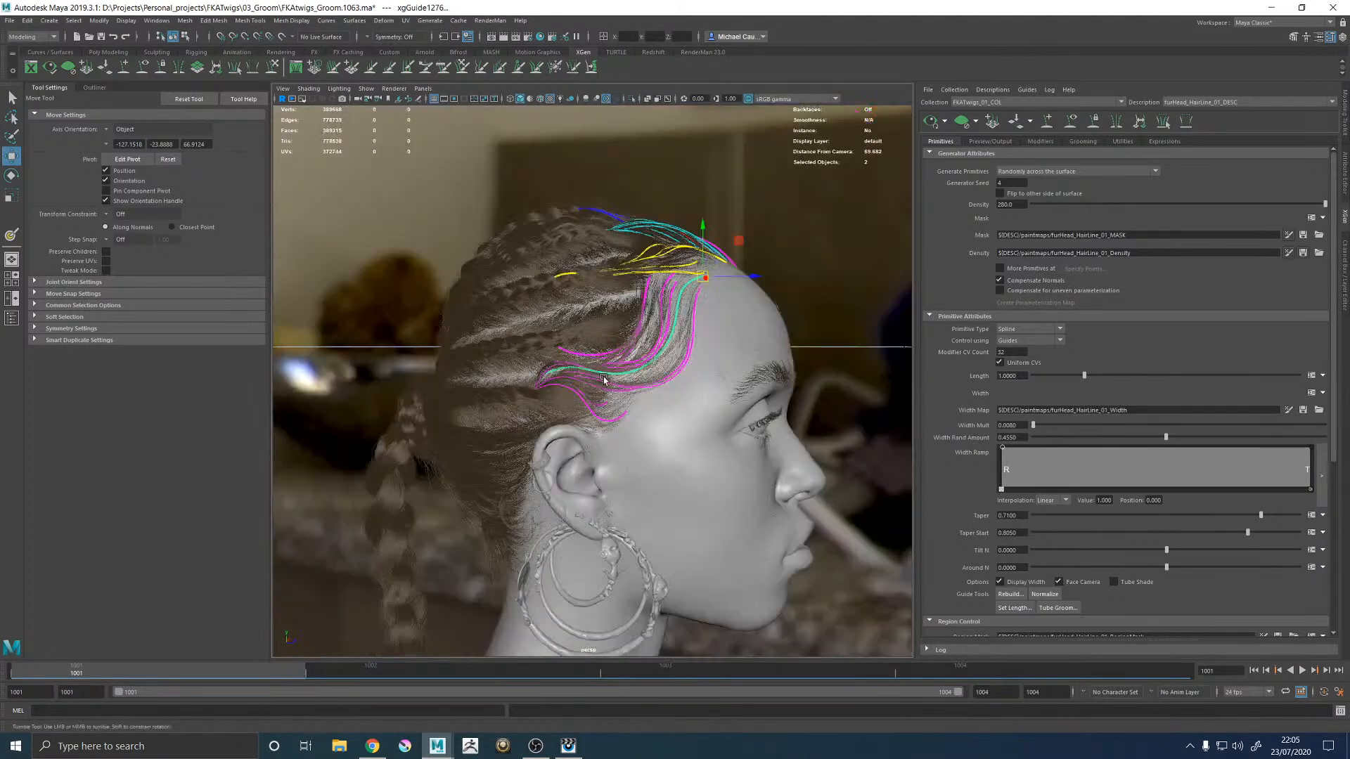
scroll(615, 378, "up", 4)
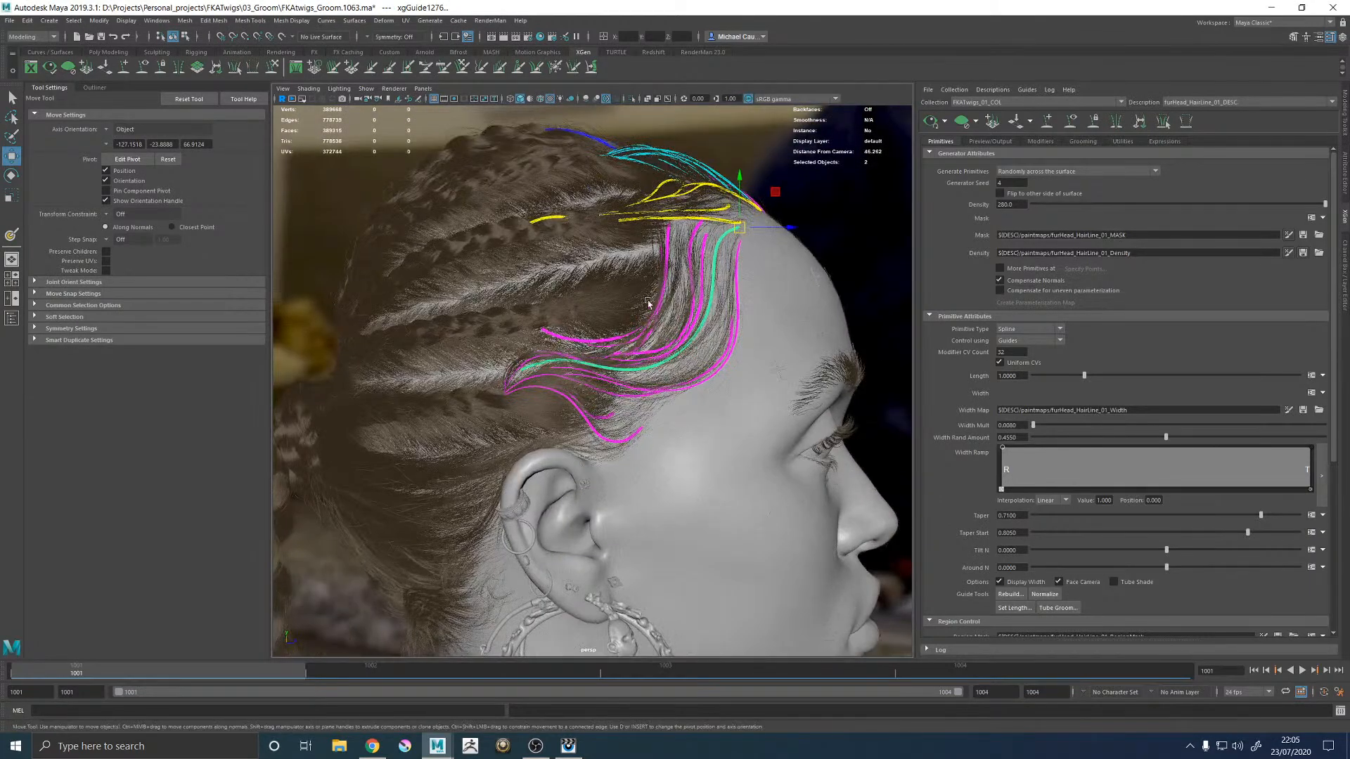
scroll(636, 372, "up", 3)
left_click(1287, 254)
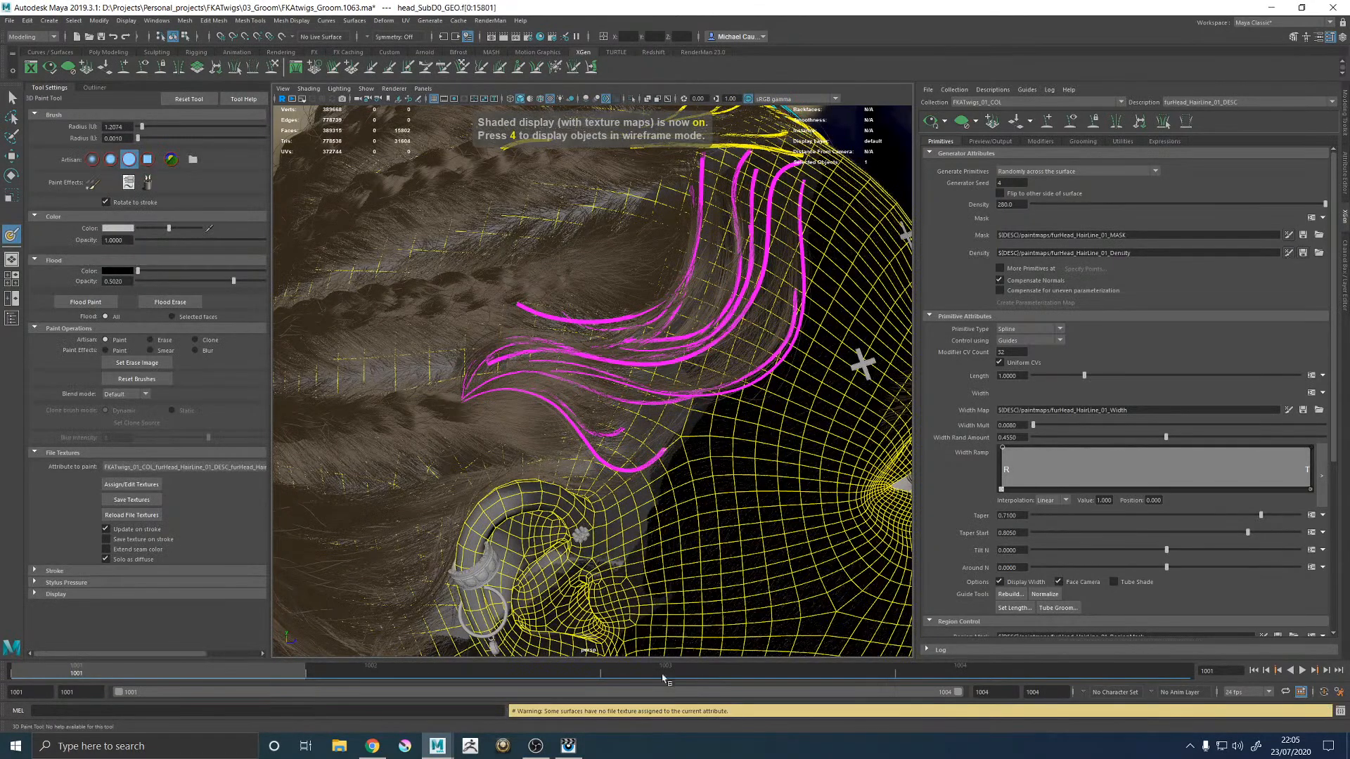
left_click(118, 228)
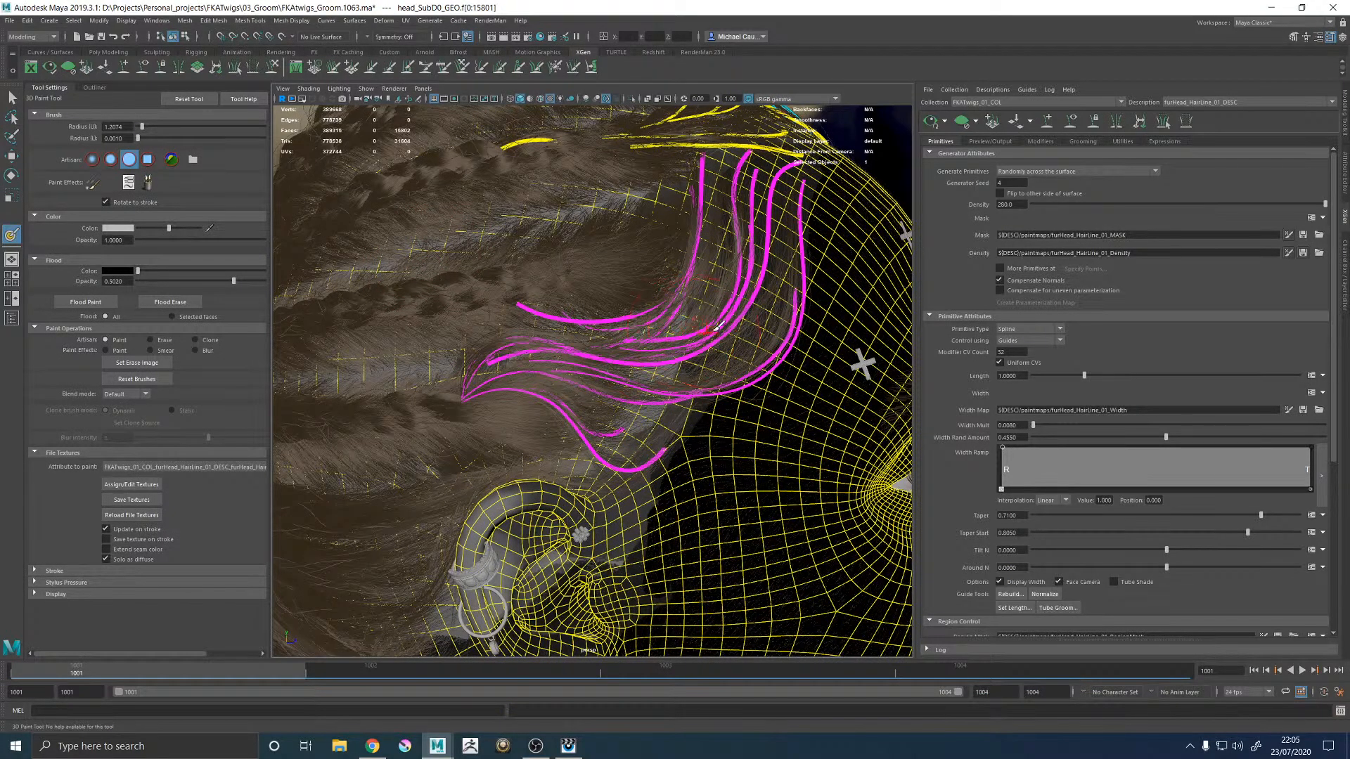
Step: Check the density on the opposite temple and save the hairline Density texture
left_click_drag(787, 331, 532, 320, "alt")
right_click_drag(815, 351, 717, 365, "alt")
left_click_drag(816, 378, 568, 313, "alt")
middle_click_drag(563, 314, 590, 293, "alt")
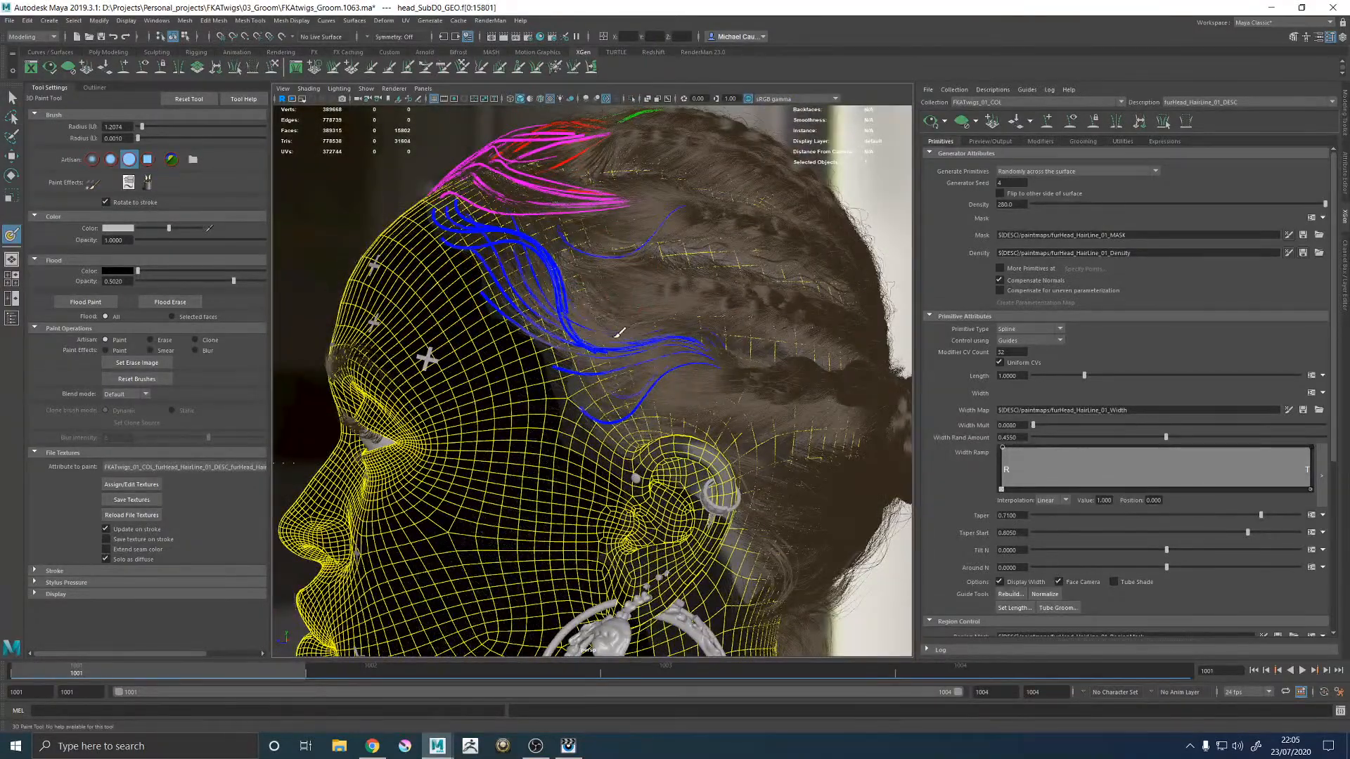
left_click(131, 500)
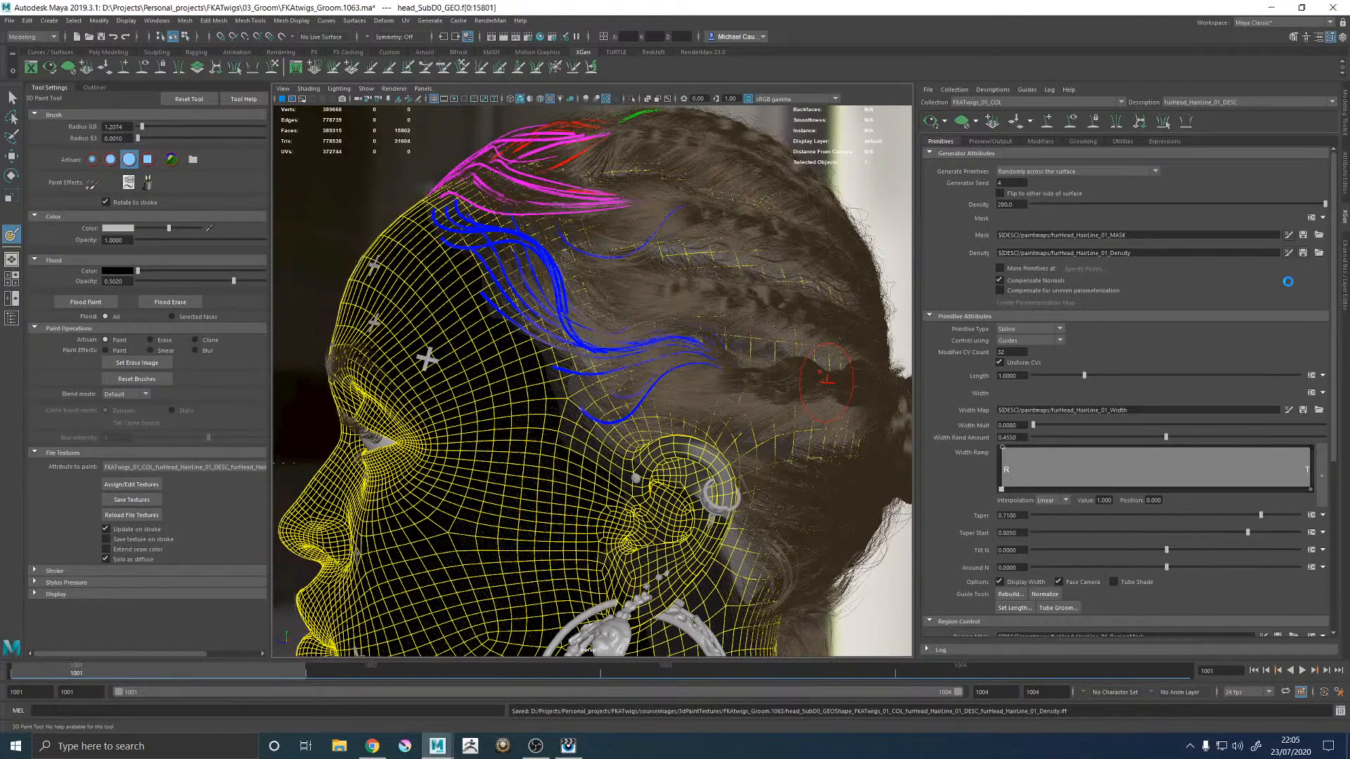
Step: Leave the 3D Paint Tool, deselect the head and save the scene
left_click_drag(530, 278, 746, 302, "alt")
right_click_drag(605, 310, 675, 325, "alt")
left_click_drag(677, 324, 728, 327, "alt")
right_click_drag(727, 327, 679, 320, "alt")
key("w")
left_click(778, 319)
left_click_drag(777, 319, 724, 289, "alt")
key("ctrl+s")
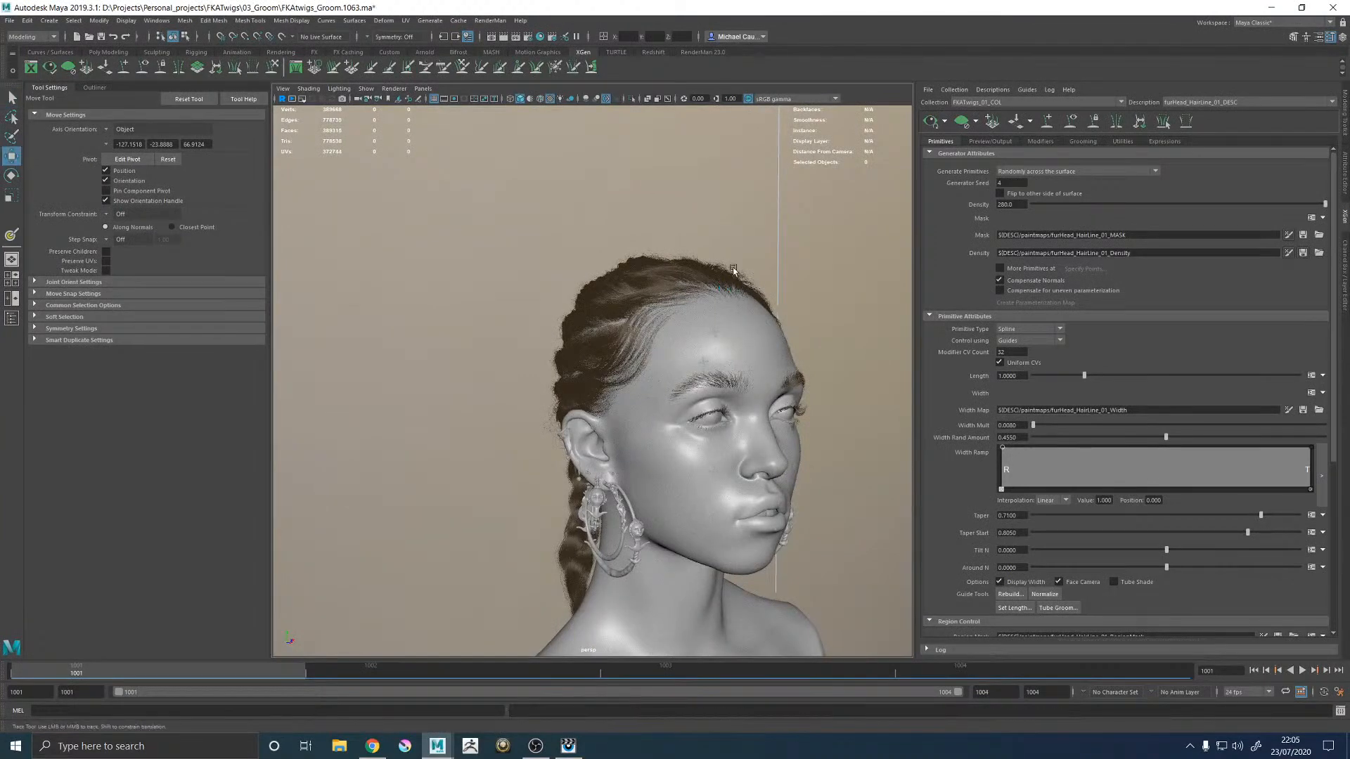
Step: Switch the viewport to the front-facing camera that frames the whole face to check the hairline
left_click_drag(748, 286, 723, 258, "alt")
key("space")
key("space")
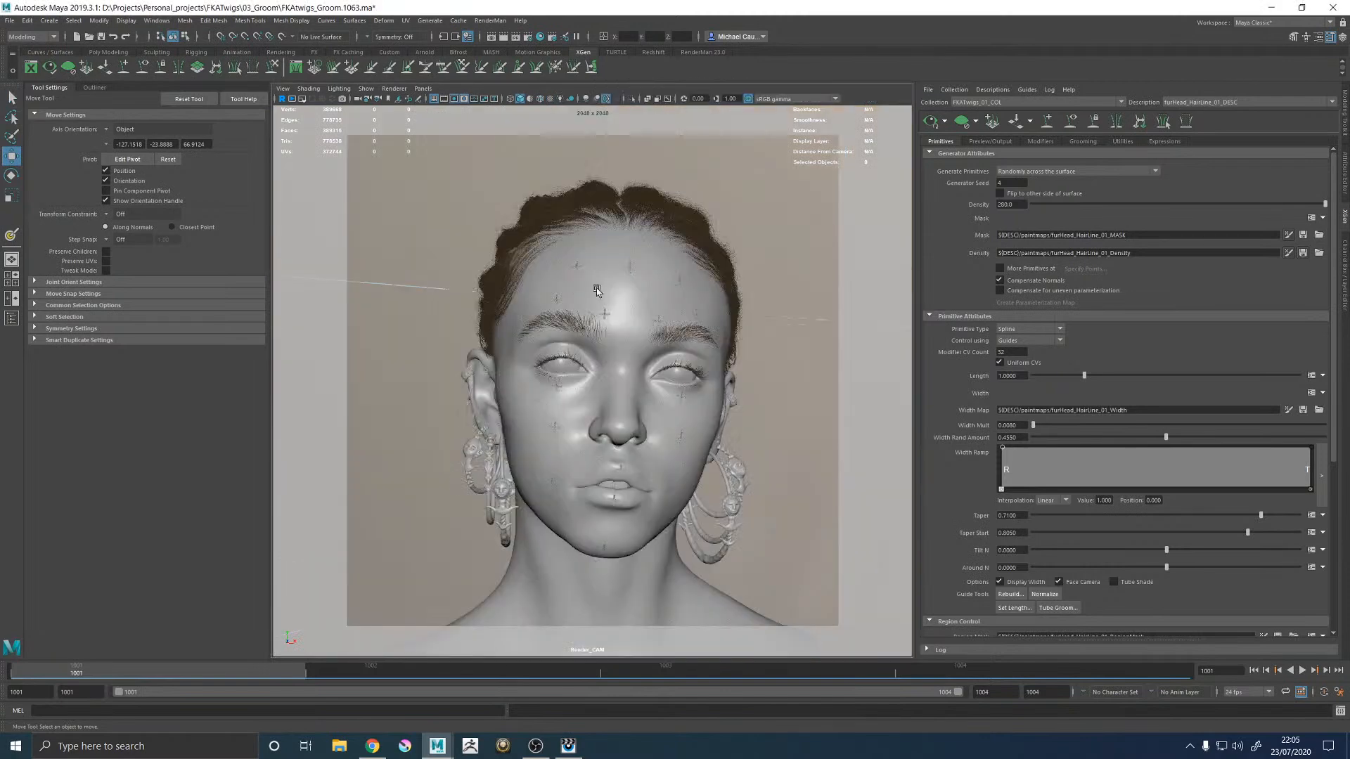
Step: Save the groom scene and save it again as the next incremental version, FKAtwigs_Groom.1064.ma
key("q")
key("ctrl+s")
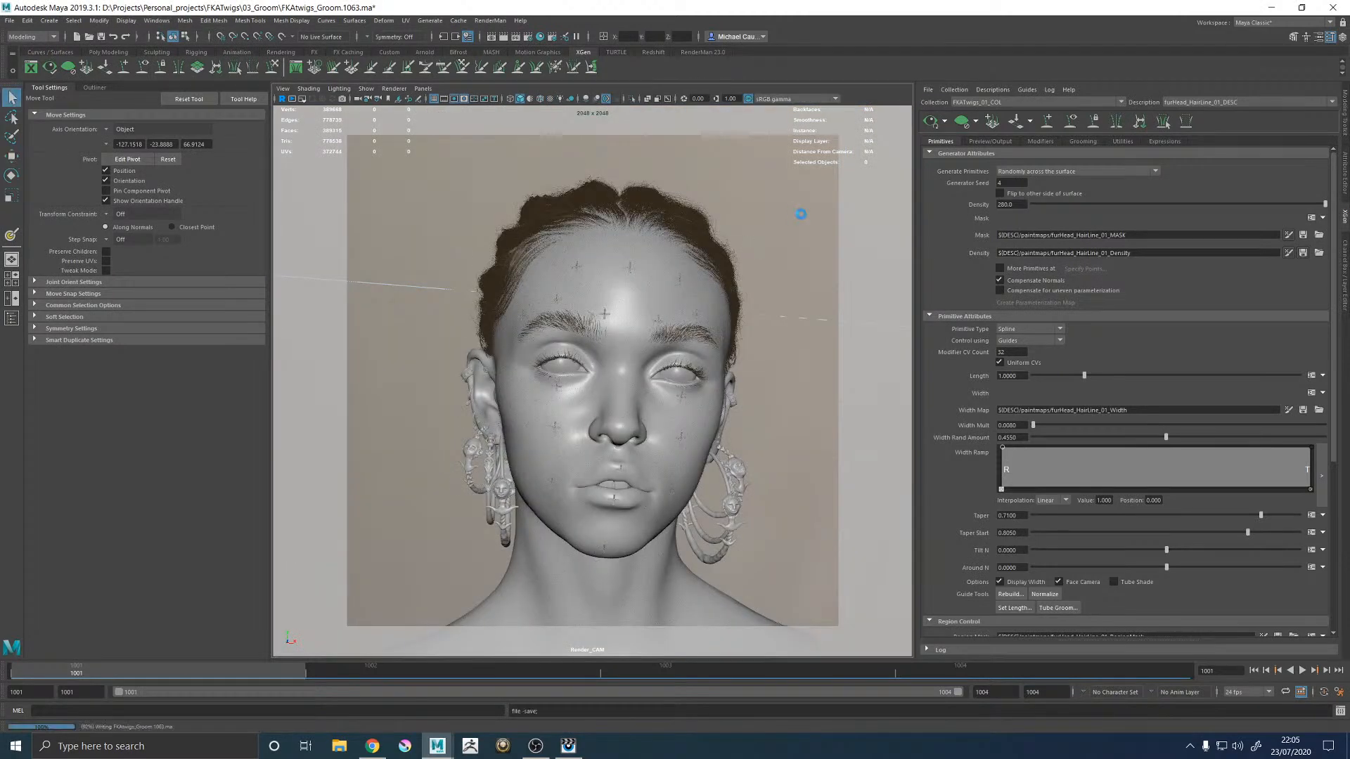
key("w")
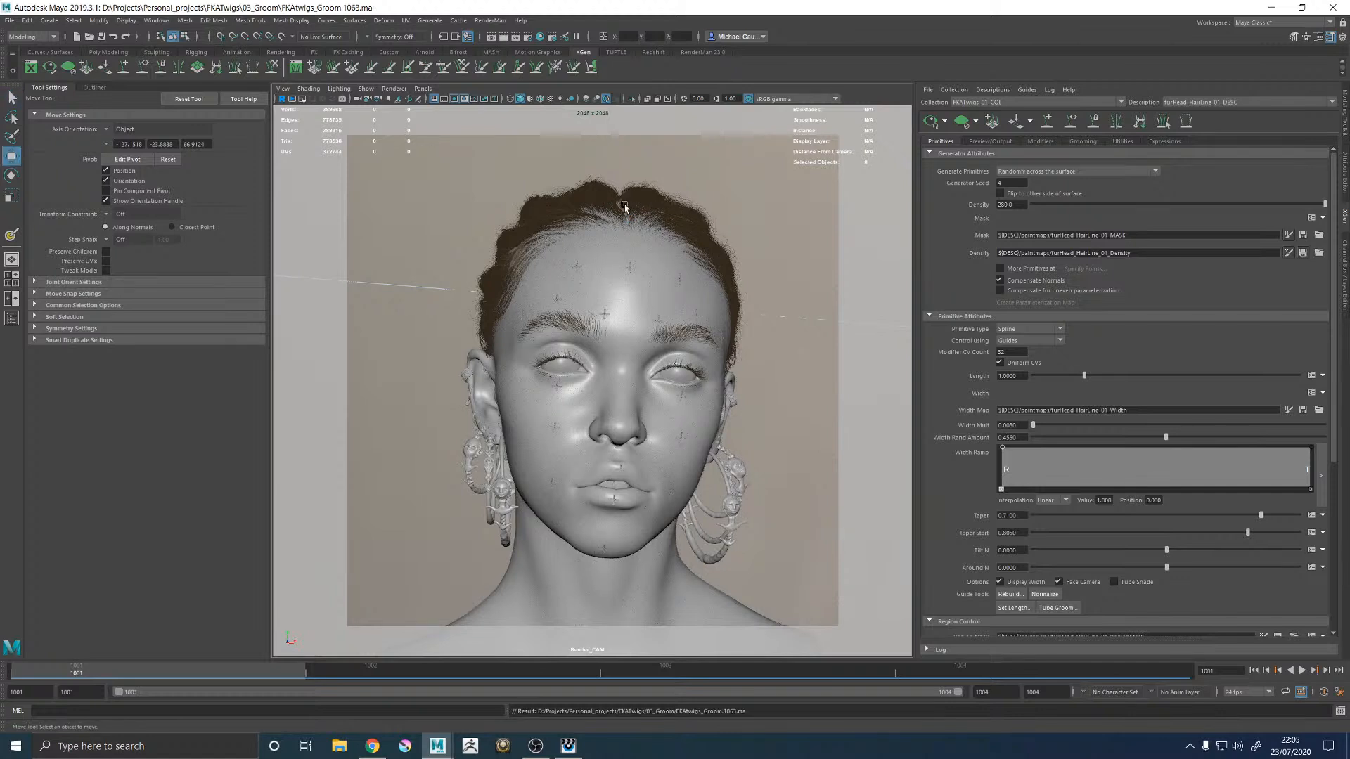
left_click(481, 24)
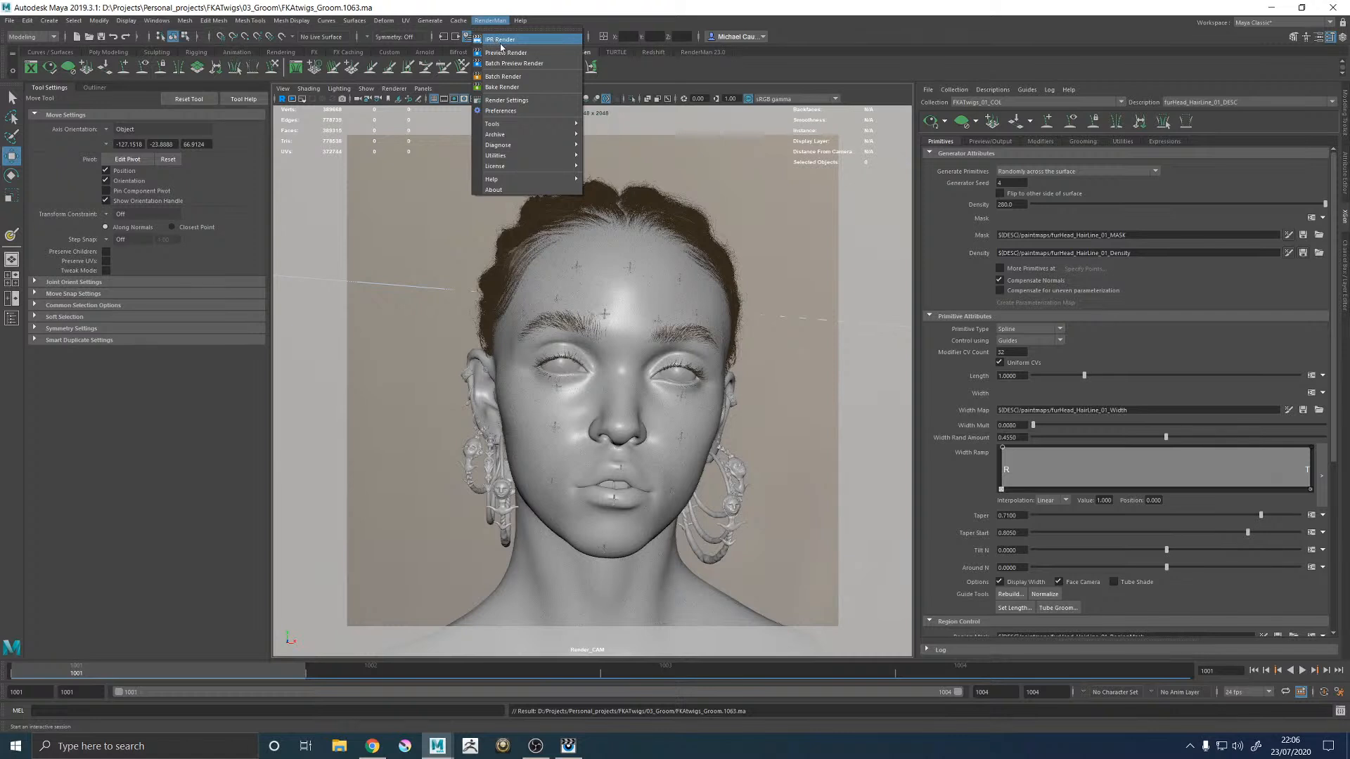
left_click(812, 190)
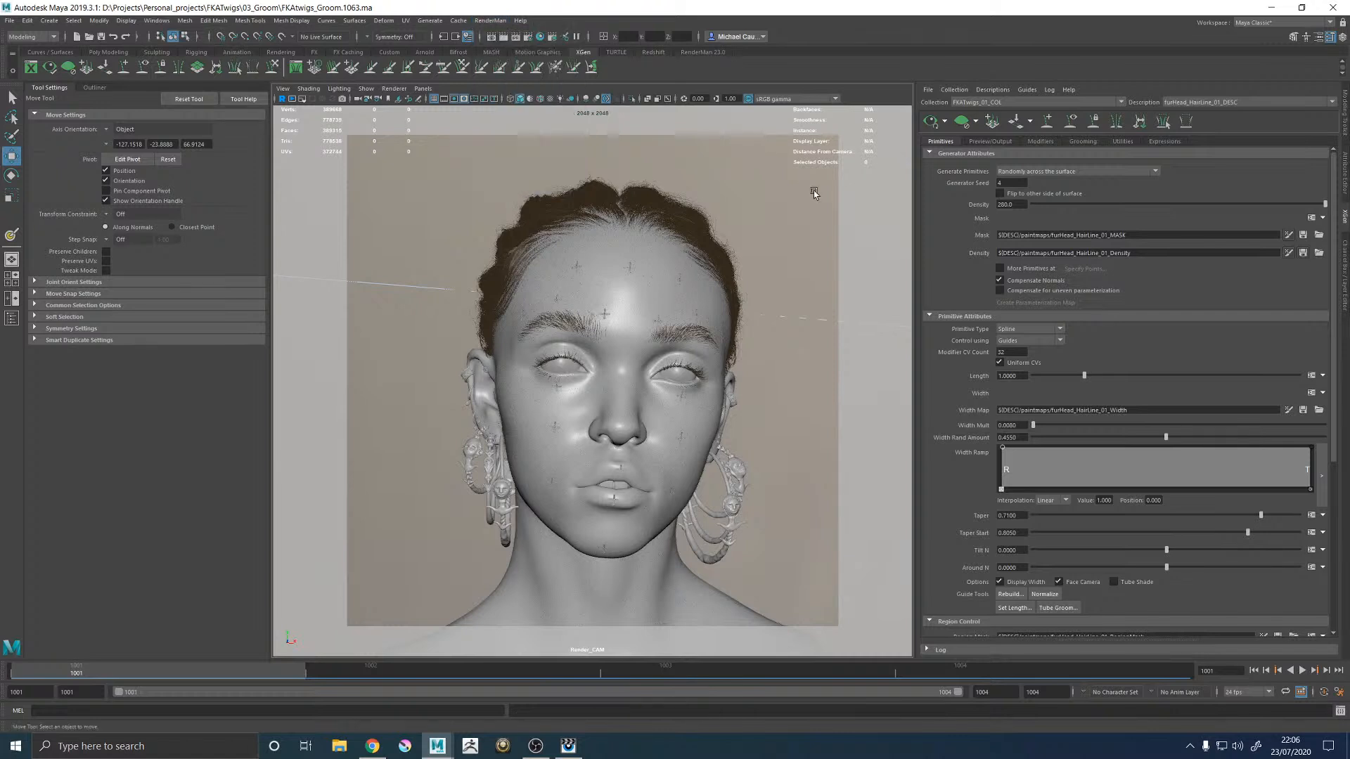
key("ctrl+s")
key("space")
key("space")
left_click_drag(664, 243, 745, 257, "alt")
key("q")
key("ctrl+s")
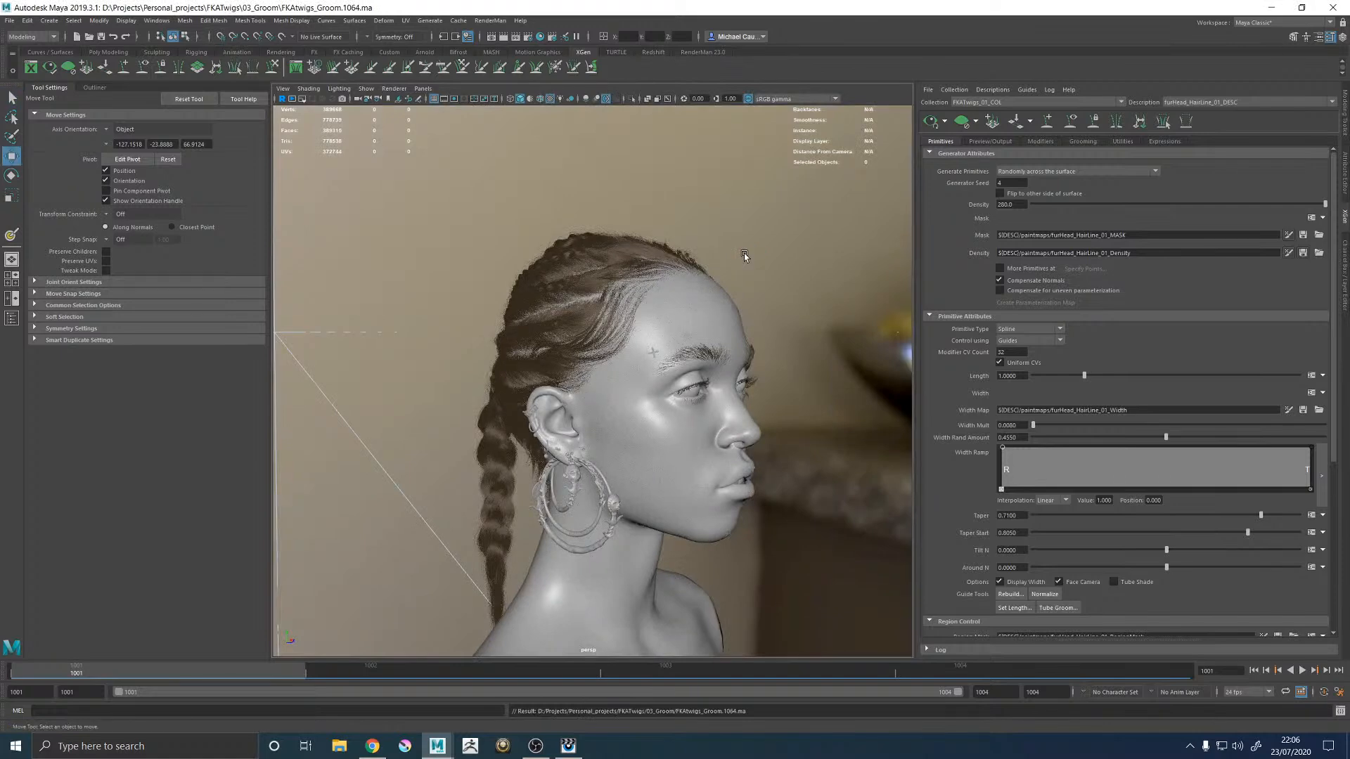
Step: Return to the front-facing render camera and start a RenderMan IPR render of the head
left_click_drag(739, 241, 717, 235, "alt")
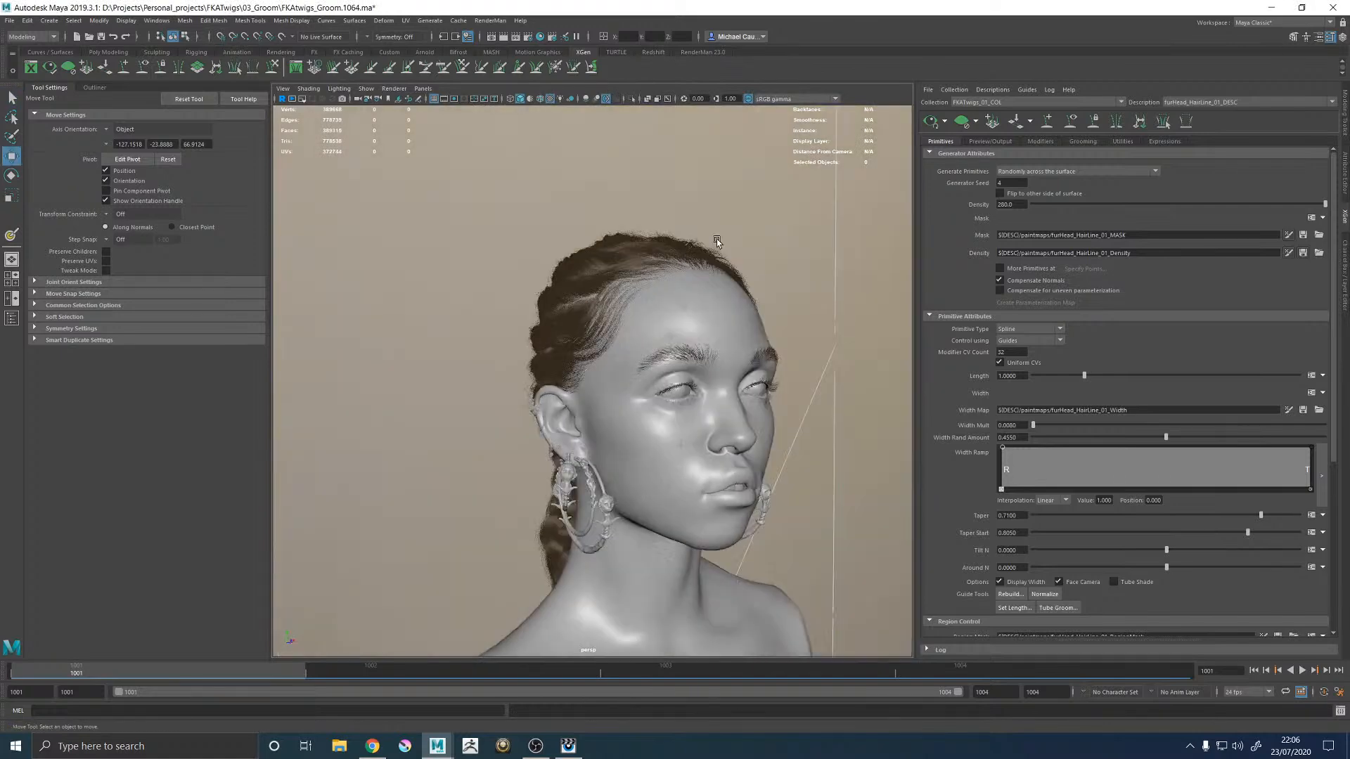
key("space")
key("space")
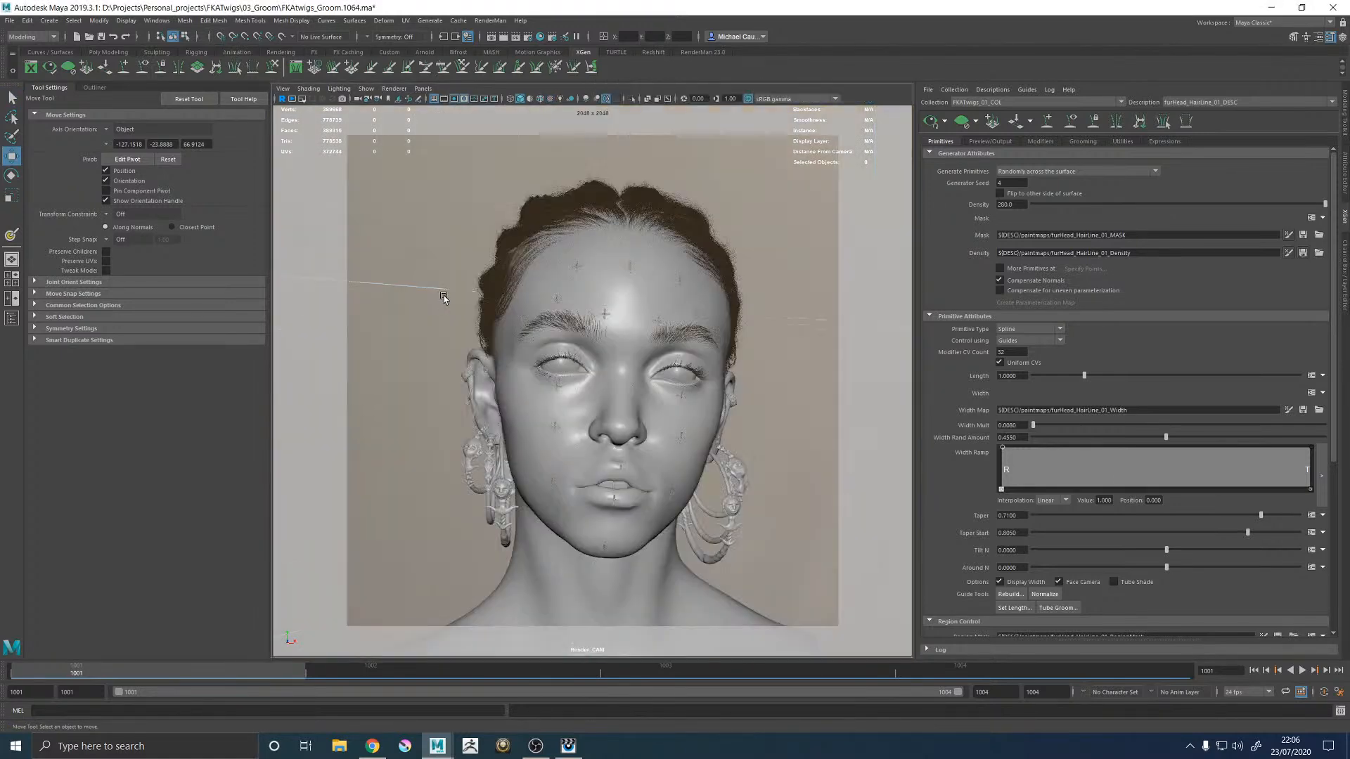
left_click(488, 21)
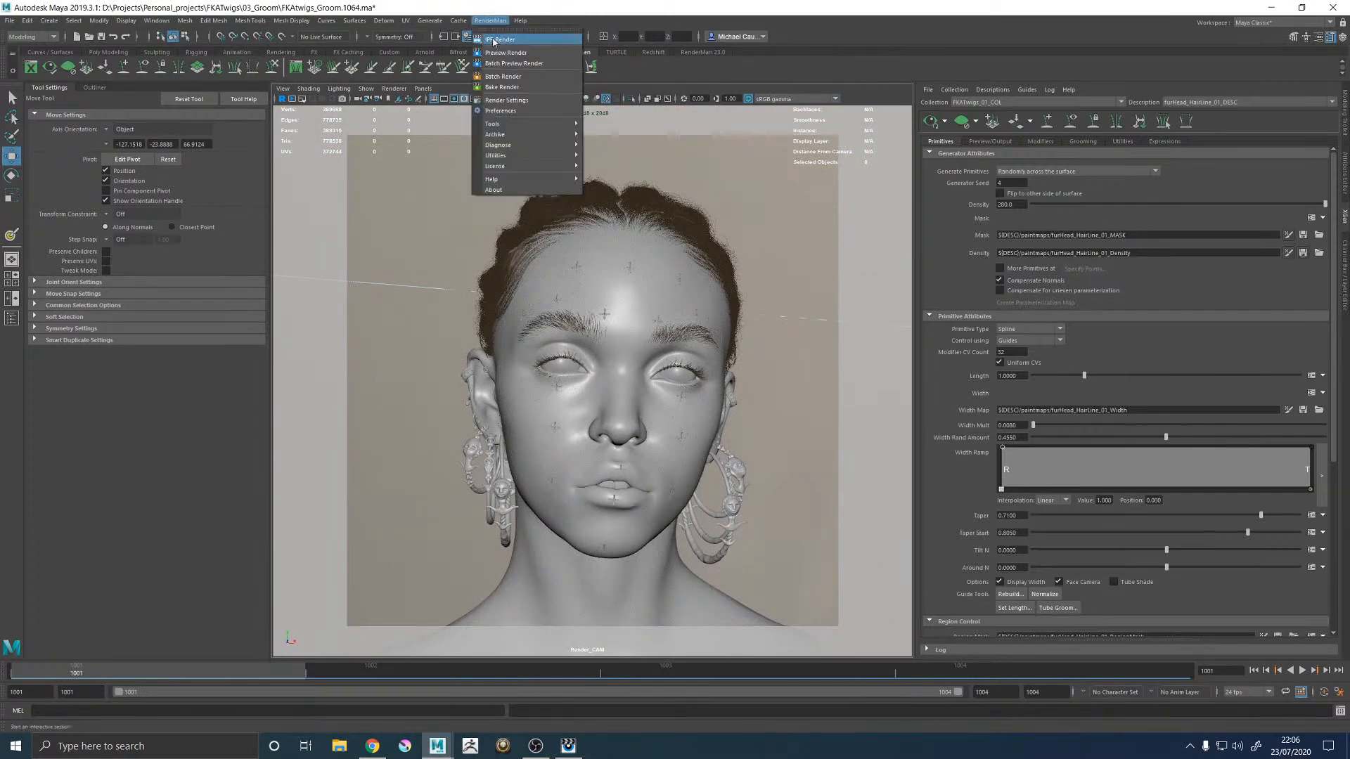
left_click(494, 40)
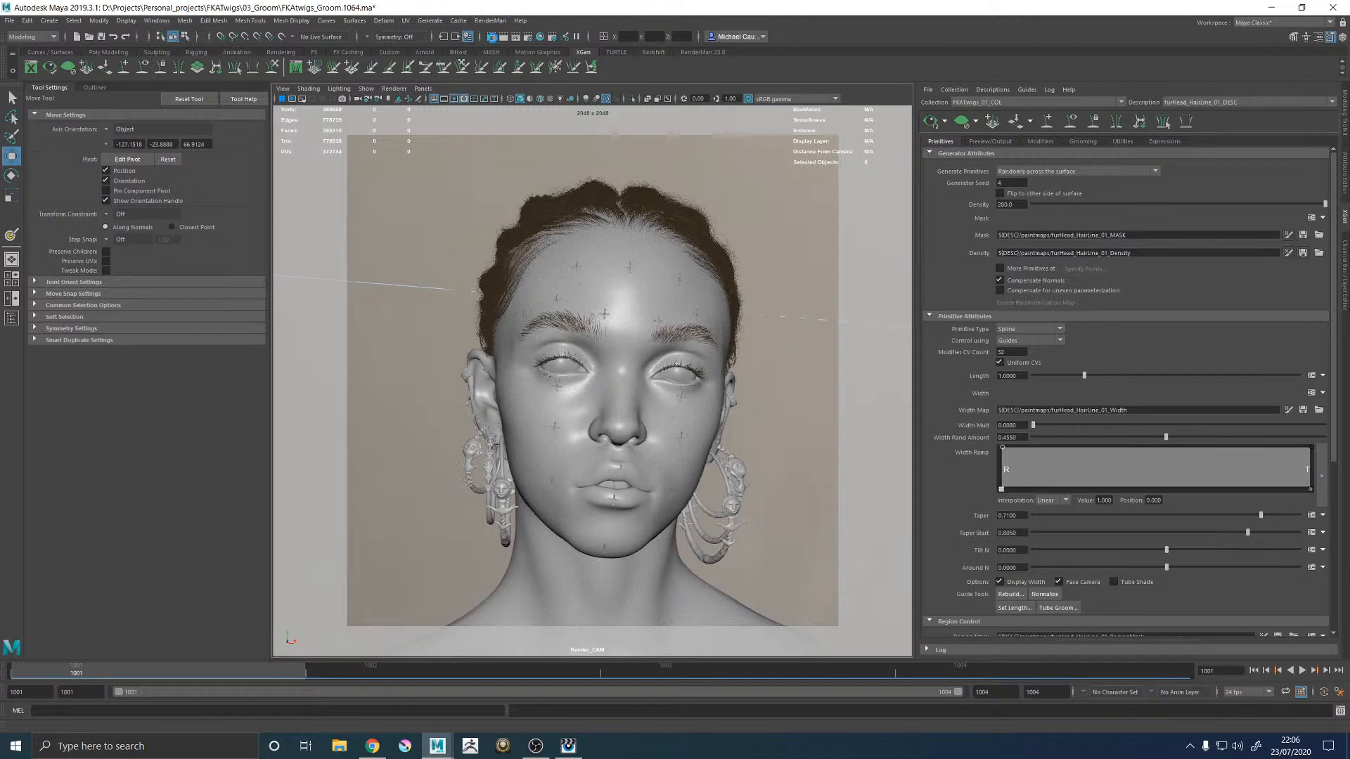
Step: Switch to the it render viewer and place the 1064 render directly above FKA-twigs_Primary.jpg in the catalog
left_click(583, 750)
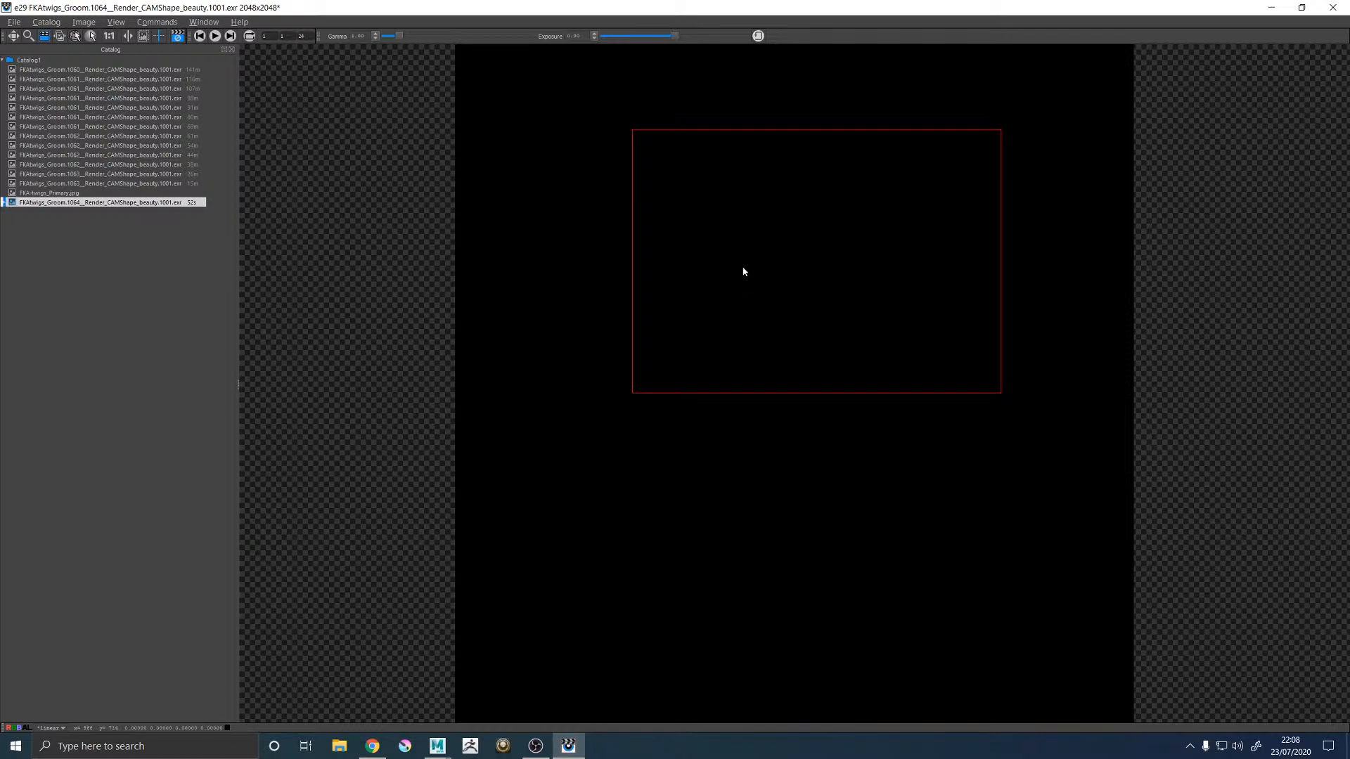
left_click_drag(51, 196, 56, 205)
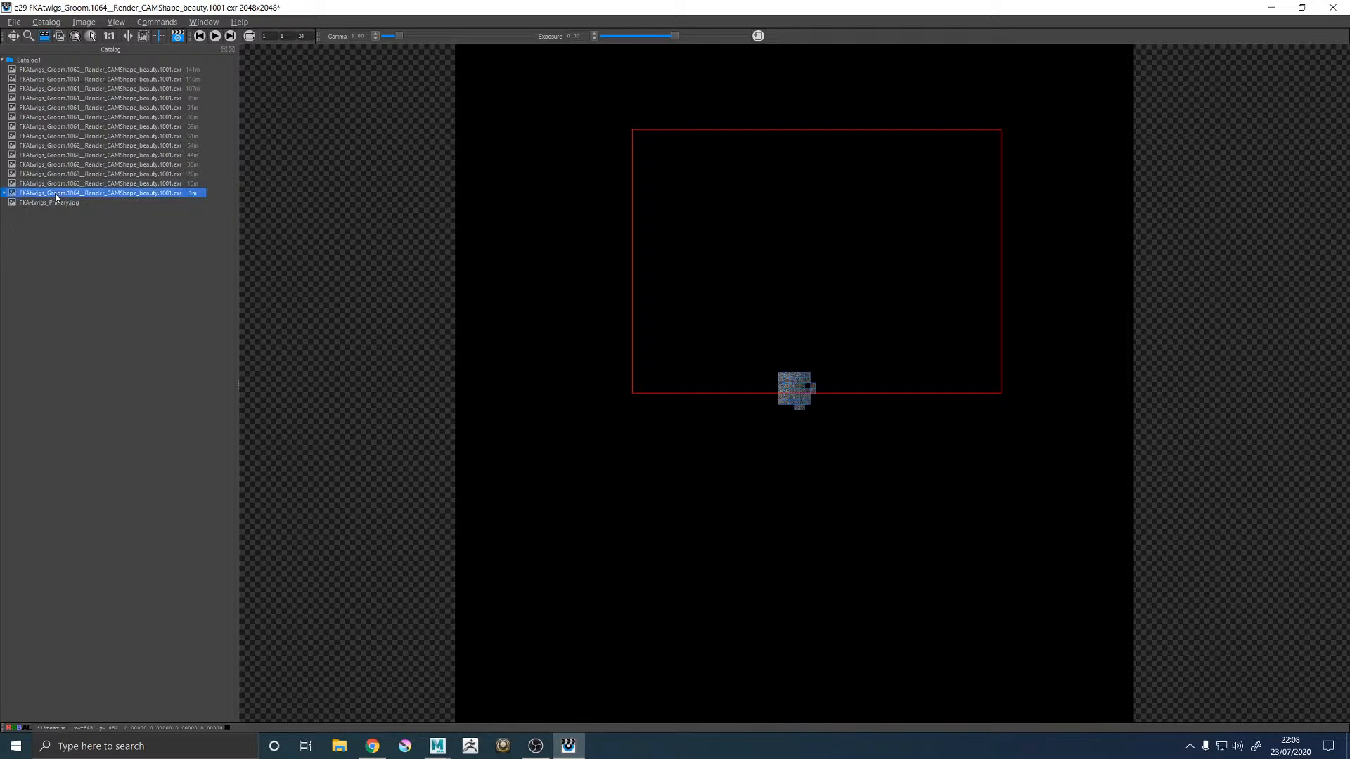
left_click(55, 194)
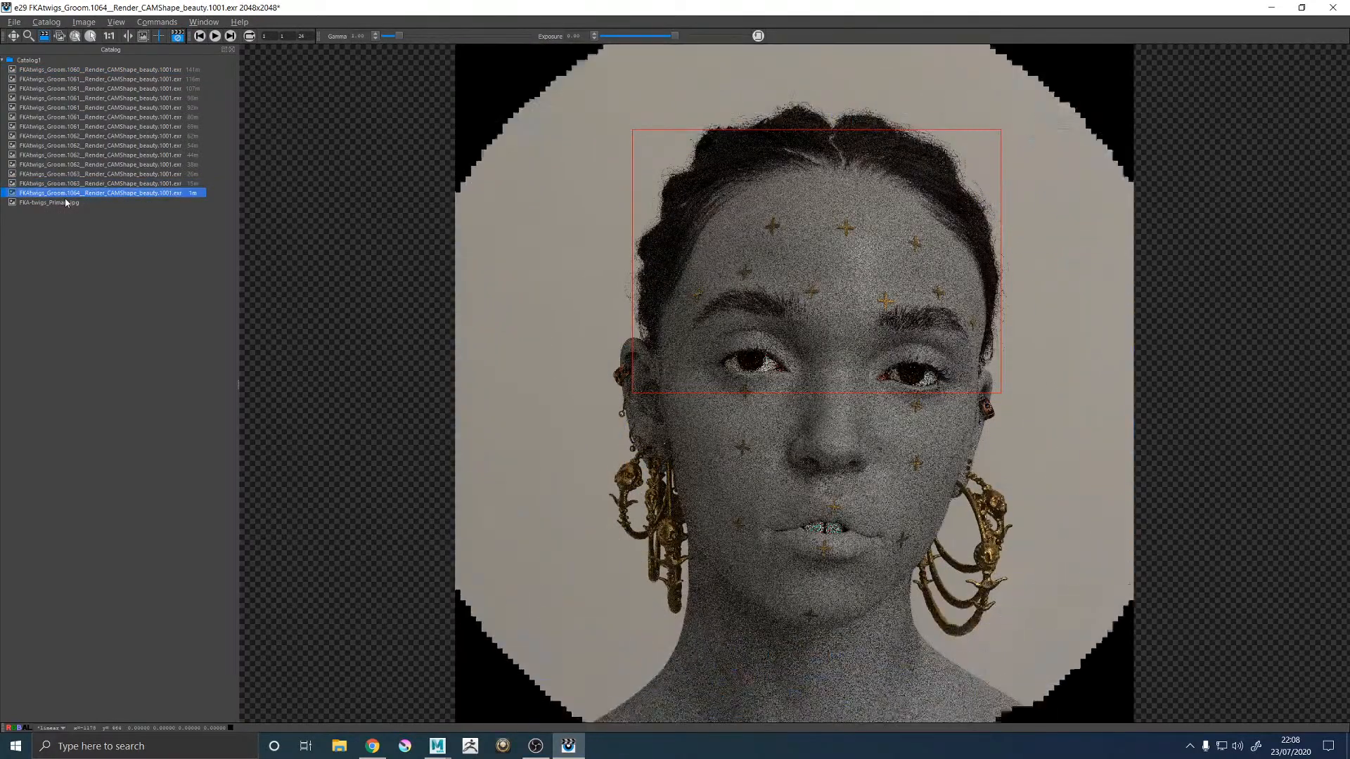
Step: Compare the 1064 render with the 1063 render and with the FKA-twigs_Primary.jpg reference photo
key("Up")
key("Down")
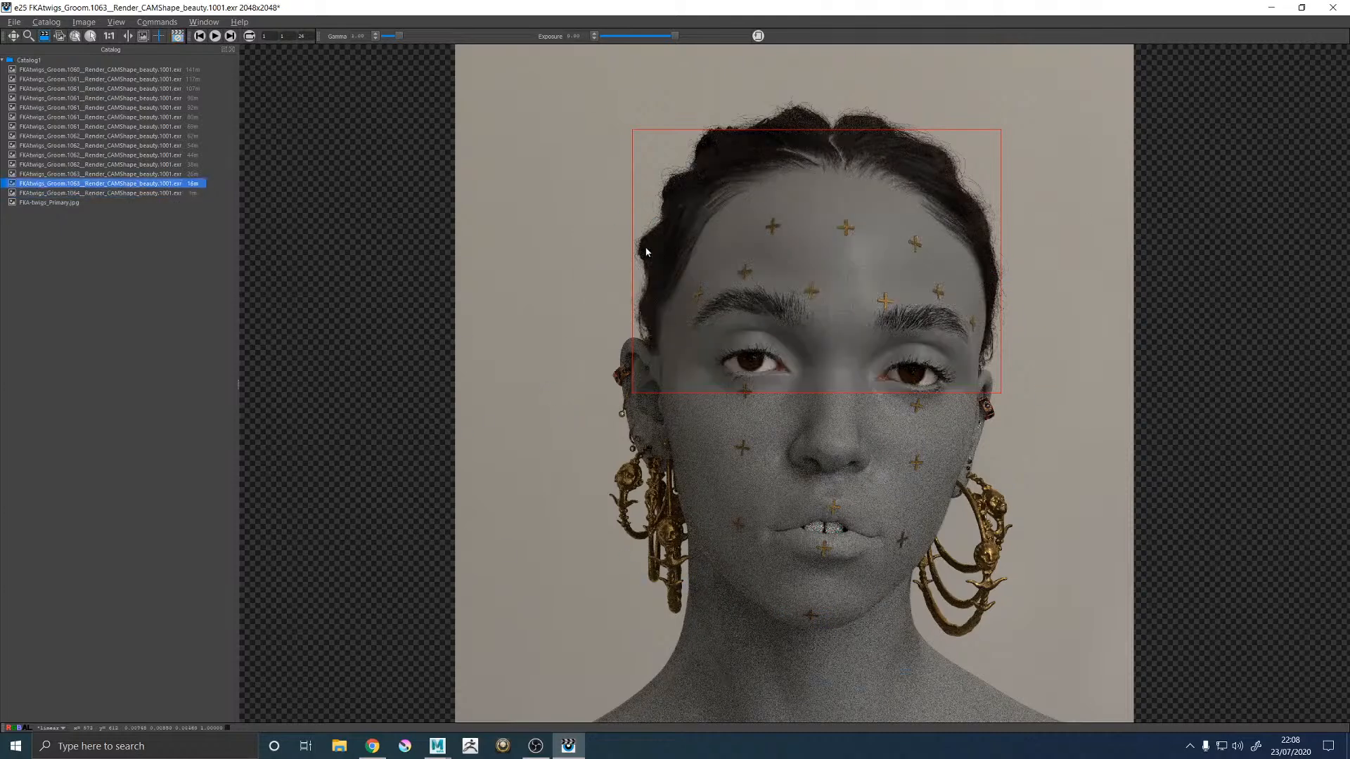
left_click(87, 205)
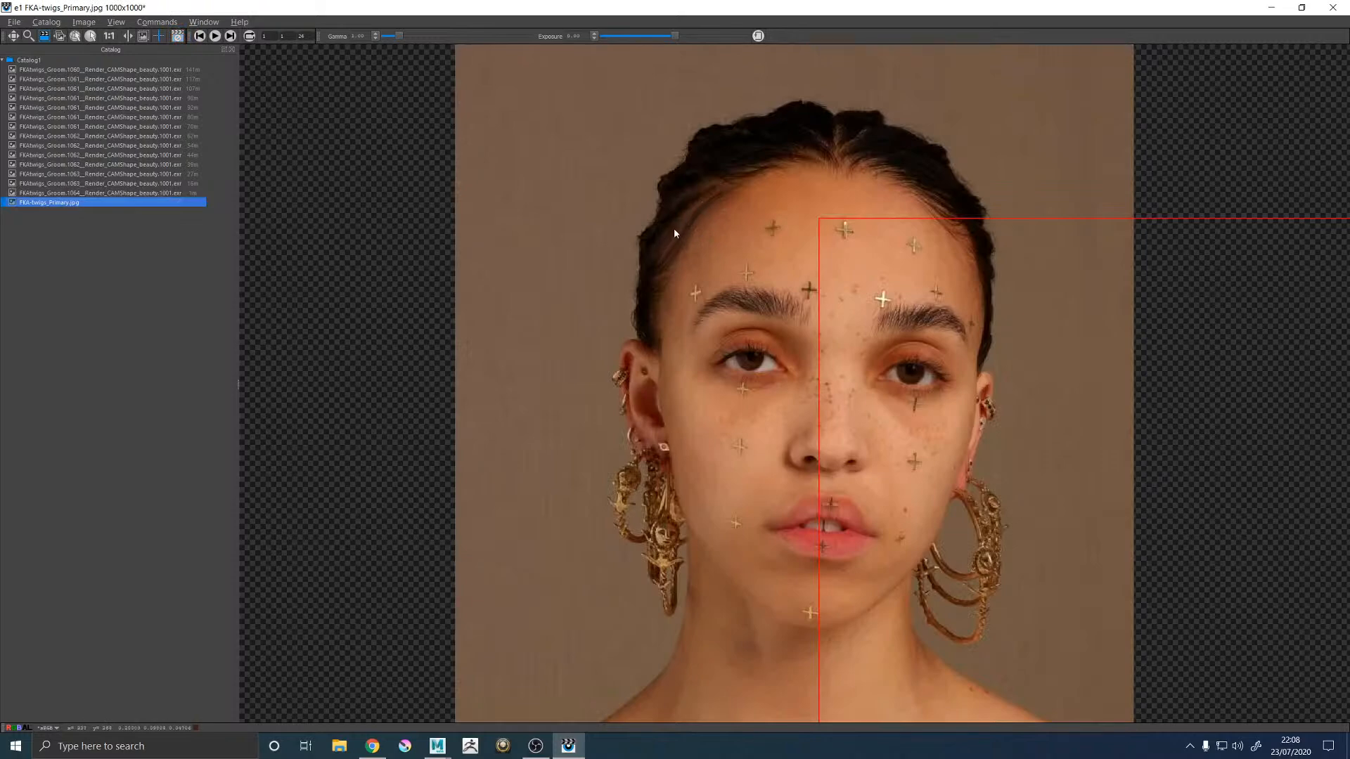
key("Up")
key("Down")
key("Up")
key("Down")
key("Up")
key("Down")
key("Up")
key("Down")
key("Up")
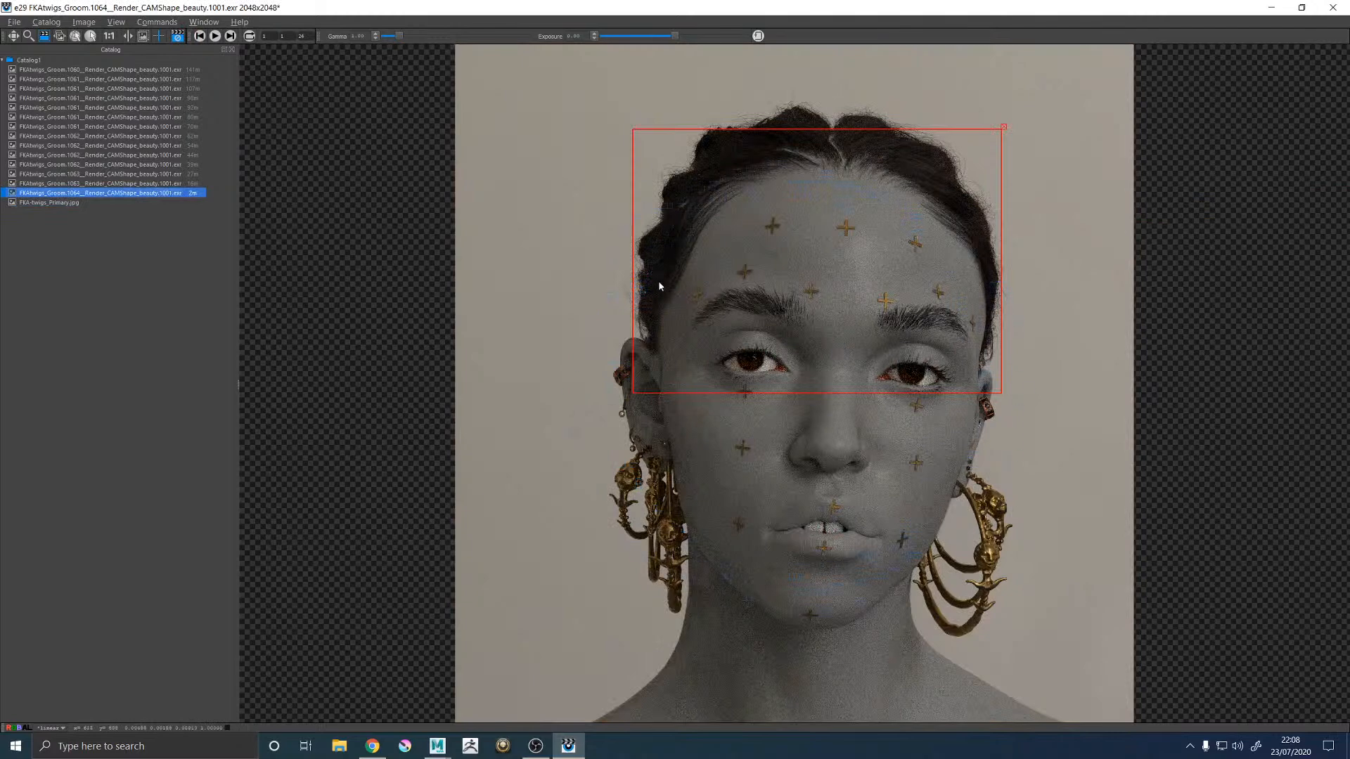
key("Down")
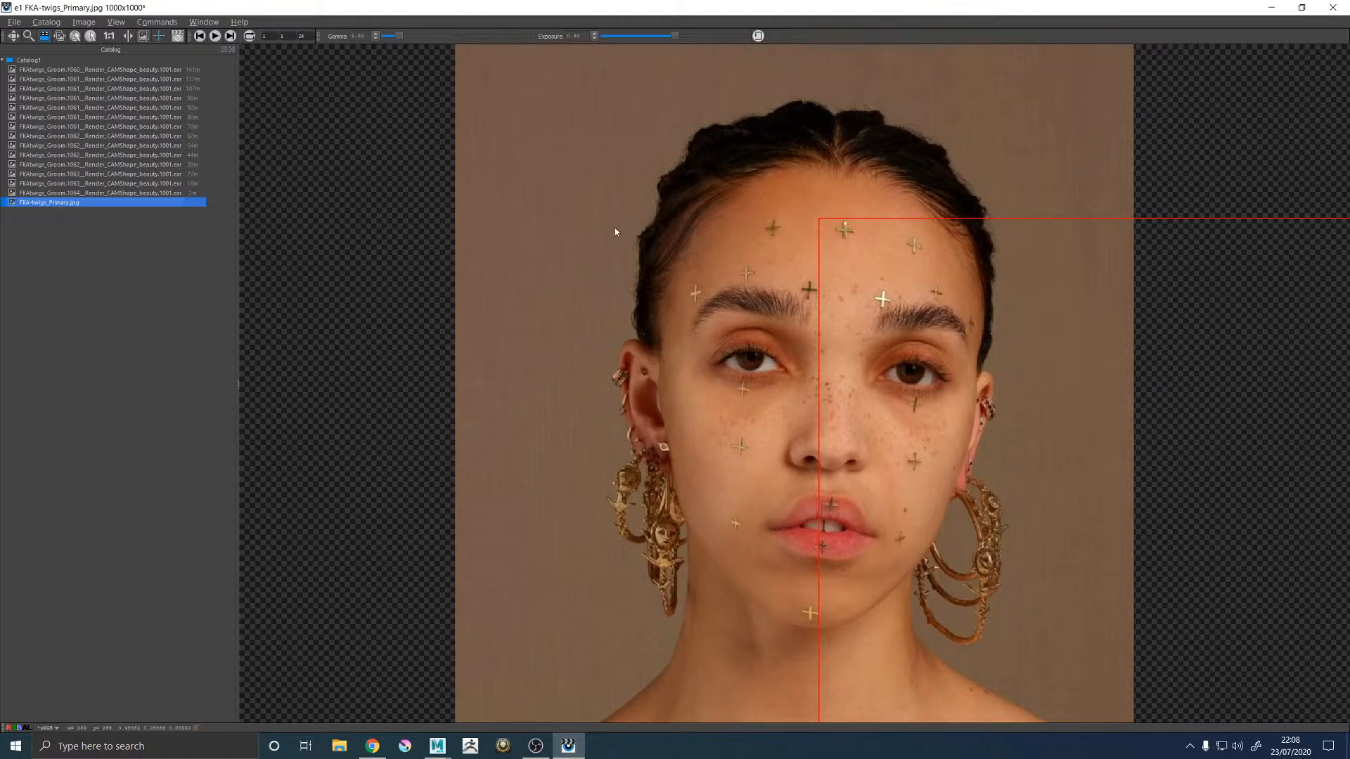
Step: Flip repeatedly between the 1064 render and the reference photo to compare the hairline at the temple
key("Up")
key("Down")
key("Up")
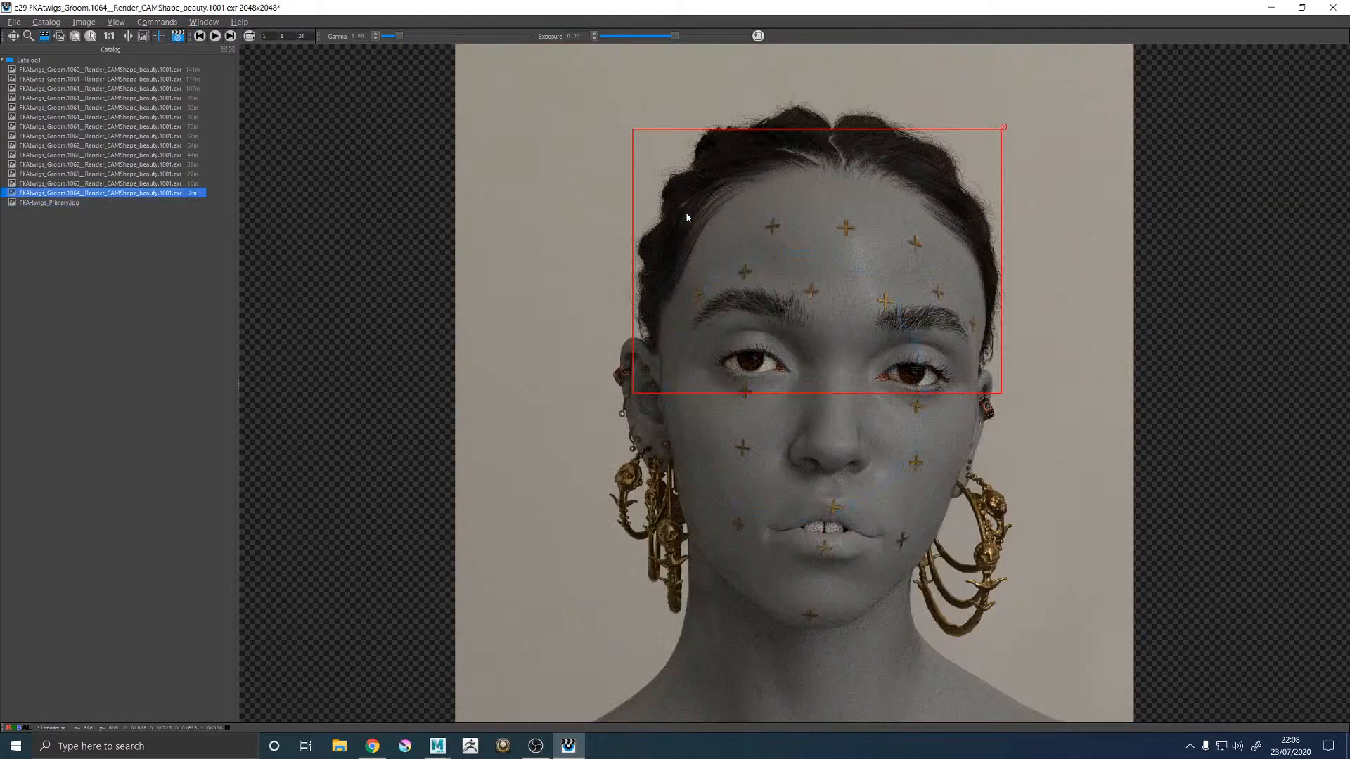
key("Down")
key("Up")
key("Down")
key("Up")
key("Down")
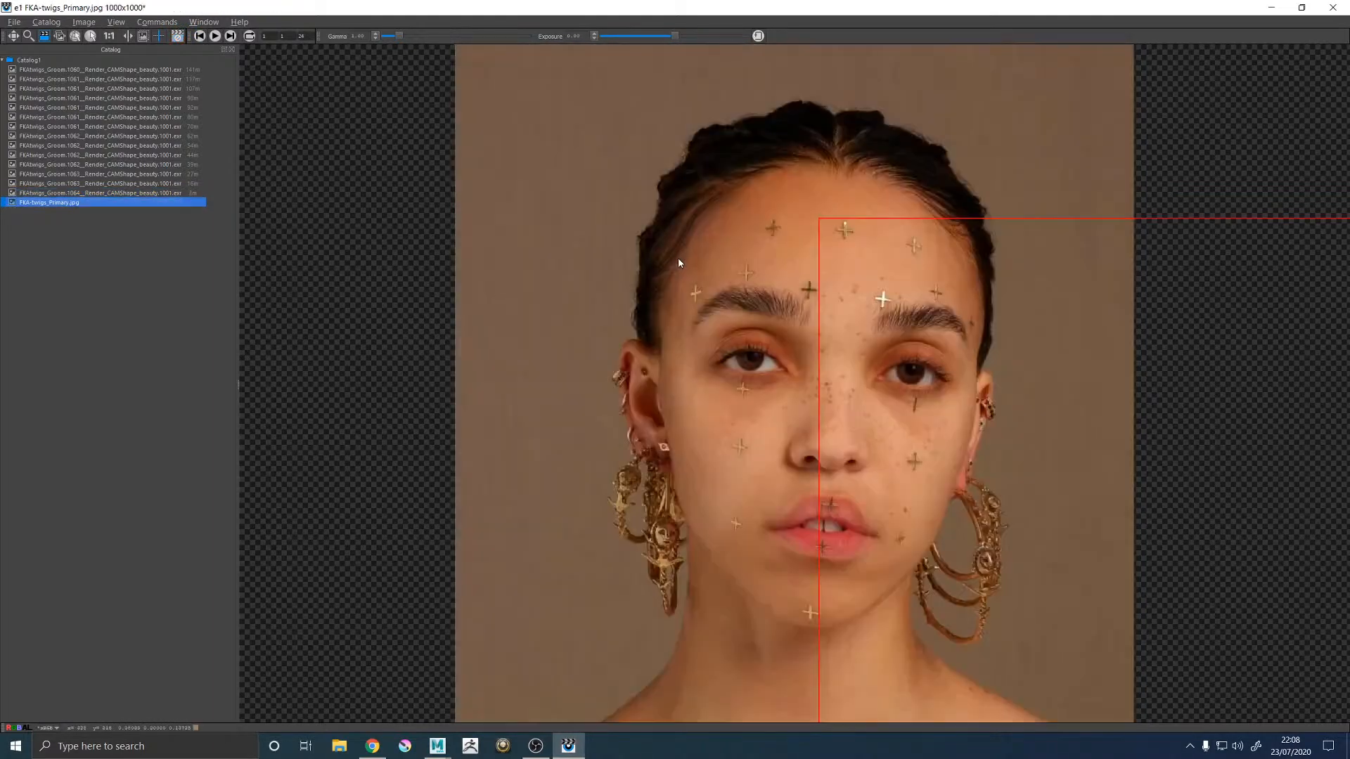
key("Up")
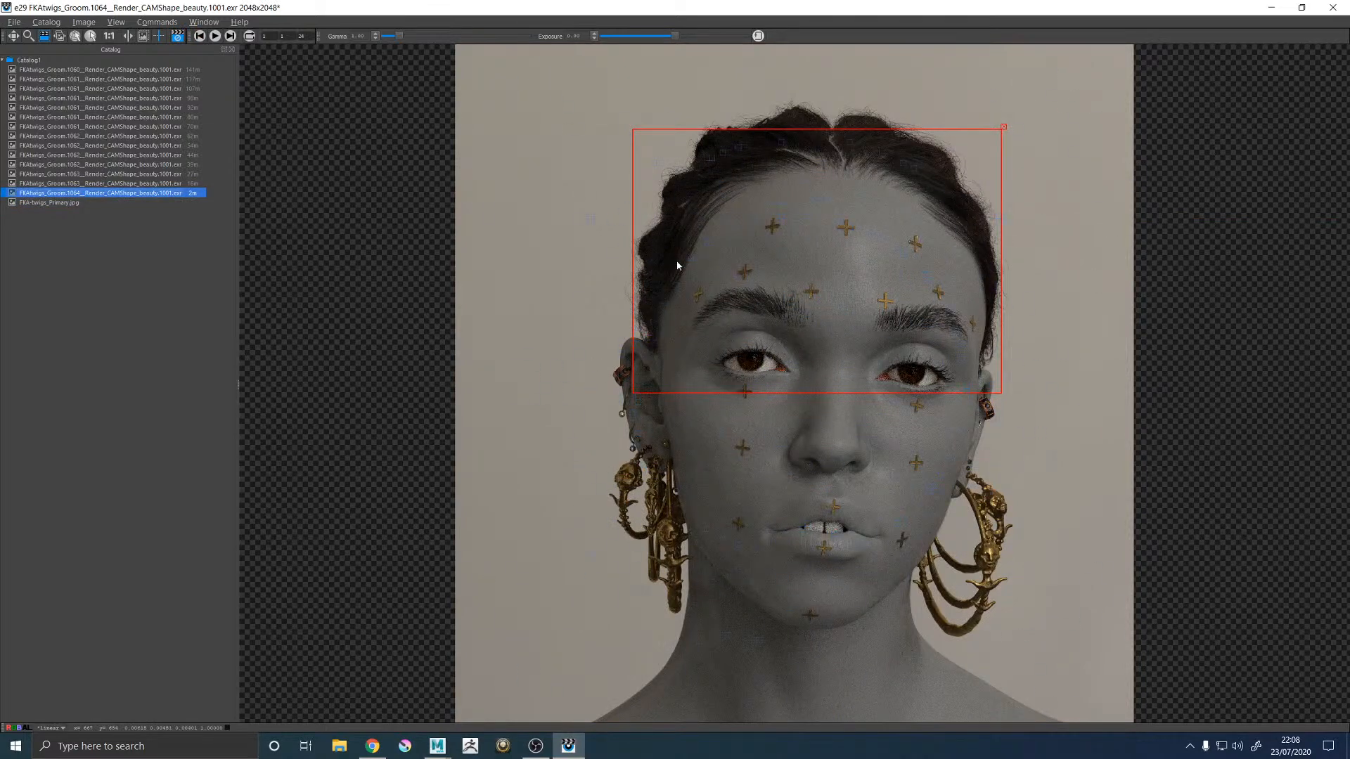
key("Down")
key("Up")
key("Down")
key("Up")
Step: Examine the forehead hairline strands close up in the 1064 render and compare the full head with the reference photo
scroll(738, 211, "up", 1)
scroll(736, 258, "up", 5)
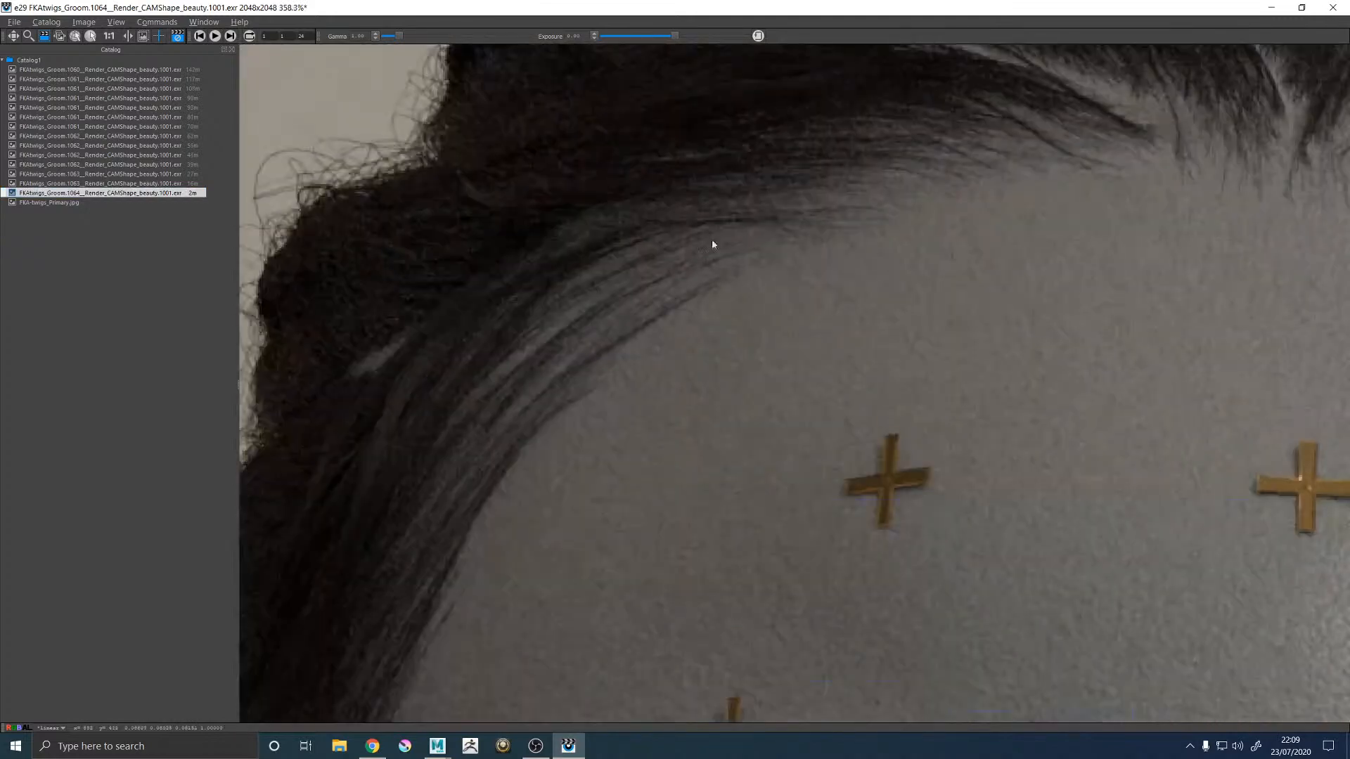
key("f")
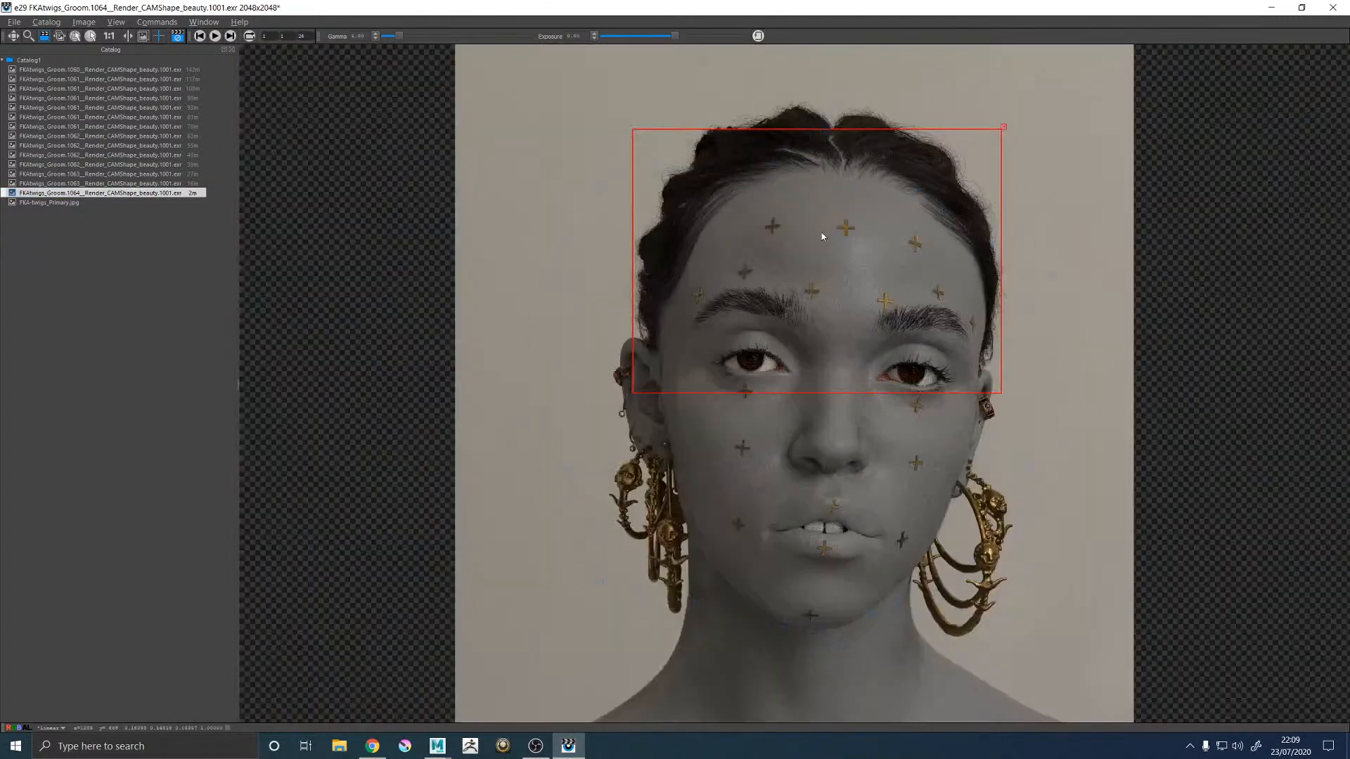
key("Down")
key("Up")
key("Down")
key("Up")
key("Down")
key("Up")
key("Down")
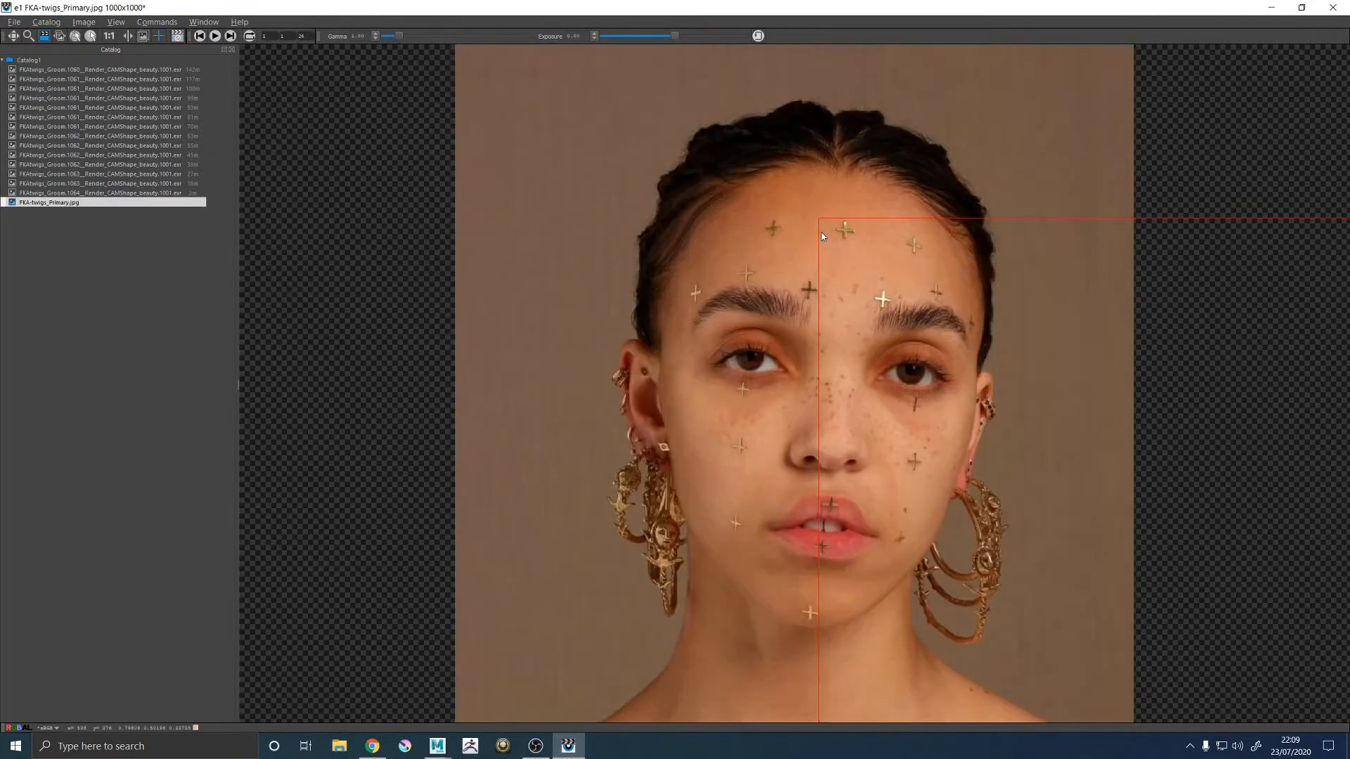
Step: Compare the hairline shape of the 1063 and 1064 renders against the reference photo
key("Up")
key("Down")
key("Up")
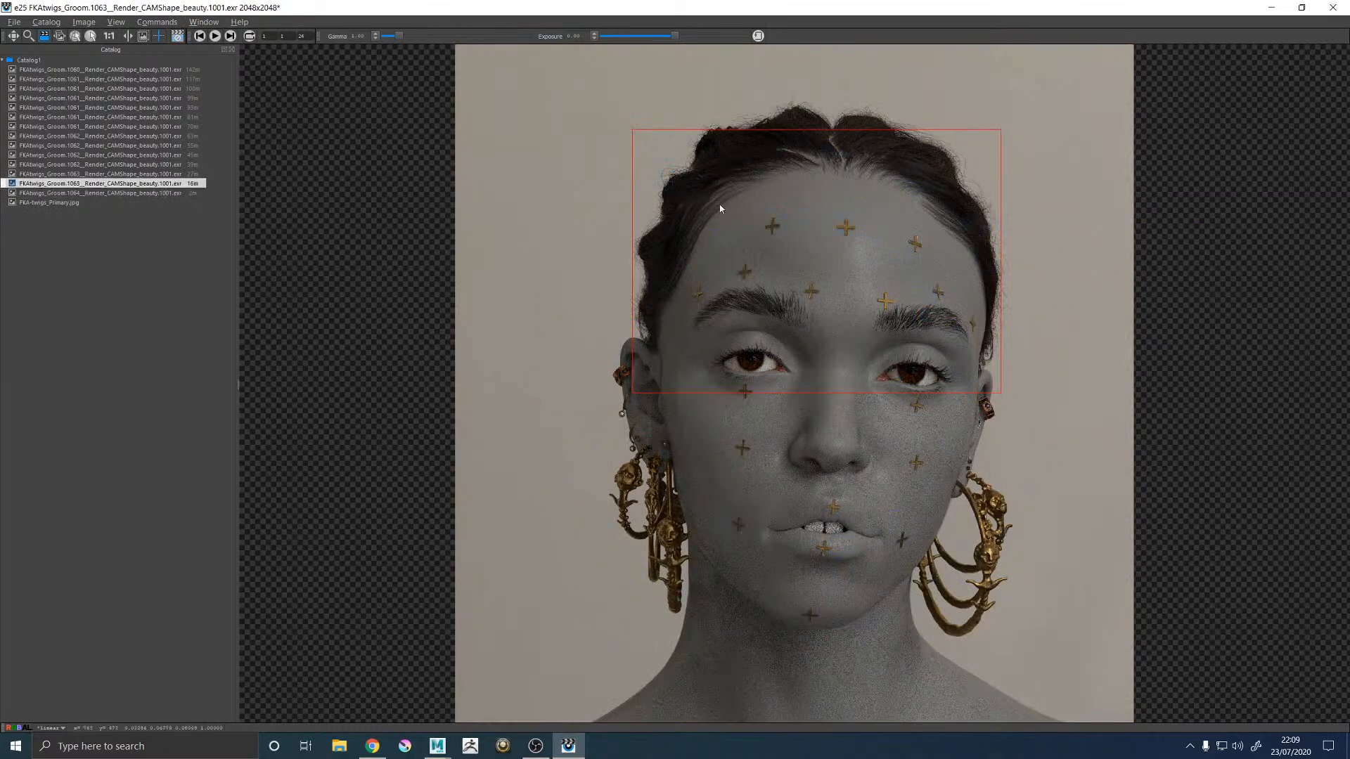
key("Down")
key("Up")
key("Down")
key("Up")
key("Down")
key("Up")
key("Down")
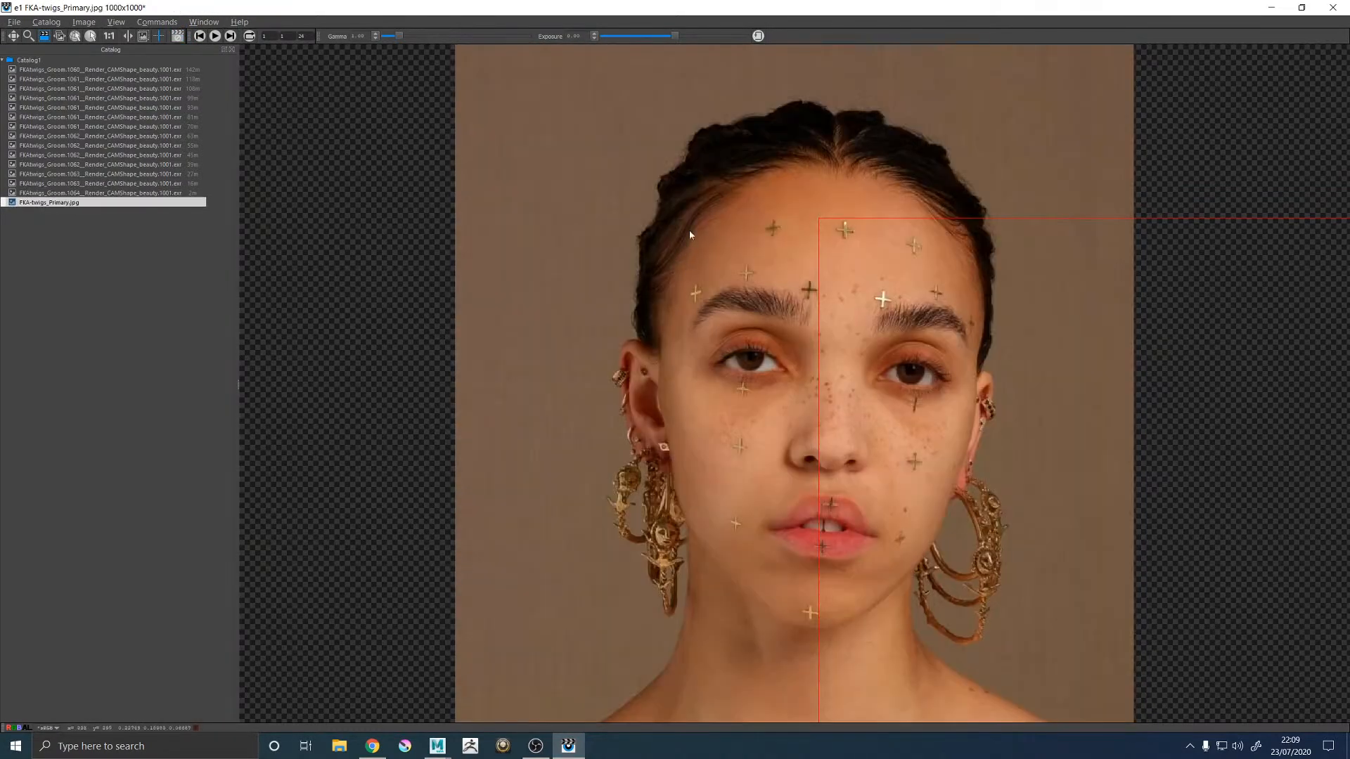
key("Up")
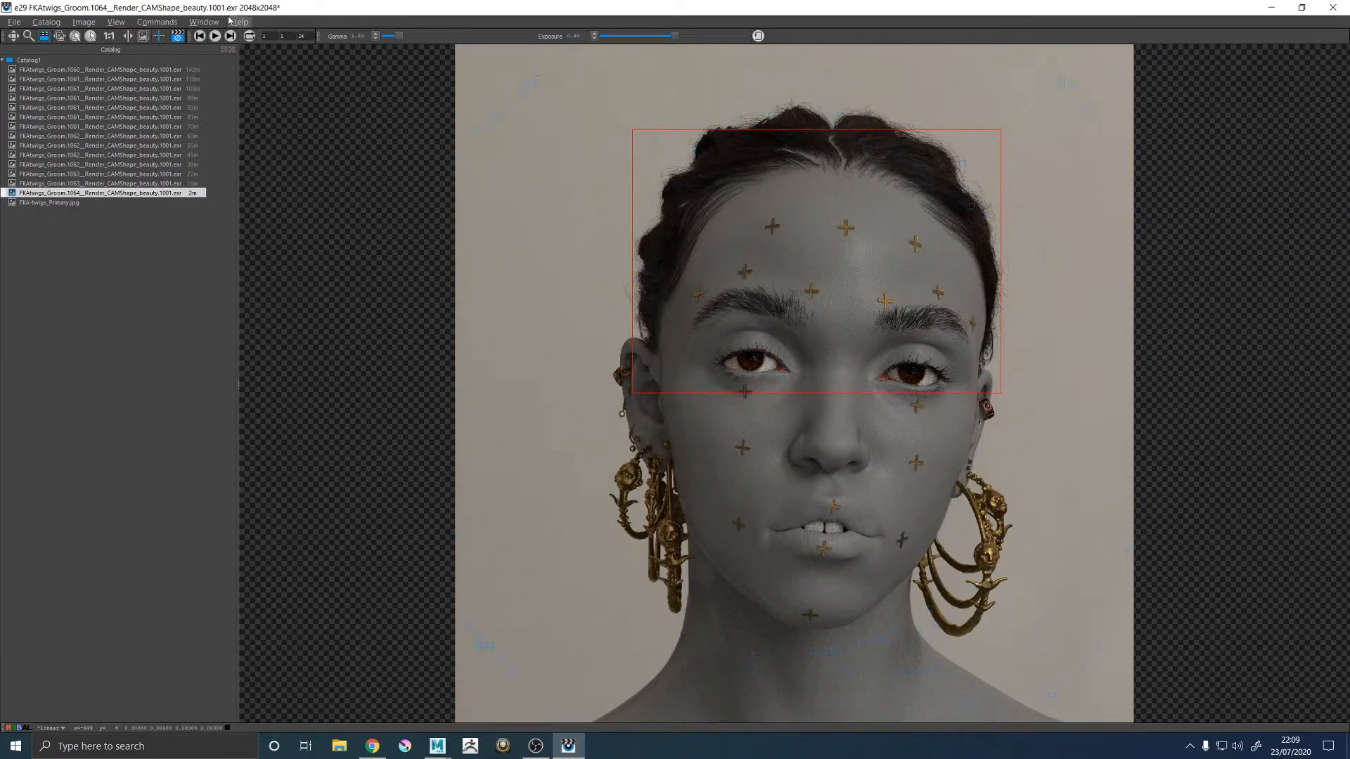
Step: Look back through the older renders in the catalog as far as 1061 and return to the 1064 render
key("Down")
key("Up")
key("Up")
key("Up")
key("Up")
key("Up")
key("Up")
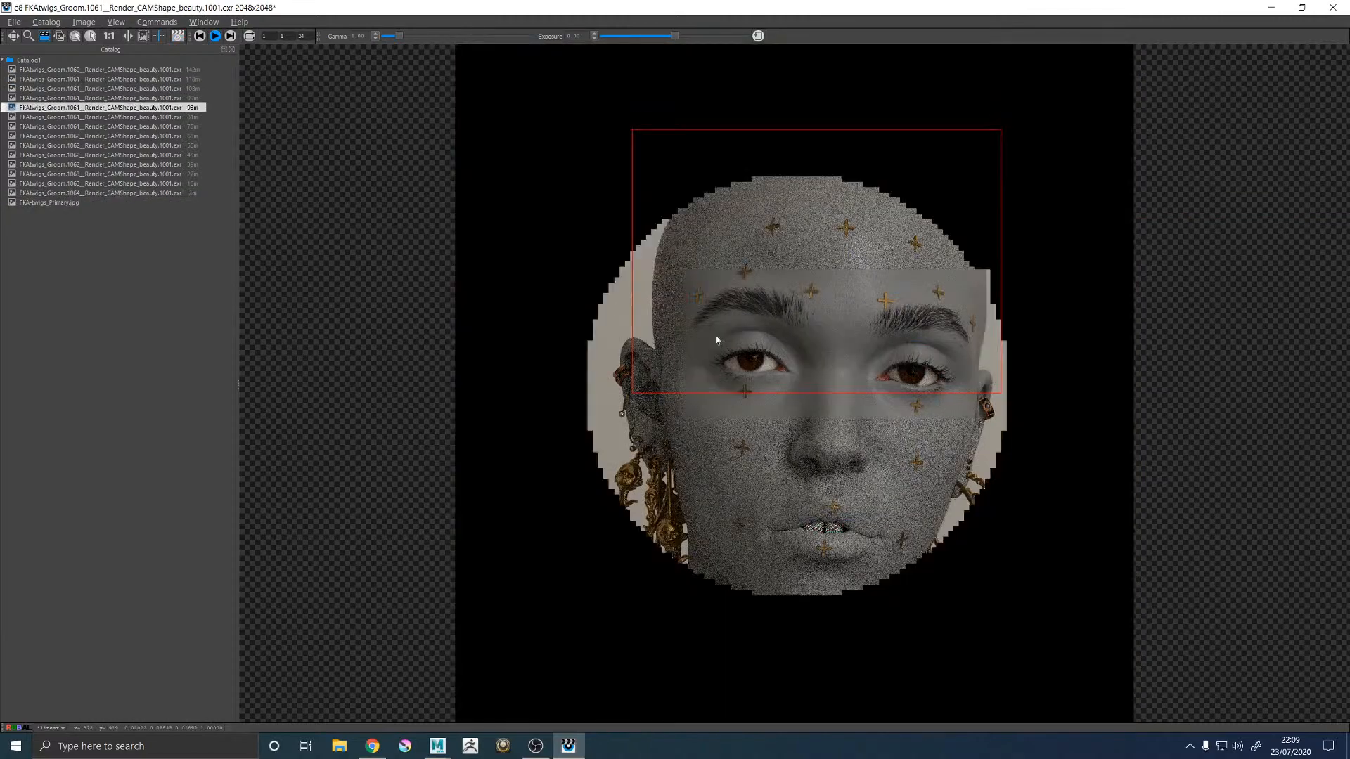
left_click(81, 191)
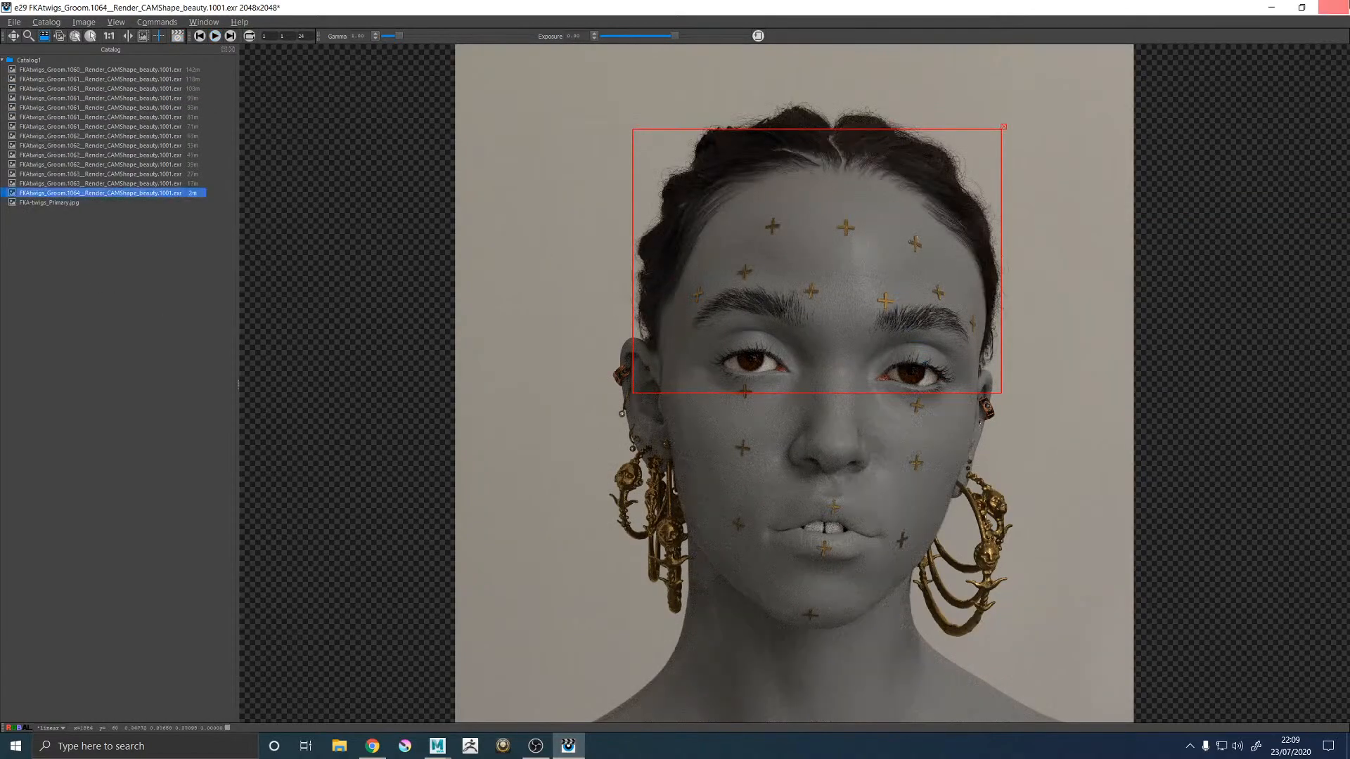
Step: Switch back to Maya and display the hairline description's guides on the side of the head in the perspective view
left_click(1271, 7)
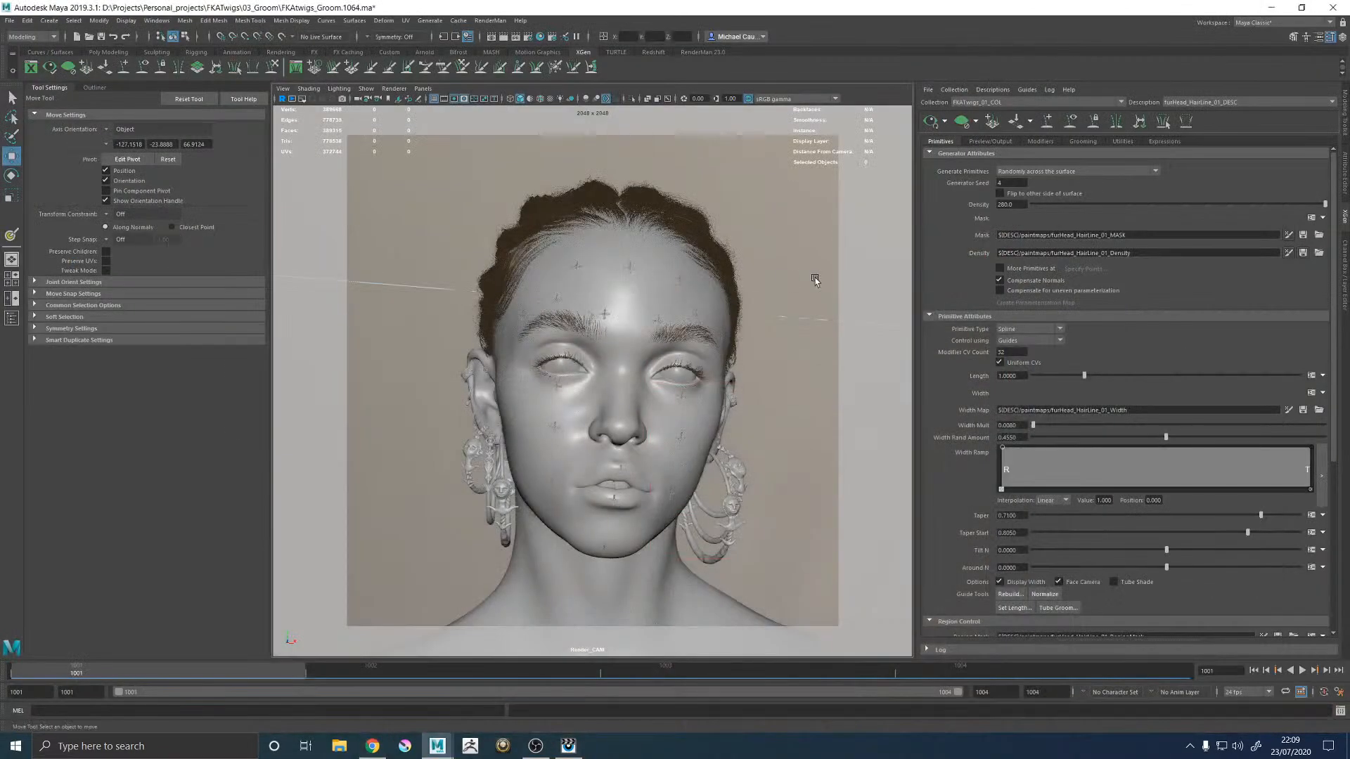
key("space")
key("space")
scroll(825, 302, "up", 10)
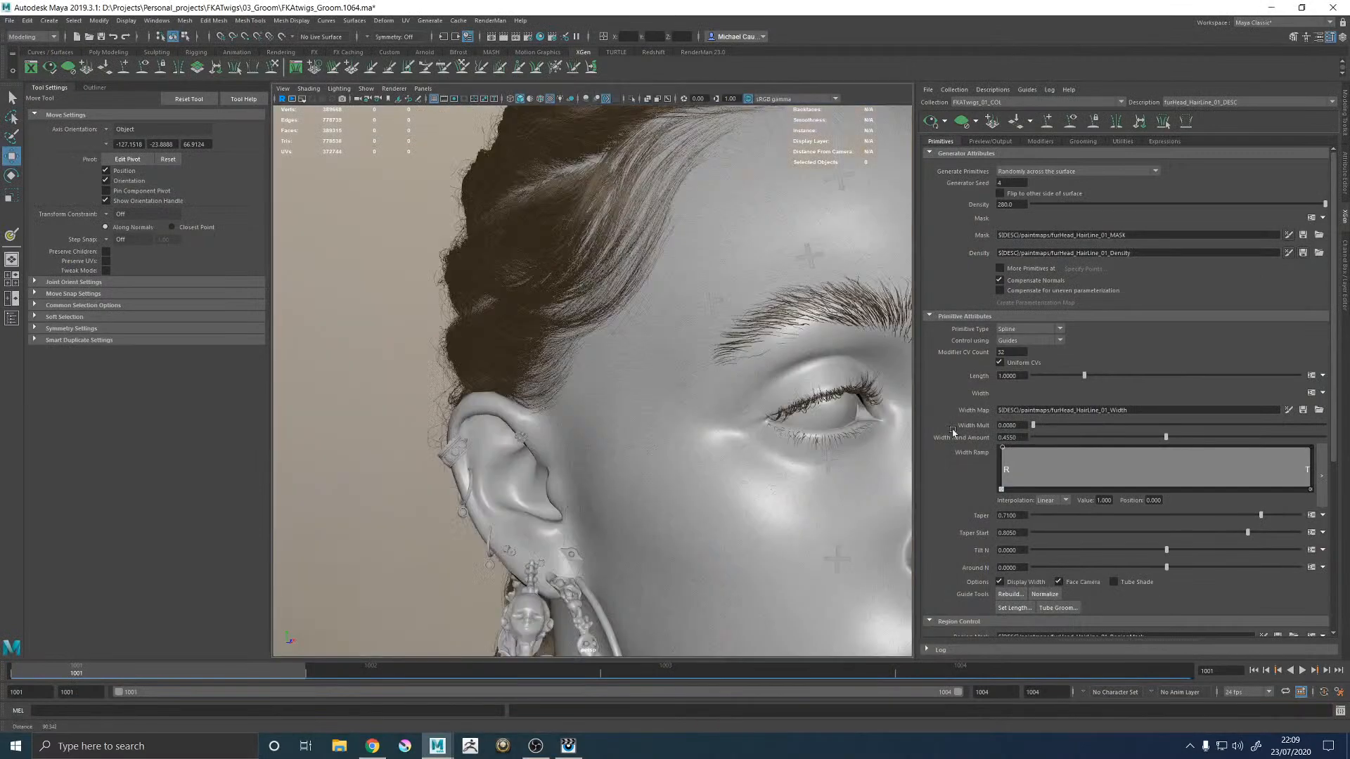
left_click(1078, 127)
right_click_drag(667, 239, 635, 238, "alt")
left_click_drag(635, 238, 693, 228, "alt")
middle_click_drag(693, 228, 665, 310, "alt")
Step: Select the frontmost temple guide of the hairline and sculpt its lower length back along the scalp toward the braids
left_click(692, 288)
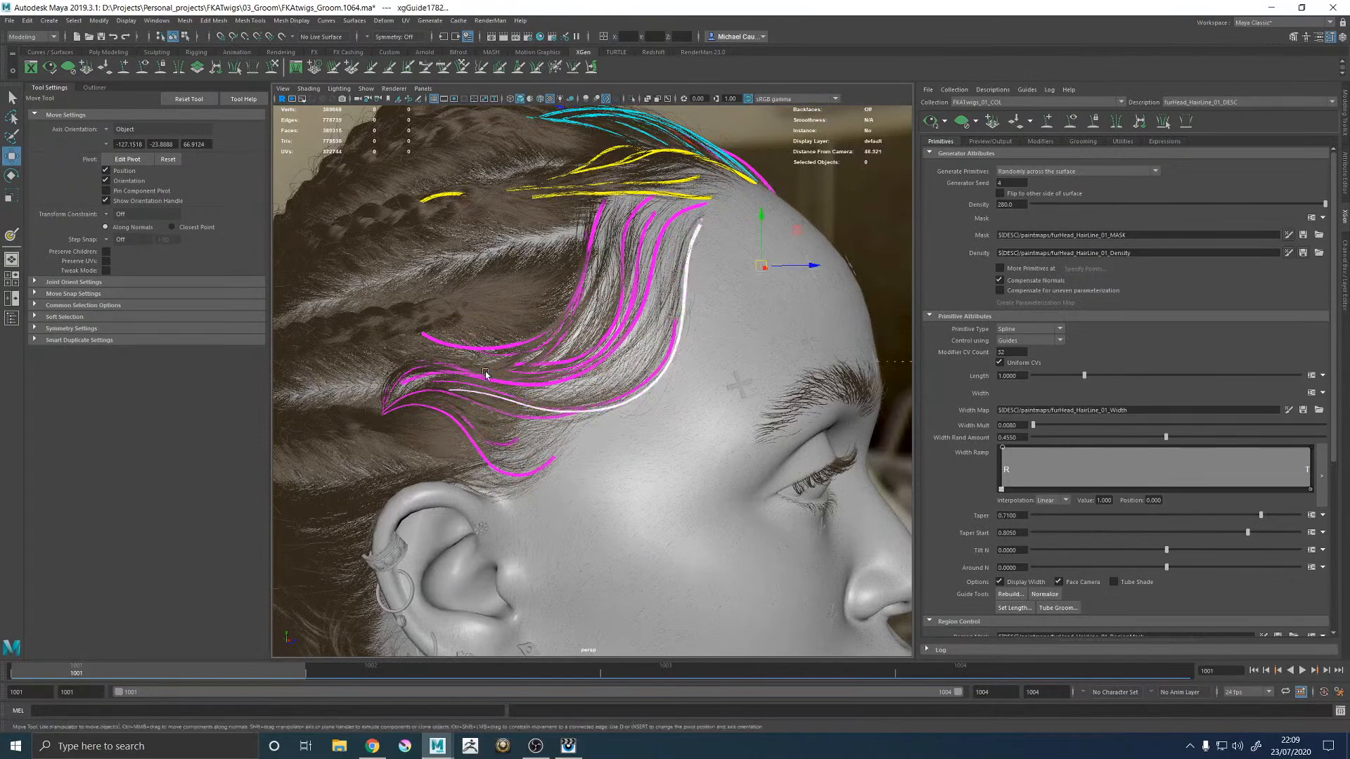
left_click_drag(697, 344, 729, 344, "alt")
left_click(672, 279)
left_click_drag(777, 304, 735, 296, "alt")
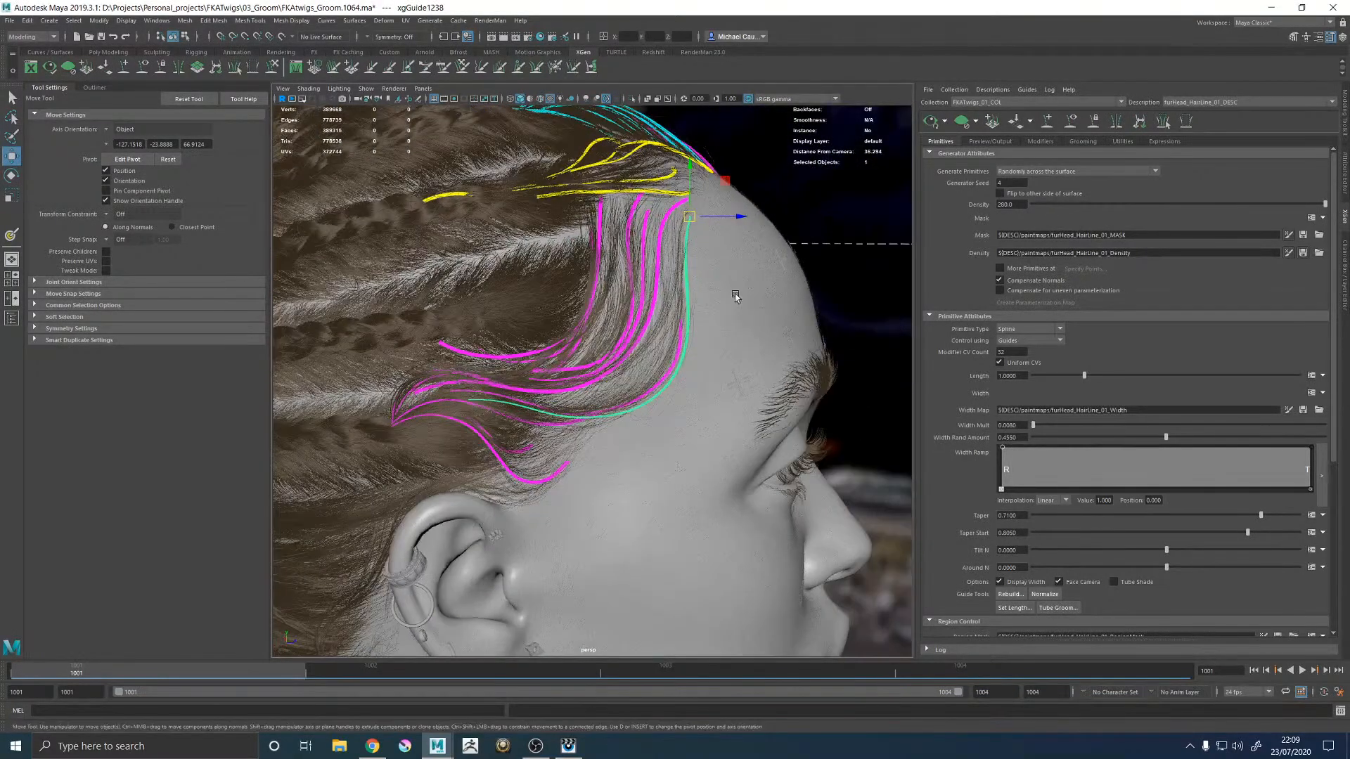
left_click(272, 67)
left_click_drag(521, 369, 476, 343, "alt")
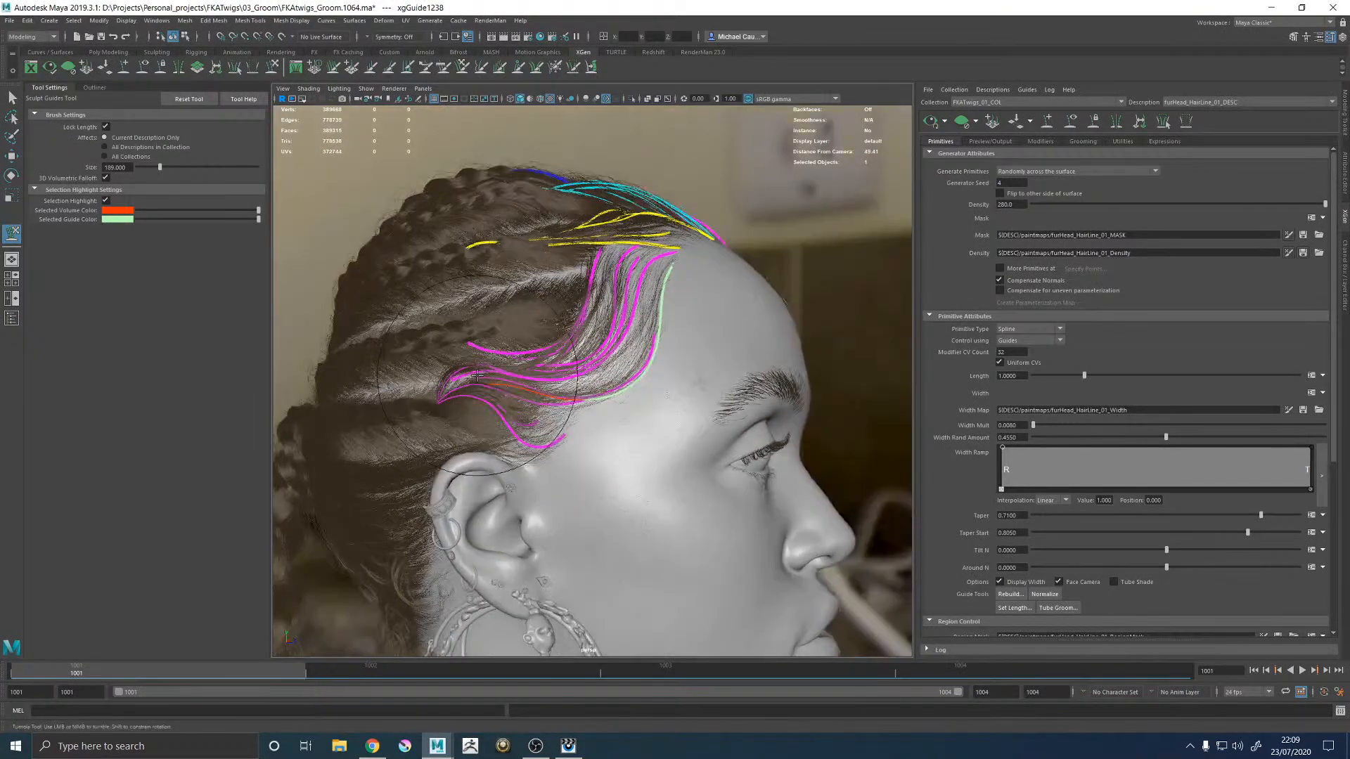
mouse_move(661, 295)
left_mouse_down("alt")
mouse_move(619, 302)
mouse_move(633, 272)
left_mouse_up("alt")
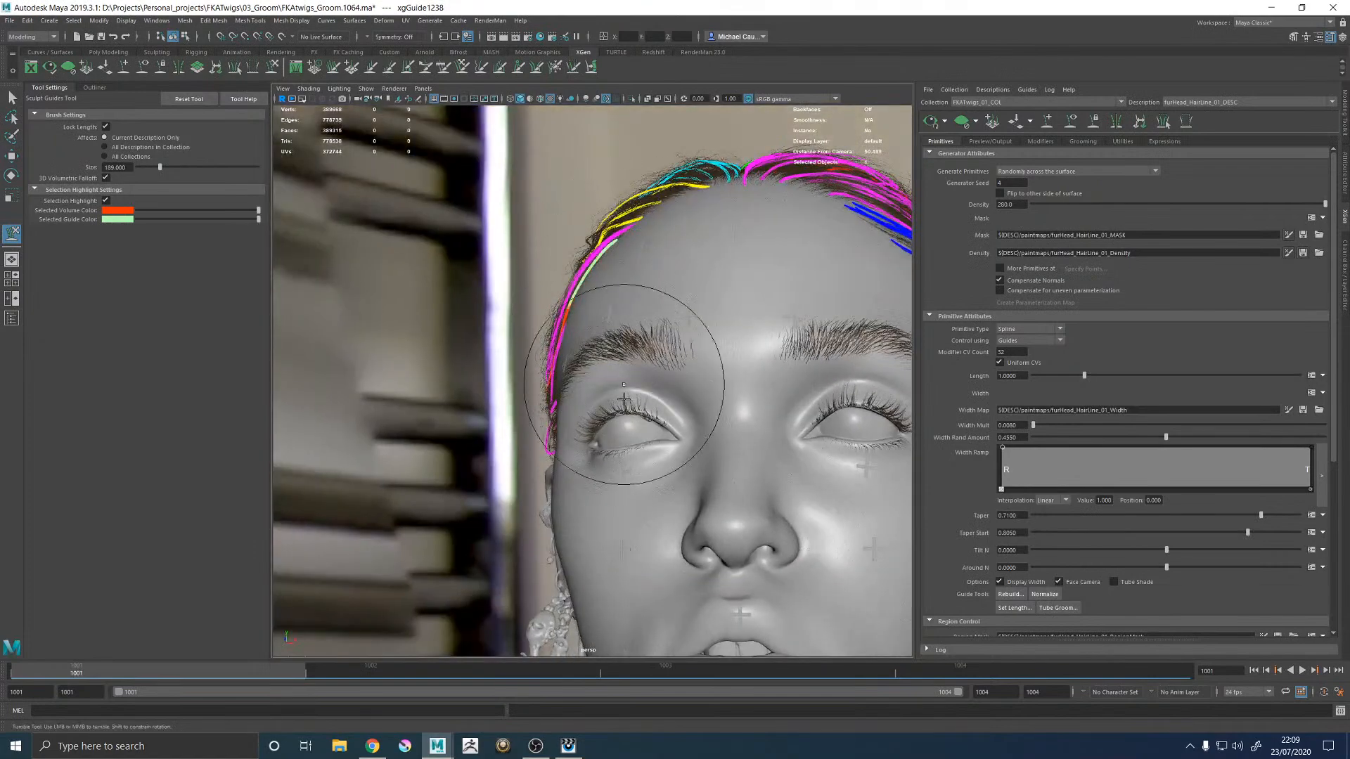
left_click_drag(621, 365, 729, 363, "alt")
left_click_drag(397, 348, 445, 341, "alt")
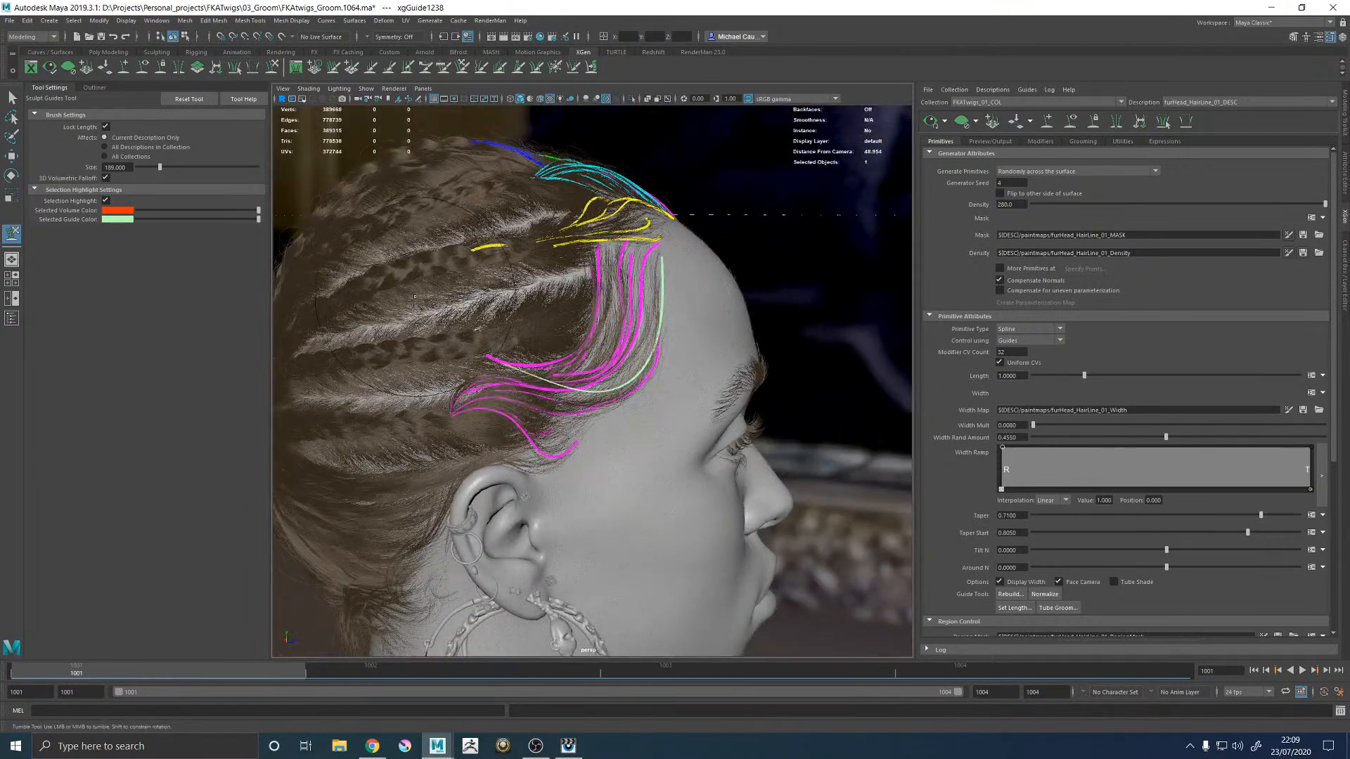
left_click_drag(443, 334, 385, 337, "alt")
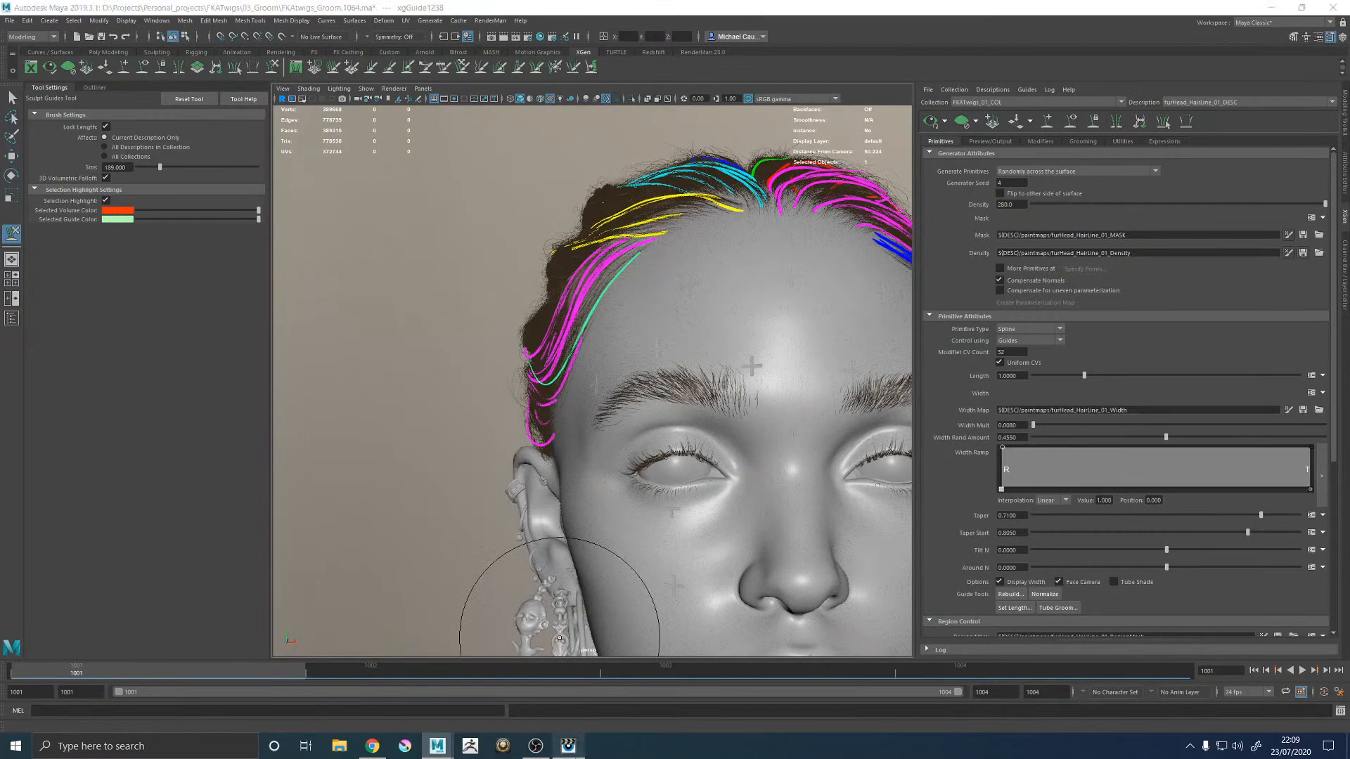
Step: Switch to the image viewer, compare the latest render with the reference photo's hairline, and return to Maya
left_click(568, 745)
key("Down")
key("Up")
key("Down")
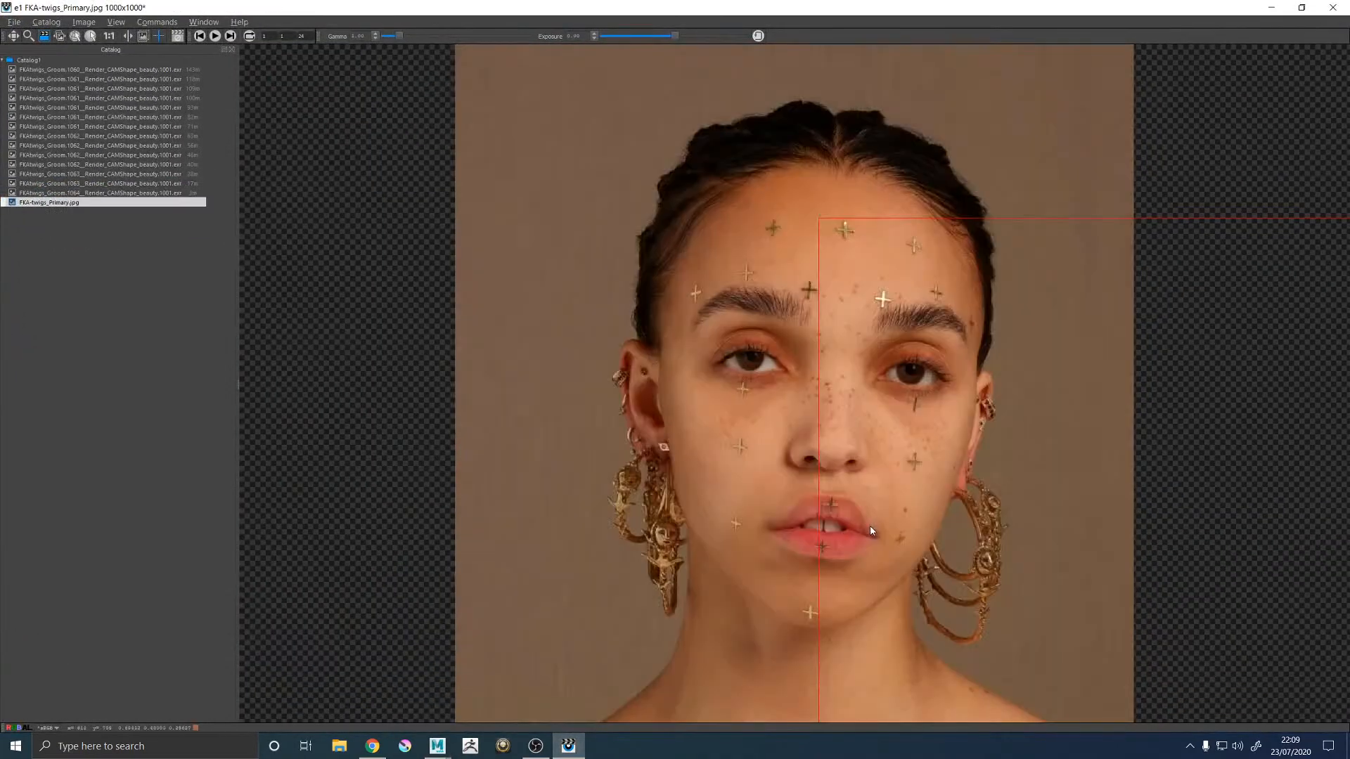
left_click(1269, 10)
Step: Sculpt the frontmost temple guide further so its curve follows the scalp in both side and front views
left_click_drag(670, 313, 726, 343, "alt")
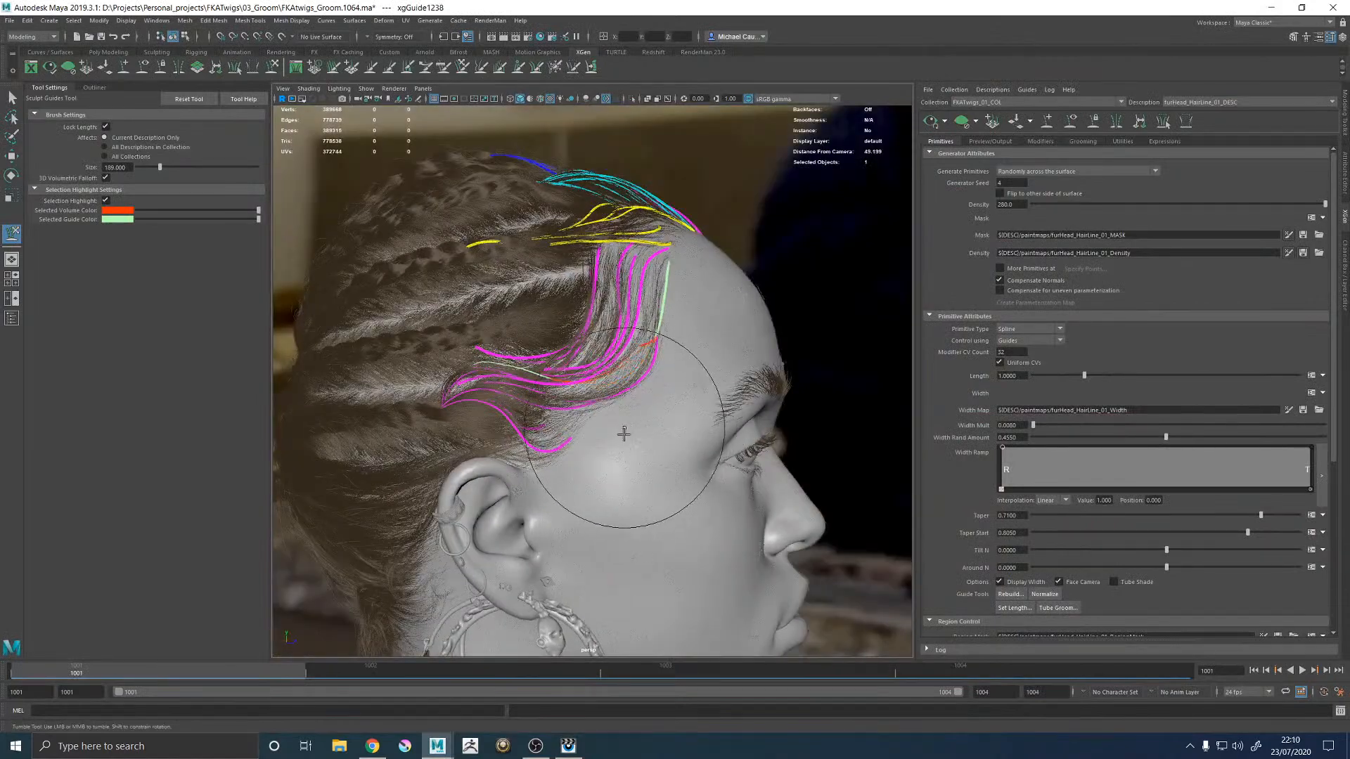
mouse_move(620, 450)
left_mouse_down("alt")
mouse_move(663, 447)
mouse_move(609, 391)
mouse_move(573, 388)
left_mouse_up("alt")
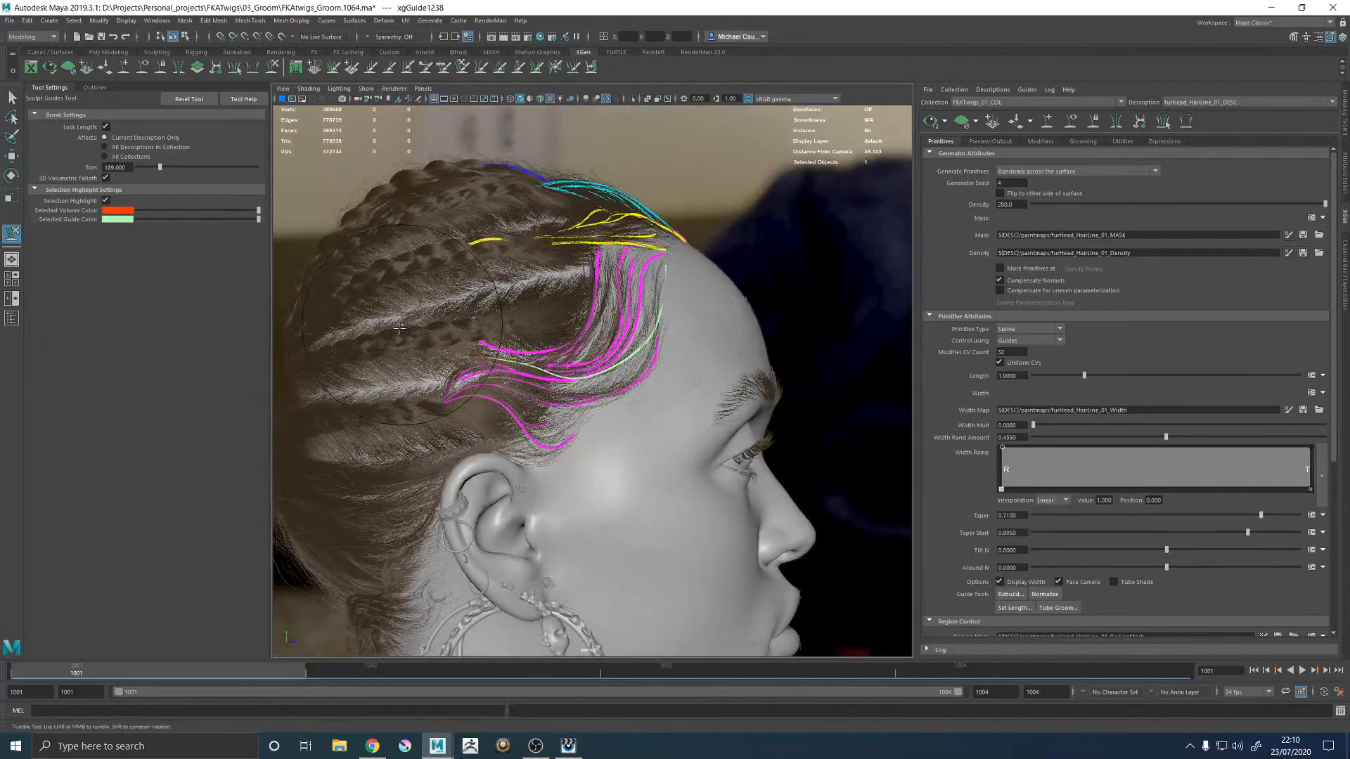
left_click_drag(444, 342, 670, 254, "alt")
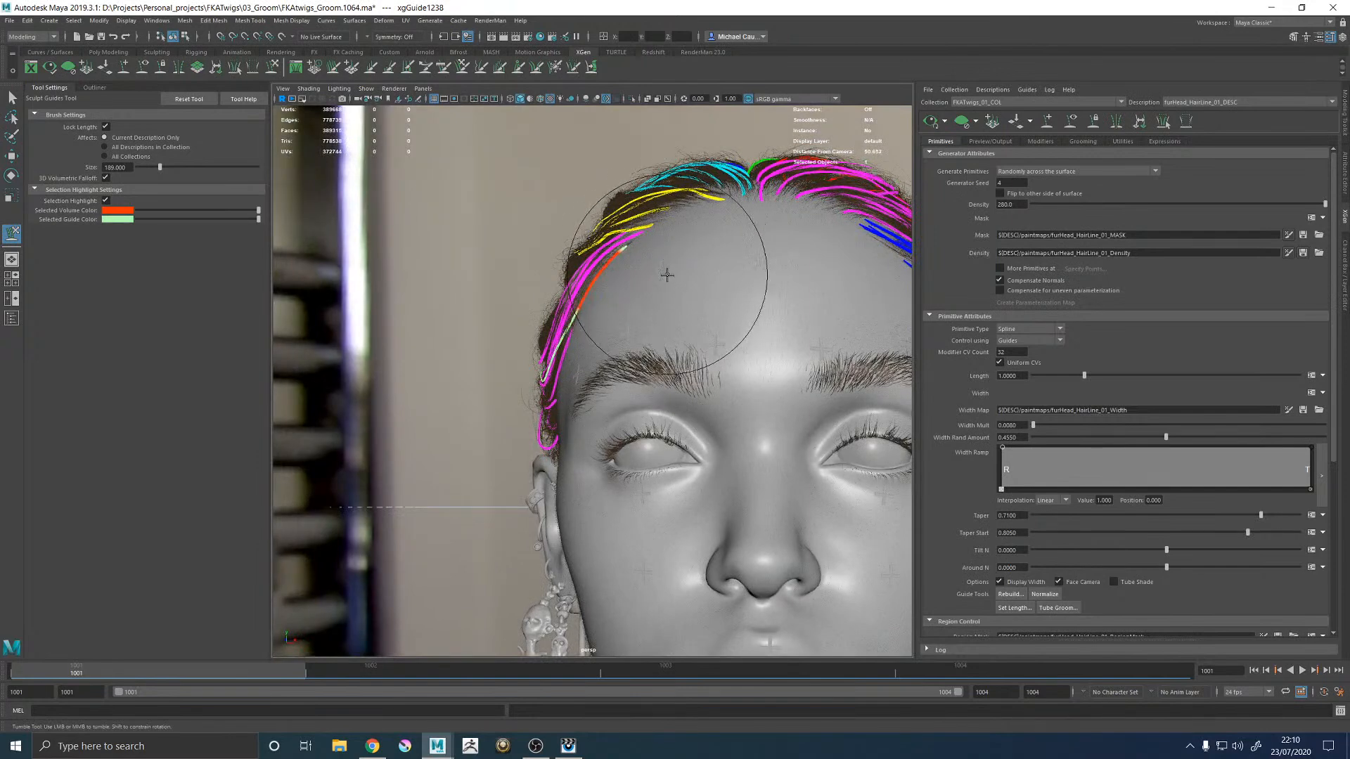
left_click_drag(549, 346, 642, 458, "alt")
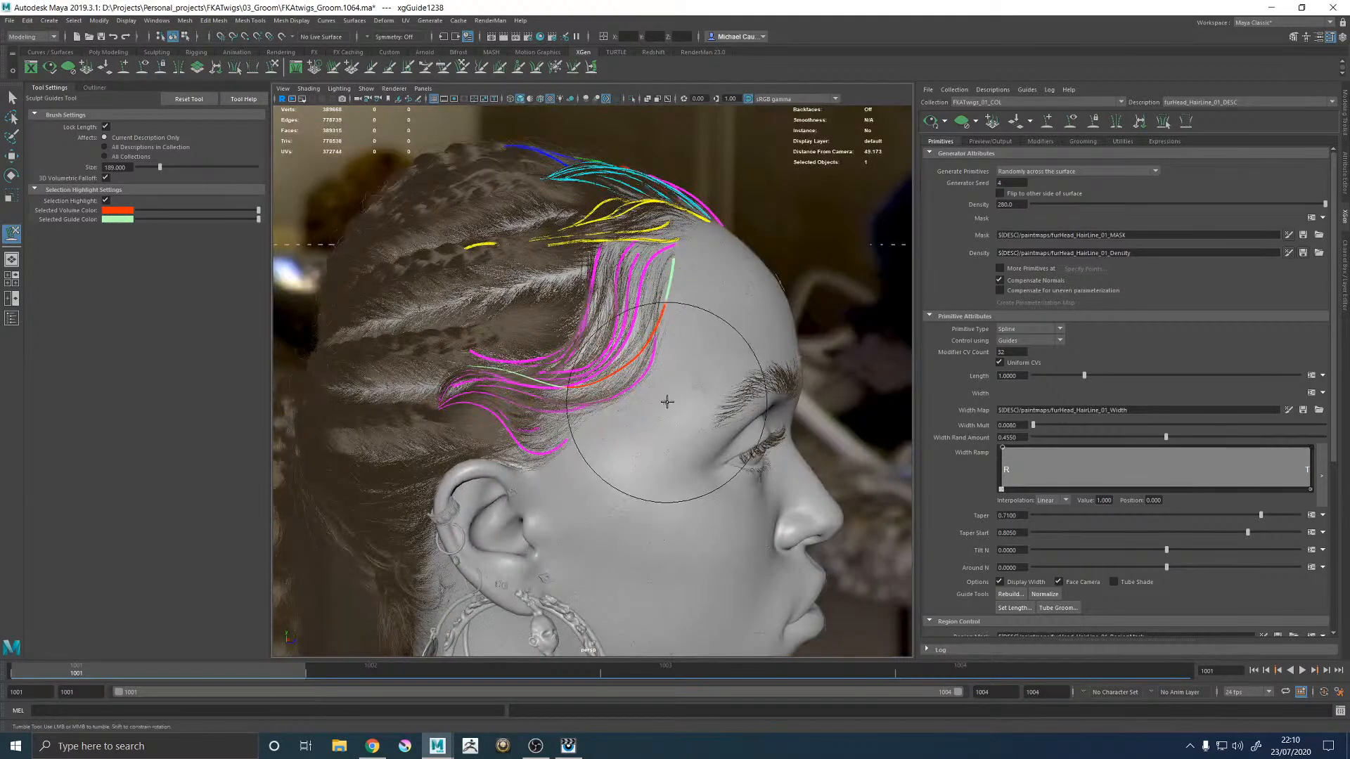
left_click_drag(665, 398, 520, 410, "alt")
Step: Select the temple guide behind the front hairline edge and scale it up to lengthen it
right_click_drag(523, 405, 651, 297, "alt")
left_click(644, 286, "shift")
left_click_drag(644, 286, 717, 205, "alt")
key("r")
left_click_drag(732, 158, 792, 165)
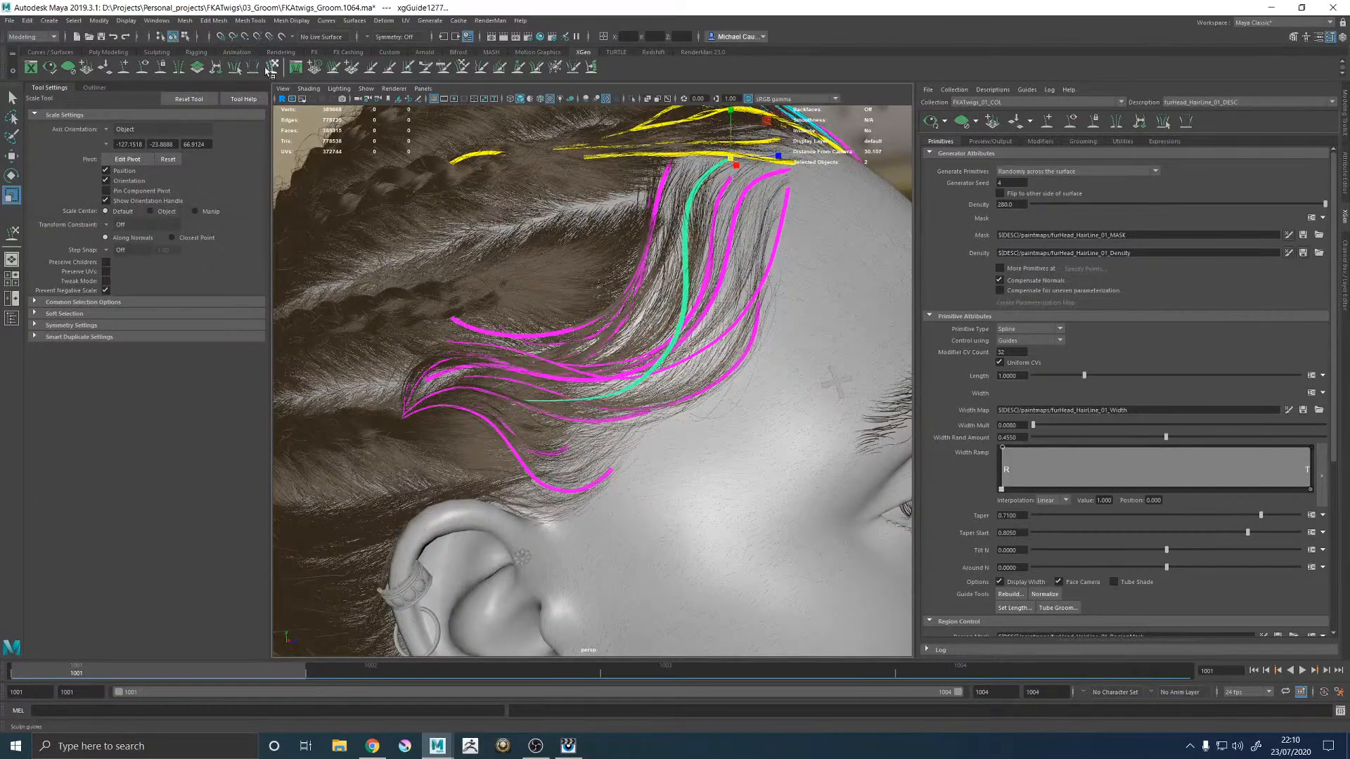
Step: Sculpt the lengthened temple guide close to the scalp and sweep its lower end back, reducing the brush size to 117
key("y")
mouse_move(463, 318)
left_mouse_down()
mouse_move(419, 298)
mouse_move(533, 202)
mouse_move(578, 282)
mouse_move(612, 211)
left_mouse_up()
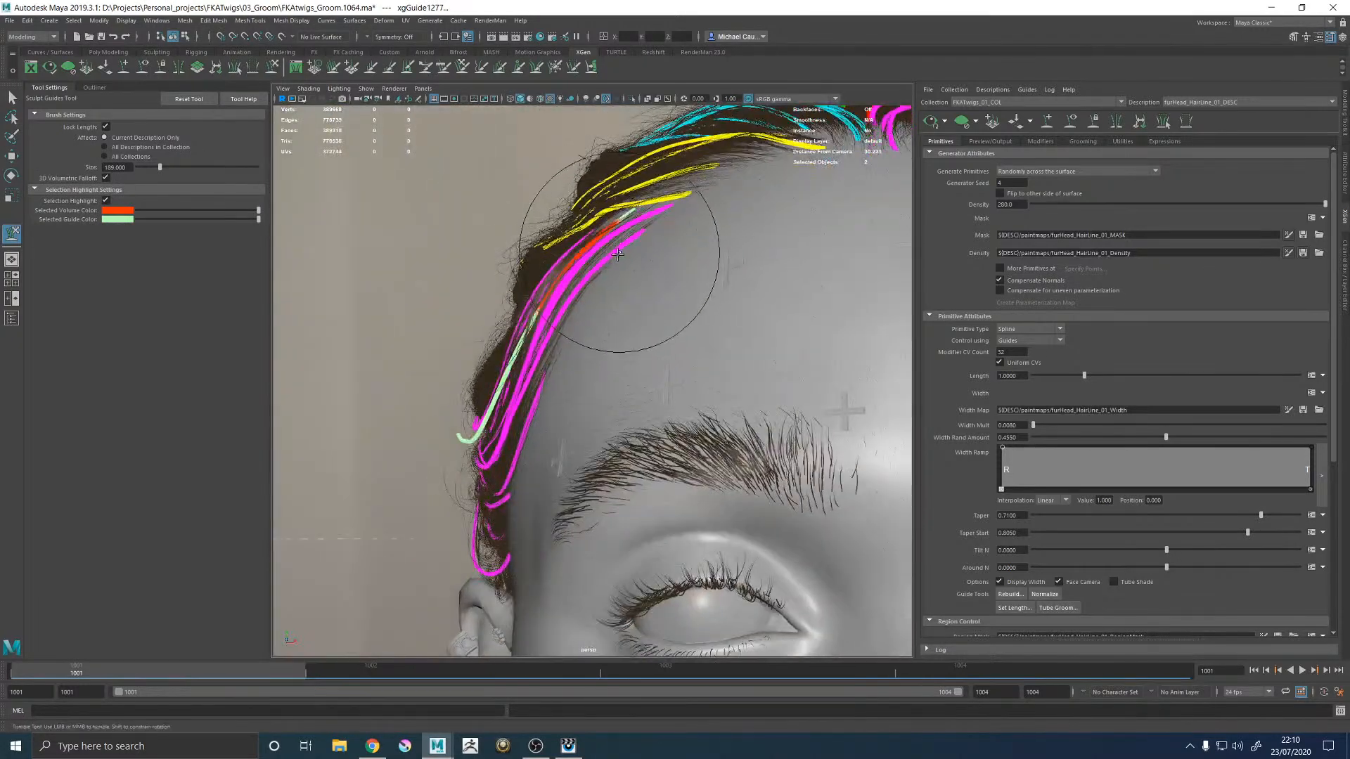
mouse_move(550, 376)
left_mouse_down("alt")
mouse_move(587, 328)
mouse_move(687, 293)
mouse_move(581, 347)
mouse_move(563, 298)
mouse_move(501, 303)
left_mouse_up("alt")
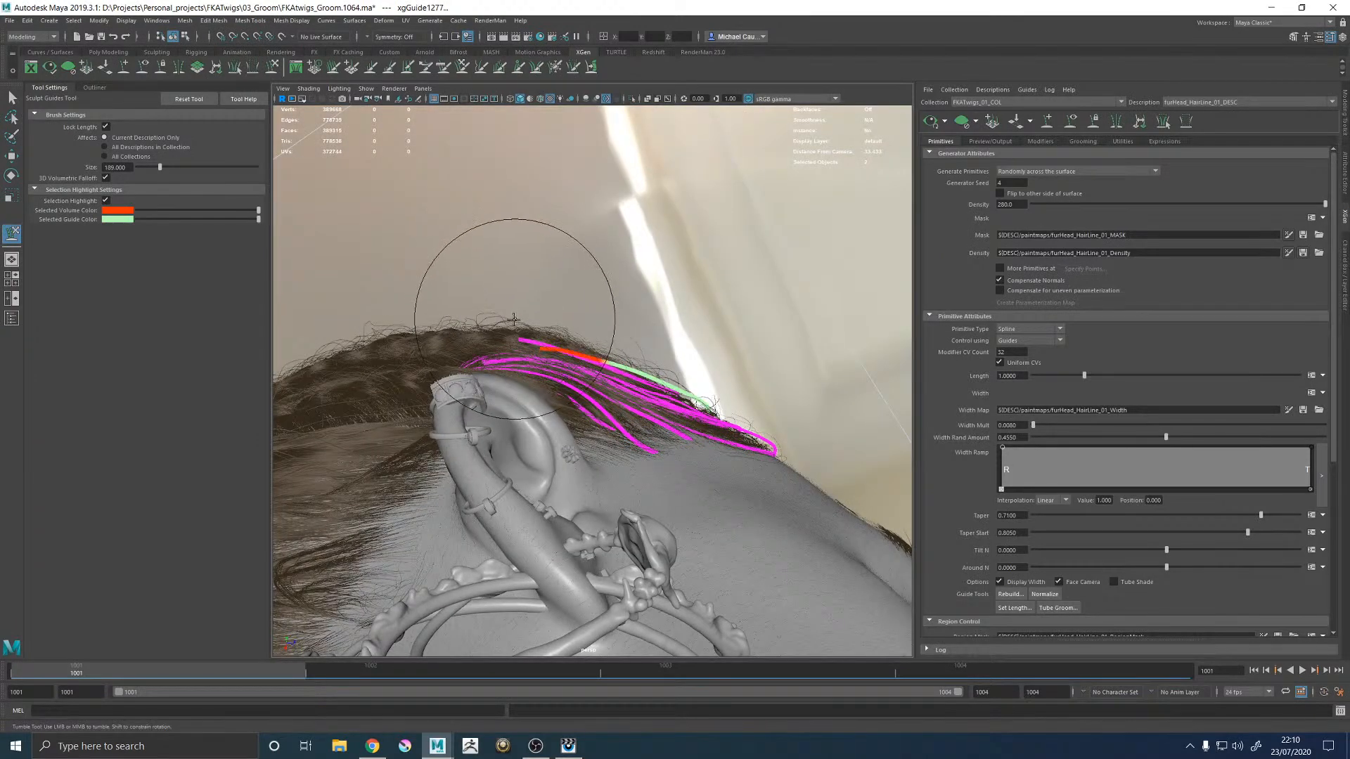
left_click_drag(615, 299, 623, 288, "alt")
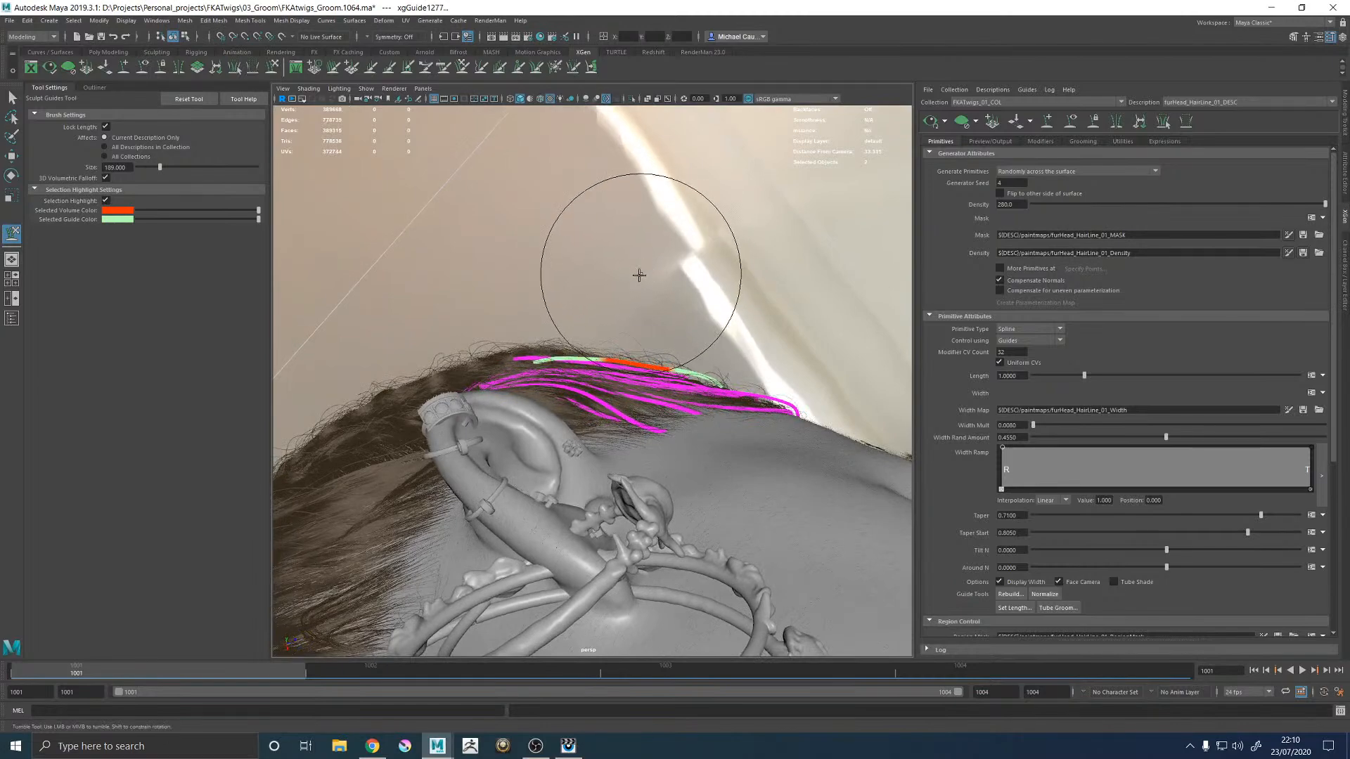
left_click_drag(552, 300, 461, 408, "alt")
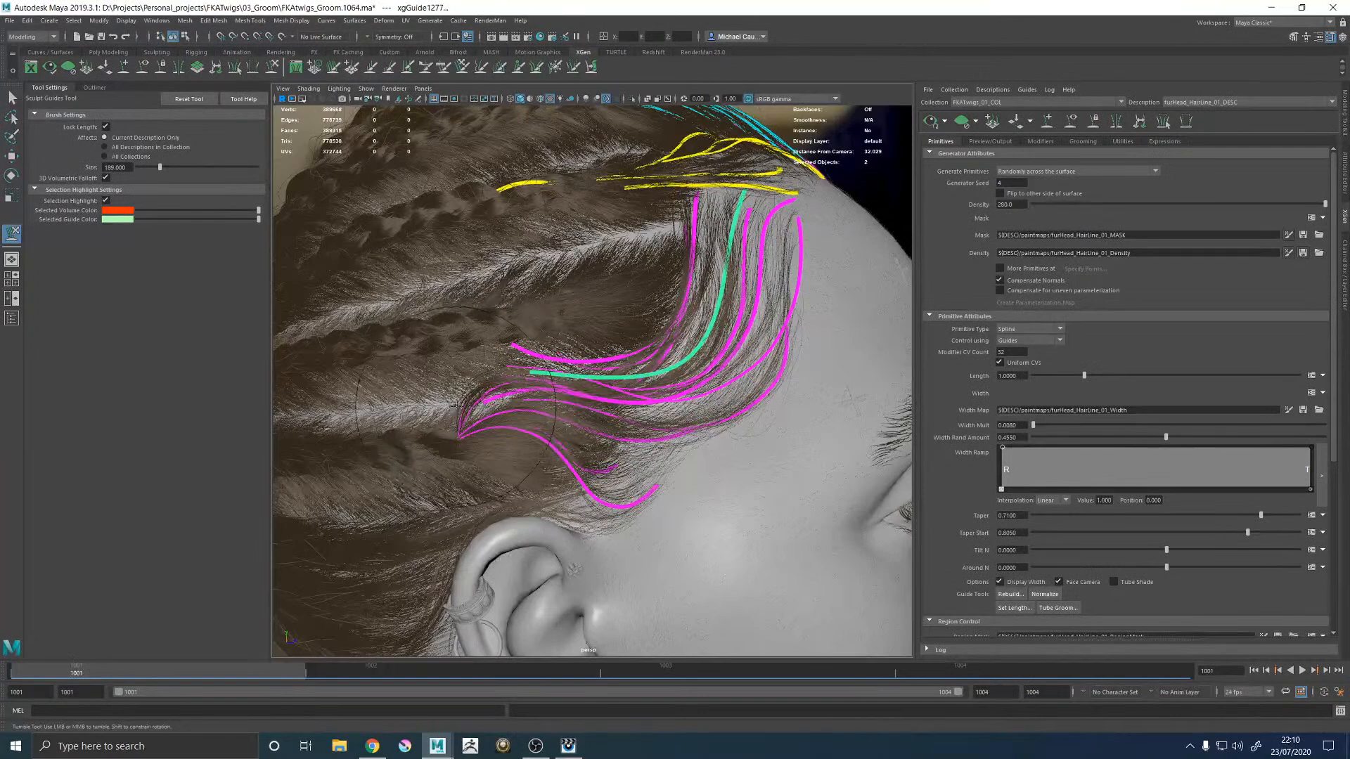
left_click(513, 375)
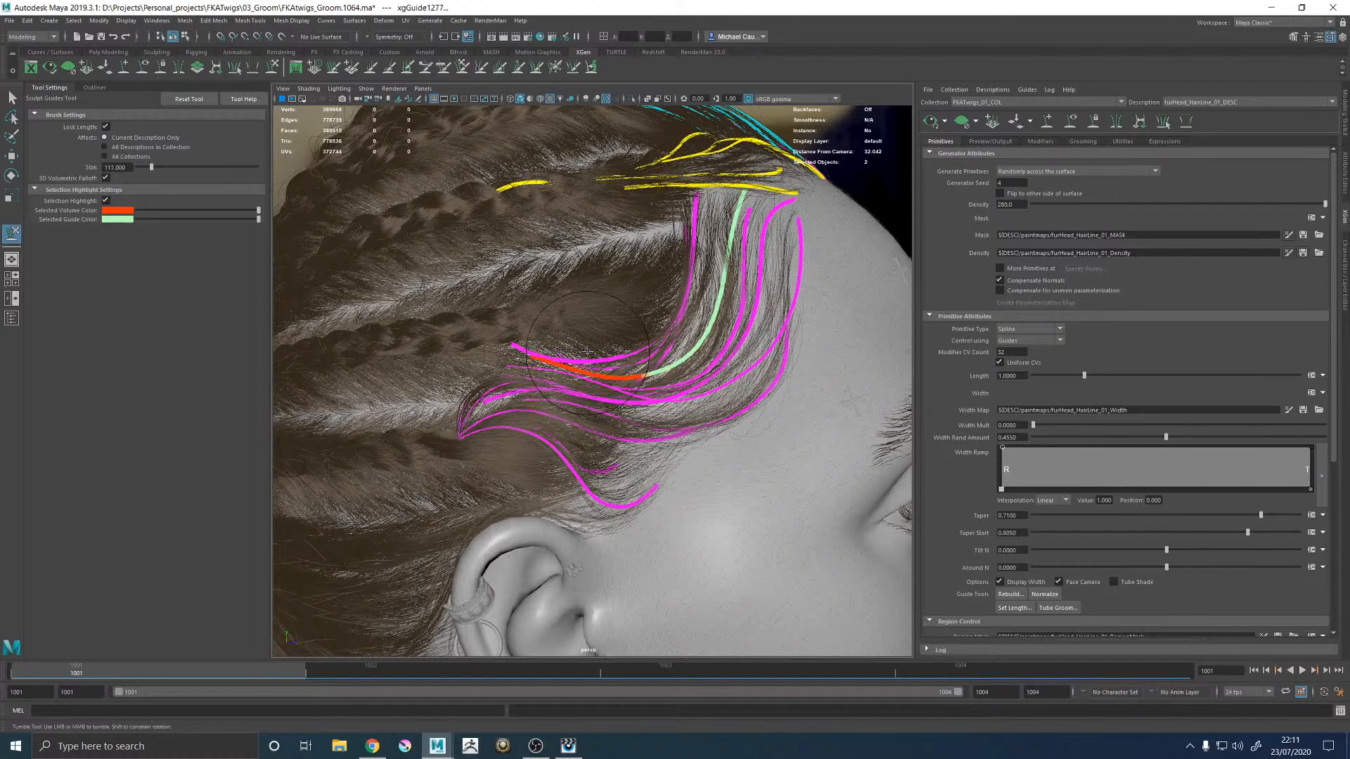
Step: Select the long temple guide that ends above the ear and sculpt its tail into a higher arch
key("w")
left_click(661, 343)
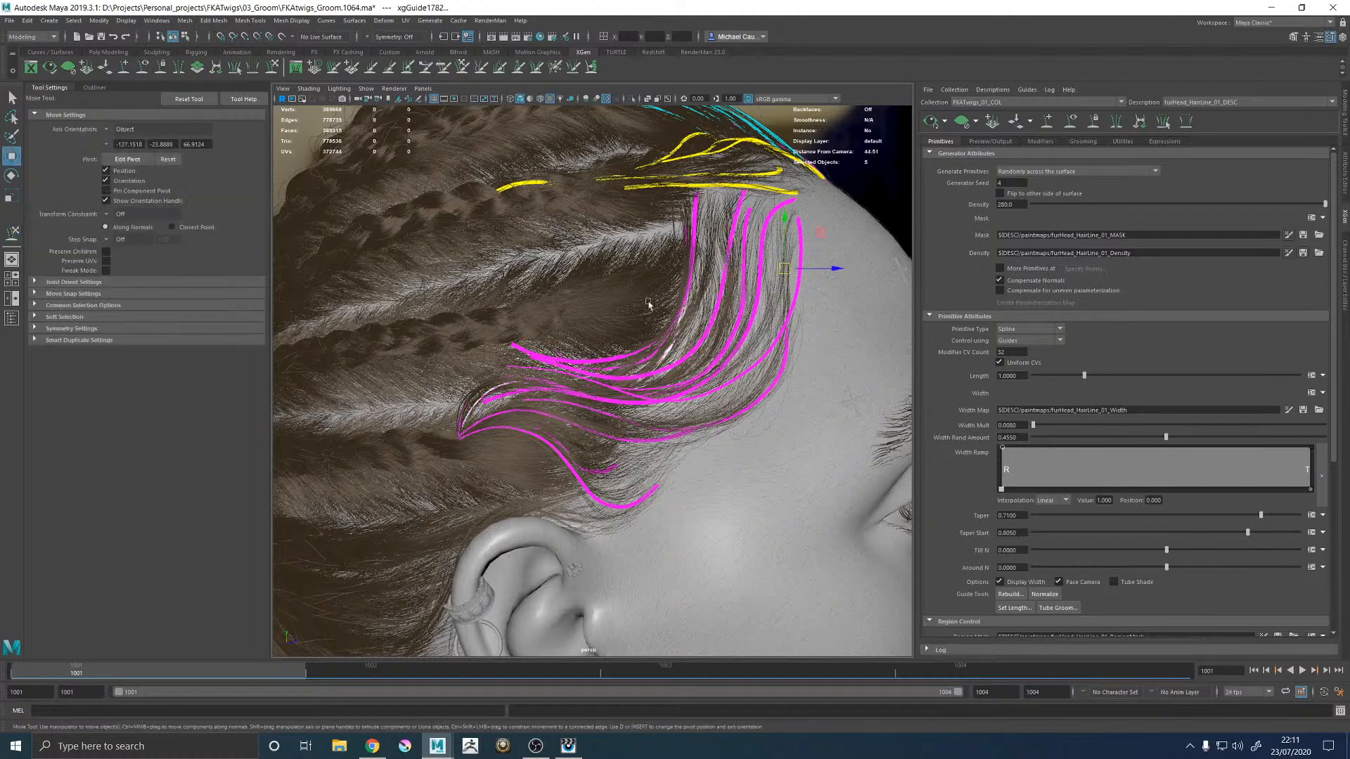
left_click_drag(647, 310, 672, 351, "alt")
left_click(671, 352)
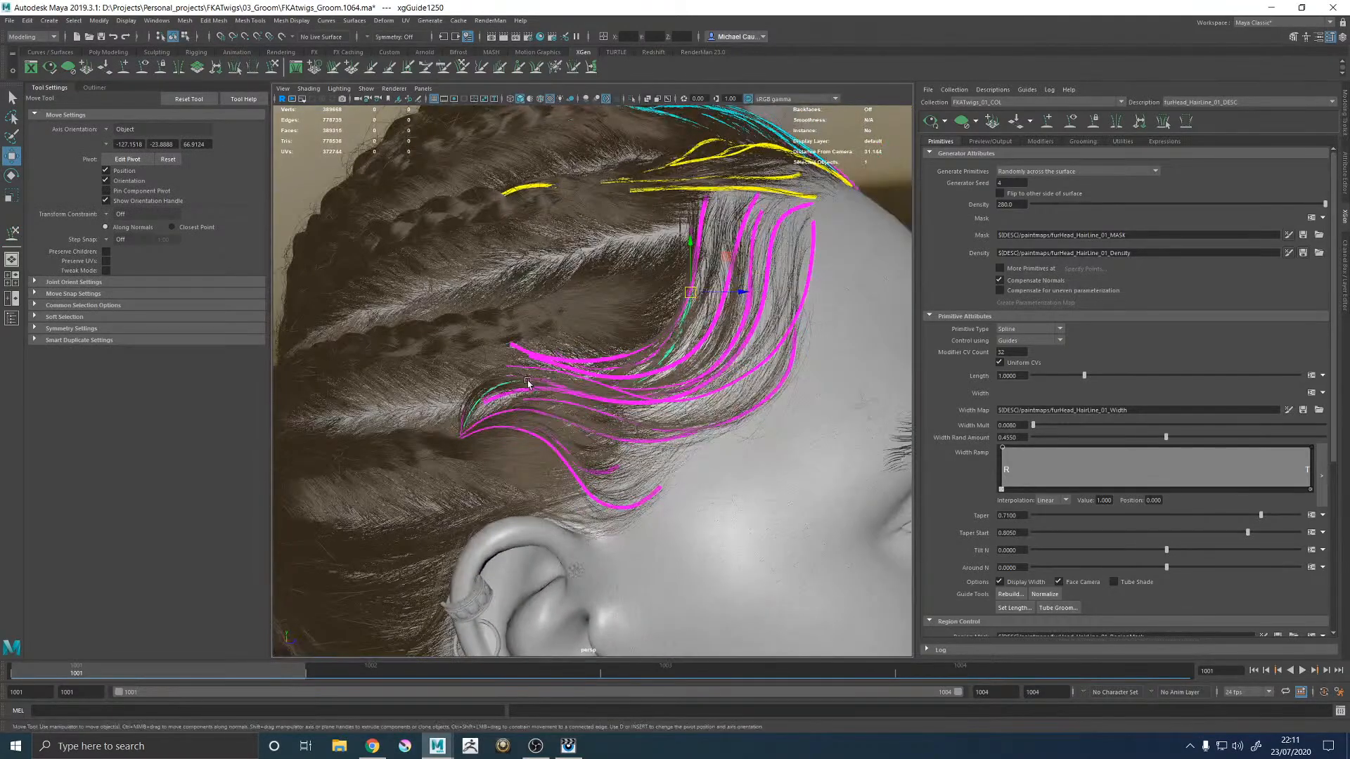
key("y")
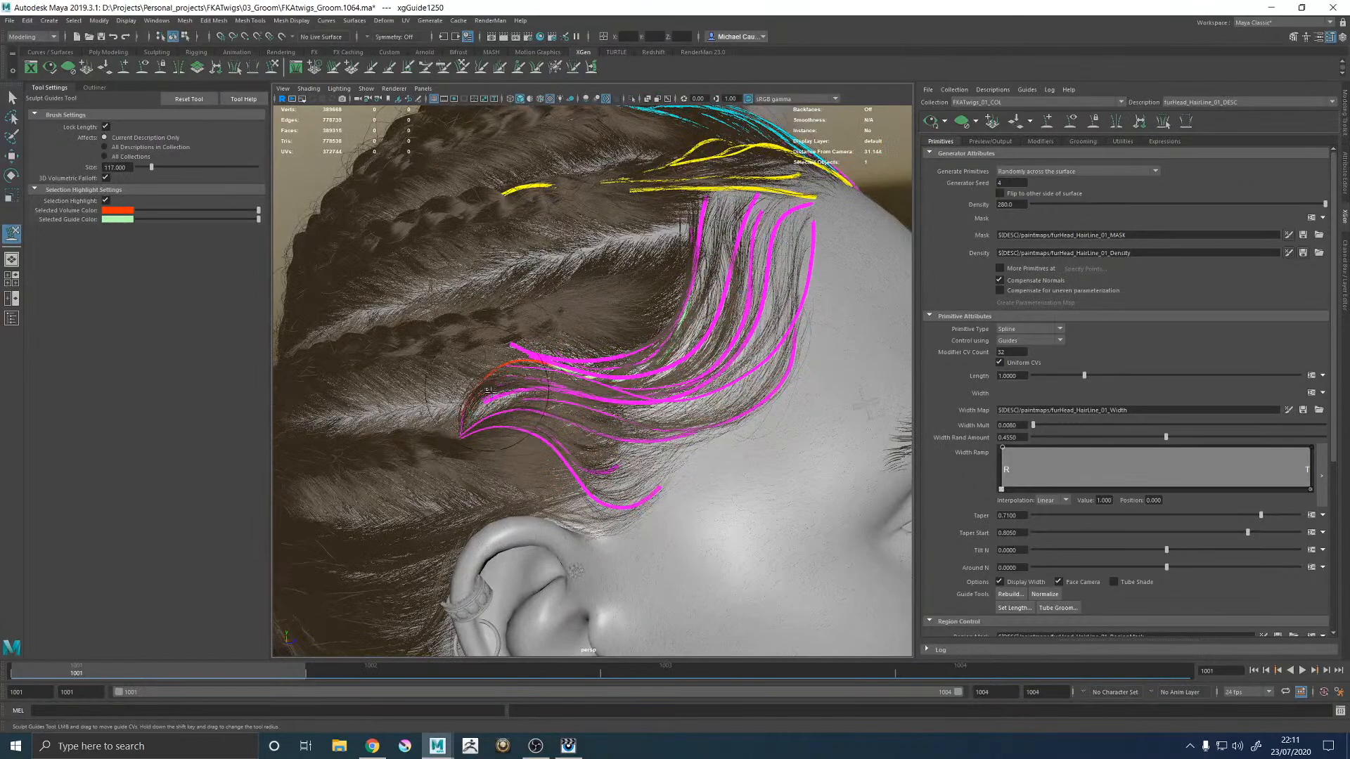
left_click_drag(491, 397, 534, 383, "alt")
scroll(500, 382, "down", 3)
scroll(500, 381, "up", 5)
Step: Reselect the frontmost temple guide and sculpt its tail end to flow with the neighbouring guides
key("w")
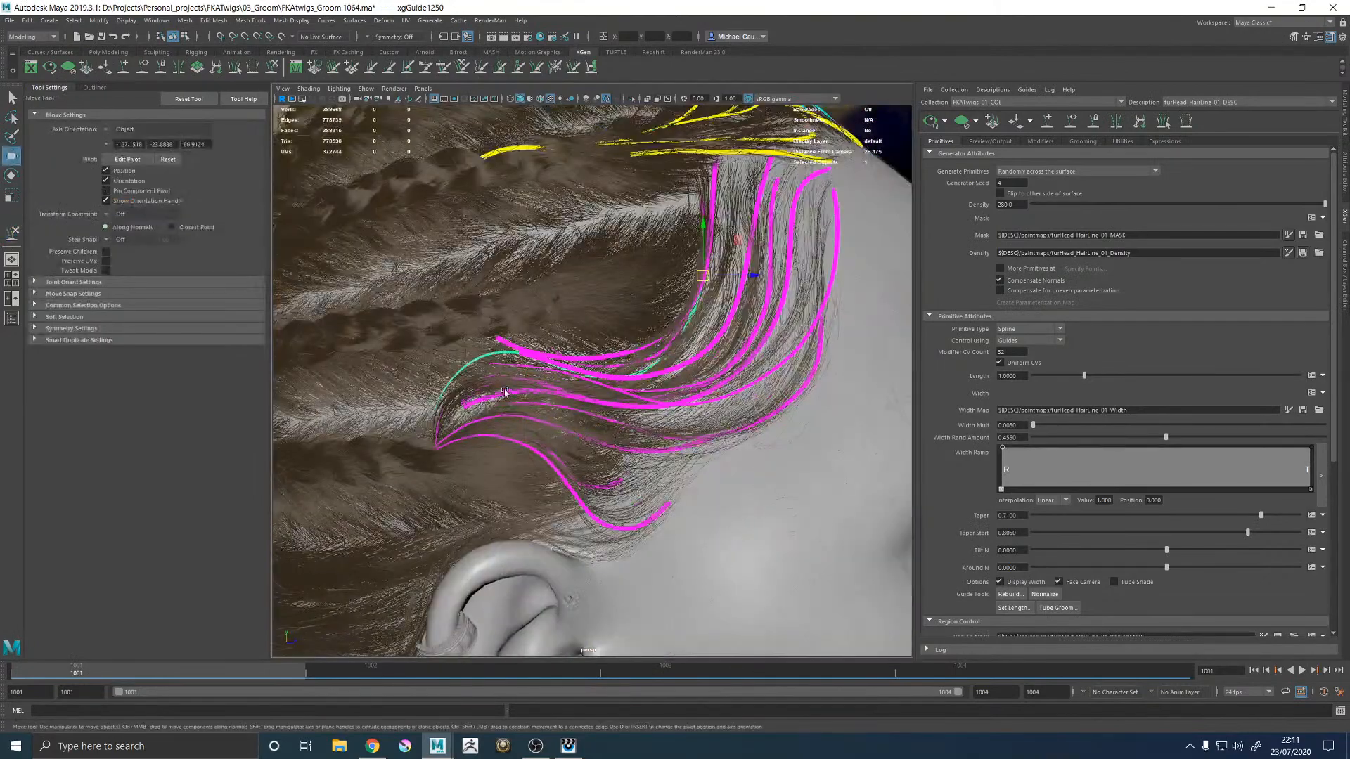
left_click(654, 402)
mouse_move(653, 402)
left_mouse_down("alt")
mouse_move(697, 405)
mouse_move(628, 391)
left_mouse_up("alt")
left_click(629, 392)
key("y")
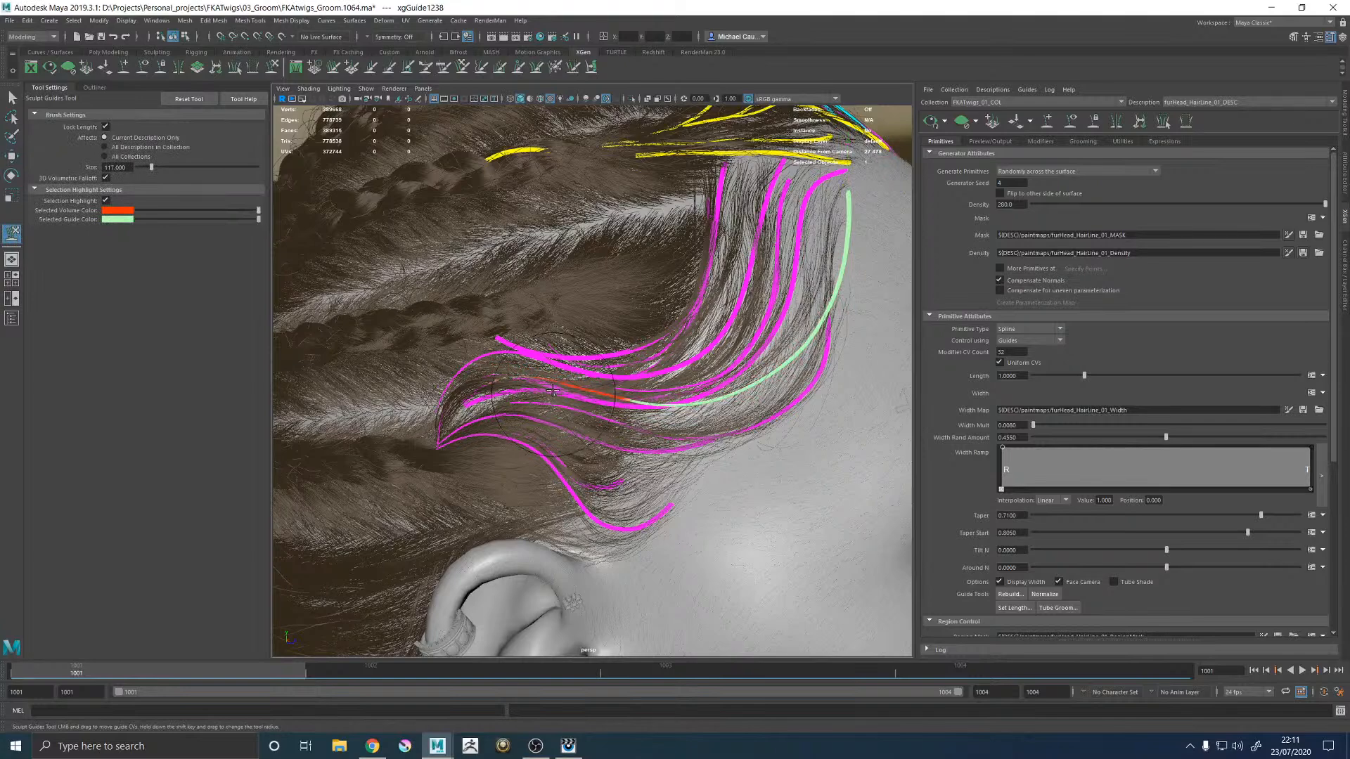
Step: Select the rear temple guides and sculpt their ends down onto the scalp, following the sweep of the hair above the ear
key("w")
left_click_drag(603, 422, 496, 419, "alt")
left_click(610, 403)
mouse_move(610, 403)
left_mouse_down("alt")
mouse_move(549, 389)
mouse_move(490, 402)
mouse_move(508, 400)
left_mouse_up("alt")
key("y")
mouse_move(633, 396)
left_mouse_down("alt")
mouse_move(518, 392)
mouse_move(571, 388)
mouse_move(523, 361)
mouse_move(538, 366)
left_mouse_up("alt")
key("w")
key("y")
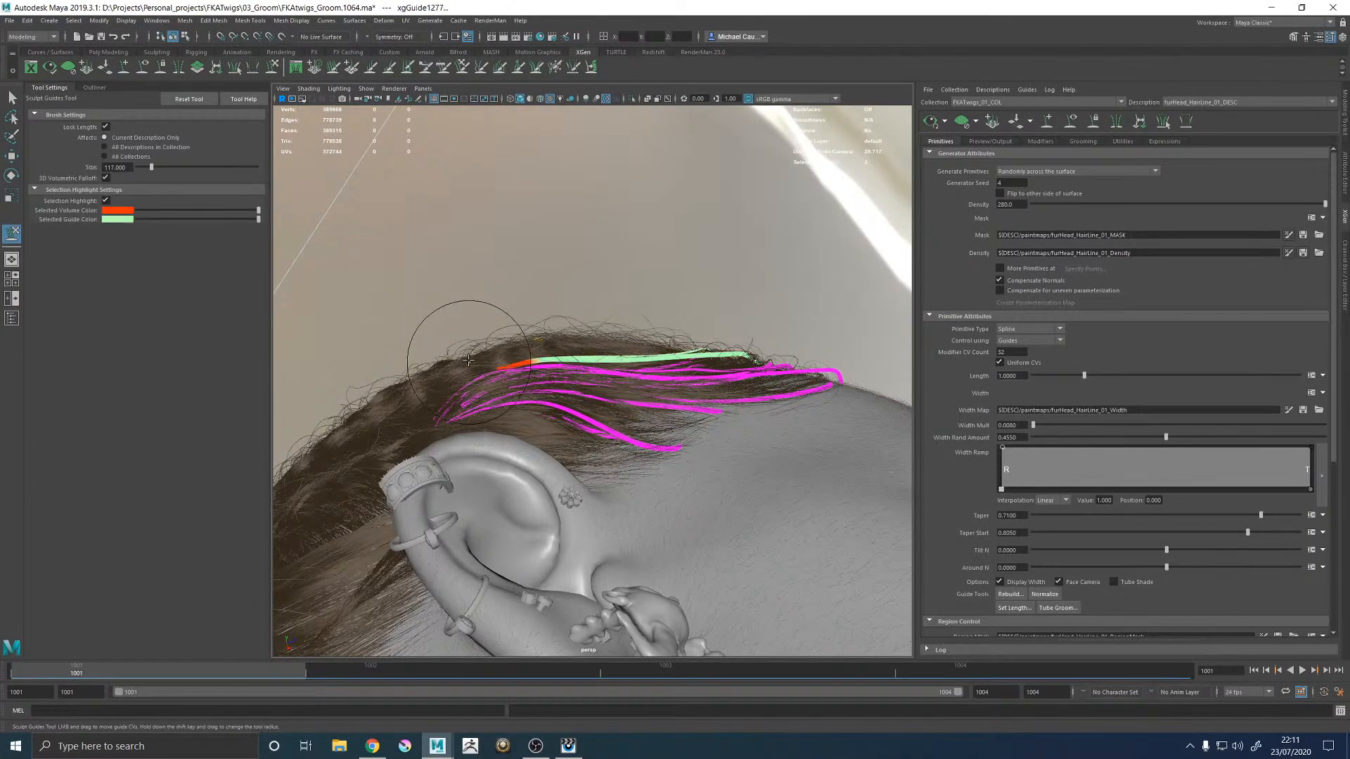
left_click_drag(593, 334, 474, 296, "alt")
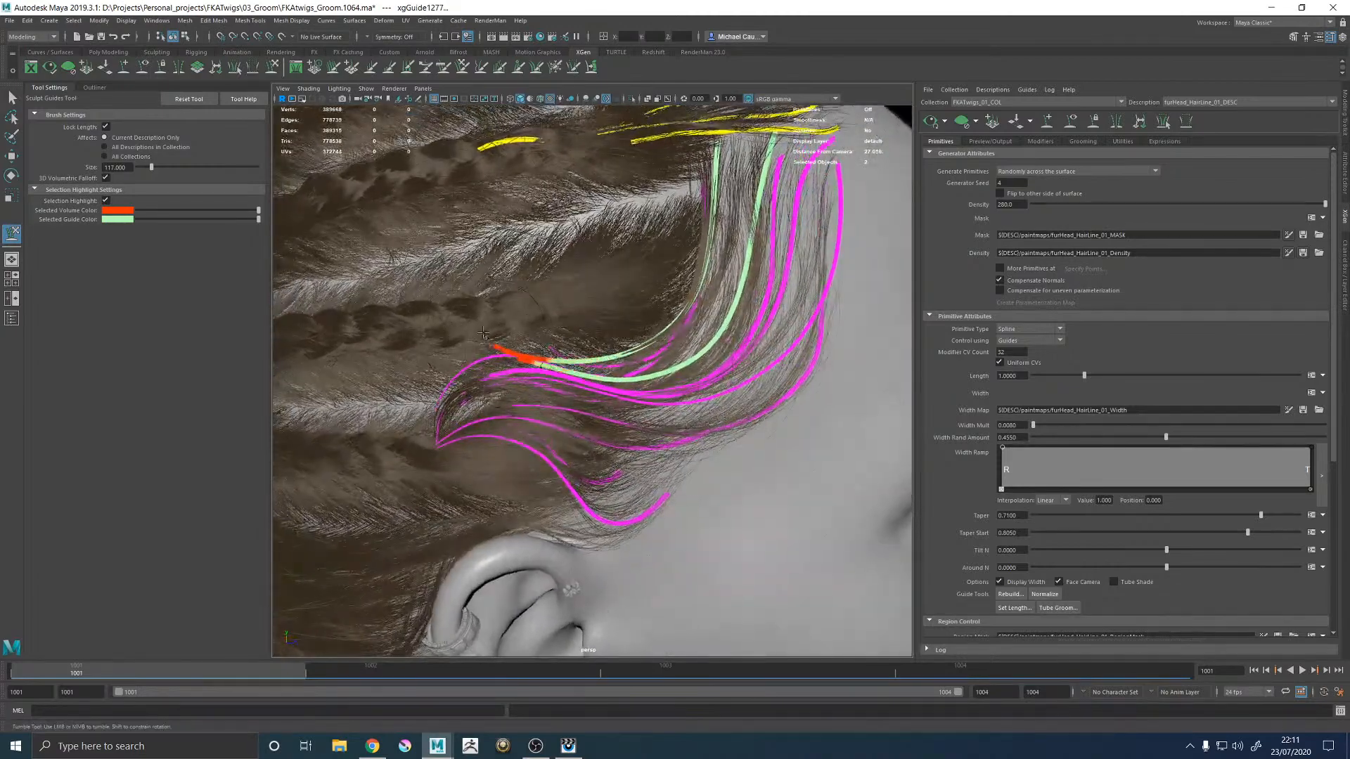
Step: Select the short guide at the rear edge of the temple section and scale it up
key("w")
mouse_move(590, 323)
left_mouse_down("alt")
mouse_move(567, 351)
mouse_move(555, 336)
mouse_move(574, 294)
mouse_move(667, 274)
left_mouse_up("alt")
left_click(546, 356)
key("r")
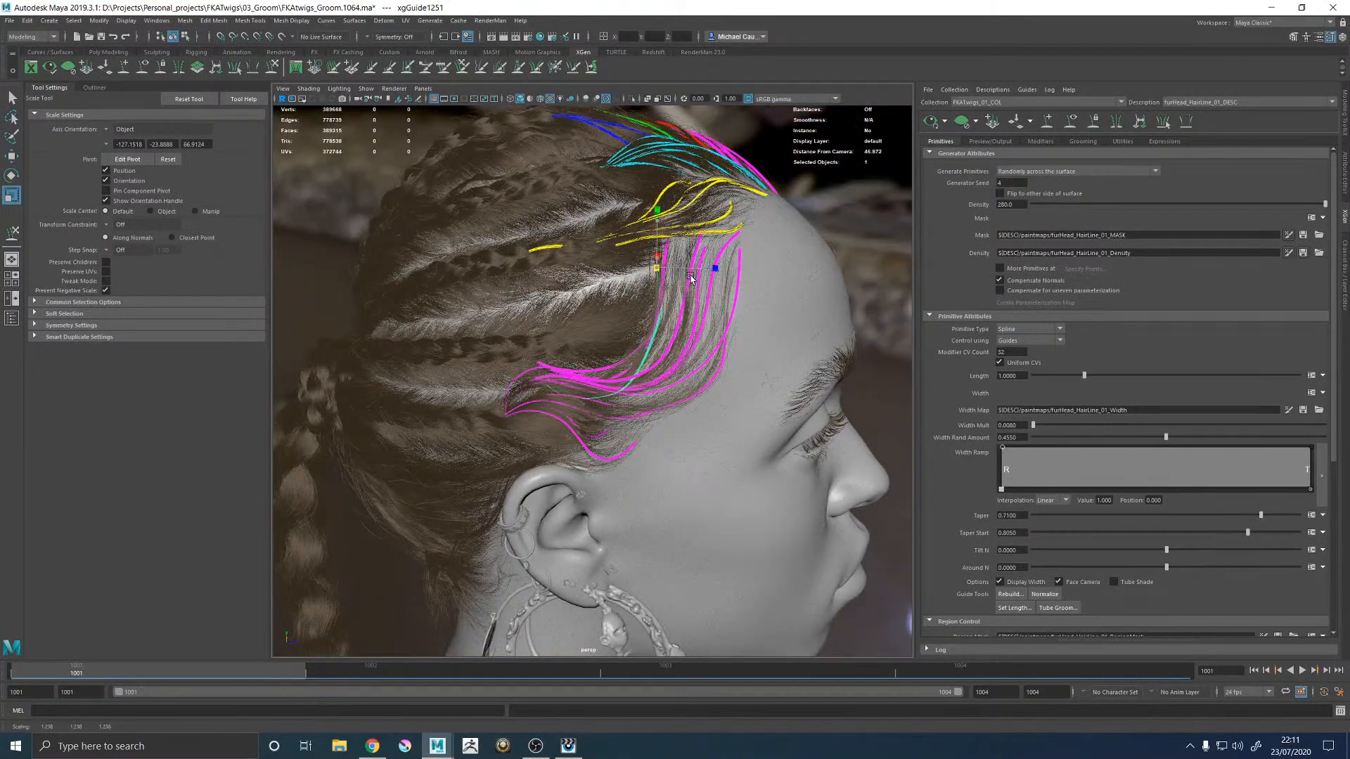
Step: Sculpt the scaled rear guide to curve back above the other temple guides while hugging the scalp
left_click(272, 67)
left_click_drag(548, 393, 599, 393, "alt")
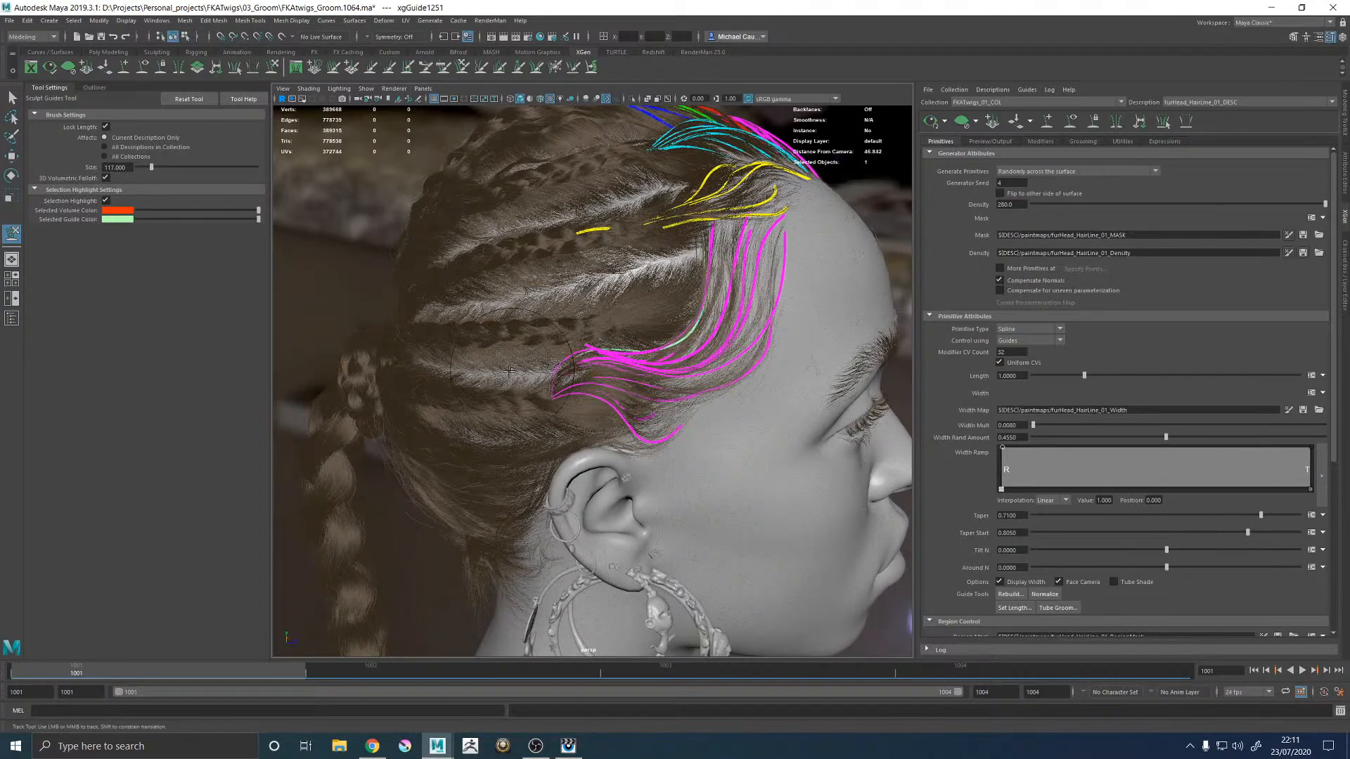
mouse_move(682, 325)
left_mouse_down("alt")
mouse_move(669, 265)
mouse_move(649, 328)
mouse_move(661, 330)
left_mouse_up("alt")
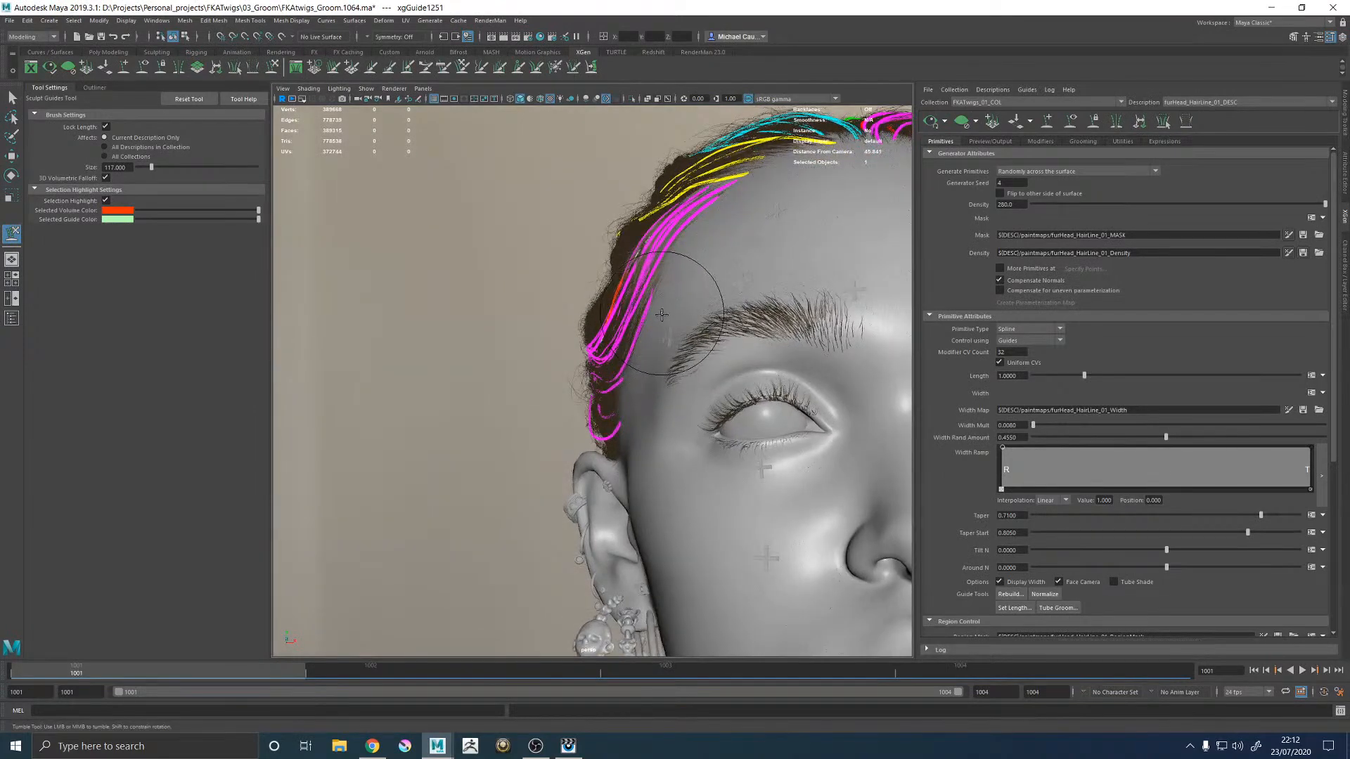
left_click_drag(654, 318, 696, 303, "alt")
right_click_drag(696, 302, 727, 290, "alt")
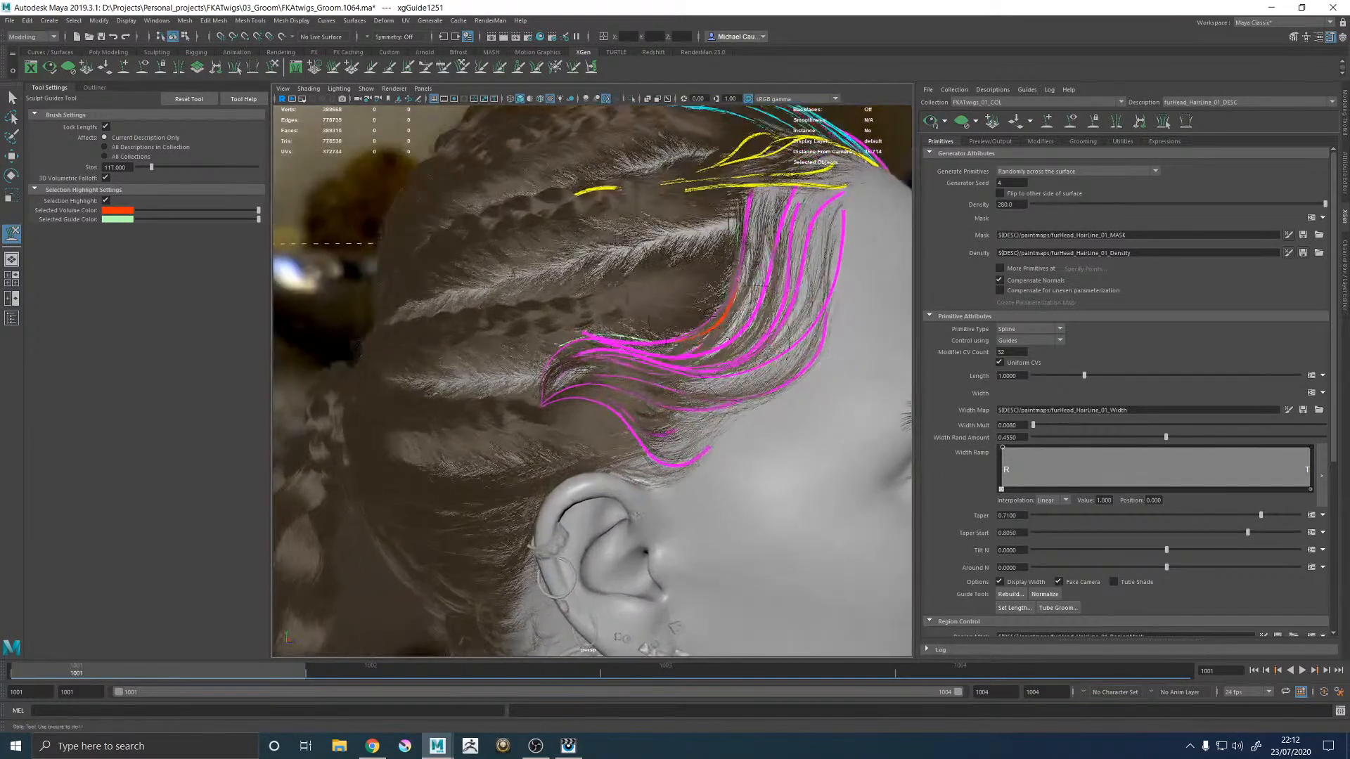
left_click_drag(703, 302, 612, 343, "alt")
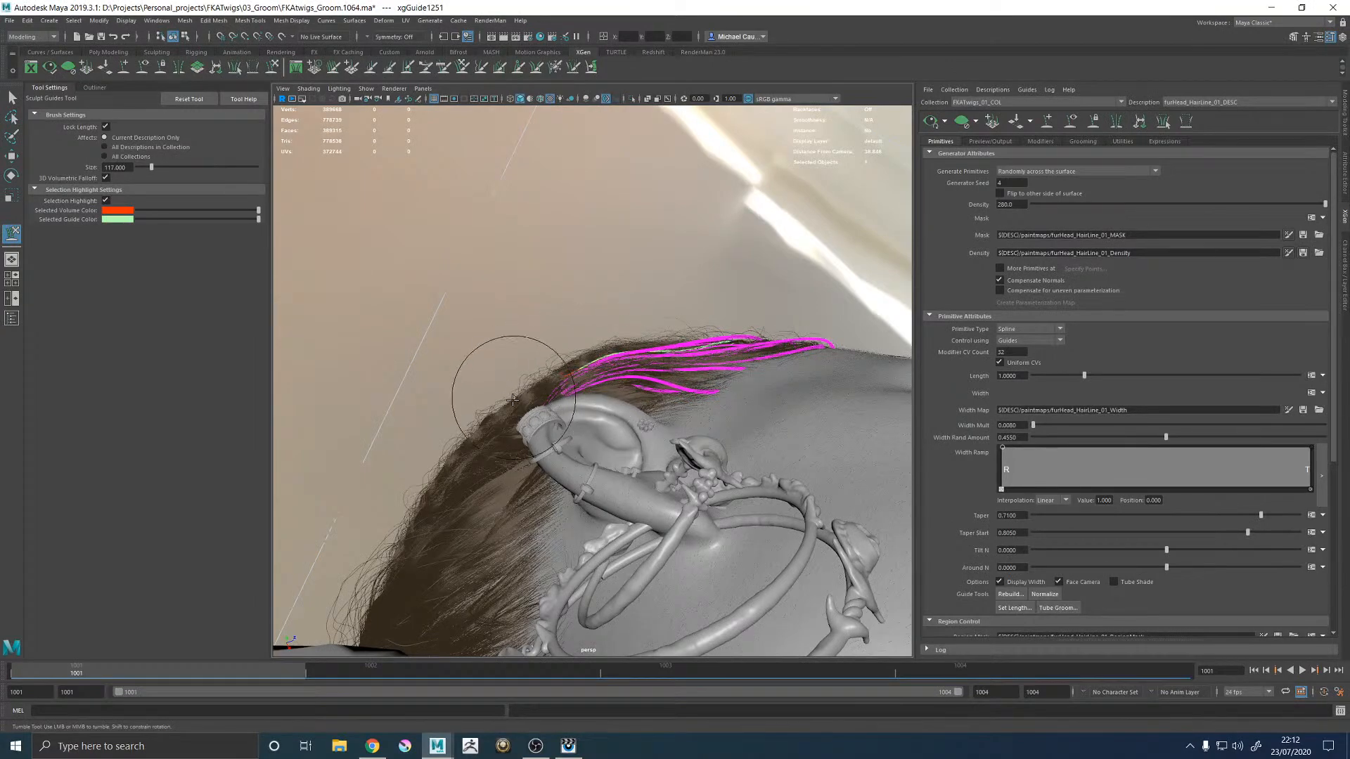
left_click_drag(665, 317, 612, 346, "alt")
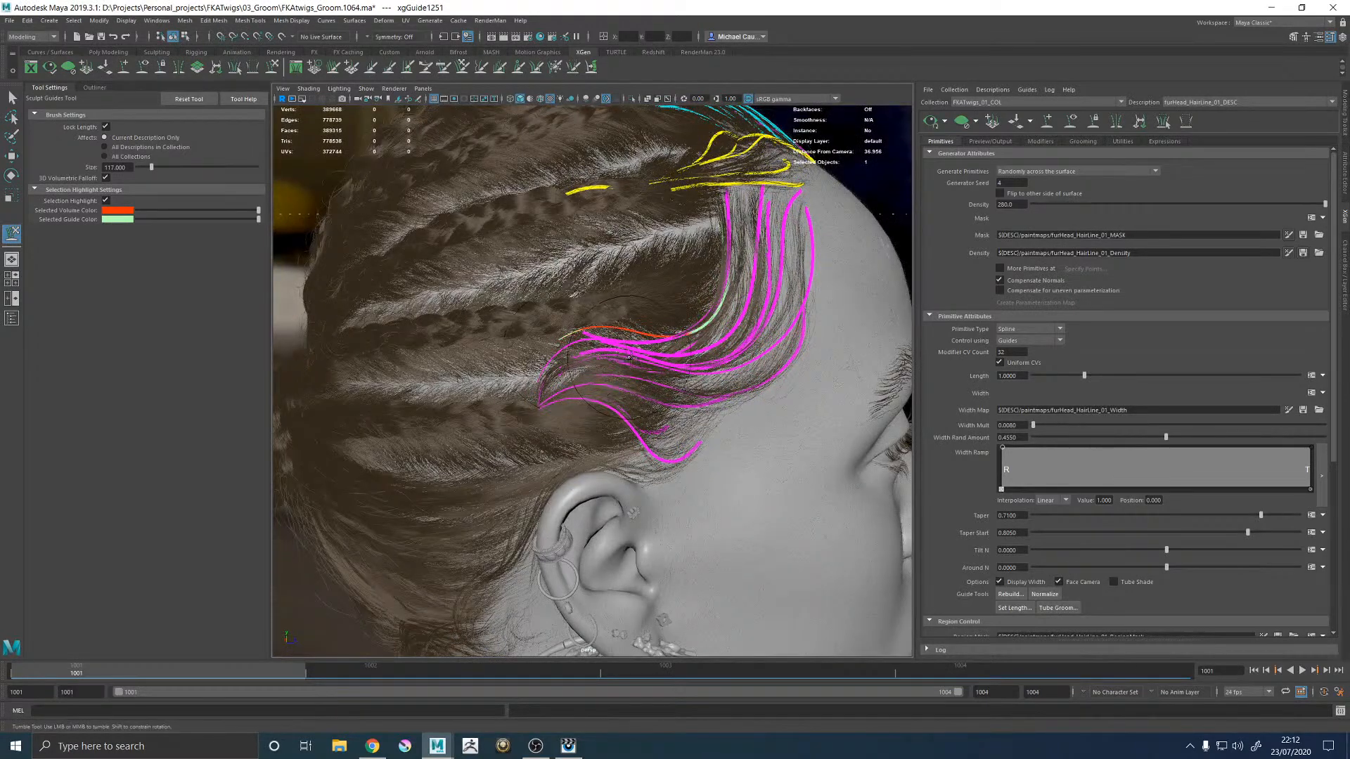
right_click_drag(747, 366, 524, 281, "alt")
left_click_drag(699, 295, 653, 264, "alt")
Step: Deselect the sculpted guides and save the groom scene
key("w")
left_click(810, 300)
left_click_drag(810, 300, 816, 329, "alt")
key("ctrl+s")
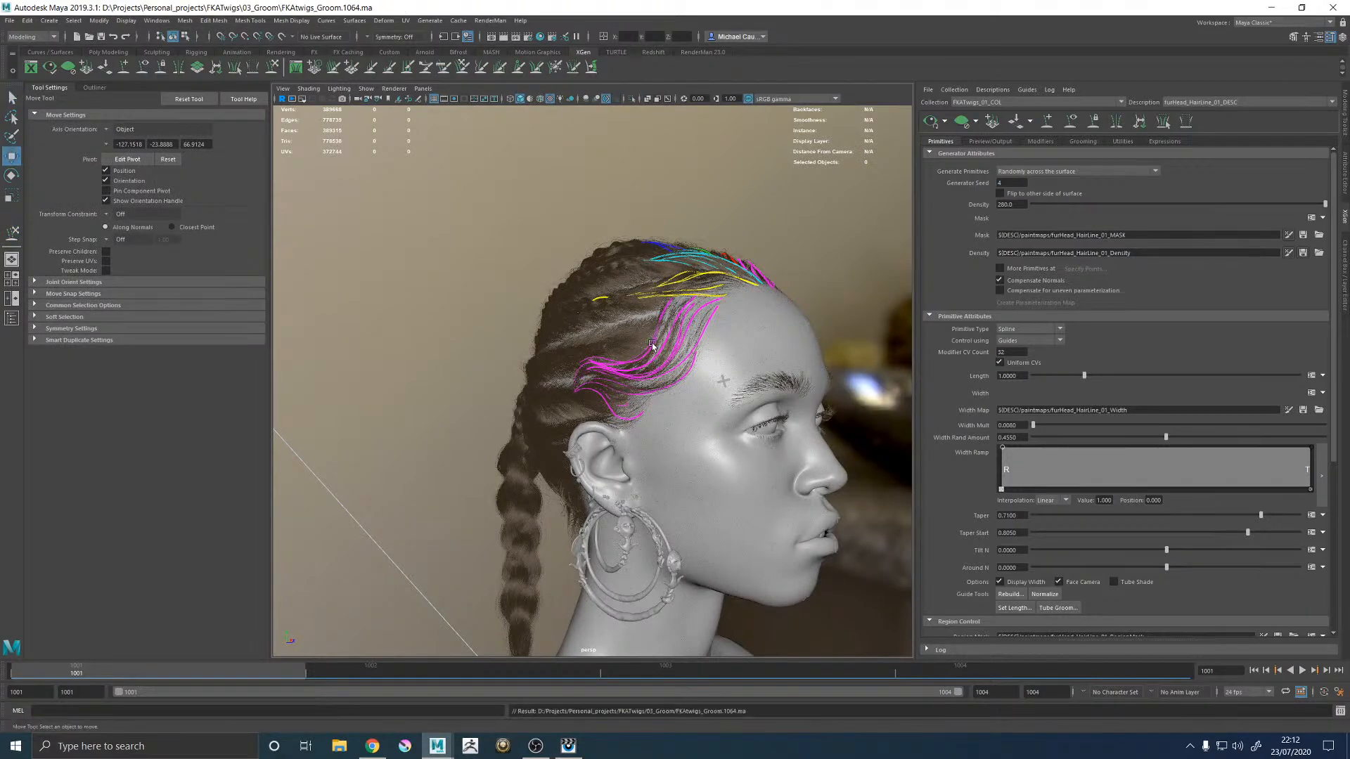
Step: Regenerate the hairline hair preview with the guides hidden and save the scene again
left_click_drag(629, 337, 697, 312, "alt")
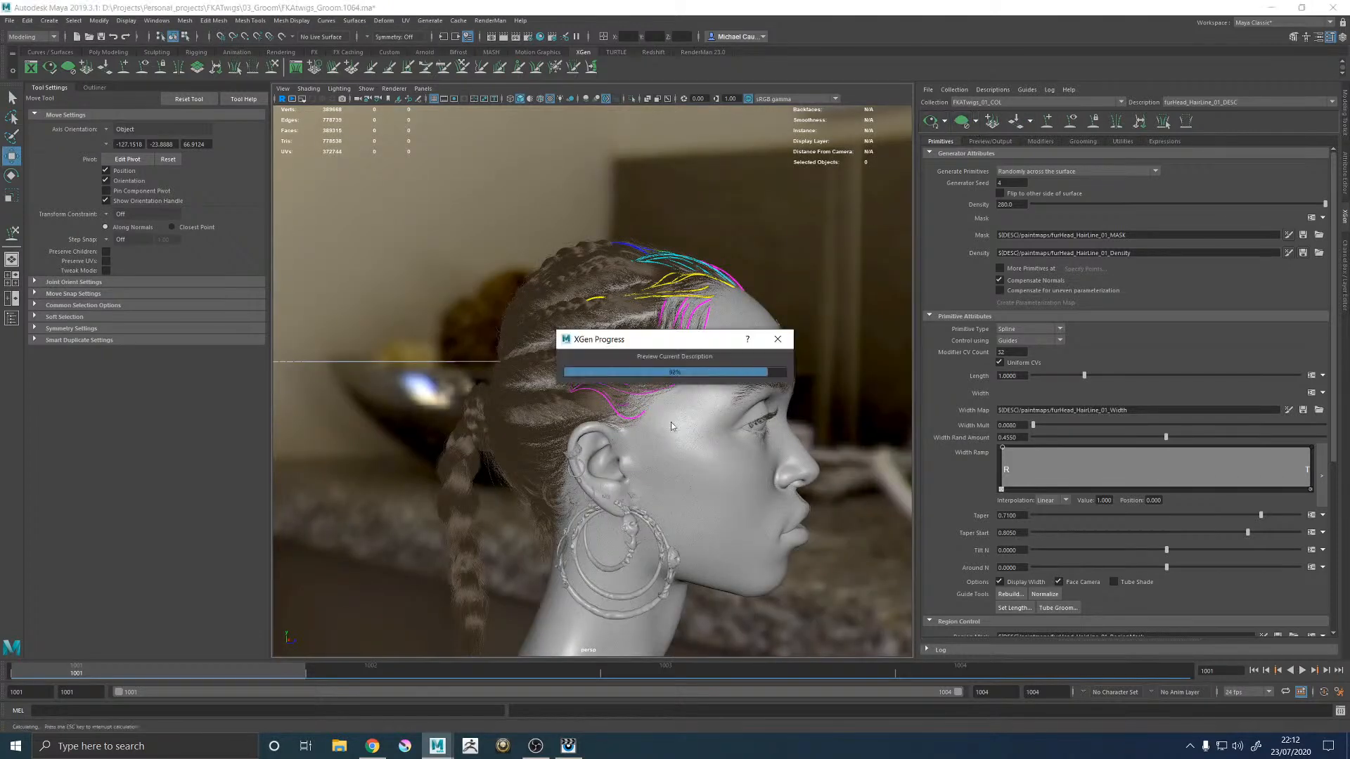
left_click_drag(710, 420, 643, 439, "alt")
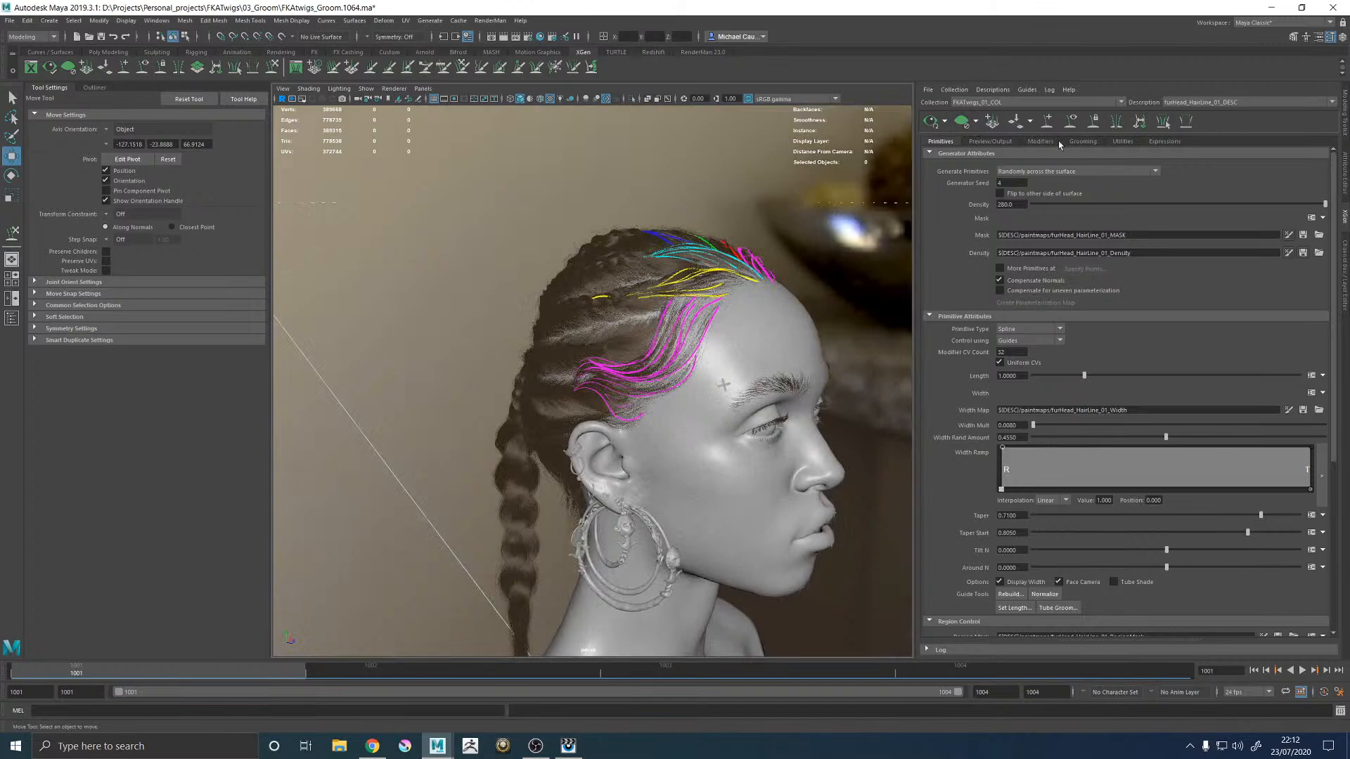
left_click(1076, 123)
mouse_move(700, 343)
left_mouse_down("alt")
mouse_move(738, 316)
mouse_move(722, 340)
left_mouse_up("alt")
key("ctrl+s")
key("q")
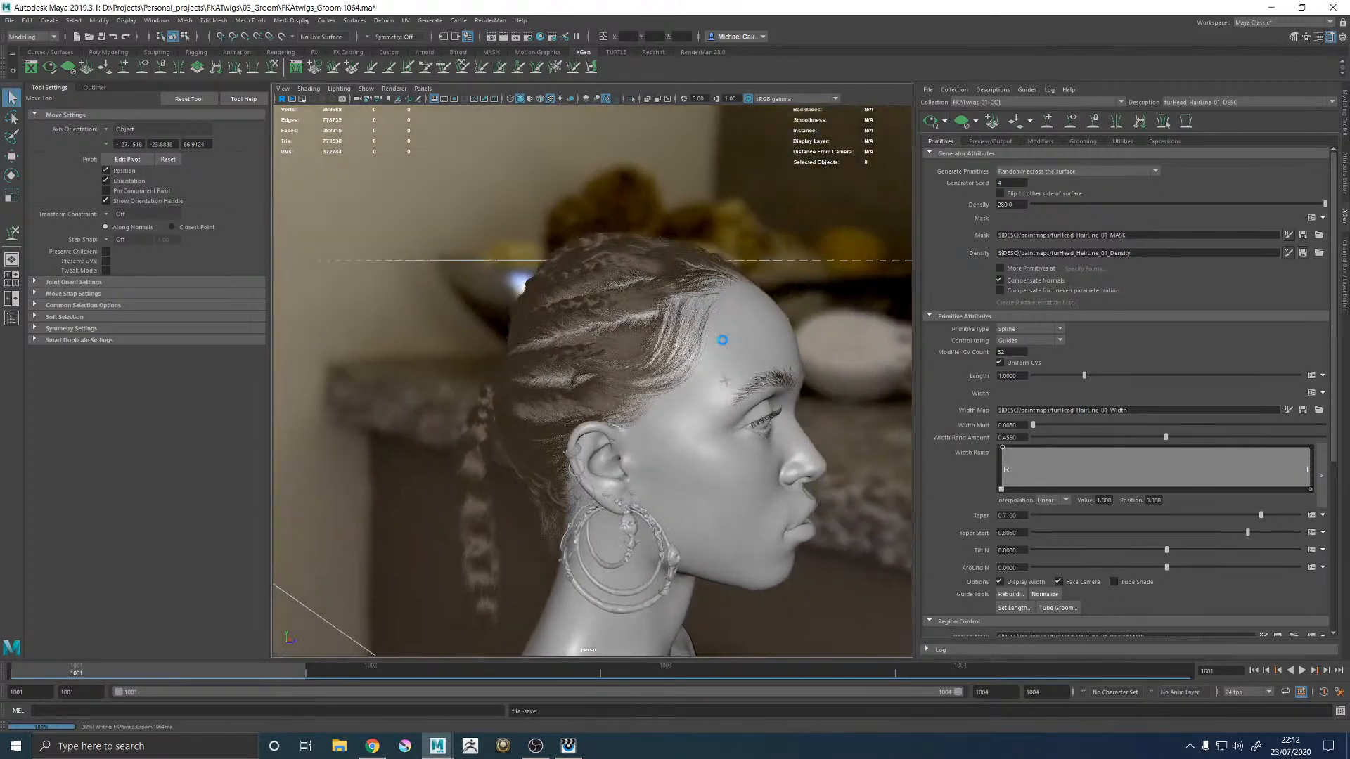
key("w")
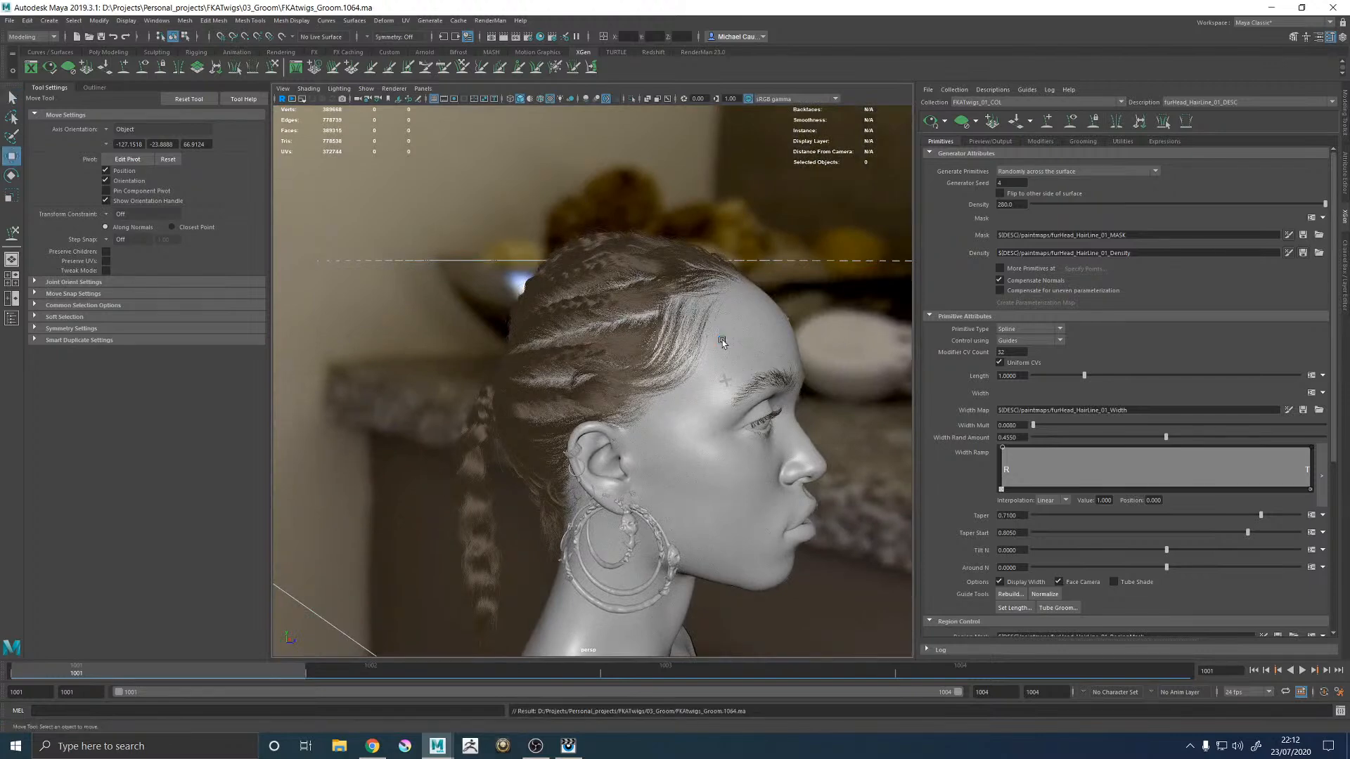
Step: Show the hairline guides and sculpt the uppermost temple guide so its tip sweeps farther back and down along the scalp
left_click_drag(712, 352, 603, 373, "alt")
right_click_drag(605, 373, 639, 344, "alt")
left_click_drag(639, 344, 698, 332, "alt")
left_click(1051, 122)
left_click(794, 324)
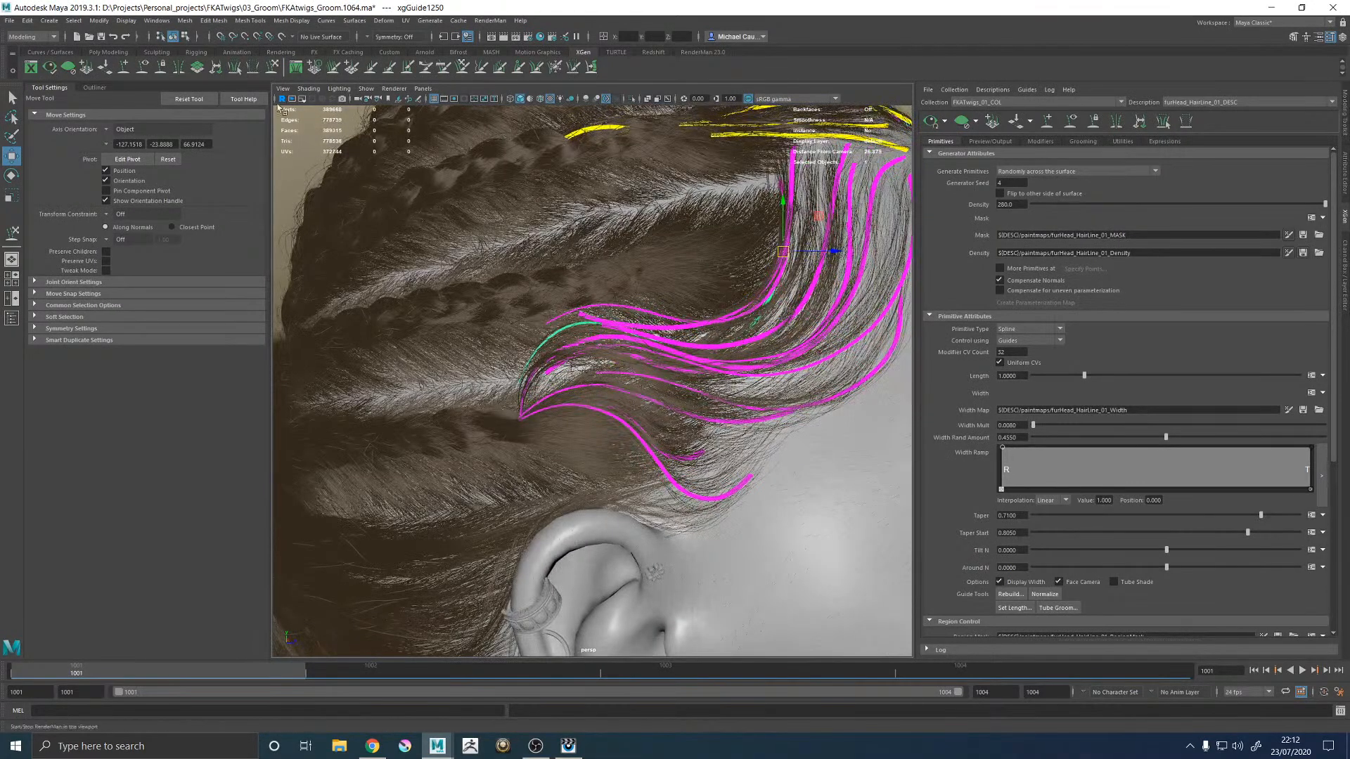
left_click(272, 68)
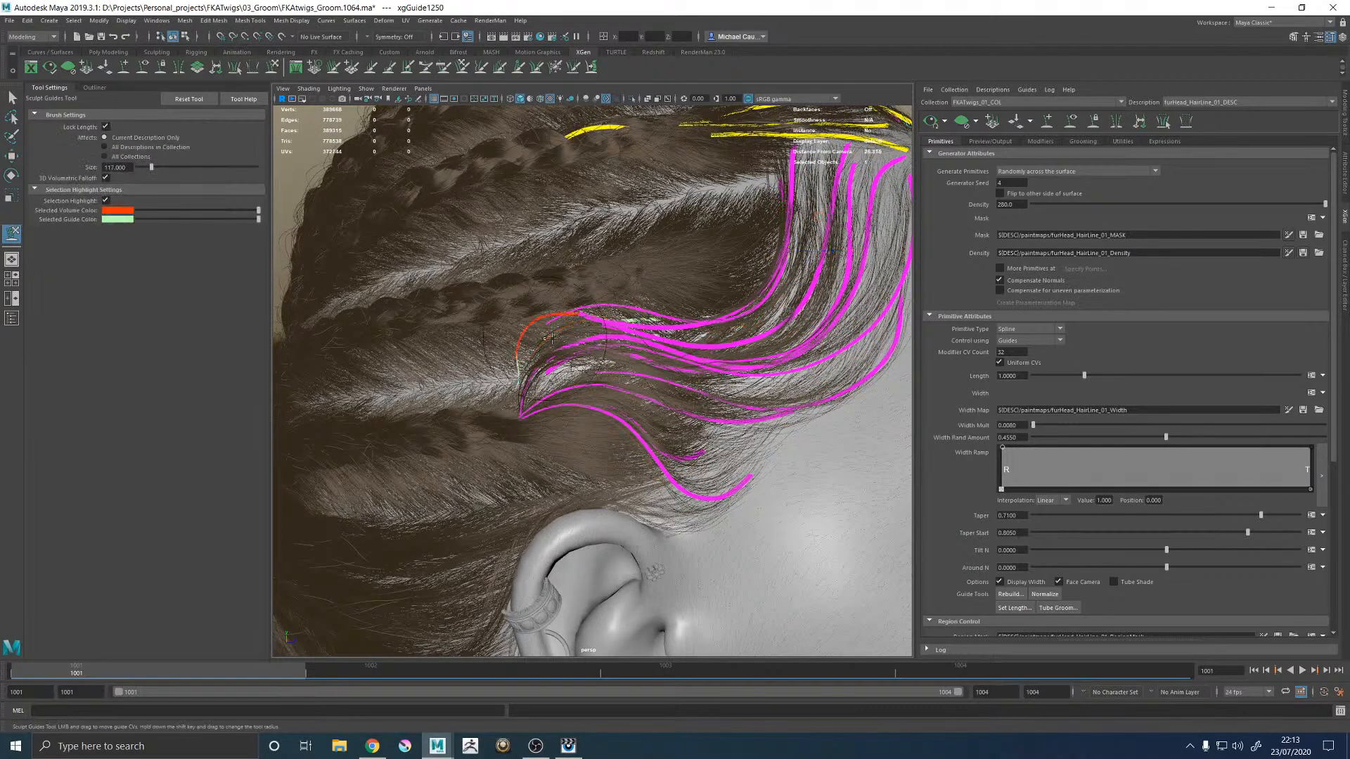
left_click_drag(552, 375, 578, 340, "alt")
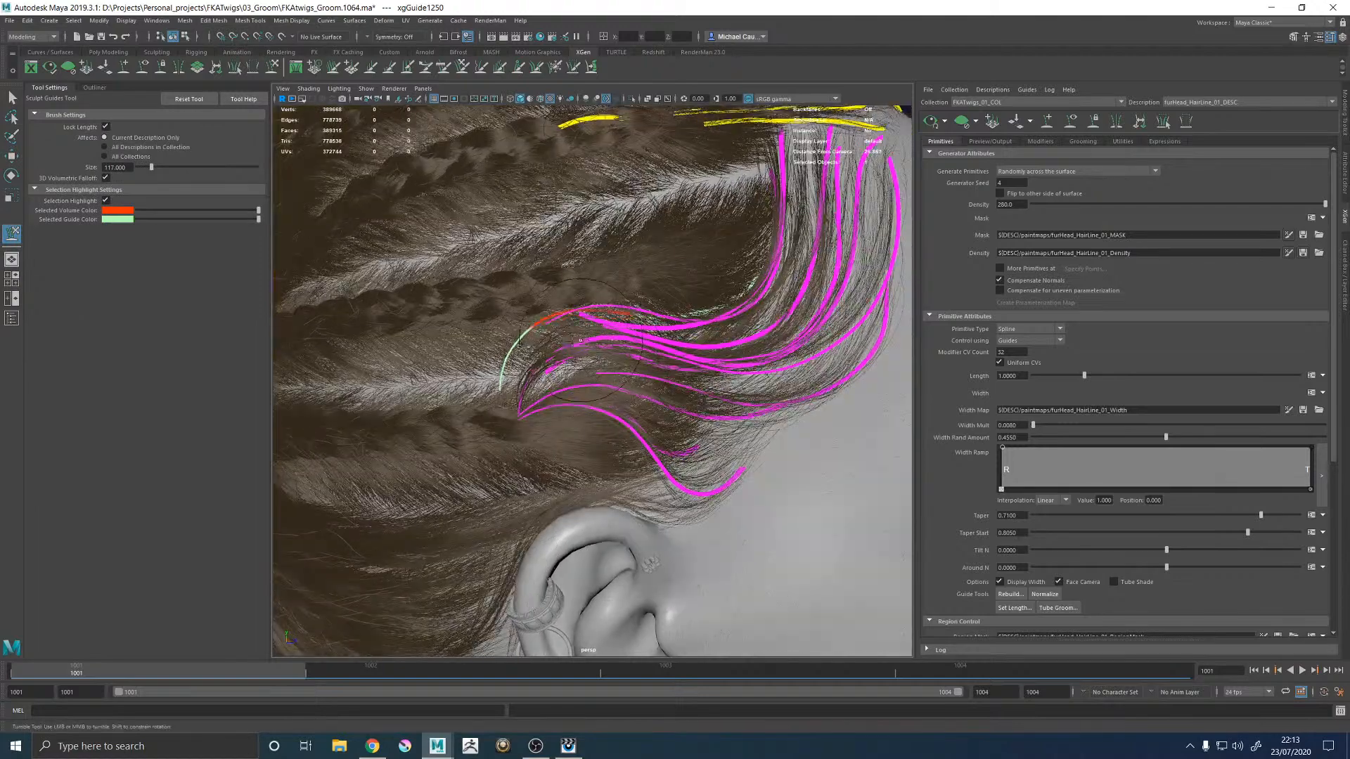
mouse_move(531, 385)
left_mouse_down("alt")
mouse_move(560, 395)
mouse_move(497, 392)
mouse_move(596, 403)
mouse_move(648, 427)
mouse_move(646, 390)
mouse_move(667, 365)
left_mouse_up("alt")
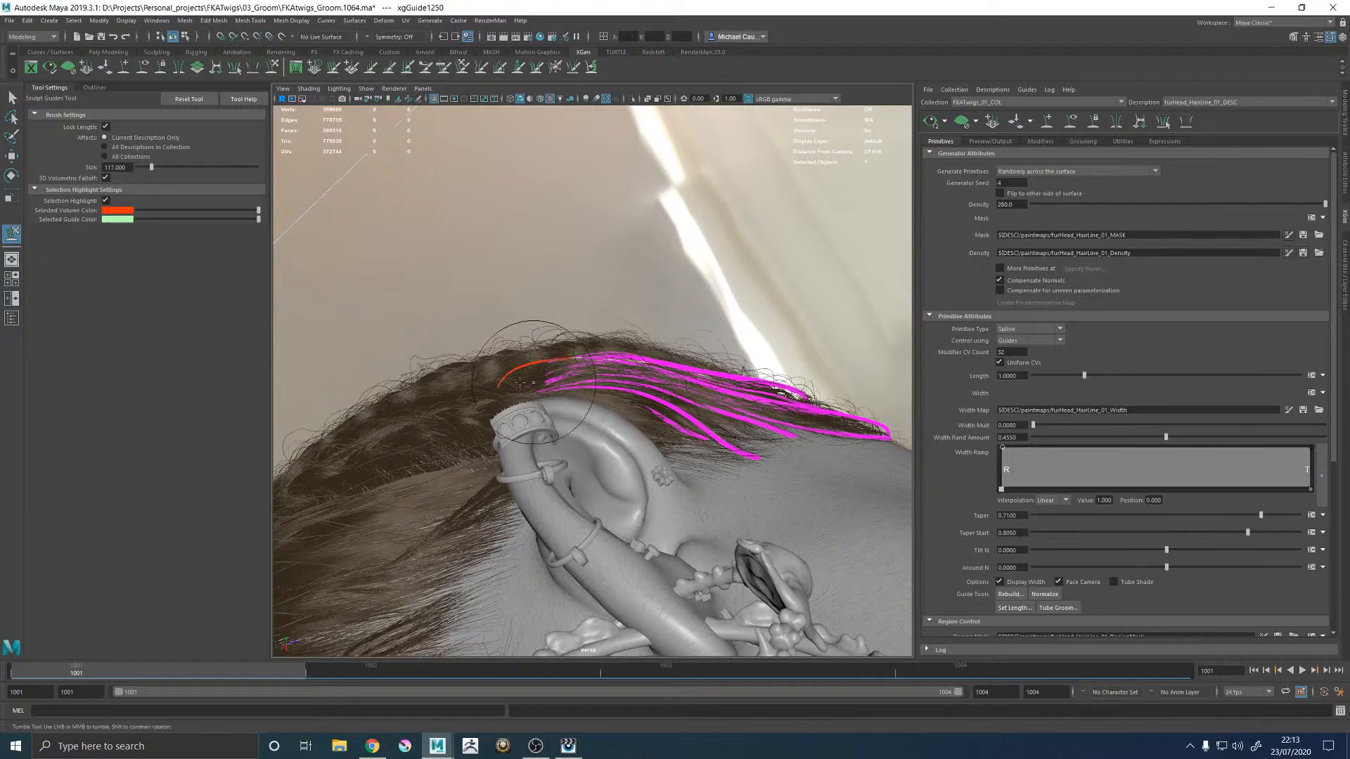
left_click_drag(635, 330, 645, 406, "alt")
left_click_drag(737, 298, 720, 313, "alt")
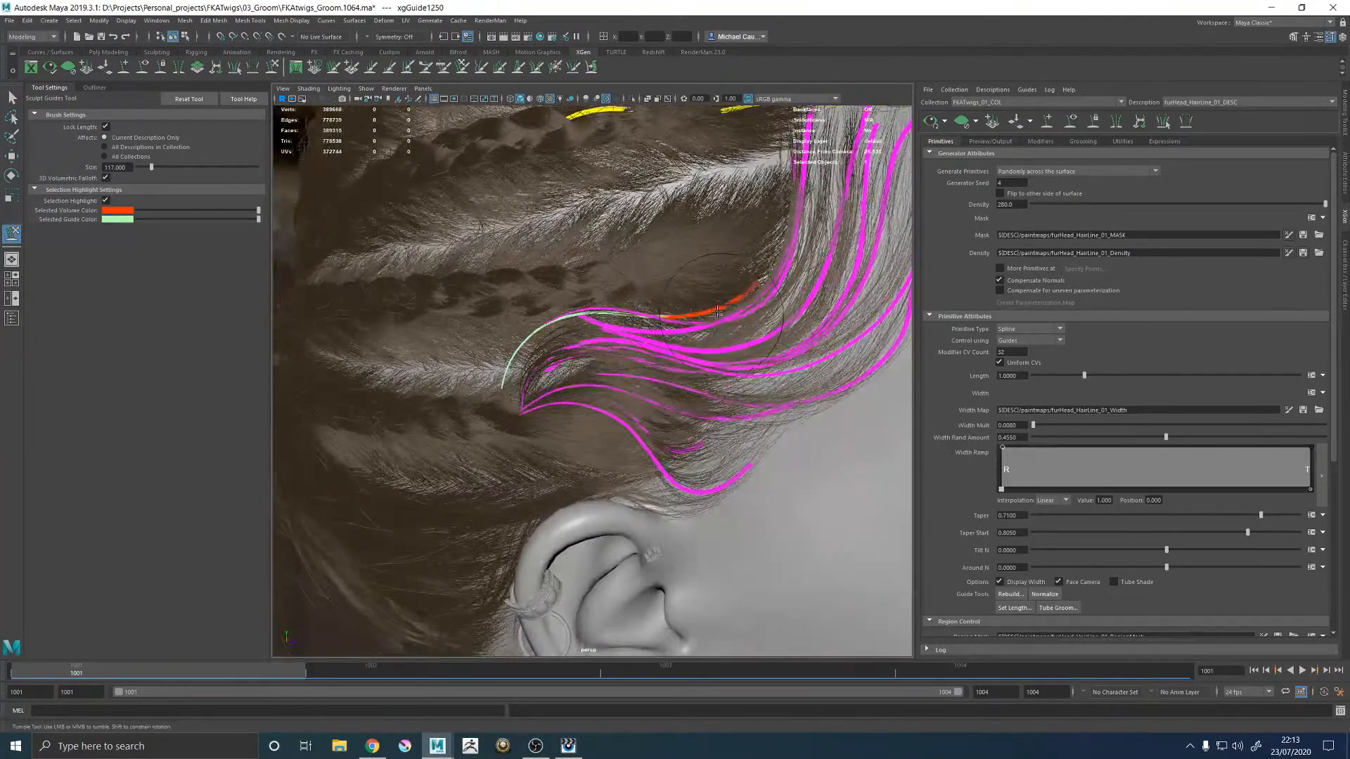
right_click_drag(713, 311, 604, 316, "alt")
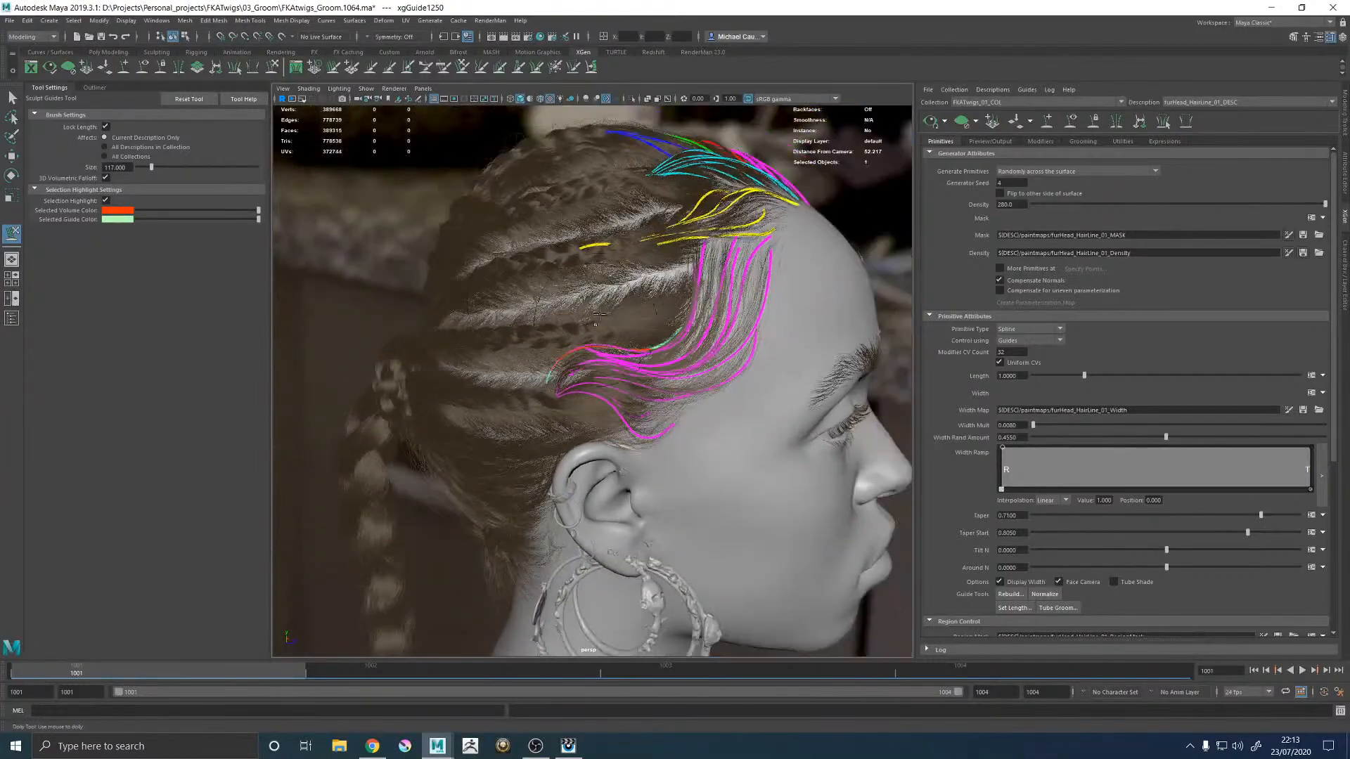
left_click_drag(604, 317, 626, 320, "alt")
right_click_drag(492, 336, 575, 340, "alt")
Step: Sculpt the tip of the middle temple guide up and back to follow the curve of the guide above, and save the scene
key("w")
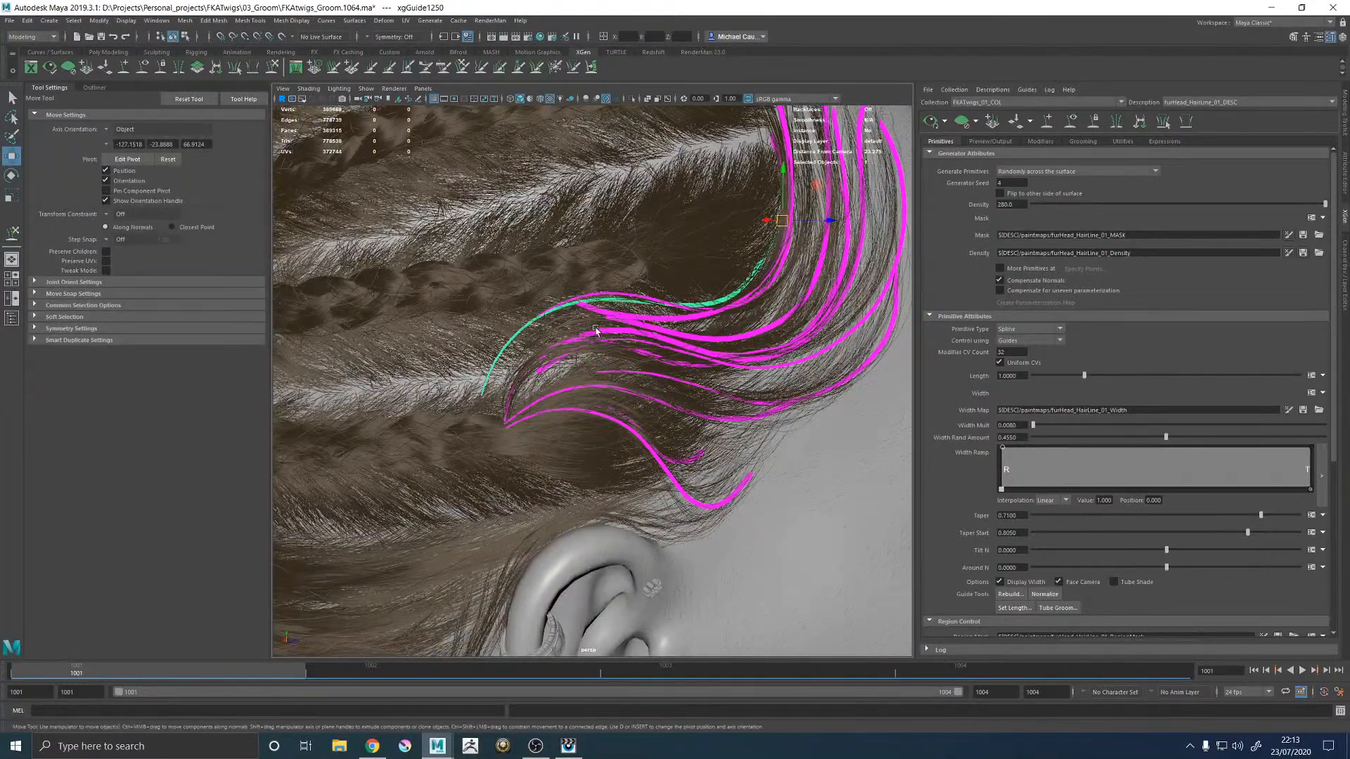
left_click(634, 345)
key("y")
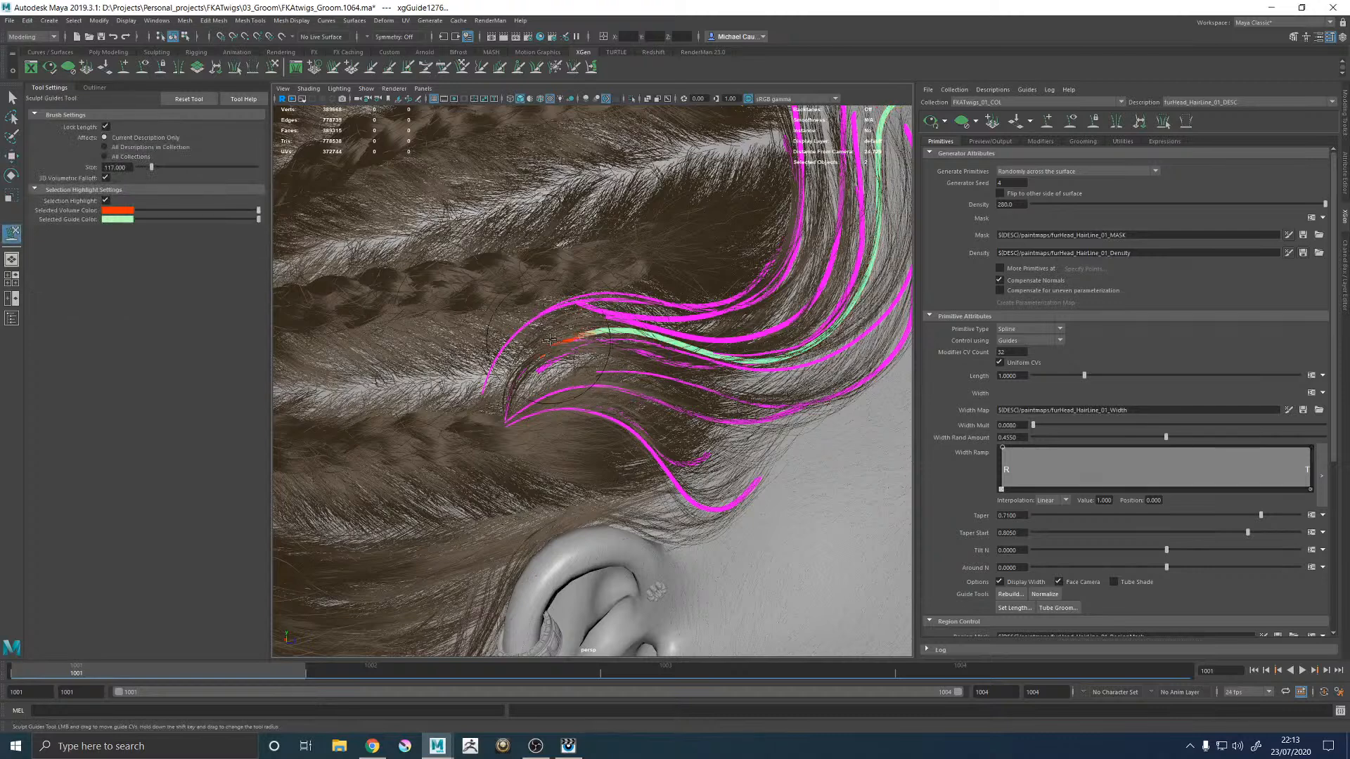
mouse_move(556, 345)
left_mouse_down()
mouse_move(548, 328)
mouse_move(591, 324)
left_mouse_up()
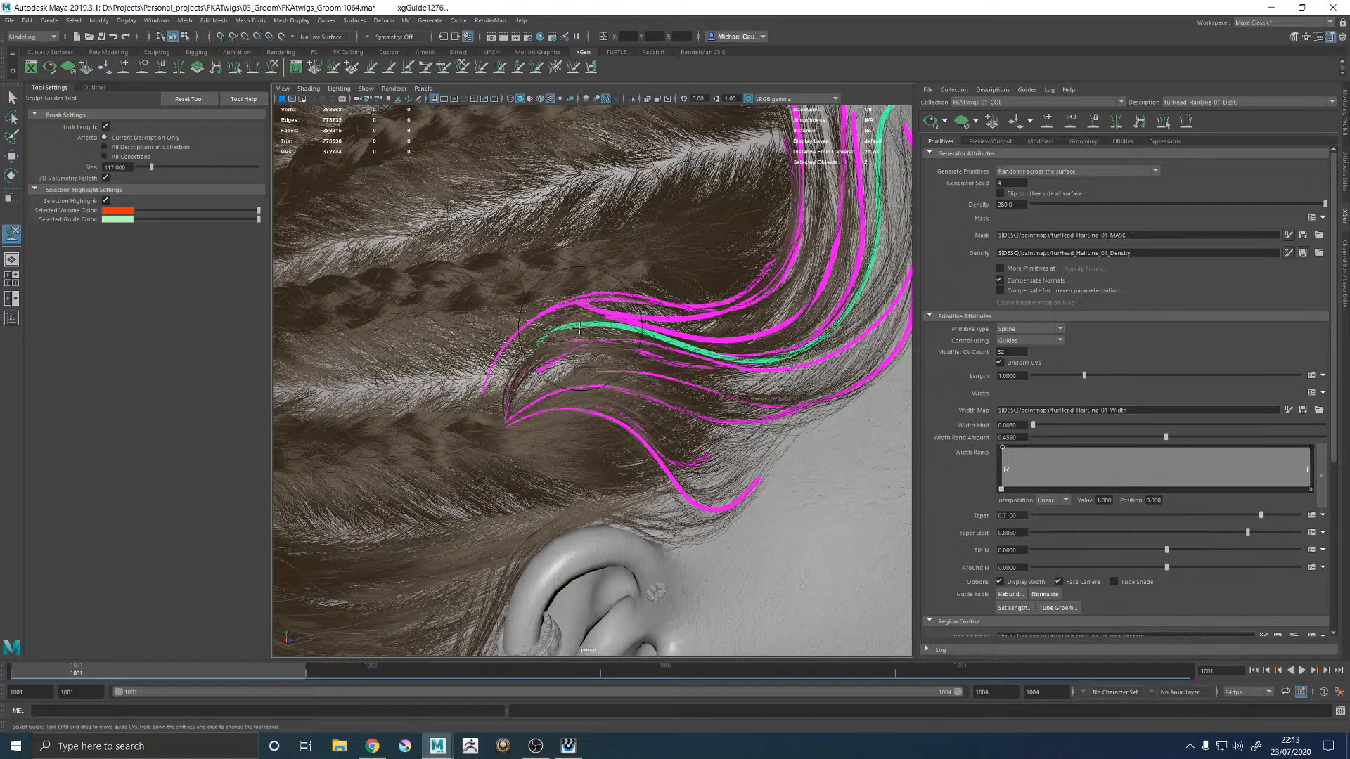
left_click_drag(581, 326, 598, 320)
right_click_drag(599, 321, 470, 284, "alt")
right_click_drag(706, 339, 615, 335, "alt")
key("w")
left_click_drag(616, 334, 631, 321, "alt")
key("ctrl+s")
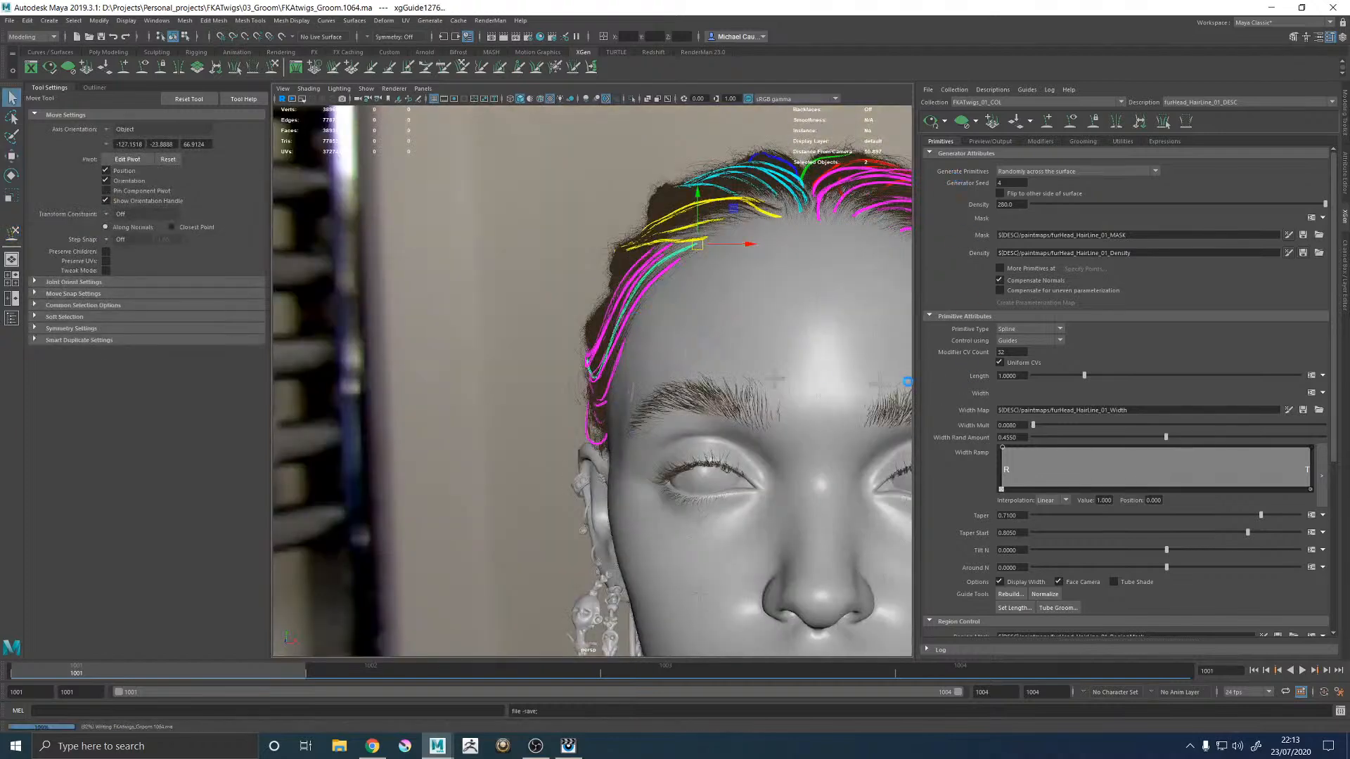
Step: Regenerate the hairline hair preview with the guides hidden, check it in side and render-camera views, and save the scene
left_click(931, 122)
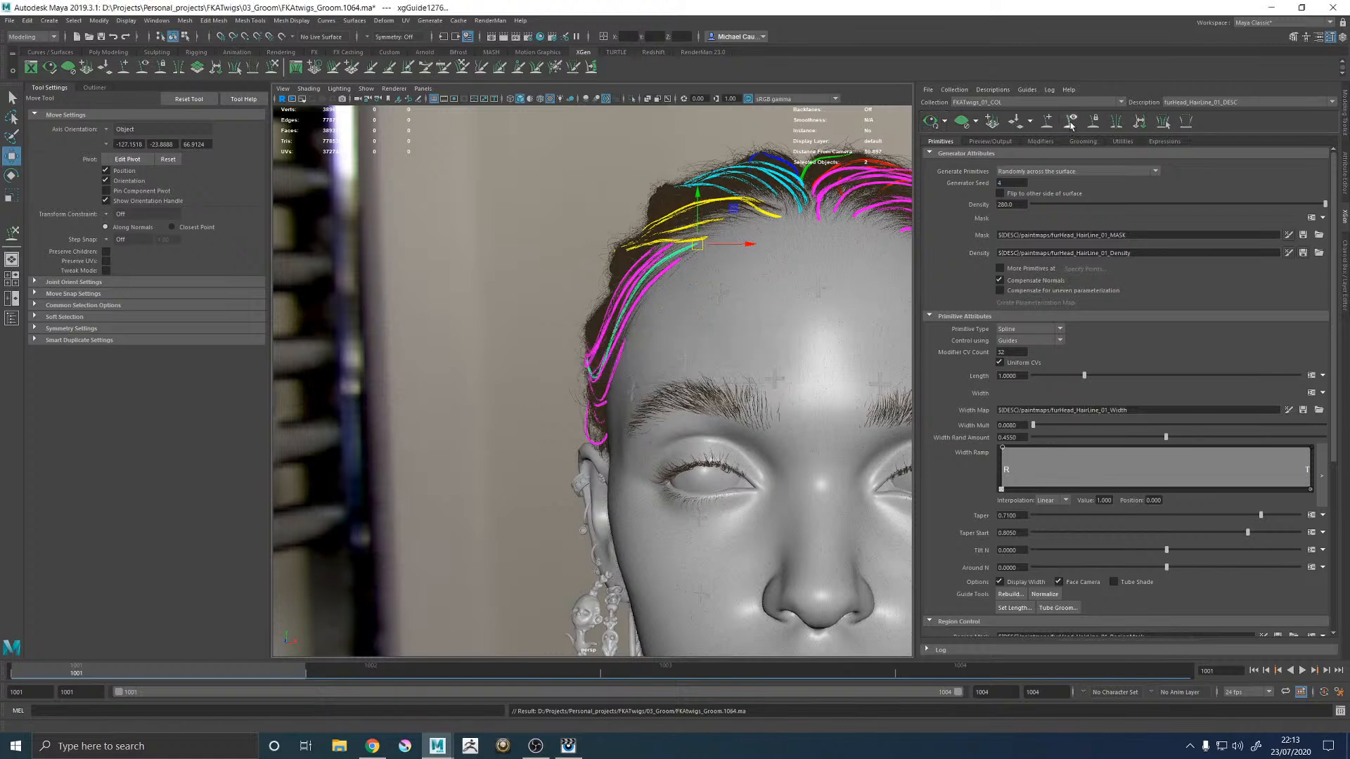
left_click(493, 296)
left_click_drag(492, 295, 698, 287, "alt")
right_click_drag(698, 287, 740, 402, "alt")
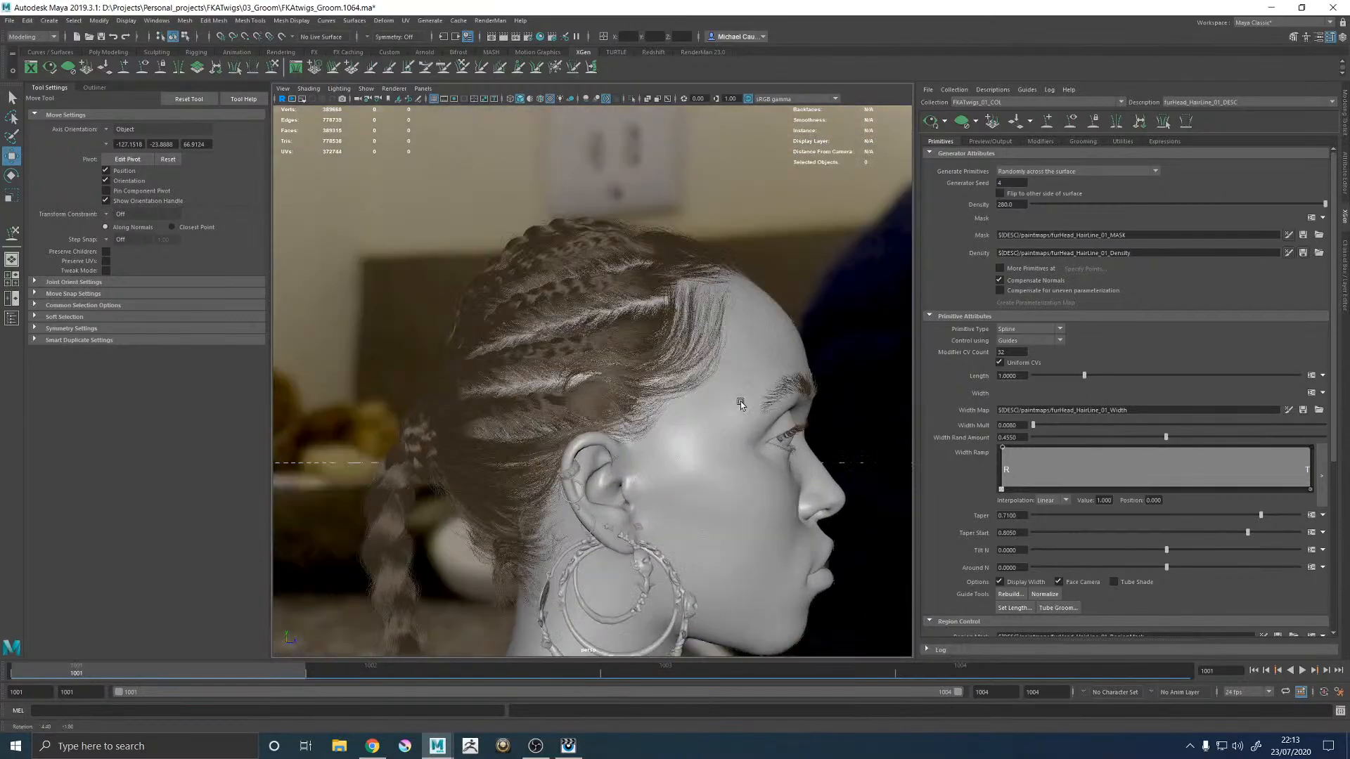
scroll(742, 406, "up", 5)
key("space")
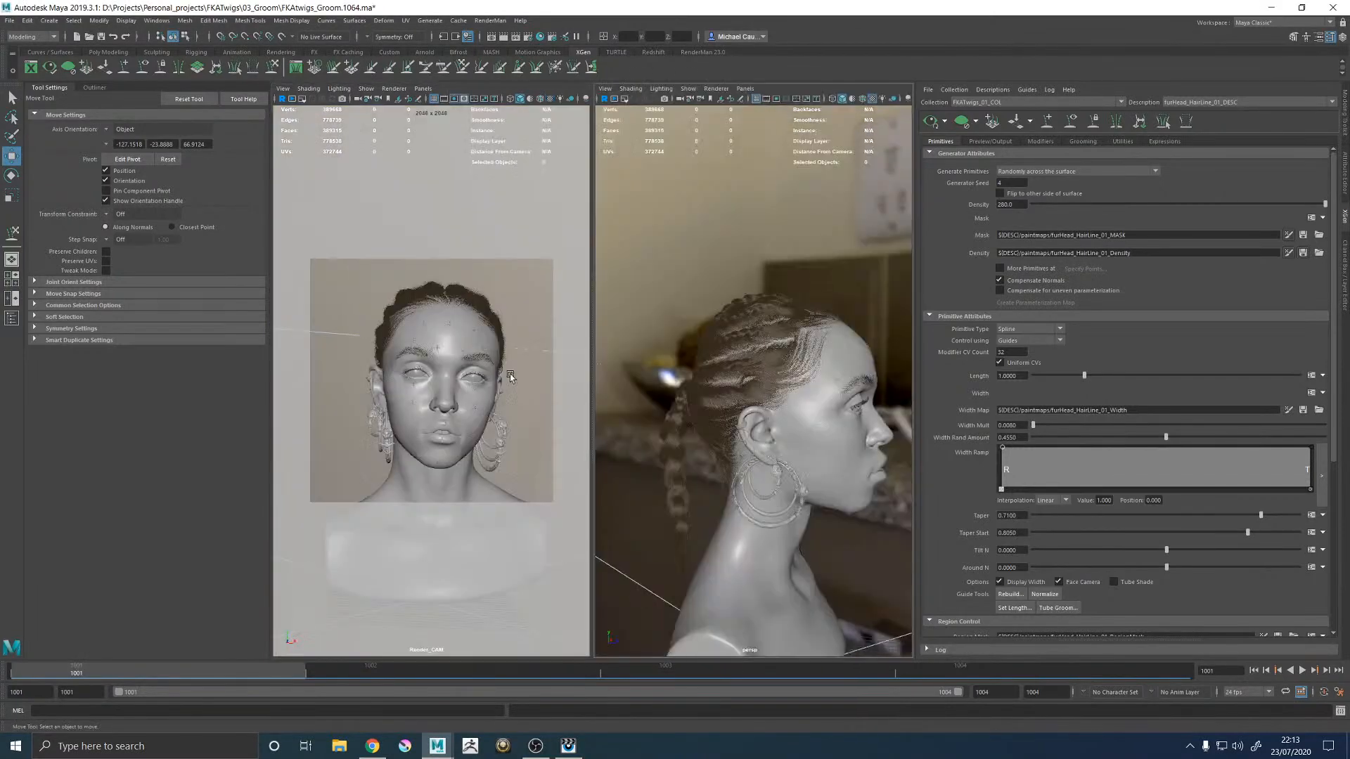
key("space")
key("ctrl+s")
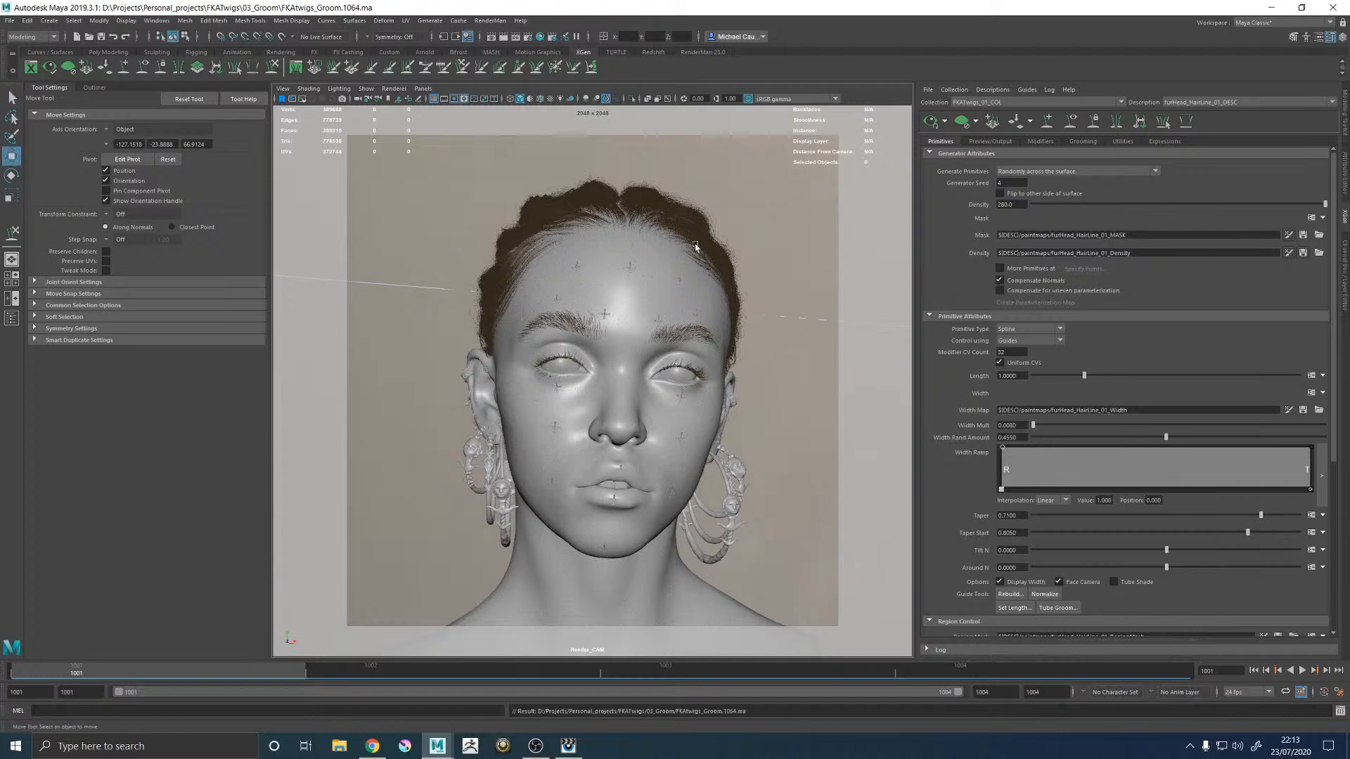
Step: Open the Clumping3 modifier's mask map of furHead_HairLine_01_DESC for painting on the head
key("space")
key("space")
left_click_drag(745, 253, 548, 314, "alt")
right_click_drag(548, 313, 657, 362, "alt")
left_click_drag(657, 363, 594, 331, "alt")
middle_click_drag(594, 331, 660, 373, "alt")
right_click_drag(659, 373, 745, 337, "alt")
middle_click_drag(745, 338, 644, 369, "alt")
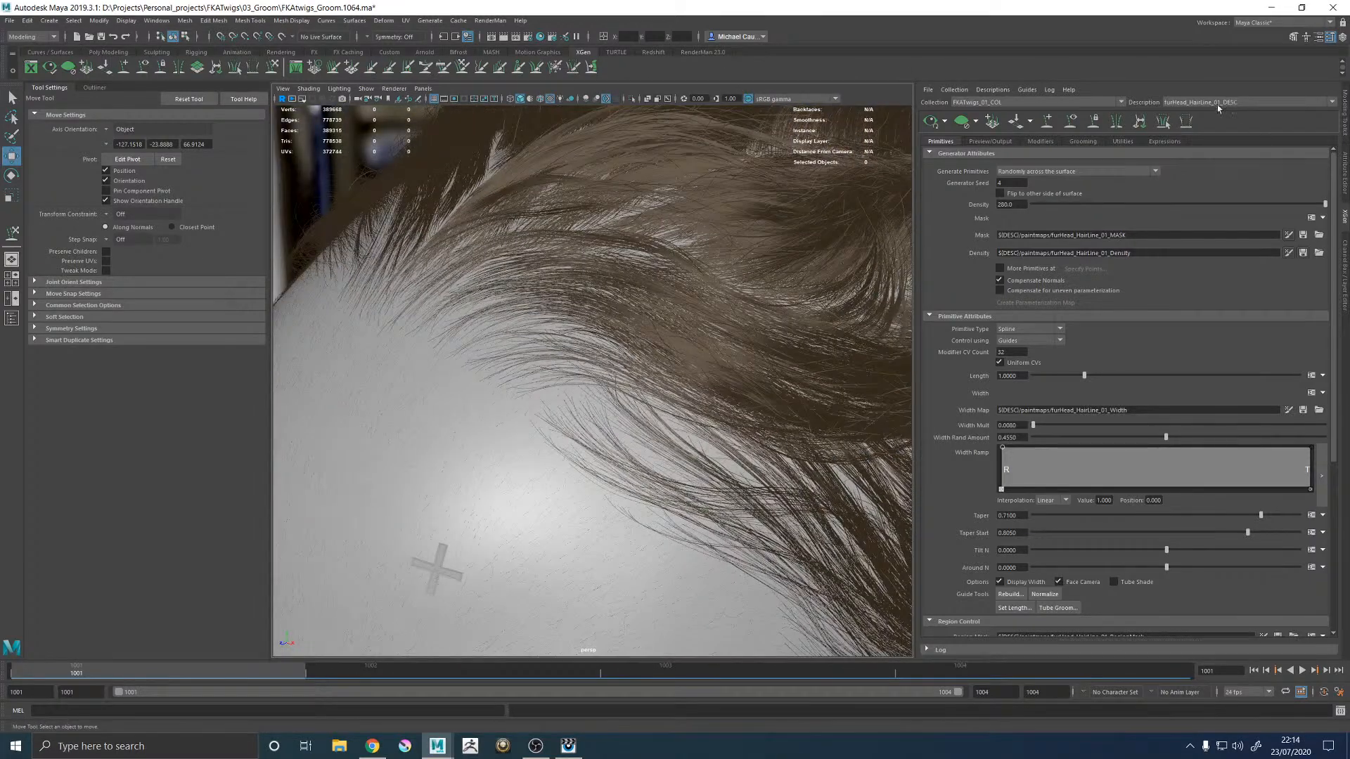
left_click(1039, 141)
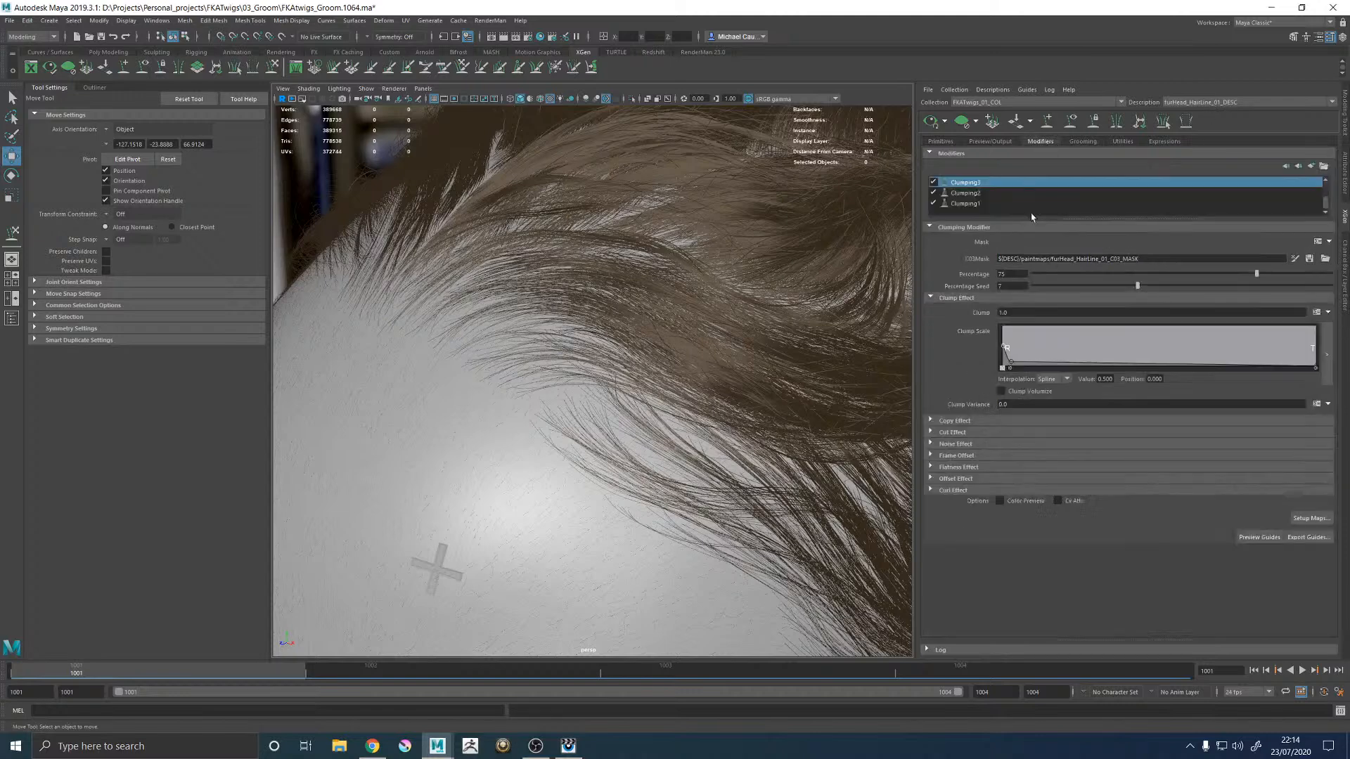
left_click(1295, 260)
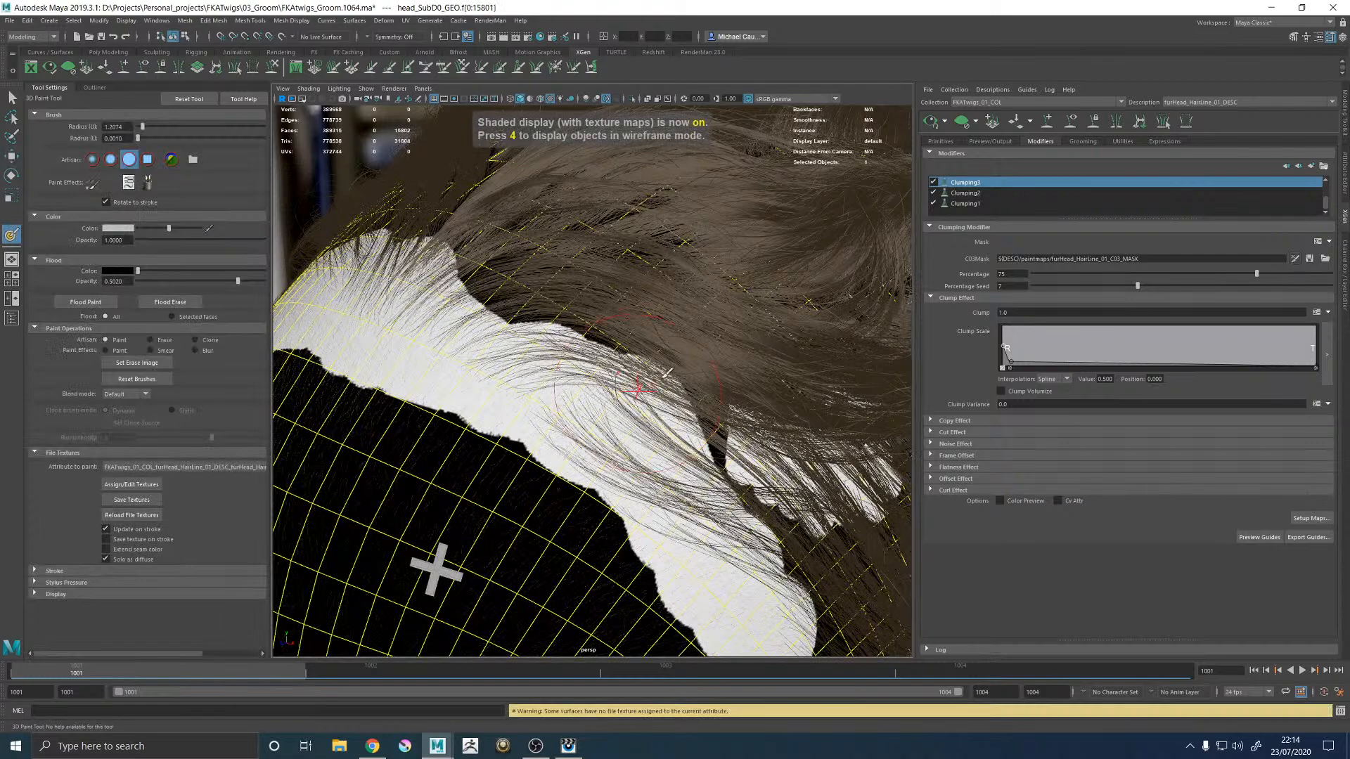
Step: Paint the Clumping3 mask pure white along the forehead hairline and save the painted texture
left_click_drag(482, 301, 285, 254, "alt")
left_click_drag(169, 229, 203, 229)
left_click_drag(565, 399, 534, 396)
mouse_move(560, 360)
left_mouse_down()
mouse_move(562, 330)
mouse_move(619, 364)
left_mouse_up()
left_click(132, 500)
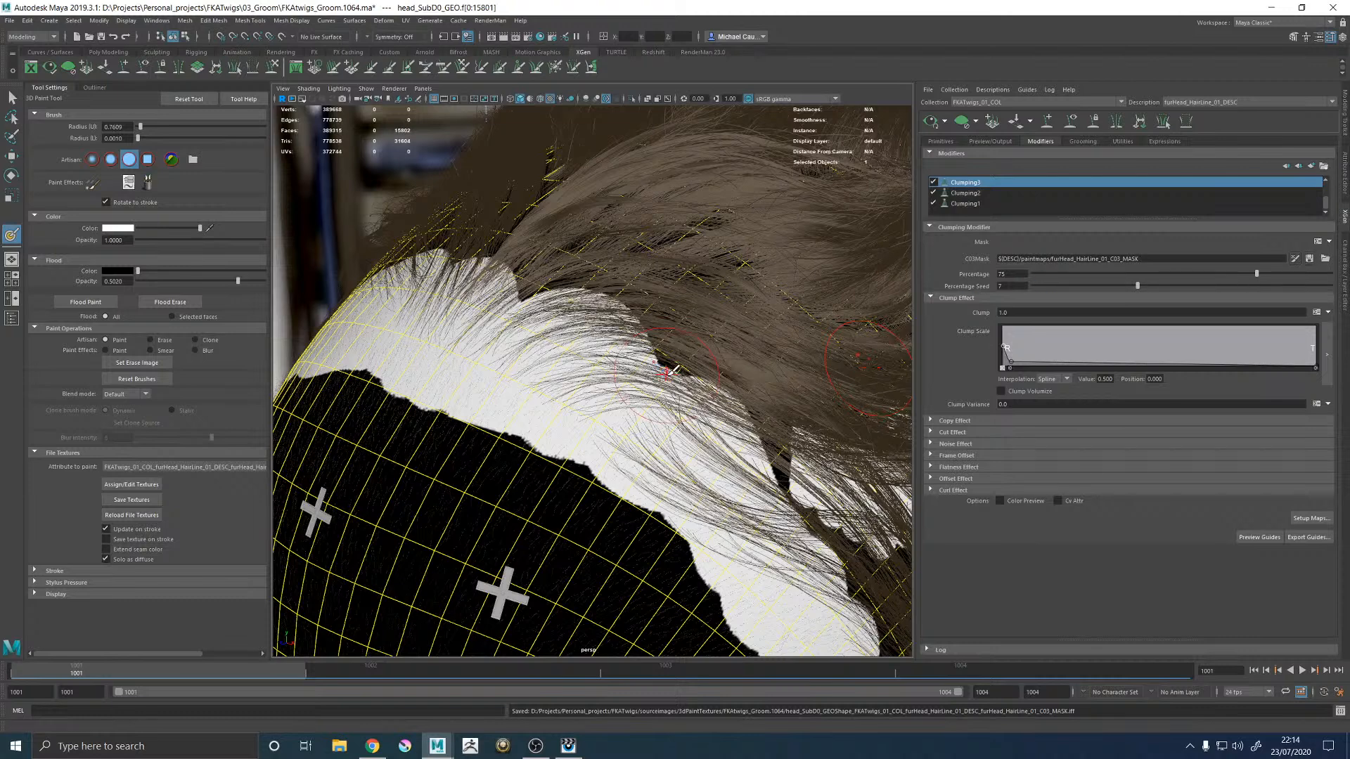
Step: Select the Clumping2 modifier, regenerate the hair preview, leave the paint tool and save the groom scene
left_click(983, 193)
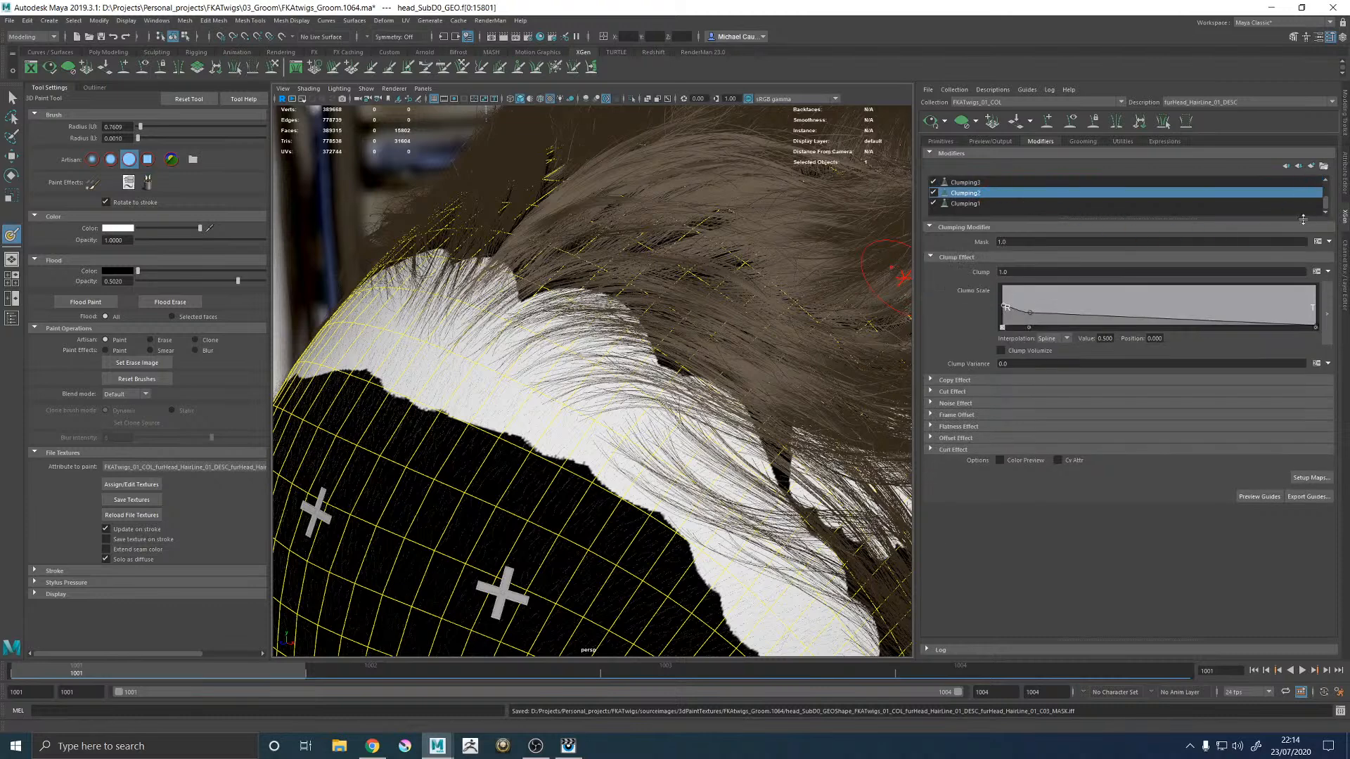
left_click(930, 122)
key("w")
mouse_move(774, 260)
left_mouse_down("alt")
mouse_move(622, 279)
mouse_move(723, 207)
mouse_move(707, 201)
mouse_move(731, 185)
left_mouse_up("alt")
key("ctrl+s")
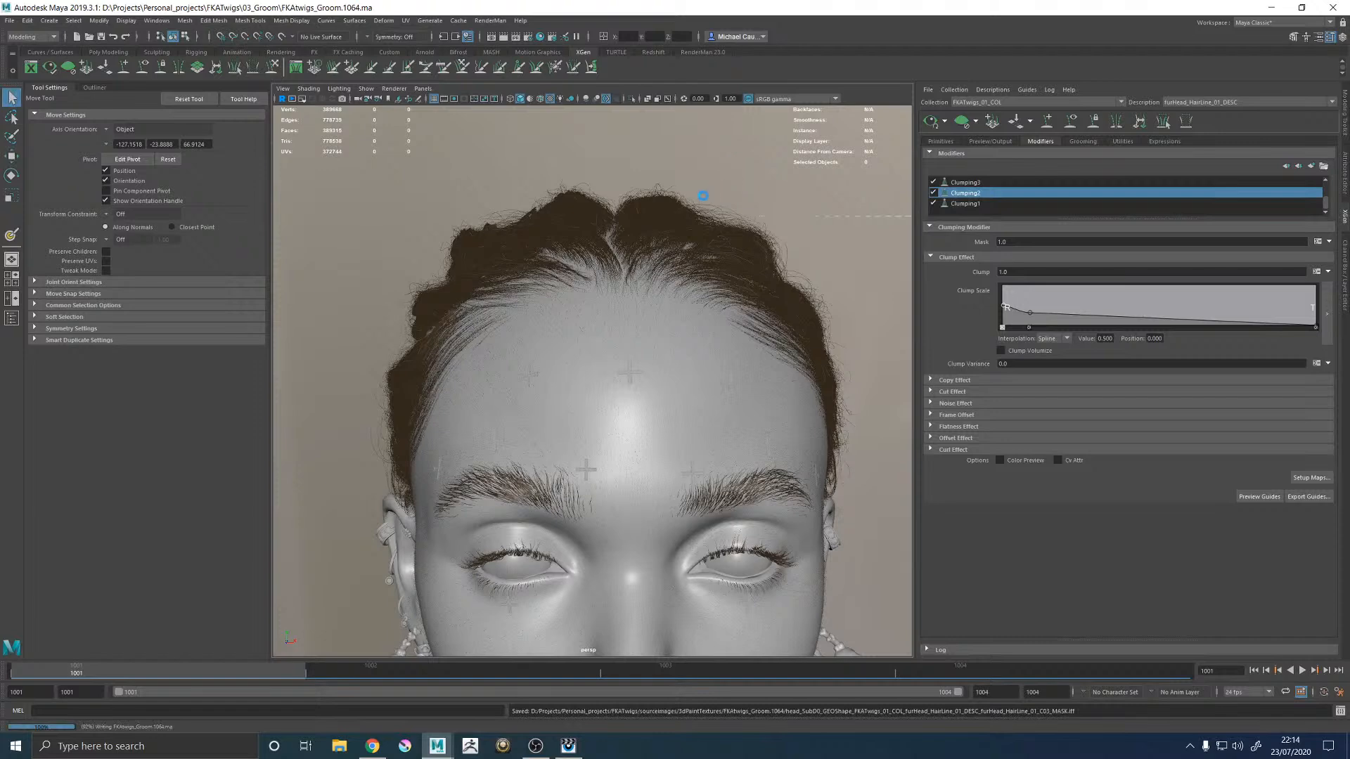
Step: Switch to the full render-camera view and start a RenderMan render of the groom
key("space")
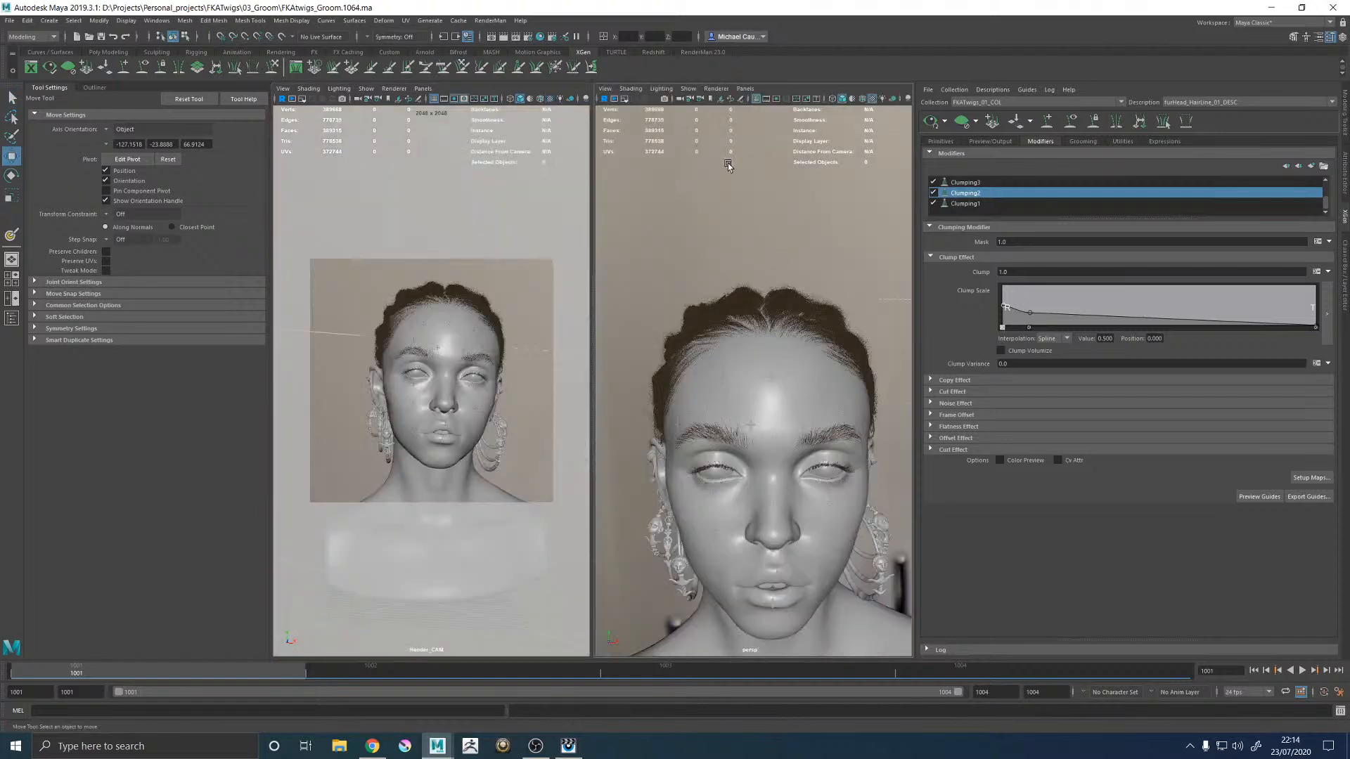
key("space")
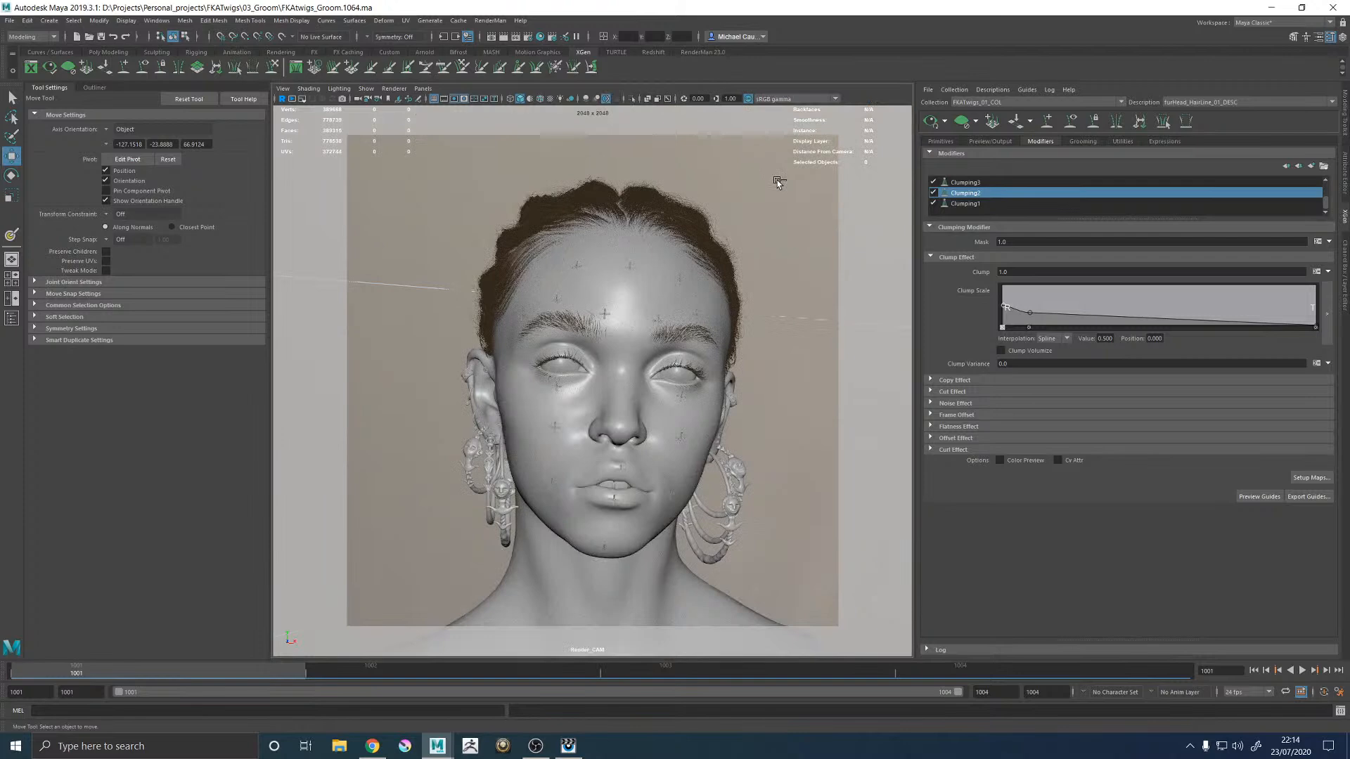
left_click(492, 22)
left_click(503, 40)
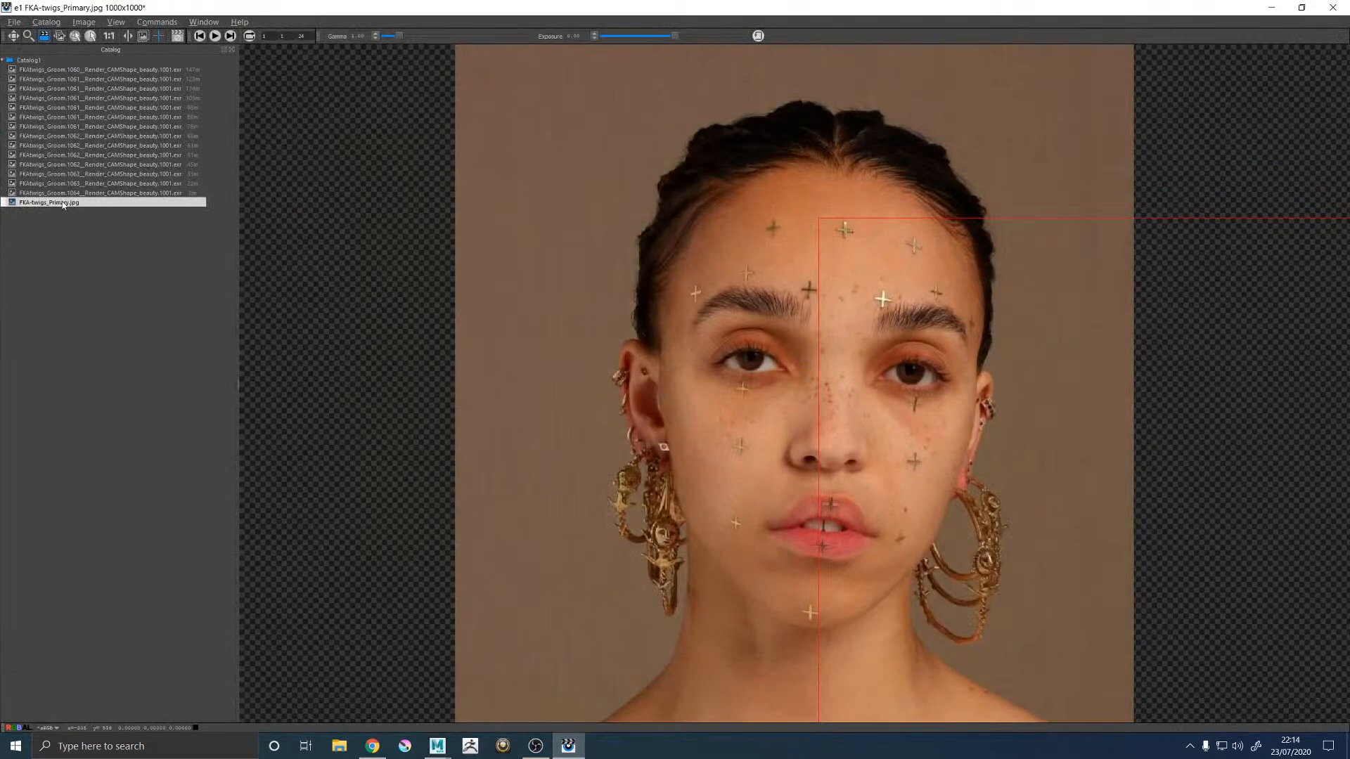
Step: Step back and forth through the catalogued 1060 to 1064 renders and FKA-twigs_Primary.jpg to compare the hairline
left_click(58, 68)
key("Down")
key("Down")
key("Down")
key("Down")
key("Down")
key("Down")
key("Down")
key("Down")
key("Down")
key("Down")
key("Down")
key("Down")
key("Down")
key("Down")
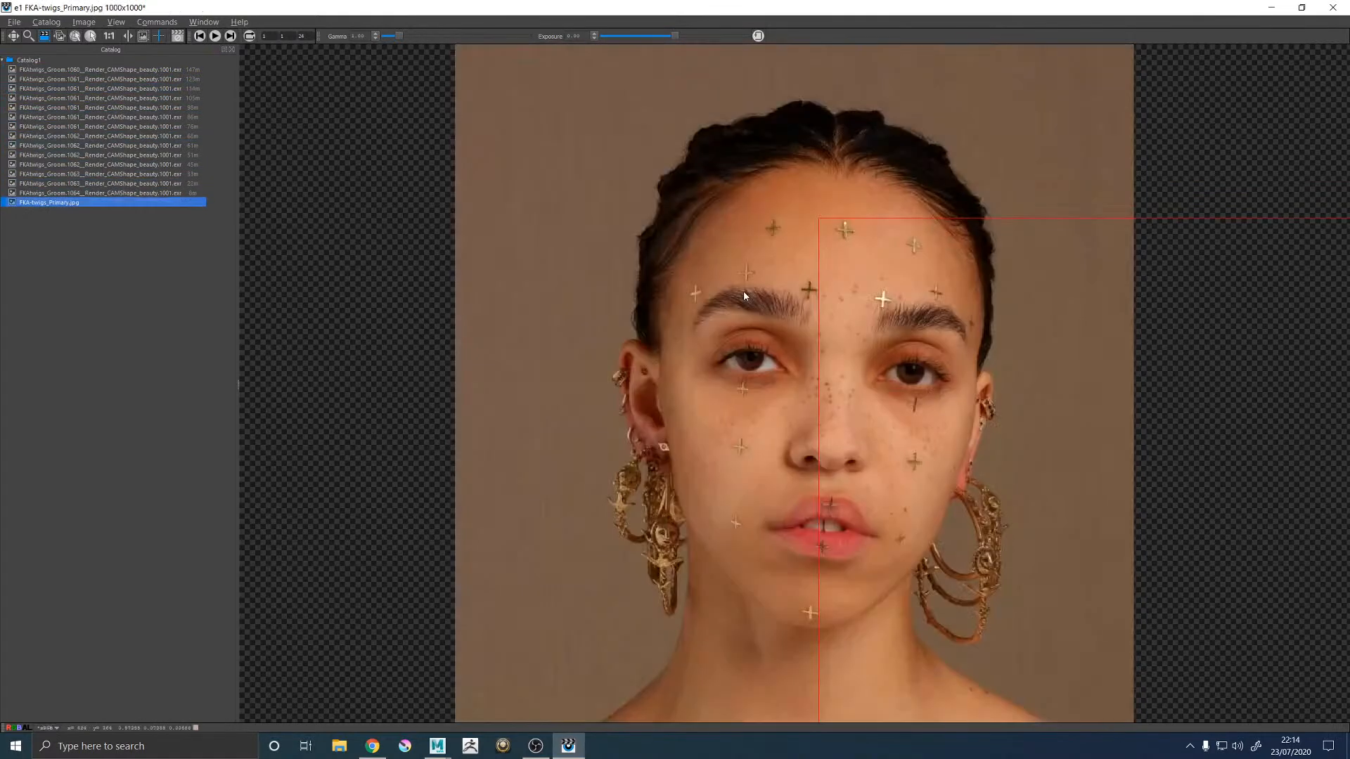
key("Up")
key("Up")
key("Up")
key("Up")
key("Up")
key("Up")
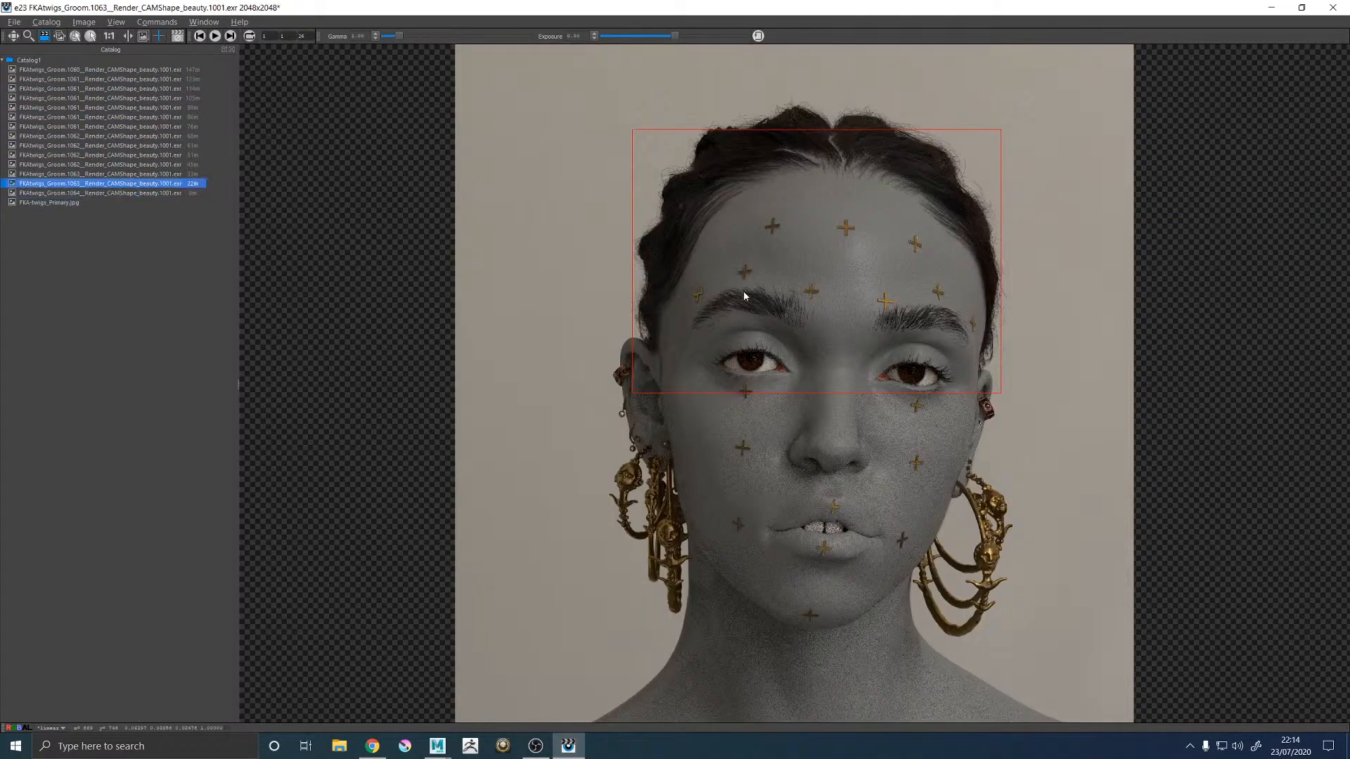
key("Up")
key("Up")
key("Up")
key("Up")
key("Up")
key("Up")
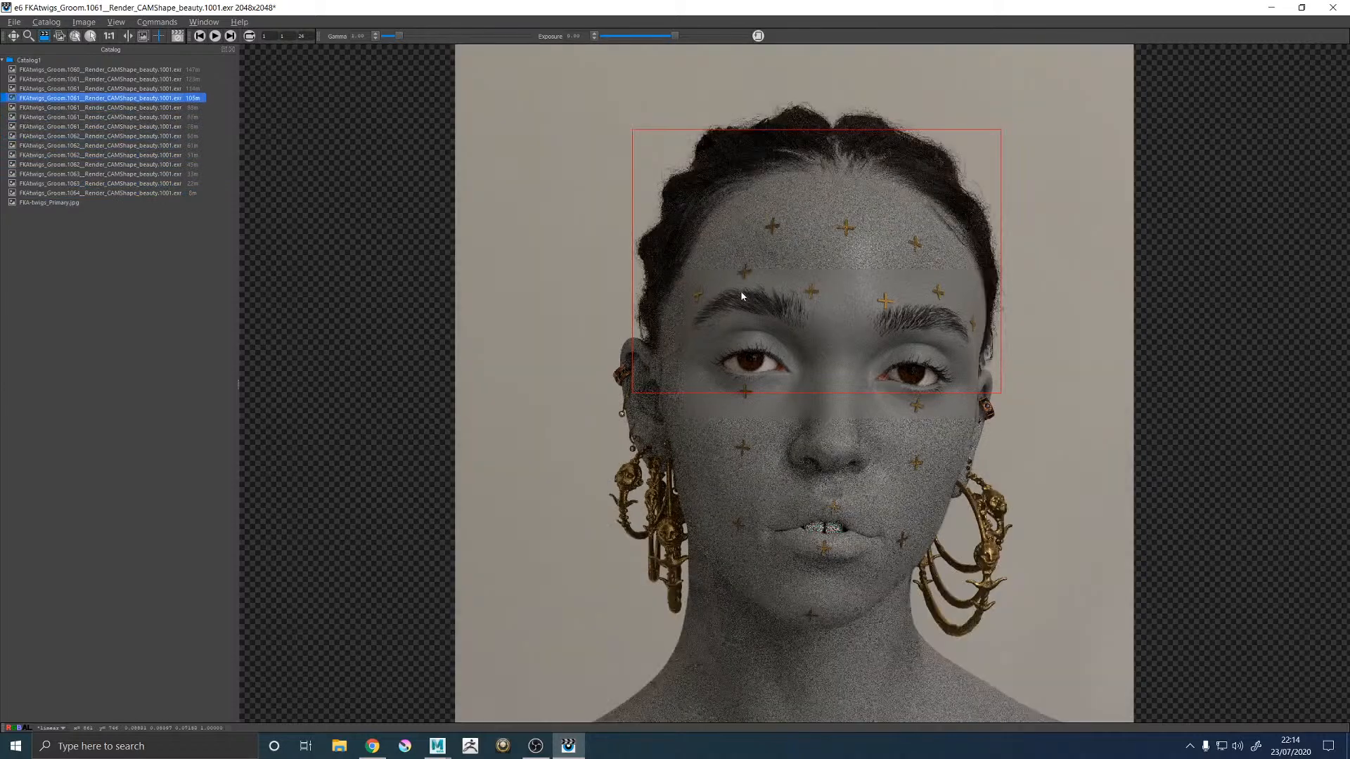
key("Down")
key("Down")
key("Down")
key("Down")
key("Down")
key("Down")
key("Down")
key("Down")
key("Down")
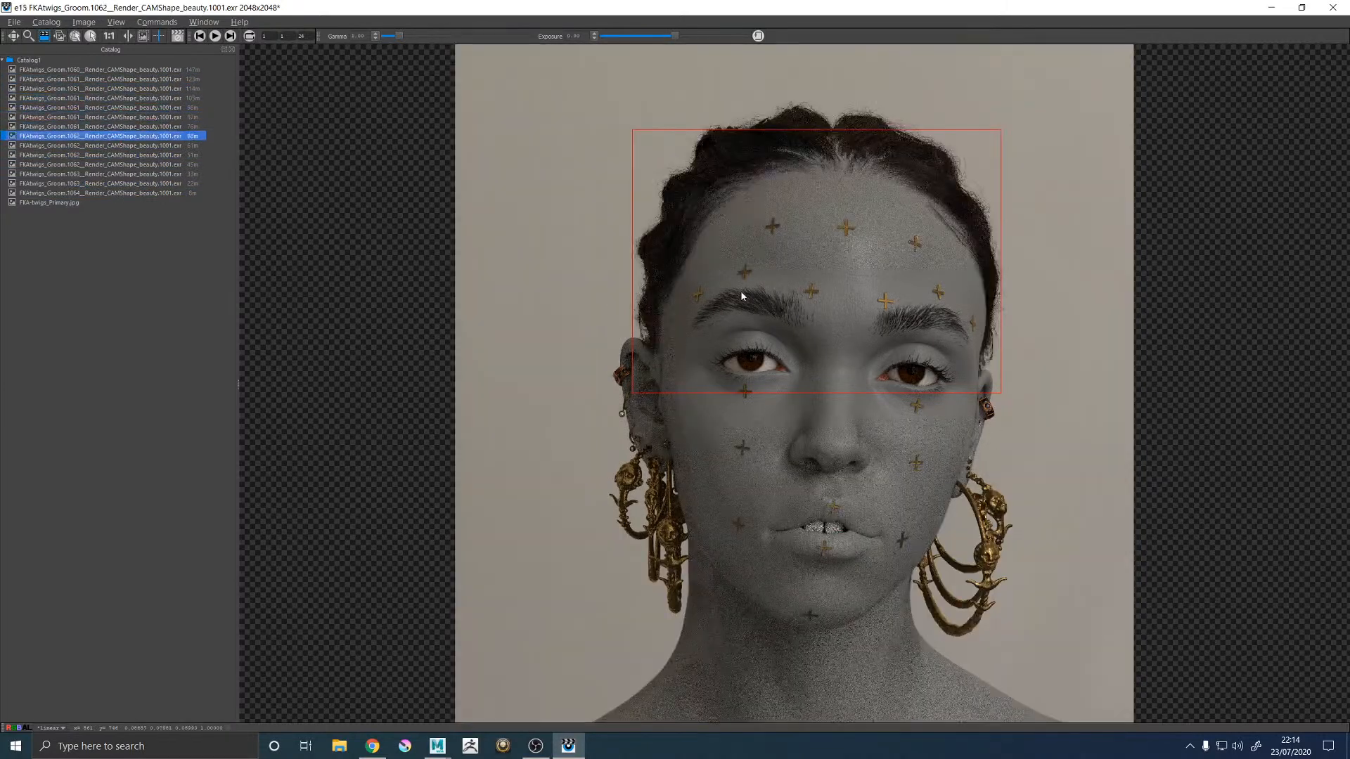
key("Down")
key("Down")
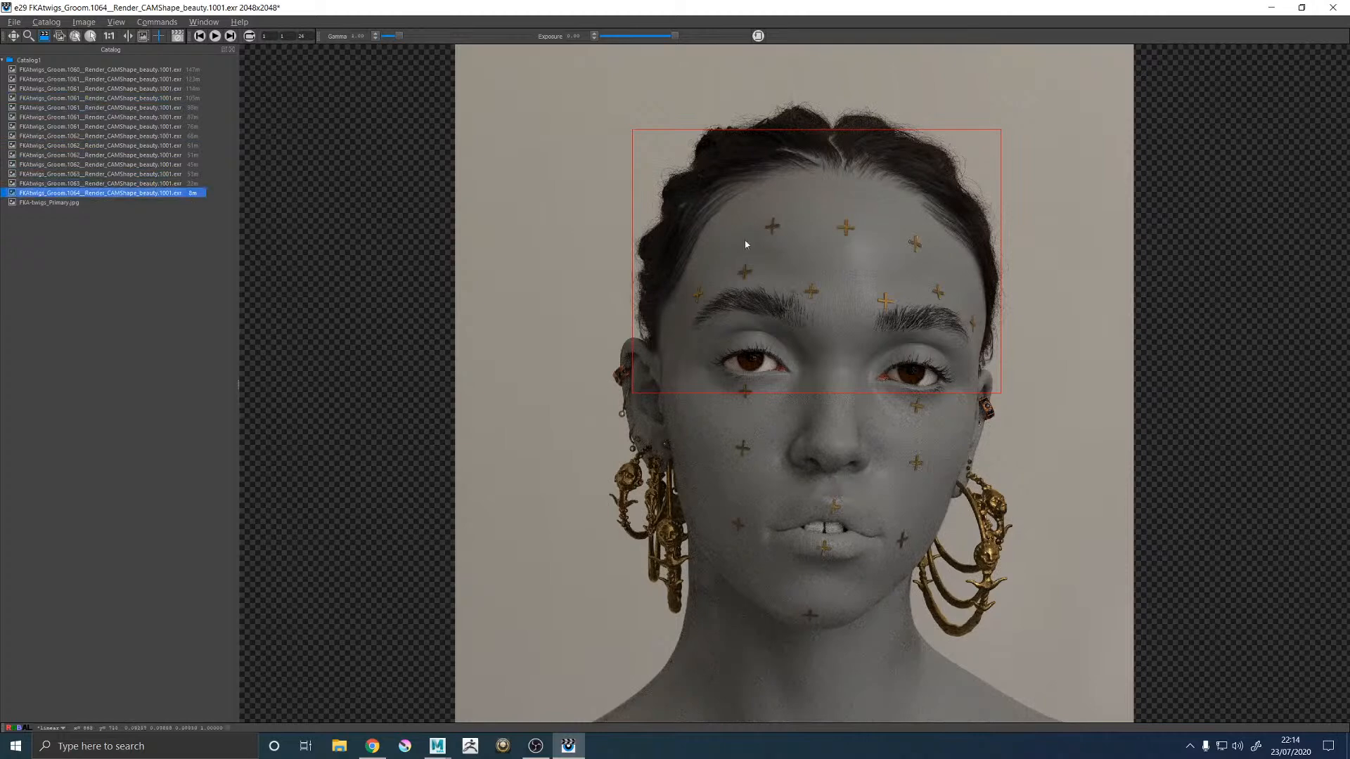
Step: Flip between the oldest 1060 render and the latest finished 1064 render to compare the hair
left_click(157, 70)
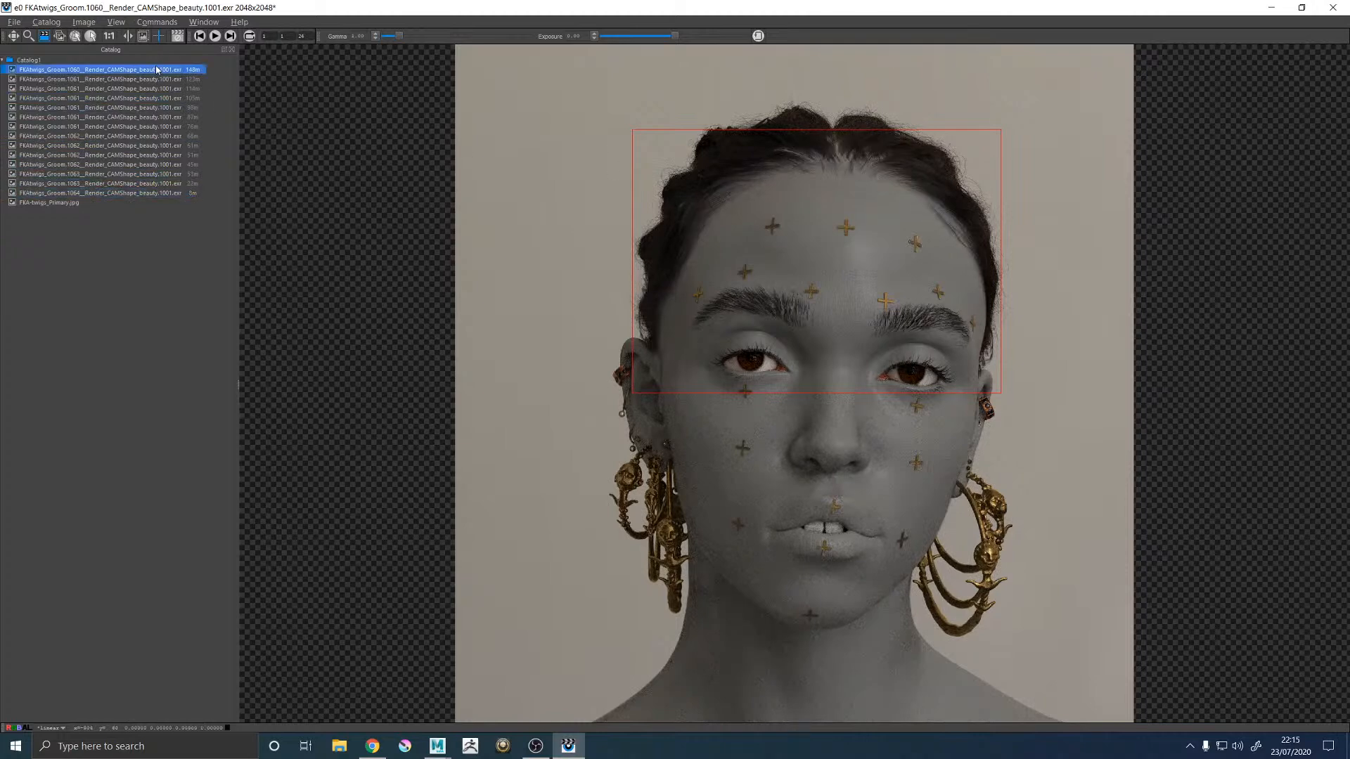
left_click(154, 194)
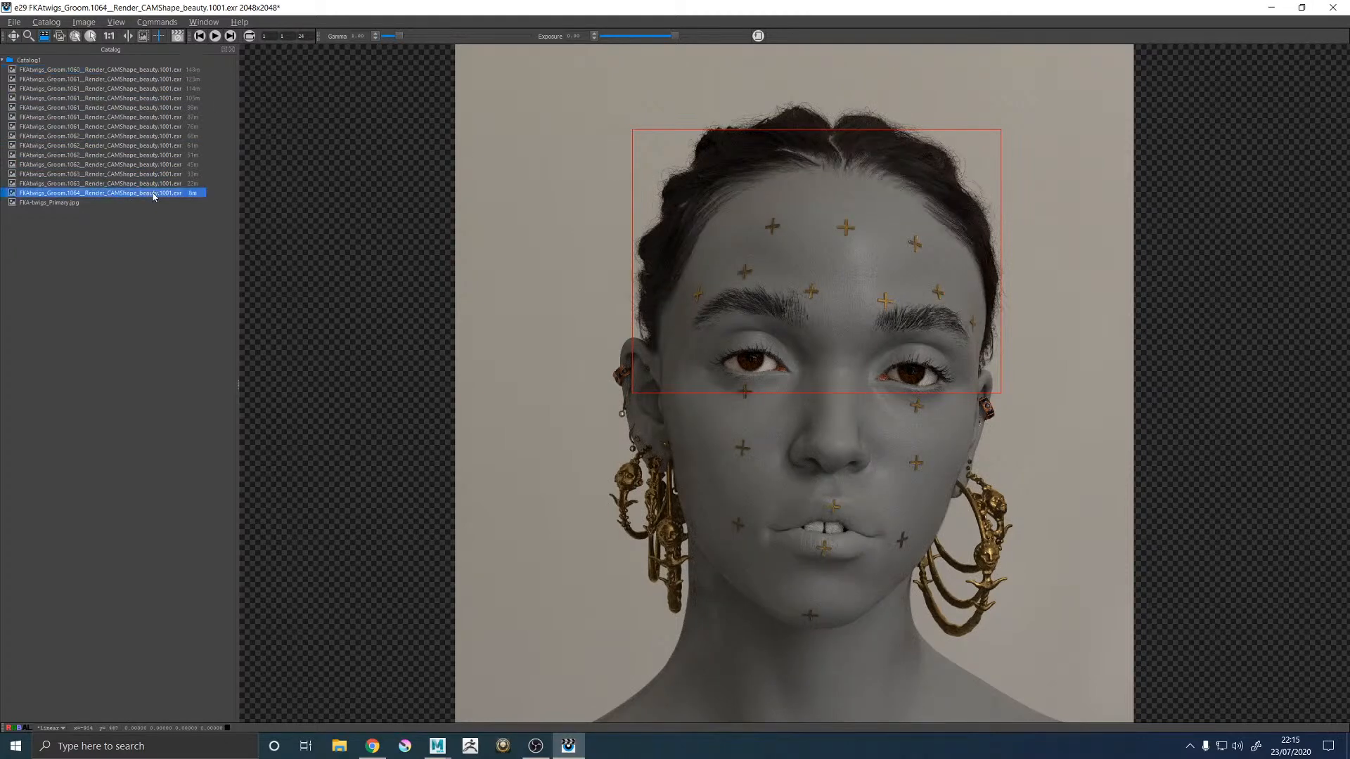
left_click(146, 70)
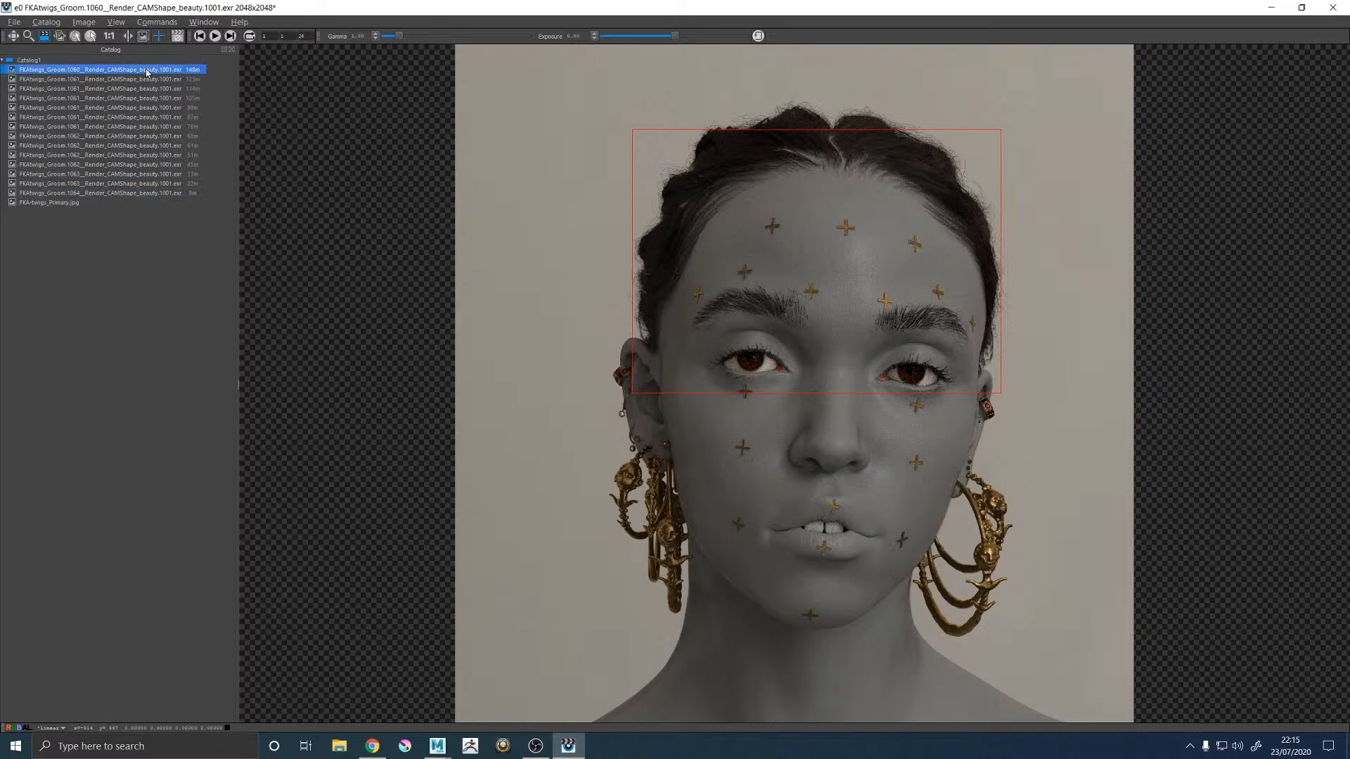
left_click(151, 194)
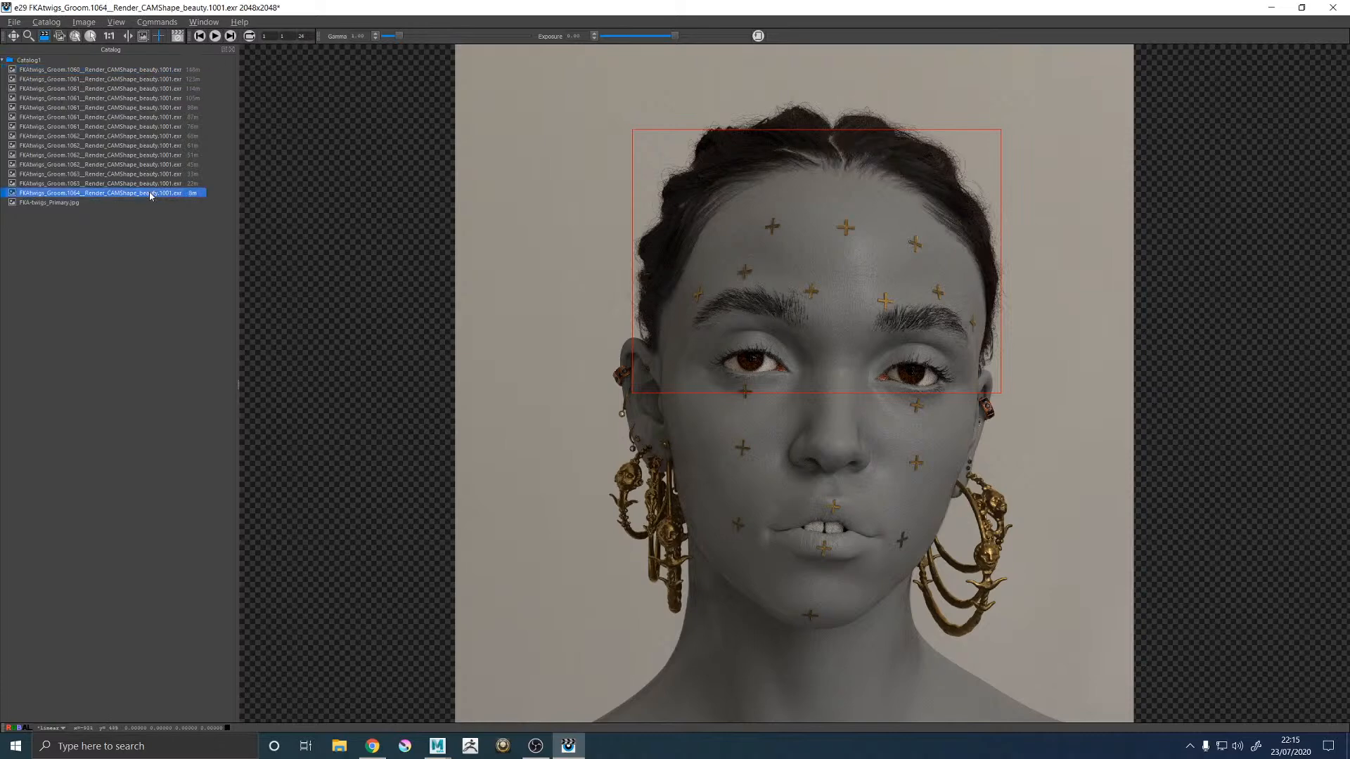
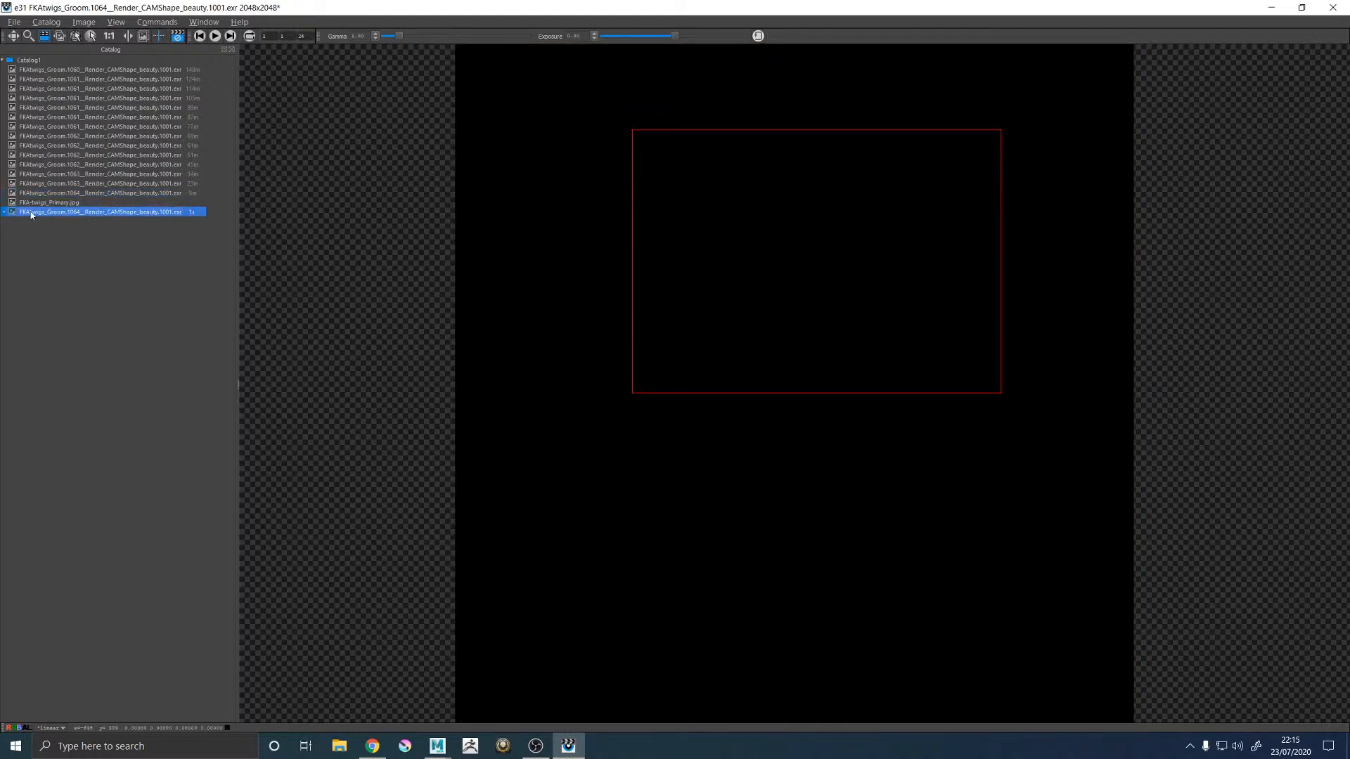
Step: Move the new 1064 render above FKA-twigs_Primary.jpg in the catalog and flip between it and the previous 1064 render
key("Down")
key("Delete")
left_click_drag(36, 214, 63, 199)
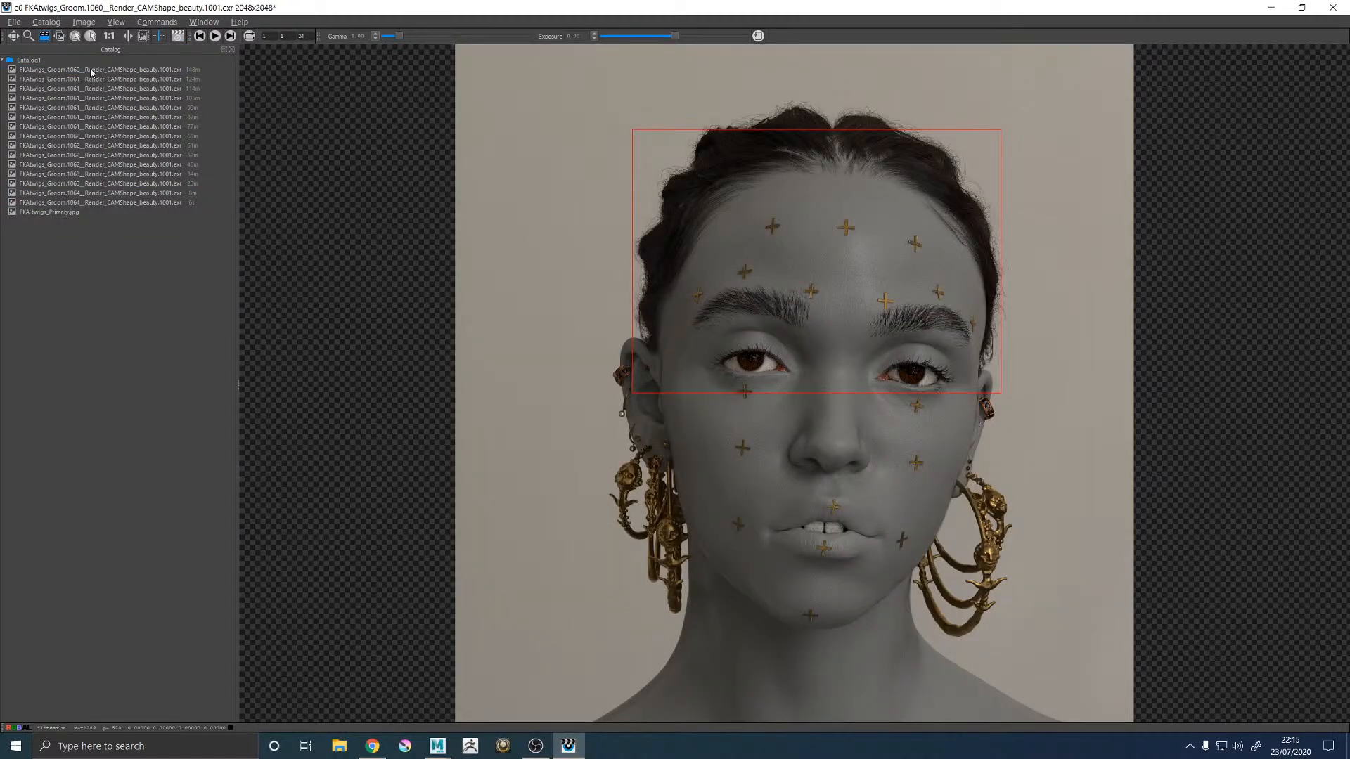
left_click(101, 202)
key("Up")
key("Down")
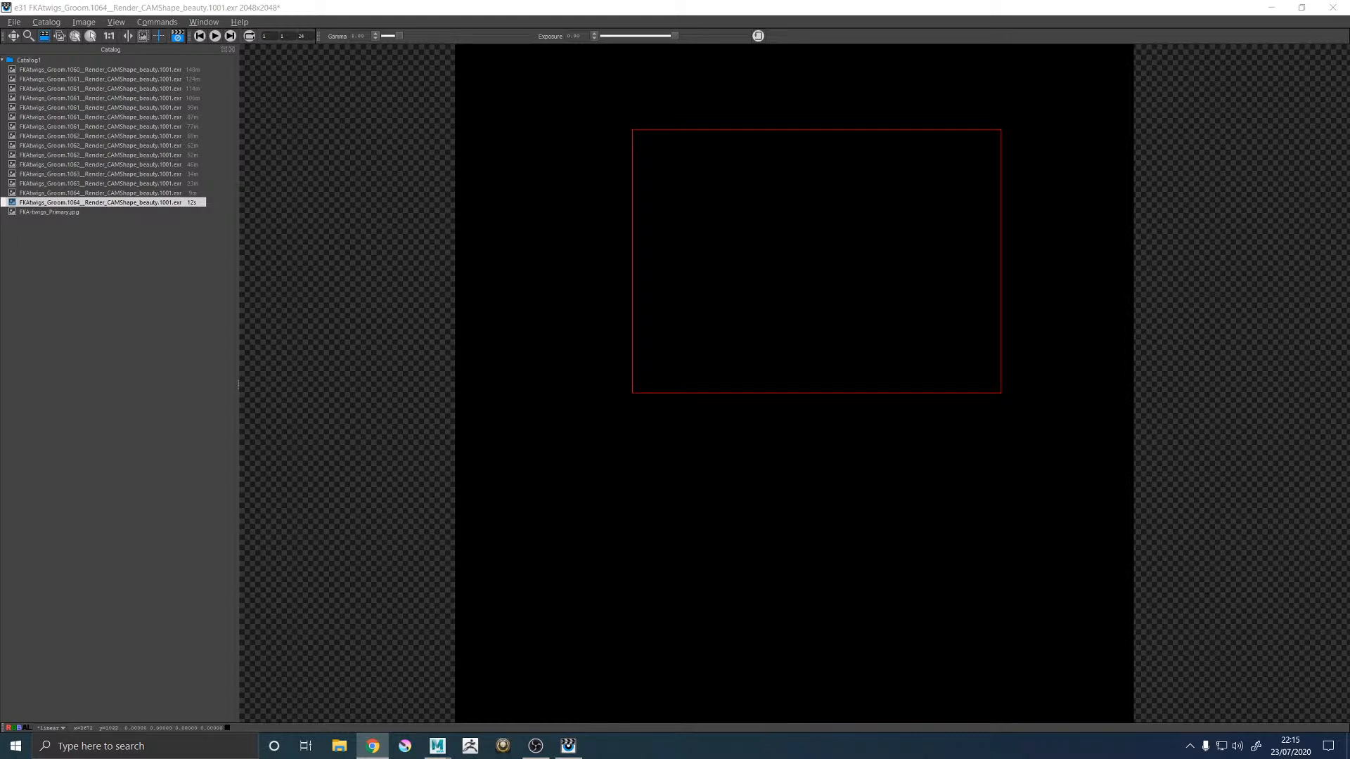
Step: Compare the completed 1064 render with the previous 1064 render for differences in the hair
left_click(790, 249)
key("Up")
key("Down")
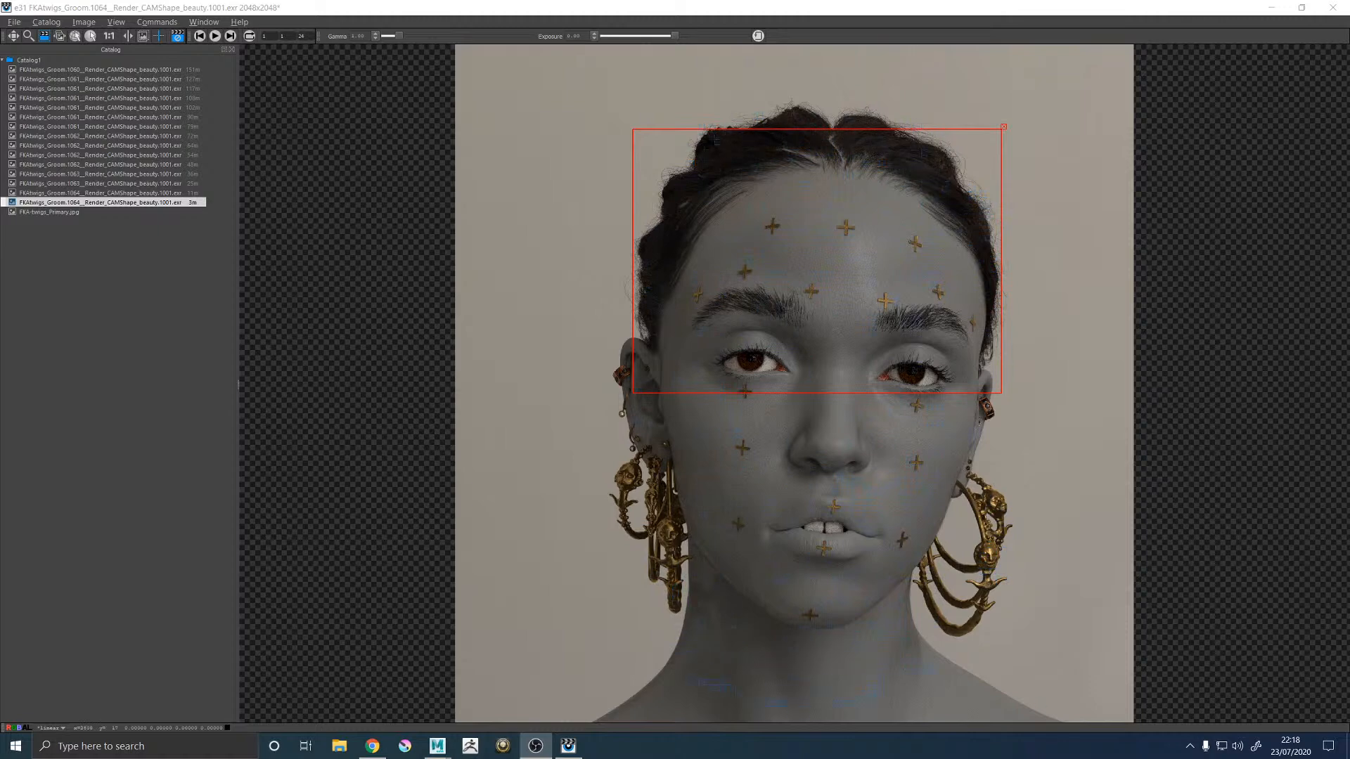
key("alt+Tab")
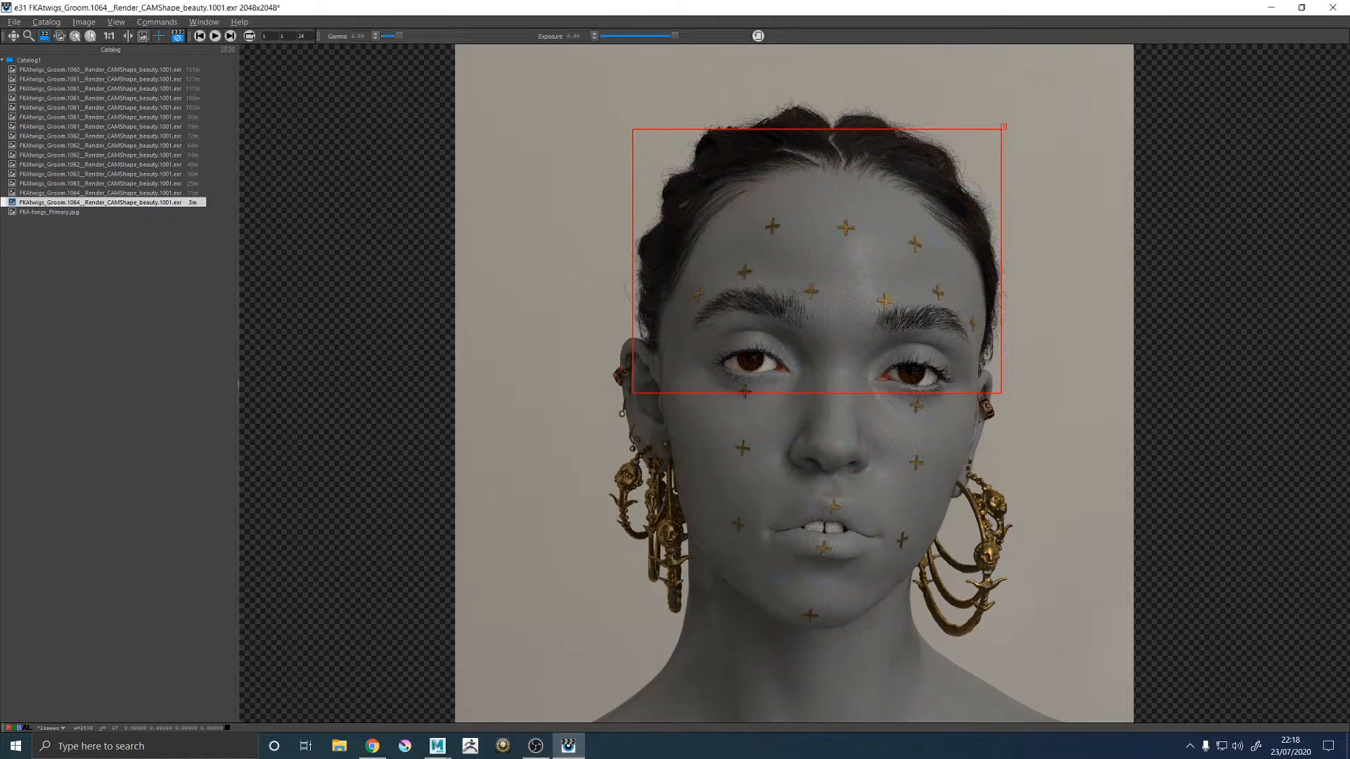
key("alt+Tab")
key("alt+Tab")
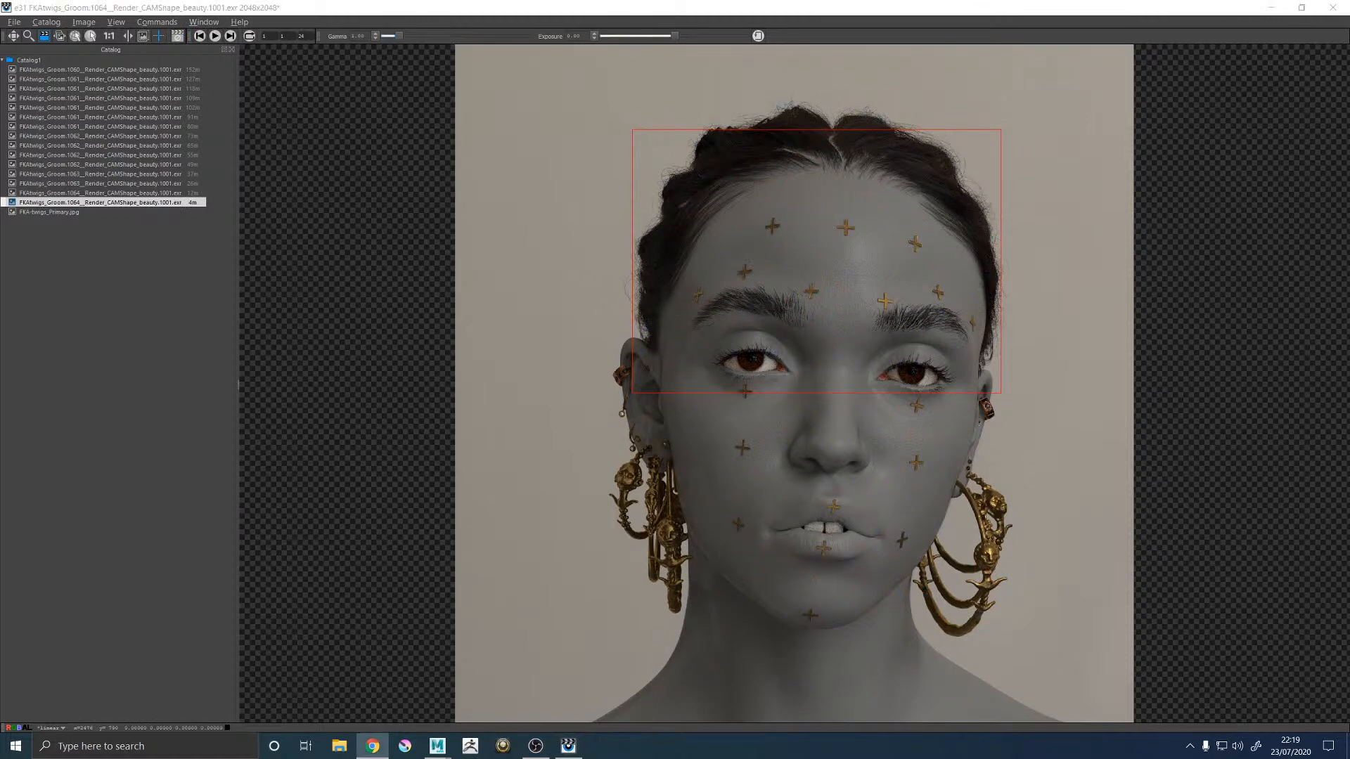
left_click(765, 246)
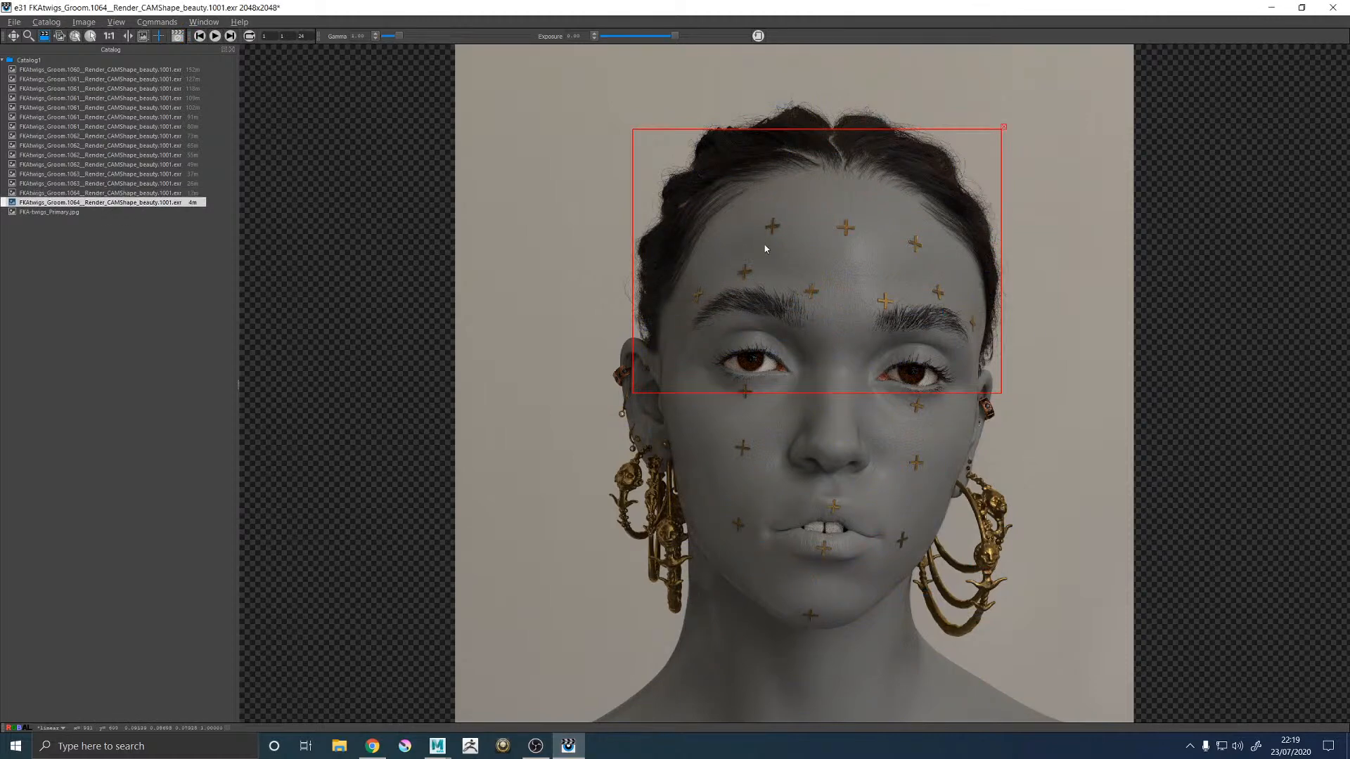
key("Up")
key("Down")
left_click(536, 745)
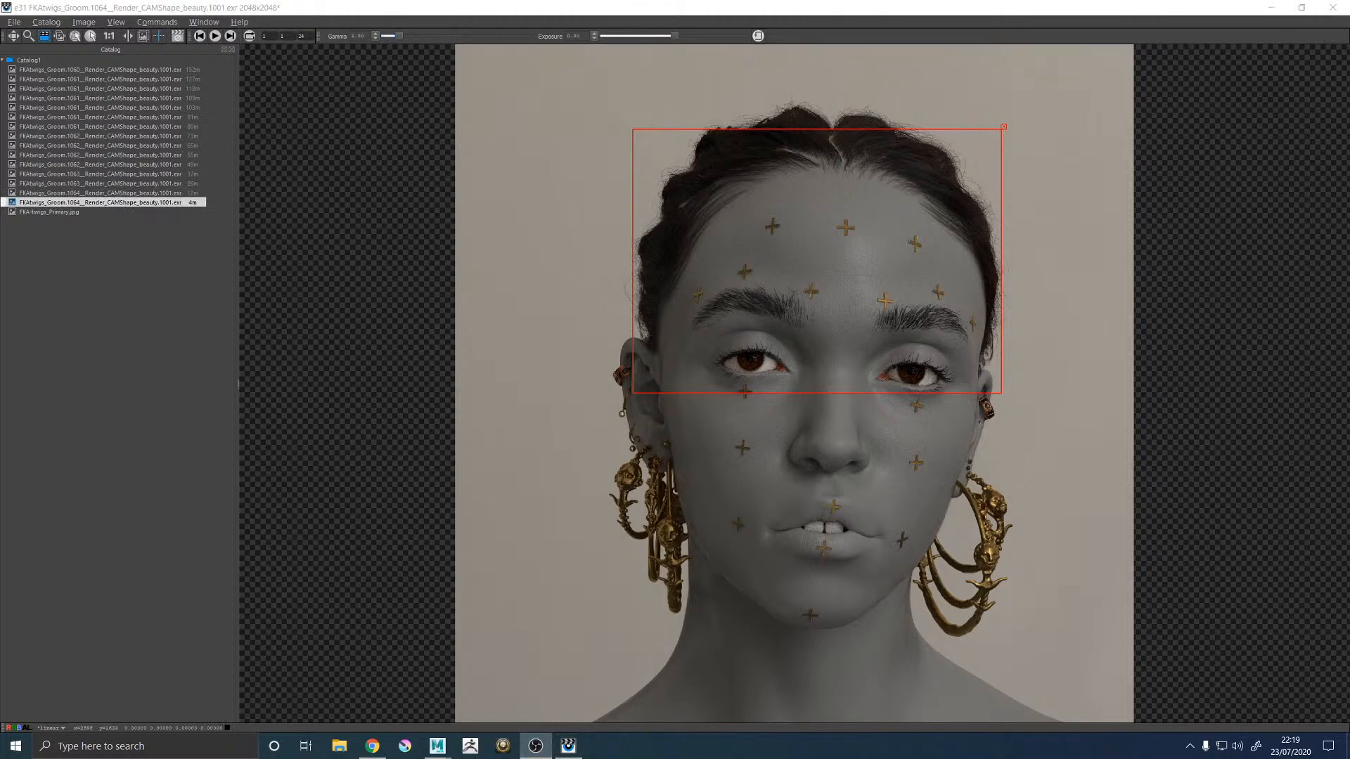
left_click(1221, 218)
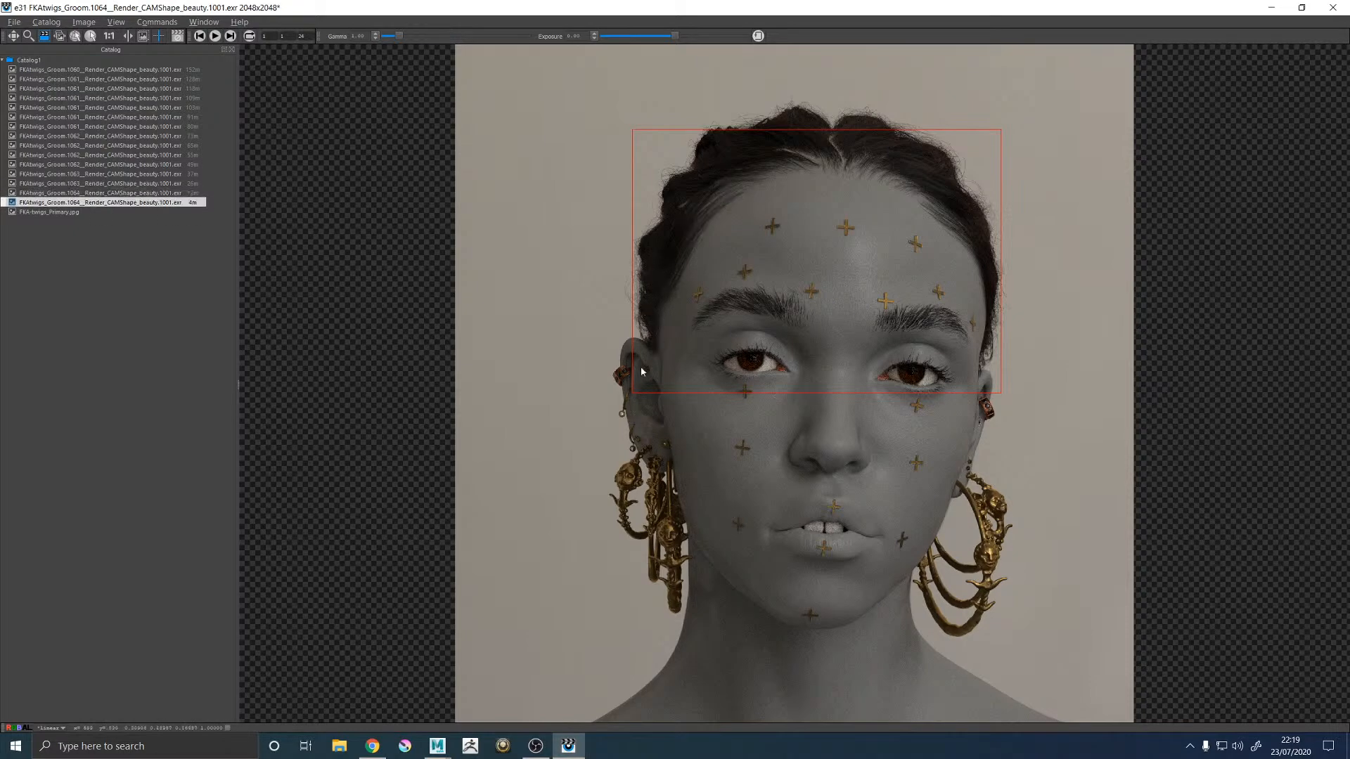
Step: Flip repeatedly between the latest 1064 render and FKA-twigs_Primary.jpg to compare the hairline, including the hair around the ears
left_click(92, 212)
key("Up")
key("Down")
key("Up")
key("Down")
key("Up")
key("Down")
key("Up")
key("Down")
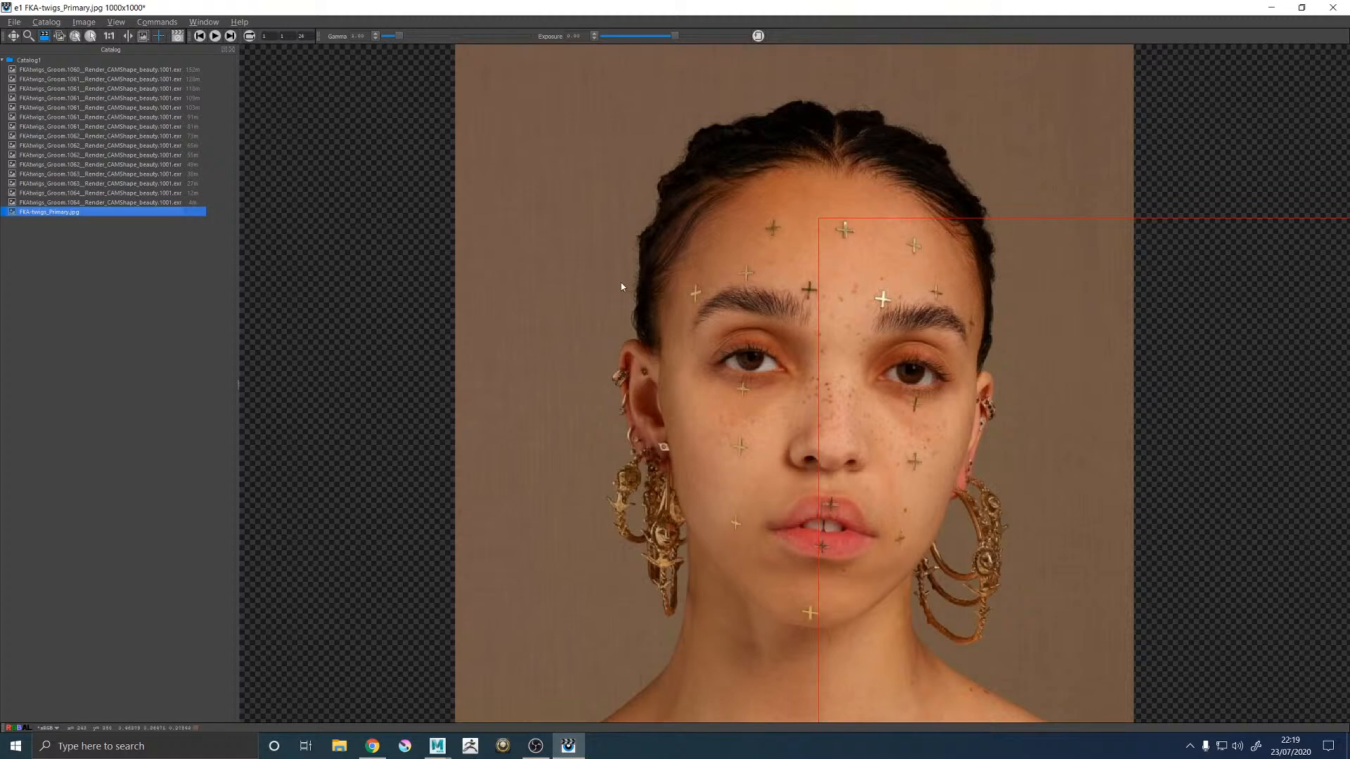
left_click(622, 282)
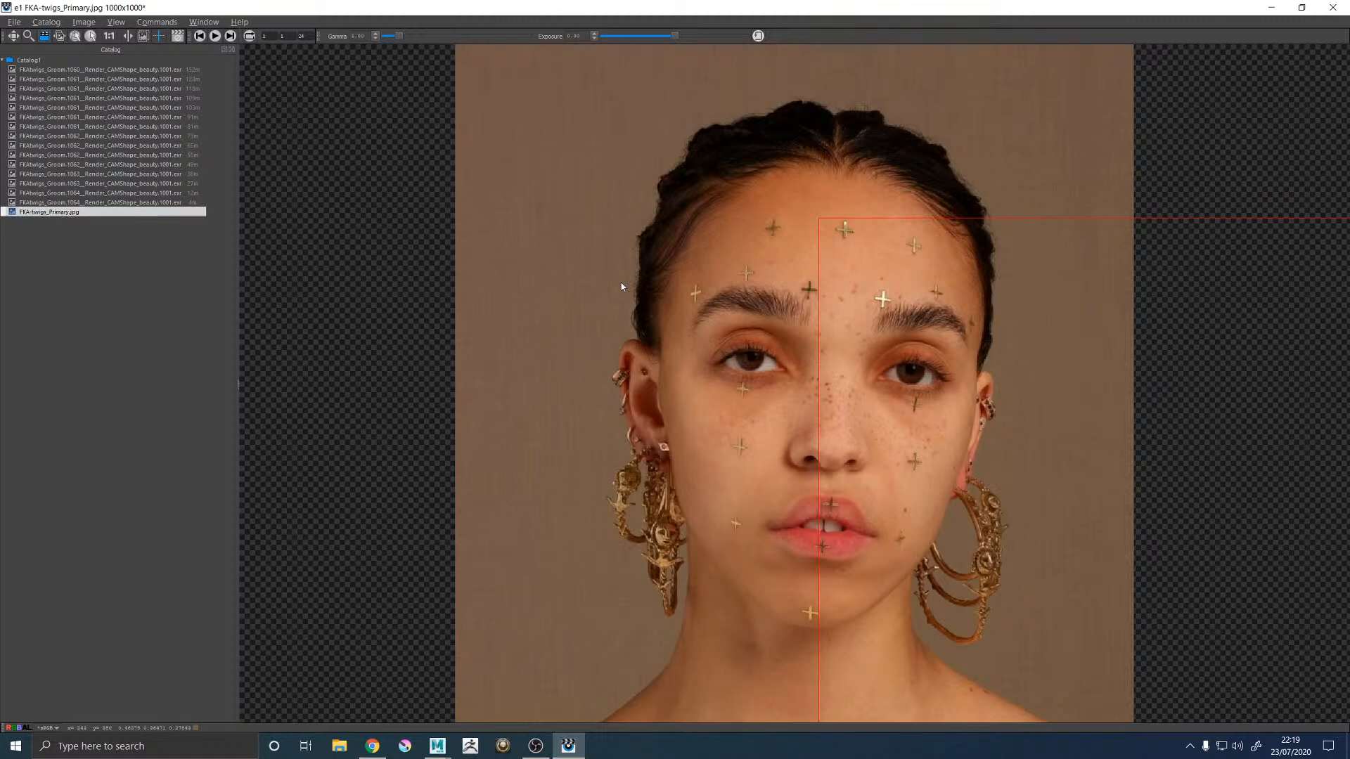
key("Up")
key("Down")
key("Up")
key("Down")
key("Up")
key("Down")
key("Up")
key("Down")
key("Up")
key("Down")
key("Up")
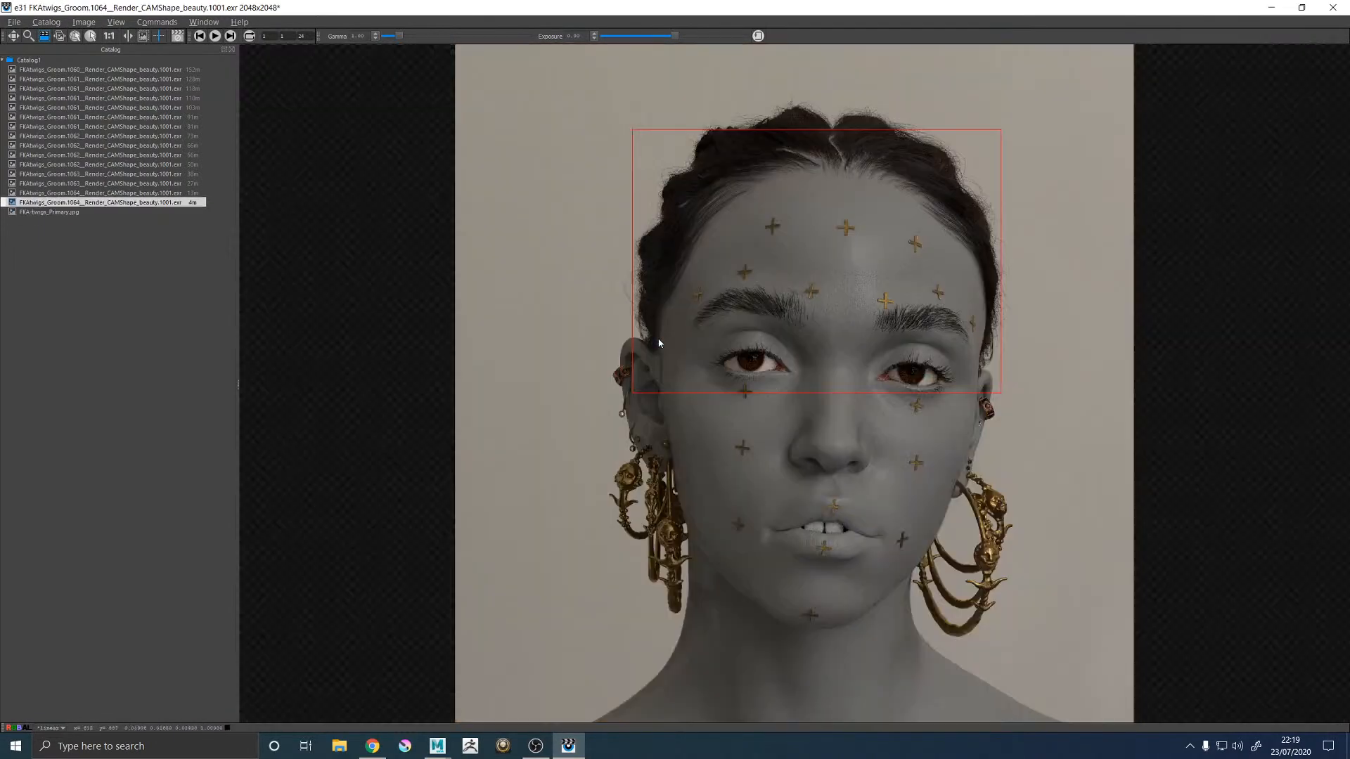
key("Down")
key("Up")
key("Down")
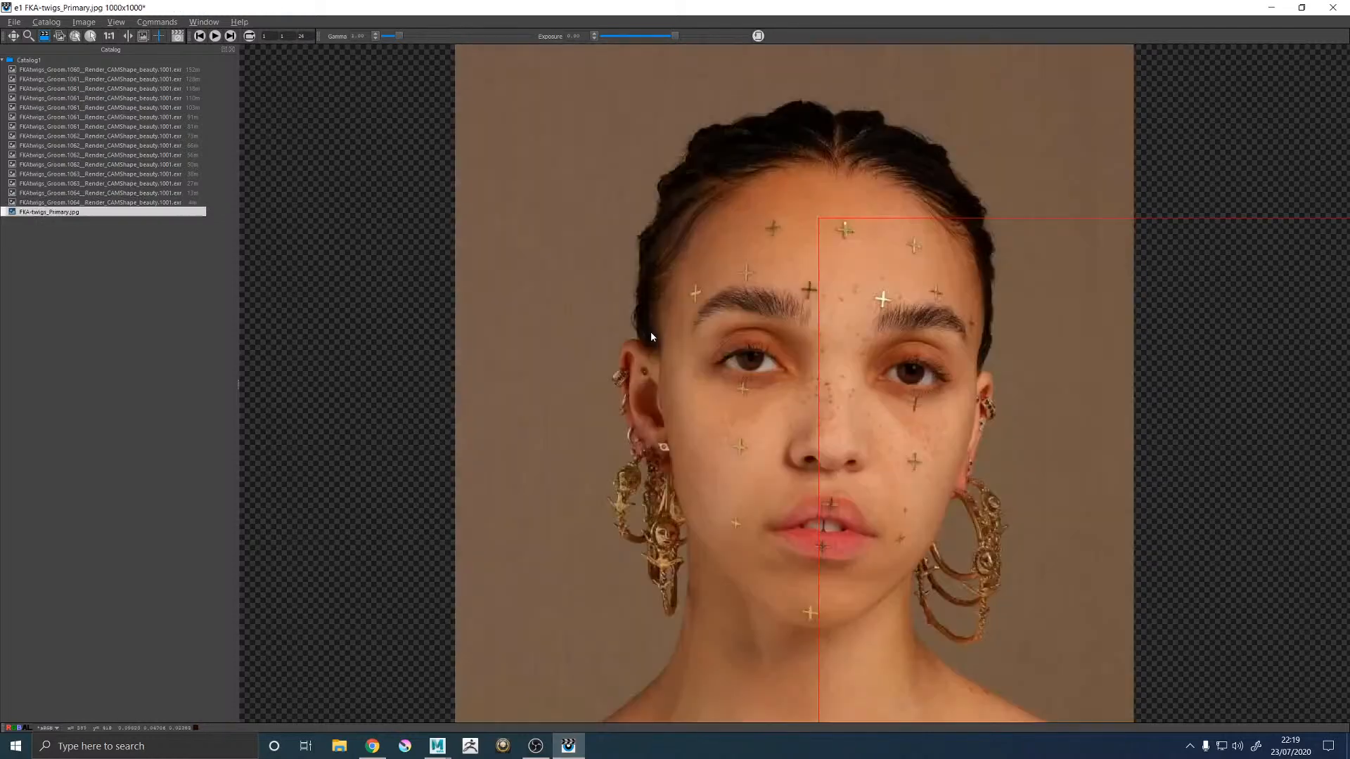
key("Up")
key("Down")
key("Up")
key("Down")
key("Up")
key("Down")
key("Up")
key("Down")
key("Up")
key("Down")
key("Up")
key("Down")
key("Up")
key("Down")
key("Up")
key("Down")
key("Up")
key("Down")
scroll(566, 334, "up", 5)
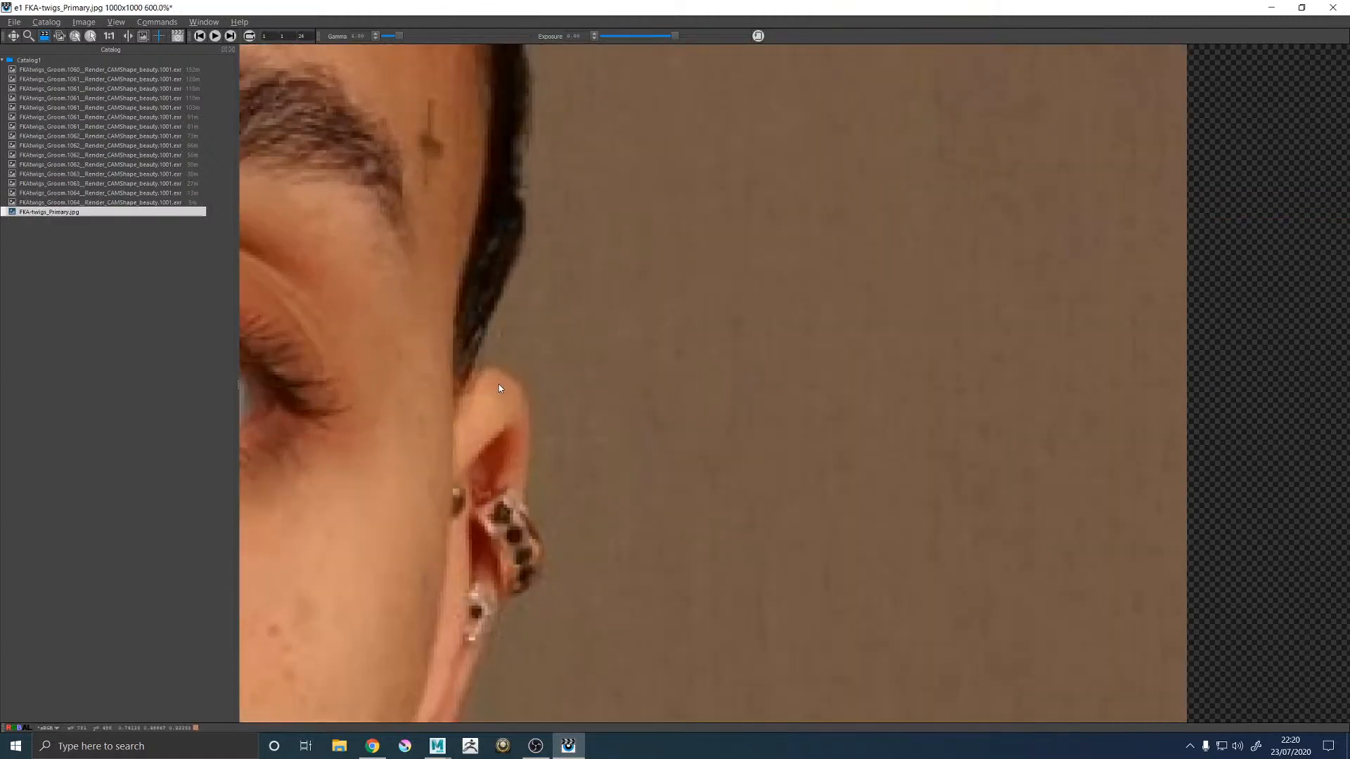
scroll(503, 594, "down", 8)
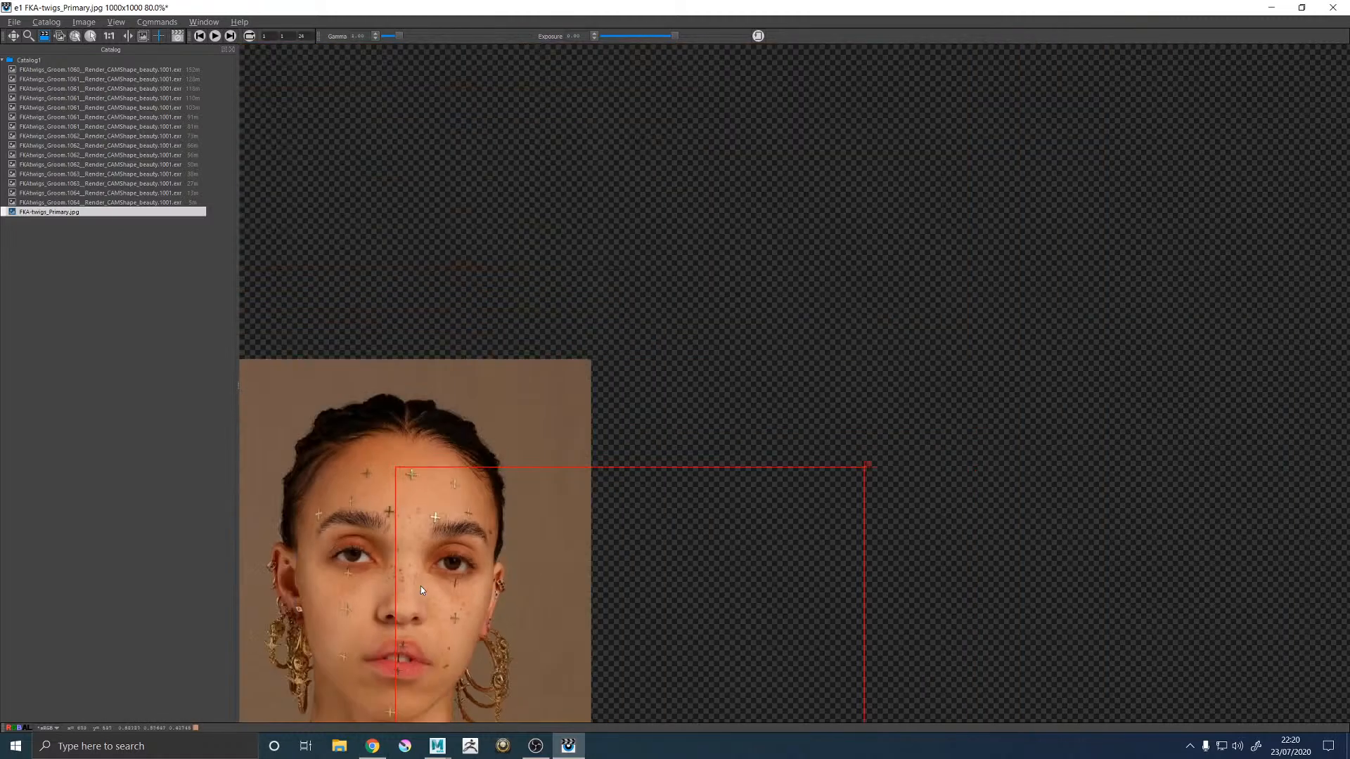
Step: Add FKA-twigs_Primary_HiRes.jpg from the FKATwigs reference folder to the start of the catalog and examine the hair above the ear
left_click(338, 746)
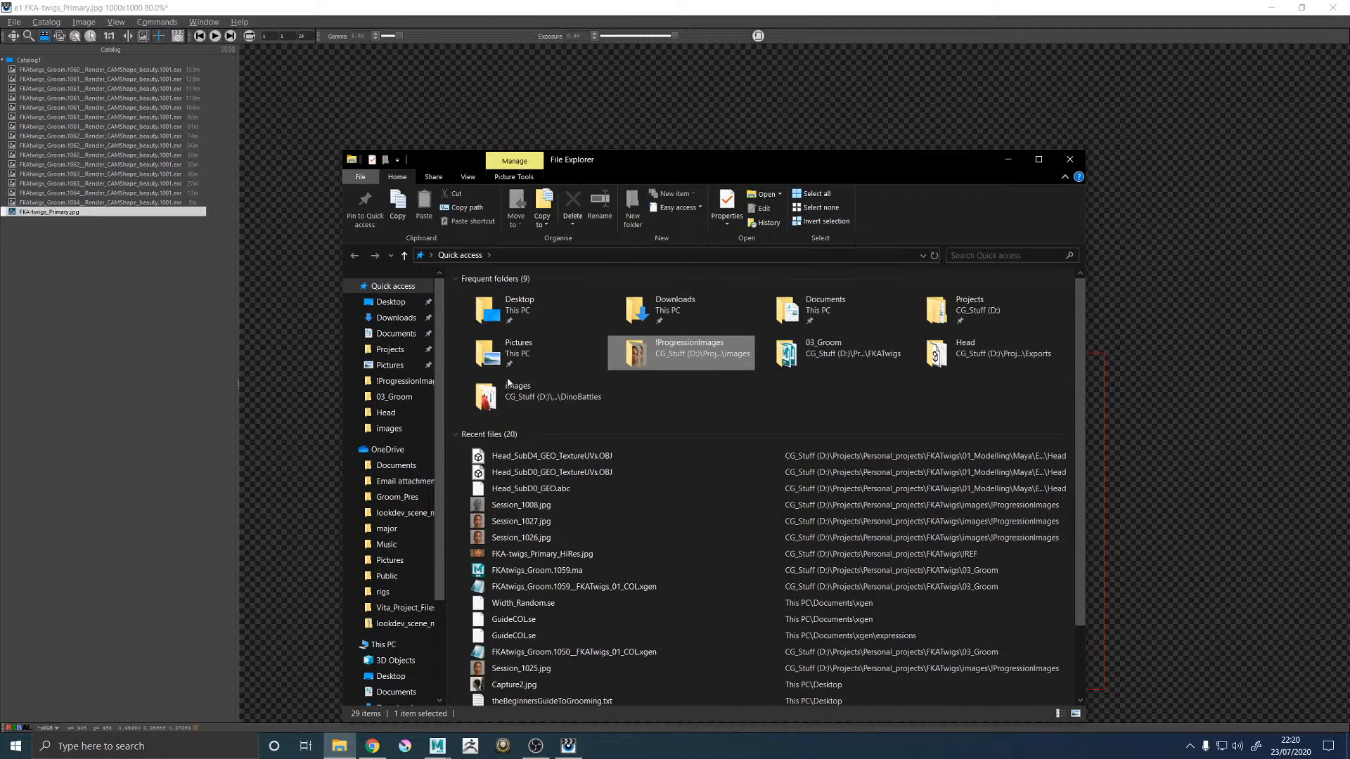
double_click(693, 369)
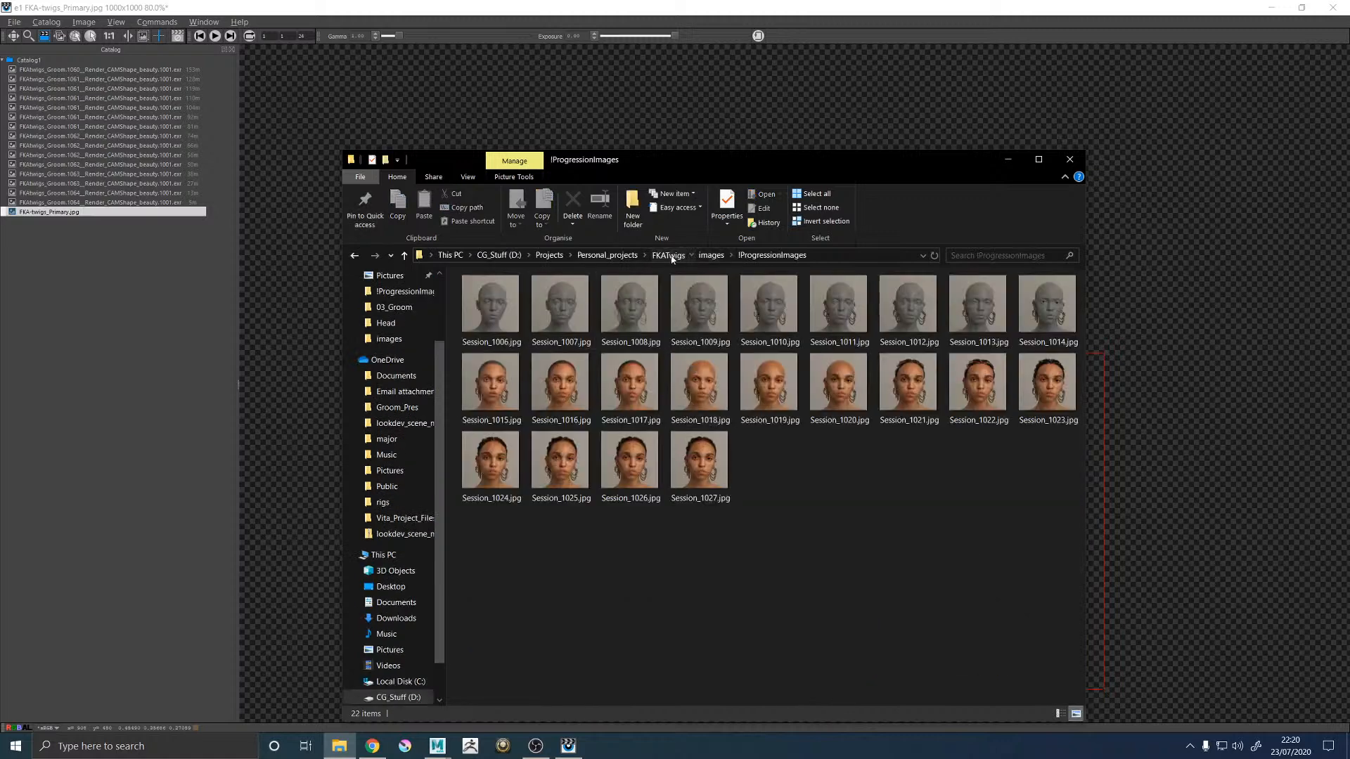
left_click(668, 255)
double_click(492, 296)
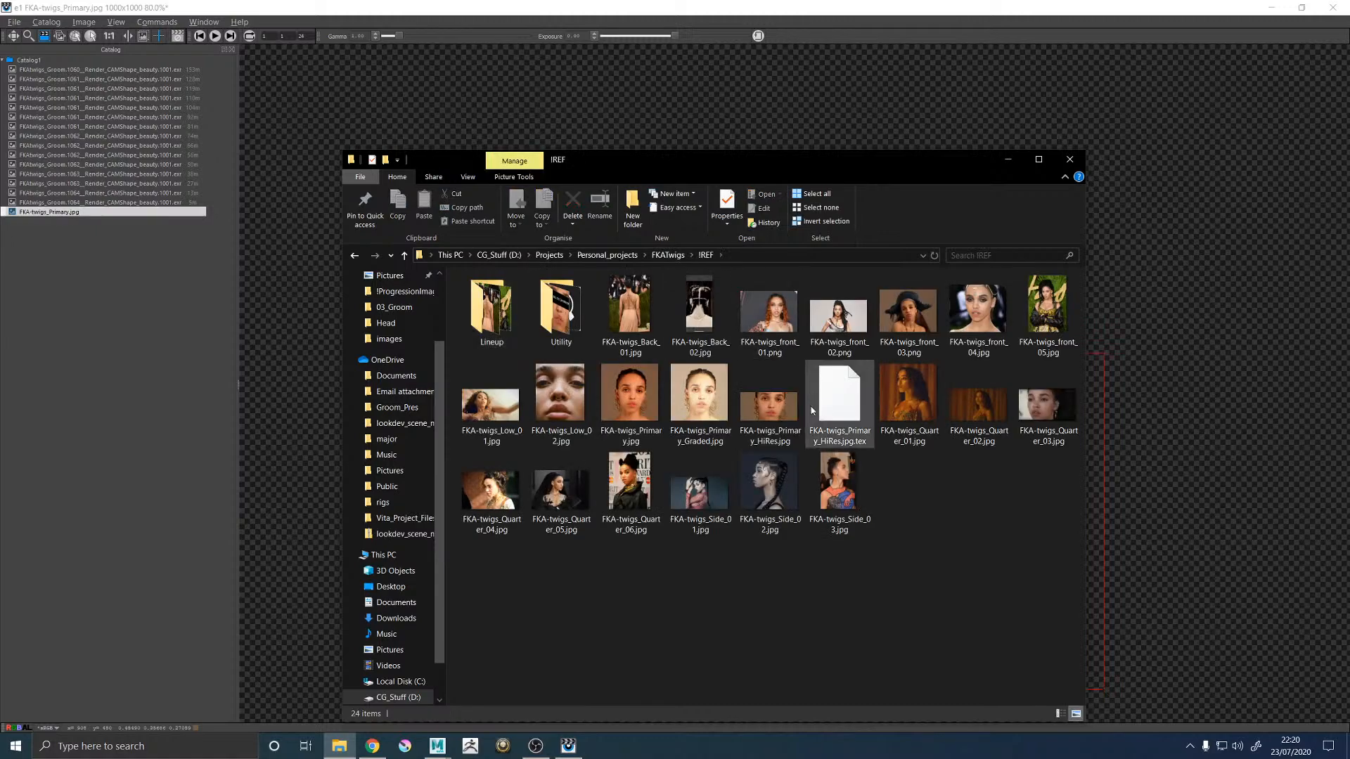
left_click_drag(791, 404, 109, 274)
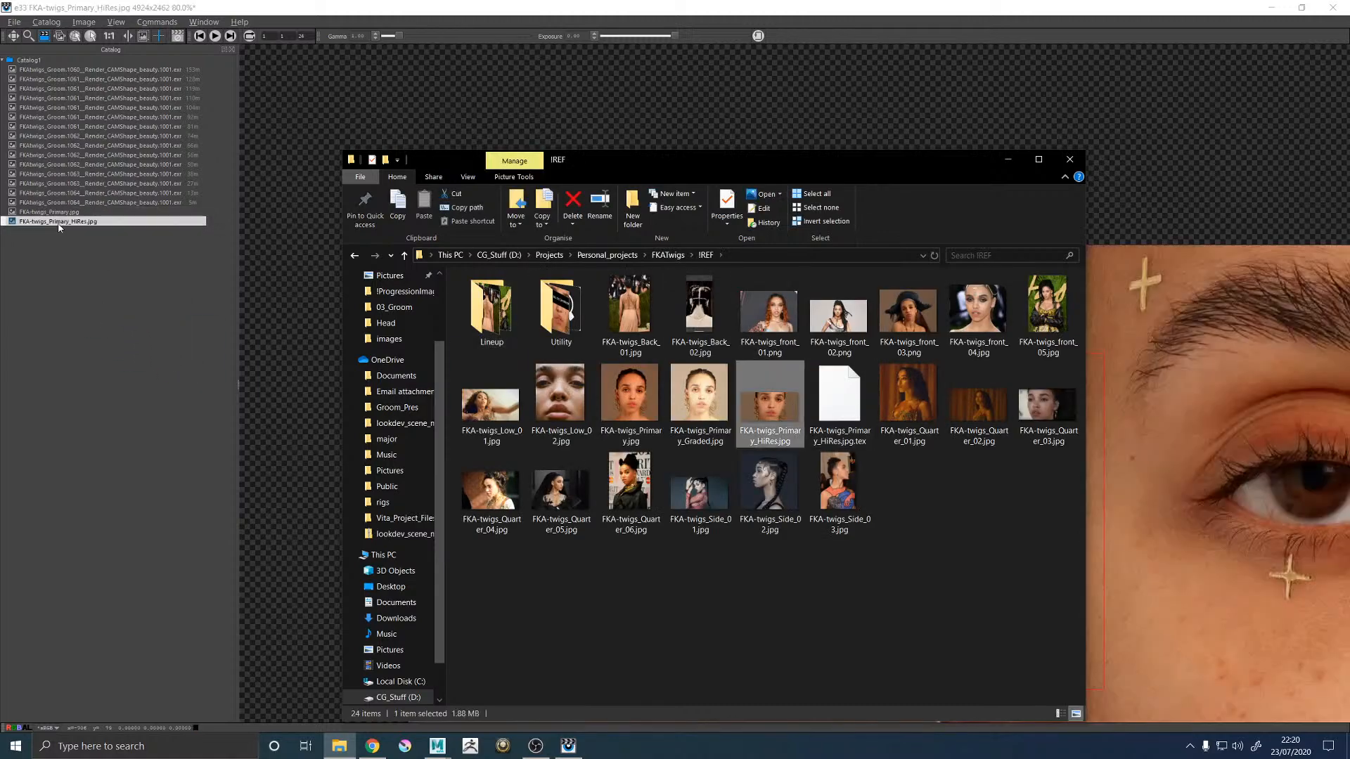
left_click(59, 222)
left_click_drag(71, 67, 71, 67)
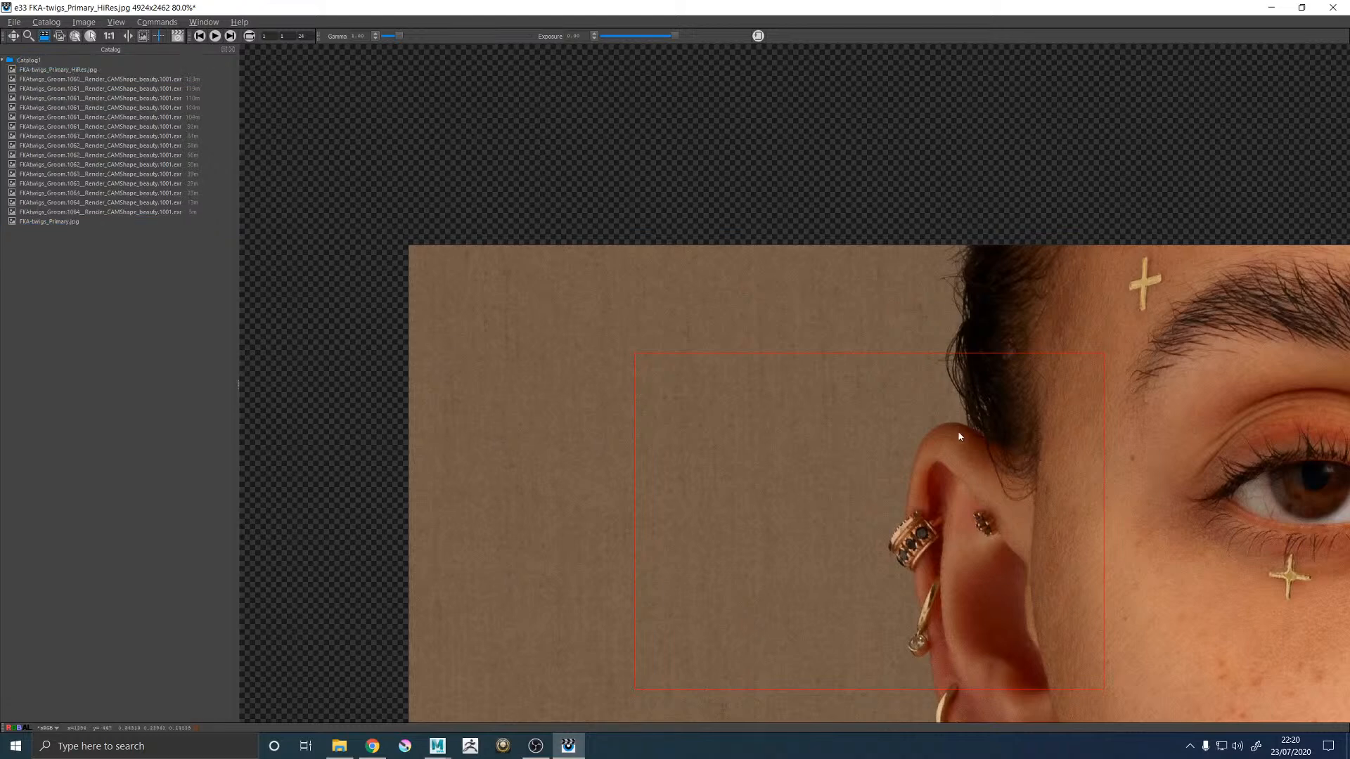
scroll(1014, 365, "up", 5)
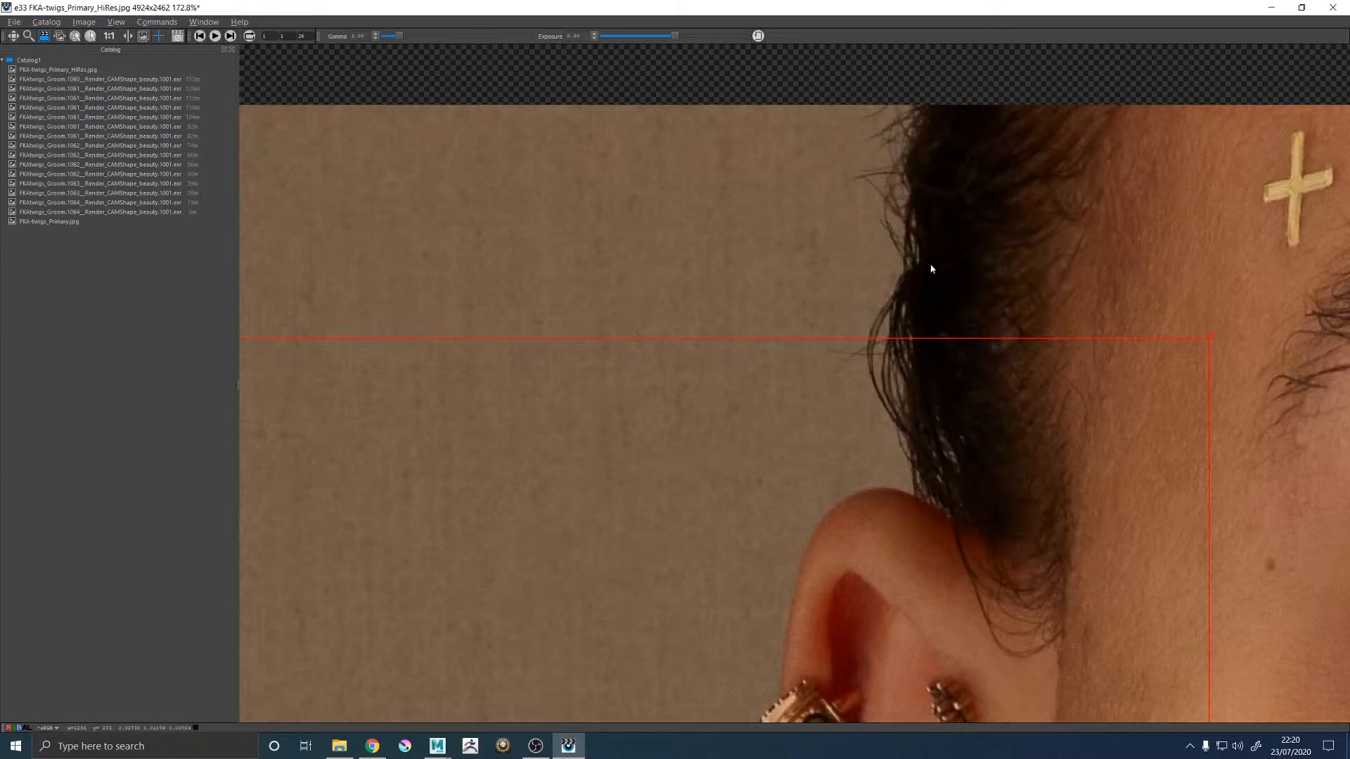
Step: Switch to Maya, inspect the groom around the ear in the perspective view, and save the scene
left_click(1271, 8)
left_click(1008, 163)
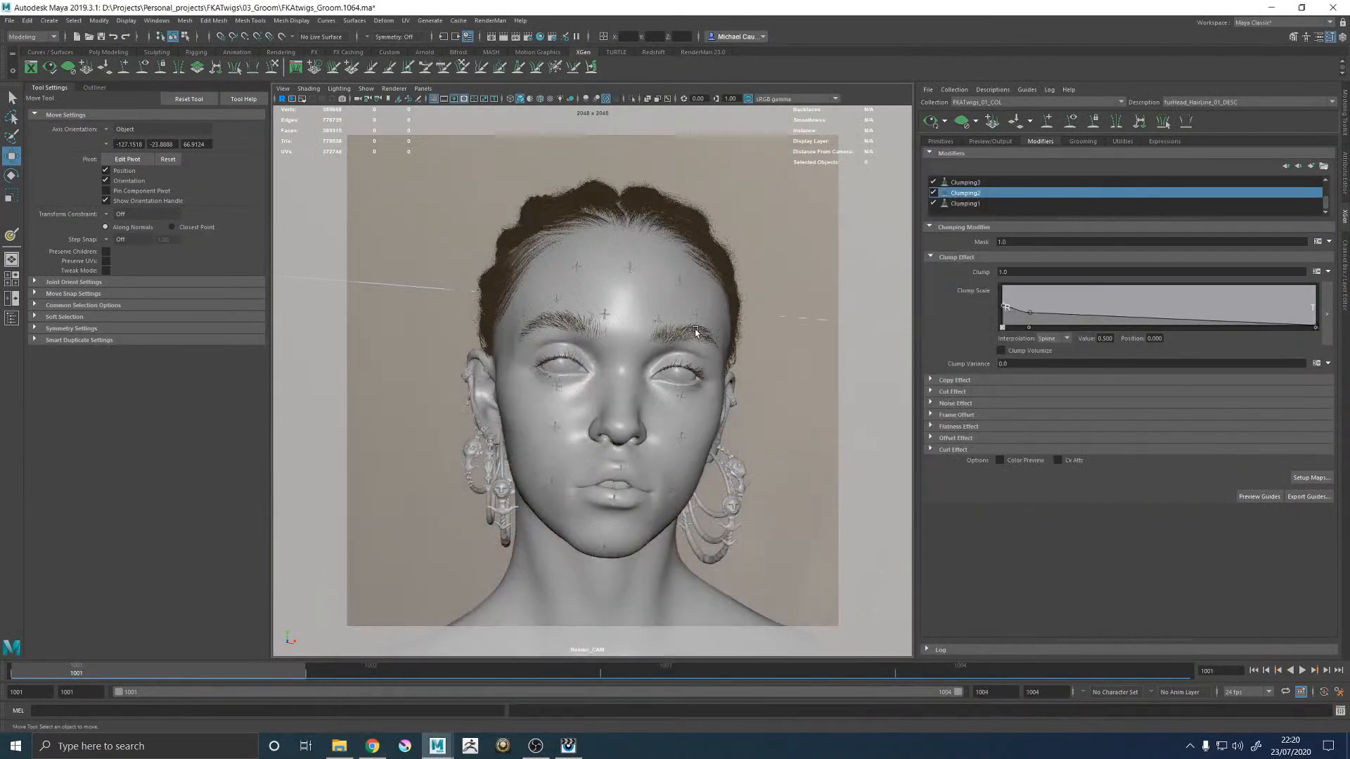
key("space")
key("space")
left_click_drag(438, 386, 557, 375, "alt")
right_click_drag(558, 374, 697, 432, "alt")
left_click_drag(697, 432, 726, 408, "alt")
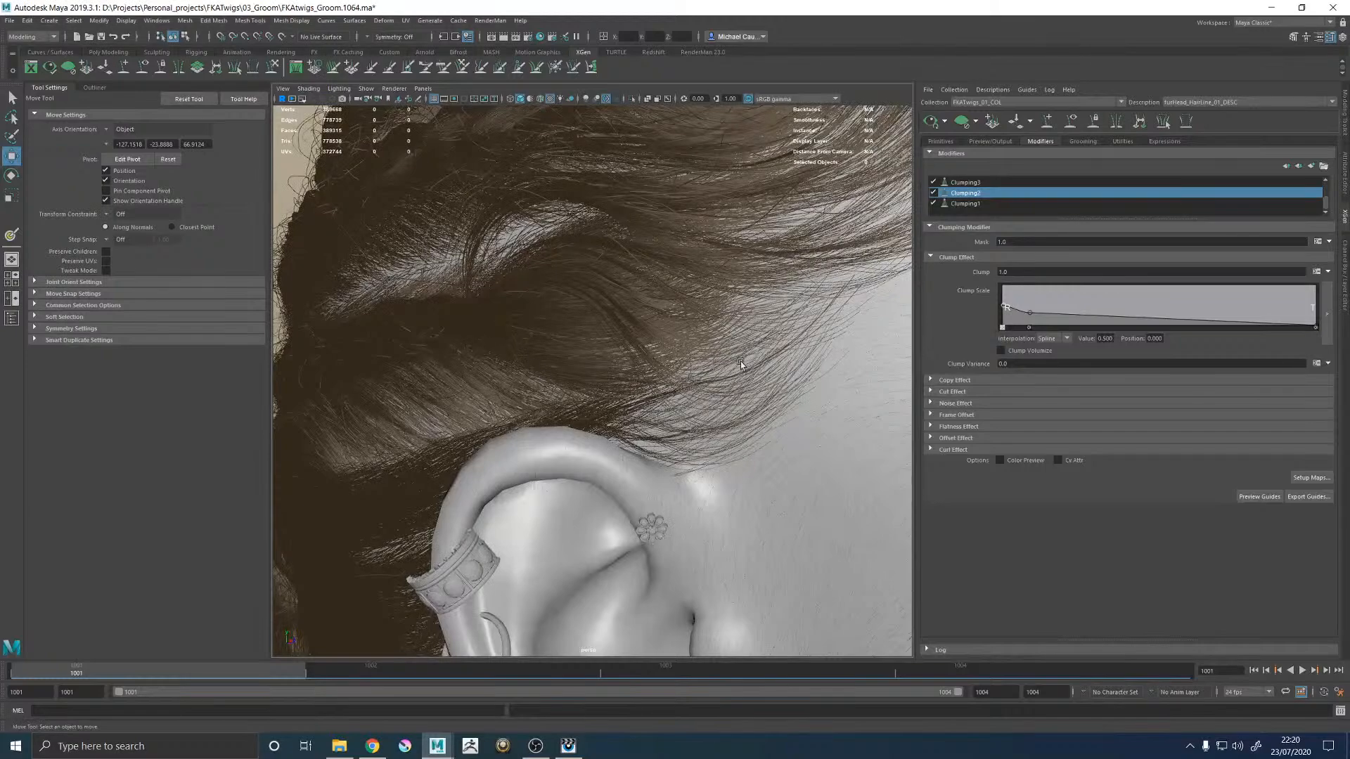
right_click_drag(640, 371, 584, 360, "alt")
left_click_drag(605, 367, 687, 375, "alt")
right_click_drag(612, 371, 689, 419, "alt")
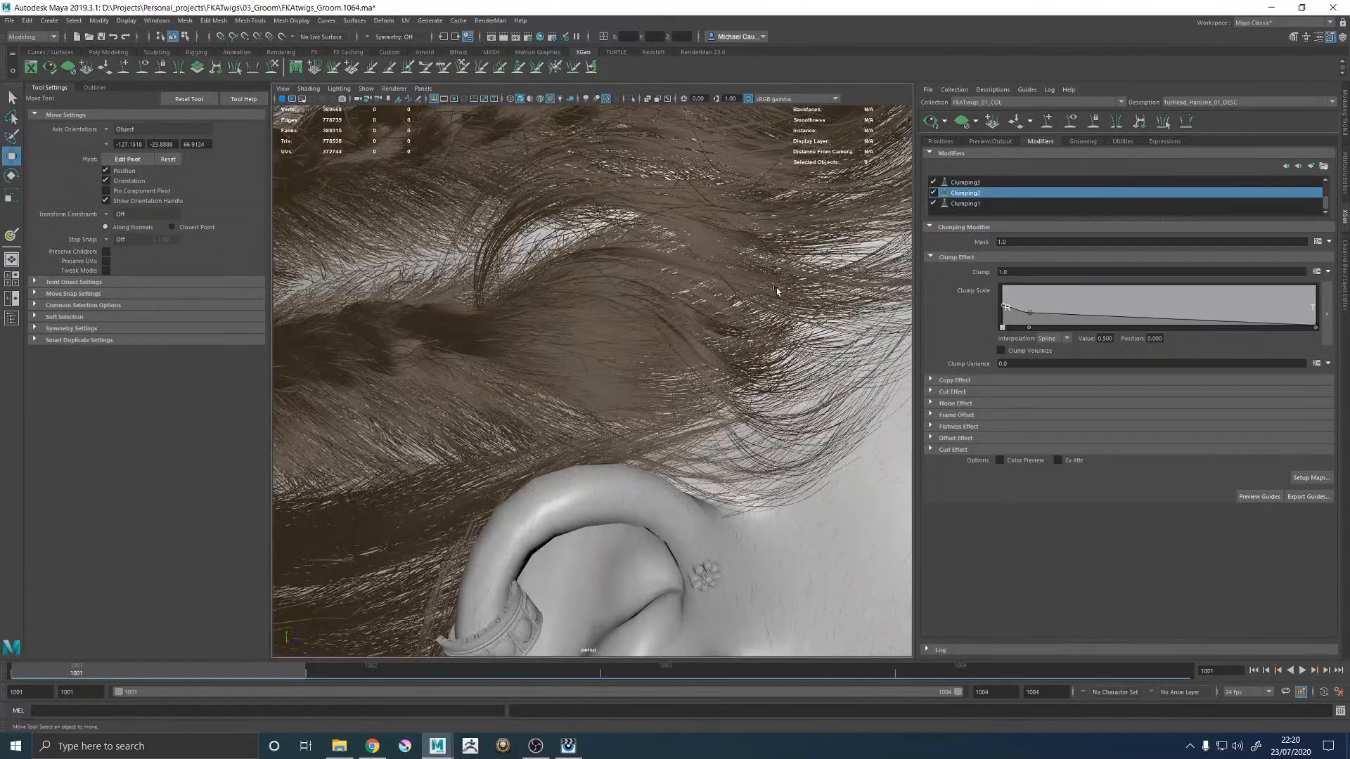
right_click_drag(790, 291, 519, 314, "alt")
key("ctrl+s")
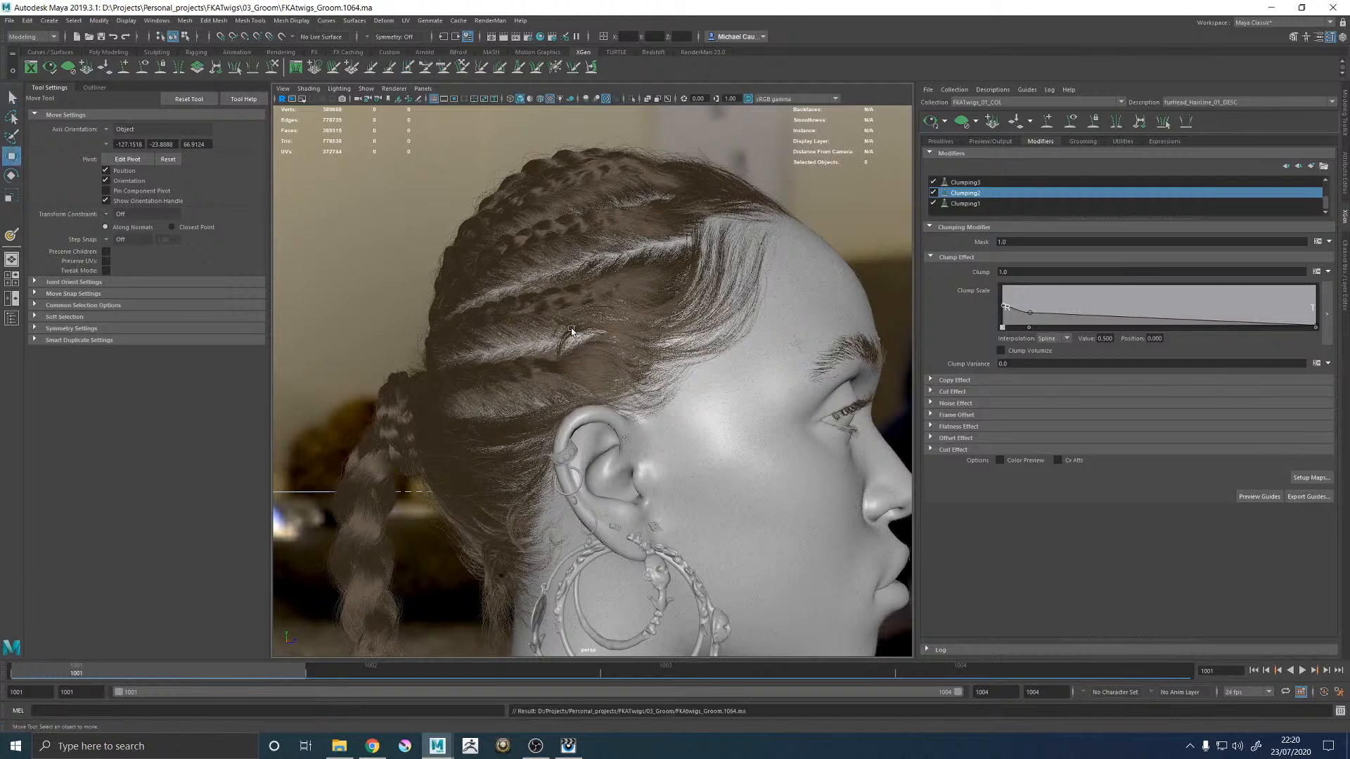
Step: Make furHead_BraidRoot_01_DESC the active XGen description and show its guides around the ear
scroll(614, 285, "up", 2)
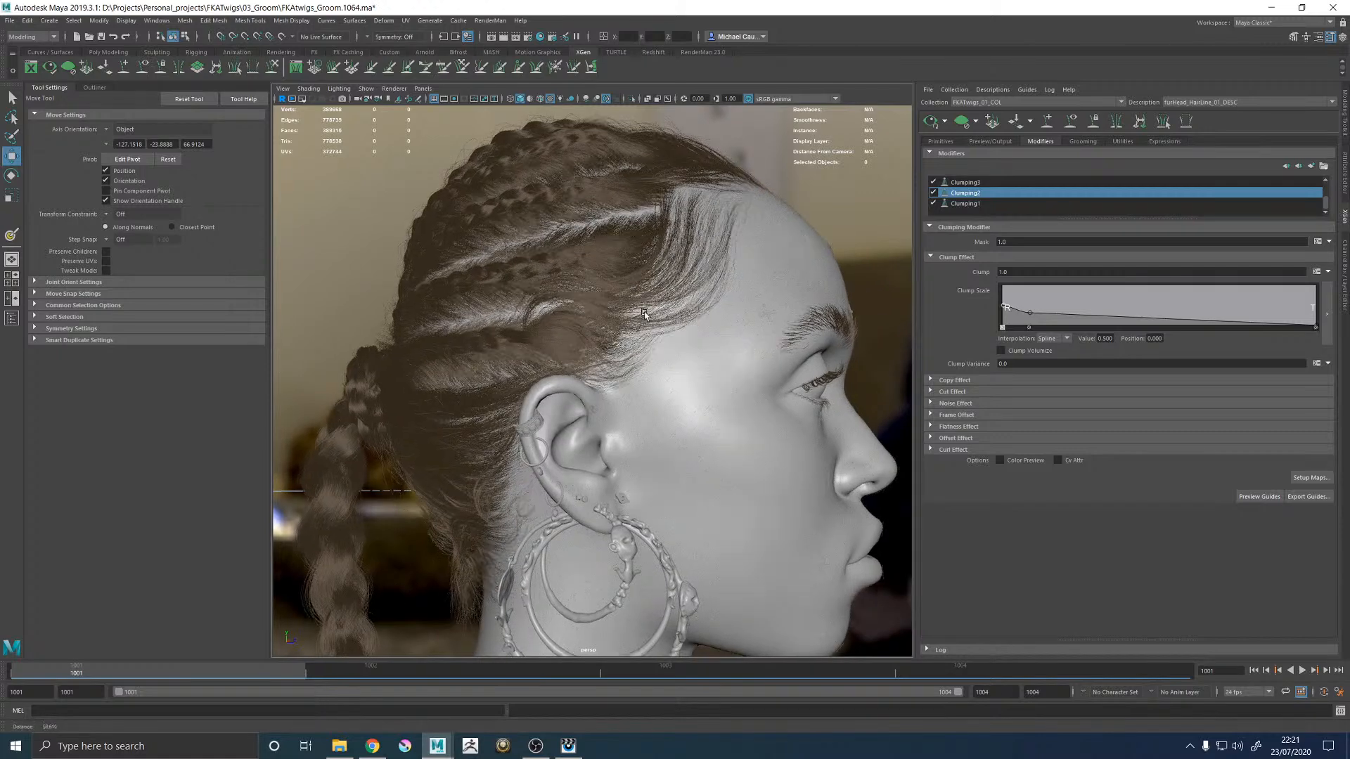
scroll(629, 312, "up", 8)
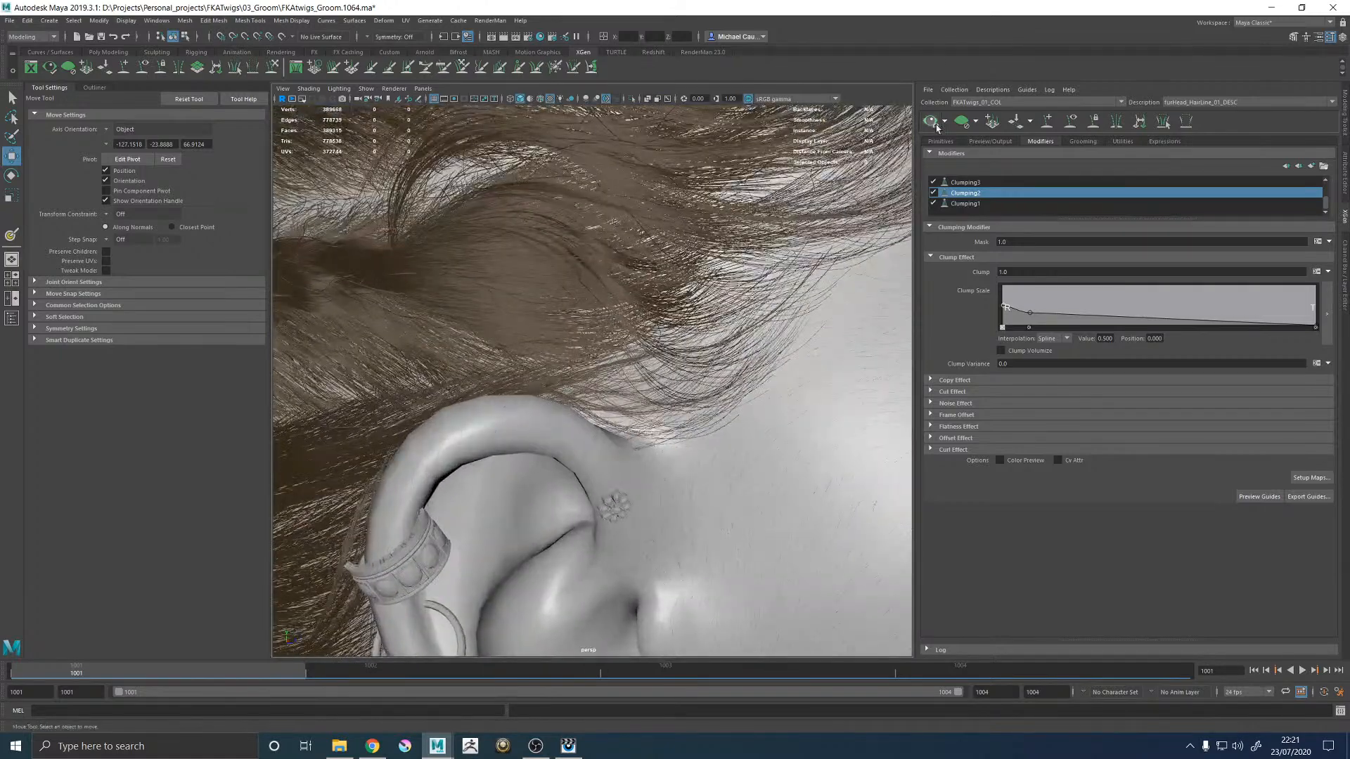
left_click(1203, 102)
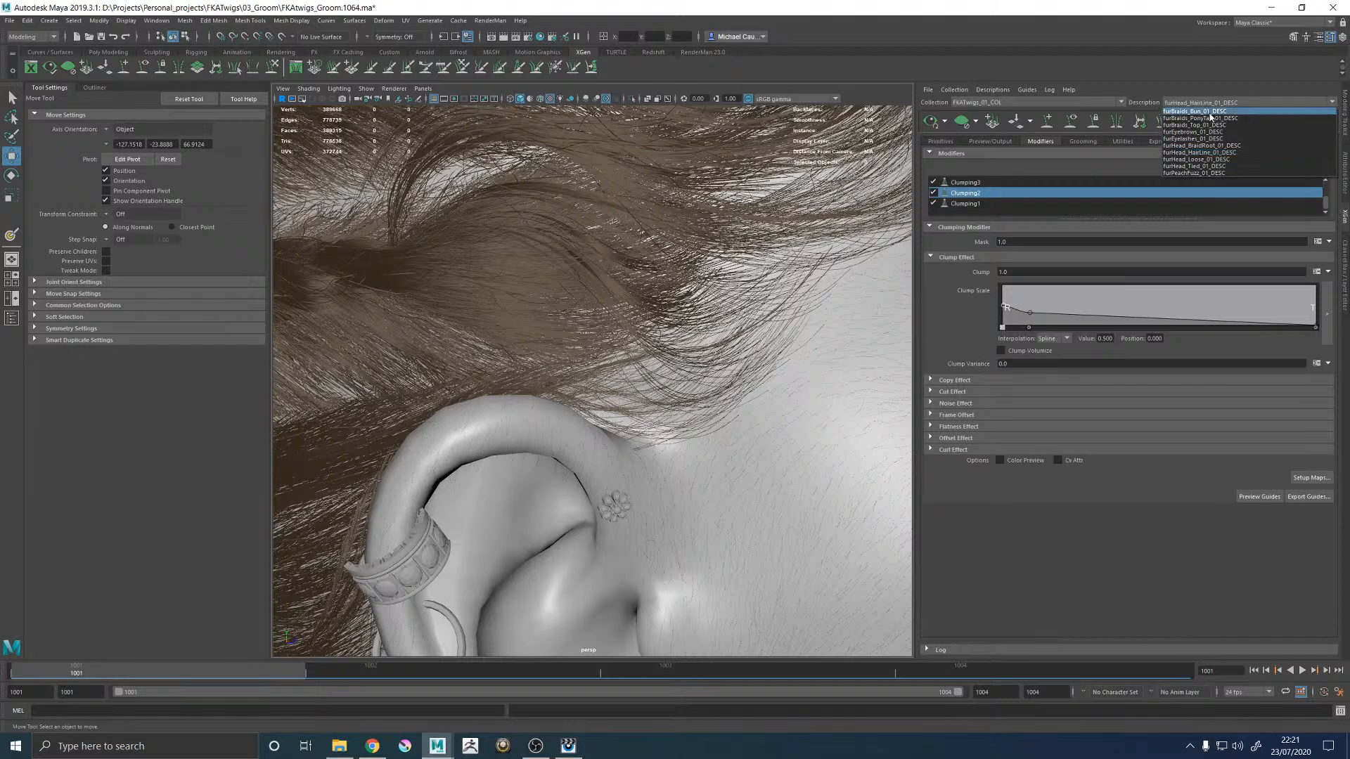
left_click(1202, 145)
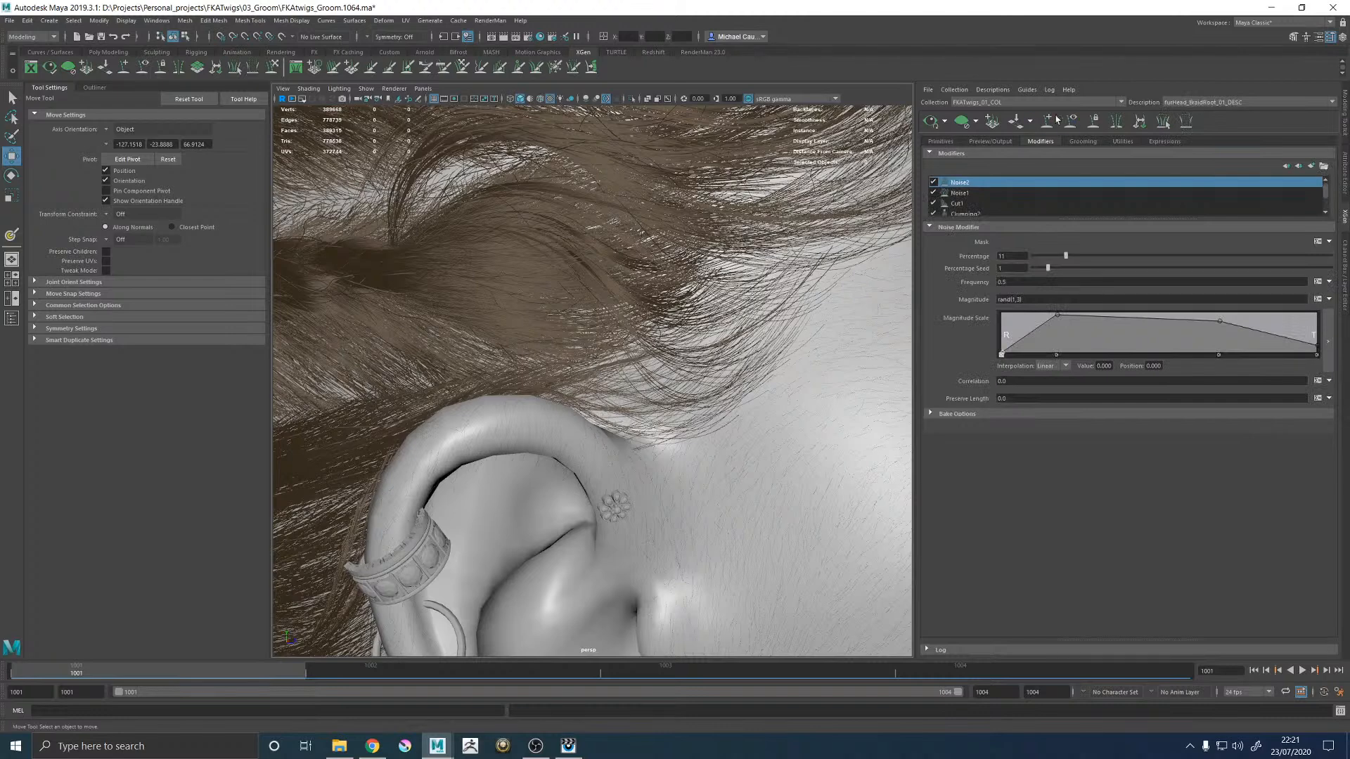
left_click(1072, 124)
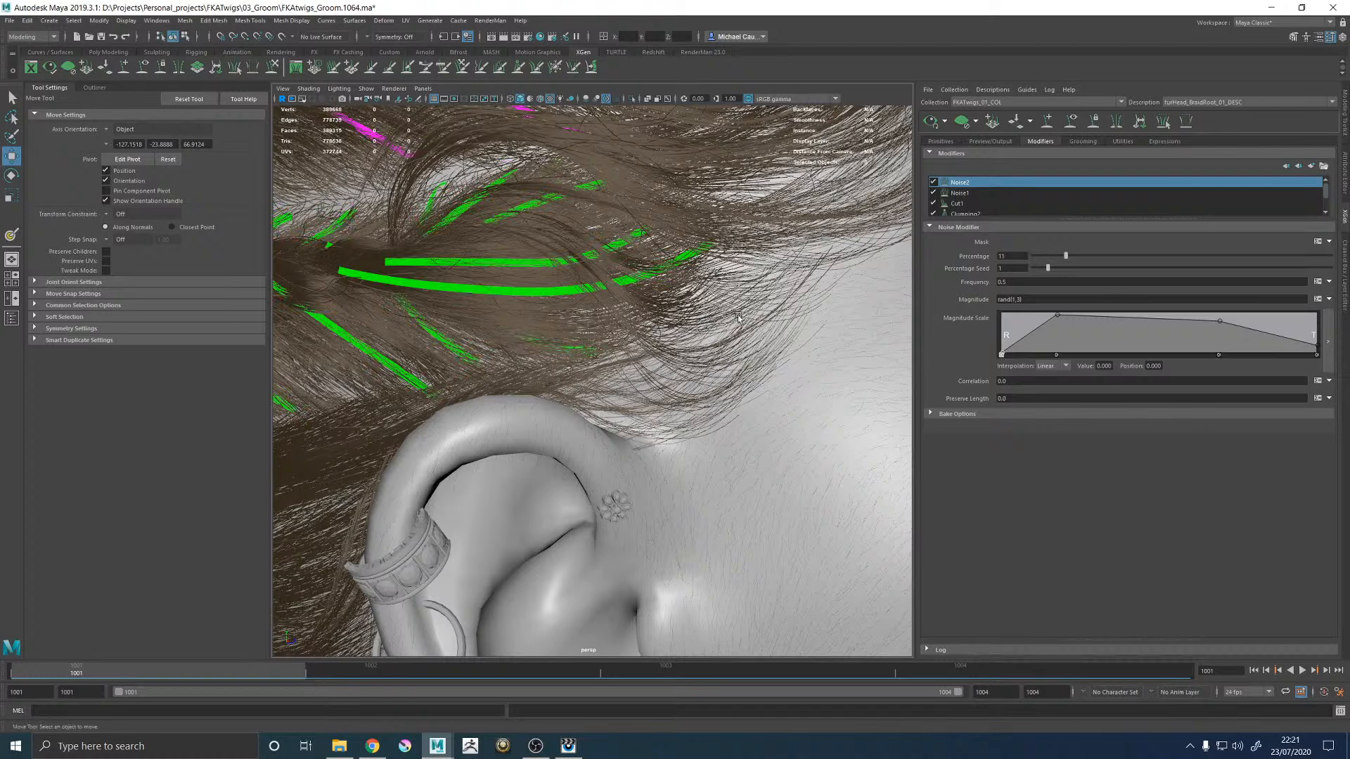
Step: Add a braid-root guide at the hairline just in front of the top of the ear and check its direction from several angles
left_click(1046, 125)
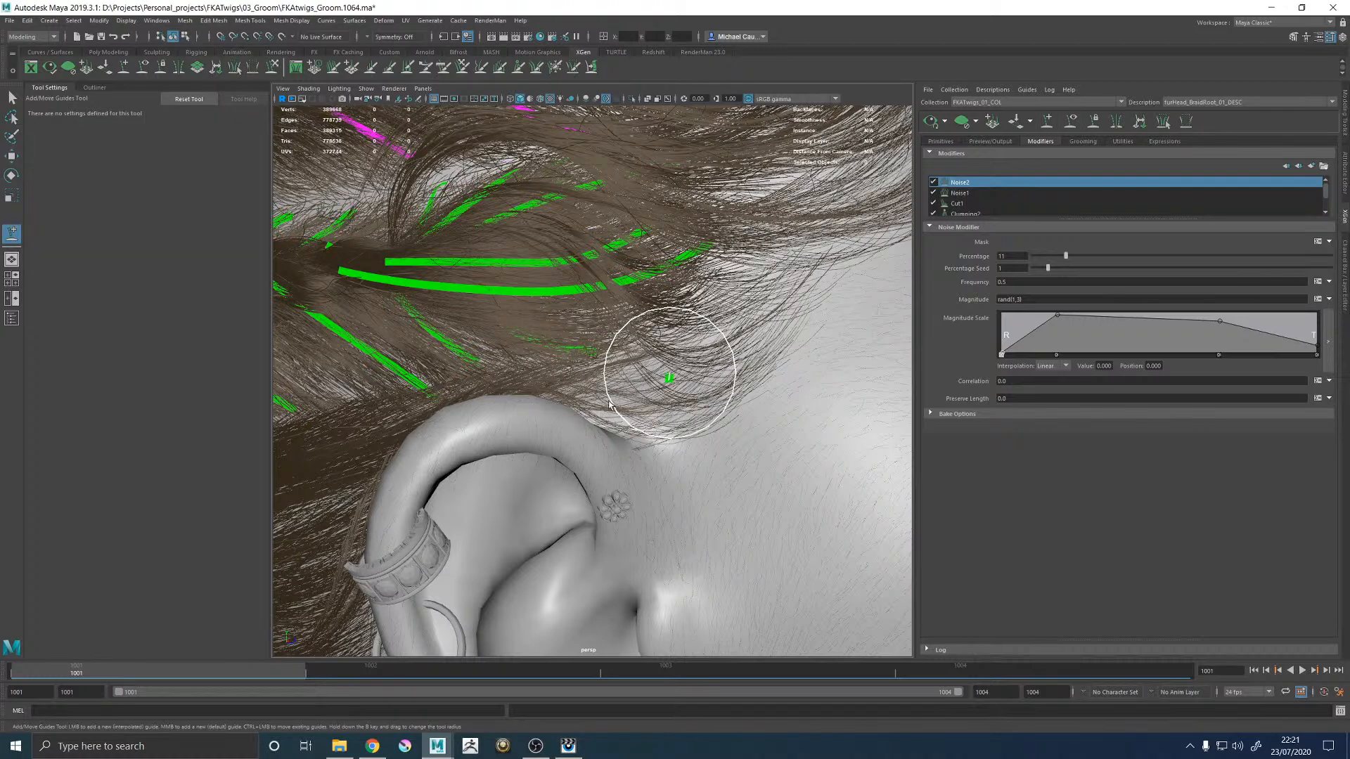
middle_click_drag(558, 356, 618, 277, "alt")
key("r")
left_click(591, 359)
key("e")
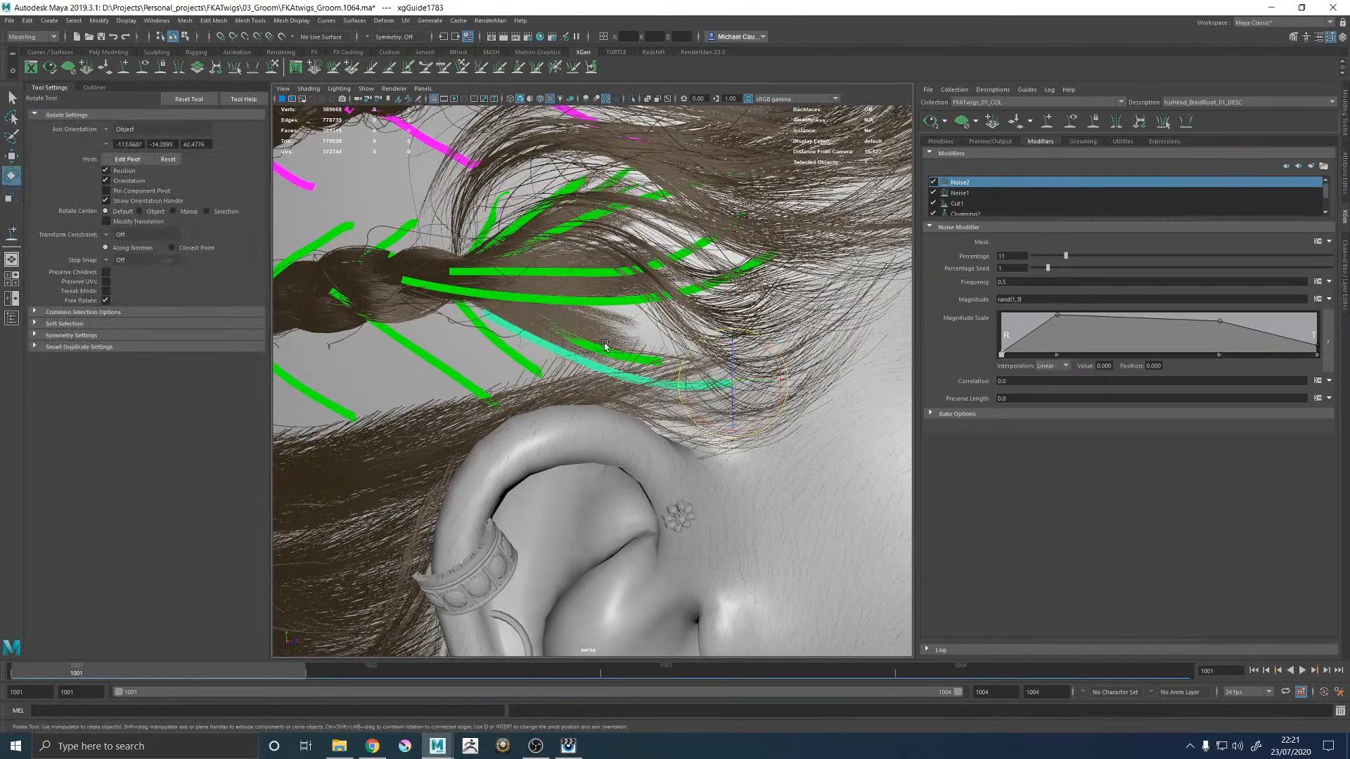
left_click_drag(692, 355, 695, 481, "alt")
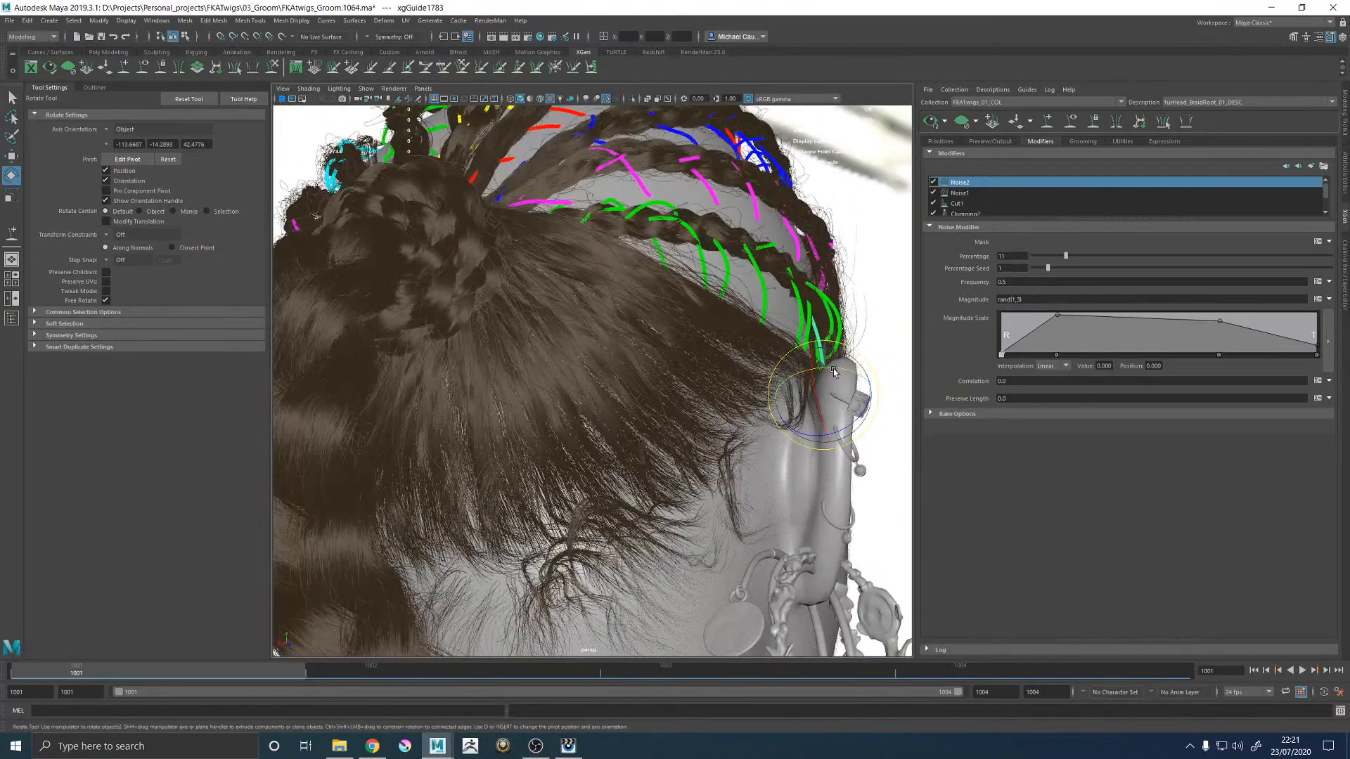
left_click_drag(833, 371, 819, 312, "alt")
scroll(678, 358, "down", 5)
key("w")
scroll(744, 345, "up", 6)
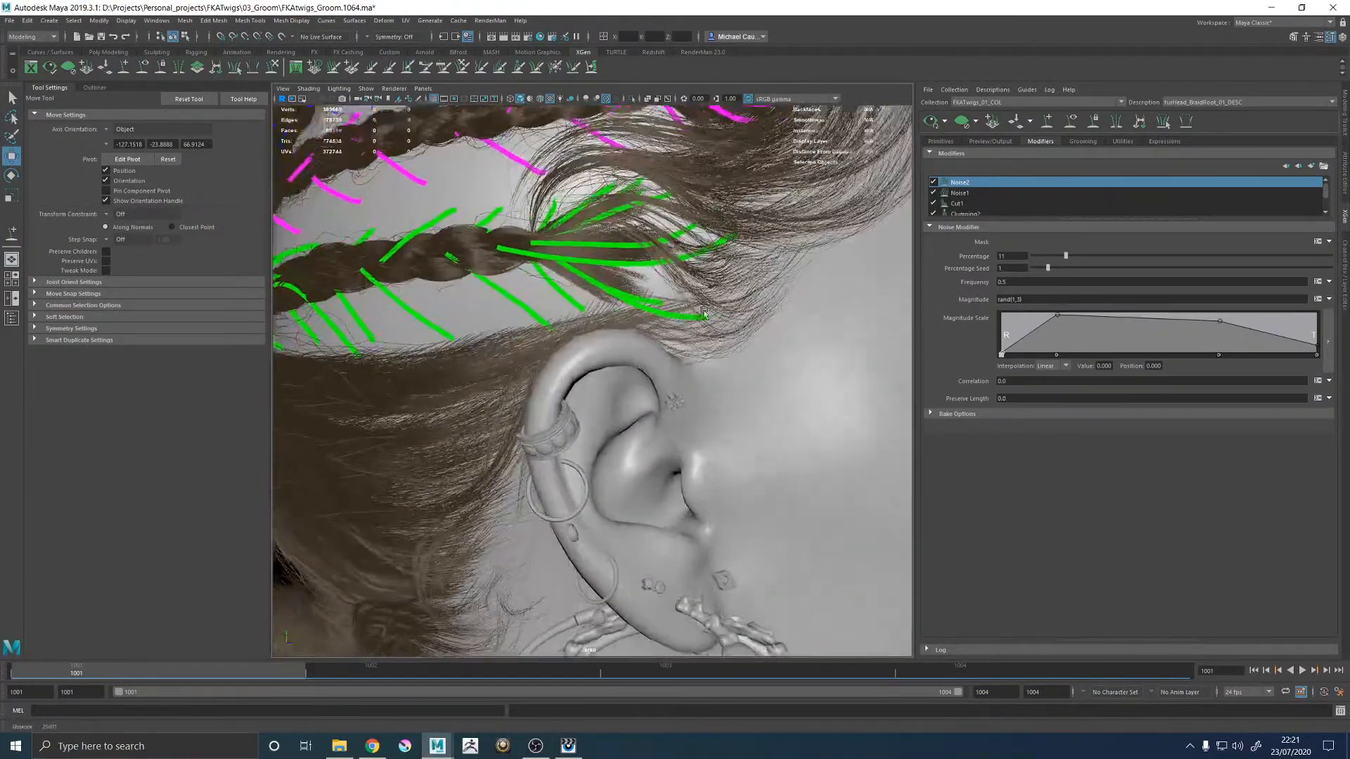
right_click_drag(713, 301, 812, 268, "alt")
Step: Add a braid-root guide just below the braid above the ear's upper rim and check its direction from the front and side
left_click(1047, 123)
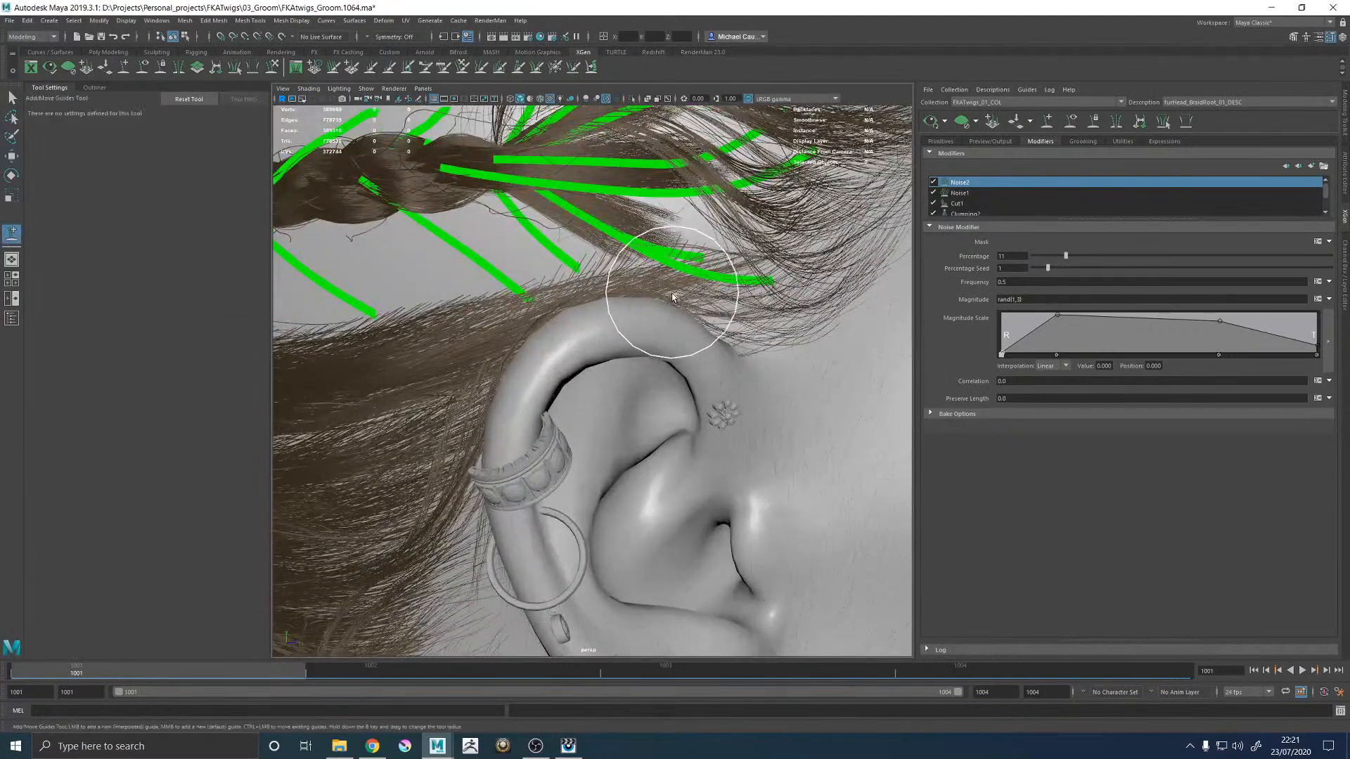
left_click(611, 269)
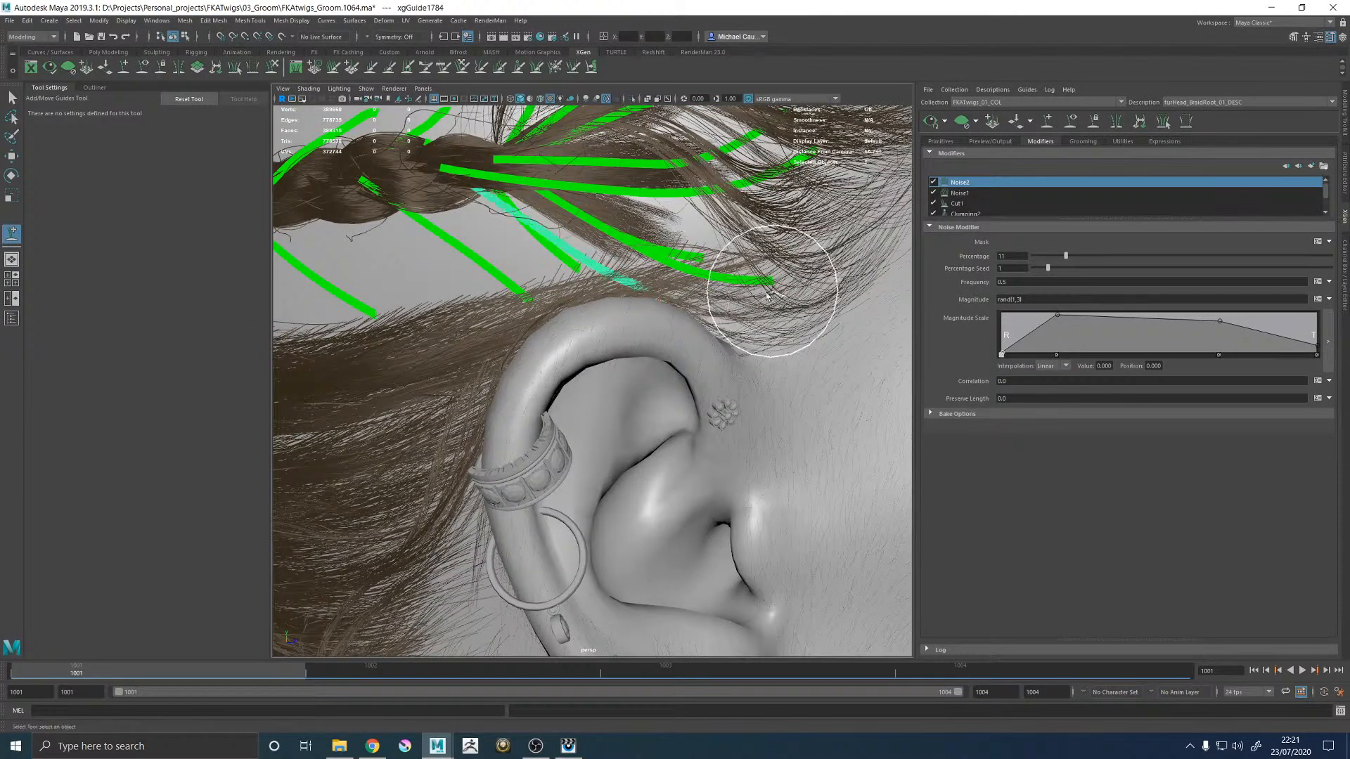
key("e")
left_click_drag(645, 245, 540, 332, "alt")
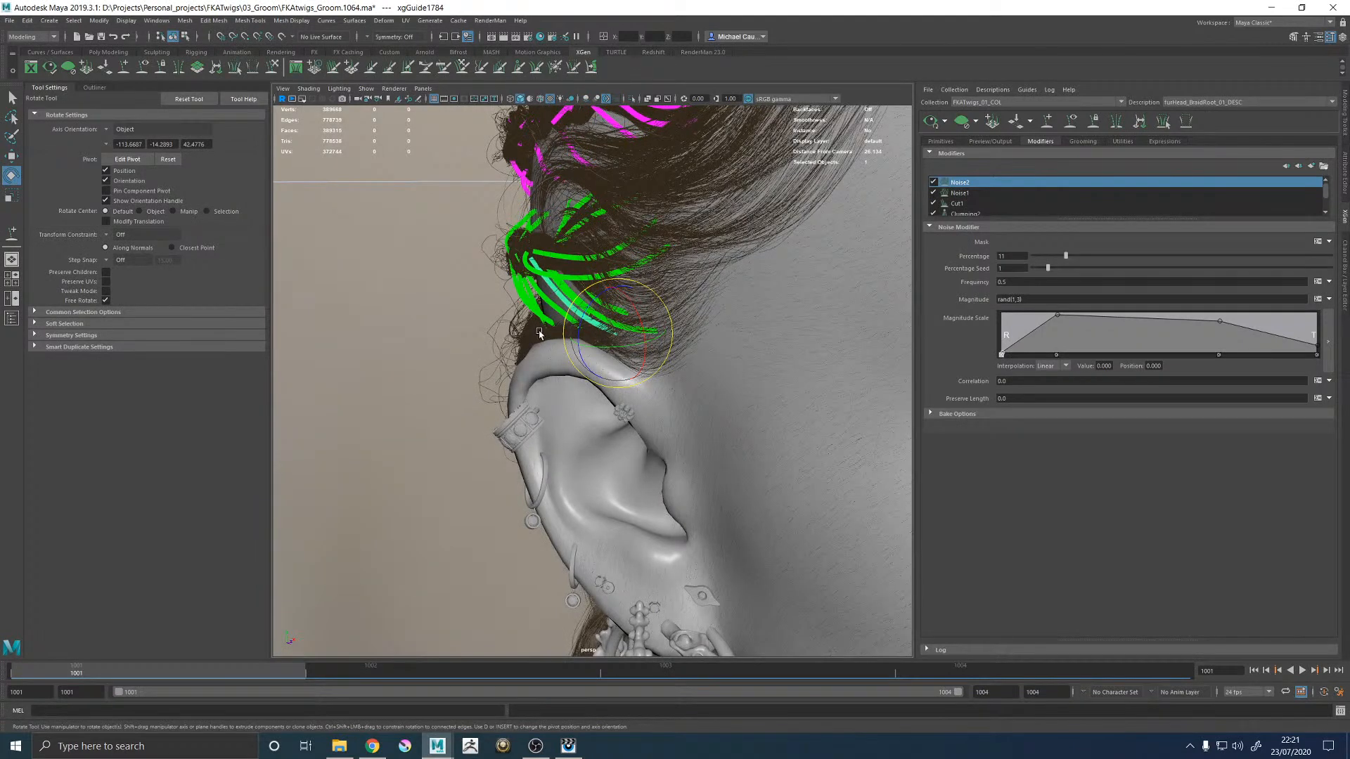
left_click_drag(519, 305, 736, 276, "alt")
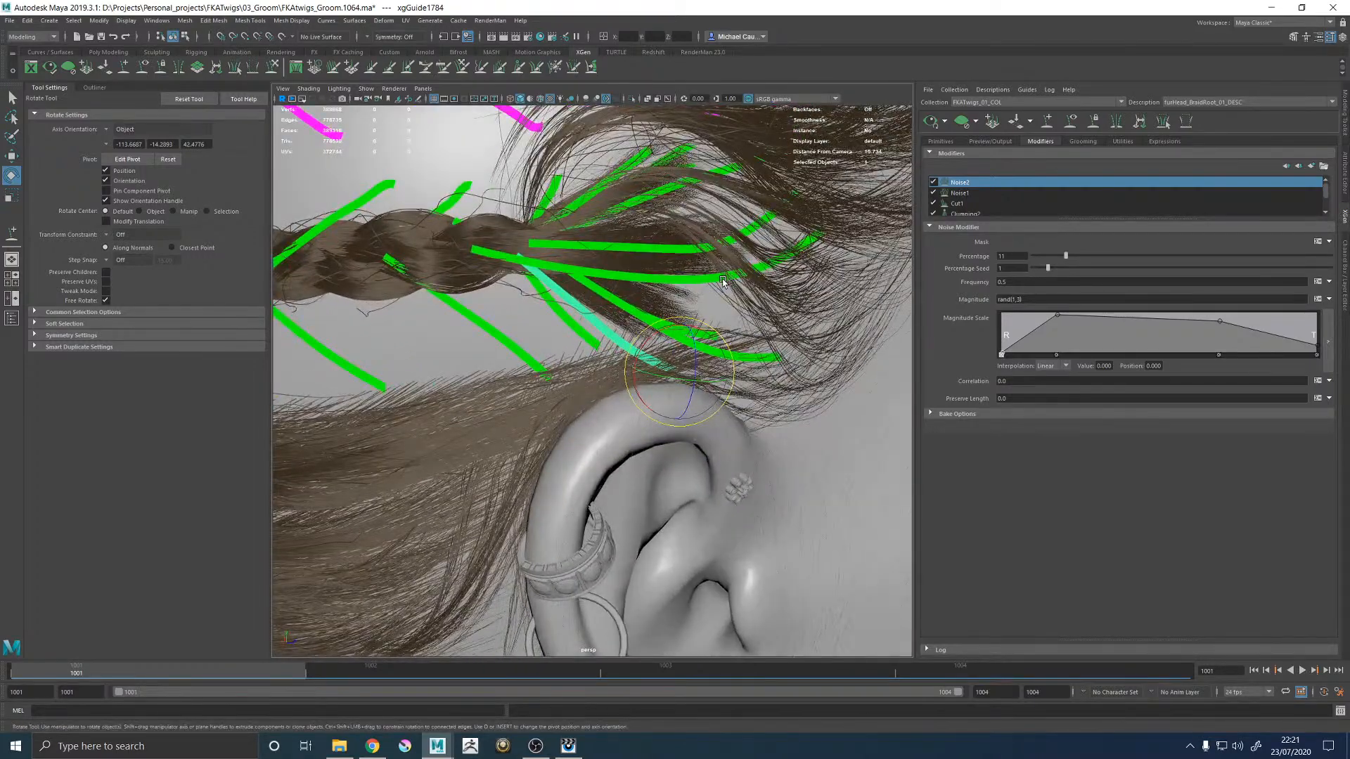
key("w")
left_click_drag(713, 274, 759, 281, "alt")
Step: Select the long braid-root guide running to the temple and examine how it follows the hair above the ear
left_click(732, 285)
left_click(273, 67)
left_click_drag(485, 267, 517, 271, "alt")
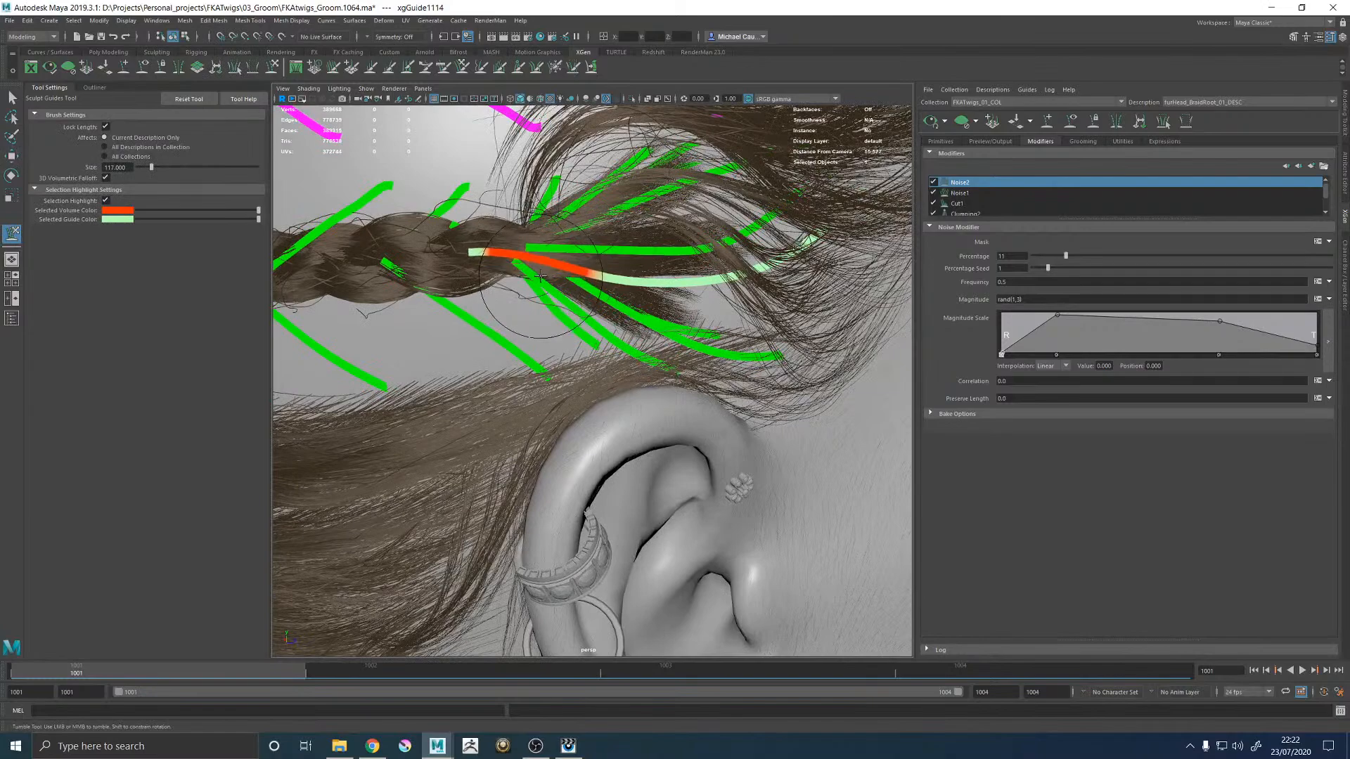
scroll(538, 290, "down", 5)
key("w")
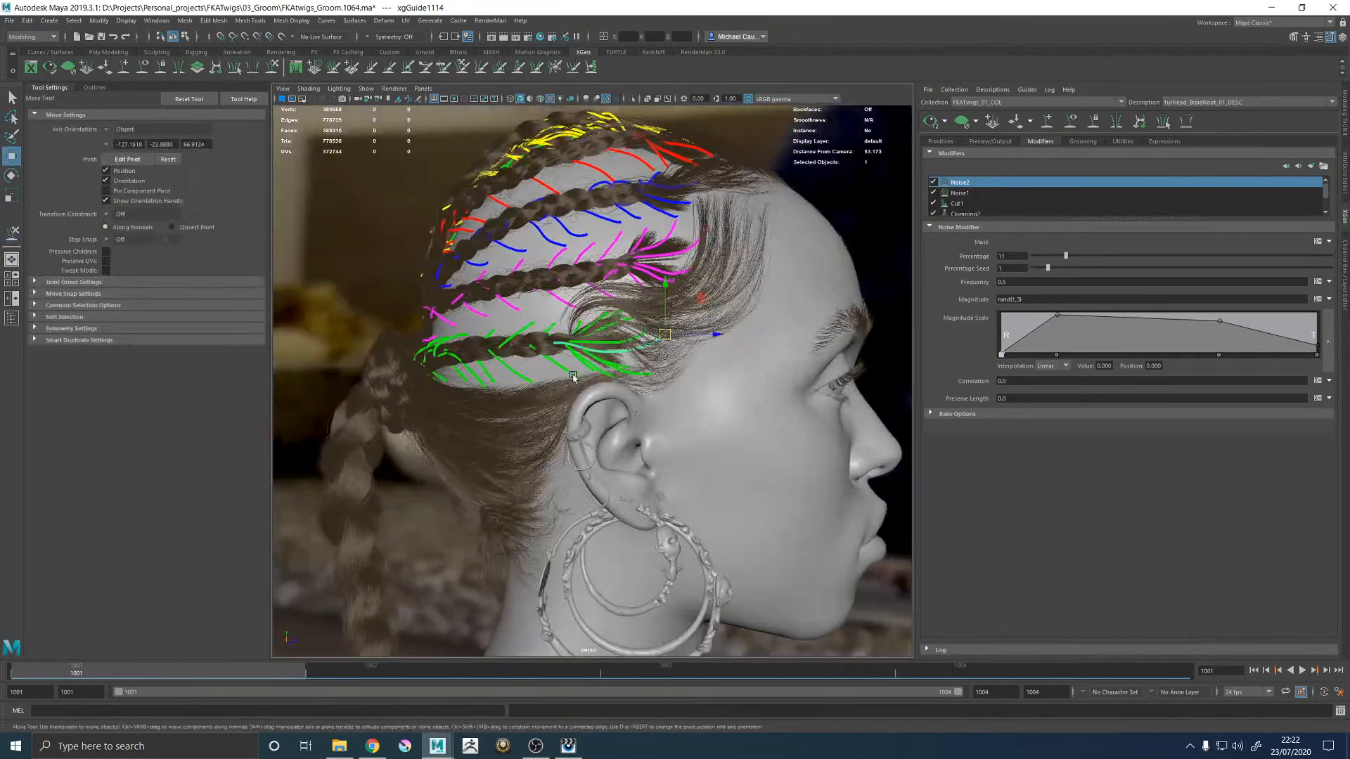
scroll(885, 447, "up", 5)
left_click_drag(805, 302, 806, 283, "alt")
left_click_drag(715, 309, 726, 415, "alt")
right_click_drag(726, 416, 669, 392, "alt")
left_click_drag(669, 391, 658, 385, "alt")
right_click_drag(658, 385, 649, 365, "alt")
left_click_drag(650, 365, 664, 326, "alt")
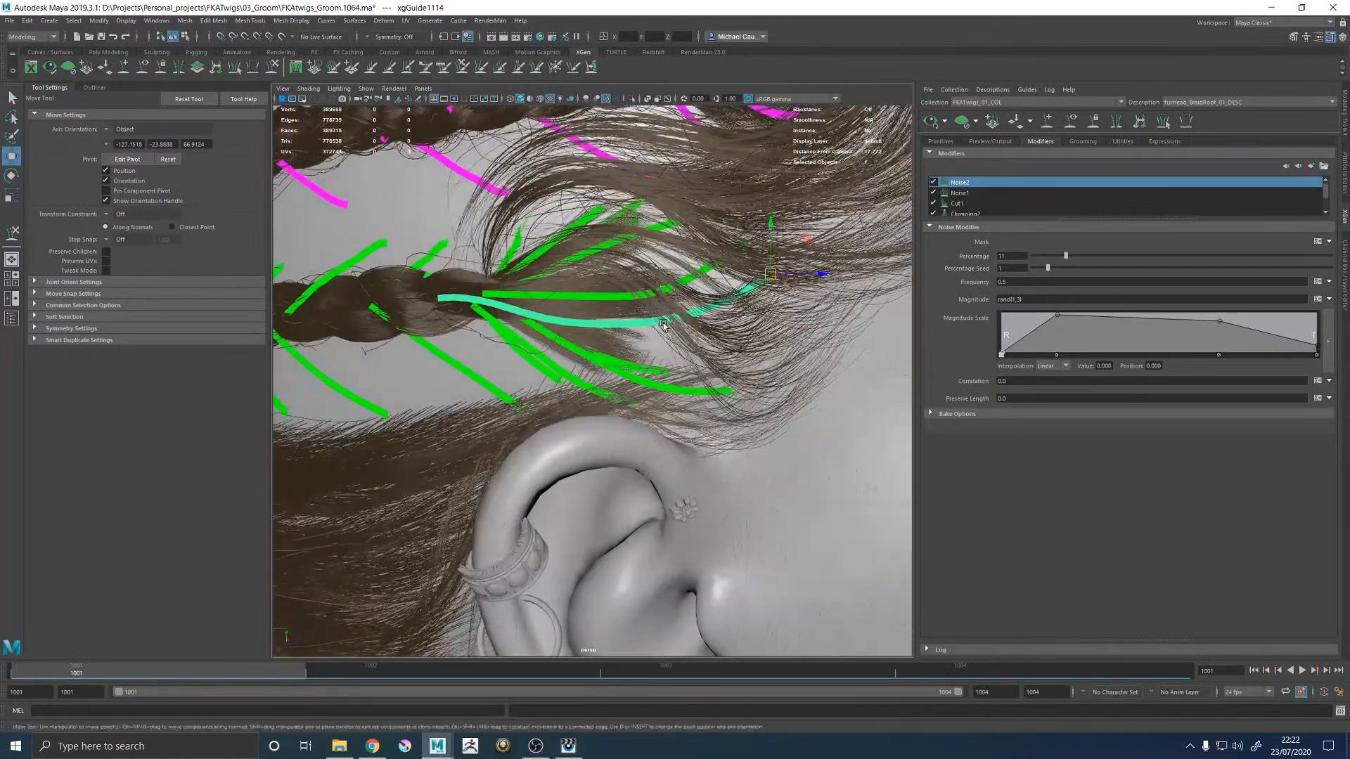
Step: Paint the furHead_BraidRoot_01 density mask white along the hairline above the ear and save the texture
left_click(950, 142)
left_click(1263, 218)
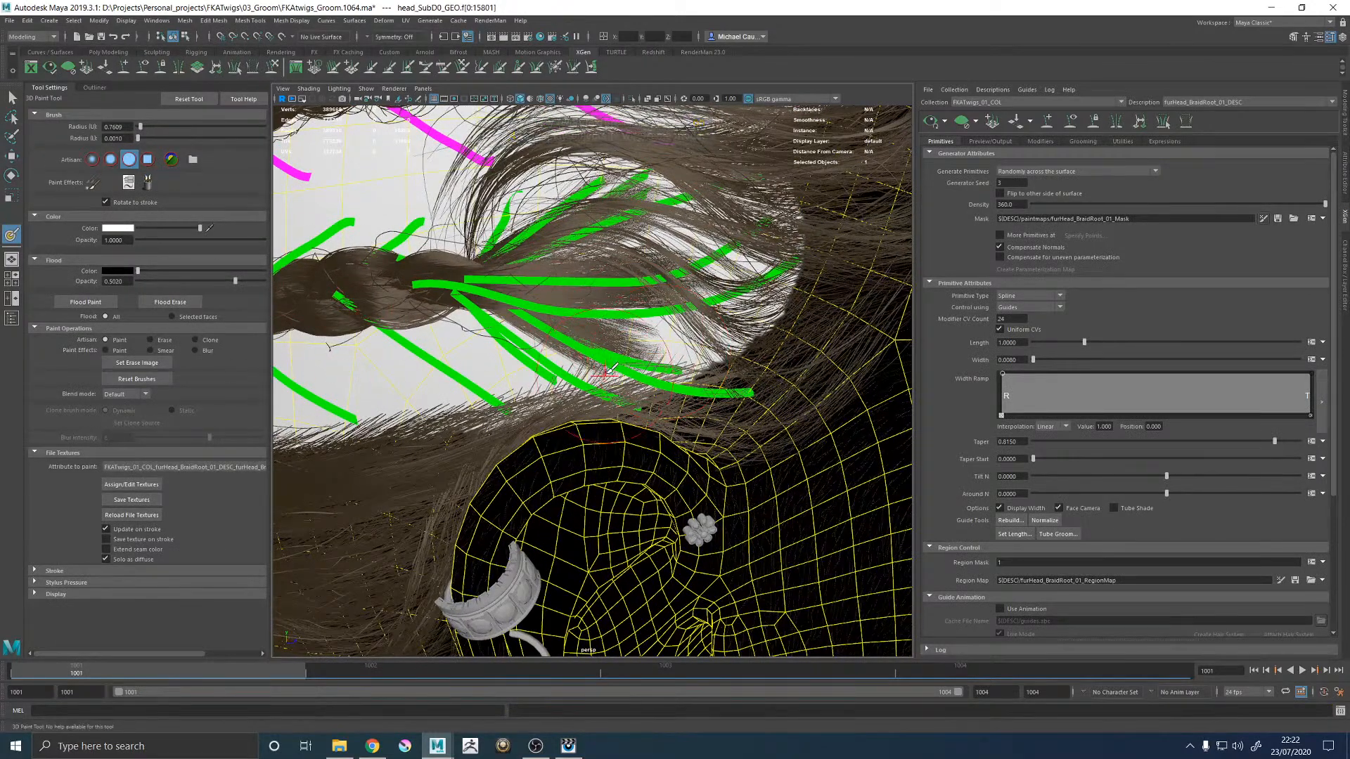
mouse_move(604, 357)
left_mouse_down()
mouse_move(667, 376)
mouse_move(745, 362)
mouse_move(763, 337)
left_mouse_up()
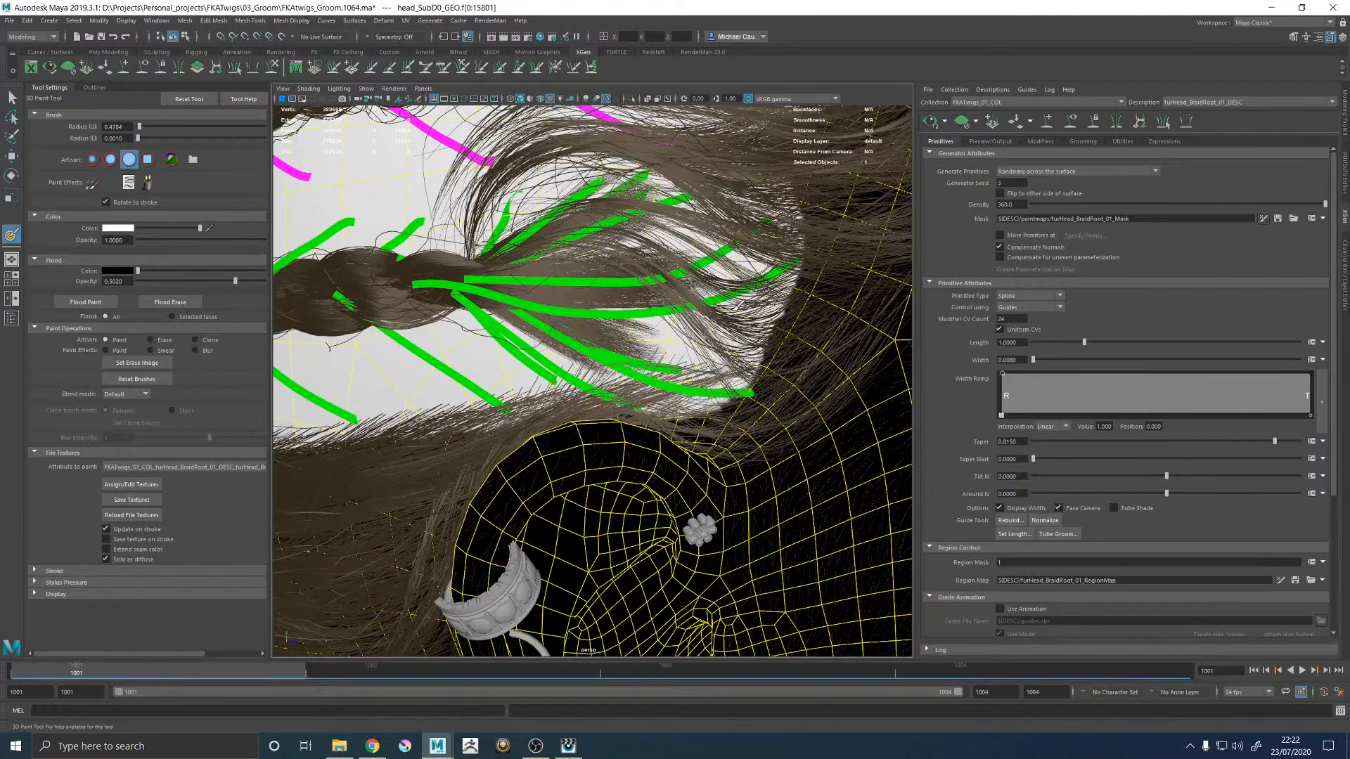
left_click(144, 498)
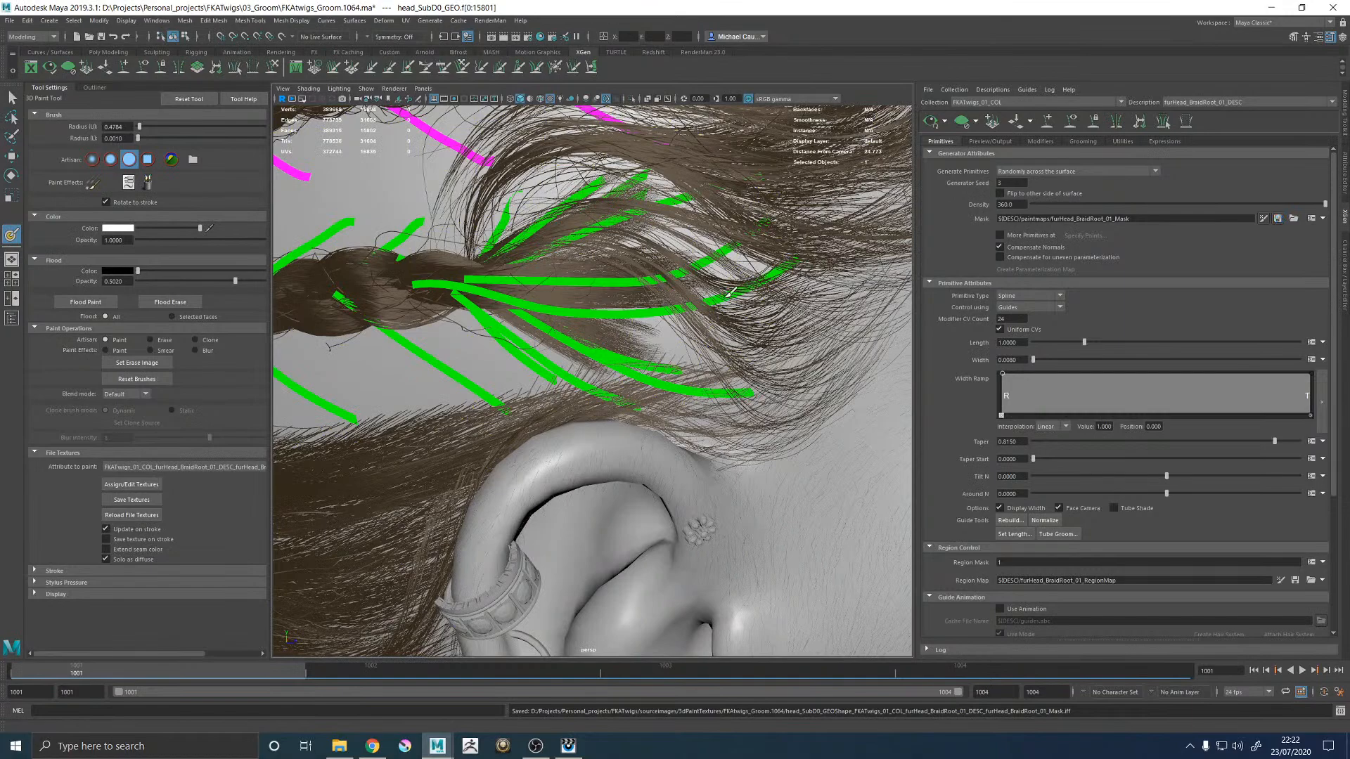
Step: Examine the braid-root hair above the ear from the side and front, then through the render camera
key("6")
right_click_drag(807, 317, 654, 318, "alt")
left_click_drag(654, 317, 415, 323, "alt")
key("w")
left_click(416, 323)
left_click_drag(443, 378, 611, 383, "alt")
right_click_drag(611, 383, 824, 399, "alt")
left_click_drag(824, 399, 641, 416, "alt")
key("space")
key("space")
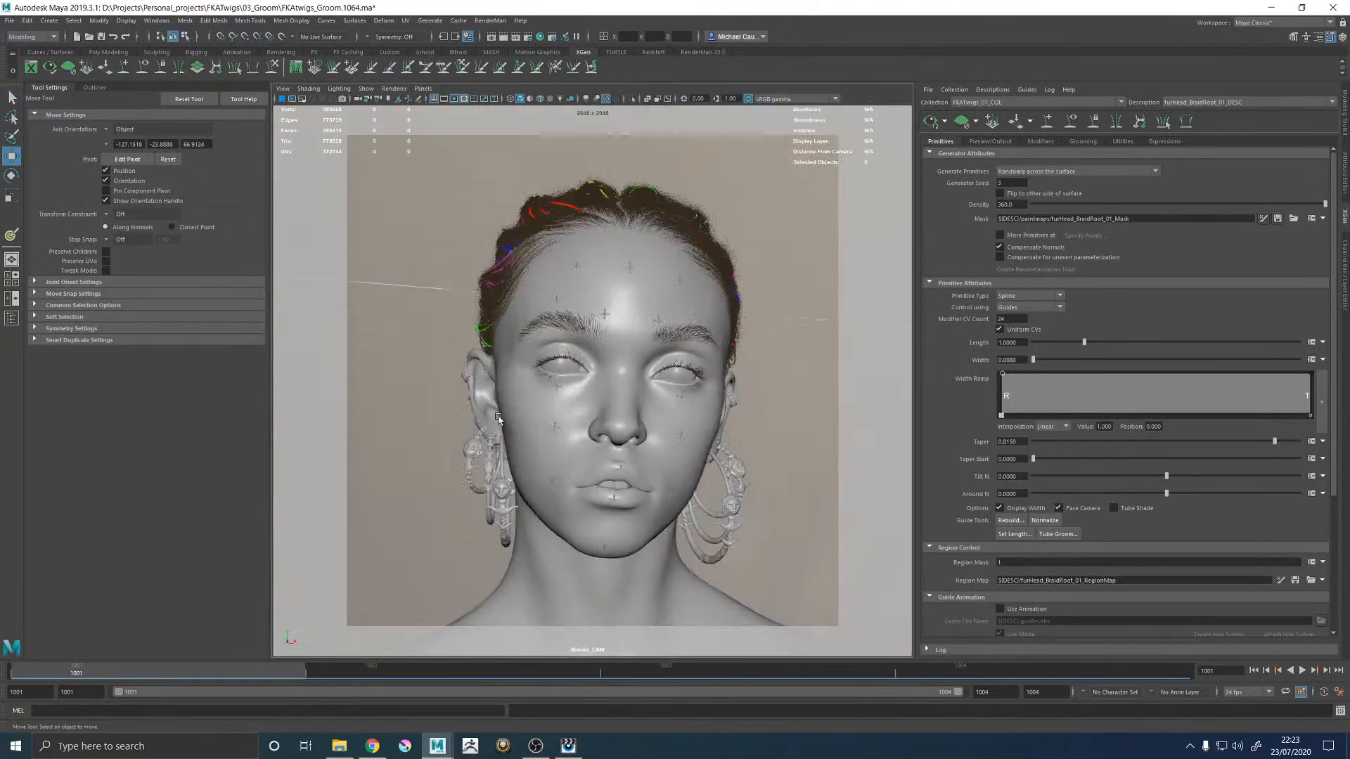
Step: Hide the guides and compare the hair above the ear with FKA-twigs_Primary_HiRes.jpg in the image viewer
left_click(1078, 120)
left_click(568, 745)
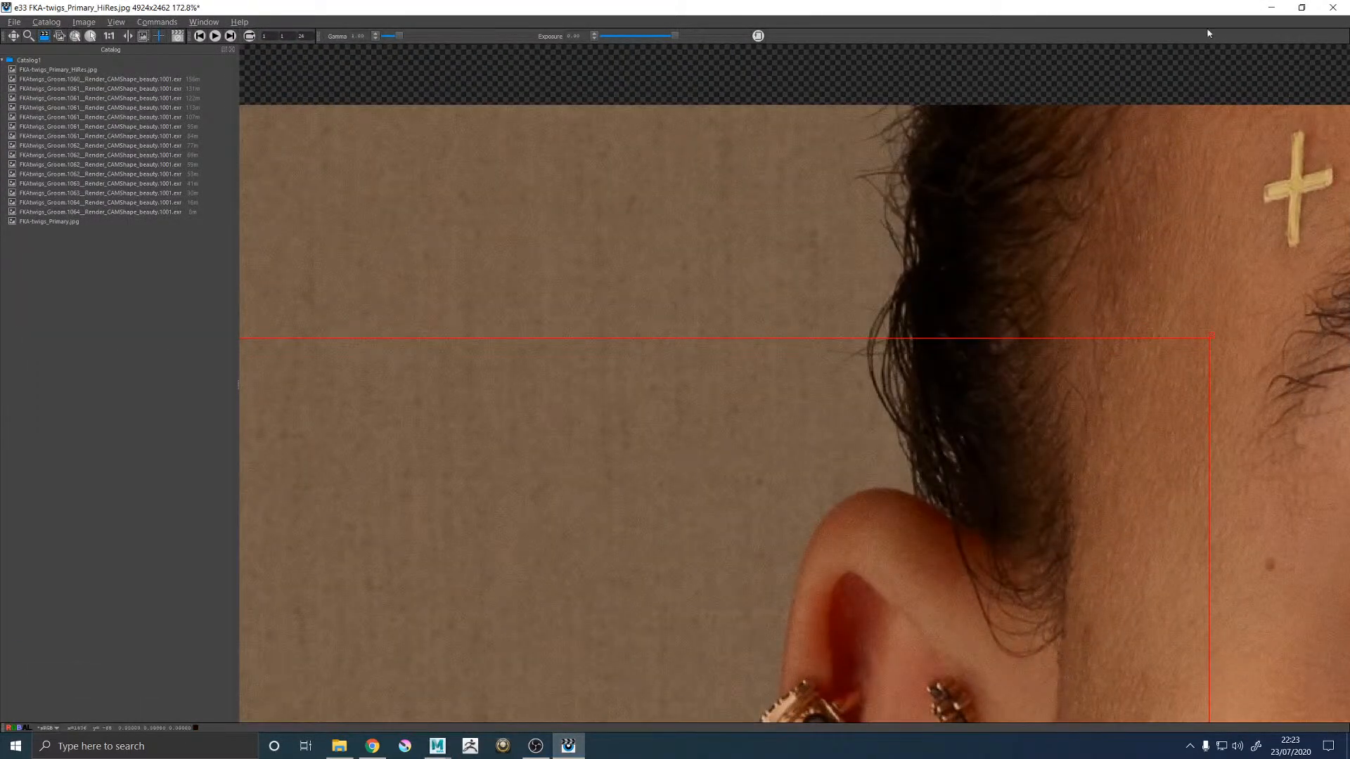
left_click(1271, 7)
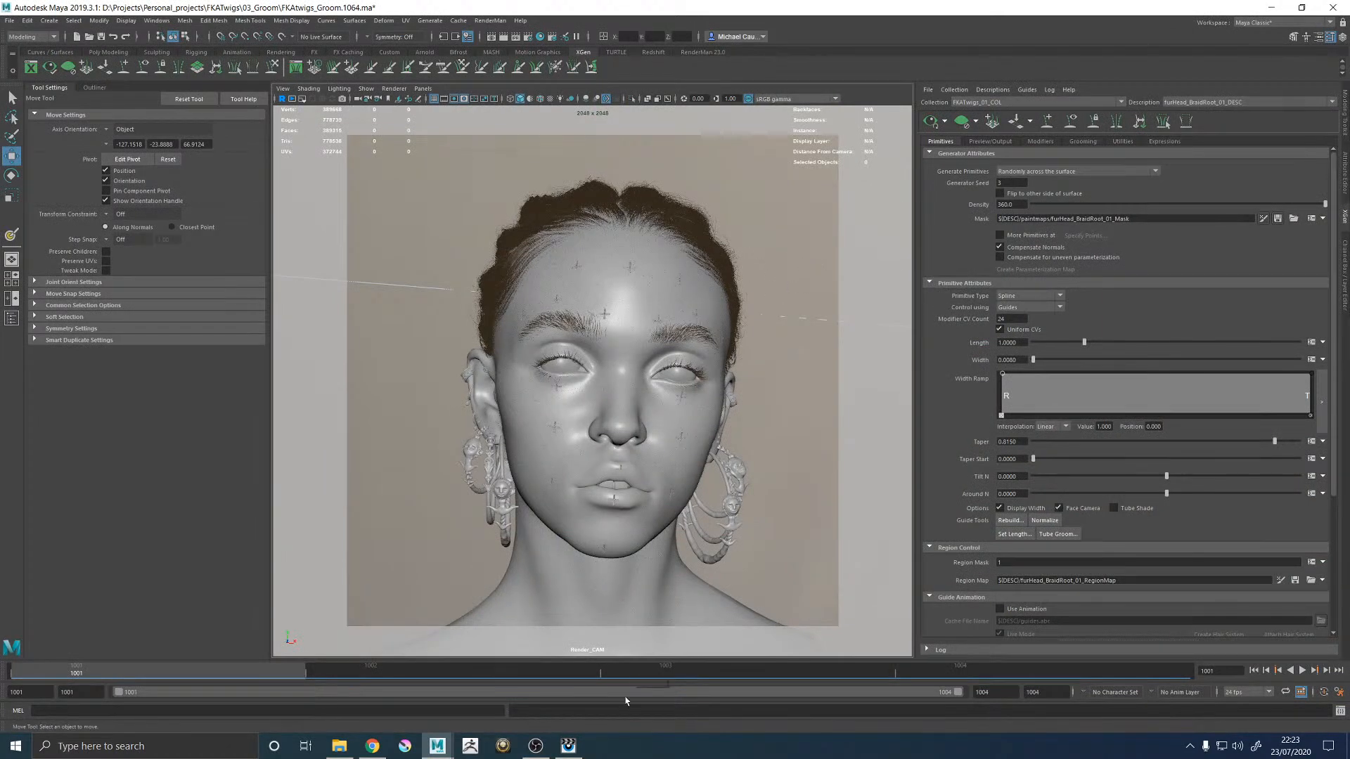
left_click(568, 745)
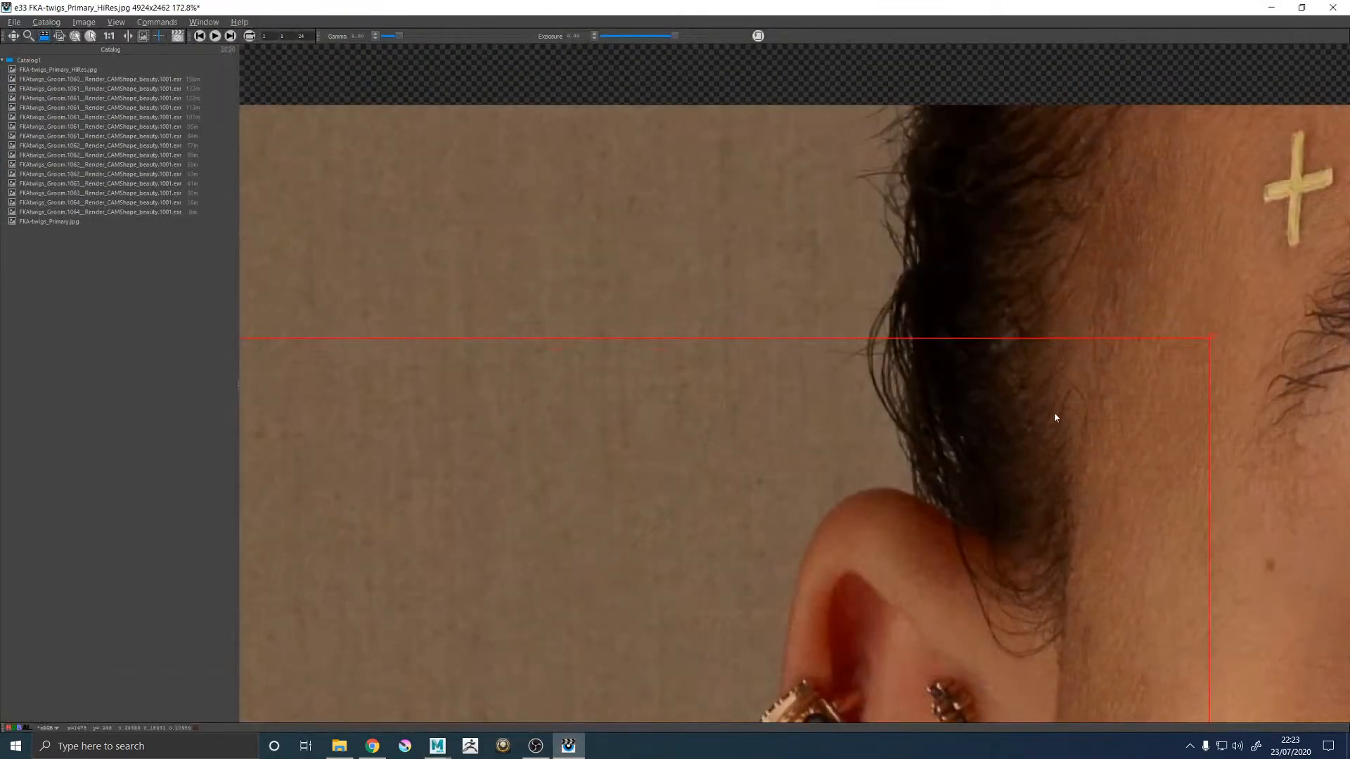
left_click(1271, 7)
Step: Show the guides without the hair preview and sculpt the end of the lowest temple guide above the ear into a downward curve
key("space")
key("space")
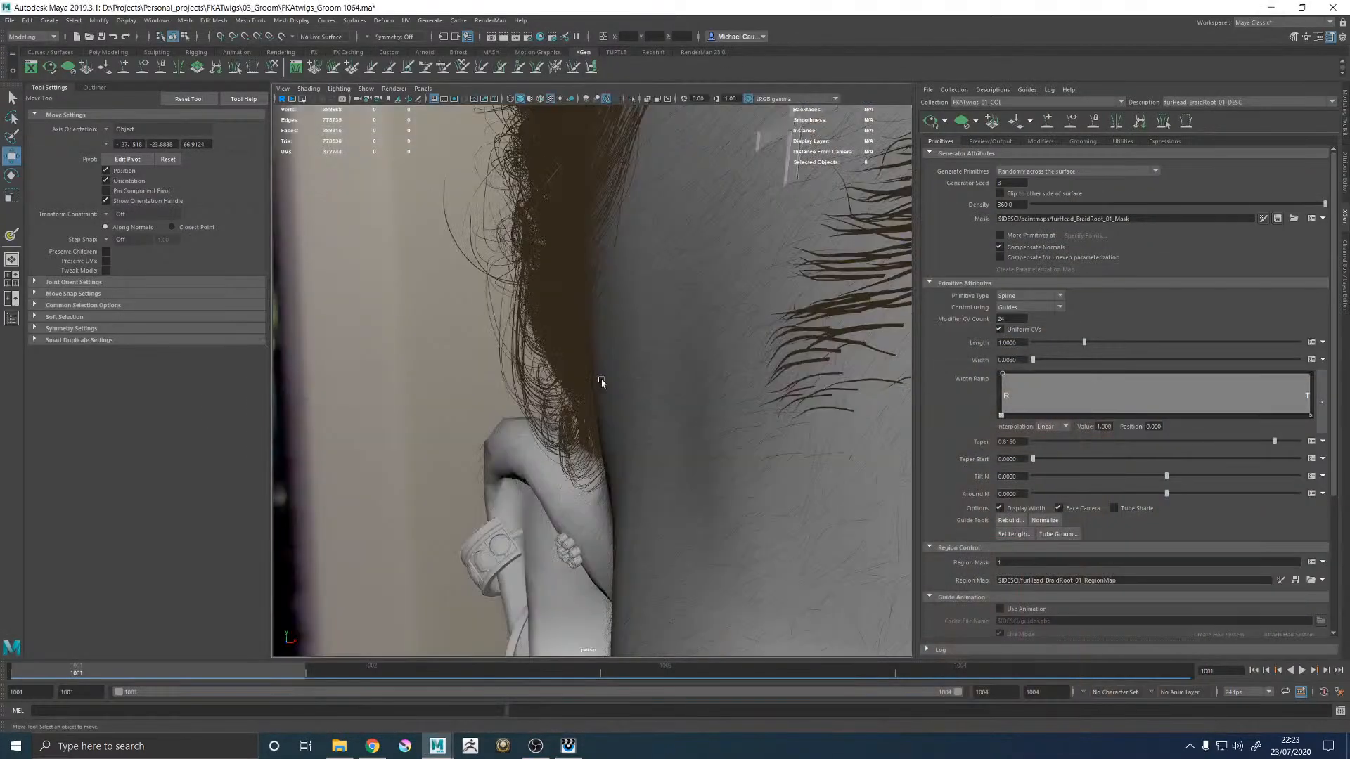
left_click_drag(601, 378, 743, 381, "alt")
right_click_drag(684, 363, 798, 391, "alt")
middle_click_drag(798, 391, 717, 395, "alt")
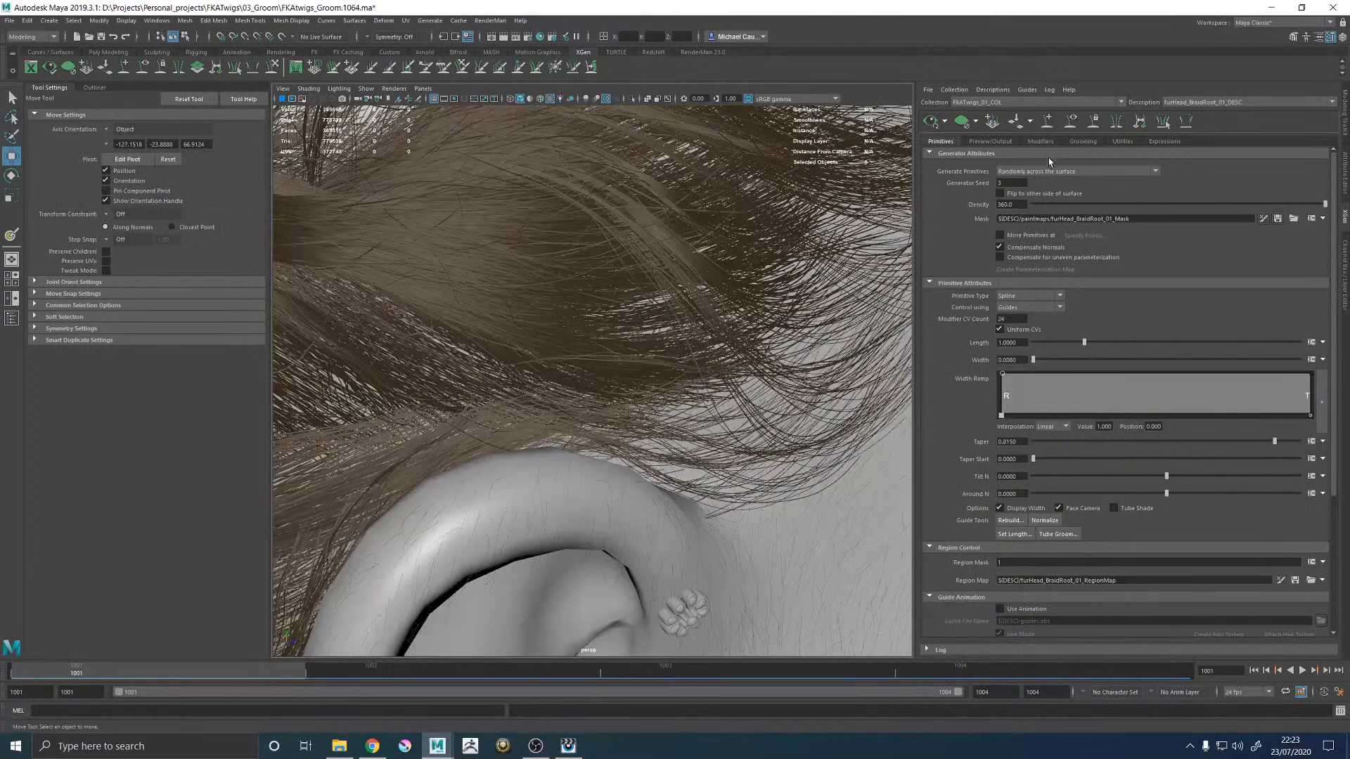
left_click(1074, 122)
left_click(962, 122)
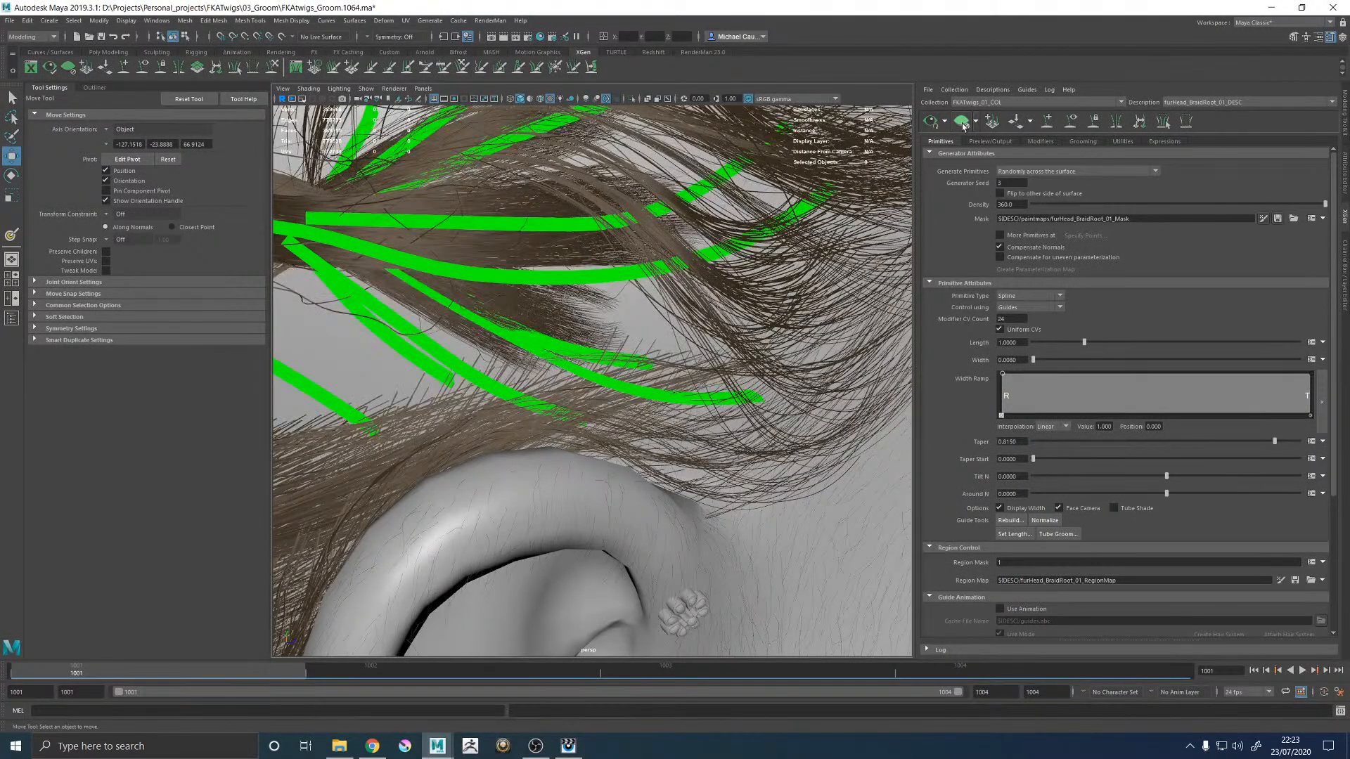
left_click(273, 67)
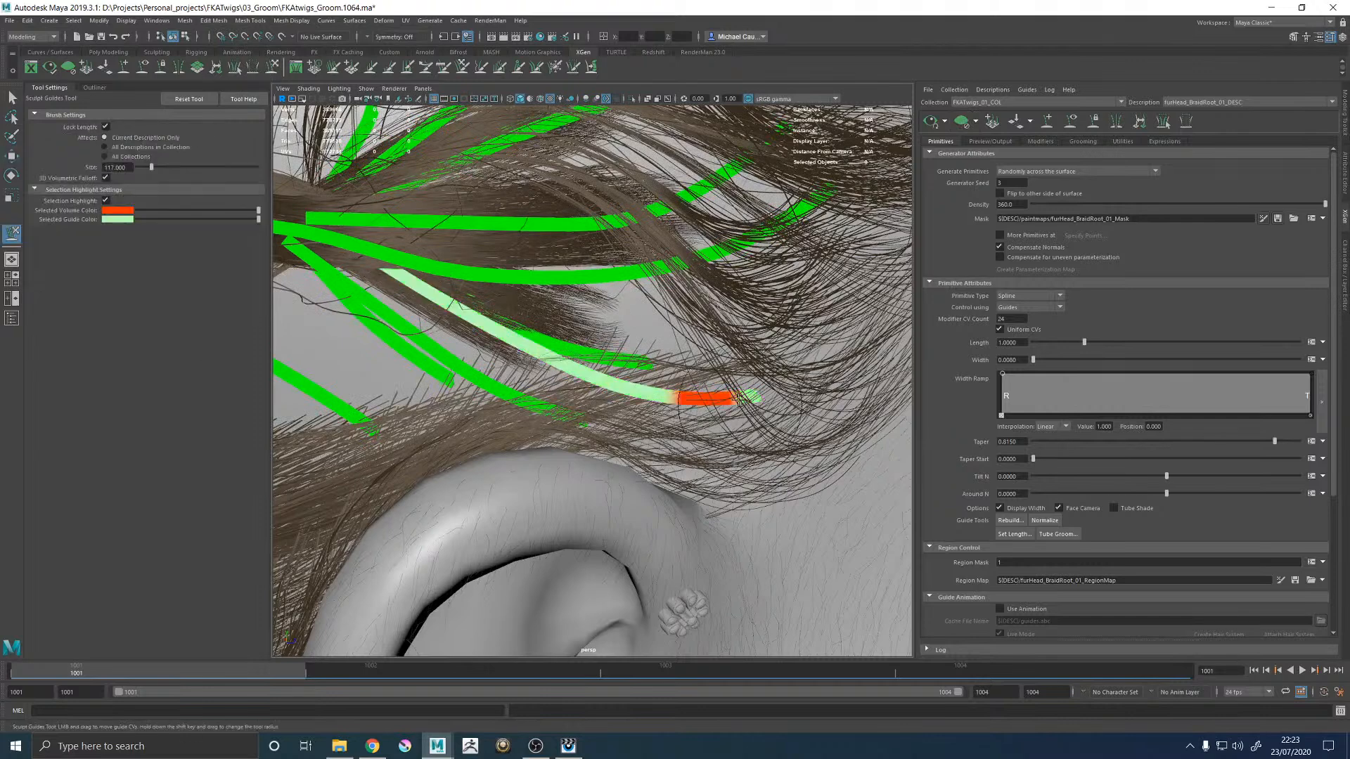
left_click_drag(749, 402, 758, 412)
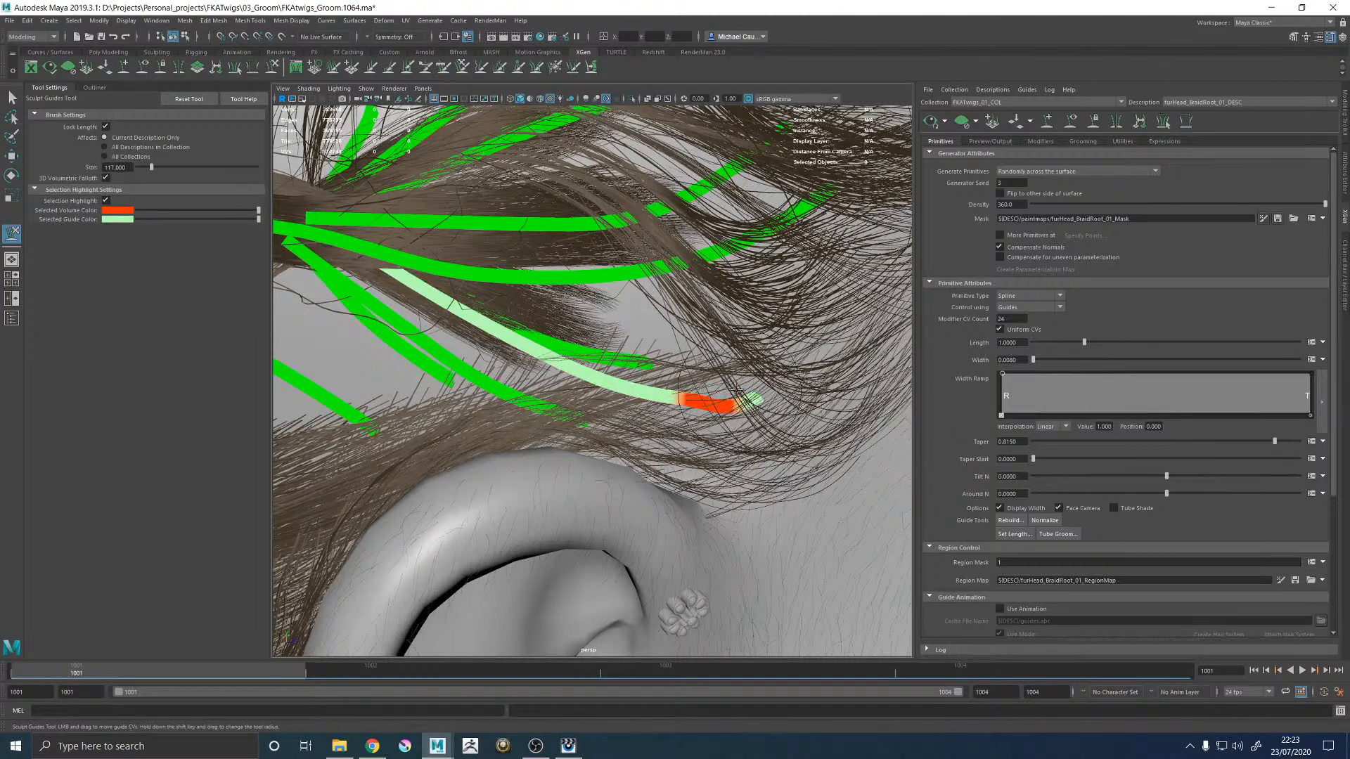
mouse_move(683, 434)
left_mouse_down()
mouse_move(680, 446)
mouse_move(647, 423)
left_mouse_up()
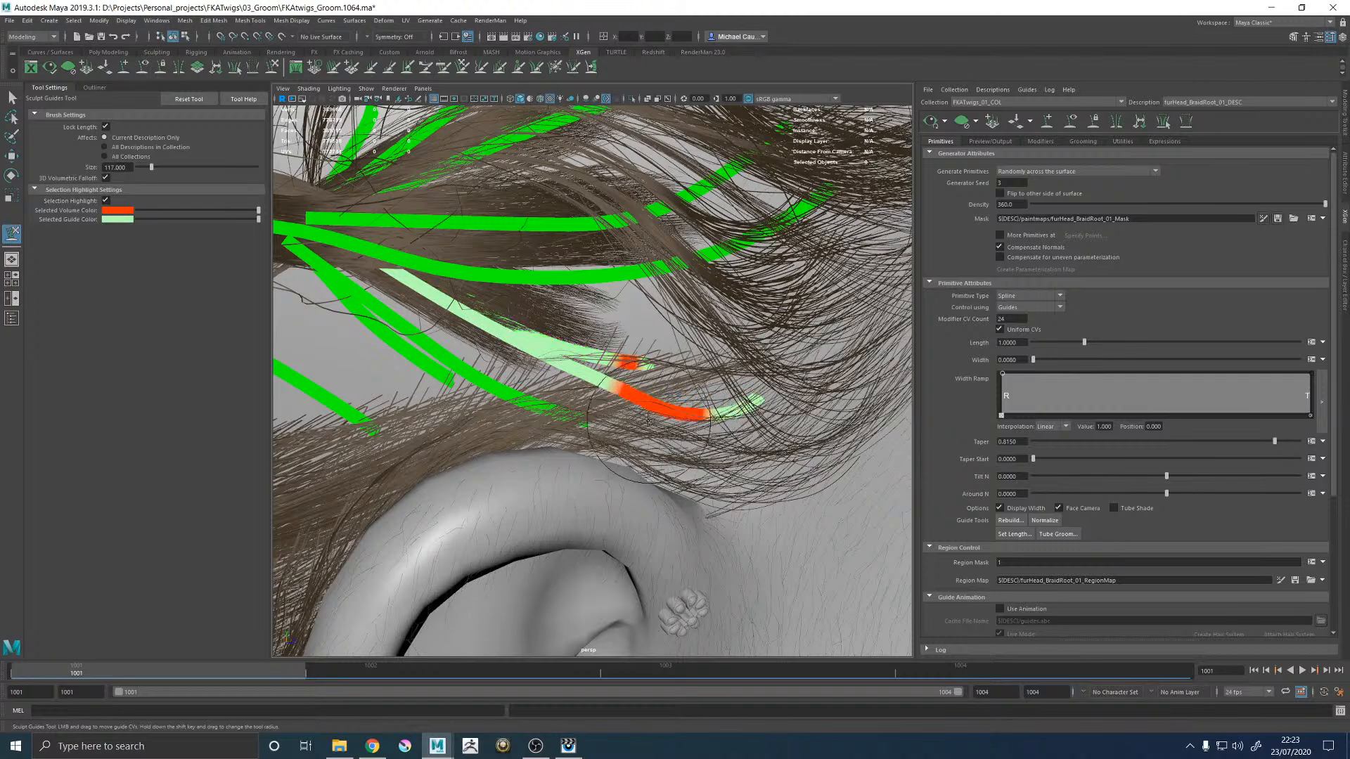
Step: Sculpt the neighbouring guides fanning from the braid root to the temple so they follow the same curve above the ear
middle_click_drag(752, 258, 678, 322, "alt")
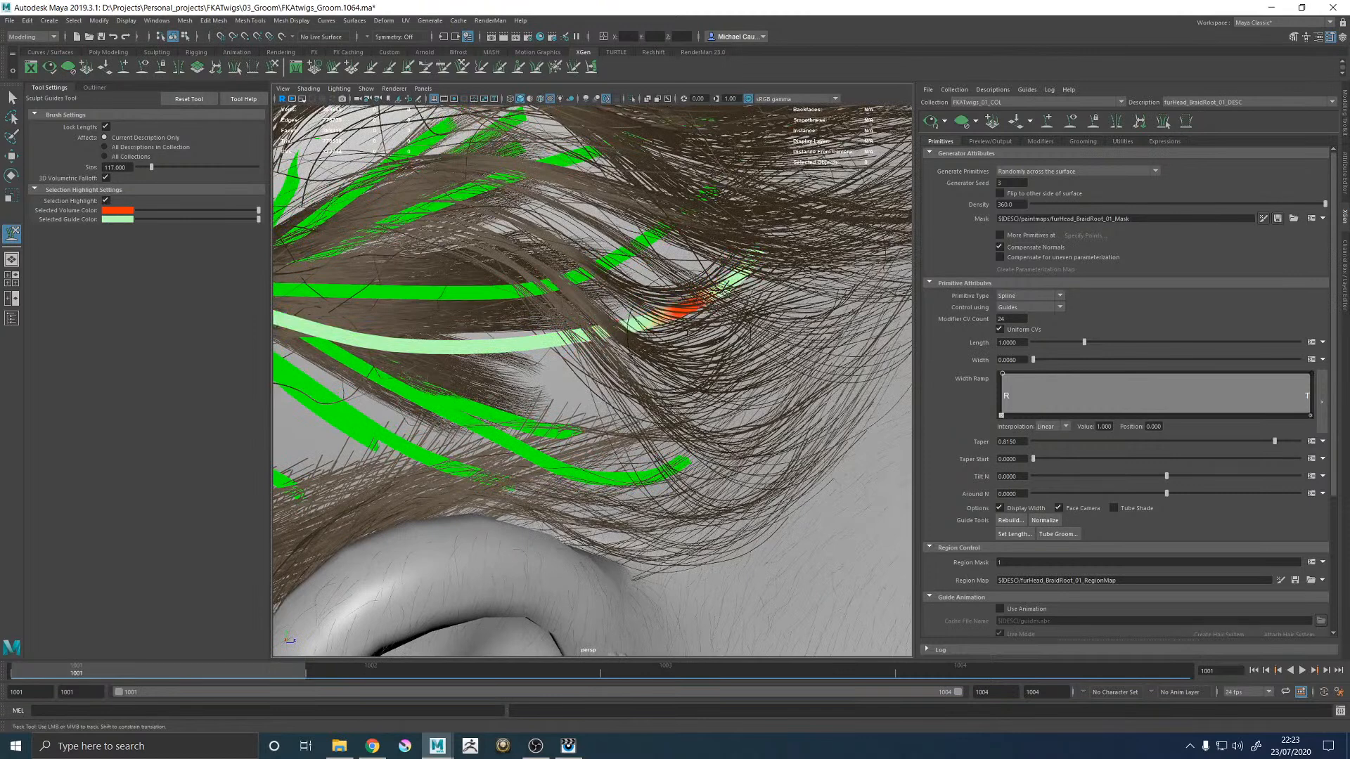
left_click(709, 342)
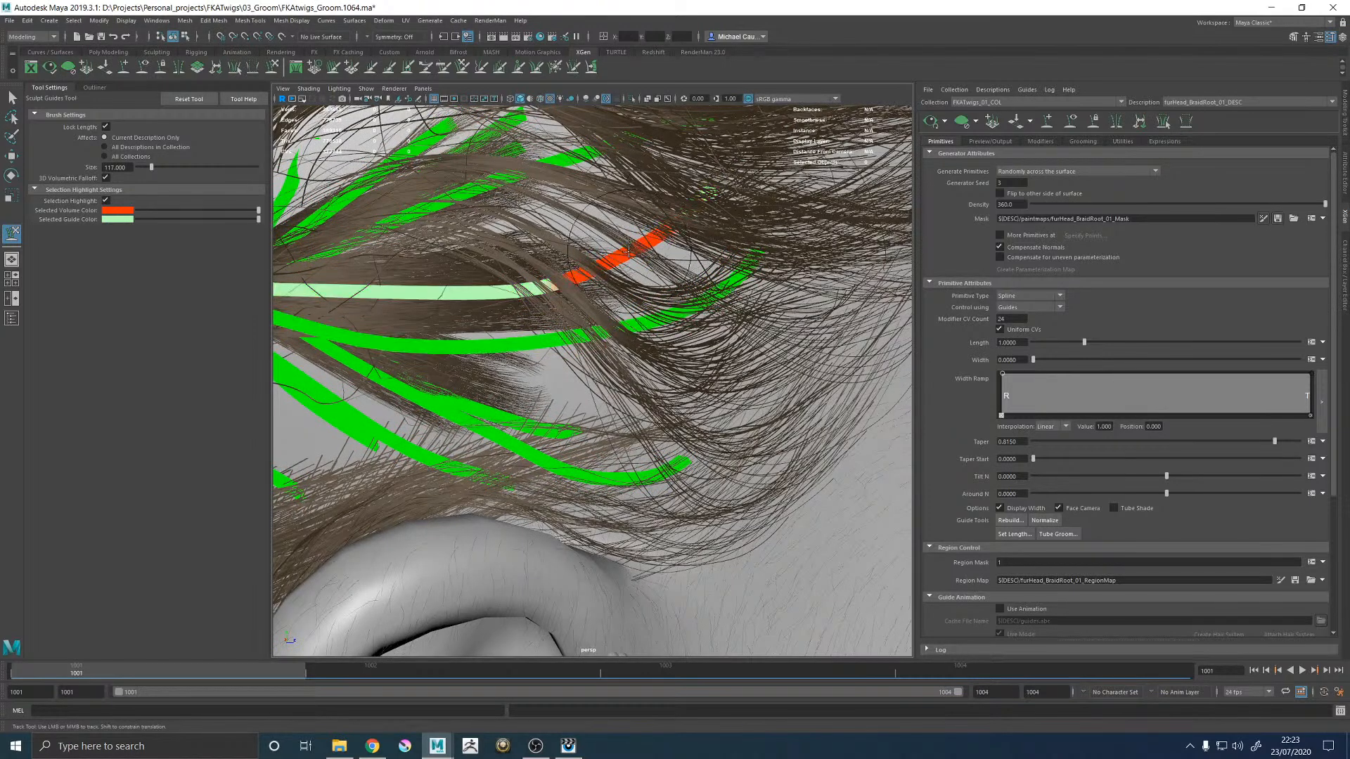
middle_click_drag(617, 472, 655, 365, "alt")
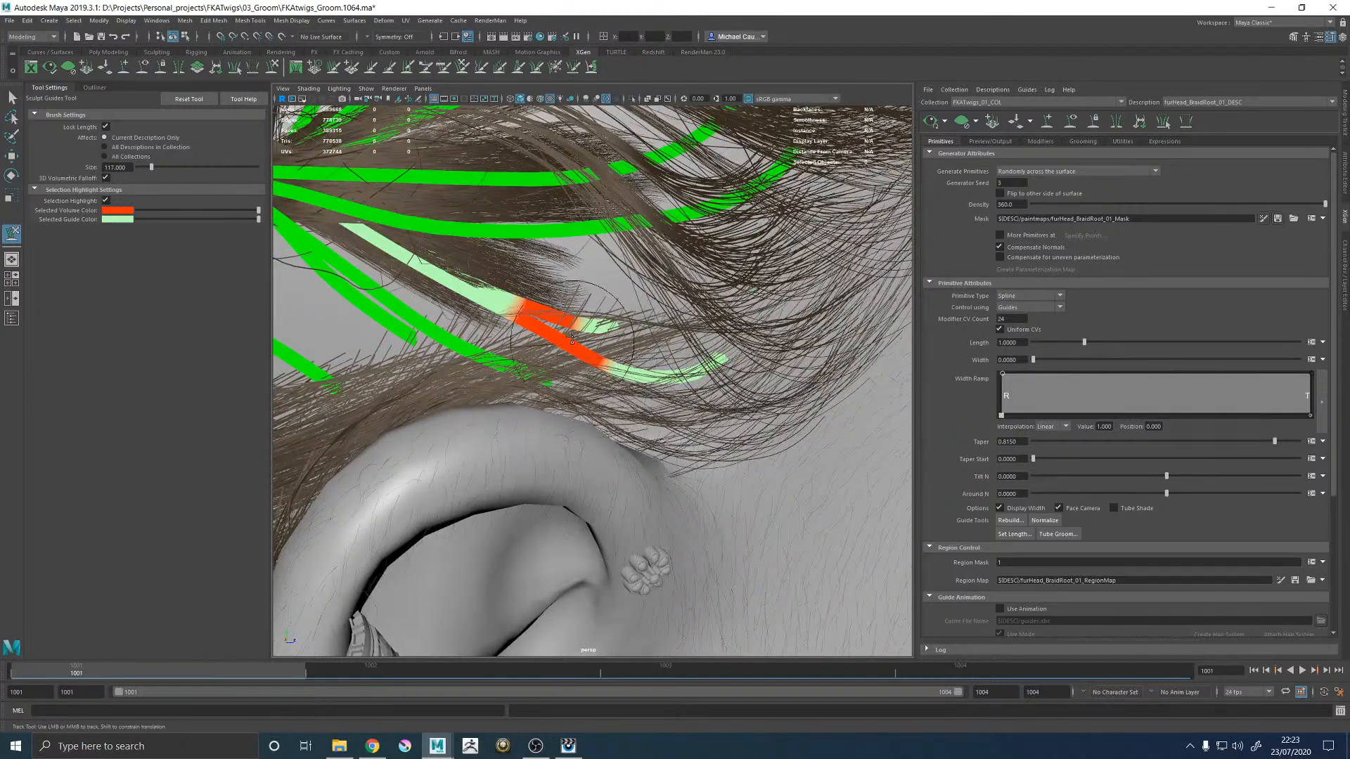
middle_click_drag(551, 342, 630, 391, "alt")
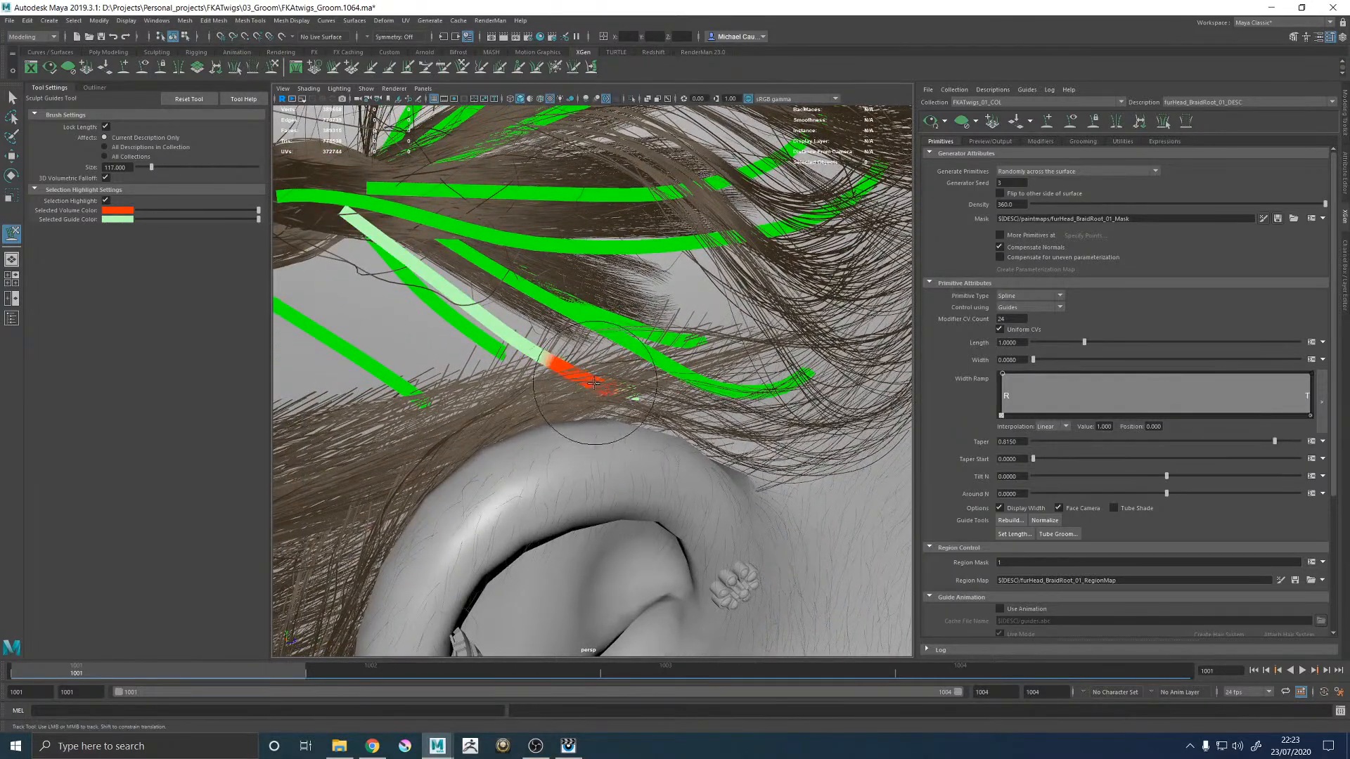
middle_click_drag(574, 357, 482, 331, "alt")
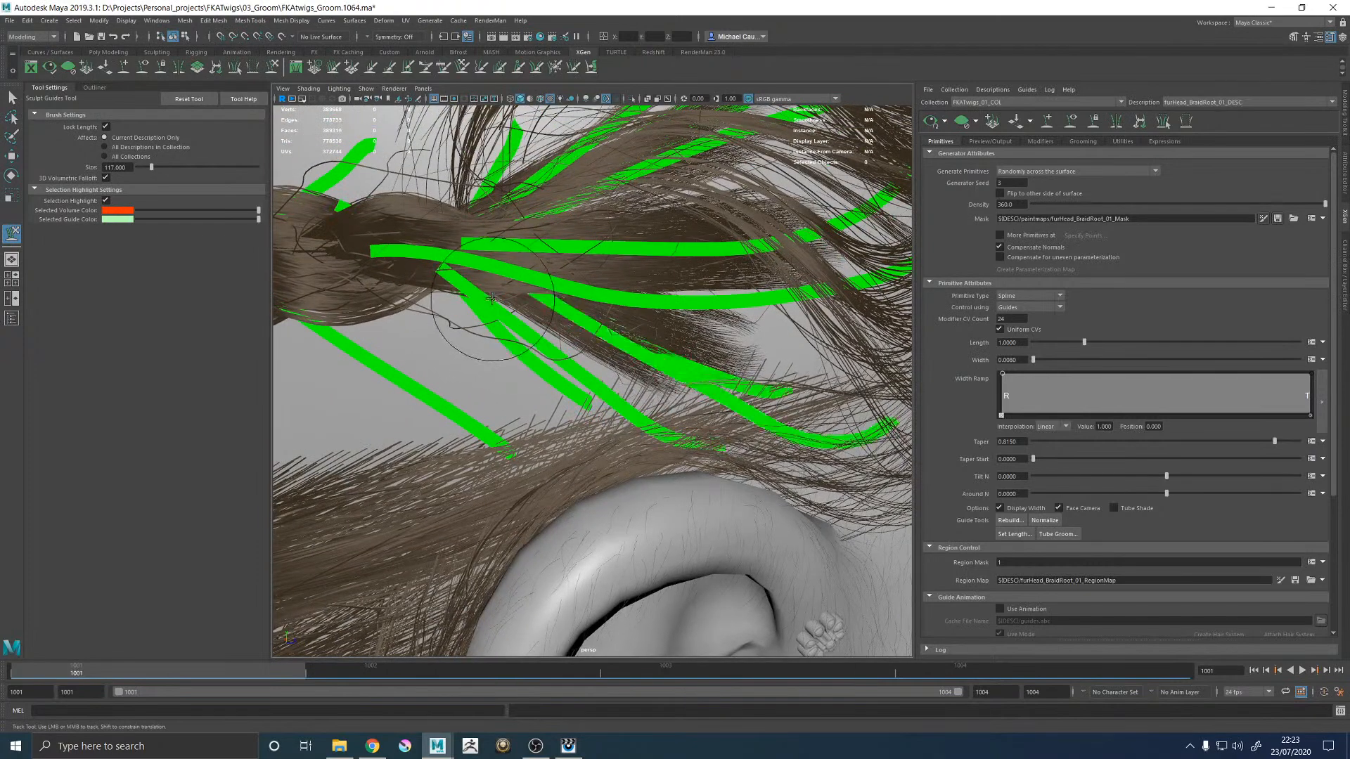
left_click(474, 290)
left_click(470, 288)
scroll(562, 387, "down", 3)
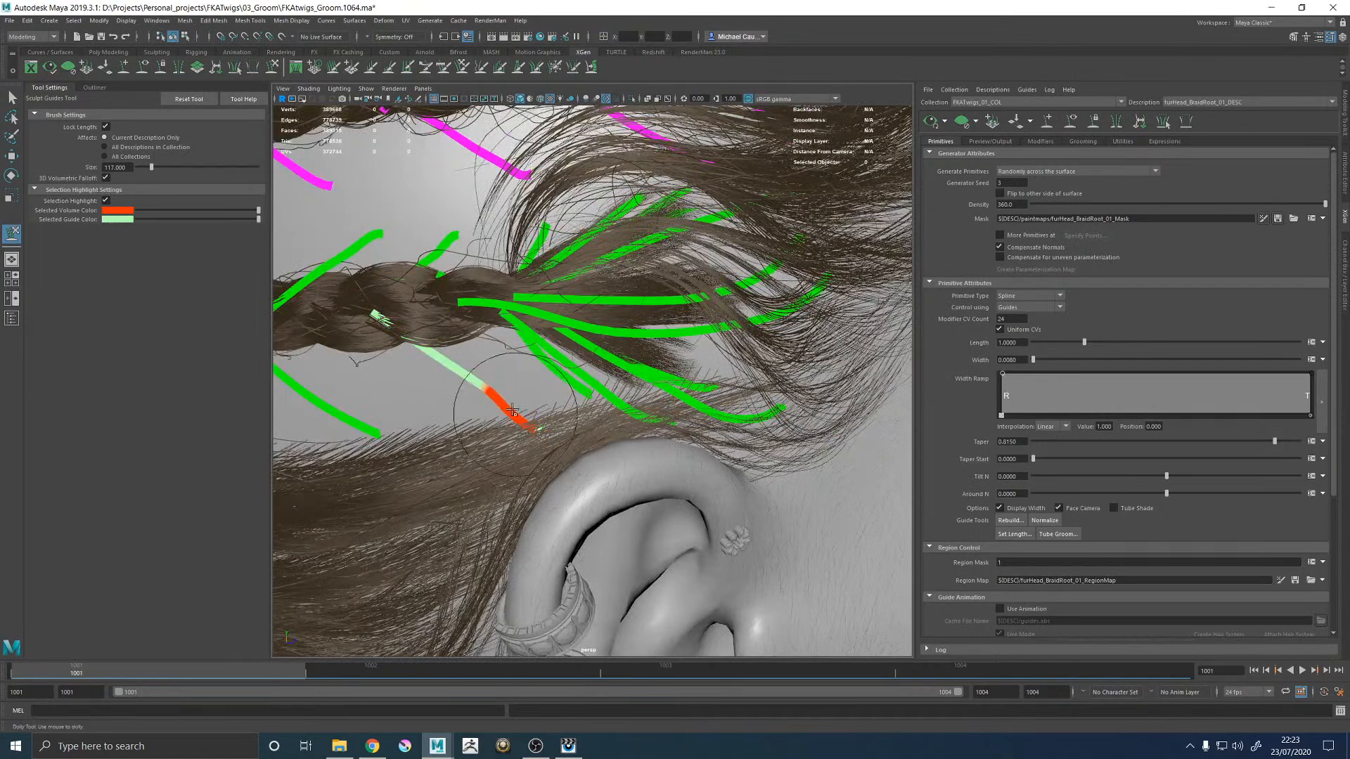
Step: Sculpt the guides below the middle of the lowest braid into smoother curves and save the scene
mouse_move(498, 402)
middle_mouse_down("alt")
mouse_move(619, 325)
mouse_move(499, 386)
middle_mouse_up("alt")
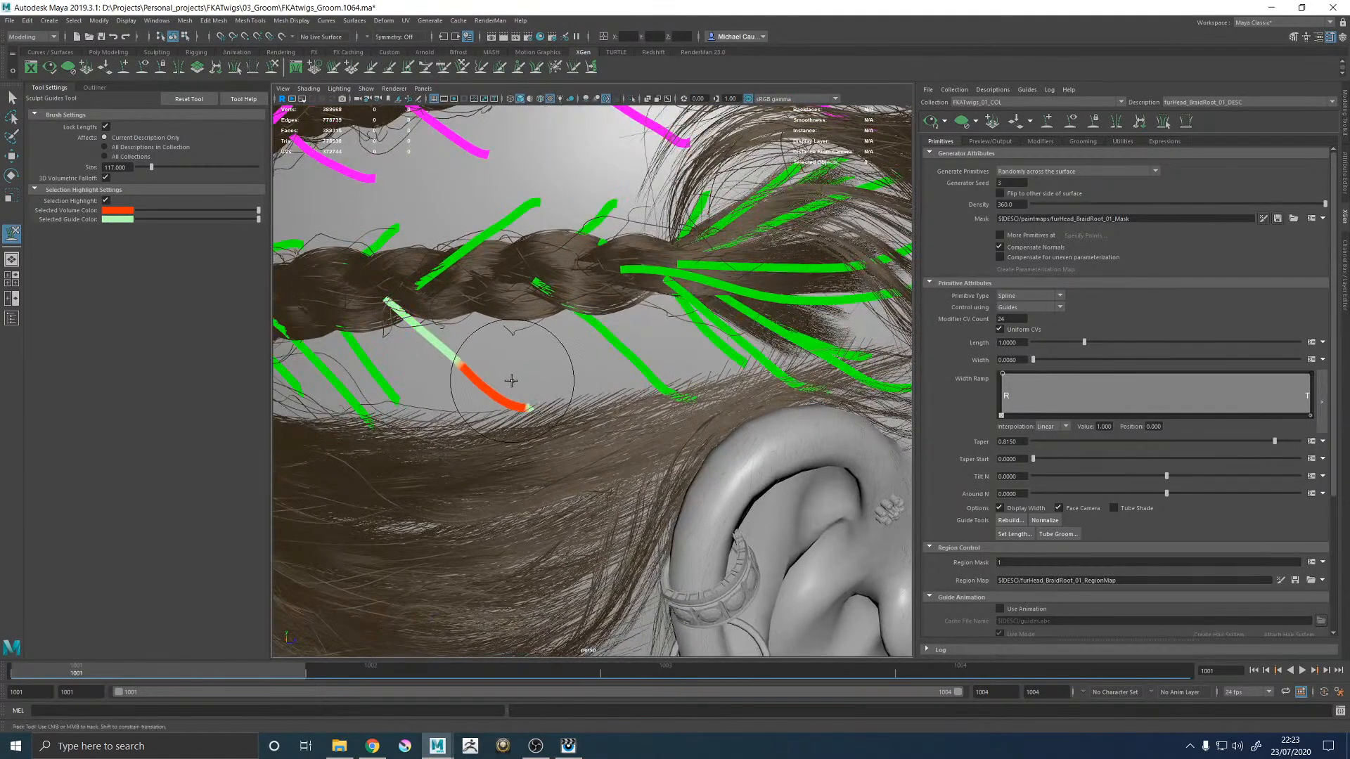
left_click(417, 349)
left_click(408, 341)
left_click(422, 333)
left_click(423, 332)
left_click(423, 332)
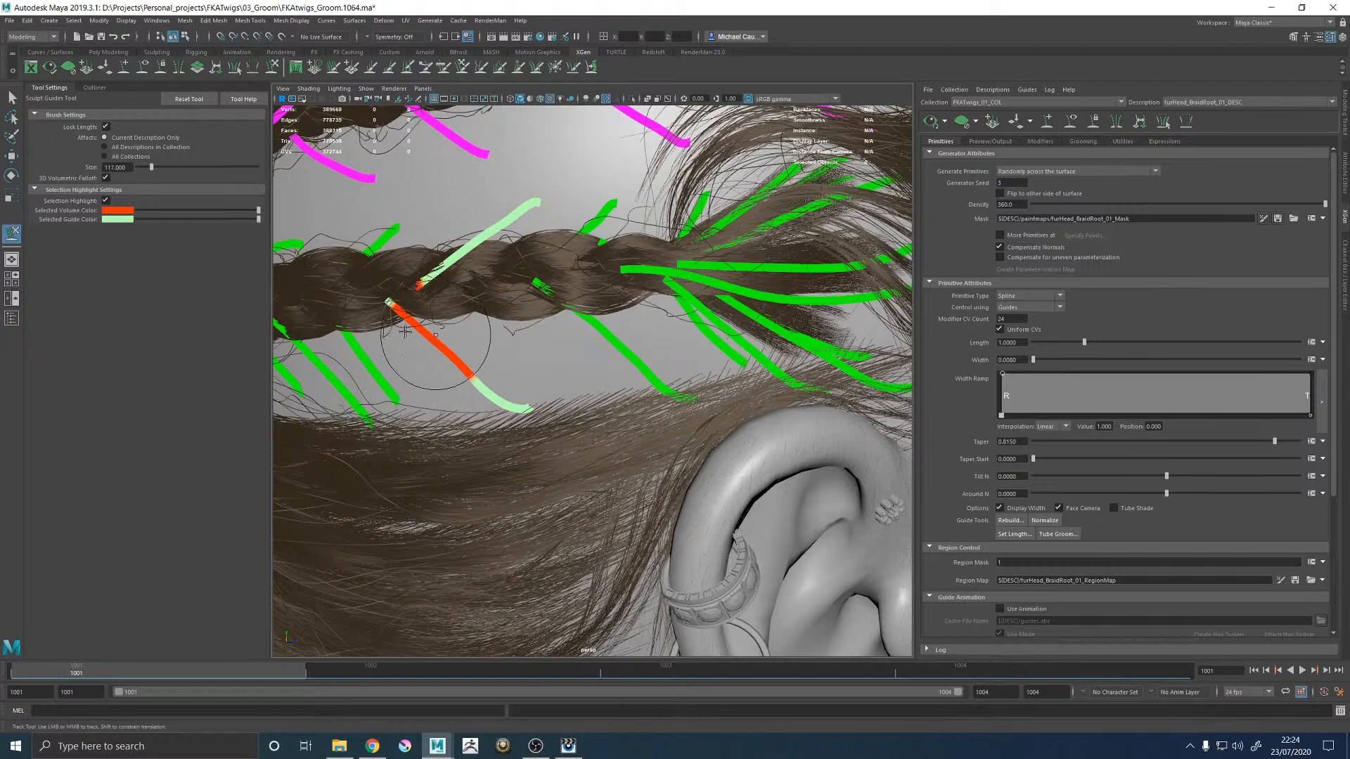
left_click(427, 334)
left_click_drag(427, 335, 422, 341)
left_click(430, 330)
left_click(426, 332)
left_click(429, 330)
mouse_move(430, 331)
right_mouse_down("alt")
mouse_move(418, 236)
mouse_move(380, 183)
right_mouse_up("alt")
key("w")
mouse_move(548, 316)
left_mouse_down("alt")
mouse_move(626, 338)
mouse_move(665, 370)
left_mouse_up("alt")
key("ctrl+s")
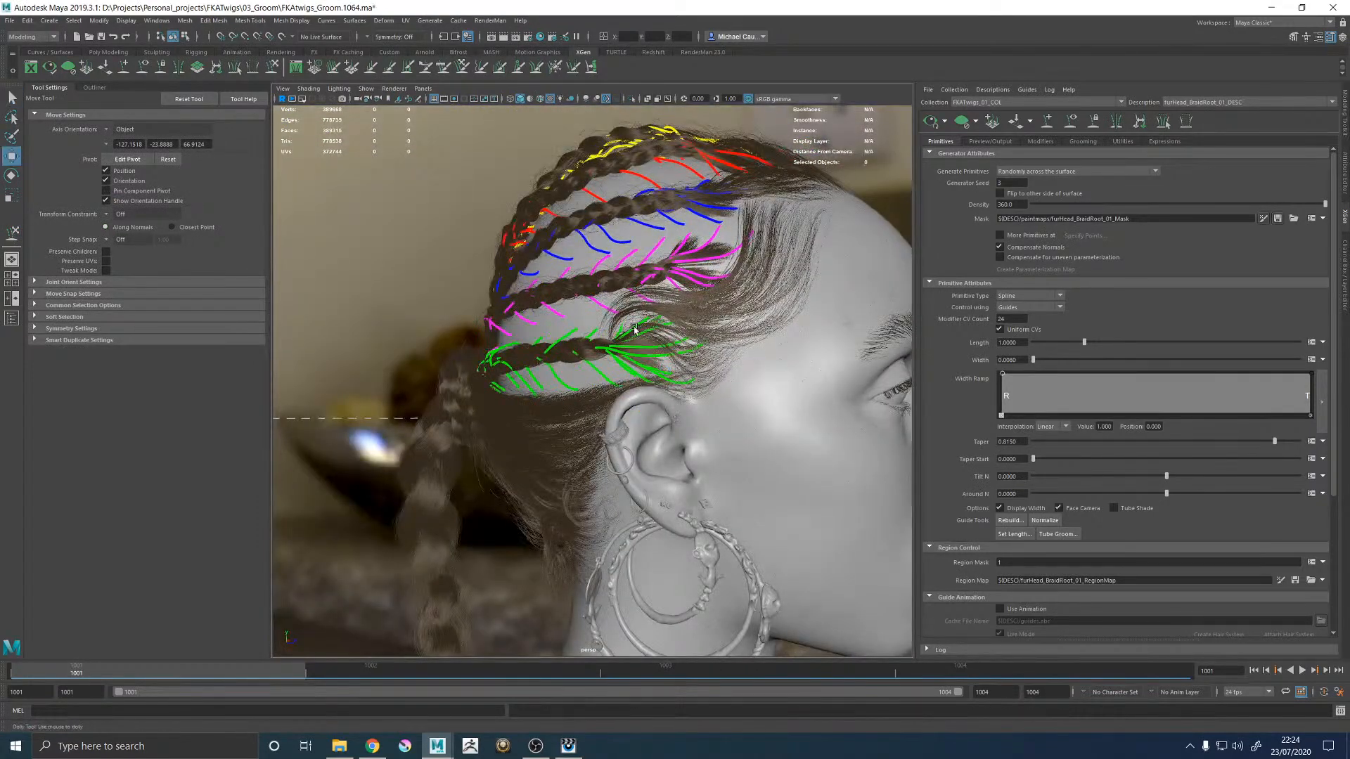
Step: Hide the guides and examine the previewed hair from the temple and ear around to the back of the braids
left_click_drag(795, 304, 907, 109, "alt")
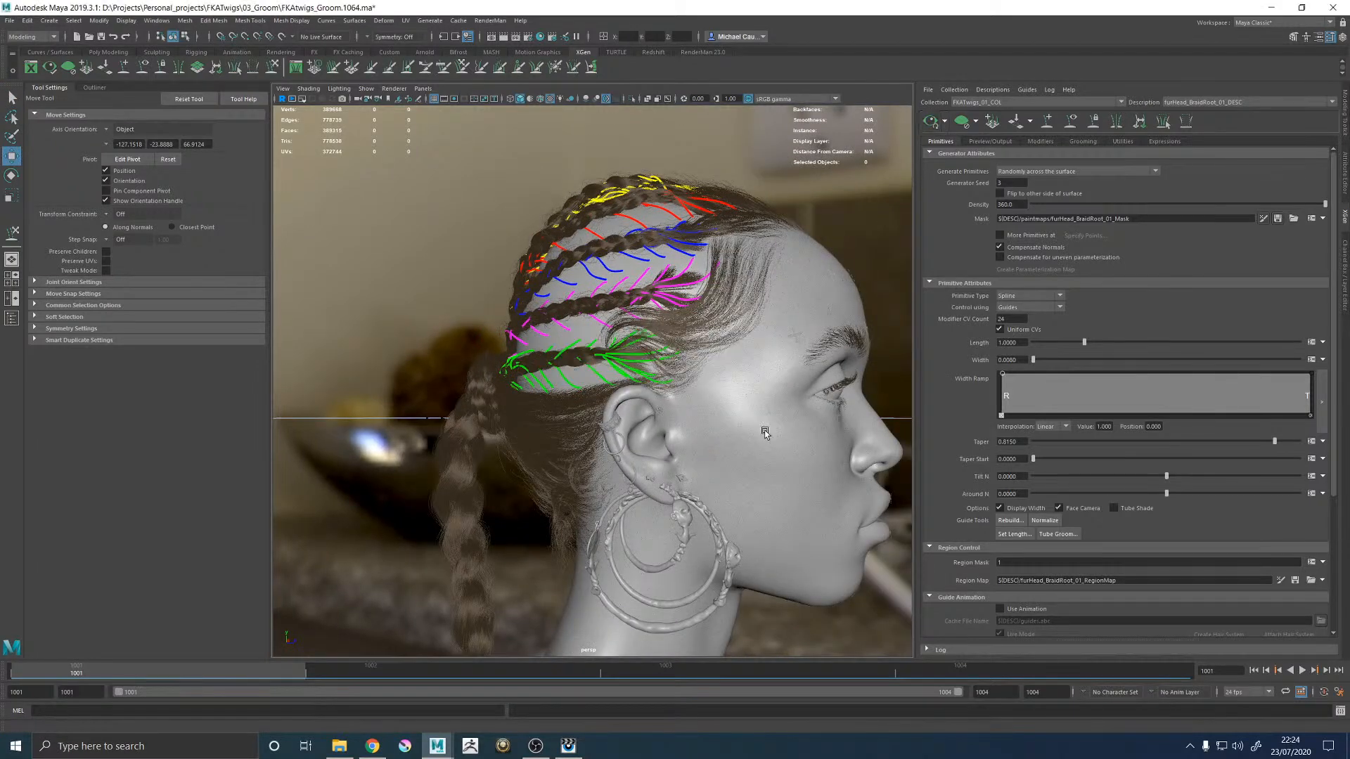
left_click(1070, 121)
right_click_drag(563, 337, 724, 401, "alt")
left_click_drag(723, 401, 846, 305, "alt")
middle_click_drag(846, 305, 659, 303, "alt")
mouse_move(659, 303)
left_mouse_down("alt")
mouse_move(618, 340)
mouse_move(635, 317)
left_mouse_up("alt")
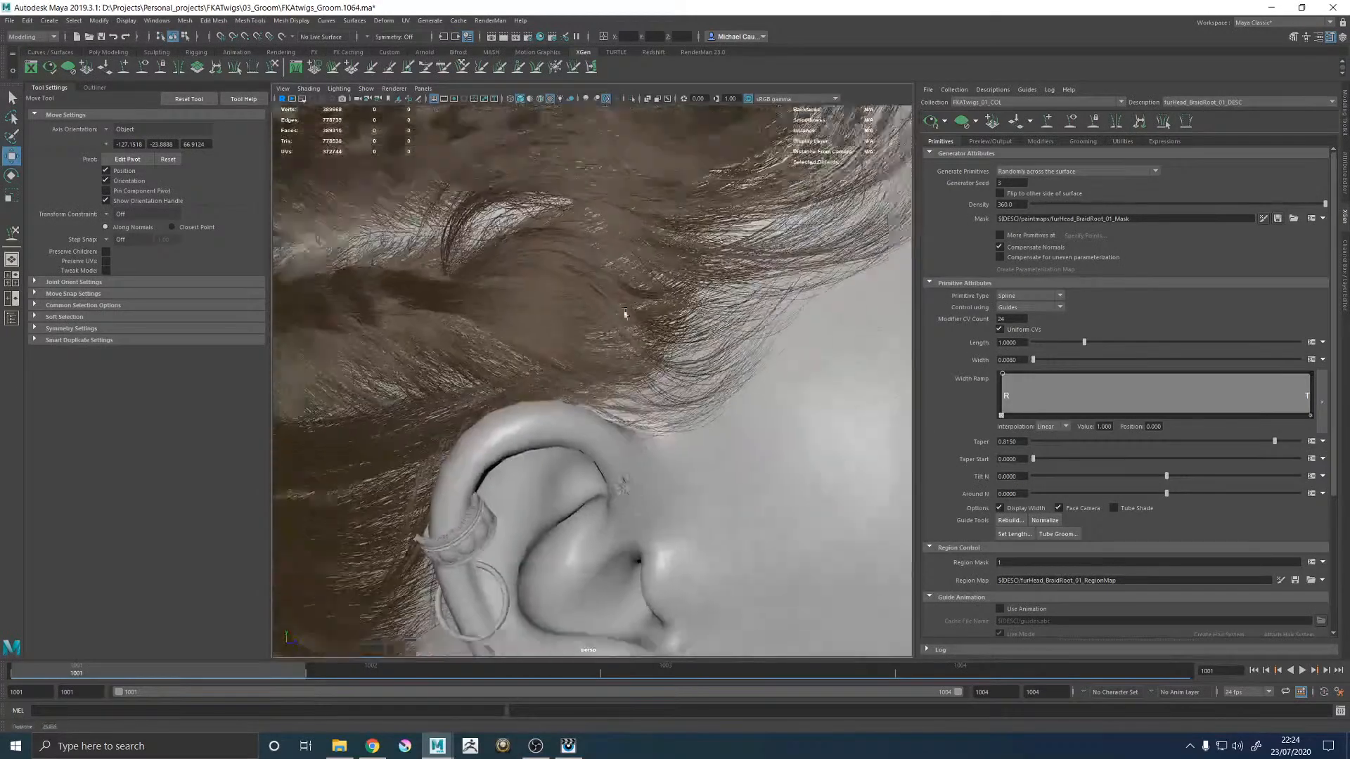
right_click_drag(710, 314, 674, 327, "alt")
left_click_drag(674, 327, 760, 338, "alt")
right_click_drag(759, 337, 616, 367, "alt")
left_click_drag(615, 367, 722, 377, "alt")
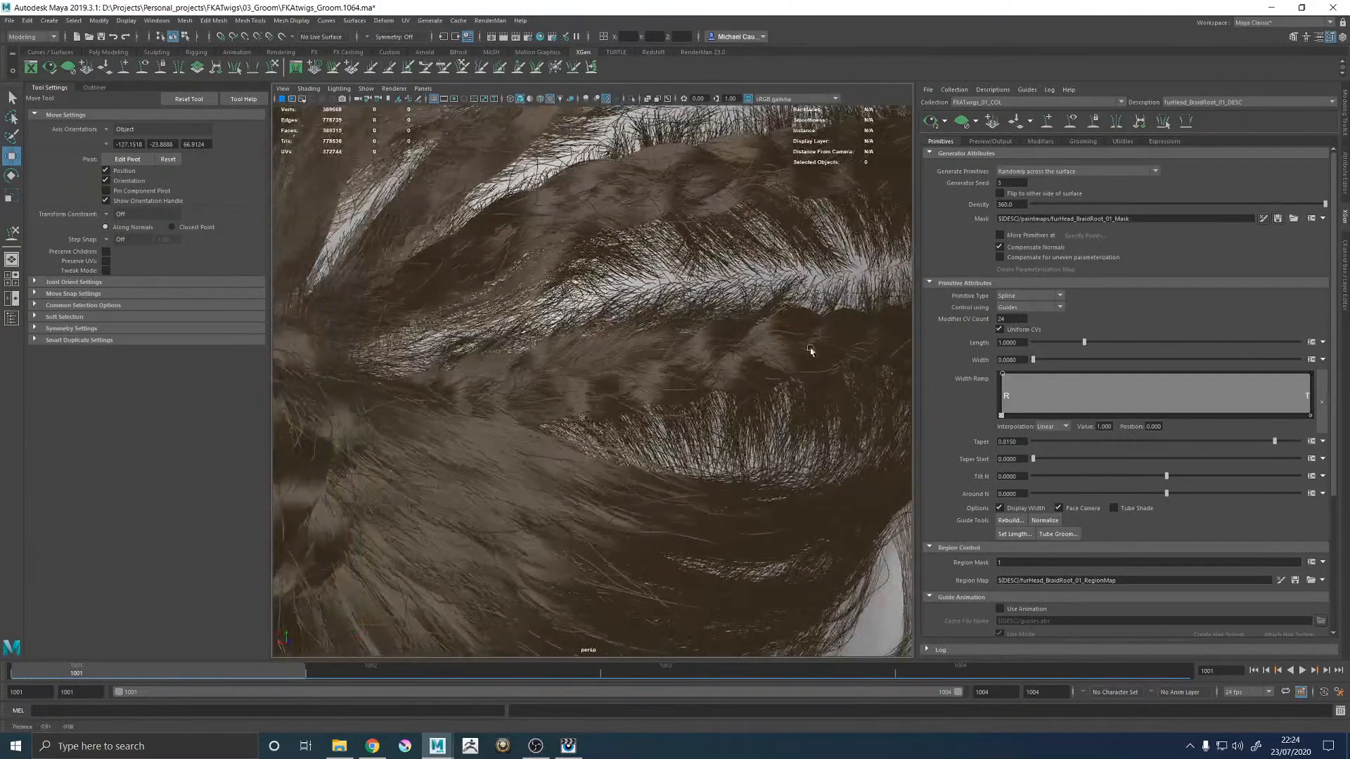
middle_click_drag(723, 377, 739, 380, "alt")
Step: Show the guides again and clear the hair preview around the lowest braid
left_click(1070, 122)
left_click_drag(738, 299, 664, 369, "alt")
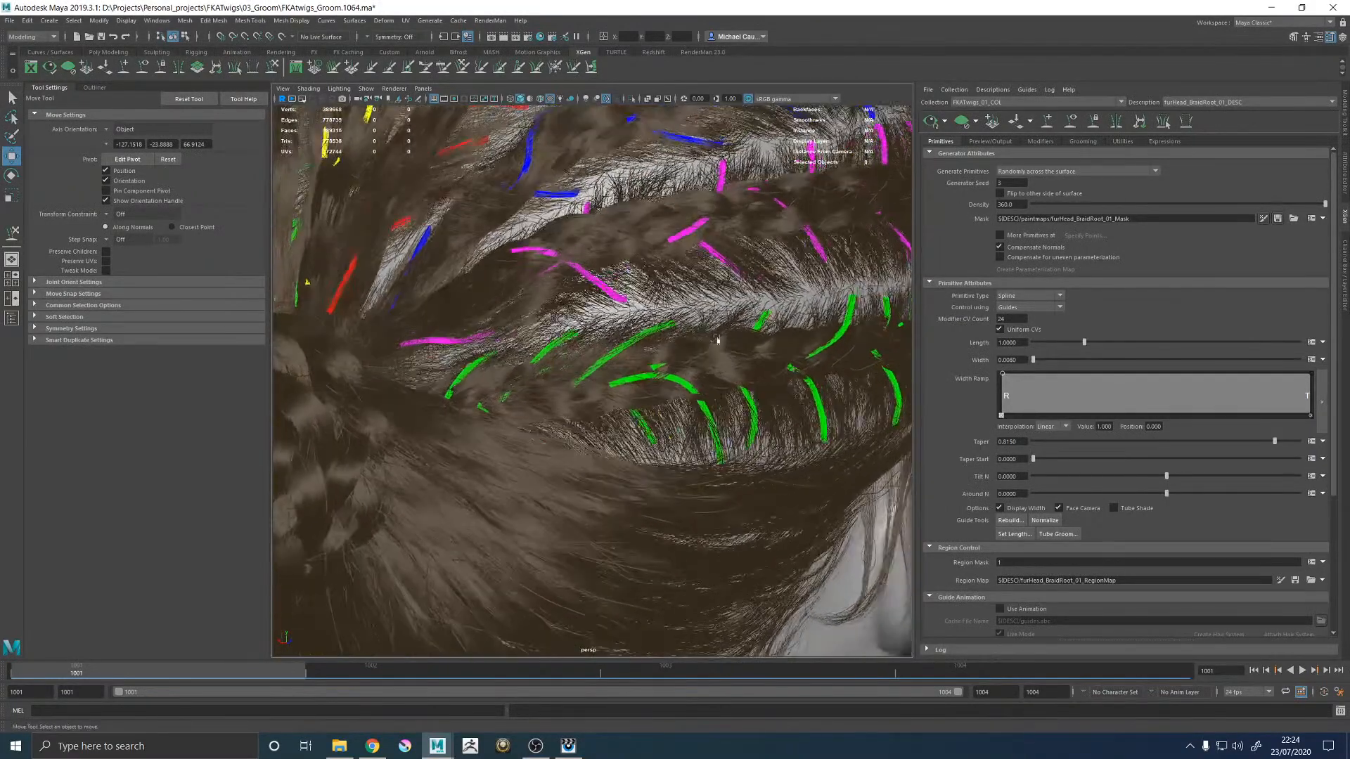
left_click(961, 125)
left_click_drag(703, 302, 618, 310, "alt")
right_click_drag(617, 310, 663, 297, "alt")
Step: Rotate the green guides on the upper side of the lowest braid near the ponytail
left_click(685, 325)
left_click_drag(686, 325, 821, 374, "alt")
key("e")
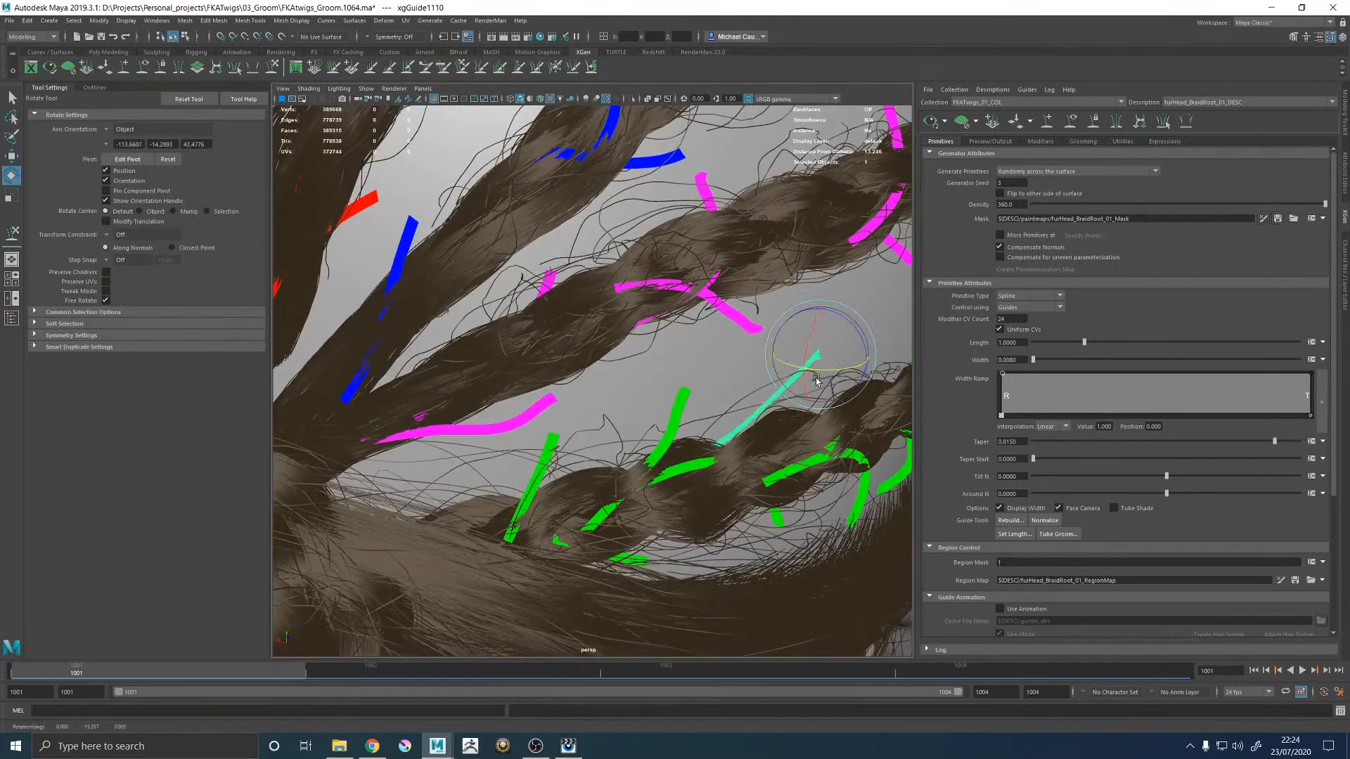
left_click(664, 435)
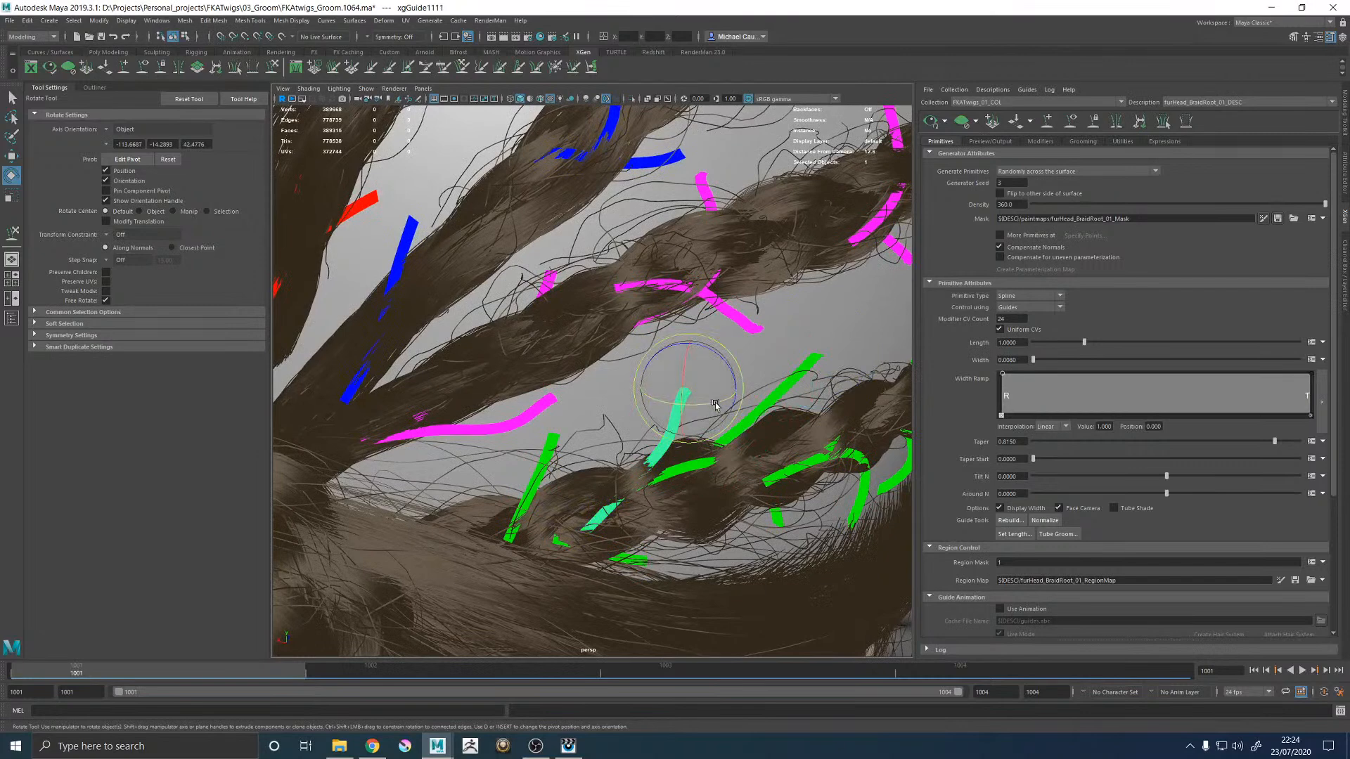
Step: Rotate the green guide crossing the rear part of the lowest braid so it follows its neighbours
left_click(685, 466)
left_click(731, 432, "shift")
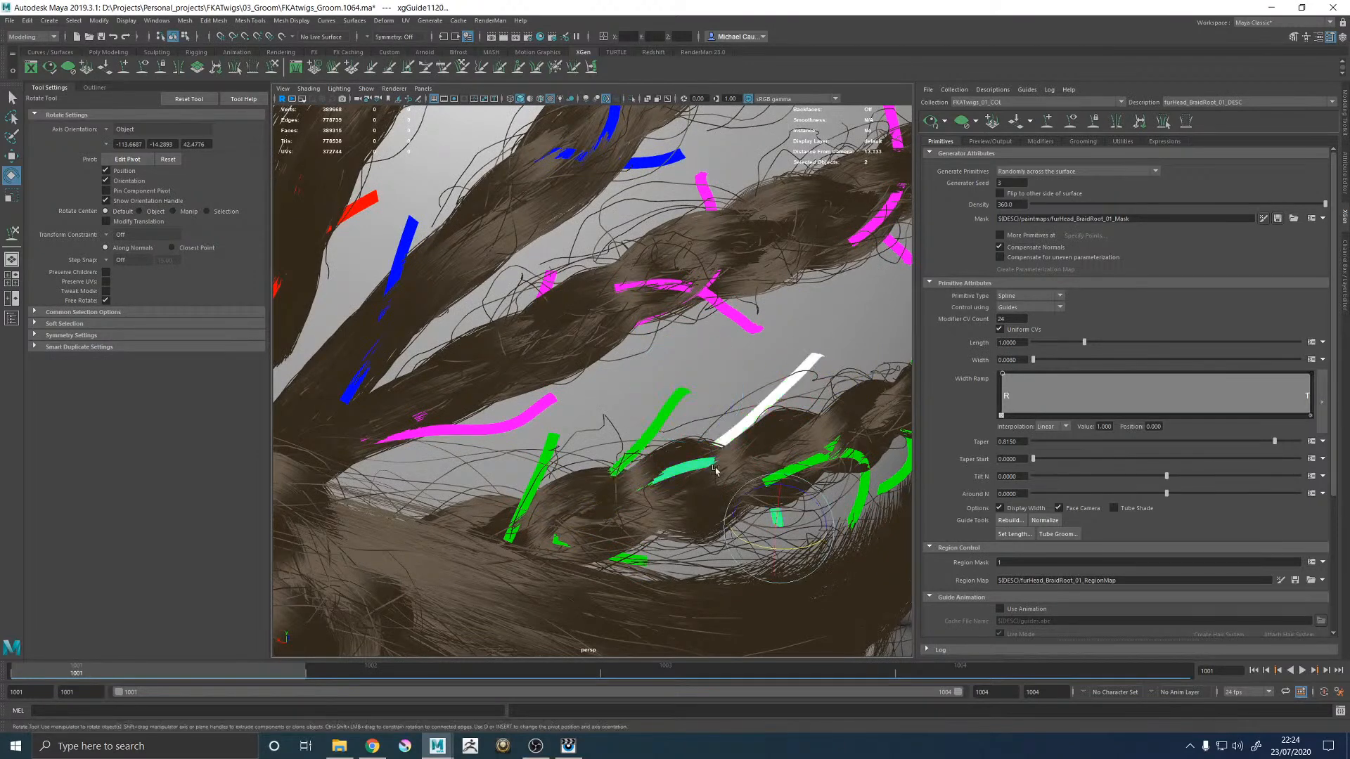
left_click_drag(731, 478, 760, 466)
left_click(831, 547)
left_click(696, 467)
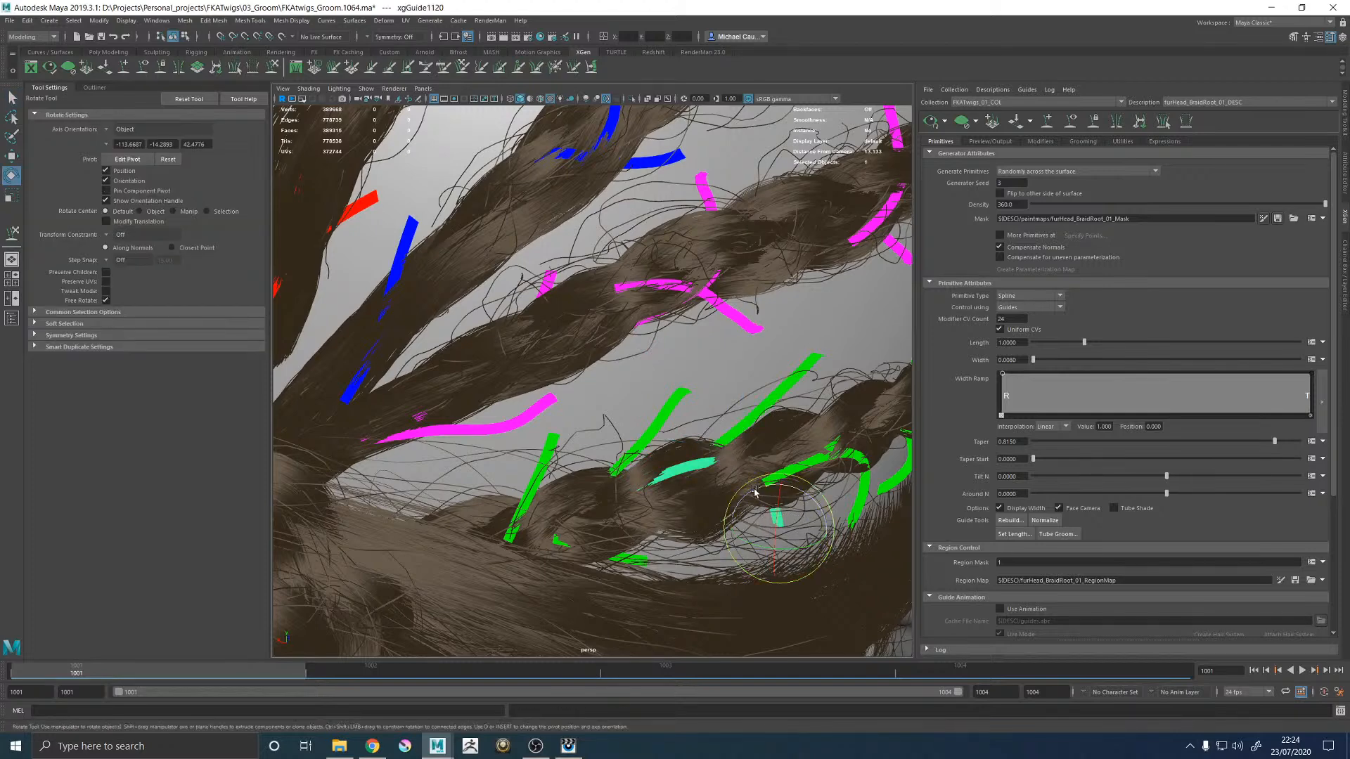
left_click_drag(744, 485, 768, 410)
Step: Sculpt the long curved green guide that runs from the lowest braid down towards the hair below it
left_click(679, 366)
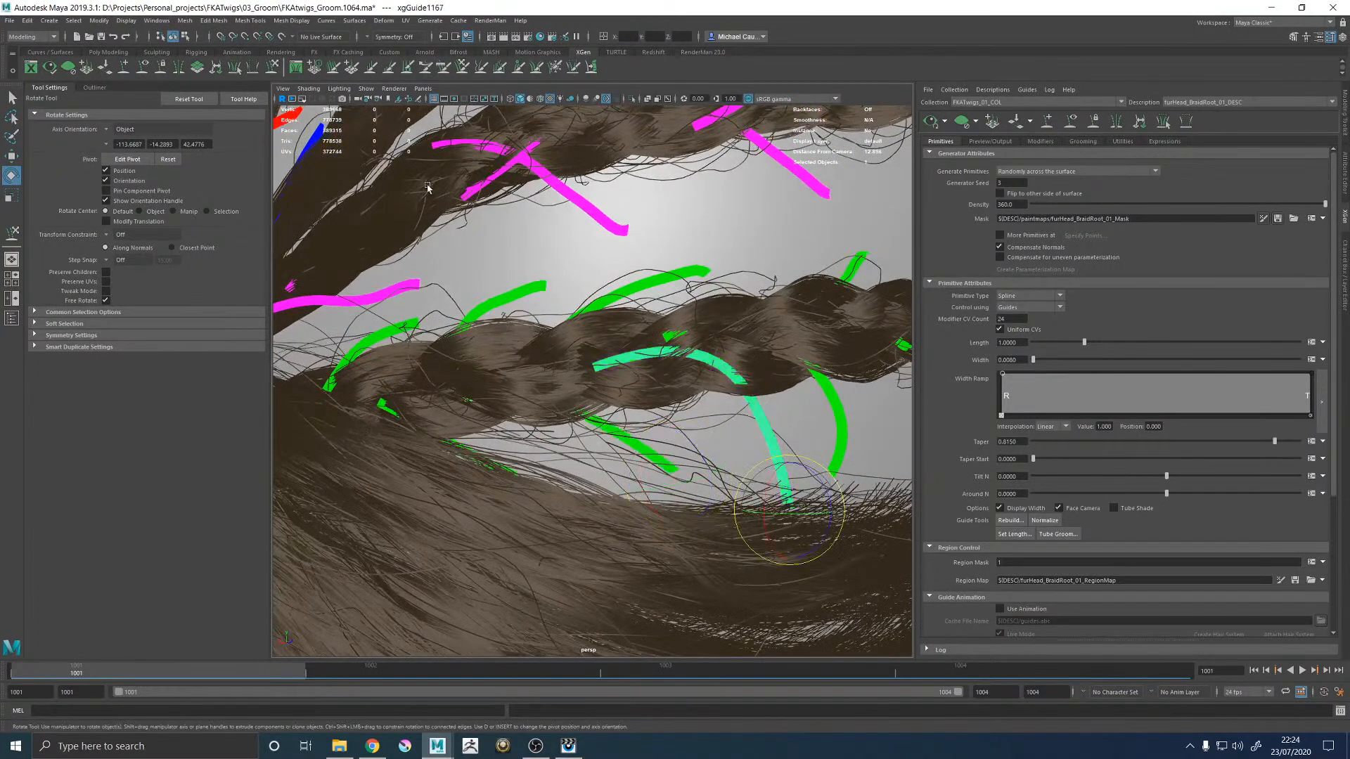
left_click(11, 233)
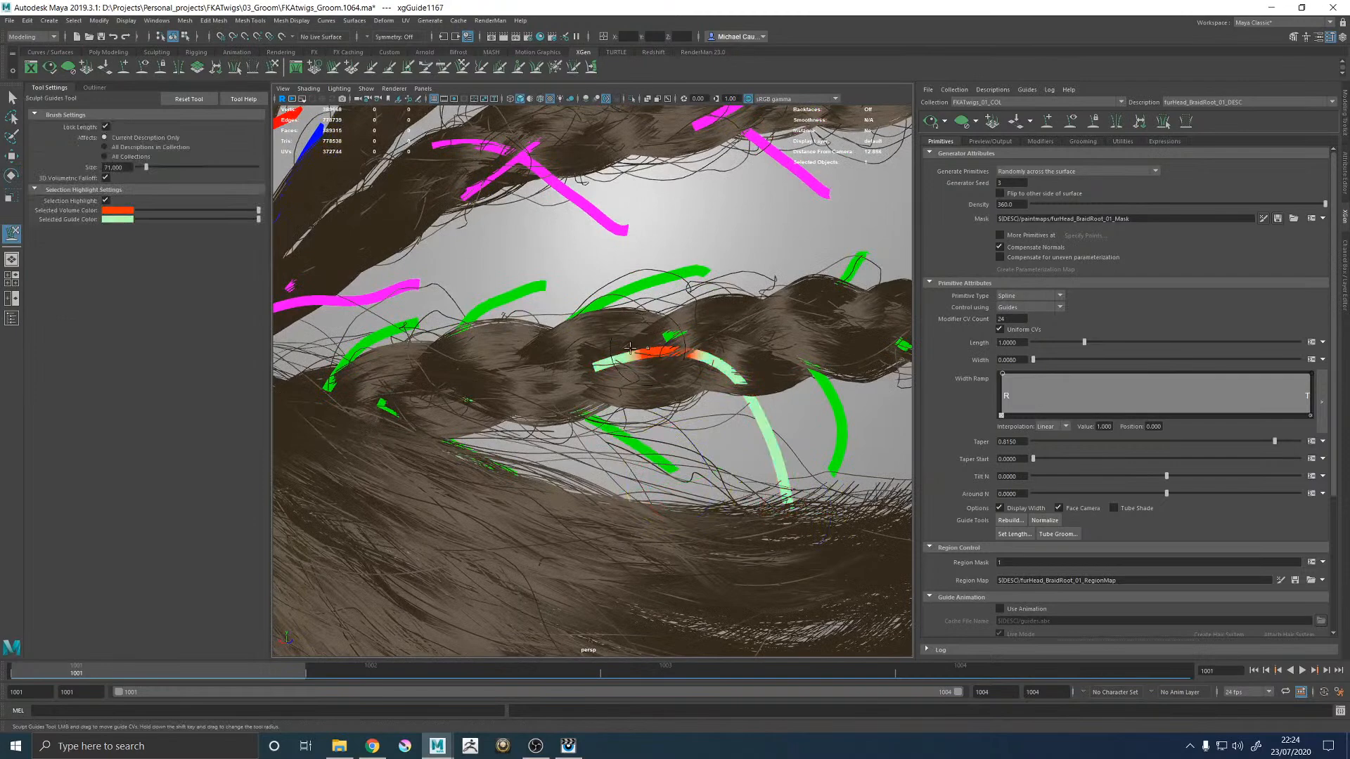
mouse_move(597, 386)
left_mouse_down("alt")
mouse_move(731, 445)
mouse_move(690, 450)
mouse_move(669, 485)
mouse_move(643, 442)
mouse_move(664, 372)
left_mouse_up("alt")
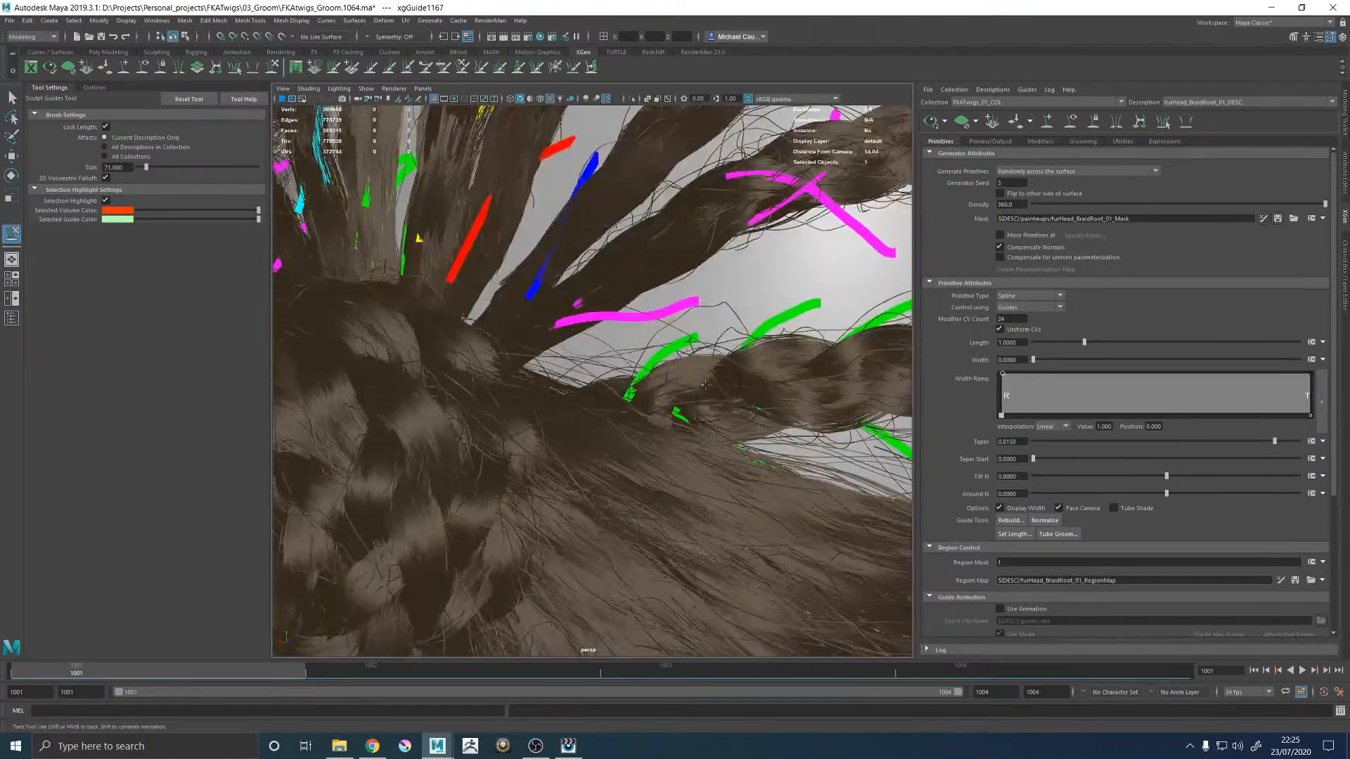
Step: Rotate the green guide at the ponytail end of the lowest braid
key("w")
left_click(666, 368)
key("e")
key("f")
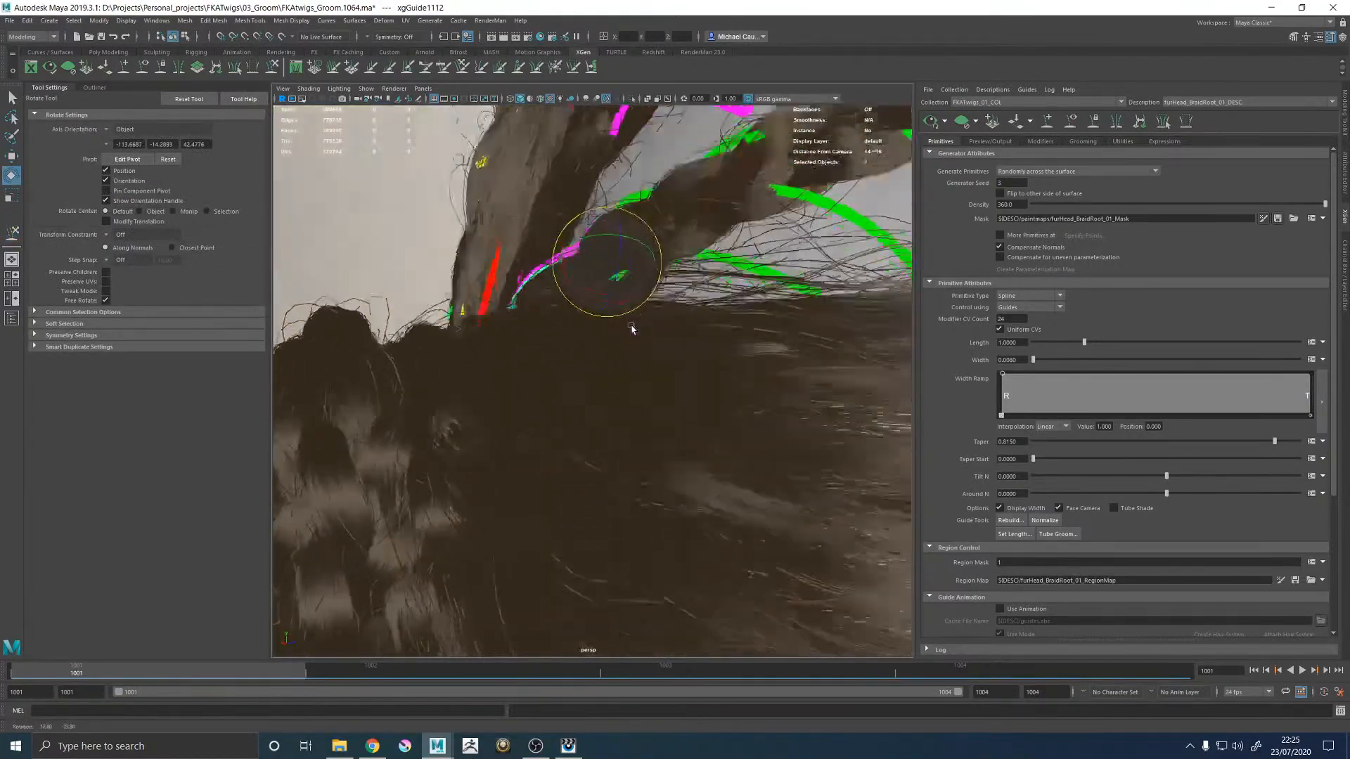
Step: Rotate the green guides on the underside of the lowest braid and save the scene
scroll(520, 239, "down", 10)
left_click_drag(497, 256, 598, 310, "alt")
scroll(598, 309, "up", 10)
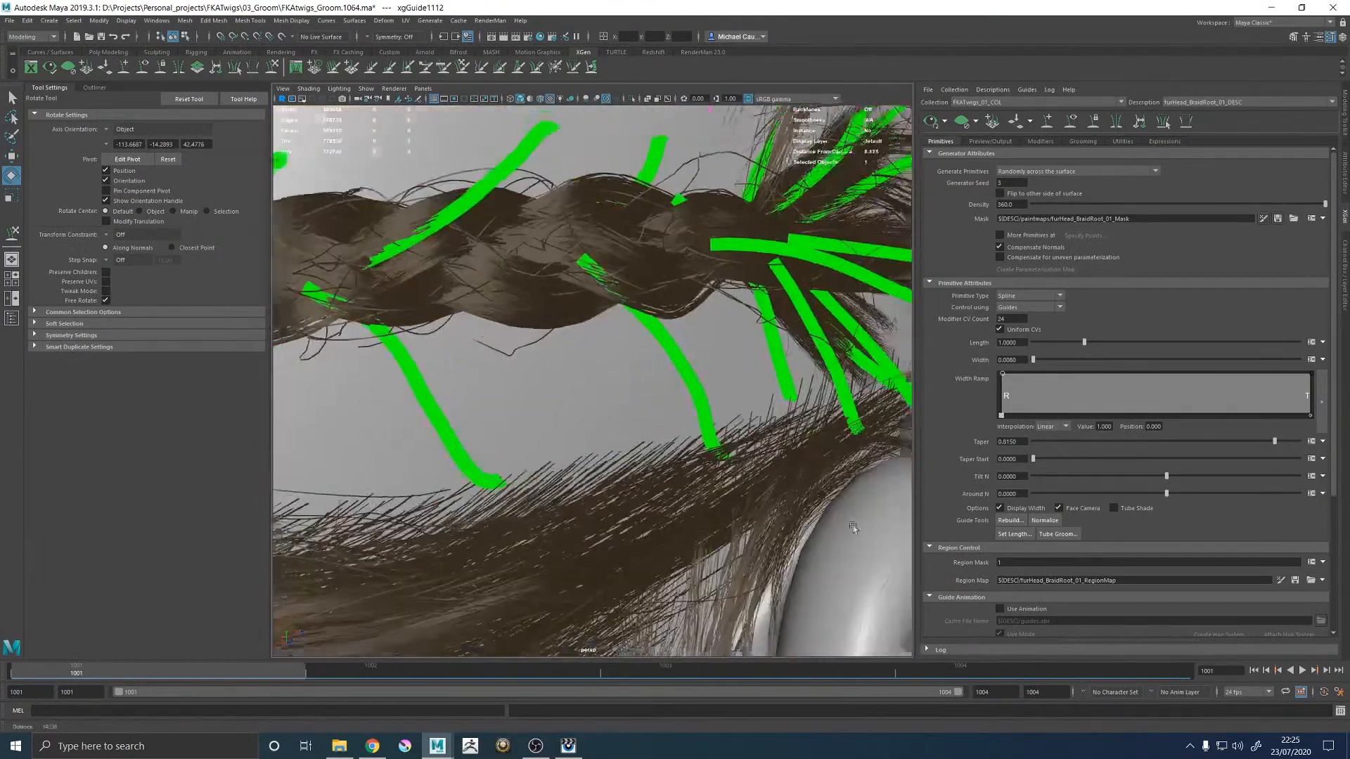
left_click(616, 273)
left_click_drag(615, 273, 713, 309, "alt")
right_click_drag(713, 311, 680, 412, "alt")
key("w")
left_click(790, 422)
left_click_drag(790, 421, 496, 426, "alt")
key("e")
left_click(533, 414)
right_click_drag(665, 428, 786, 313, "alt")
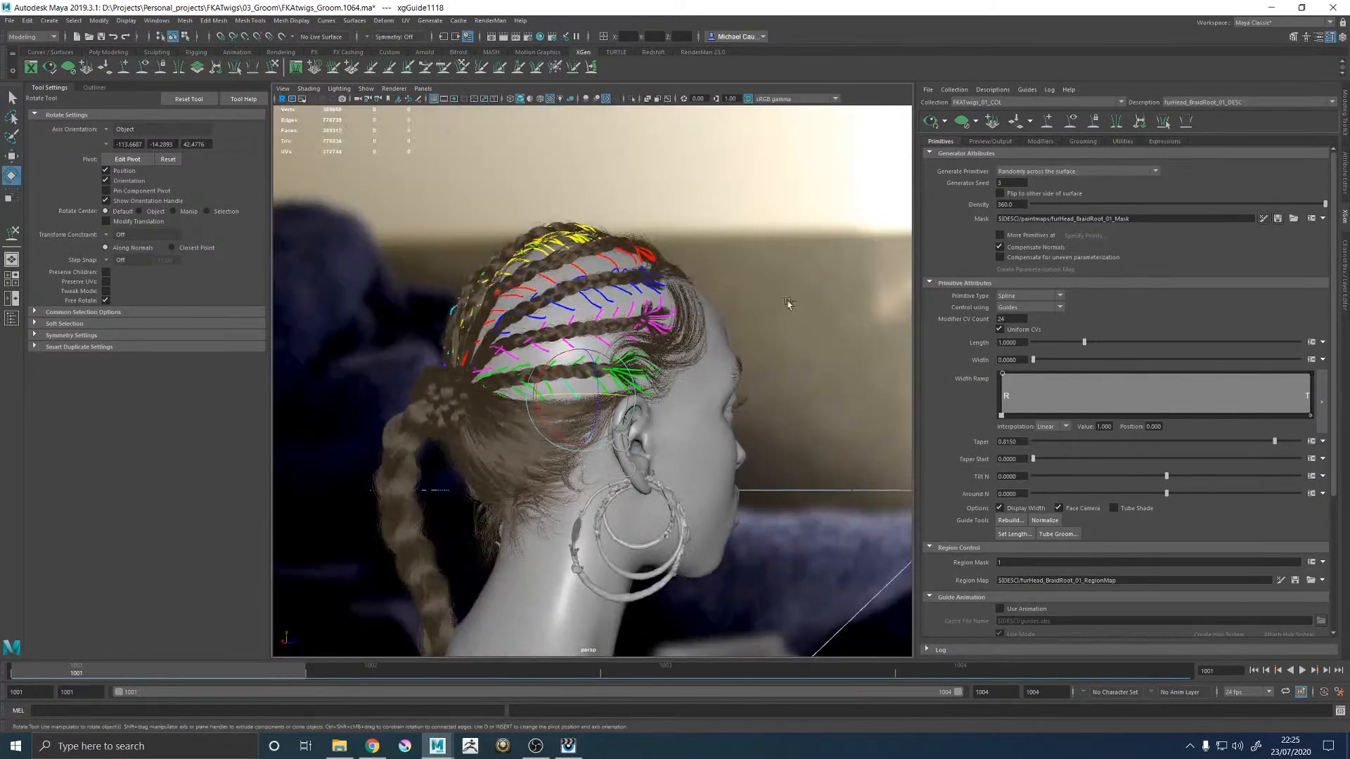
left_click(798, 281)
key("q")
key("ctrl+s")
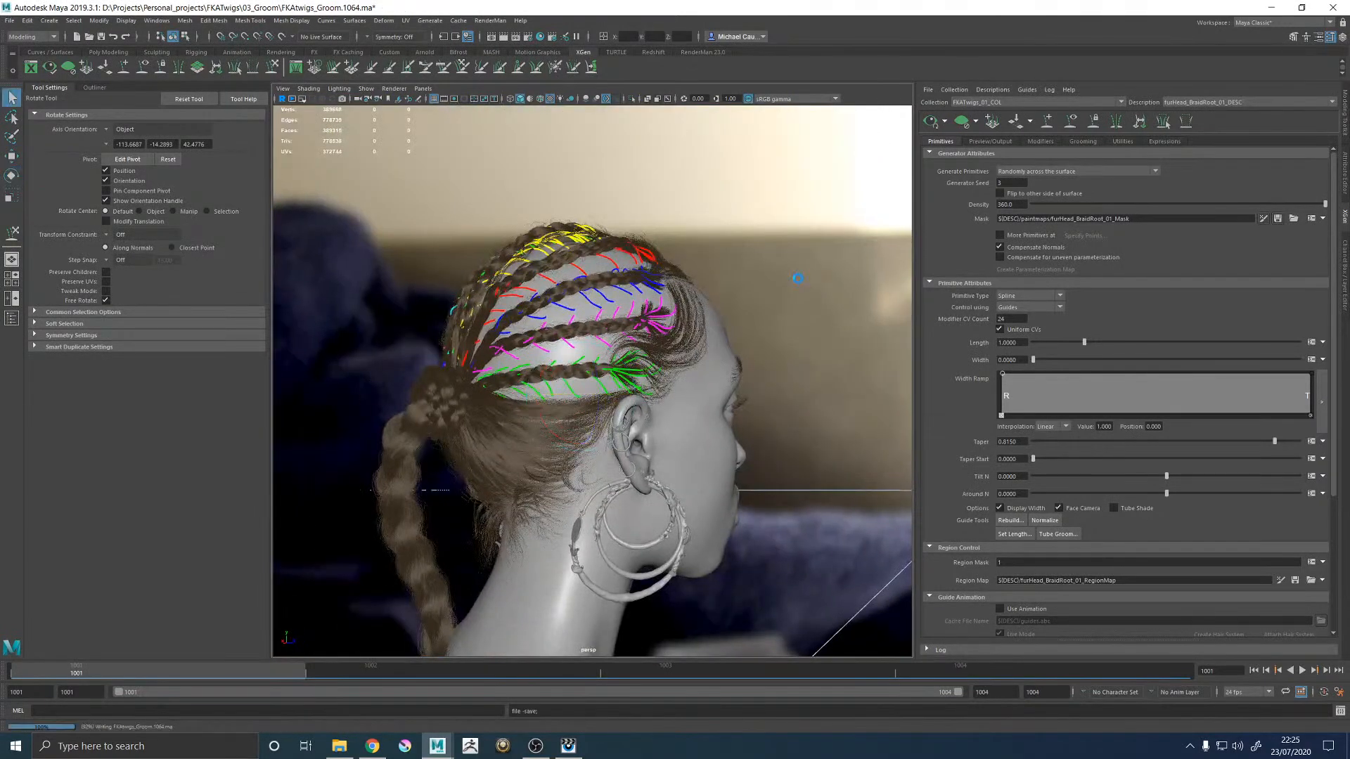
Step: Preview the hair with the guides hidden and examine the roots between the side braids
key("e")
left_click(932, 121)
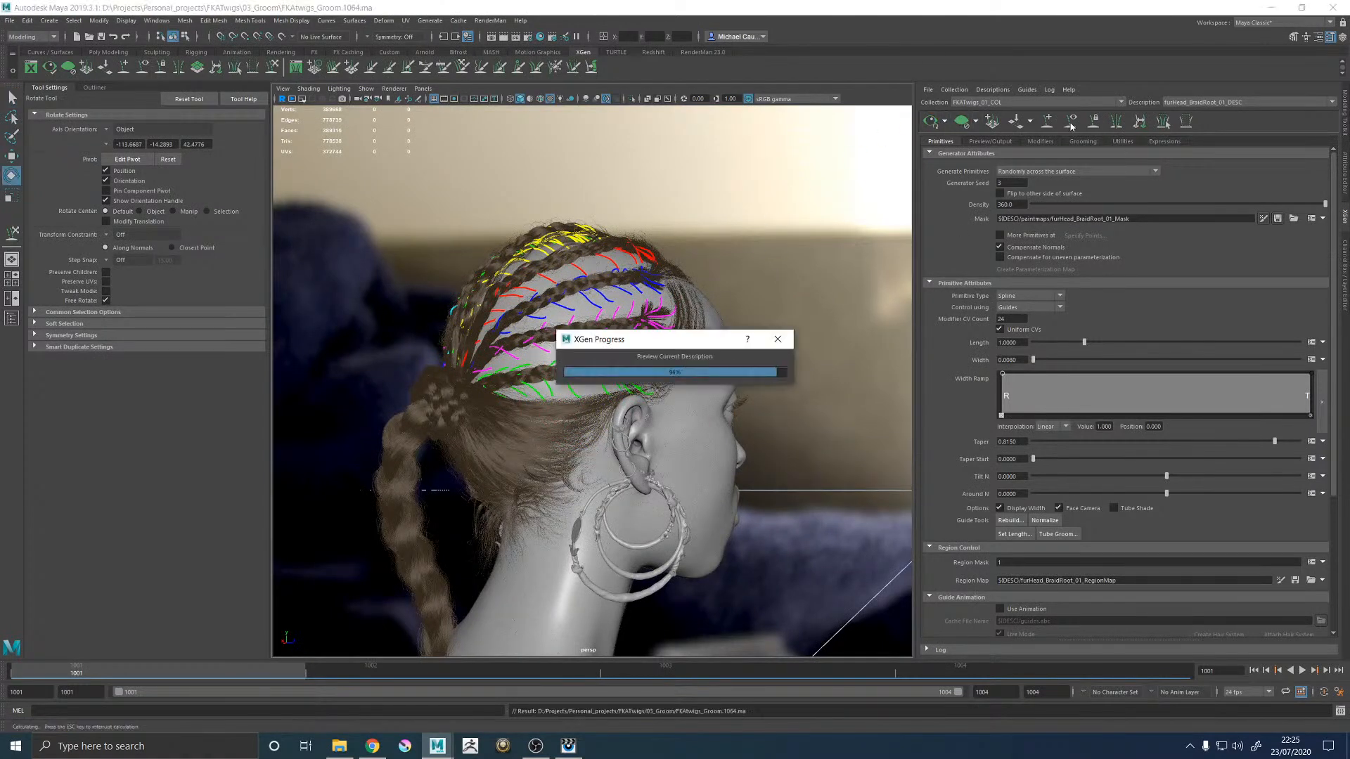
scroll(604, 273, "up", 2)
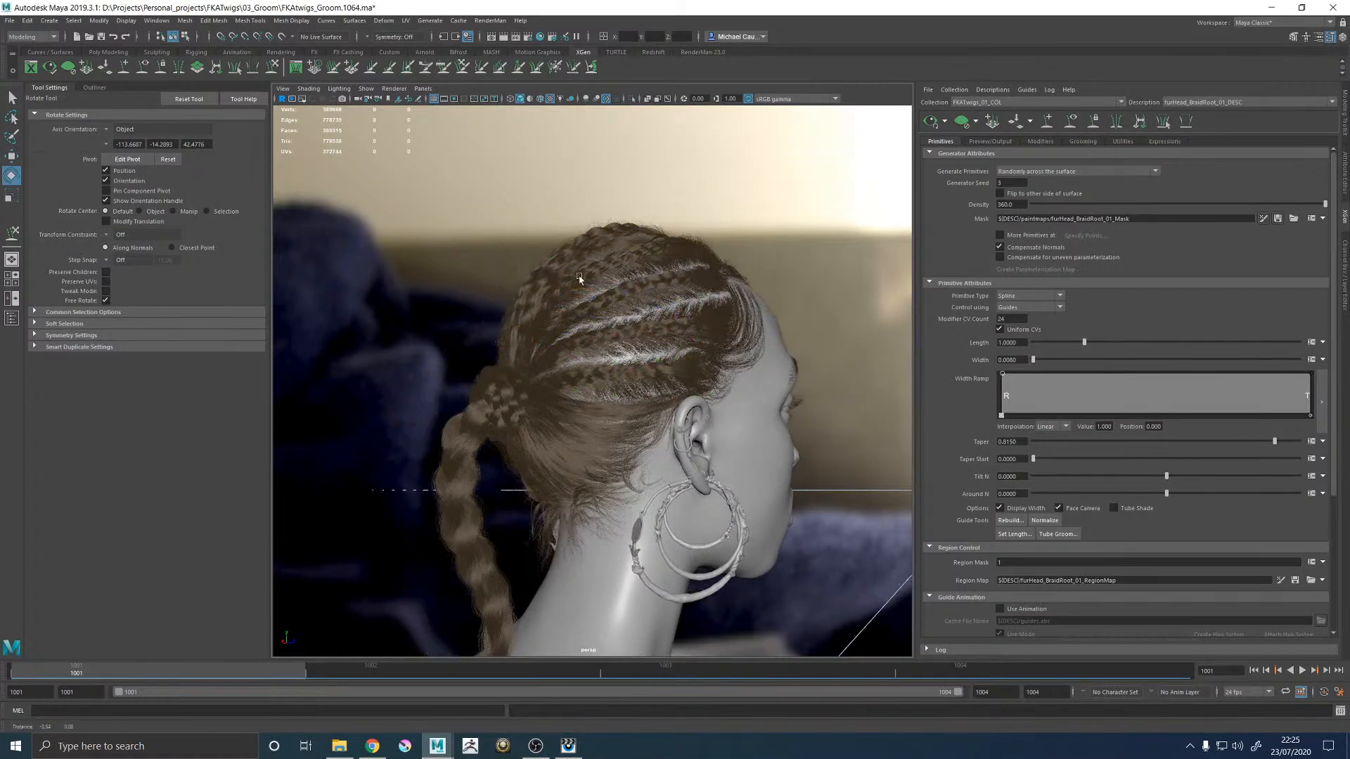
scroll(603, 272, "up", 8)
middle_click_drag(682, 361, 609, 332, "alt")
Step: Show the guides without the preview, then add and rotate two guides on either side of the blue-guide braid's rear part
left_click(1072, 122)
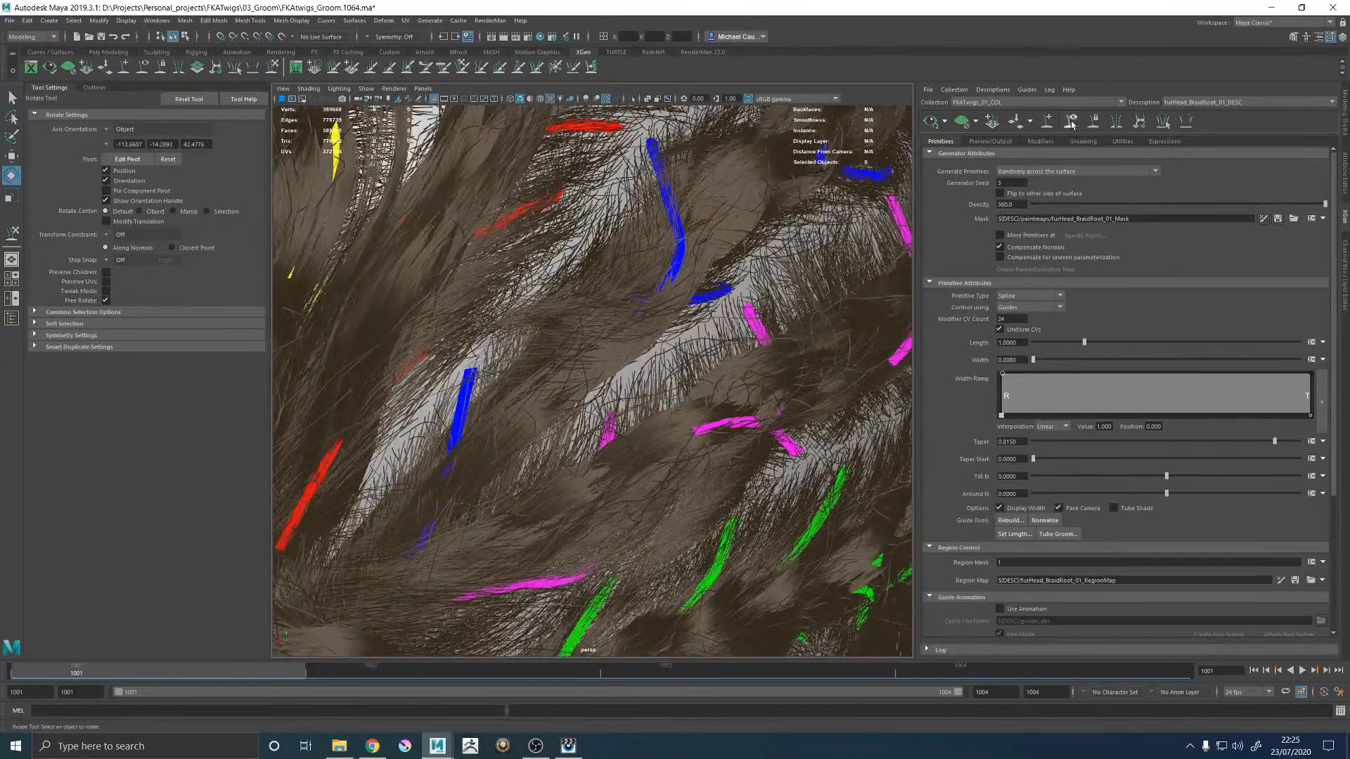
left_click_drag(703, 317, 678, 226, "alt")
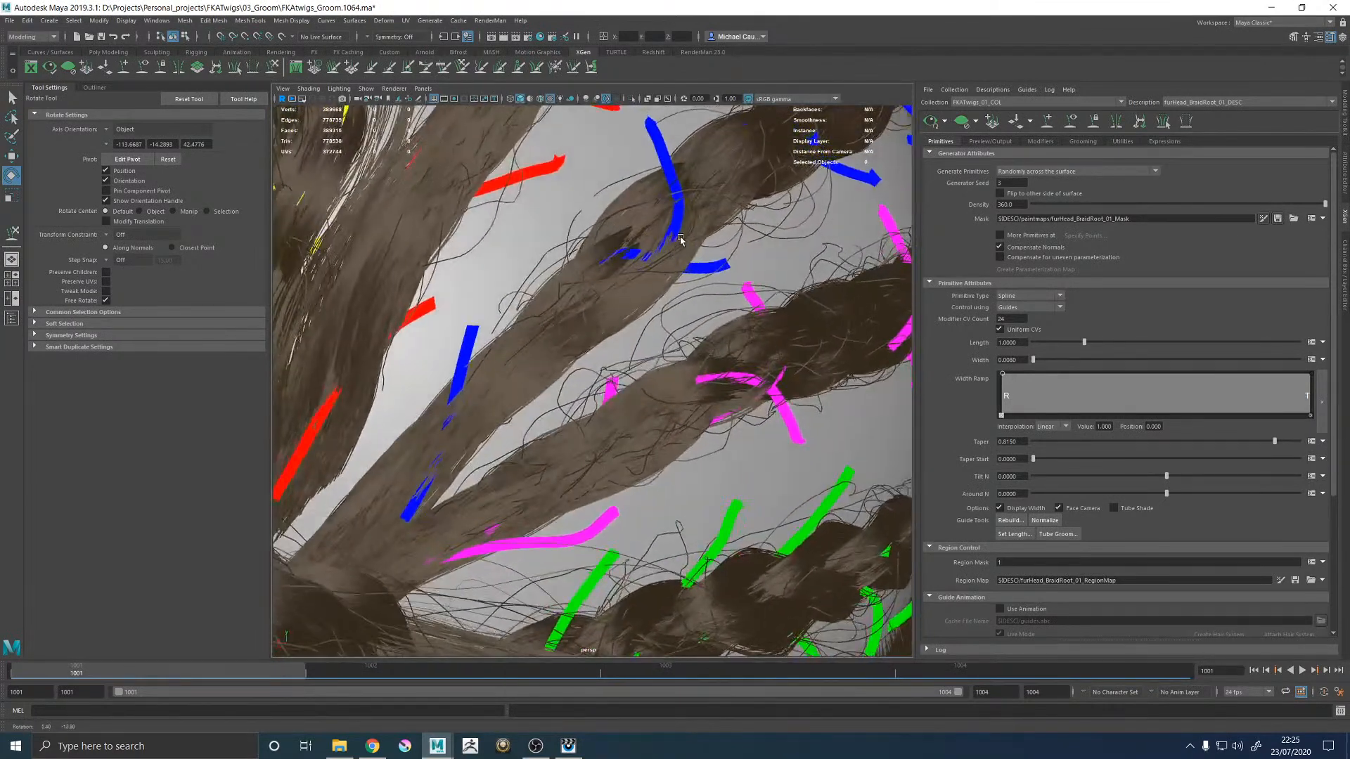
left_click(1048, 122)
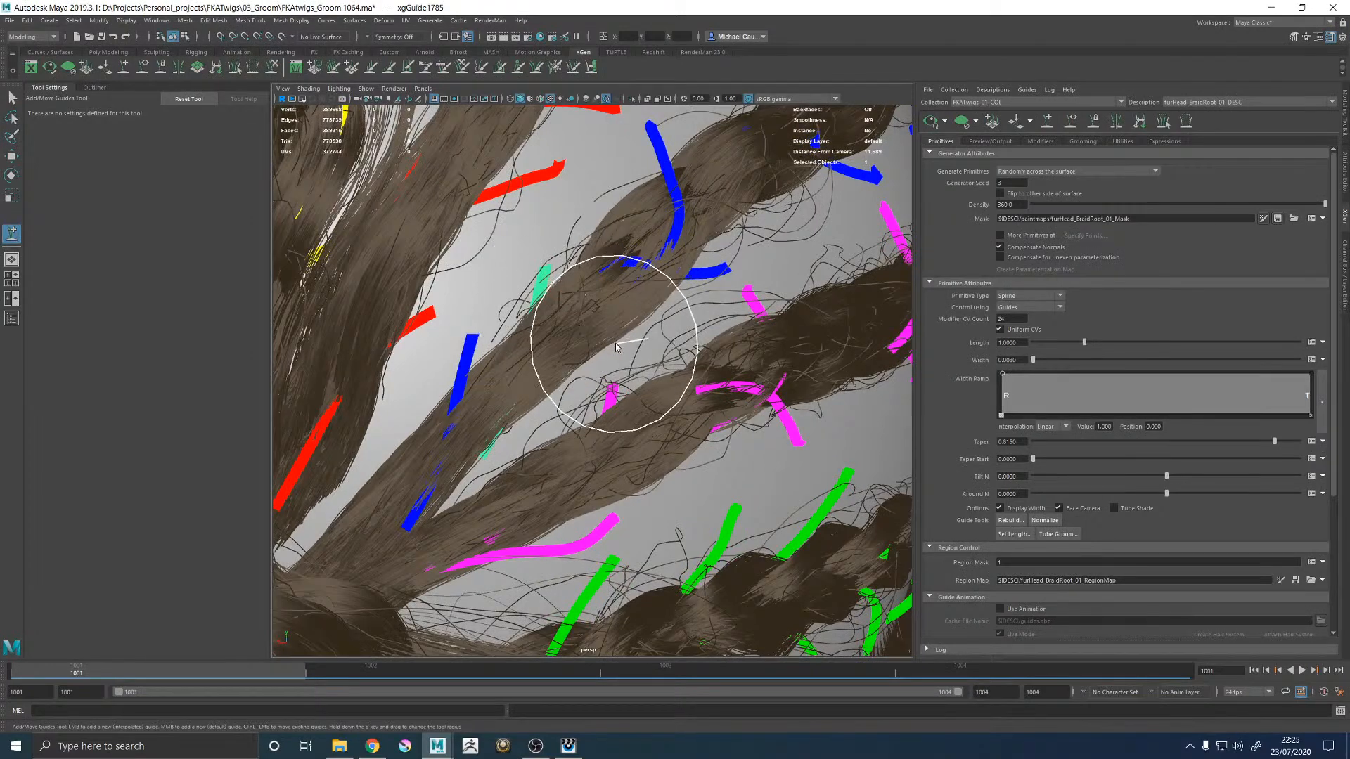
key("e")
left_click_drag(587, 354, 582, 290, "alt")
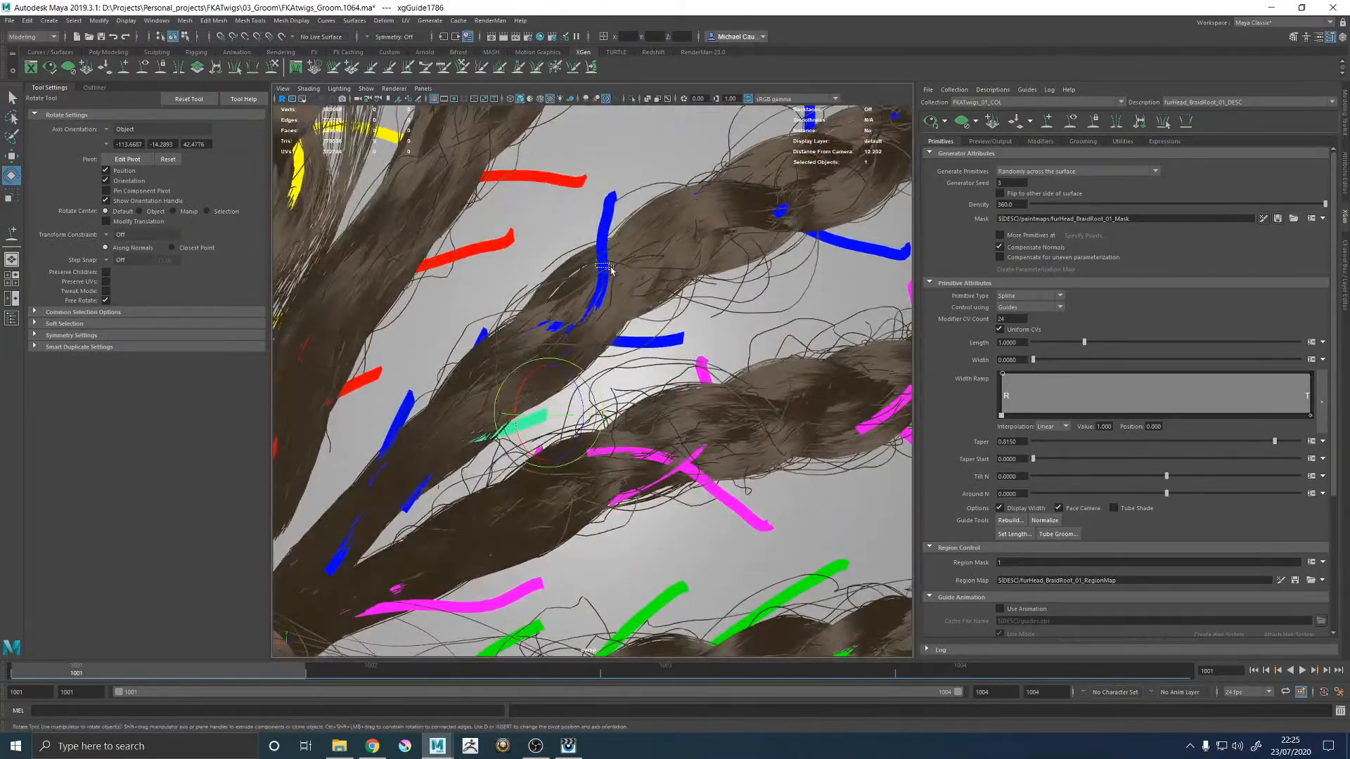
Step: Rotate the long blue guide on the upper side of that braid and sculpt it into a flatter curve along the scalp
left_click(607, 268)
left_click_drag(634, 248, 537, 259)
left_click_drag(481, 201, 486, 231, "alt")
left_click(274, 67)
left_click_drag(493, 415, 732, 367, "alt")
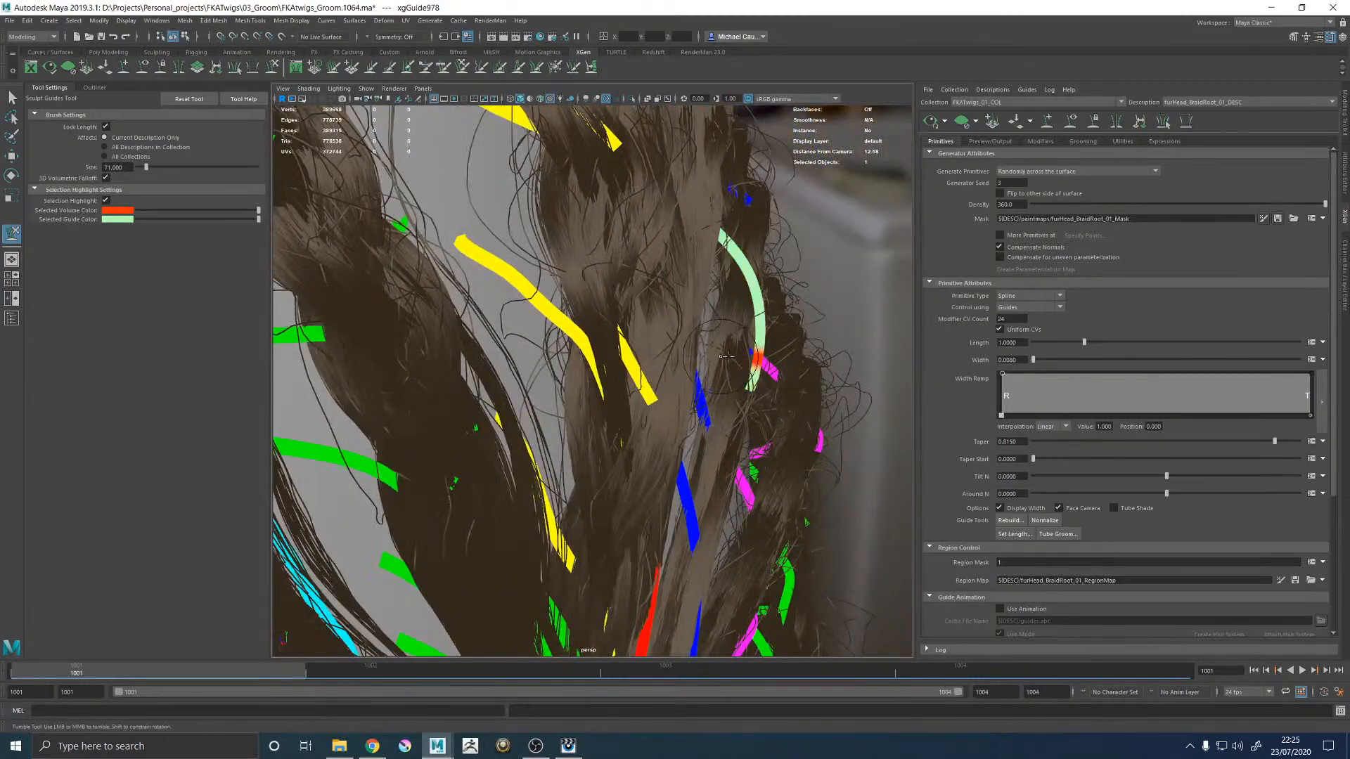
left_click_drag(854, 378, 770, 359, "alt")
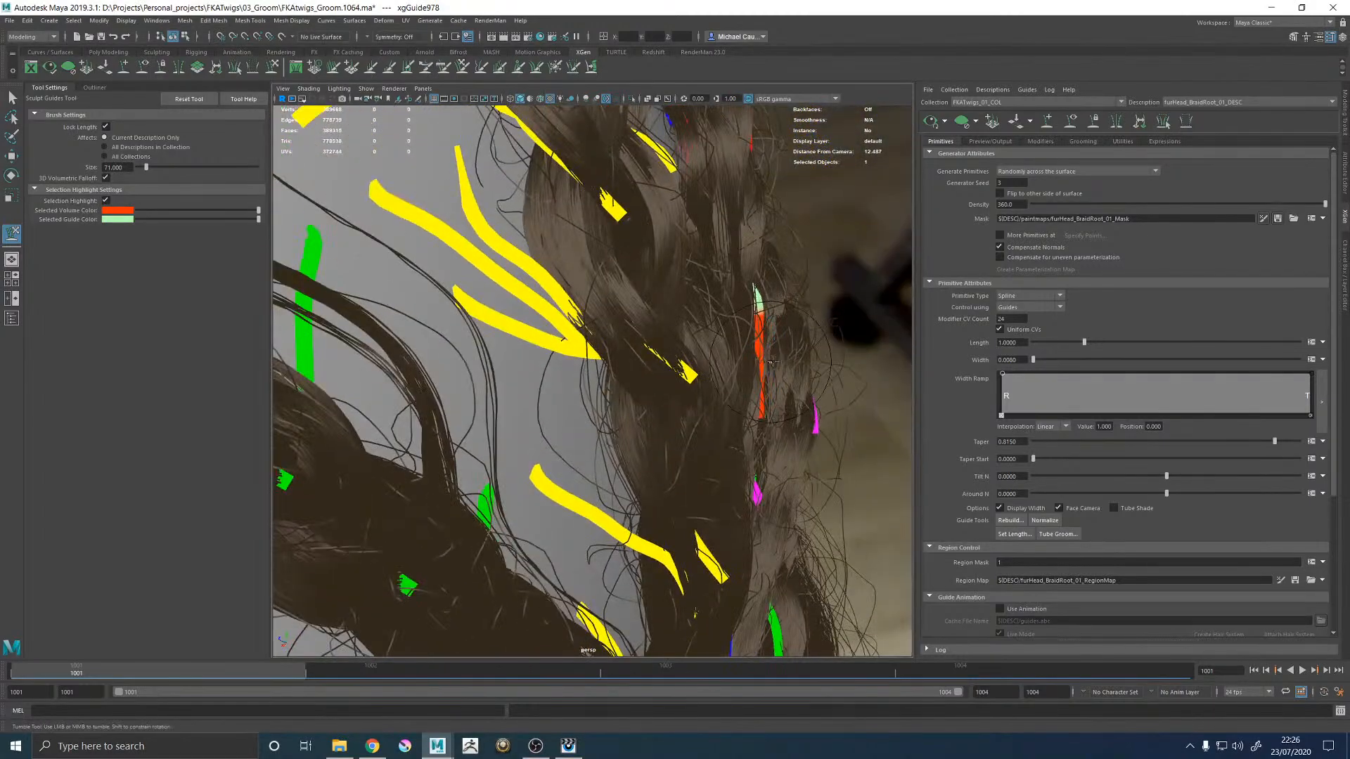
Step: Sculpt the blue guide on the underside of the same braid with a brush size of 114
left_click_drag(821, 402, 527, 372, "alt")
key("w")
key("y")
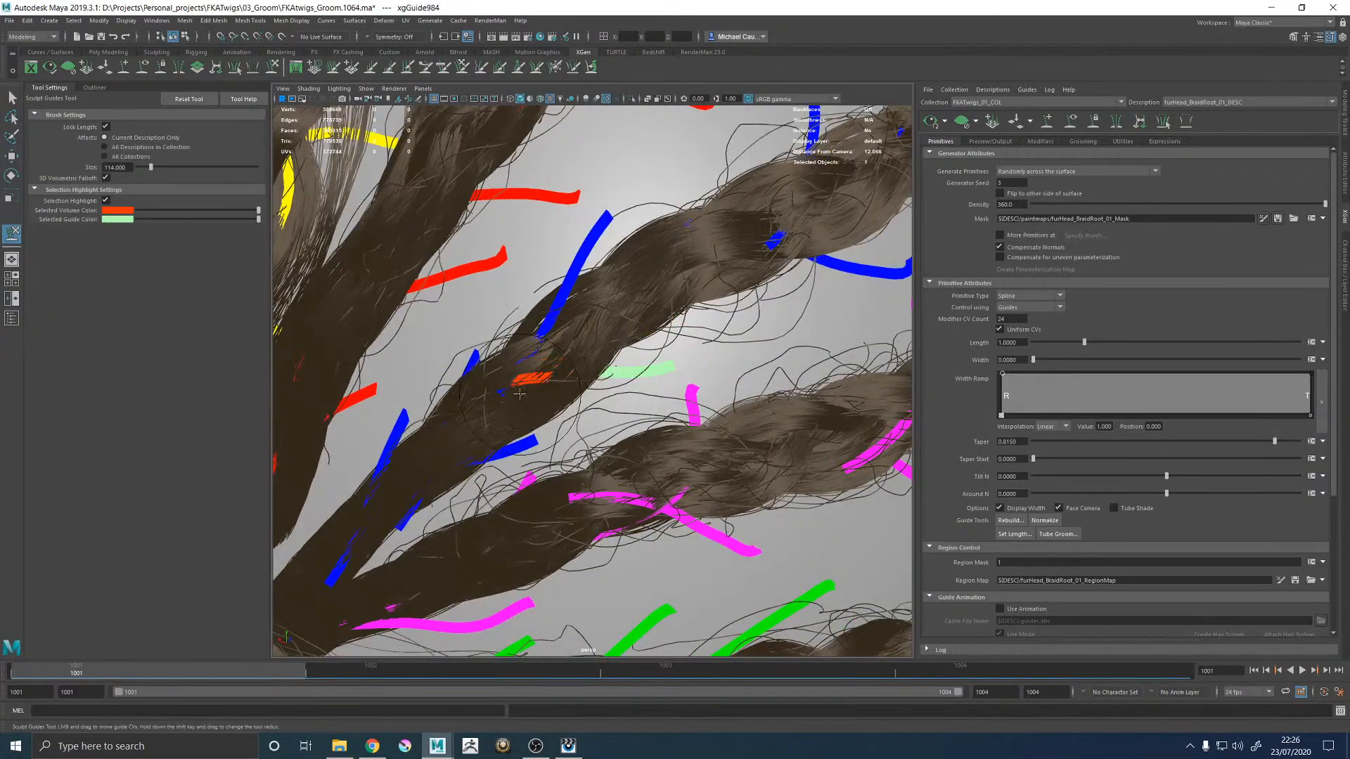
left_click_drag(440, 436, 555, 340, "alt")
Step: Examine the guide layout across the back, crown and front of all the braids
right_click_drag(703, 286, 569, 281, "alt")
mouse_move(570, 281)
left_mouse_down("alt")
mouse_move(654, 351)
mouse_move(724, 355)
left_mouse_up("alt")
key("w")
left_click(800, 302)
right_click_drag(528, 310, 422, 305, "alt")
left_click_drag(422, 305, 460, 364, "alt")
right_click_drag(460, 364, 521, 360, "alt")
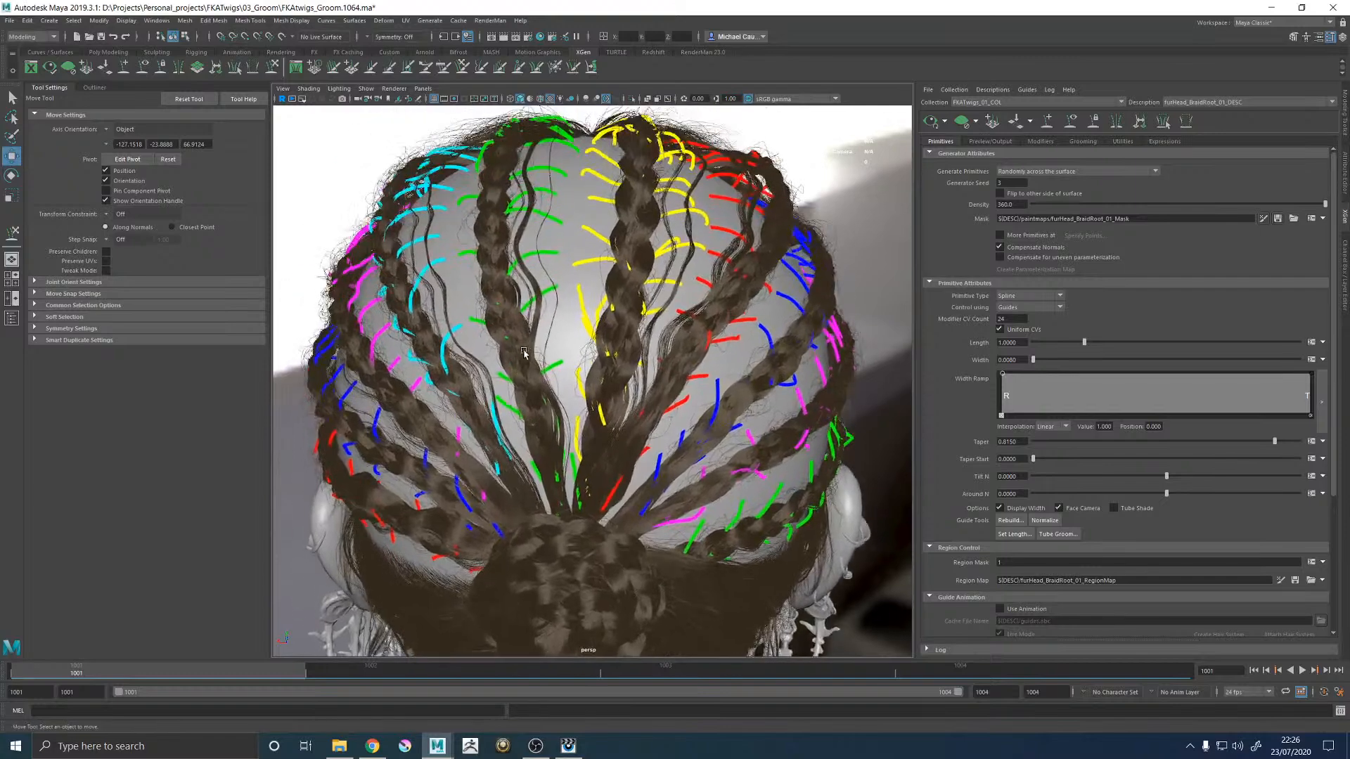
left_click_drag(520, 360, 534, 216, "alt")
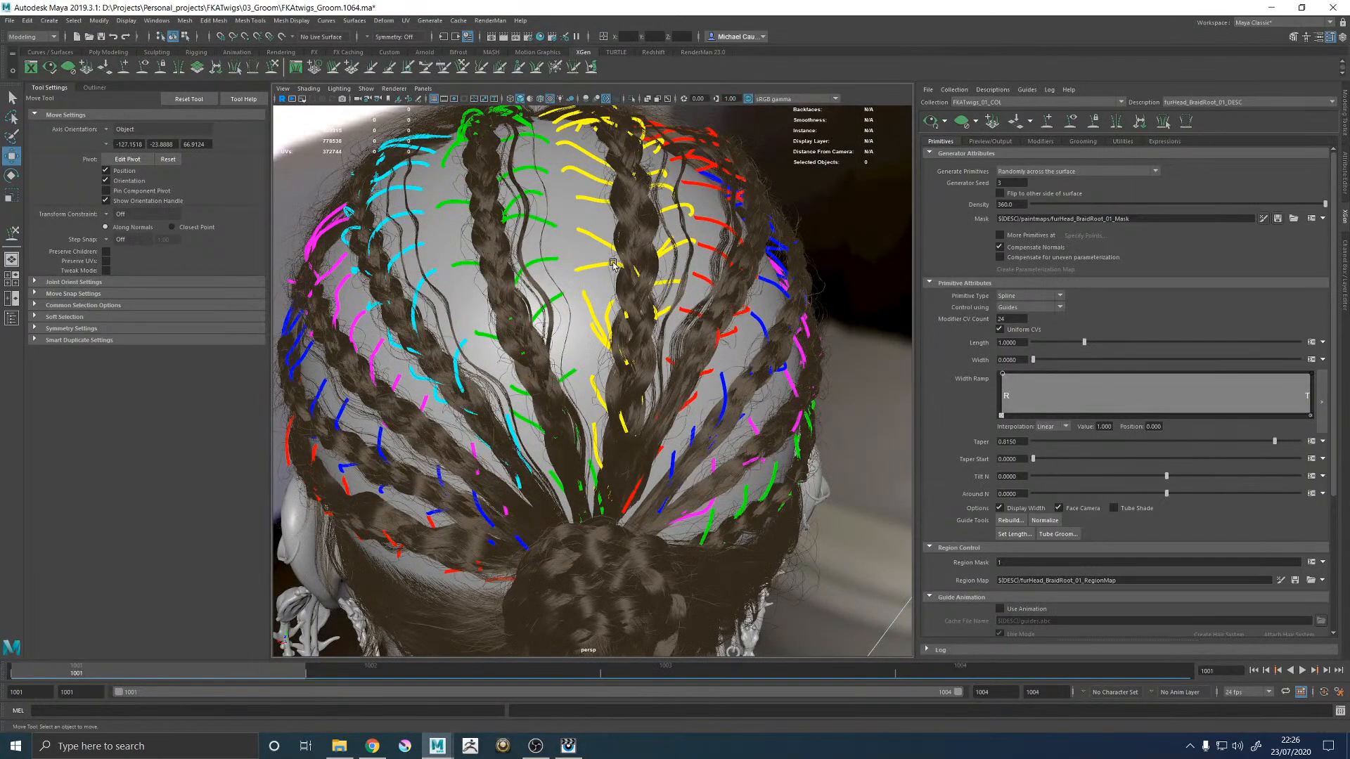
mouse_move(587, 267)
left_mouse_down("alt")
mouse_move(617, 205)
mouse_move(575, 244)
left_mouse_up("alt")
right_click_drag(574, 243, 571, 296, "alt")
left_click_drag(571, 296, 610, 313, "alt")
right_click_drag(610, 313, 657, 338, "alt")
left_click_drag(657, 338, 592, 295, "alt")
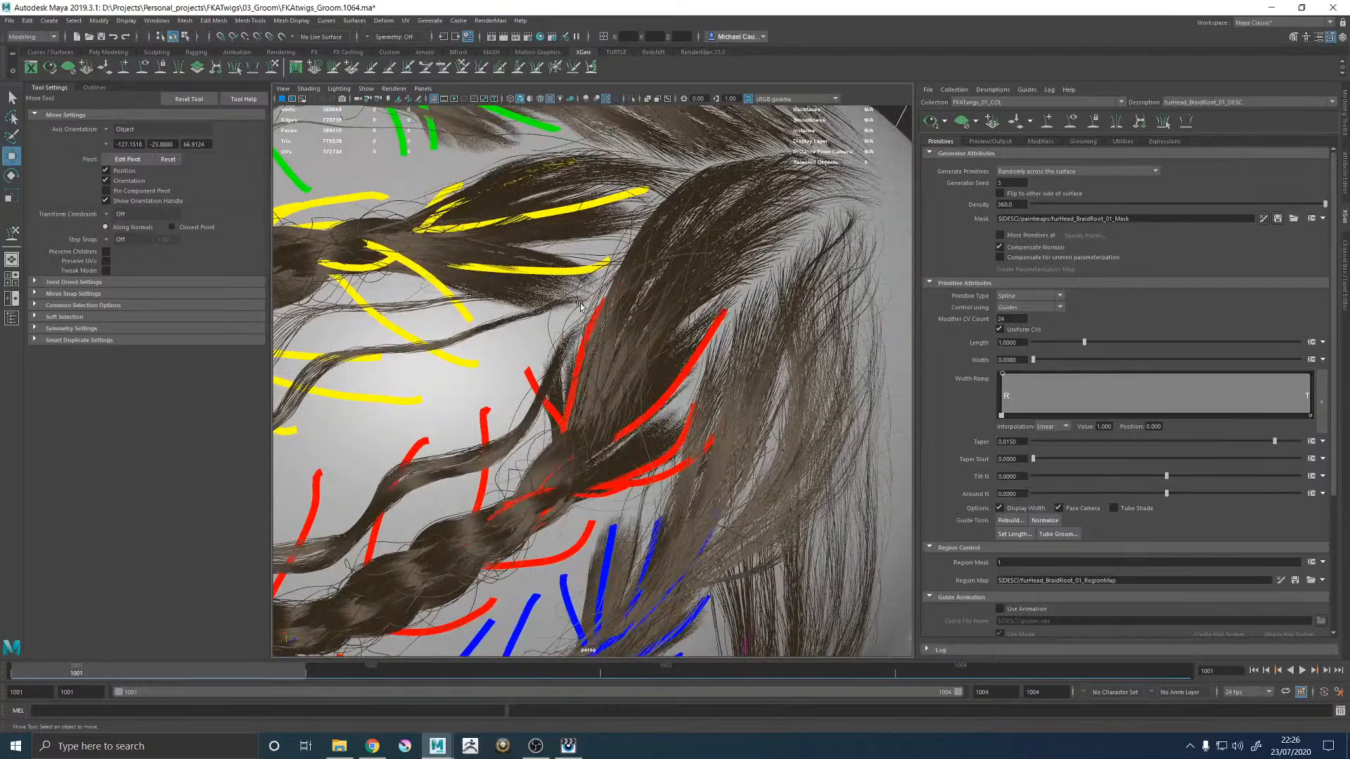
Step: Rotate the yellow guides beside the front part of the yellow-guide braid on the crown
left_click_drag(548, 276, 575, 456, "alt")
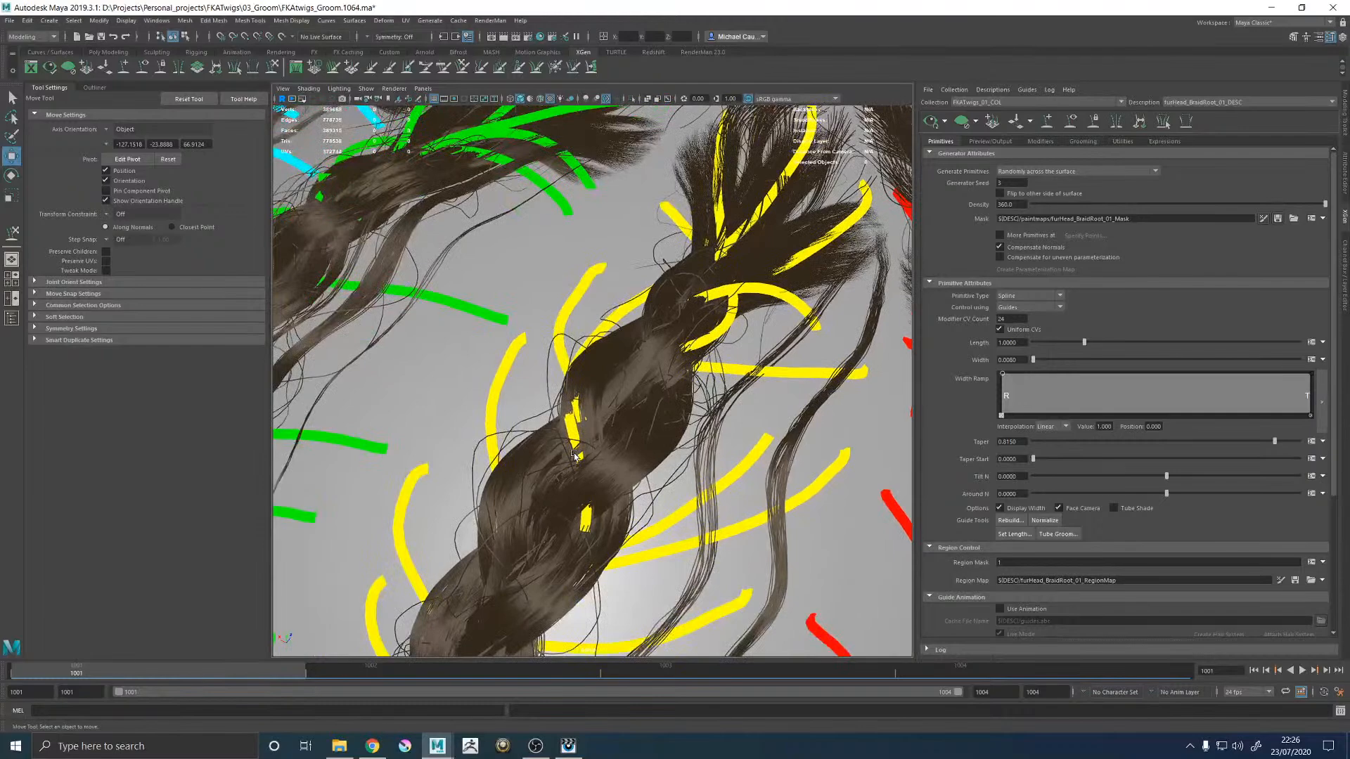
left_click(583, 457)
key("e")
left_click(603, 305)
scroll(598, 308, "down", 10)
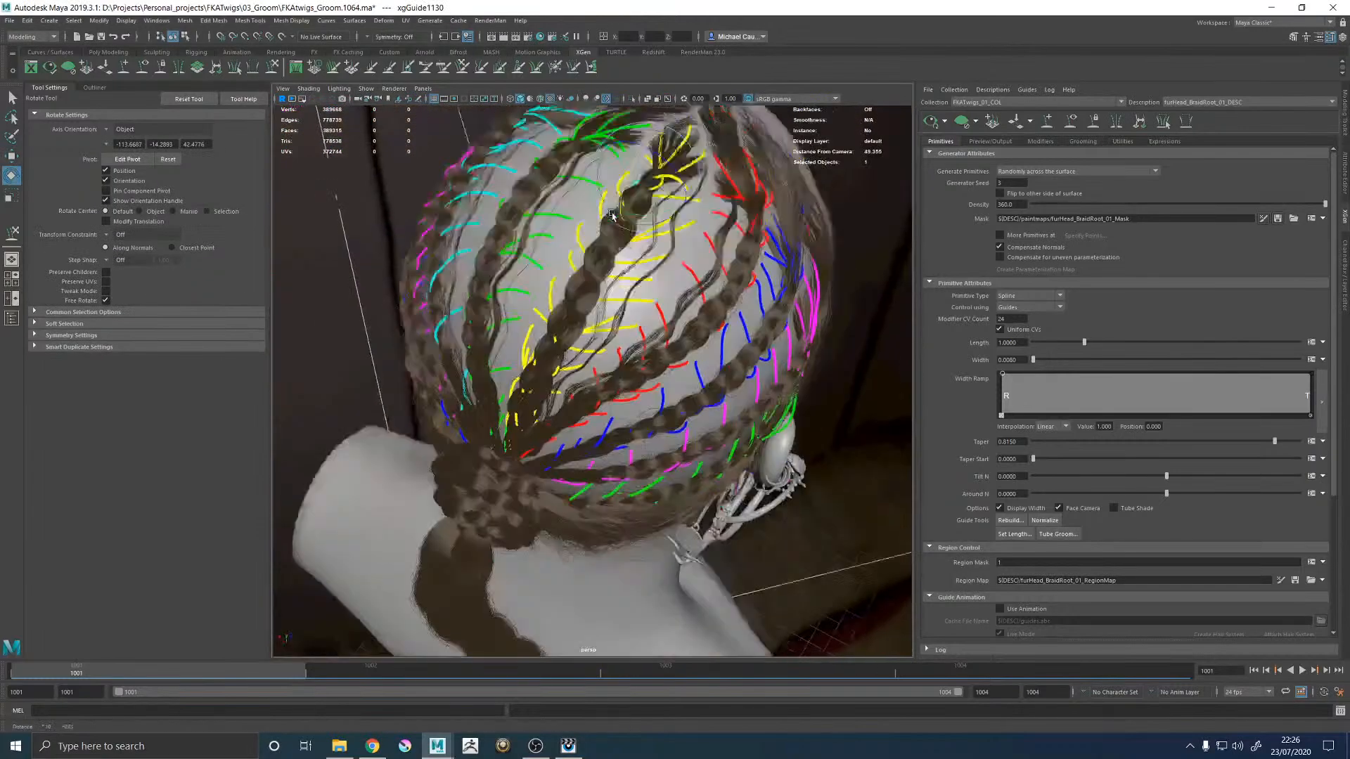
Step: Rotate the blue guide on the upper side of the blue-guide braid near the ponytail
scroll(582, 310, "up", 10)
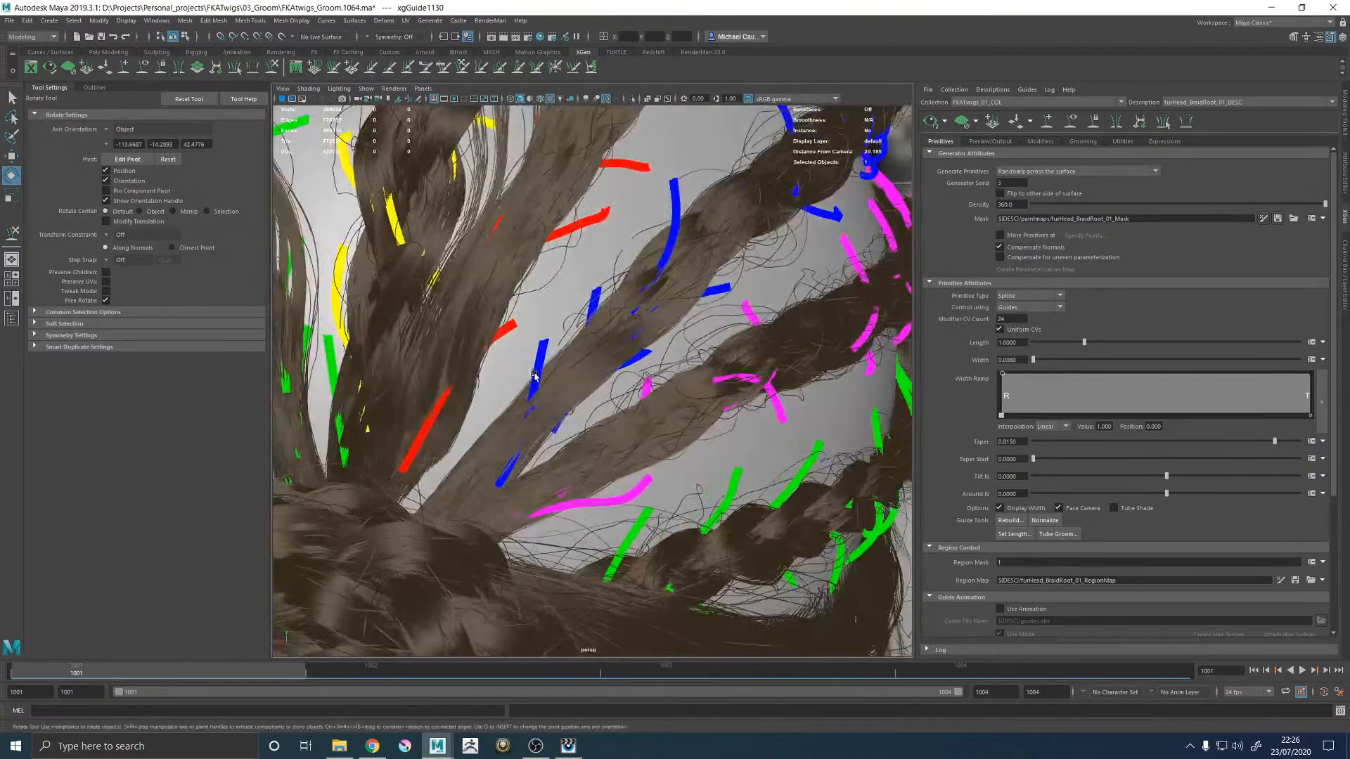
left_click(536, 390)
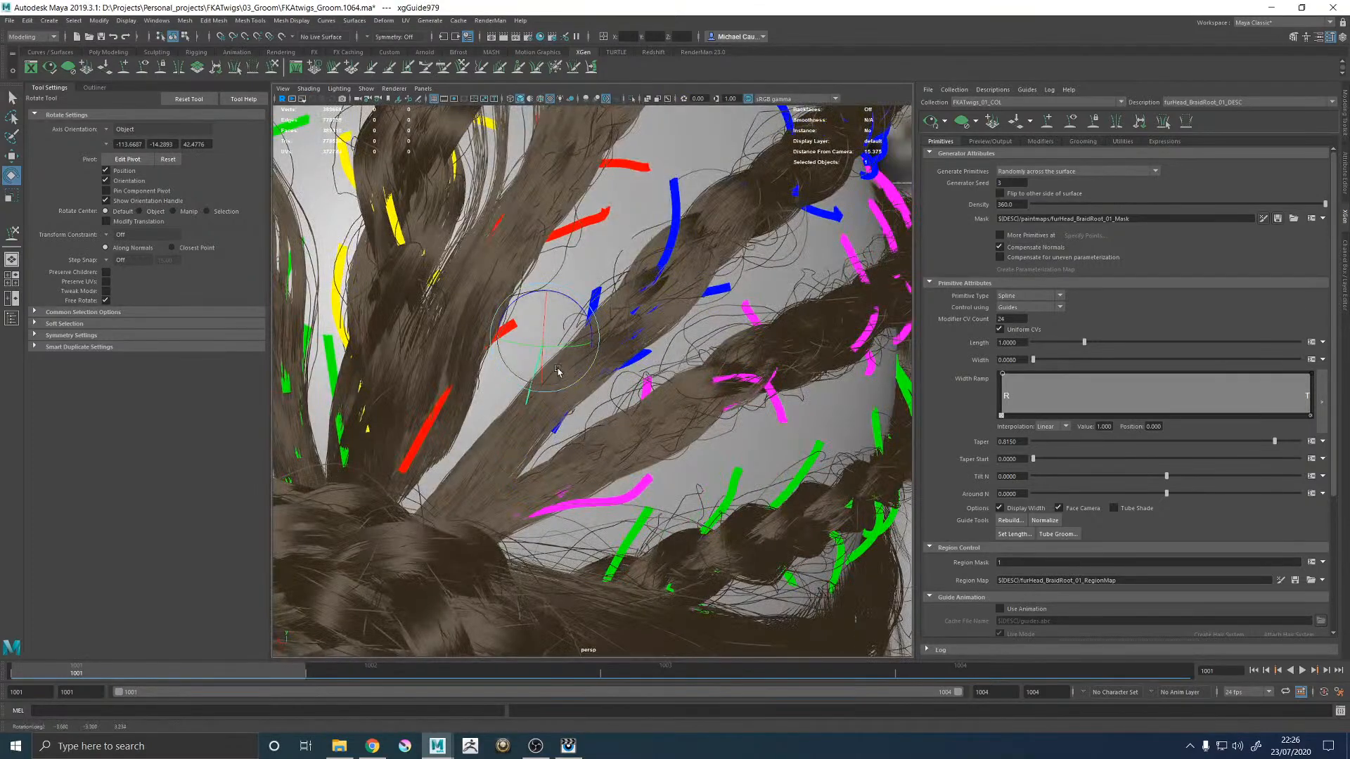
middle_click_drag(627, 391, 607, 351, "alt")
mouse_move(607, 352)
left_mouse_down("alt")
mouse_move(717, 337)
mouse_move(715, 318)
mouse_move(736, 401)
mouse_move(614, 373)
left_mouse_up("alt")
Step: Rotate the magenta guide above the middle of the magenta-guide braid away from the braid
left_click(717, 302)
left_click(722, 360)
left_click(703, 297)
left_click_drag(709, 301, 720, 253)
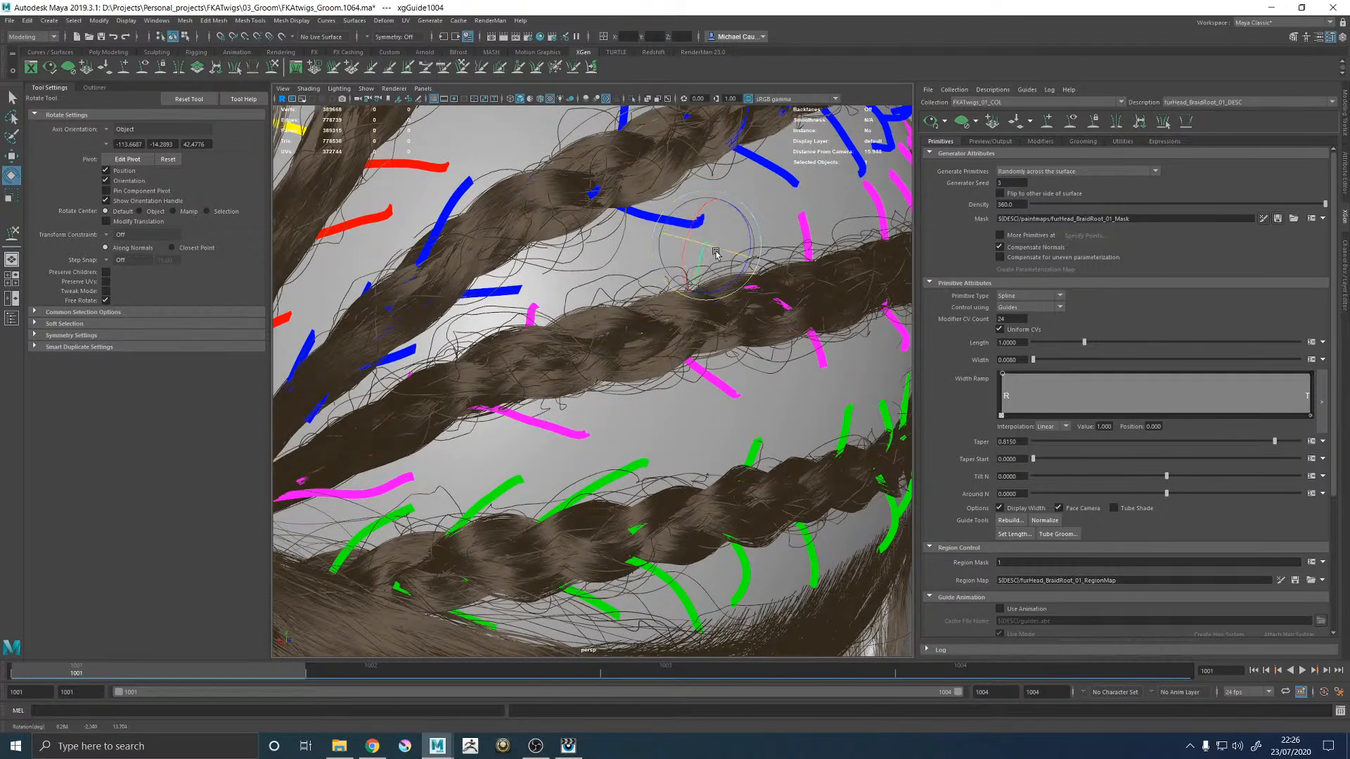
Step: Rotate the magenta guide below the middle of the same braid and save the scene
middle_click_drag(692, 332, 643, 313, "alt")
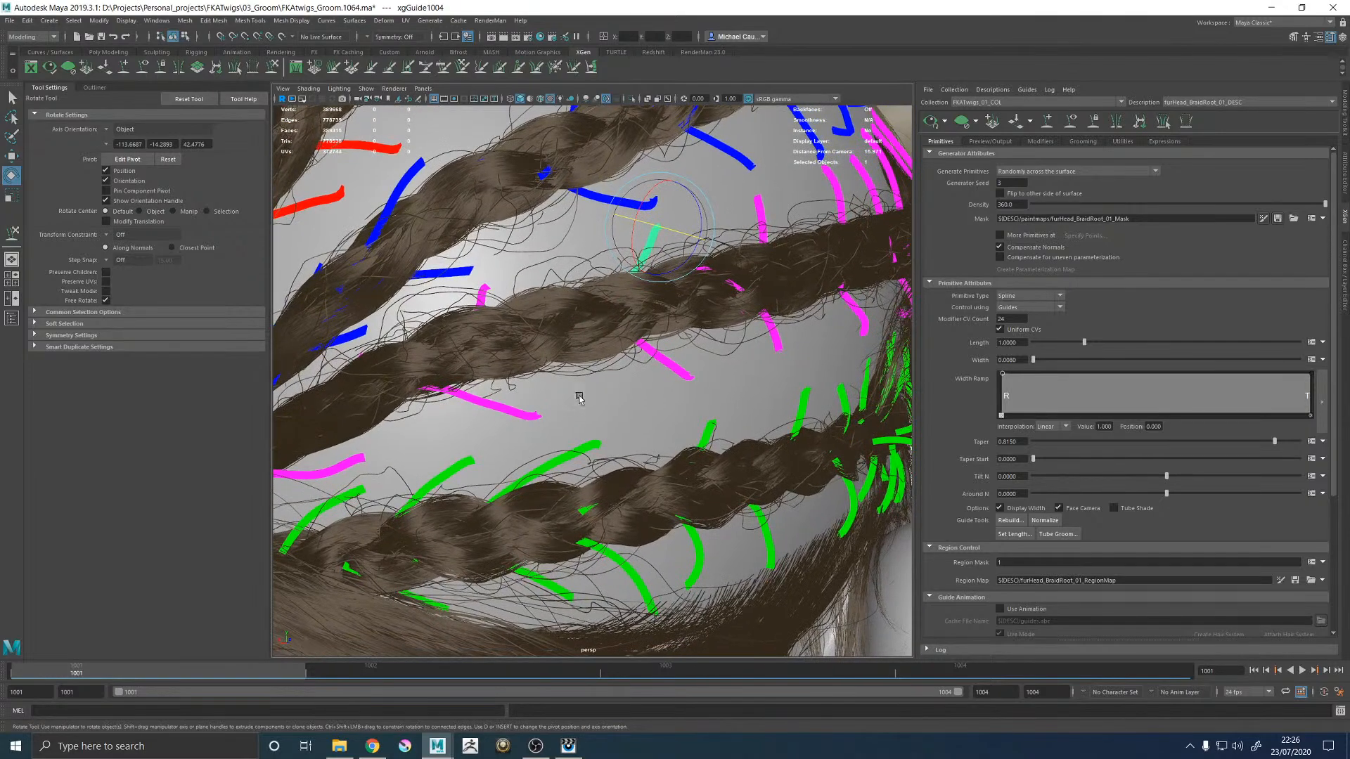
left_click(656, 369)
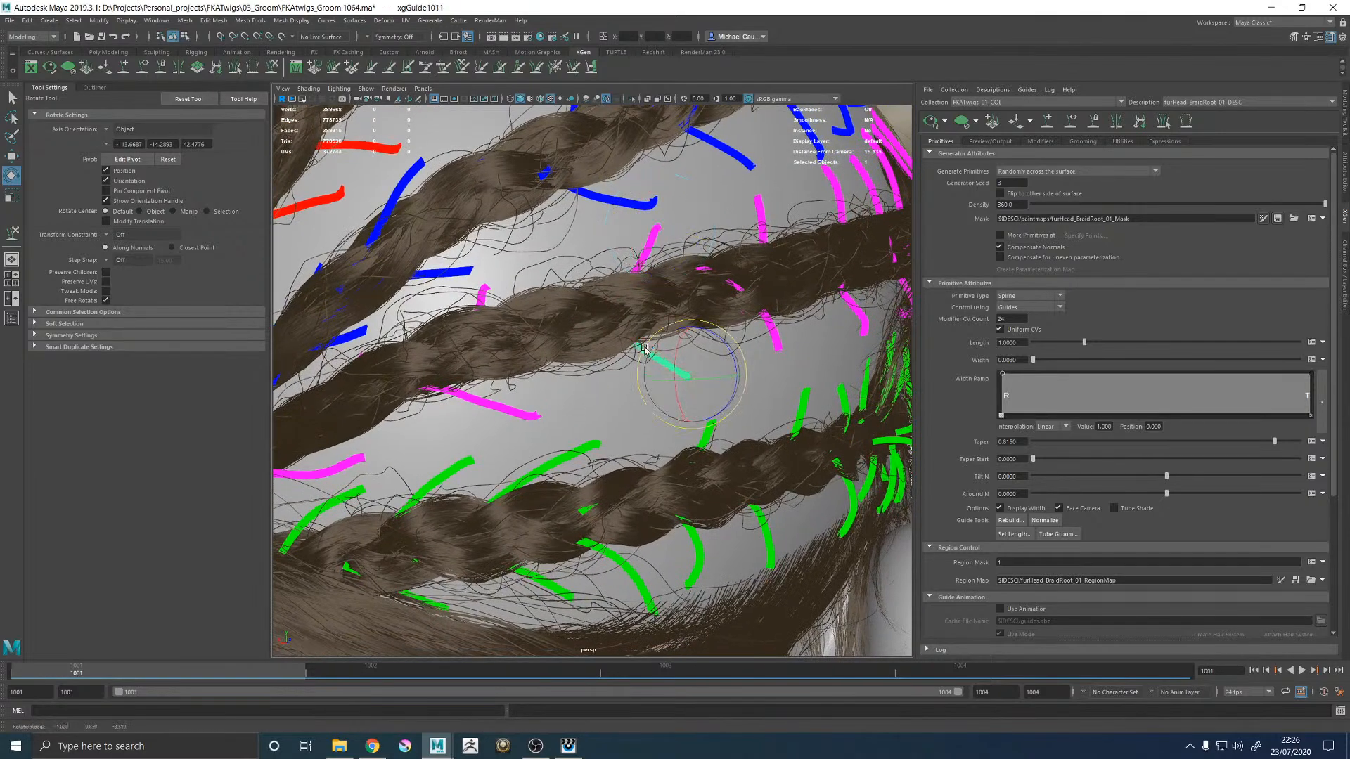
scroll(693, 341, "down", 5)
key("w")
left_click(800, 329)
left_click_drag(800, 329, 781, 322, "alt")
key("q")
key("ctrl+s")
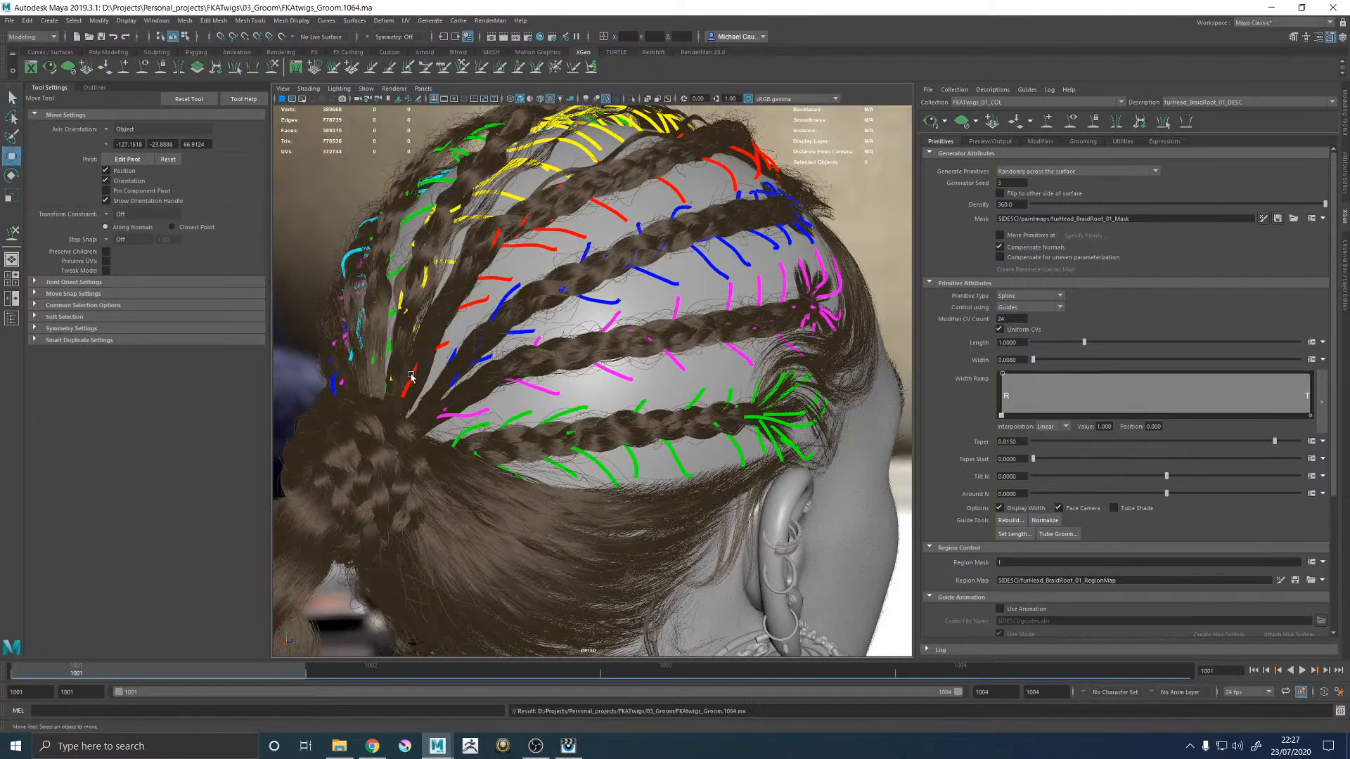
Step: Rotate the red guides at the rear of the red-guide braid near the ponytail
left_click_drag(410, 376, 457, 393, "alt")
scroll(526, 417, "up", 10)
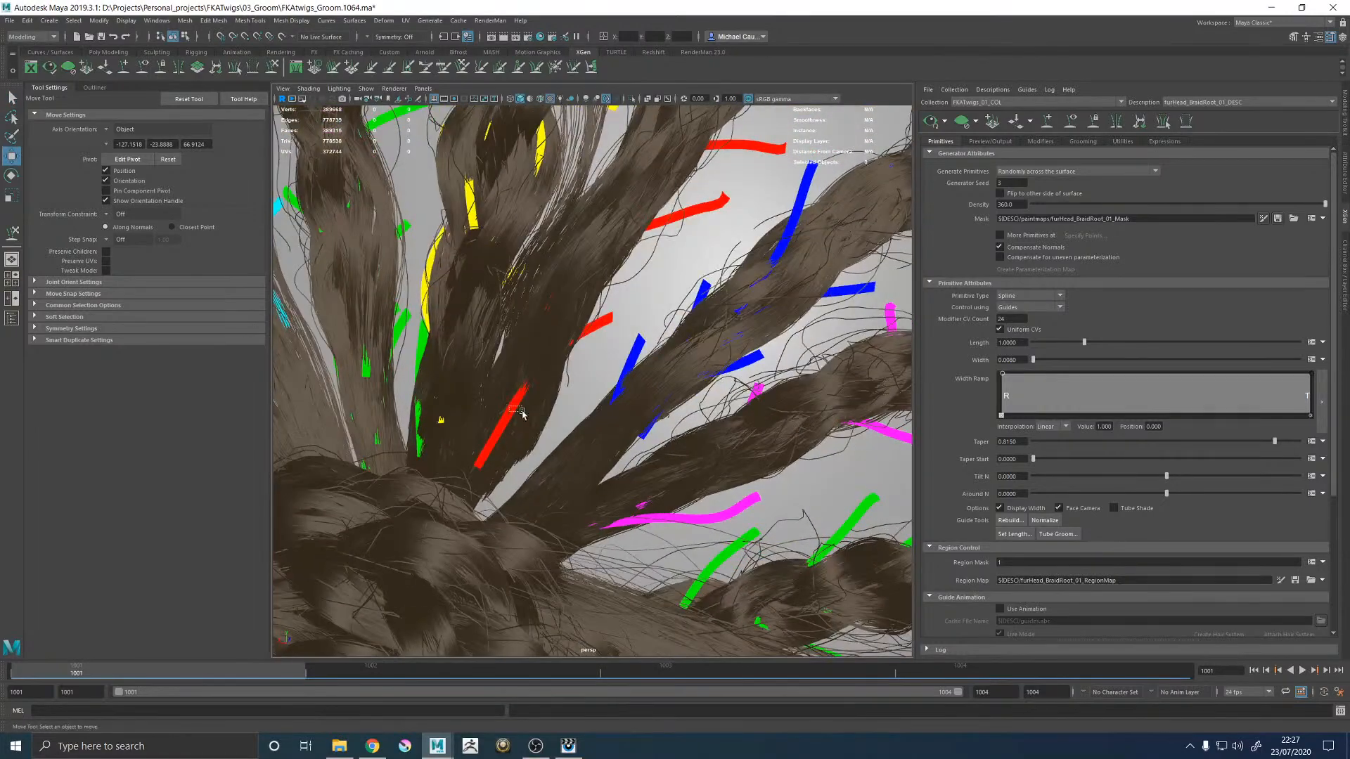
left_click(522, 413)
key("e")
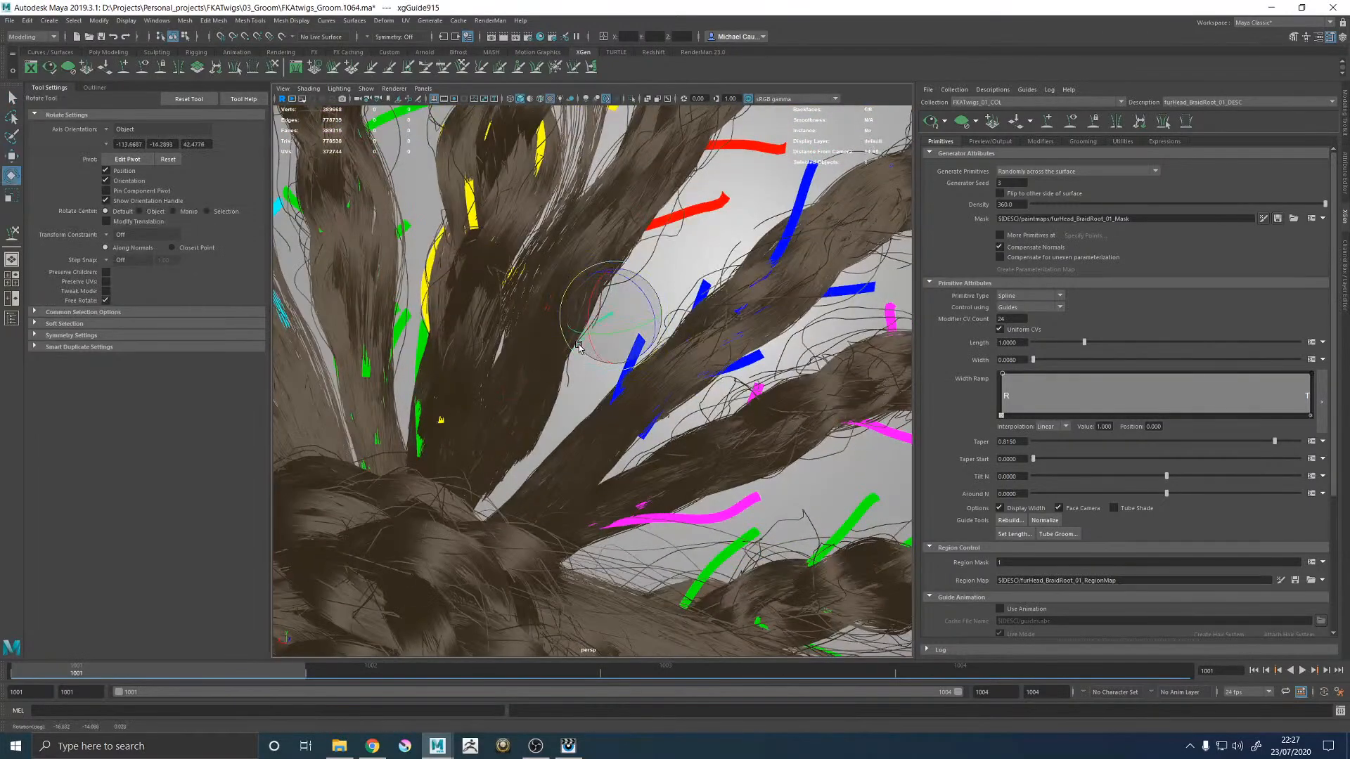
scroll(577, 347, "down", 10)
key("w")
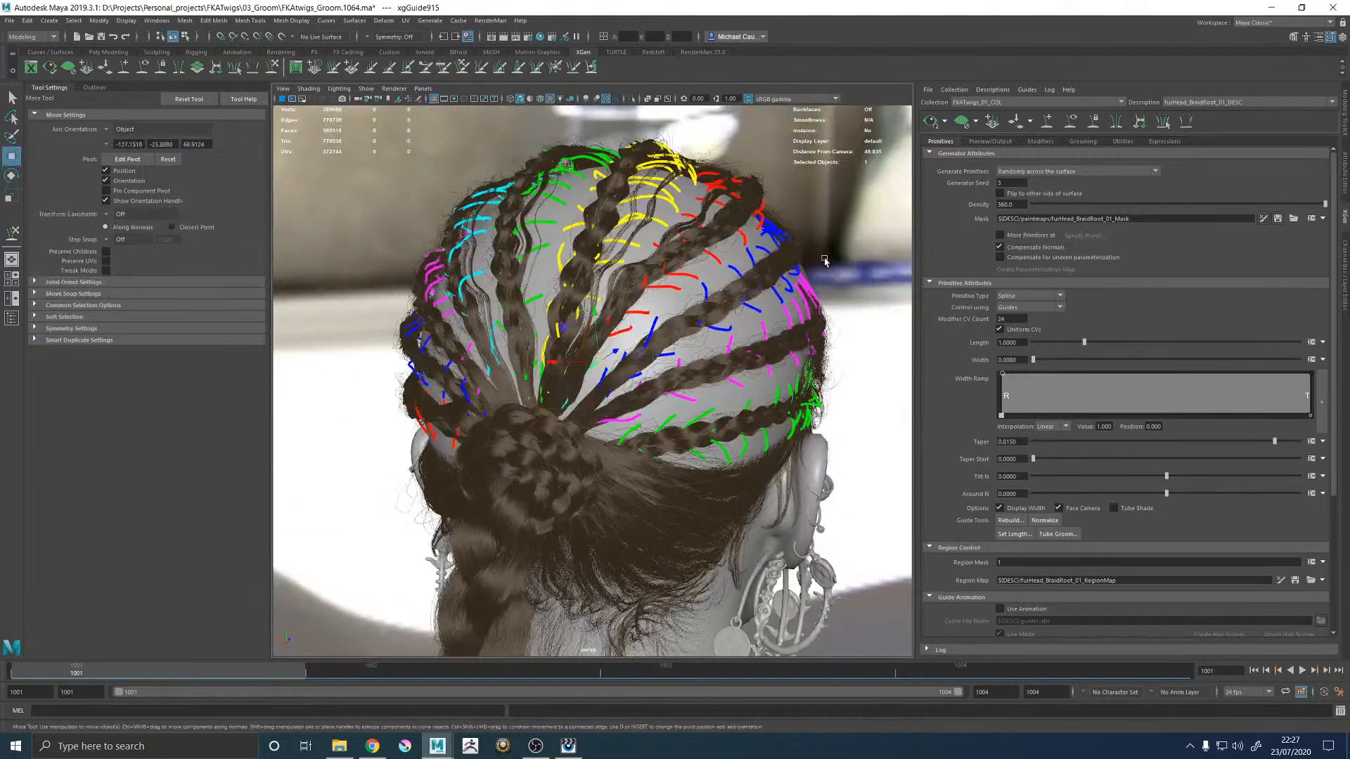
Step: Clear the selection and update the XGen hair preview to examine the braid roots near the ponytail
left_click(824, 261)
left_click(927, 130)
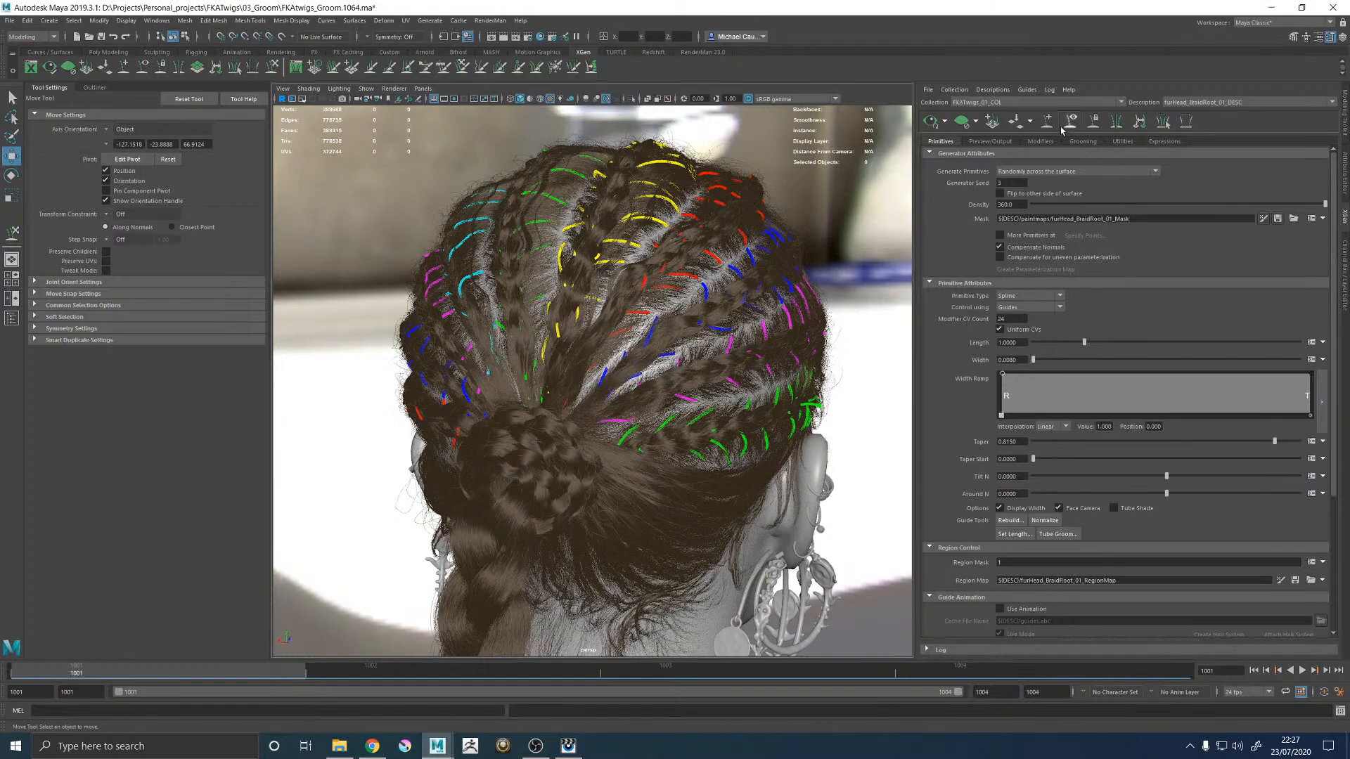
scroll(758, 382, "up", 10)
scroll(758, 382, "up", 10)
left_click_drag(758, 422, 727, 404, "alt")
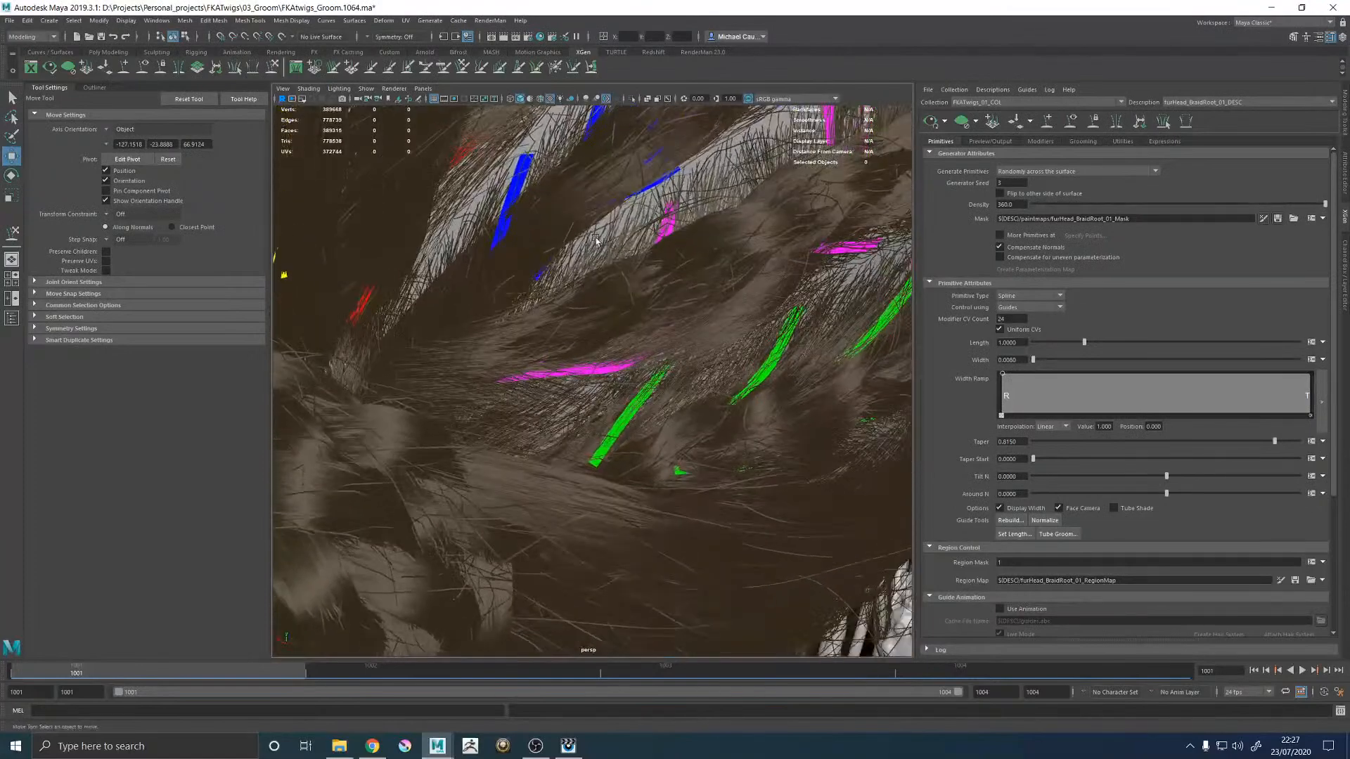
Step: Add a guide at the rear of the magenta-guide braid, beside the blue guides near the ponytail
left_click(1047, 121)
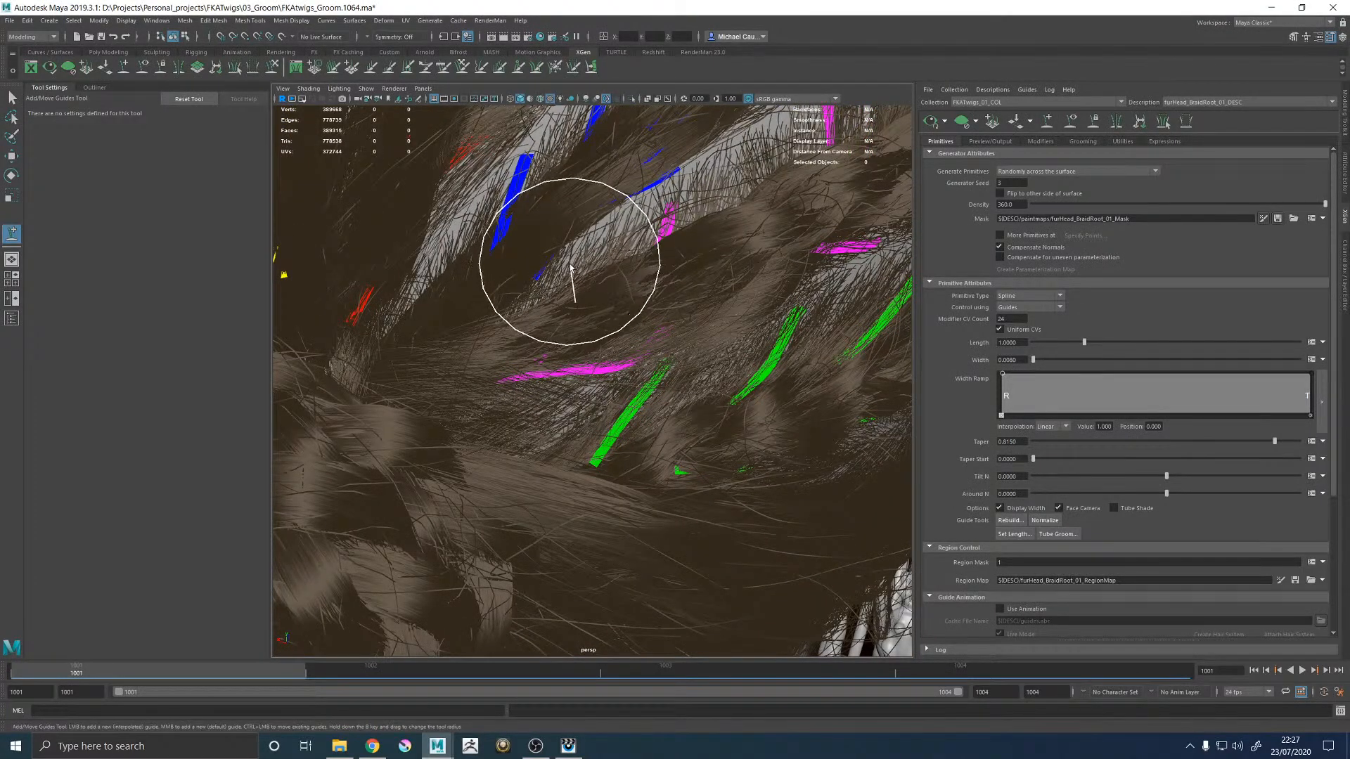
left_click_drag(642, 306, 633, 302, "alt")
left_click(542, 300)
key("e")
left_click_drag(542, 301, 618, 298, "alt")
key("[")
key("w")
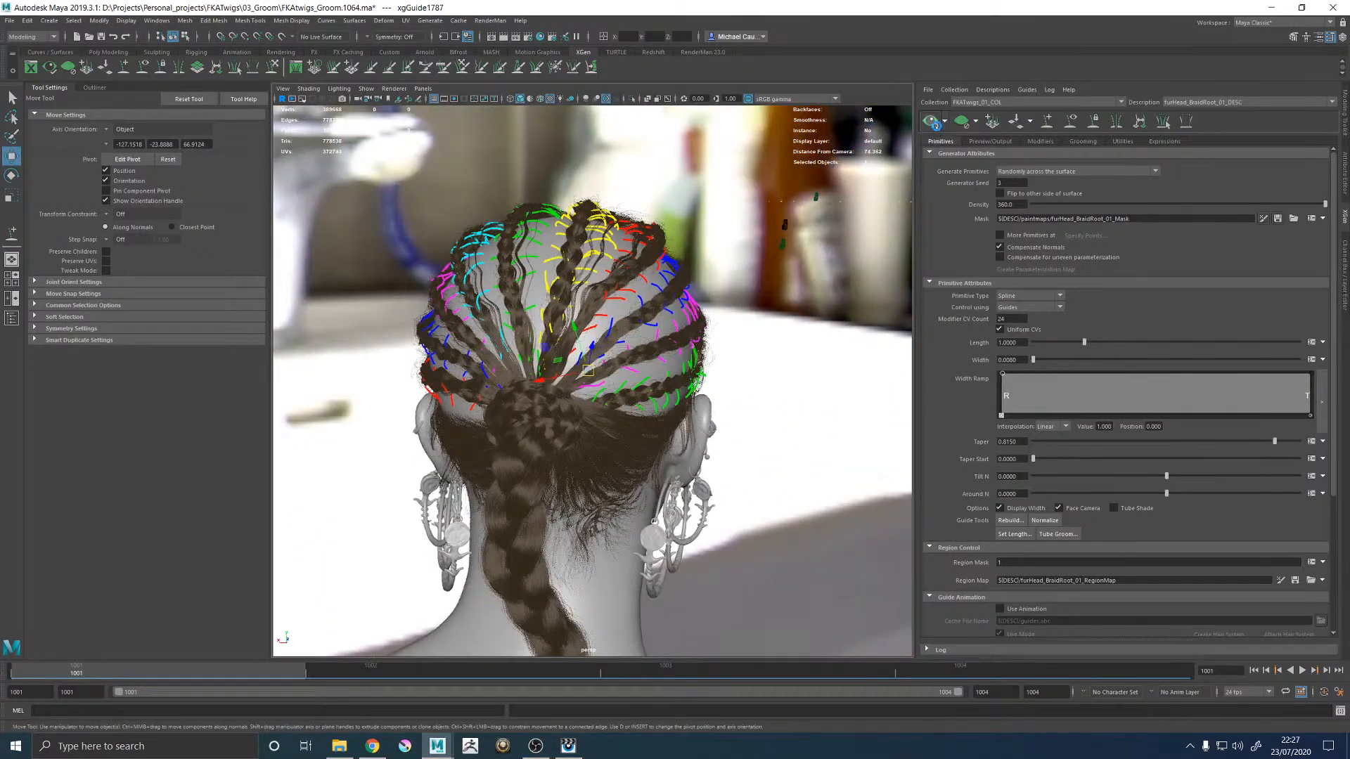
Step: Preview the hair around the added guide near the ponytail, and clear the preview of all descriptions in the collection
left_click(931, 122)
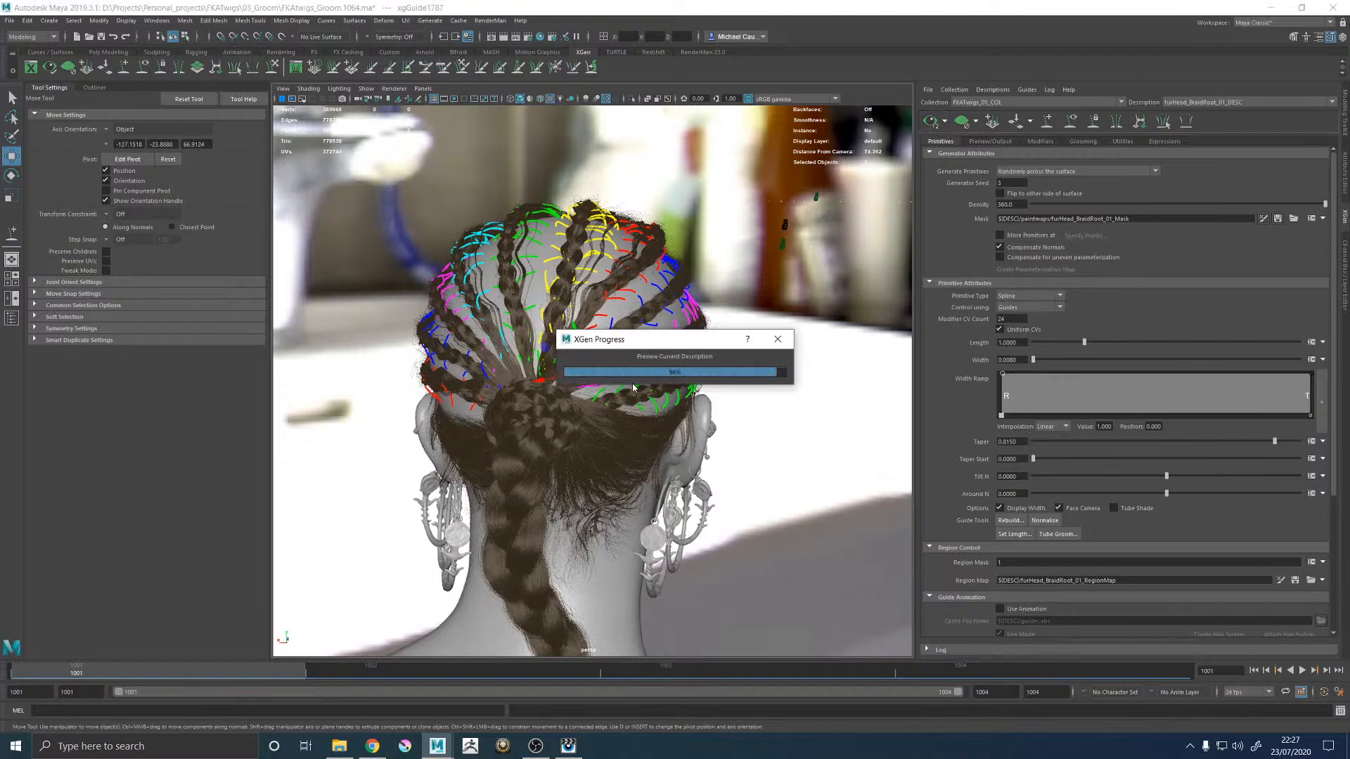
key("f")
left_click_drag(648, 406, 407, 345, "alt")
scroll(626, 425, "up", 5)
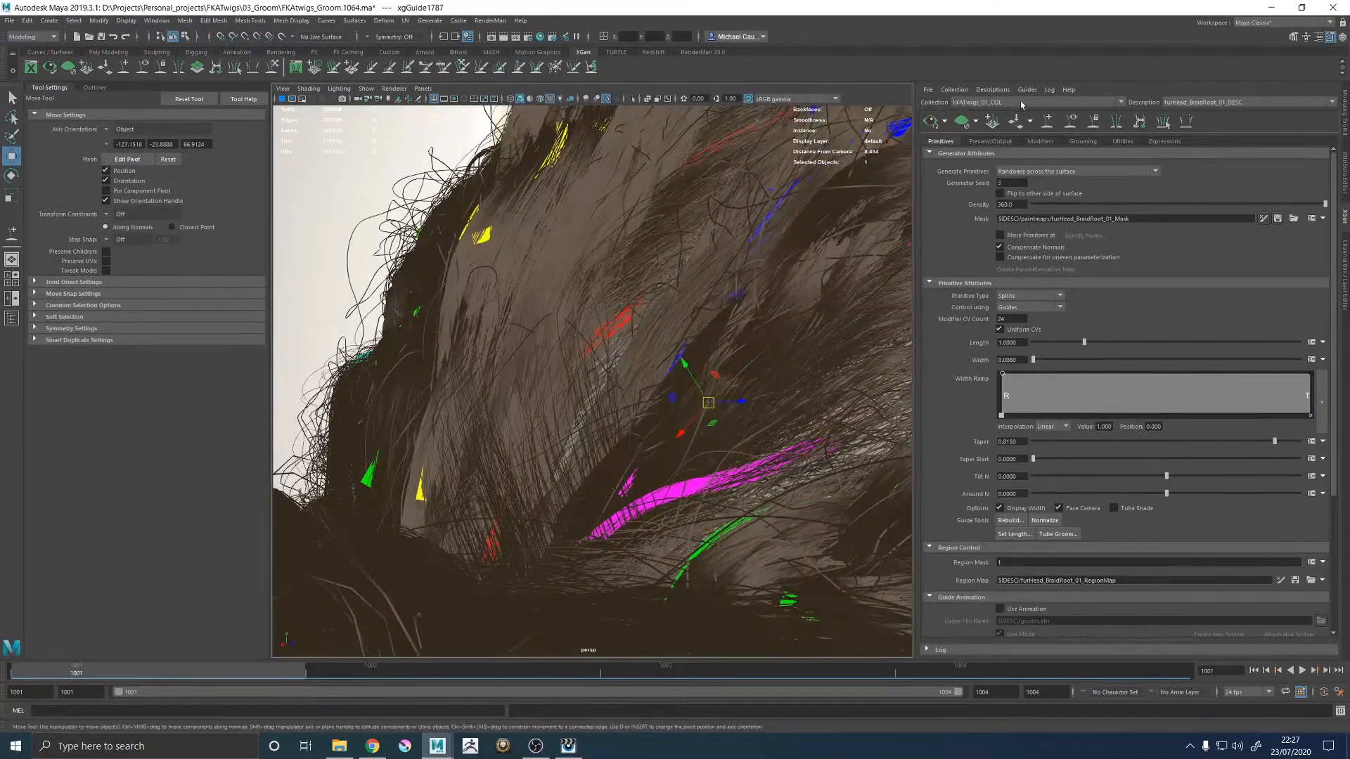
left_click(956, 127)
key("f")
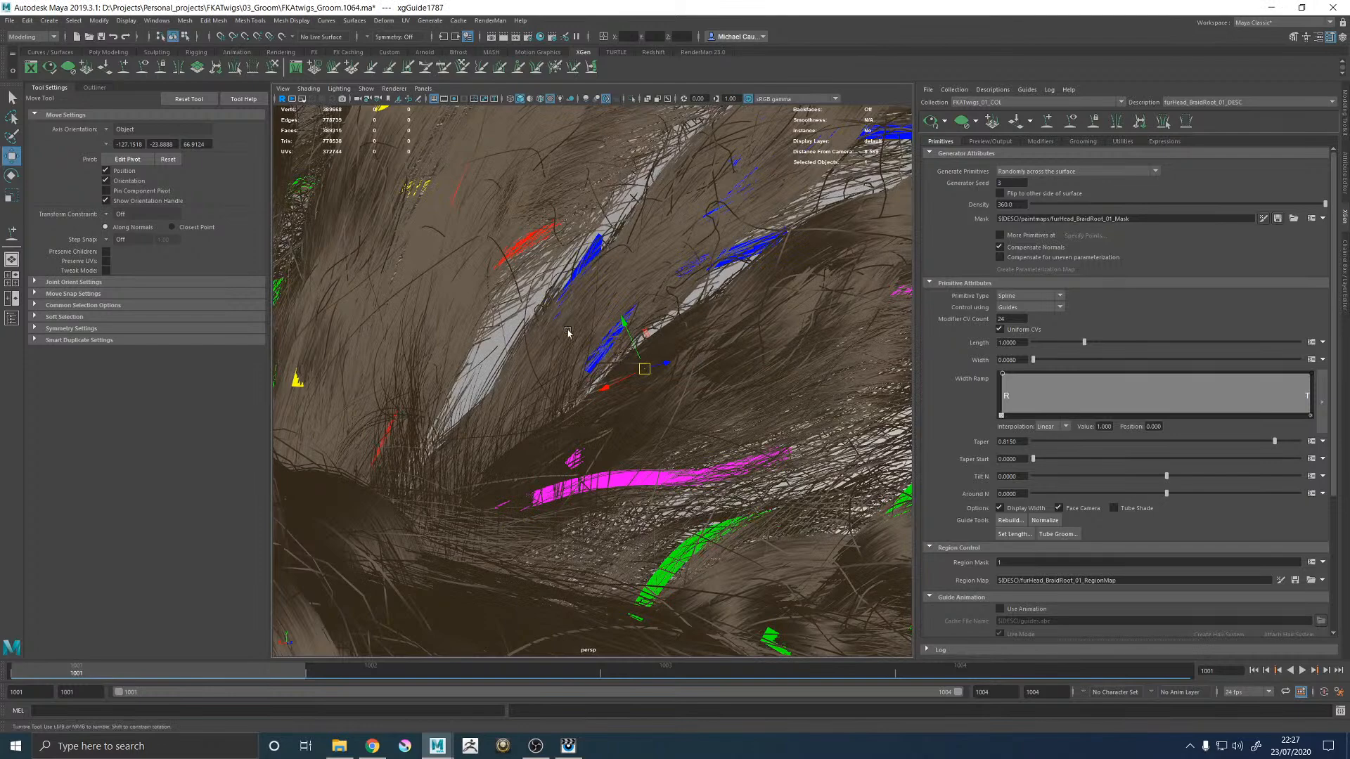
left_click_drag(633, 394, 677, 359, "alt")
scroll(676, 359, "down", 3)
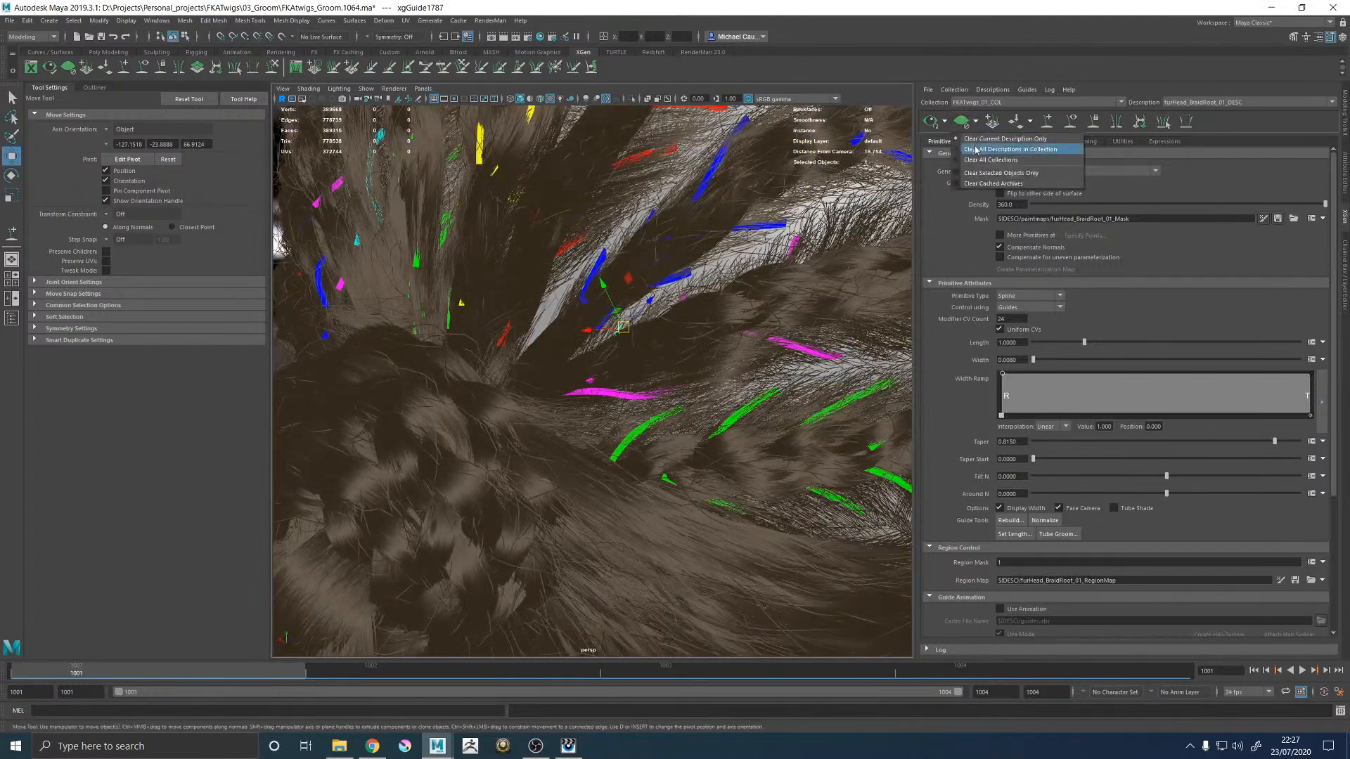
left_click(961, 120)
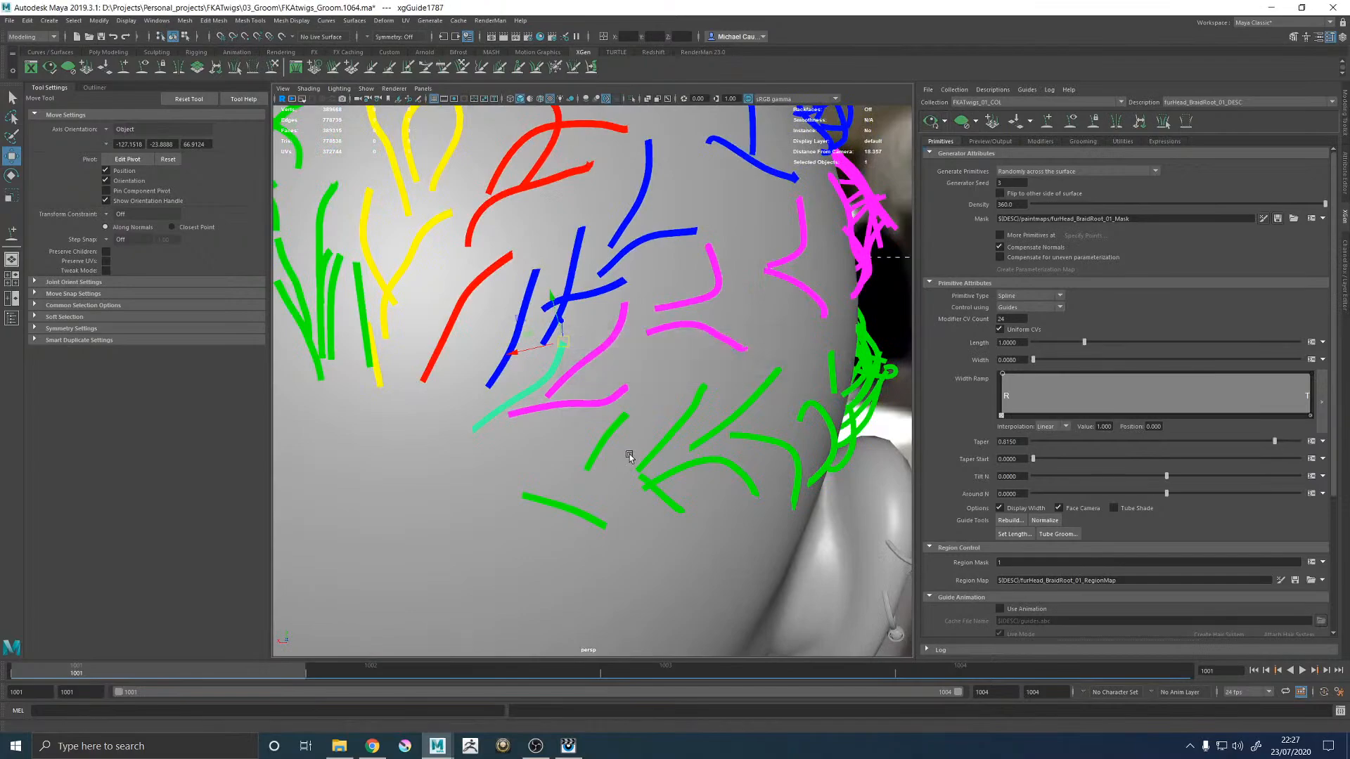
Step: Add a guide behind the rearmost green guide at the lower hair edge and rotate it to follow the braid direction
left_click_drag(627, 444, 591, 389, "alt")
key("e")
left_click(589, 418)
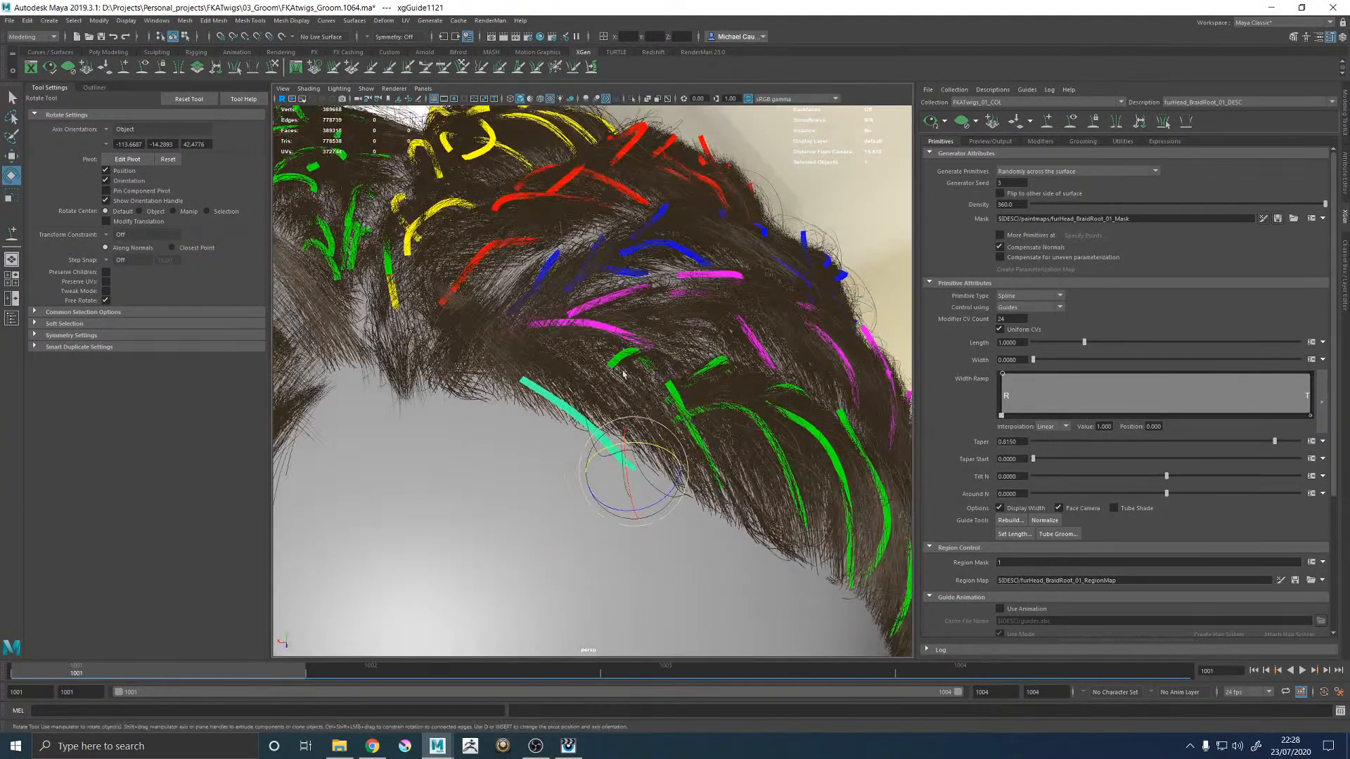
left_click(1044, 121)
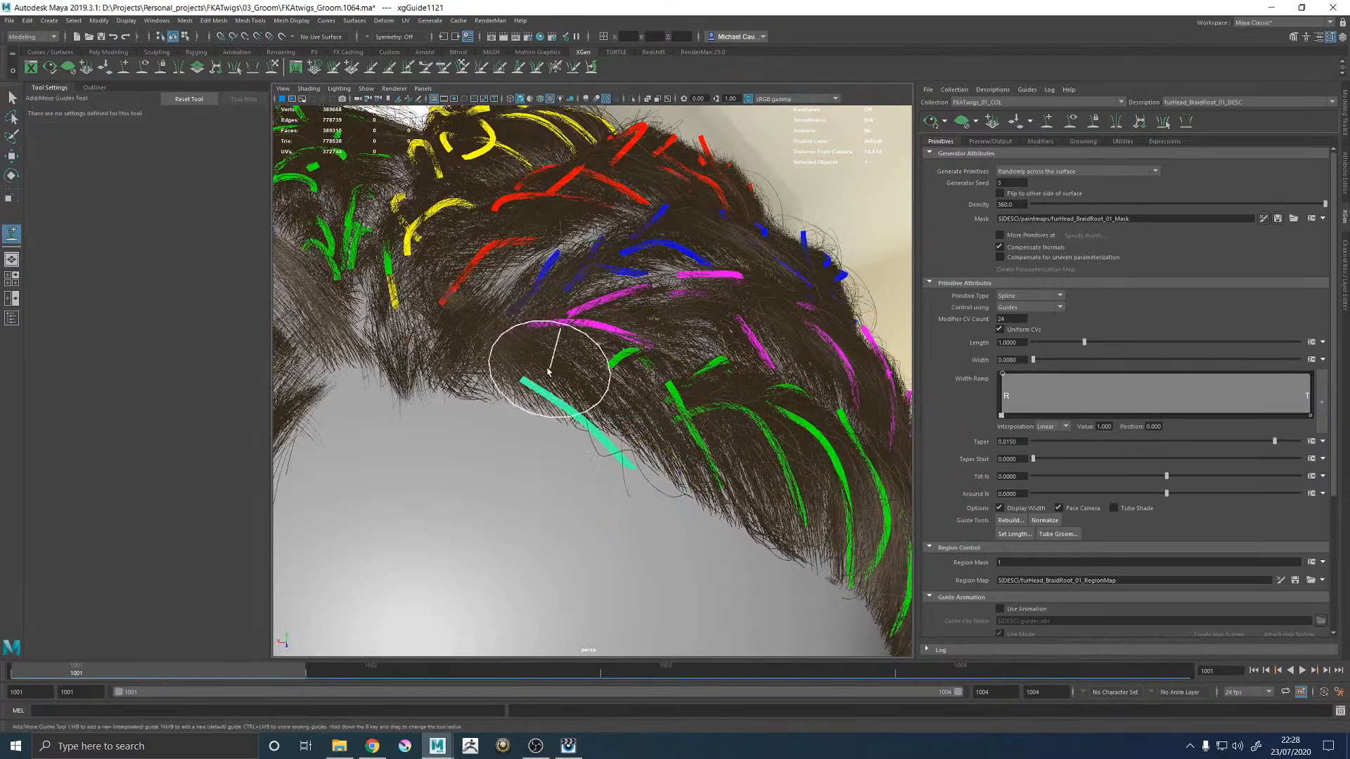
left_click(508, 383)
scroll(491, 429, "up", 2)
key("e")
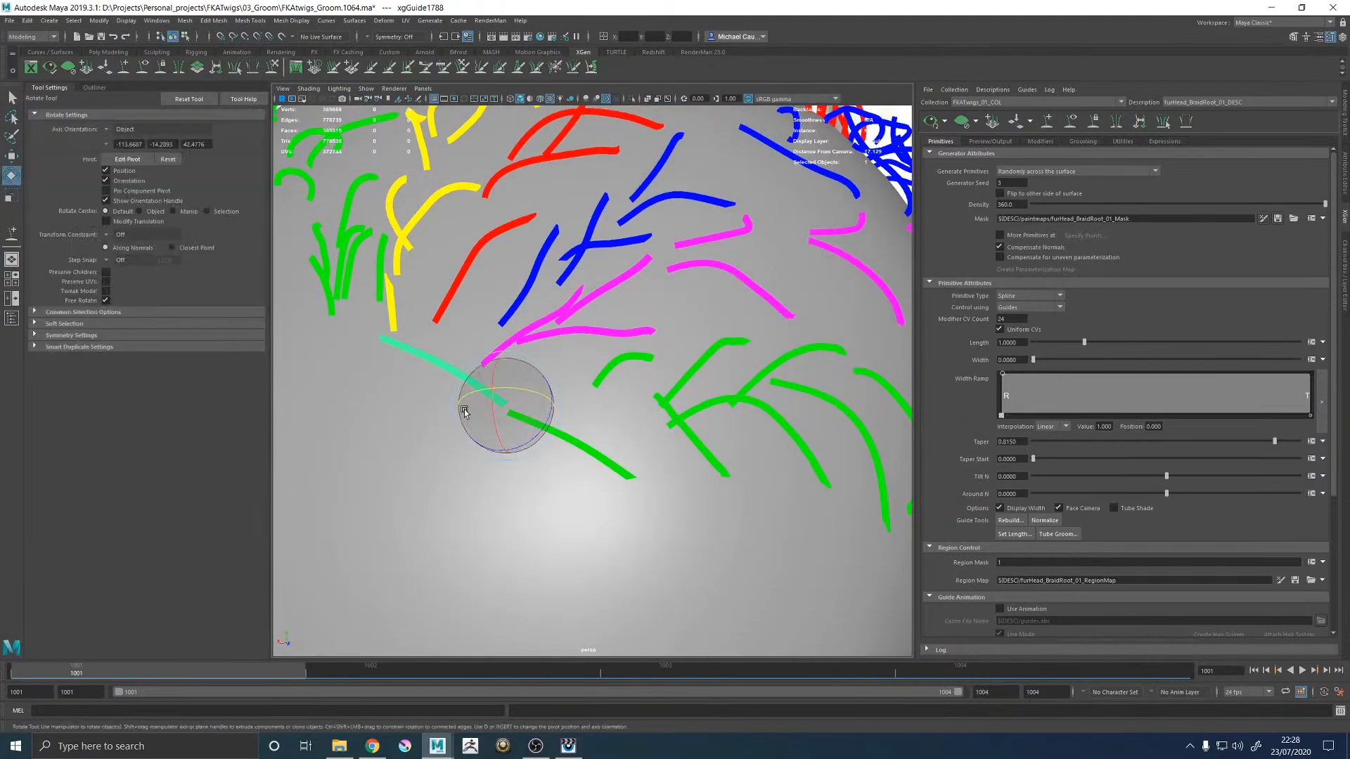
left_click_drag(462, 440, 487, 467)
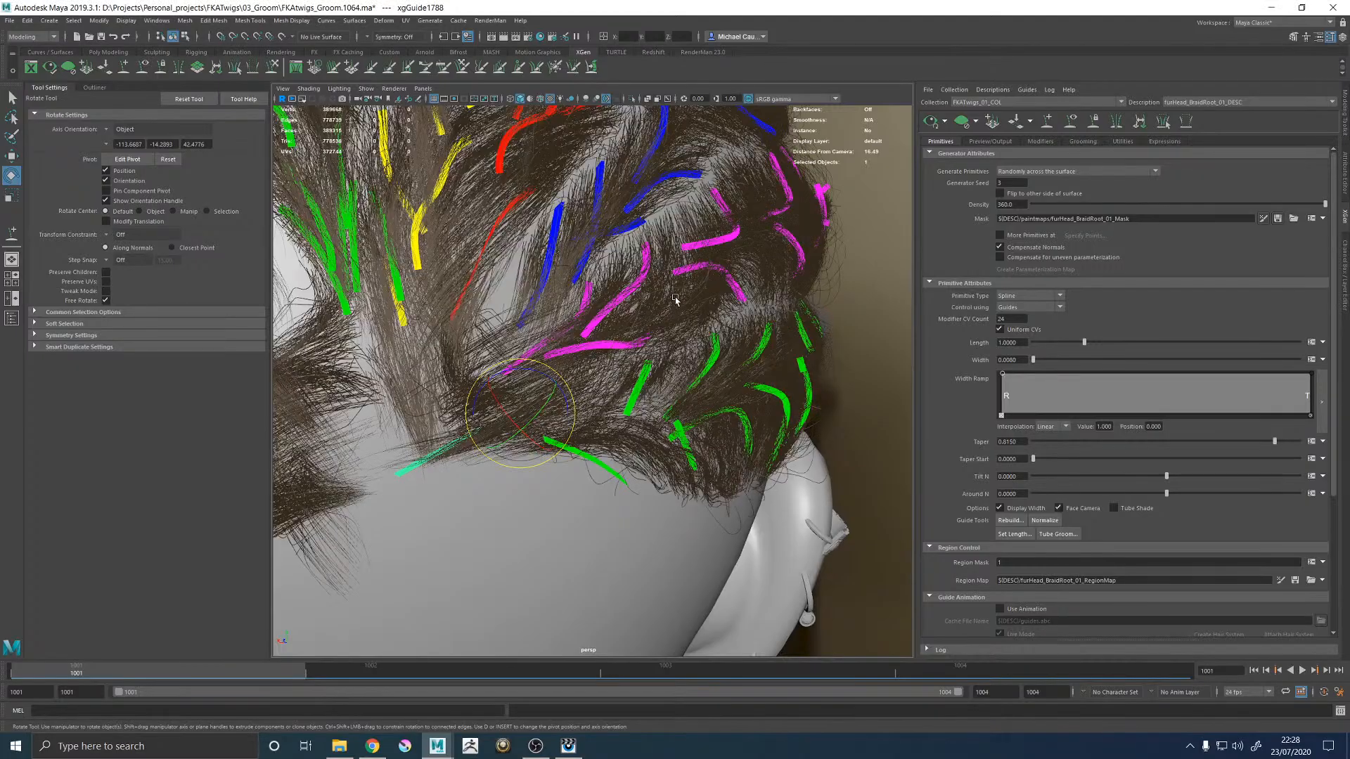
Step: Add another guide in the gap between the rear magenta guides and the lower hair edge near the ponytail base
left_click_drag(673, 294, 607, 295, "alt")
scroll(607, 295, "down", 5)
scroll(665, 413, "up", 5)
left_click_drag(666, 413, 558, 346, "alt")
left_click(1048, 121)
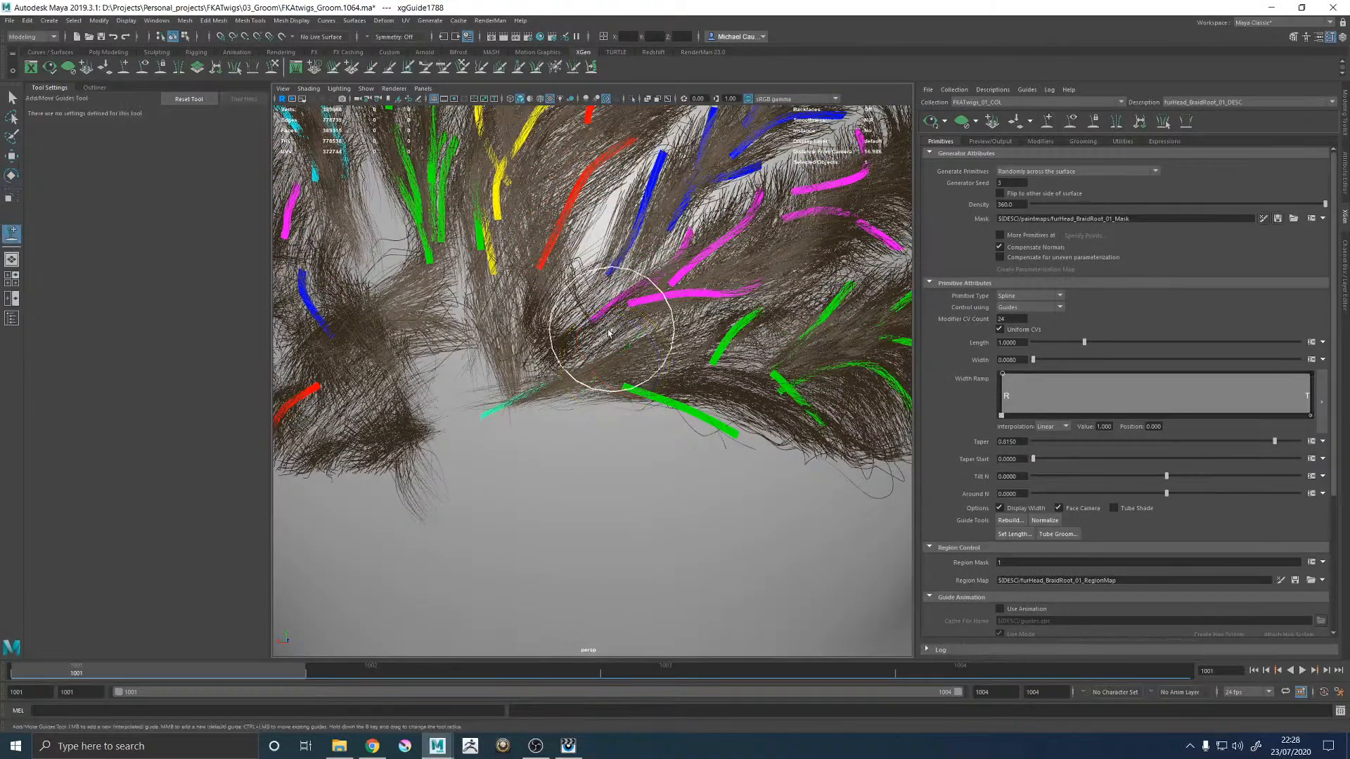
left_click(582, 344)
left_click_drag(618, 345, 579, 347, "alt")
Step: Rotate the guide at the rear of the green-guide braid near the ponytail base, and clear the selection
key("w")
left_click_drag(362, 246, 520, 315, "alt")
right_click_drag(714, 304, 589, 307, "alt")
left_click_drag(589, 307, 571, 344, "alt")
right_click_drag(571, 345, 611, 344, "alt")
left_click(597, 319)
left_click(491, 428)
left_click(631, 373)
key("e")
left_click_drag(630, 372, 714, 365, "alt")
left_click_drag(661, 328, 612, 307)
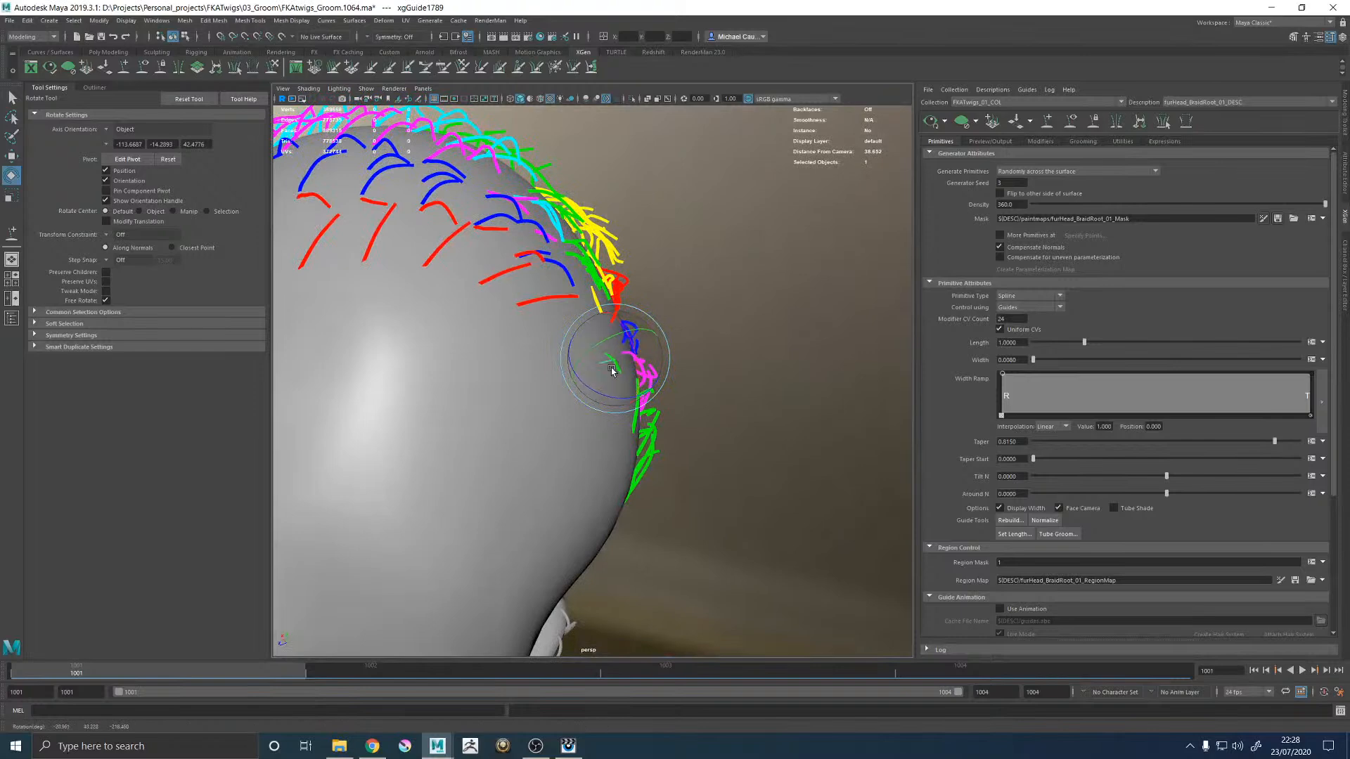
right_click_drag(617, 365, 618, 376, "alt")
left_click_drag(618, 375, 550, 405, "alt")
key("w")
left_click(818, 240)
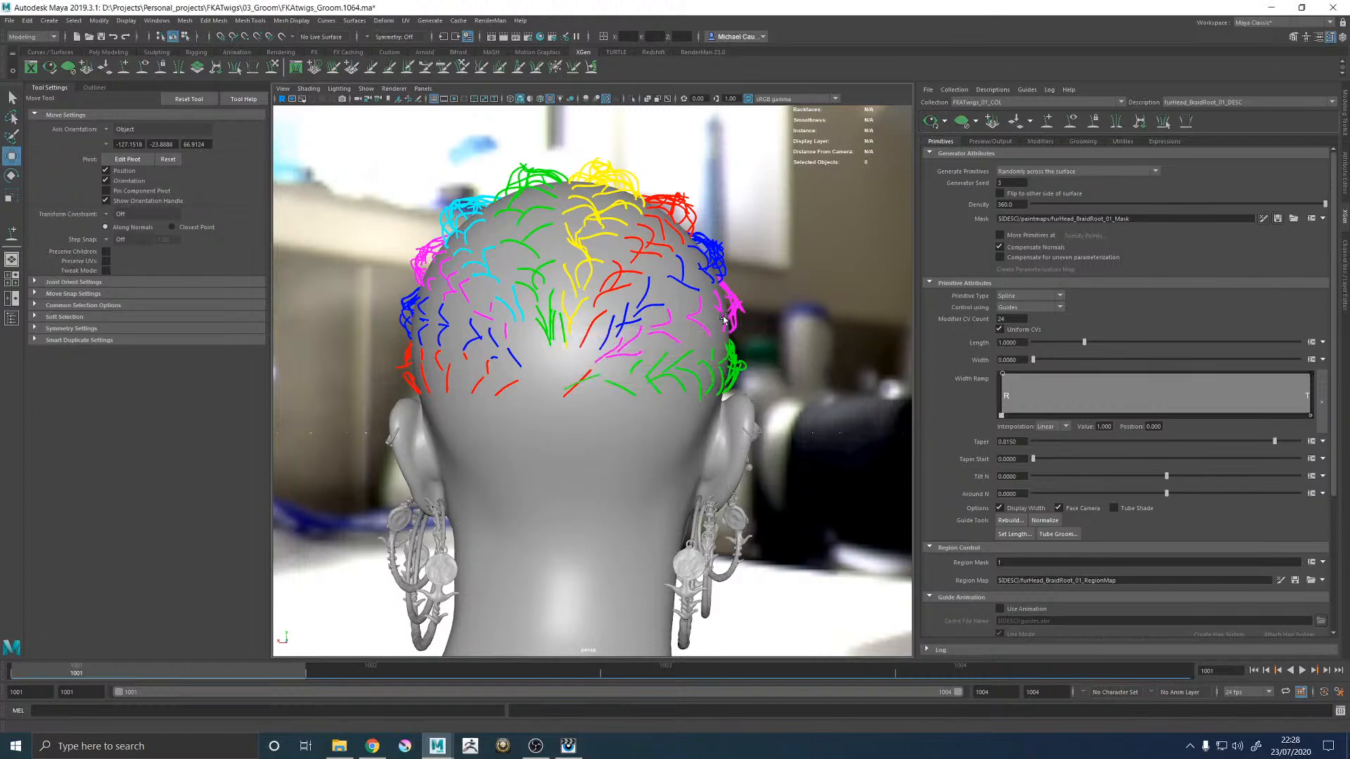
Step: Preview the braid-root hair with the added guides and save the scene
mouse_move(730, 321)
left_mouse_down("alt")
mouse_move(651, 325)
mouse_move(728, 322)
left_mouse_up("alt")
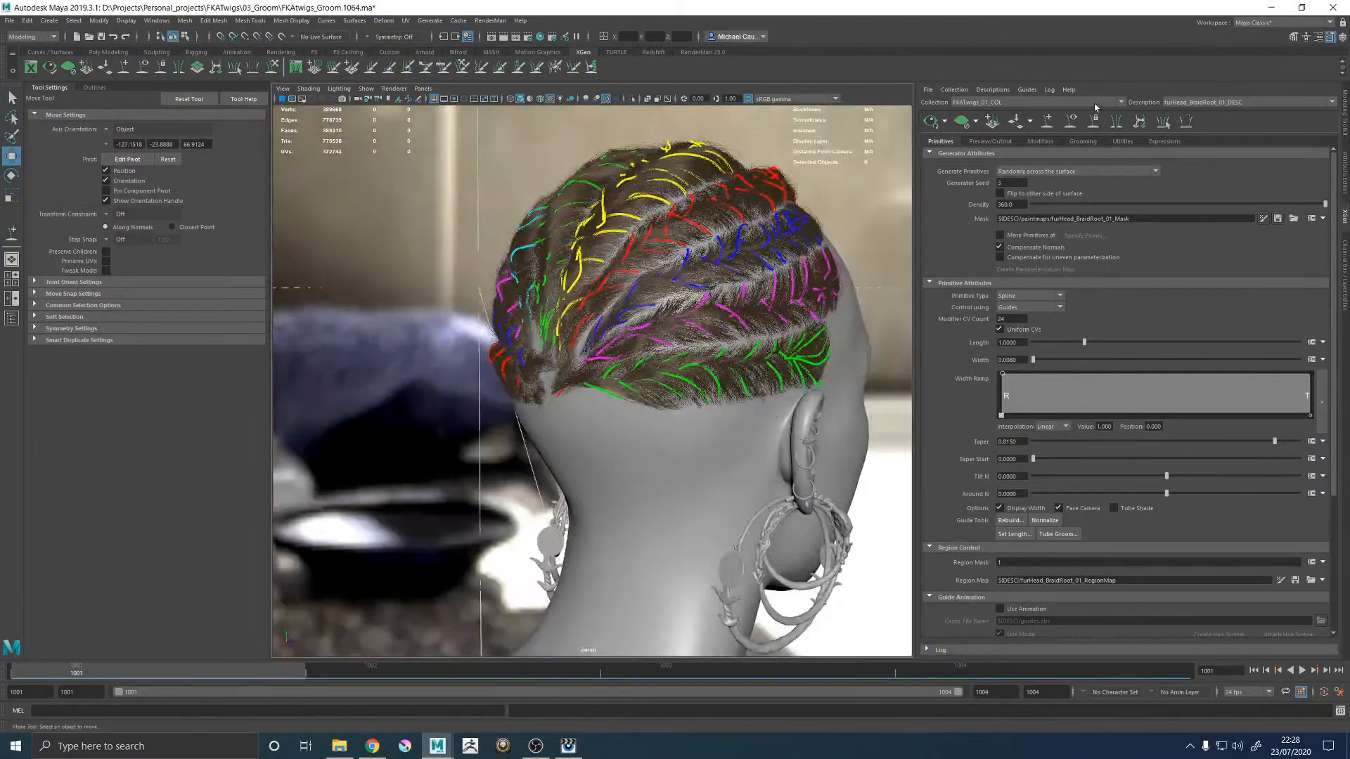
key("q")
key("ctrl+s")
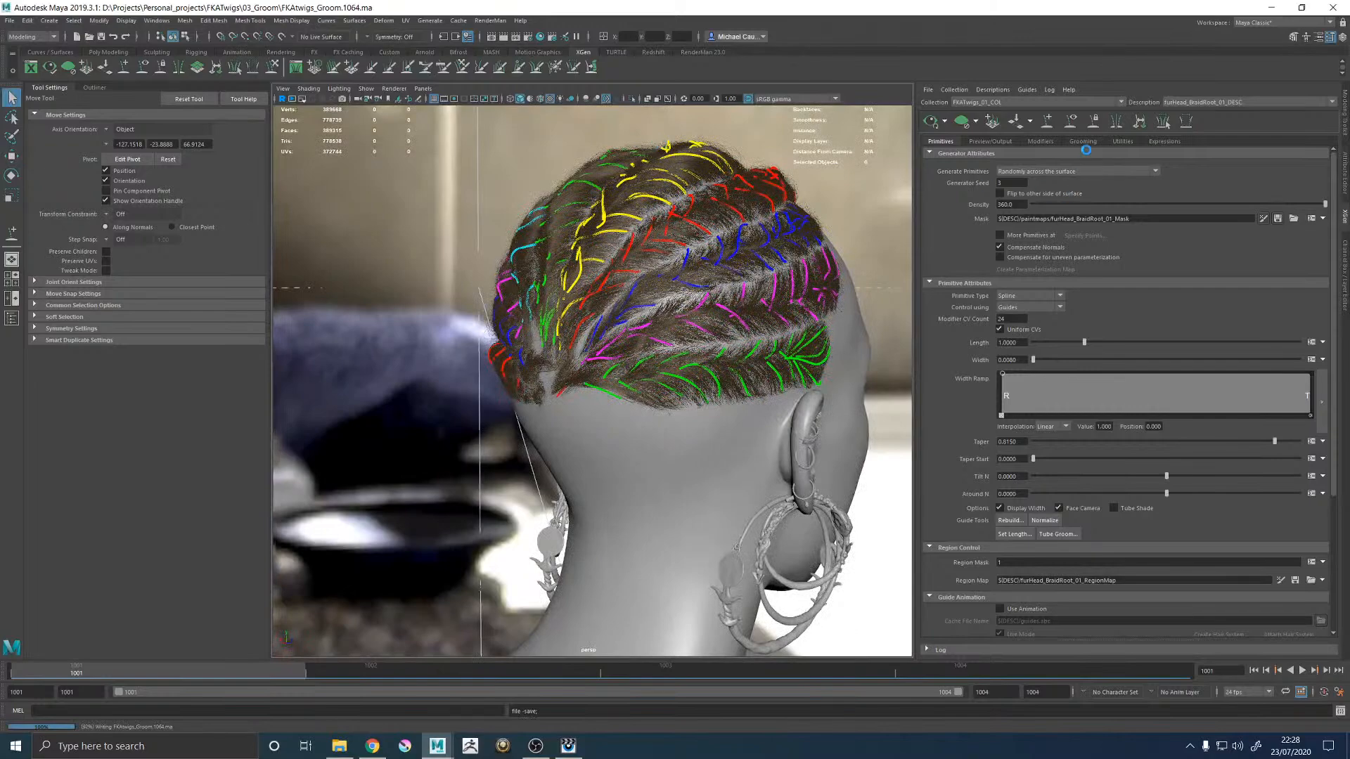
Step: Hide the XGen guides and preview every description in the current collection from behind the head
left_click(1073, 121)
right_click_drag(791, 252, 379, 254, "alt")
left_click_drag(378, 254, 668, 302, "alt")
right_click_drag(497, 310, 766, 397, "alt")
left_click_drag(767, 397, 599, 428, "alt")
middle_click_drag(644, 322, 645, 414, "alt")
left_click_drag(644, 414, 844, 320, "alt")
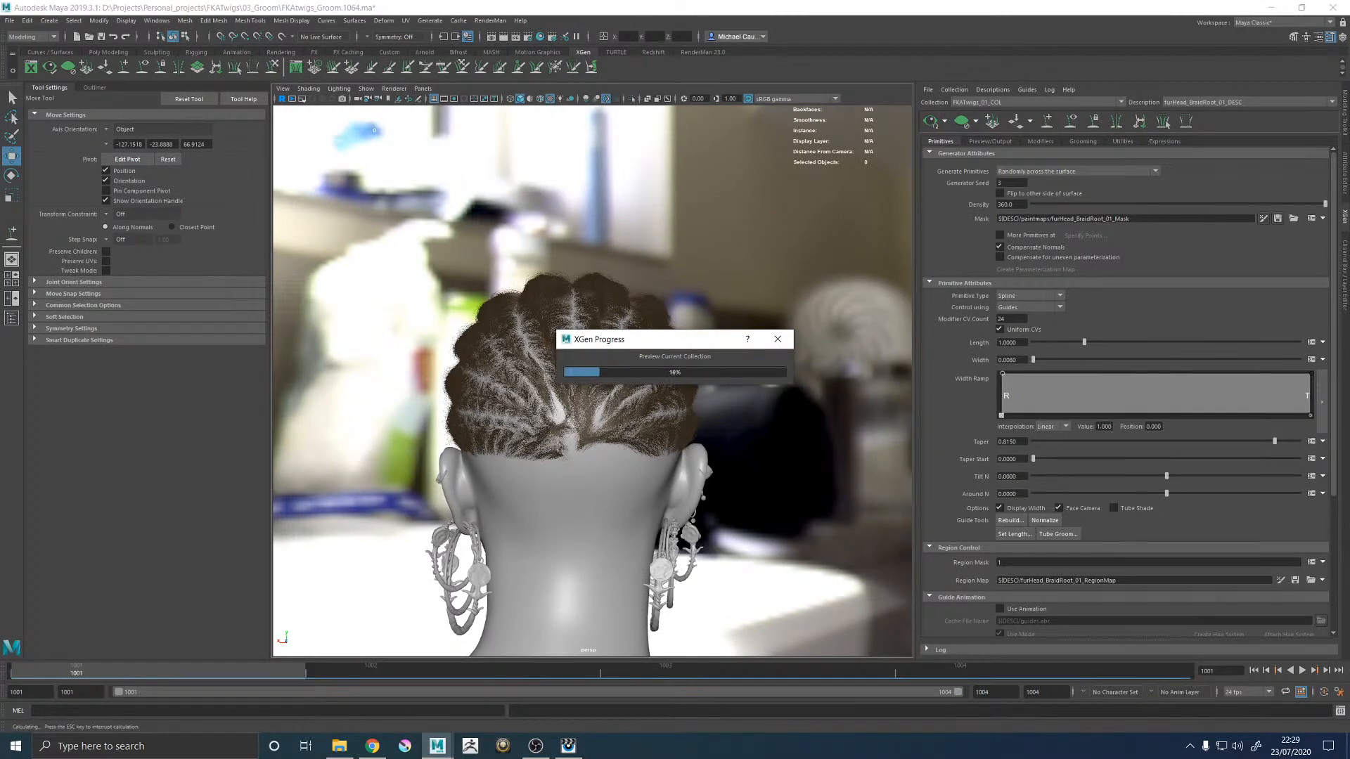
key("alt+Tab")
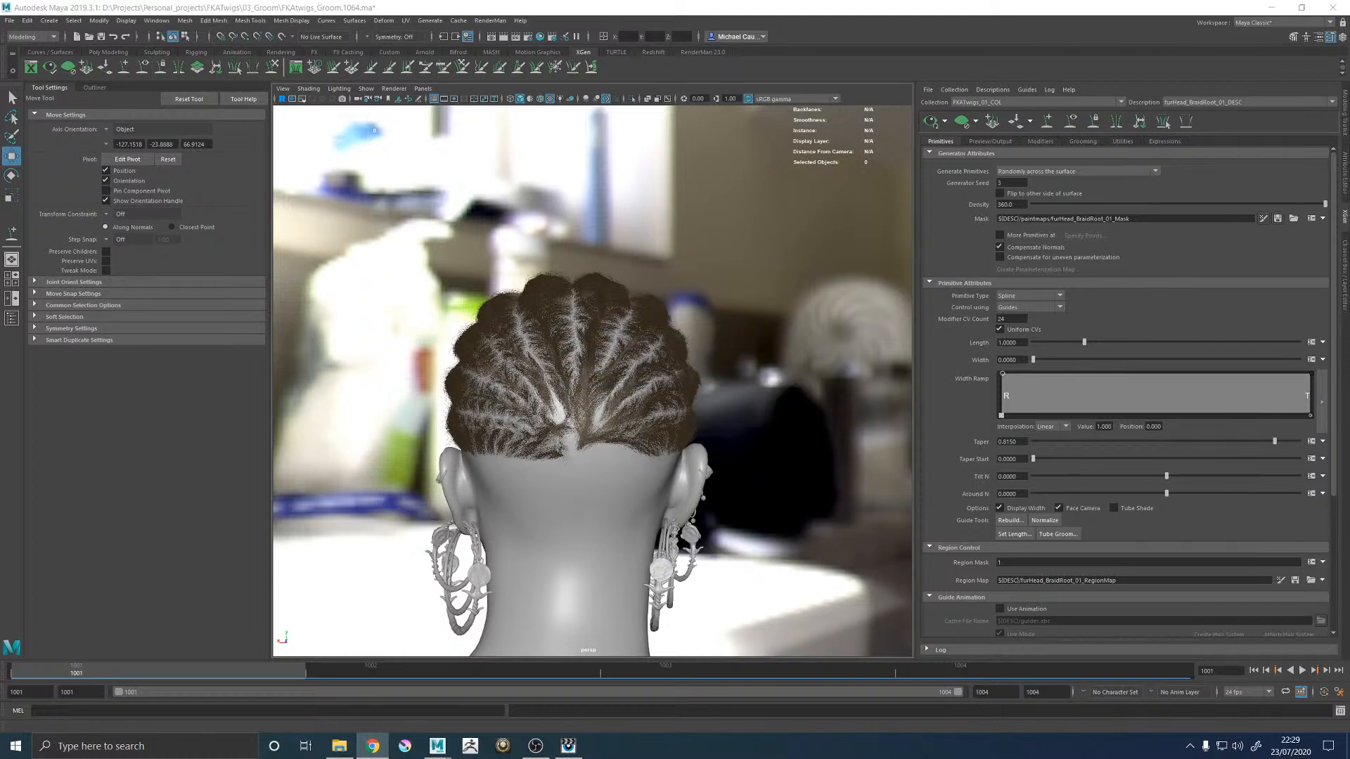
Step: Examine the full groom close up where the braid roots meet the ponytail base
left_click_drag(743, 379, 527, 368, "alt")
right_click_drag(528, 368, 680, 404, "alt")
left_click_drag(681, 404, 627, 344, "alt")
right_click_drag(627, 345, 644, 284, "alt")
middle_click_drag(644, 284, 640, 294, "alt")
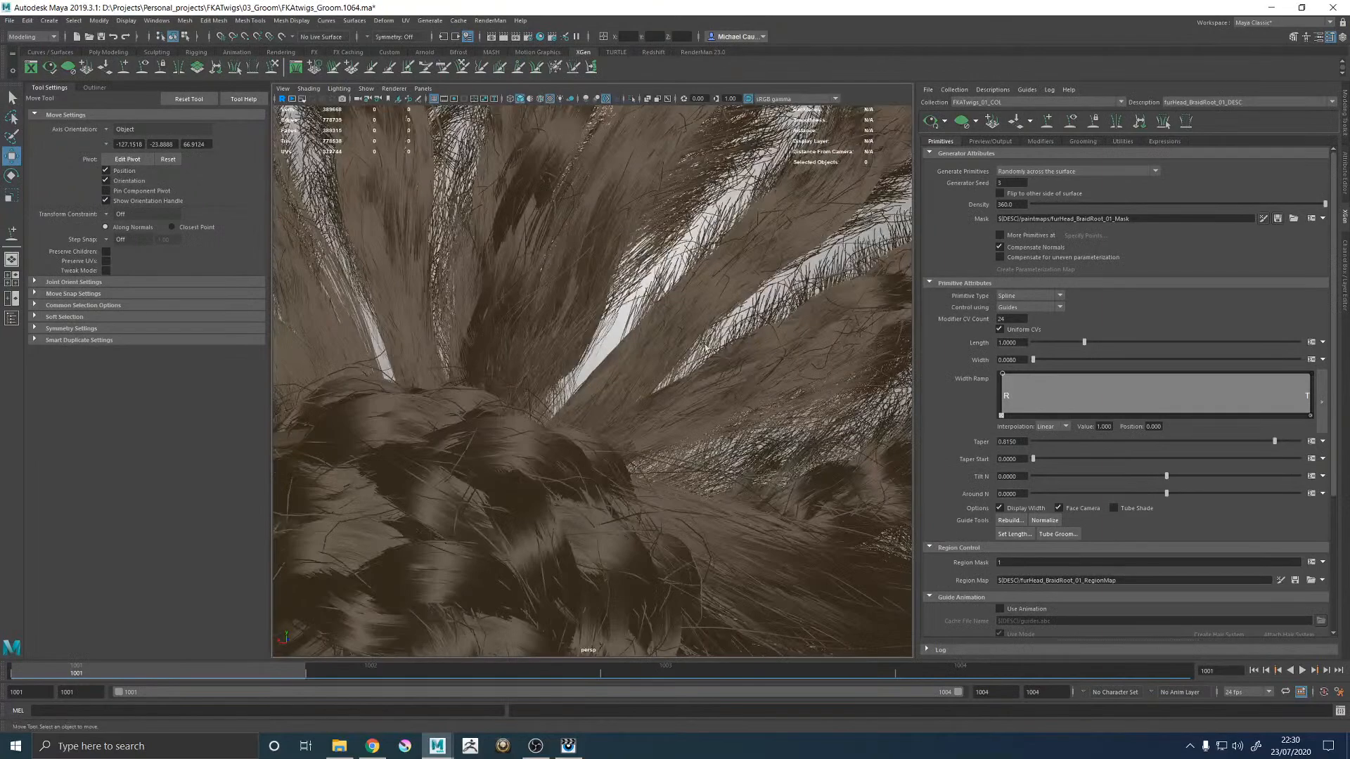
right_click_drag(693, 355, 443, 346, "alt")
left_click_drag(443, 346, 461, 331, "alt")
right_click_drag(461, 338, 500, 346, "alt")
Step: Examine the braid partings and hair coverage over the top and front of the head
left_click_drag(393, 351, 693, 319, "alt")
right_click_drag(693, 319, 535, 350, "alt")
middle_click_drag(542, 360, 680, 393, "alt")
left_click_drag(680, 393, 706, 385, "alt")
middle_click_drag(507, 246, 521, 331, "alt")
right_click_drag(521, 332, 596, 376, "alt")
left_click_drag(596, 377, 622, 397, "alt")
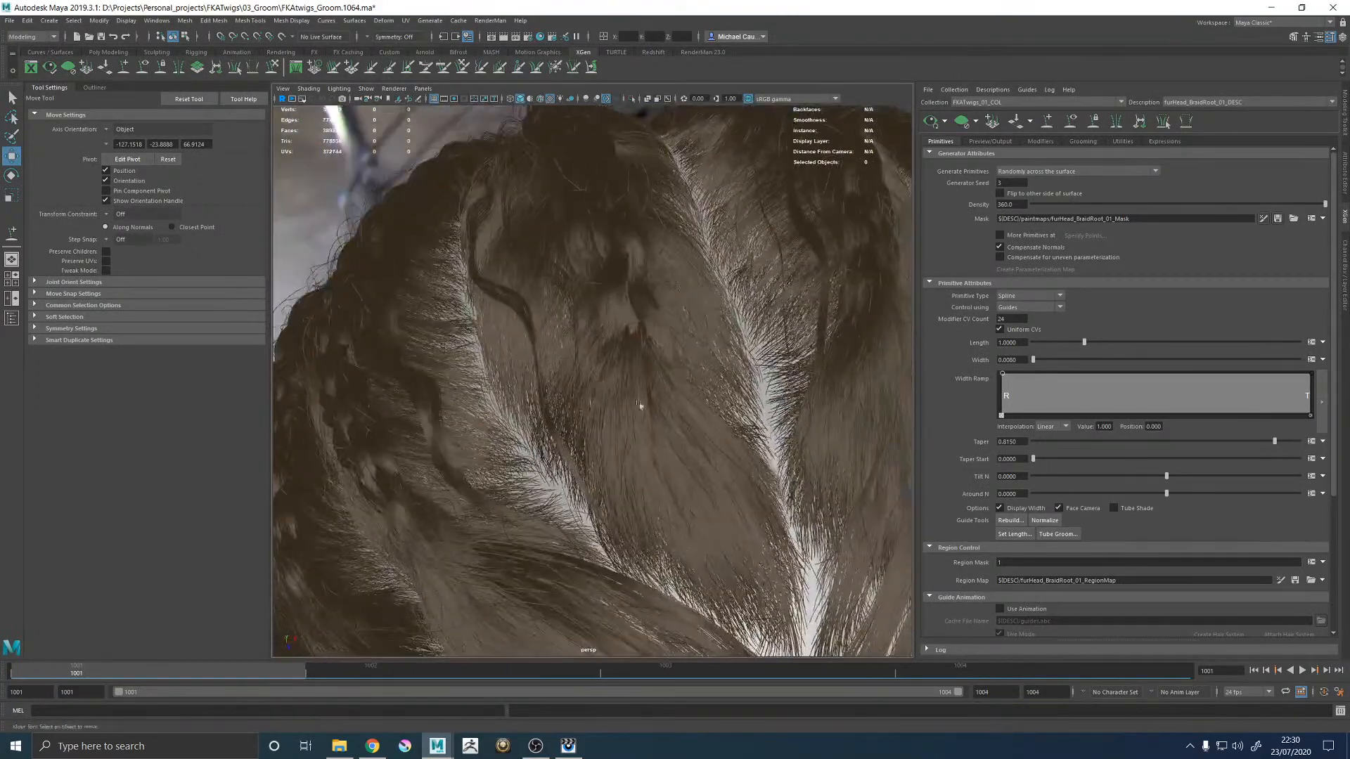
right_click_drag(622, 397, 606, 414, "alt")
left_click_drag(606, 413, 621, 414, "alt")
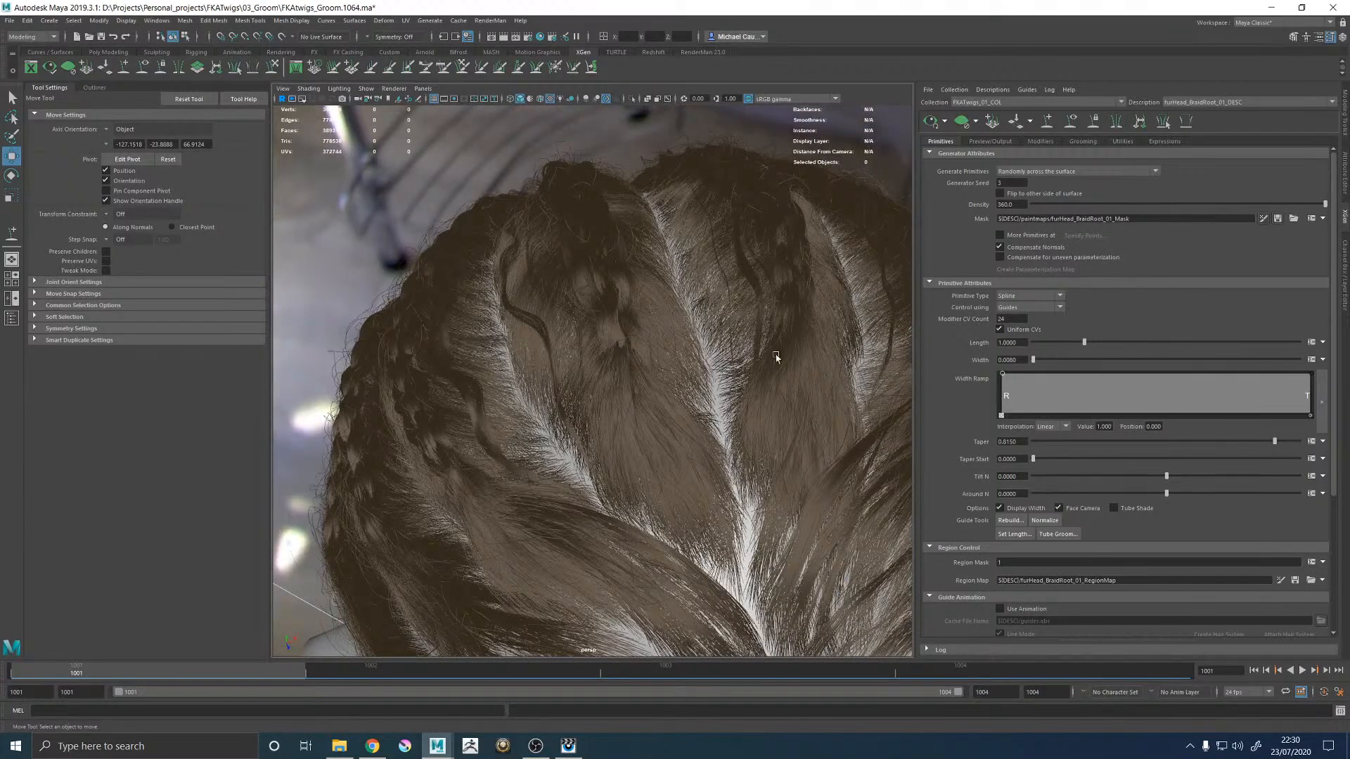
right_click_drag(509, 390, 394, 415, "alt")
left_click_drag(394, 415, 467, 393, "alt")
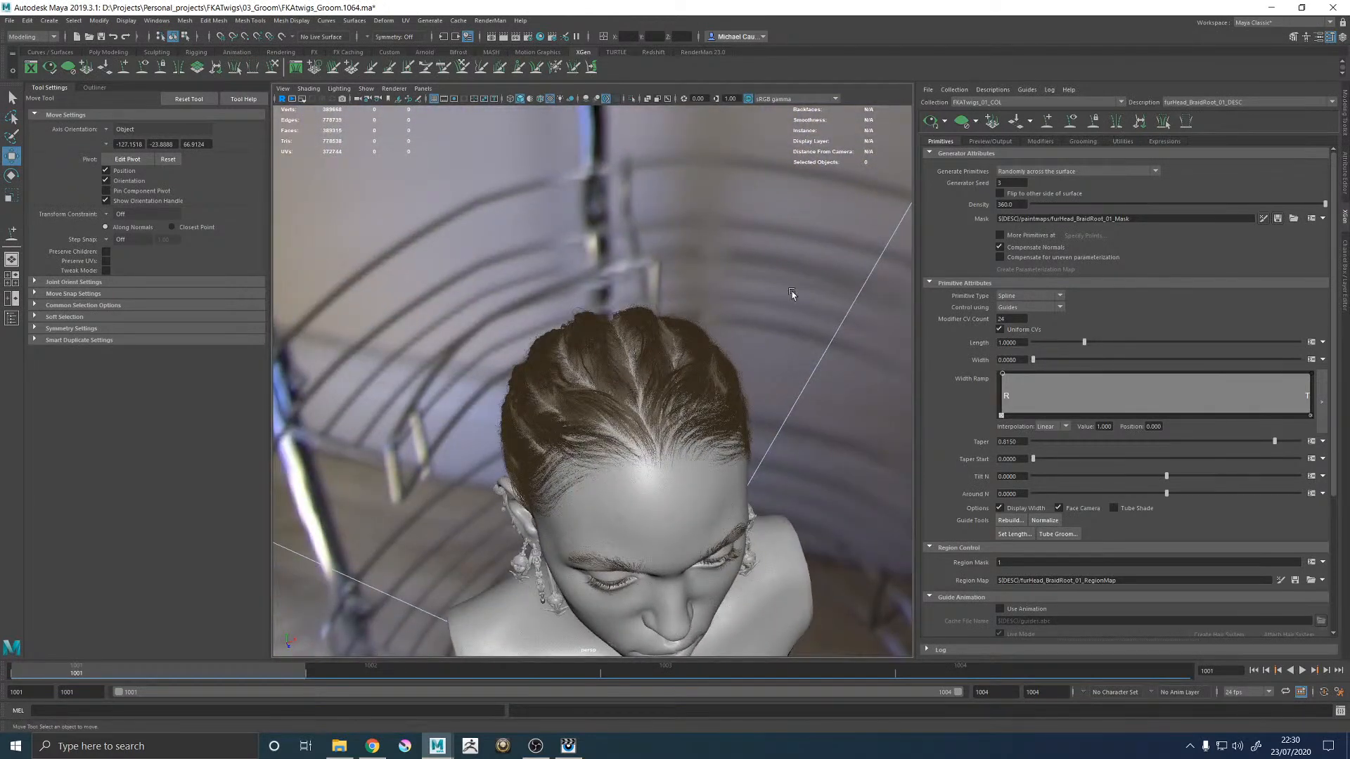
Step: Save the groom scene FKAtwigs_Groom.1064
left_click_drag(728, 335, 690, 306, "alt")
key("q")
key("ctrl+s")
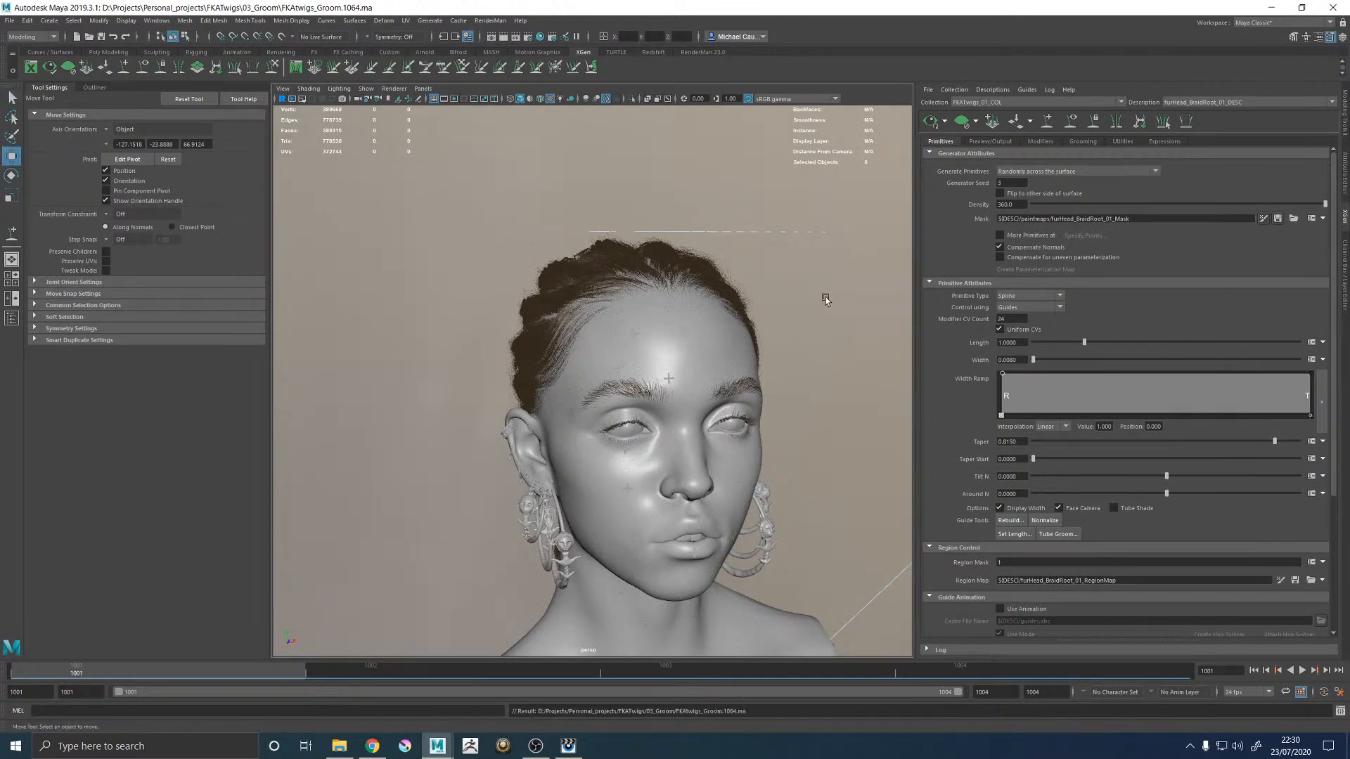
Step: Show the head through Render_CAM in a single viewport and start a RenderMan render
key("space")
key("space")
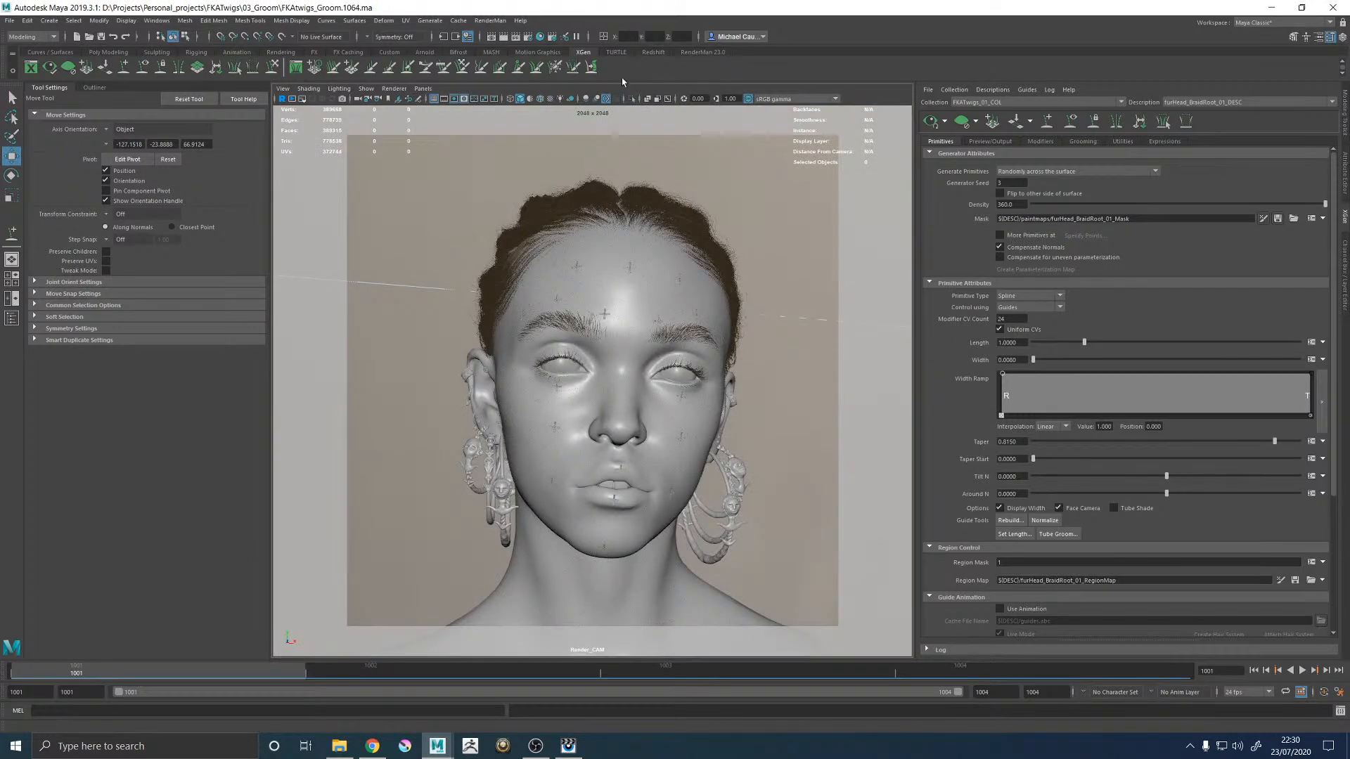
key("space")
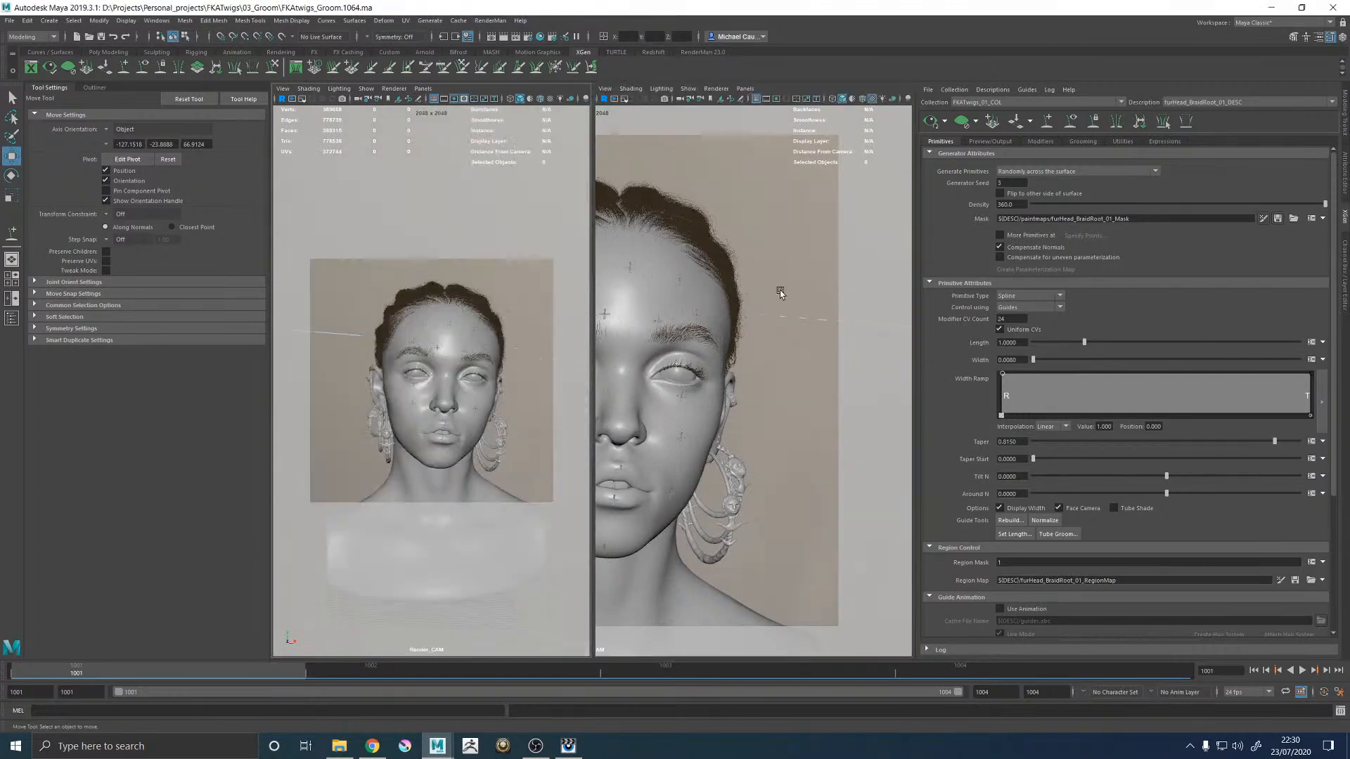
key("space")
left_click(490, 20)
left_click(497, 52)
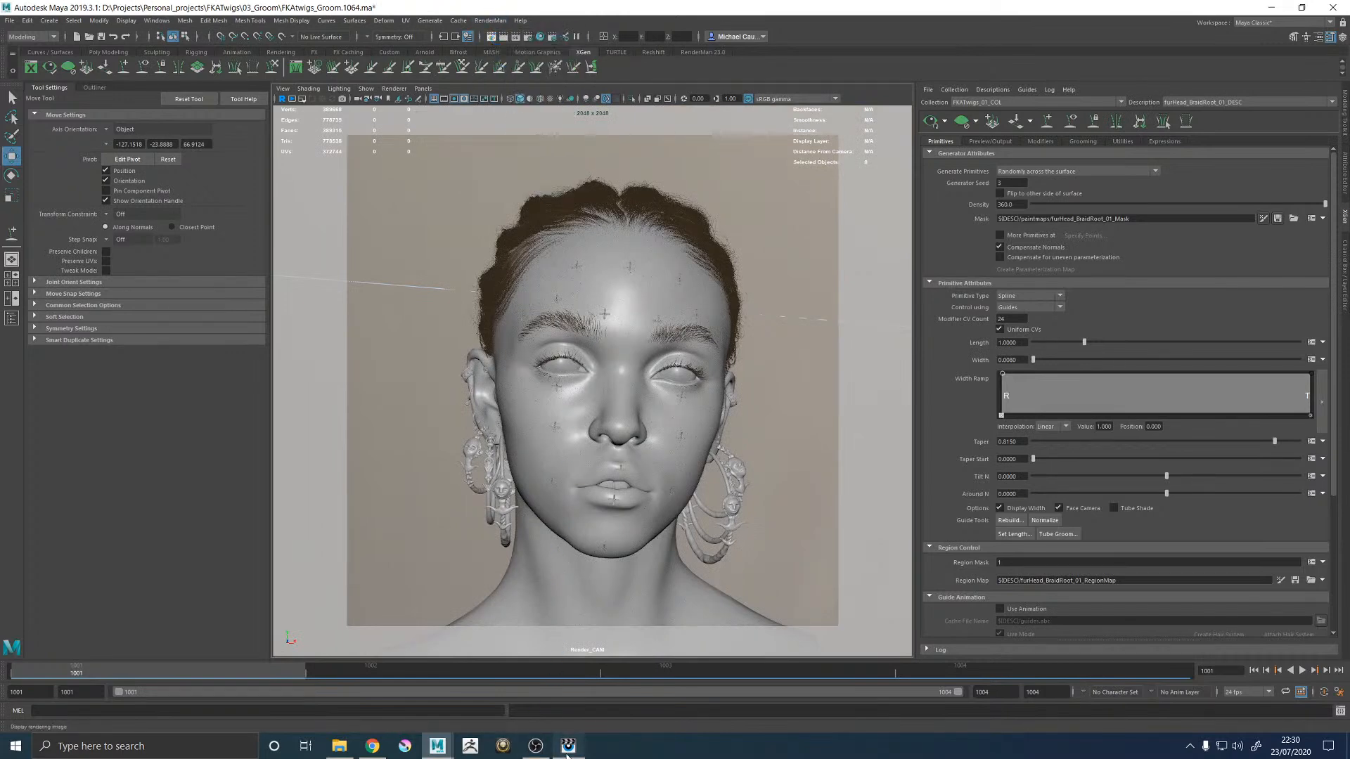
Step: Switch to the RenderMan image viewer and compare FKA-twigs_Primary.jpg with the latest listed FKAtwigs_Groom.1064 beauty render
left_click(568, 751)
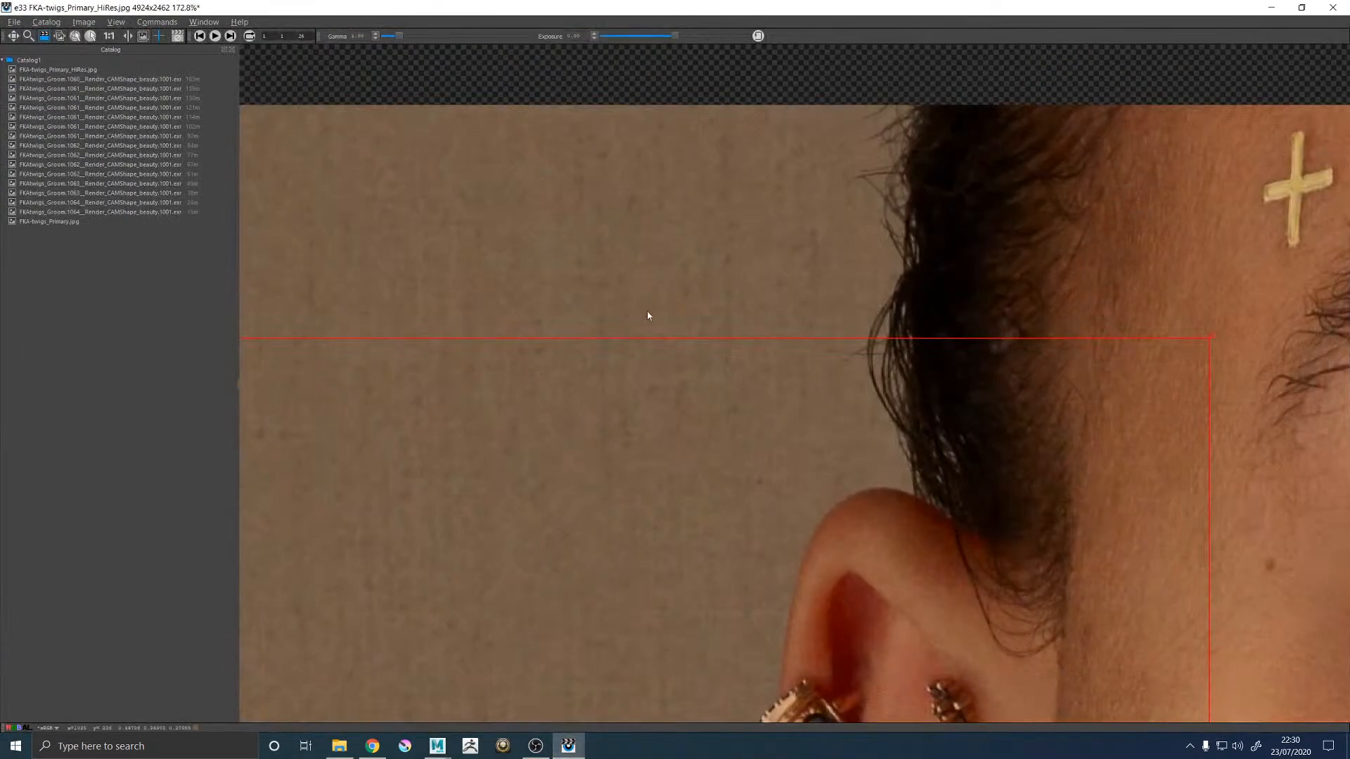
key("f")
left_click(73, 221)
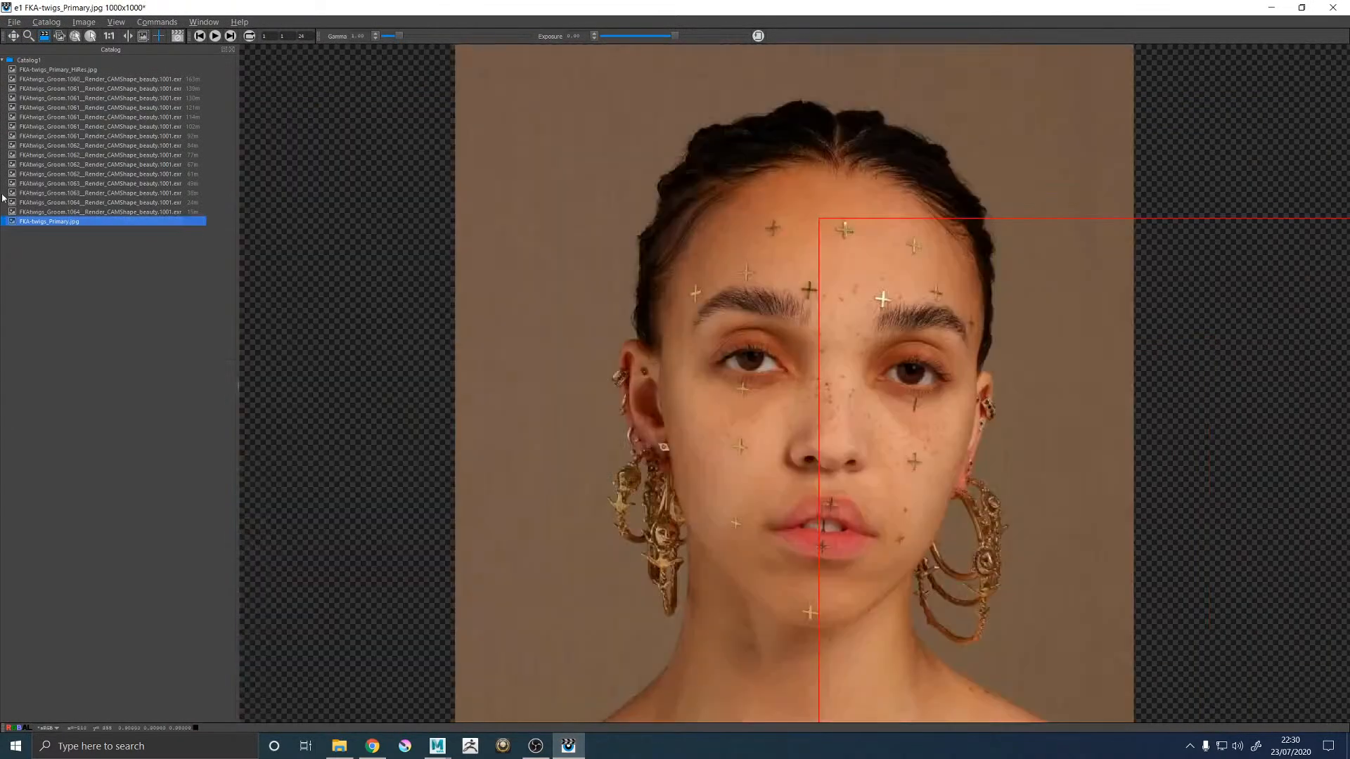
left_click(70, 213)
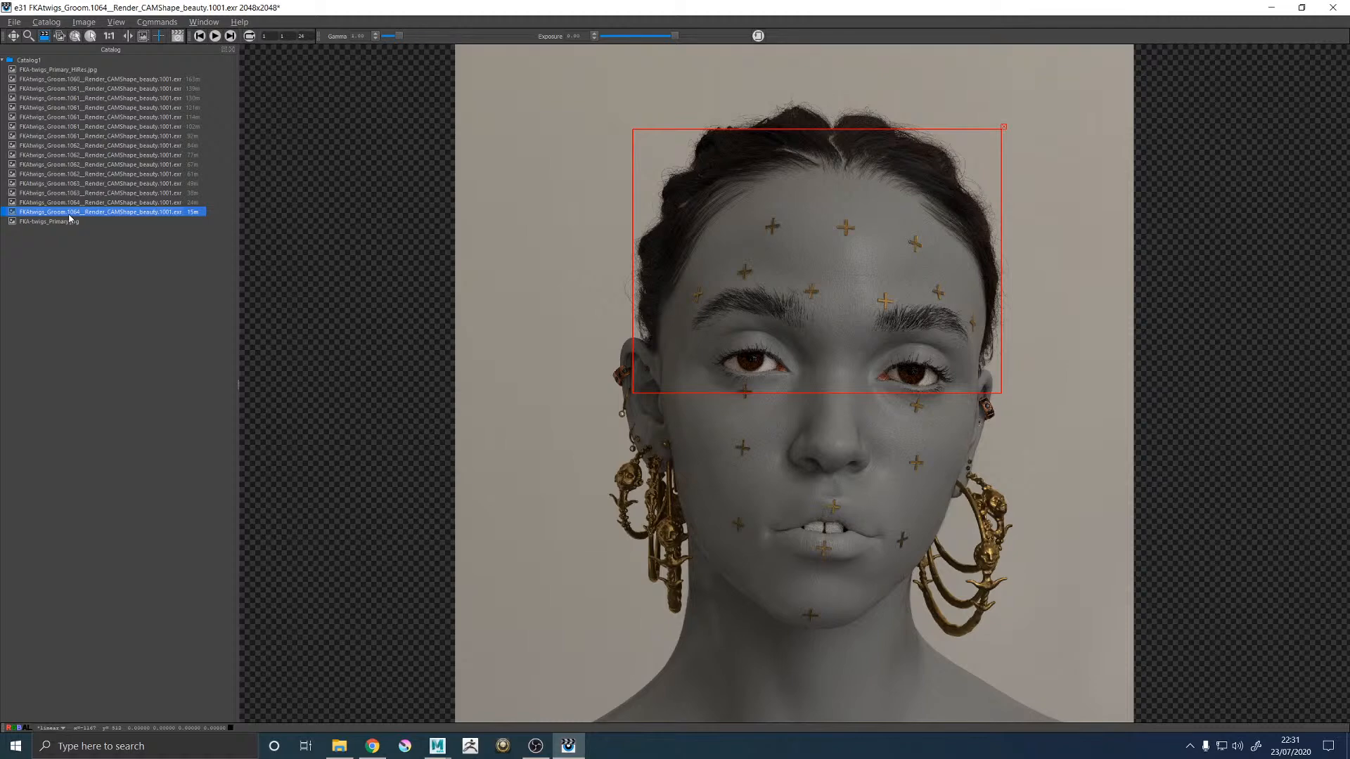
Step: Check that the new beauty render is listed in the image viewer, and minimise the viewer and Maya
left_click(1274, 10)
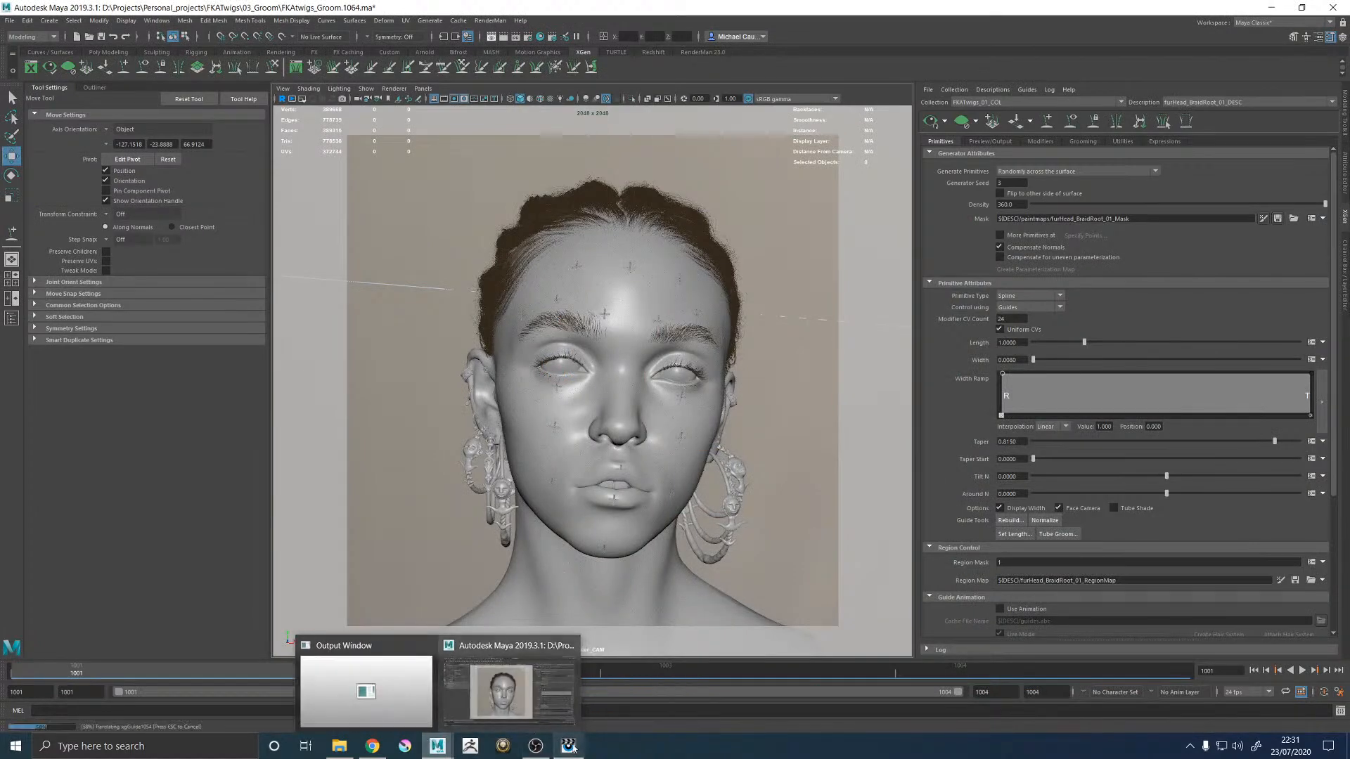
left_click(570, 747)
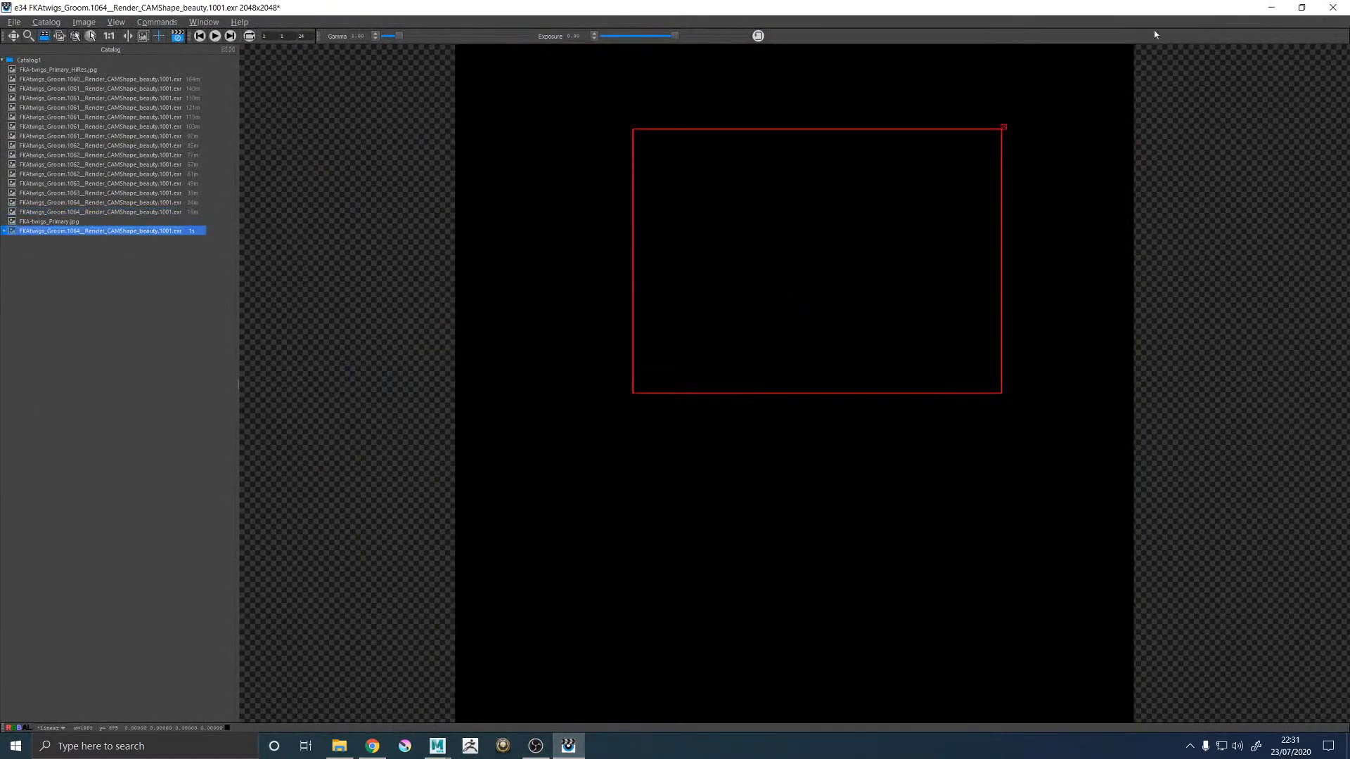
left_click(1263, 10)
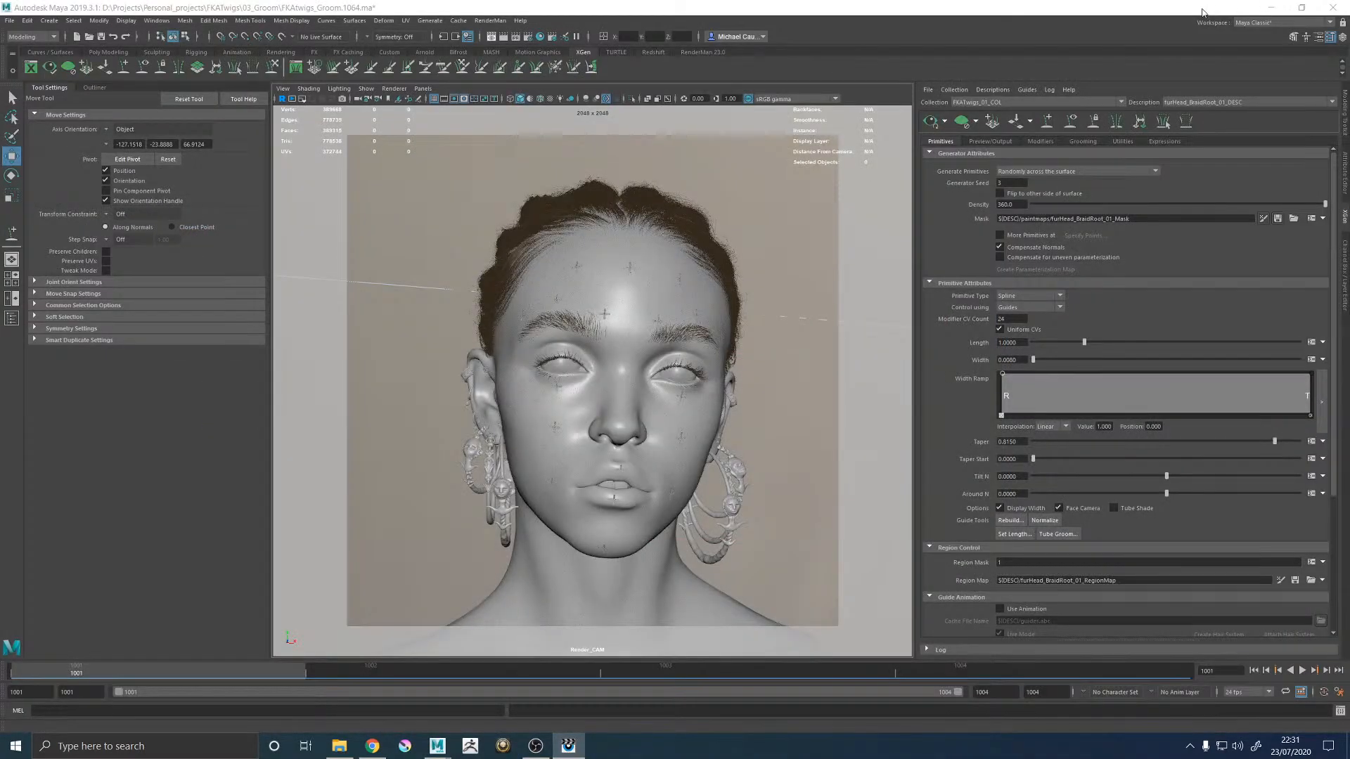
left_click(1268, 8)
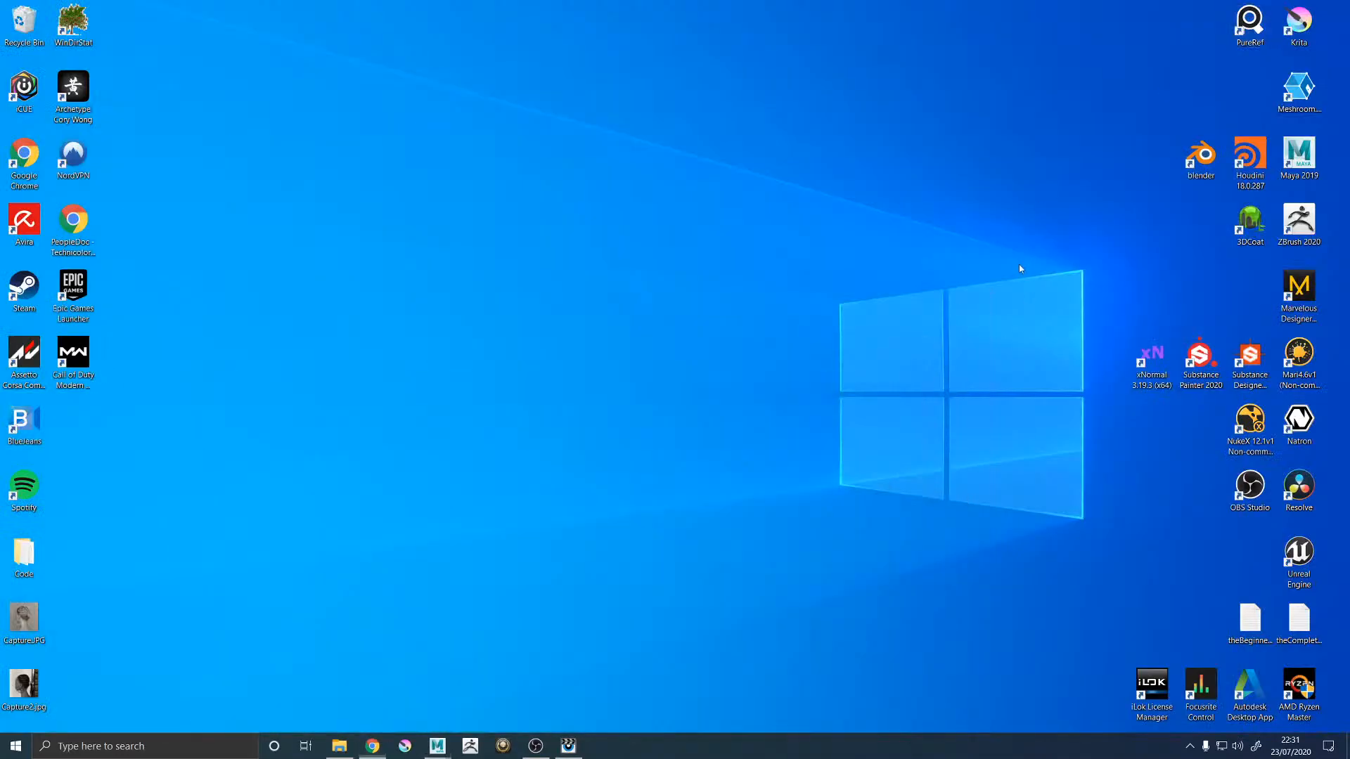
left_click(1249, 158)
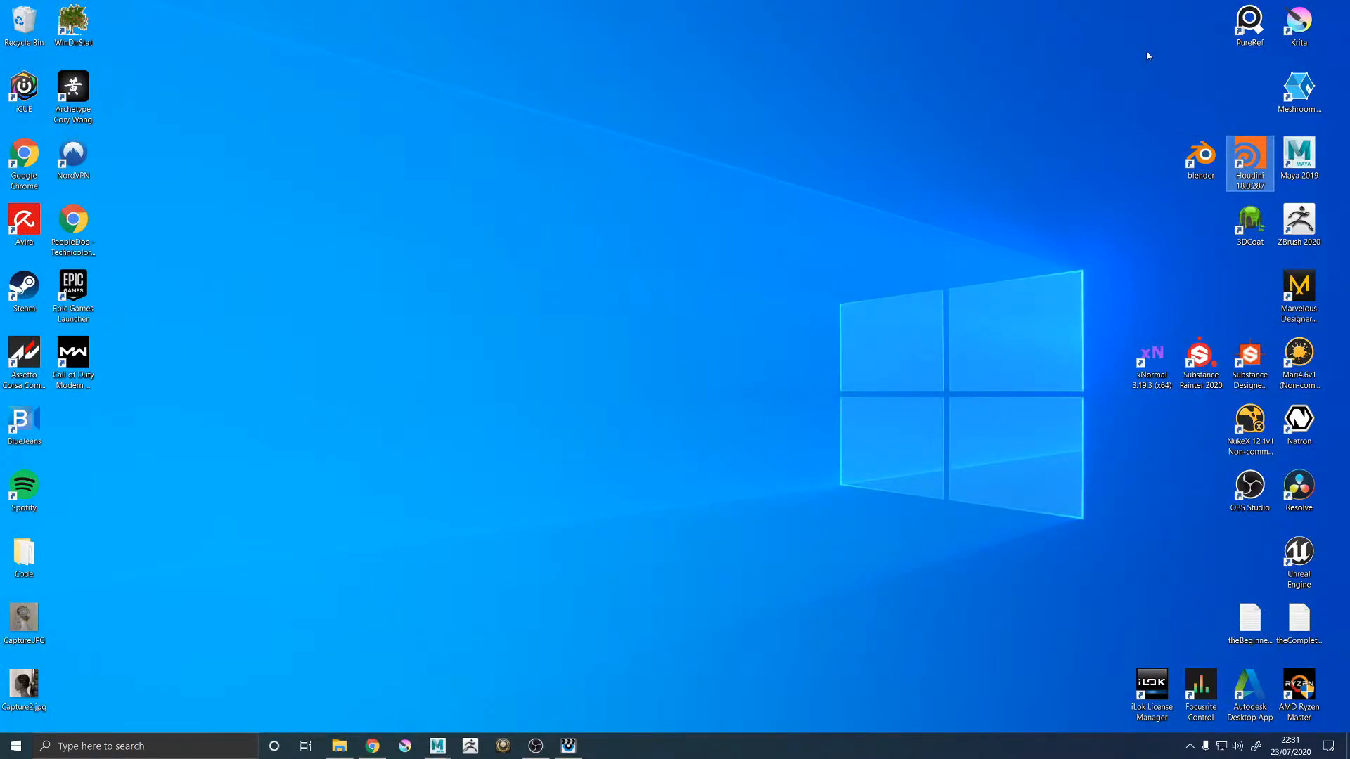
left_click_drag(1139, 30, 1324, 565)
left_click(915, 485)
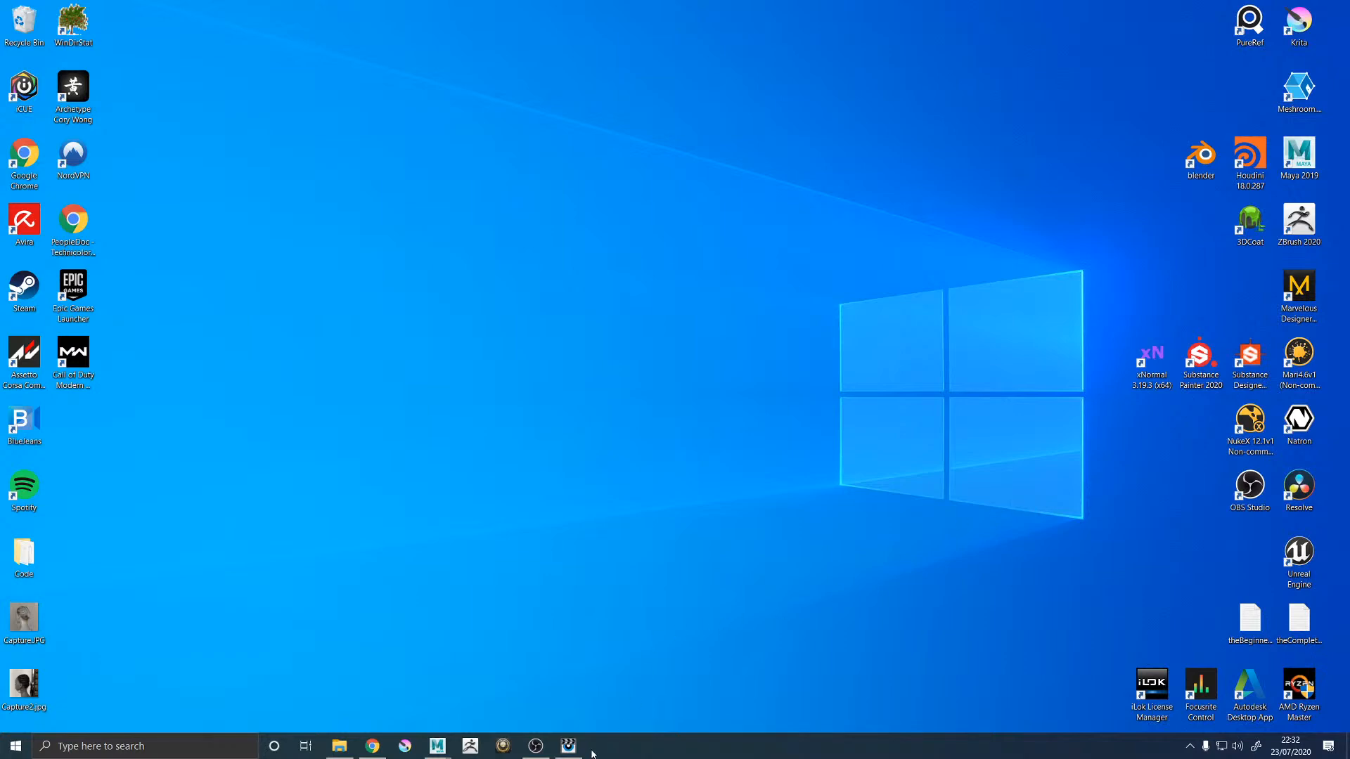
Step: Check the latest FKAtwigs_Groom.1064 beauty render in the RenderMan image viewer, and save the groom scene in Maya
left_click(568, 746)
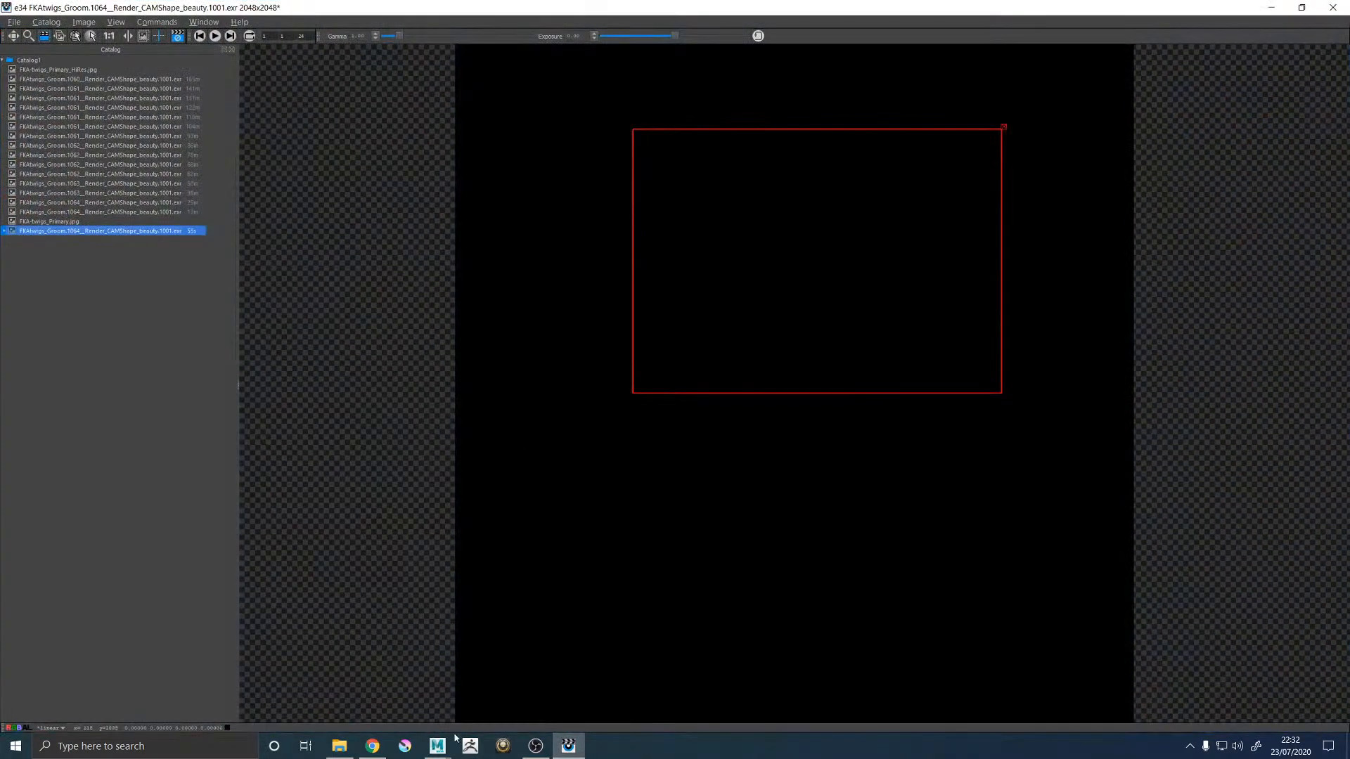
mouse_move(441, 736)
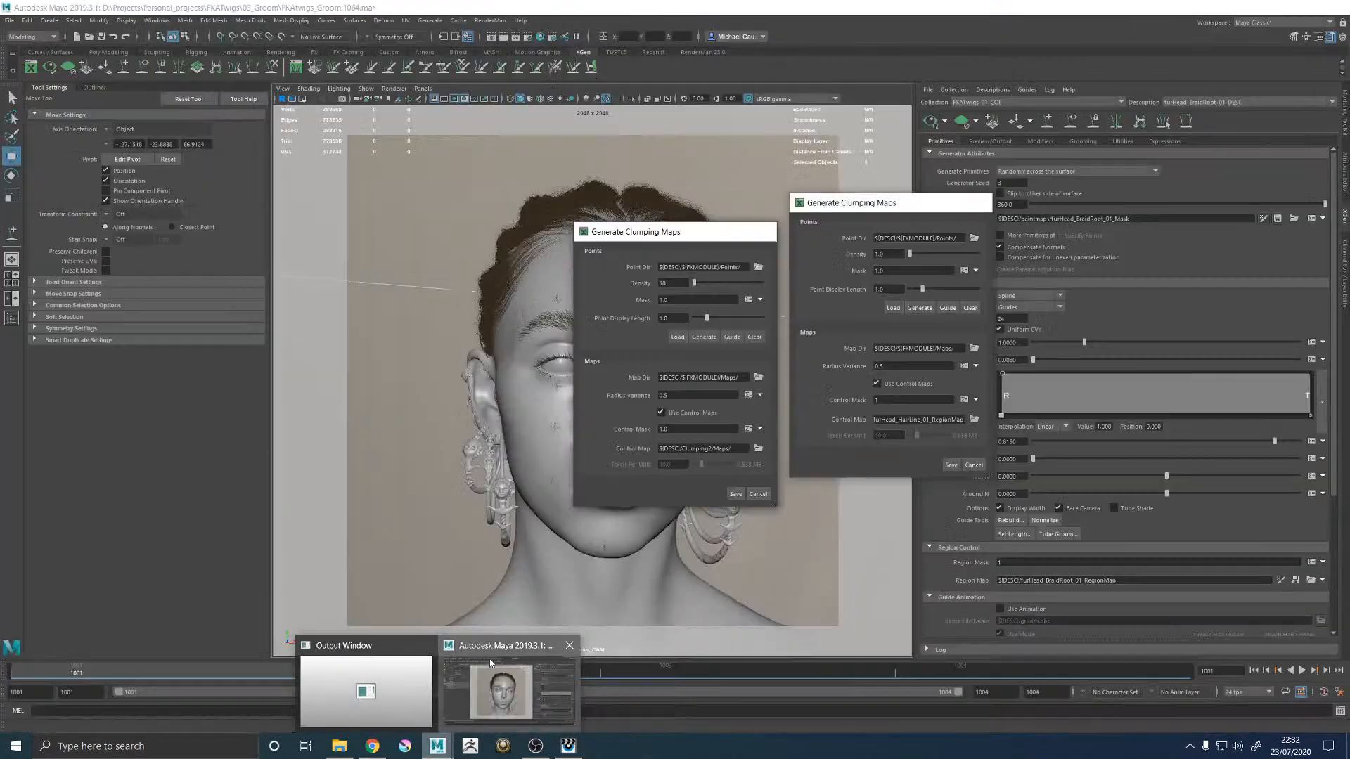
left_click(490, 675)
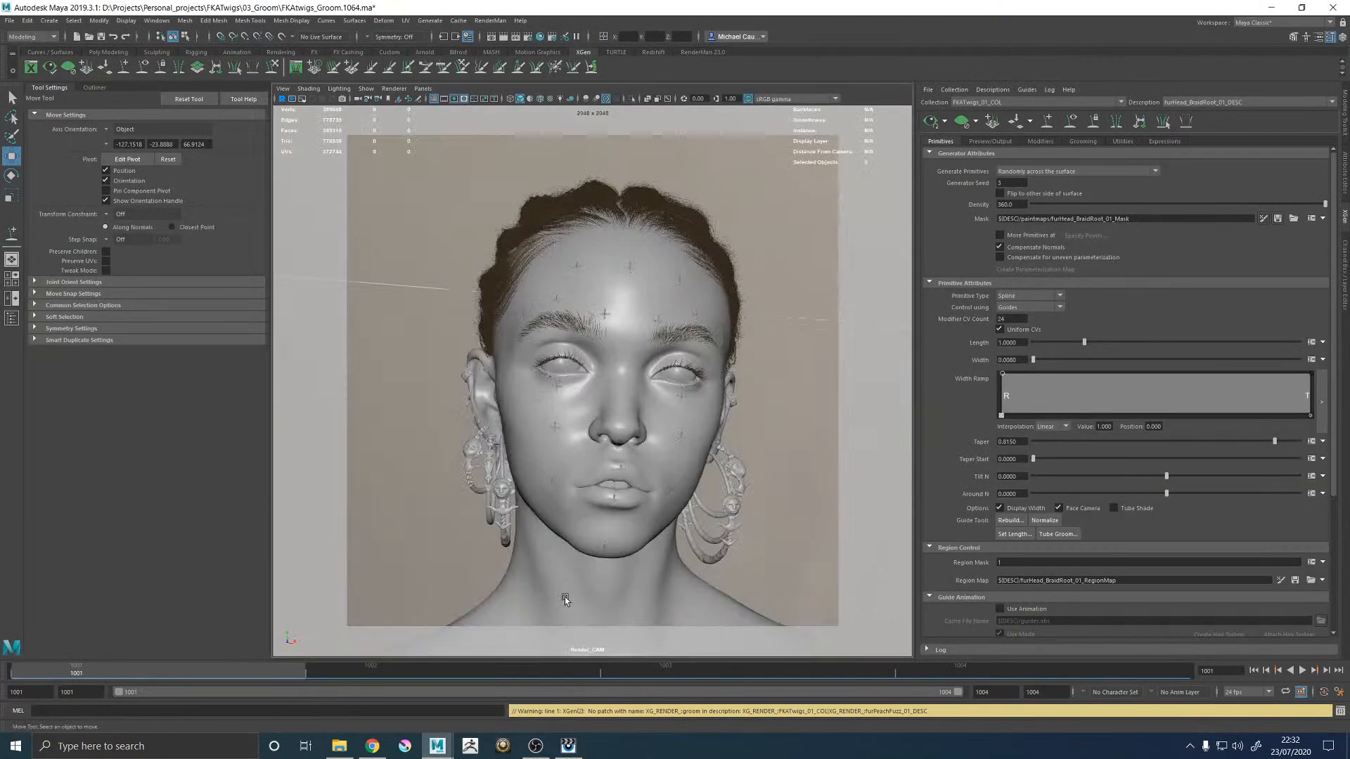
left_click(568, 747)
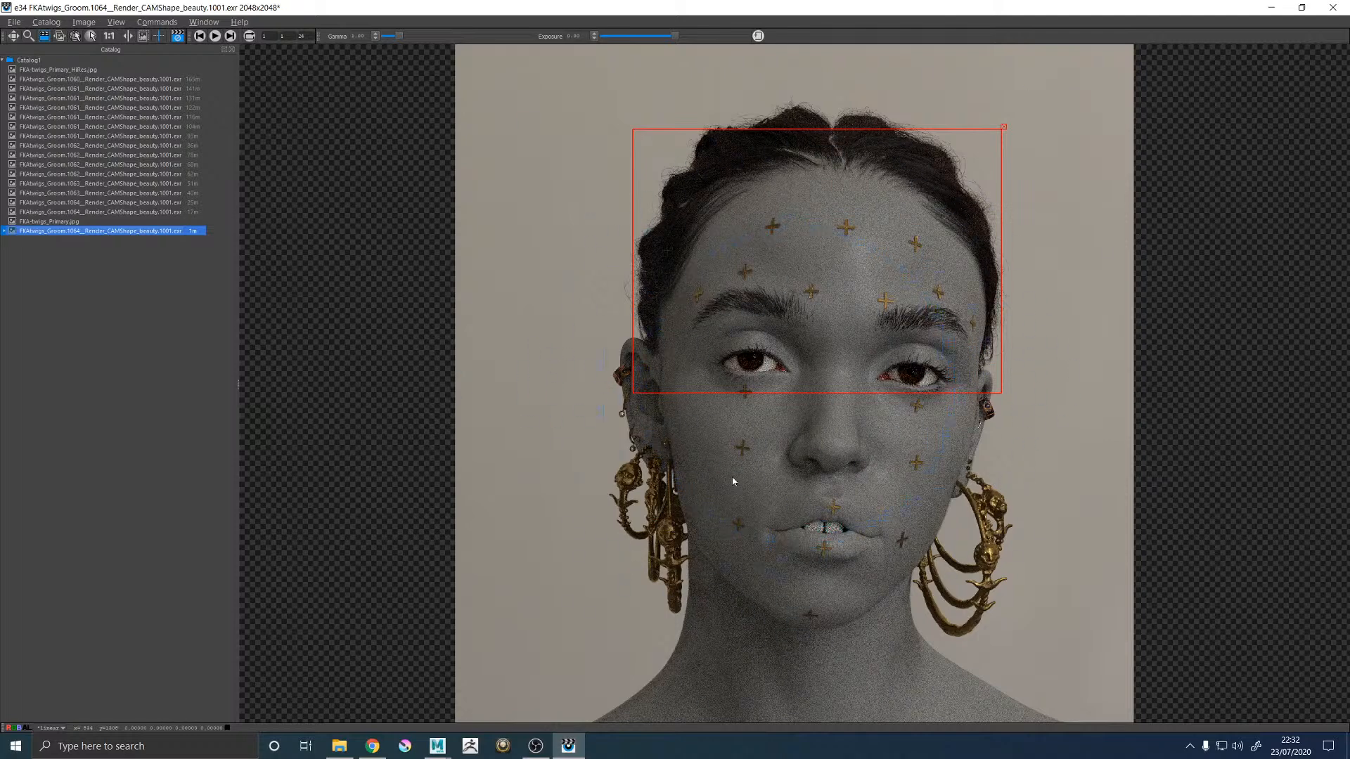
left_click(176, 37)
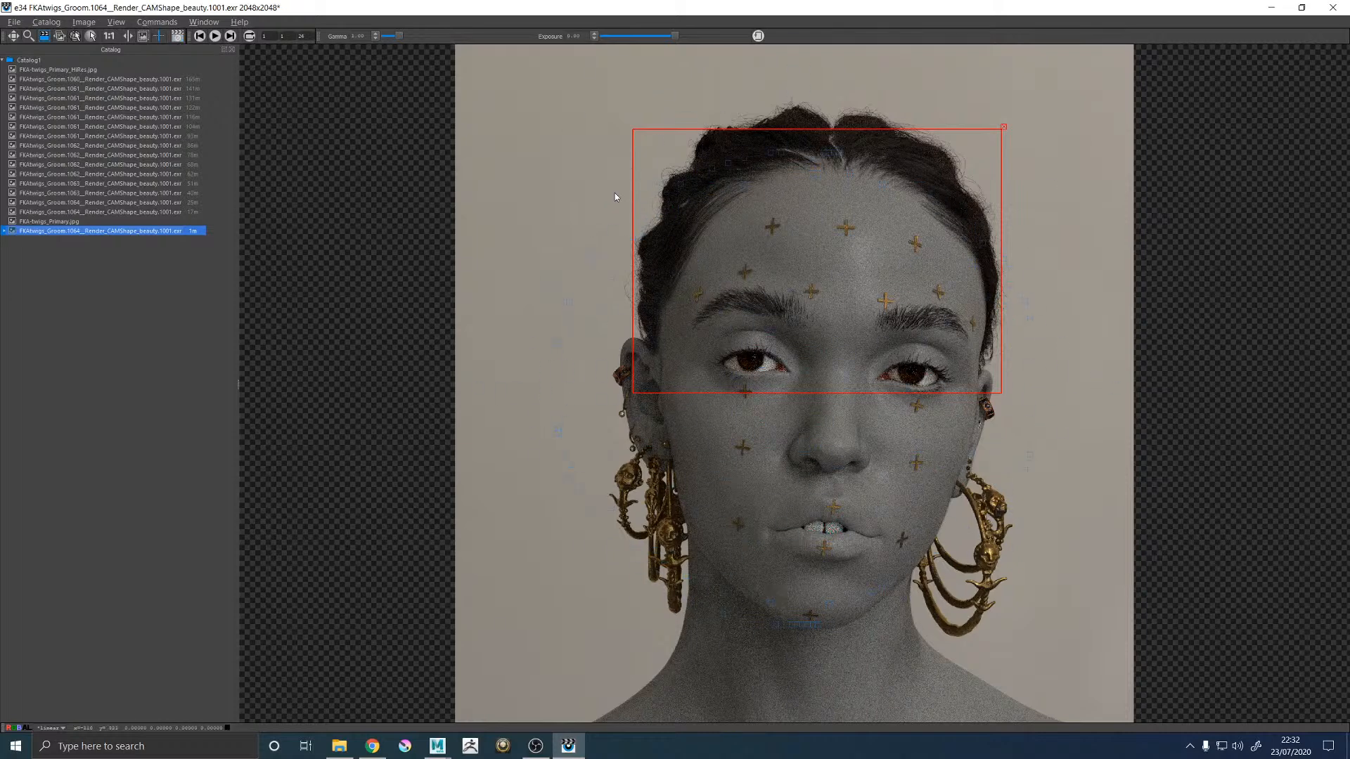
left_click(1271, 8)
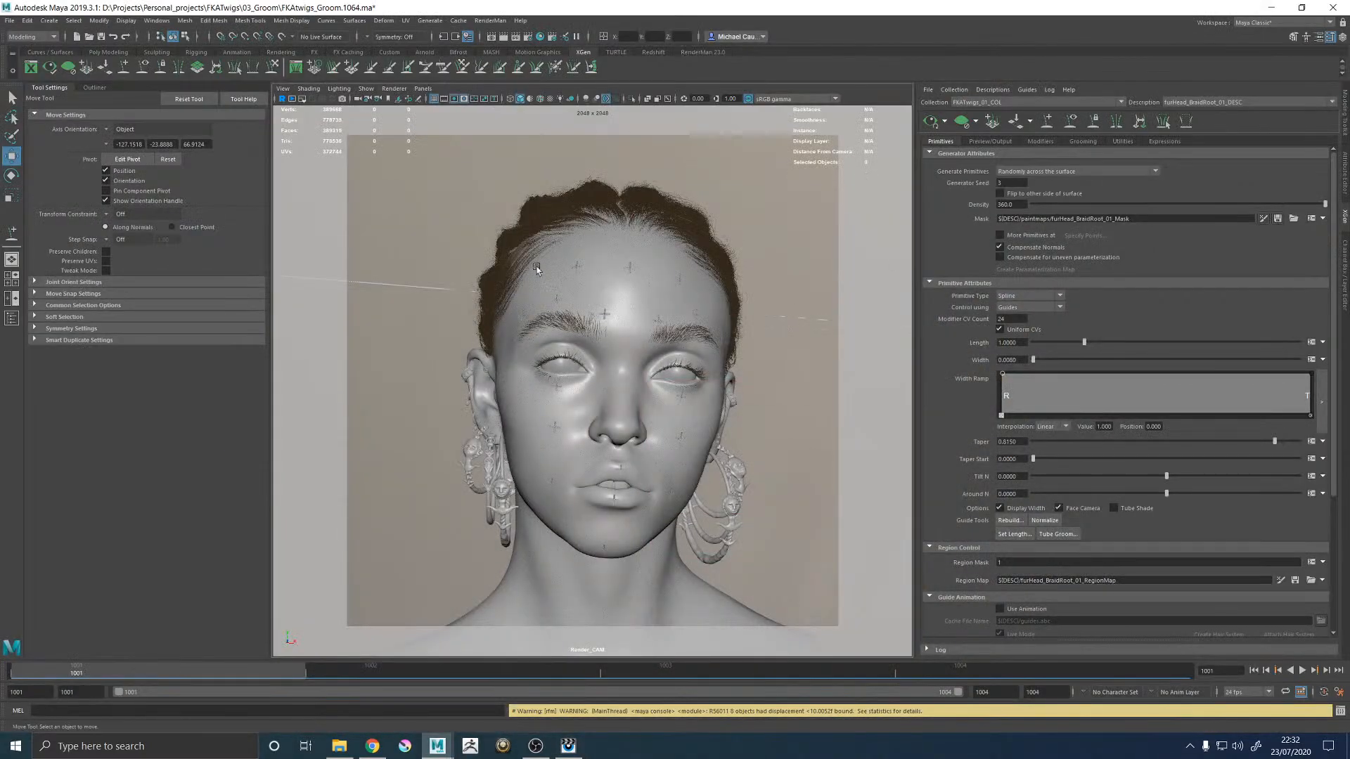
key("ctrl+s")
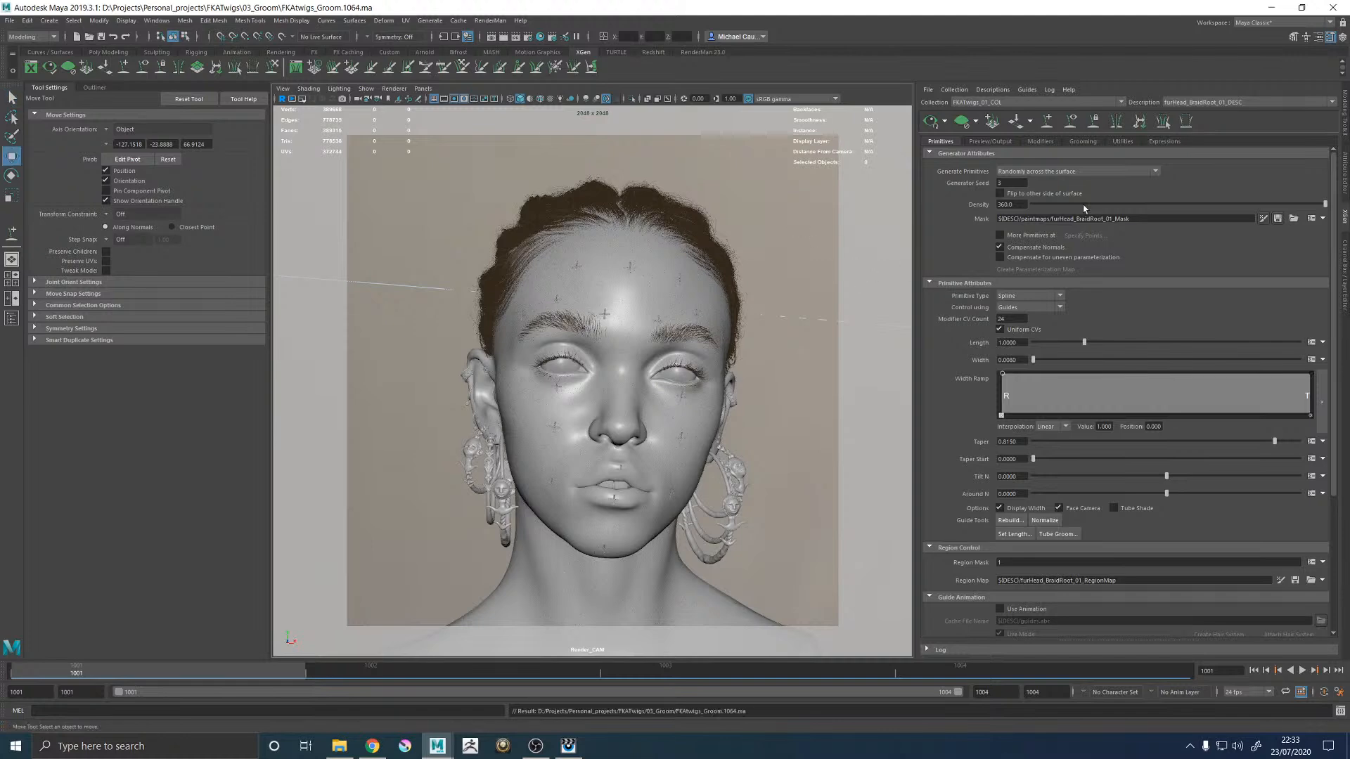
Step: Minimise the image viewer and Maya, and launch Marvelous Designer 9, skipping the offered software update
left_click(568, 745)
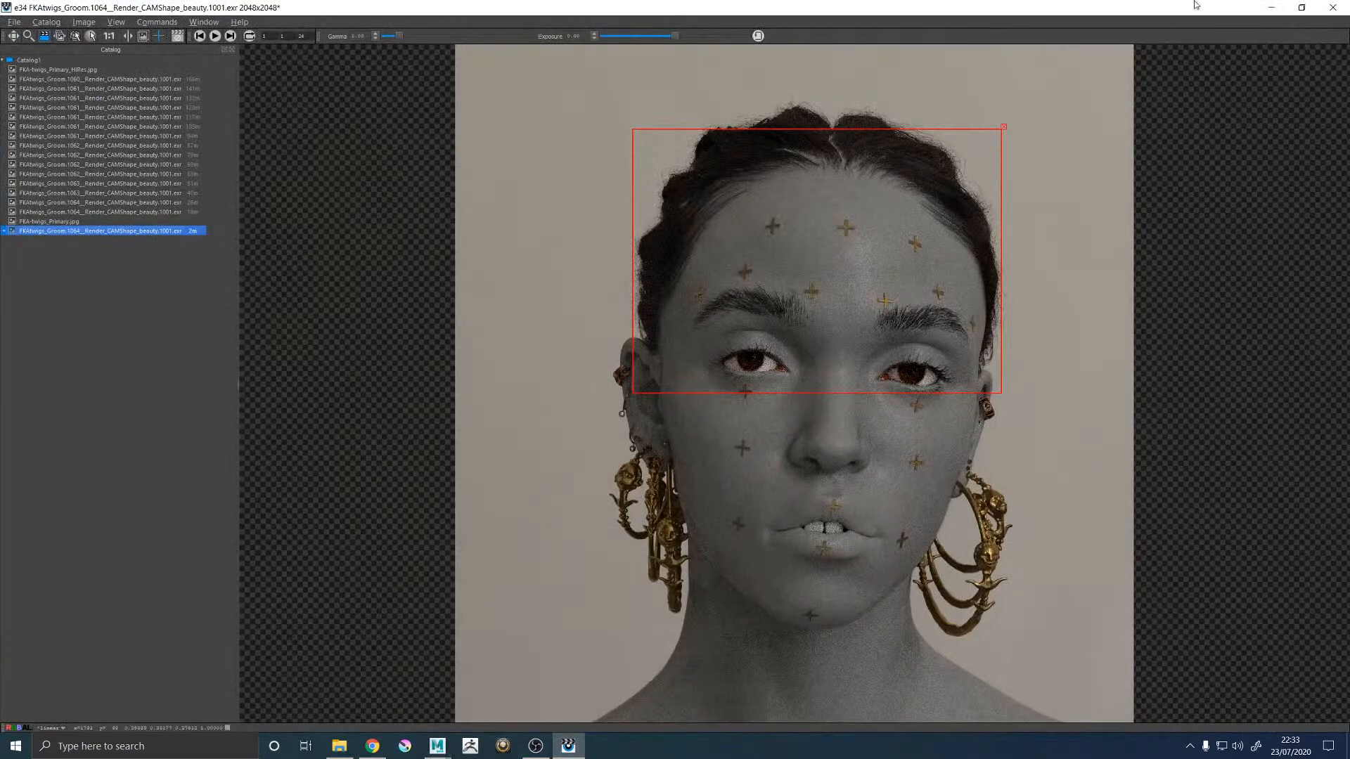
left_click(1270, 8)
left_click(1269, 8)
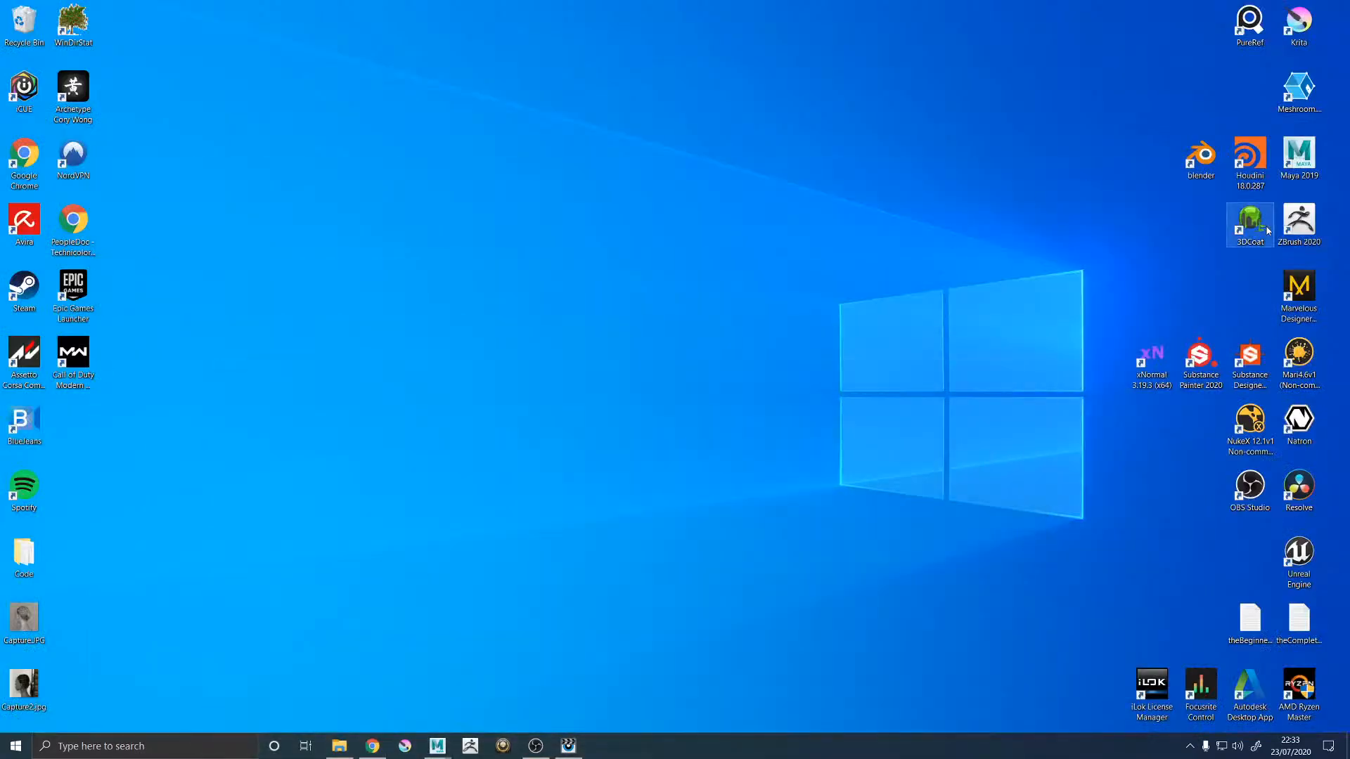
double_click(1299, 284)
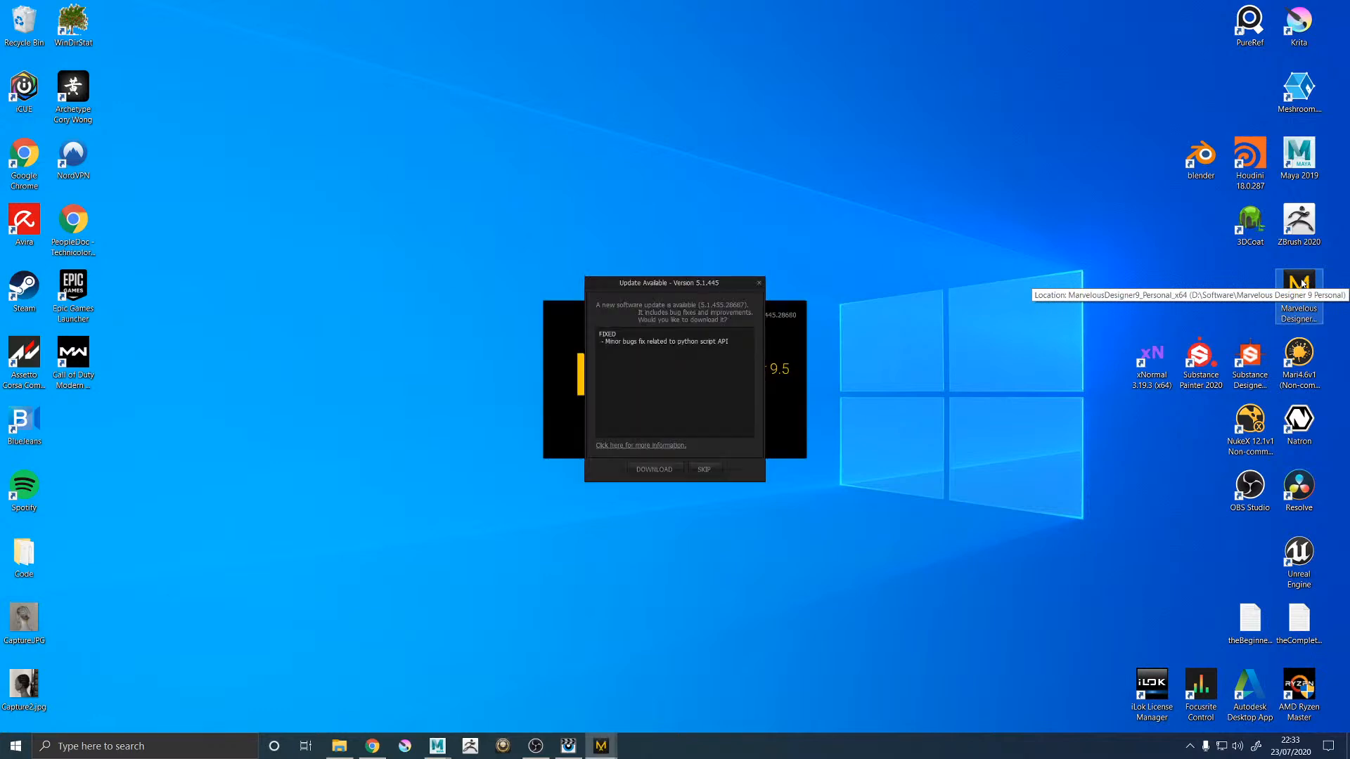
left_click(703, 469)
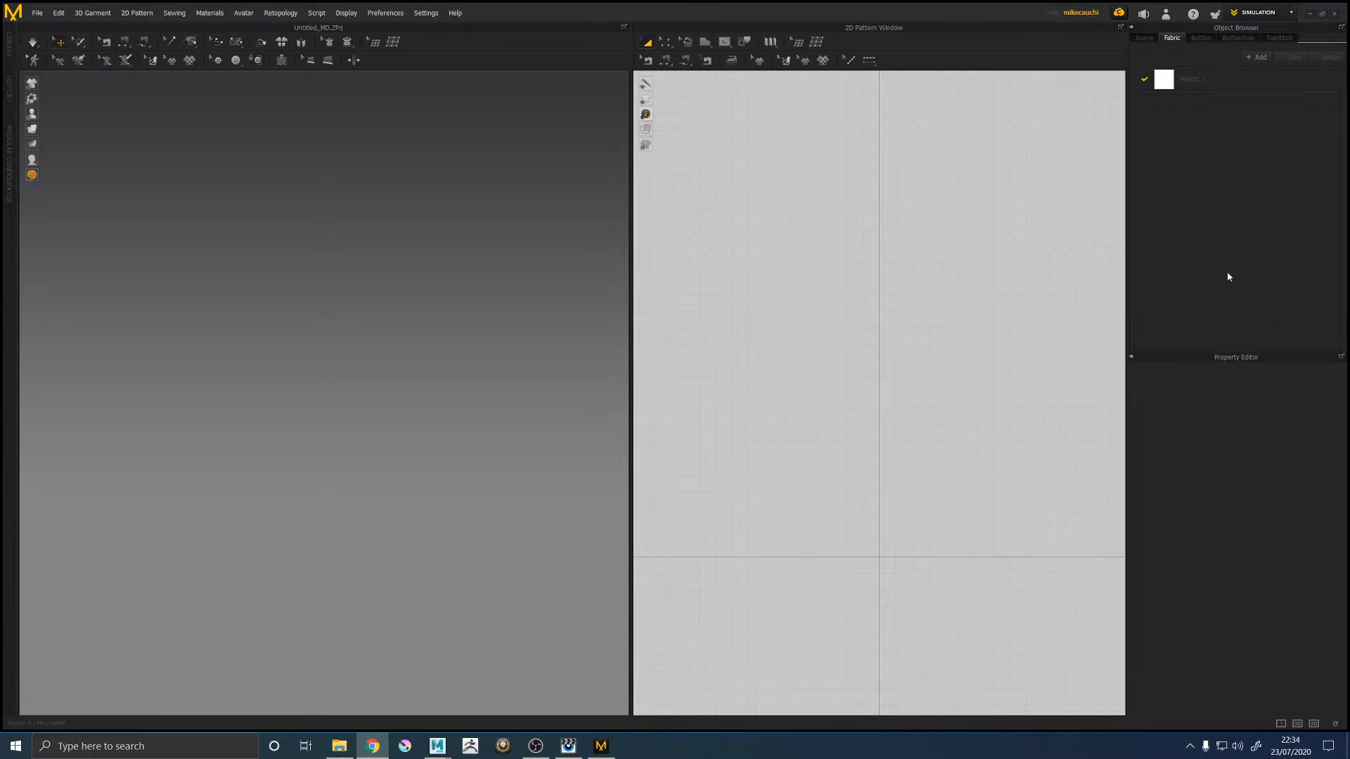
Step: Import Head_SubD0_GEO_TextureUVs.OBJ as an avatar at cm (DAZ Studio) scale
left_click(37, 13)
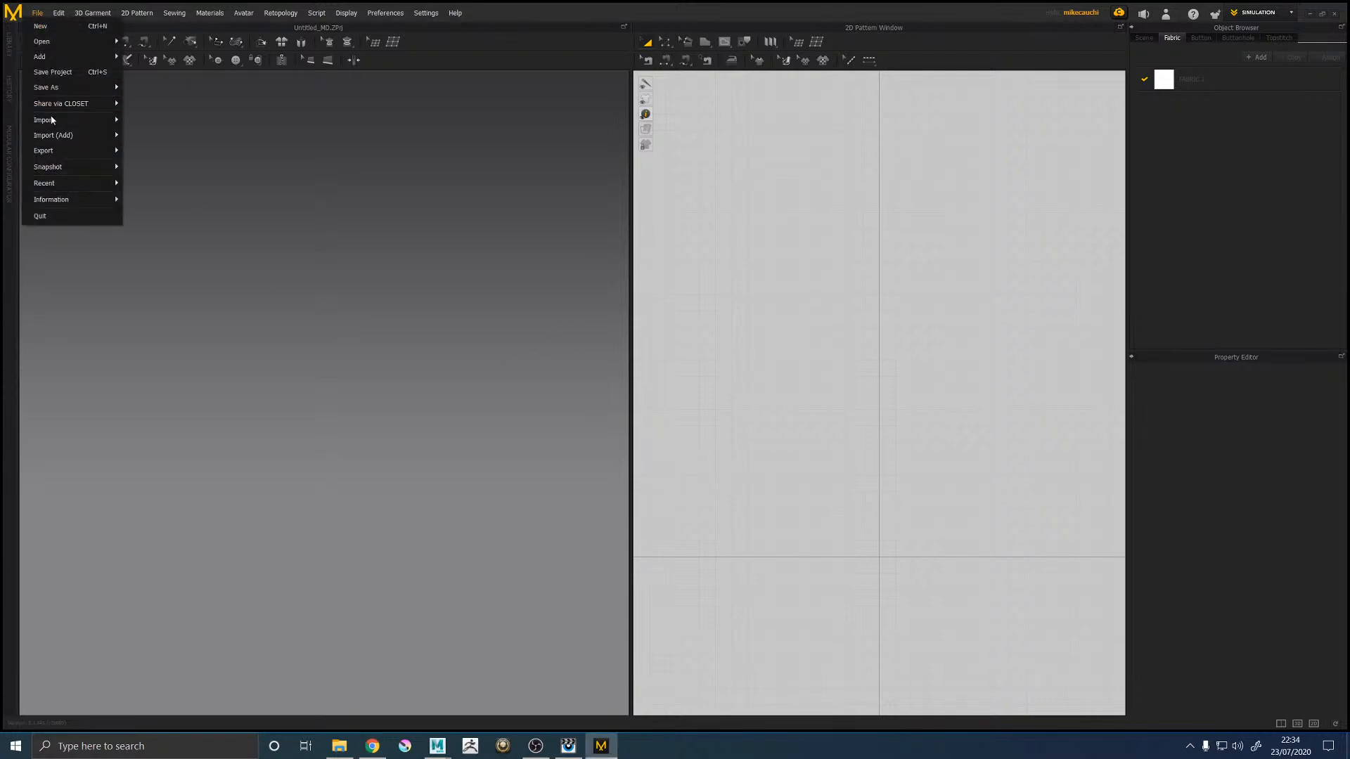
mouse_move(47, 118)
left_click(145, 121)
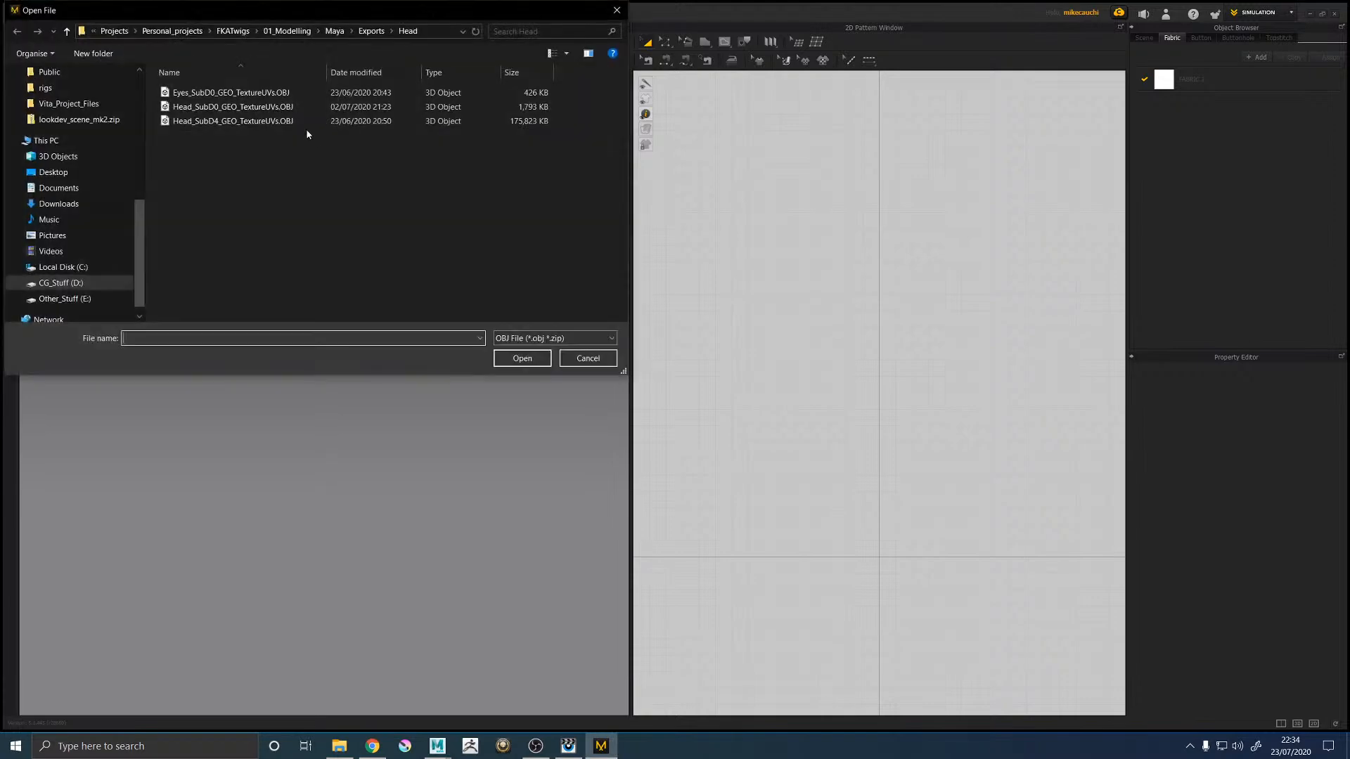
double_click(250, 112)
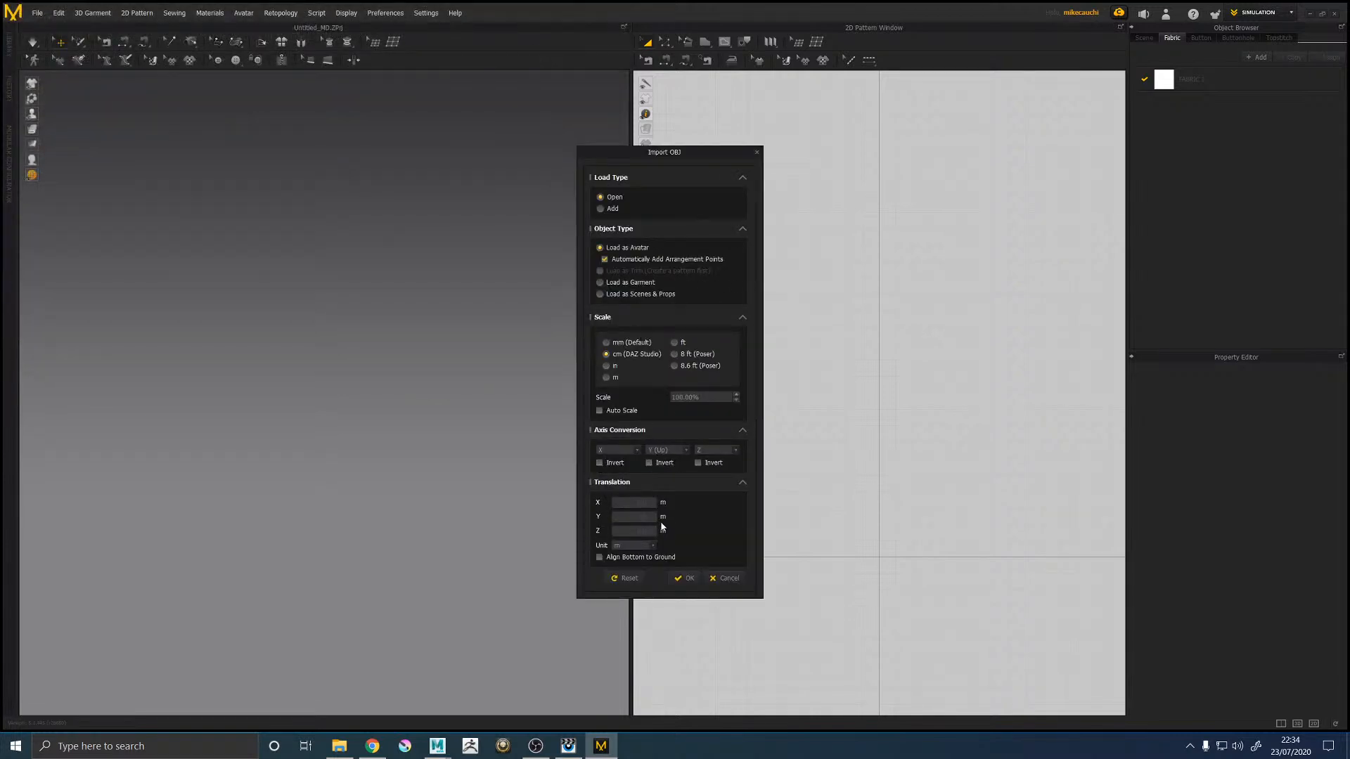
left_click(683, 578)
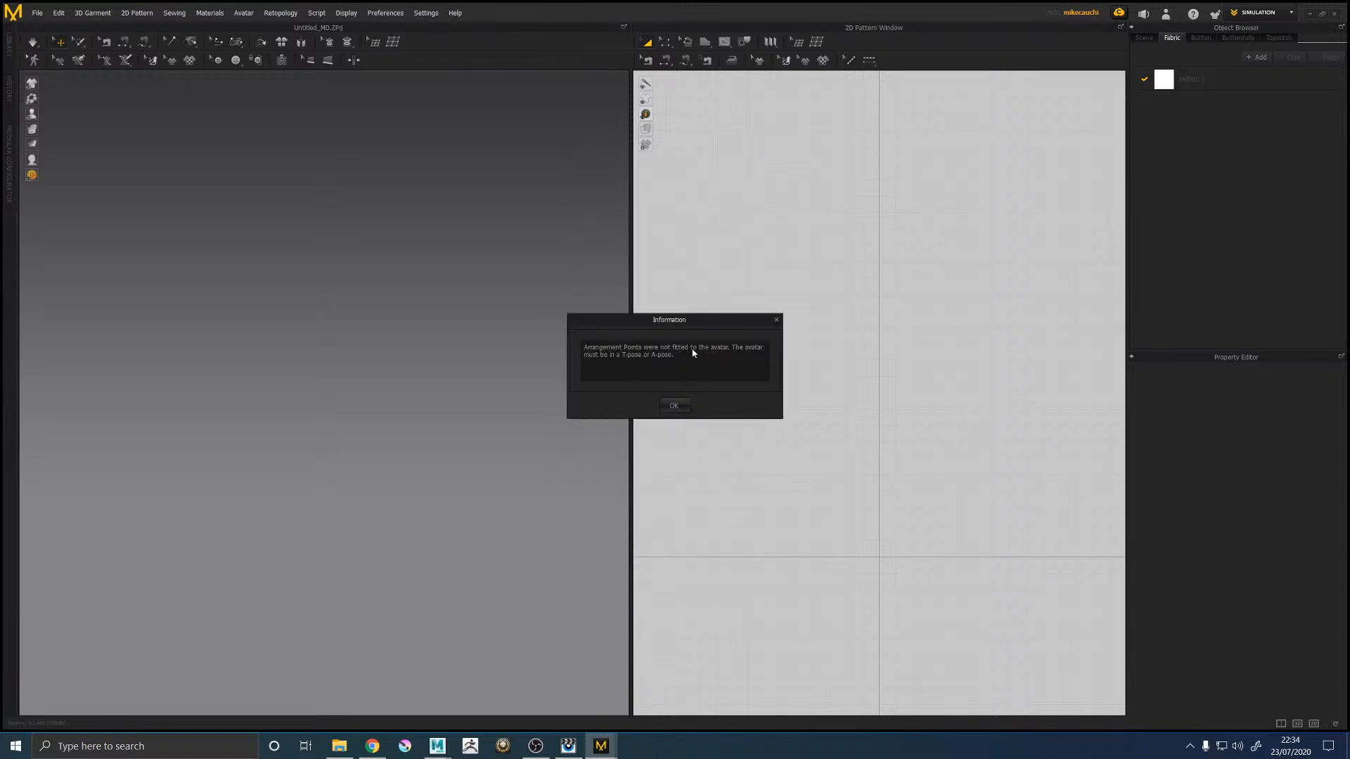
left_click(673, 407)
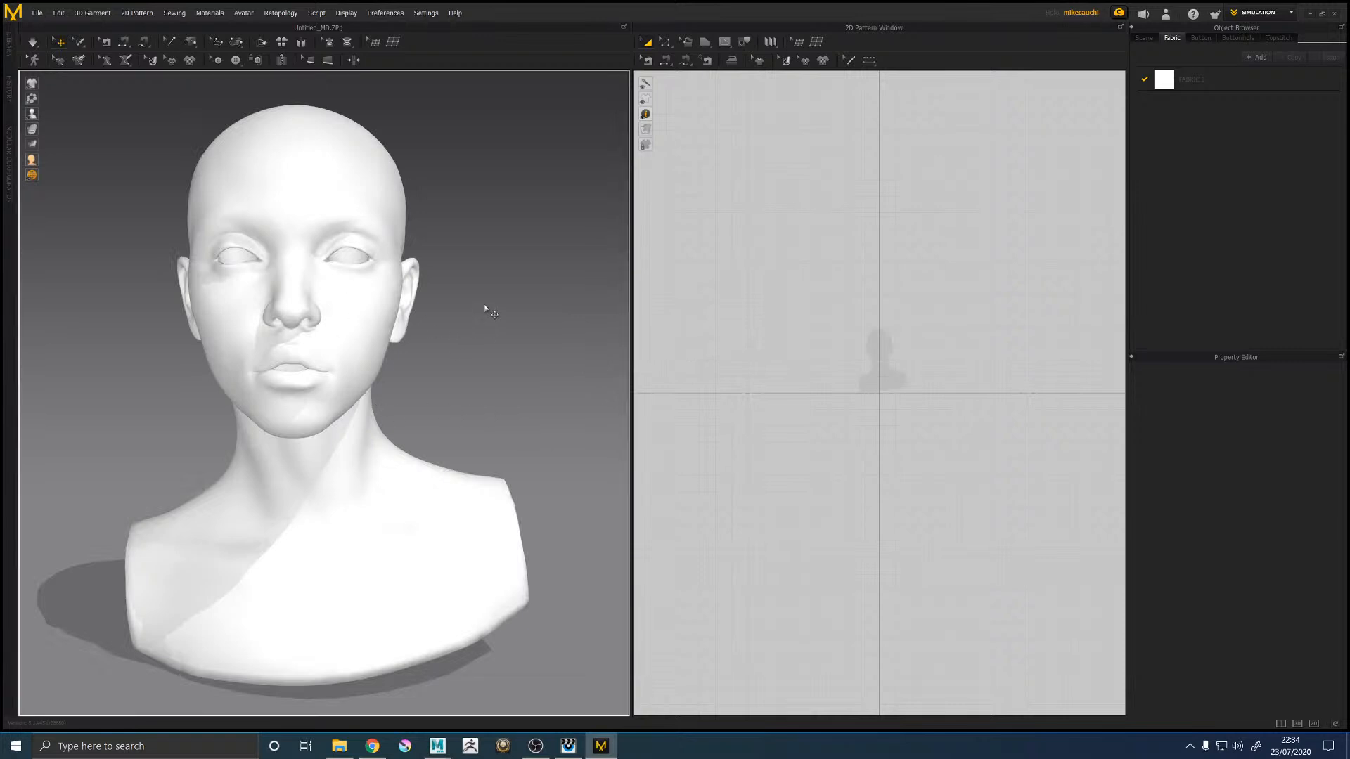
Step: Draw a rectangular pattern piece about 15.5 cm tall over the upper half of the head silhouette, ending at the vertical centre line
scroll(485, 309, "up", 3)
right_click_drag(431, 325, 475, 379)
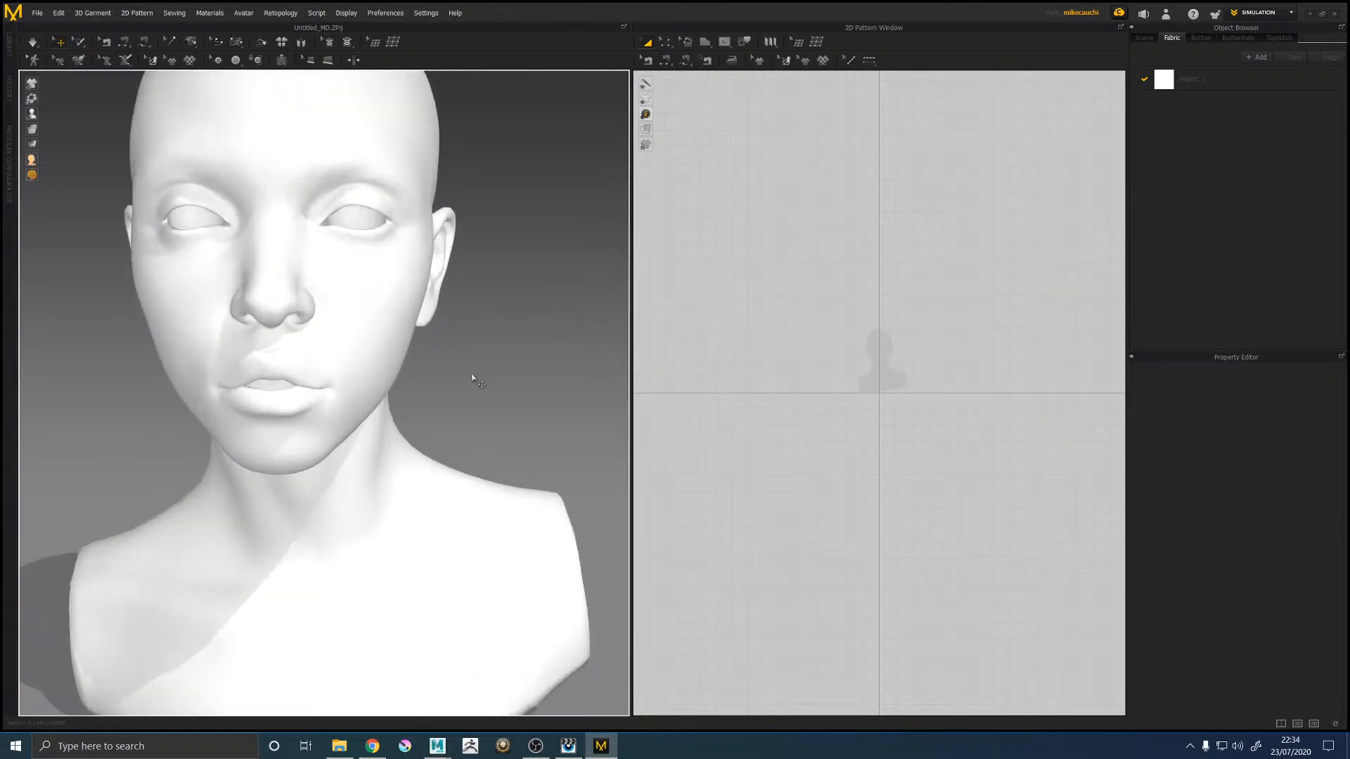
scroll(422, 352, "down", 3)
right_click_drag(373, 331, 416, 355)
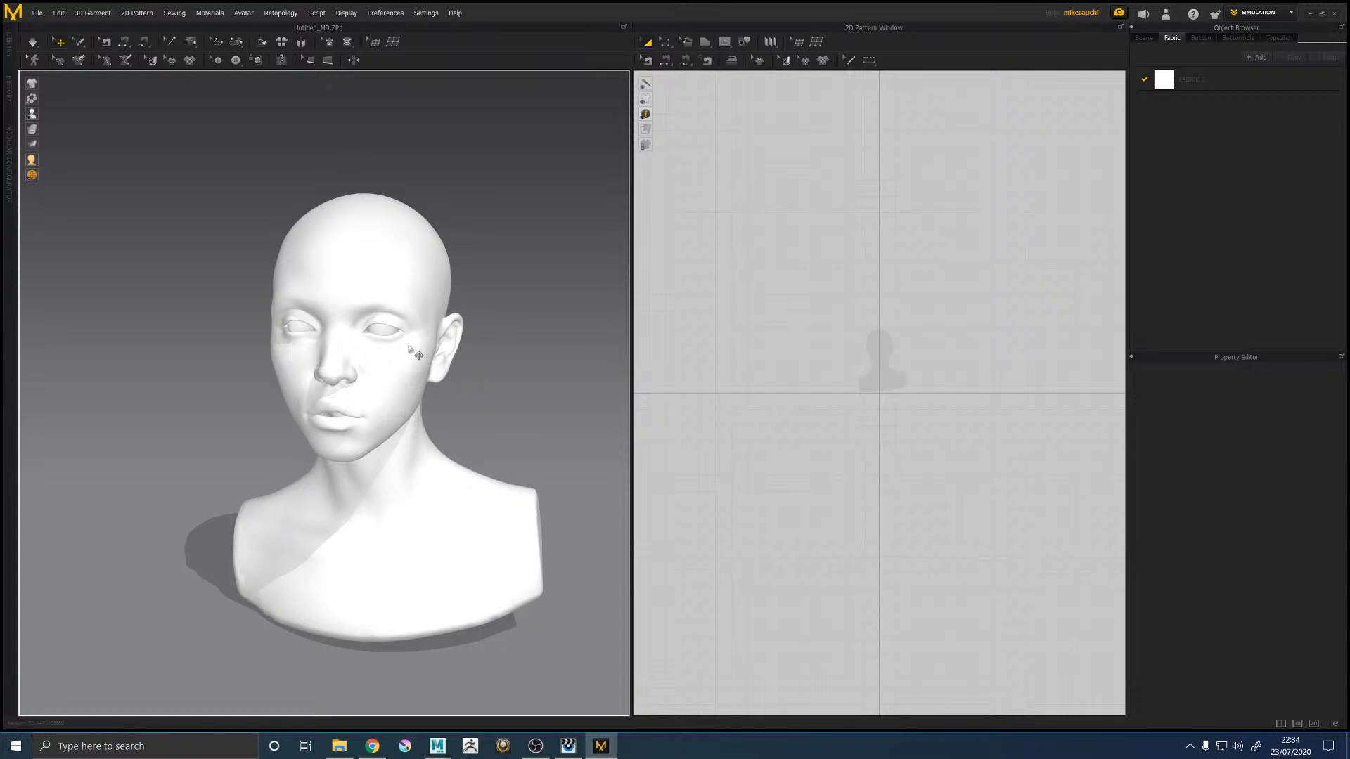
middle_click_drag(375, 318, 406, 307)
right_click_drag(400, 302, 366, 329)
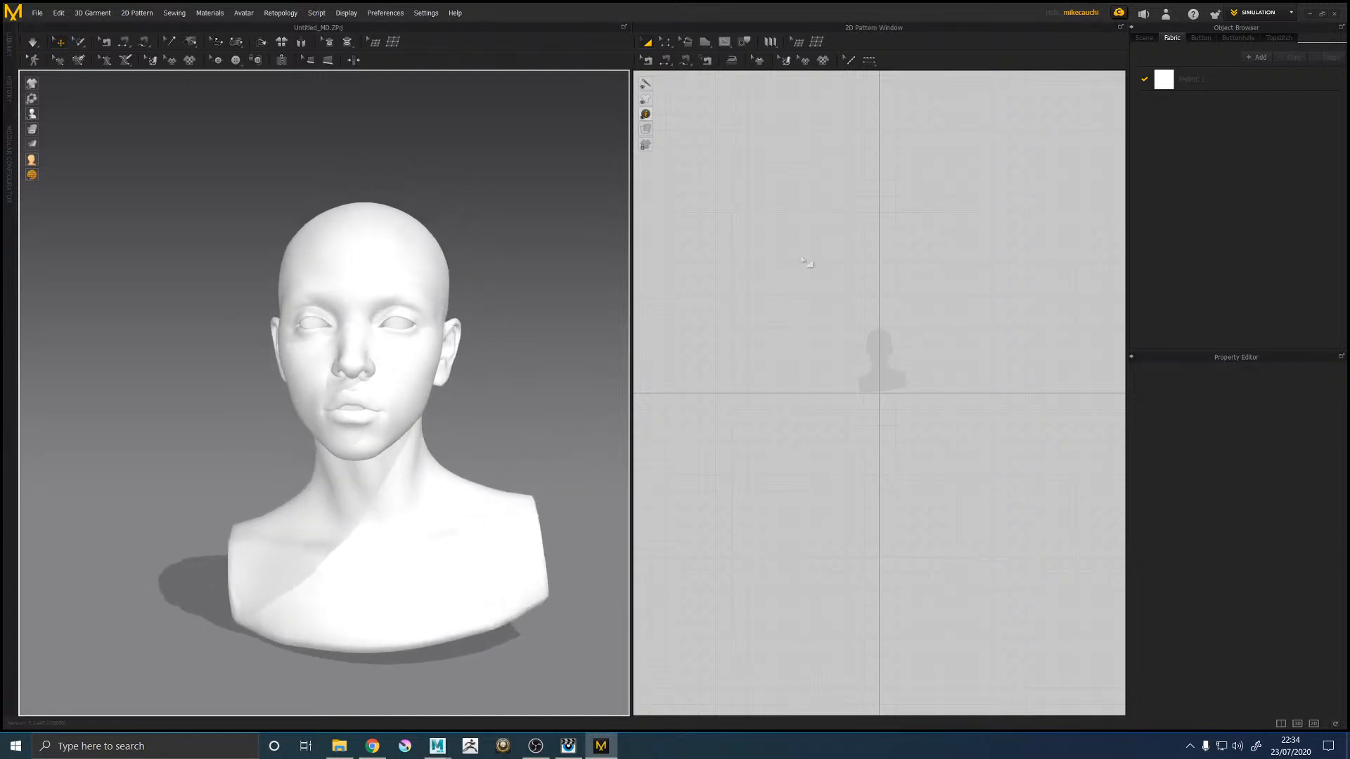
scroll(872, 319, "up", 10)
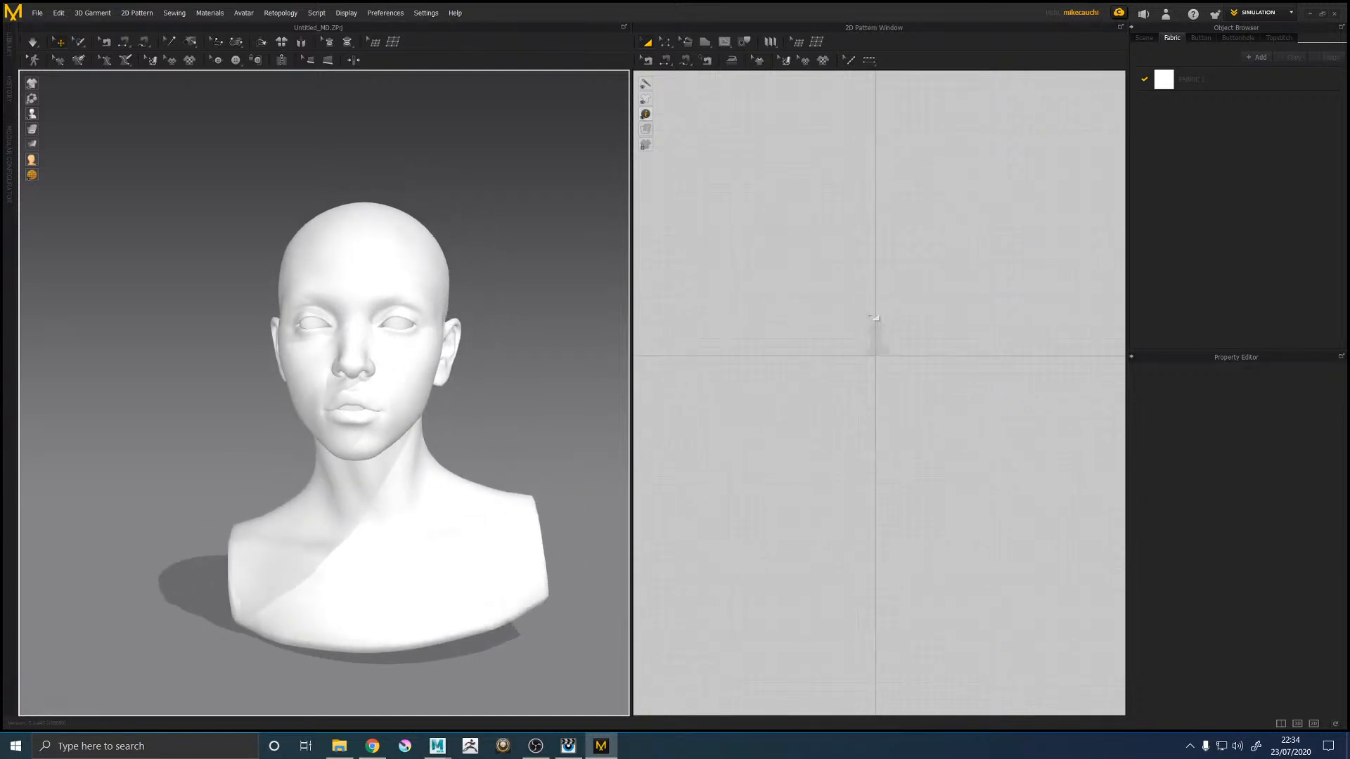
left_click(706, 42)
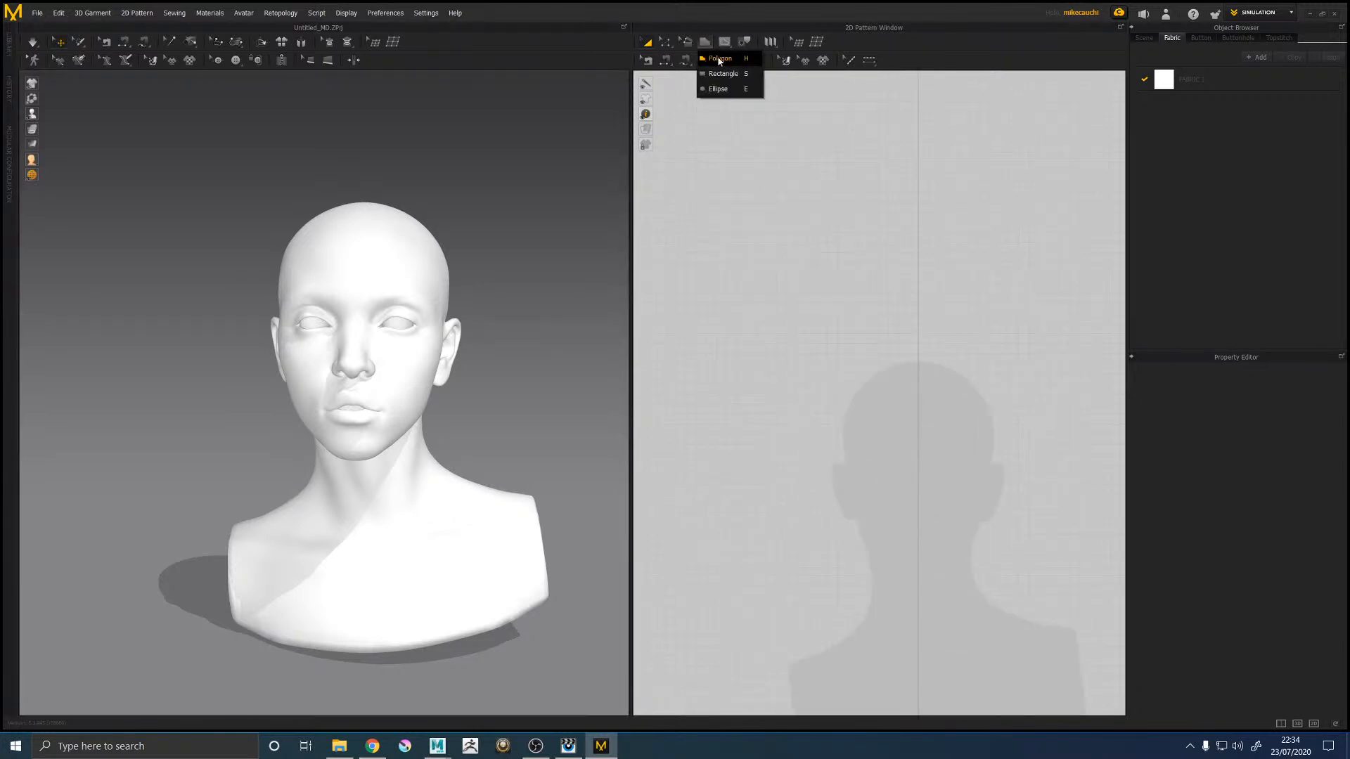
left_click(719, 60)
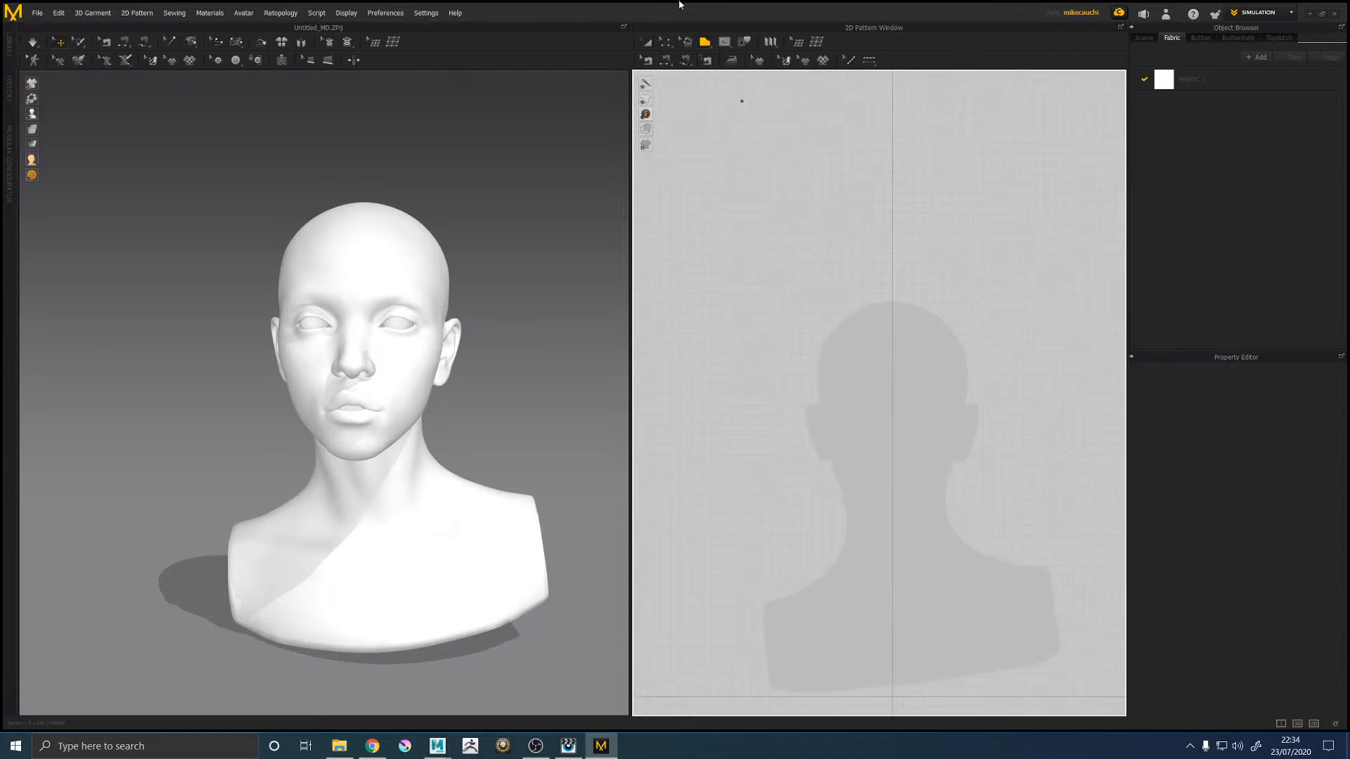
left_click(706, 42)
left_click(721, 76)
left_click_drag(795, 218, 892, 374)
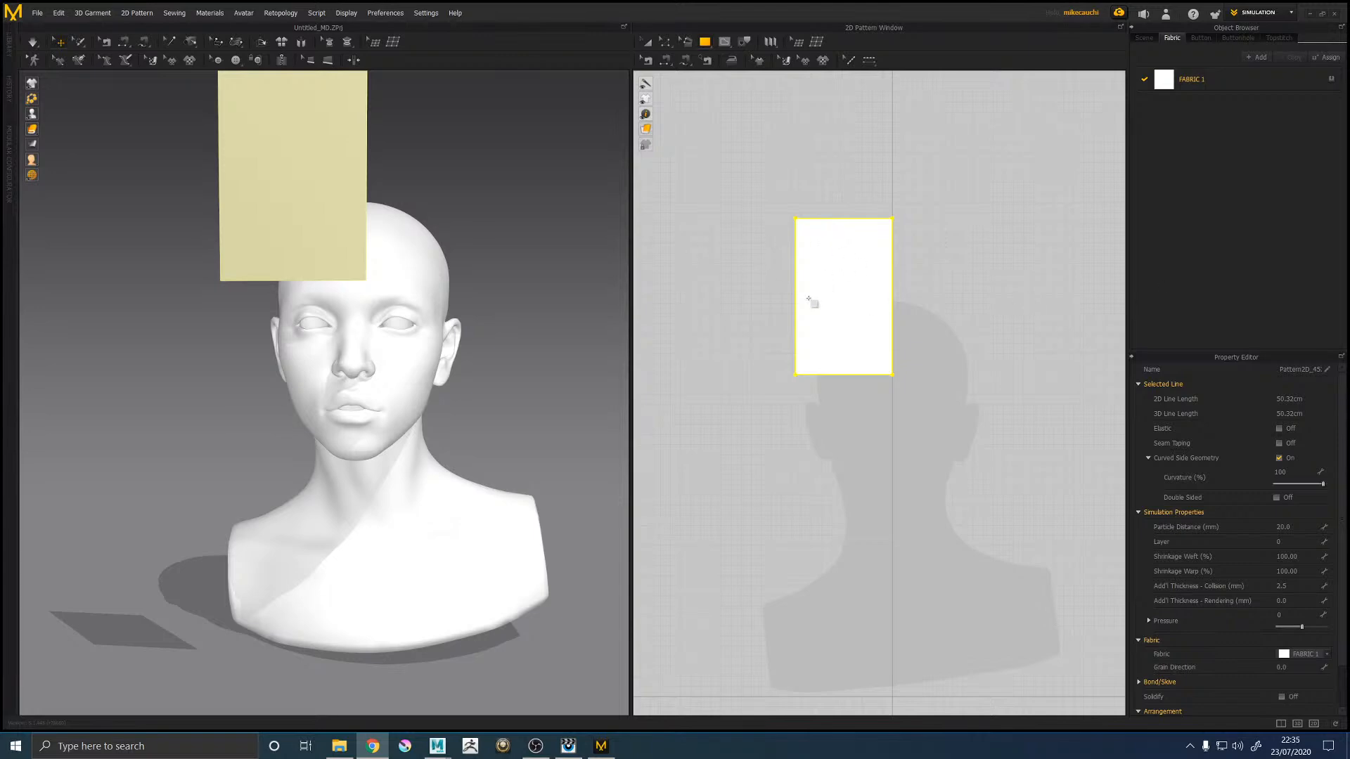
left_click(789, 226)
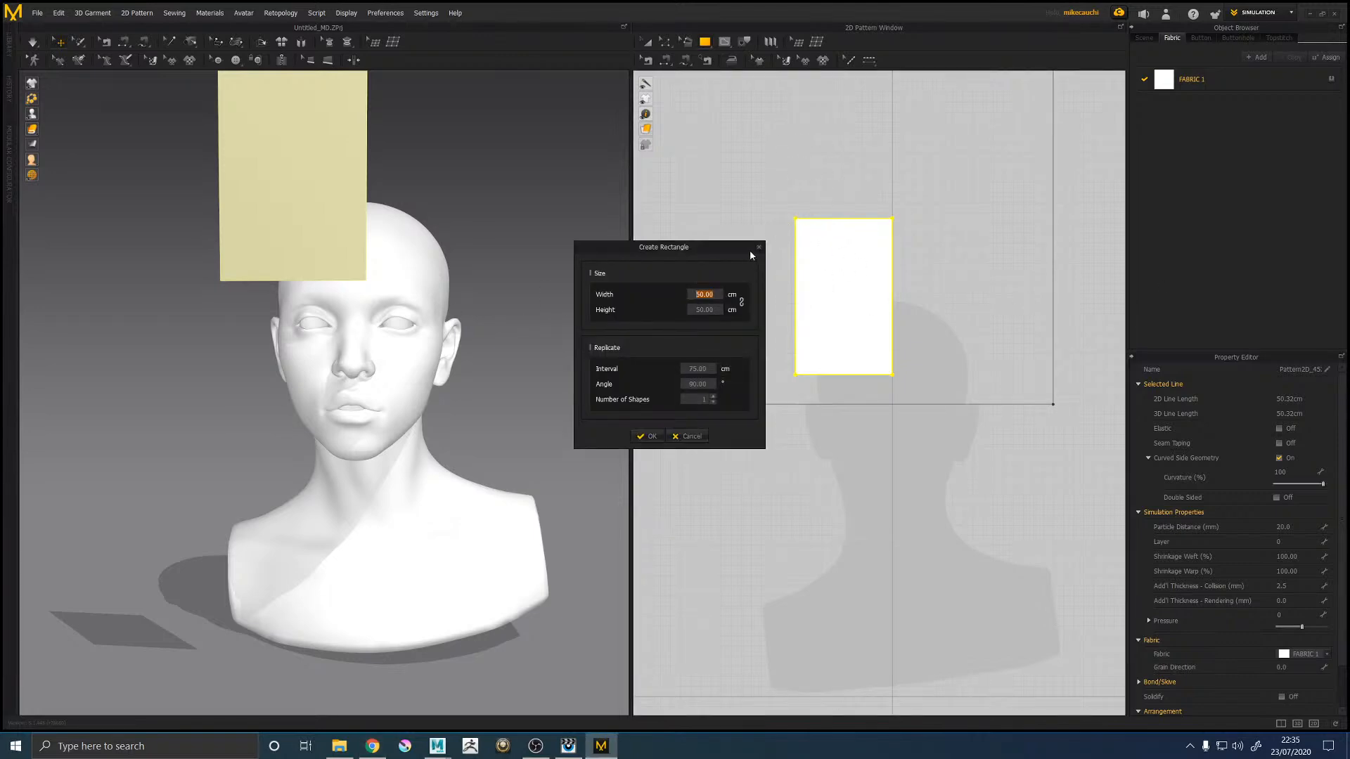
left_click(759, 247)
left_click(782, 212)
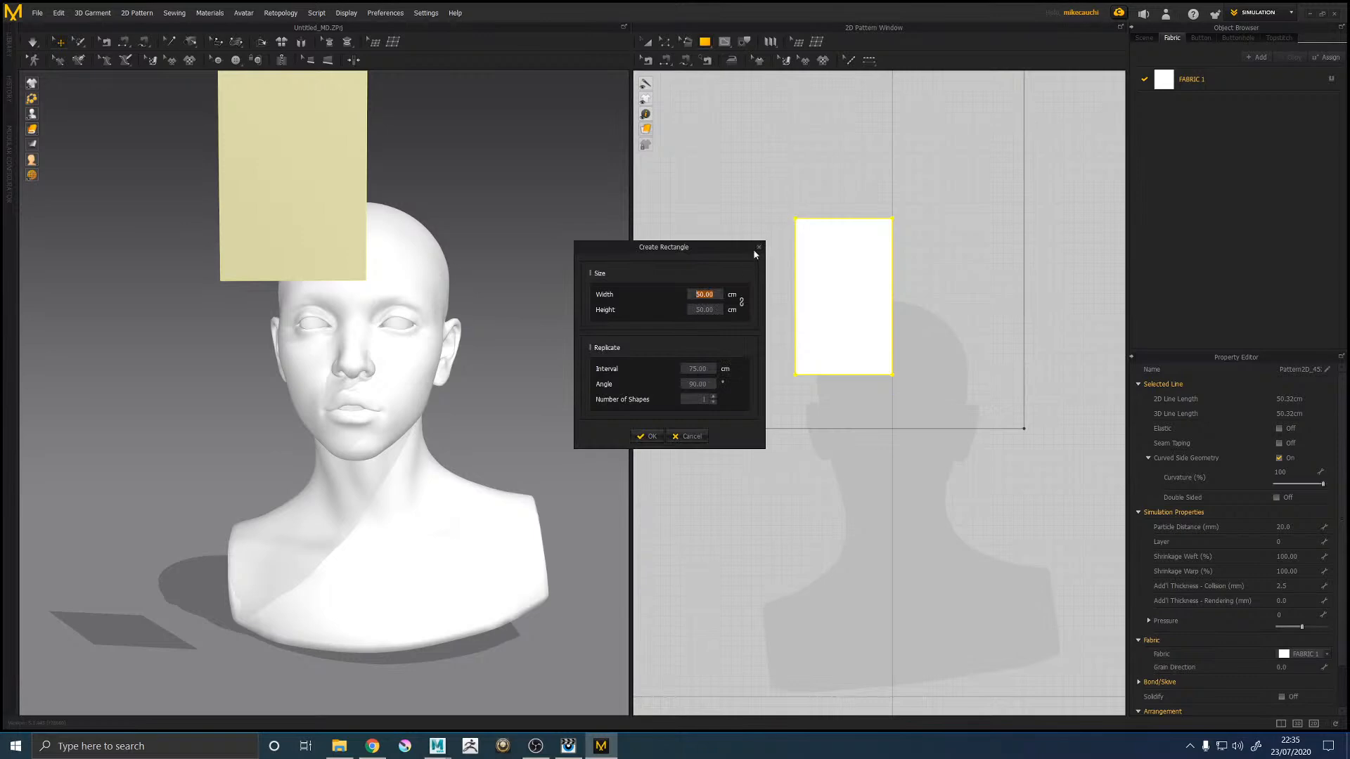
left_click(759, 247)
key("a")
left_click(774, 209)
Step: Split the rectangle's side edges about a third of the way down and bring the upper corners together into a centred point
left_click(665, 42)
left_click(799, 220)
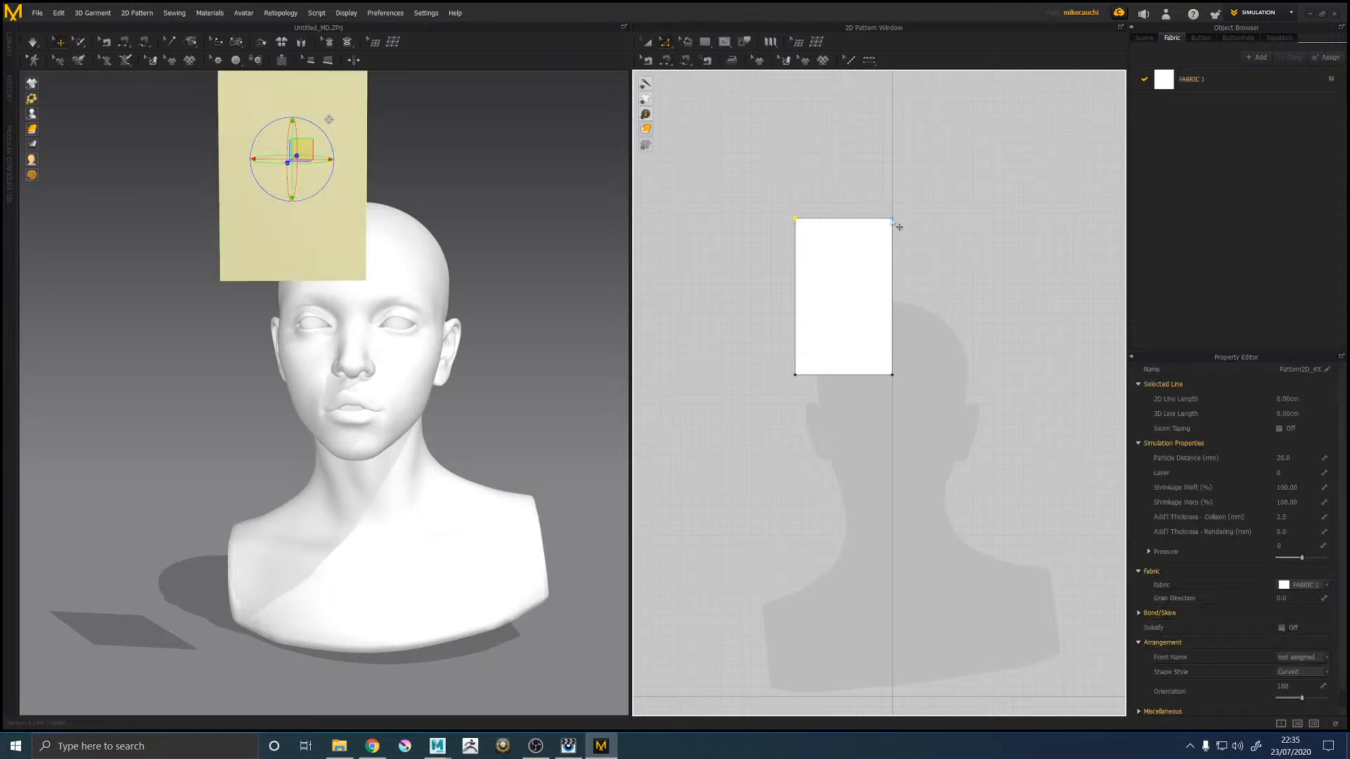
right_click(893, 219)
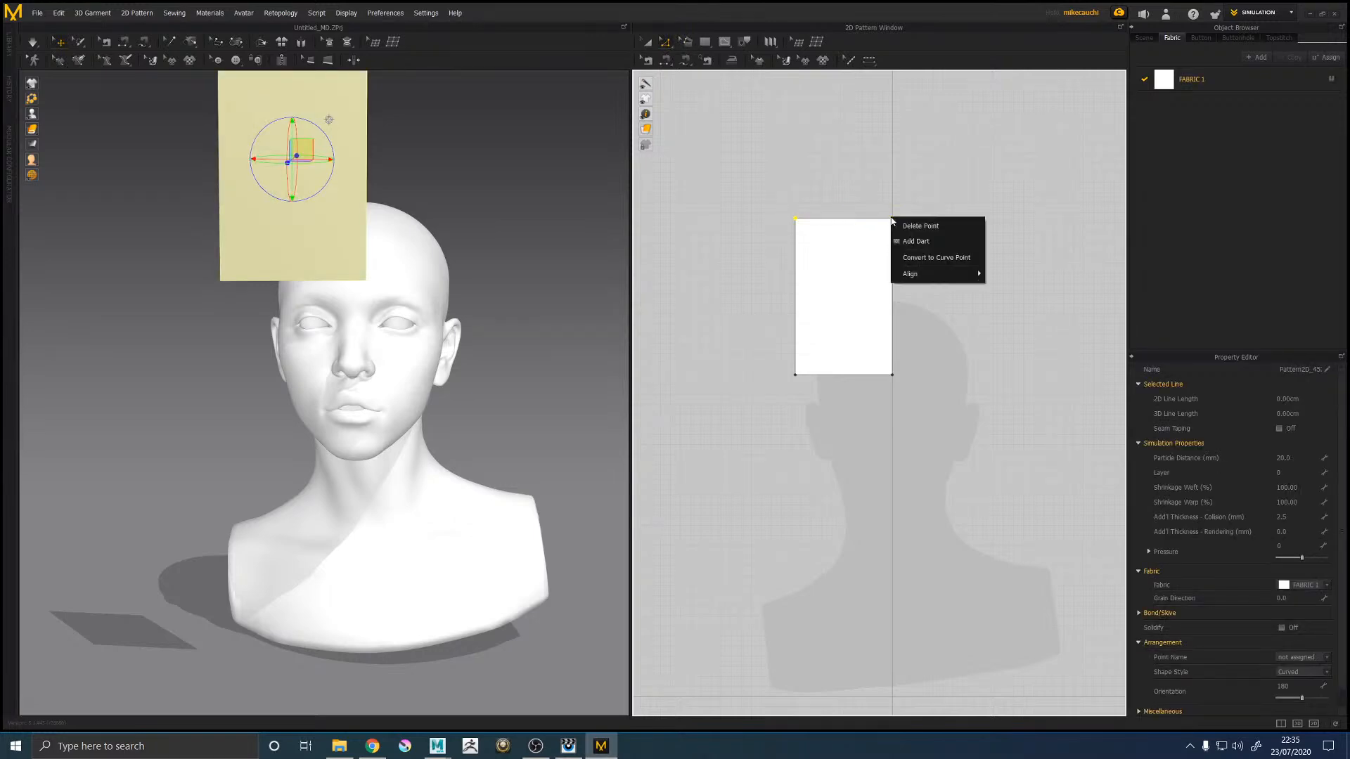
left_click(913, 191)
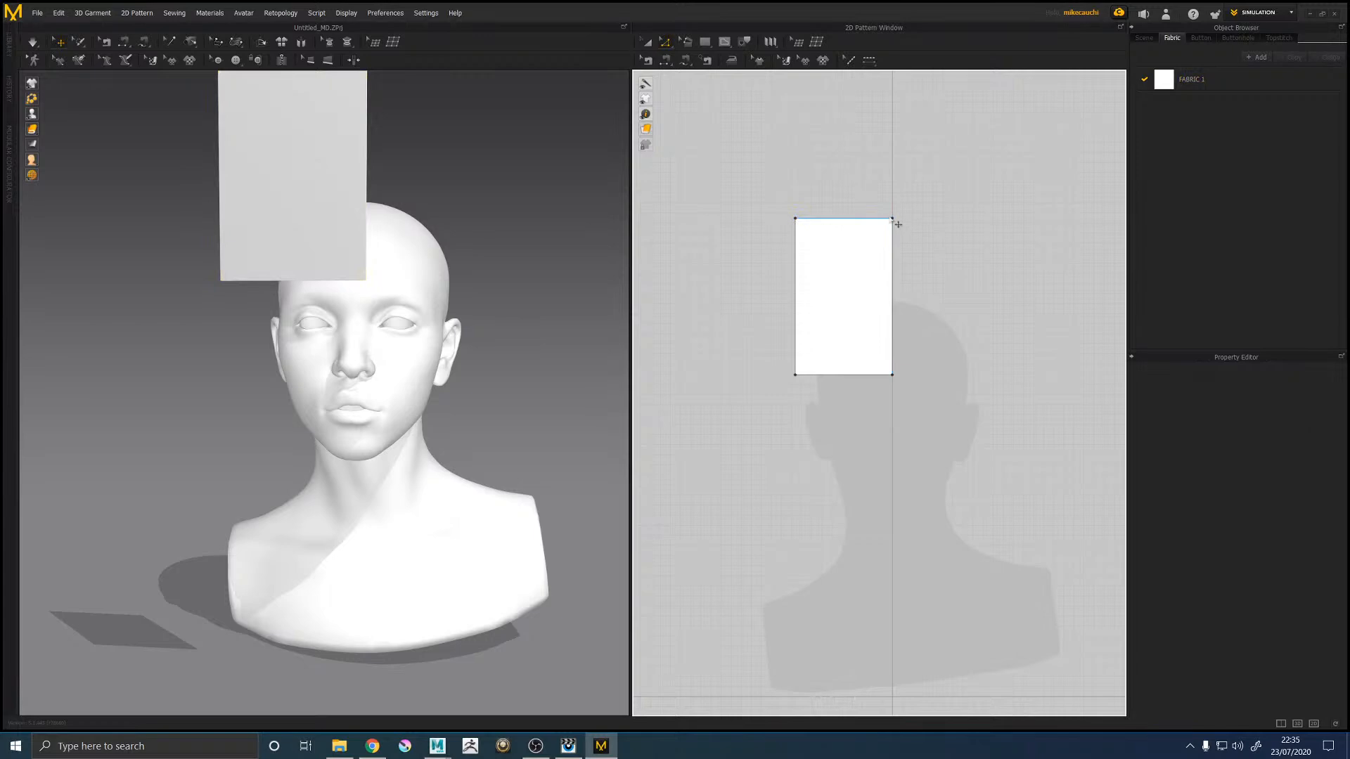
left_click(894, 267)
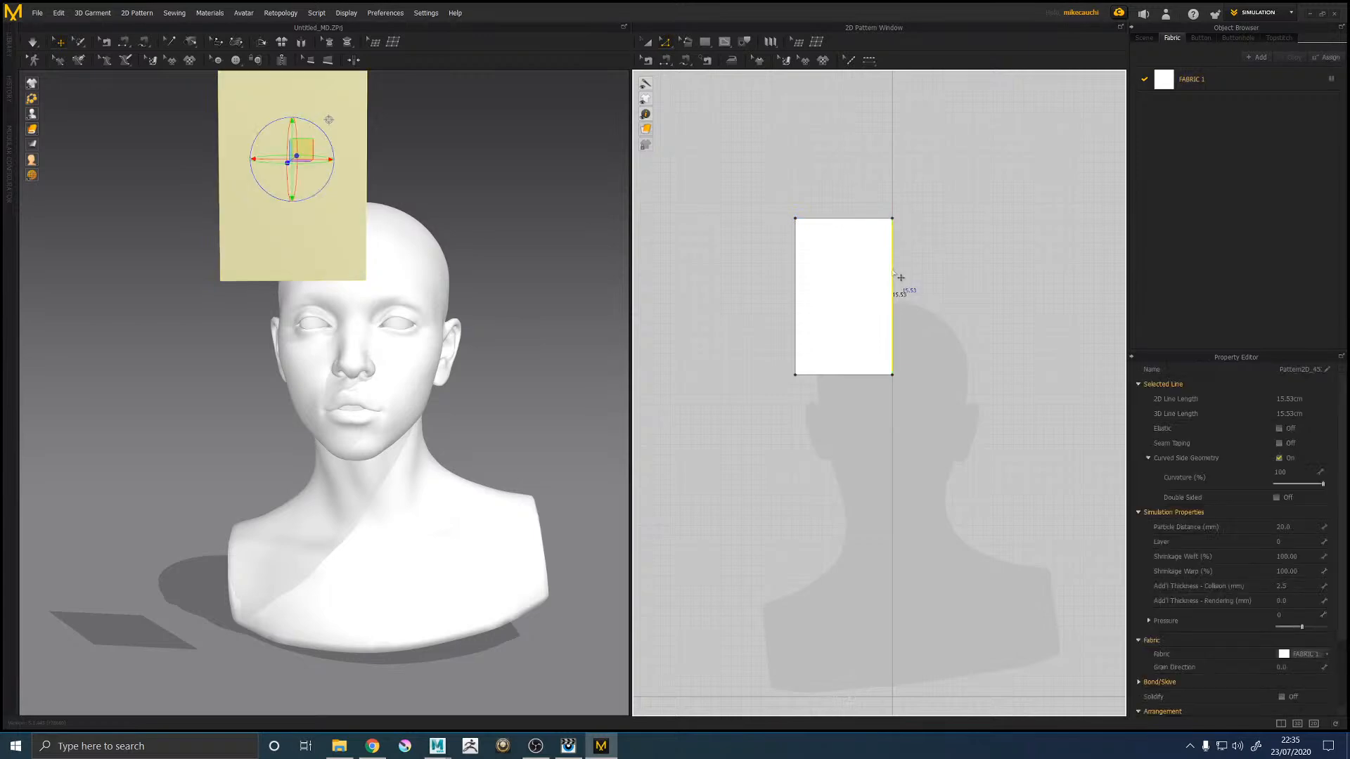
right_click(893, 270)
left_click(922, 294)
left_click(649, 453)
left_click(946, 300)
left_click_drag(892, 219, 870, 225)
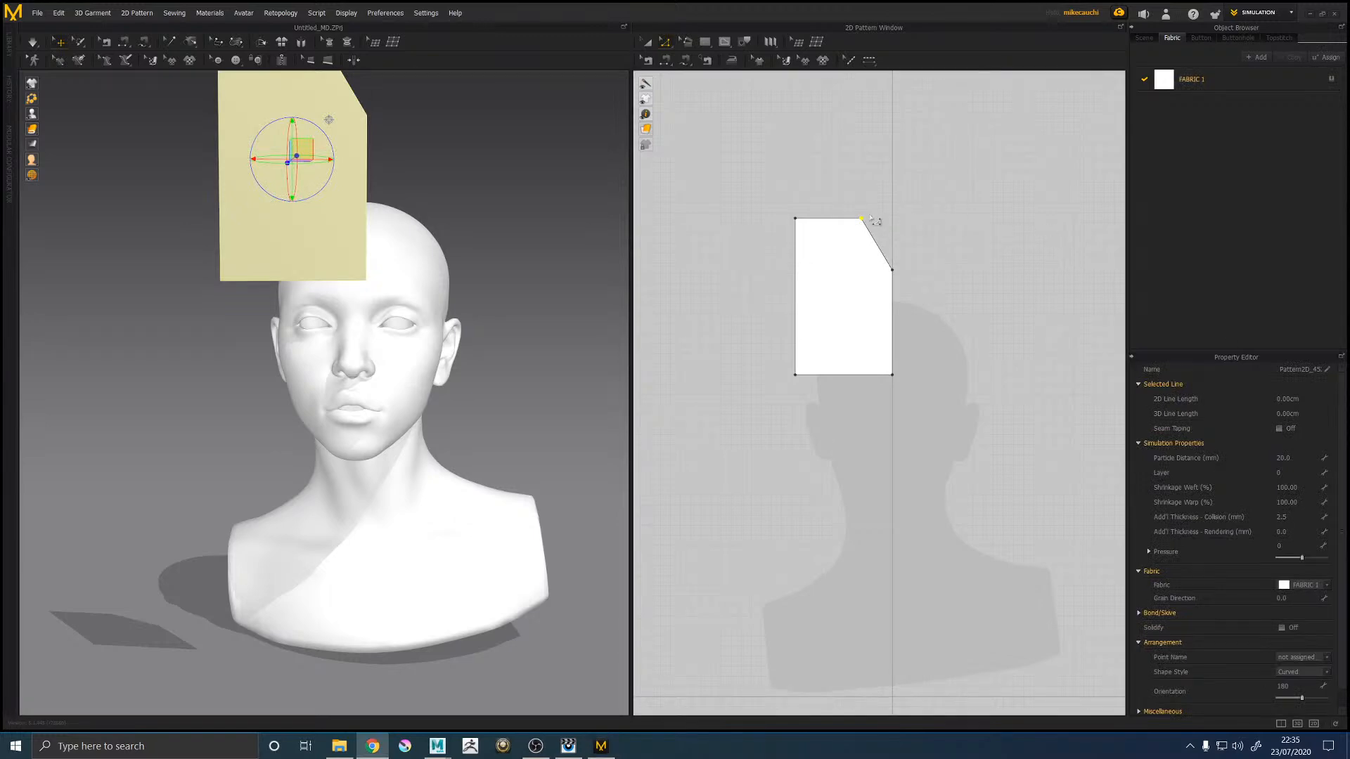
left_click_drag(862, 219, 796, 270)
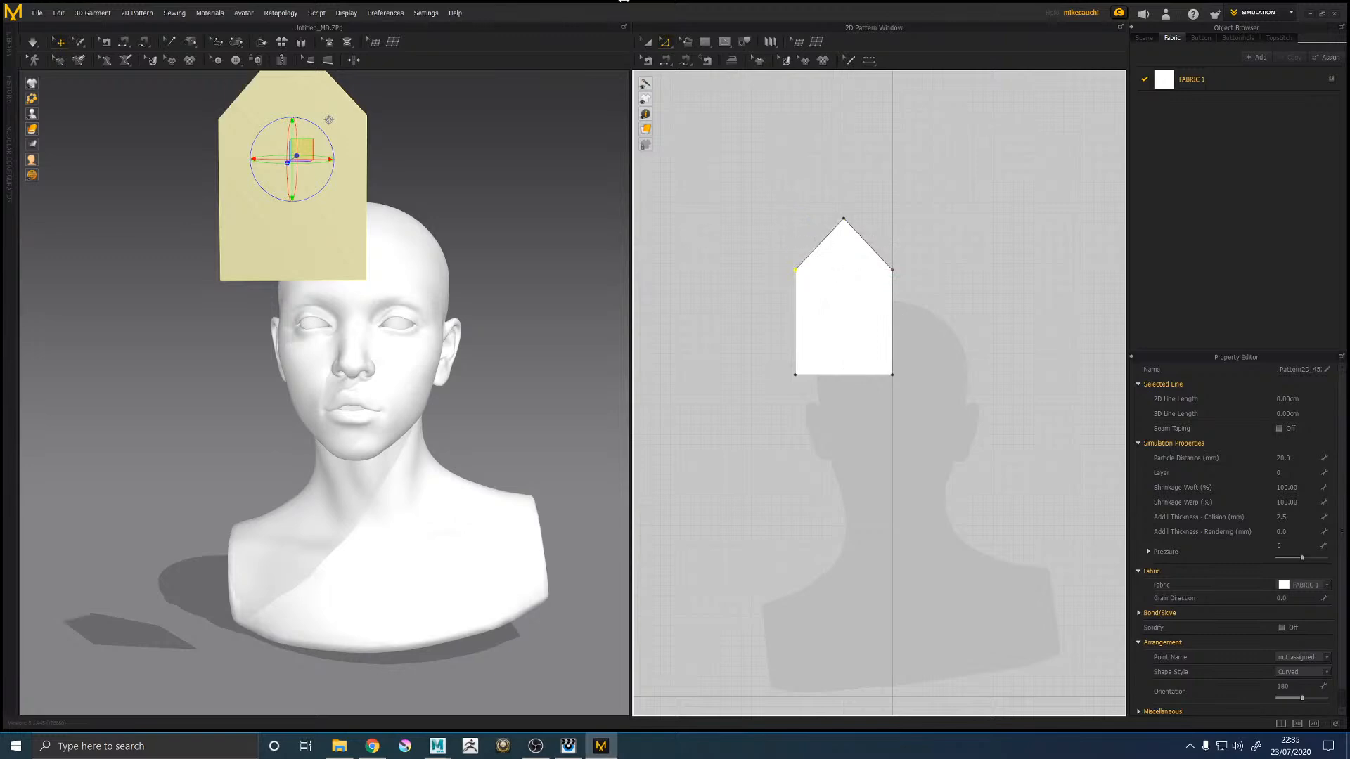
Step: Check the beanie hat sewing pattern image in the browser and return to Marvelous Designer
left_click(689, 44)
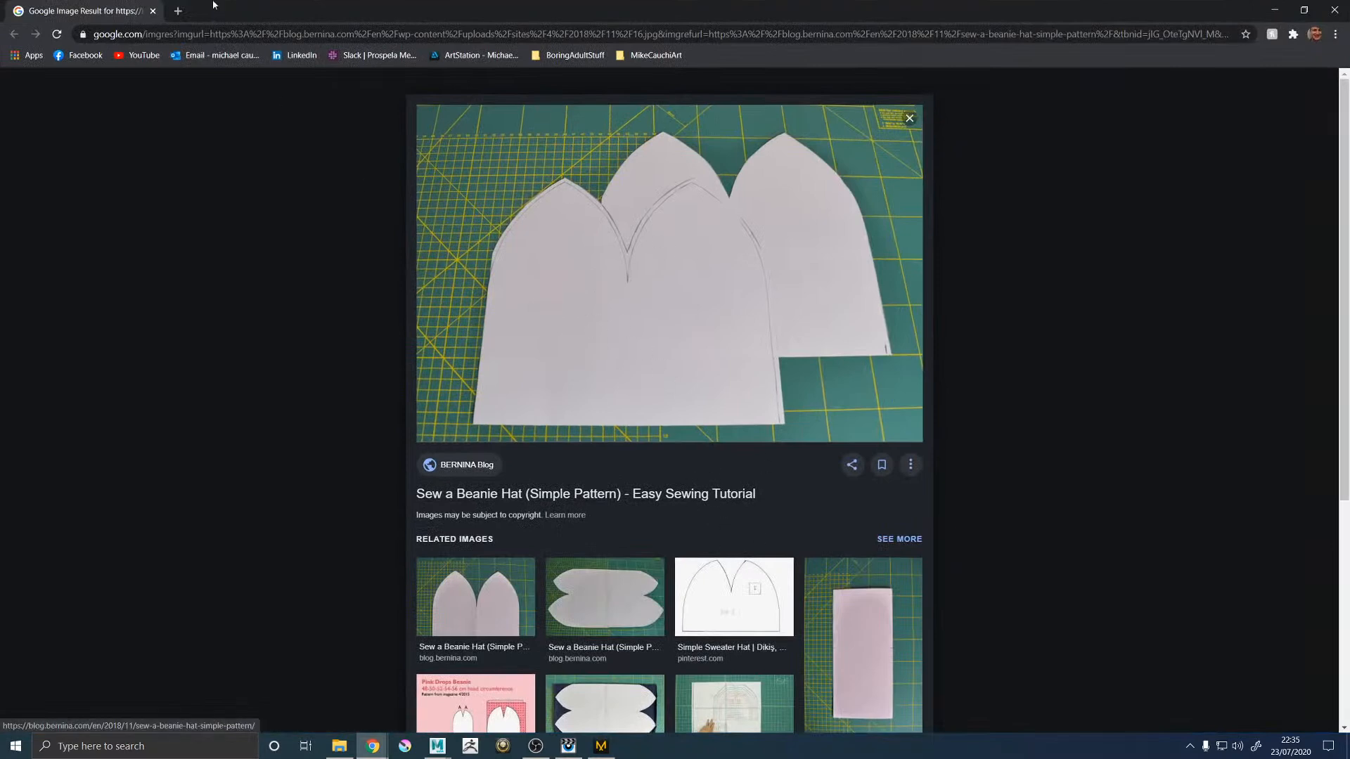
key("alt+Tab")
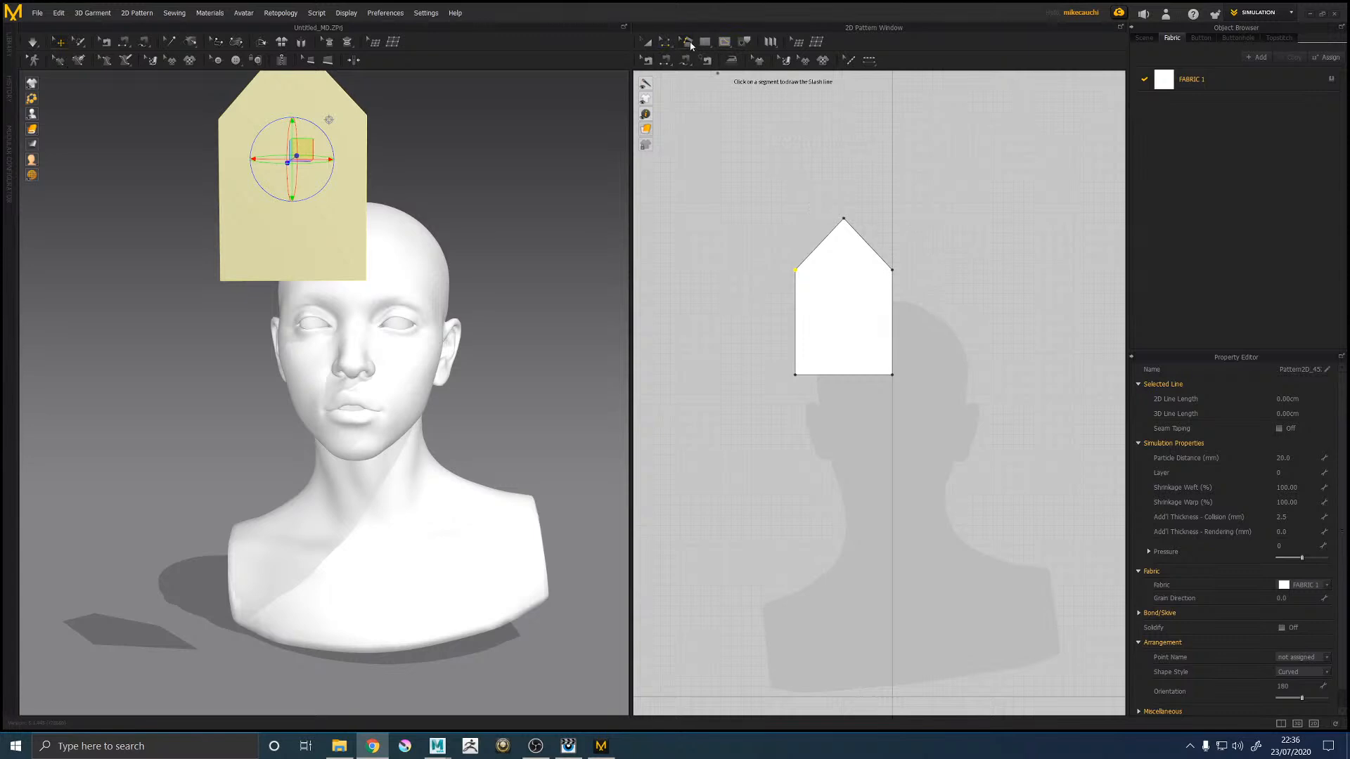
Step: Curve the two slanted top edges of the pattern piece outward with Edit Curvature to form a rounded dome
left_click(667, 43)
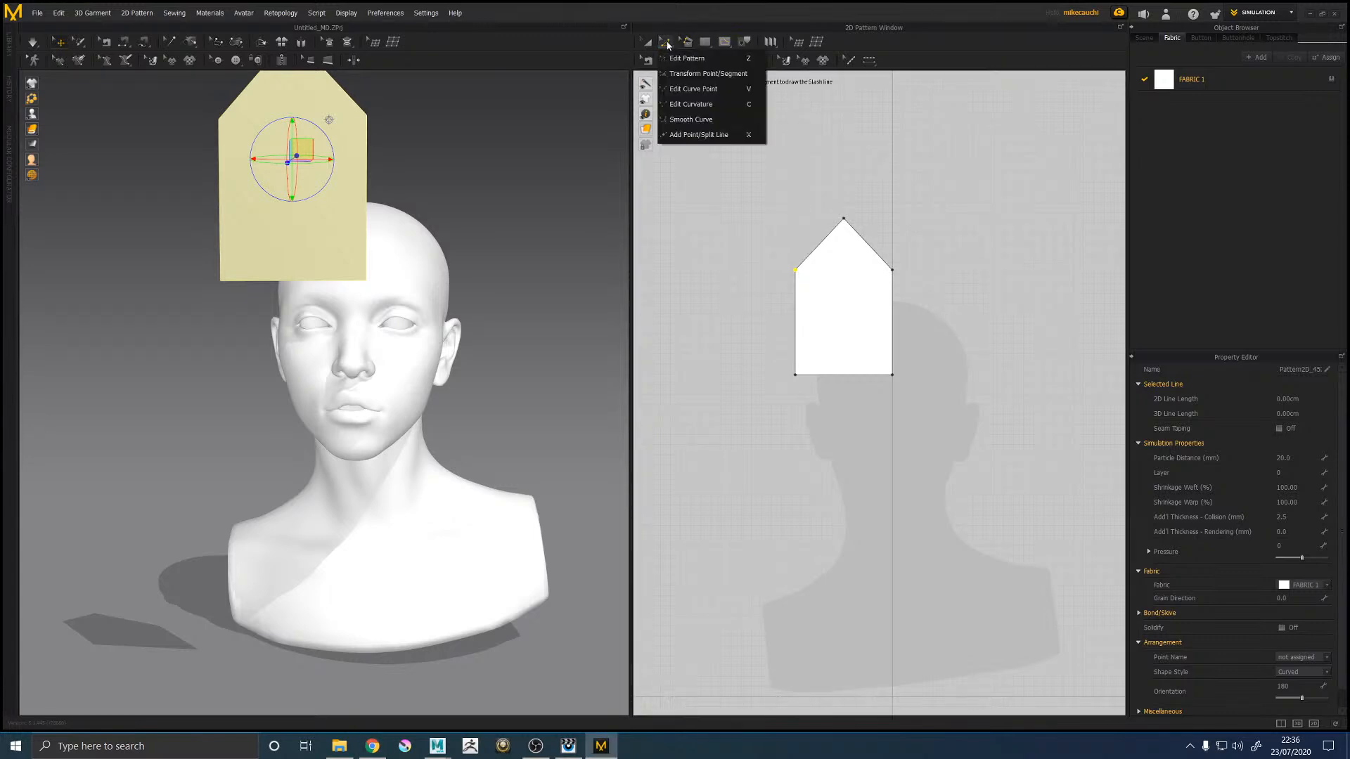
left_click(691, 104)
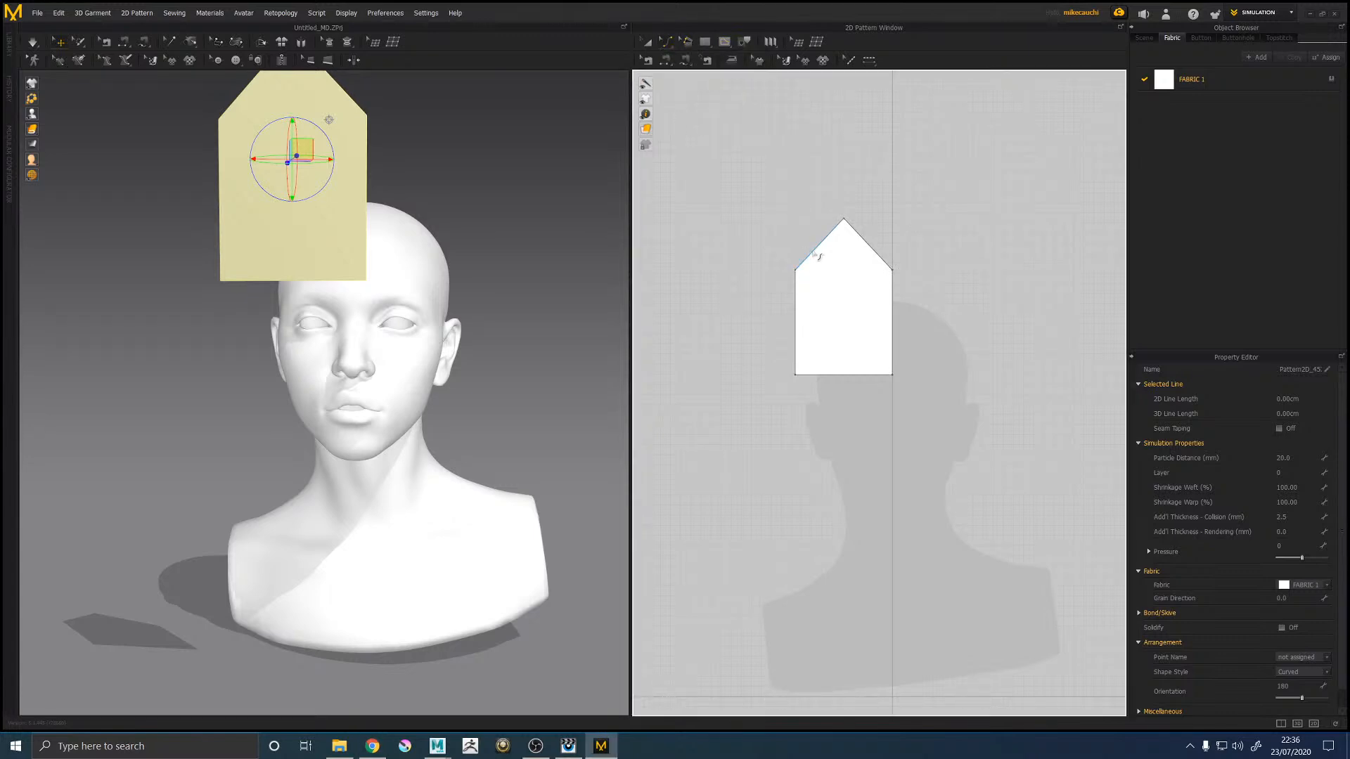
left_click_drag(821, 253, 870, 239)
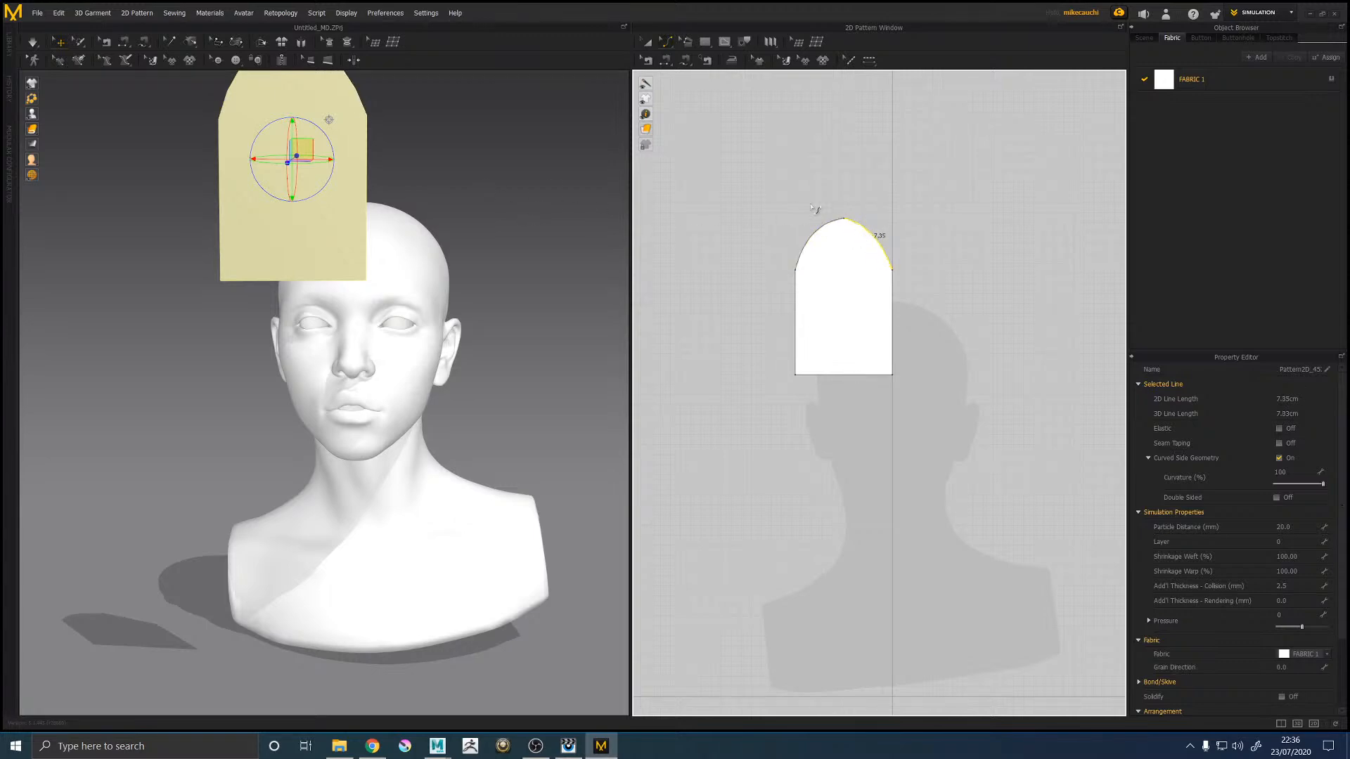
left_click(928, 306)
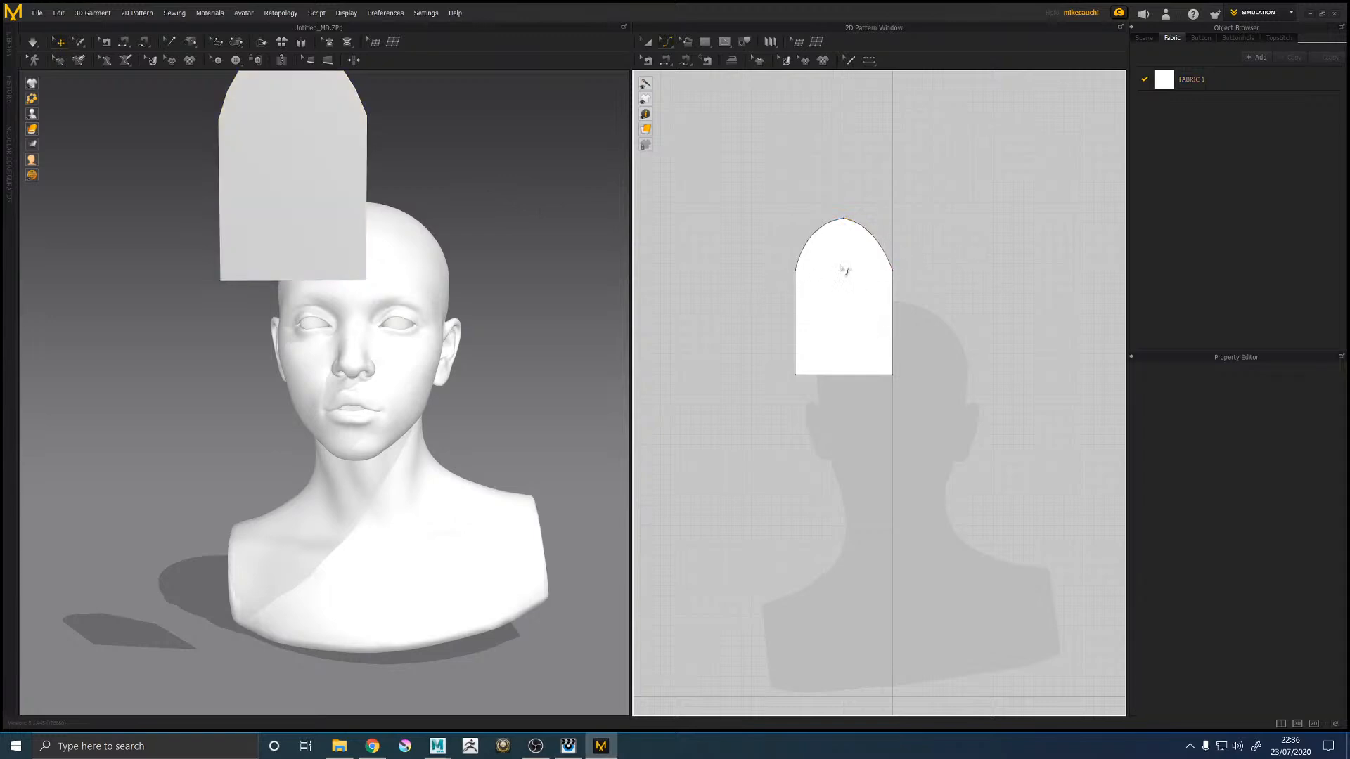
middle_click_drag(464, 211, 440, 278)
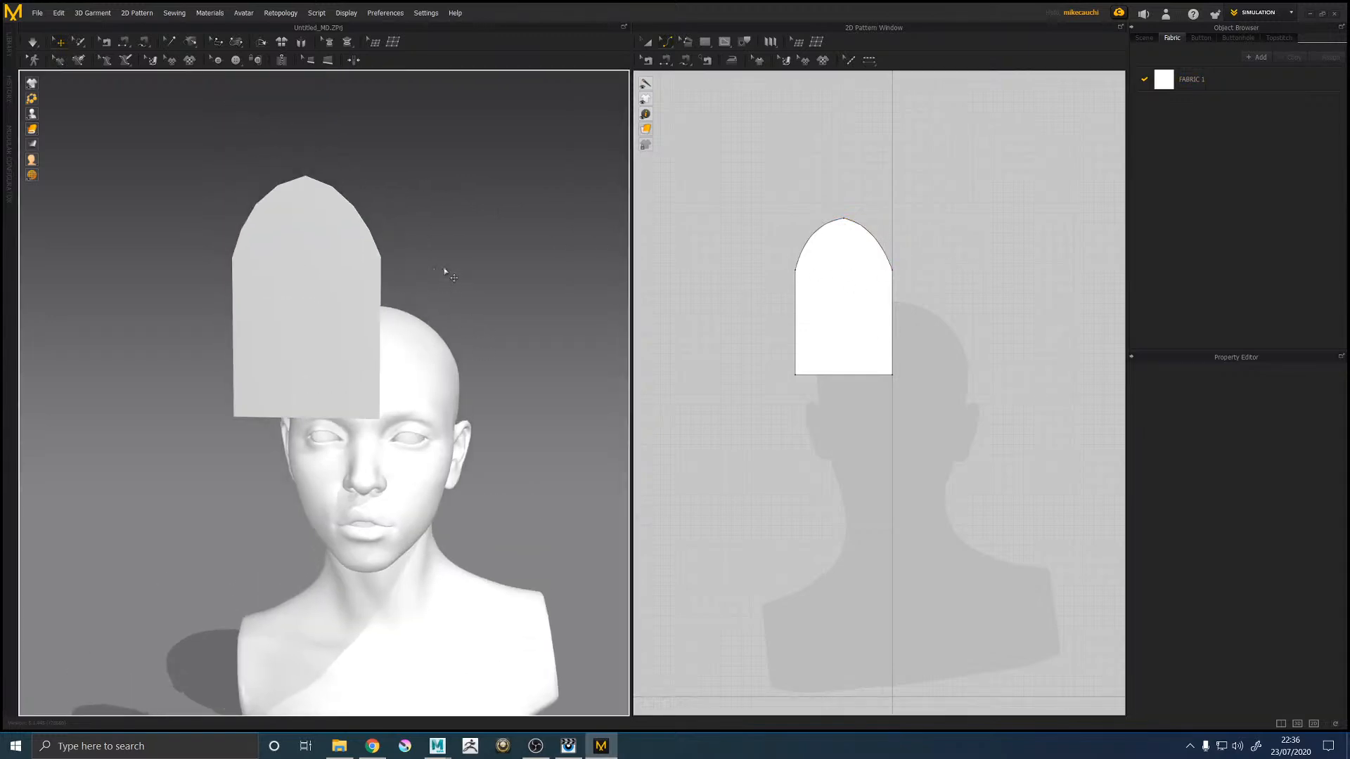
Step: Clone the domed piece as a Symmetric Pattern (with Sewing) and place it across the centre line, level with the original
left_click(825, 253)
right_click(828, 257)
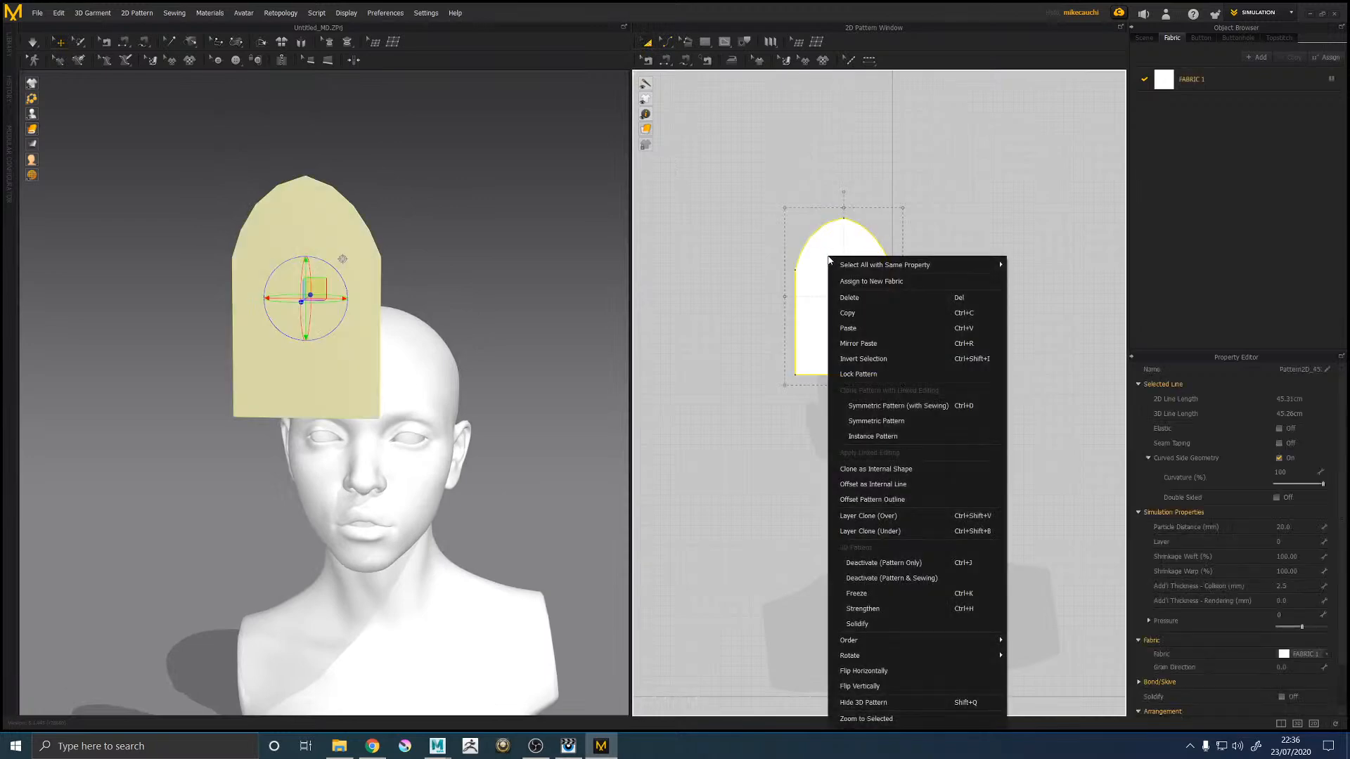
left_click(890, 406)
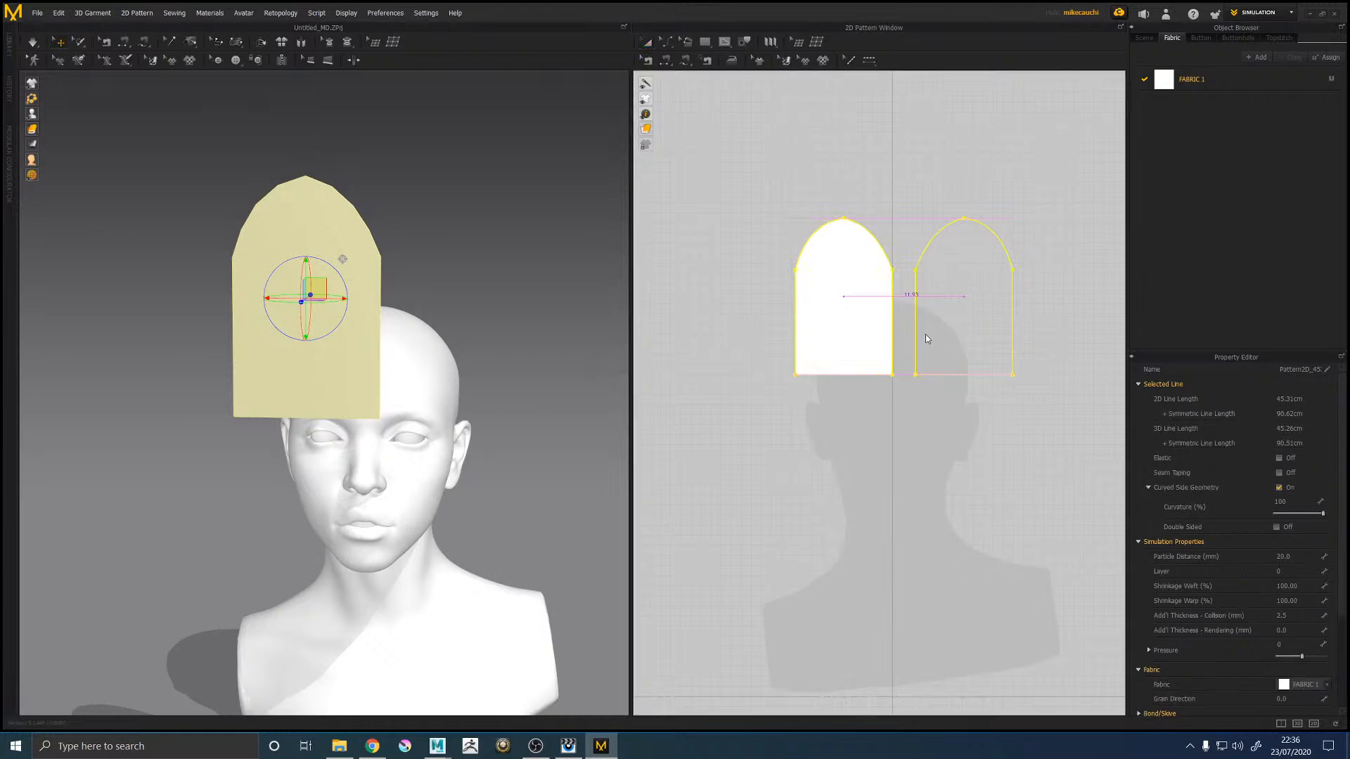
left_click(925, 334)
Step: Sew the facing vertical edges of the two domed pieces together
left_click(667, 61)
left_click(899, 293)
left_click(915, 299)
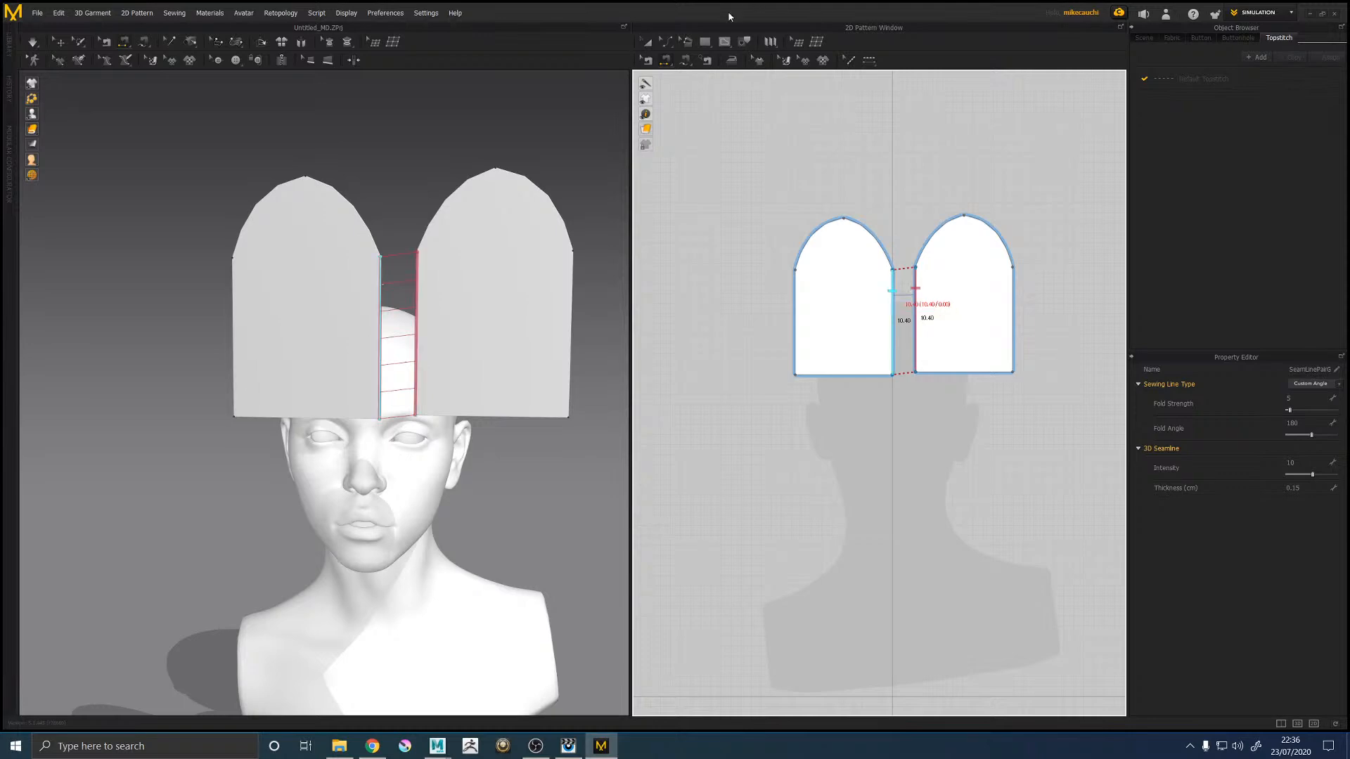
Step: Move the mirrored piece slightly closer to the original and raise the tip of both linked pieces a little
left_click(647, 41)
left_click(980, 274)
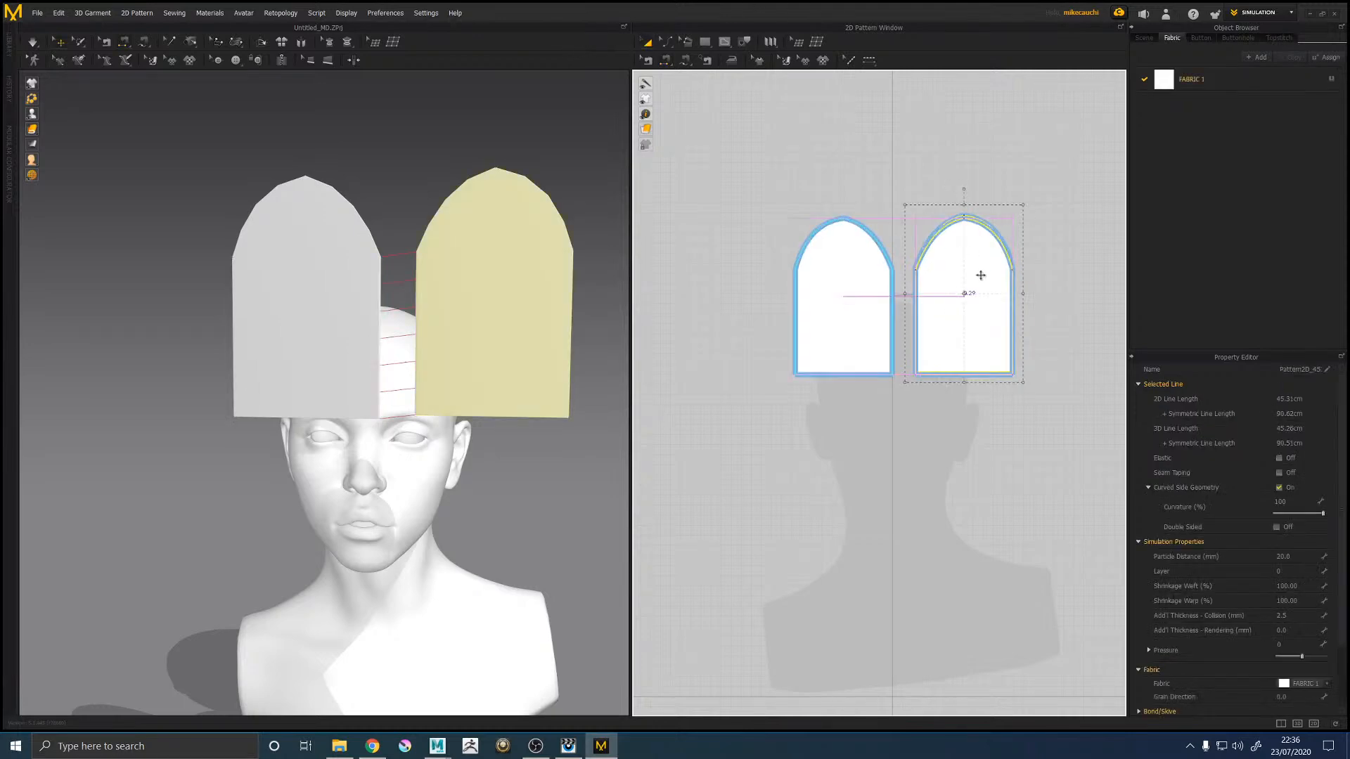
left_click(1056, 292)
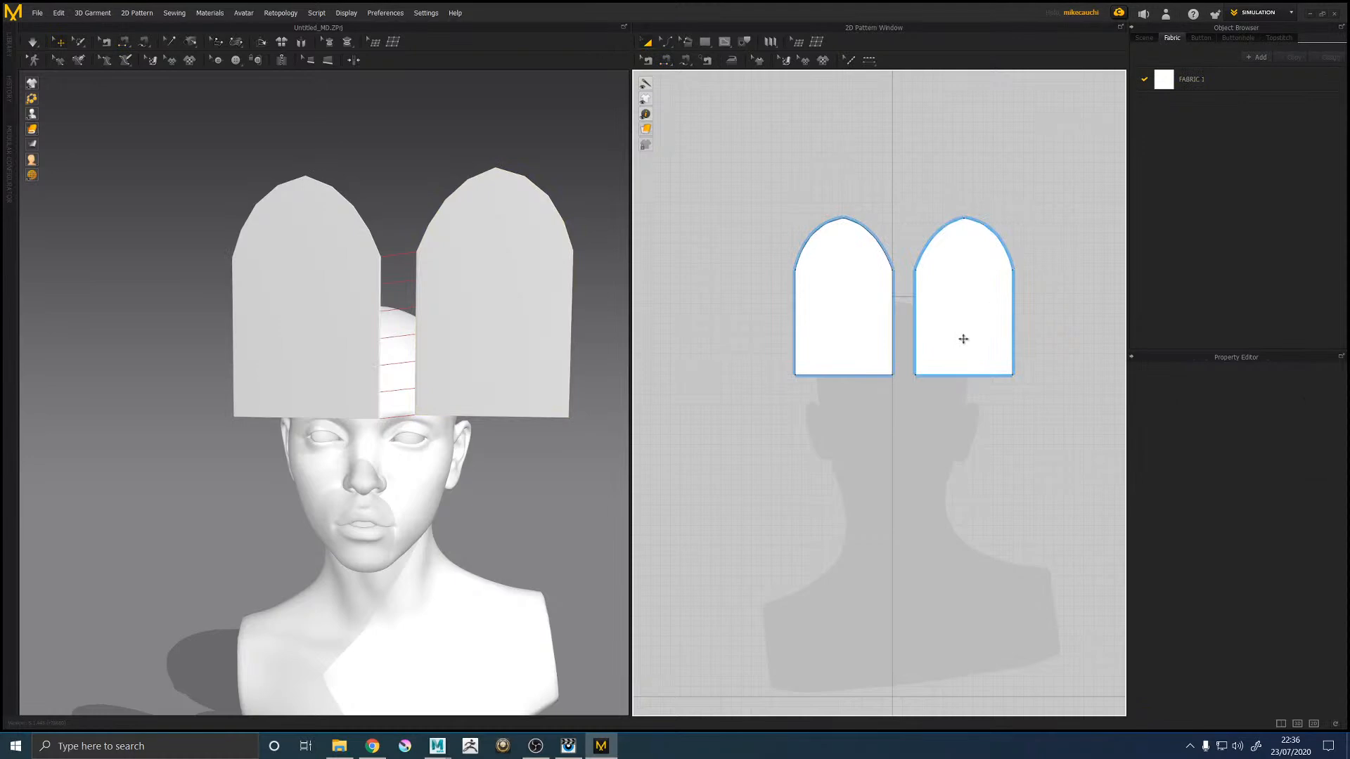
left_click_drag(968, 309, 961, 308)
left_click(1043, 306)
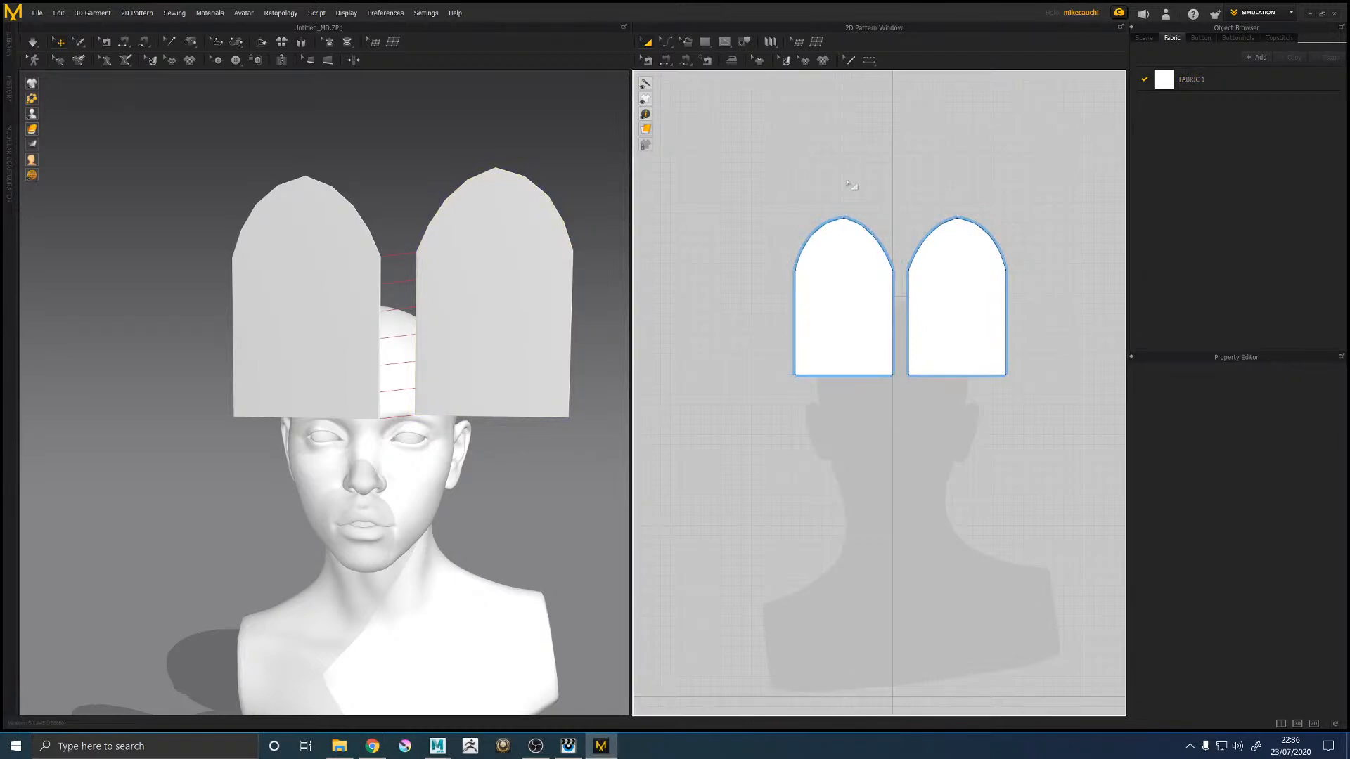
key("z")
left_click_drag(843, 218, 843, 210)
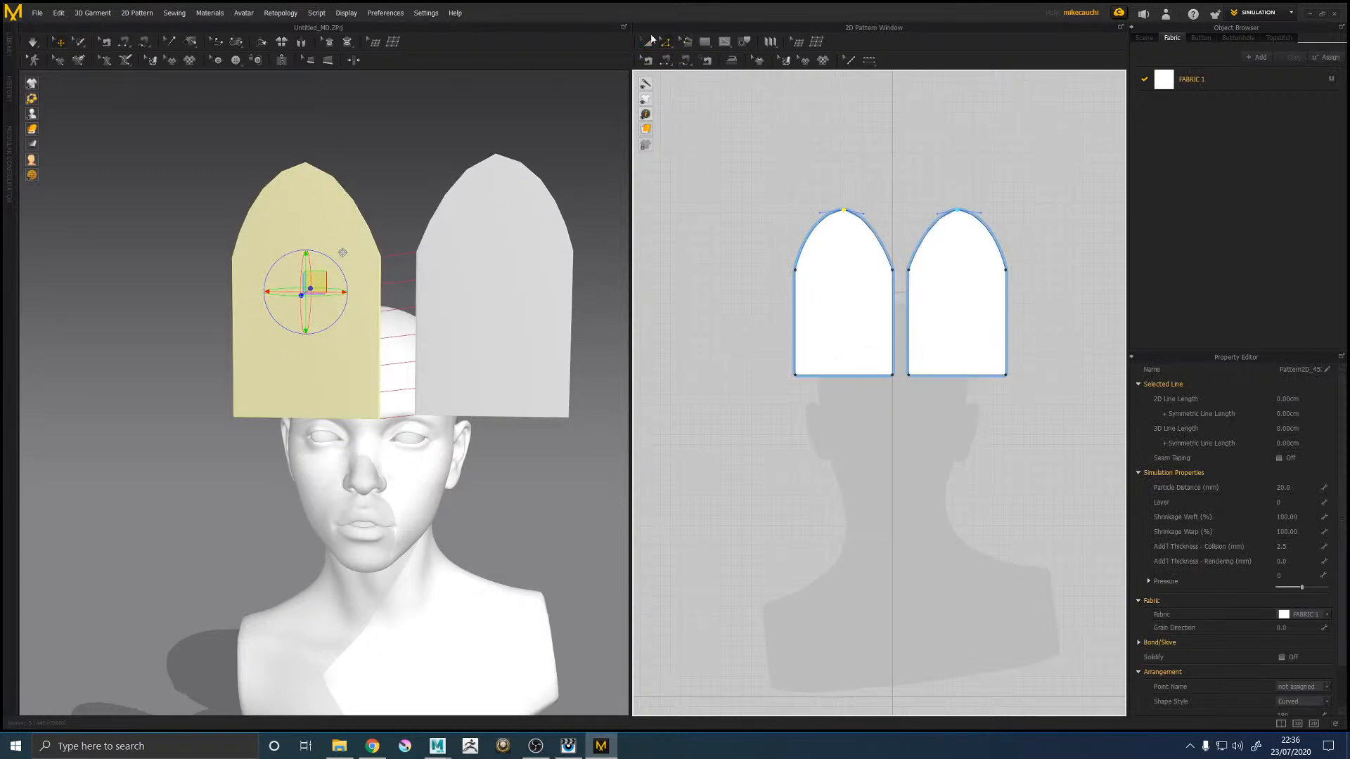
Step: Try to reshape the original piece's inner top edge with curve points, and restore the curves with the raised tip
left_click(688, 43)
left_click(669, 42)
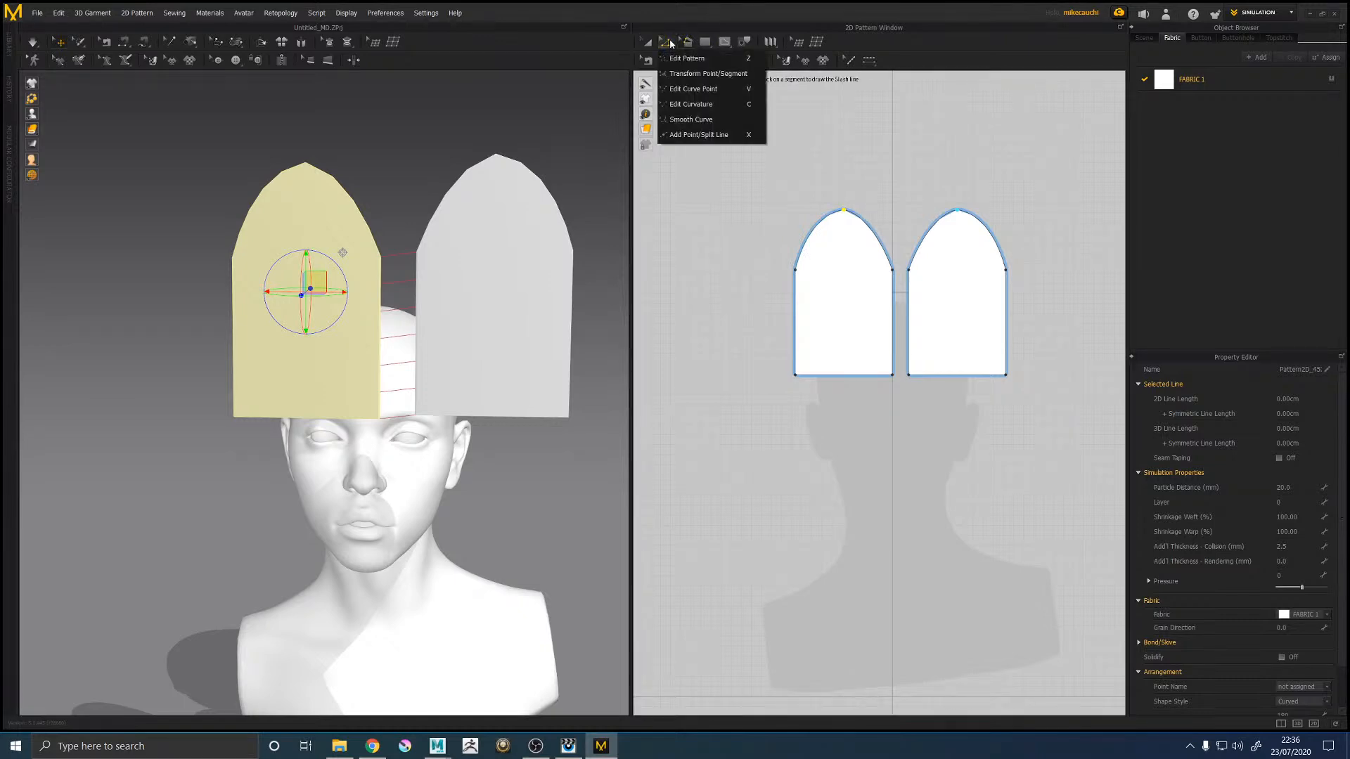
left_click(692, 89)
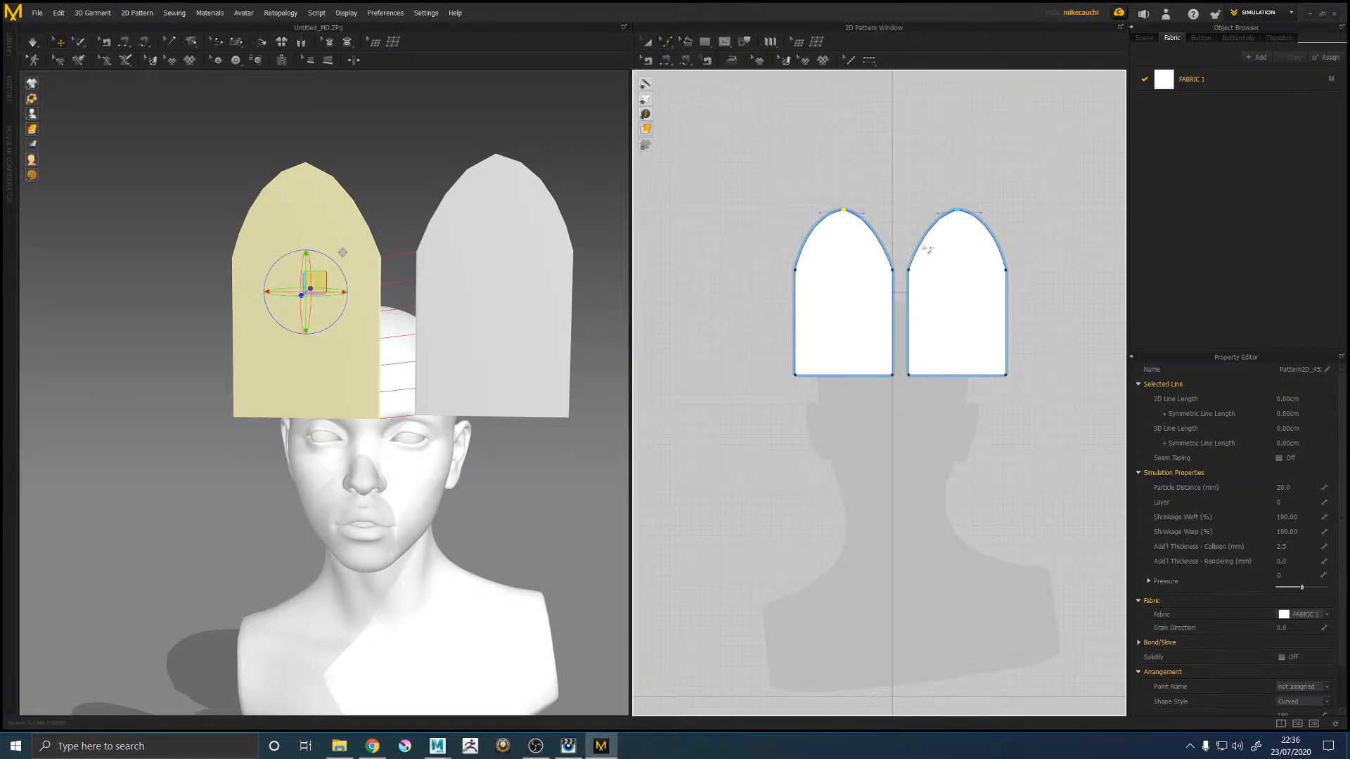
left_click(883, 246)
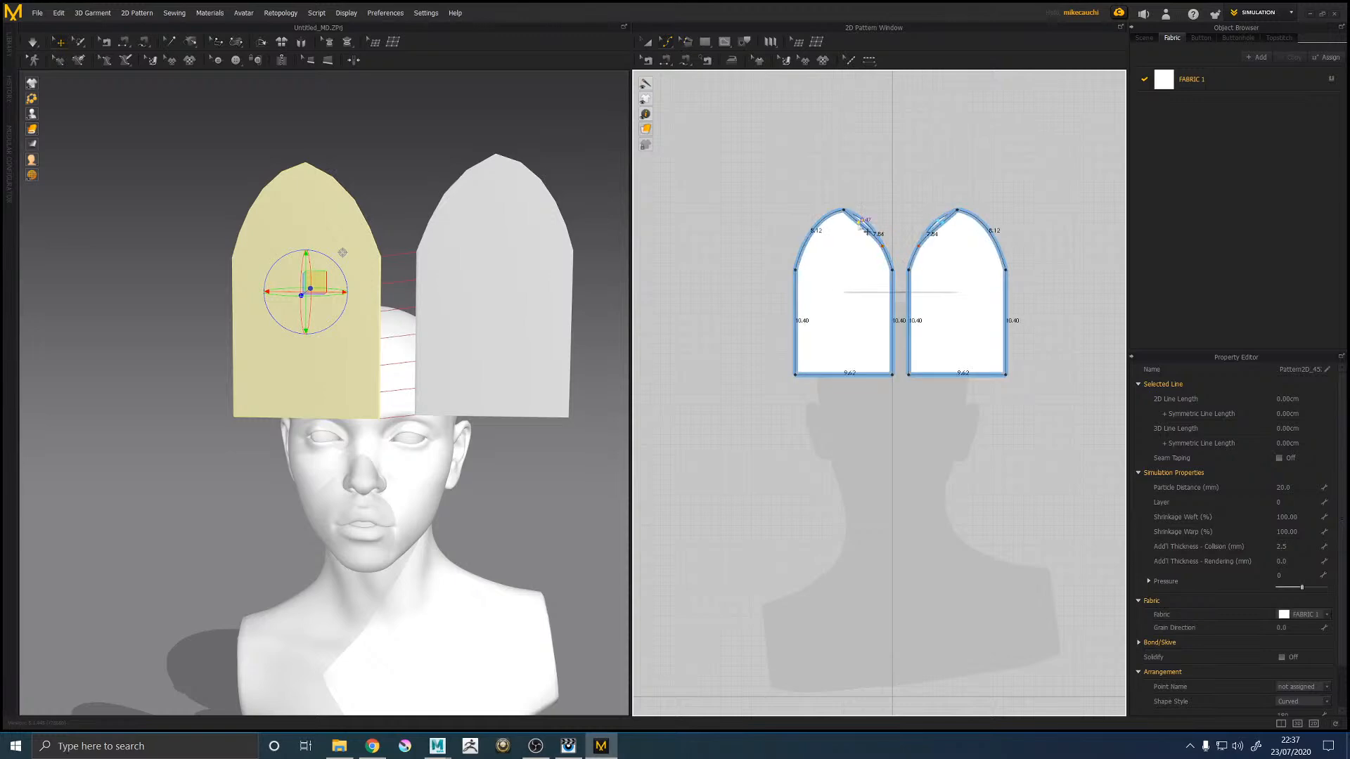
left_click(892, 213)
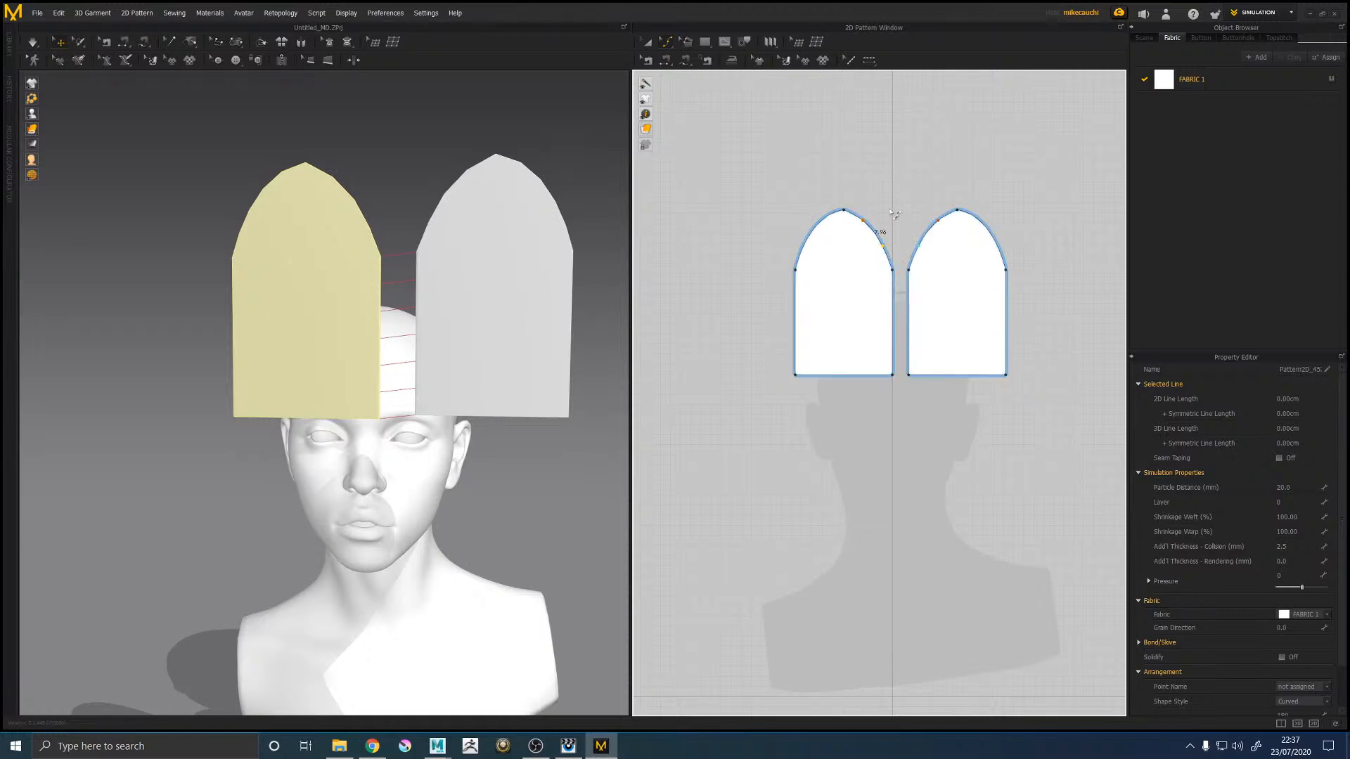
left_click_drag(891, 214, 875, 218)
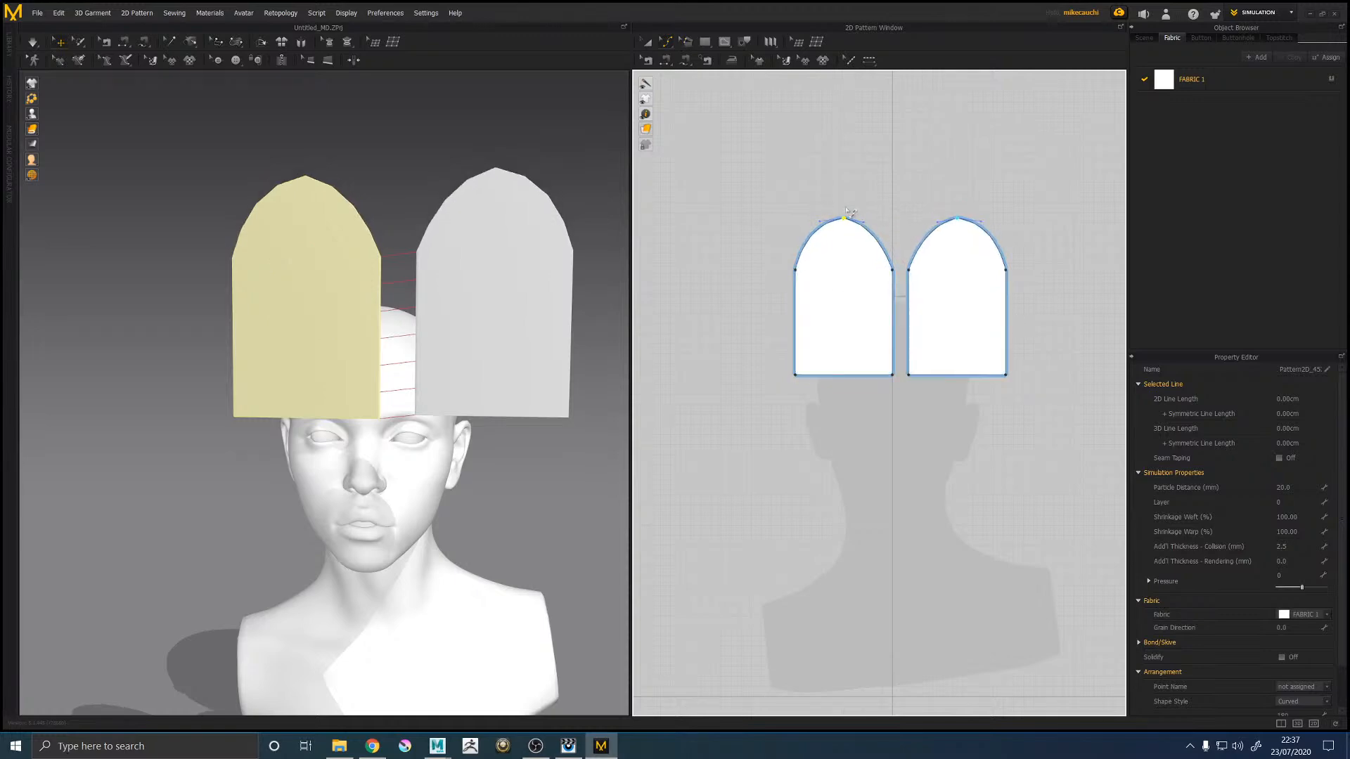
left_click(54, 13)
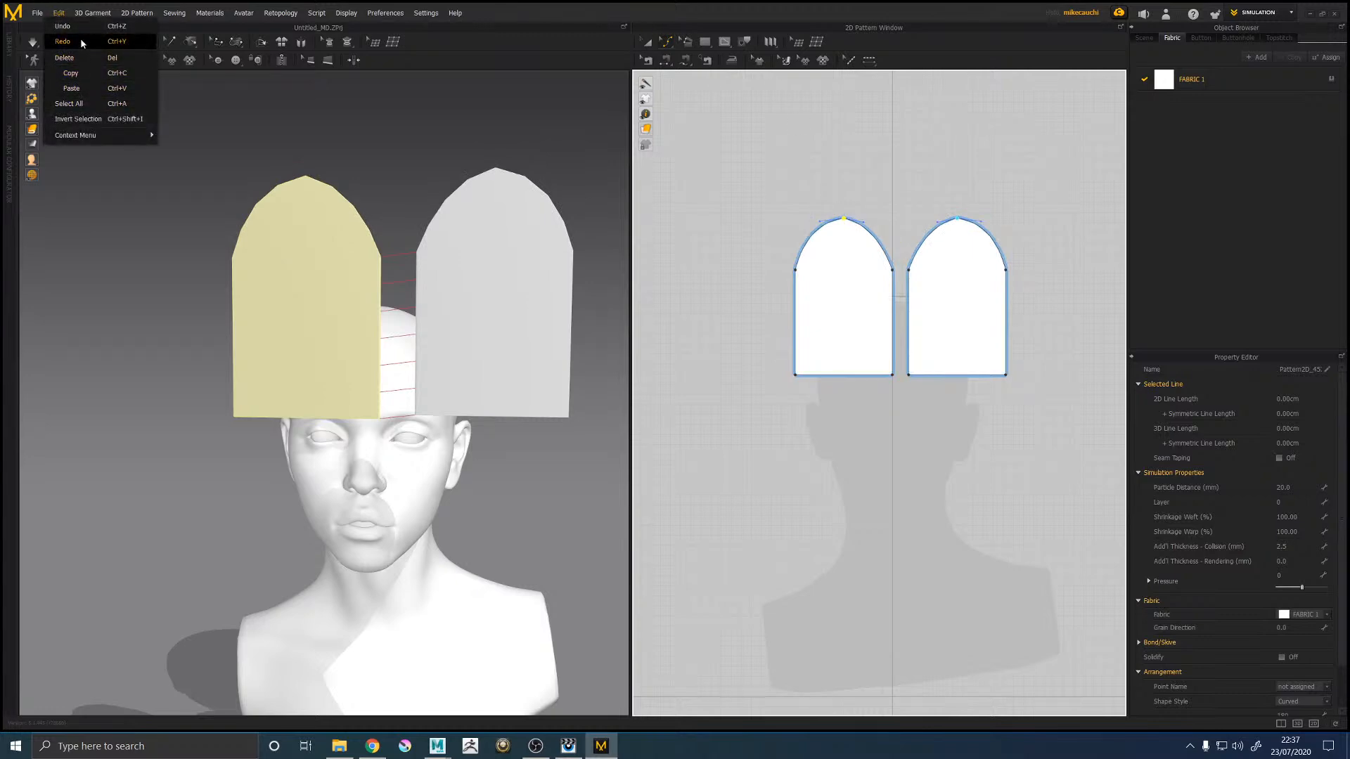
left_click(63, 26)
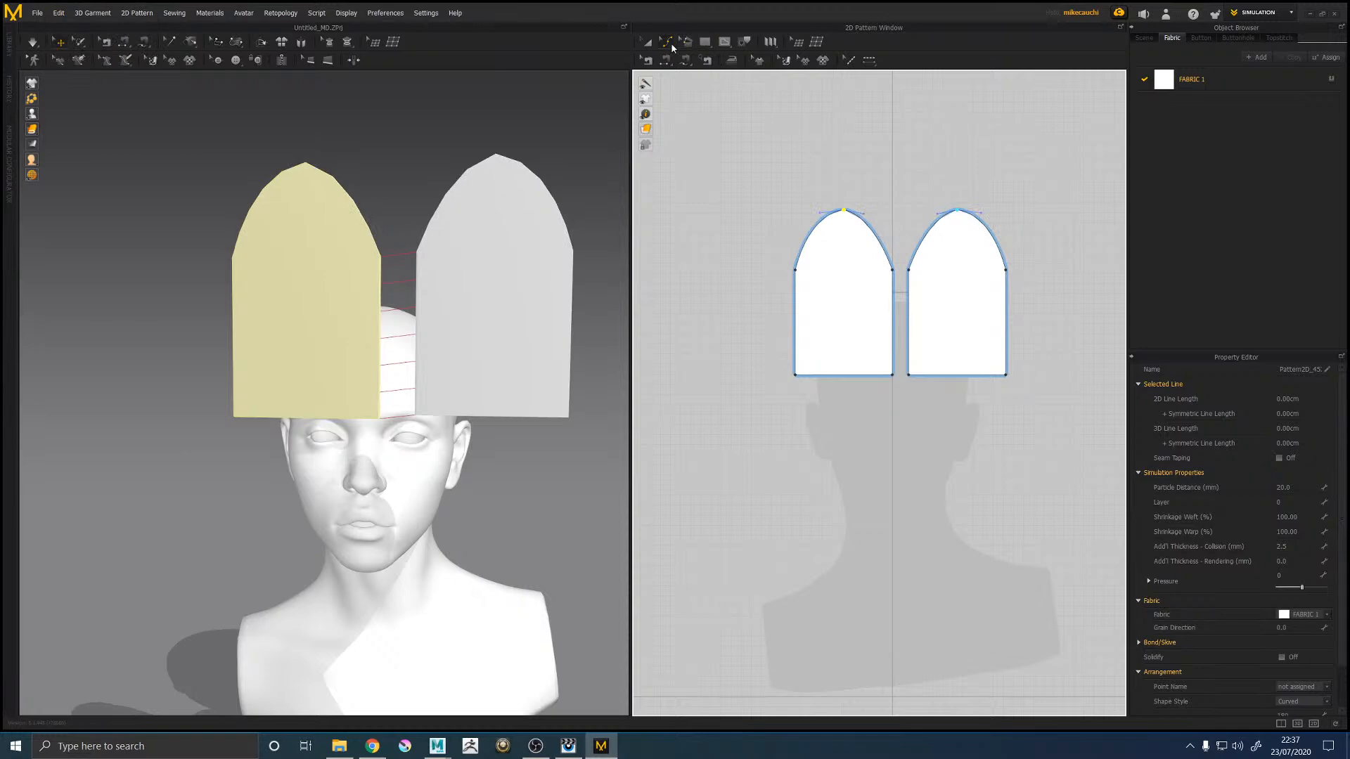
Step: Flatten the curvature of both top edges with Edit Curvature so the linked pieces have more pointed tips
left_click(675, 44)
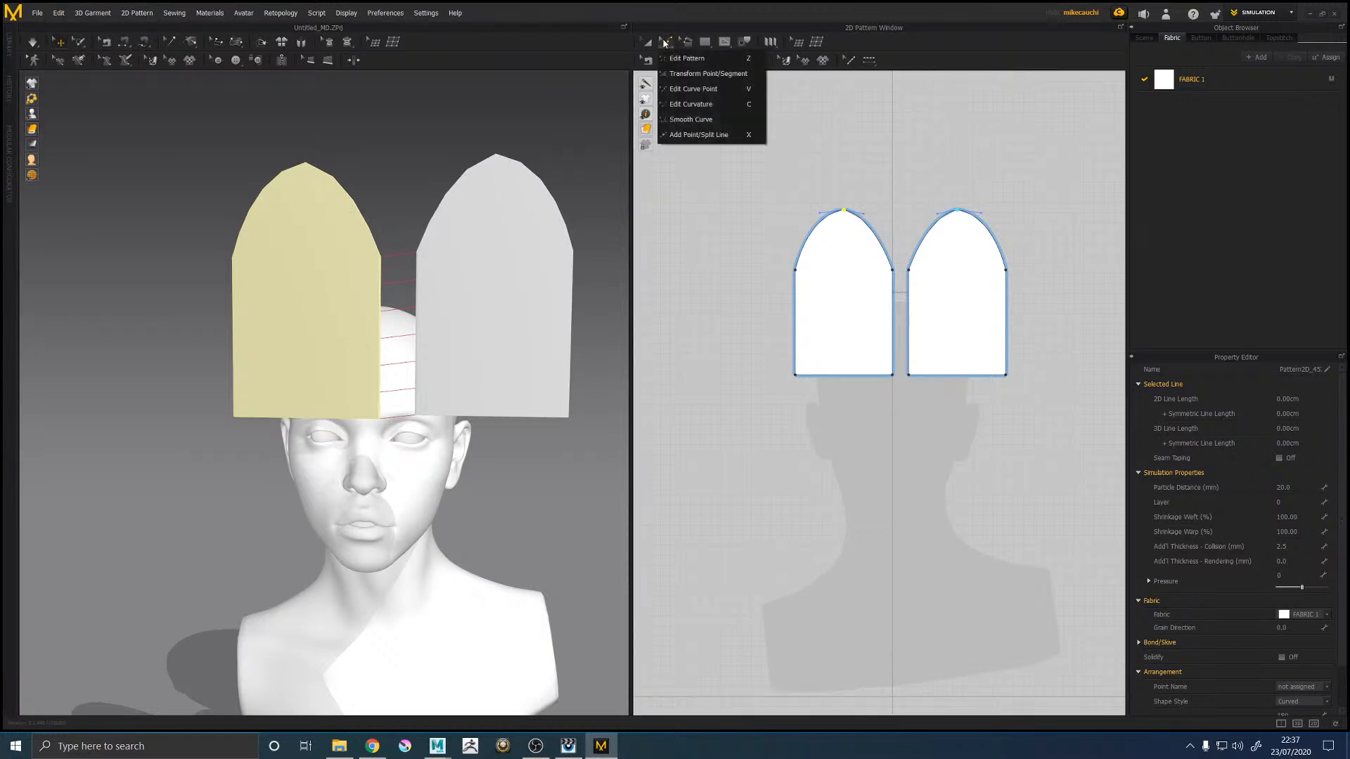
left_click(696, 105)
left_click(875, 231)
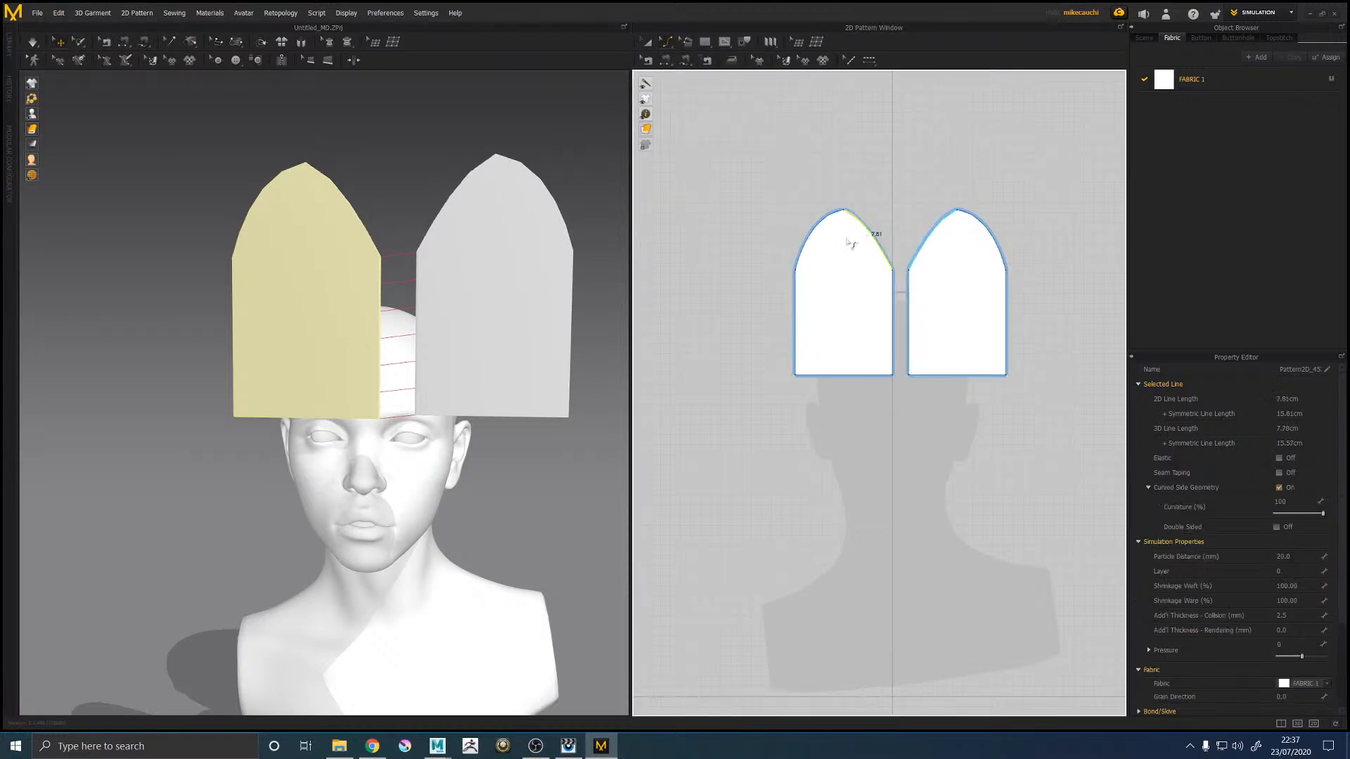
left_click(815, 225)
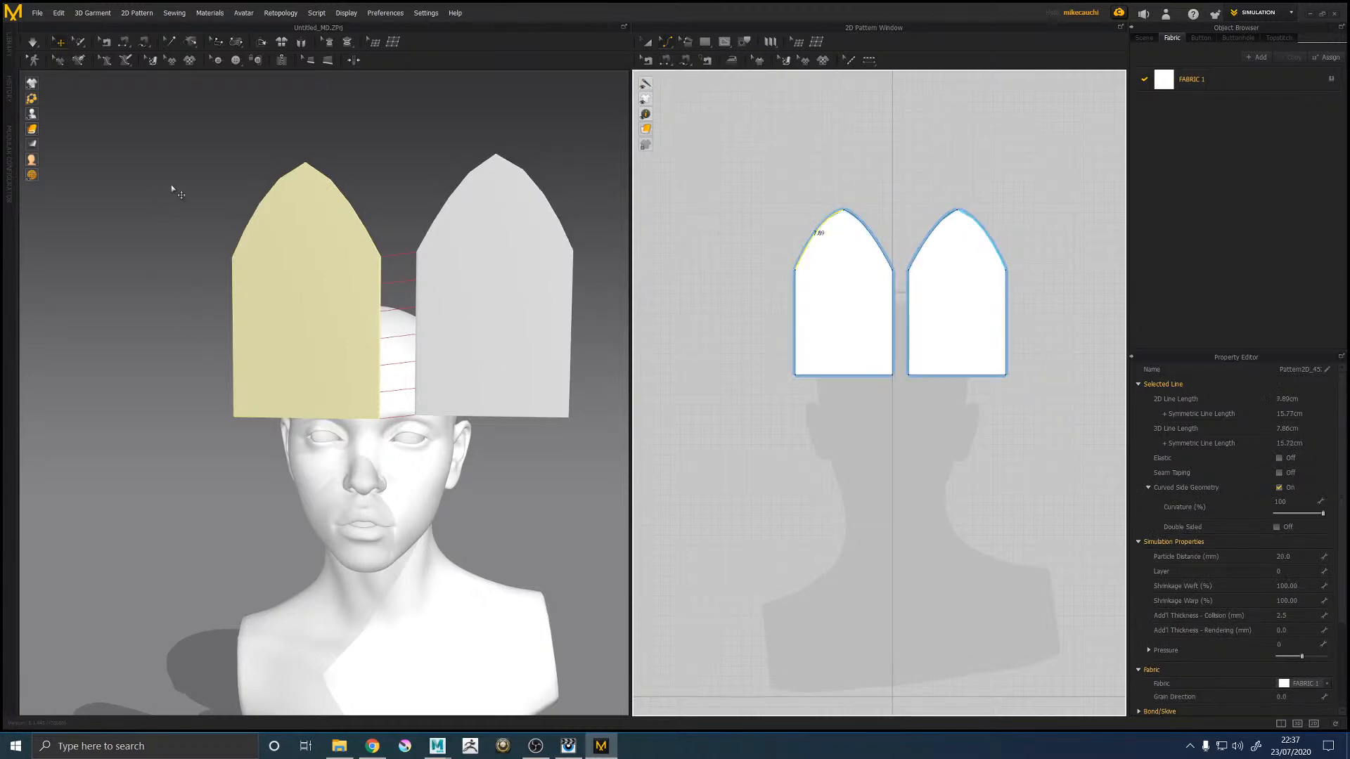
Step: Try to apply Symmetric Pattern (with Sewing) linked editing to both hat pieces
left_click(647, 42)
key("ctrl+a")
right_click(987, 260)
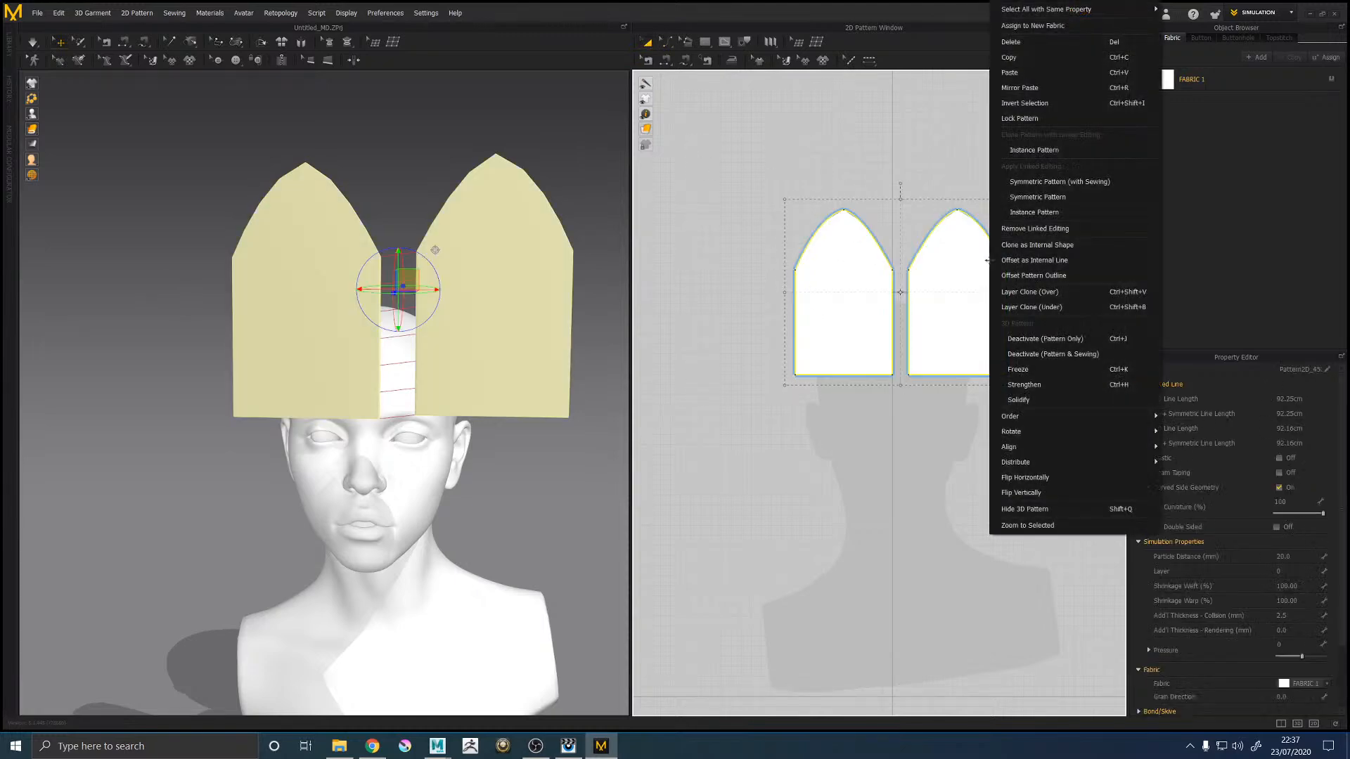
left_click(1059, 181)
Step: Copy the original hat piece and paste the duplicate directly above it in the 2D pattern layout
left_click(846, 284)
right_click(844, 284)
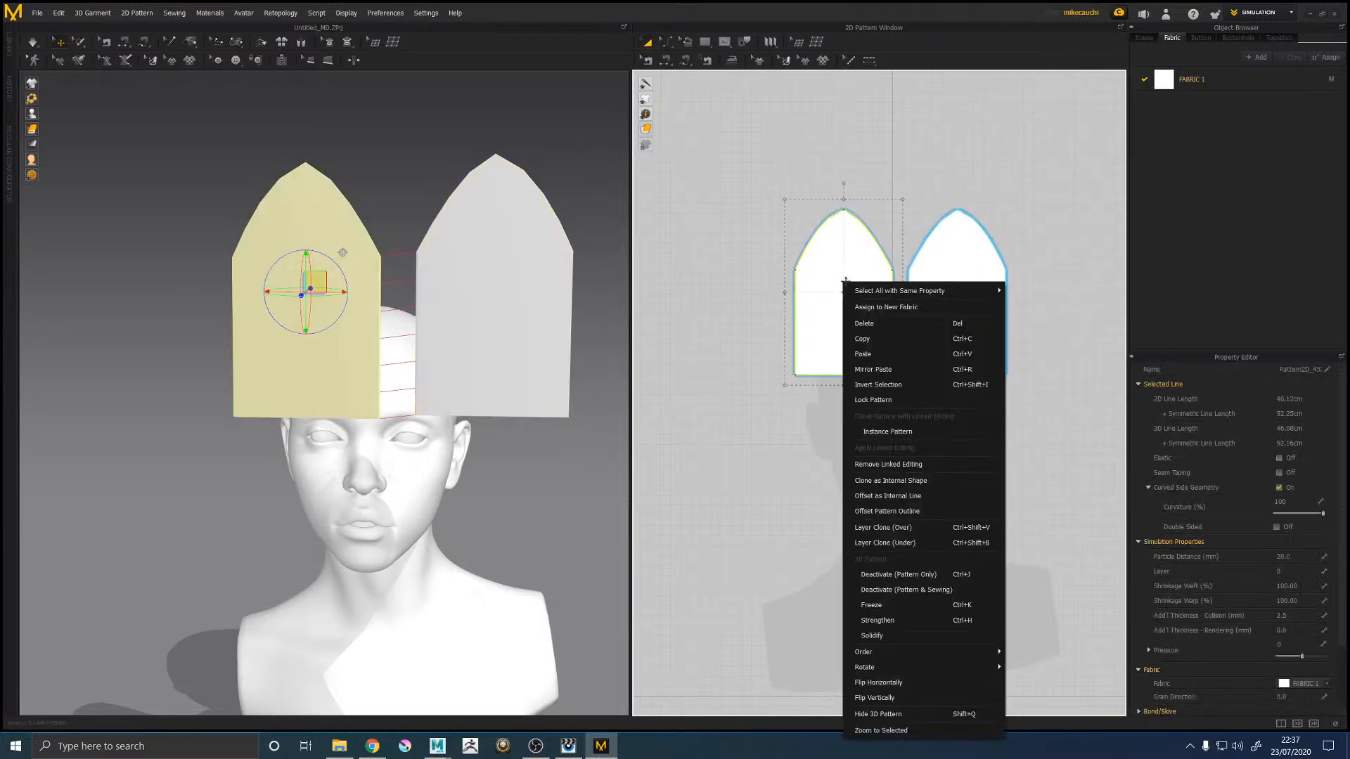
left_click(874, 341)
middle_click_drag(913, 124, 946, 255)
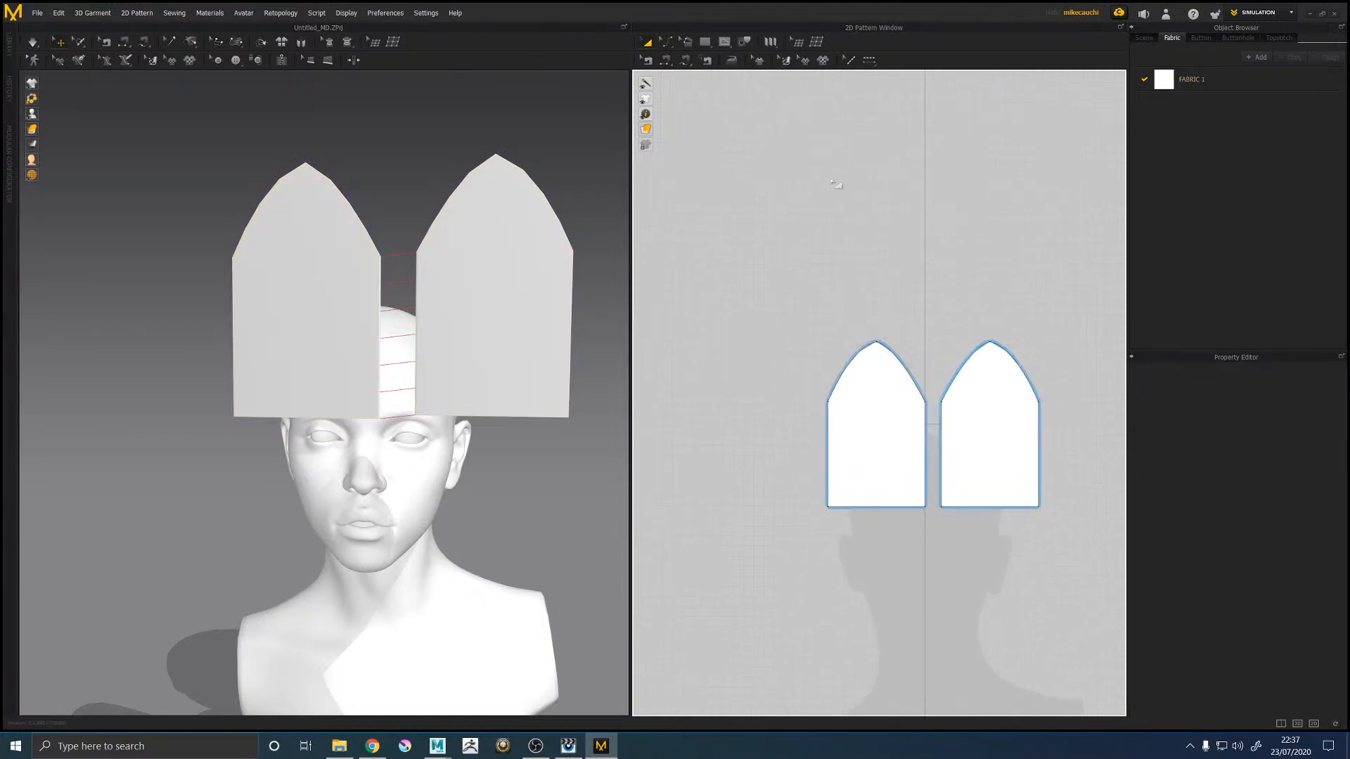
right_click(831, 177)
left_click(854, 186)
left_click(938, 285)
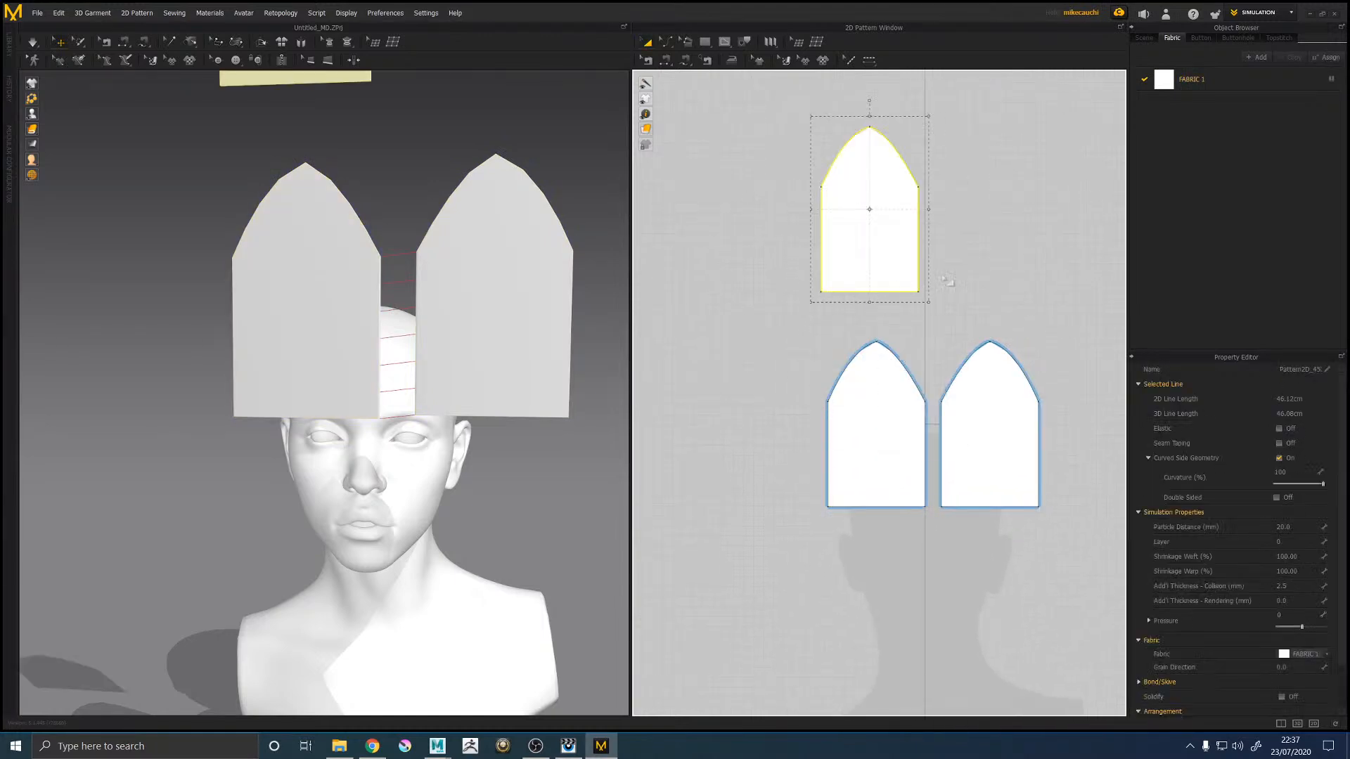
Step: Create a symmetric copy, with linked sewing, of the upper arched panel and place it beside the original
right_click(896, 189)
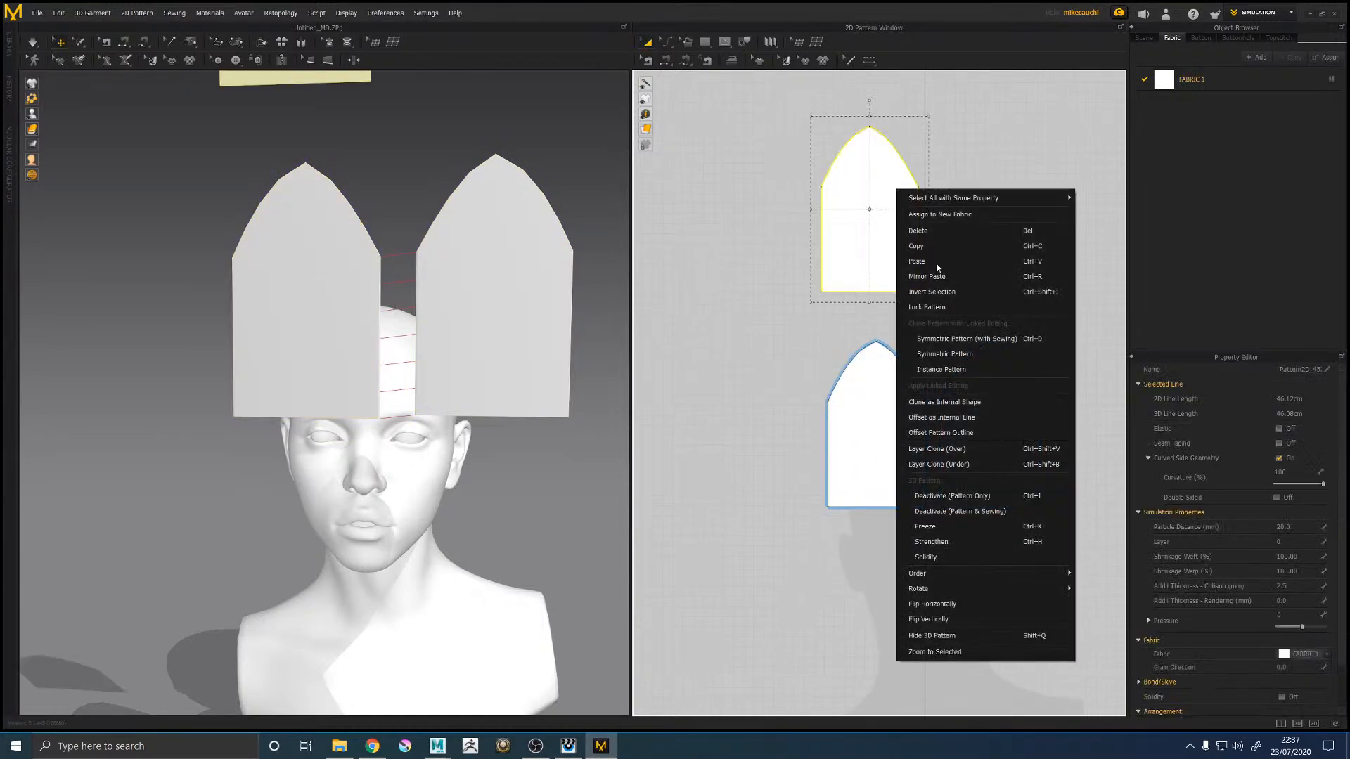
left_click(982, 345)
left_click(981, 211)
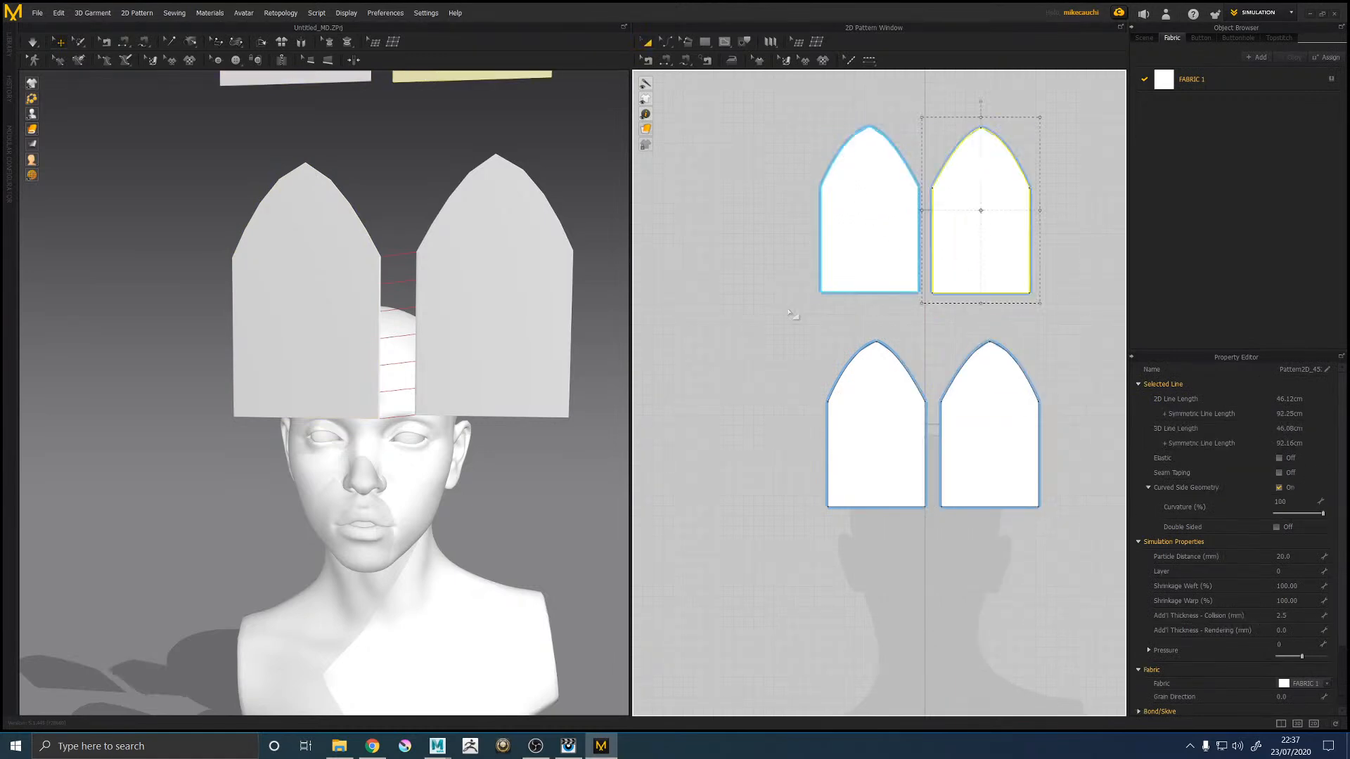
Step: Sew the facing straight inner edges of the two upper arched panels together
scroll(452, 326, "down", 5)
left_click(312, 234, "shift")
left_click(665, 60)
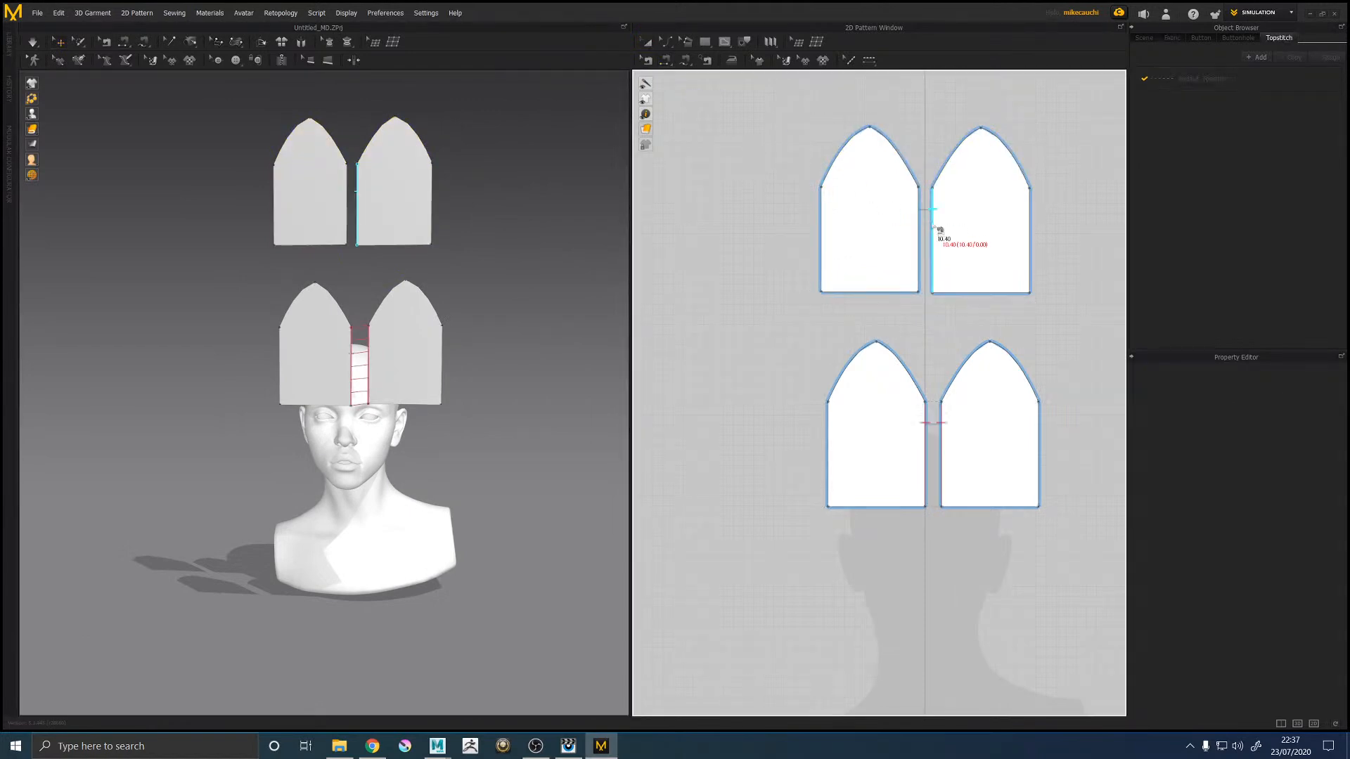
left_click(916, 207)
left_click(933, 211)
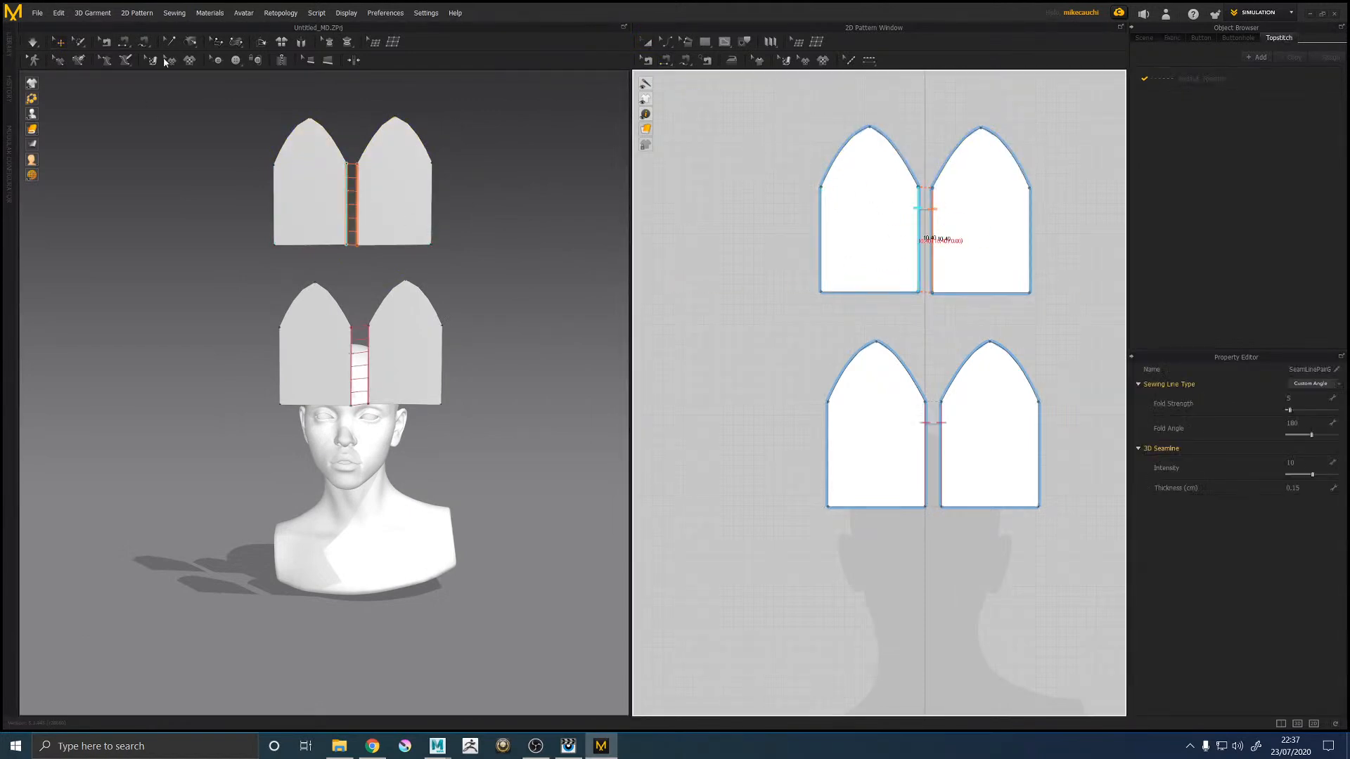
Step: Select the two upper panels in 3D and move them down behind the mannequin's head
left_click(647, 42)
left_click(309, 190)
left_click(393, 190, "shift")
mouse_move(394, 211)
right_mouse_down()
mouse_move(422, 279)
mouse_move(404, 211)
right_mouse_up()
left_click_drag(403, 207, 590, 356)
right_click_drag(590, 356, 450, 212)
left_click_drag(450, 212, 518, 303)
mouse_move(519, 303)
right_mouse_down()
mouse_move(445, 286)
mouse_move(427, 236)
mouse_move(464, 235)
mouse_move(464, 317)
mouse_move(394, 316)
right_mouse_up()
left_click(427, 236)
Step: Change the garment's render style in the 3D view
mouse_move(33, 130)
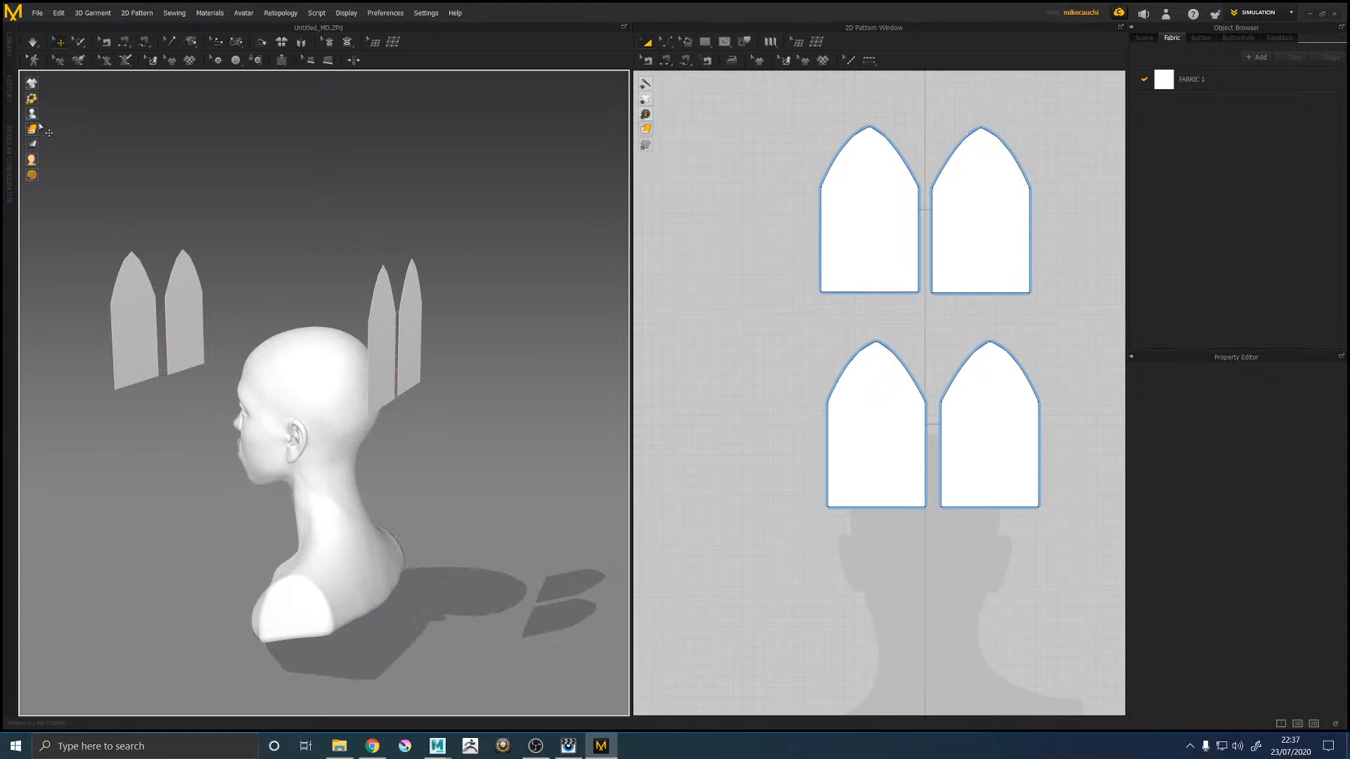
left_click(61, 129)
mouse_move(113, 137)
right_mouse_down()
mouse_move(401, 153)
mouse_move(407, 319)
right_mouse_up()
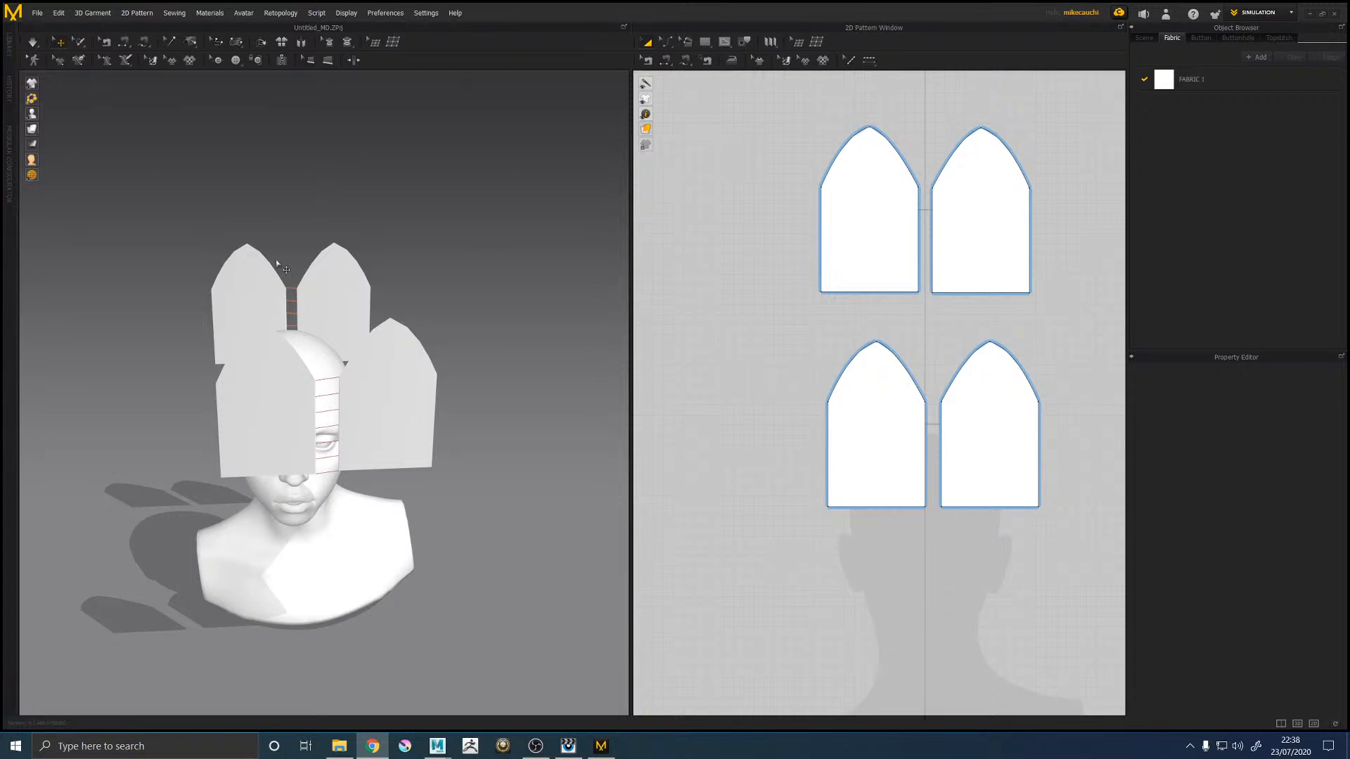
right_click_drag(386, 312, 461, 311)
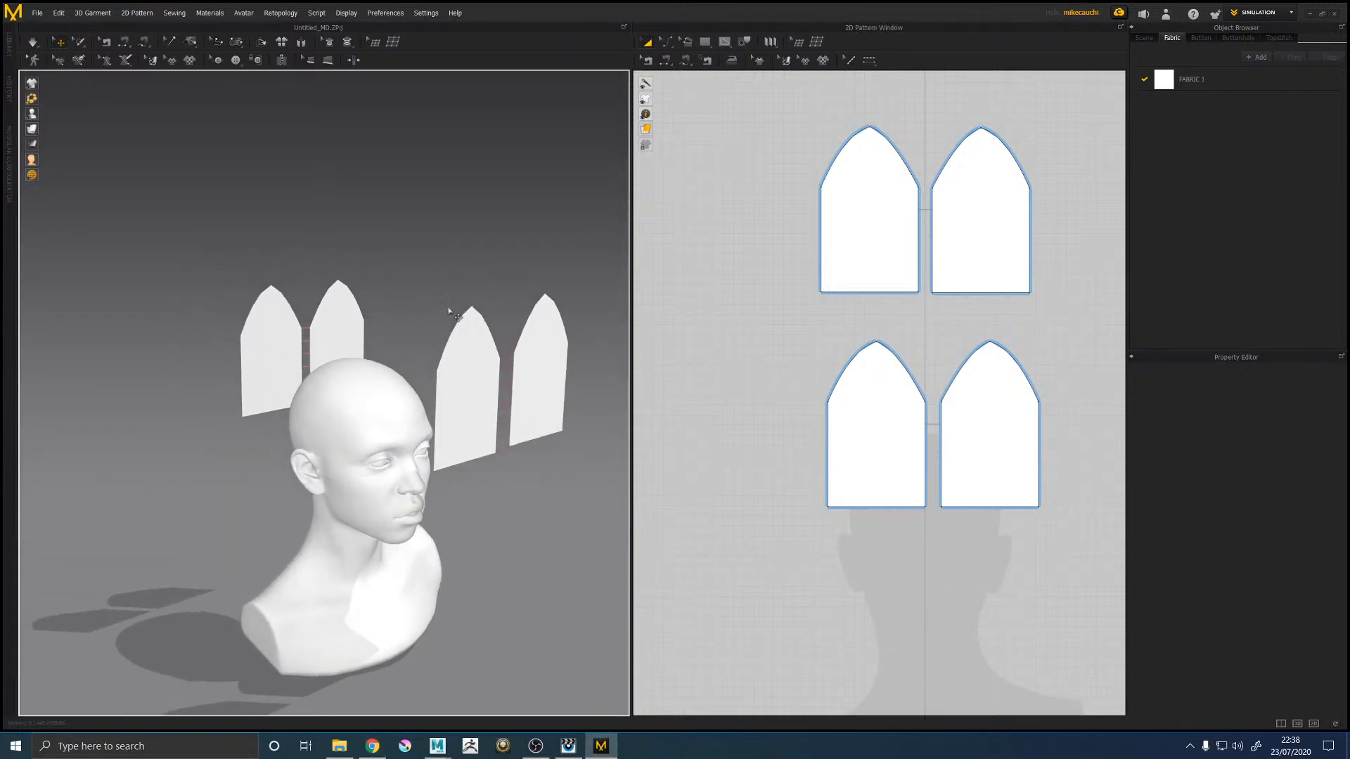
Step: Flip the normals of the two rear panels so their outer faces point away from the head
left_click(294, 320)
left_click(331, 329, "shift")
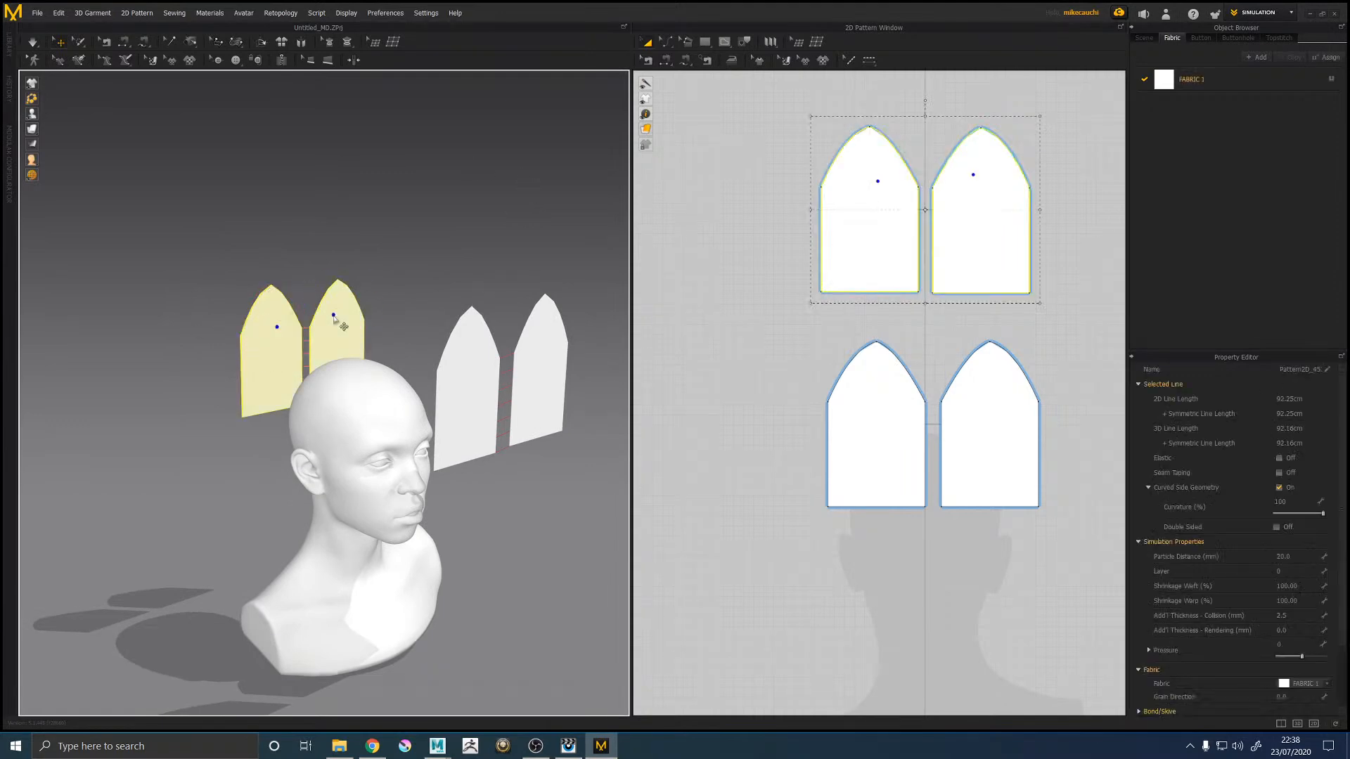
right_click(334, 320)
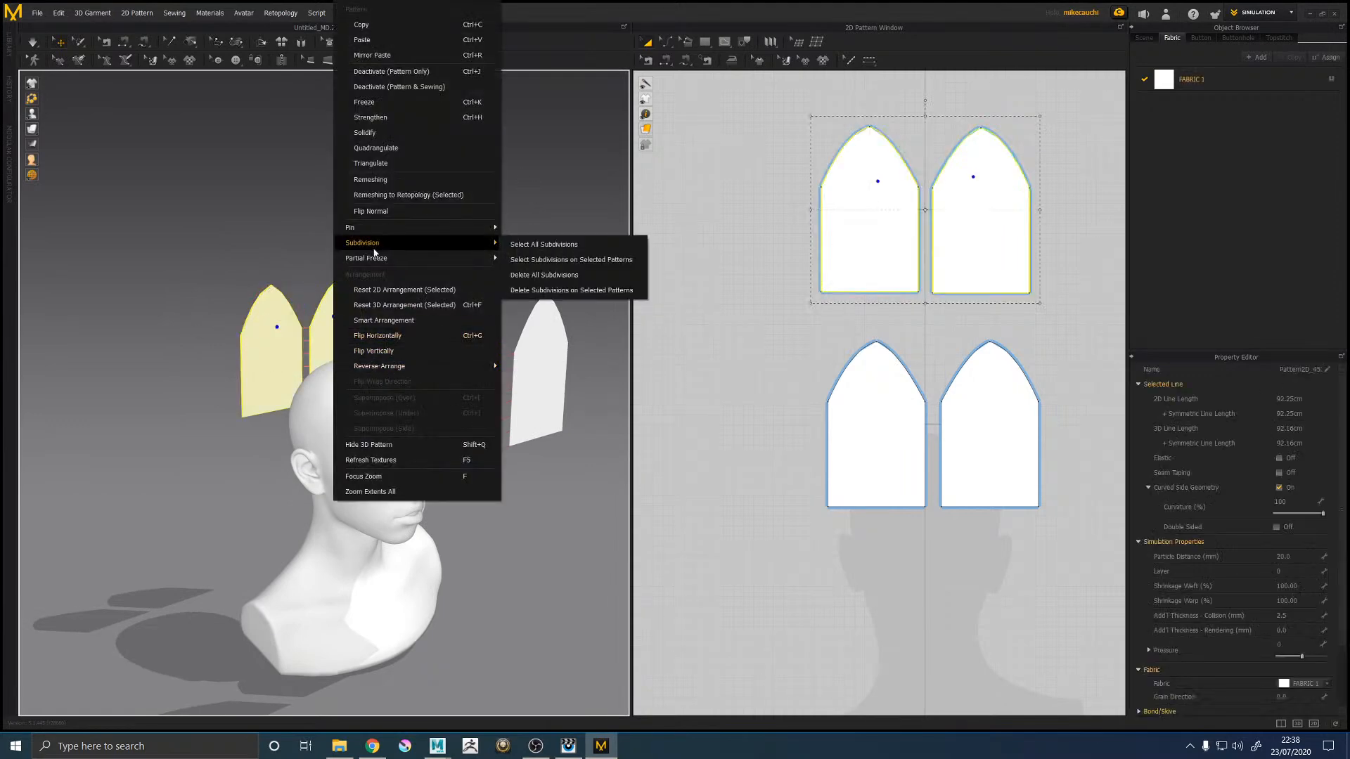
left_click(383, 211)
left_click(847, 183)
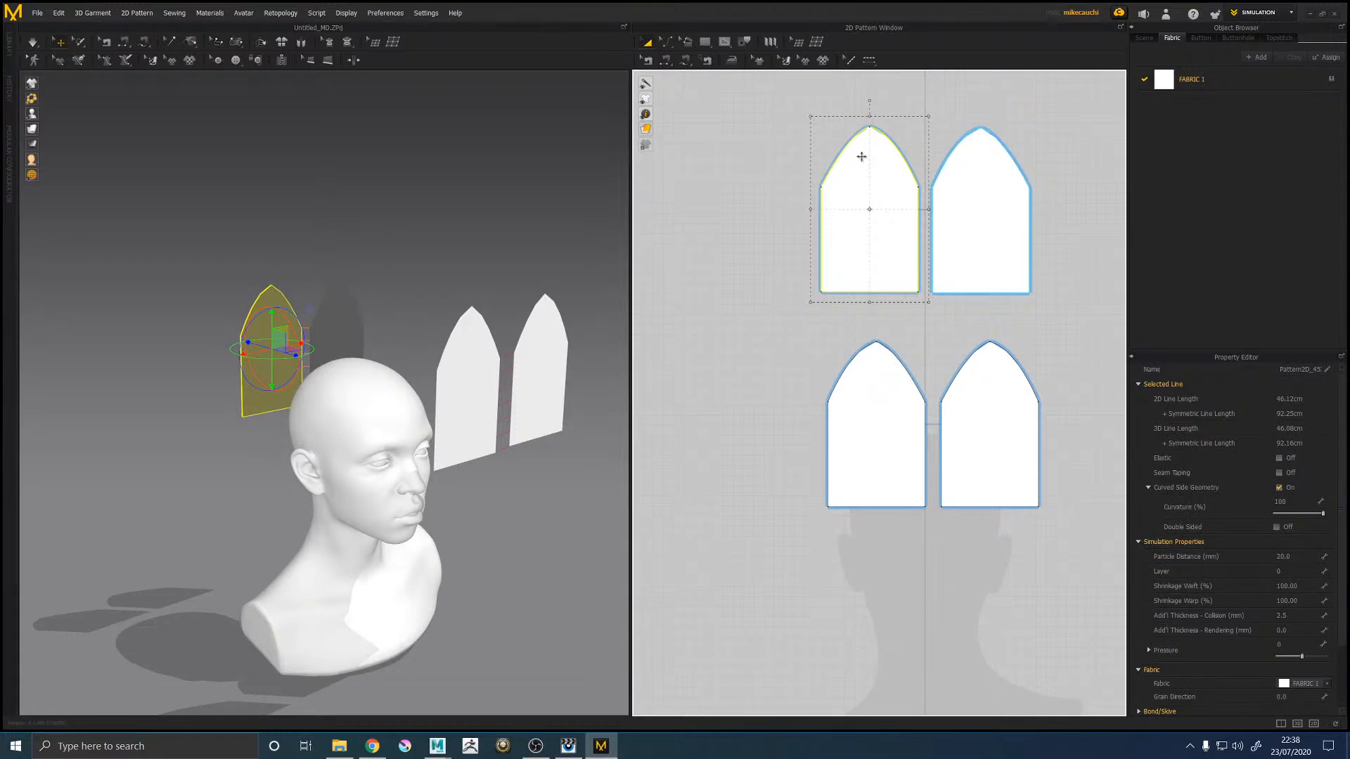
left_click(326, 348)
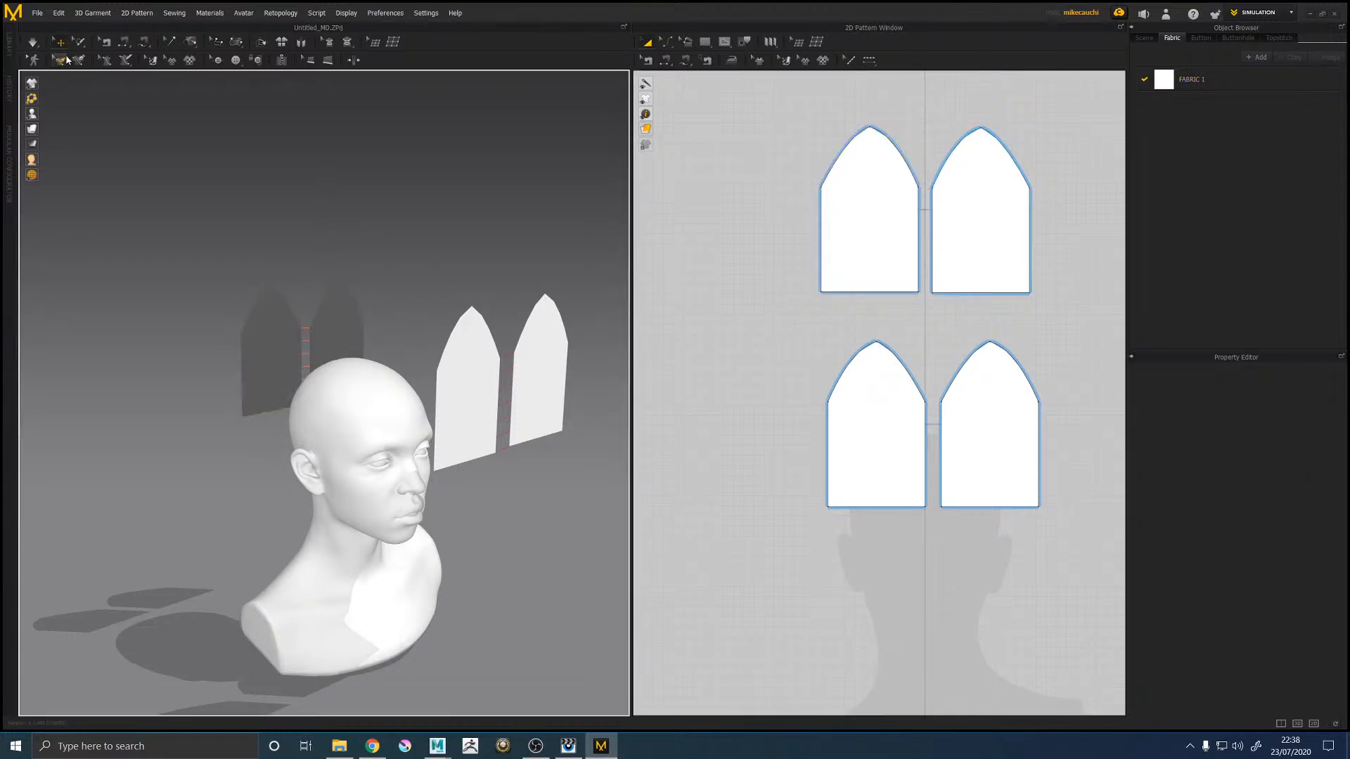
Step: Sew the straight outer edges of the rear panels to the matching outer edges of the front panels
left_click(105, 41)
left_click(241, 351)
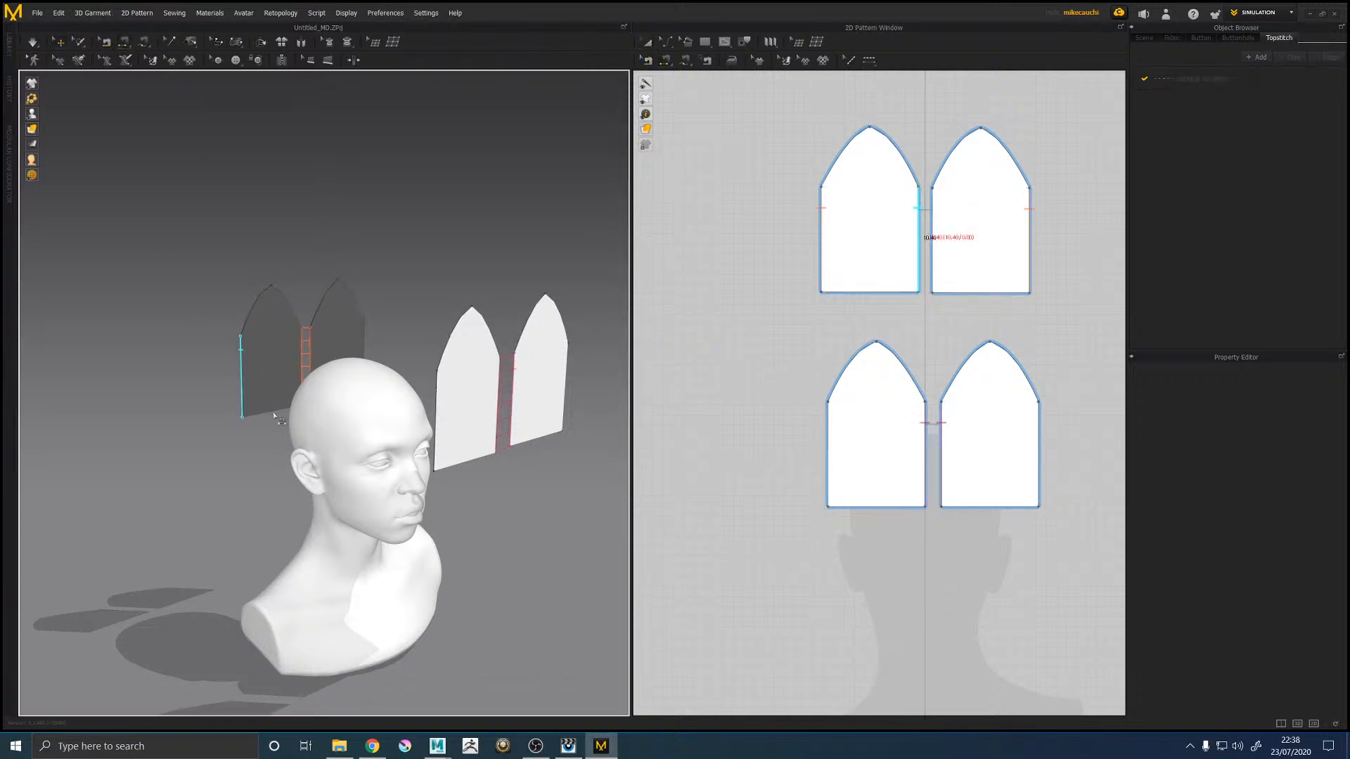
left_click(436, 394)
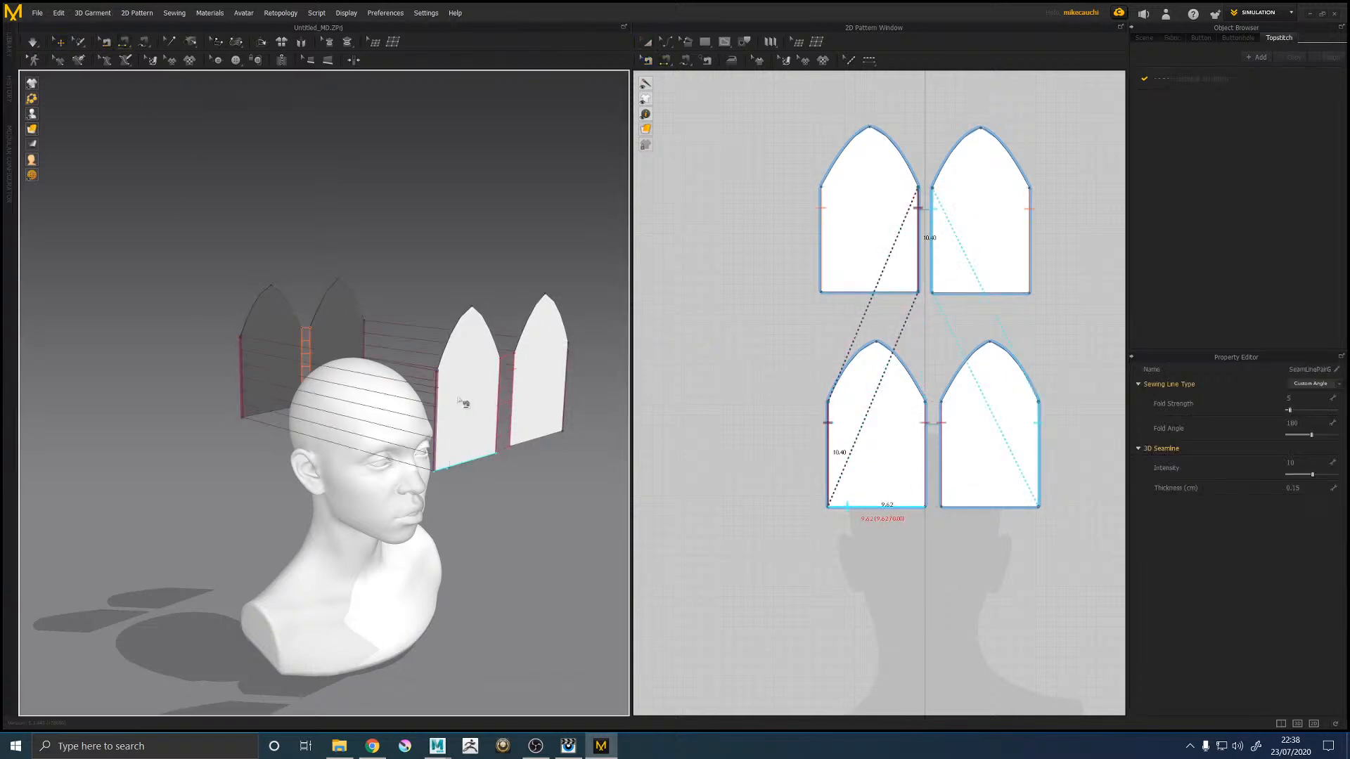
key("Escape")
Step: Sew the curved top edges, joining the inner curves within each panel pair and the outer curves between front and rear
left_click(328, 289)
left_click(264, 292)
left_click(461, 327)
key("Escape")
left_click(485, 324)
left_click(517, 317)
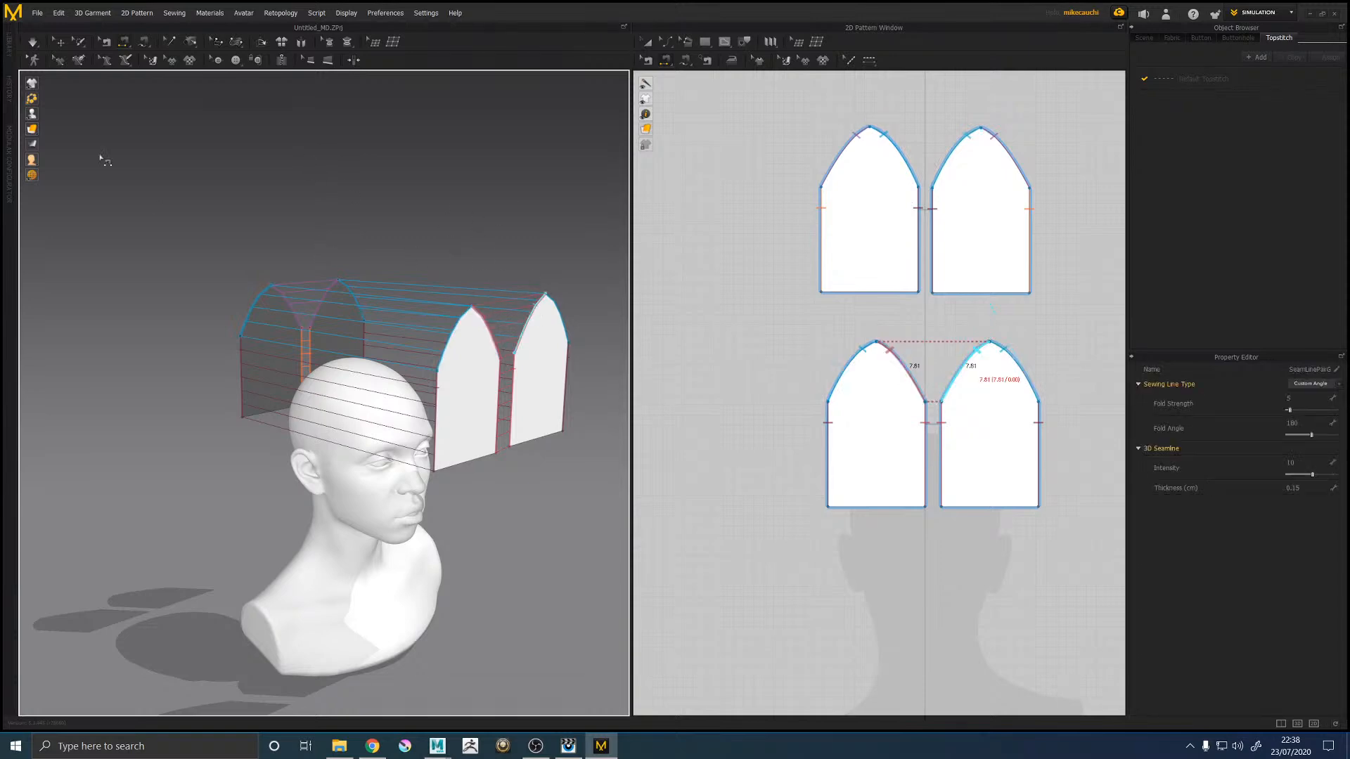
Step: Colour FABRIC 1 mid-grey and apply the Cotton_40s_Chambray physical preset to it
left_click(53, 45)
left_click(1195, 79)
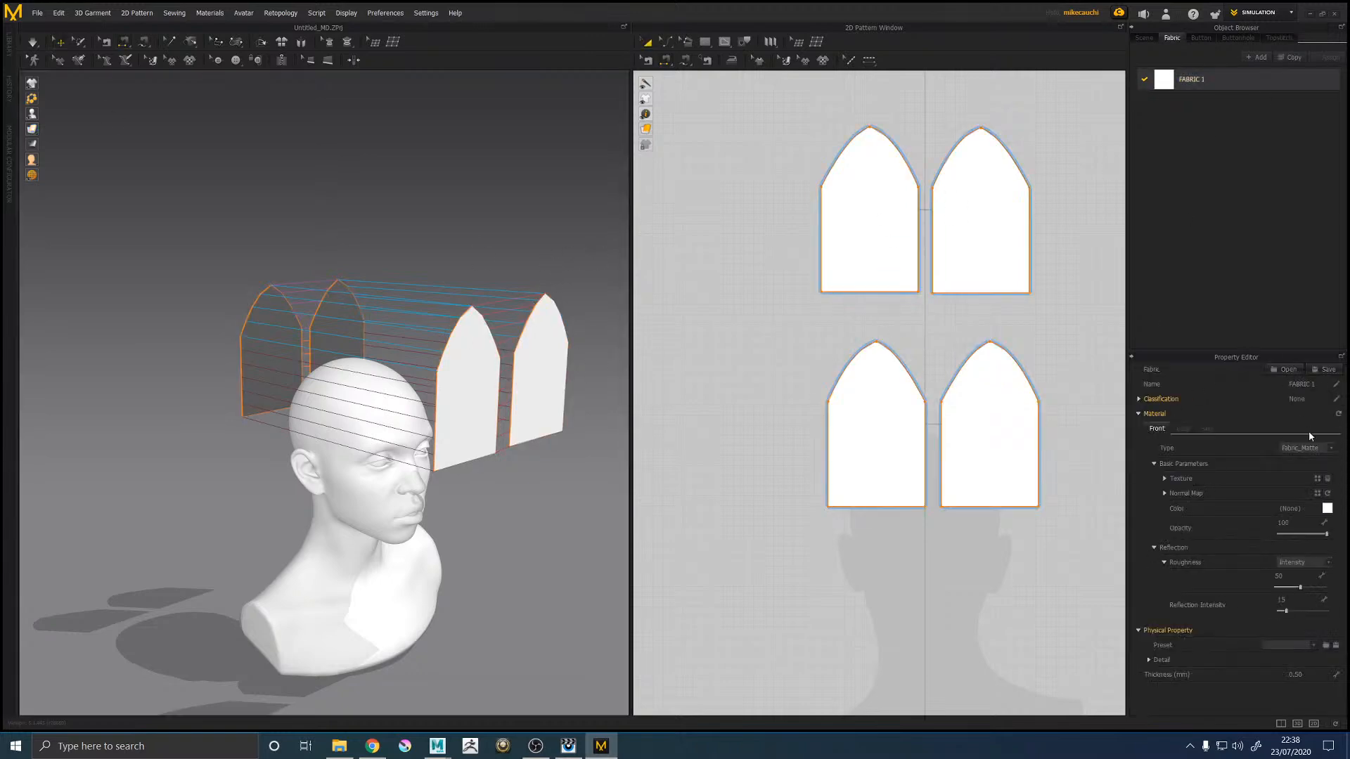
left_click(1327, 509)
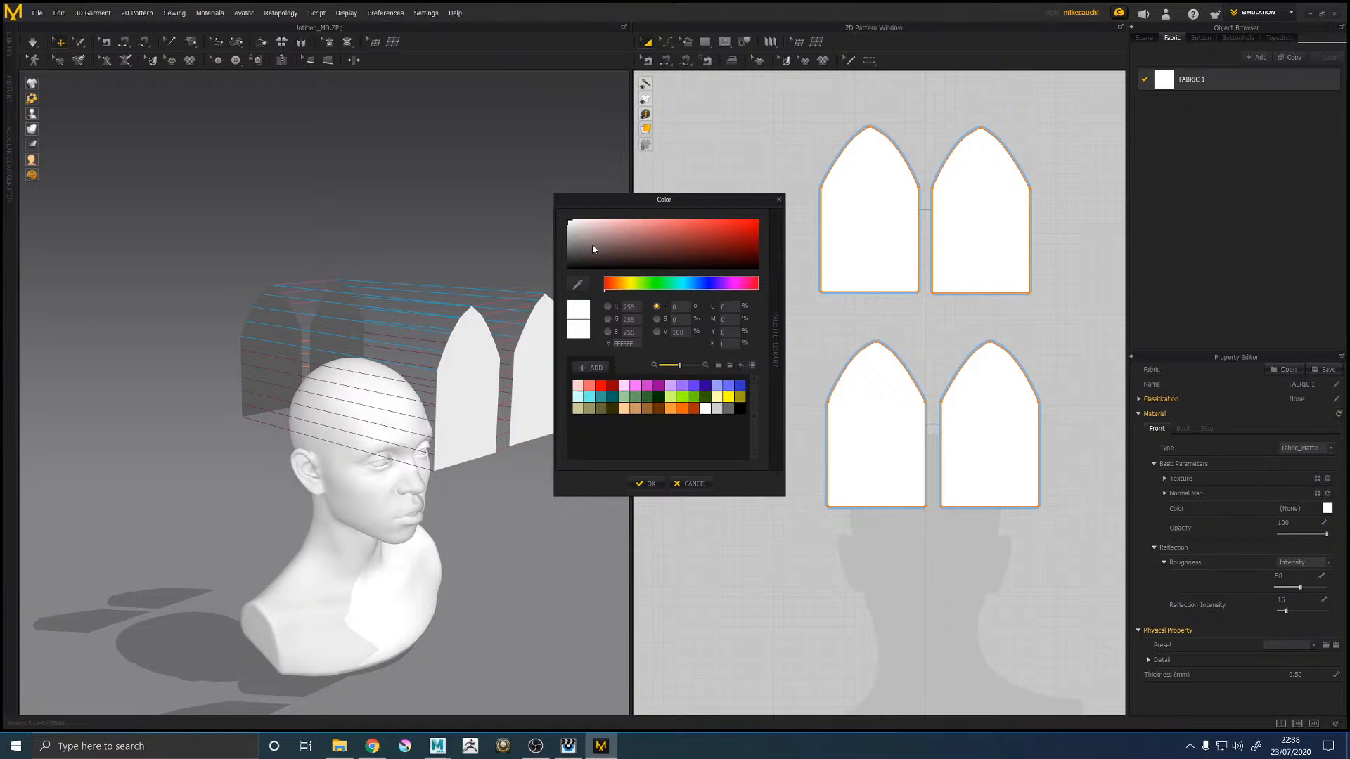
left_click_drag(591, 239, 559, 244)
left_click(647, 483)
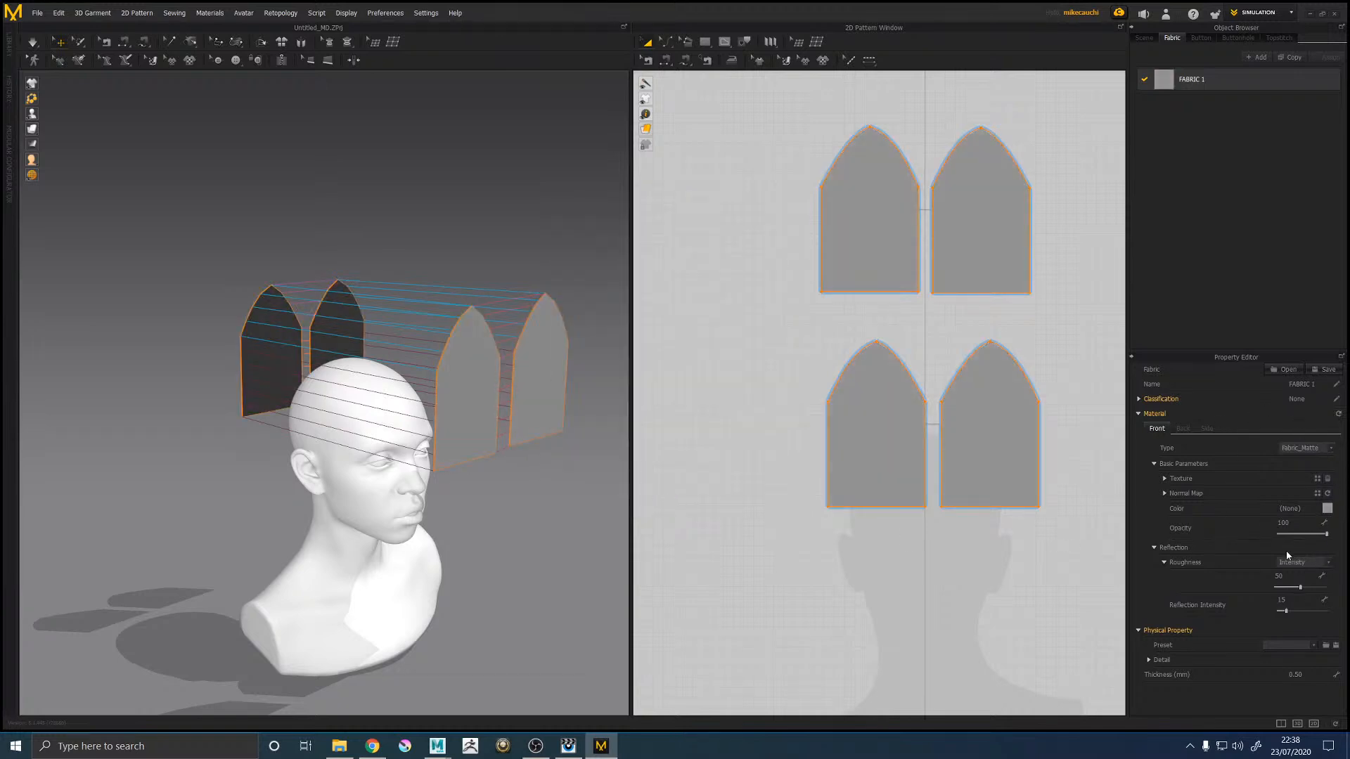
left_click(1290, 644)
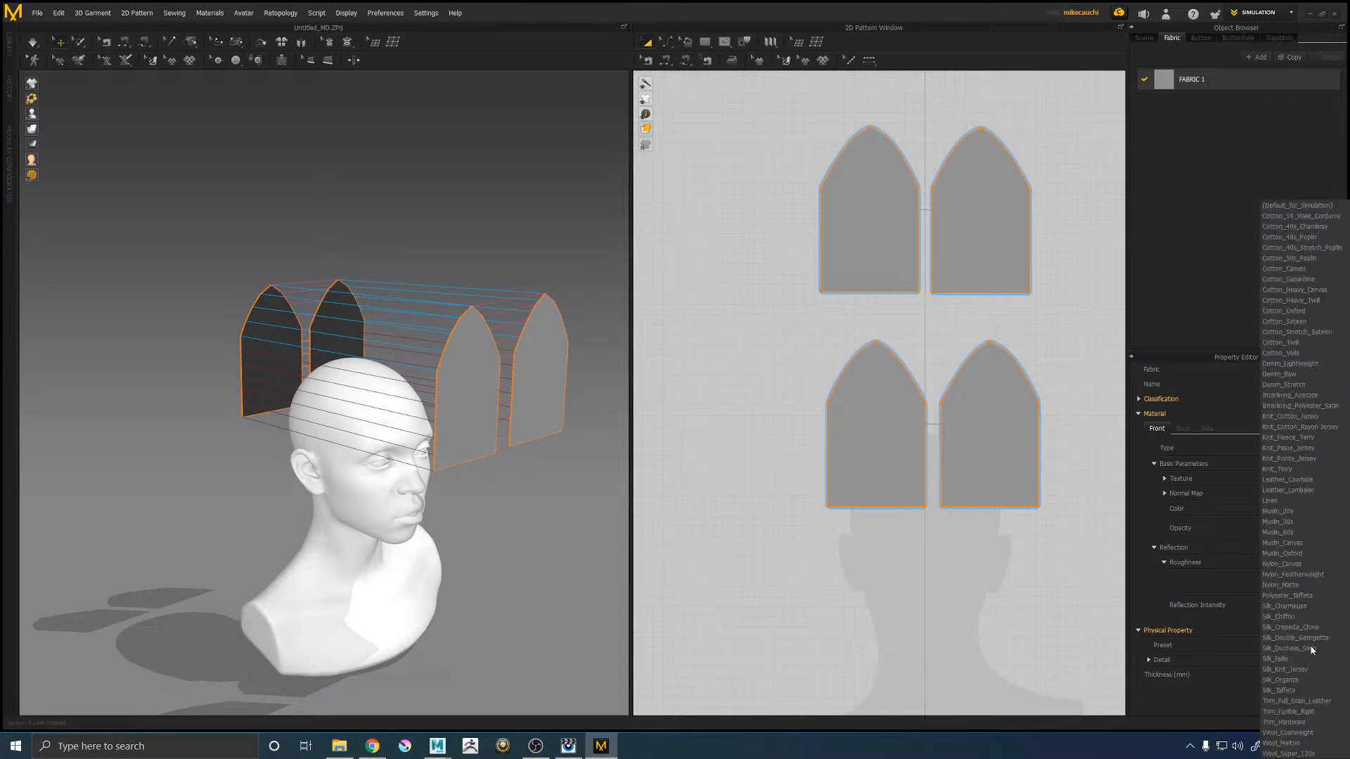
left_click(1301, 225)
Step: Try simulating the sewn panels on the bust, and undo the simulation
key("space")
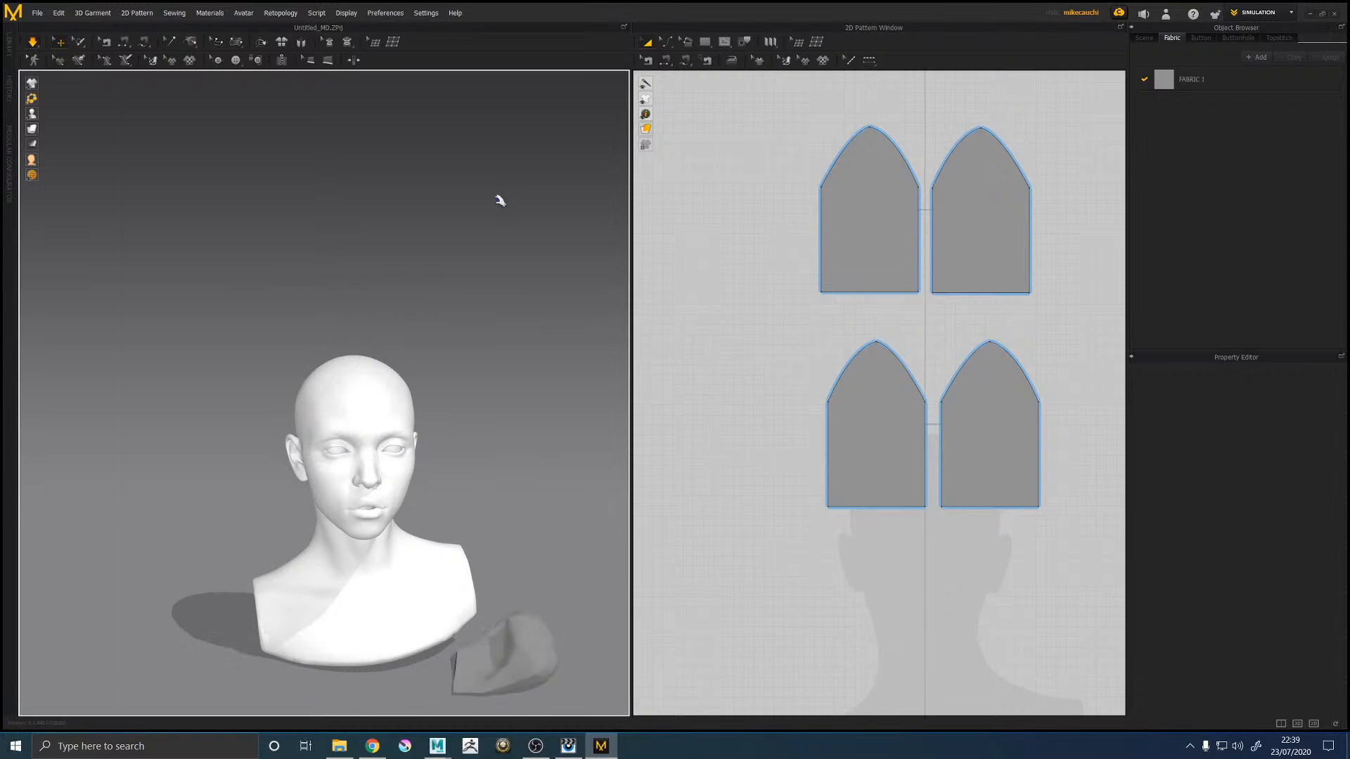
key("ctrl+z")
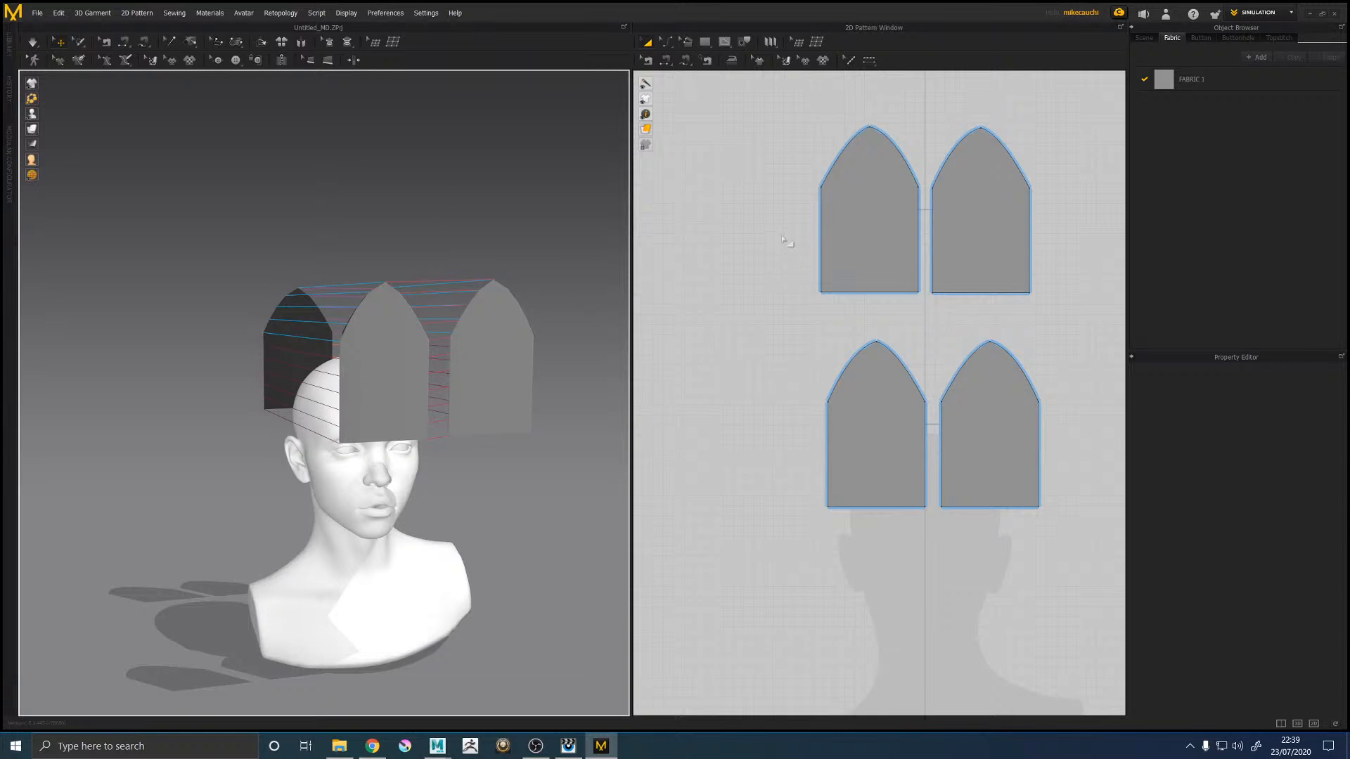
Step: Widen the front and rear panels together outward from the centre line in the 2D pattern
left_click(847, 453)
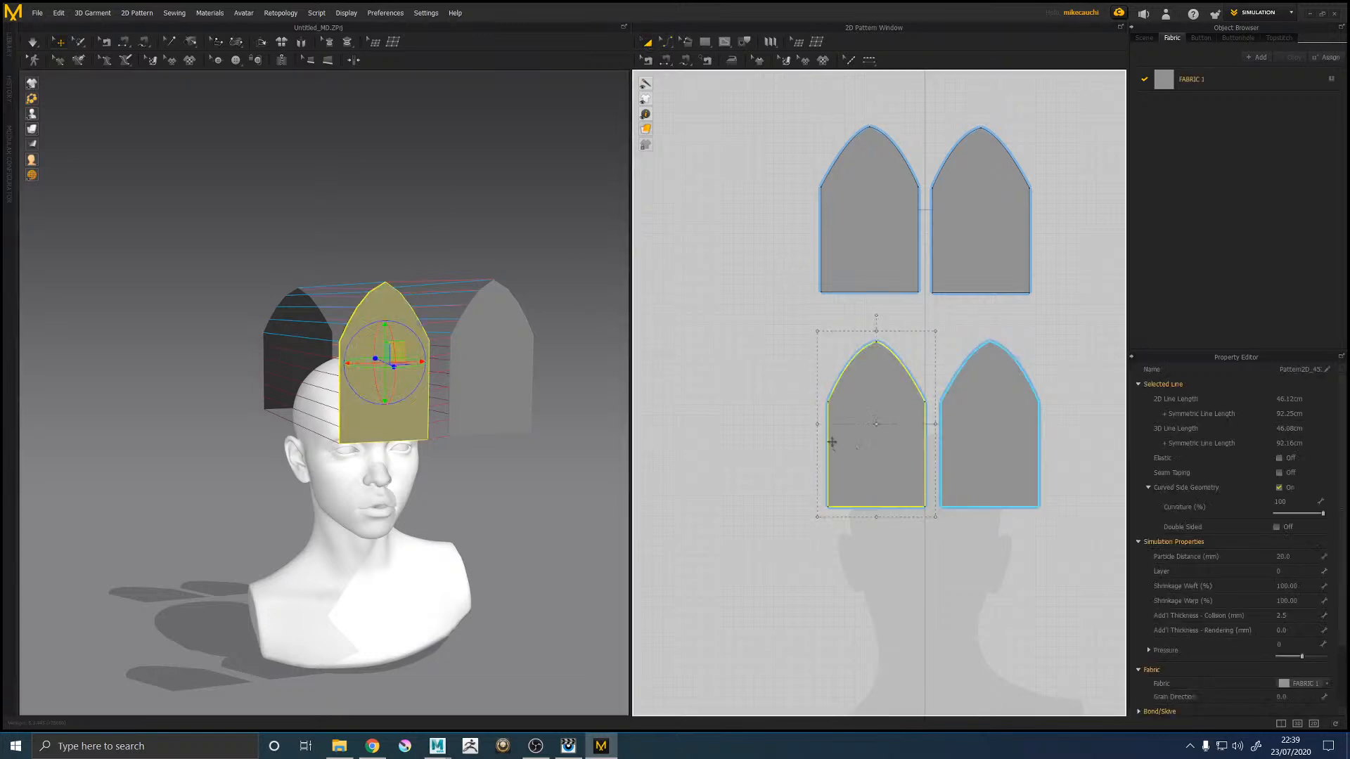
left_click(840, 214, "shift")
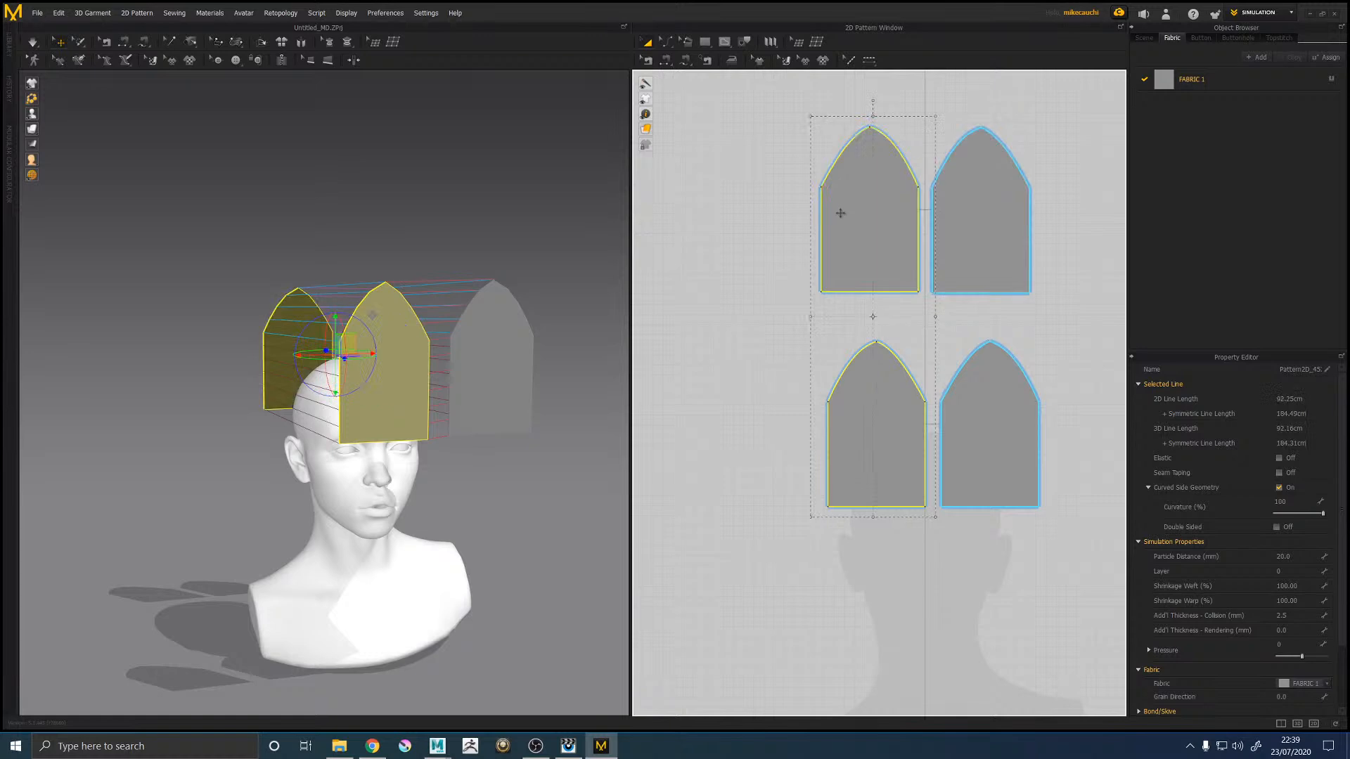
left_click_drag(810, 316, 785, 317)
Step: Move both front panels back in 3D so they sit close to the face
right_click_drag(448, 192, 513, 263)
left_click(512, 266)
left_click_drag(385, 351, 294, 362)
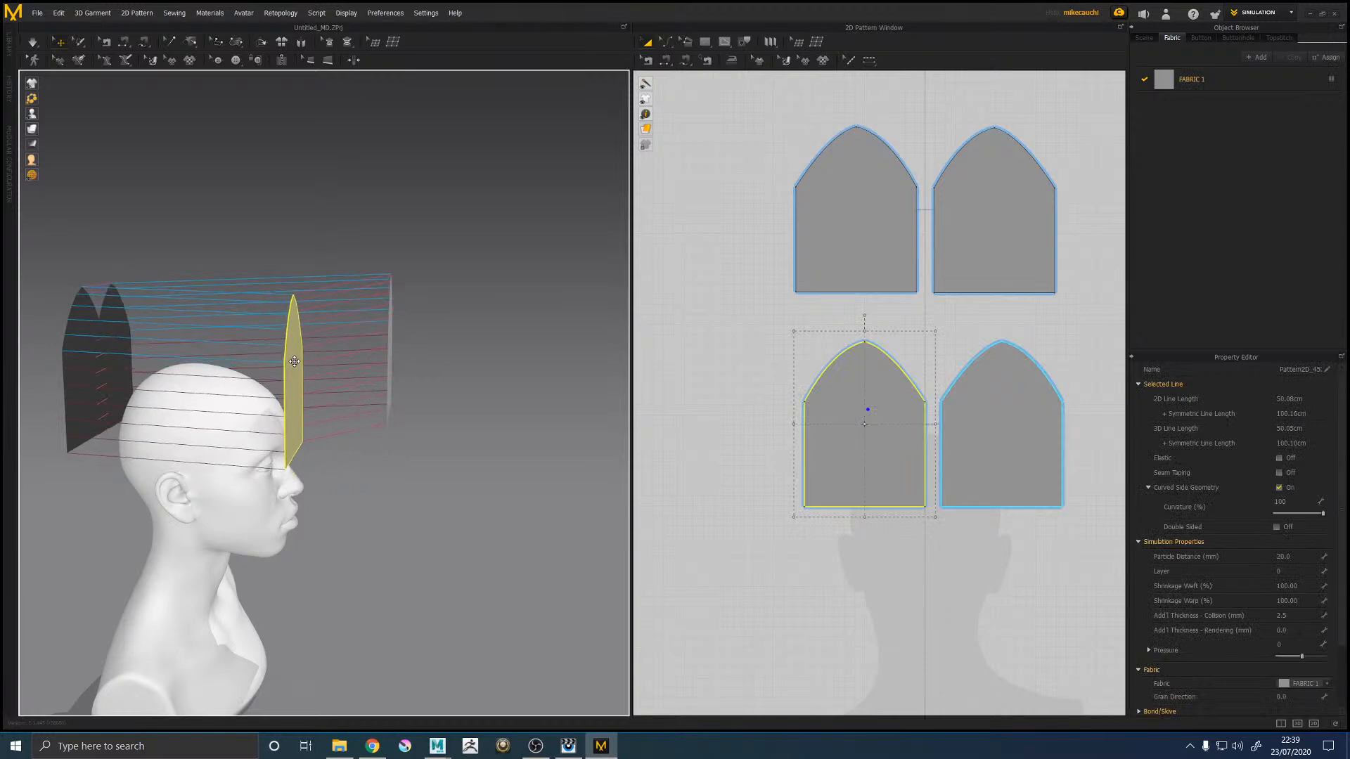
left_click_drag(391, 343, 310, 350)
Step: Move both rear panels in 3D so they sit close behind the head
right_click_drag(310, 344, 362, 313)
middle_click_drag(218, 387, 302, 352)
mouse_move(256, 335)
left_mouse_down()
mouse_move(296, 344)
mouse_move(260, 340)
left_mouse_up()
right_click_drag(197, 401, 305, 380)
left_click_drag(291, 362, 261, 371)
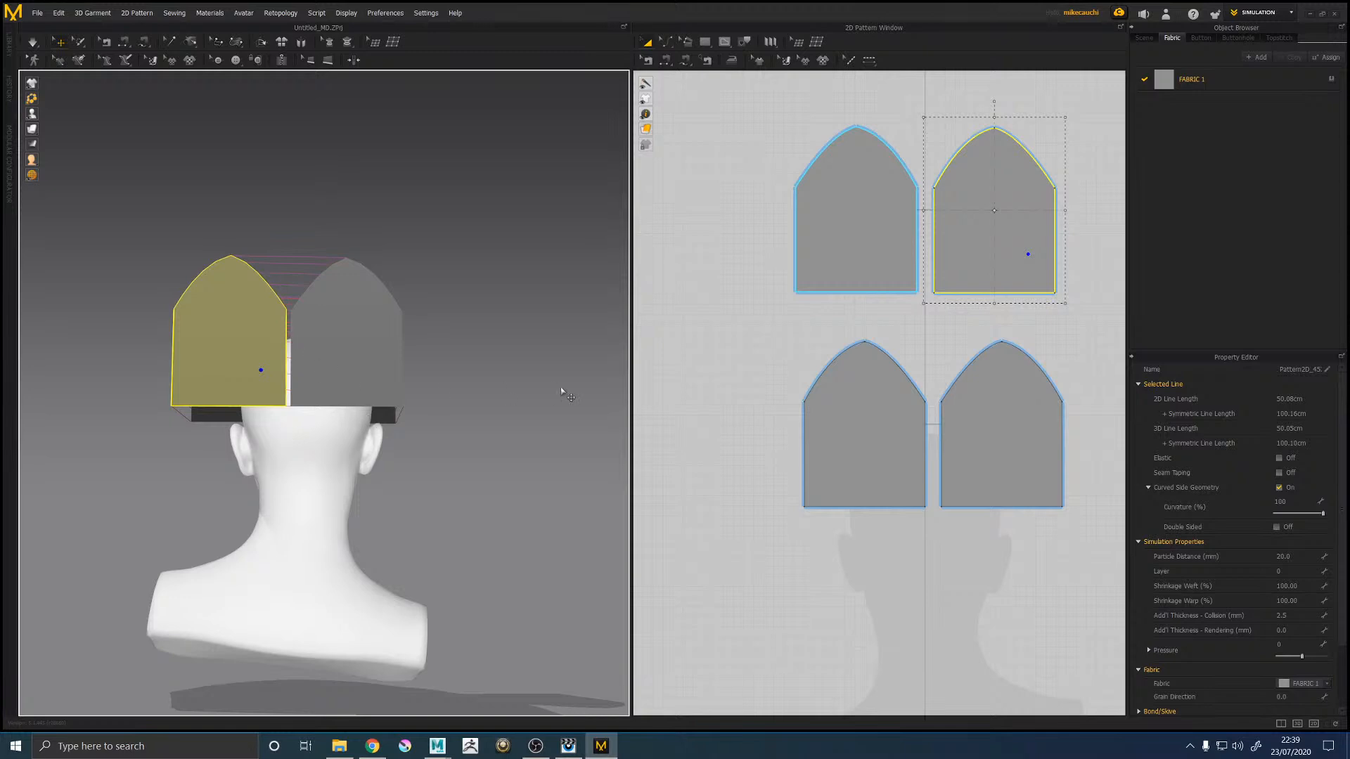
Step: Simulate the cap onto the head and tug its front panels to settle the cloth
right_click_drag(461, 218, 513, 241)
key("space")
right_click_drag(422, 296, 557, 310)
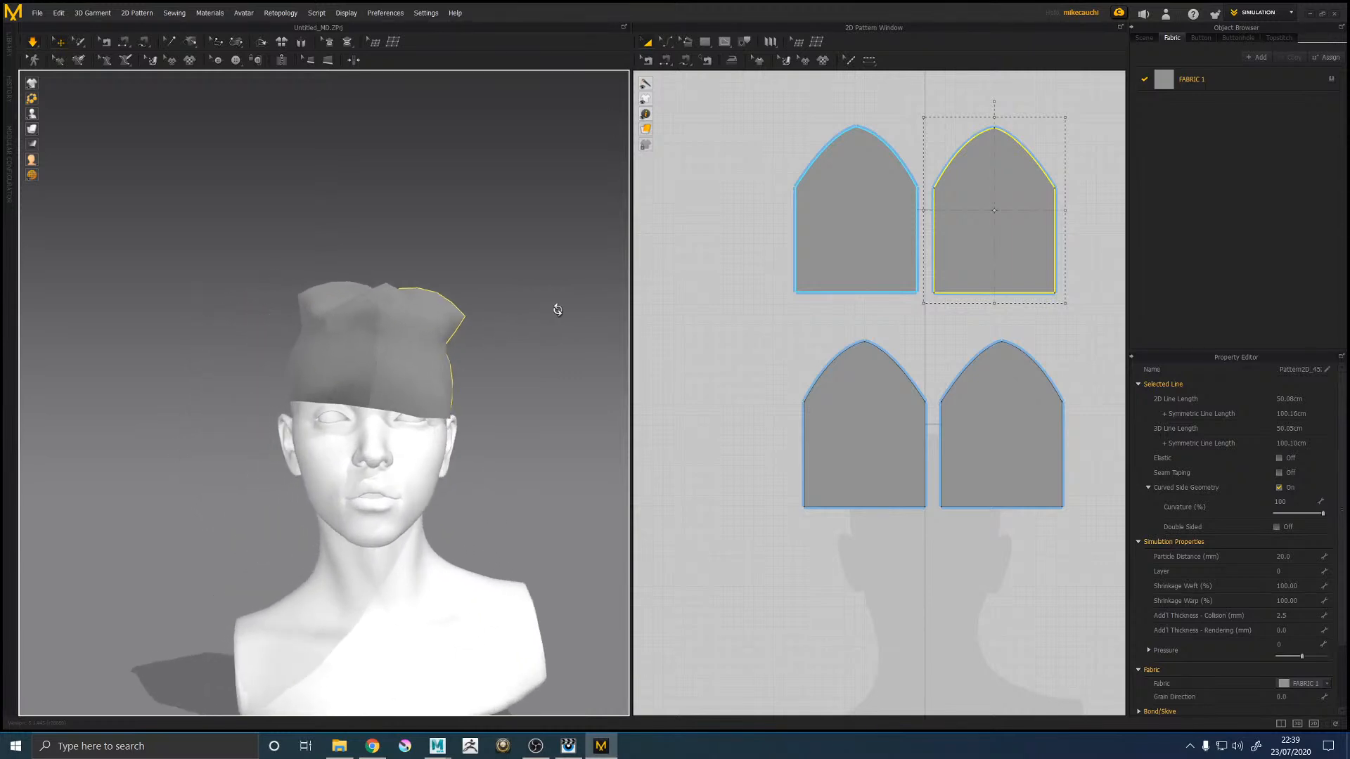
left_click(280, 390)
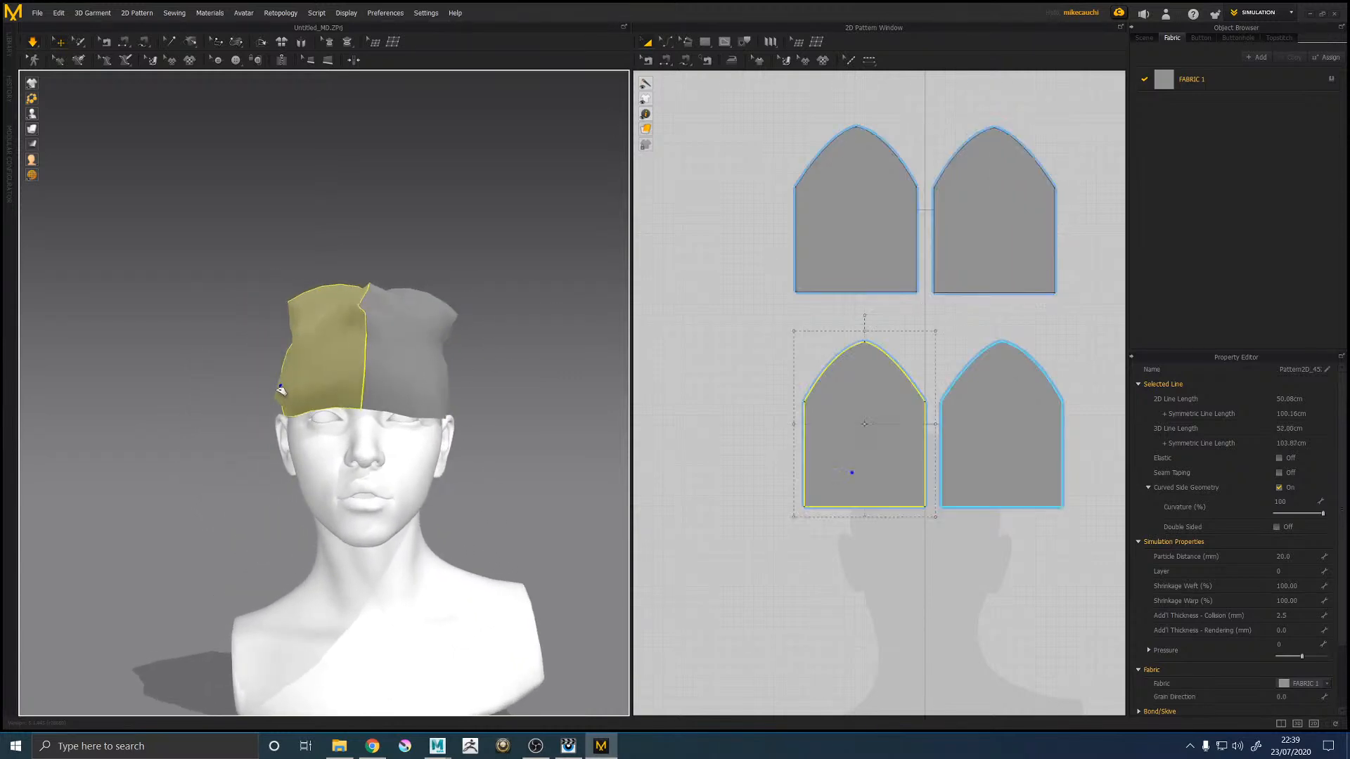
left_click(442, 312)
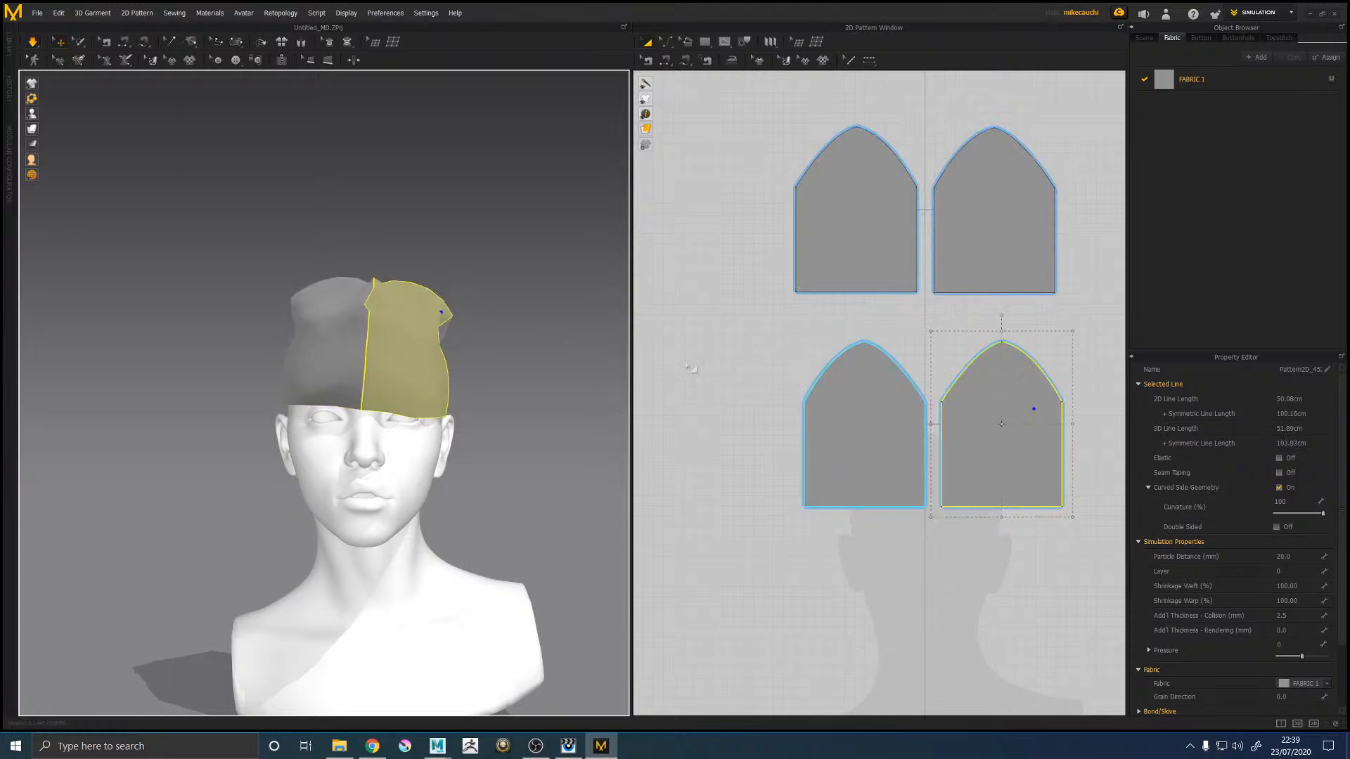
Step: Select all four panels and set their particle distance to 10 mm
left_click(713, 231)
scroll(713, 231, "down", 4)
scroll(743, 247, "up", 7)
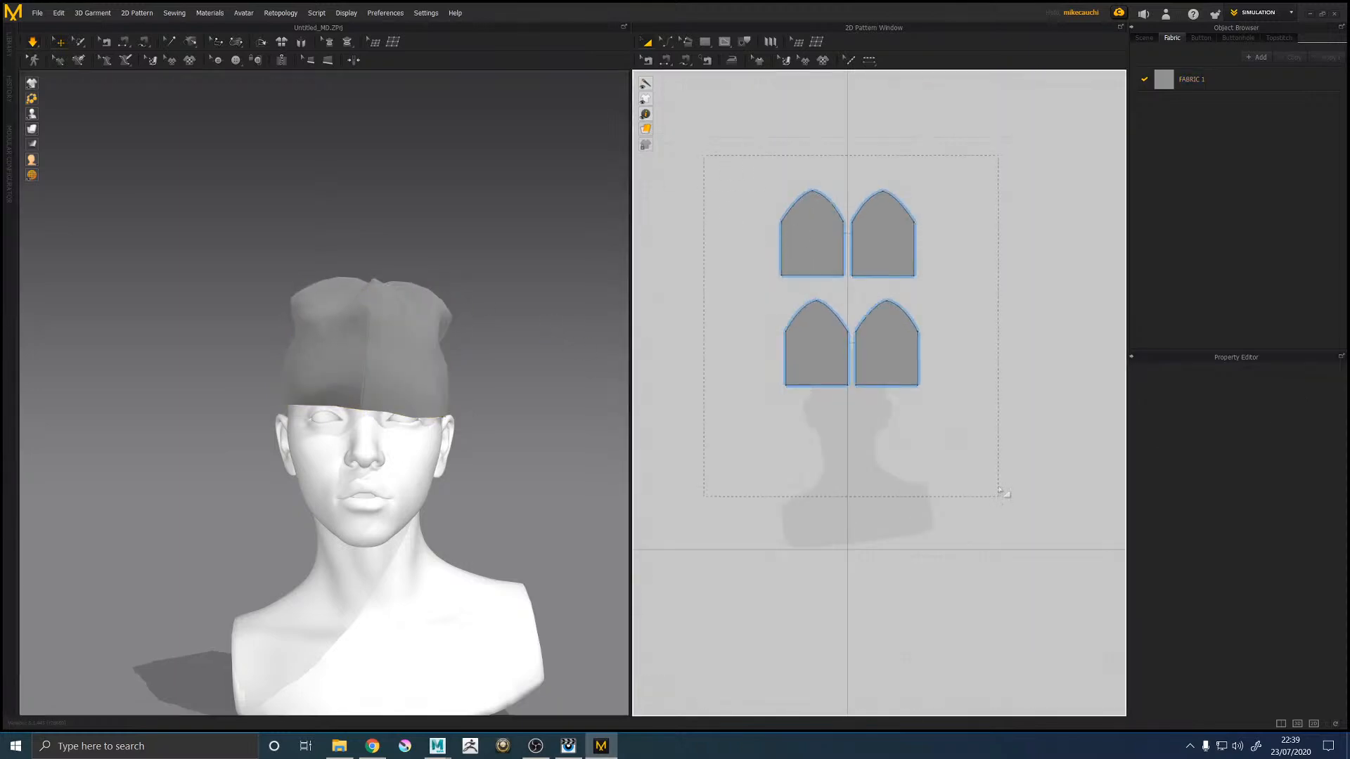
left_click_drag(1004, 496, 1005, 498)
left_click(1295, 556)
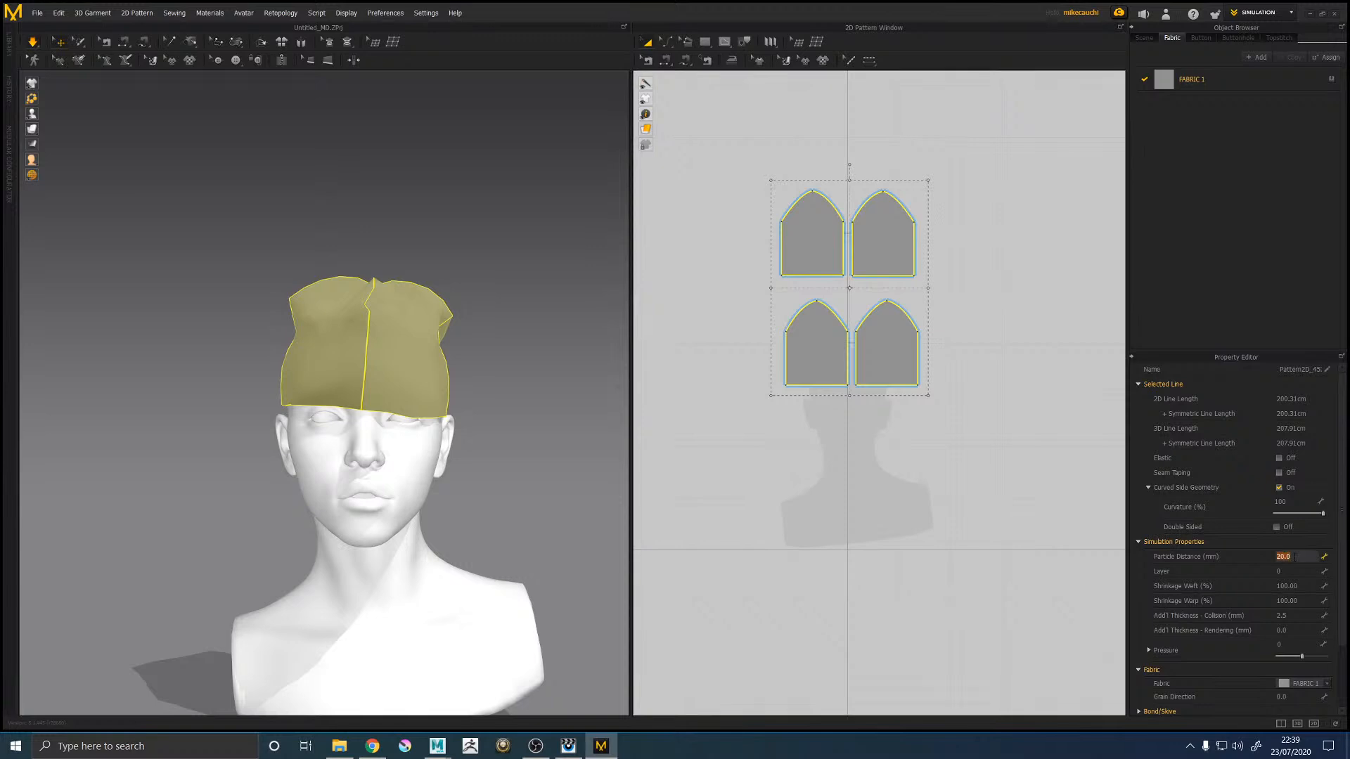
type("10")
key("Return")
Step: Lower the outer corner points where the curved tops meet the straight sides on the front and rear panels, and simulate
left_click(527, 277)
mouse_move(527, 277)
right_mouse_down()
mouse_move(506, 276)
mouse_move(524, 286)
right_mouse_up()
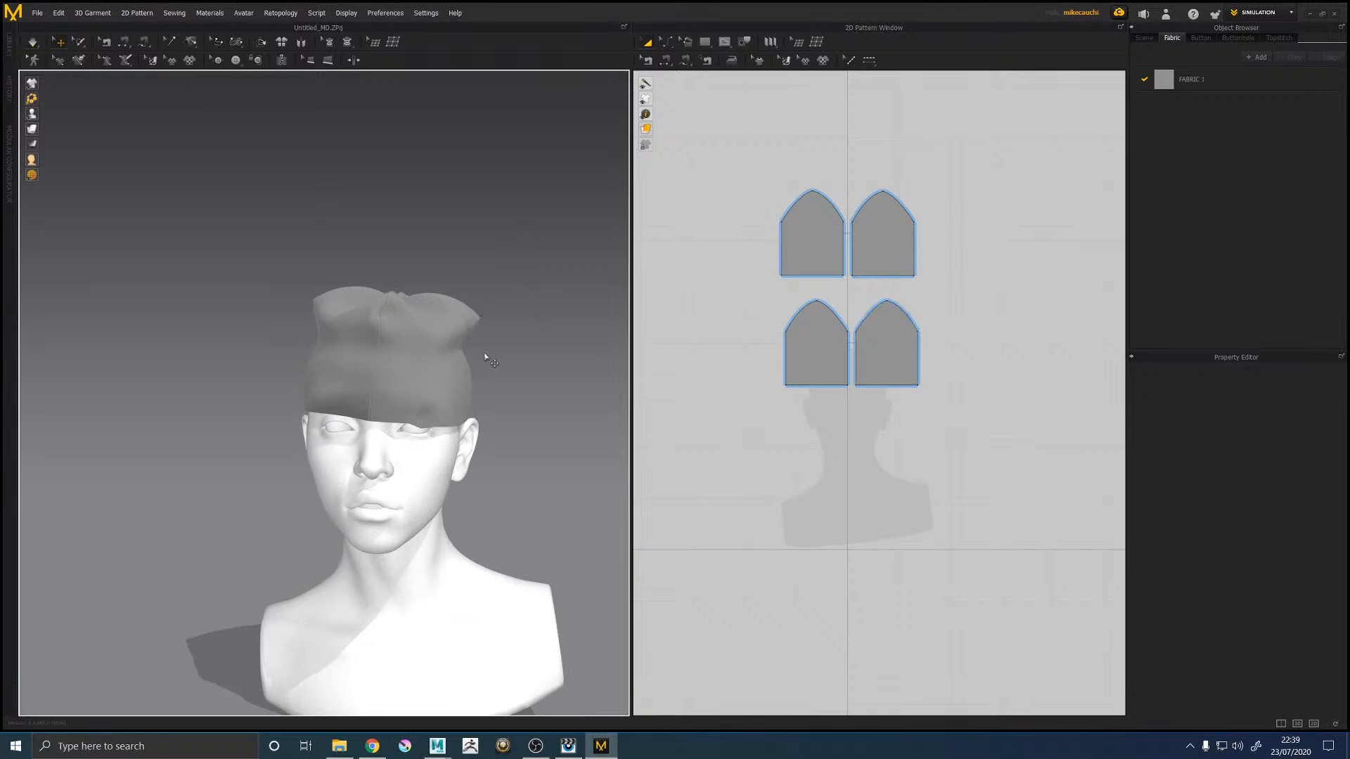
scroll(914, 324, "up", 3)
scroll(911, 320, "down", 5)
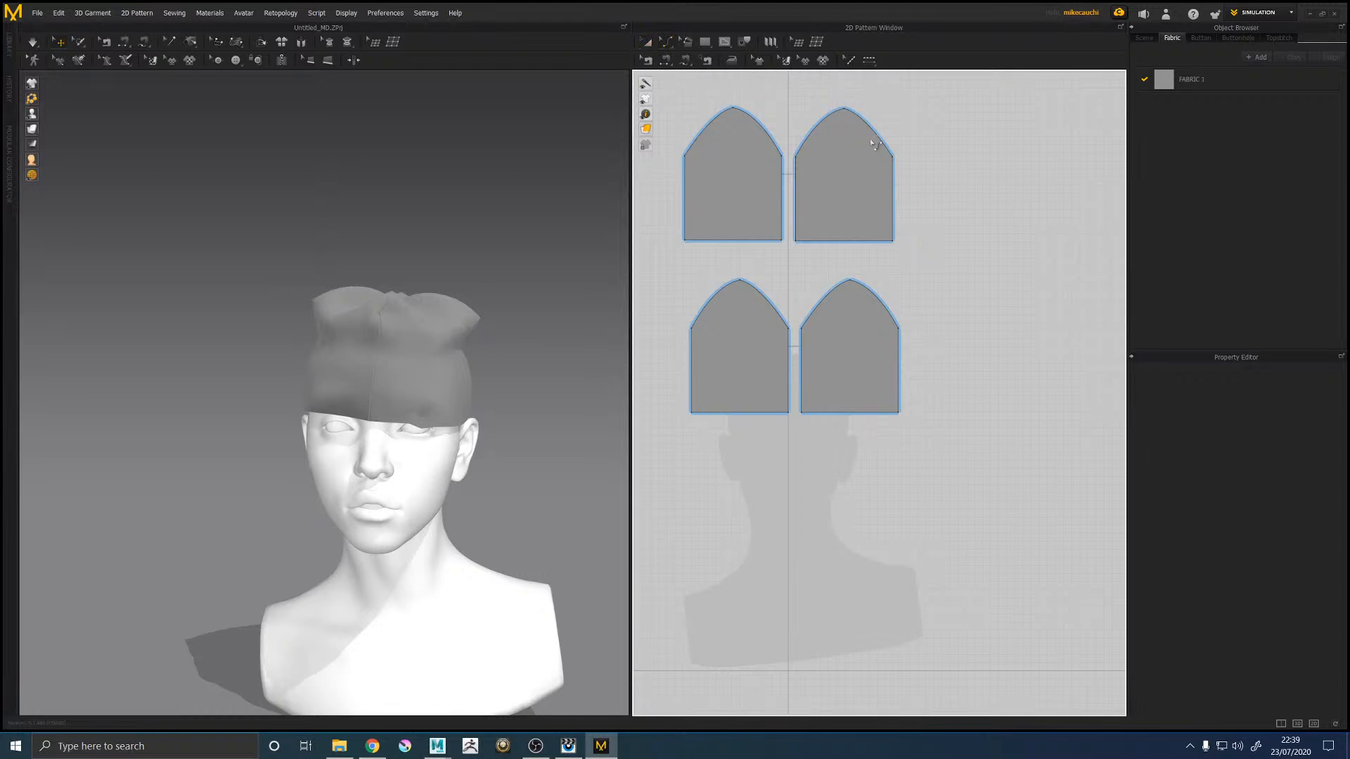
left_click(893, 157)
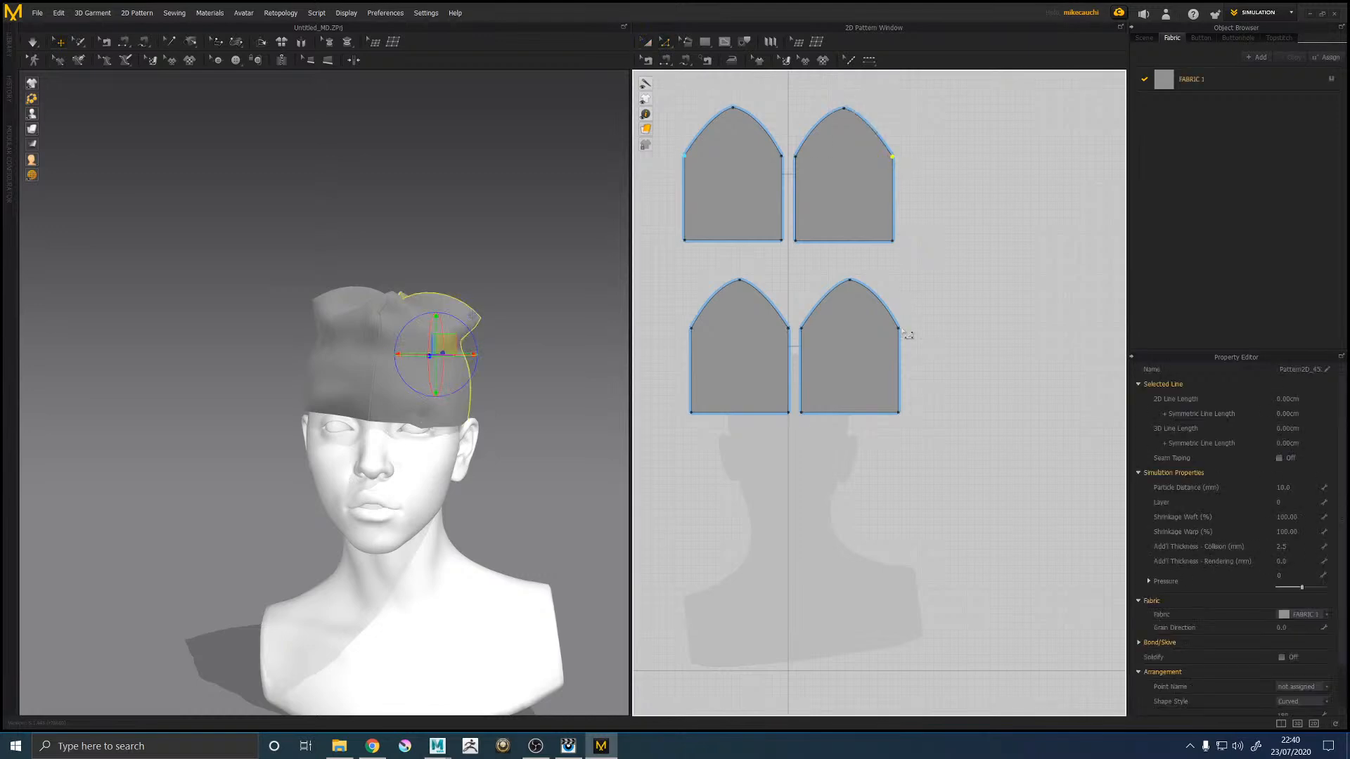
left_click(899, 329, "shift")
left_click_drag(899, 330, 898, 354)
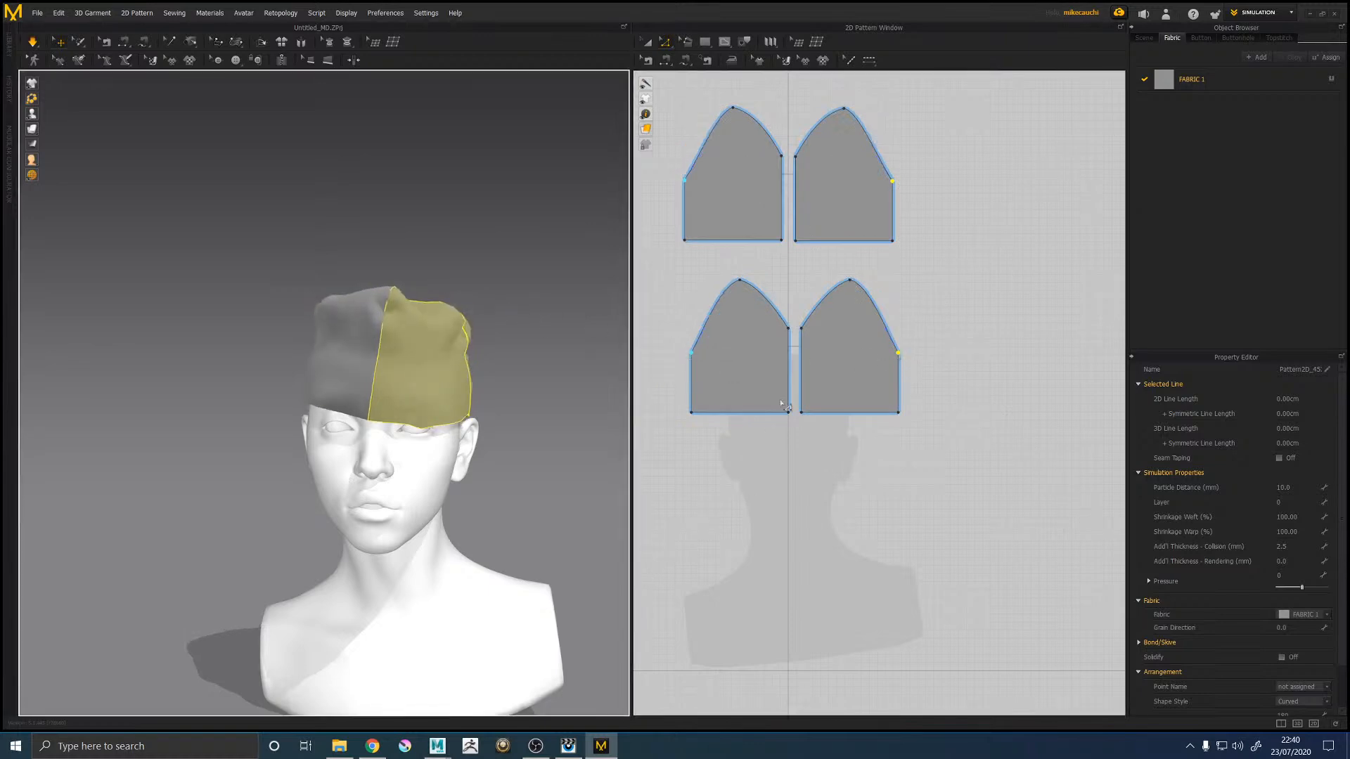
Step: Reselect the outer corner points of the front and rear panels and lower them slightly further
left_click(910, 365)
left_click(899, 353)
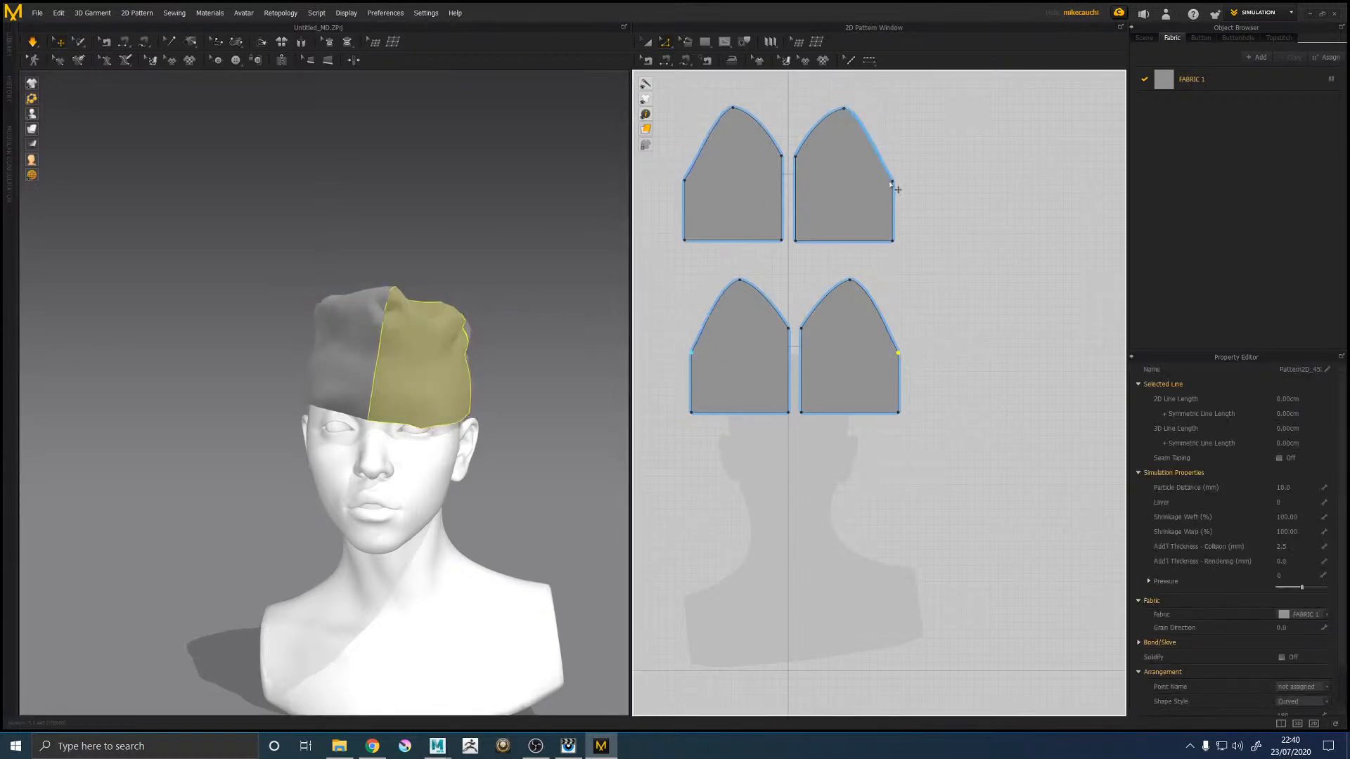
left_click_drag(892, 182, 904, 199, "shift")
Step: Tug the back of the simulated cap downward from a side view to settle it on the head
right_click_drag(533, 292, 422, 289)
left_click(599, 390)
left_click_drag(587, 394, 611, 418)
right_click_drag(563, 283, 600, 287)
left_click(898, 284)
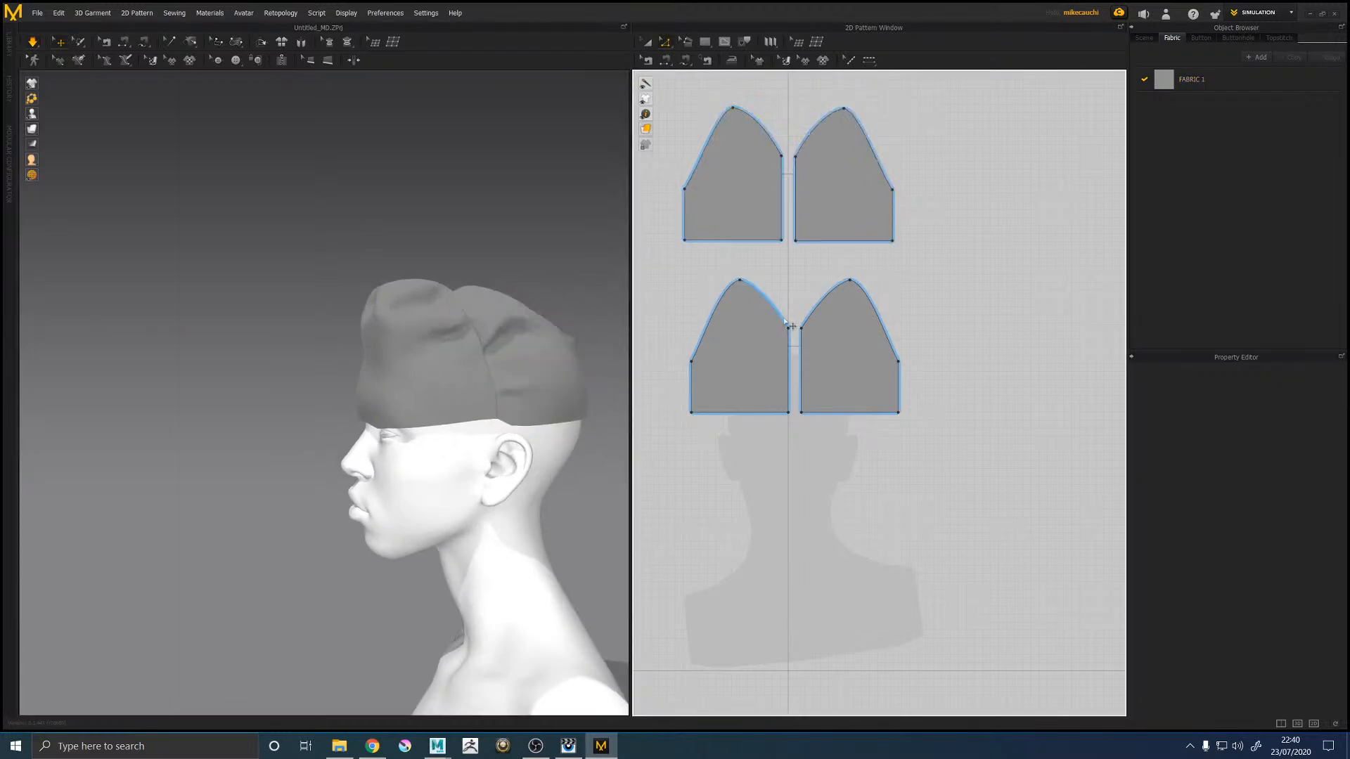
Step: Undo the cap adjustments back to before the outer corner points of the front and rear panels were lowered
key("ctrl+z")
key("ctrl+z")
key("ctrl+z")
key("ctrl+z")
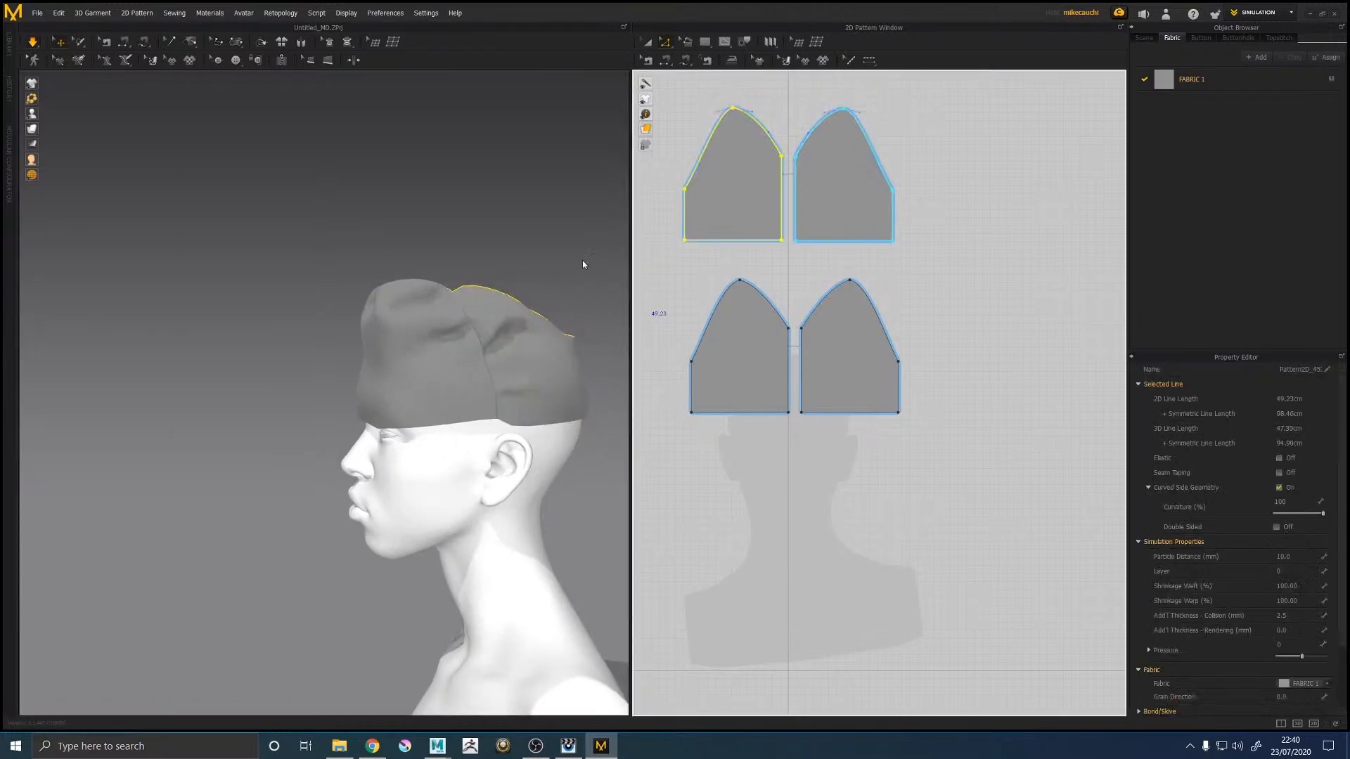
key("ctrl+z")
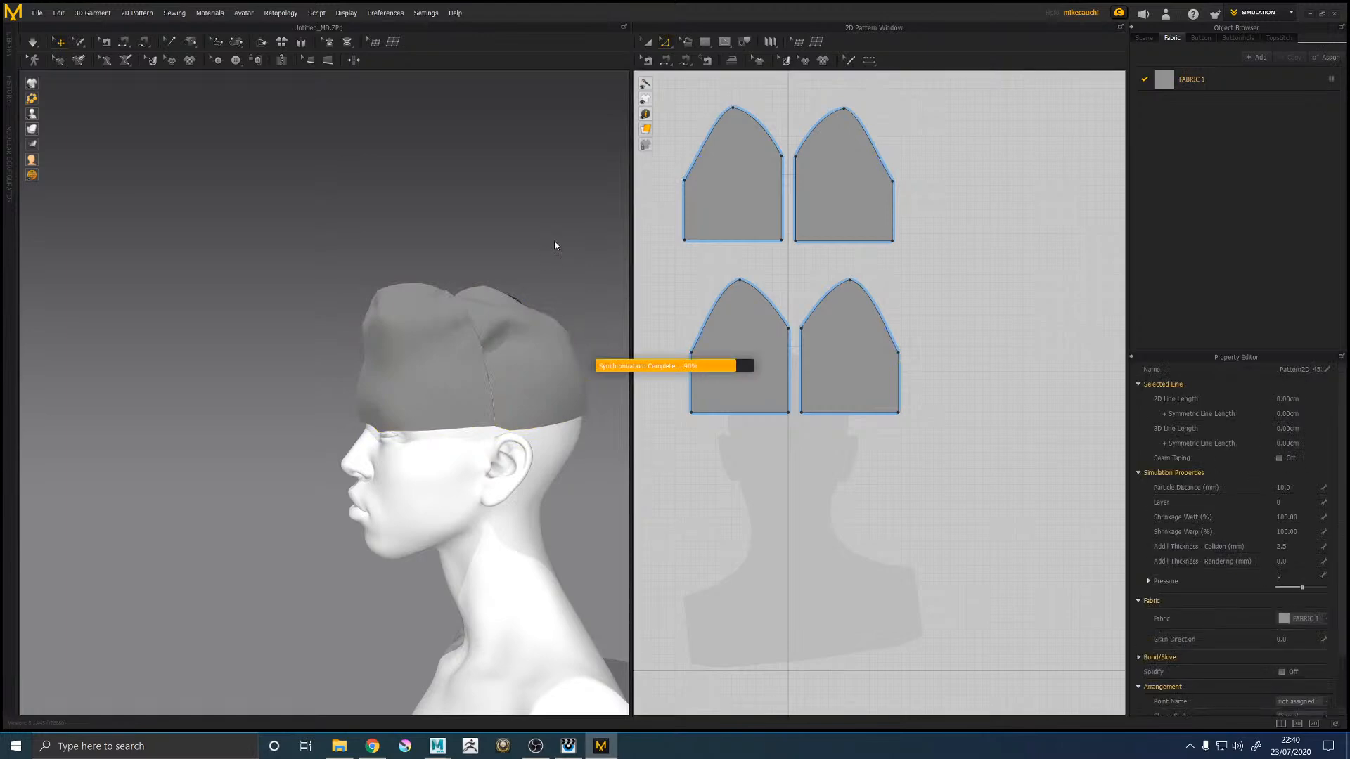
key("ctrl+z")
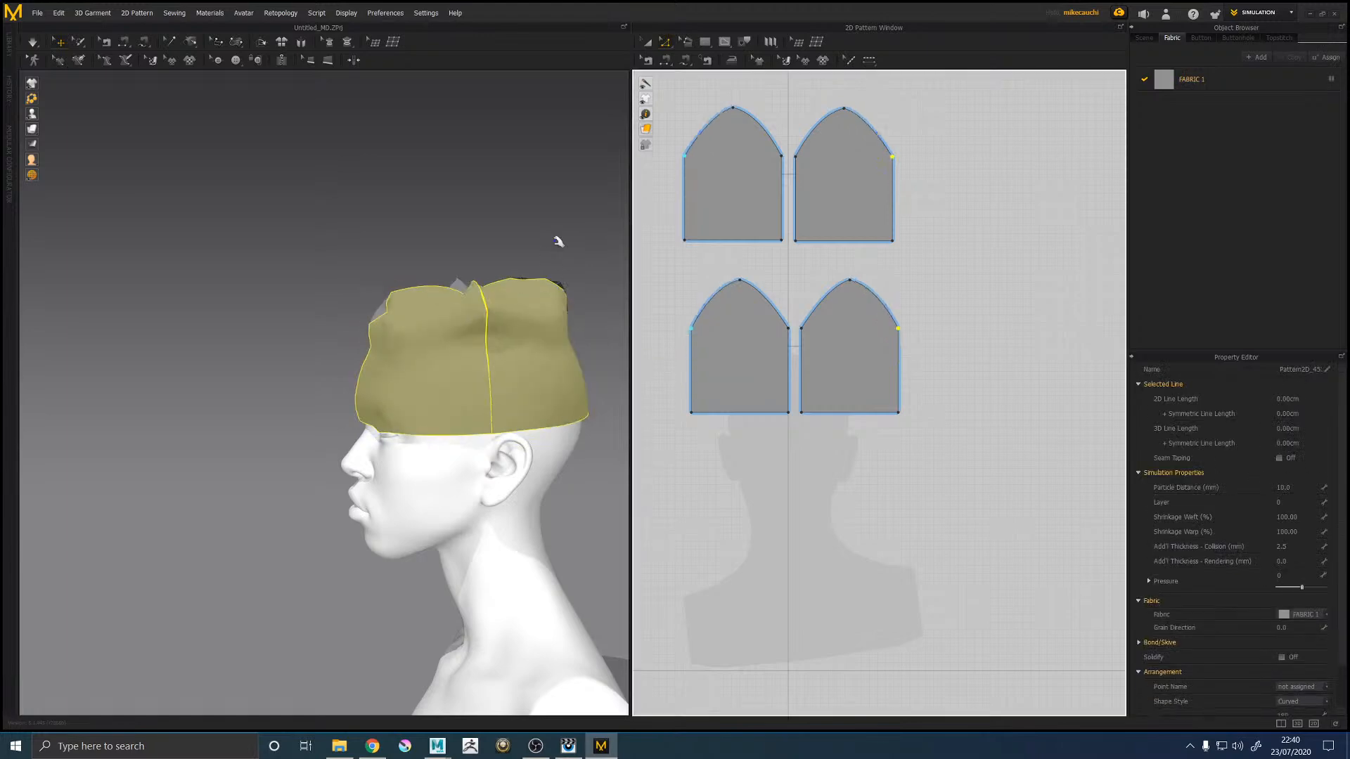
Step: Select the inner and outer corner points below the curved tops on all four panels, lower them together, and check the simulated front
left_click(824, 307)
left_click(898, 329)
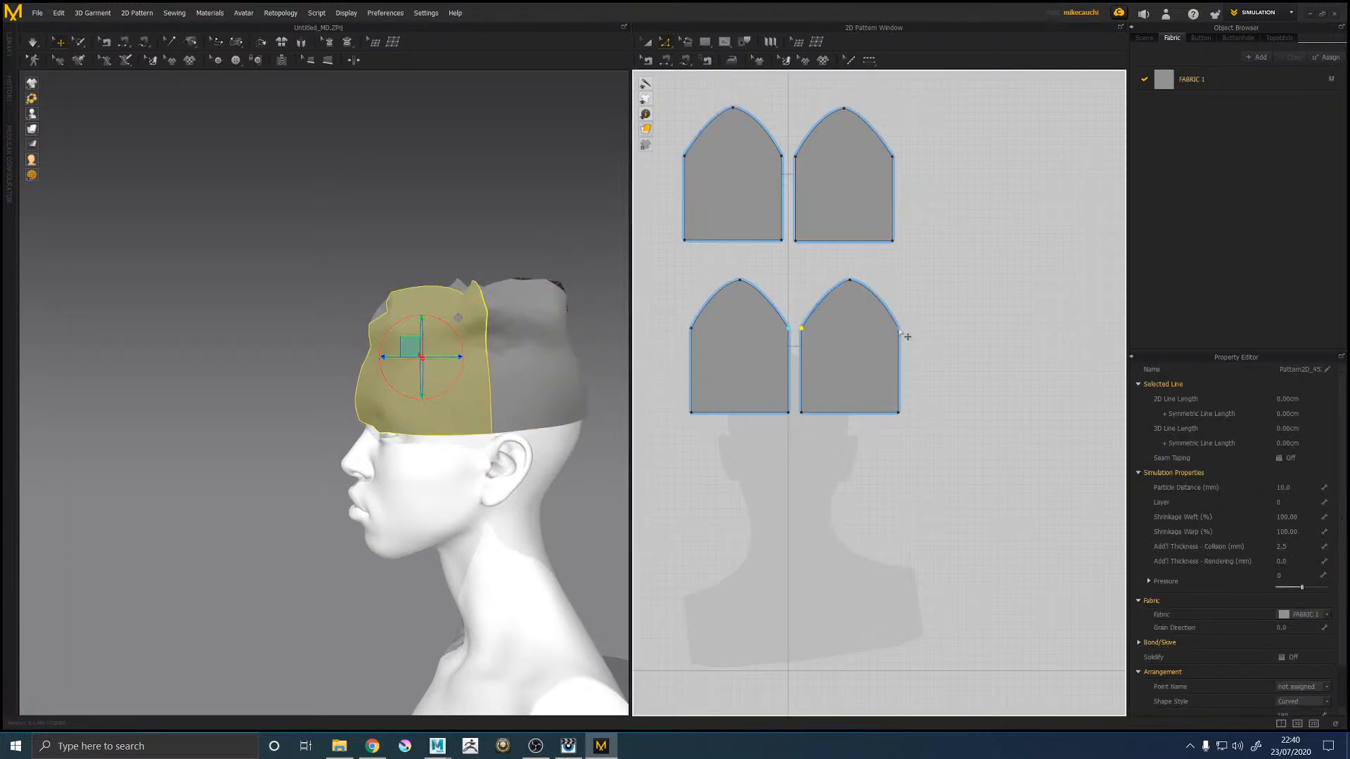
left_click(795, 156)
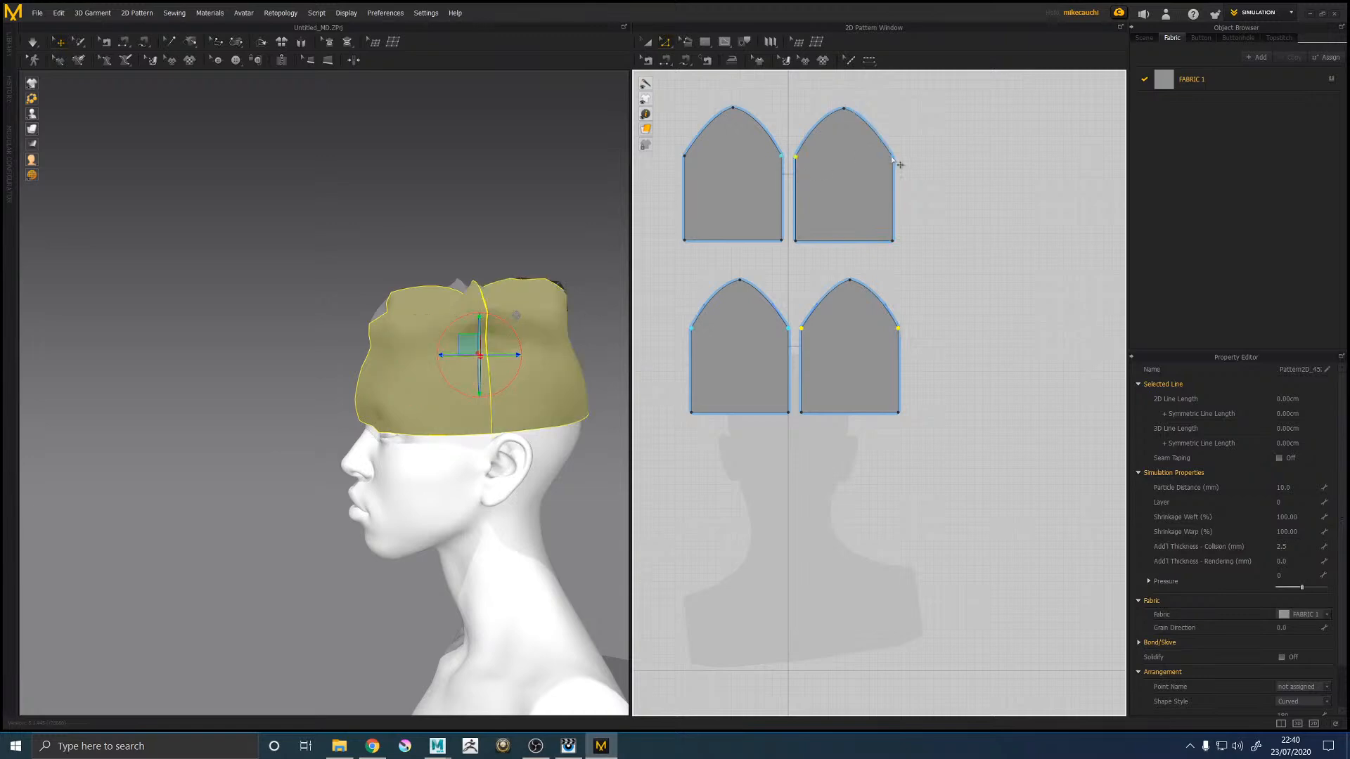
left_click(892, 174)
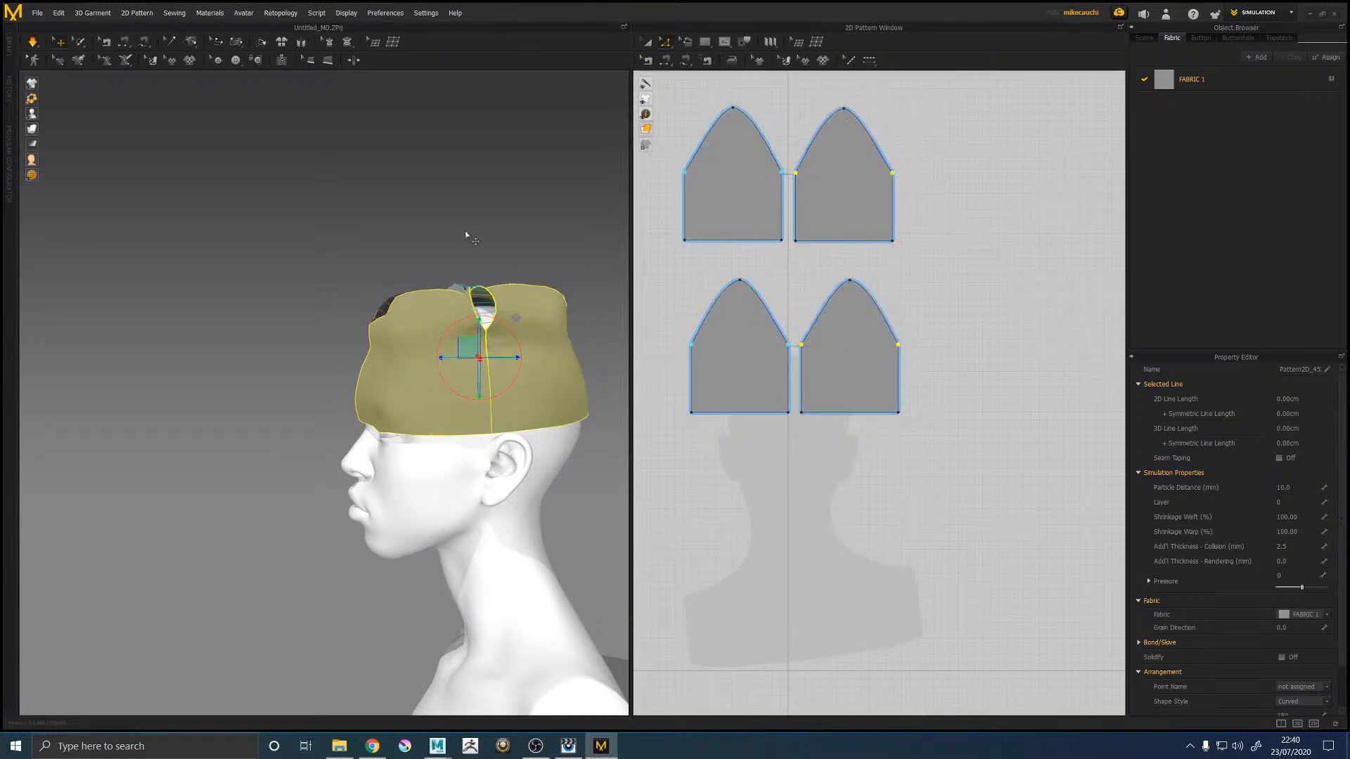
key("2")
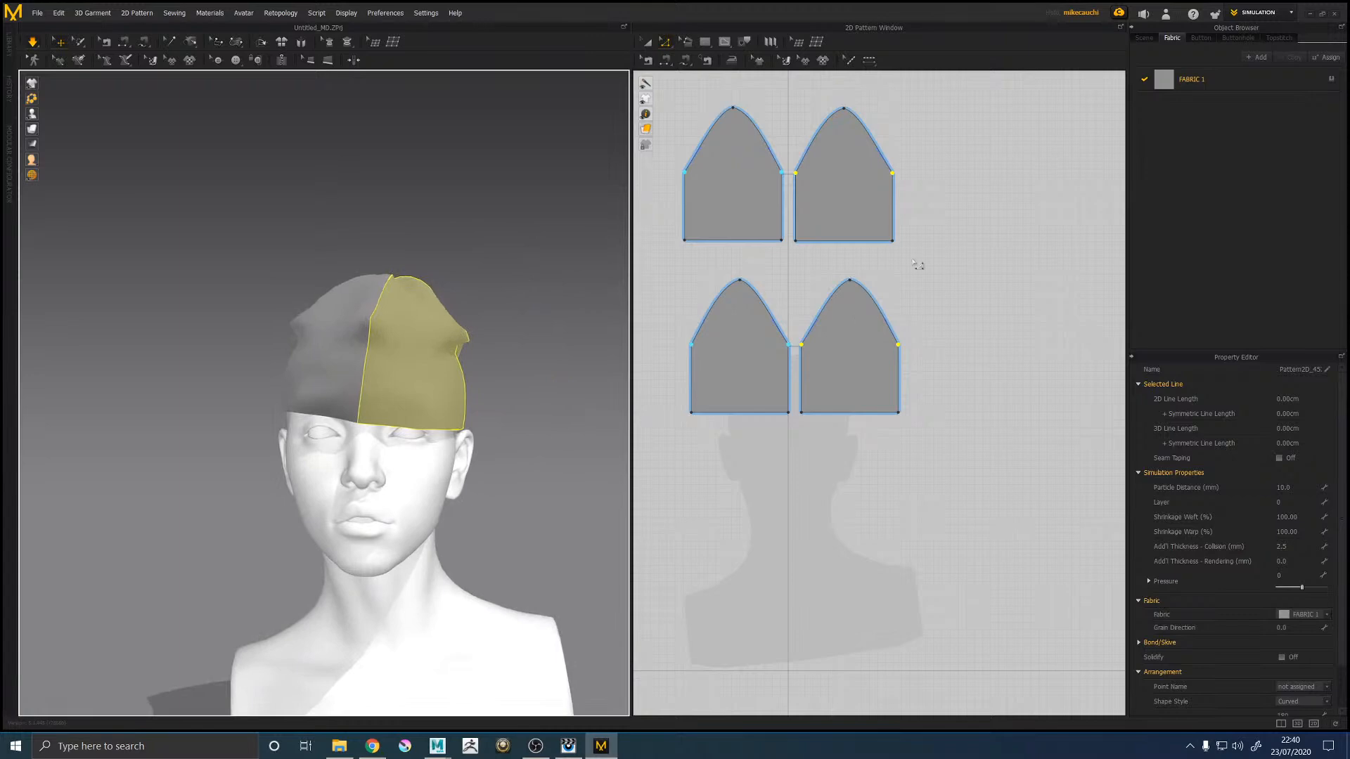
Step: Reselect the inner and outer corner points of all four panels and lower them further in two small moves, inspecting the cap
left_click(801, 344)
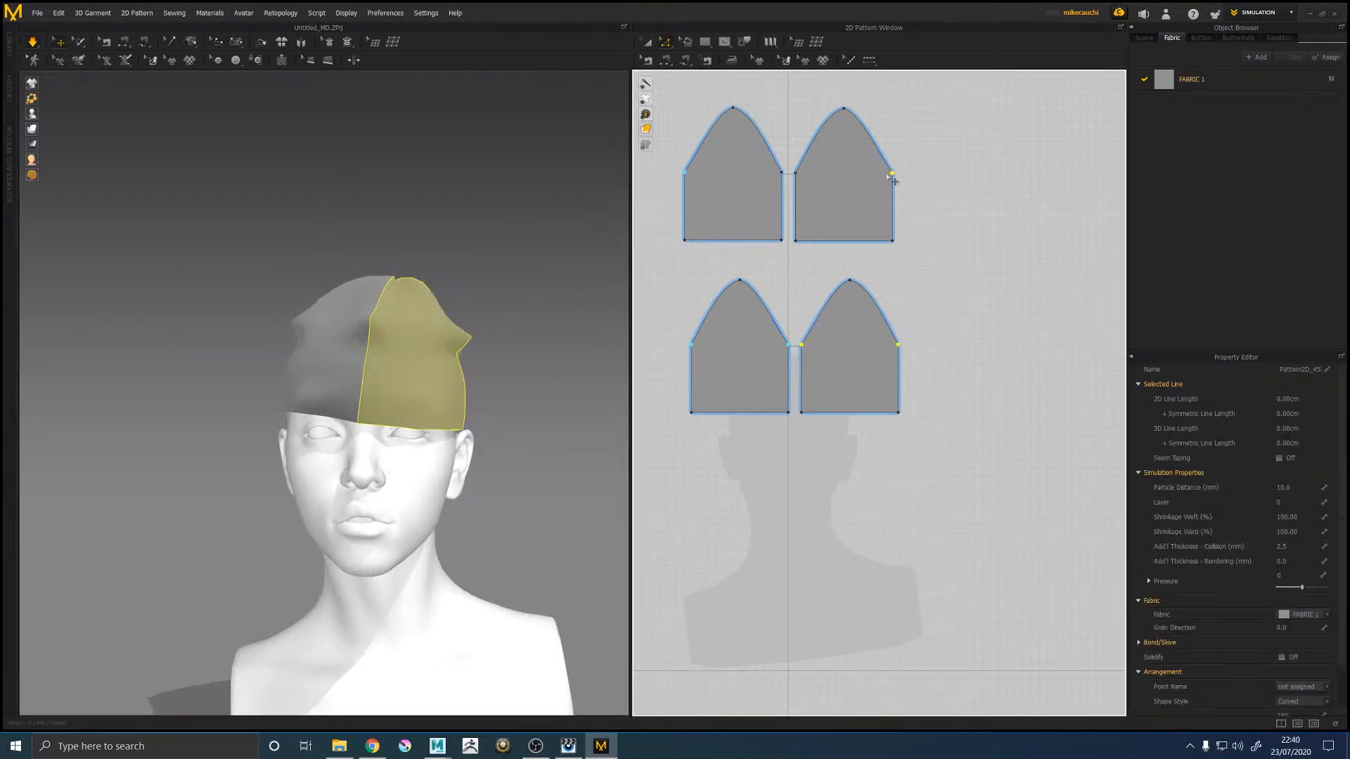
left_click(796, 181)
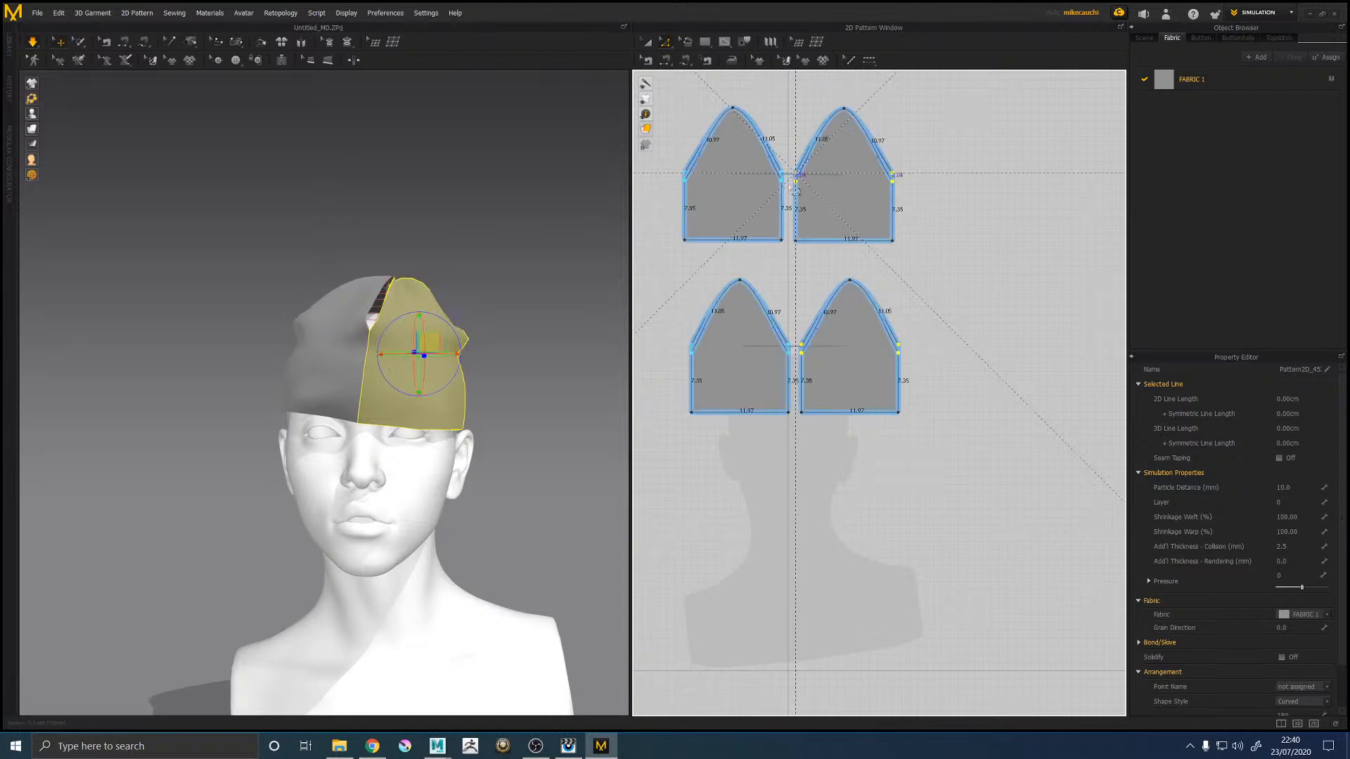
right_click_drag(499, 224, 840, 326)
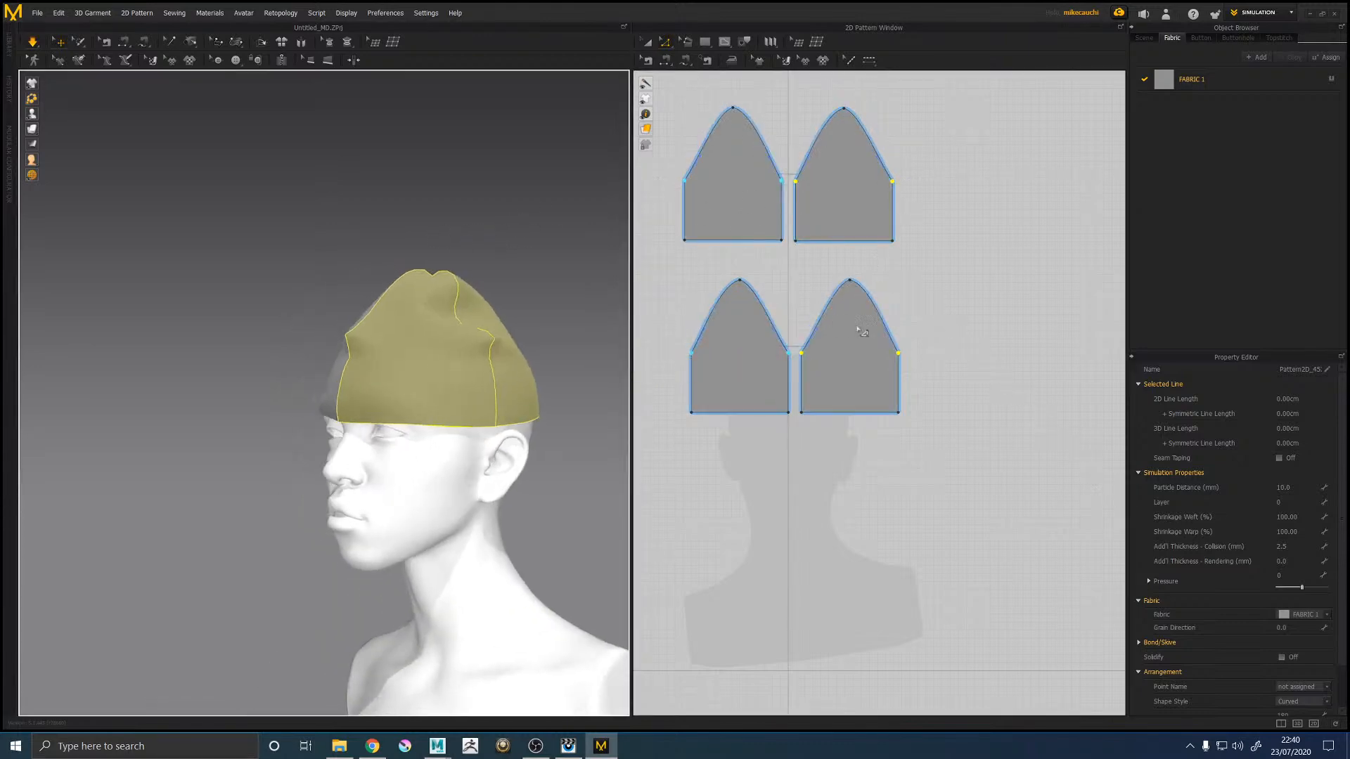
left_click(904, 353)
left_click(898, 353)
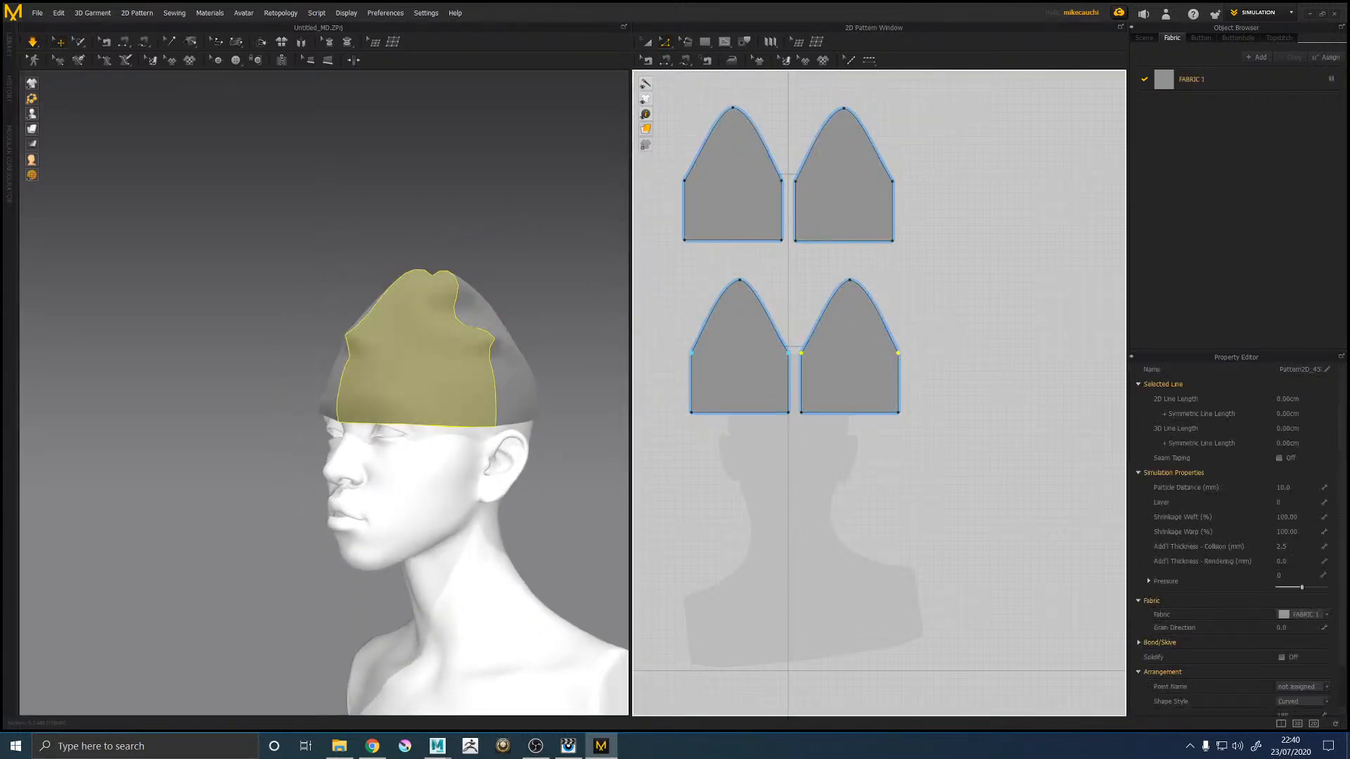
left_click(796, 184)
left_click(894, 184)
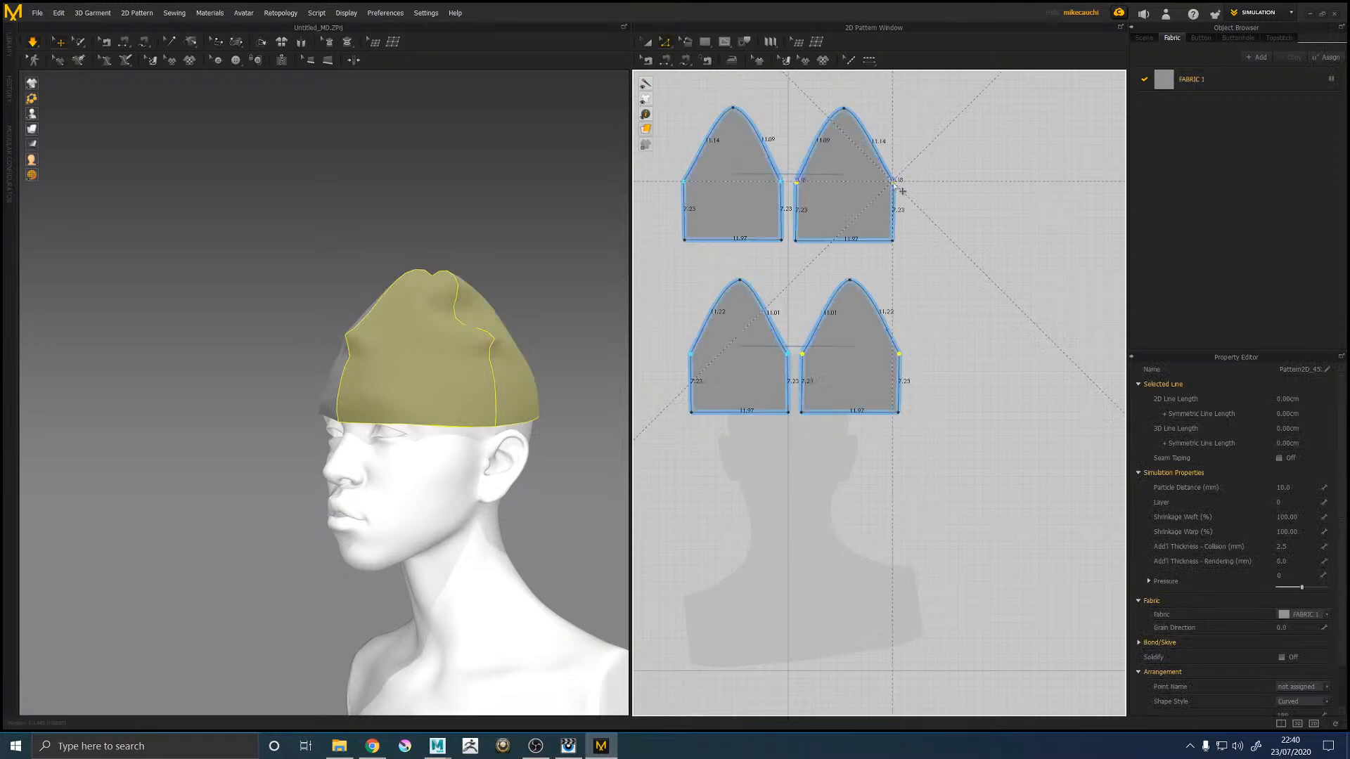
left_click(501, 245)
right_click_drag(502, 245, 585, 241)
Step: Lower the inner and outer corner points of all four panels until the straight sides are about 5.4 cm long
left_click(799, 293)
left_click(801, 358)
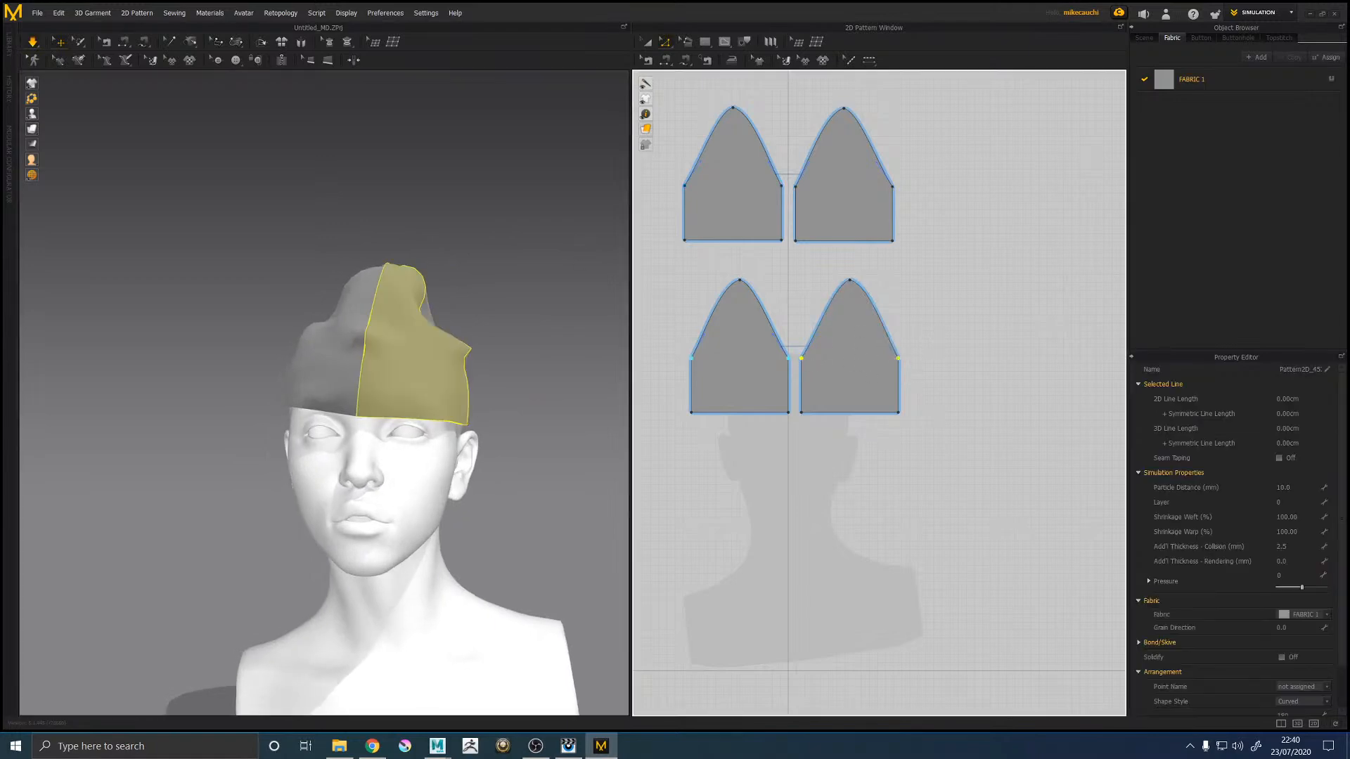
left_click(799, 192, "shift")
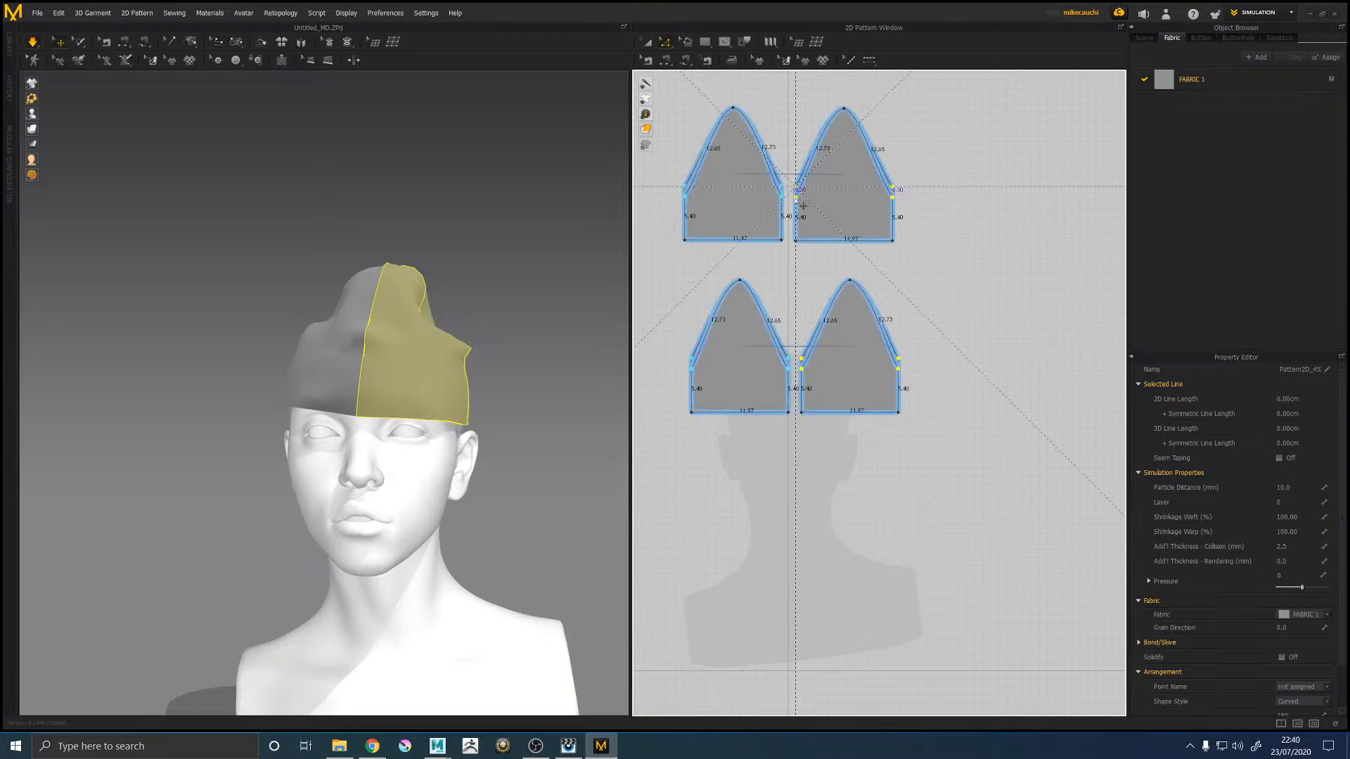
right_click_drag(537, 271, 478, 278)
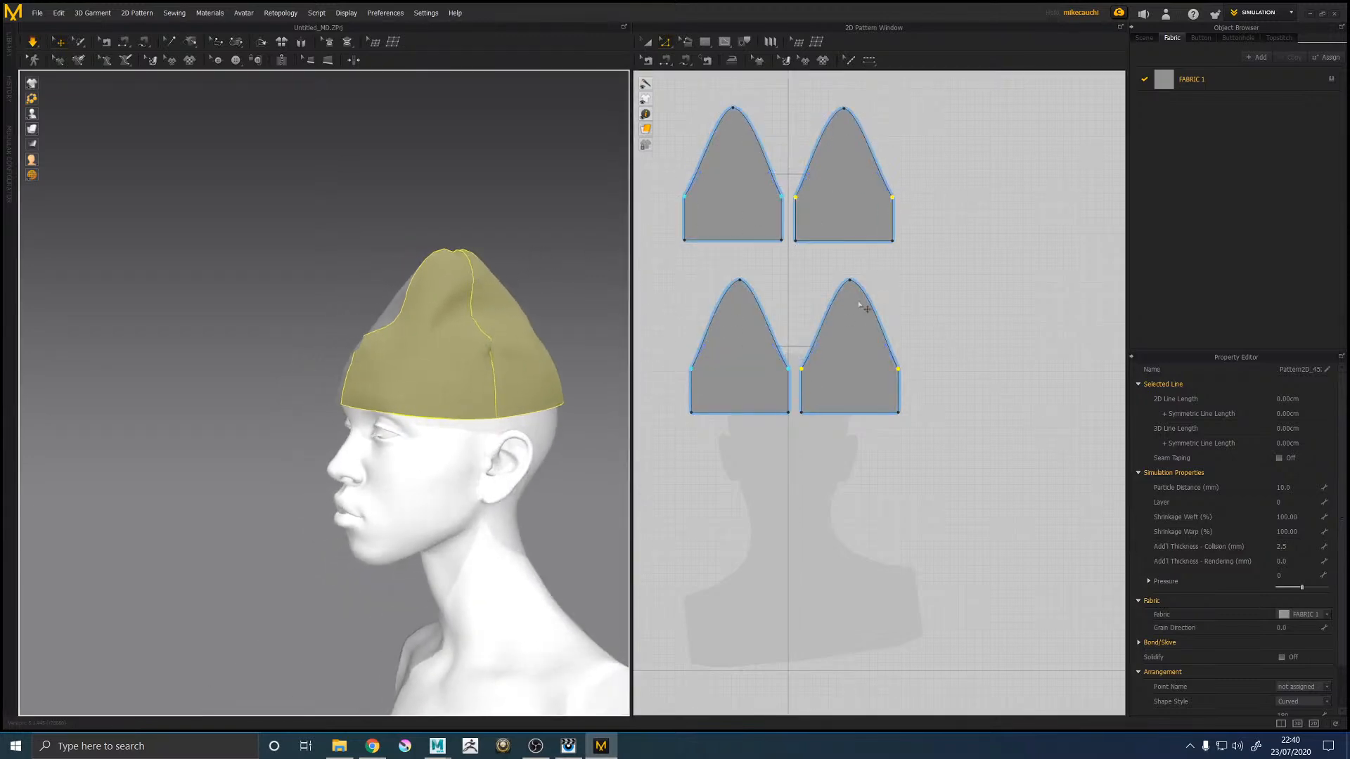
Step: Bow the outer curved edges outward with Edit Curvature, to about 13 cm on the front panels and 12.9 cm on the rear, and simulate
scroll(895, 204, "up", 3)
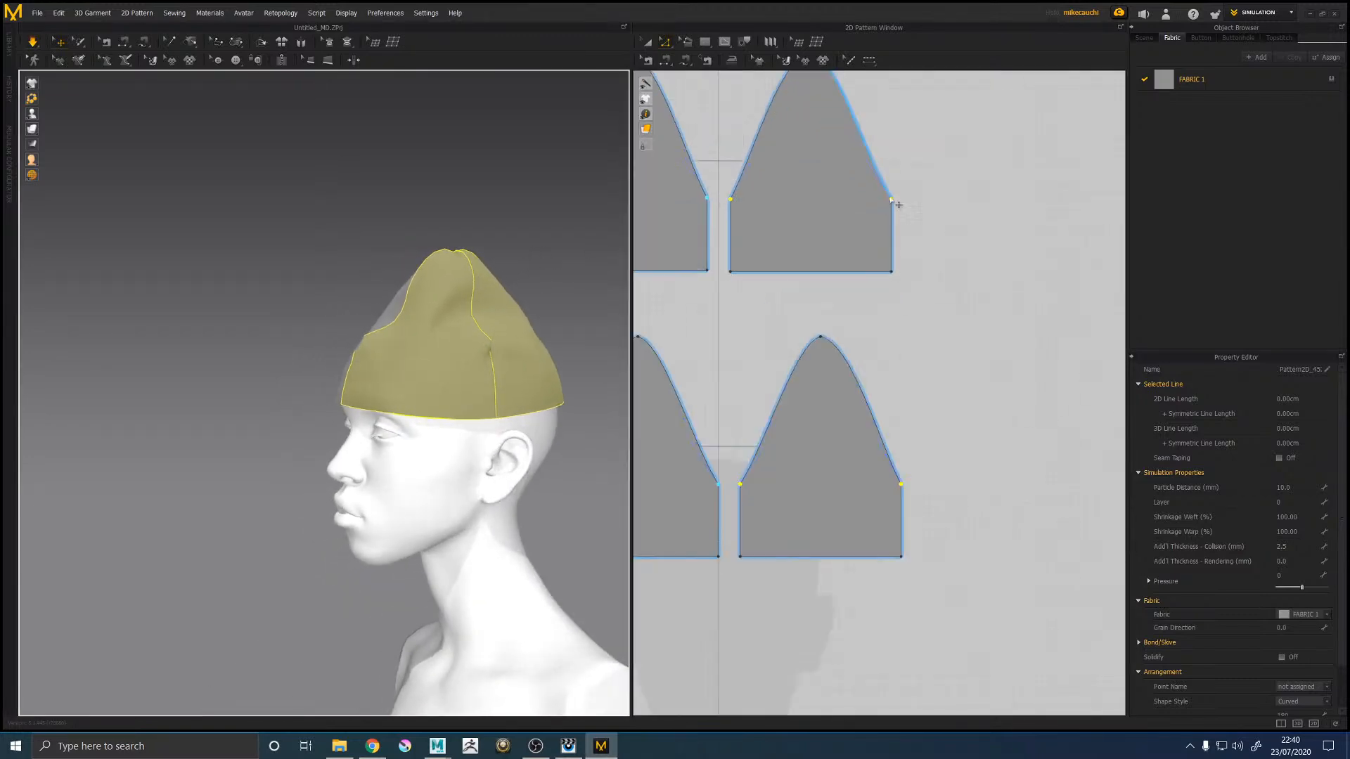
left_click(907, 457)
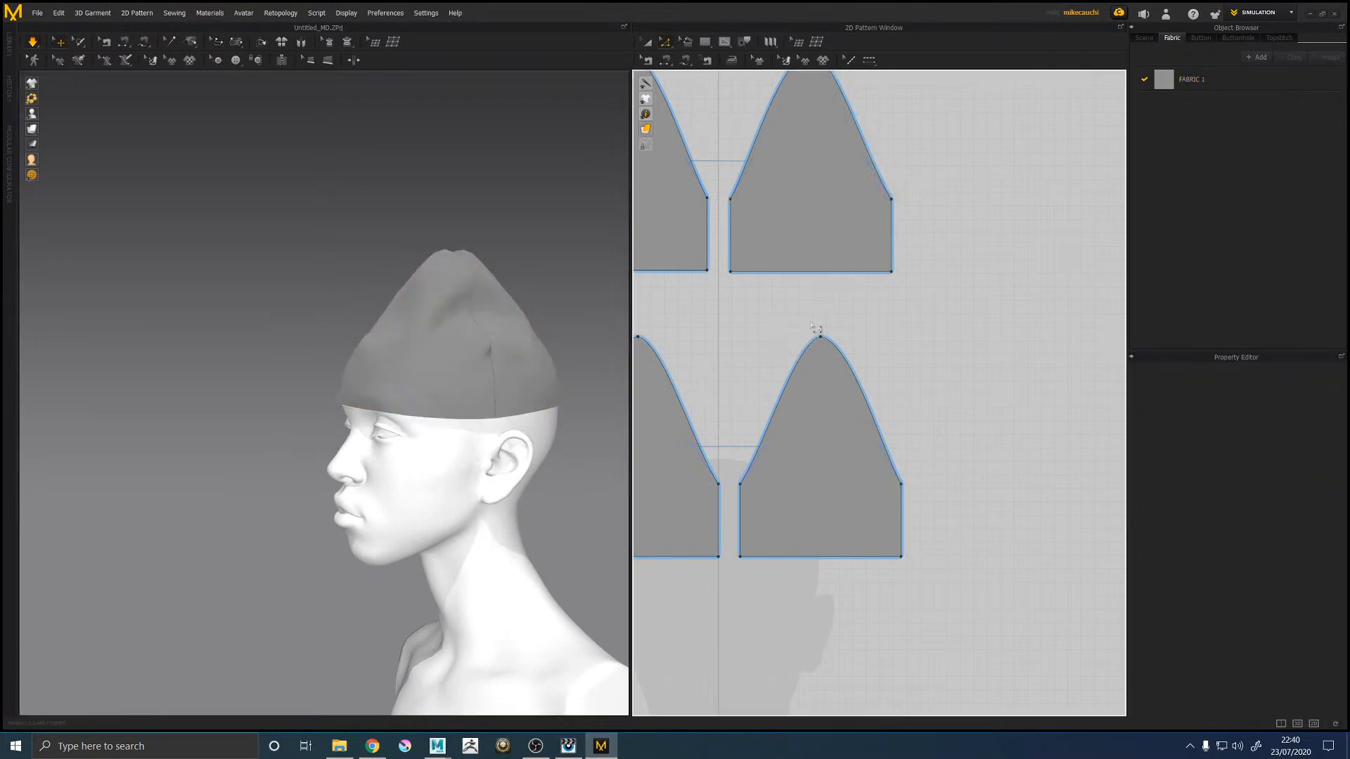
left_click(665, 42)
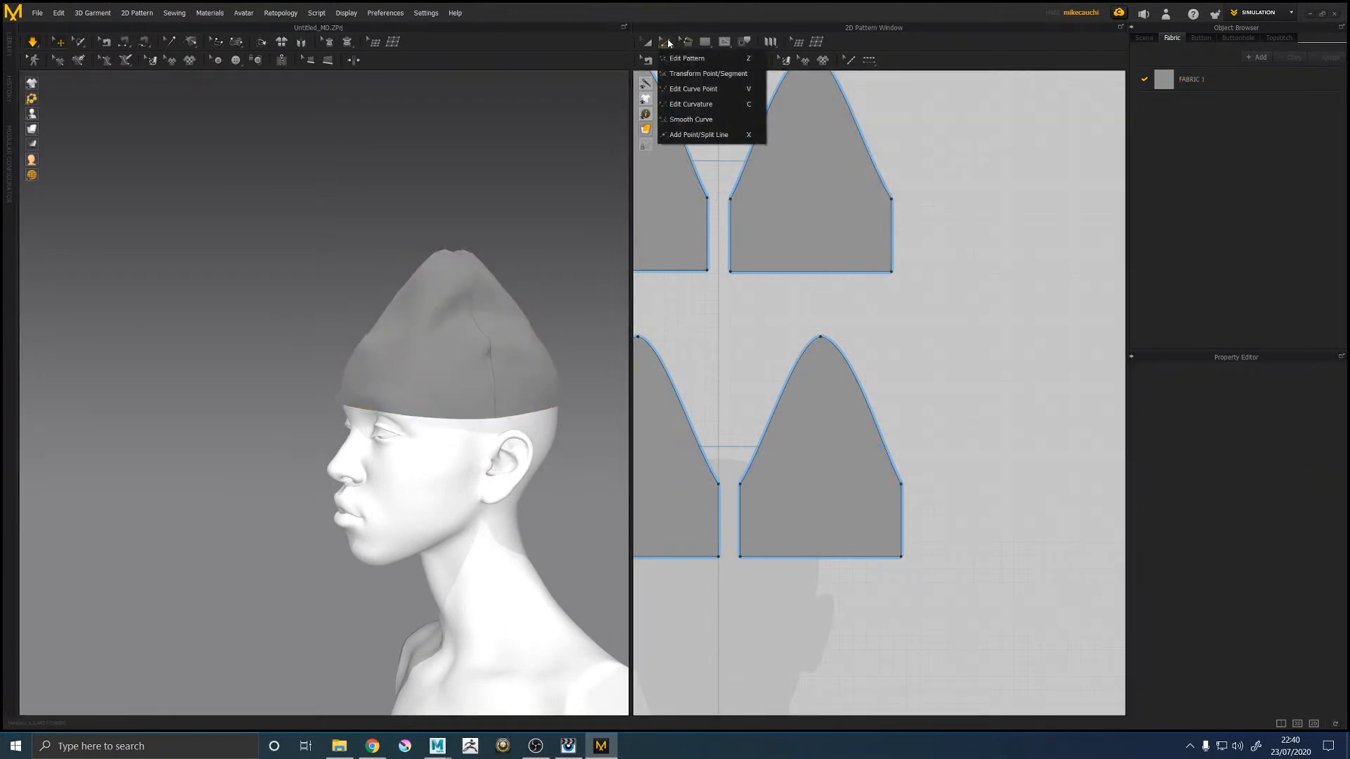
left_click(689, 104)
left_click_drag(898, 465, 896, 463)
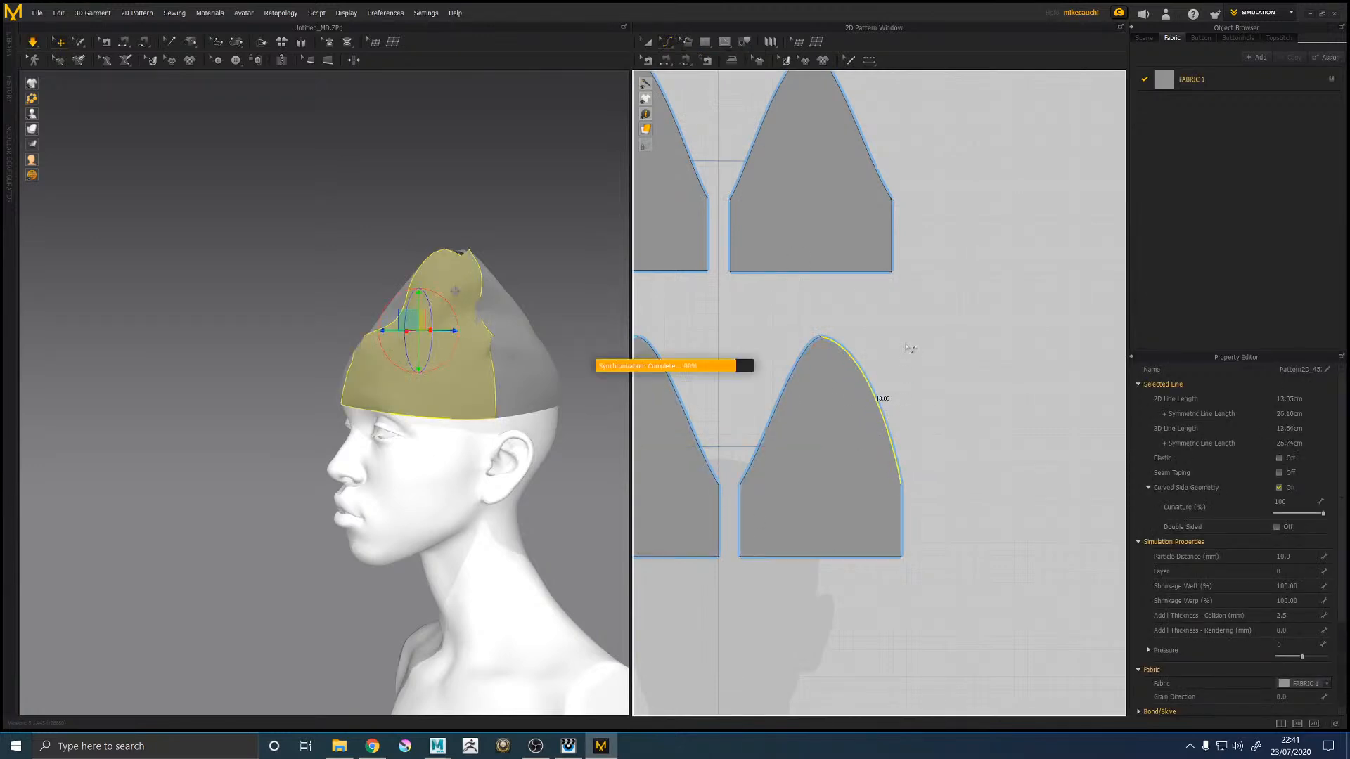
right_click_drag(545, 262, 497, 234)
middle_click_drag(972, 206, 978, 273)
left_click_drag(891, 251, 899, 256)
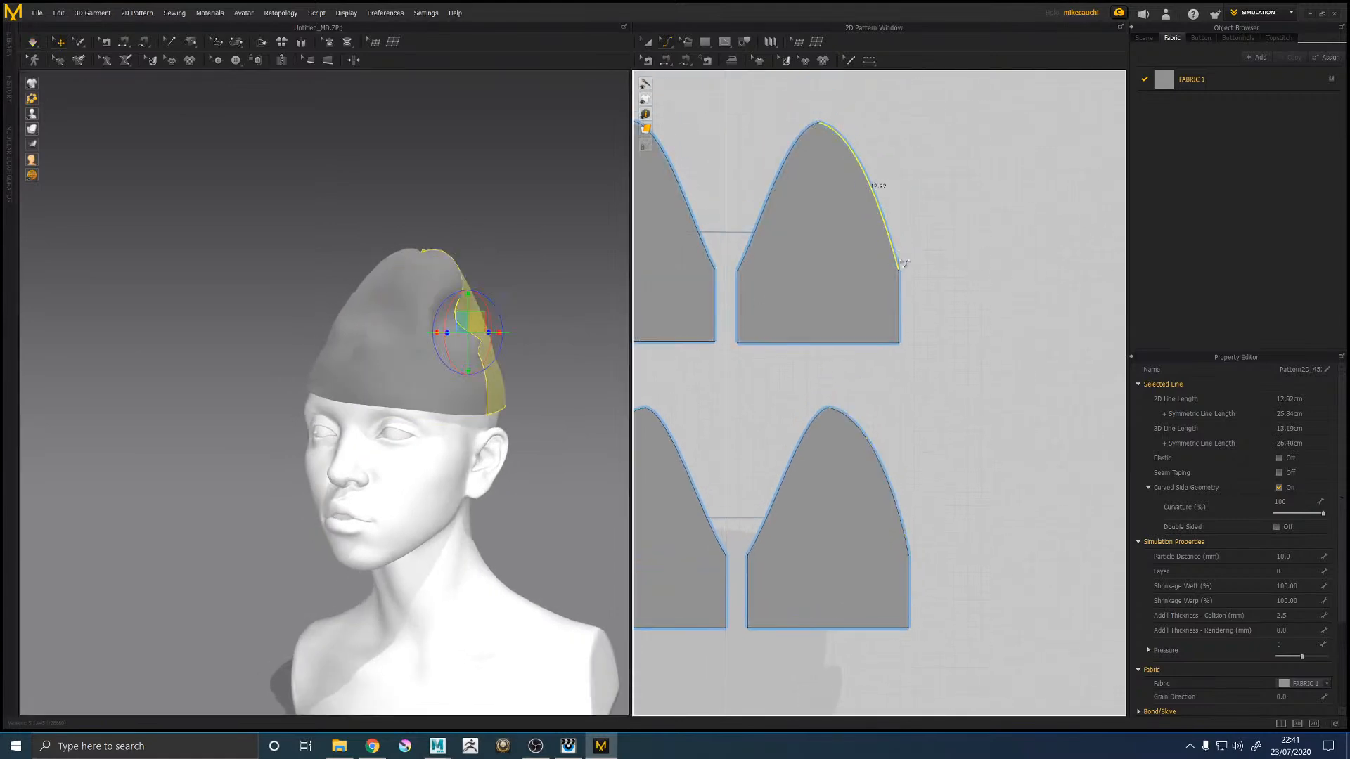
key("space")
Step: Display the garment surface as translucent so the head can be seen beneath the cap
right_click_drag(509, 264, 524, 263)
mouse_move(33, 132)
left_click(81, 131)
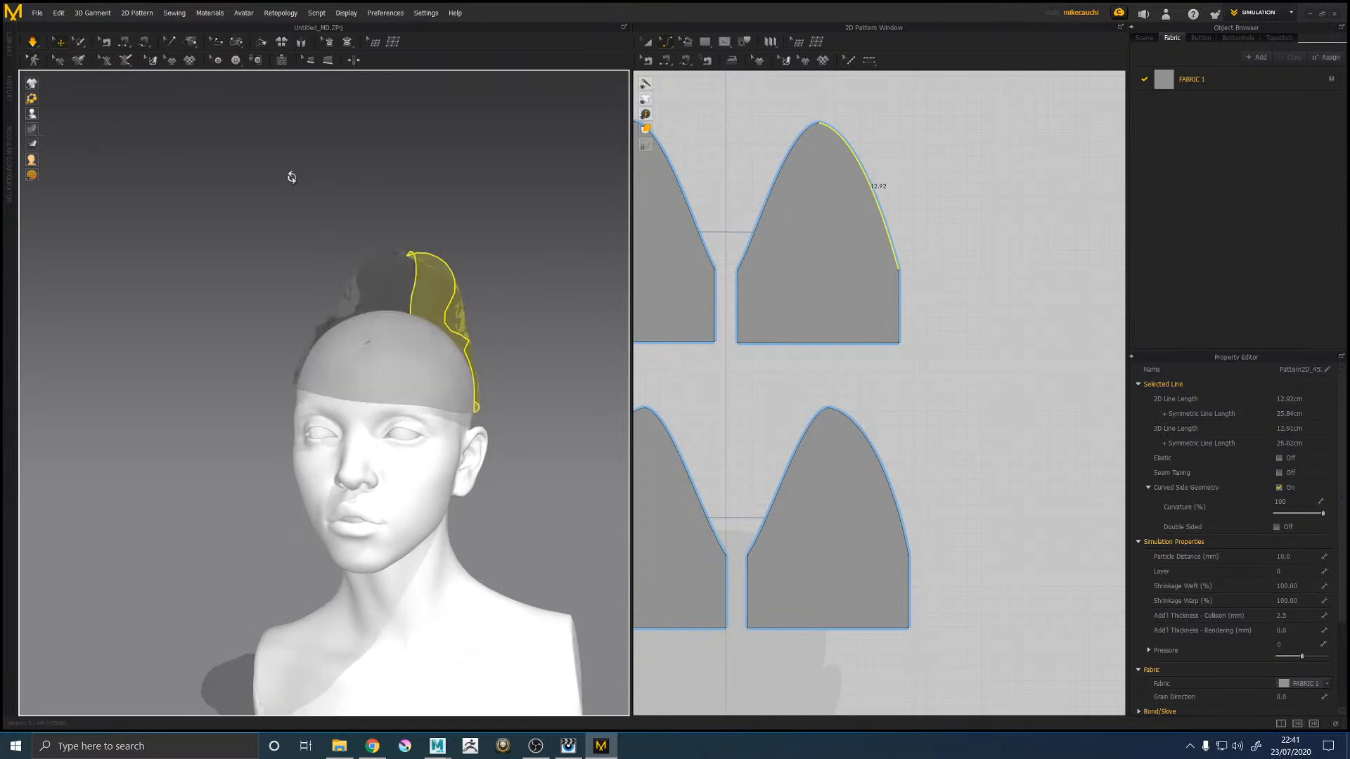
Step: Bow the inner curved edges of the front panels outward to about 13.1 cm long
scroll(289, 175, "up", 1)
scroll(972, 349, "up", 3)
scroll(916, 346, "down", 5)
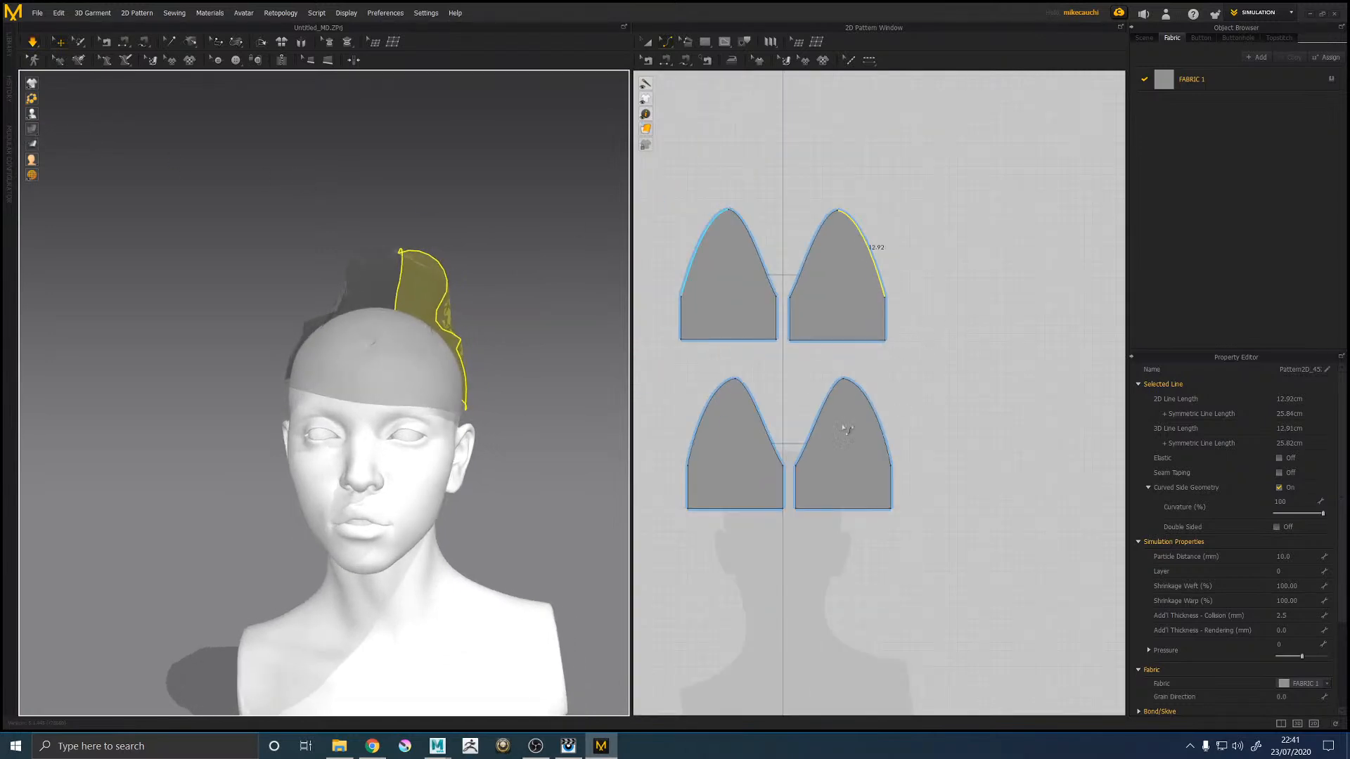
scroll(768, 454, "up", 3)
left_click_drag(852, 450, 816, 459)
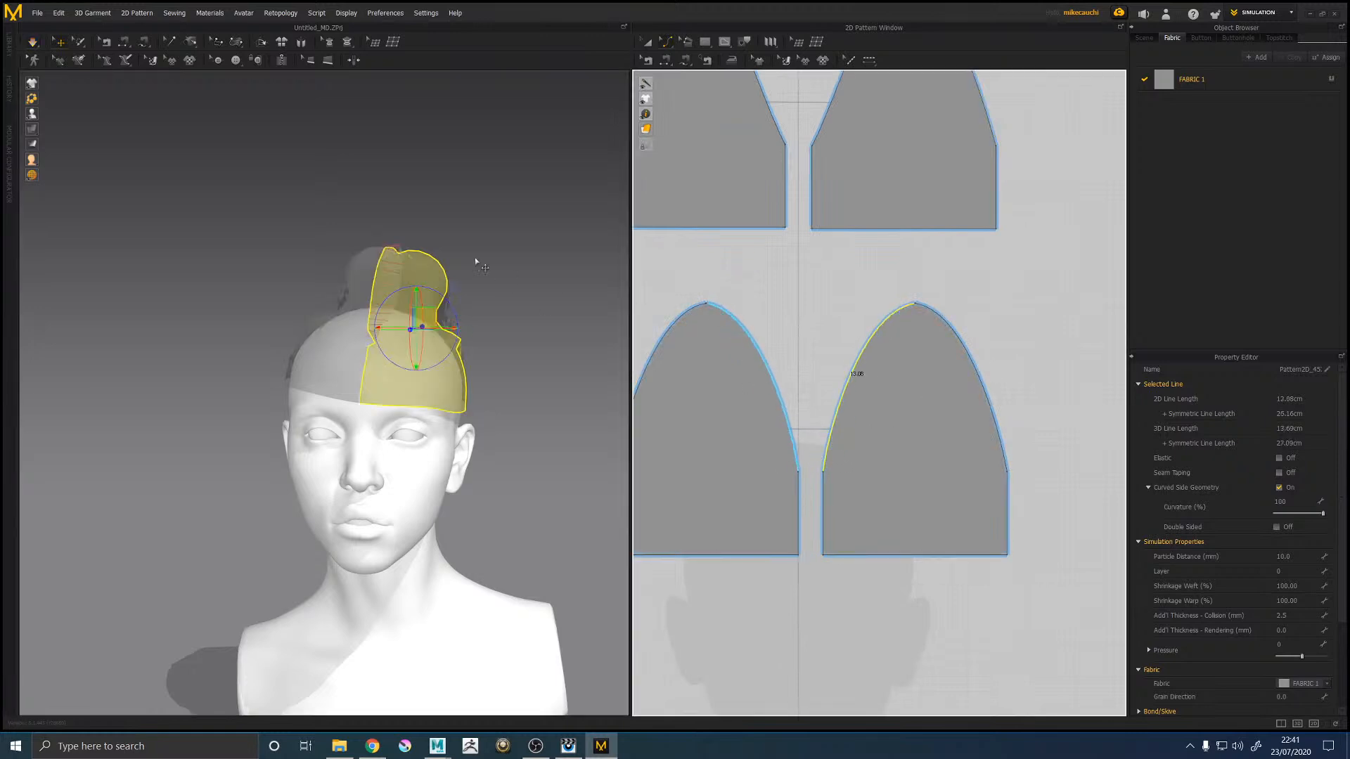
Step: Tug the front and back hems of the simulated cap into place on the head from a side view
right_click_drag(464, 235, 382, 335)
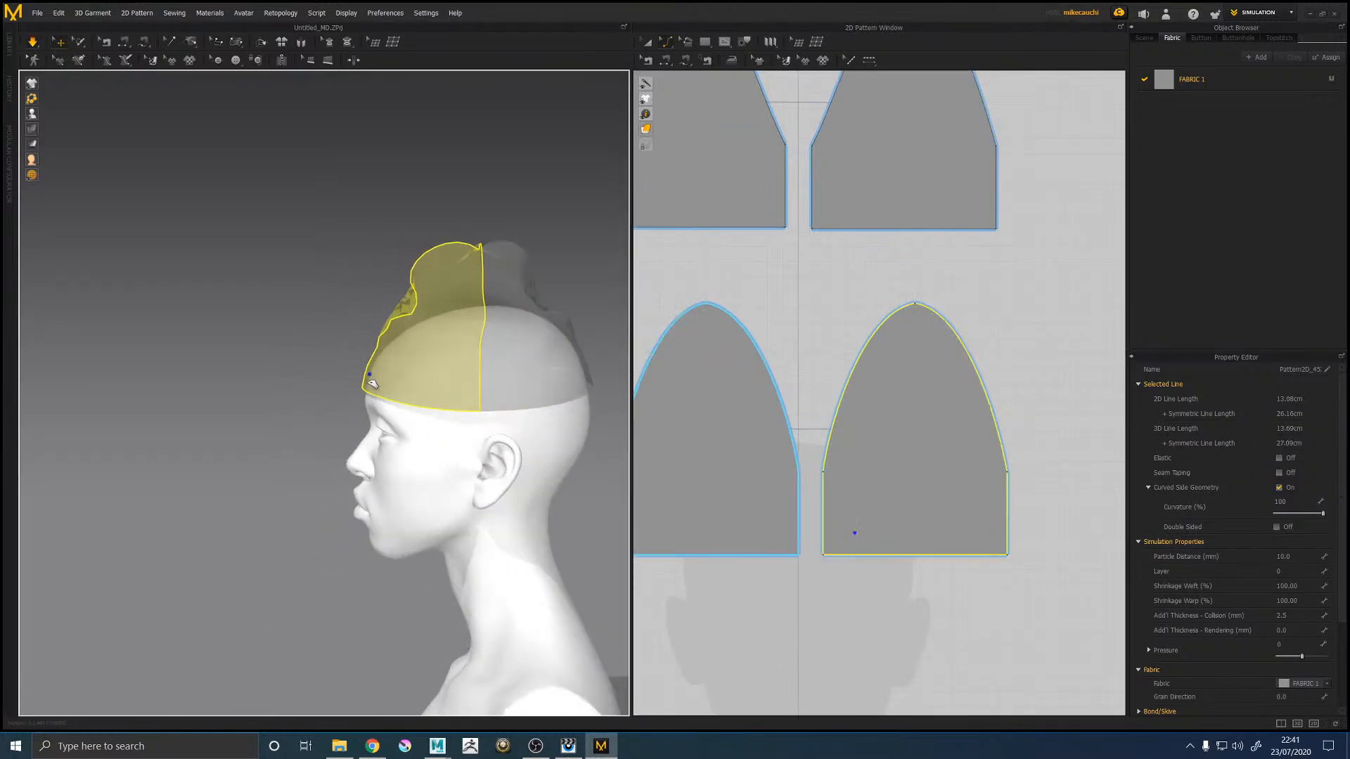
left_click(601, 402)
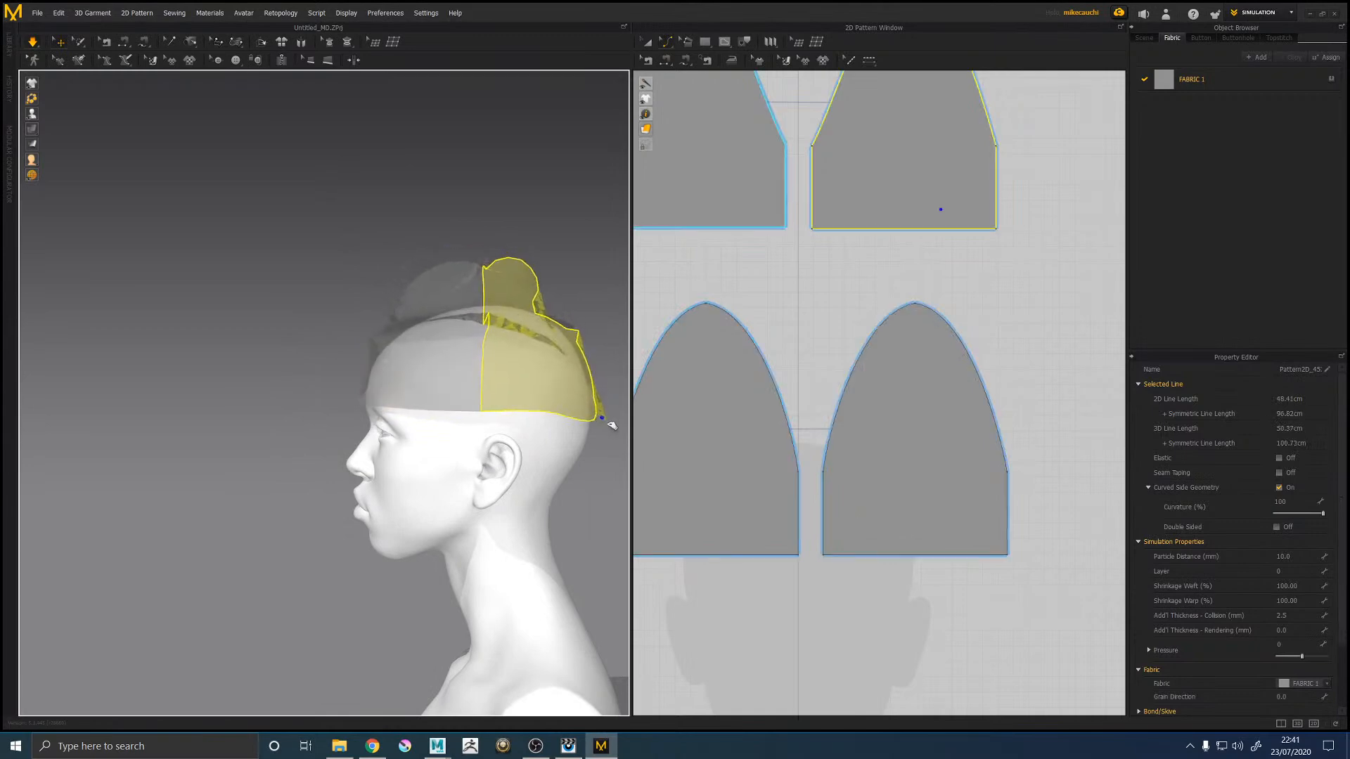
scroll(393, 331, "down", 5)
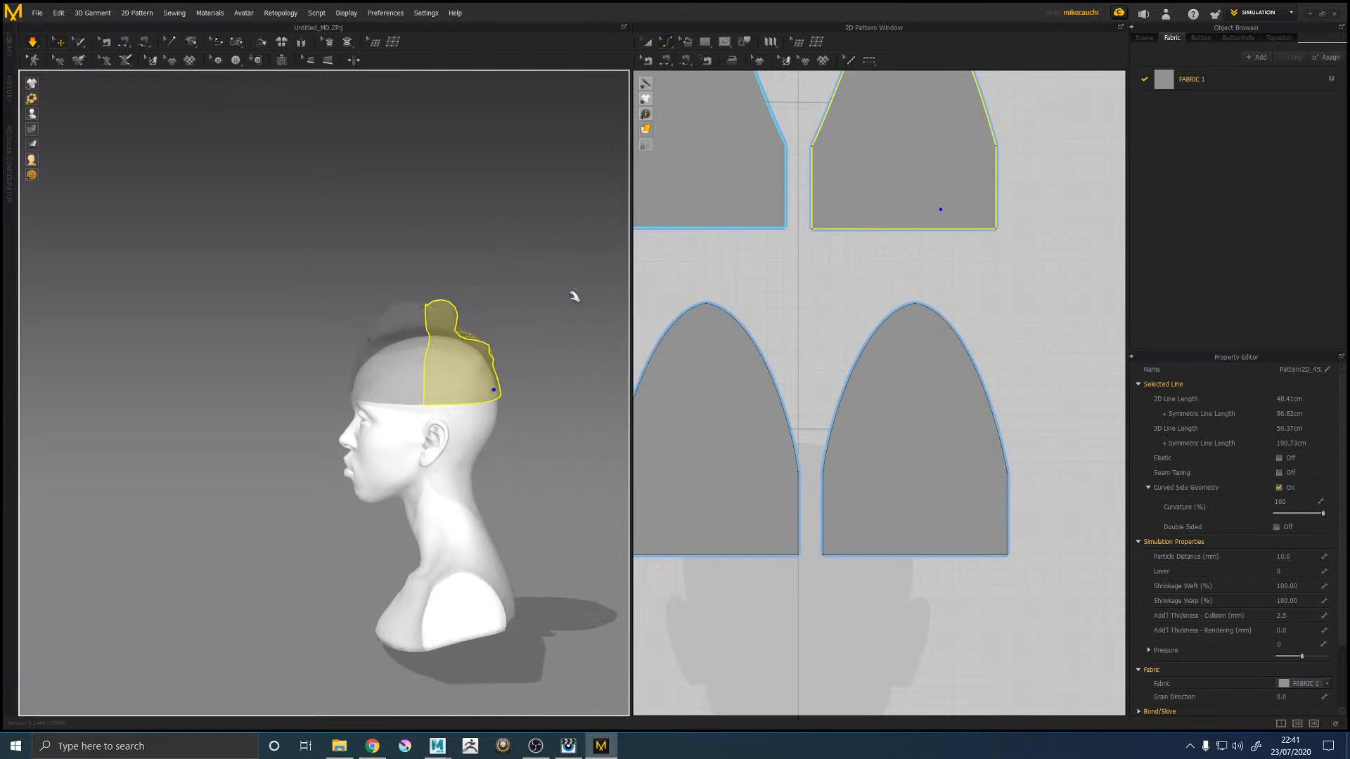
scroll(750, 252, "up", 2)
Step: Bow the rear panels' inner curved edges outward and round their outer curved edges to about 13.1 cm, checking the simulated cap
scroll(750, 251, "down", 5)
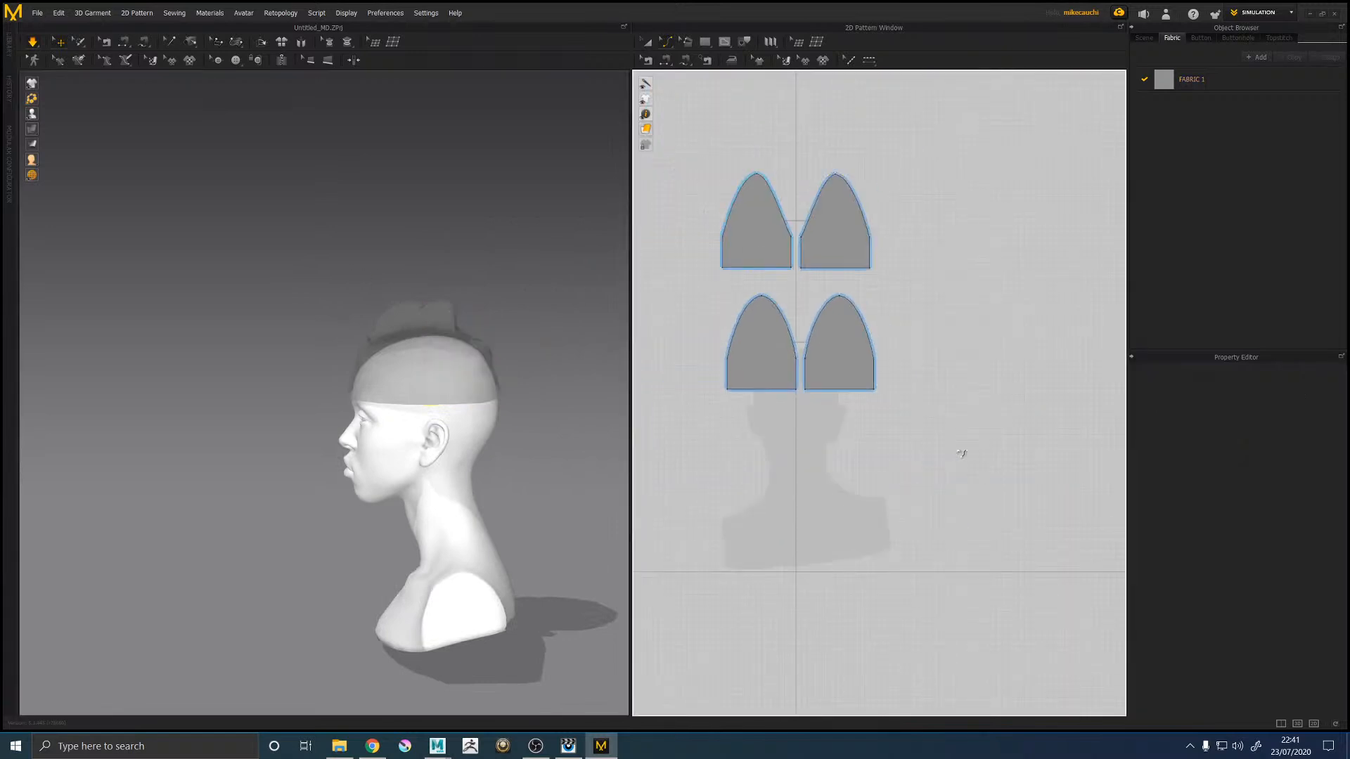
left_click_drag(976, 467, 740, 167)
scroll(786, 196, "up", 5)
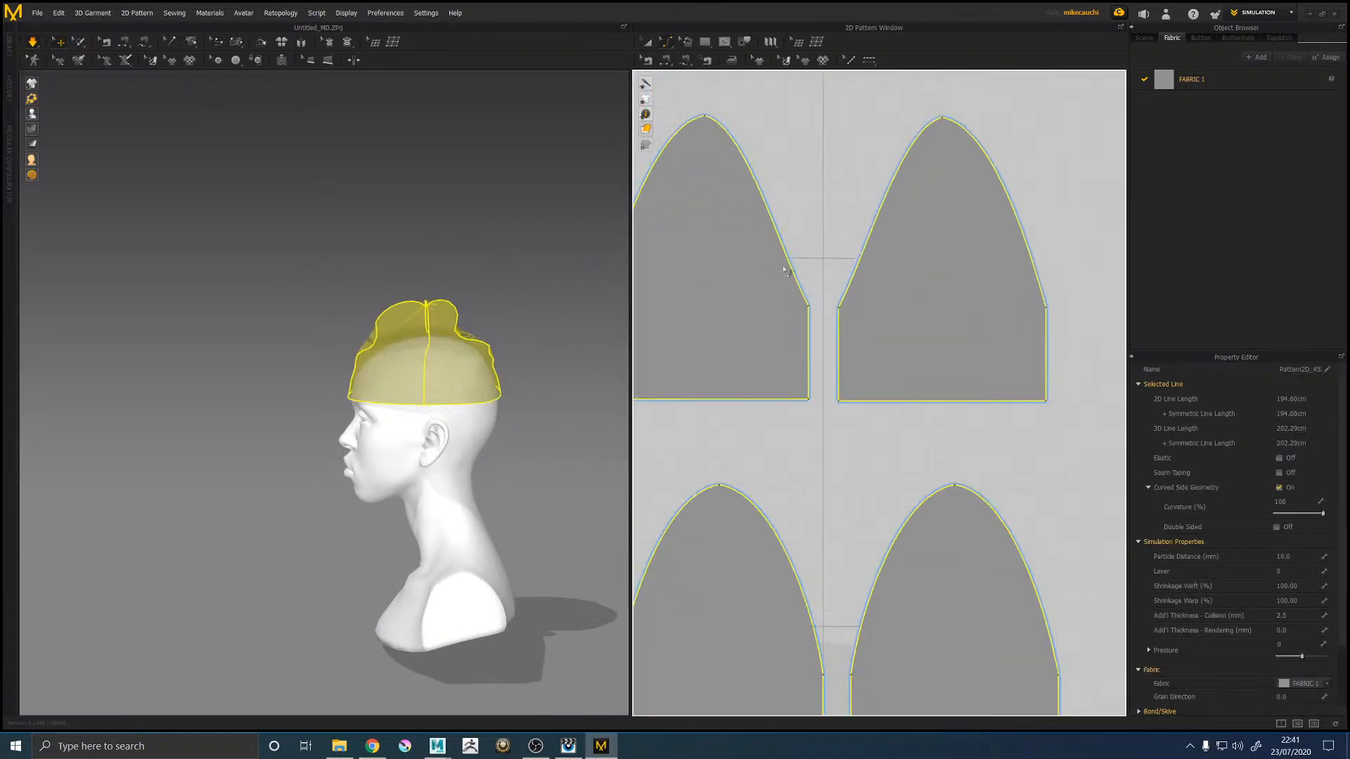
left_click(796, 268)
left_click(801, 273)
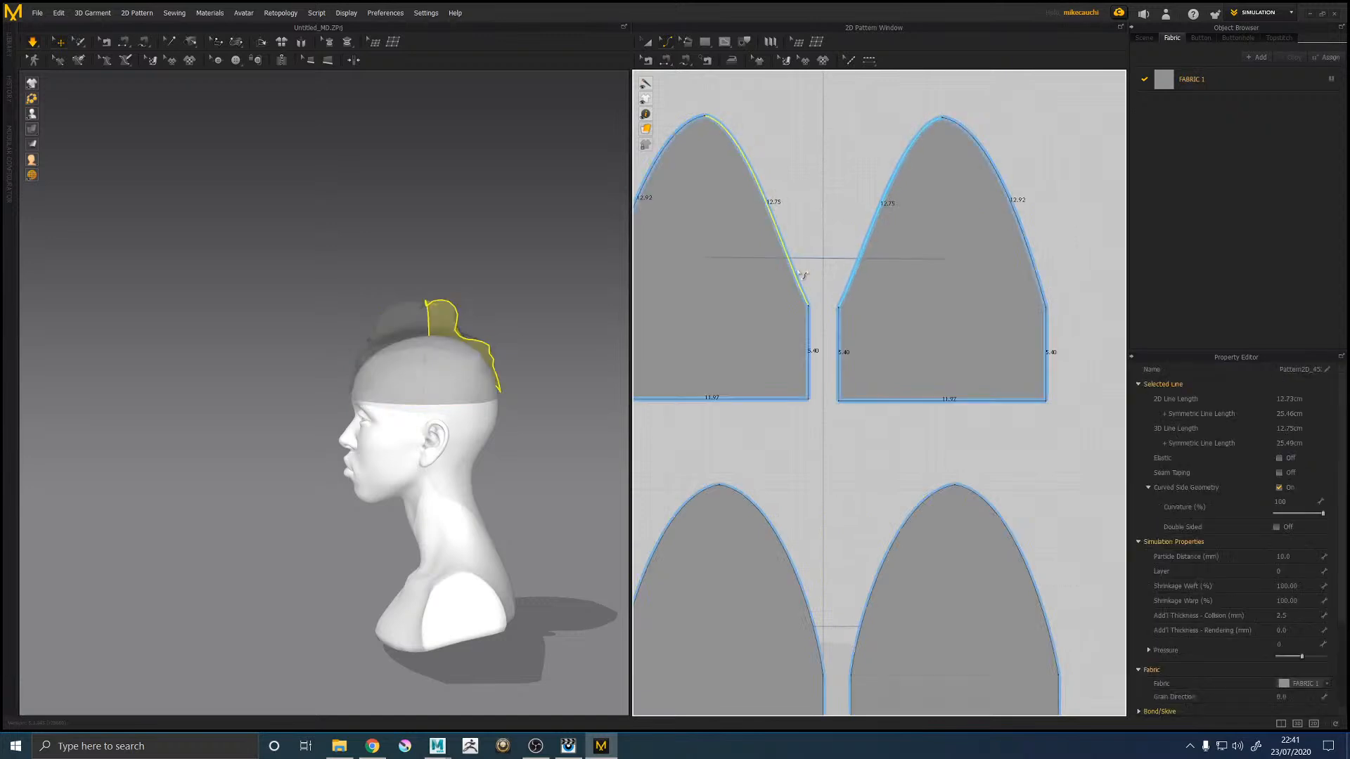
left_click(1055, 299)
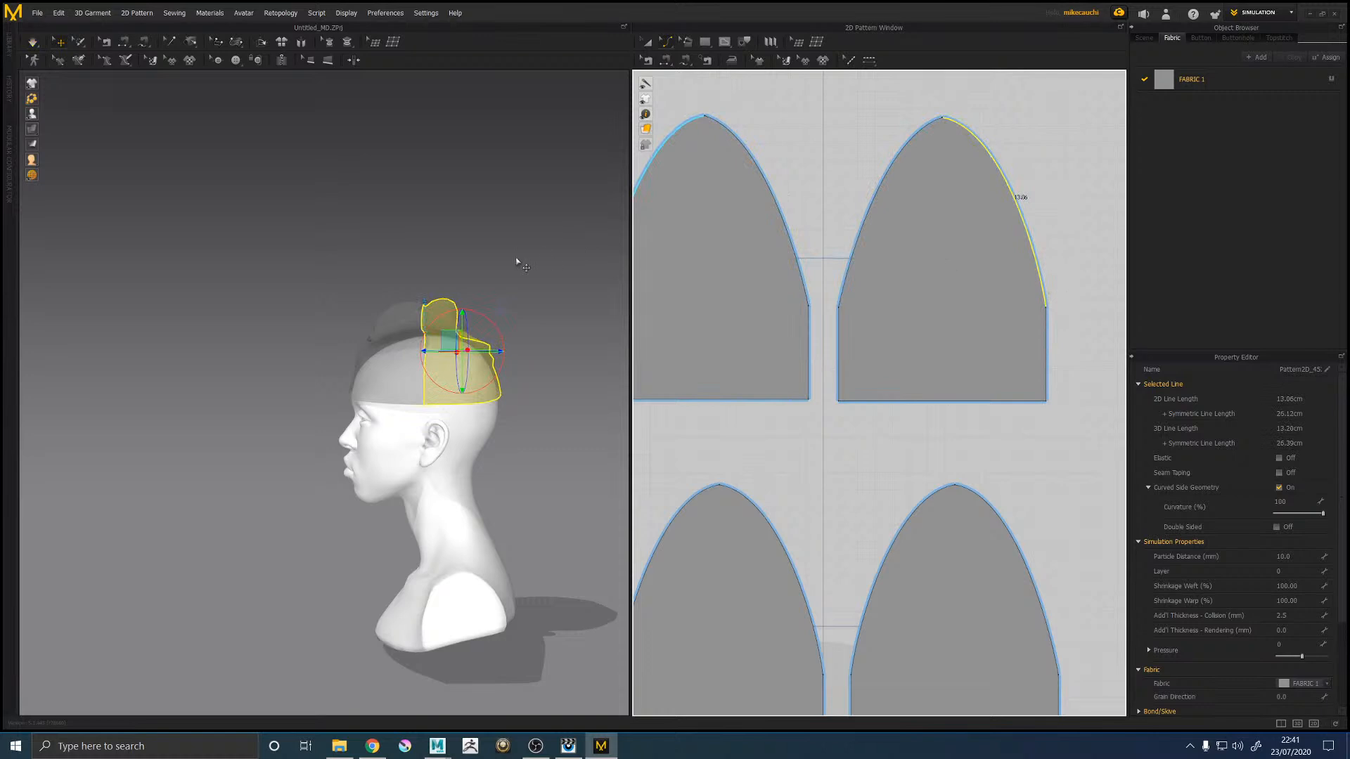
right_click_drag(464, 254, 546, 275)
middle_click_drag(547, 274, 531, 251)
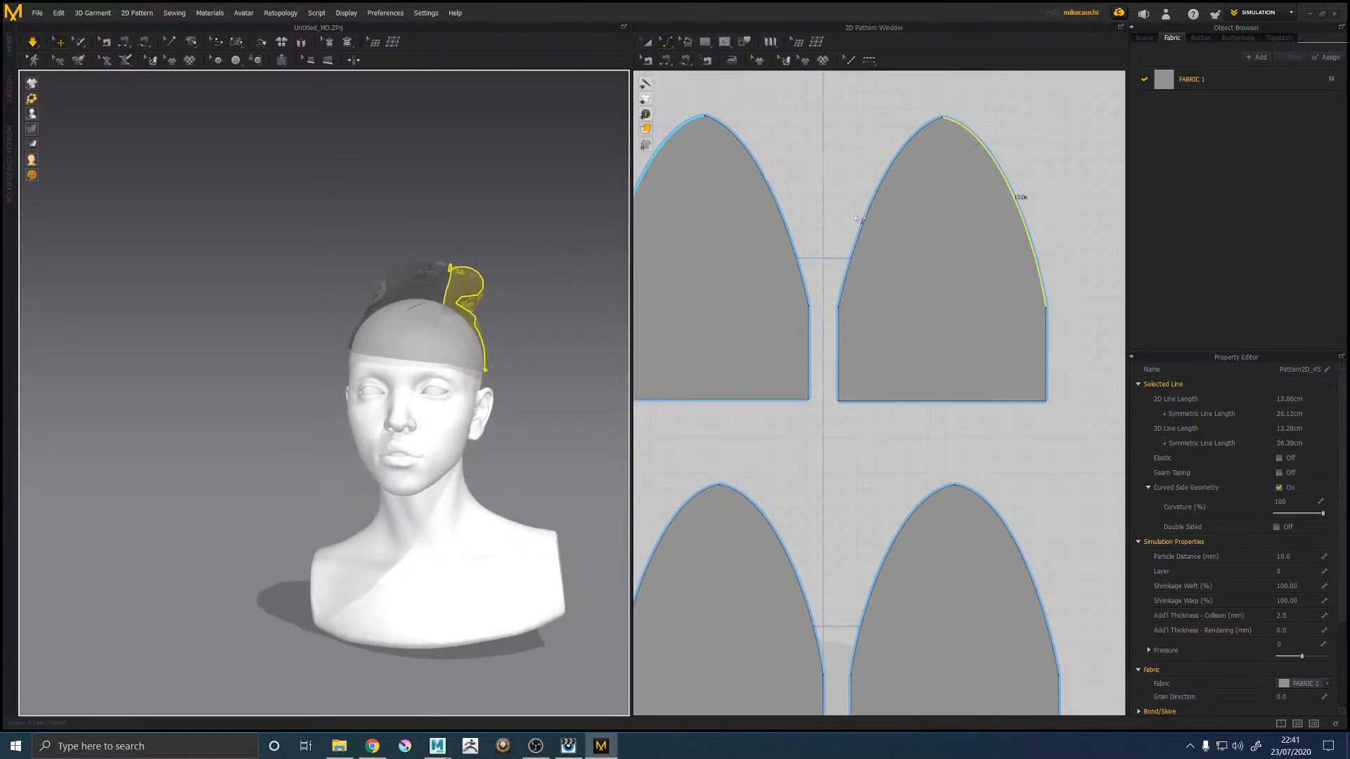
Step: Select all four panels and set their additional collision thickness to 1 mm
scroll(964, 370, "up", 3)
scroll(949, 353, "down", 6)
key("a")
left_click_drag(723, 166, 993, 561)
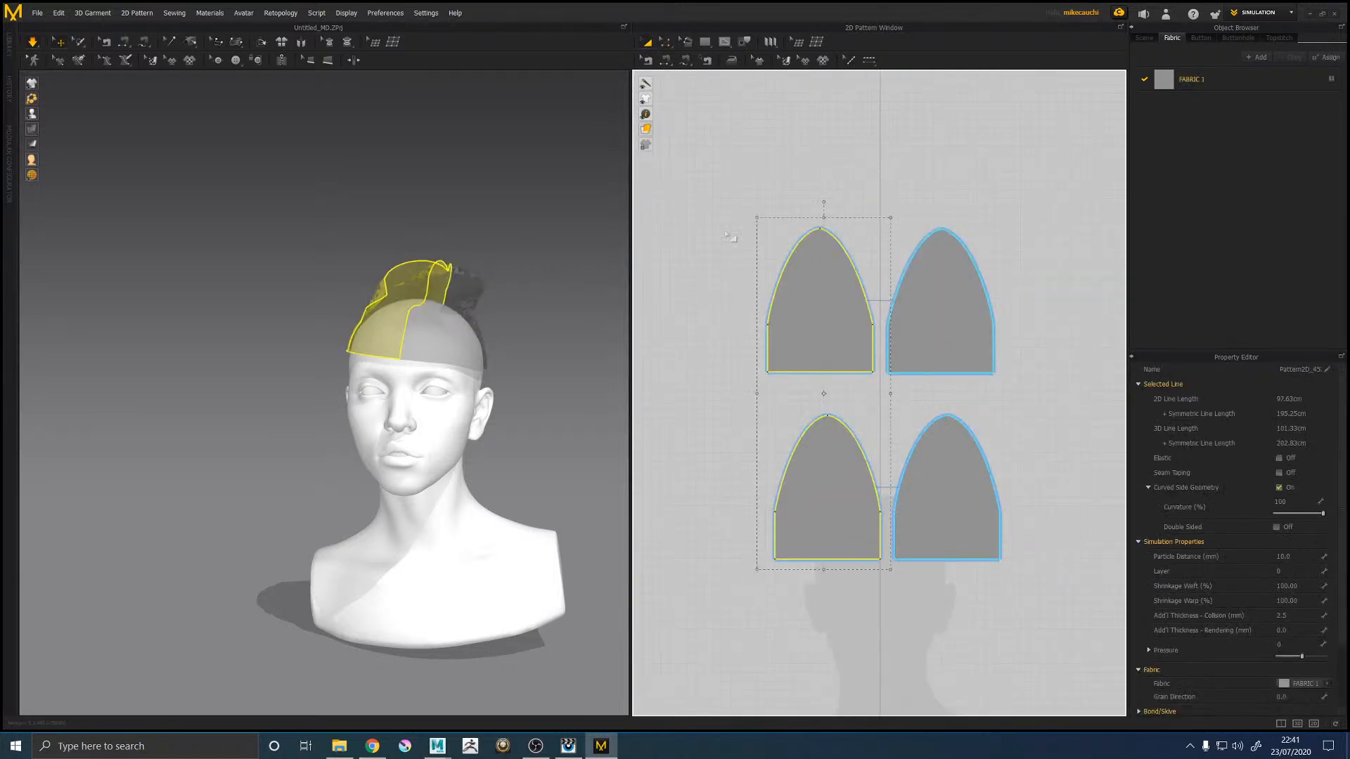
left_click(710, 169)
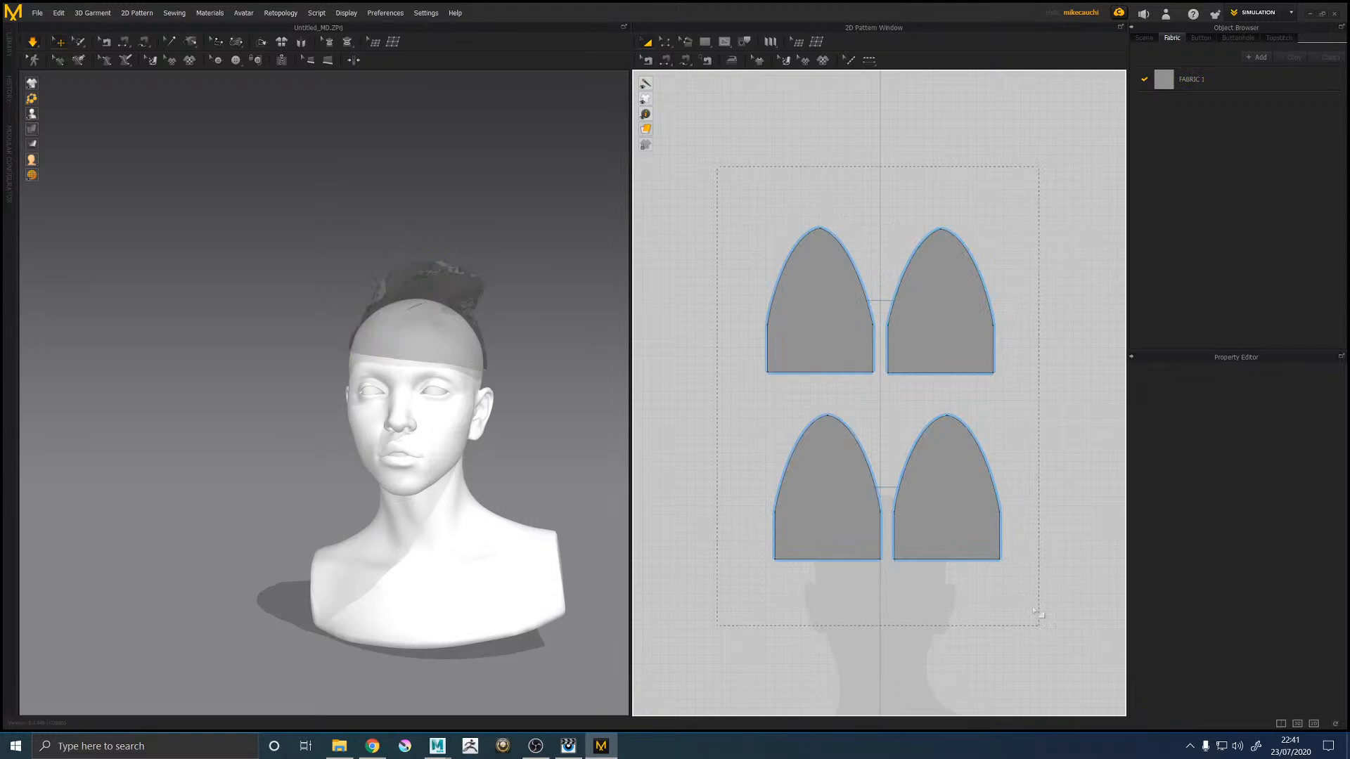
left_click_drag(1041, 630, 1041, 629)
left_click(1291, 616)
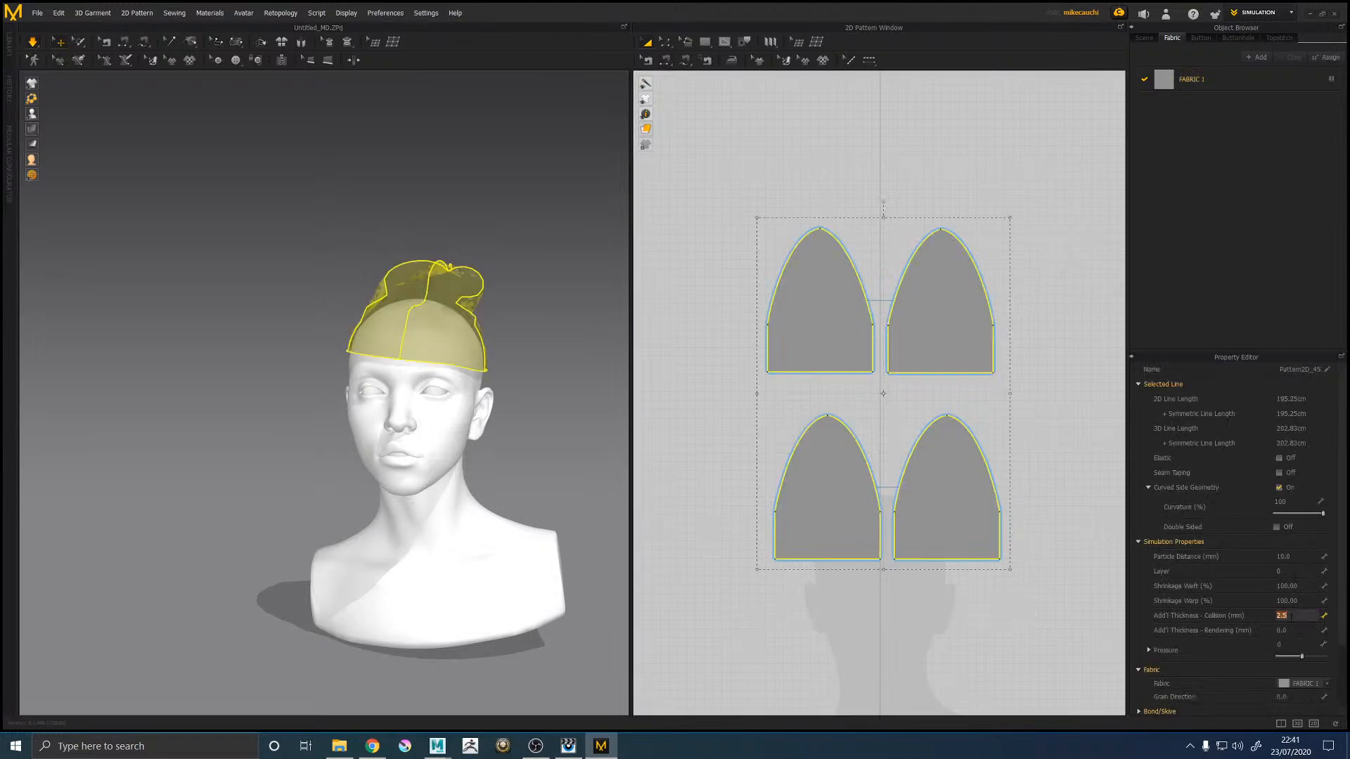
type("1")
key("Return")
left_click(816, 200)
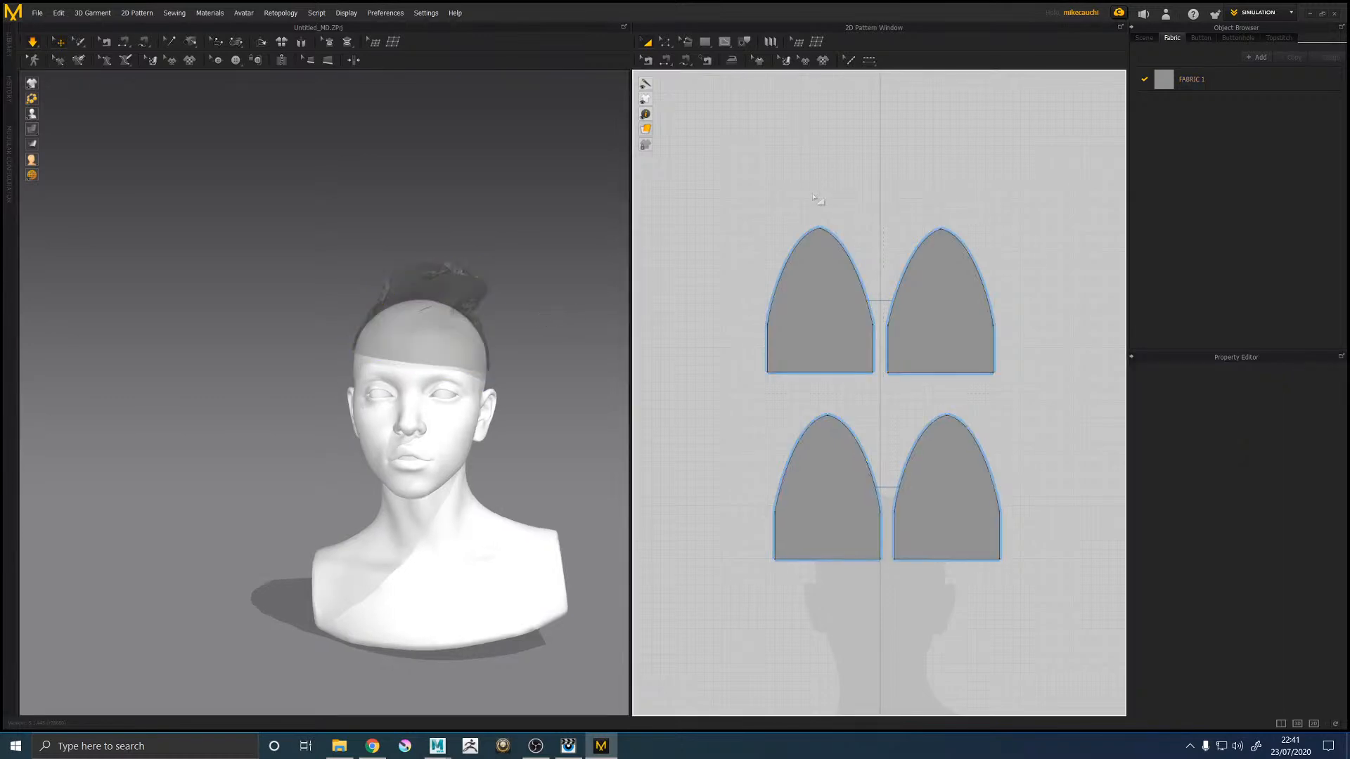
Step: Lower the peak points of all four panels and tug the simulated cap's front and back hems into place on the head
left_click(821, 230)
left_click_drag(831, 419, 831, 449)
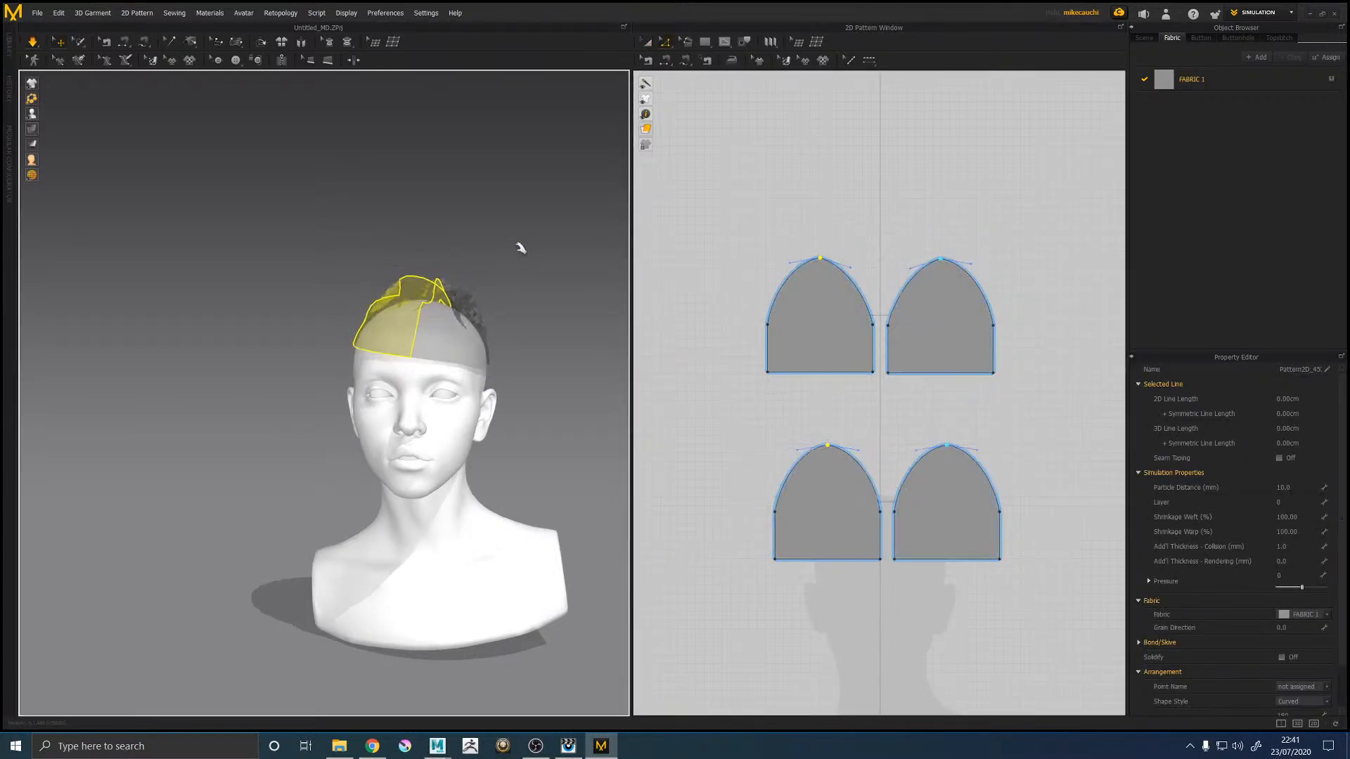
left_click(357, 345)
right_click_drag(505, 353, 397, 355)
left_click(397, 355)
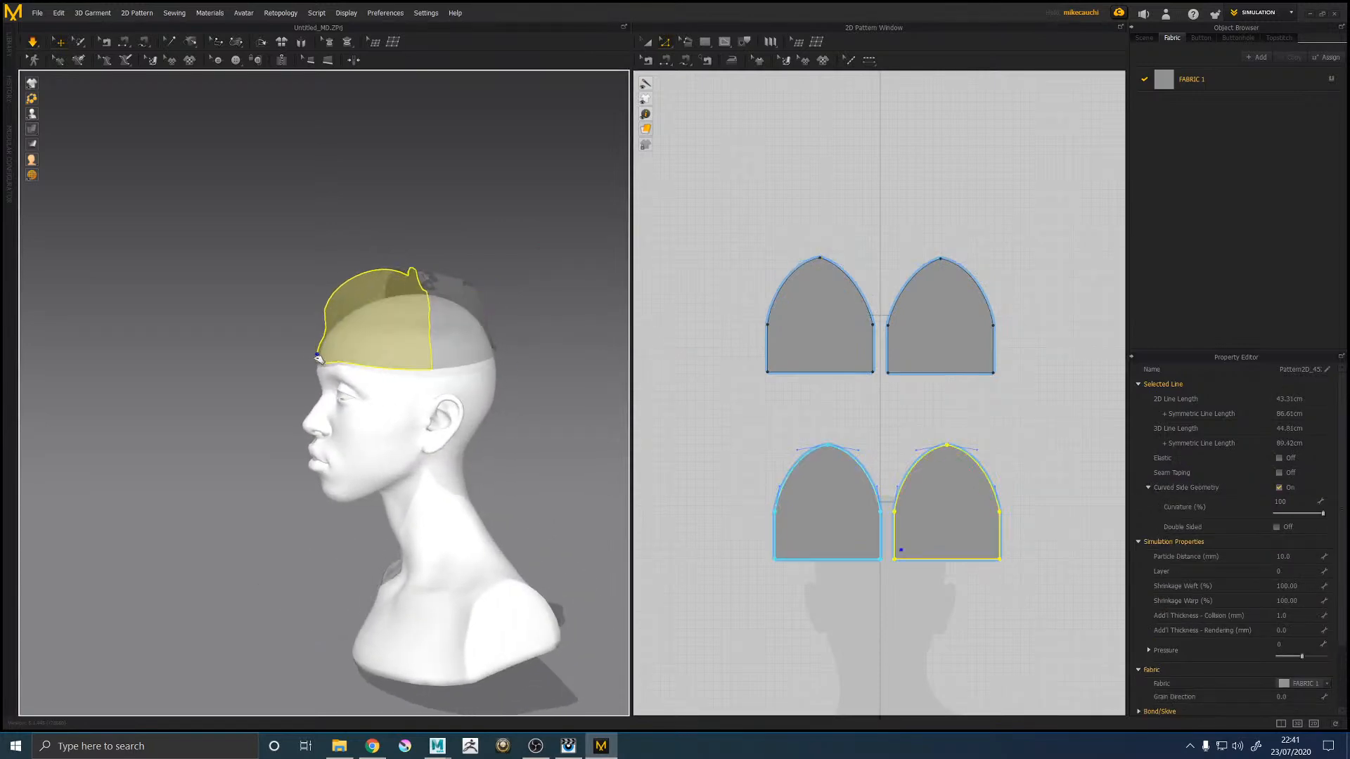
right_click_drag(497, 347, 497, 342)
left_click(493, 341)
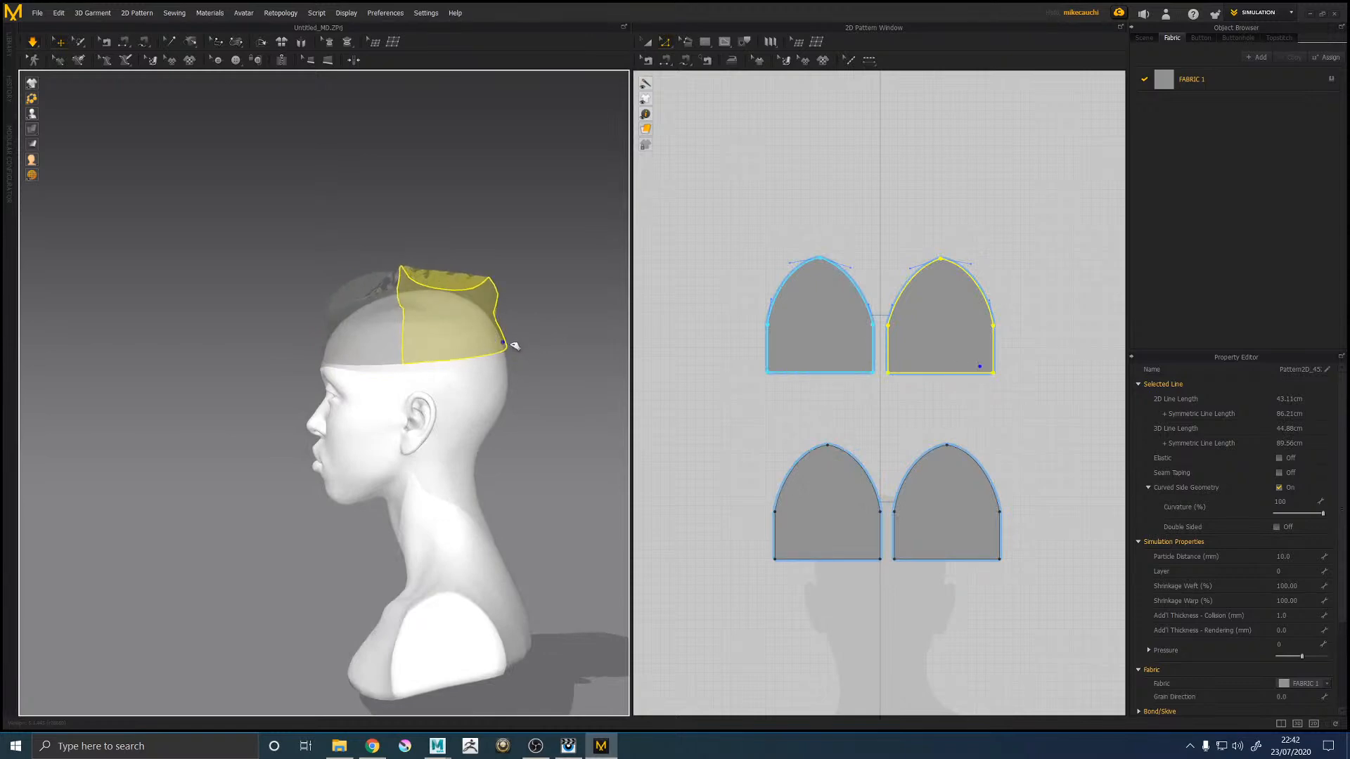
left_click(560, 297)
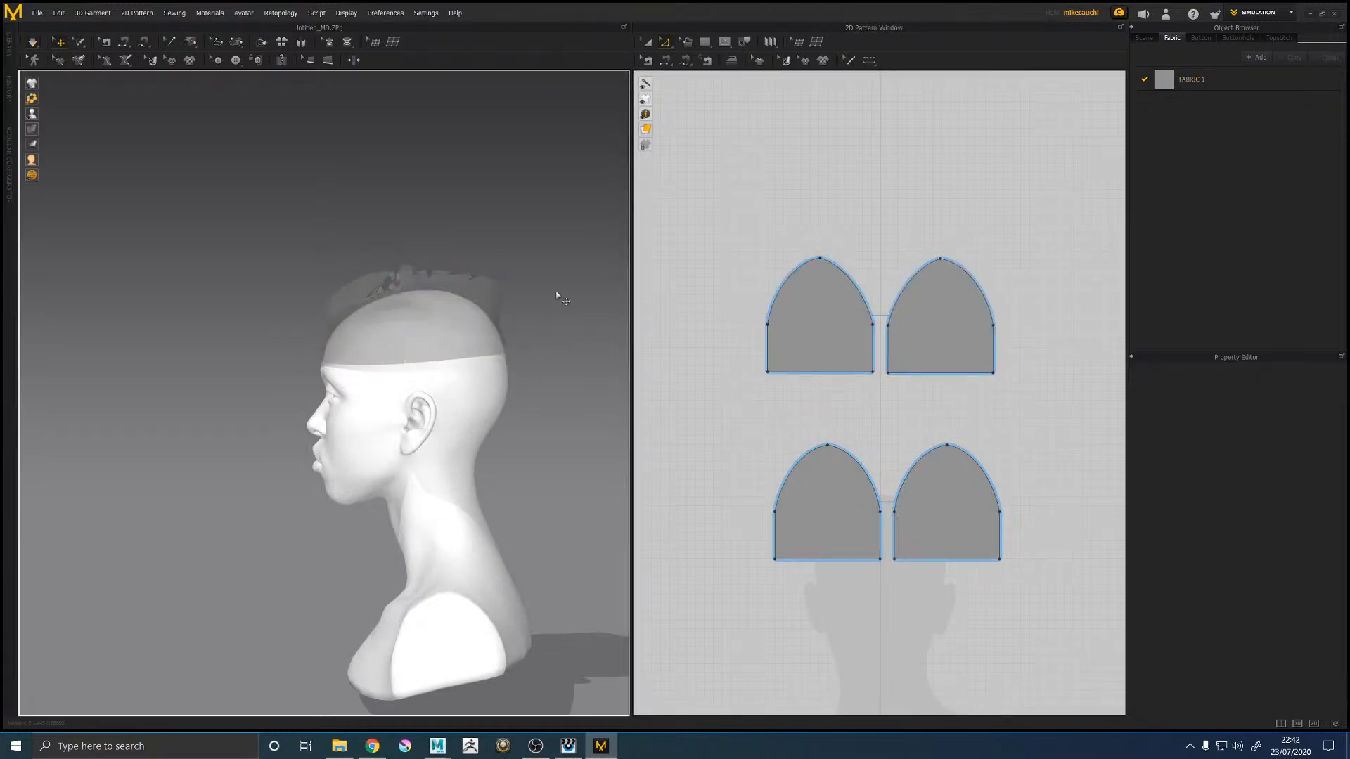
Step: Switch the garment's surface display from translucent to opaque and view the cap from the front and side
right_click_drag(571, 289, 623, 281)
mouse_move(42, 151)
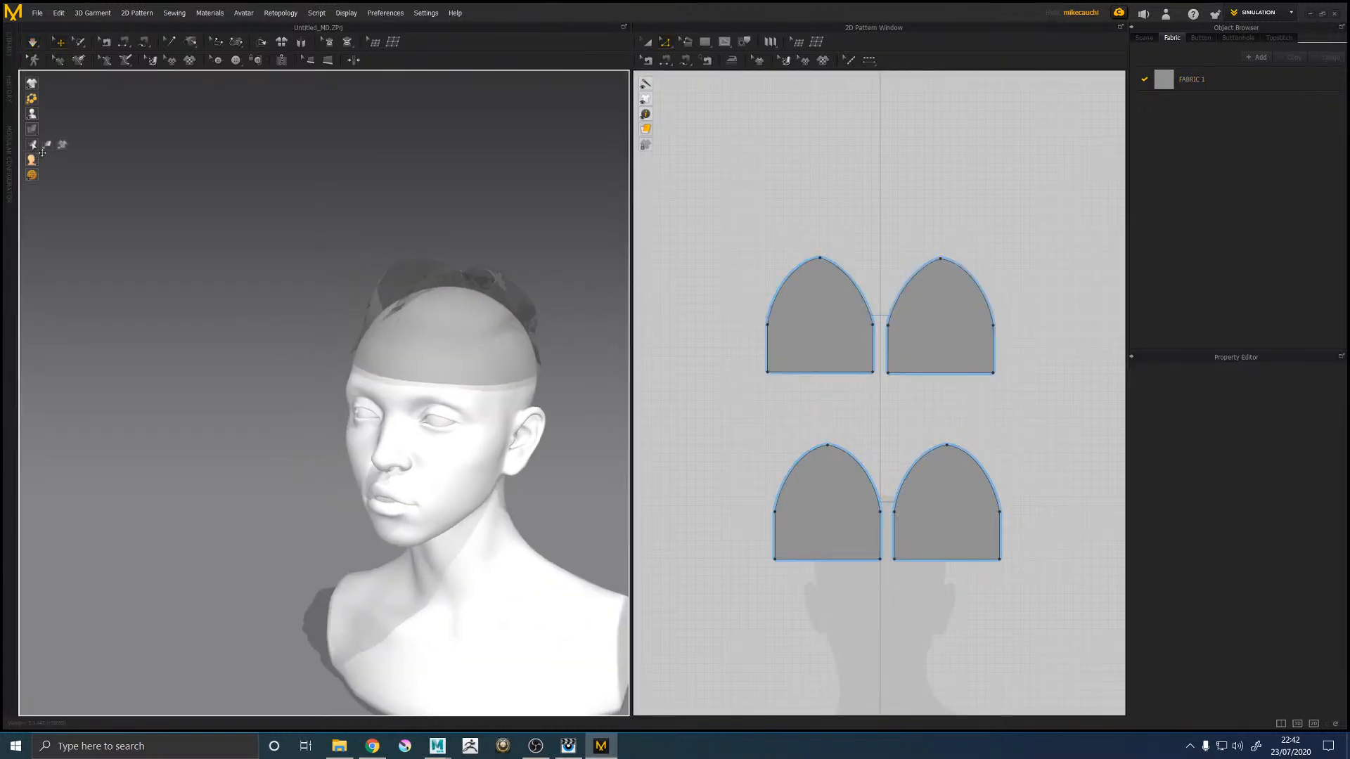
left_click(77, 130)
right_click_drag(245, 146, 314, 133)
middle_click_drag(314, 133, 287, 140)
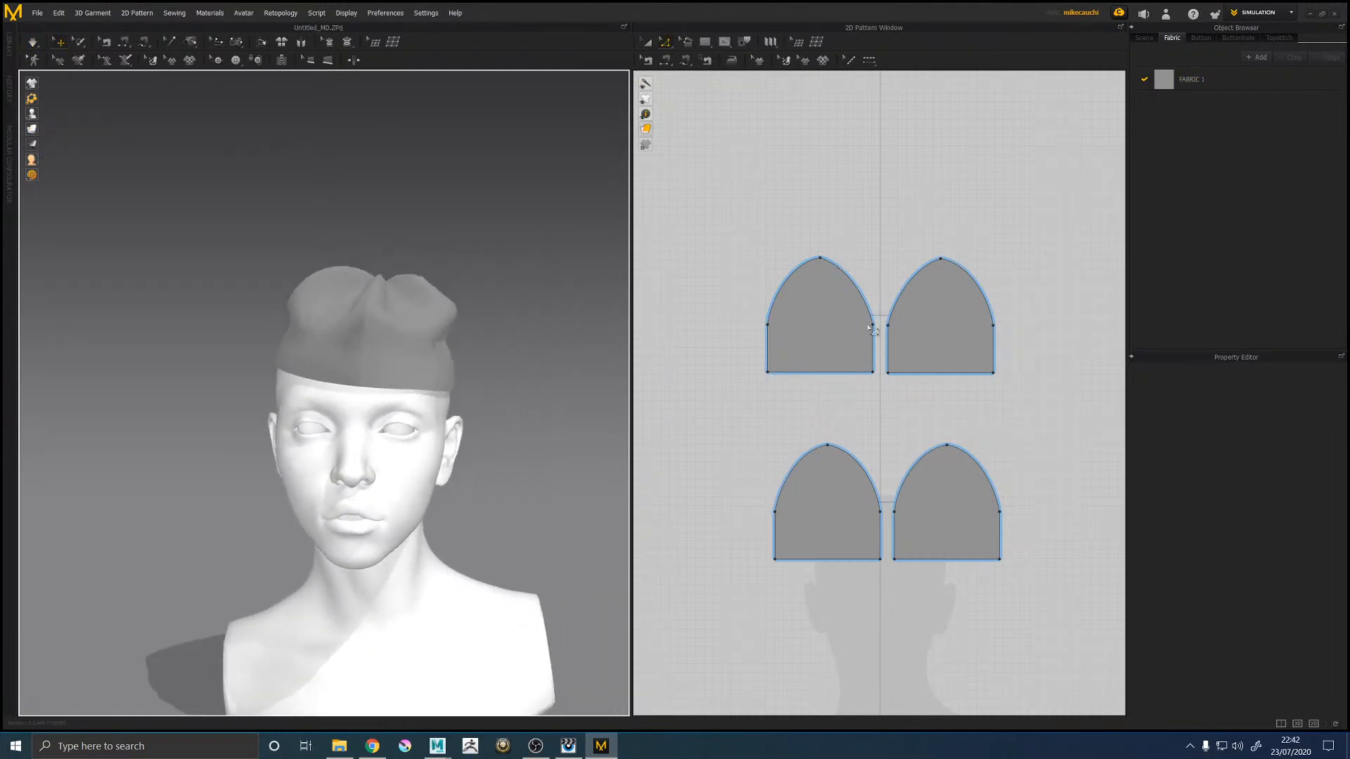
right_click_drag(462, 263, 405, 256)
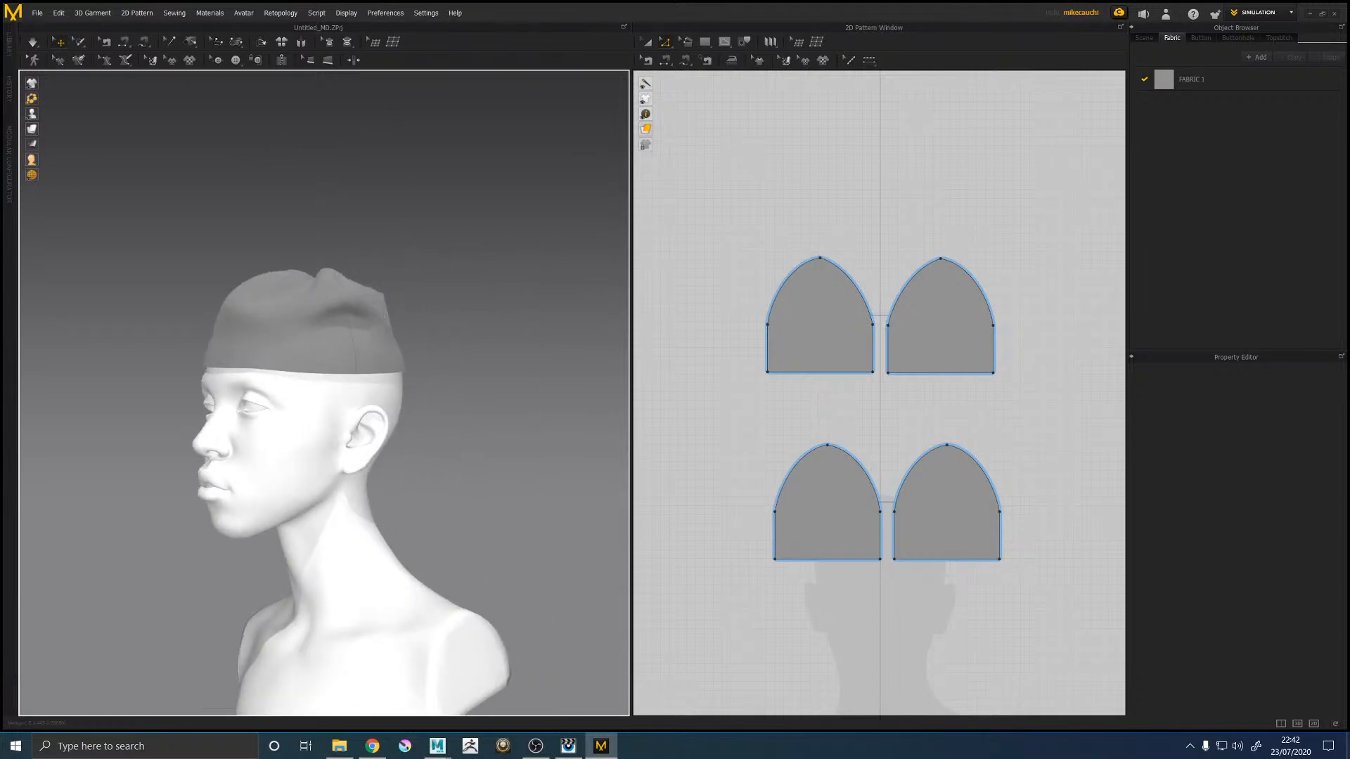
key("alt+Tab")
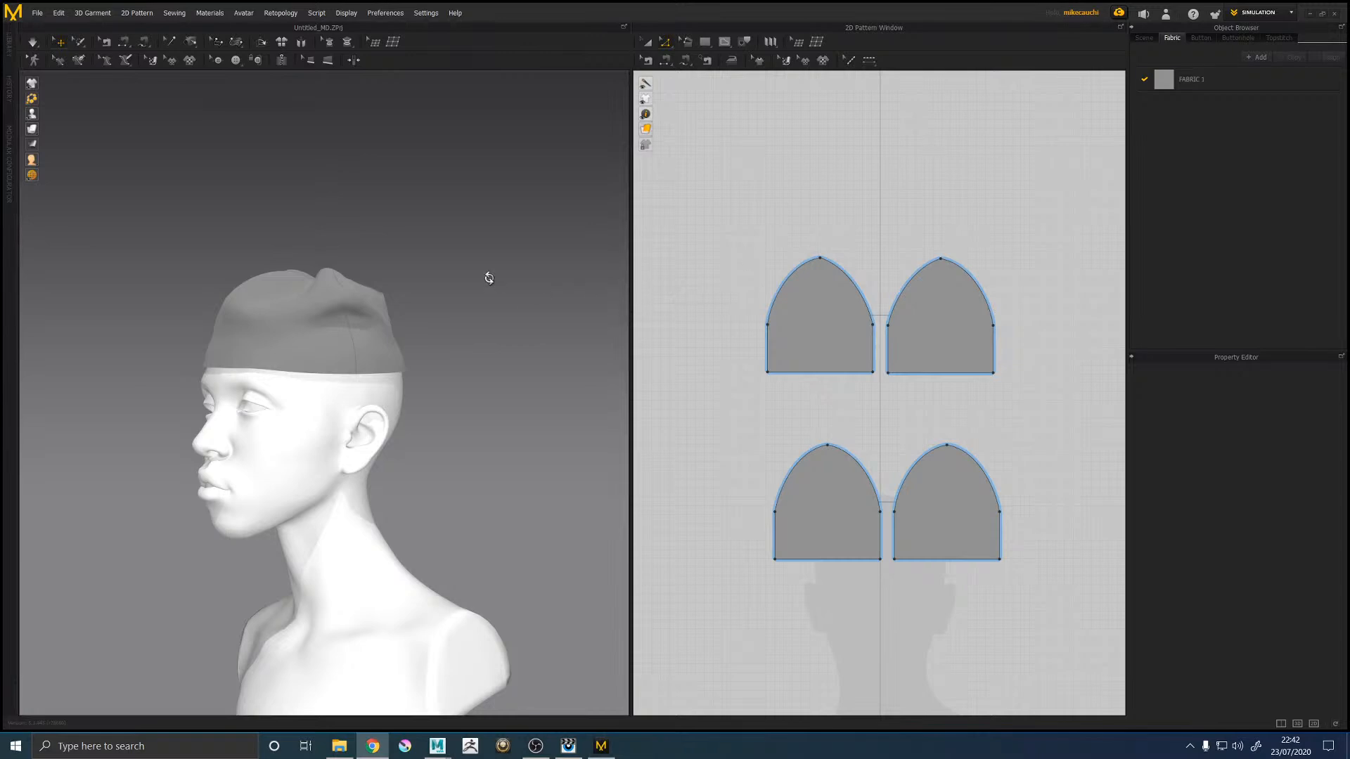
right_click_drag(490, 277, 548, 280)
left_click(759, 333)
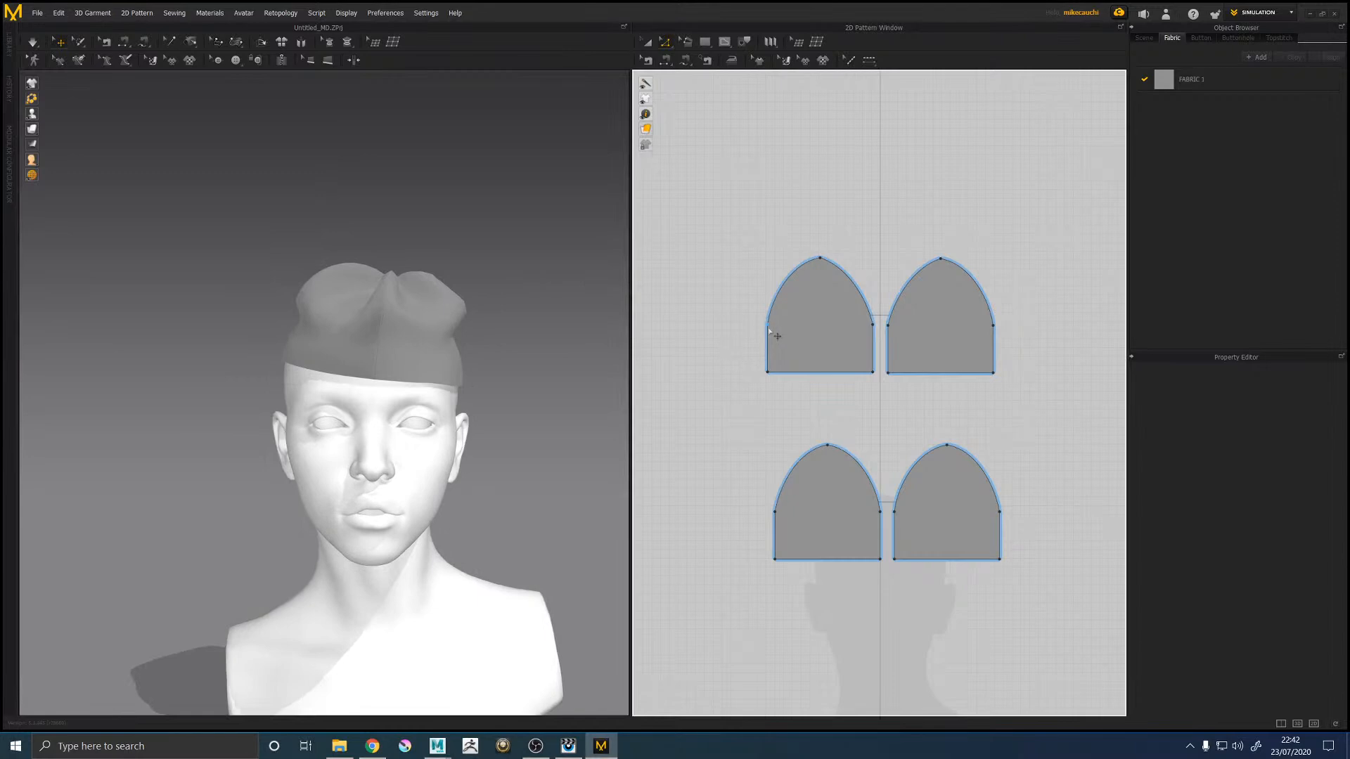
right_click_drag(494, 348, 616, 360)
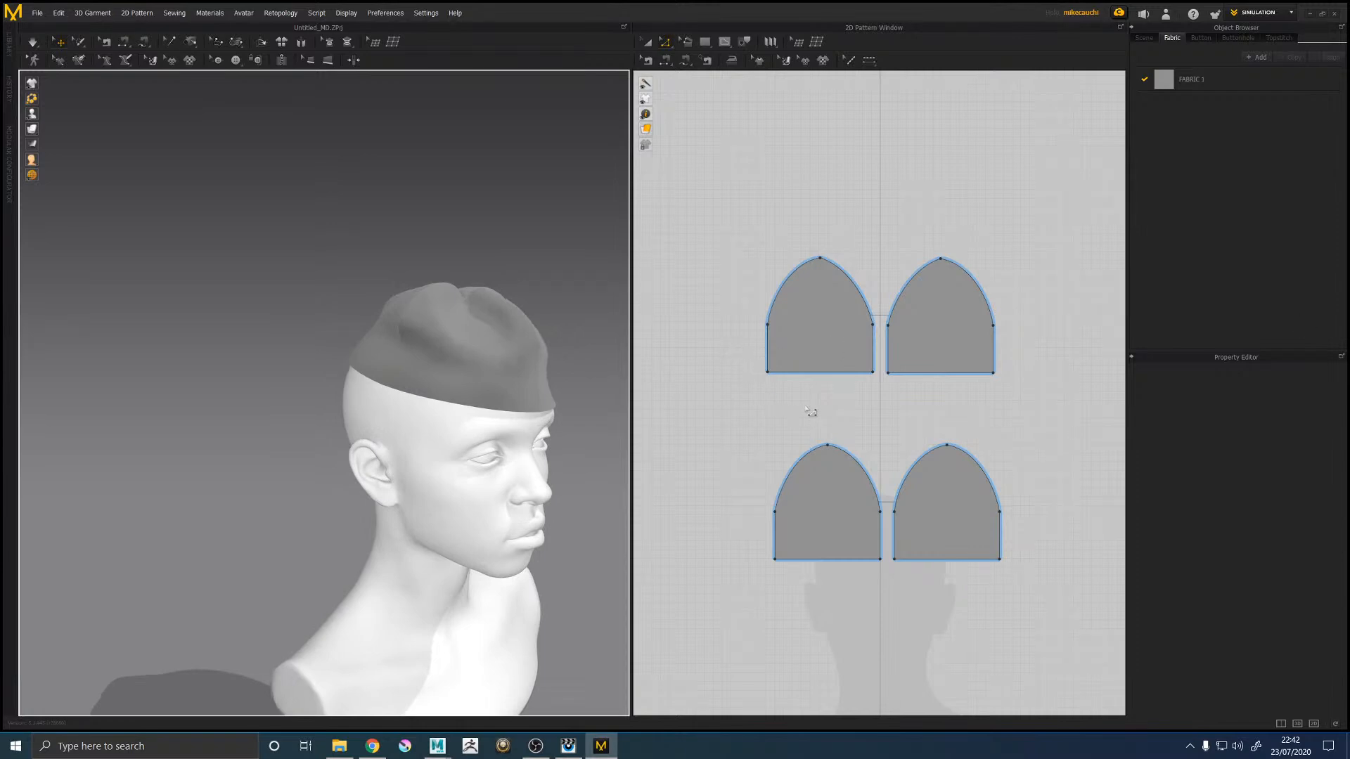
Step: Try to narrow the panels by moving their inner straight edges away from the centre line and simulating the cap
middle_click_drag(866, 428, 865, 359)
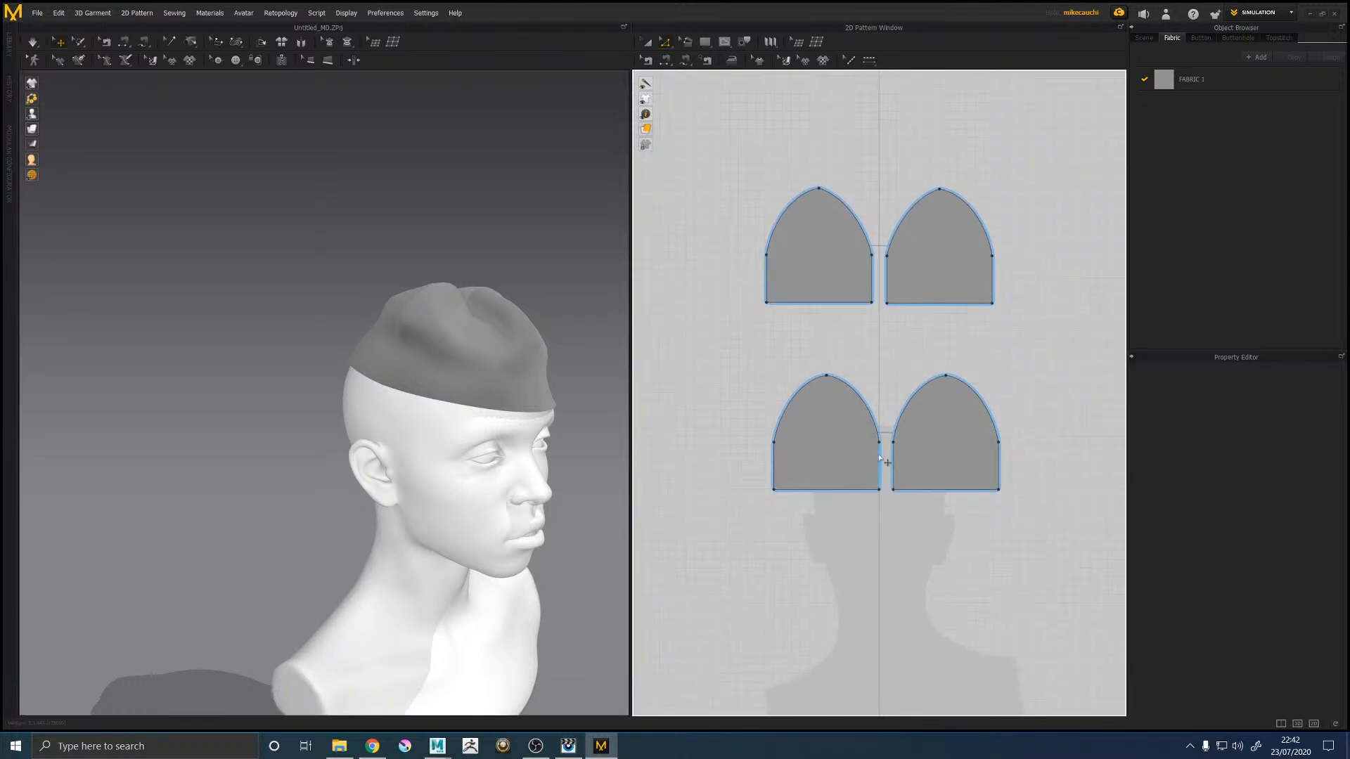
left_click(879, 459)
left_click_drag(871, 278, 860, 279, "shift")
key("space")
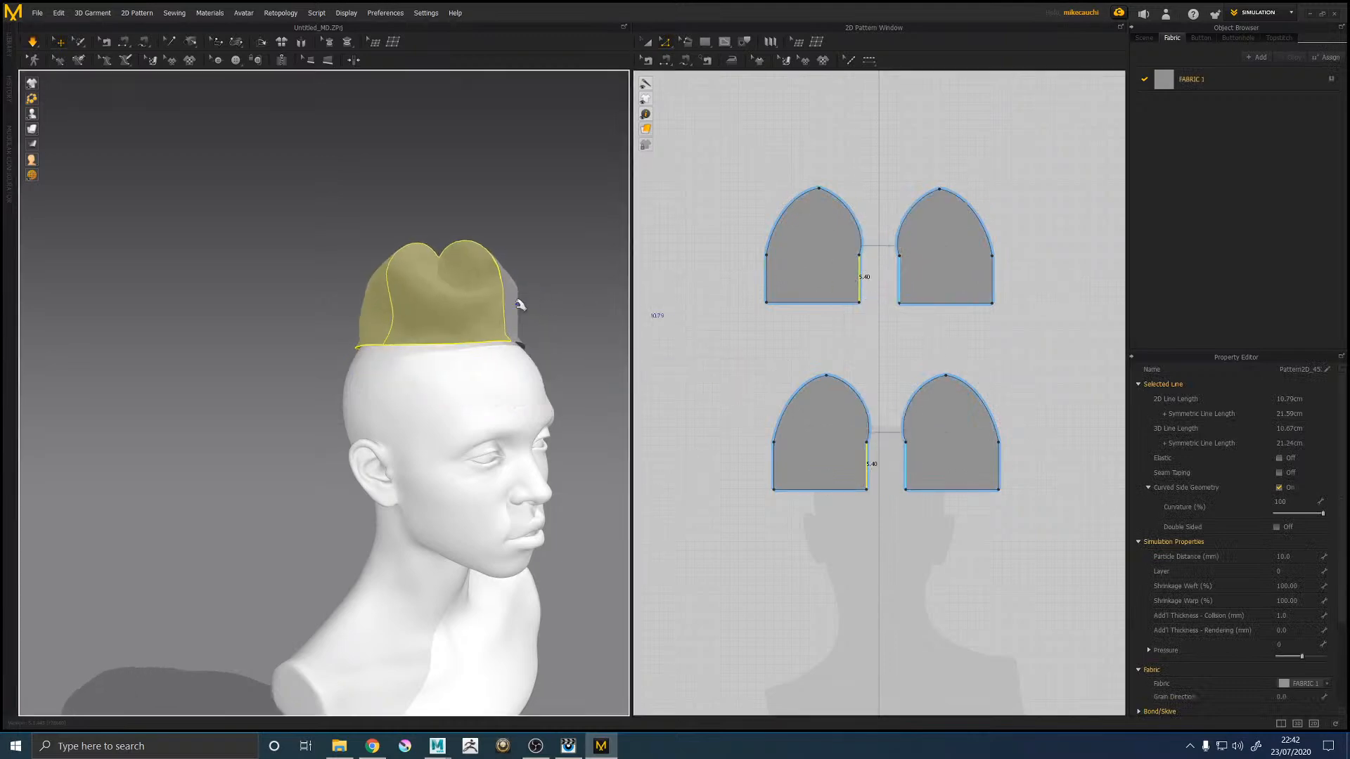
key("ctrl+z")
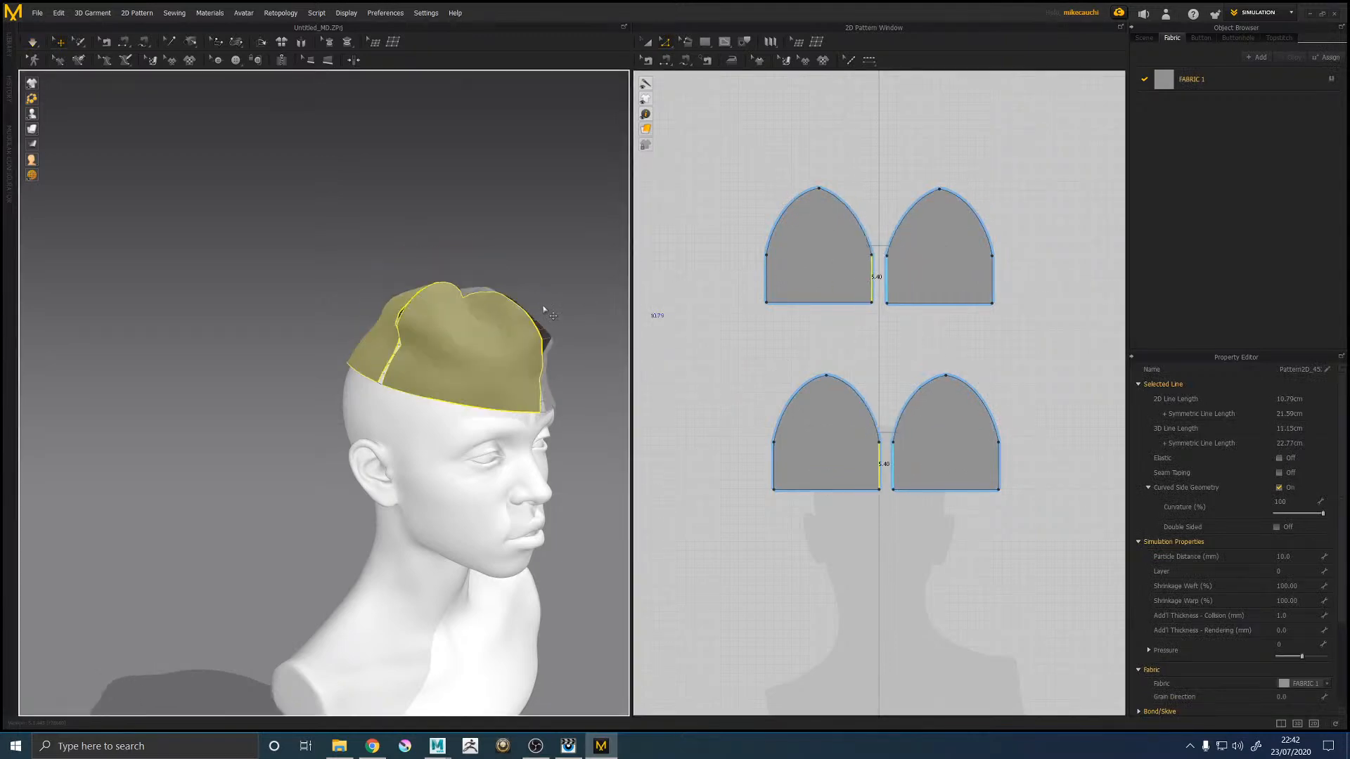
left_click(579, 280)
Step: Tug the simulated cap's hems at the front, sides and back to reseat it around the mannequin head
left_click(546, 359)
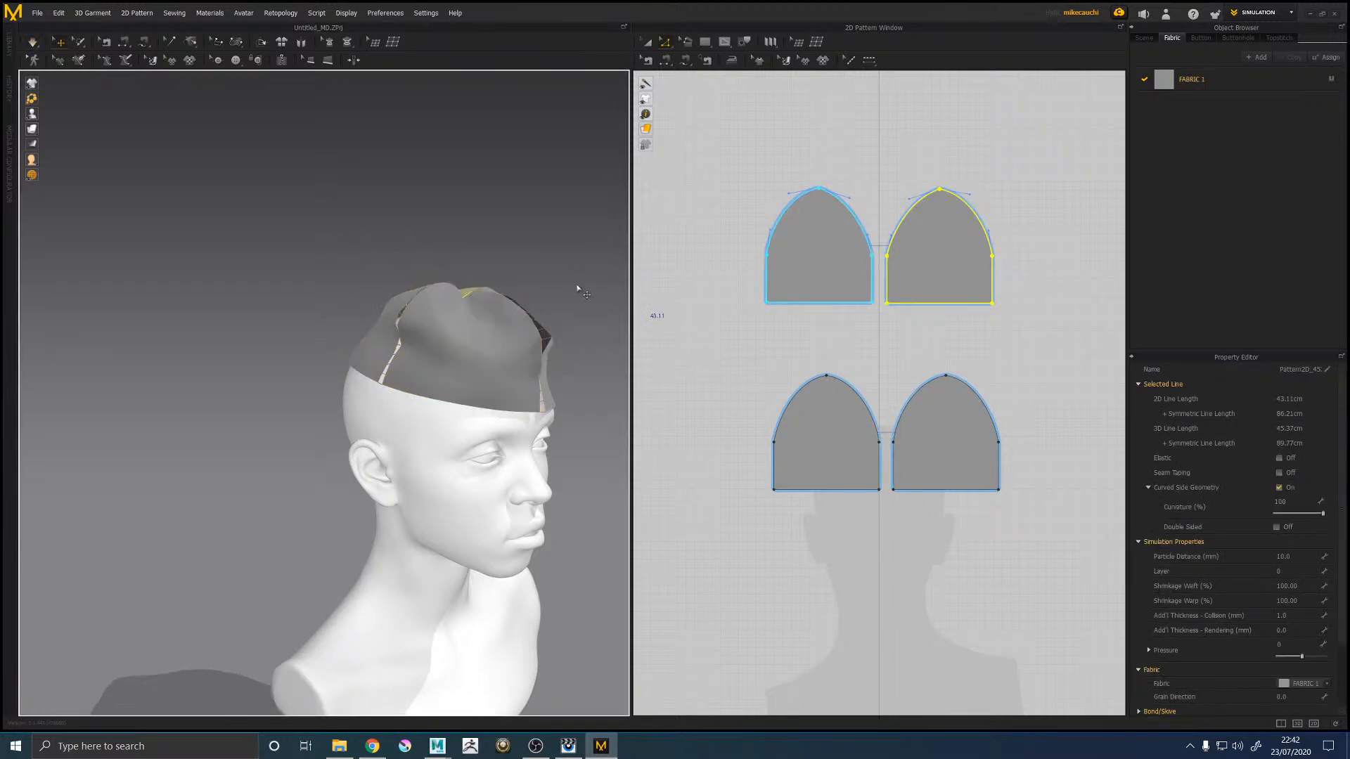
left_click_drag(535, 378, 538, 418)
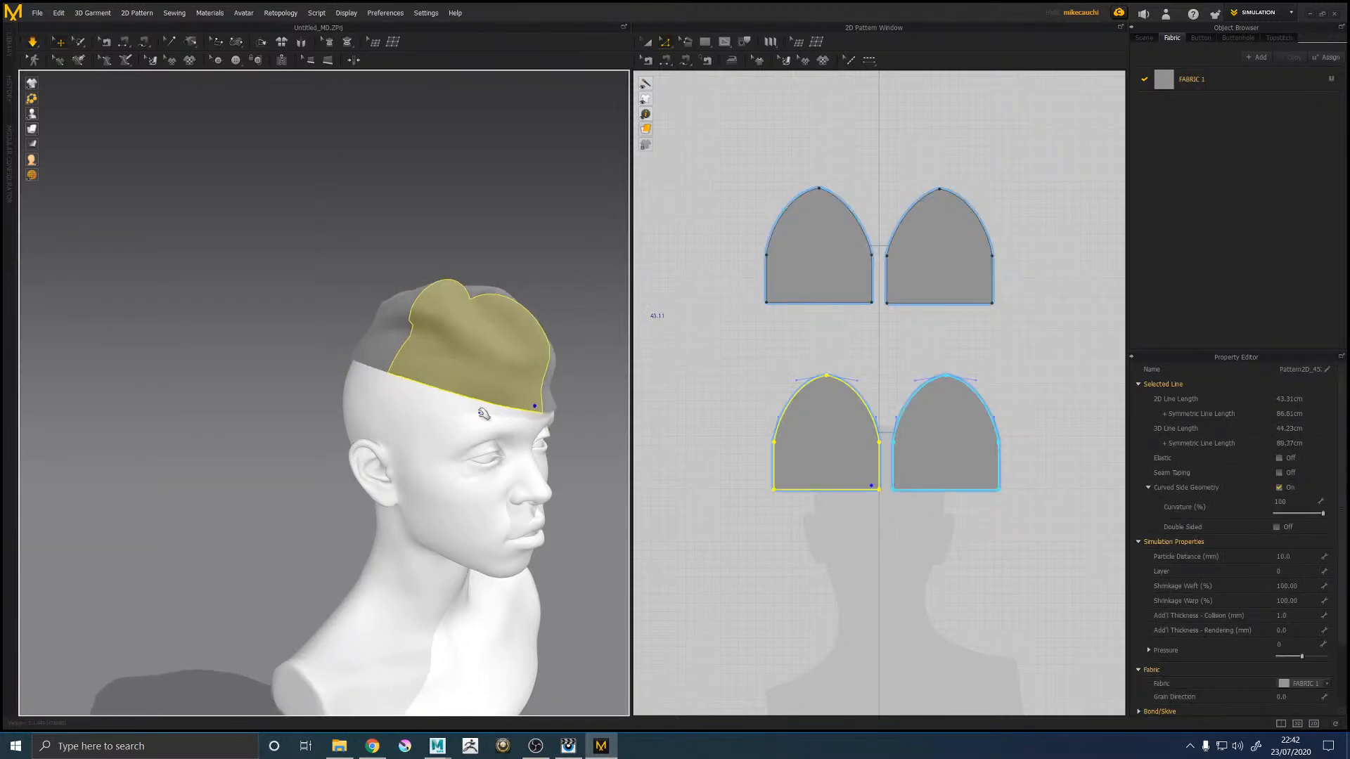
left_click_drag(362, 367, 304, 414)
right_click_drag(524, 352, 497, 312)
left_click_drag(508, 330, 535, 340)
right_click_drag(494, 392, 581, 383)
left_click_drag(544, 354, 571, 415)
left_click_drag(333, 403, 327, 438)
right_click_drag(420, 400, 524, 400)
left_click_drag(230, 381, 204, 430)
right_click_drag(409, 360, 316, 359)
left_click_drag(374, 348, 403, 355)
left_click(994, 507)
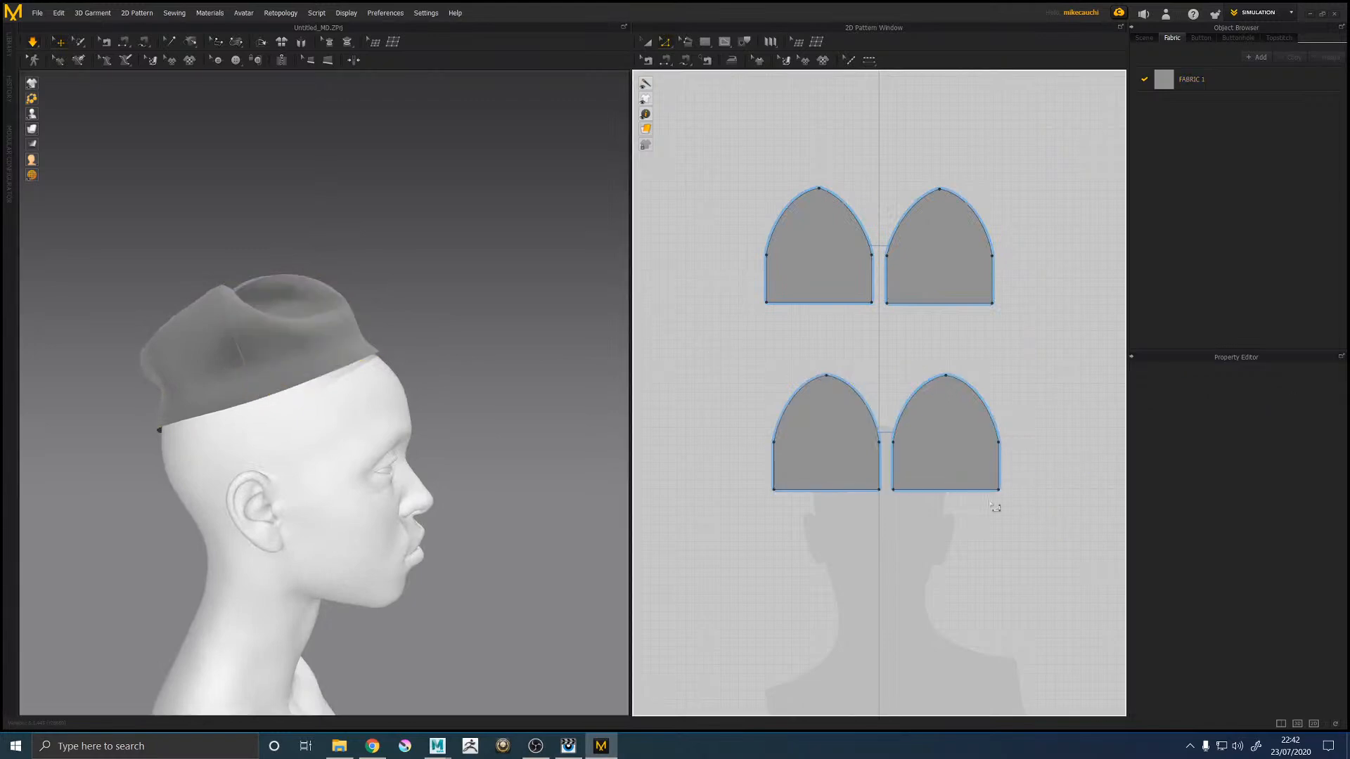
Step: Widen the front and rear panels by moving their outer straight edges outward and toggle the cap's simulation
left_click(773, 465)
left_click_drag(767, 284, 753, 285, "shift")
key("space")
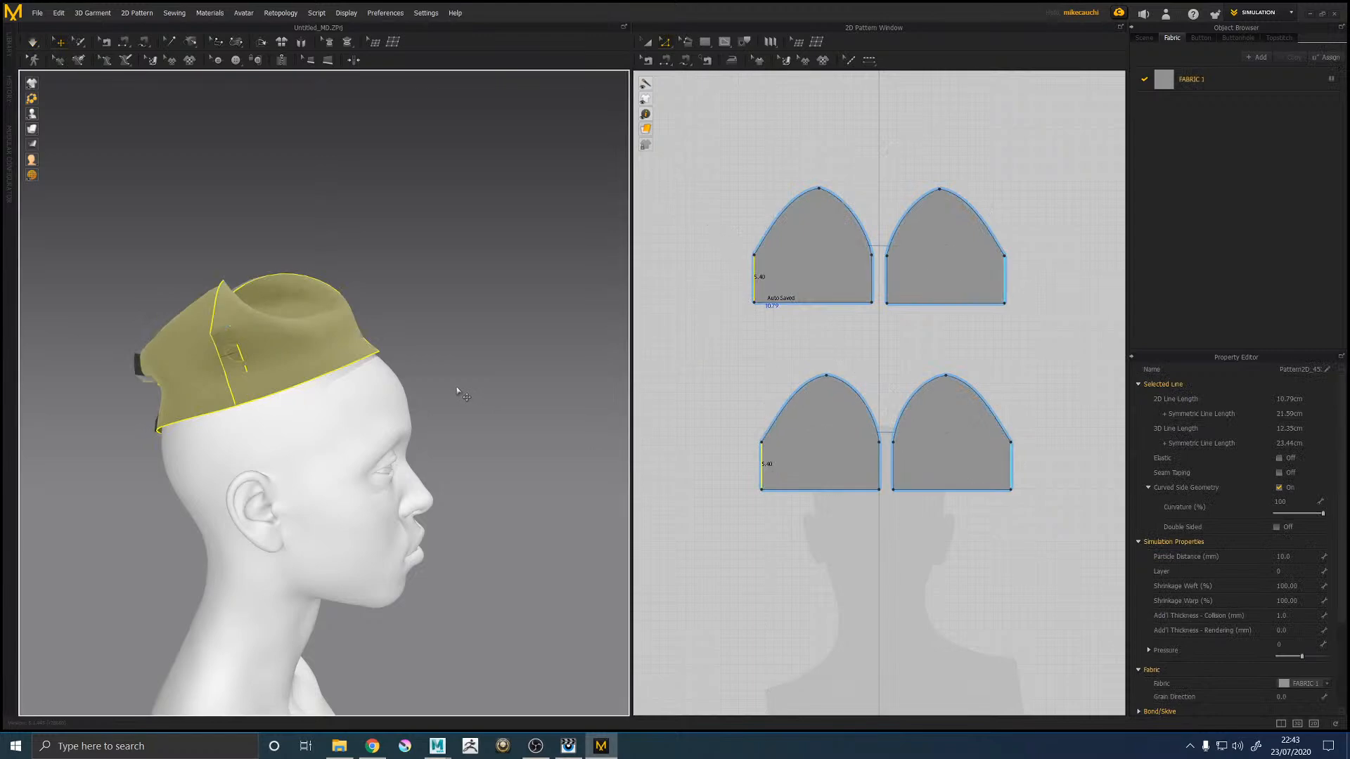
Step: Pull the widened cap's front hem forward, its side fabric up and its back hem down over the head
left_click_drag(374, 346, 449, 385)
right_click_drag(455, 410, 543, 390)
left_click_drag(200, 340, 255, 280)
left_click_drag(174, 426, 149, 479)
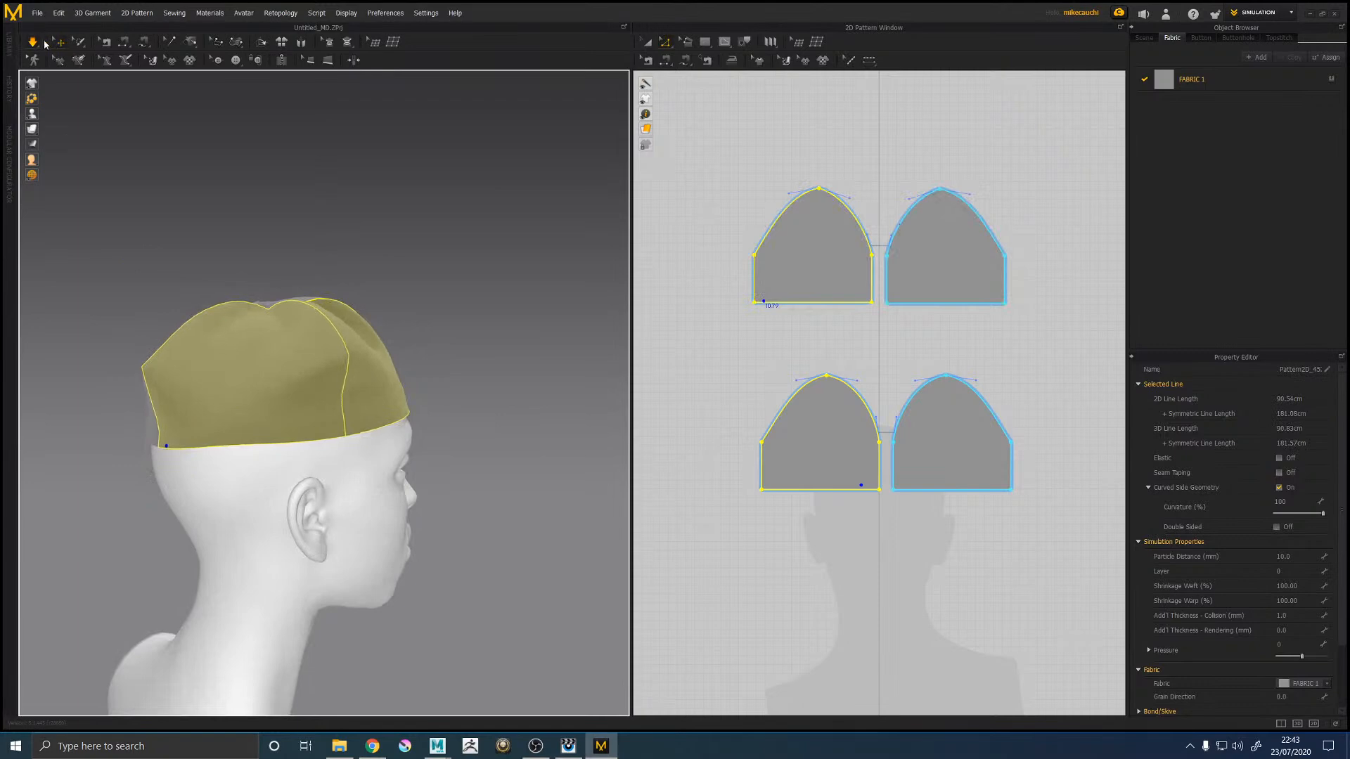
Step: Switch the cloth simulation from Normal to GPU mode and inspect the cap around the head
left_click(32, 43)
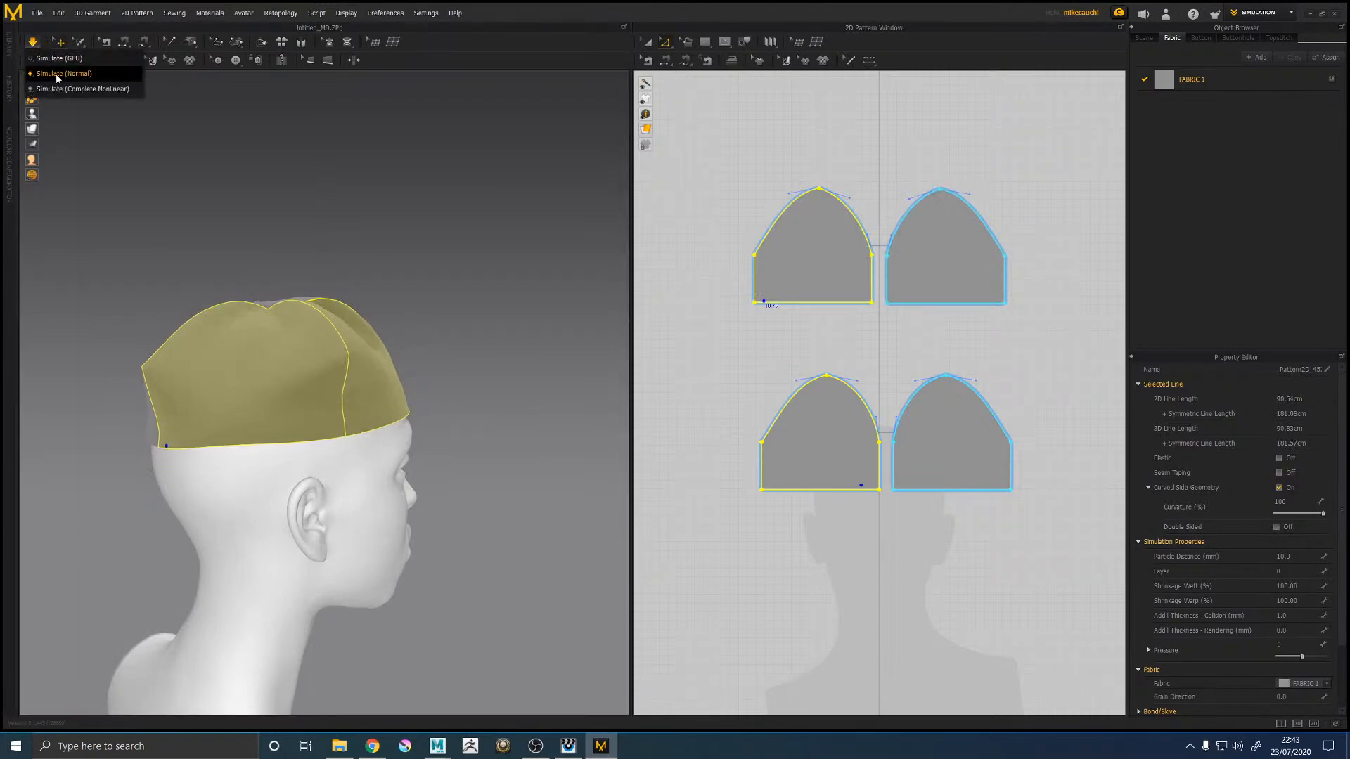
left_click(59, 62)
right_click_drag(504, 197, 407, 412)
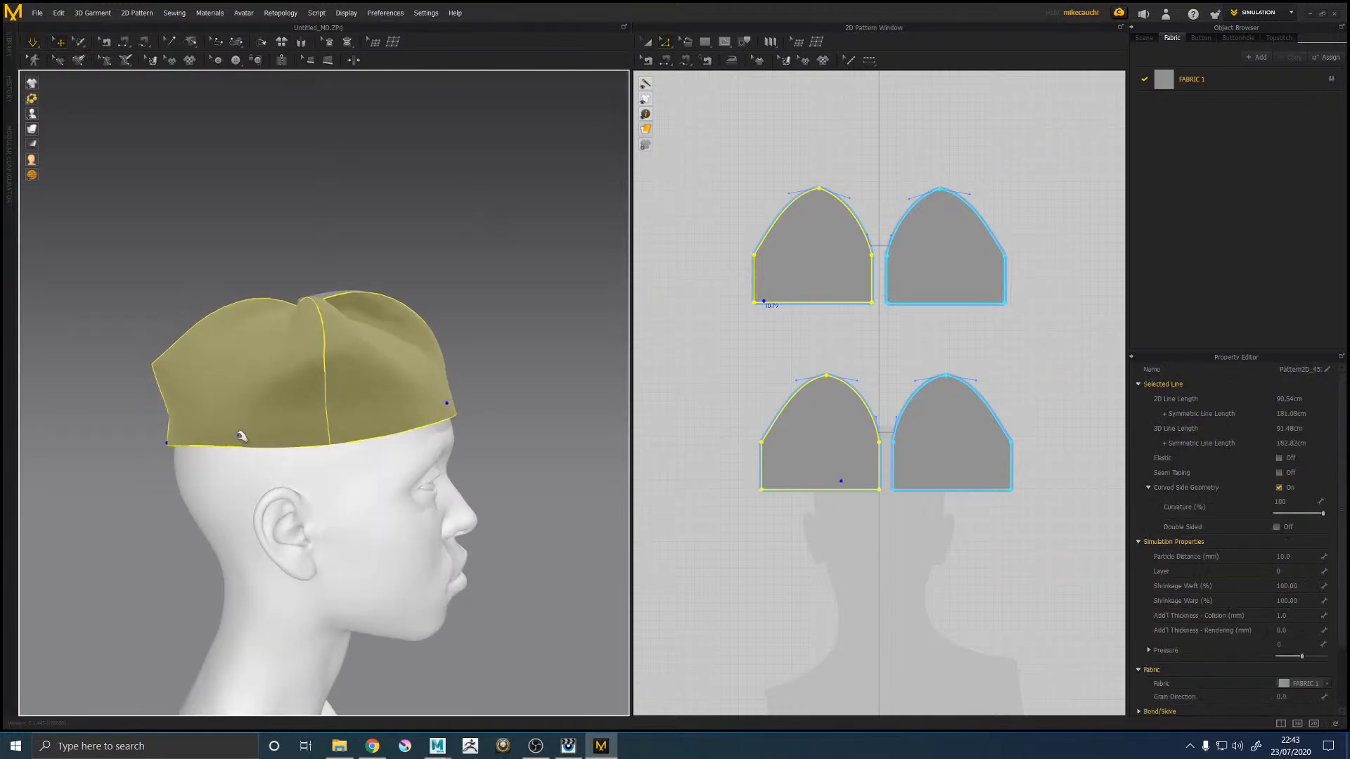
right_click_drag(336, 393, 461, 358)
Step: Round the front panels' outer curved edges outward with Edit Curve Point to about 11.4 cm long
left_click(729, 380)
scroll(781, 445, "up", 3)
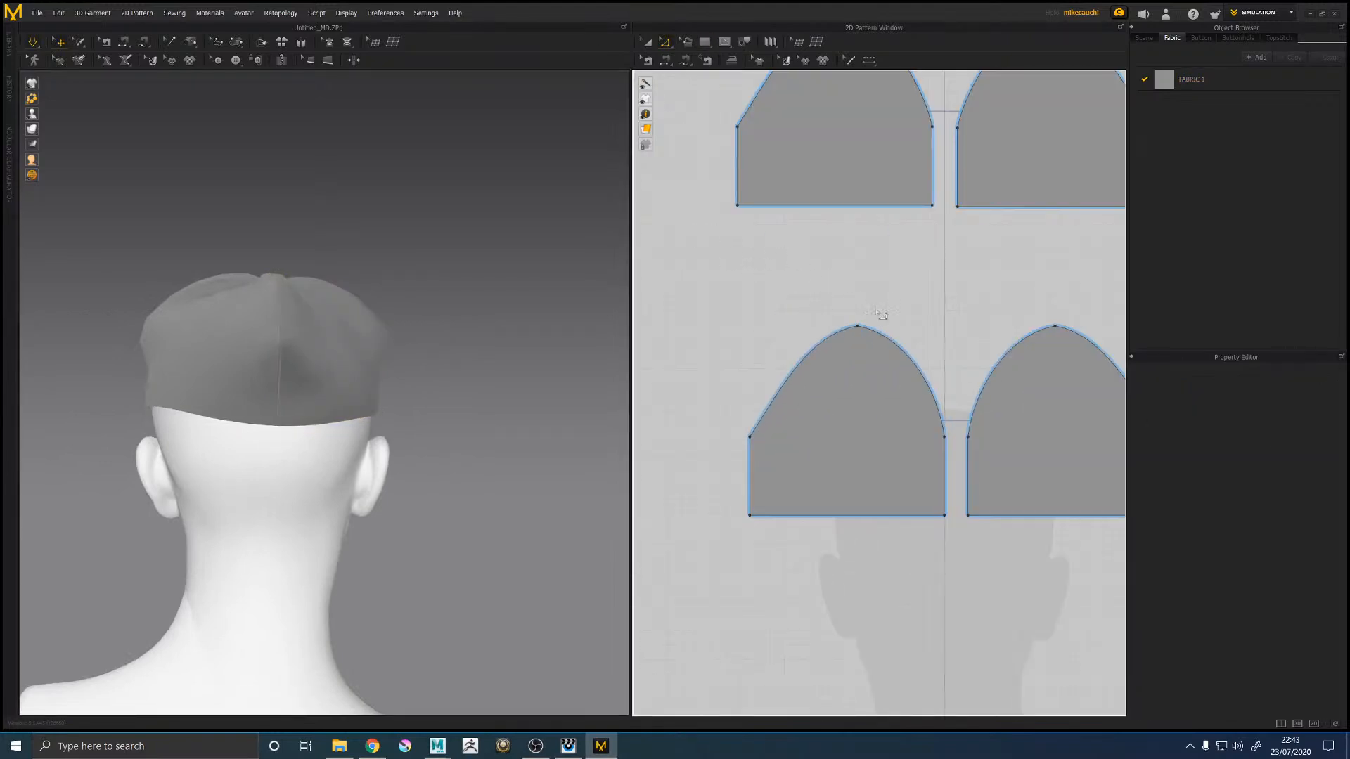
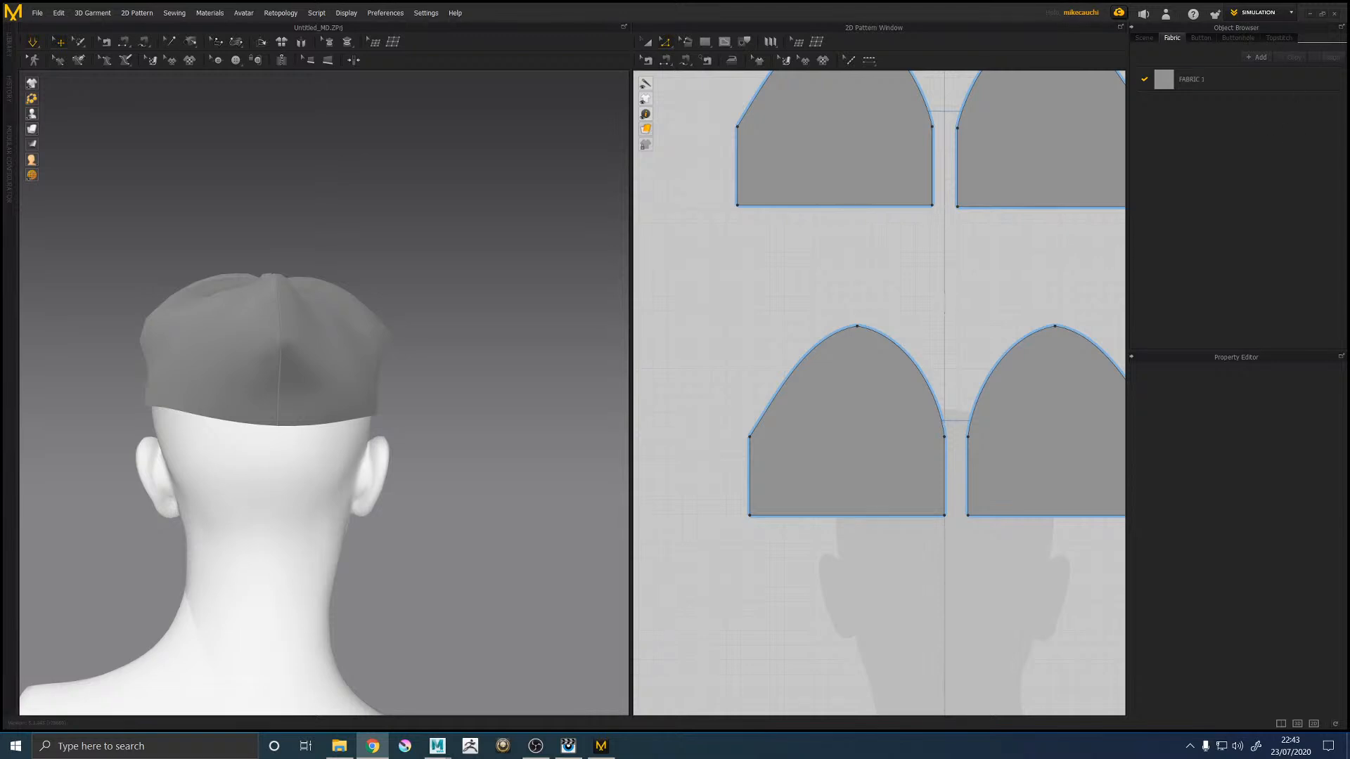
middle_click_drag(444, 294, 466, 296)
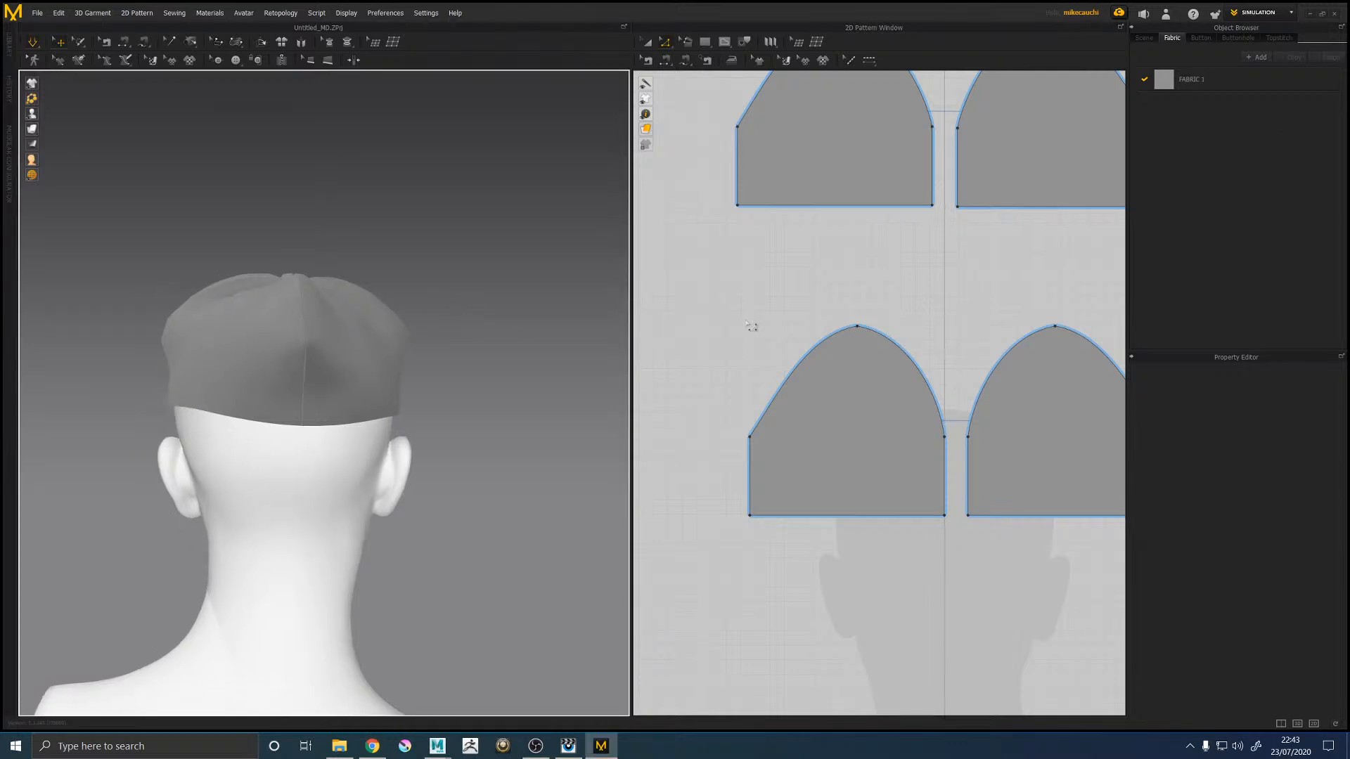
right_click_drag(436, 284, 380, 275)
left_click(466, 274)
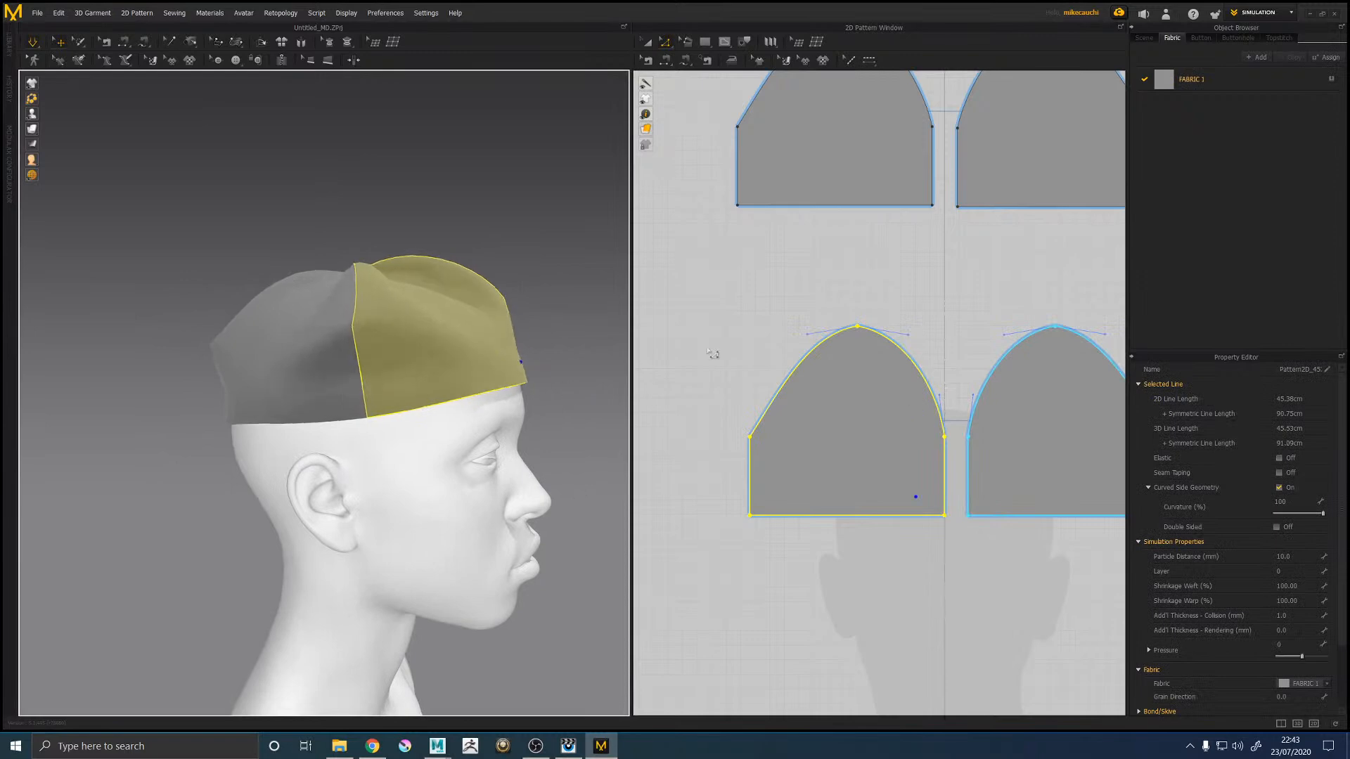
left_click(783, 322)
left_click(671, 47)
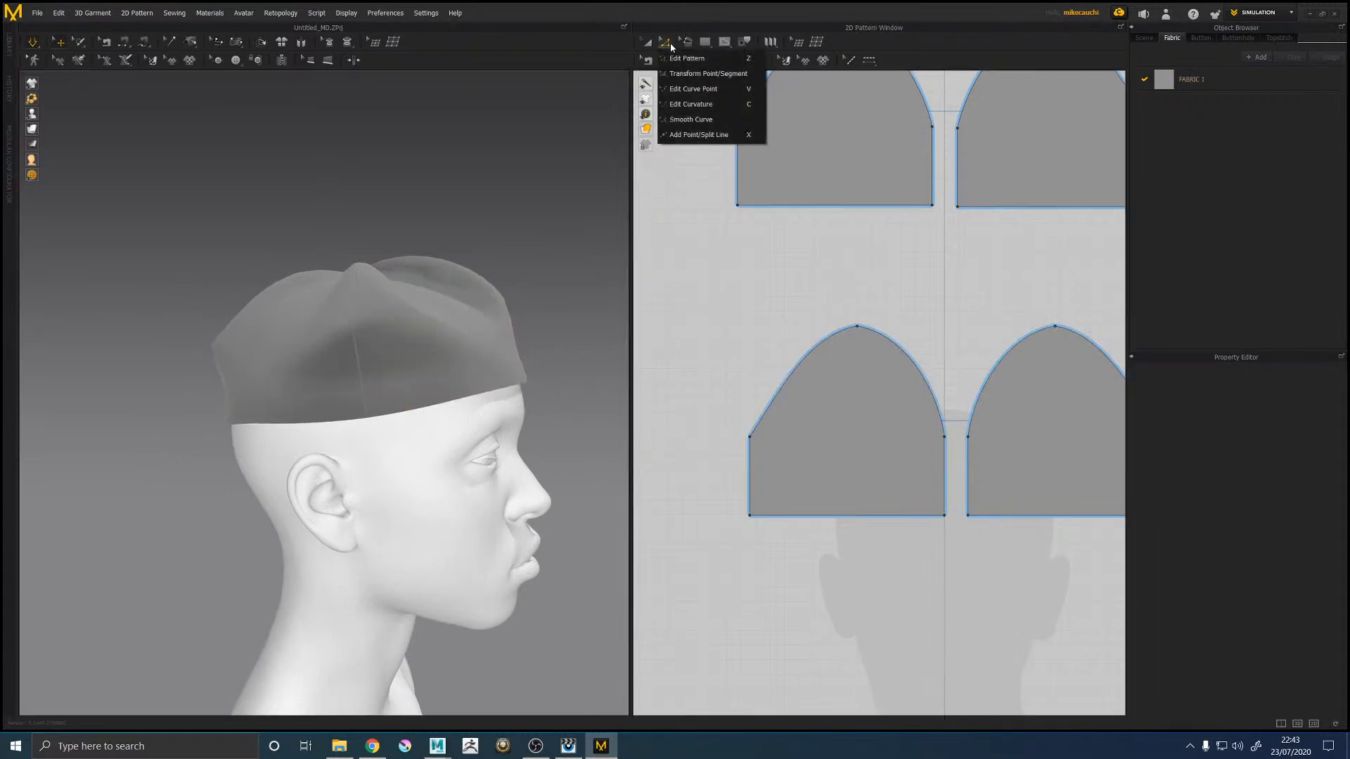
left_click(692, 94)
left_click_drag(766, 419, 753, 415)
left_click_drag(829, 353, 834, 335)
middle_click_drag(930, 332, 882, 317)
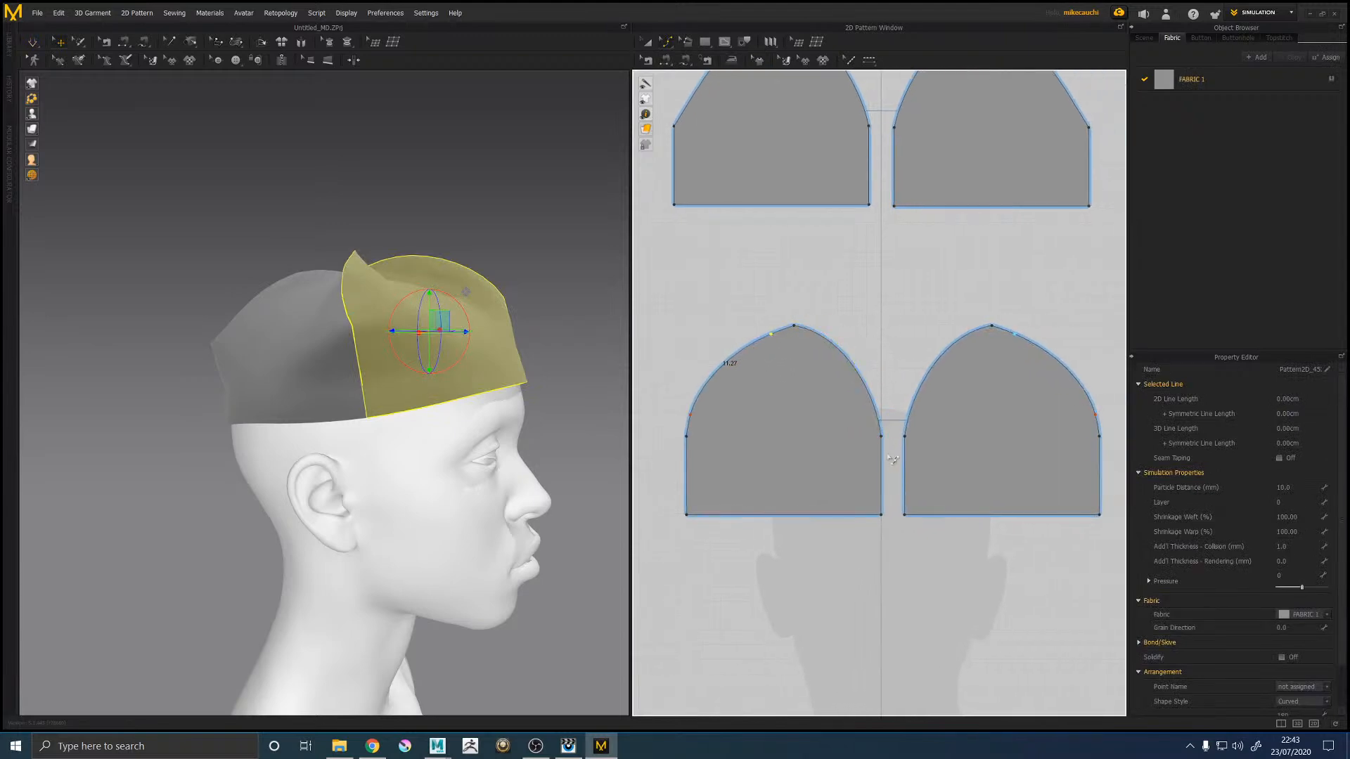
Step: Move the front panels' inner straight edges away from the centre line until the bottom edges are about 13 cm long
left_click_drag(880, 433, 874, 436)
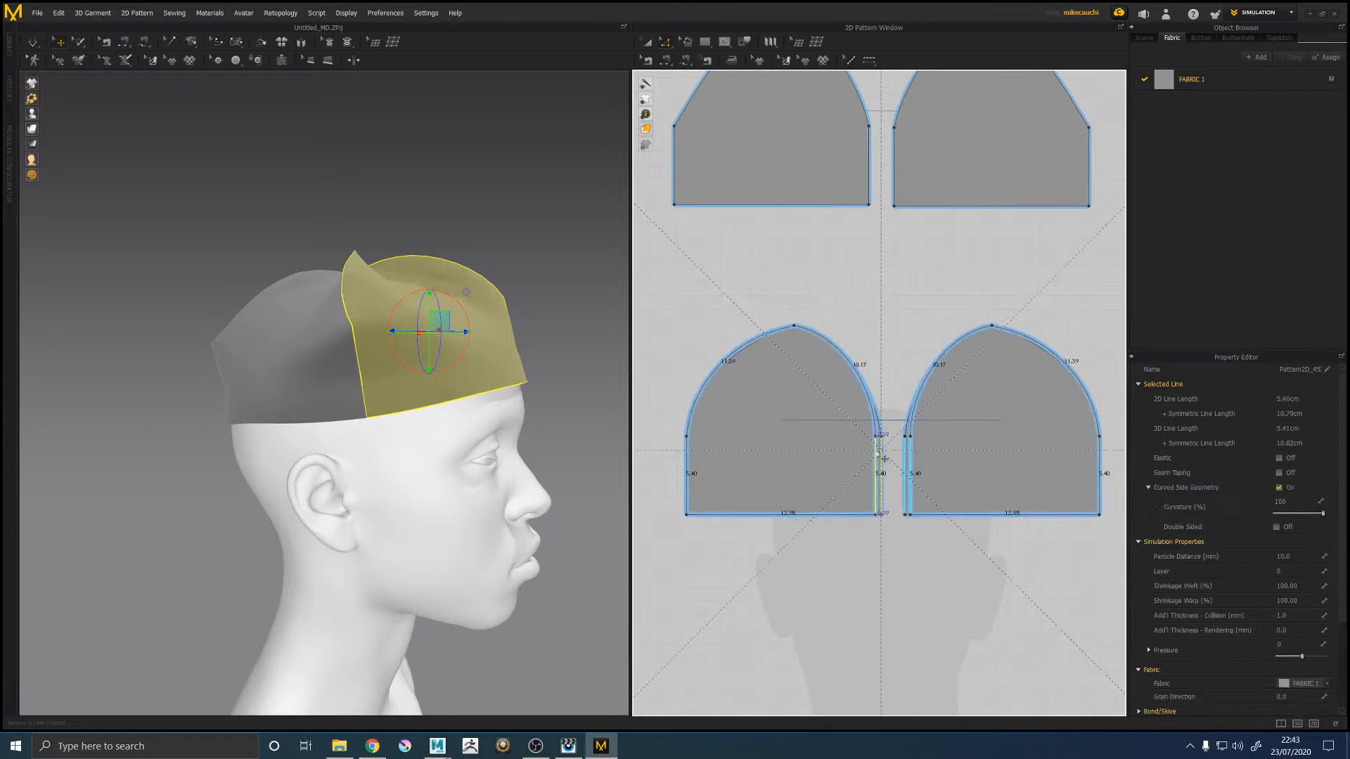
left_click(570, 315)
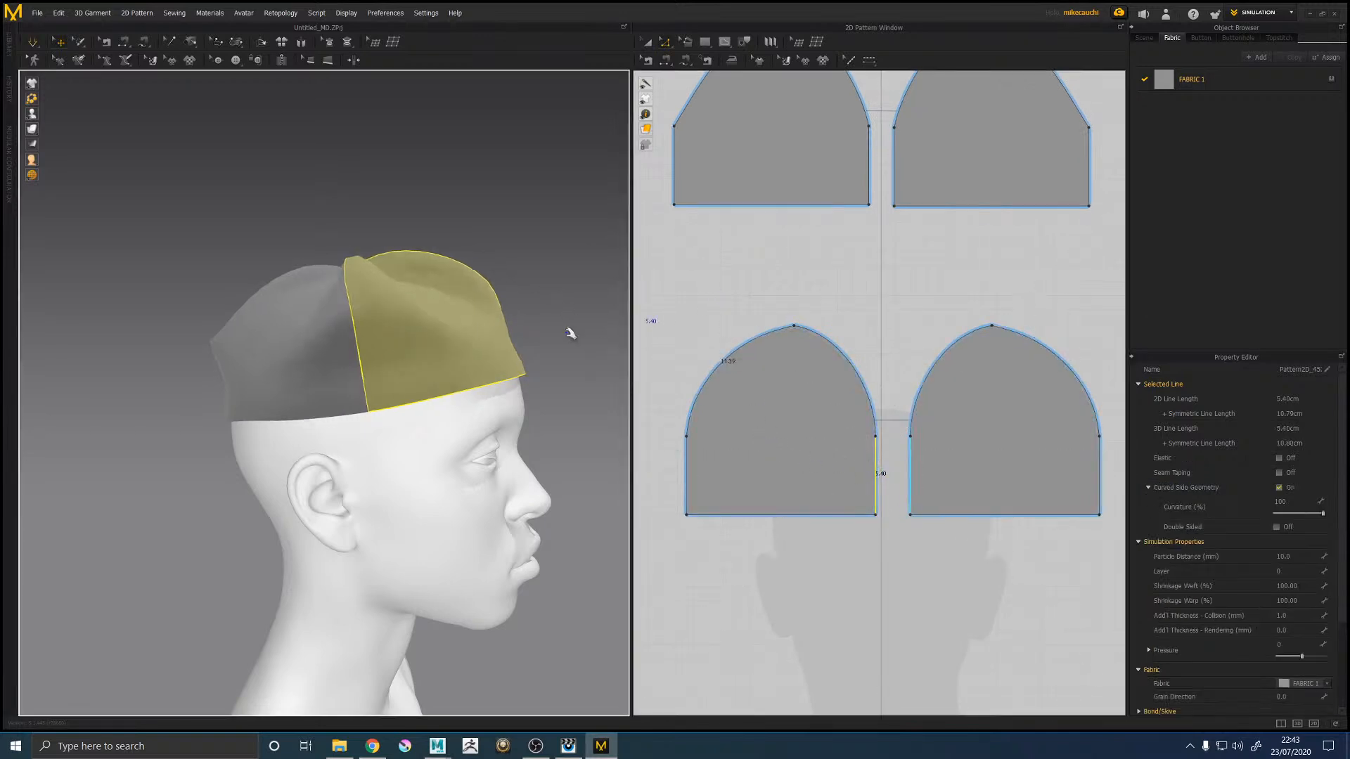
left_click(695, 466)
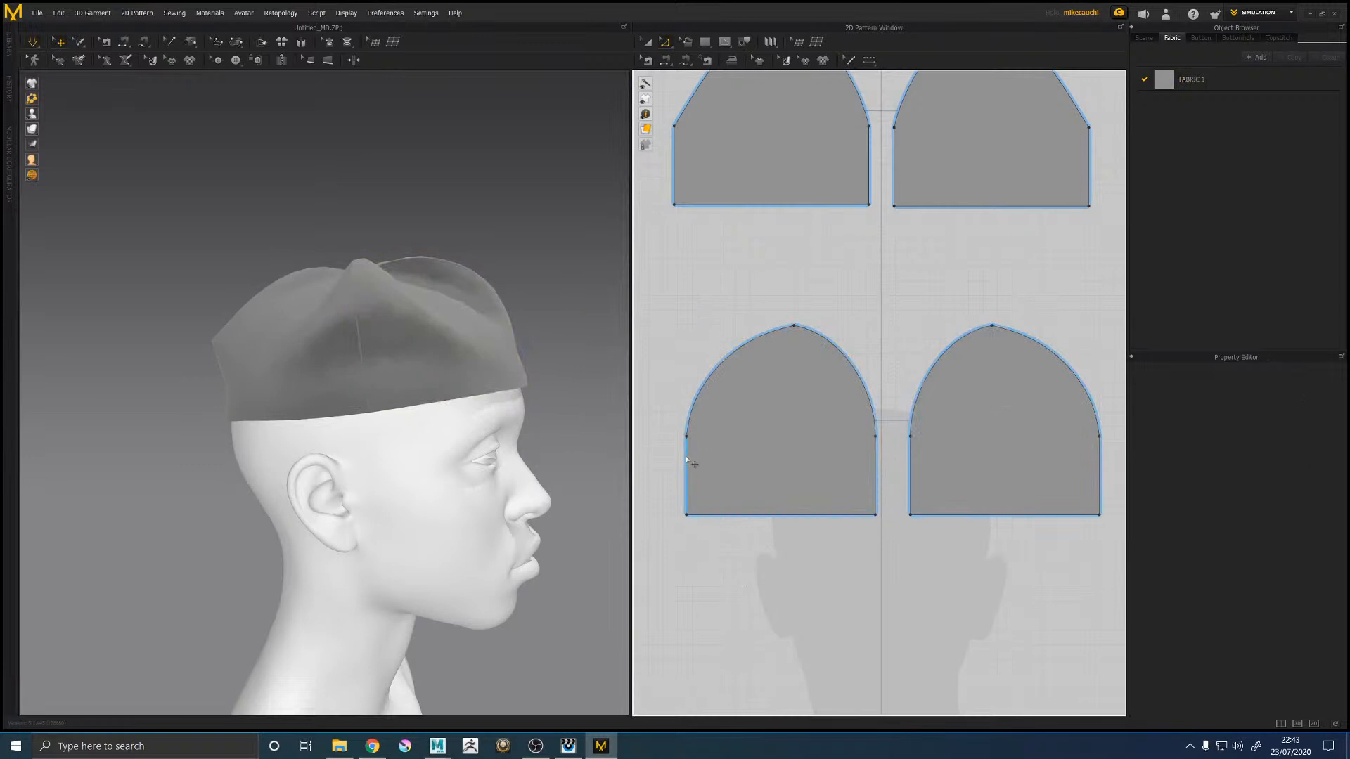
Step: Try to narrow the front panels by moving their outer straight edges inward
left_click_drag(686, 453, 702, 453)
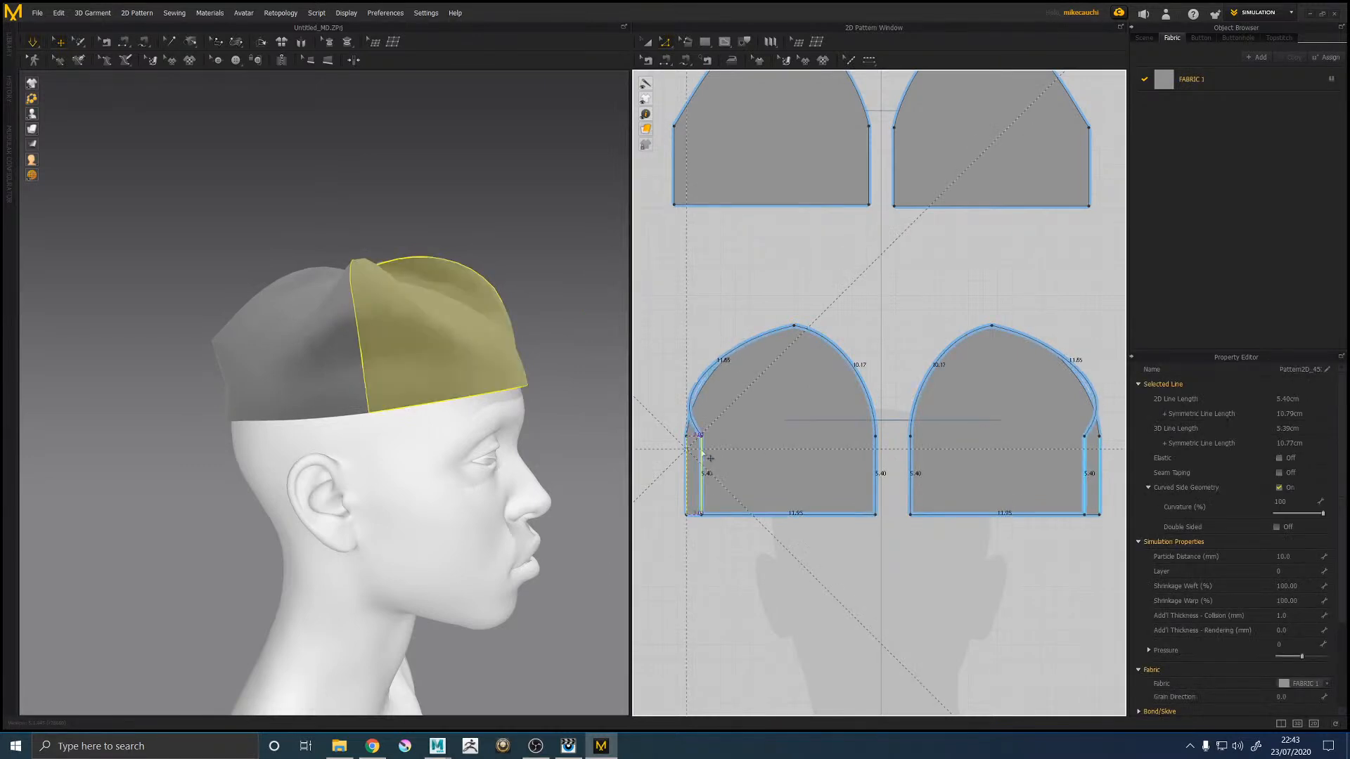
right_click(675, 300)
left_click(698, 364)
left_click(661, 412)
left_click(688, 450)
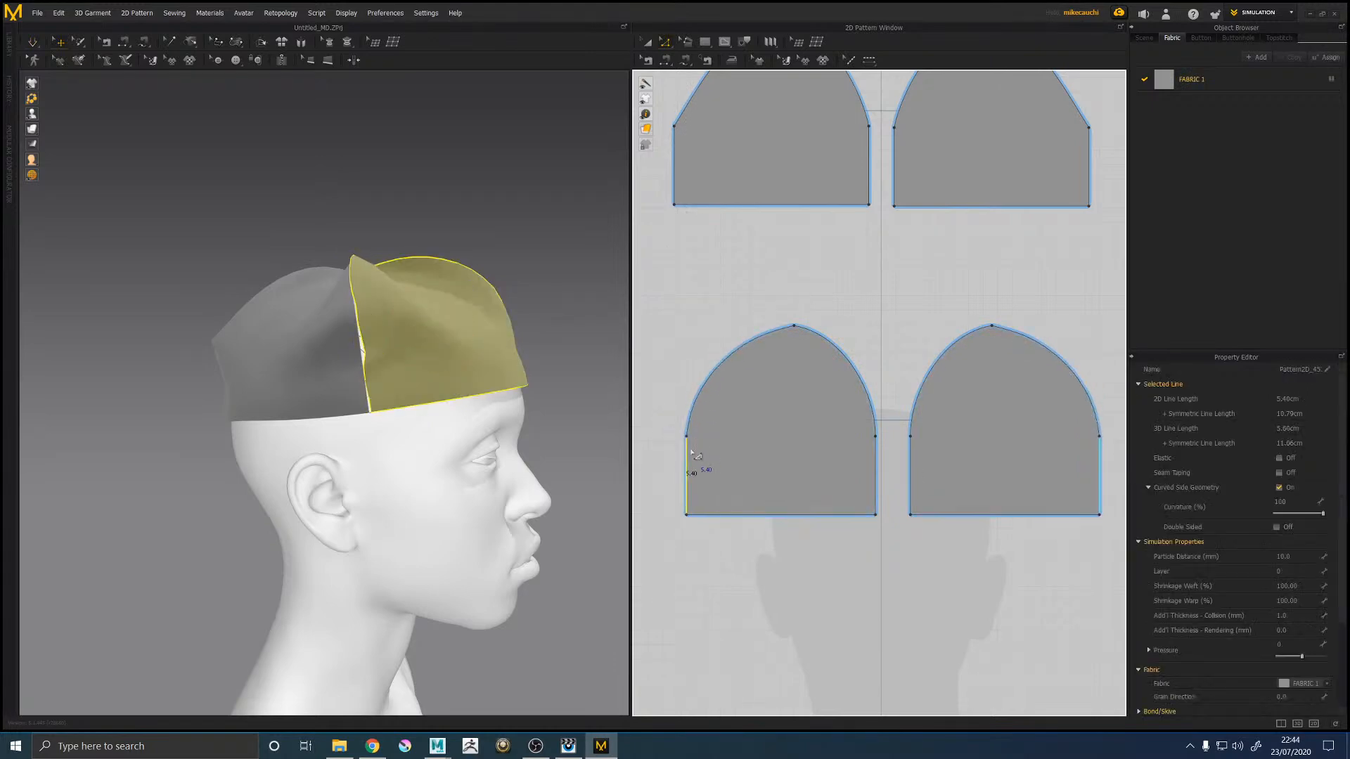
key("Escape")
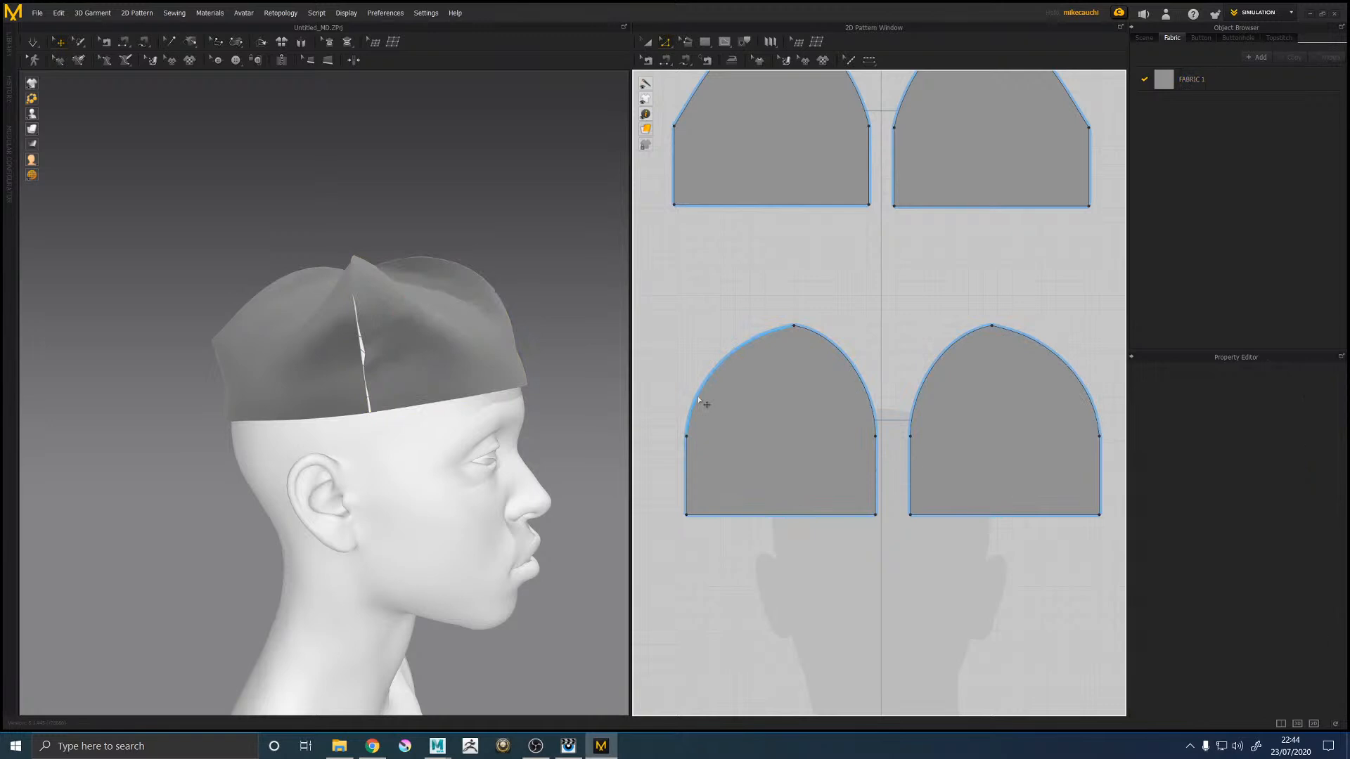
Step: Try to shift the front panels' outer curved edges inward and undo the move after checking the cap
left_click(699, 401)
left_click_drag(703, 410, 722, 409)
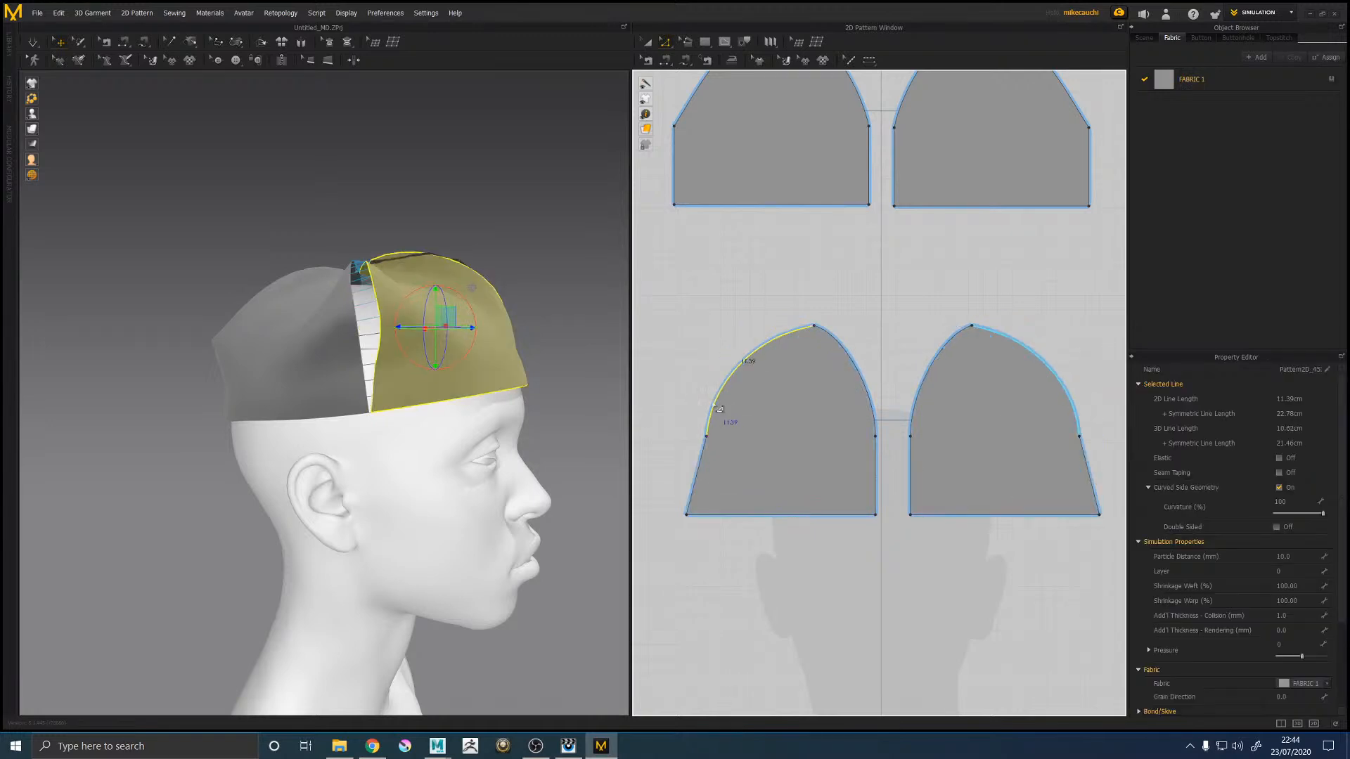
right_click_drag(506, 318, 462, 336)
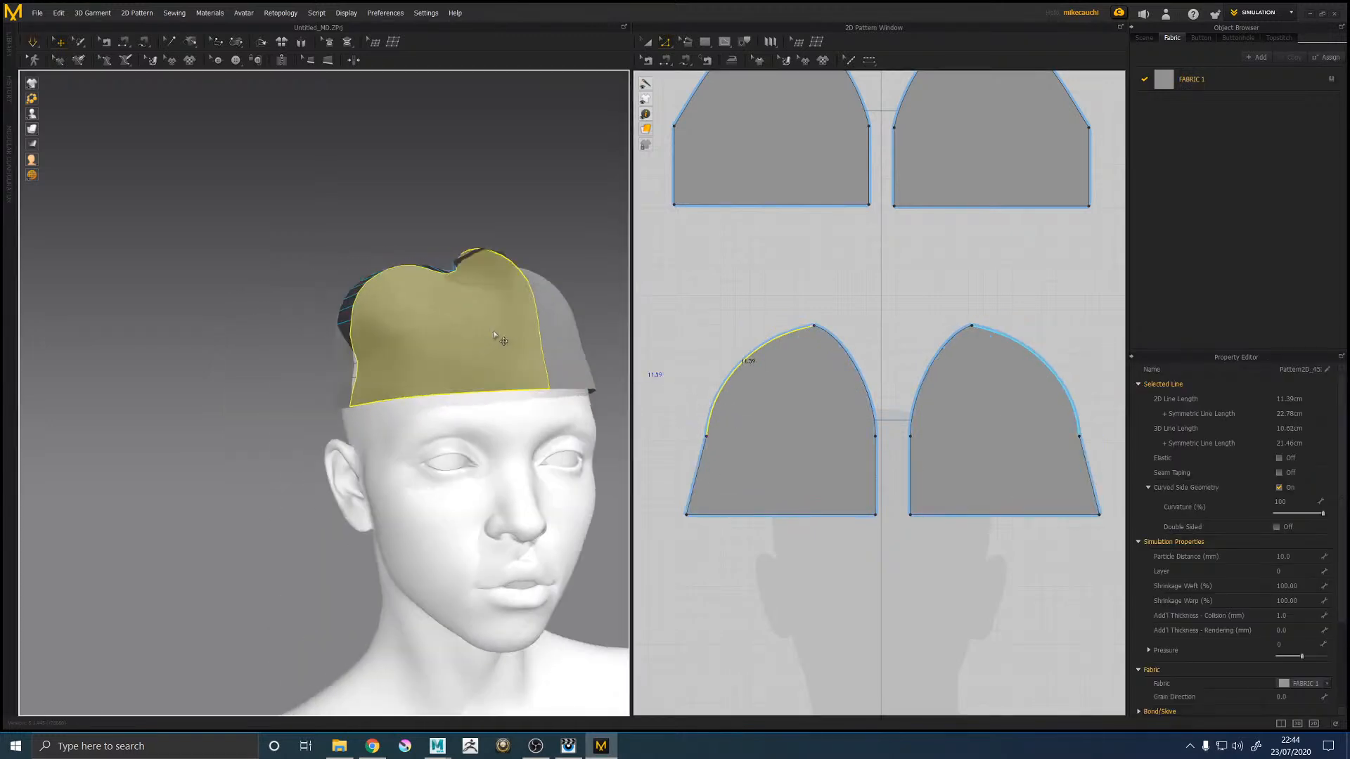
key("ctrl+z")
Step: Move the front panels' outer straight edges inward while leaving their peak points in place
left_click(693, 391)
left_click(686, 464)
left_click_drag(686, 464, 703, 464)
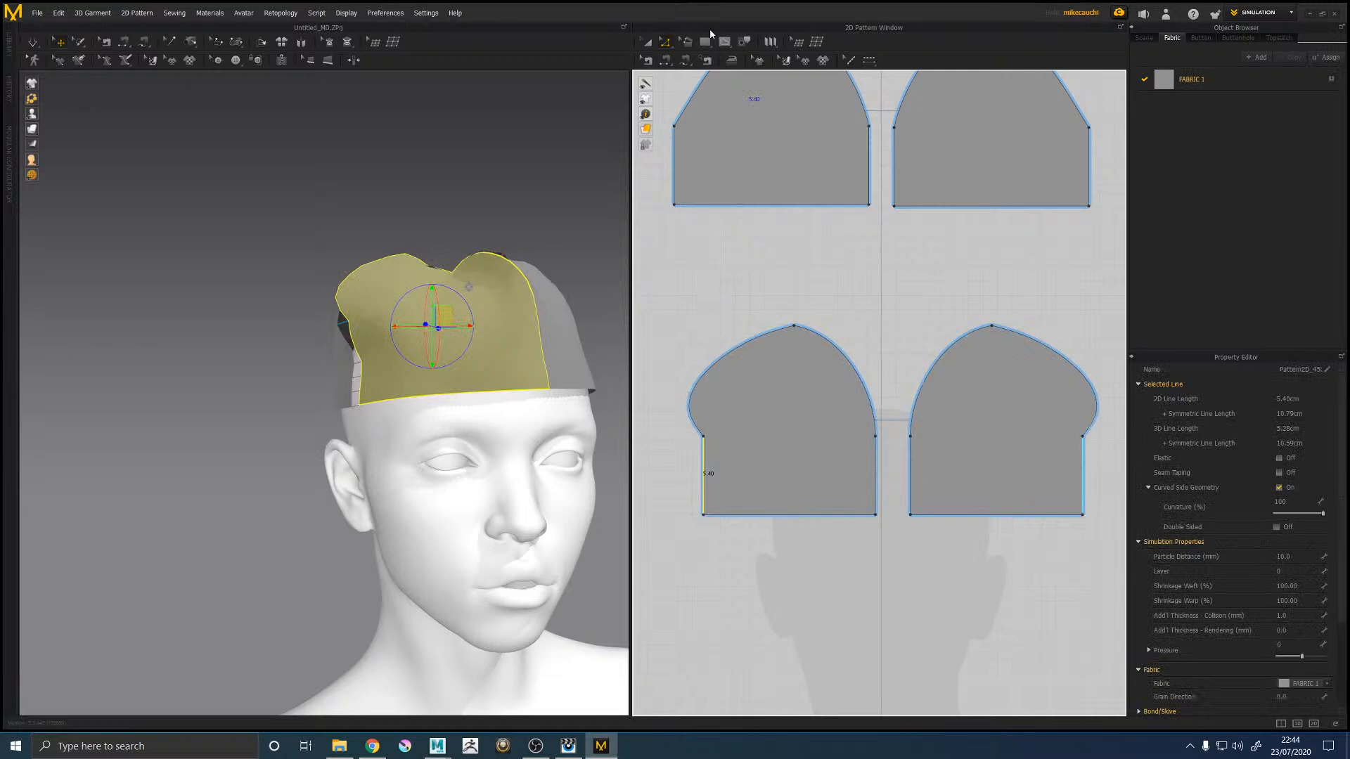
Step: Round the front panels' outer curved edges into even arches and tug the simulated cap to check the fit
left_click(668, 42)
left_click(698, 88)
mouse_move(698, 420)
left_mouse_down()
mouse_move(699, 401)
mouse_move(714, 404)
left_mouse_up()
right_click_drag(483, 250, 220, 449)
left_click(406, 402)
left_click(577, 358)
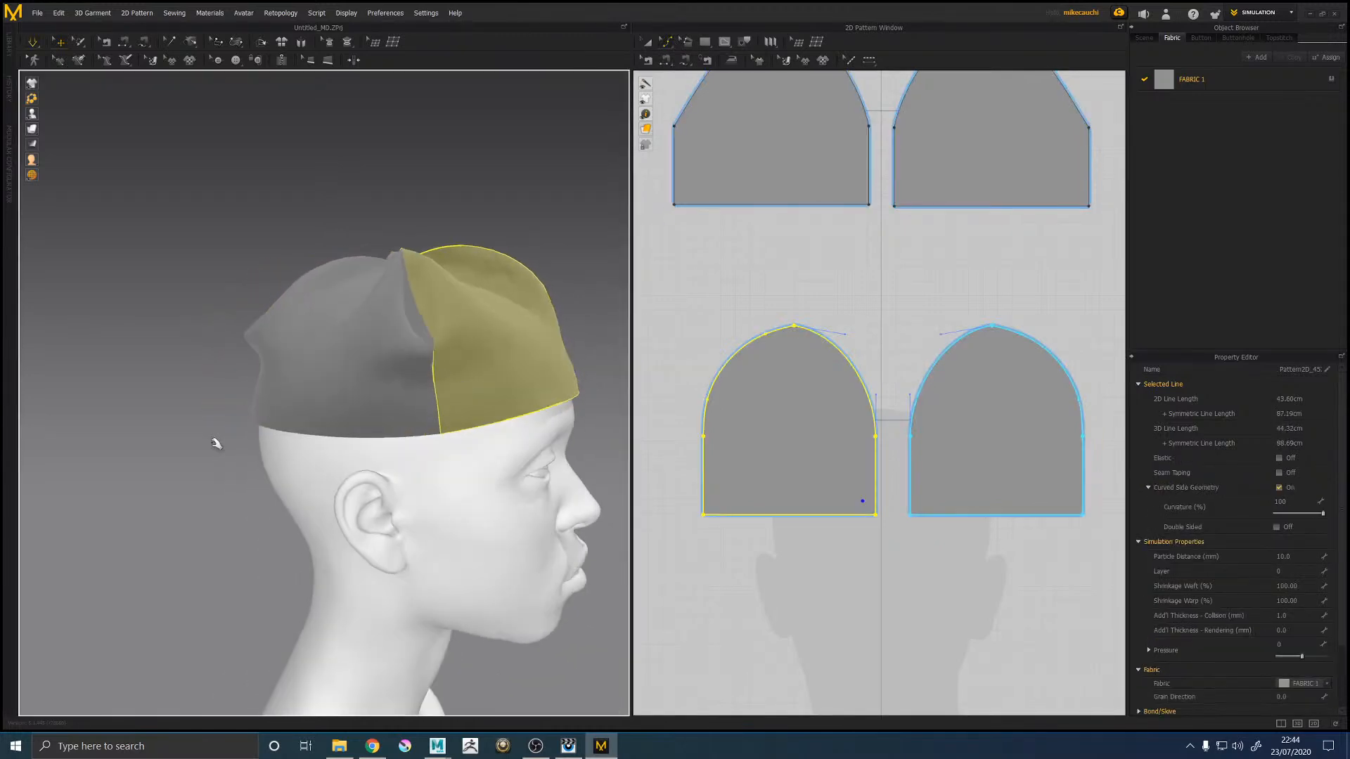
left_click_drag(258, 408, 251, 454)
right_click_drag(247, 399, 292, 400)
Step: Delete the two back panels from the pattern layout
left_click(661, 125)
right_click_drag(661, 125, 724, 278)
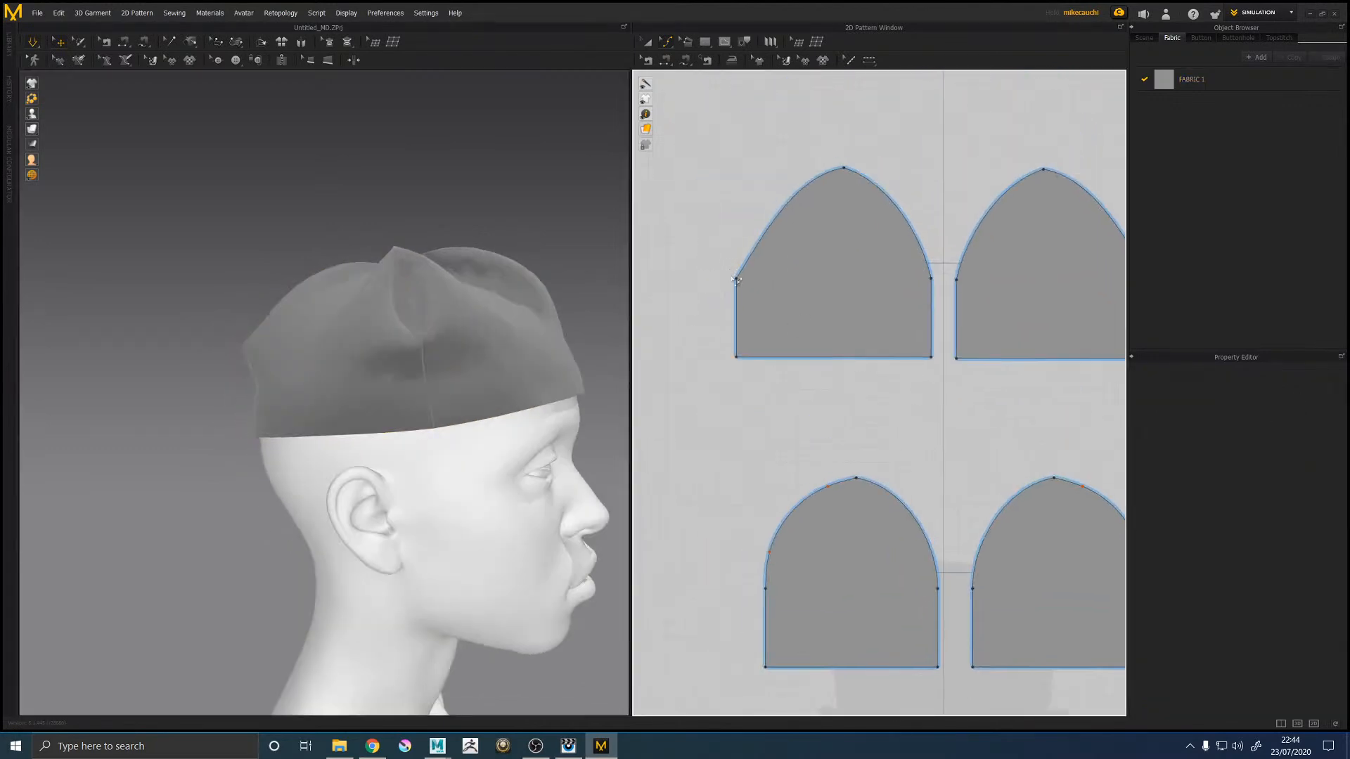
right_click_drag(550, 378, 722, 395)
right_click_drag(852, 411, 813, 349)
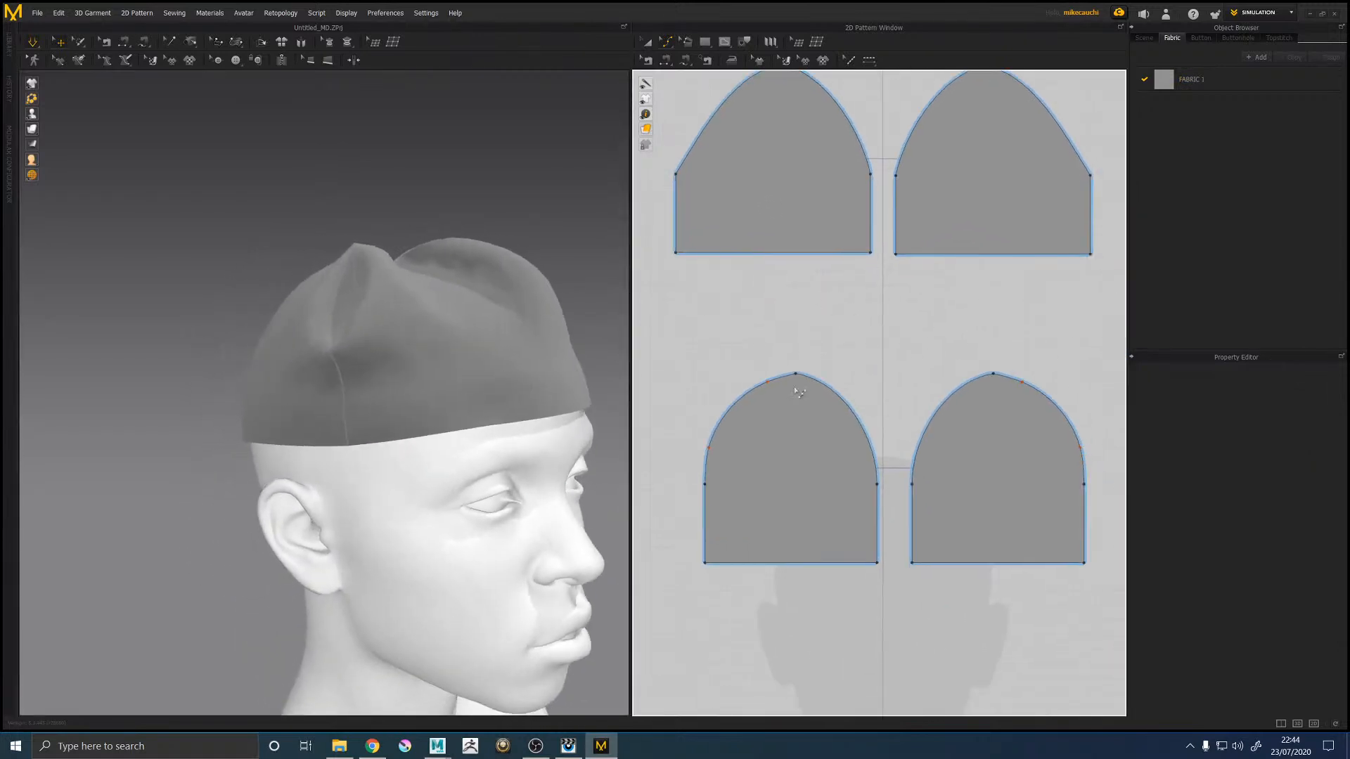
scroll(810, 341, "up", 1)
scroll(798, 322, "down", 5)
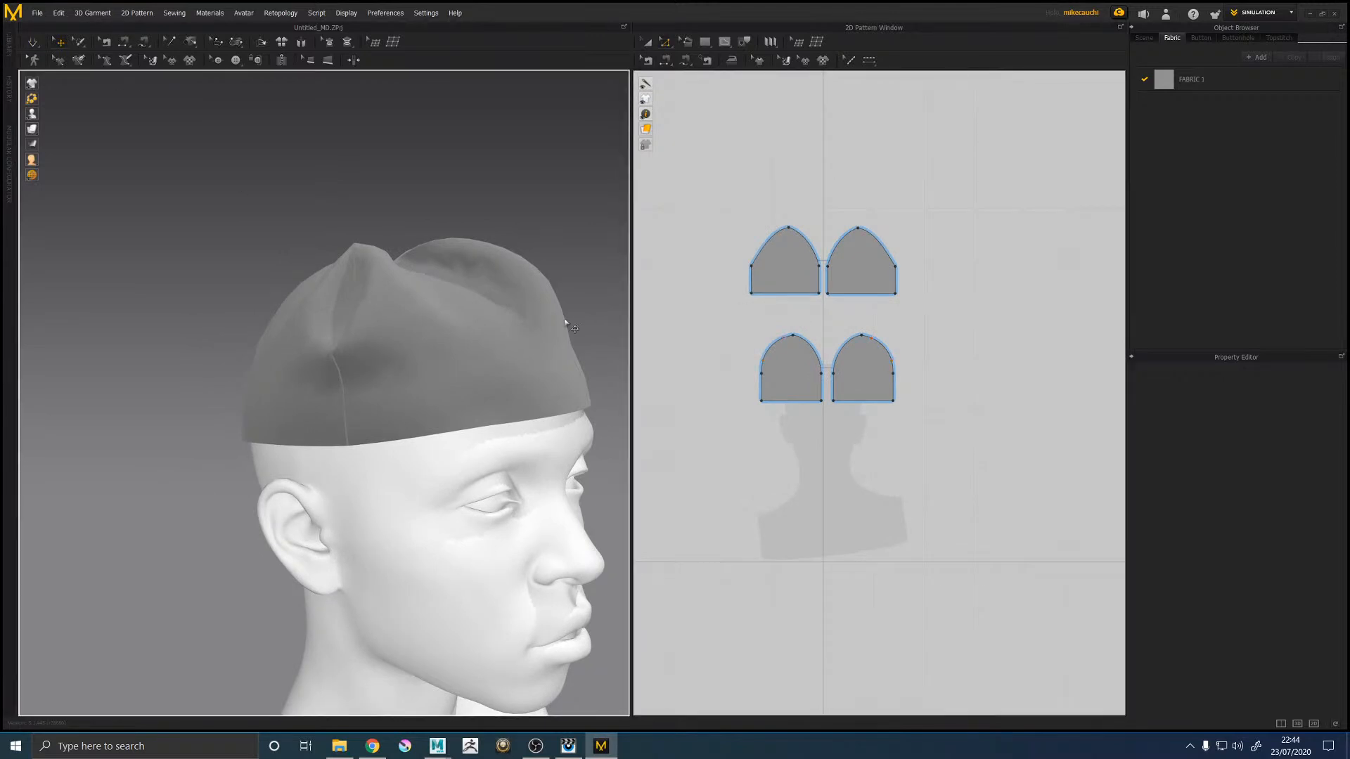
left_click_drag(909, 313, 935, 321)
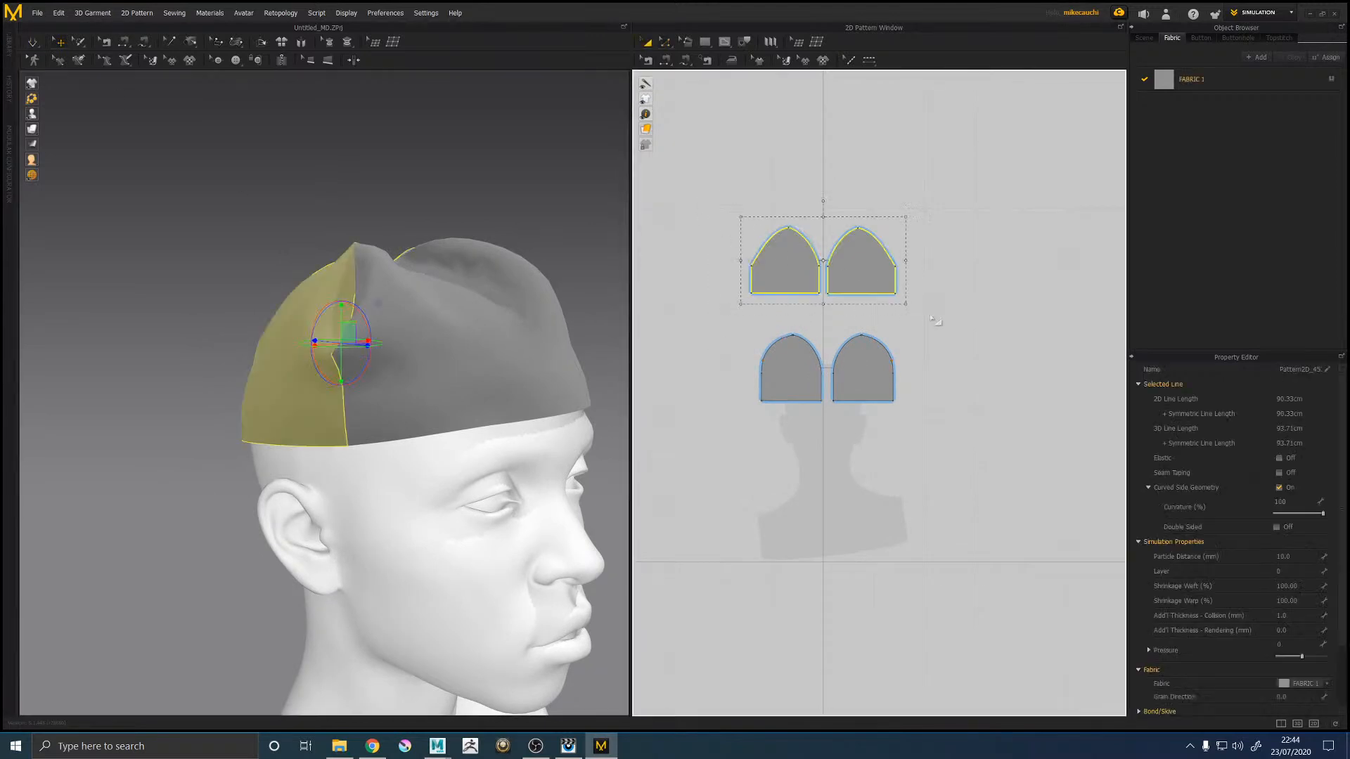
key("Delete")
Step: Apply symmetric linked editing with sewing to the two front panels
left_click(864, 351)
left_click(777, 371, "shift")
right_click(778, 370)
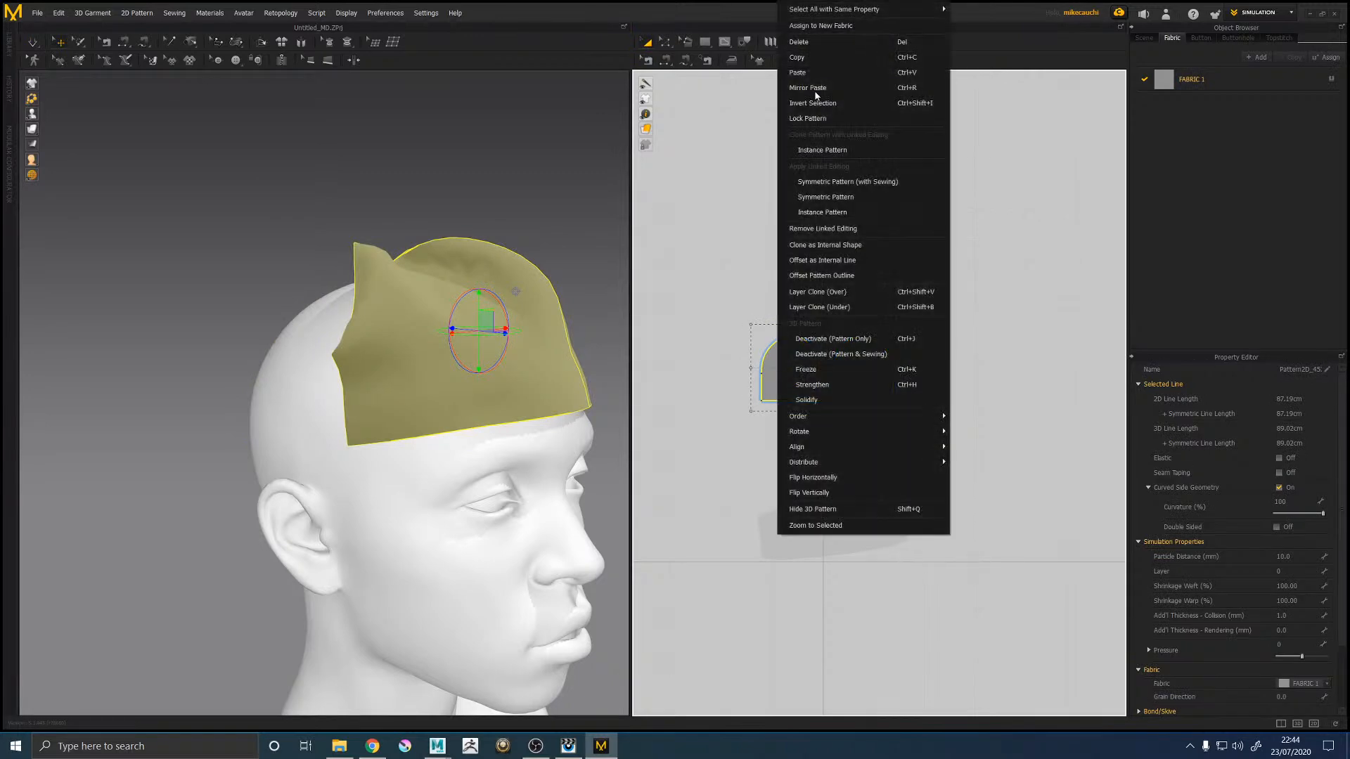
left_click(847, 181)
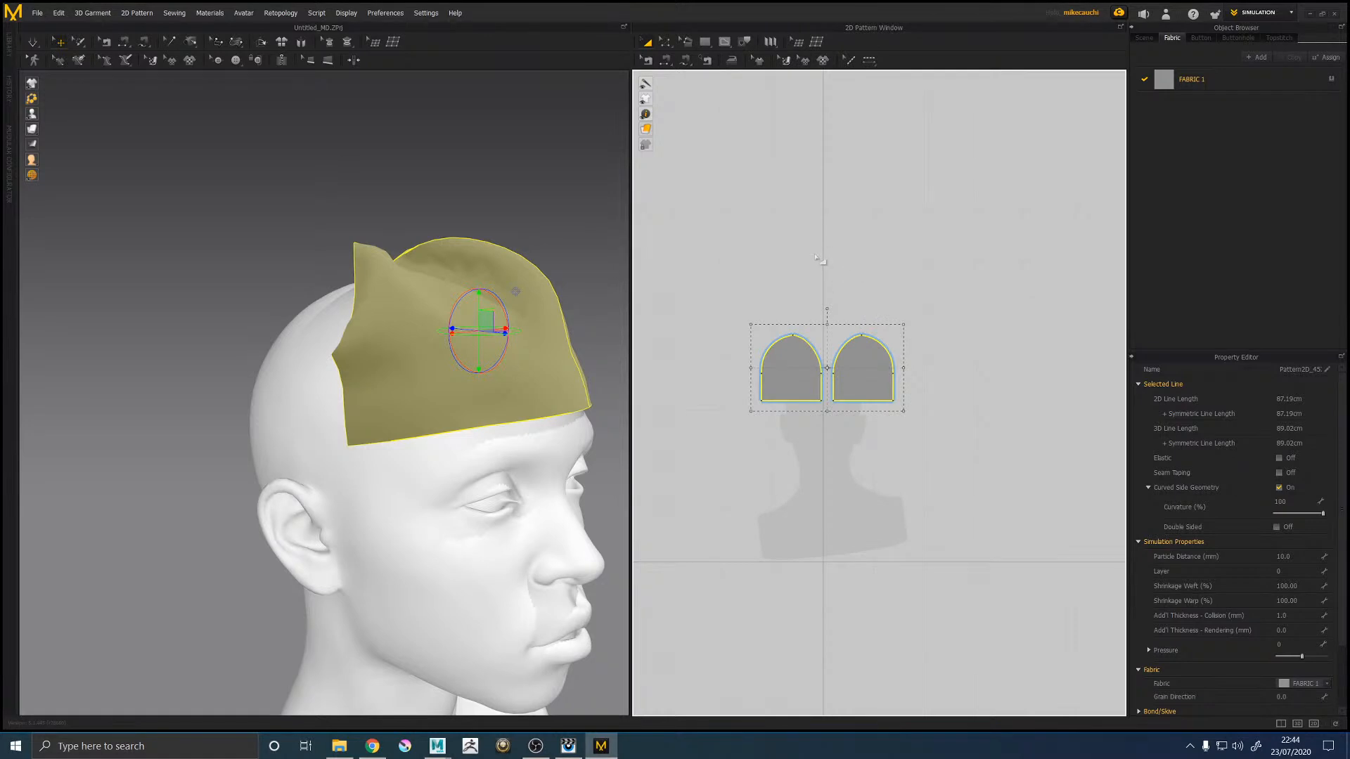
left_click(816, 262)
left_click(795, 373)
left_click(868, 366, "shift")
right_click(866, 371)
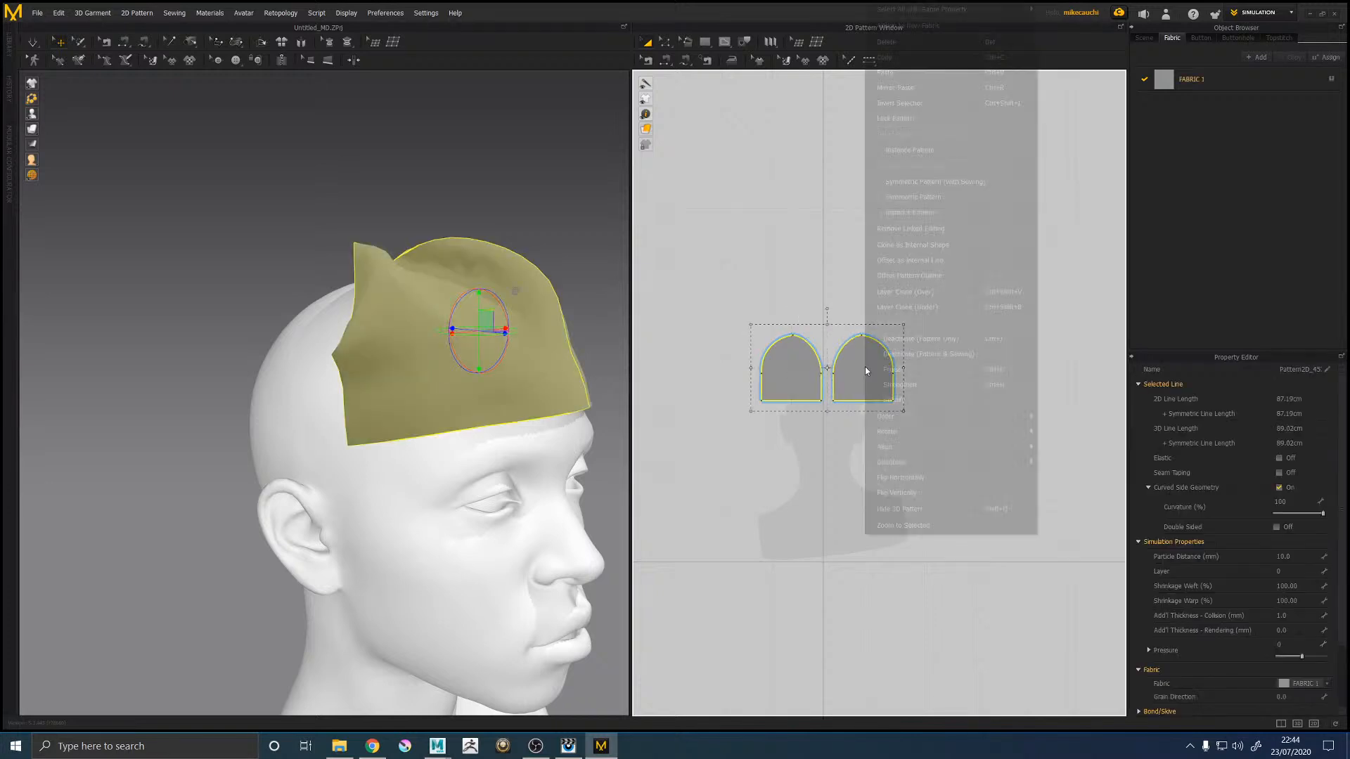
left_click(897, 182)
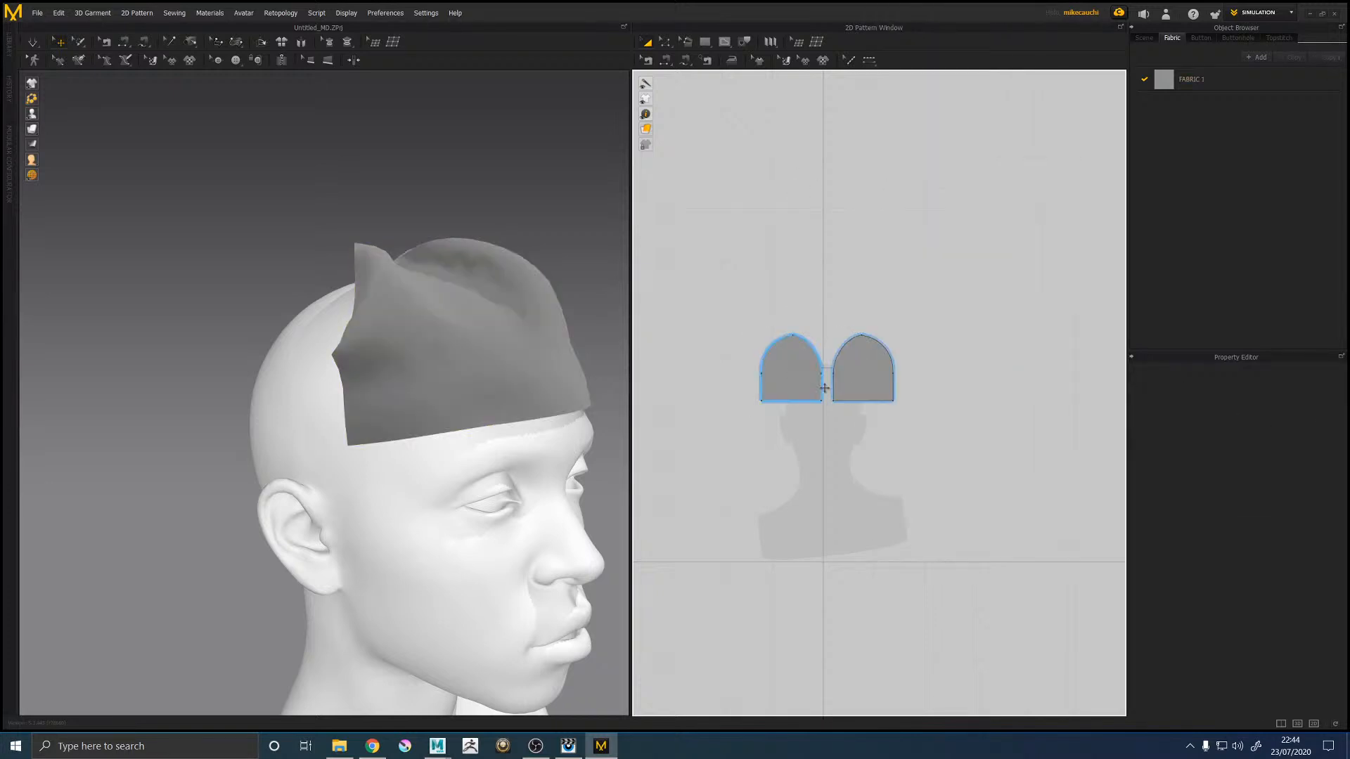
Step: Clone the left front panel as an instance pattern and place the copy about 20 cm above it
right_click(791, 363)
left_click(840, 150)
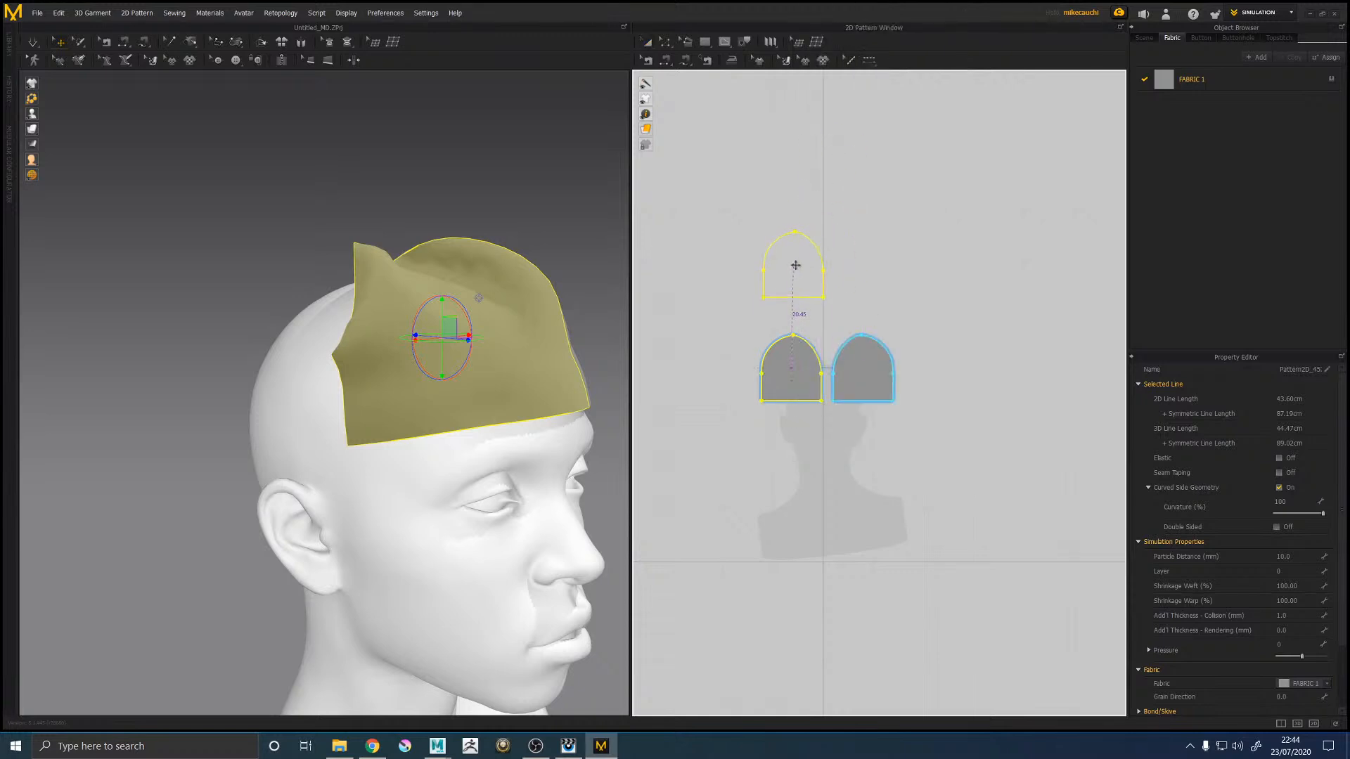
left_click(790, 267)
right_click(796, 269)
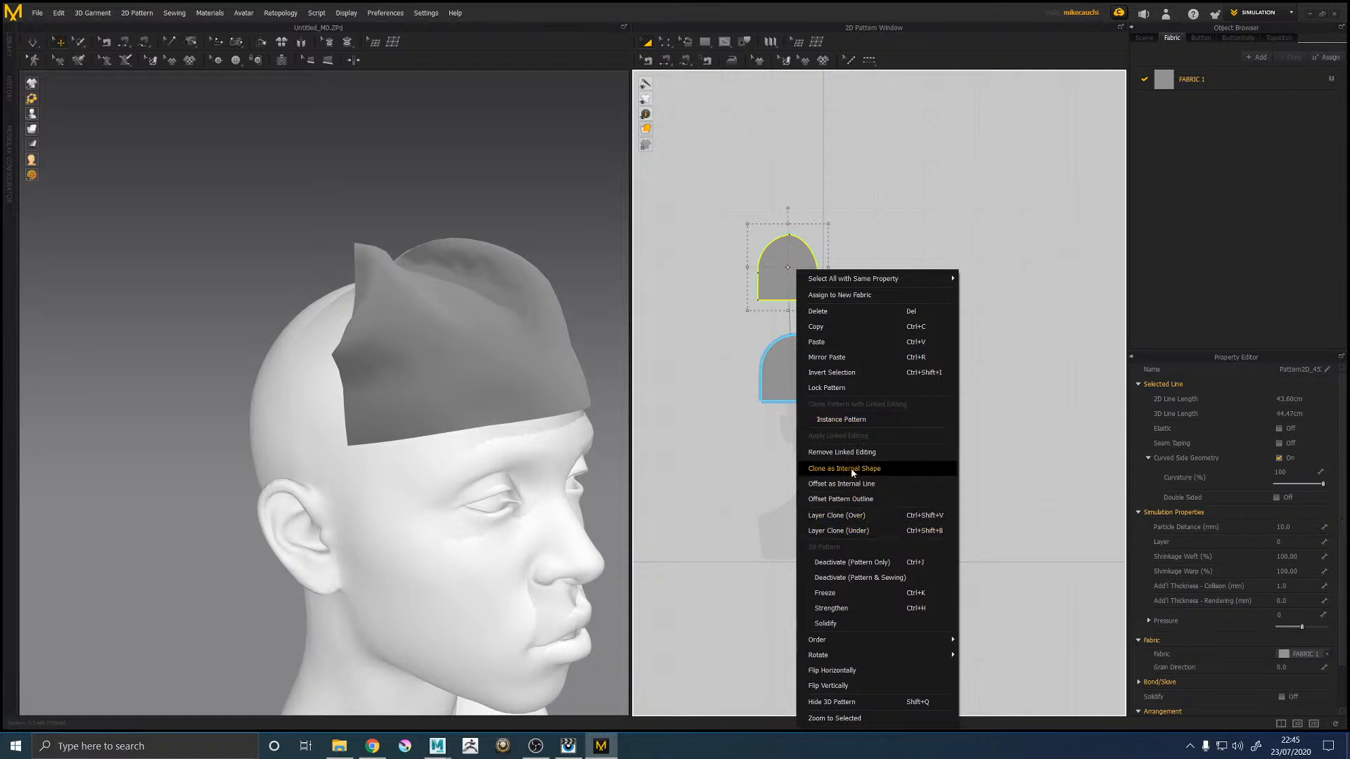
left_click(952, 187)
Step: Clone the right front panel as an instance pattern and place it about 20 cm above, level with the first copy
left_click(855, 362)
right_click(854, 362)
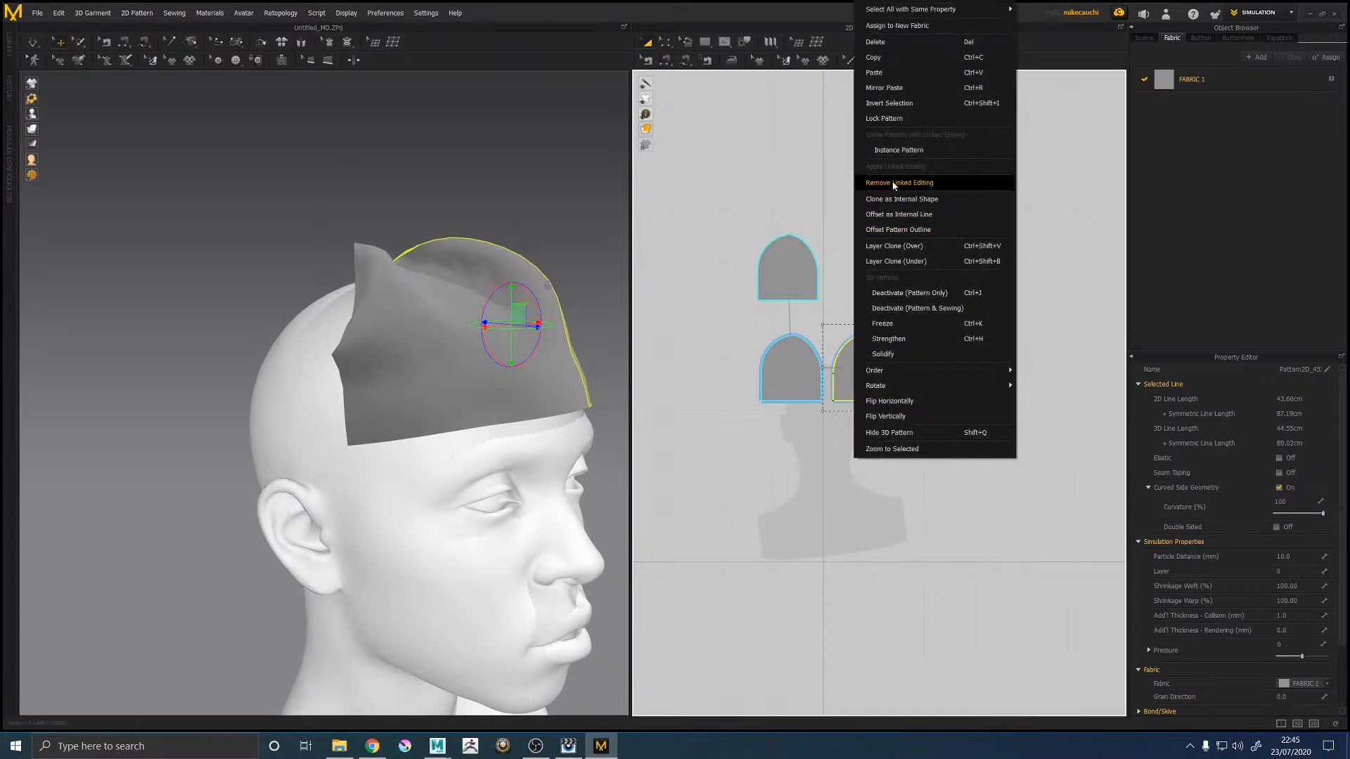
left_click(900, 149)
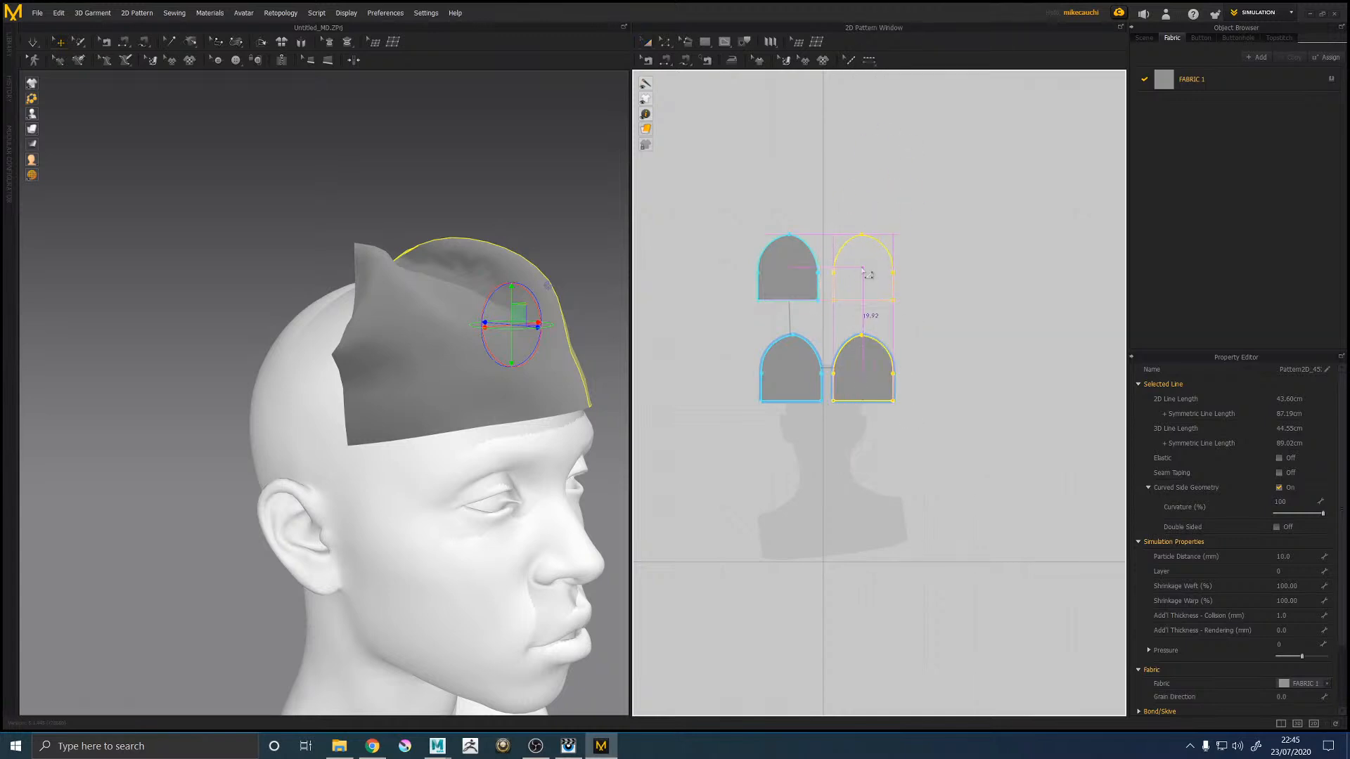
left_click(868, 274)
scroll(872, 267, "down", 3)
scroll(801, 226, "up", 5)
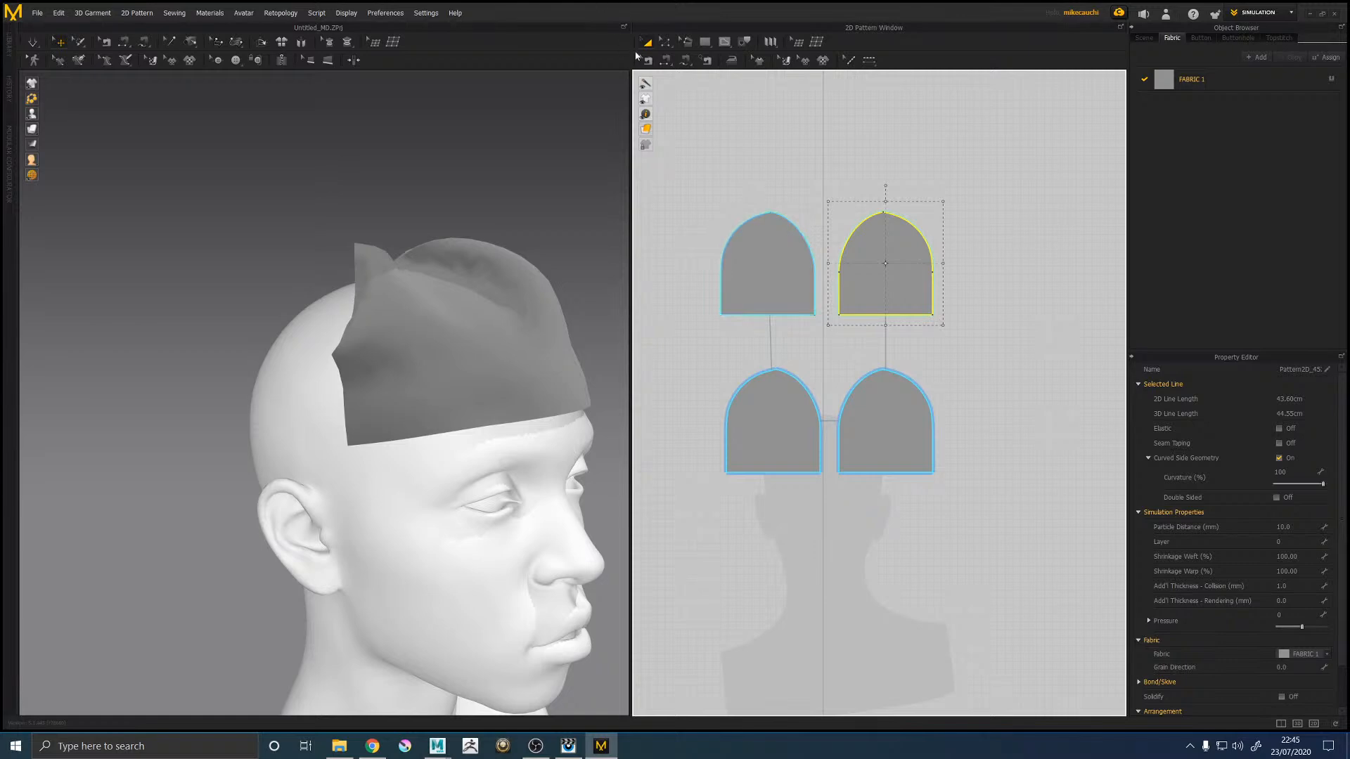
Step: Sew the inner straight edges of the two cloned back panels together
left_click(665, 43)
left_click(838, 285)
left_click(816, 284)
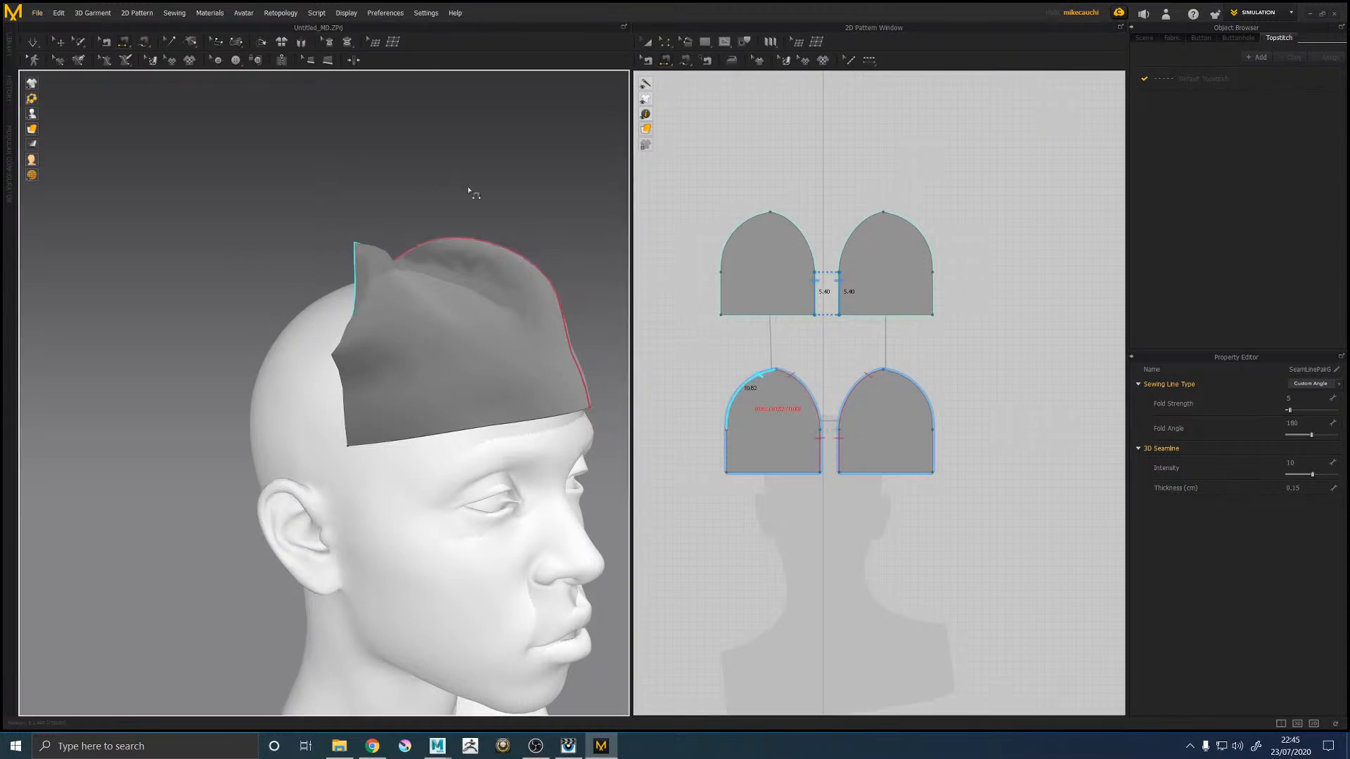
Step: Move and rotate both cloned panels together in 3D so they sit behind the head, opposite the front panels
scroll(422, 204, "down", 6)
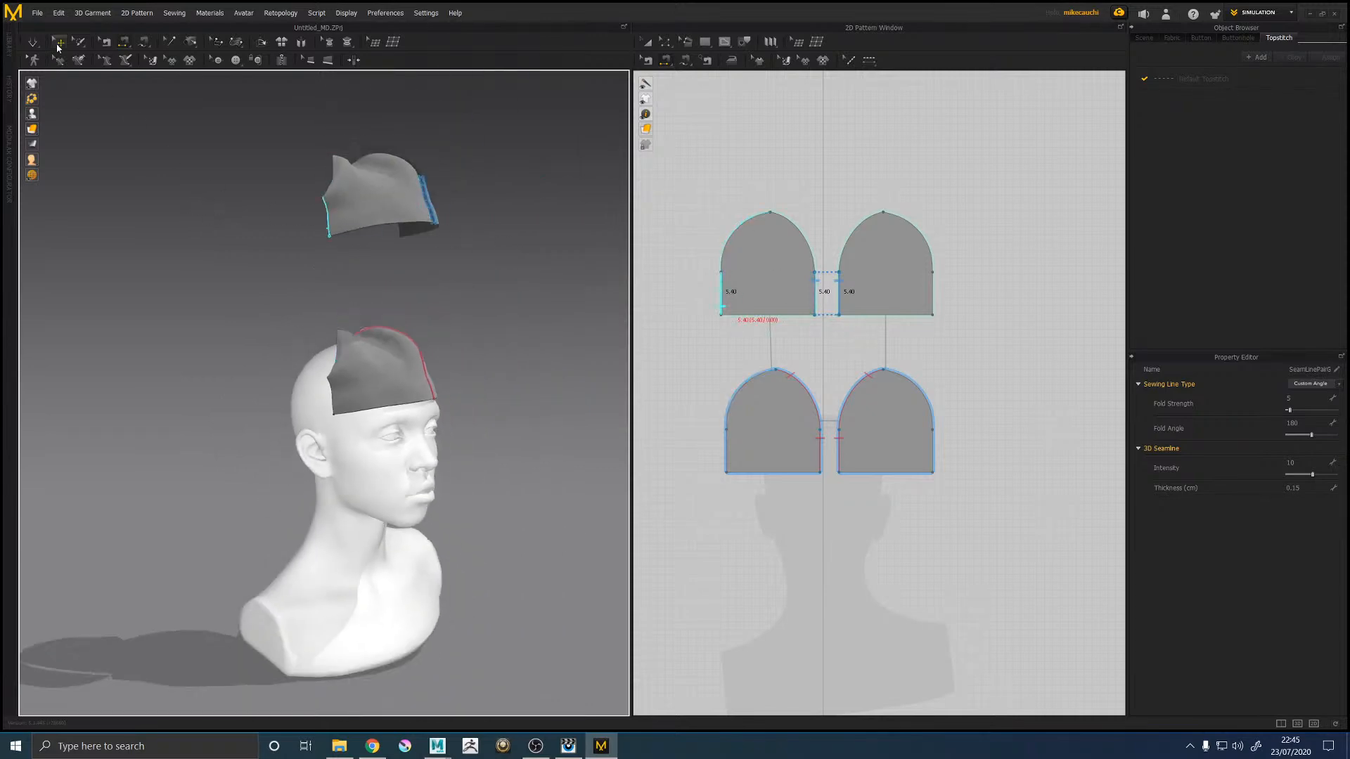
right_click_drag(466, 319, 282, 294)
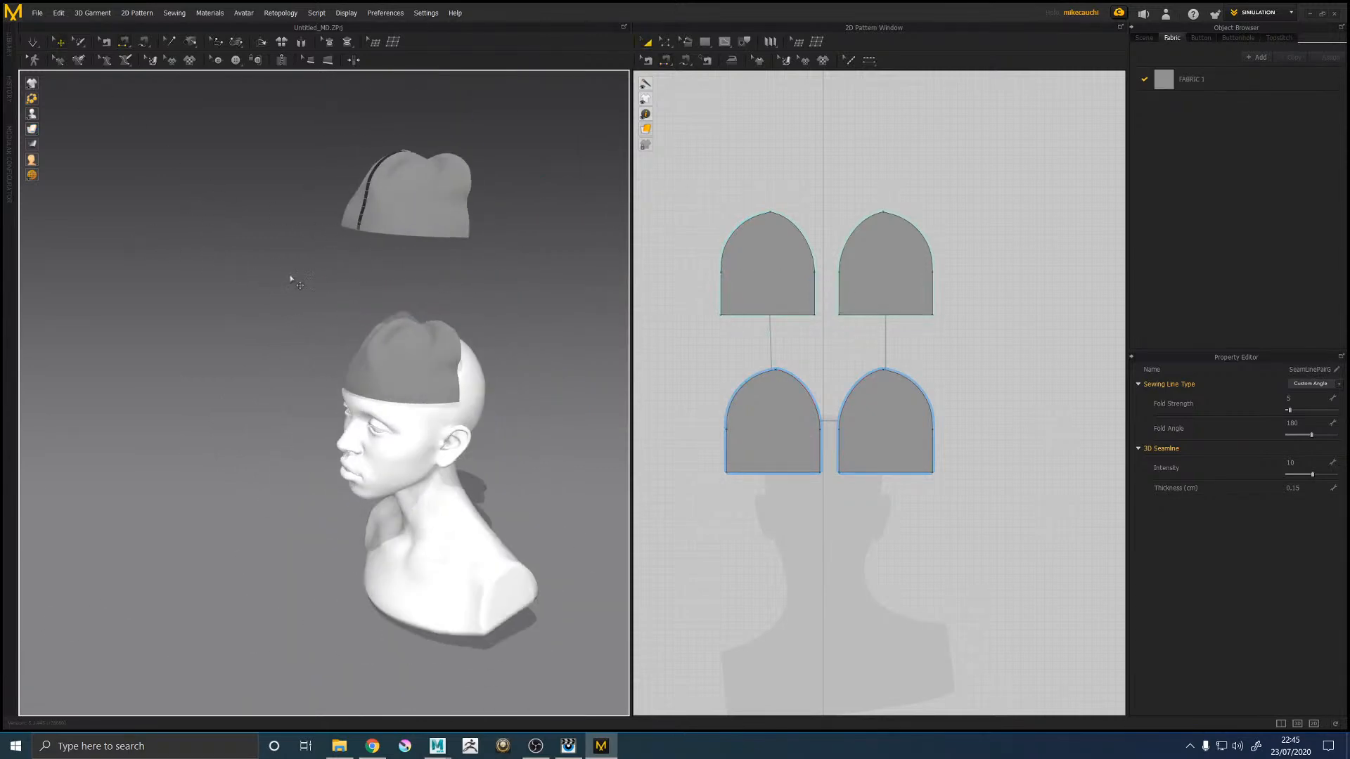
left_click(350, 214)
left_click(426, 222, "shift")
left_click(409, 211)
left_click_drag(412, 225, 457, 219)
right_click_drag(556, 236, 501, 225)
left_click_drag(401, 199, 506, 341)
right_click_drag(506, 341, 449, 325)
left_click_drag(442, 323, 351, 323)
right_click_drag(351, 323, 475, 368)
scroll(474, 368, "up", 5)
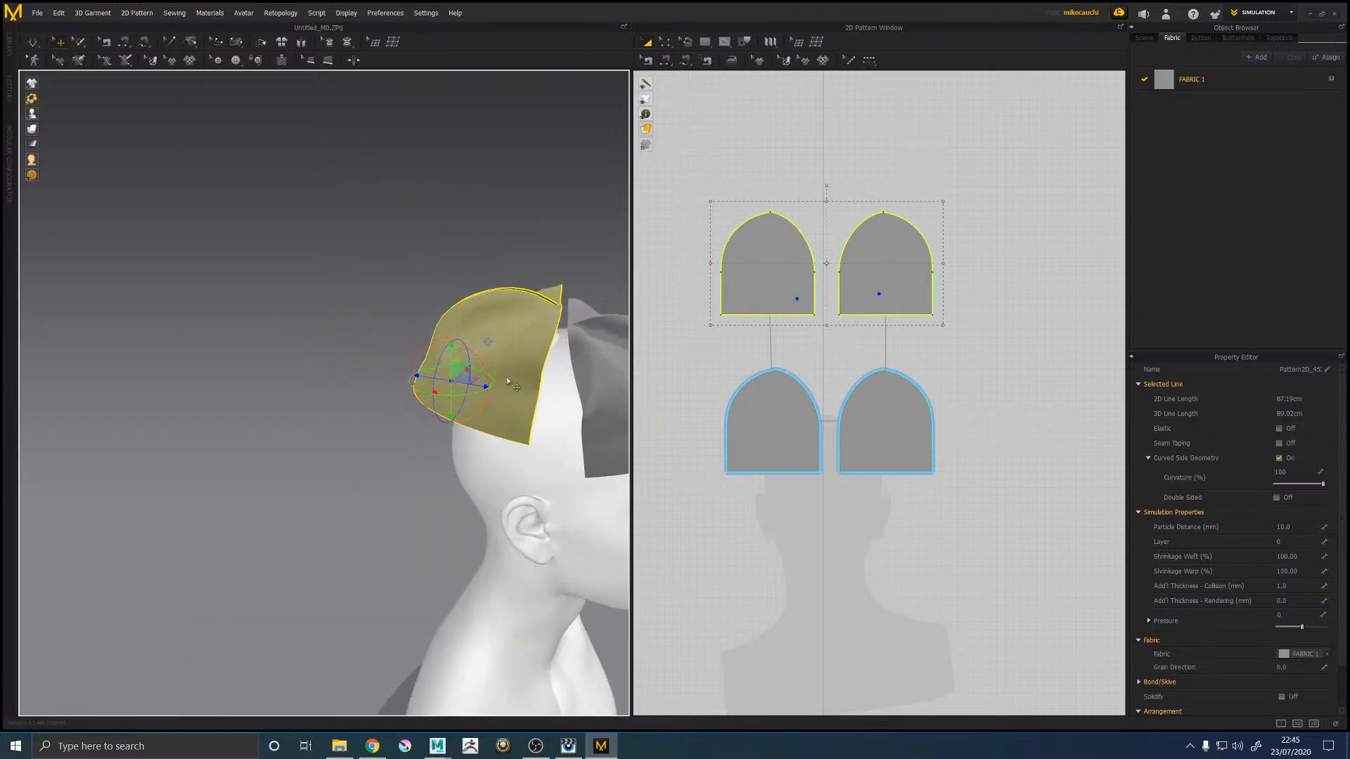
Step: Sew the back panel to the front panel on the head's right side along the straight and curved outer edges
left_click(108, 42)
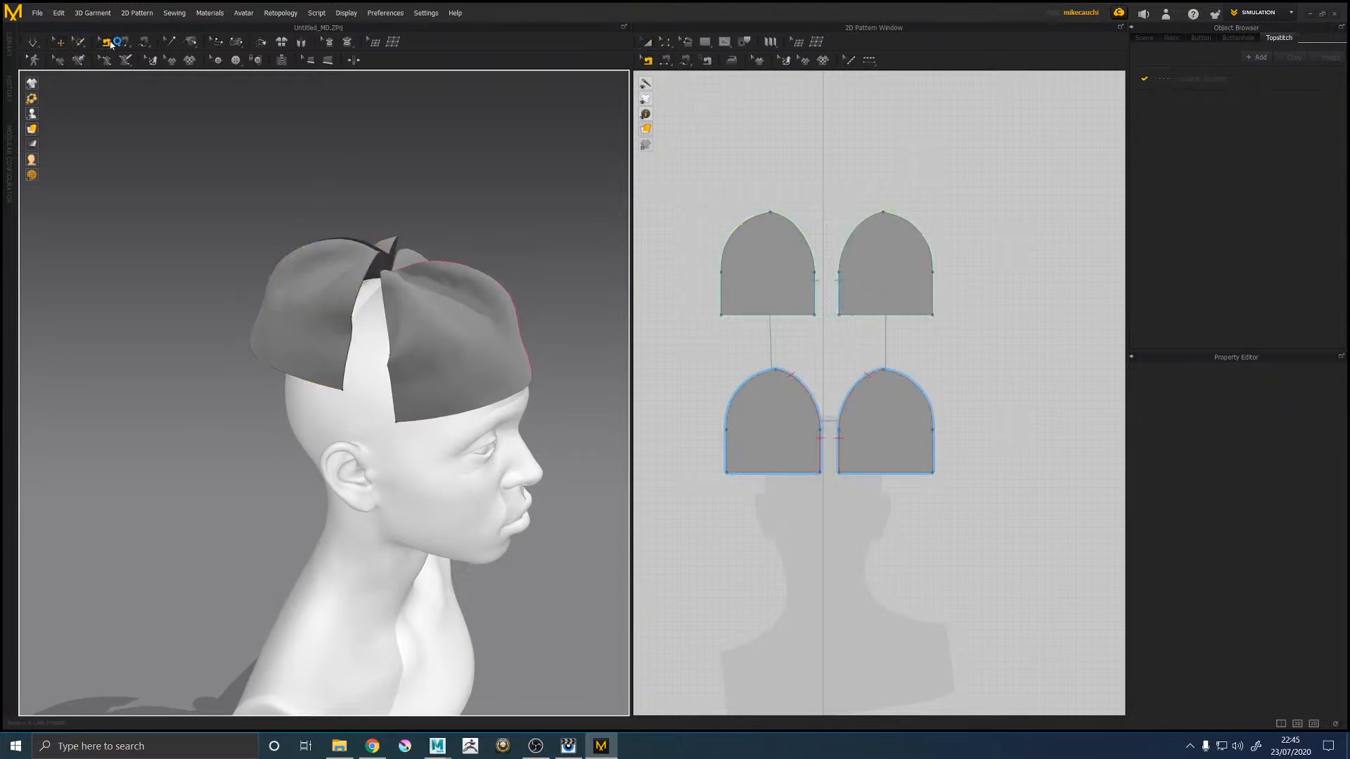
left_click(345, 366)
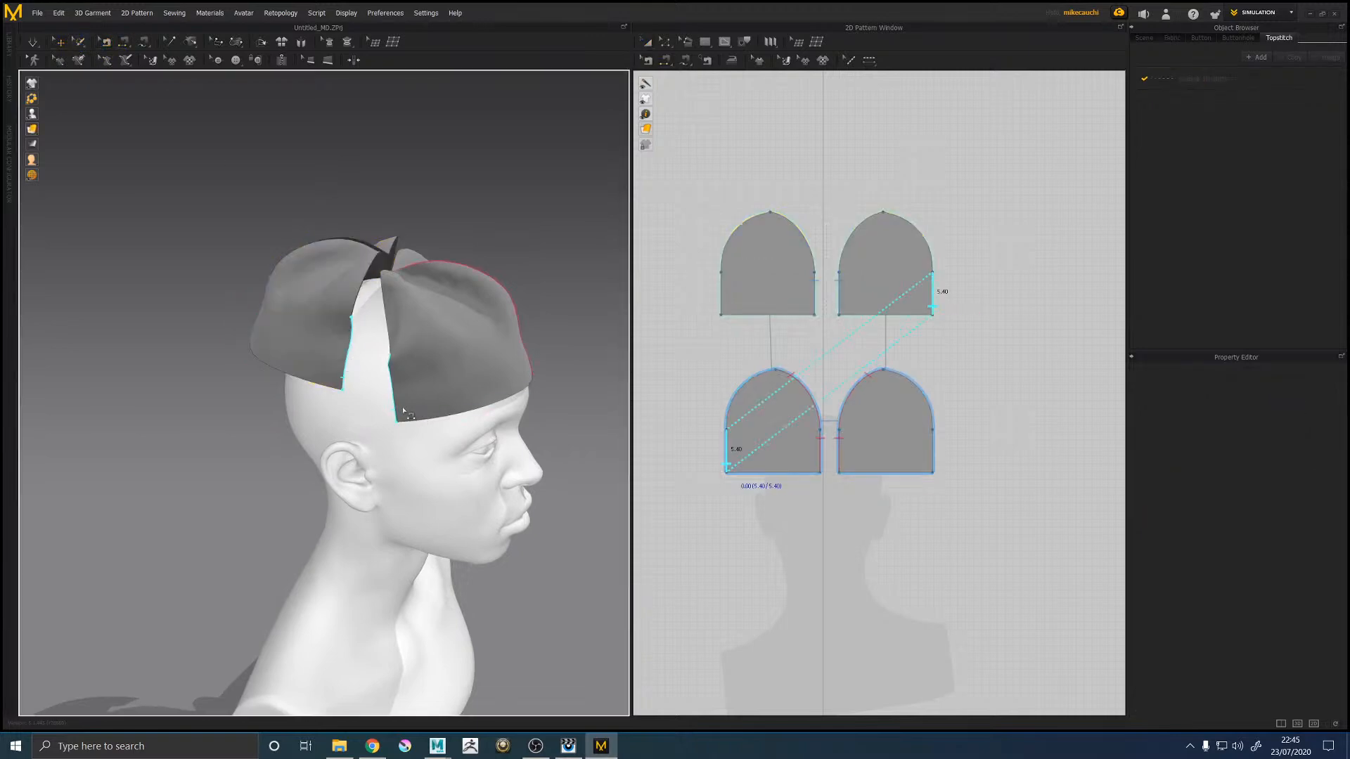
left_click(399, 410)
left_click(386, 316)
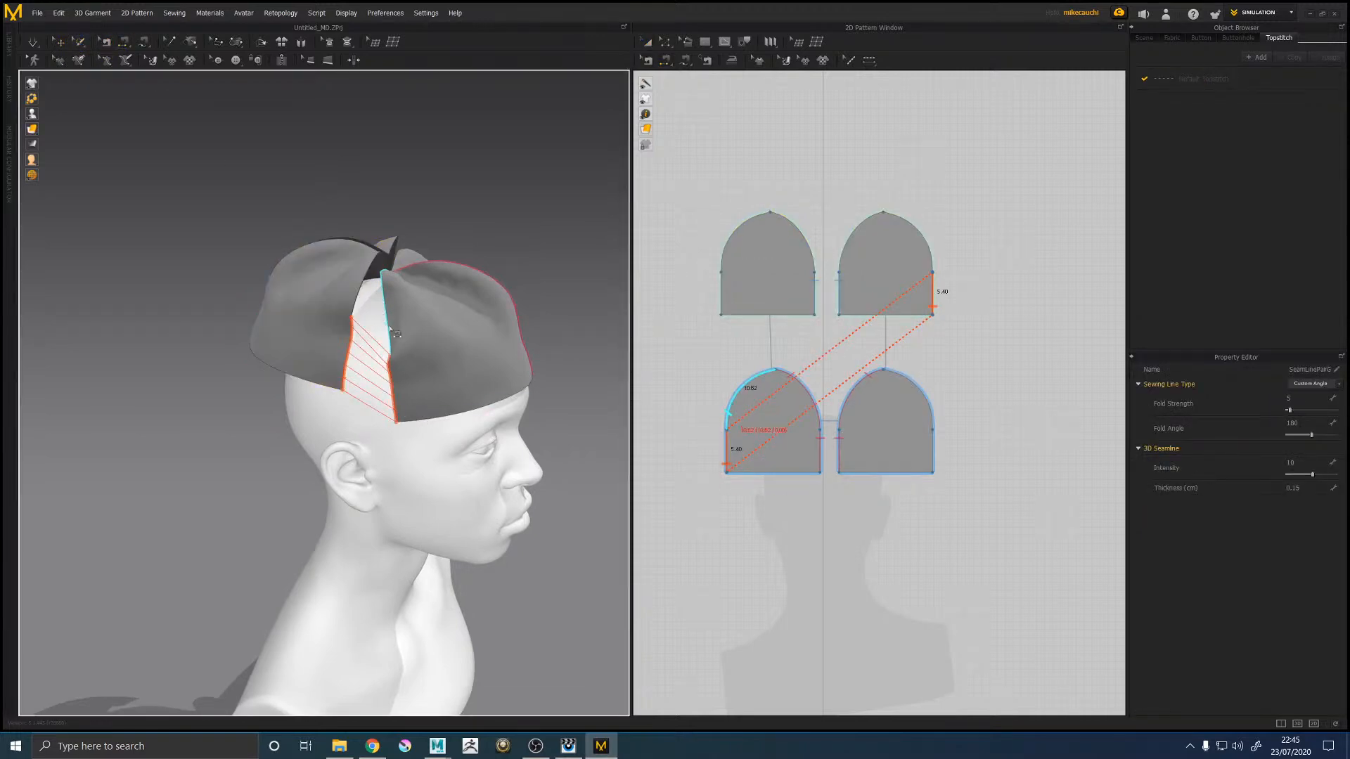
left_click(359, 299)
Step: Sew the back and front panels' outer edges together on the head's left side and close the centre-back curved seam
right_click_drag(359, 299, 260, 334)
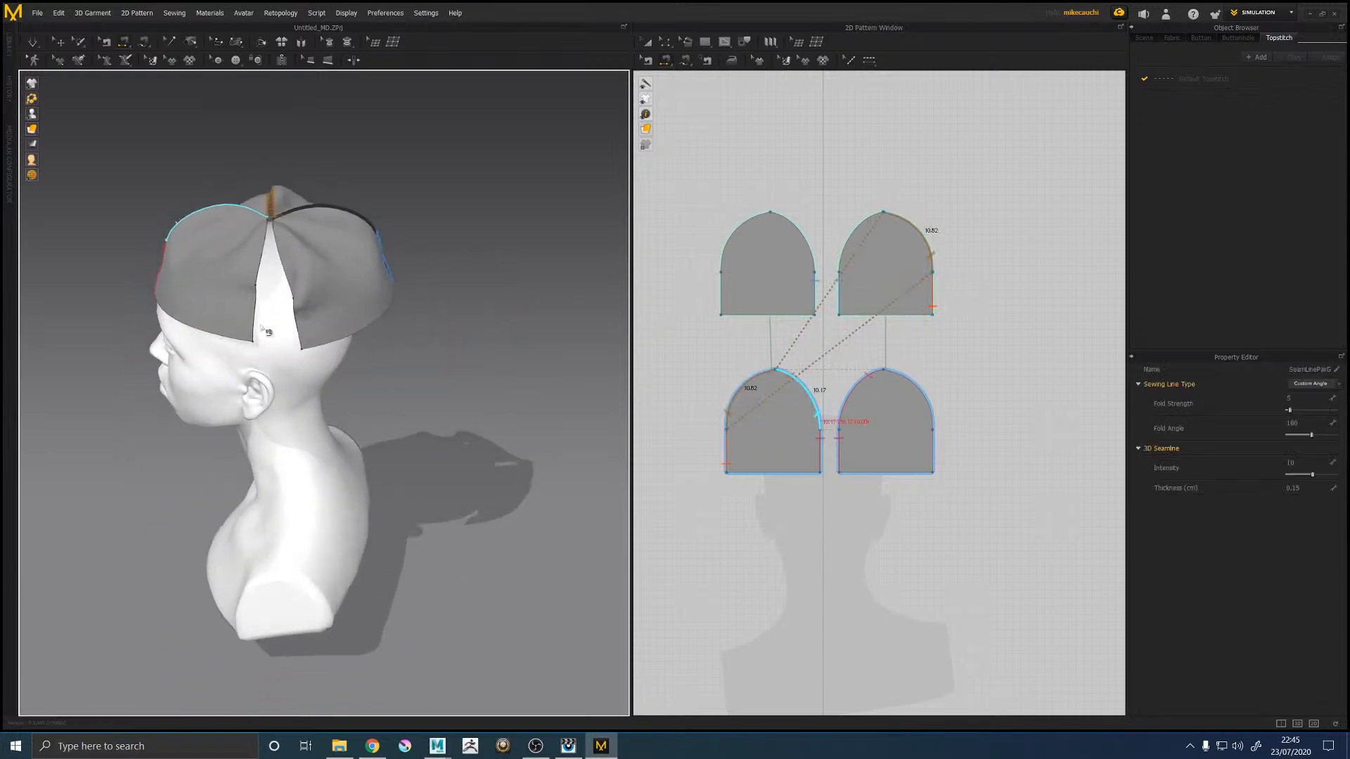
left_click(254, 329)
left_click(299, 333)
left_click(289, 274)
left_click(267, 271)
right_click_drag(267, 271, 359, 271)
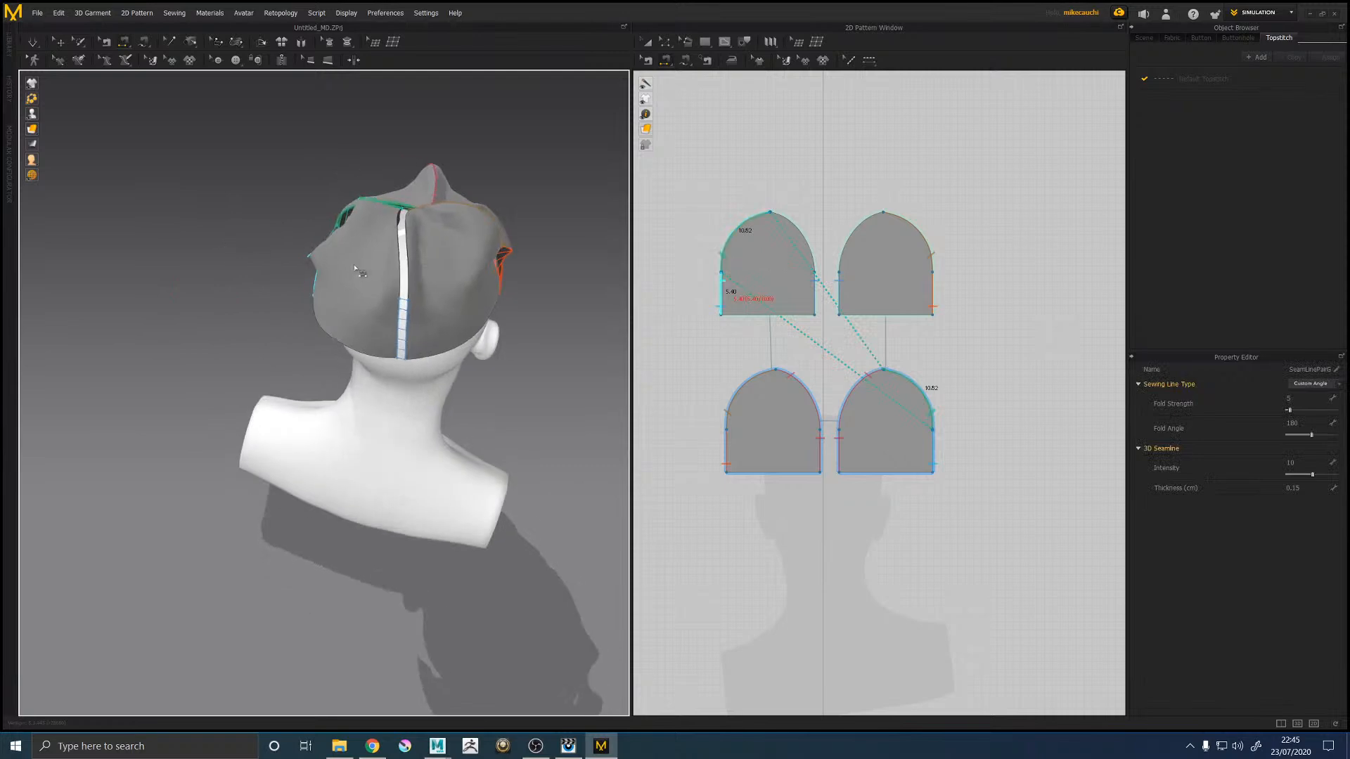
left_click(412, 273)
Step: Simulate the sewn cap and pull its back panels down over the head
key("space")
right_click_drag(235, 226, 336, 313)
left_click(265, 243)
left_click_drag(416, 274, 425, 419)
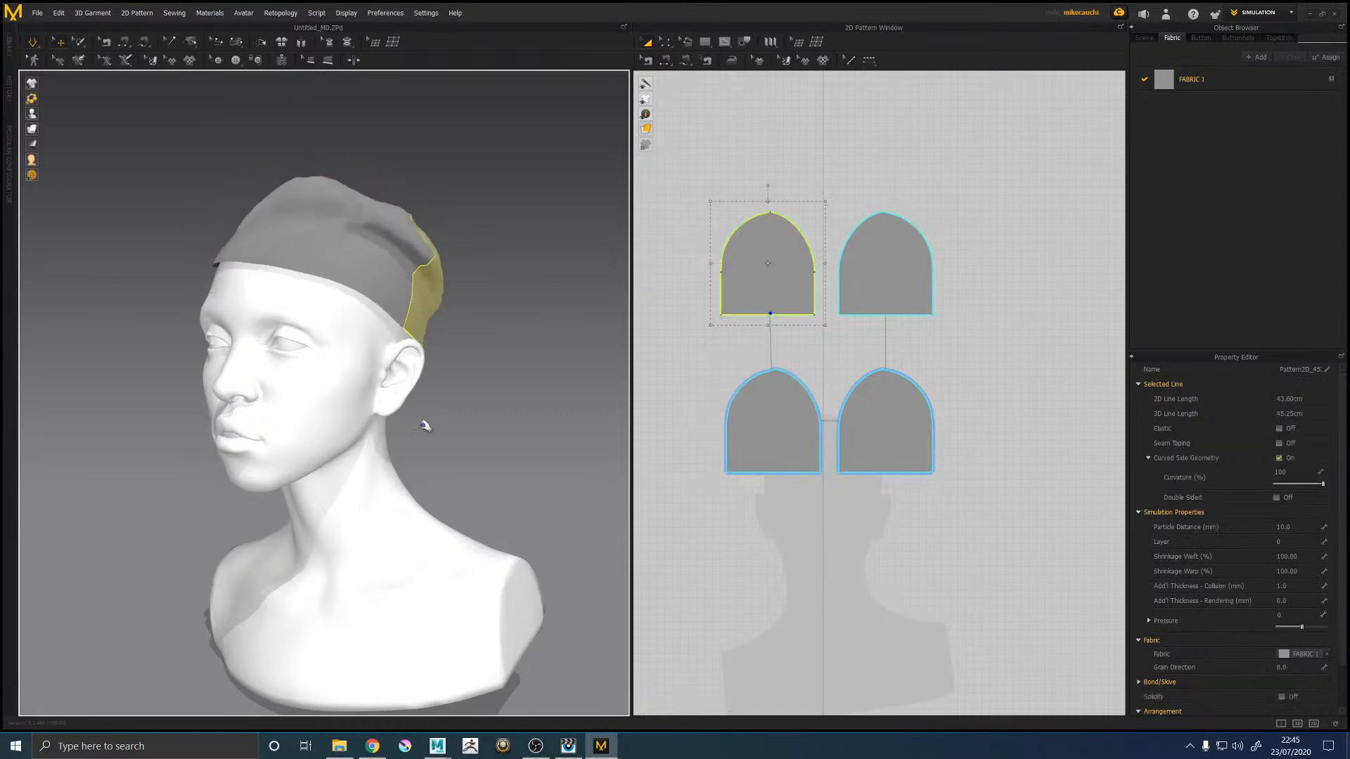
right_click_drag(200, 316, 322, 310)
left_click(364, 264)
right_click_drag(365, 264, 668, 299)
left_click(391, 304)
left_click_drag(385, 301, 403, 371)
Step: Switch the 3D garment display to the strain map
mouse_move(32, 145)
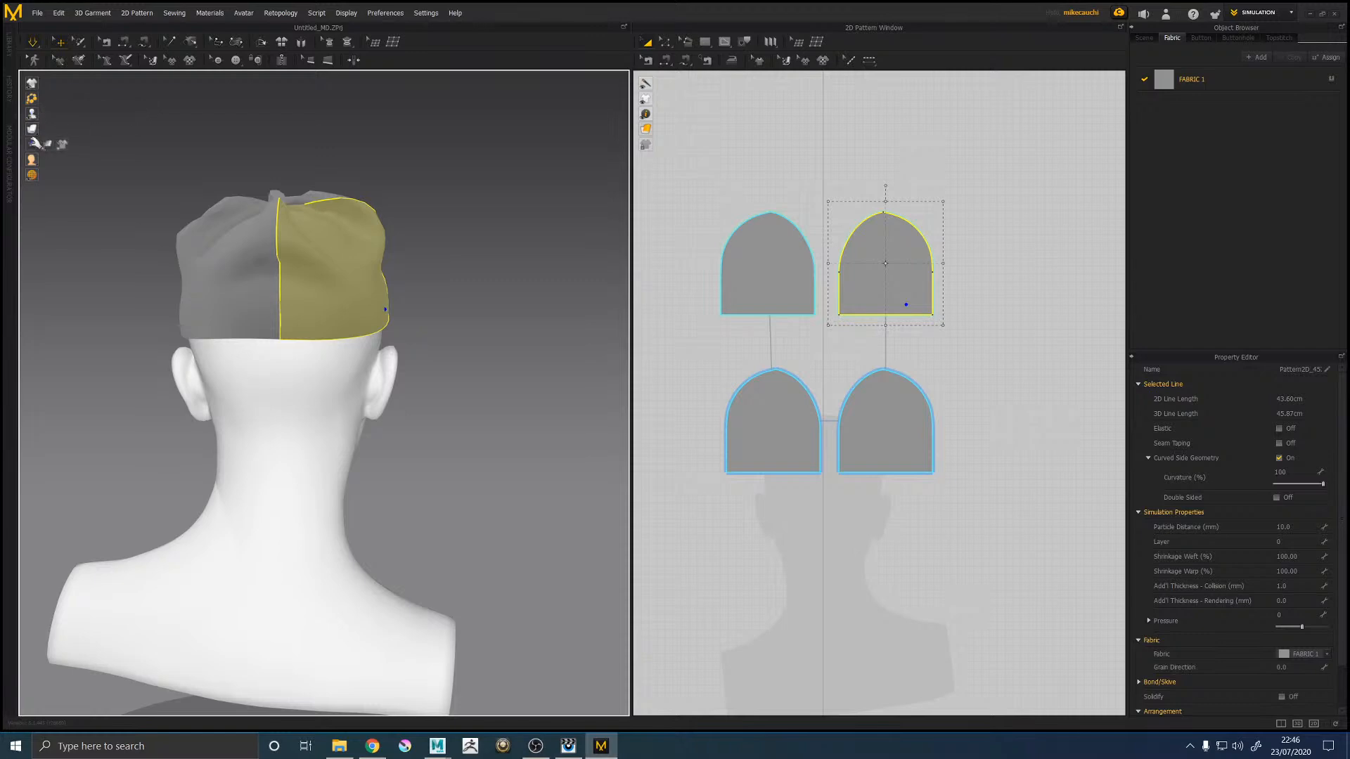
left_click(51, 143)
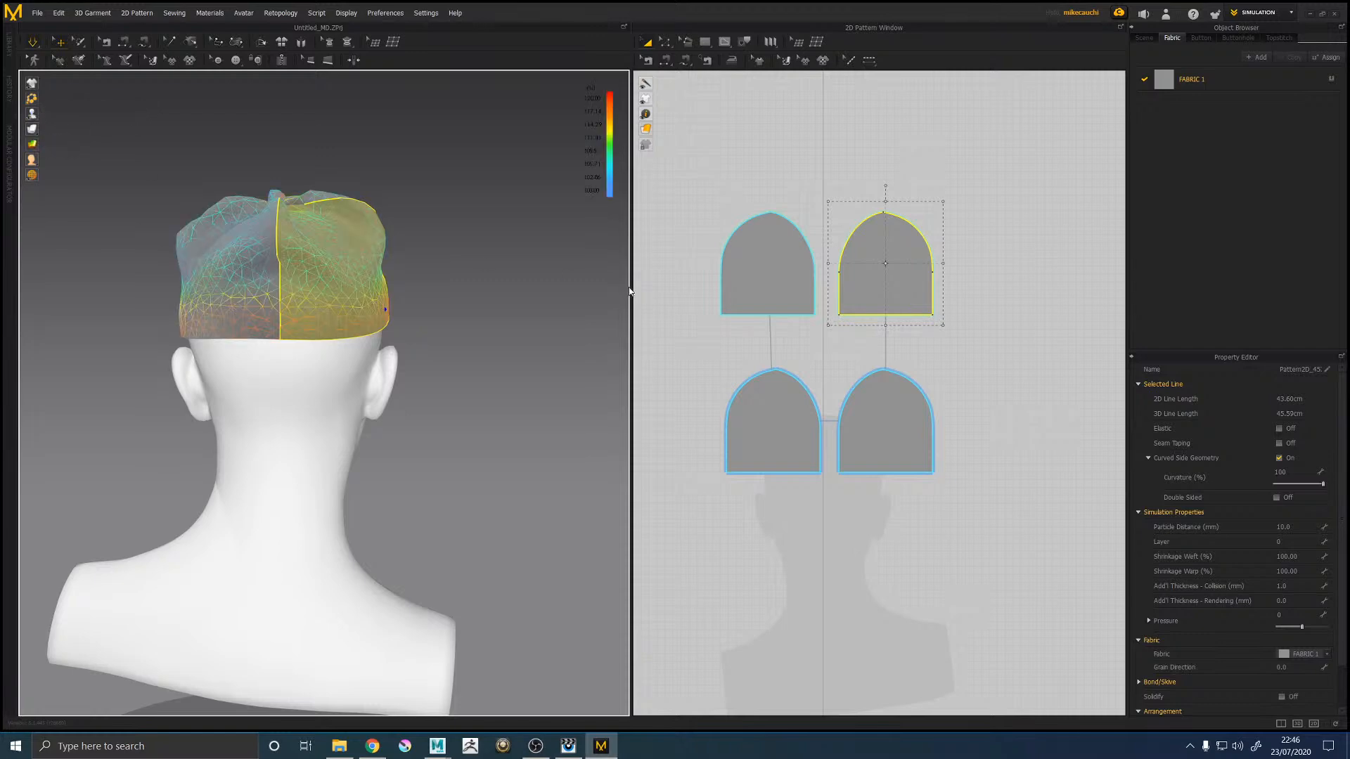
left_click(770, 331)
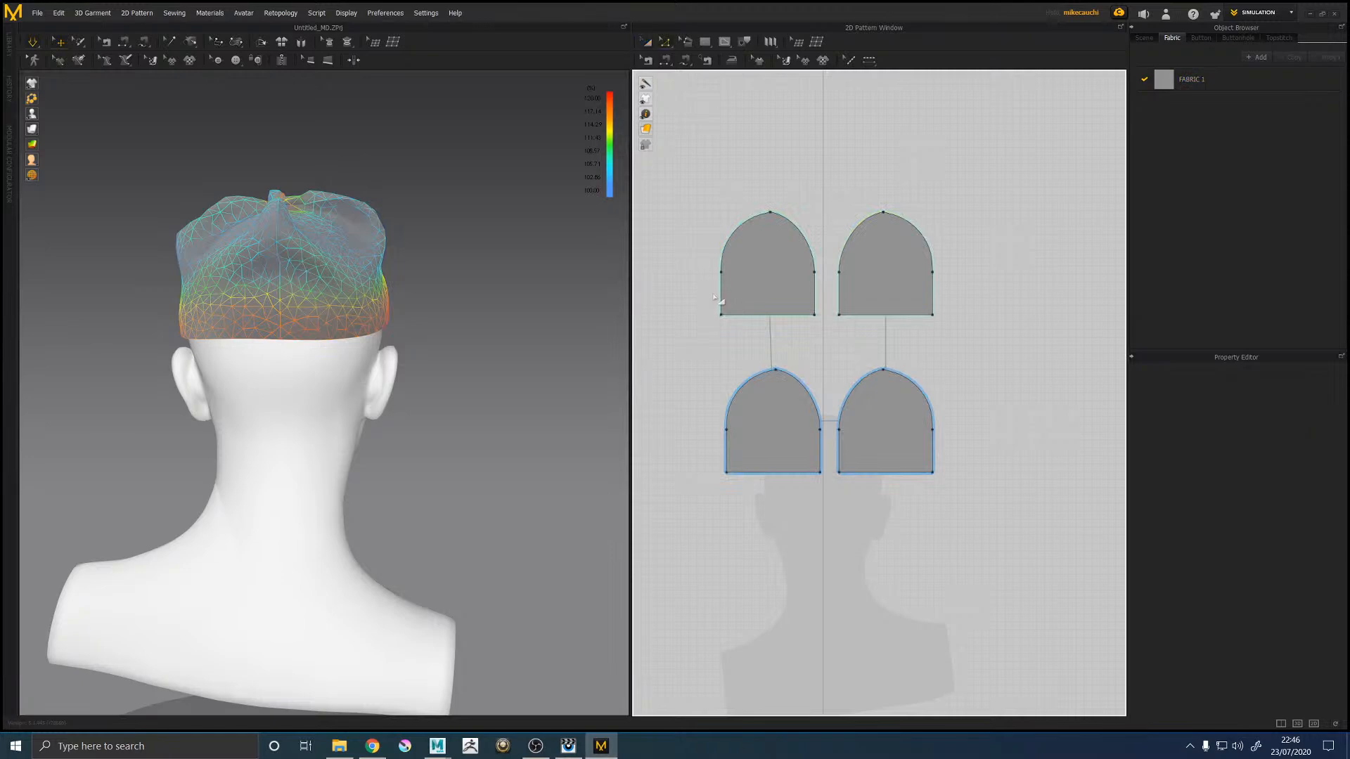
Step: Move the panels' outer straight edges outward until the bottom edges are about 13 cm long, and resettle the cap
left_click(648, 61)
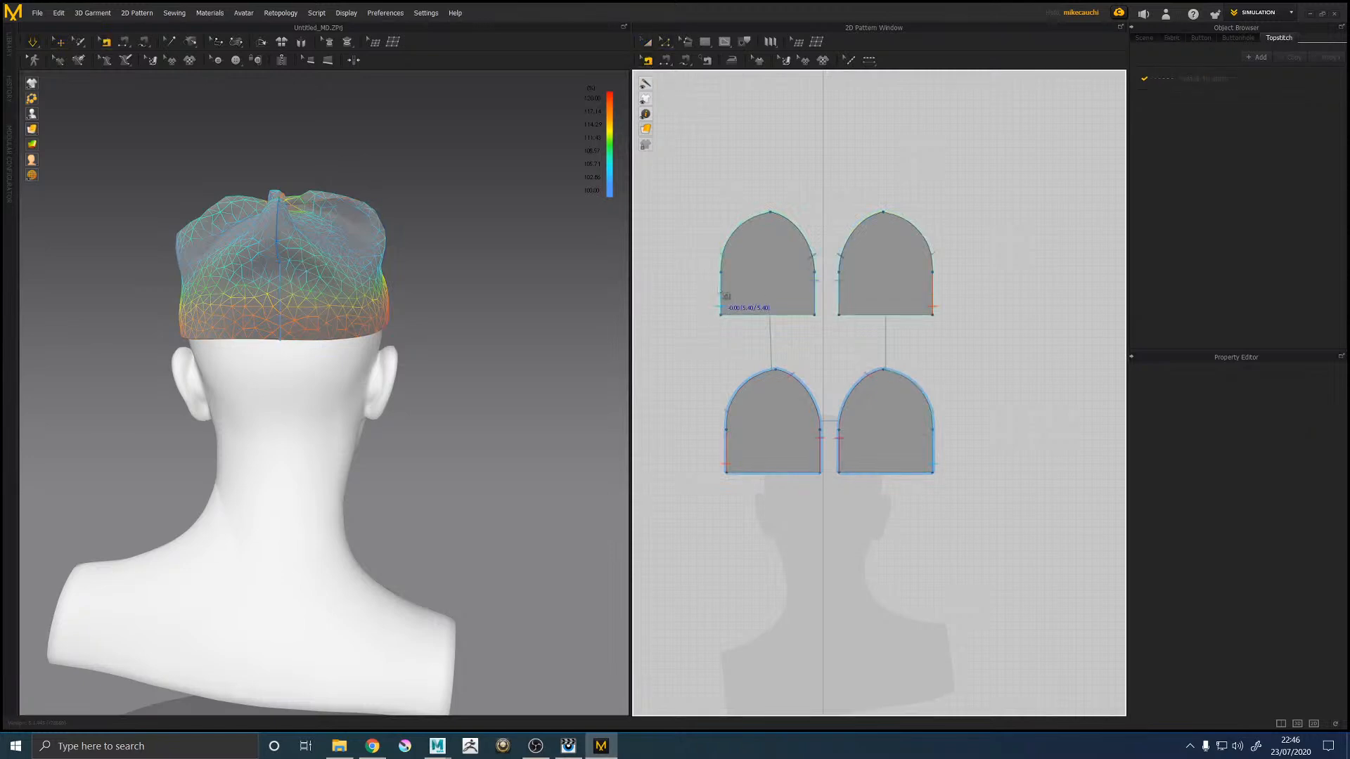
key("a")
left_click(726, 456)
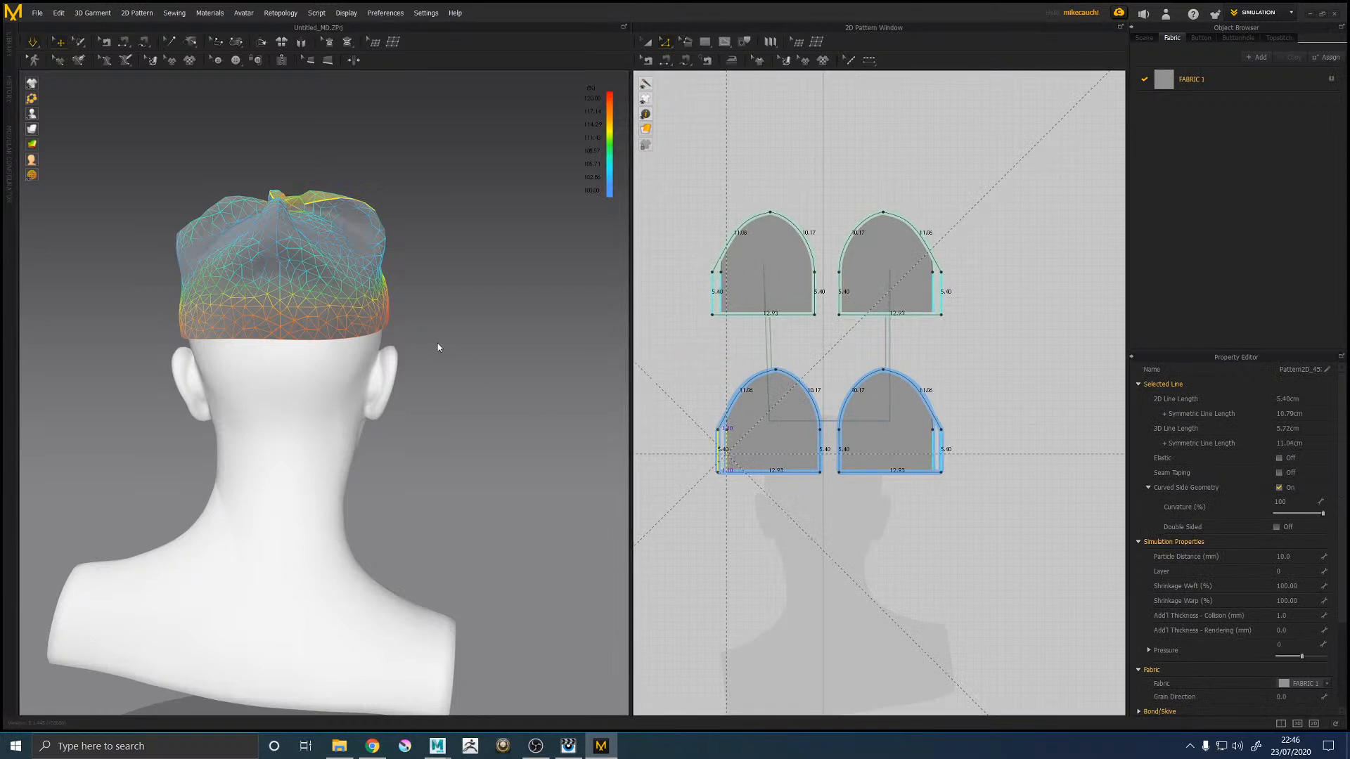
left_click(395, 297)
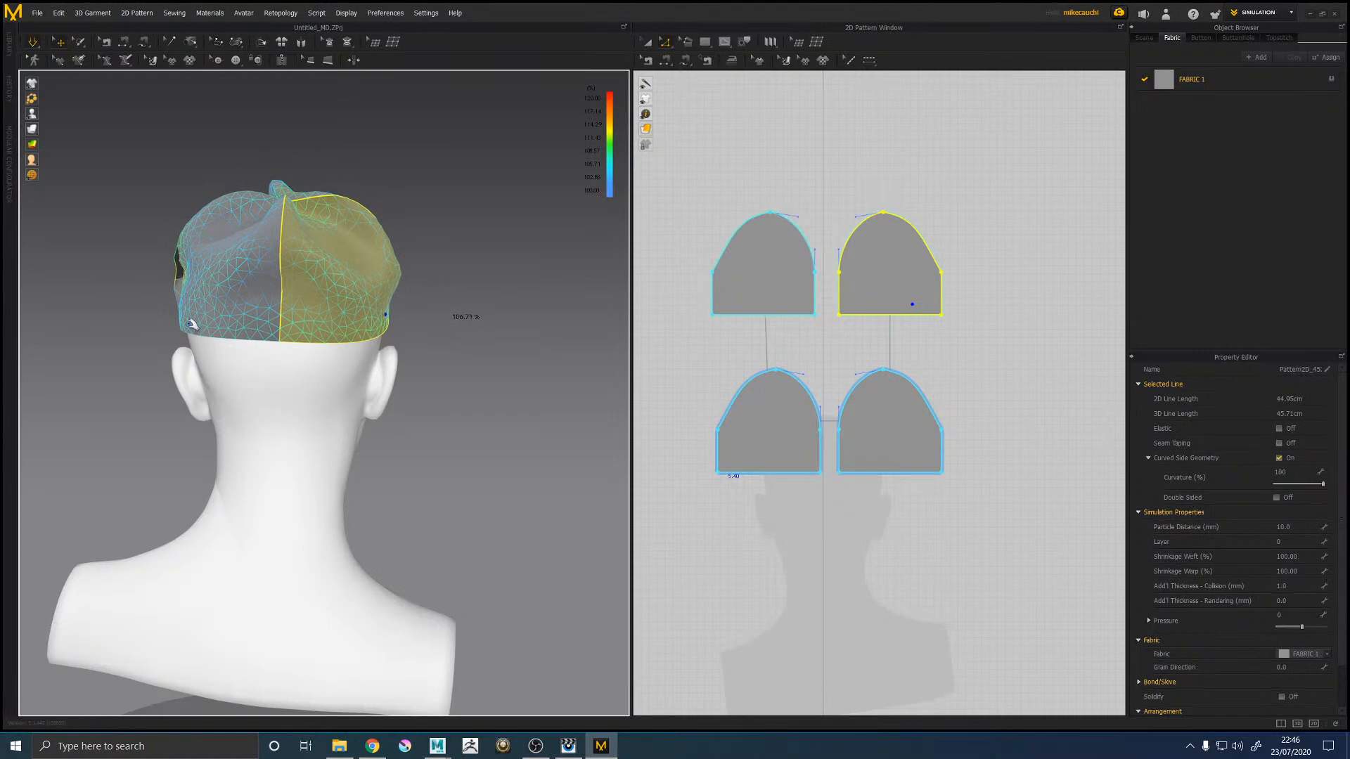
left_click(193, 325)
right_click_drag(192, 325, 378, 339)
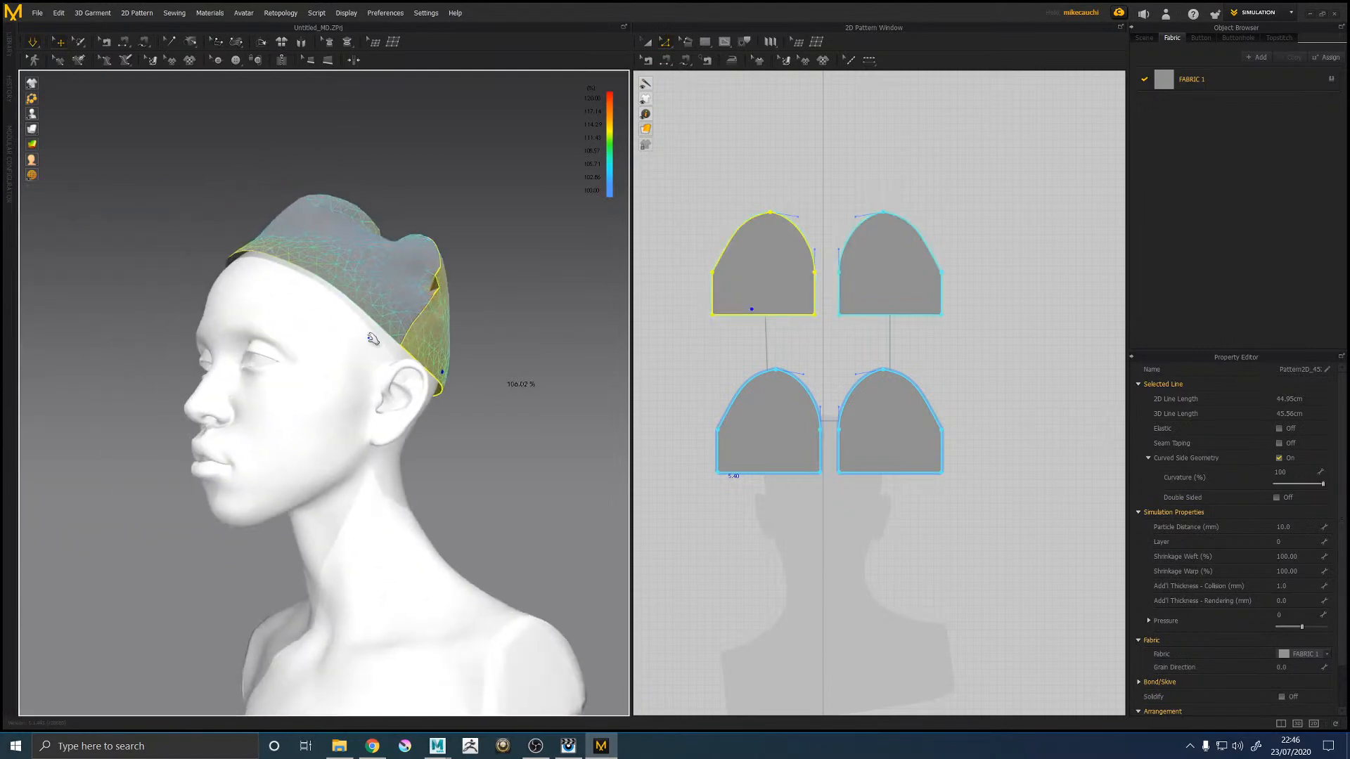
left_click(336, 332)
Step: Move the panels' outer straight edges slightly further outward and tug the front of the simulated cap down
left_click(789, 520)
left_click_drag(717, 447, 712, 448)
mouse_move(464, 352)
right_mouse_down()
mouse_move(491, 344)
mouse_move(442, 338)
right_mouse_up()
left_click_drag(294, 268, 242, 347)
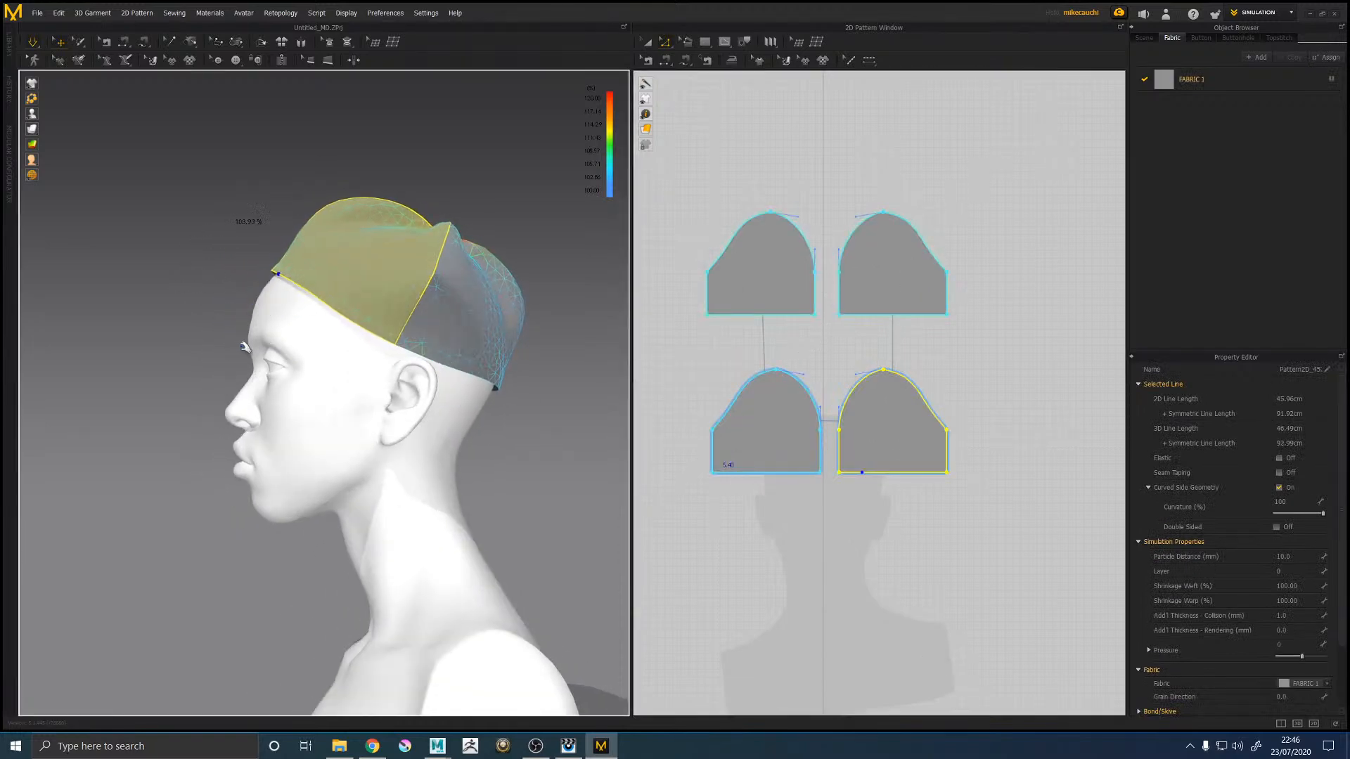
Step: Pull the simulated cap's front and side edges around the head to check the fit from several angles
left_click_drag(352, 220, 241, 295)
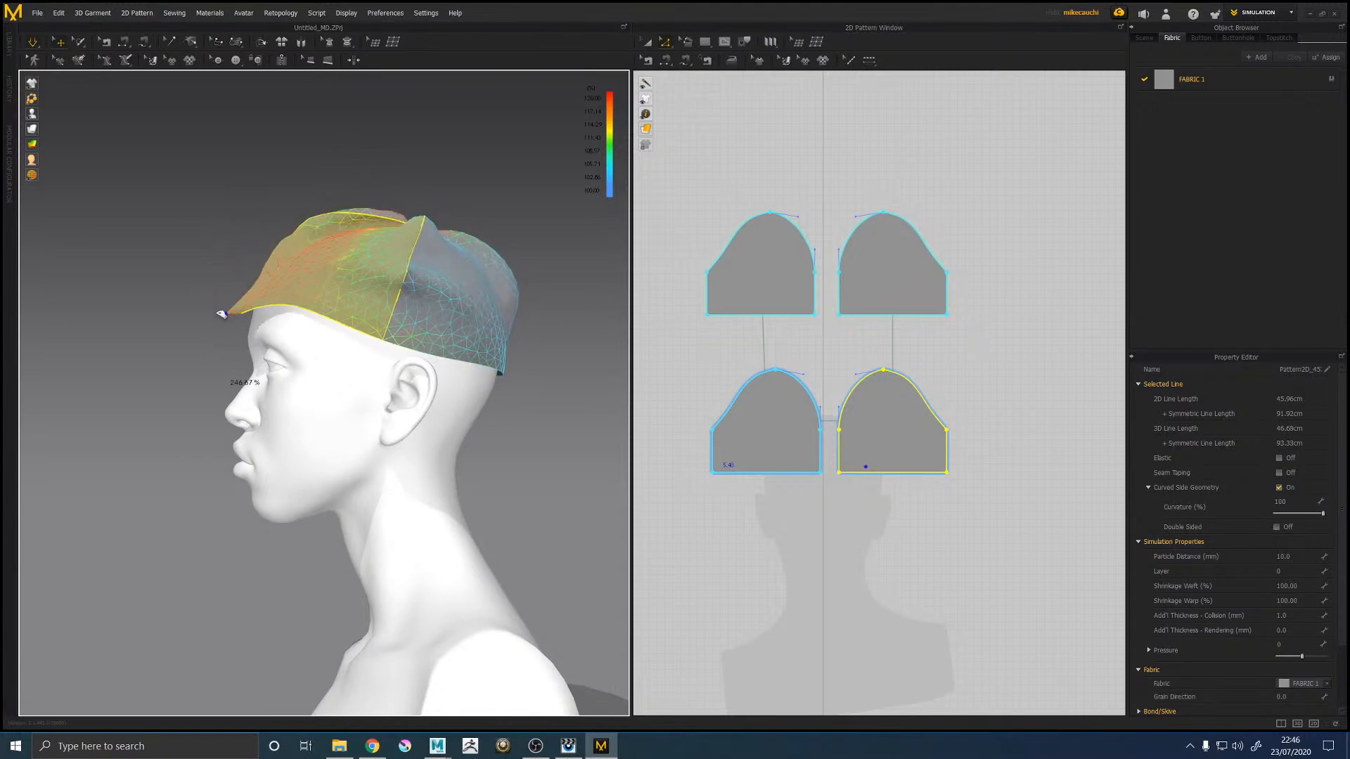
right_click_drag(246, 331, 436, 309)
middle_click_drag(217, 281, 320, 297)
left_click_drag(217, 294, 232, 290)
right_click_drag(232, 292, 327, 339)
middle_click_drag(327, 339, 254, 326)
left_click_drag(217, 323, 267, 386)
right_click_drag(305, 298, 352, 314)
left_click_drag(245, 282, 309, 310)
right_click_drag(443, 302, 263, 250)
middle_click_drag(268, 256, 282, 280)
left_click(680, 358)
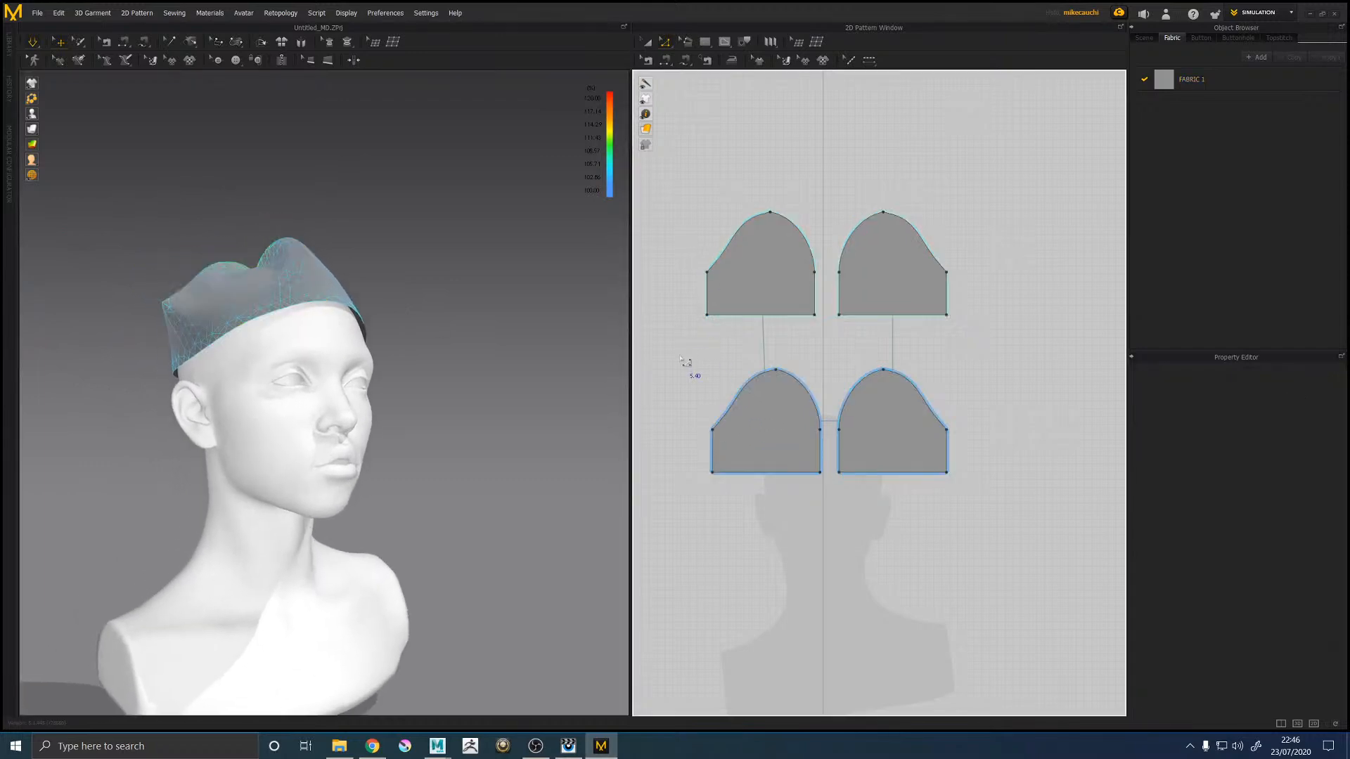
scroll(717, 432, "down", 3)
scroll(714, 422, "up", 4)
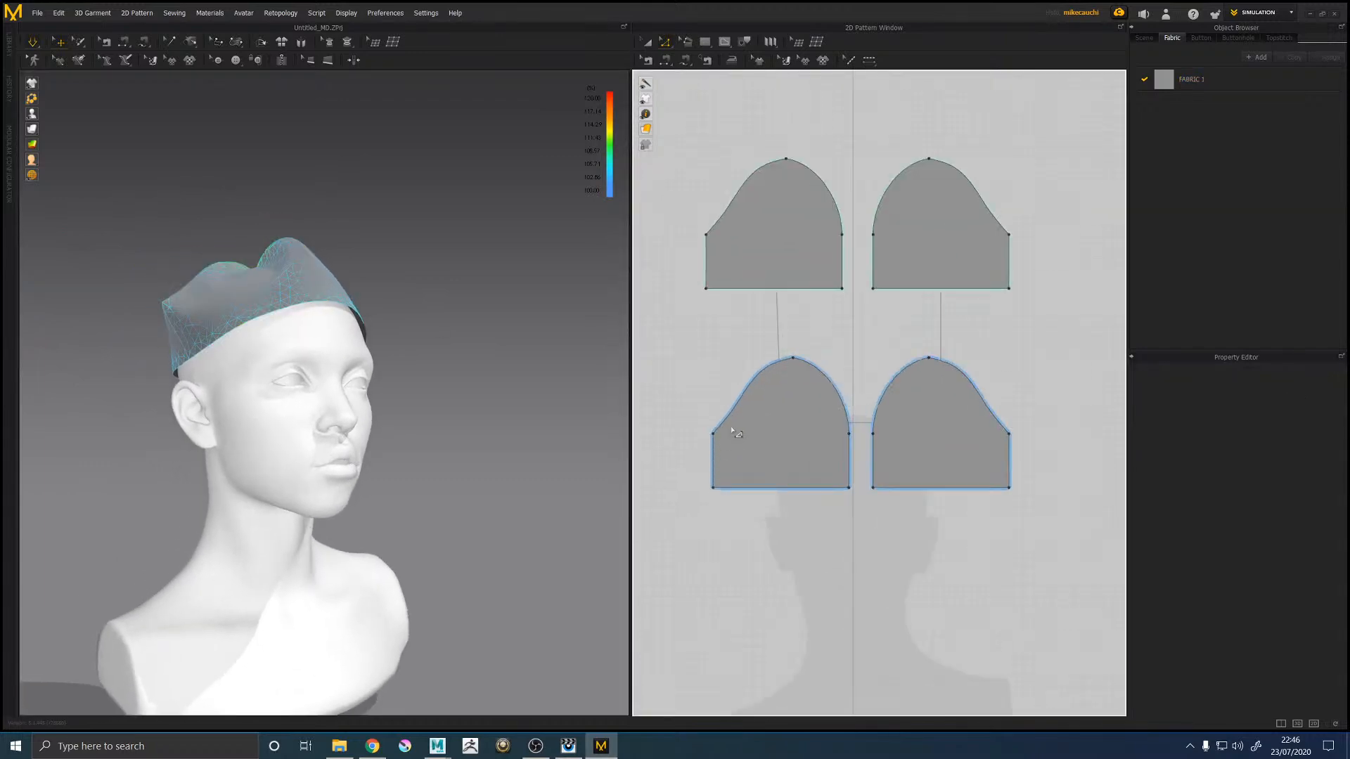
Step: Pull the panels' outer upper edges outward into smooth convex arches and resimulate the cap
left_click_drag(727, 422, 719, 413)
key("space")
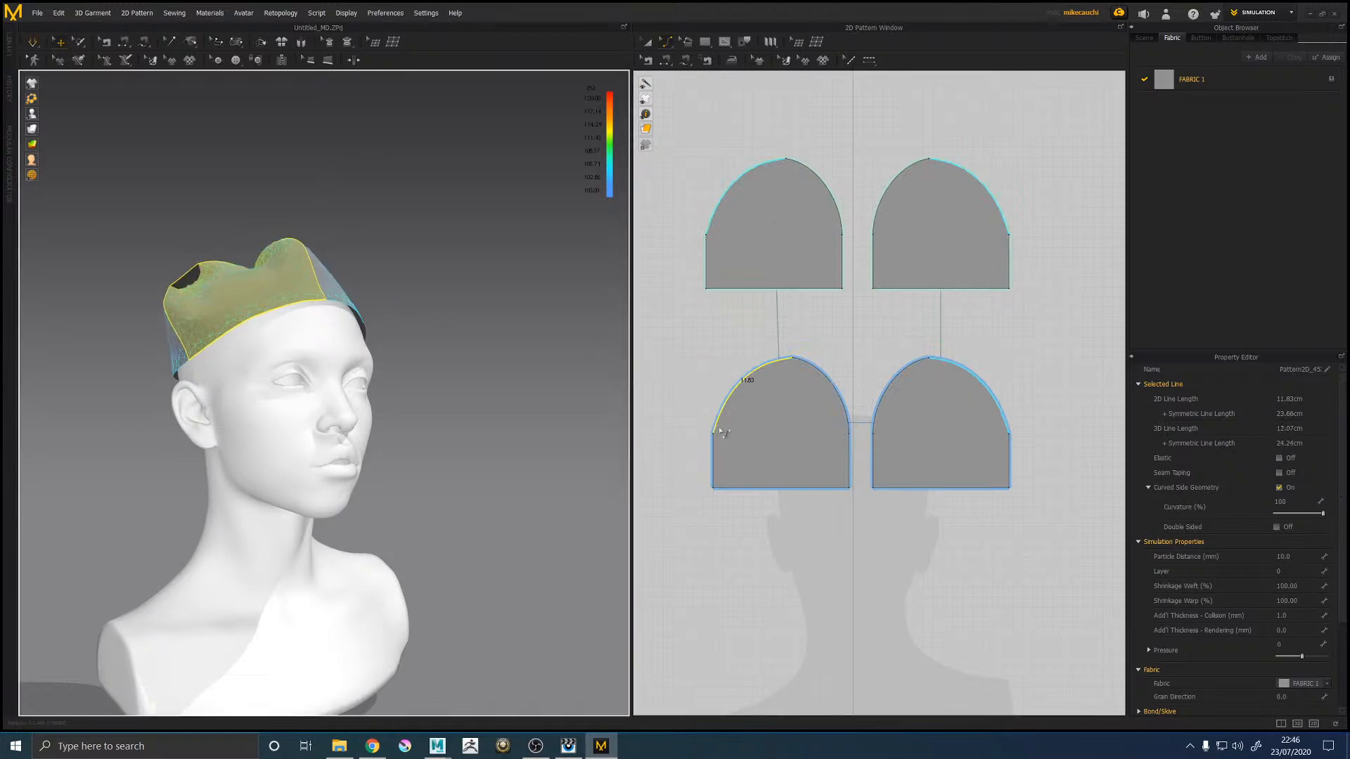
left_click(723, 396)
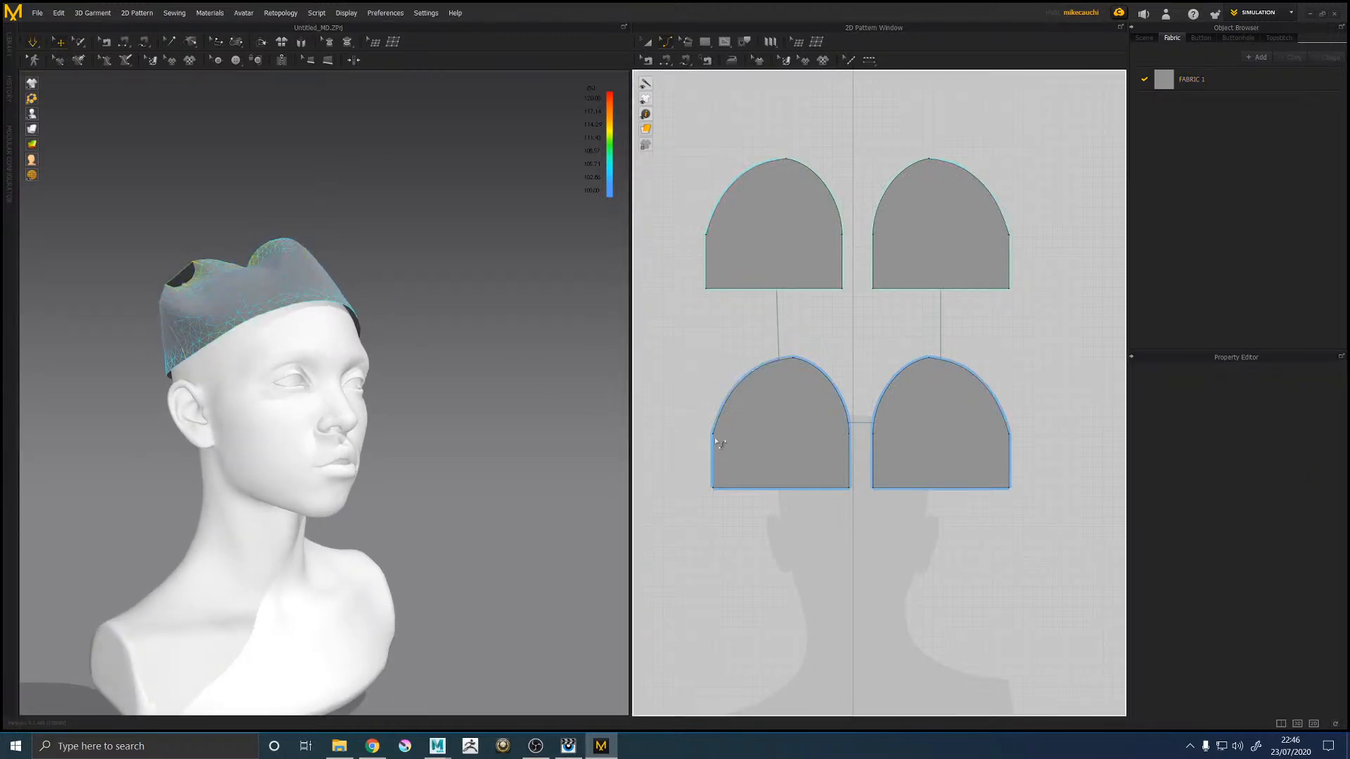
Step: Lower the points where the panels' outer straight edges meet the arches in two stages, checking the cap's fit
left_click_drag(714, 433, 713, 446)
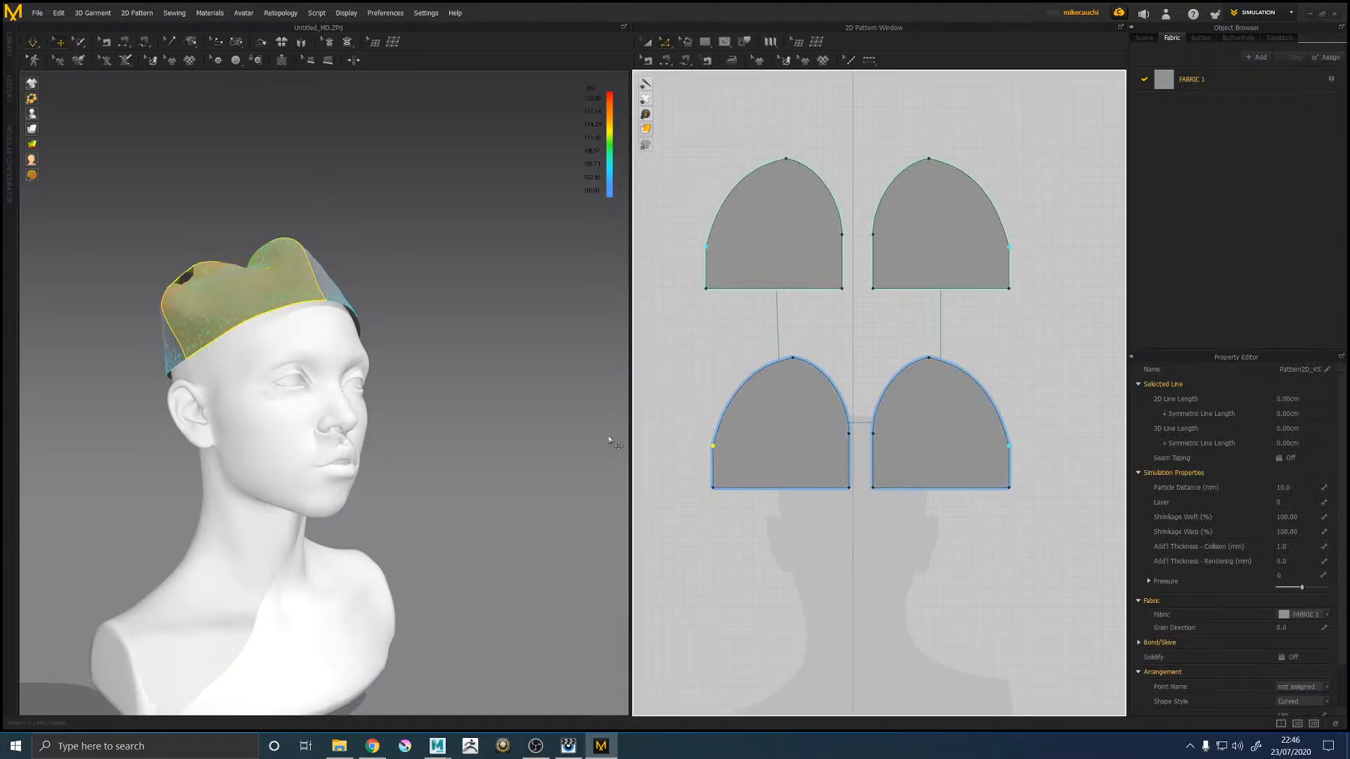
right_click_drag(407, 322, 563, 334)
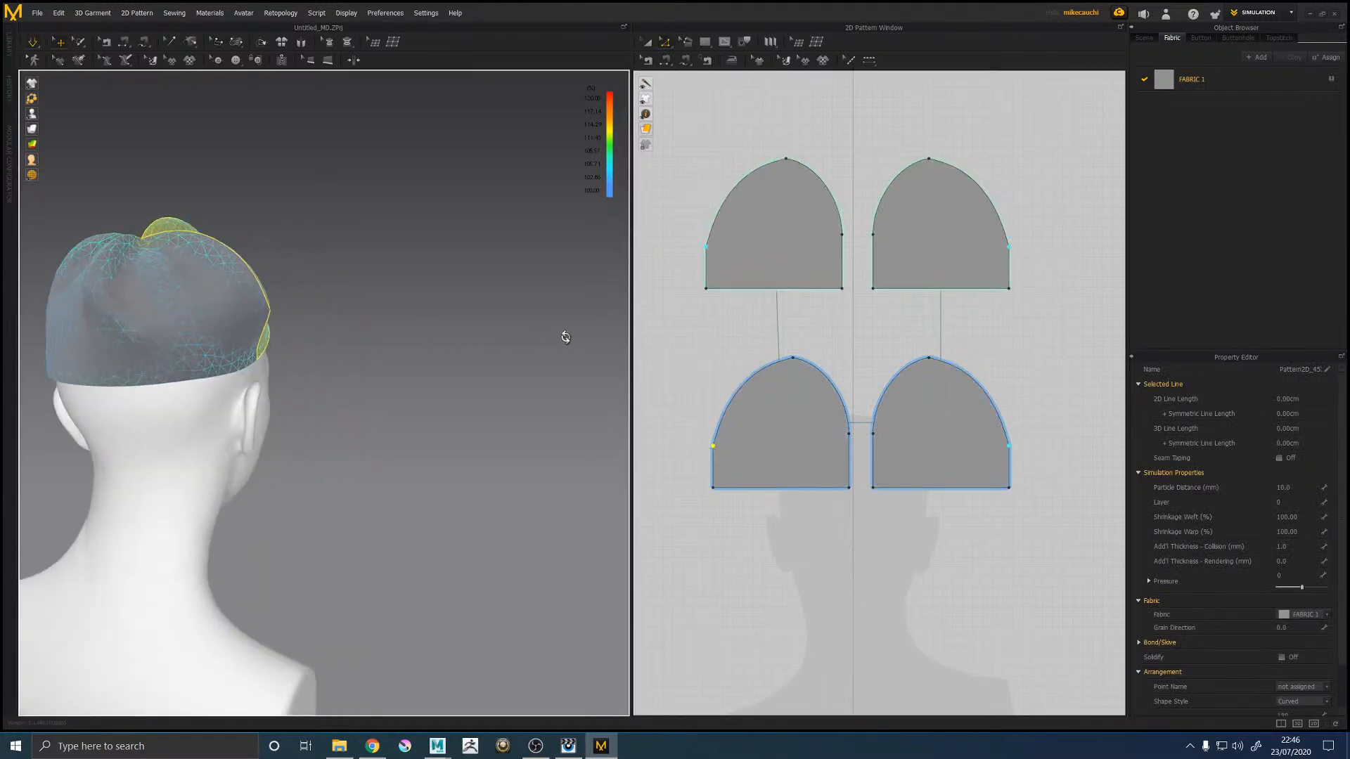
left_click_drag(713, 443, 713, 457)
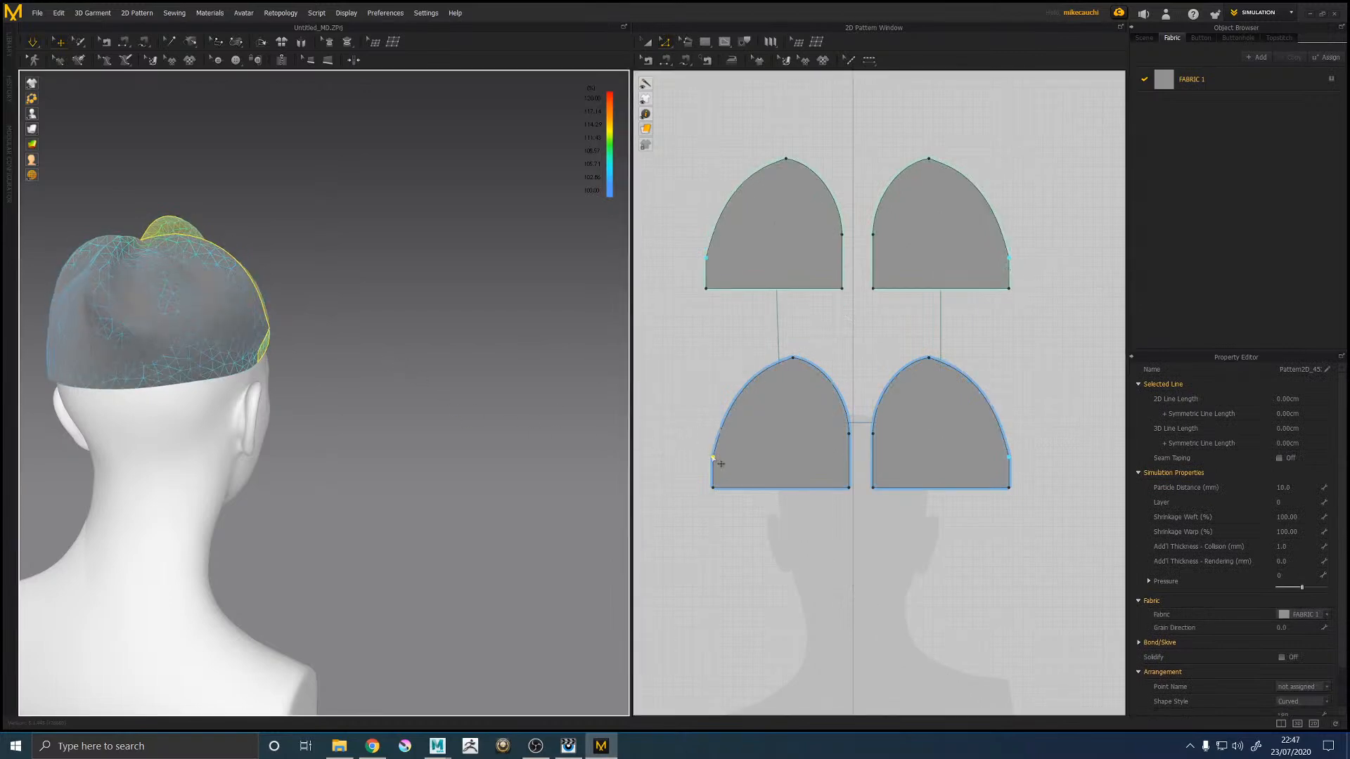
right_click_drag(290, 301, 656, 406)
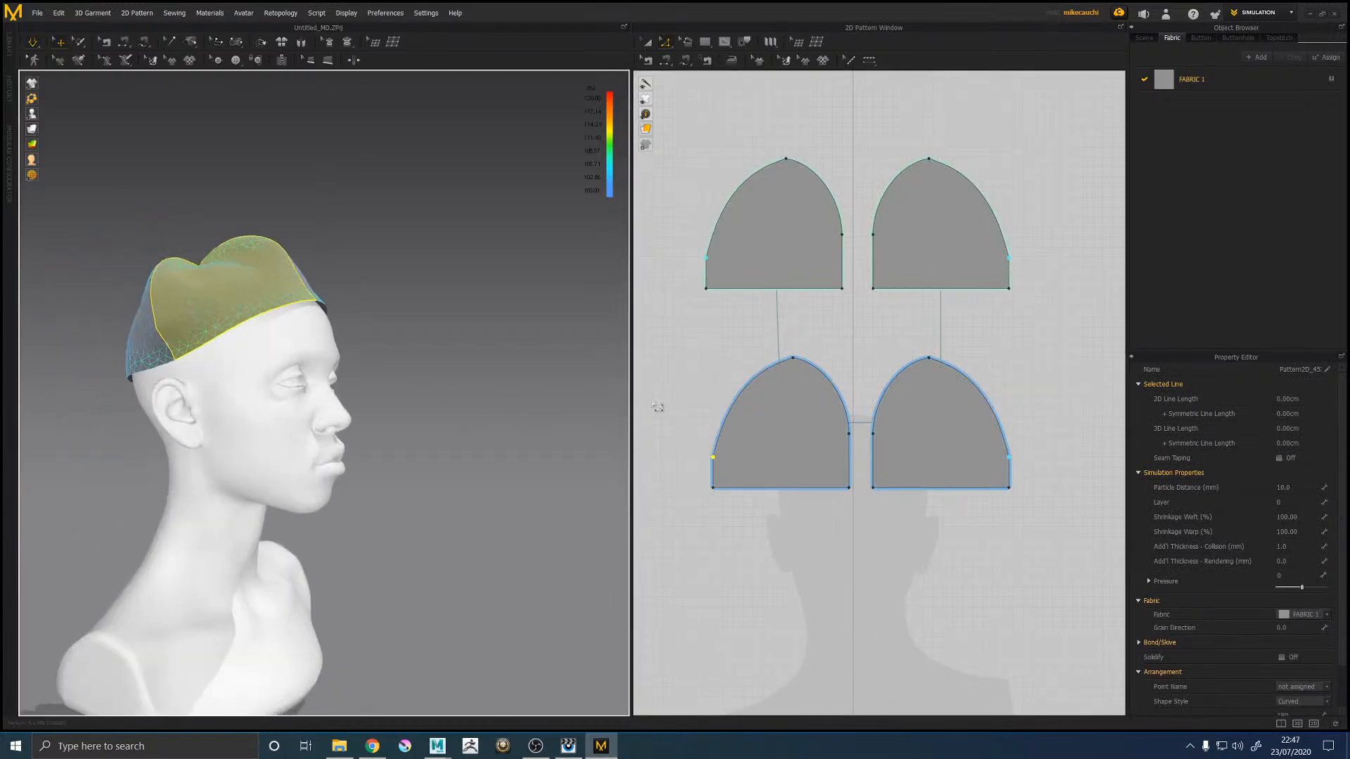
left_click(859, 467)
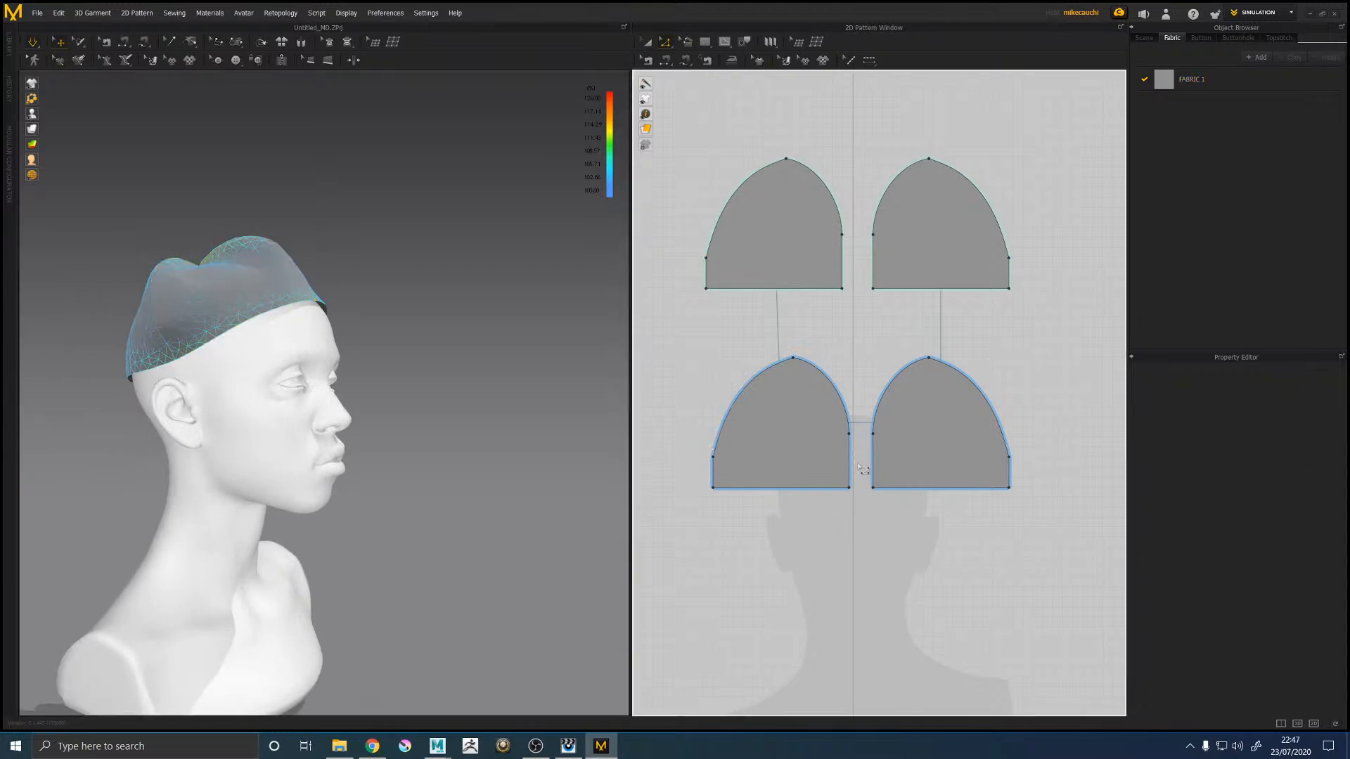
Step: Try merging the two lower panels along their straight centre seam, and undo the merge
left_click(666, 62)
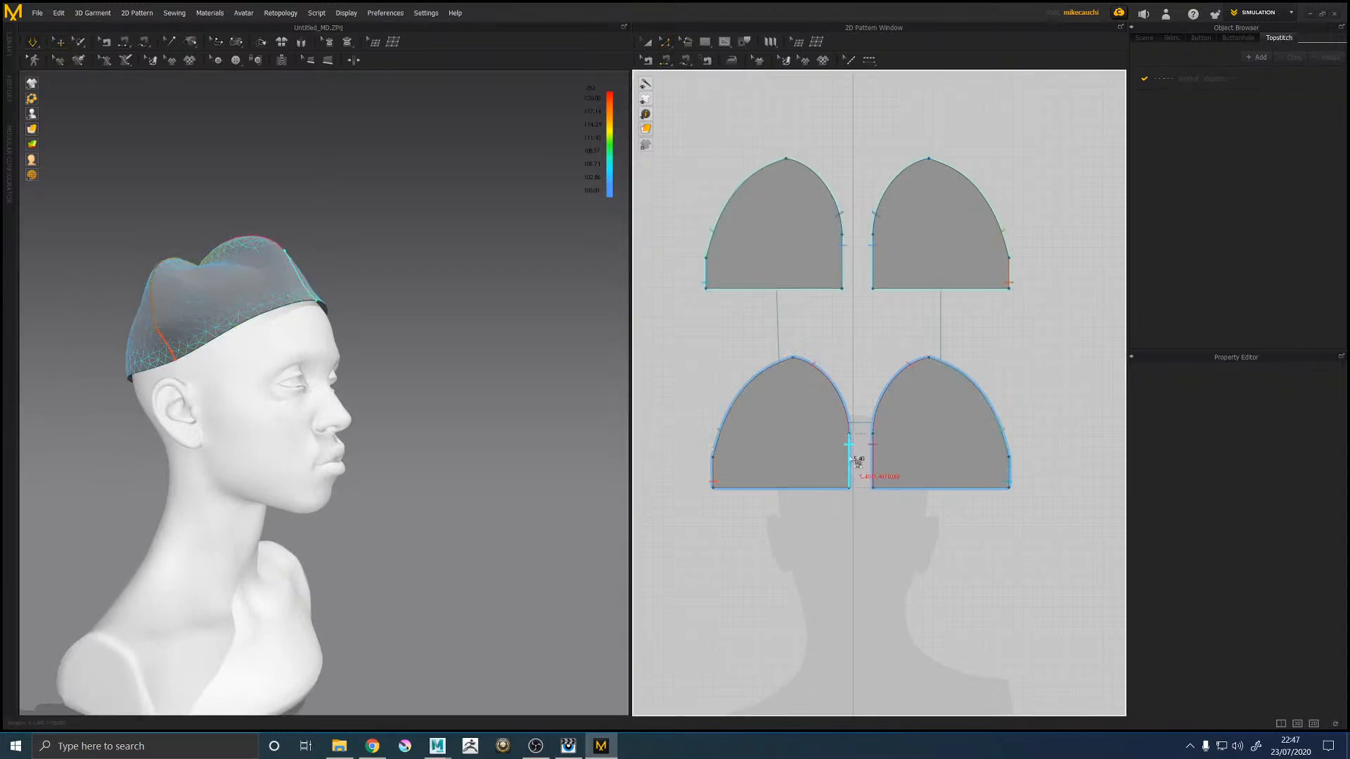
right_click(857, 461)
left_click(843, 552)
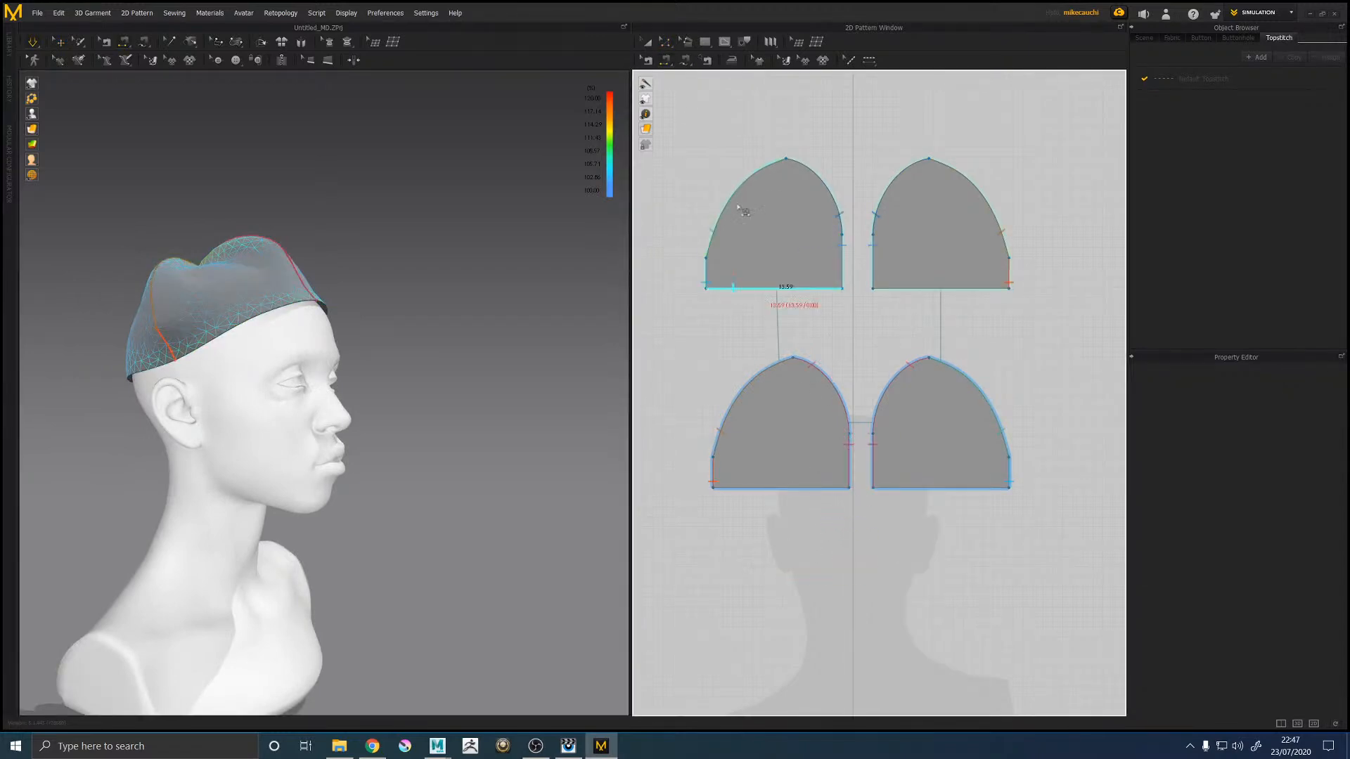
left_click(645, 60)
left_click(852, 456)
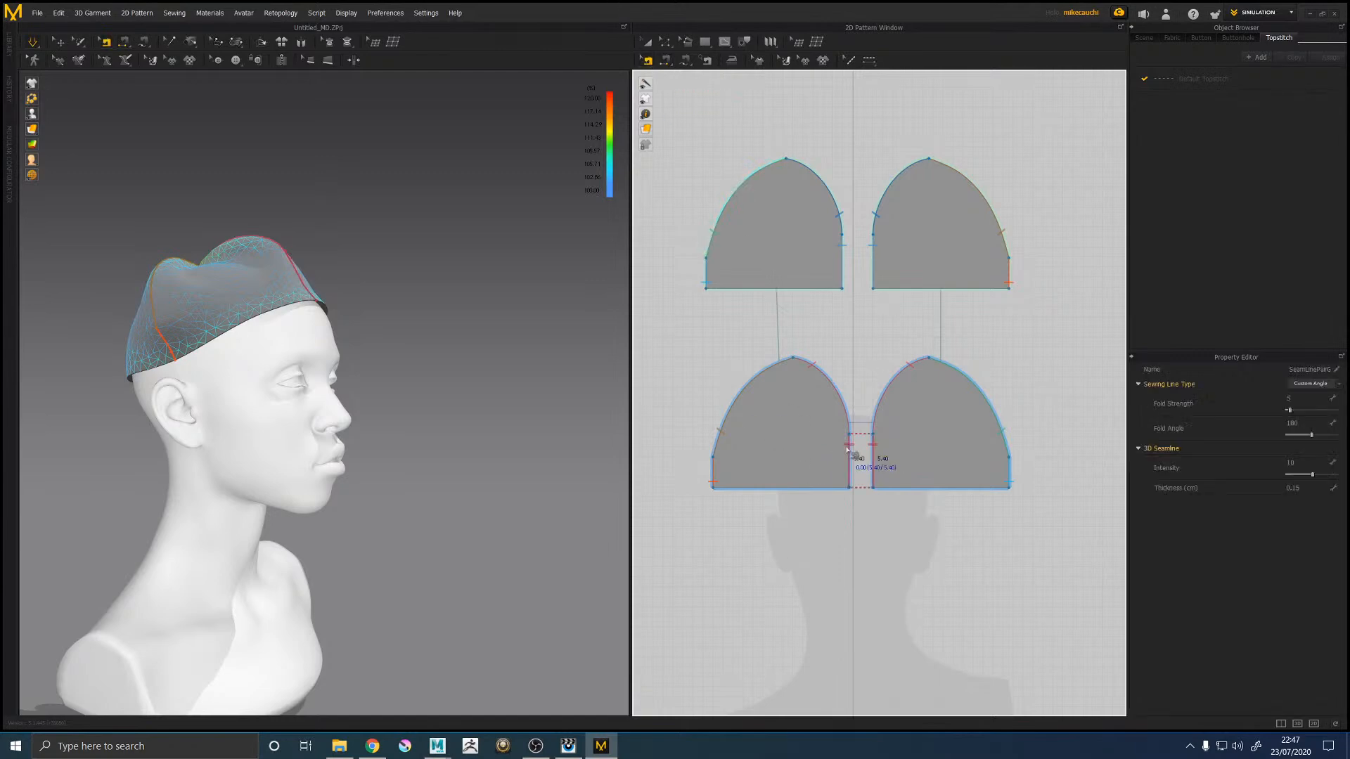
right_click(849, 452)
left_click(896, 502)
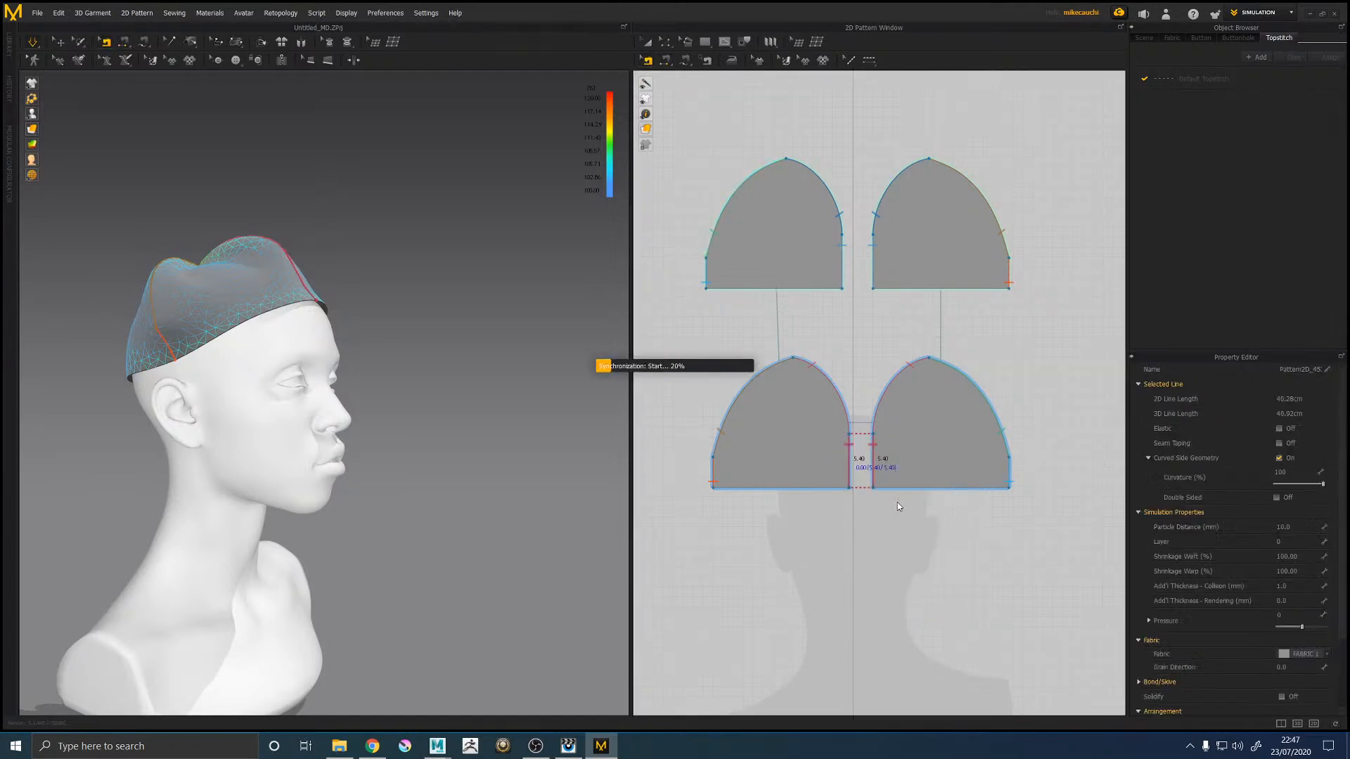
left_click(907, 520)
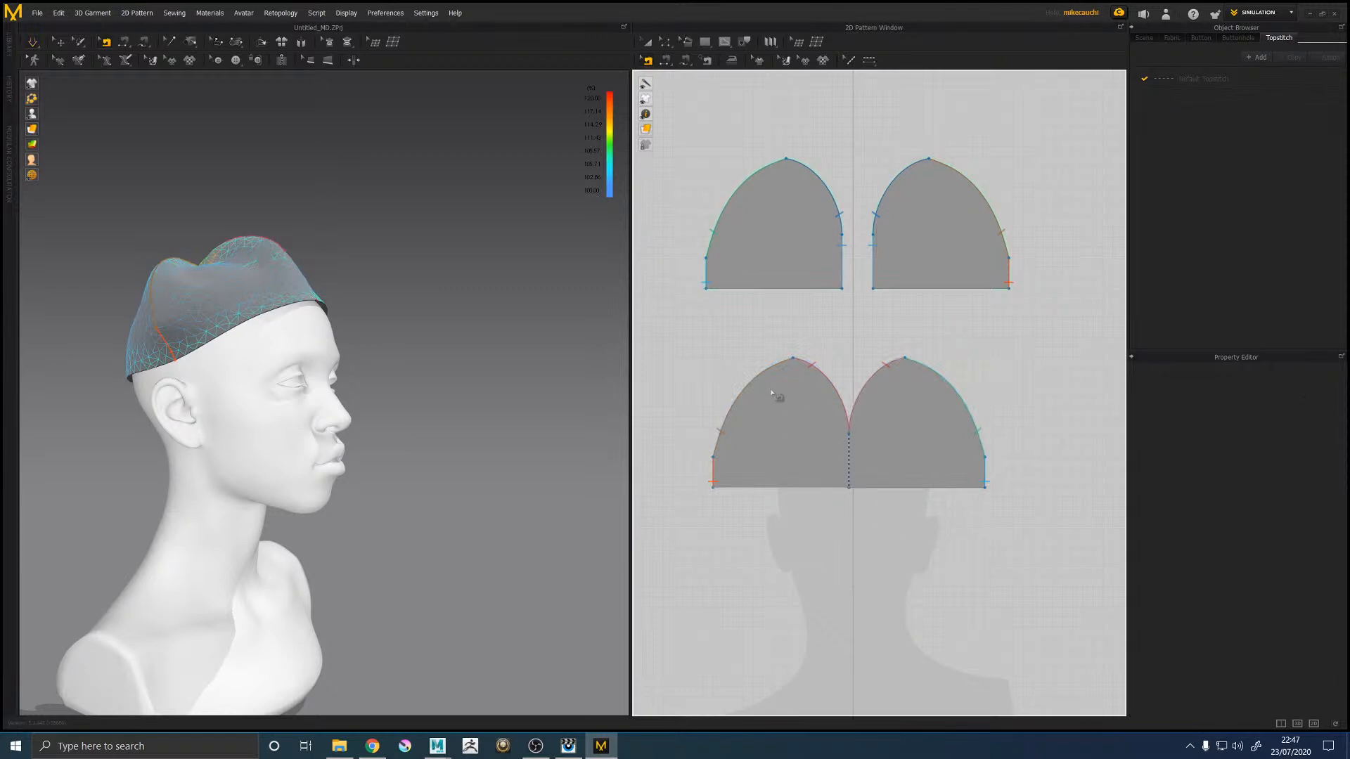
left_click(917, 437)
key("ctrl+z")
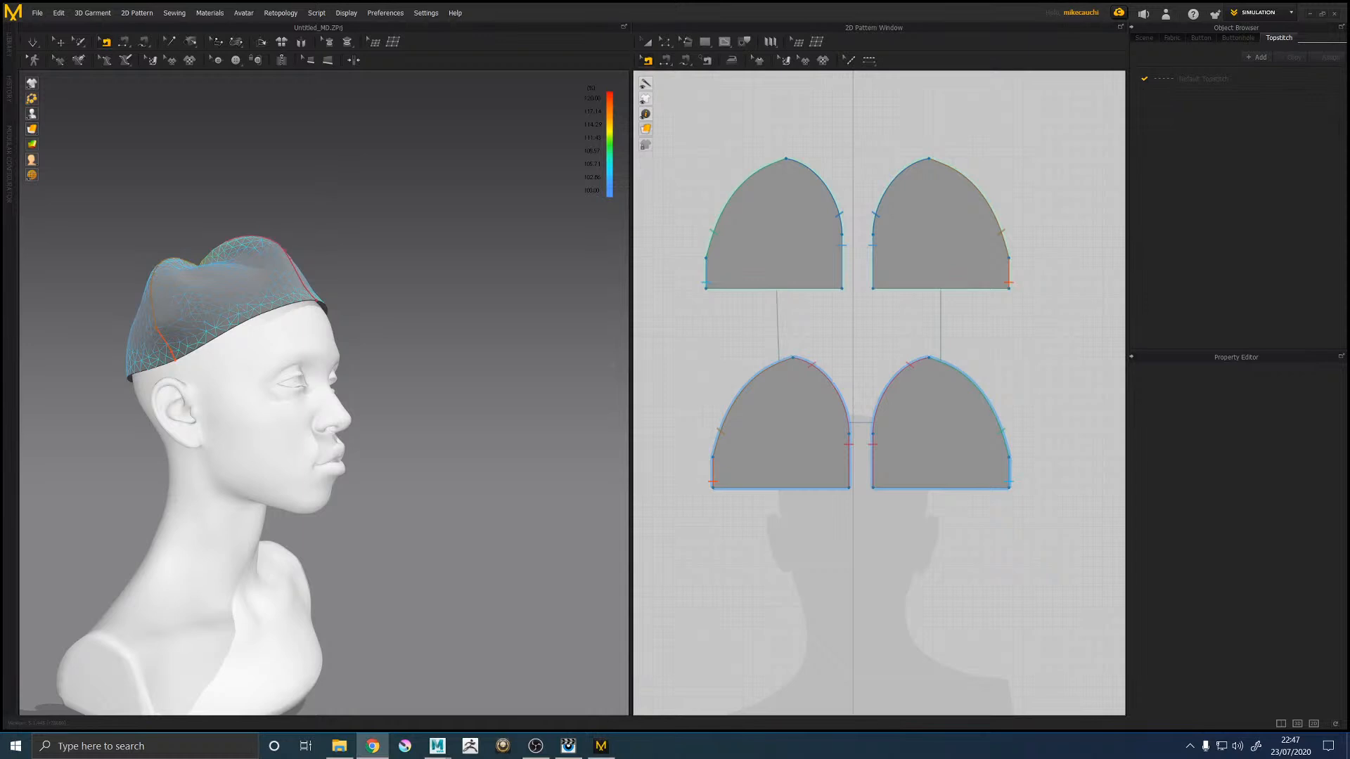
Step: Tug the front of the simulated cap forward and down over the forehead
right_click_drag(411, 222, 398, 263)
left_click(345, 332)
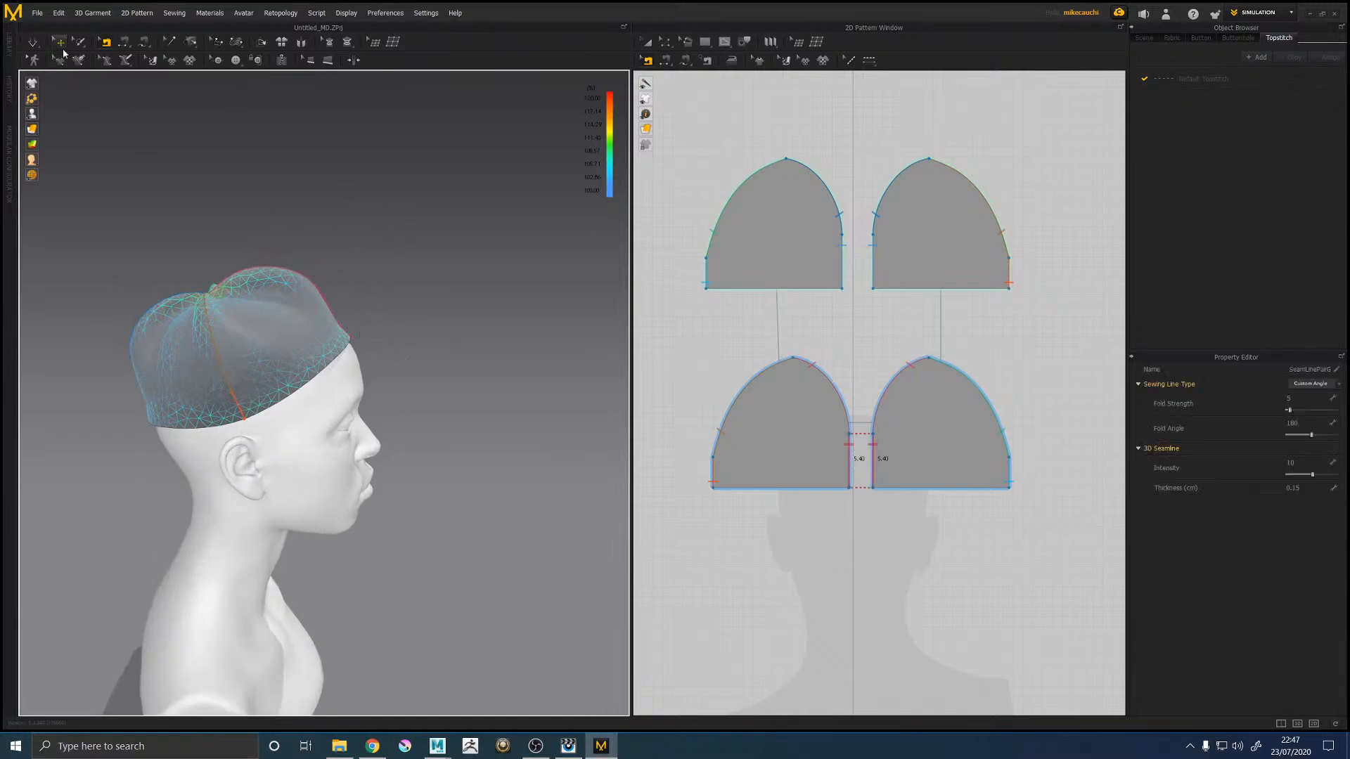
left_click(36, 42)
left_click_drag(343, 332, 446, 367)
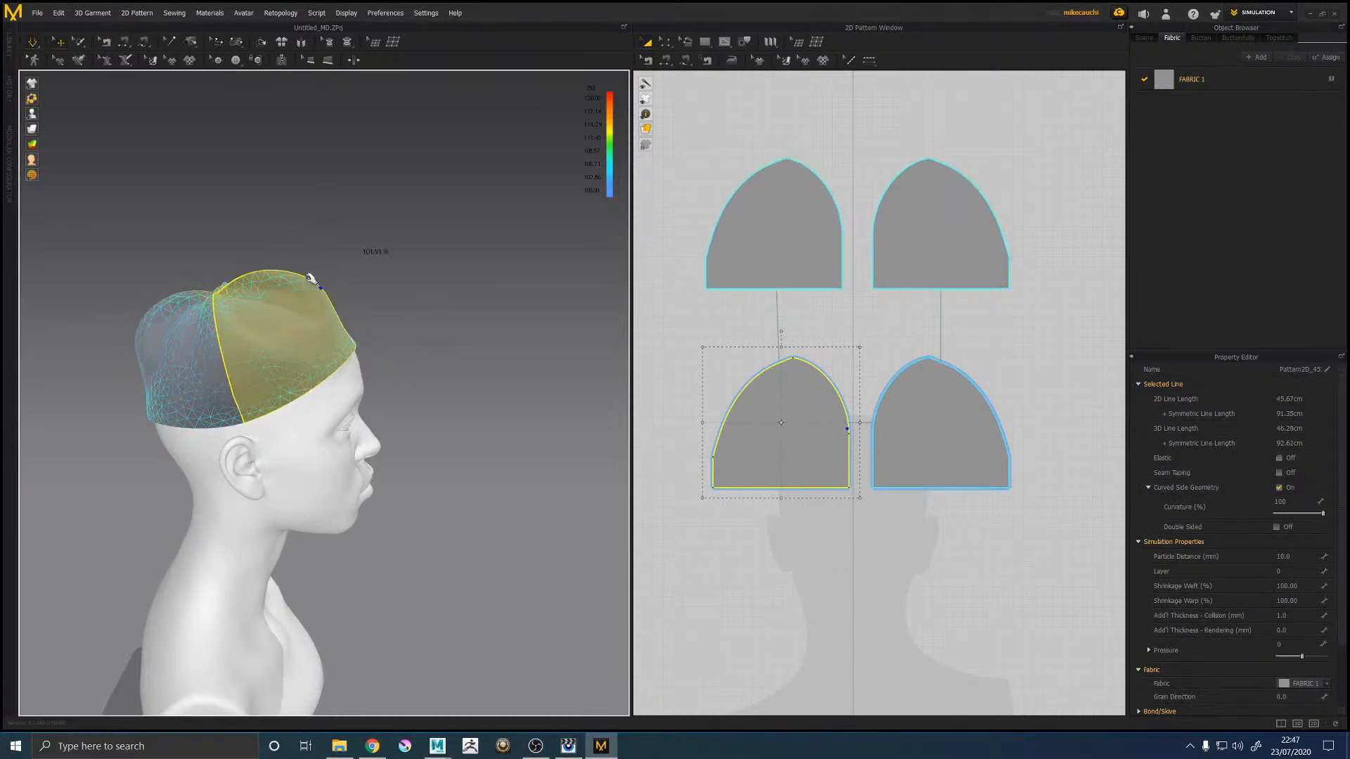
left_click(910, 331)
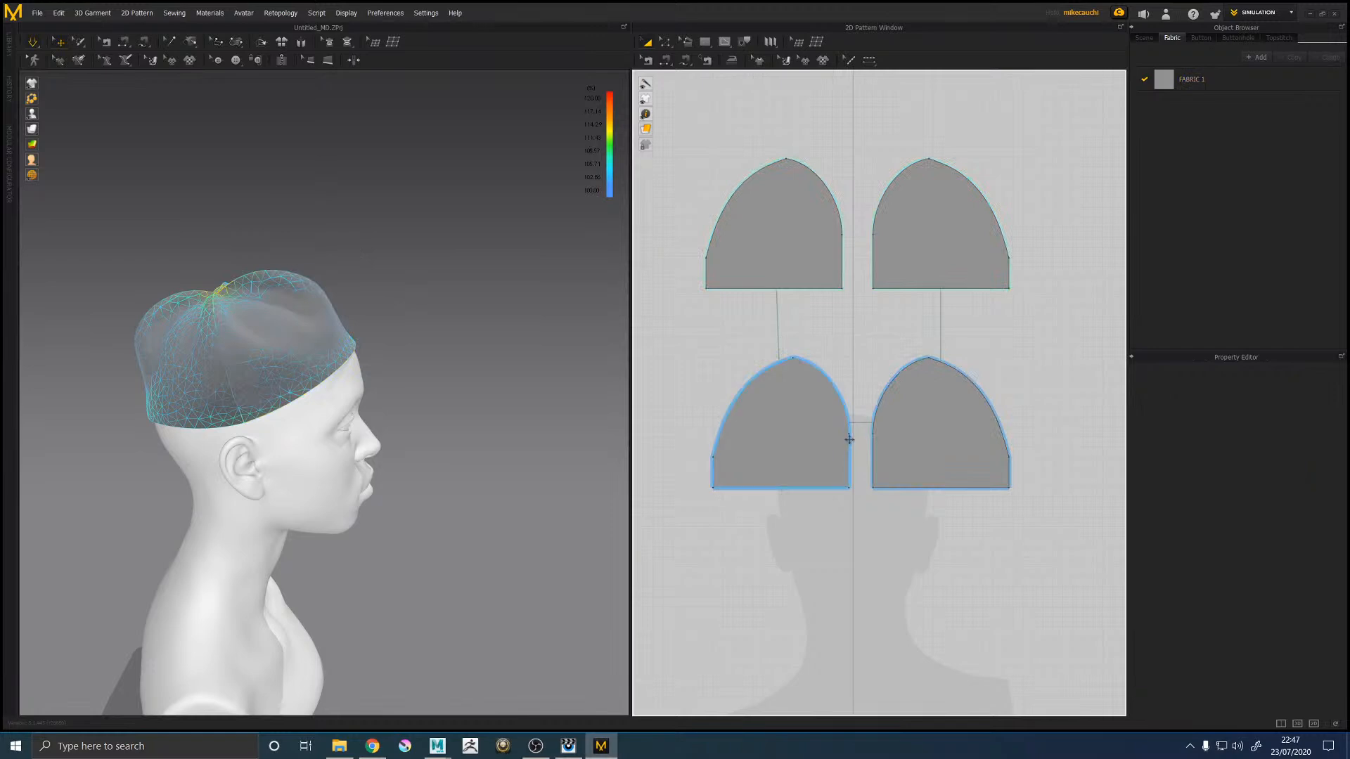
Step: Try moving the side points at the panels' centre-facing edges inward to taper them, and tug the cap's front
left_click_drag(849, 440, 834, 434)
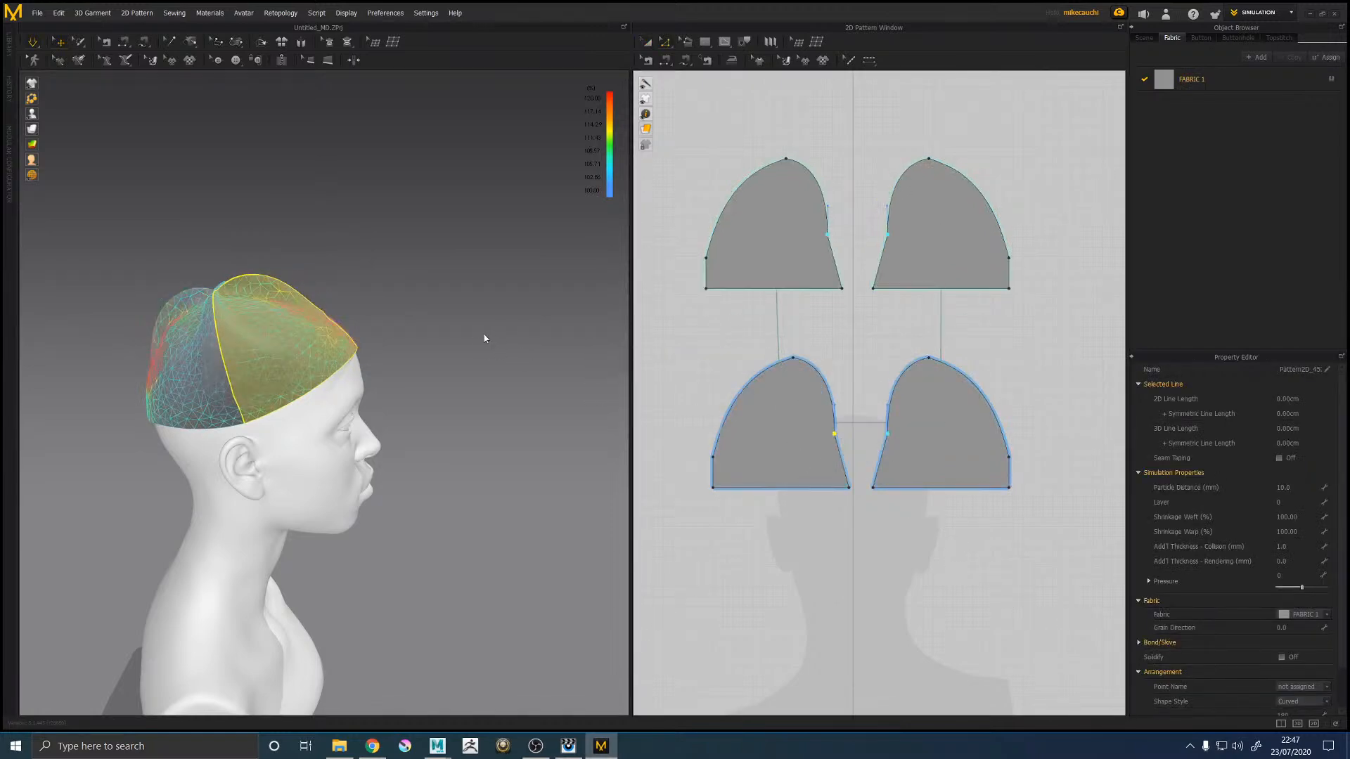
right_click_drag(469, 331, 460, 319)
left_click(352, 341)
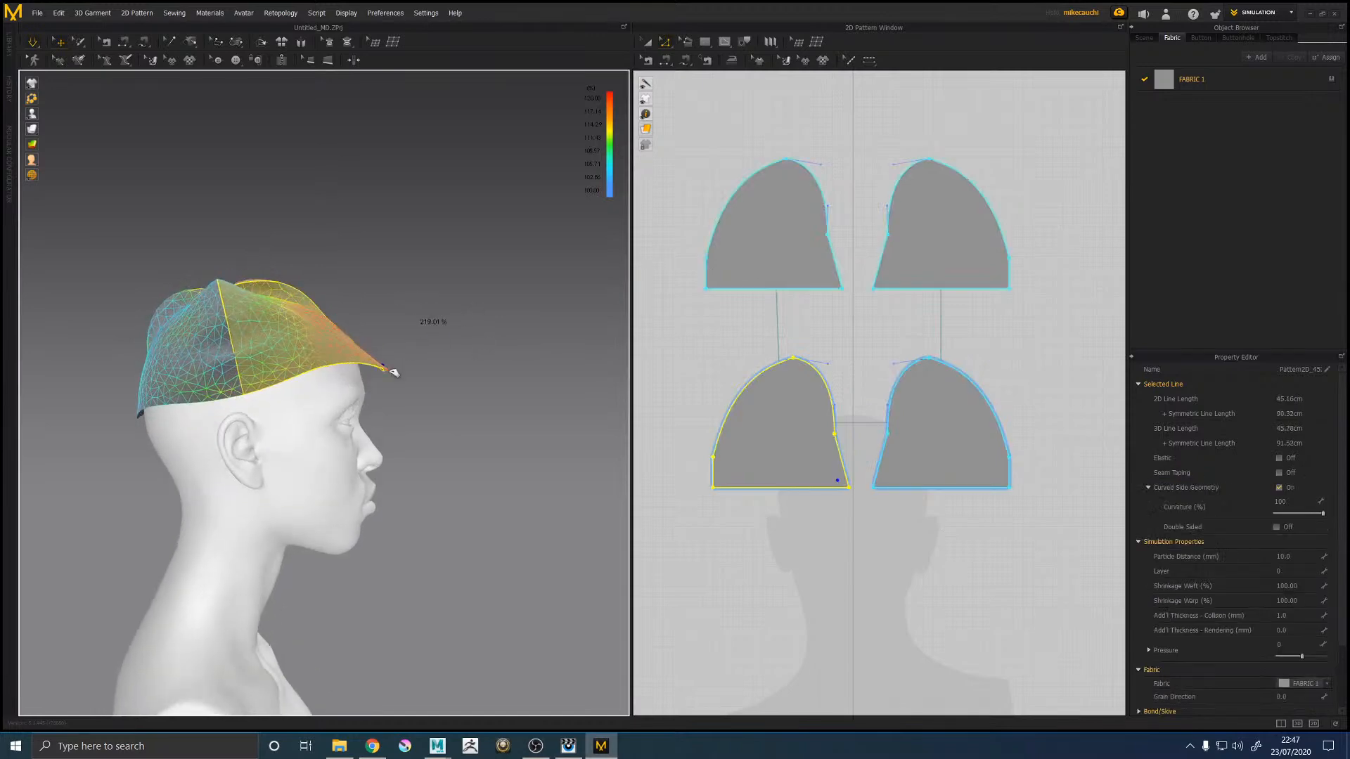
left_click(838, 370)
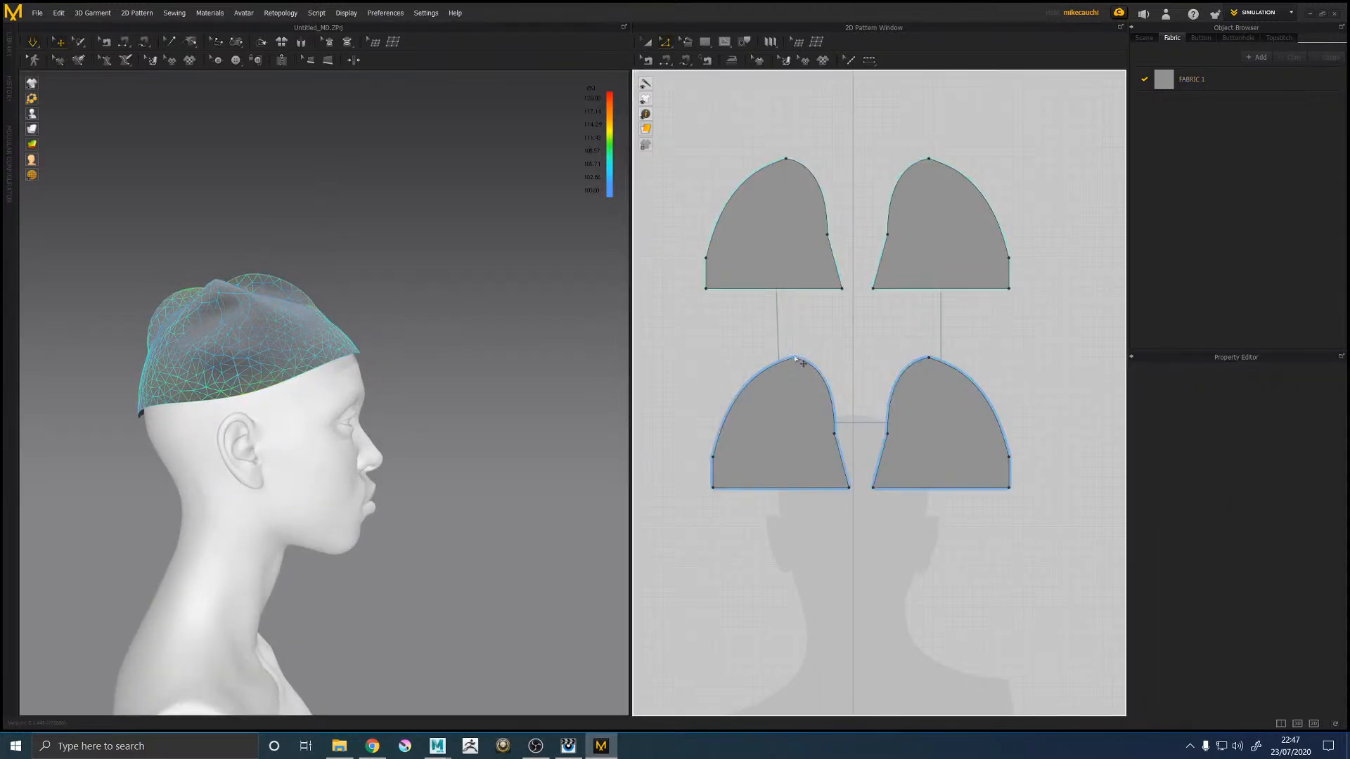
Step: Try lowering the panels' peaks and tugging the cap into place, and undo the peak and centre-edge changes
left_click(827, 384)
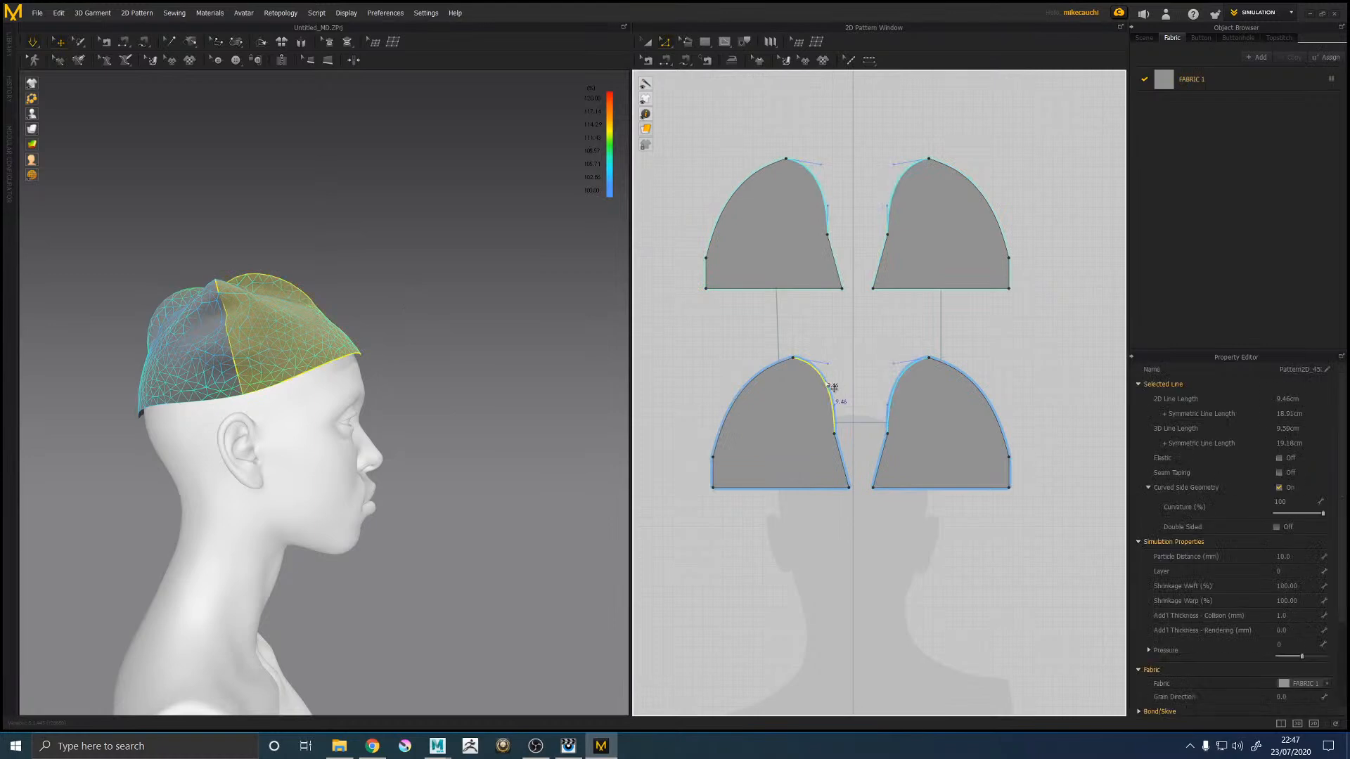
left_click_drag(796, 358, 781, 378)
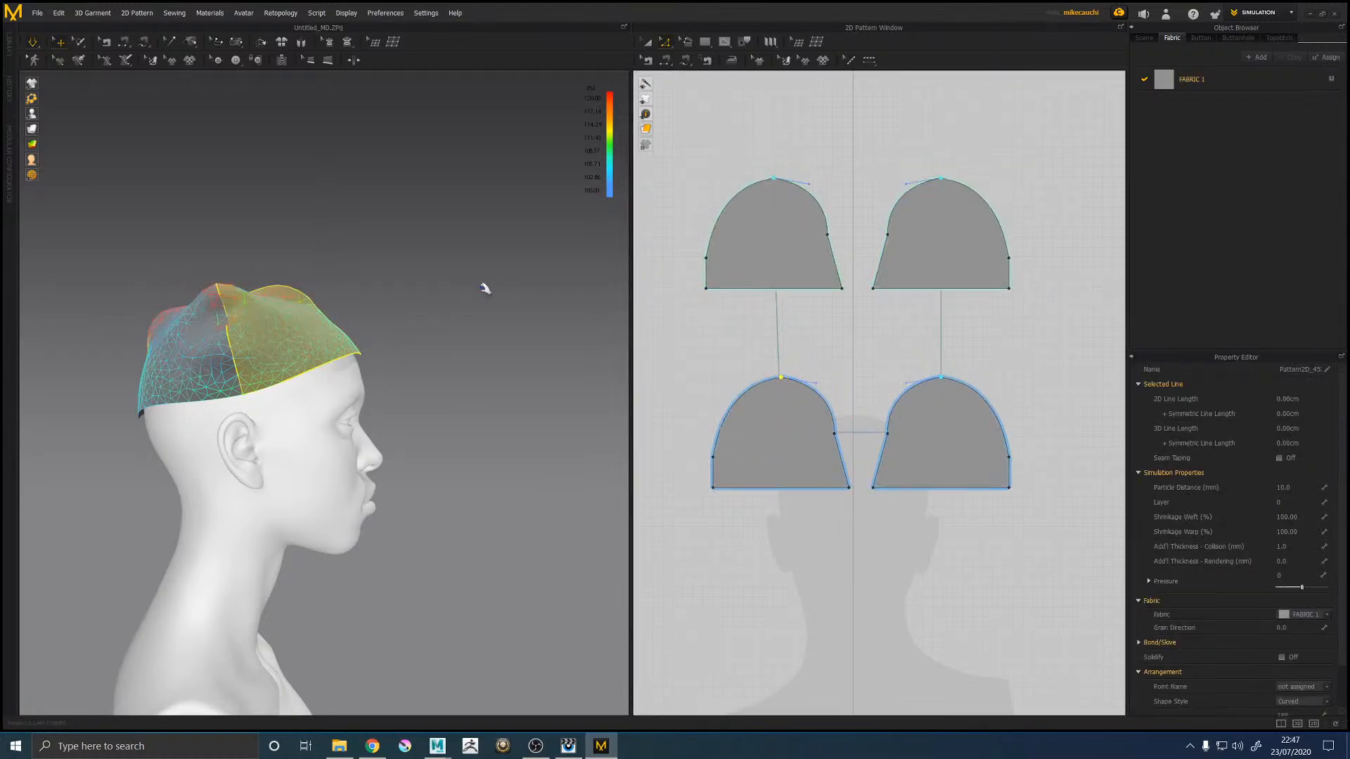
left_click(381, 351)
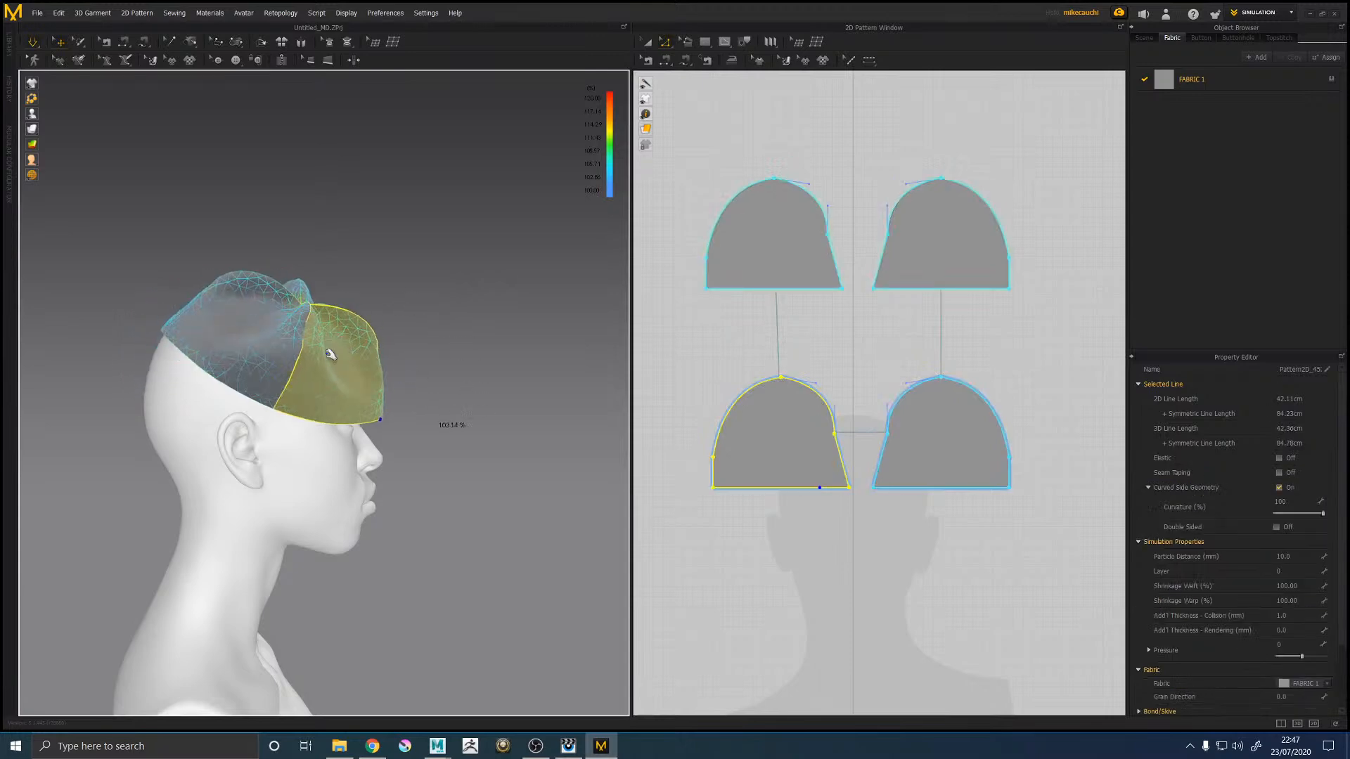
right_click_drag(431, 277, 341, 286)
left_click(391, 321)
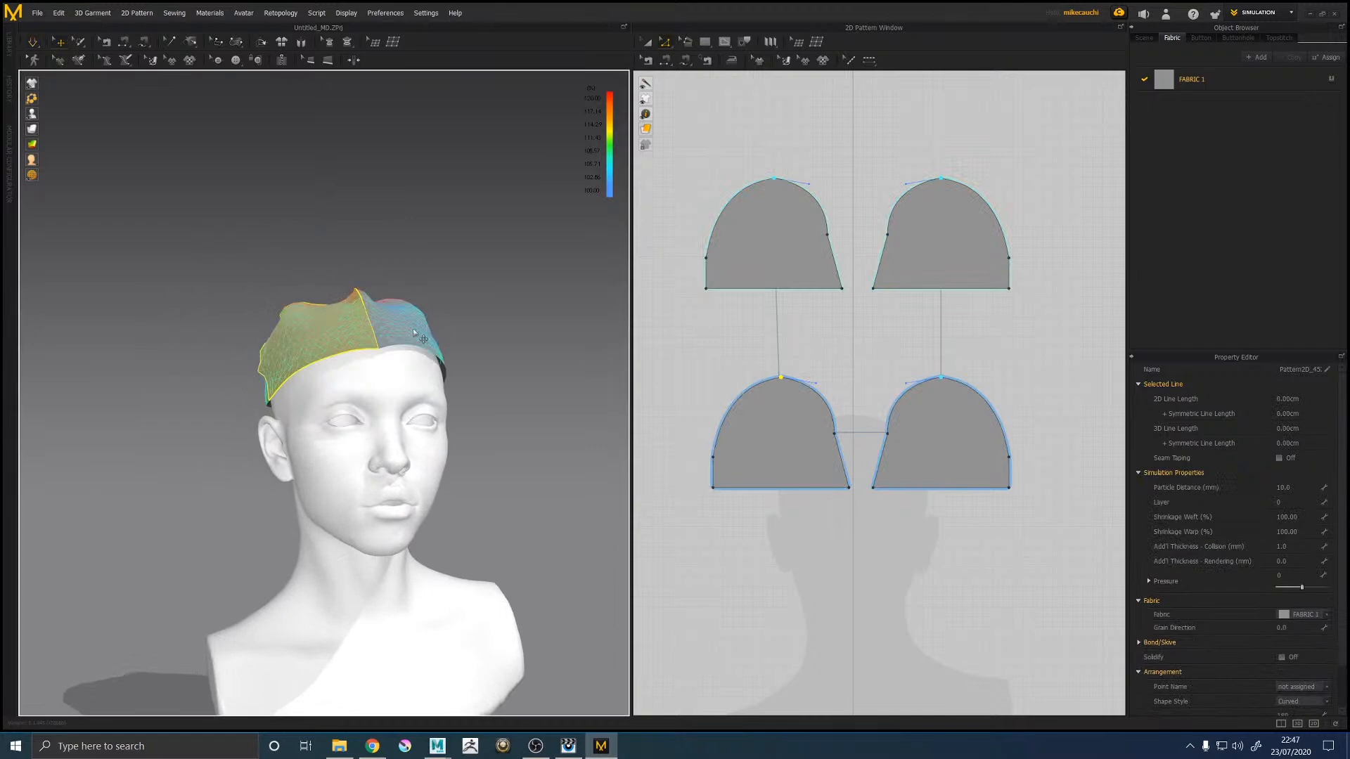
left_click_drag(449, 323, 452, 319)
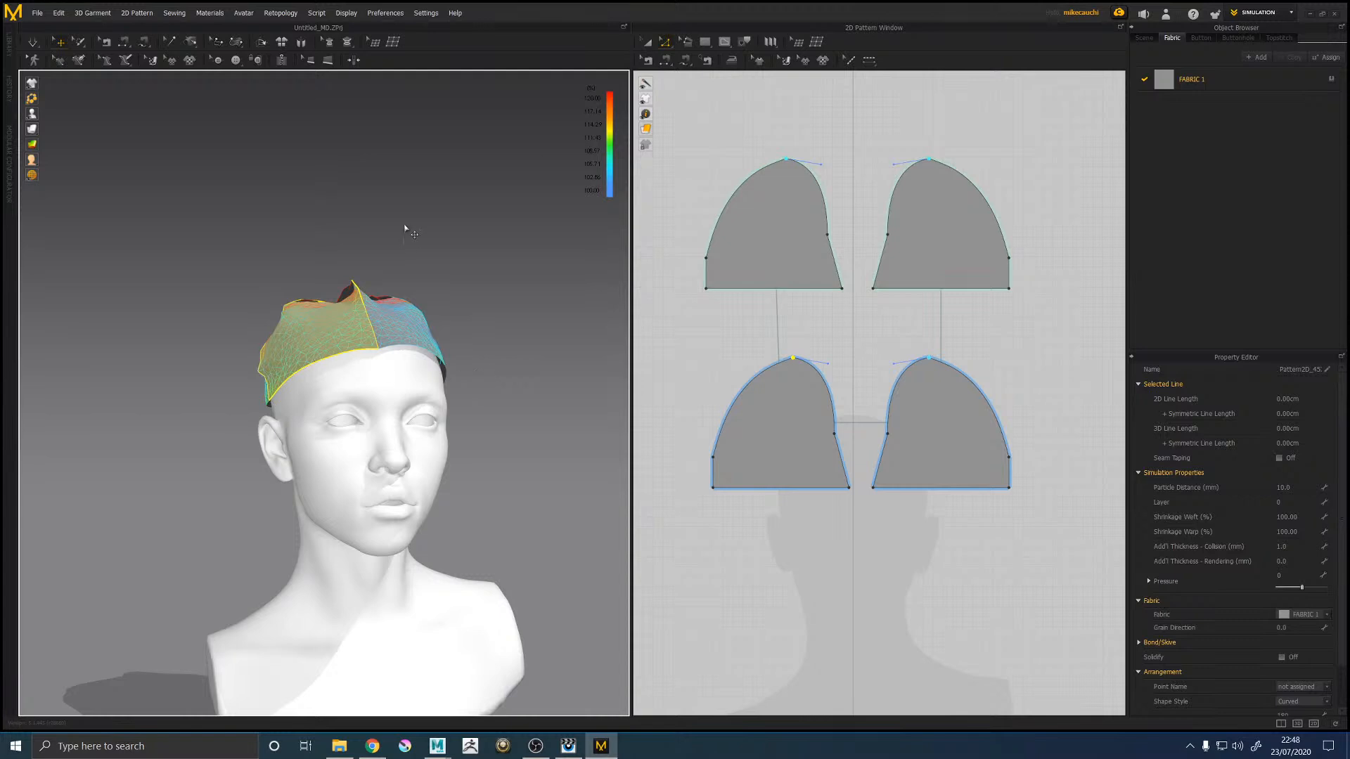
right_click_drag(407, 225, 466, 238)
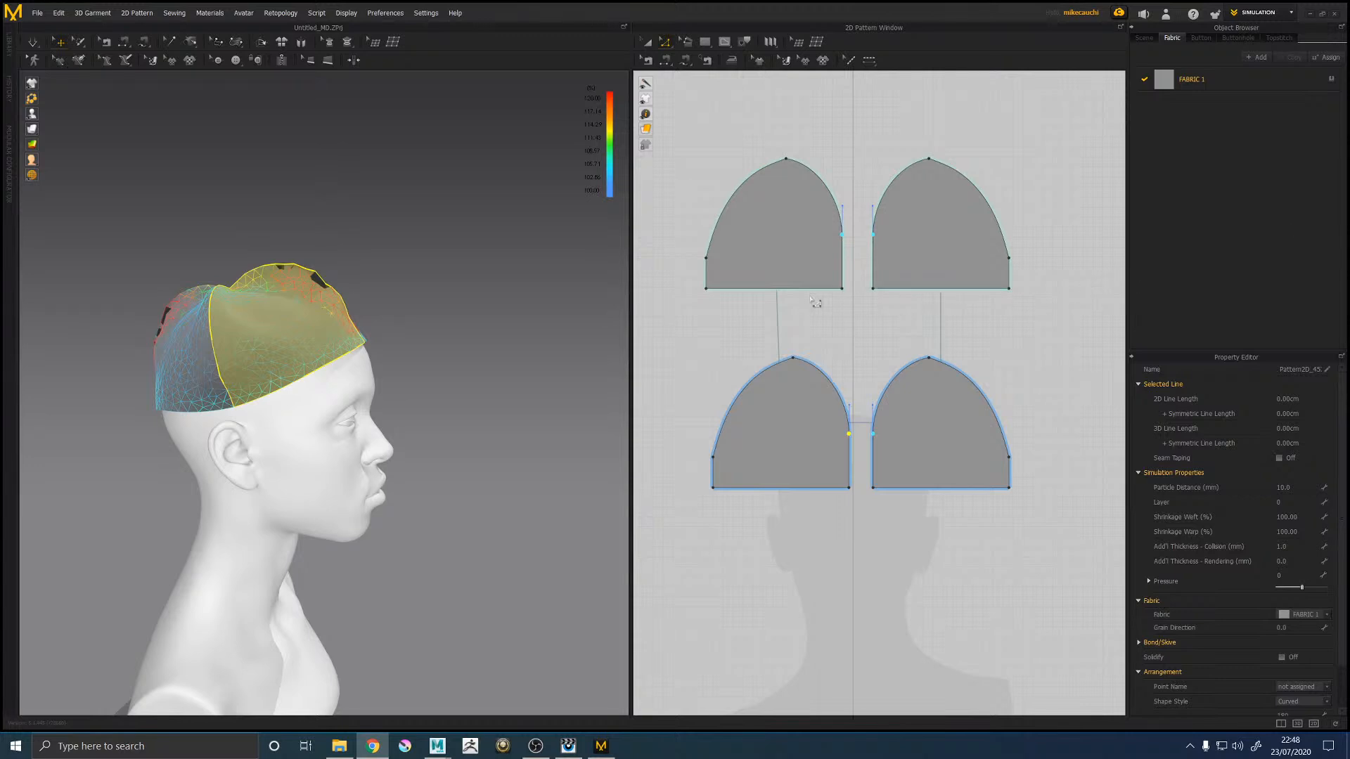
Step: Raise the panels' outer side points until the outer straight edges are about 5.5 cm, and tug the cap down
mouse_move(346, 289)
right_mouse_down()
mouse_move(461, 289)
mouse_move(350, 289)
mouse_move(326, 308)
mouse_move(368, 314)
mouse_move(368, 301)
right_mouse_up()
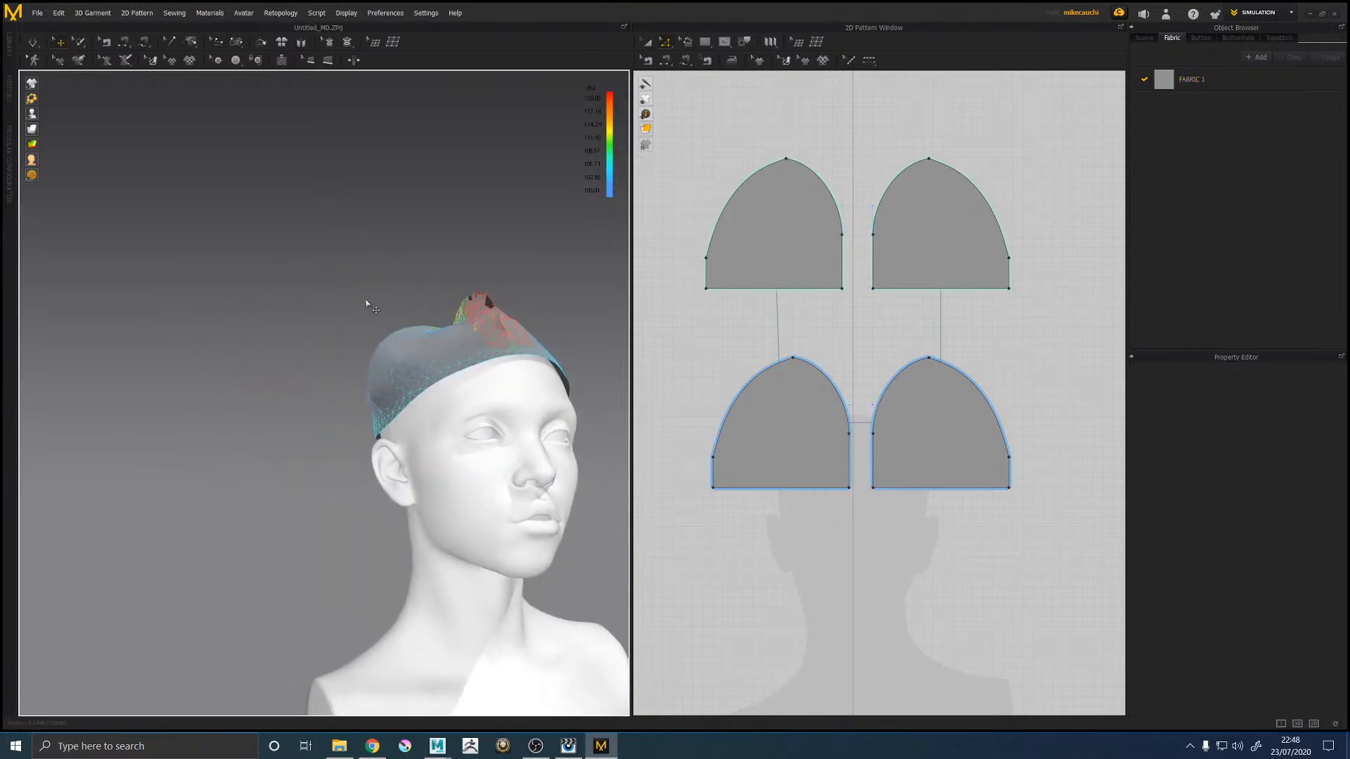
left_click(371, 297)
left_click(869, 518)
scroll(869, 518, "down", 2)
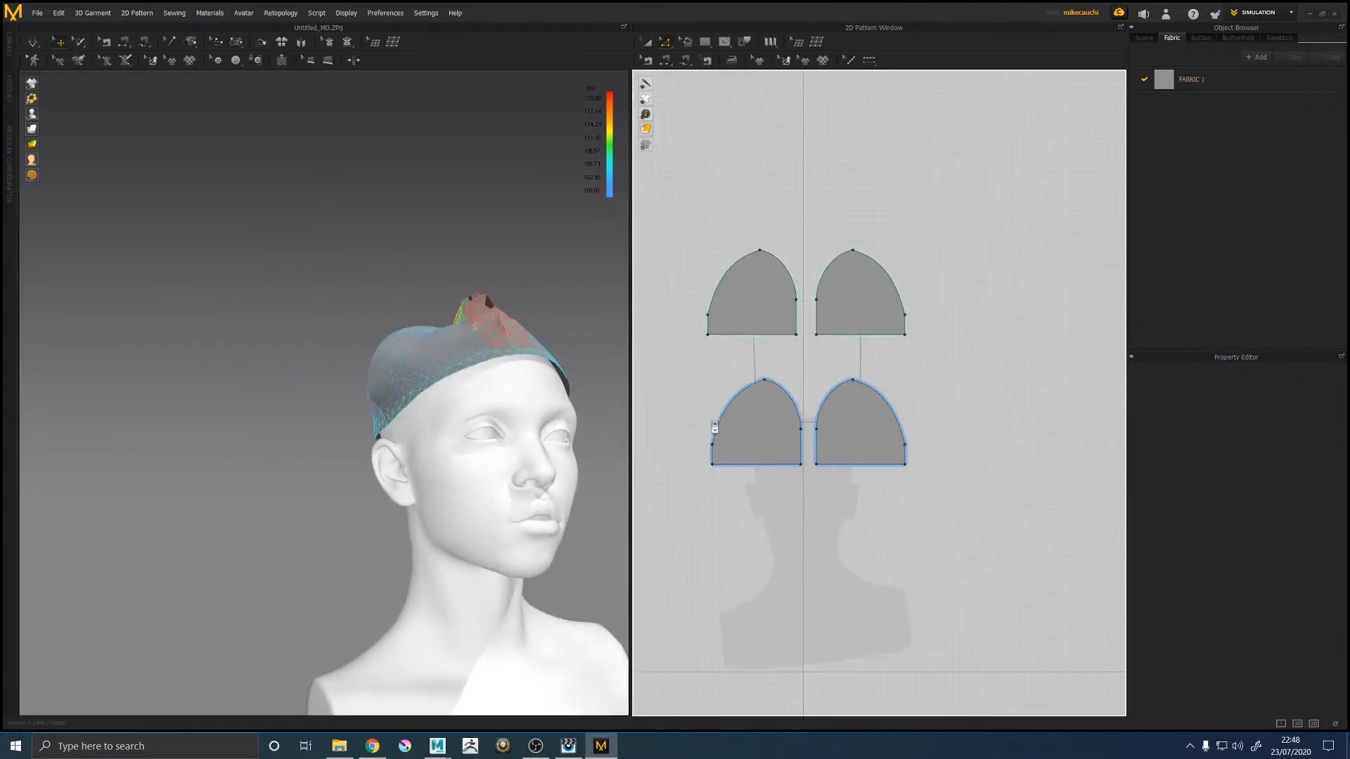
scroll(734, 472, "up", 5)
left_click(716, 438)
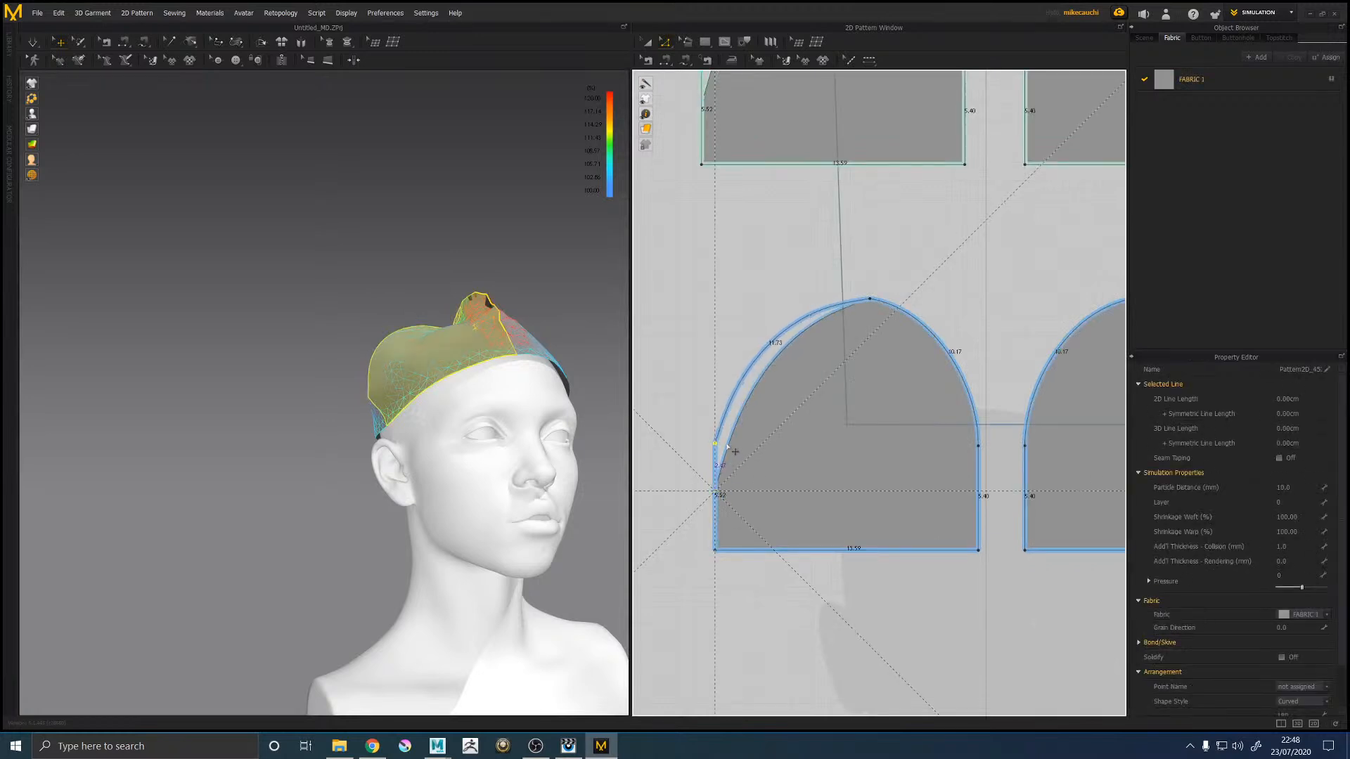
right_click_drag(457, 366, 621, 372)
left_click_drag(606, 368, 628, 415)
mouse_move(394, 430)
left_mouse_down()
mouse_move(411, 533)
mouse_move(391, 450)
left_mouse_up()
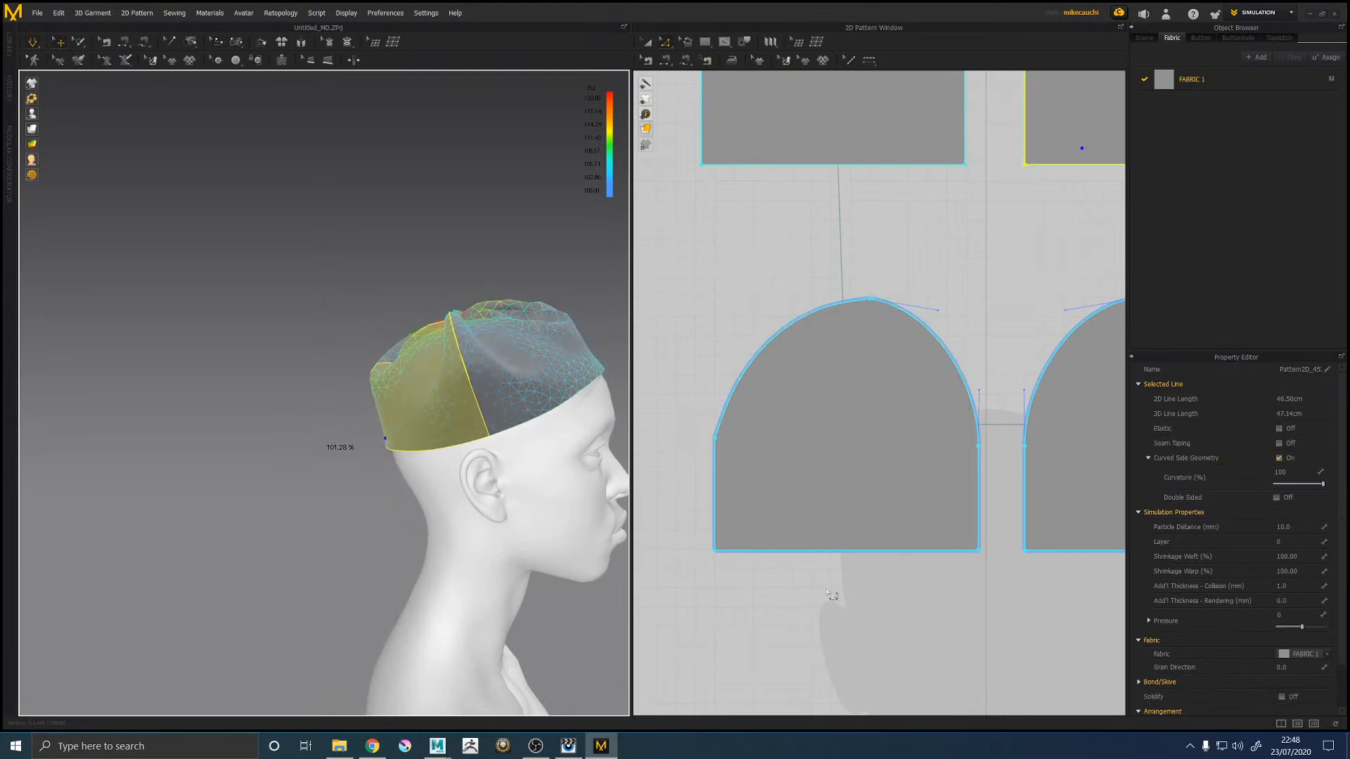
Step: Move the panels' bottom edges downward to deepen the cap, and tug its front over the forehead
left_click_drag(846, 552, 852, 589, "ctrl")
middle_click_drag(583, 443, 475, 399)
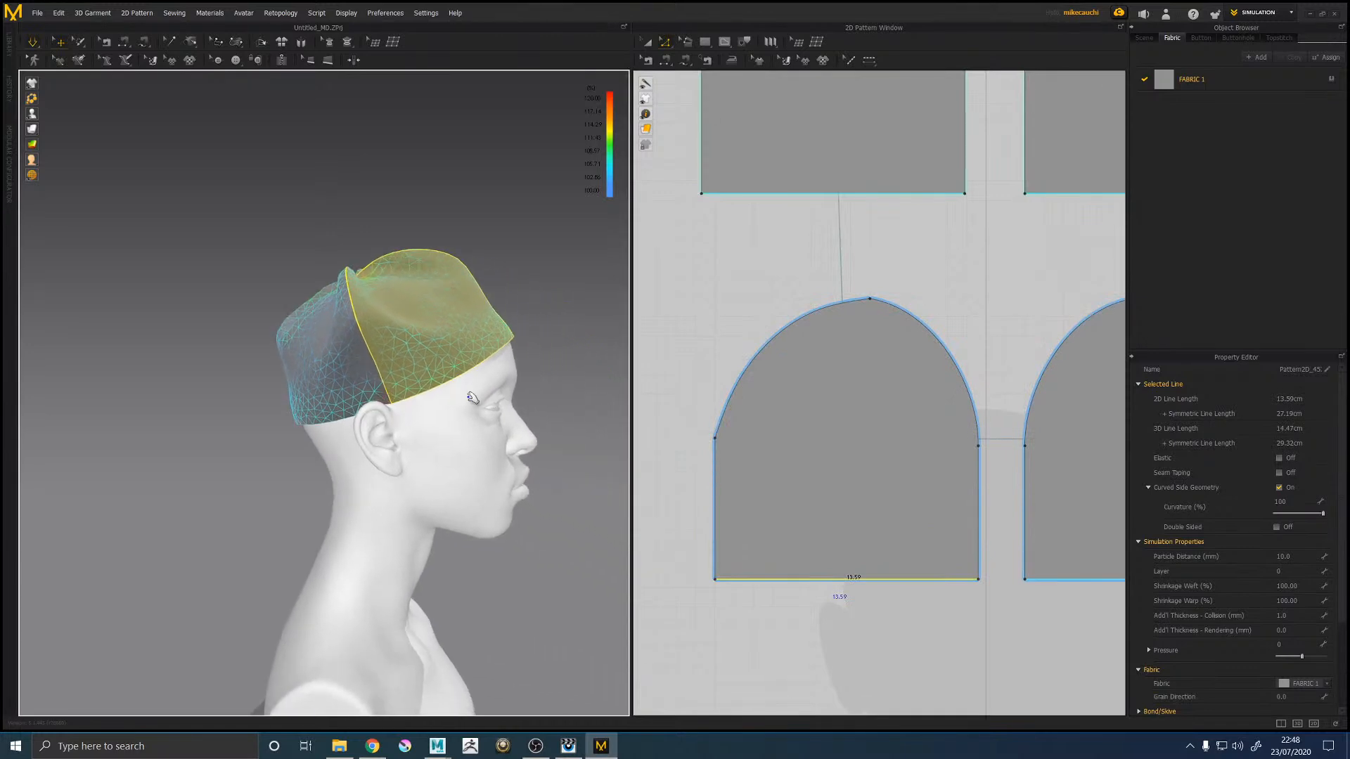
left_click(509, 333)
Step: Extend the panels' bottom edges further downward and pull the simulated cap's back and sides down around the head
left_click_drag(830, 580, 838, 629, "ctrl")
right_click_drag(331, 391, 388, 426)
left_click(388, 425)
mouse_move(359, 425)
left_mouse_down()
mouse_move(322, 386)
mouse_move(373, 415)
left_mouse_up()
right_click_drag(373, 415, 317, 388)
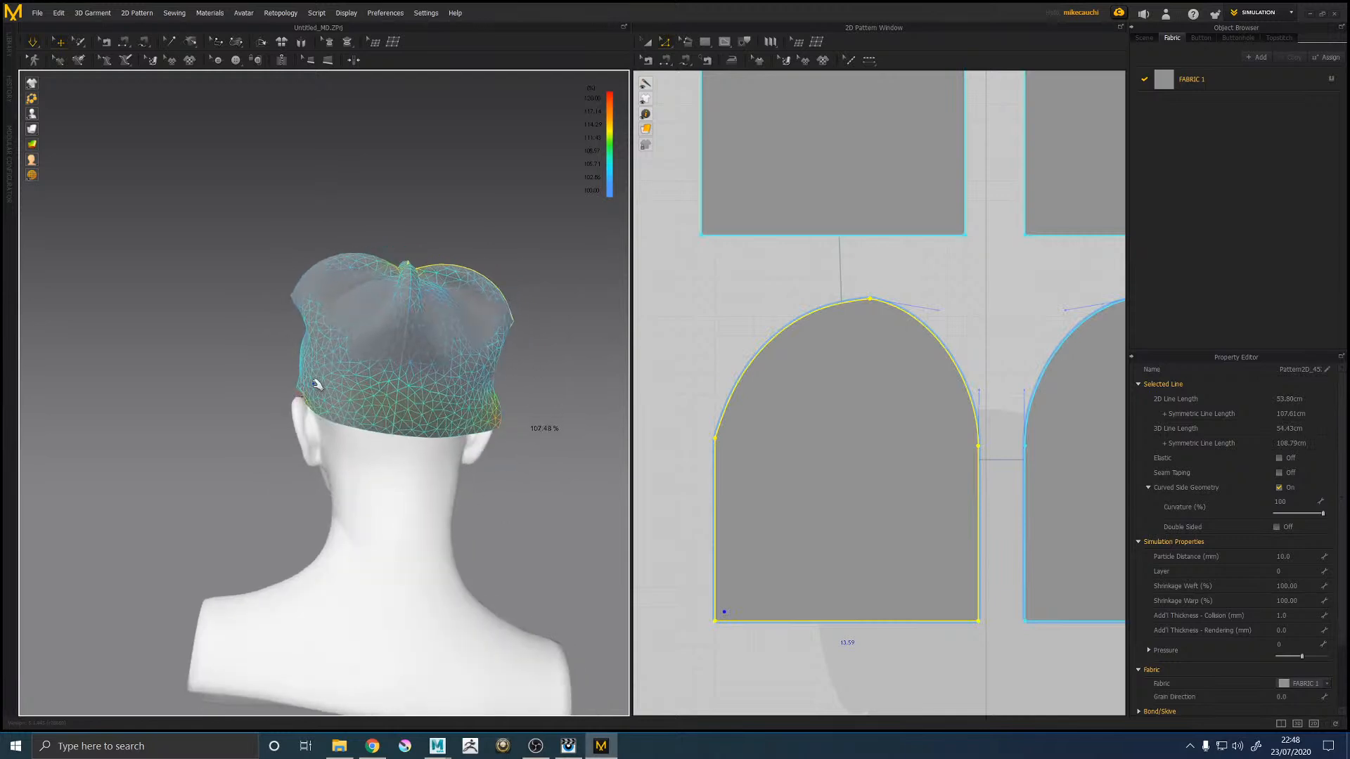
left_click(317, 388)
right_click_drag(390, 420, 507, 378)
left_click(750, 339)
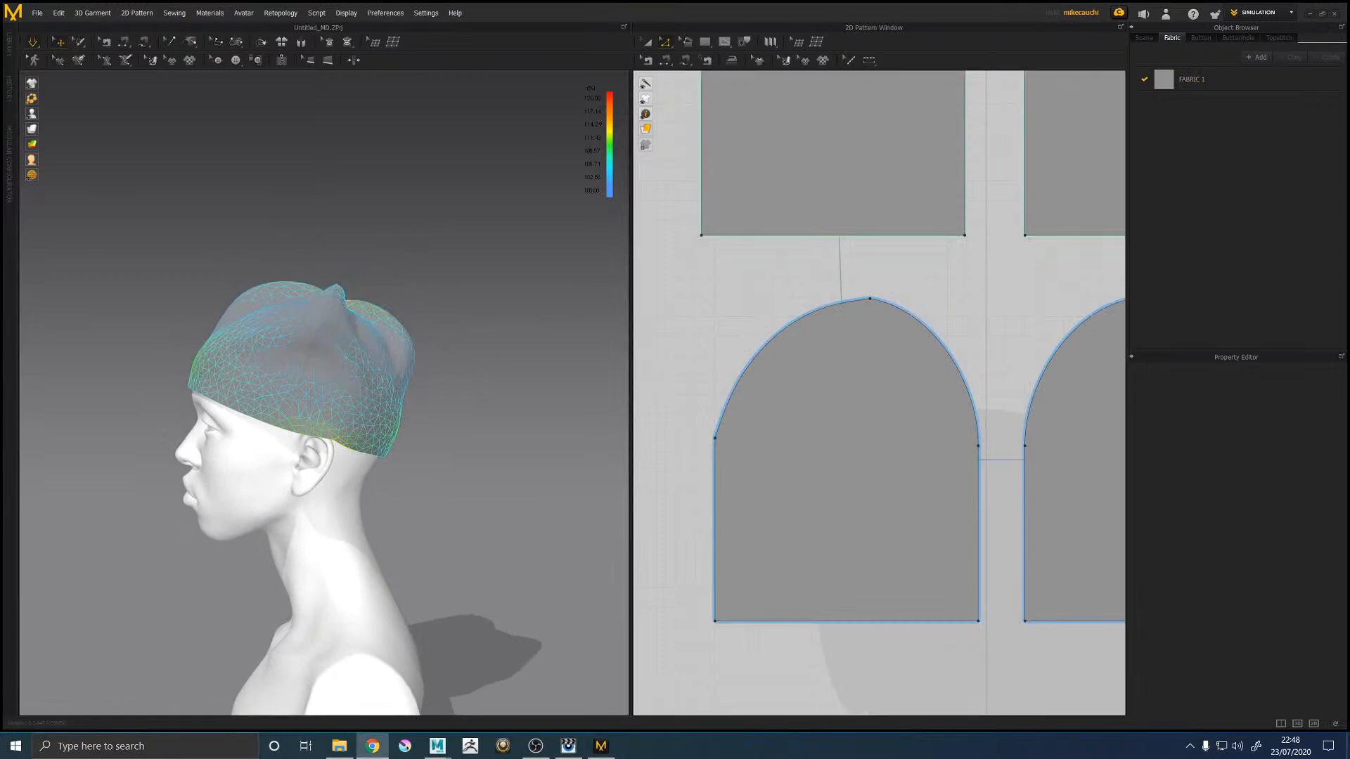
Step: Raise the panels' peak points slightly and check the crown of the simulated cap from behind
scroll(914, 383, "up", 2)
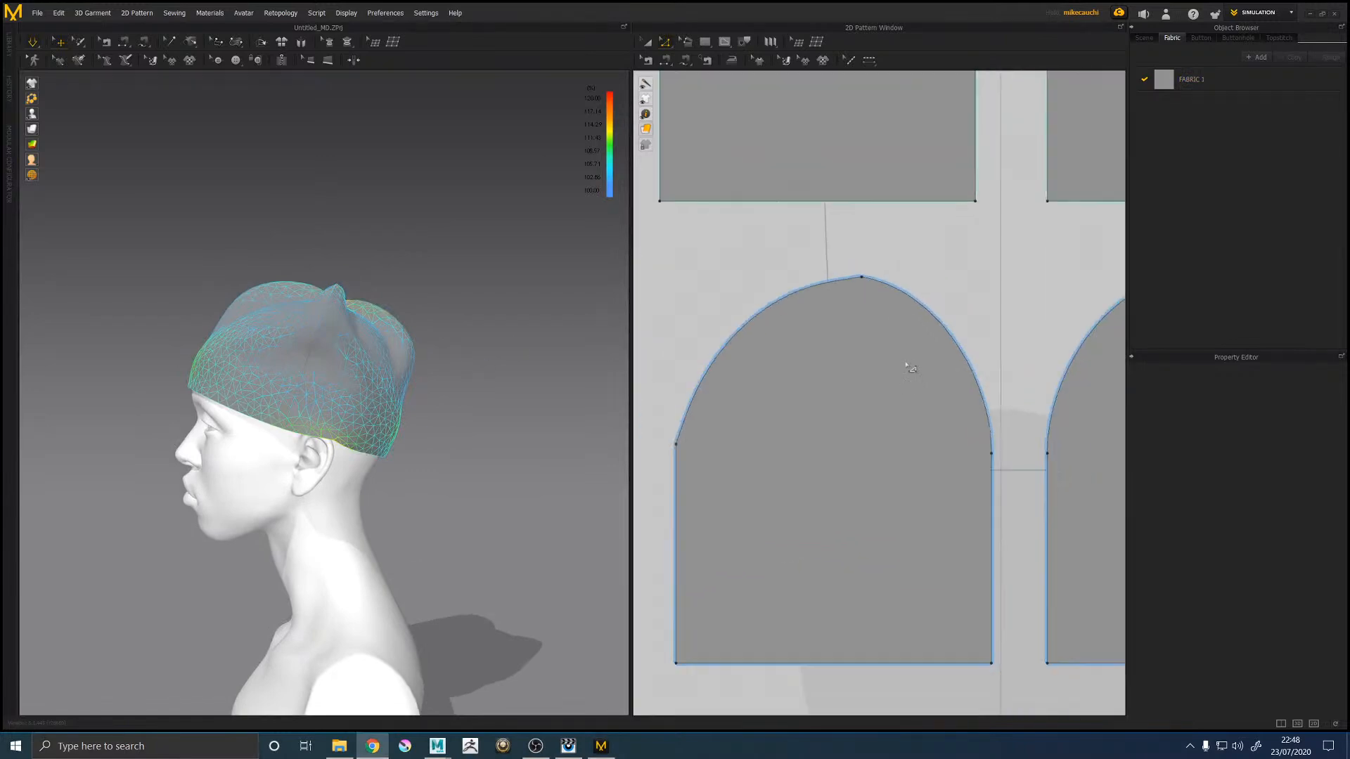
scroll(907, 367, "down", 3)
left_click(871, 294)
left_click_drag(870, 294, 870, 267)
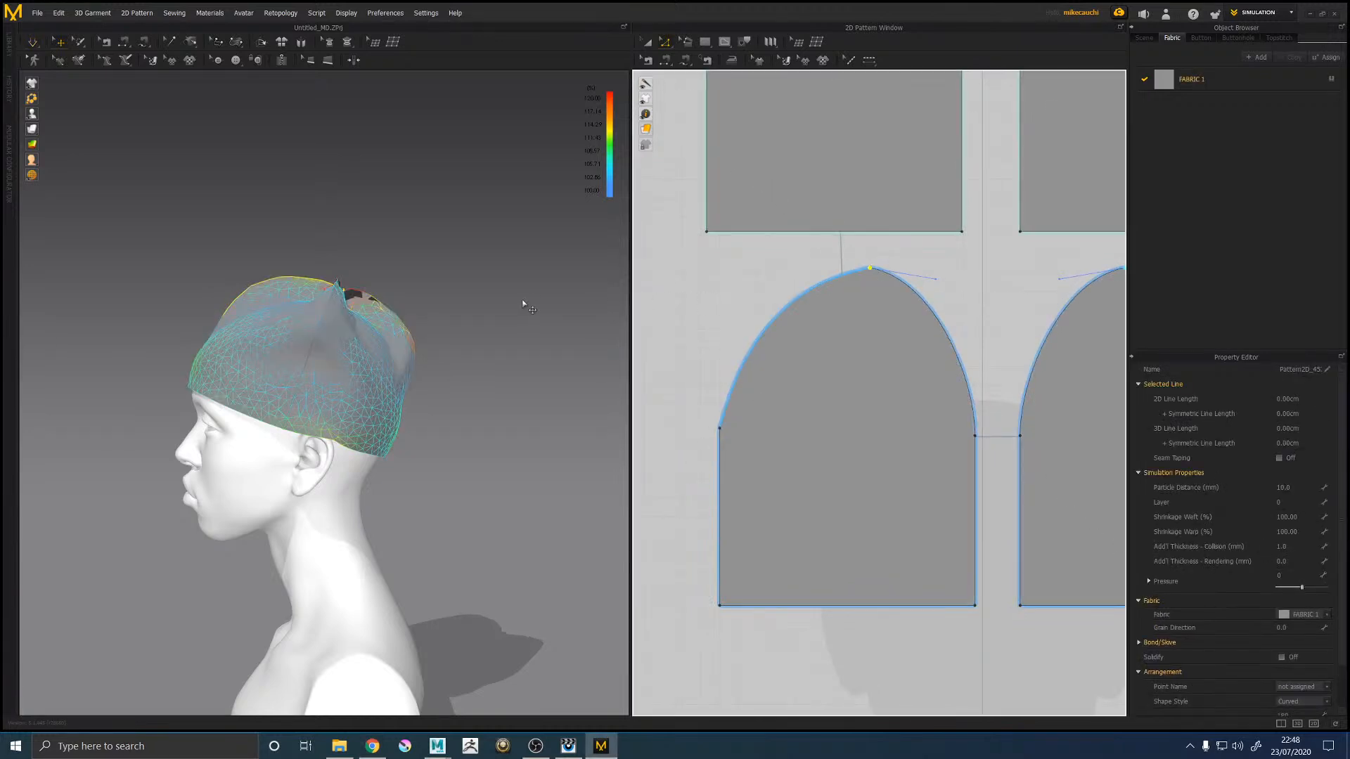
right_click_drag(533, 301, 540, 317)
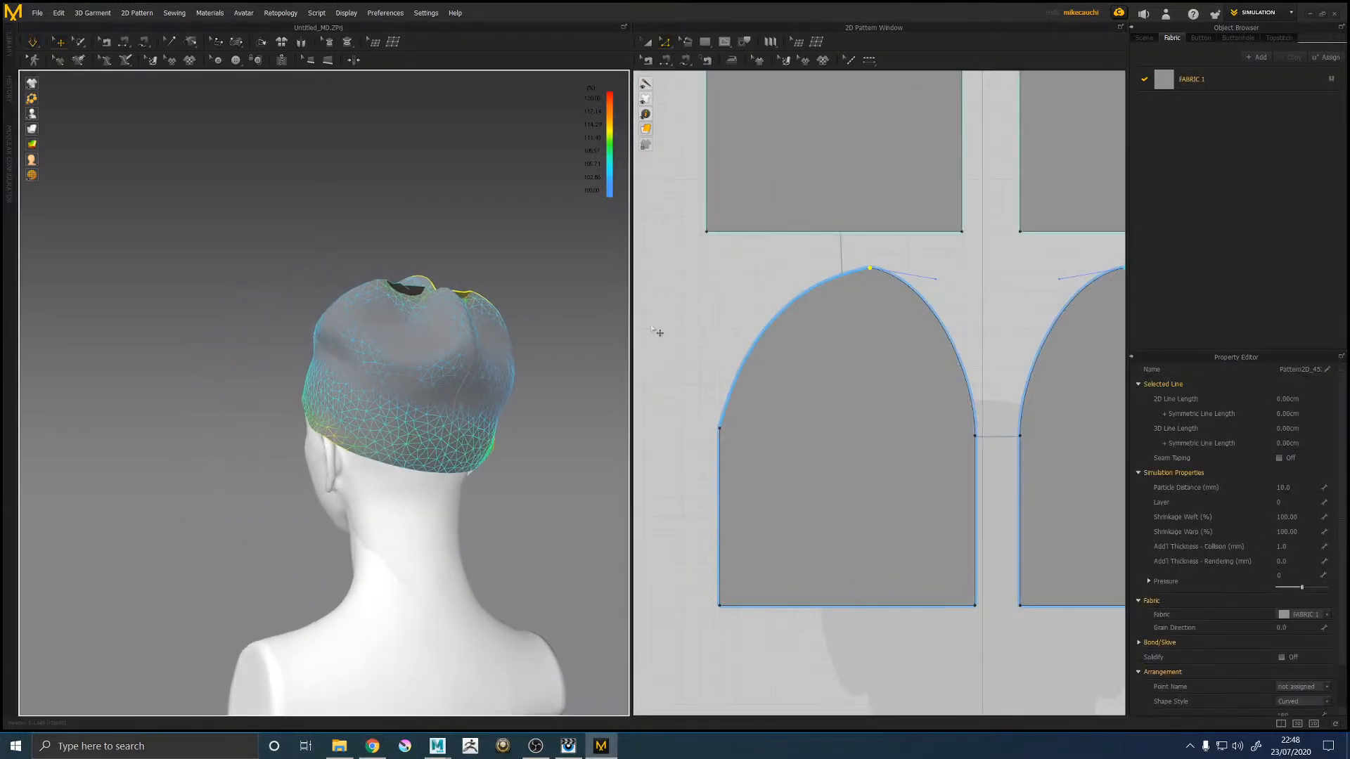
Step: Flatten the panels' inner upper curves to about 10.6 cm and outer ones to about 11.8 cm, and tug the cap's side down
left_click(960, 305)
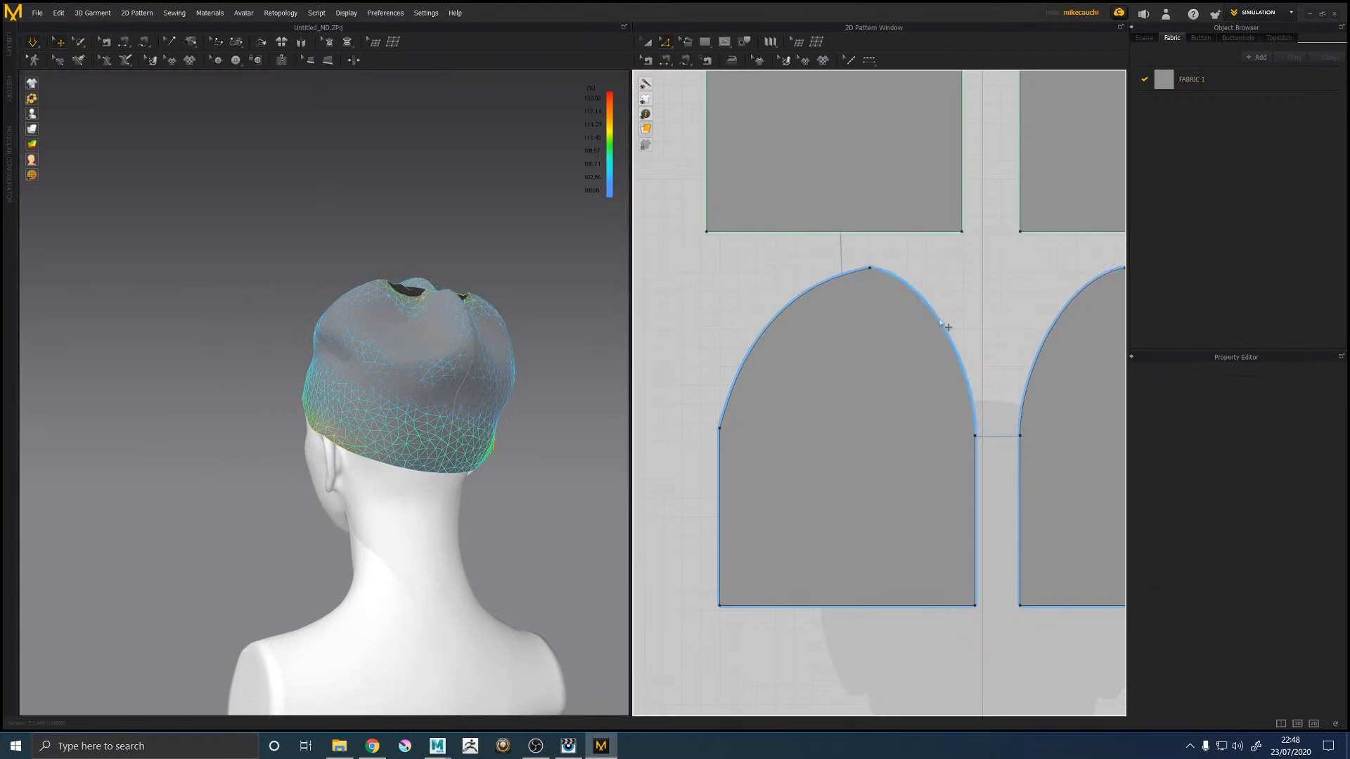
key("c")
left_click_drag(955, 350, 907, 363)
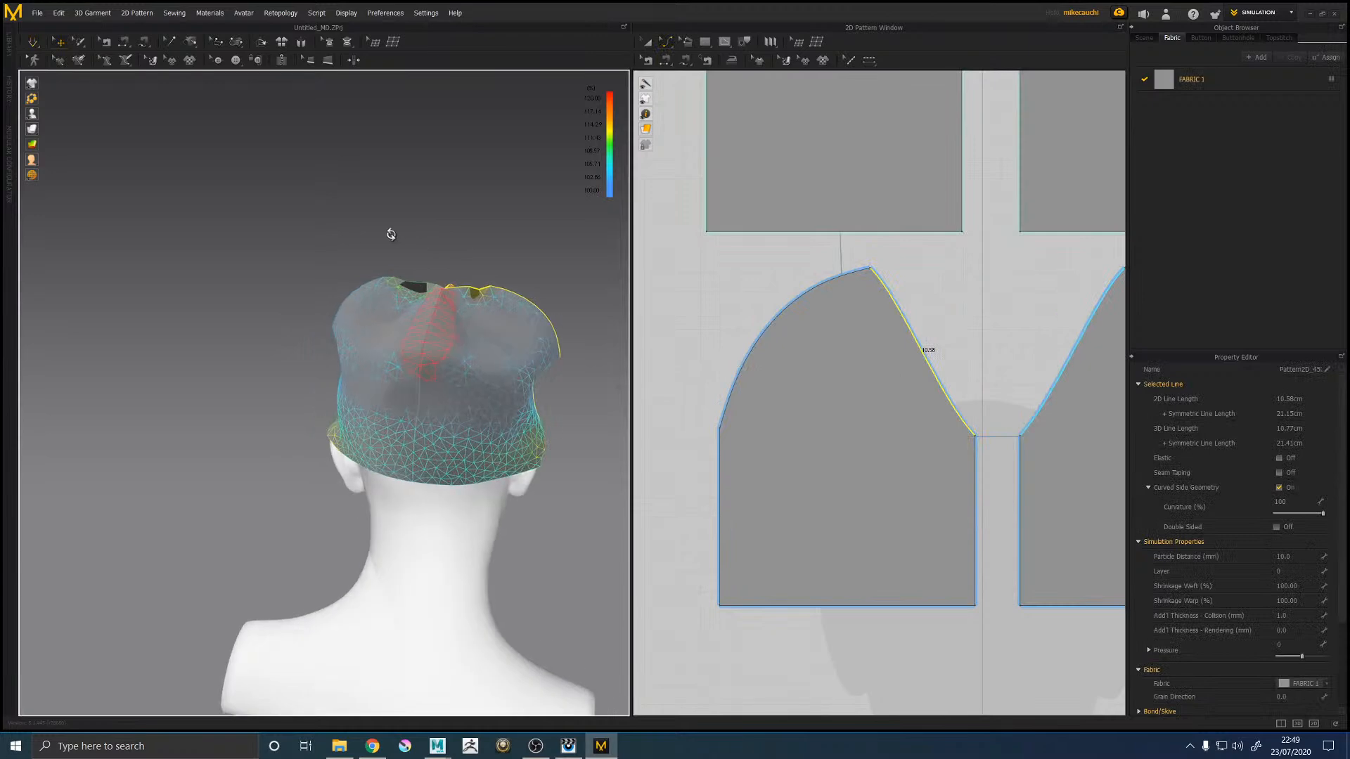
right_click_drag(473, 225, 590, 270)
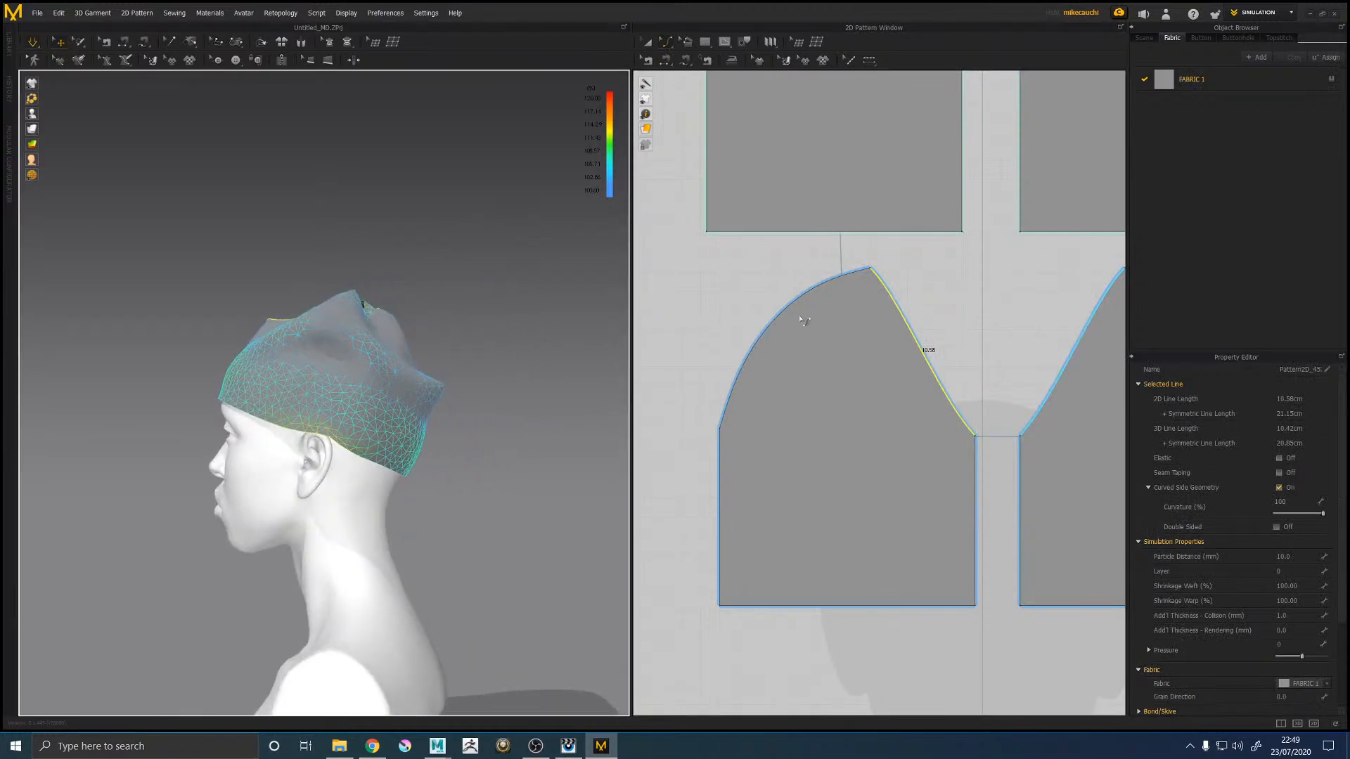
left_click_drag(778, 322, 799, 336)
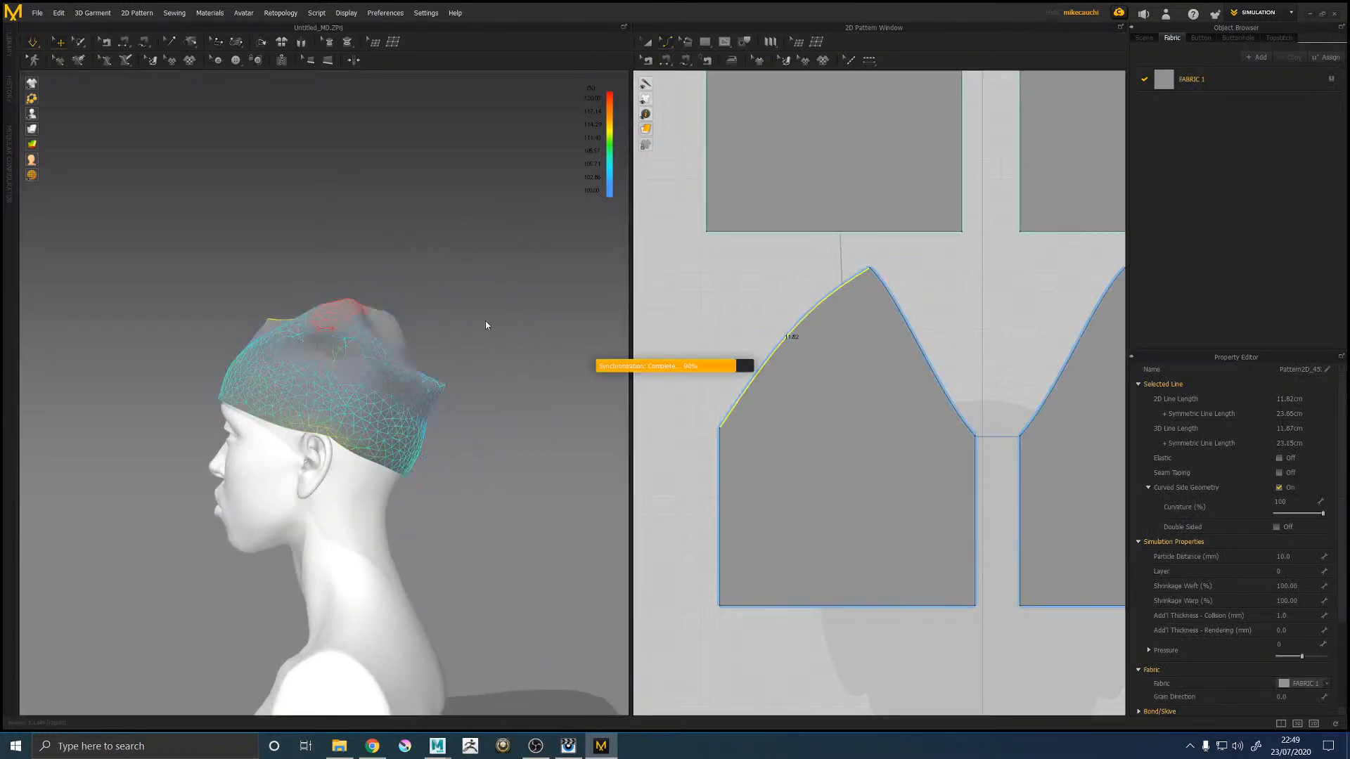
right_click_drag(470, 314, 405, 287)
left_click(426, 404)
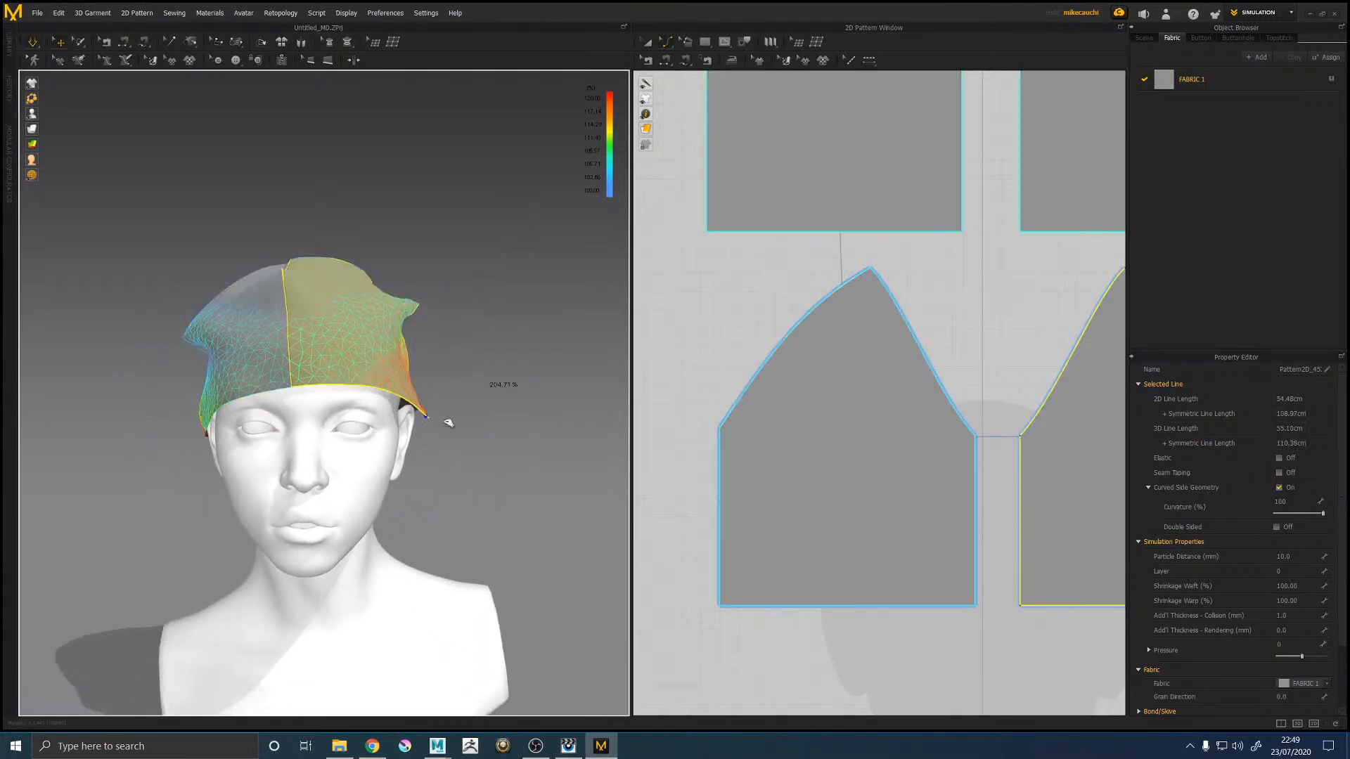
right_click_drag(431, 422, 464, 346)
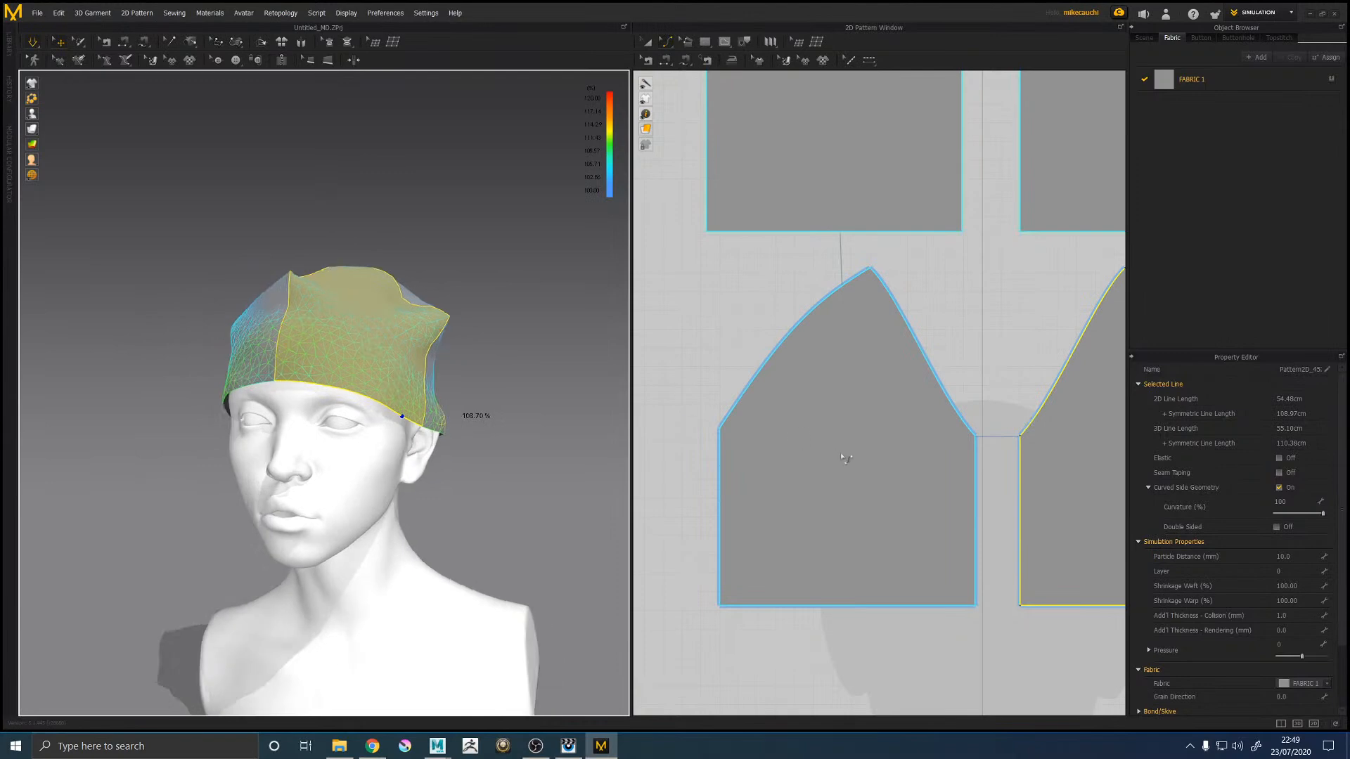
Step: Round the panels' inner upper curves outward above the side points with Edit Curve Point, and tug the simulated cap's crown from behind
left_click(983, 442)
left_click(973, 429)
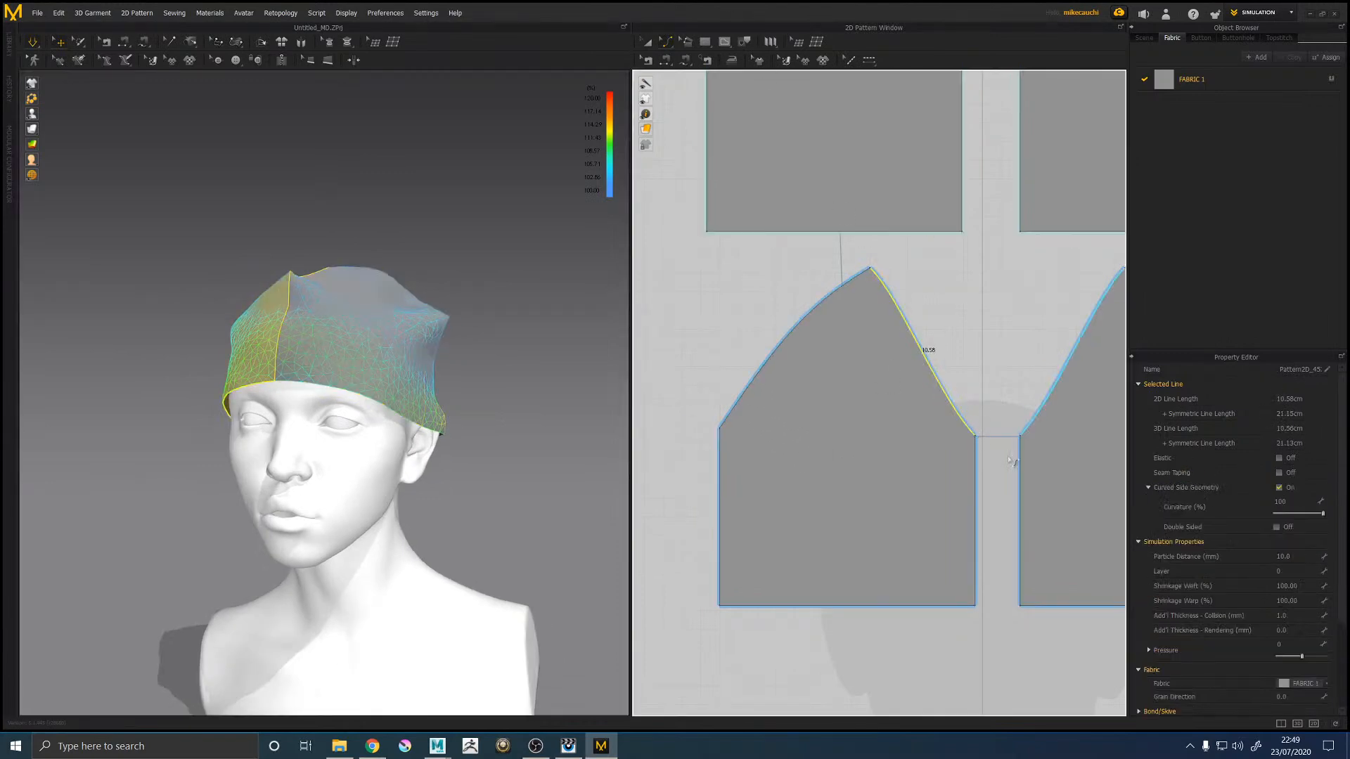
left_click(670, 42)
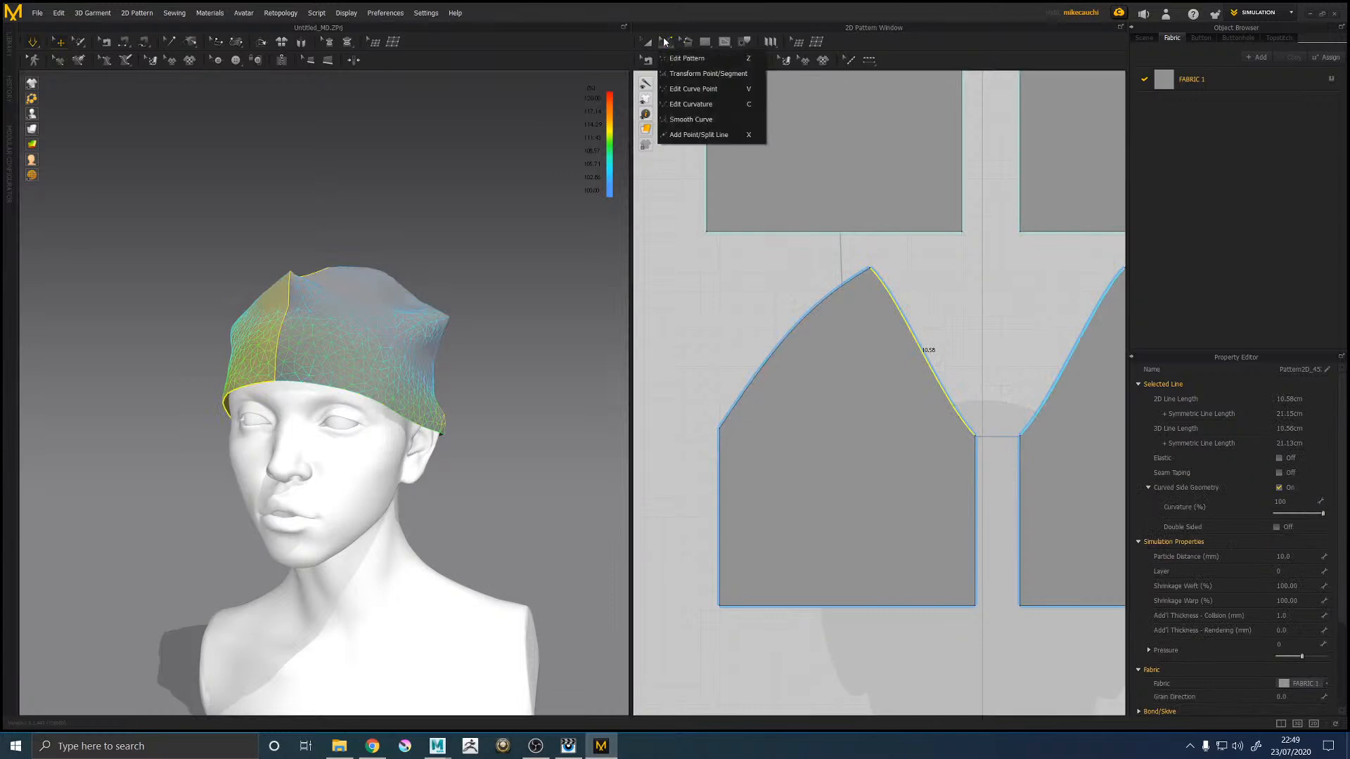
left_click(719, 88)
left_click_drag(964, 422, 971, 406)
left_click_drag(926, 324, 913, 330)
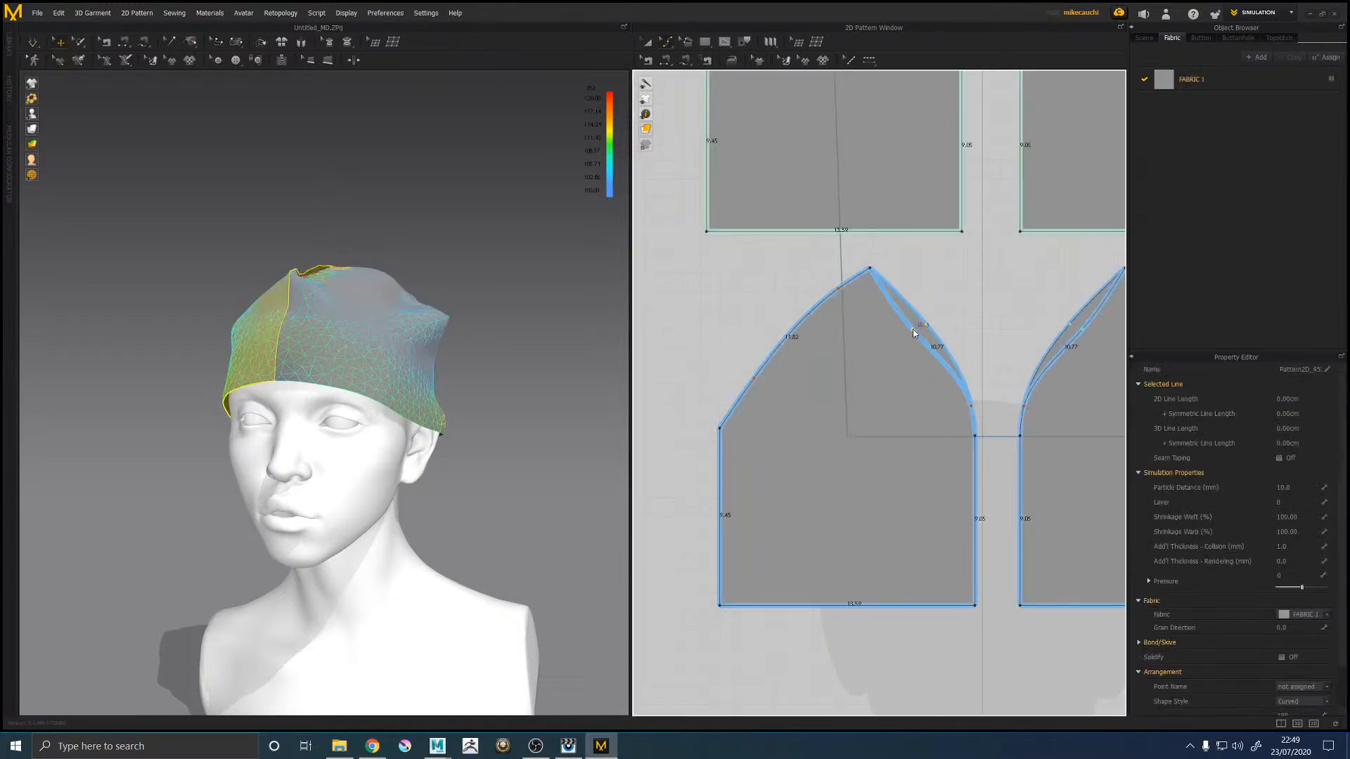
key("space")
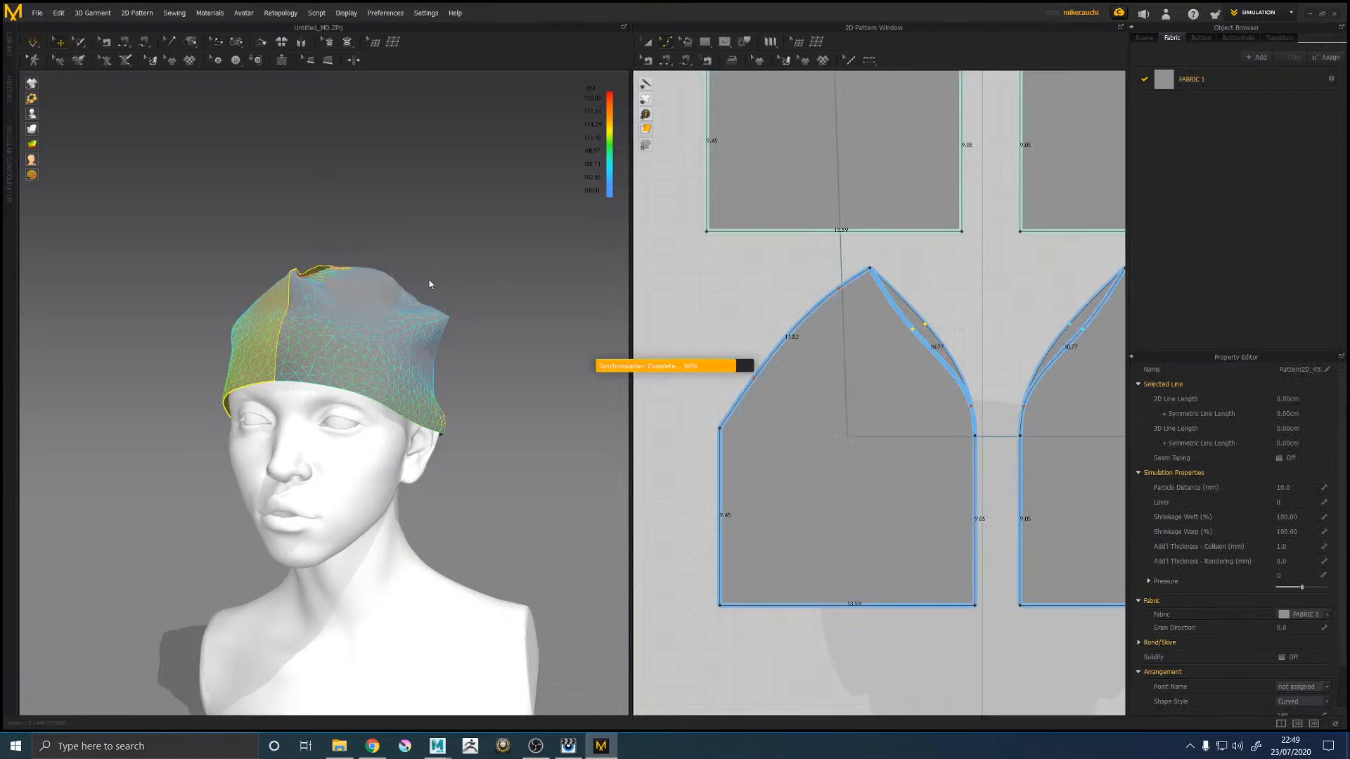
right_click_drag(492, 300, 412, 299)
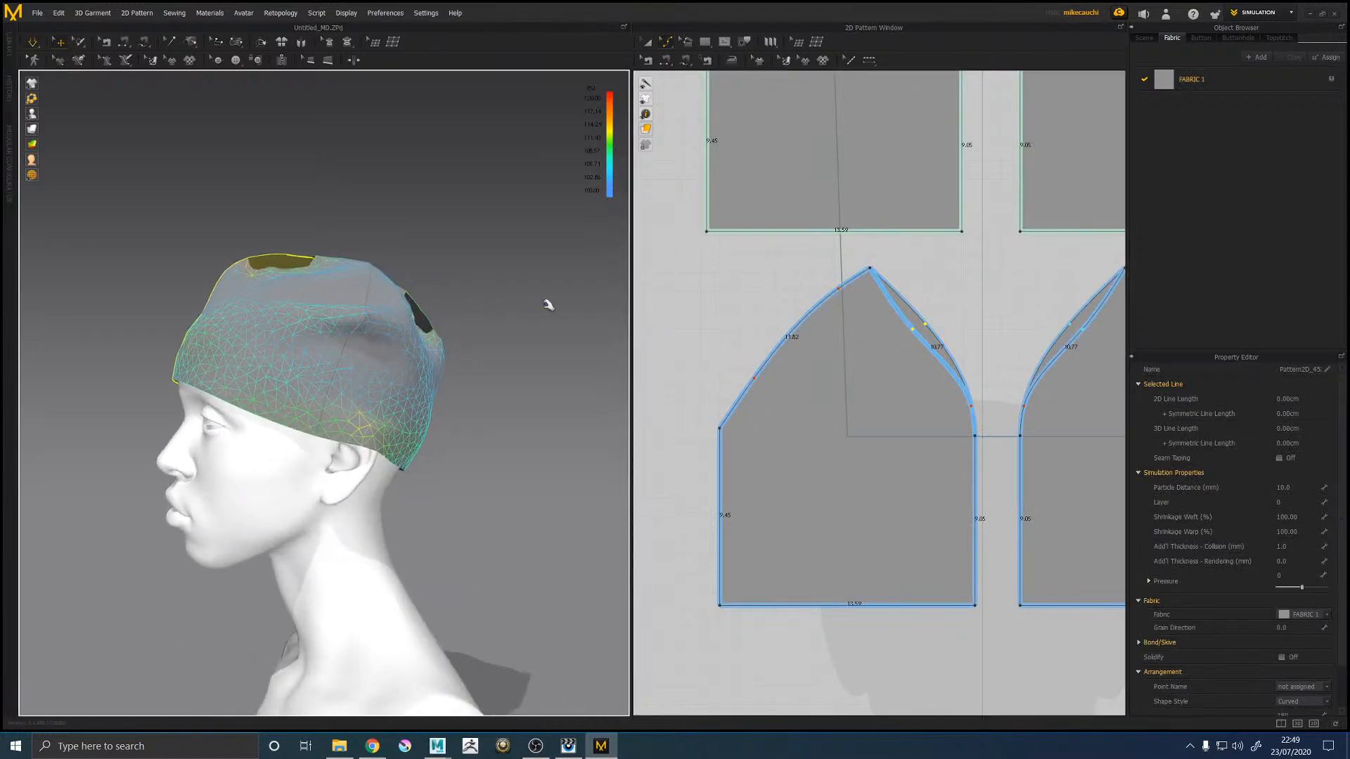
right_click_drag(549, 306, 461, 310)
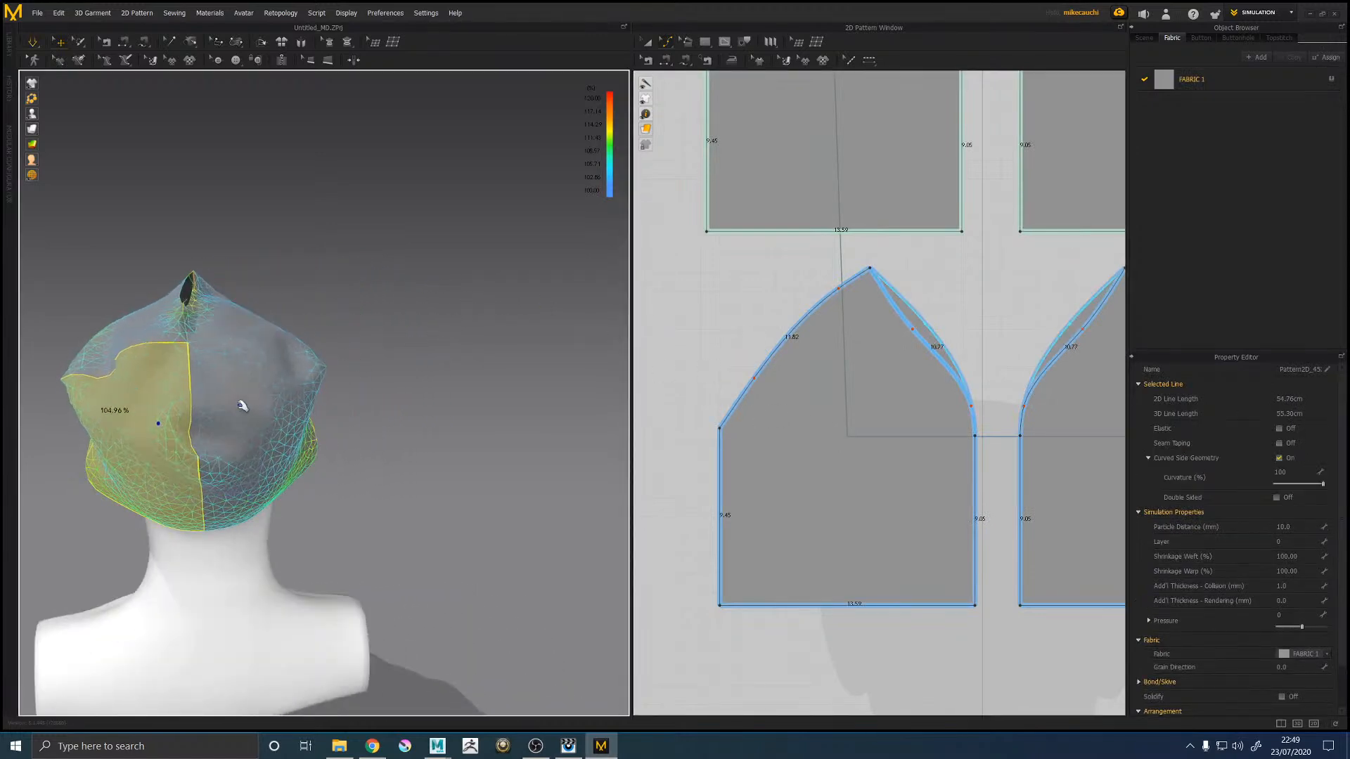
left_click_drag(204, 304, 299, 306)
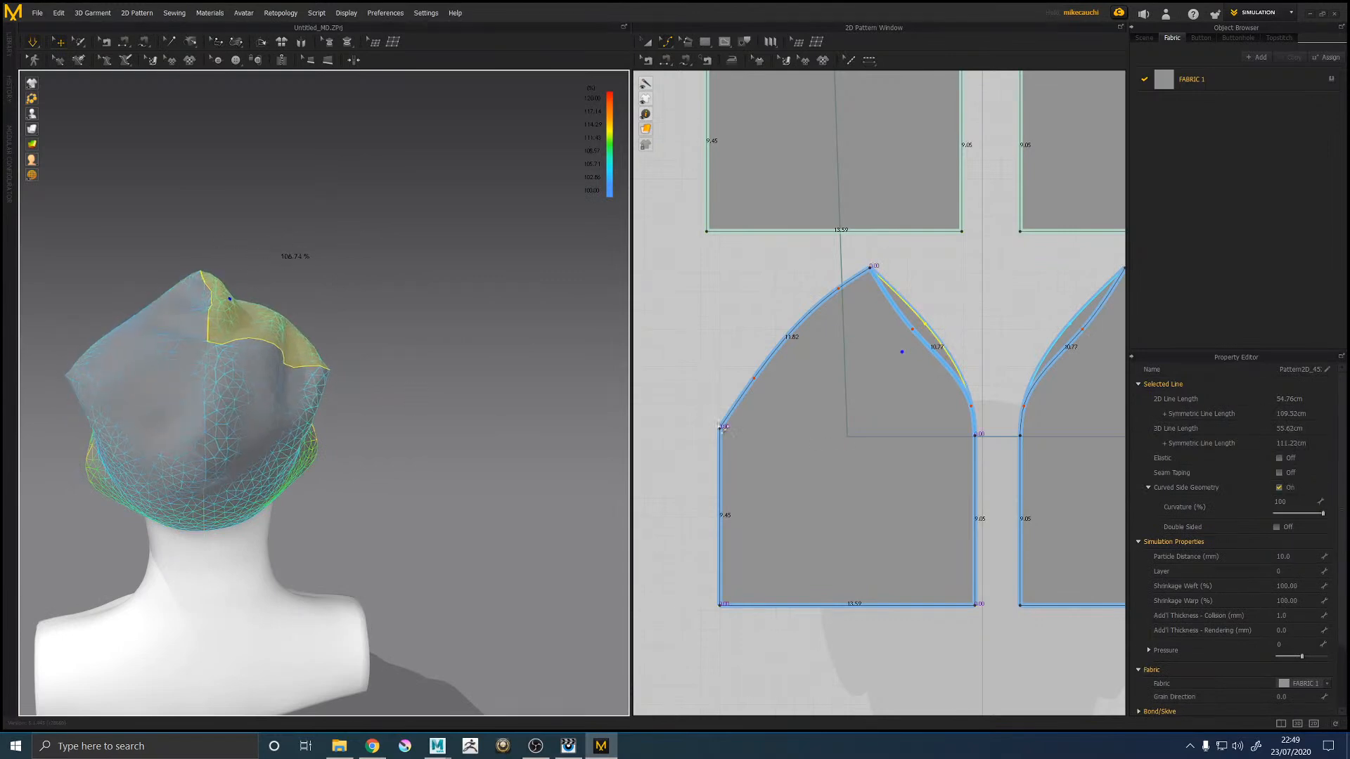
Step: Bulge the panels' outer upper curves outward using curve points, delete the surplus one, and pull the cap's back down
left_click(736, 407)
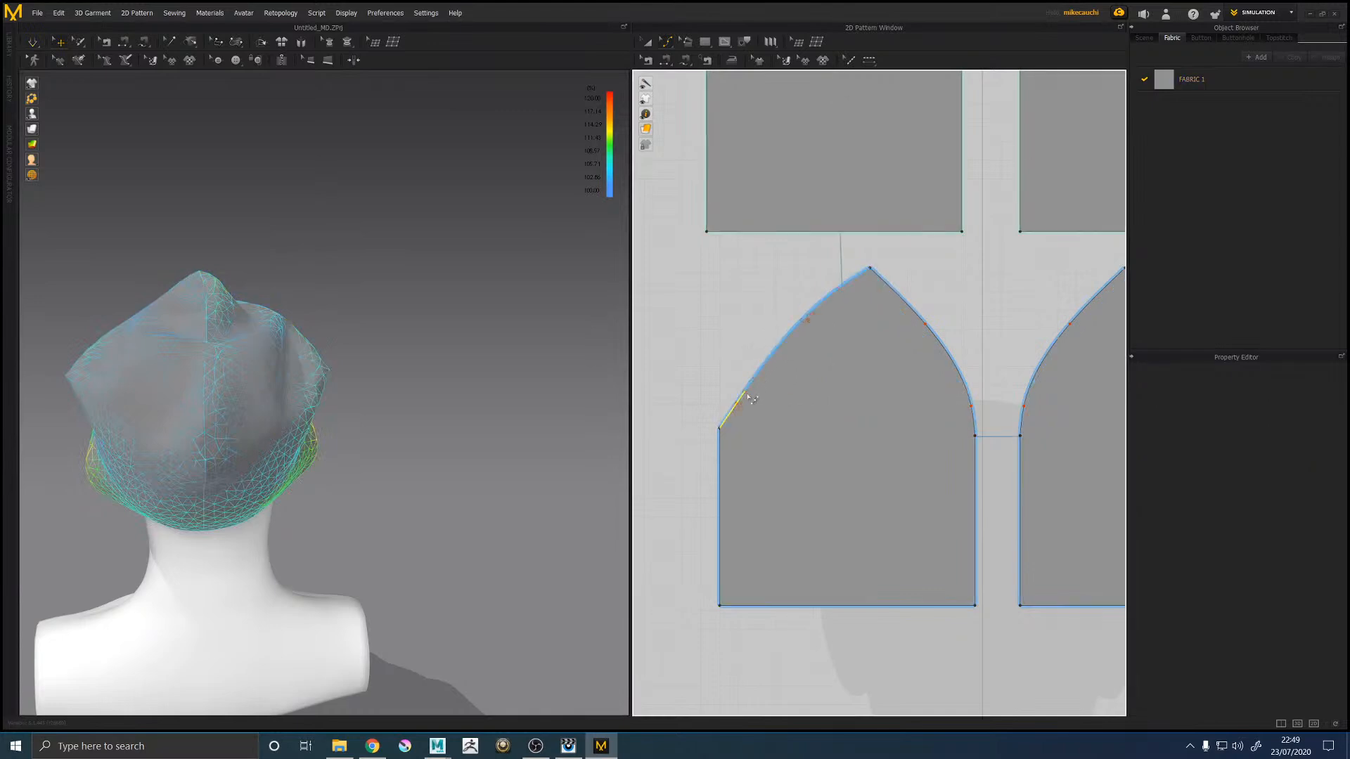
left_click_drag(758, 383, 743, 409)
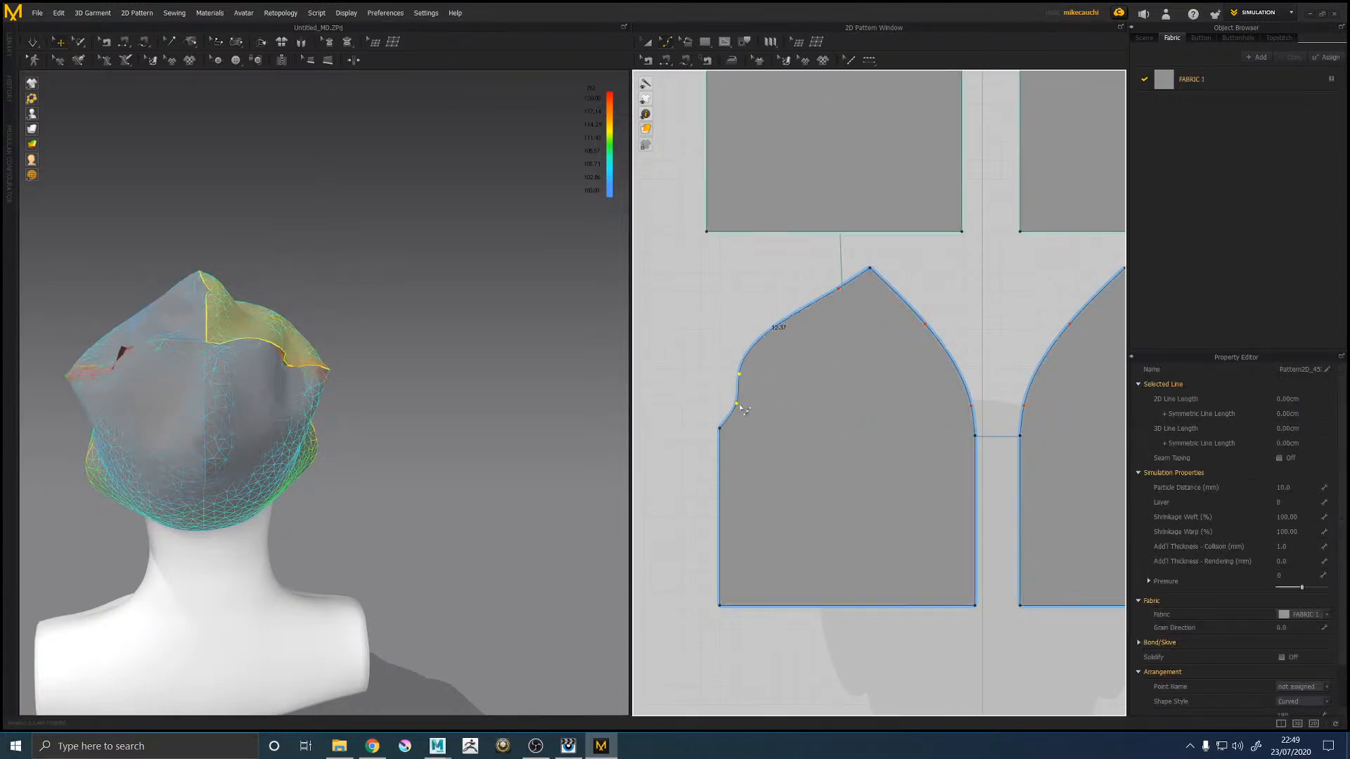
right_click(737, 405)
left_click(757, 412)
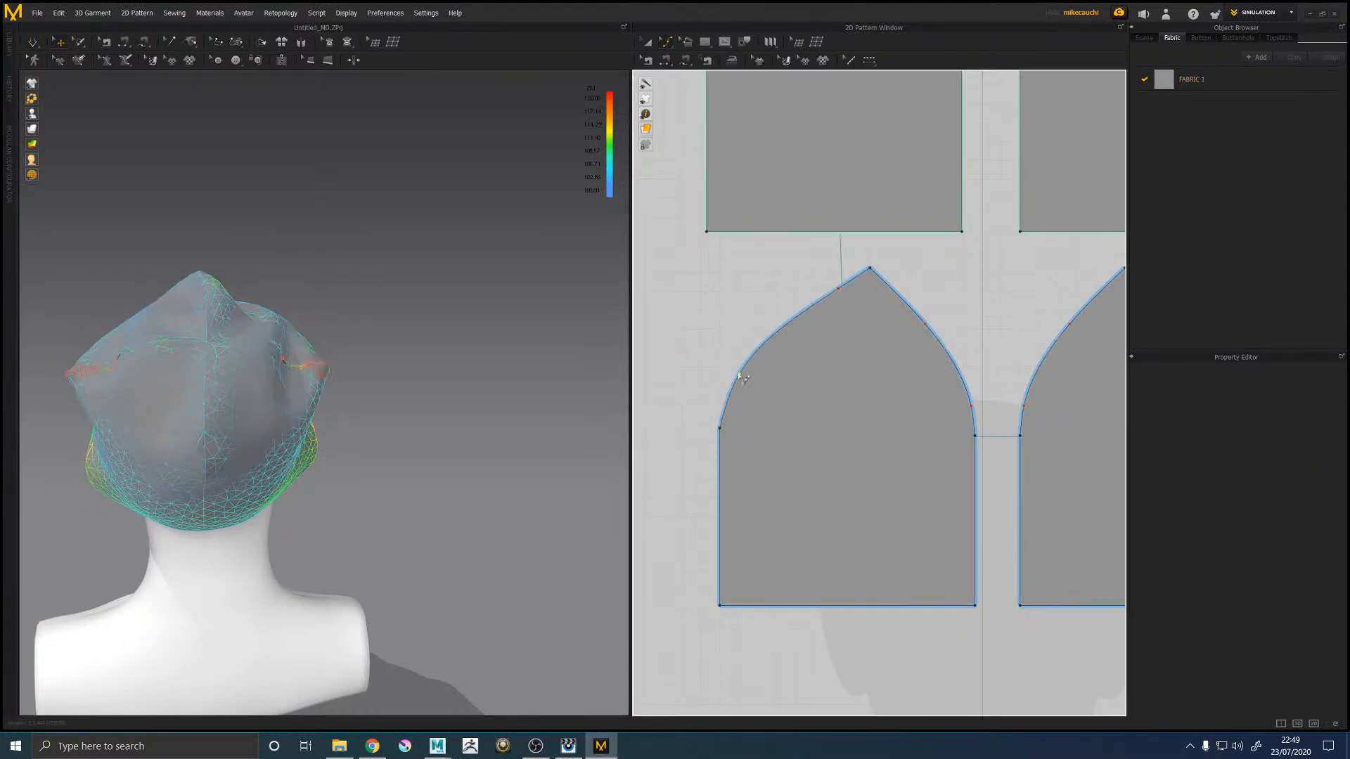
left_click(742, 377)
right_click_drag(422, 377, 395, 465)
left_click(398, 450)
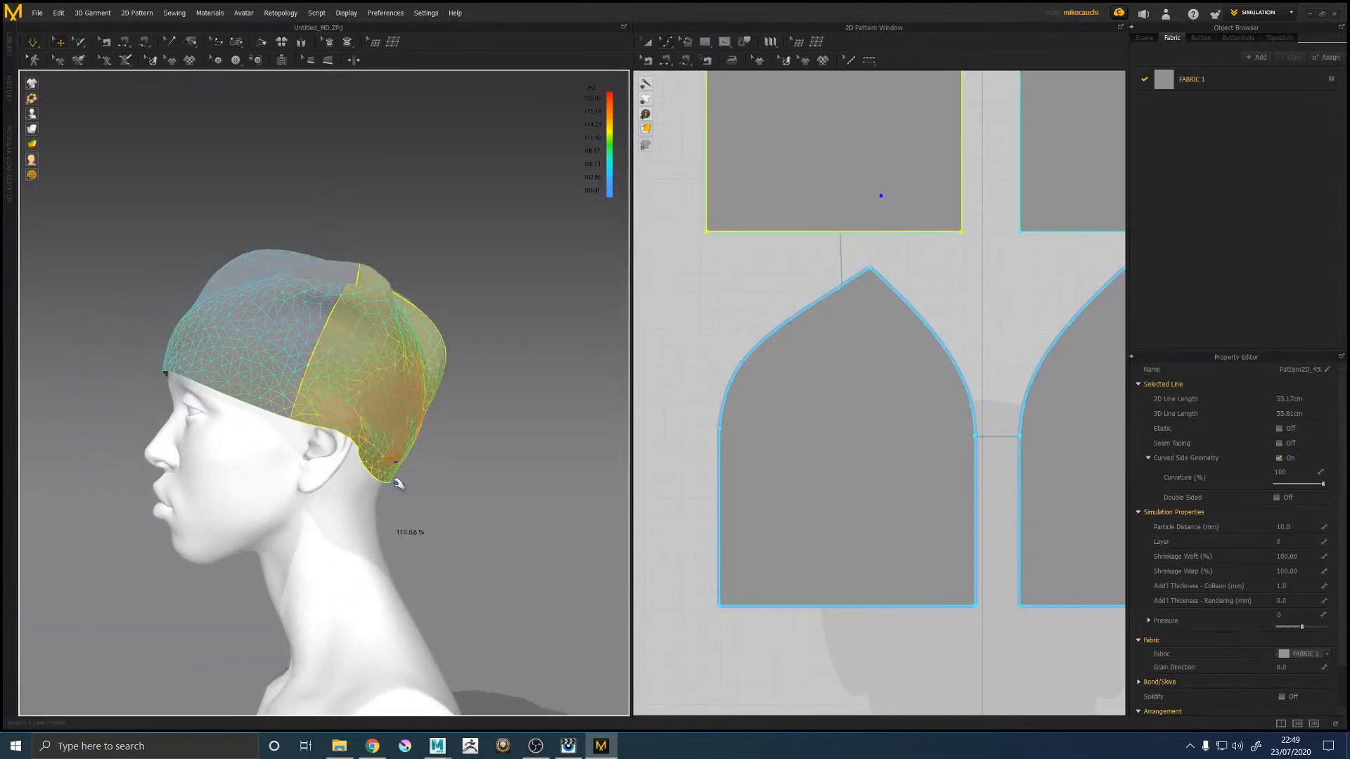
right_click_drag(499, 301, 490, 301)
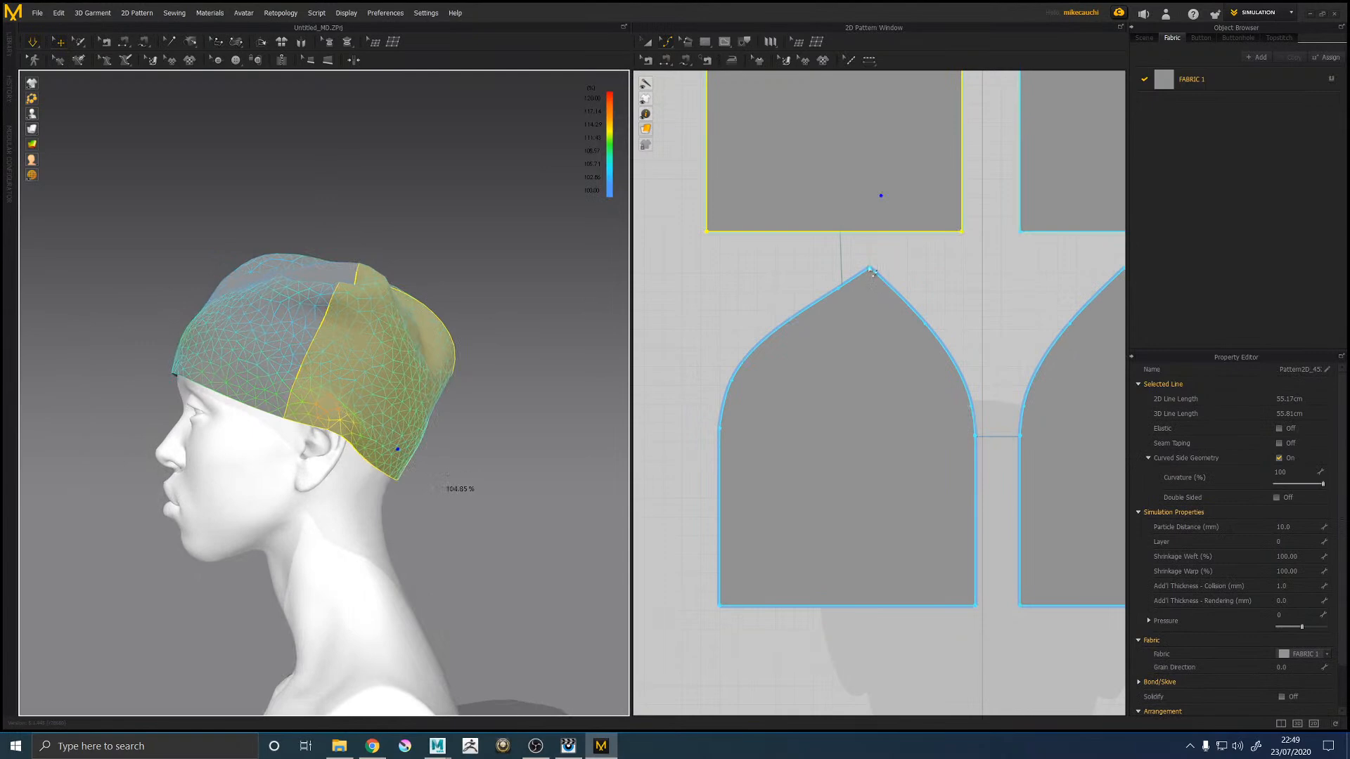
Step: Lower the panels' peaks slightly and move their outer and inner side points inward so the straight sides taper, then tug the cap's front
left_click_drag(871, 270, 870, 281)
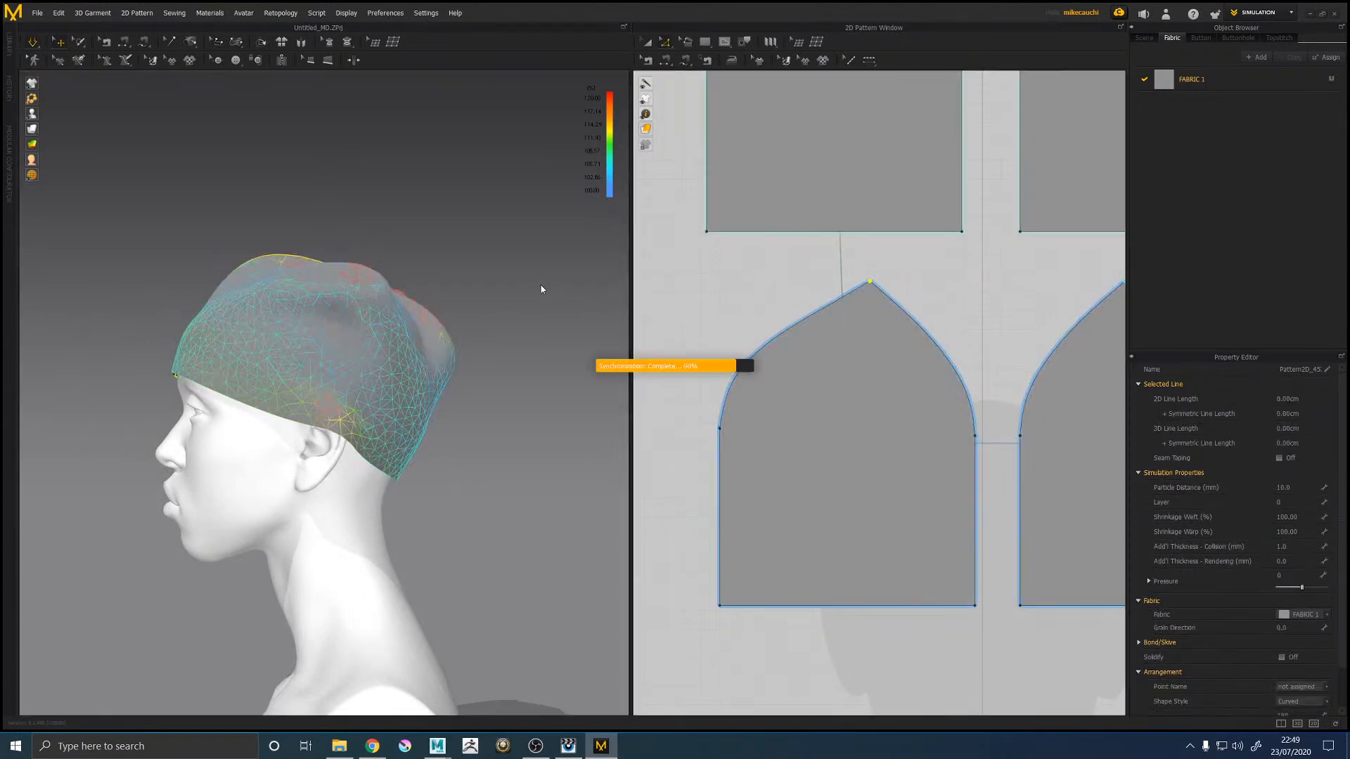
right_click_drag(548, 280, 448, 287)
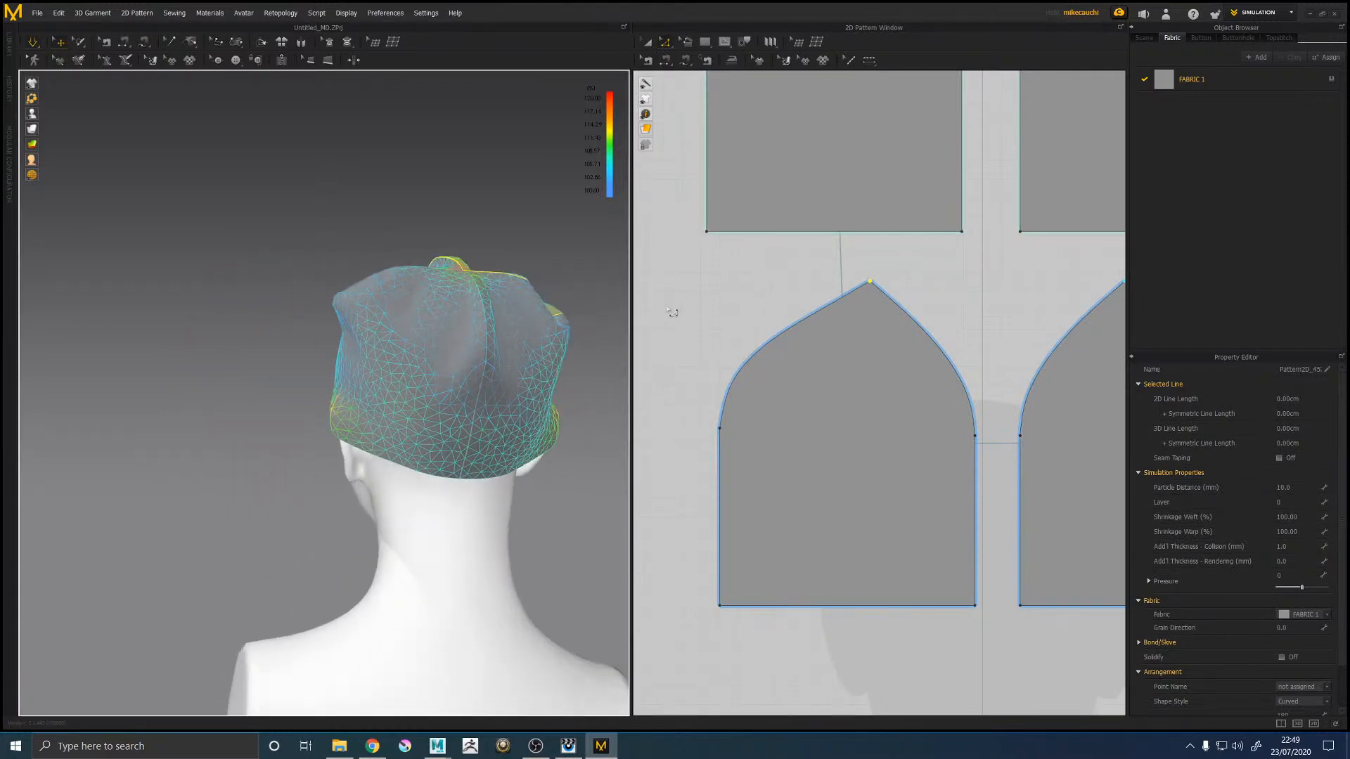
left_click_drag(720, 428, 744, 435)
right_click_drag(525, 323, 522, 294)
middle_click_drag(883, 262, 820, 325)
left_click_drag(911, 501, 901, 499)
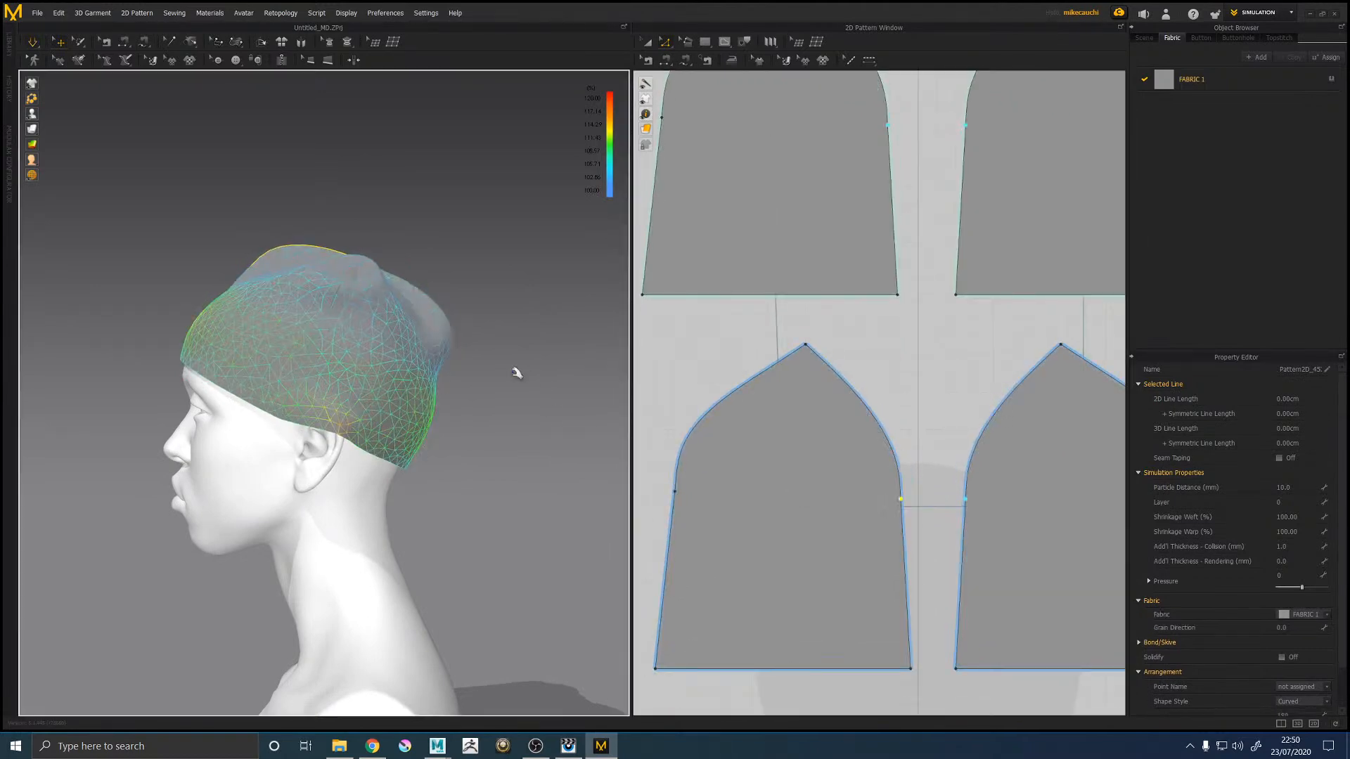
left_click(192, 360)
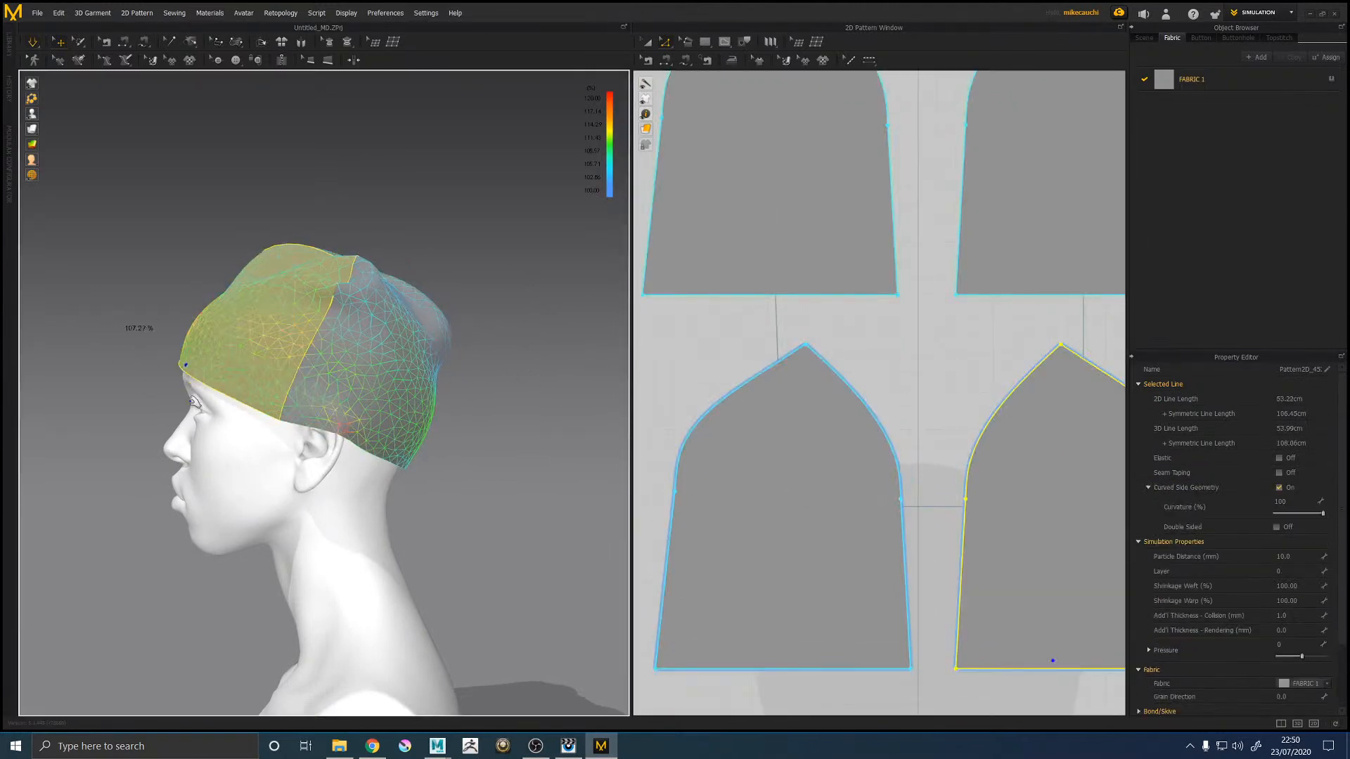
Step: Adjust the lower curve point on the panels' outer upper curves with Edit Curve Point, and tug the back of the cap's crown
left_click(846, 352)
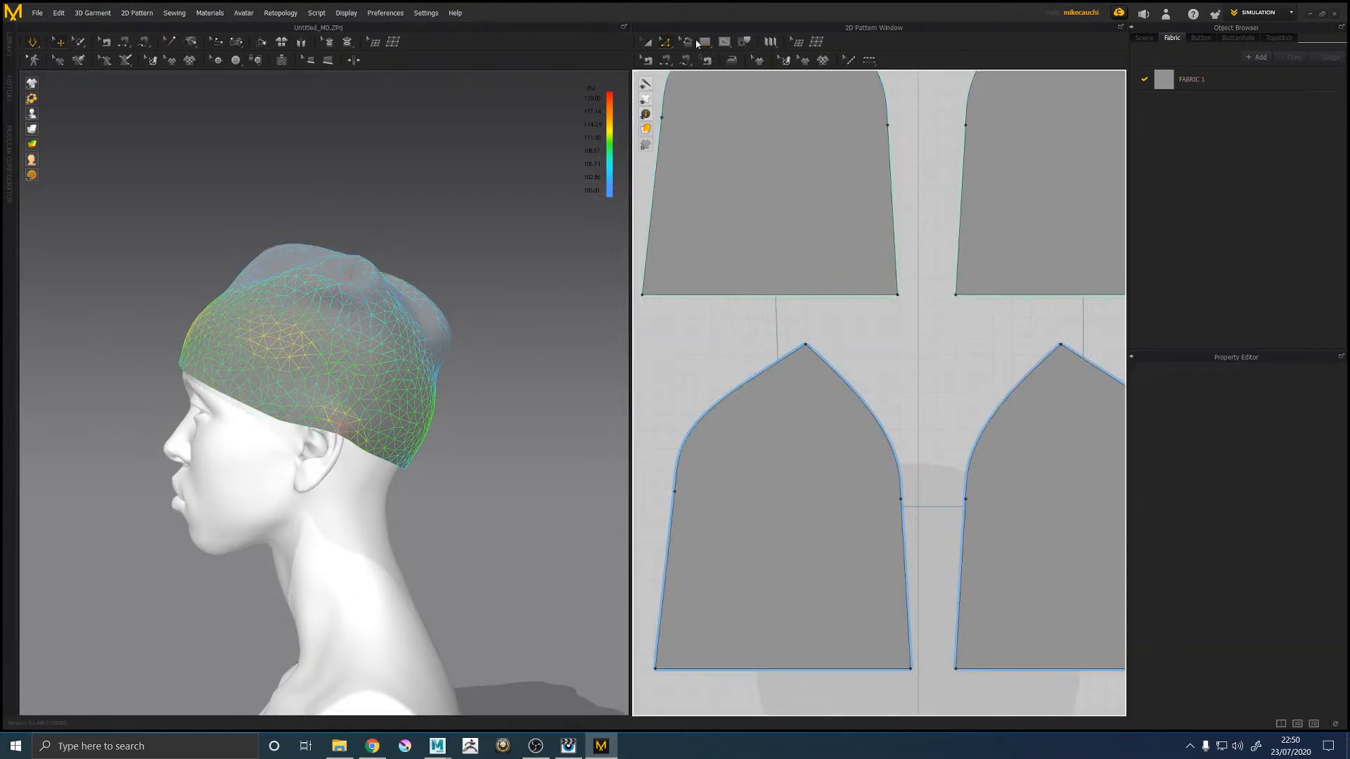
left_click(664, 42)
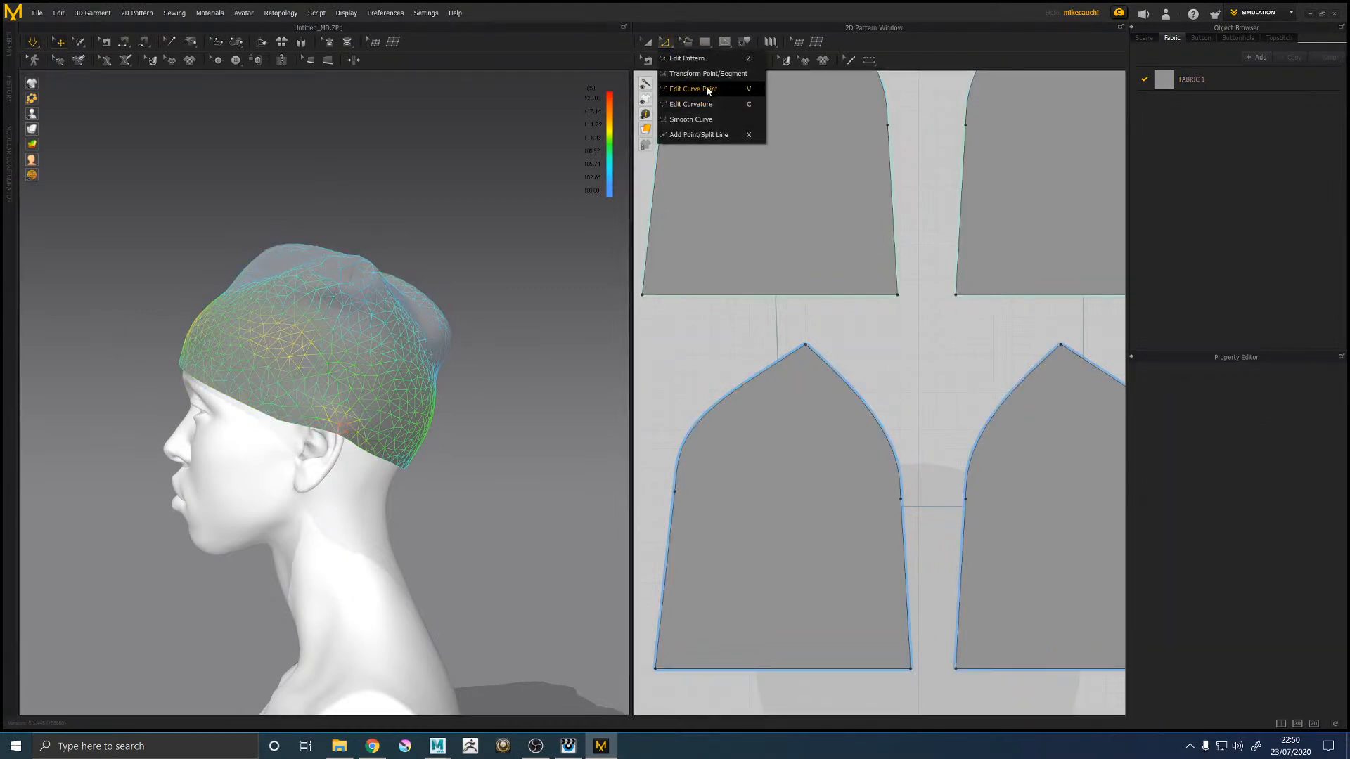
left_click(703, 88)
left_click(685, 449)
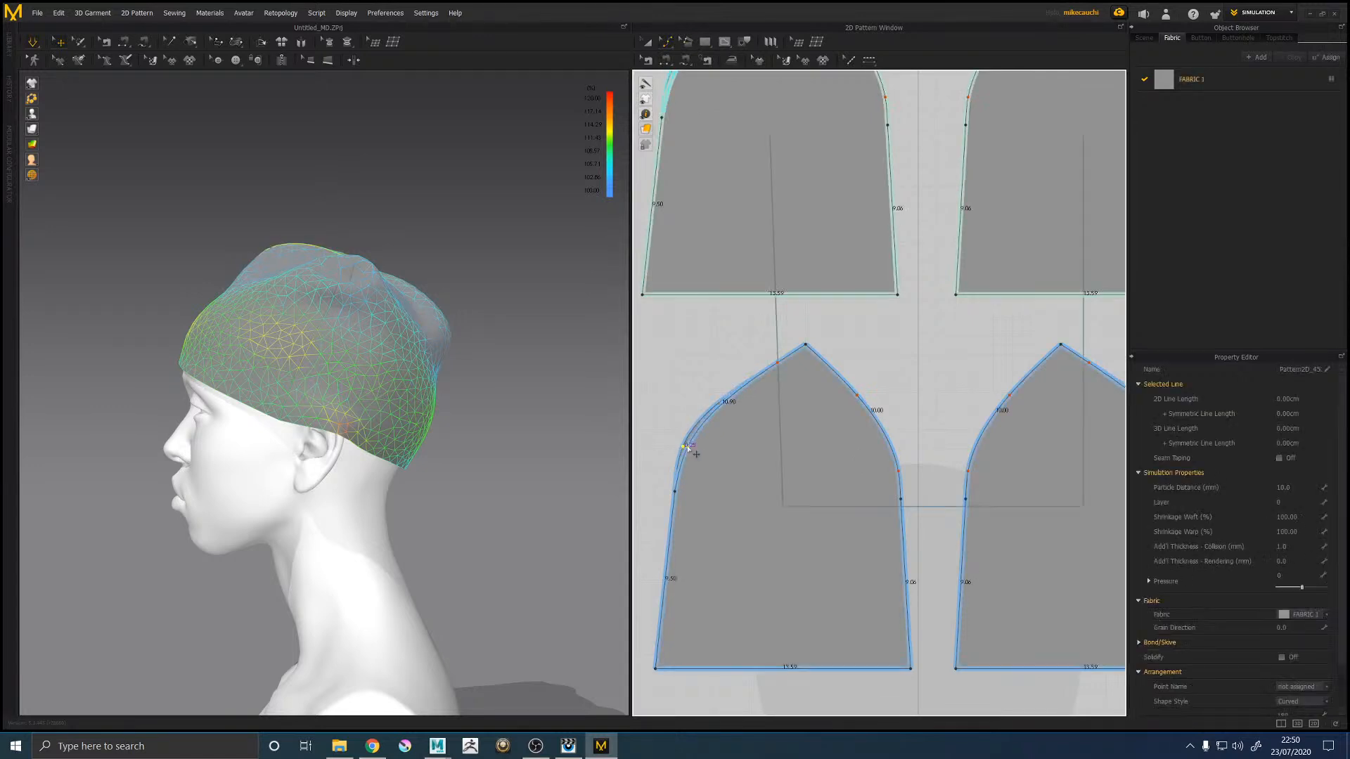
right_click_drag(530, 364, 556, 375)
mouse_move(880, 336)
middle_mouse_down()
mouse_move(888, 431)
mouse_move(869, 322)
middle_mouse_up()
right_click_drag(377, 276, 482, 315)
left_click(444, 321)
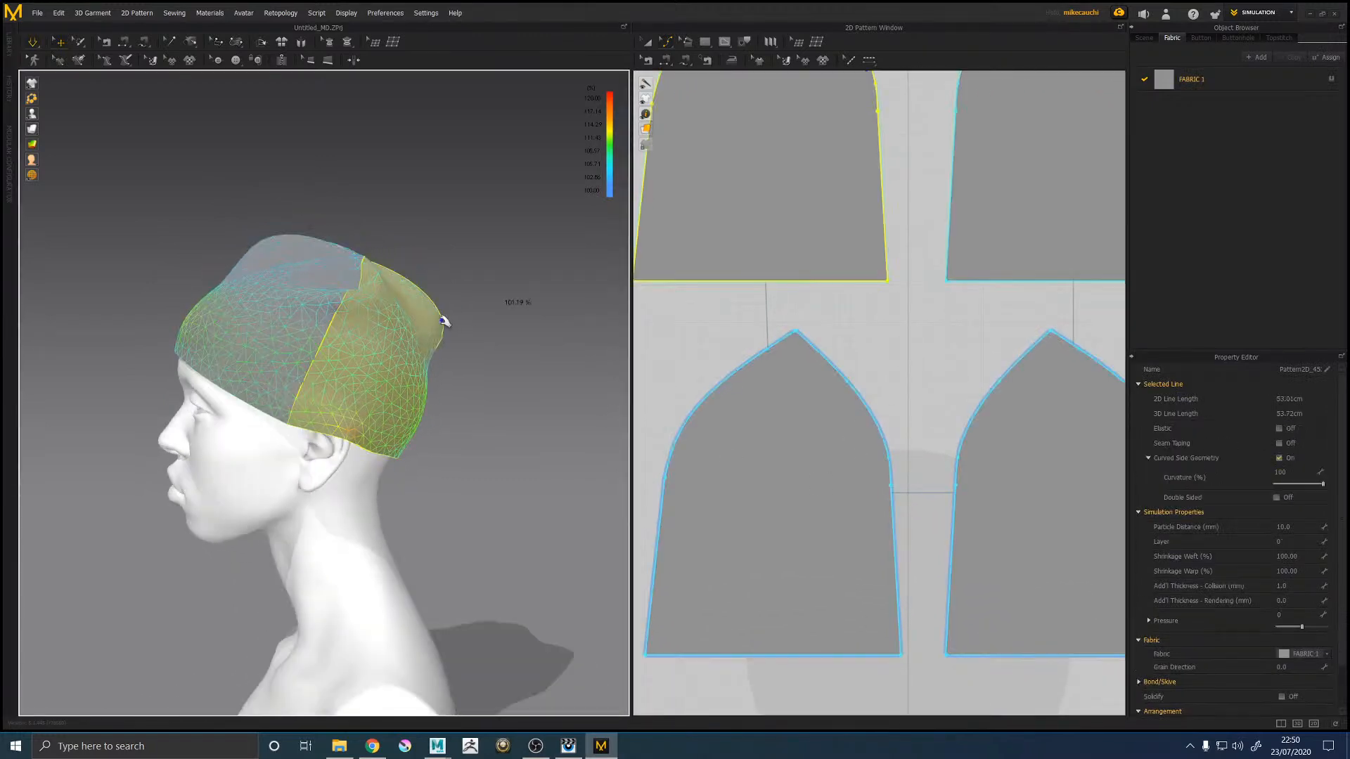
Step: Move the inner side points of the back panels inward, flatten their inner upper curves with the curve points, and tug the cap's front
middle_click_drag(976, 339, 939, 538)
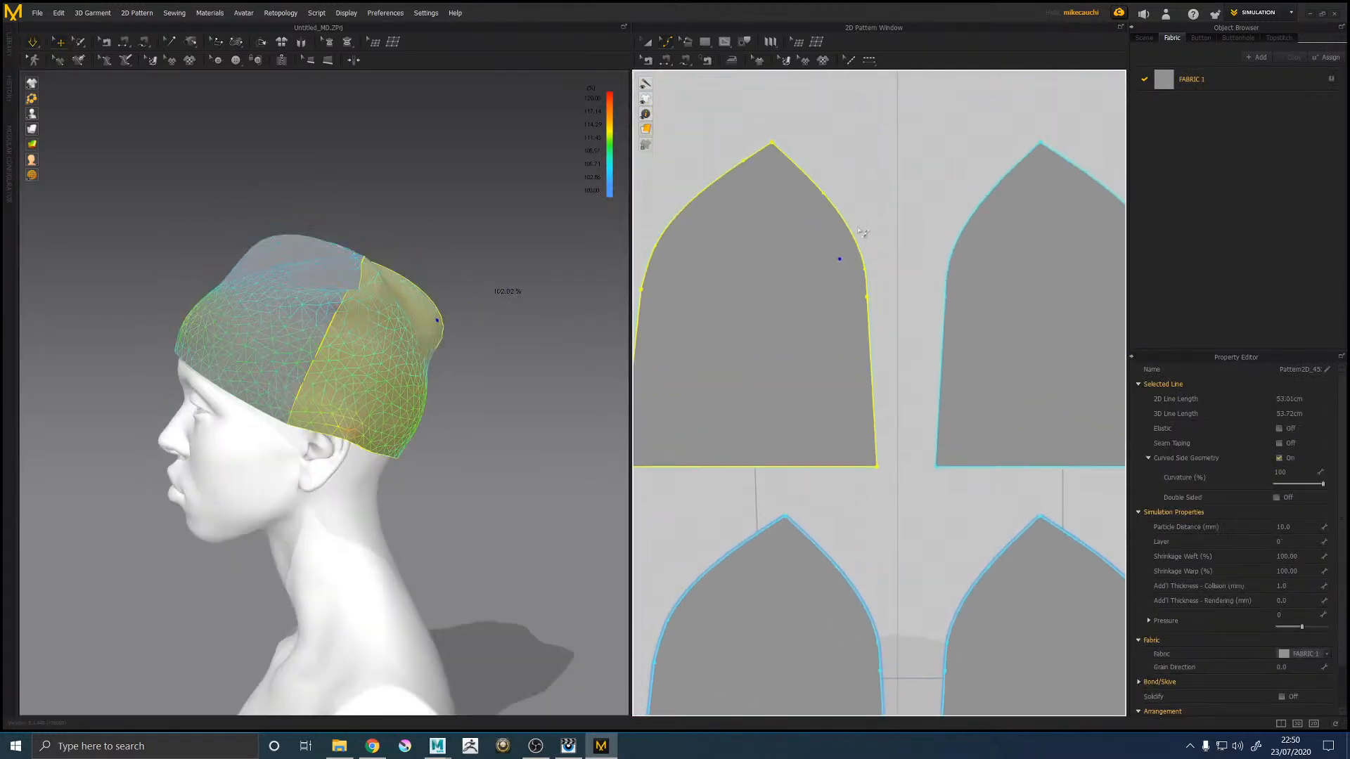
left_click(883, 257)
left_click_drag(867, 299, 855, 297)
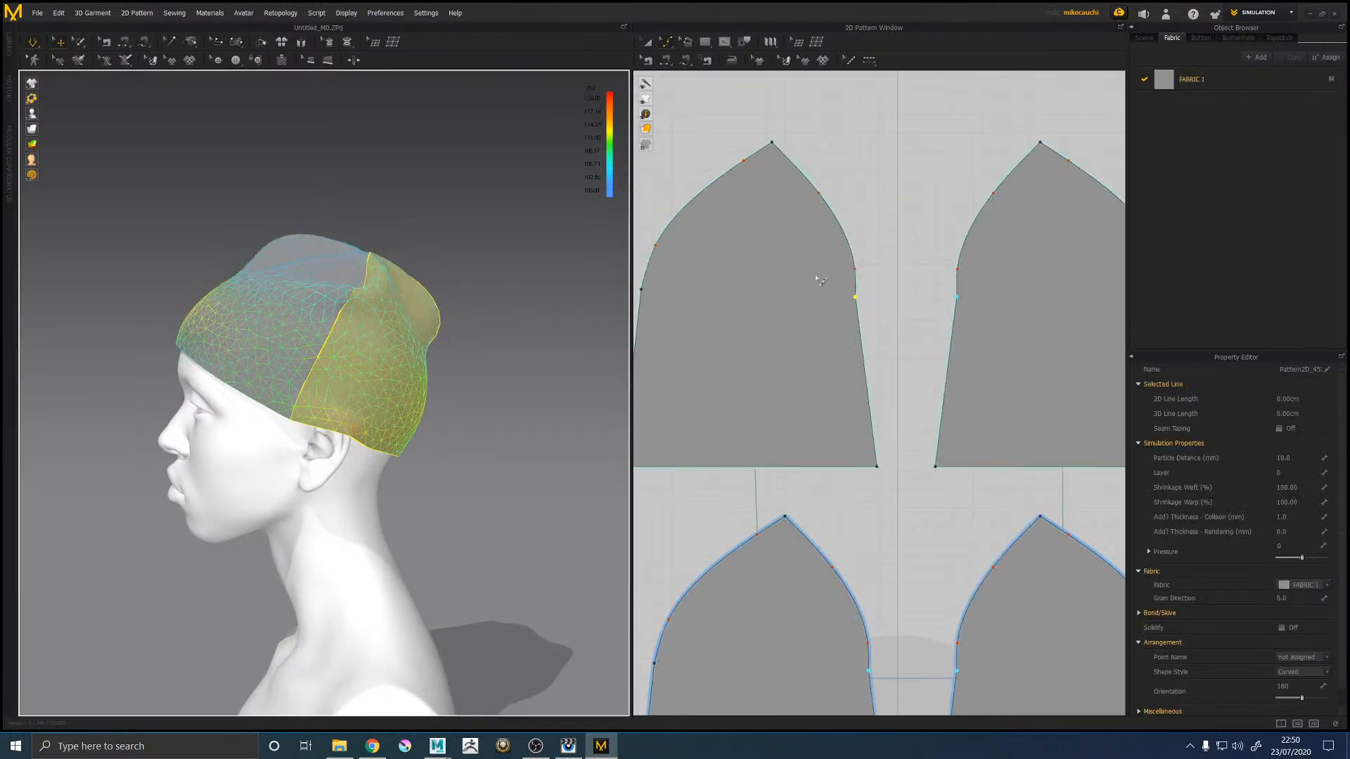
left_click_drag(842, 235, 854, 270)
left_click_drag(832, 205, 801, 197)
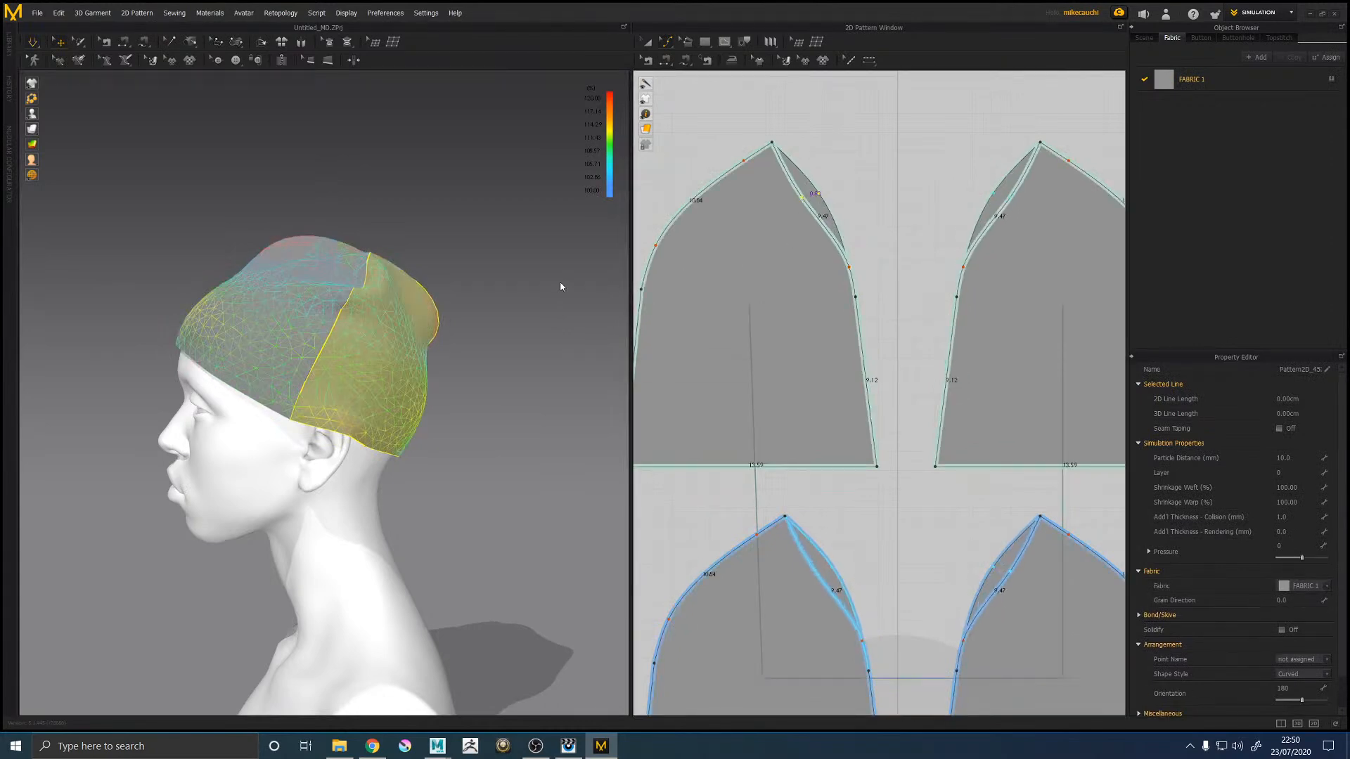
left_click(185, 332)
right_click_drag(184, 331, 393, 369)
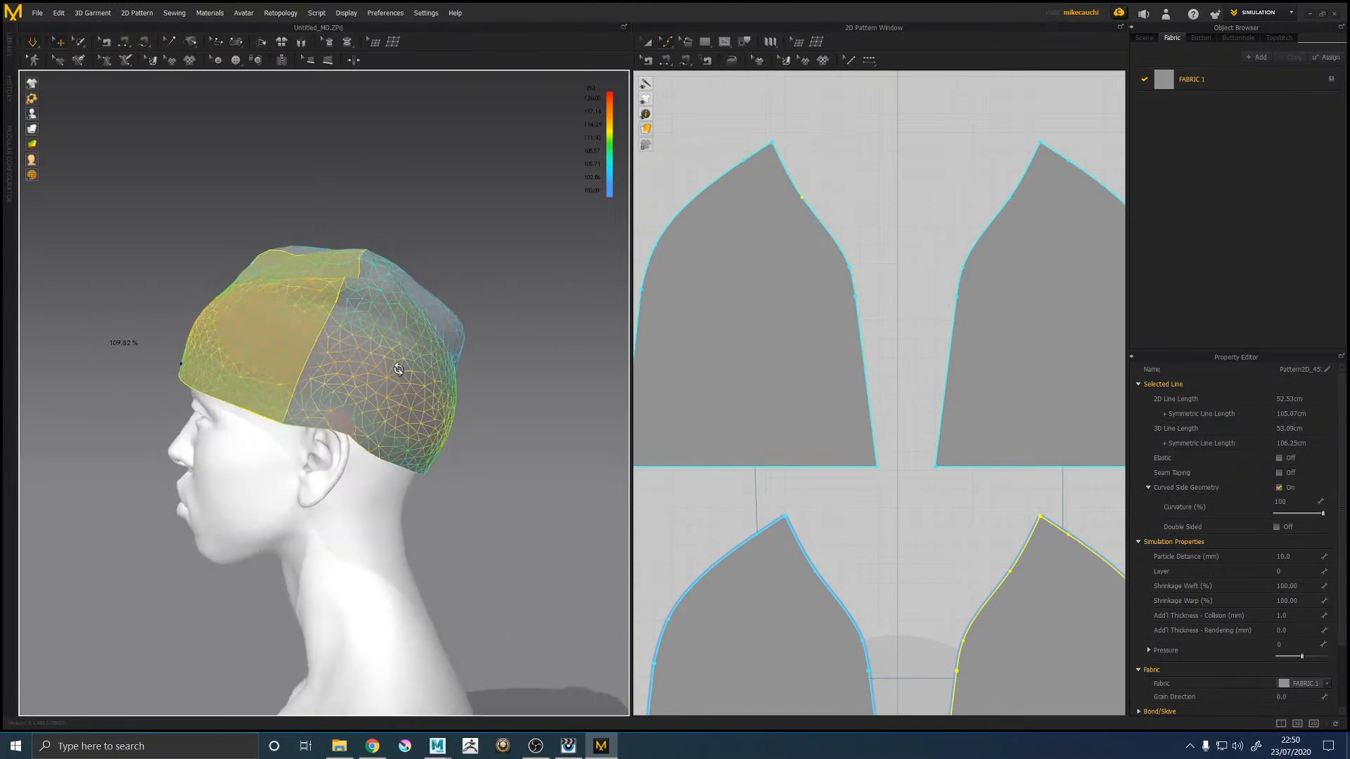
Step: Shift the lower curve point of the back panels' inner curves inward and convert their inner side points to curve points
left_click(844, 268)
mouse_move(844, 268)
left_mouse_down()
mouse_move(859, 287)
mouse_move(848, 272)
left_mouse_up()
right_click_drag(534, 323, 497, 310)
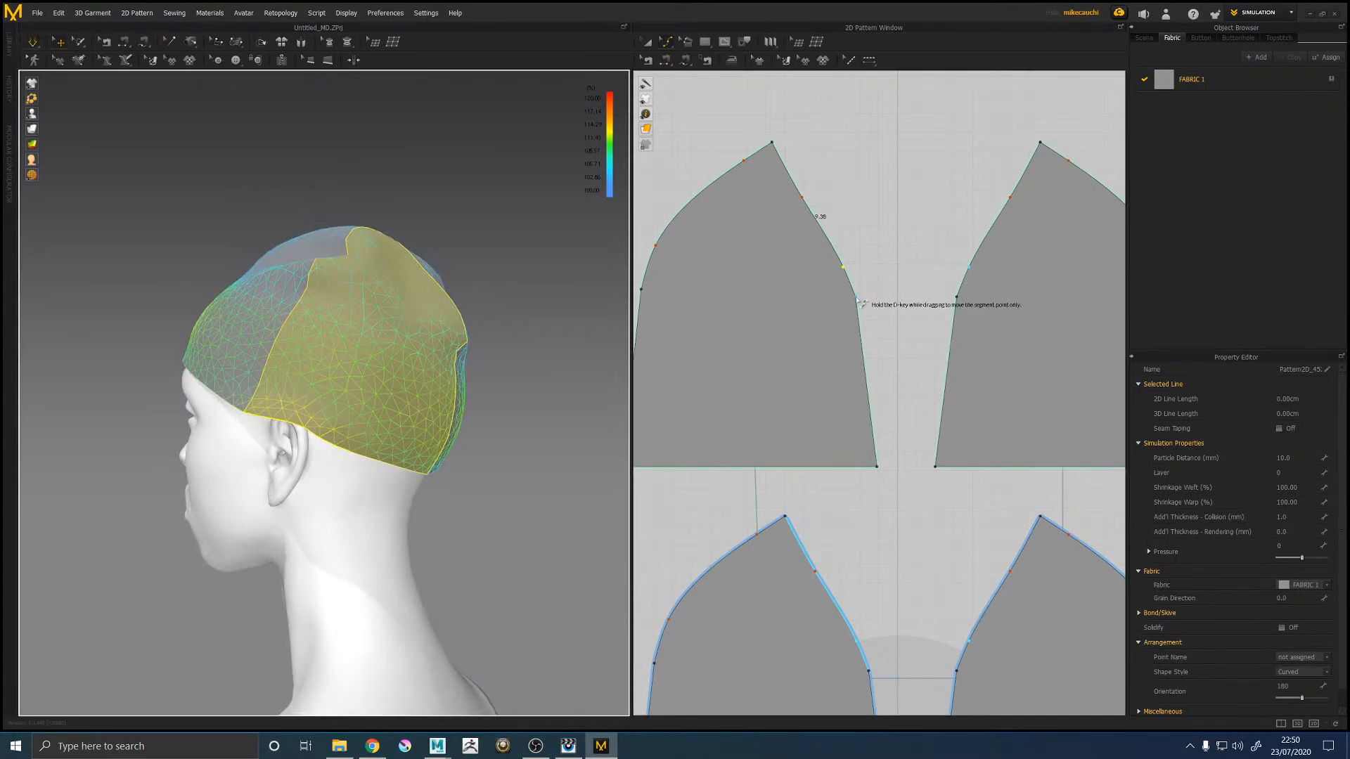
right_click(856, 298)
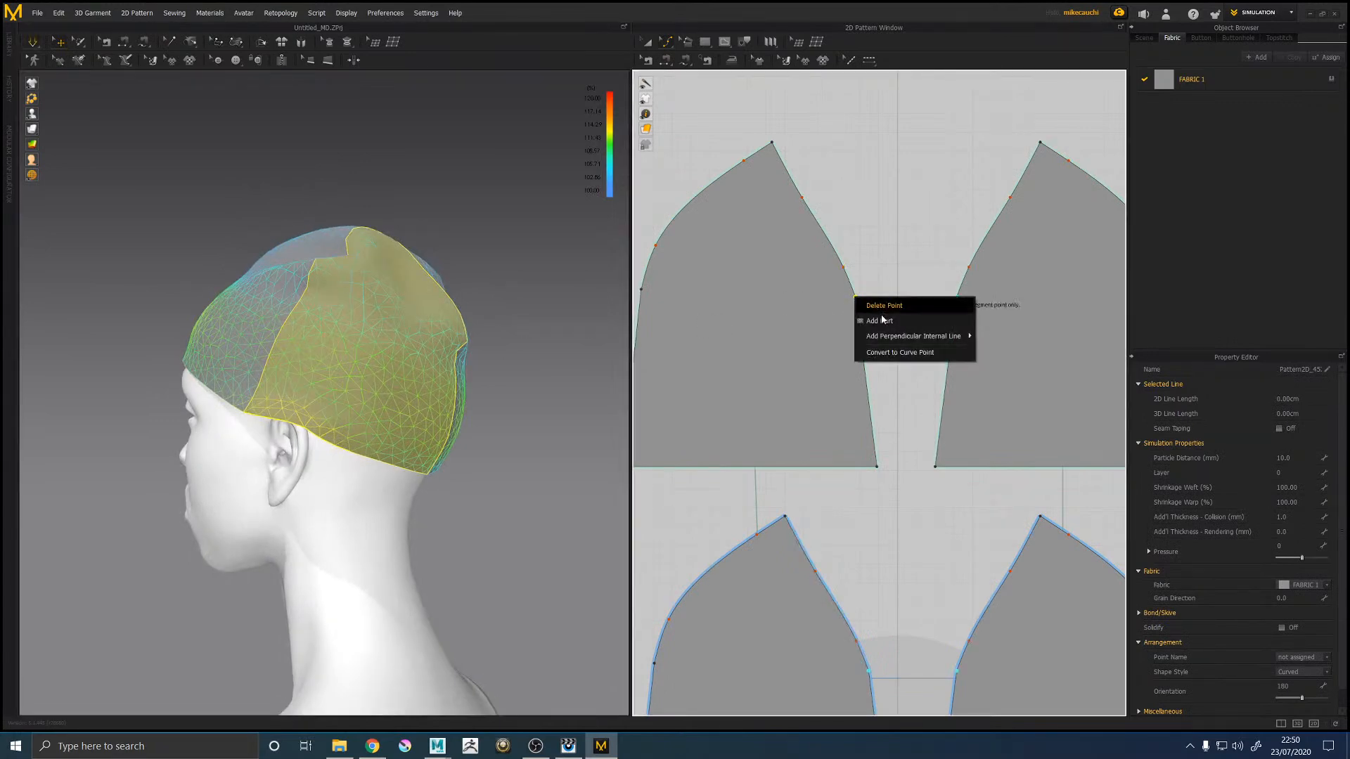
left_click(900, 257)
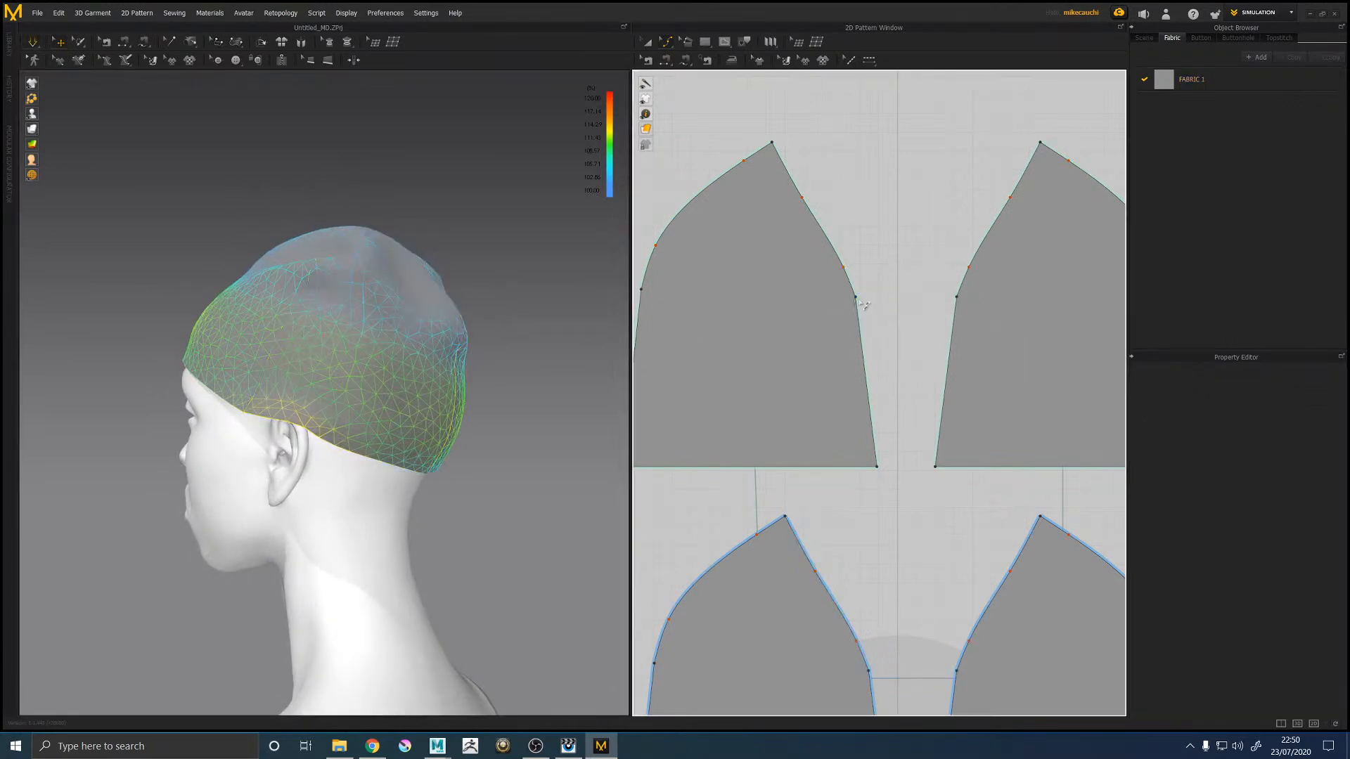
left_click(857, 300)
right_click(857, 298)
left_click(896, 352)
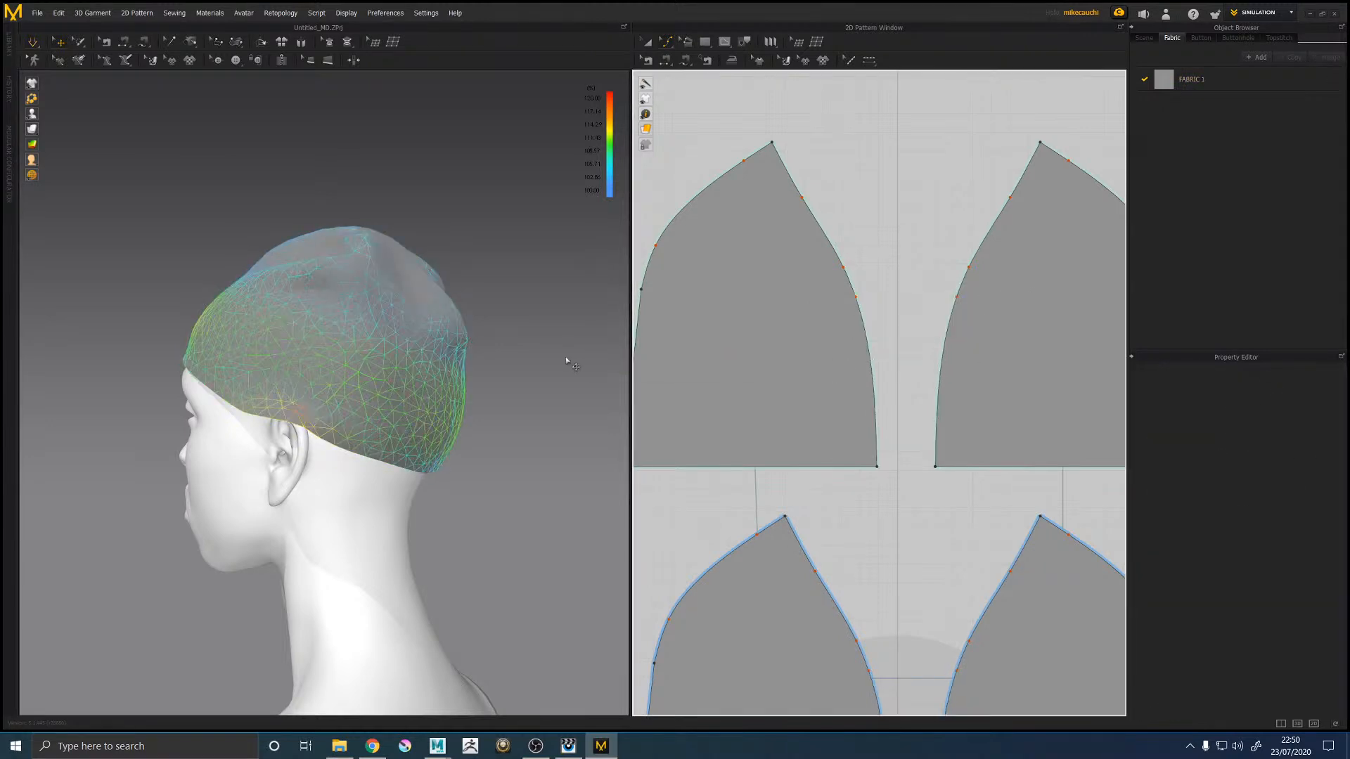
right_click_drag(546, 356, 711, 361)
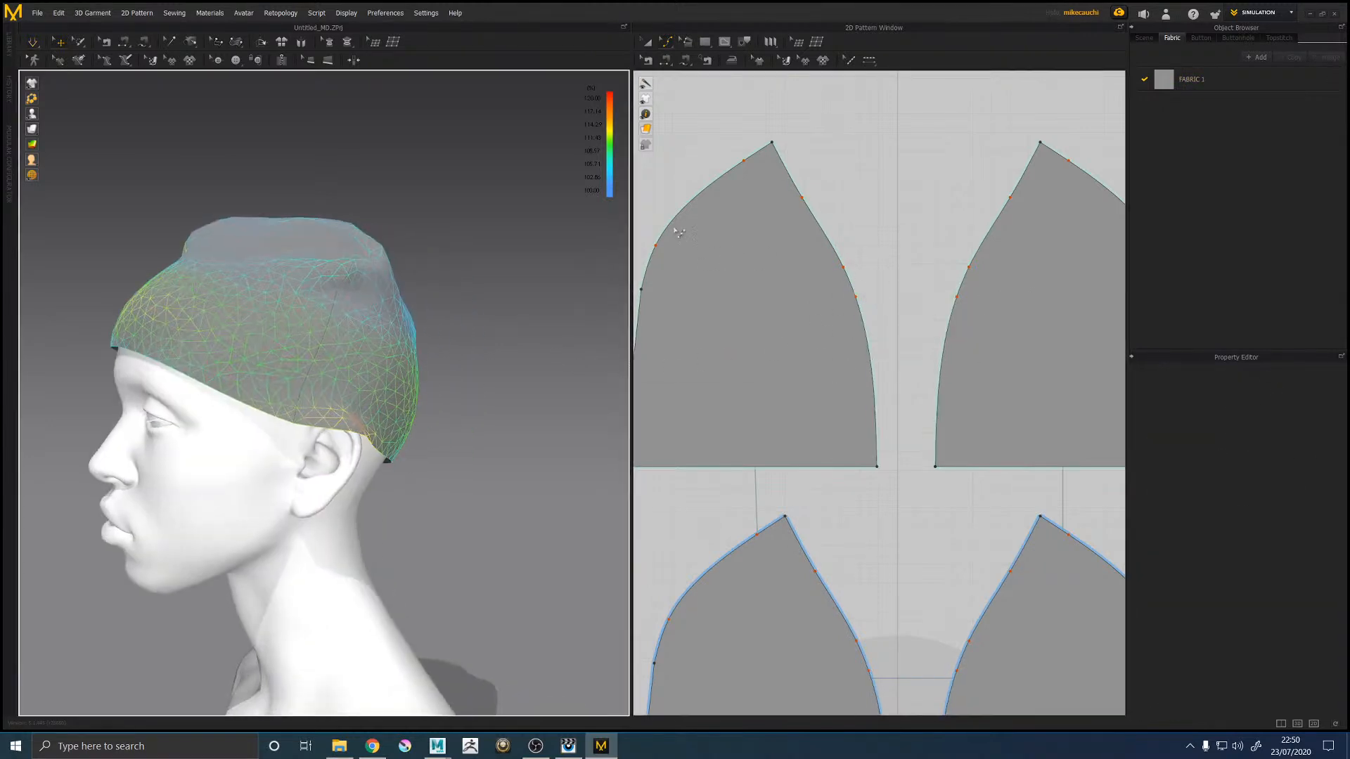
Step: Tug the front of the cap at the forehead while the simulation runs
right_click_drag(656, 187, 719, 194)
right_click_drag(443, 293, 180, 341)
left_click(145, 331)
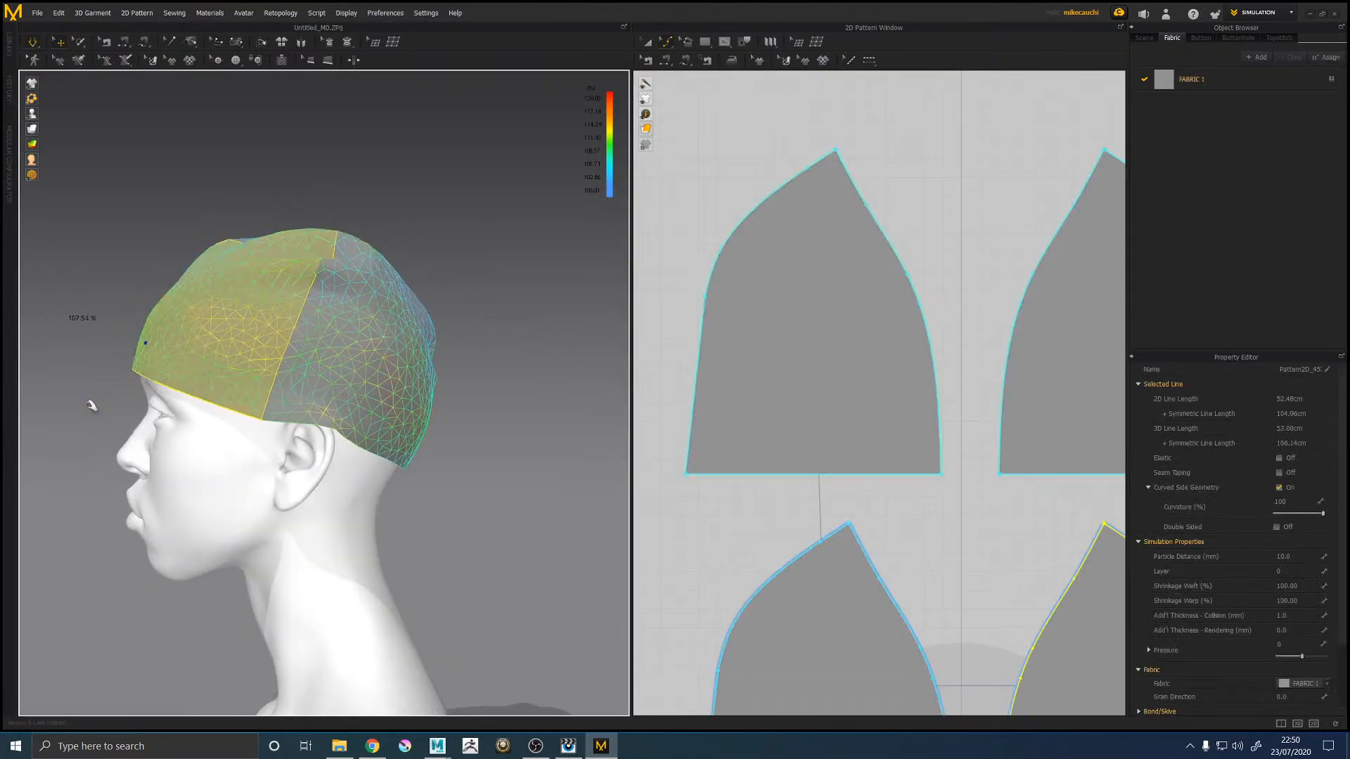
mouse_move(485, 373)
right_mouse_down()
mouse_move(408, 376)
mouse_move(478, 379)
right_mouse_up()
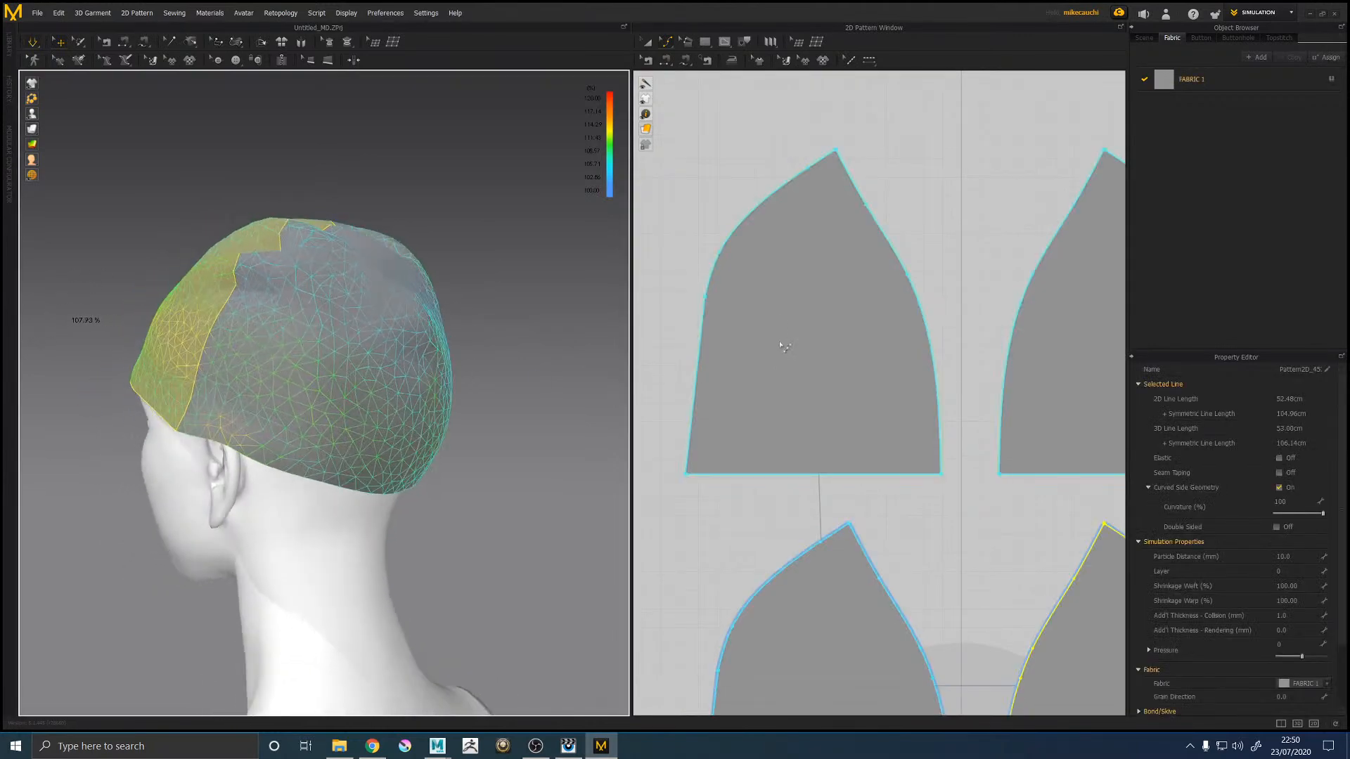
Step: Convert the outer side points of the back panels to curve points, and switch the garment display from strain map to plain surface
left_click(705, 297)
right_click(705, 297)
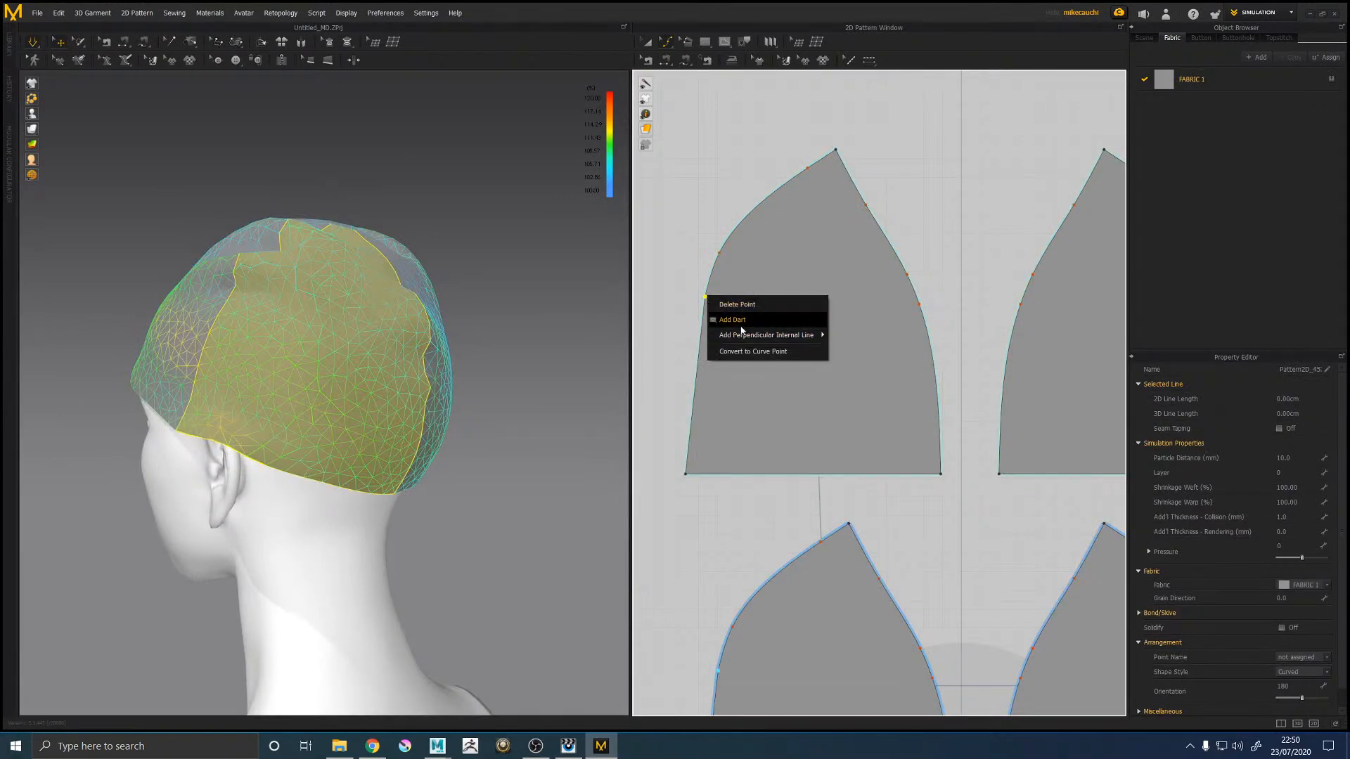
left_click(743, 352)
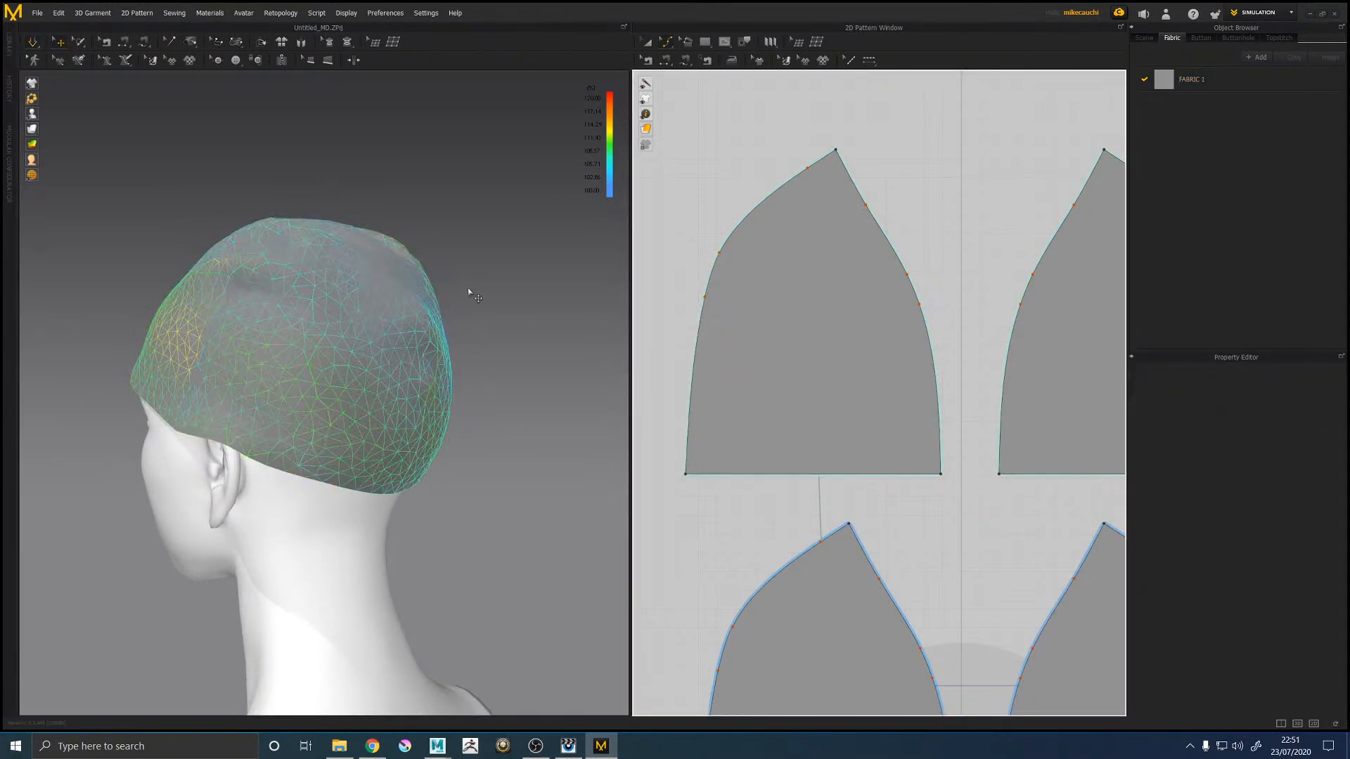
right_click_drag(469, 285, 452, 413)
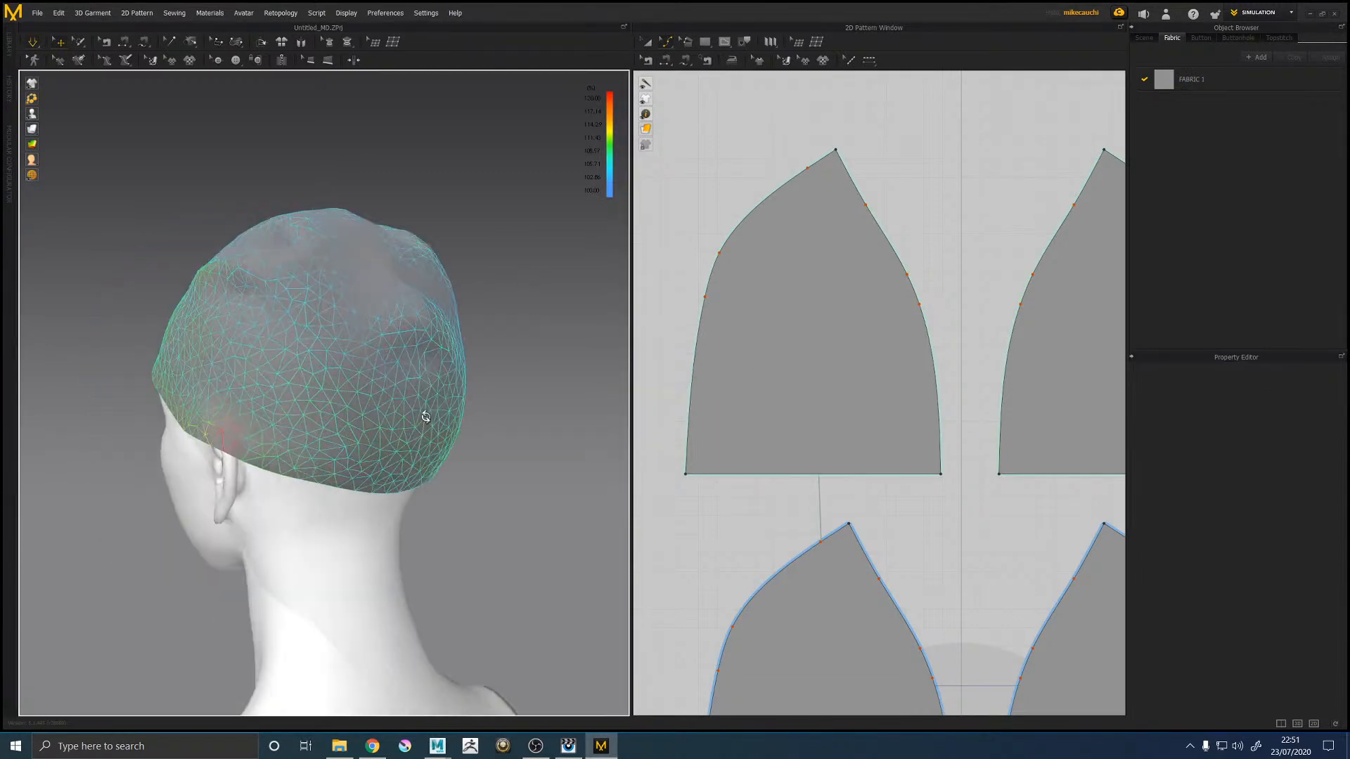
left_click(49, 146)
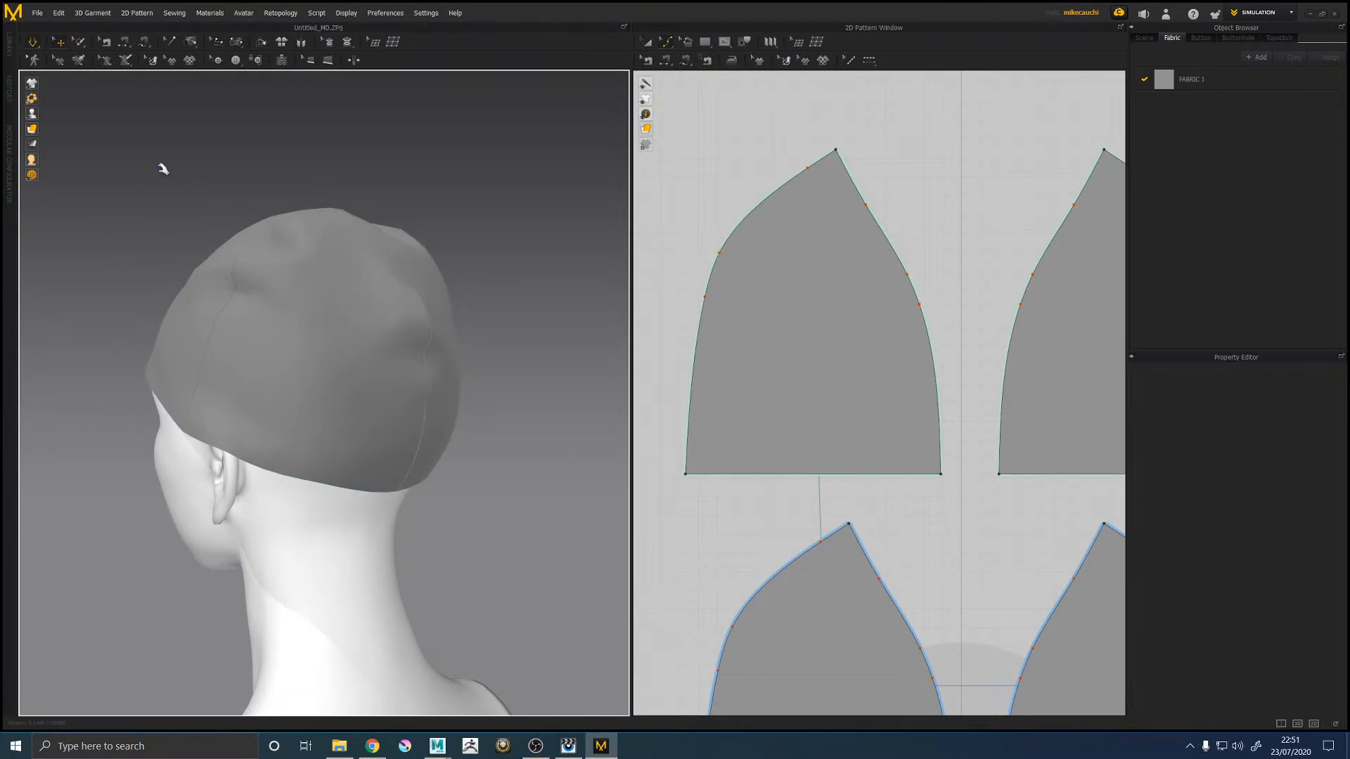
Step: Inspect the fold settings of the seam along the back panel's outer upper curve
key("alt+Tab")
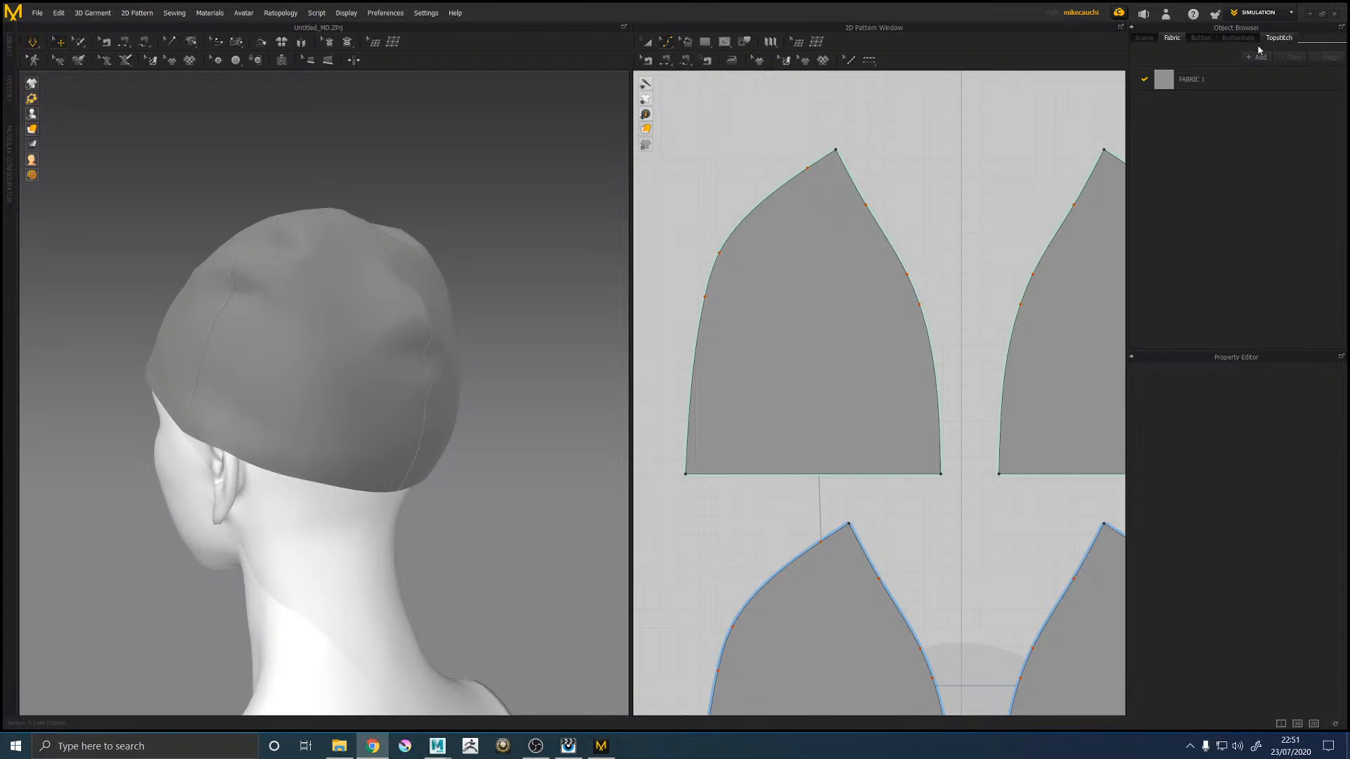
right_click_drag(415, 144, 439, 287)
left_click(655, 61)
left_click(731, 223)
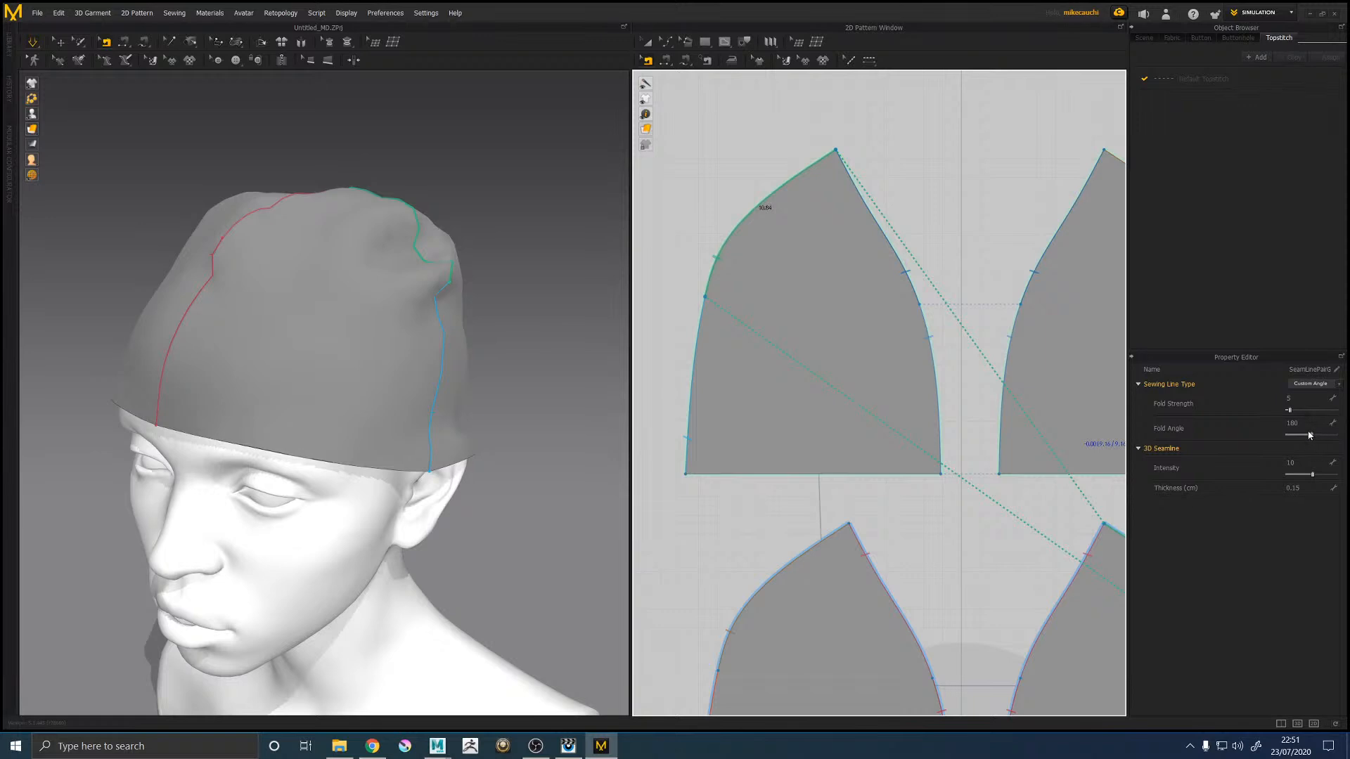
right_click_drag(356, 337, 505, 456)
Step: Tug the lower edge of the cap's back panel behind the ear in the running simulation
left_click(511, 506)
key("q")
left_click(505, 475)
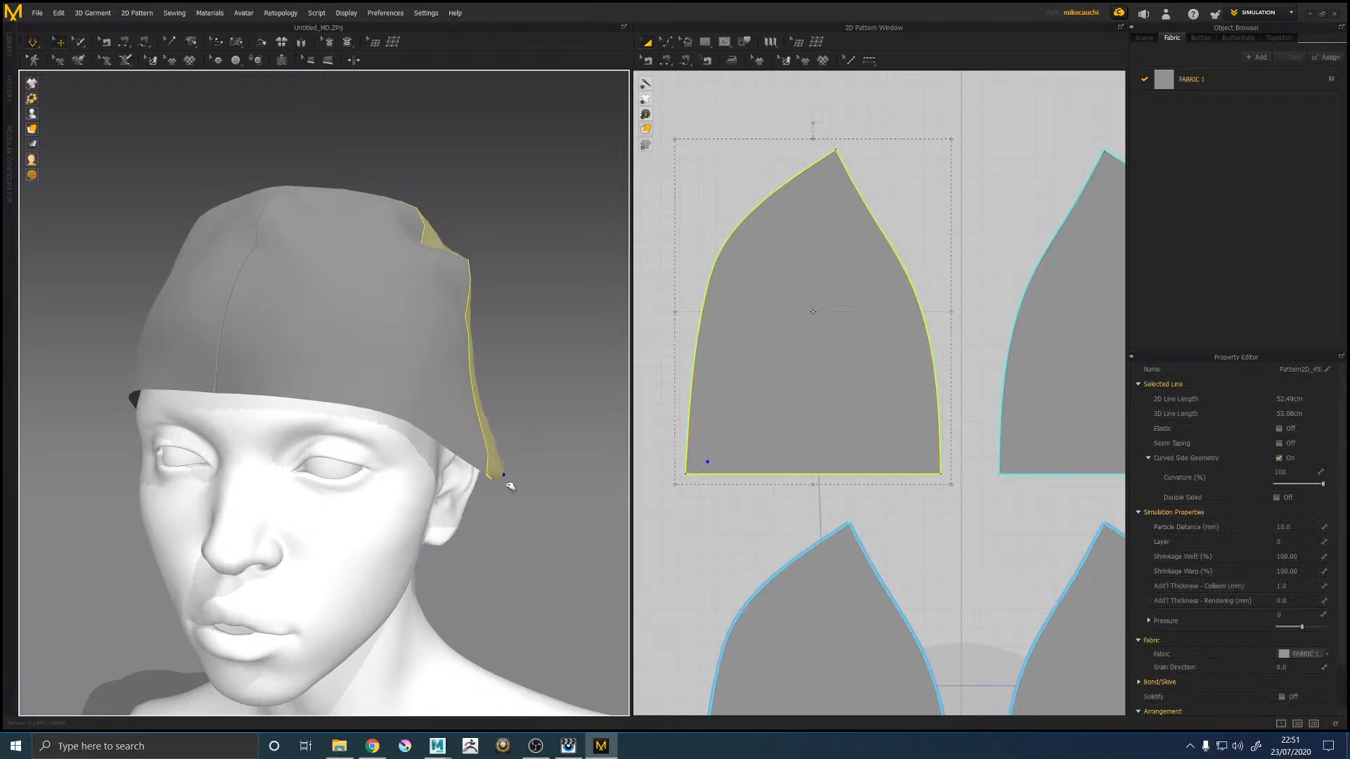
scroll(485, 447, "down", 8)
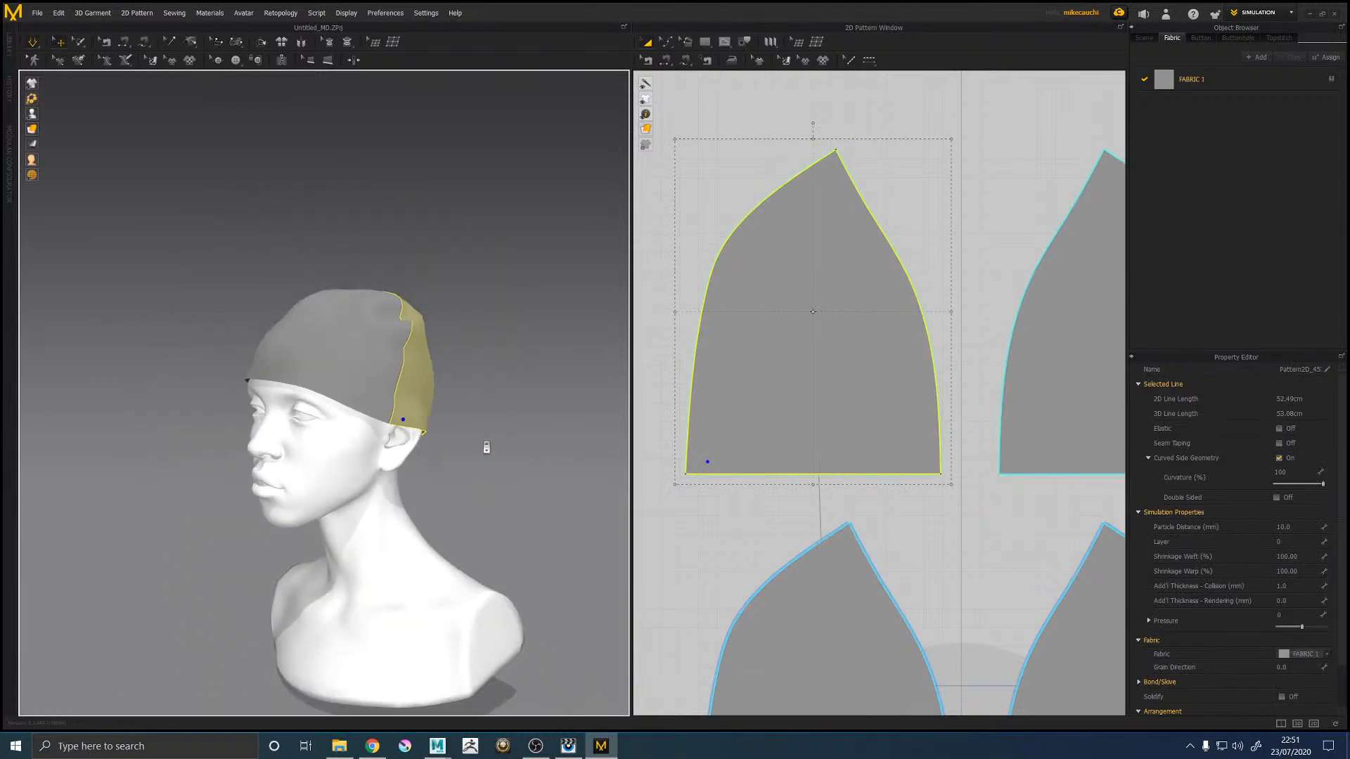
mouse_move(459, 382)
right_mouse_down()
mouse_move(519, 383)
mouse_move(457, 384)
right_mouse_up()
Step: Move the bottom edges of the linked panels downward to lengthen the cap
left_click(750, 522)
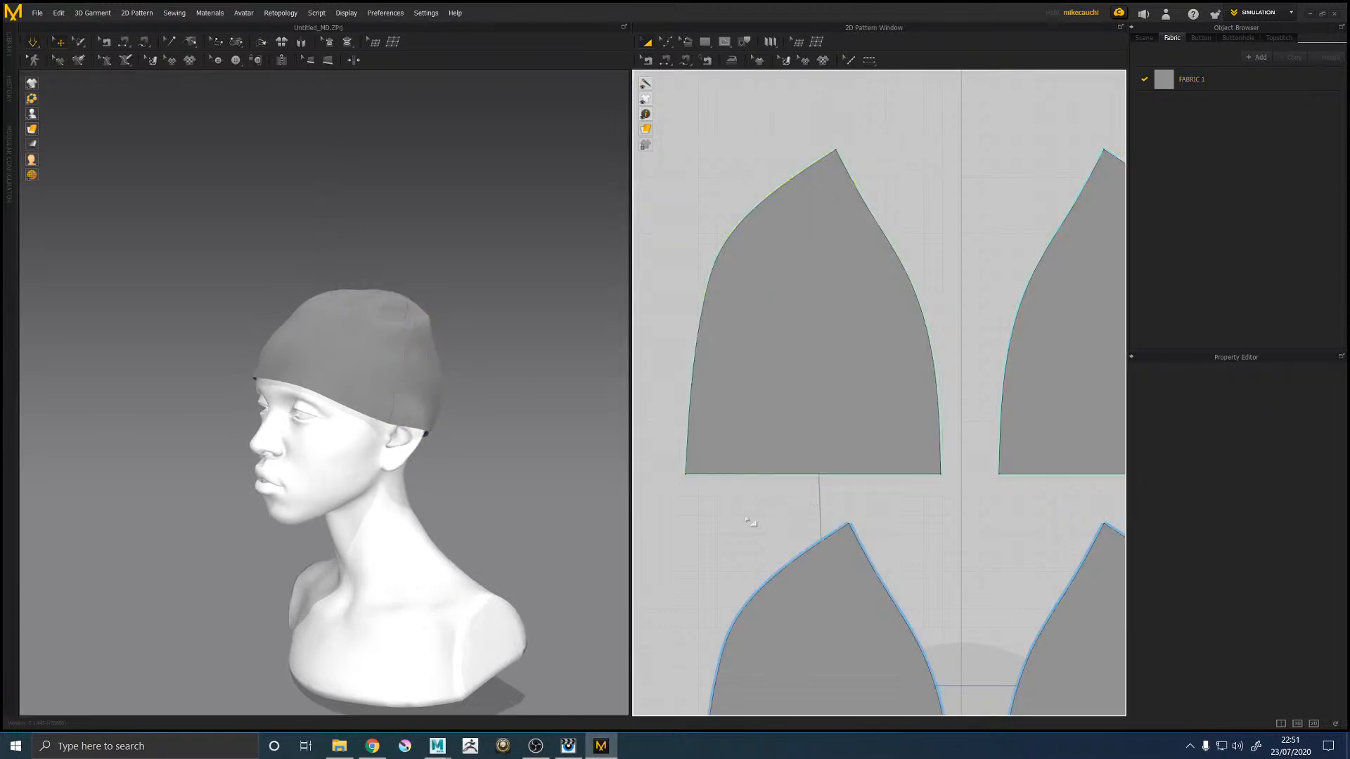
left_click(758, 475)
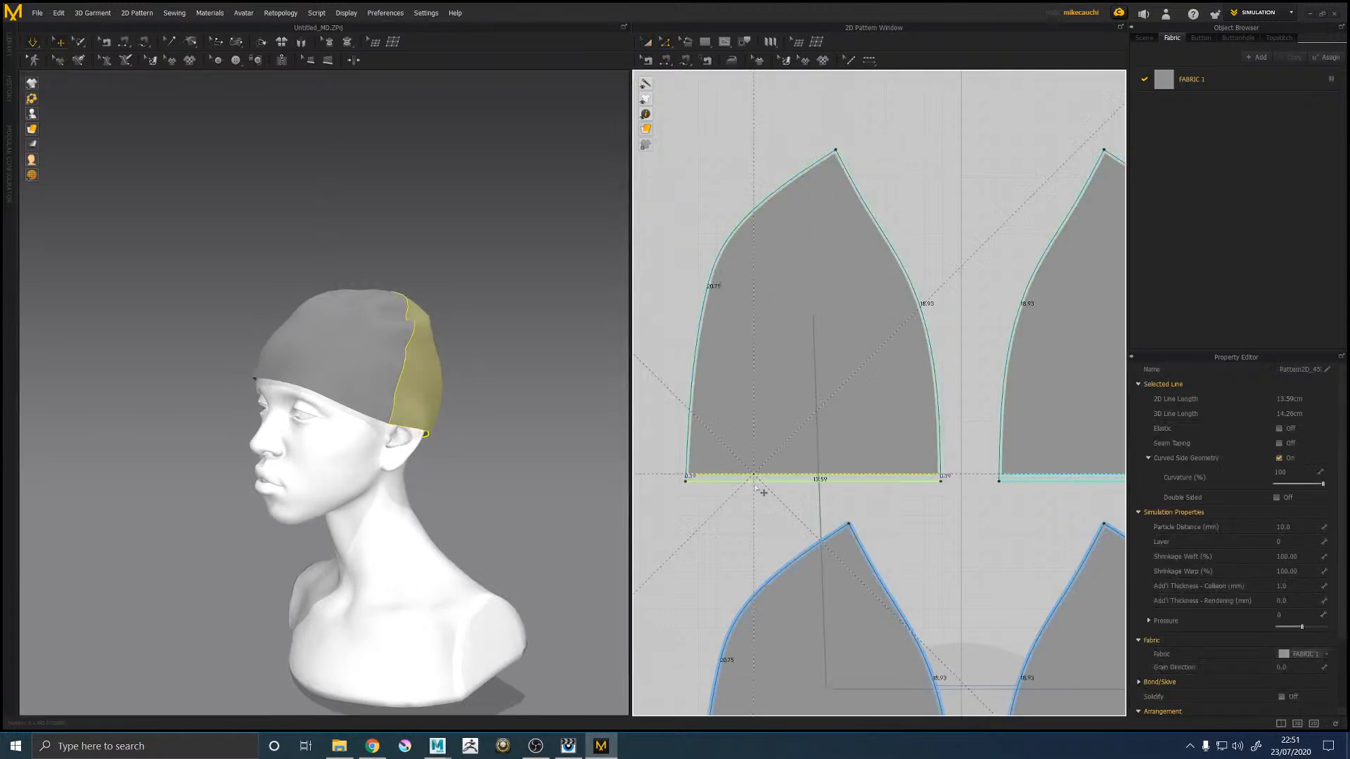
right_click_drag(654, 533, 677, 506)
middle_click_drag(677, 507, 683, 487)
key("space")
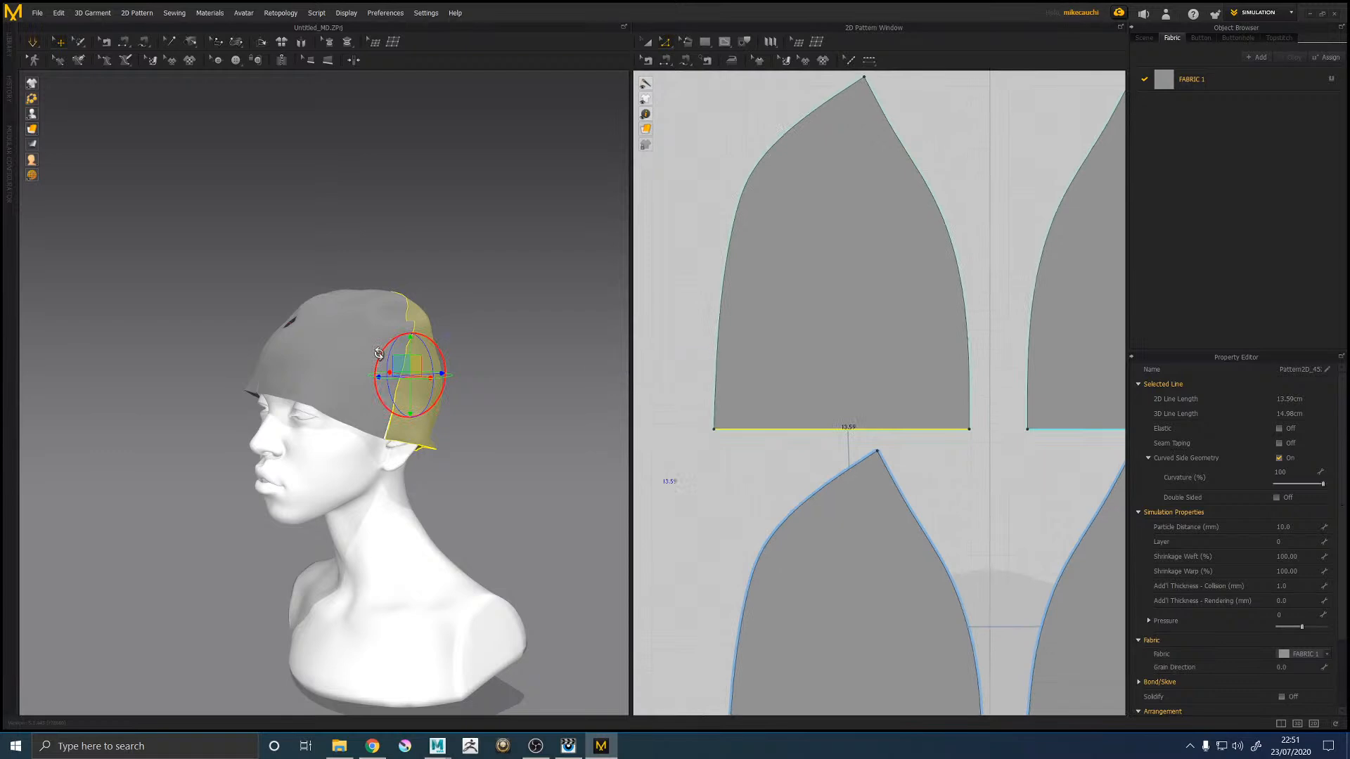
right_click_drag(497, 408, 568, 402)
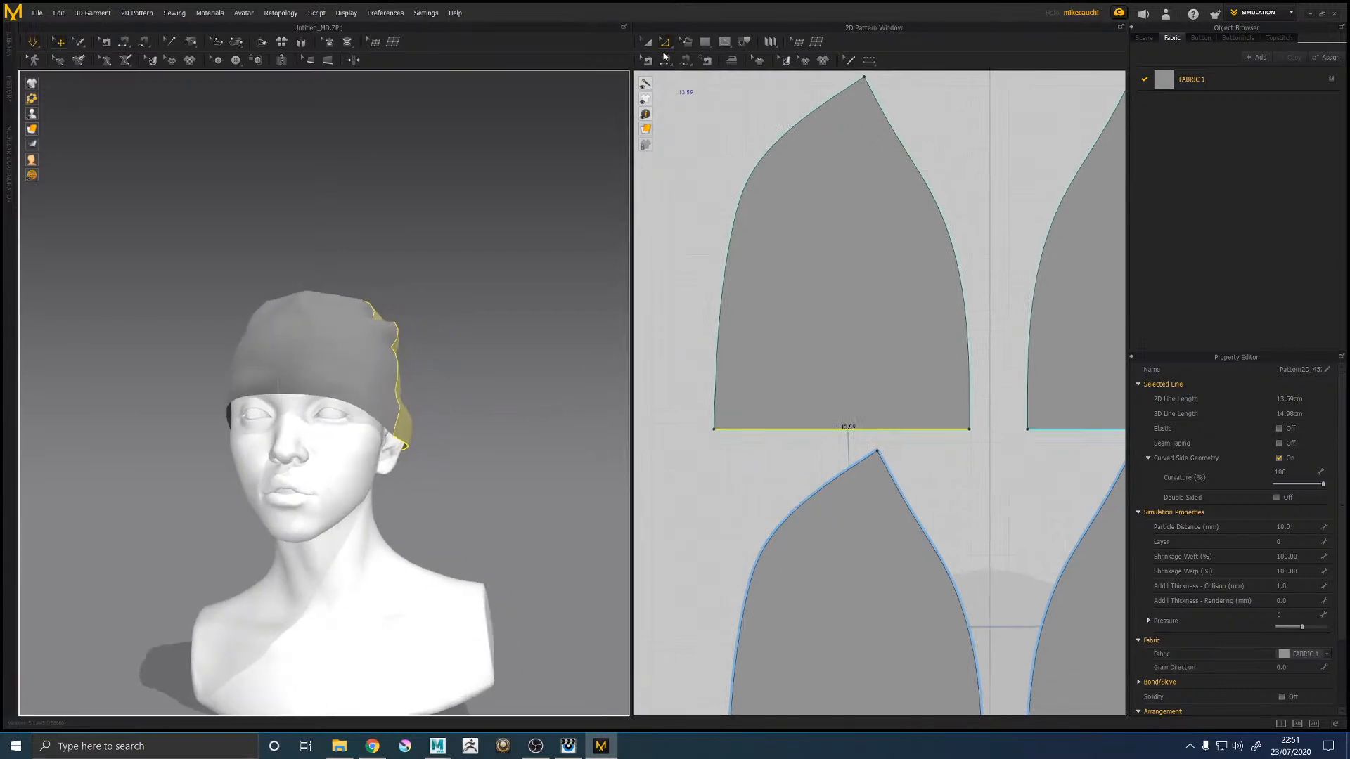
Step: Draw a horizontal internal line about 13.4 cm long across the full width of the front panel, above its bottom edge
left_click(667, 61)
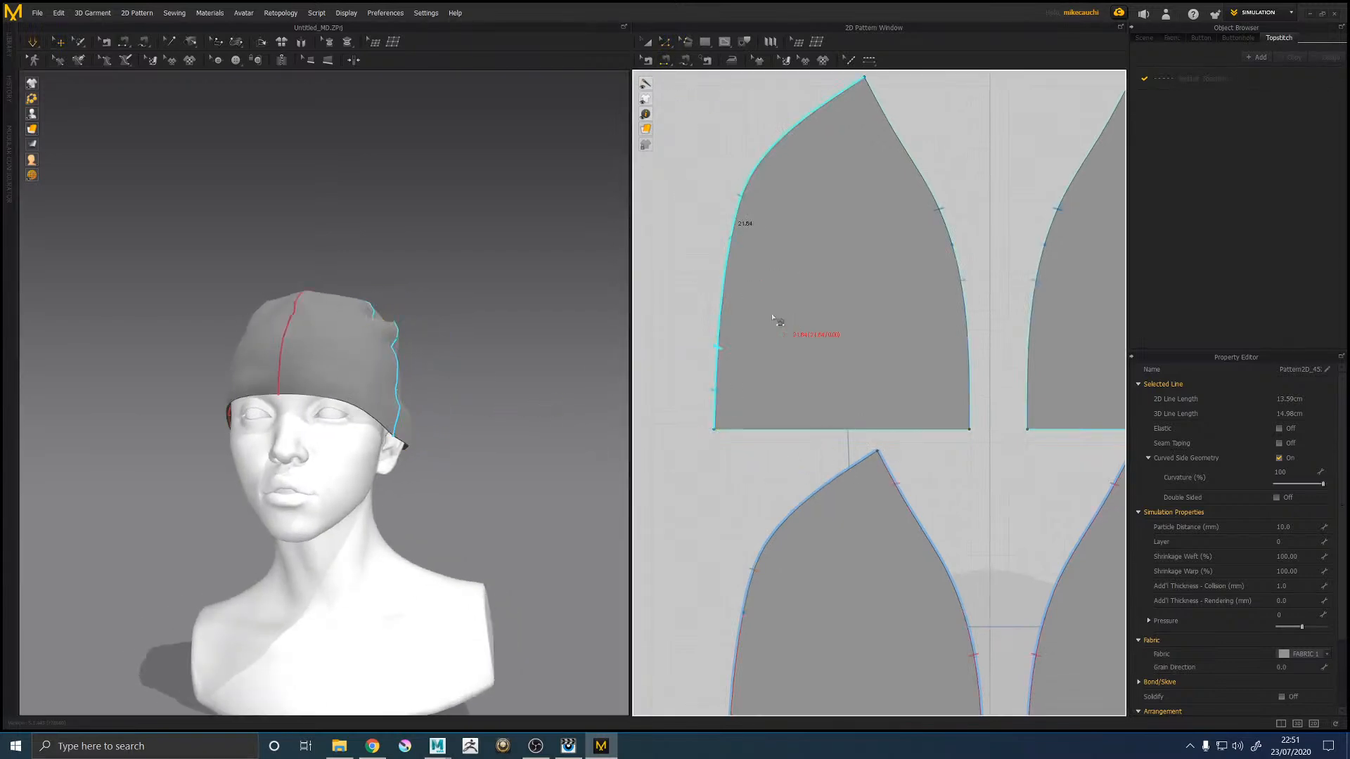
left_click(724, 41)
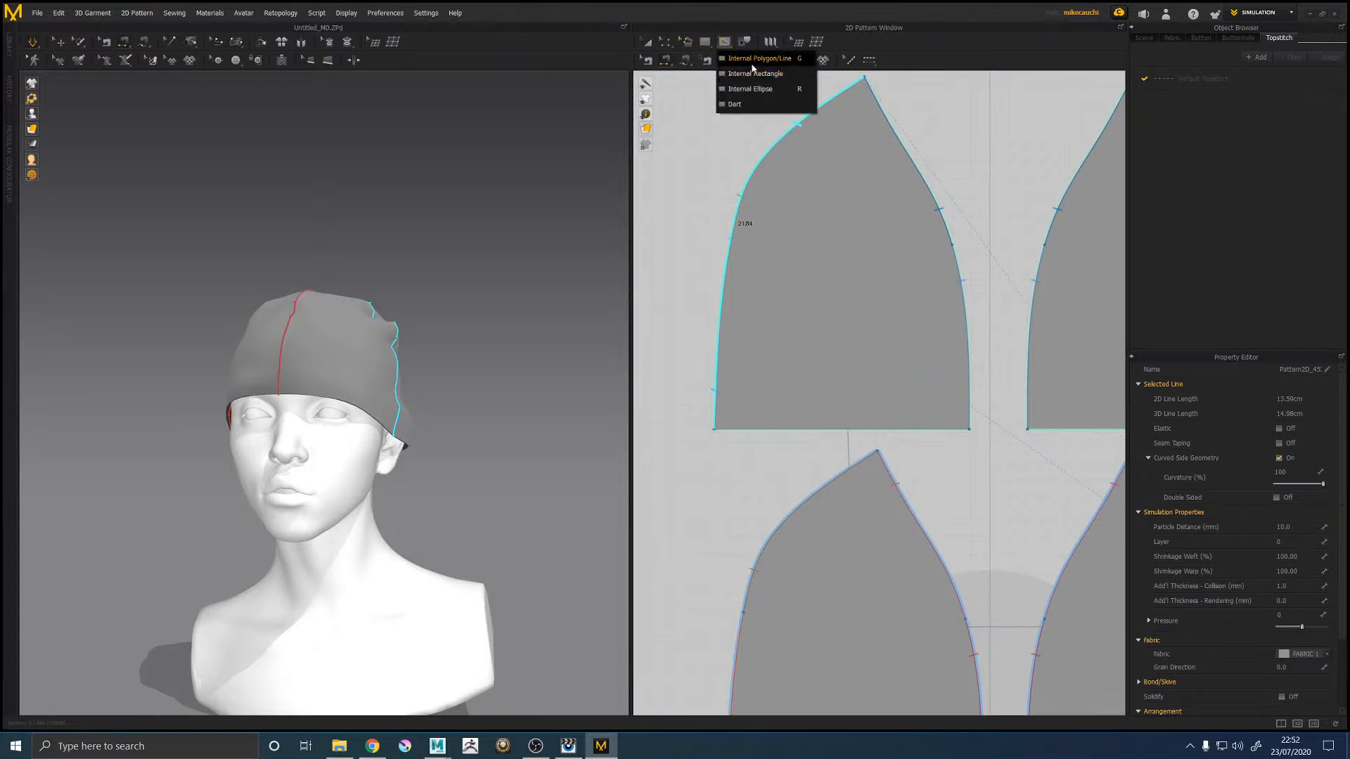
left_click(752, 63)
middle_click_drag(691, 377, 680, 92)
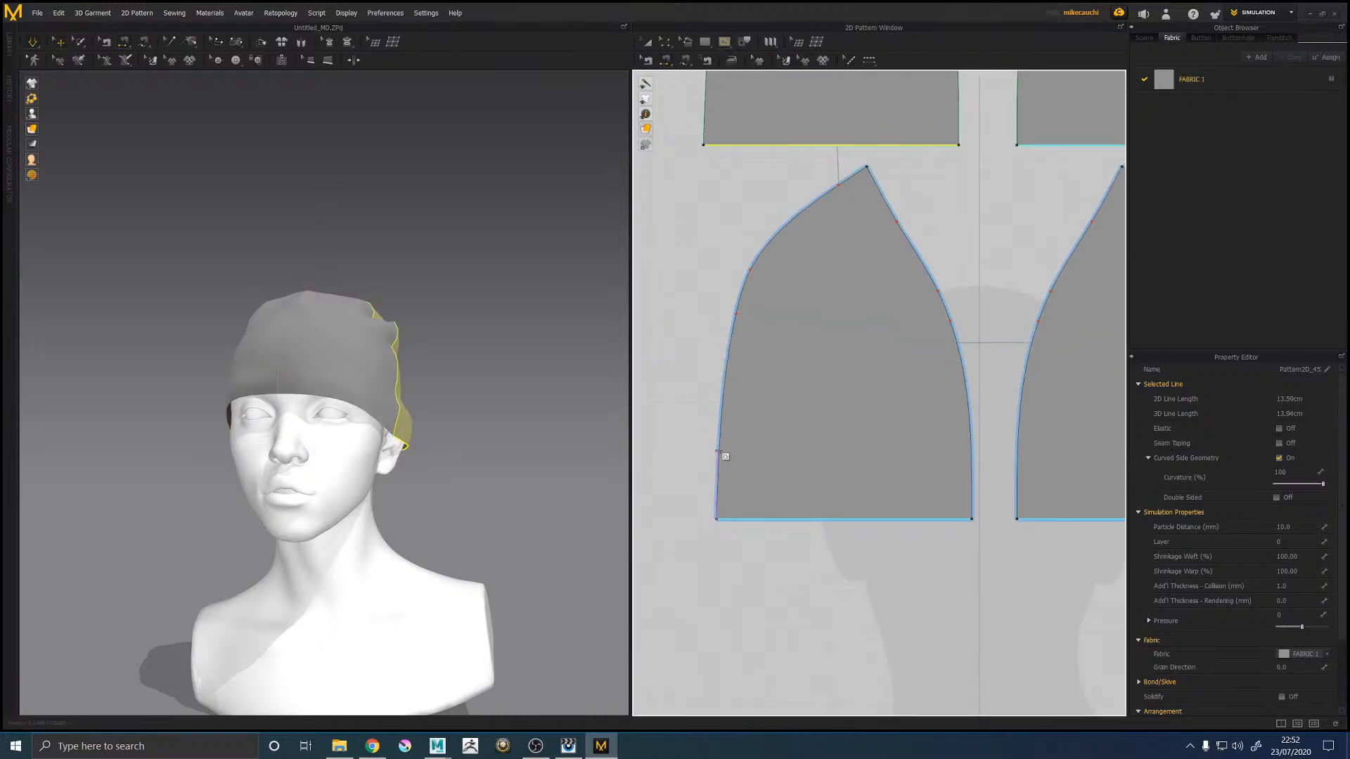
left_click(719, 451)
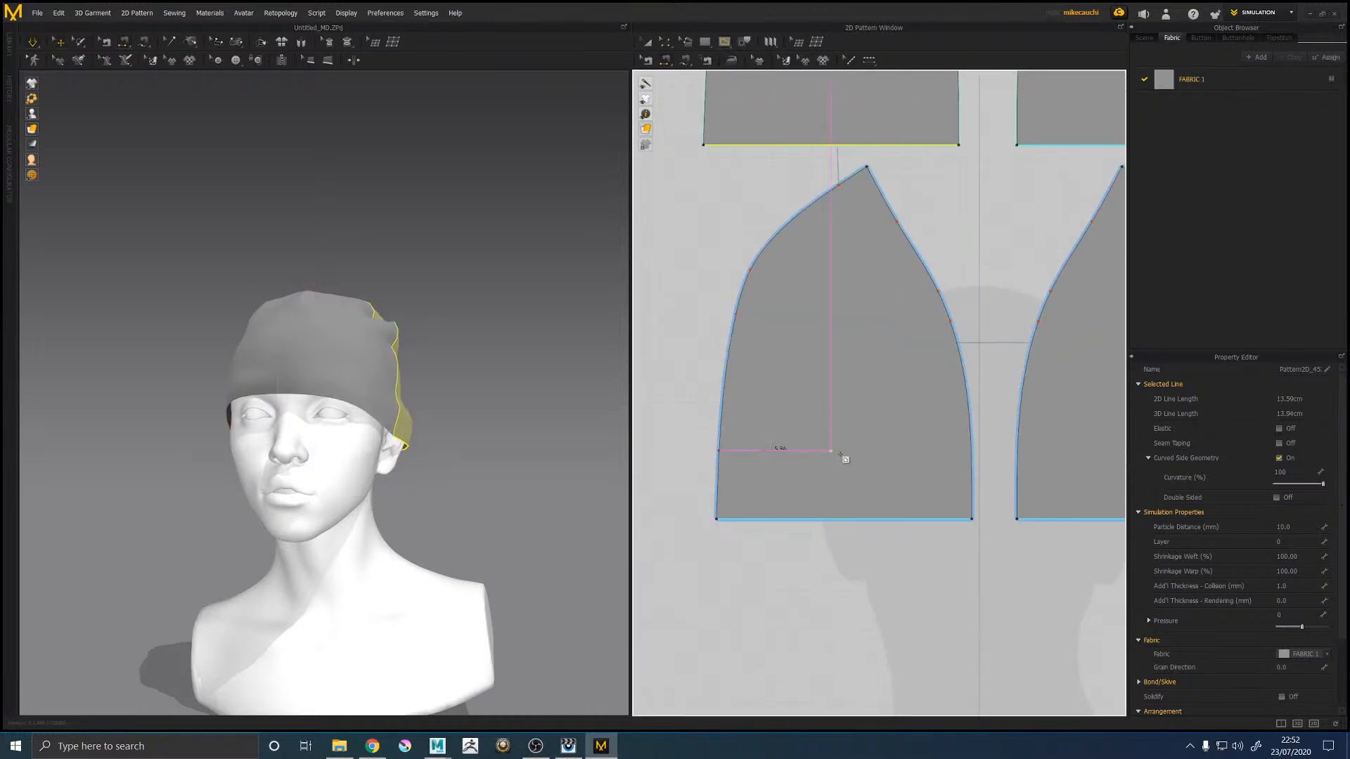
left_click(972, 451)
key("Return")
right_click_drag(492, 359, 603, 490)
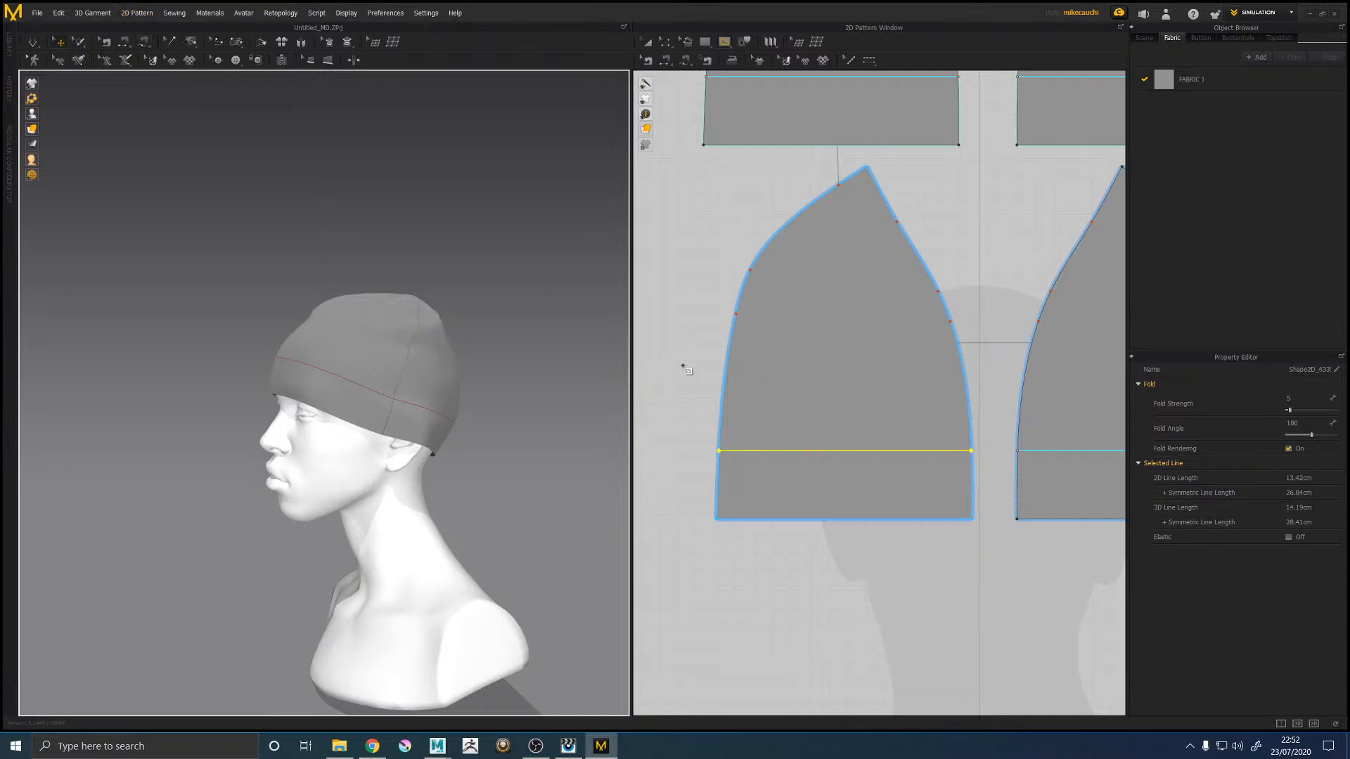
Step: Draw two more horizontal internal lines across the front panel, closely spaced below the first, the lowest about 13.5 cm long
left_click(684, 367)
left_click(776, 320)
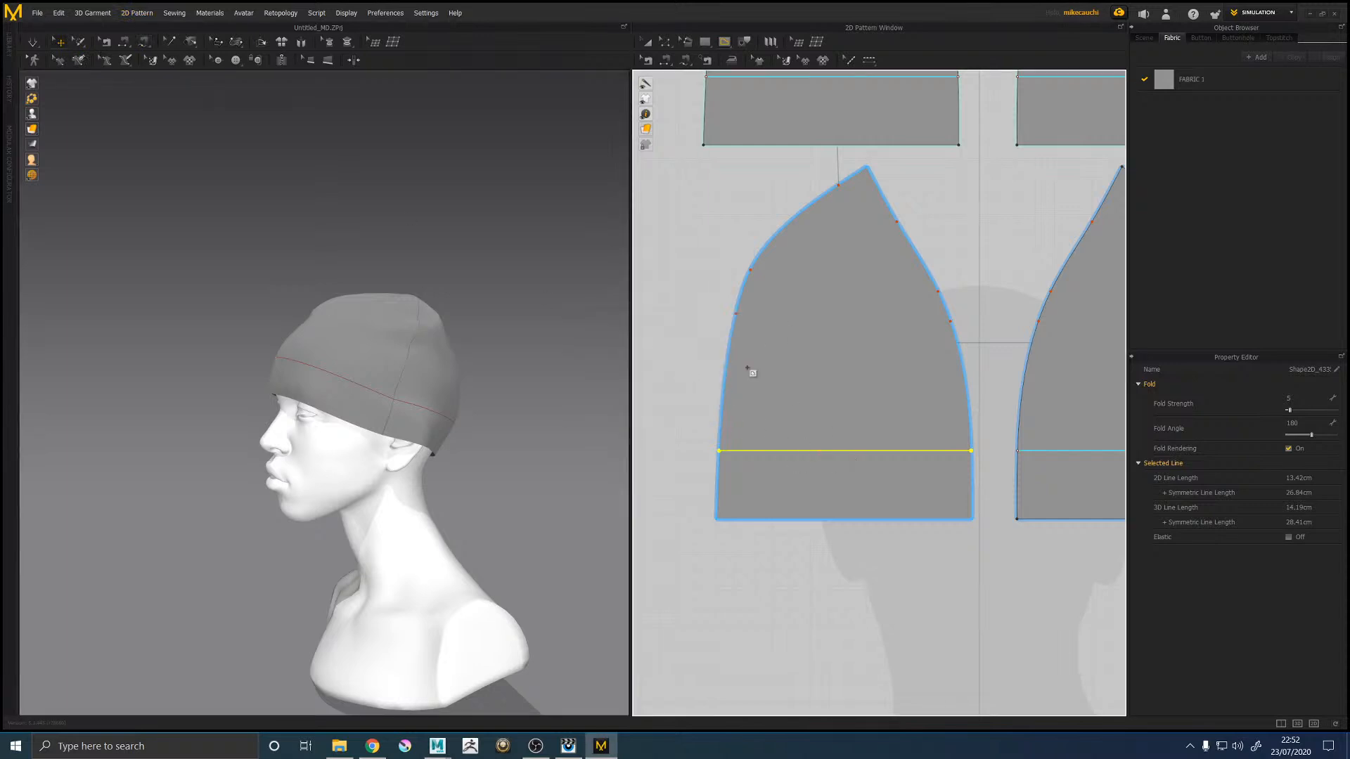
left_click(719, 458)
left_click(971, 458)
left_click(718, 467)
left_click(971, 467)
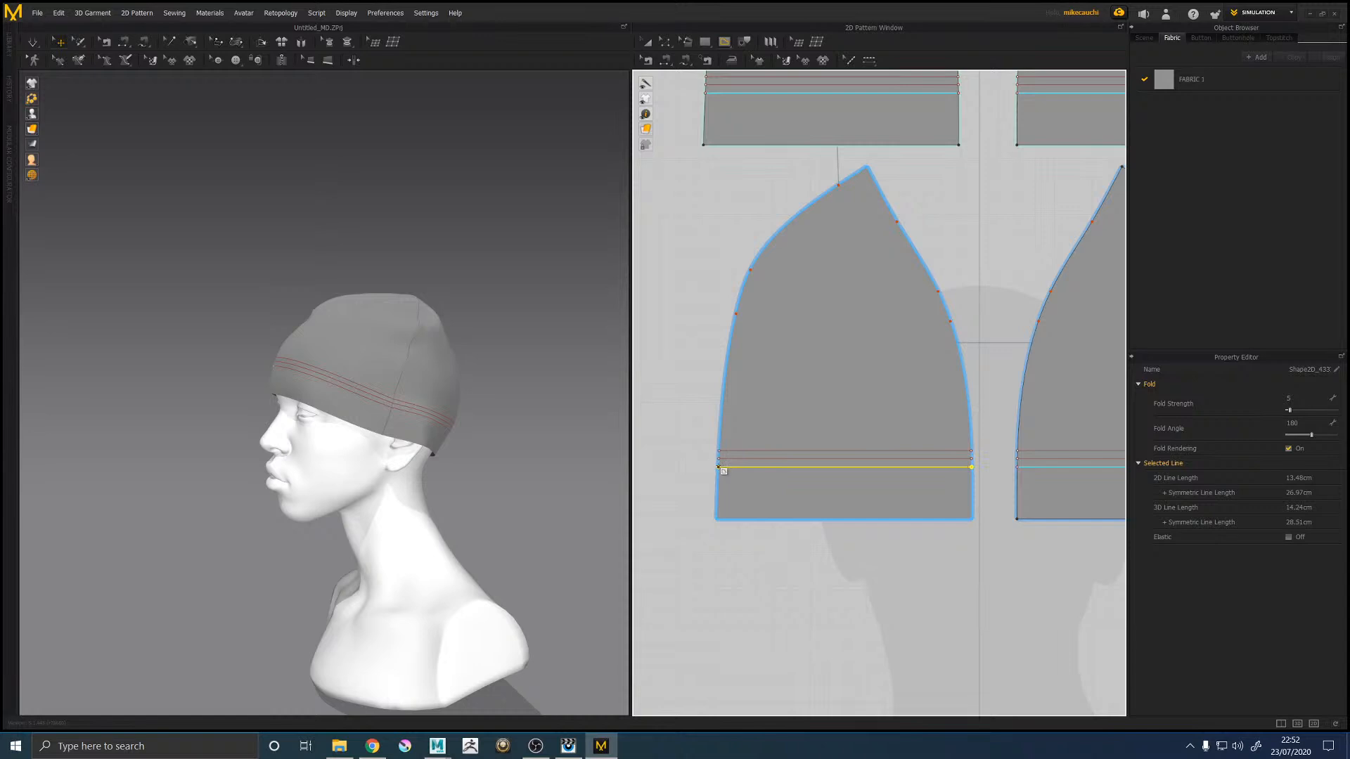
Step: Draw an internal line midway in each gap between the three lines, giving five evenly spaced horizontal lines across the front panel
scroll(723, 470, "down", 3)
scroll(724, 473, "up", 6)
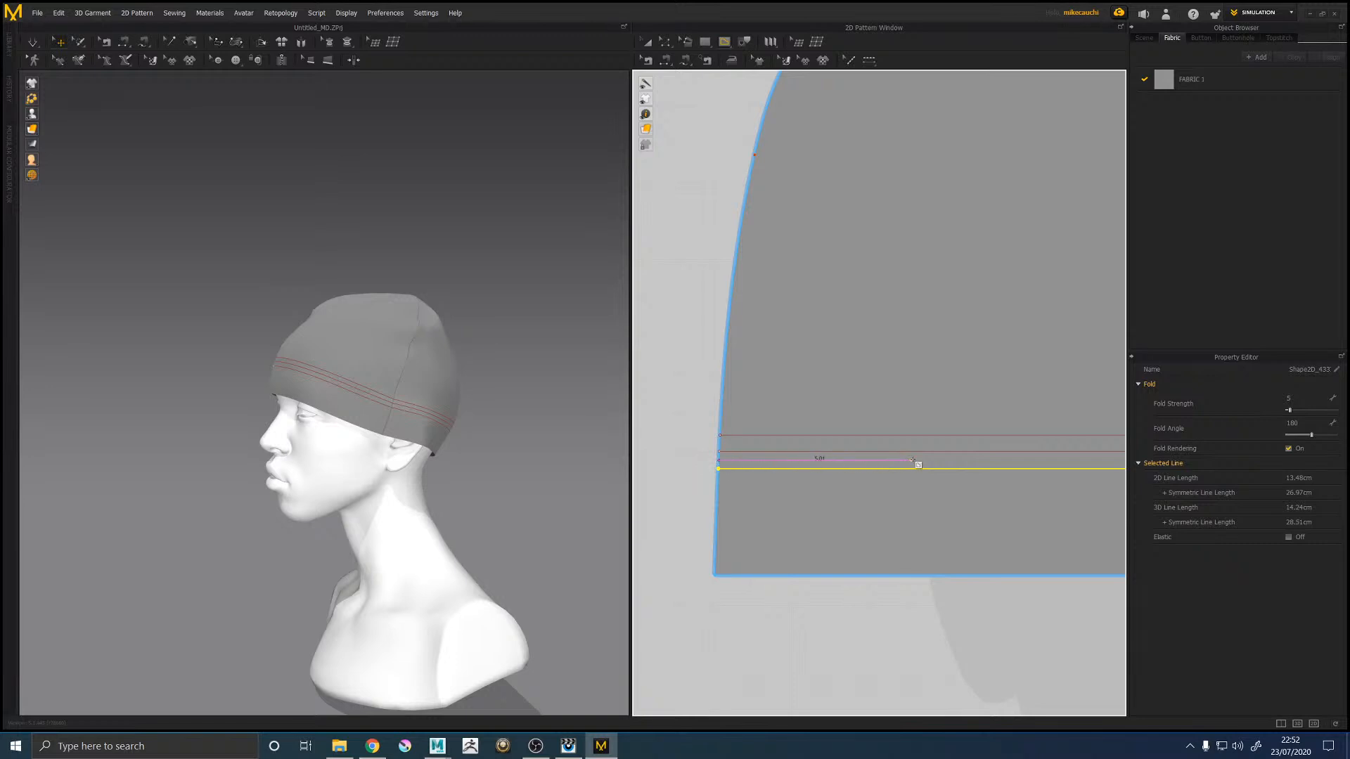
middle_click_drag(942, 638, 673, 636)
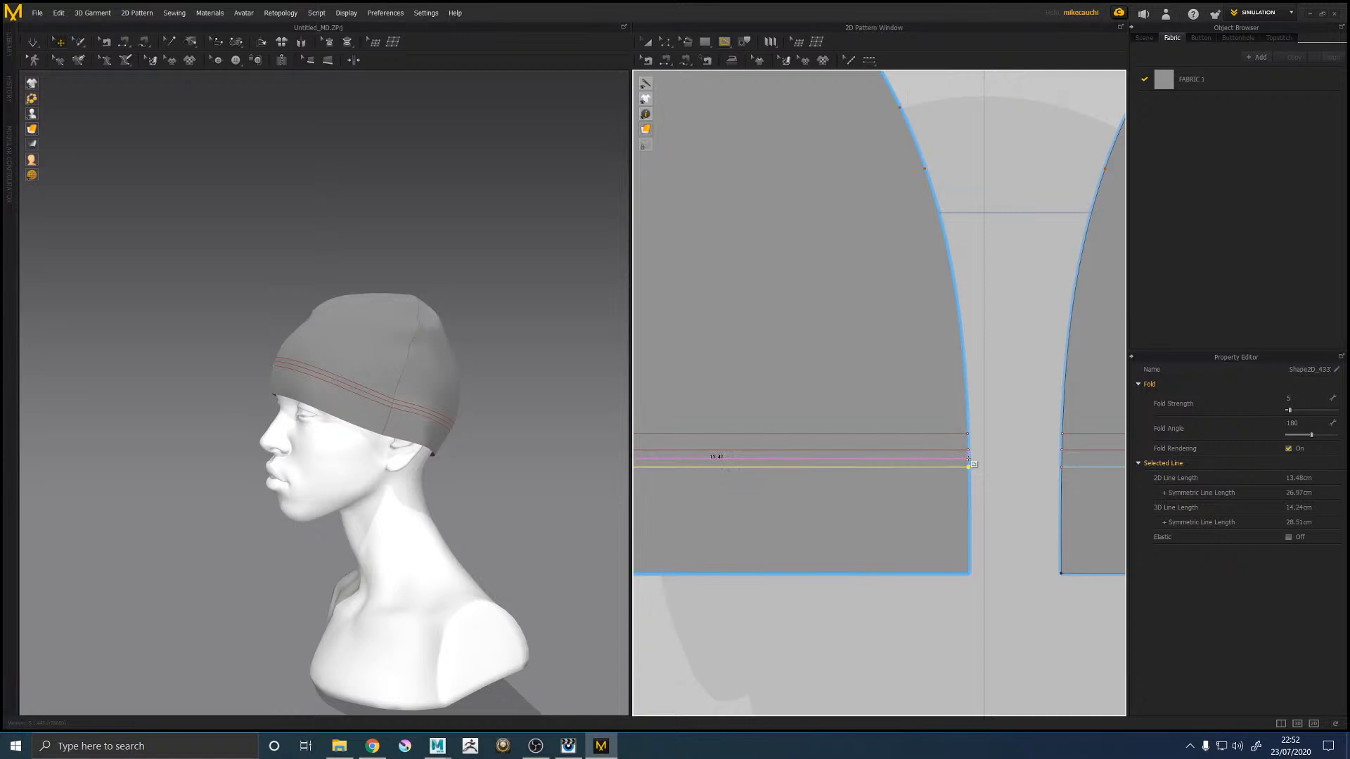
left_click(968, 458)
left_click(968, 443)
middle_click_drag(878, 443, 1135, 443)
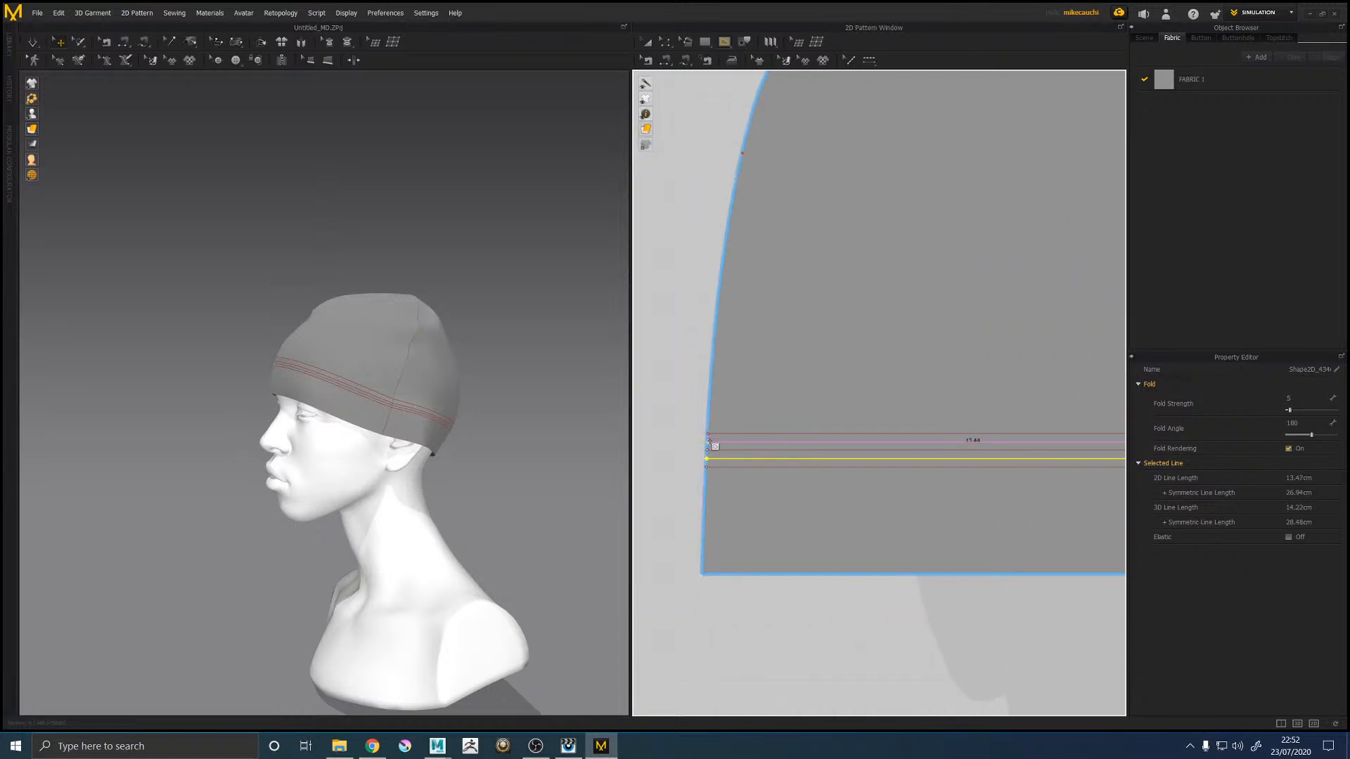
left_click(710, 441)
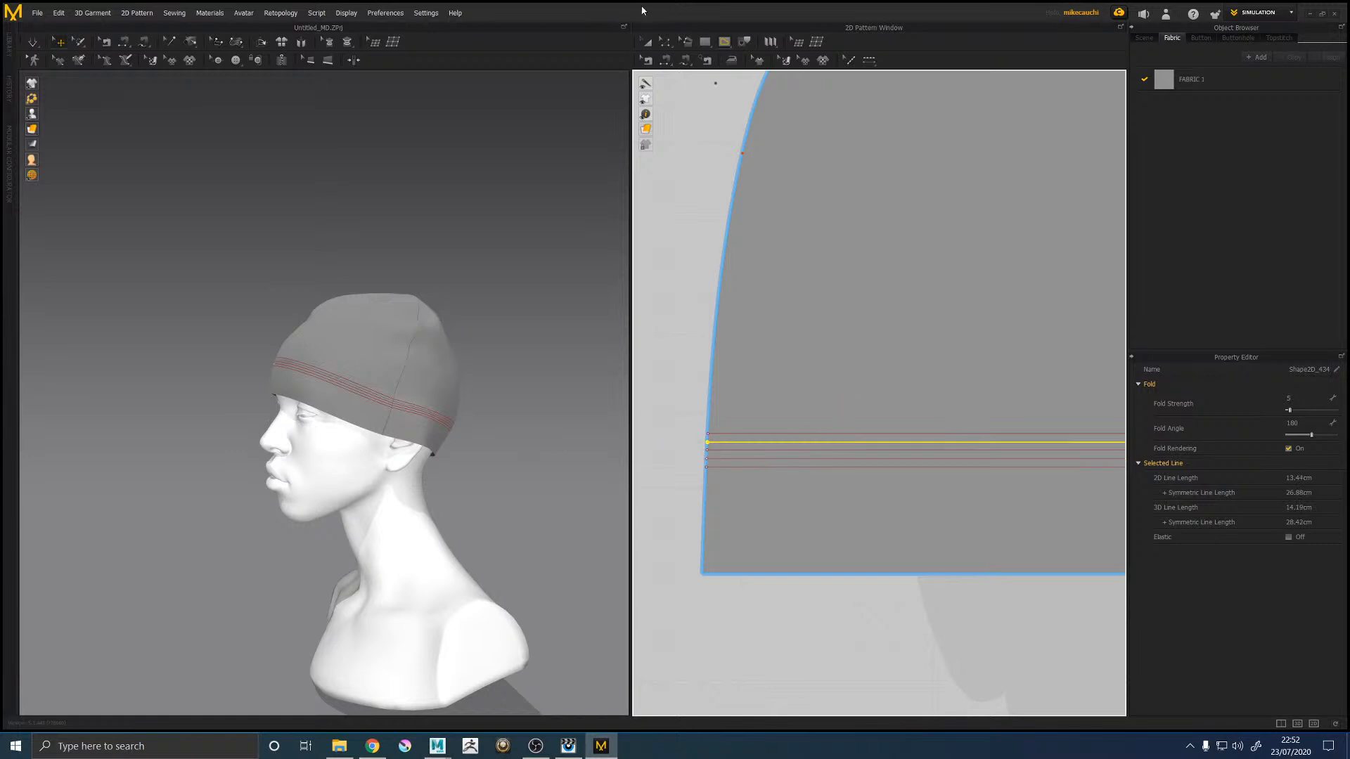
left_click(647, 42)
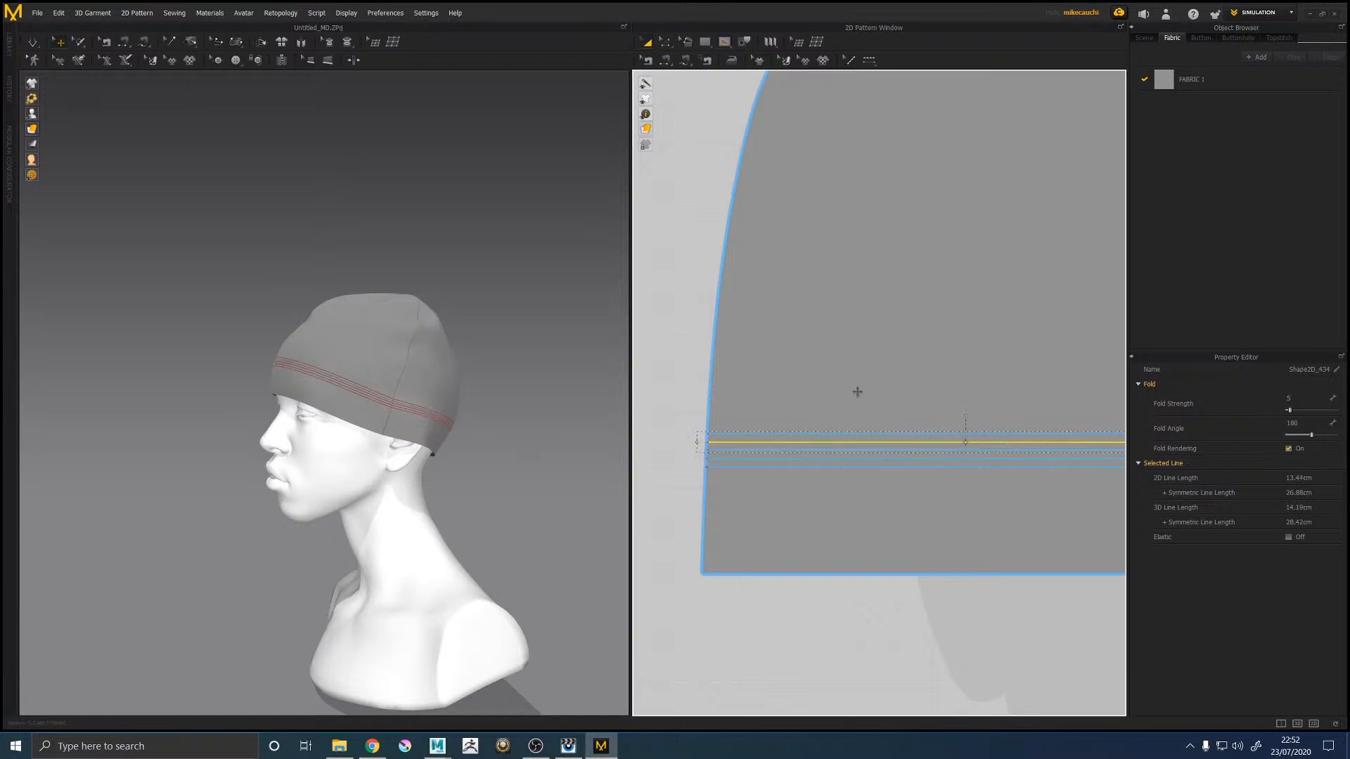
left_click(901, 512)
left_click(849, 643)
left_click_drag(840, 420, 856, 507)
key("ctrl+z")
key("z")
Step: Select all five internal lines on the front panel and raise their fold strength to about 33 and their fold angle above 180
left_click(840, 434)
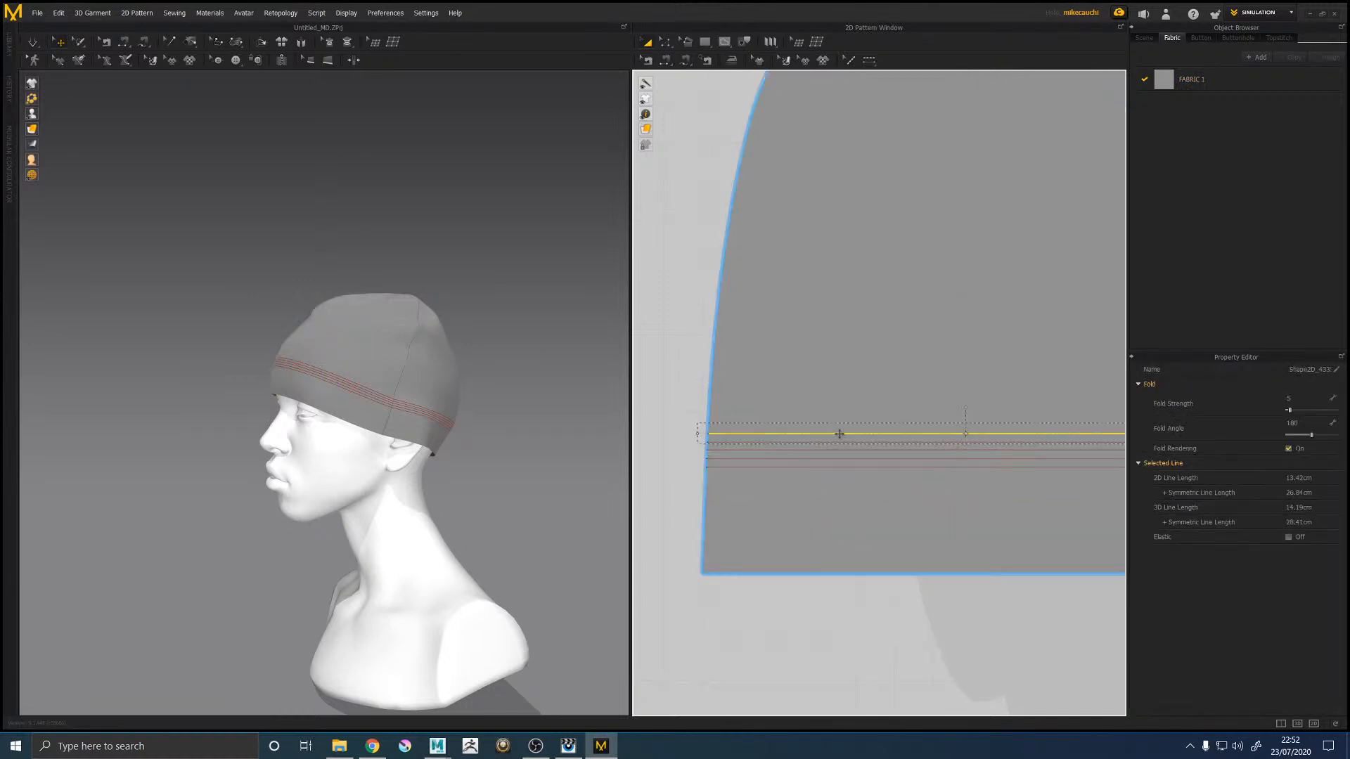
left_click(846, 450, "shift")
left_click(852, 458, "shift")
left_click(858, 467, "shift")
left_click_drag(1290, 409, 1311, 440)
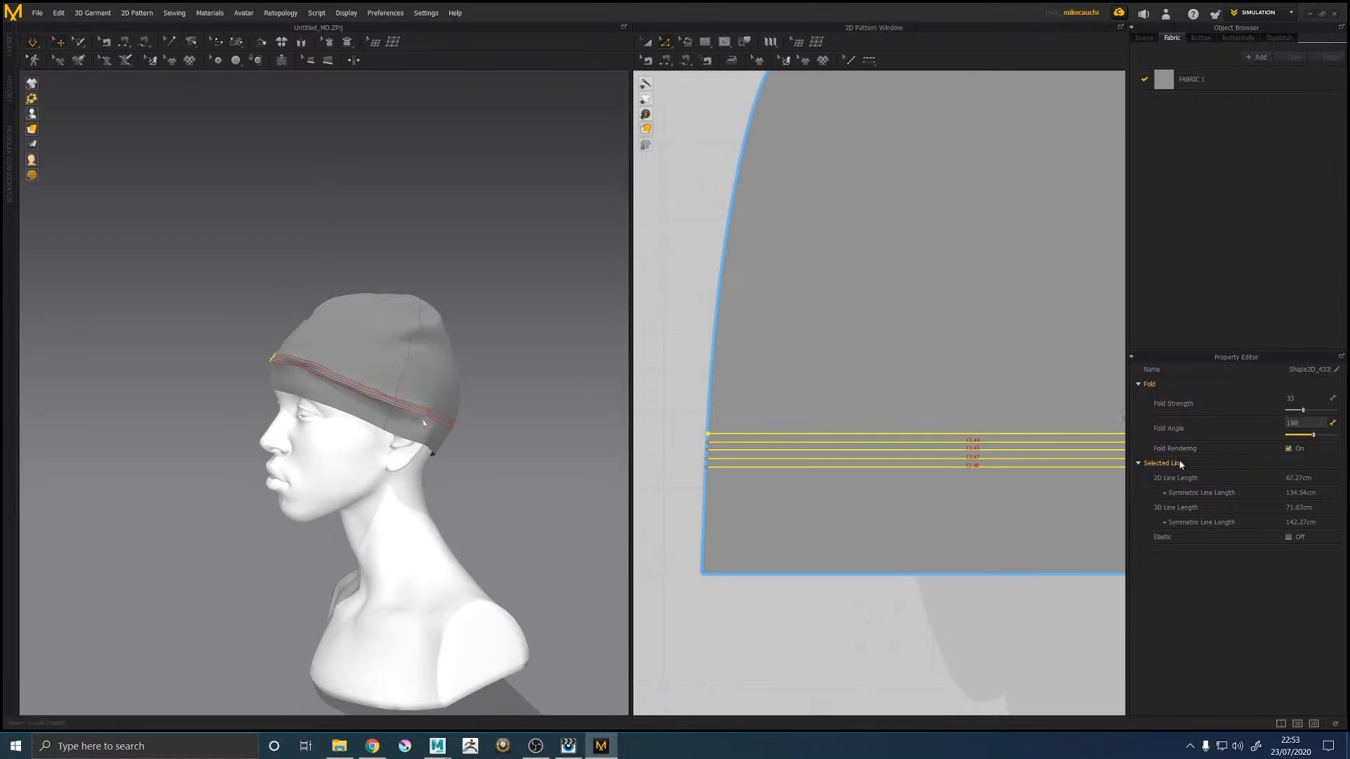
left_click_drag(1314, 436, 1321, 438)
Step: Simulate the cap and pull its front brim outward and upward to try the fold
right_click_drag(299, 386, 433, 383)
key("space")
left_click_drag(470, 392, 541, 351)
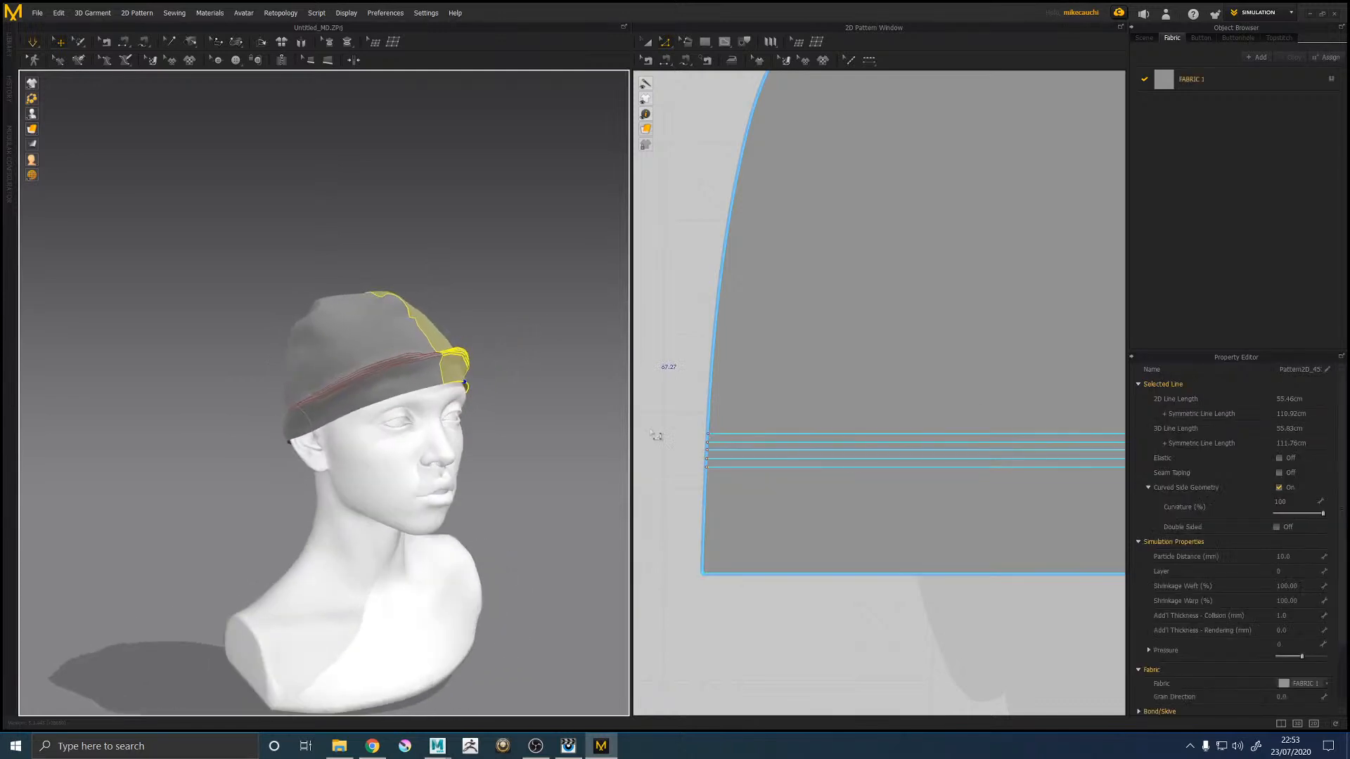
Step: Reselect the five internal lines on the front panel and lower their fold angle well below 180
left_click_drag(794, 393, 830, 502)
left_click(796, 434, "shift")
left_click(798, 441, "shift")
left_click(798, 450, "shift")
left_click(799, 458, "shift")
left_click(798, 466, "shift")
left_click_drag(1327, 439, 1293, 436)
Step: Tug the cap's brim near the fold lines and examine the bend up close
right_click_drag(477, 375, 436, 370)
left_click(362, 358)
scroll(338, 356, "up", 4)
right_click_drag(318, 368, 422, 359)
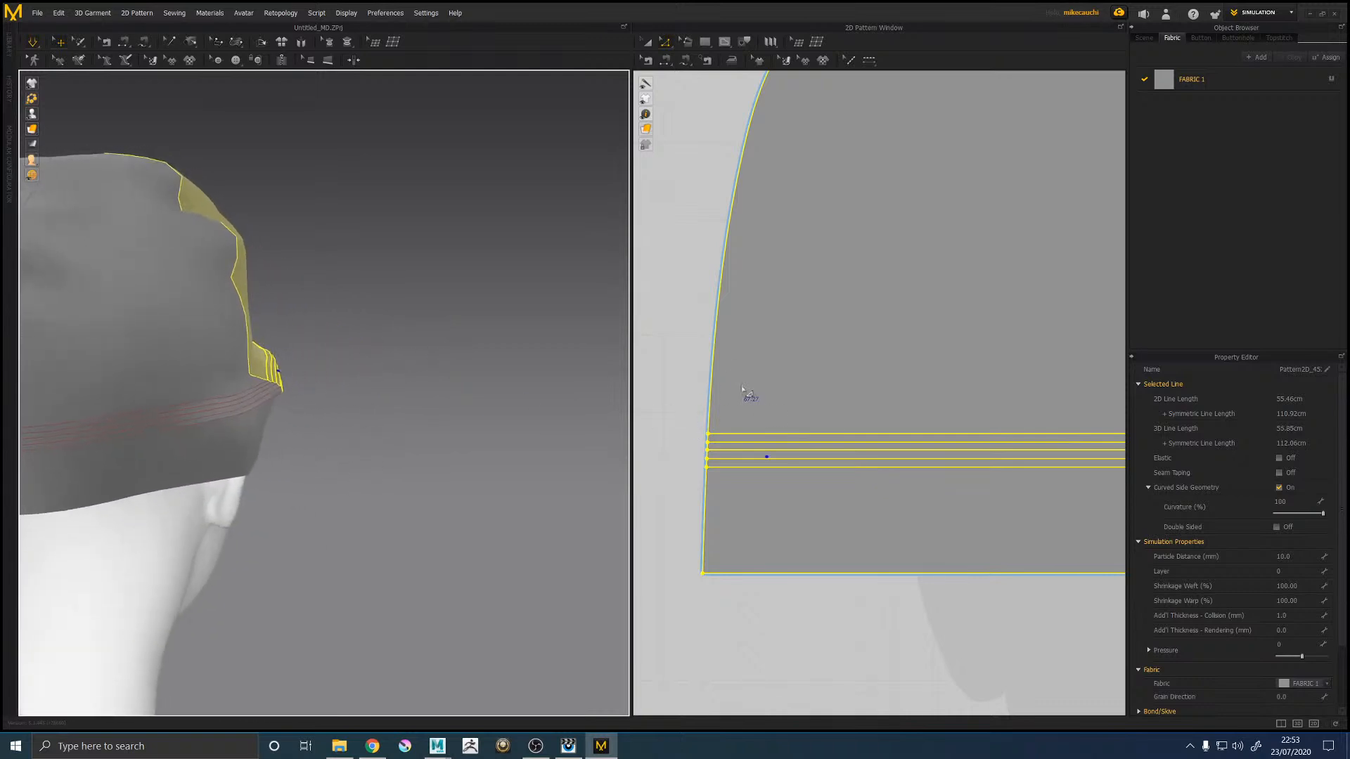
Step: Delete the two upper and two lower internal lines, keeping only the middle fold line on the panels
scroll(773, 408, "up", 4)
left_click(785, 455)
left_click(785, 454)
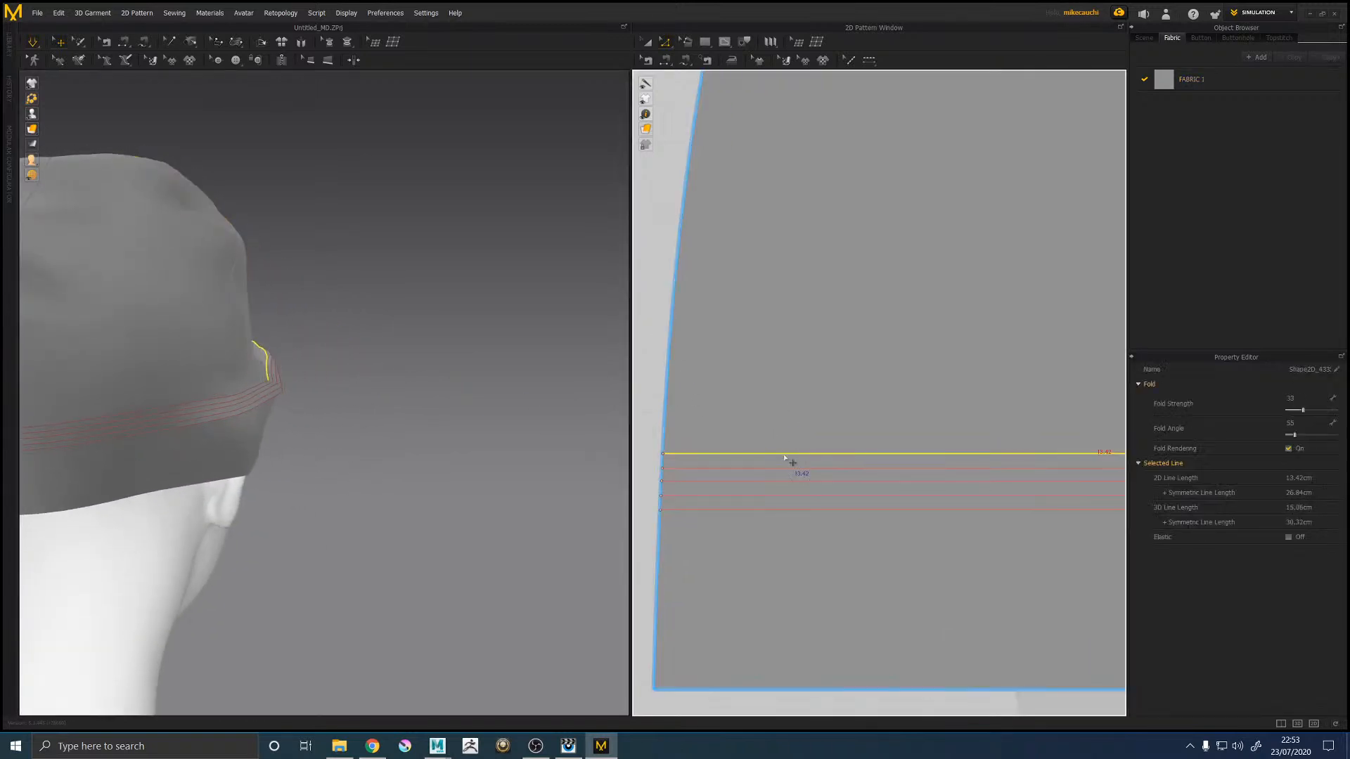
left_click(788, 468, "shift")
left_click(764, 496, "shift")
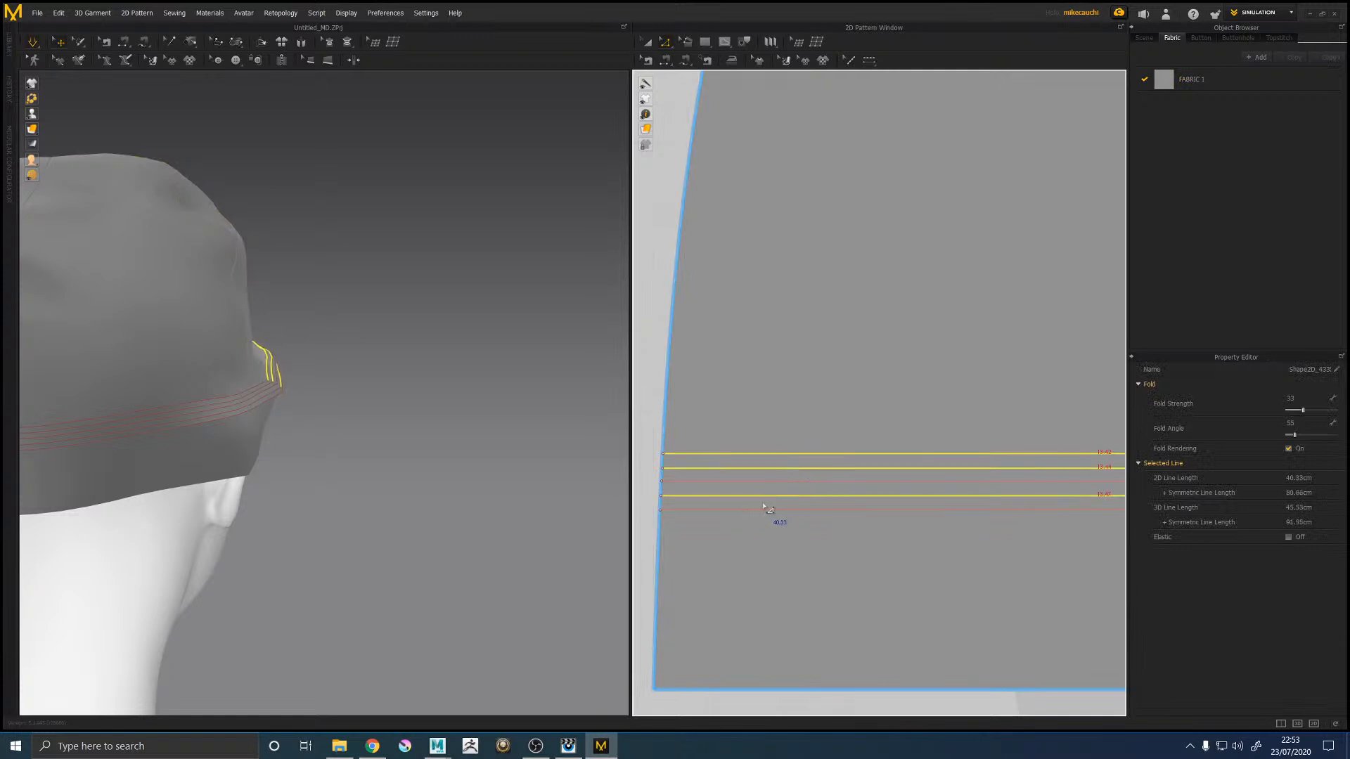
left_click(765, 510, "shift")
key("Delete")
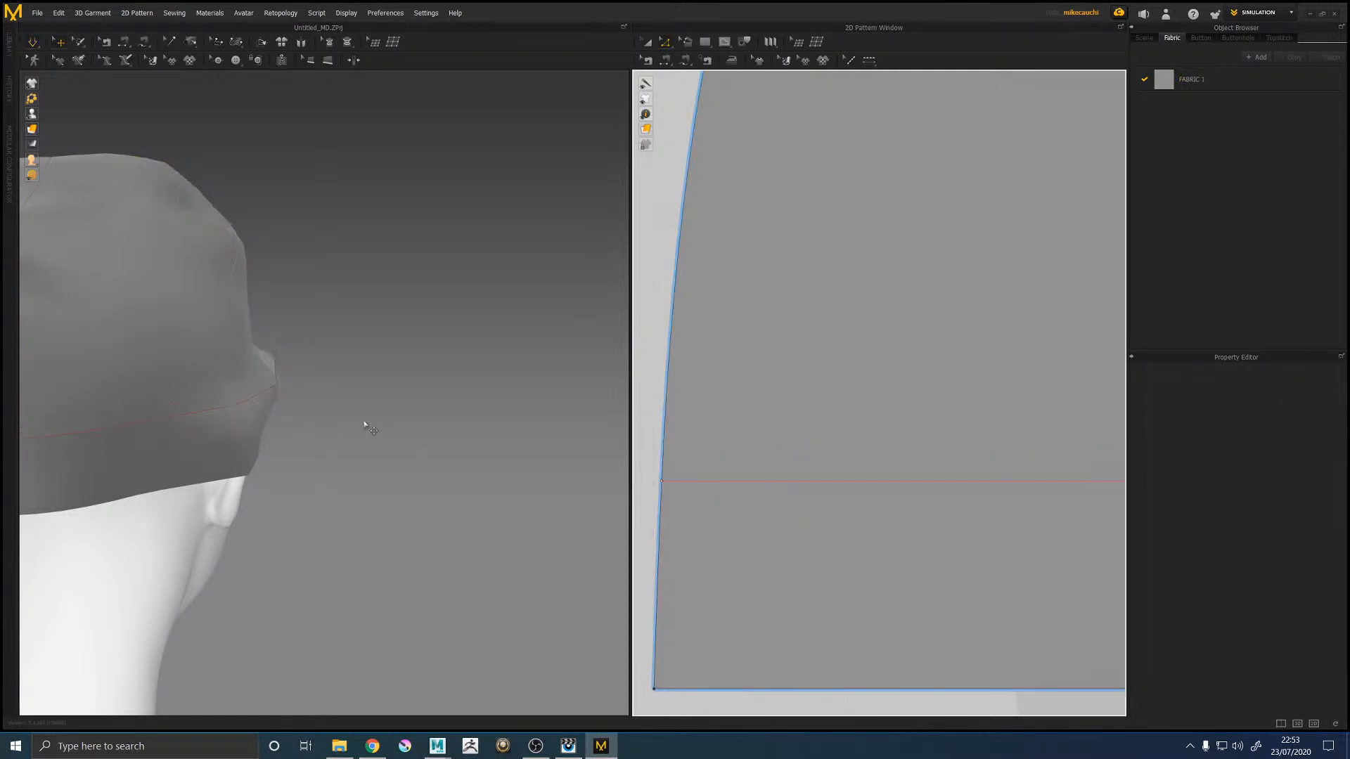
right_click_drag(327, 405, 415, 389)
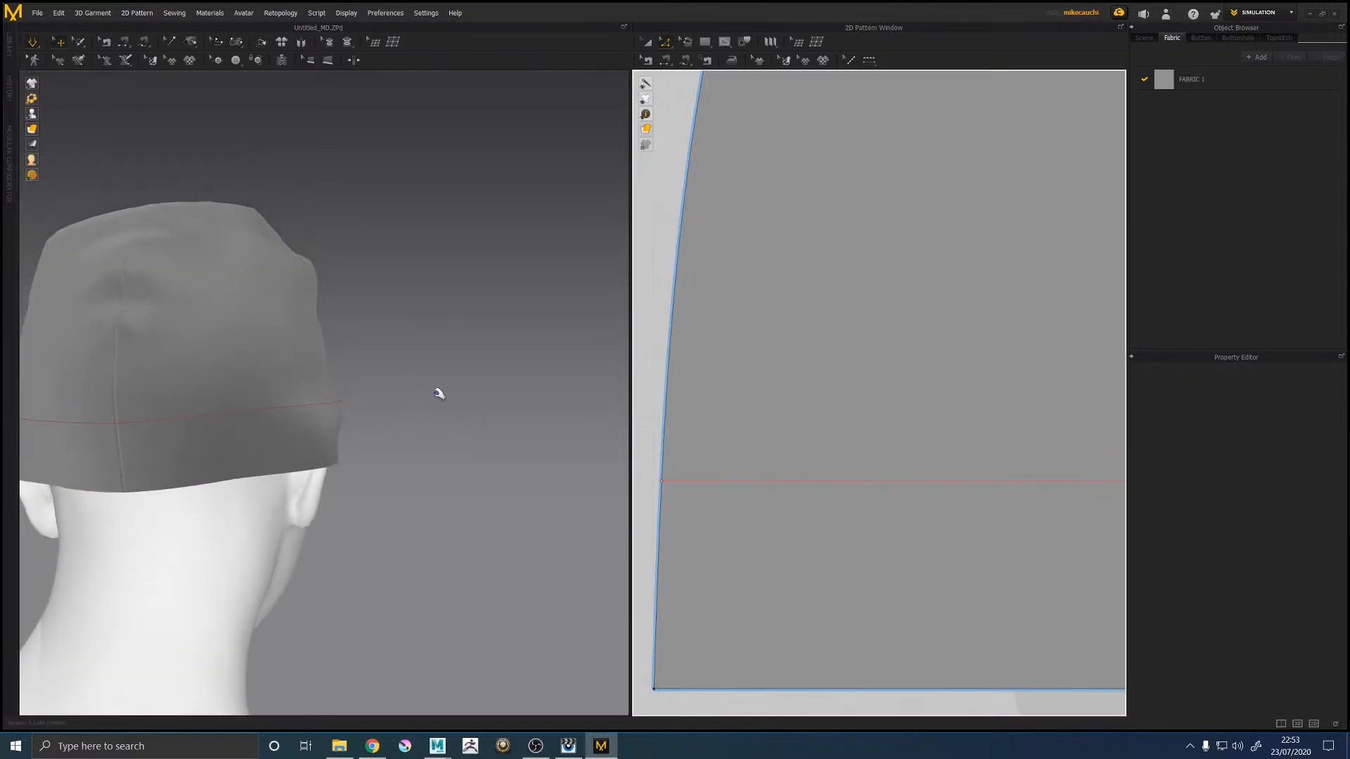
scroll(440, 393, "down", 5)
scroll(828, 385, "down", 6)
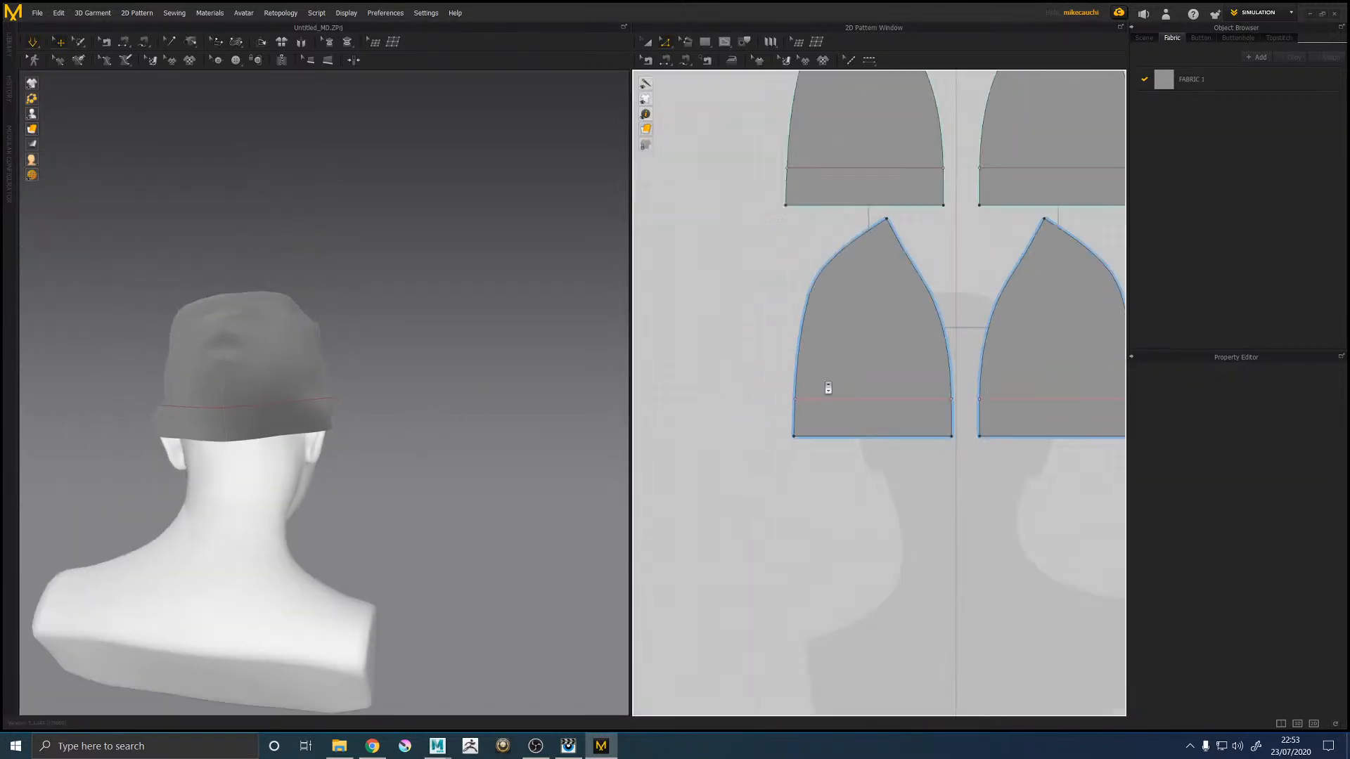
Step: Undo the removal of the four extra internal lines and tug the cap's brim to recheck the bend
key("ctrl+z")
key("ctrl+z")
right_click_drag(431, 391, 377, 382)
scroll(361, 379, "up", 5)
scroll(372, 393, "up", 3)
left_click(347, 422)
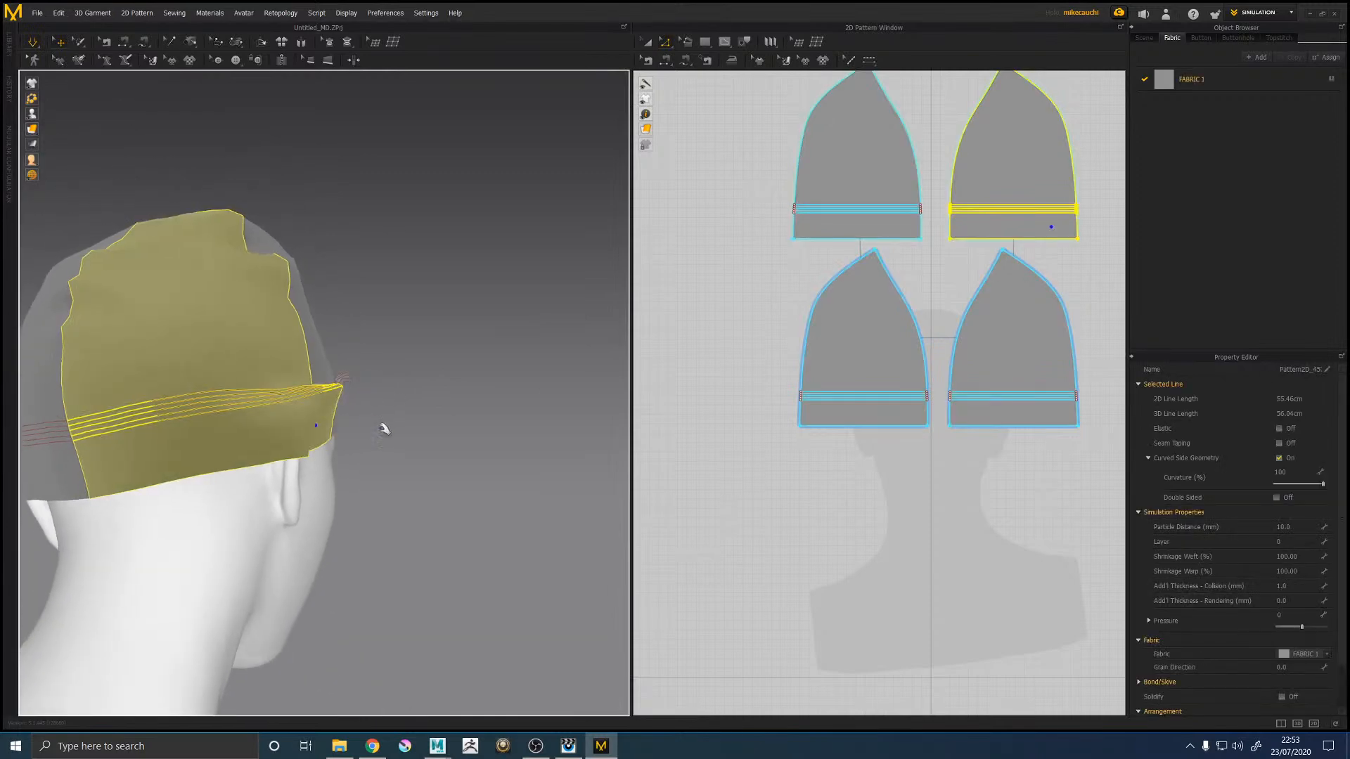
left_click(885, 447)
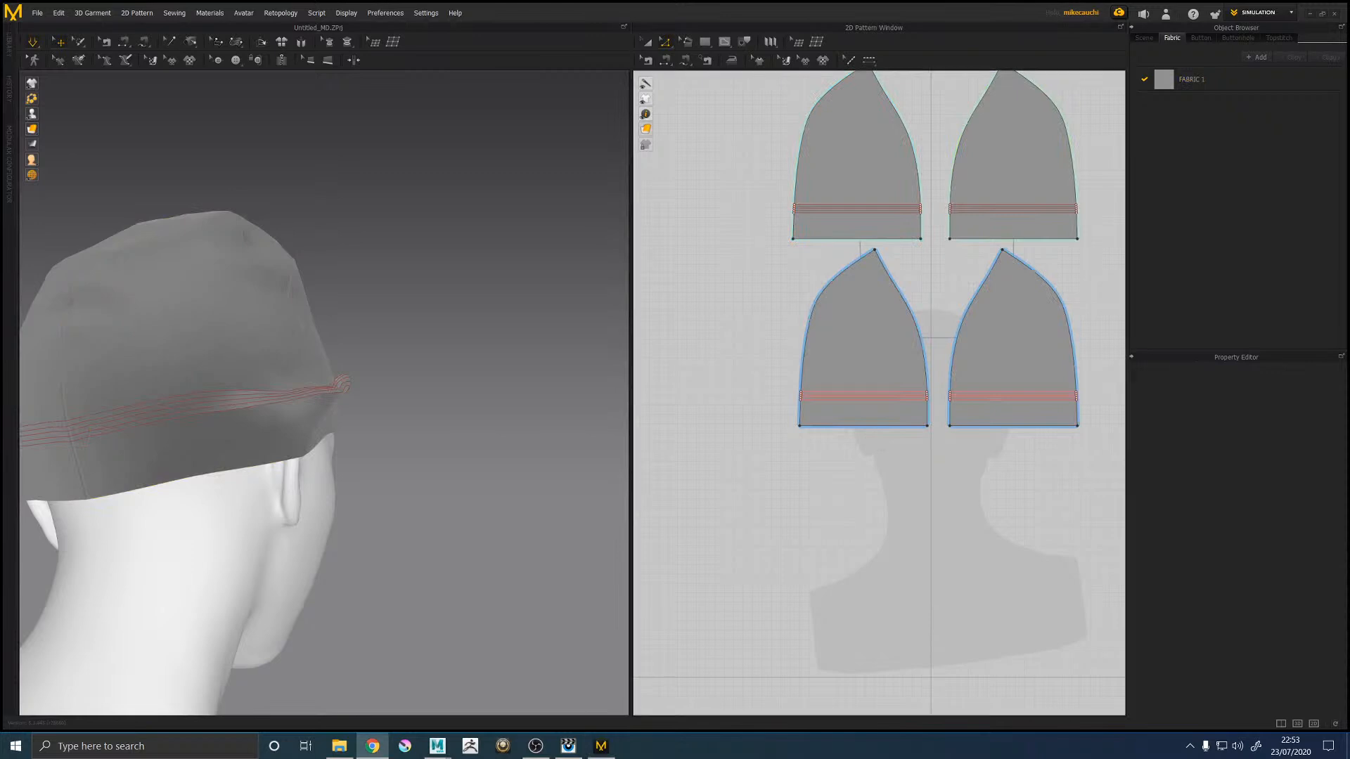
right_click_drag(353, 377, 441, 389)
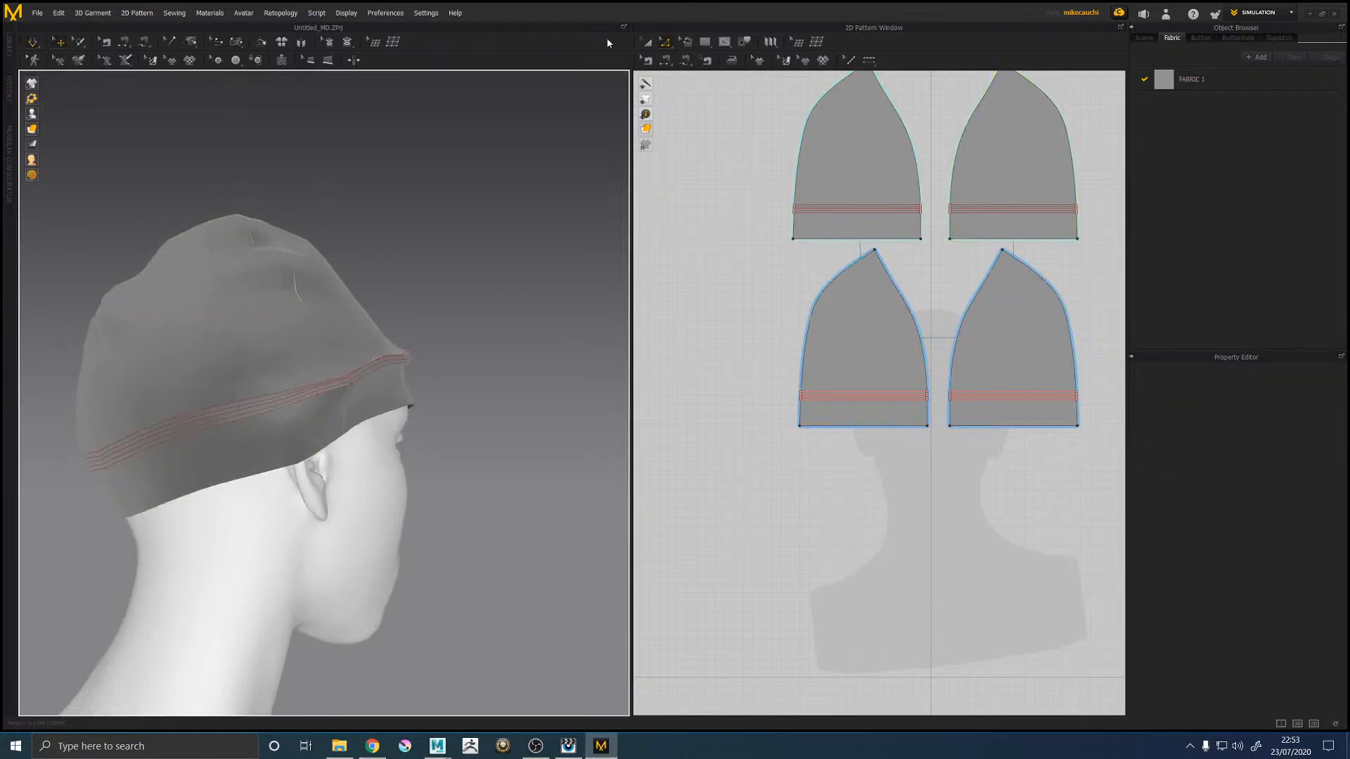
Step: Delete the two upper and two lower internal lines again, leaving only the middle fold line on each panel
scroll(941, 434, "down", 3)
scroll(885, 416, "up", 8)
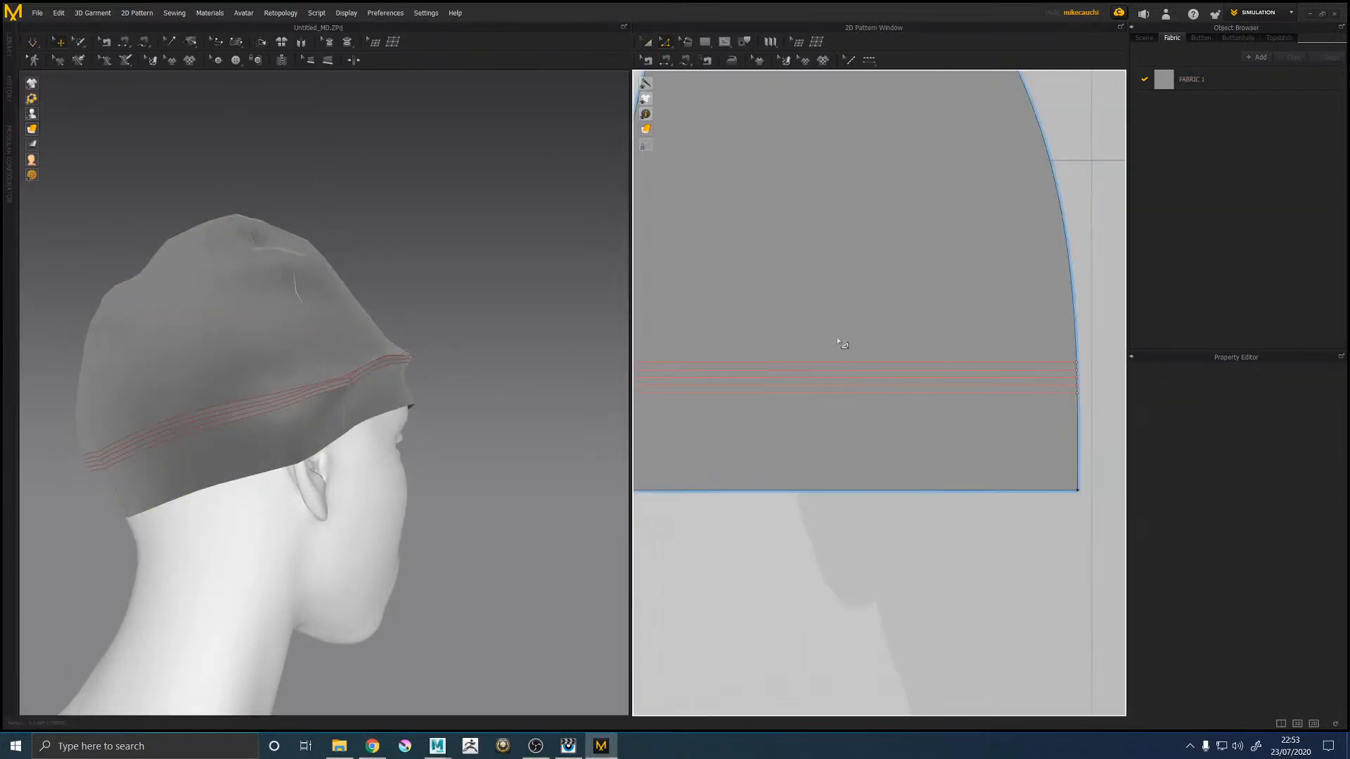
left_click(848, 377)
left_click_drag(848, 378, 850, 395)
key("Delete")
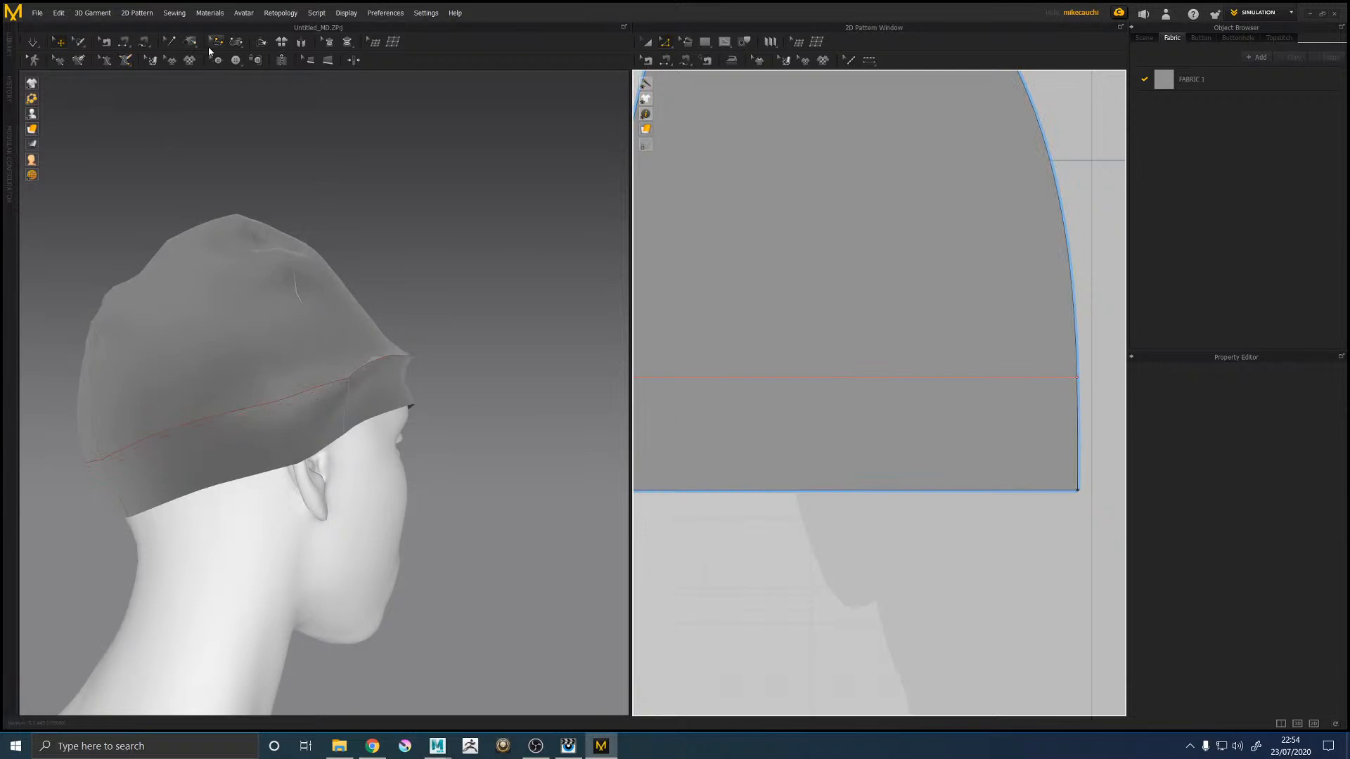
Step: With Fold Arrangement, turn the brim of the front panel on the avatar's right side upward along its internal line
left_click(375, 364)
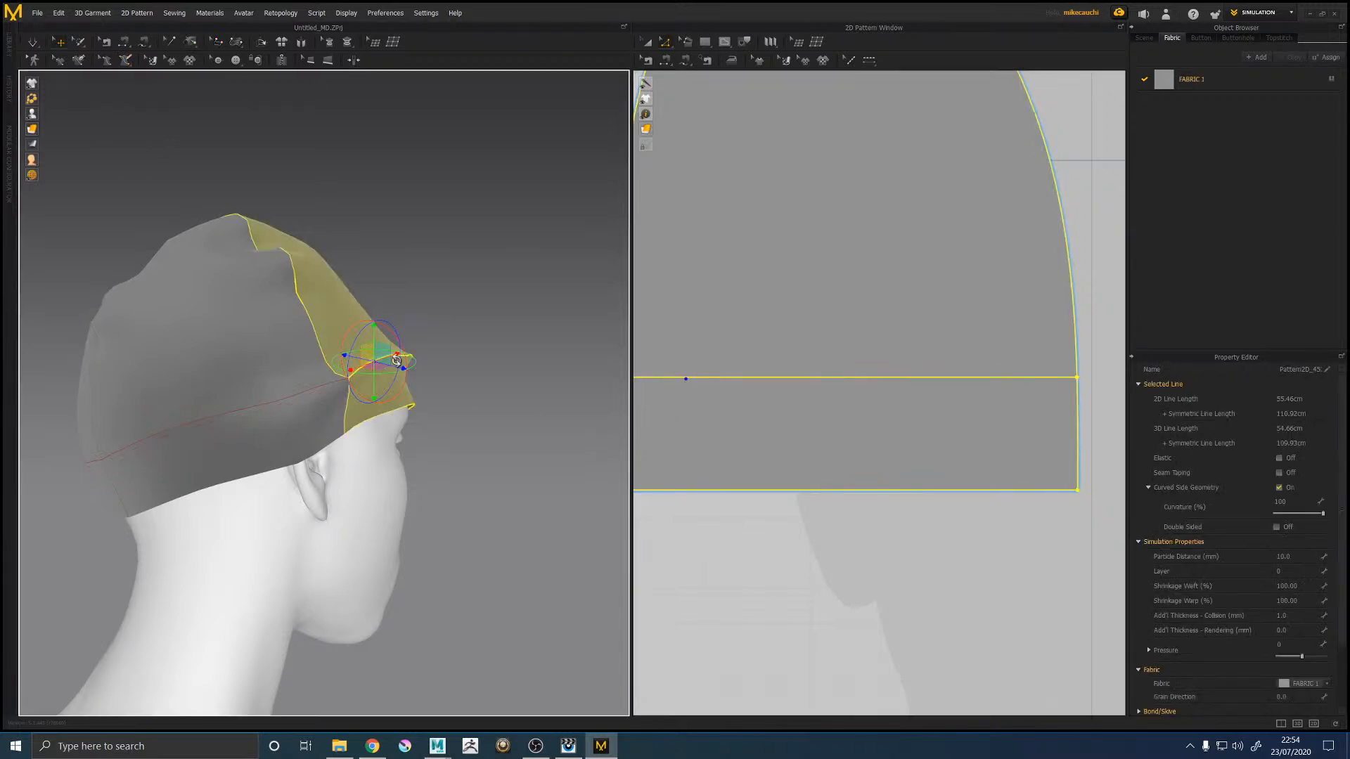
left_click(262, 43)
left_click(378, 358)
left_click_drag(422, 364, 281, 346)
left_click(261, 407)
right_click_drag(425, 405, 513, 395)
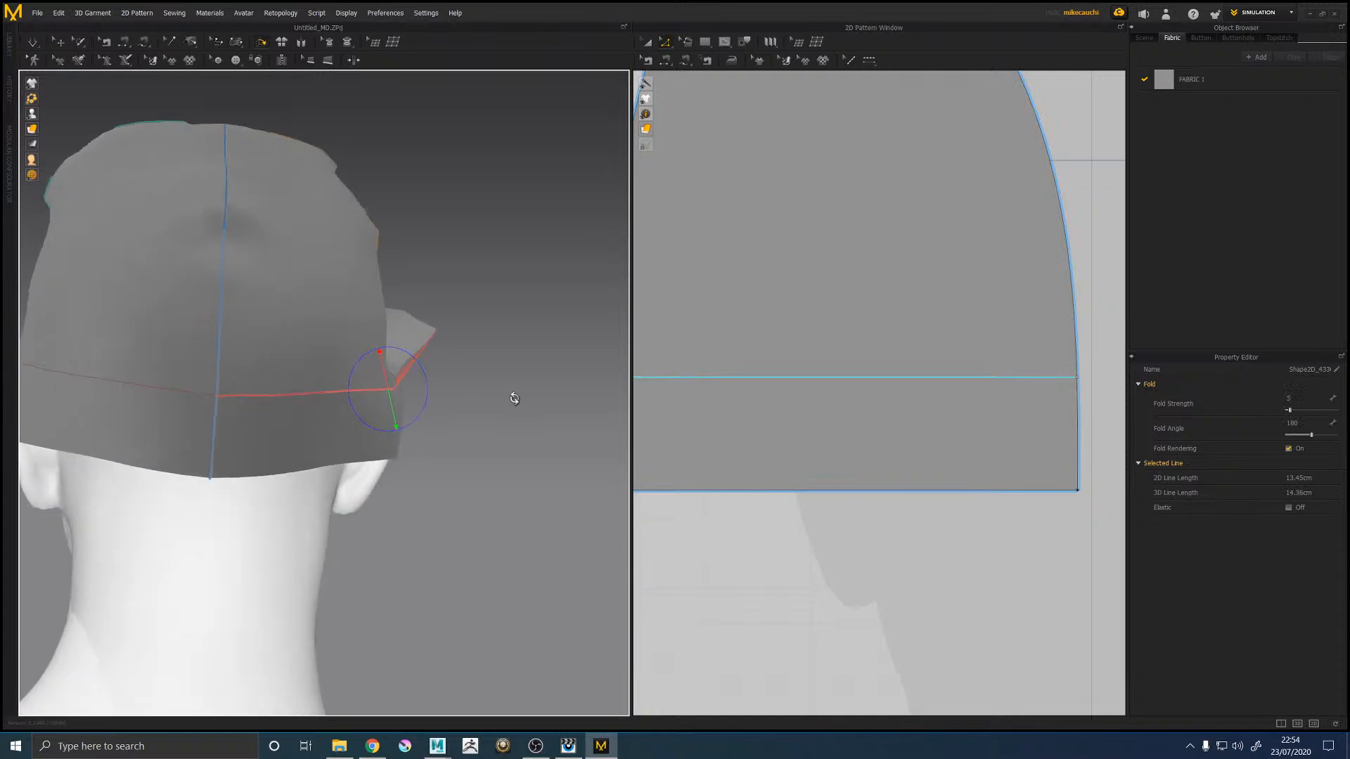
Step: Fold the brim of the adjacent back panel outward and up along its internal line
left_click_drag(422, 378, 452, 407)
left_click(361, 390)
left_click_drag(353, 424, 314, 424)
left_click(157, 478)
left_click(148, 387)
left_click(390, 505)
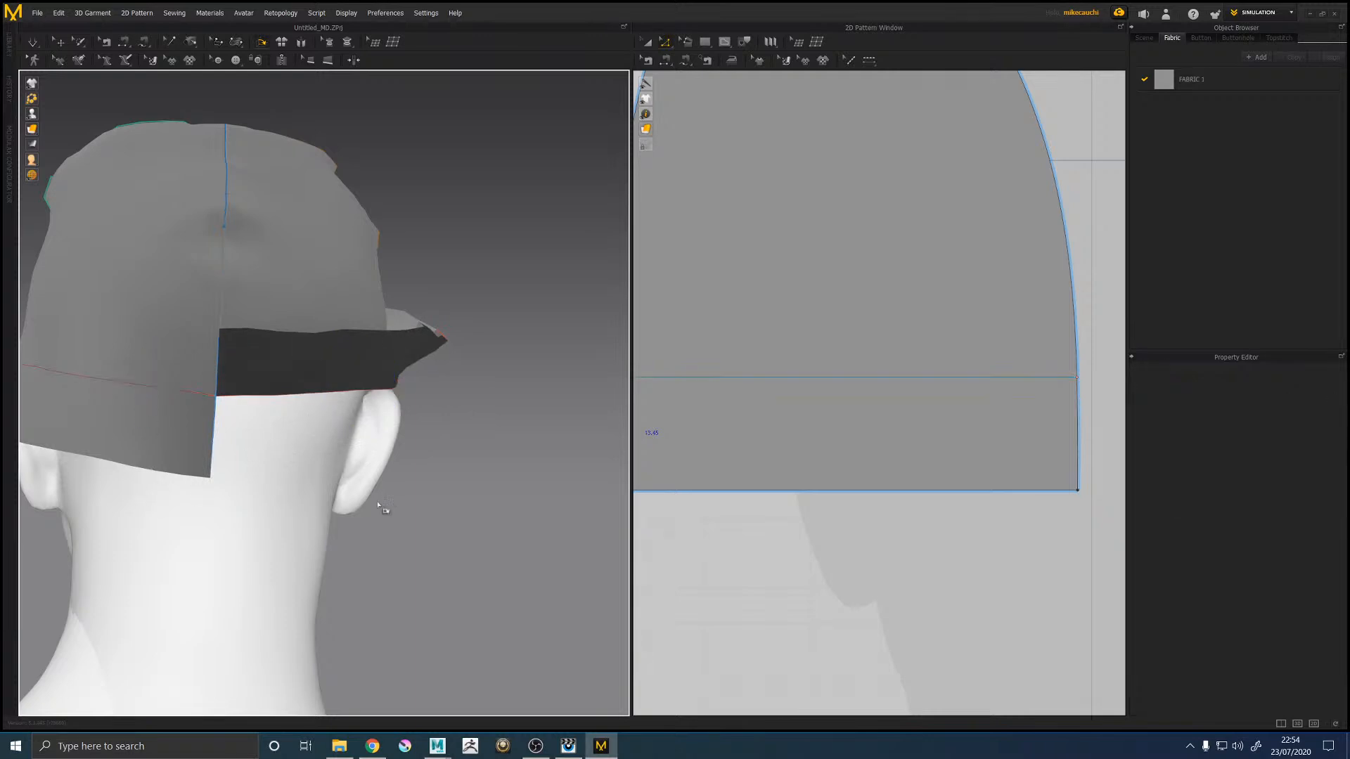
Step: Turn up the brims of the remaining back and front panels on the avatar's left side along their internal lines
left_click(169, 401)
right_click_drag(247, 440, 81, 481)
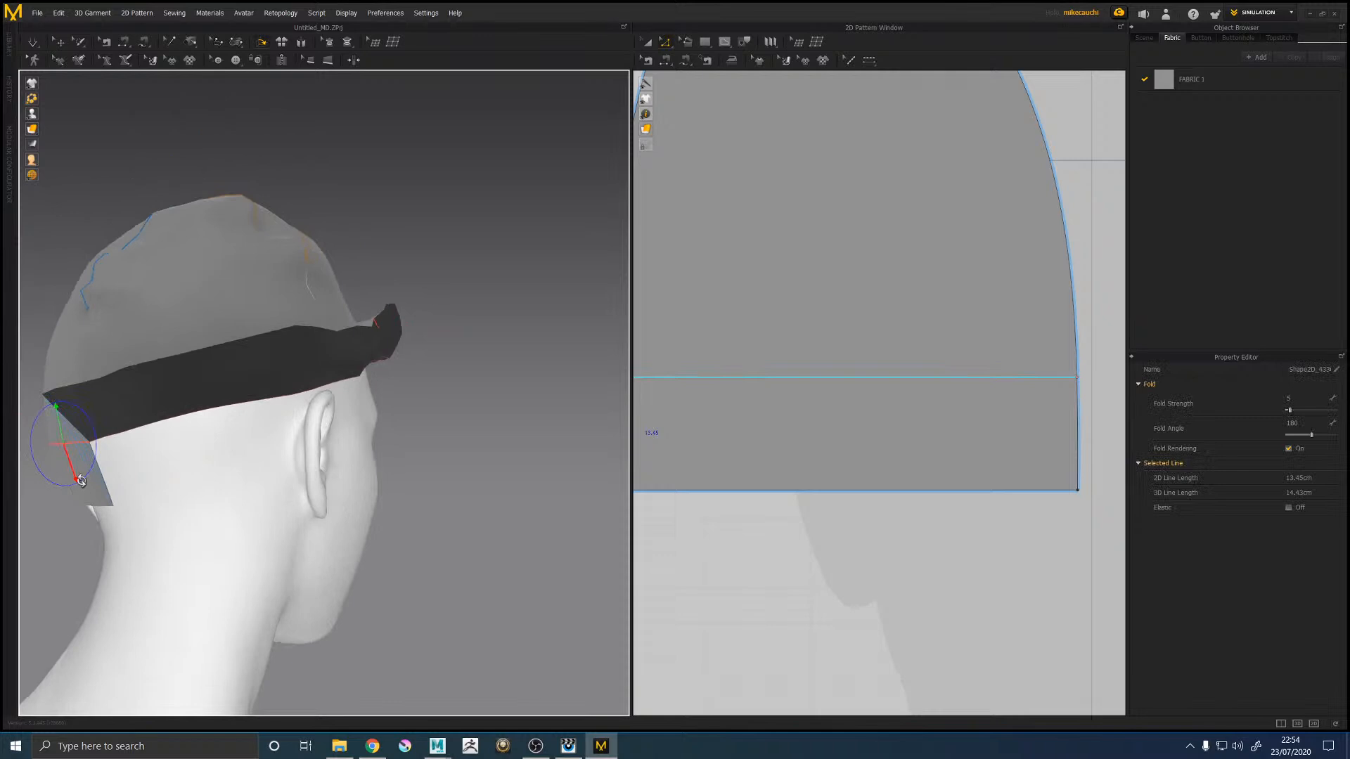
left_click_drag(72, 474, 36, 412)
middle_click_drag(79, 481, 322, 484)
right_click_drag(198, 521, 320, 496)
middle_click_drag(319, 496, 226, 492)
left_click(236, 406)
left_click_drag(230, 416, 232, 341)
right_click_drag(271, 459, 368, 415)
scroll(341, 472, "down", 3)
scroll(369, 479, "up", 5)
Step: Simulate the cap with its turned-up brim, tug the fabric to settle it and examine the fold up close
left_click(196, 304)
scroll(159, 385, "up", 3)
scroll(348, 400, "up", 3)
scroll(348, 400, "down", 3)
left_click(367, 443)
scroll(431, 492, "up", 3)
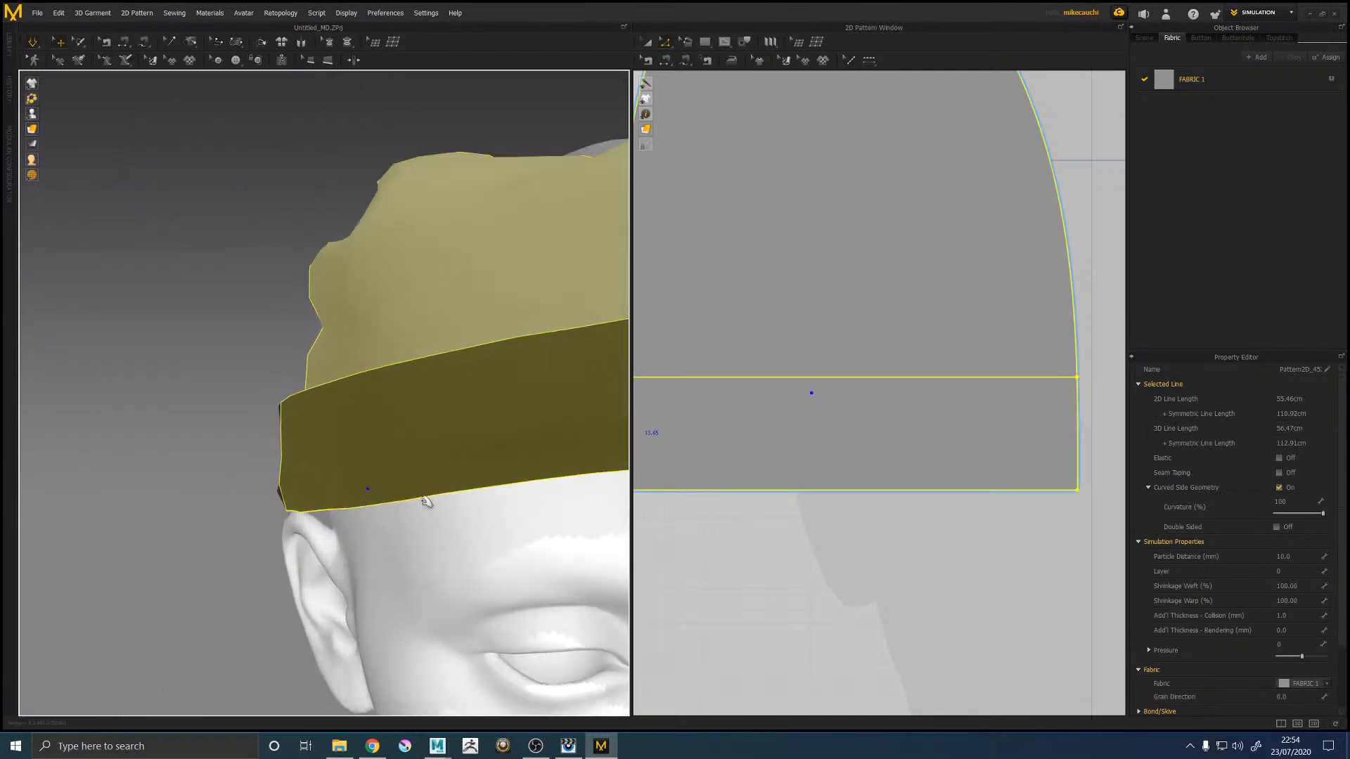
scroll(427, 507, "down", 6)
right_click_drag(235, 474, 369, 460)
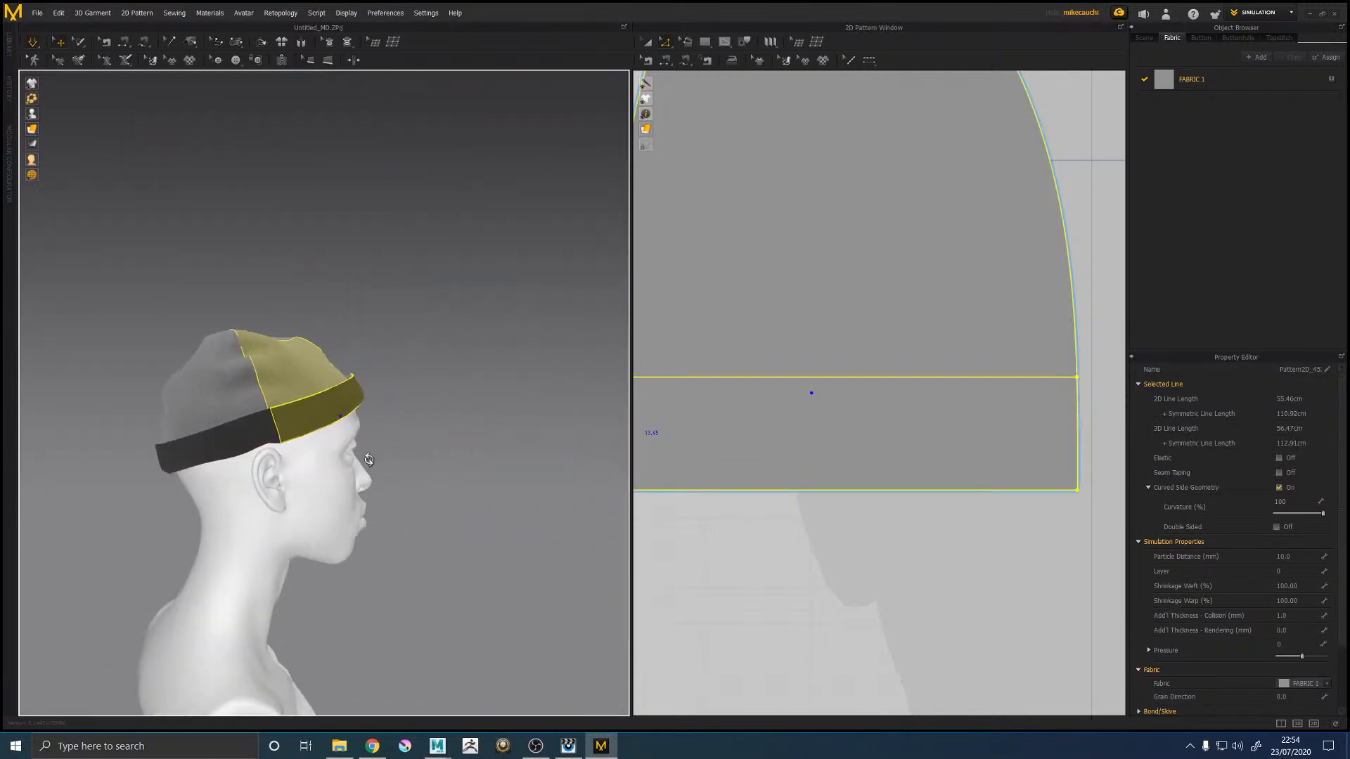
Step: Select the front panel's fold line together with its bottom edge and move both down to lengthen the panels
left_click(199, 460)
scroll(814, 497, "down", 5)
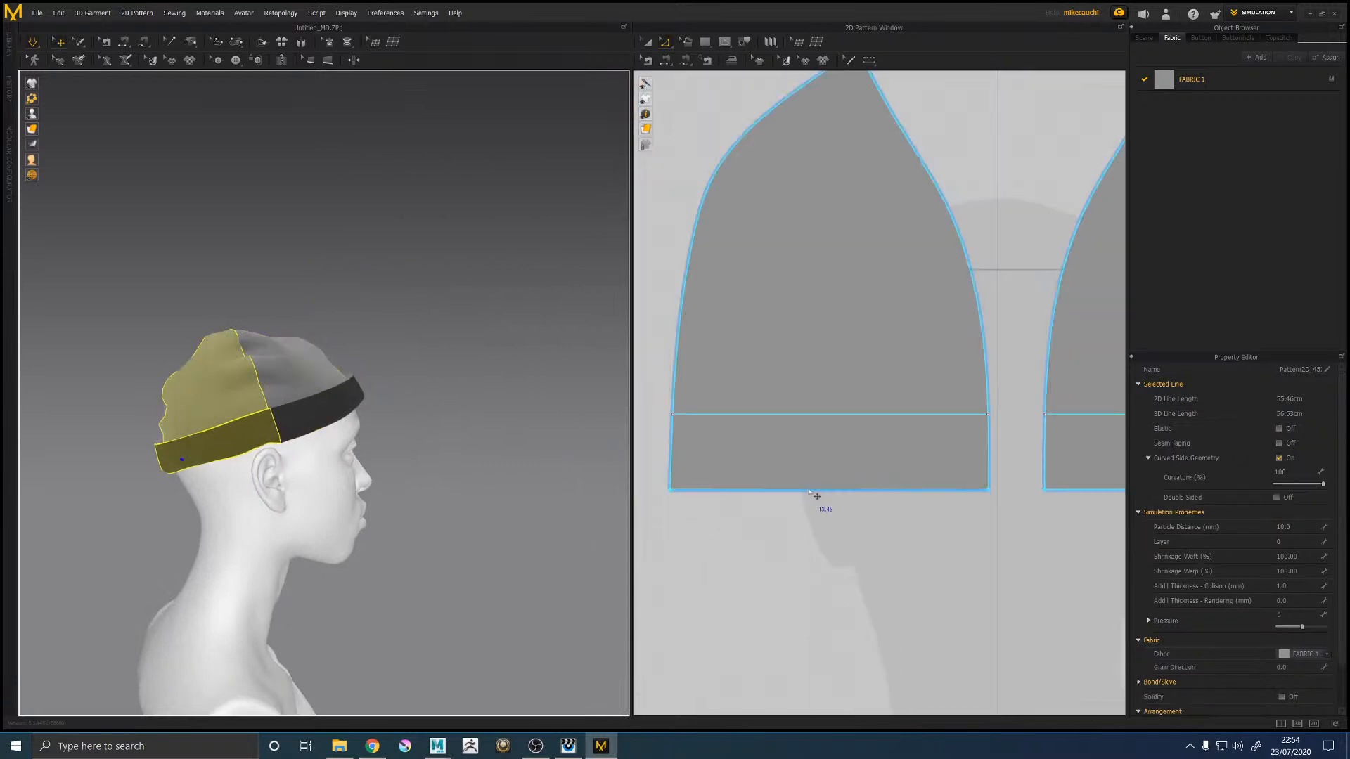
left_click(807, 527)
left_click(811, 457)
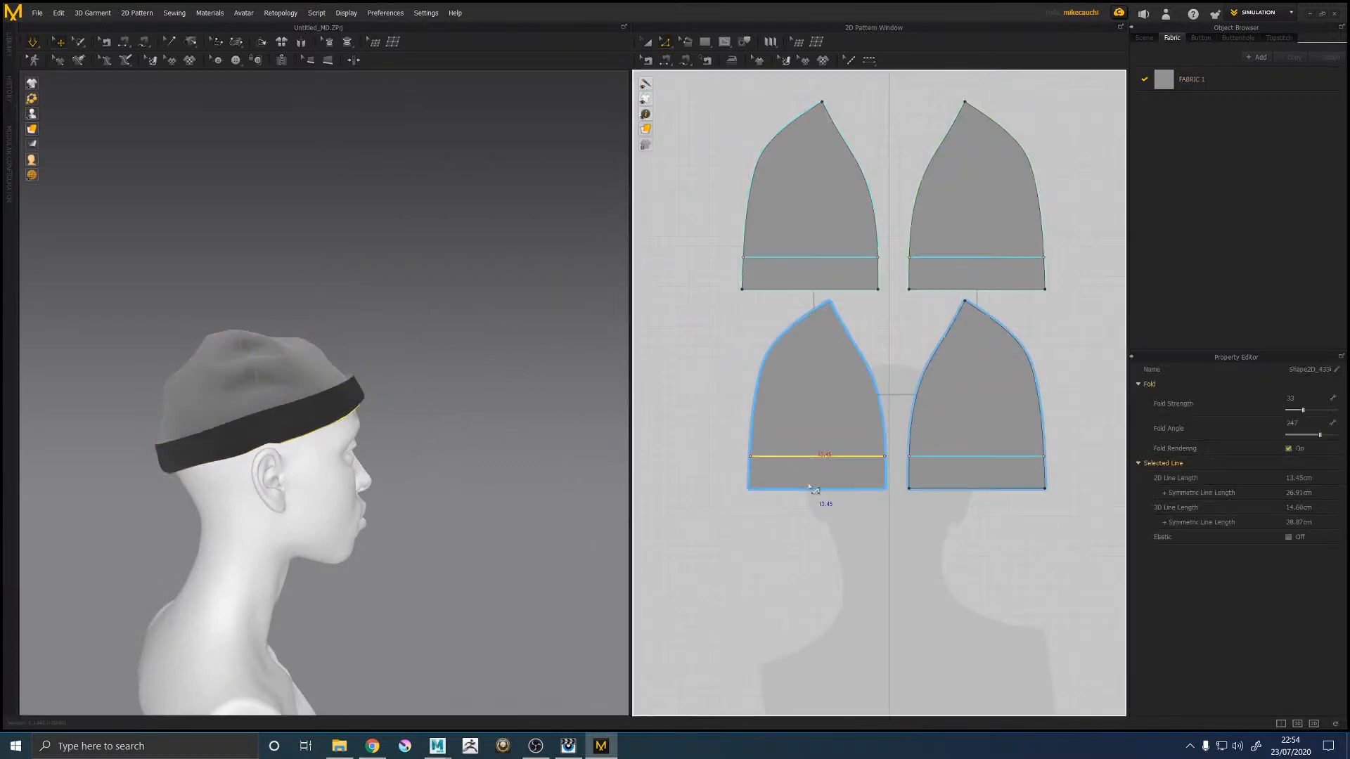
left_click(810, 488, "shift")
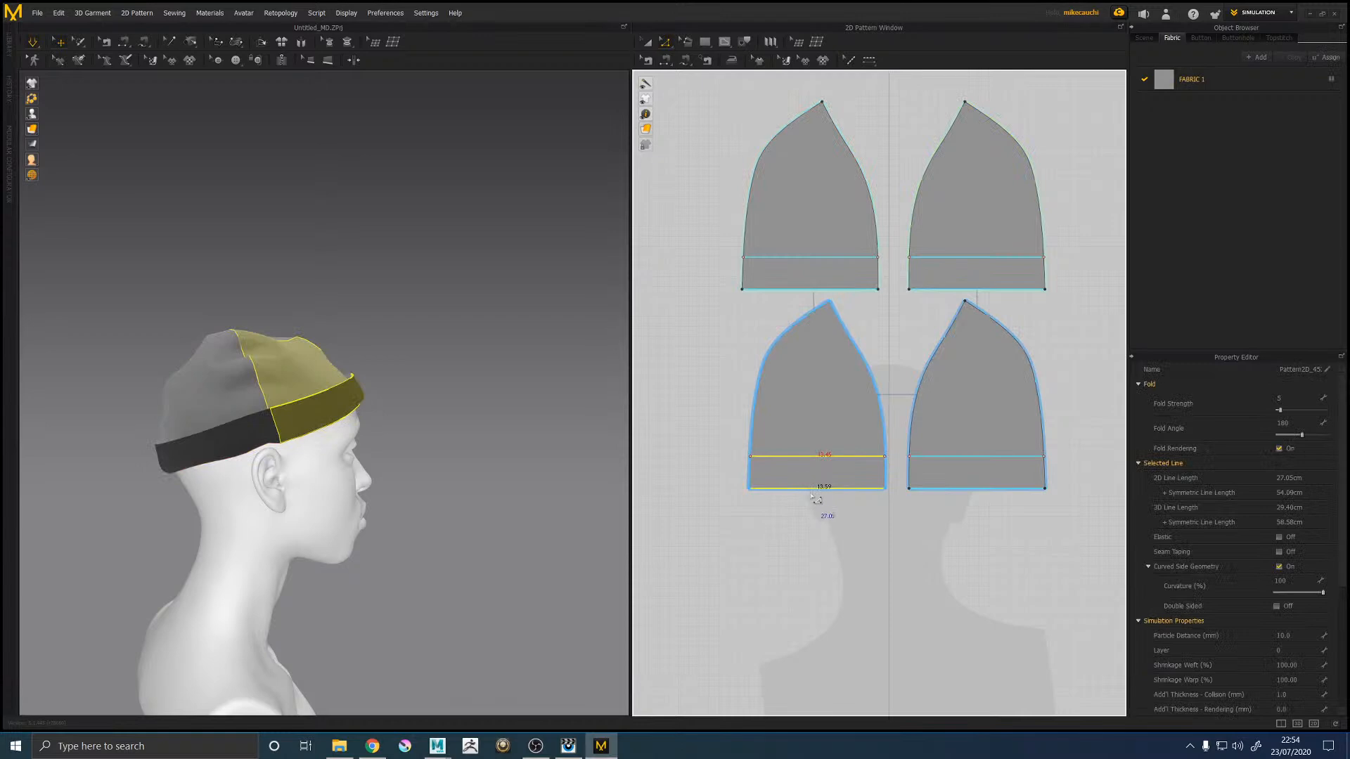
left_click_drag(815, 495, 816, 511)
left_click(817, 488, "shift")
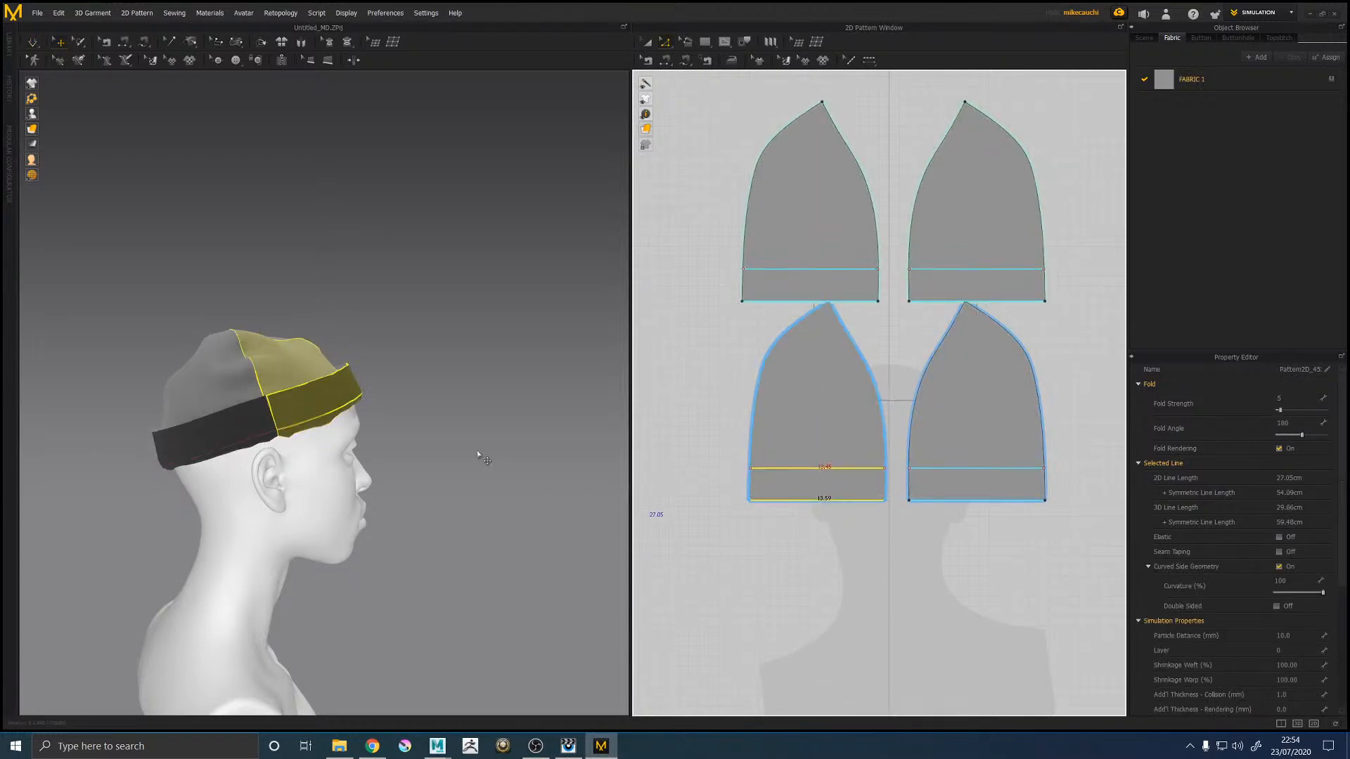
Step: Tug the lengthened cap in simulation and examine its fit from the front, above and the side
left_click(364, 390)
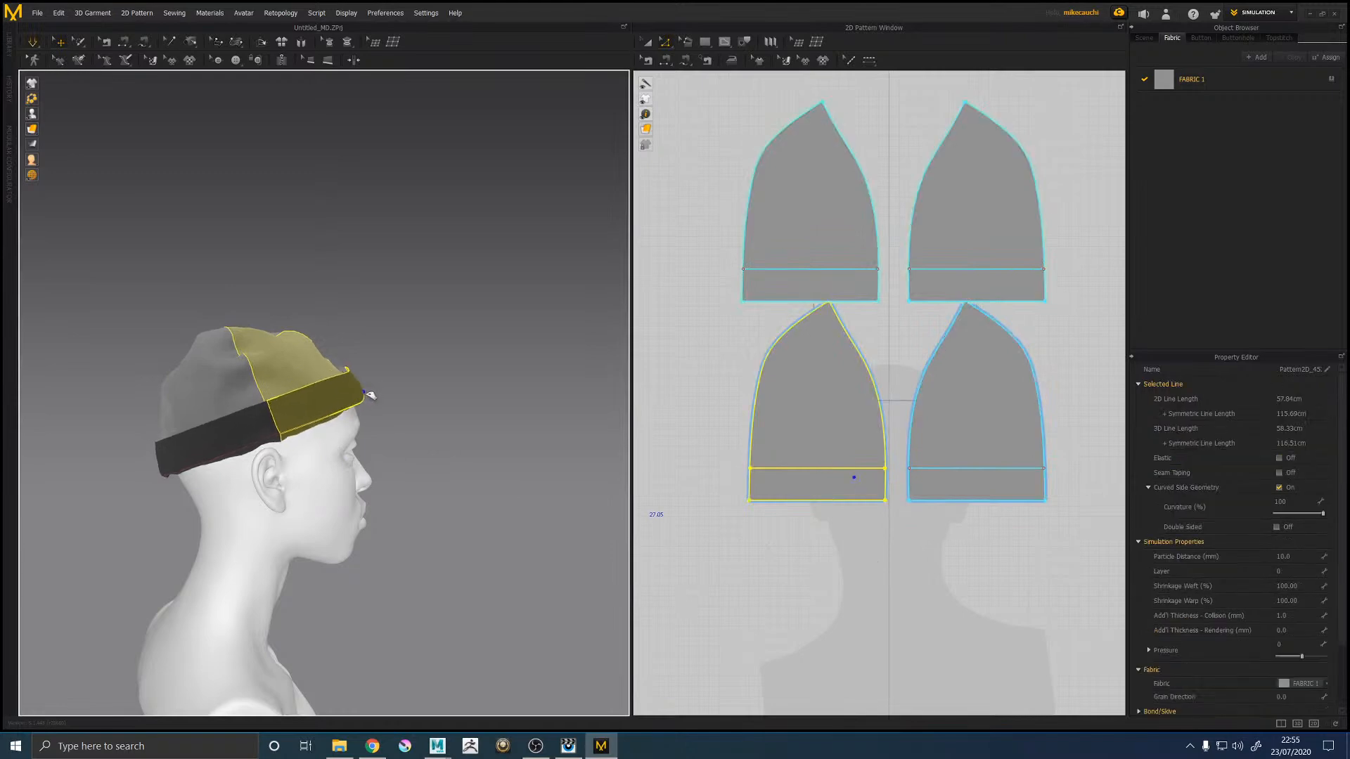
right_click_drag(467, 416, 320, 421)
left_click(515, 446)
right_click_drag(516, 446, 484, 341)
scroll(475, 394, "up", 3)
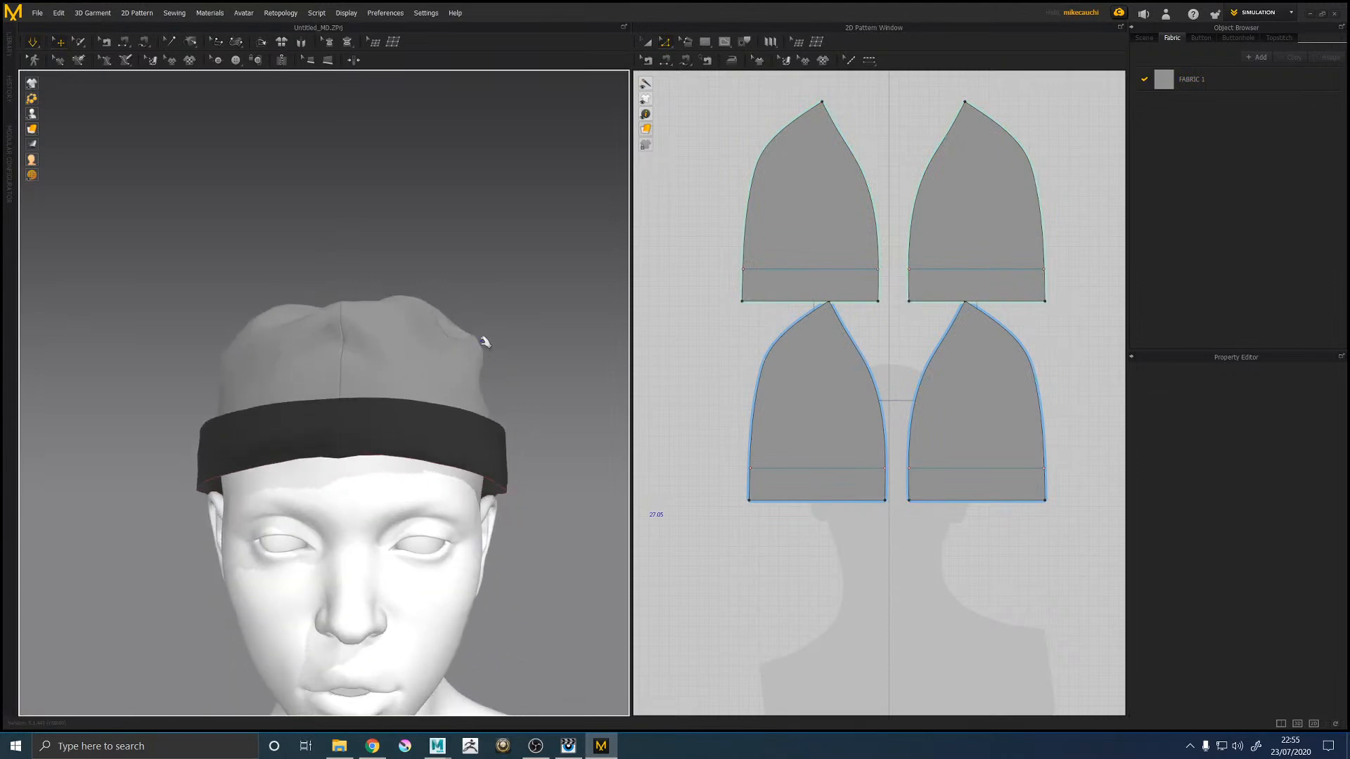
left_click(427, 294)
right_click_drag(732, 310, 715, 303)
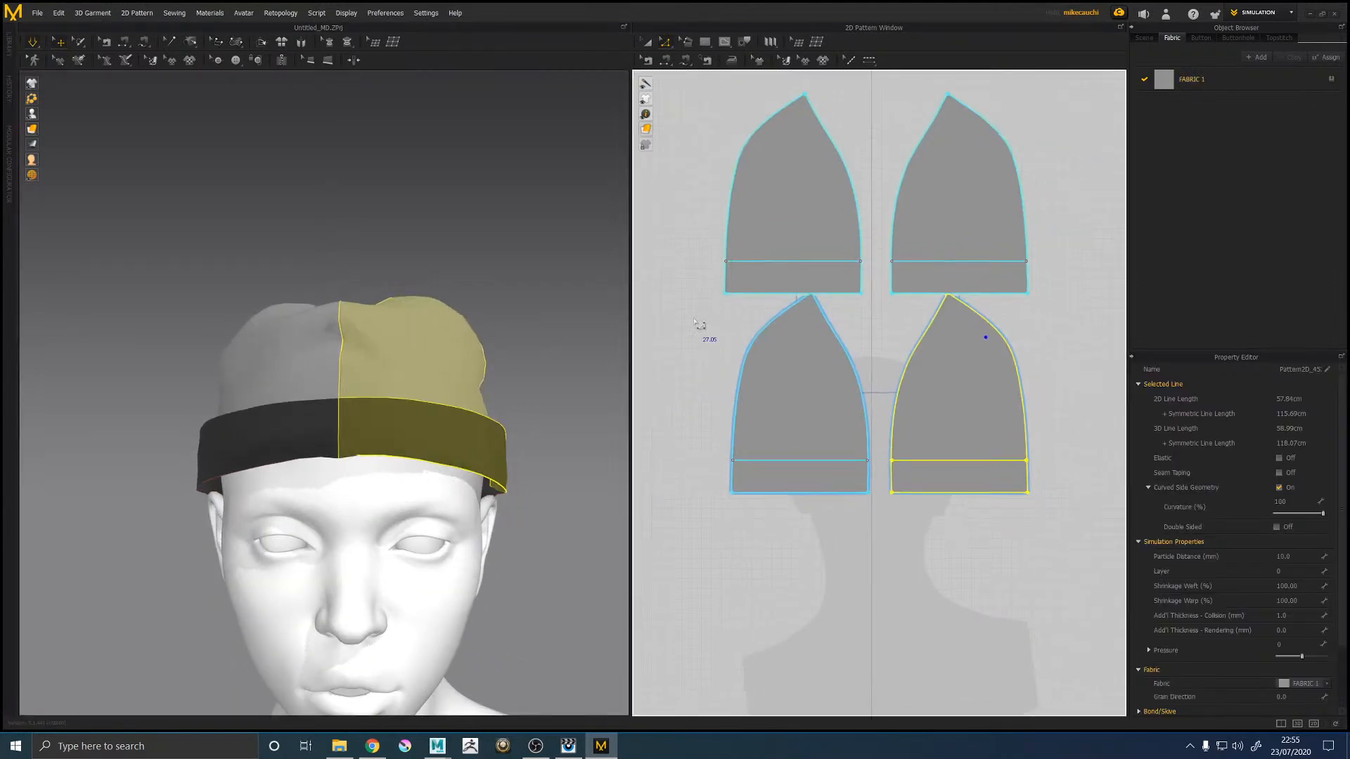
left_click(777, 378)
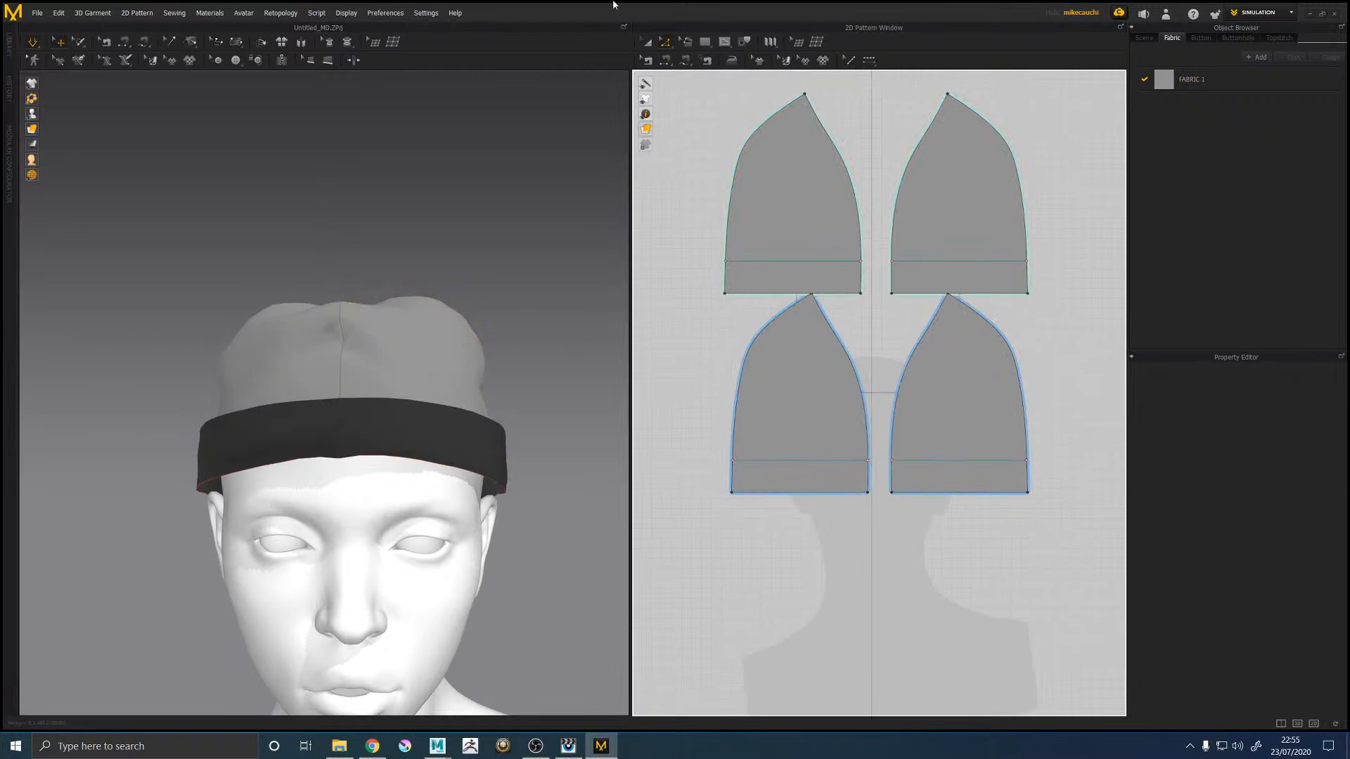
right_click_drag(502, 211, 497, 255)
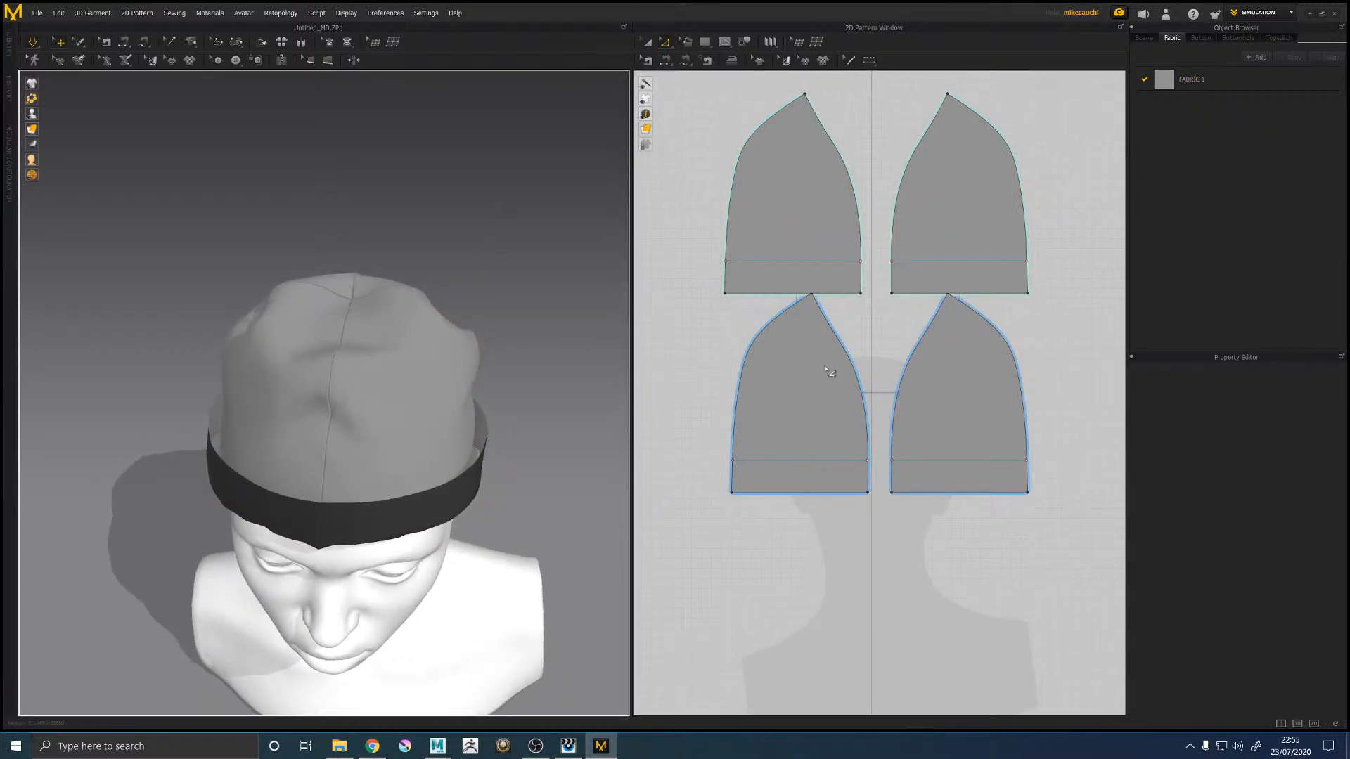
right_click_drag(547, 513, 365, 408)
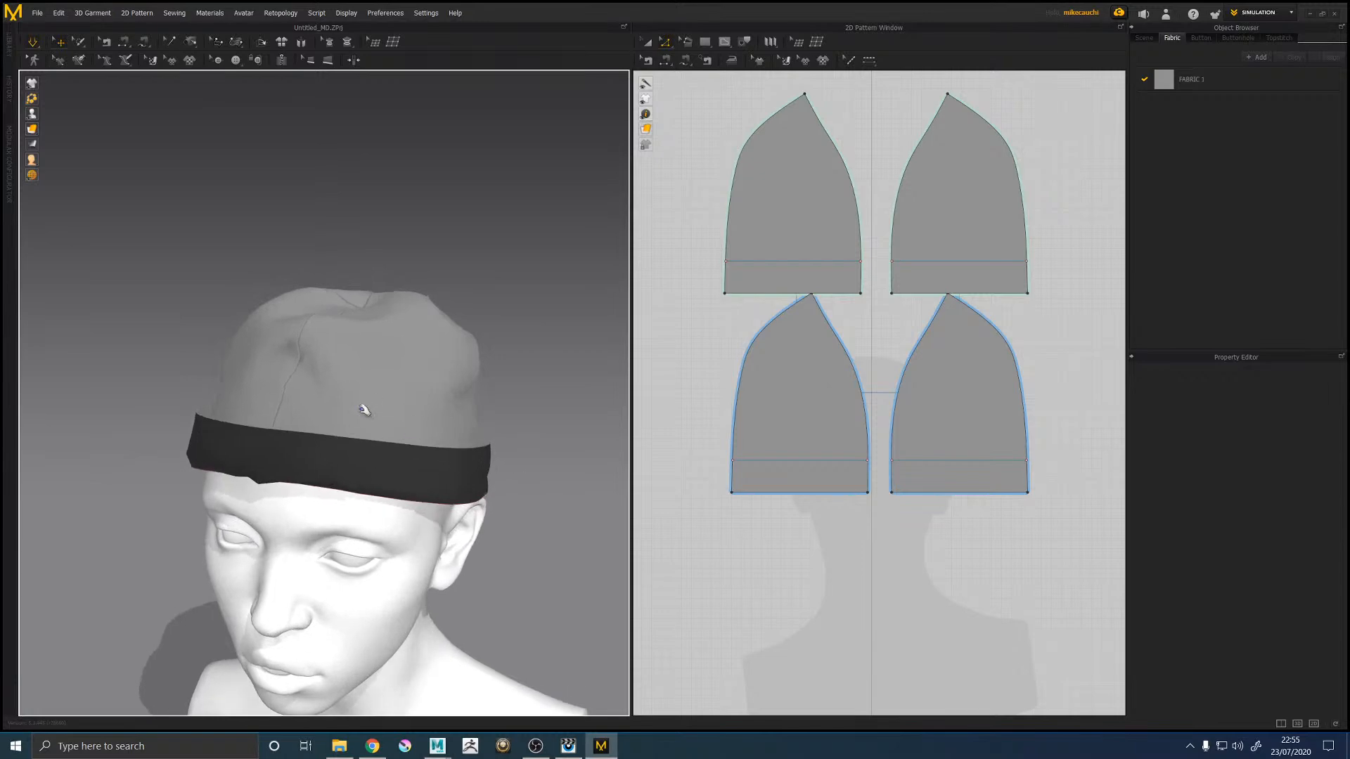
right_click_drag(452, 415, 355, 418)
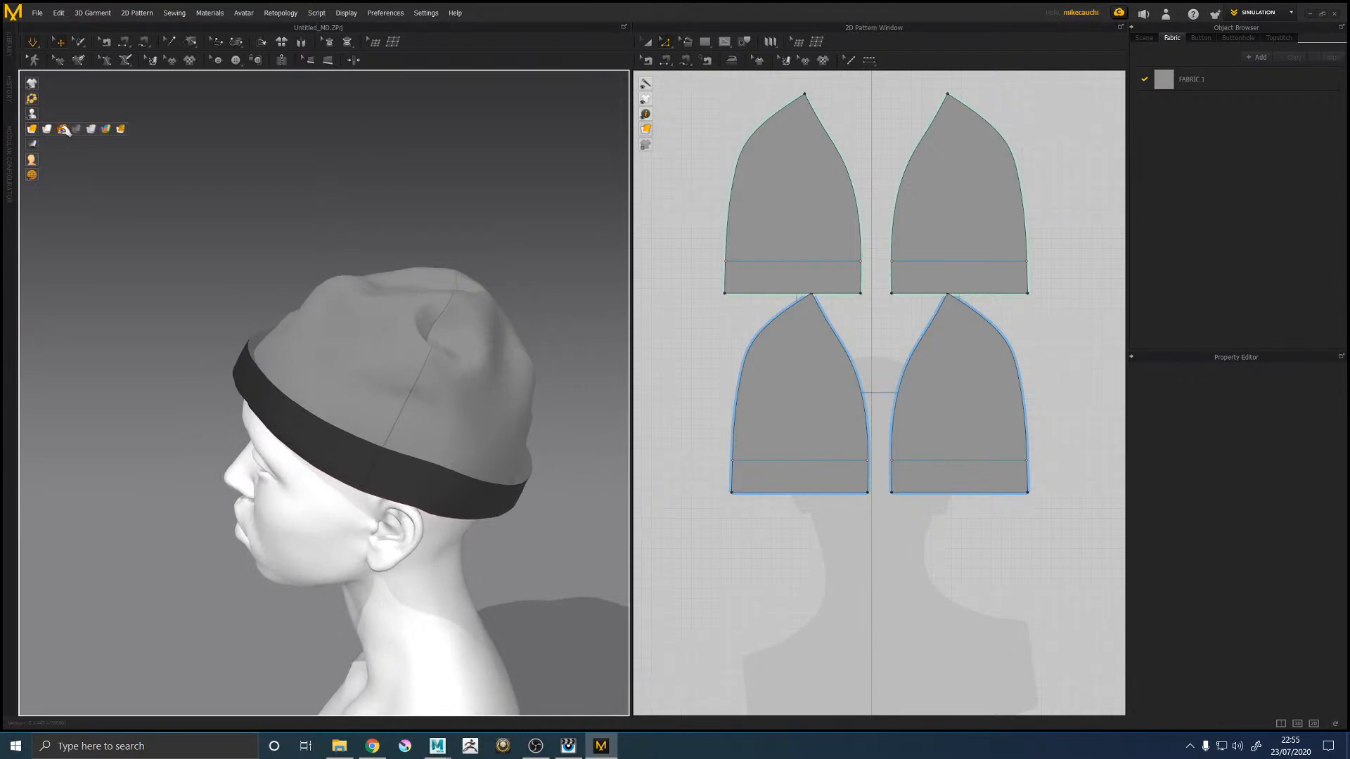
Step: Display the cap with its fabric thickness and set all four panels' additional rendering thickness to 1 mm
left_click(69, 130)
right_click_drag(175, 232, 8, 138)
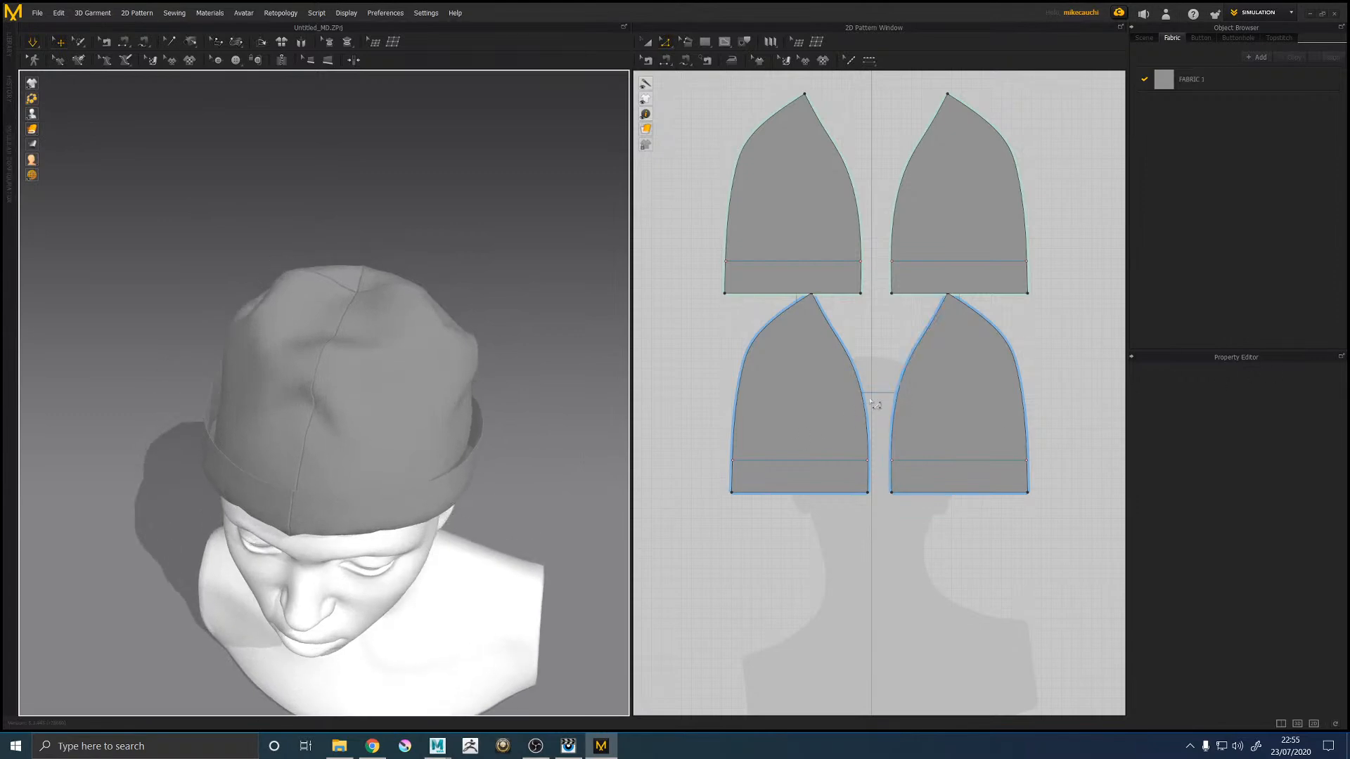
scroll(882, 404, "up", 3)
scroll(820, 374, "down", 8)
left_click_drag(702, 211, 981, 490)
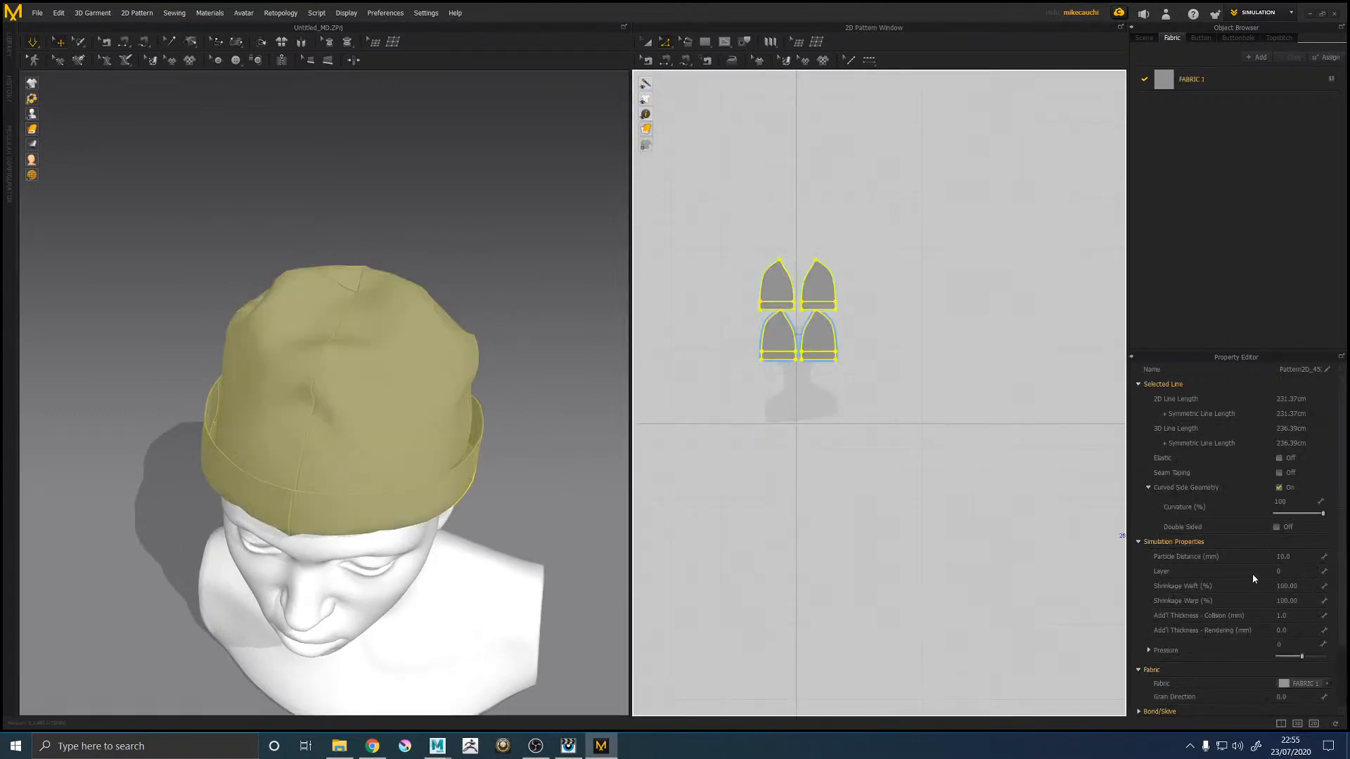
left_click(1292, 630)
key("Return")
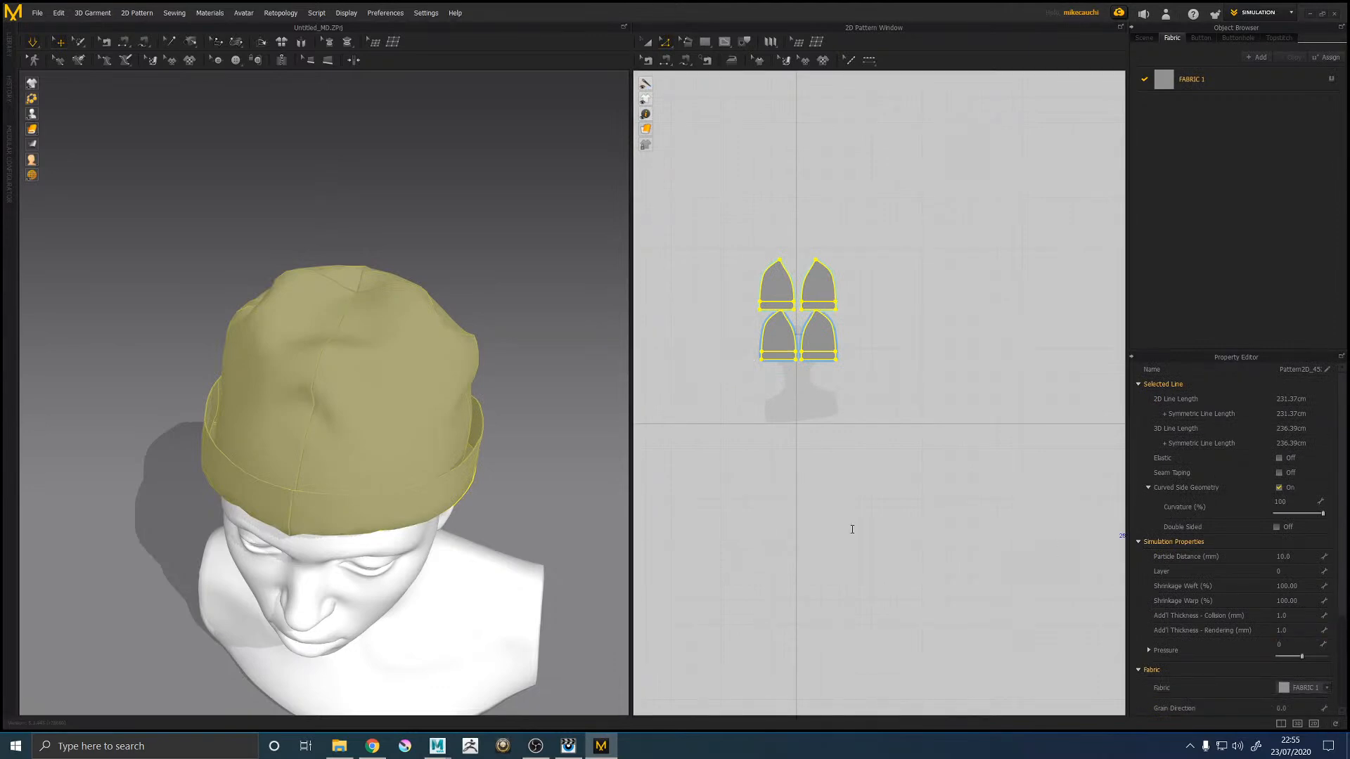
Step: Set both the additional rendering thickness and the additional collision thickness of all four panels to 3 mm
right_click_drag(548, 473, 559, 411)
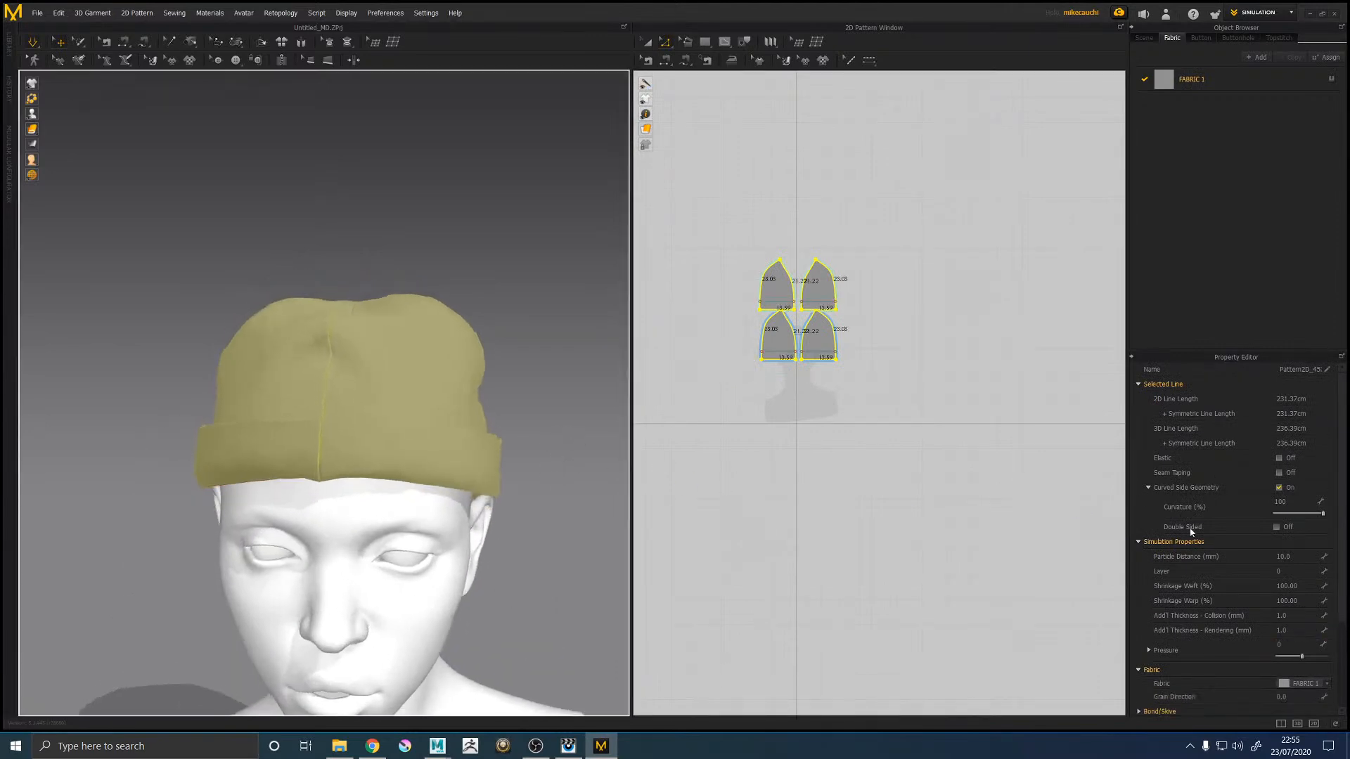
left_click(1292, 630)
type("3")
key("Return")
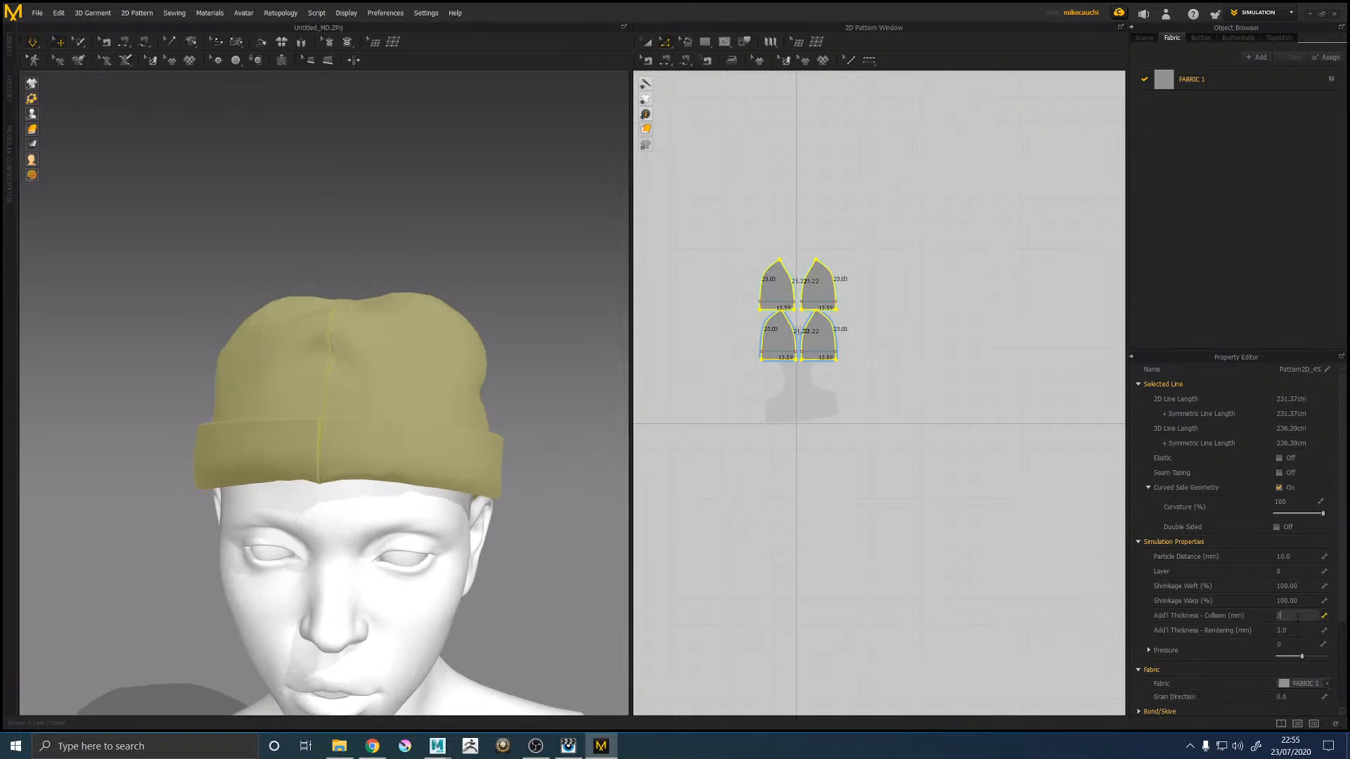
left_click(1297, 616)
type("3")
key("Return")
right_click_drag(265, 159, 267, 174)
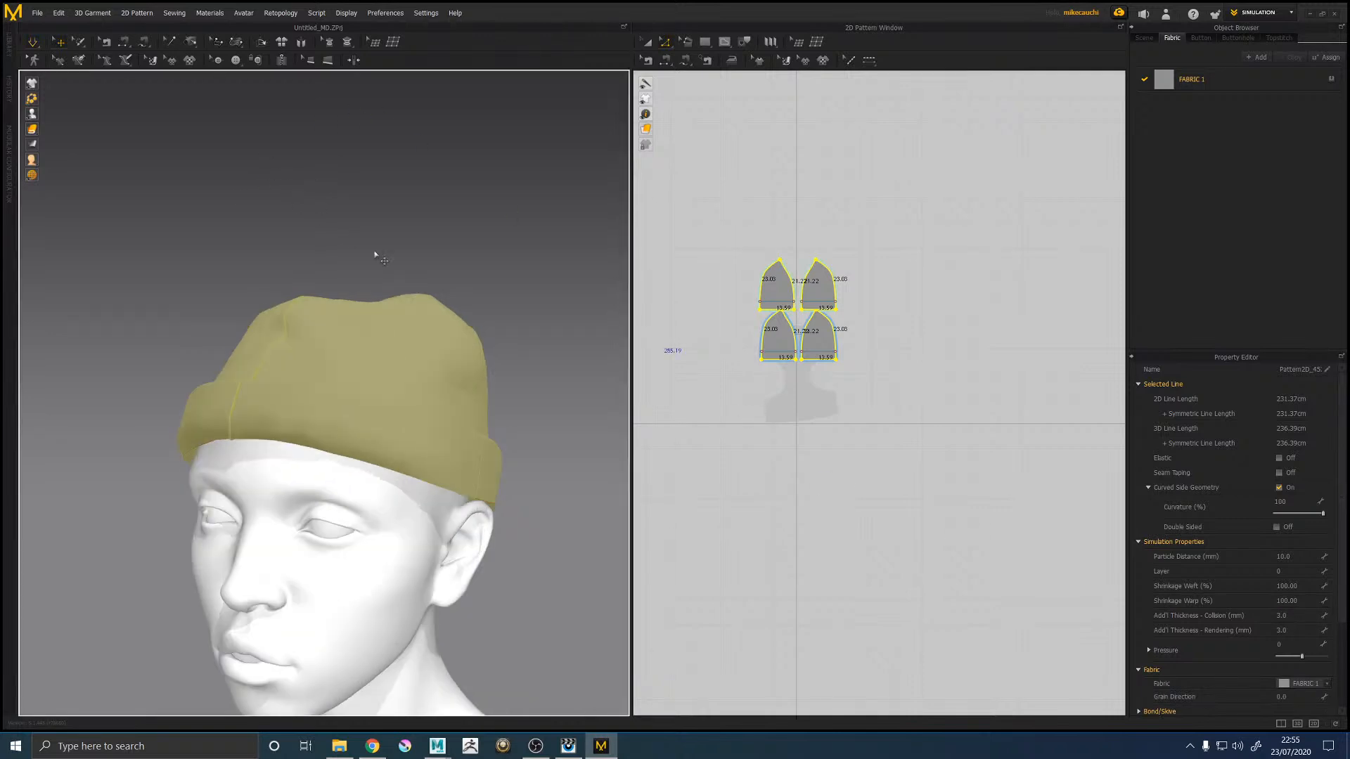
Step: Simulate the thickened cap, undo the misplaced tug and pull the brim into place at the front and back
scroll(341, 238, "down", 2)
right_click_drag(341, 238, 369, 281)
left_click(512, 429)
left_click(502, 466)
right_click_drag(511, 422, 521, 381)
key("space")
left_click_drag(445, 290, 469, 314)
key("ctrl+z")
left_click(536, 290)
key("space")
right_click_drag(536, 323, 284, 232)
left_click(284, 233)
right_click_drag(370, 256, 518, 291)
left_click(171, 365)
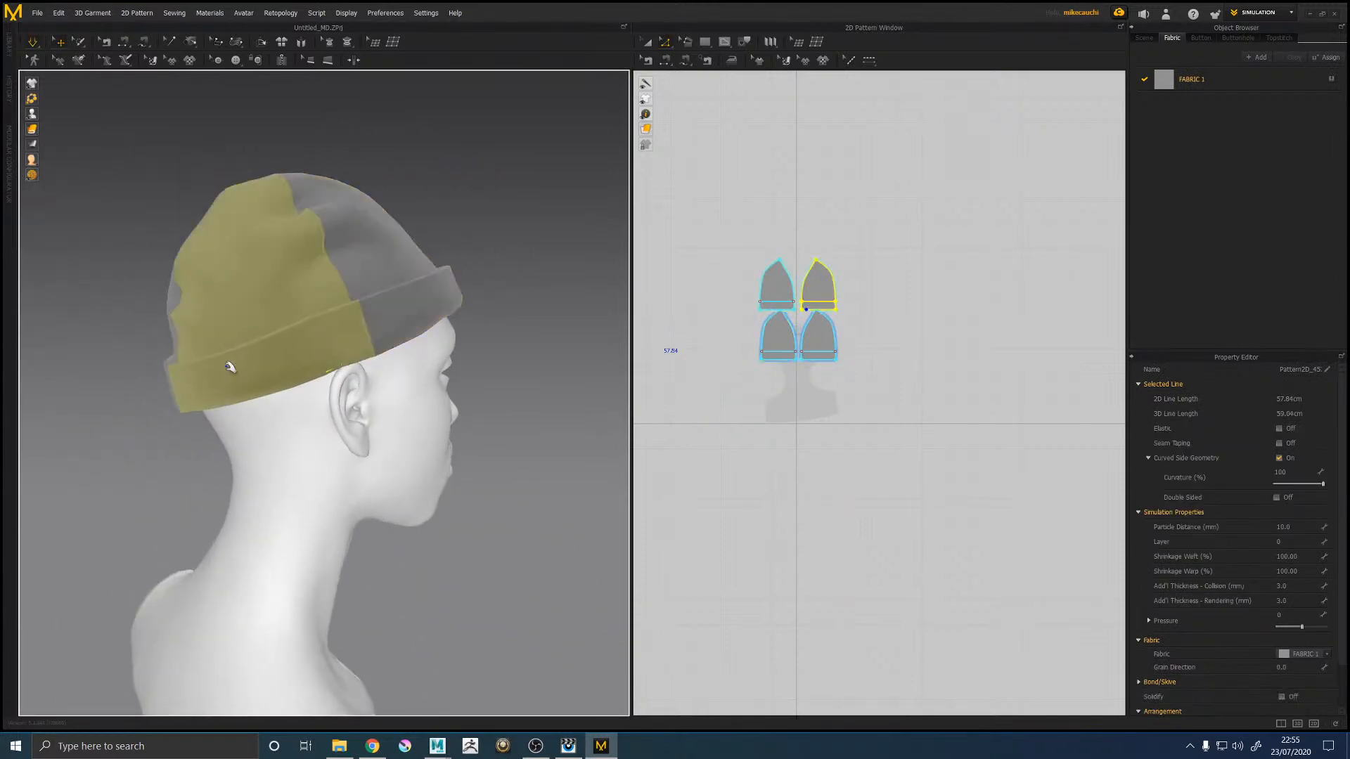
Step: Move the panels' bottom edge down, leaving the fold line in place, to make the turned-up brim taller
scroll(780, 355, "up", 5)
left_click(800, 445)
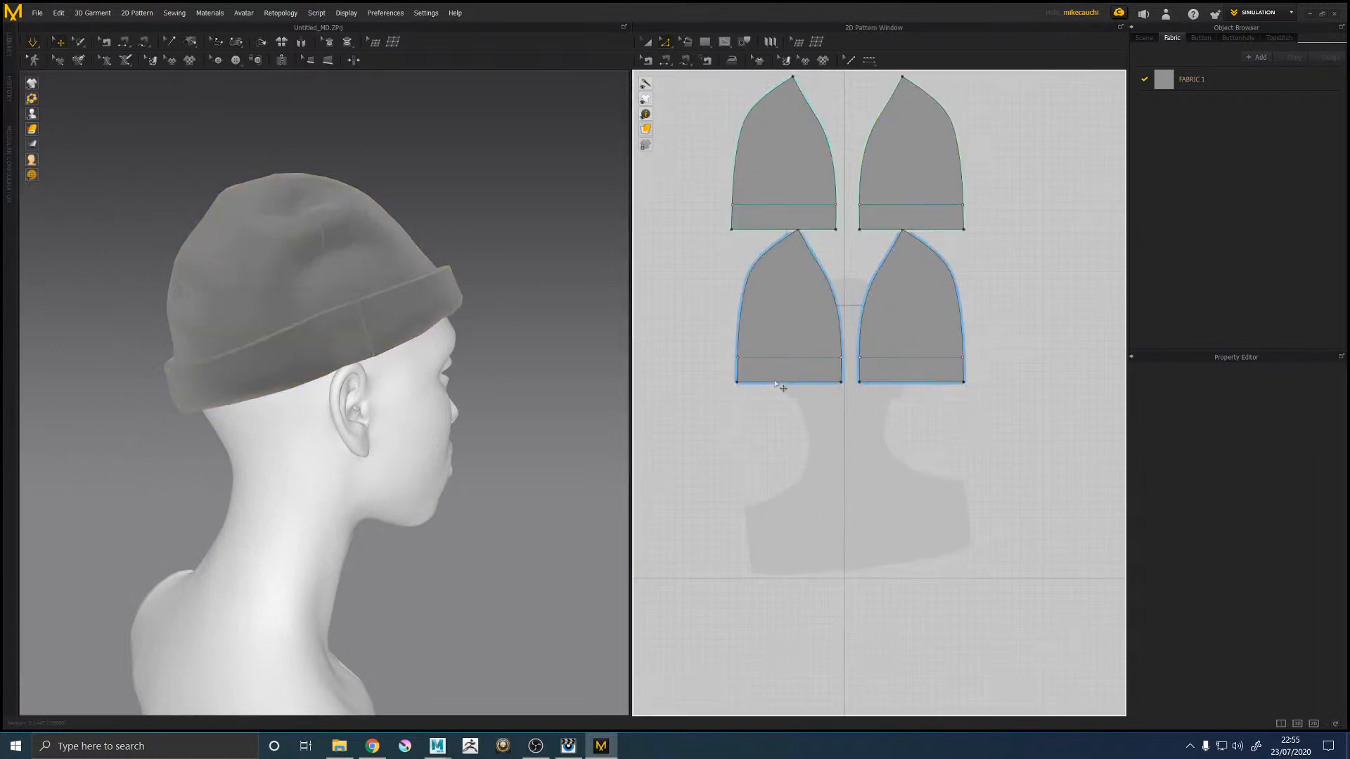
left_click(778, 385)
left_click(779, 394)
left_click_drag(781, 384, 788, 399)
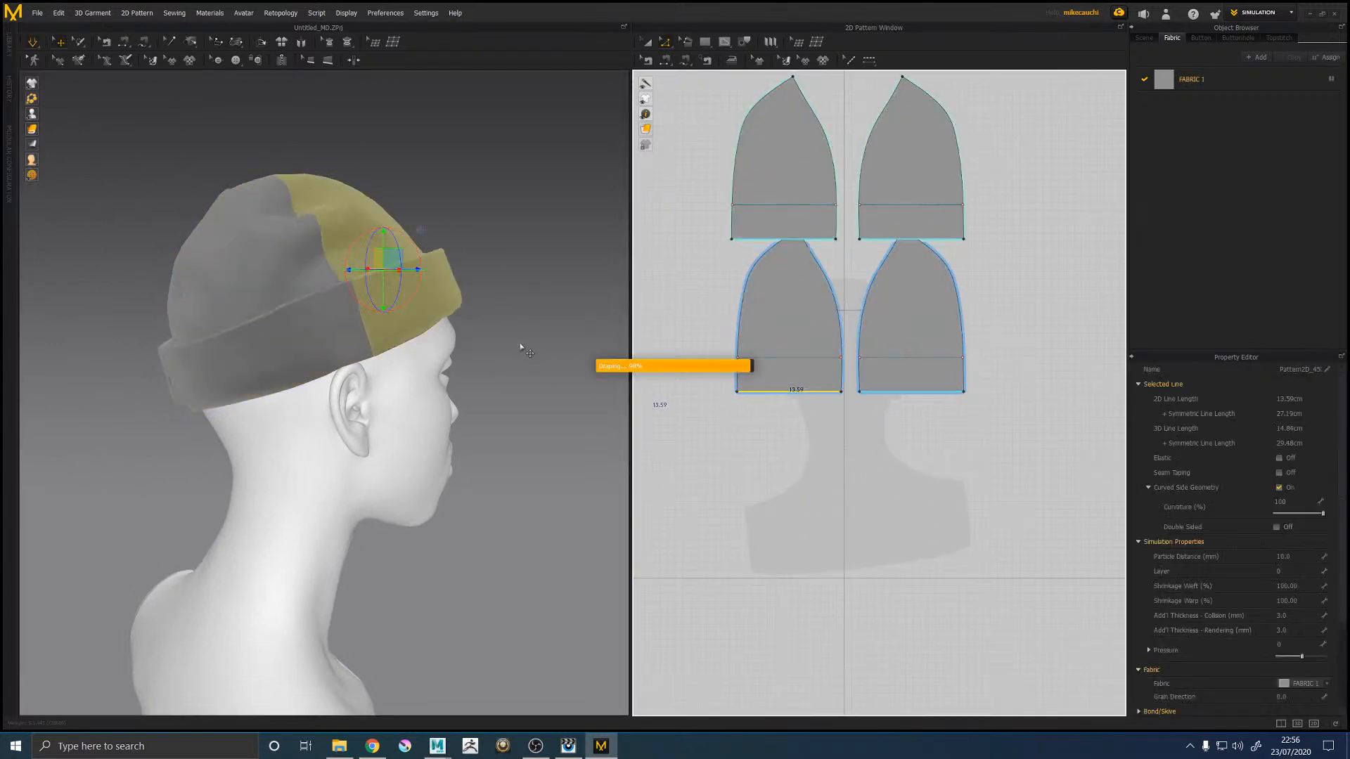
Step: Pull the front of the taller brim outward in simulation to settle it, and check the cap from the front
right_click_drag(466, 310, 489, 313)
left_click_drag(461, 297, 515, 310)
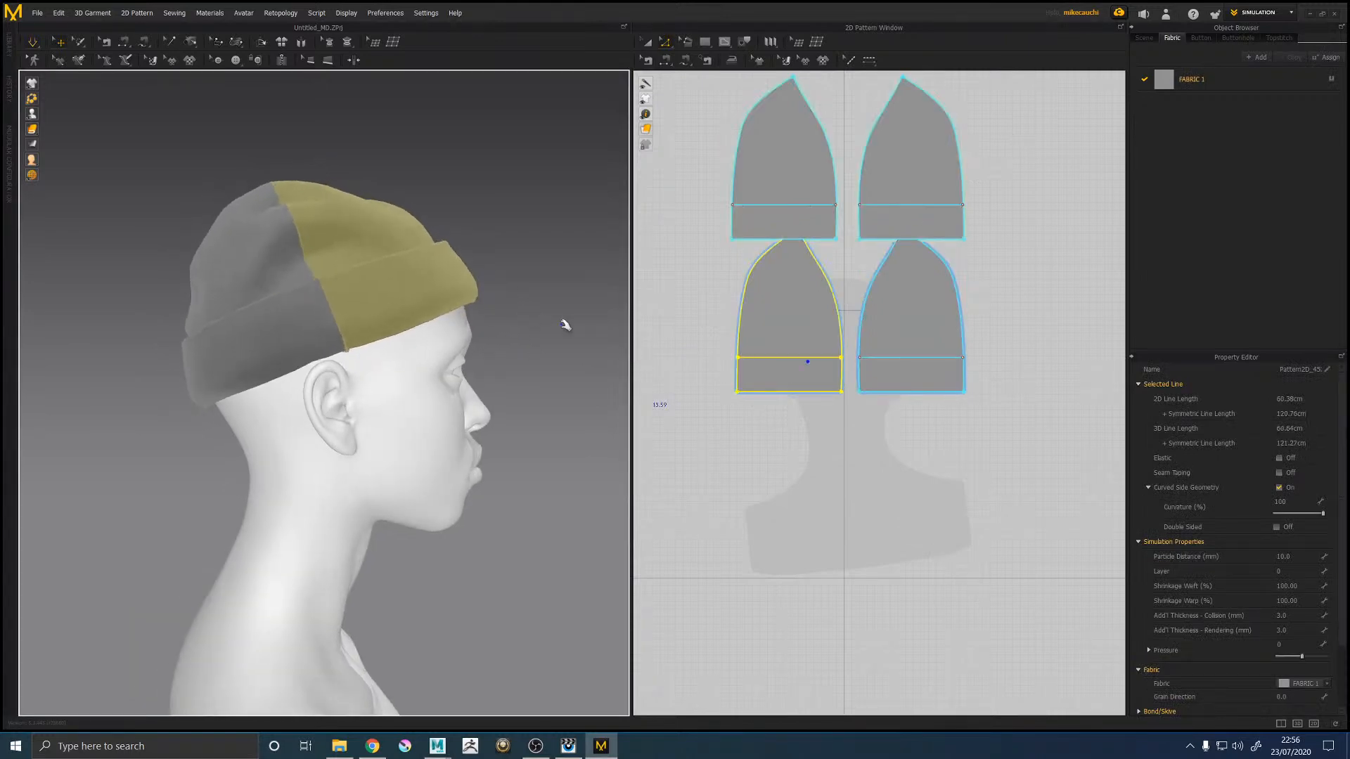
right_click_drag(555, 323, 473, 344)
middle_click_drag(473, 343, 394, 348)
scroll(808, 316, "down", 3)
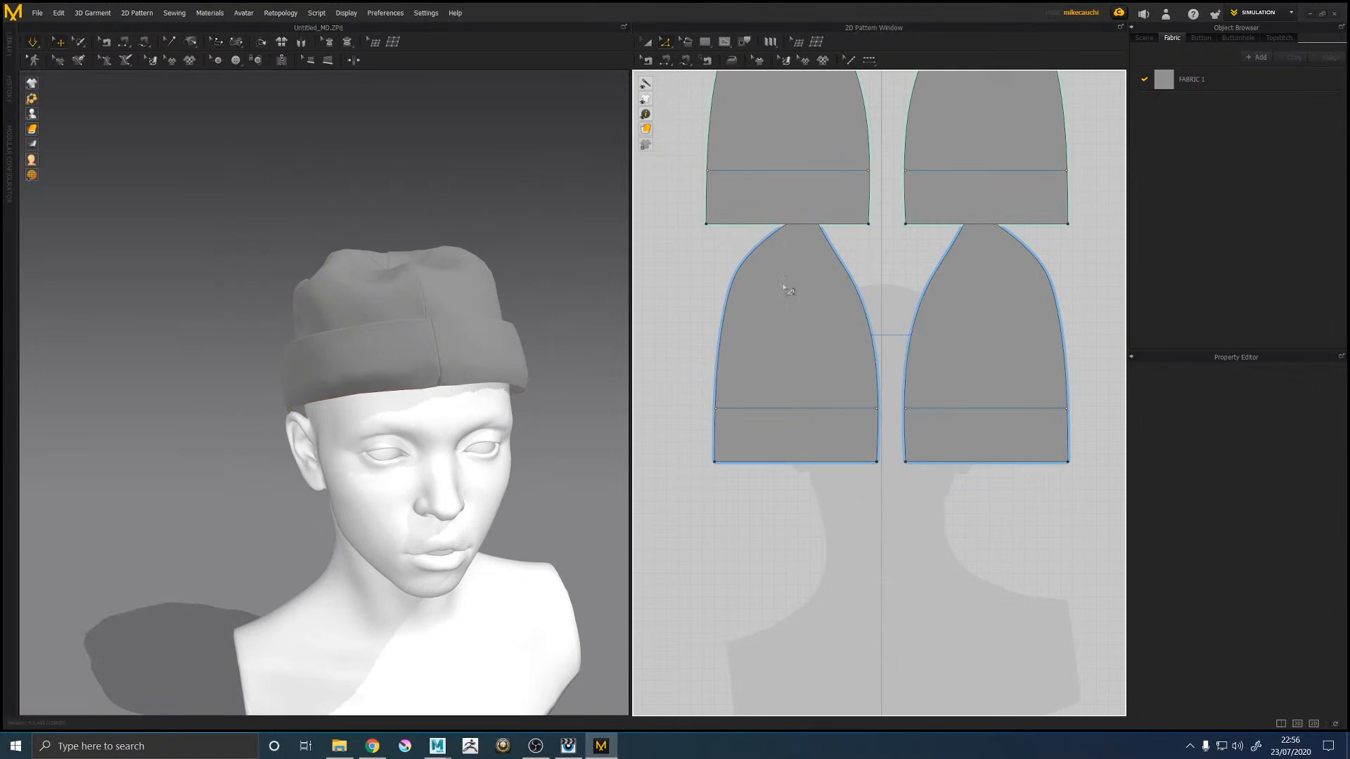
Step: Move the two lower panels down in the 2D pattern layout so they are clear of the upper panels
left_click(647, 43)
left_click_drag(789, 318, 783, 379)
left_click_drag(950, 350, 952, 414)
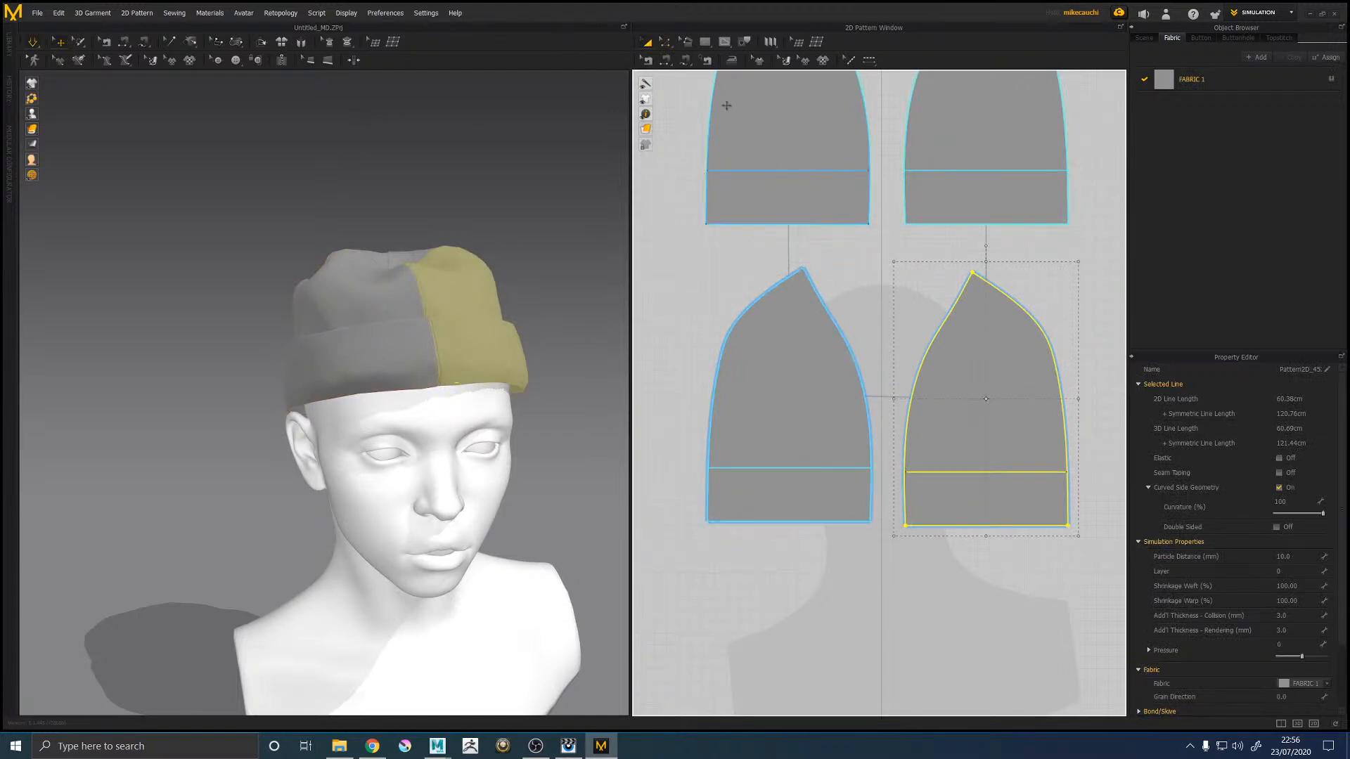
Step: Smooth the panels' side edges by adjusting the upper inner curve point and deleting one surplus curve point from each side
left_click(665, 42)
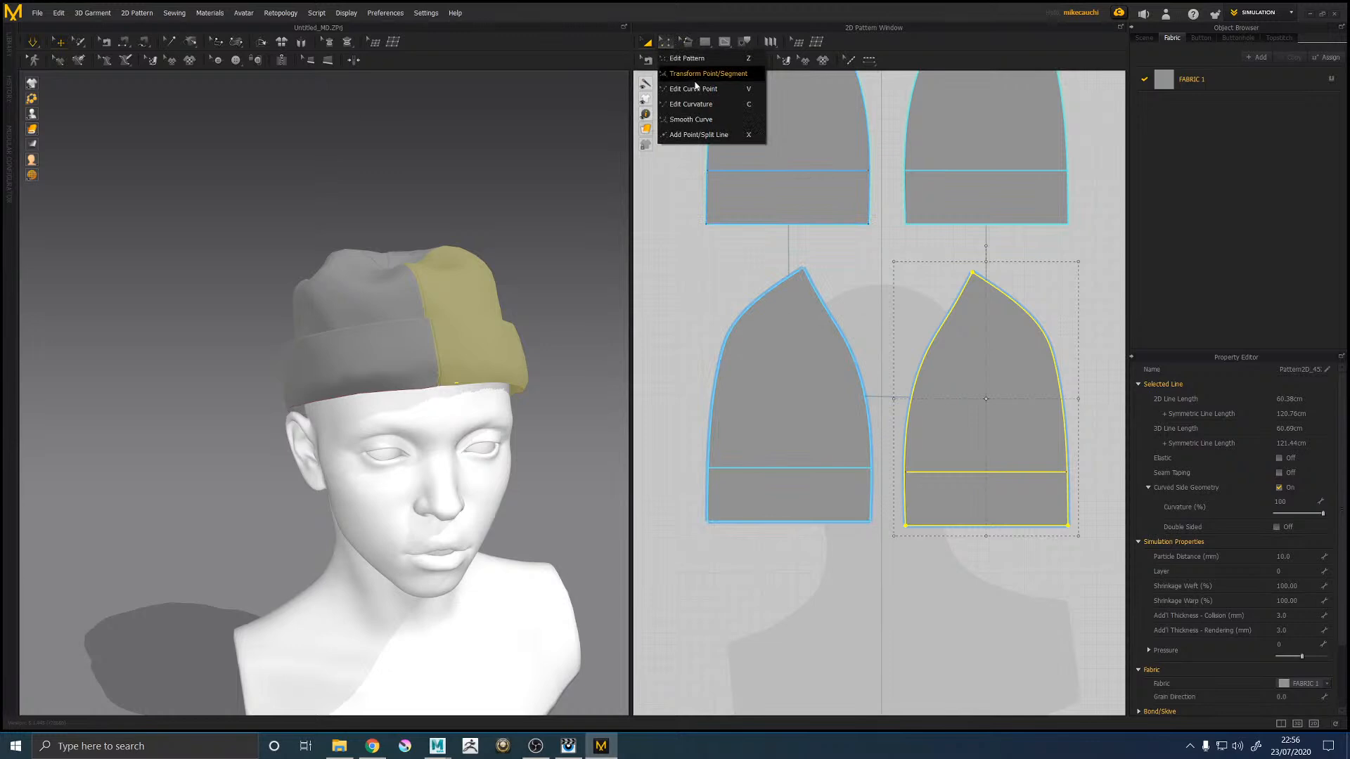
left_click(714, 99)
left_click(825, 306)
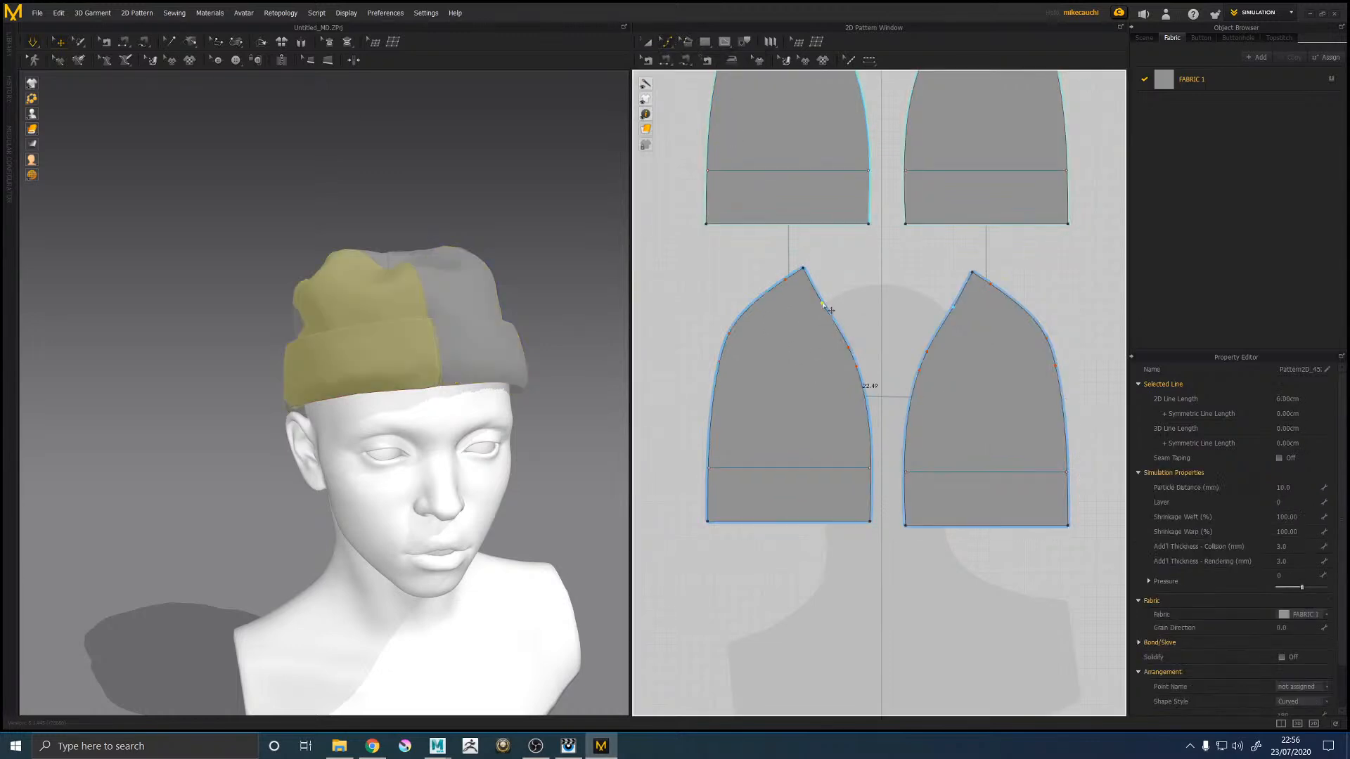
left_click(849, 349)
right_click(850, 351)
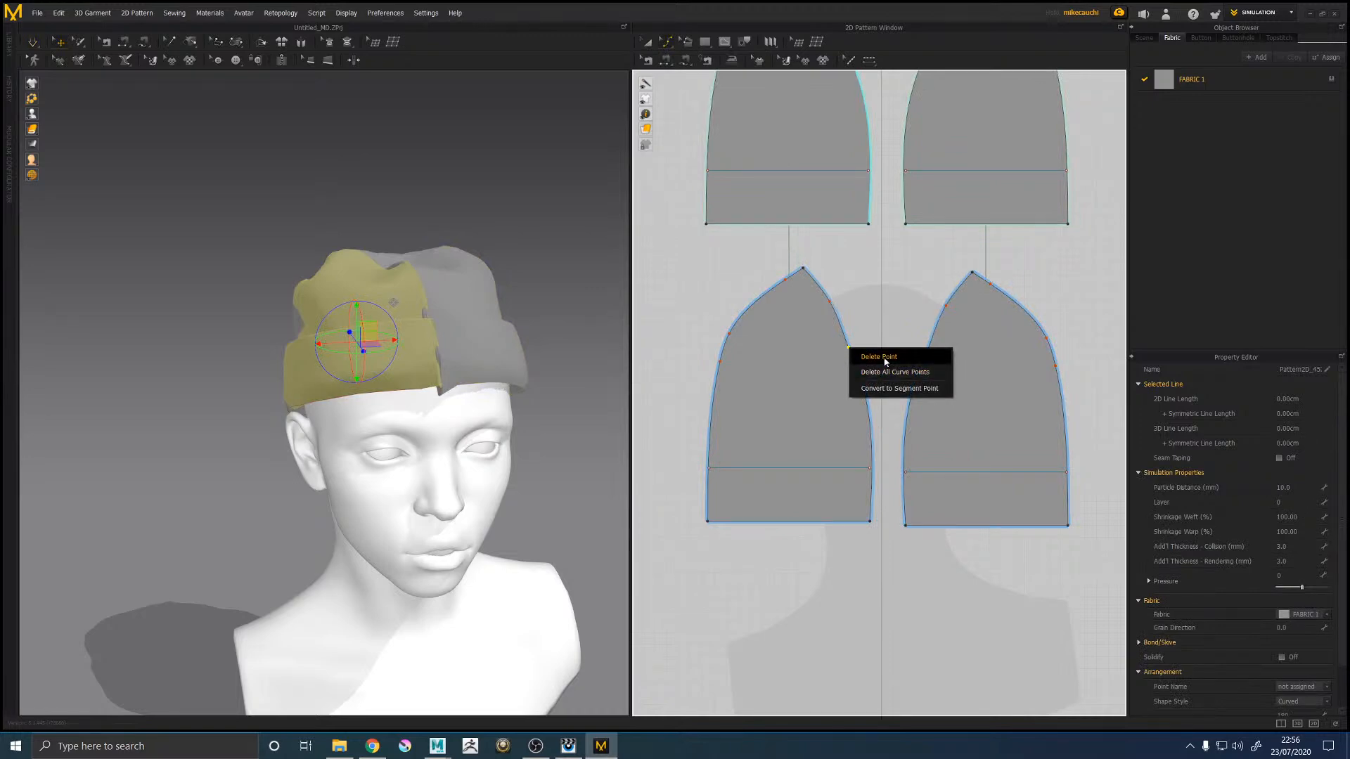
left_click(879, 357)
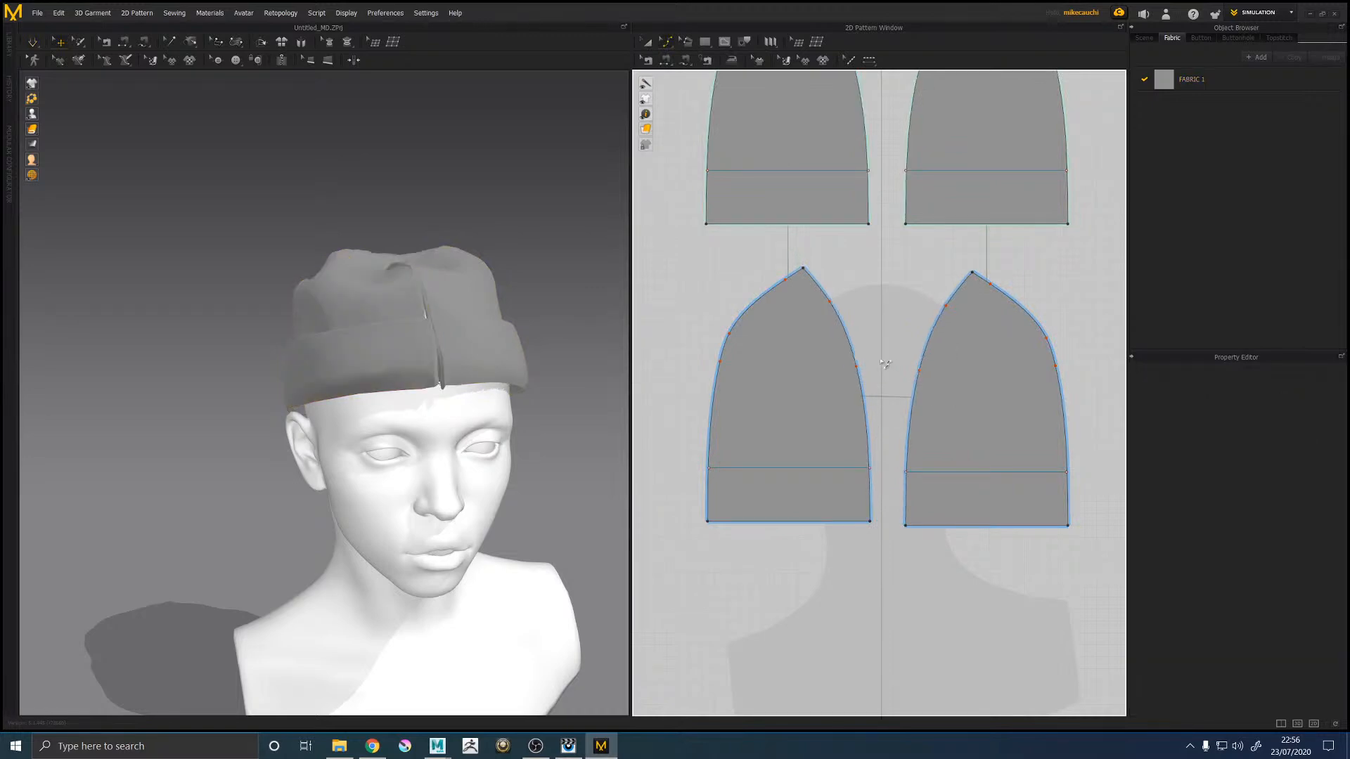
right_click(730, 334)
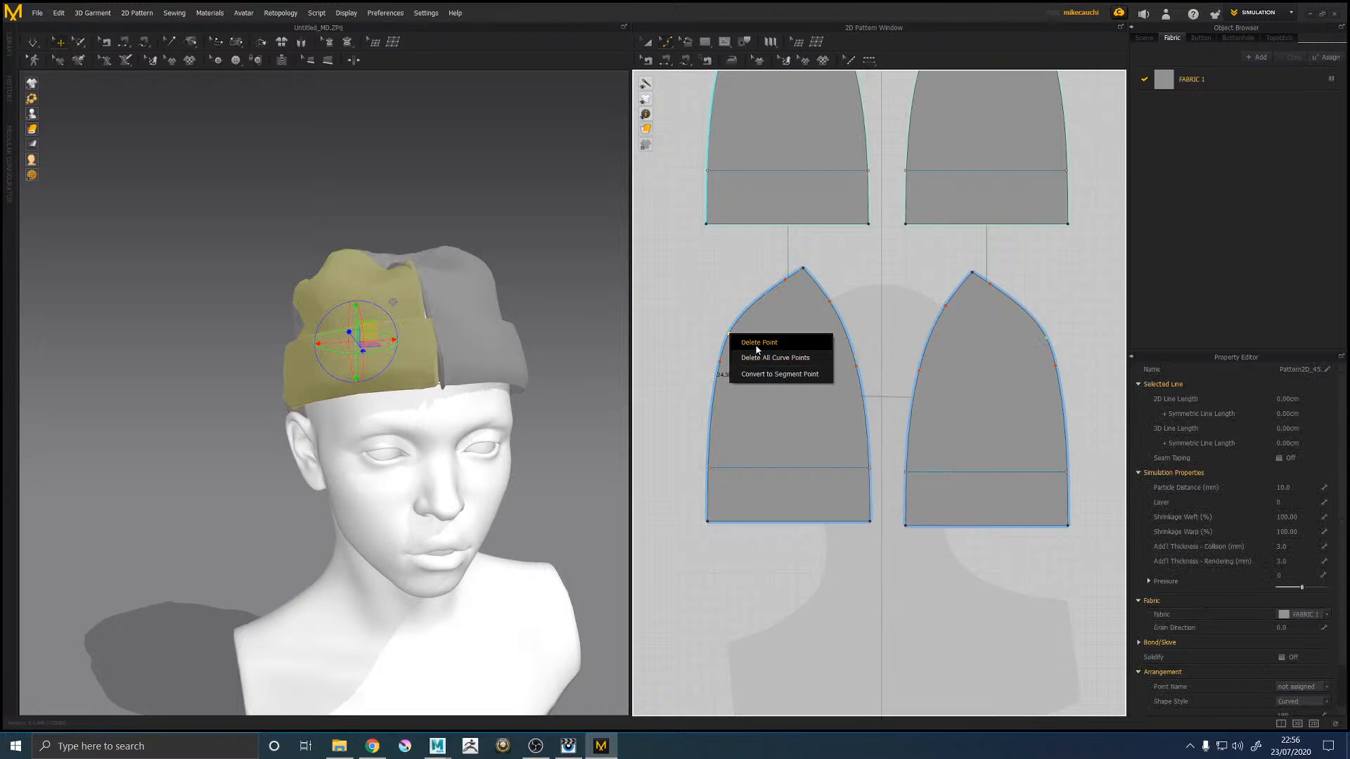
left_click(757, 342)
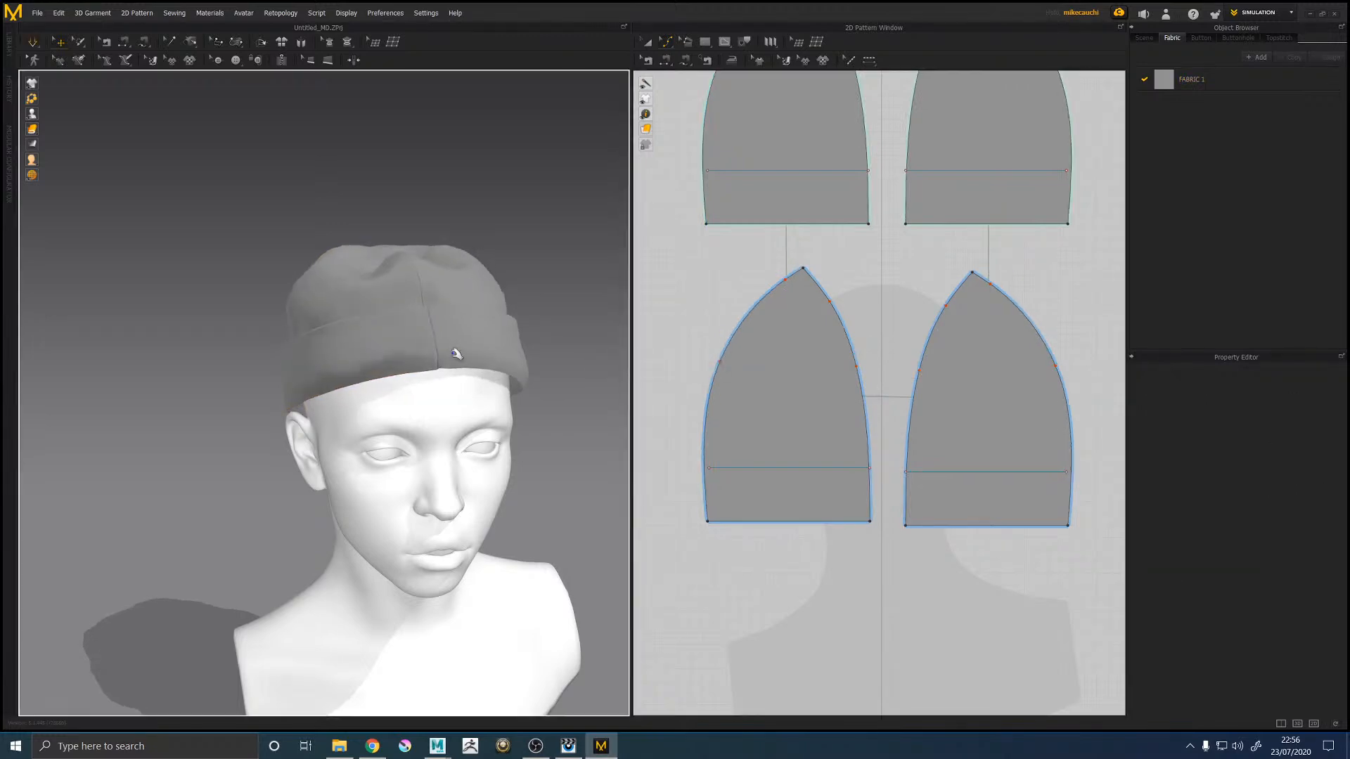
Step: Pull the brim outward in simulation at the front and at the back to settle the smoothed cap
right_click_drag(562, 353, 277, 356)
left_click(274, 356)
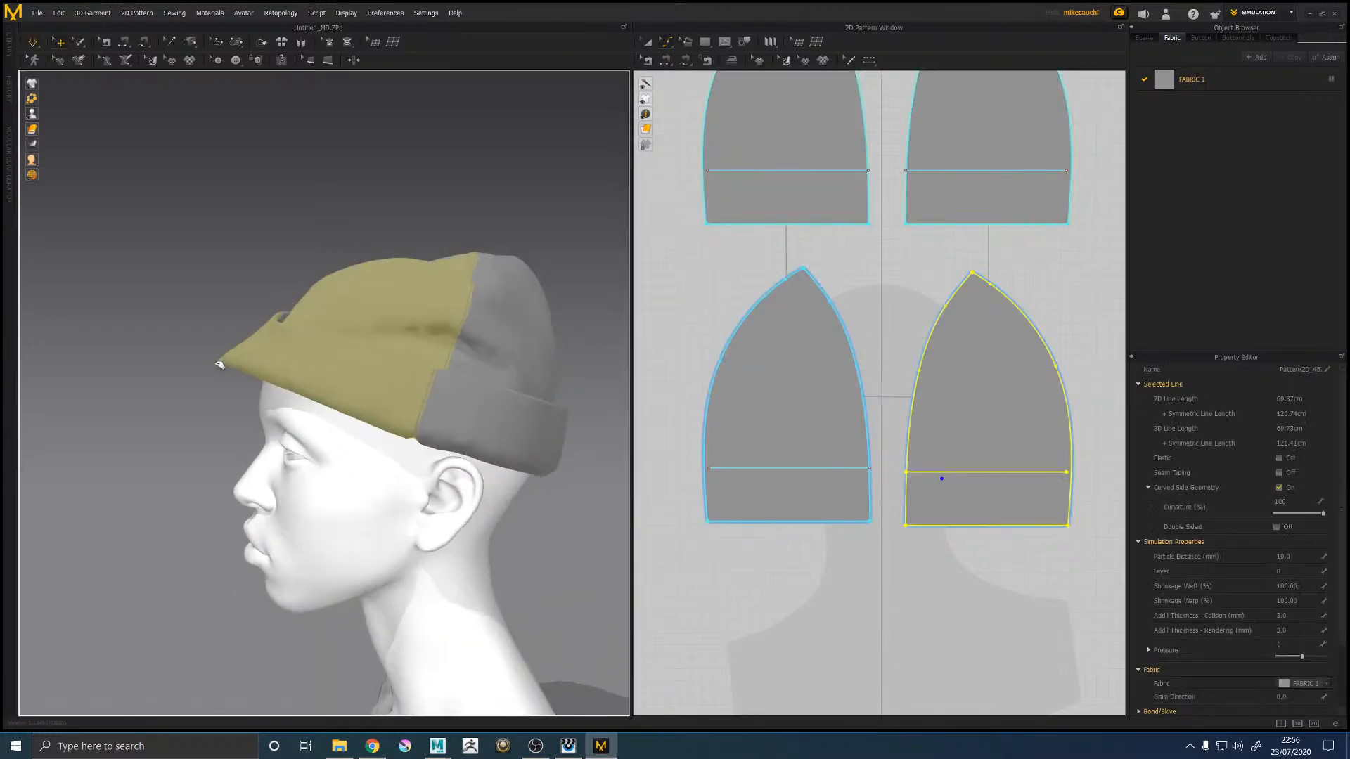
right_click_drag(537, 365, 554, 367)
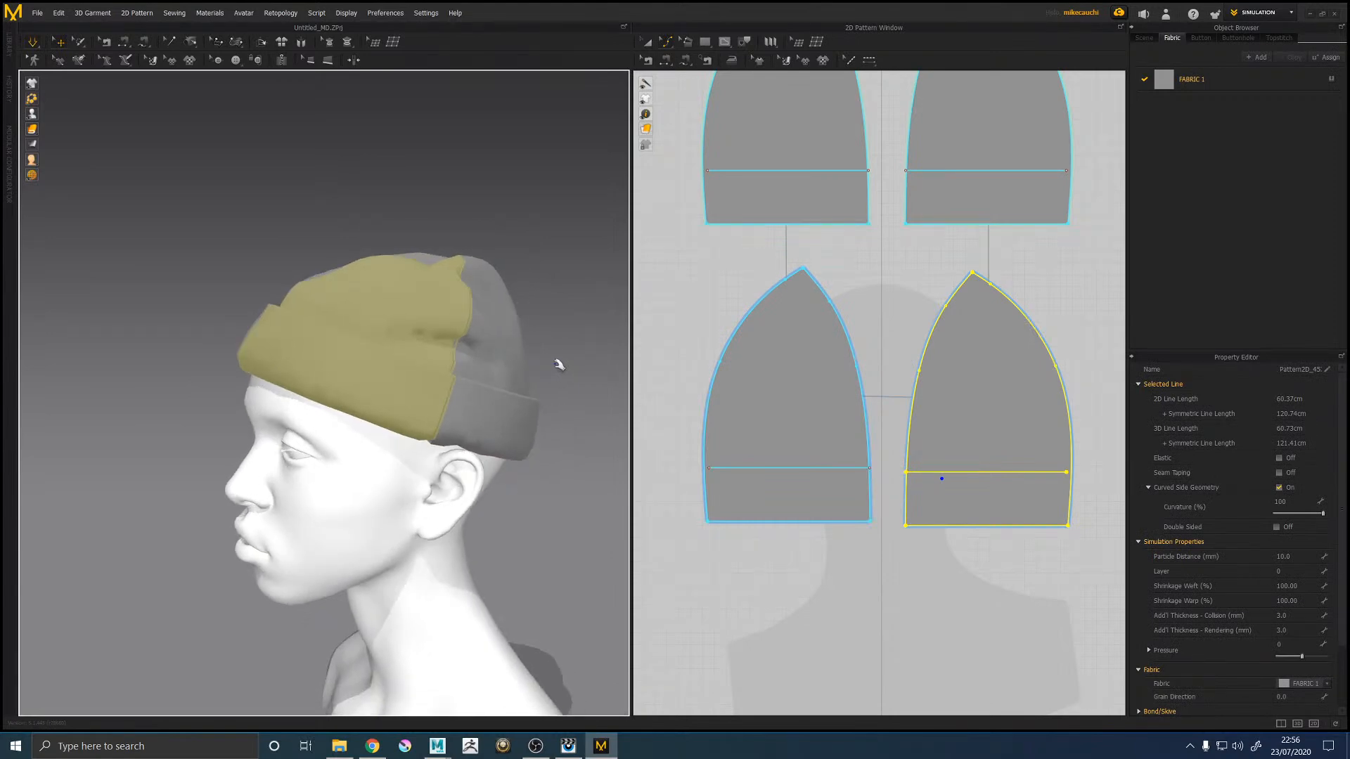
middle_click_drag(557, 364, 524, 323)
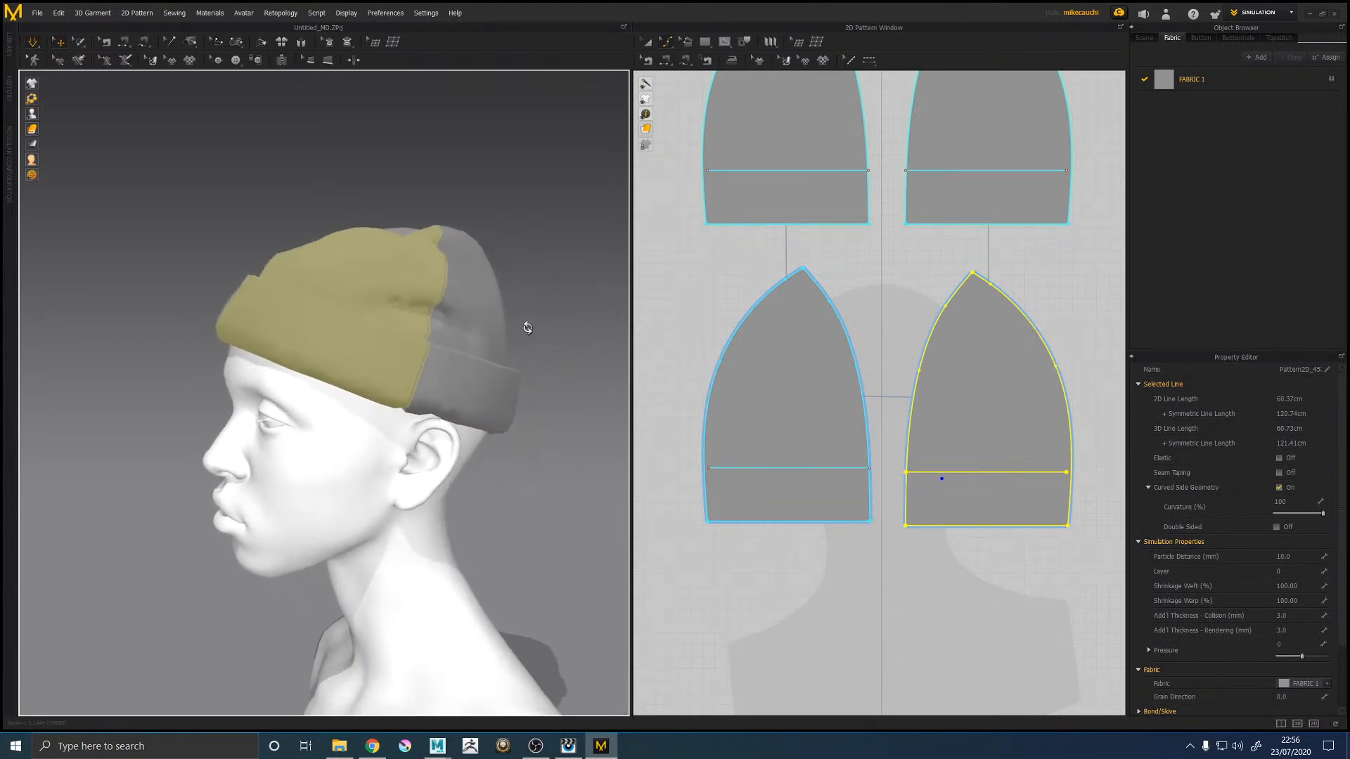
right_click_drag(551, 356, 566, 413)
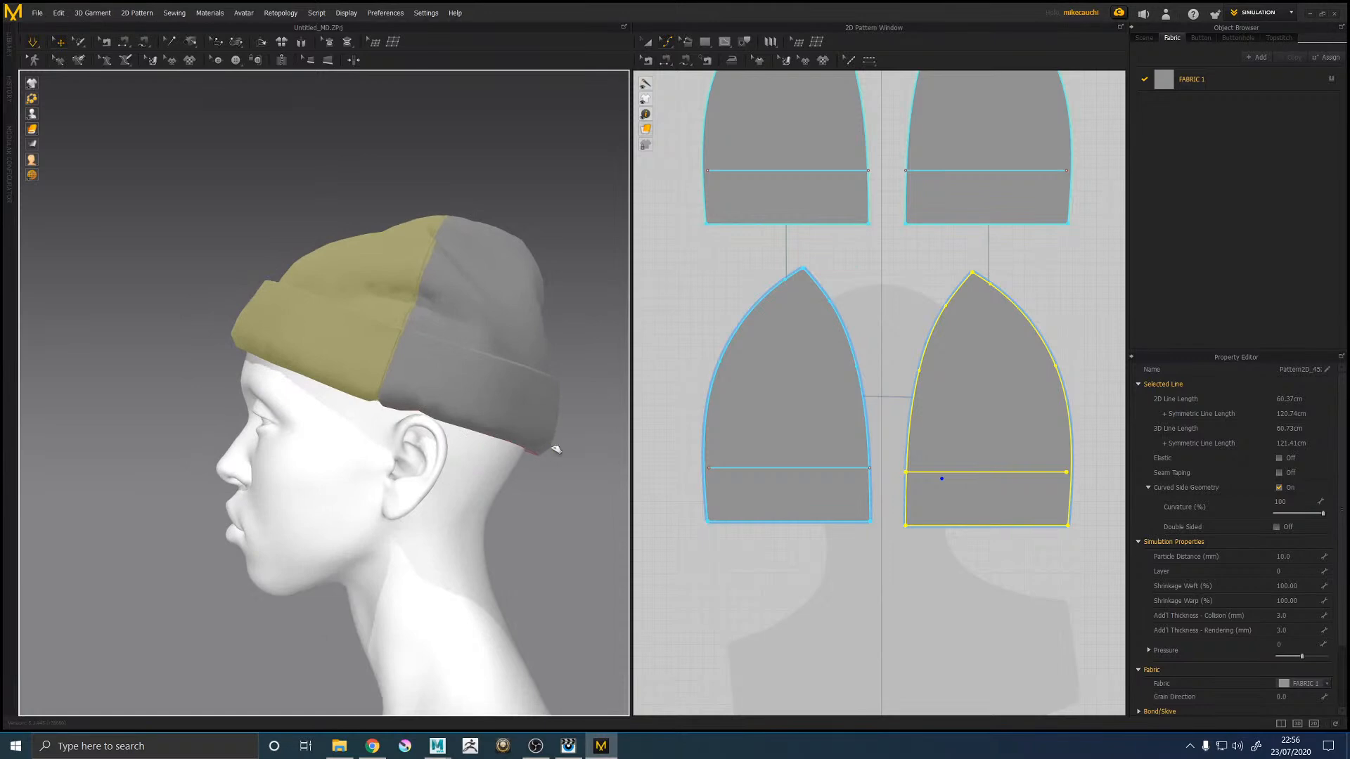
left_click(554, 445)
Step: Move the curve point on the panels' inner edges slightly inward, making the edges about 22.5 cm long
left_click(878, 312)
left_click(856, 372)
right_click_drag(597, 292, 578, 254)
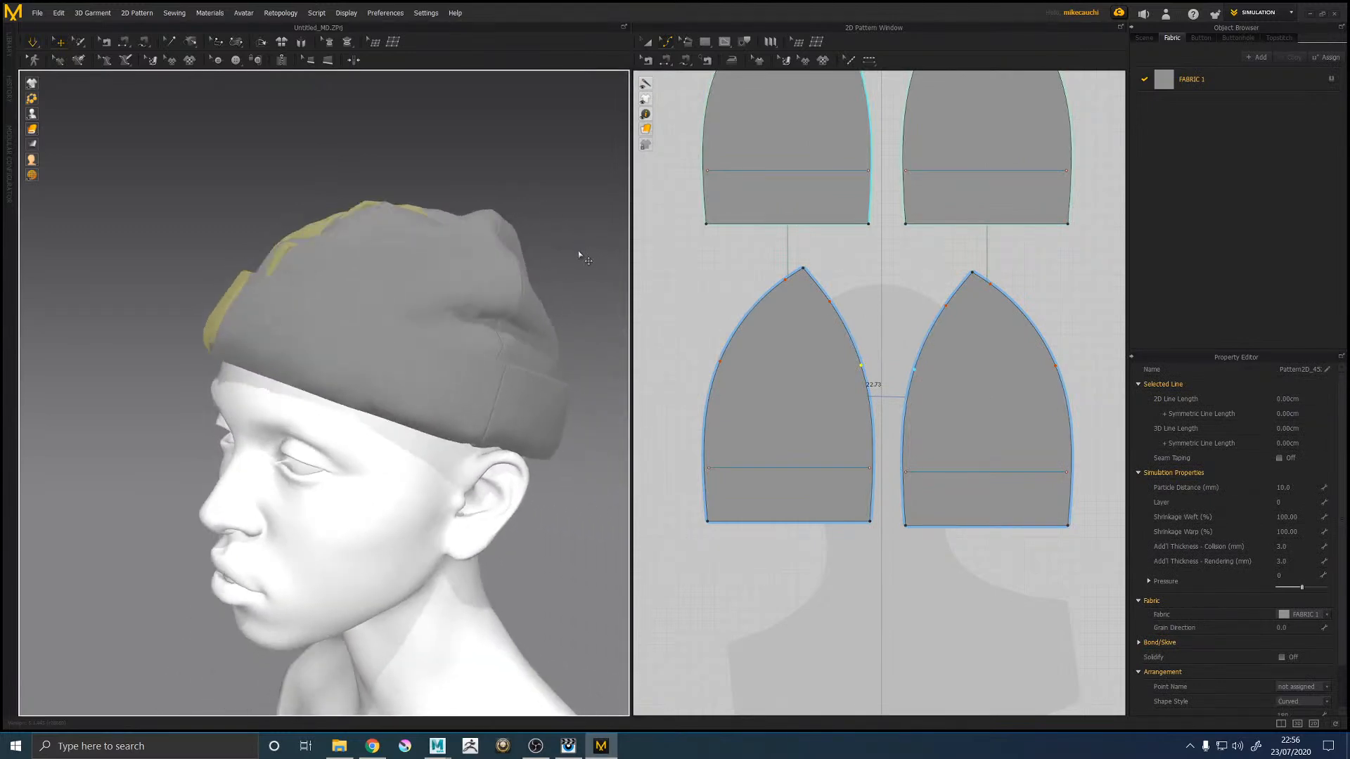
left_click(862, 375)
left_click_drag(861, 368, 853, 367)
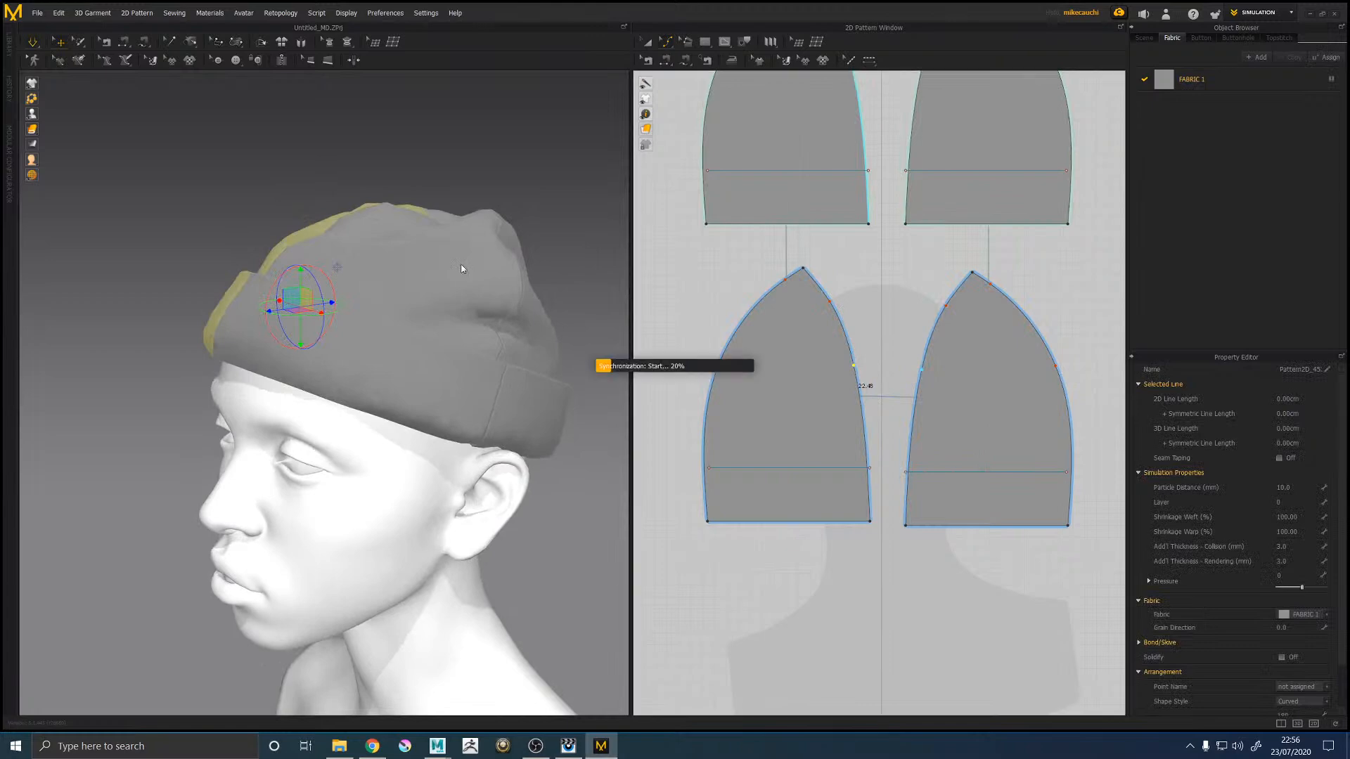
Step: Pull the front and back of the simulated cap into place from the side views
right_click_drag(231, 374, 208, 330)
left_click_drag(230, 324, 192, 364)
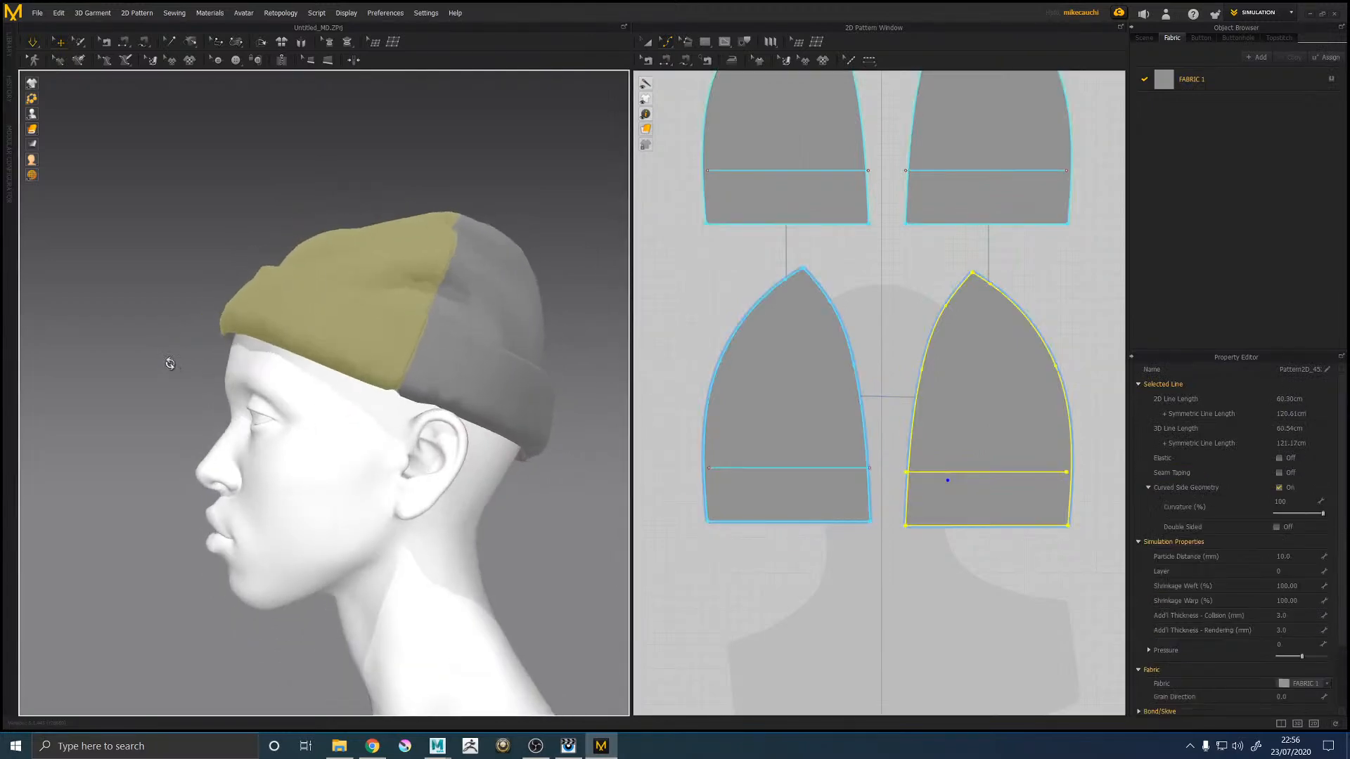
right_click_drag(346, 344, 803, 340)
left_click(453, 410)
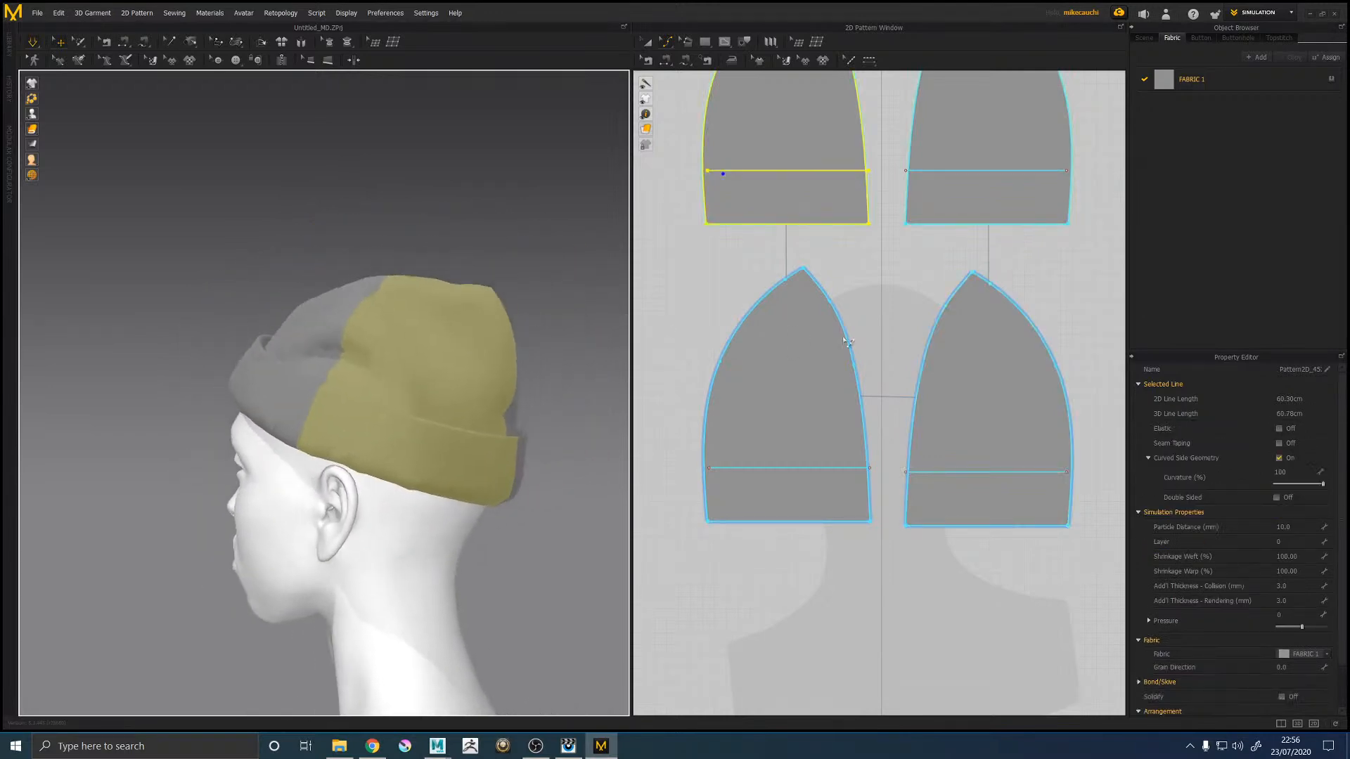
left_click(507, 338)
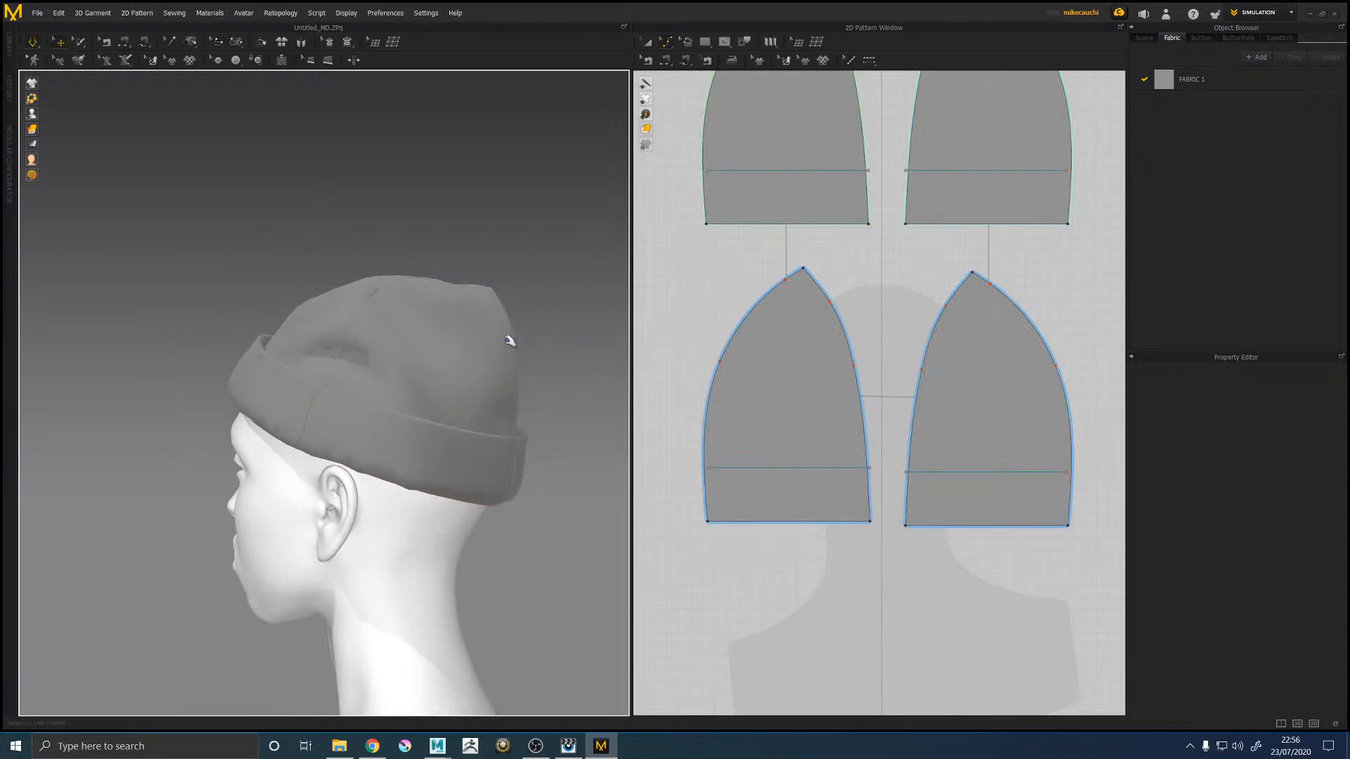
Step: Bulge the panels' inner edges outward just below the tips with an added curve point
middle_click_drag(663, 287, 661, 465)
left_click(869, 206)
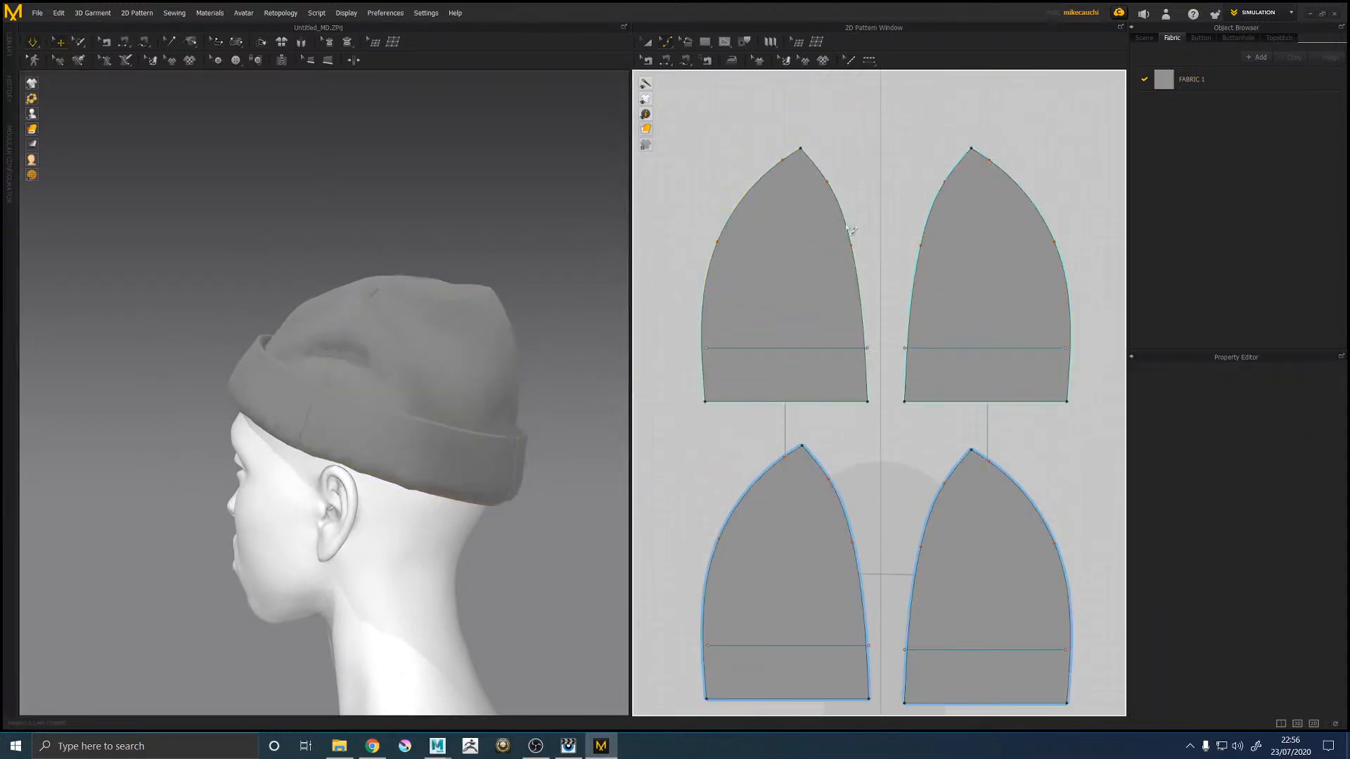
right_click_drag(512, 271, 415, 266)
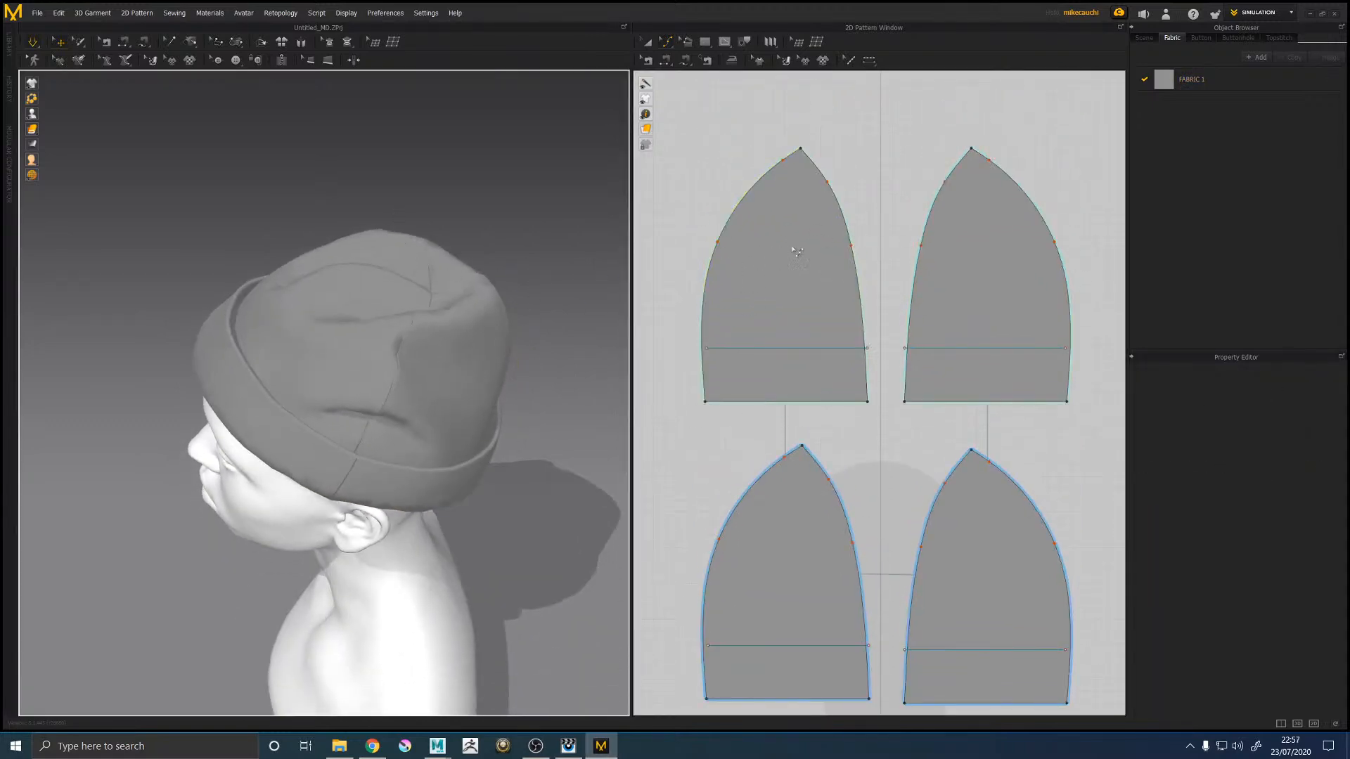
left_click_drag(819, 158, 812, 154)
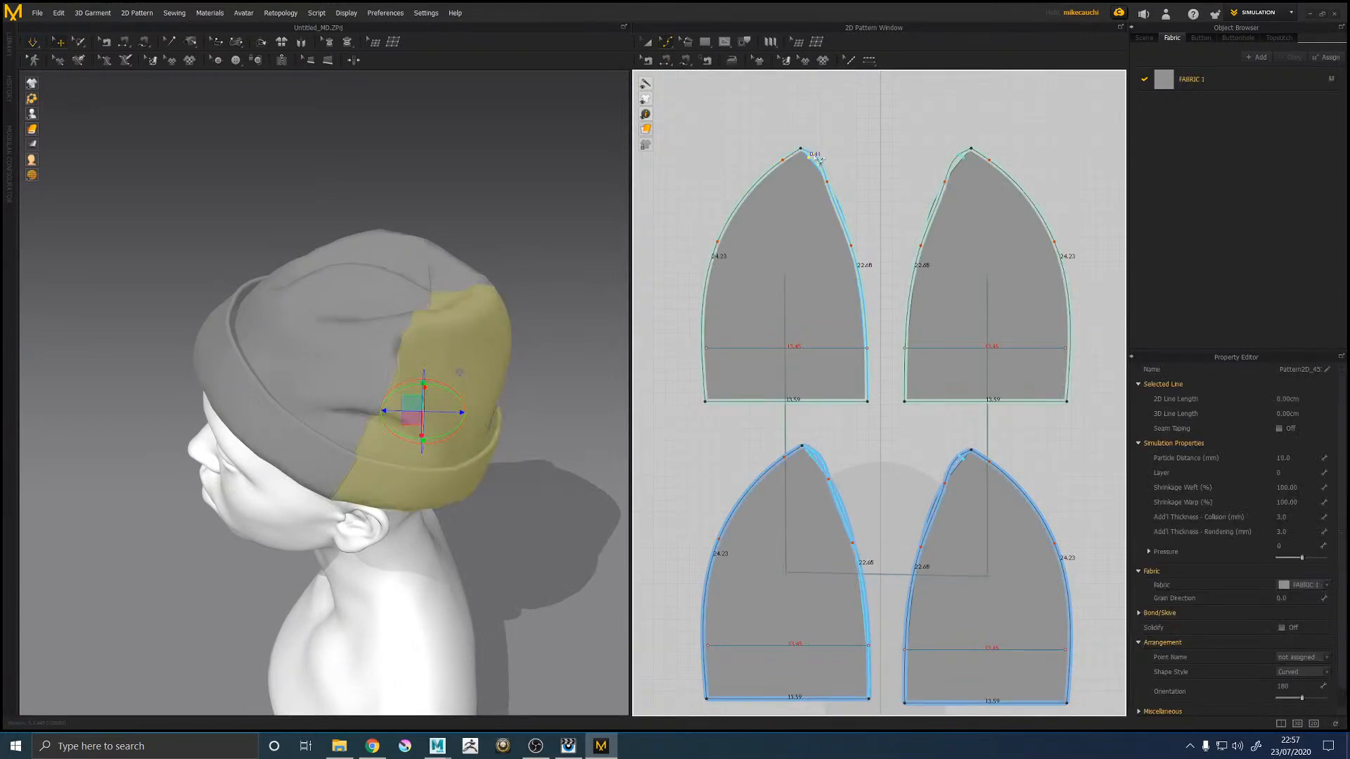
Step: Pull the brim into position at the front and back in simulation, checking the cap from both sides
left_click(502, 197)
right_click_drag(501, 193, 541, 258)
right_click_drag(573, 304, 546, 302)
left_click(204, 355)
right_click_drag(205, 356, 546, 334)
left_click(214, 346)
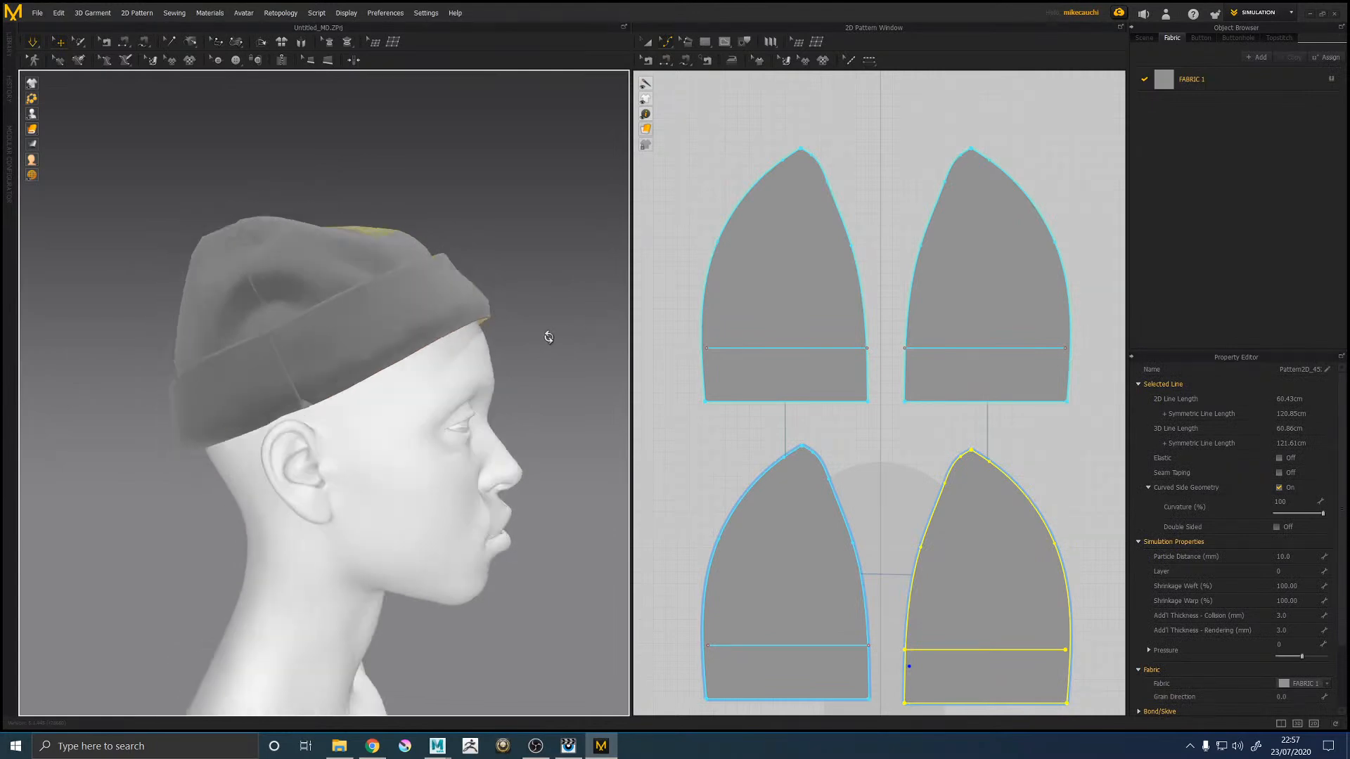
left_click(500, 310)
left_click_drag(534, 347, 558, 372)
right_click_drag(580, 370, 276, 320)
left_click(292, 304)
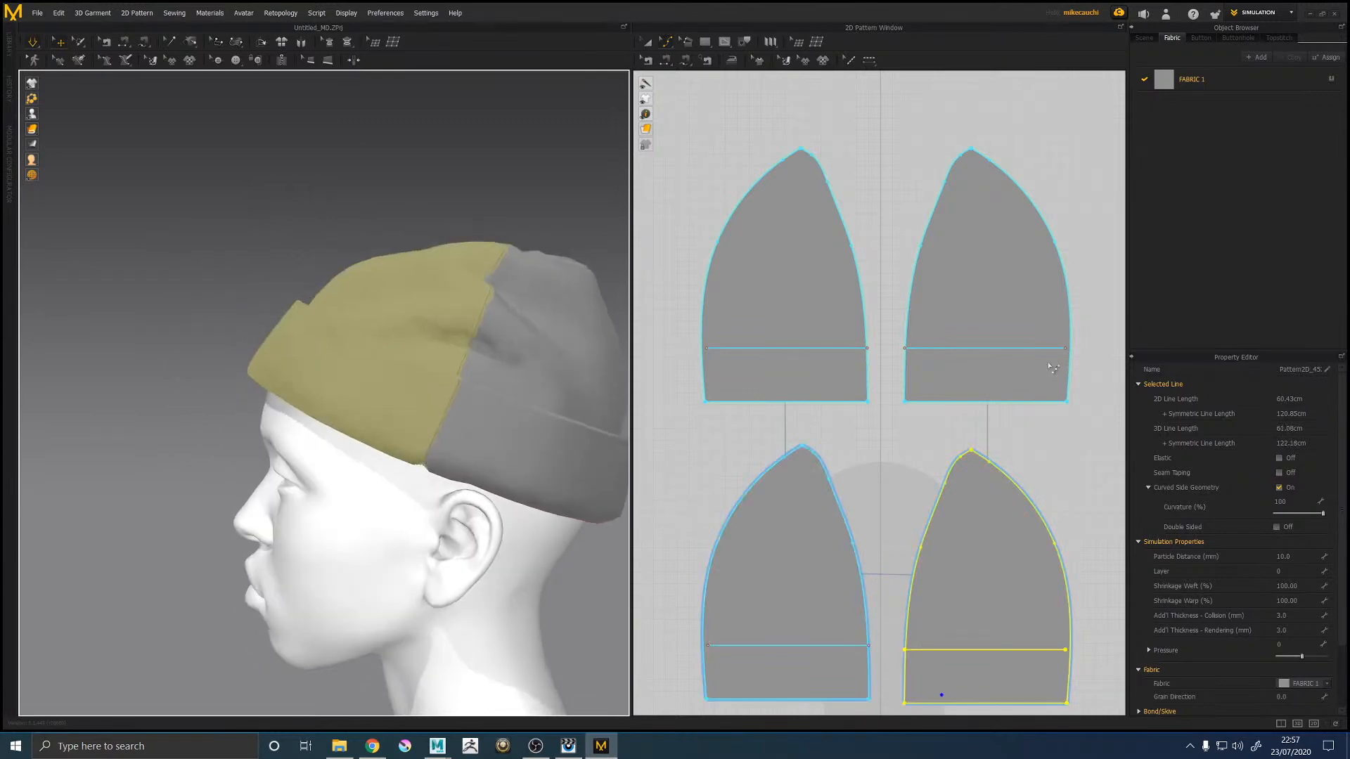
Step: Delete the added curve point below the tips and shift the tips inward, making outer edges about 24.7 cm and inner edges about 22.2 cm
scroll(774, 281, "up", 3)
scroll(853, 240, "down", 5)
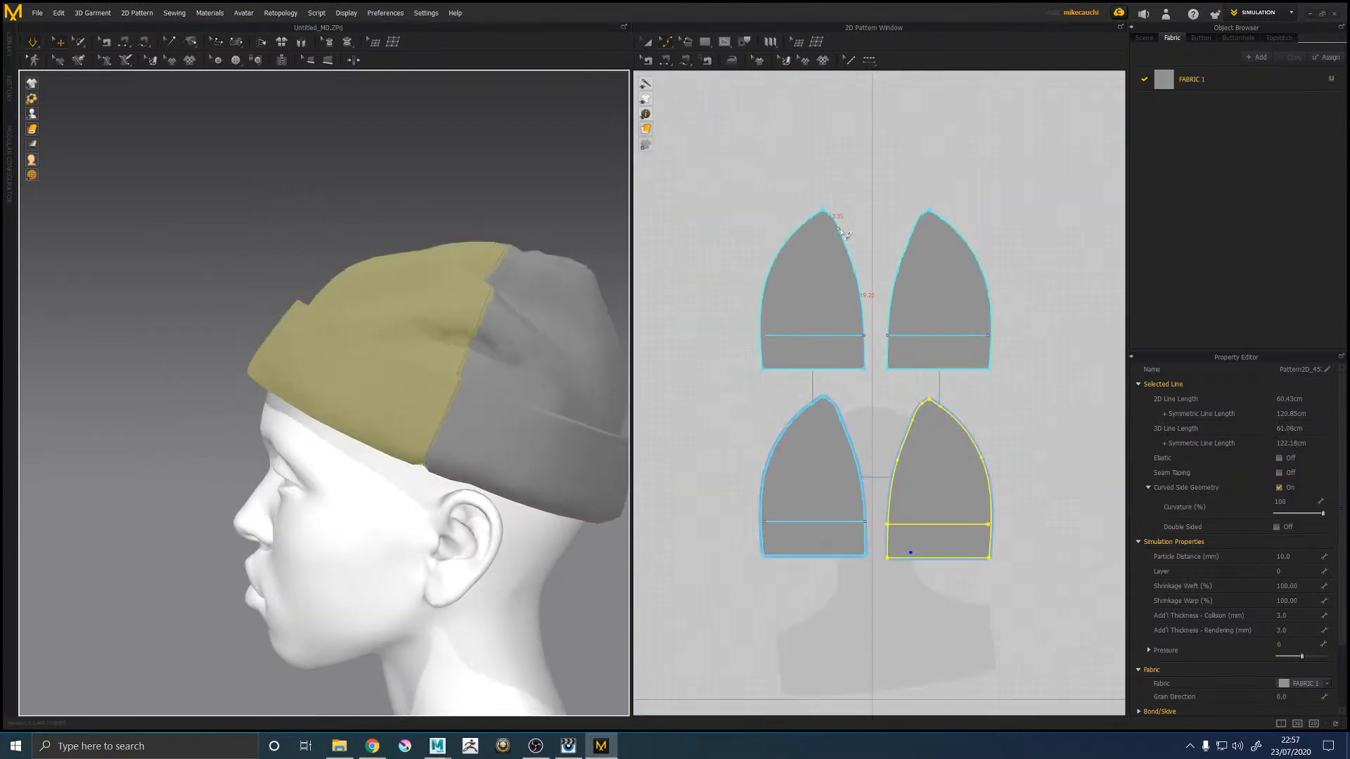
left_click(829, 218)
right_click(830, 217)
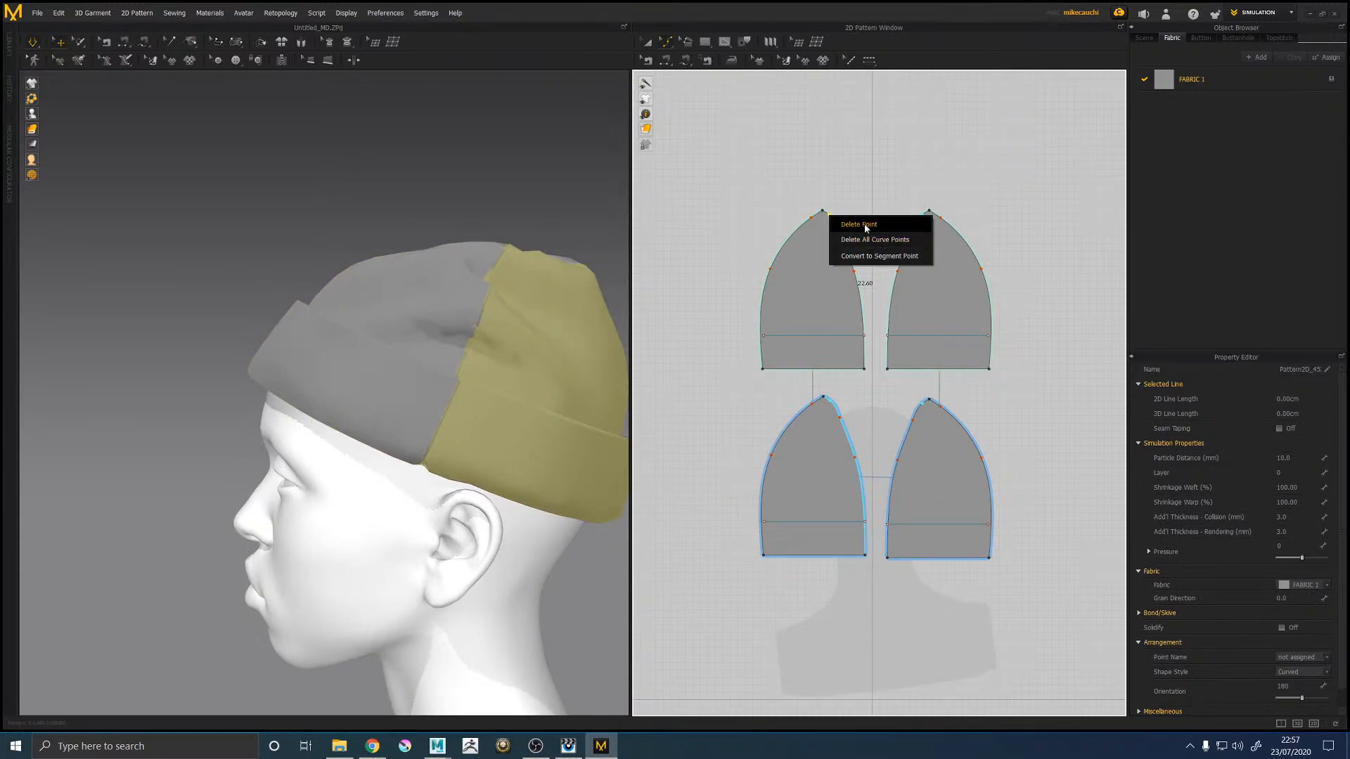
left_click(861, 224)
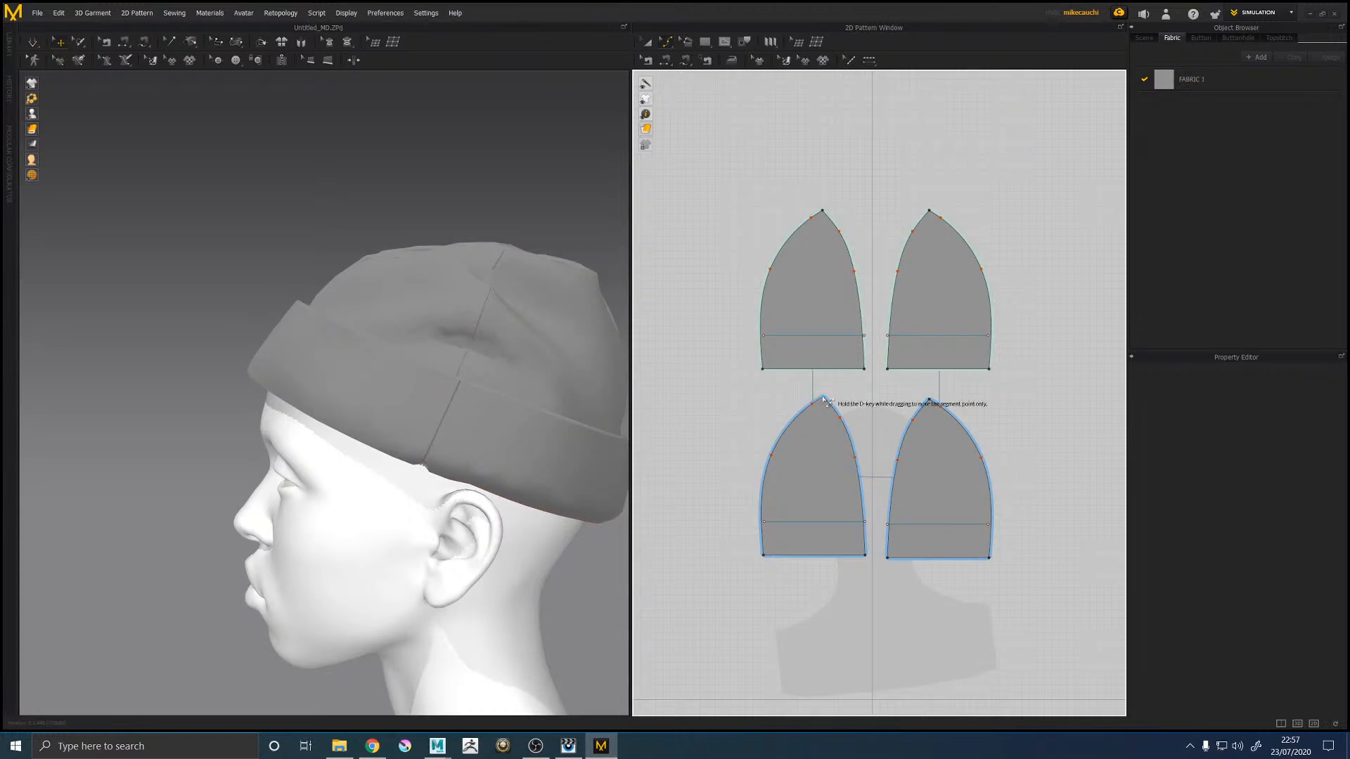
left_click_drag(824, 399, 833, 397)
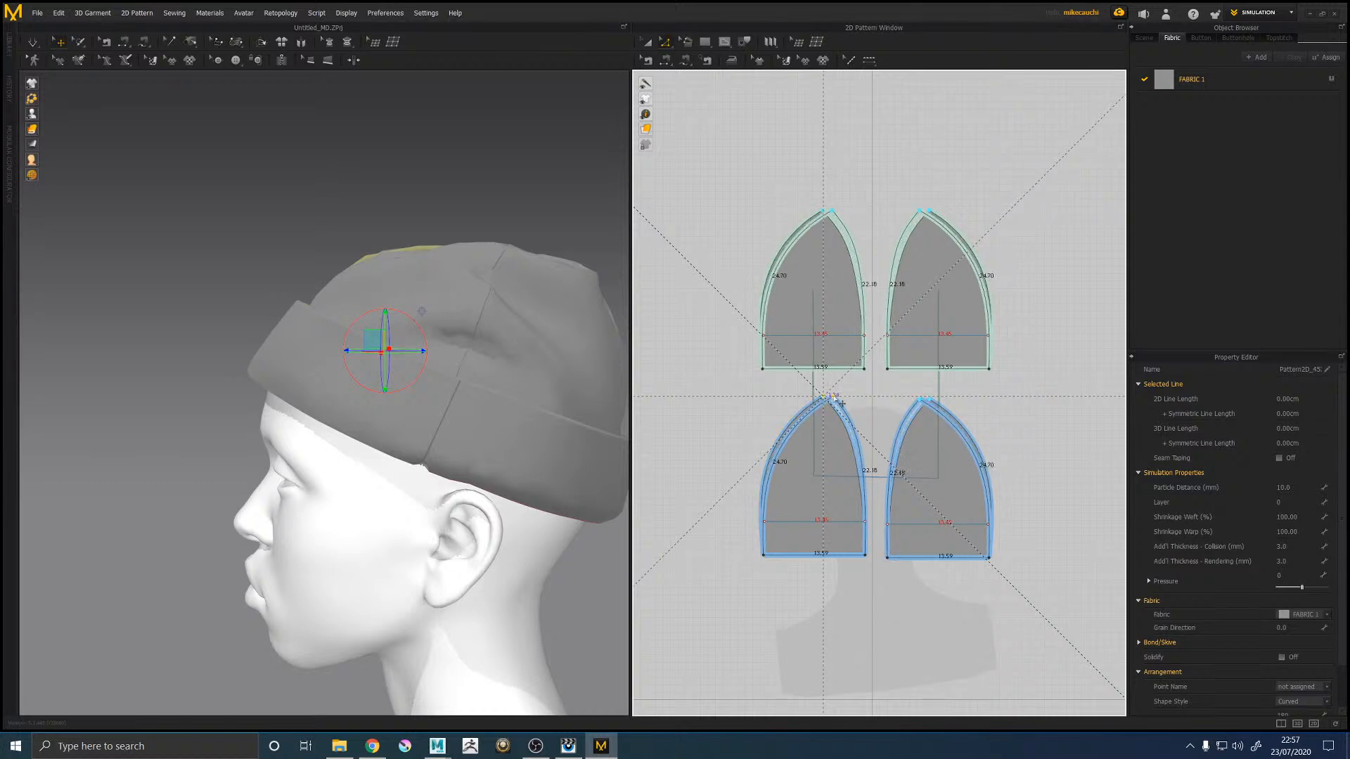
Step: Simulate the cap with its shifted tips, pulling the front of the brim and the folds of the crown outward to settle them
key("space")
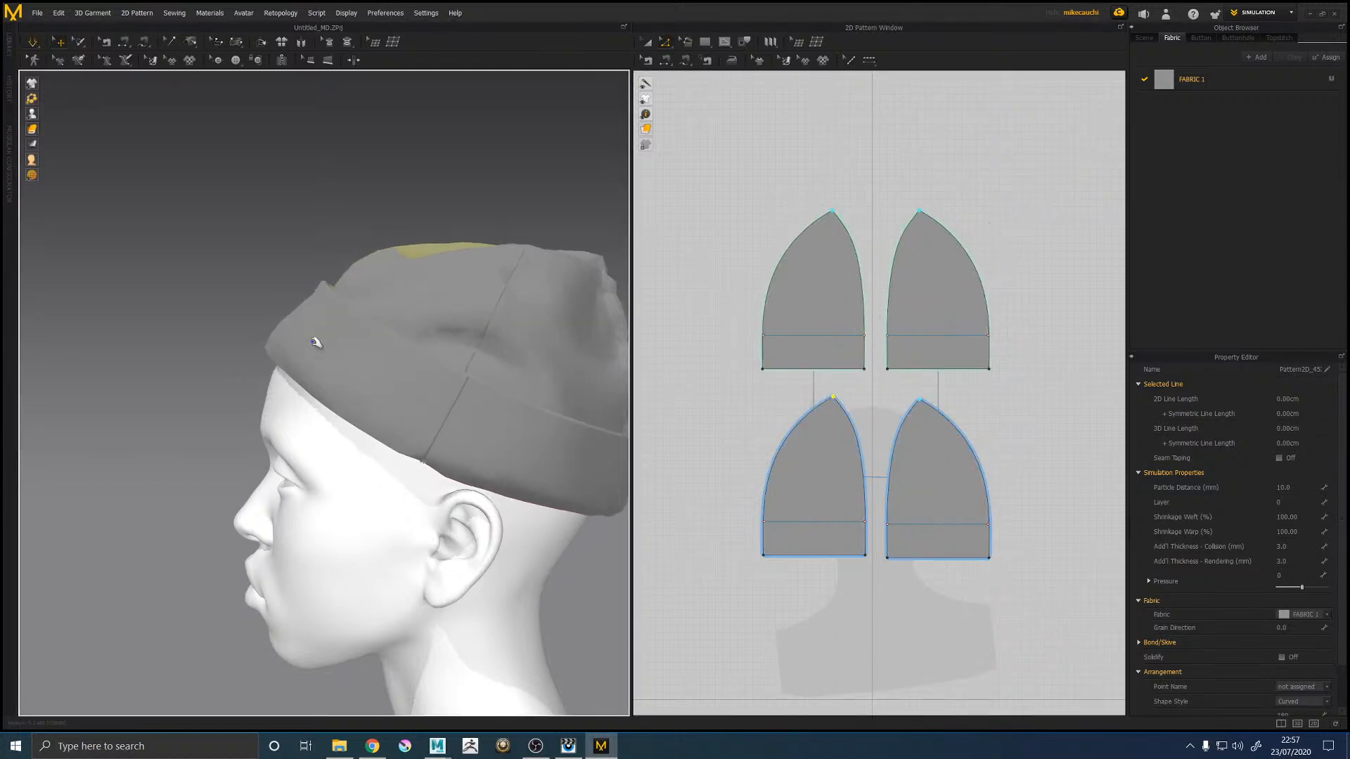
left_click_drag(289, 340, 188, 363)
mouse_move(389, 230)
right_mouse_down()
mouse_move(452, 311)
mouse_move(395, 229)
right_mouse_up()
middle_click_drag(396, 229, 485, 288)
left_click_drag(379, 253, 301, 248)
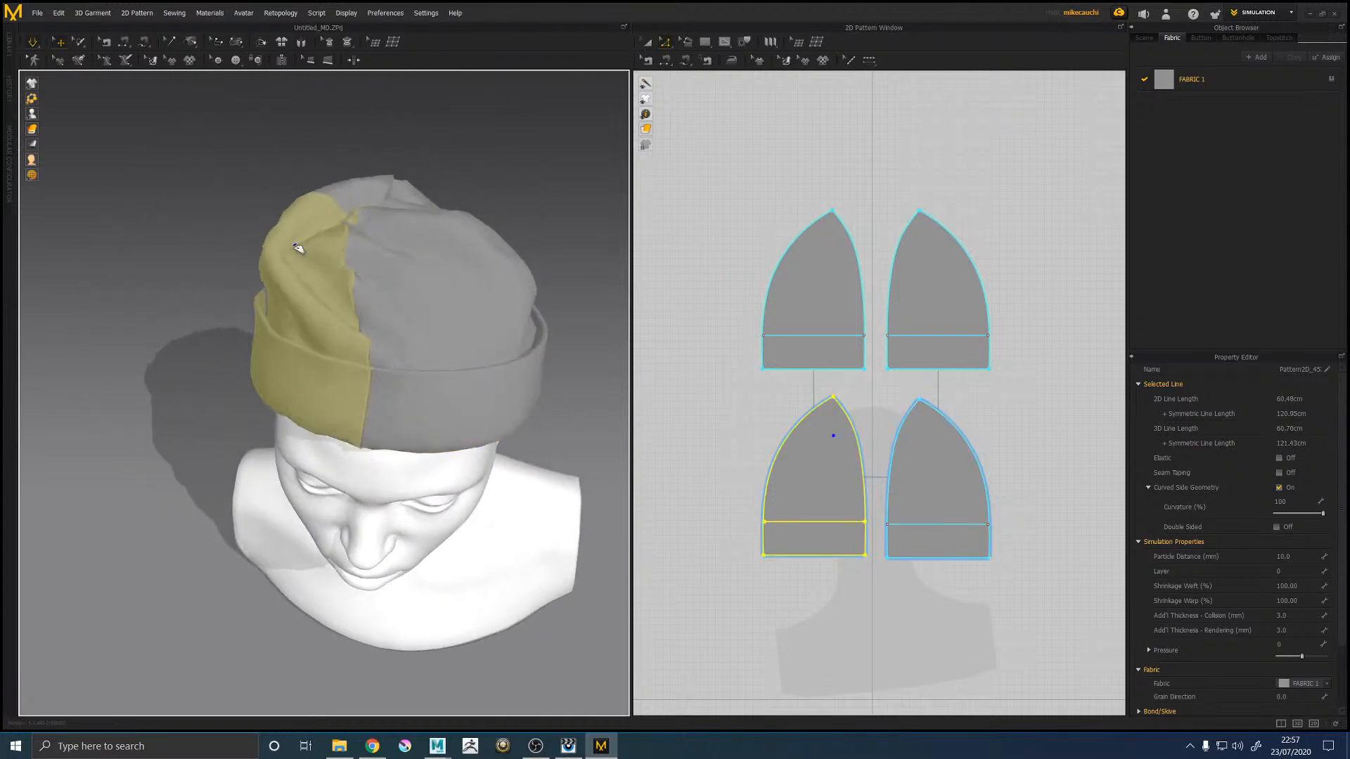
left_click_drag(452, 247, 499, 252)
right_click_drag(571, 235, 436, 221)
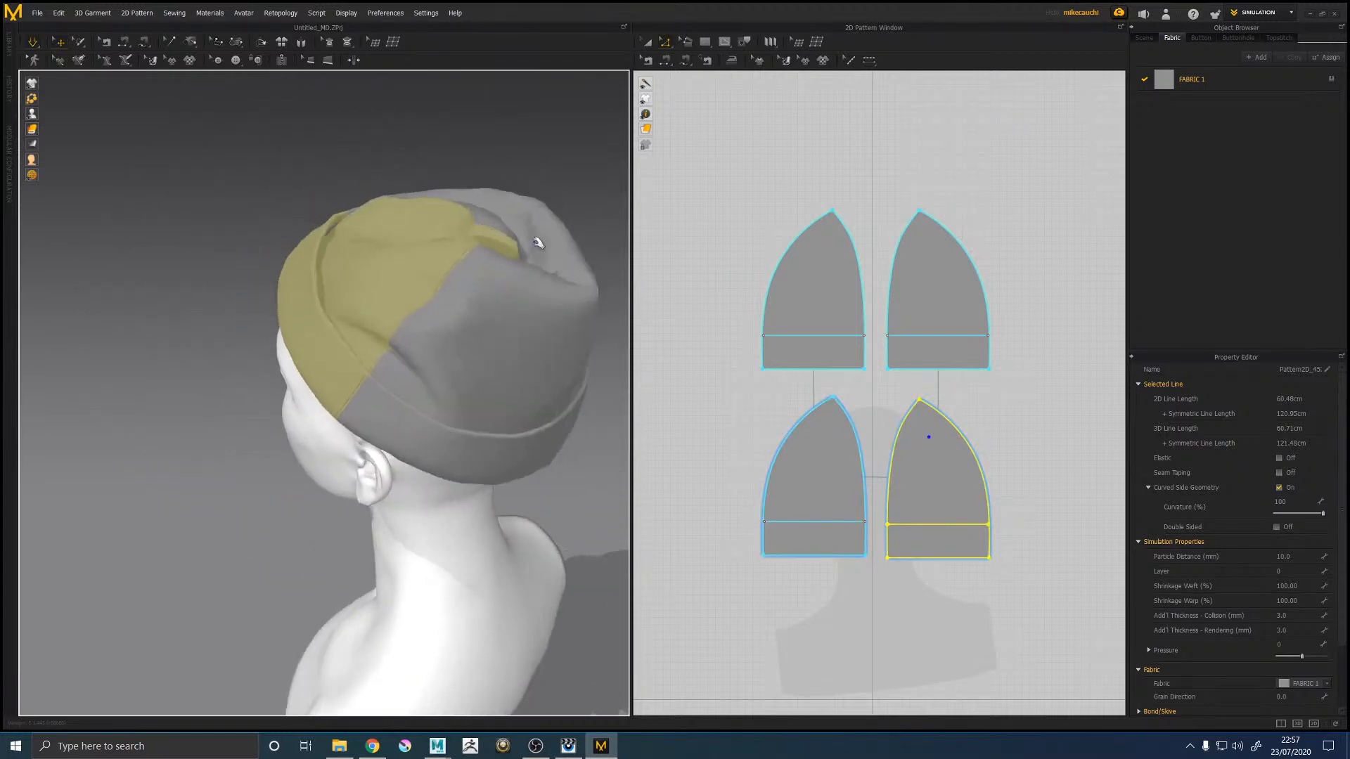
left_click_drag(535, 242, 541, 239)
Step: Examine the properties of the panels' inner edges and of the seams joining them
left_click(852, 423)
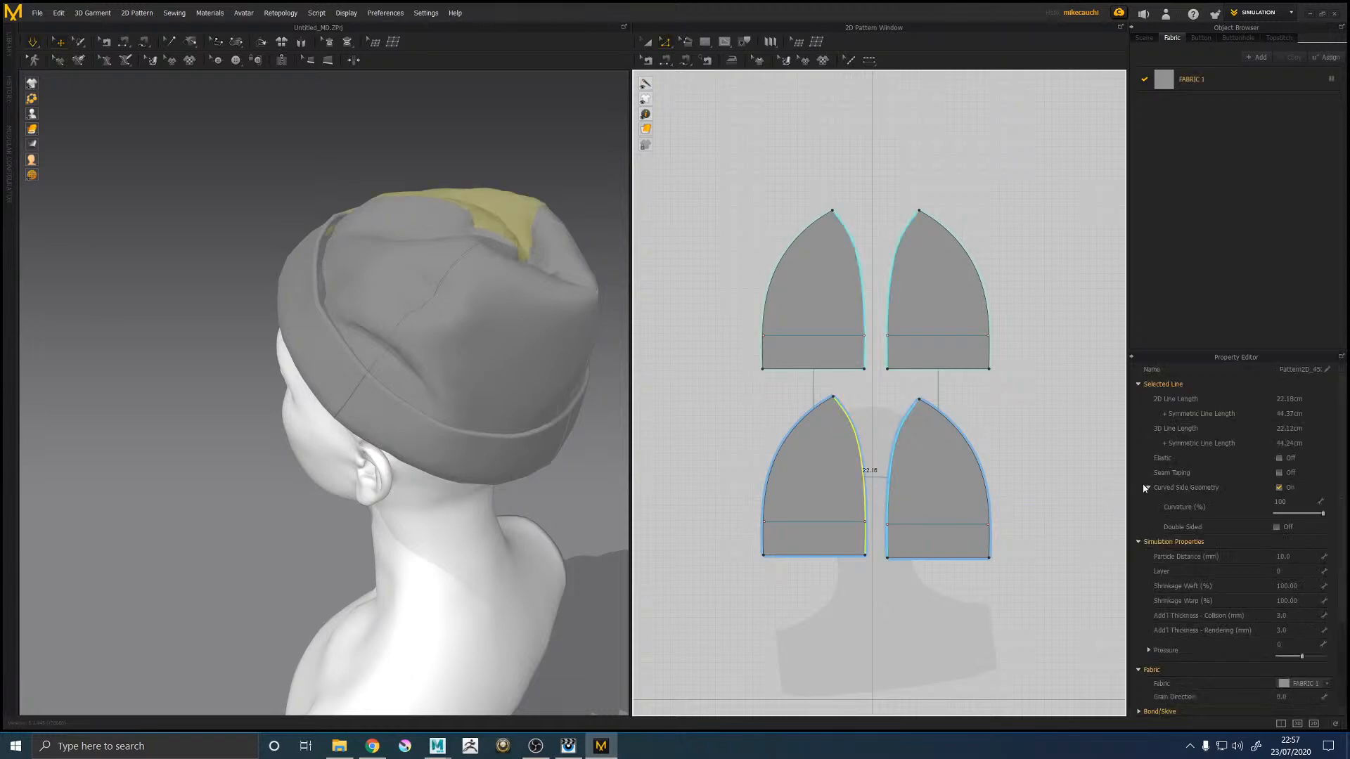
scroll(1231, 541, "down", 3)
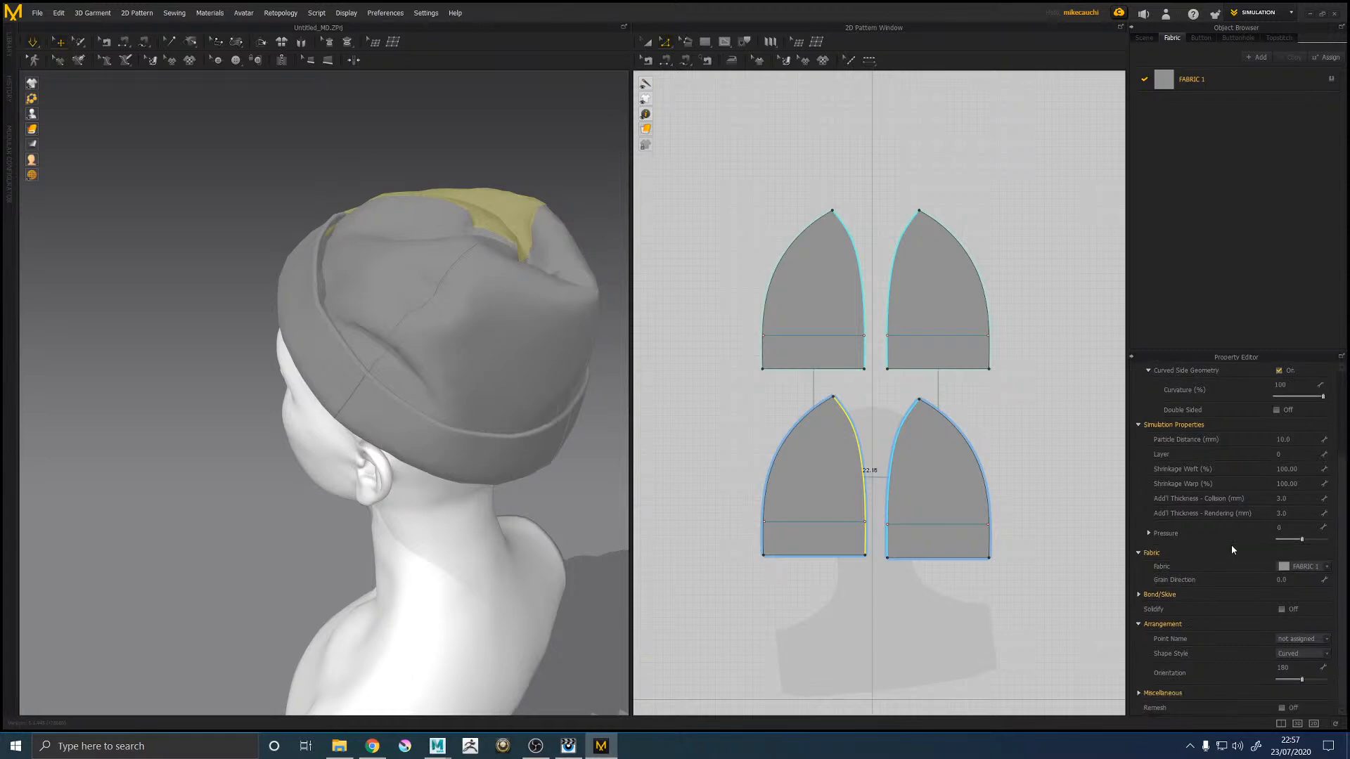
left_click(645, 60)
left_click_drag(723, 196, 1062, 618)
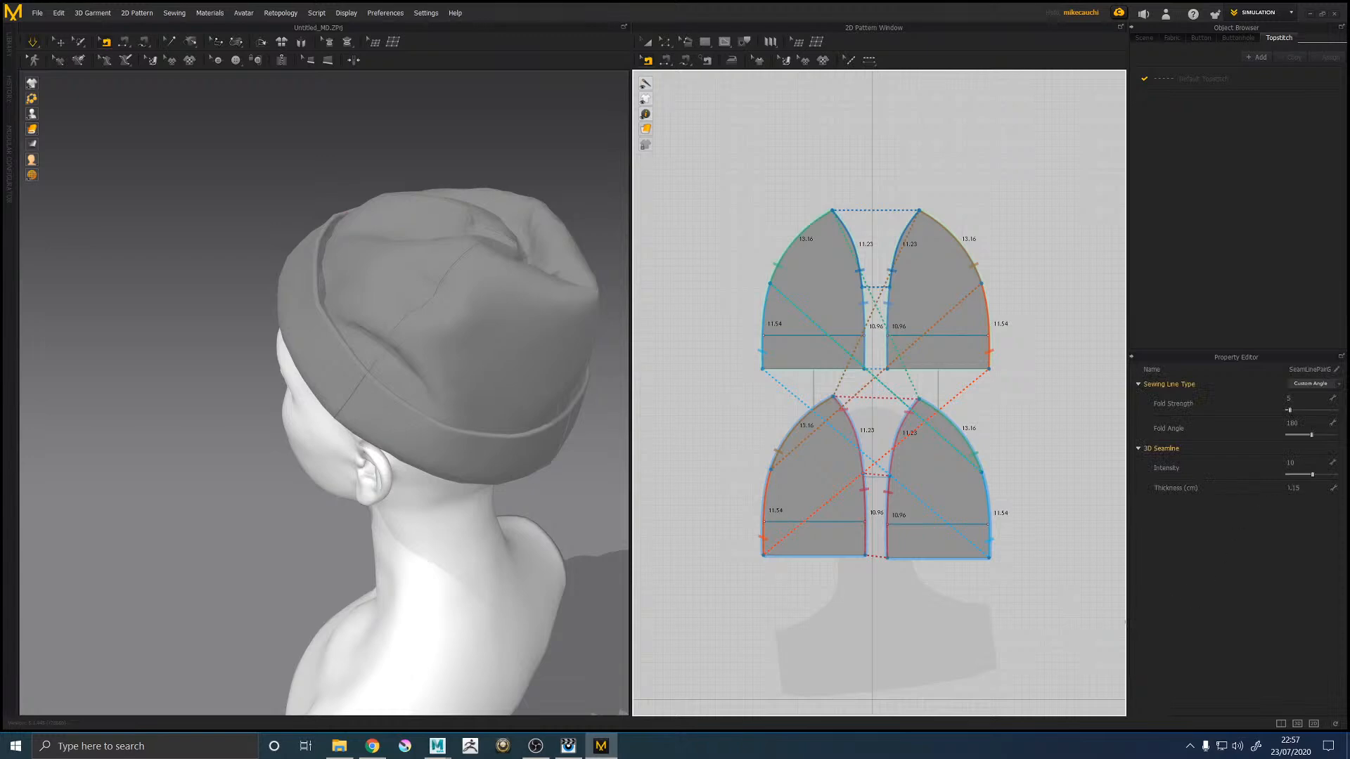
key("a")
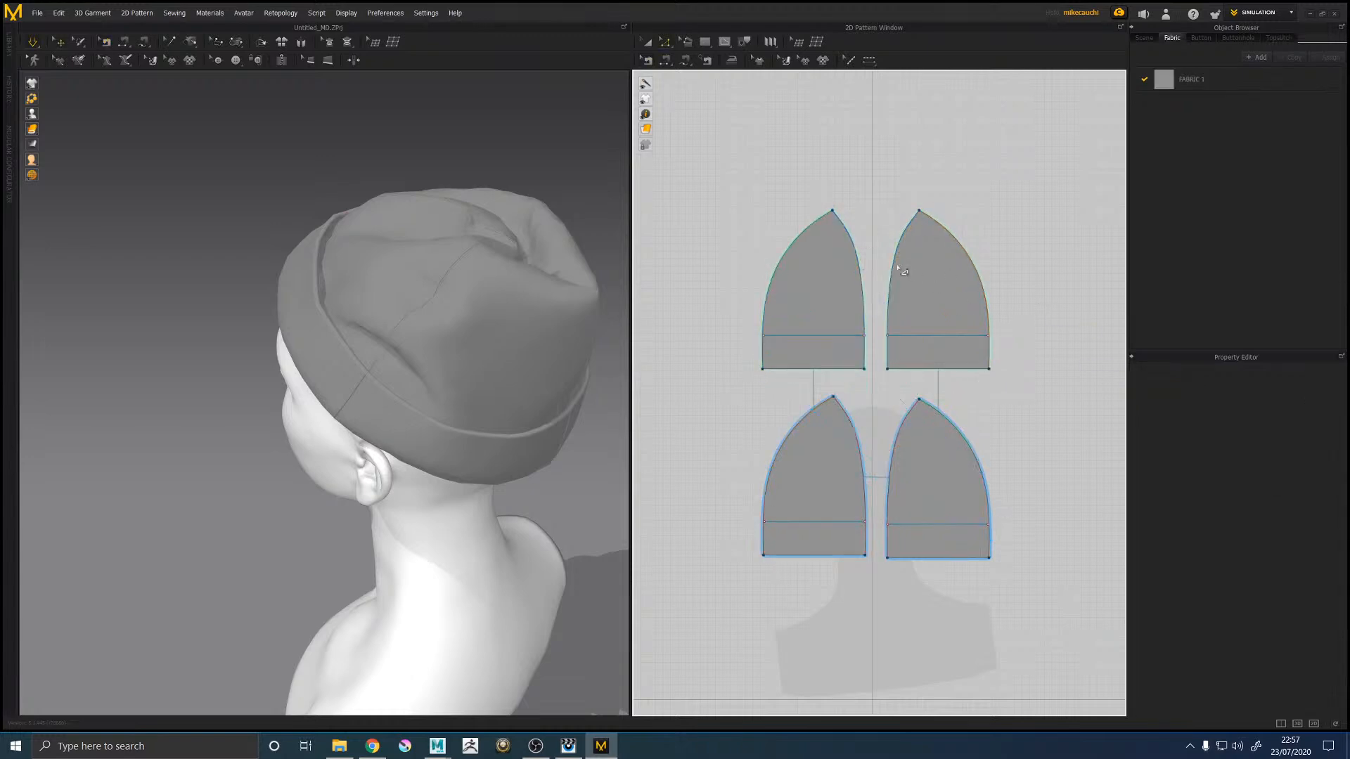
left_click(900, 270)
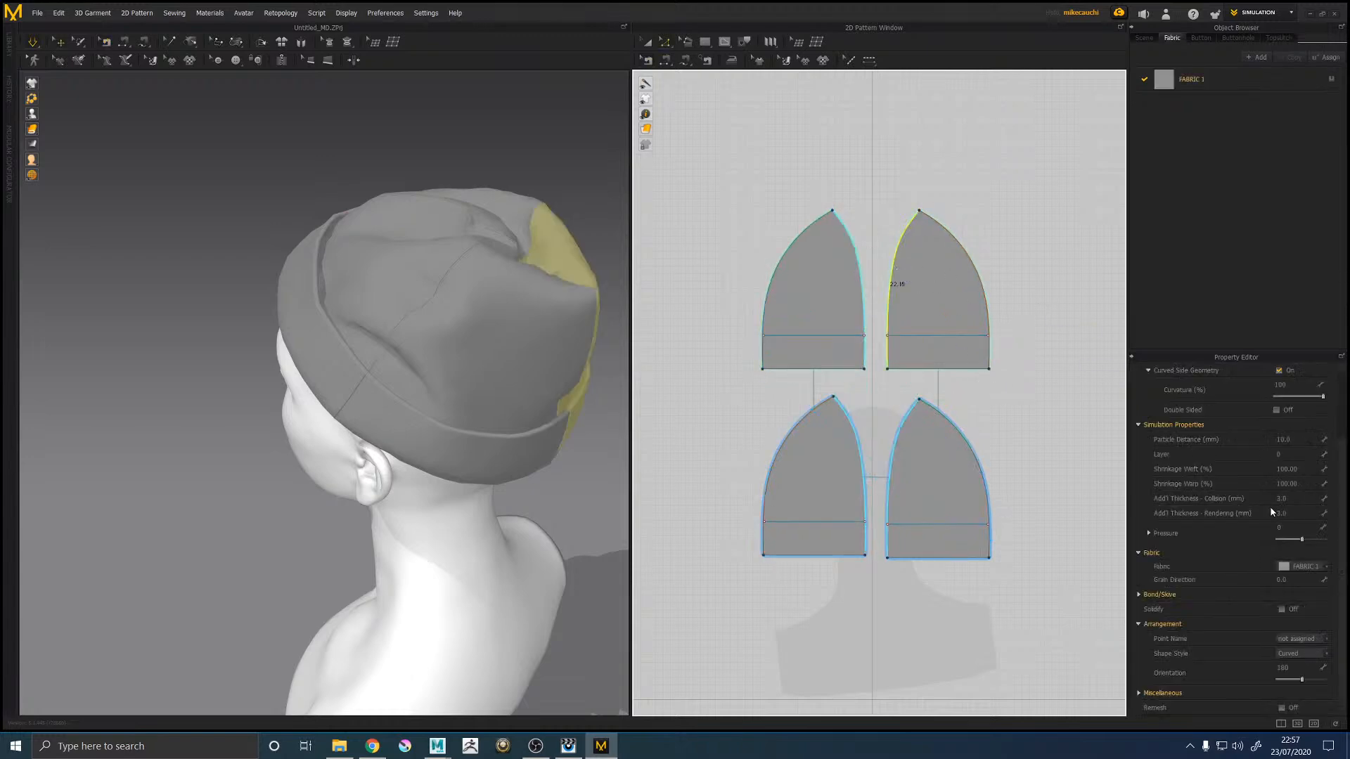
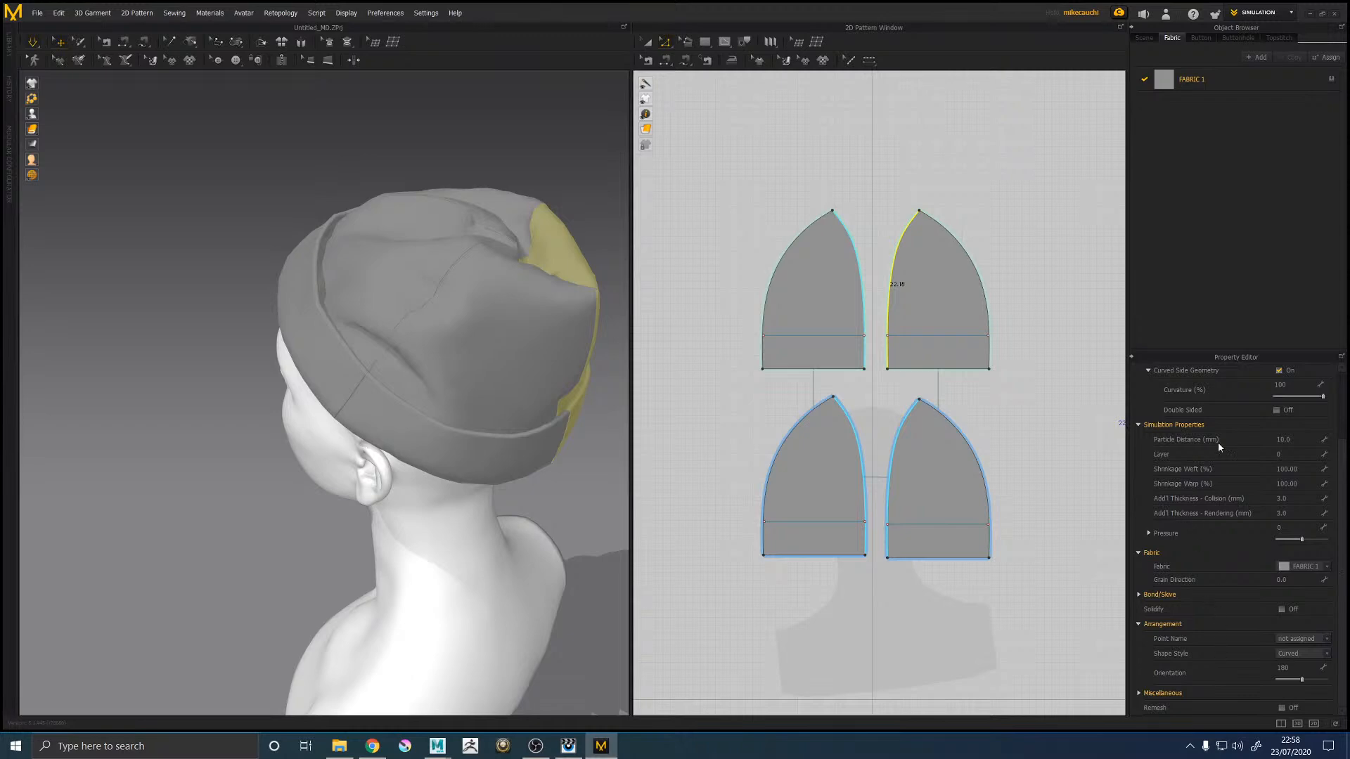
Step: Apply the Wool_Melton physical property preset to the cap's fabric
left_click(1207, 74)
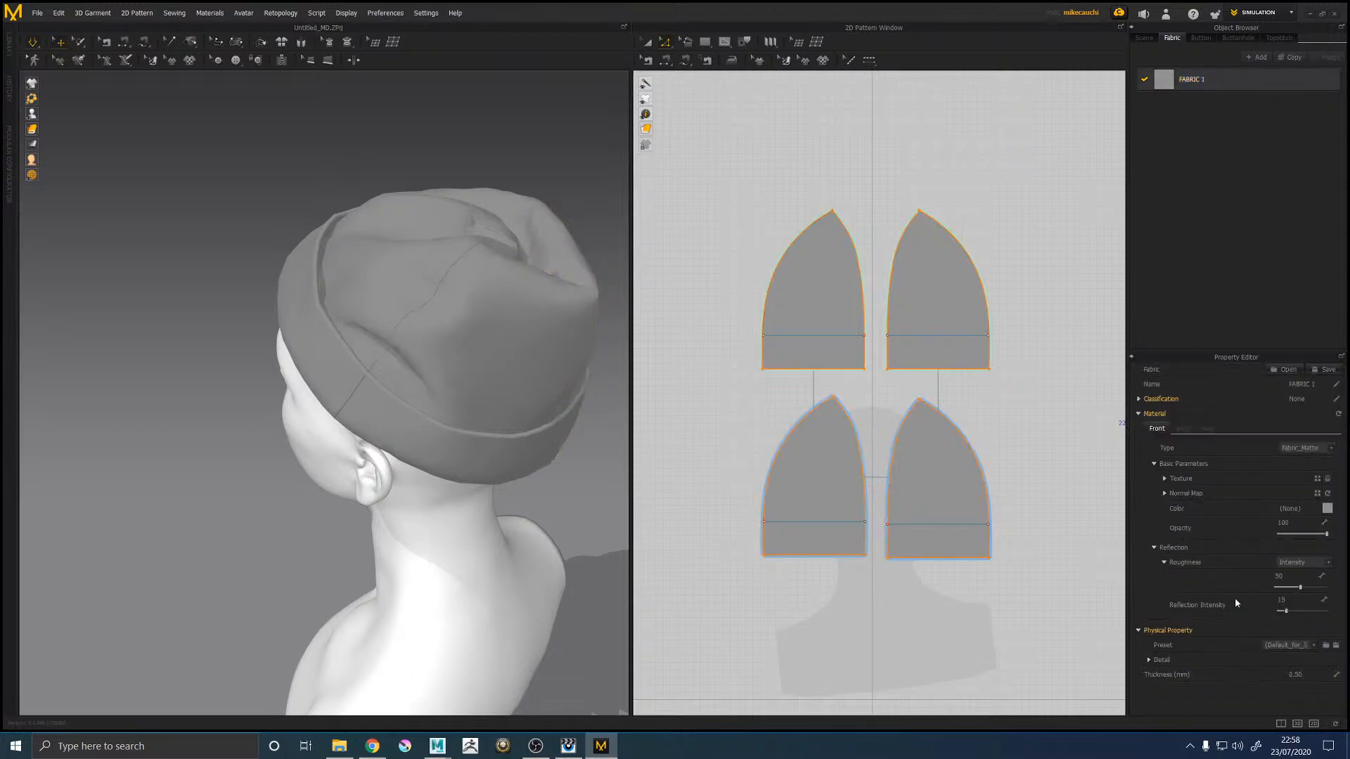
left_click(1307, 643)
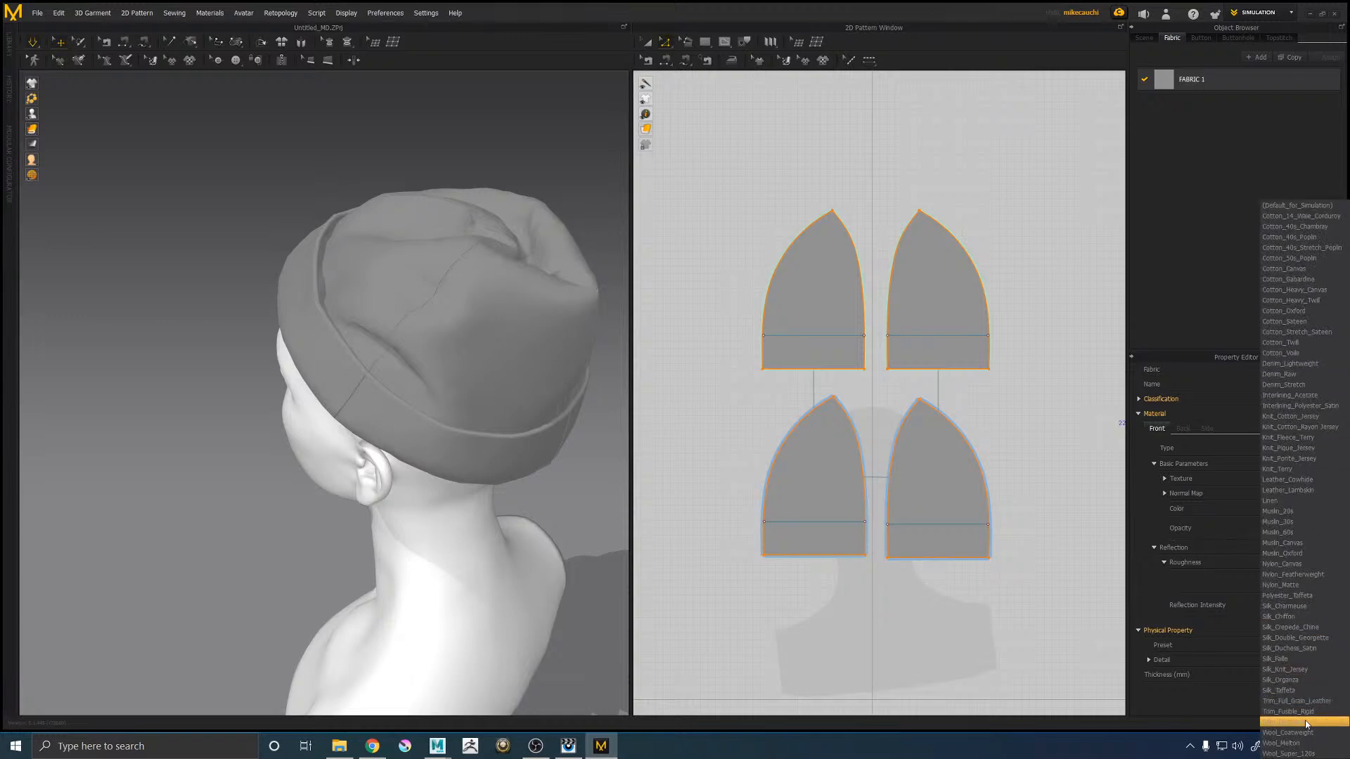
left_click(1305, 743)
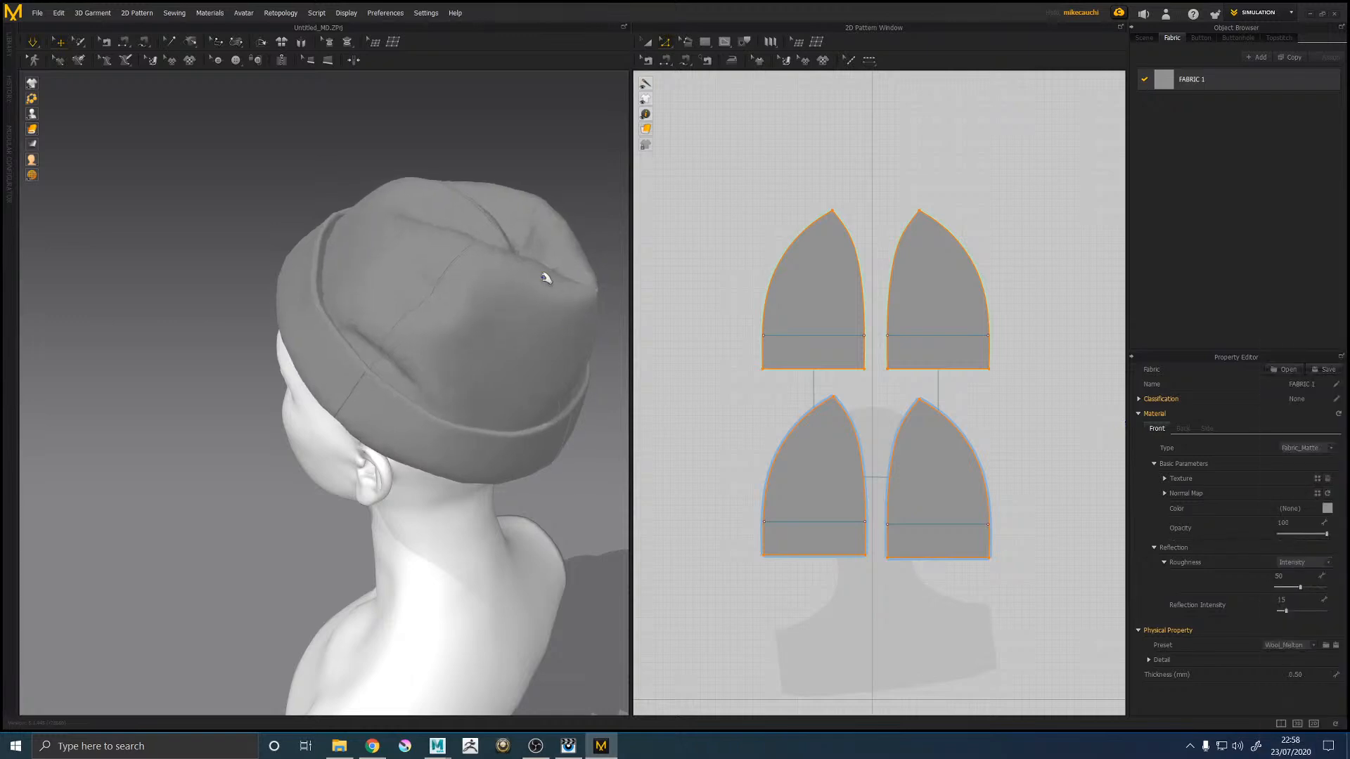
Step: Pull the brim down at the front and on both sides in simulation to settle the wool cap on the head
right_click_drag(355, 362, 296, 290)
left_click(227, 303)
left_click_drag(227, 303, 271, 386)
right_click_drag(271, 386, 429, 394)
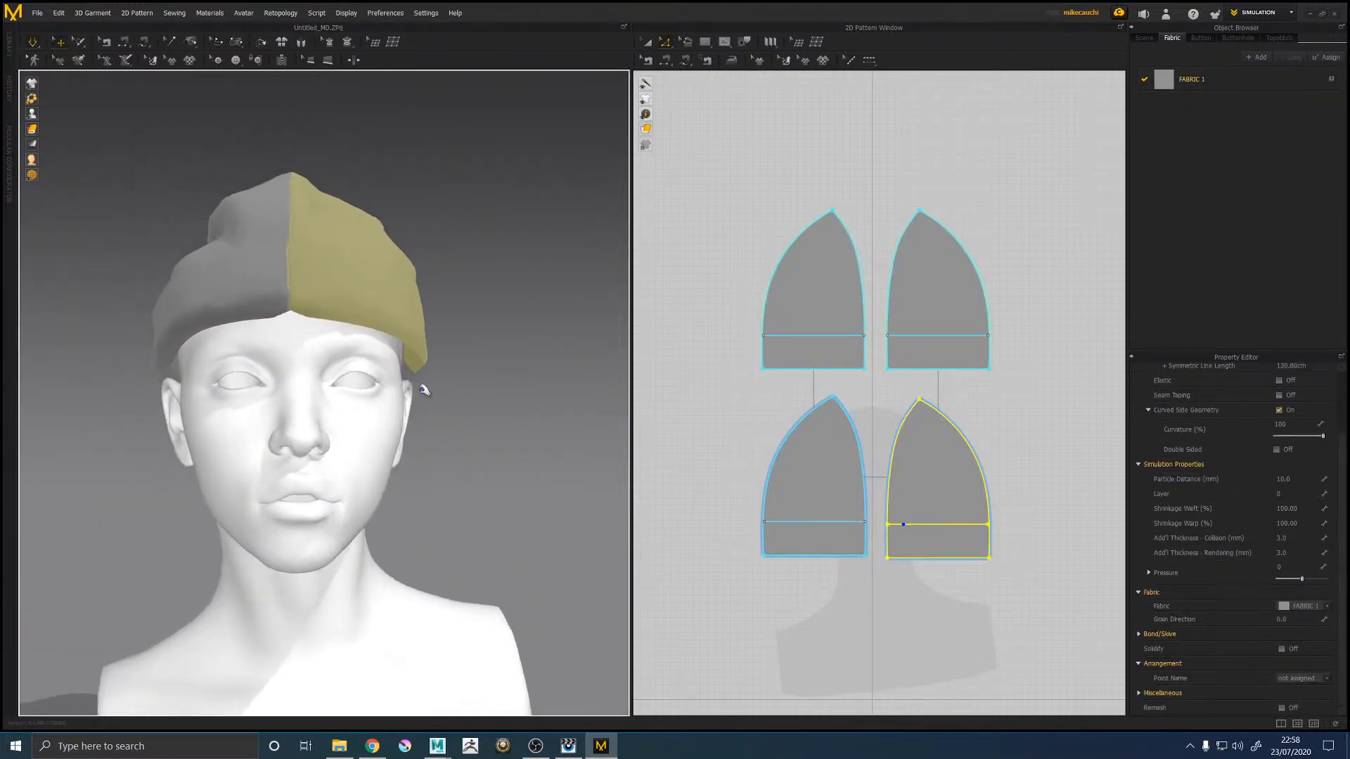
left_click_drag(417, 356, 422, 482)
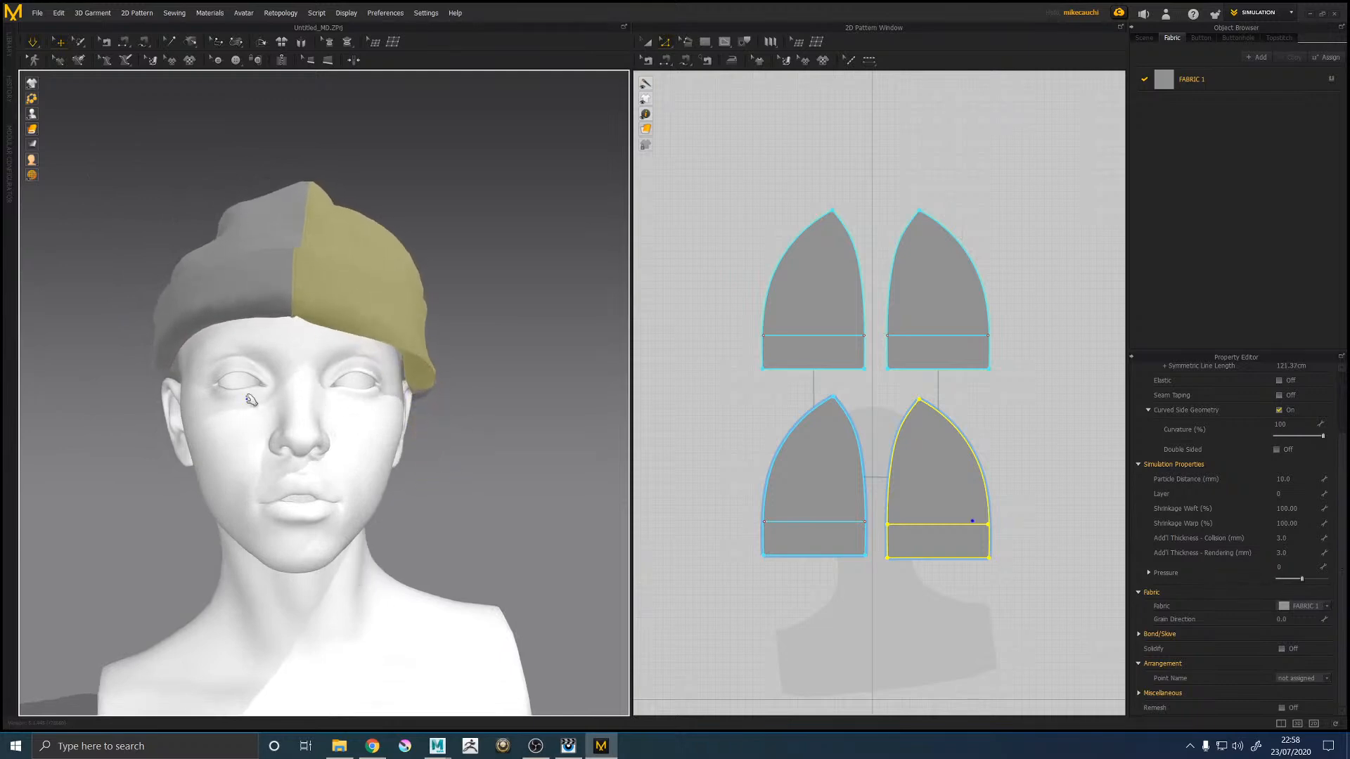
left_click_drag(176, 373, 155, 493)
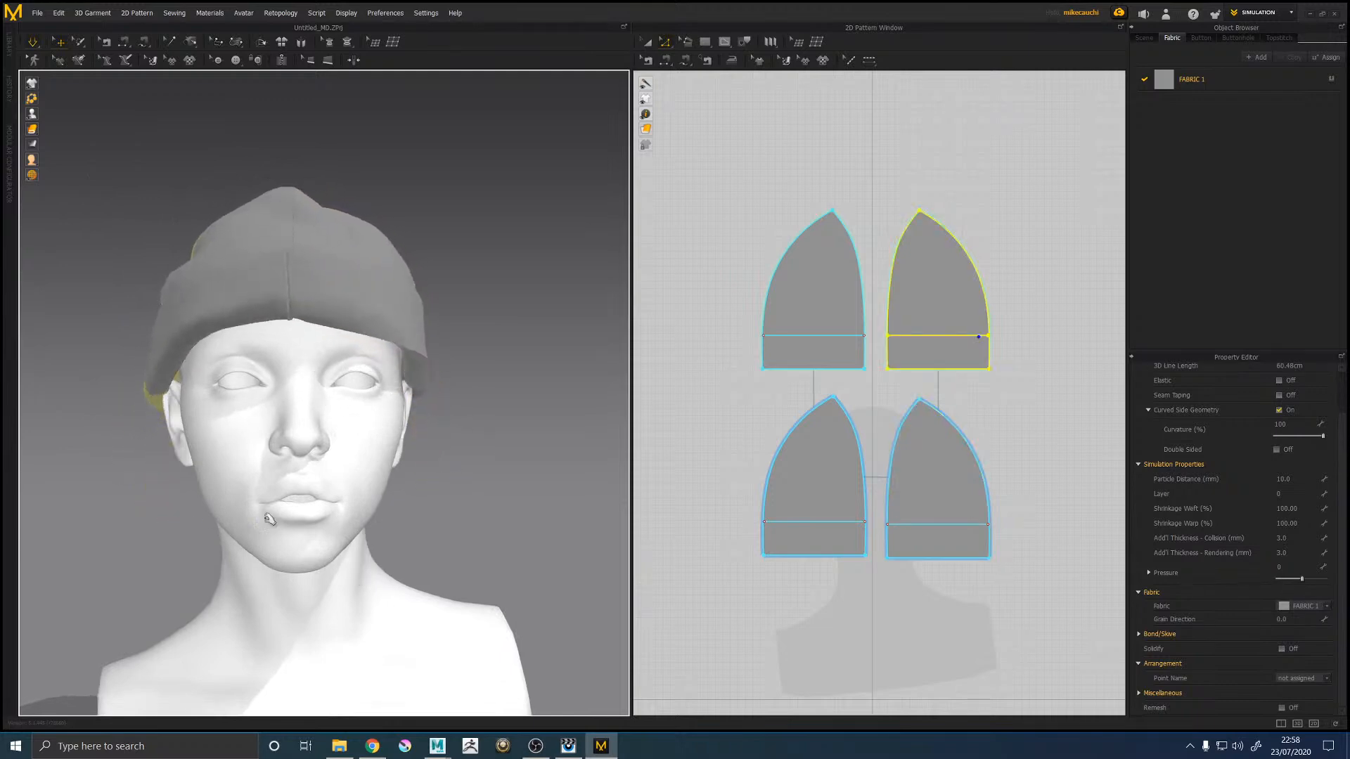
mouse_move(502, 443)
right_mouse_down()
mouse_move(412, 442)
mouse_move(518, 443)
right_mouse_up()
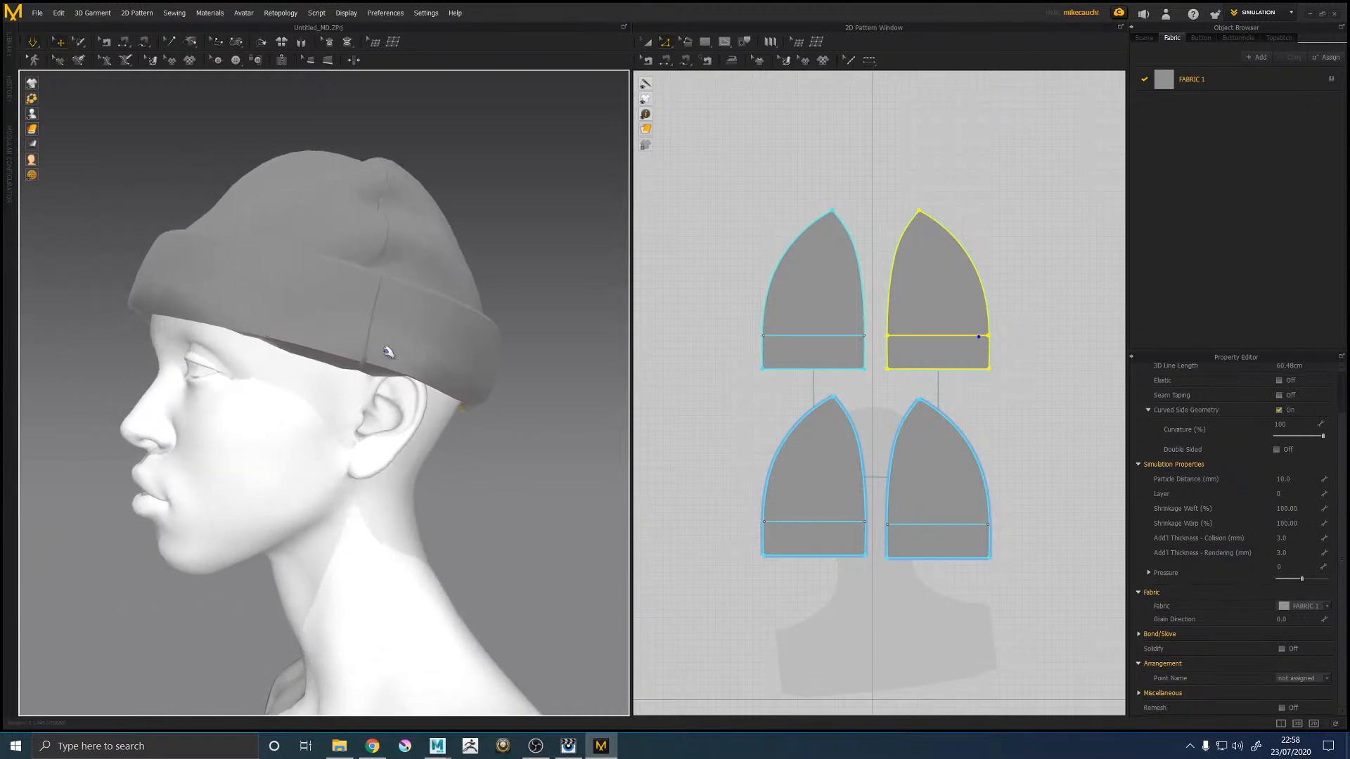
left_click(357, 355)
Step: Move the panels' bottom edges and brim fold lines down about 2 cm, making outer edges about 26.8 cm and inner edges about 24.3 cm
left_click(775, 378)
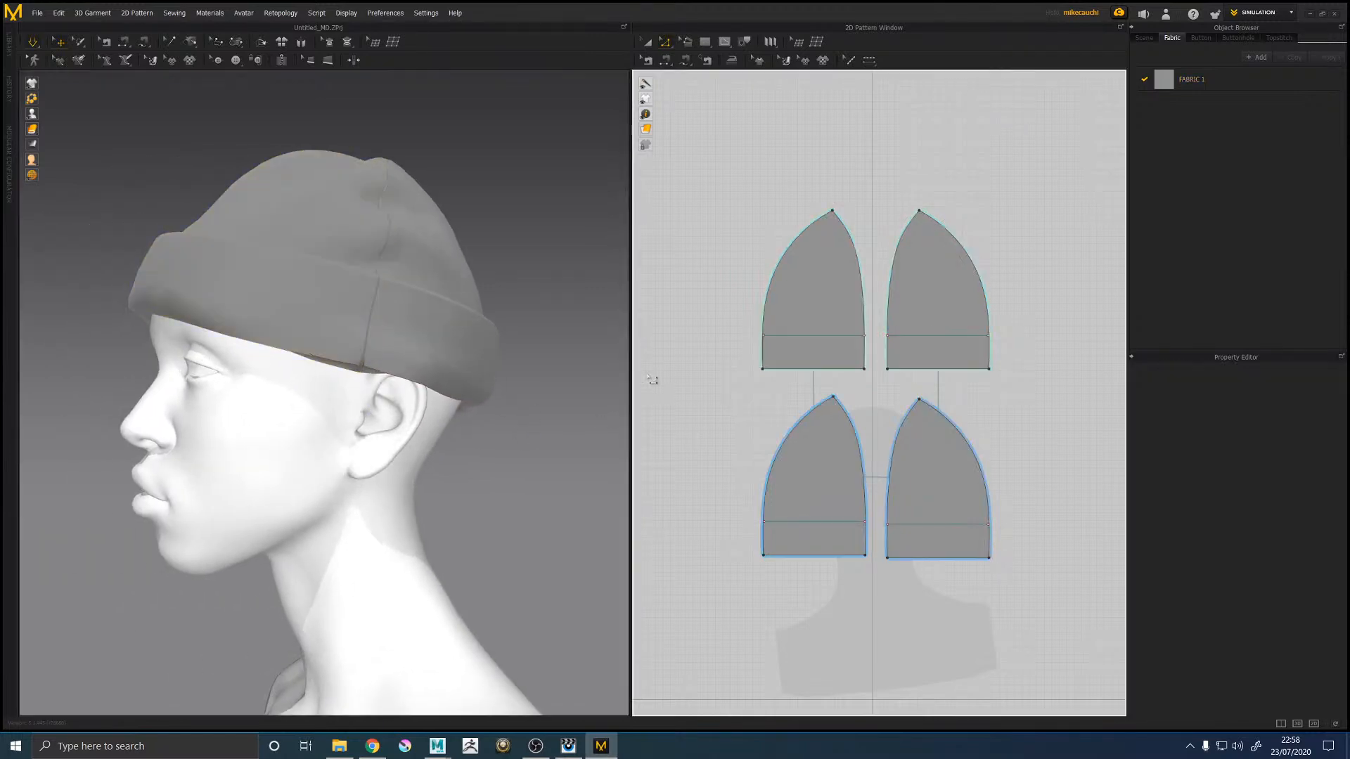
left_click(789, 368)
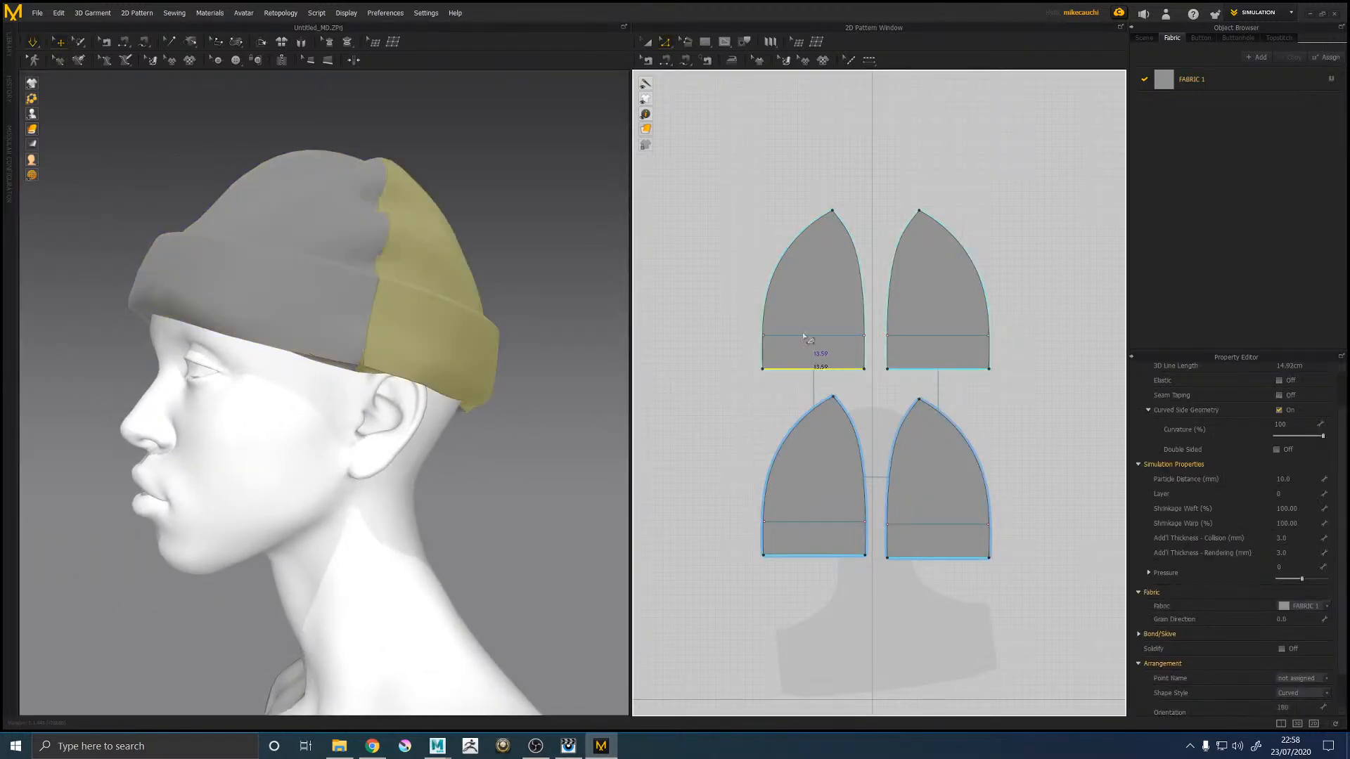
left_click(801, 337)
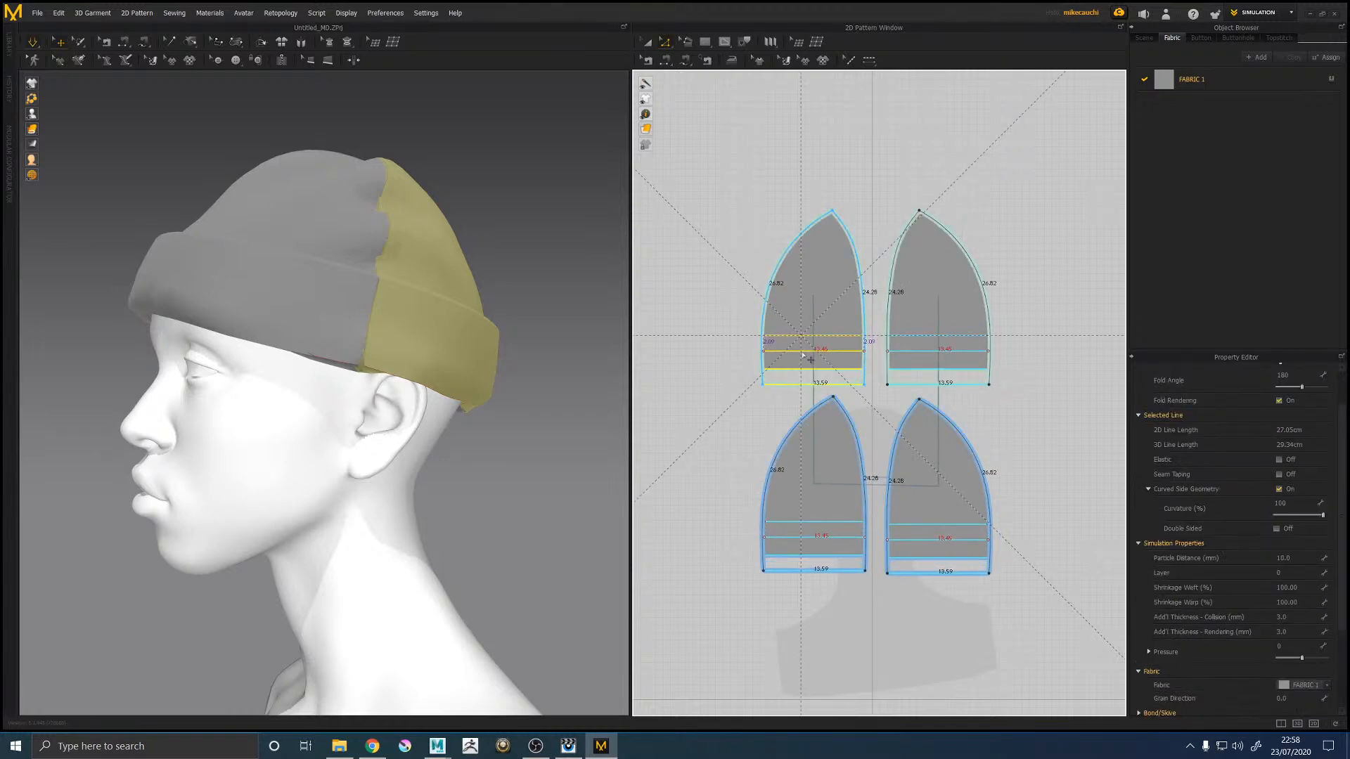
Step: Simulate the lengthened cap and pull its brim into position at the front and back, checking it from several sides
key("space")
left_click(340, 301)
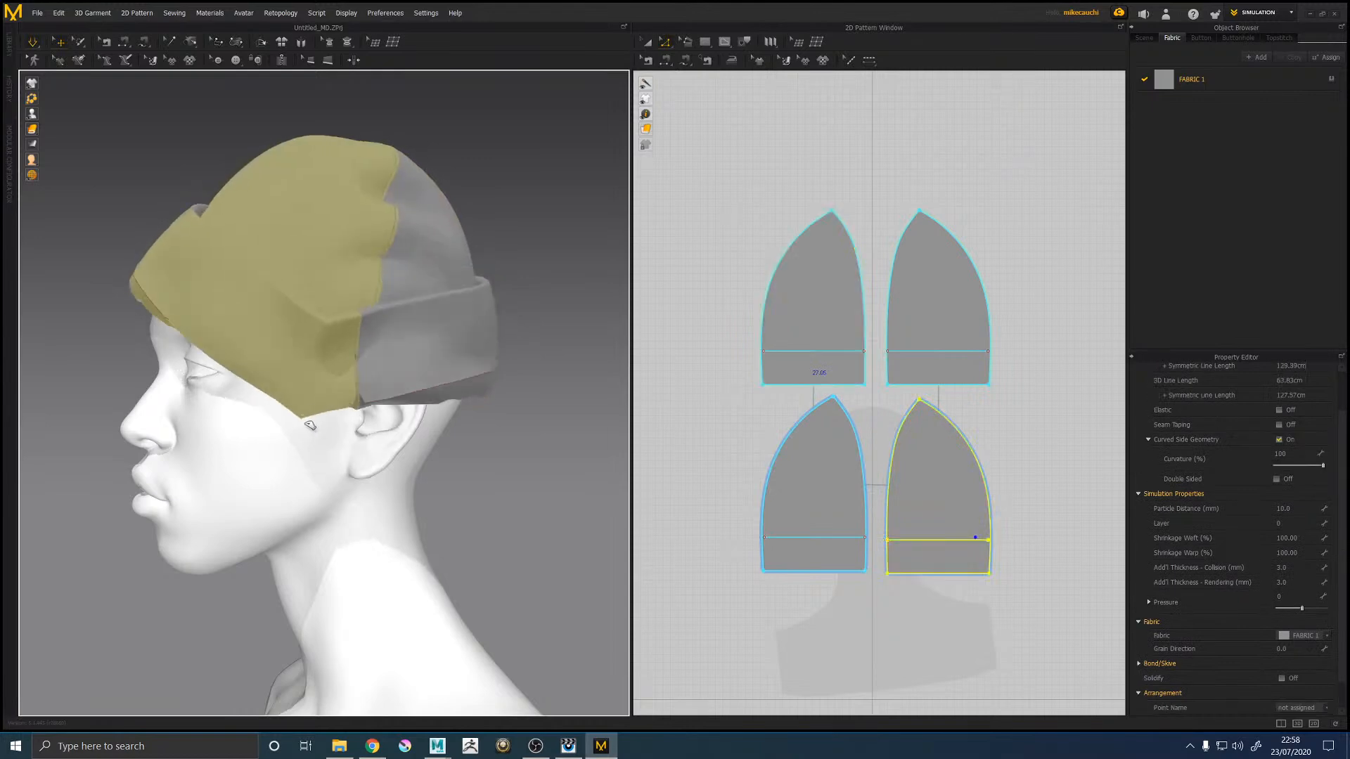
left_click(499, 353)
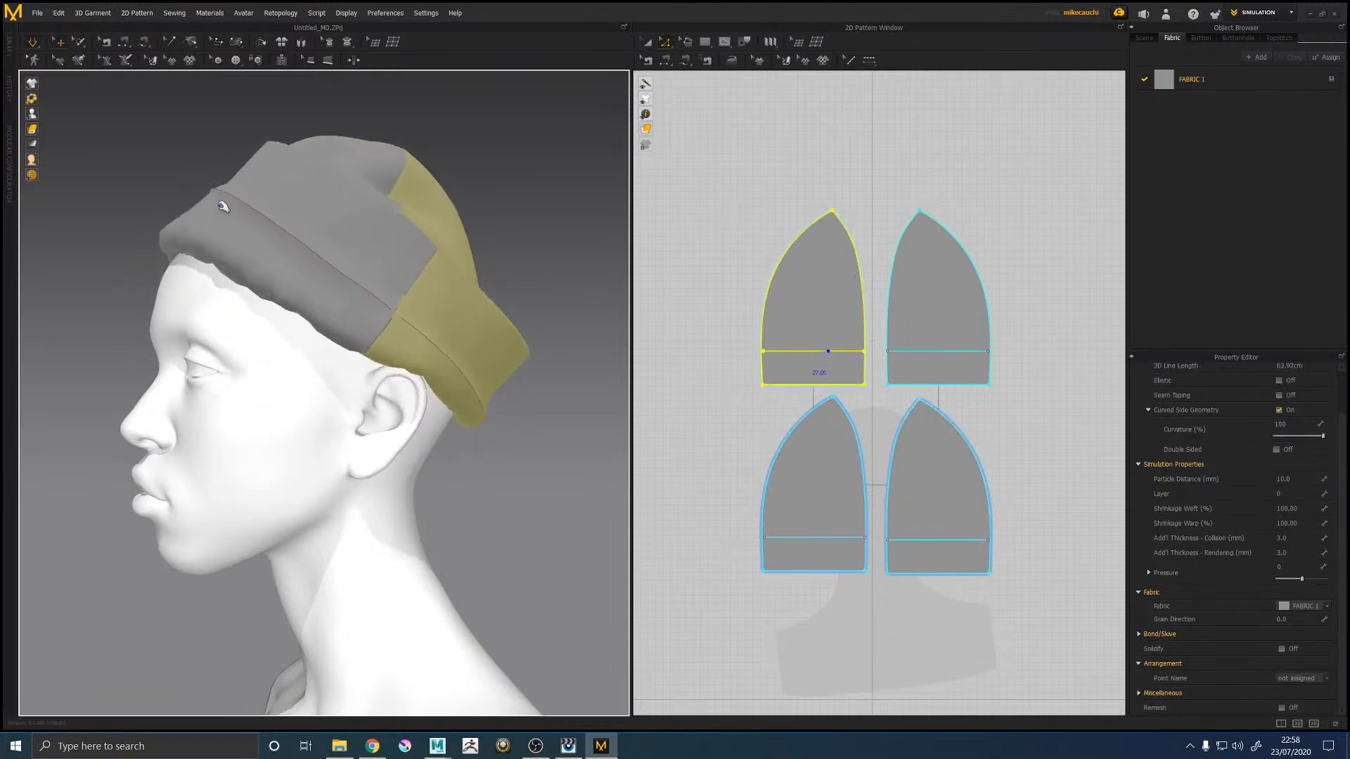
left_click(138, 296)
left_click(492, 352)
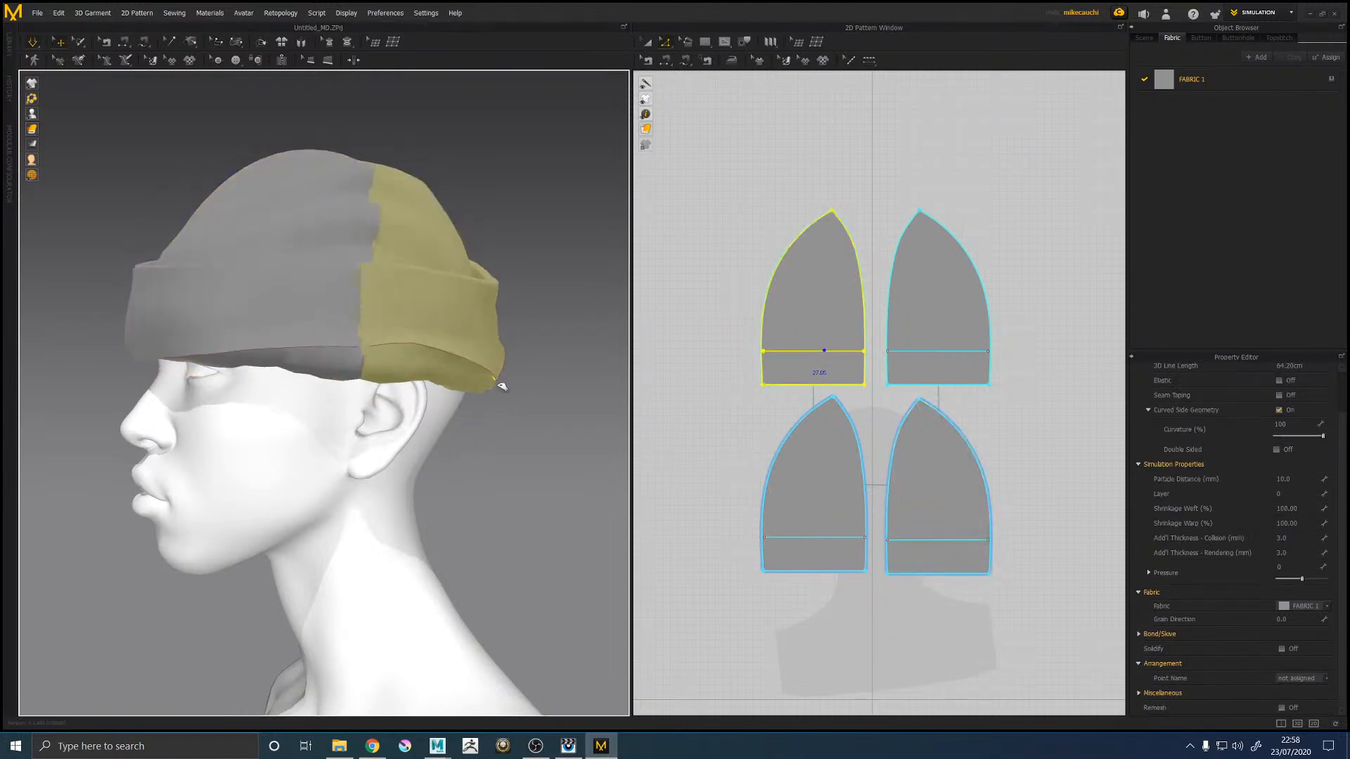
right_click_drag(212, 348, 287, 376)
left_click_drag(246, 327, 225, 339)
right_click_drag(492, 344, 422, 352)
left_click(331, 271)
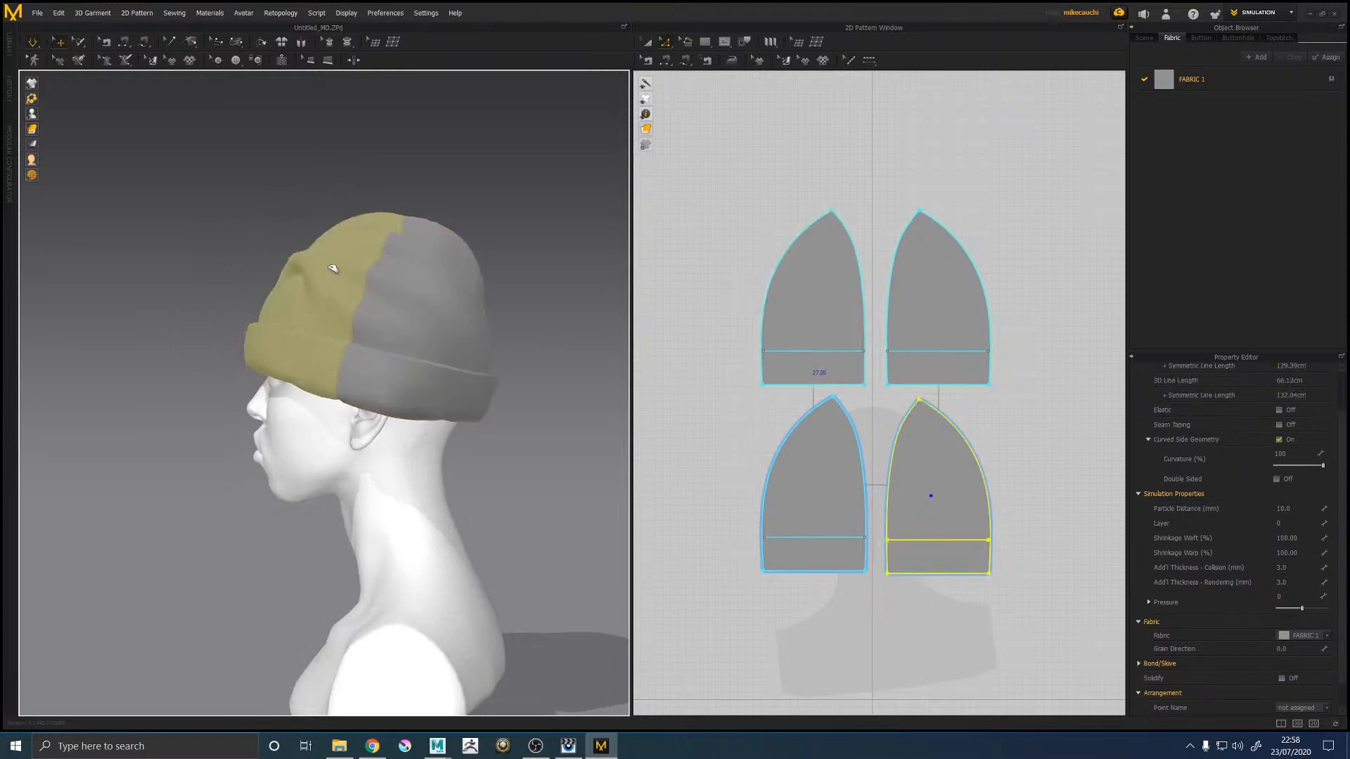
right_click_drag(226, 313, 255, 364)
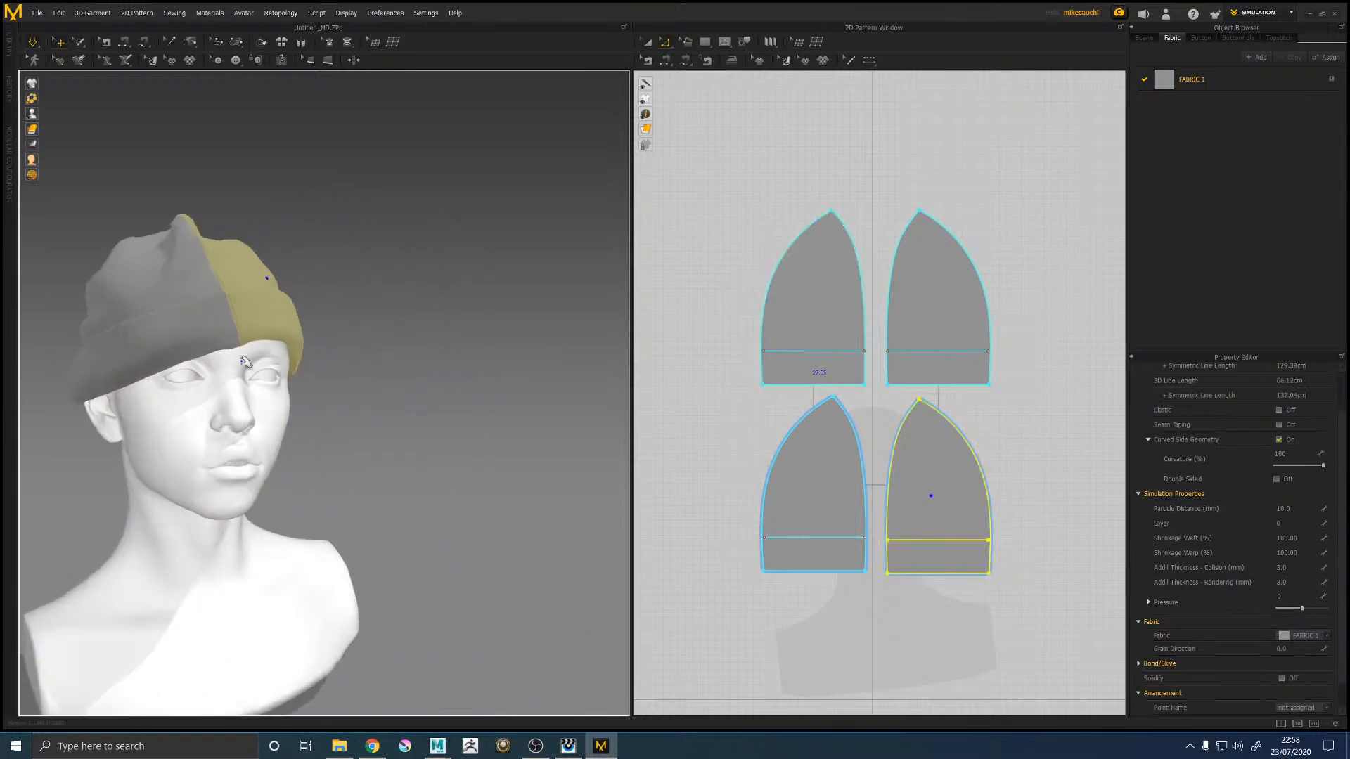
right_click_drag(170, 384, 168, 392)
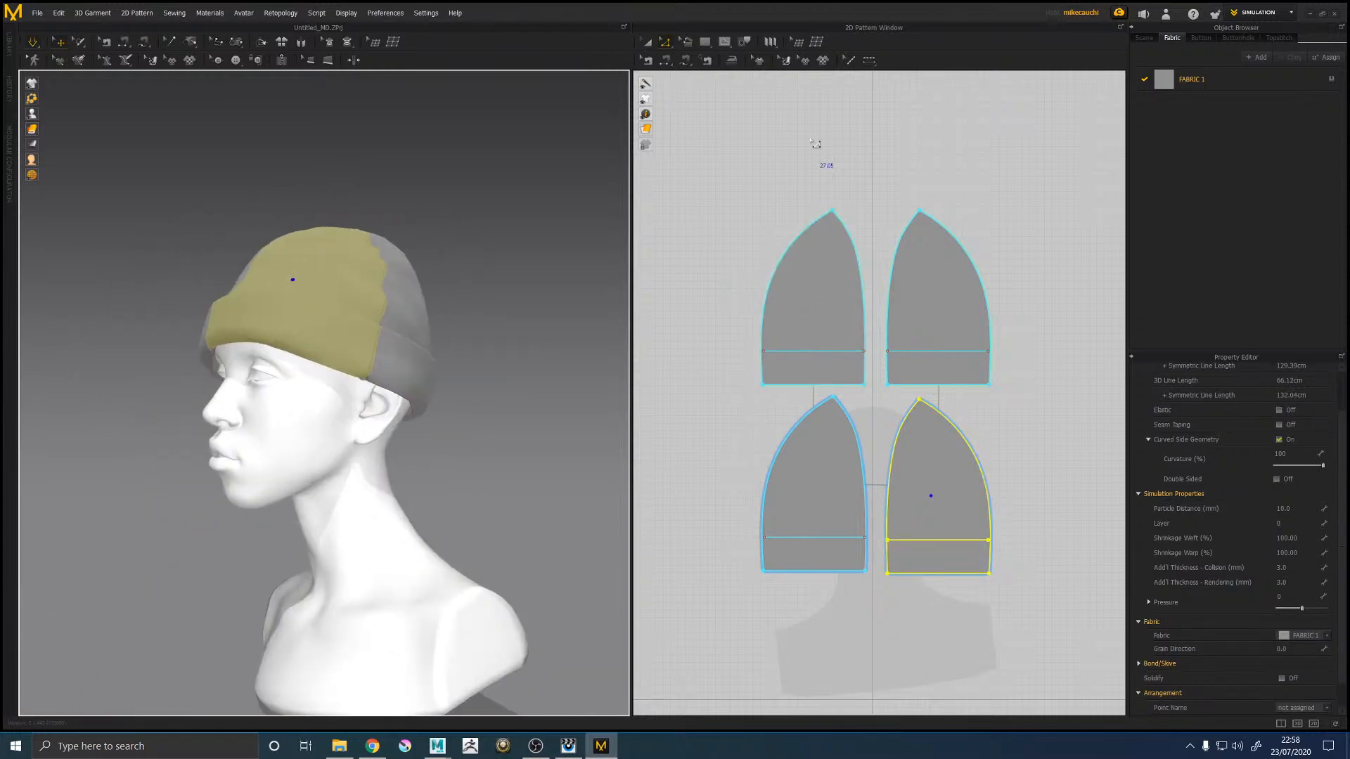
Step: Lower the panel tips, making outer edges about 25.7 cm and inner edges about 23.1 cm, and settle the front of the cap in simulation
left_click(815, 166)
left_click_drag(833, 211, 834, 220)
right_click_drag(486, 212, 284, 315)
left_click(283, 315)
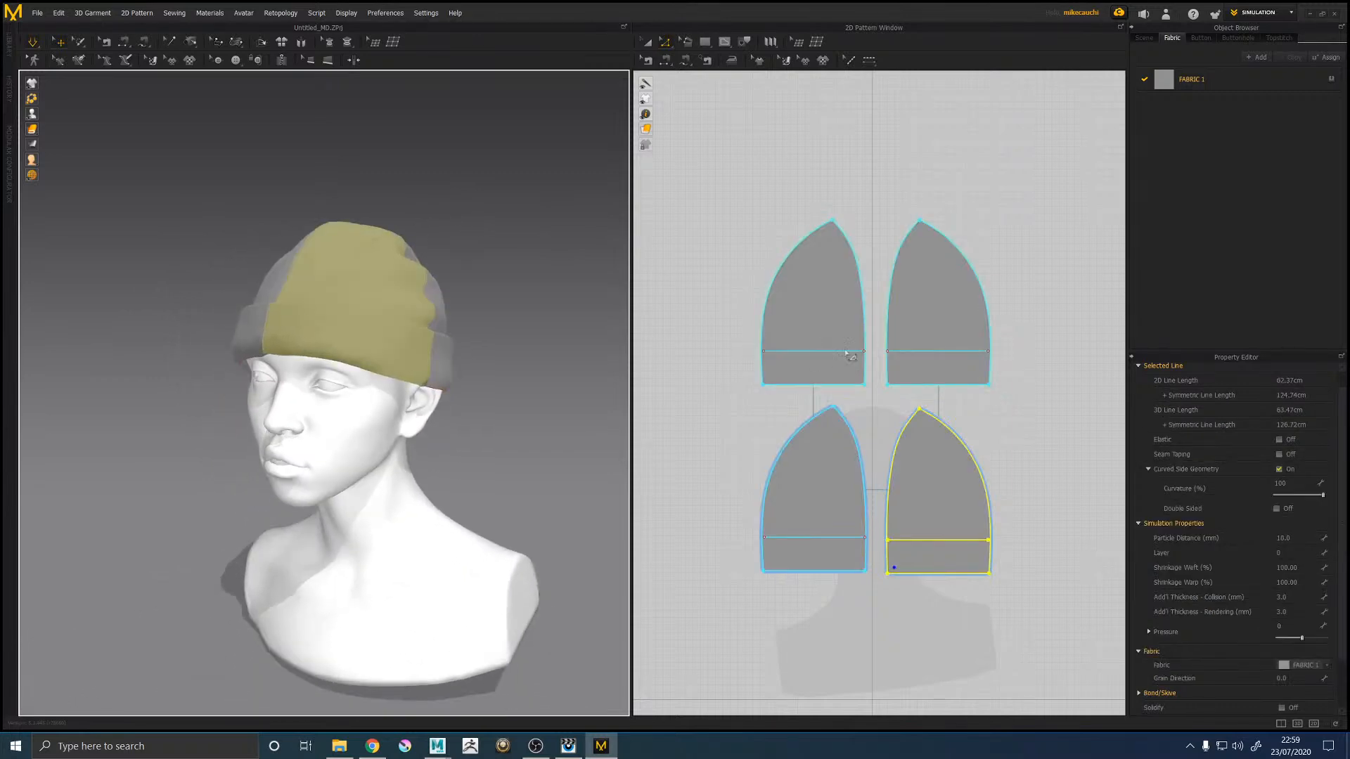
Step: Set the additional rendering and collision thickness of all four panels to 2 mm
left_click(728, 220)
left_click_drag(1085, 695, 1087, 696)
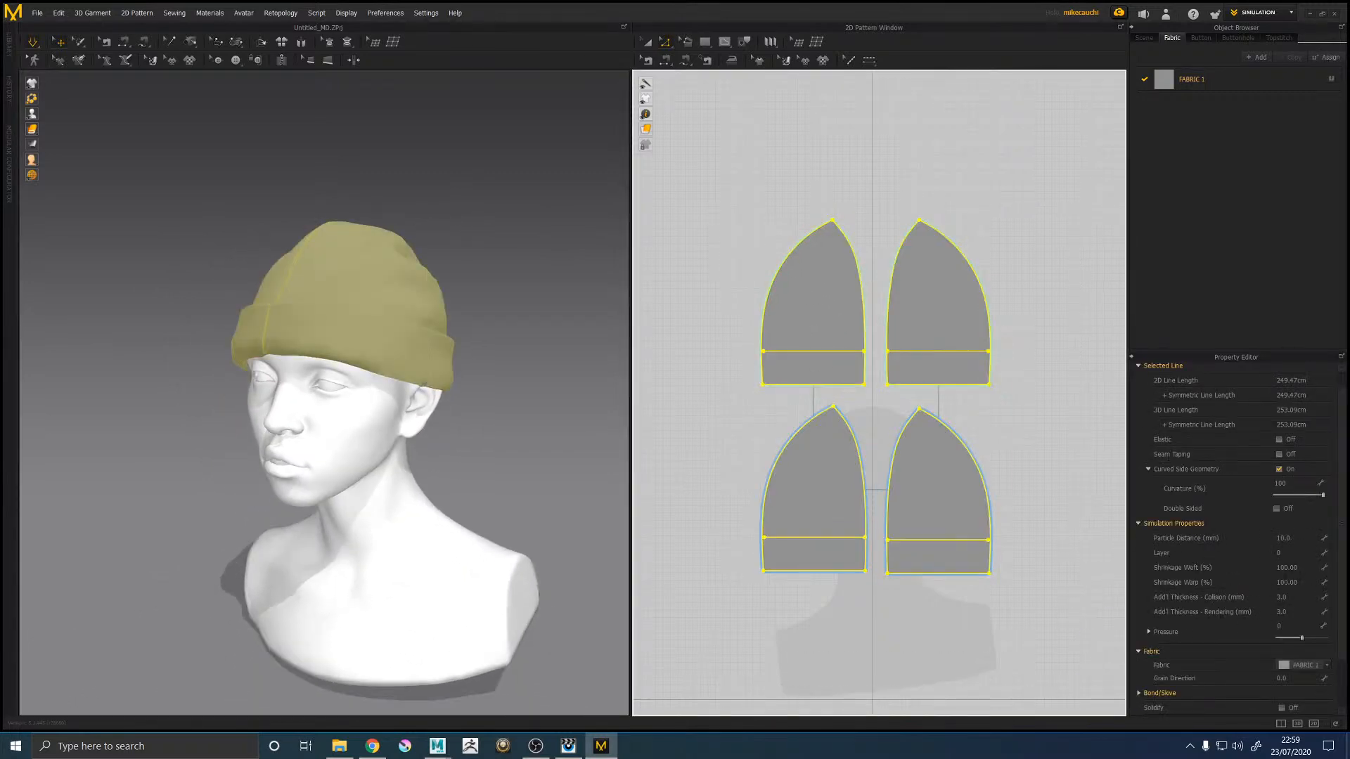
left_click(1290, 611)
type("2")
left_click(1288, 597)
type("2")
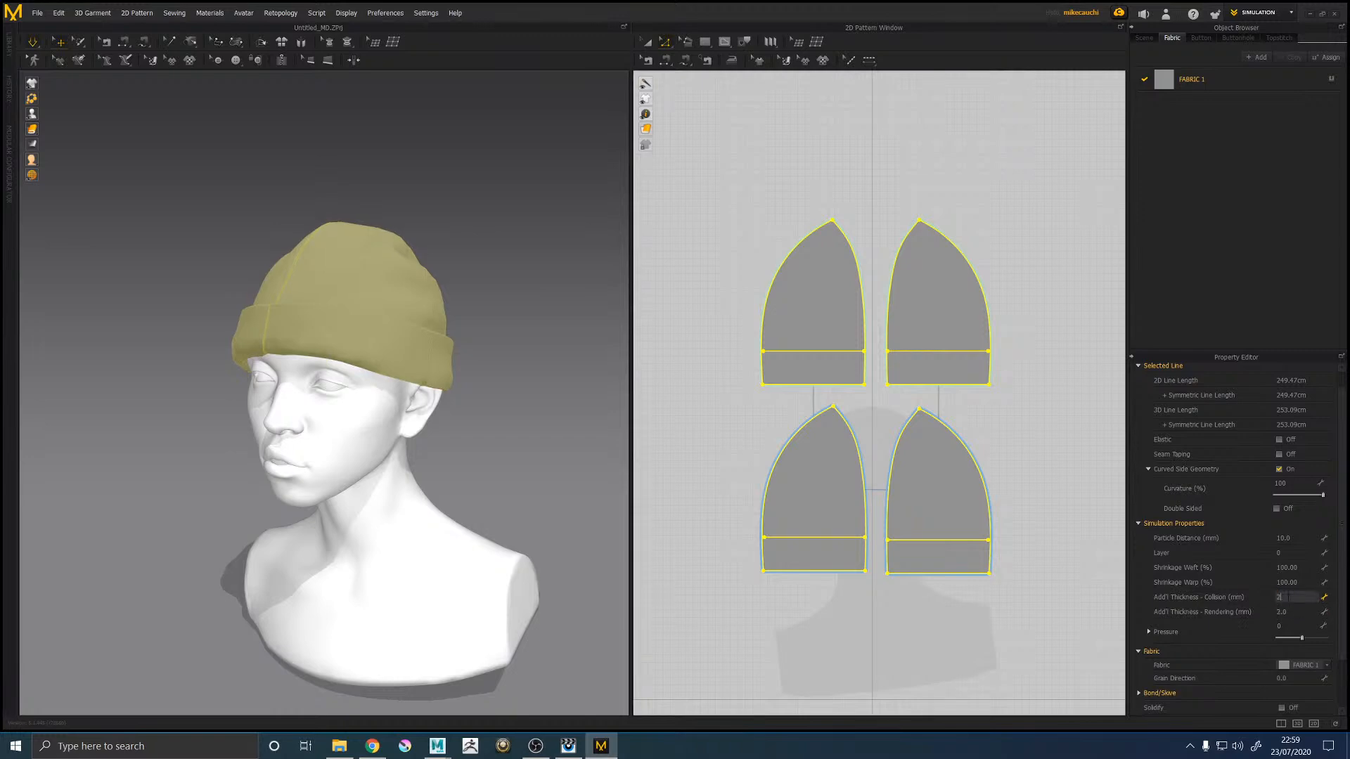
left_click(494, 349)
Step: Check the whole cap on the bust and set the particle distance of all four panels to 5 mm
scroll(515, 338, "down", 5)
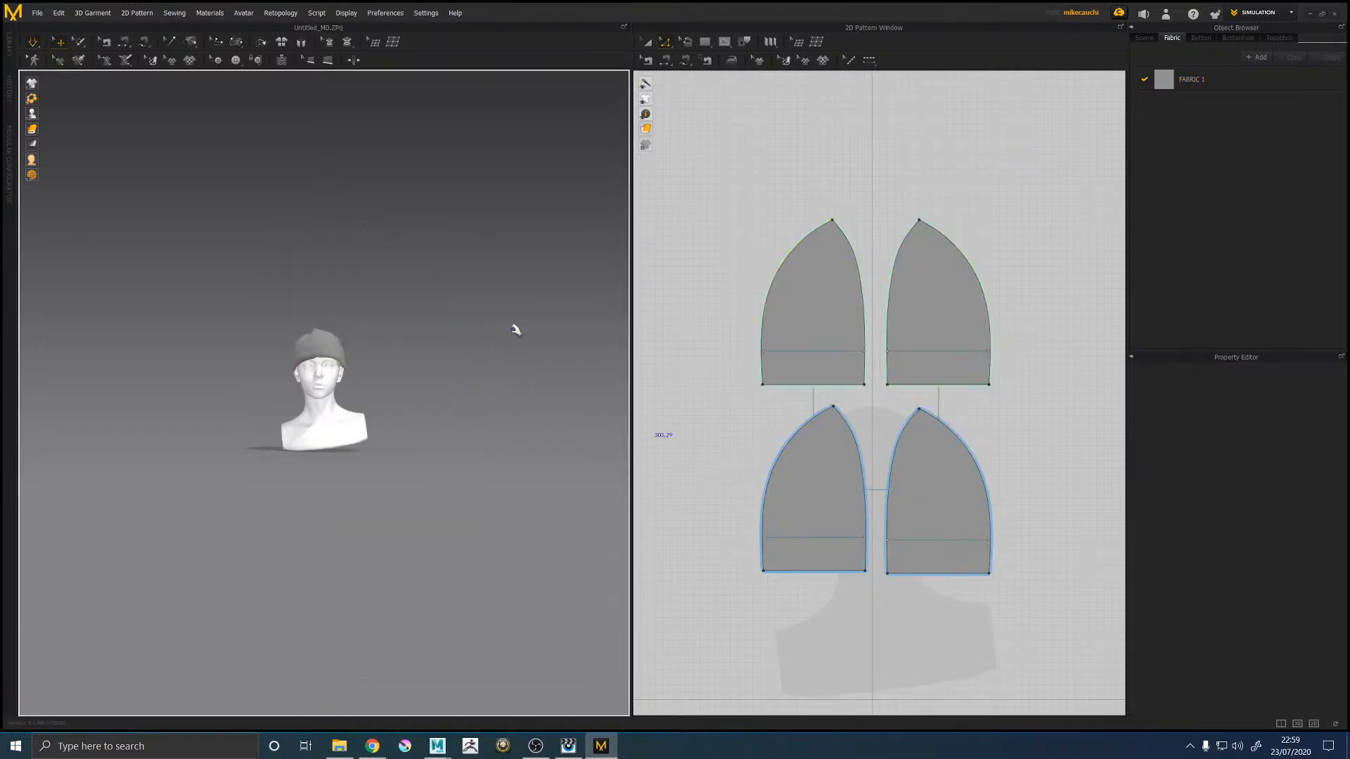
mouse_move(430, 332)
right_mouse_down()
mouse_move(368, 352)
mouse_move(432, 338)
right_mouse_up()
scroll(392, 344, "up", 4)
middle_click_drag(431, 339, 444, 416)
scroll(357, 384, "down", 3)
scroll(374, 406, "up", 7)
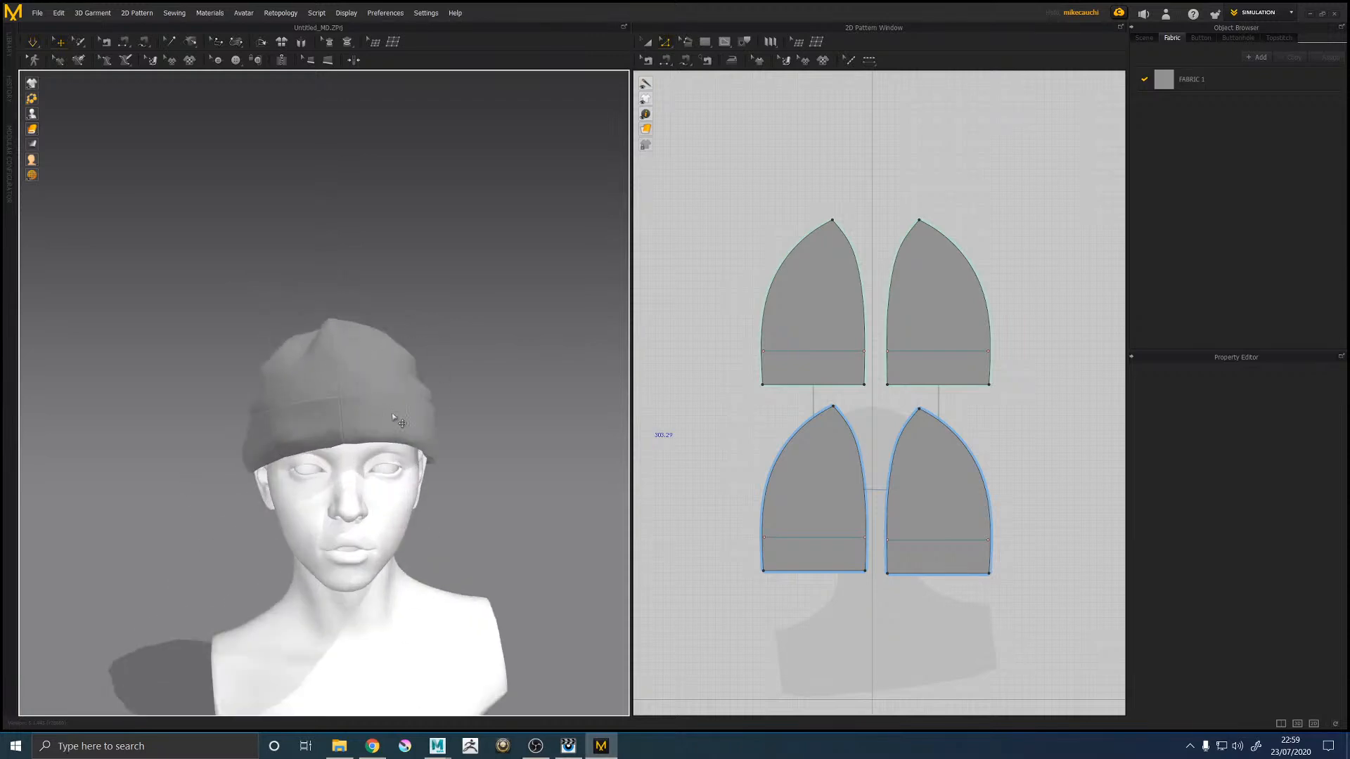
left_click_drag(695, 194, 1072, 668)
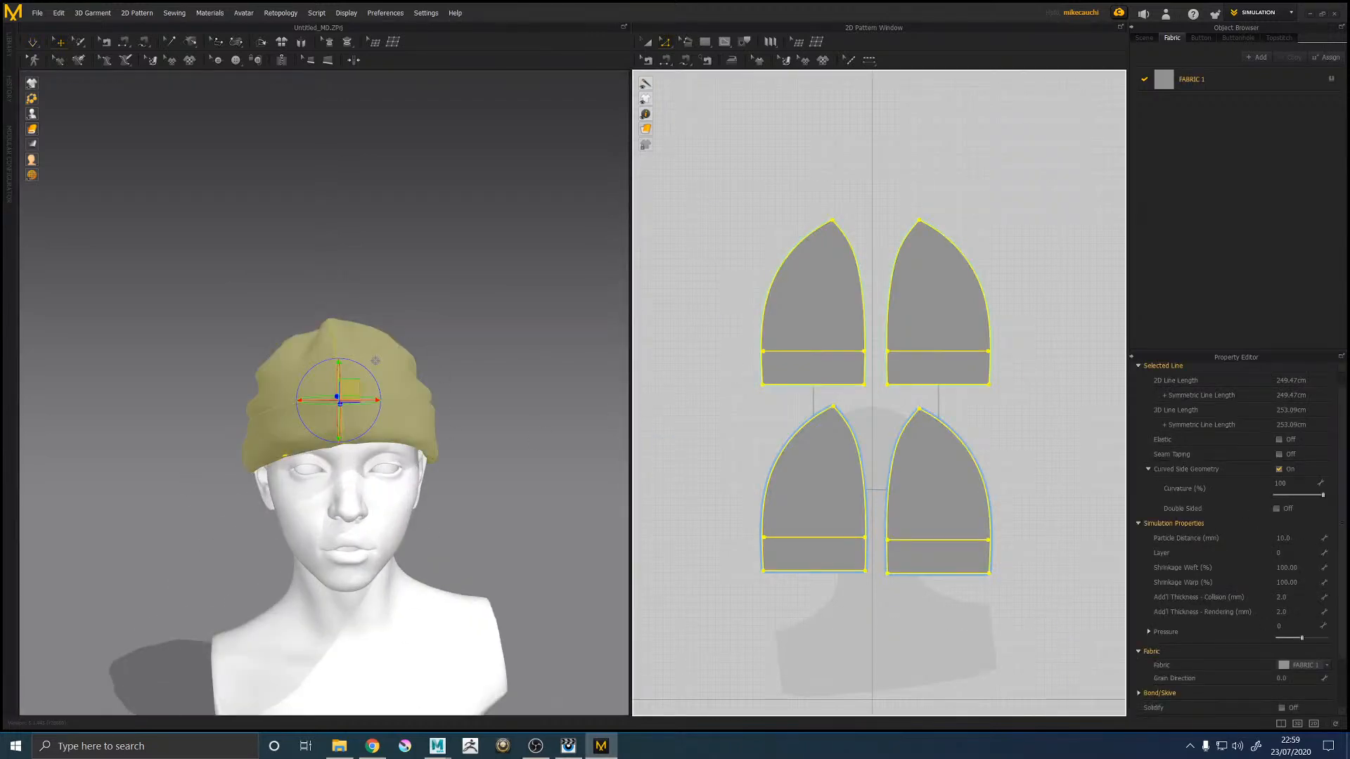
left_click(1294, 537)
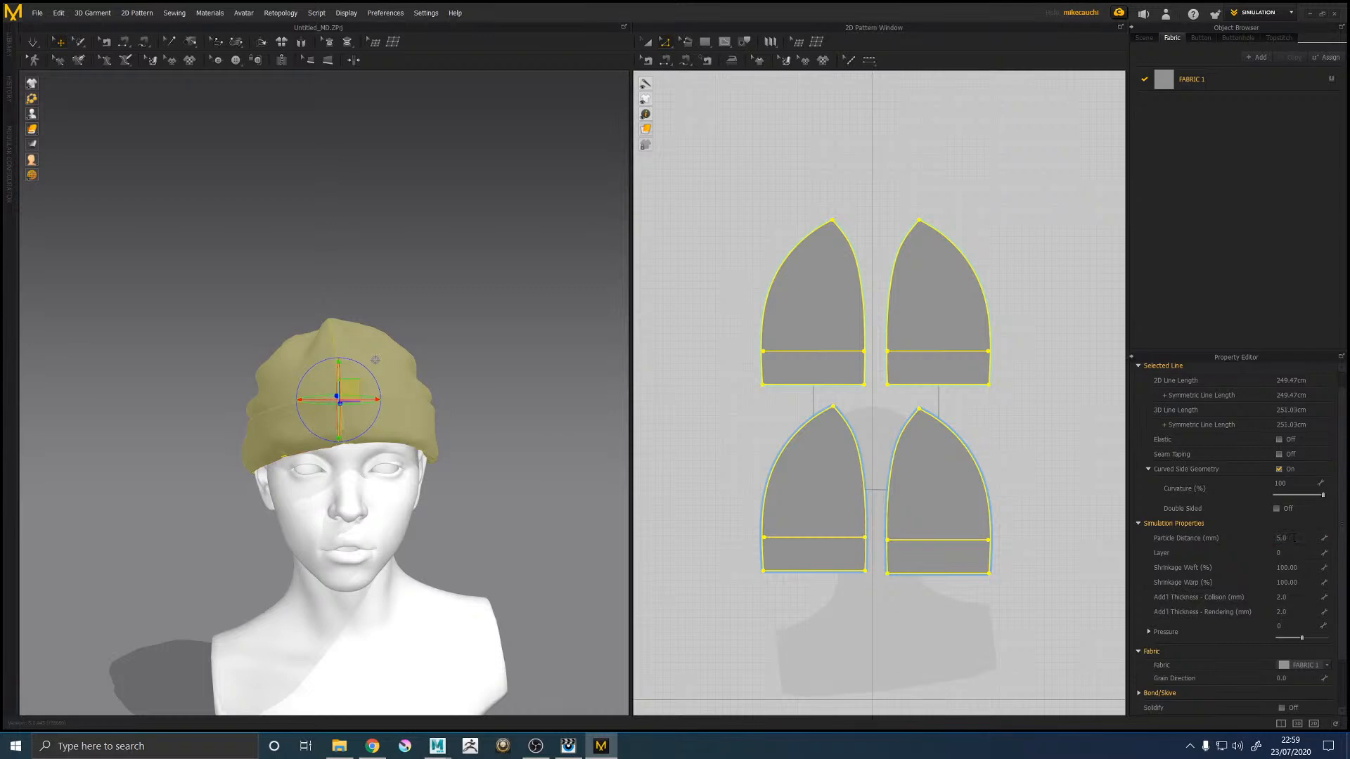
left_click(384, 208)
Step: Simulate the finer cap mesh, pulling the brim down at the side and the back of the cap outward
right_click_drag(467, 232, 449, 197)
right_click_drag(490, 323, 529, 385)
scroll(529, 386, "up", 3)
left_click_drag(549, 410, 572, 409)
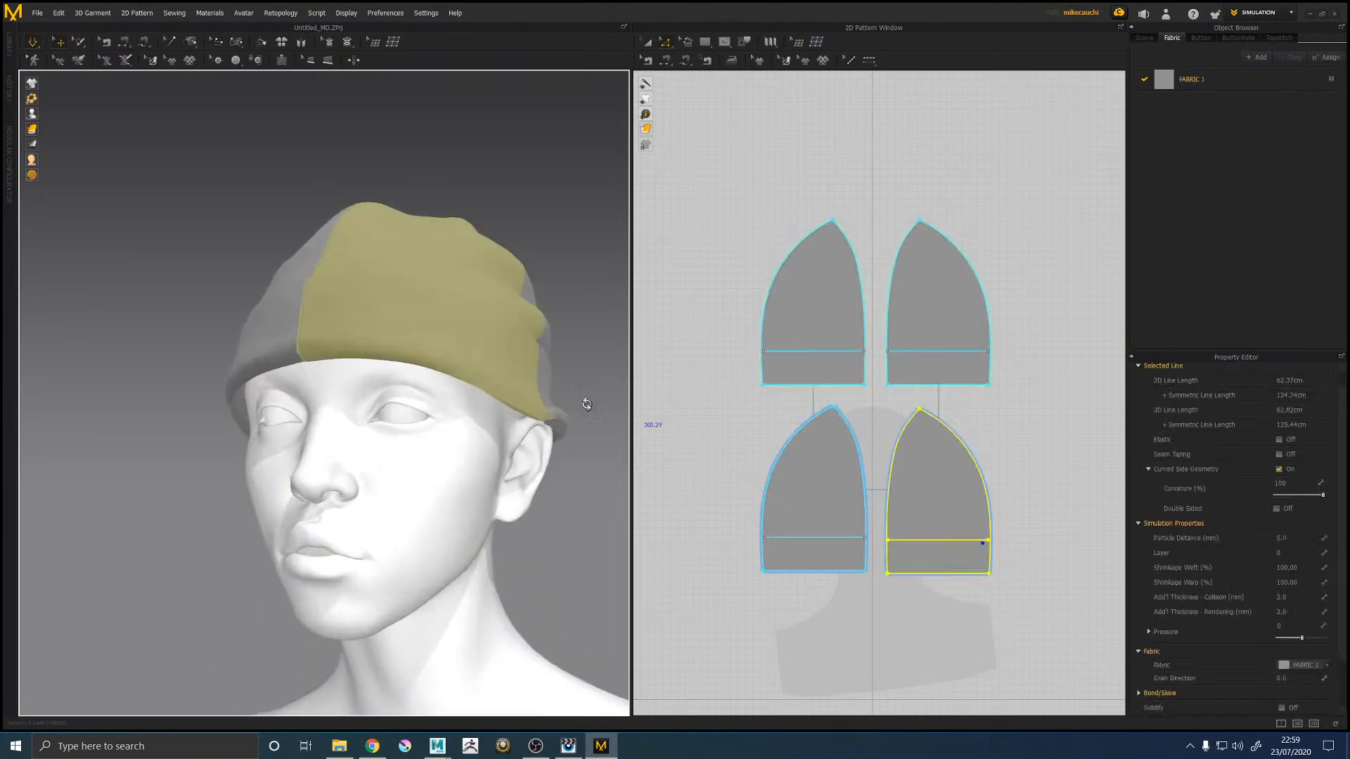
right_click_drag(593, 403, 576, 402)
left_click_drag(573, 406, 576, 440)
right_click_drag(576, 440, 395, 406)
left_click_drag(451, 384, 383, 394)
left_click_drag(461, 355, 388, 362)
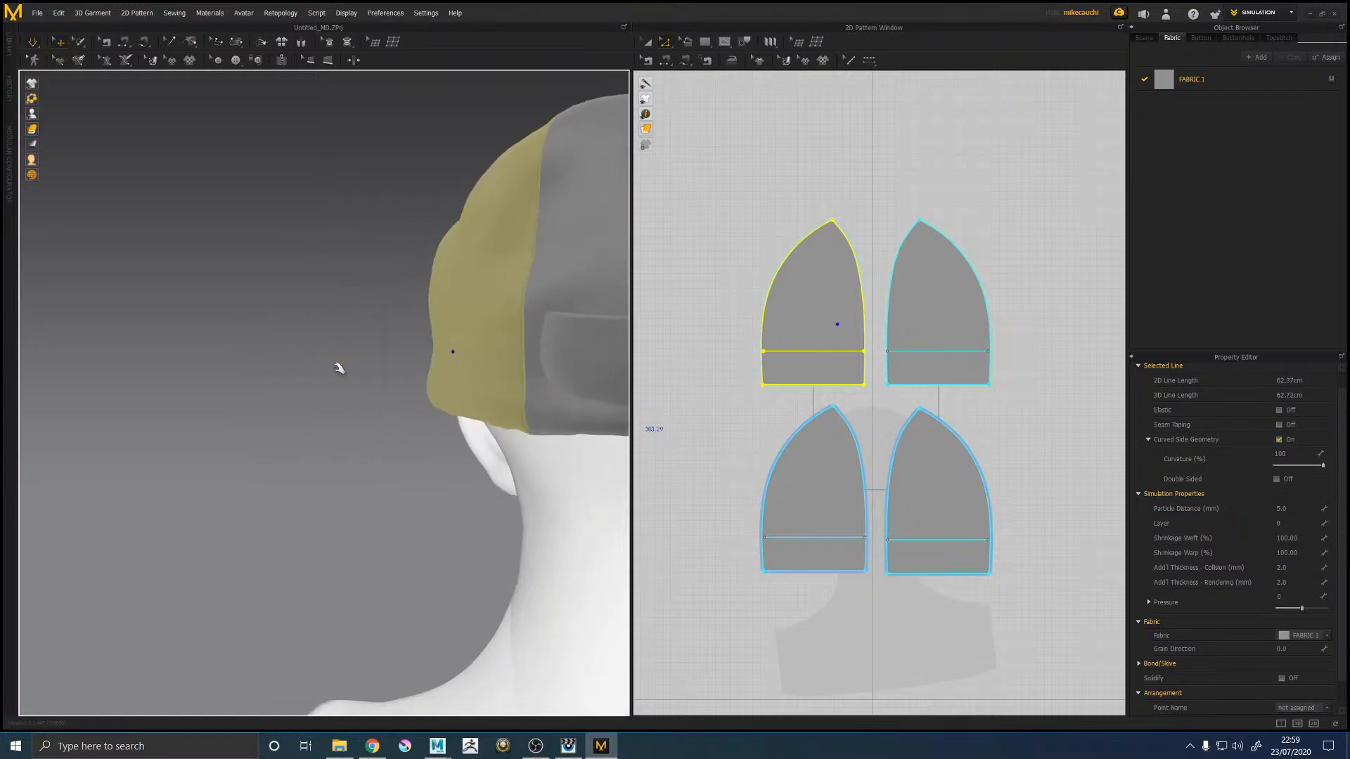
left_click(430, 376)
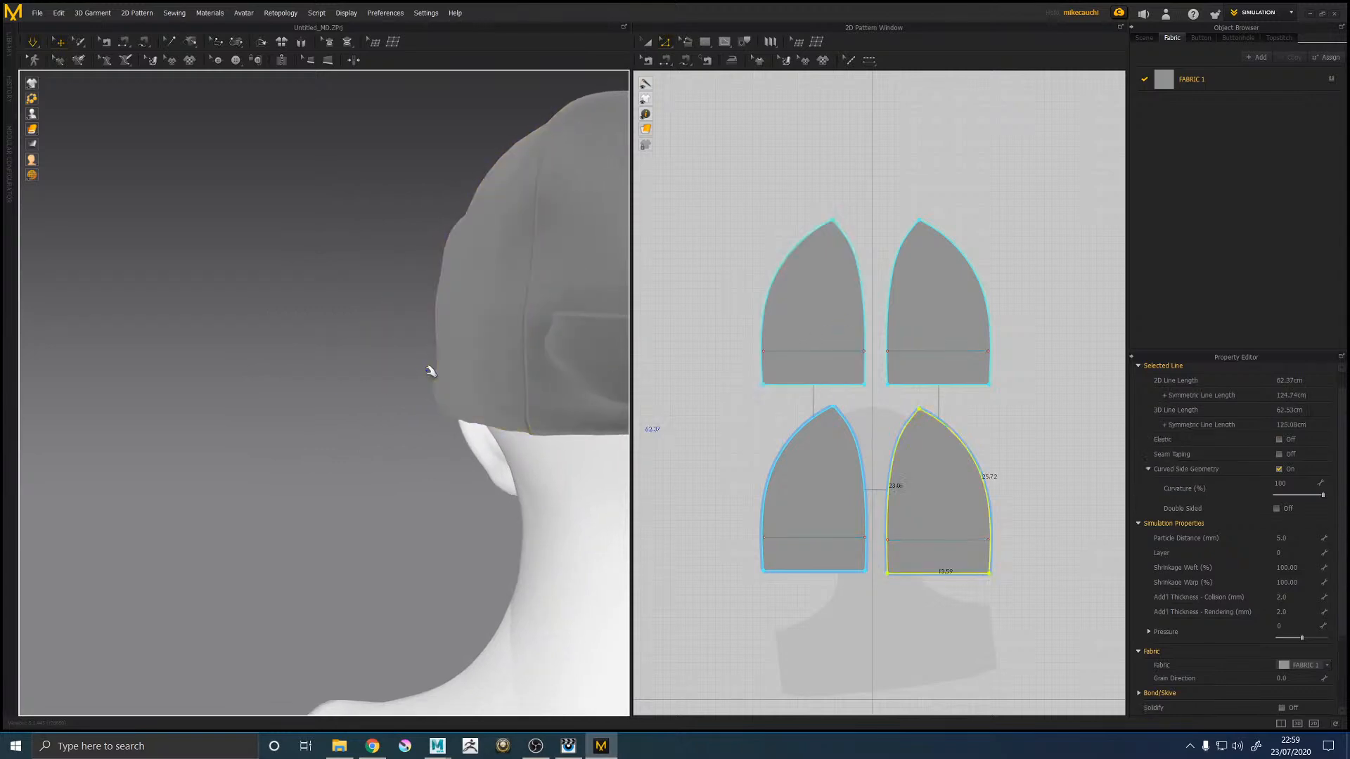
Step: Pull the side and back of the brim outward and down in simulation until it sits evenly above the ear
right_click_drag(368, 362, 420, 362)
middle_click_drag(420, 362, 371, 365)
left_click(370, 364)
right_click_drag(326, 382, 518, 388)
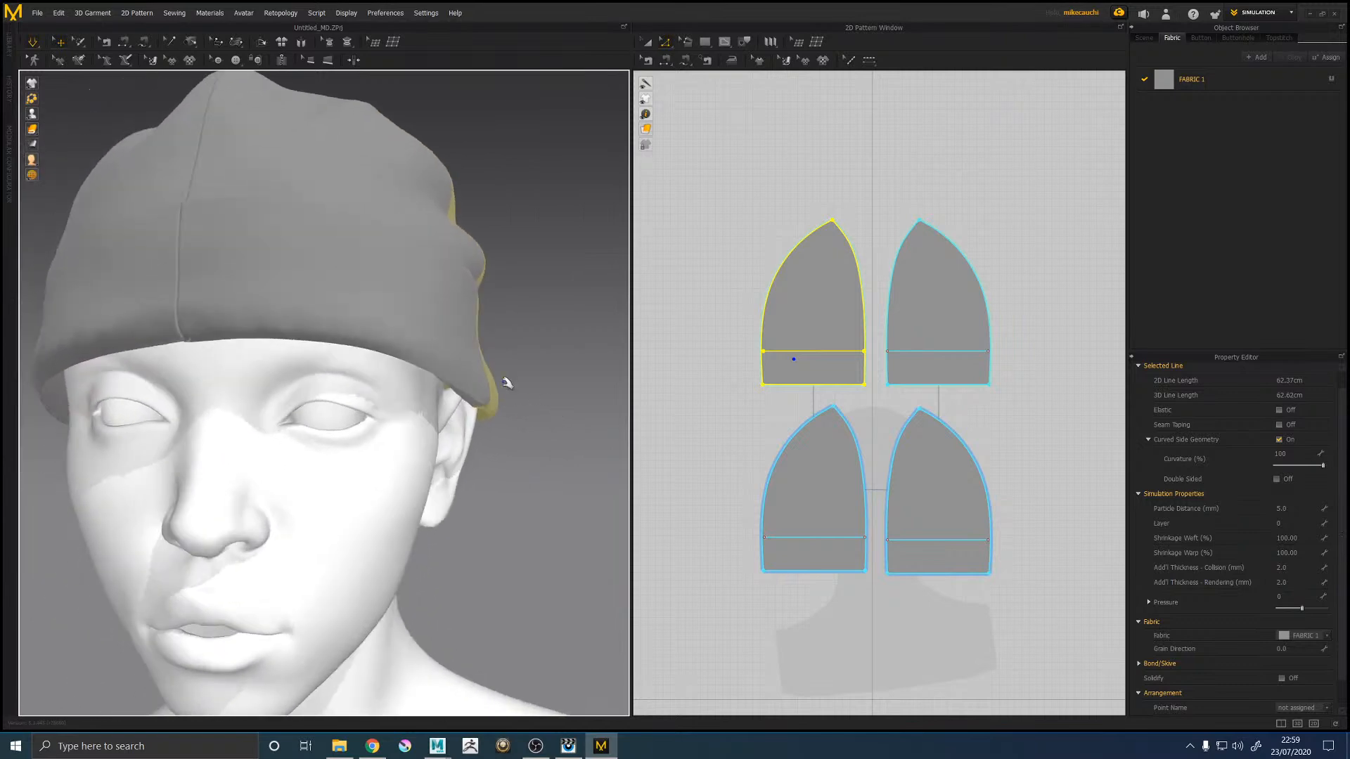
left_click_drag(482, 388, 539, 398)
right_click_drag(558, 398, 533, 392)
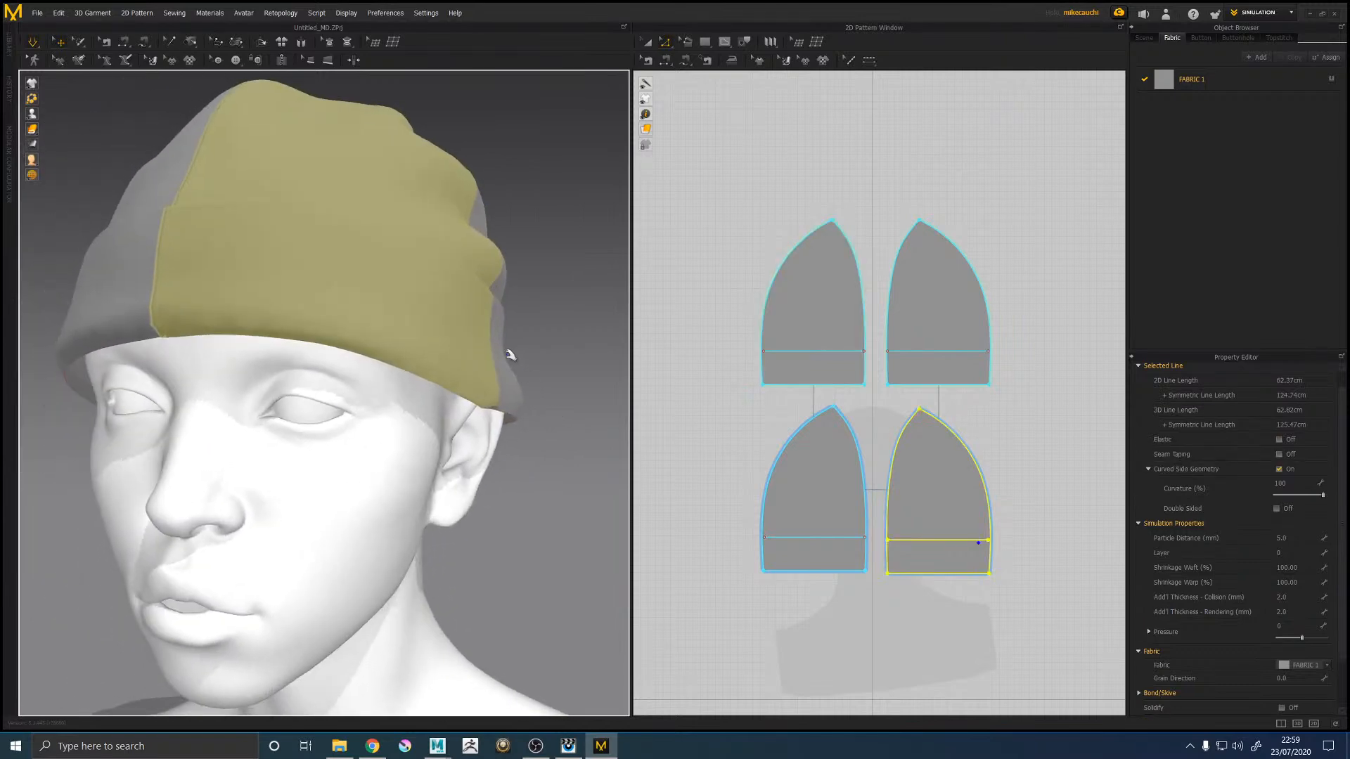
left_click_drag(510, 357, 554, 379)
right_click_drag(555, 379, 528, 446)
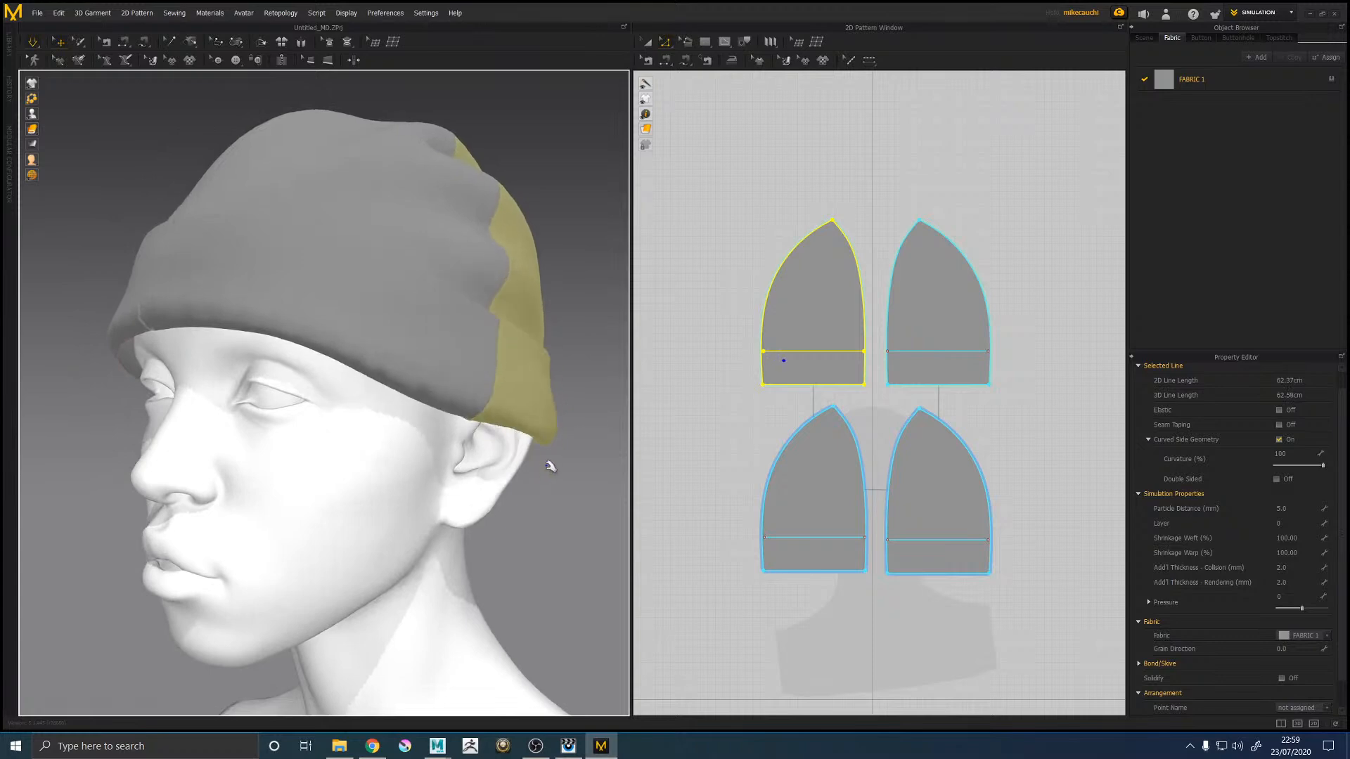
right_click_drag(601, 424, 580, 421)
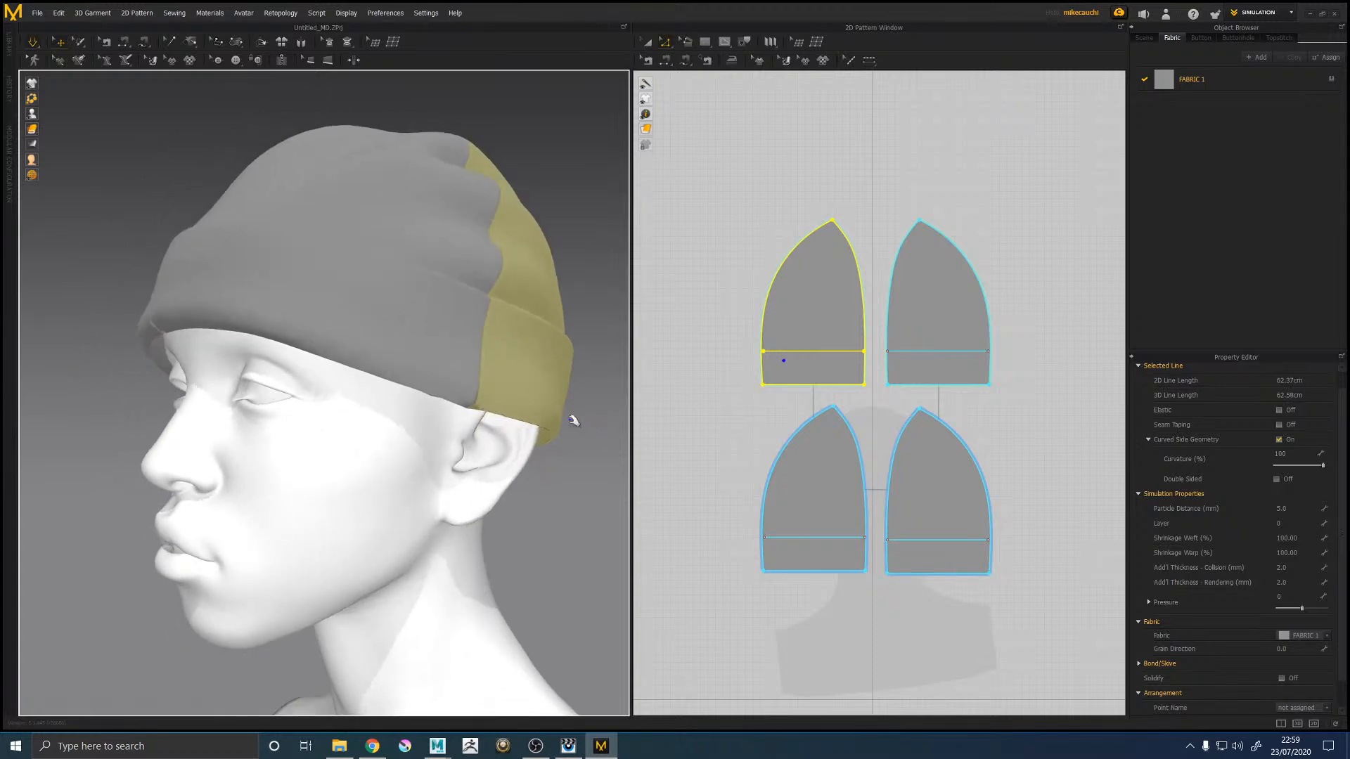
middle_click_drag(565, 426, 485, 419)
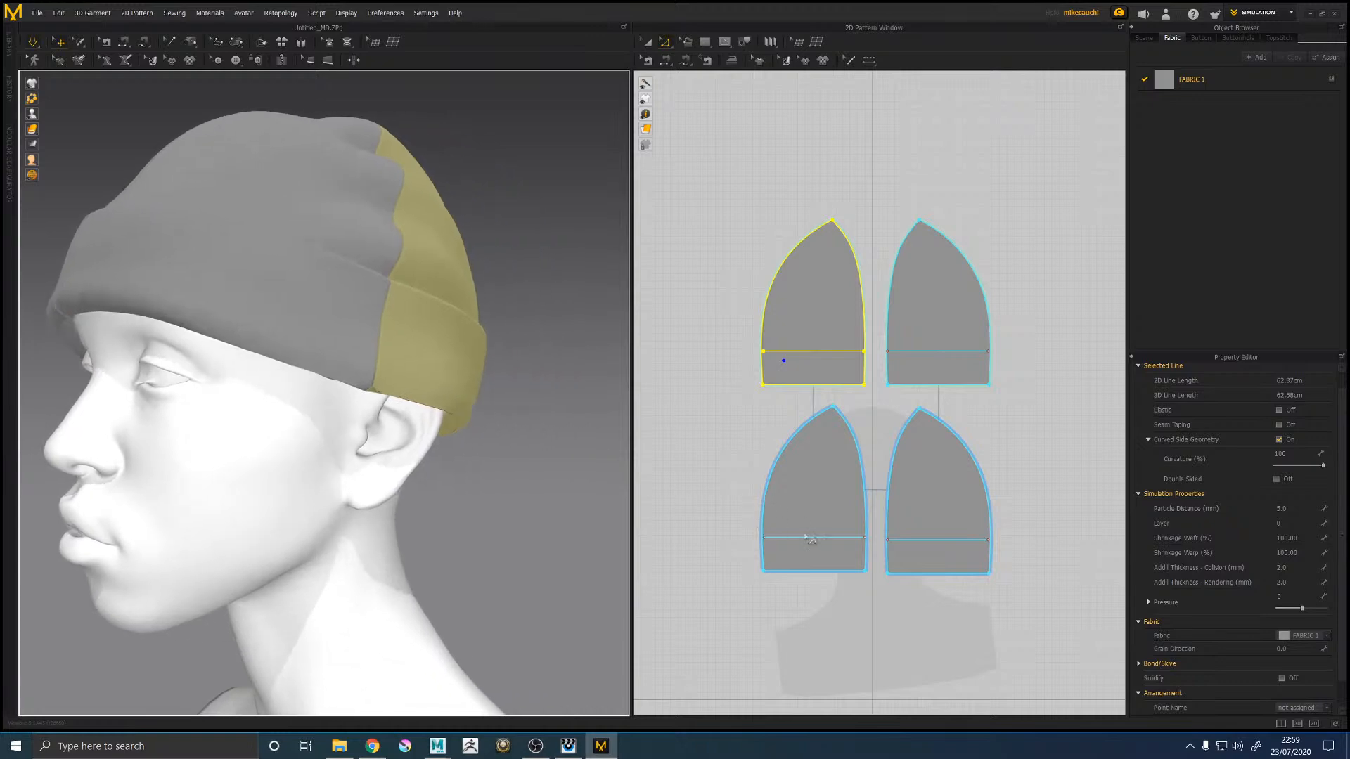
Step: Move both endpoints of the lower left panel's brim fold line onto the panel's outer and inner edges
scroll(812, 542, "down", 3)
scroll(814, 548, "up", 6)
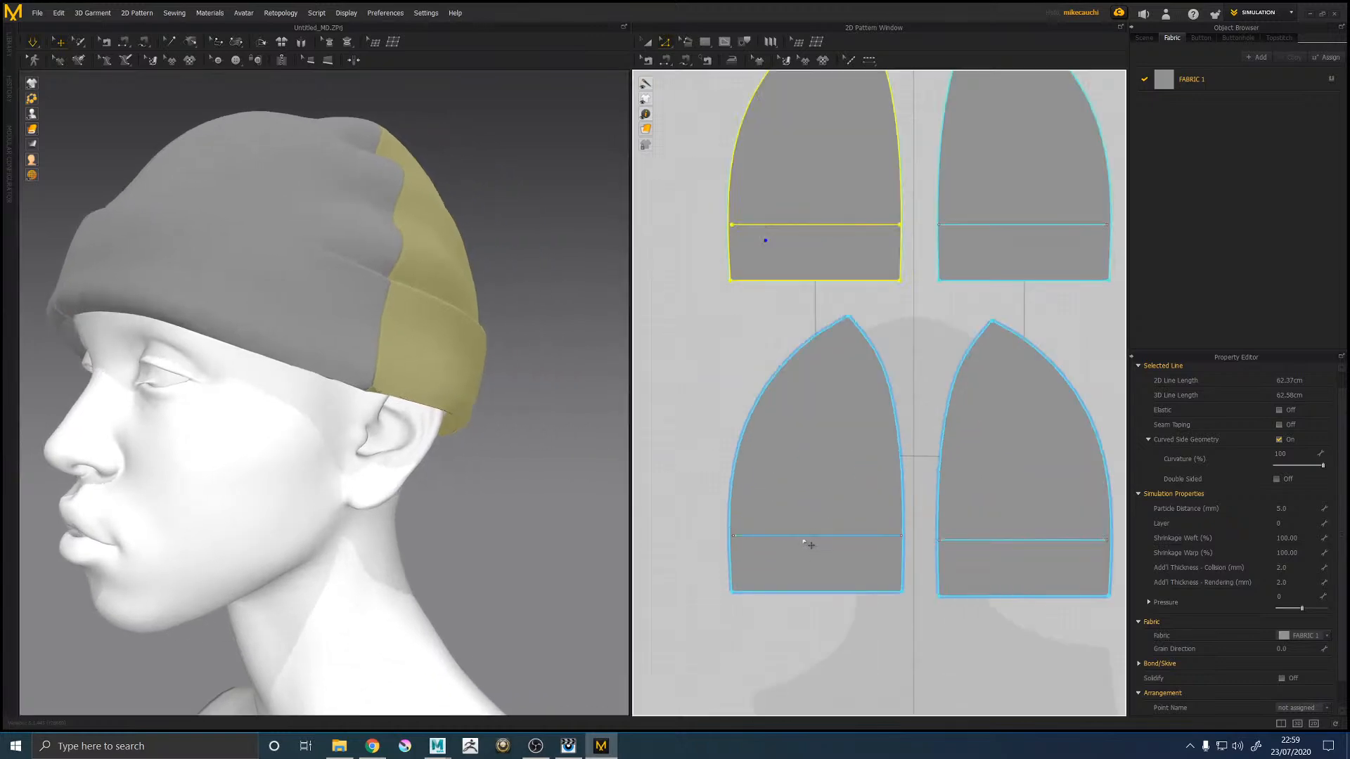
left_click(711, 547)
scroll(714, 547, "up", 4)
left_click(752, 531)
left_click_drag(752, 541, 750, 542)
middle_click_drag(997, 551, 890, 523)
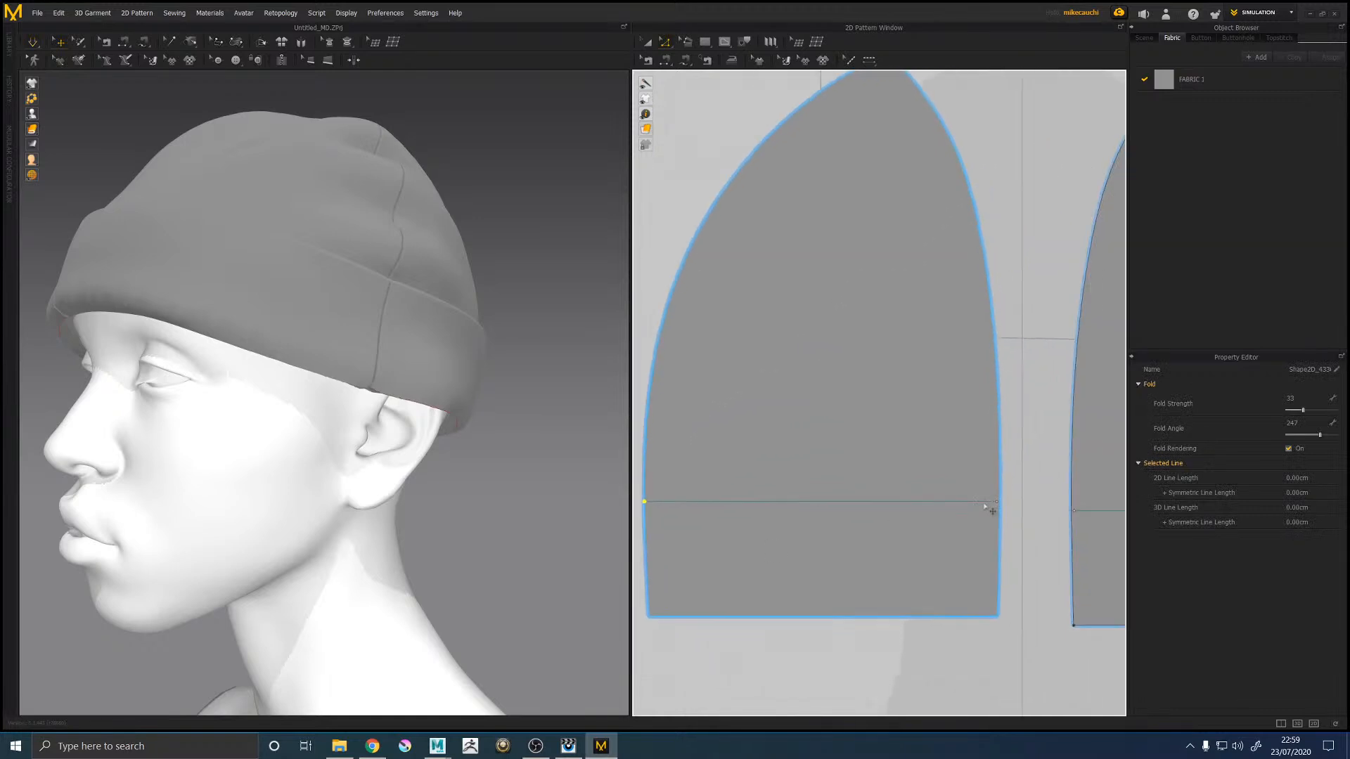
left_click(1011, 502)
left_click_drag(997, 502, 999, 502)
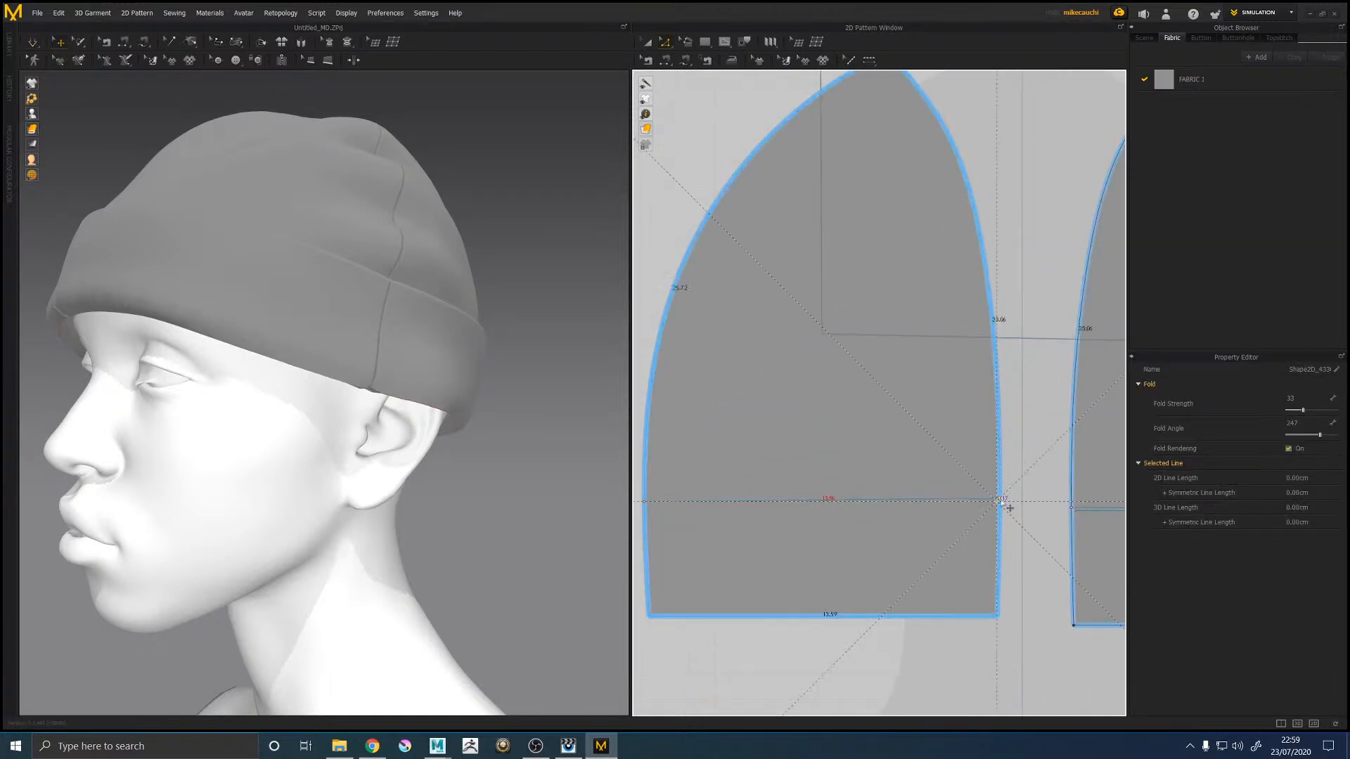
left_click(934, 502)
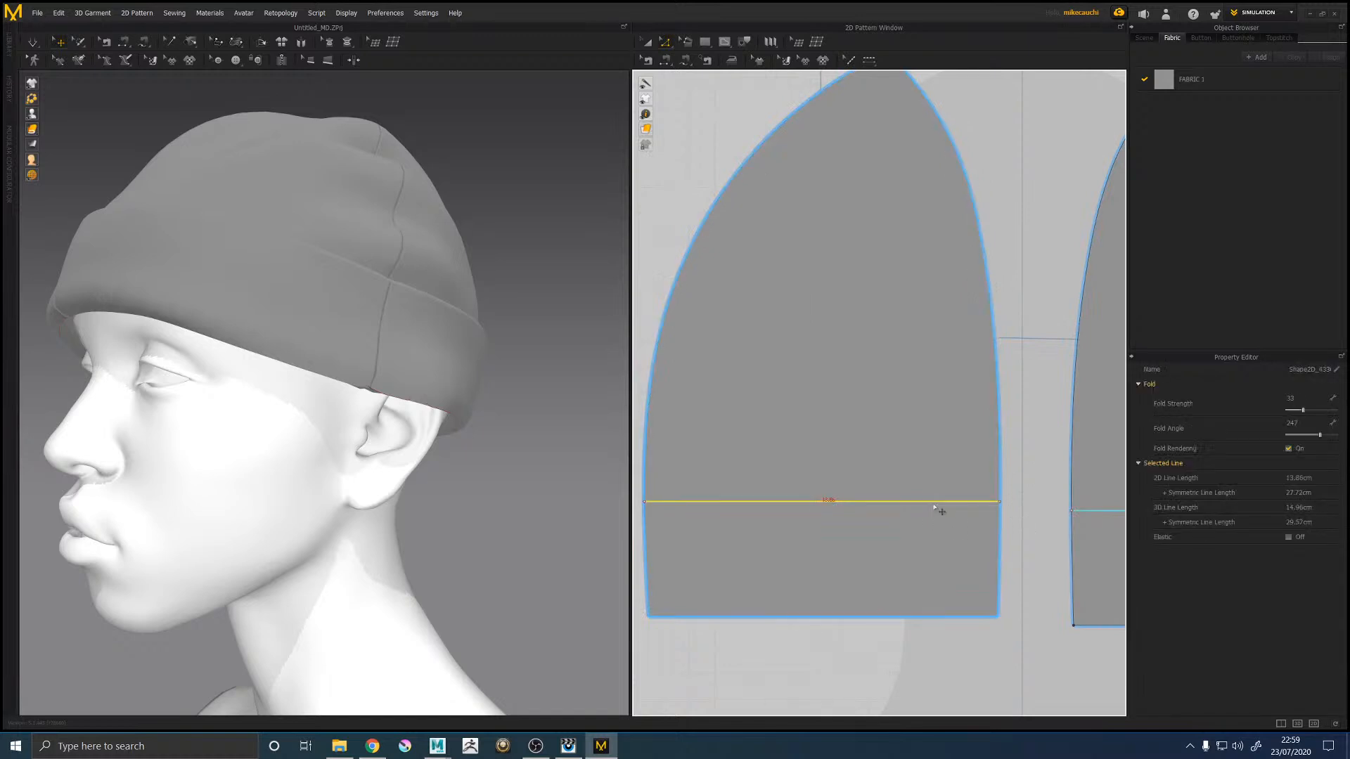
left_click(965, 561)
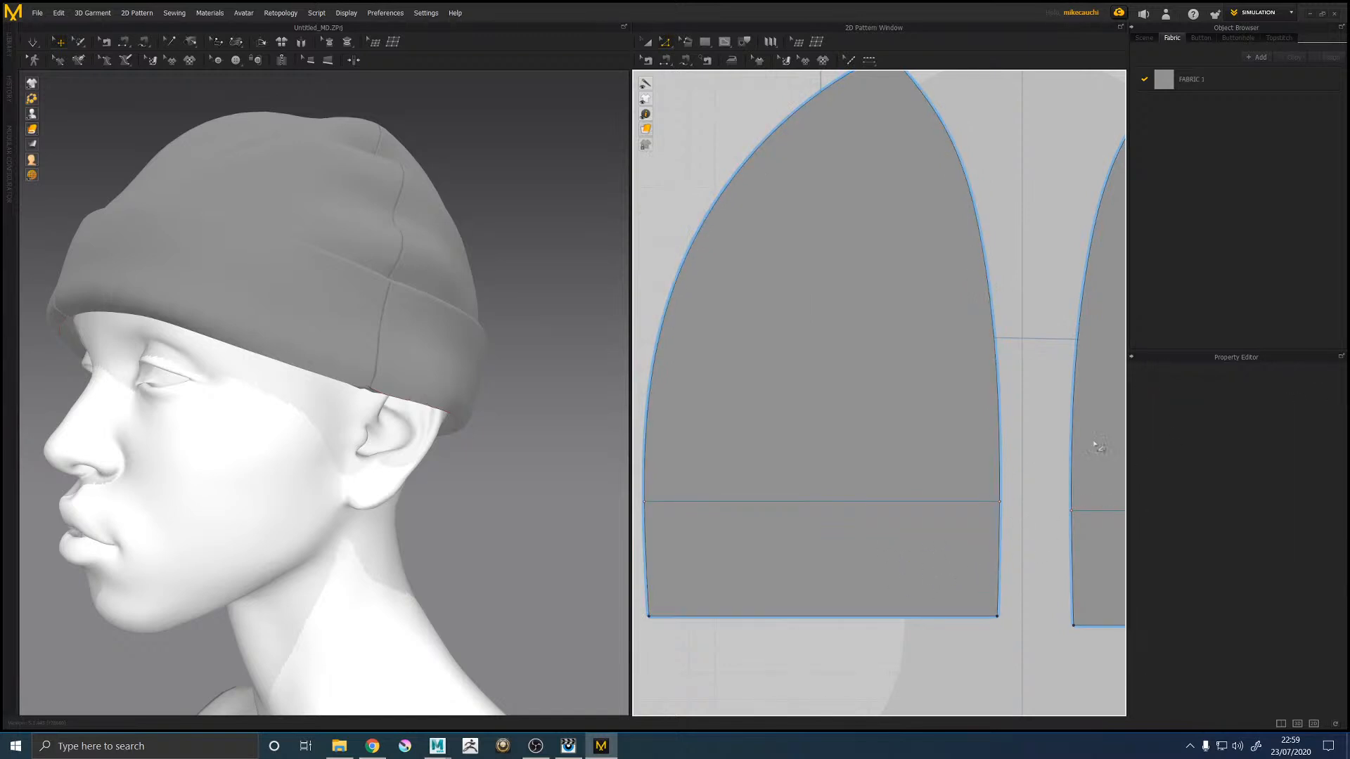
left_click(922, 561)
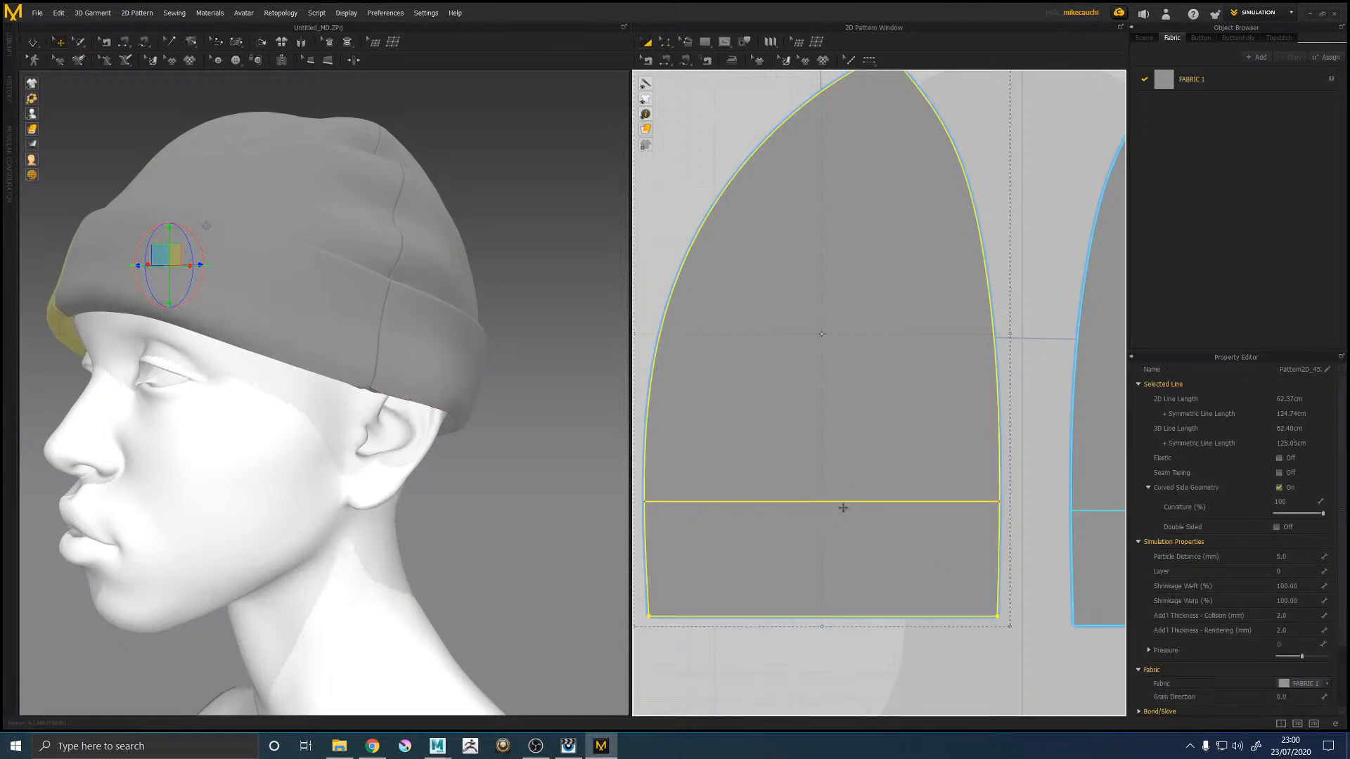
middle_click_drag(279, 342, 425, 381)
right_click_drag(424, 381, 287, 401)
scroll(497, 413, "up", 2)
scroll(495, 413, "down", 4)
scroll(496, 413, "down", 5)
left_click(535, 427)
left_click_drag(378, 306, 404, 292)
key("ctrl+z")
left_click(459, 255)
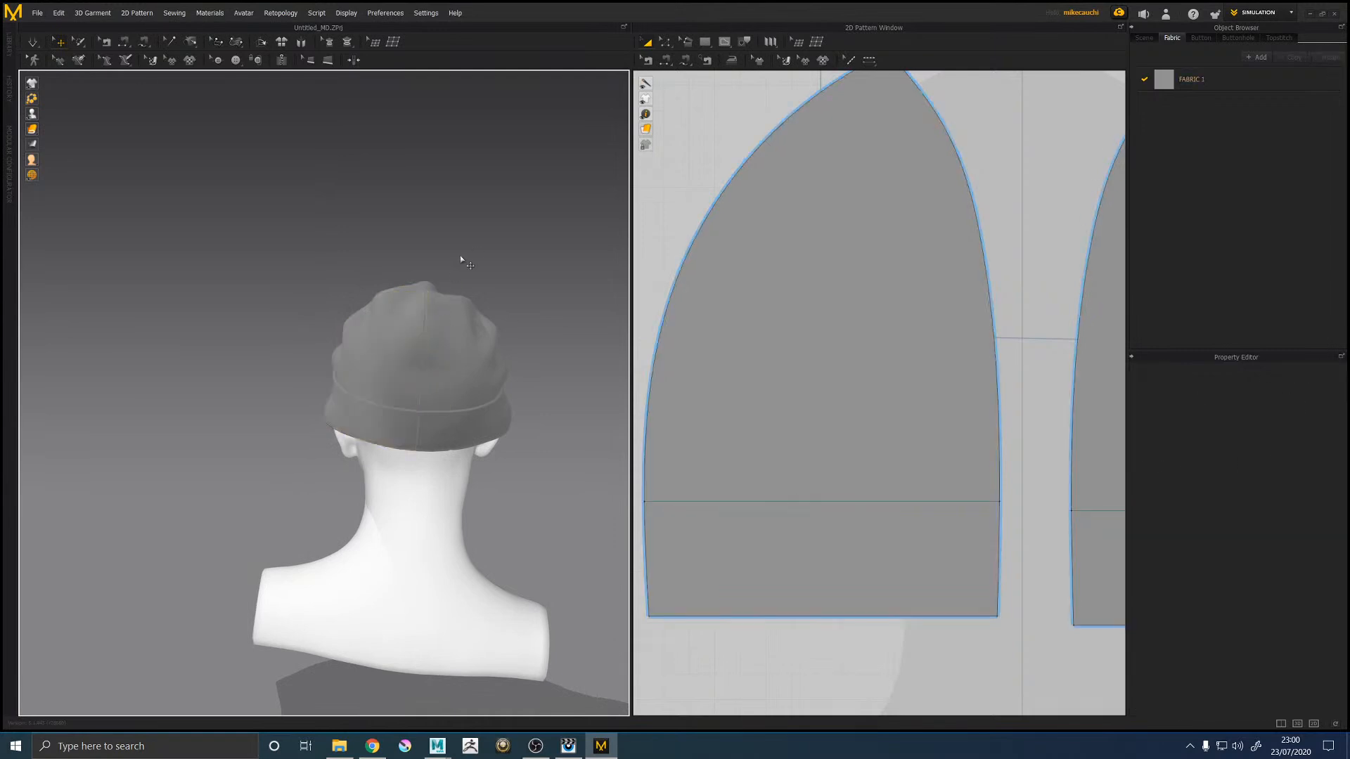
Step: Start the simulation and pull the edge of the brim sideways at the back of the cap
key("space")
right_click_drag(431, 268, 367, 286)
scroll(422, 330, "up", 5)
right_click_drag(488, 600, 405, 536)
left_click(532, 532)
left_click_drag(522, 527, 440, 542)
right_click_drag(440, 542, 430, 439)
right_click_drag(465, 481, 549, 499)
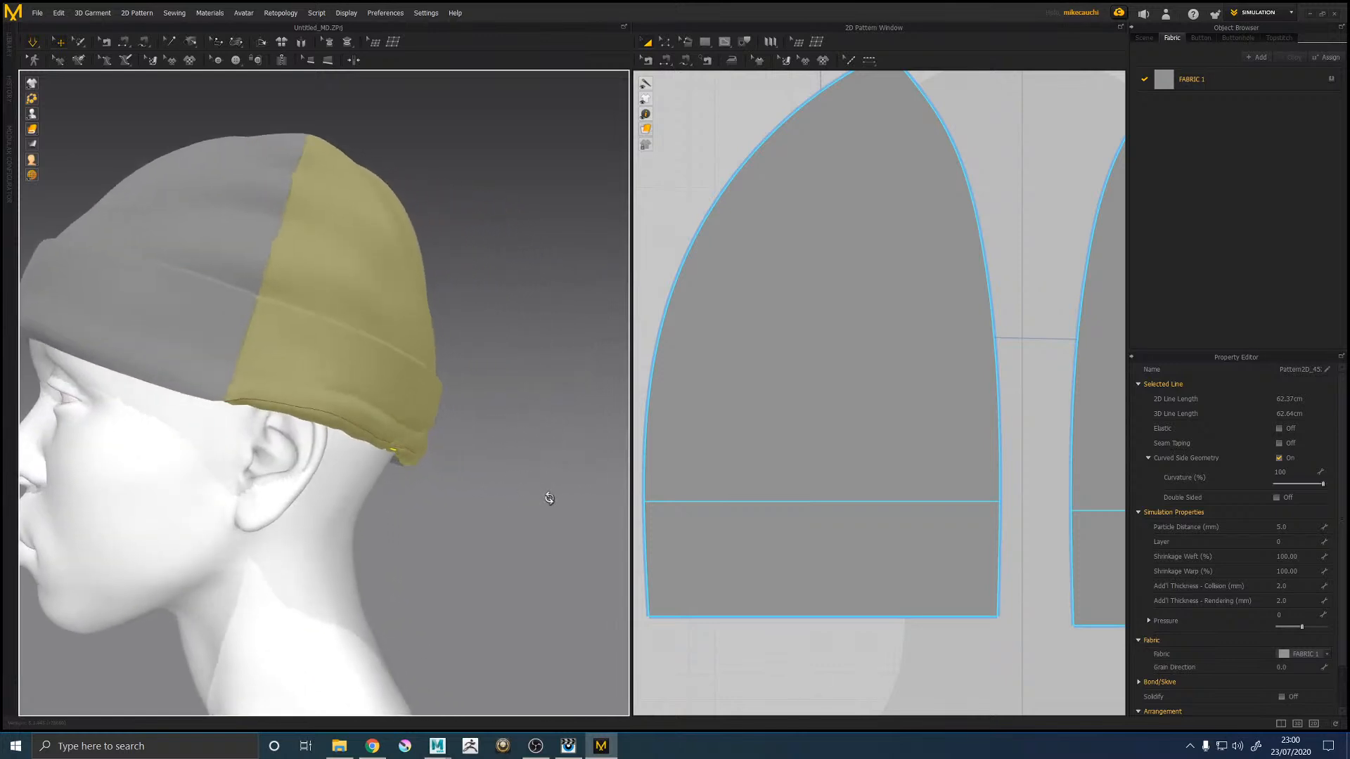
Step: Pull the bunched back edge of the brim outward behind the left ear in simulation and check it from close up
left_click_drag(423, 416, 584, 443)
right_click_drag(493, 443, 528, 459)
left_click_drag(448, 383, 564, 428)
right_click_drag(564, 428, 518, 440)
left_click_drag(461, 391, 497, 392)
right_click_drag(497, 392, 276, 433)
right_click_drag(507, 462, 325, 428)
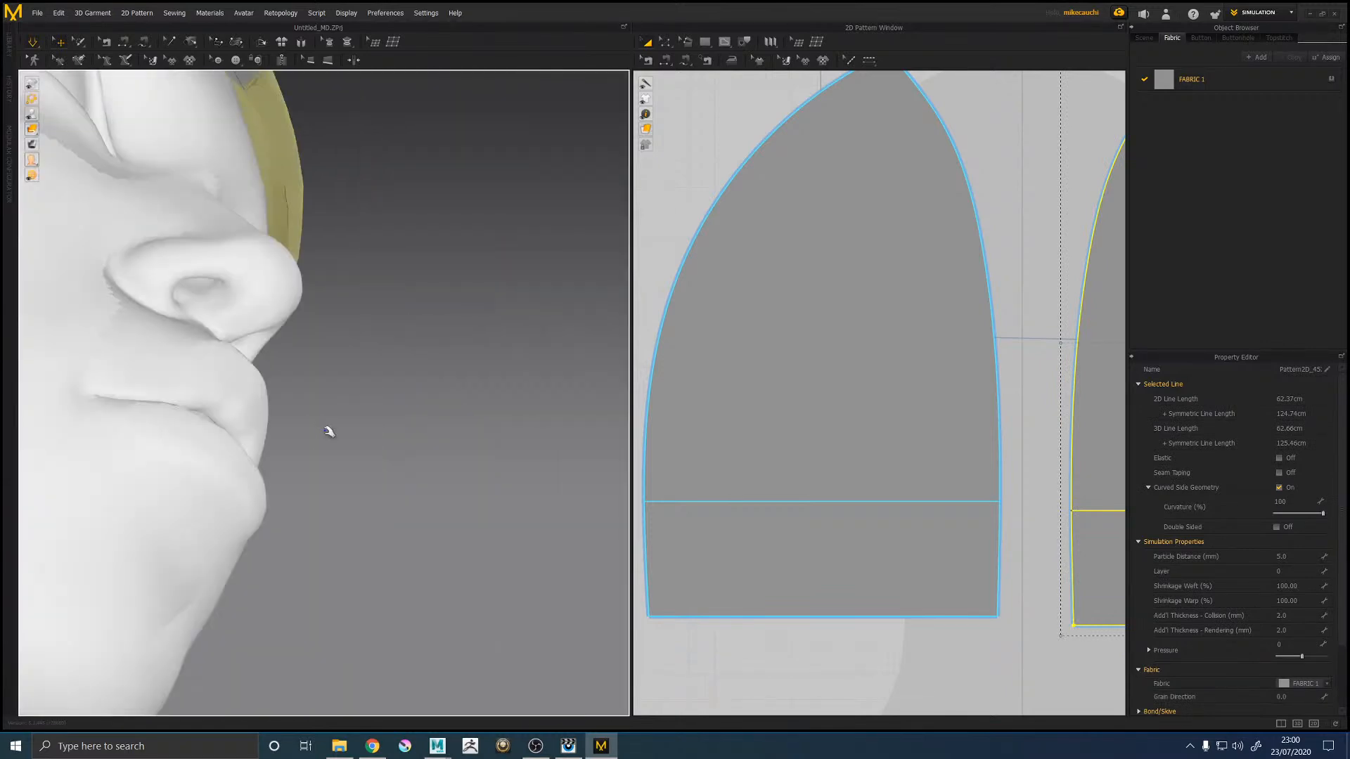
scroll(440, 476, "up", 5)
scroll(420, 517, "down", 5)
right_click_drag(428, 506, 522, 460)
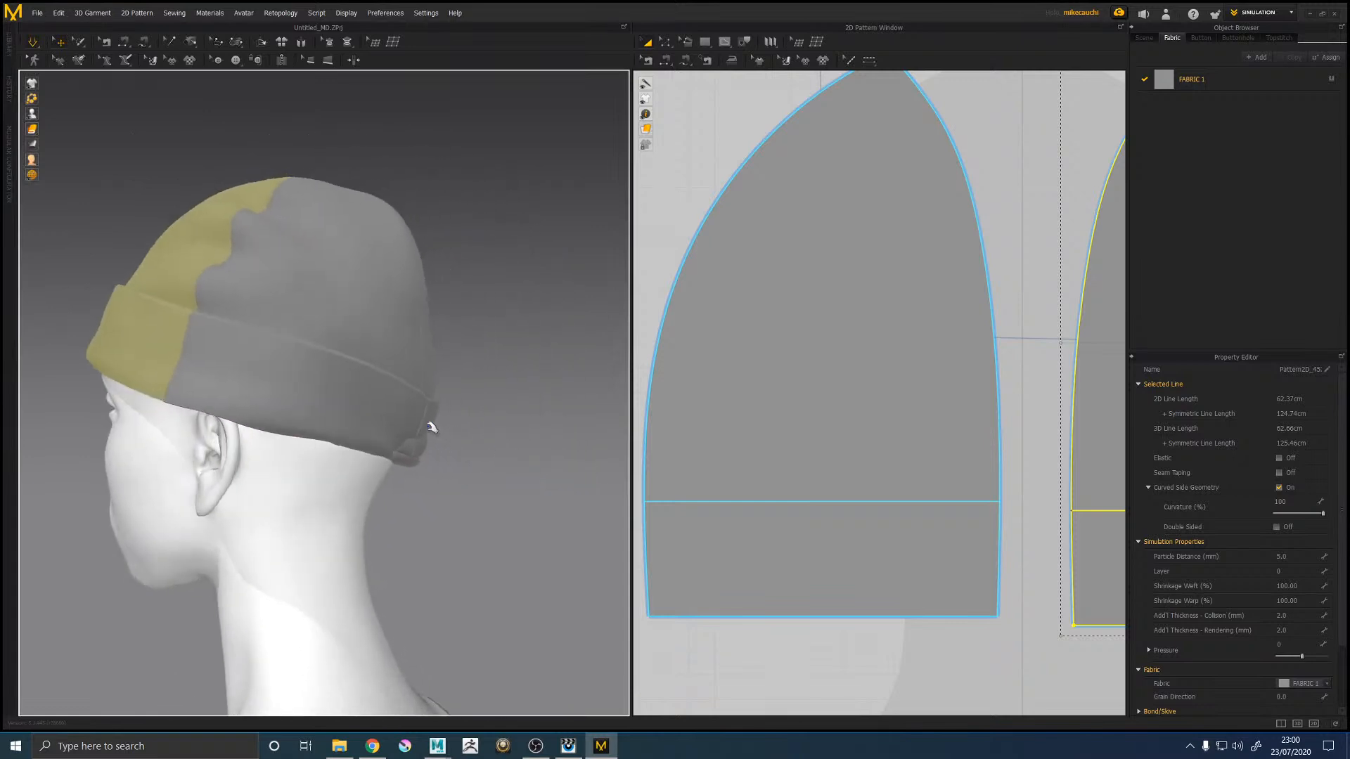
Step: Pull the right rear section of the brim outward and down in simulation
left_click_drag(431, 426, 485, 449)
right_click_drag(512, 458, 486, 458)
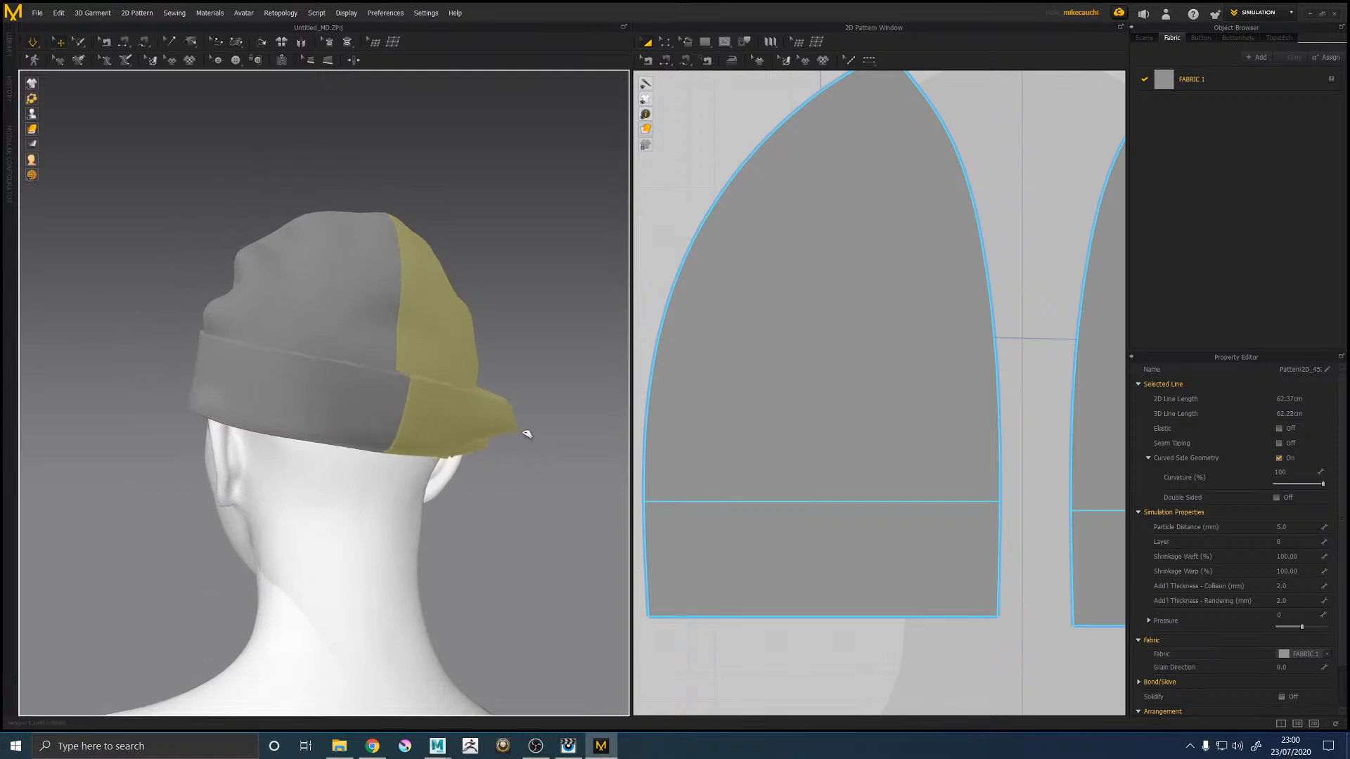
right_click_drag(578, 448, 471, 415)
right_click_drag(586, 425, 408, 422)
left_click_drag(464, 418, 340, 457)
right_click_drag(340, 457, 217, 464)
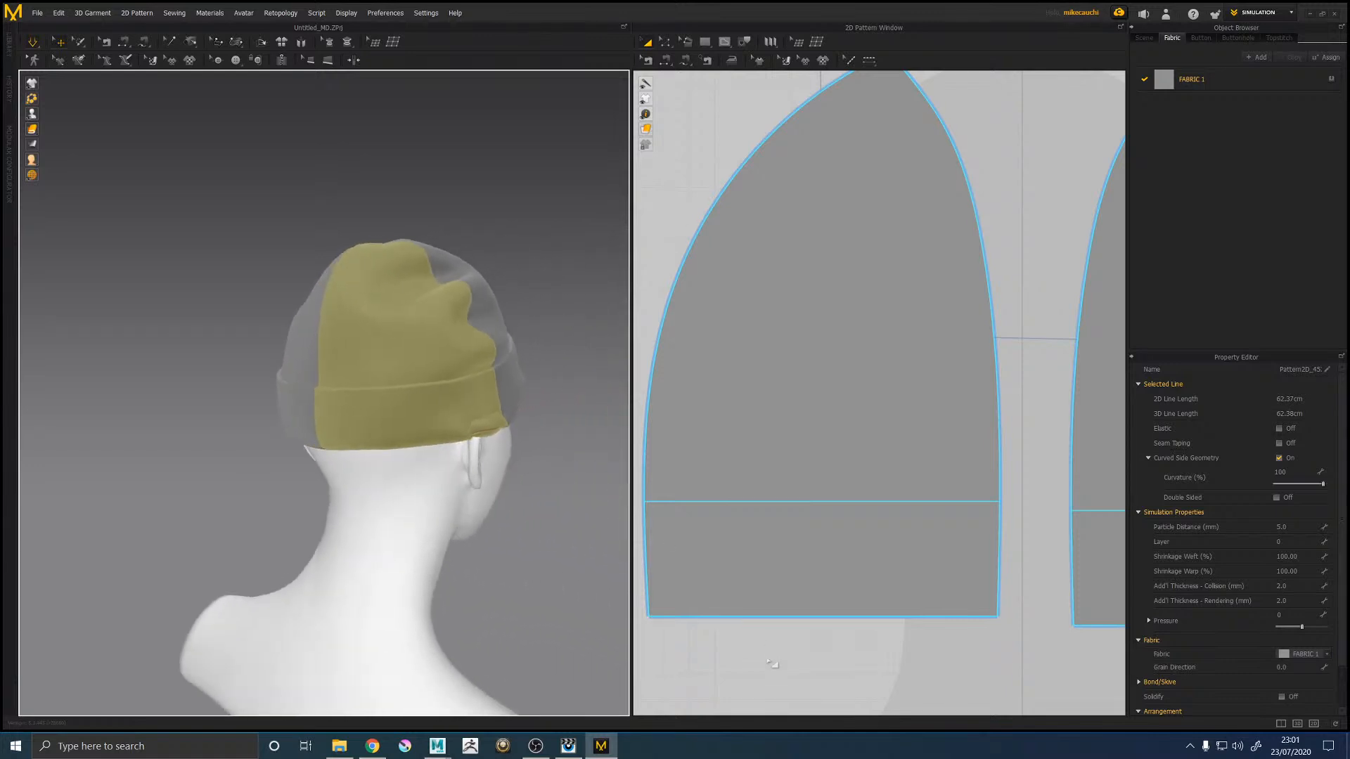
Step: Pull the bunched brim edge near the right ear outward in simulation, working from the rear and the side
left_click(771, 662)
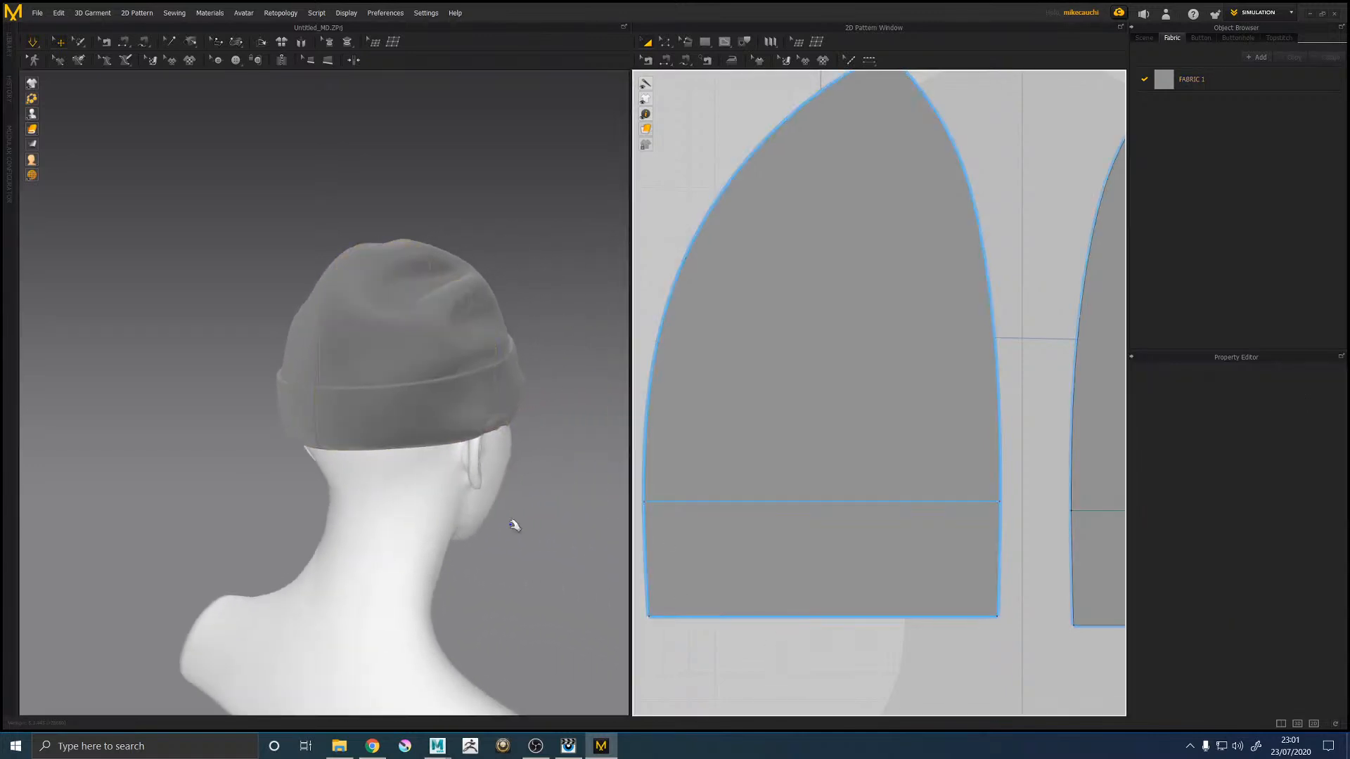
right_click_drag(519, 446, 538, 432)
left_click(466, 414)
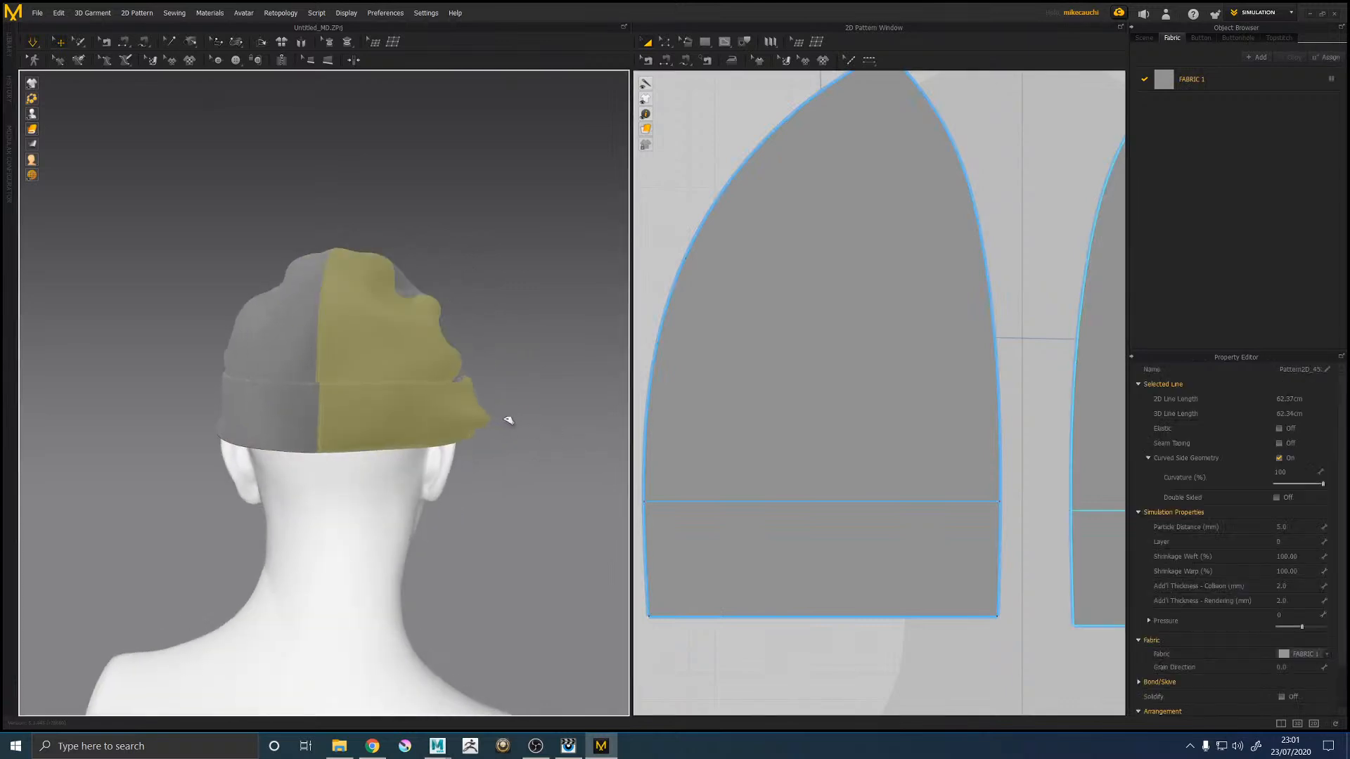
mouse_move(551, 425)
right_mouse_down()
mouse_move(597, 426)
mouse_move(475, 431)
mouse_move(556, 445)
right_mouse_up()
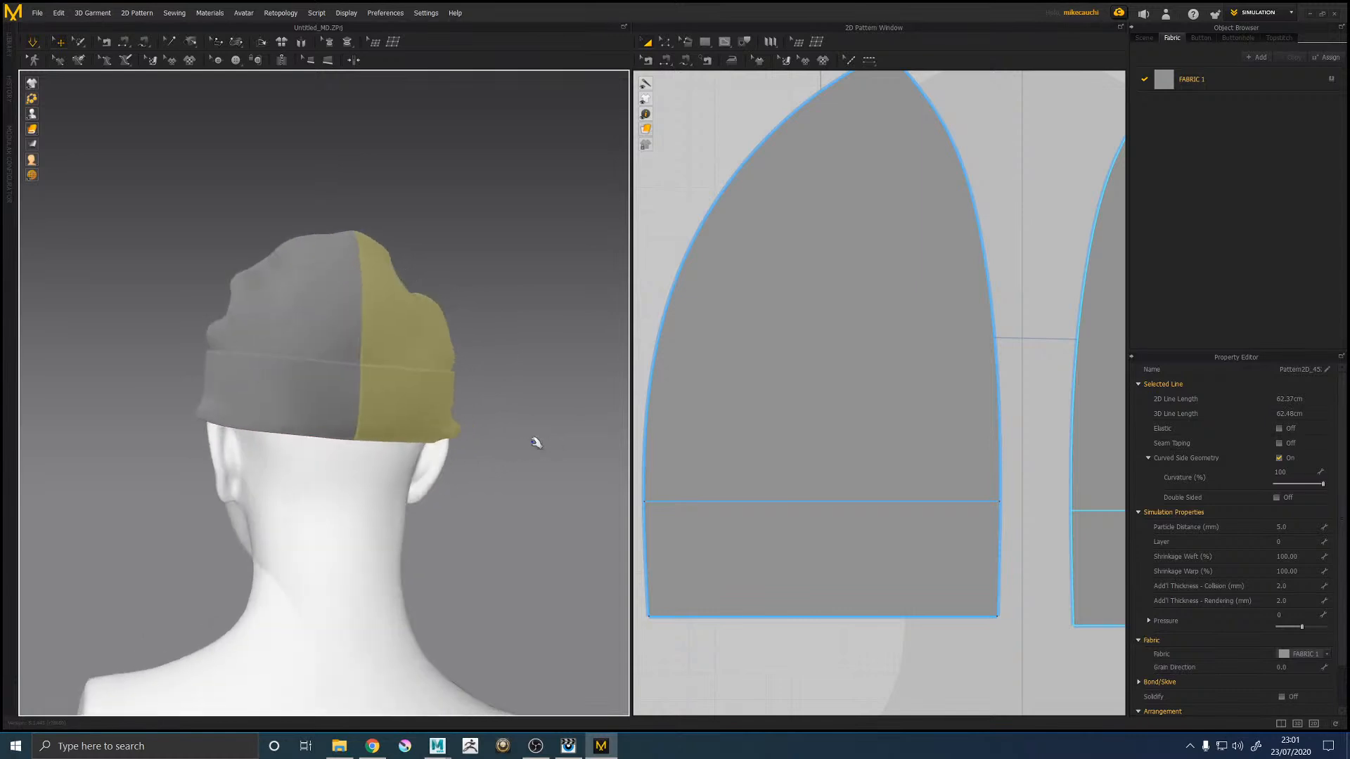
right_click_drag(450, 438, 522, 420)
left_click_drag(453, 416, 592, 427)
right_click_drag(593, 427, 430, 425)
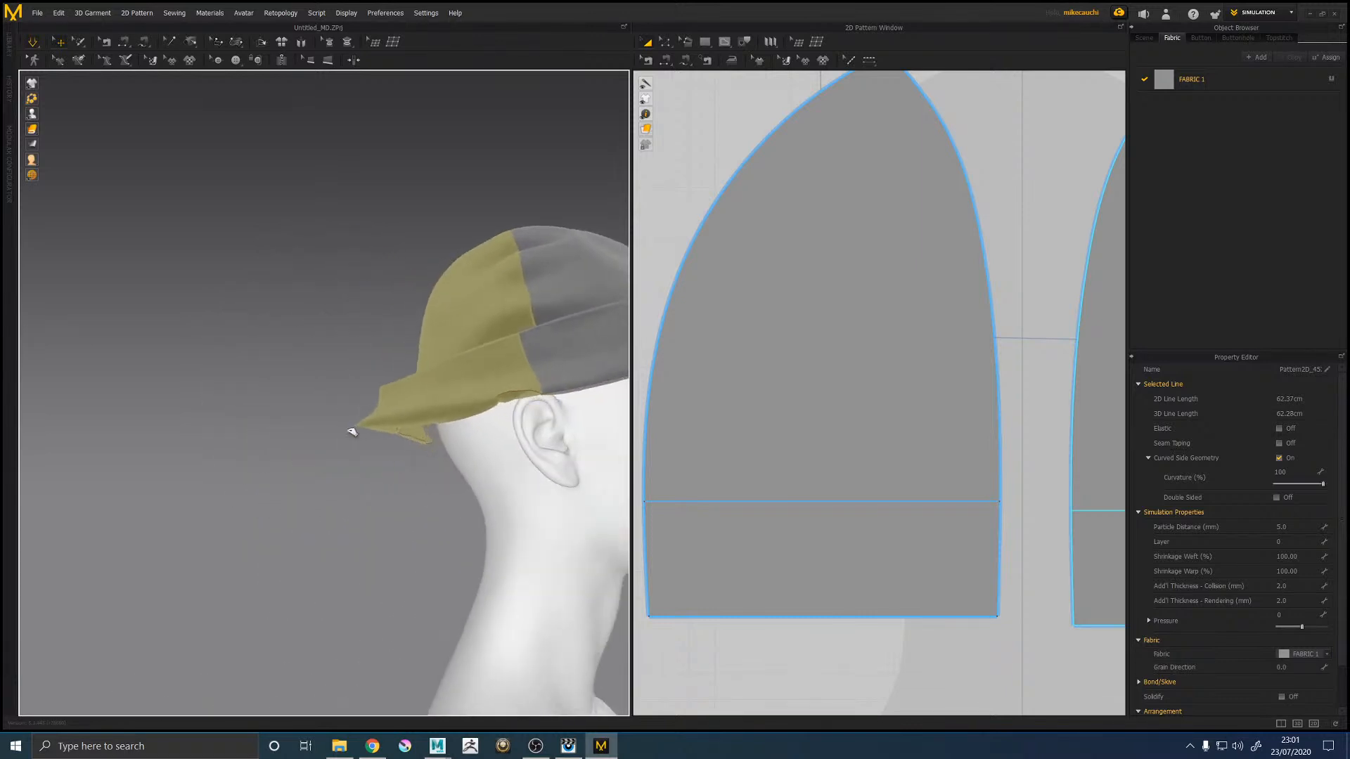
right_click_drag(334, 430, 498, 400)
left_click_drag(481, 401, 503, 440)
right_click_drag(503, 440, 494, 408)
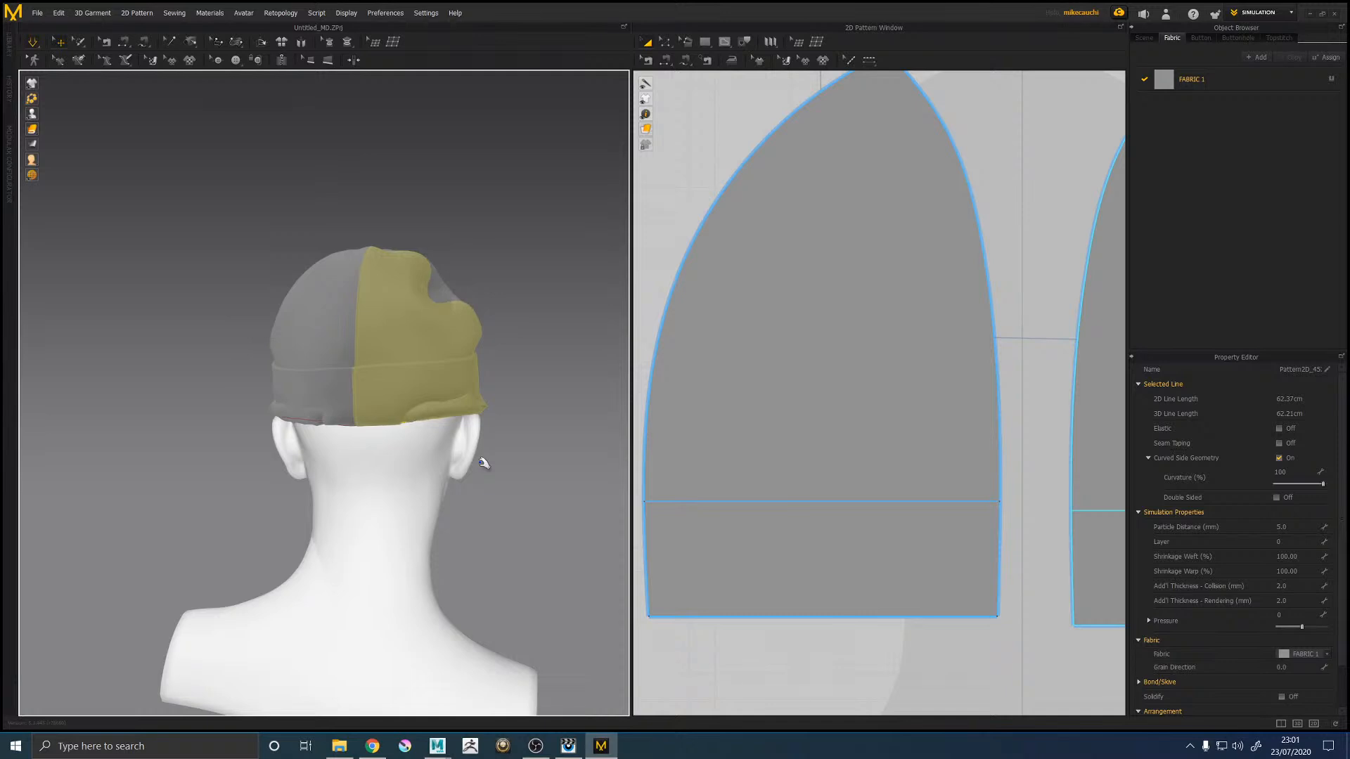
Step: Display the fabric's reverse side in a contrasting dark shade and examine the brim's underside around the ears and back
right_click_drag(430, 444, 426, 401)
scroll(415, 454, "up", 10)
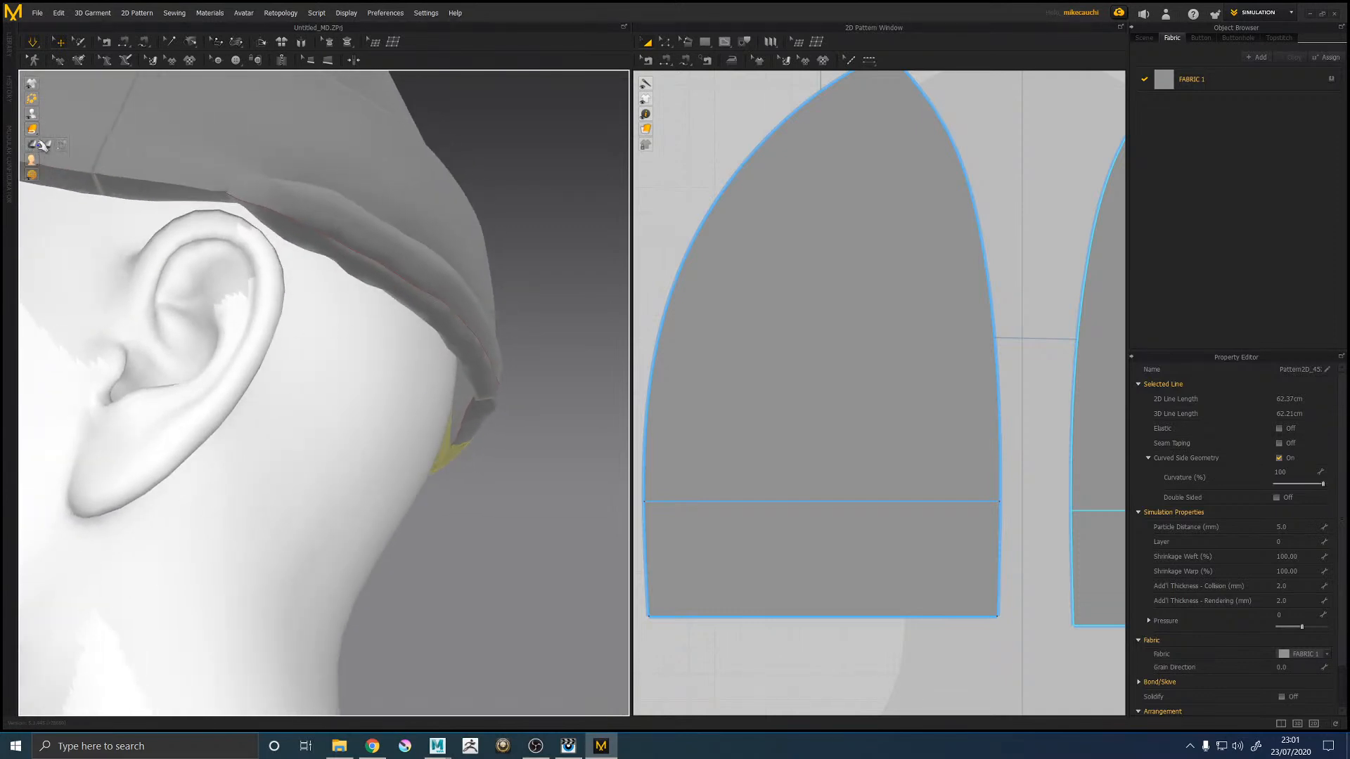
scroll(482, 250, "down", 5)
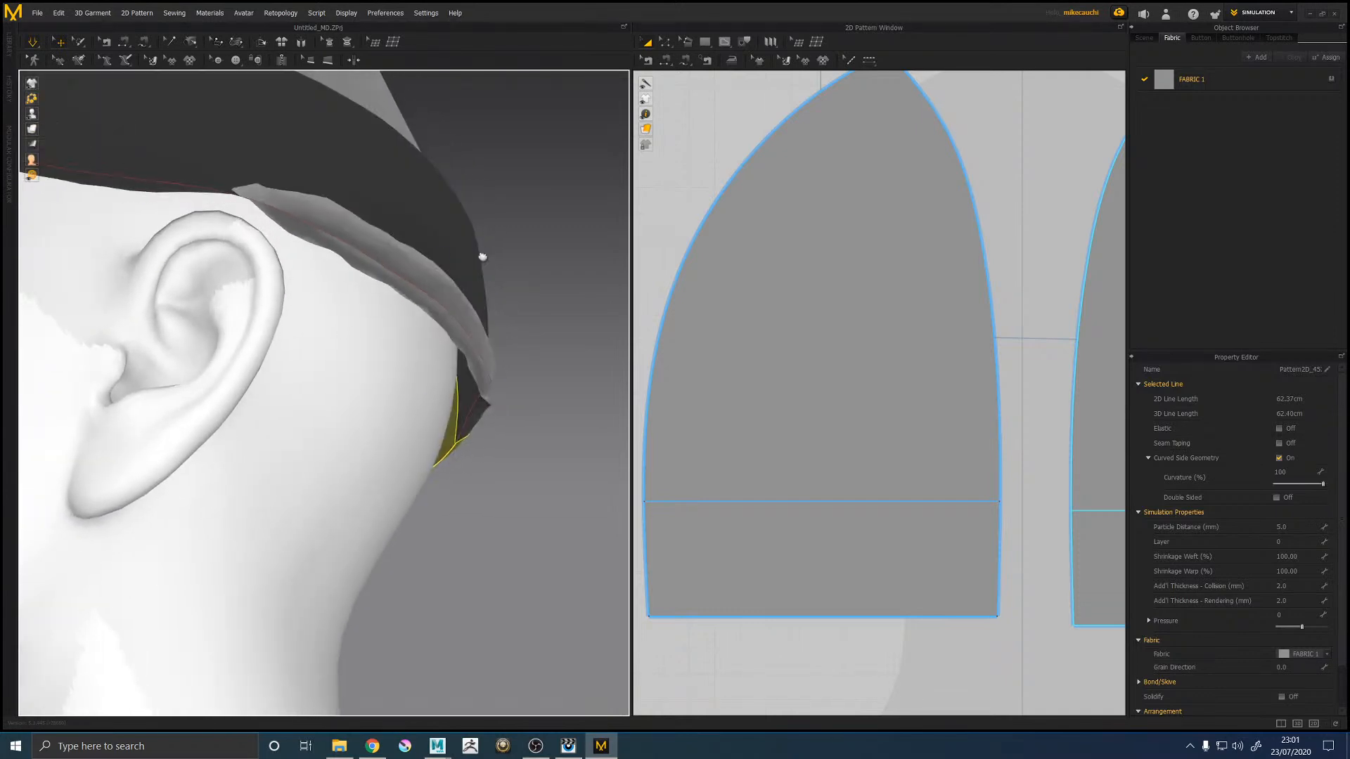
right_click_drag(482, 295, 546, 424)
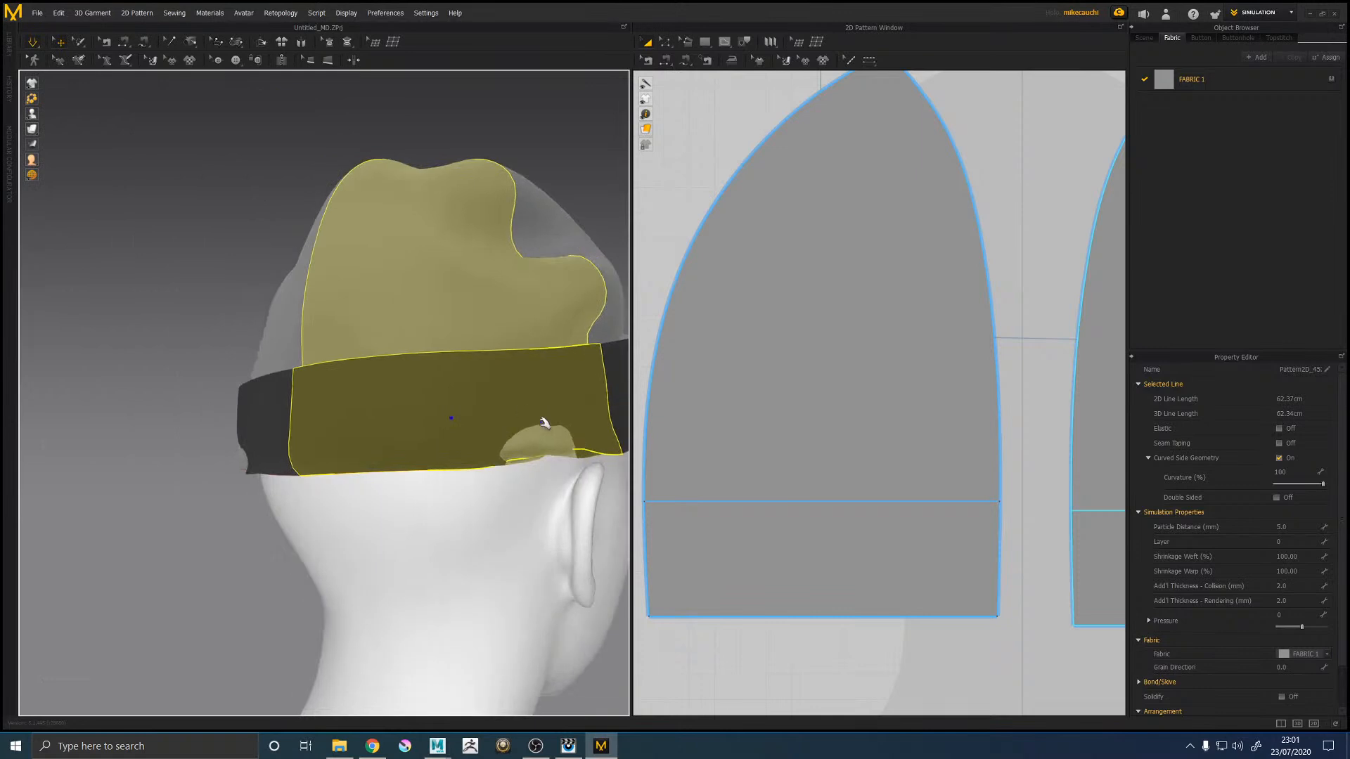
right_click_drag(544, 512, 501, 438)
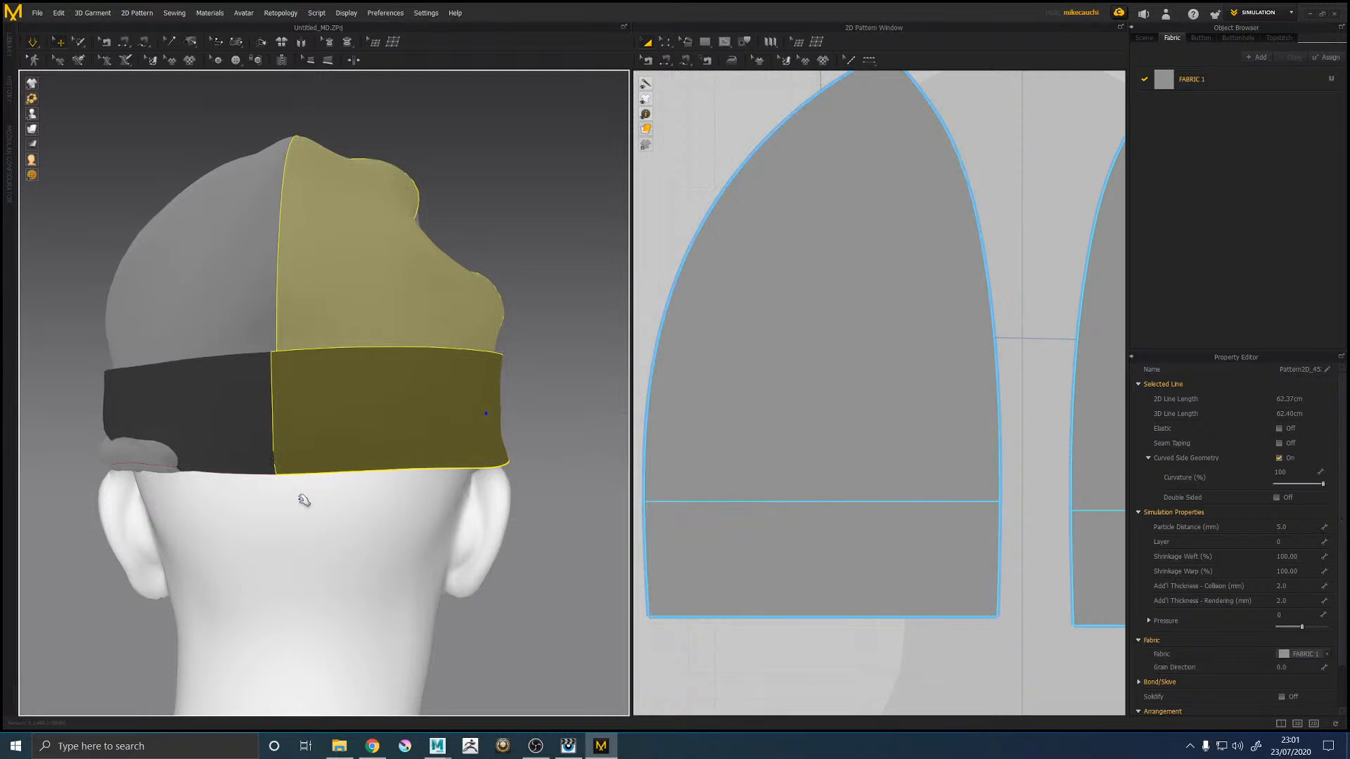
right_click_drag(185, 563, 391, 542)
scroll(491, 548, "up", 5)
scroll(526, 548, "down", 5)
Step: Pull the rolled-under brim edge behind the left ear outward in simulation
right_click_drag(539, 542, 518, 386)
left_click(549, 386)
left_click_drag(518, 386, 642, 415)
right_click_drag(602, 418, 523, 414)
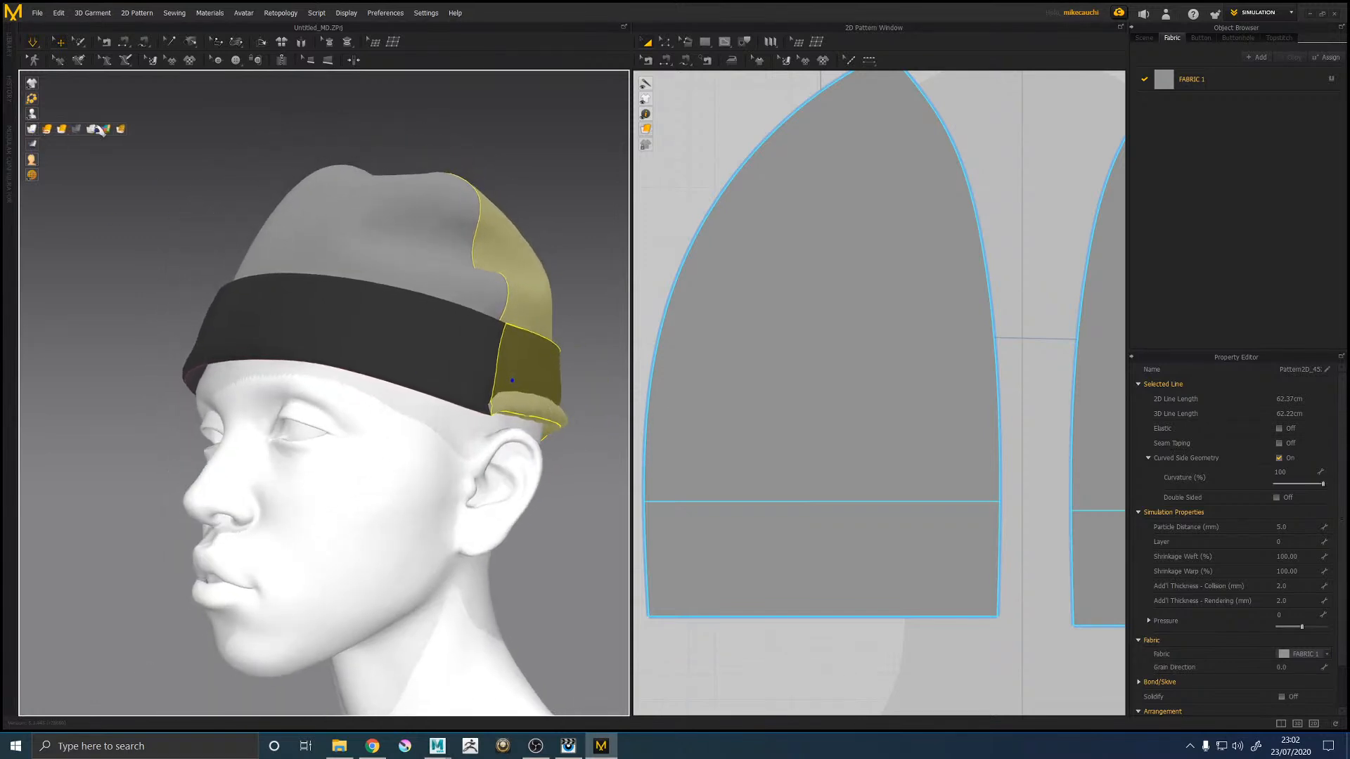
Step: Switch the garment to mesh display and examine the triangles along the front of the brim
left_click(99, 129)
right_click_drag(267, 394, 265, 310)
scroll(310, 434, "up", 5)
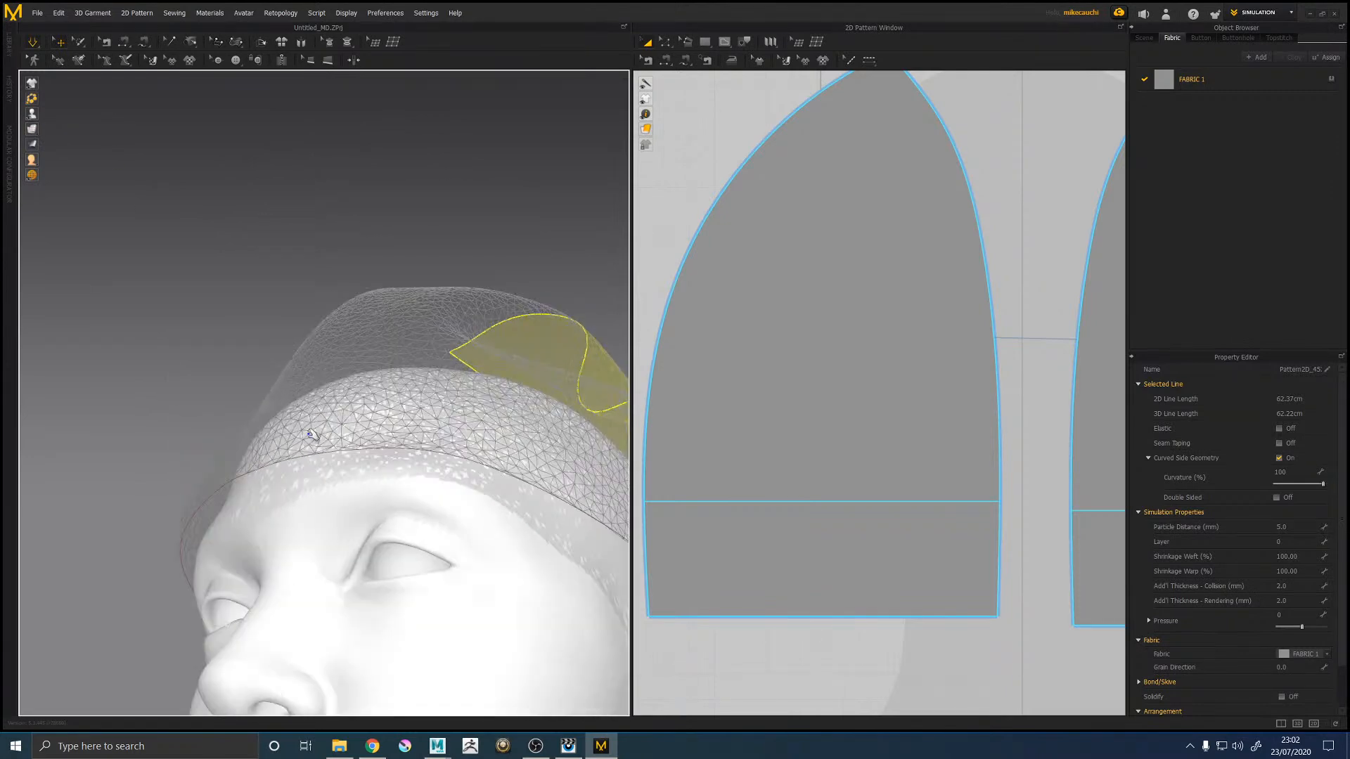
scroll(309, 434, "up", 3)
Step: Draw a trial five-sided internal shape in the middle of the lower left panel, inspect its mesh and delete it
left_click(716, 83)
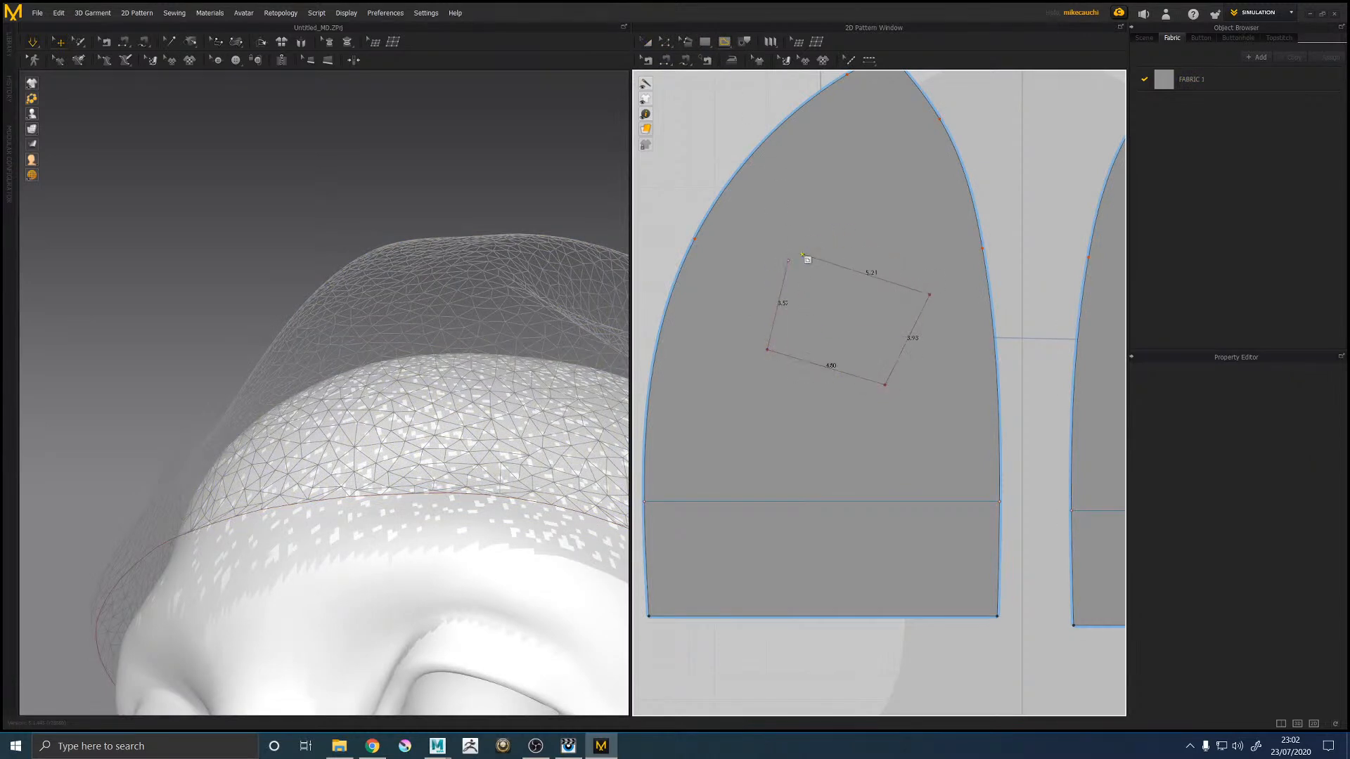
left_click(789, 260)
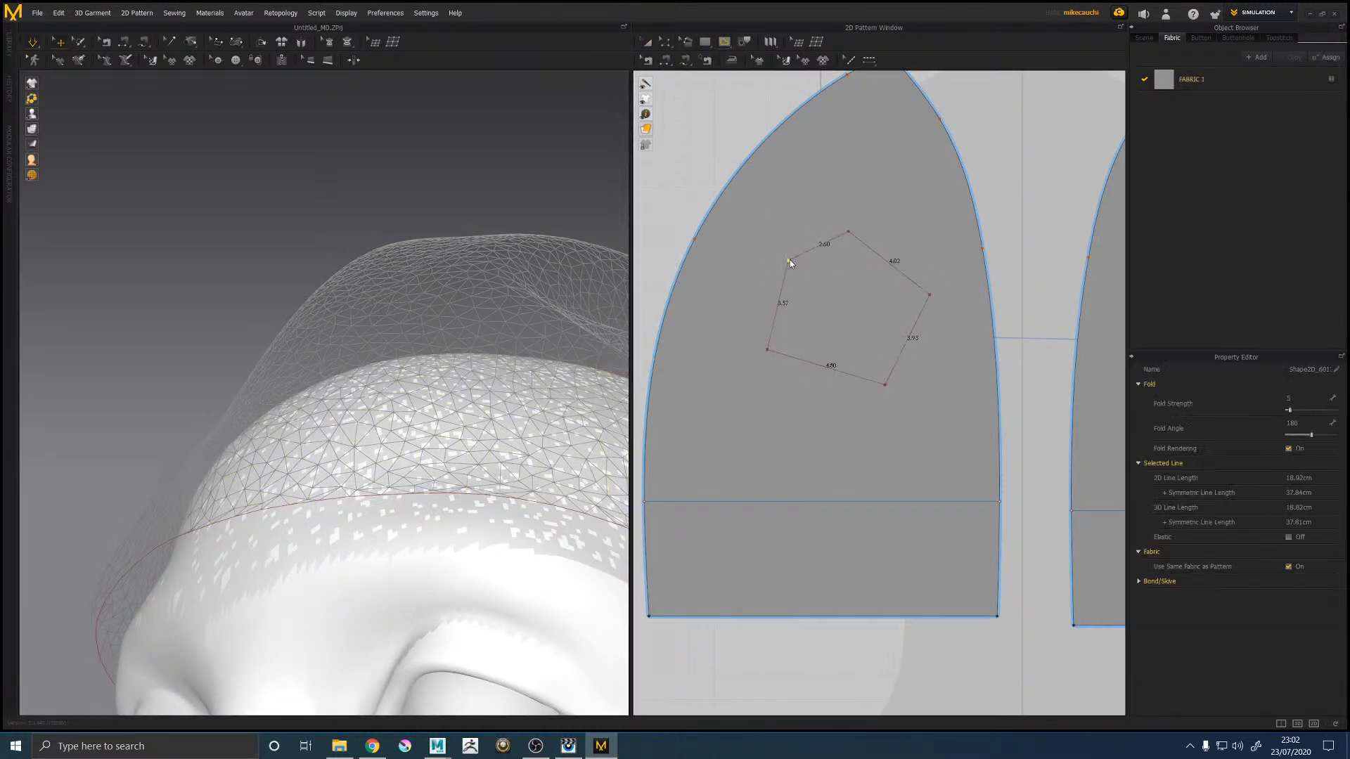
right_click_drag(349, 175, 307, 307)
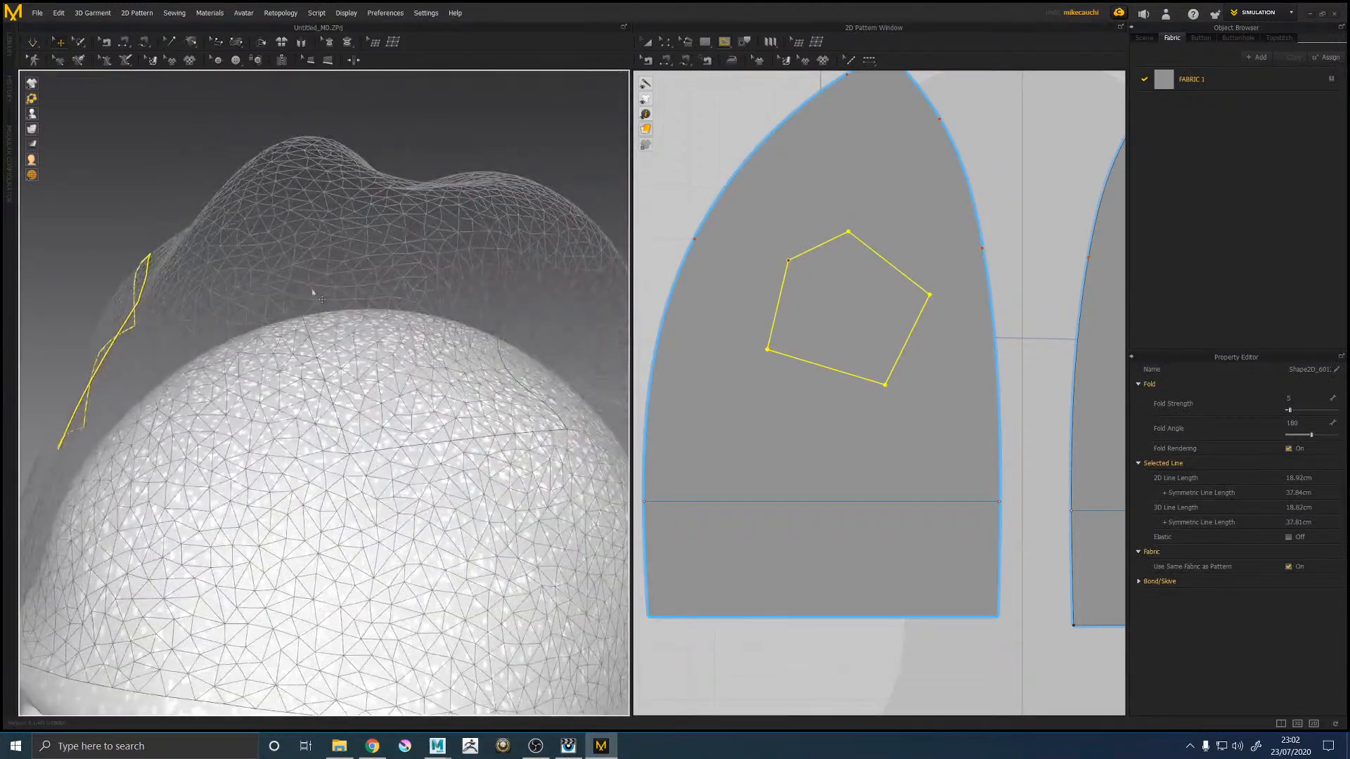
left_click(463, 94)
scroll(384, 267, "up", 5)
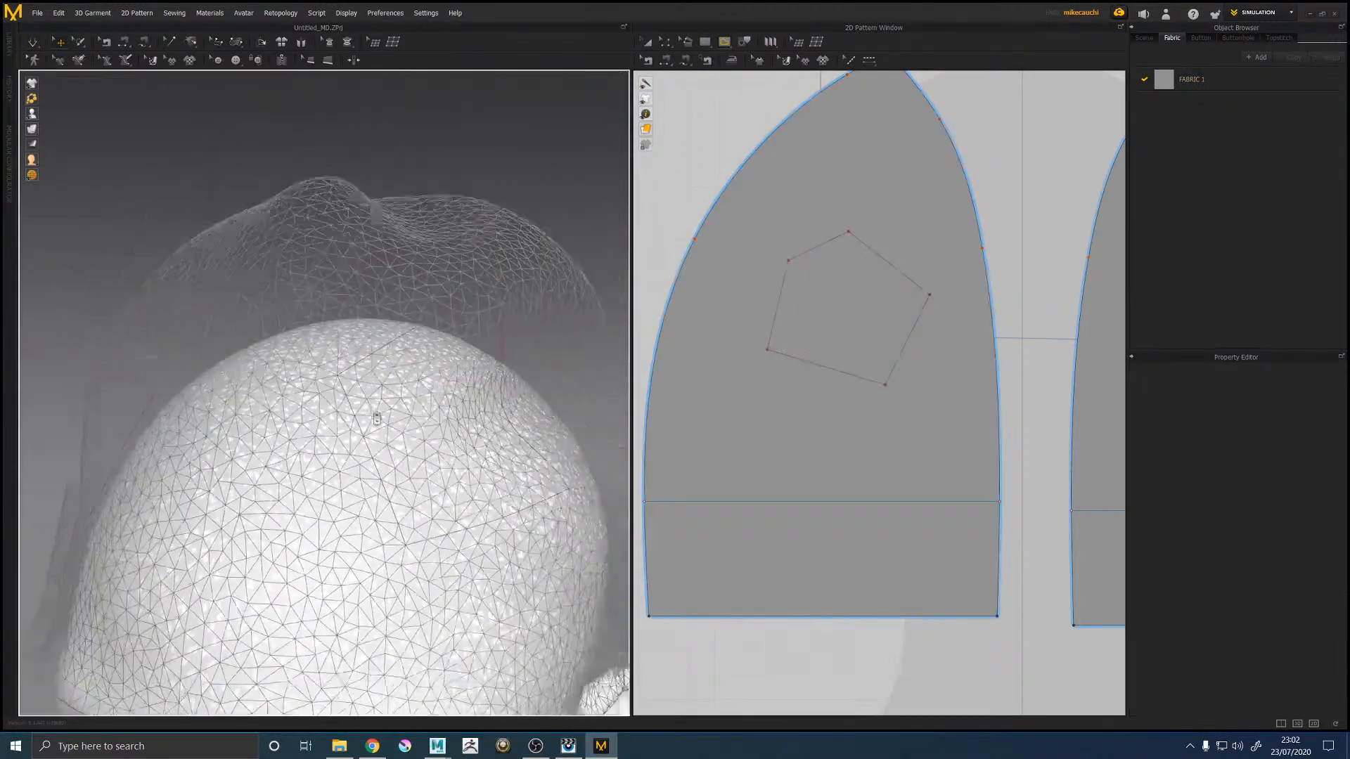
scroll(417, 390, "down", 5)
right_click_drag(414, 410, 380, 481)
left_click(462, 381)
key("Delete")
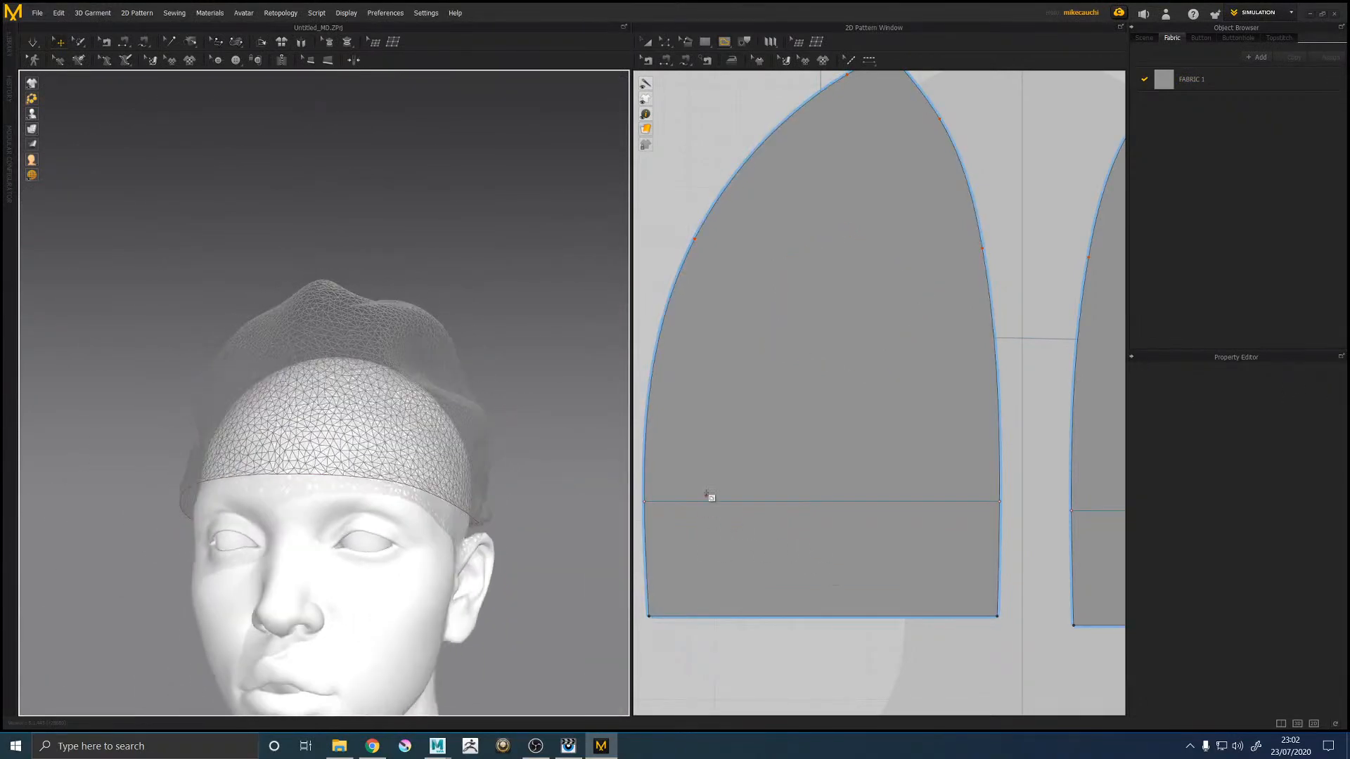
Step: Draw an internal line about 13.9 cm long across the lower left panel, just below its brim fold line
right_click_drag(652, 461, 718, 411)
left_click(728, 43)
scroll(738, 459, "down", 4)
scroll(706, 484, "up", 6)
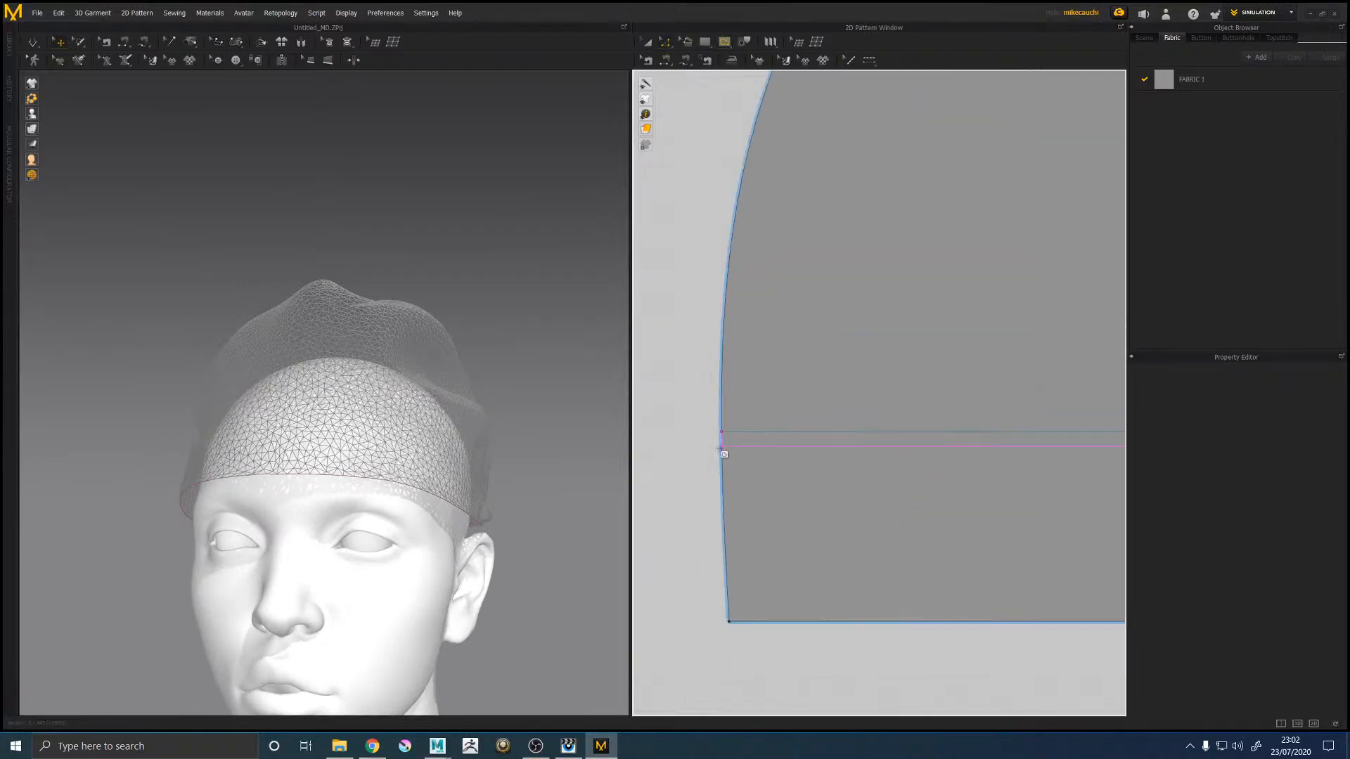
middle_click_drag(847, 475, 566, 464)
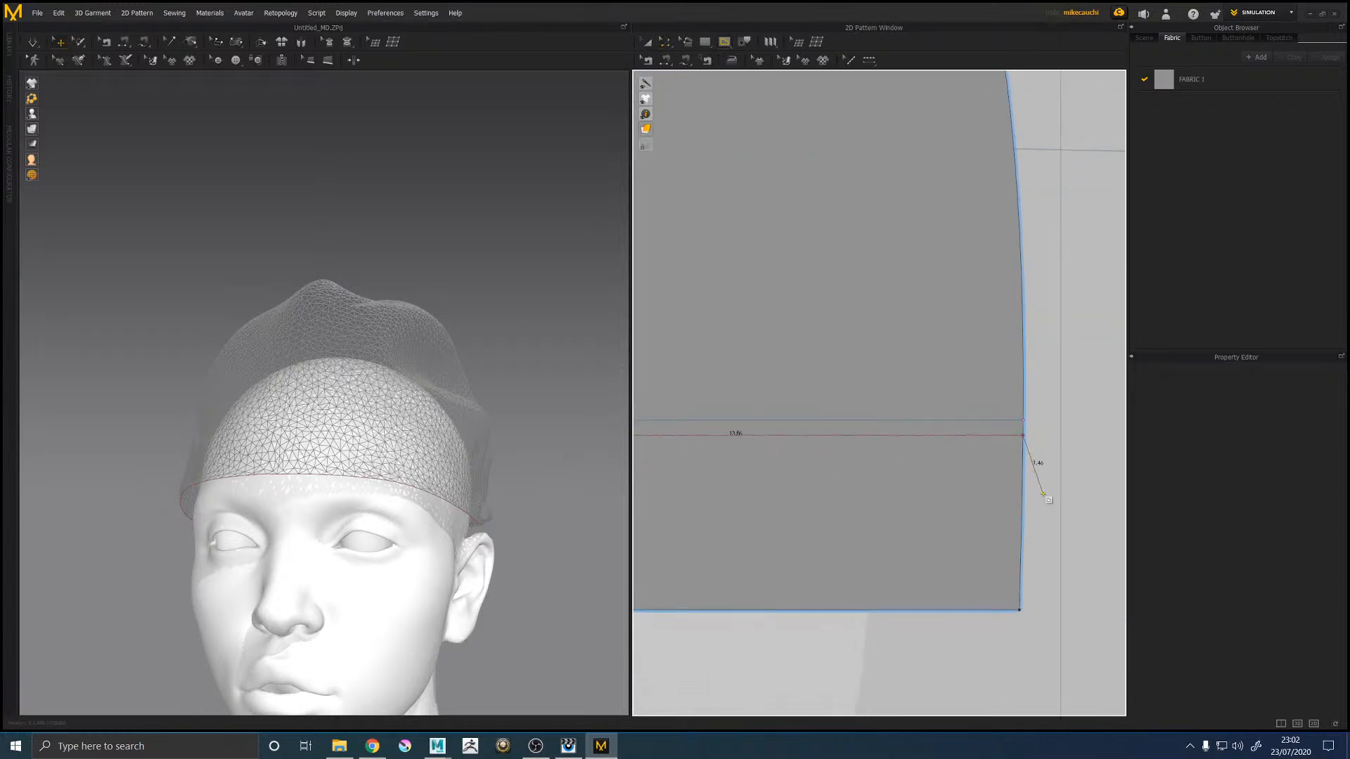
left_click(1024, 440)
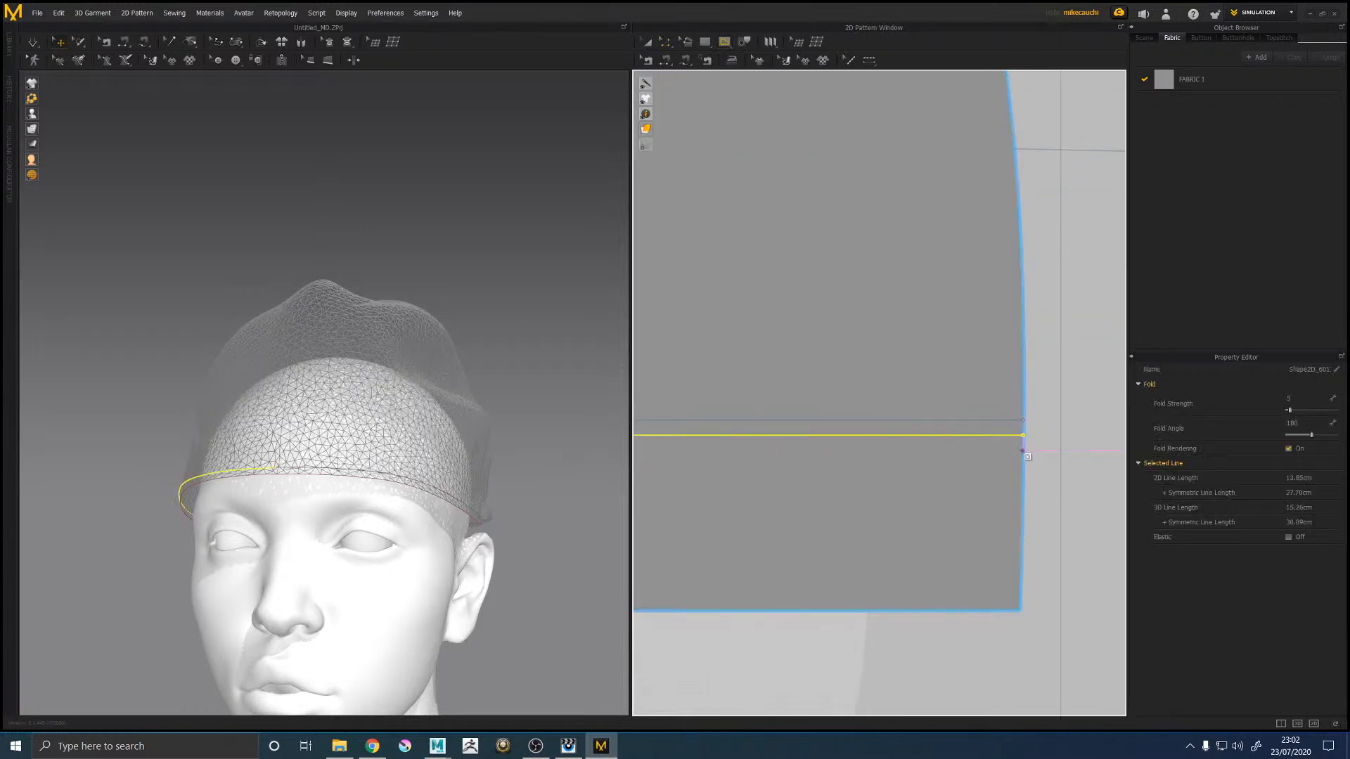
Step: Draw a second internal line about 13.8 cm long across the same panel, slightly below the first one
middle_click_drag(879, 479, 1089, 465)
middle_click_drag(716, 462, 839, 459)
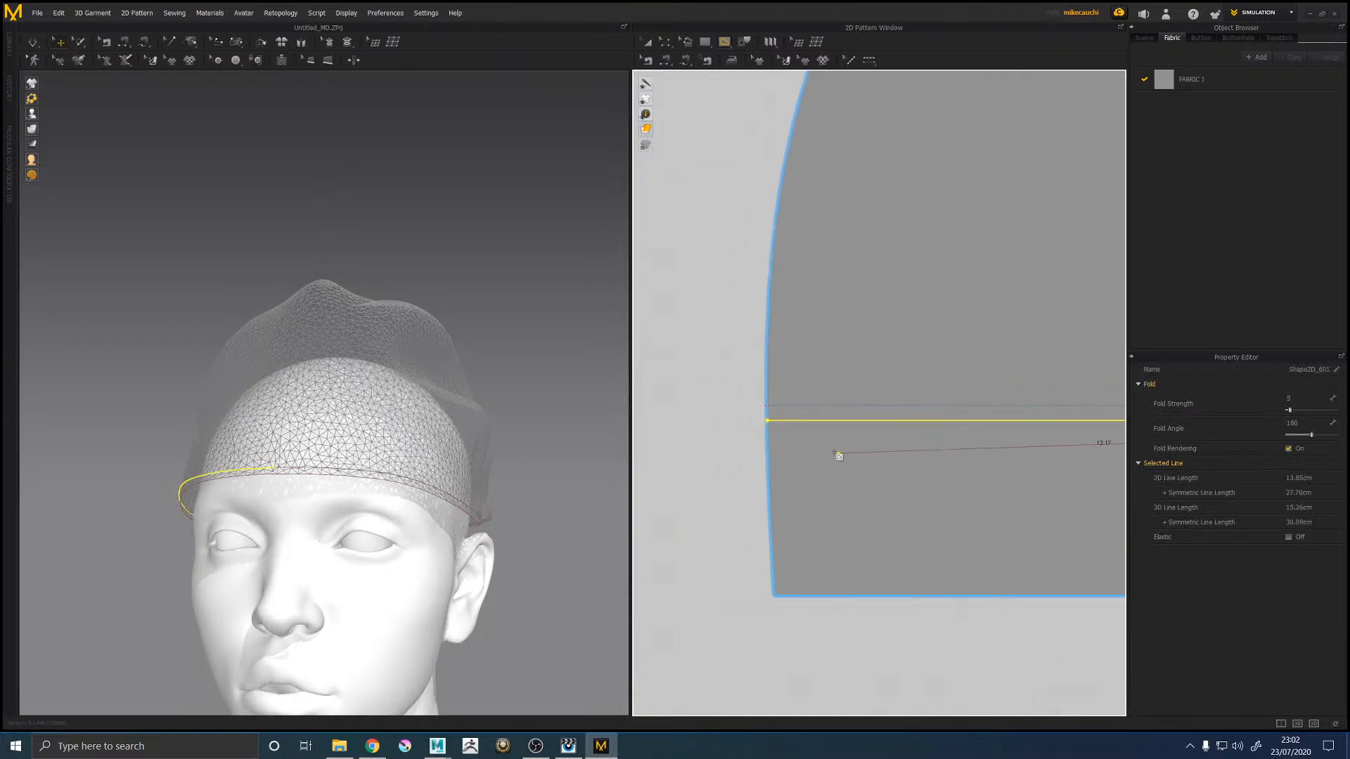
left_click(766, 436)
right_click_drag(500, 453, 346, 473)
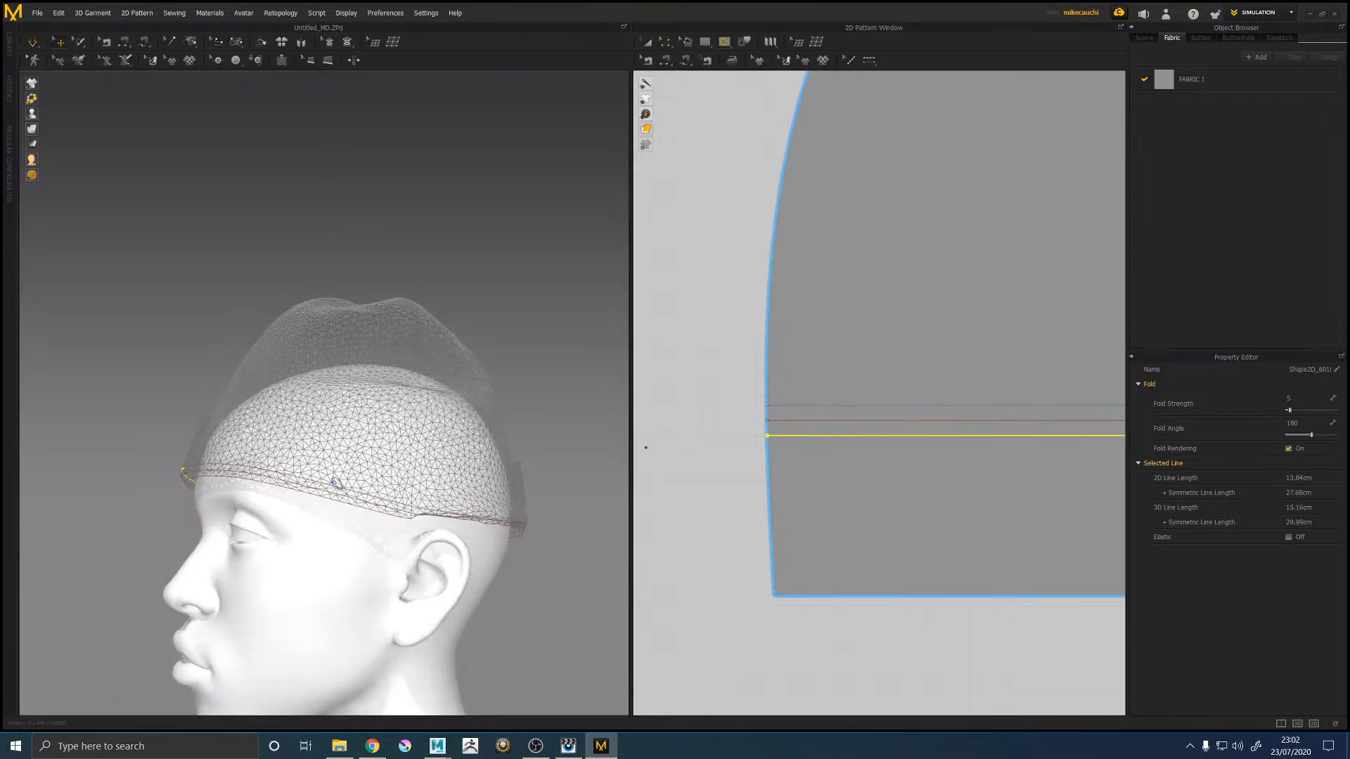
right_click_drag(231, 488, 472, 499)
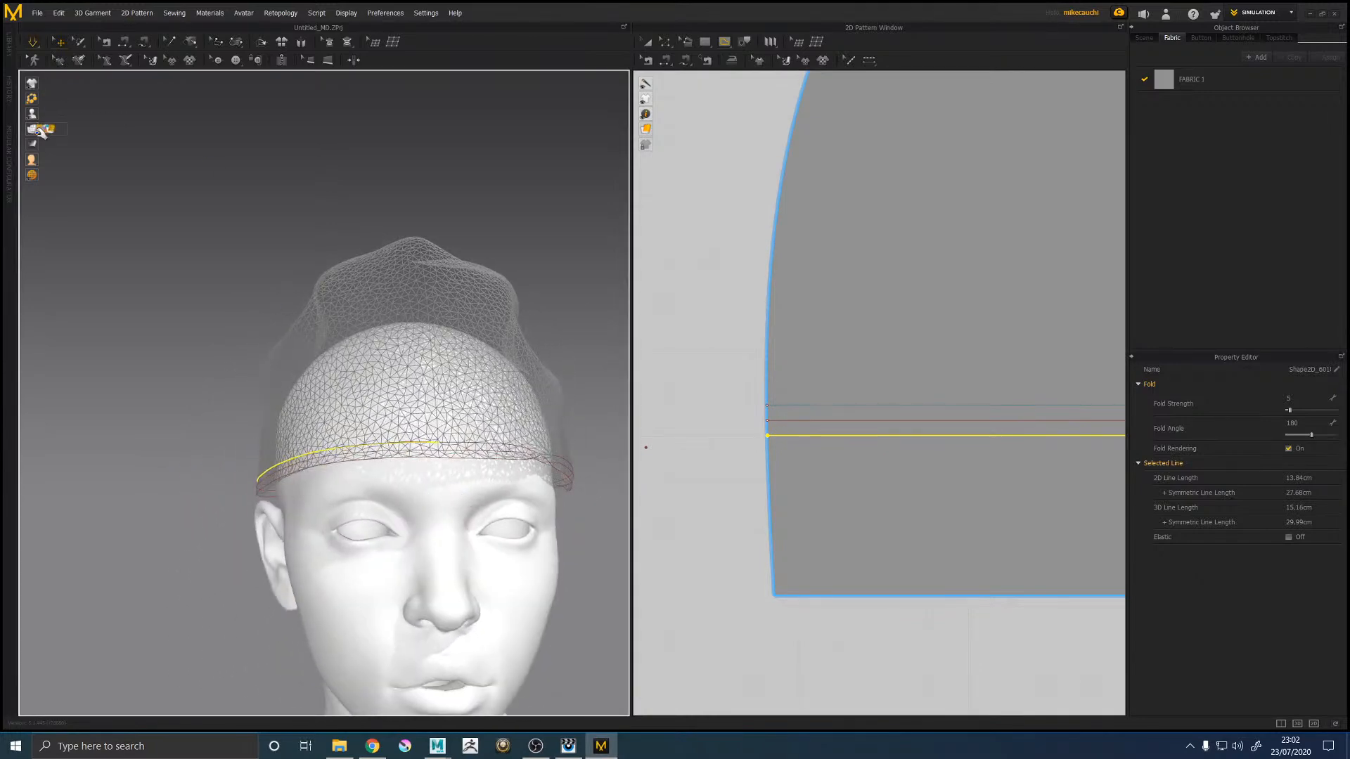
Step: Return the garment to opaque surface display and pull the brim outward behind the left ear in simulation
left_click(56, 129)
middle_click_drag(447, 170, 341, 124)
right_click_drag(351, 134, 540, 392)
left_click_drag(509, 413, 587, 412)
right_click_drag(587, 412, 512, 405)
left_click_drag(505, 419, 629, 442)
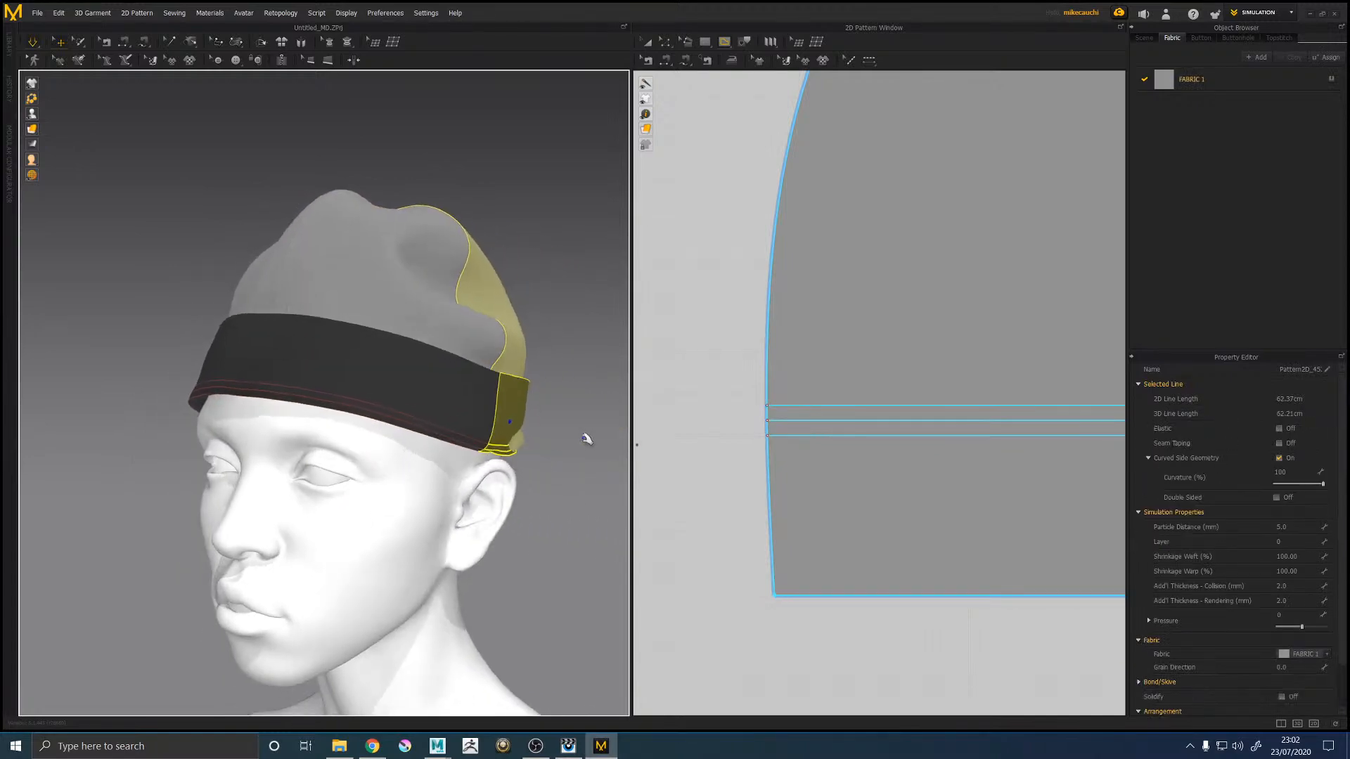
right_click_drag(588, 440, 538, 423)
Step: Pull the back of the brim repeatedly outward in simulation to free its tucked lower edge
middle_click_drag(575, 422, 331, 383)
left_click_drag(331, 388, 497, 427)
right_click_drag(497, 427, 407, 387)
left_click_drag(387, 388, 542, 413)
right_click_drag(542, 412, 440, 390)
left_click_drag(490, 386, 597, 394)
right_click_drag(597, 394, 422, 407)
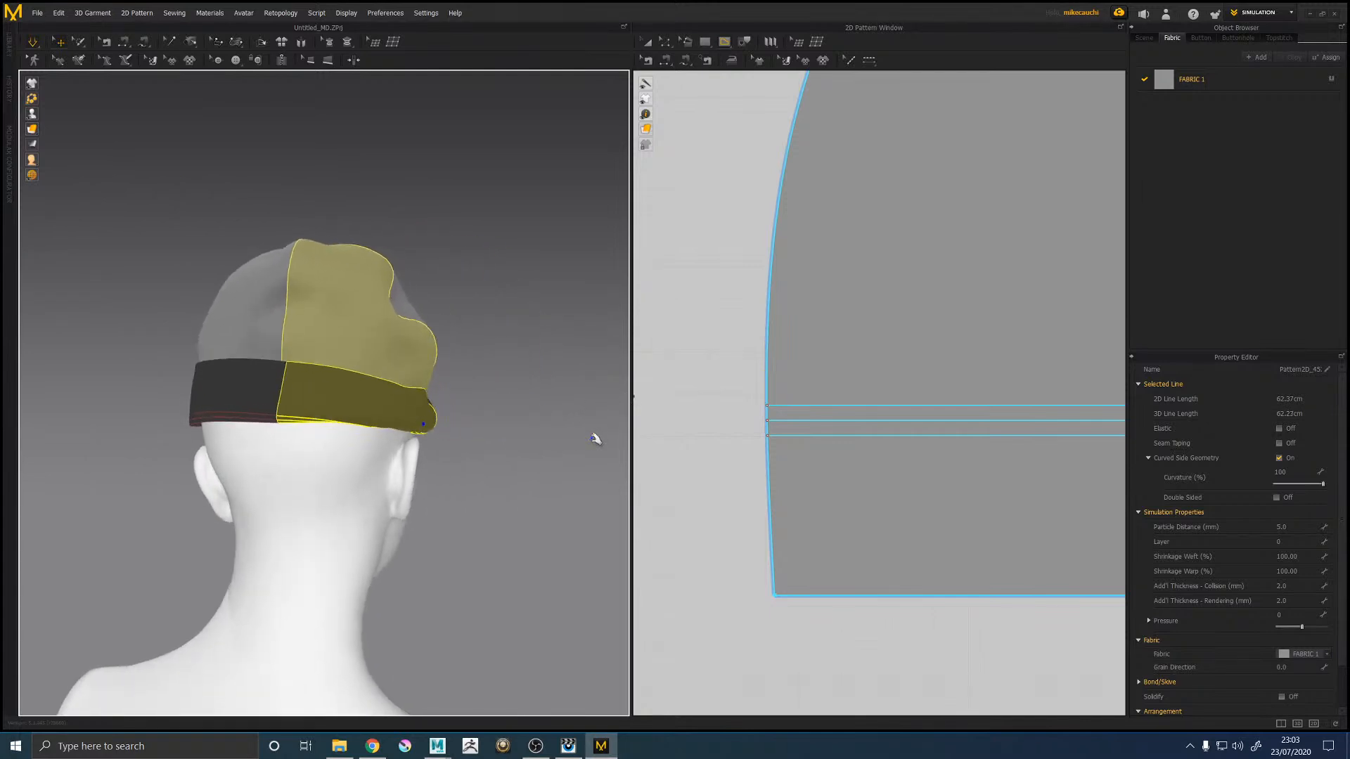
right_click_drag(529, 436, 411, 408)
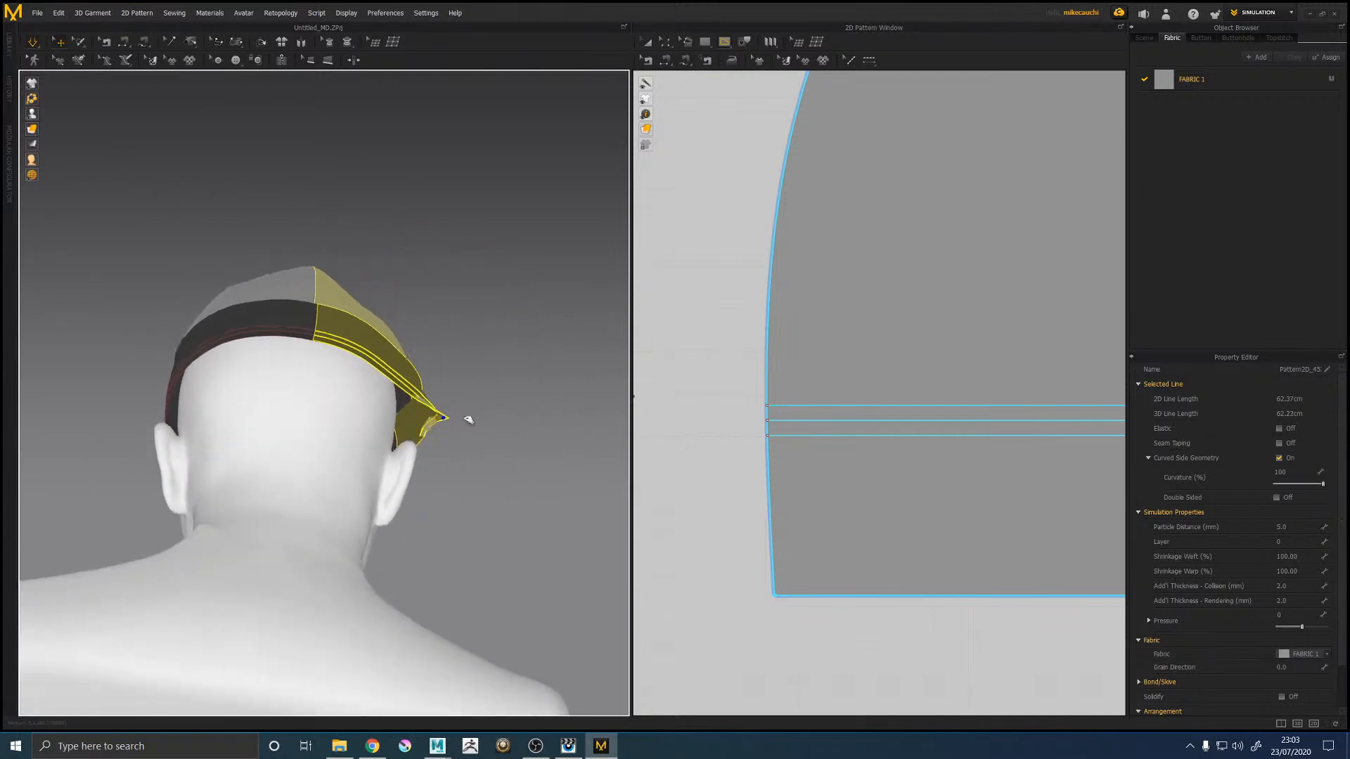
Step: Pull the right rear brim edge outward and down toward the right ear in simulation to unroll its folded fabric
left_click_drag(416, 386, 652, 430)
right_click_drag(557, 420, 440, 470)
left_click(440, 471)
right_click_drag(537, 457, 339, 455)
left_click_drag(372, 399, 138, 475)
right_click_drag(277, 461, 381, 434)
left_click_drag(276, 377, 310, 403)
middle_click_drag(302, 420, 467, 386)
left_click_drag(208, 370, 184, 455)
right_click_drag(175, 440, 263, 431)
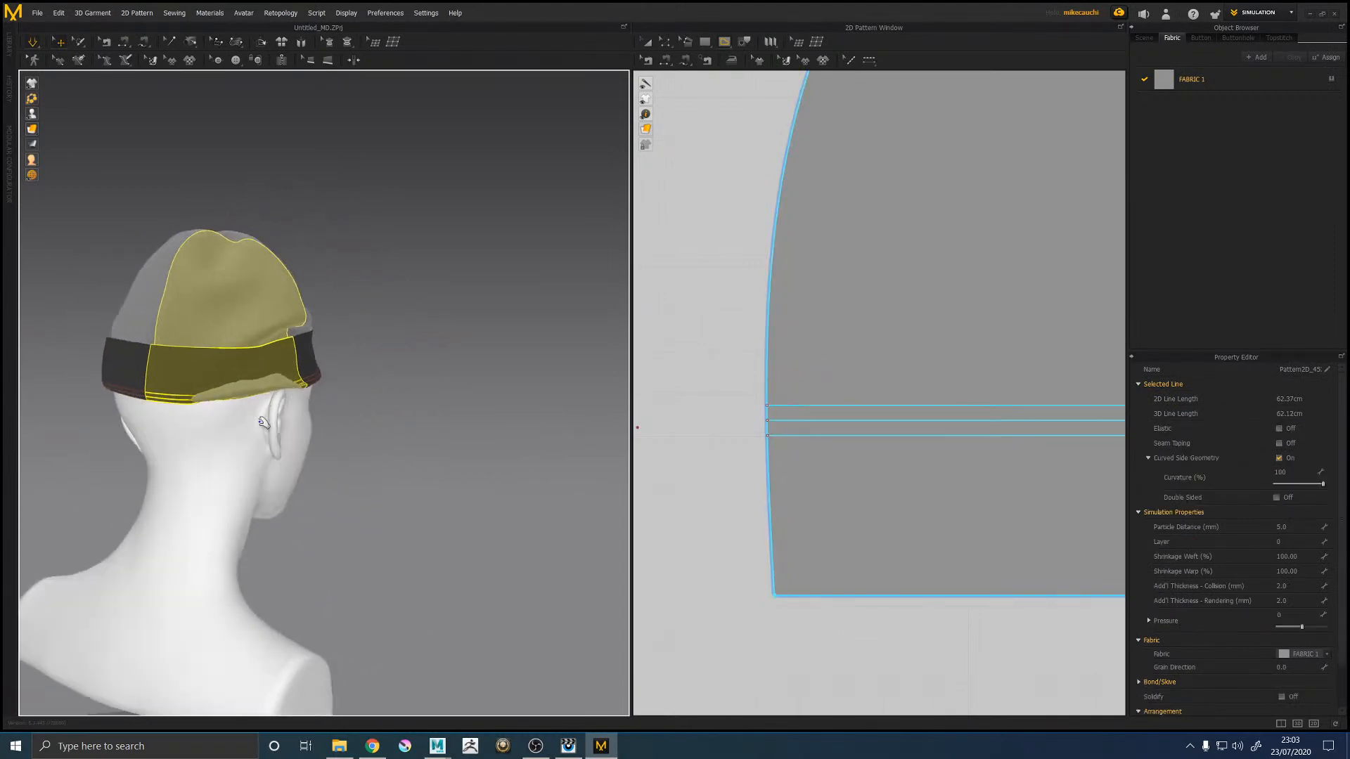
left_click(661, 341)
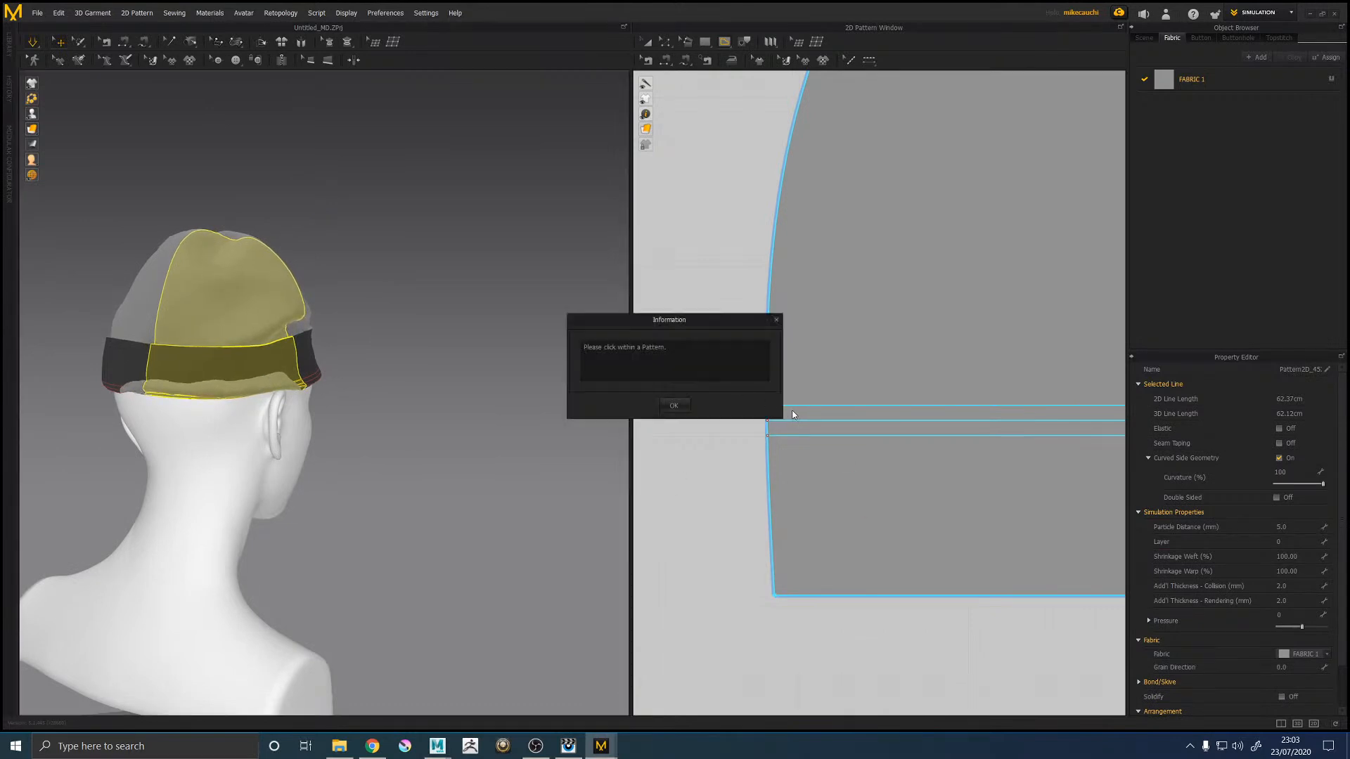
Step: Dismiss the notice, then undo the recent brim pulls and the two extra internal lines on the panel
left_click(686, 406)
left_click(704, 436)
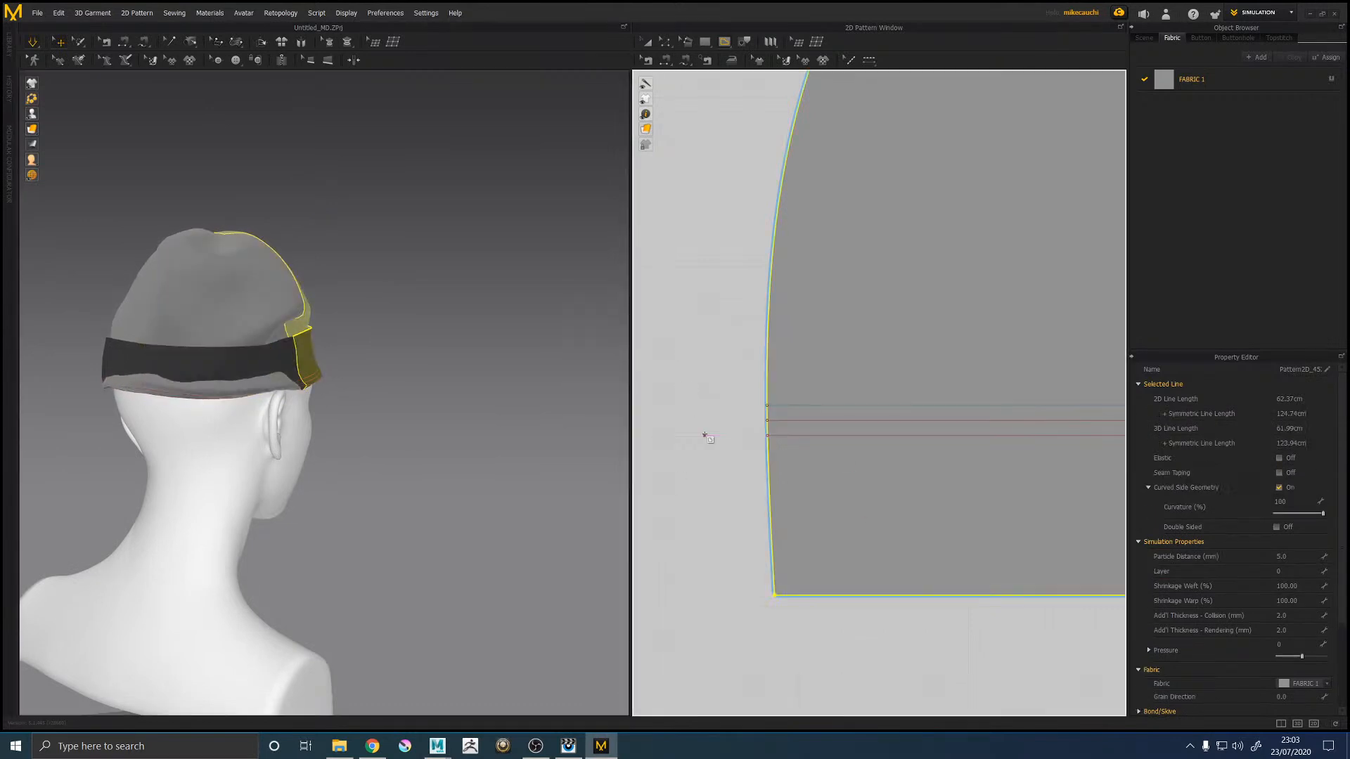
key("ctrl+z")
key("ctrl+z")
key("ctrl+z")
key("ctrl+z")
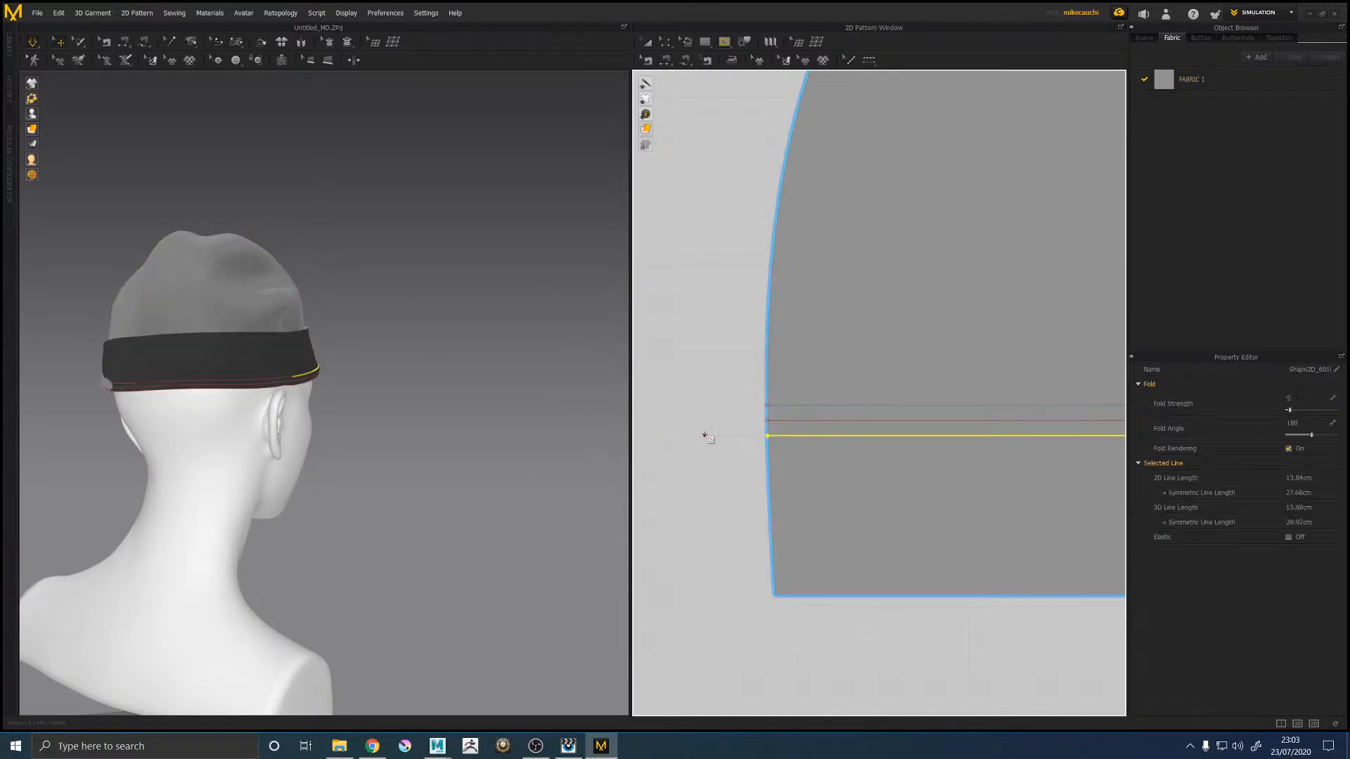
key("ctrl+z")
key("ctrl+z")
Step: Cut the lower-left arched panel and its symmetric partner along their fold line into separate crown and brim pieces
scroll(704, 436, "down", 5)
scroll(705, 436, "up", 11)
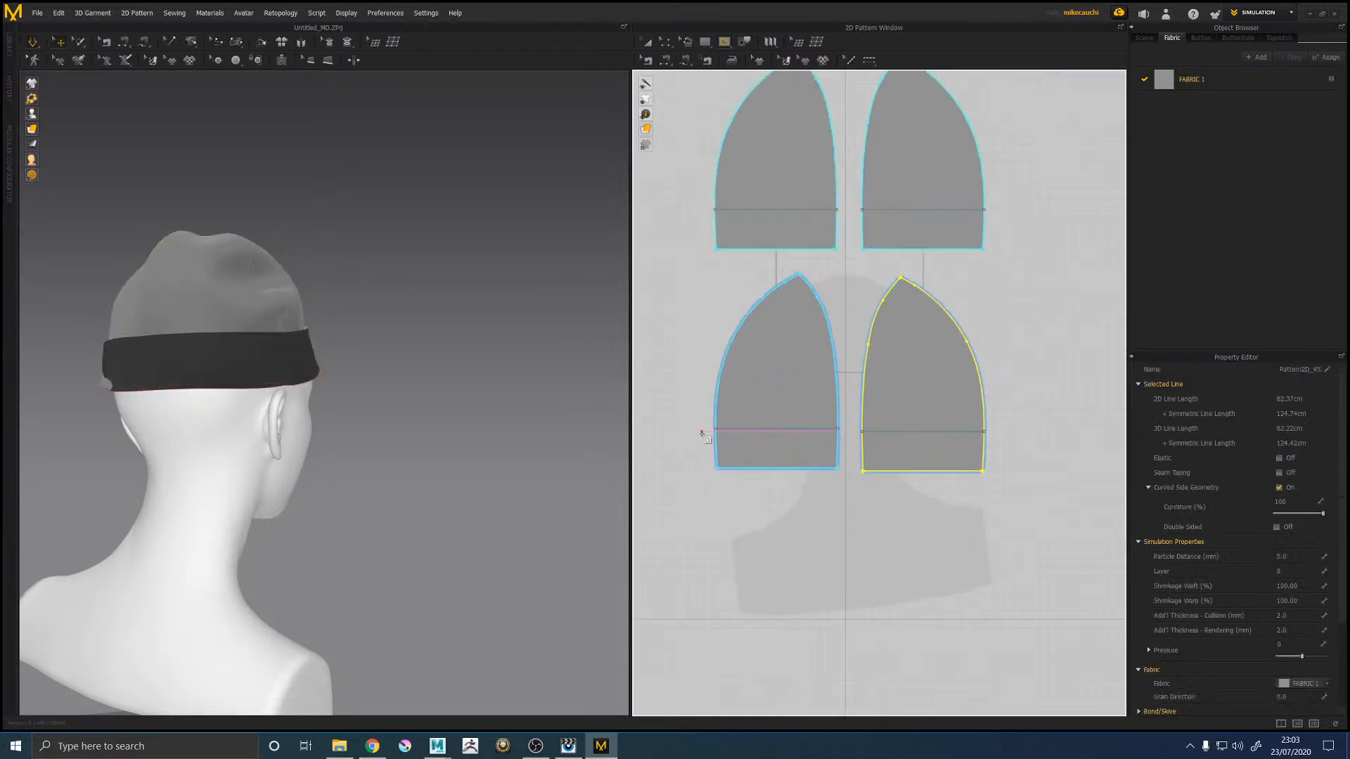
middle_click_drag(691, 436, 670, 432)
scroll(670, 433, "down", 4)
scroll(733, 421, "up", 8)
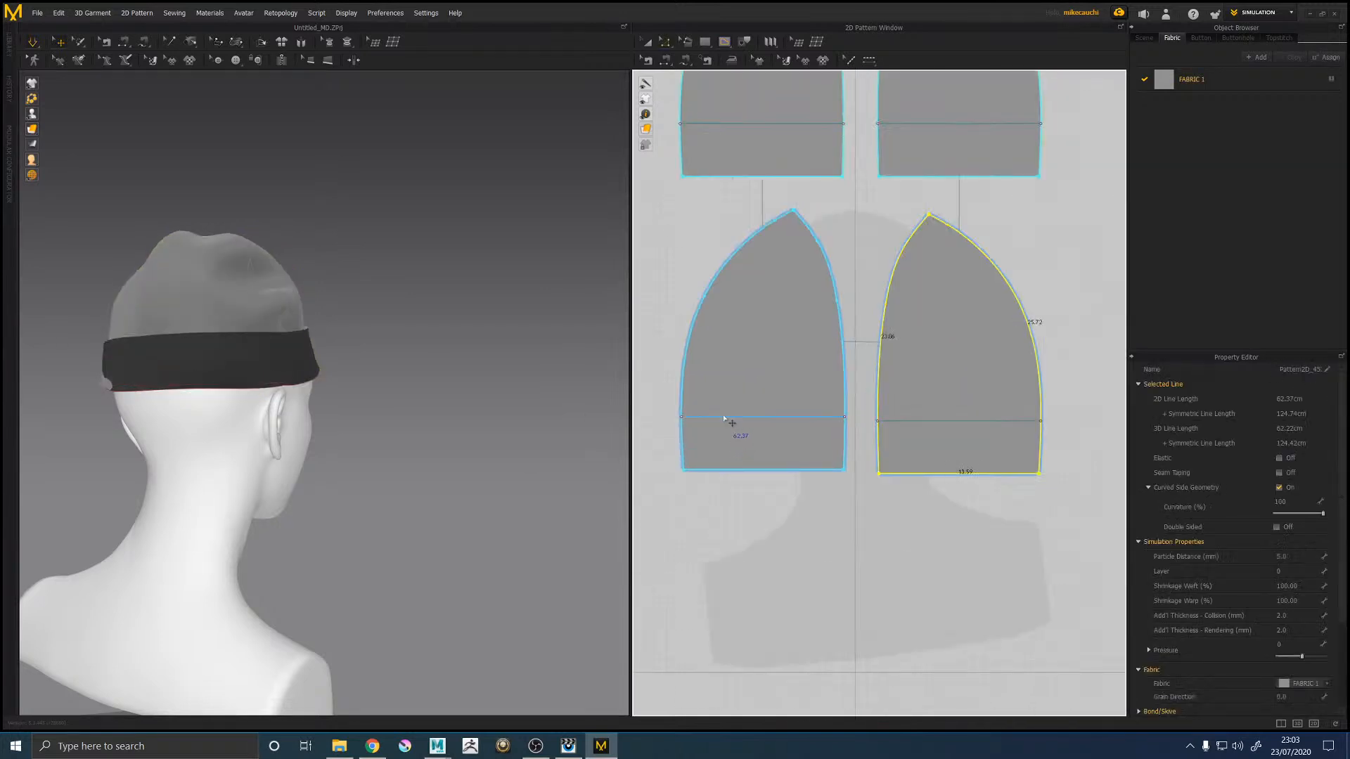
left_click(731, 418)
right_click(726, 419)
left_click(754, 521)
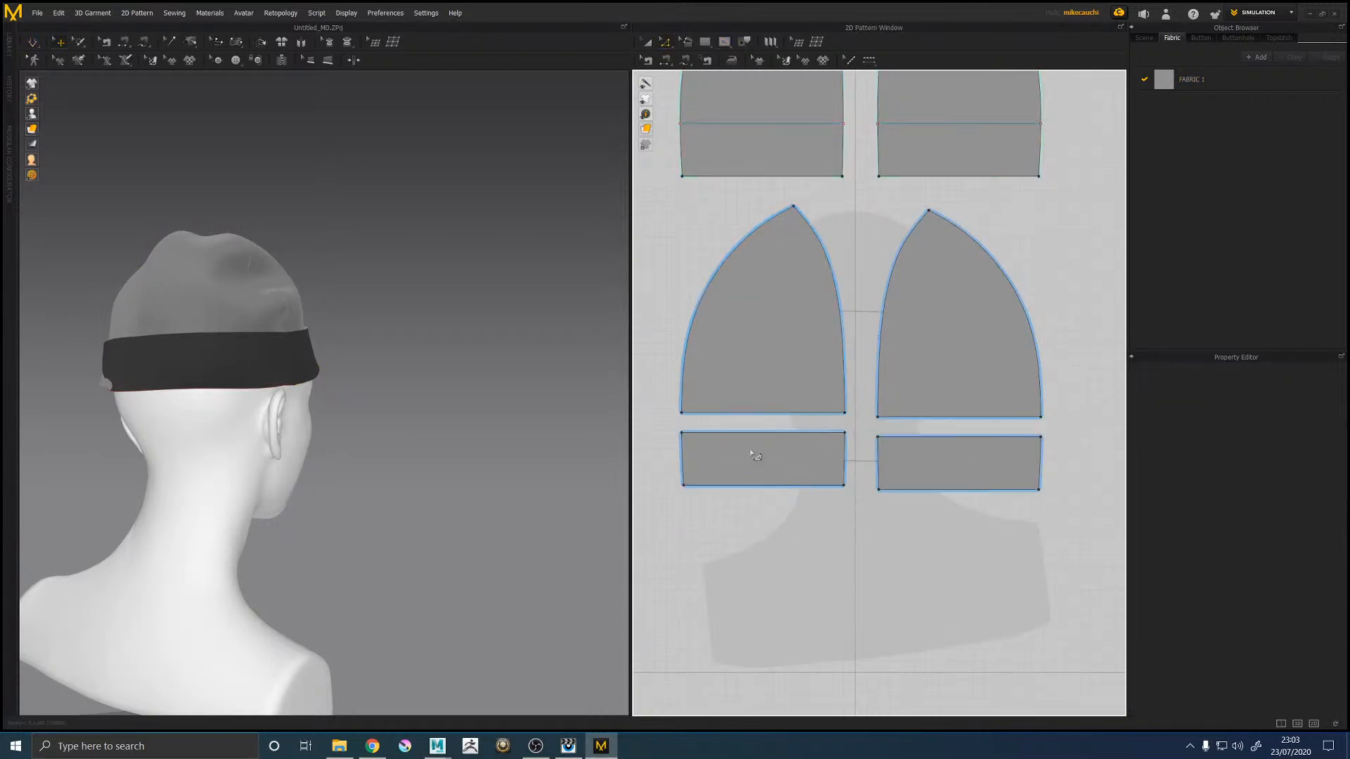
Step: Sew the top edge of the lower-left brim piece to the bottom edge of its crown piece with Segment Sewing
left_click(647, 61)
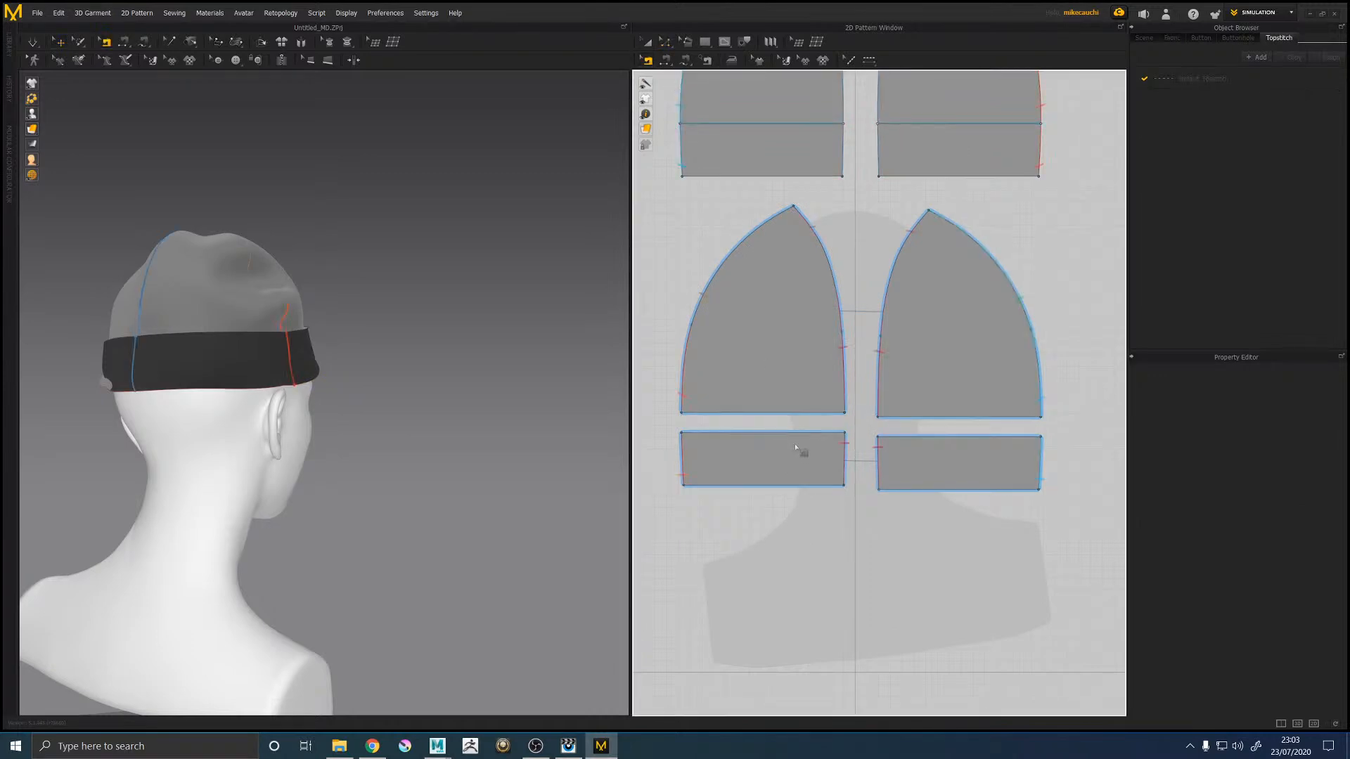
left_click(714, 433)
left_click(715, 413)
middle_click_drag(802, 216, 814, 314)
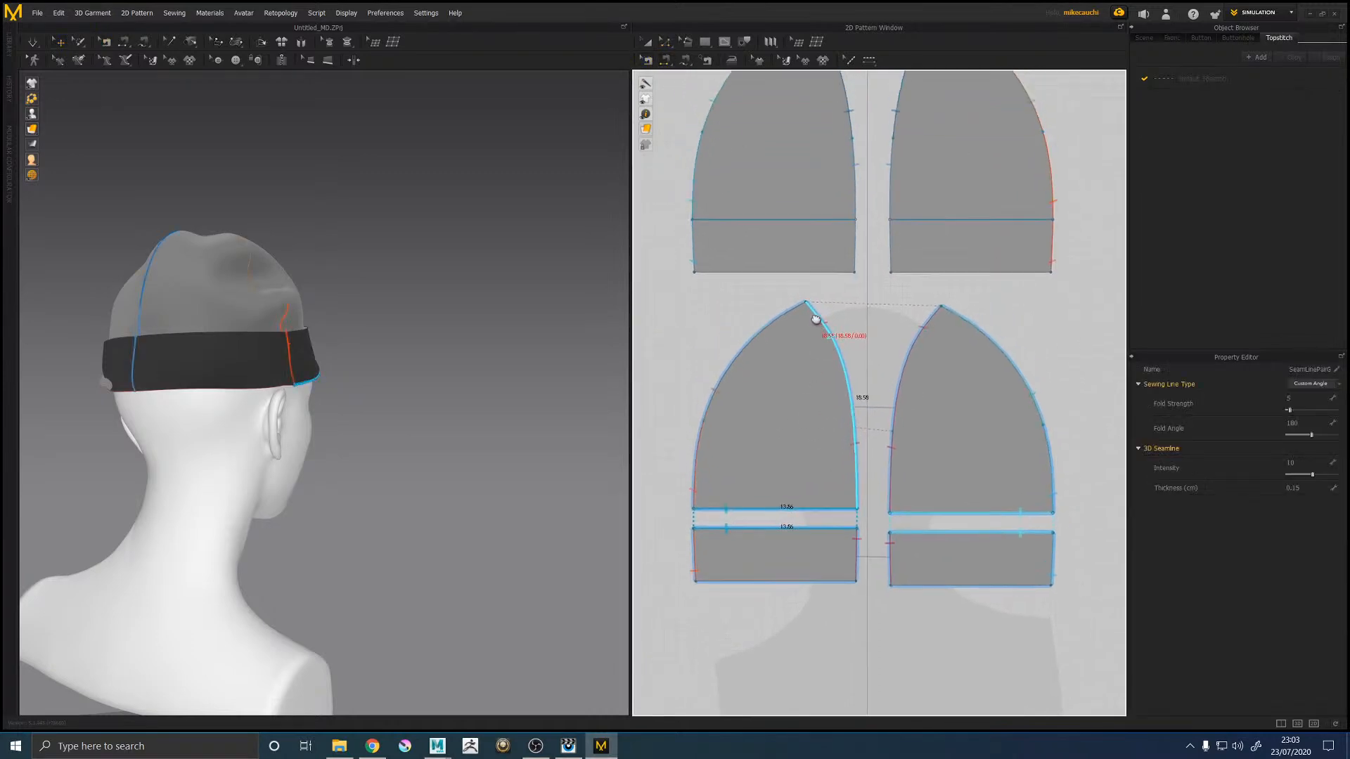
left_click(750, 222)
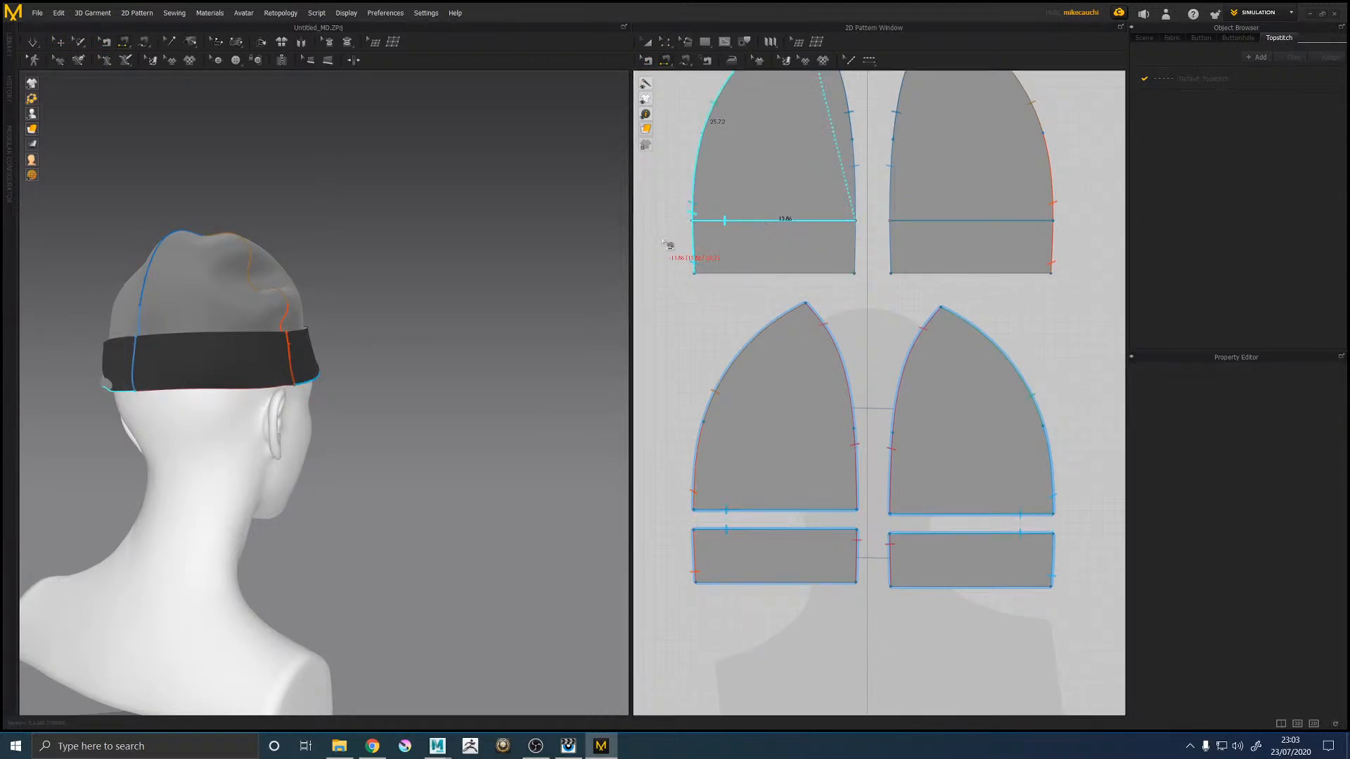
Step: Cut the upper-left arched panel along its fold line and set the brim piece slightly below the crown piece
key("a")
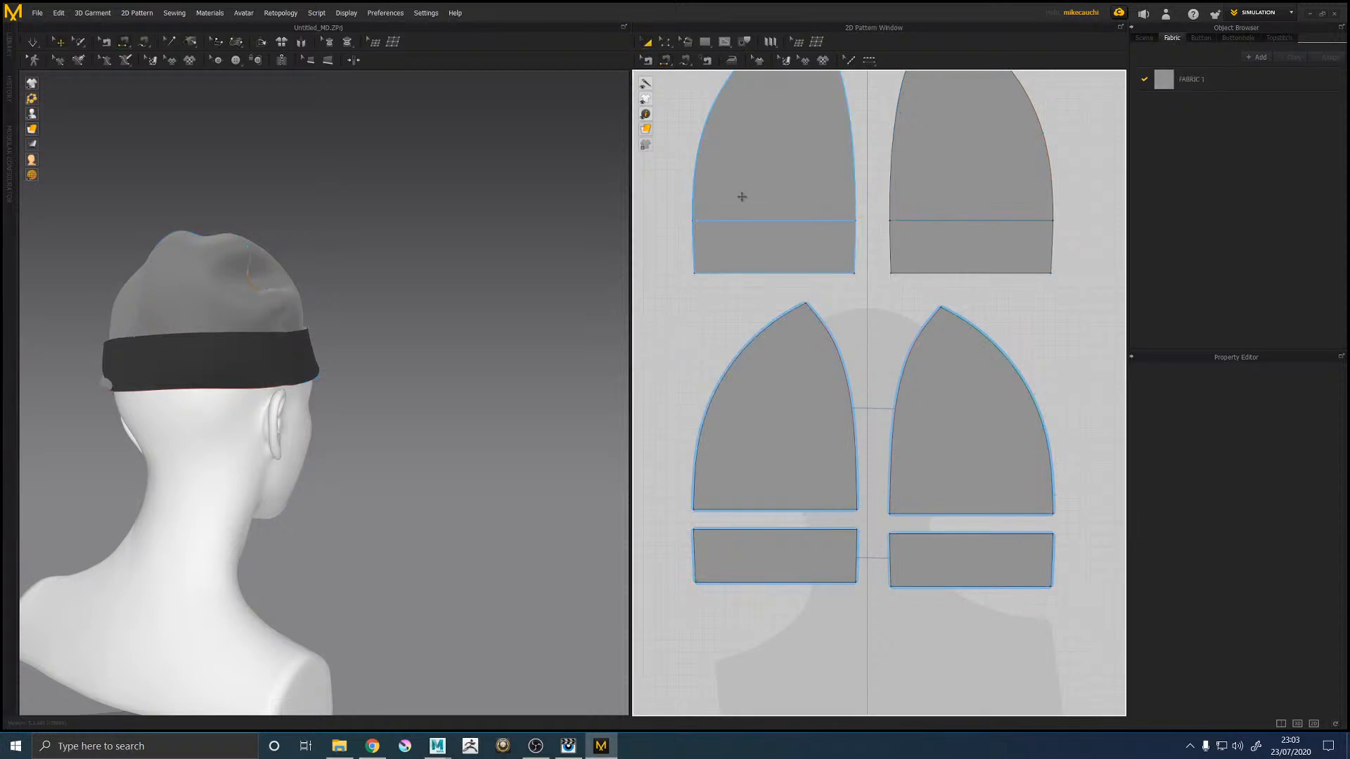
right_click(741, 222)
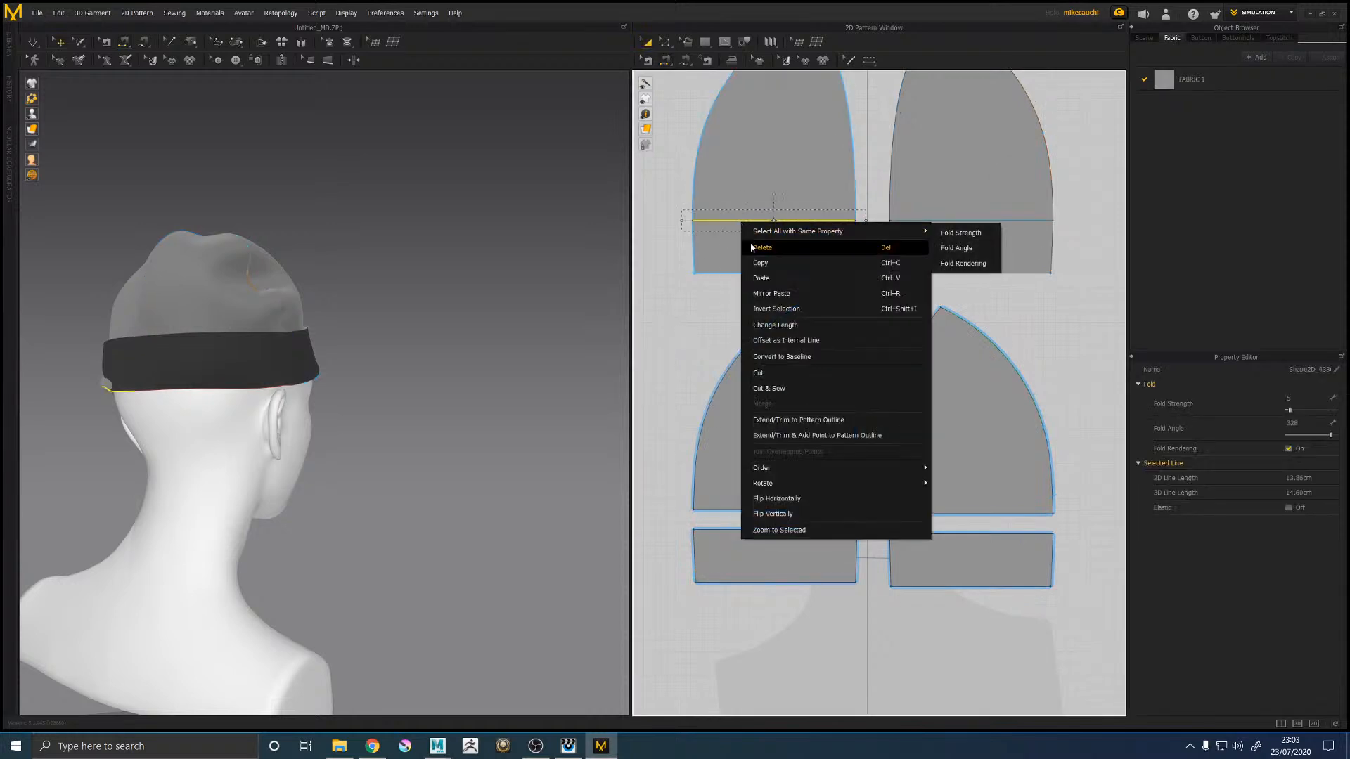
left_click(771, 373)
left_click_drag(762, 256, 762, 271)
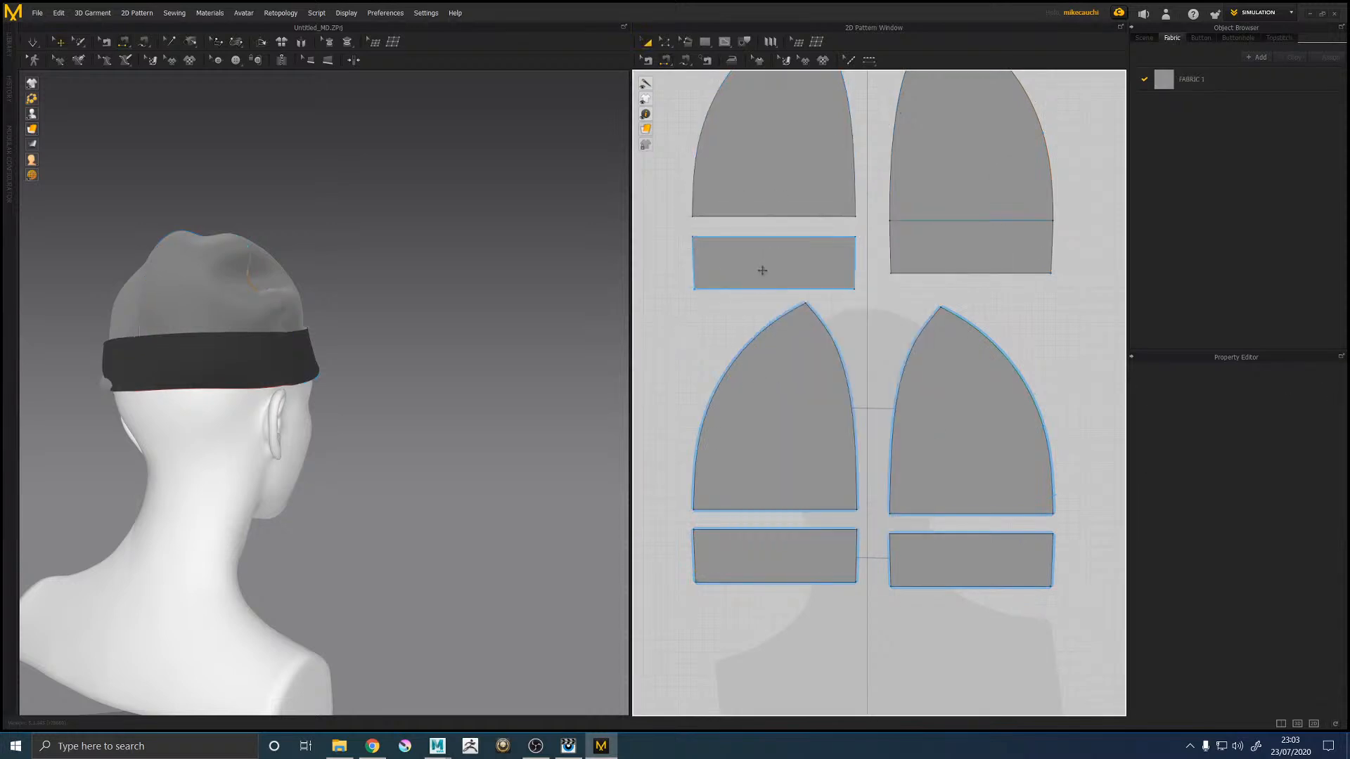
Step: Cut and sew the upper-right arched panel along its fold line and place its brim piece slightly below the crown piece
left_click(923, 220)
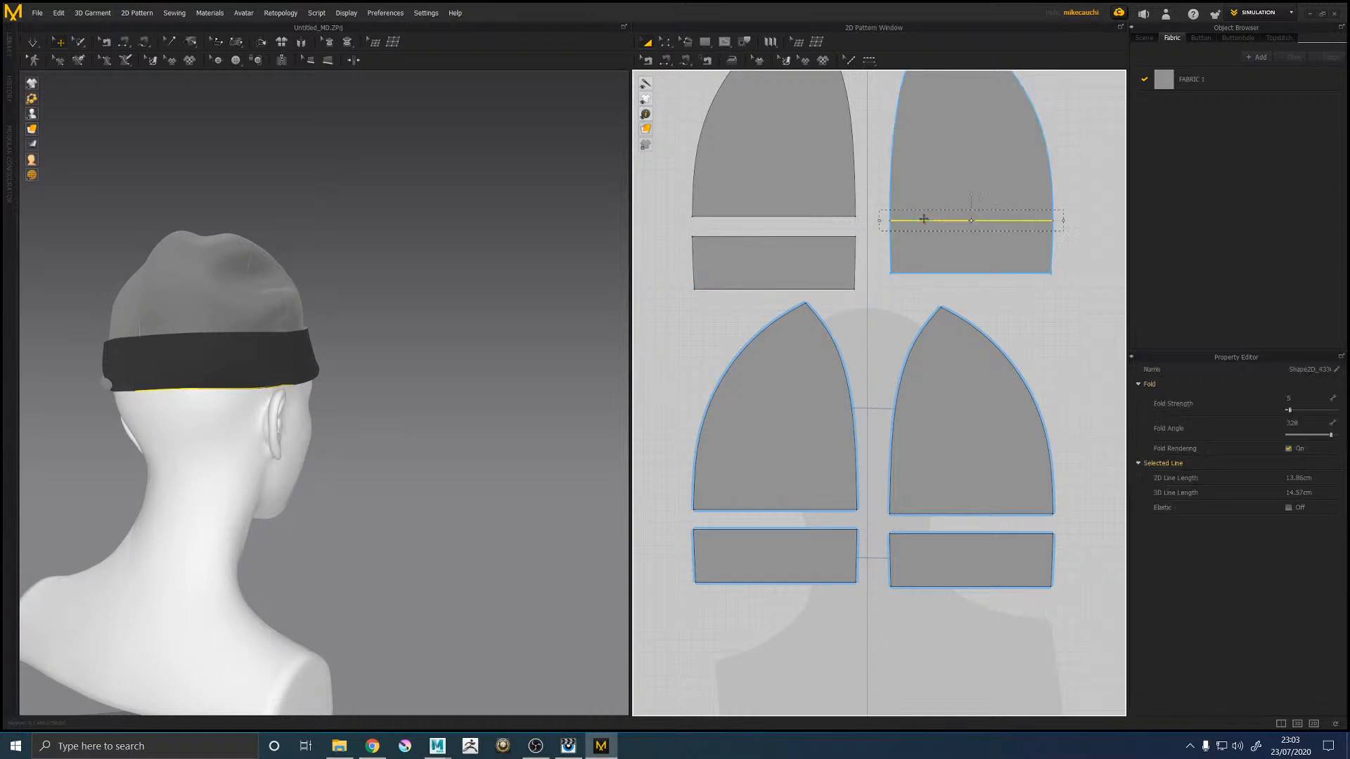
right_click(923, 220)
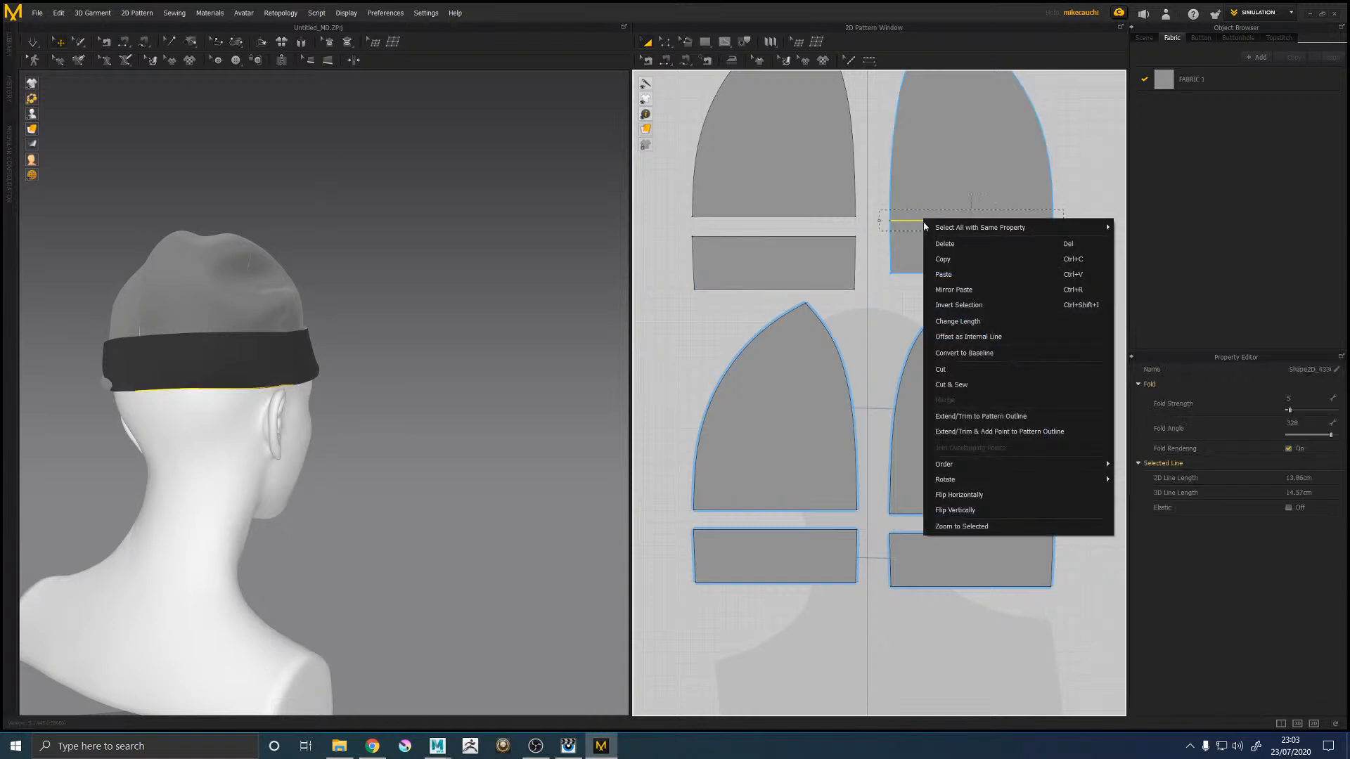
left_click(960, 384)
left_click_drag(953, 249, 953, 265)
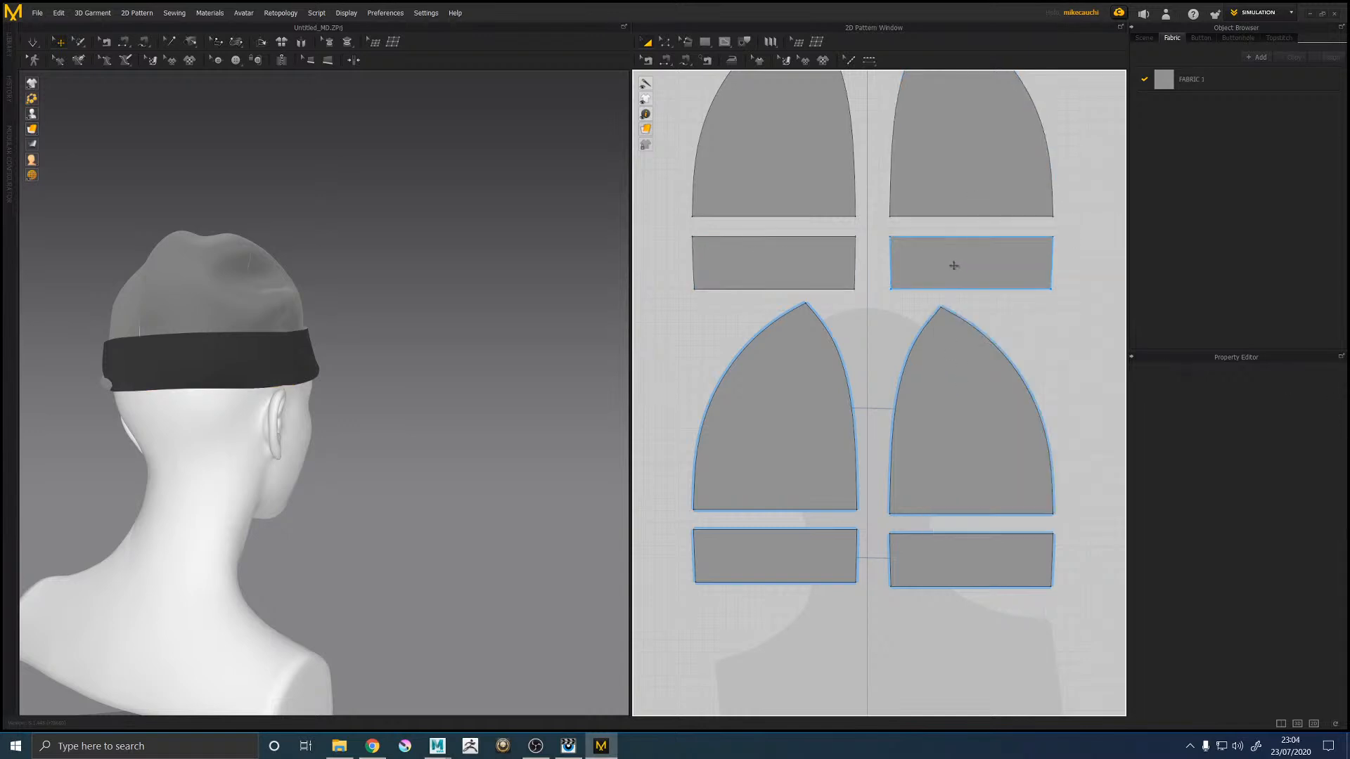
Step: Sew the upper edge of the unsewn back band strip to the bottom edge of its crown panel and simulate the hat
left_click(647, 60)
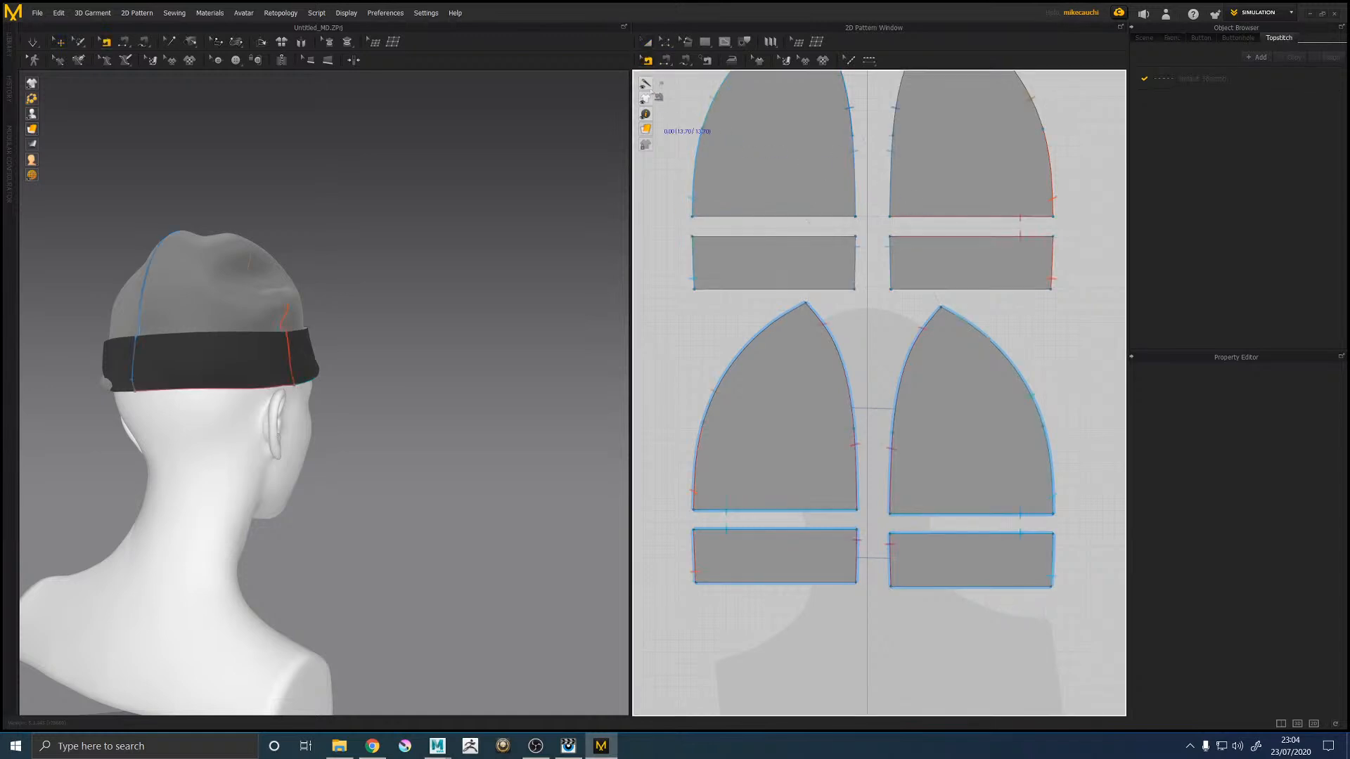
left_click(665, 60)
left_click(747, 237)
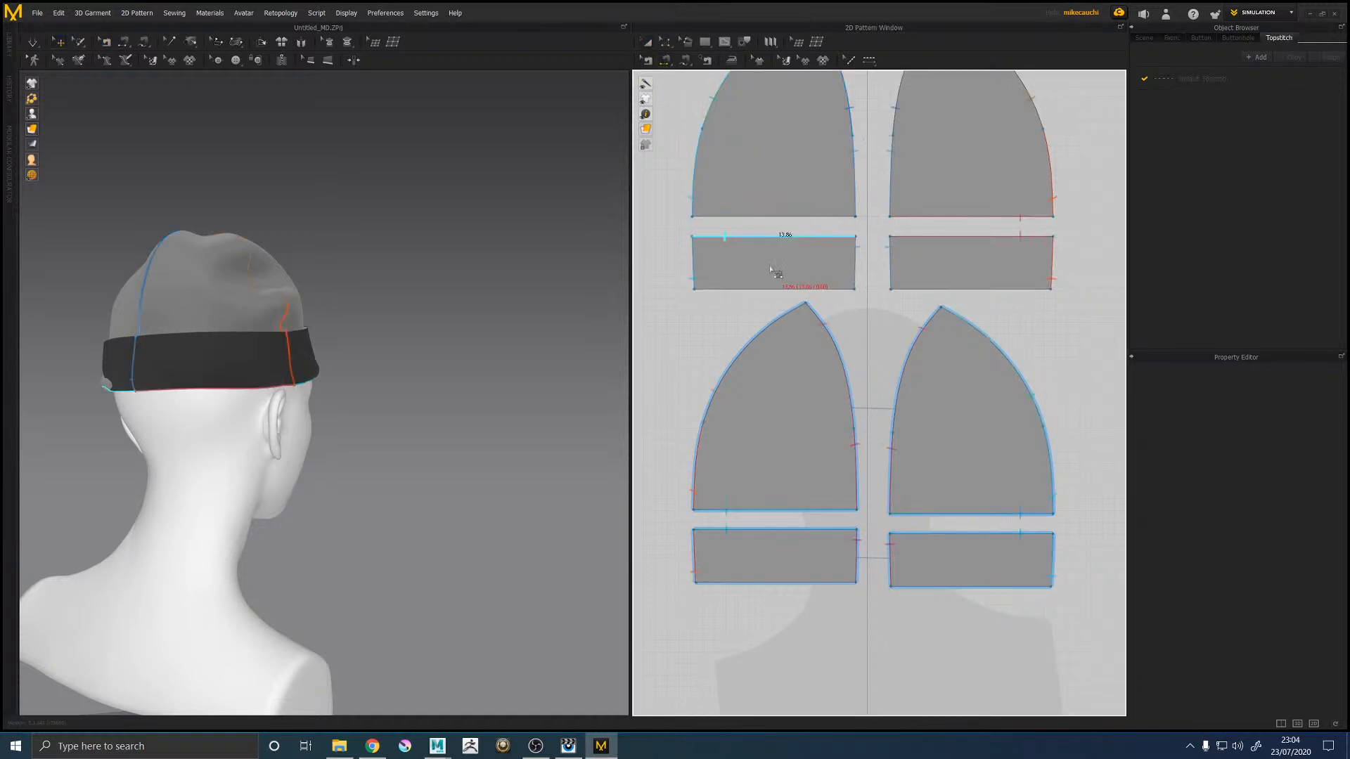
left_click(729, 218)
key("8")
key("space")
key("q")
right_click_drag(349, 247, 323, 392)
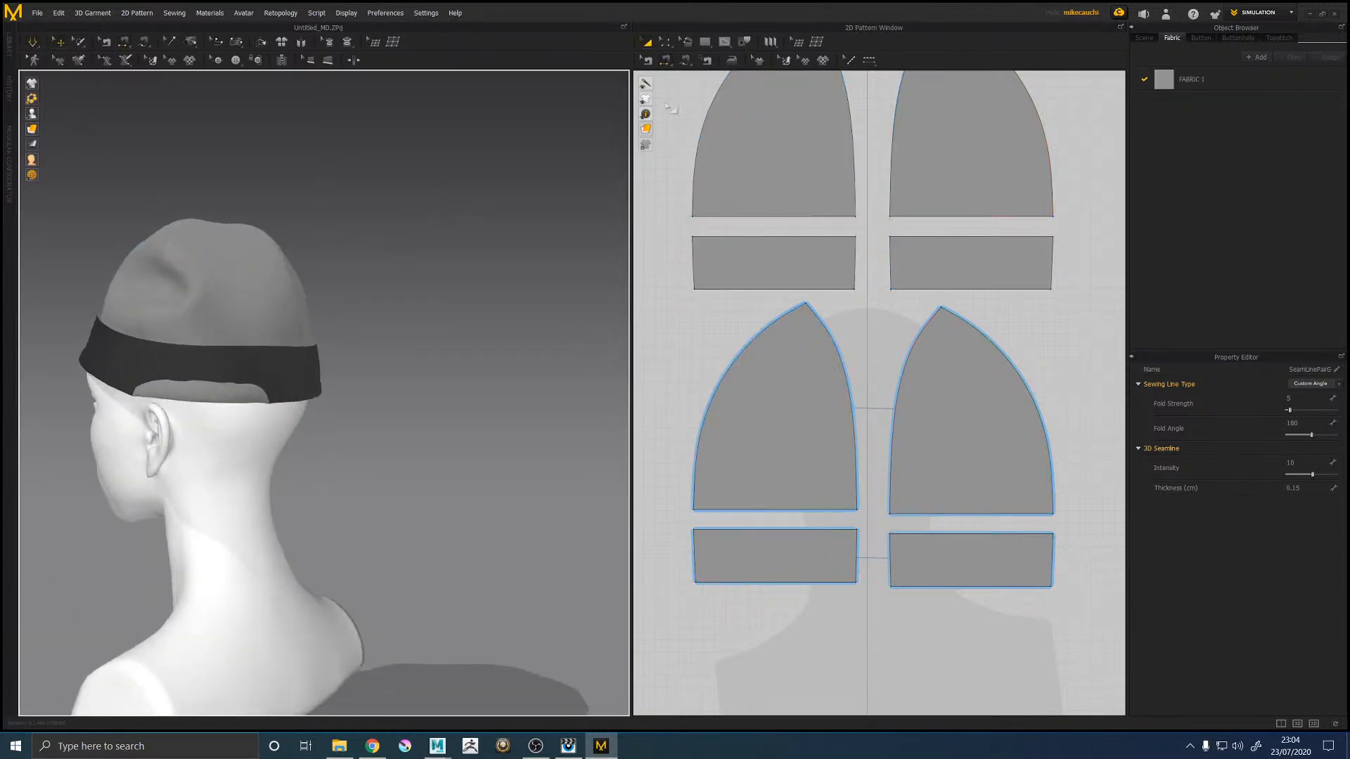
Step: Set the simulation layer of all four band strips to 1
left_click(648, 62)
left_click(647, 43)
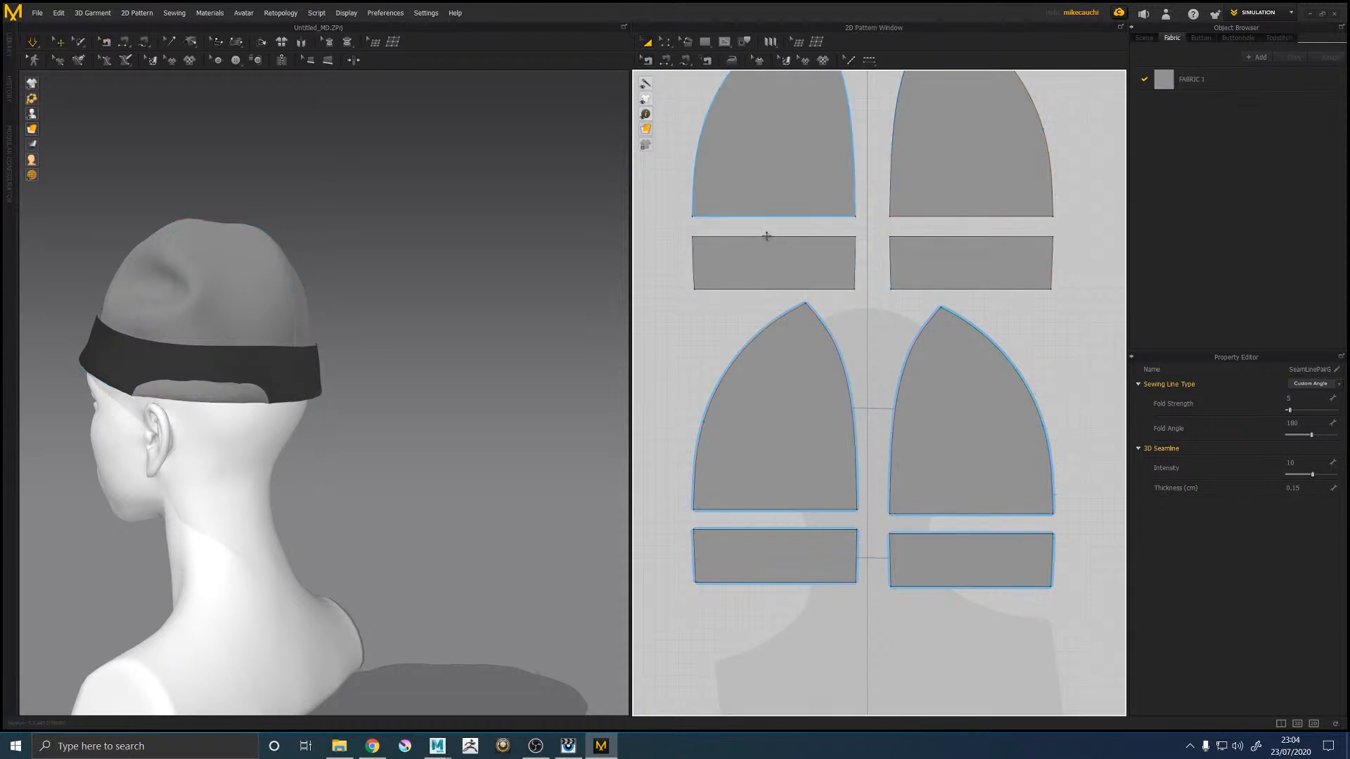
left_click(774, 261)
left_click(936, 274, "shift")
left_click(775, 551, "shift")
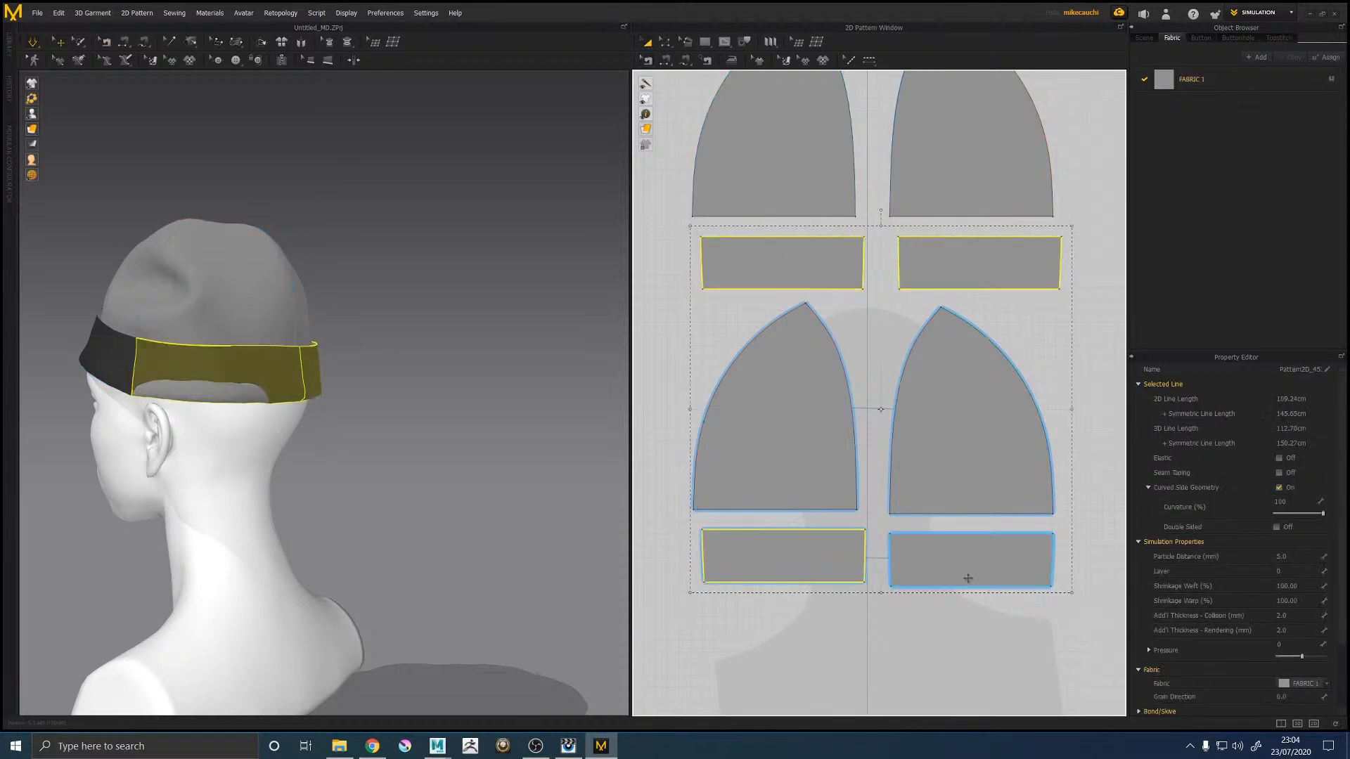
left_click(966, 570, "shift")
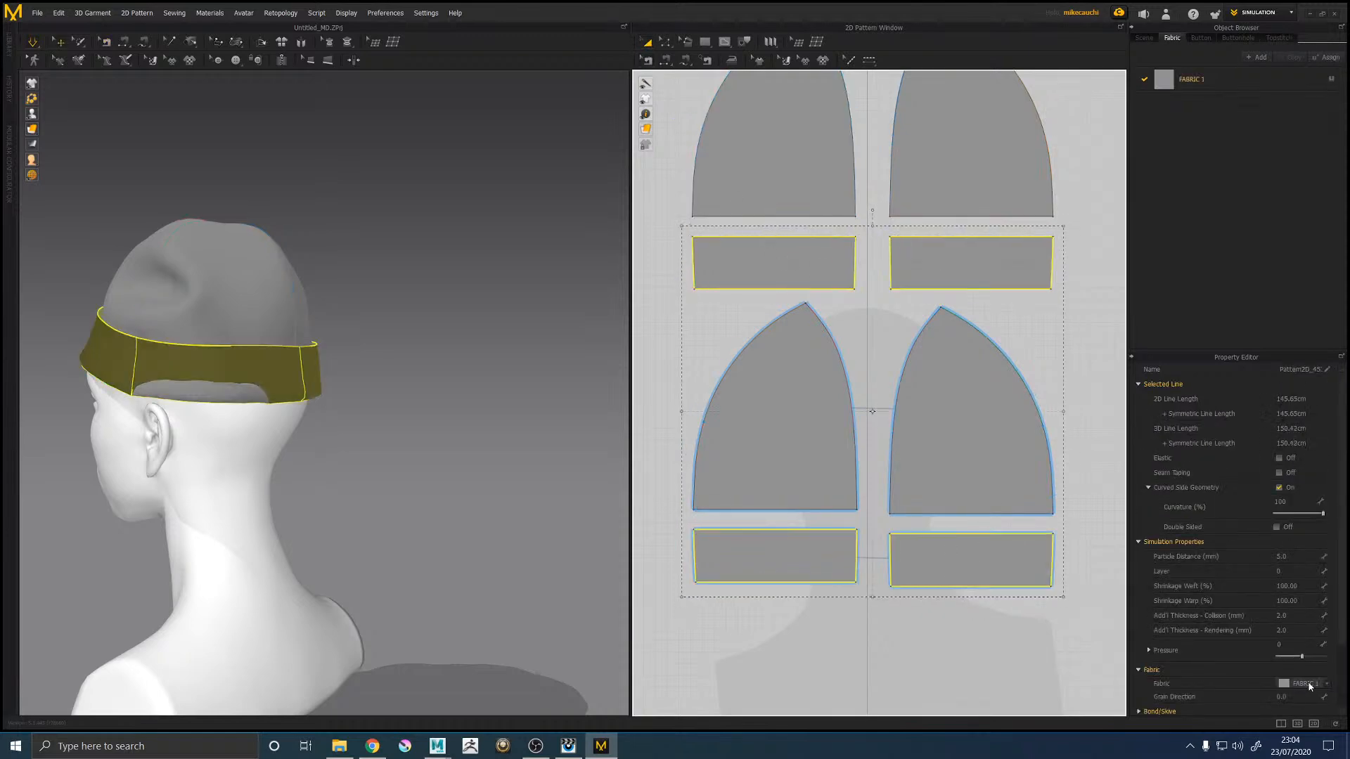
left_click(1290, 571)
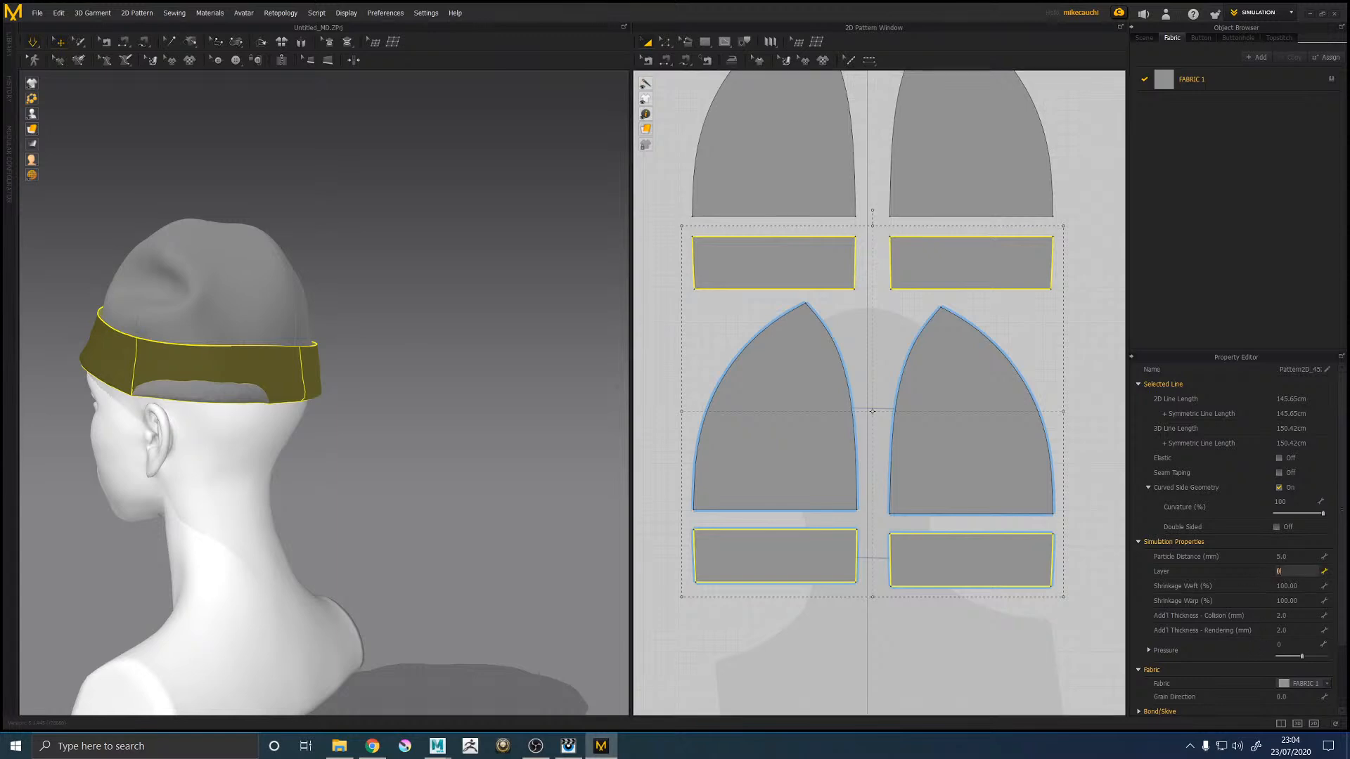
type("1")
key("Return")
Step: Pull the back band strips outward on the simulated avatar so they sit over the crown fabric
right_click_drag(296, 367, 436, 422)
left_click(432, 382)
scroll(433, 401, "up", 3)
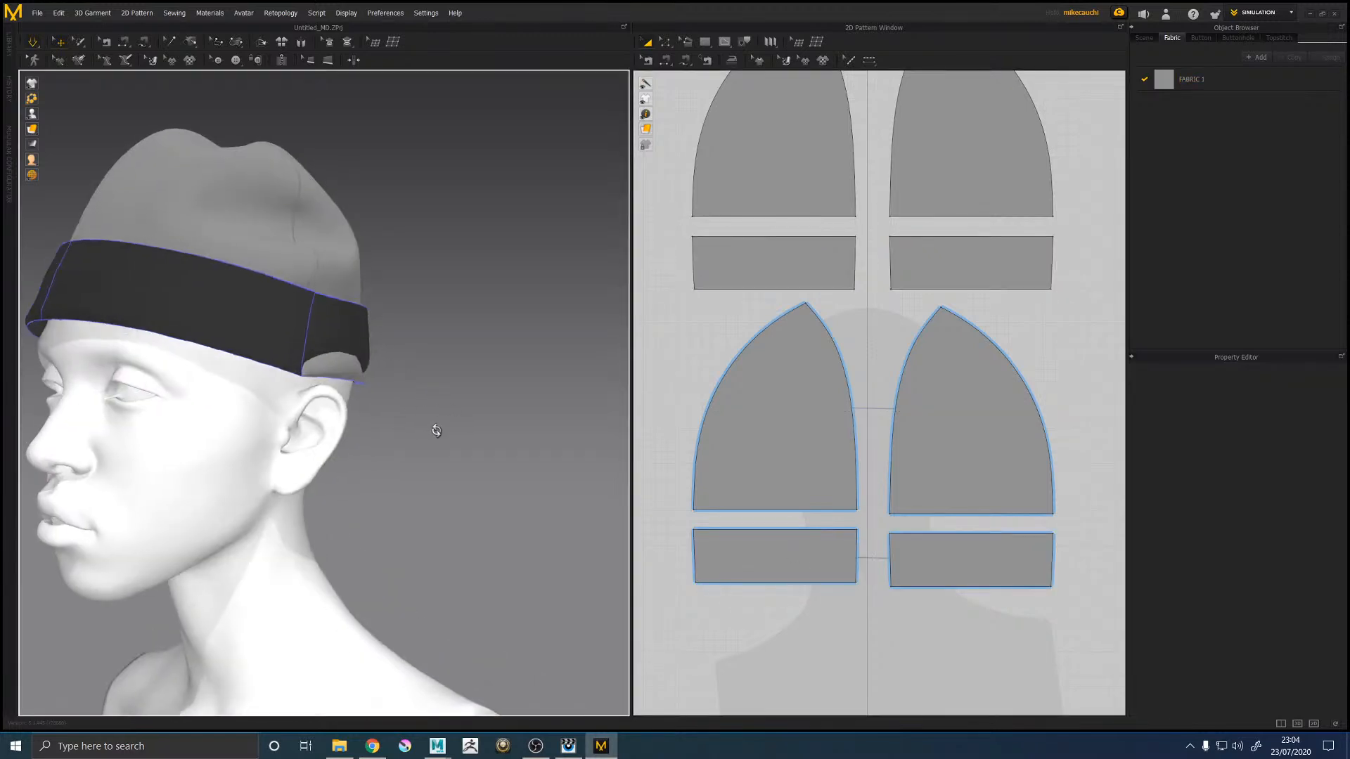
left_click(354, 324)
left_click_drag(355, 323, 496, 343)
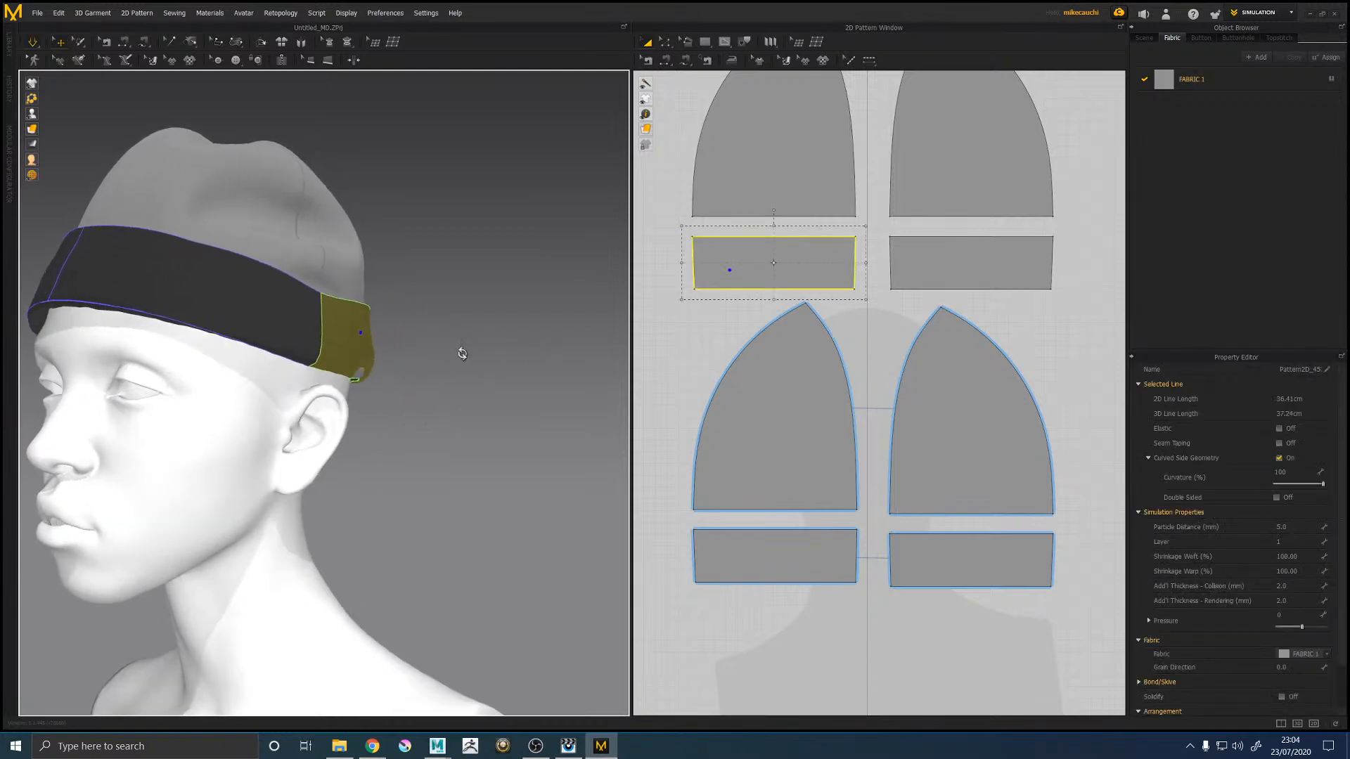
right_click_drag(421, 379, 340, 415)
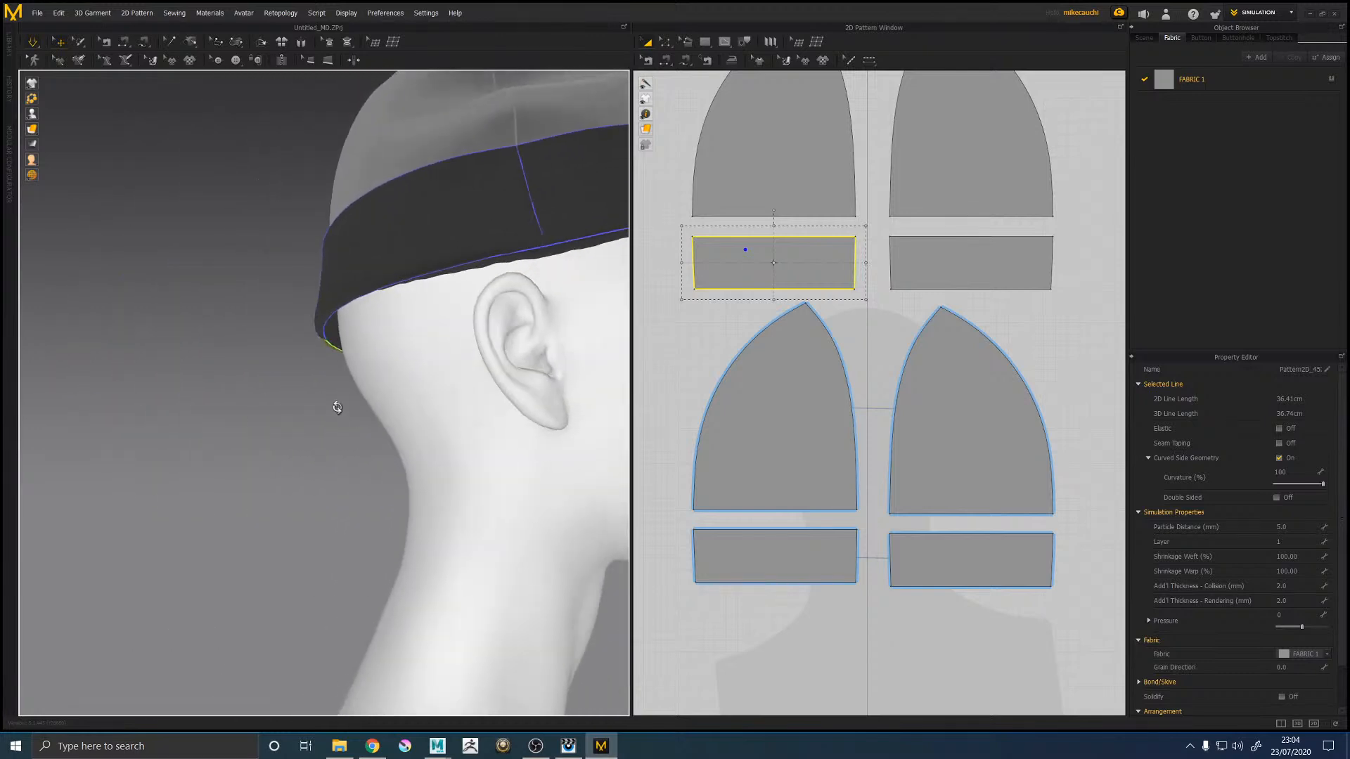
left_click(337, 305)
right_click_drag(337, 304, 314, 384)
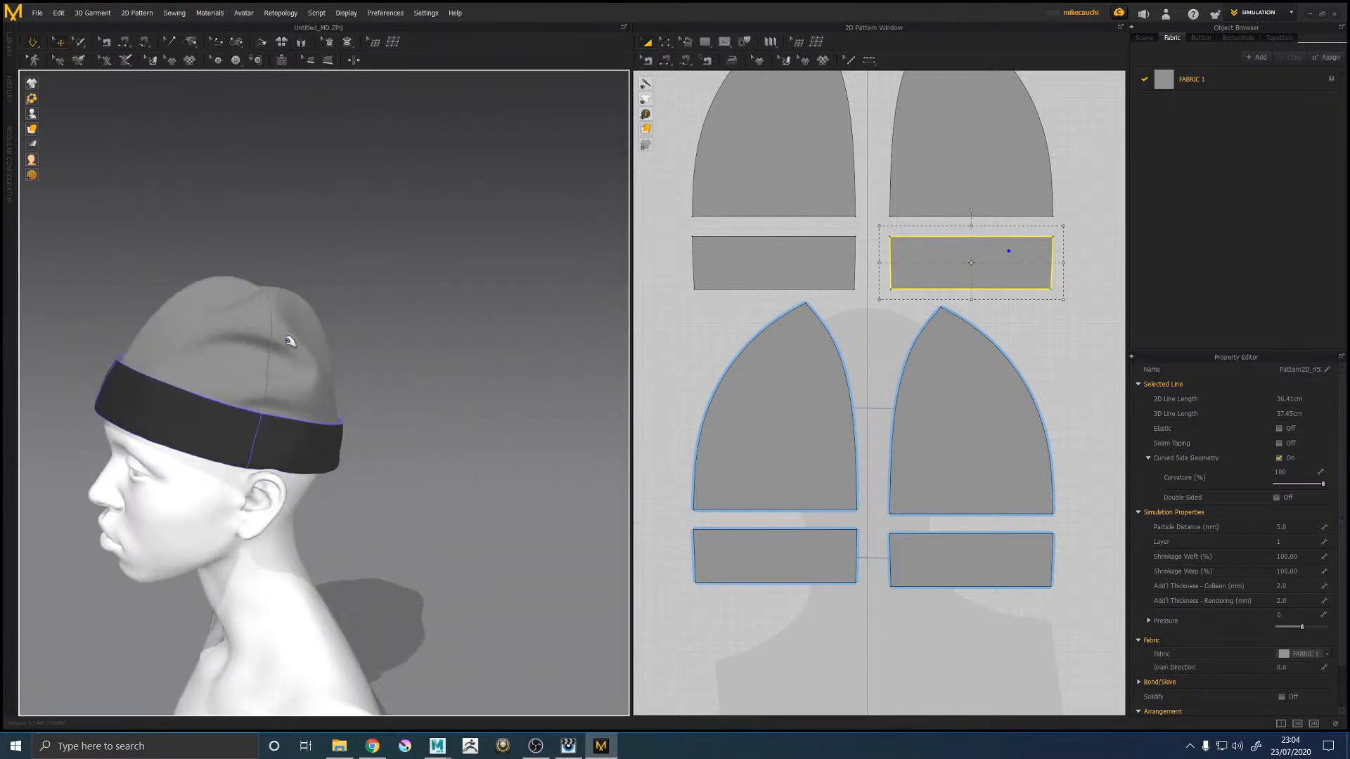
Step: Set the 3D seamline intensity of the centre seam between the two back crown panels to 0
scroll(282, 342, "up", 4)
scroll(282, 342, "up", 2)
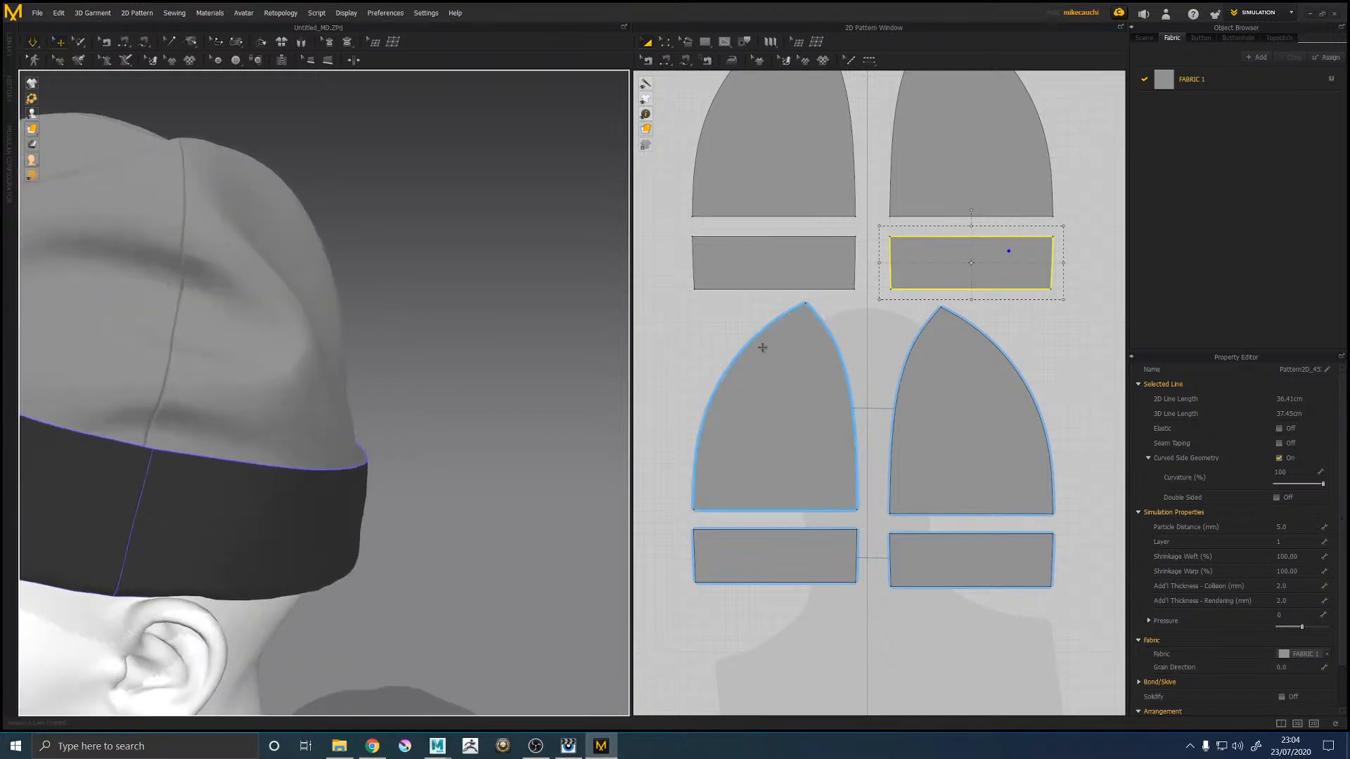
left_click(664, 42)
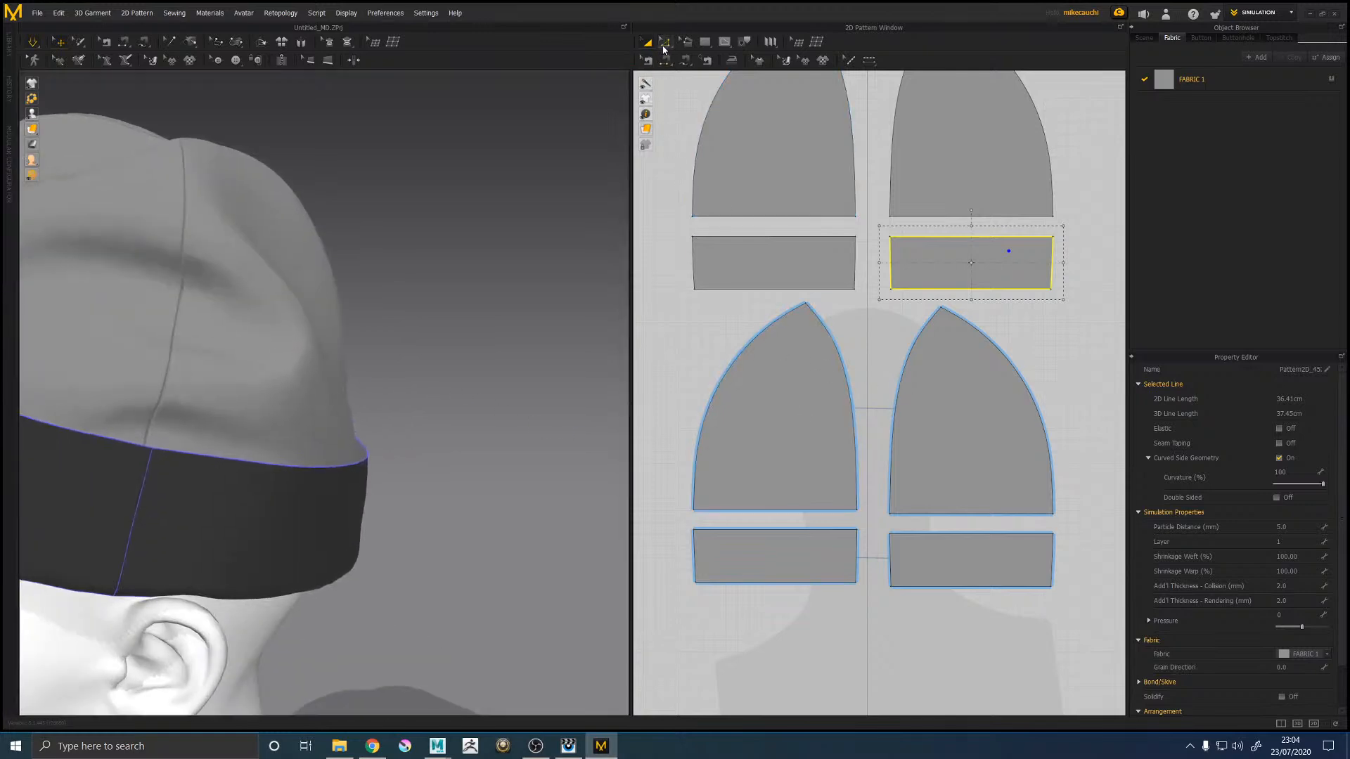
left_click(835, 343)
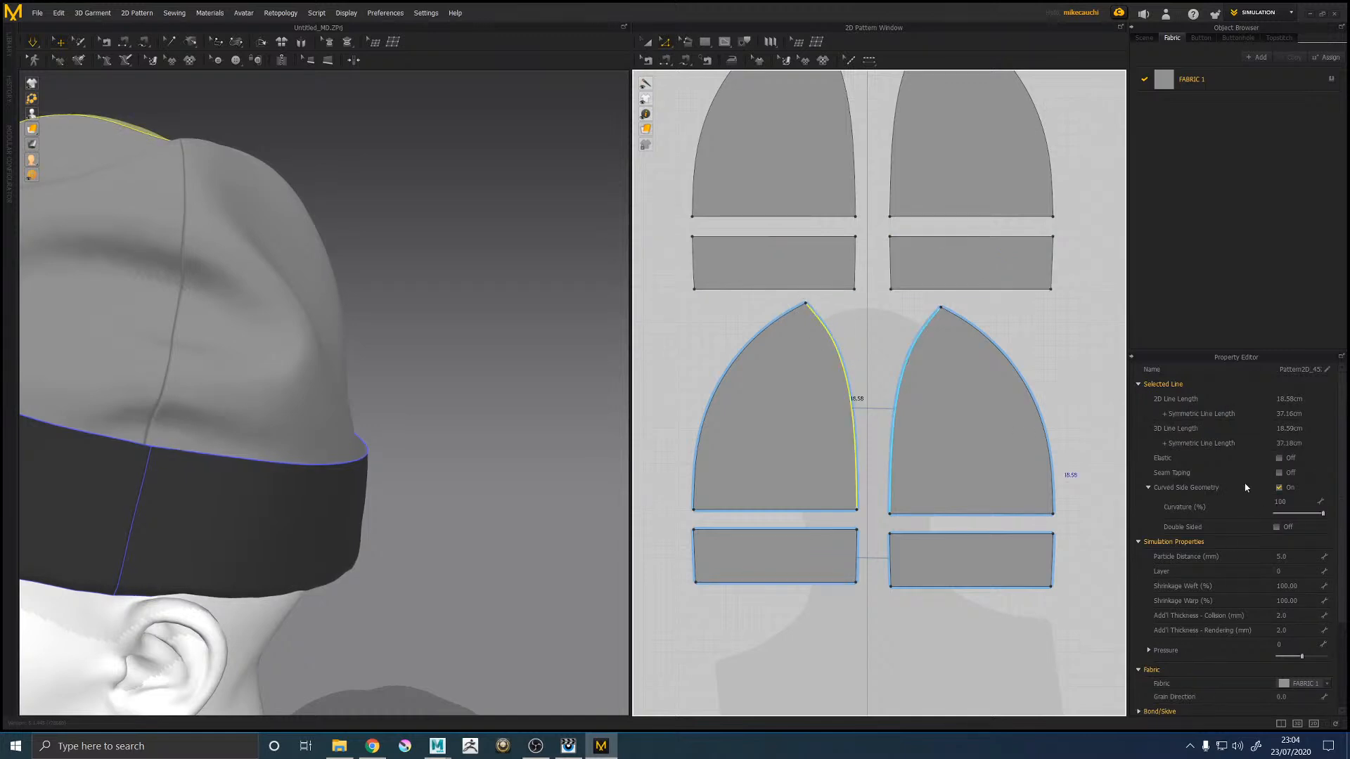
scroll(1183, 489, "down", 3)
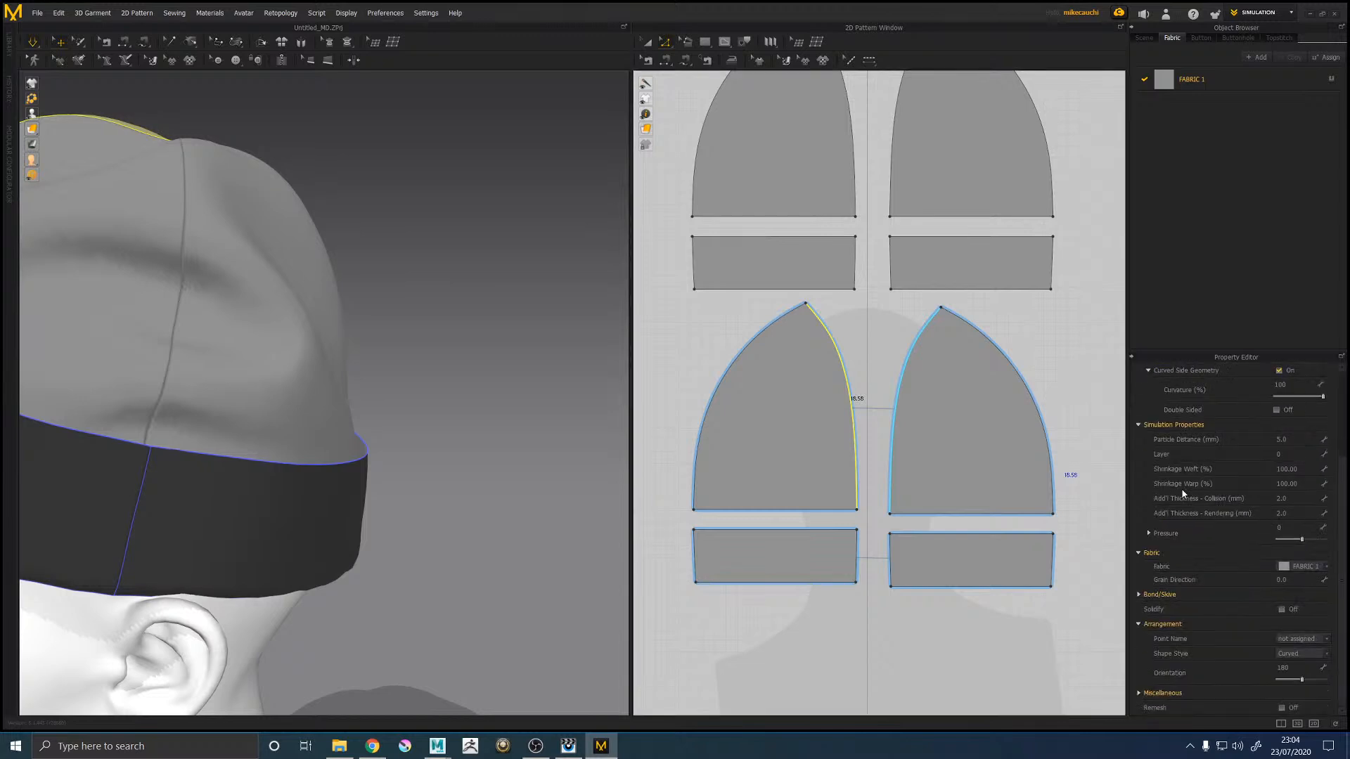
left_click(647, 60)
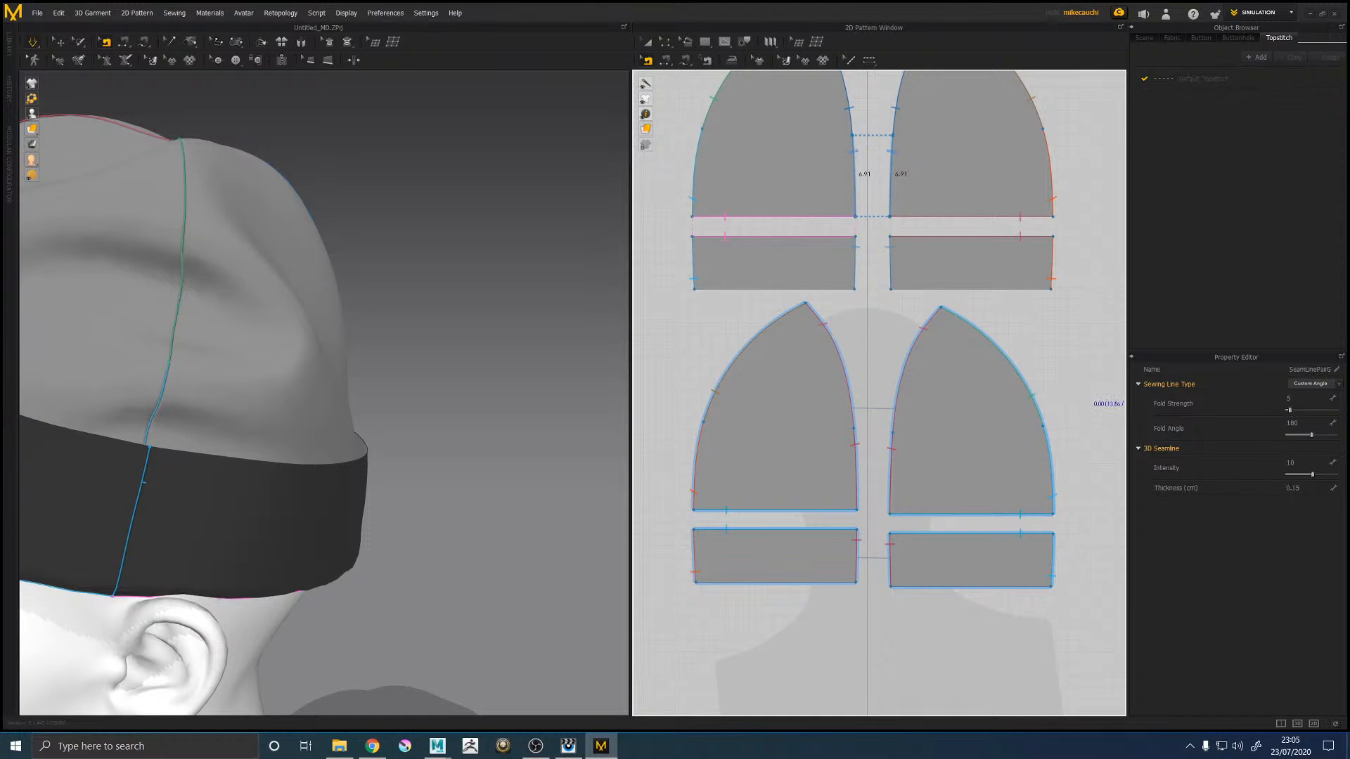
left_click_drag(1312, 476, 1224, 474)
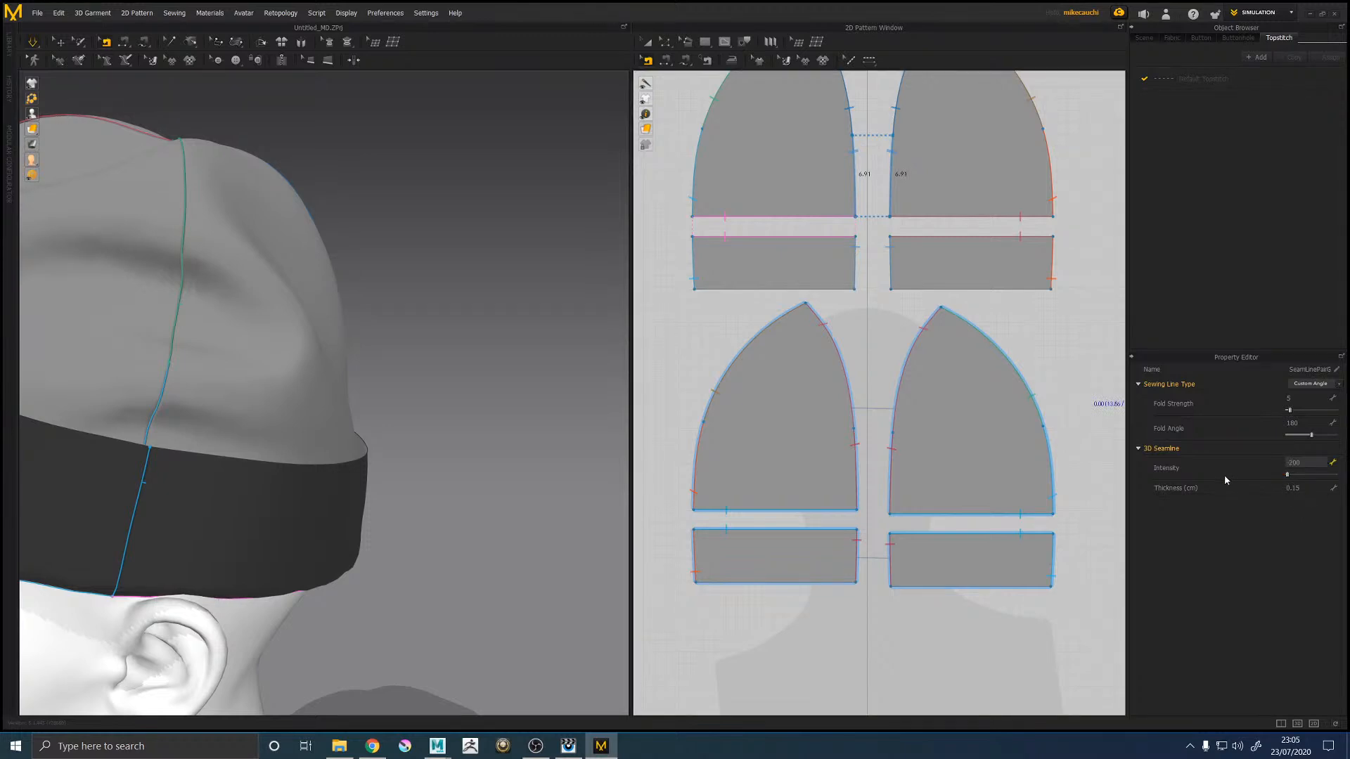
left_click(1313, 462)
type("0")
key("Return")
Step: Select the sewing lines of all the hat's pattern pieces and set their 3D seamline intensity to 0
left_click(419, 340)
right_click_drag(419, 340, 675, 430)
right_click_drag(450, 242, 576, 288)
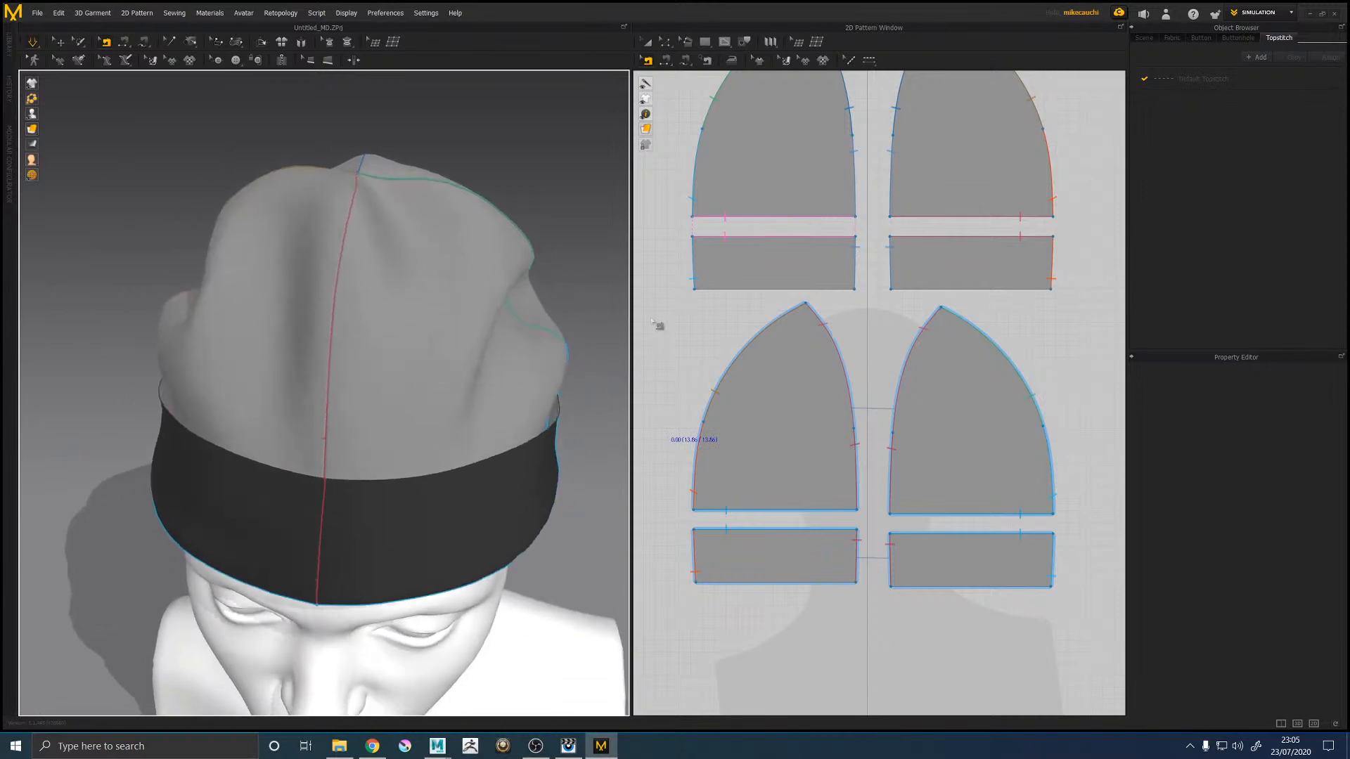
scroll(874, 382, "down", 3)
left_click_drag(685, 102, 1084, 656)
left_click(1297, 463)
key("Return")
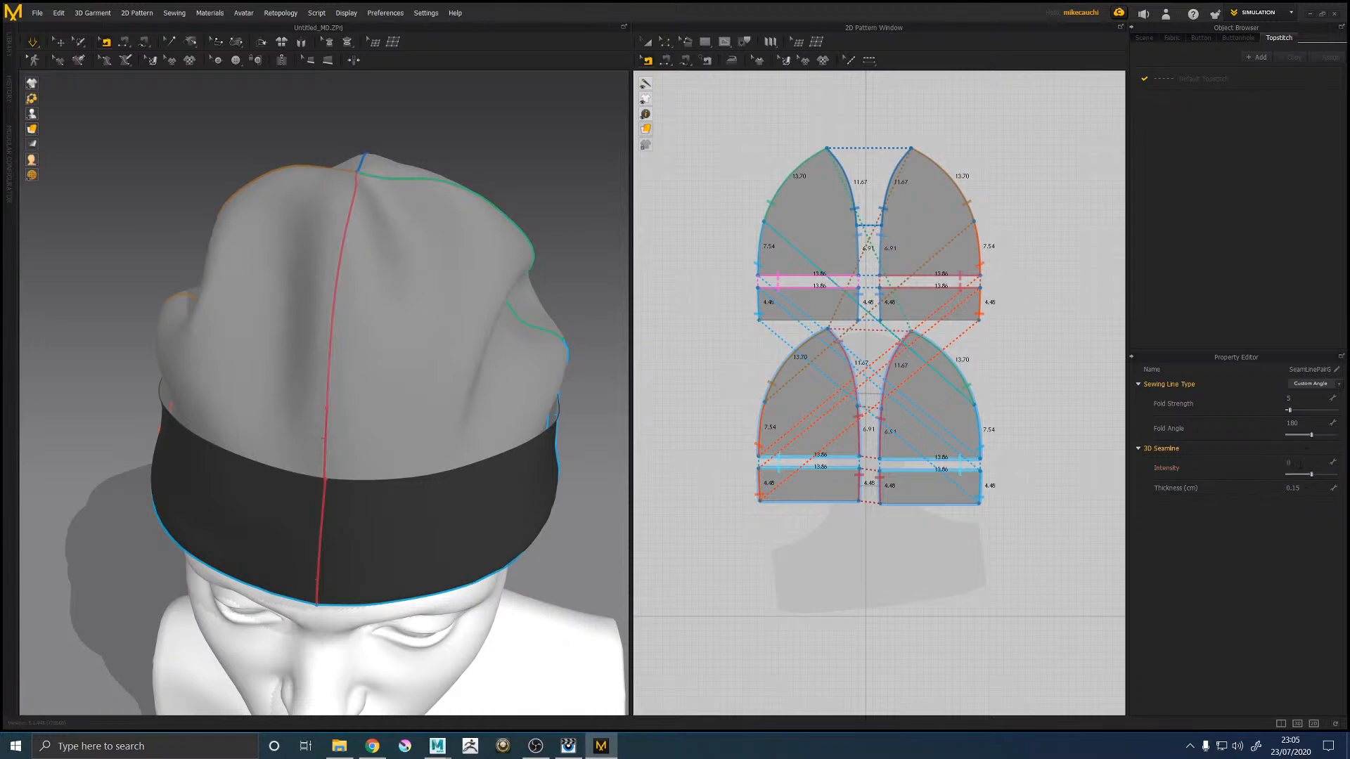
Step: Examine the crown's seams and folds and the band's fit from above, the side and the front
left_click(57, 42)
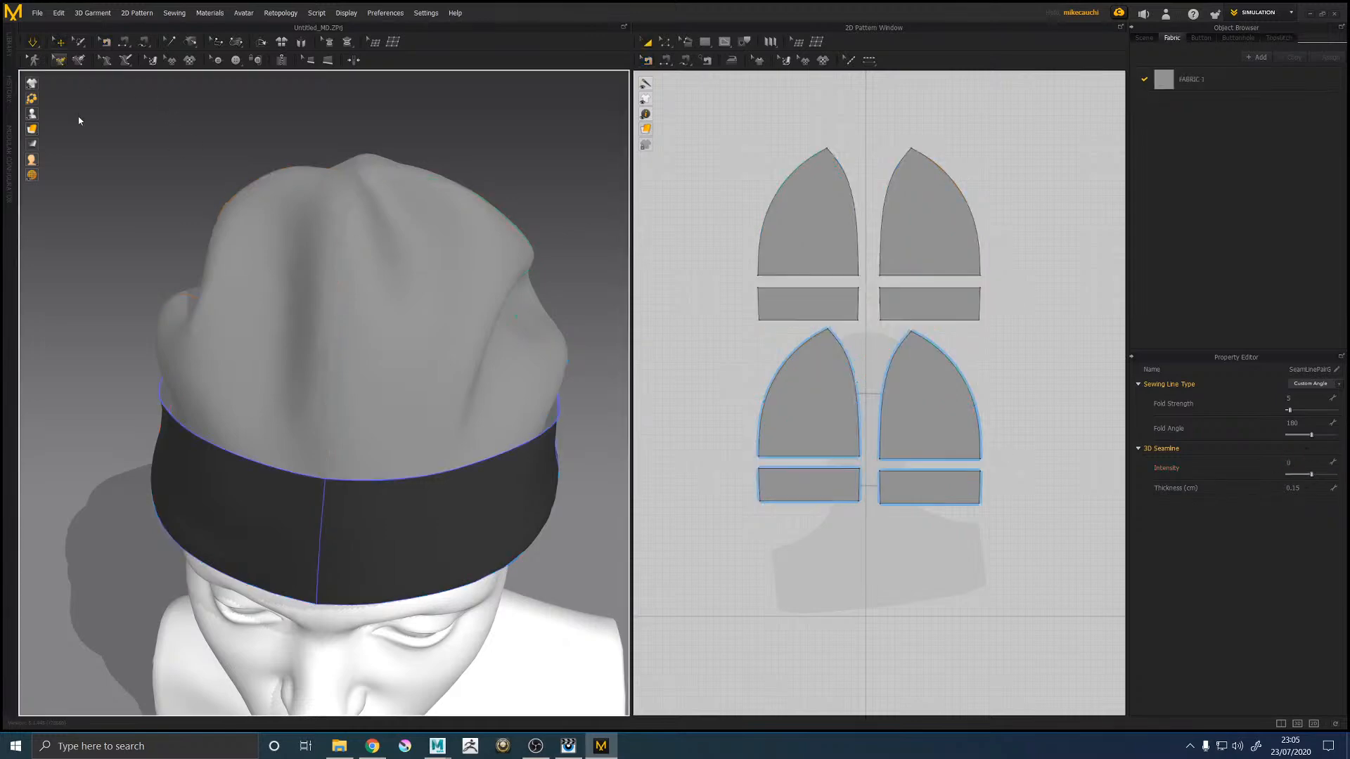
right_click_drag(105, 218, 216, 191)
right_click_drag(127, 163, 45, 212)
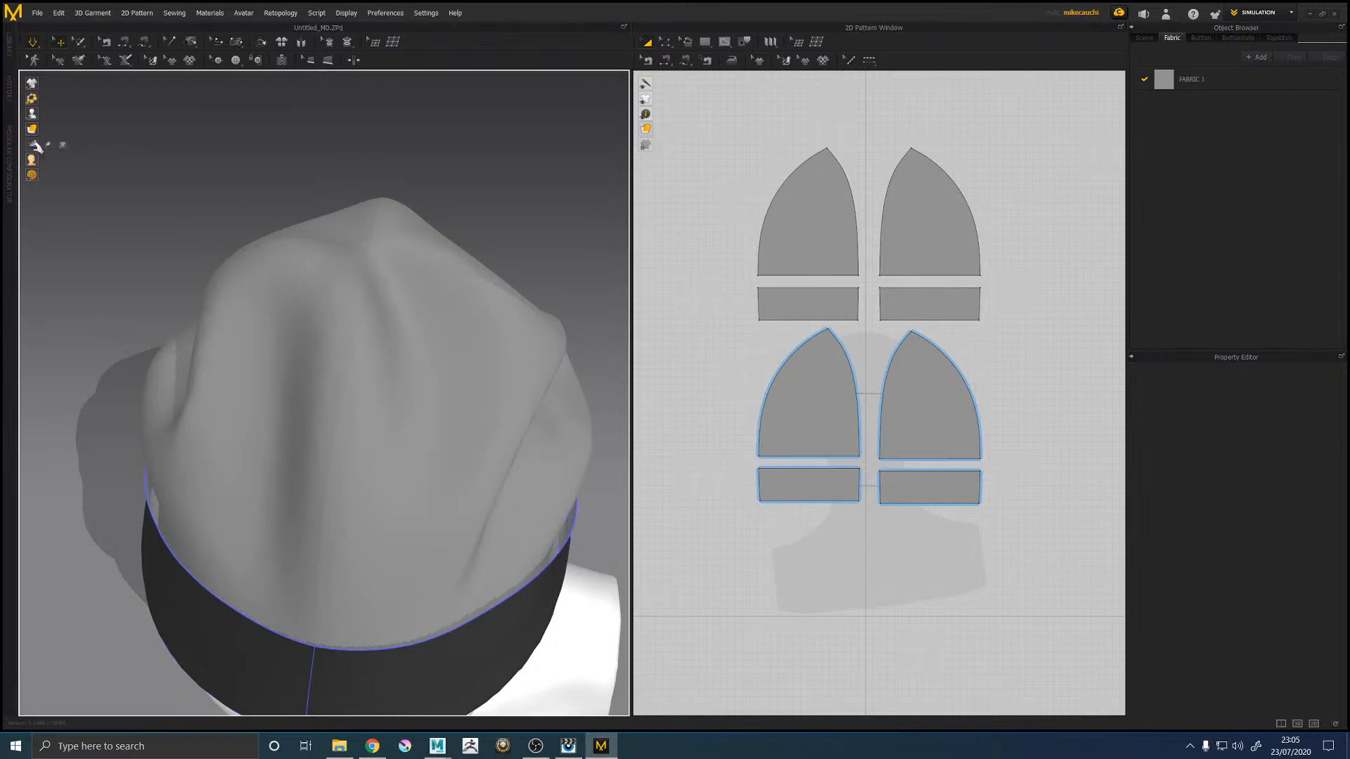
right_click_drag(304, 175, 211, 120)
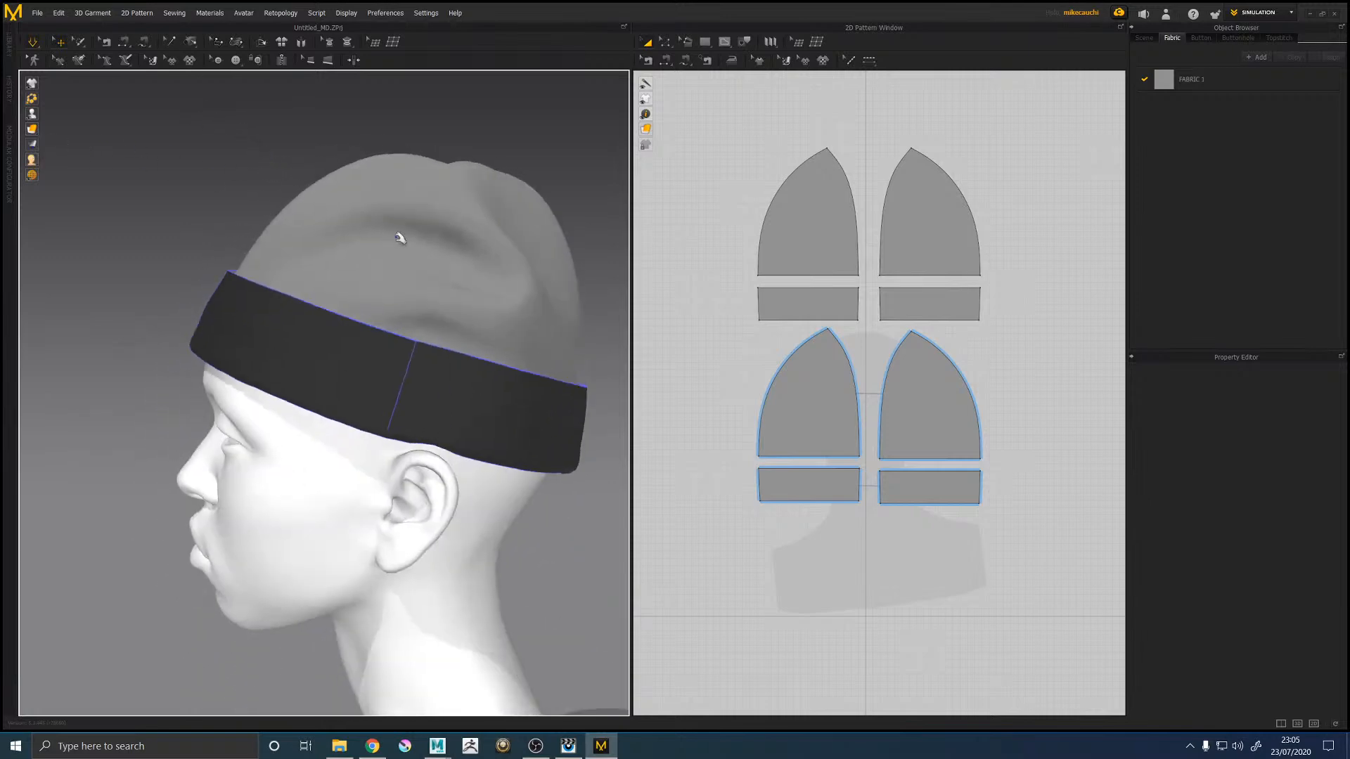
scroll(400, 232, "up", 2)
scroll(399, 236, "down", 3)
right_click_drag(422, 250, 479, 289)
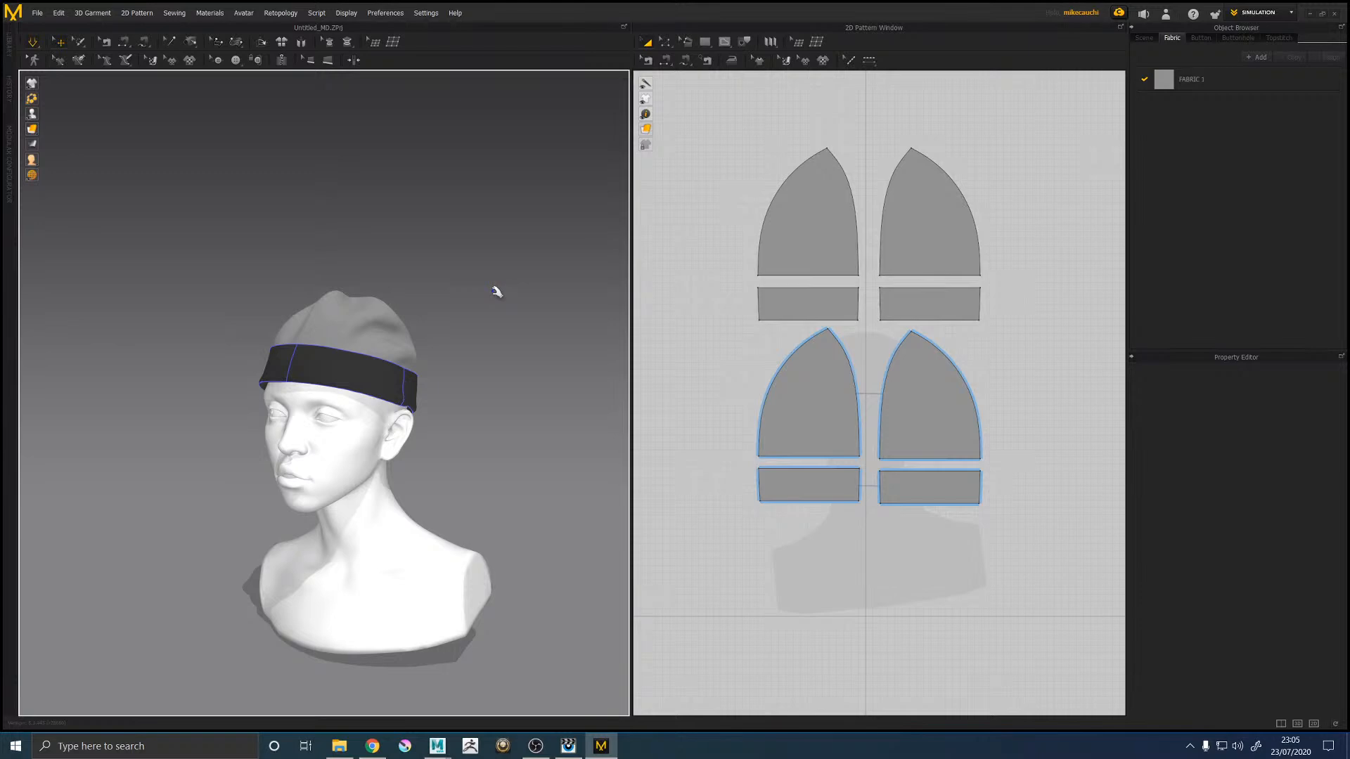
right_click_drag(320, 307, 256, 337)
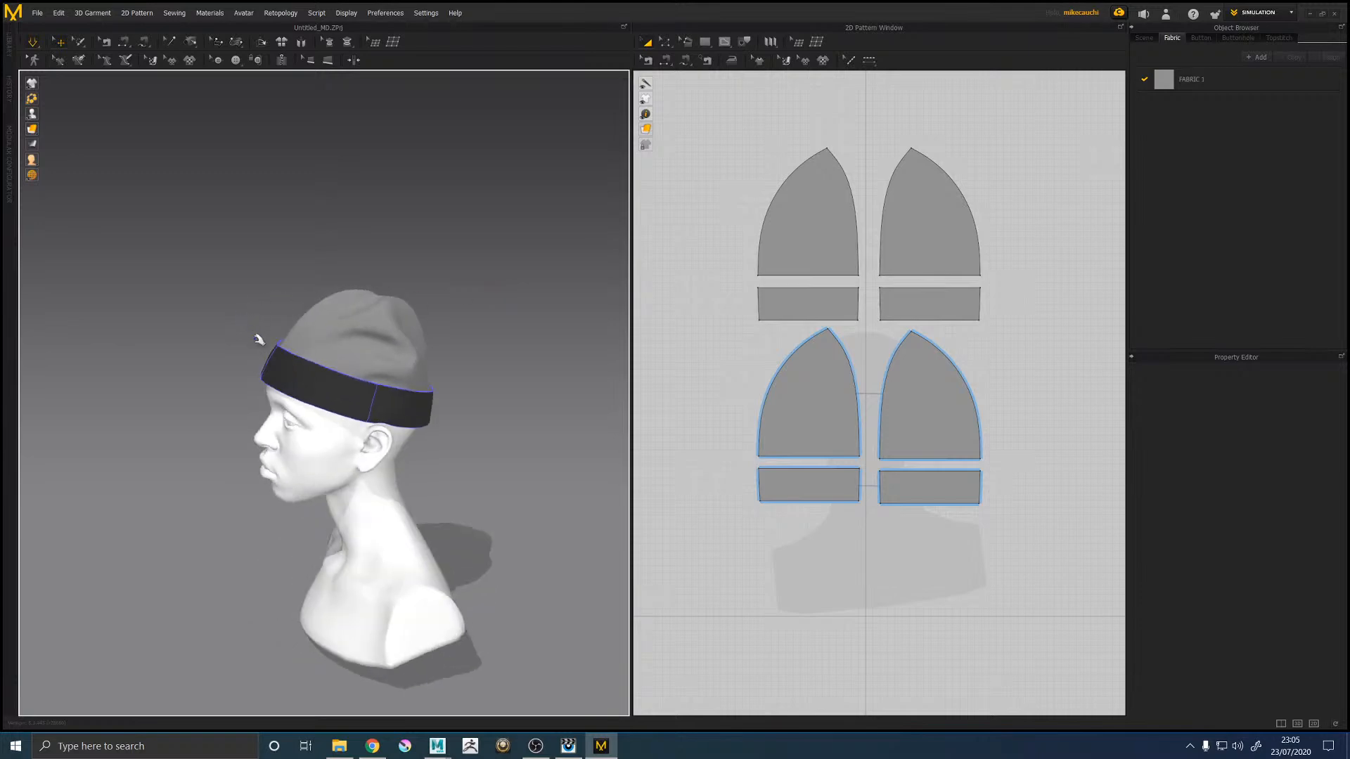
Step: Pull the upper edge of the front band strip on the simulated hat
scroll(256, 338, "up", 5)
left_click(216, 284)
mouse_move(224, 286)
left_mouse_down()
mouse_move(190, 284)
mouse_move(227, 301)
left_mouse_up()
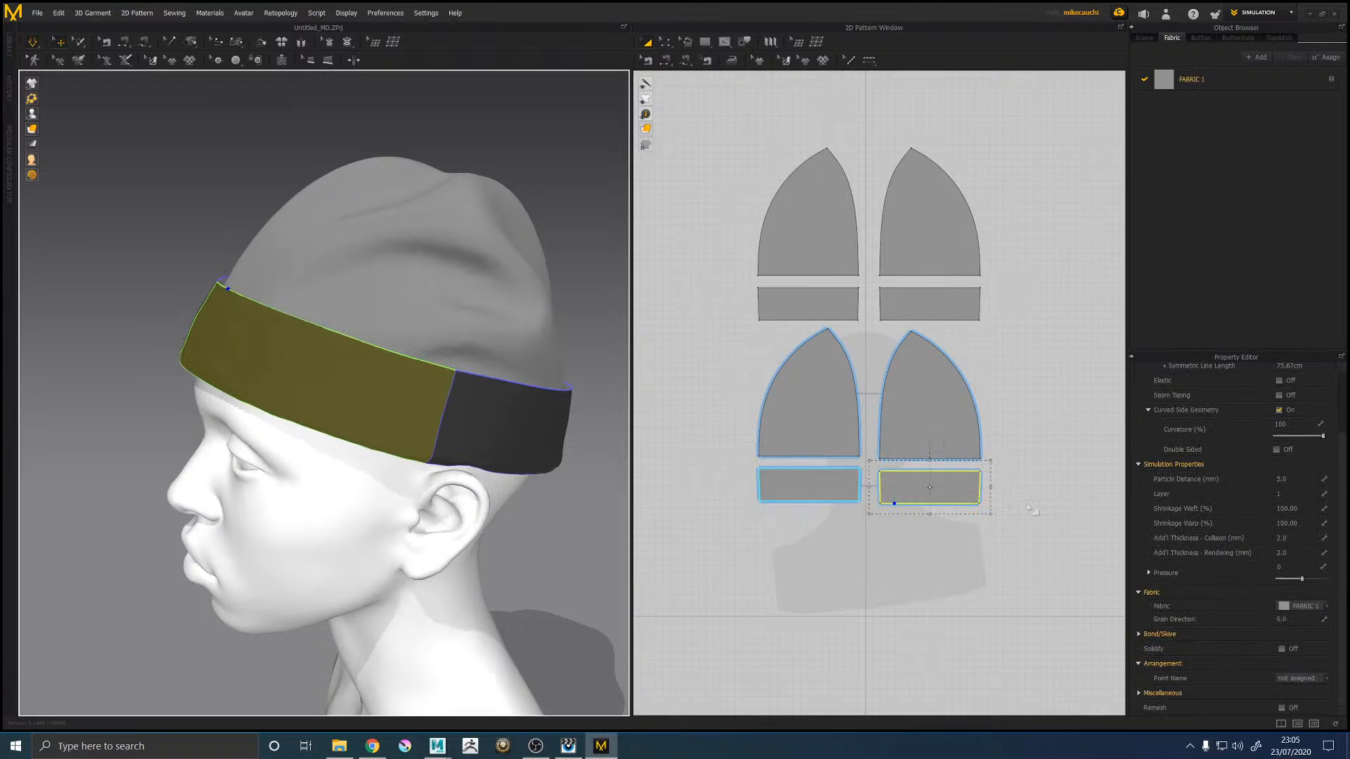
left_click(994, 554)
Step: Compare the band's loose upper edge on the avatar with the matching edge of the front strips in the 2D patterns
scroll(919, 505, "down", 3)
scroll(920, 509, "up", 9)
middle_click_drag(944, 540, 932, 497)
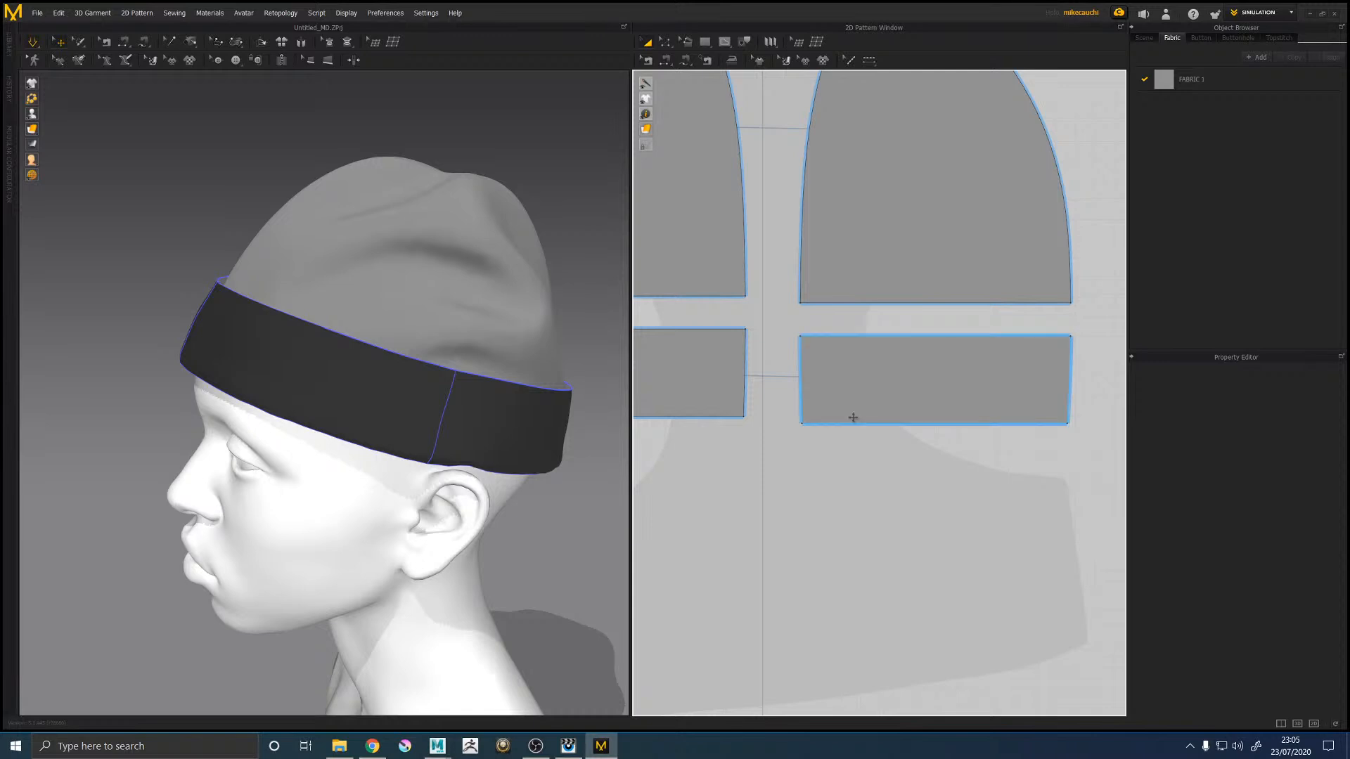
left_click(223, 281)
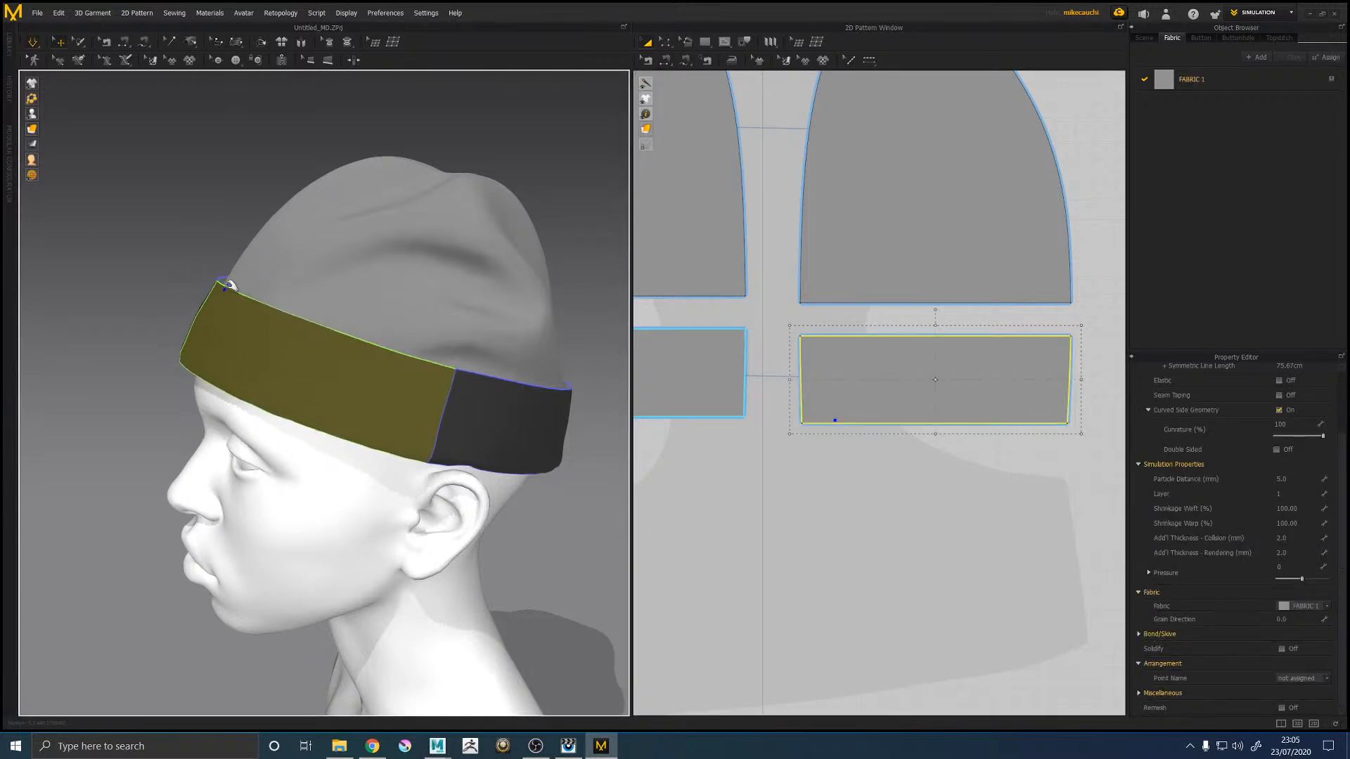
middle_click_drag(870, 476, 914, 478)
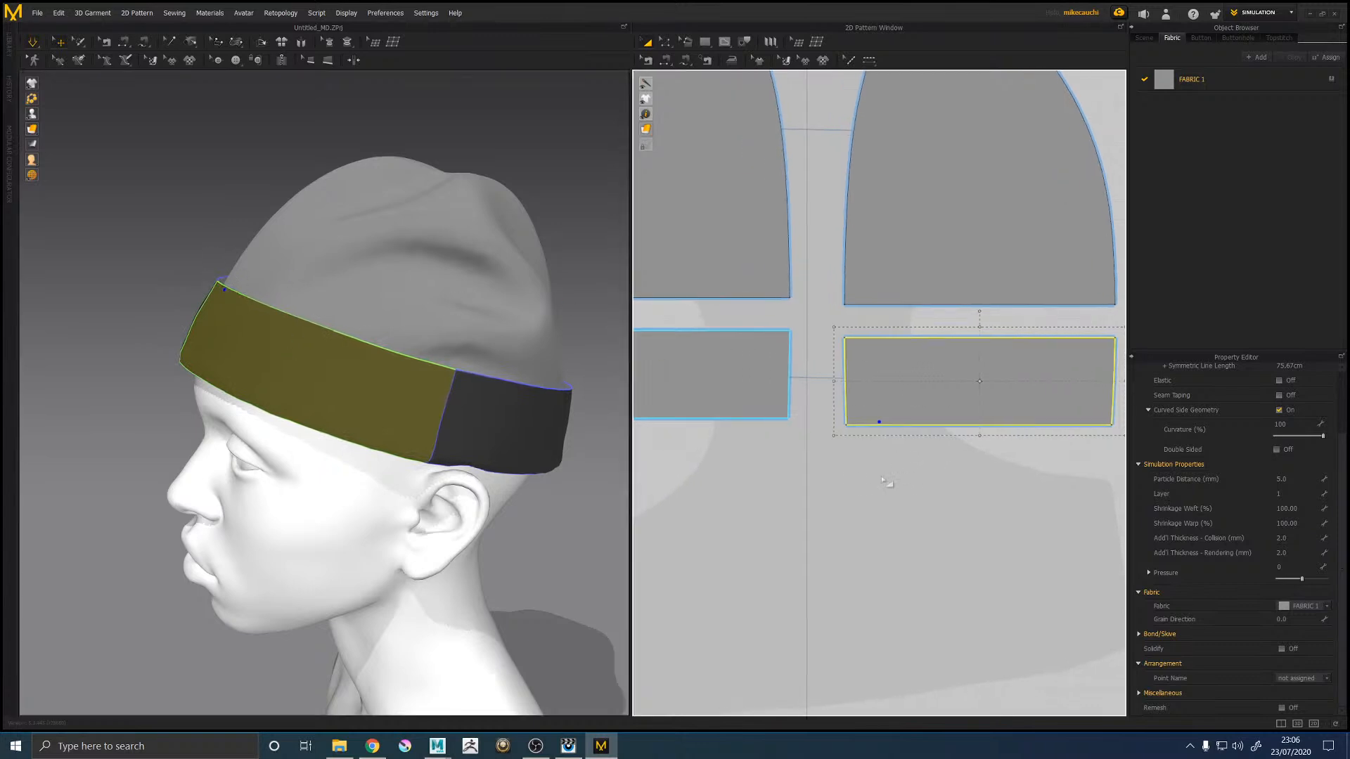
left_click(751, 492)
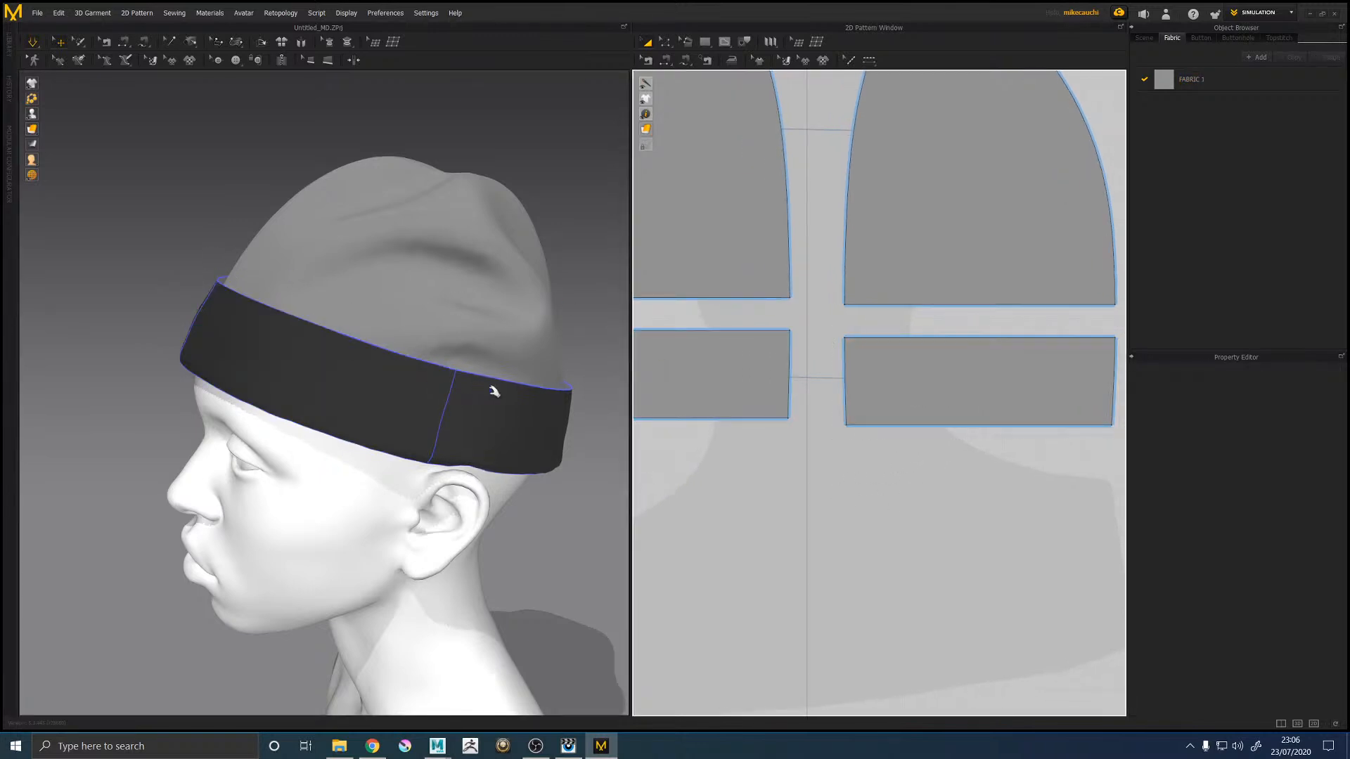
middle_click_drag(782, 457, 869, 433)
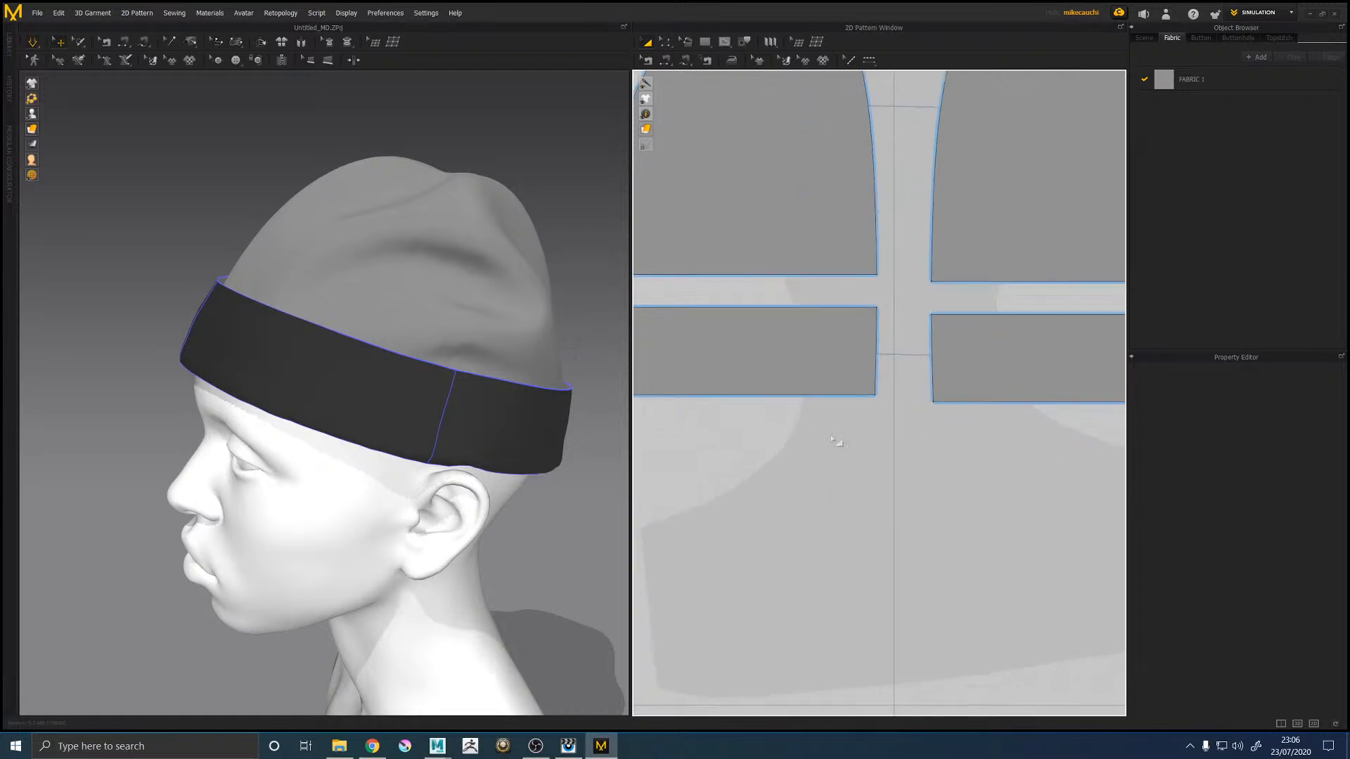
left_click(774, 339)
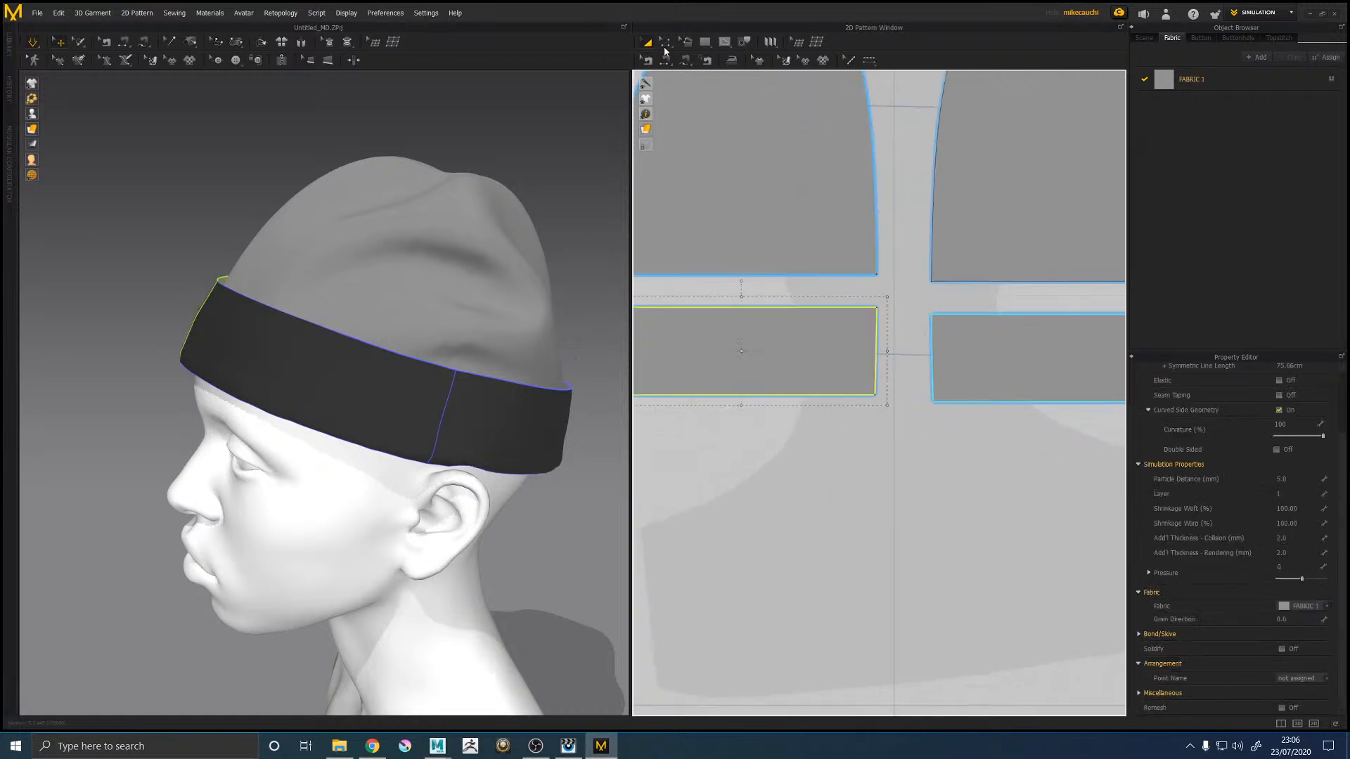
left_click(767, 409)
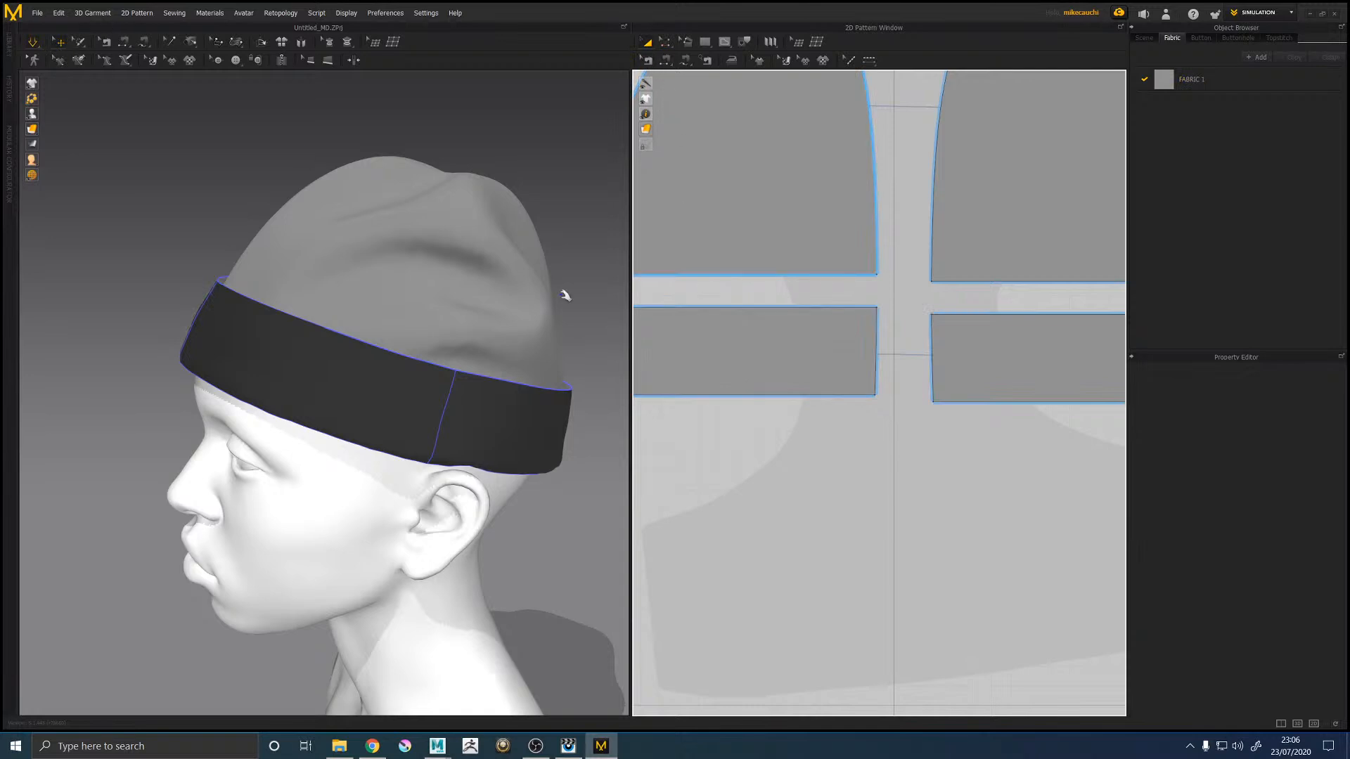
Step: Select the free lower edges of all four band strips together in the 2D patterns
left_click(829, 396)
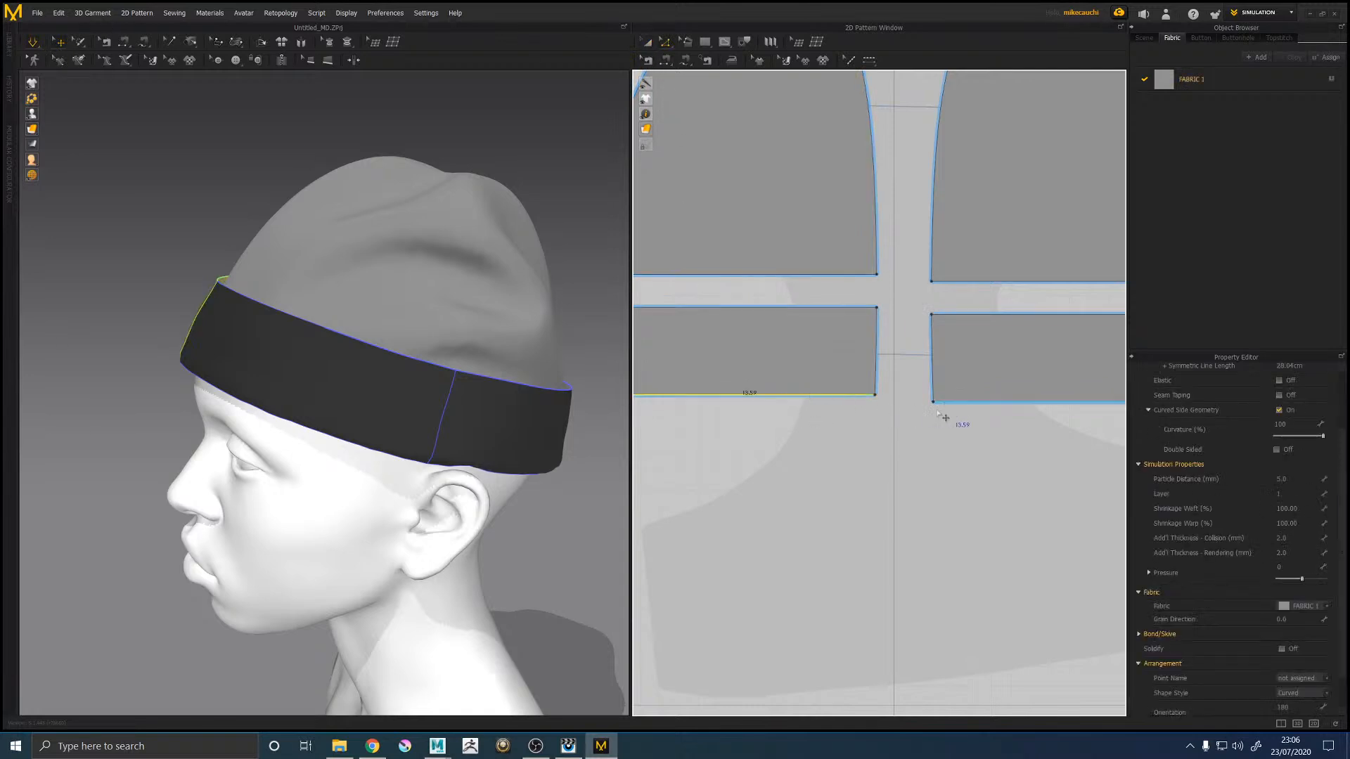
middle_click_drag(914, 430, 918, 521)
scroll(917, 500, "up", 5)
scroll(894, 425, "down", 7)
middle_click_drag(898, 332, 893, 531)
left_click(834, 311, "shift")
left_click(909, 310, "shift")
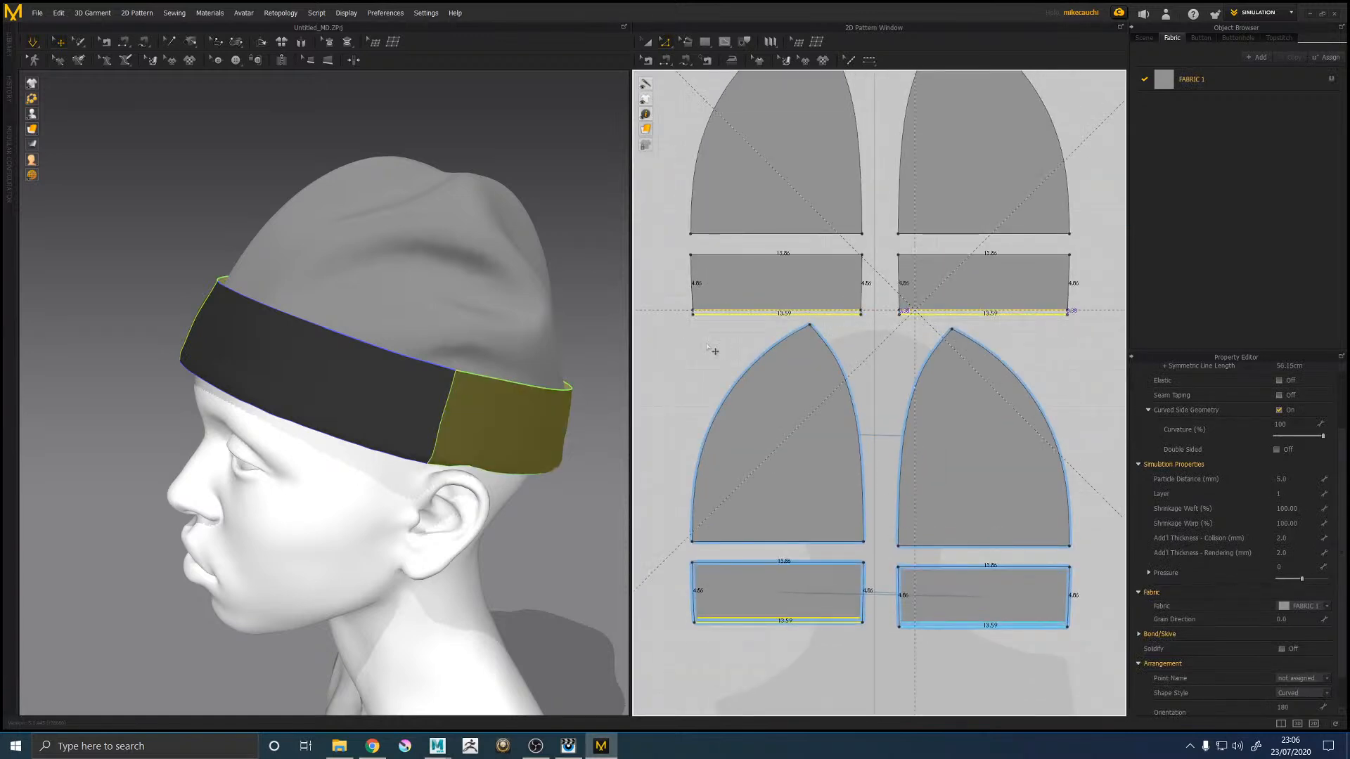
left_click(584, 347)
right_click_drag(583, 344, 568, 337)
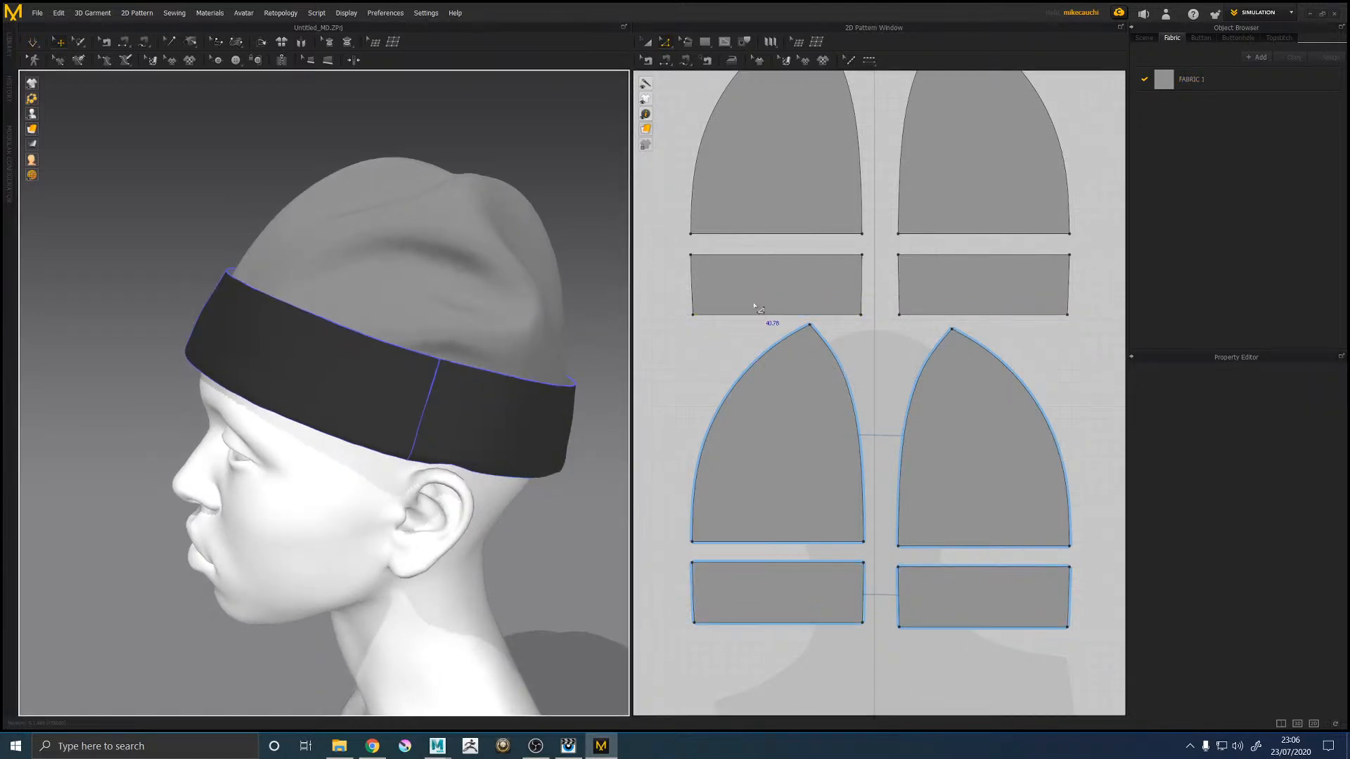
Step: Draw a straight internal line about 13.6 cm long across the front band strip, just above its free lower edge
left_click(662, 61)
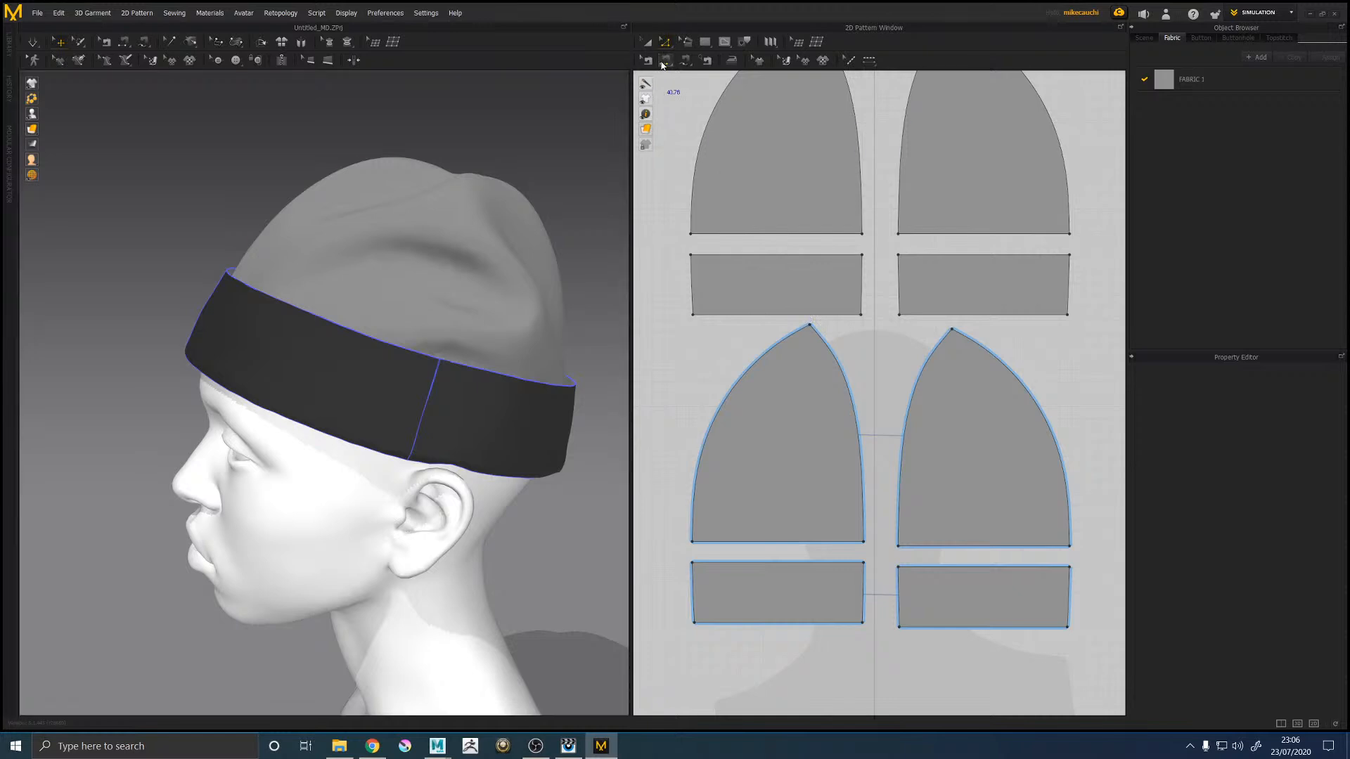
middle_click_drag(670, 343, 705, 197)
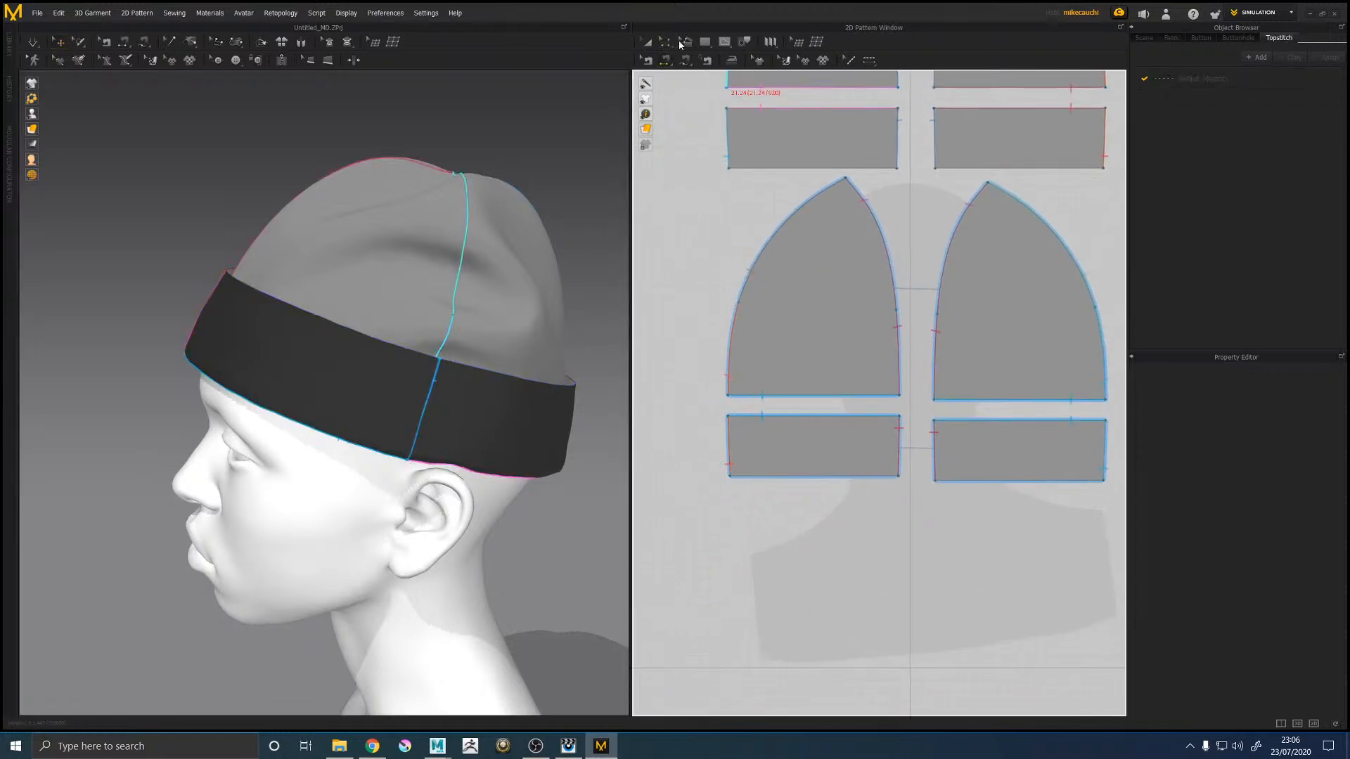
left_click(718, 44)
scroll(734, 469, "down", 5)
scroll(734, 470, "up", 8)
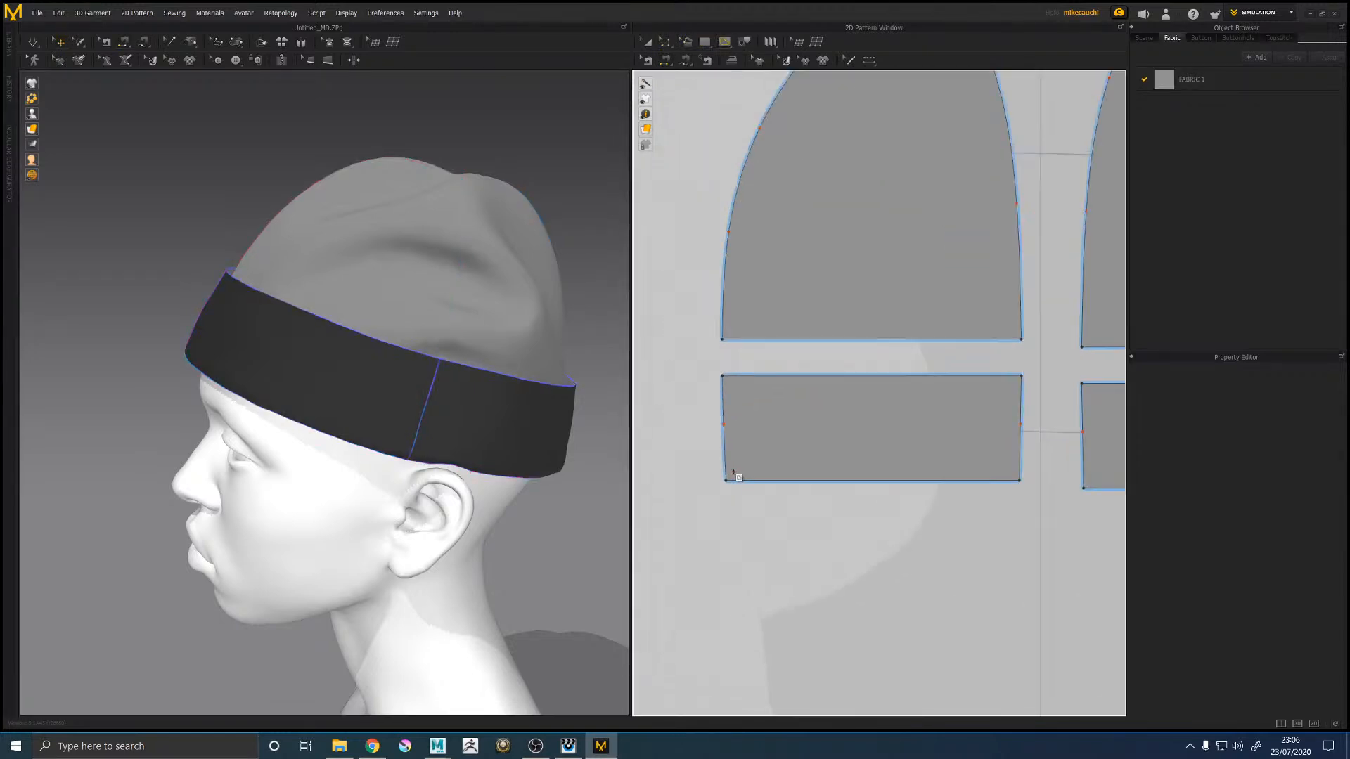
left_click(726, 472)
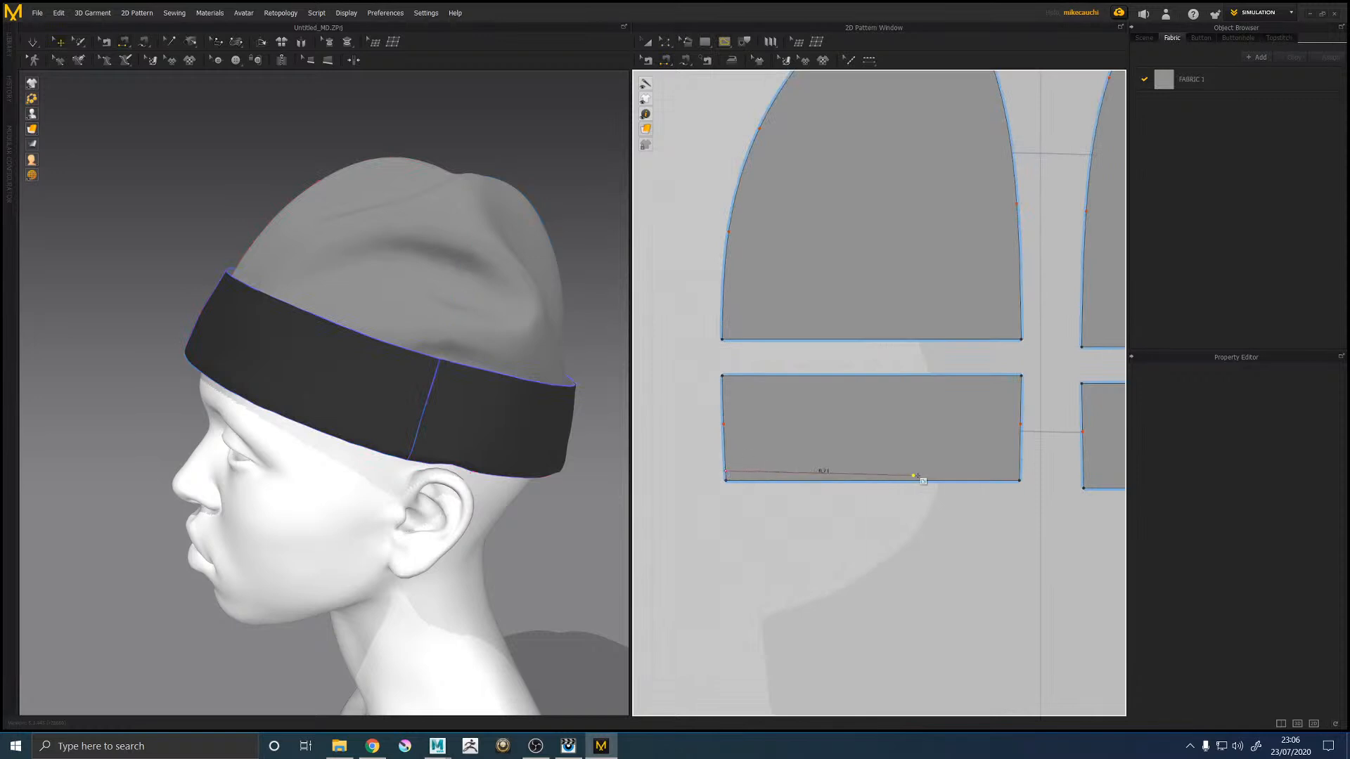
left_click(1020, 469)
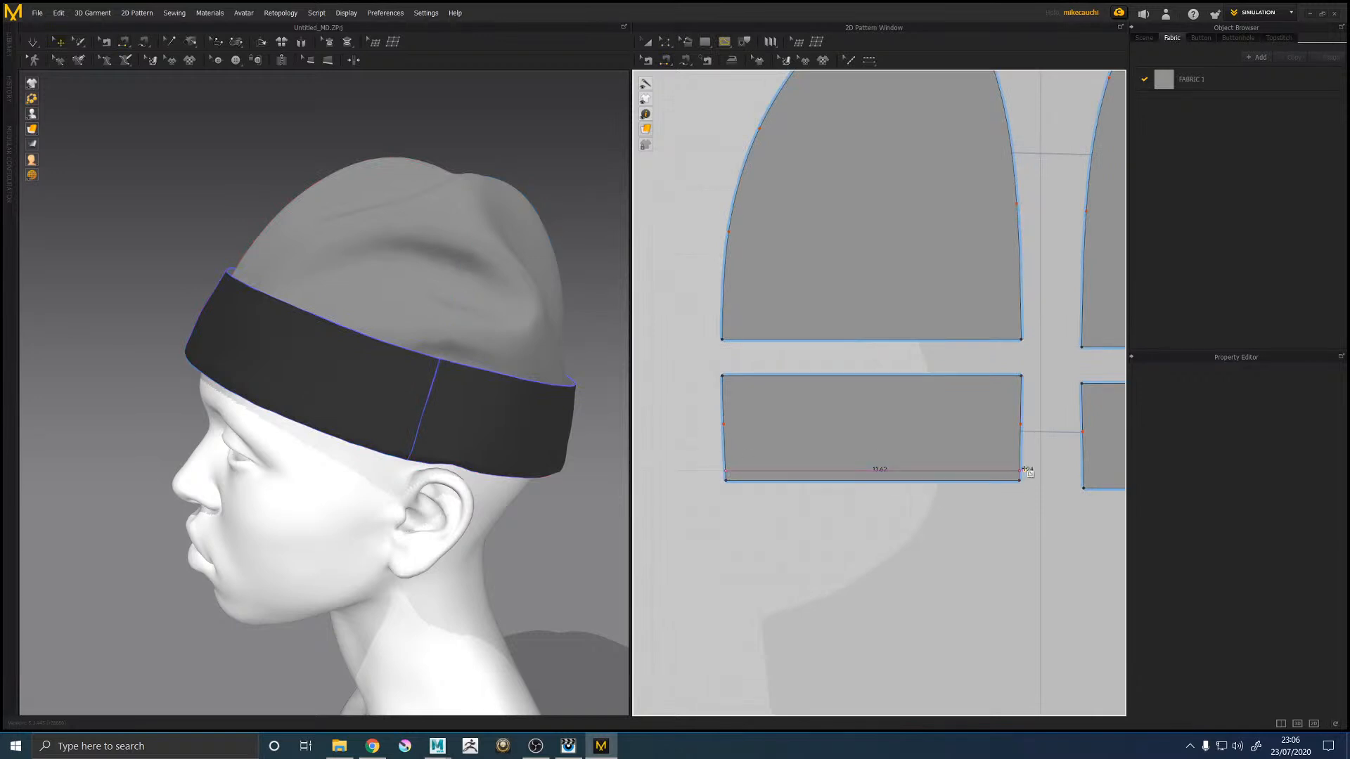
key("Return")
middle_click_drag(1027, 470, 850, 472)
middle_click_drag(914, 157, 980, 301)
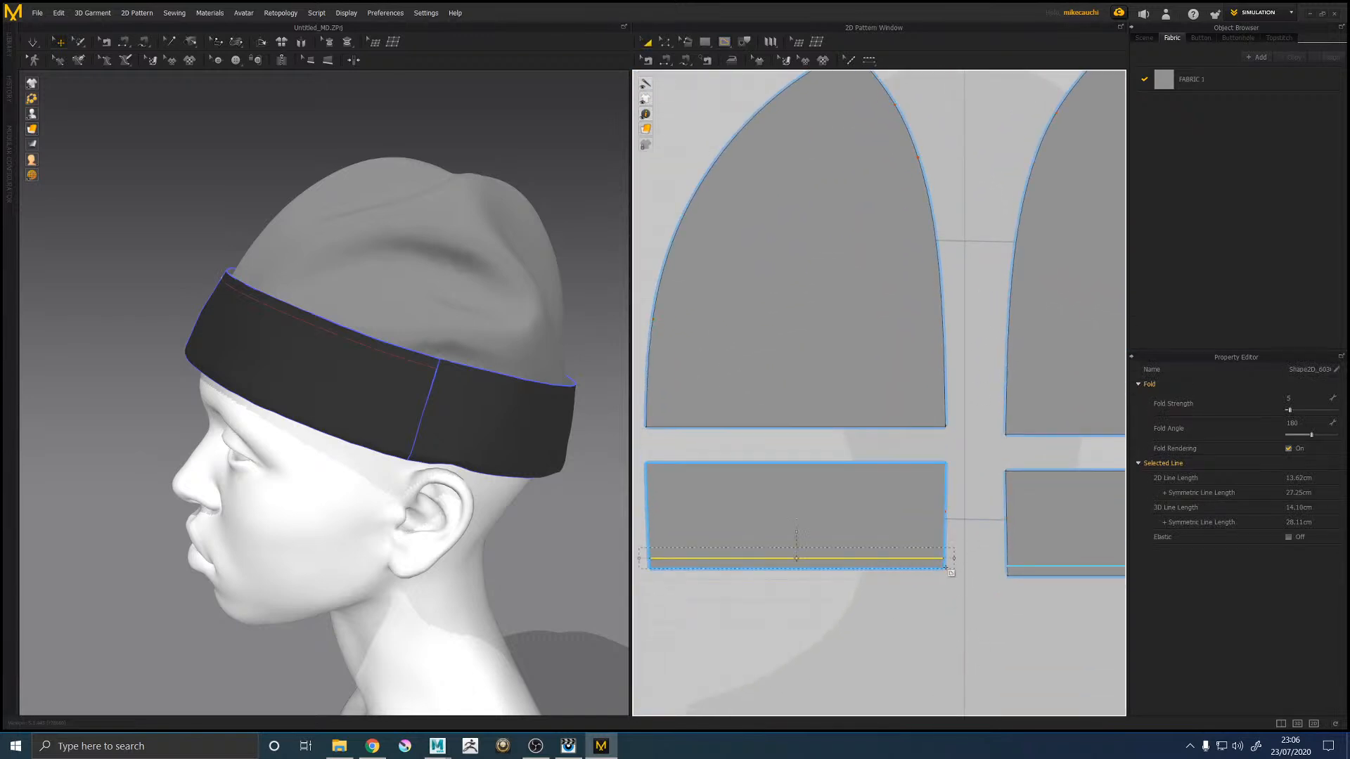
left_click(982, 599)
Step: Draw matching internal lines about 13.6 cm long across both back band strips, just above their free lower edges
middle_click_drag(949, 393, 964, 226)
left_click(682, 42)
left_click(665, 391)
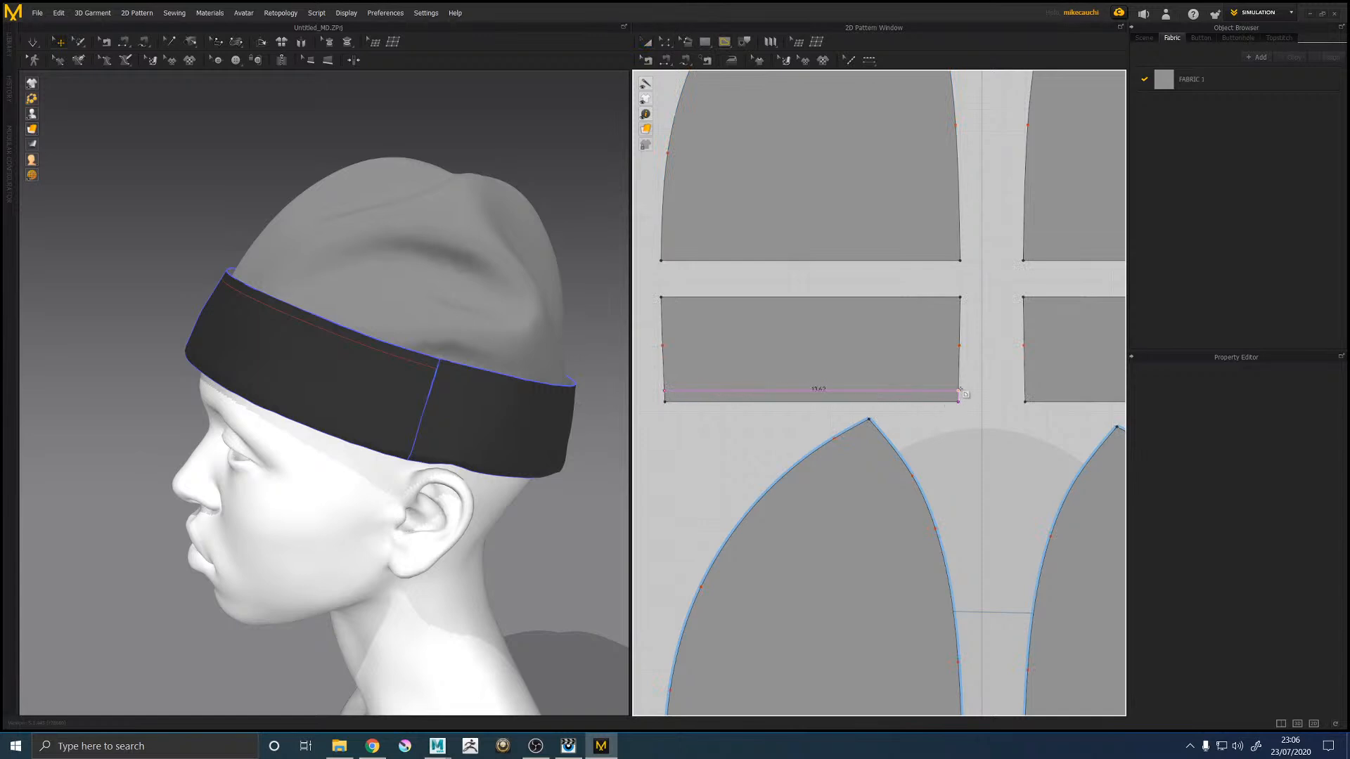
left_click(959, 391)
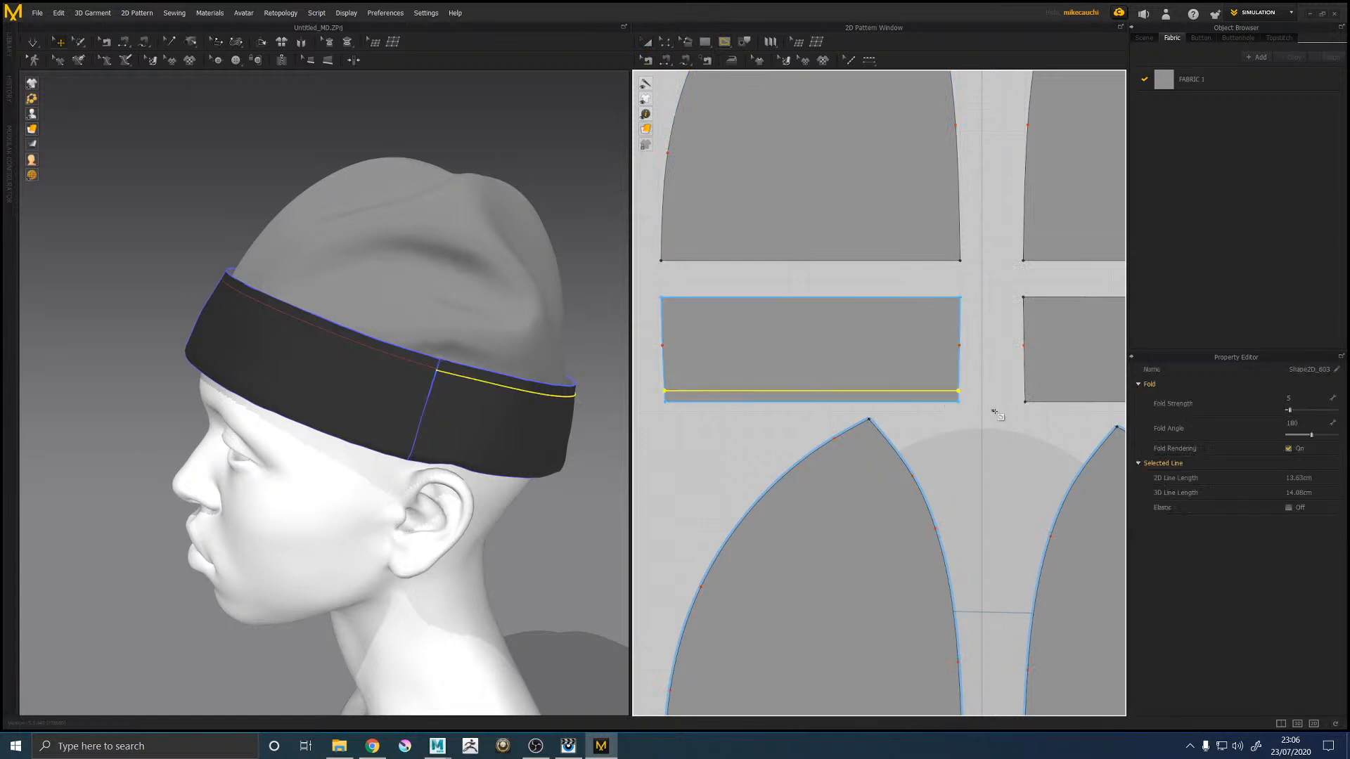
middle_click_drag(981, 409, 712, 442)
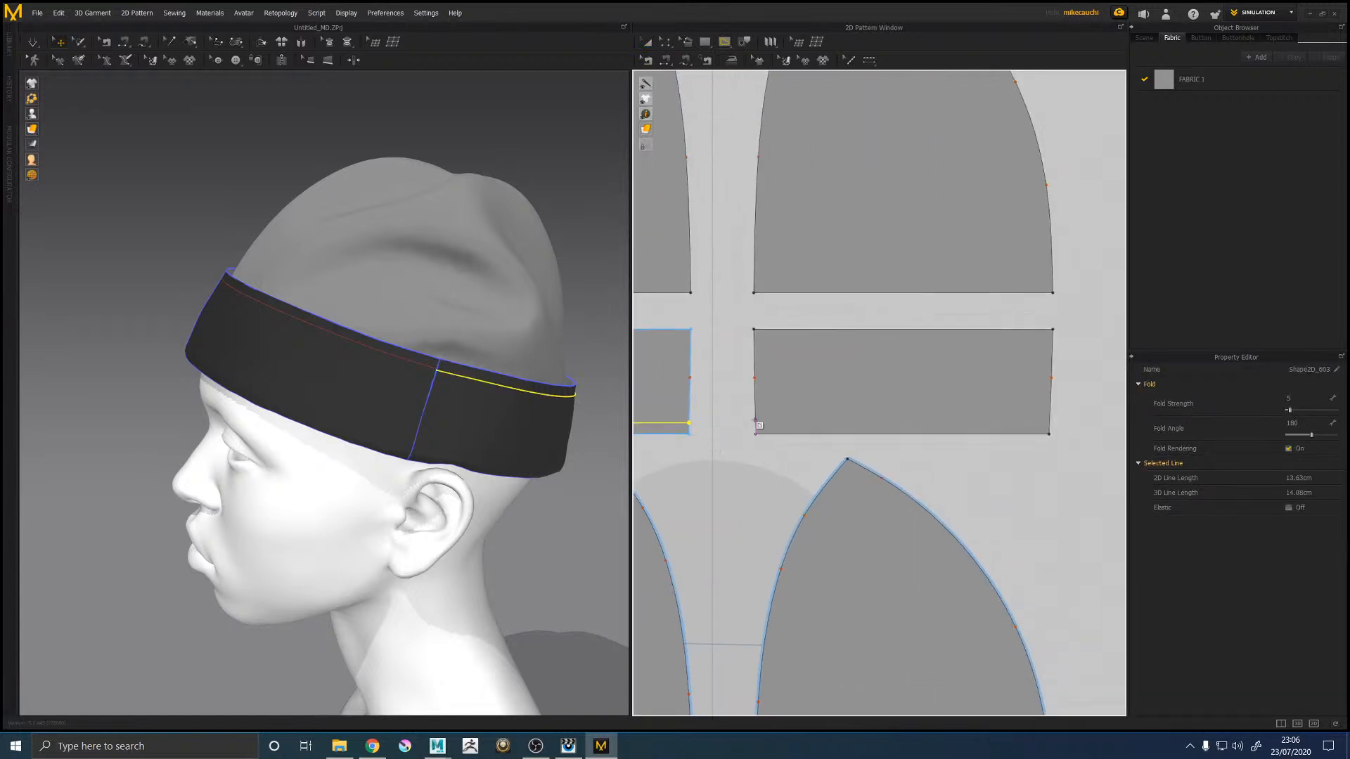
left_click(756, 423)
left_click(1050, 423)
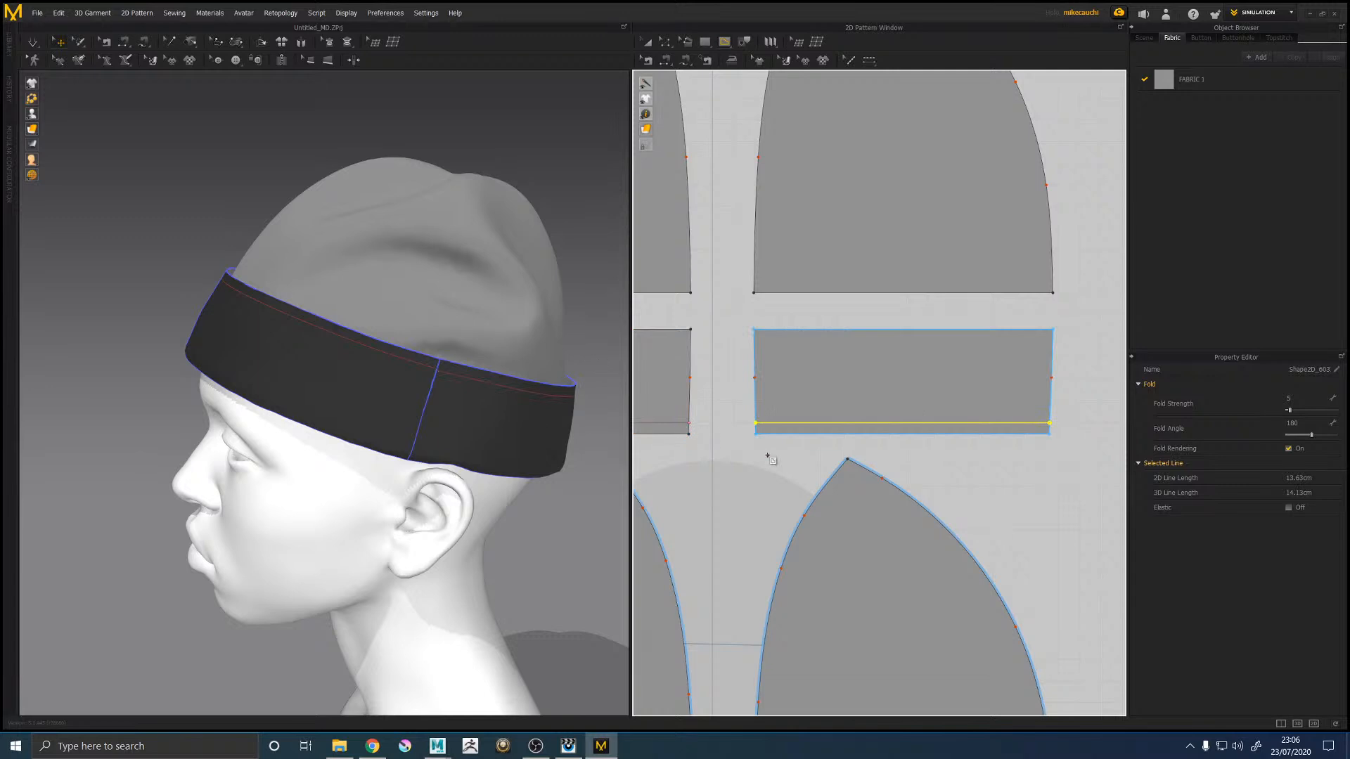
scroll(760, 487, "down", 2)
middle_click_drag(724, 473, 895, 438)
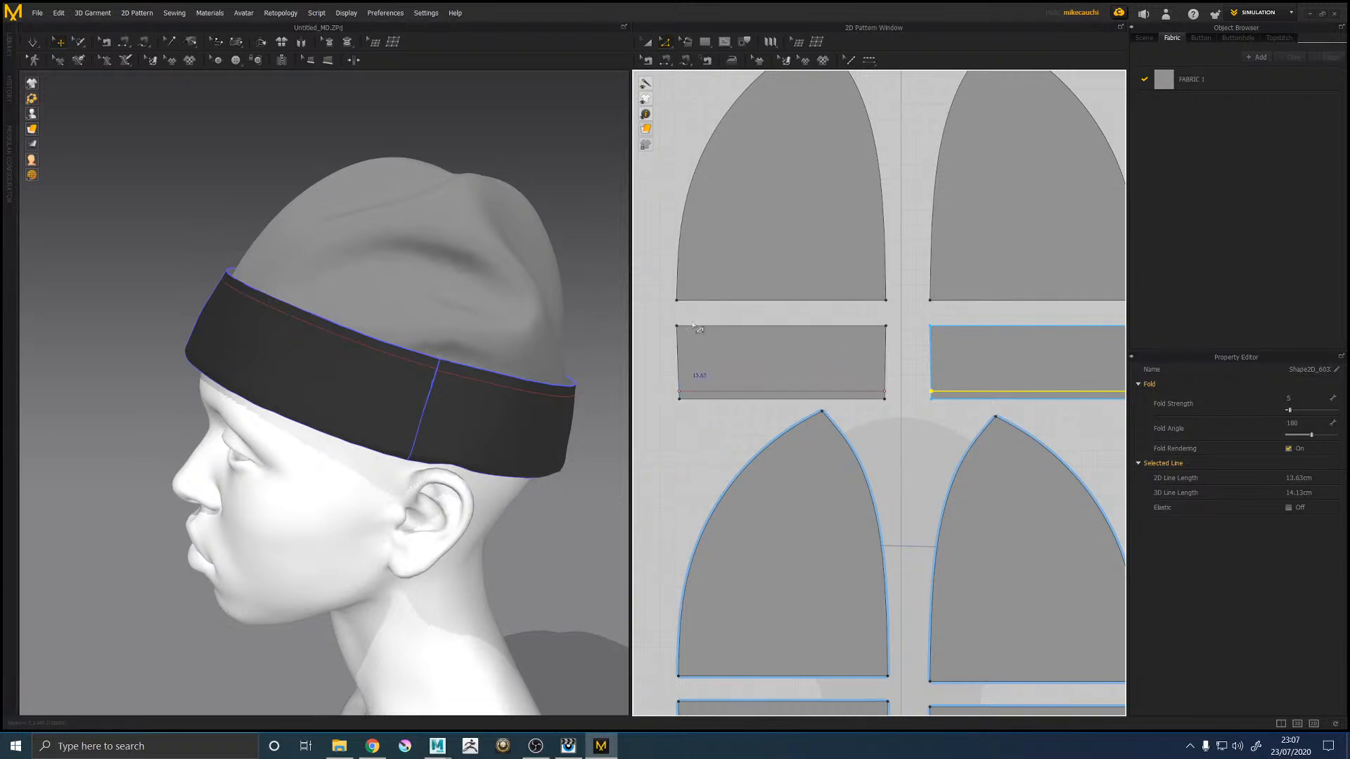
left_click(648, 42)
left_click(739, 390)
left_click(956, 391, "shift")
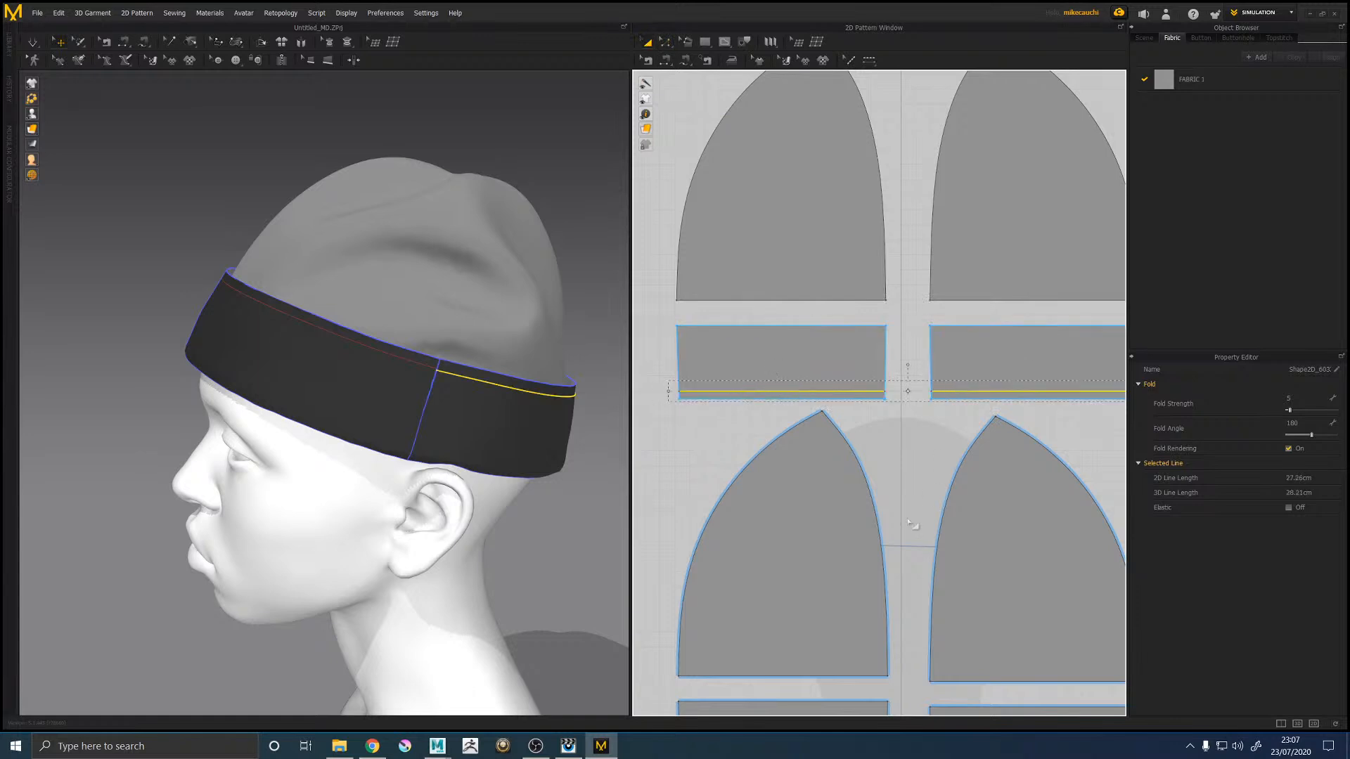
left_click(805, 596, "shift")
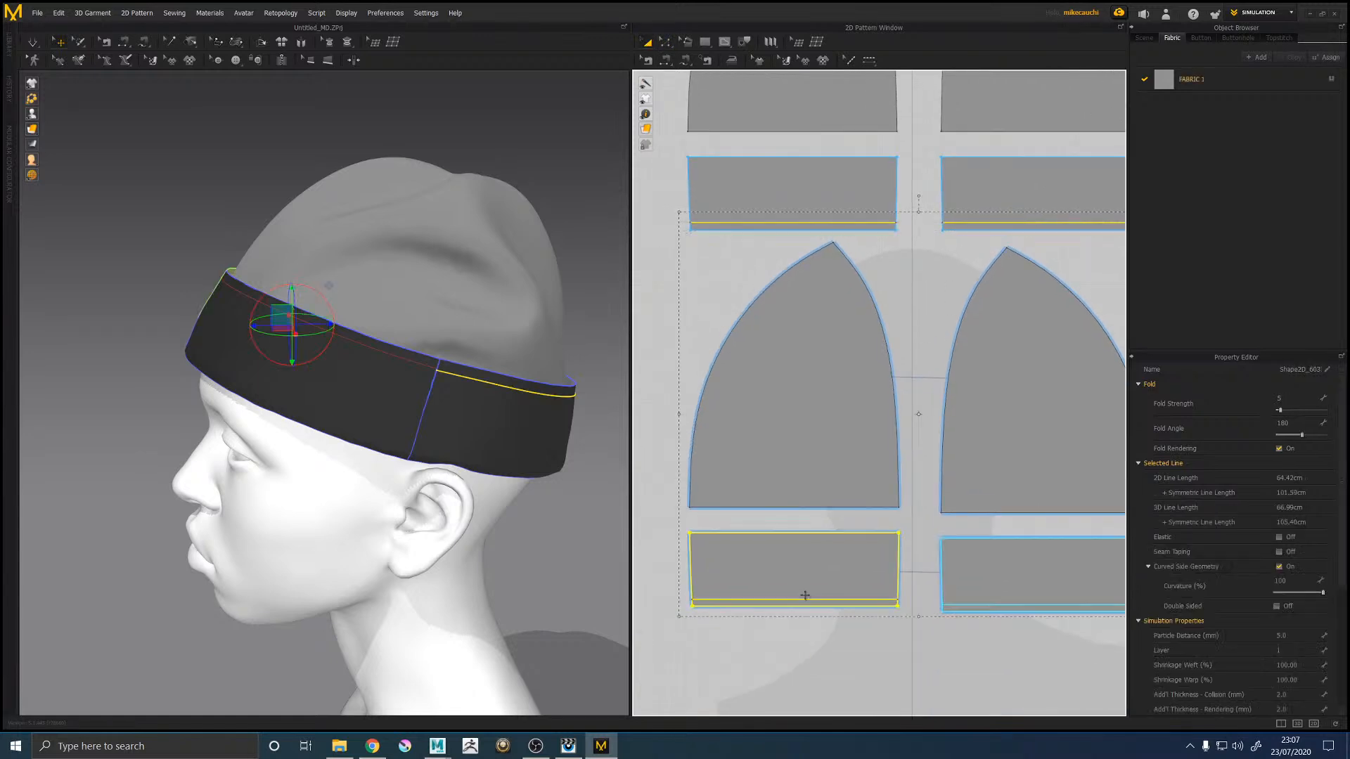
left_click(817, 640)
left_click(814, 599)
left_click(820, 222, "shift")
left_click(959, 222, "shift")
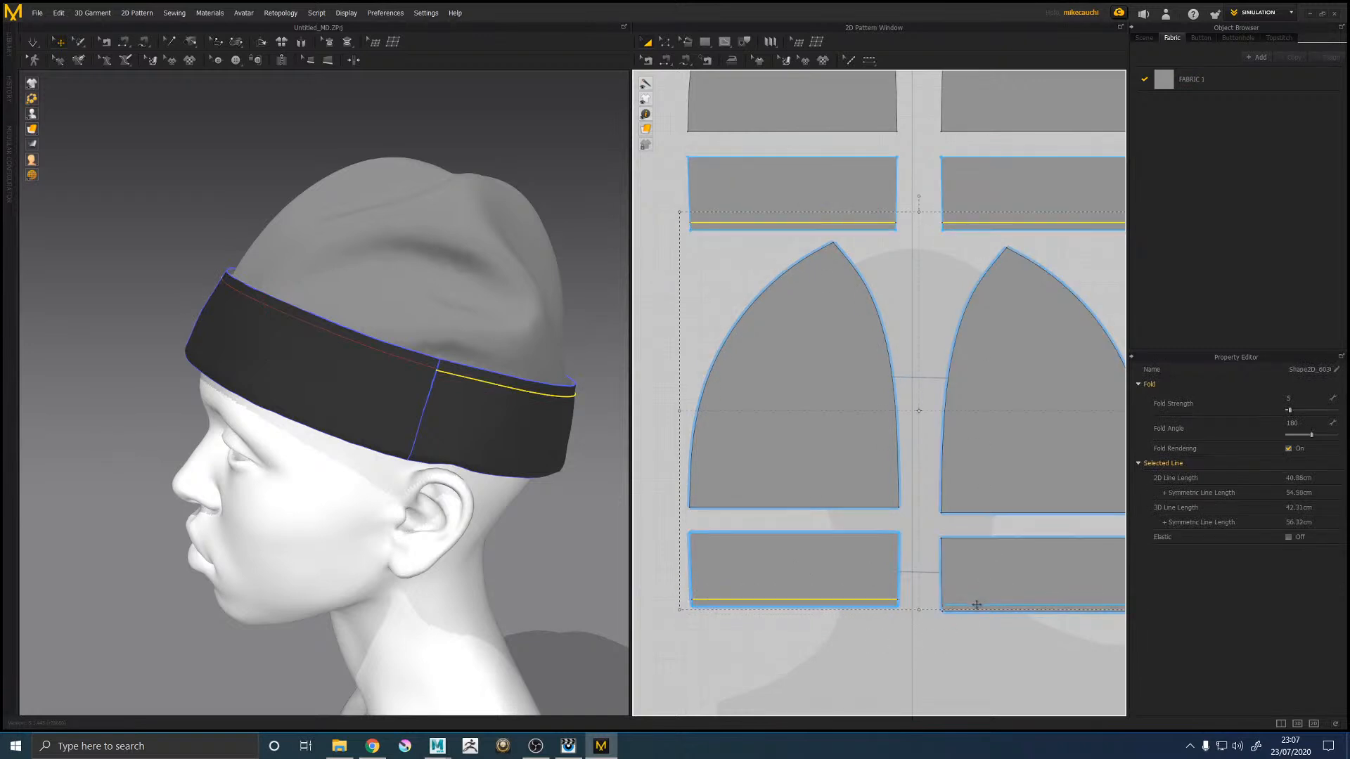
right_click(891, 645)
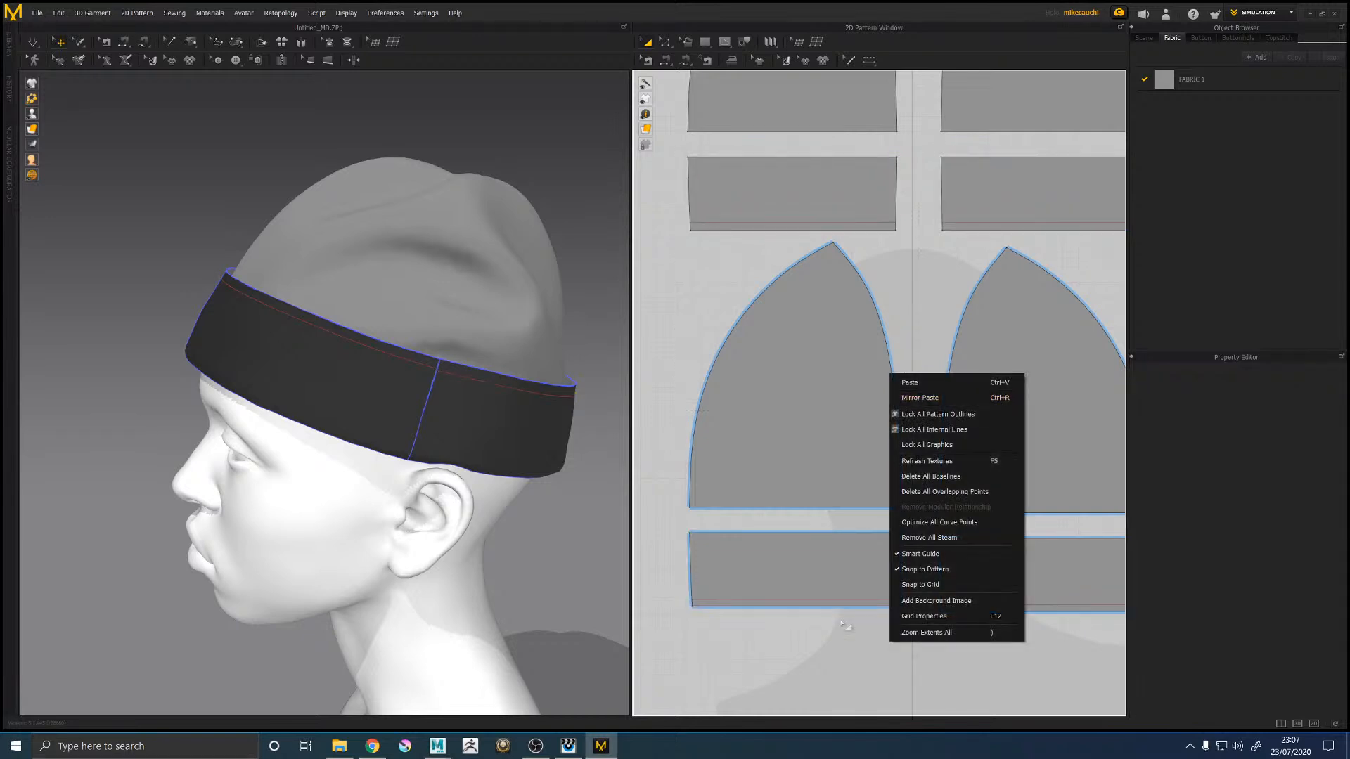
left_click(870, 565)
Step: Cut the front and back band strips apart along the internal lines near their lower edges
left_click(810, 599)
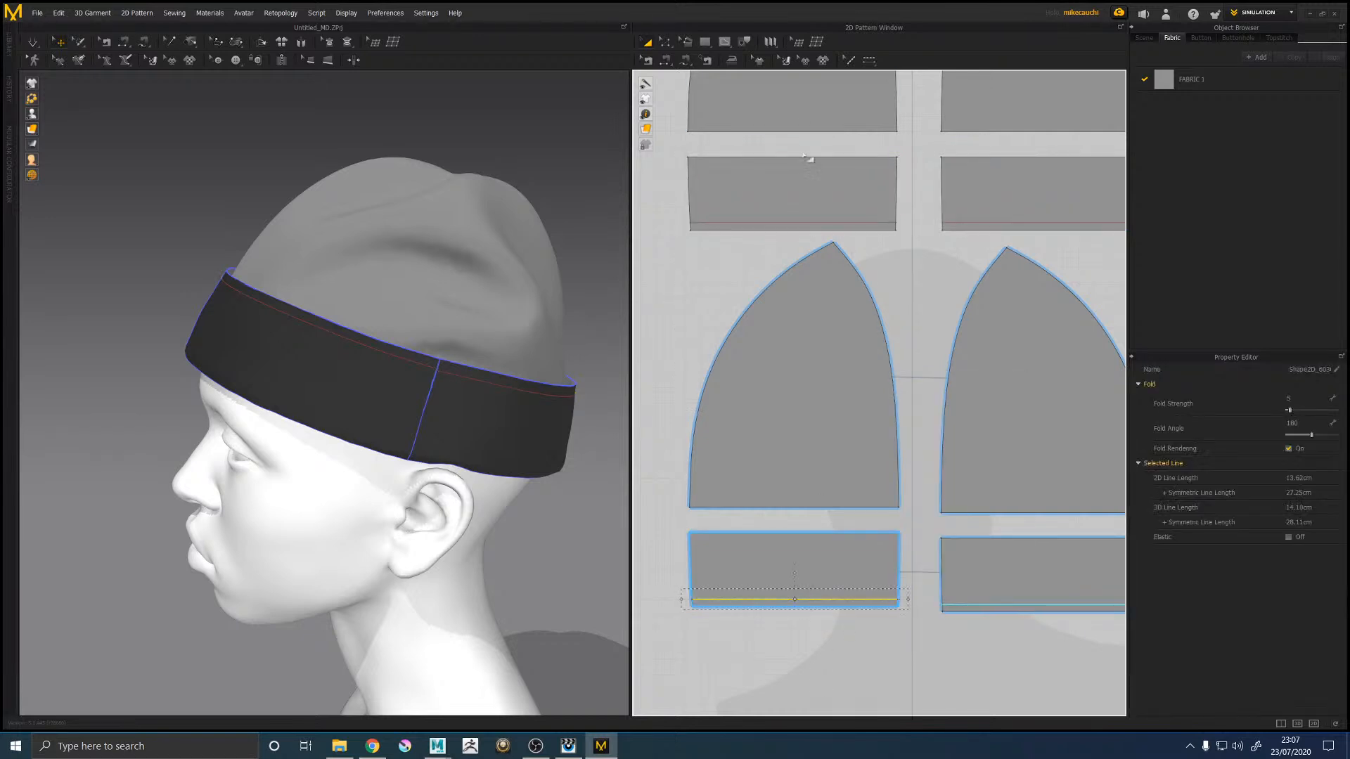
left_click(823, 221, "shift")
left_click(956, 222, "shift")
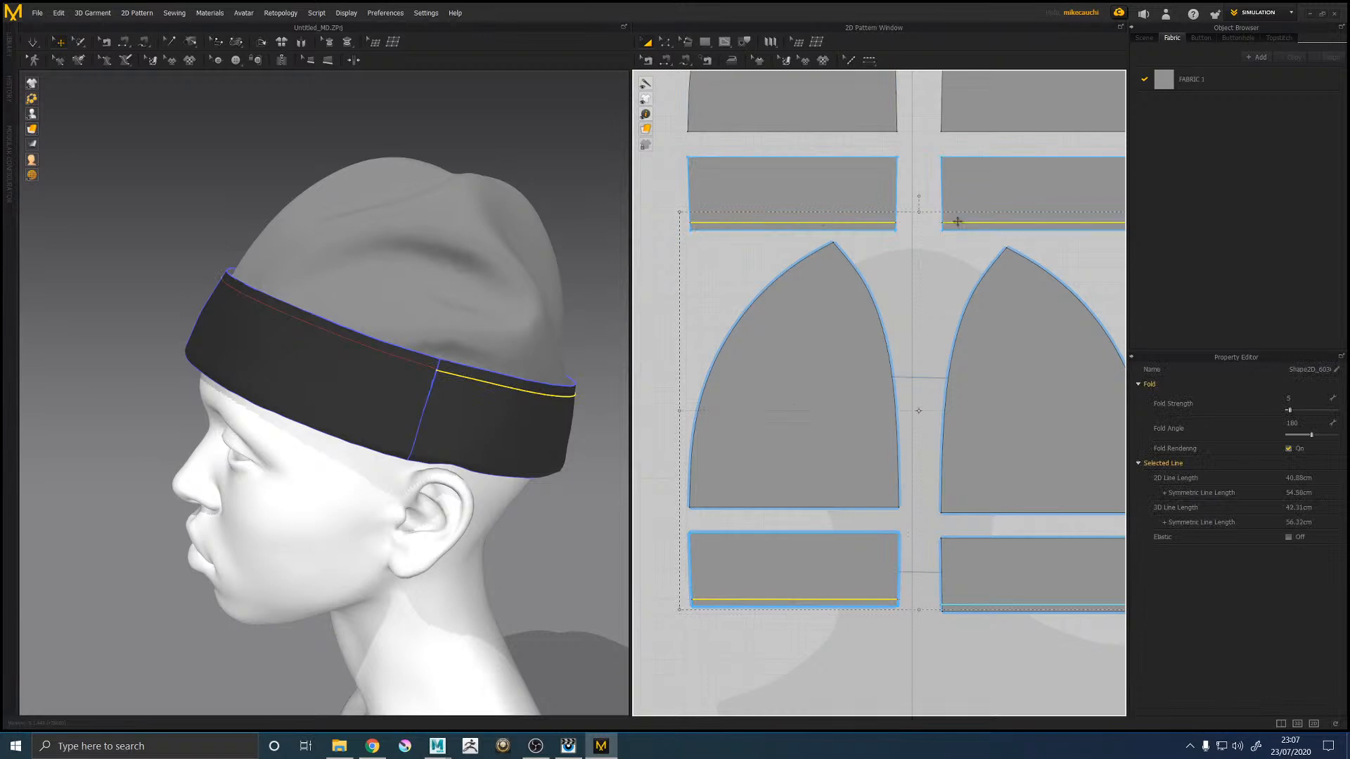
right_click(958, 222)
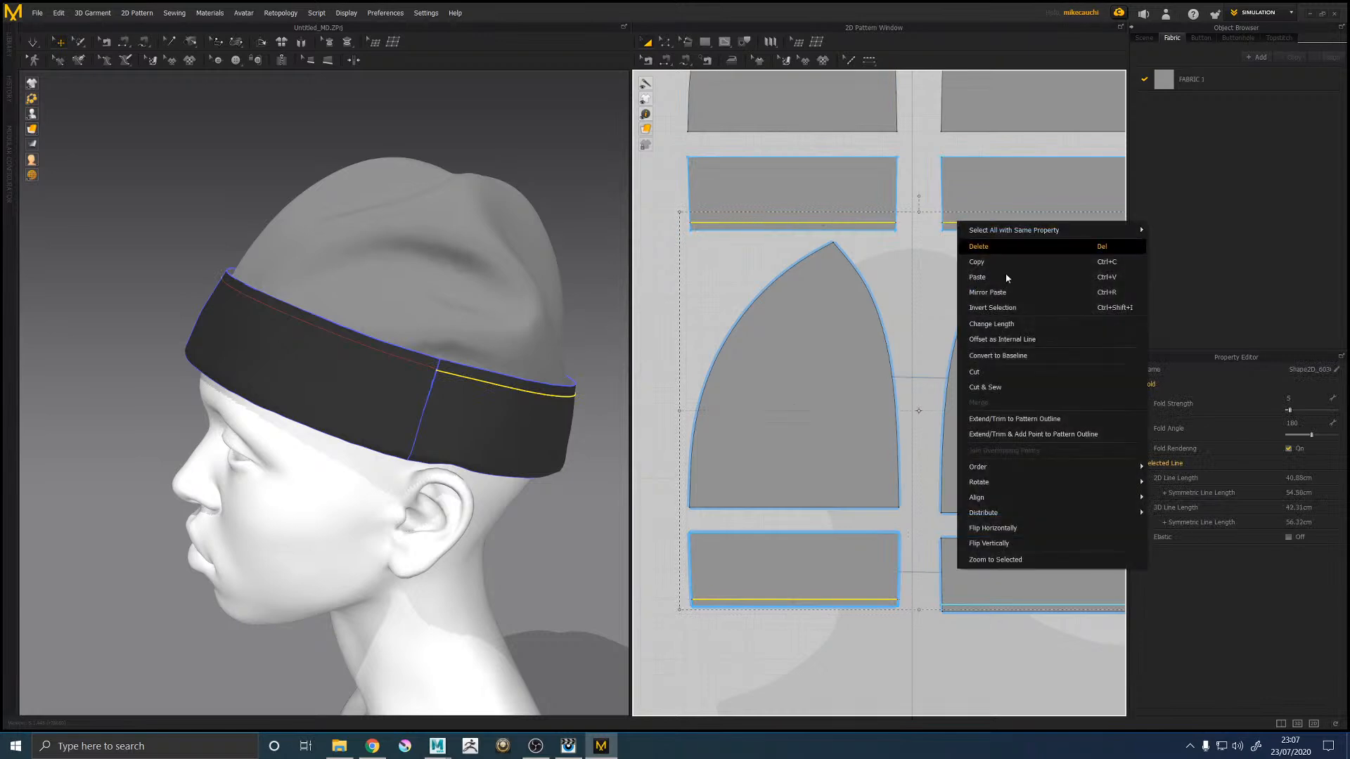
left_click(983, 372)
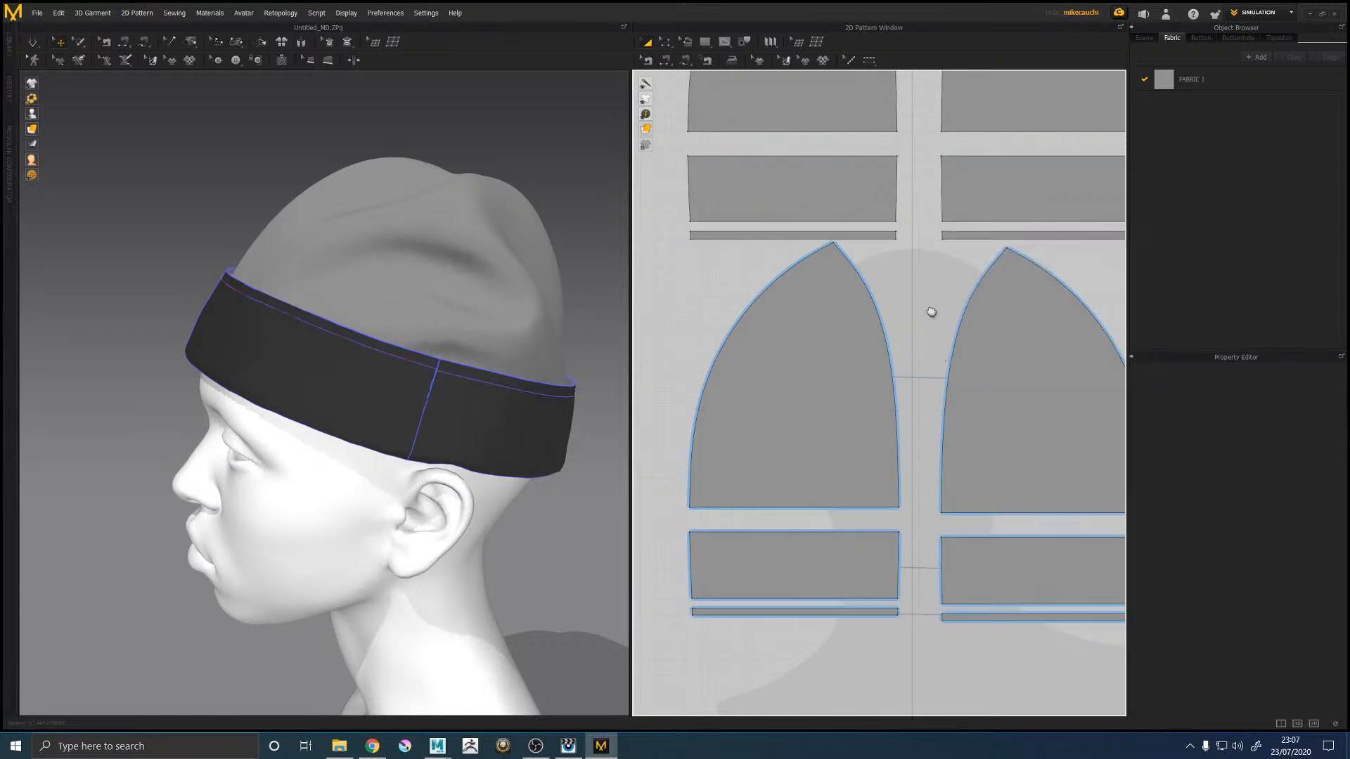
Step: Sew the upper edge of each narrow cut-off strip to the lower edge of the wide band strip above it, front and back
right_click_drag(928, 313, 909, 274)
left_click(667, 60)
left_click(711, 203)
left_click(711, 190)
left_click(951, 204)
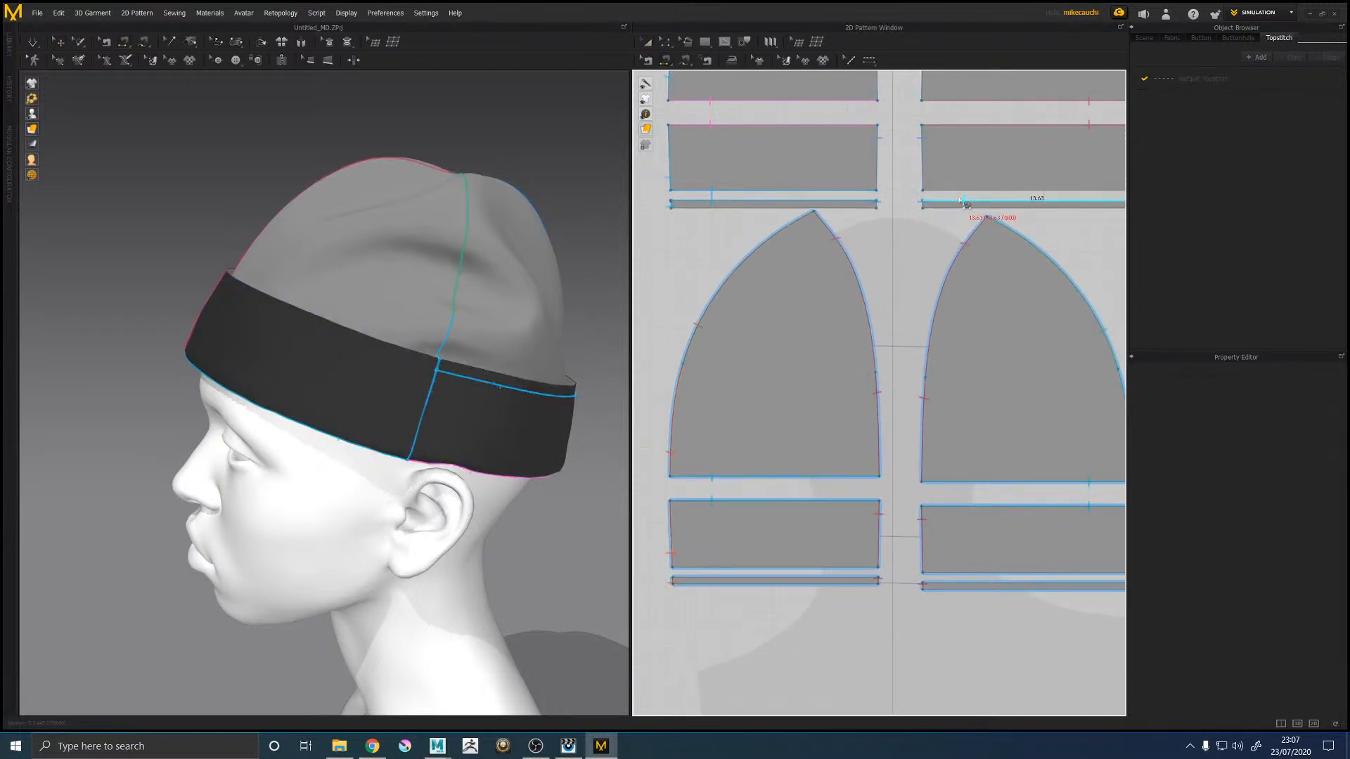
left_click(962, 191)
left_click(714, 578)
left_click(714, 567)
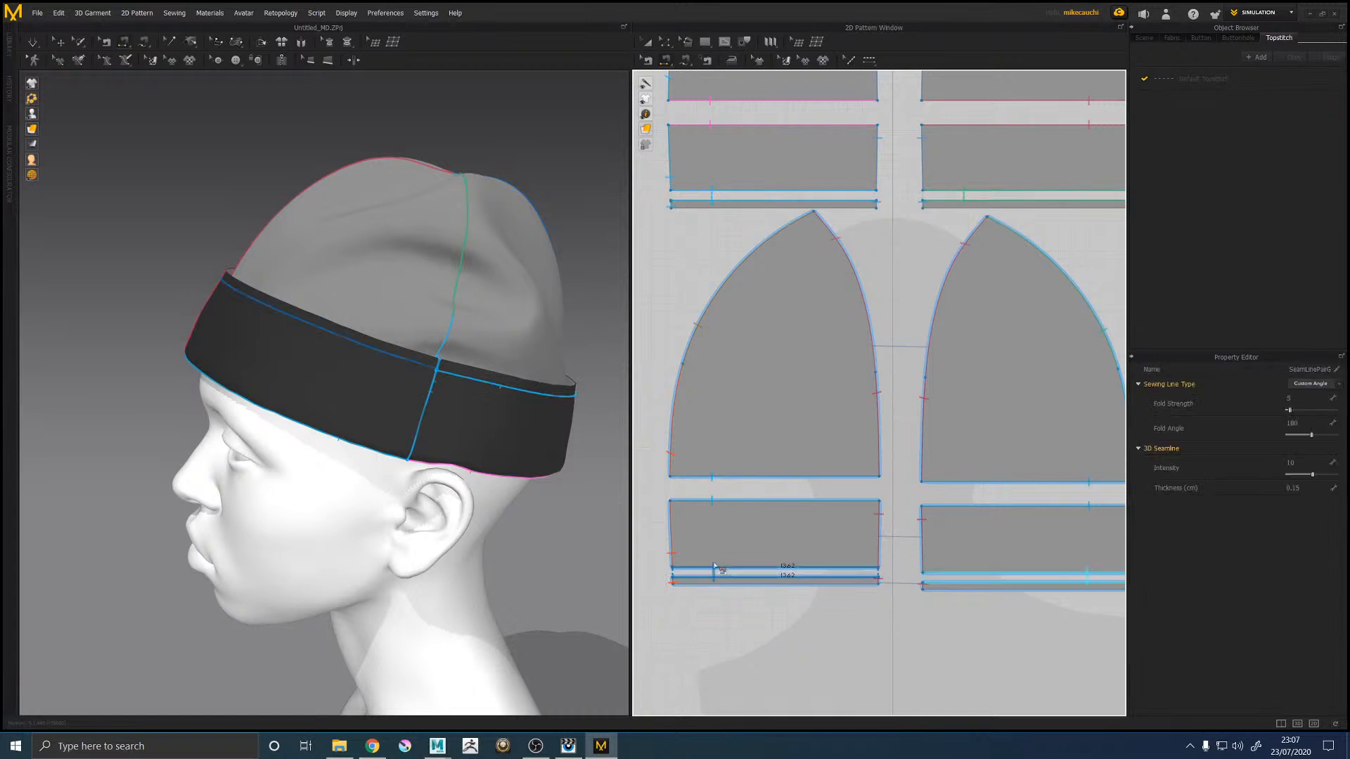
left_click(689, 502)
Step: Set the simulation layer of the four wide band strips to 2
key("a")
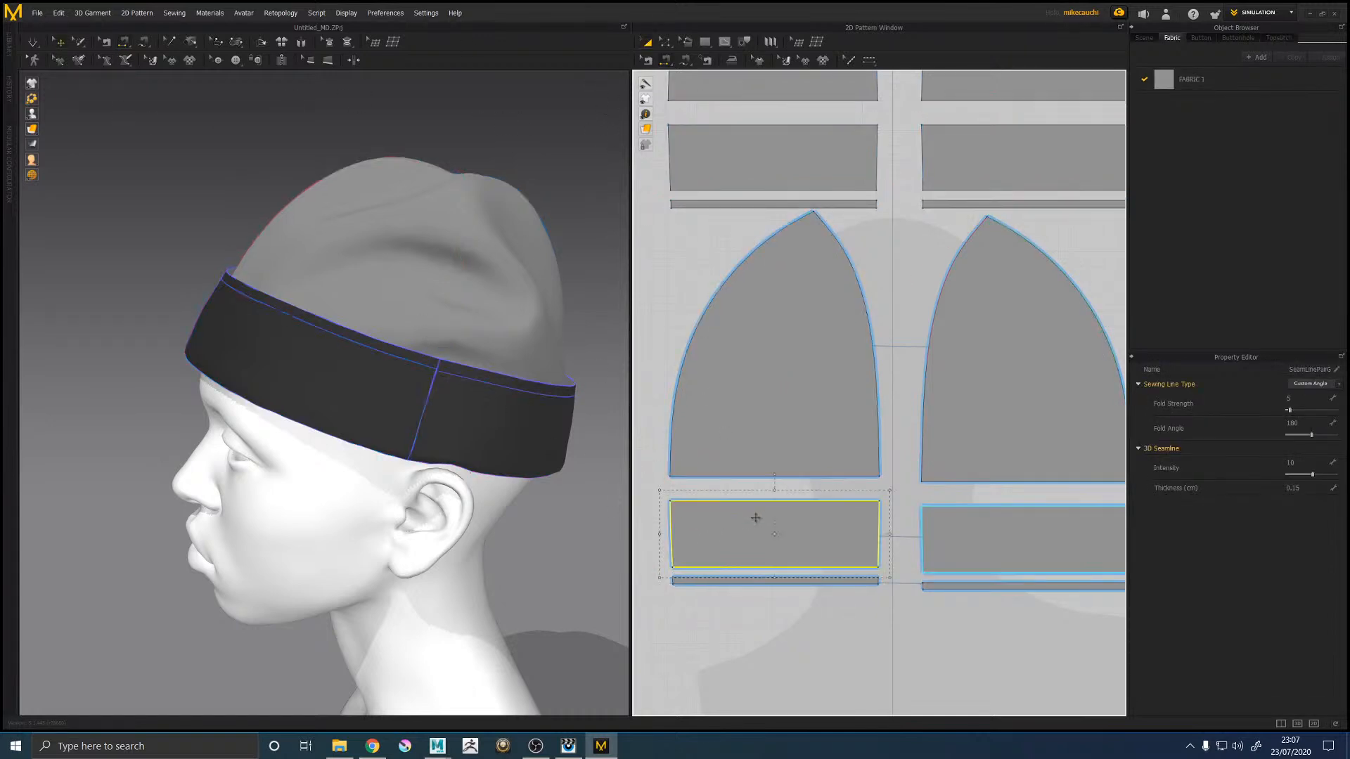
left_click(753, 518)
left_click(994, 541, "shift")
left_click(807, 125, "shift")
left_click(931, 142, "shift")
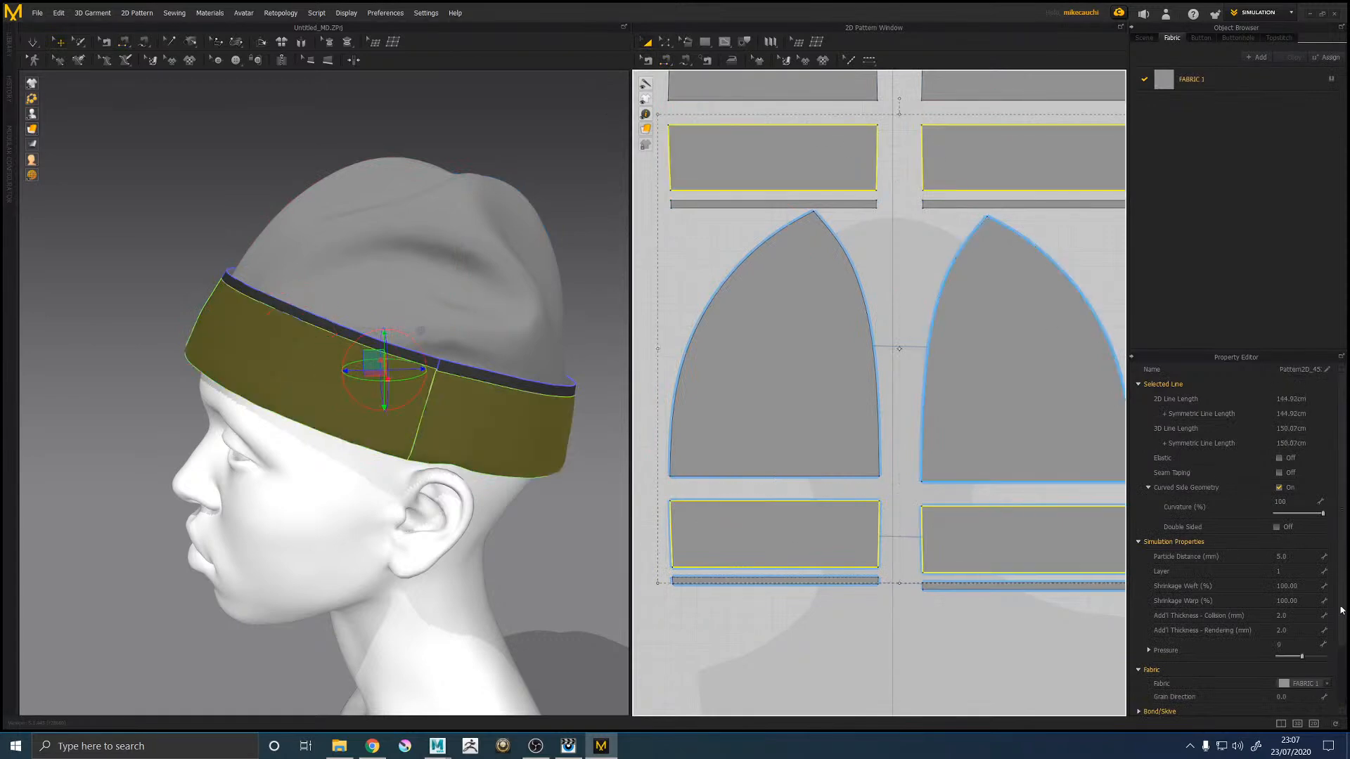
left_click(1290, 571)
type("2")
key("Return")
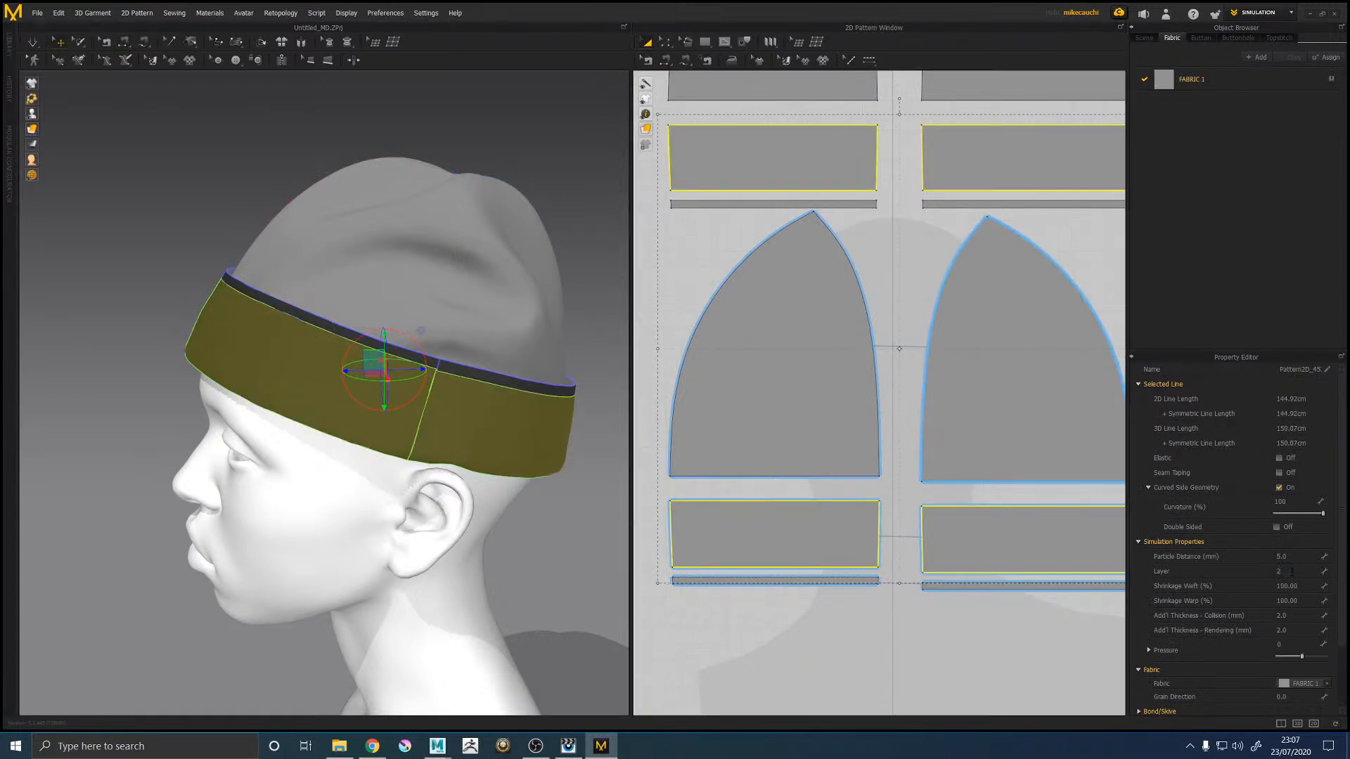
left_click(810, 614)
left_click(812, 580)
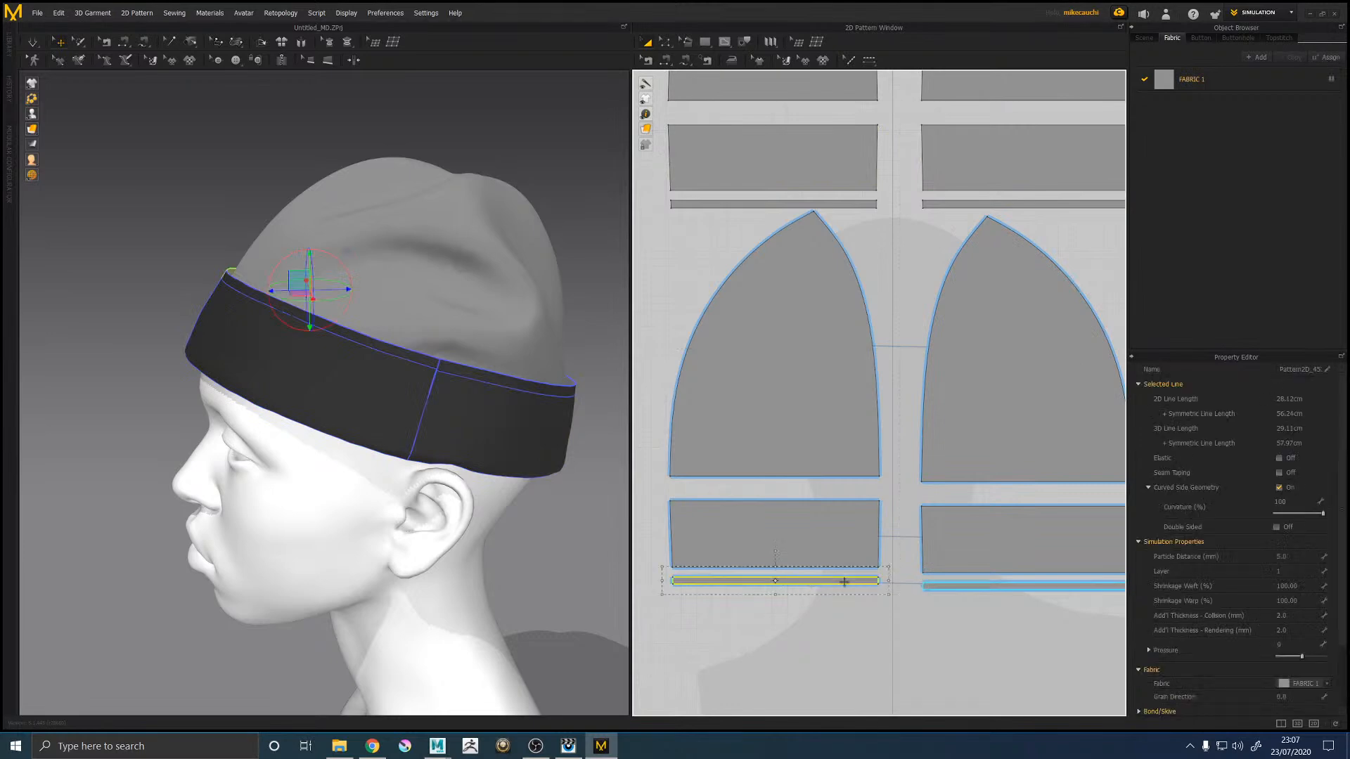
left_click(957, 587, "shift")
left_click(858, 204, "shift")
left_click(939, 204, "shift")
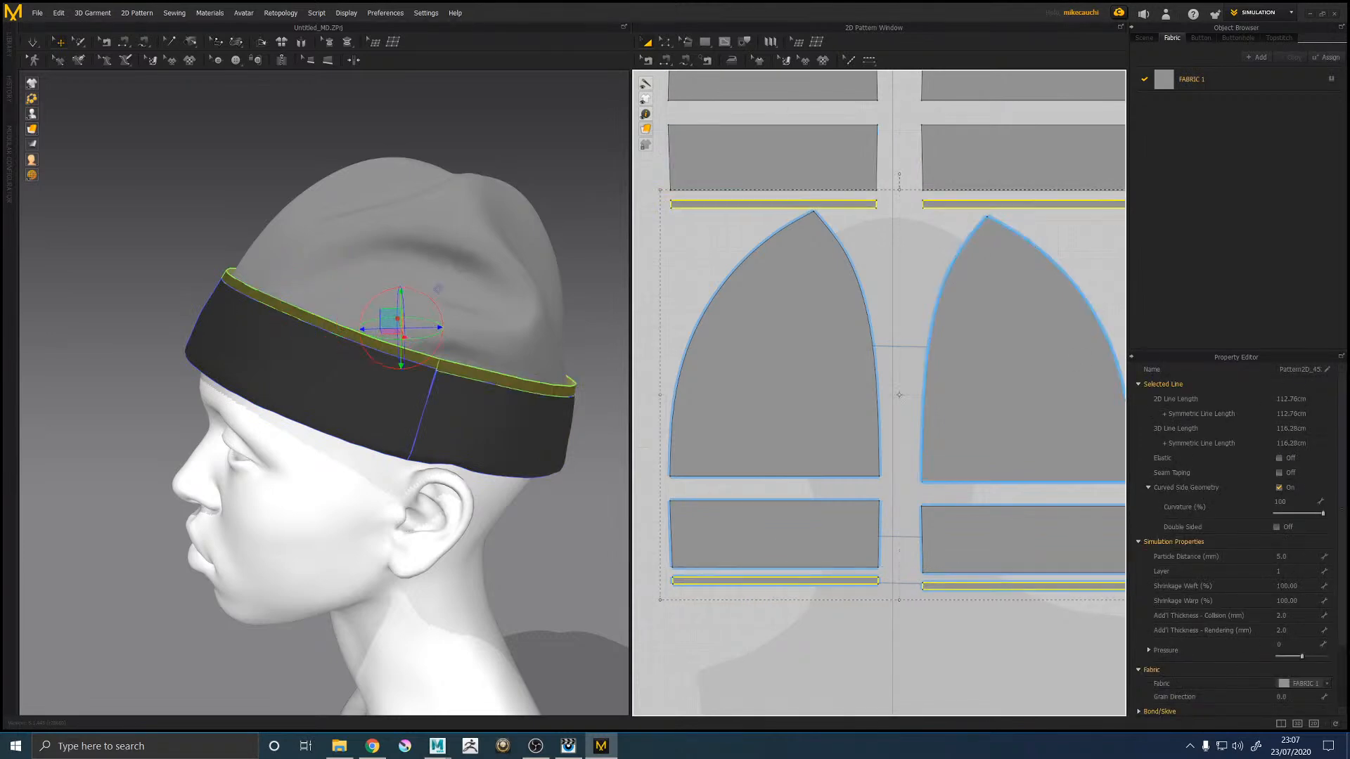
left_click(919, 635)
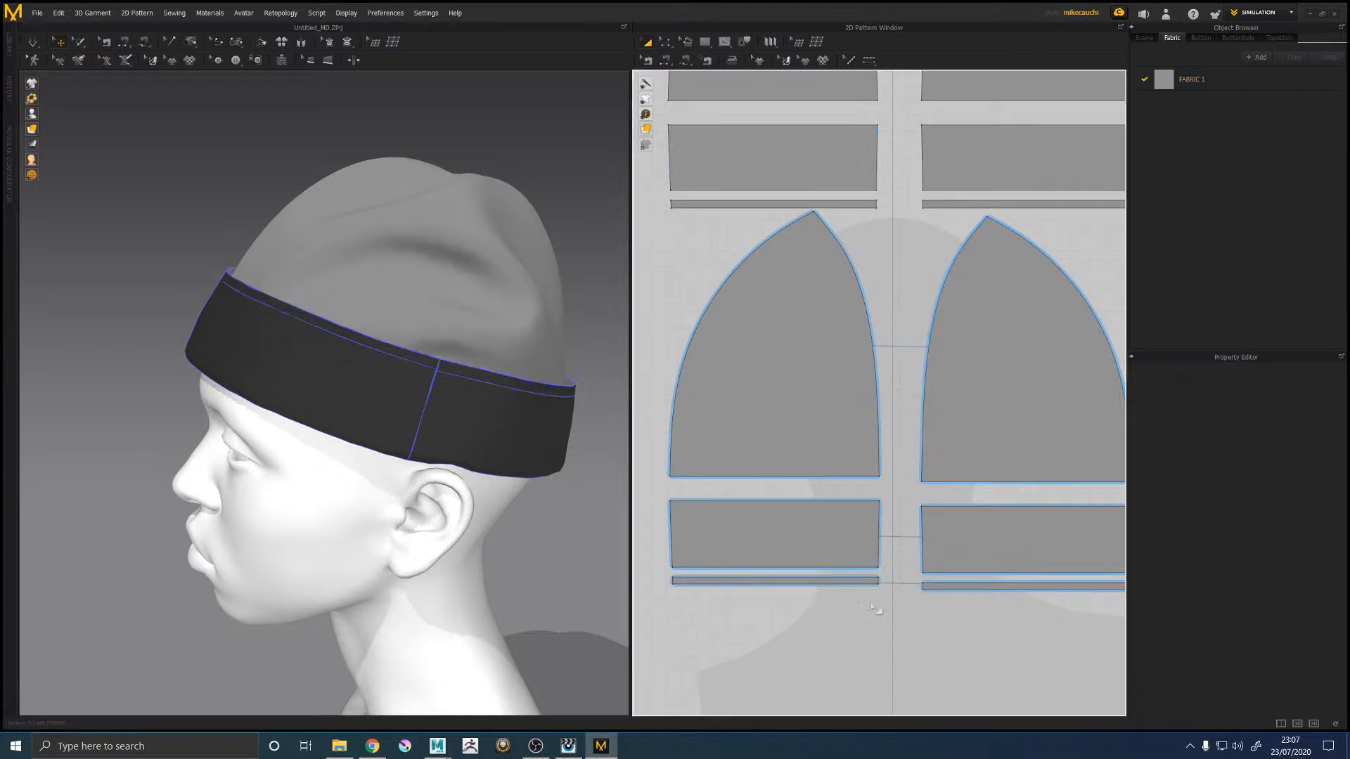
Step: Make the narrow strips taller by moving their free lower edges downward together in the 2D patterns
left_click(755, 209)
left_click(960, 209, "shift")
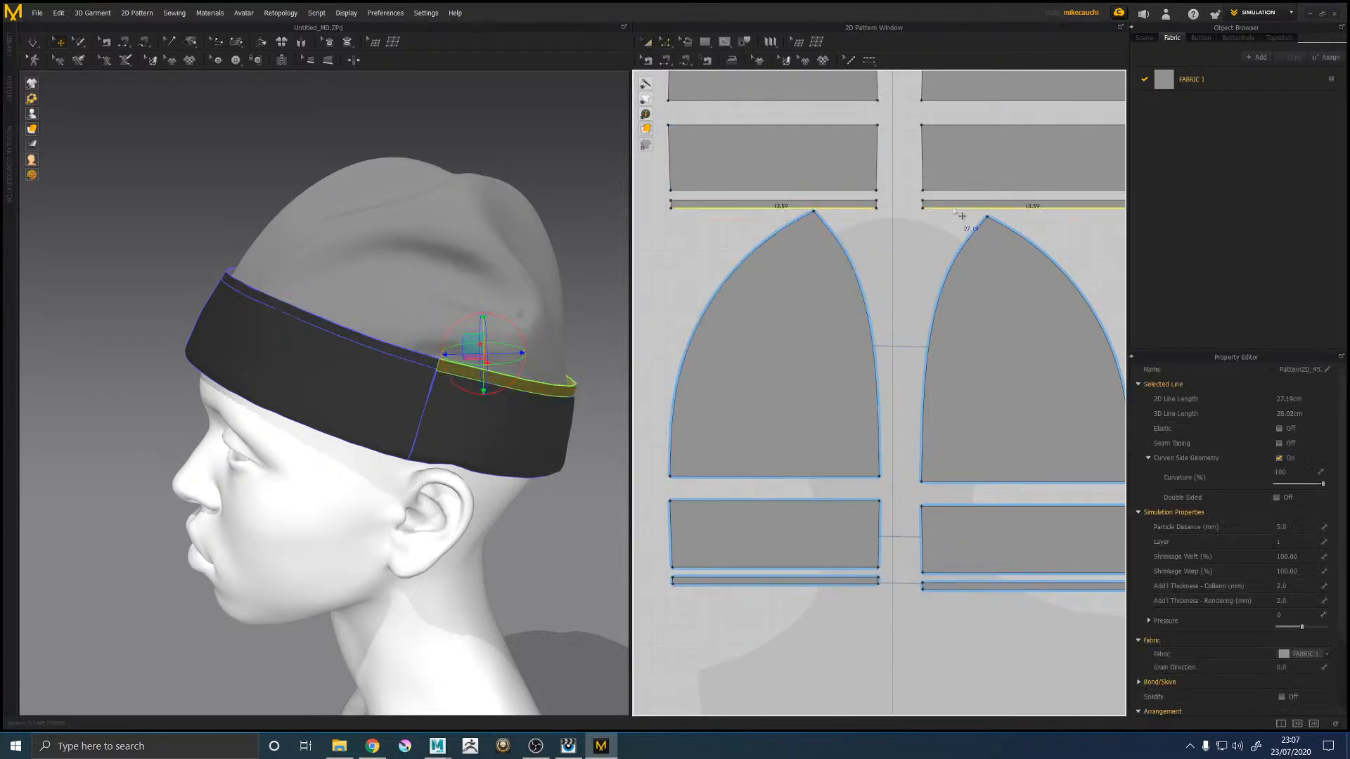
left_click(797, 584, "shift")
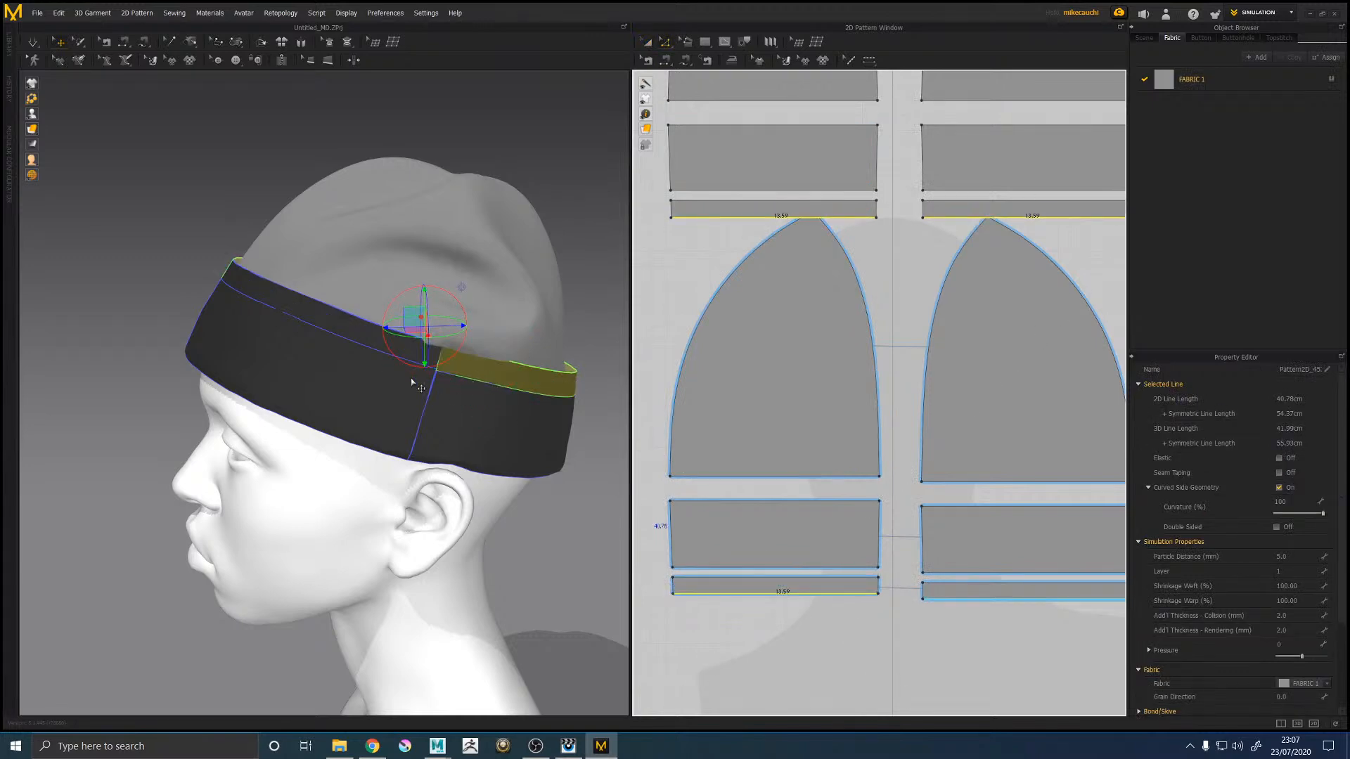
left_click(74, 88)
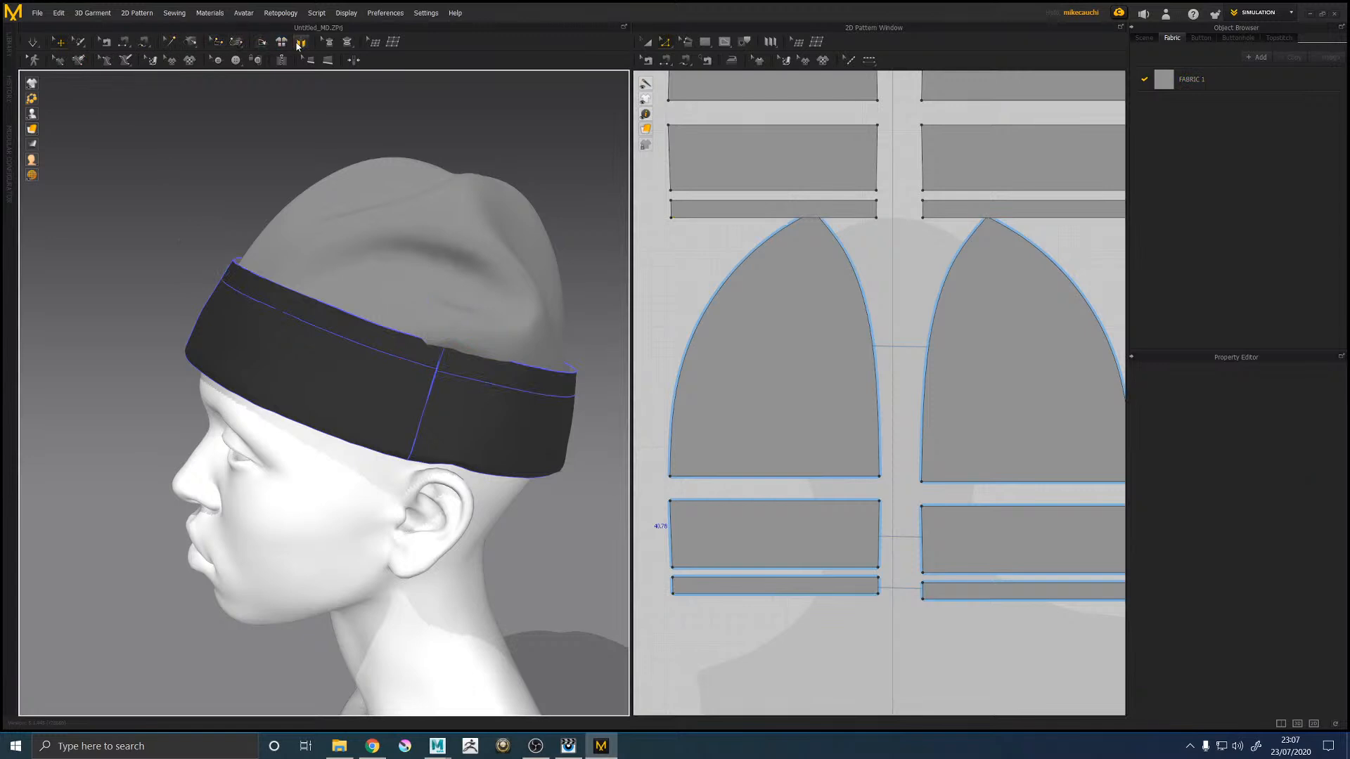
Step: Fold the wide band strips outward around the whole hat so they flare away from the narrow strips and crown
left_click(246, 393)
right_click_drag(246, 401, 542, 498)
left_click_drag(542, 414, 542, 377)
right_click_drag(360, 347, 397, 360)
left_click(215, 429)
right_click_drag(215, 429, 521, 390)
left_click(234, 426)
left_click(234, 426)
left_click(538, 383)
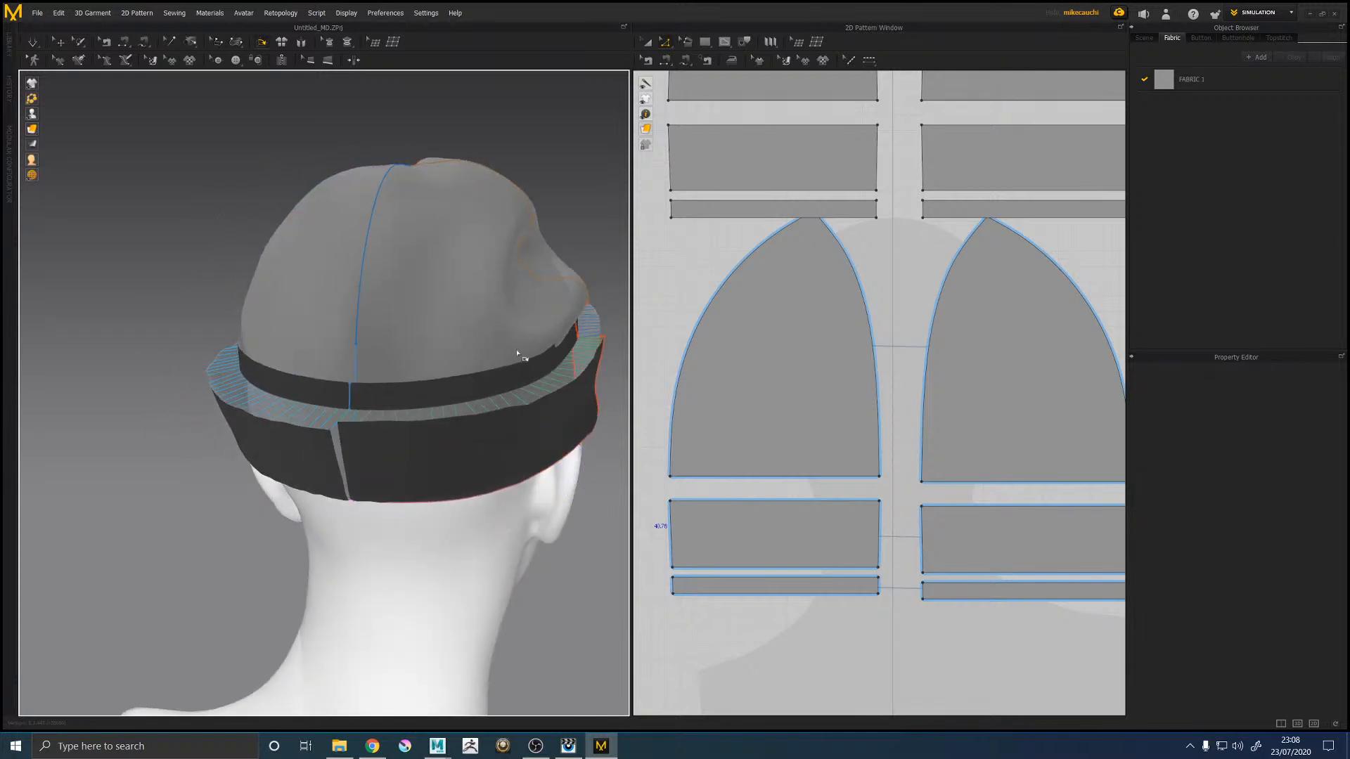
Step: Freeze the four wide band strips on the avatar
middle_click_drag(517, 353, 452, 344)
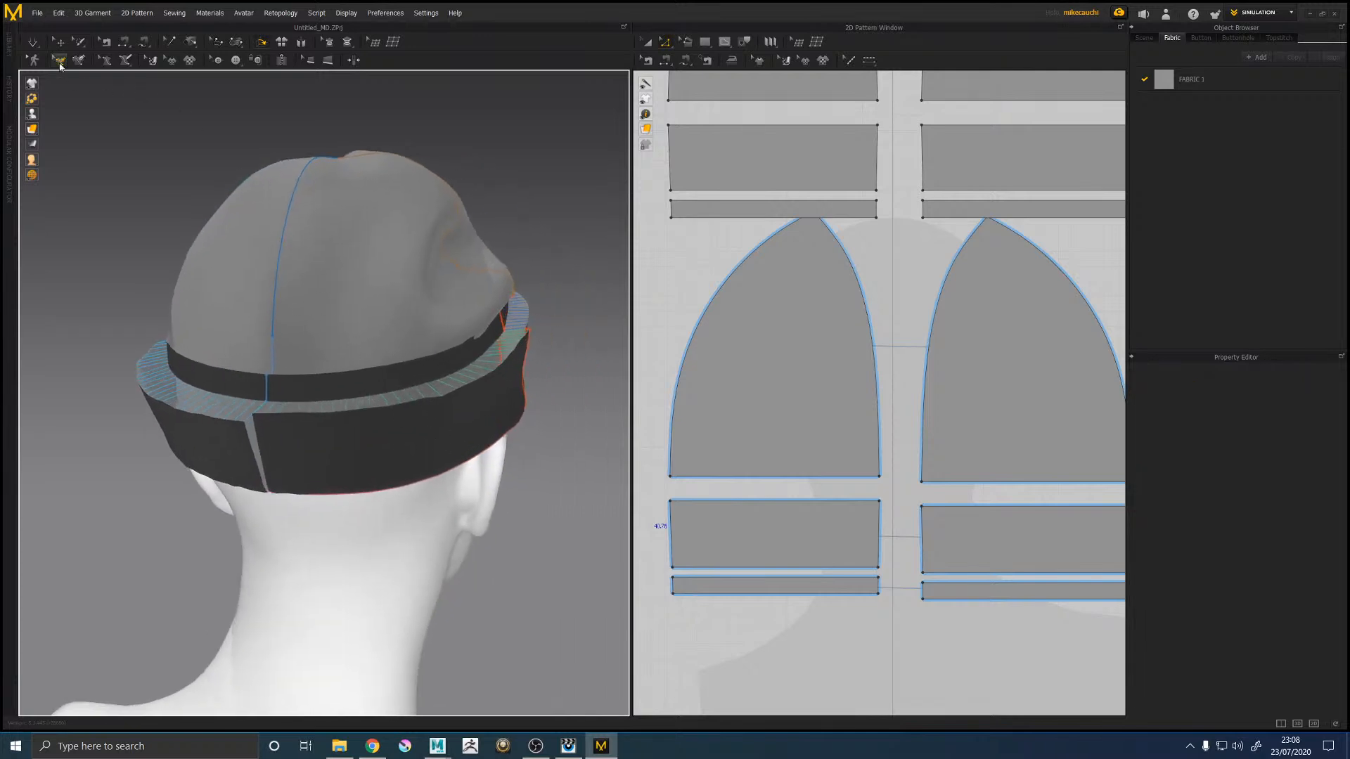
left_click(61, 42)
left_click(420, 434)
left_click(229, 442, "shift")
right_click_drag(160, 429, 256, 401)
left_click(251, 413, "shift")
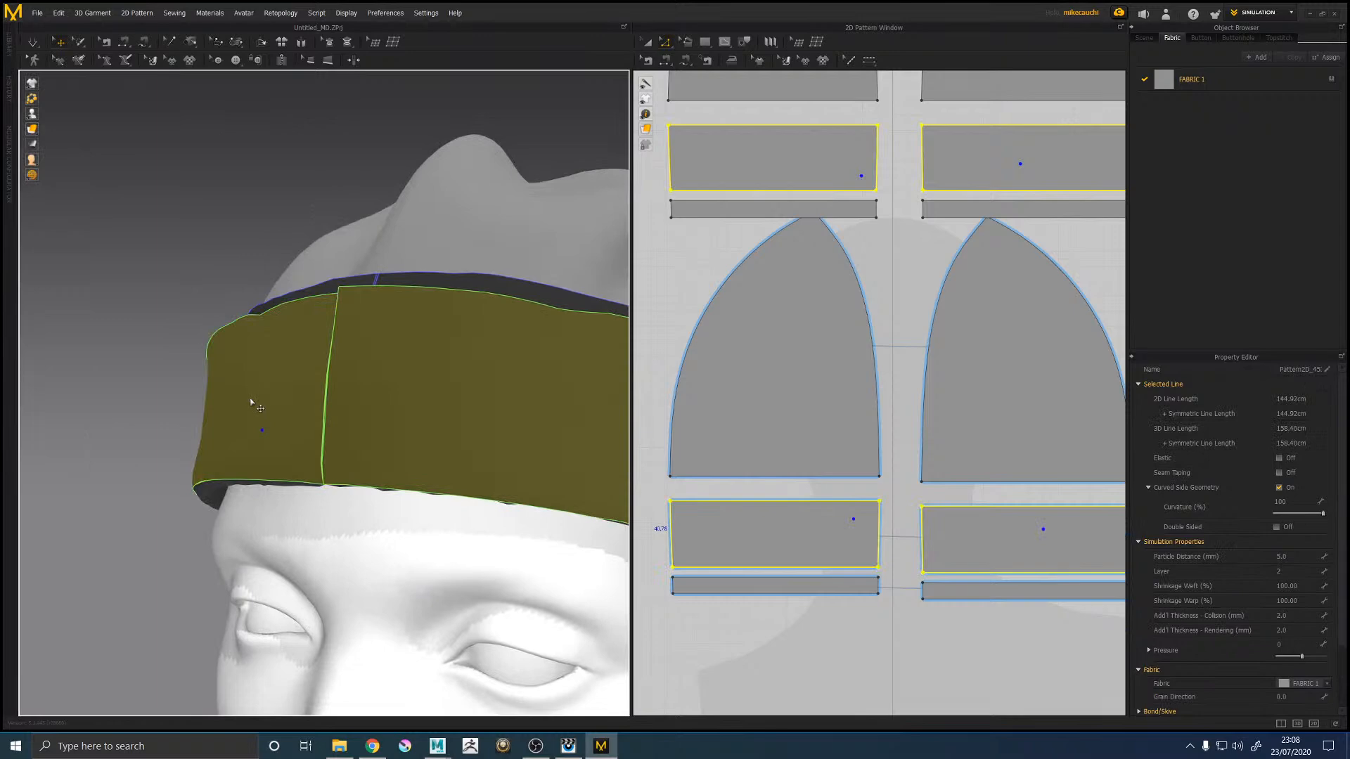
right_click(255, 403)
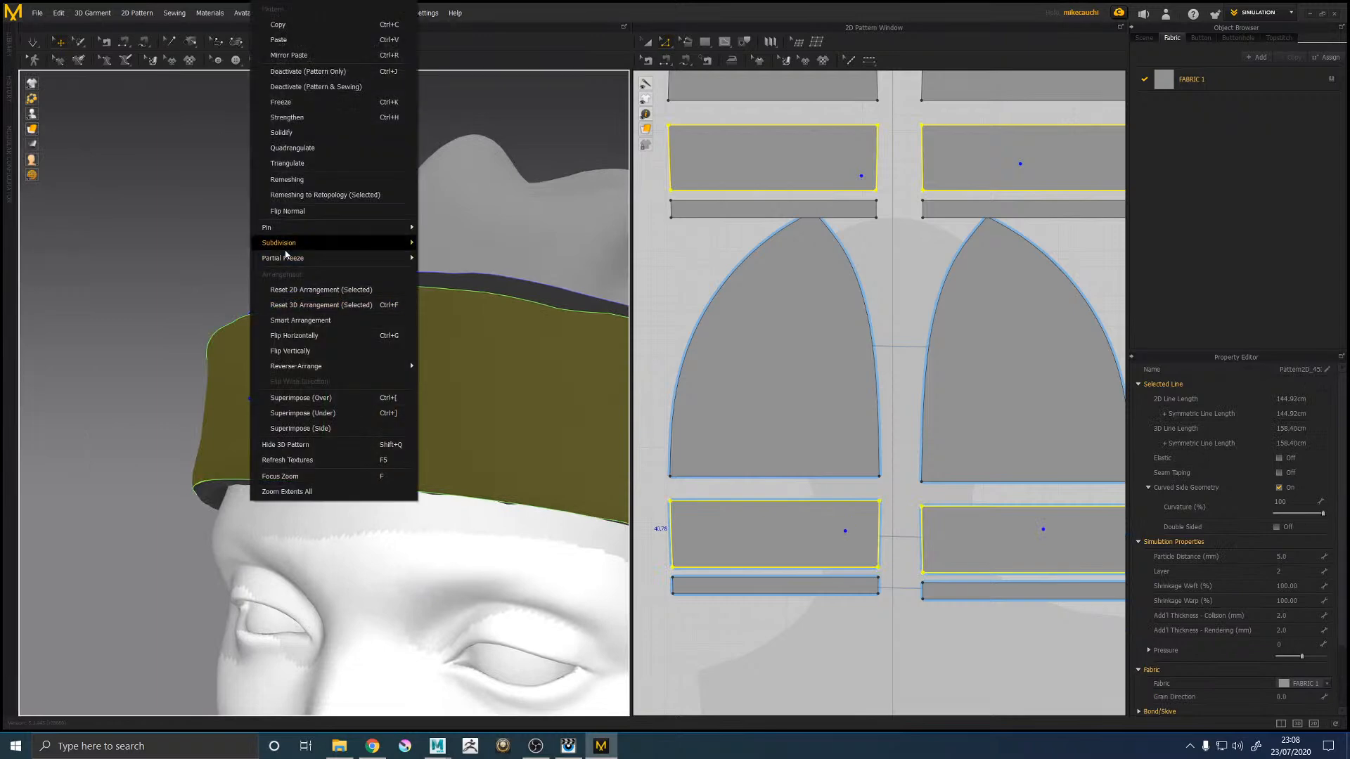
left_click(279, 104)
right_click_drag(229, 304, 255, 339)
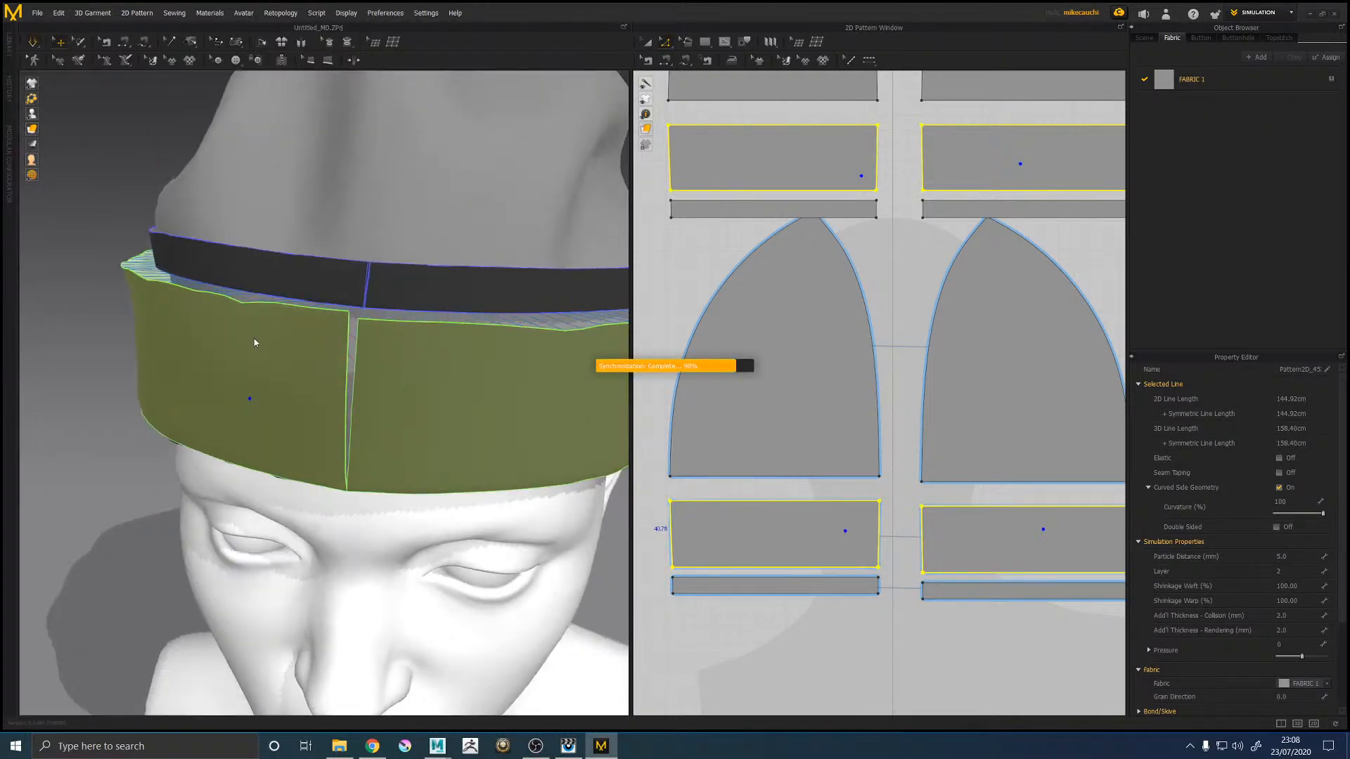
scroll(254, 339, "up", 2)
right_click_drag(337, 341, 275, 317)
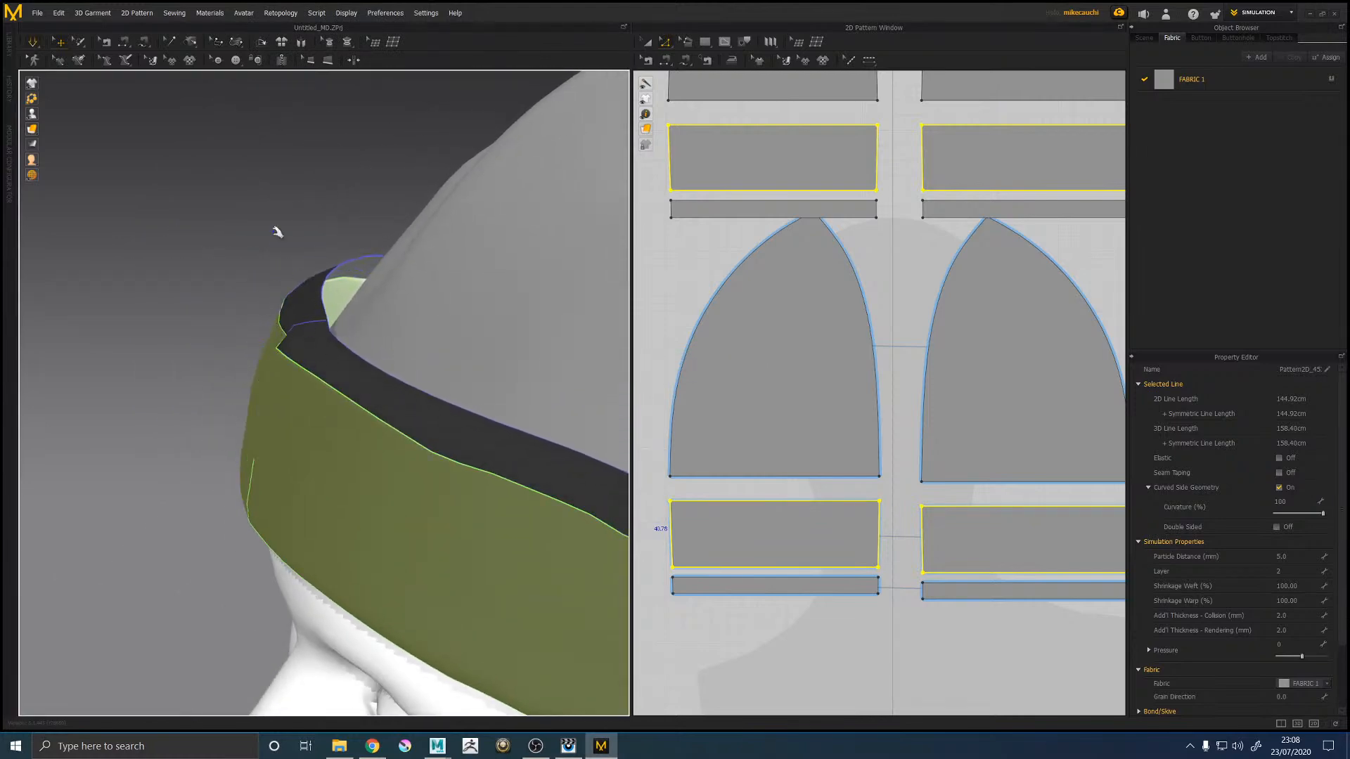
left_click(284, 252)
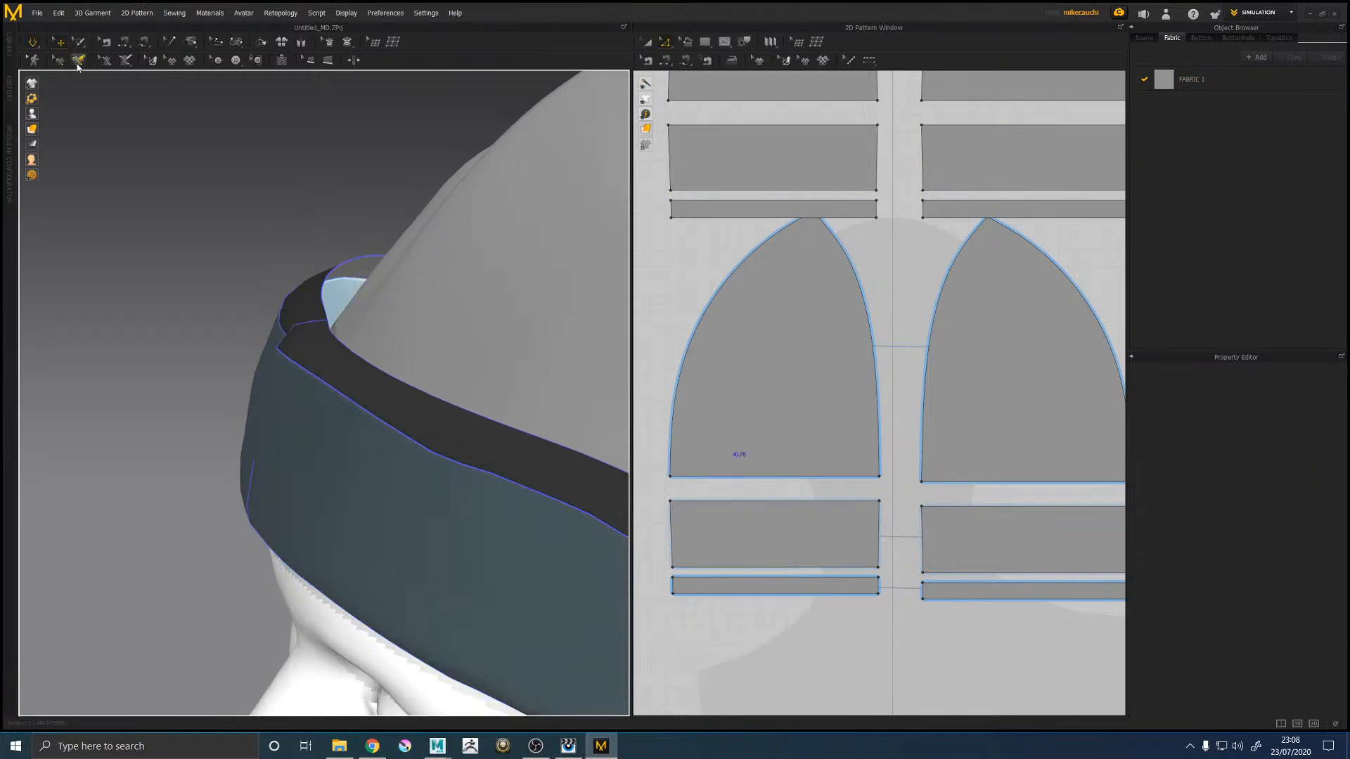
left_click(320, 347)
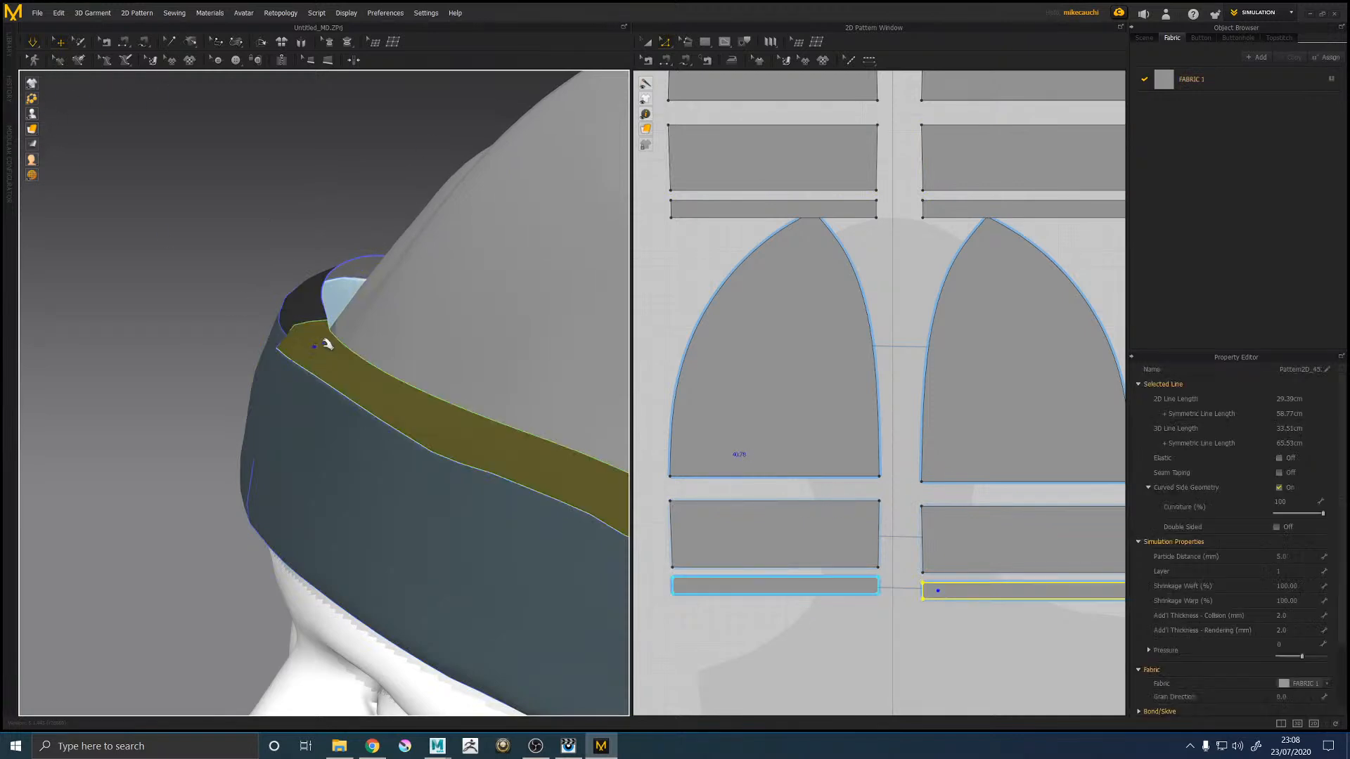
right_click(325, 346)
left_click(257, 222)
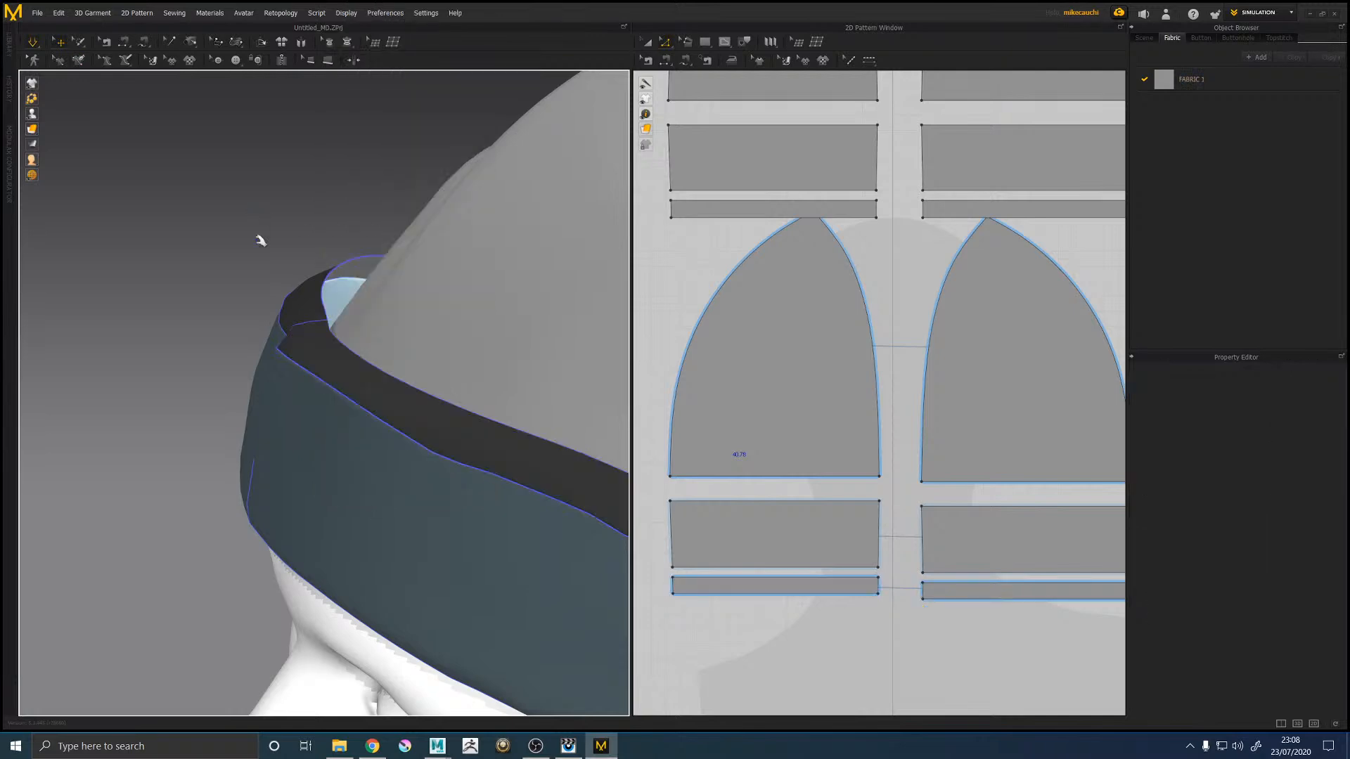
Step: Fold the first two narrow strips inward toward the crown along their seams with the wide band strips using Fold Arrangement
left_click(264, 43)
right_click_drag(328, 346, 240, 380)
left_click(378, 351)
left_click_drag(394, 323, 392, 360)
scroll(366, 344, "up", 5)
left_click(360, 342)
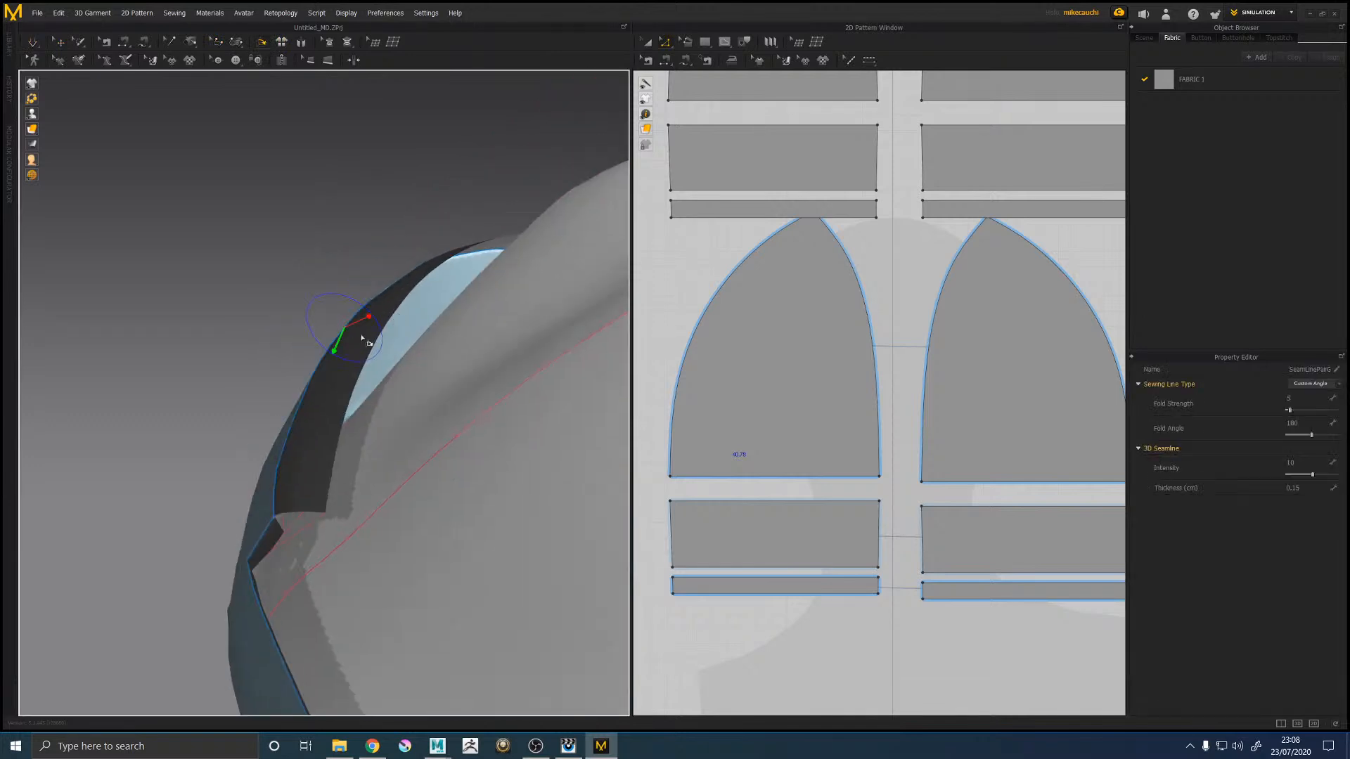
left_click_drag(363, 316, 356, 352)
scroll(411, 383, "down", 5)
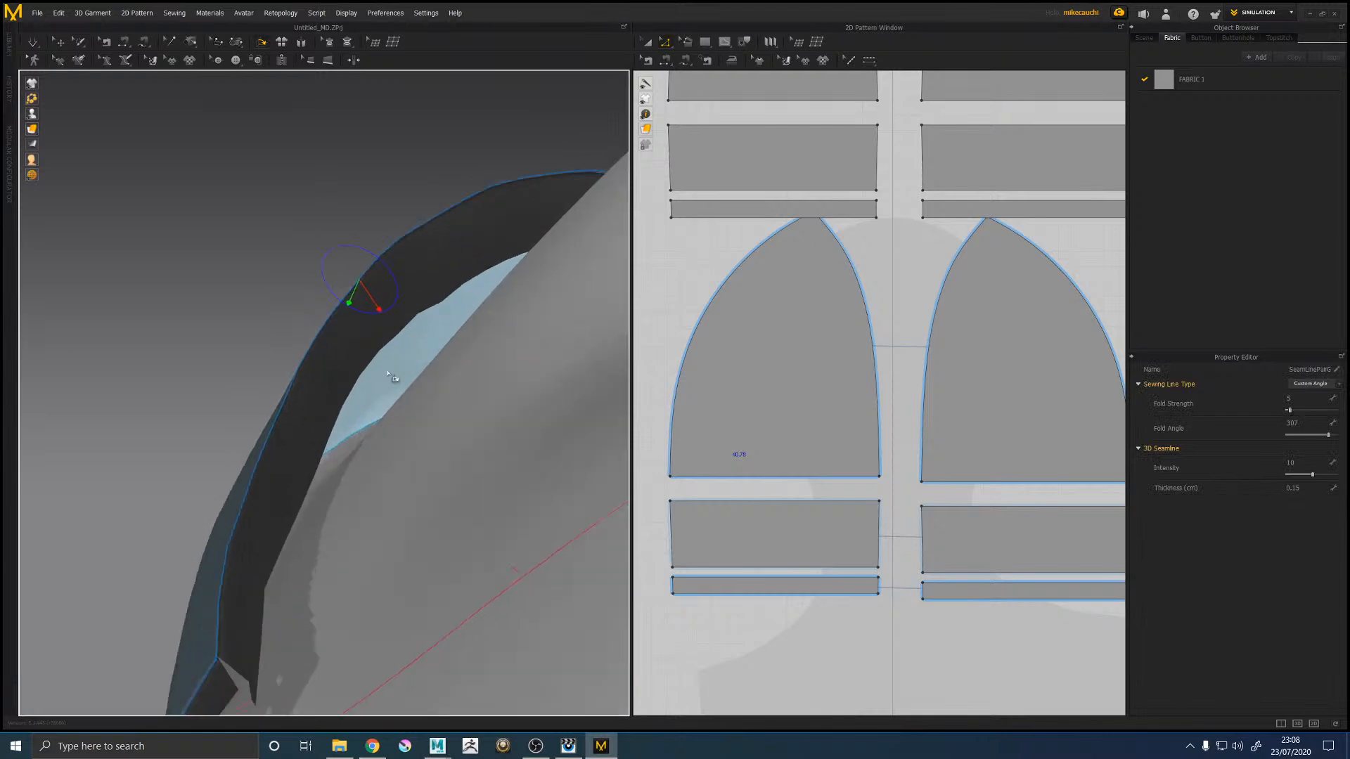
Step: Fold the remaining narrow strips at the back and side inward toward the crown along their wide-strip seams
right_click_drag(485, 412, 423, 397)
left_click(350, 487)
right_click_drag(398, 477, 313, 400)
left_click_drag(317, 391, 344, 430)
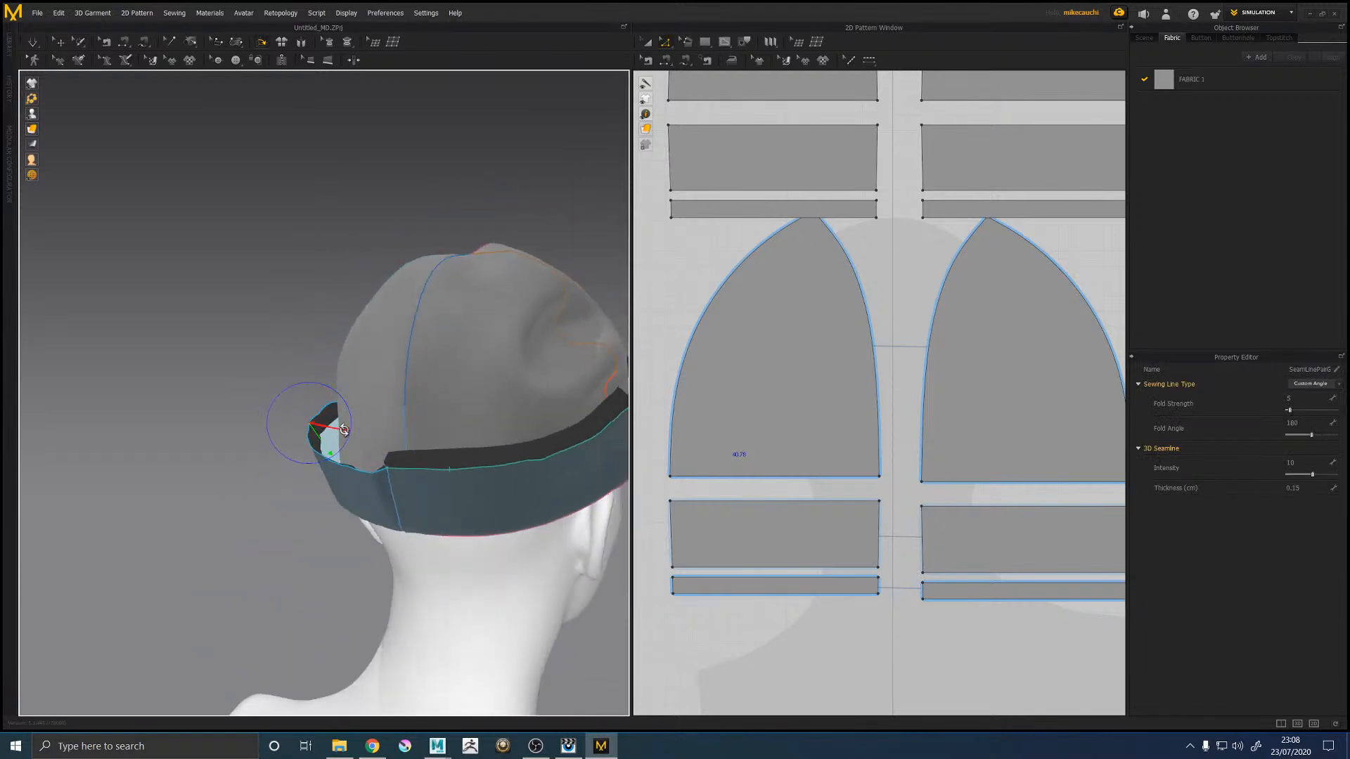
right_click_drag(431, 471, 334, 447)
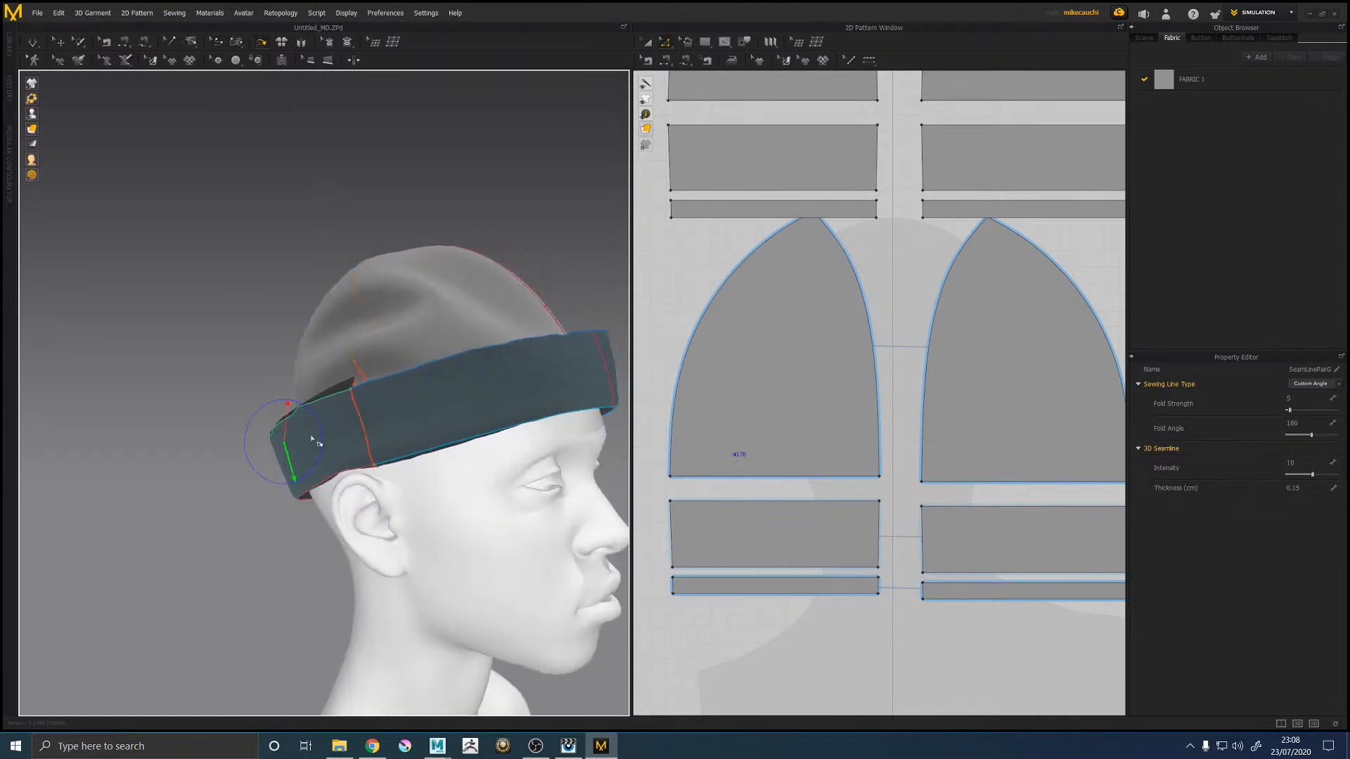
left_click_drag(287, 407, 308, 441)
right_click_drag(307, 441, 294, 316)
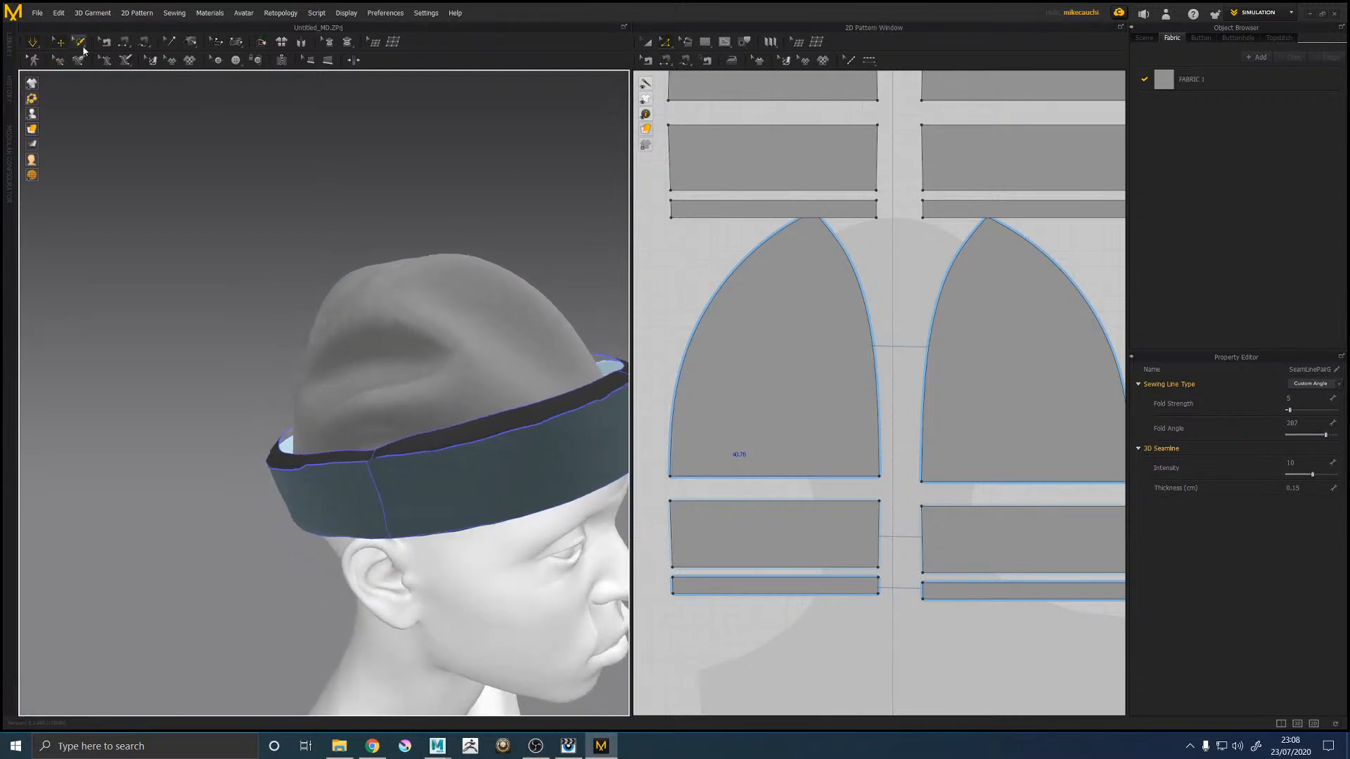
Step: Select all seams joining the wide and narrow band strips and set their fold angle to 309
left_click(105, 42)
left_click(803, 568)
left_click(751, 199, "shift")
left_click(958, 199, "shift")
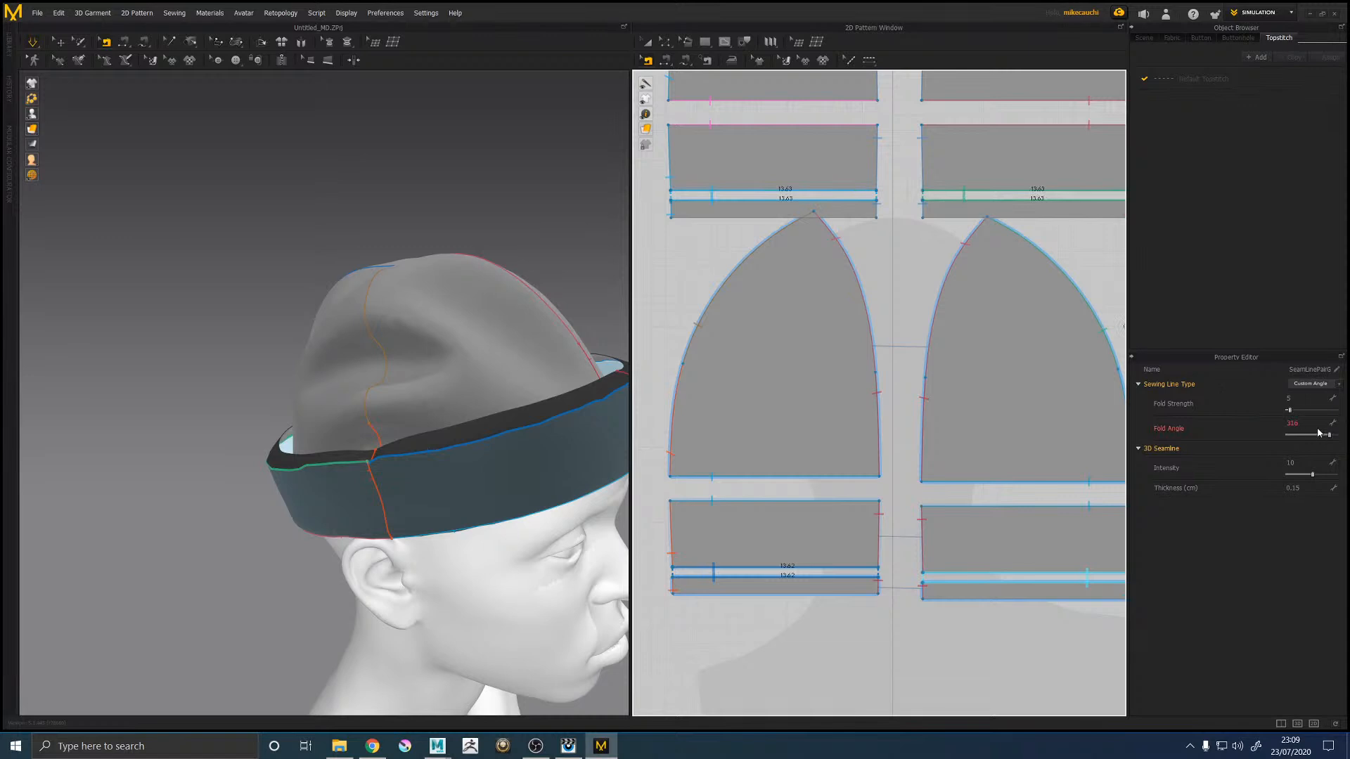
left_click_drag(1330, 437, 1316, 435)
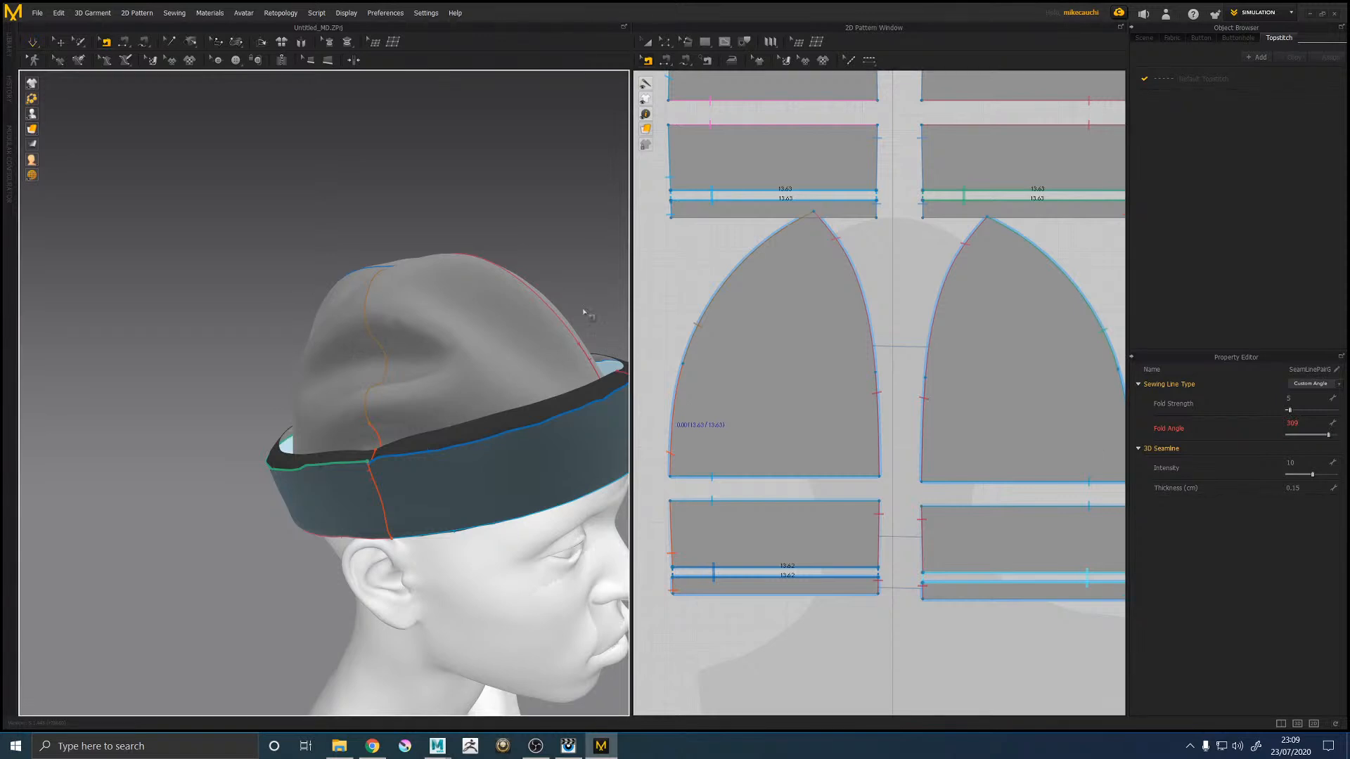
left_click(32, 42)
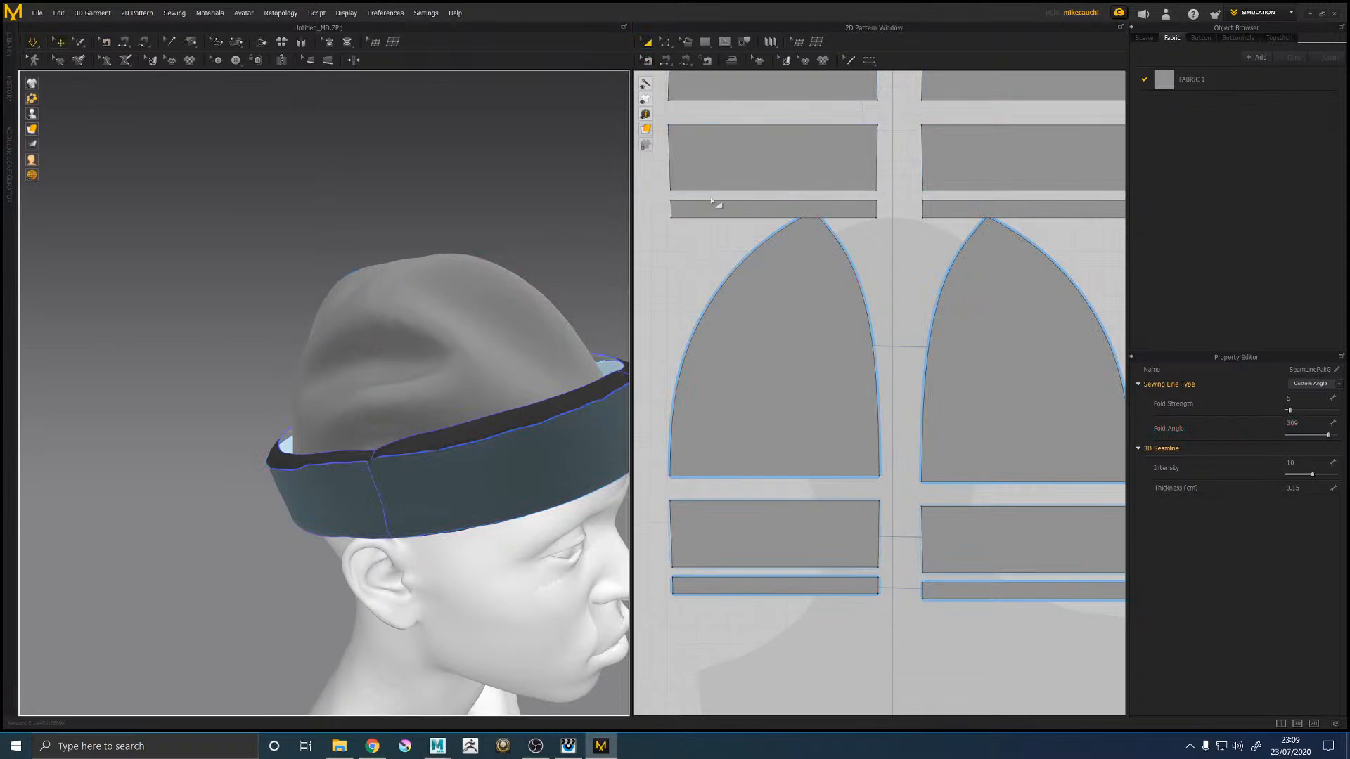
Step: Set the band-strip seams' fold strength to 76, fold angle to 344 and 3D seamline intensity to 33, and start the simulation
left_click(648, 61)
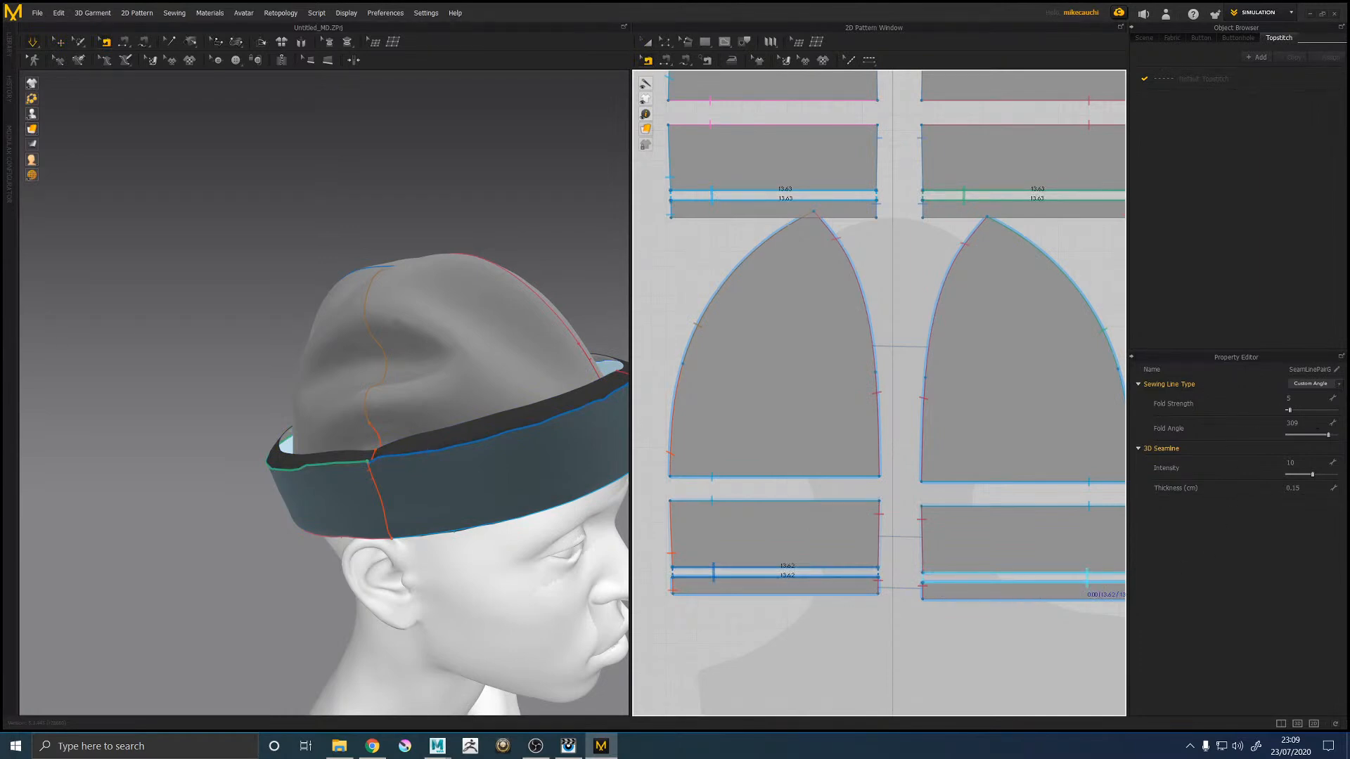
left_click_drag(1290, 412, 1306, 417)
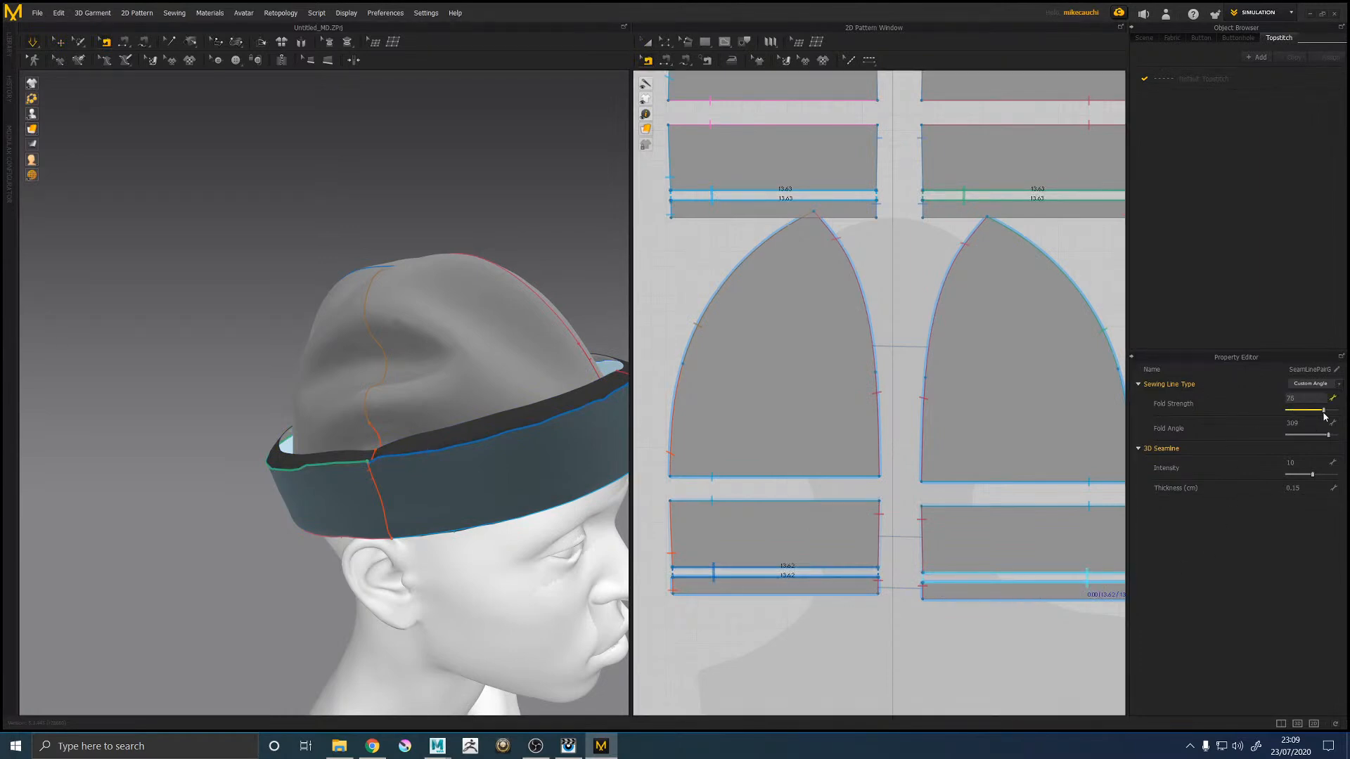
right_click_drag(358, 366, 336, 385)
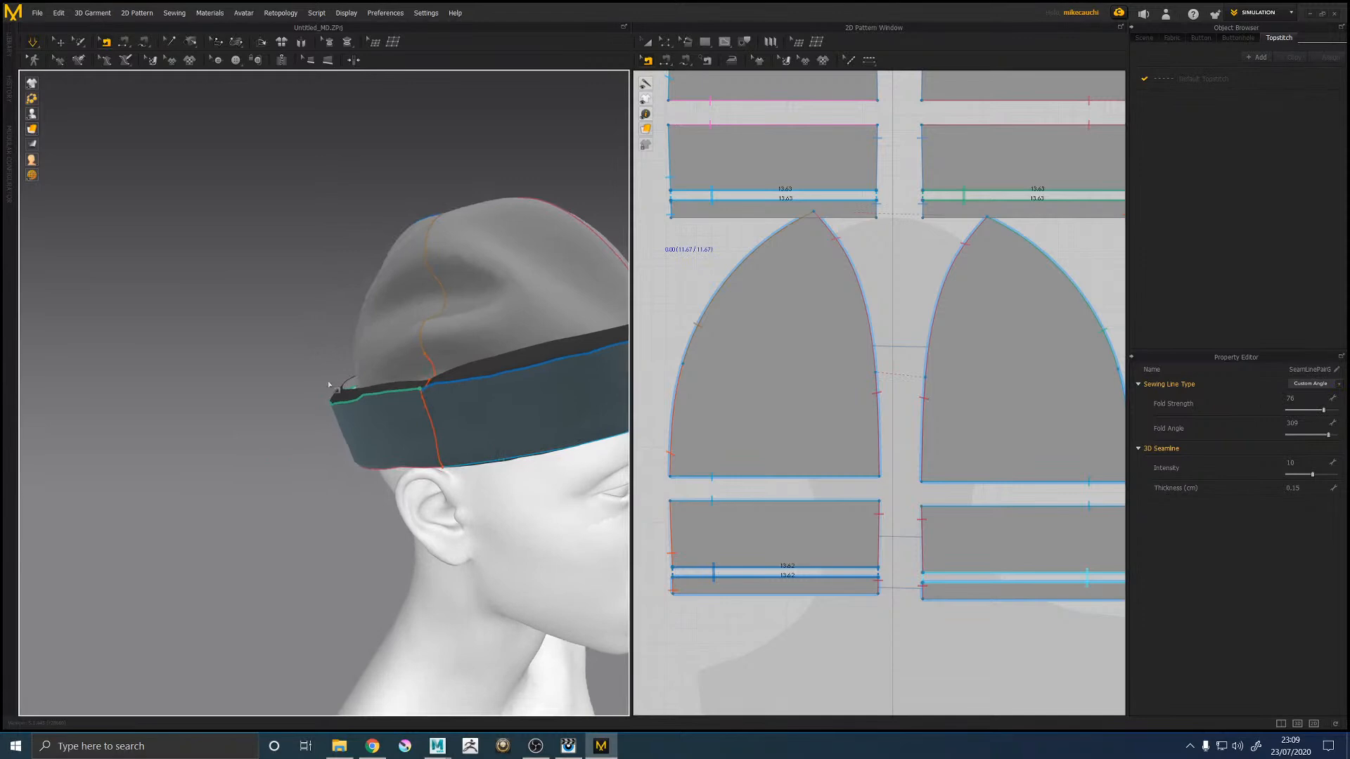
scroll(335, 386, "up", 4)
scroll(351, 385, "up", 3)
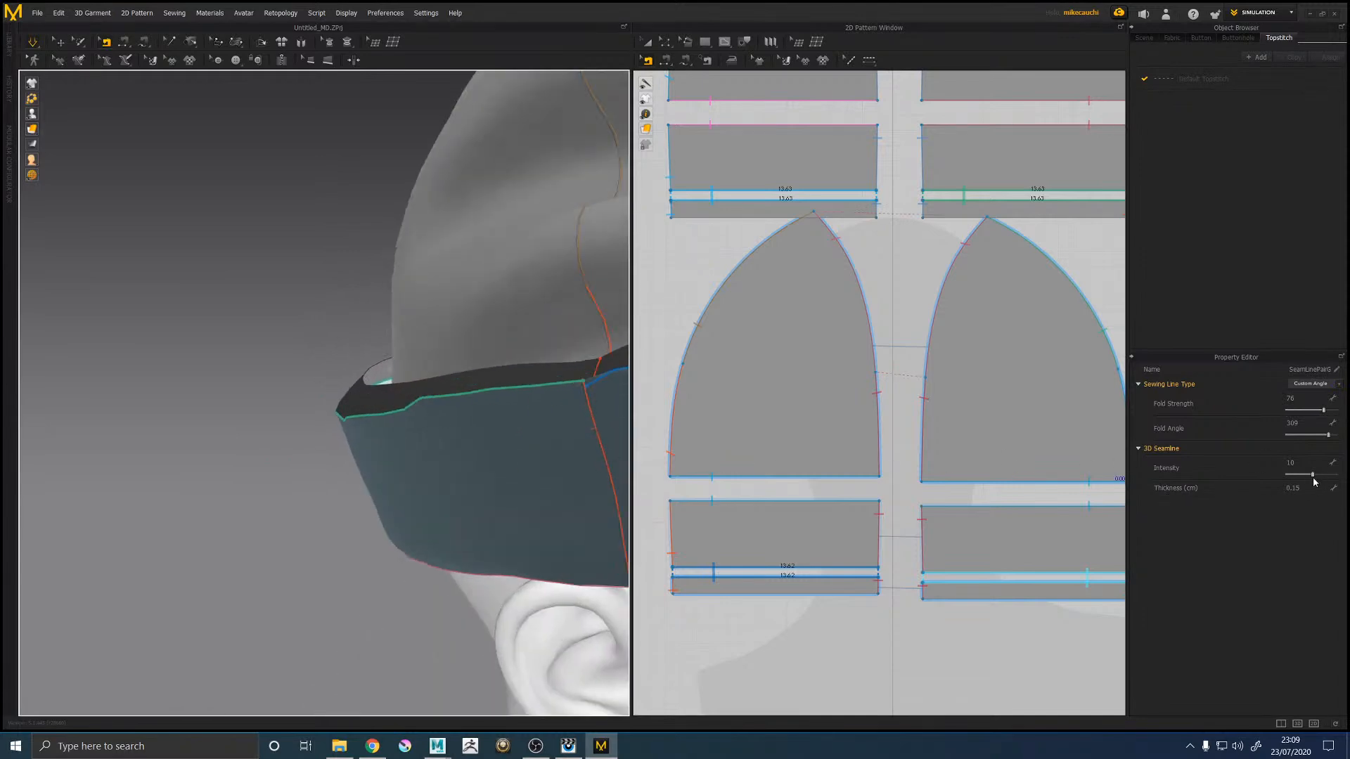
left_click_drag(1317, 476, 1332, 435)
left_click(33, 43)
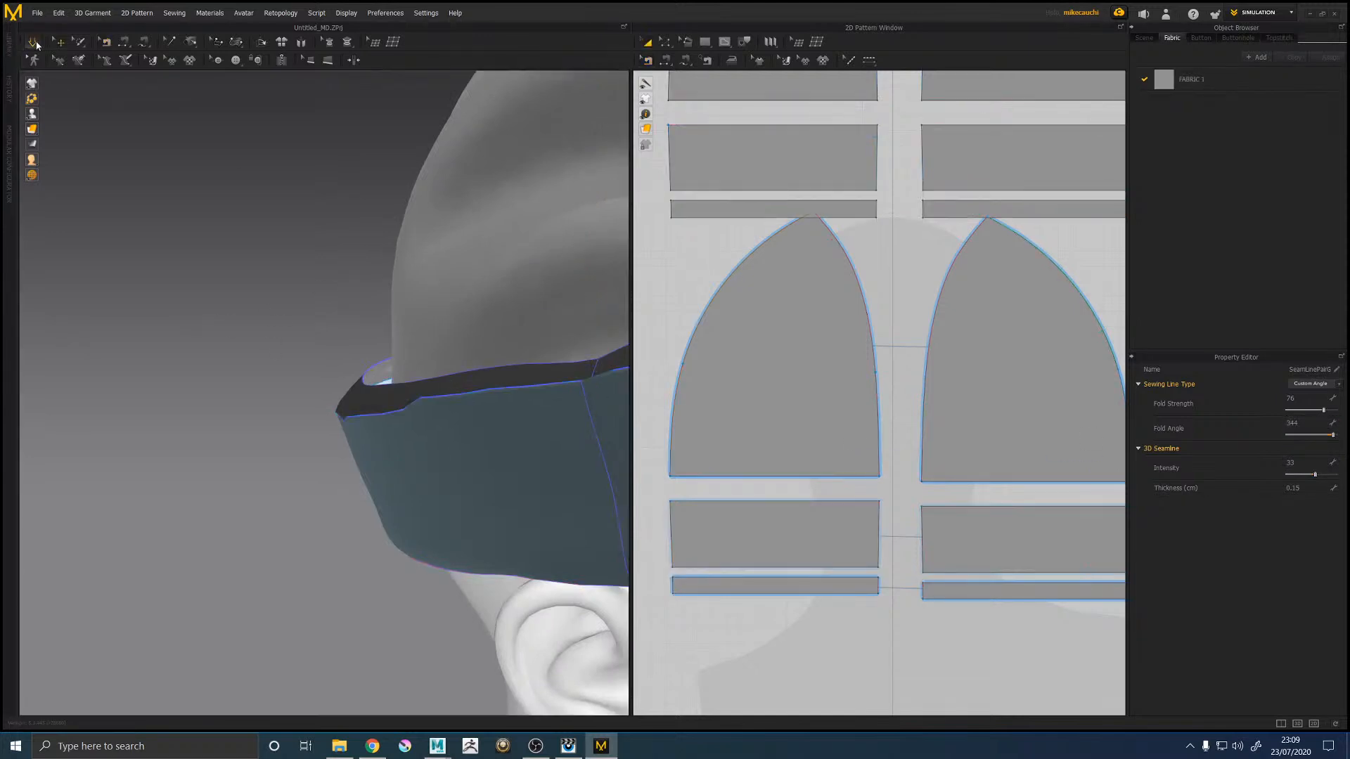
left_click(60, 73)
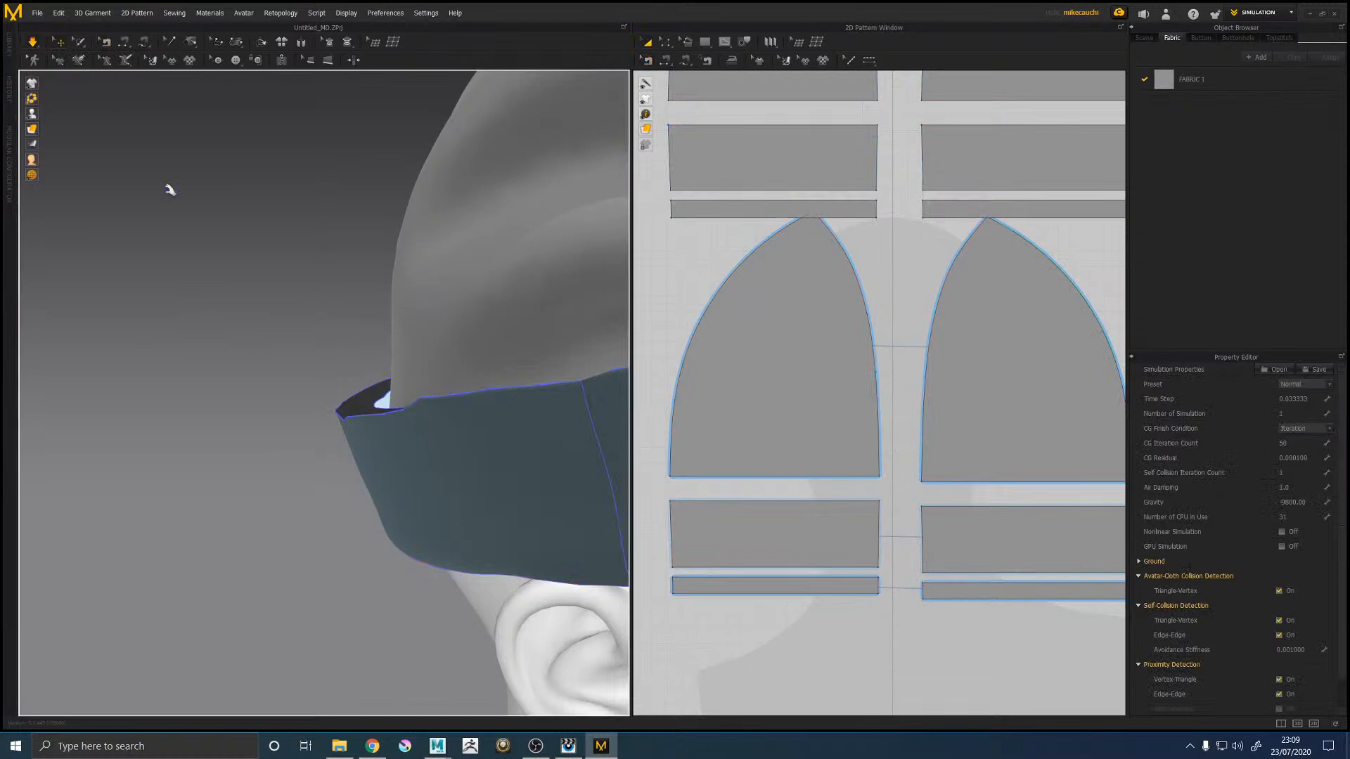
Step: Unfreeze the four wide band strips around the hat
right_click_drag(318, 277, 247, 226)
key("j")
key("q")
left_click(301, 293)
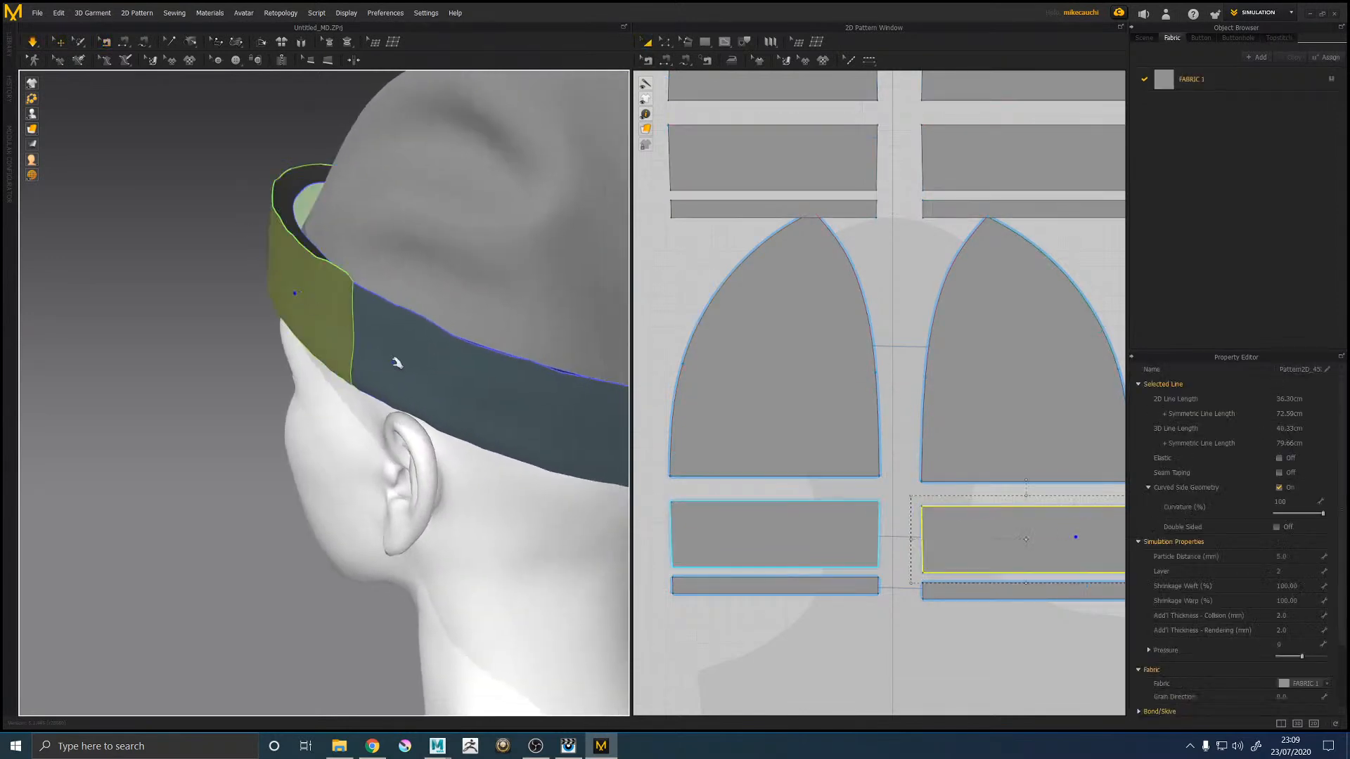
left_click(394, 362, "shift")
right_click_drag(536, 391, 437, 407)
left_click(439, 410, "shift")
left_click(609, 357, "shift")
right_click(609, 357)
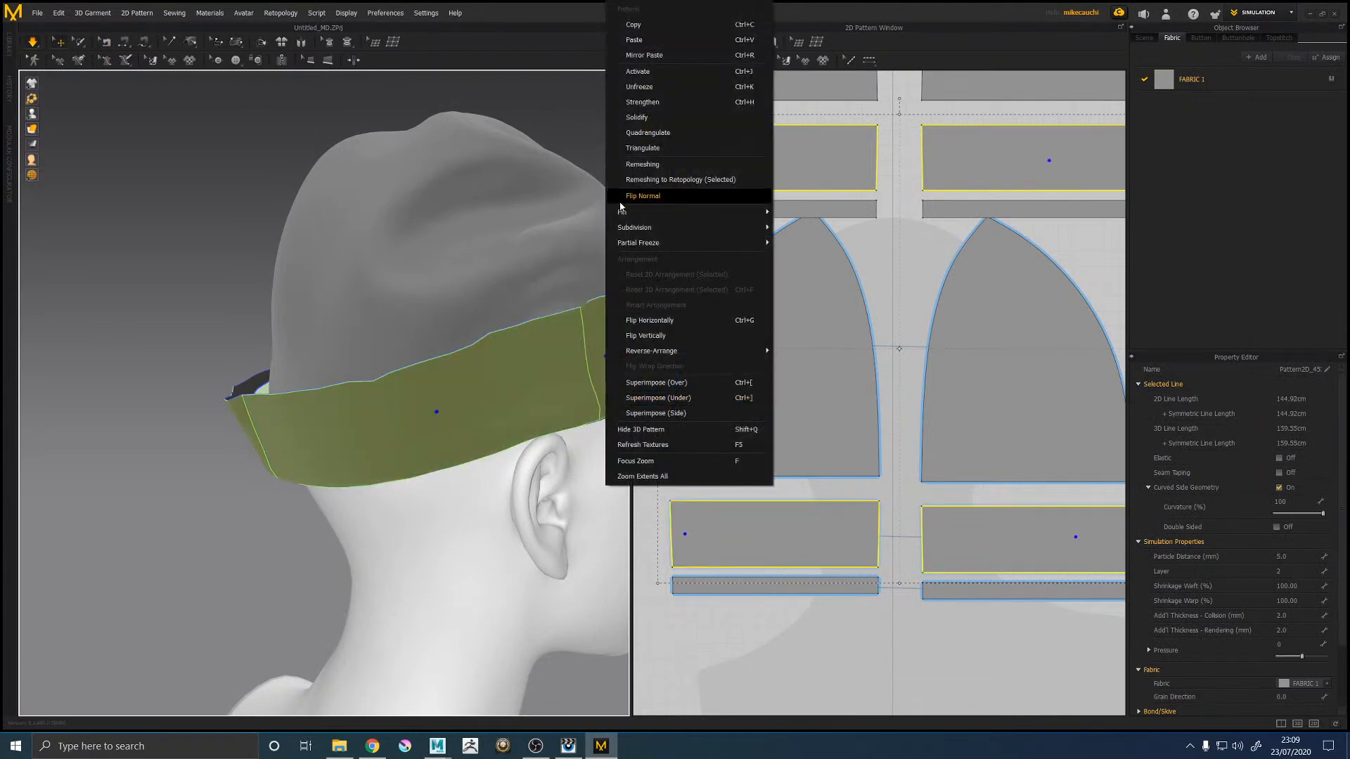
left_click(639, 87)
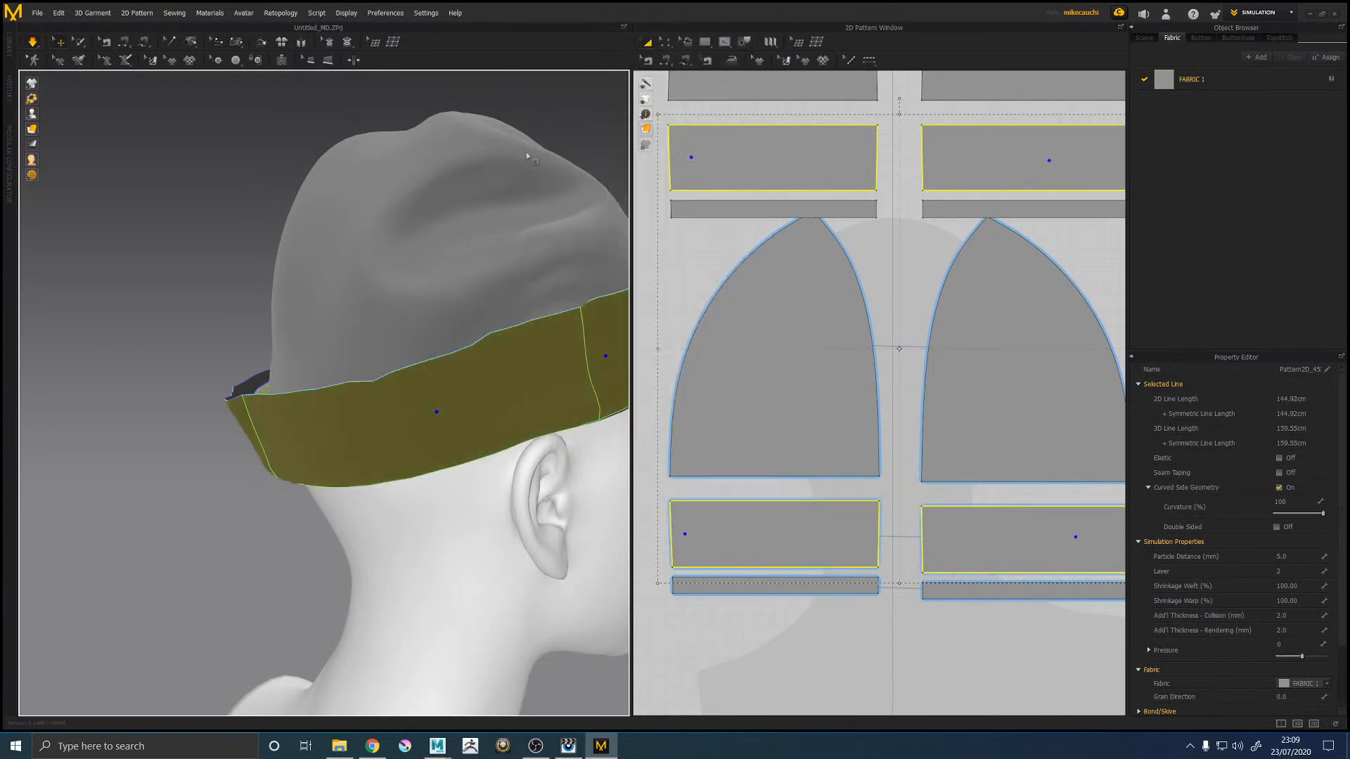
Step: Tug the protruding narrow strip inward behind the folded band while the garment simulates
right_click_drag(277, 225, 162, 368)
left_click(162, 368)
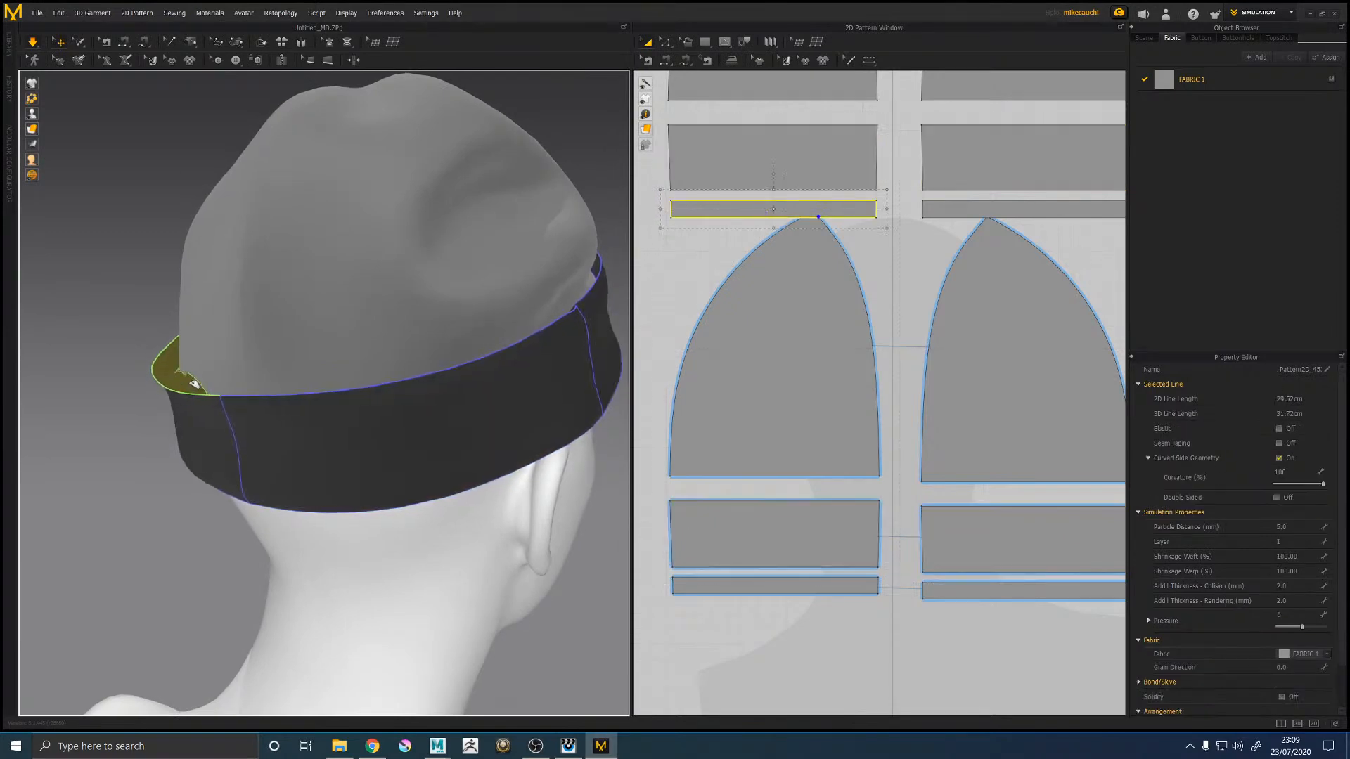
right_click_drag(185, 394, 222, 271)
Step: Display the garment with a thick surface and inspect the folded beanie band from the front and side
key("b")
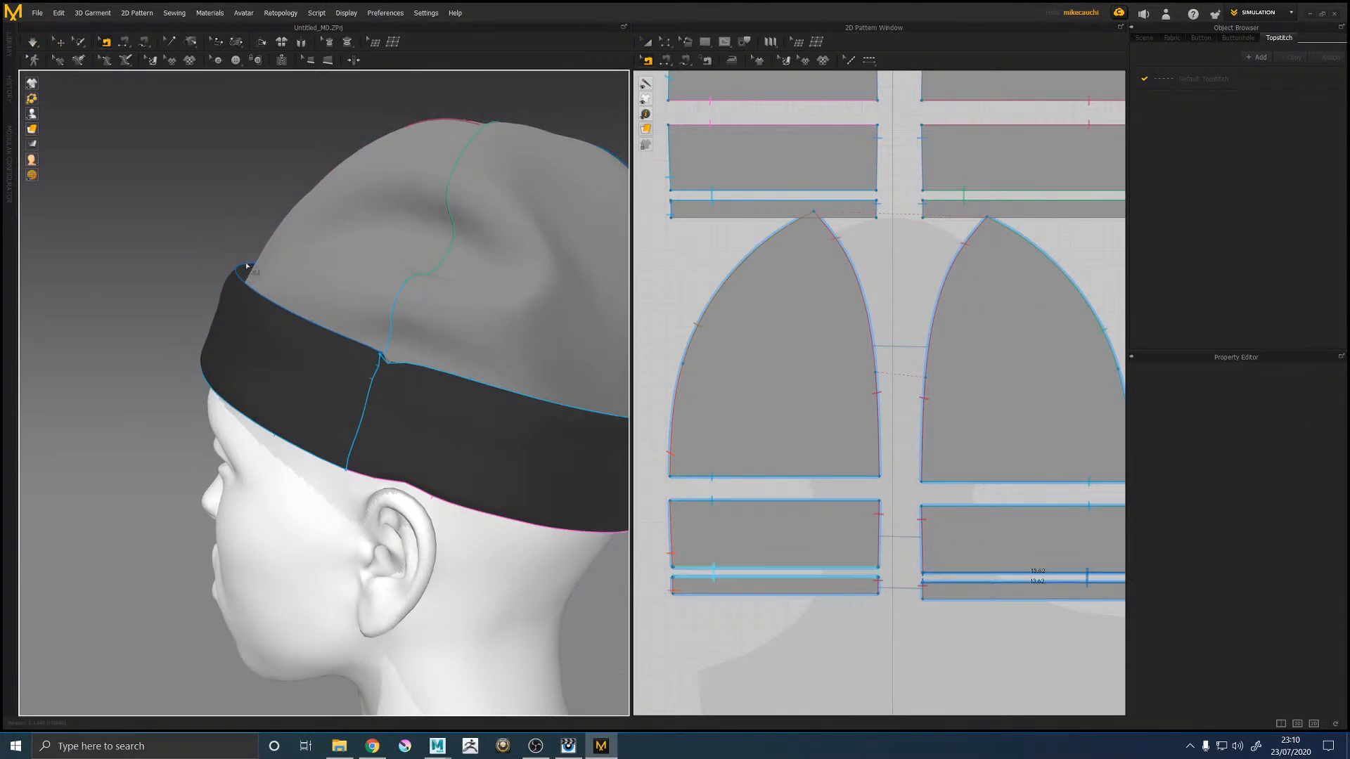
right_click_drag(202, 279, 325, 324)
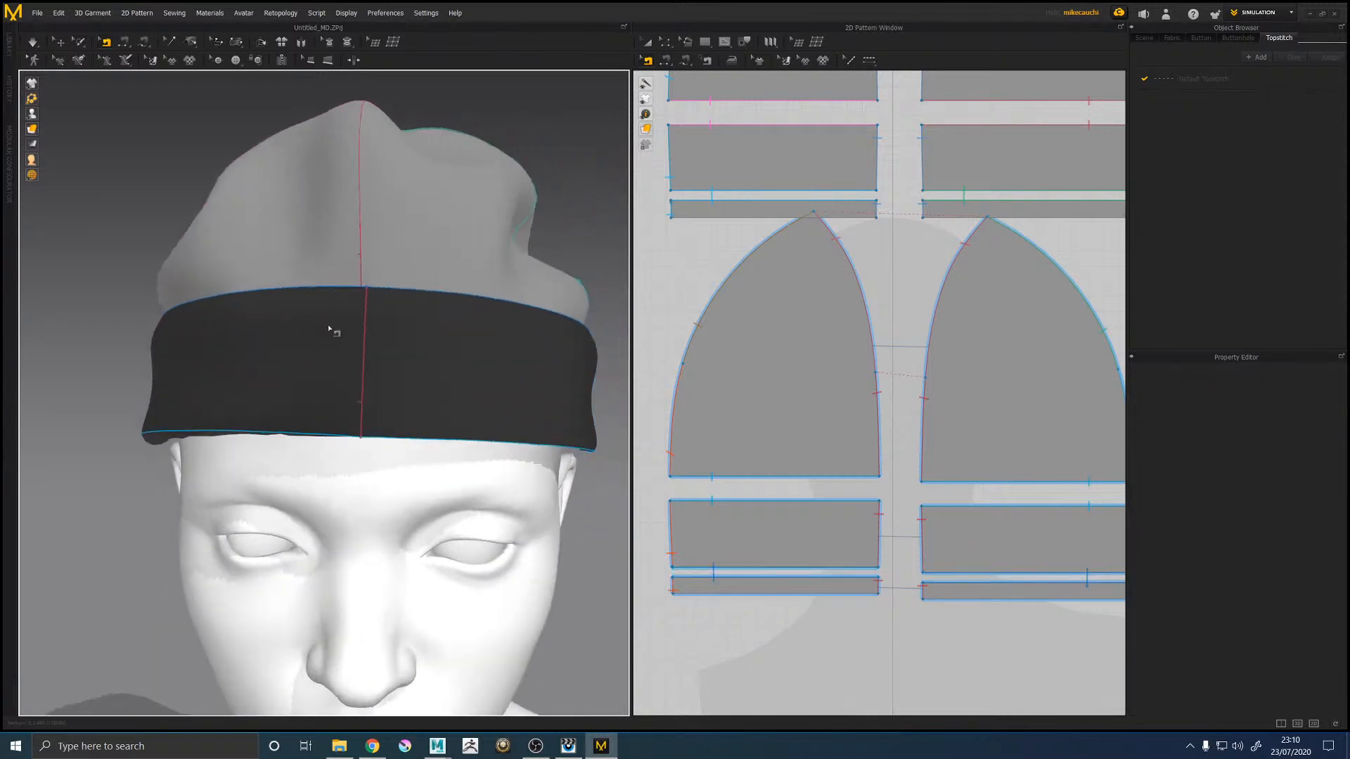
scroll(326, 326, "down", 3)
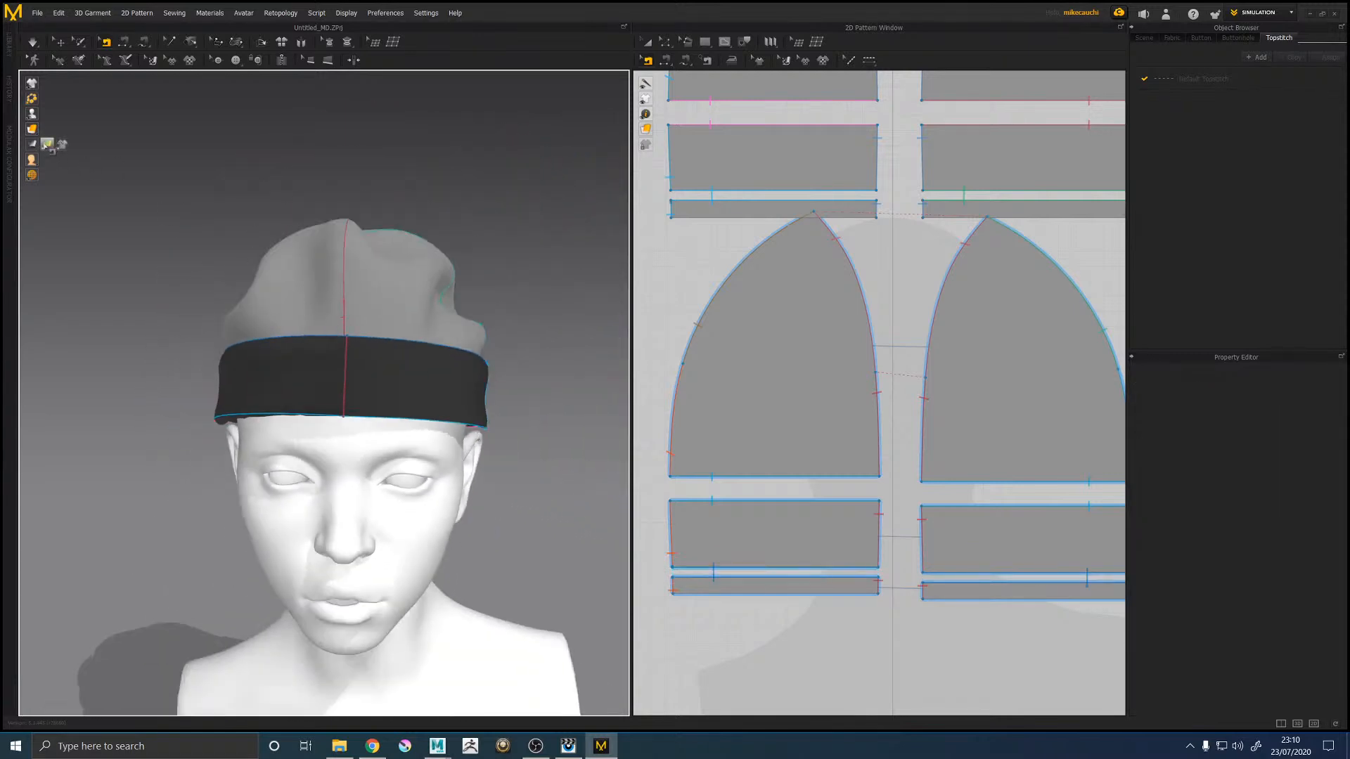
left_click(47, 129)
right_click_drag(473, 193, 394, 182)
scroll(504, 382, "up", 3)
middle_click_drag(504, 382, 415, 358)
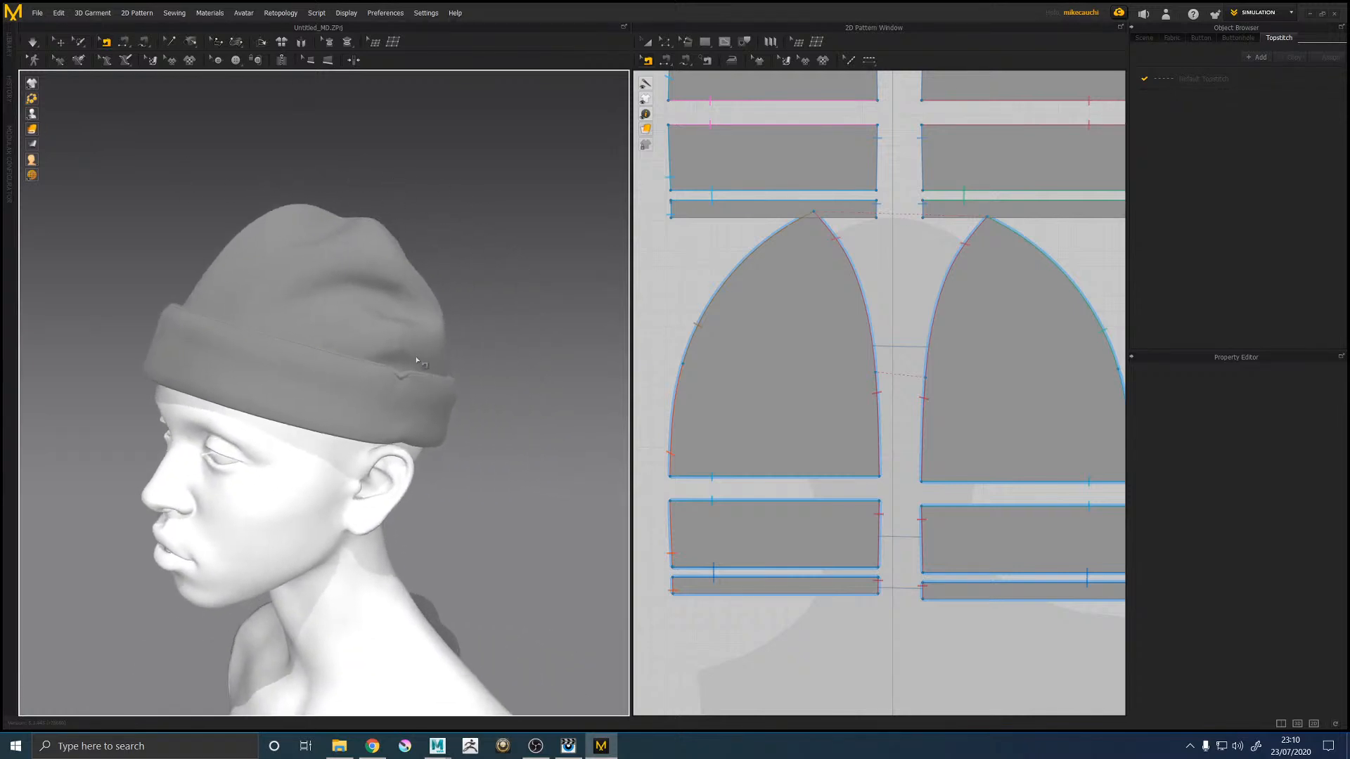
Step: Simulate the beanie and tug the crown and band fabric to settle the folds around the head
right_click_drag(415, 358, 455, 373)
middle_click_drag(455, 373, 410, 358)
key("space")
left_click(395, 380)
right_click_drag(392, 376, 445, 378)
right_click_drag(398, 322, 320, 344)
right_click_drag(205, 275, 239, 351)
right_click_drag(211, 419, 265, 558)
left_click(210, 437)
left_click(392, 442)
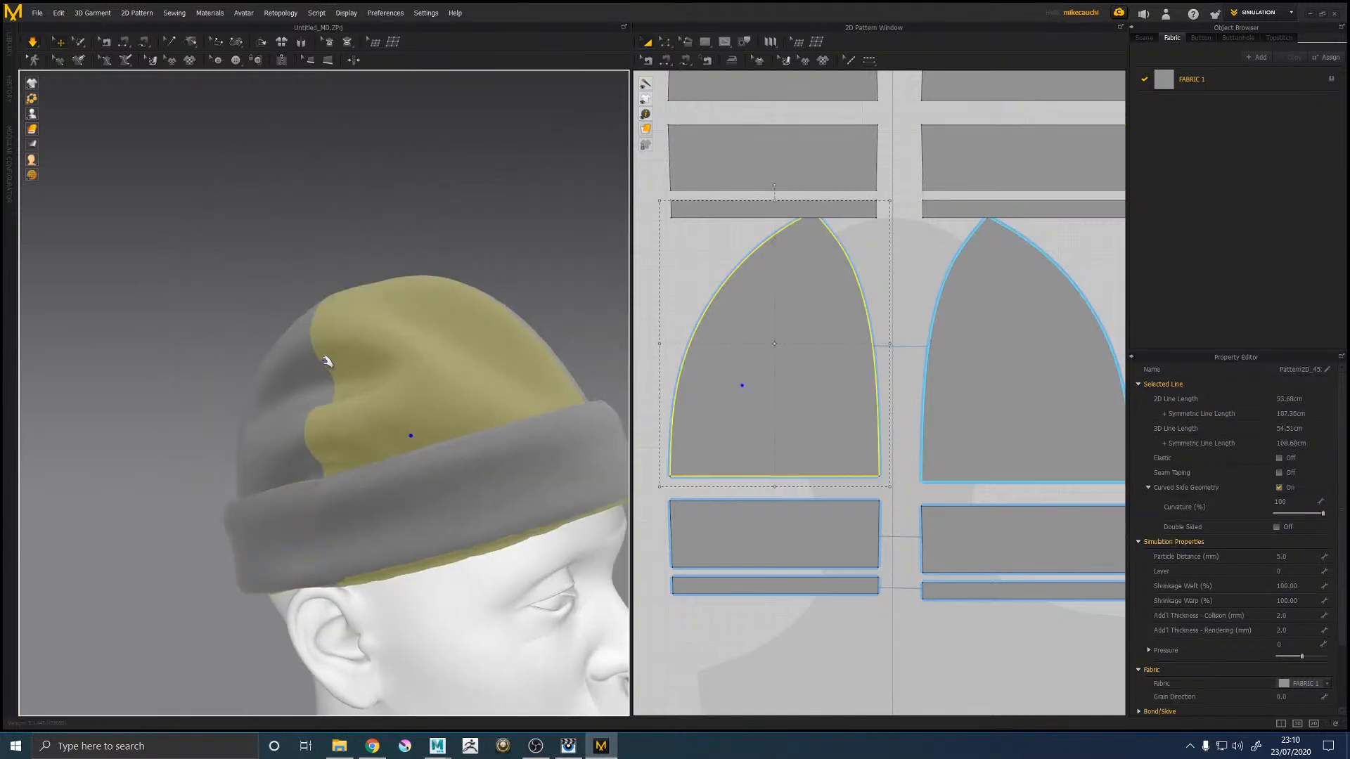
right_click_drag(342, 338, 362, 316)
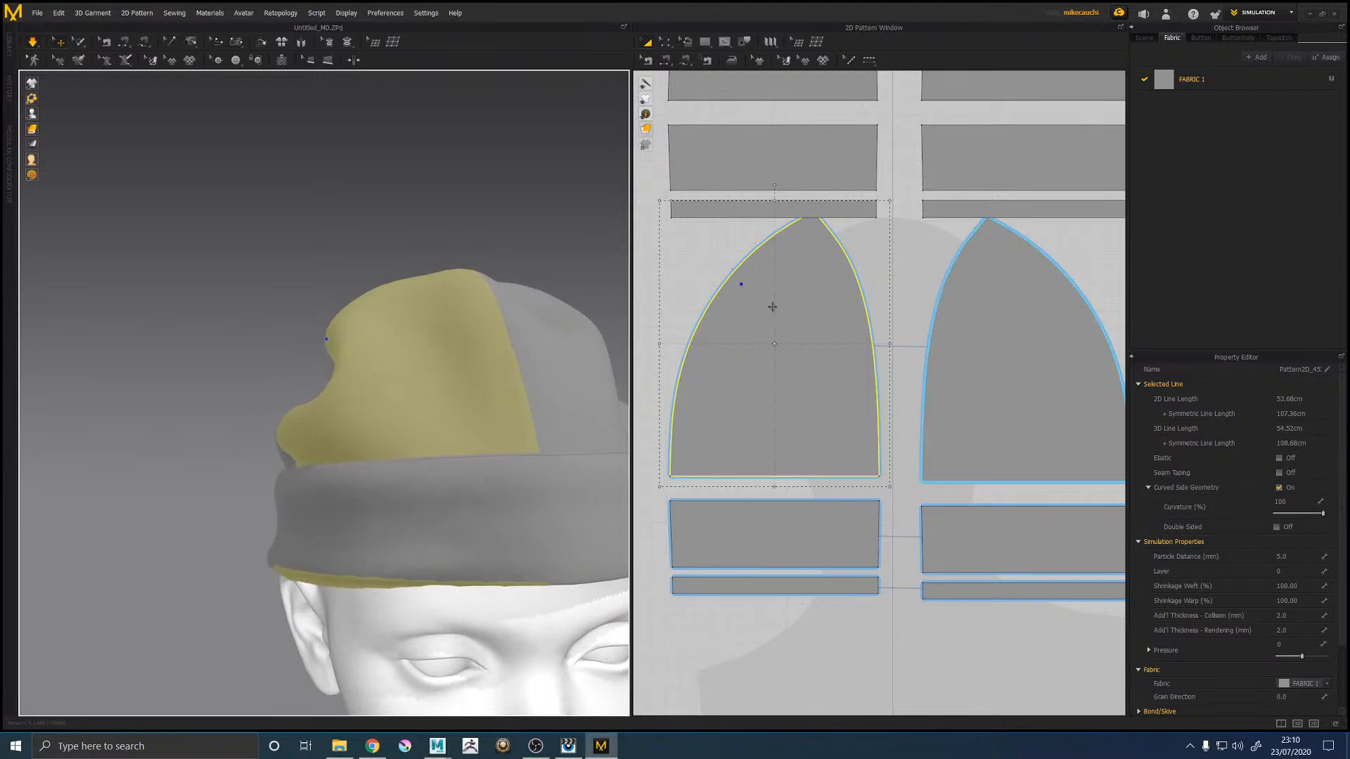
left_click(707, 272)
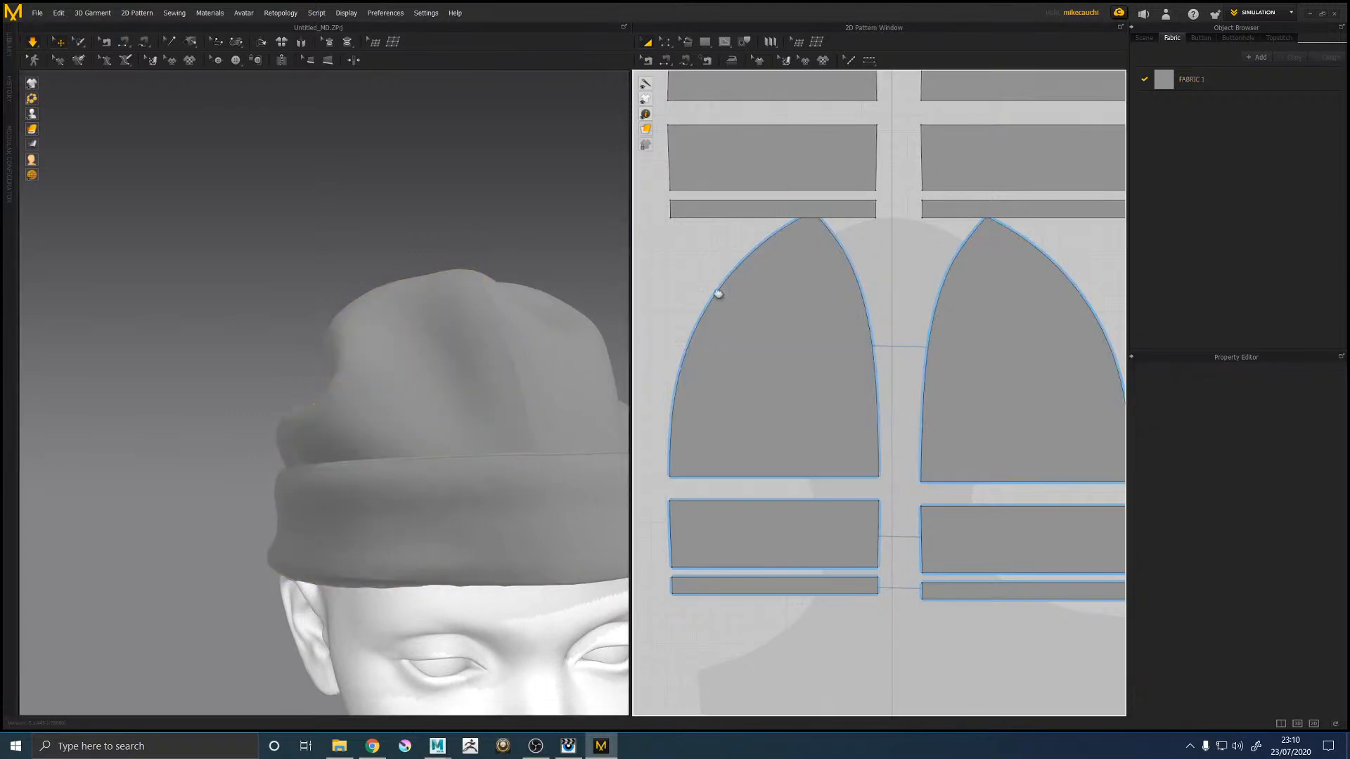
Step: Apply symmetric linked editing with sewing to the two upper crown panels in the 2D patterns
right_click_drag(714, 282, 733, 338)
key("z")
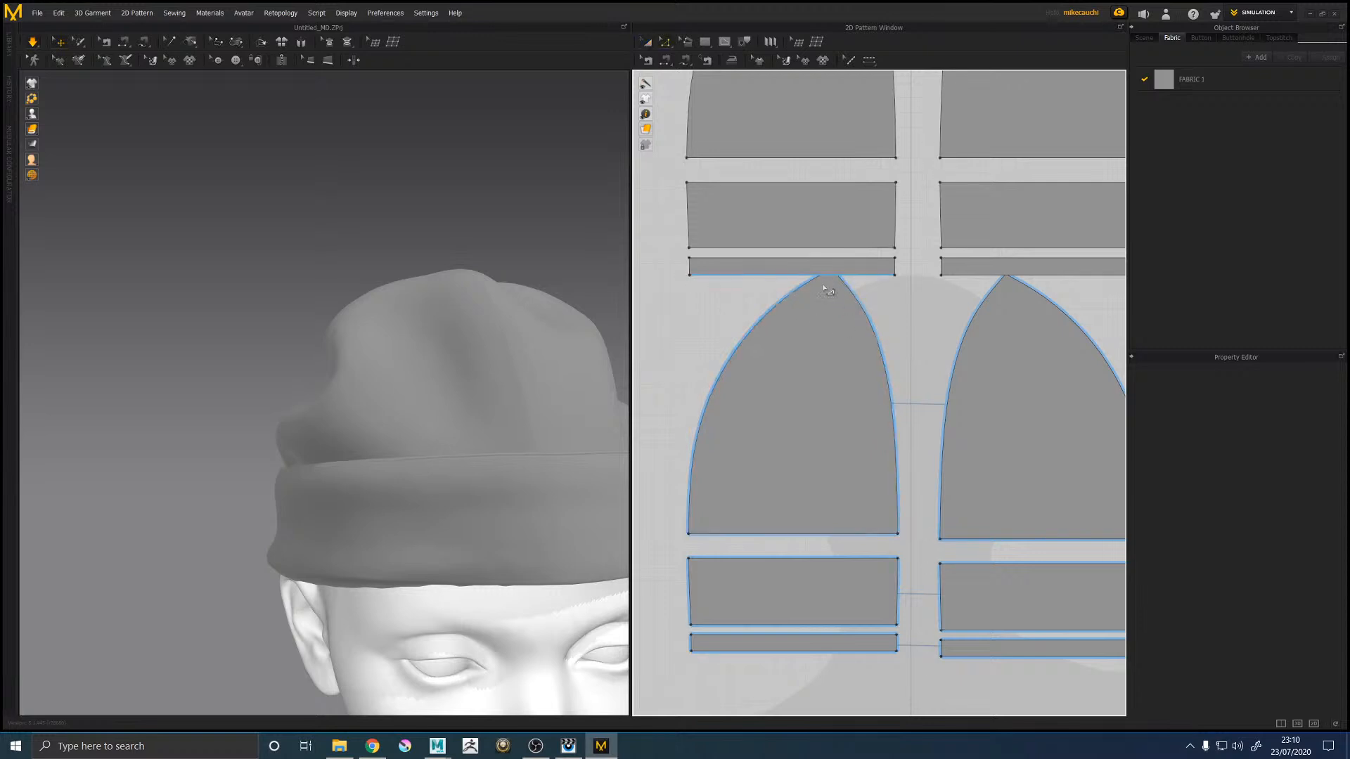
scroll(831, 293, "down", 3)
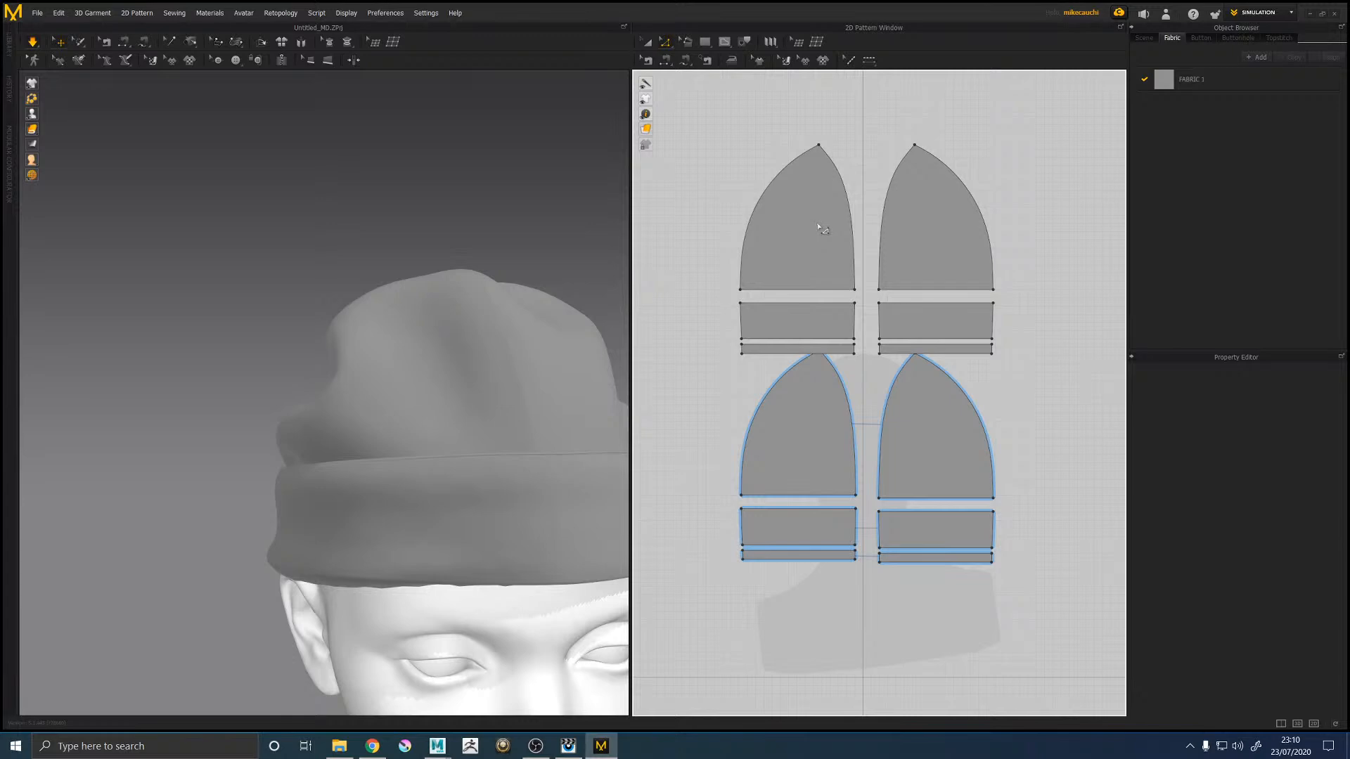
left_click(647, 42)
left_click(801, 234)
left_click(900, 229, "shift")
right_click(903, 234)
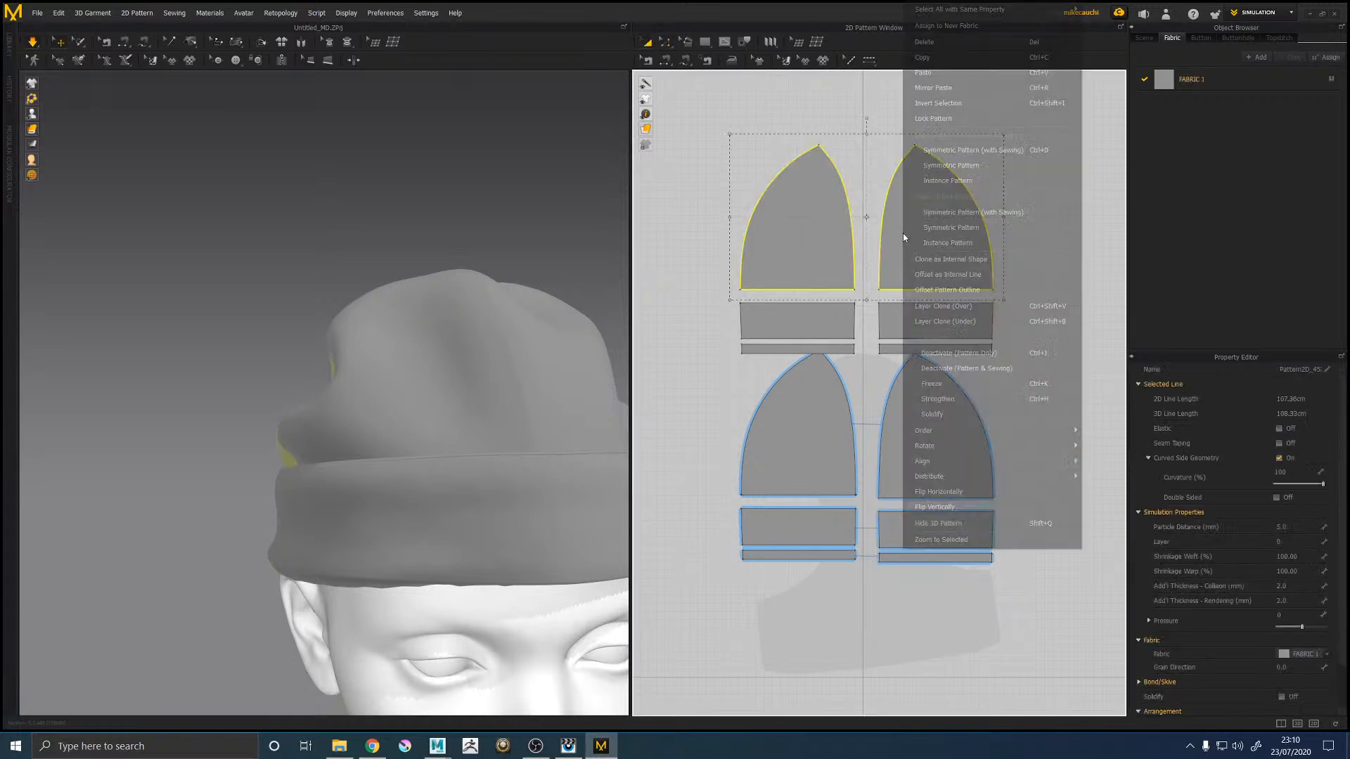
left_click(962, 214)
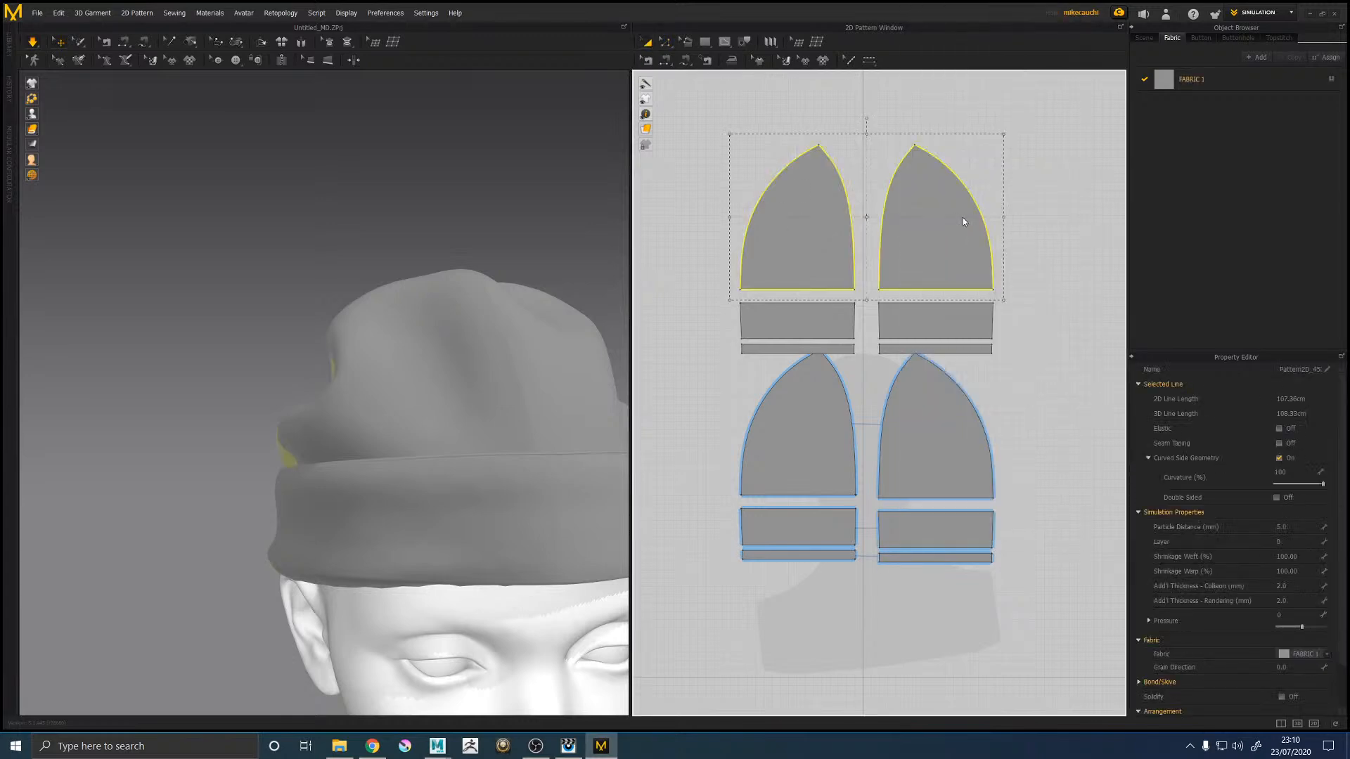
left_click(1061, 225)
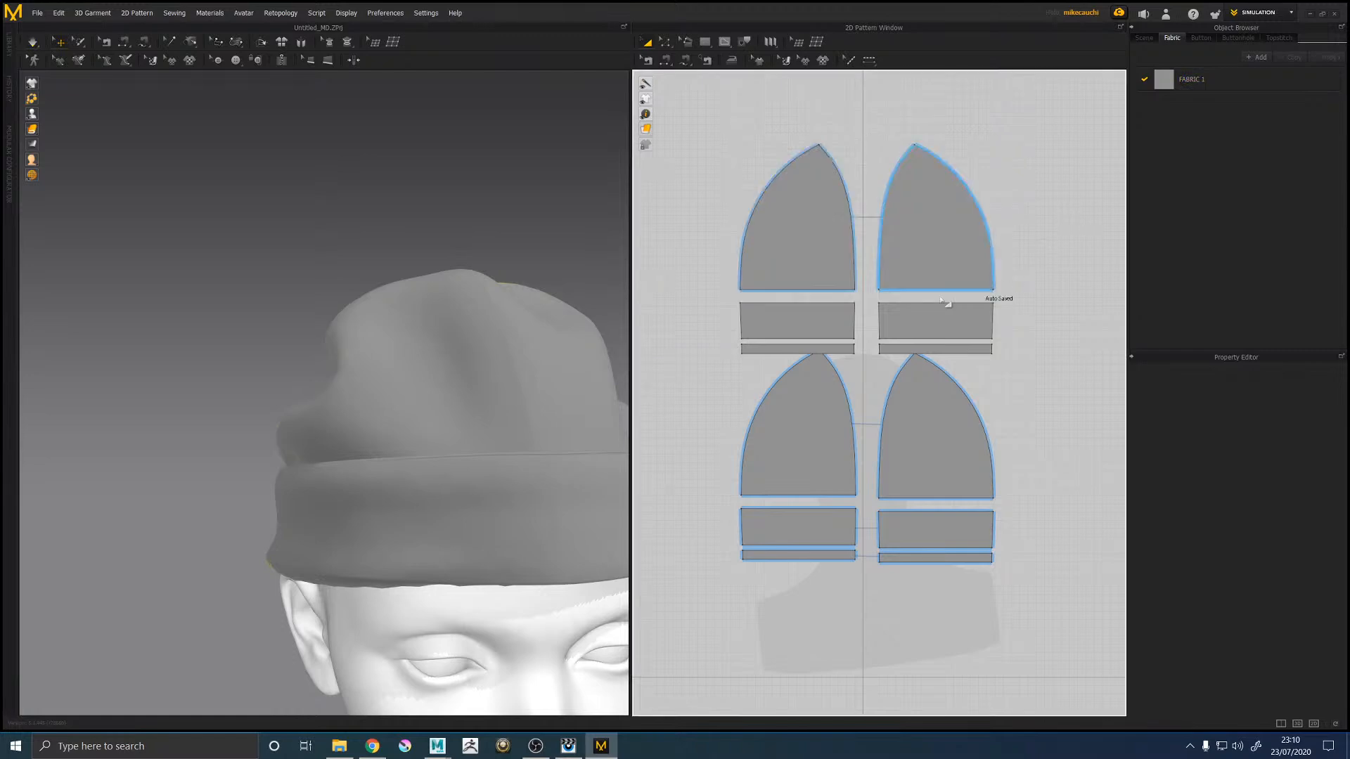
Step: Clone the two wide upper band strips as symmetric patterns with sewing, and delete the clones
left_click(809, 309)
left_click(911, 318, "shift")
right_click(912, 318)
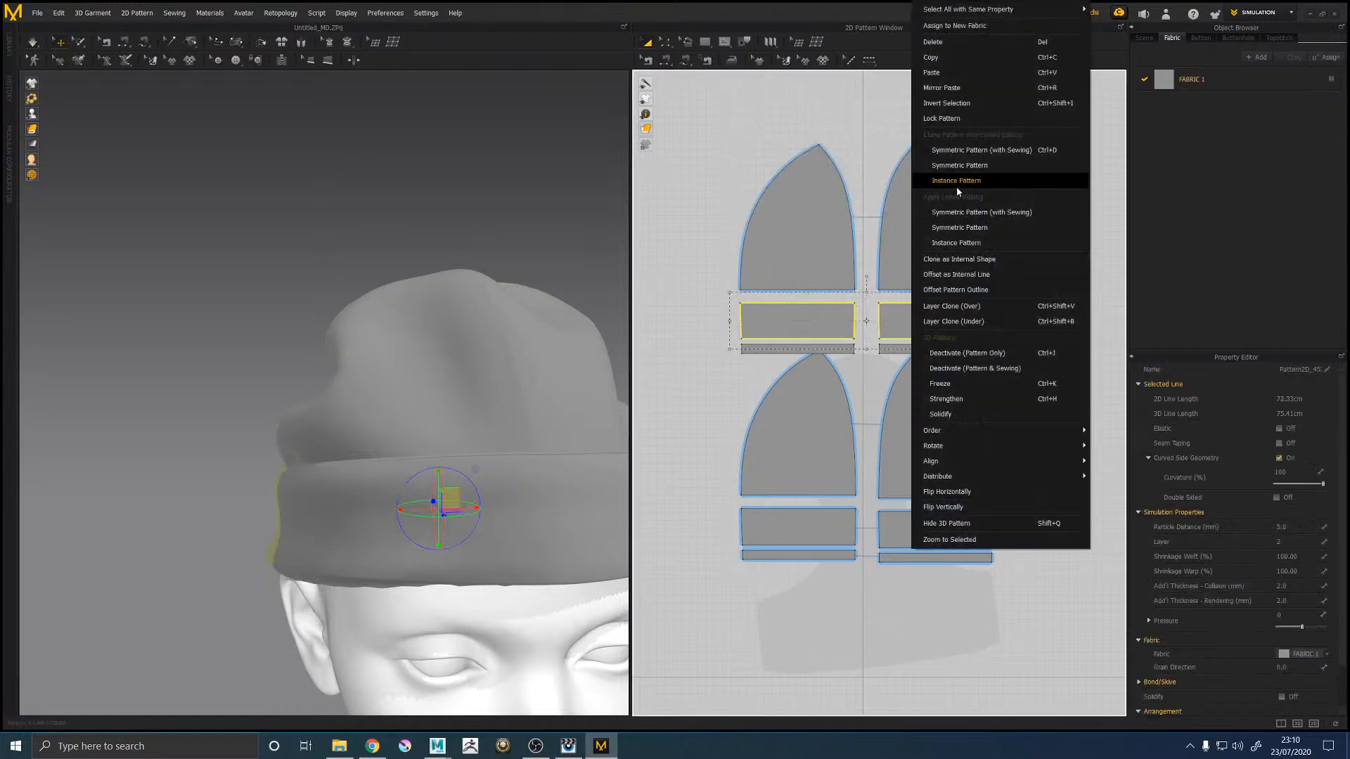
left_click(970, 152)
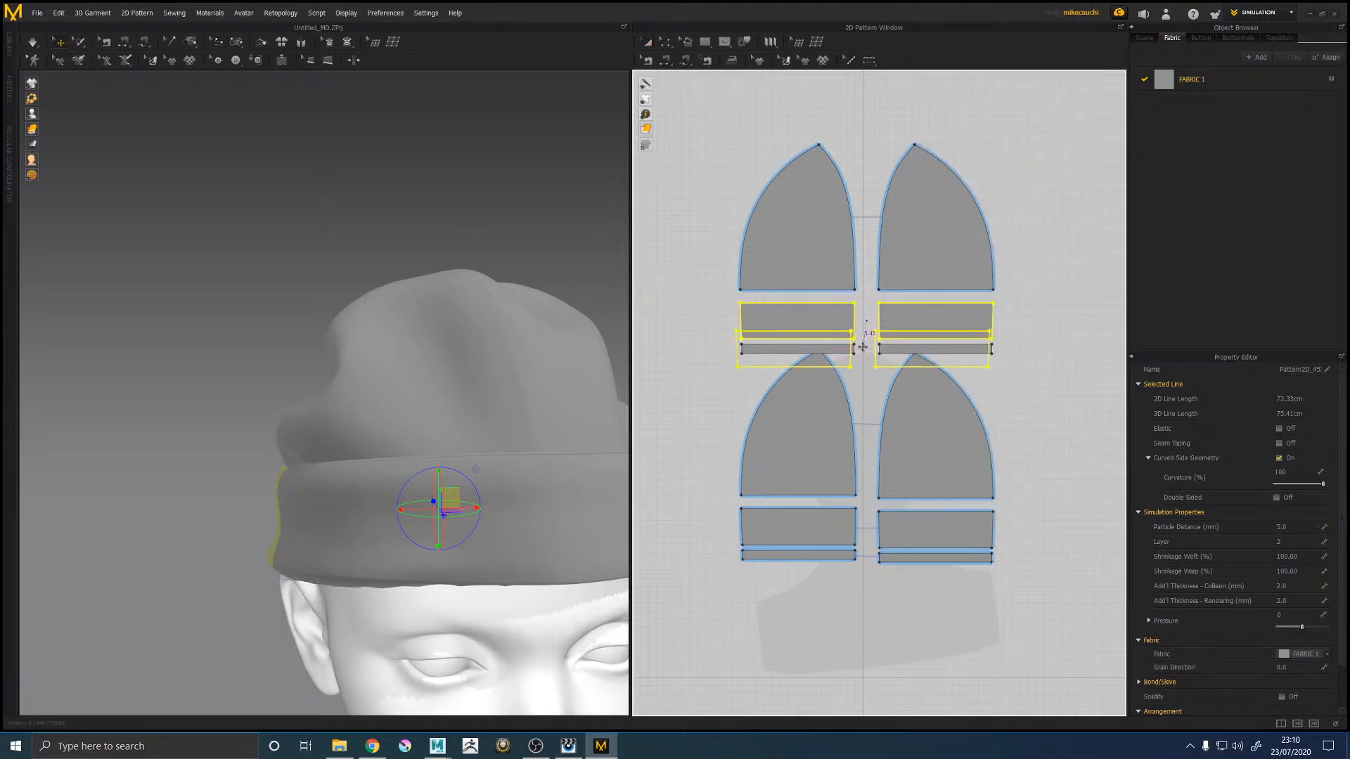
left_click(758, 101)
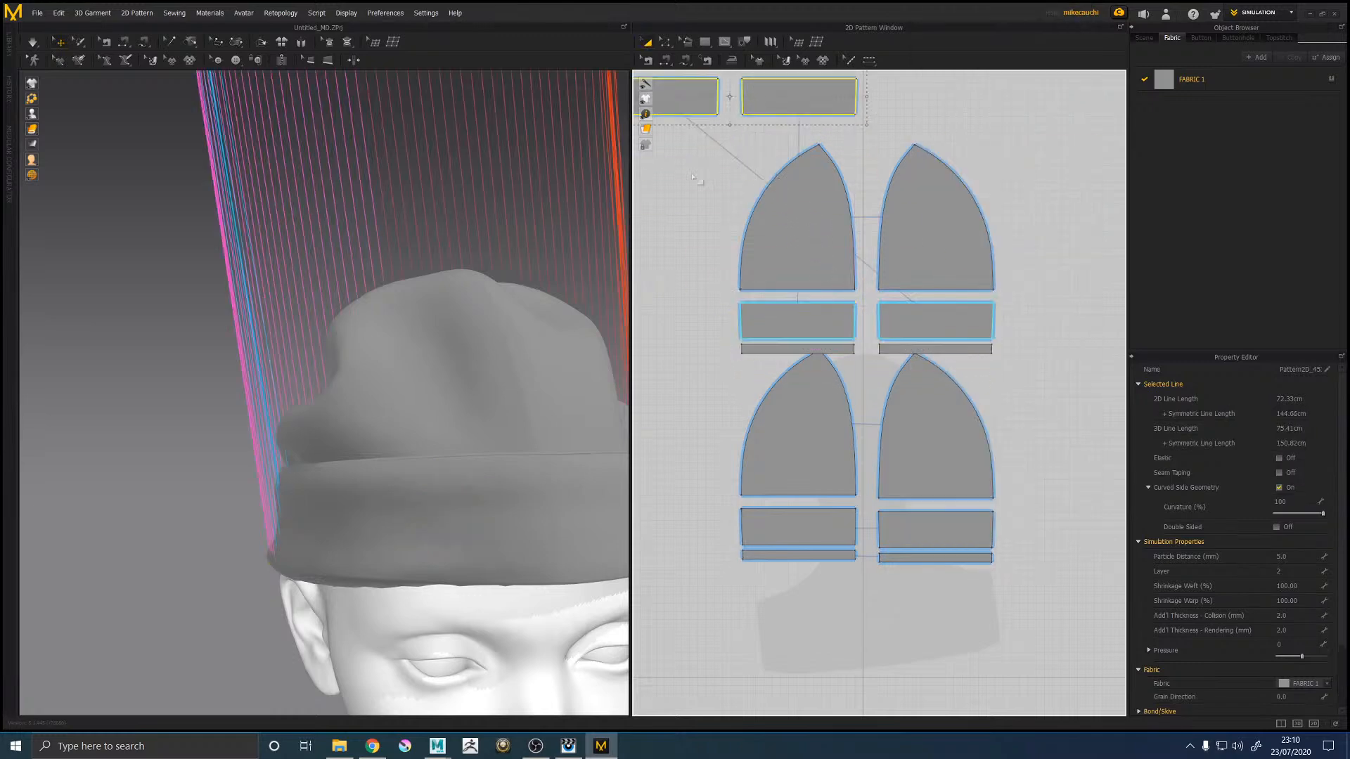
middle_click_drag(691, 172, 780, 285)
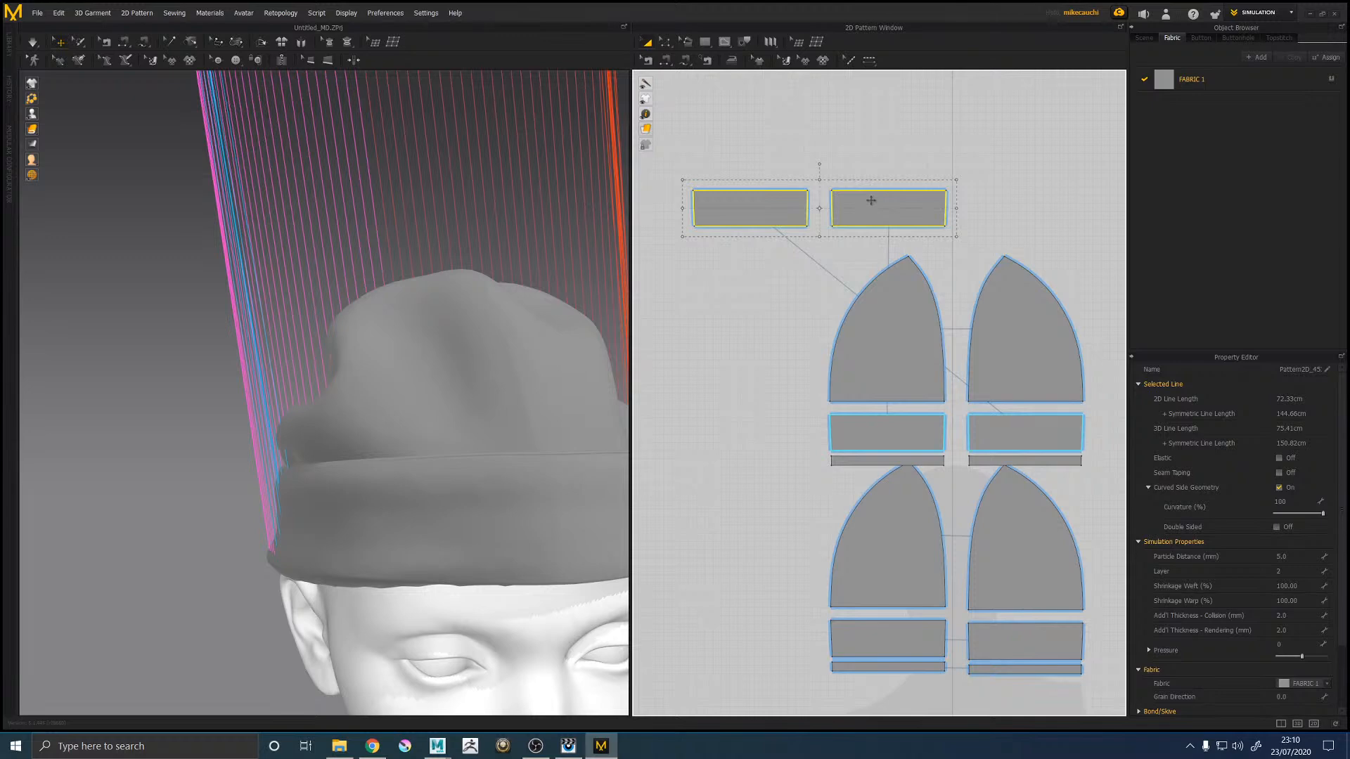
left_click(871, 200)
left_click(869, 200)
key("Delete")
left_click(780, 208)
key("Delete")
Step: Apply symmetric linked editing with sewing to the two existing wide upper band strips
left_click(885, 436)
left_click(981, 430, "shift")
right_click(984, 432)
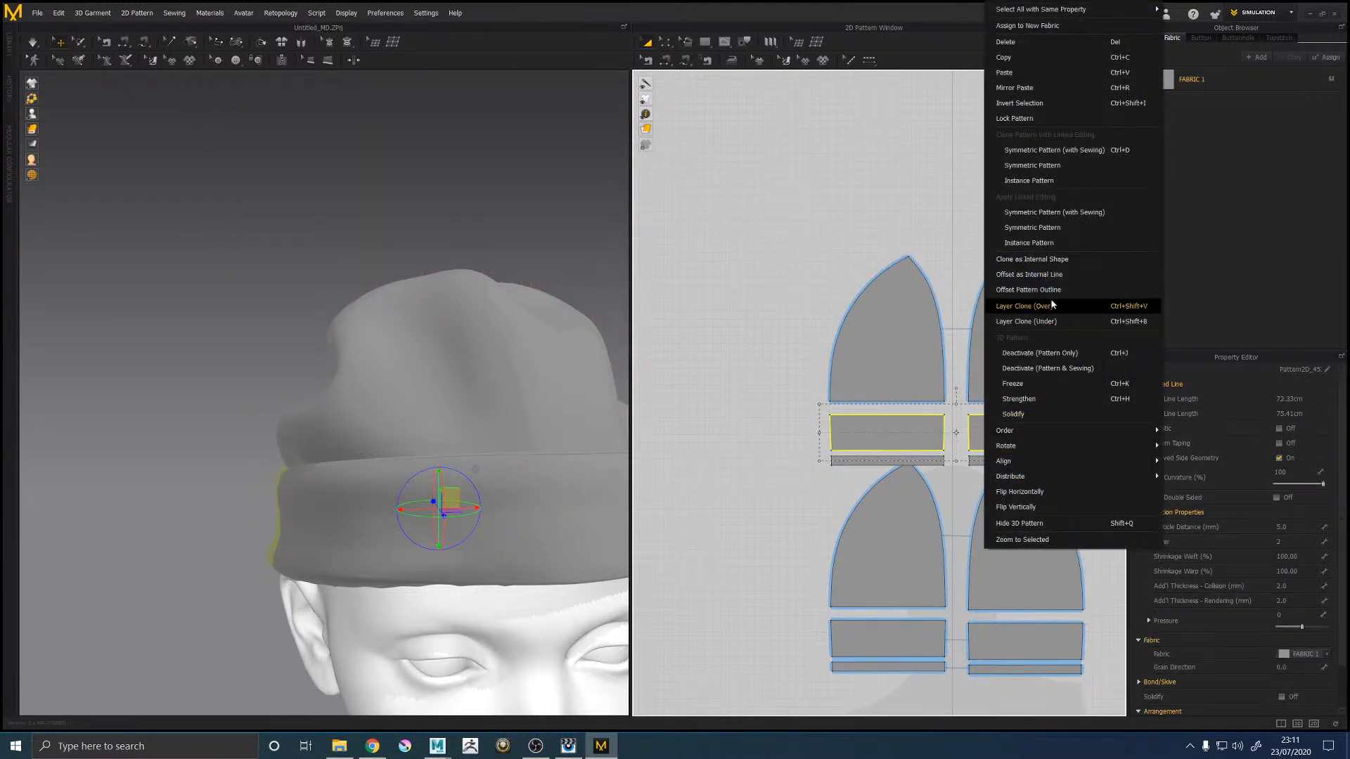
left_click(1050, 214)
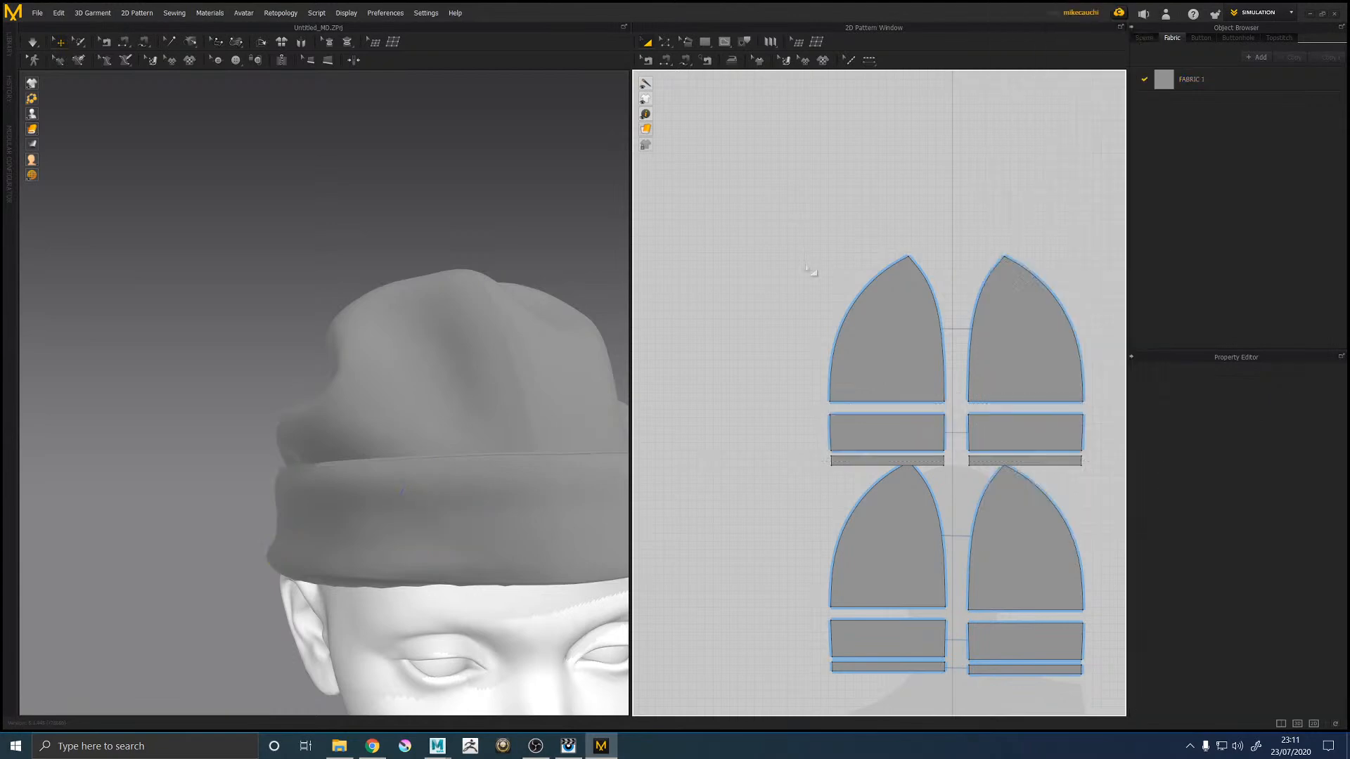
Step: Clone the two narrow upper band strips as symmetric patterns with sewing, and delete the clones
middle_click_drag(873, 403, 816, 322)
left_click(871, 380)
left_click(935, 380, "shift")
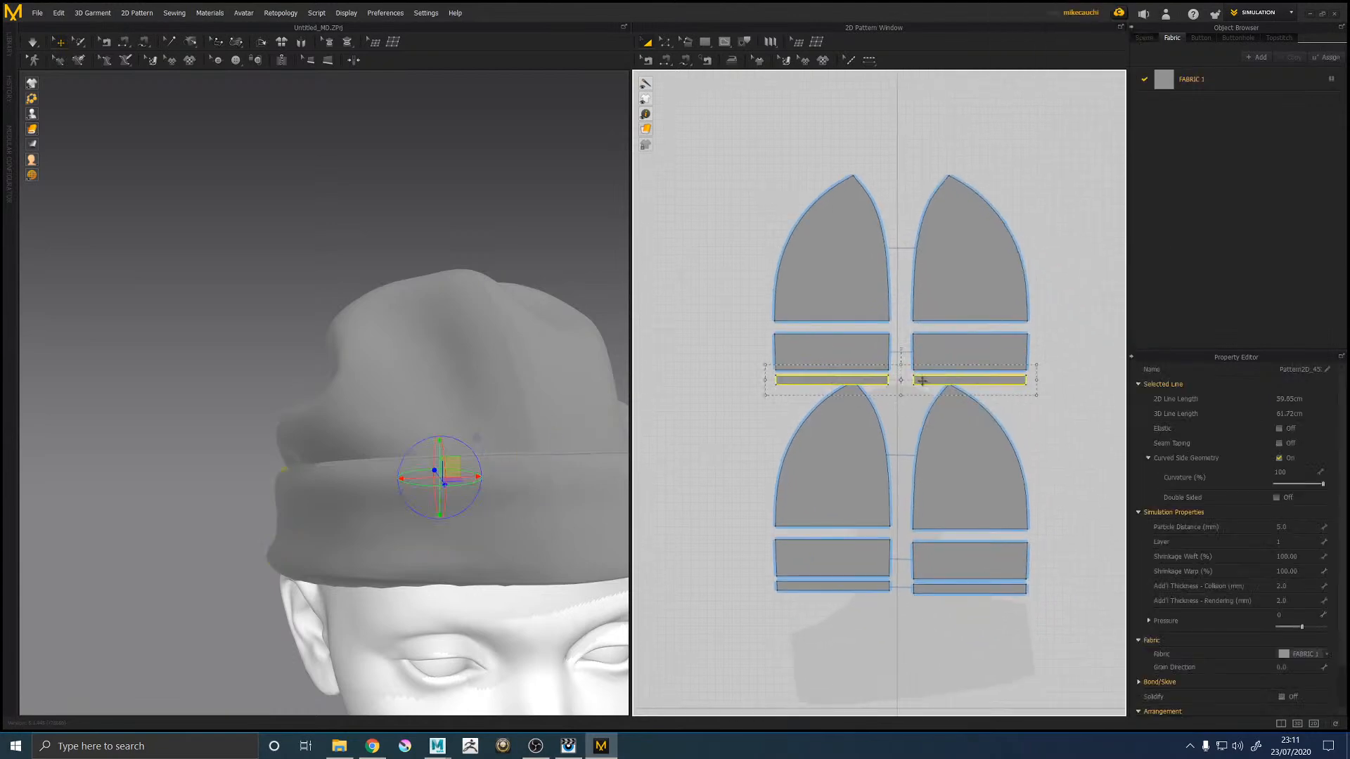
right_click(922, 380)
left_click(975, 159)
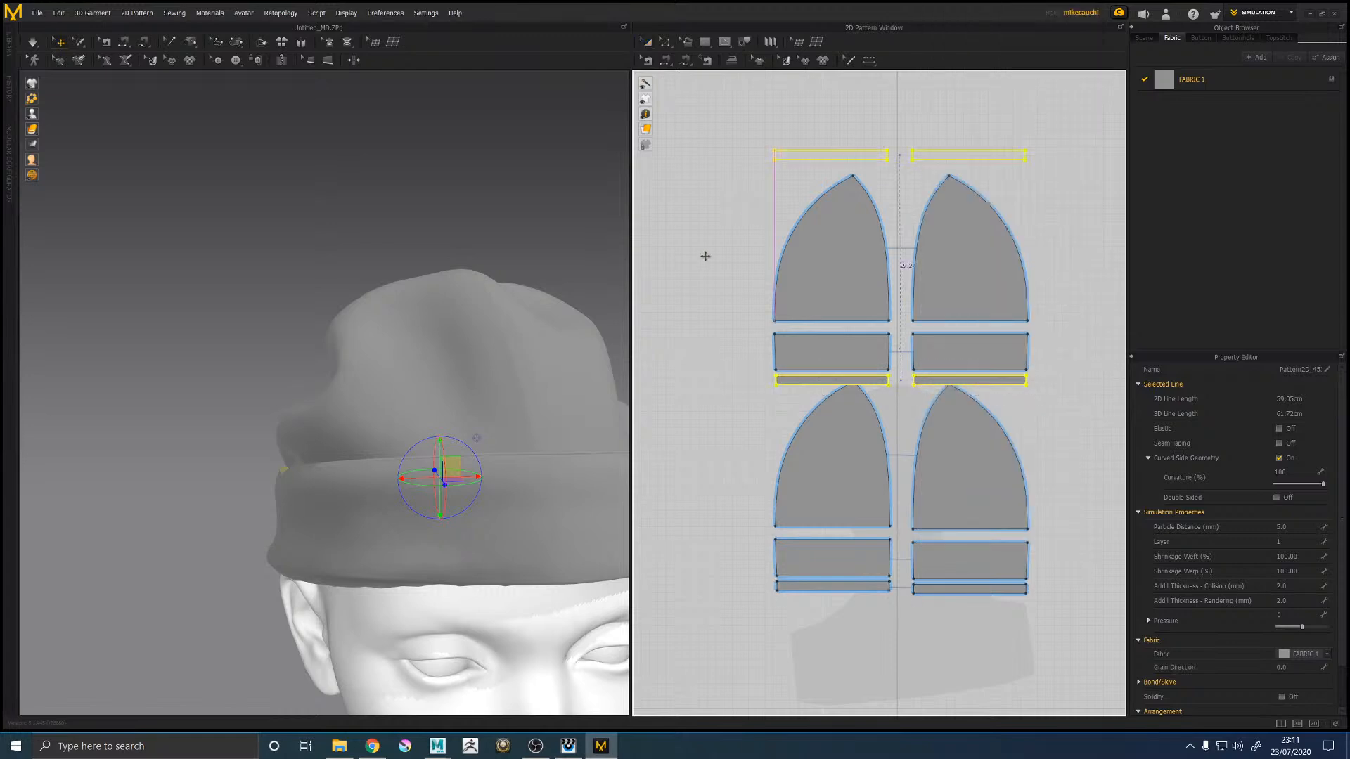
left_click(861, 94)
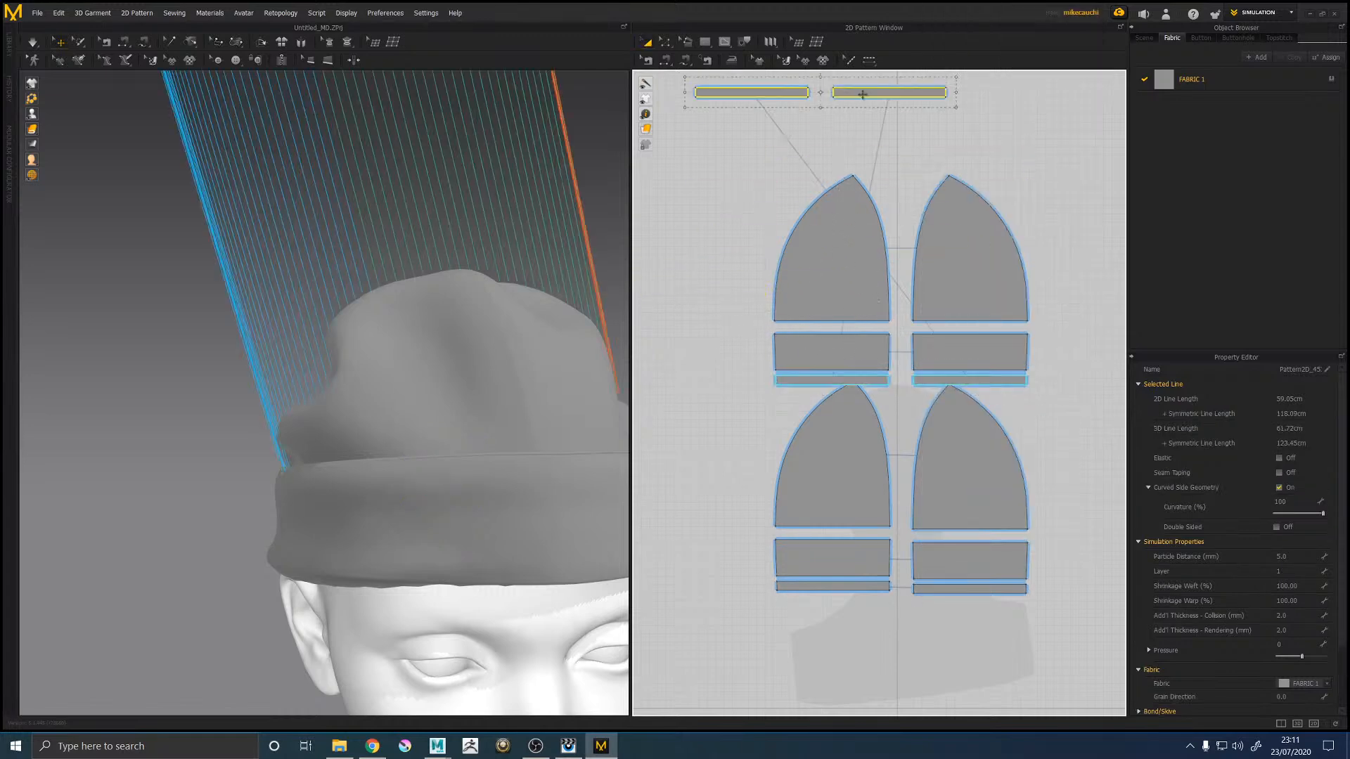
left_click(885, 92)
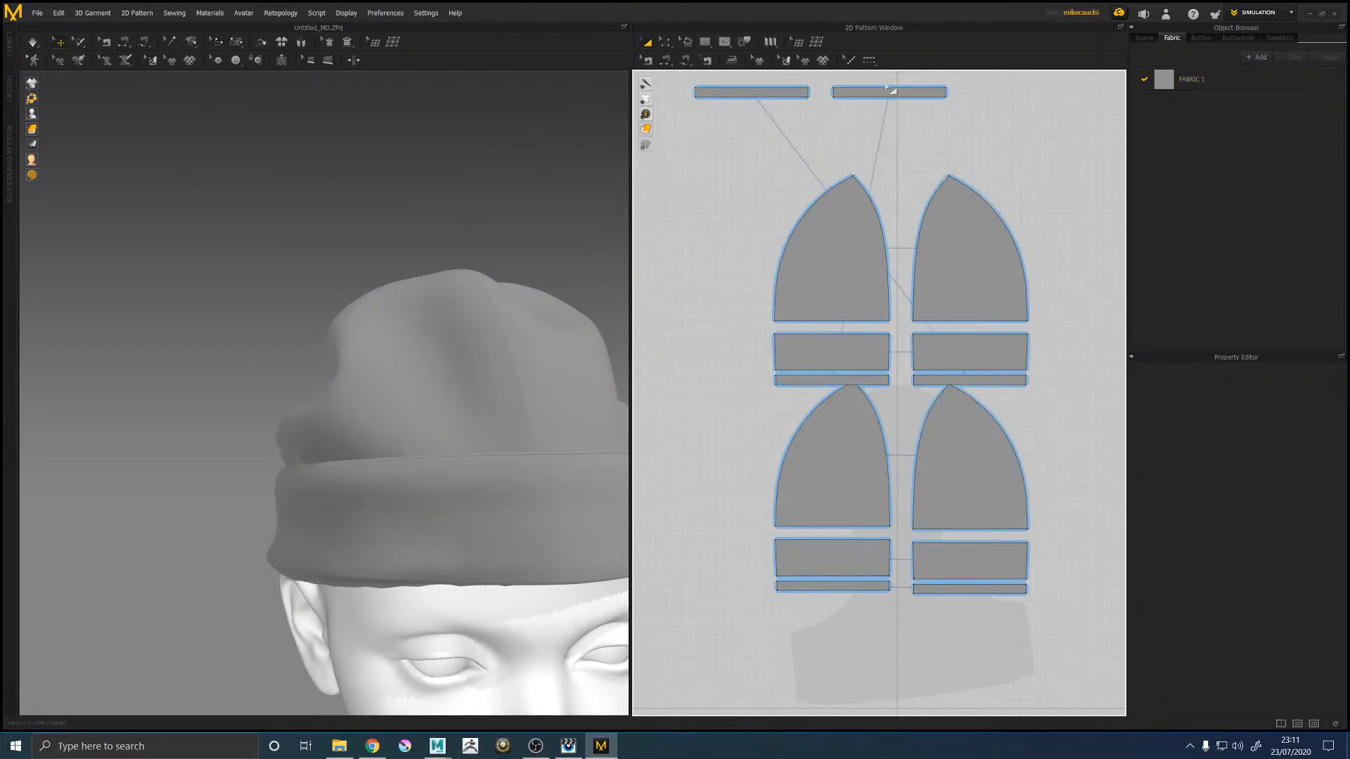
left_click(765, 92, "shift")
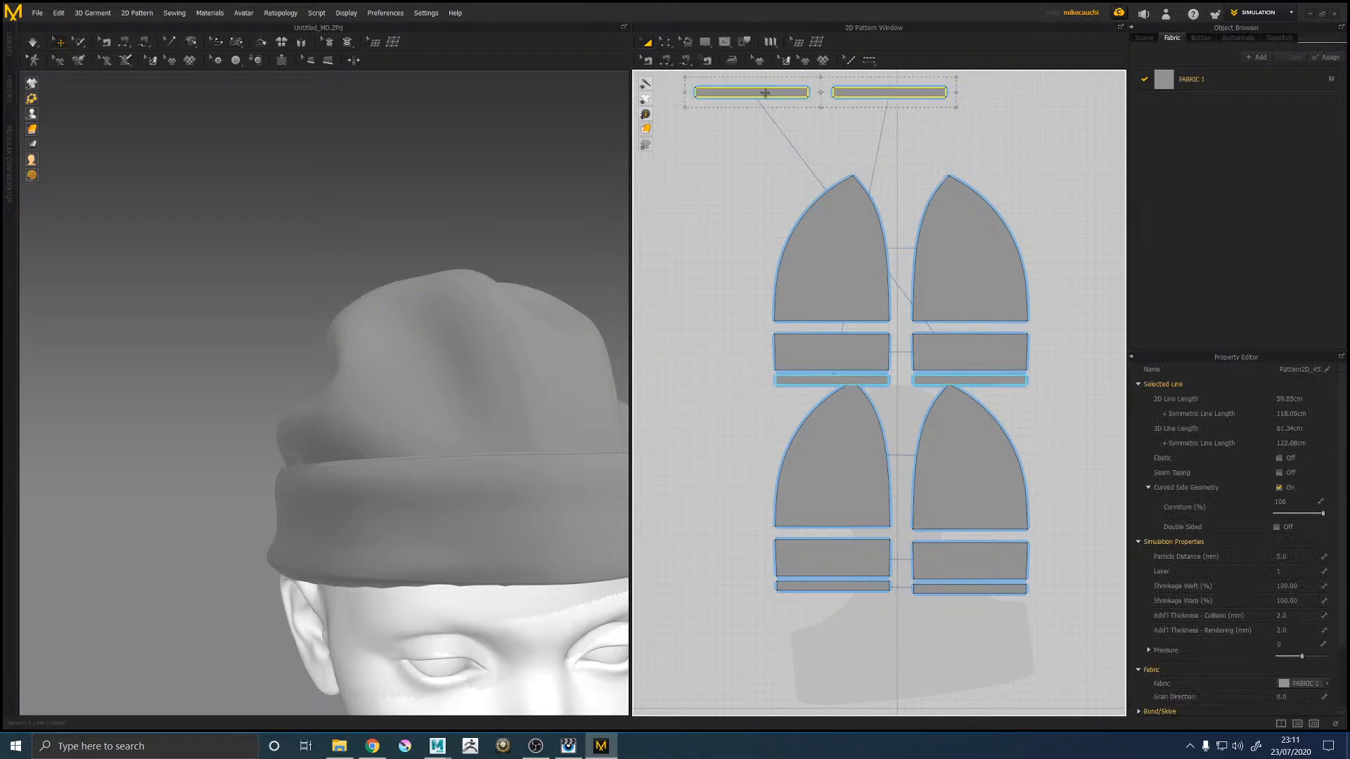
key("Delete")
Step: Apply symmetric linked editing with sewing to the two existing narrow upper band strips
left_click(830, 380)
left_click(935, 385, "shift")
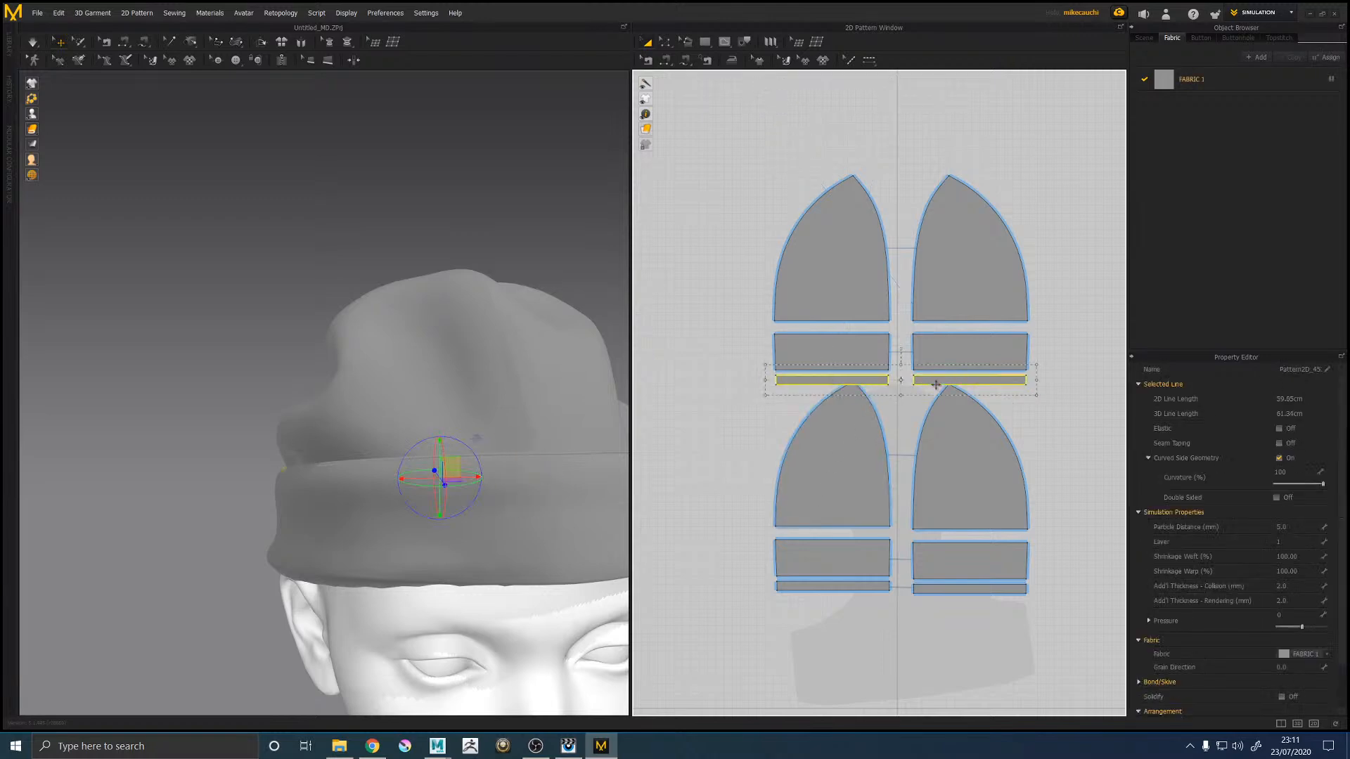
right_click(936, 385)
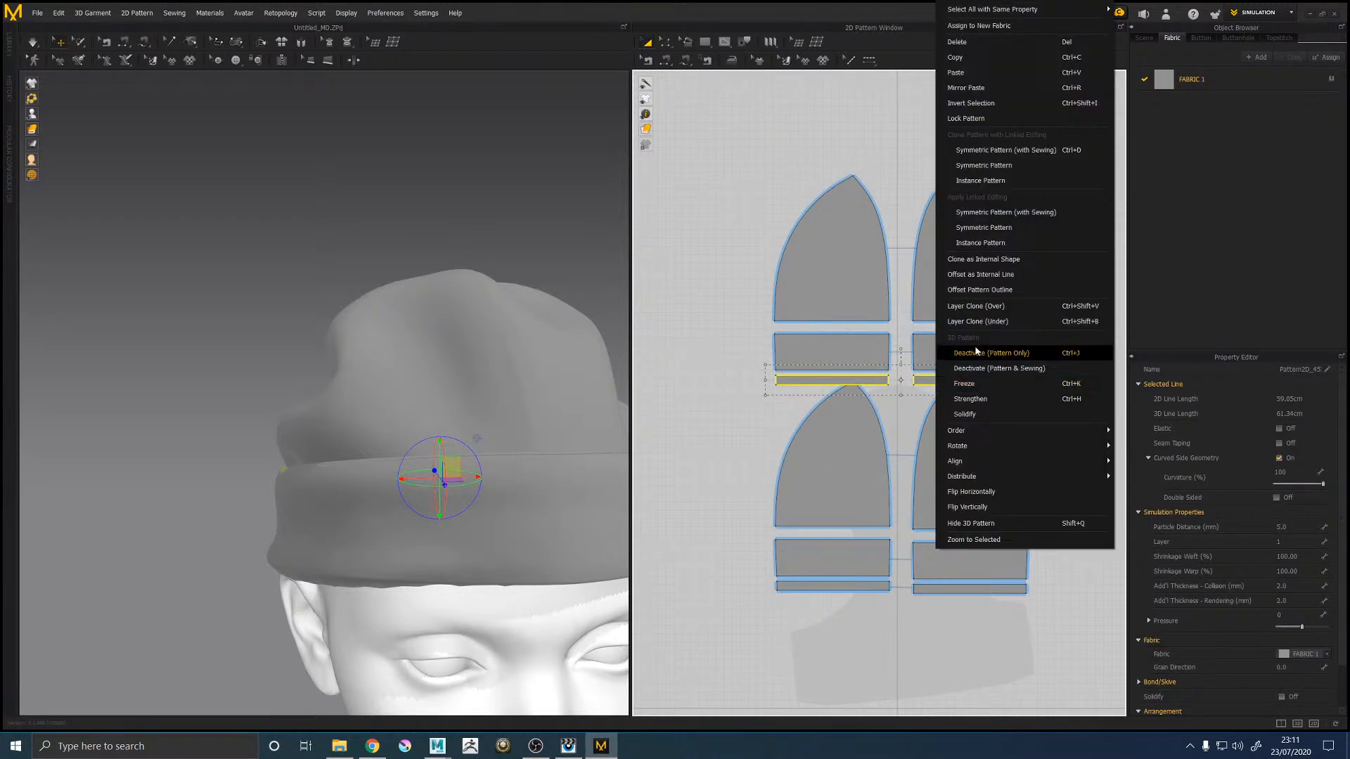
left_click(998, 212)
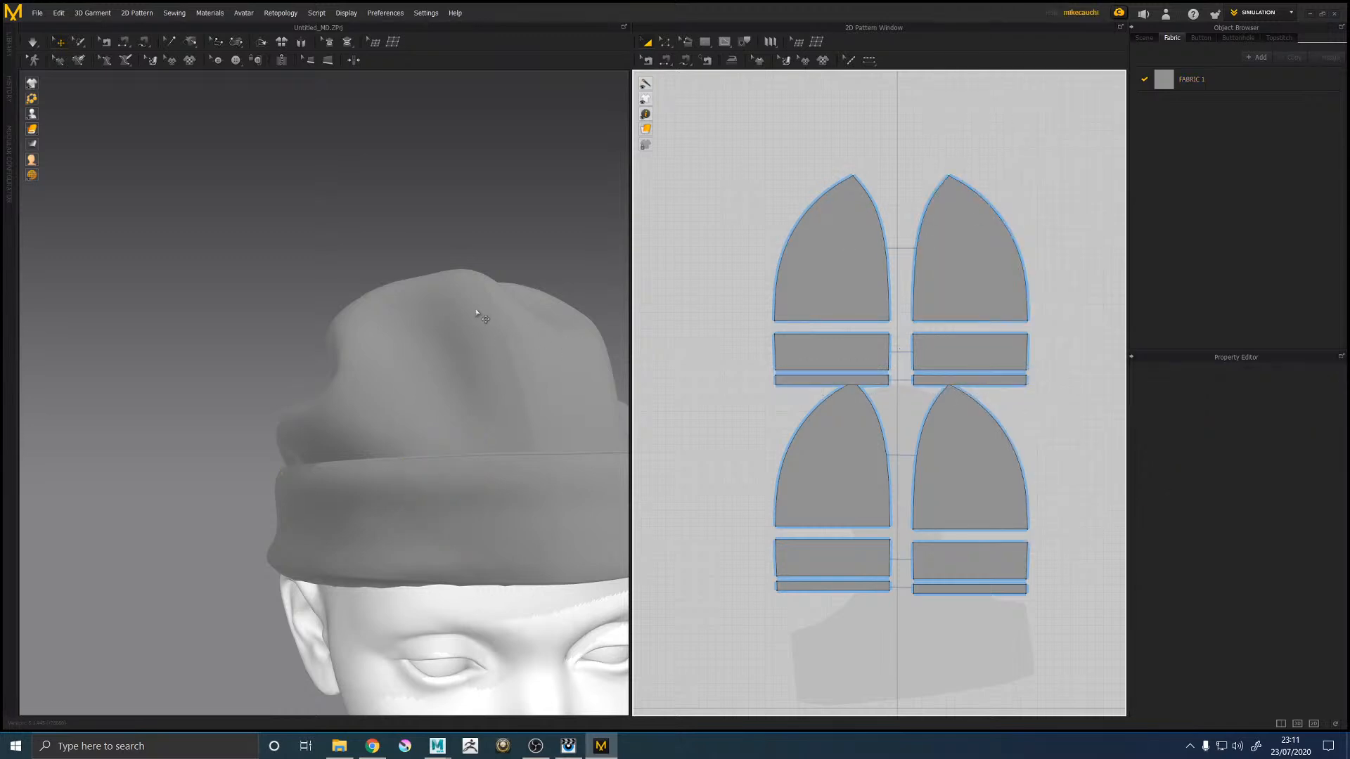
Step: Try flattening the outer curves of the linked upper crown panels and simulate the beanie
right_click_drag(476, 311, 443, 312)
right_click_drag(388, 351, 450, 295)
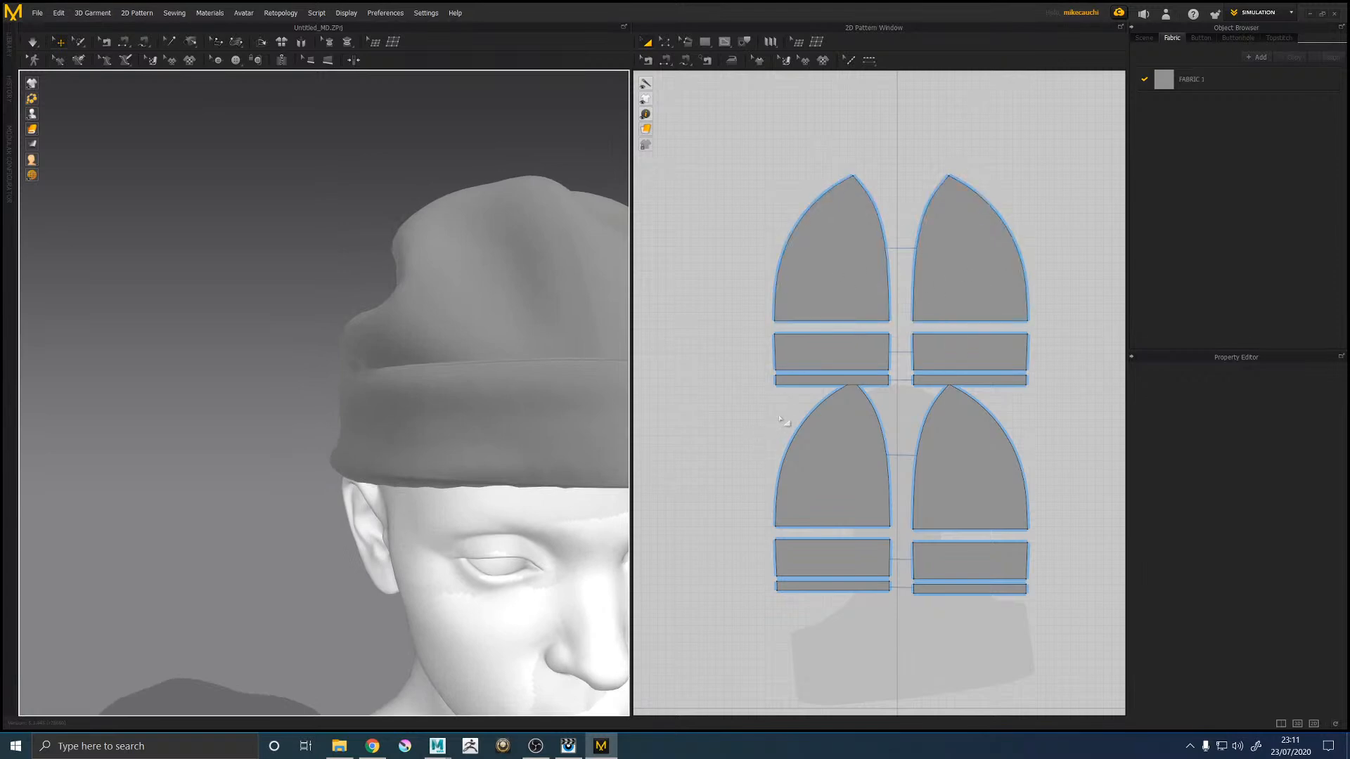
left_click(820, 415)
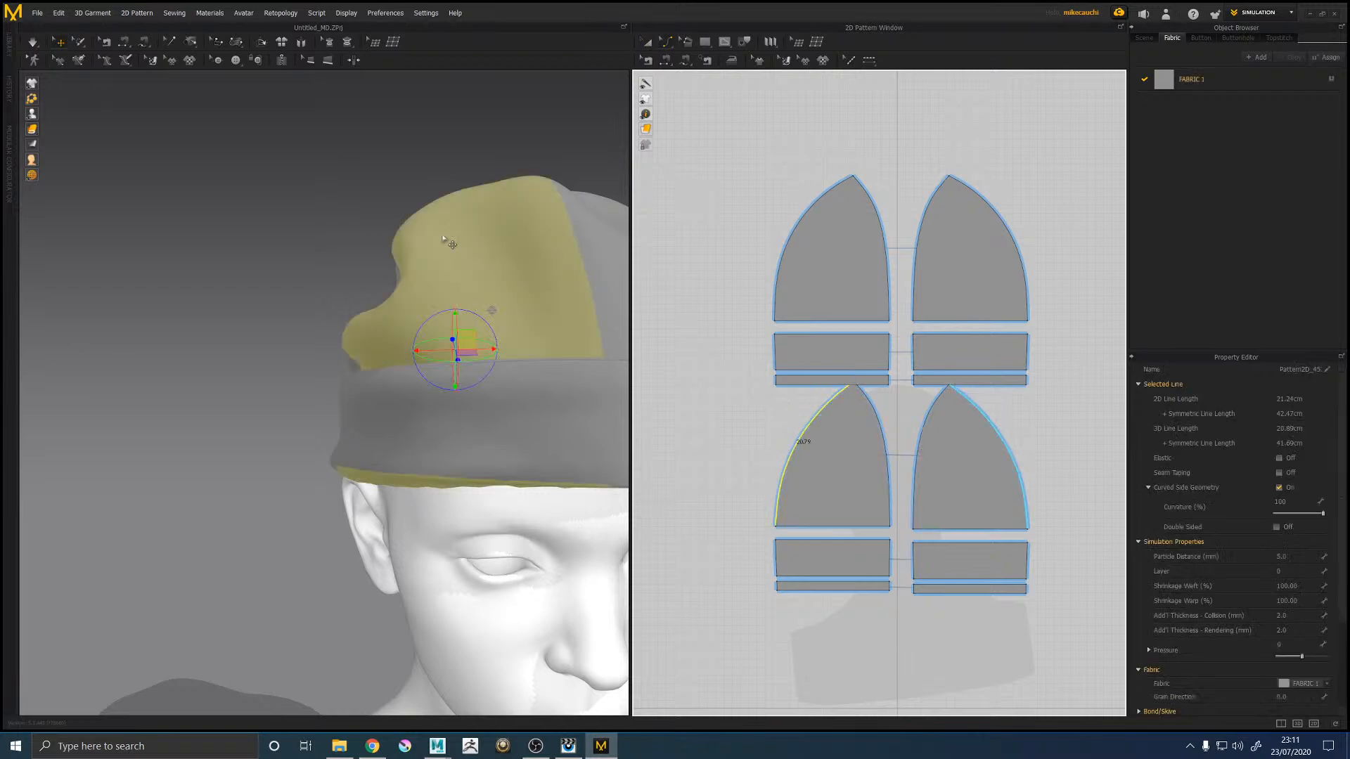
left_click(820, 202)
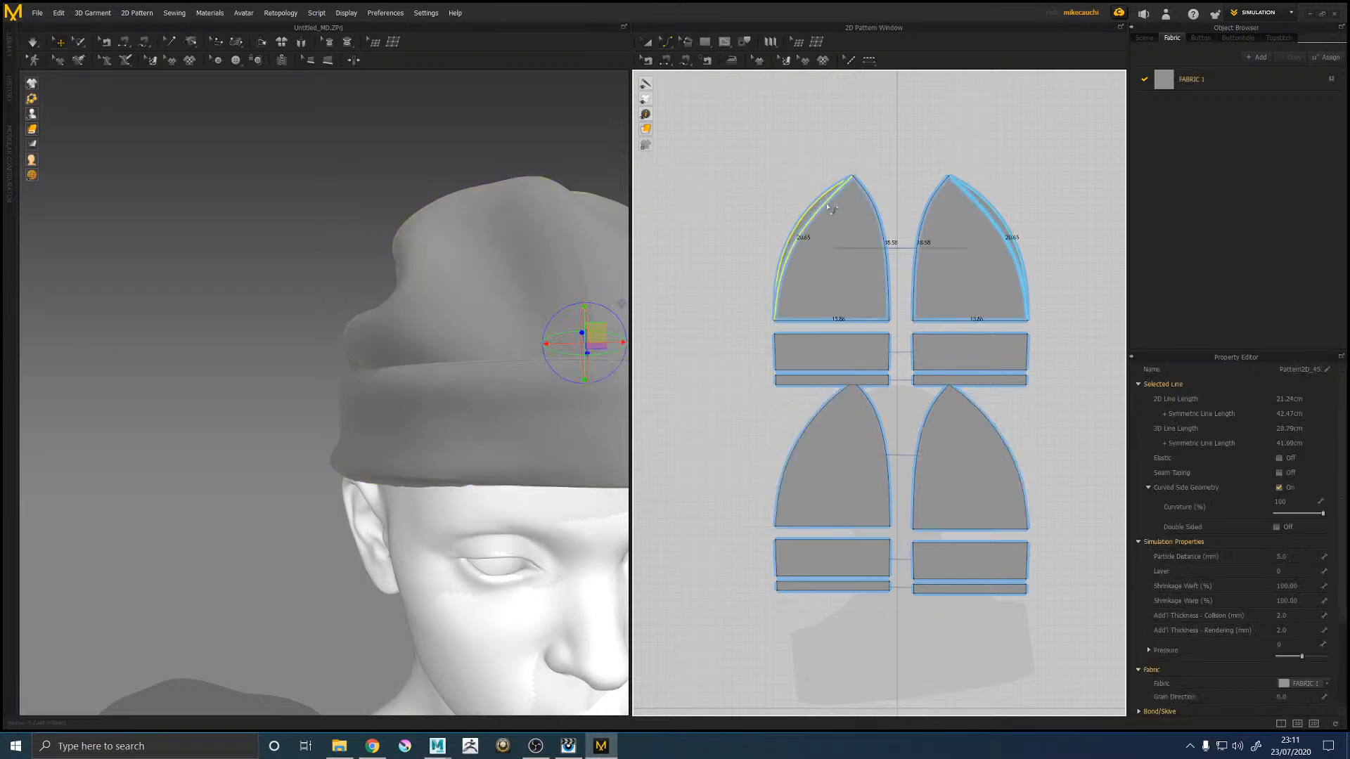
right_click_drag(464, 169, 497, 365)
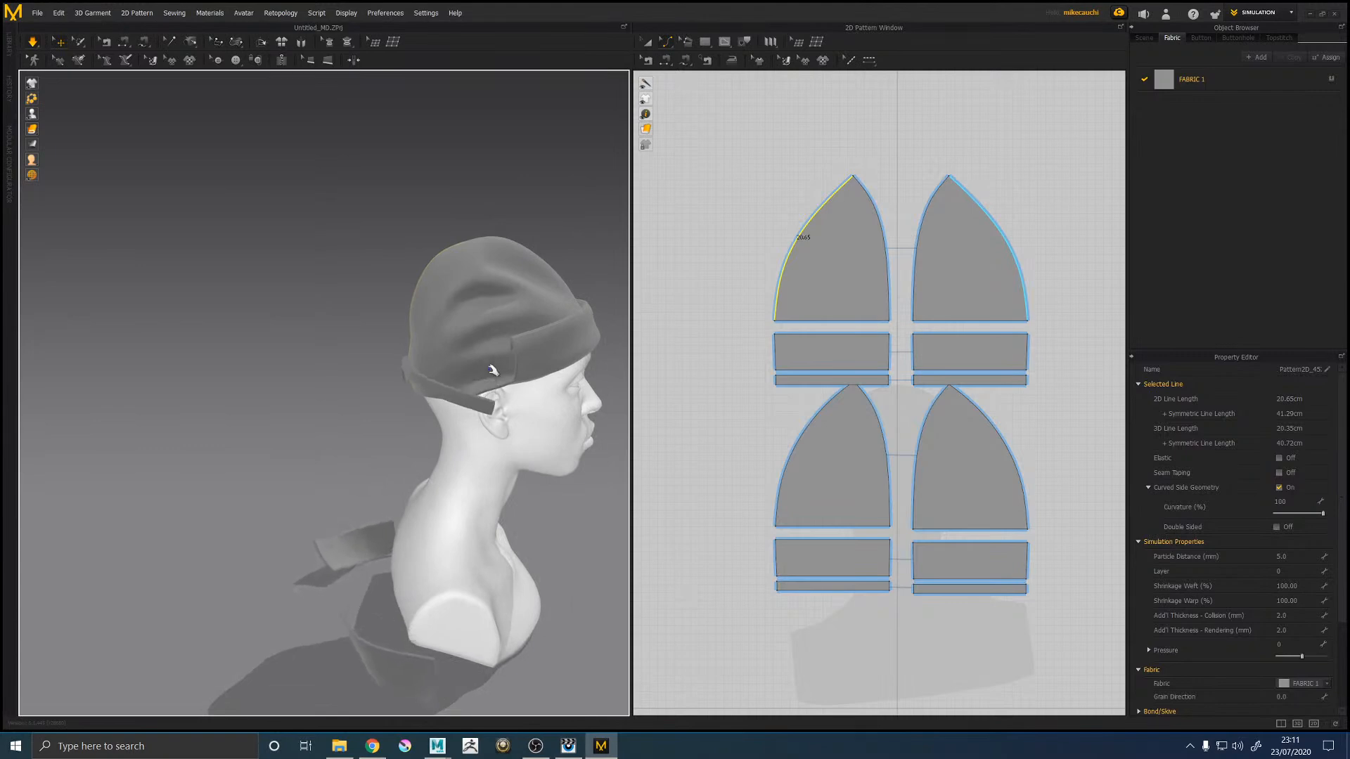
Step: Tug the detached wide band strip away from the bust, and undo the crown curve edit and its simulation
right_click_drag(440, 443, 340, 561)
left_click_drag(356, 550, 277, 377)
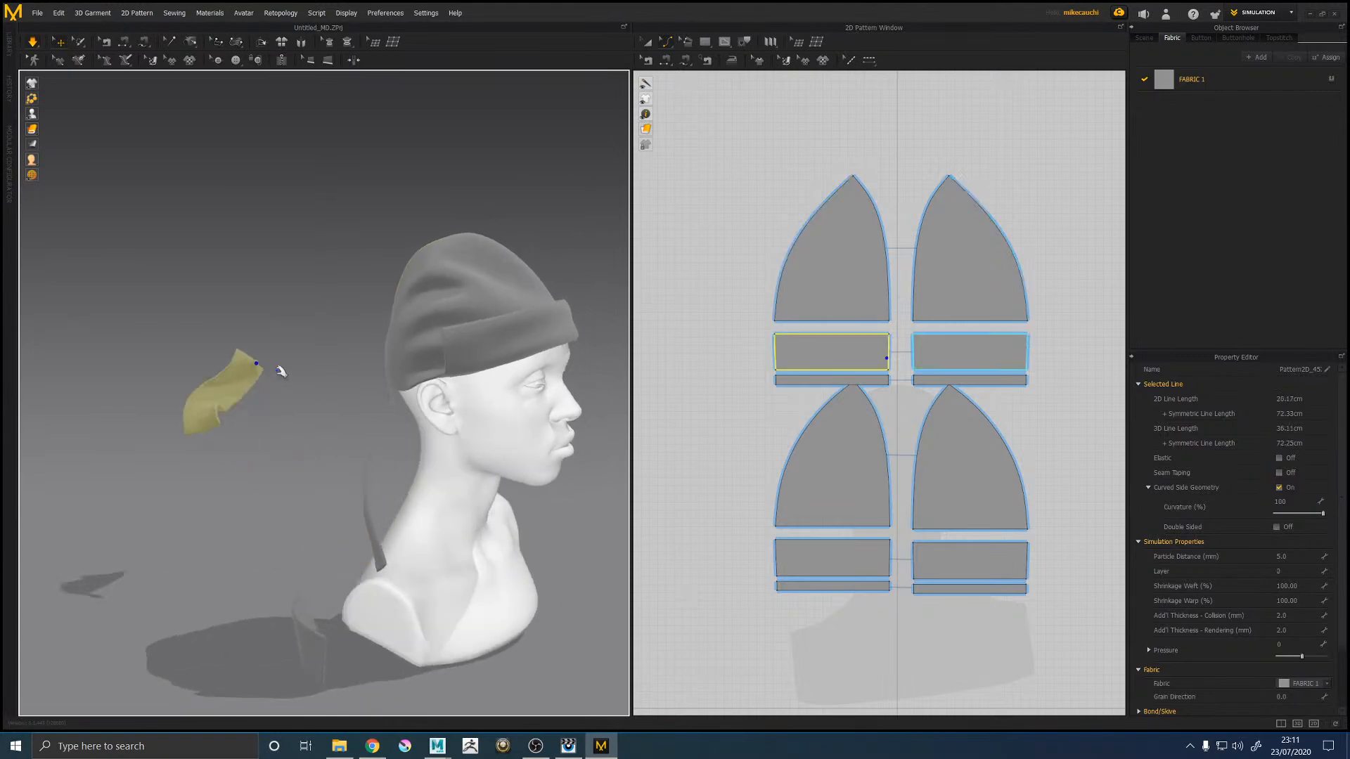
left_click(359, 471)
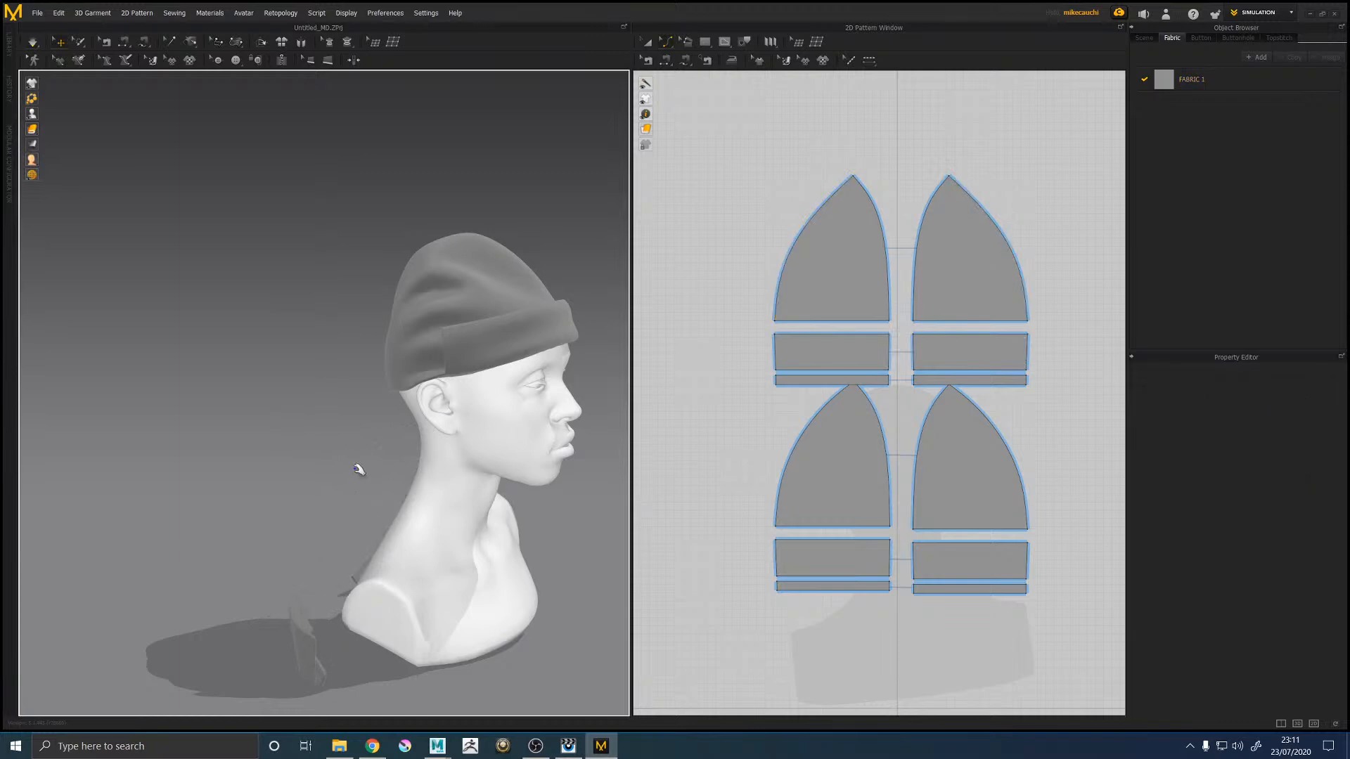
key("ctrl+z")
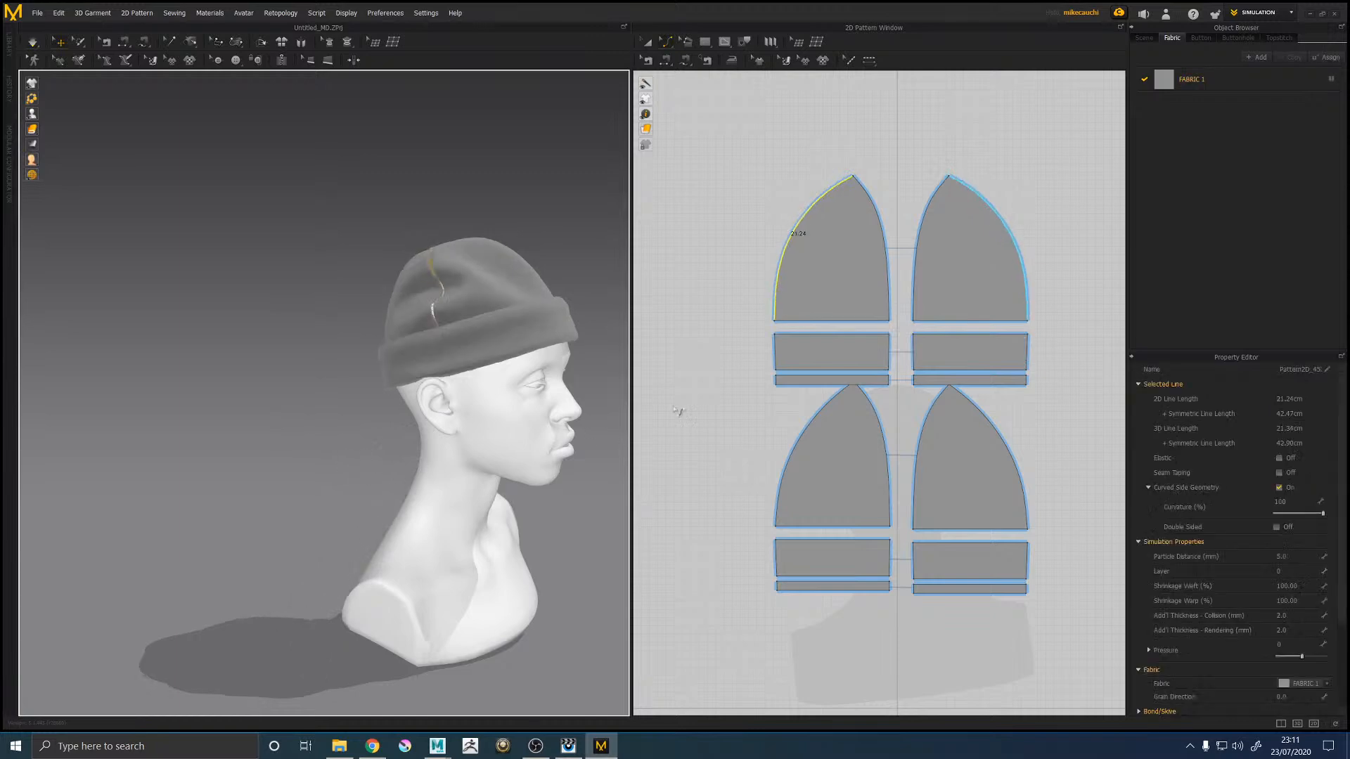
Step: Sew the facing centre edges of the two wide upper band strips together, and likewise those of the two narrow strips
left_click(662, 60)
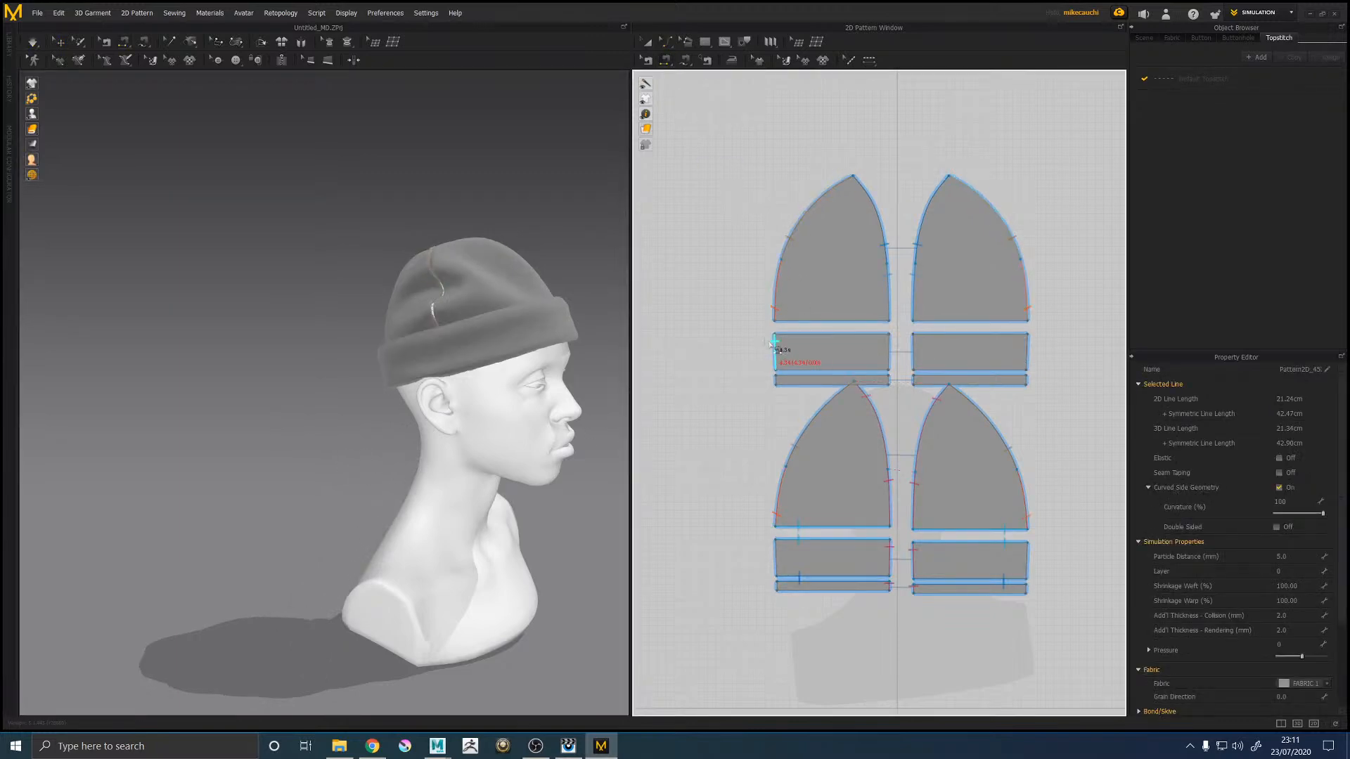
left_click(889, 352)
left_click(912, 352)
left_click(907, 380)
left_click(917, 381)
Step: Sew the outer ends of the wide upper band strips to the diagonally opposite wide lower strips and simulate the beanie
left_click(776, 345)
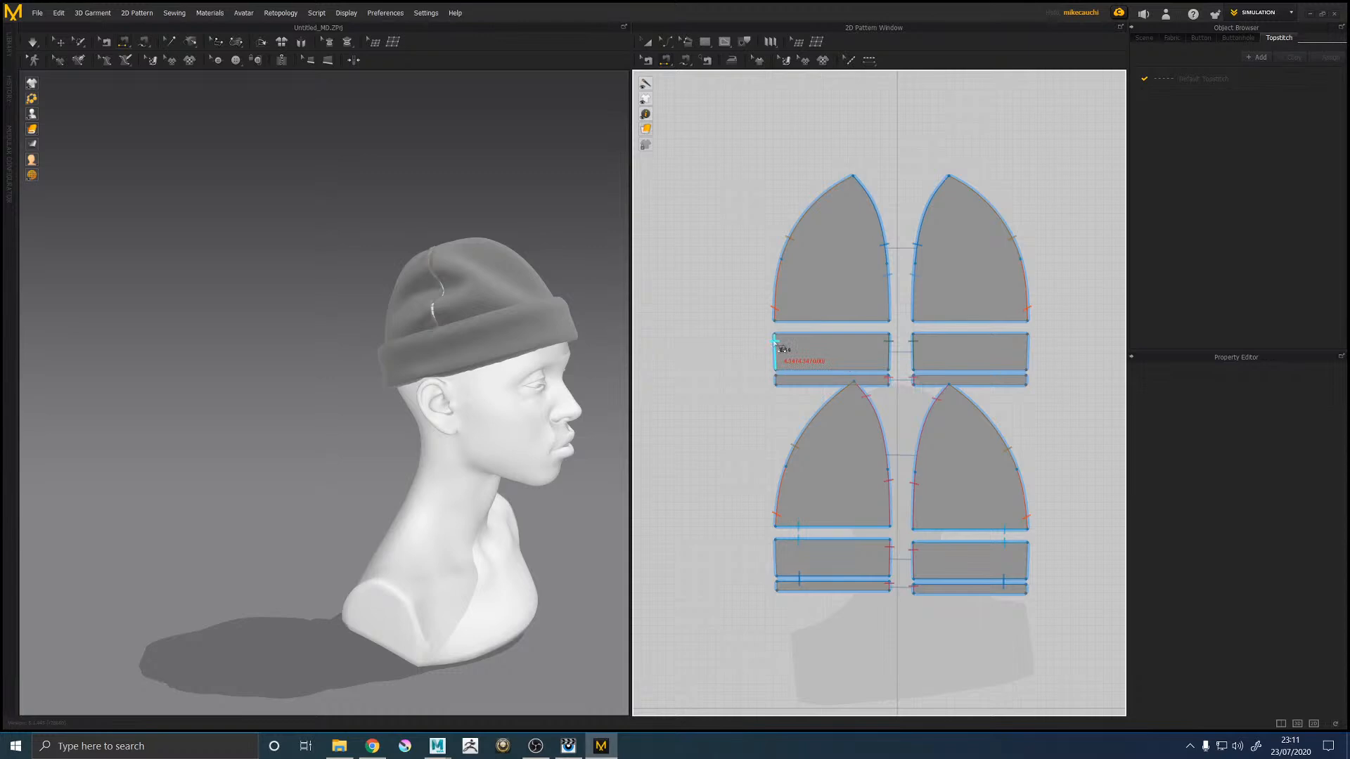
right_click_drag(573, 306, 340, 310)
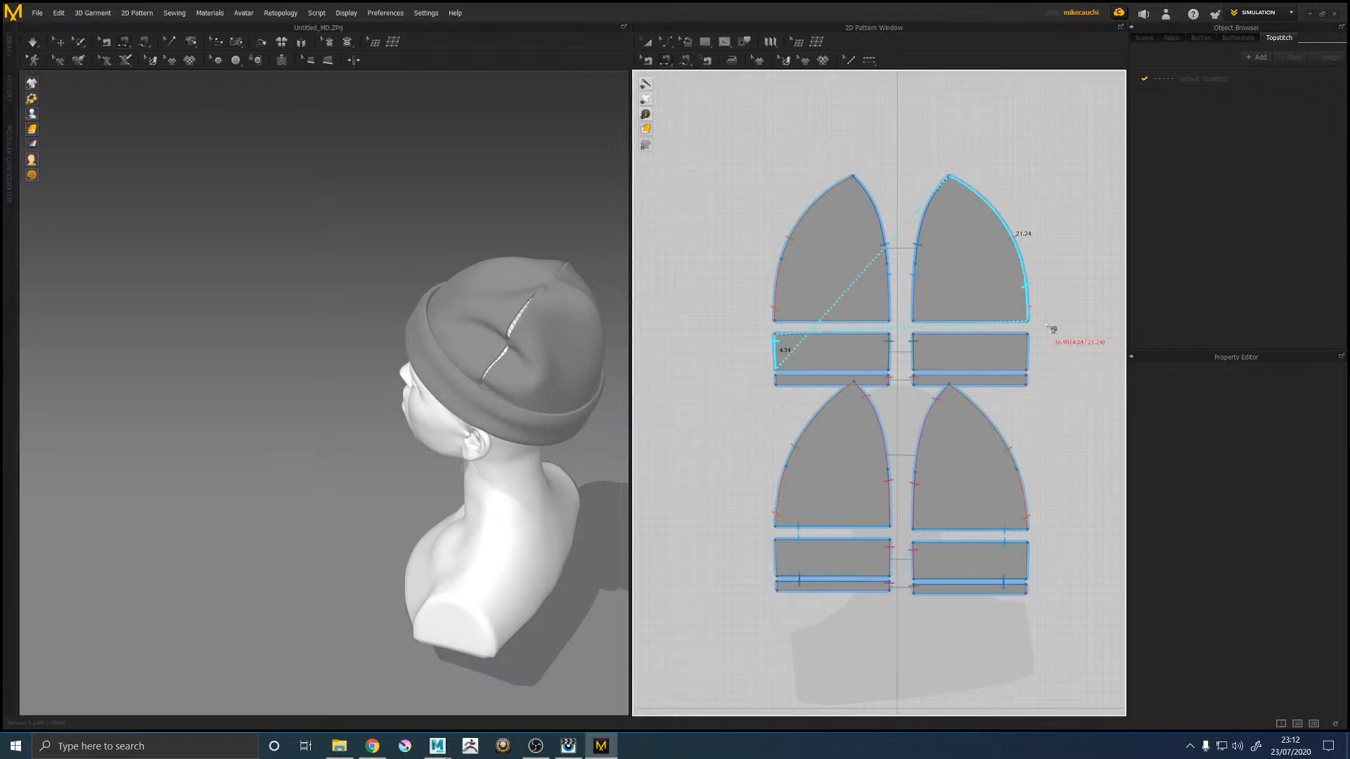
left_click(1038, 344)
left_click(1027, 350)
left_click(780, 554)
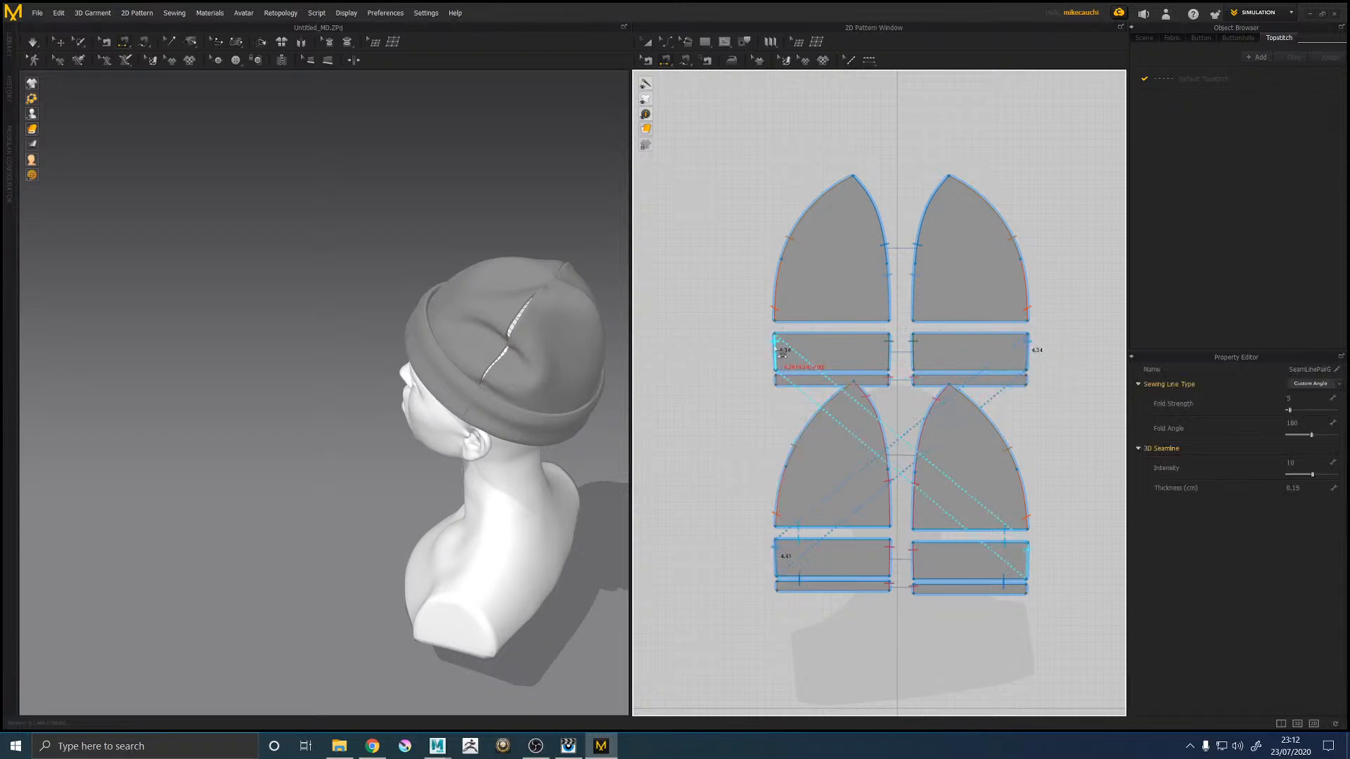
key("space")
right_click_drag(361, 392, 317, 356)
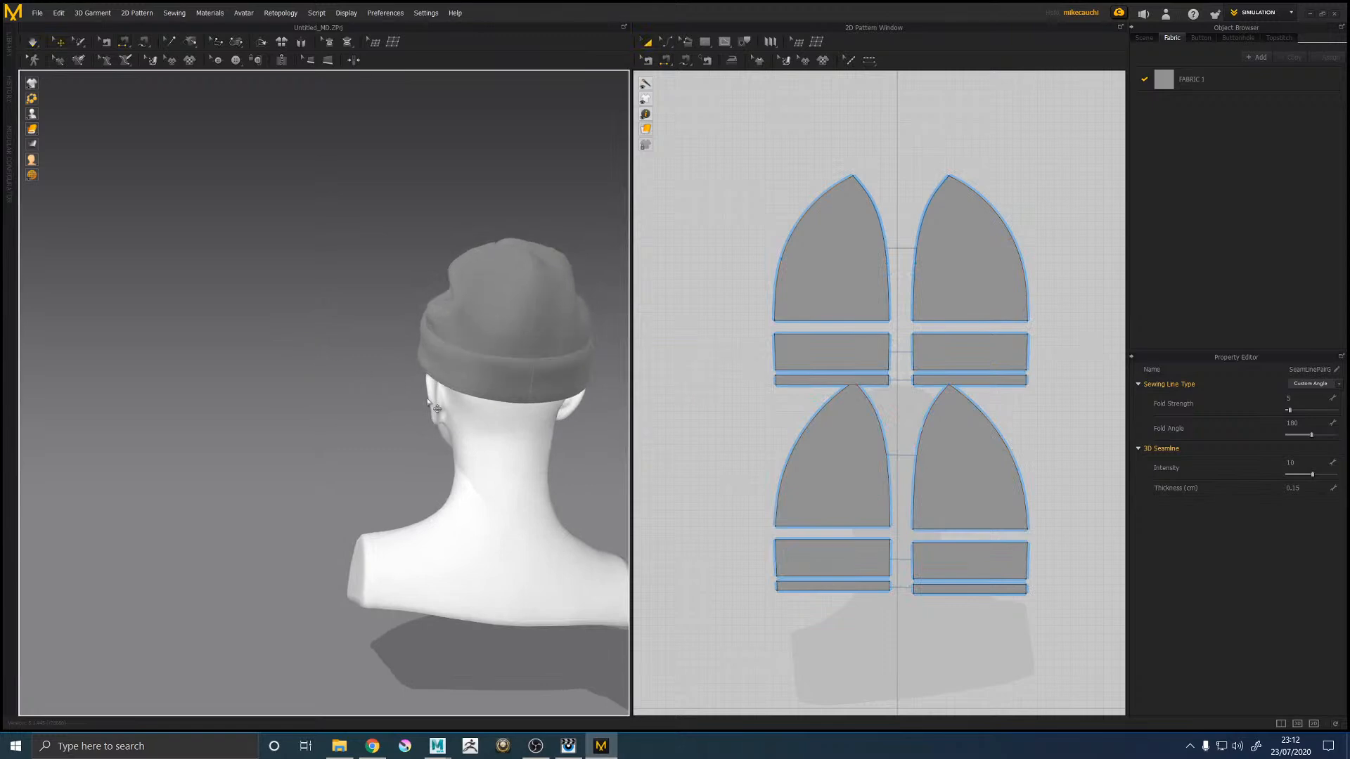
Step: Nudge one wide upper band strip upward, and sew the wide strips' long edges to the narrow strips and crown panels
left_click(808, 345)
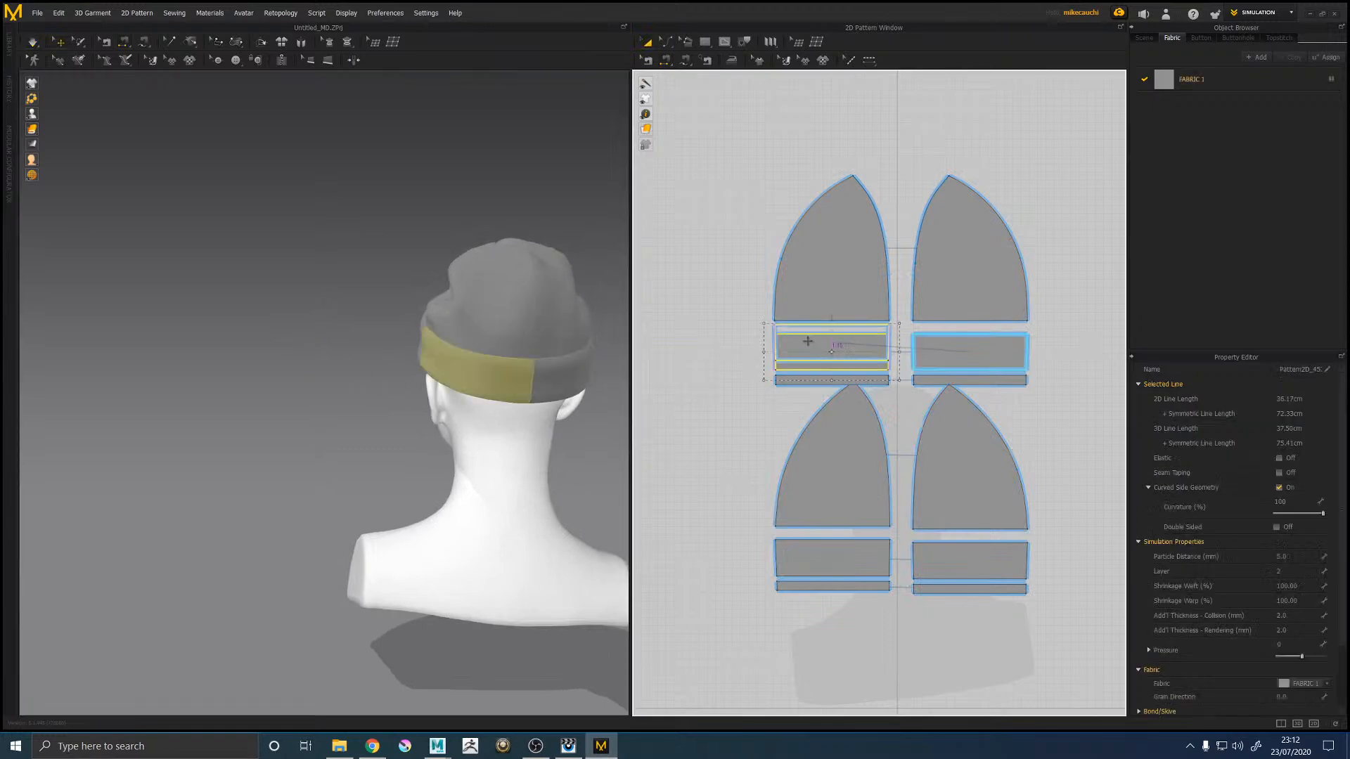
left_click_drag(808, 345, 808, 341)
left_click(686, 60)
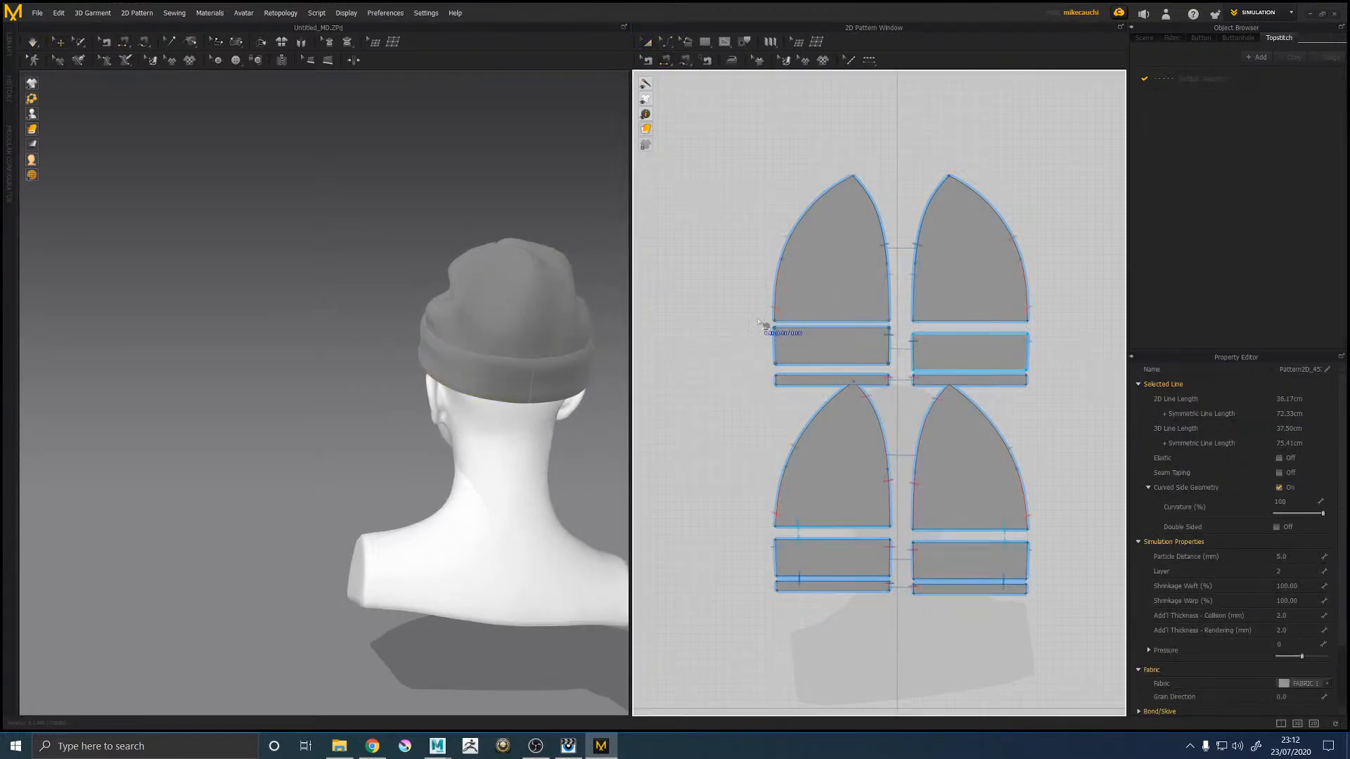
left_click(775, 360)
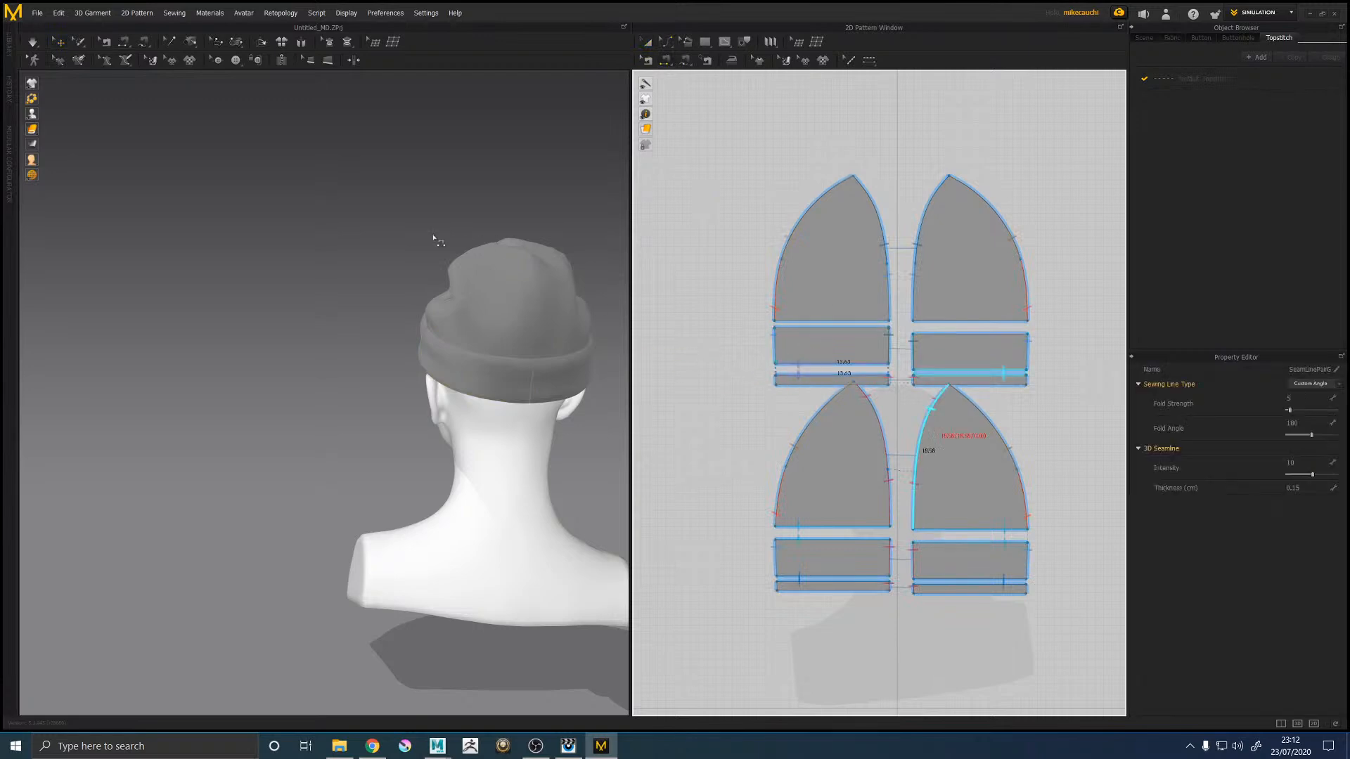
left_click(936, 335)
left_click(936, 335)
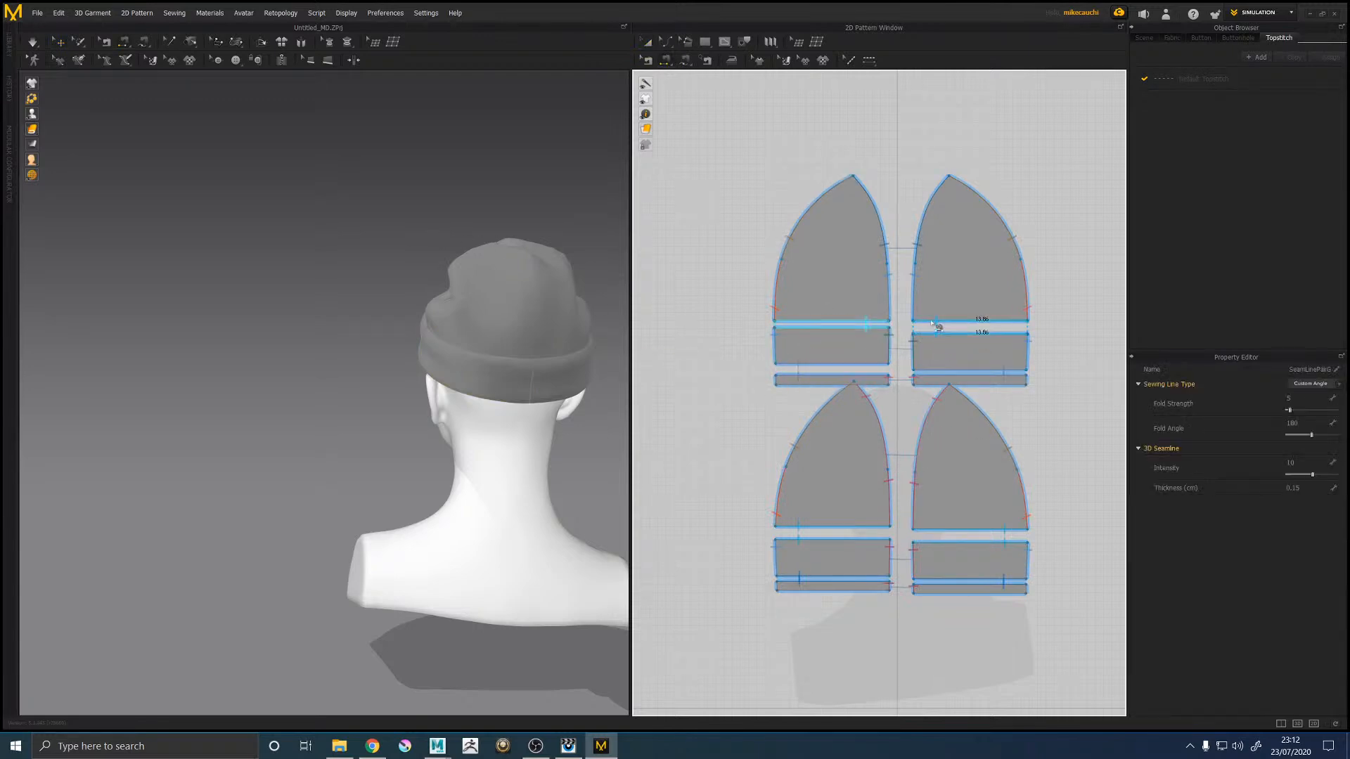
Step: Simulate the resewn beanie and check the folded band from the side
left_click(444, 230)
right_click_drag(424, 265, 496, 297)
scroll(497, 298, "up", 3)
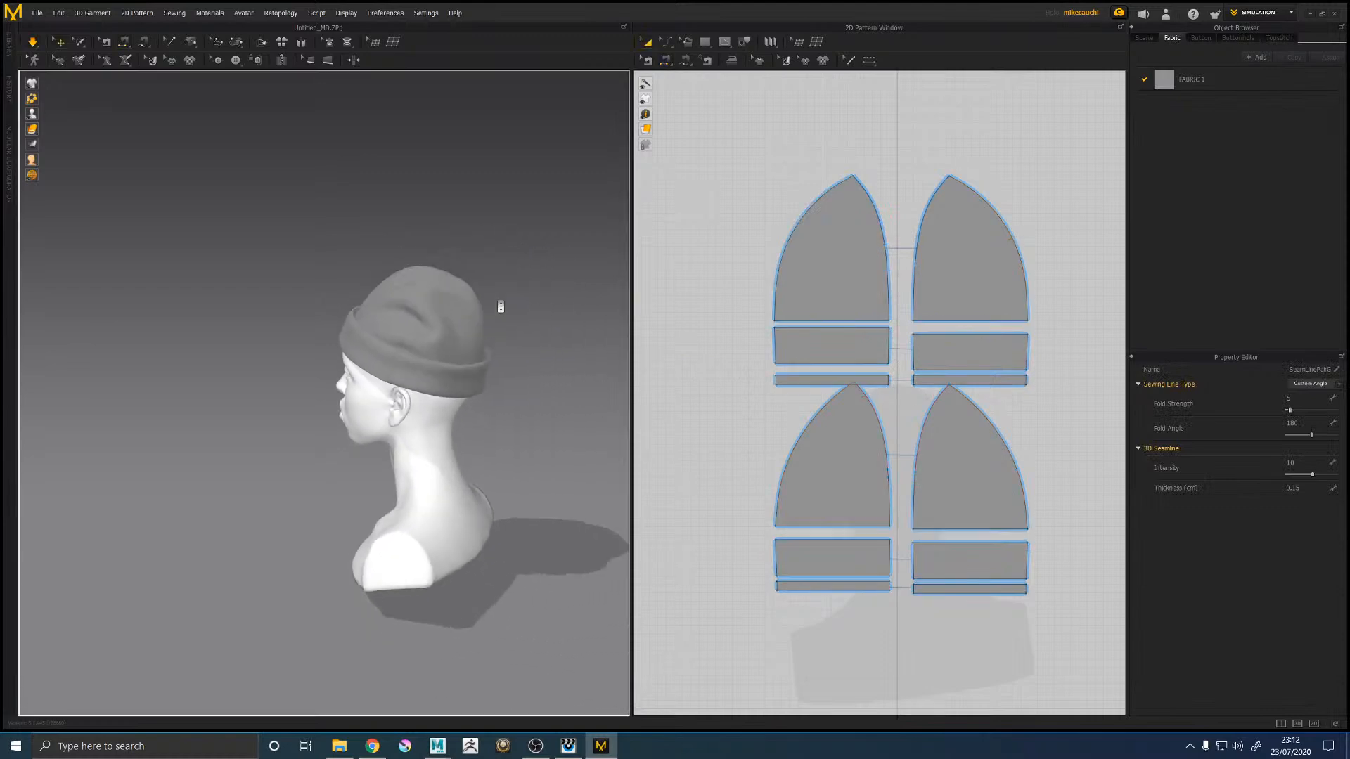
left_click(34, 43)
key("k")
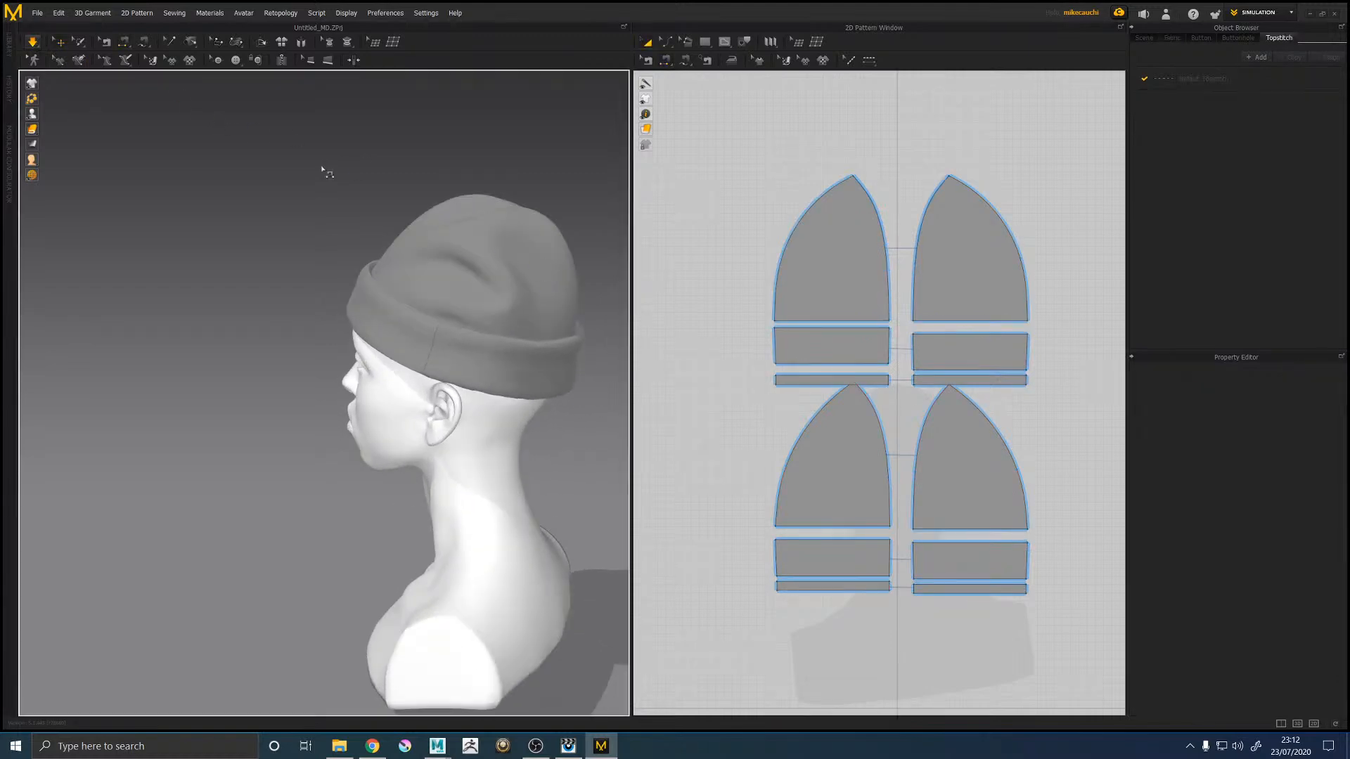
key("z")
key("a")
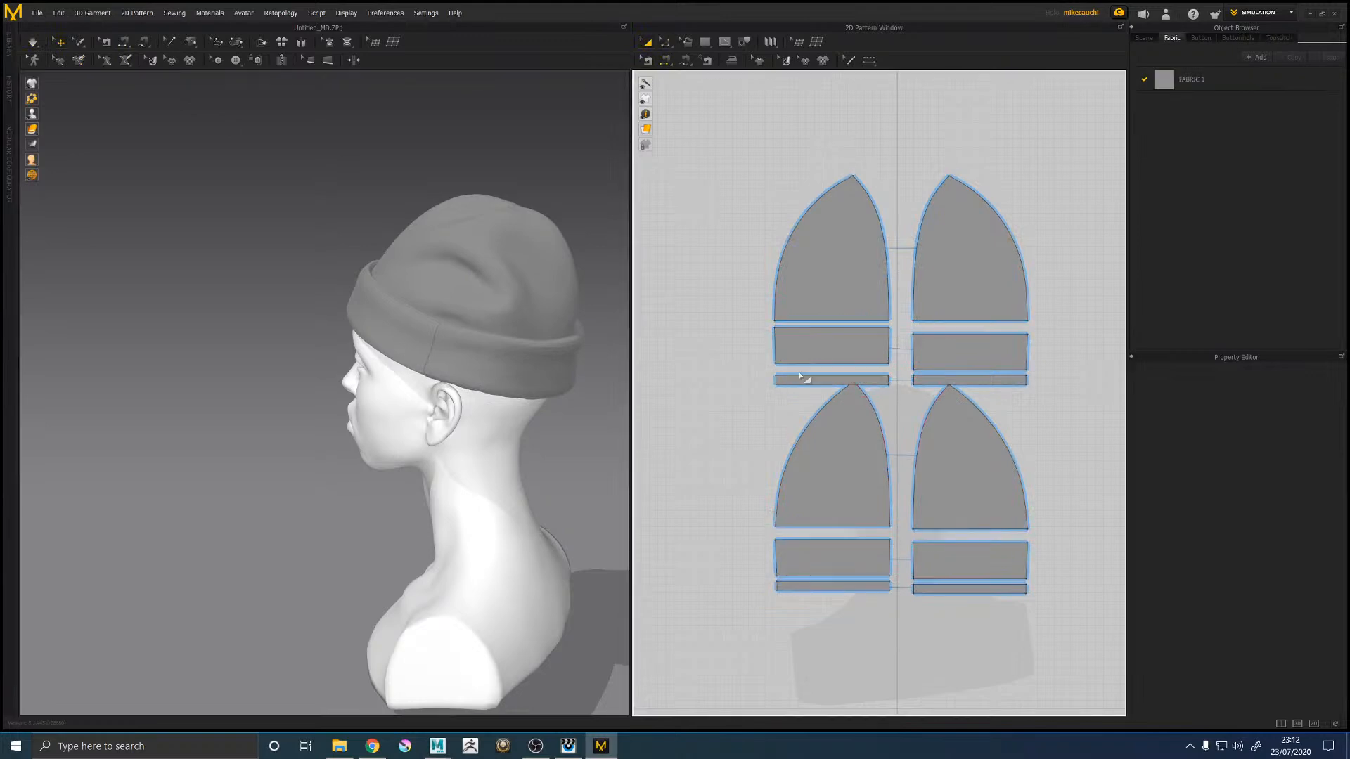
Step: Merge the upper set's narrow band strips into the wide strips, and the wide strips into the crown panels, along their sewn edges
left_click(800, 373)
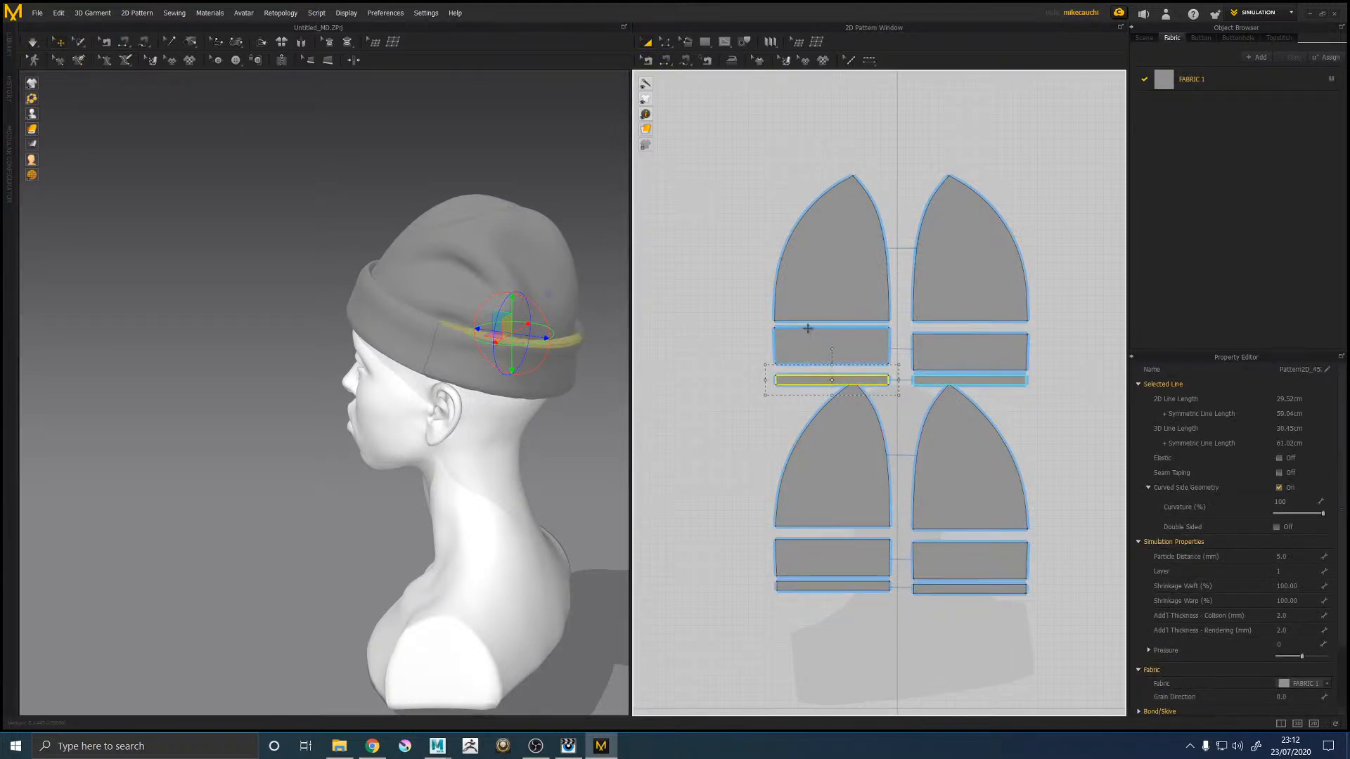
left_click(647, 61)
left_click(843, 380)
right_click(807, 374)
left_click(819, 394)
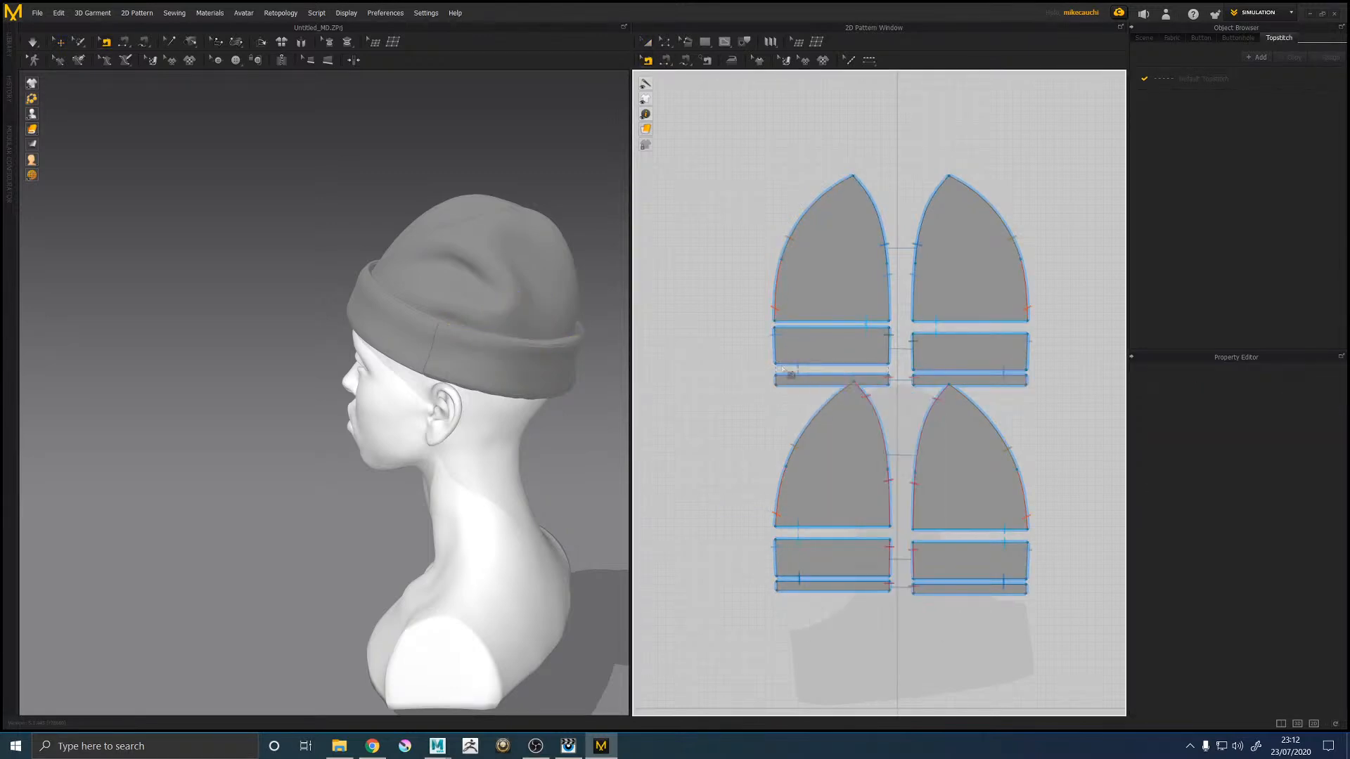
left_click(799, 367)
right_click(798, 364)
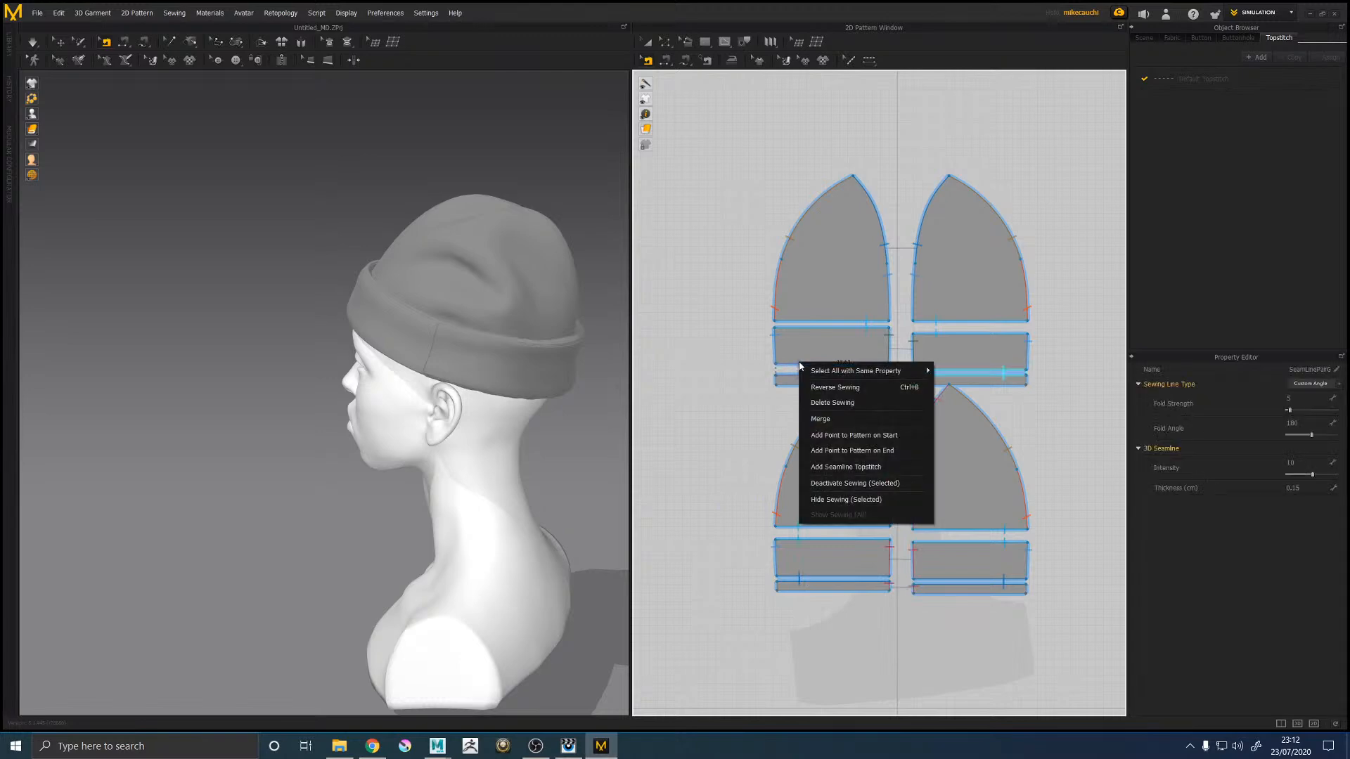
left_click(830, 428)
left_click(861, 325)
right_click(866, 322)
left_click(886, 378)
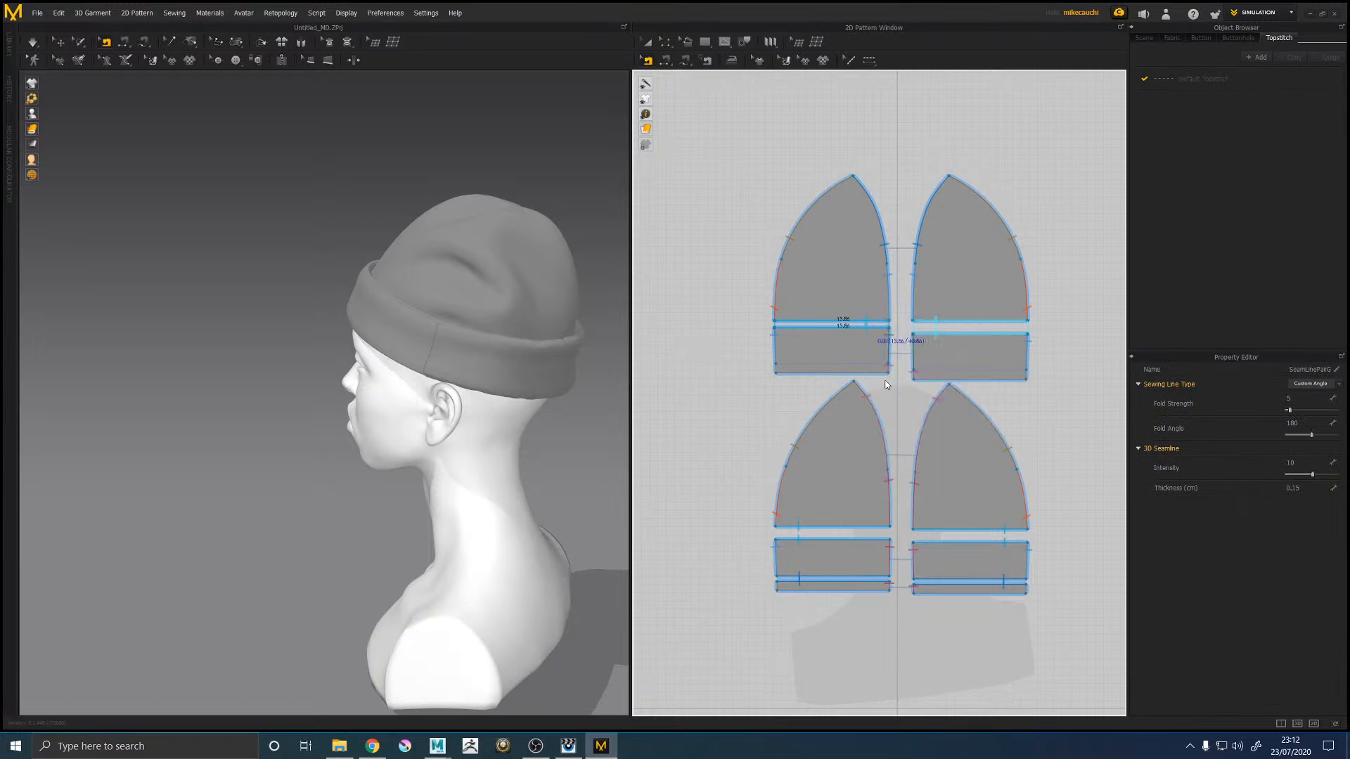
Step: Merge the lower set's narrow band strips into the wide strips, and the wide strips into the crown panels
right_click(859, 576)
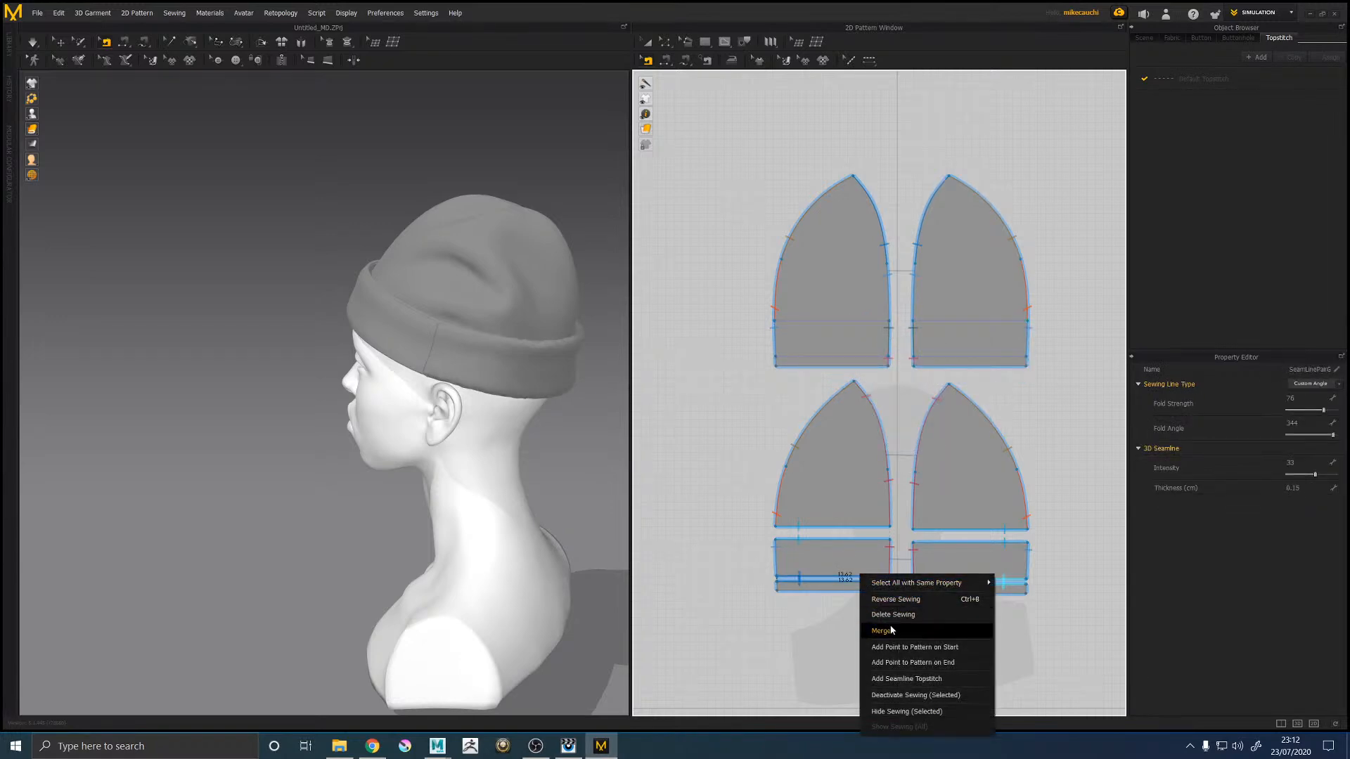
left_click(895, 630)
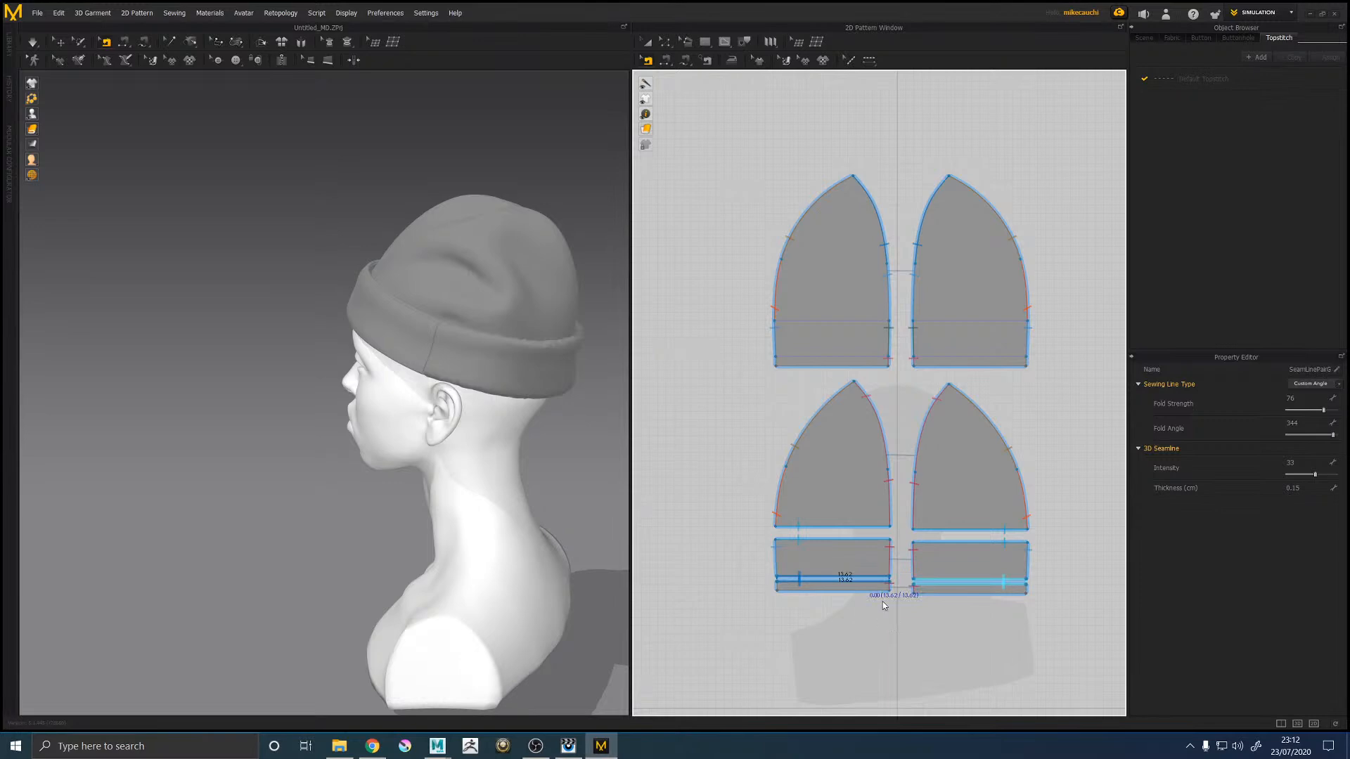
left_click(859, 526)
right_click(859, 525)
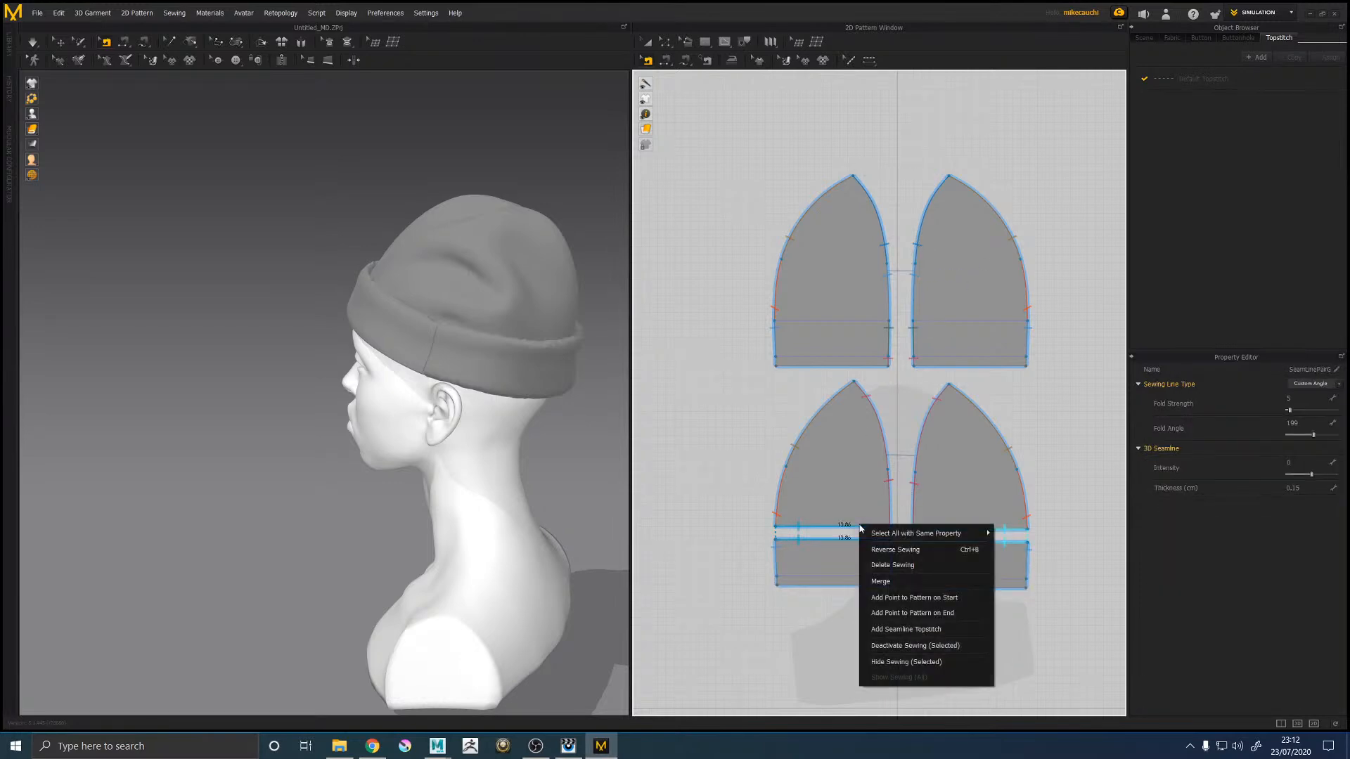
left_click(887, 581)
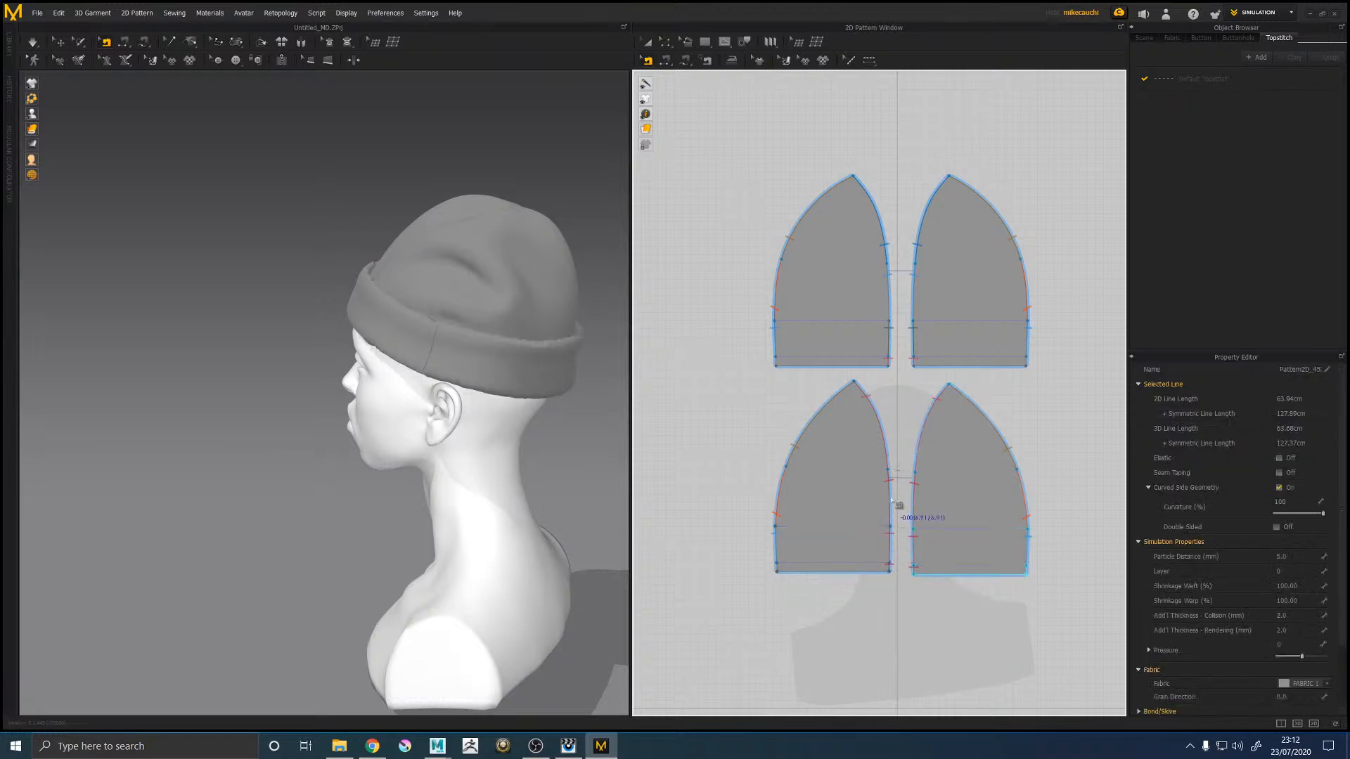
Step: Merge the facing centre seams of the lower pattern pair, and likewise those of the upper pair
left_click(902, 534)
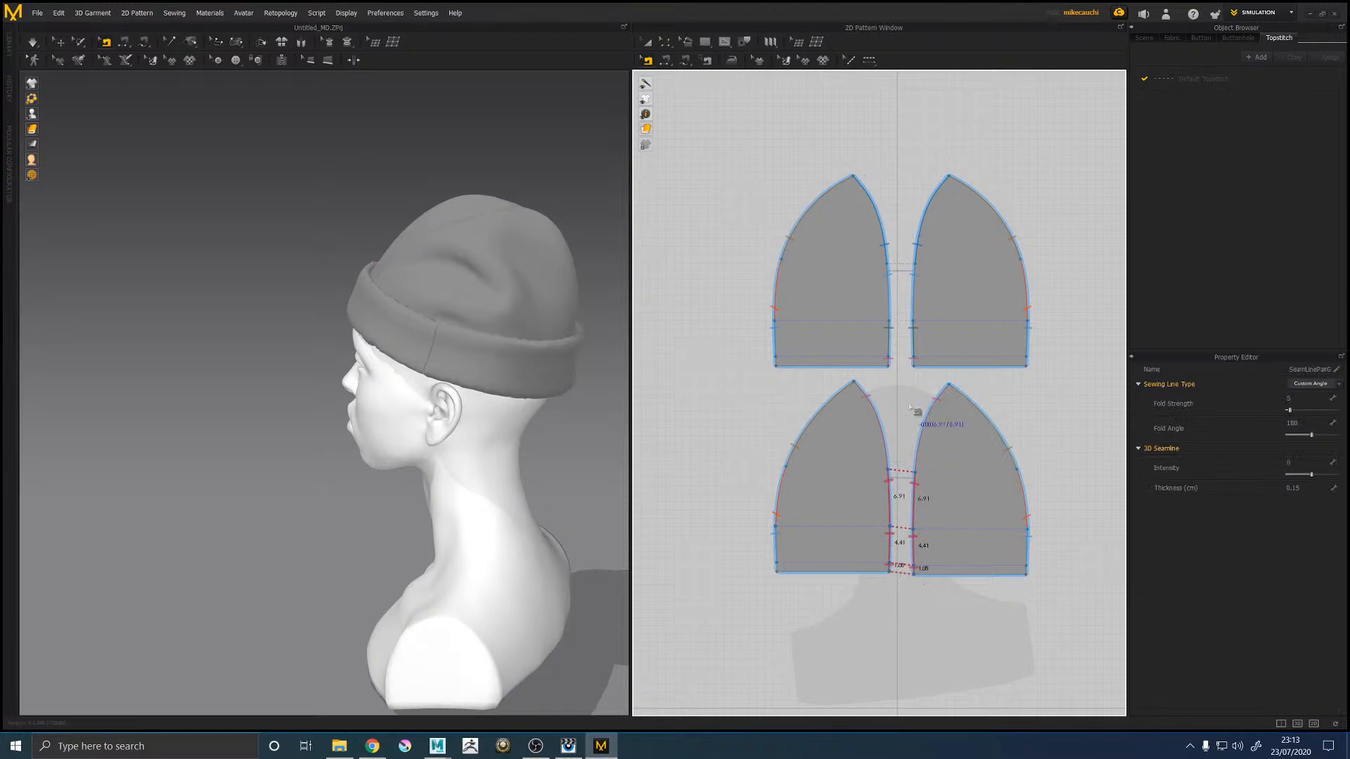
right_click(887, 521)
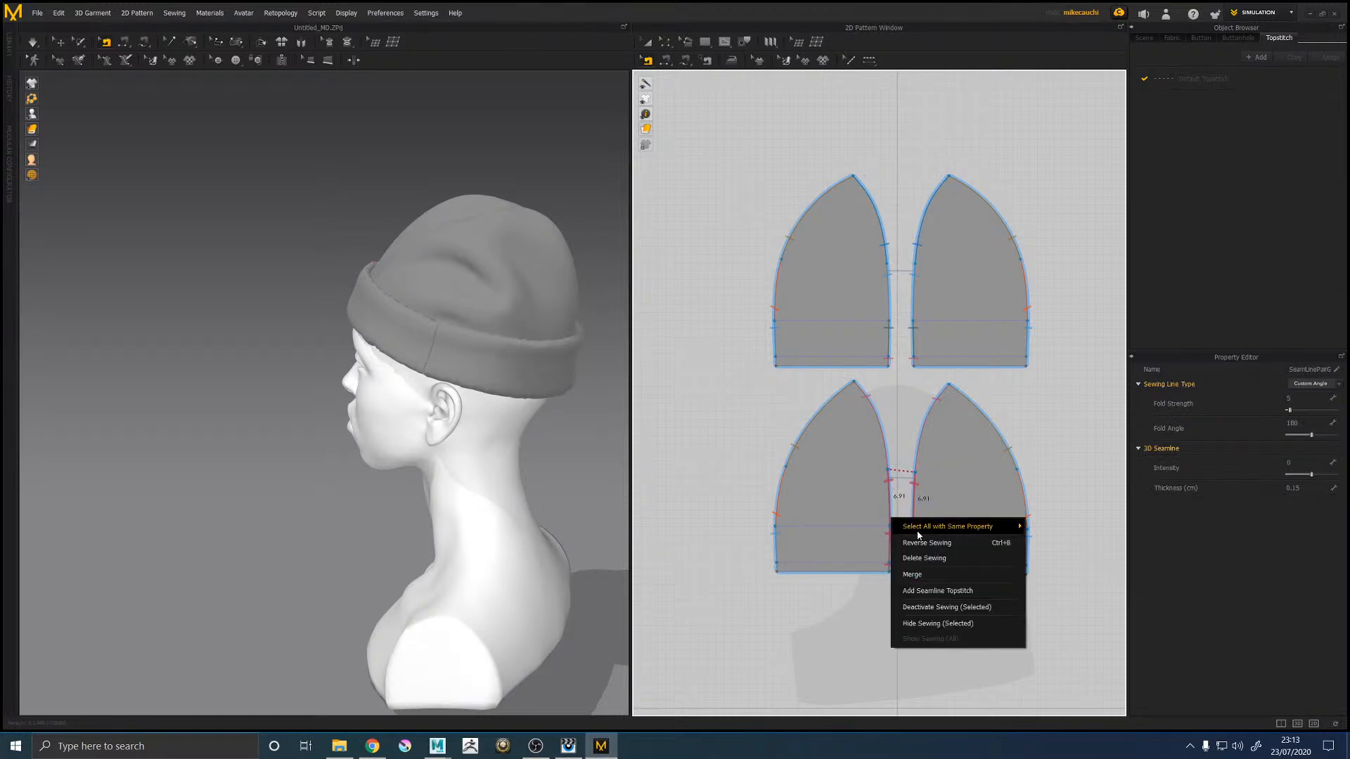
left_click(923, 574)
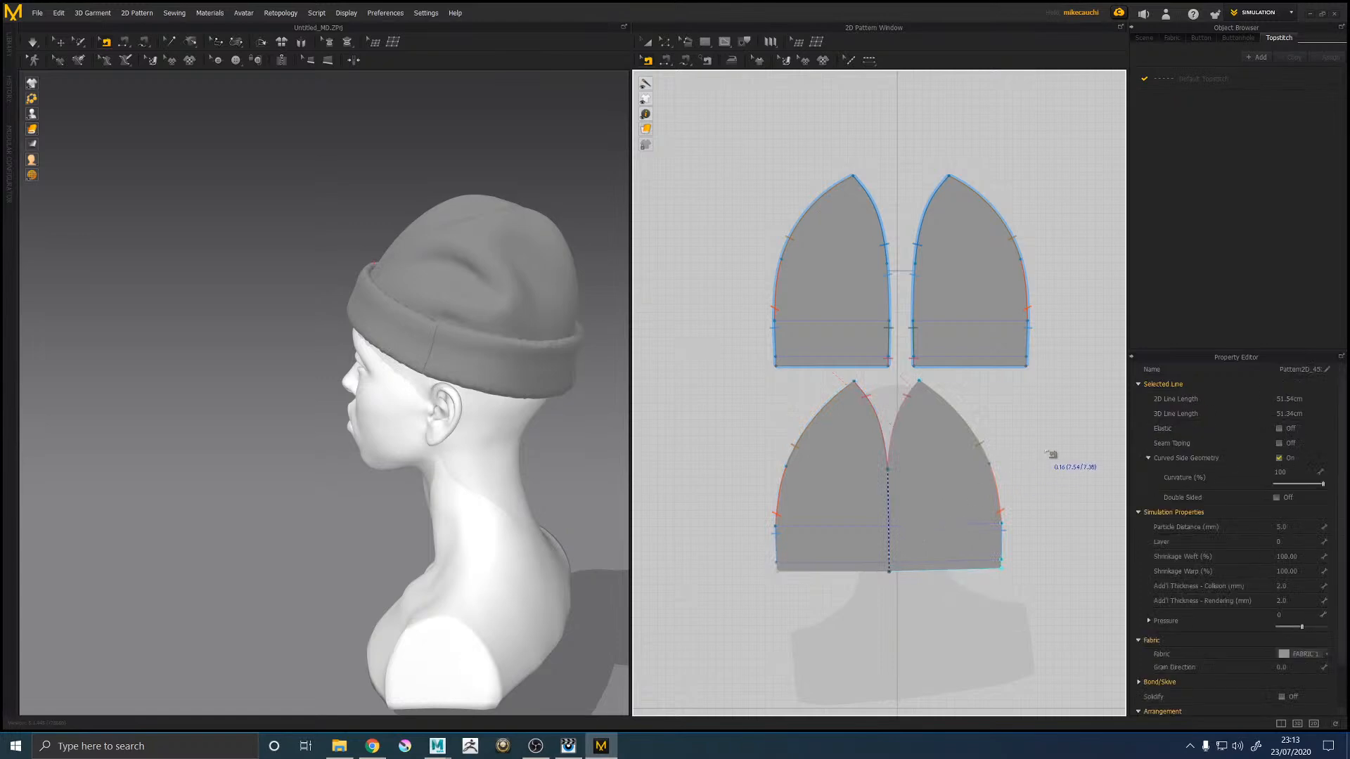
left_click(887, 361)
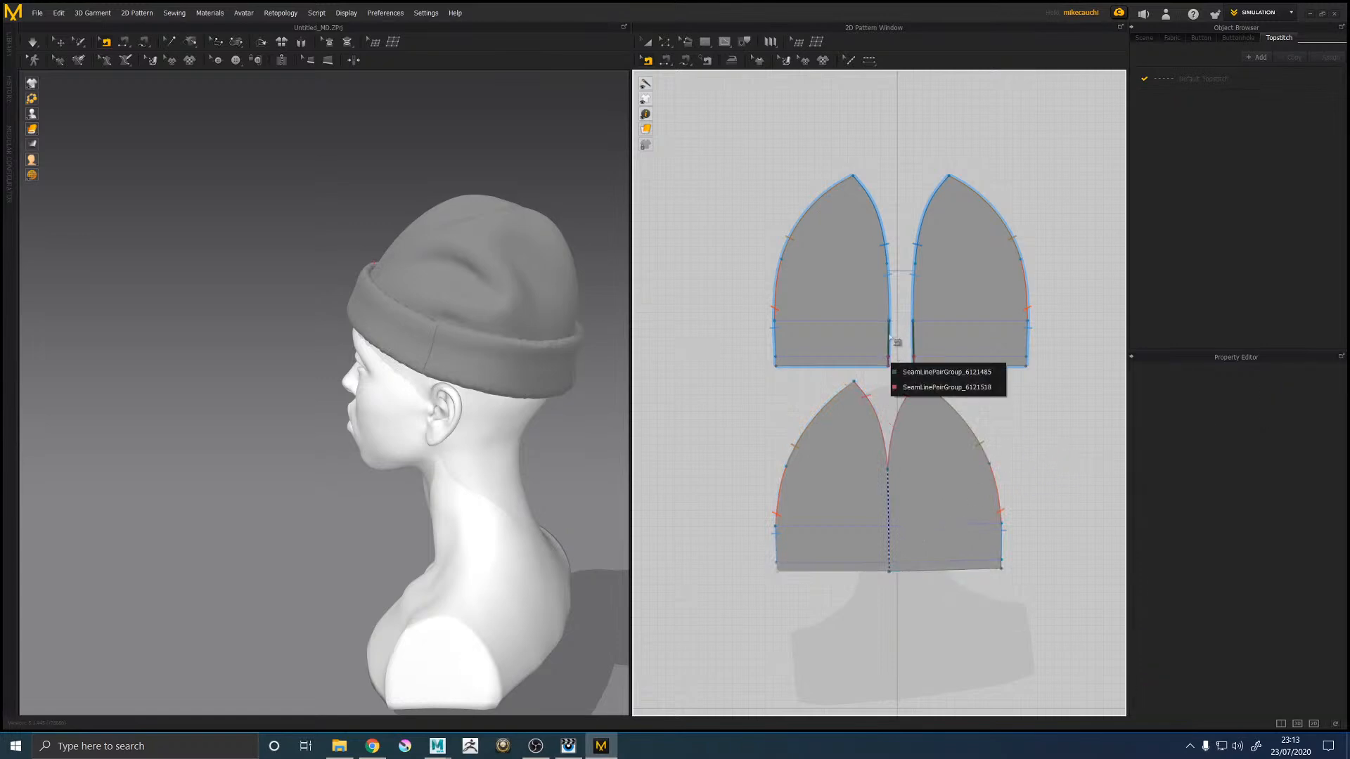
left_click(890, 363)
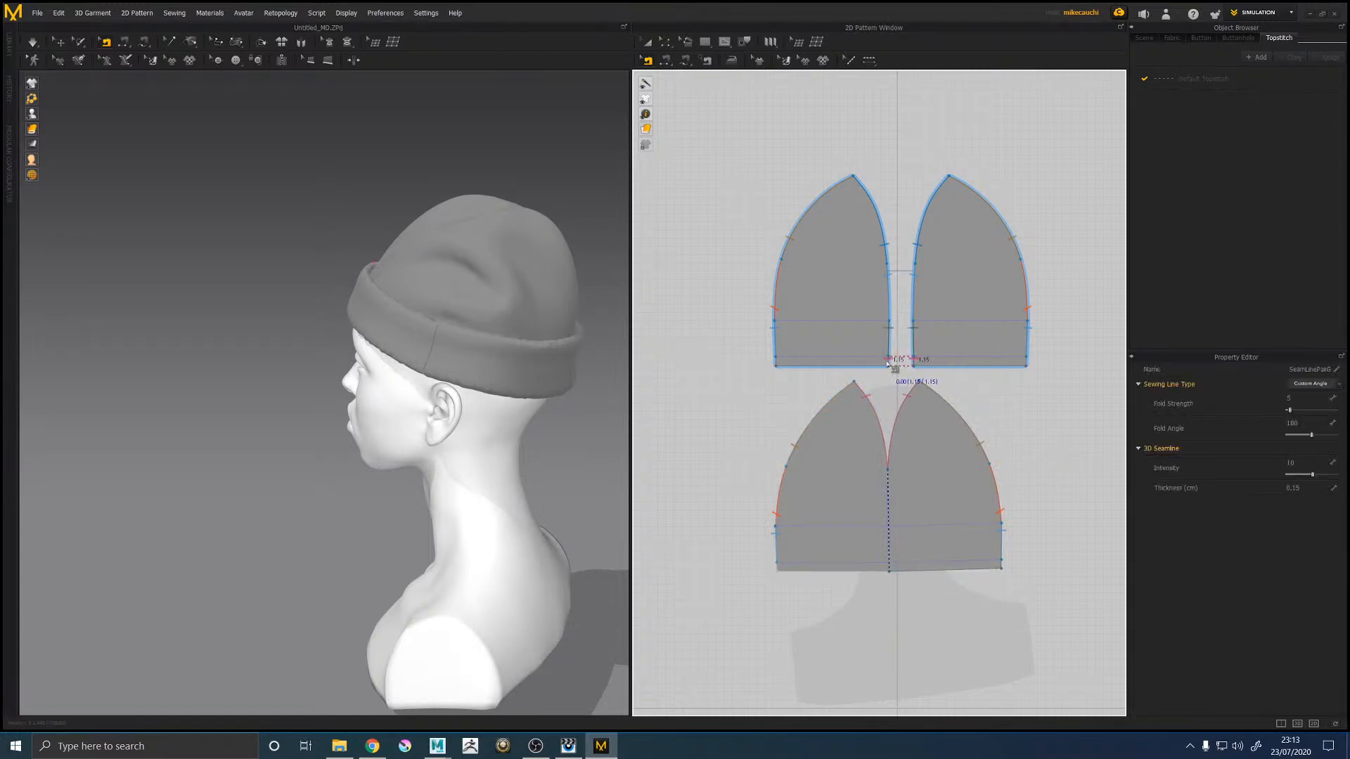
right_click(891, 290)
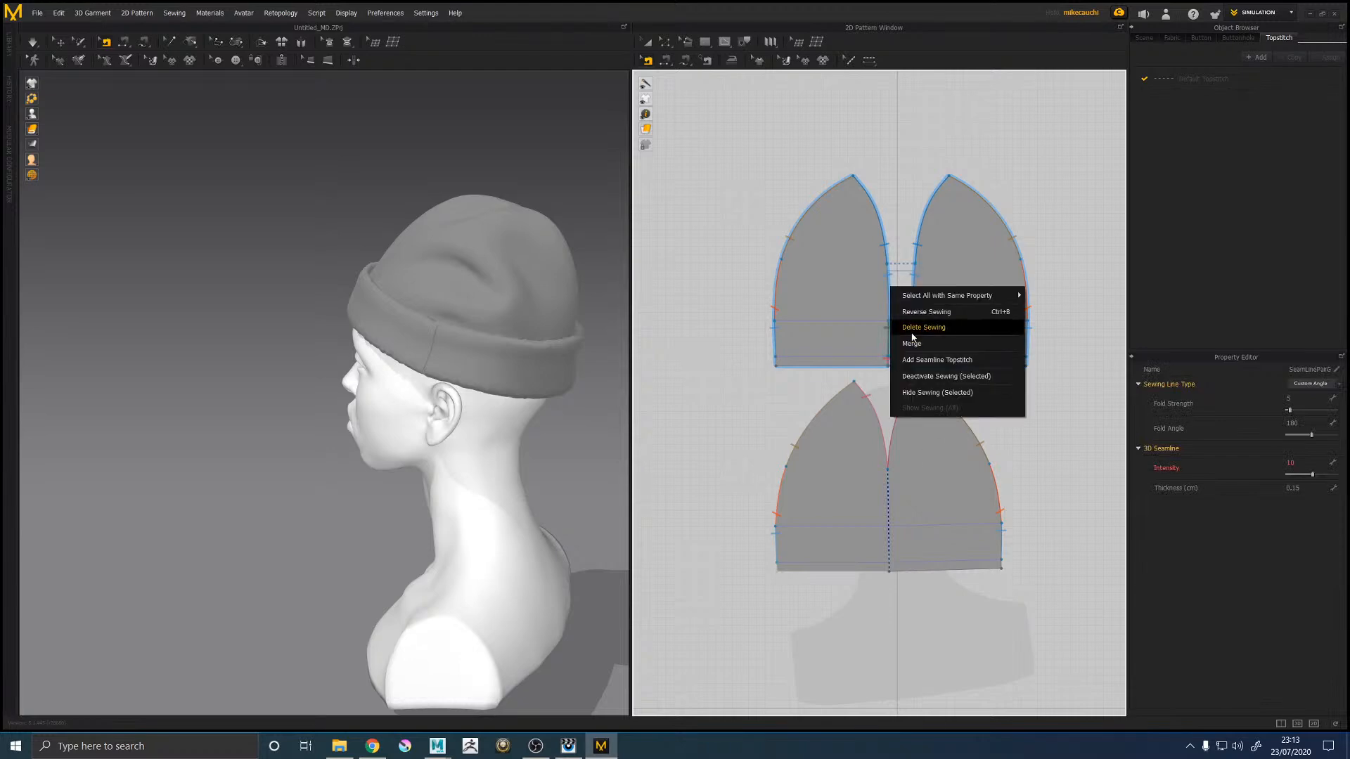
left_click(909, 345)
left_click(909, 344)
Step: Simulate the beanie with the merged patterns and tug at the back of its folded band
left_click(1014, 158)
middle_click_drag(711, 259, 743, 258)
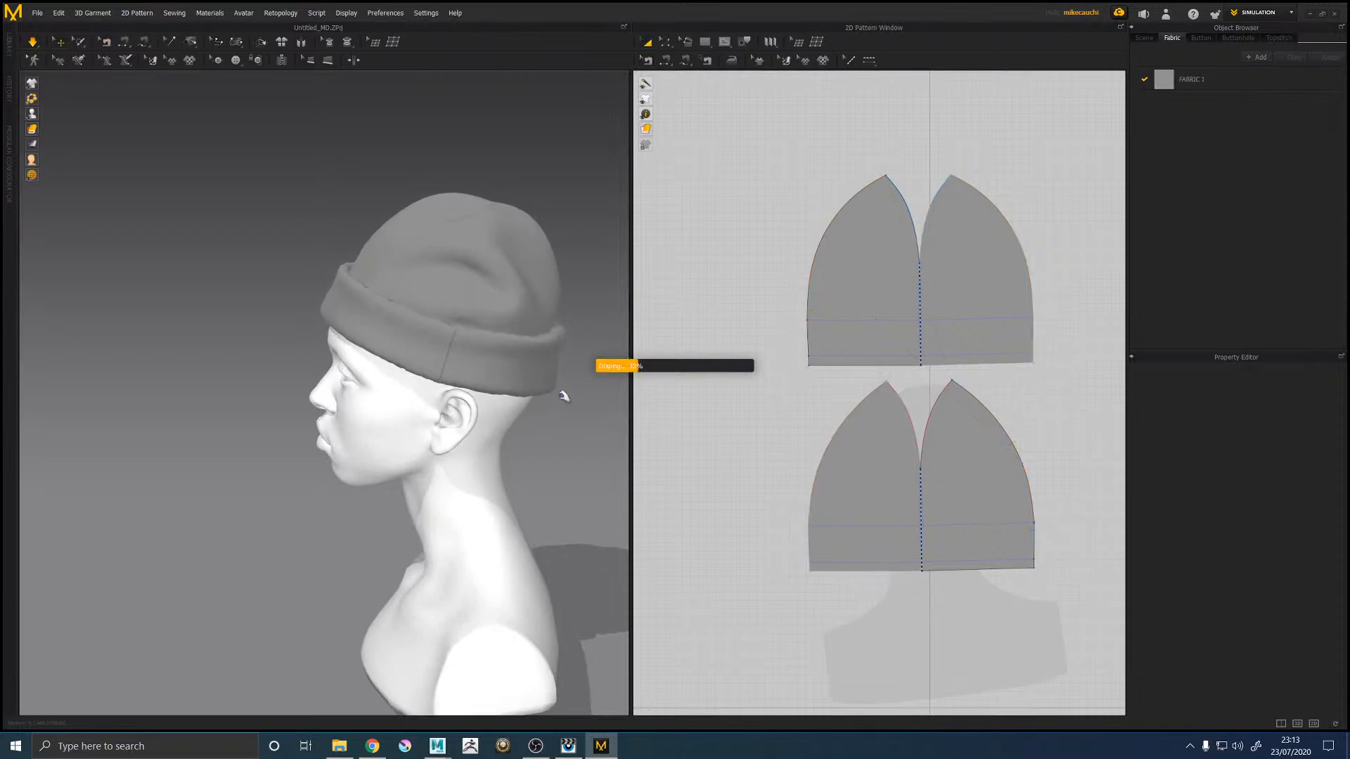
left_click(559, 417)
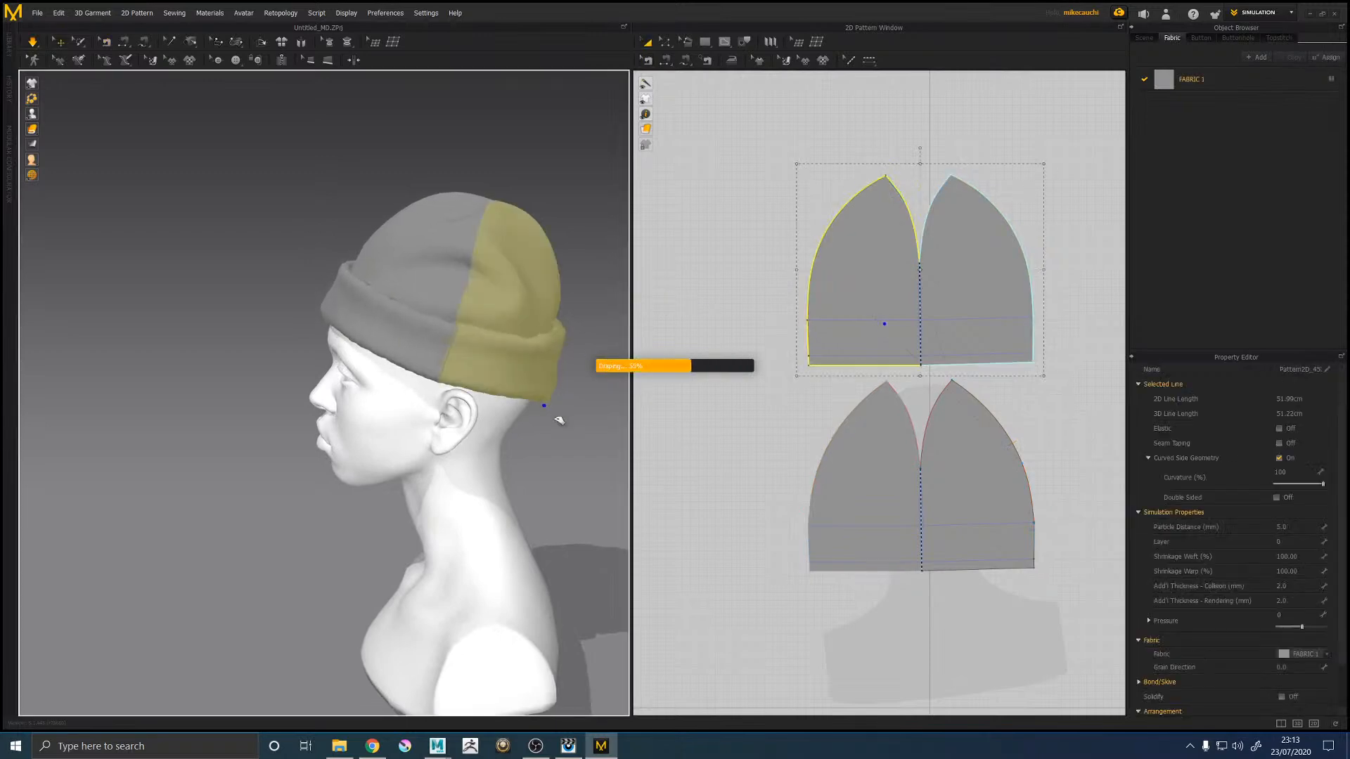
mouse_move(558, 416)
right_mouse_down()
mouse_move(542, 392)
mouse_move(570, 410)
mouse_move(518, 424)
mouse_move(560, 431)
mouse_move(563, 416)
right_mouse_up()
left_click(566, 418)
Step: Stop the simulation and undo the pattern merges back to separate crown panels and band strips
key("ctrl+z")
key("ctrl+z")
left_click(32, 43)
key("ctrl+z")
key("ctrl+z")
right_click_drag(565, 488, 668, 460)
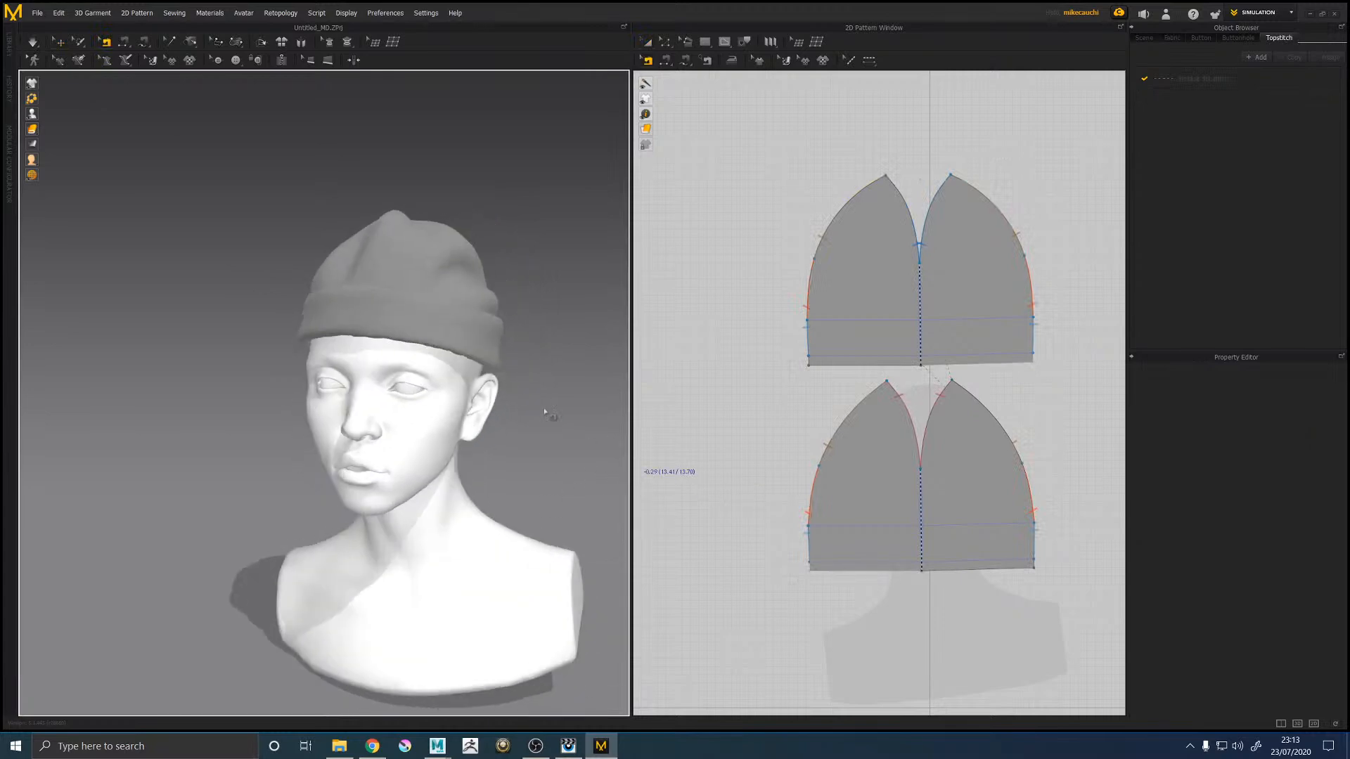
middle_click_drag(522, 392, 504, 410)
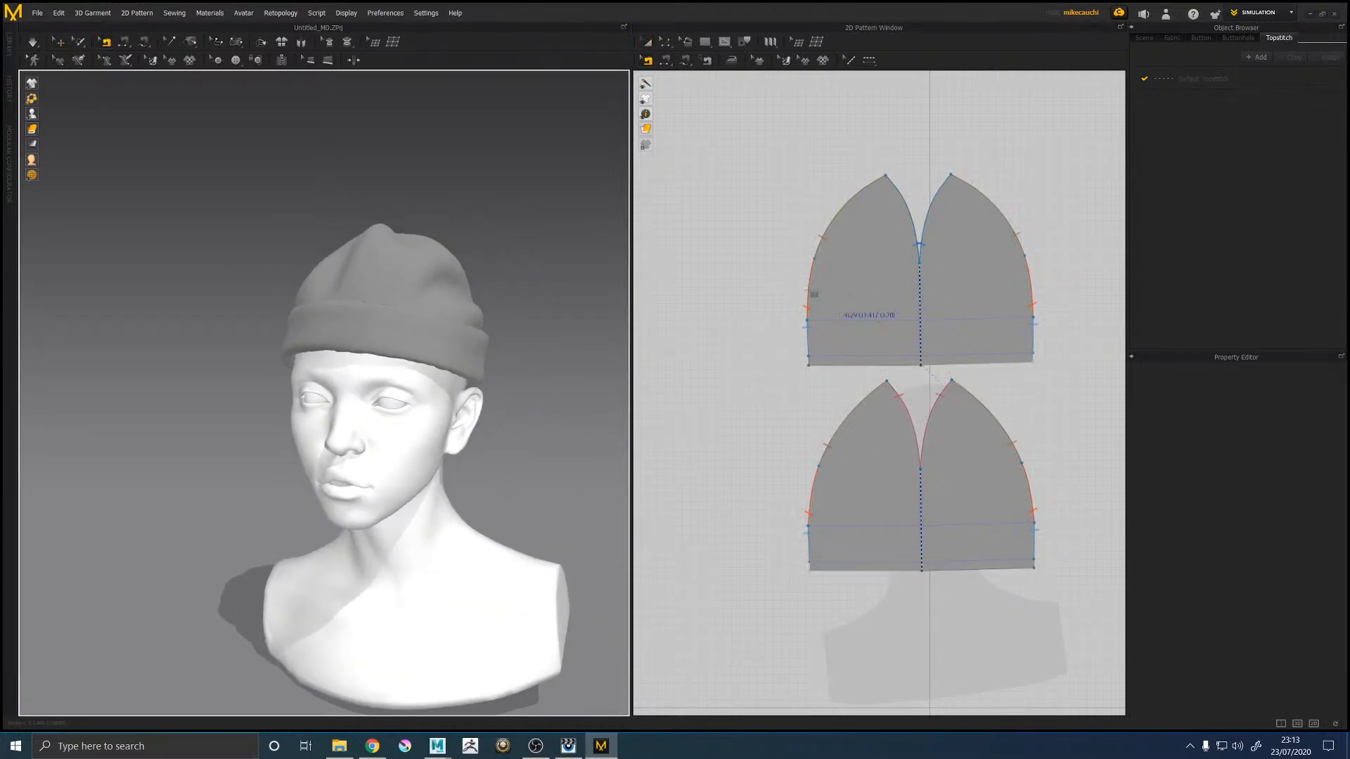
left_click(921, 475)
key("ctrl+z")
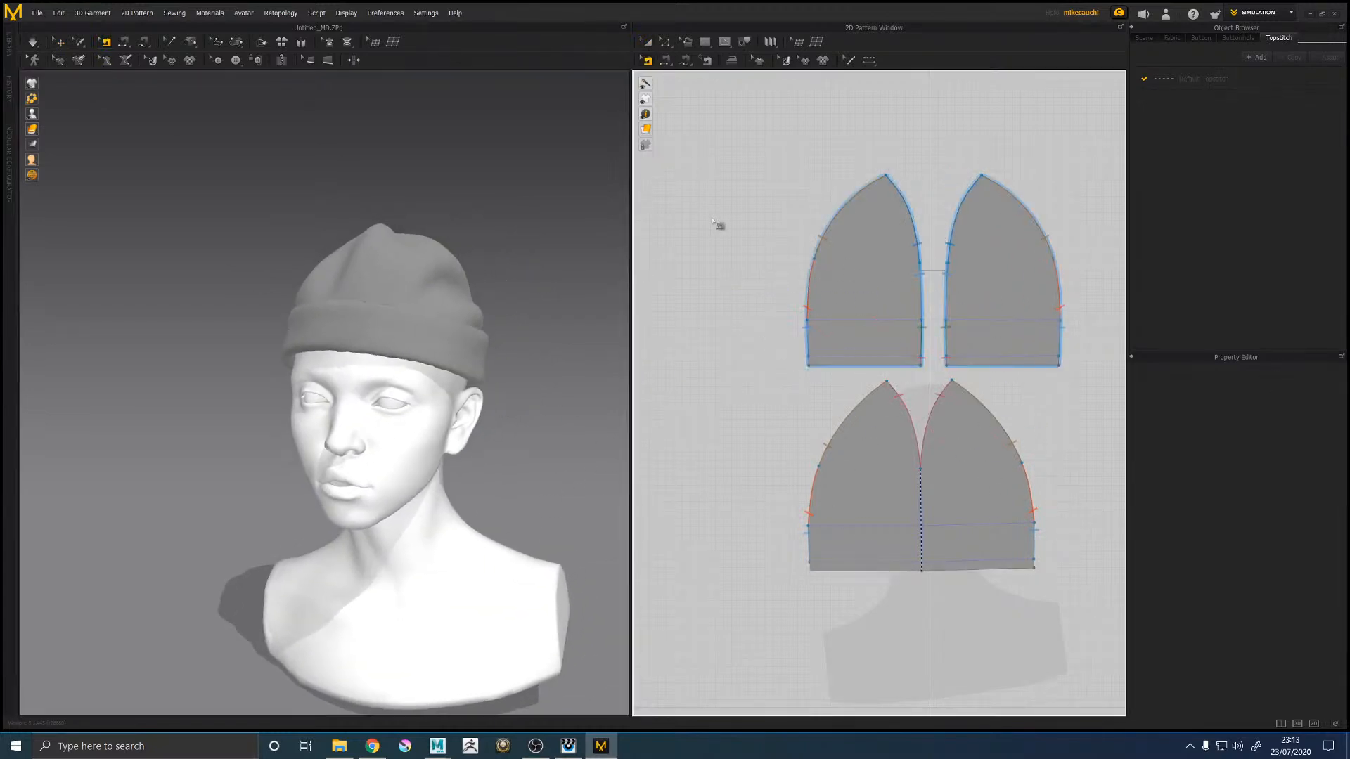
key("ctrl+z")
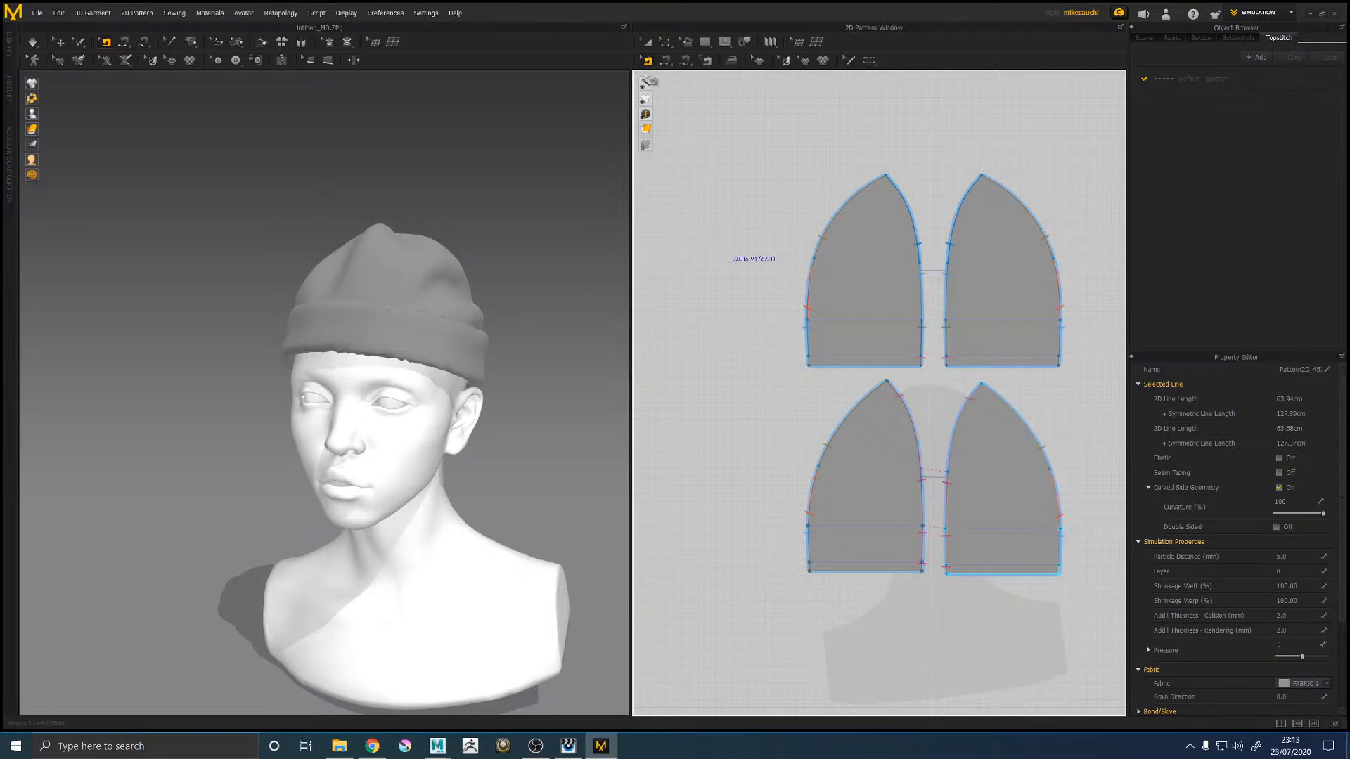
key("ctrl+z")
right_click(726, 322)
left_click(663, 184)
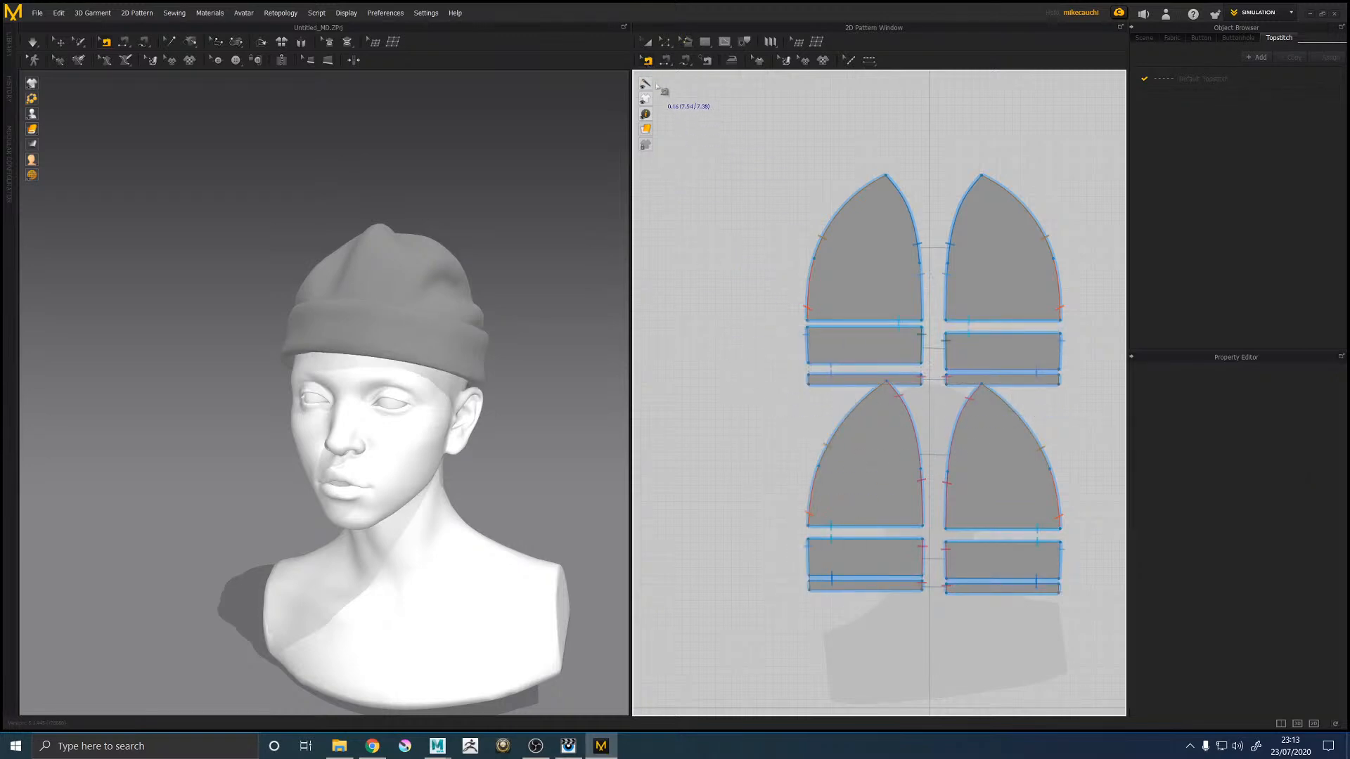
Step: Set the particle distance of all the beanie's patterns to 2 mm and accept the slow-simulation notice
key("a")
scroll(734, 184, "down", 3)
left_click_drag(699, 141, 958, 421)
left_click(1290, 571)
left_click(1300, 556)
type("2")
key("Return")
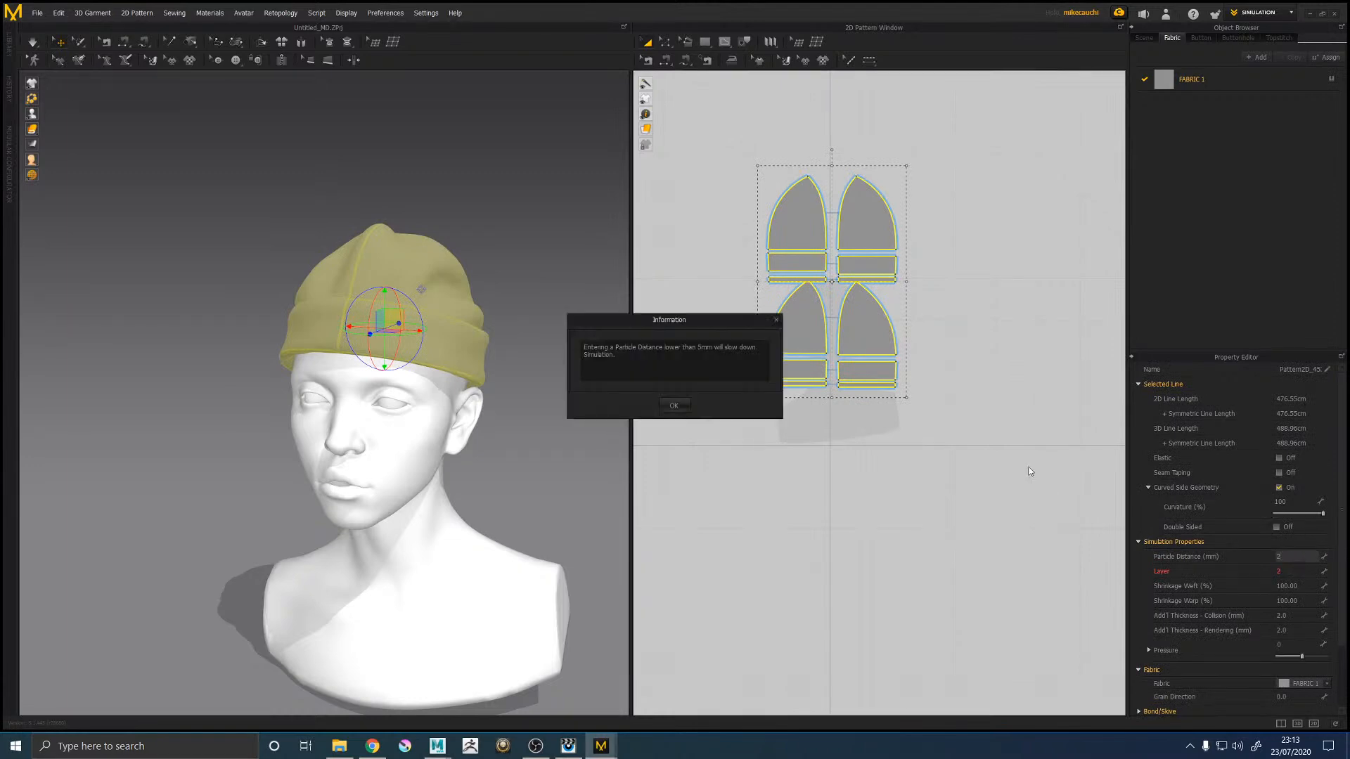
left_click(672, 406)
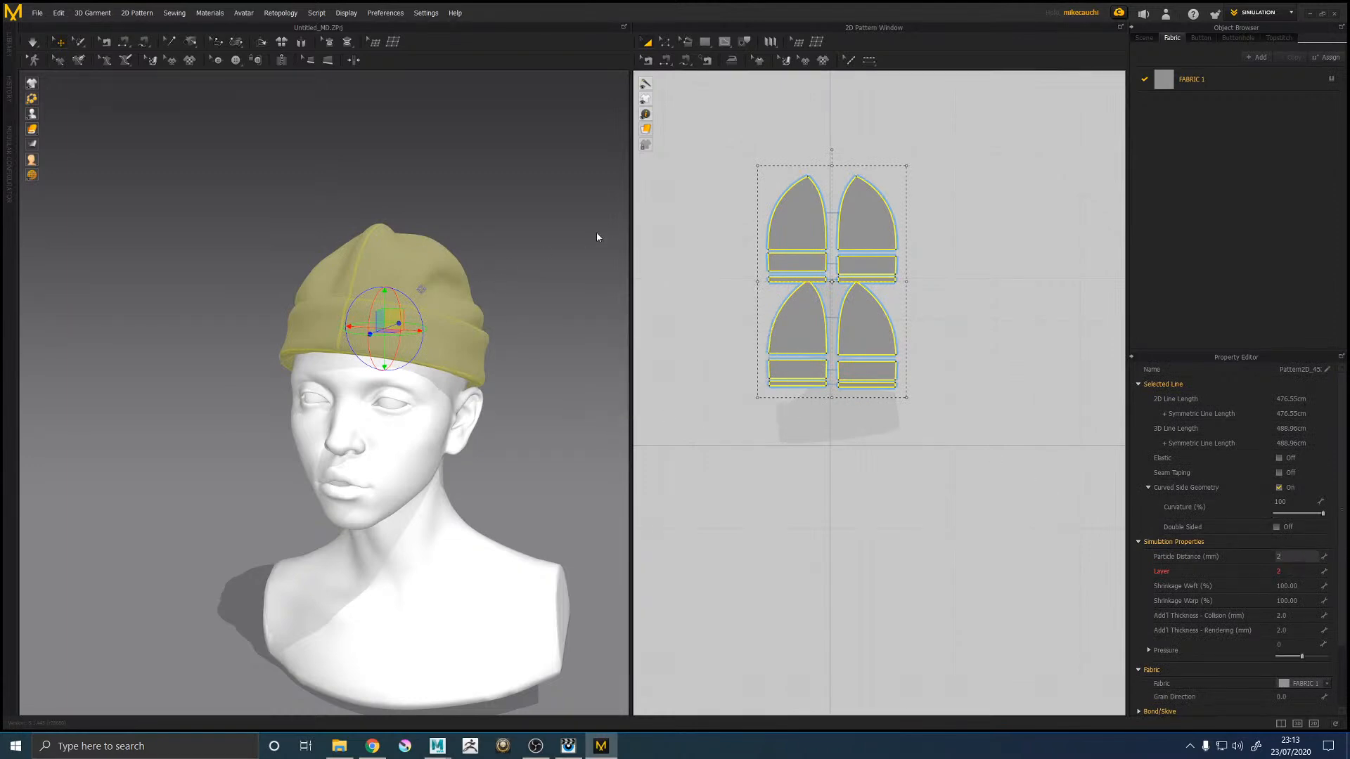
Step: Simulate the beanie with the finer mesh, tugging the front of the folded band, and check it from several angles
mouse_move(525, 248)
right_mouse_down()
mouse_move(534, 263)
mouse_move(499, 253)
right_mouse_up()
scroll(509, 256, "up", 5)
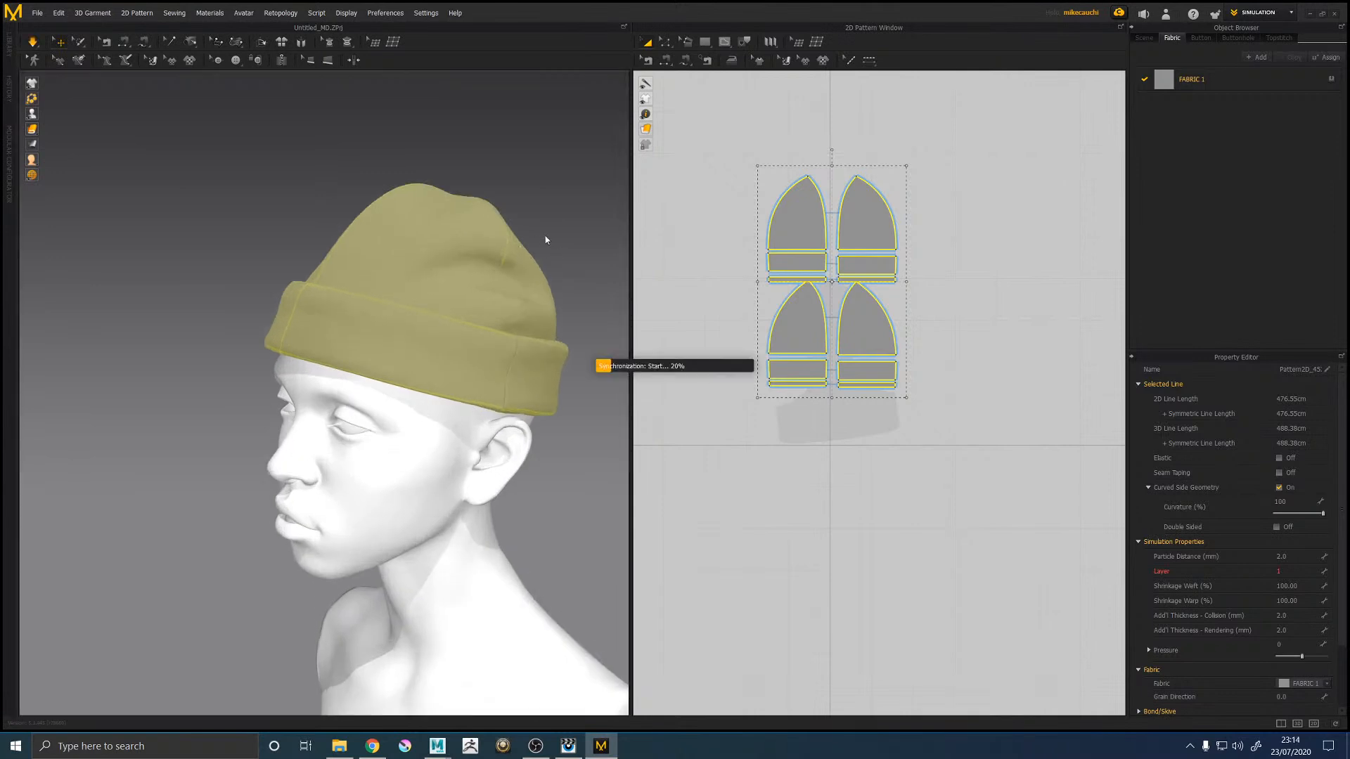
right_click_drag(566, 255, 572, 267)
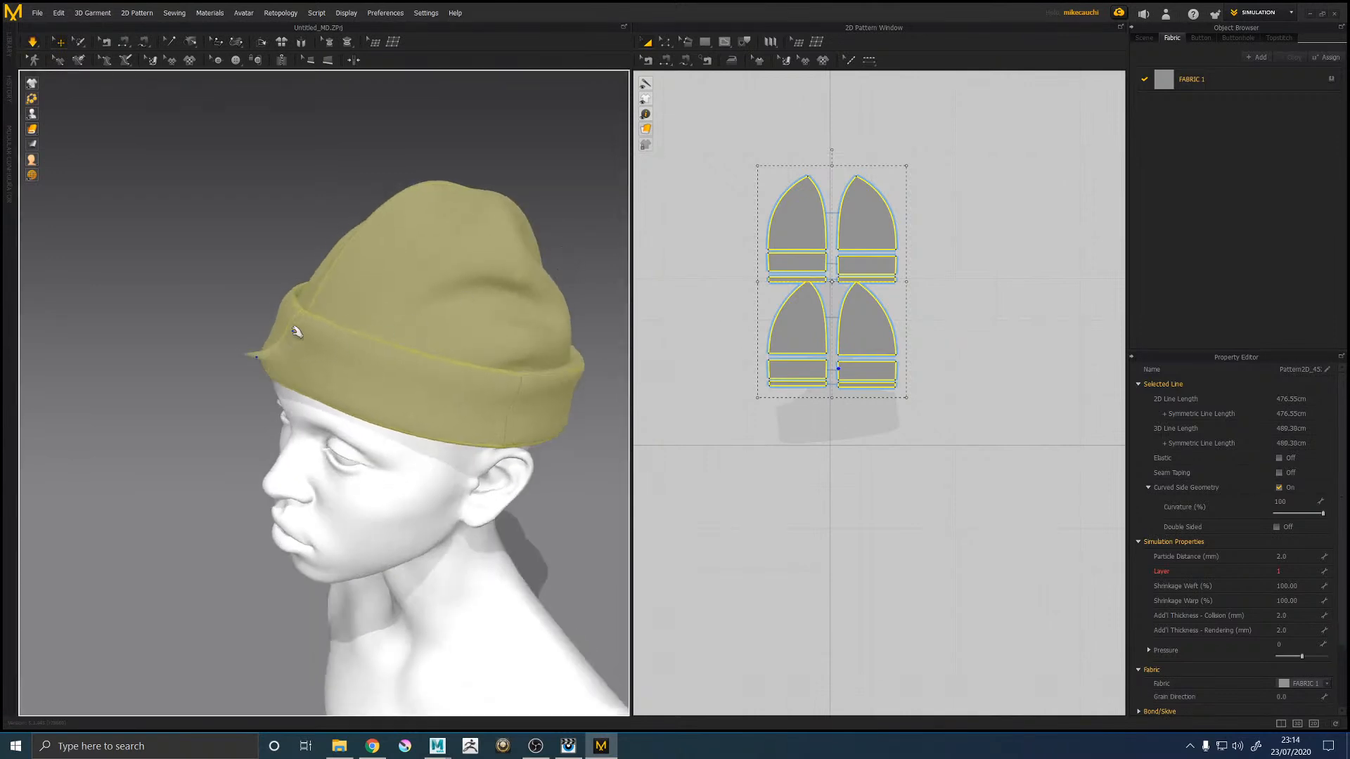
right_click_drag(251, 271, 199, 251)
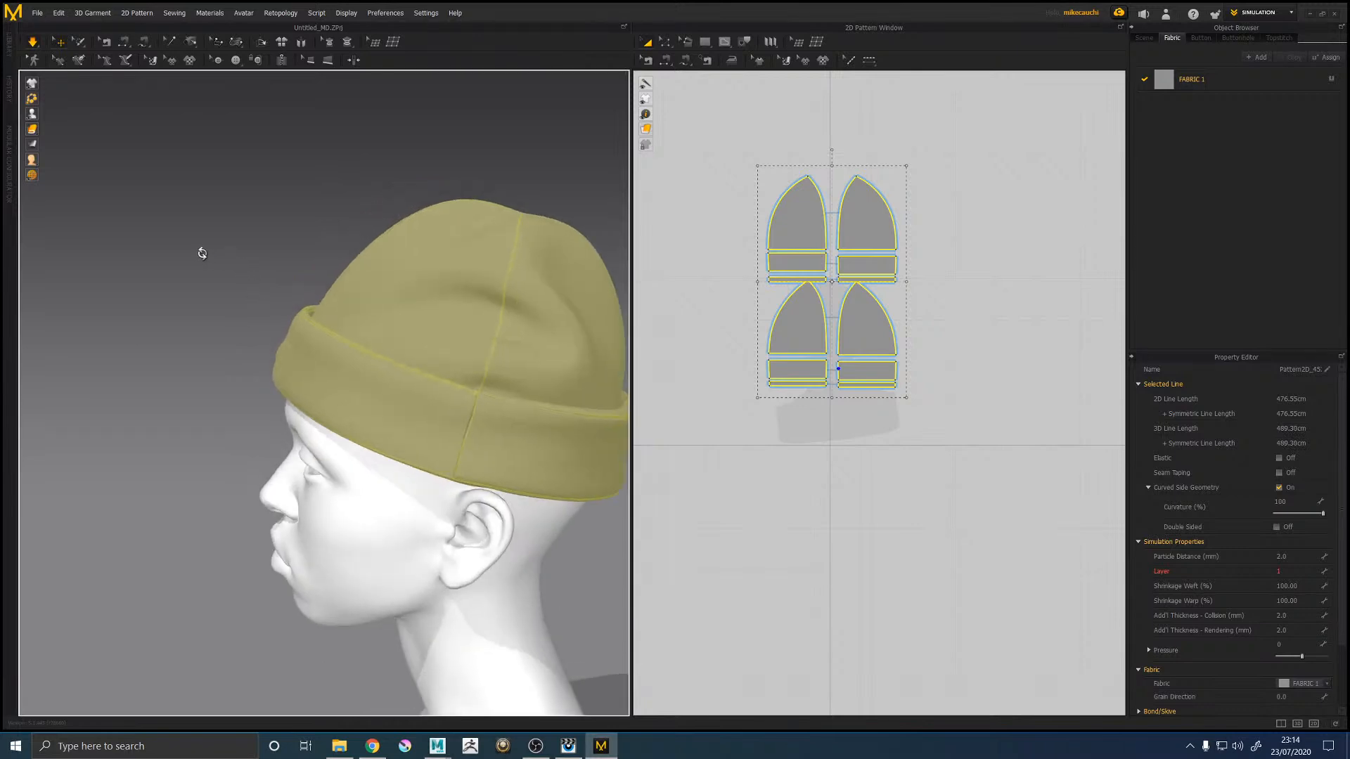
left_click(285, 264)
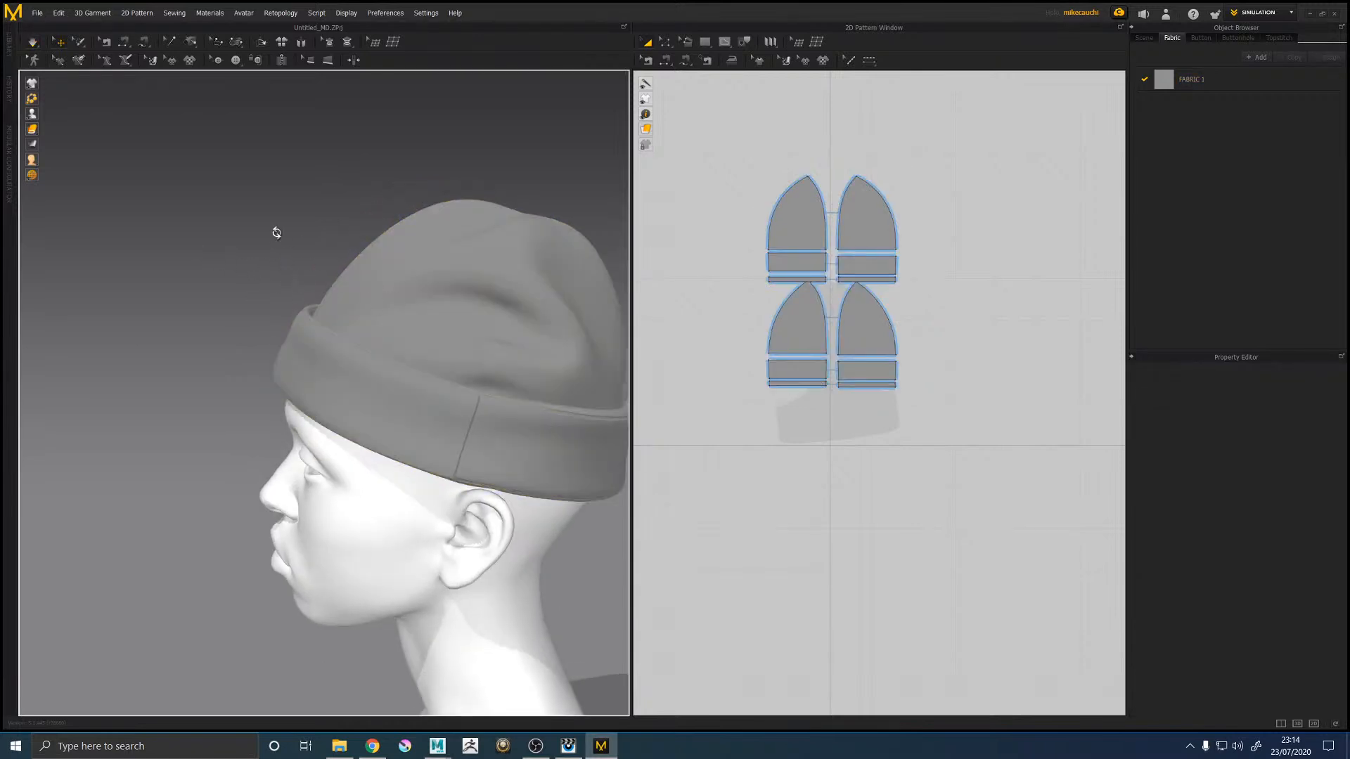
right_click_drag(277, 235, 111, 133)
scroll(834, 273, "down", 3)
scroll(834, 273, "up", 3)
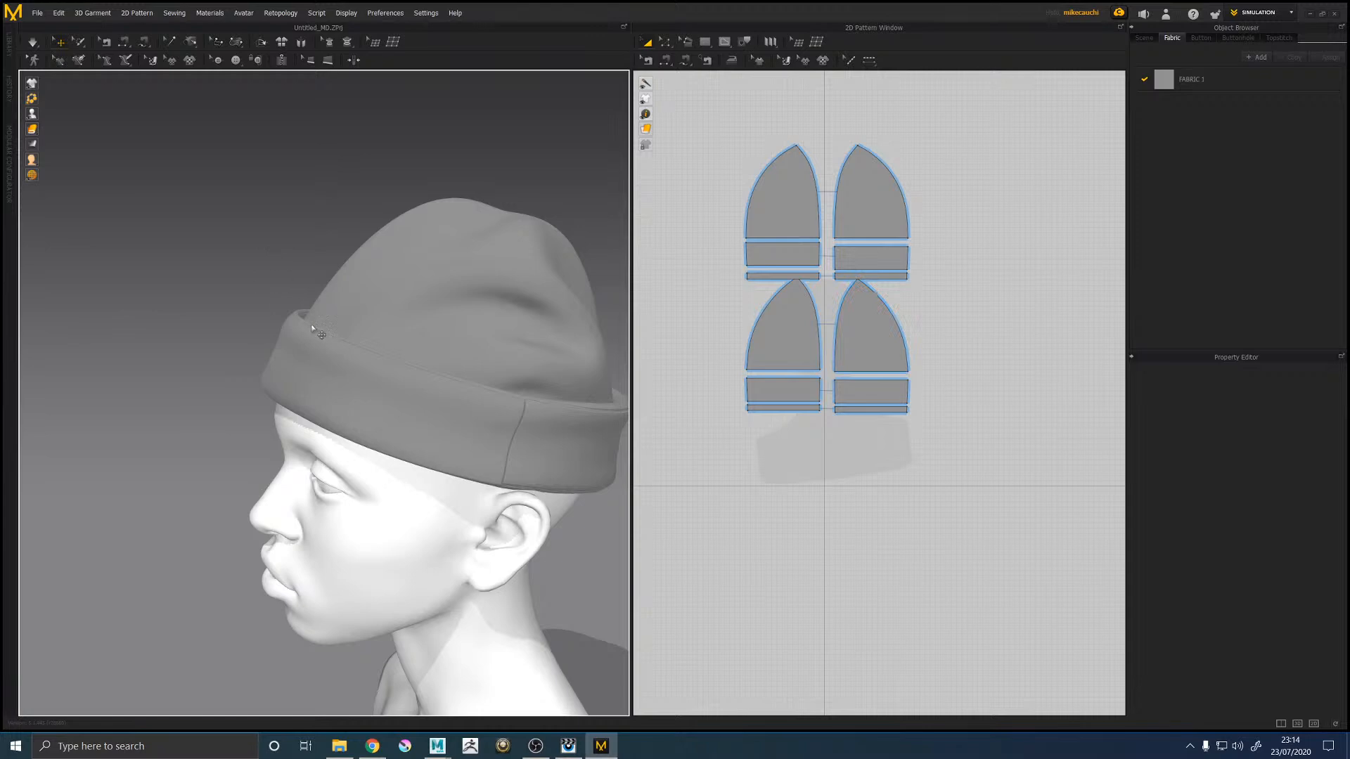
Step: Select the lower set of crown panels and band strips and move it down, clear of the upper set
left_click(361, 348)
left_click(990, 504)
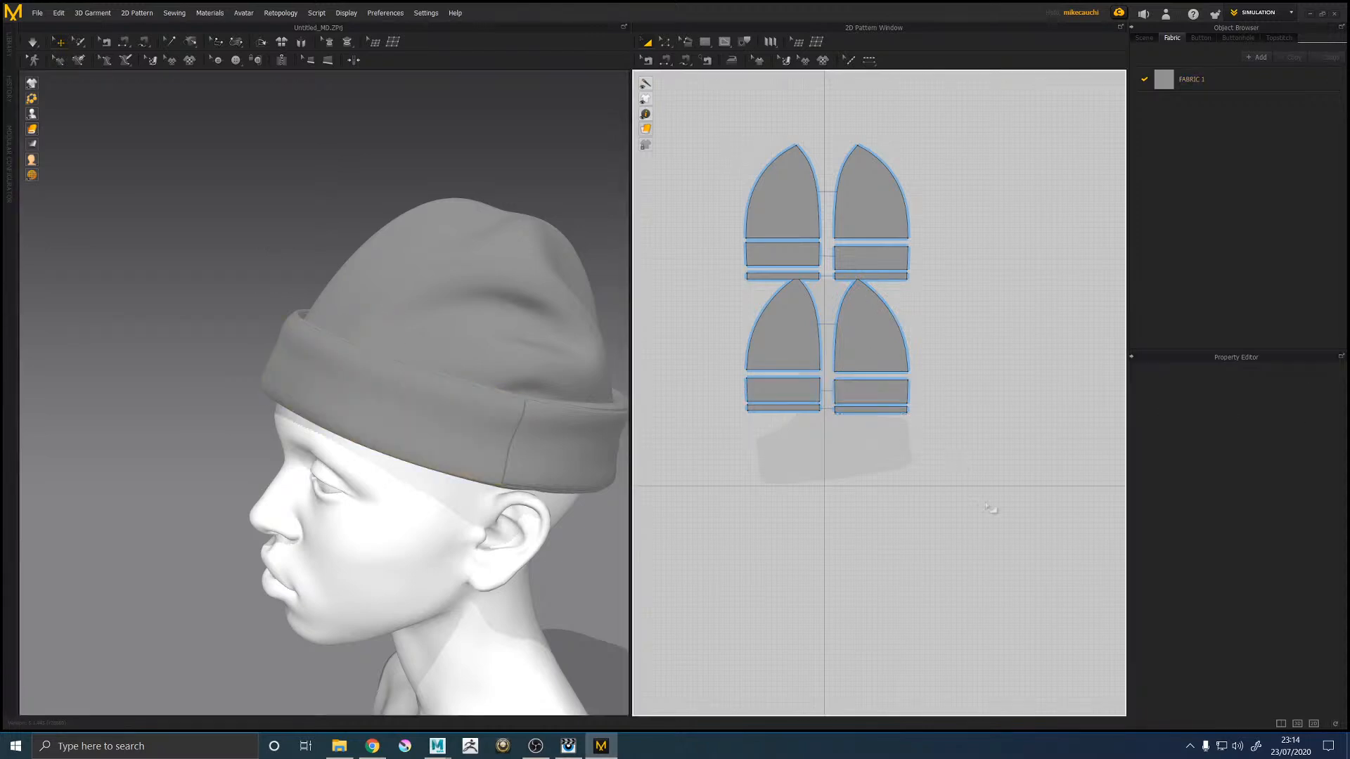
left_click_drag(728, 320, 728, 321)
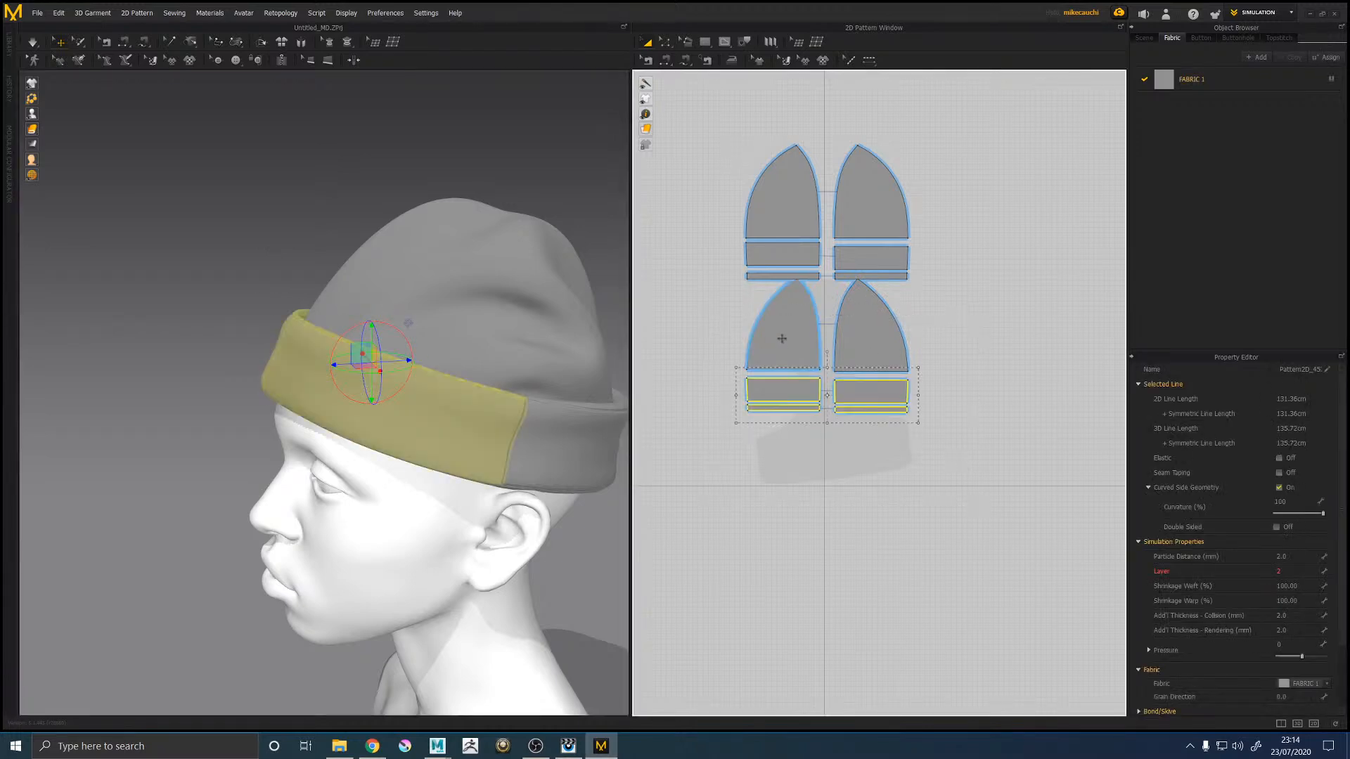
left_click(875, 342, "shift")
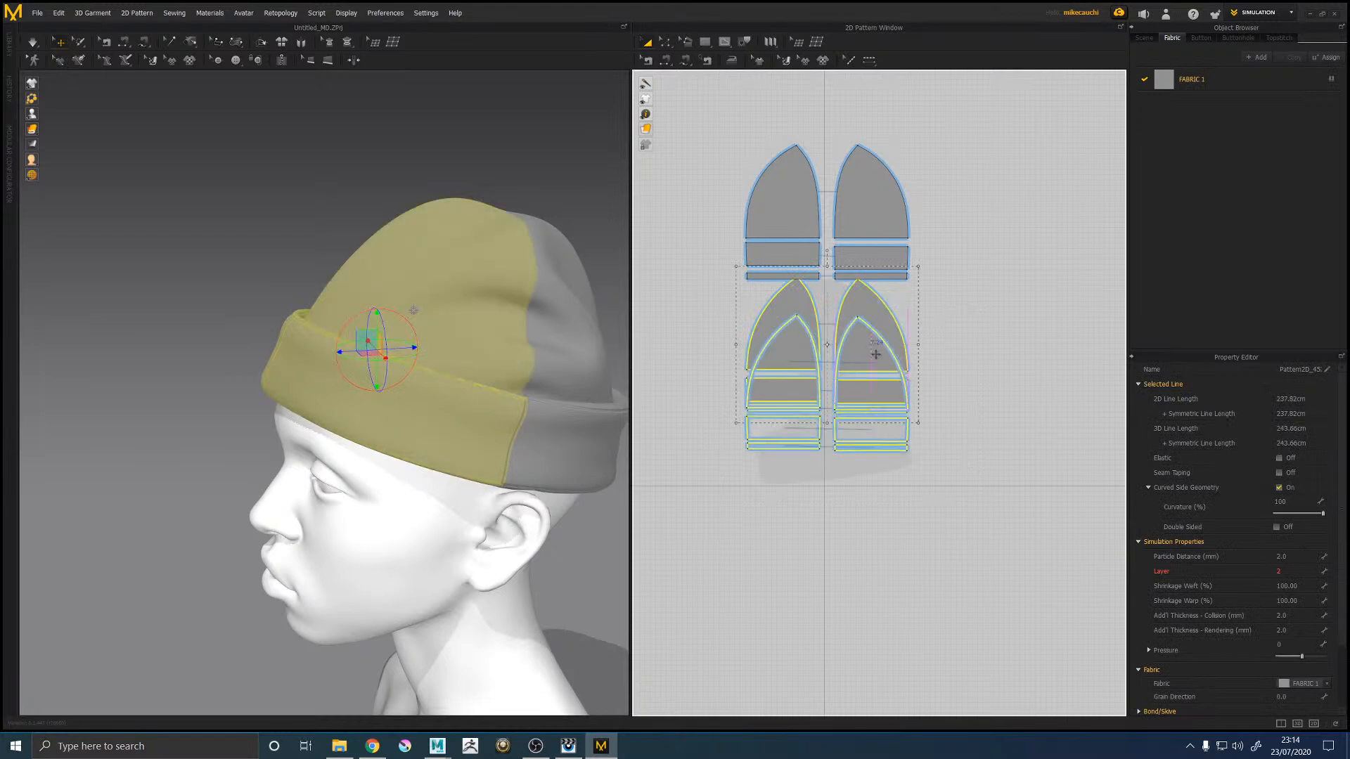
left_click_drag(876, 347, 876, 391)
scroll(749, 352, "up", 5)
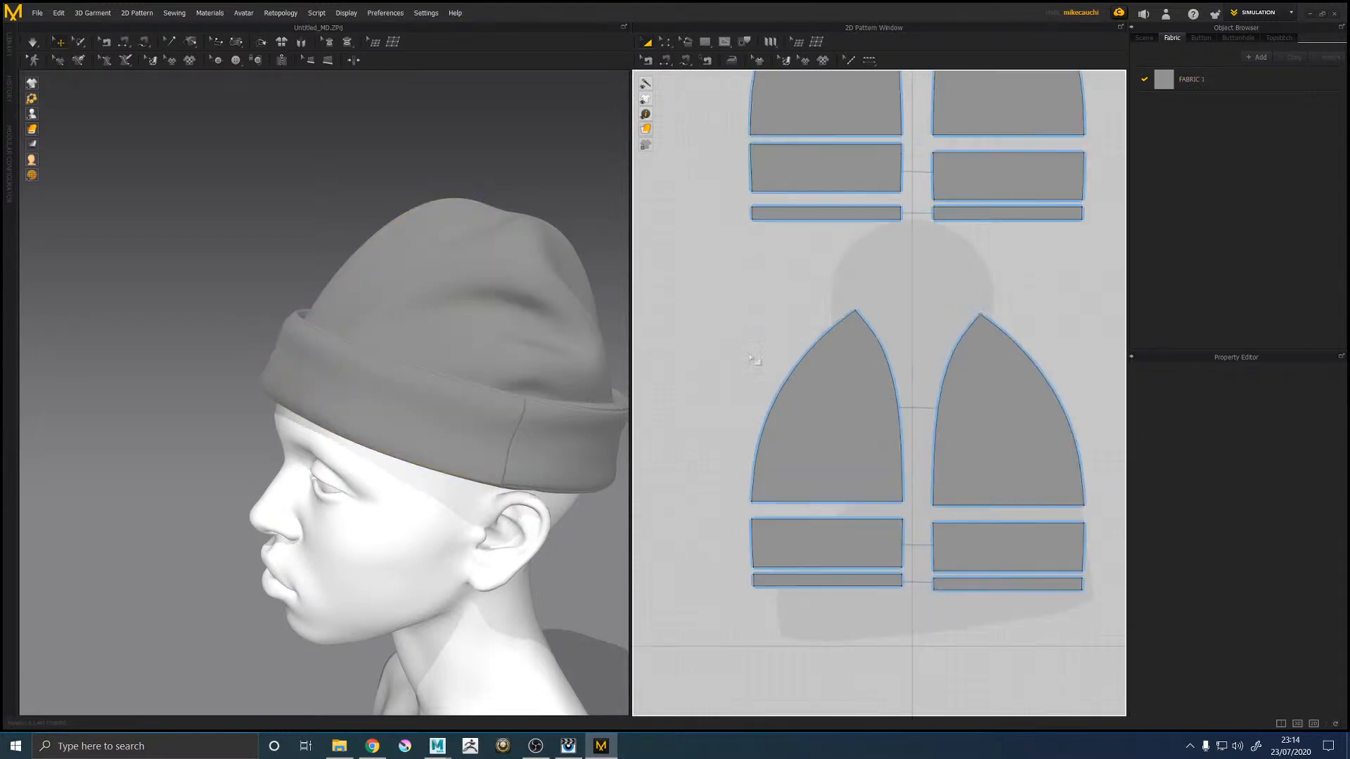
Step: Merge the lower set's crown panels with the band strips along their horizontal seams, including the seam to the narrow bottom strips
left_click(786, 522)
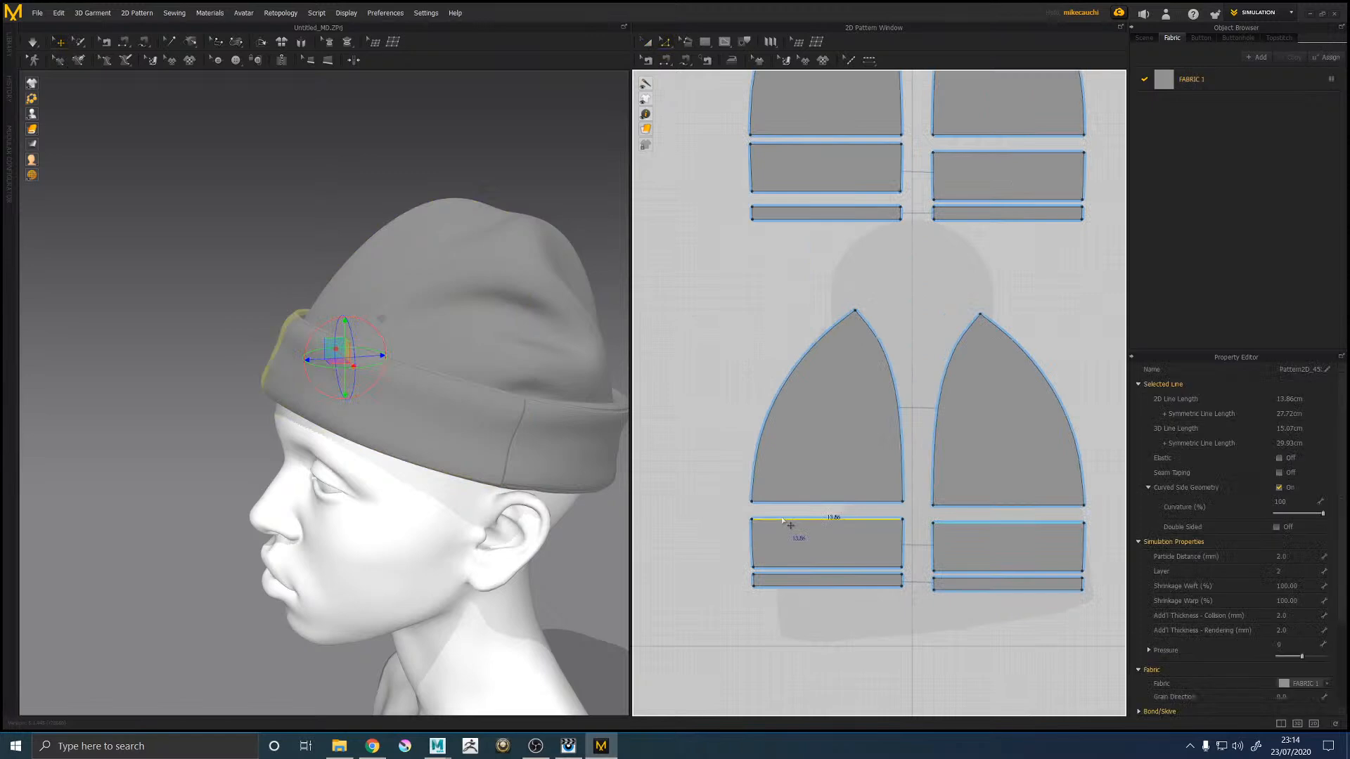
left_click(648, 61)
left_click(827, 519)
left_click(821, 502)
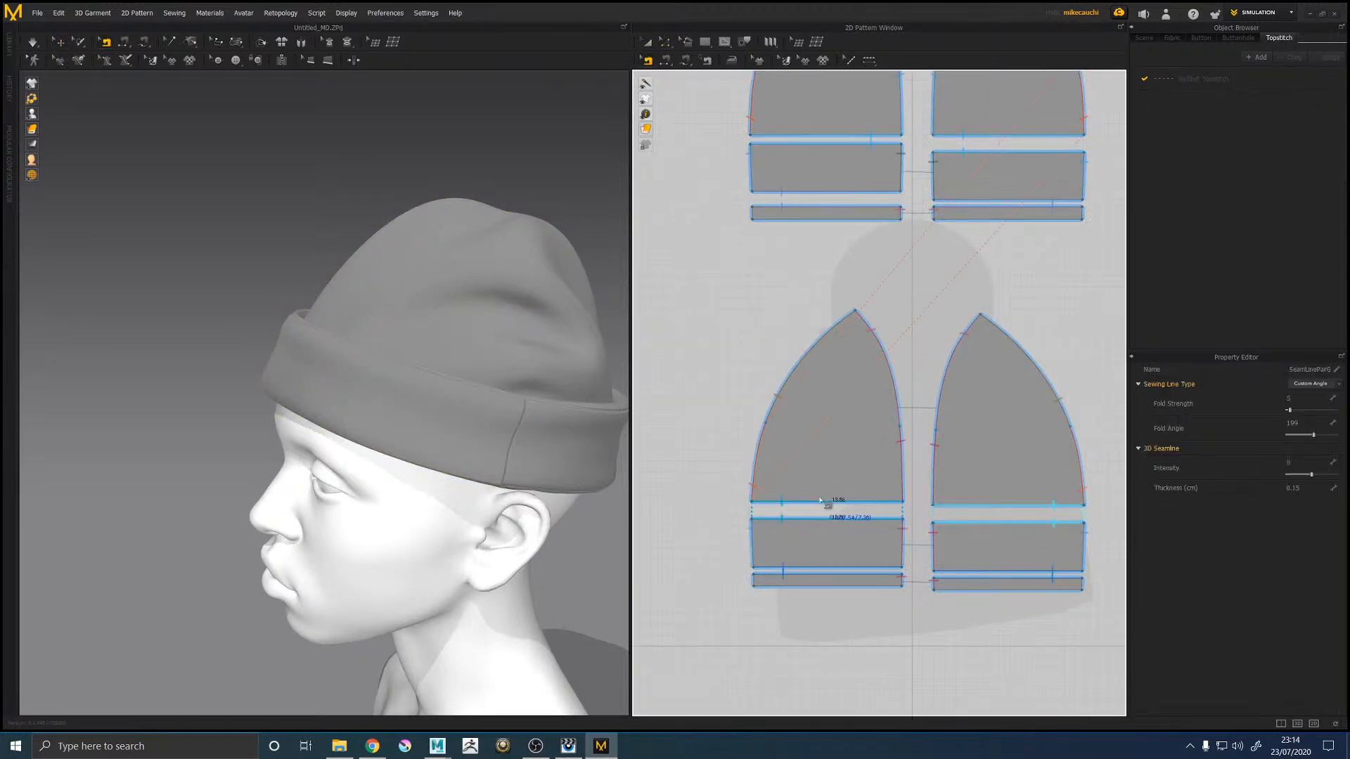
right_click(819, 503)
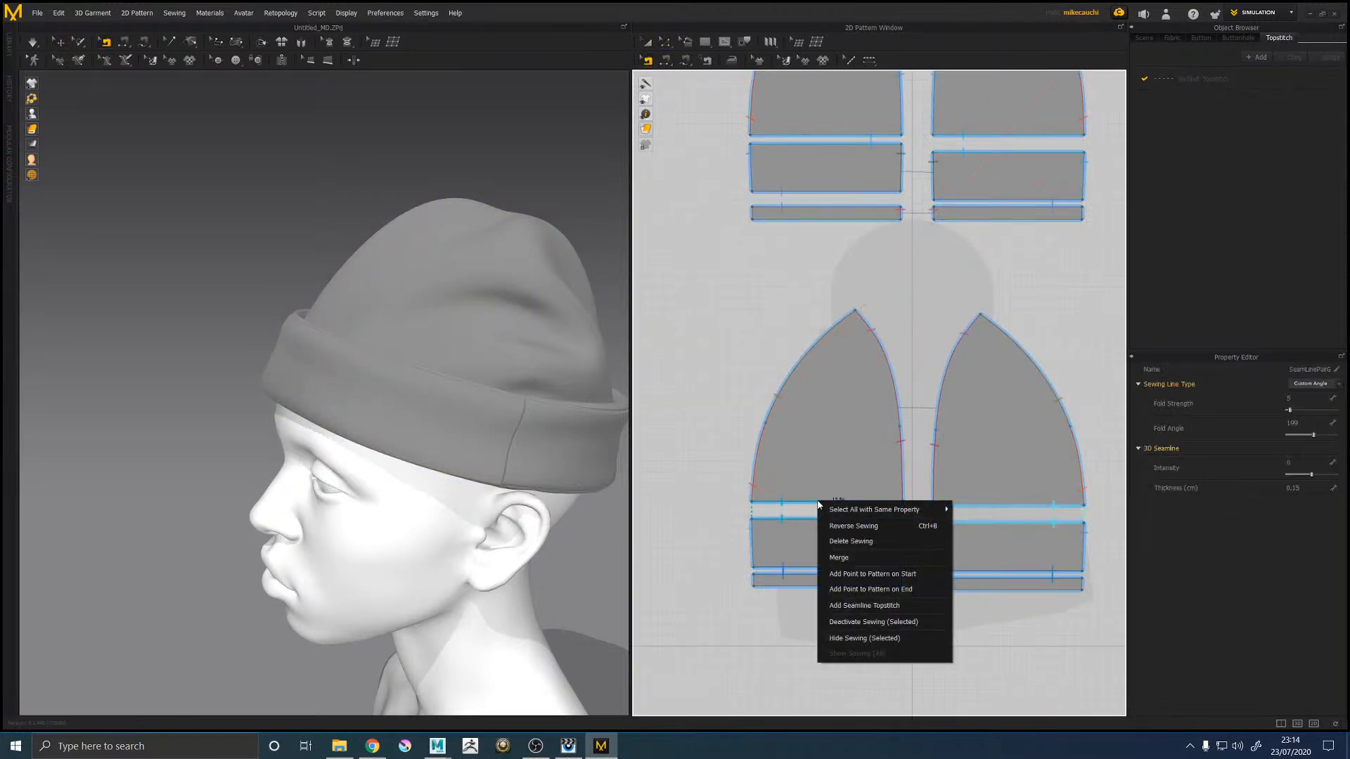
left_click(850, 556)
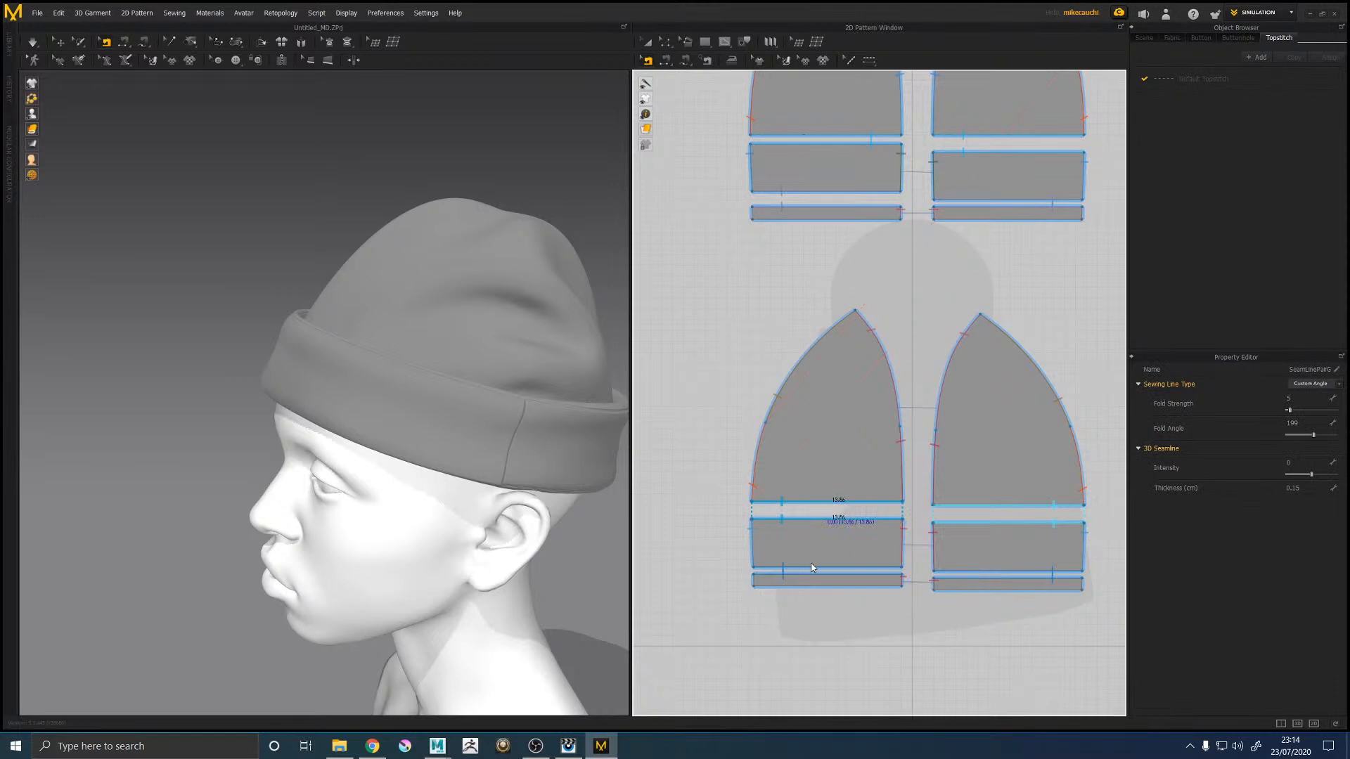
right_click(814, 551)
left_click(837, 608)
Step: Try to merge the lower set's two halves along a single segment of the centre seam, and undo it
left_click(914, 431)
right_click(907, 445)
left_click(936, 506)
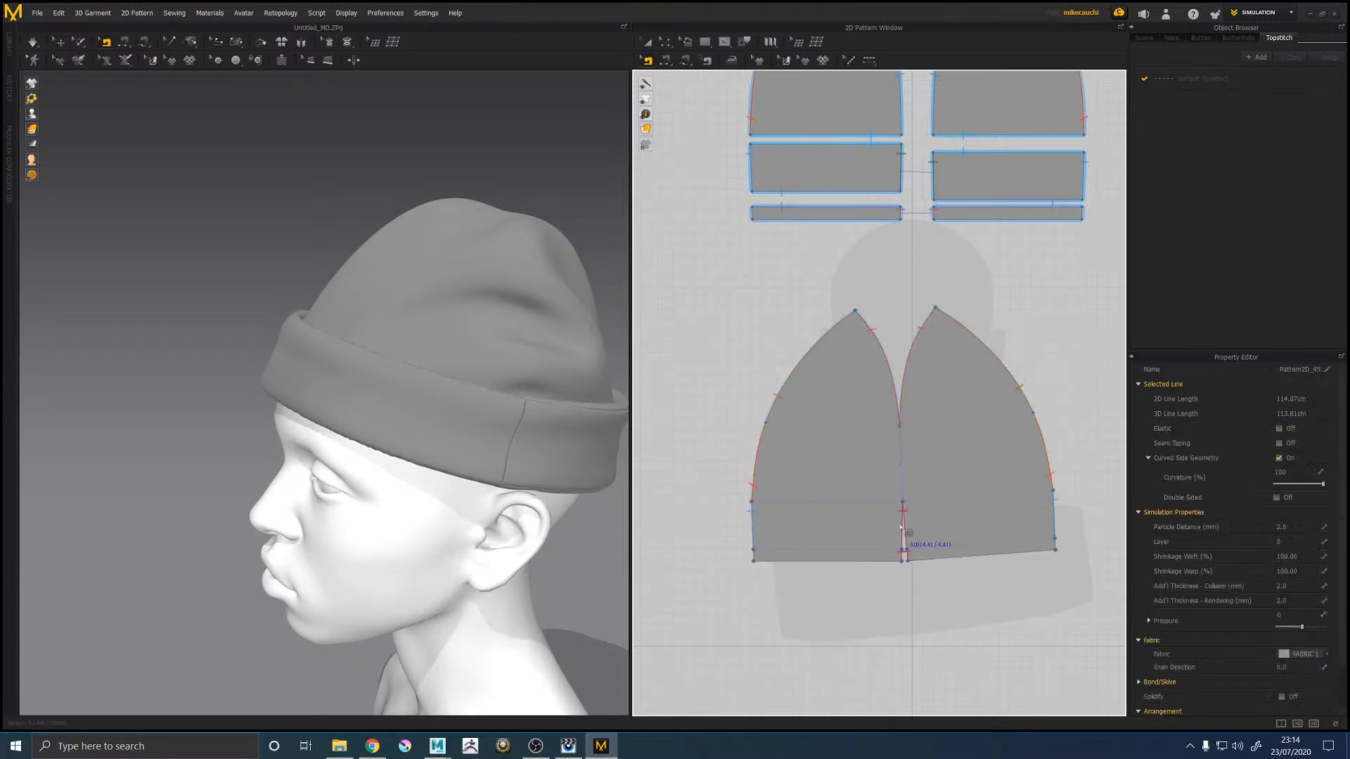
key("ctrl+z")
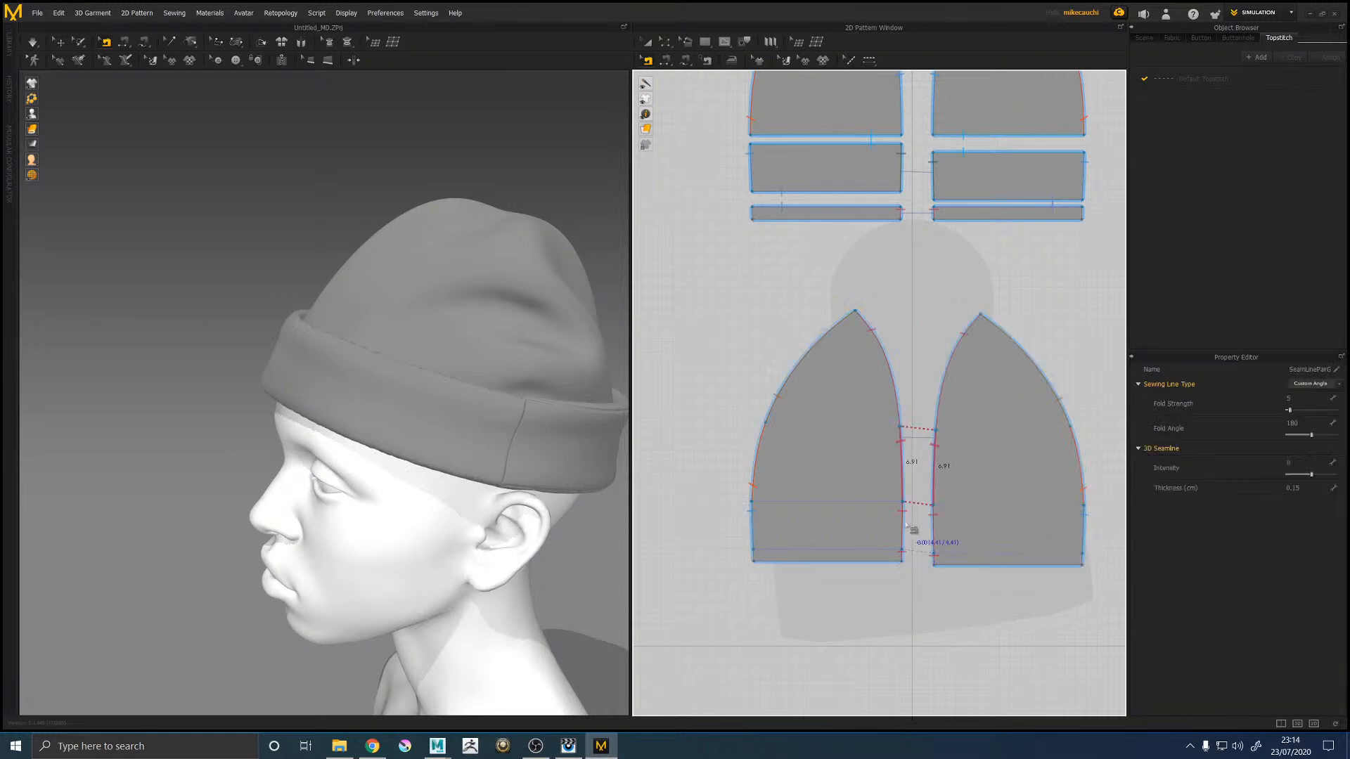
Step: Merge the lower set's two halves along all three straight segments of the centre seam
right_click(903, 557)
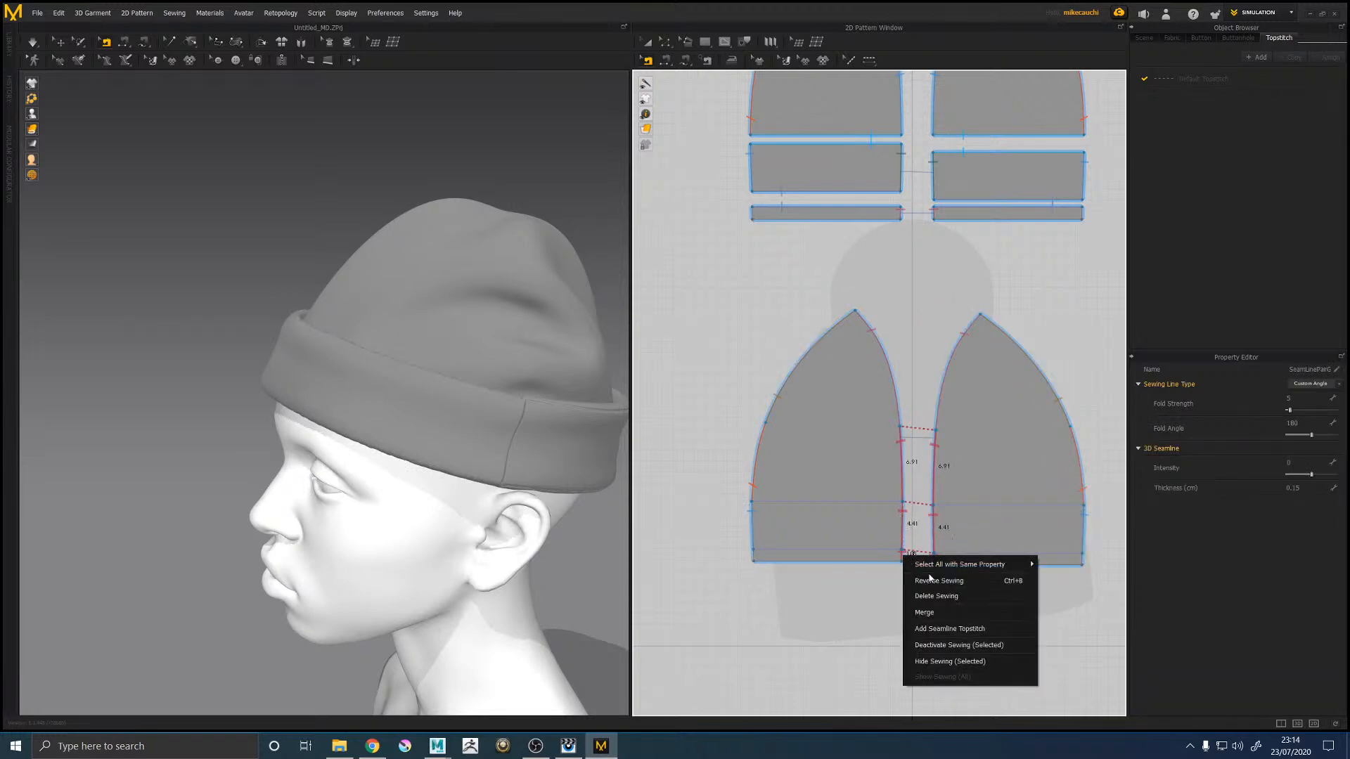
left_click(935, 608)
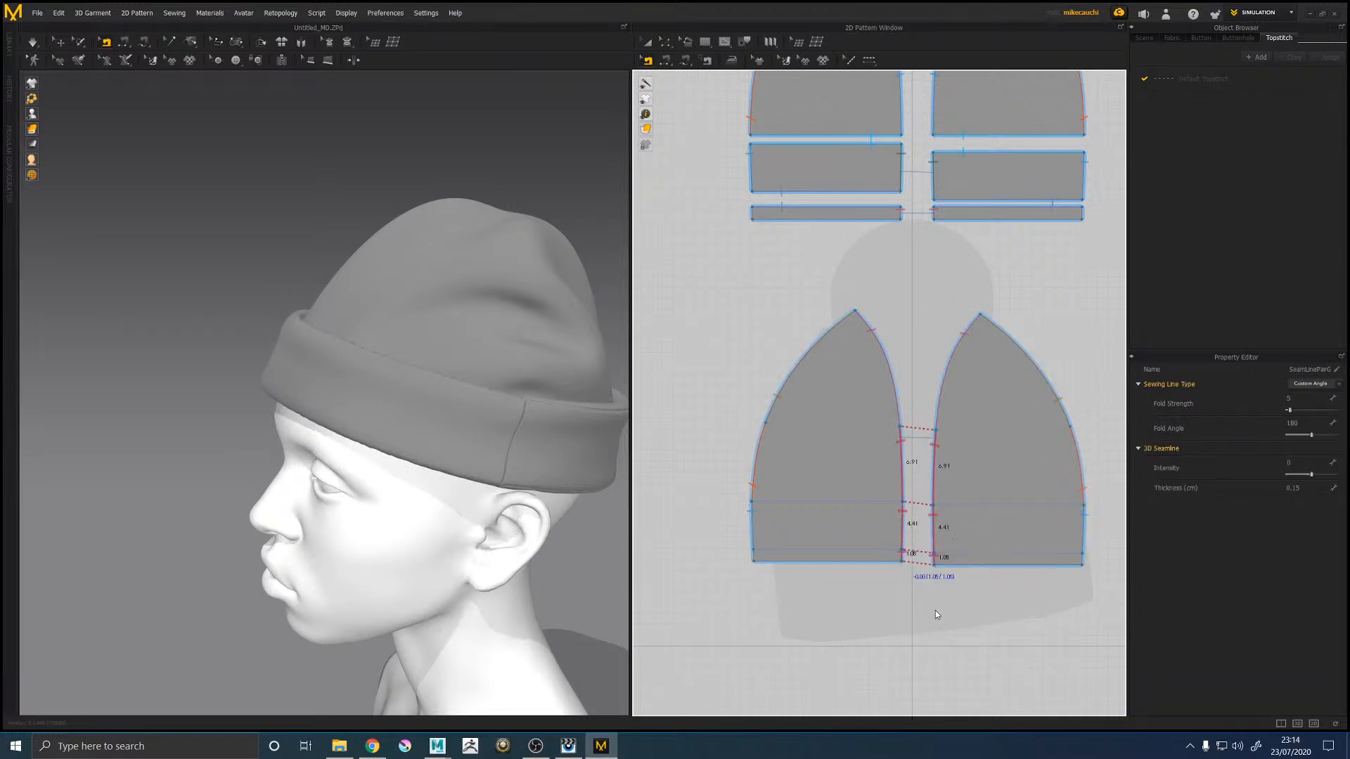
Step: Merge the upper set's narrow strips into the band strips and the band strips into the crown panels
left_click(846, 206)
right_click(847, 209)
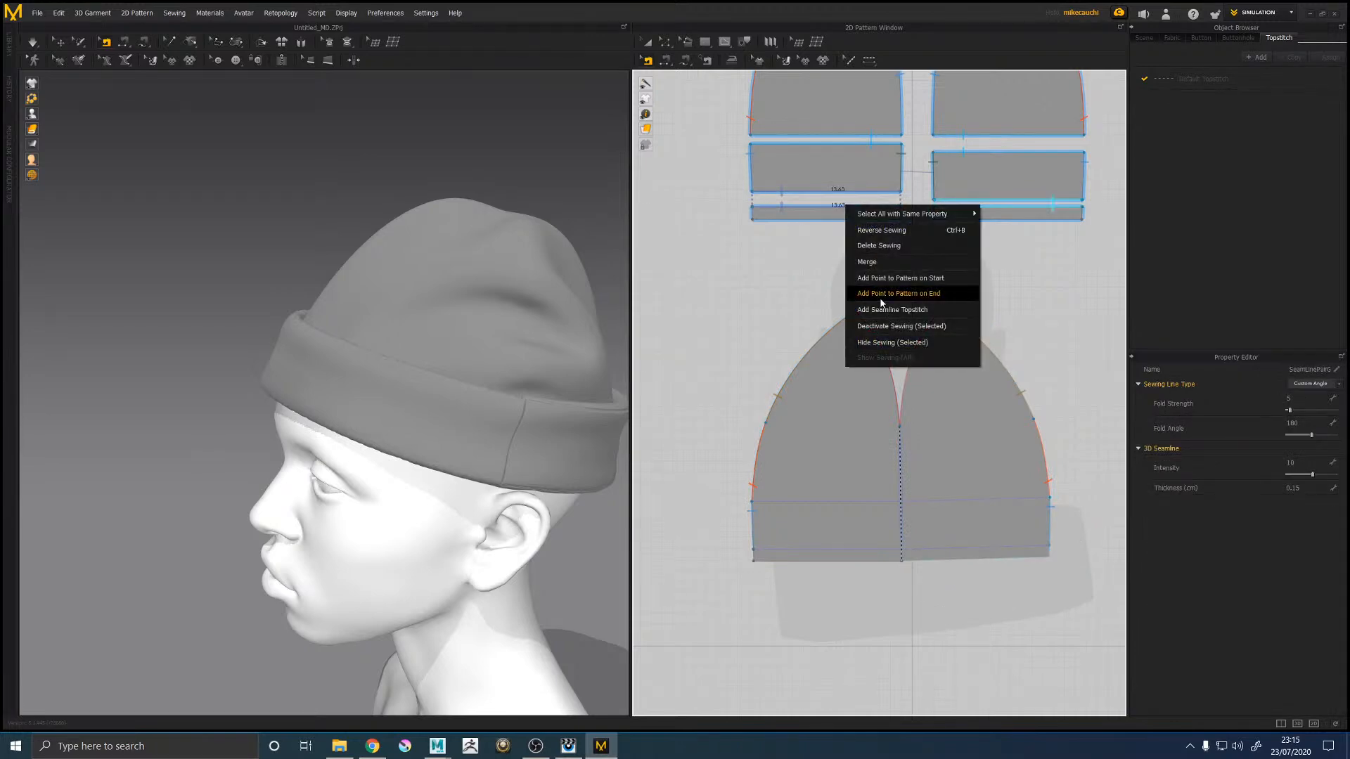
left_click(869, 261)
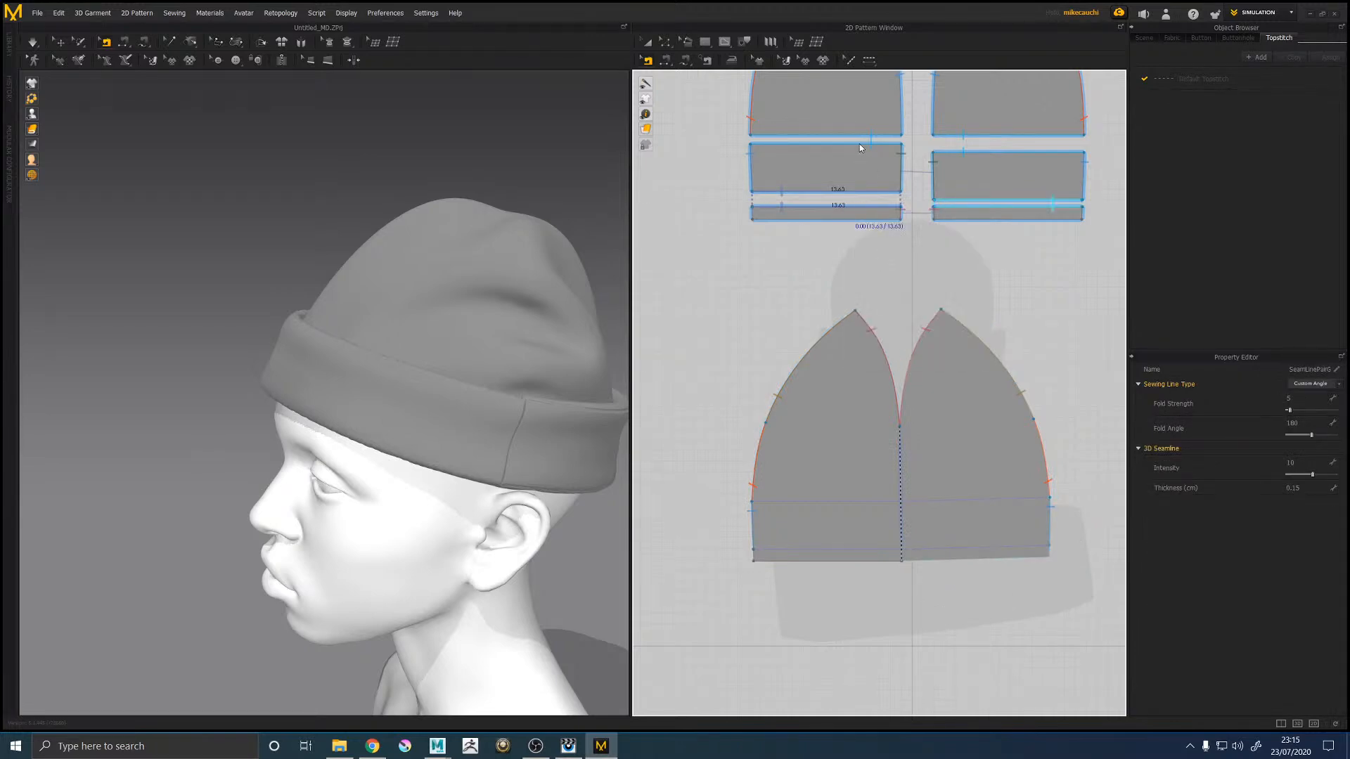
left_click(863, 161)
right_click(863, 160)
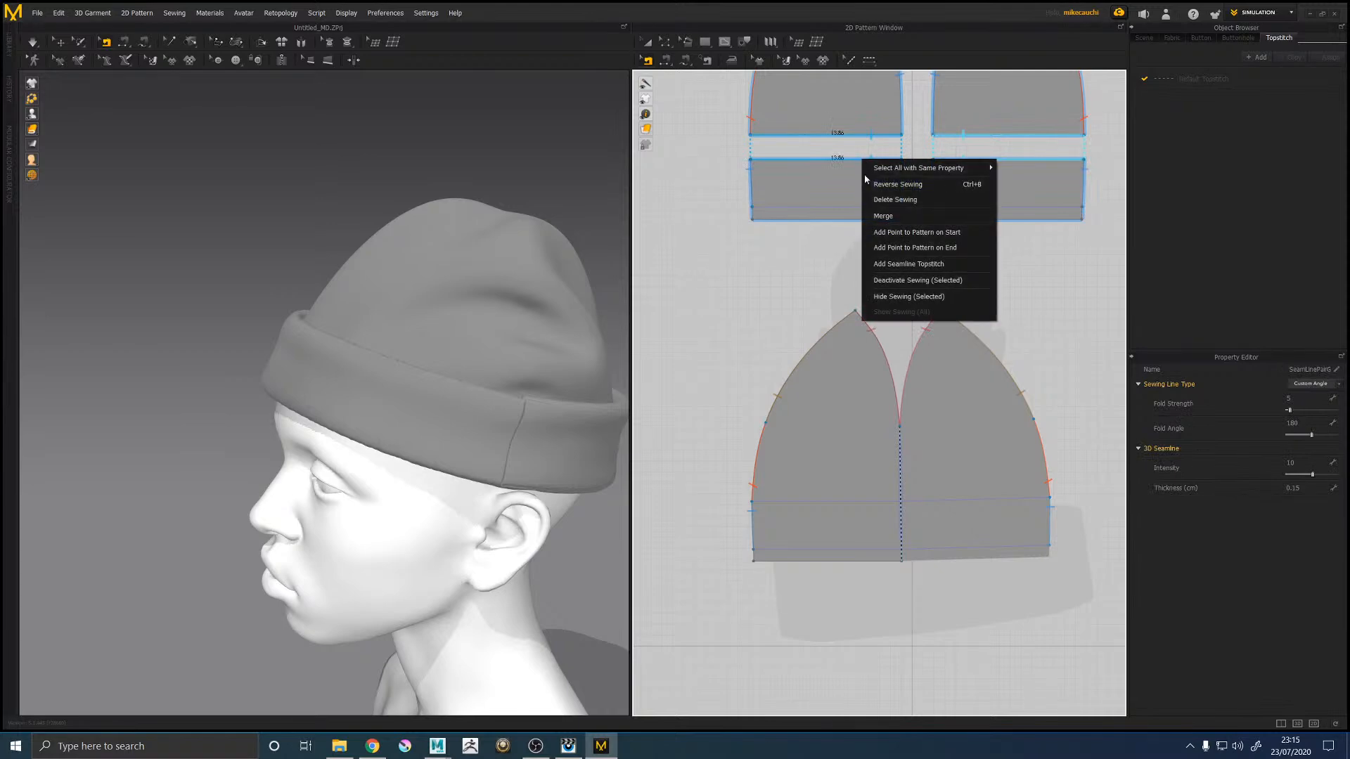
left_click(897, 218)
Step: Merge the upper set's two halves along the three straight centre seam segments and check both merged patterns
left_click(900, 142)
left_click(906, 185, "shift")
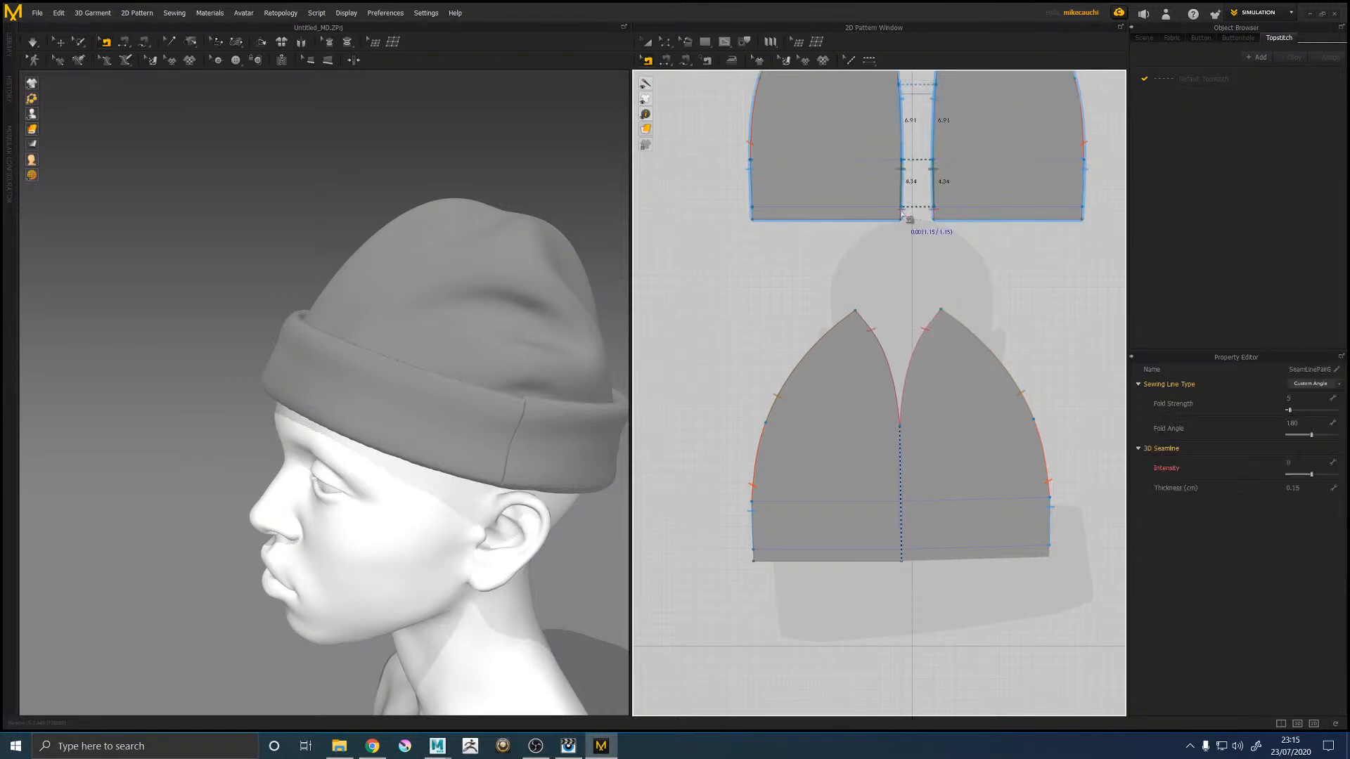
right_click(909, 219)
left_click(923, 275)
scroll(871, 332, "up", 5)
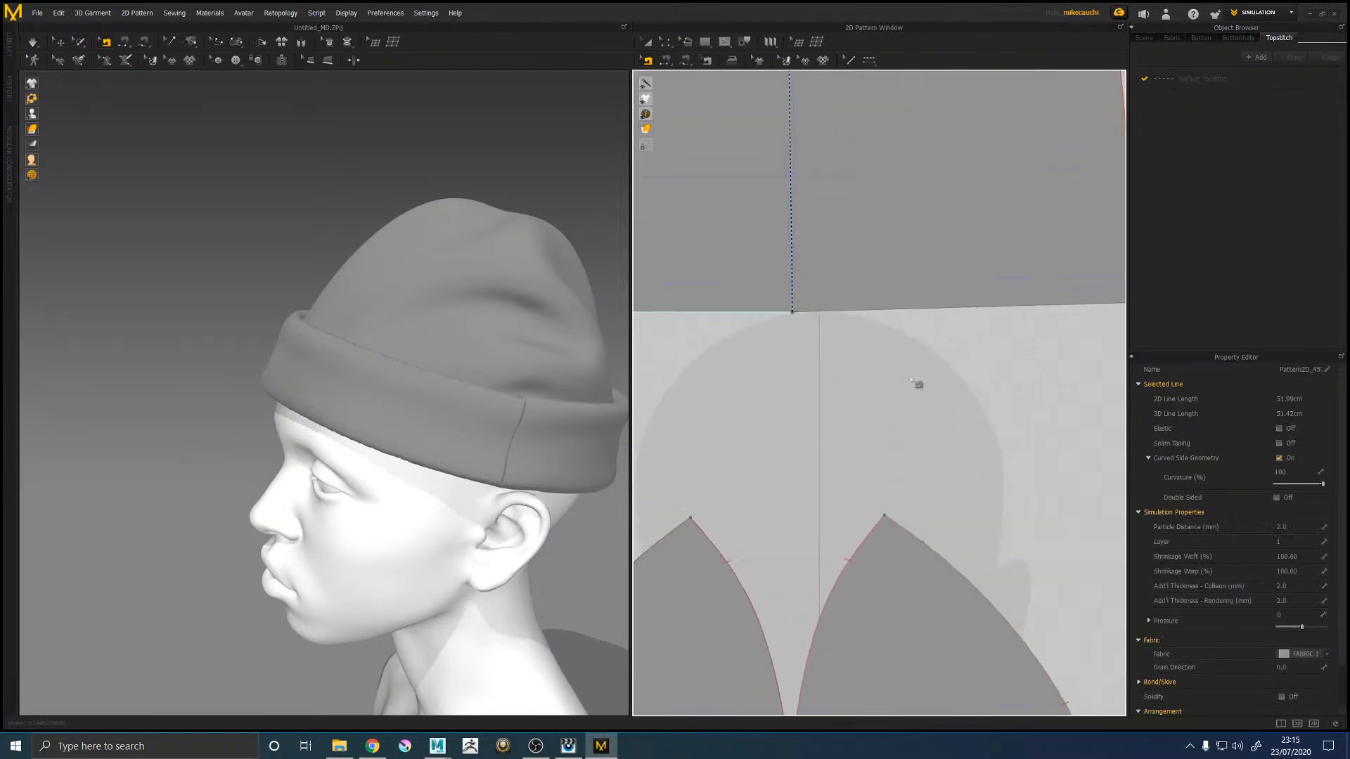
scroll(912, 385, "down", 5)
left_click(991, 394)
scroll(935, 373, "down", 3)
scroll(917, 367, "up", 4)
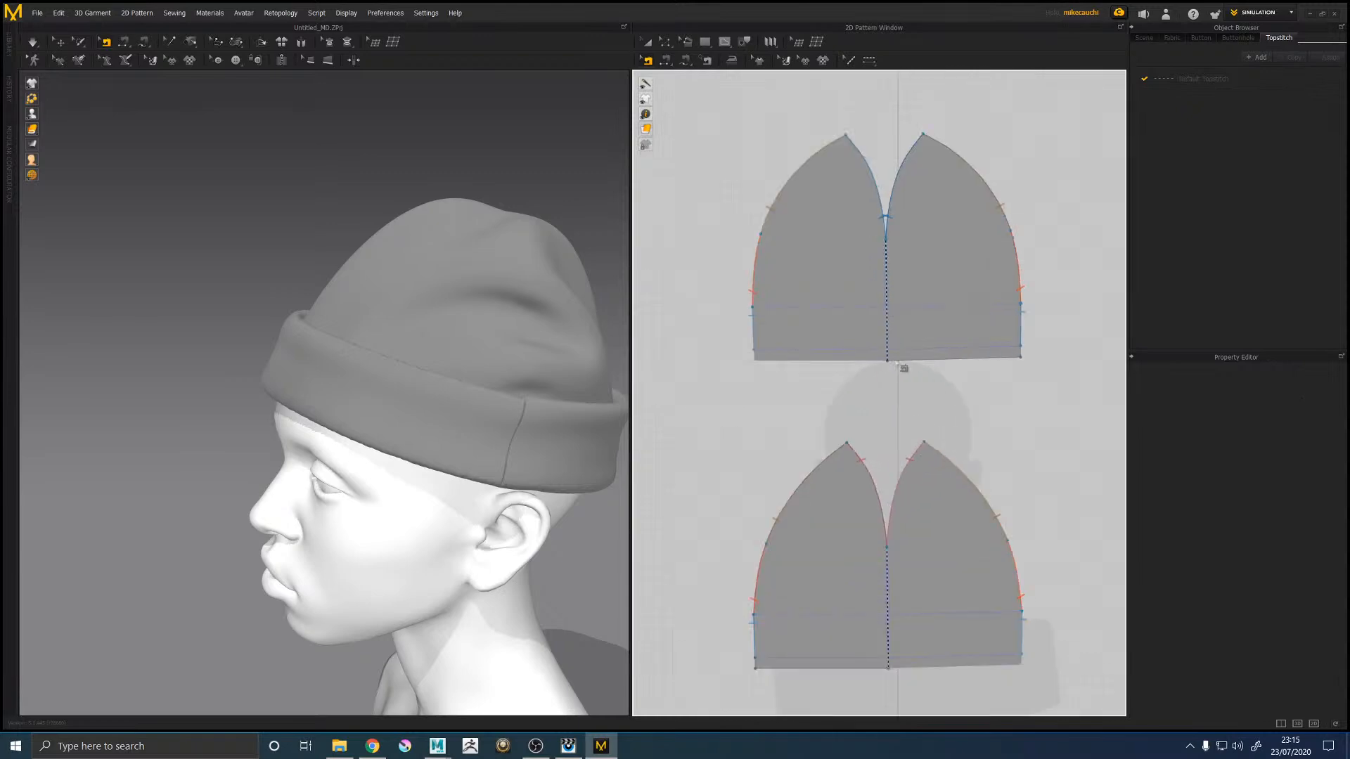
Step: Switch the 3D garment display to the surface without thickness, with the beanie seen from above the side
right_click_drag(403, 218, 331, 341)
scroll(362, 325, "up", 6)
scroll(414, 345, "down", 6)
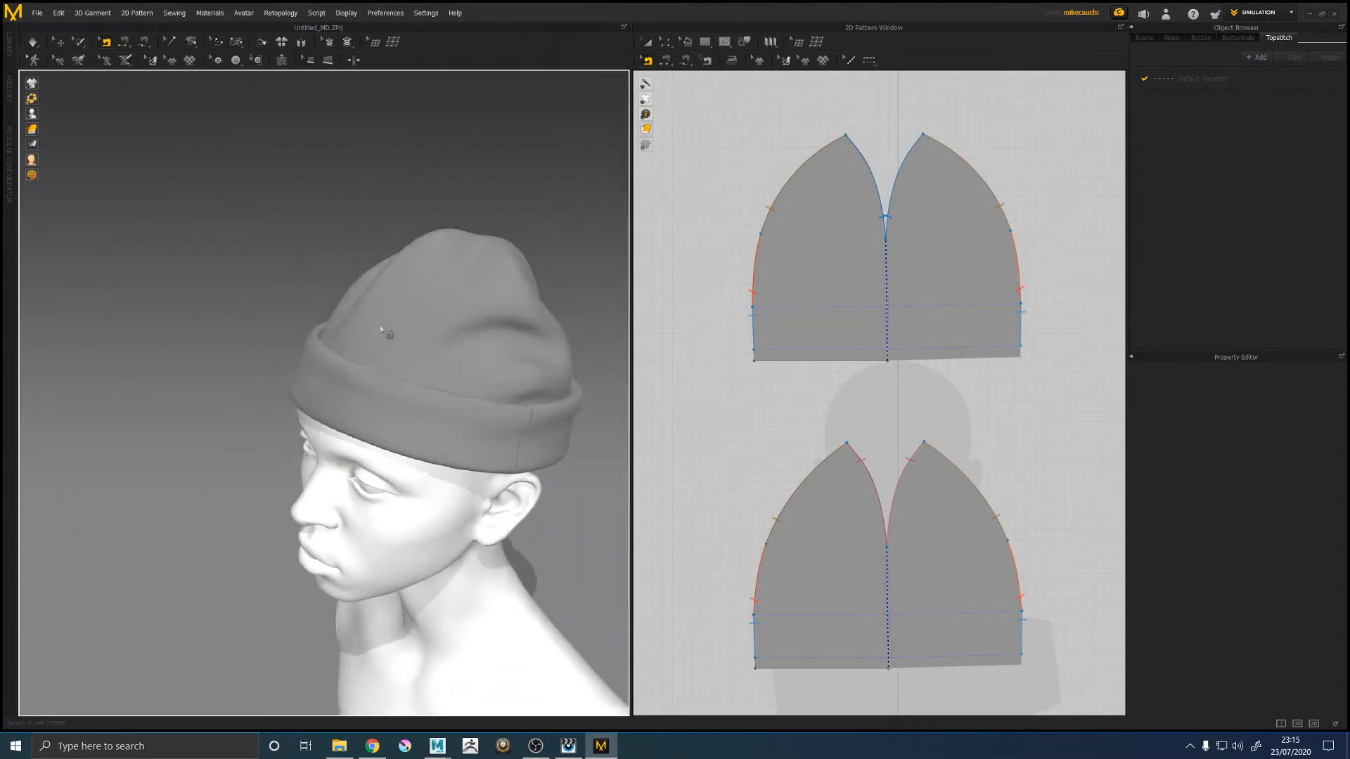
left_click(31, 129)
left_click(55, 130)
mouse_move(289, 243)
right_mouse_down()
mouse_move(260, 221)
mouse_move(199, 217)
mouse_move(320, 233)
mouse_move(301, 227)
right_mouse_up()
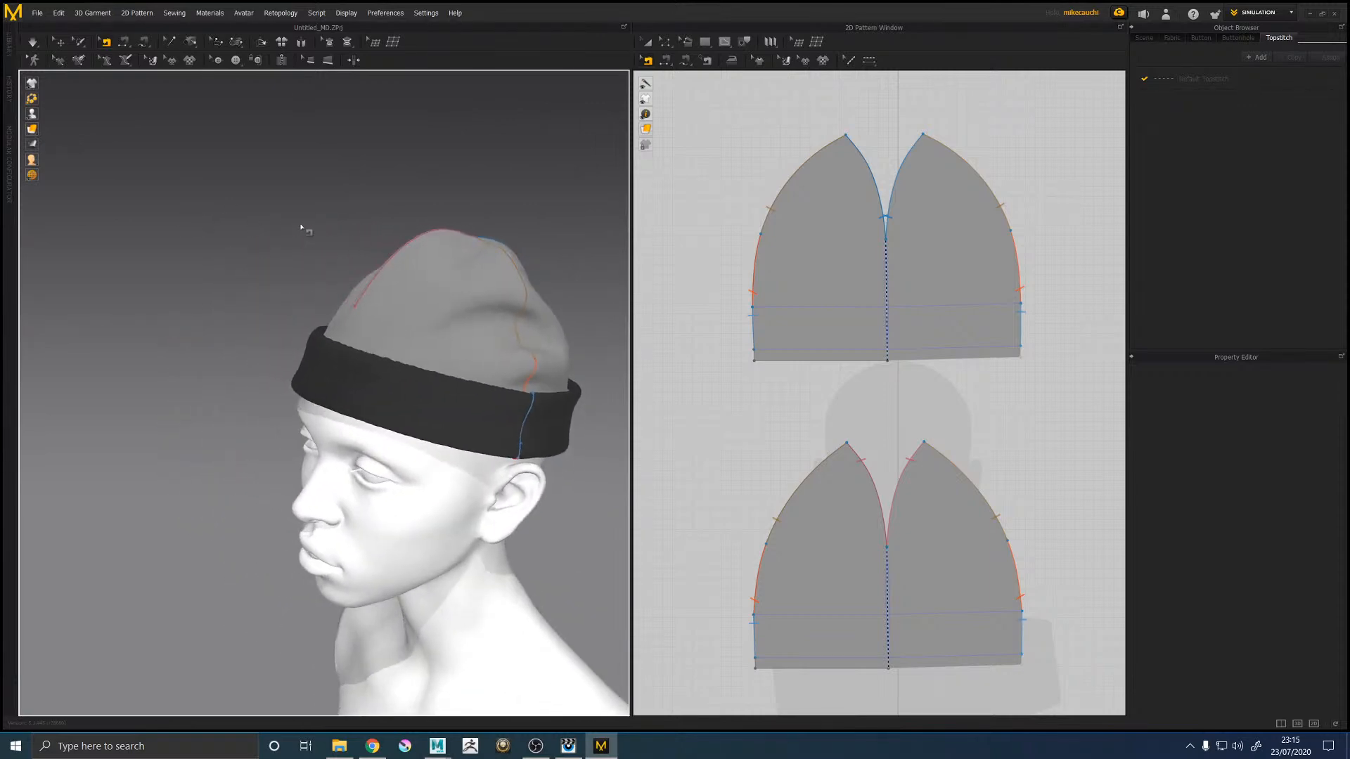
left_click(37, 13)
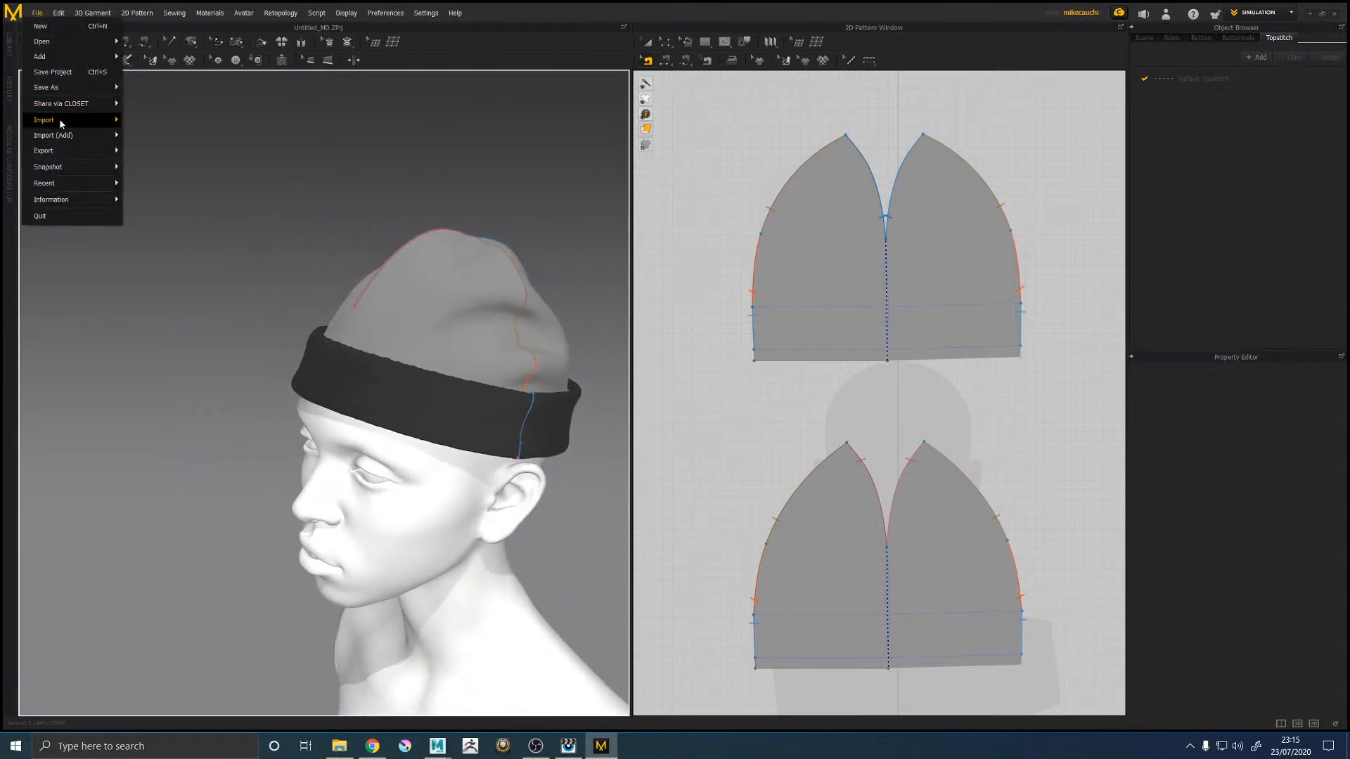
mouse_move(66, 138)
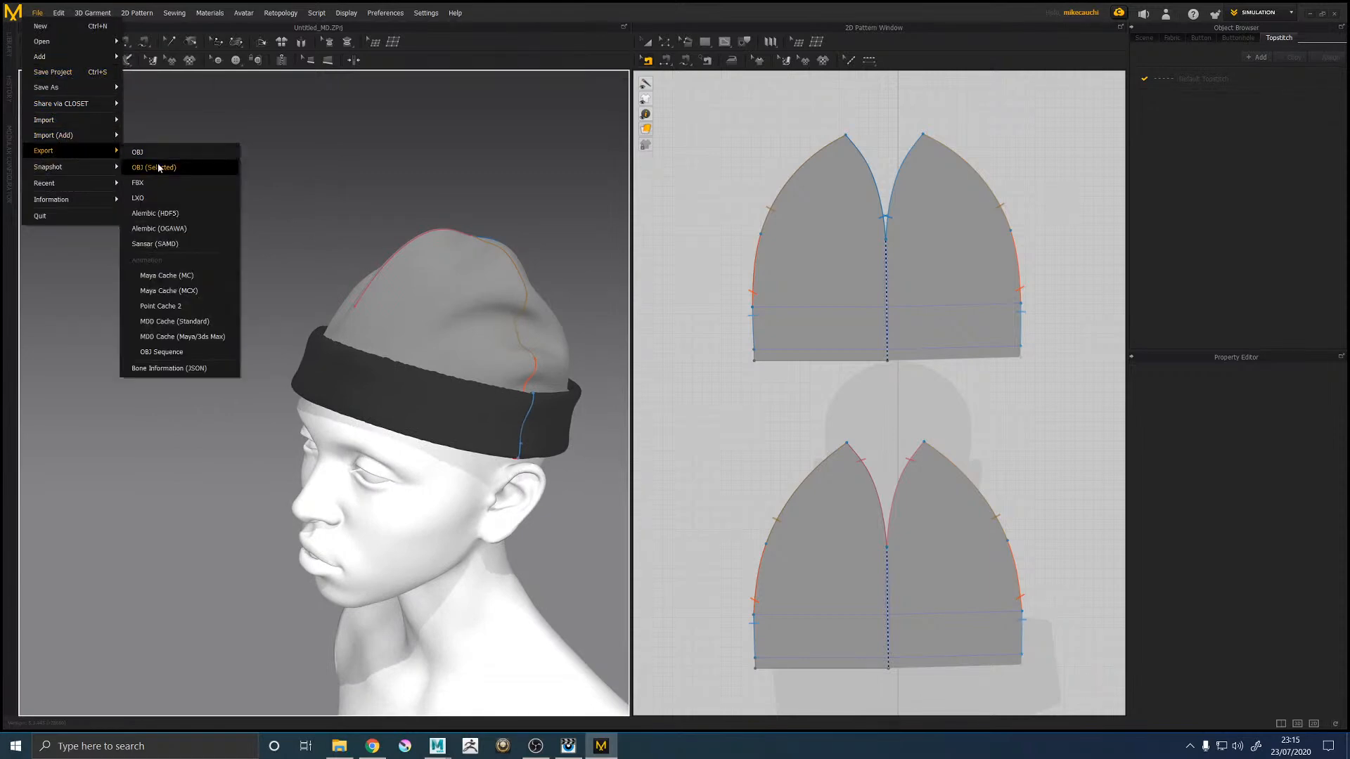
left_click(693, 185)
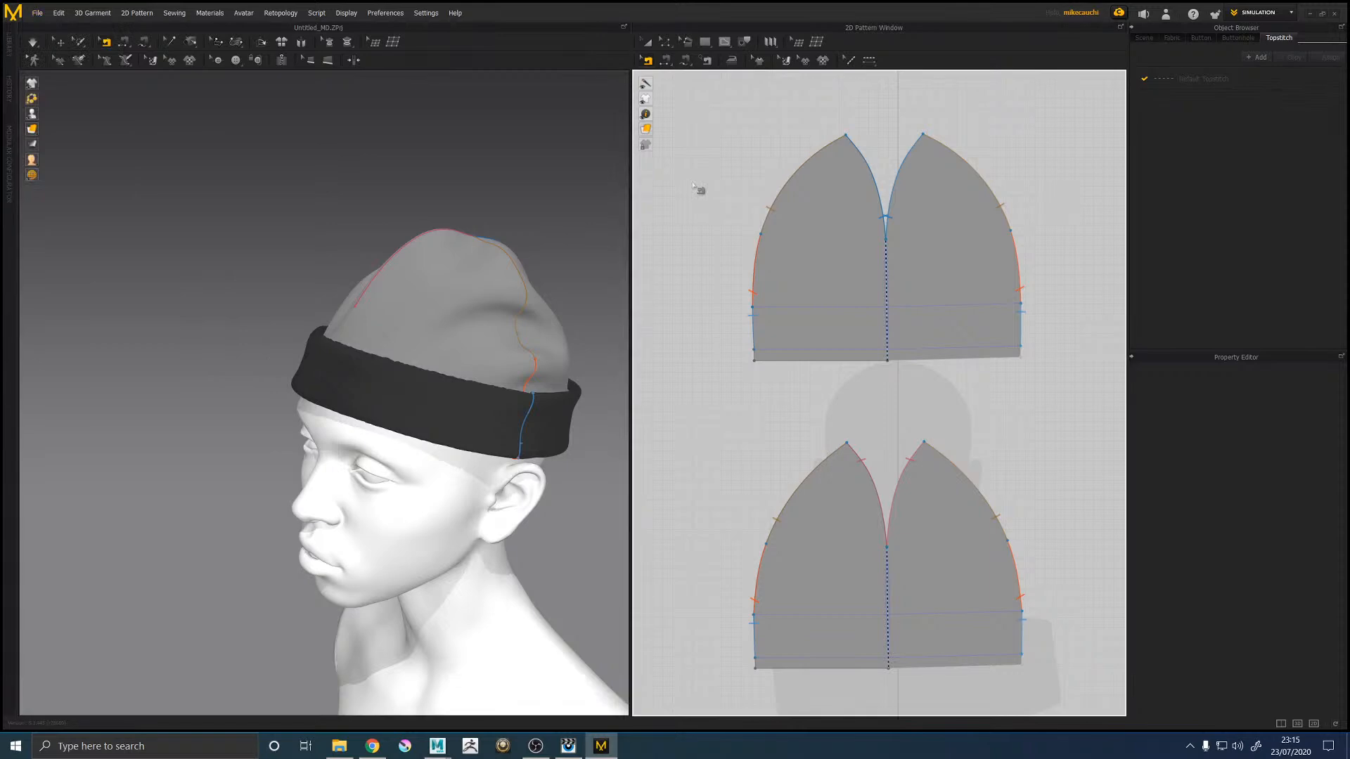
Step: Select both merged beanie patterns in the 2D pattern view
key("a")
scroll(692, 189, "up", 3)
scroll(691, 197, "down", 10)
left_click_drag(667, 168, 900, 442)
Step: Start an OBJ export of the selected patterns, saving to the Desktop under the file name Temp
left_click(36, 12)
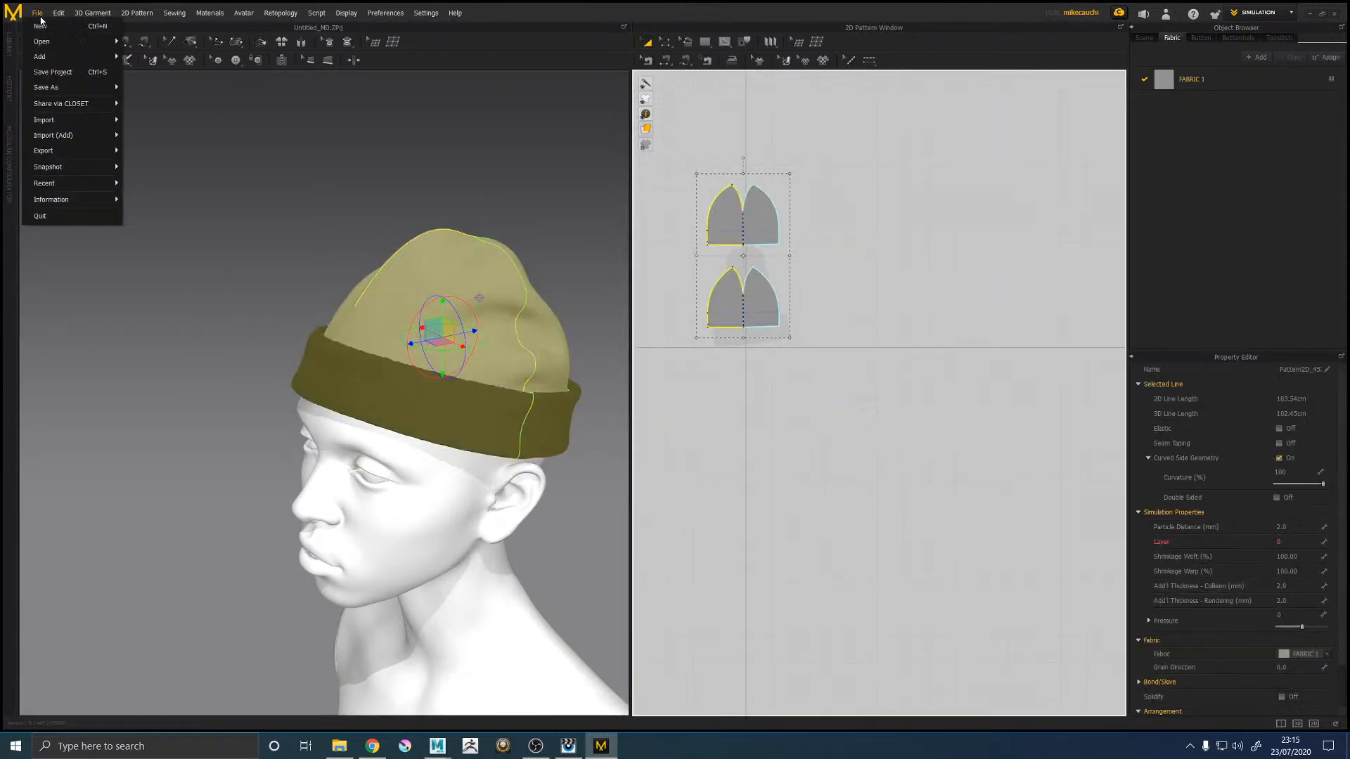
mouse_move(67, 156)
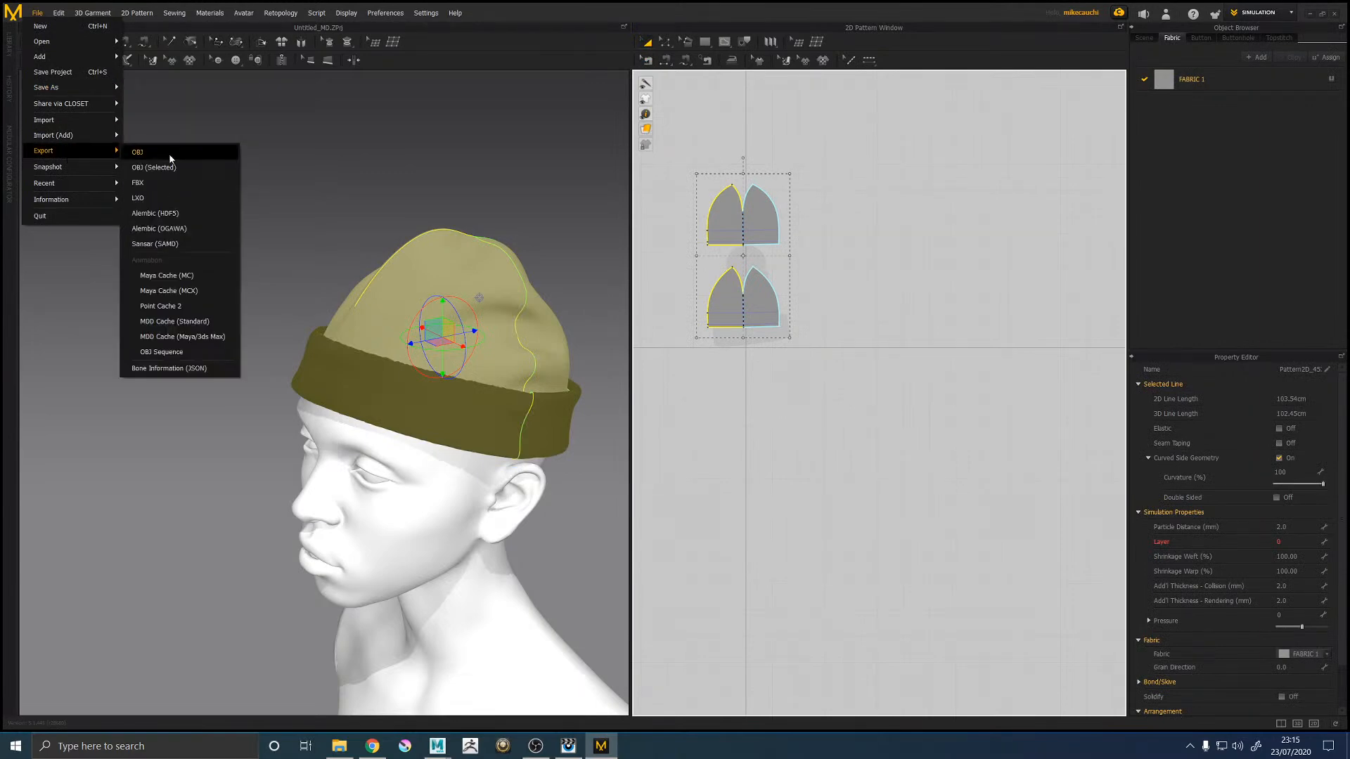
left_click(162, 175)
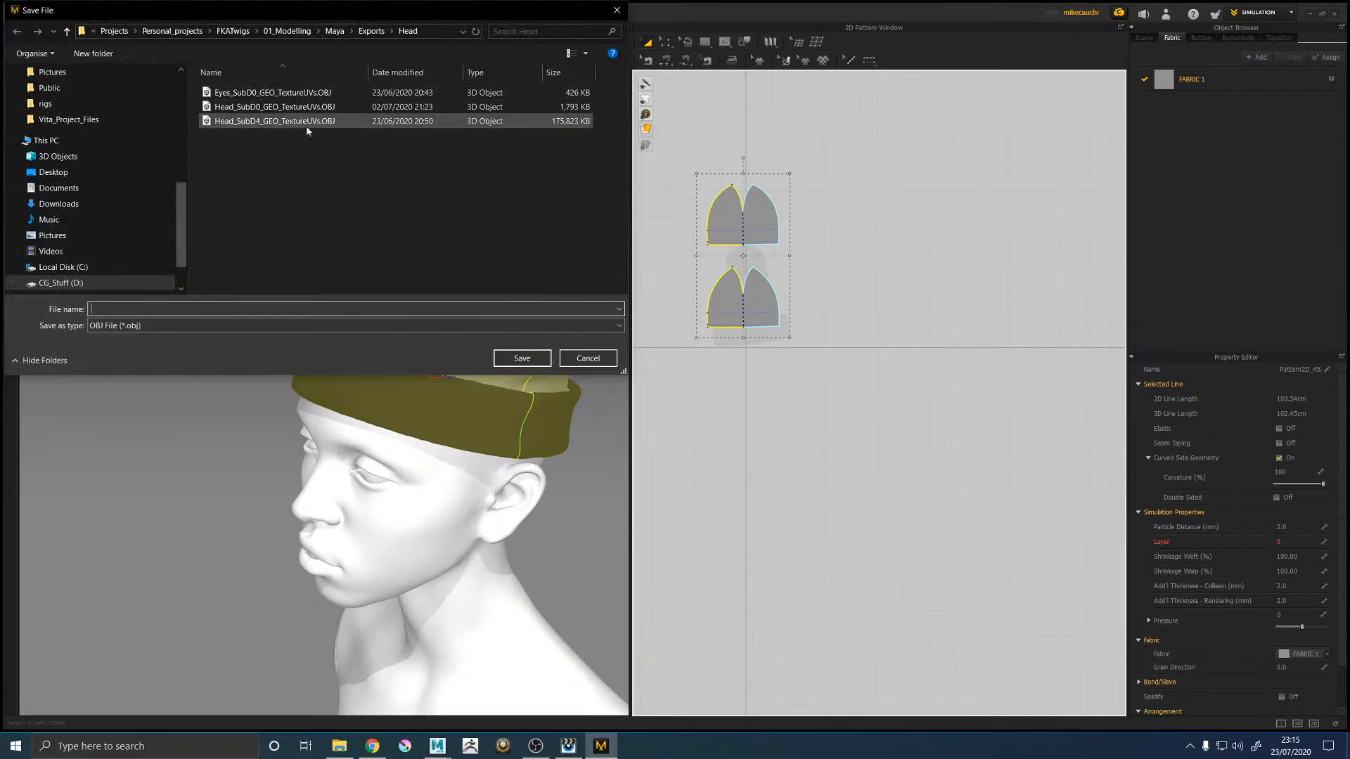
left_click(55, 173)
left_click(128, 309)
type("Beanie")
key("Return")
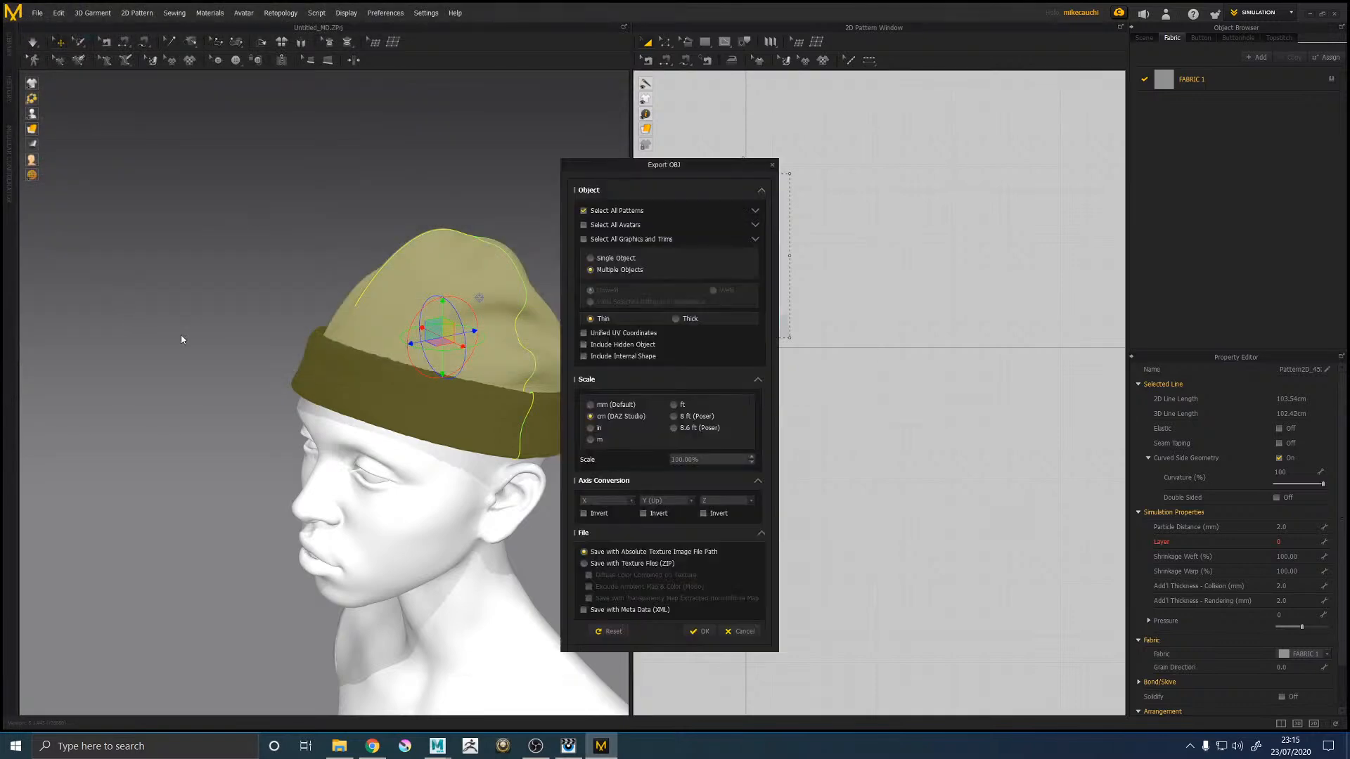
Step: Set the OBJ export to a single object with welding and complete the export
left_click(590, 258)
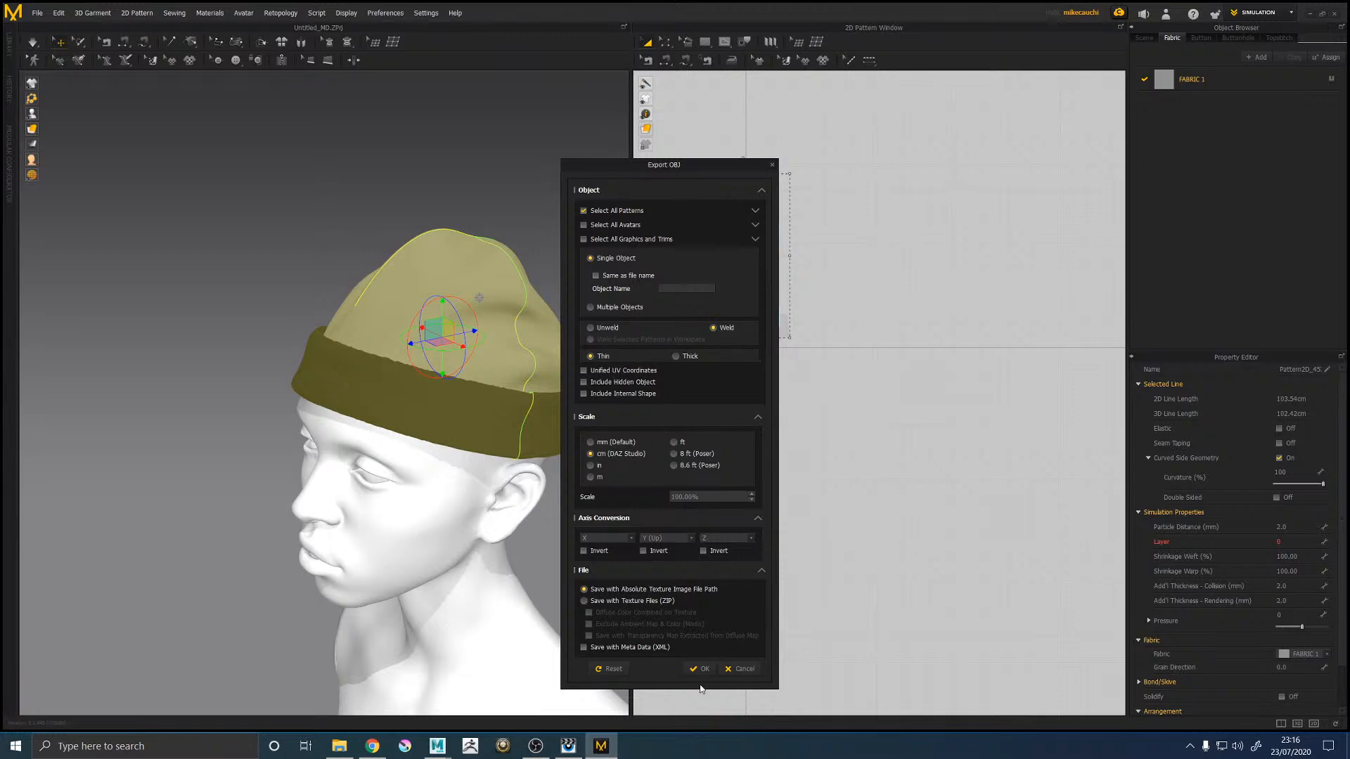
left_click(699, 669)
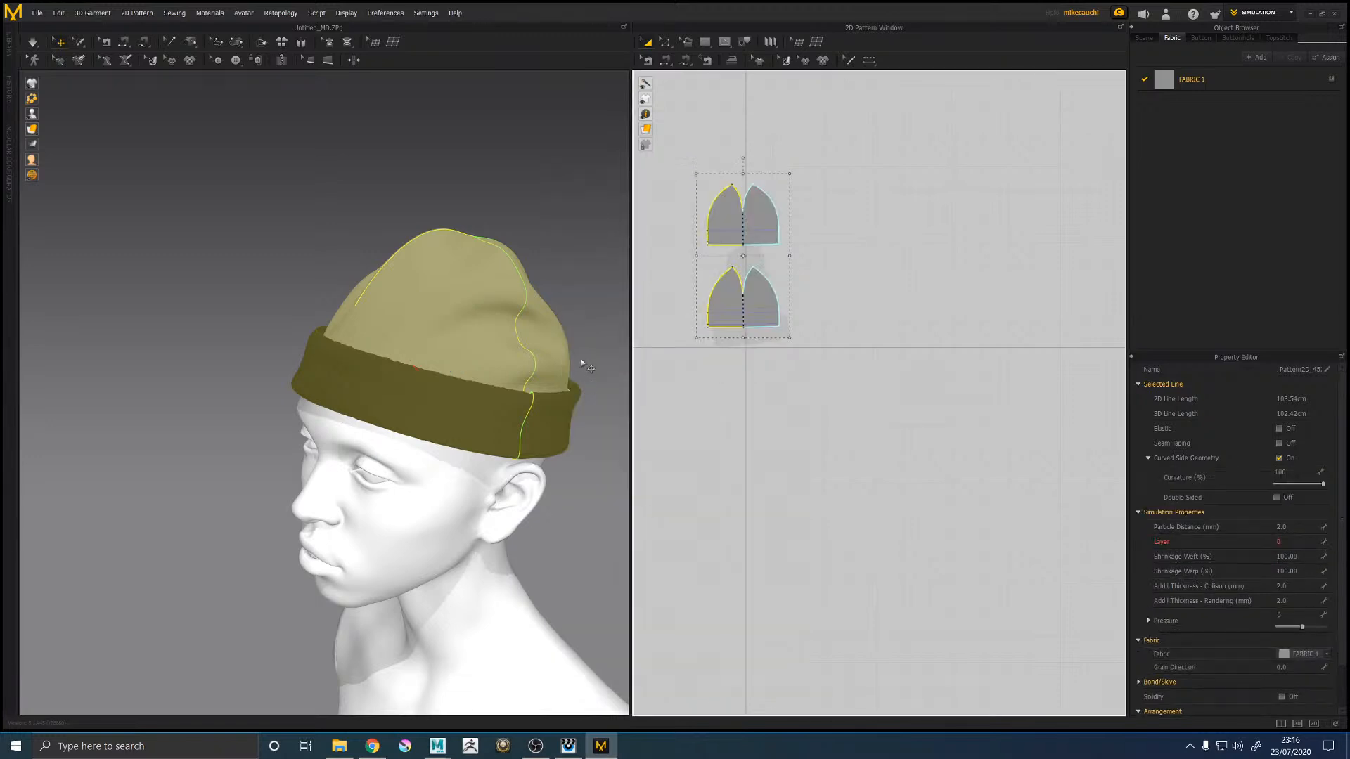
right_click_drag(584, 323, 551, 316)
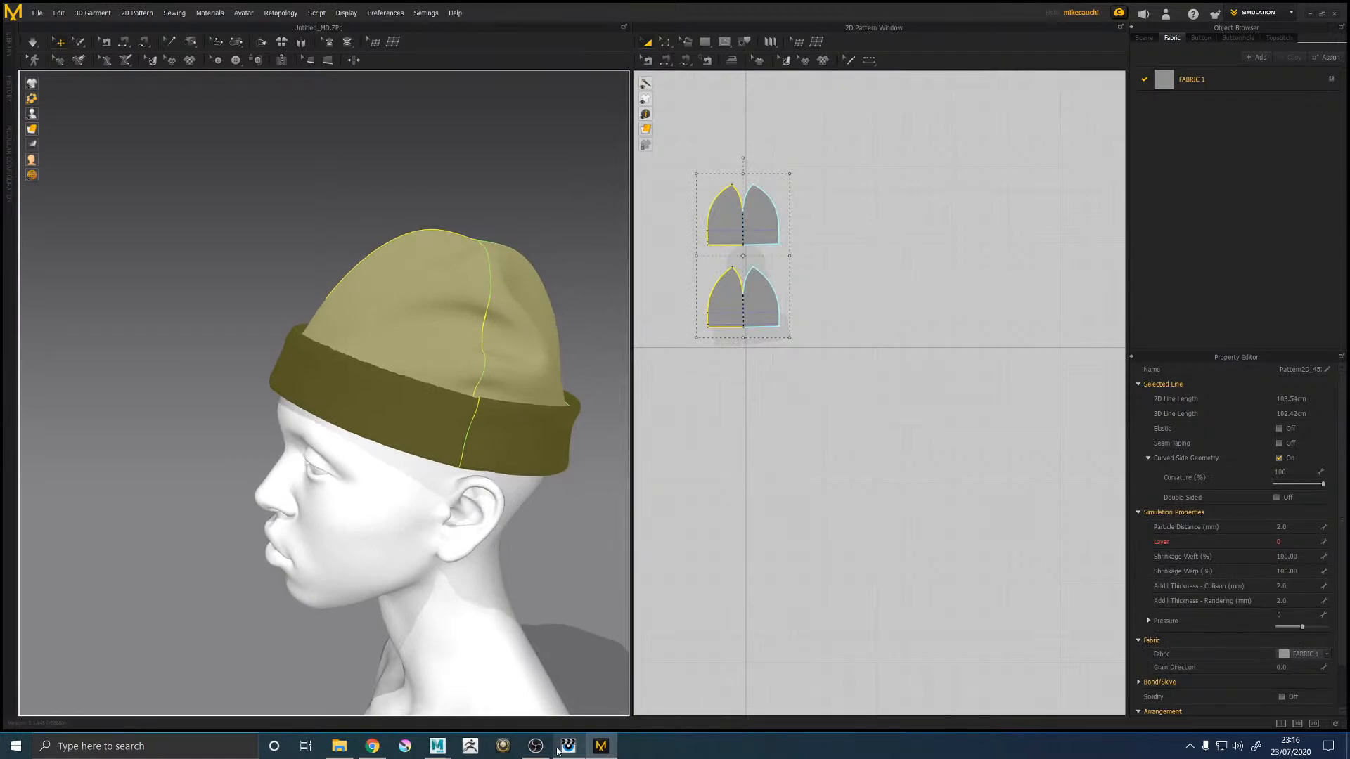
Step: Switch to the head scene in Maya and import Temp.obj from the Desktop
mouse_move(436, 745)
left_click(534, 675)
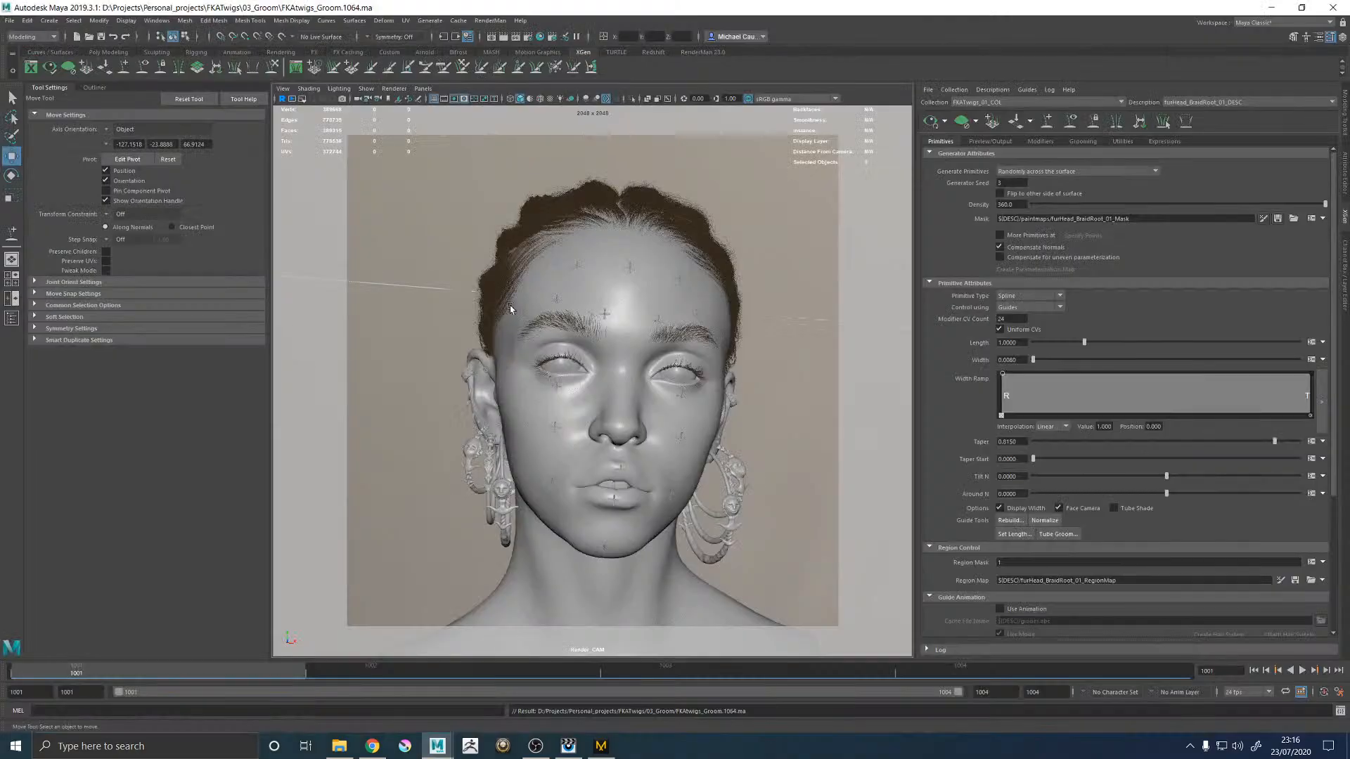
left_click(9, 20)
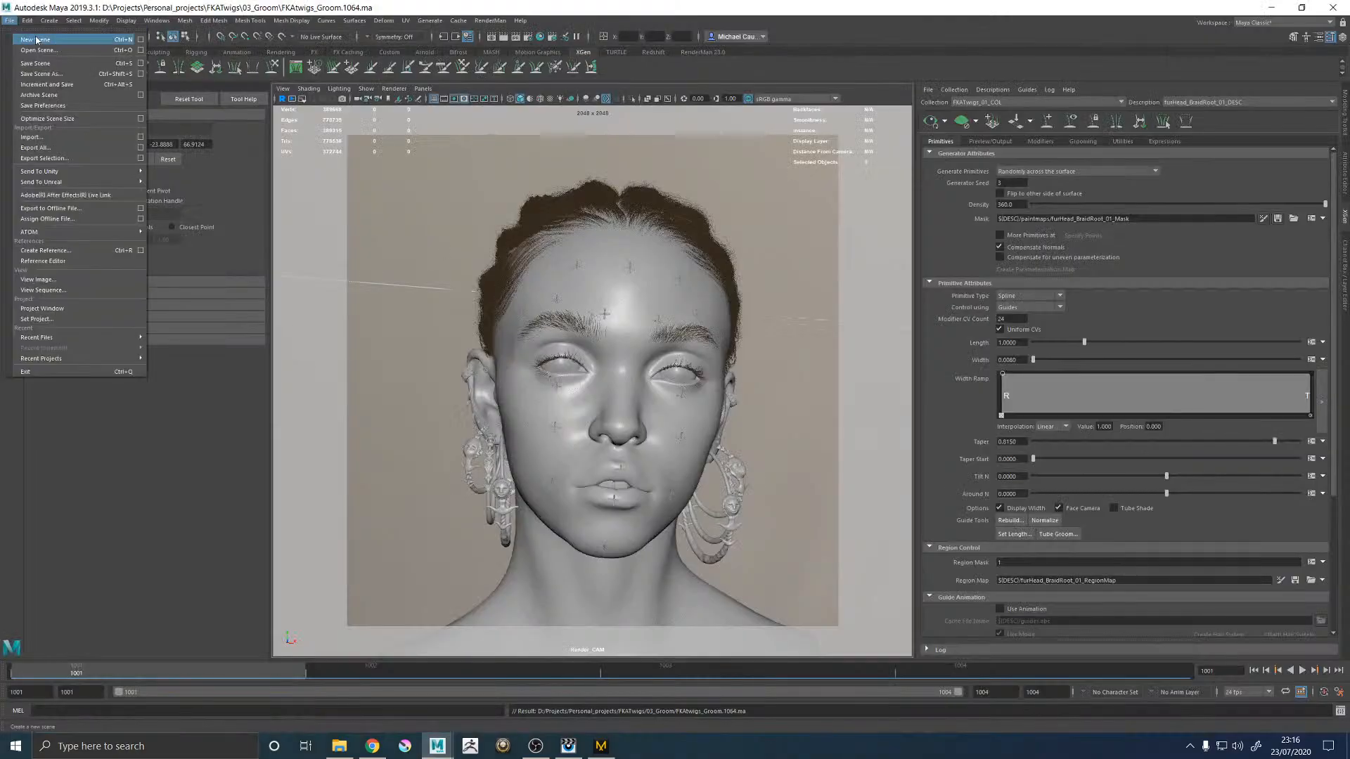
left_click(39, 137)
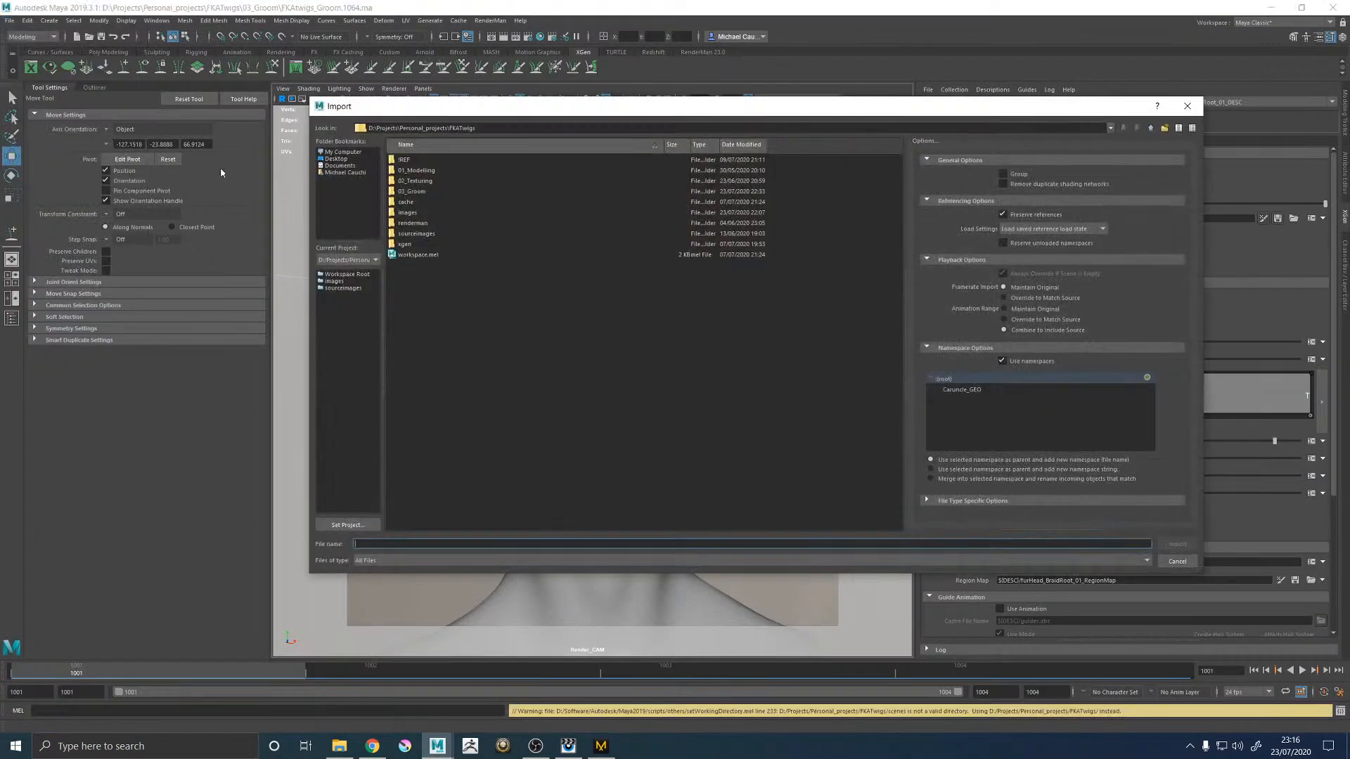
left_click(336, 159)
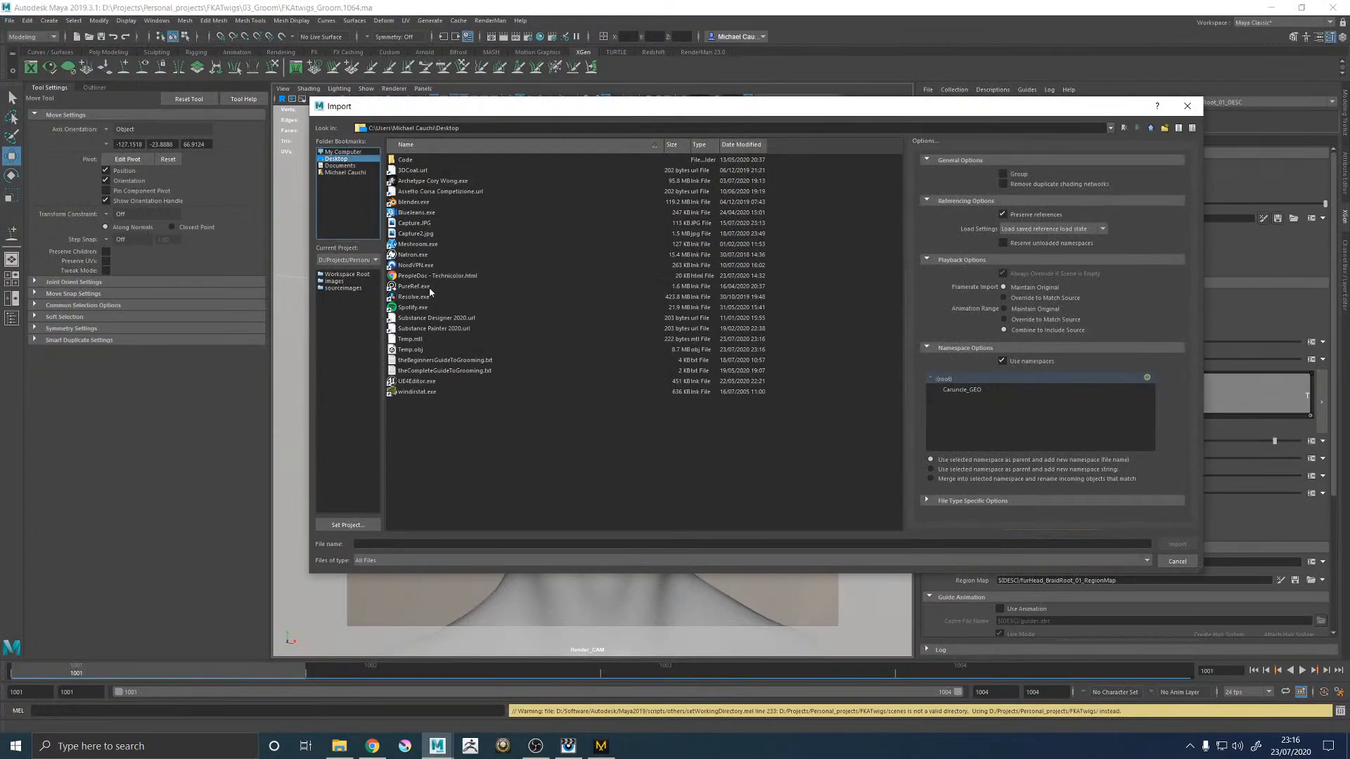
double_click(405, 350)
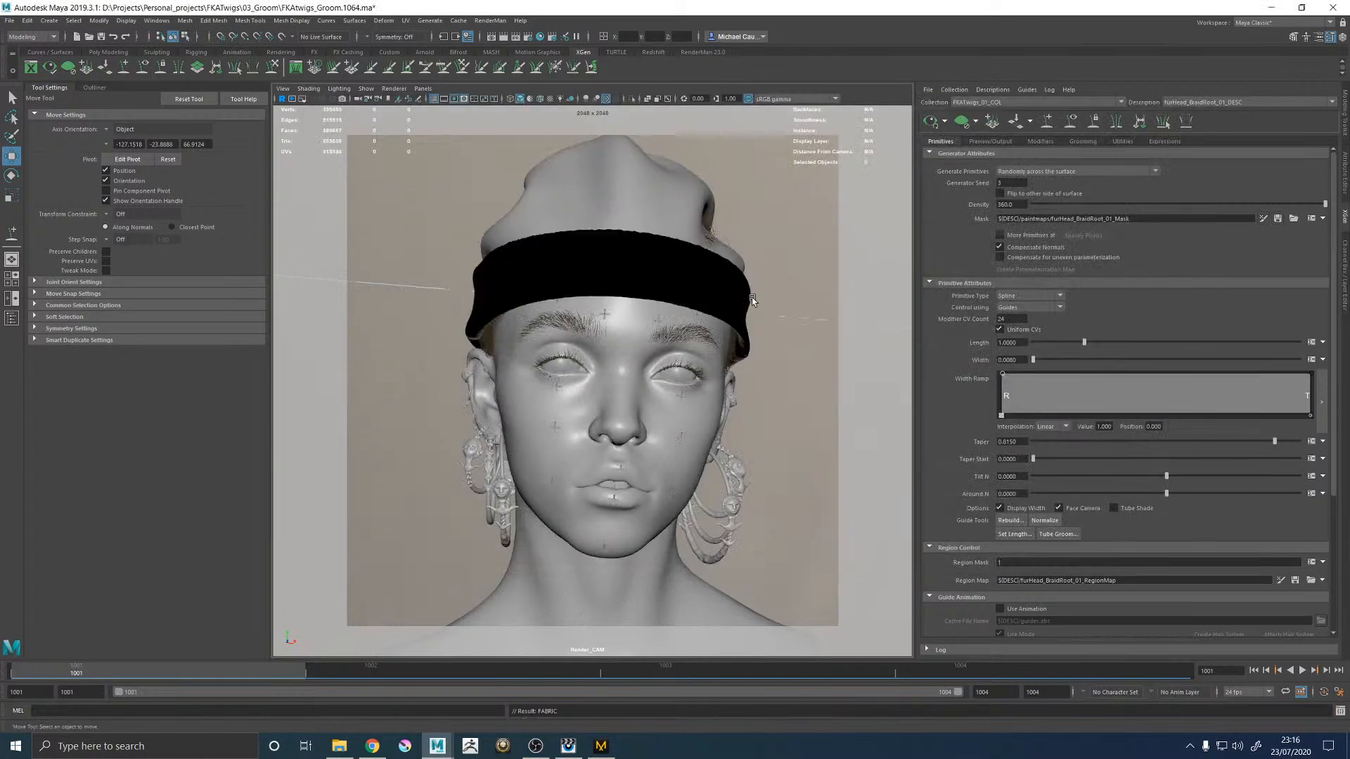
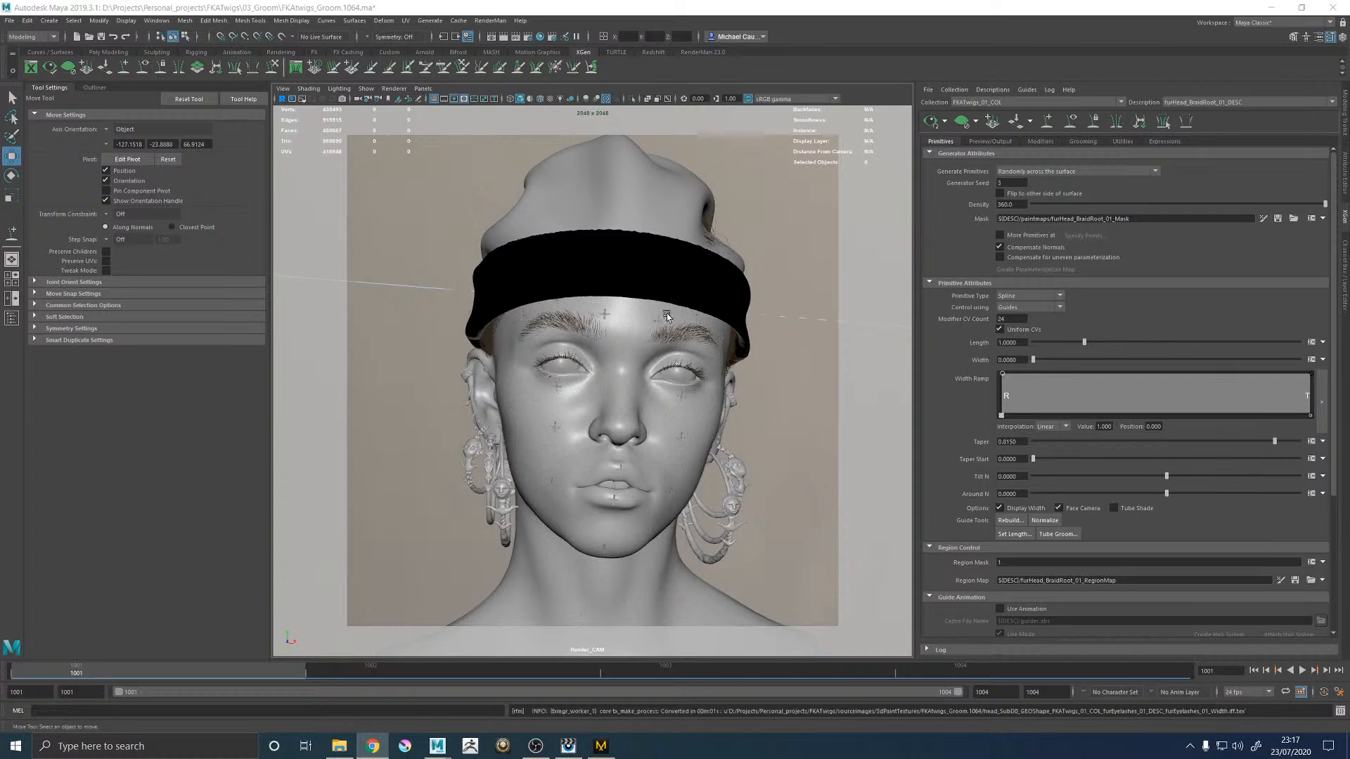
Step: Change from the render camera to the perspective view and select the imported beanie mesh
key("space")
key("space")
left_click_drag(783, 319, 668, 337, "alt")
left_click(632, 330)
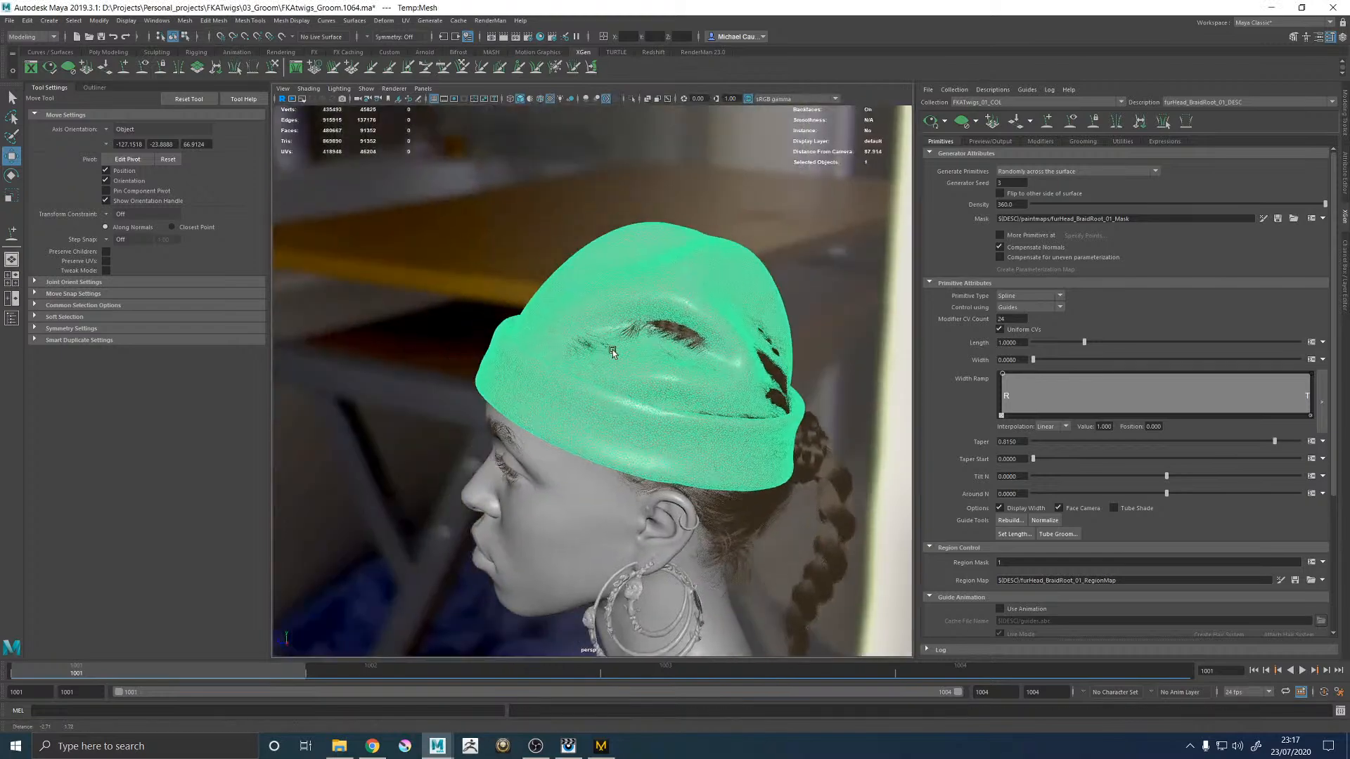
Step: Examine the beanie's mesh up close along the folded band's edge and its overall fit on the head from the front
scroll(829, 476, "up", 5)
left_click_drag(829, 476, 509, 368, "alt")
scroll(509, 368, "down", 4)
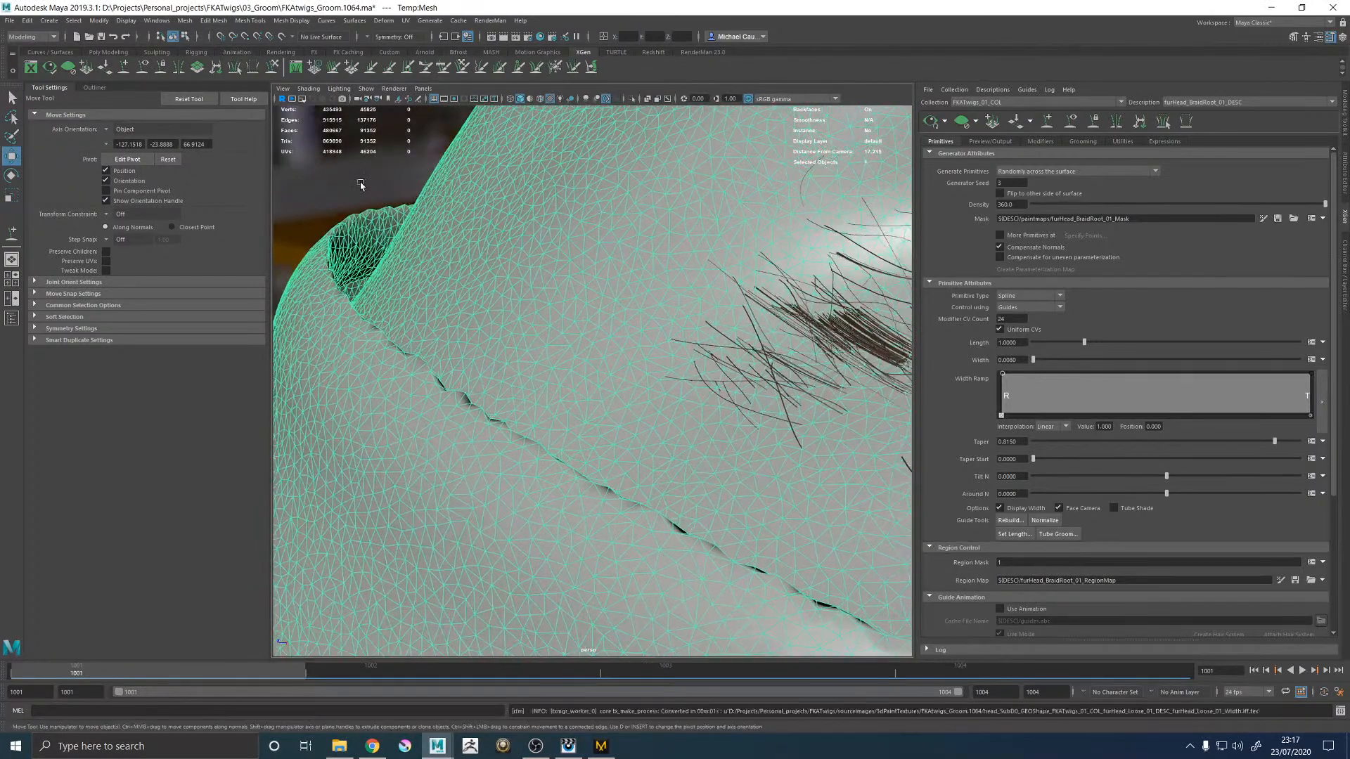
left_click(395, 221)
left_click_drag(395, 221, 656, 369, "alt")
scroll(455, 247, "down", 5)
left_click(655, 369)
scroll(644, 337, "up", 2)
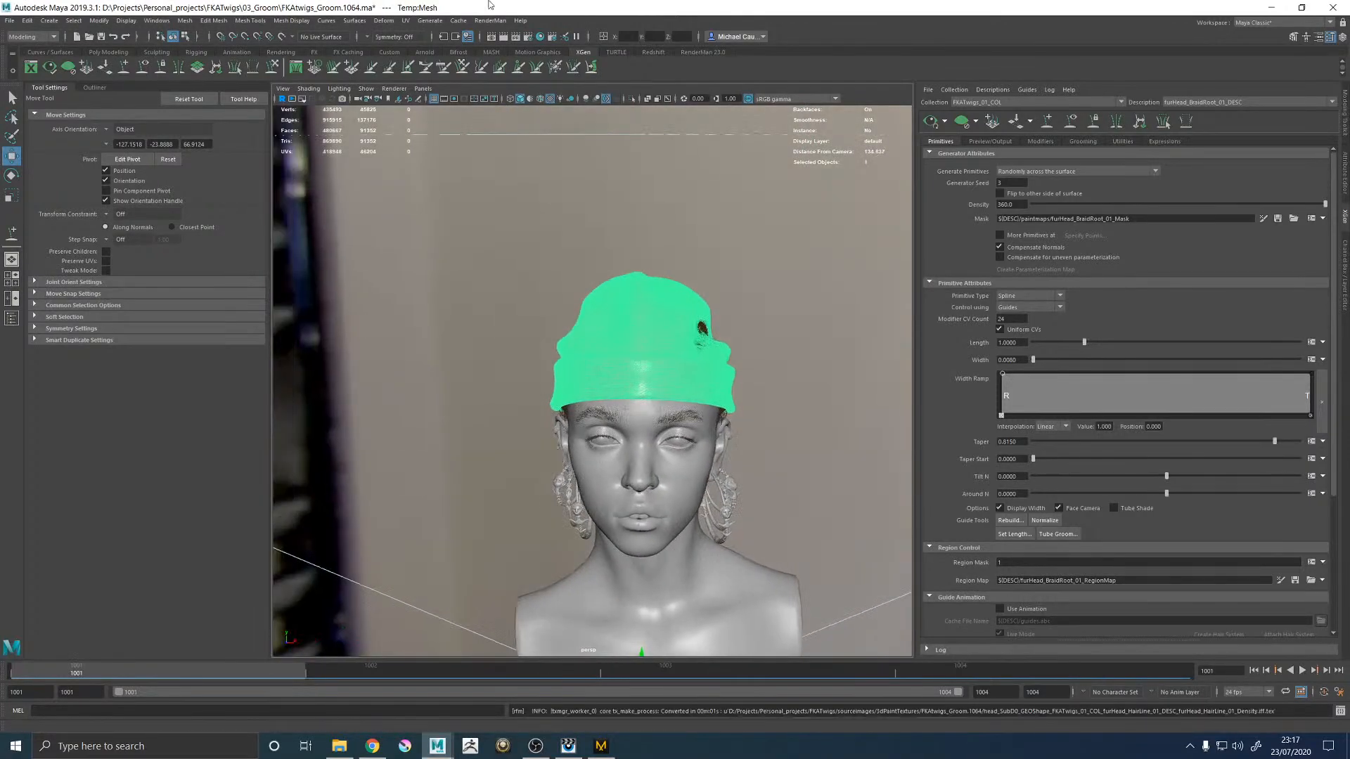
Step: Inspect the imported beanie's UV layout in the UV Editor, and hide the beanie mesh in the head scene
left_click(405, 21)
left_click(426, 33)
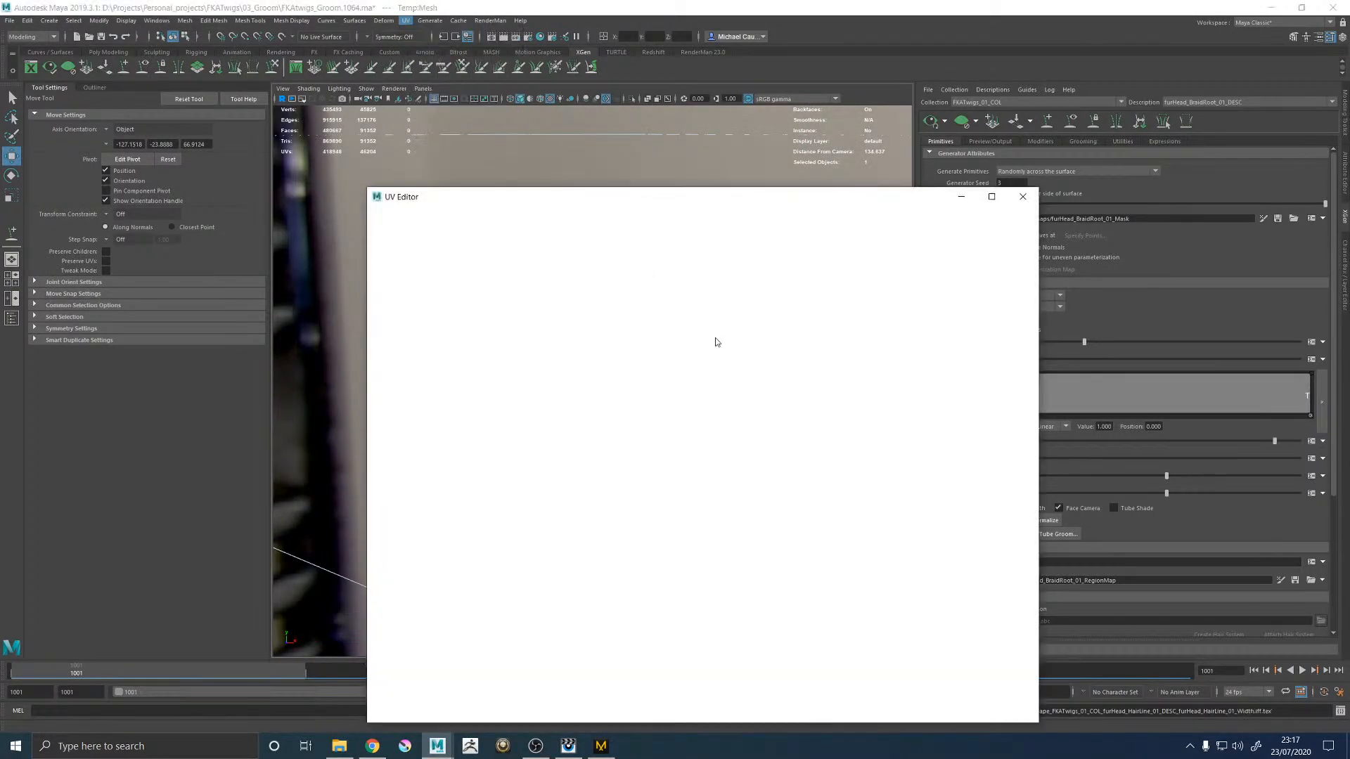
scroll(716, 342, "down", 5)
scroll(745, 342, "up", 4)
scroll(745, 342, "up", 2)
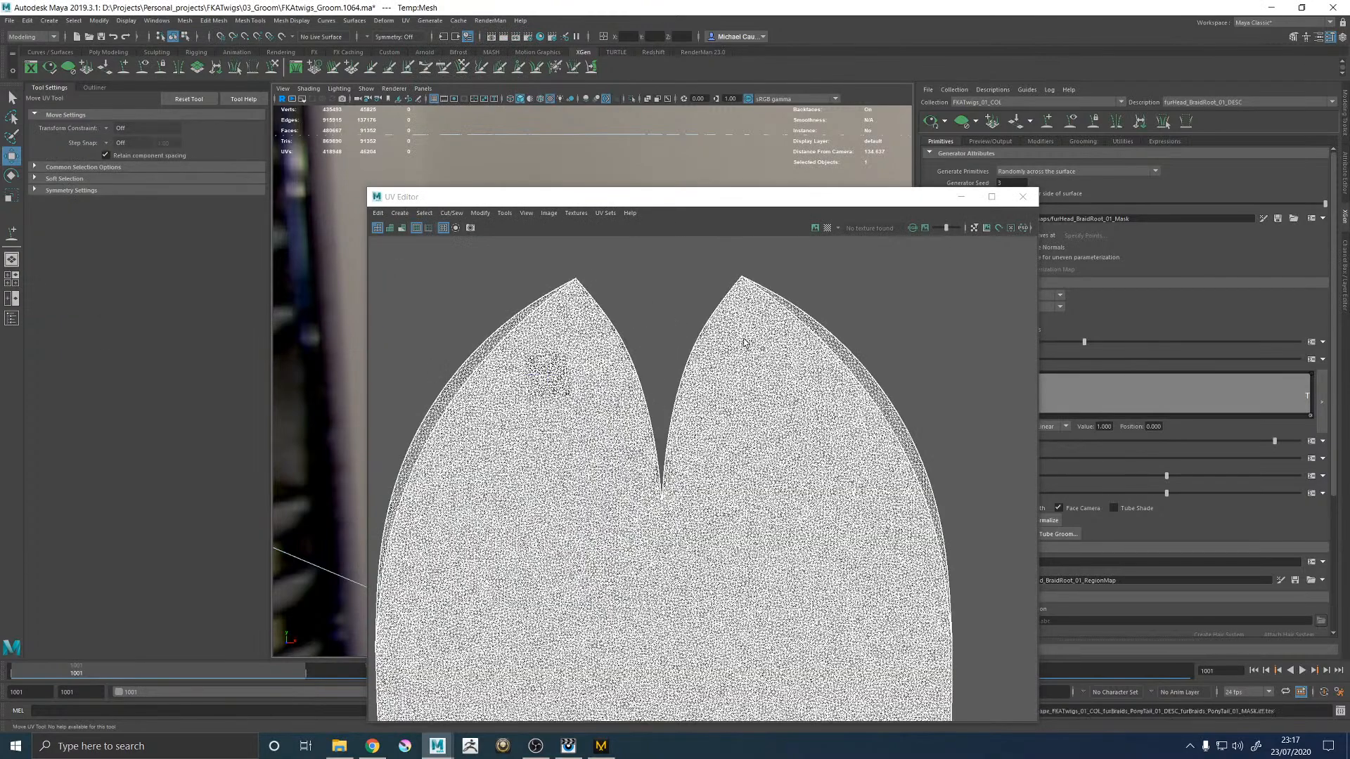
left_click(961, 197)
left_click_drag(809, 338, 670, 314, "alt")
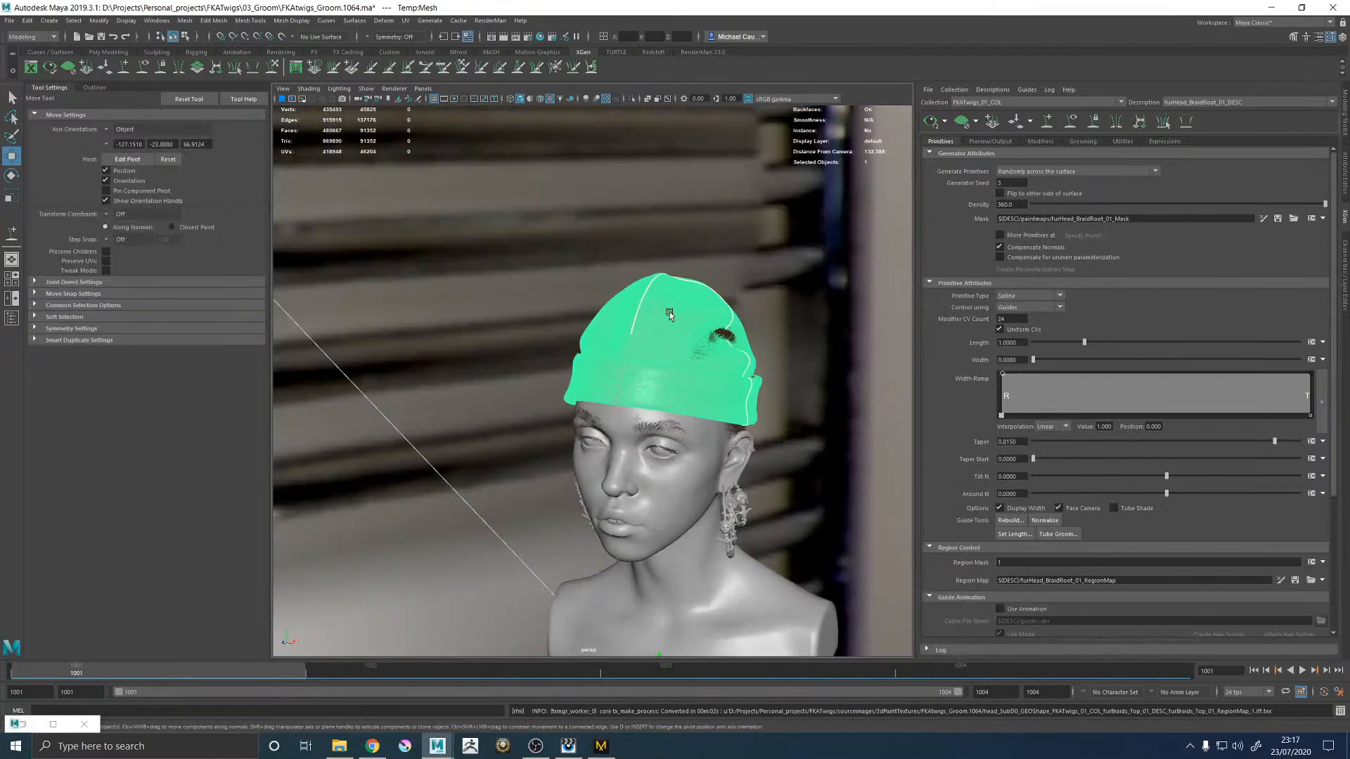
key("ctrl+h")
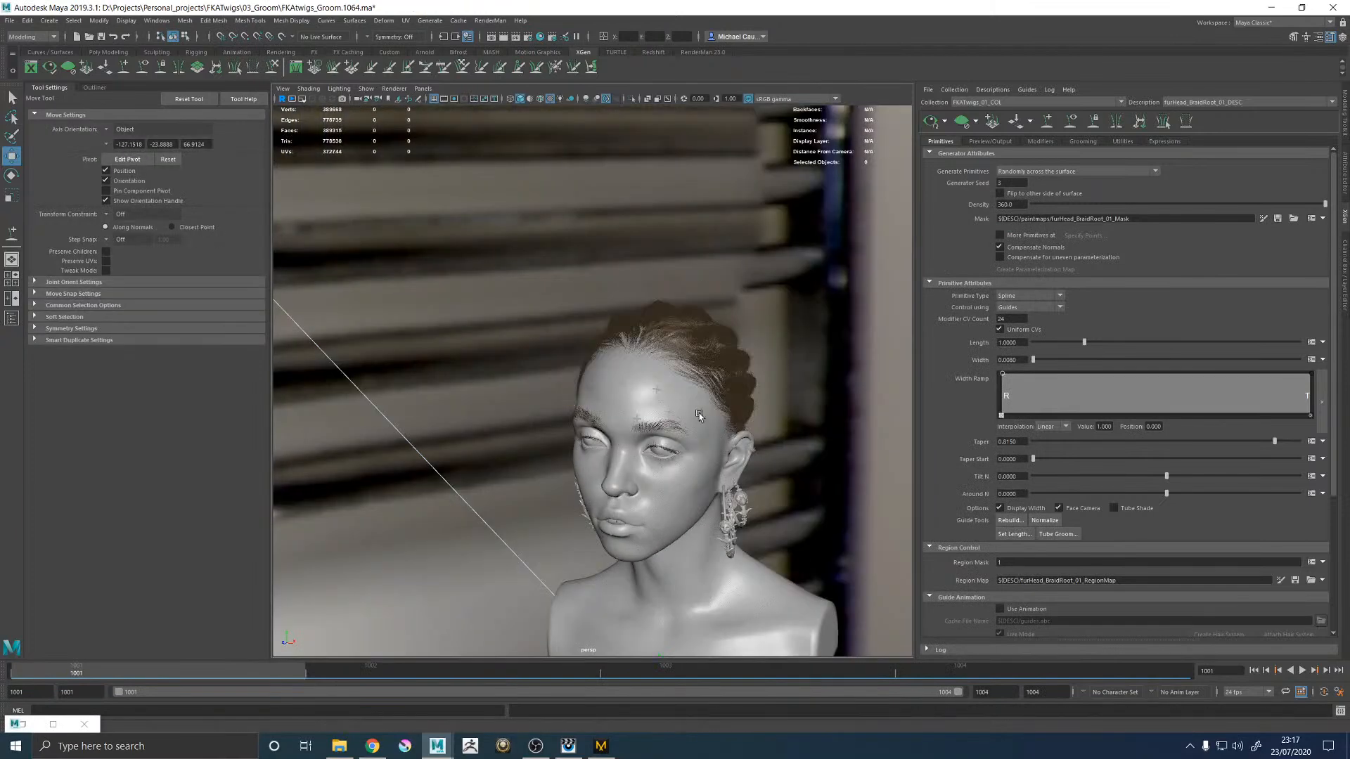
Step: Switch to Marvelous Designer and export the selected patterns as an unwelded, thin single-object OBJ, overwriting Temp.obj on the Desktop
left_click(568, 745)
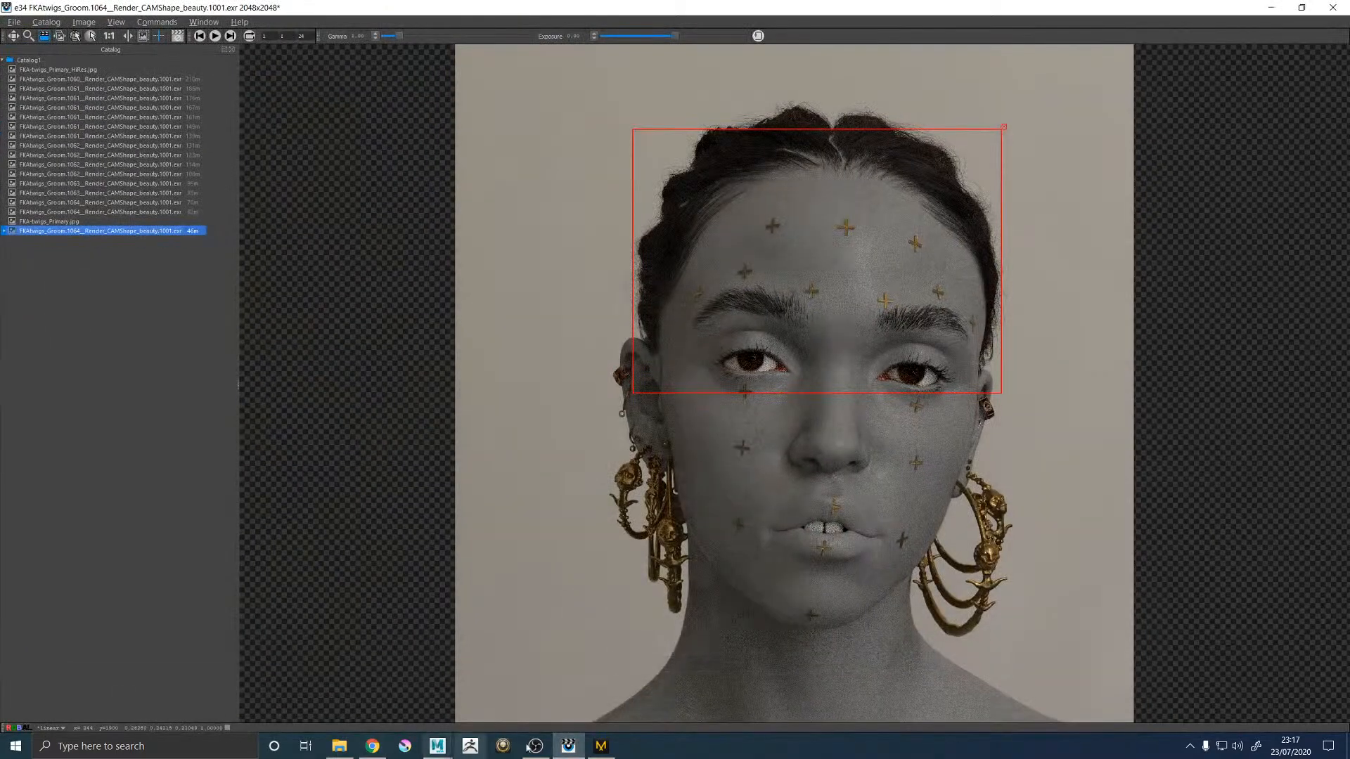
left_click(599, 747)
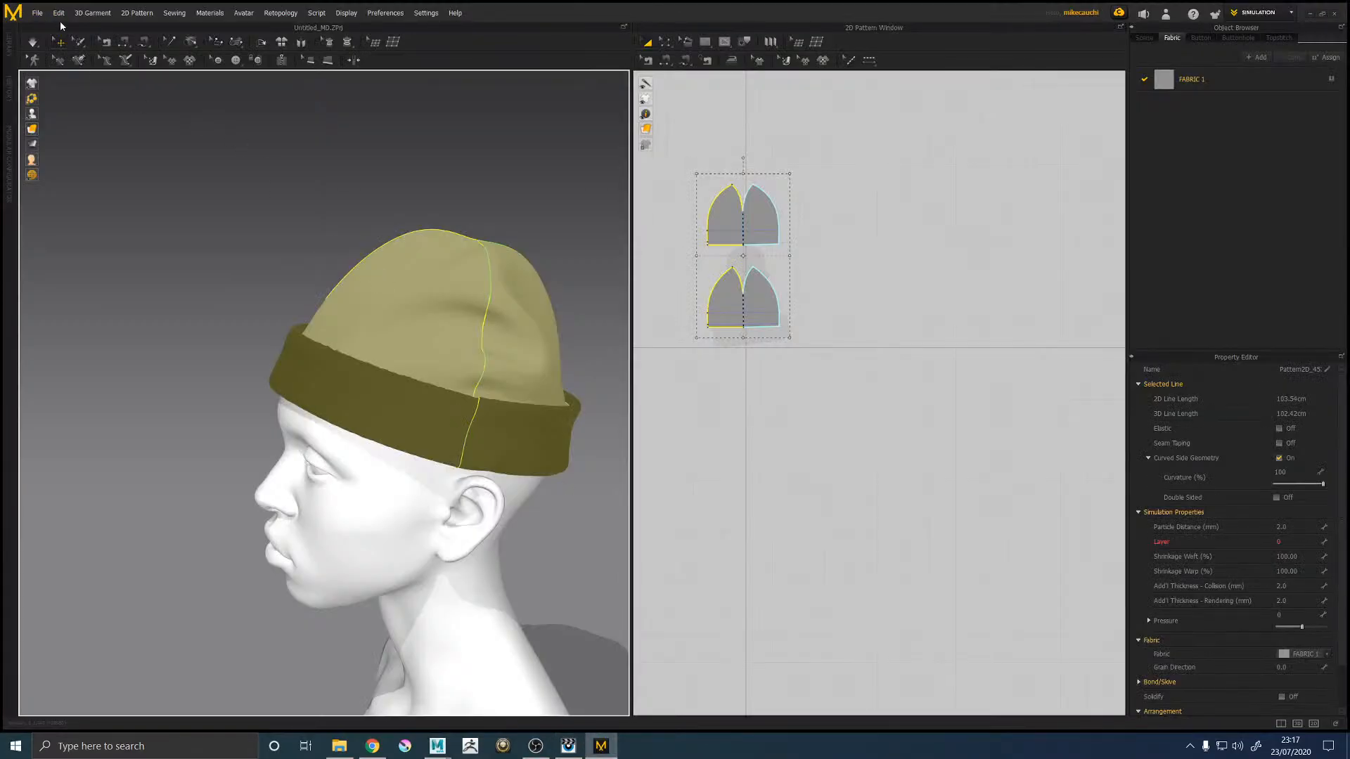
left_click(37, 13)
mouse_move(56, 137)
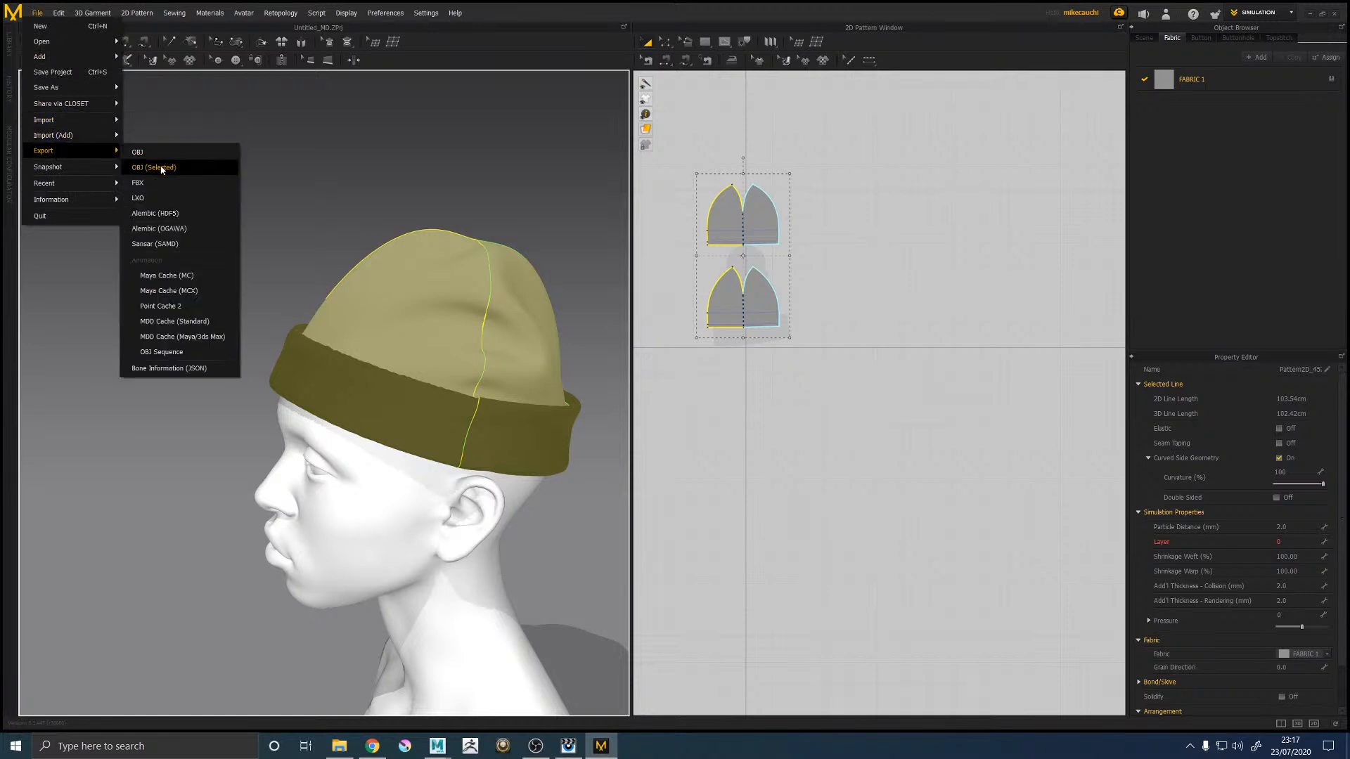
left_click(161, 170)
left_click(589, 107)
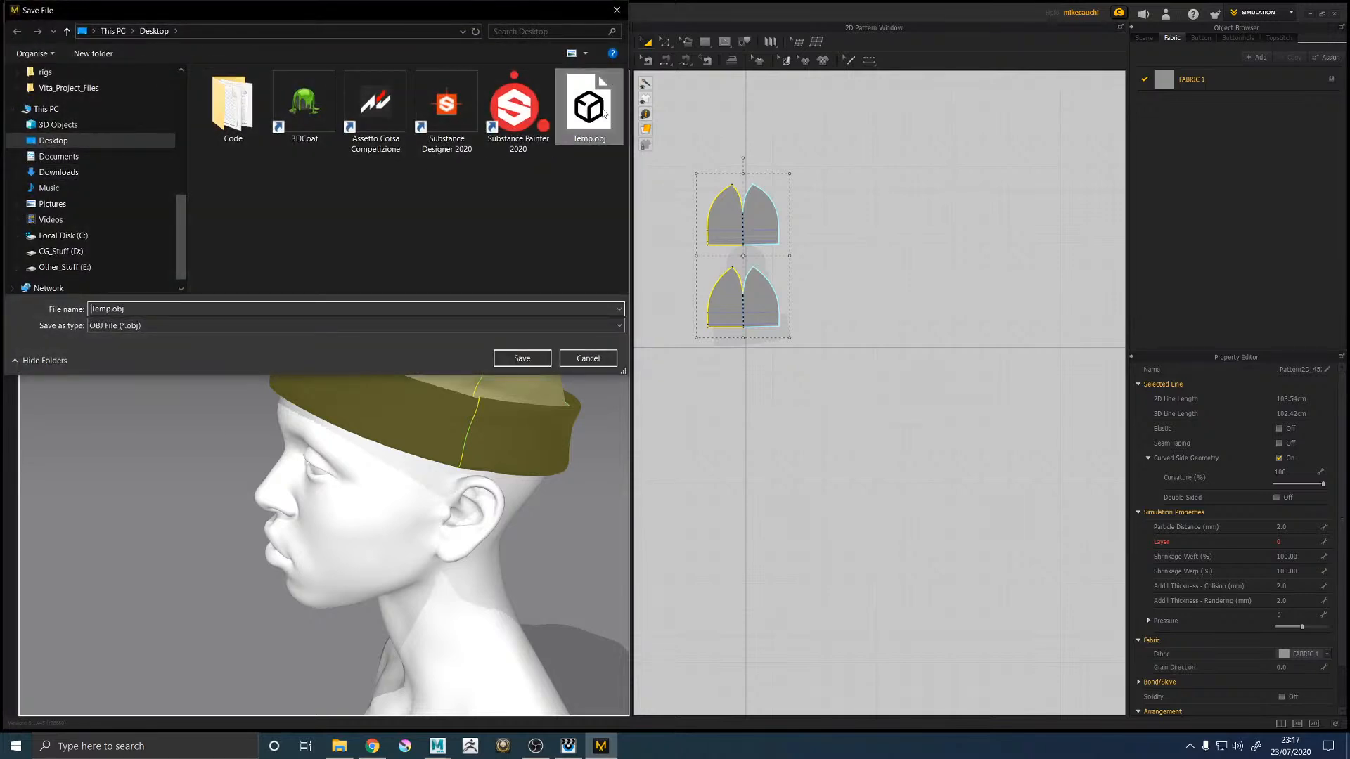
left_click(515, 358)
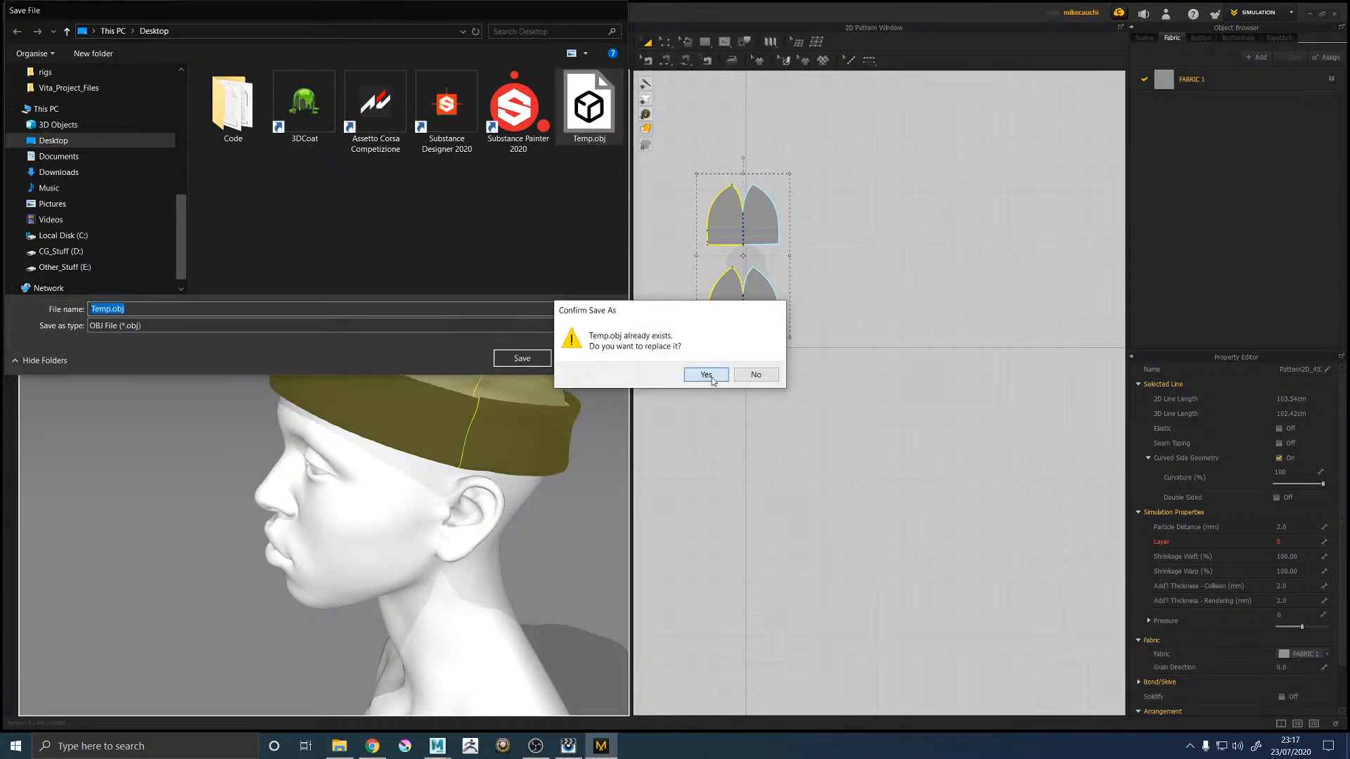
left_click(700, 373)
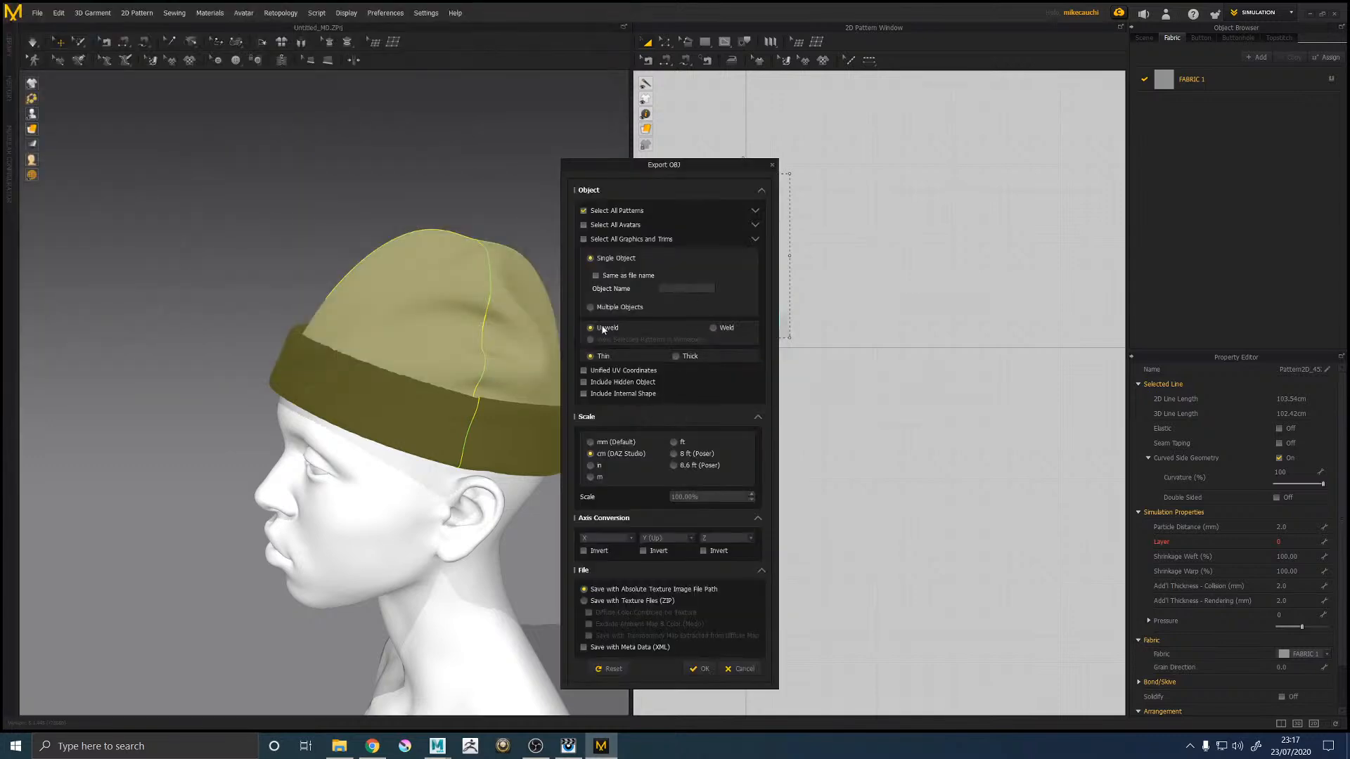
left_click(700, 668)
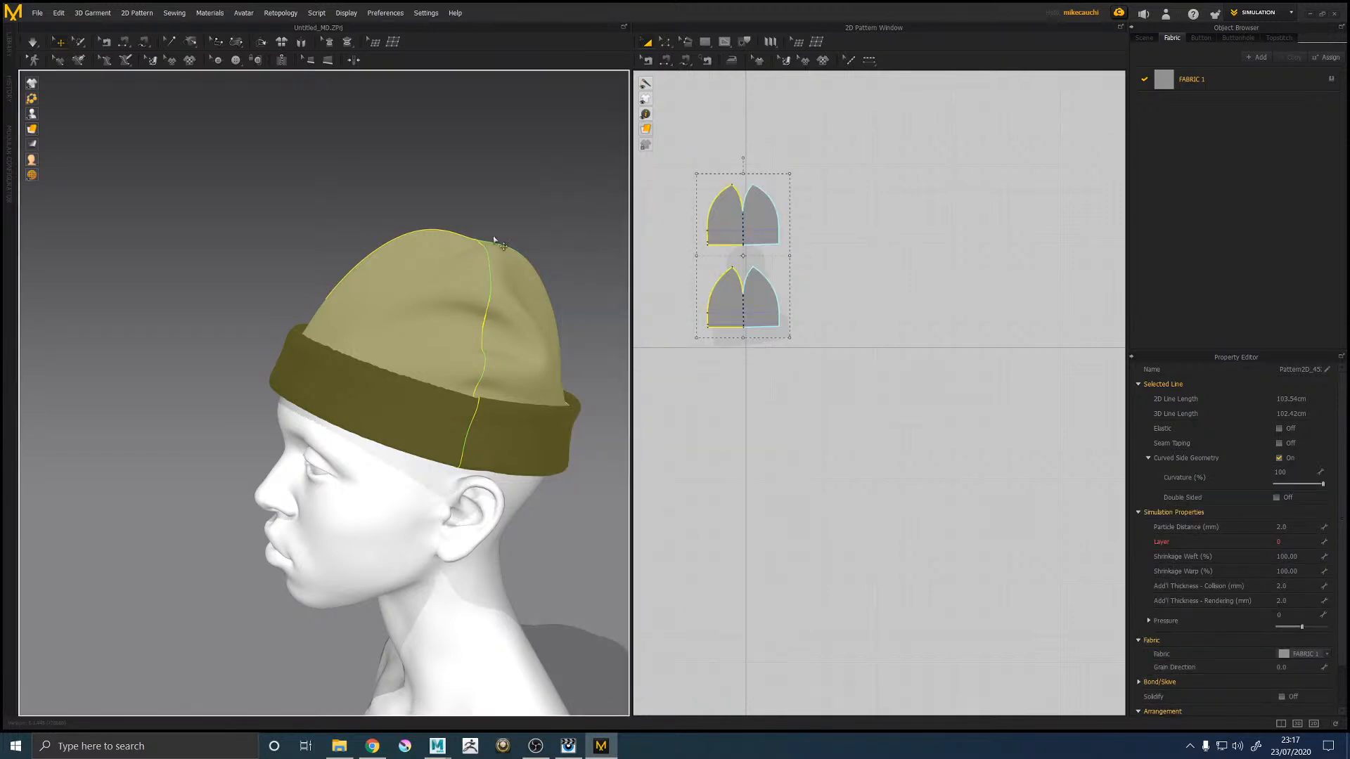
left_click(286, 158)
scroll(389, 187, "up", 5)
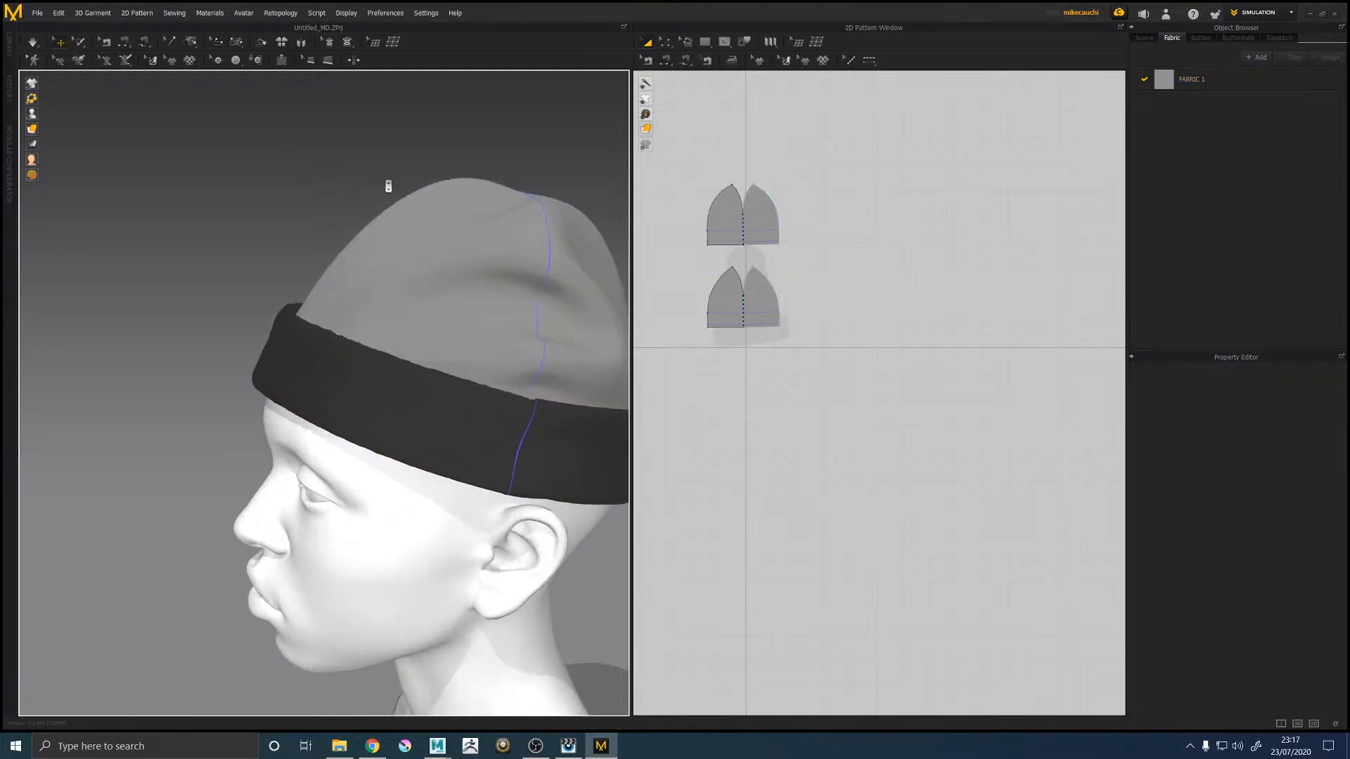
left_click(450, 223)
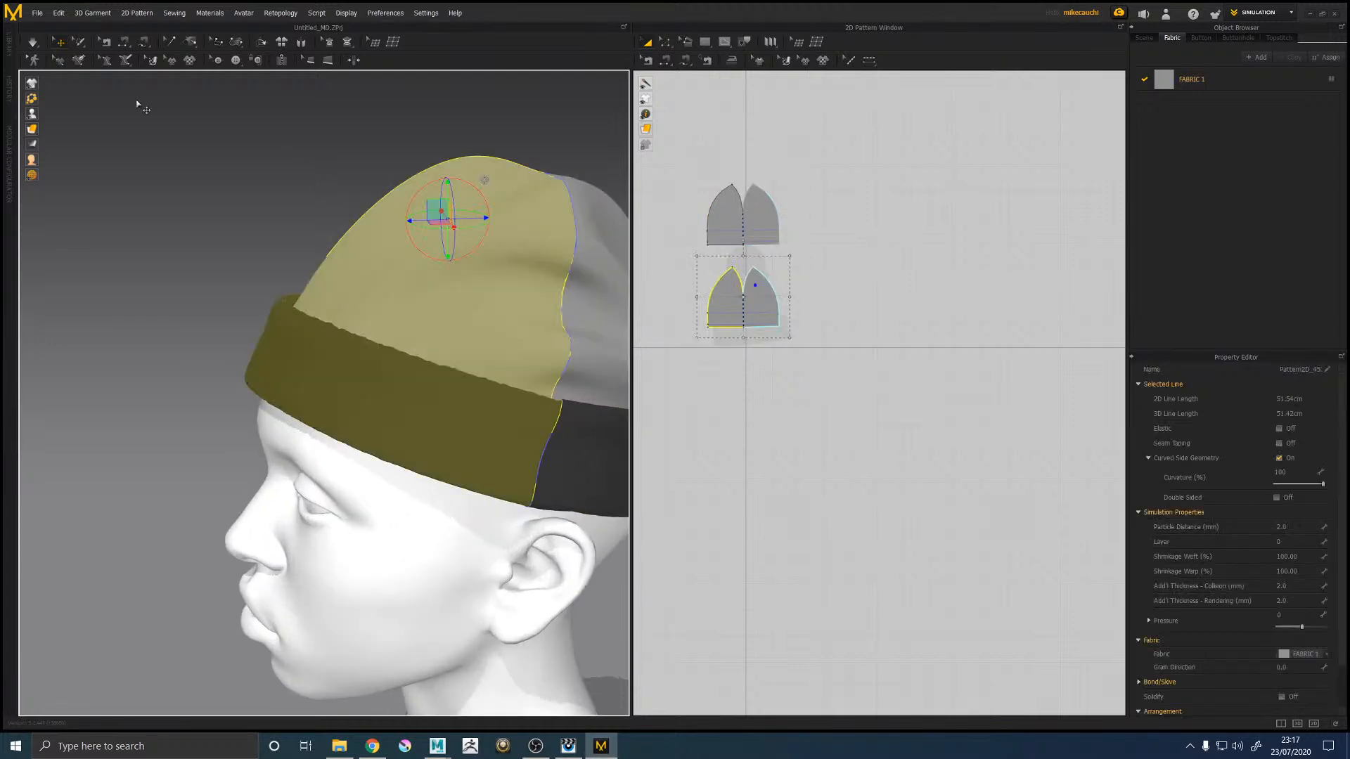
left_click(186, 124)
left_click(37, 13)
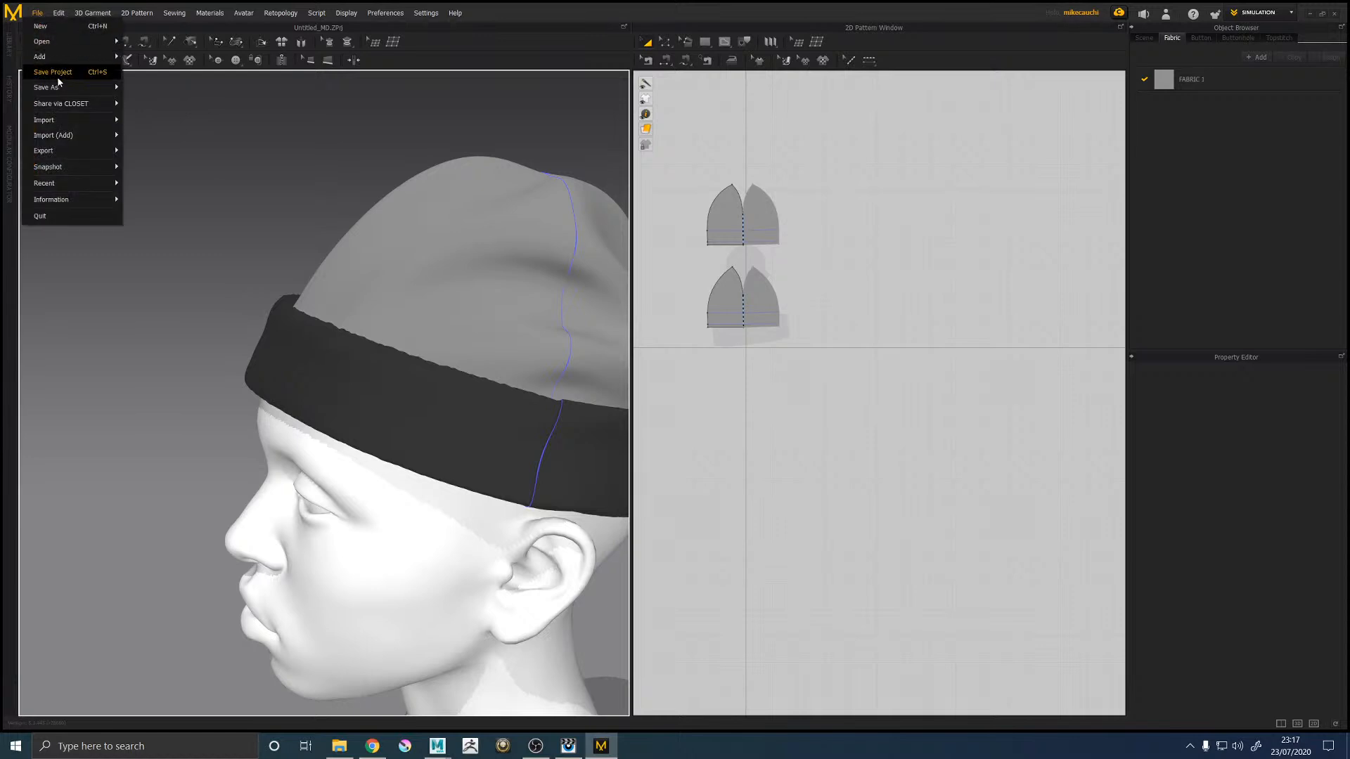
mouse_move(69, 118)
left_click(323, 154)
scroll(325, 155, "down", 3)
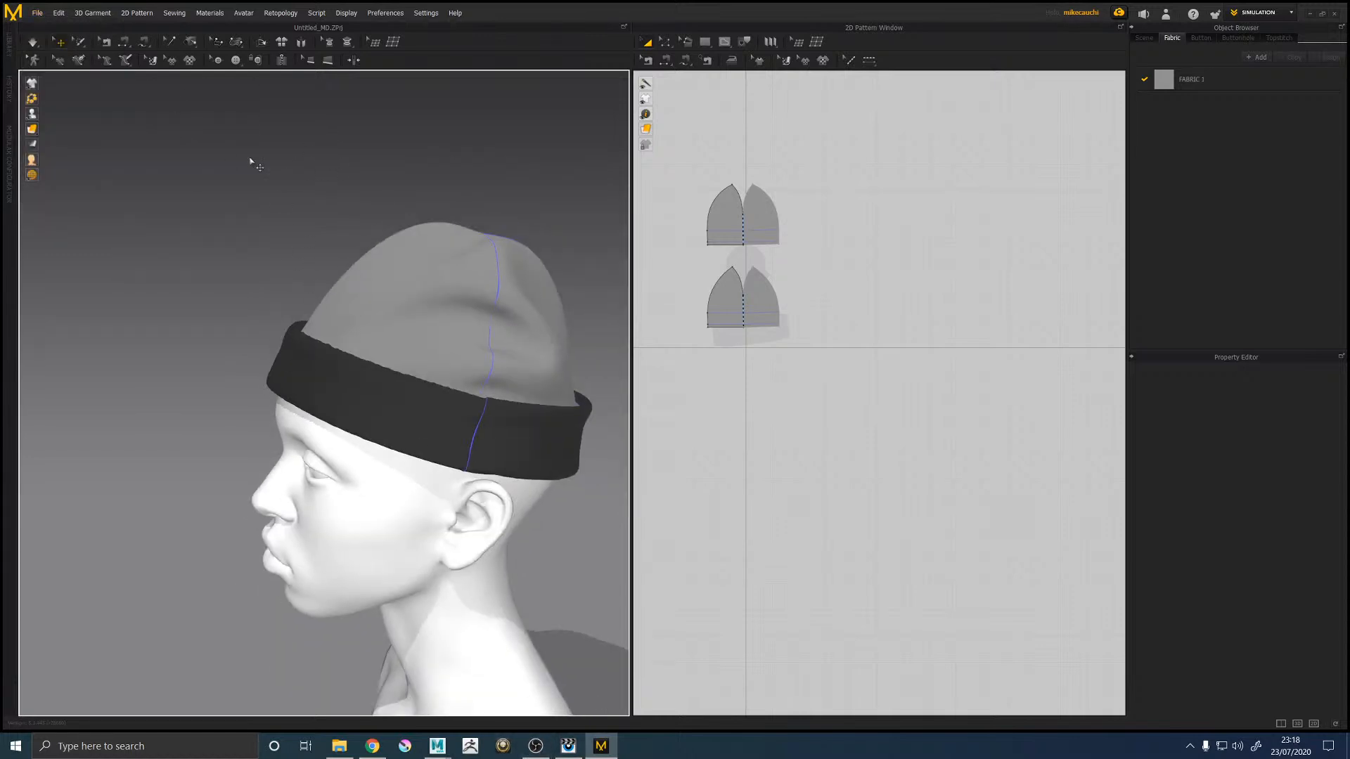
Step: Select both beanie patterns in the 2D window and export them again over Temp.obj as a single object, unwelded and thin
left_click_drag(663, 120, 875, 393)
left_click(36, 12)
mouse_move(60, 128)
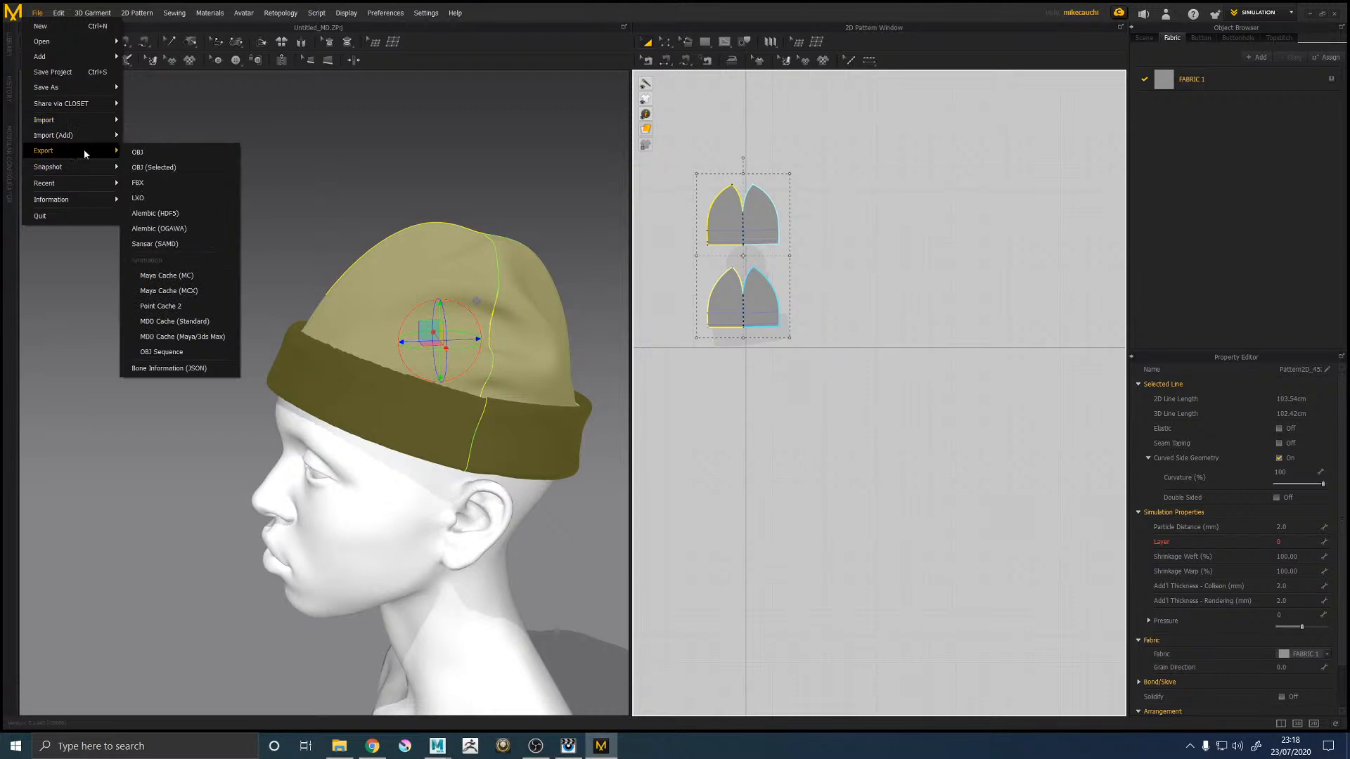
left_click(171, 167)
left_click(589, 105)
left_click(521, 358)
left_click(701, 372)
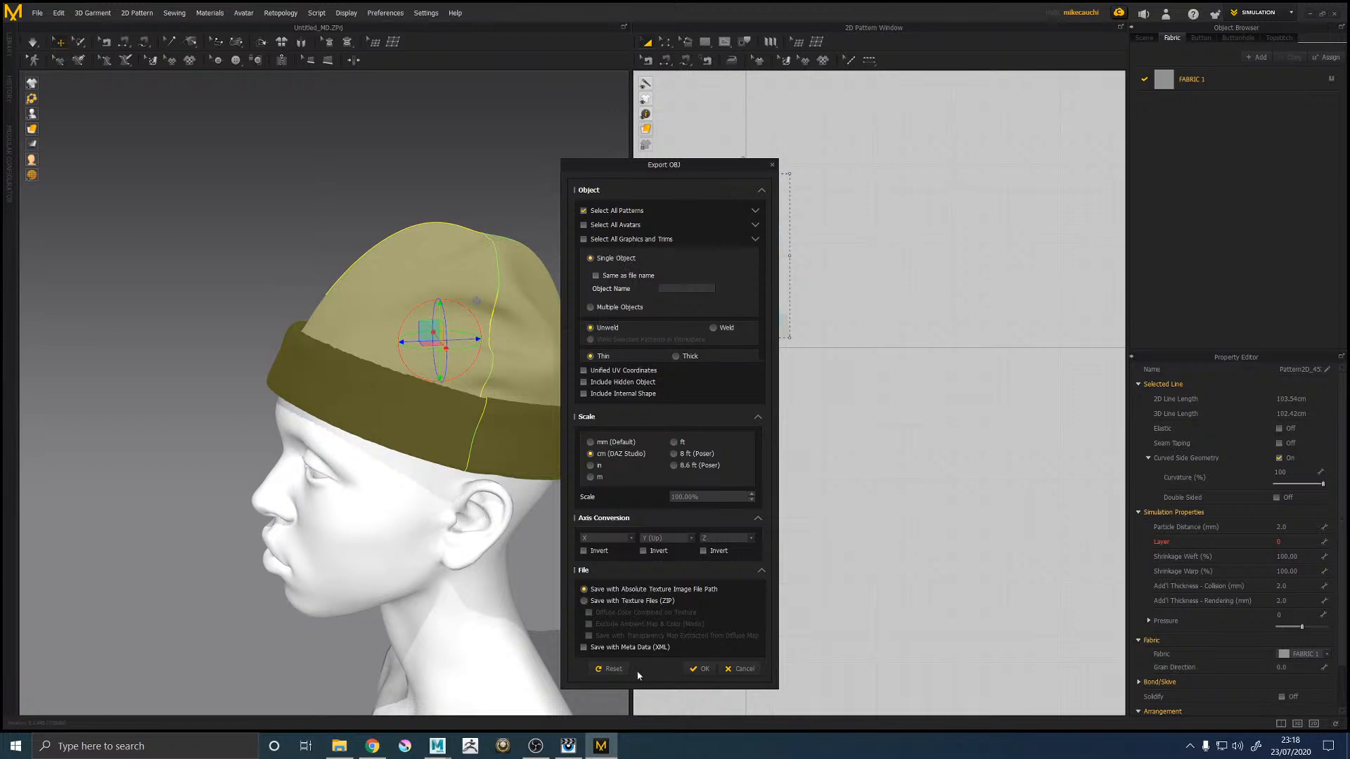
left_click(702, 669)
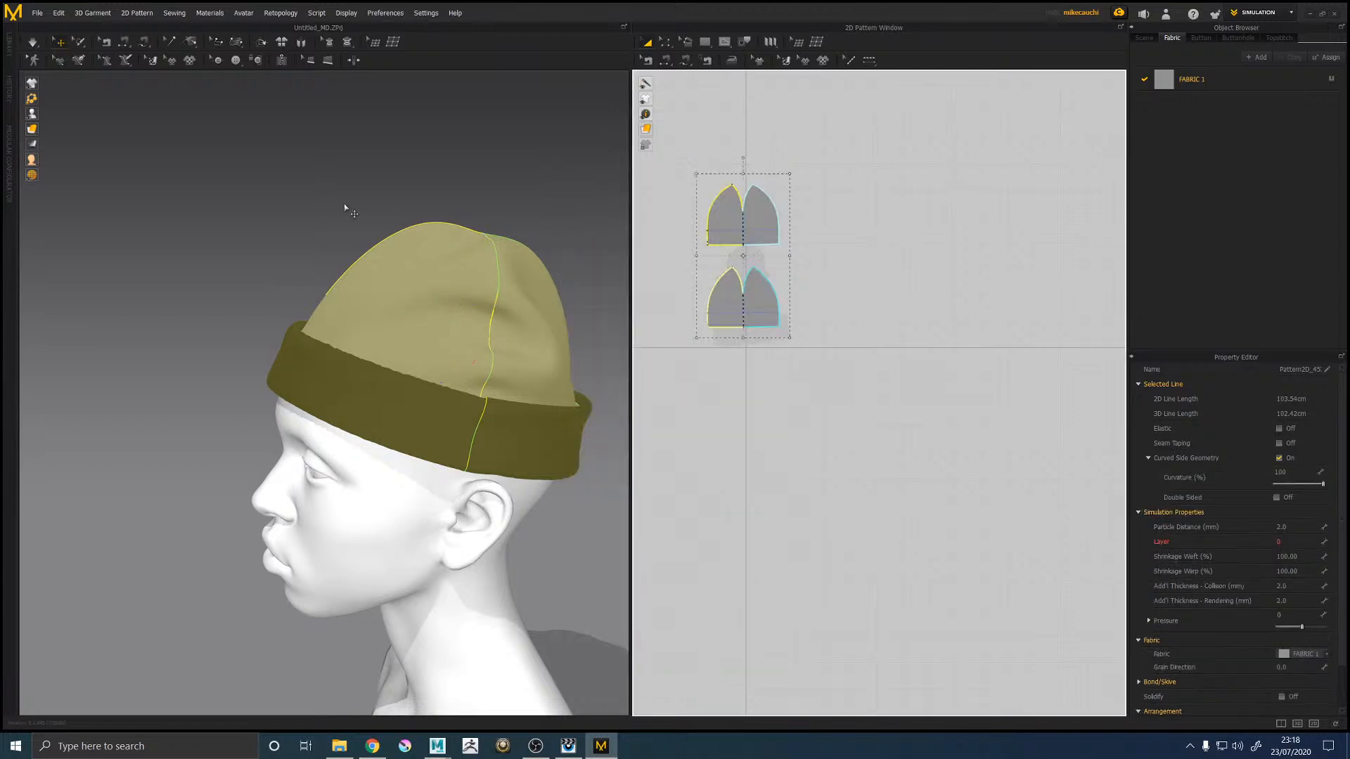
Step: Reselect both beanie patterns and begin an OBJ export of the selection to the Desktop, naming the file Temp_Thick.obj
left_click(321, 227)
left_click_drag(680, 184, 806, 329)
left_click(37, 13)
mouse_move(57, 150)
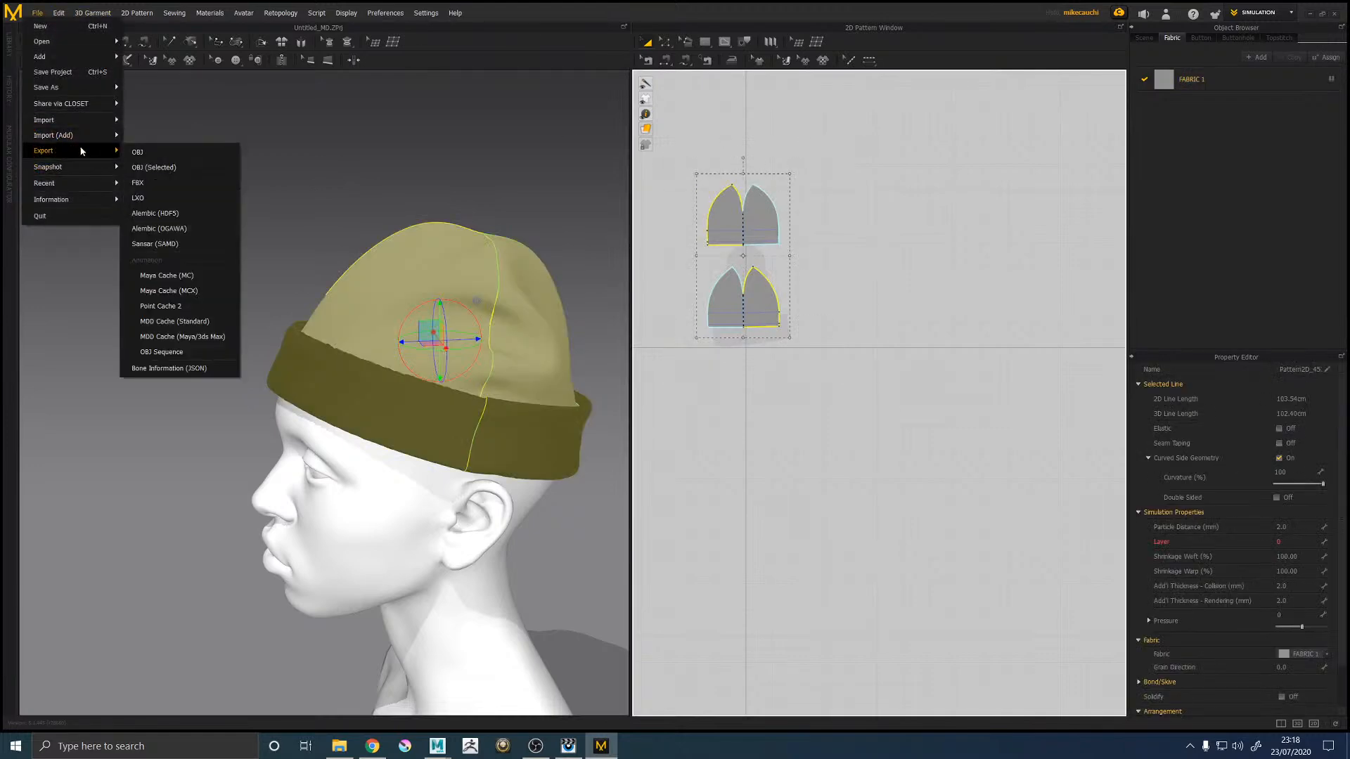
left_click(160, 171)
left_click(589, 107)
double_click(107, 308)
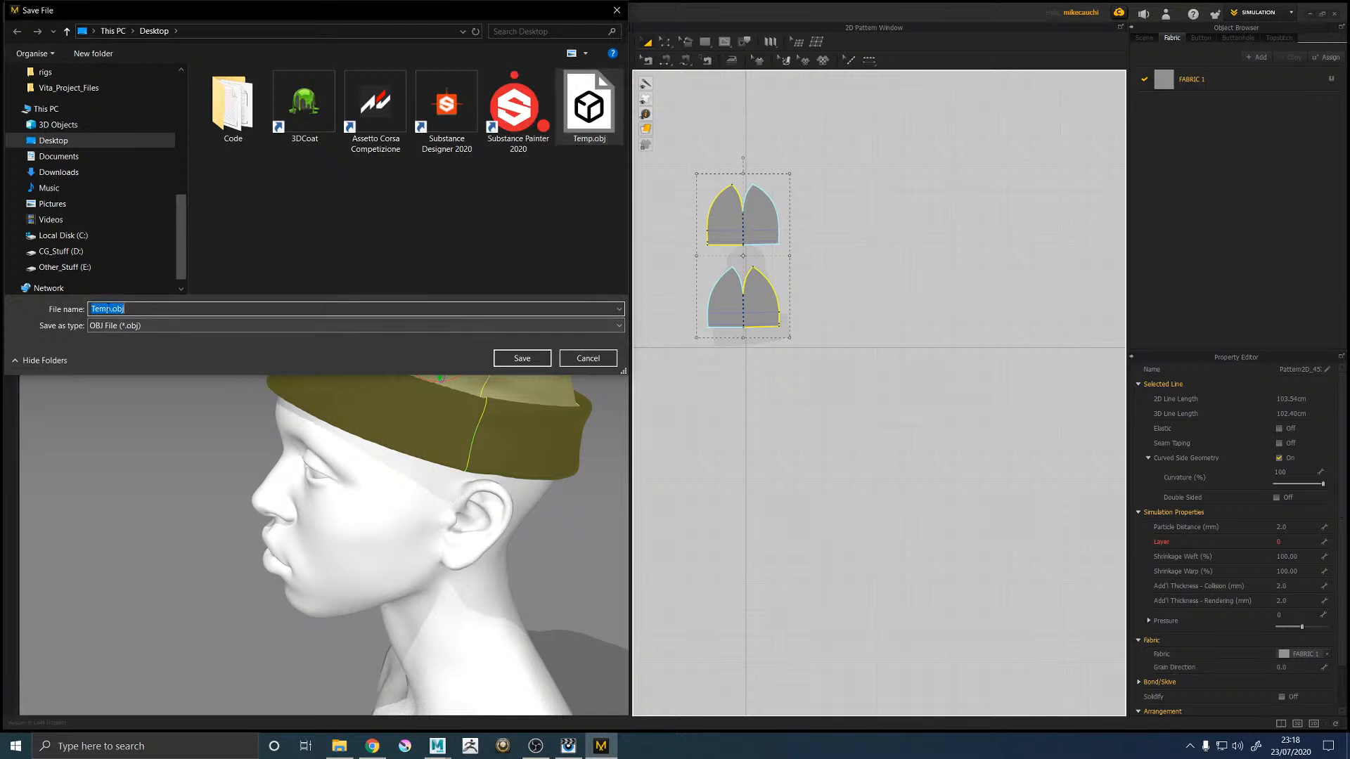
left_click(110, 309)
type("_Thick")
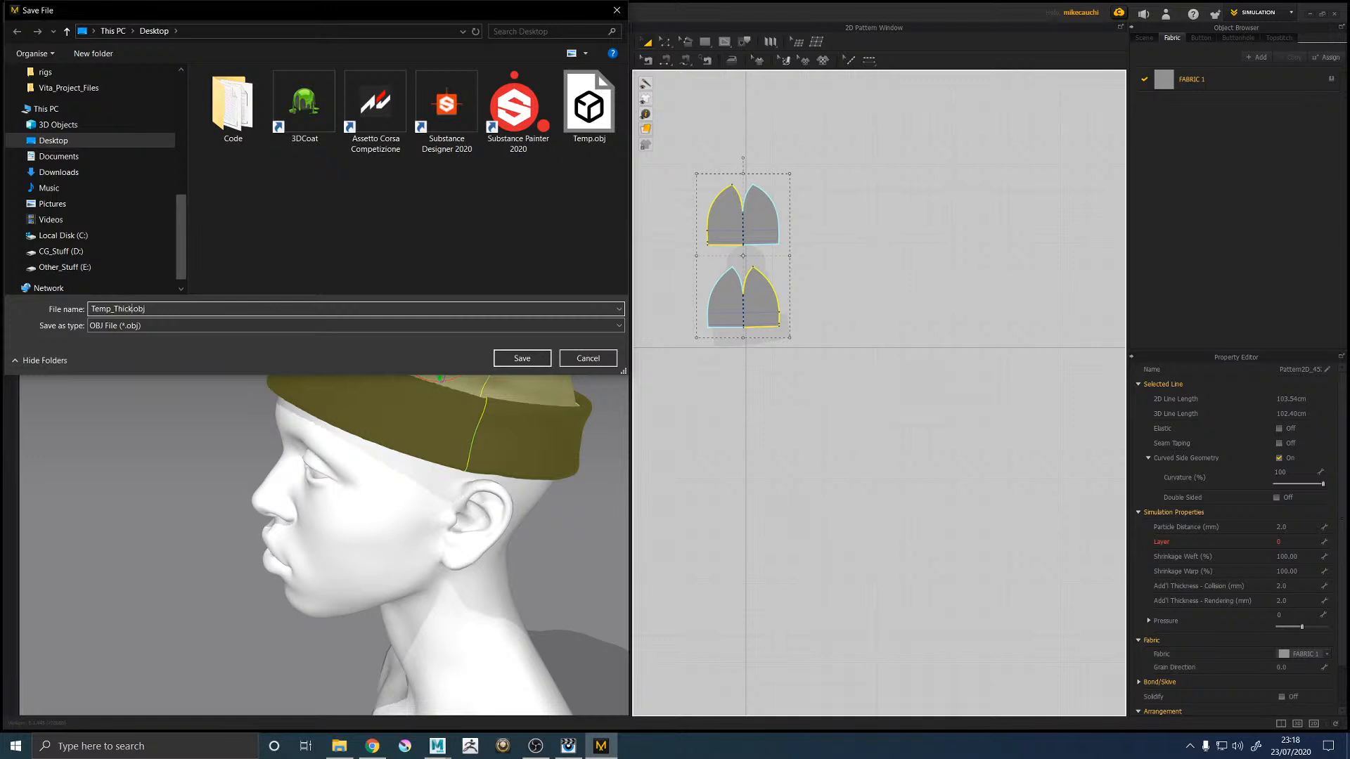
Step: Set the OBJ export to thick geometry as a single object in centimetres and complete the export
left_click(522, 358)
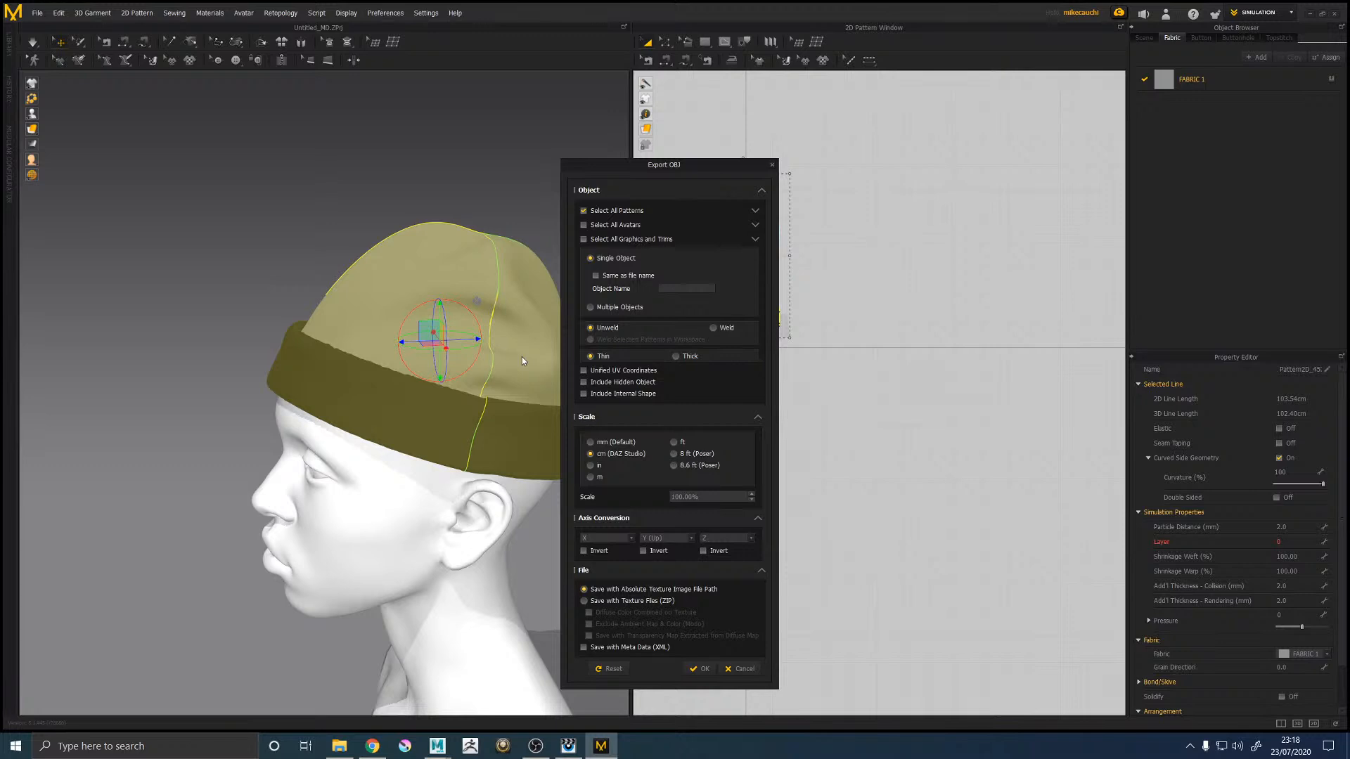
left_click(676, 356)
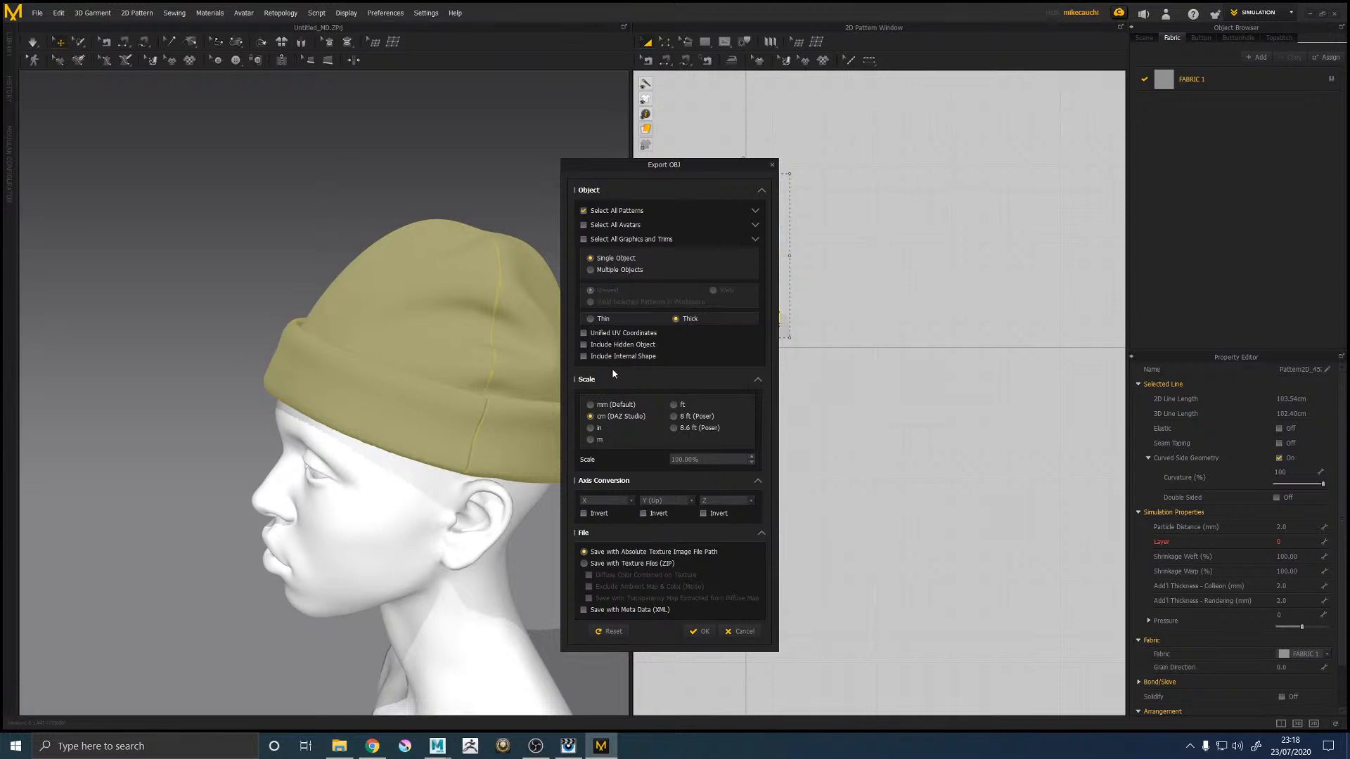
left_click(696, 632)
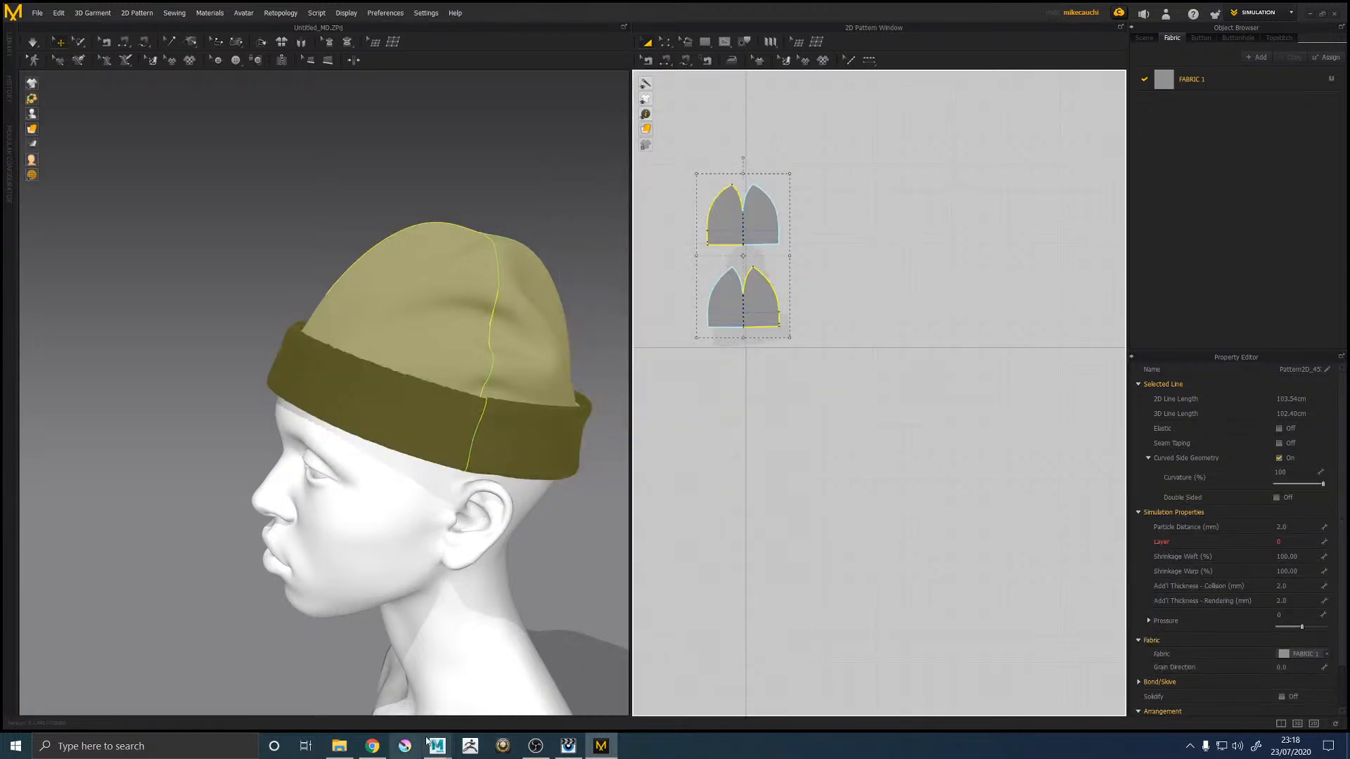
Step: Switch to the head scene in Maya and import the re-exported Temp.obj from the Desktop
mouse_move(437, 746)
left_click(506, 675)
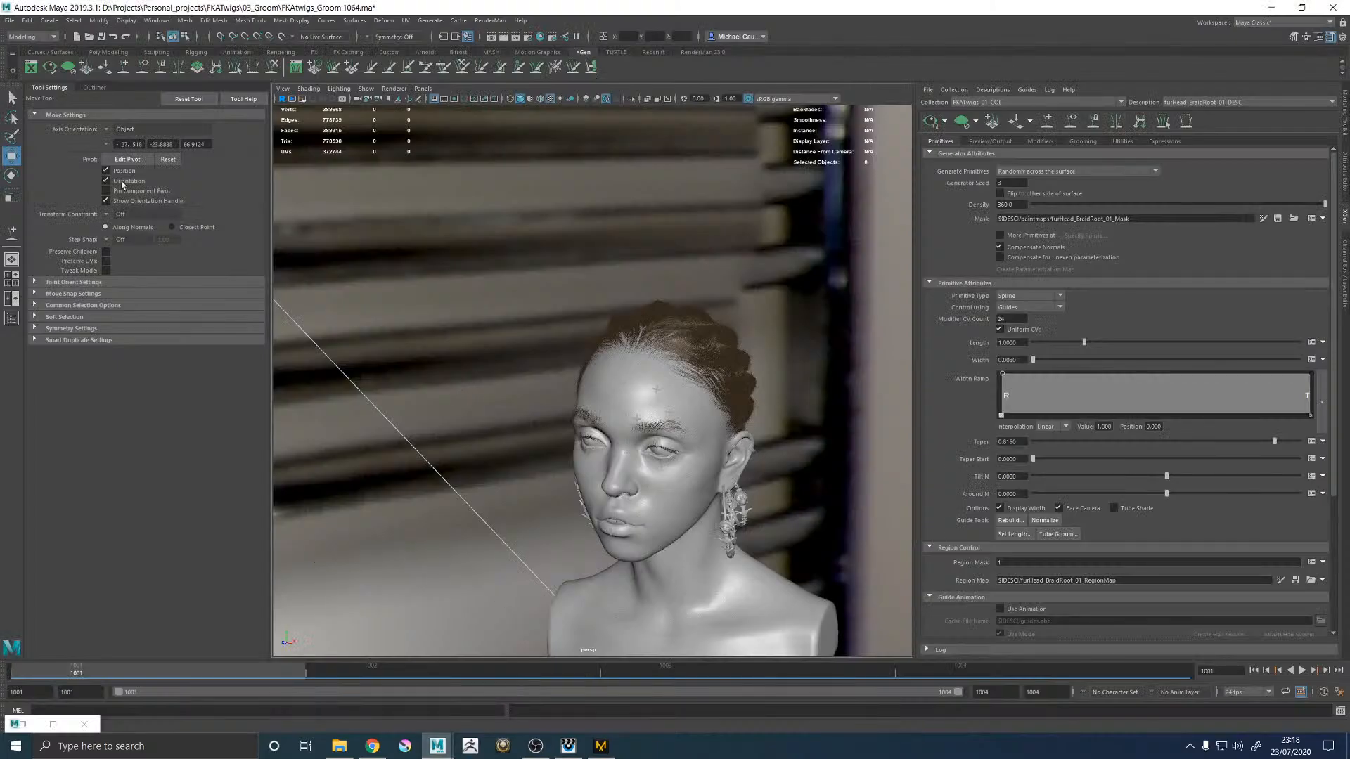
left_click(10, 20)
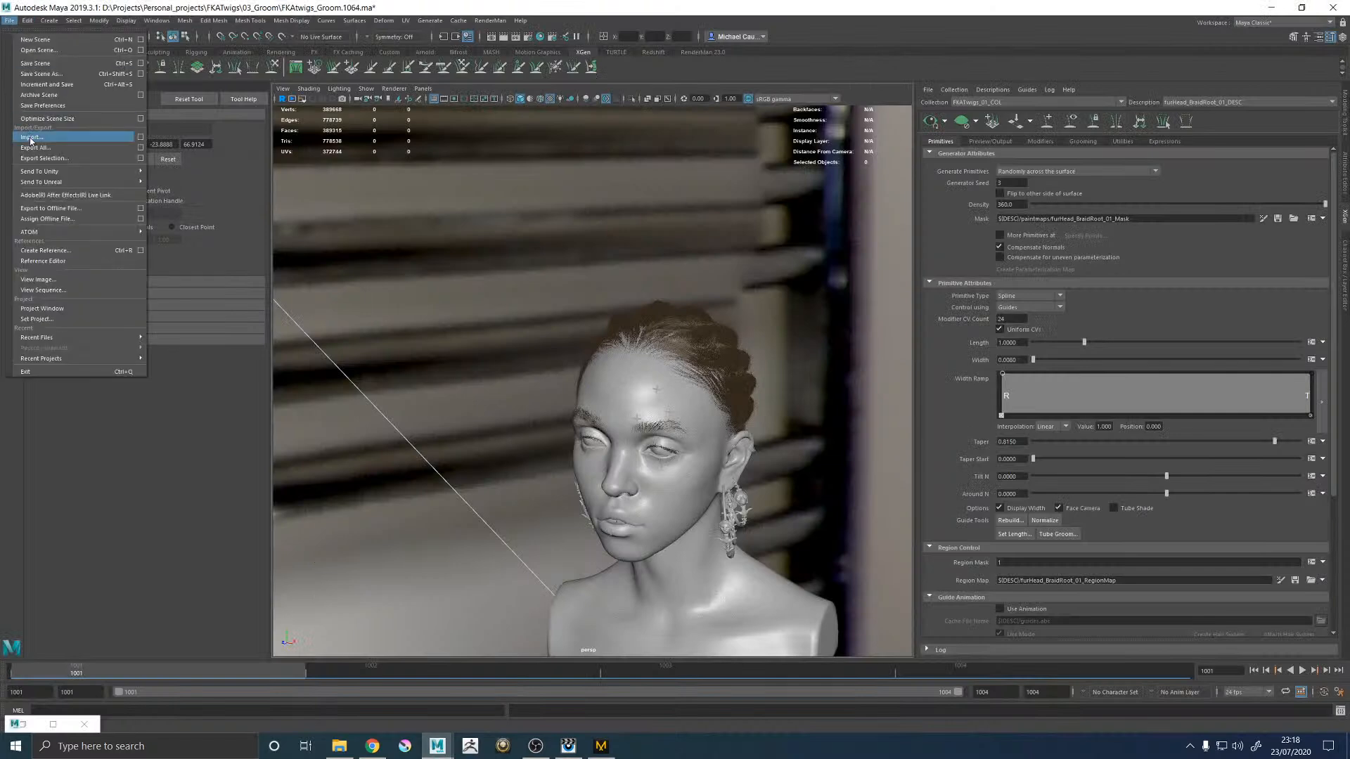
left_click(28, 136)
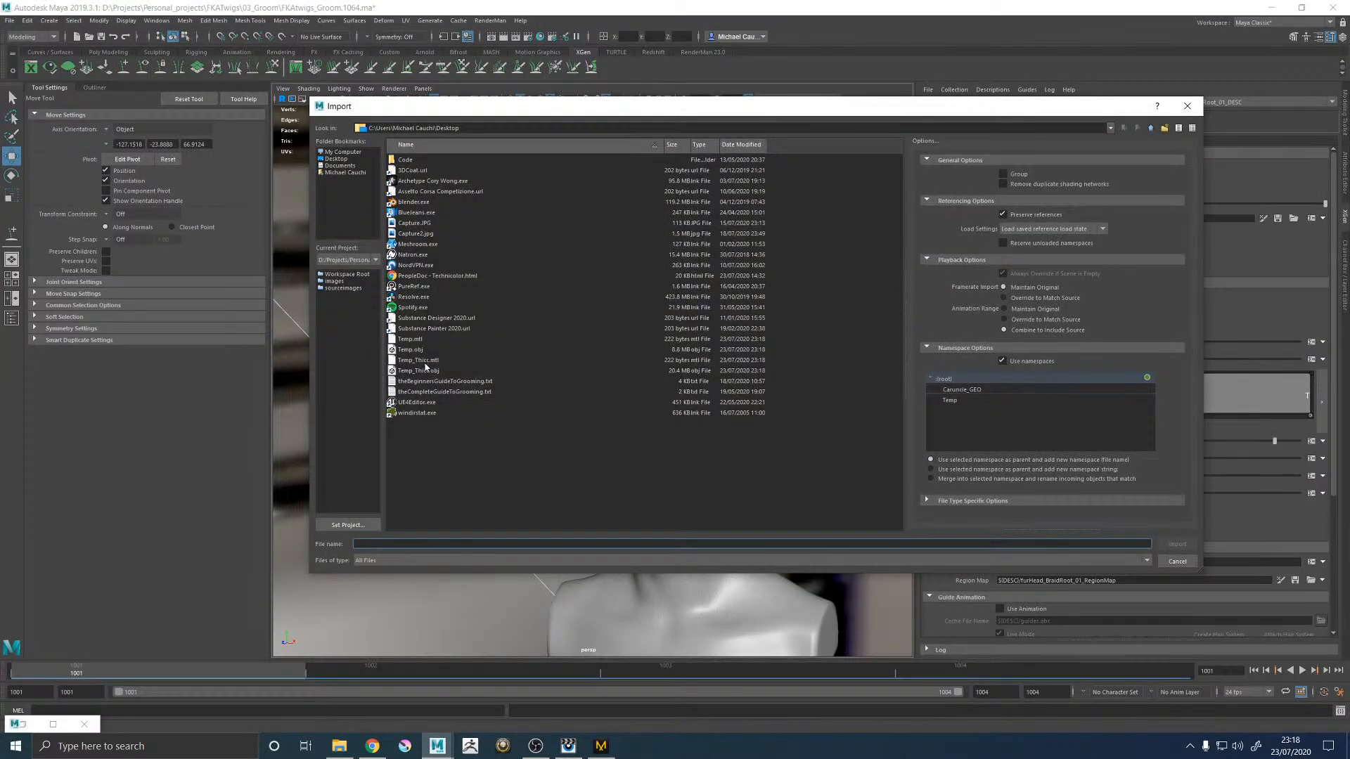
left_click(437, 370)
left_click(417, 351)
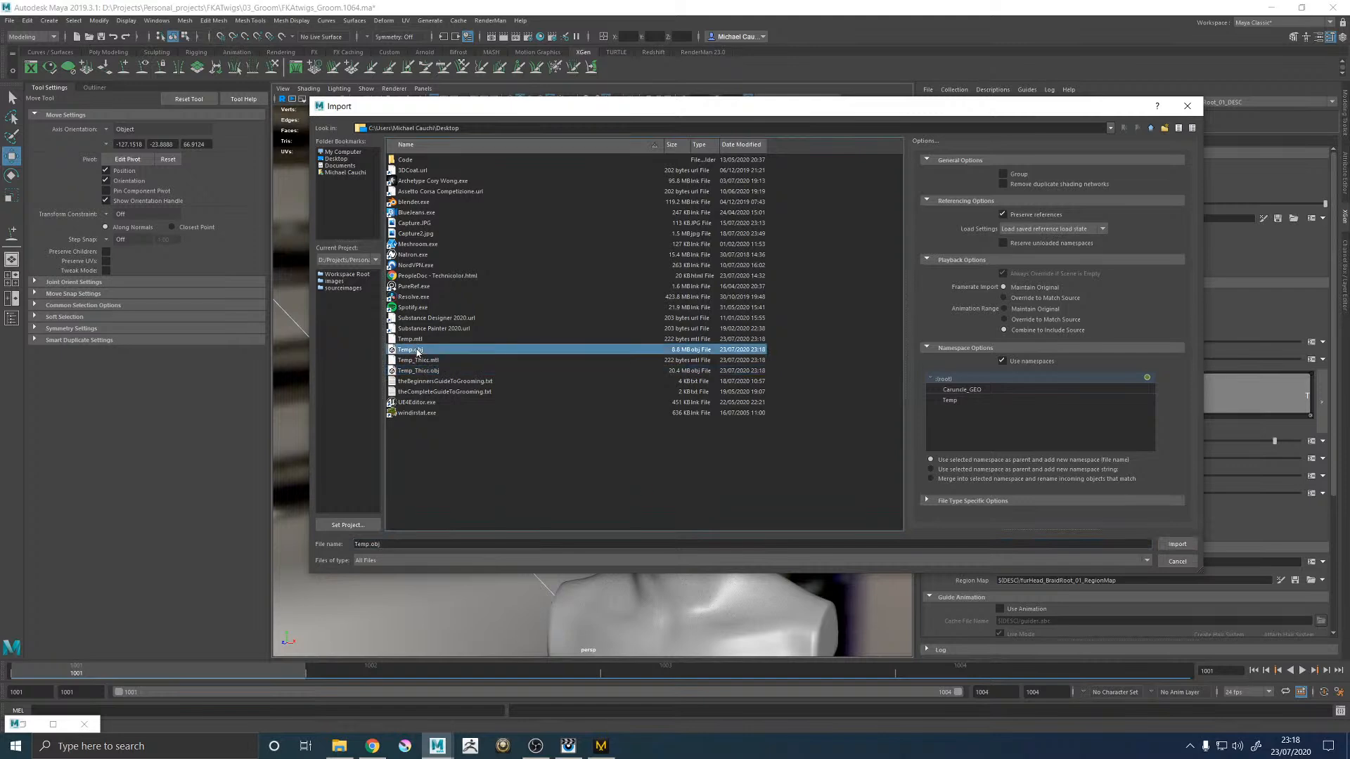
left_click(1177, 545)
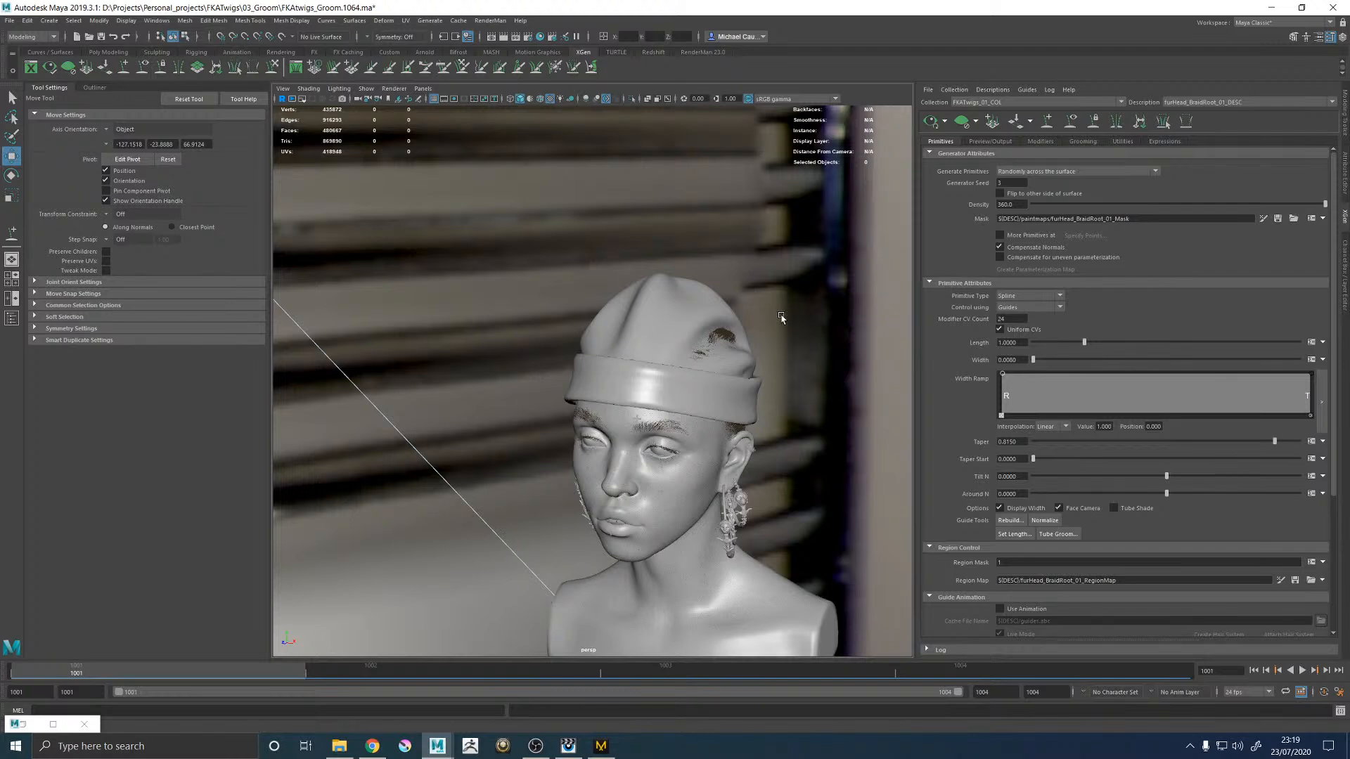
Step: Select the newly imported beanie in the perspective view and check its UVs in the UV Editor
left_click_drag(809, 350, 687, 352, "alt")
key("space")
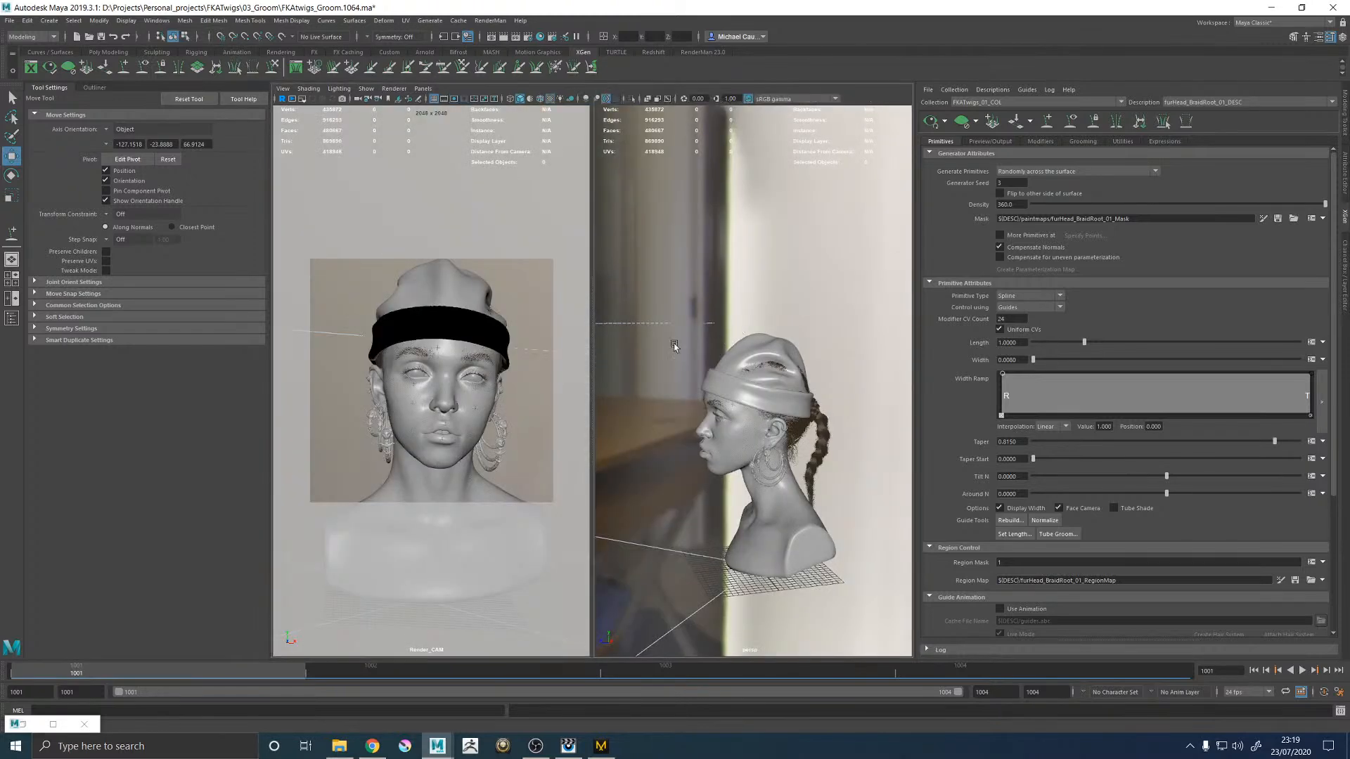
key("space")
scroll(684, 303, "up", 5)
left_click(643, 258)
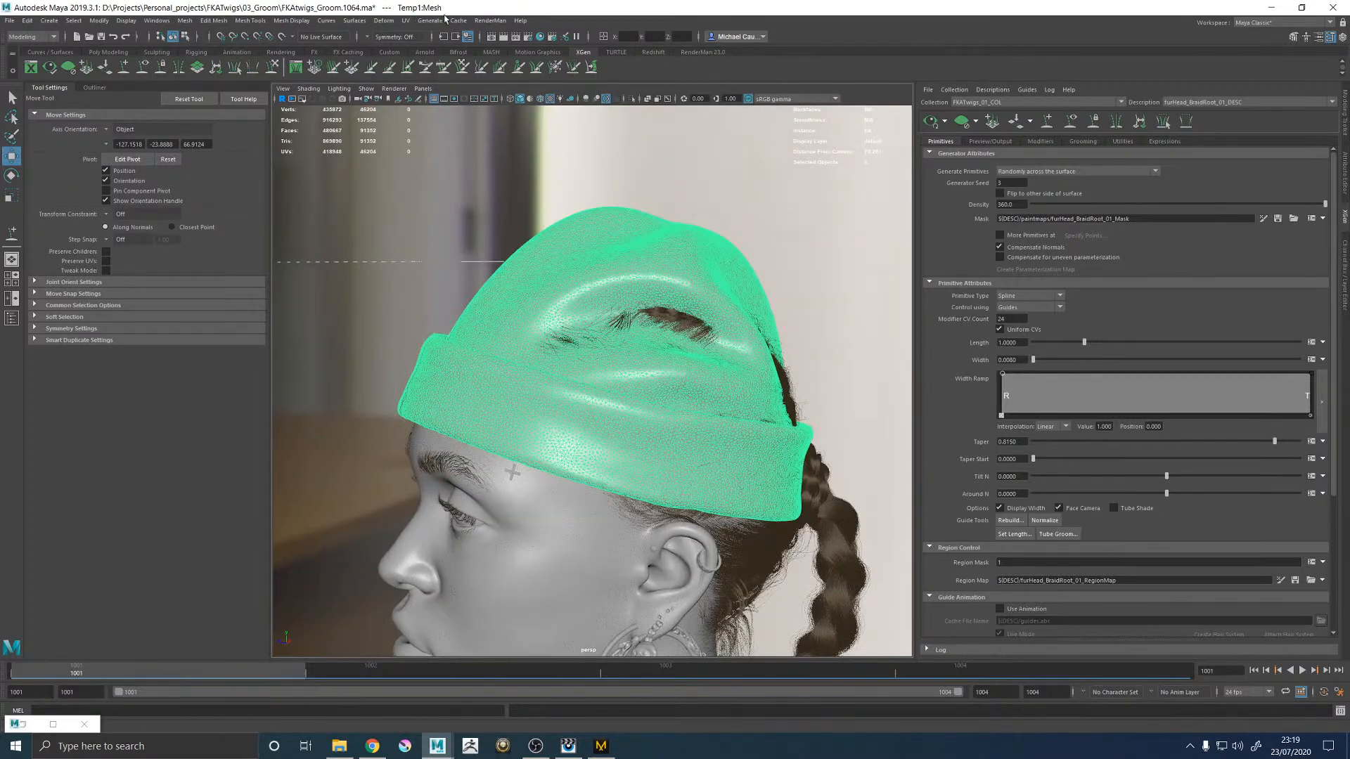
left_click(406, 21)
left_click(426, 41)
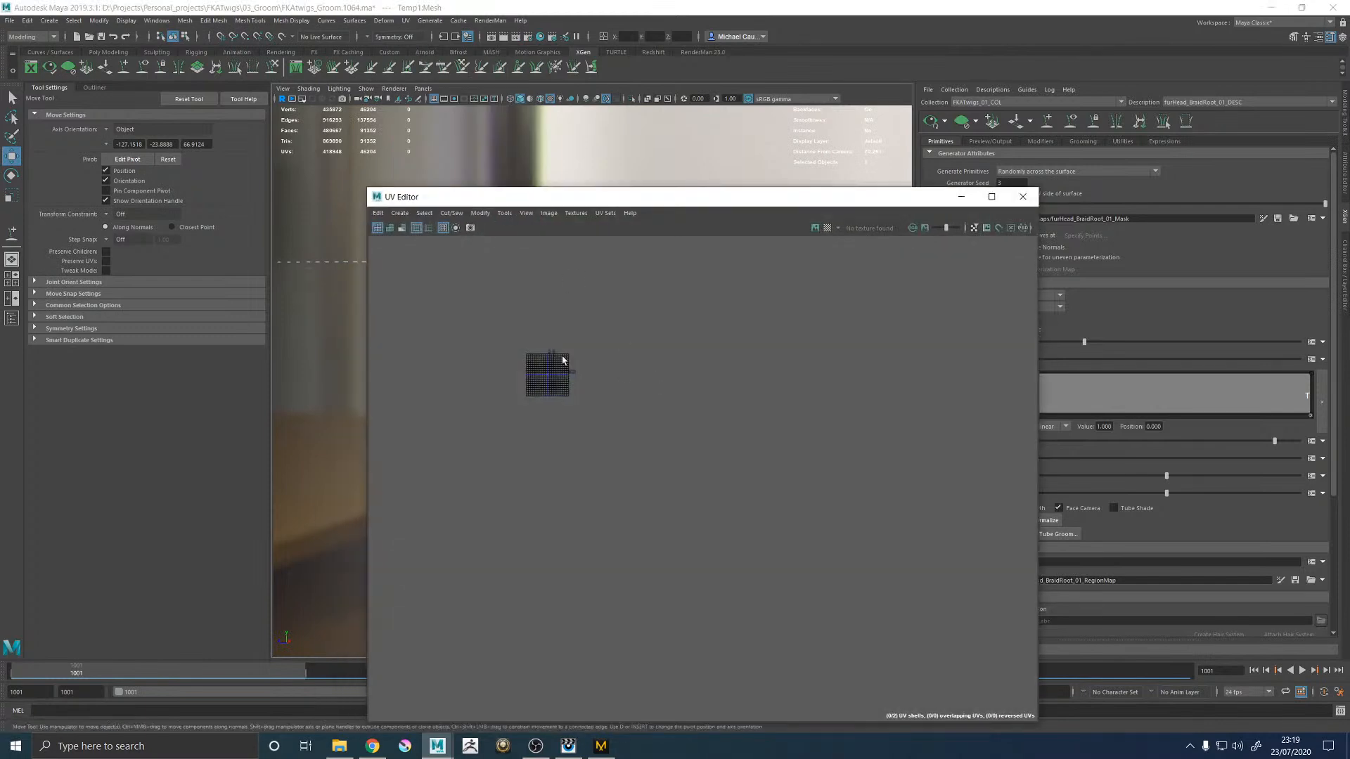
scroll(556, 388, "up", 8)
scroll(554, 378, "up", 5)
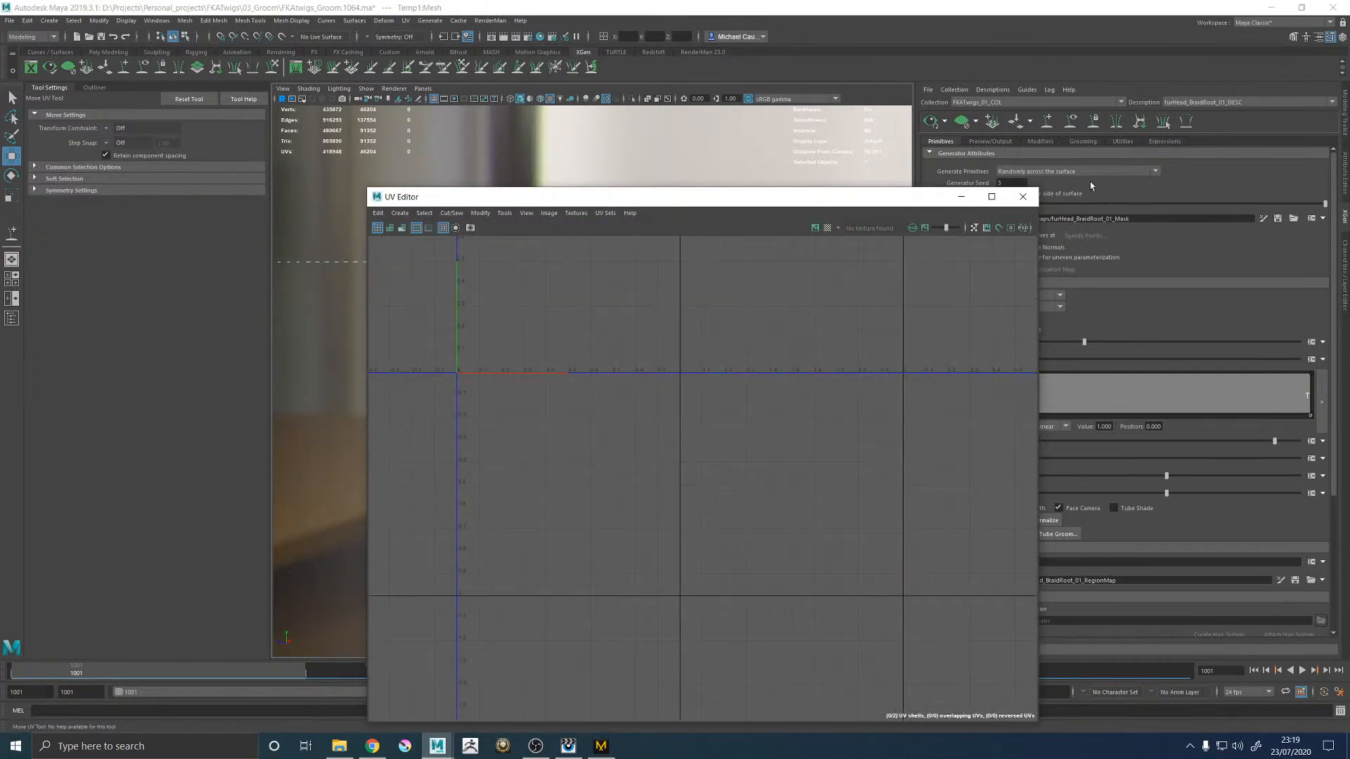
left_click(1023, 196)
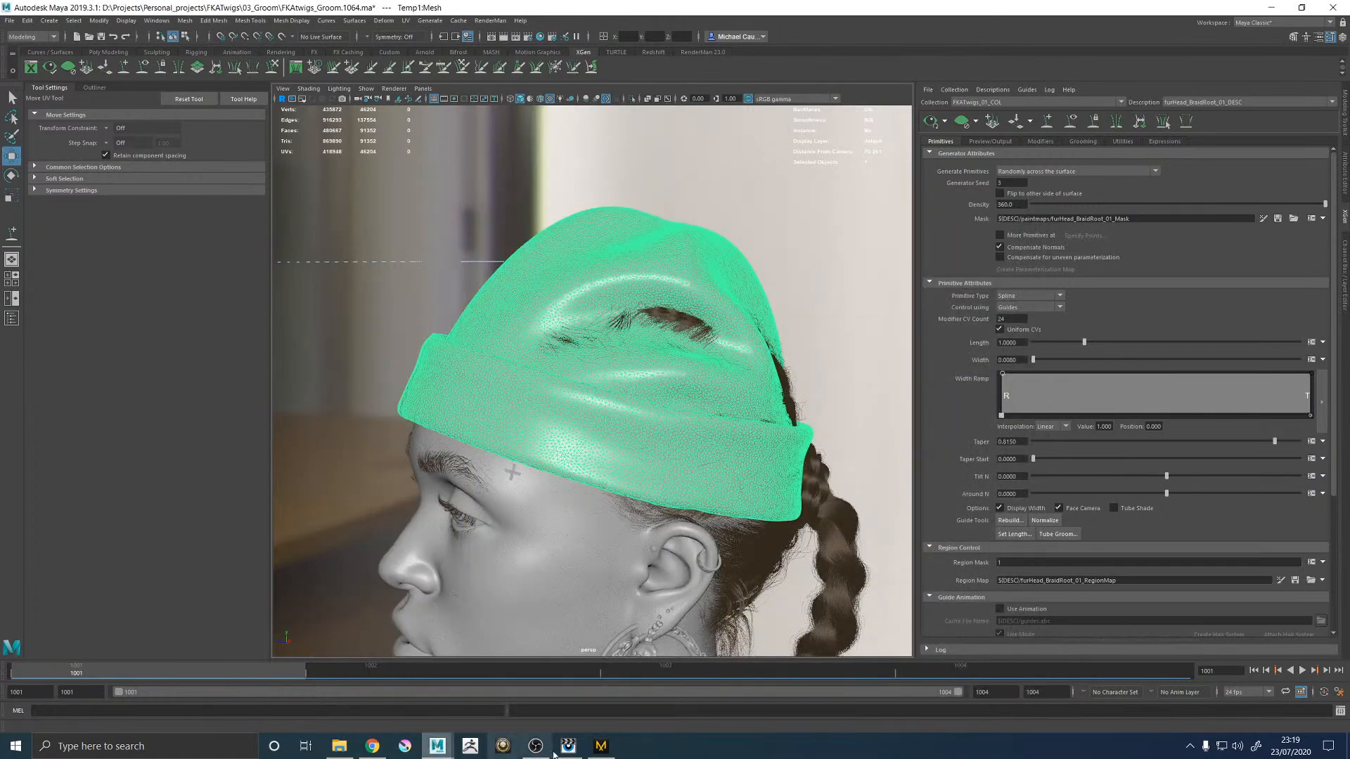
Step: Switch to Marvelous Designer and re-export the selected patterns over Temp.obj as a thin single object in centimetres with unified UV coordinates
left_click(600, 746)
left_click(37, 12)
mouse_move(59, 151)
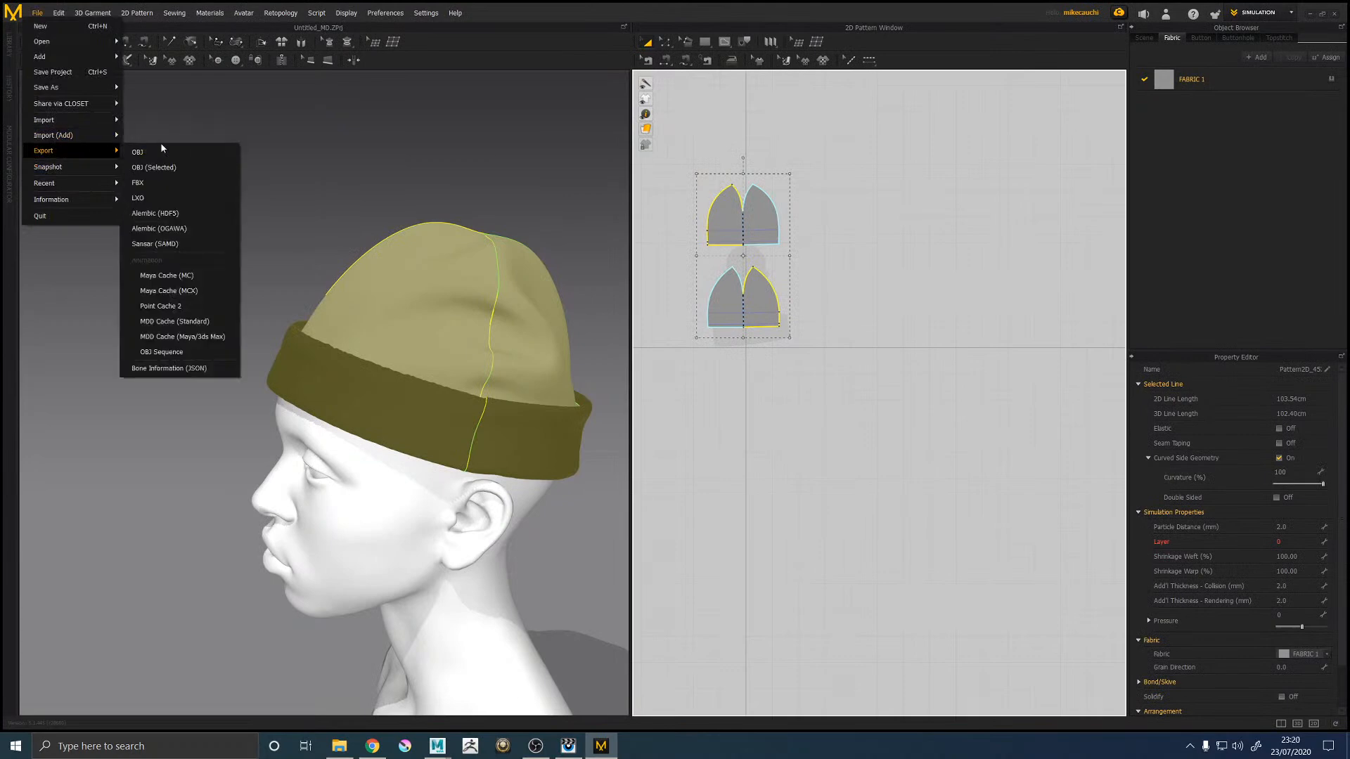
left_click(151, 167)
left_click(573, 92)
left_click(522, 358)
left_click(701, 372)
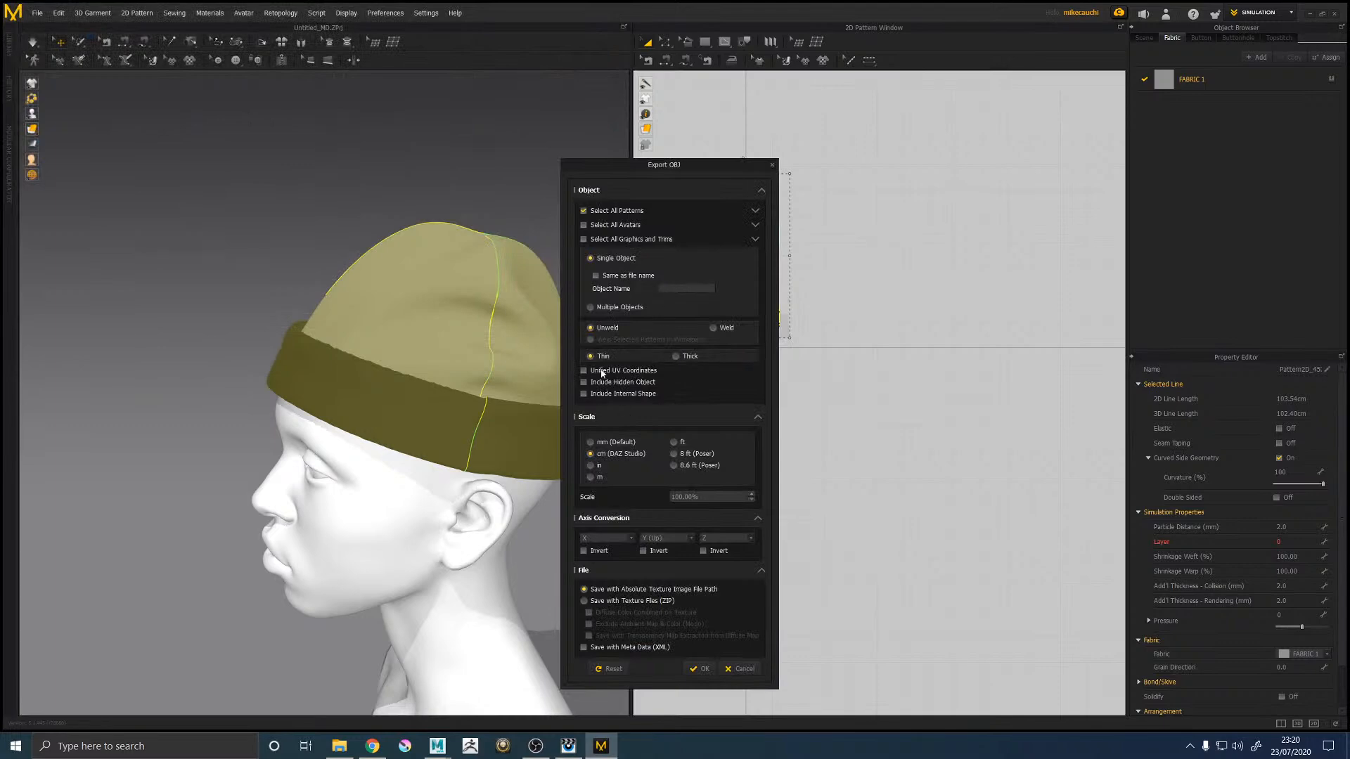
left_click(584, 370)
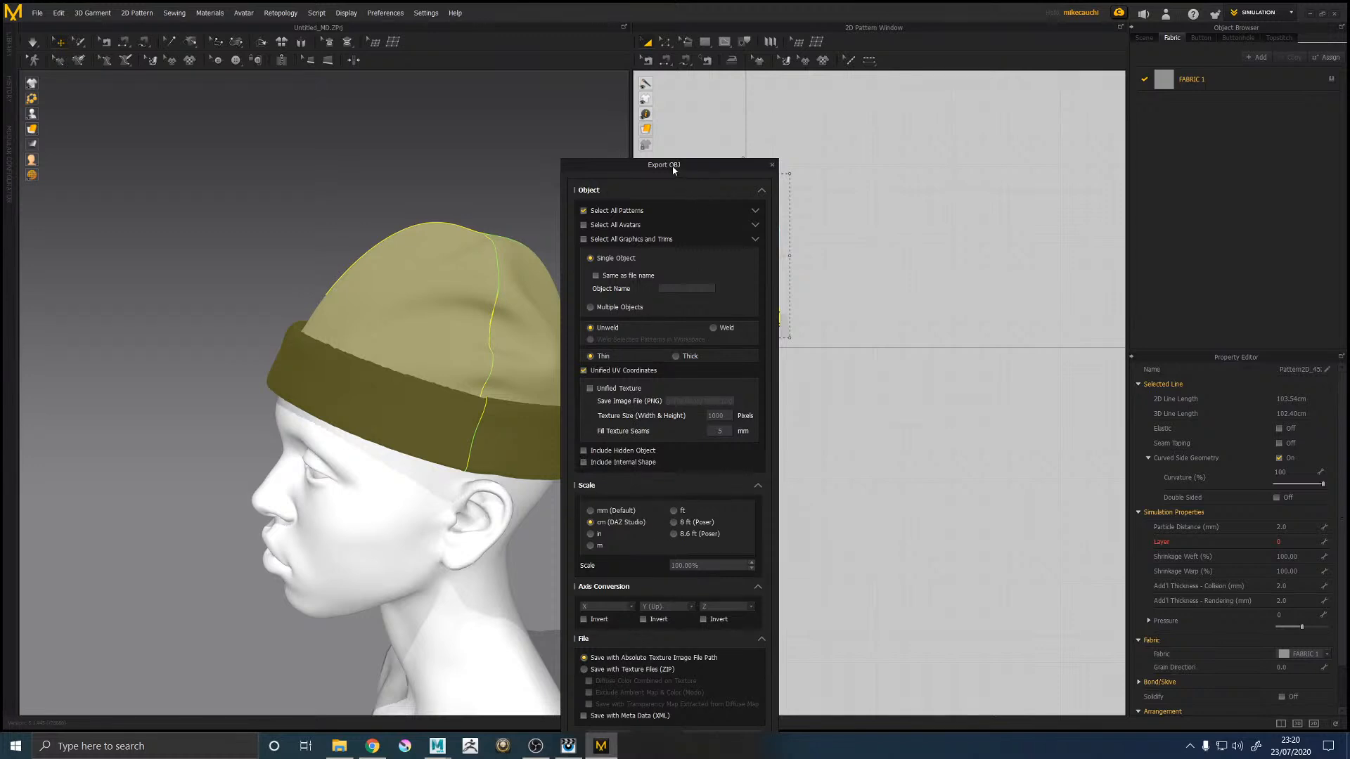
left_click_drag(673, 169, 742, 51)
left_click(771, 614)
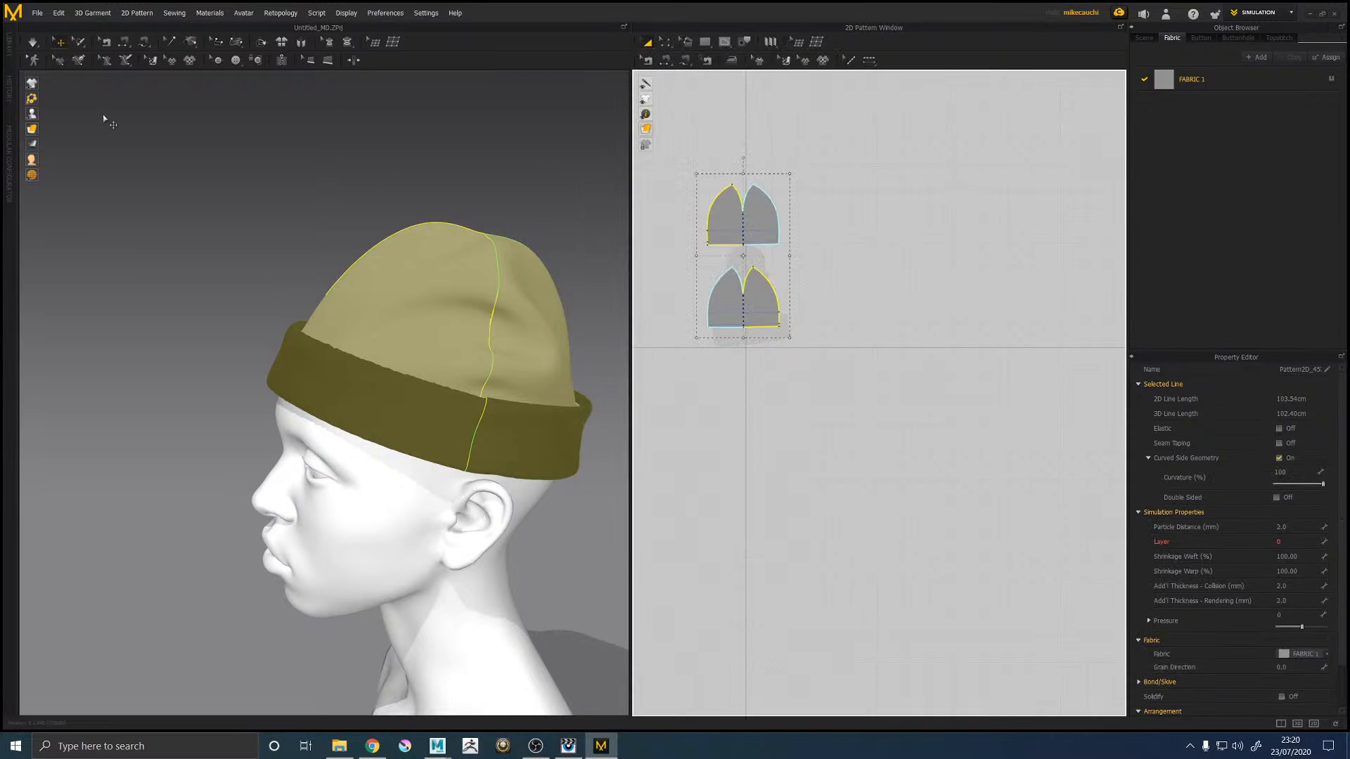
Step: Re-export the selected patterns over Temp_Thicc.obj as thick geometry in centimetres with unified UV coordinates
left_click(36, 12)
mouse_move(64, 152)
left_click(169, 166)
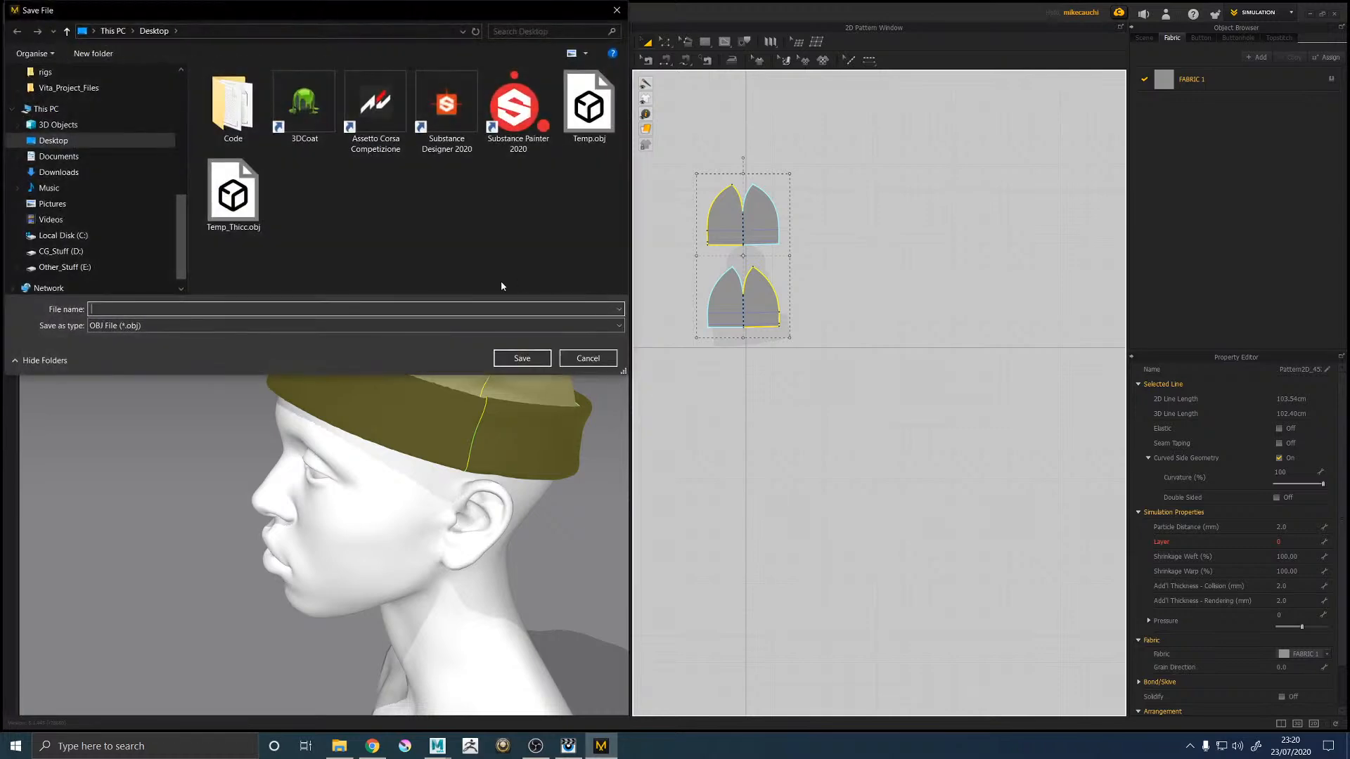
left_click(255, 191)
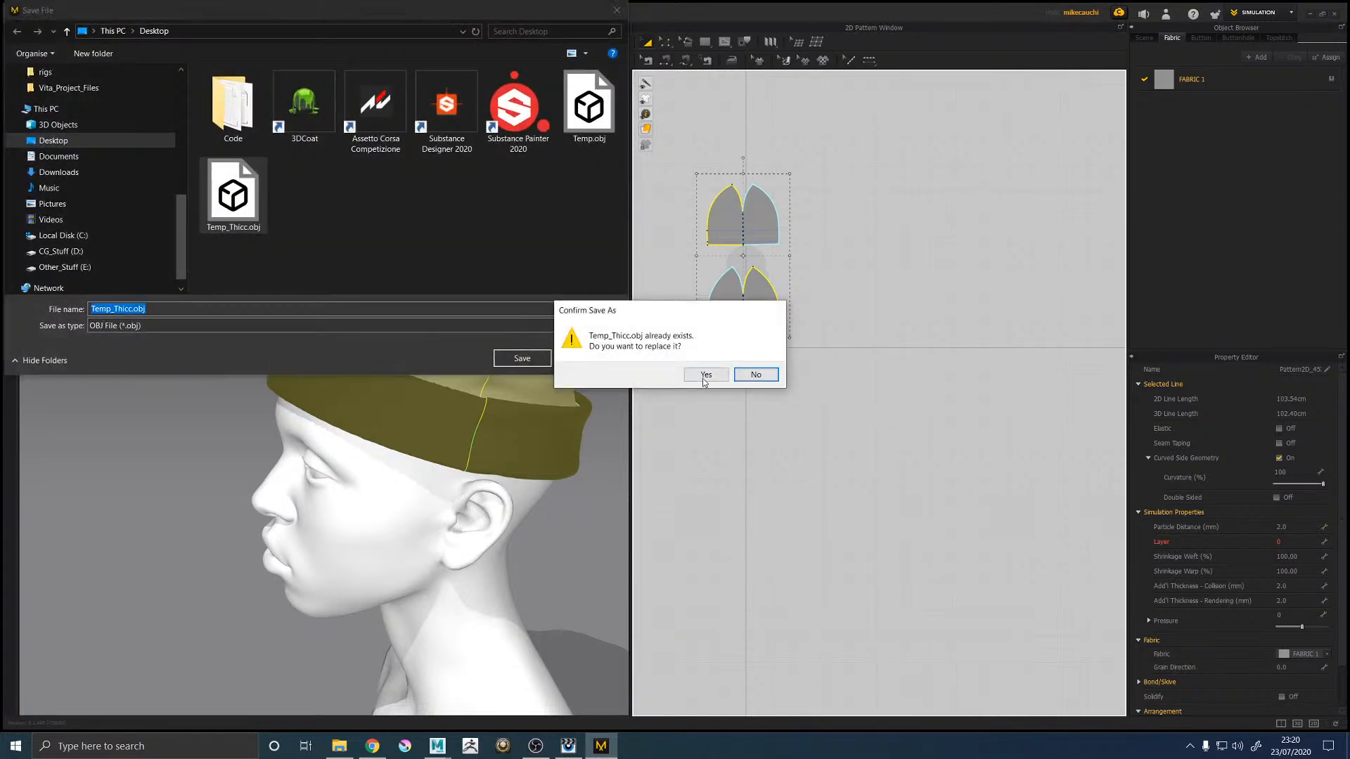
left_click(703, 375)
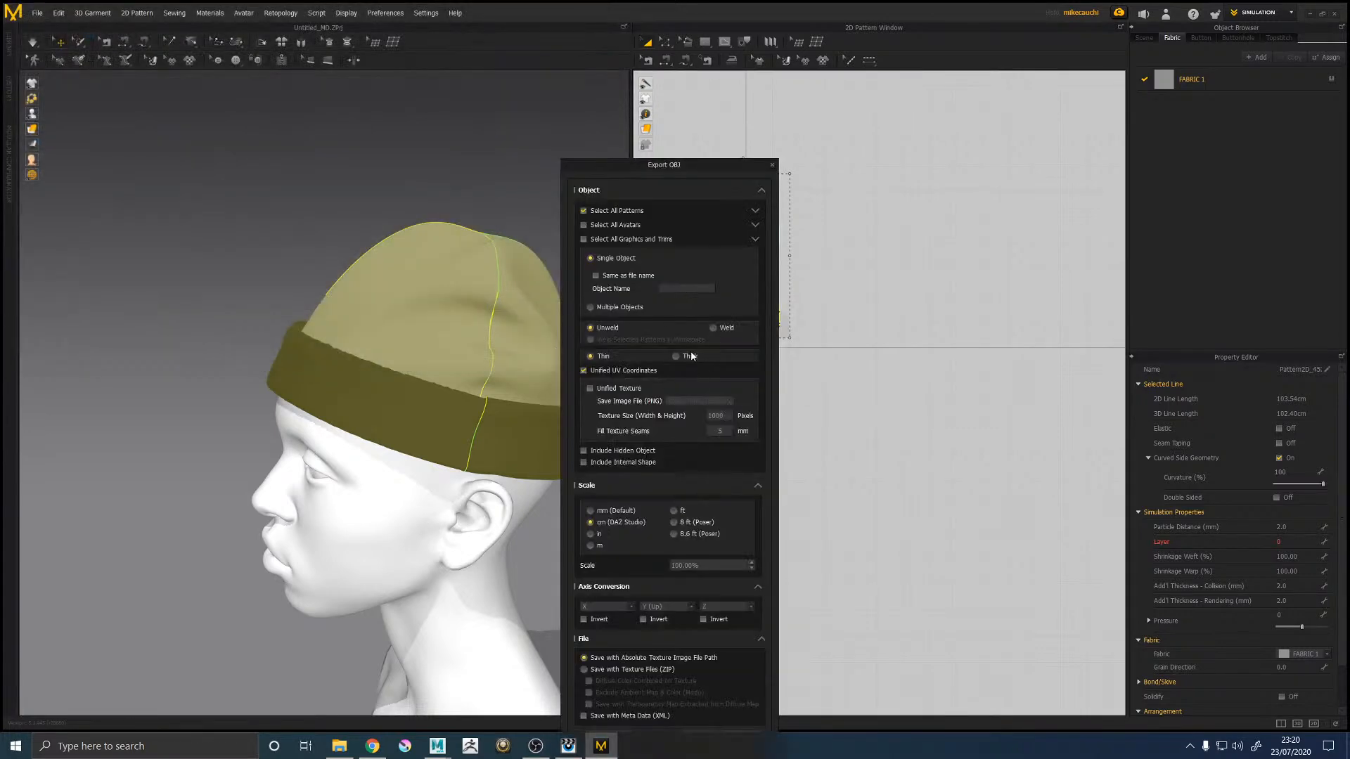
left_click(676, 356)
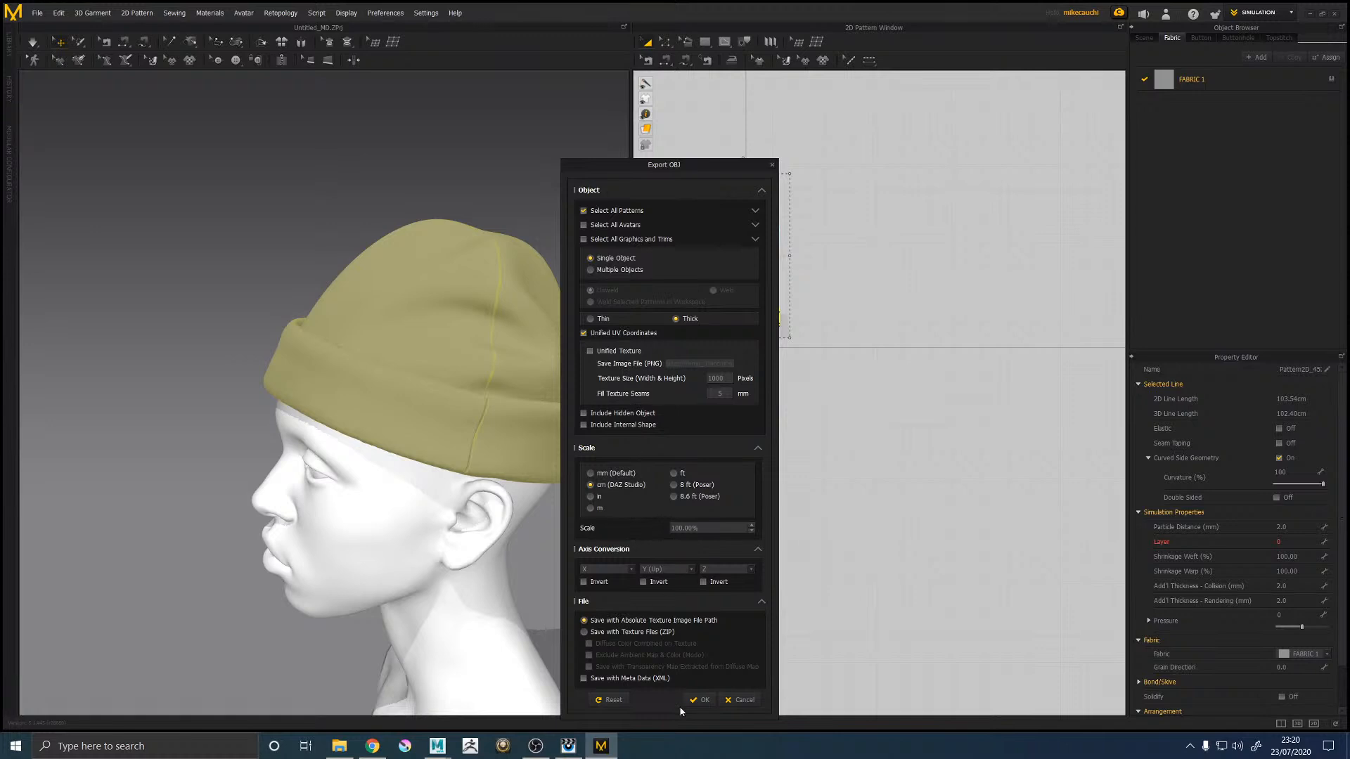
left_click(699, 701)
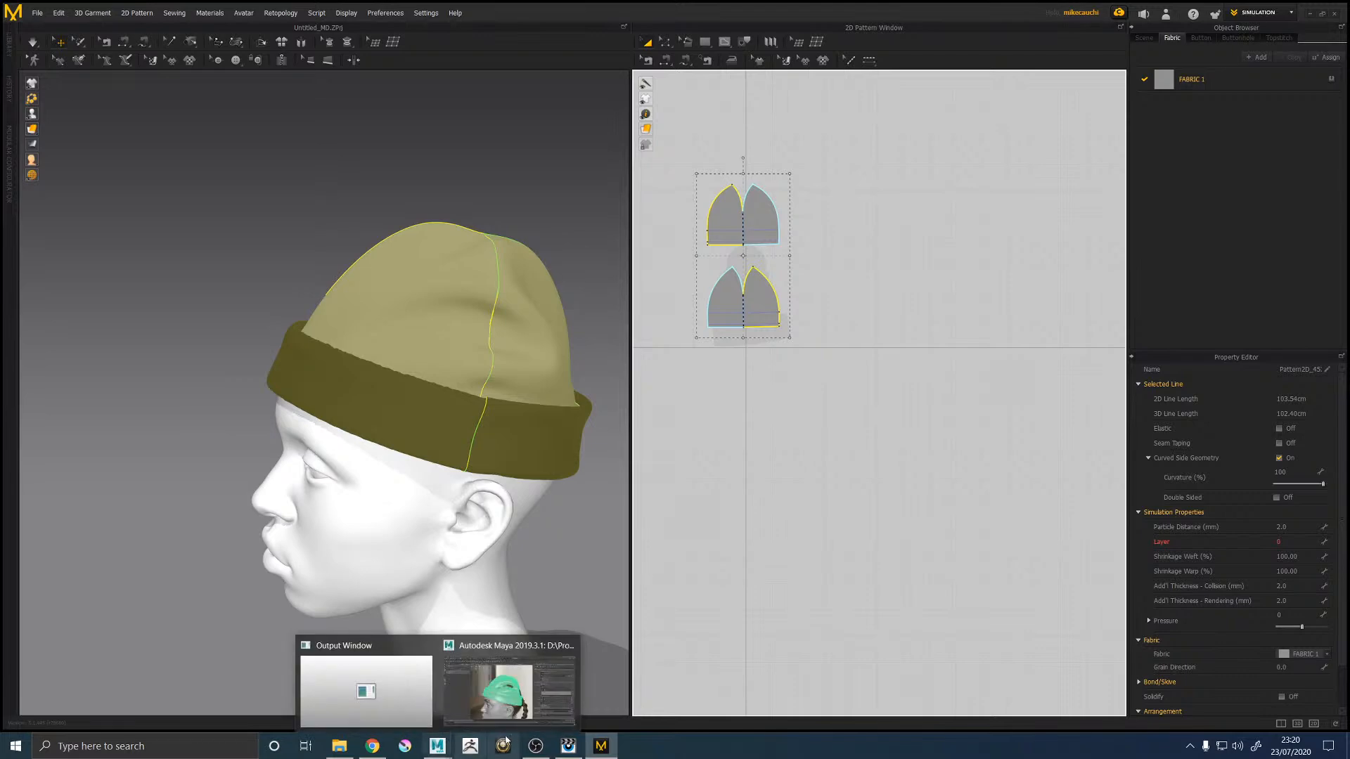
Step: Switch to the head scene in Maya and delete the previously imported beanie
mouse_move(443, 743)
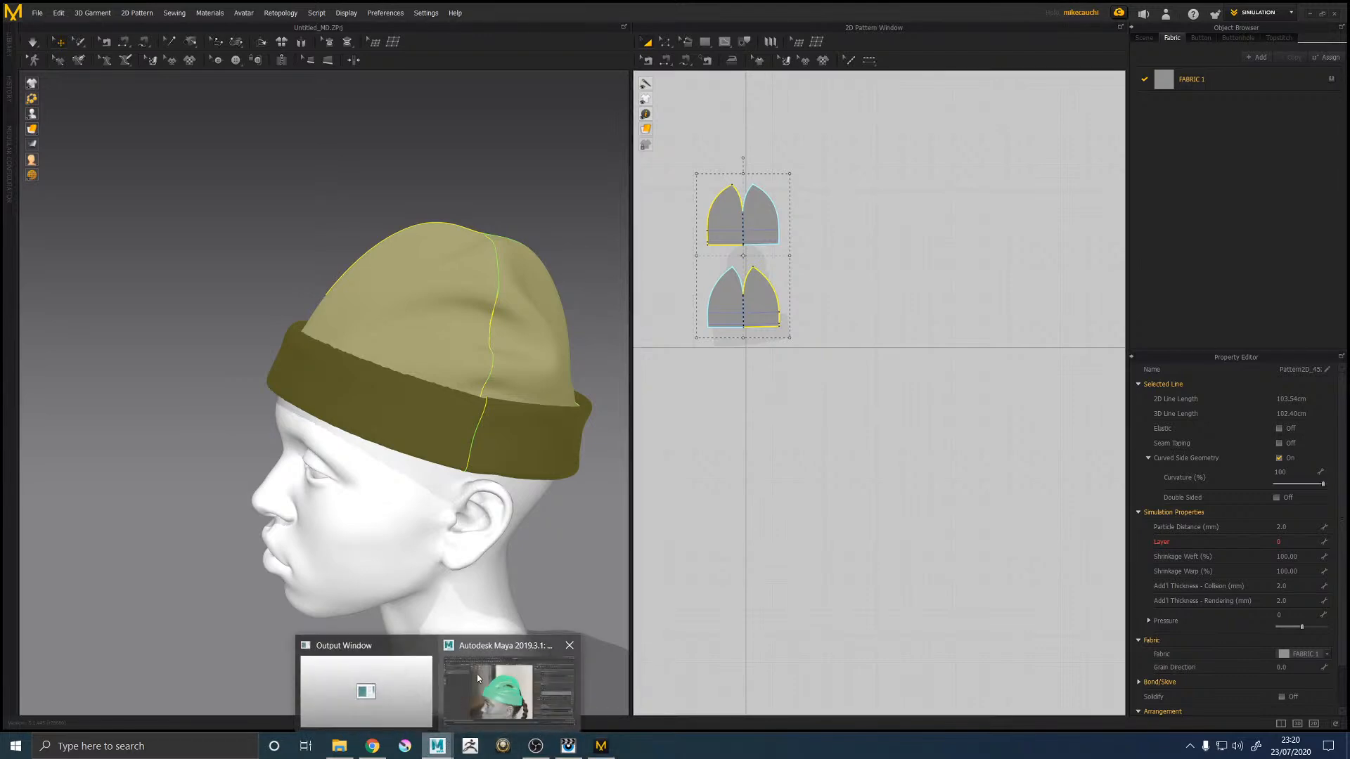
left_click(476, 675)
key("w")
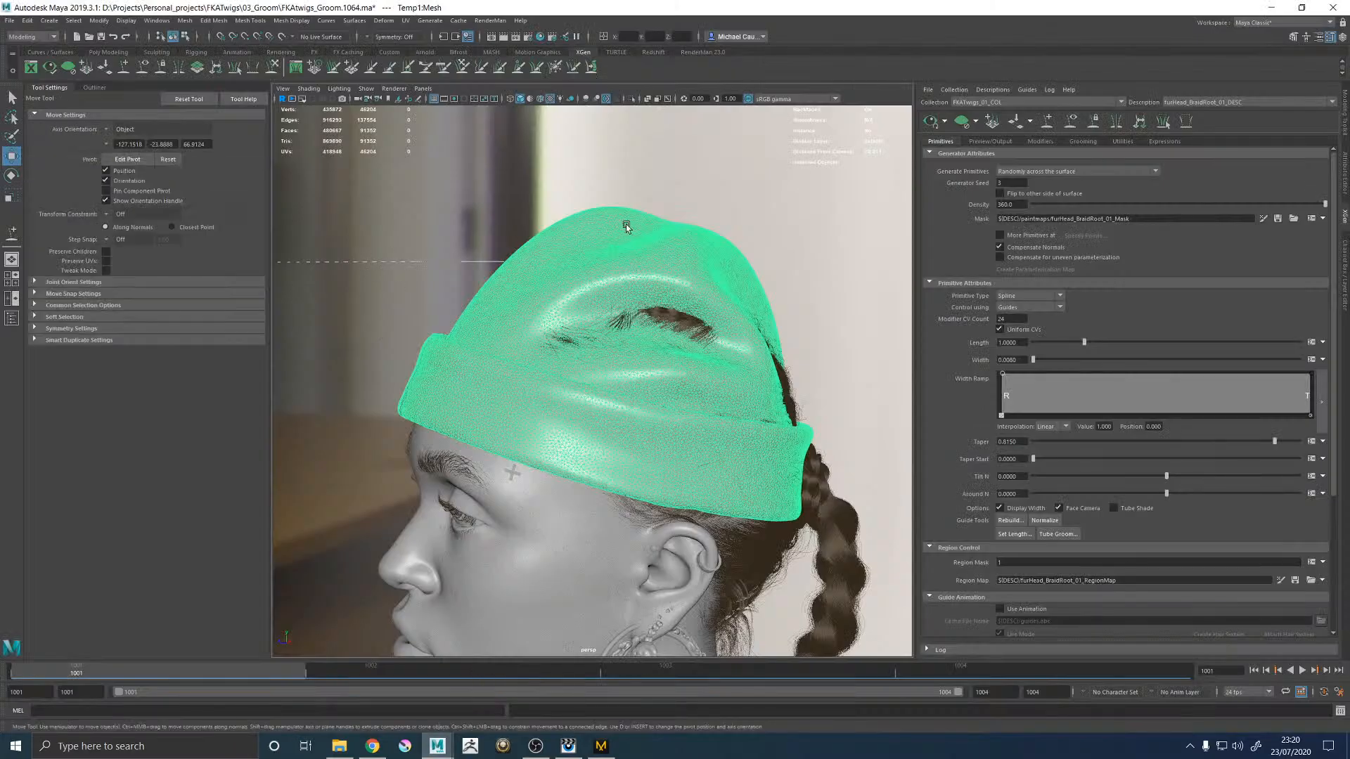
key("ctrl+h")
left_click(405, 21)
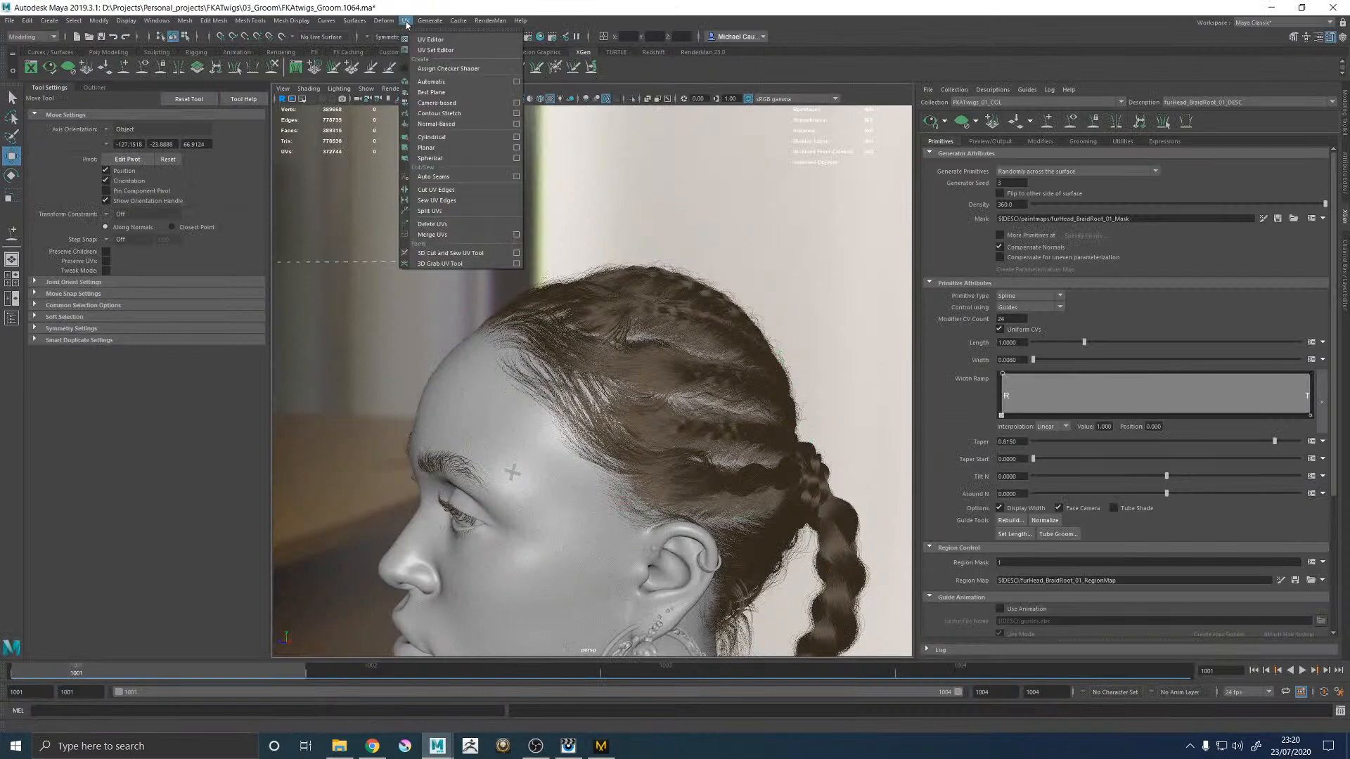
left_click(632, 156)
left_click(9, 21)
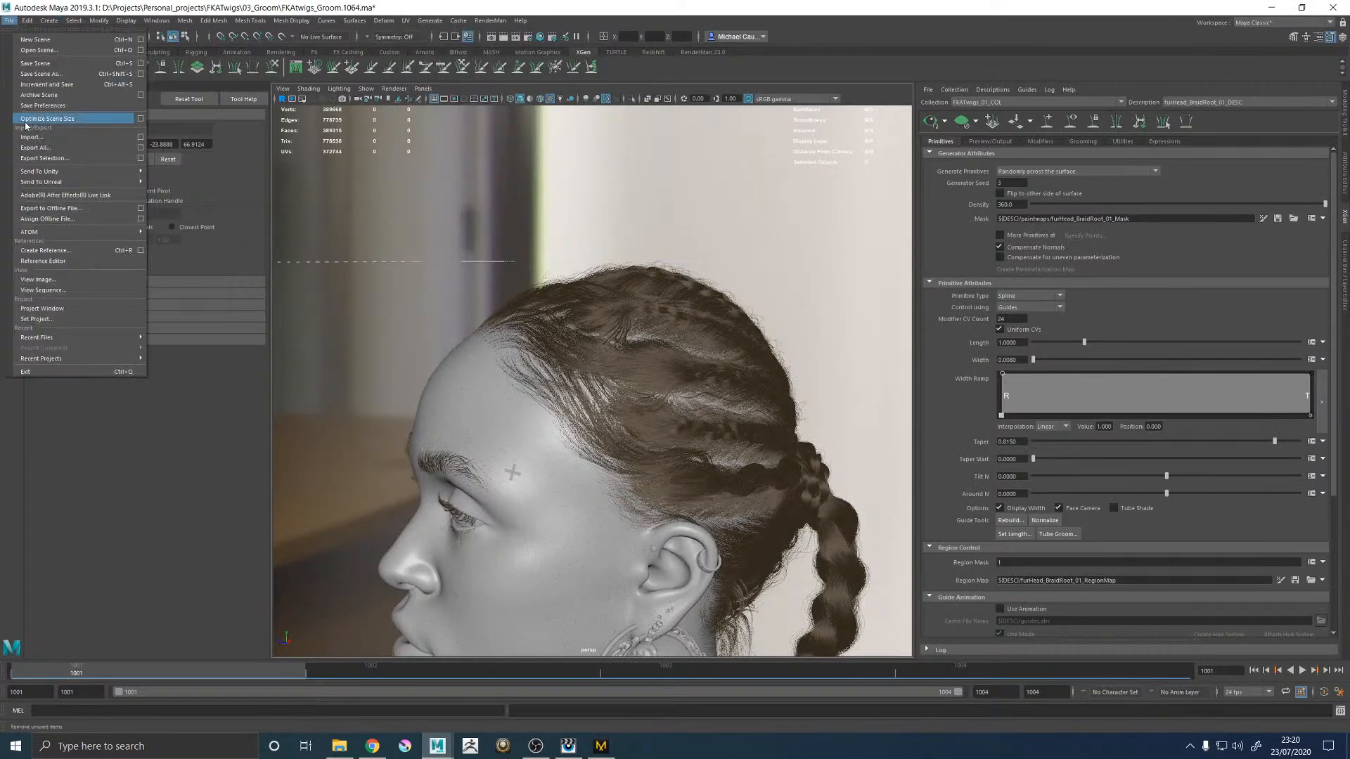
left_click(42, 138)
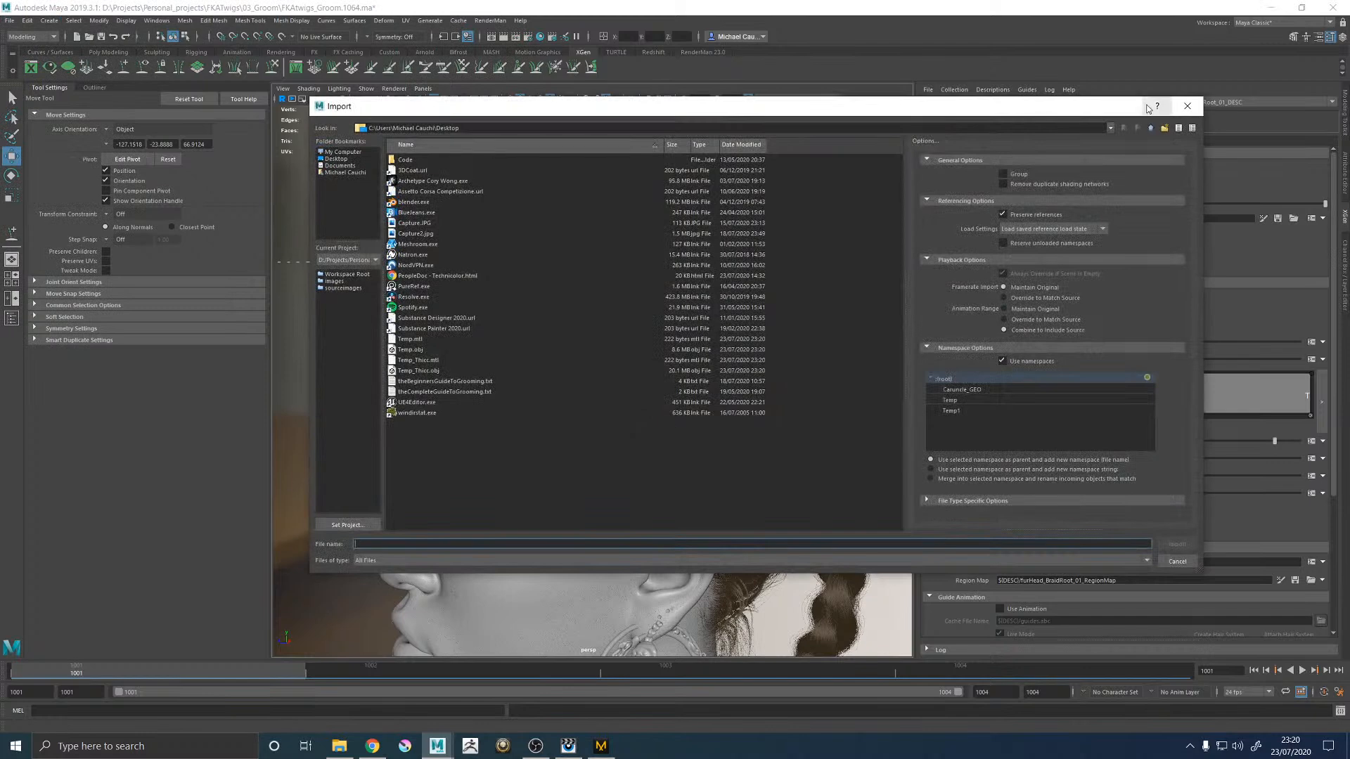
left_click(1186, 105)
Step: Save the head groom scene and start a new empty scene
key("ctrl+s")
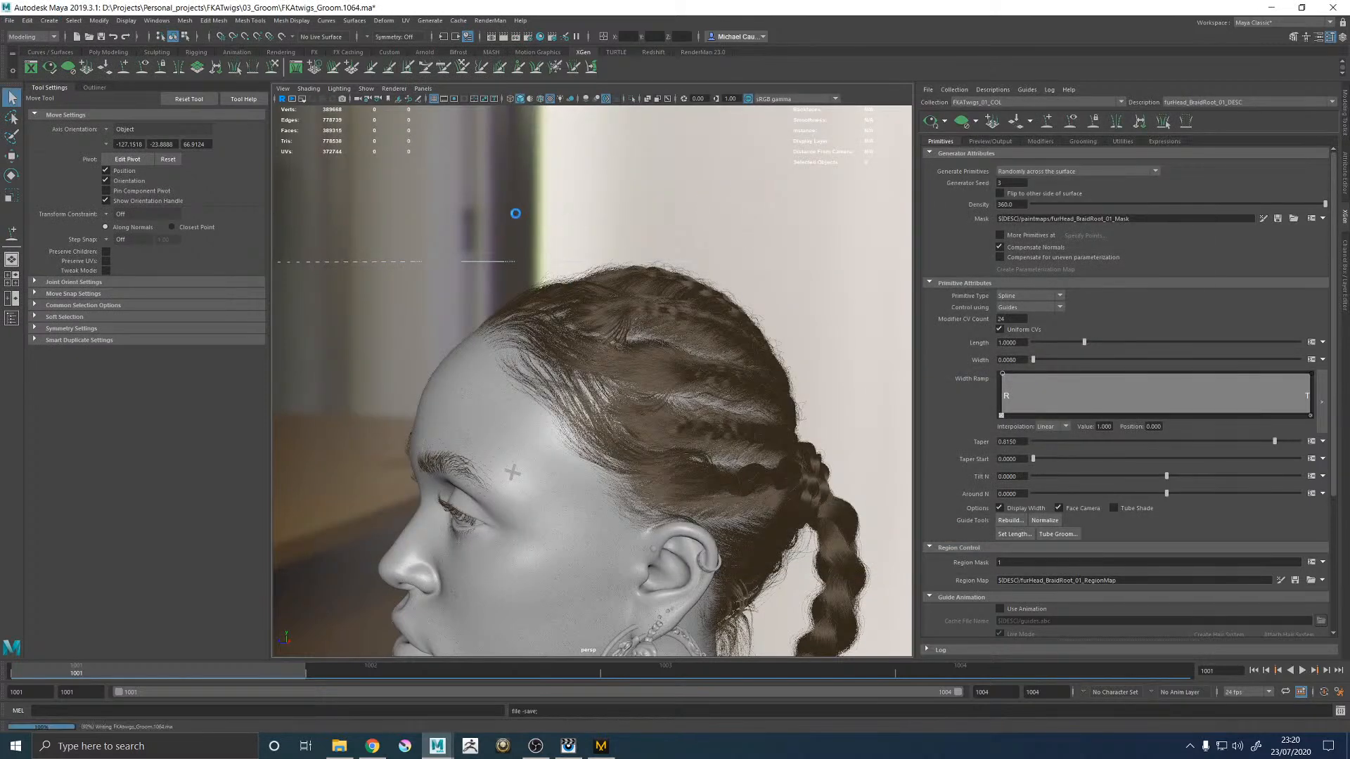
left_click(9, 21)
left_click(29, 39)
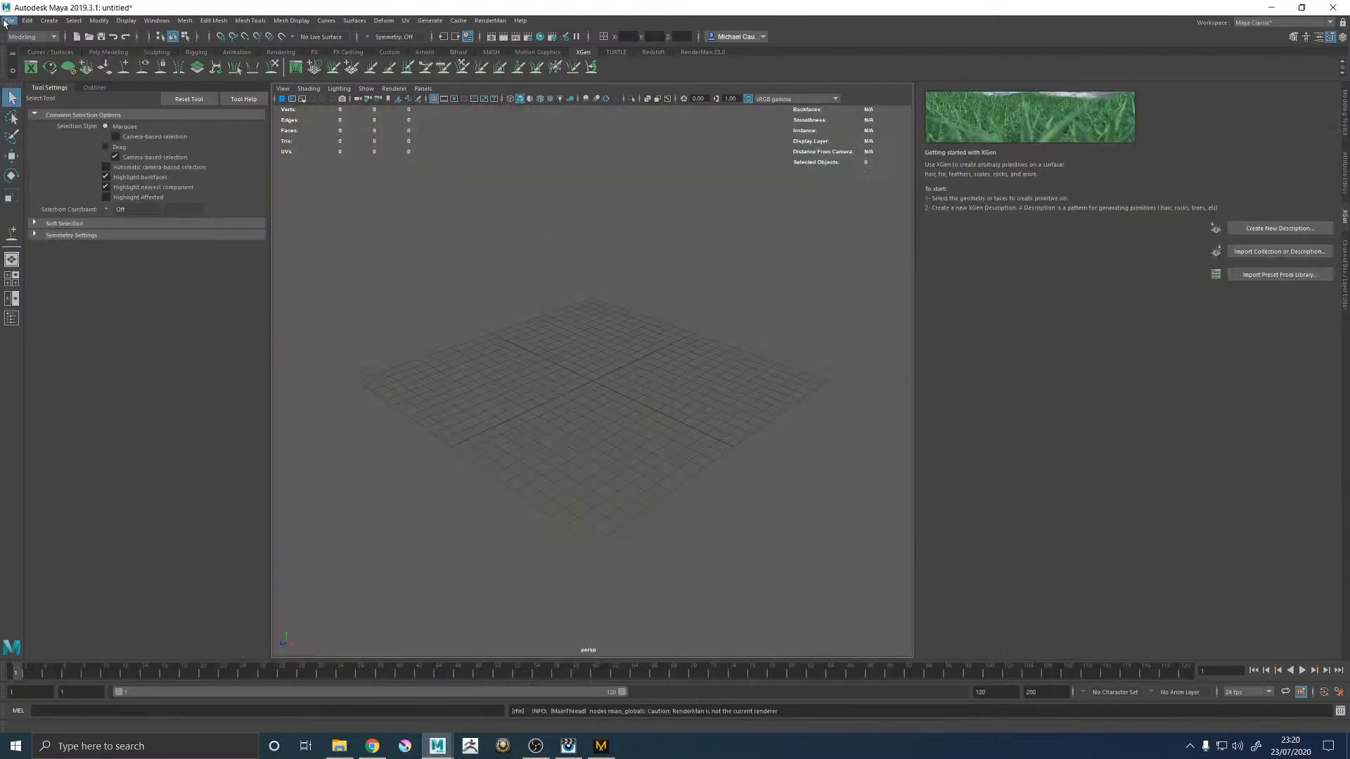
Step: Import Temp.obj from the Desktop into the empty scene and frame the beanie in the perspective view
left_click(9, 21)
left_click(42, 148)
double_click(426, 350)
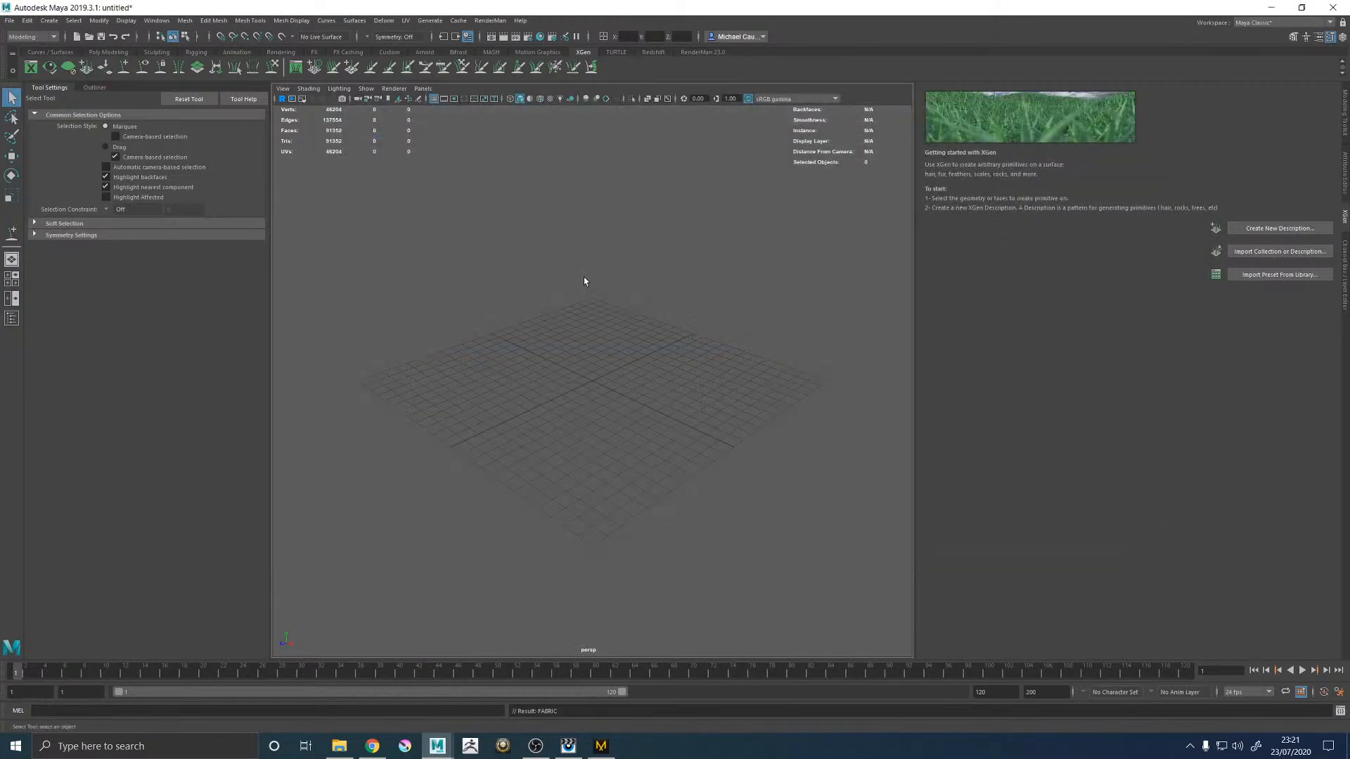
key("a")
left_click(597, 278)
key("g")
left_click(1188, 107)
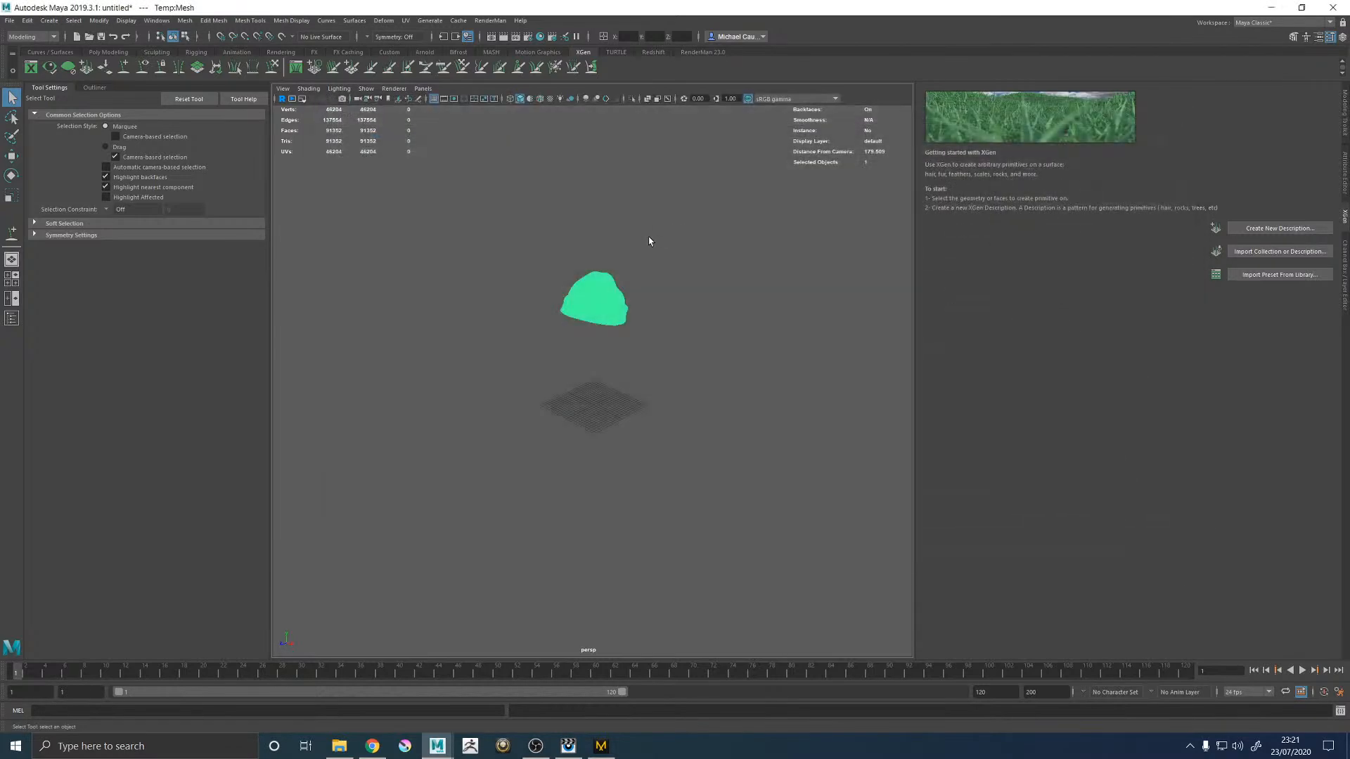
left_click(720, 279)
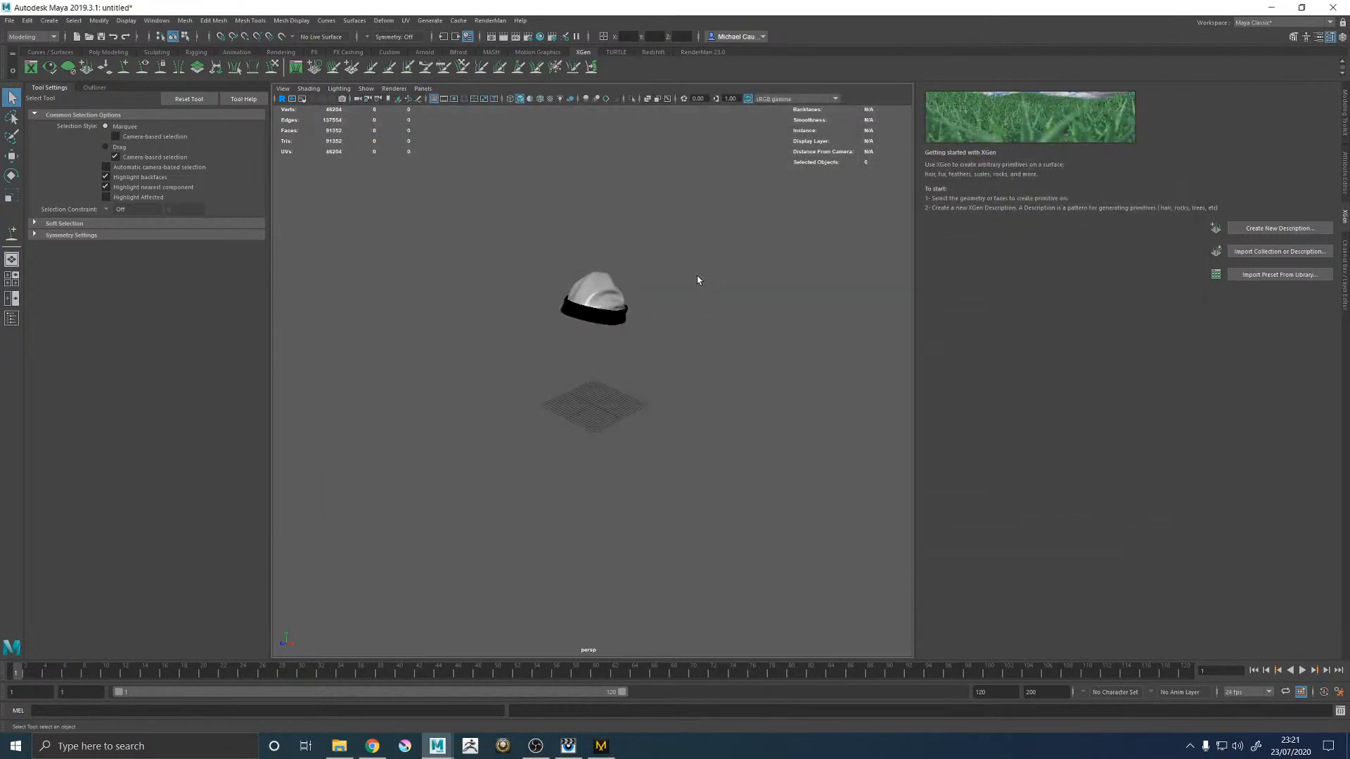
left_click(581, 298)
key("f")
Step: Reselect the thin beanie and examine the layout of its UV shells in the UV Editor
left_click(759, 289)
scroll(699, 404, "up", 3)
left_click(699, 404)
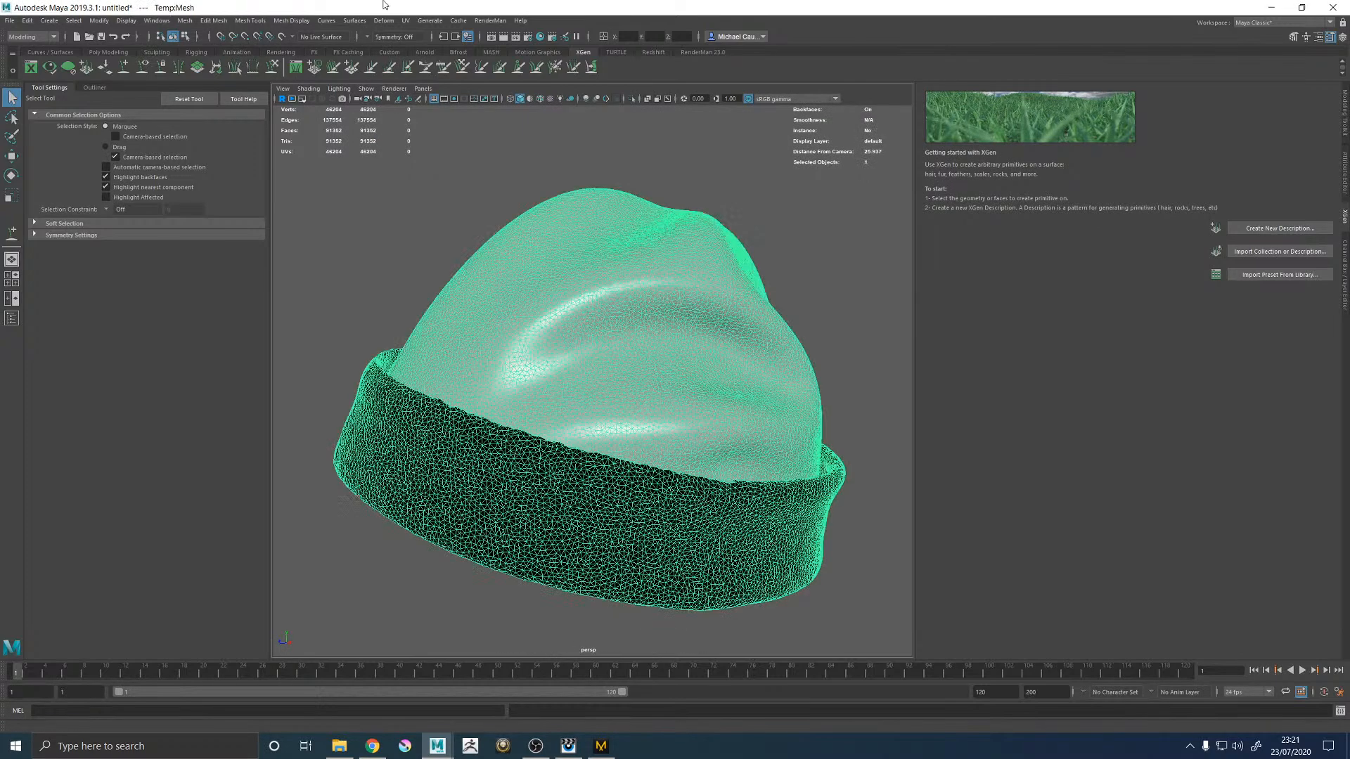
left_click(405, 20)
left_click(429, 40)
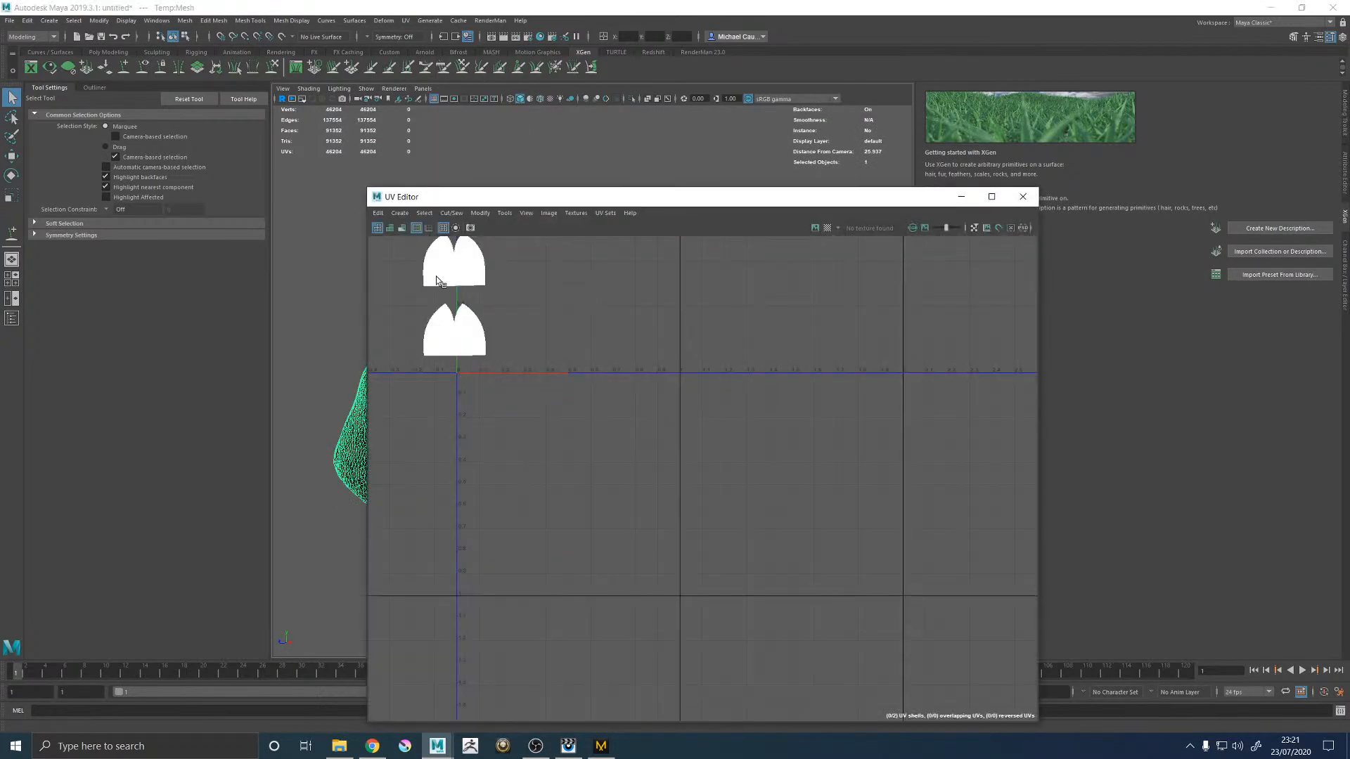
scroll(443, 287, "up", 10)
scroll(655, 353, "up", 3)
scroll(790, 320, "down", 2)
left_click(1023, 197)
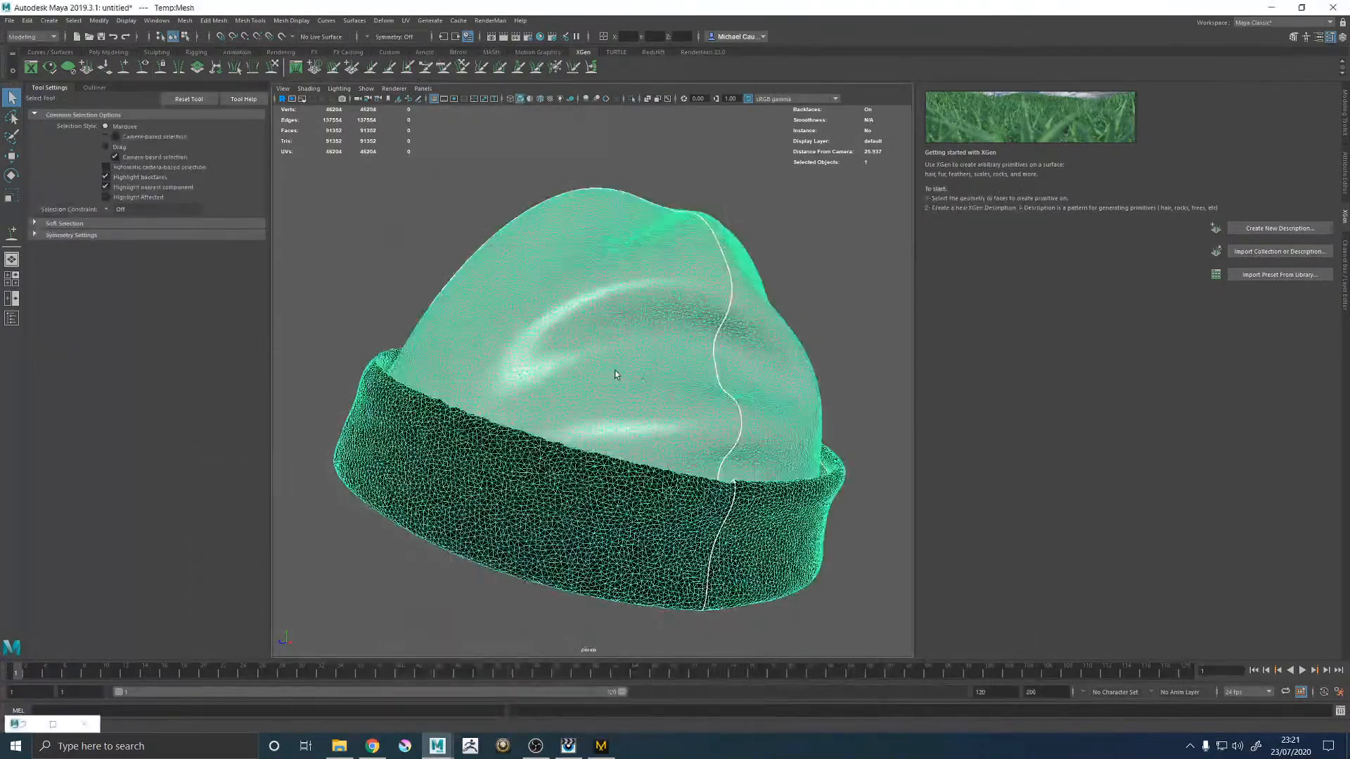
Step: Select the thin beanie mesh again and hide it
scroll(617, 374, "down", 4)
left_click(366, 211)
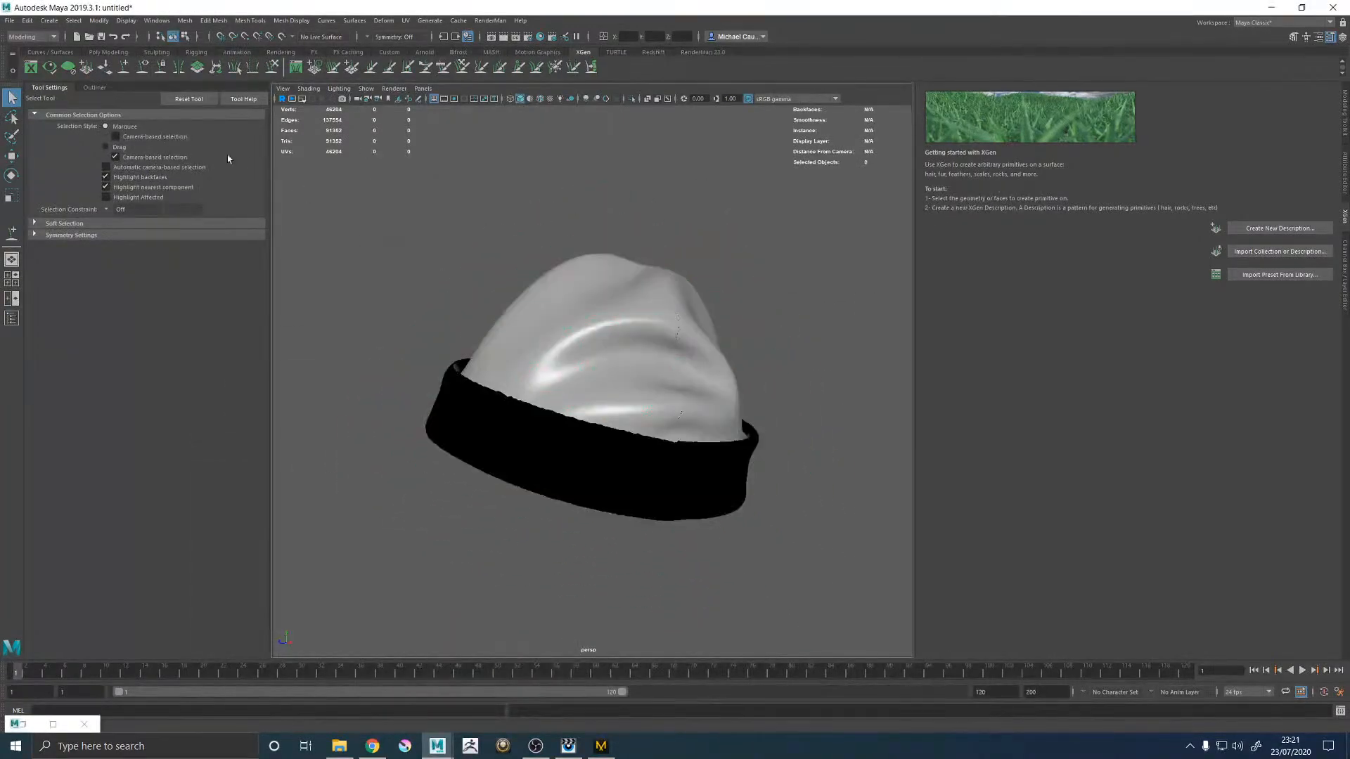
left_click(8, 21)
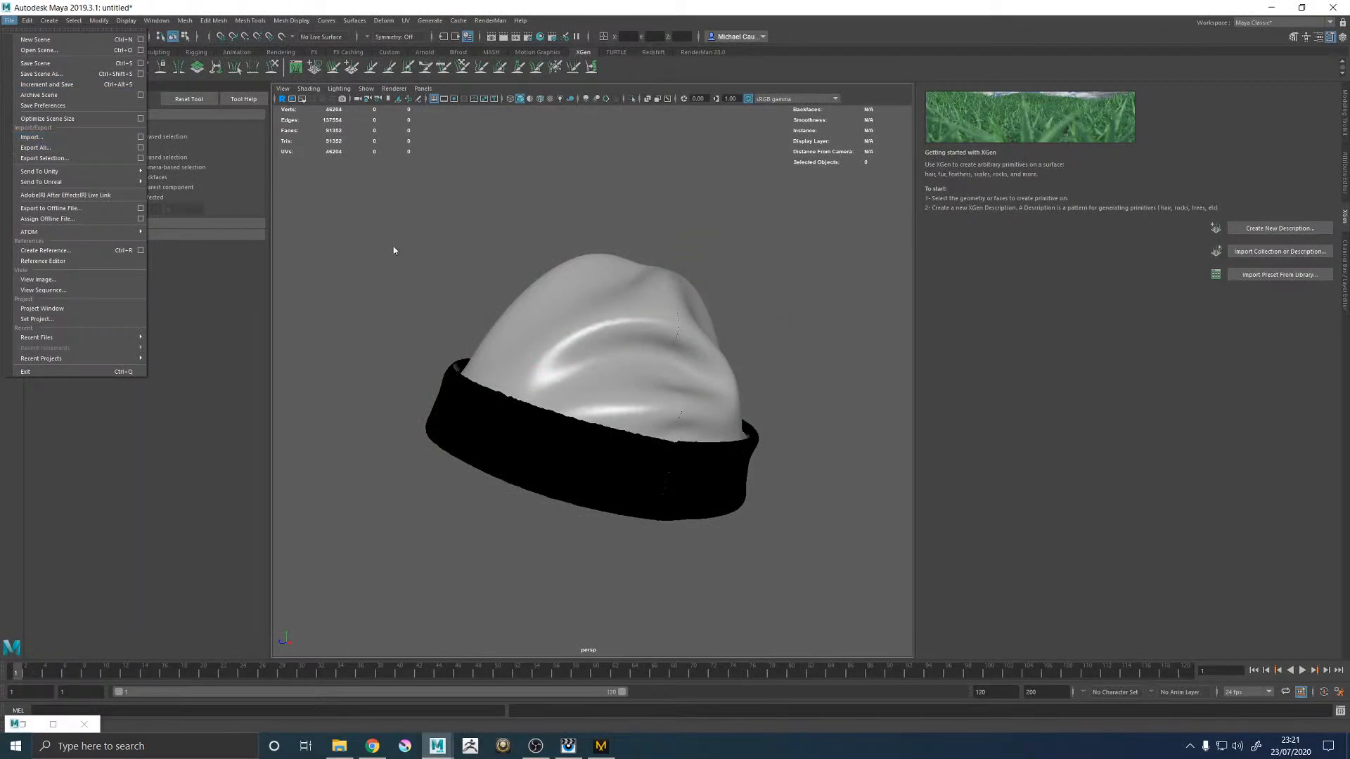
left_click(569, 314)
key("ctrl+h")
Step: Import Temp_Thicc.obj from the Desktop and frame the thick beanie in the view
left_click(9, 20)
left_click(42, 133)
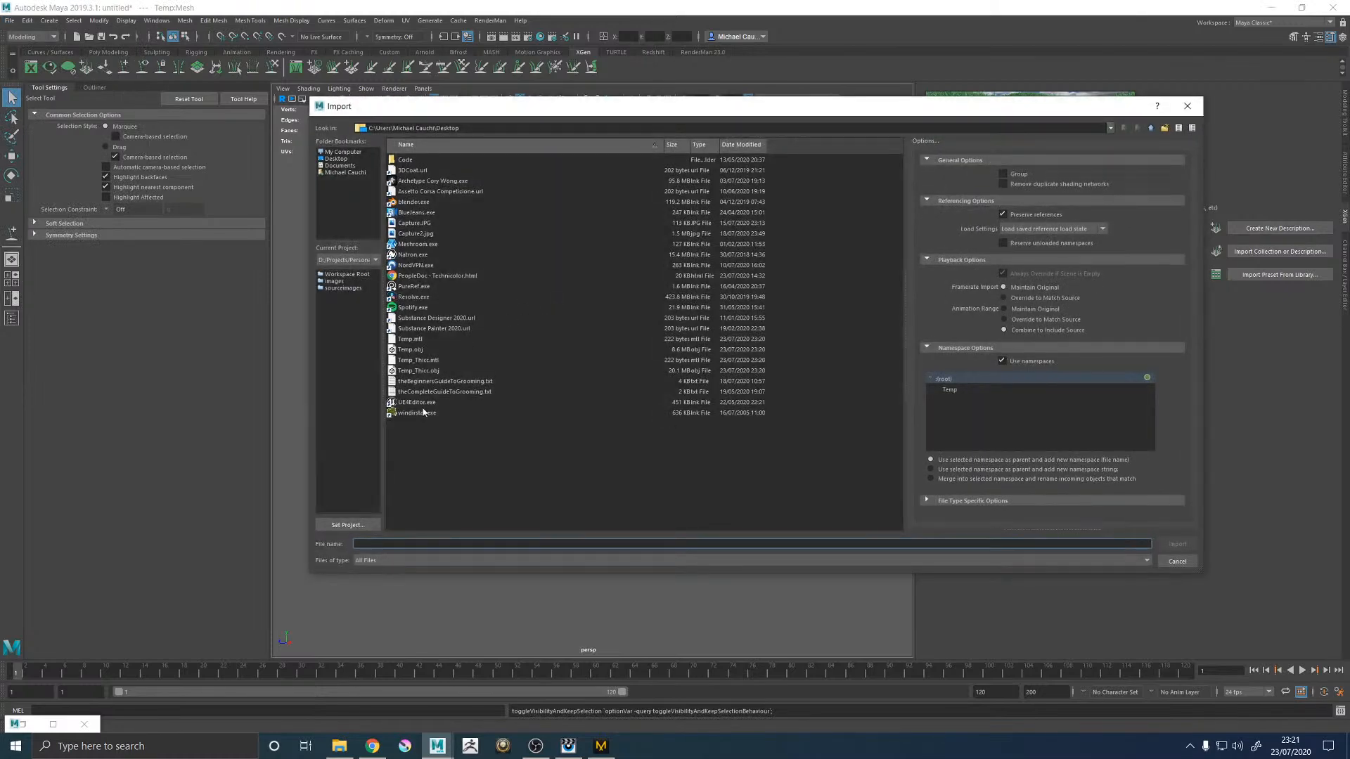
double_click(427, 370)
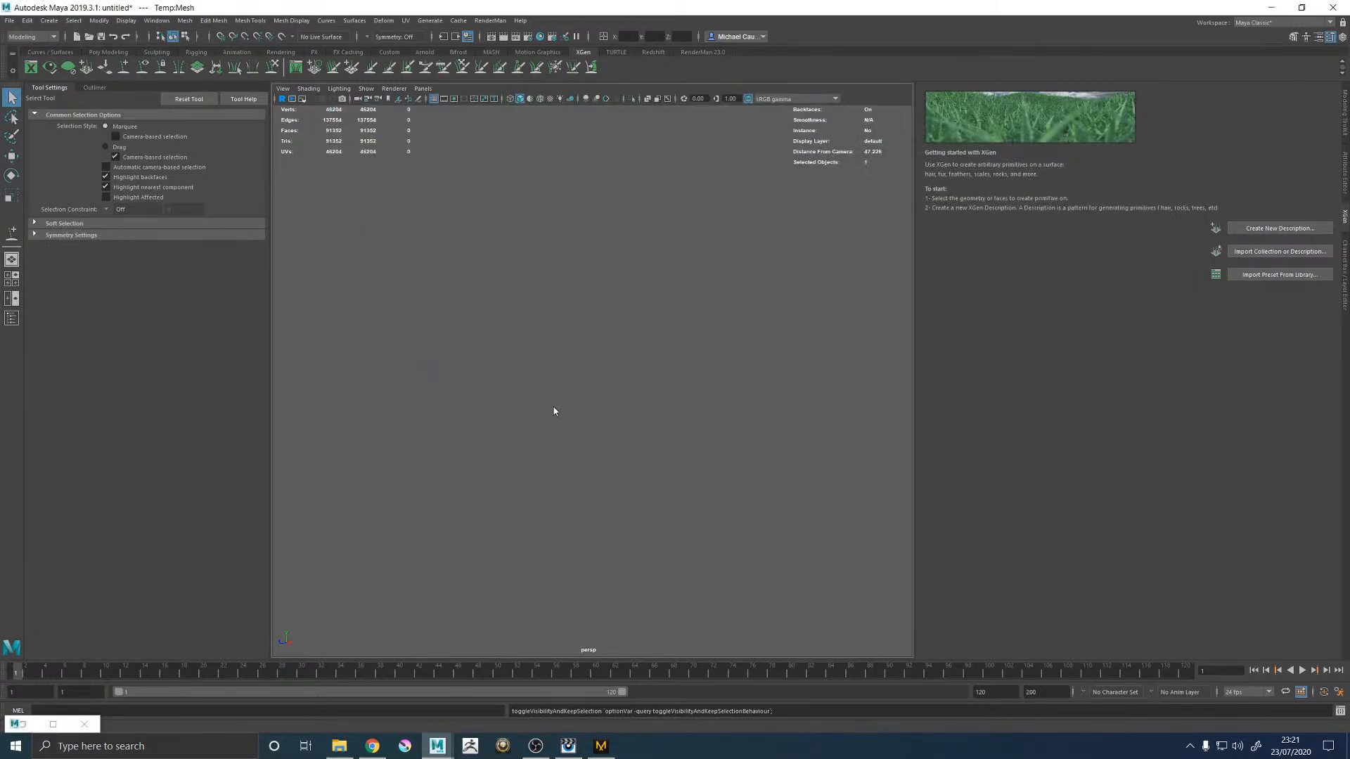
left_click(637, 380)
key("f")
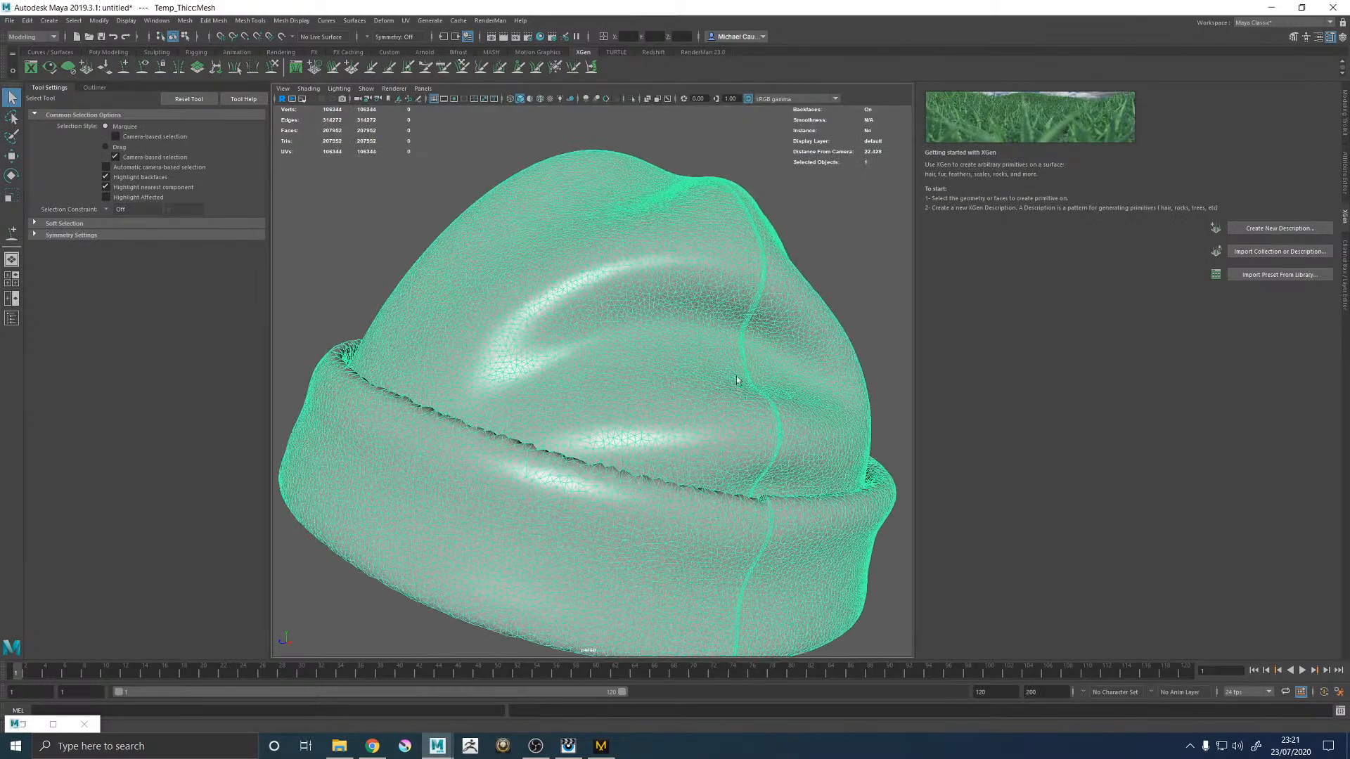
Step: Examine the thick beanie's UVs in the UV Editor
left_click(405, 20)
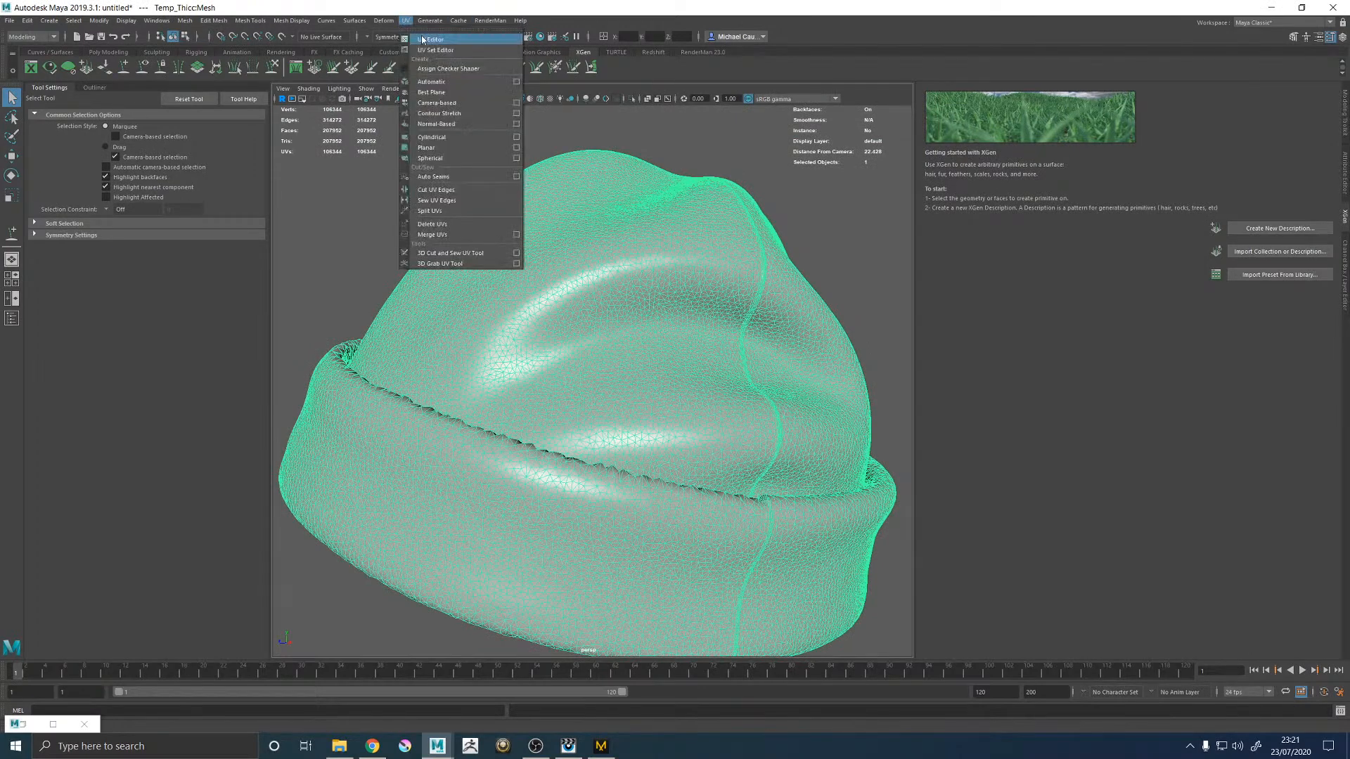
left_click(426, 38)
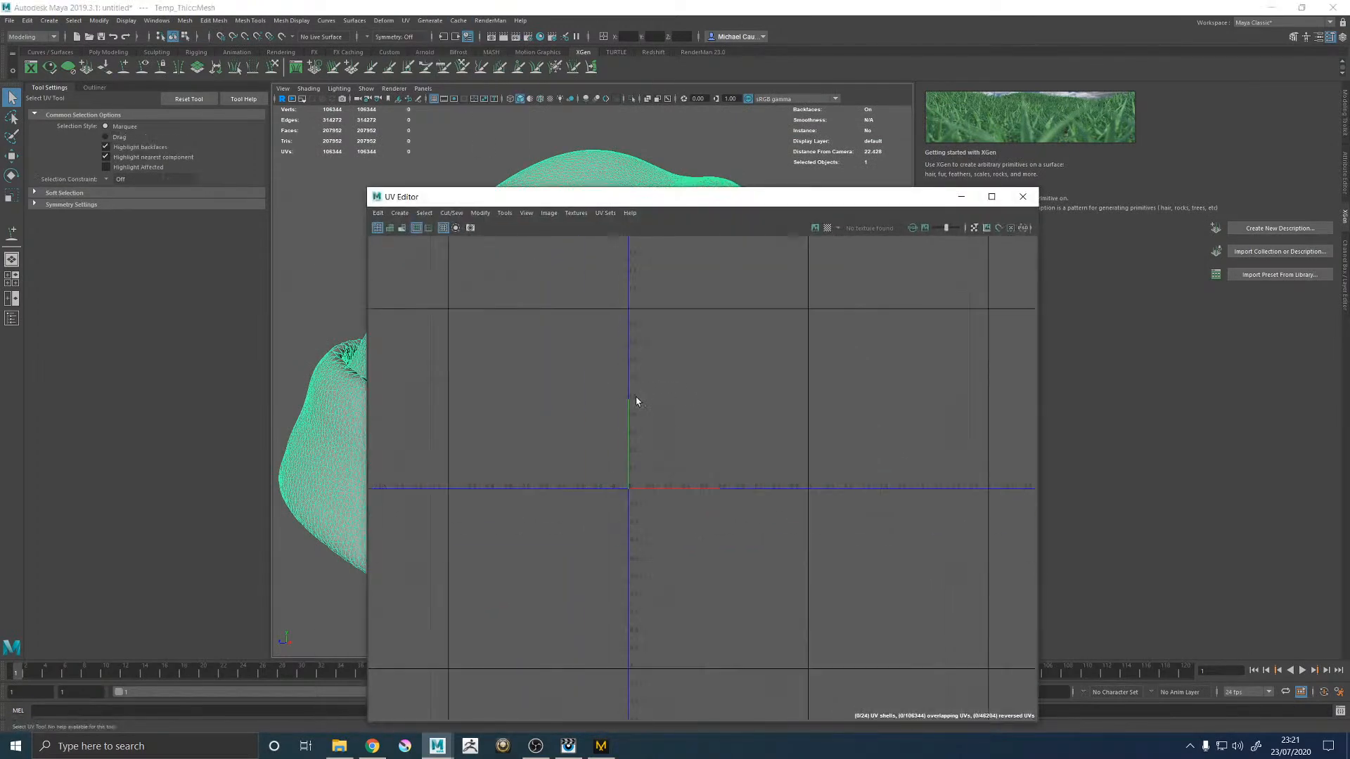
left_click(1022, 196)
Step: Delete the thick beanie mesh and unhide the thin beanie mesh
left_click_drag(672, 354, 591, 442, "alt")
key("ctrl+h")
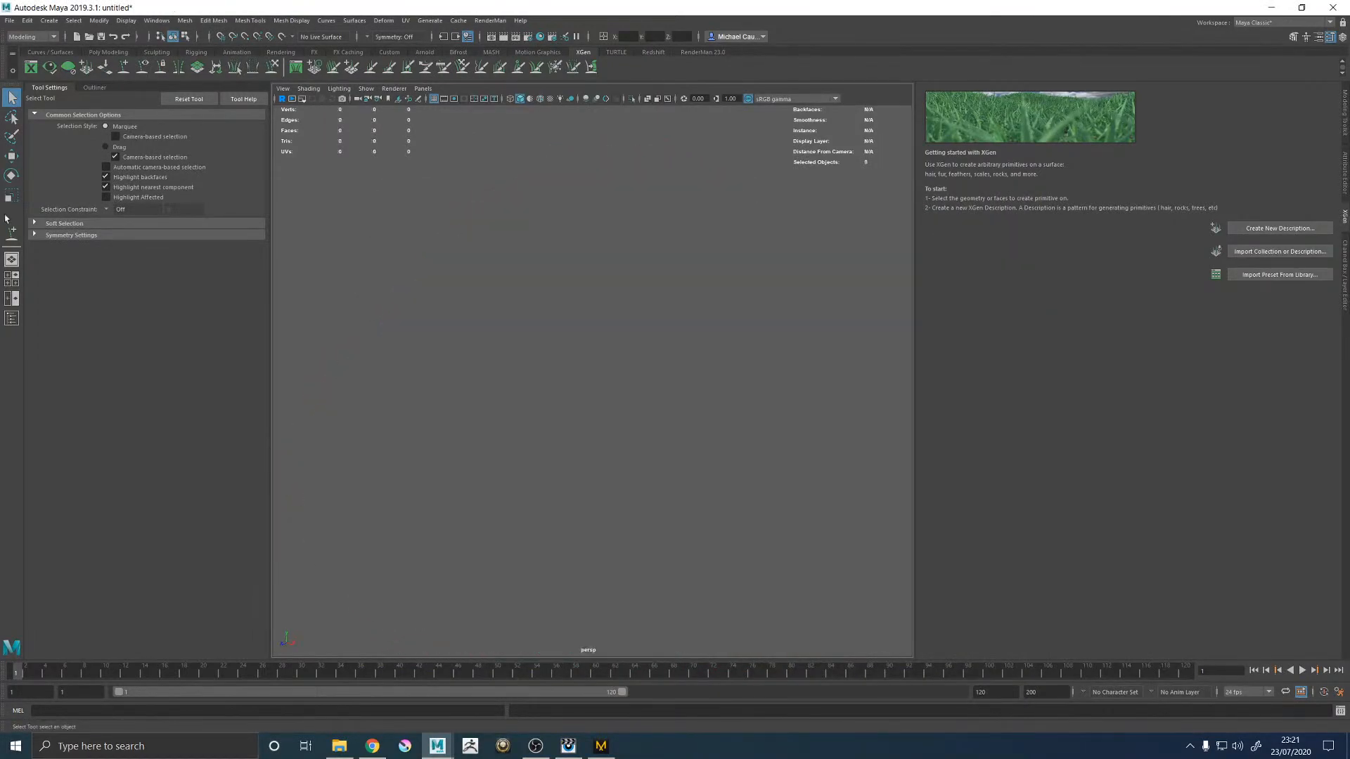
left_click(11, 318)
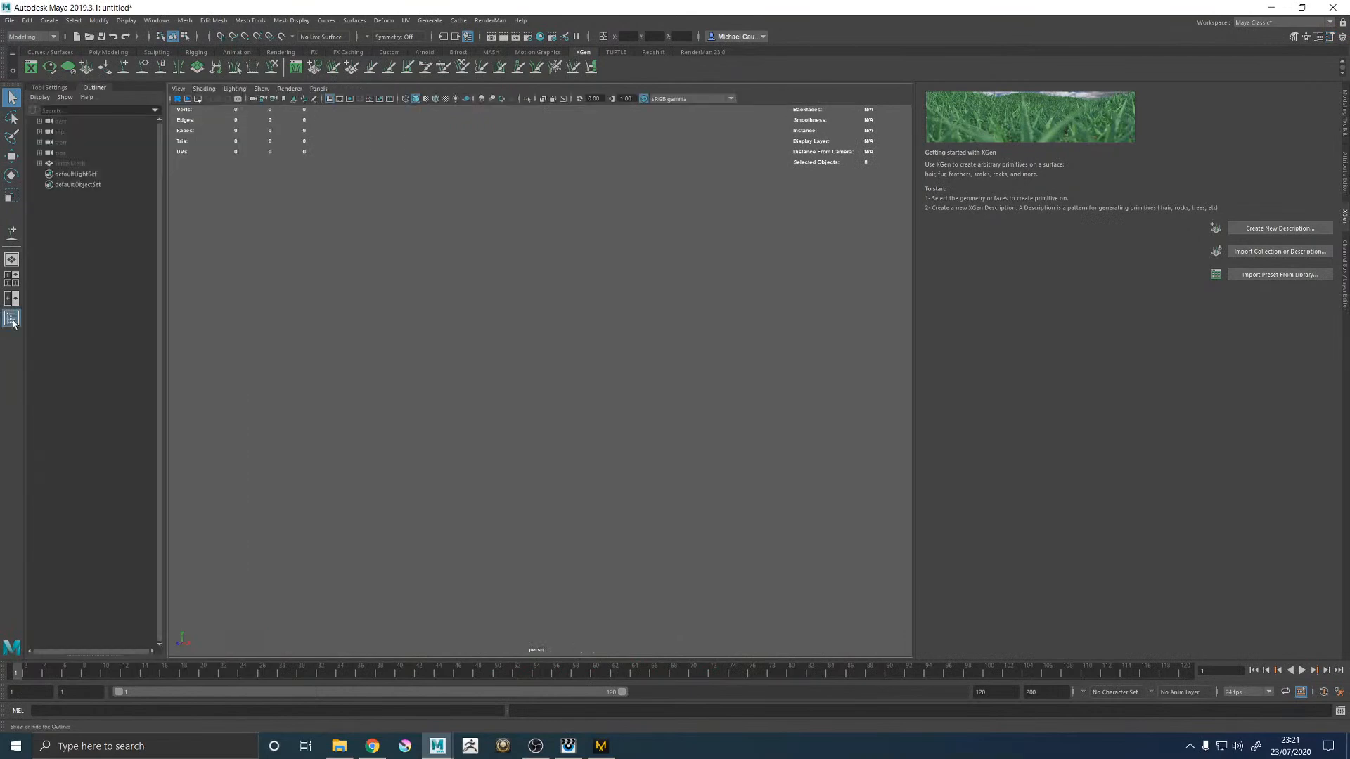
left_click(78, 162)
key("h")
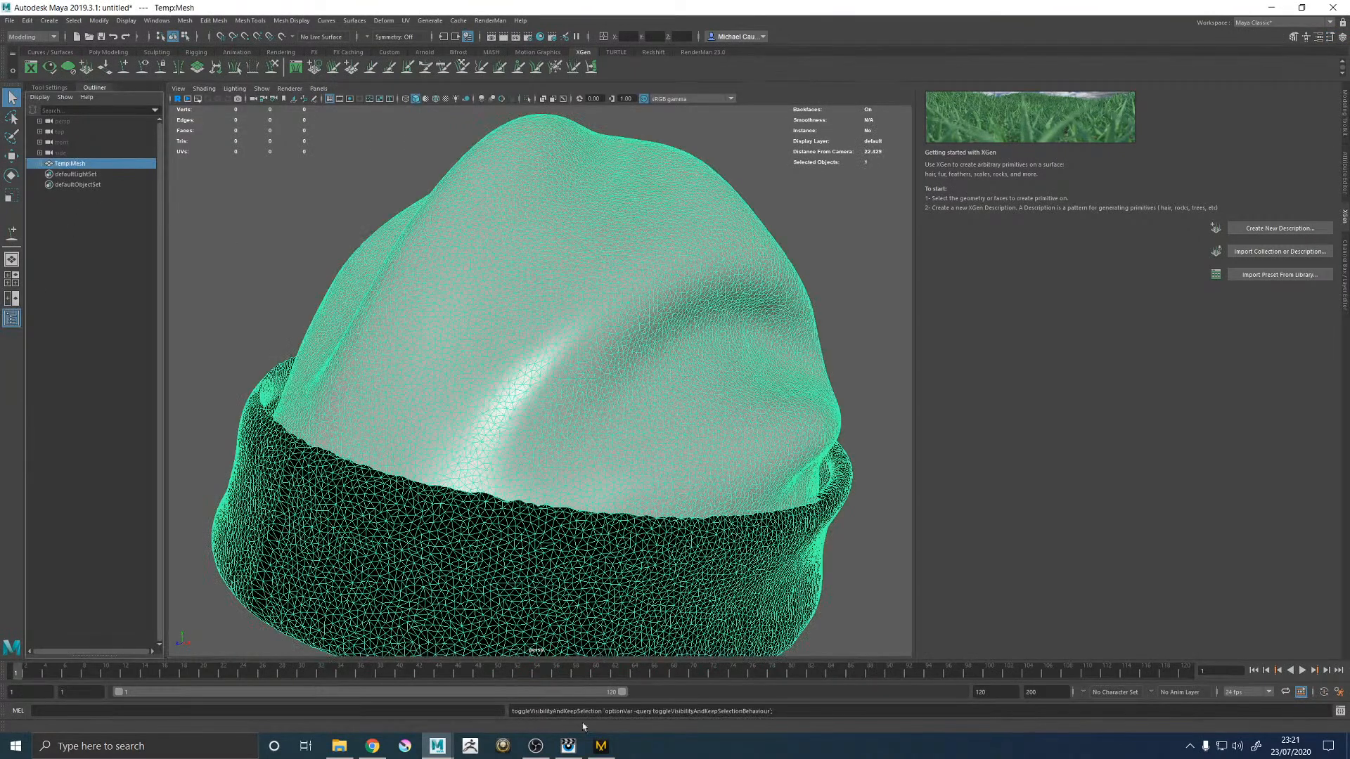
left_click(601, 746)
left_click(37, 13)
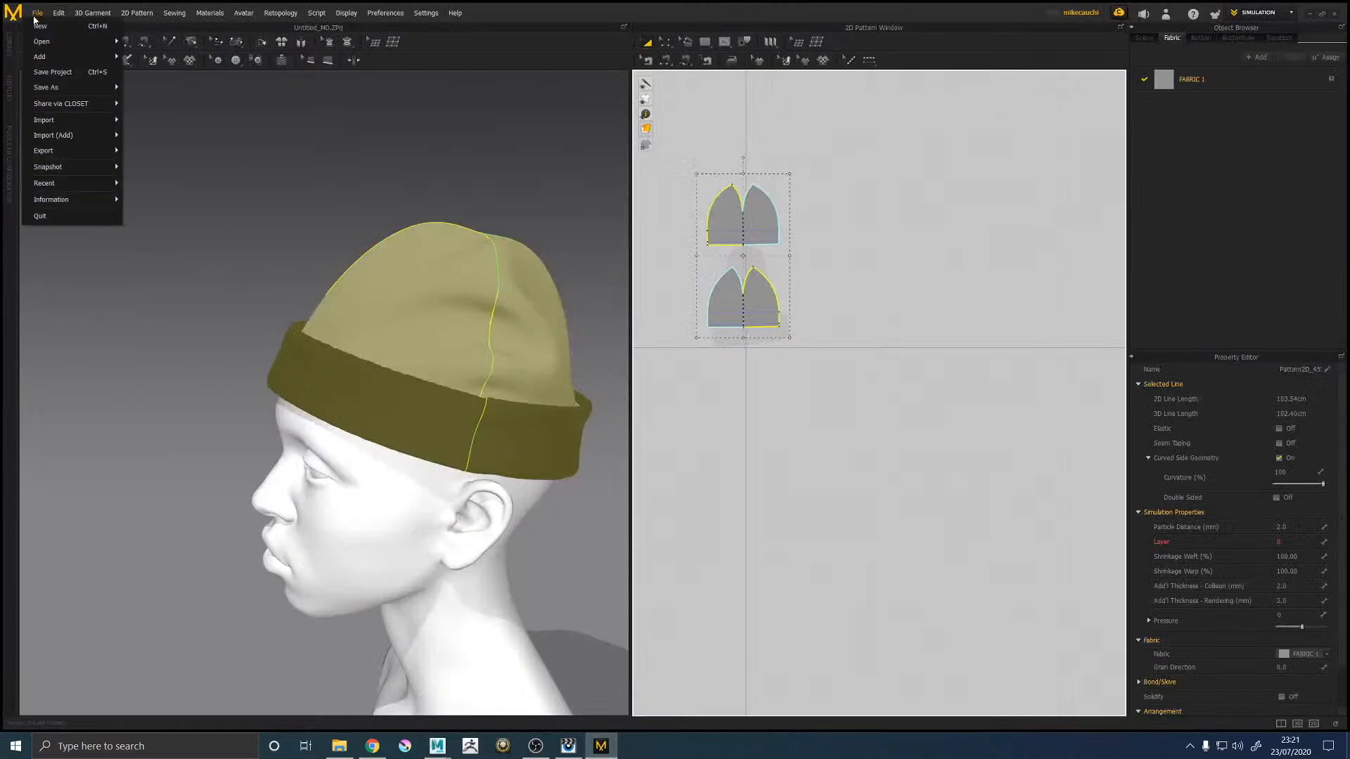
mouse_move(67, 140)
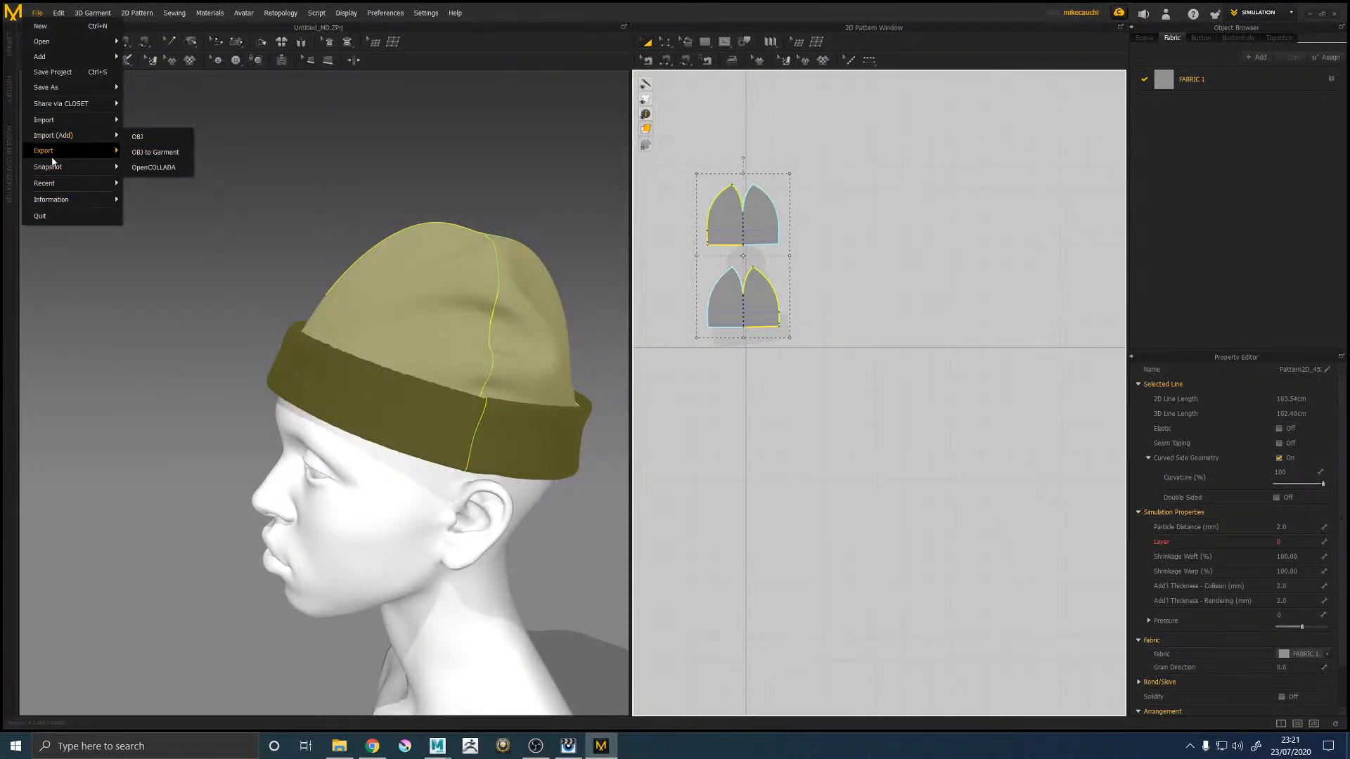
left_click(170, 175)
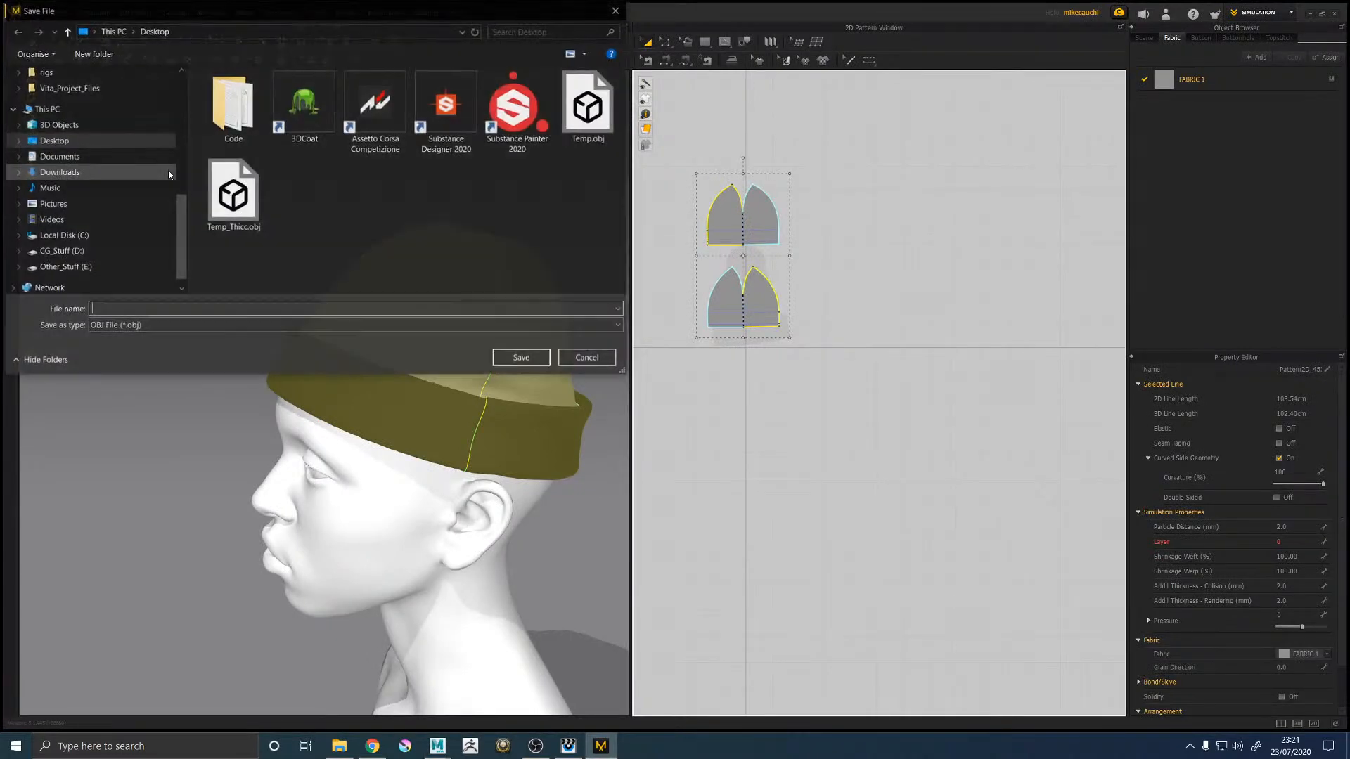
double_click(233, 193)
left_click(706, 373)
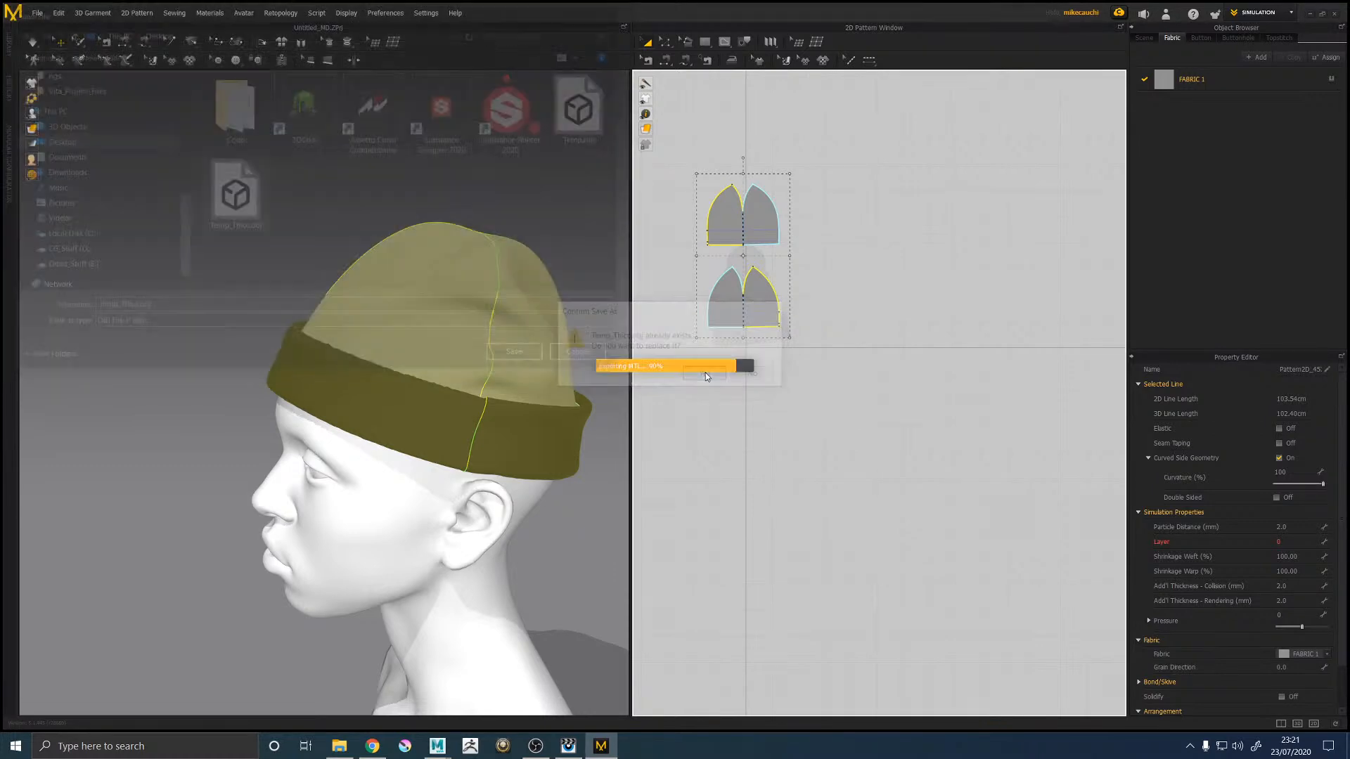
left_click(686, 356)
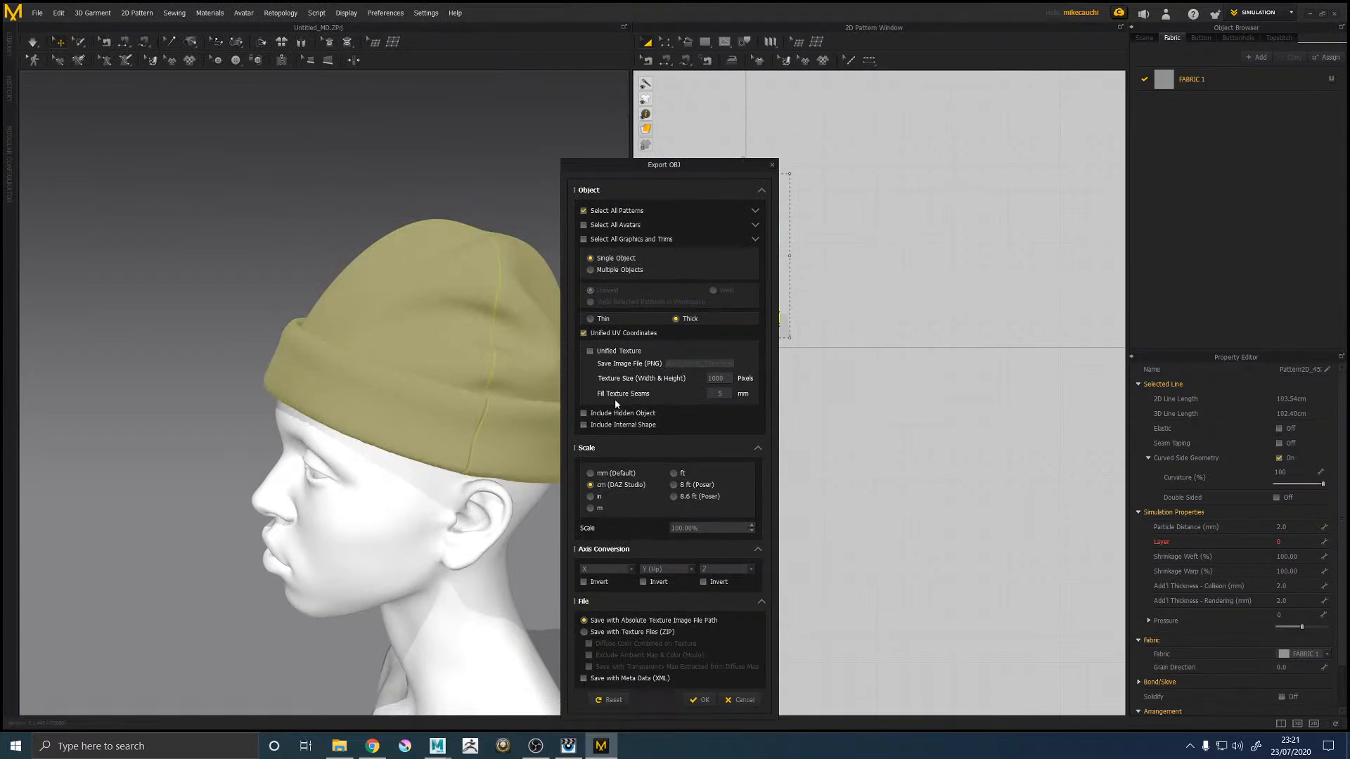
left_click(773, 165)
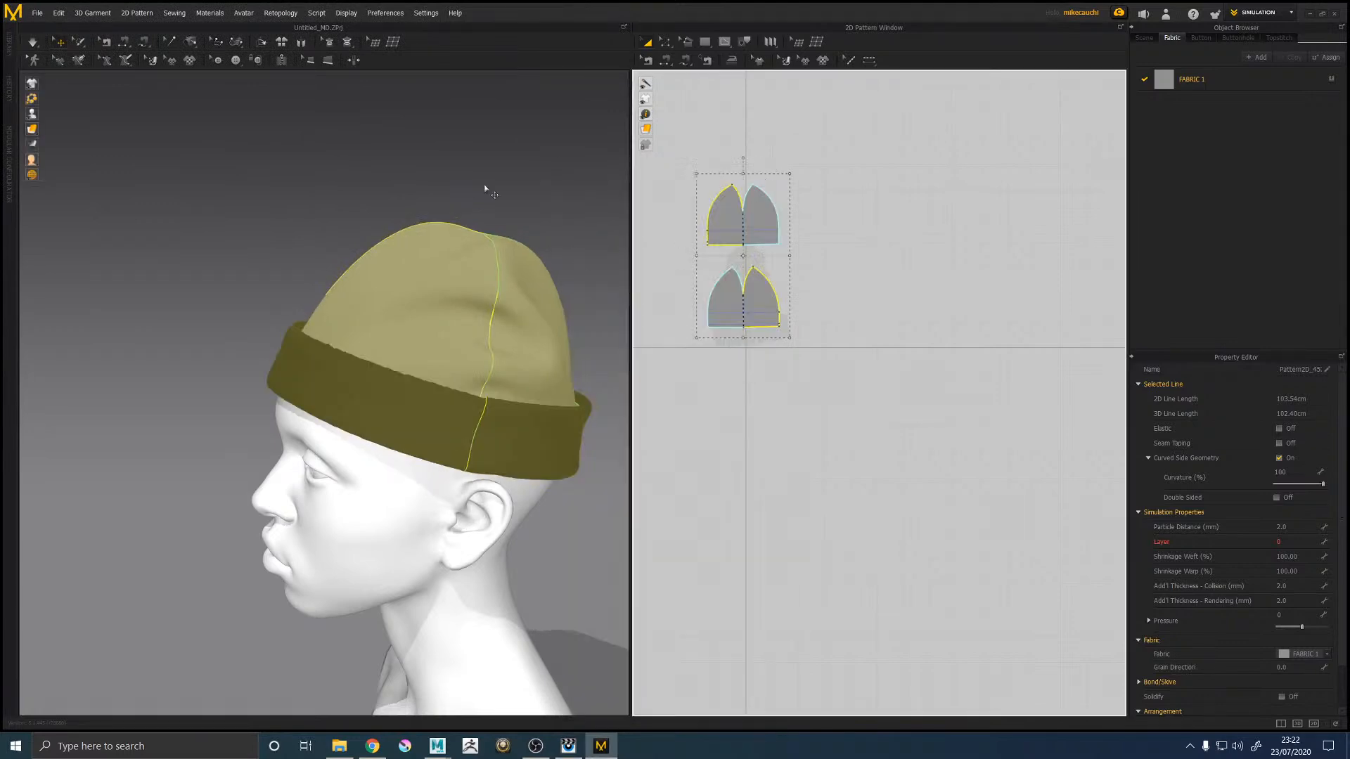
Step: Close Marvelous Designer and reselect the thin beanie mesh in Maya
left_click(1335, 13)
left_click(677, 401)
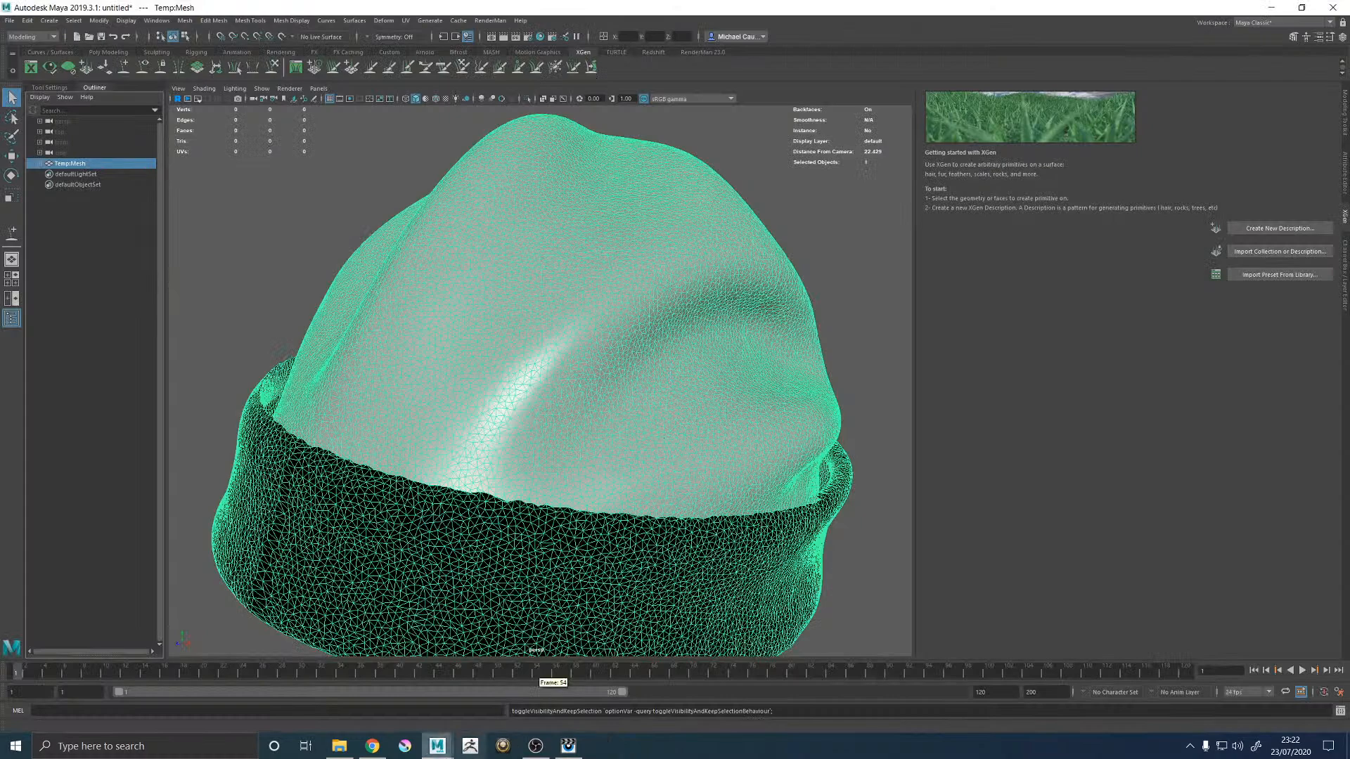
left_click_drag(450, 321, 344, 383, "alt")
scroll(643, 360, "down", 5)
left_click(778, 271)
left_click(510, 439)
left_click_drag(462, 363, 481, 349, "alt")
scroll(481, 349, "up", 5)
Step: Extrude all faces of the thin beanie outward with a Local Translate Z of about 0.28 to give it thickness
right_click(529, 281)
left_click(529, 300)
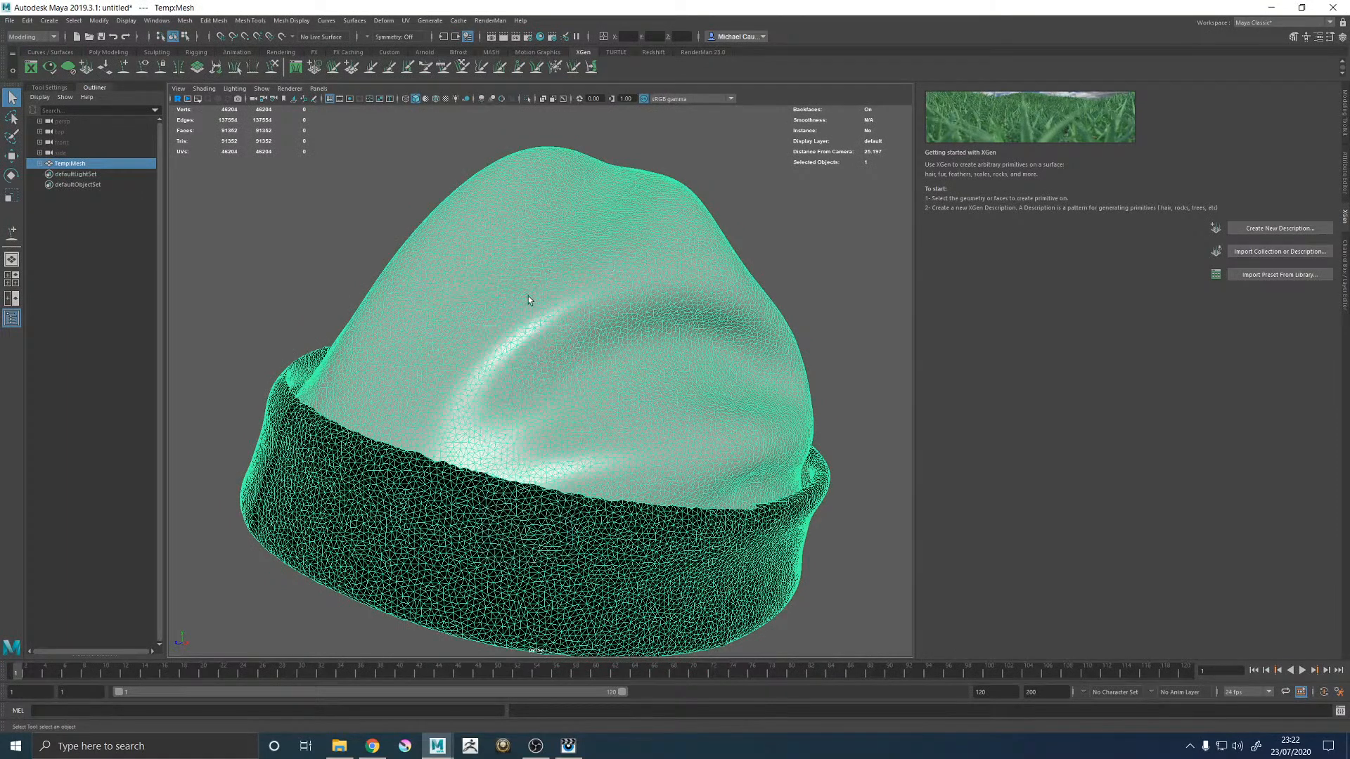
right_click(529, 301)
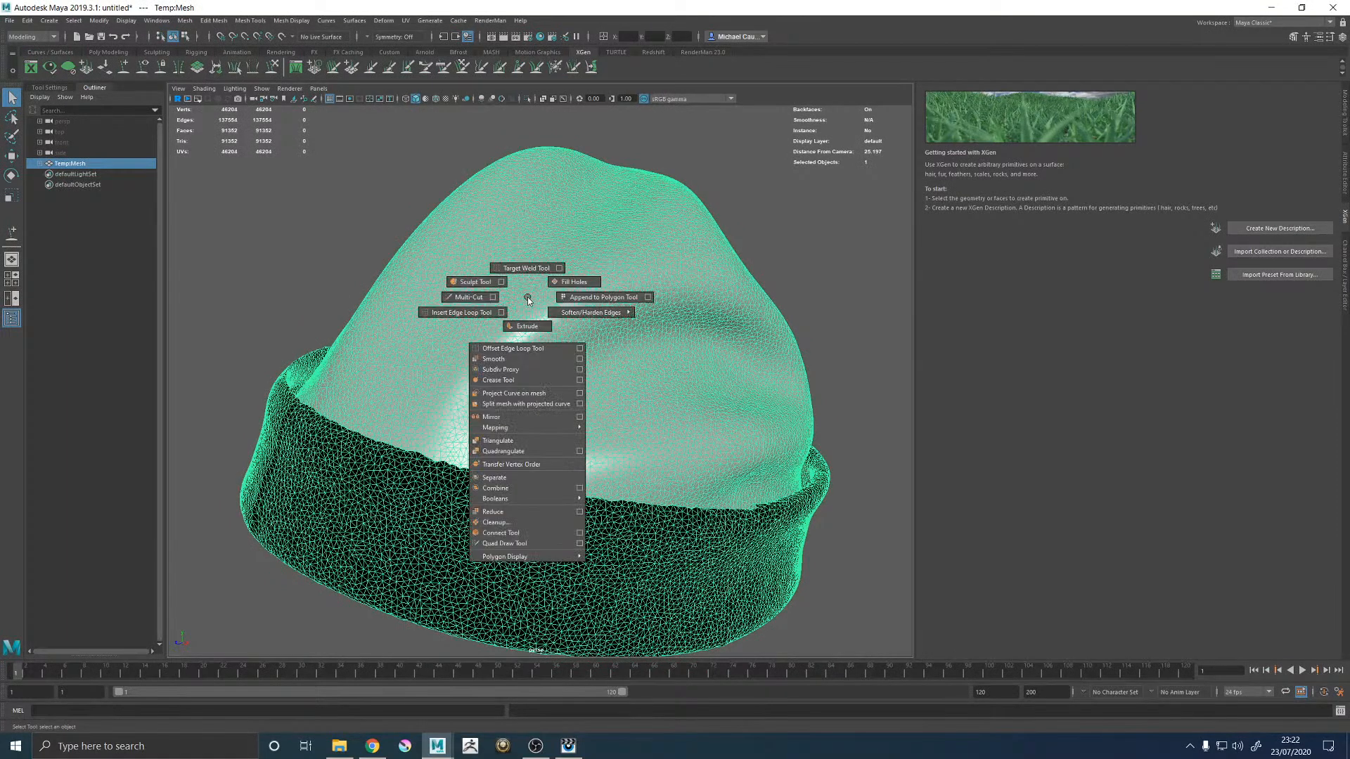
left_click(533, 335)
key("ctrl+e")
left_click_drag(511, 375, 340, 443, "alt")
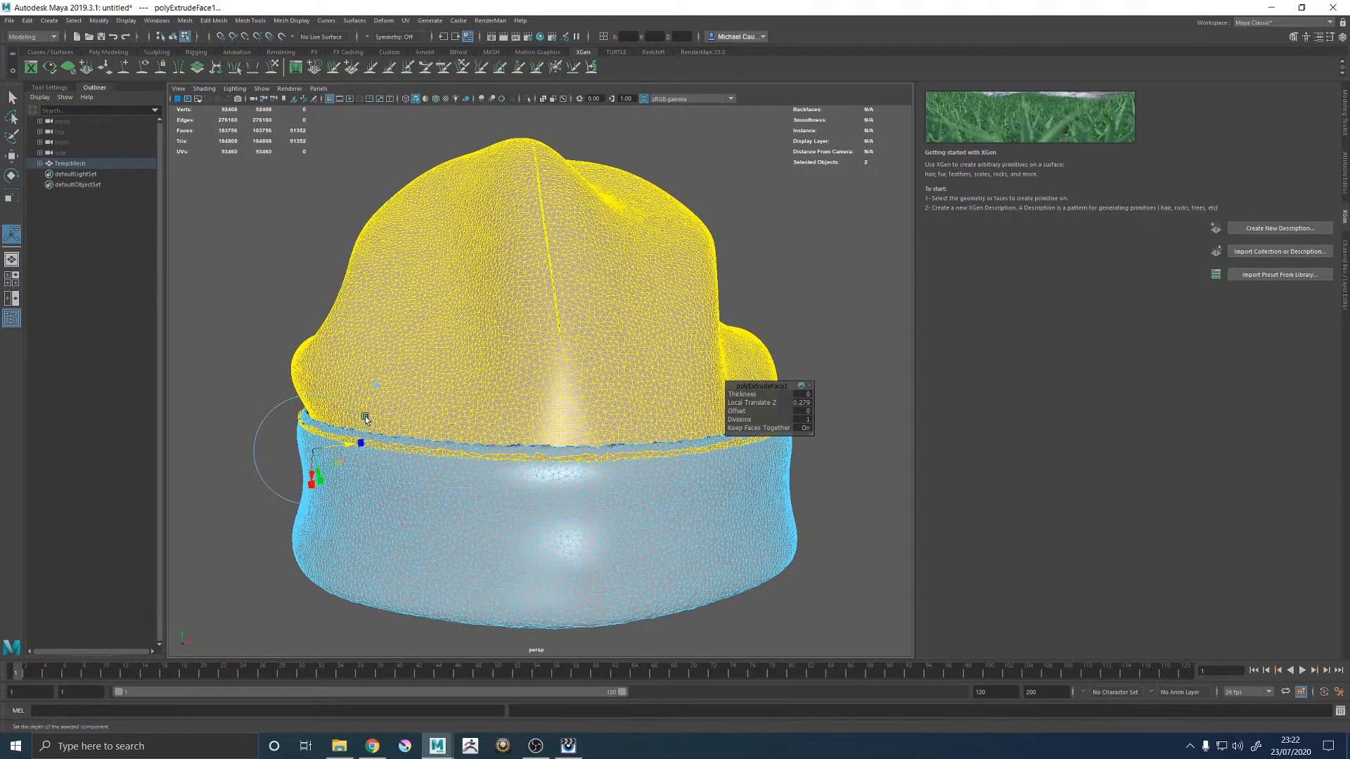
left_click(250, 318)
key("w")
Step: Select the extruded beanie as an object and examine its UV shells and edges in the UV Editor
left_click_drag(265, 361, 440, 407, "alt")
left_click(440, 407)
right_click_drag(482, 330, 757, 135)
left_click(402, 21)
left_click(423, 38)
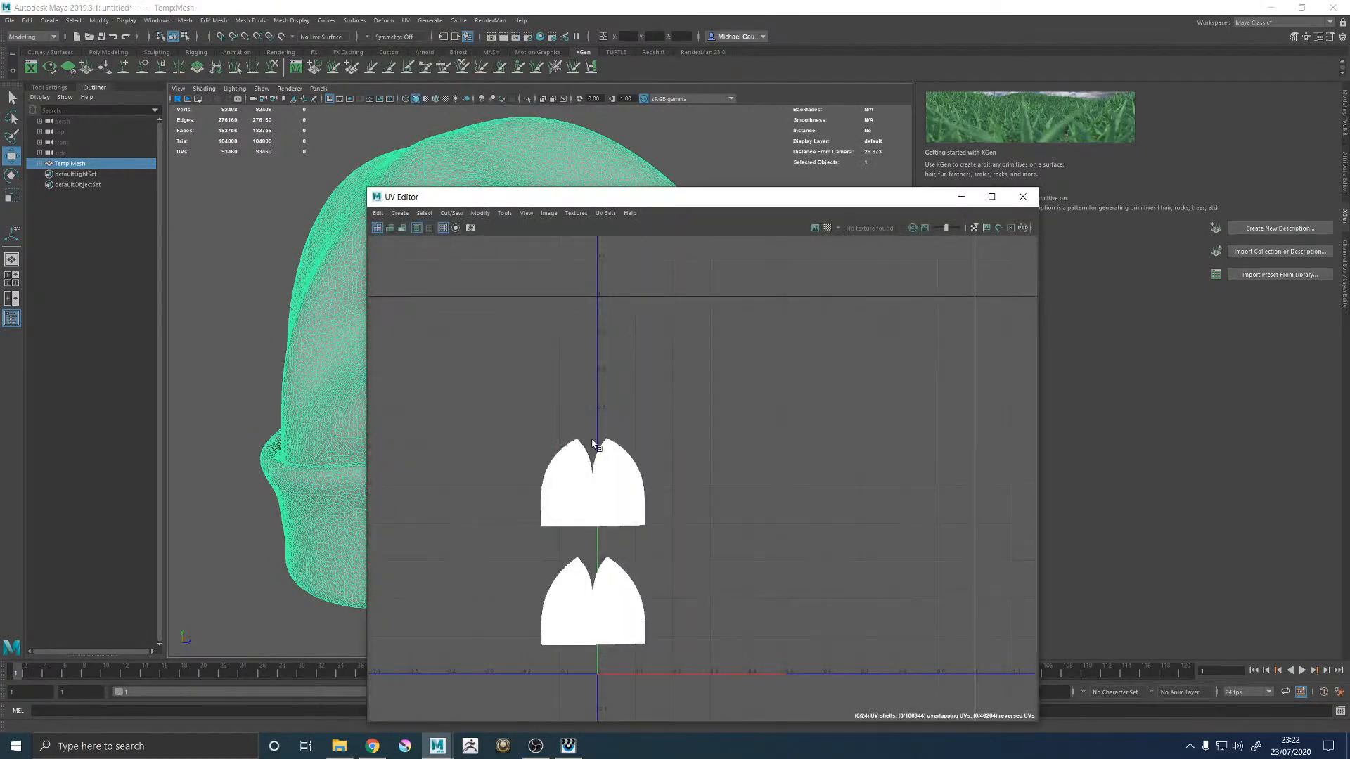
scroll(609, 413, "up", 10)
left_click_drag(728, 199, 657, 154)
left_click(755, 183)
scroll(856, 303, "down", 4)
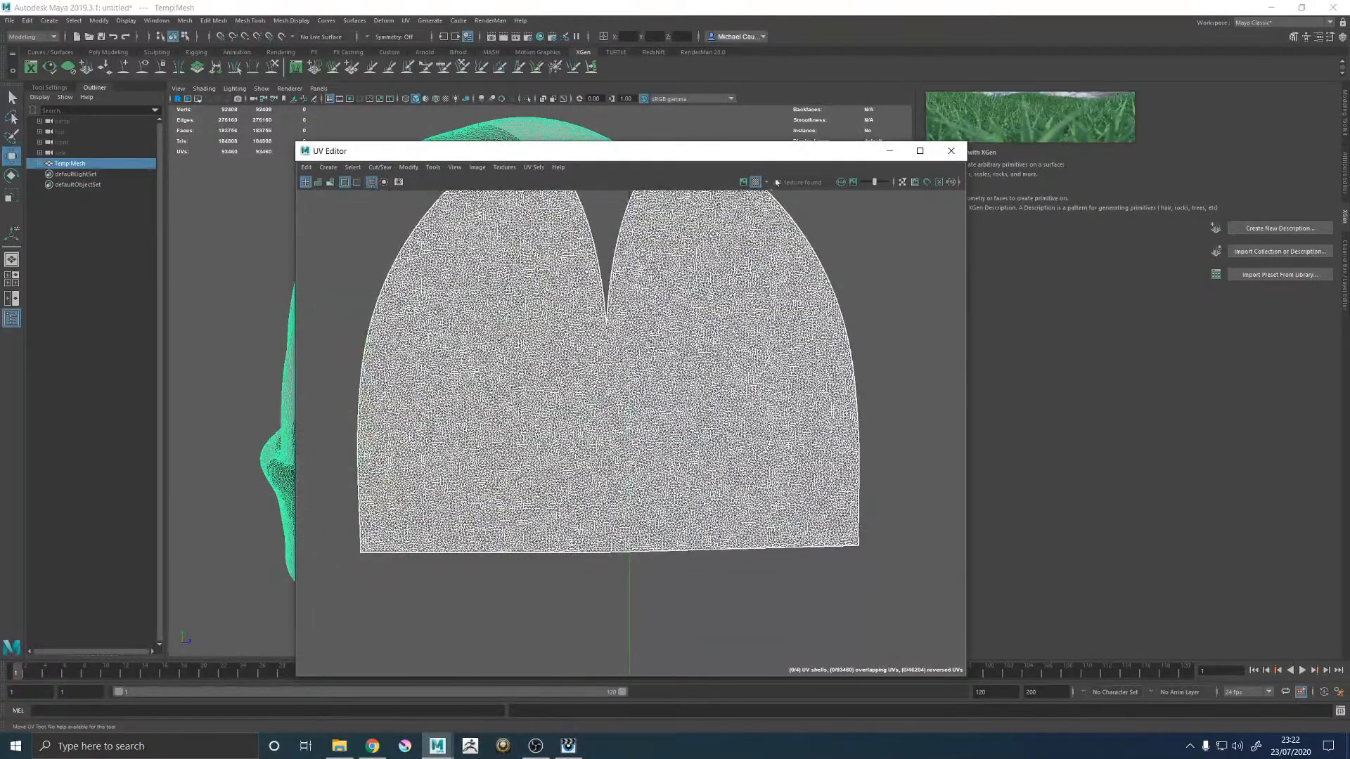
Step: Check the beanie's UV shells with the distortion and shaded displays, then close the UV Editor
left_click(332, 185)
scroll(584, 394, "up", 3)
scroll(618, 330, "down", 3)
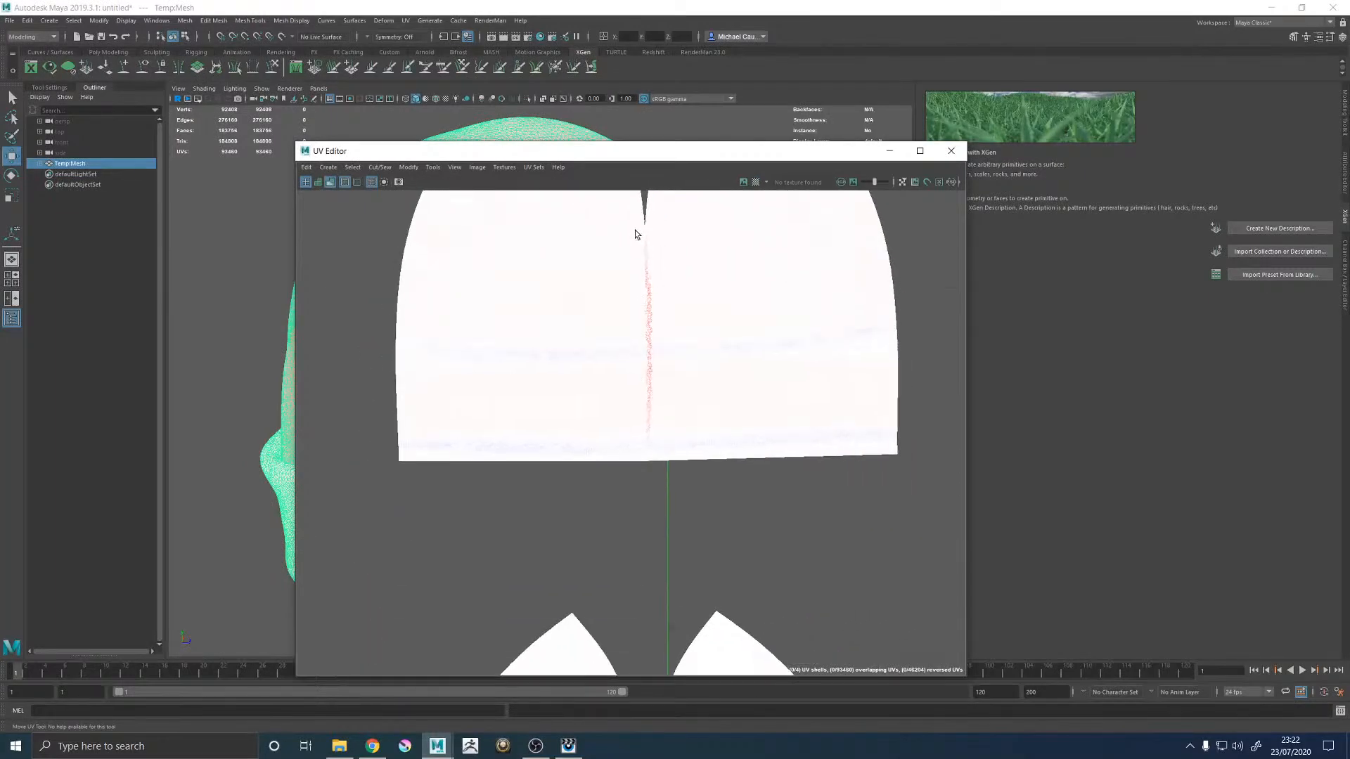
left_click(318, 183)
left_click(319, 184)
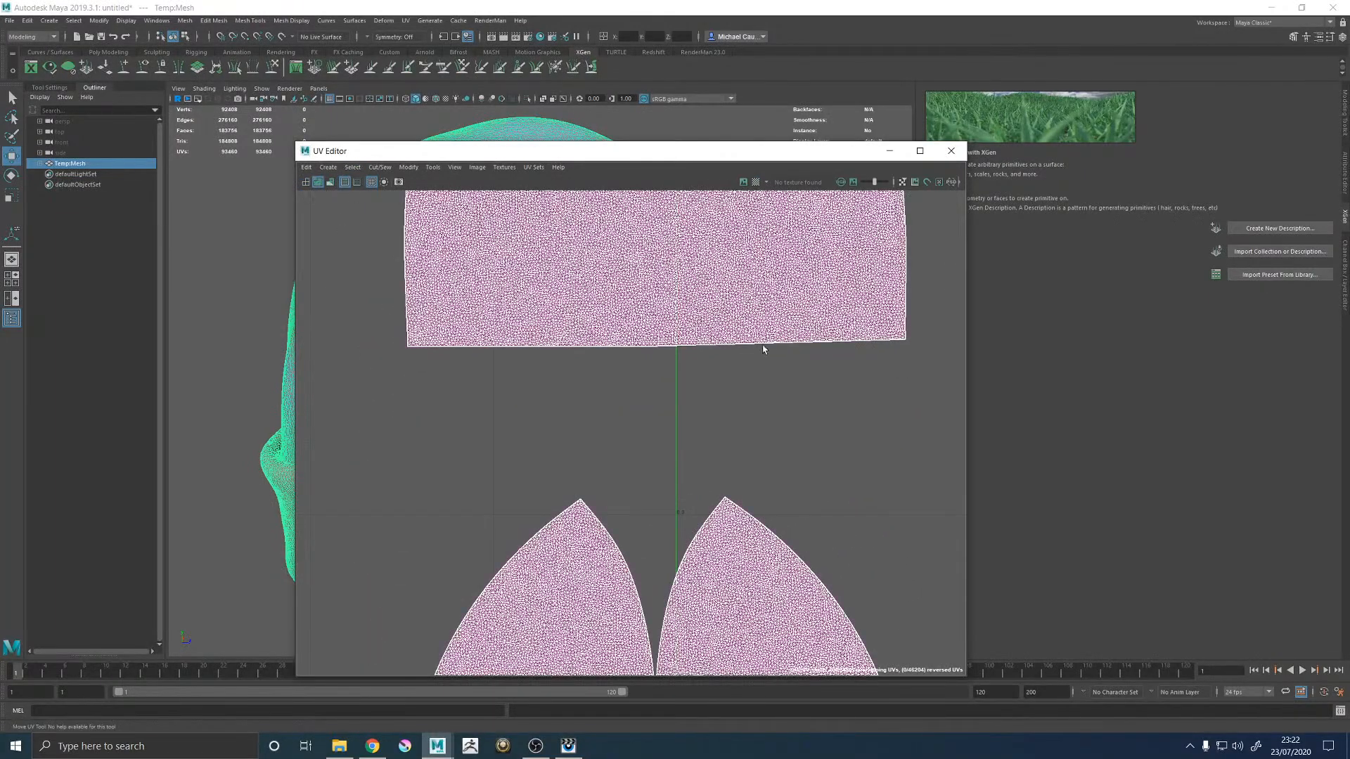
right_click_drag(759, 344, 416, 338, "alt")
middle_click_drag(636, 317, 570, 542, "alt")
right_click_drag(585, 430, 1048, 500, "alt")
middle_click_drag(690, 373, 617, 460, "alt")
right_click_drag(617, 460, 877, 633, "alt")
middle_click_drag(407, 573, 442, 570, "alt")
right_click_drag(442, 571, 689, 383, "alt")
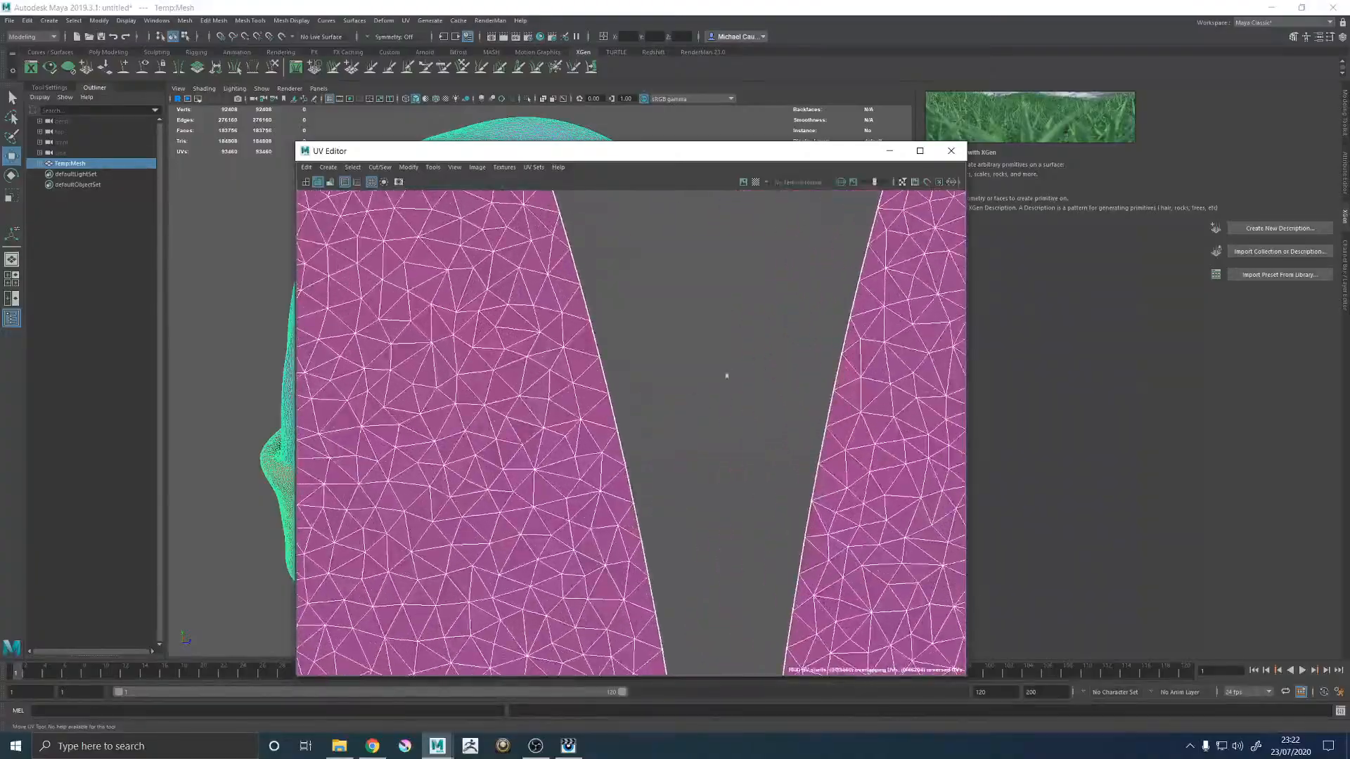
scroll(690, 382, "down", 2)
left_click(951, 151)
Step: Select the beanie and set its face extrusion's Local Translate Z to 0.1
left_click_drag(515, 229, 458, 313, "alt")
left_click(390, 242)
left_click_drag(390, 243, 602, 301, "alt")
middle_click_drag(602, 301, 468, 274, "alt")
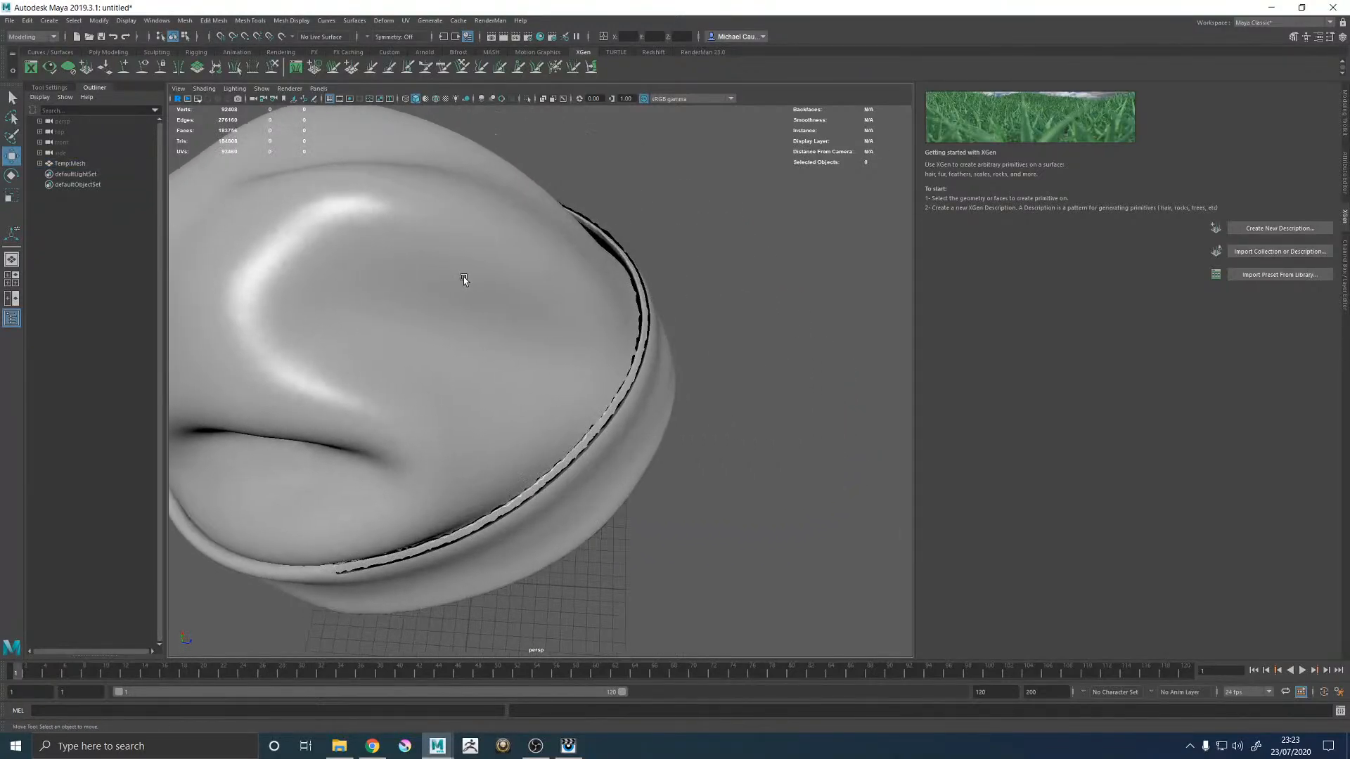
right_click_drag(469, 274, 864, 382, "alt")
left_click(868, 362)
middle_click_drag(867, 362, 612, 370, "alt")
left_click_drag(612, 369, 755, 328, "alt")
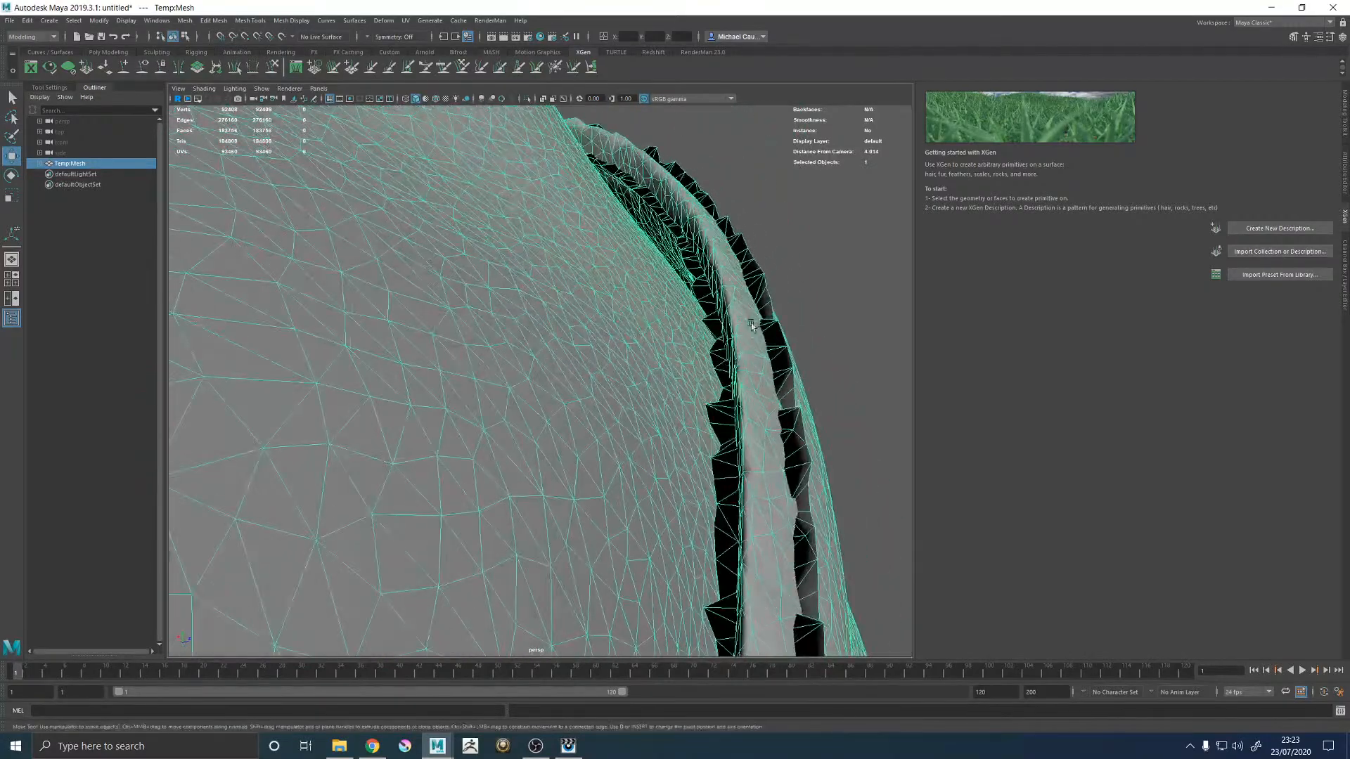
left_click(1343, 182)
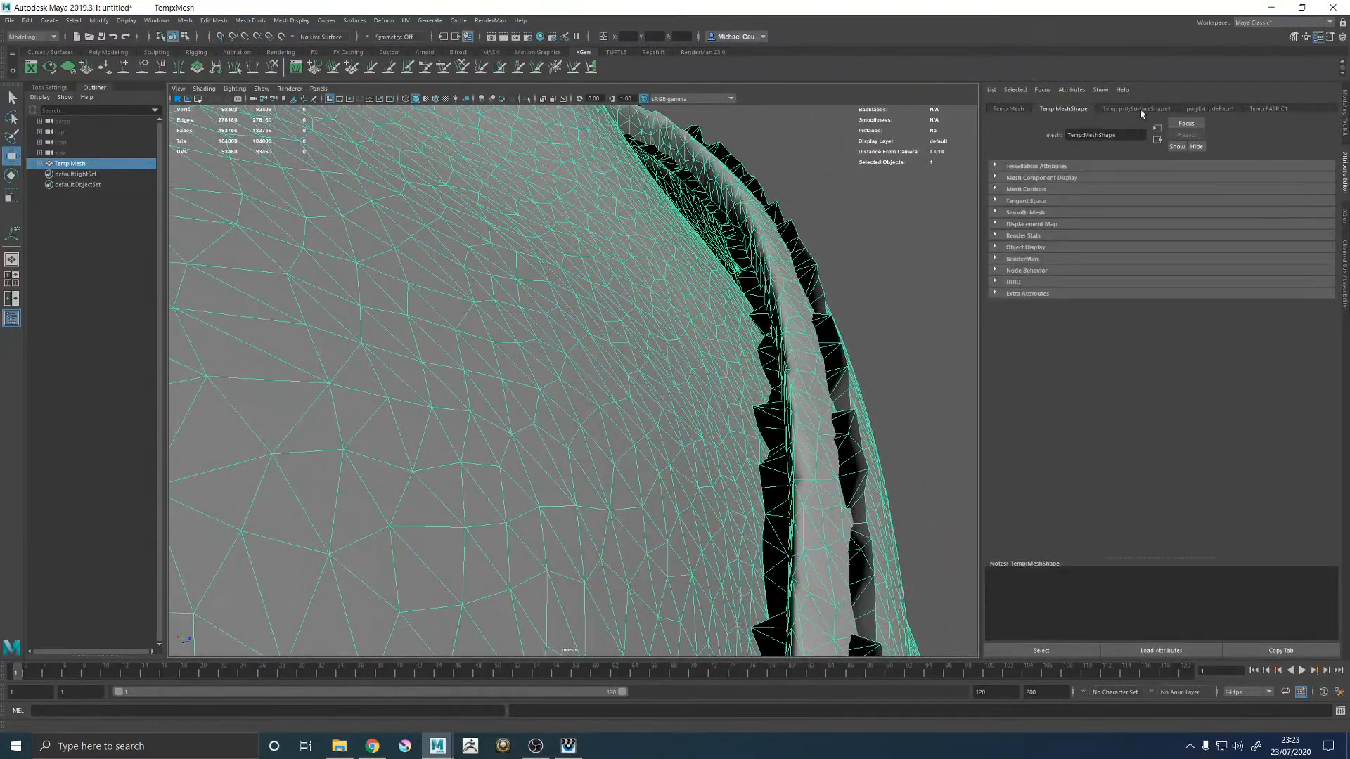
left_click(1193, 109)
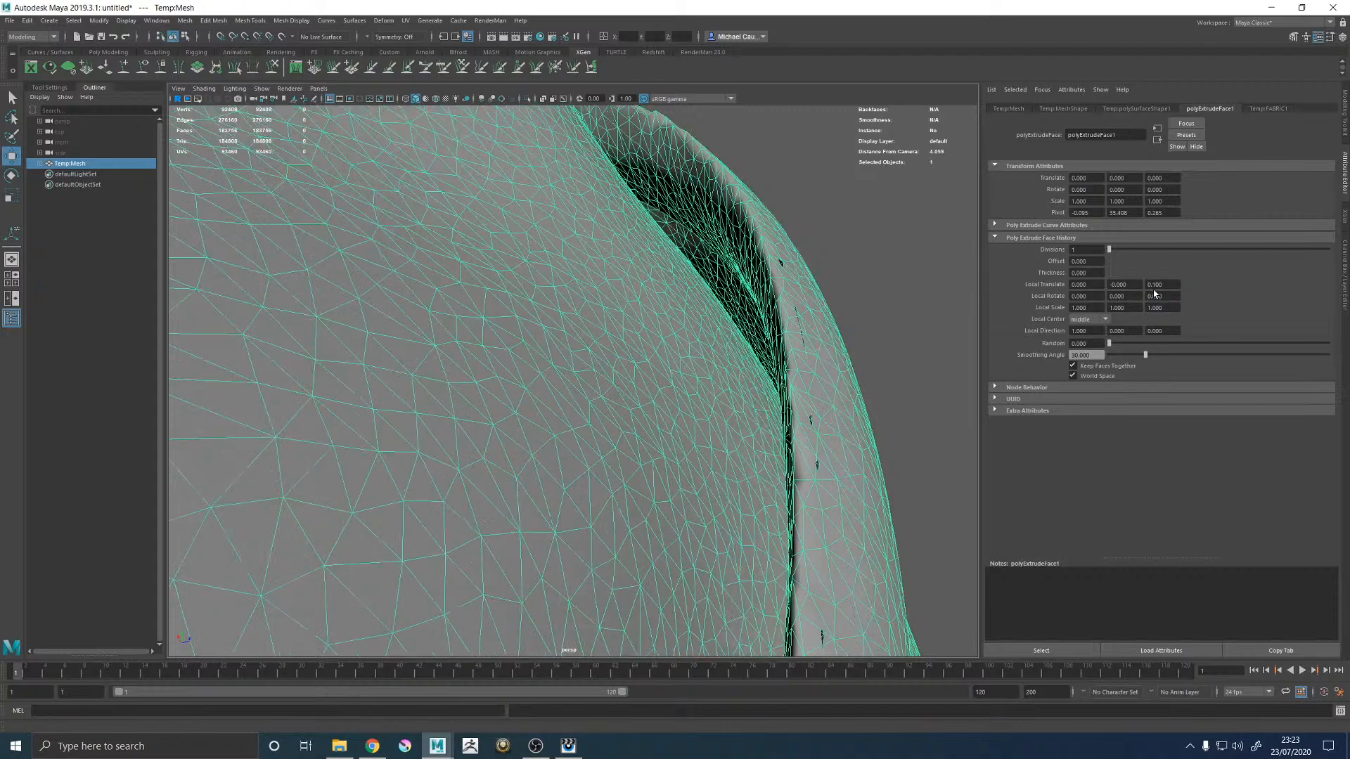
Step: Examine the thinned extrusion around the folded band and from underneath the beanie
right_click_drag(859, 261, 674, 289, "alt")
left_click_drag(675, 289, 422, 294, "alt")
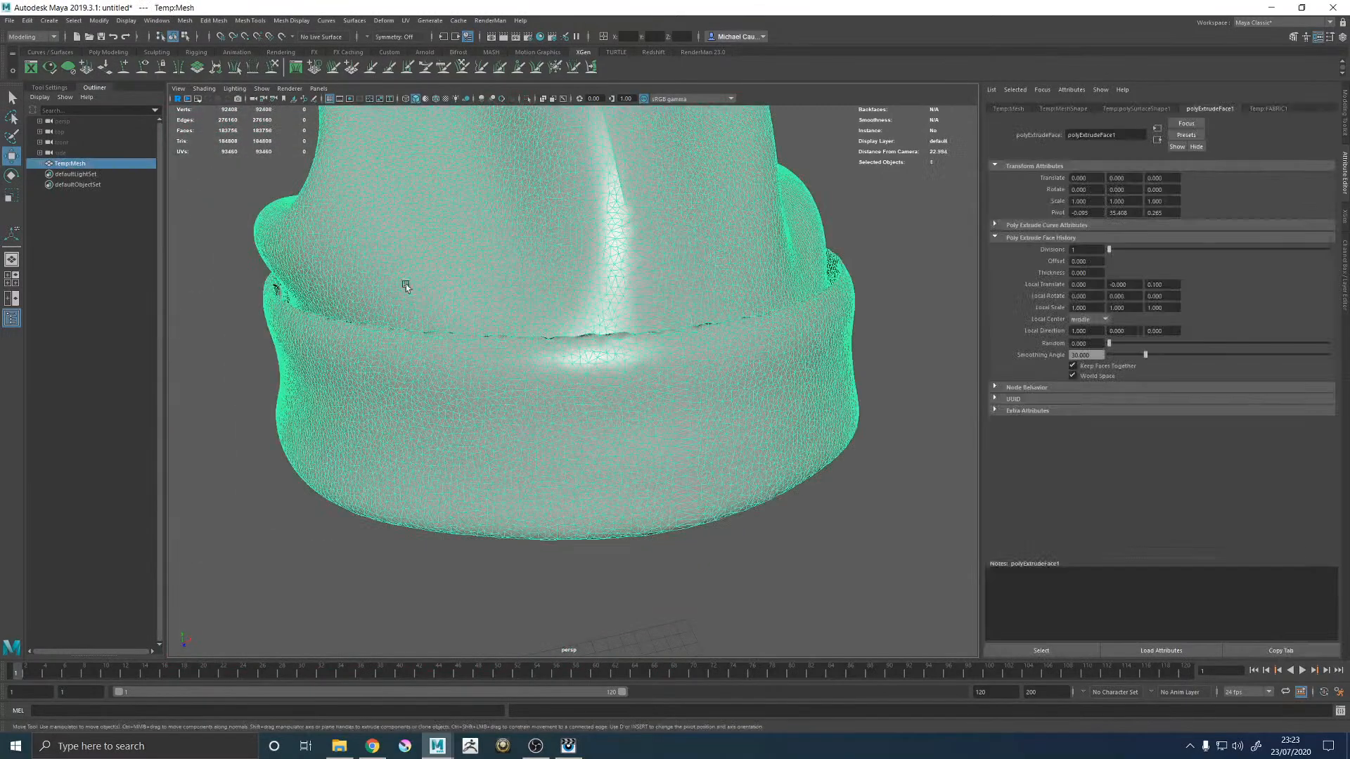
middle_click_drag(571, 246, 630, 380, "alt")
right_click_drag(630, 380, 492, 385, "alt")
left_click_drag(705, 335, 780, 260, "alt")
left_click(795, 232)
left_click_drag(766, 310, 611, 383, "alt")
left_click(633, 338)
left_click_drag(633, 337, 629, 366, "alt")
Step: Pick a face inside the beanie, inspect the surface up close, and return to object selection
key("F11")
left_click(640, 364)
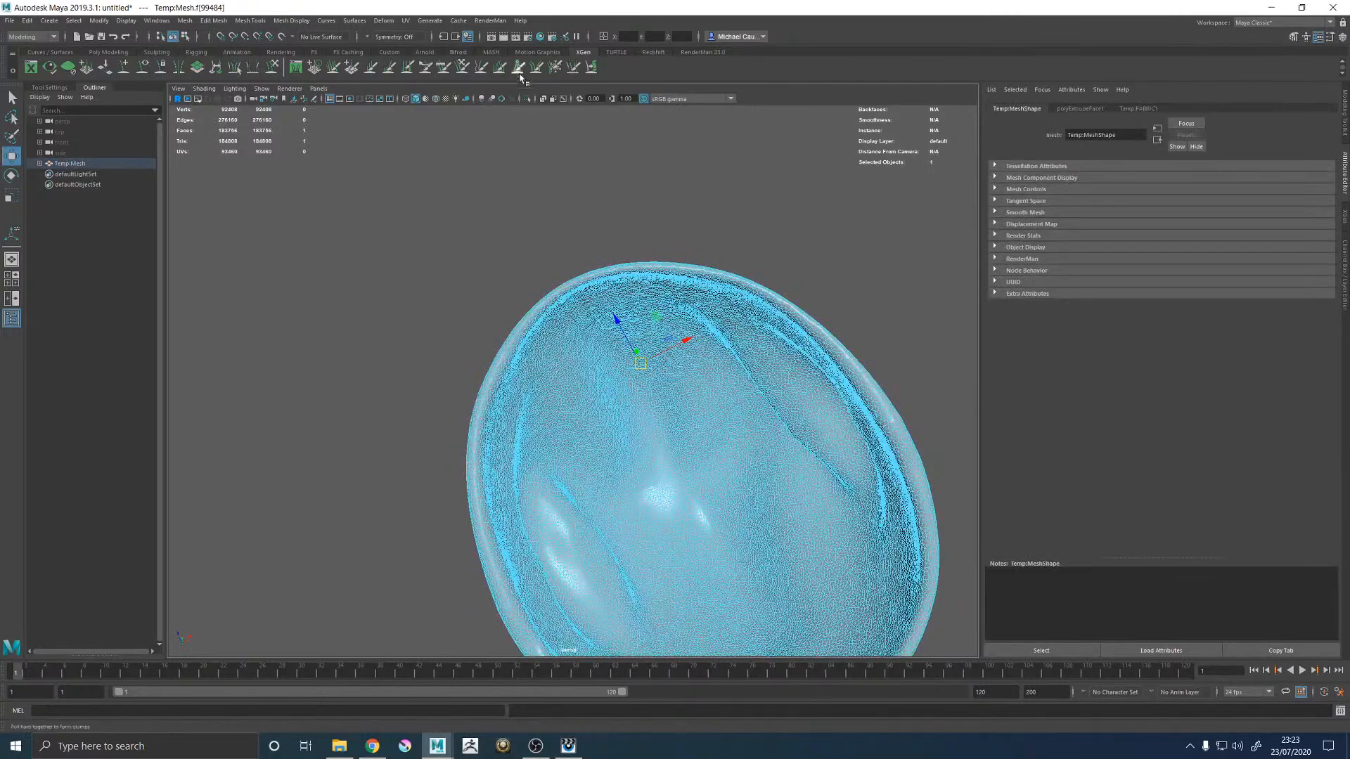
left_click_drag(622, 309, 516, 389, "alt")
right_click_drag(516, 389, 830, 390, "alt")
middle_click_drag(677, 273, 551, 454, "alt")
right_click_drag(552, 454, 905, 460, "alt")
left_click_drag(906, 460, 715, 404, "alt")
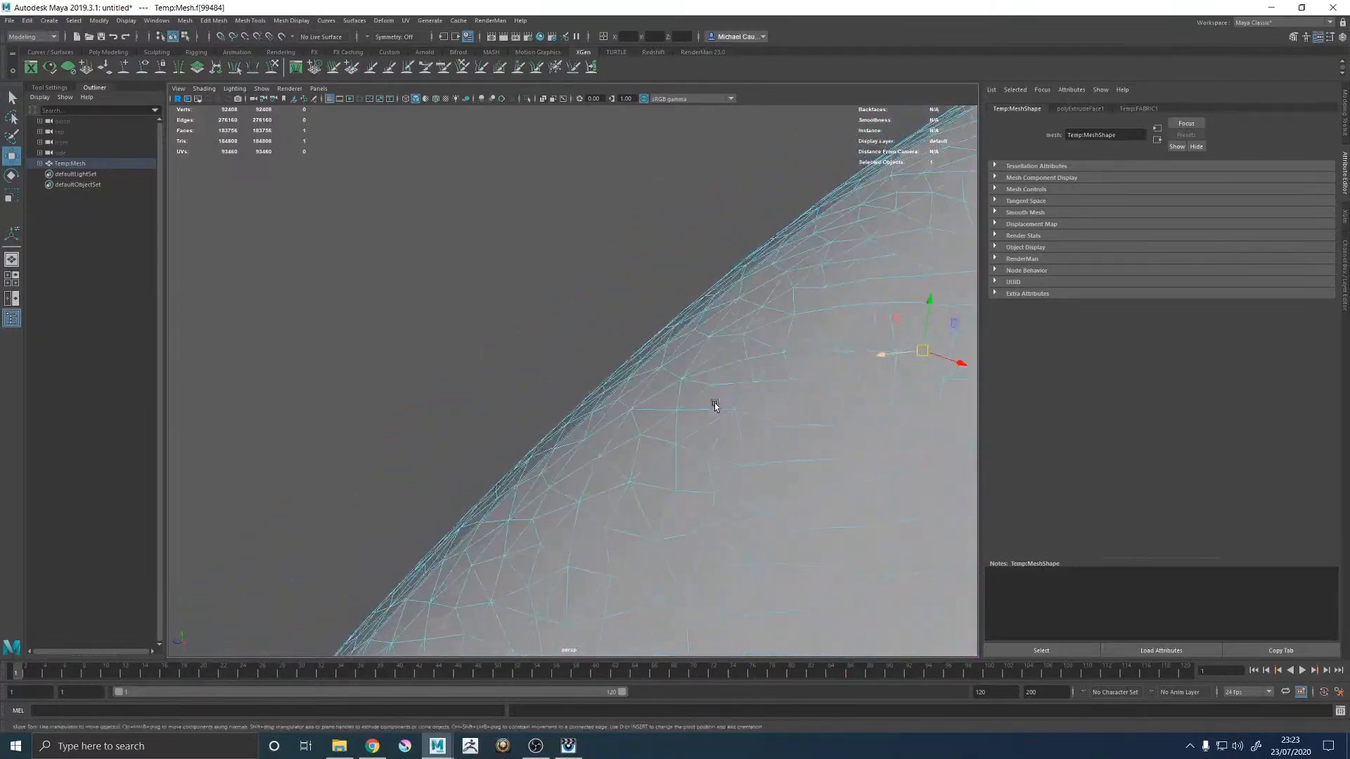
right_click_drag(715, 403, 552, 443, "alt")
left_click_drag(551, 443, 668, 453, "alt")
key("F8")
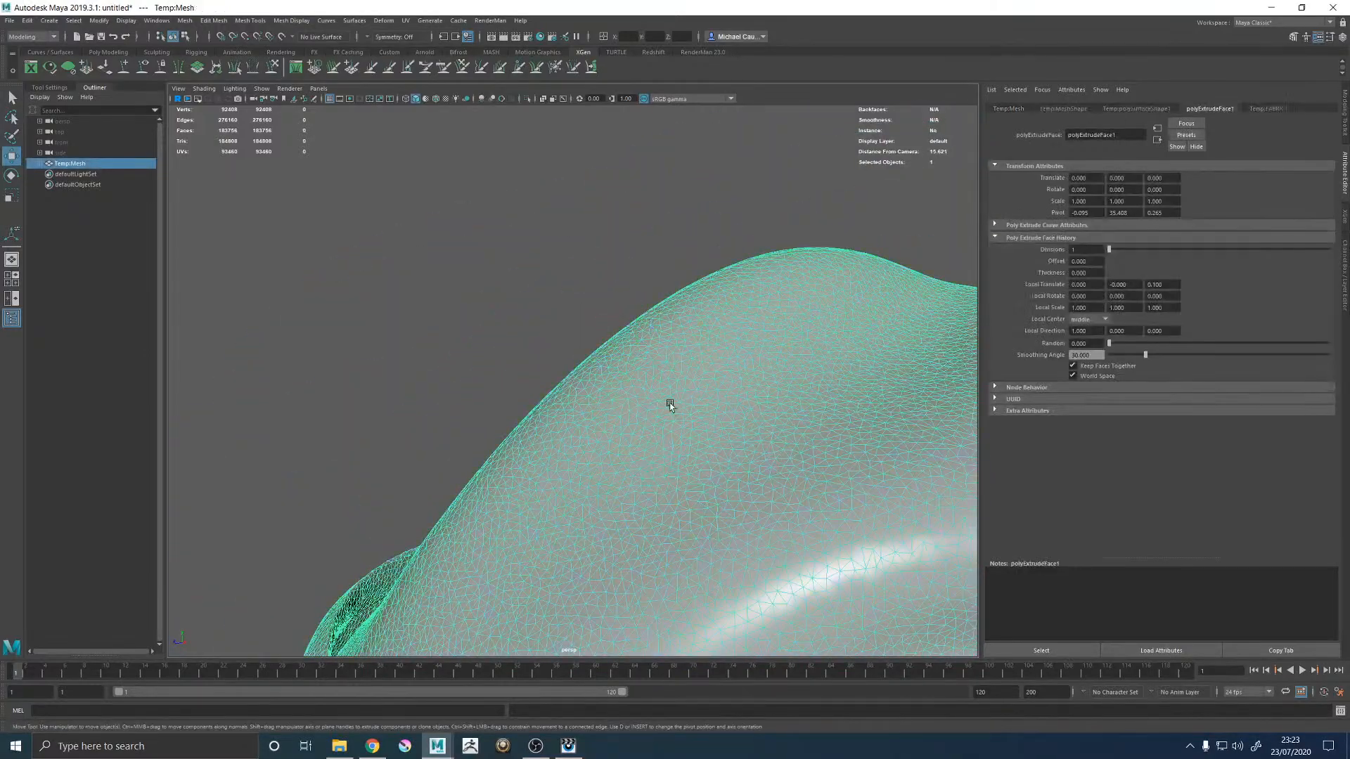
Step: Assign a new Blinn material to the beanie with a Checker texture on its colour, and show textures in the view
key("f")
left_click_drag(699, 356, 518, 338, "alt")
right_click_drag(519, 338, 654, 541, "alt")
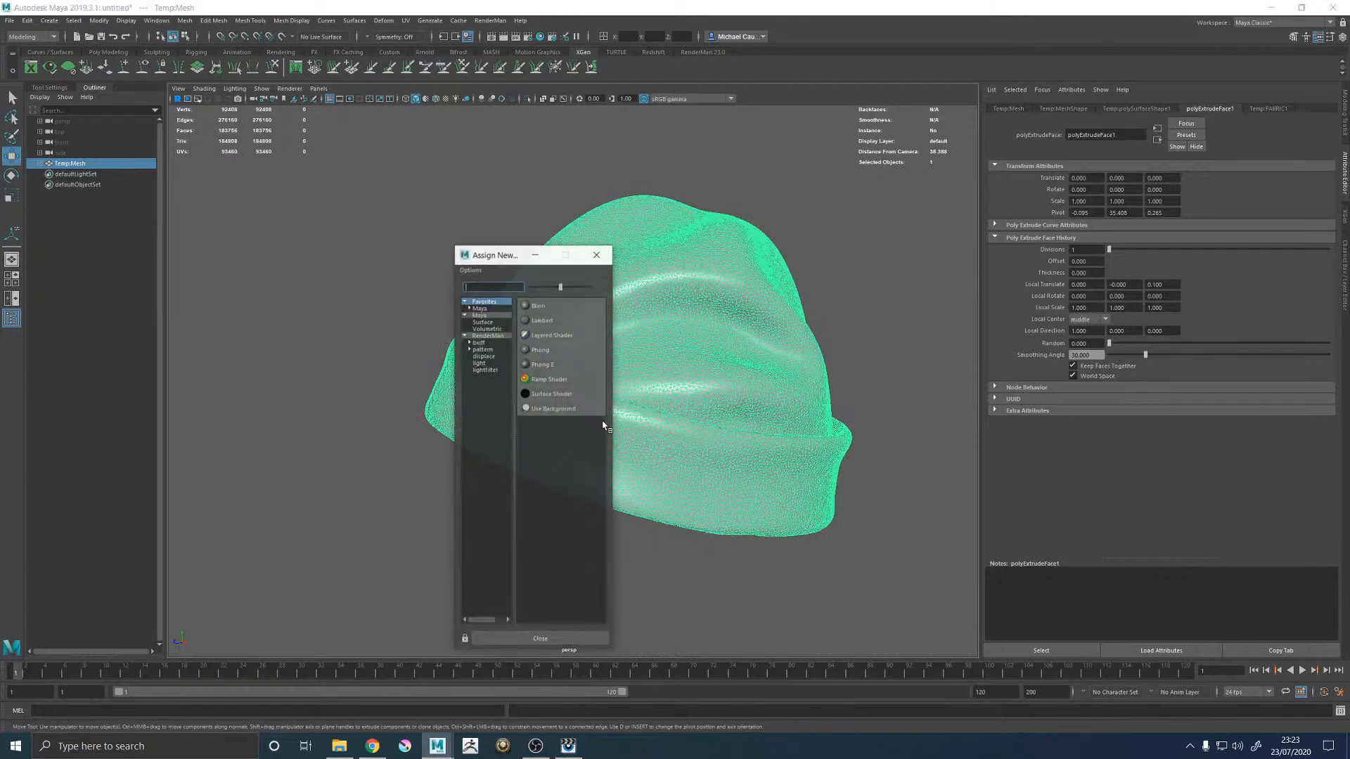
left_click(537, 306)
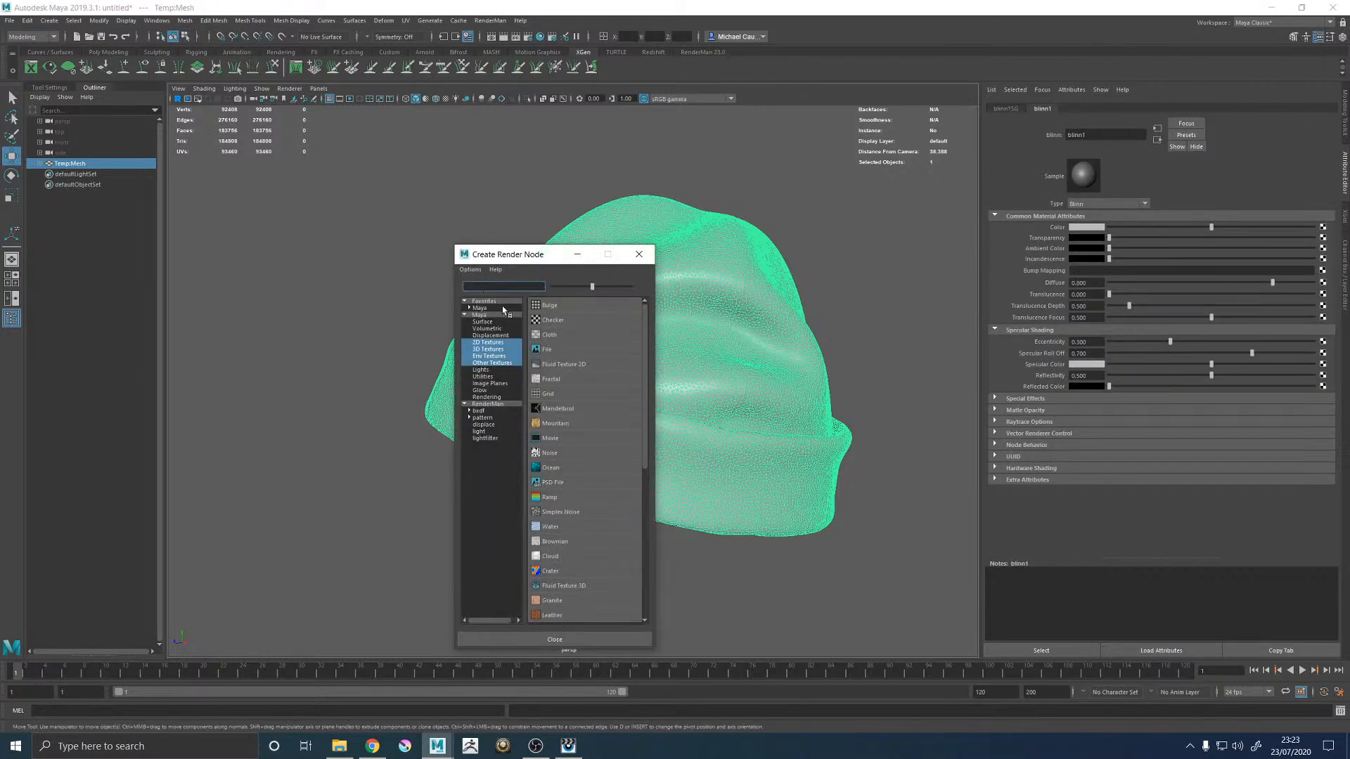
left_click(549, 320)
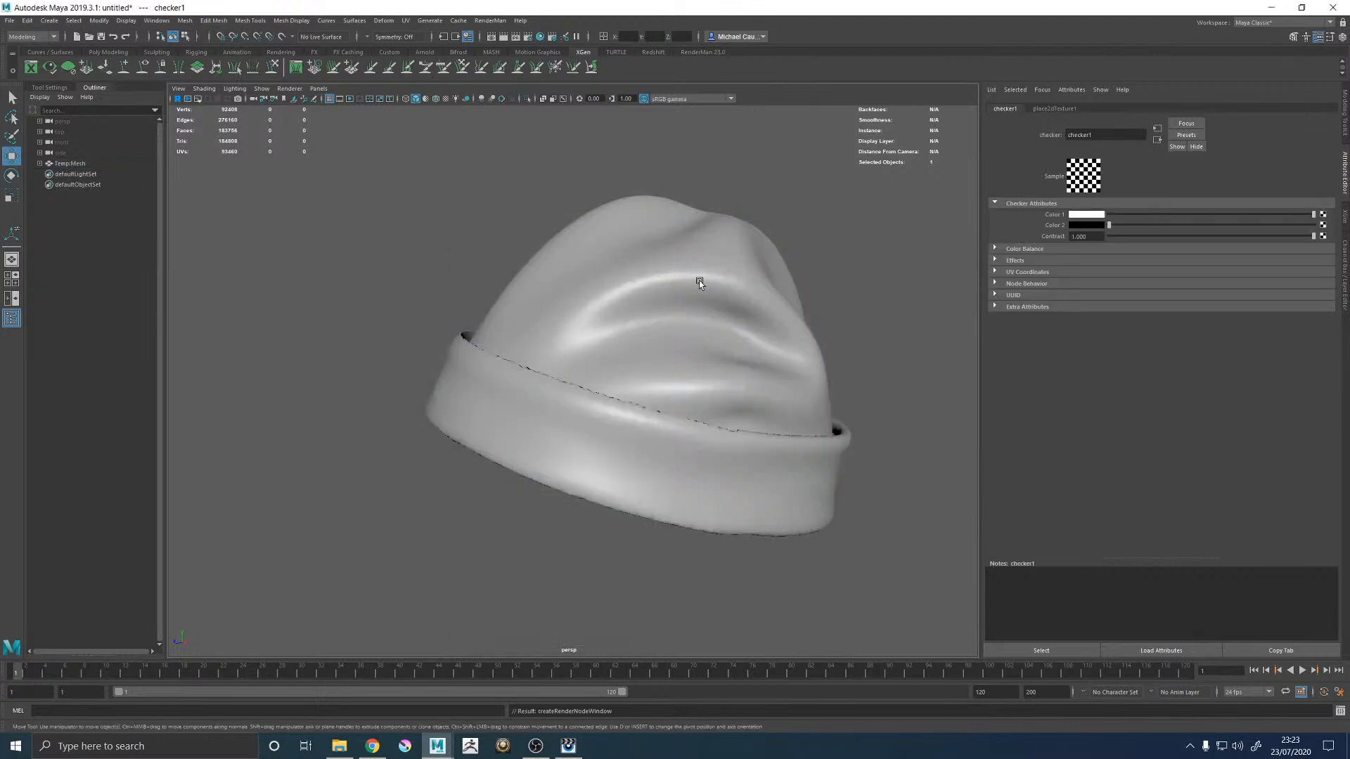
key("6")
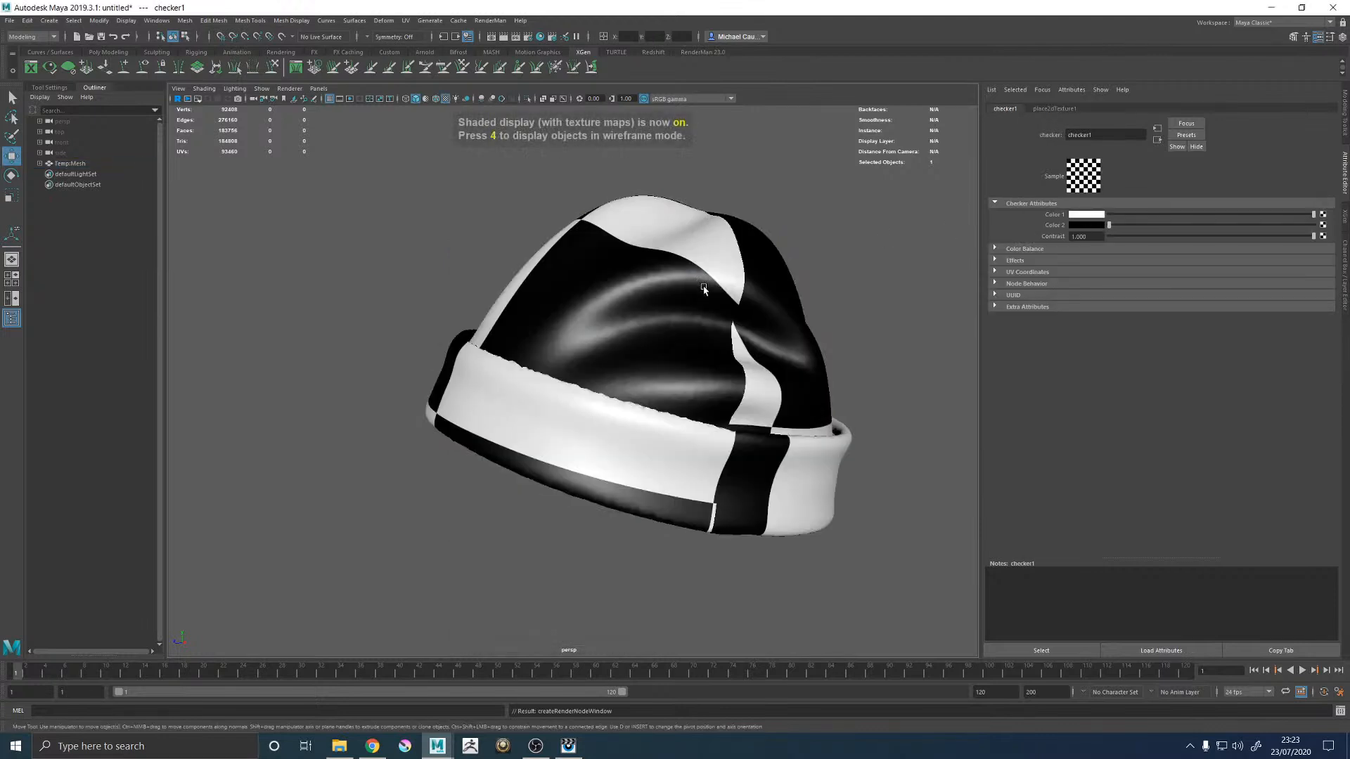
Step: Set the checker texture's Repeat UV to 20 by 20
left_click(1052, 109)
type("20")
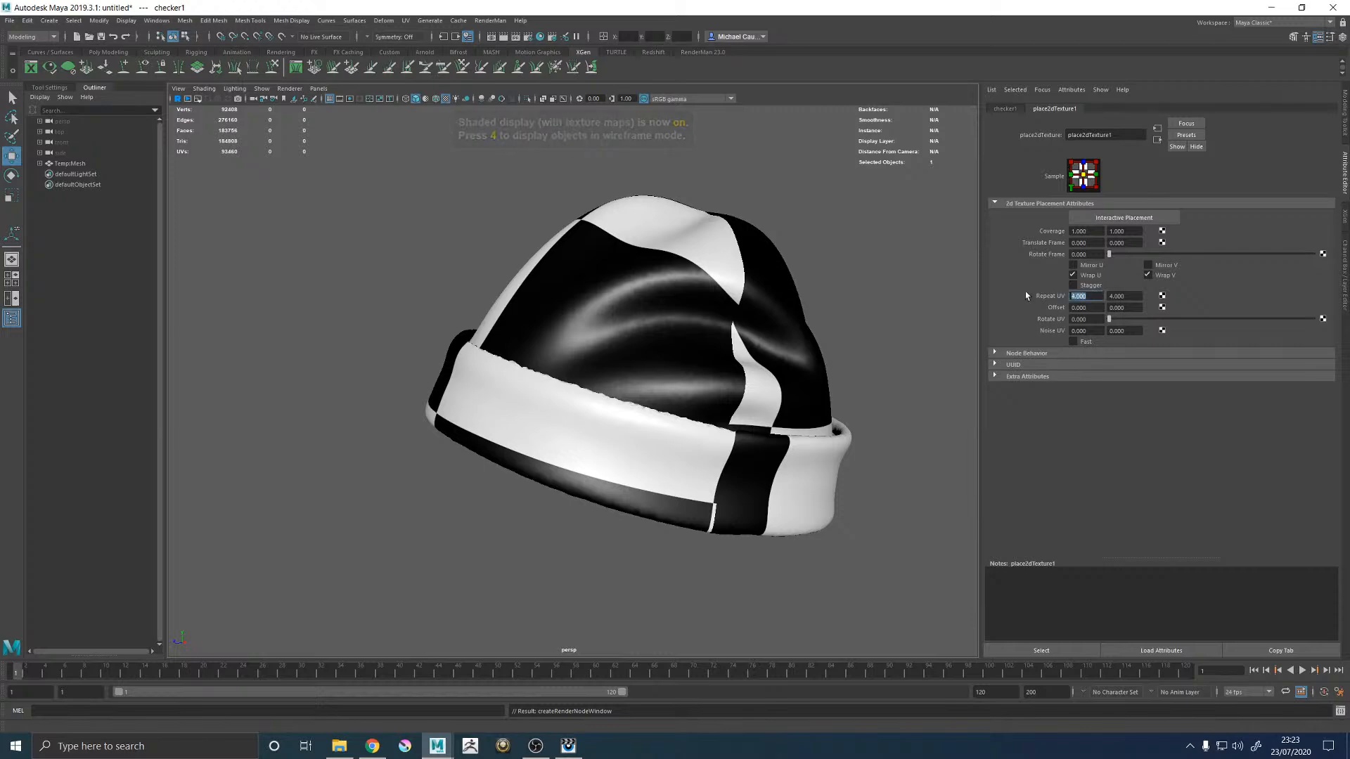
key("Tab")
type("20")
key("Return")
Step: Inspect the checker pattern all around the beanie for stretching and seams, including the underside and folded band
left_click_drag(641, 337, 590, 305, "alt")
left_click_drag(492, 299, 618, 310, "alt")
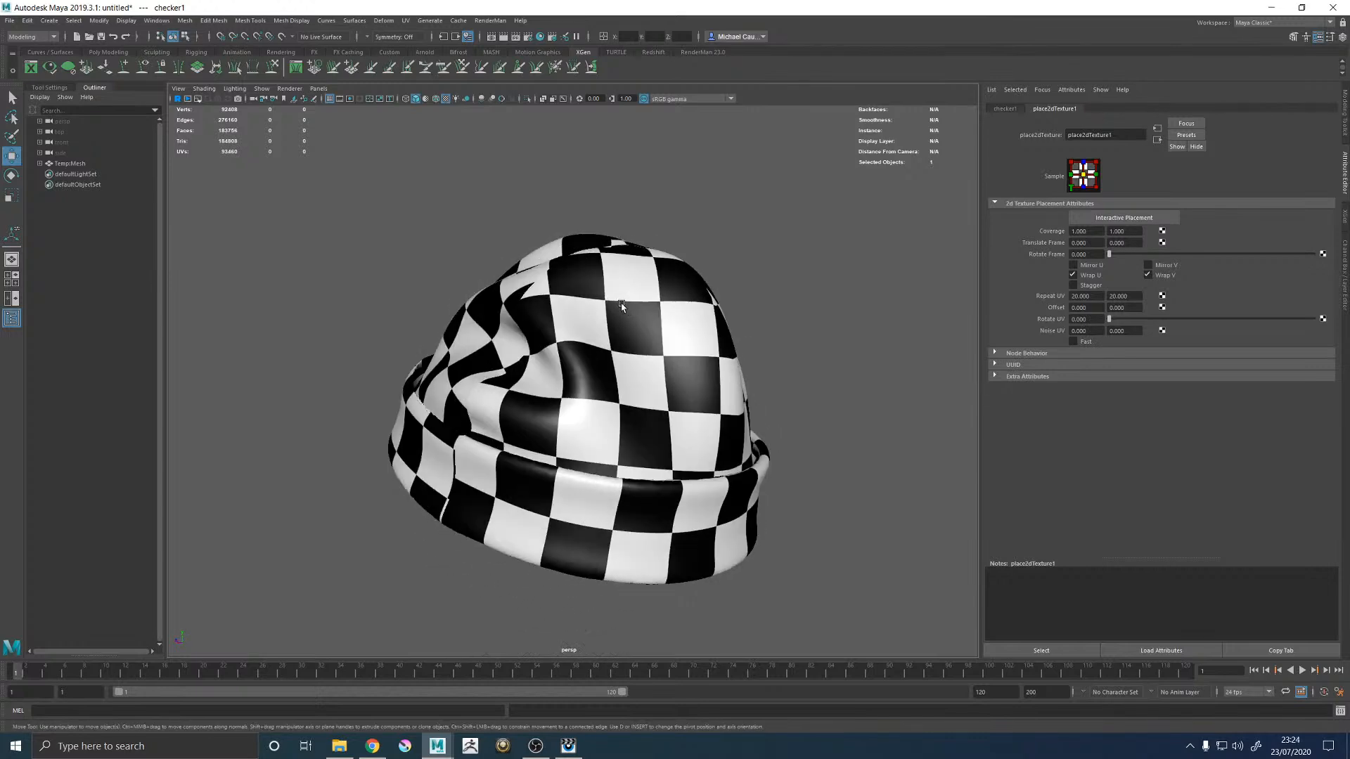
left_click_drag(598, 333, 753, 248, "alt")
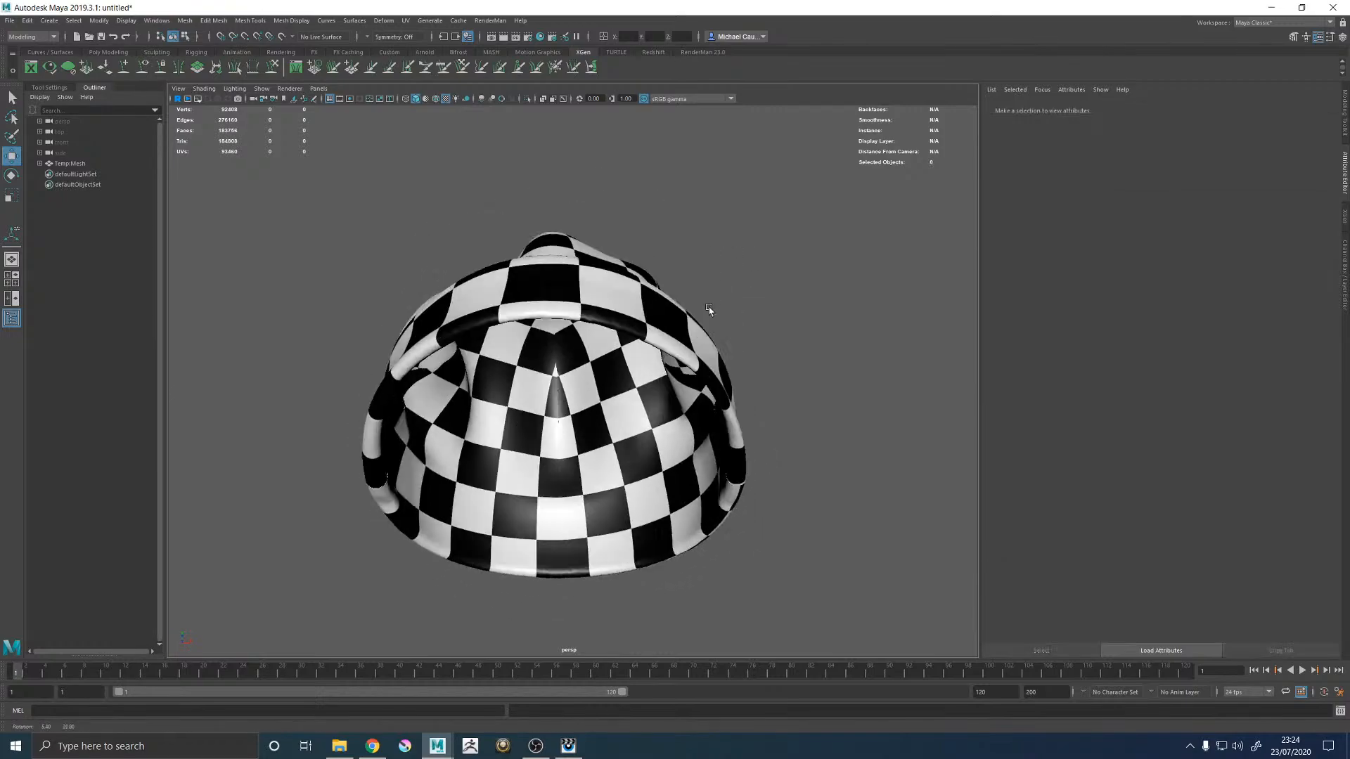
left_click(621, 318)
left_click_drag(709, 310, 465, 347, "alt")
right_click_drag(465, 347, 548, 352, "alt")
left_click_drag(549, 351, 499, 337, "alt")
left_click(329, 171)
middle_click_drag(406, 271, 476, 280, "alt")
left_click_drag(500, 415, 537, 387, "alt")
scroll(536, 388, "down", 10)
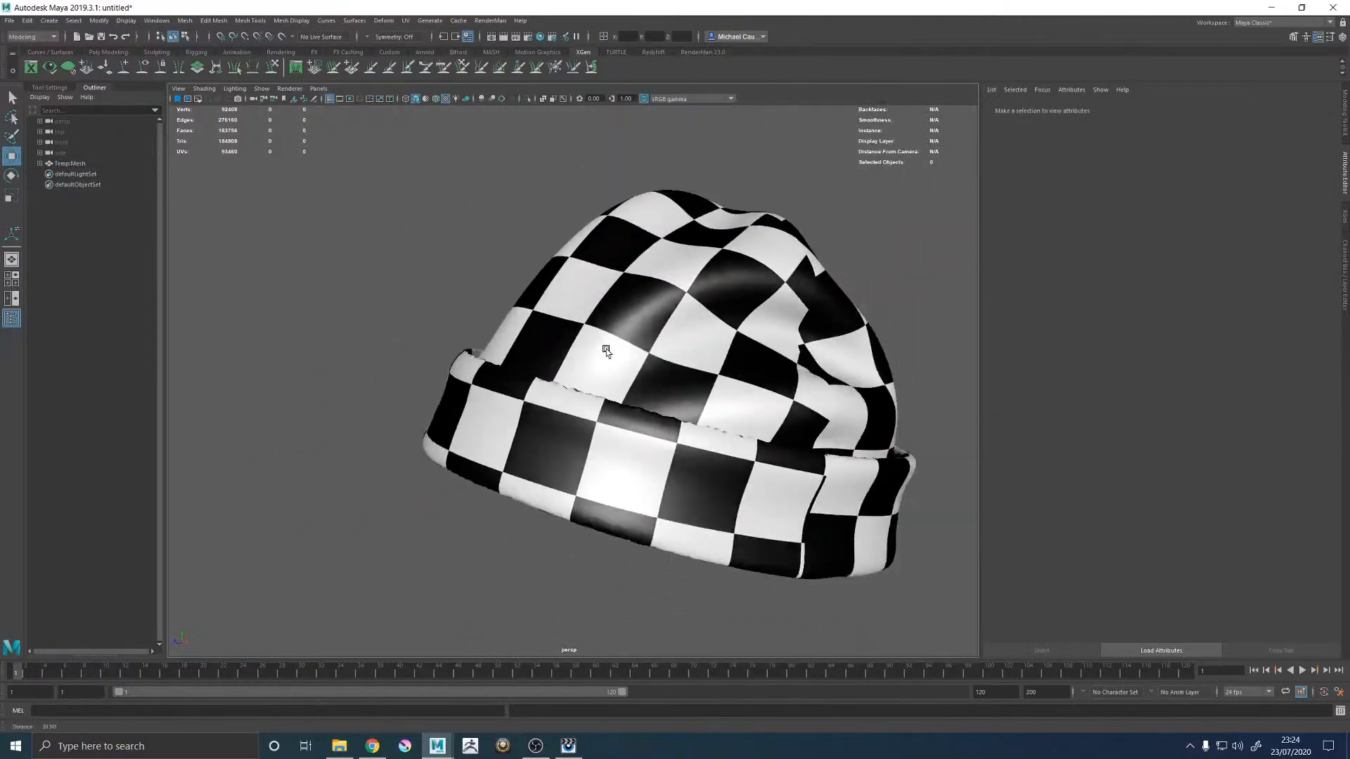
left_click_drag(738, 361, 762, 365, "alt")
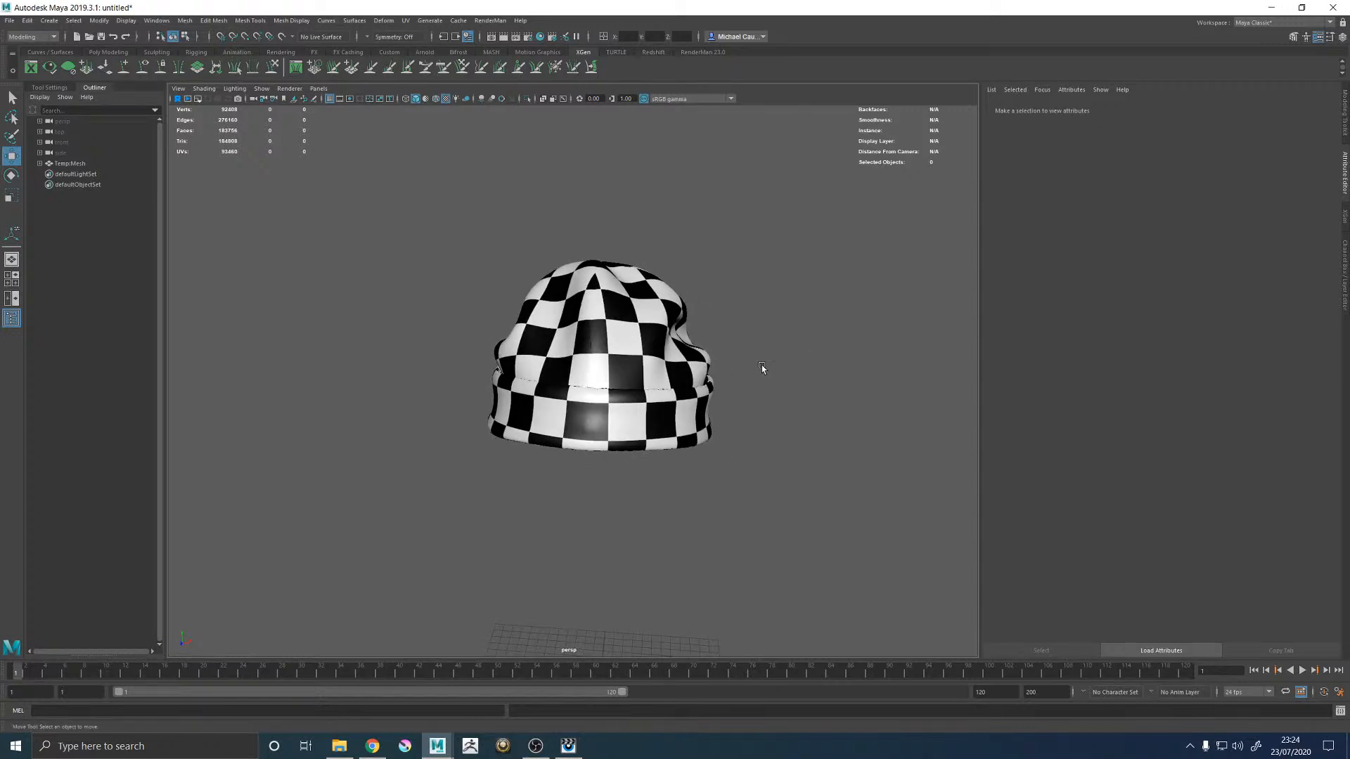
right_click_drag(525, 360, 706, 348, "alt")
left_click_drag(706, 348, 507, 340, "alt")
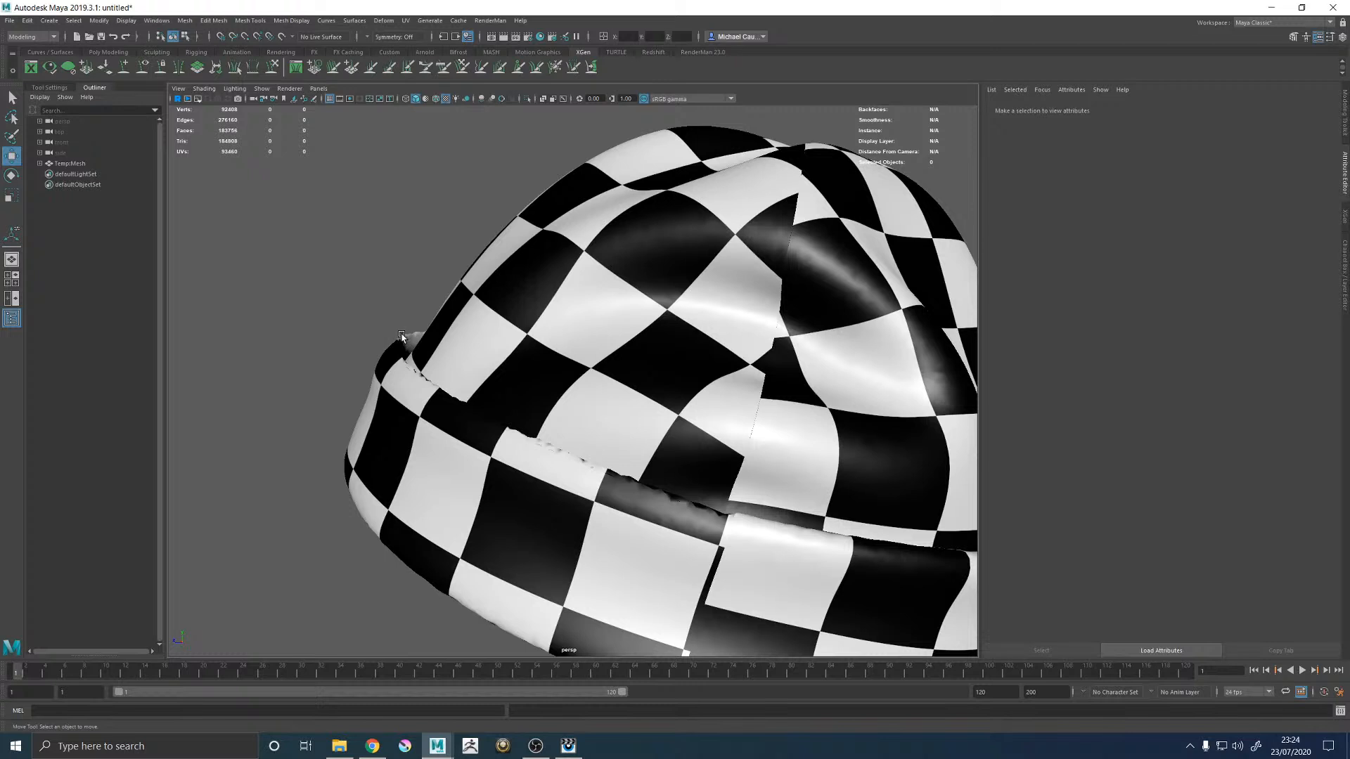
key("f")
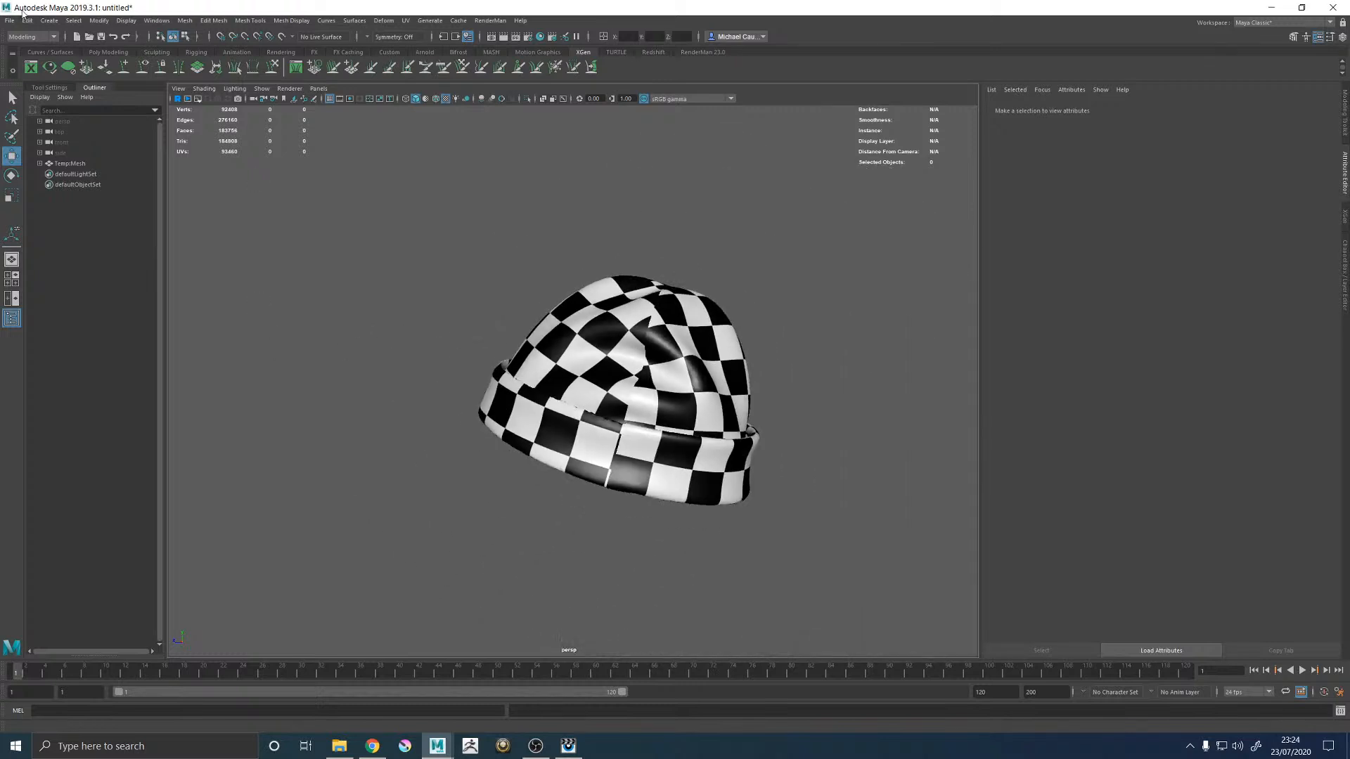
Step: Import the original thin beanie mesh from Temp.obj on the Desktop into the scene
left_click(9, 21)
left_click(46, 134)
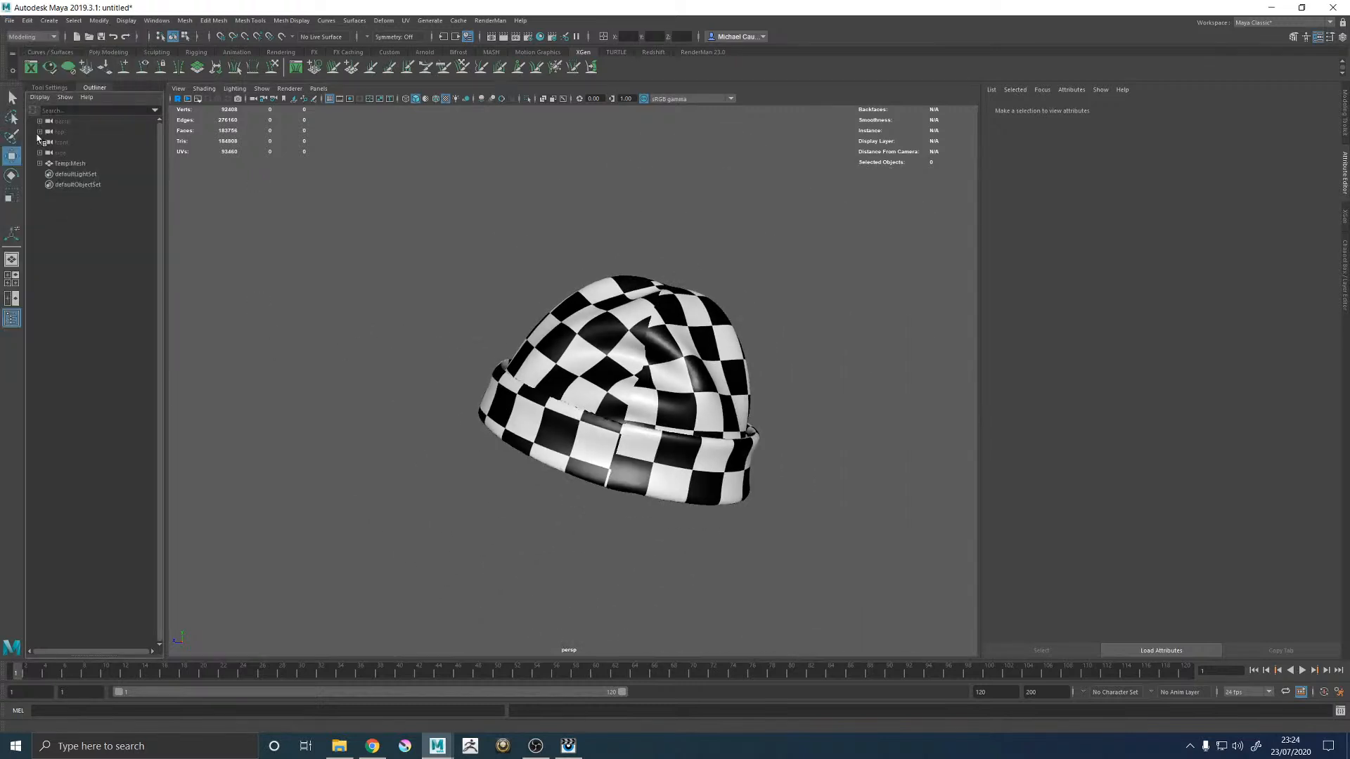
left_click(9, 21)
left_click(40, 144)
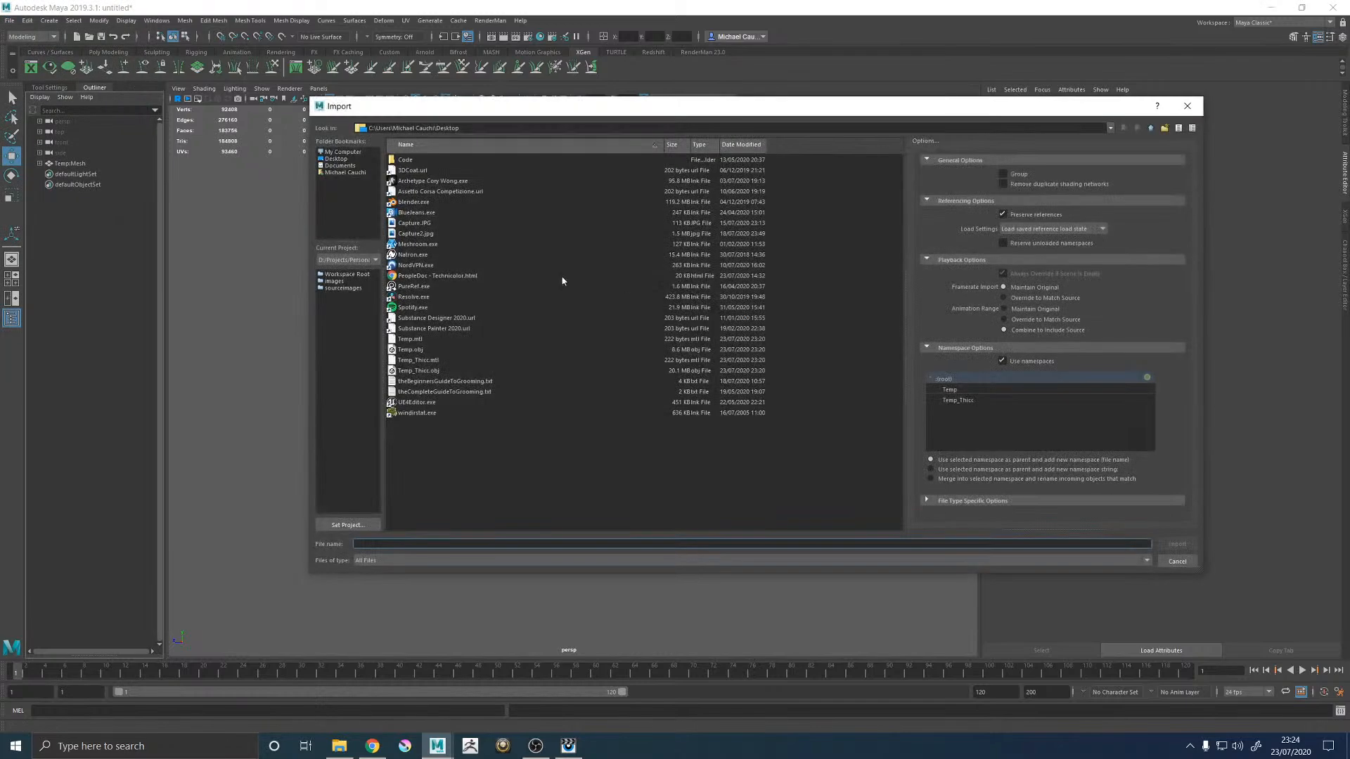
double_click(421, 349)
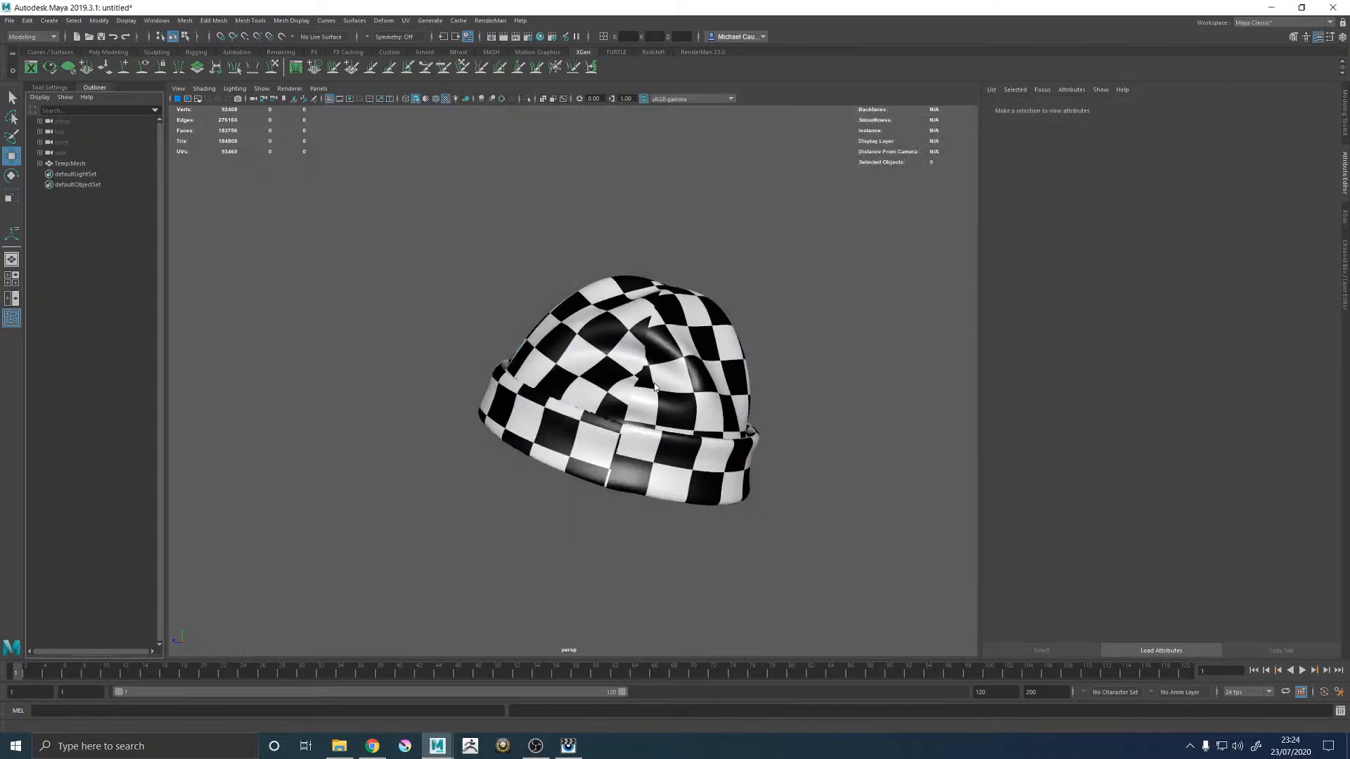
Step: Hide the checker-textured beanie so that only the newly imported thin mesh is shown
left_click(72, 164)
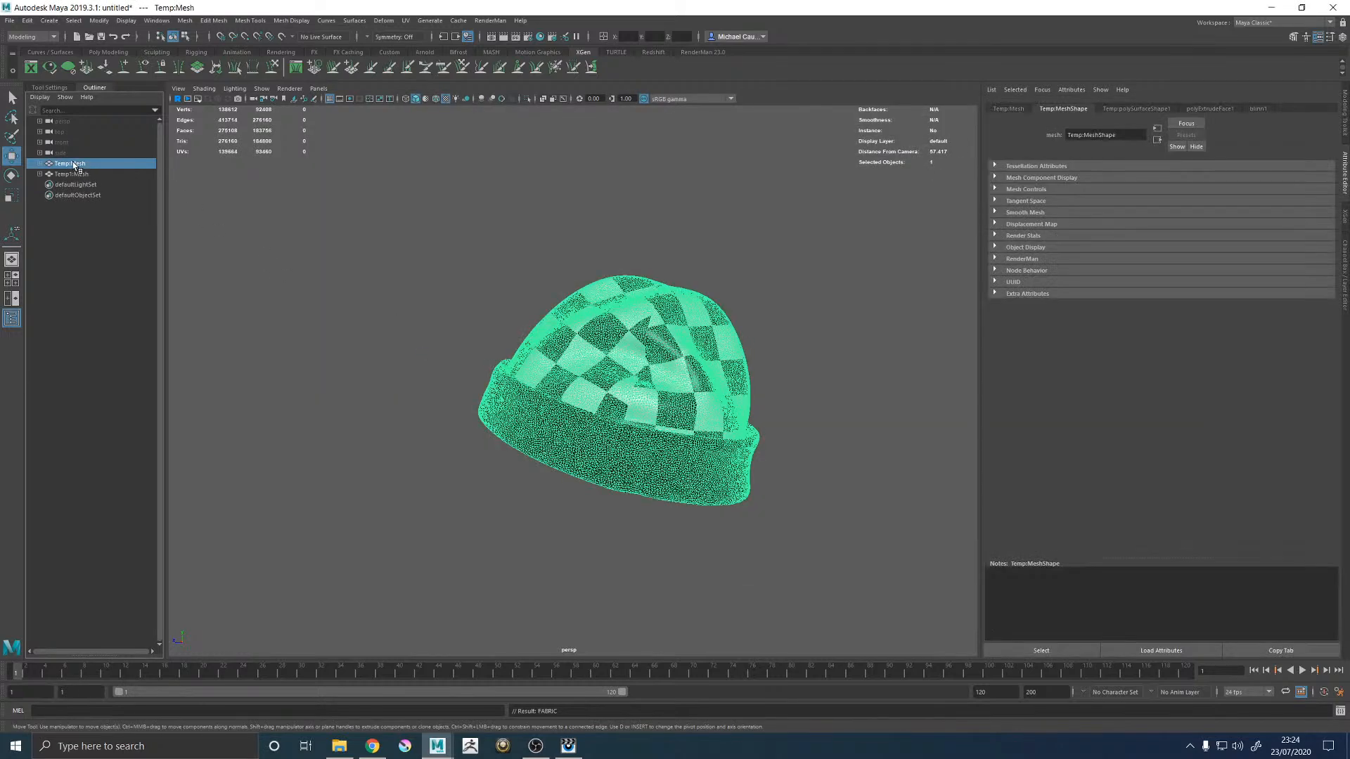
key("ctrl+h")
key("ctrl+h")
scroll(520, 313, "up", 10)
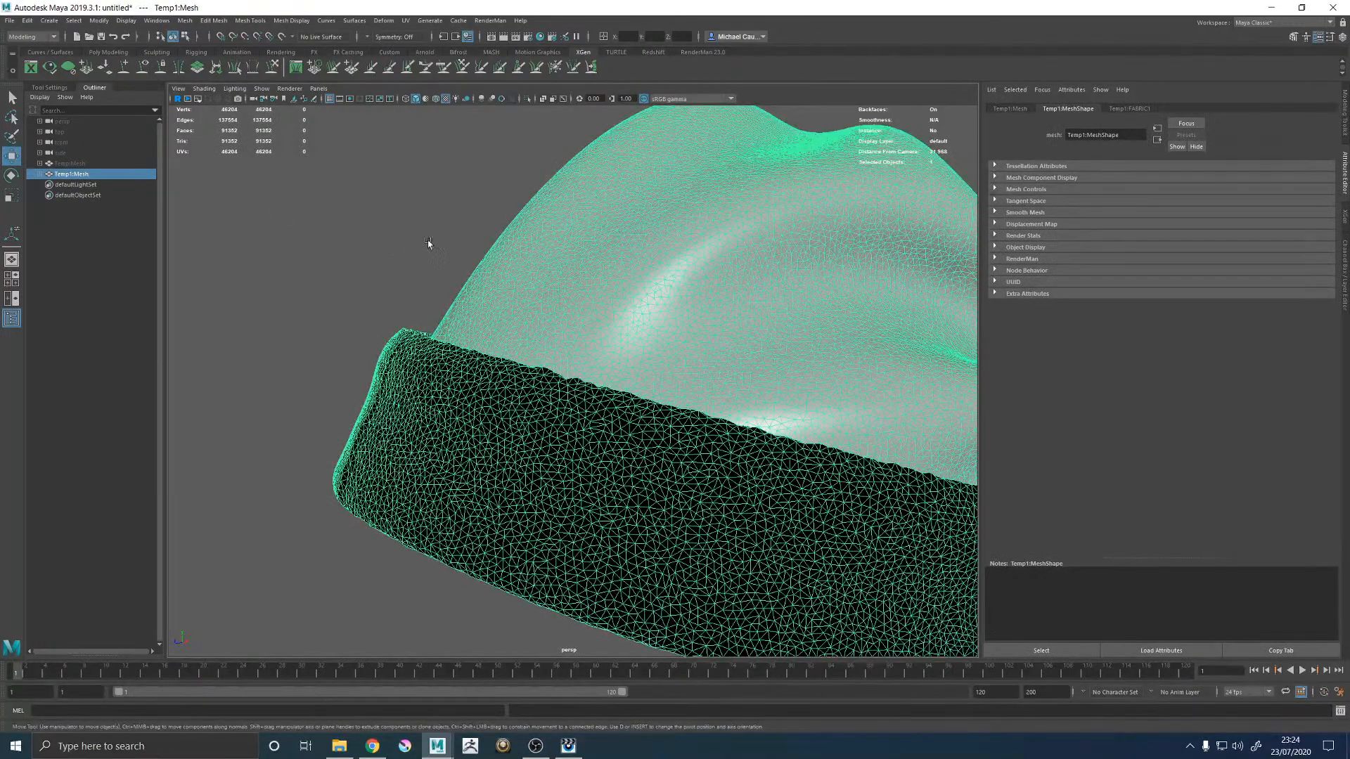
Step: Rename the newly imported beanie mesh Inside
right_click(571, 250)
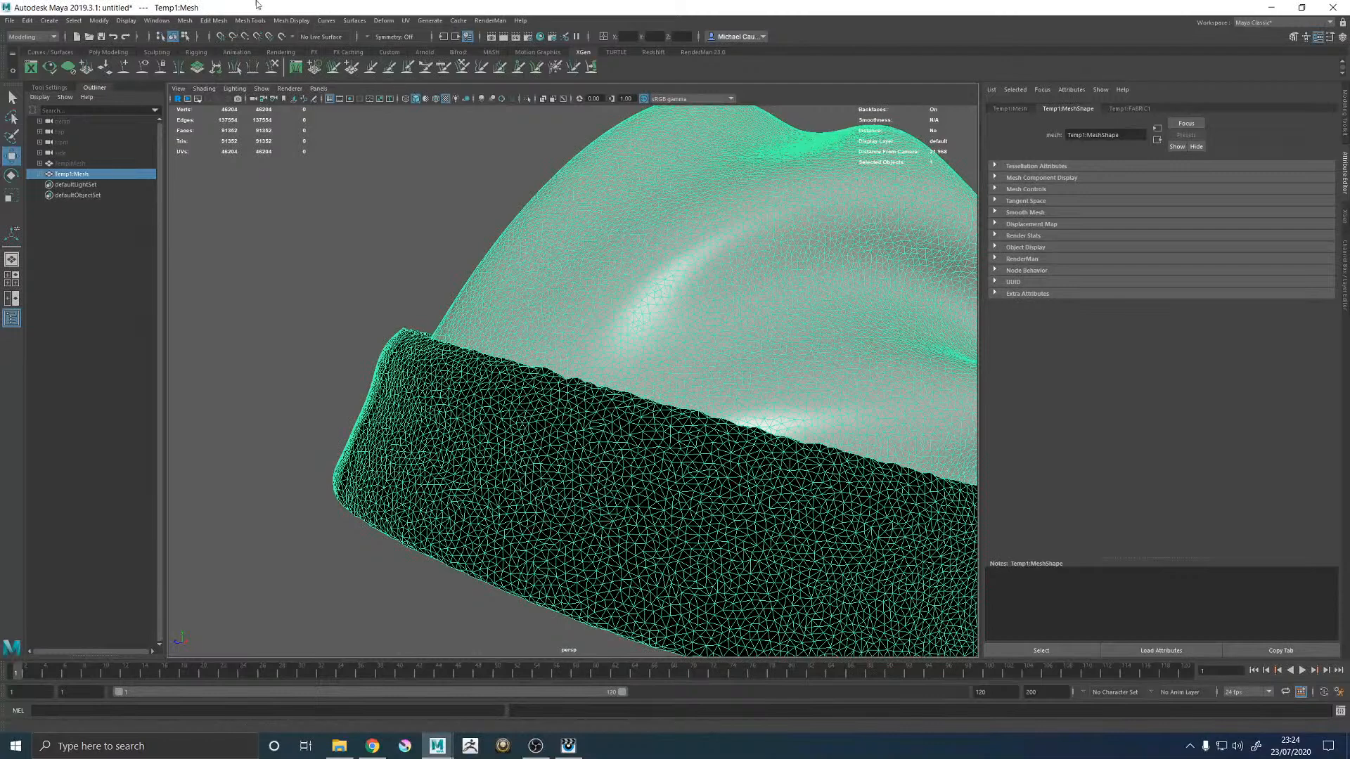
left_click(186, 22)
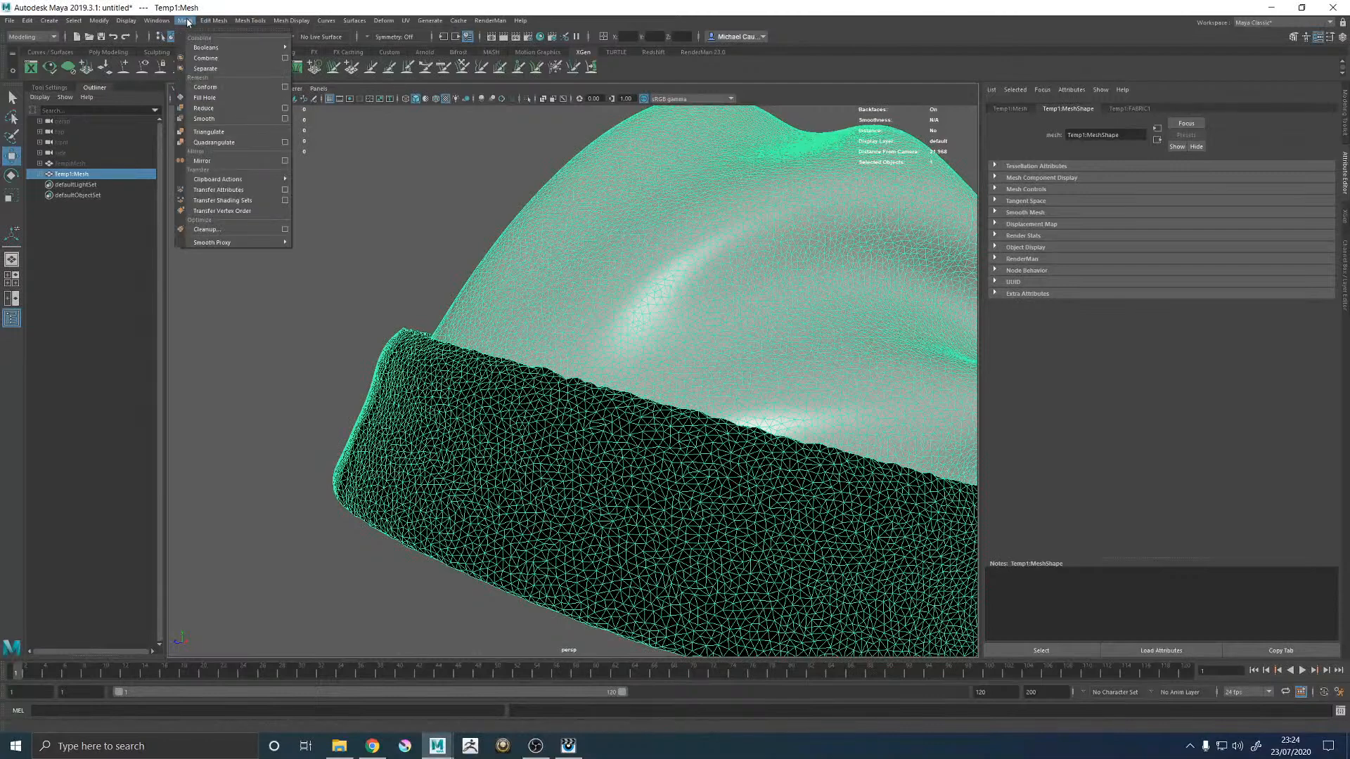
left_click(386, 187)
left_click(90, 175)
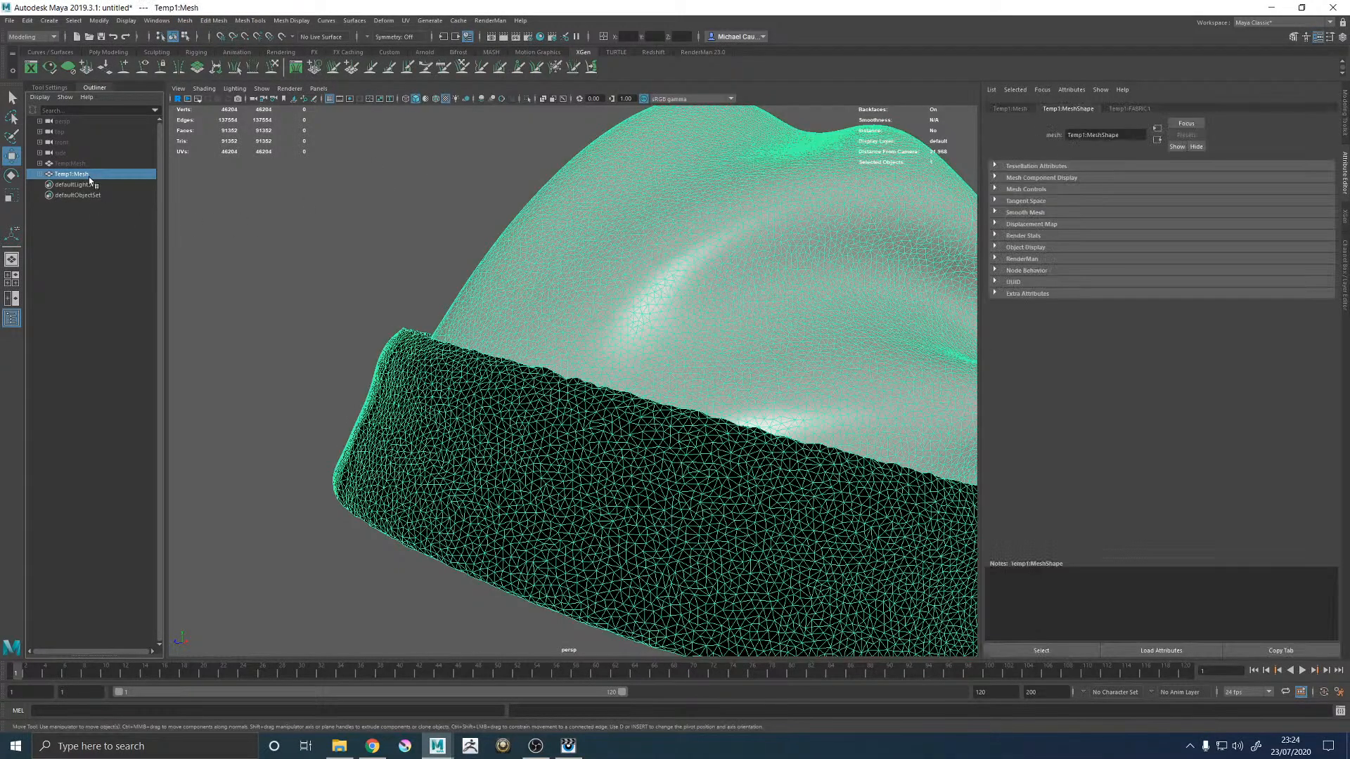
double_click(84, 174)
type("In")
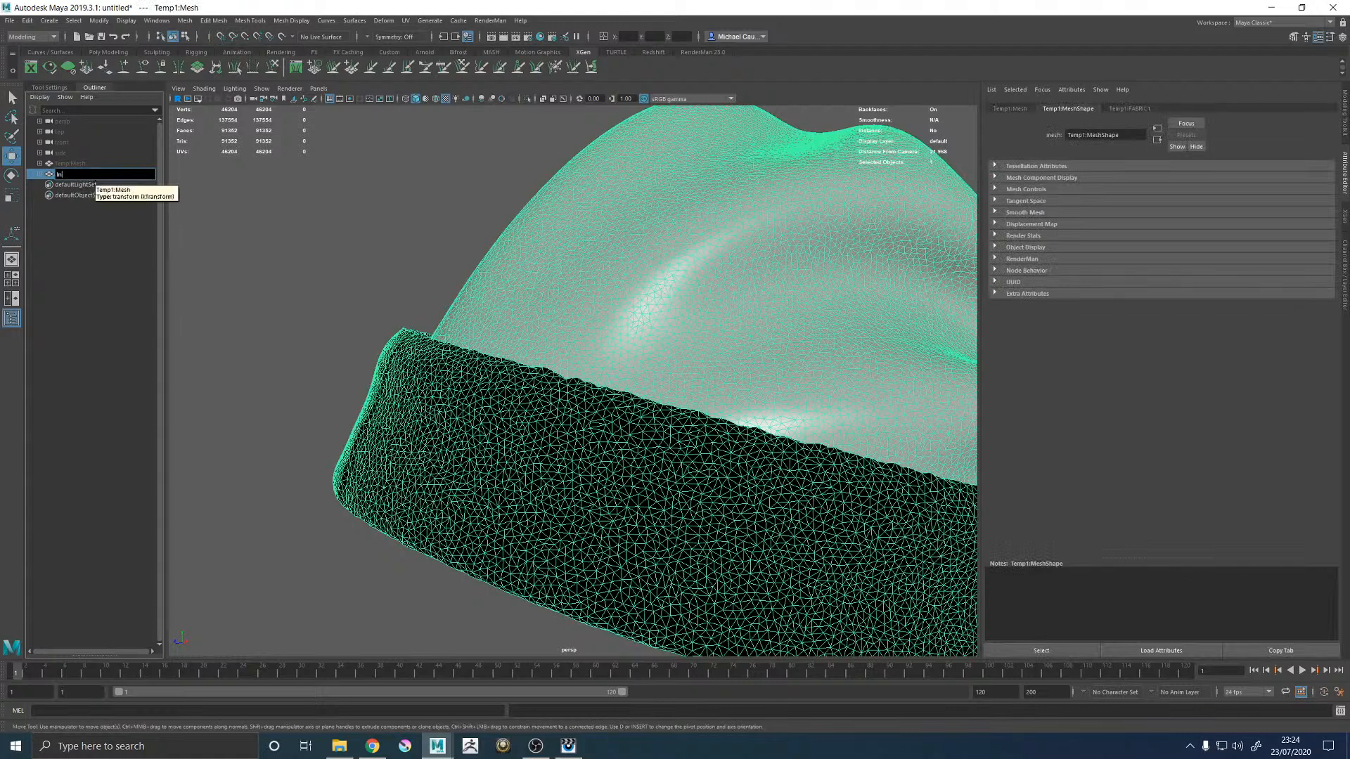
type("side")
key("Return")
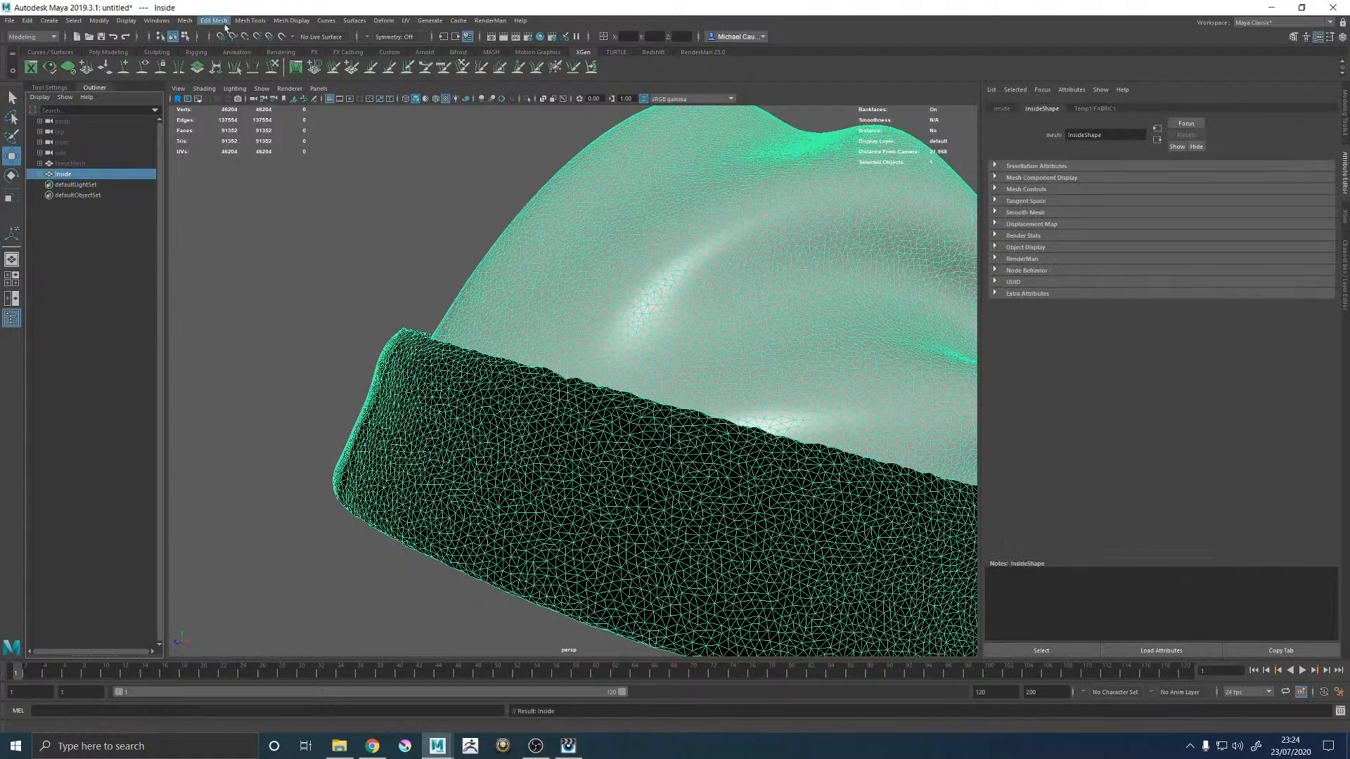
Step: Duplicate the Inside mesh and rename the copy Outside
key("ctrl+d")
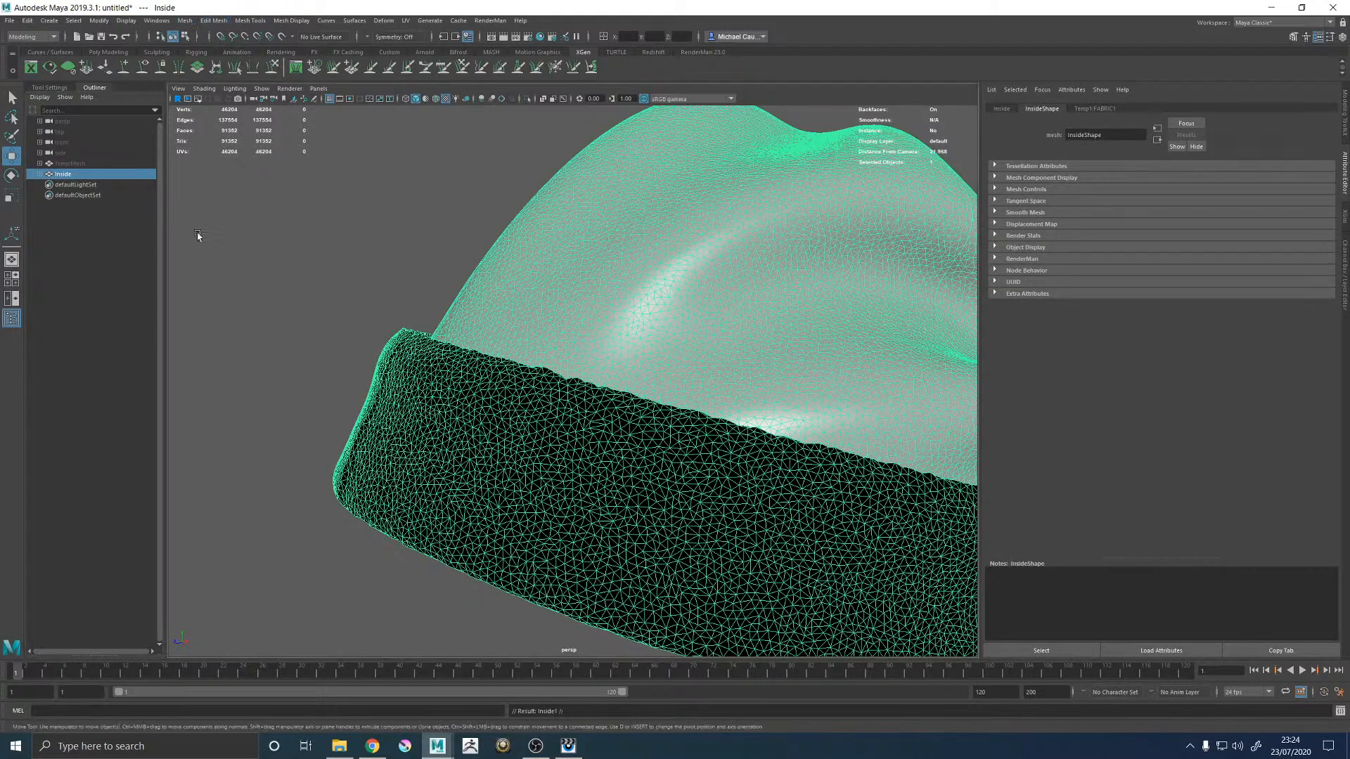
double_click(83, 185)
type("Outside")
key("Return")
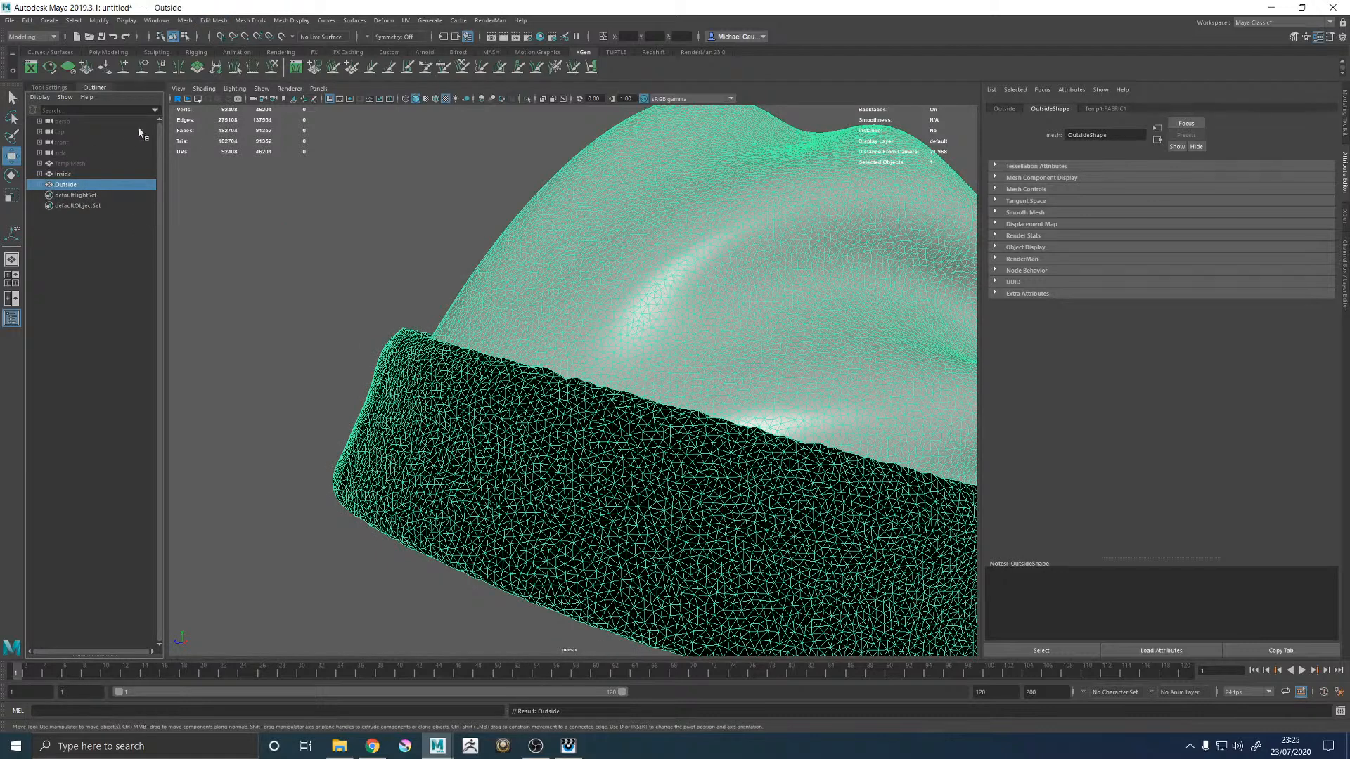
Step: Apply Transform Component to all vertices of the Inside mesh with Random at 0, and close the options
left_click(117, 174)
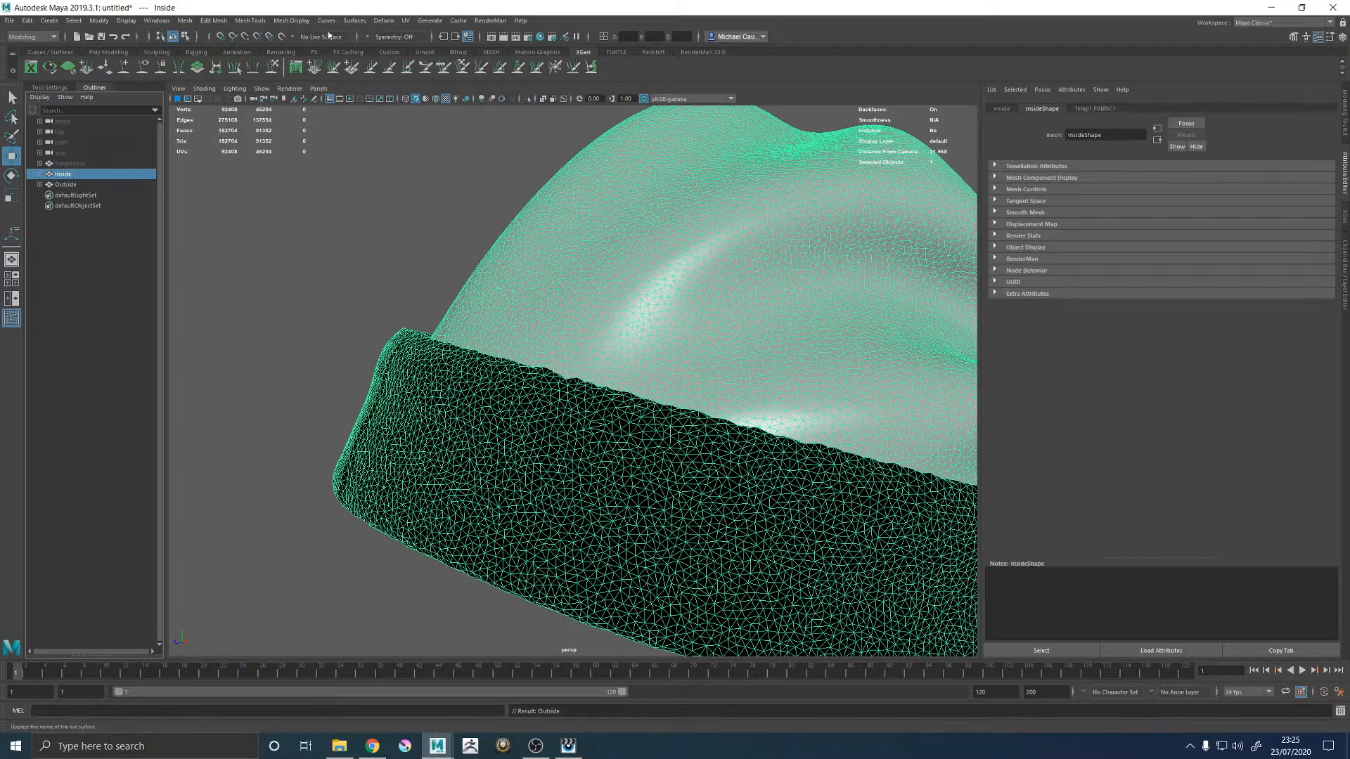
left_click(185, 20)
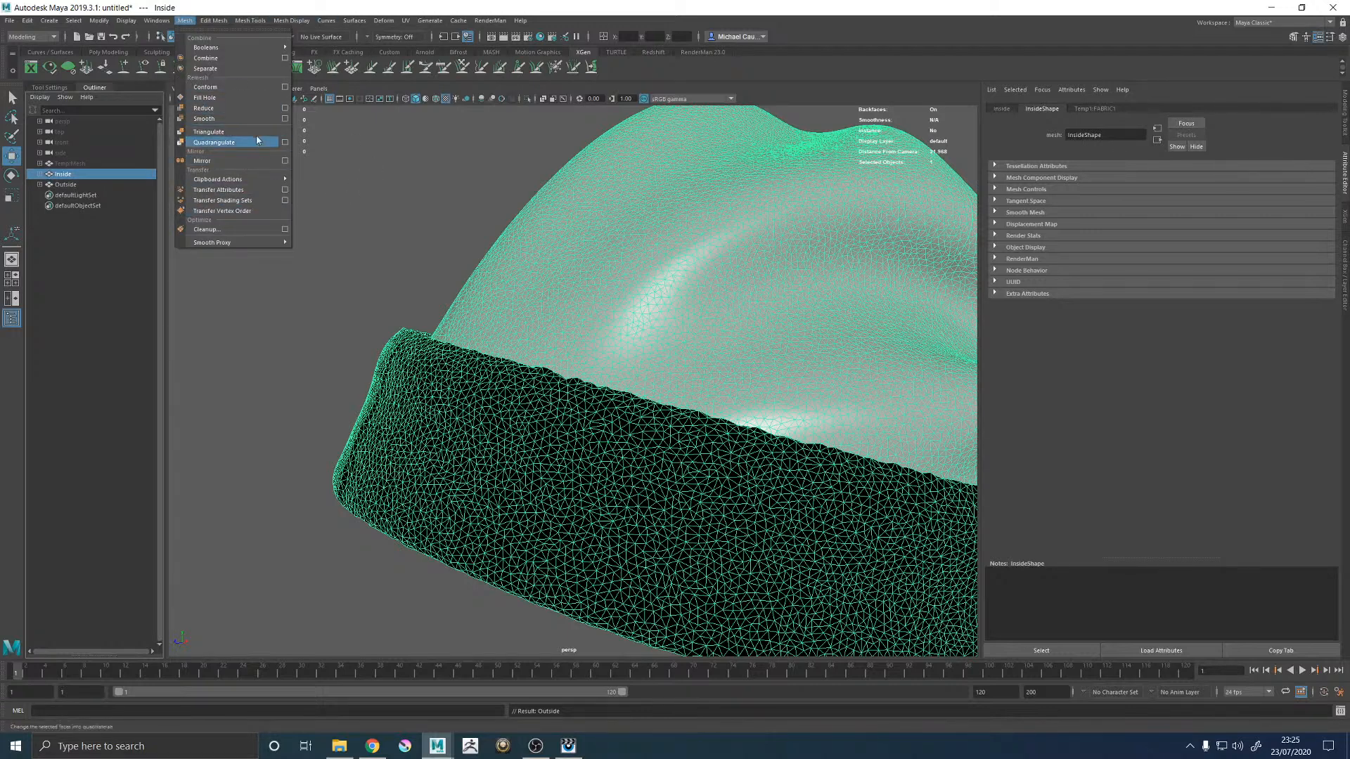
mouse_move(213, 21)
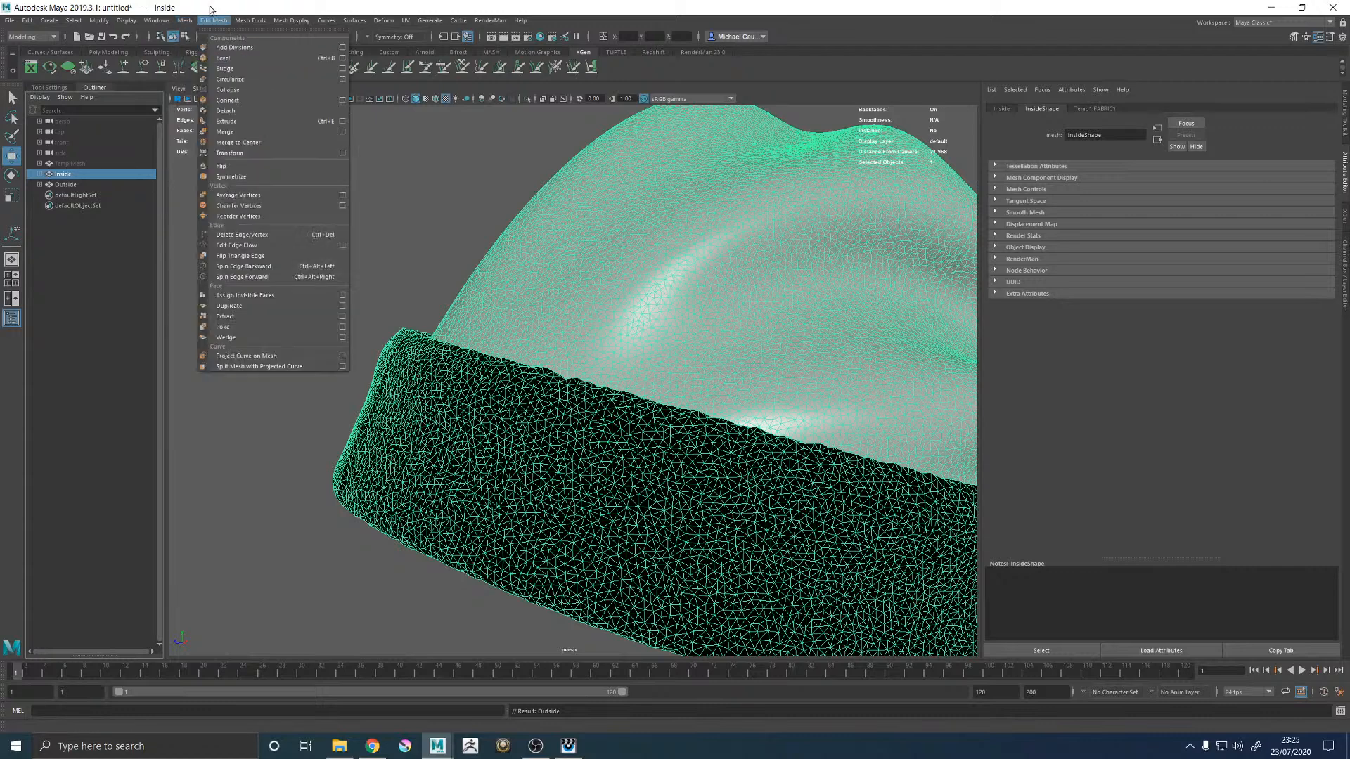
left_click(343, 152)
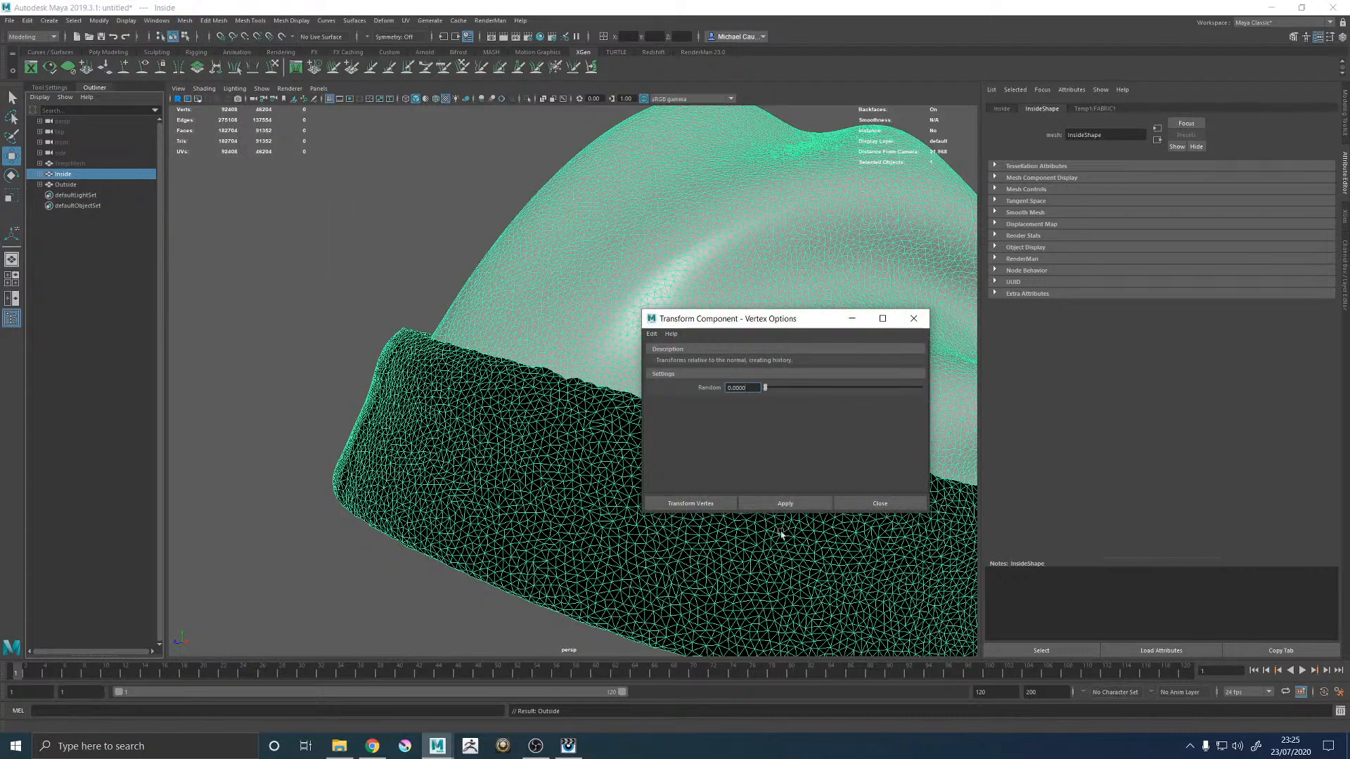
left_click(702, 503)
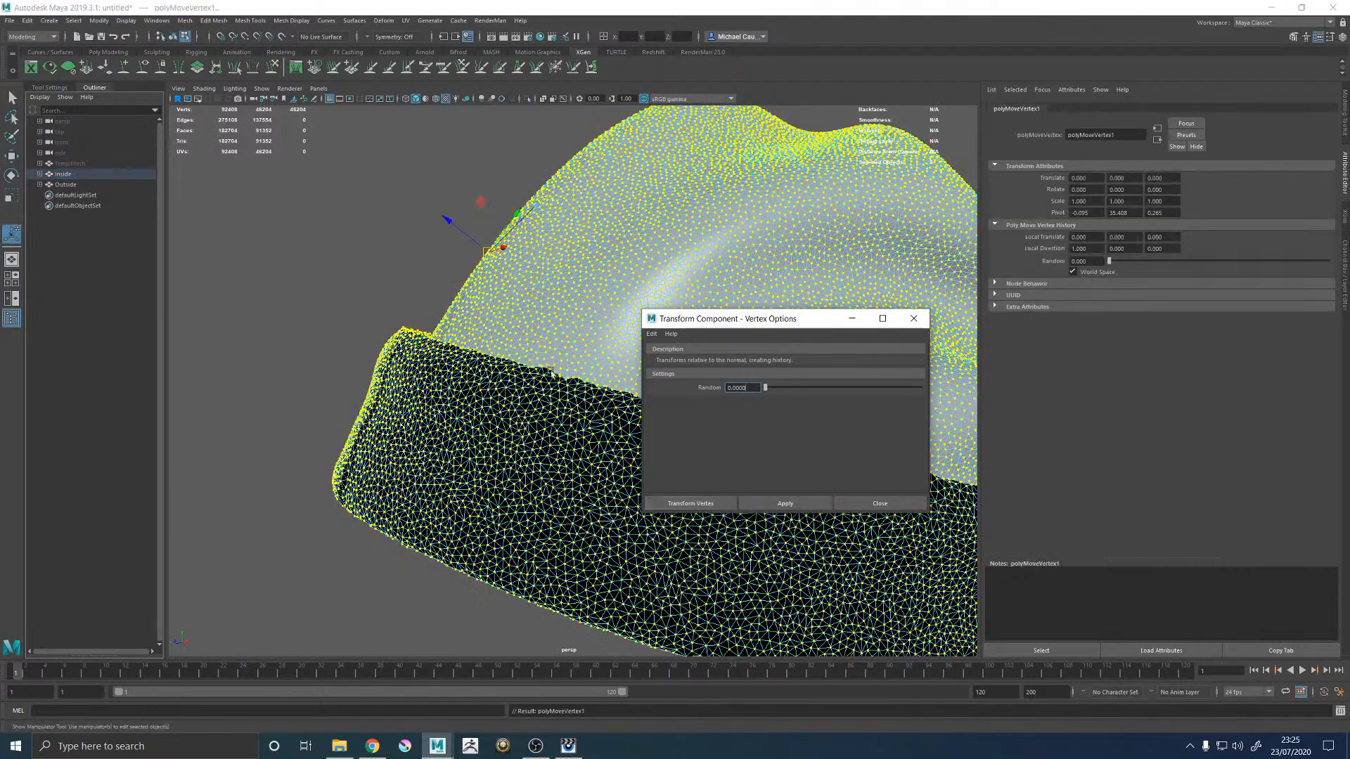
key("g")
left_click(926, 310)
Step: Offset the Inside mesh's vertices along their normals with a Local Translate Z of 0.1
left_click_drag(447, 220, 444, 220)
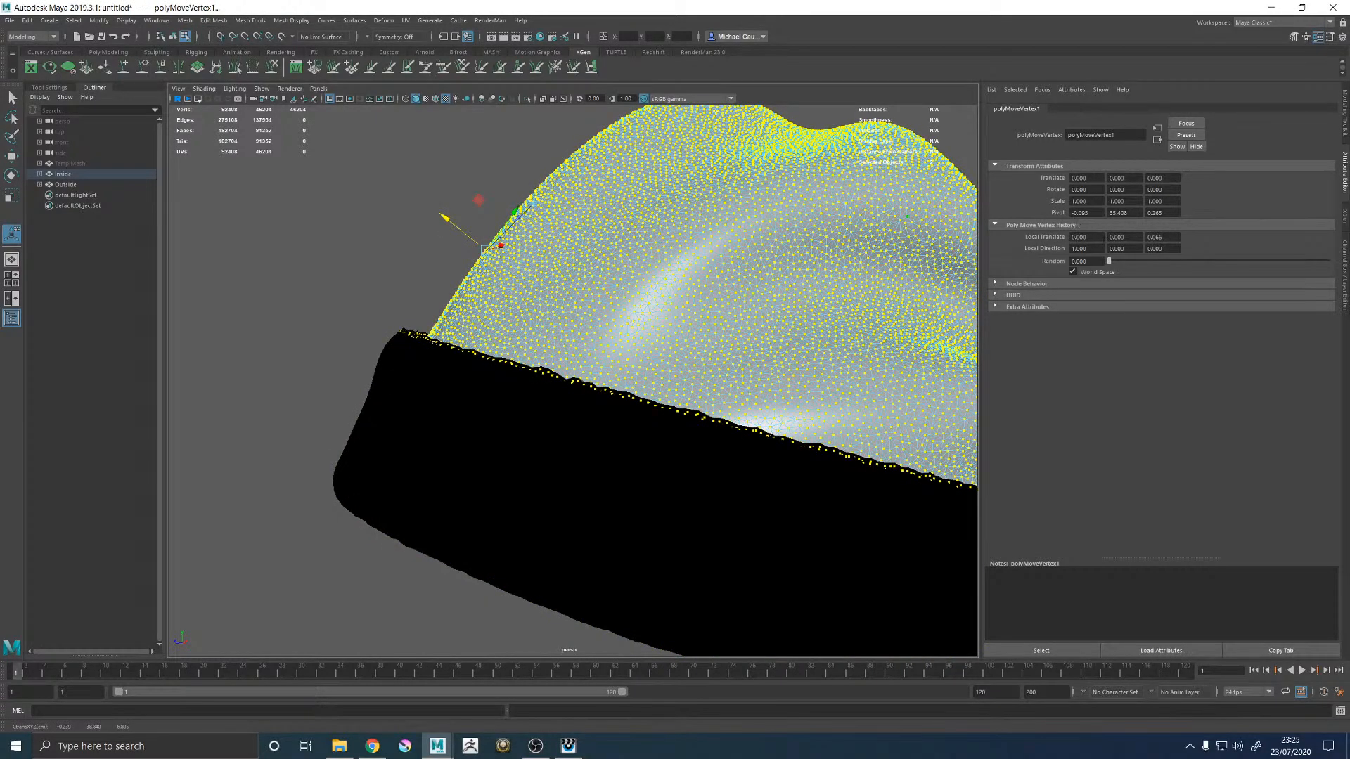
left_click(1156, 237)
key("Return")
left_click(1161, 237)
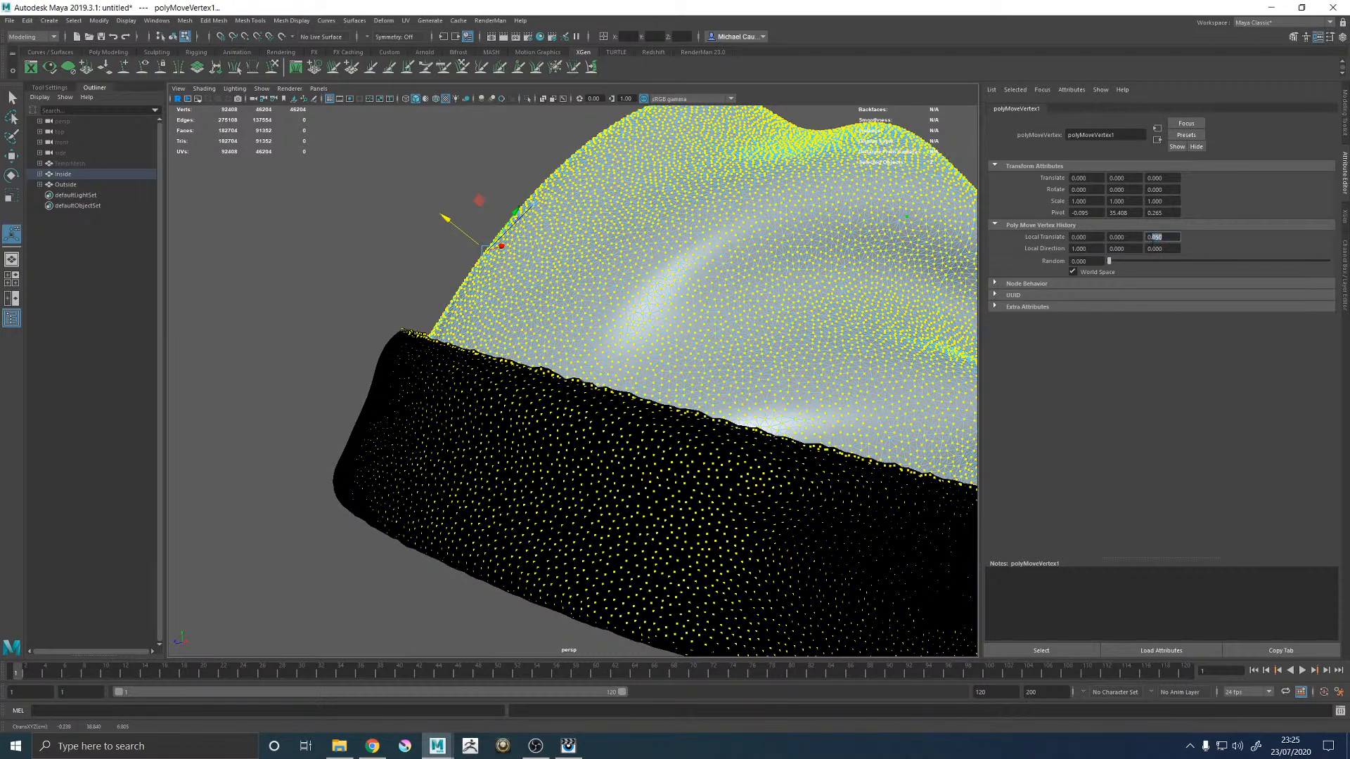
type("0.1")
key("Return")
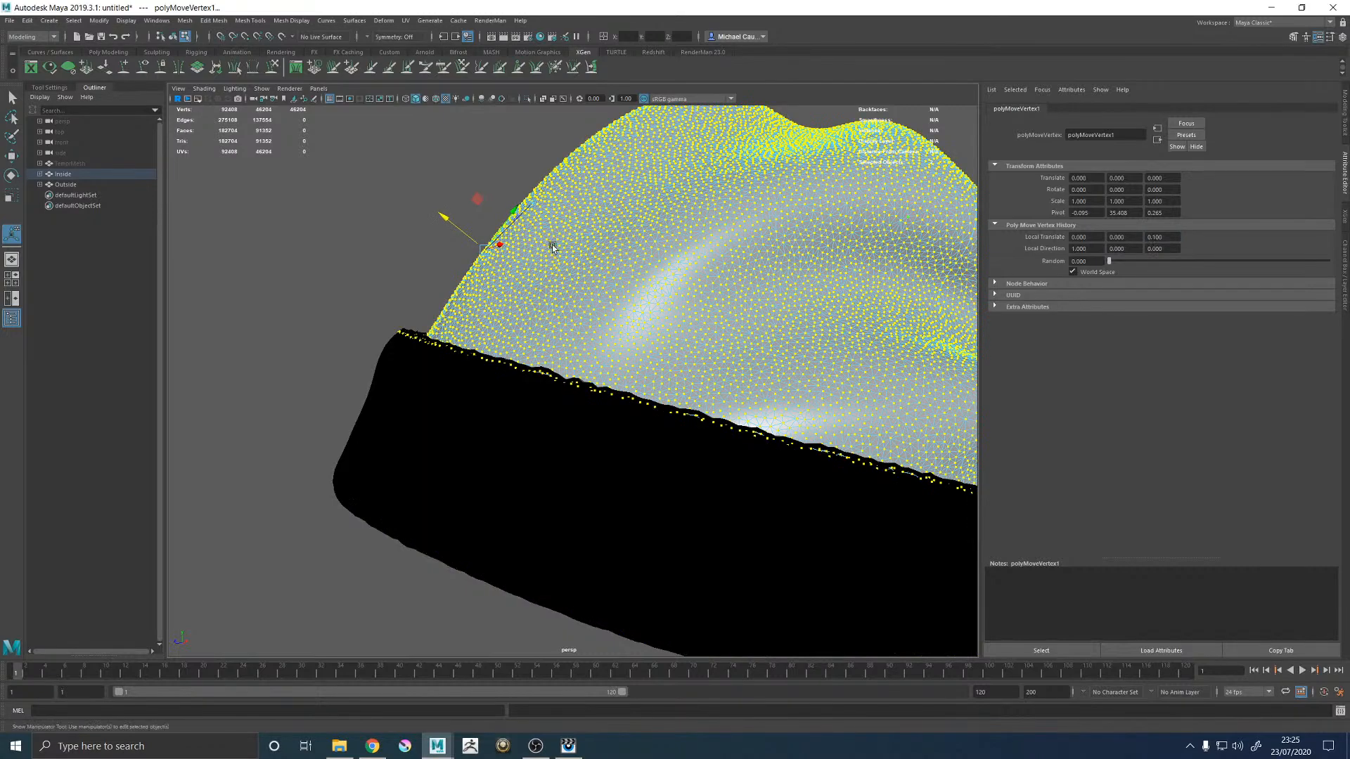
Step: Apply Transform Component to the Outside mesh's vertices with a Local Translate Z of -0.1
left_click(76, 195)
left_click(72, 186)
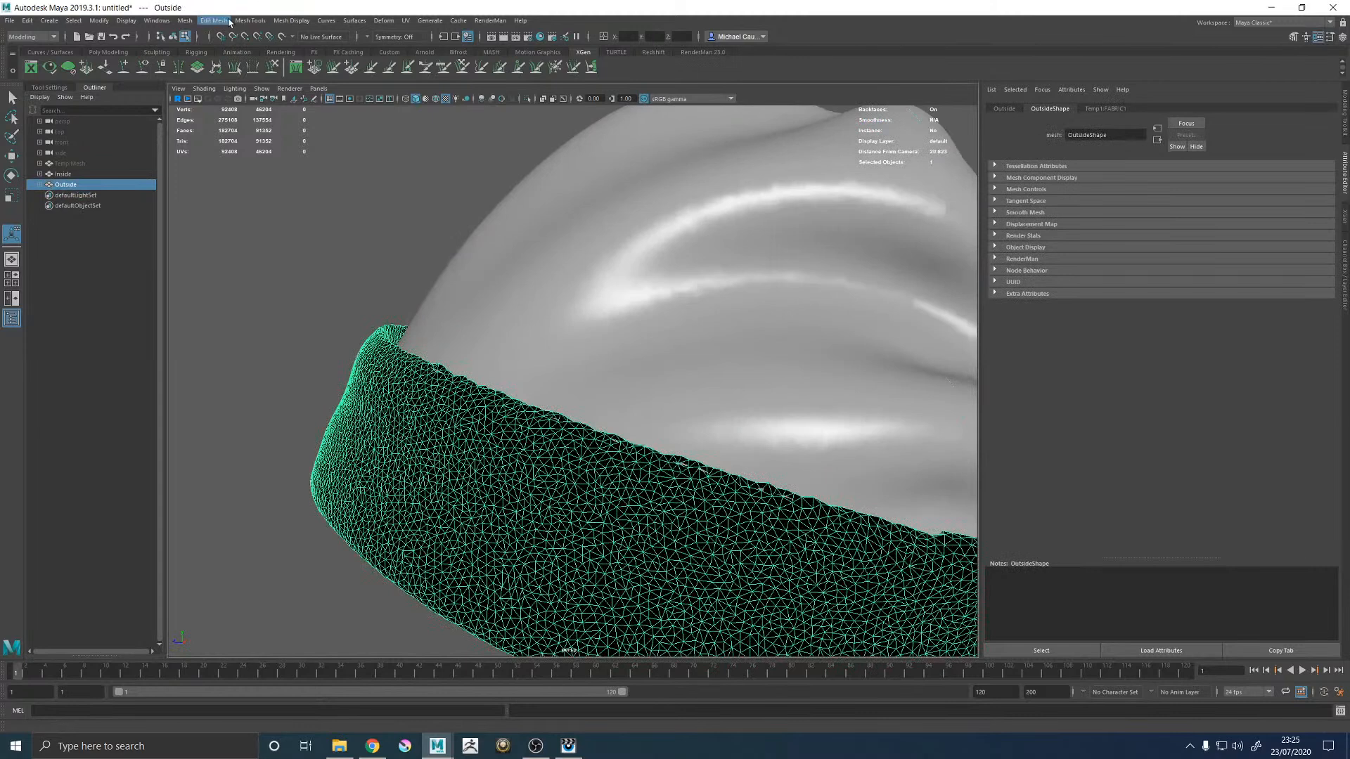
left_click(186, 21)
left_click(214, 20)
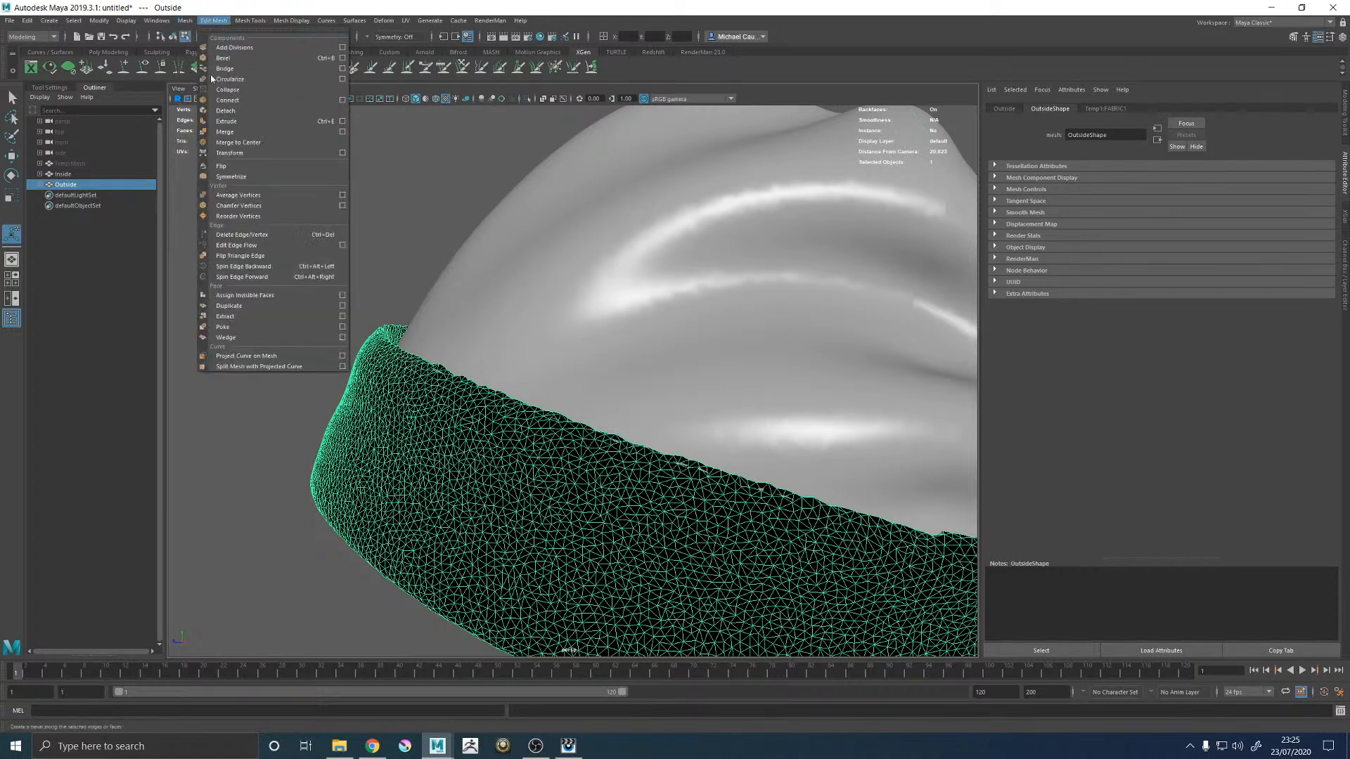
left_click(235, 154)
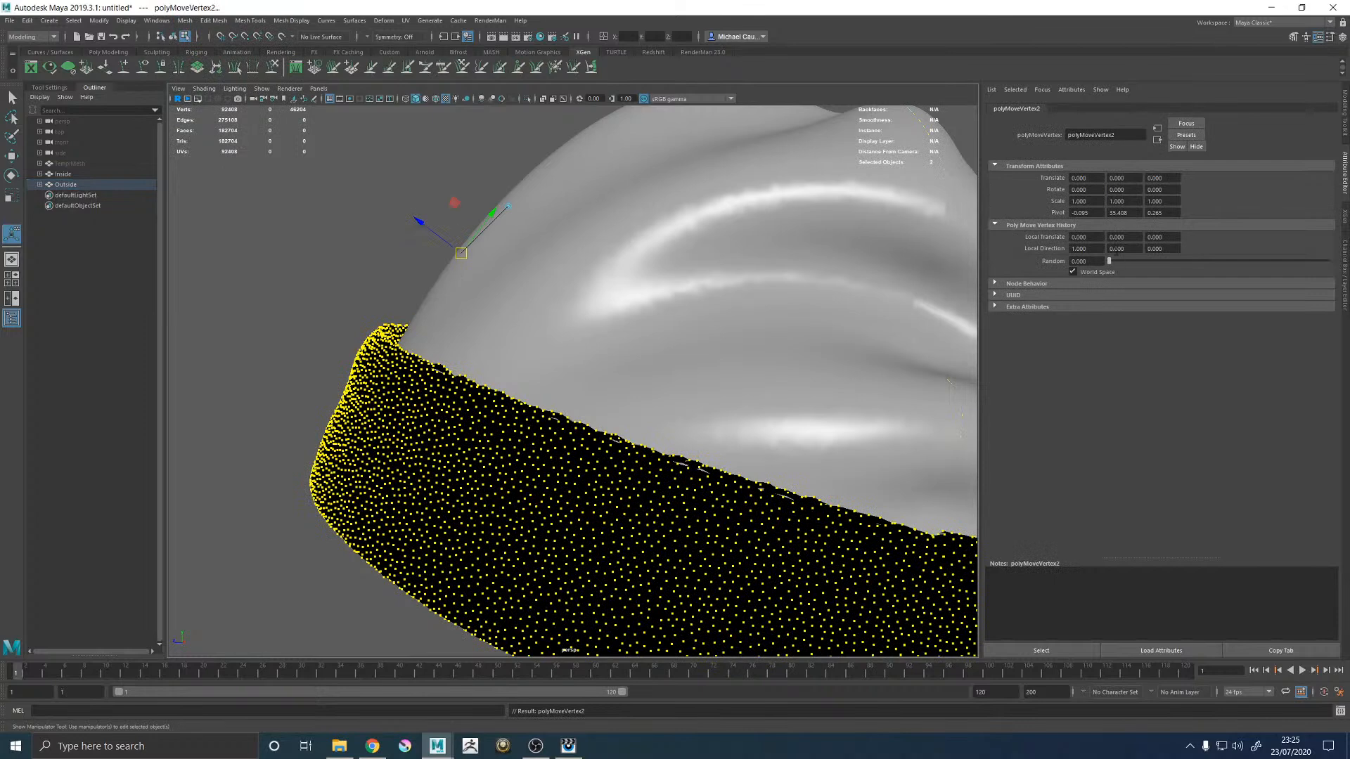
left_click(1163, 237)
type("-0.1")
key("Return")
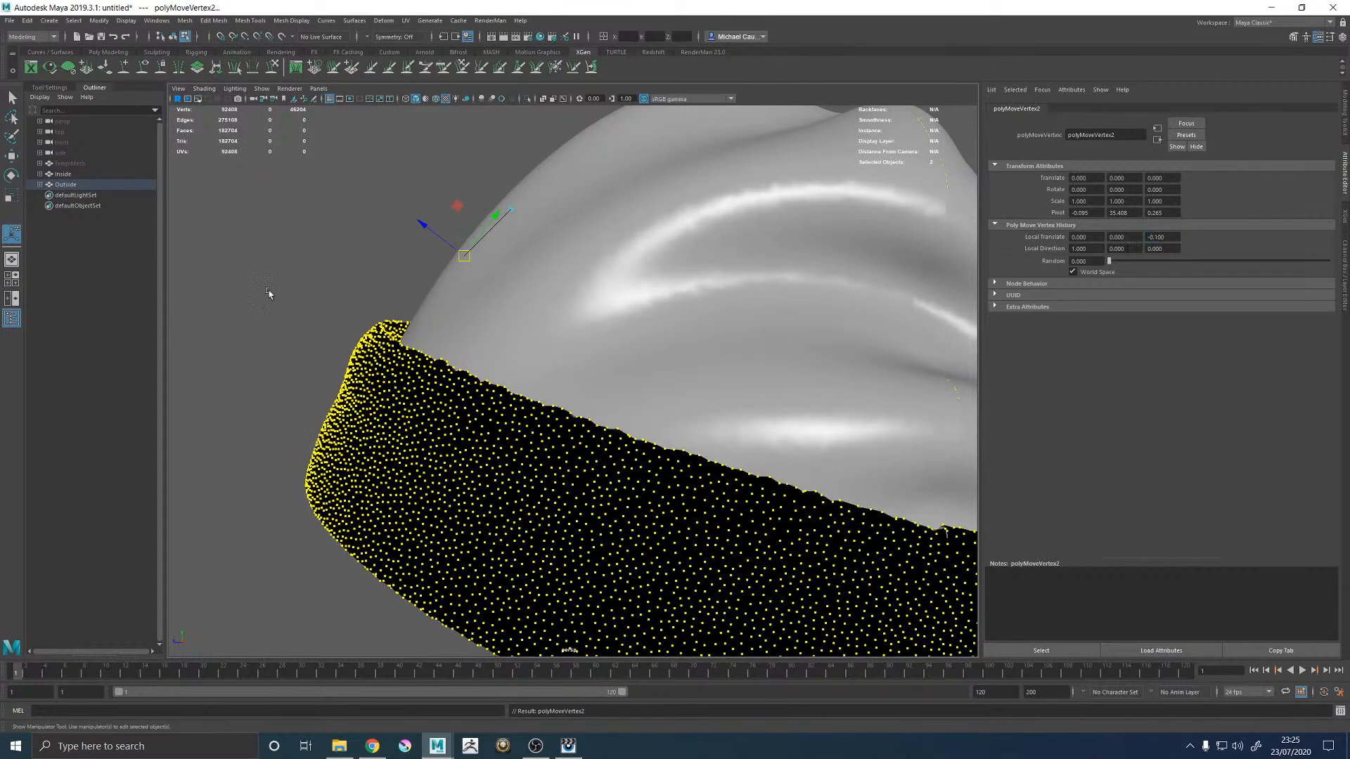
Step: Examine the two offset beanie shells from several angles to see which one forms the outer surface
left_click_drag(67, 176, 71, 185)
left_click_drag(589, 405, 366, 323, "alt")
left_click(379, 251)
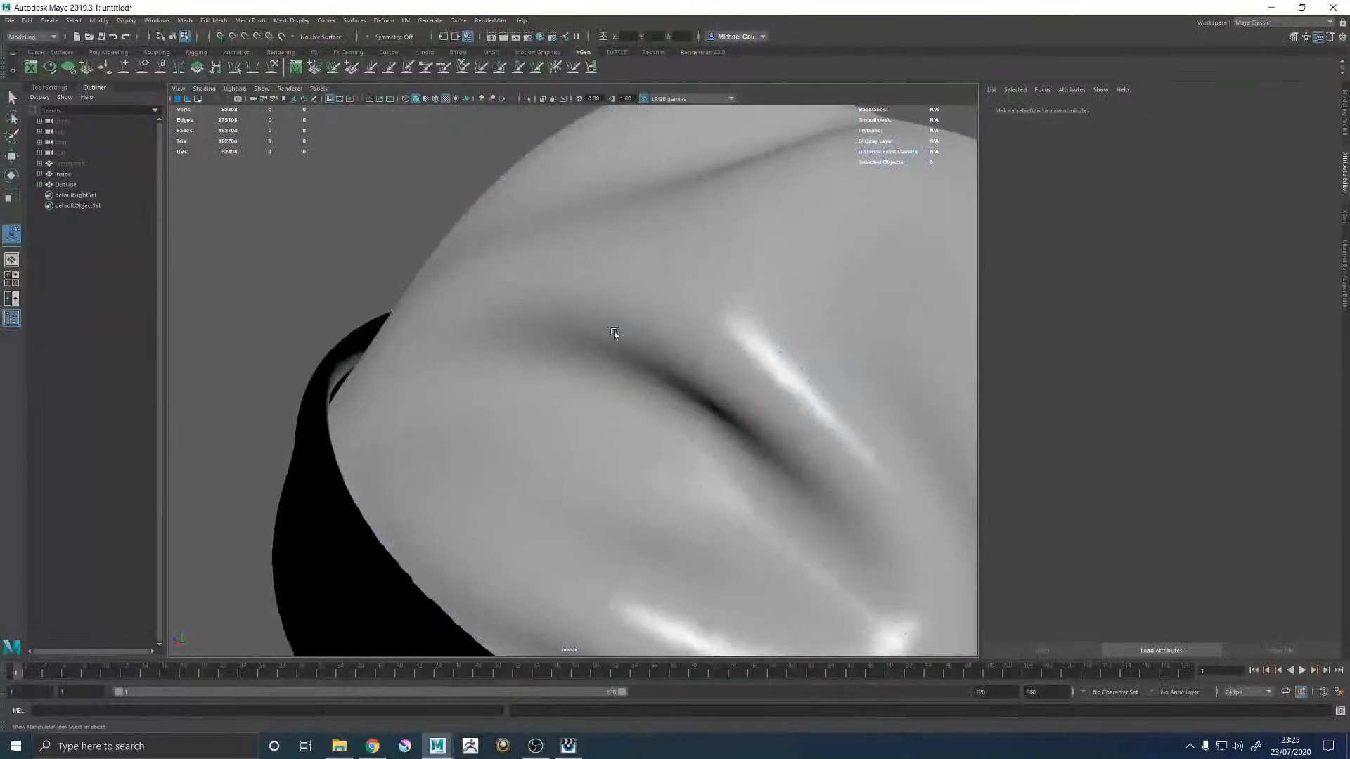
right_click_drag(650, 327, 619, 326)
left_click_drag(661, 319, 533, 404, "alt")
right_click_drag(533, 404, 598, 373)
left_click_drag(640, 364, 591, 293, "alt")
left_click(588, 261)
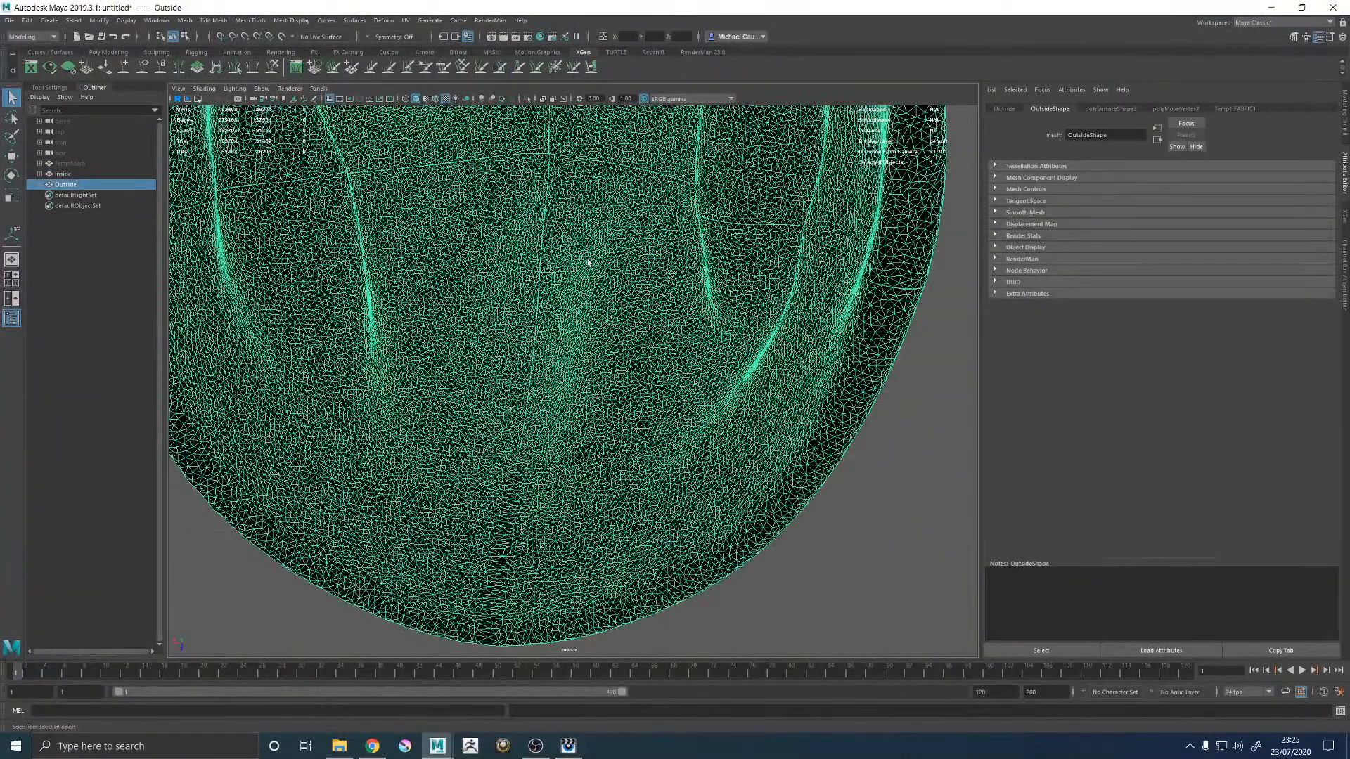
scroll(588, 263, "down", 4)
left_click_drag(504, 260, 518, 319, "alt")
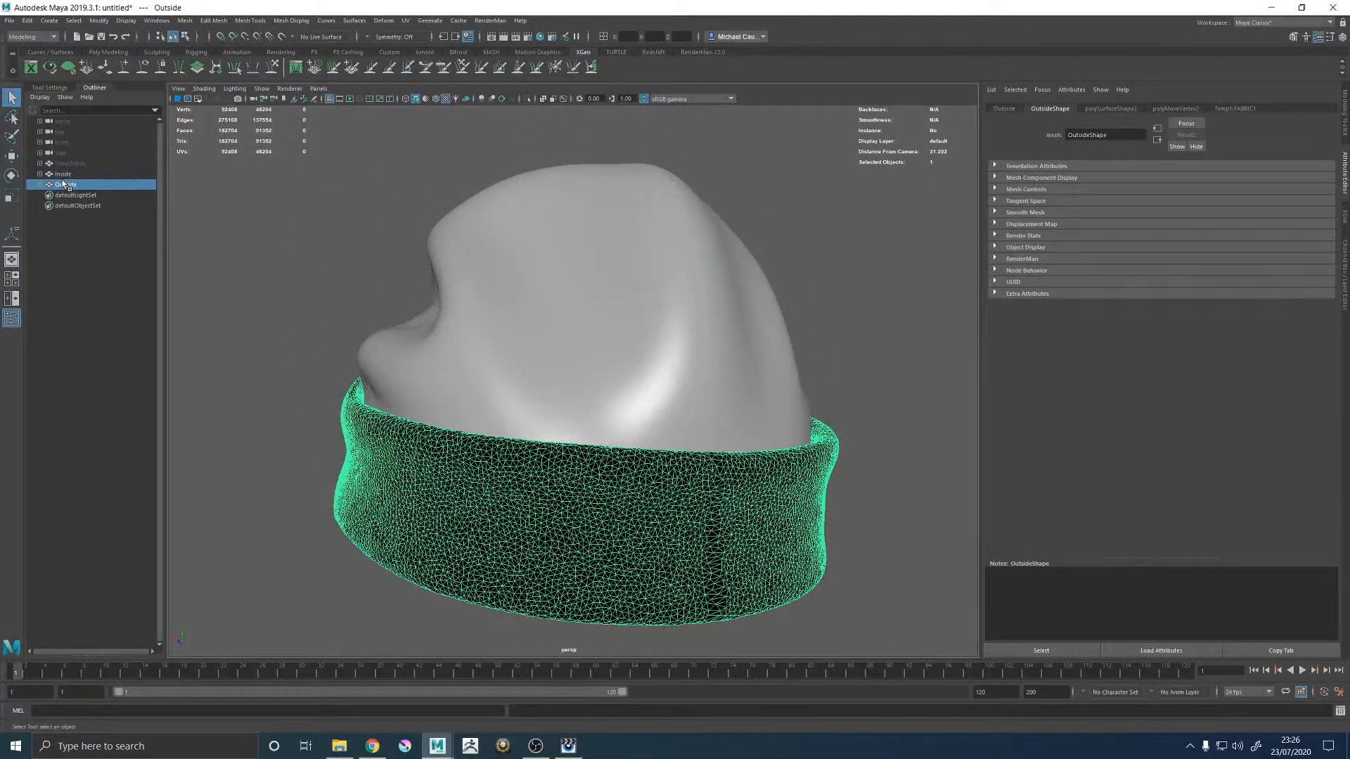
left_click_drag(314, 180, 380, 211, "alt")
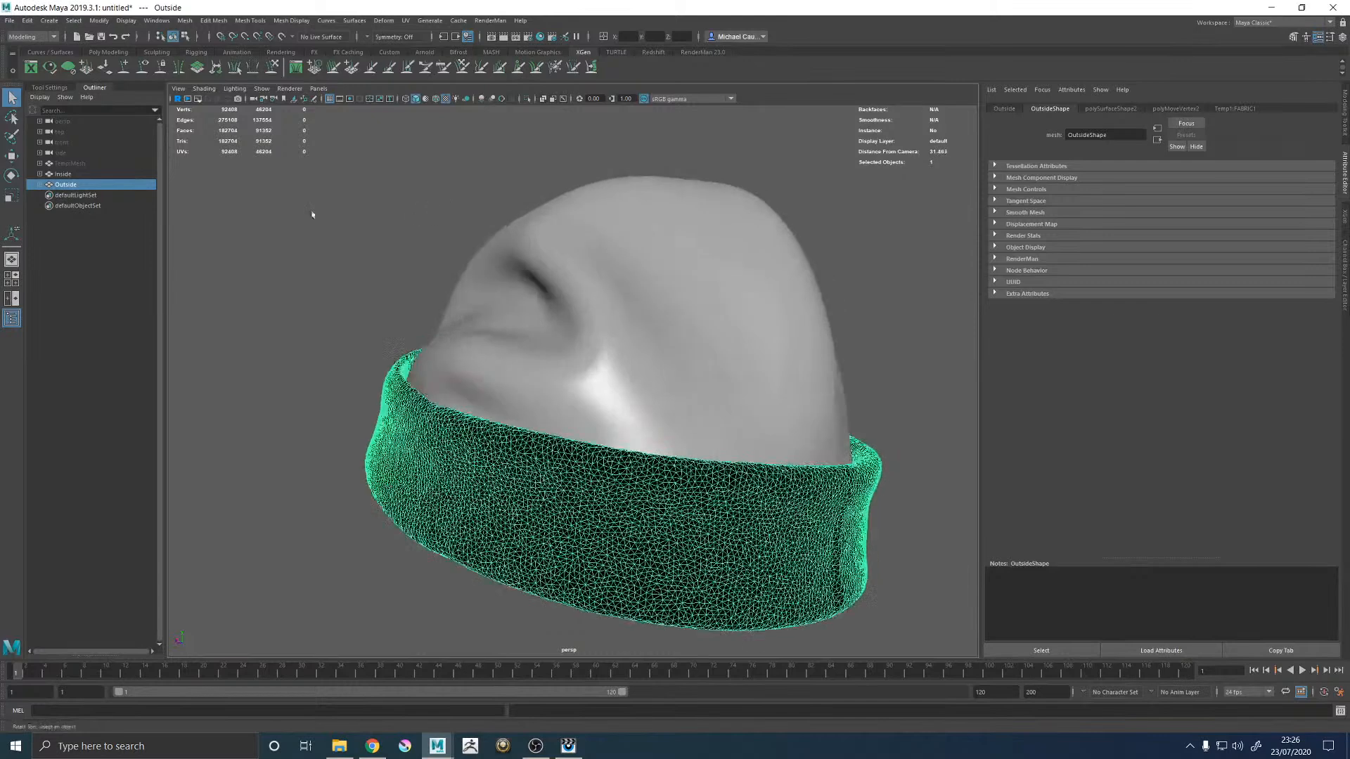
Step: Swap the names of the Inside and Outside meshes, using Out as a temporary name
left_click(72, 175)
double_click(72, 175)
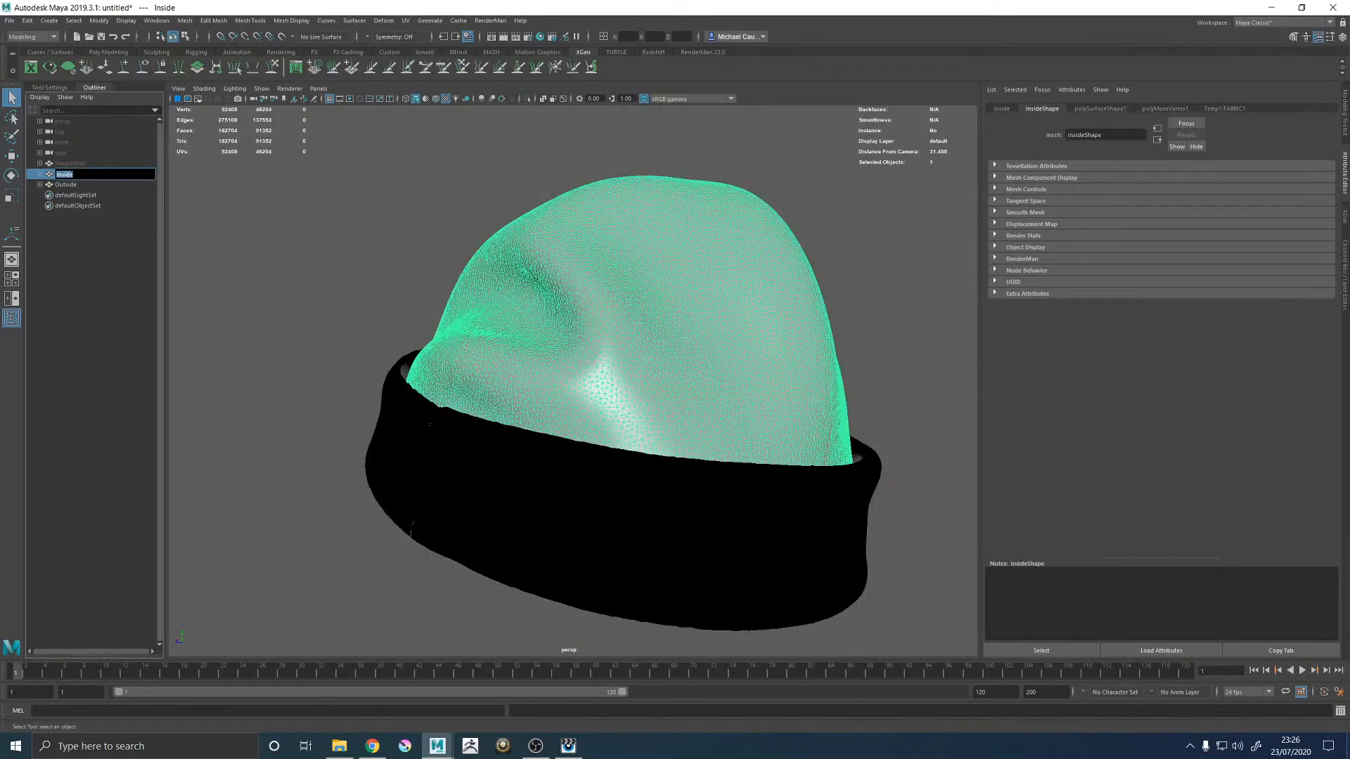
type("Out")
key("Return")
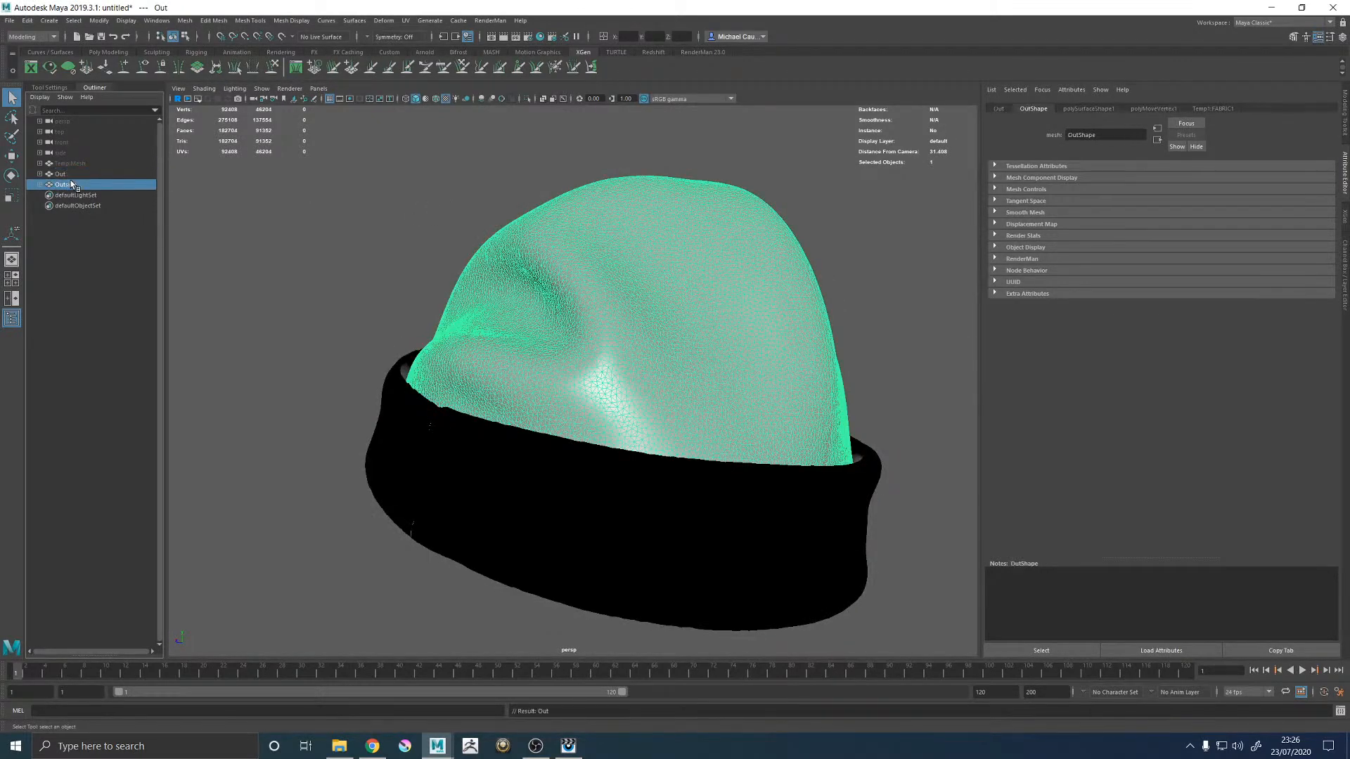
double_click(67, 185)
type("Insi")
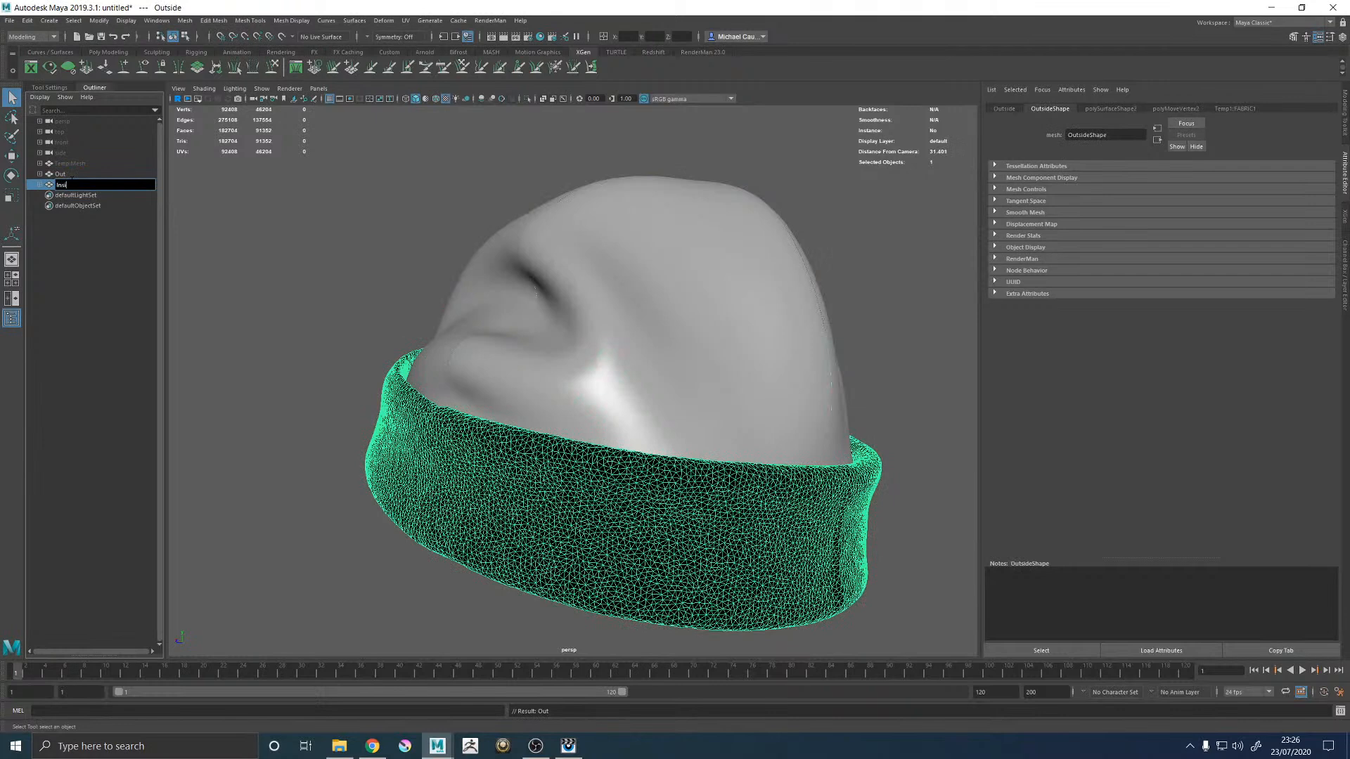
type("de")
key("Return")
double_click(77, 173)
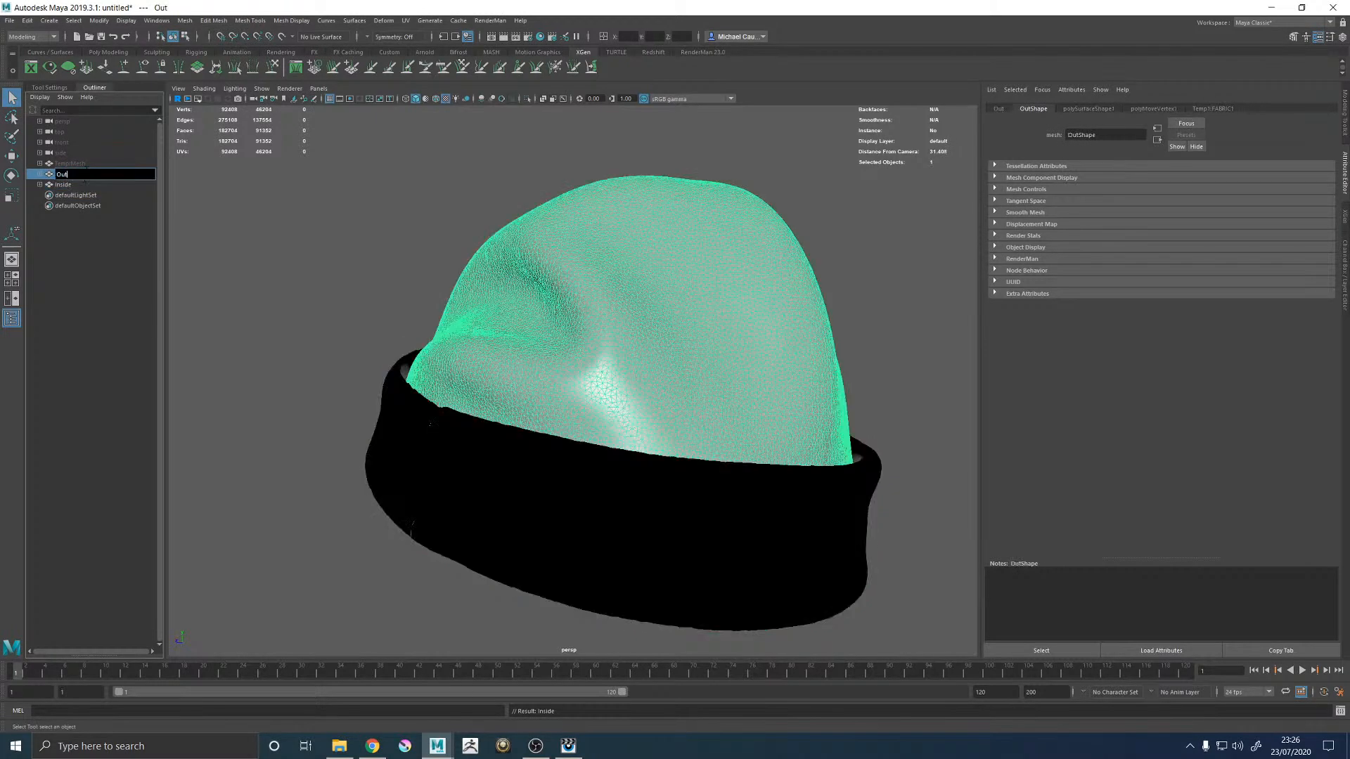
type("Outside")
key("Return")
Step: Reverse the normals of the Inside mesh and clear the selection
left_click(436, 449)
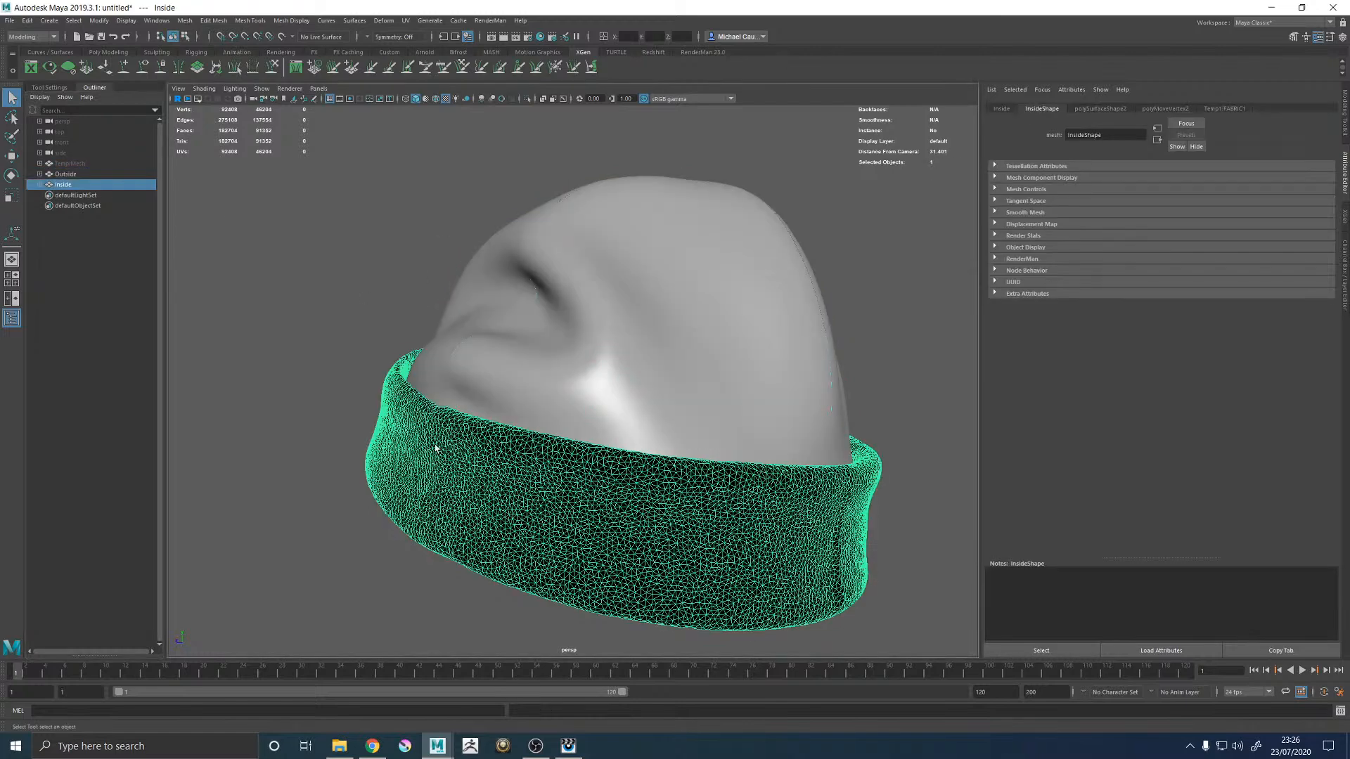
left_click(291, 21)
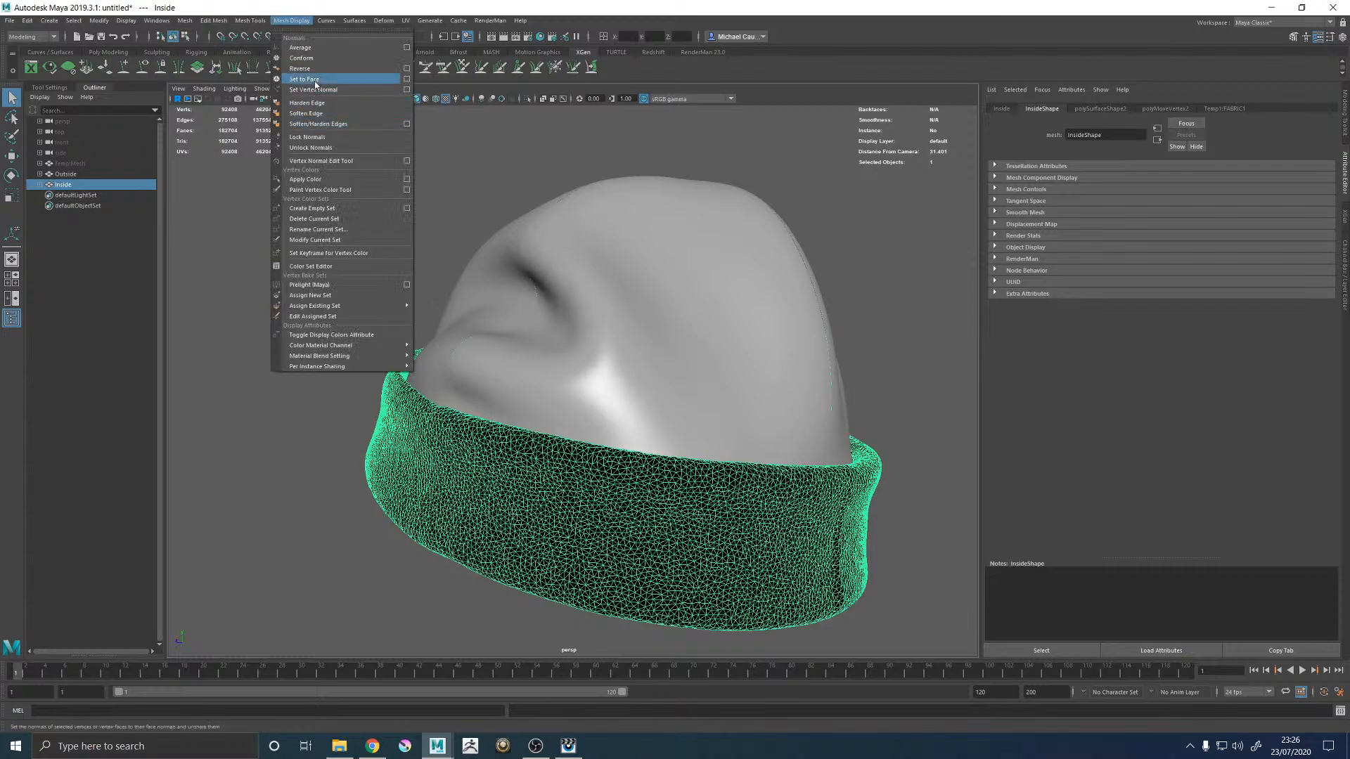
left_click(308, 69)
left_click(618, 377)
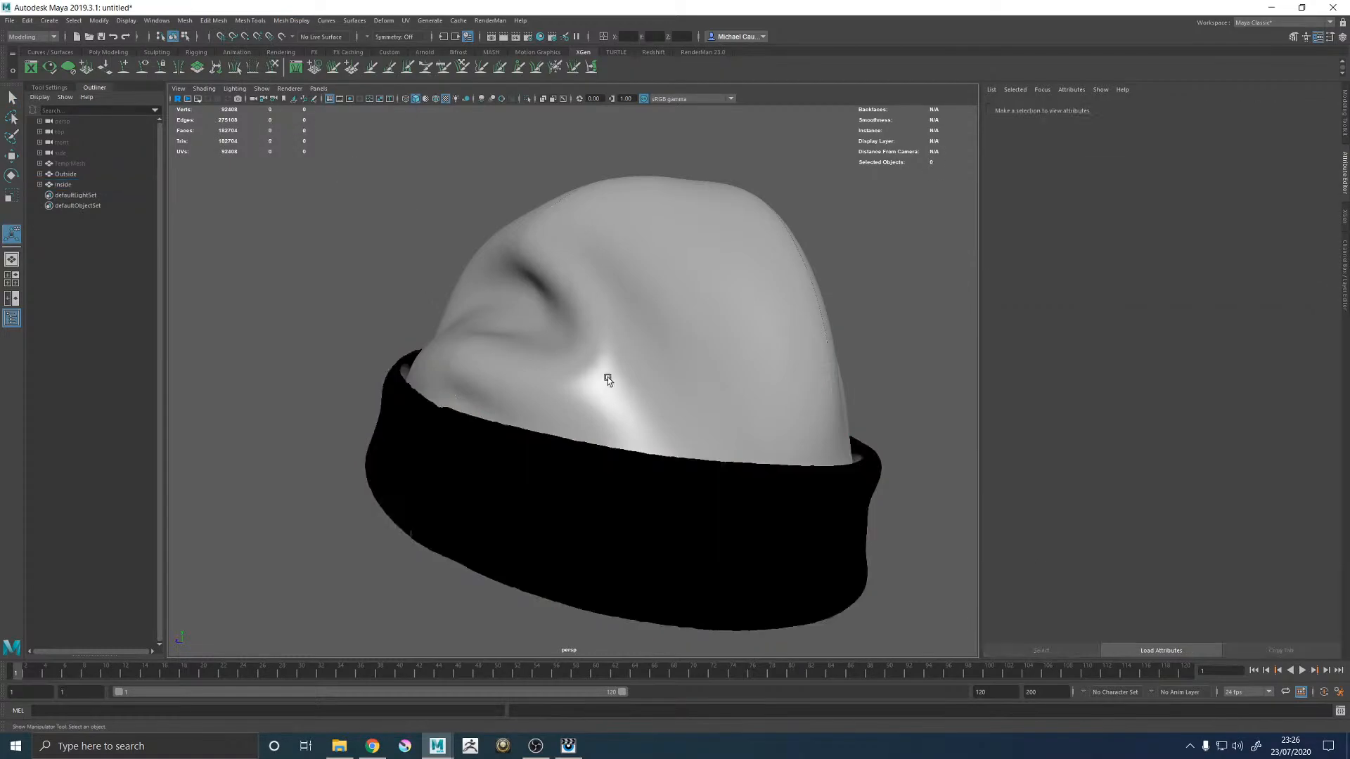
Step: Select both beanie shells and examine the folded cuff's surfaces from several angles
left_click(554, 482)
right_click_drag(554, 482, 675, 482, "alt")
left_click_drag(675, 482, 576, 310, "alt")
left_click(775, 307, "shift")
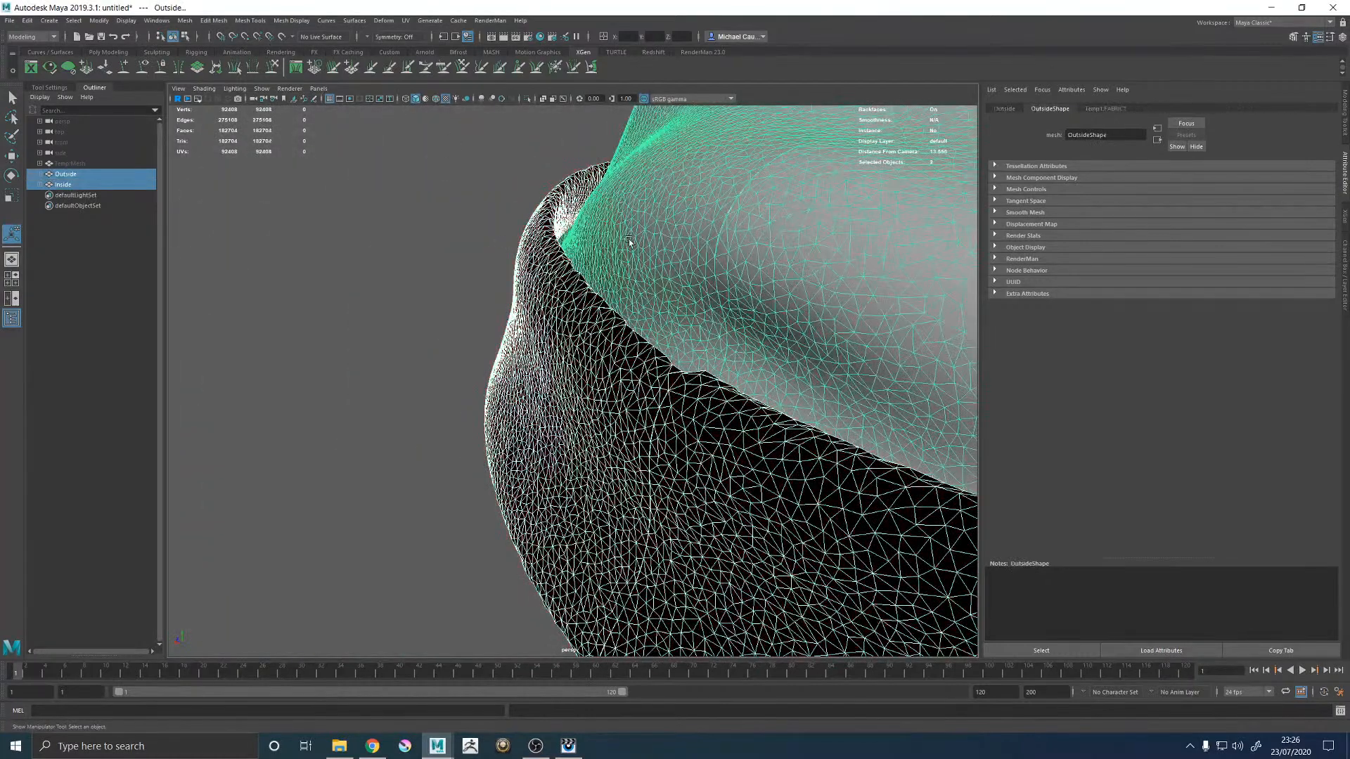
left_click(291, 20)
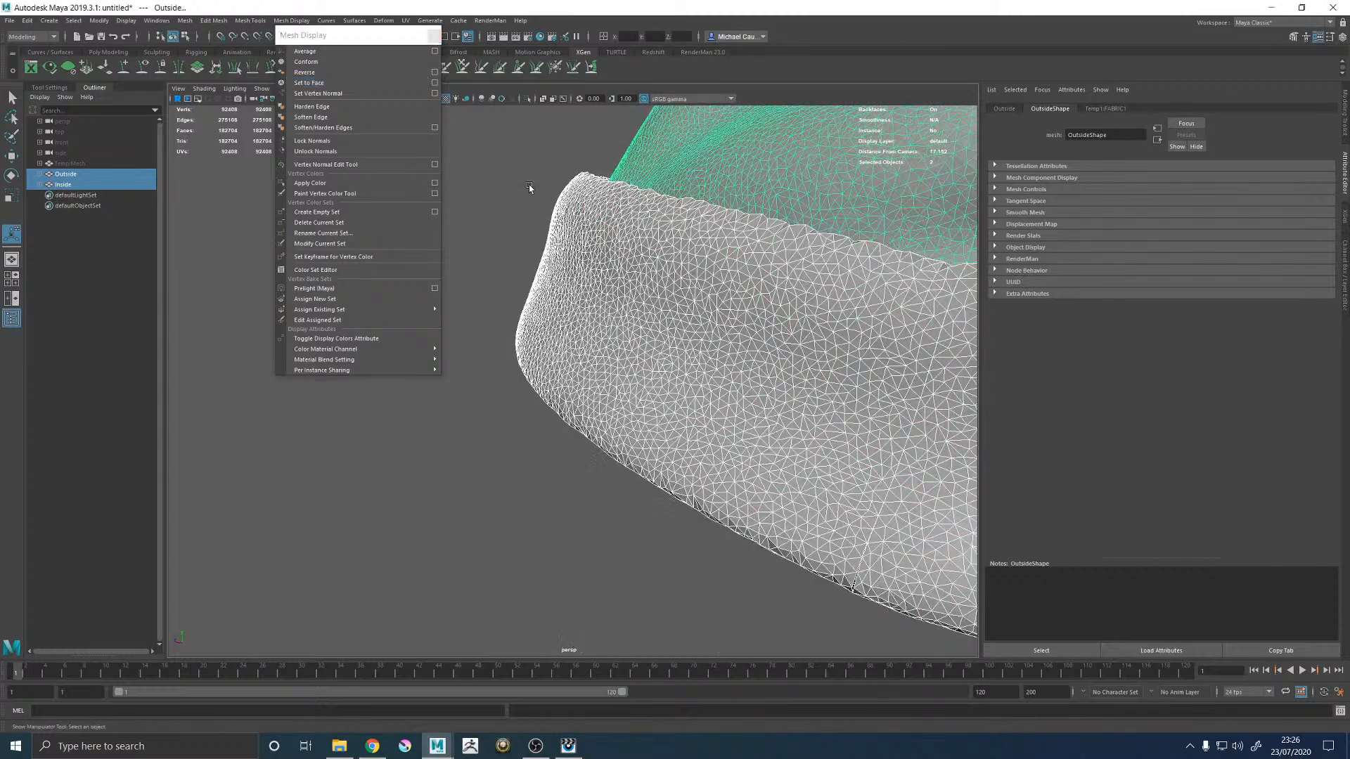
left_click(528, 184)
left_click_drag(725, 211, 644, 397, "alt")
Step: Display the shells in wireframe with only the Outside mesh selected and examine the gap between the layers at the cuff
left_click(687, 391)
key("4")
scroll(644, 397, "down", 5)
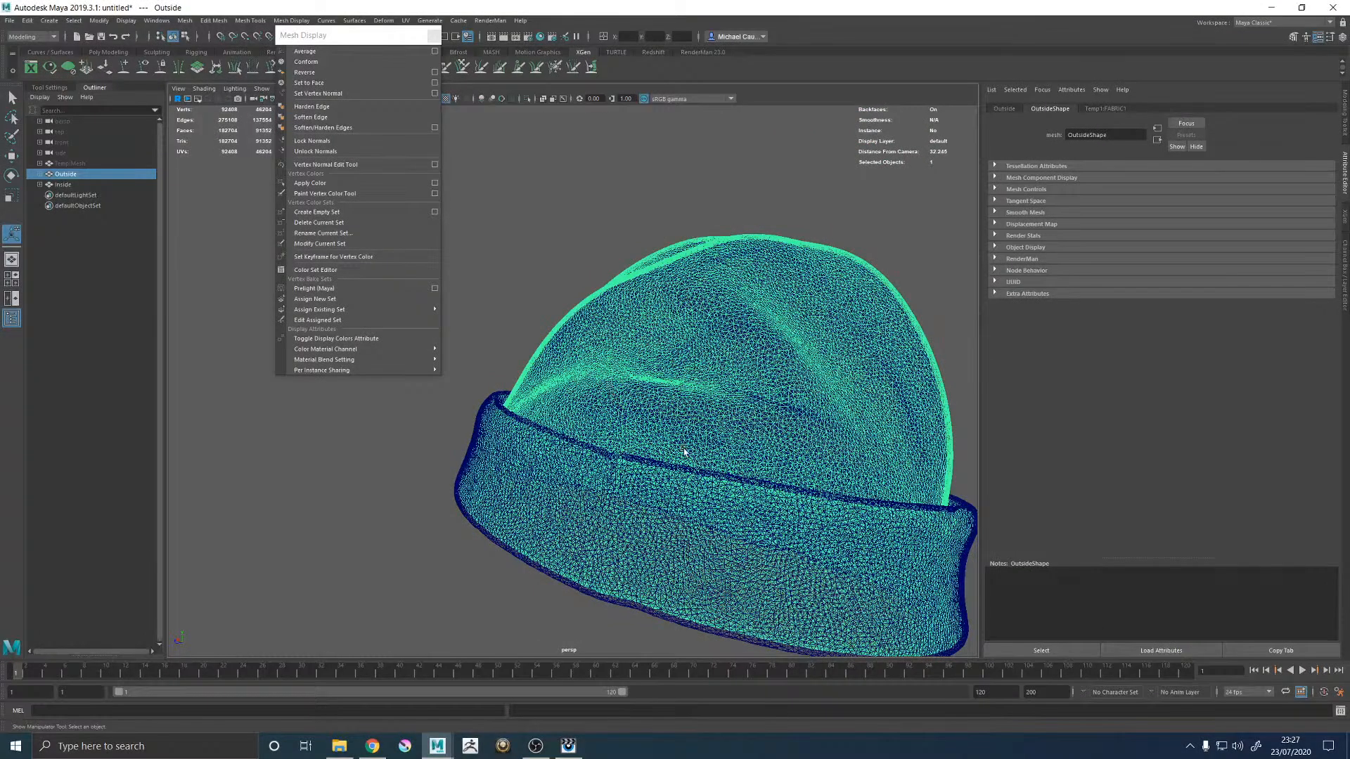
scroll(629, 404, "up", 10)
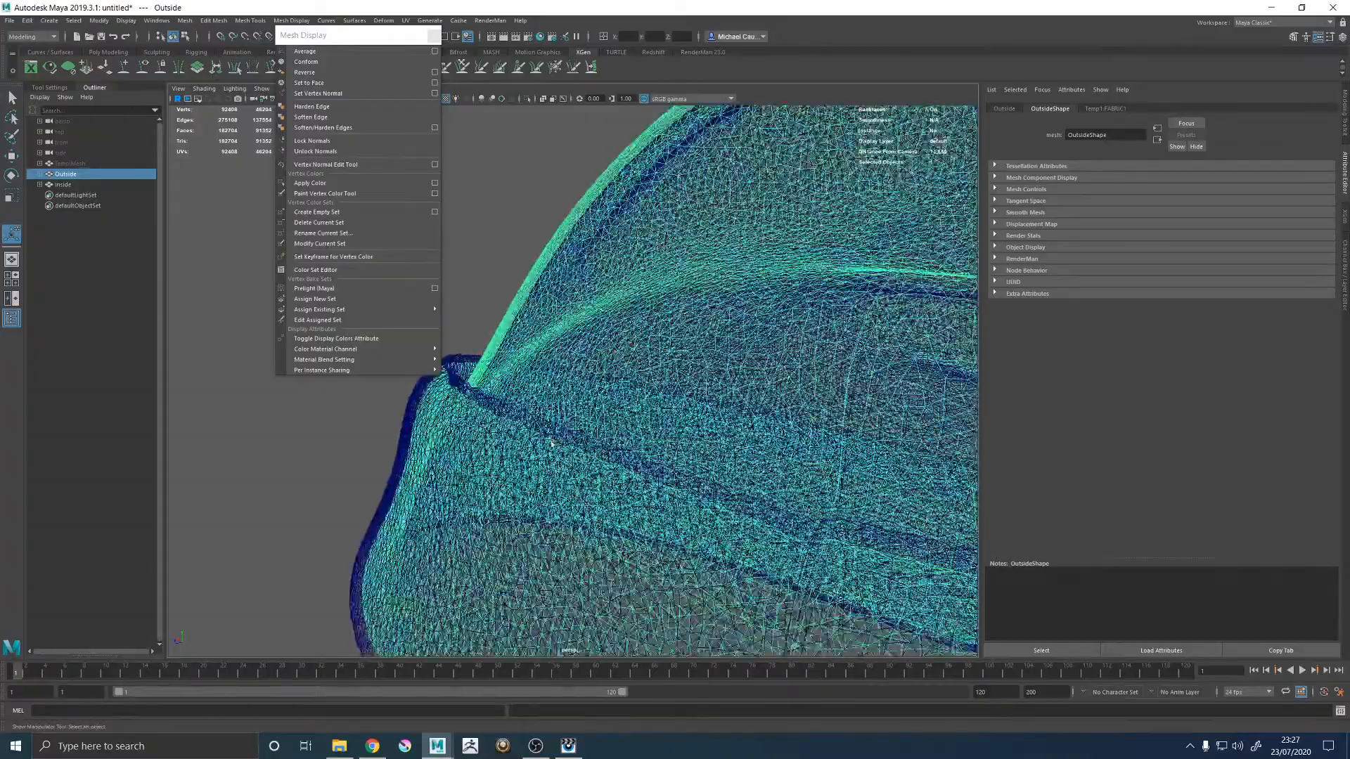
scroll(534, 441, "down", 8)
scroll(512, 464, "up", 8)
scroll(625, 450, "up", 8)
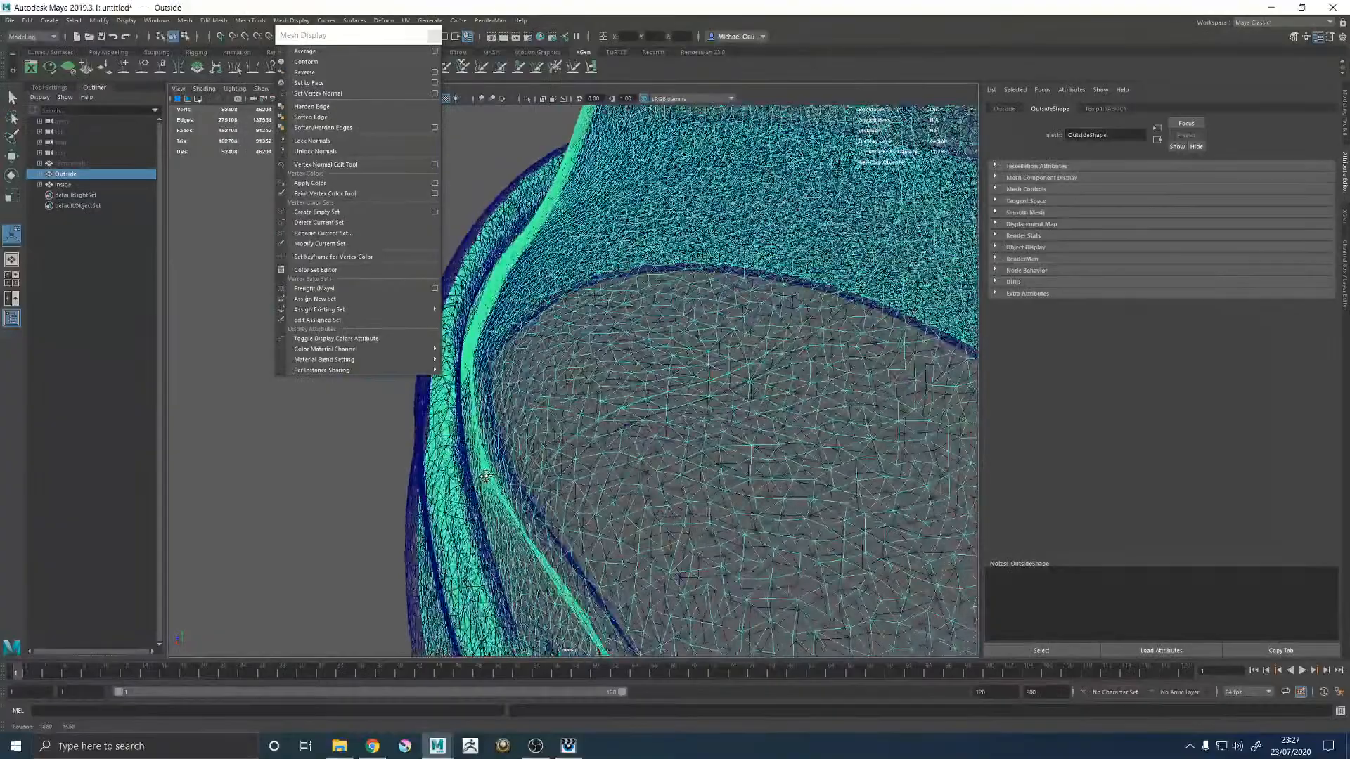
scroll(625, 450, "down", 5)
scroll(681, 284, "up", 10)
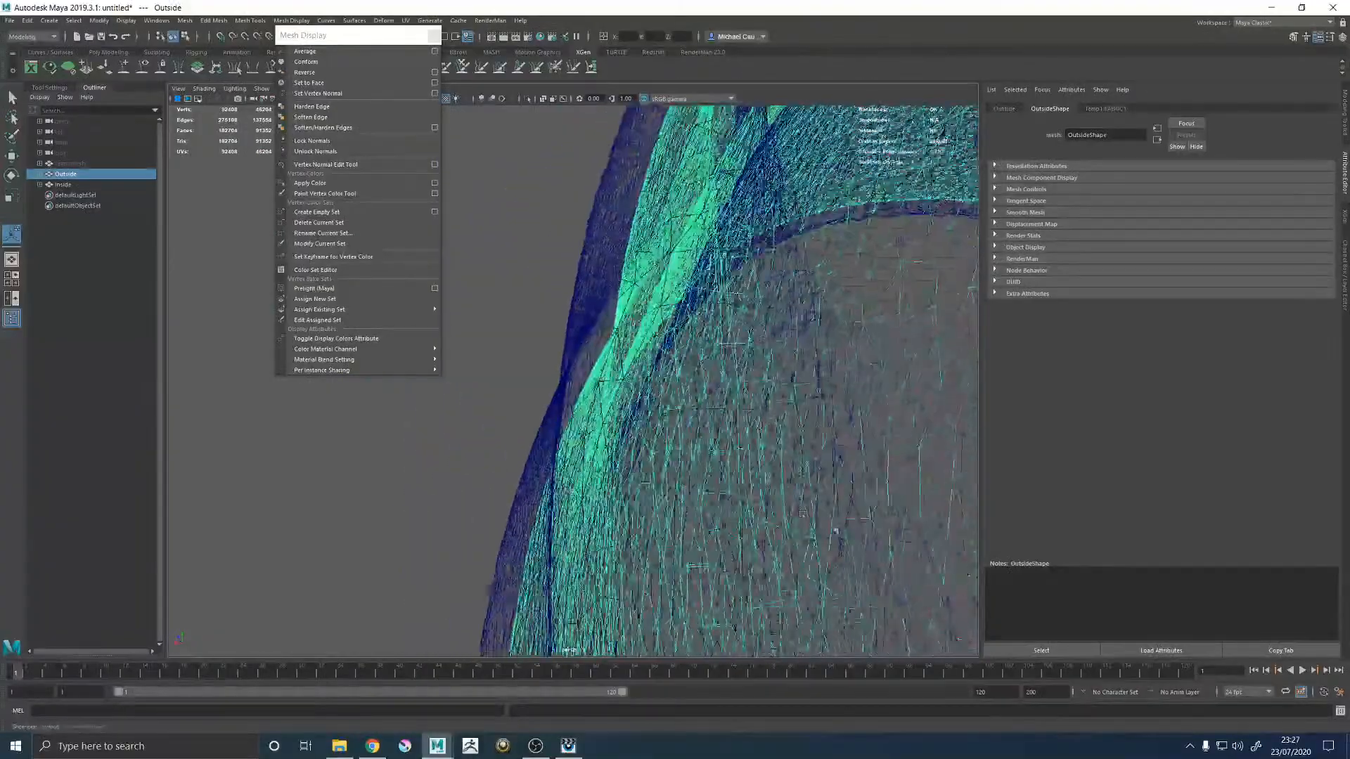
left_click_drag(682, 284, 636, 483, "alt")
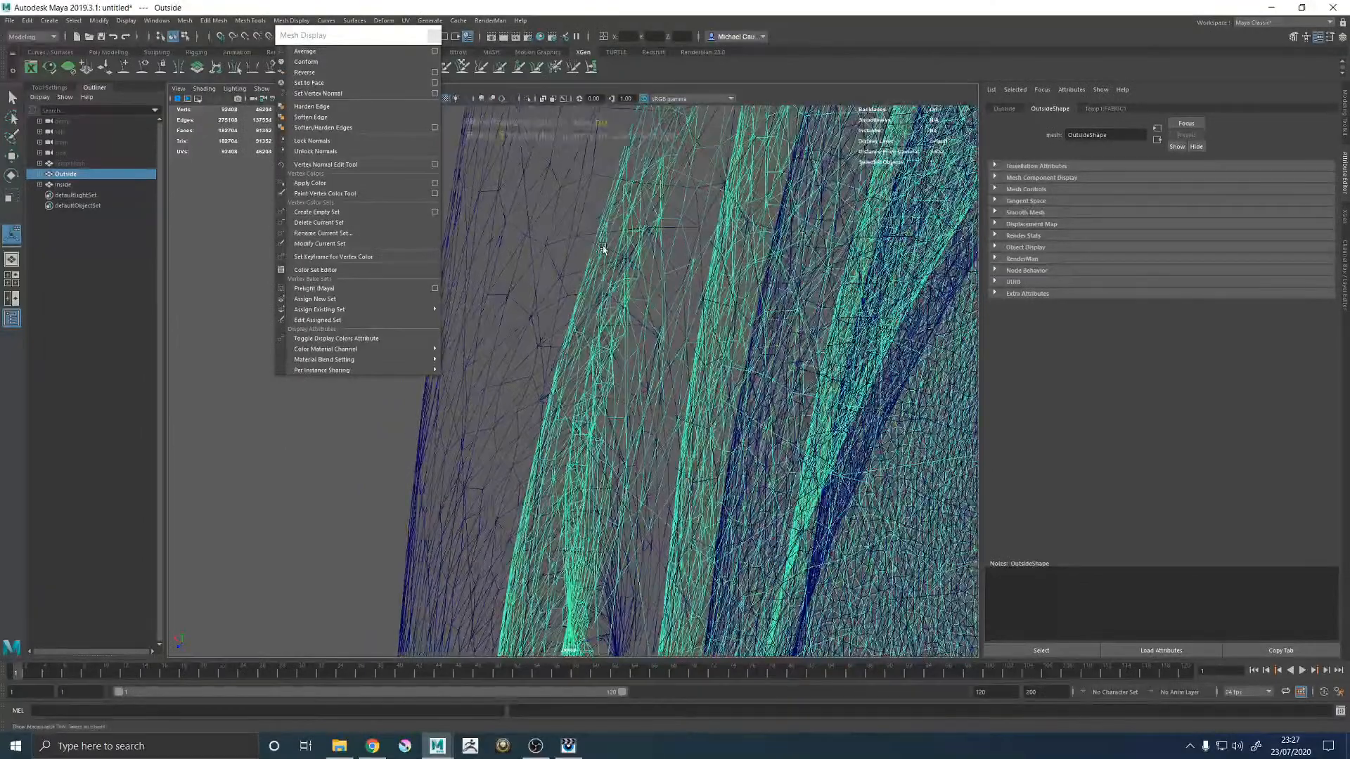
scroll(599, 229, "up", 8)
Step: Restore shaded display and inspect individual Outside faces close up between the two shells at the cuff
key("5")
right_click_drag(599, 229, 592, 292, "alt")
mouse_move(592, 293)
left_mouse_down("alt")
mouse_move(650, 280)
mouse_move(710, 482)
mouse_move(699, 446)
mouse_move(684, 455)
mouse_move(524, 367)
left_mouse_up("alt")
left_click(653, 327)
mouse_move(524, 367)
middle_mouse_down("alt")
mouse_move(555, 370)
mouse_move(557, 386)
middle_mouse_up("alt")
right_click_drag(642, 353, 642, 384)
left_click(643, 309)
left_click(666, 409, "shift")
scroll(675, 415, "up", 10)
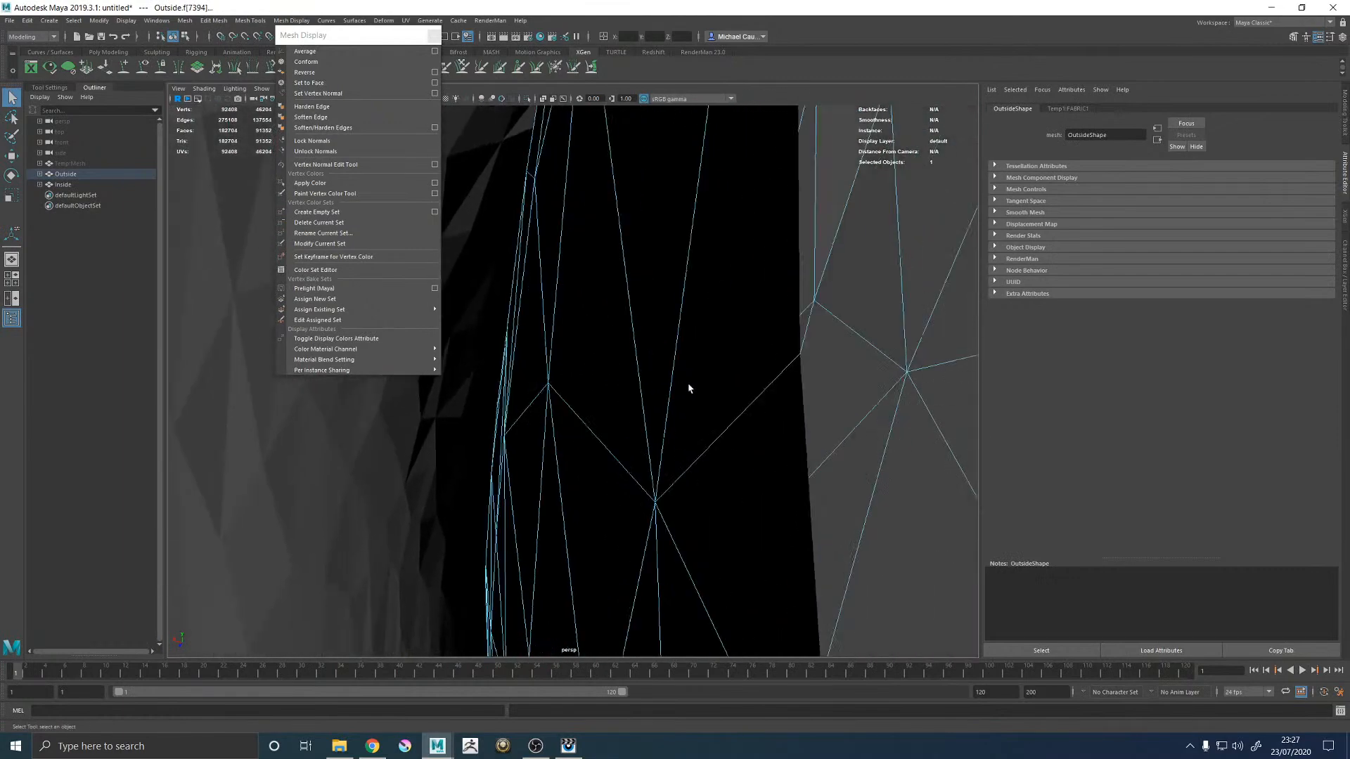
scroll(640, 394, "up", 5)
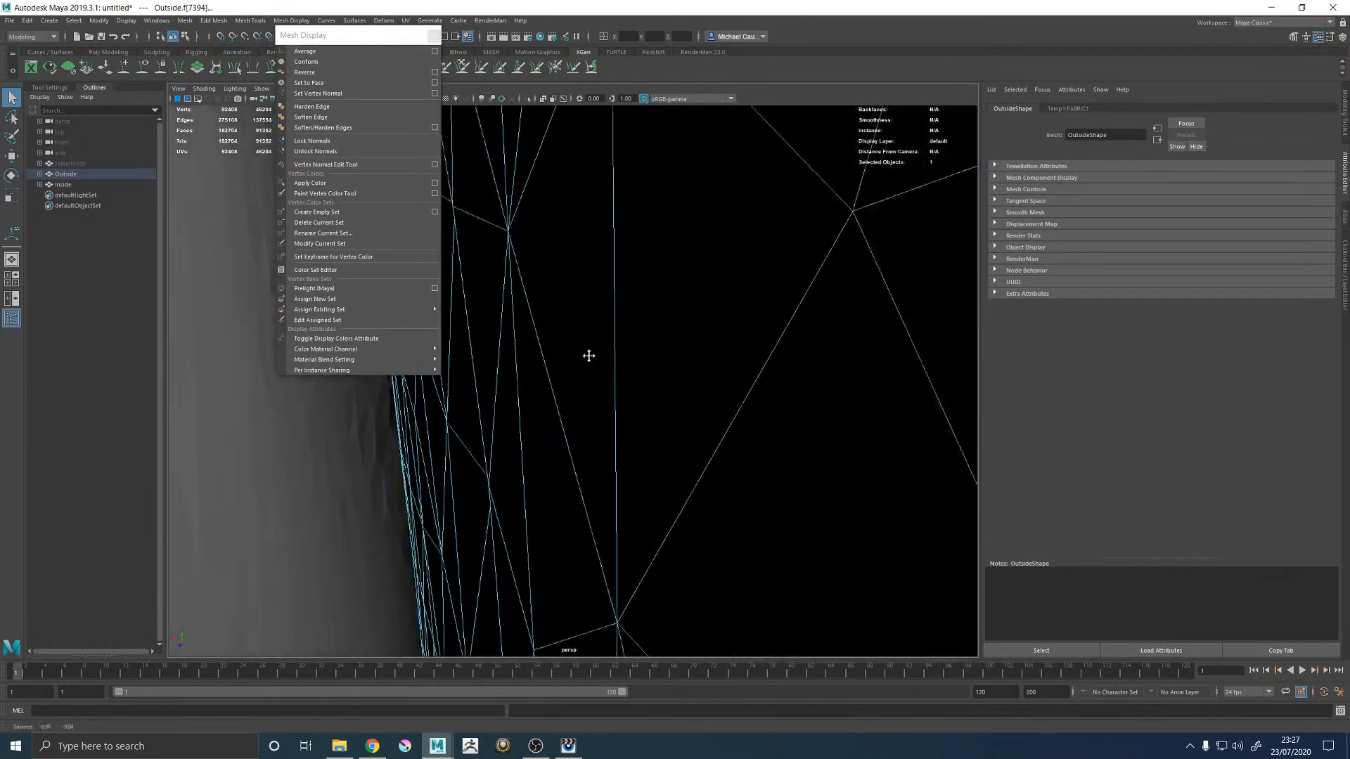
left_click_drag(573, 329, 569, 362, "alt")
right_click_drag(568, 362, 563, 319, "alt")
middle_click_drag(563, 319, 586, 391, "alt")
left_click(542, 361)
Step: Inspect the open border edges of both shells around the notch in the cuff's rim
left_click_drag(542, 362, 753, 431, "alt")
left_click(678, 336, "shift")
right_click_drag(753, 431, 714, 433, "alt")
scroll(780, 293, "up", 10)
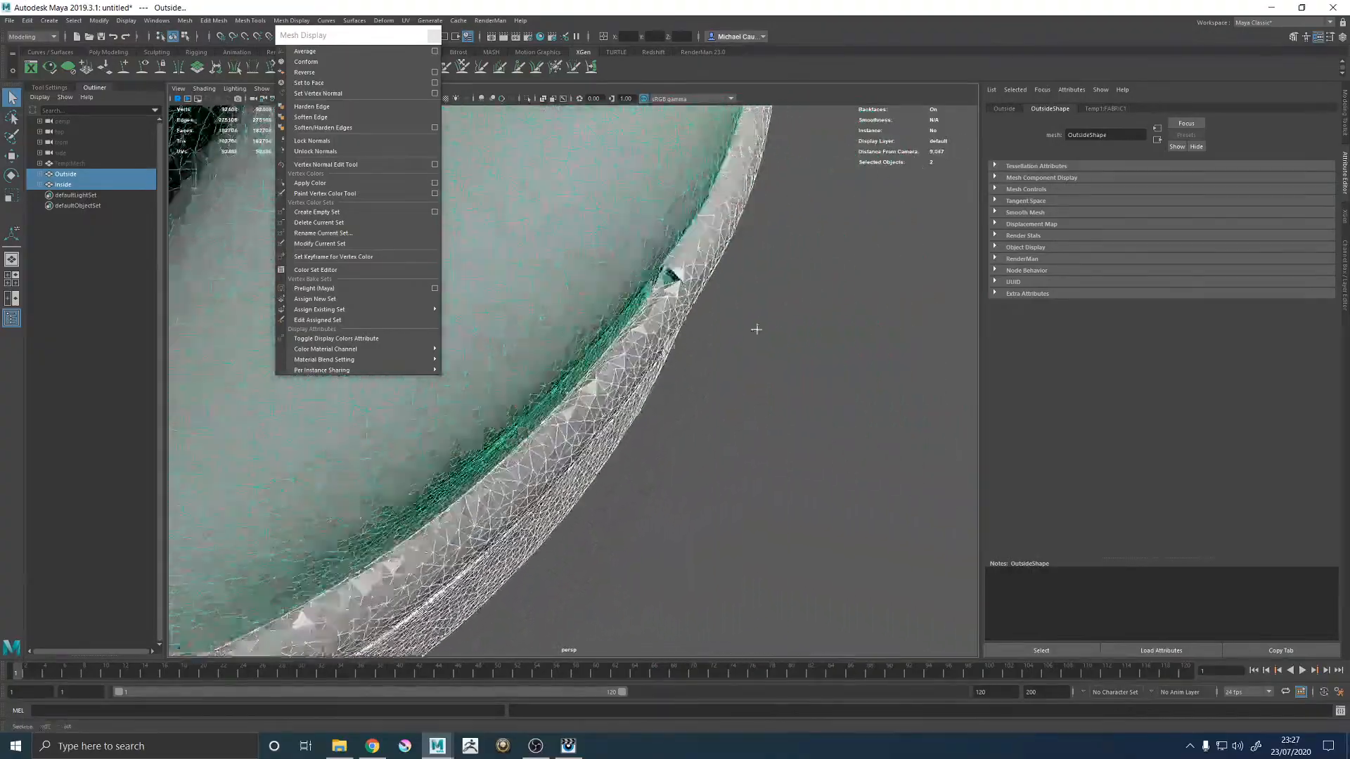
middle_click_drag(664, 249, 524, 220, "alt")
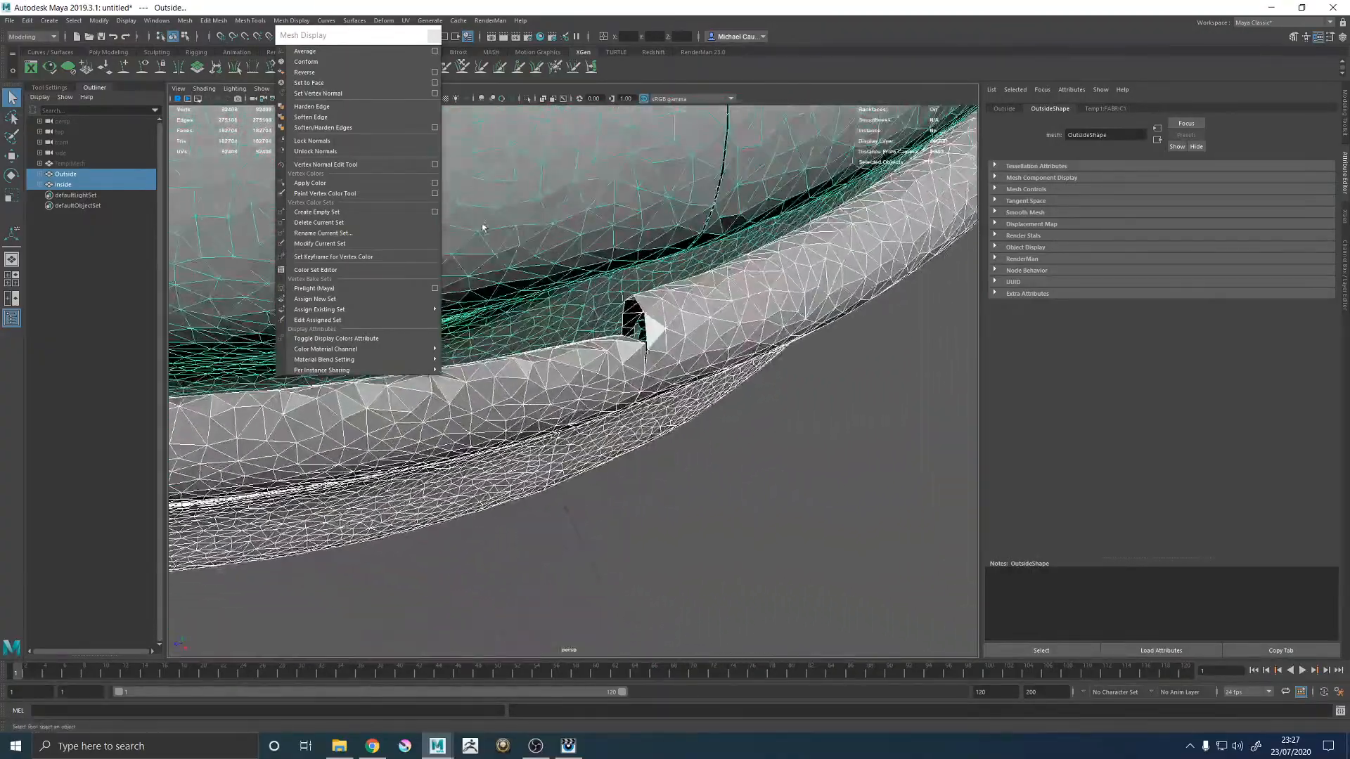
scroll(524, 219, "up", 5)
left_click_drag(619, 267, 608, 302, "alt")
right_click_drag(719, 320, 717, 264)
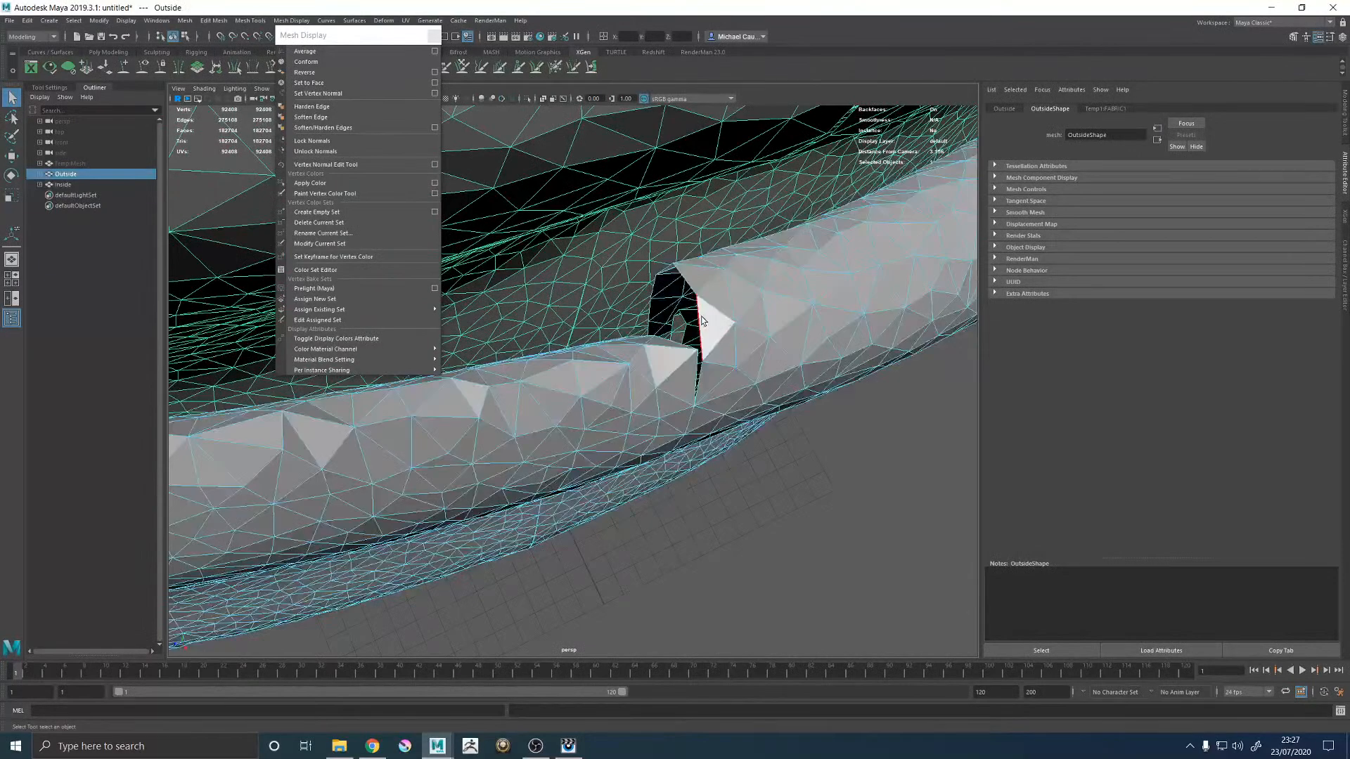
left_click(703, 321)
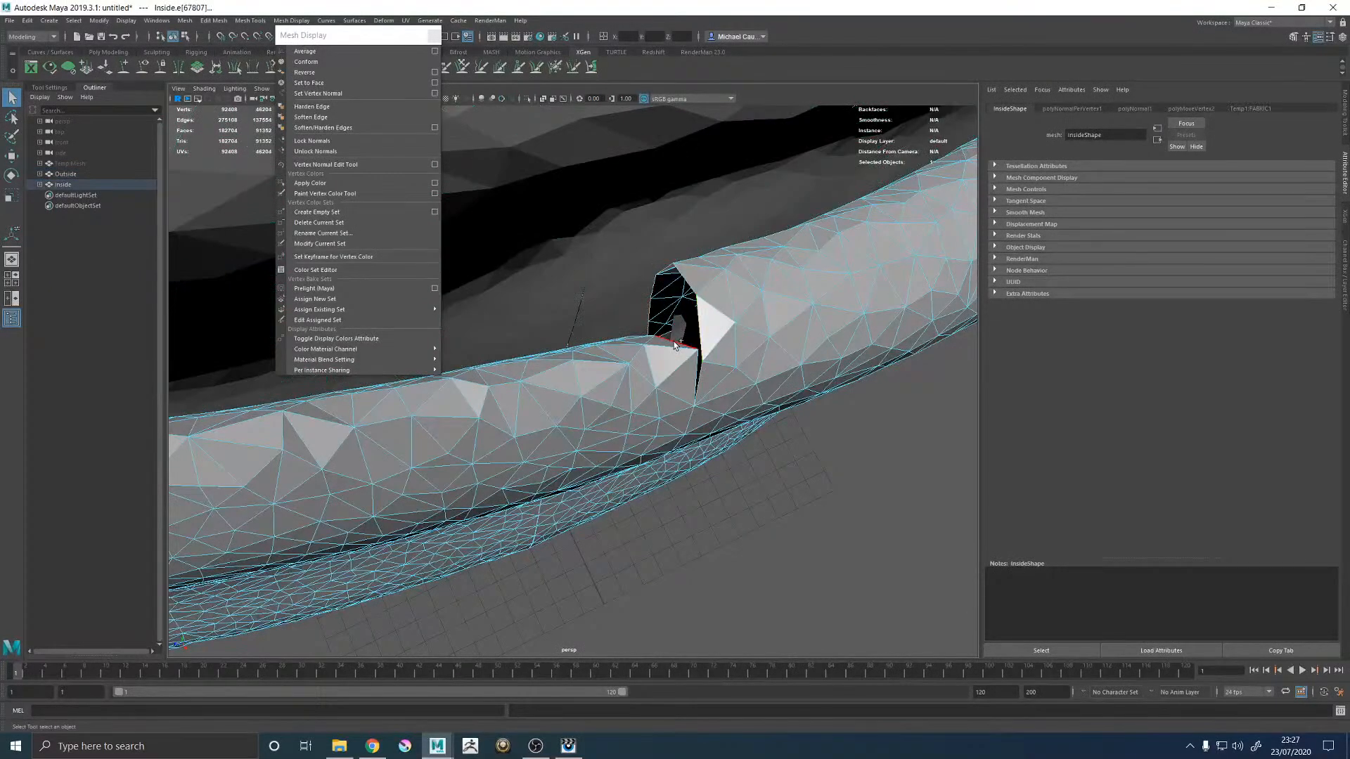
scroll(728, 382, "down", 15)
Step: Hide the Outside and Inside meshes and unhide the original Temp:Mesh beanie
left_click(728, 411)
left_click_drag(728, 411, 525, 374, "alt")
middle_click_drag(540, 364, 671, 356, "alt")
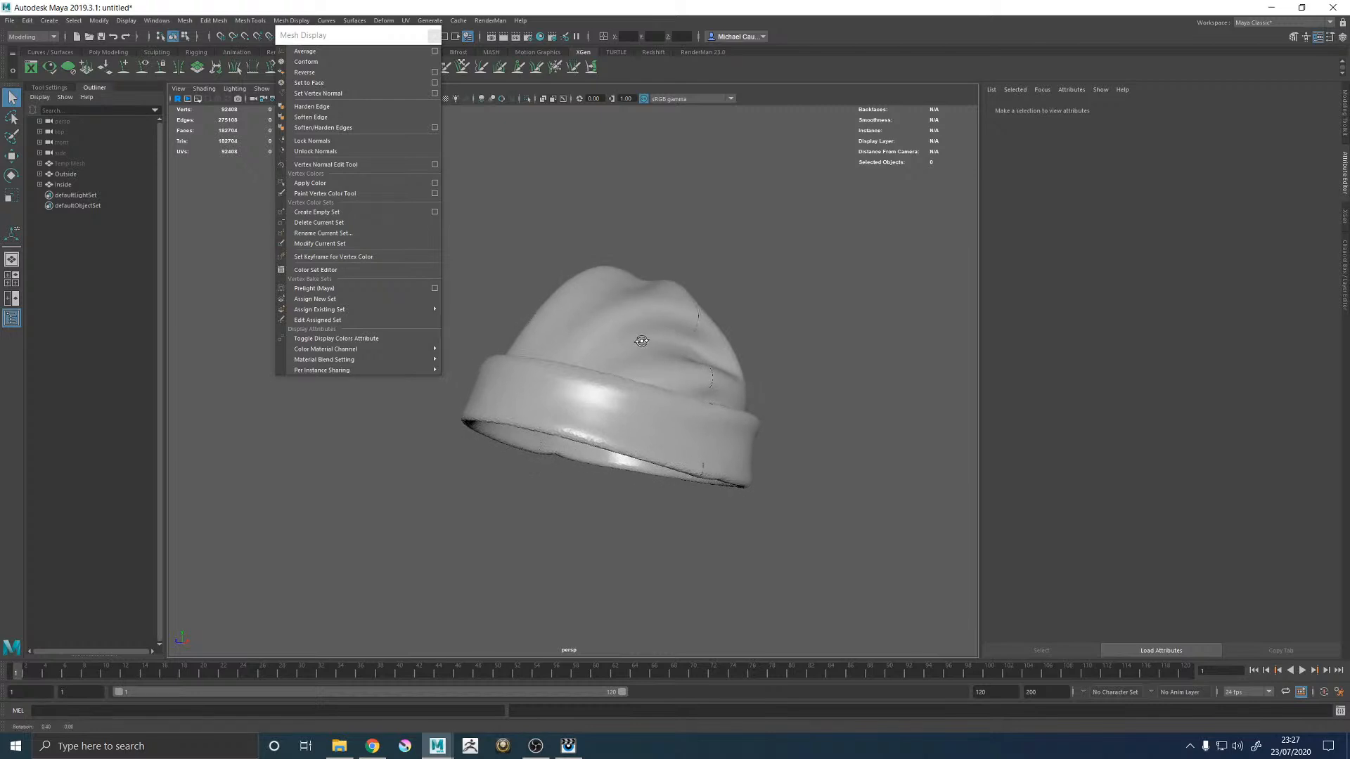
left_click_drag(743, 372, 695, 380, "alt")
right_click_drag(696, 379, 658, 384, "alt")
mouse_move(658, 384)
left_mouse_down("alt")
mouse_move(643, 318)
mouse_move(634, 381)
left_mouse_up("alt")
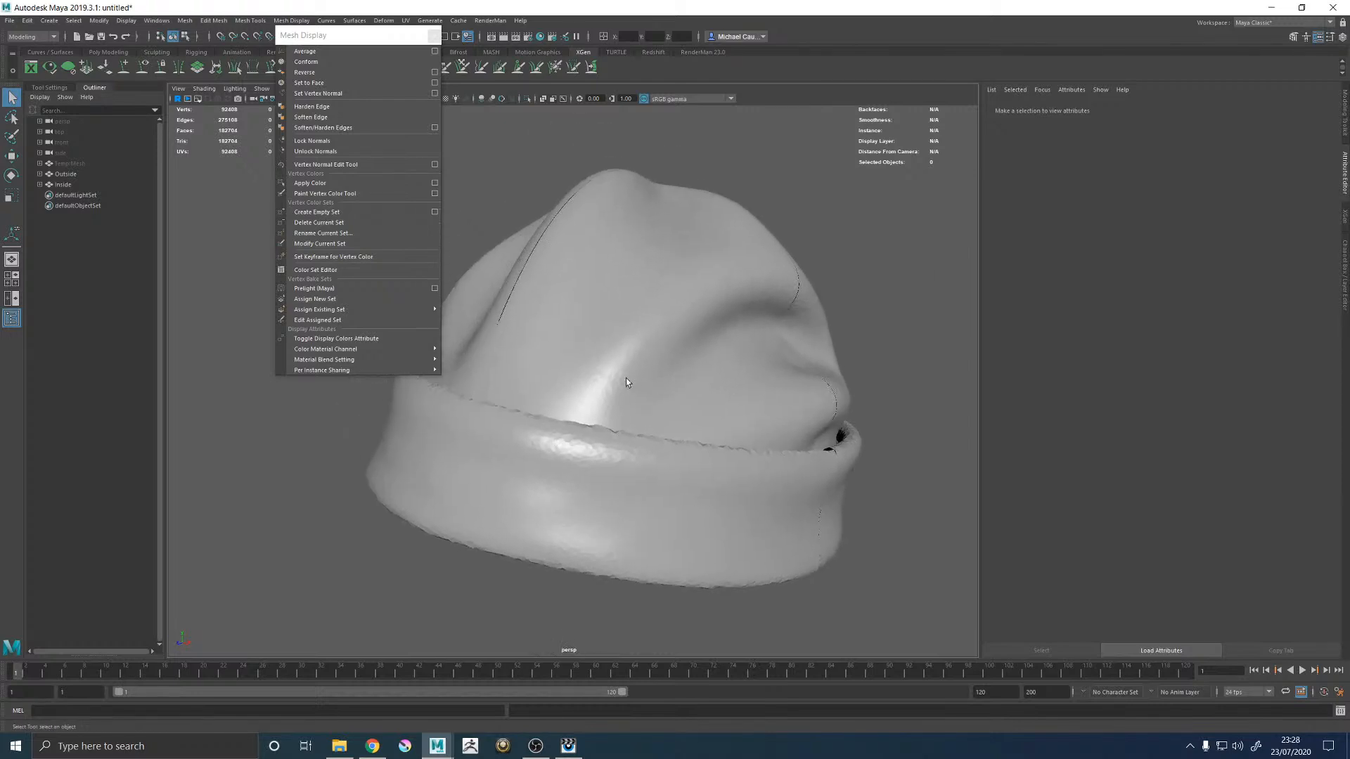
left_click(618, 373)
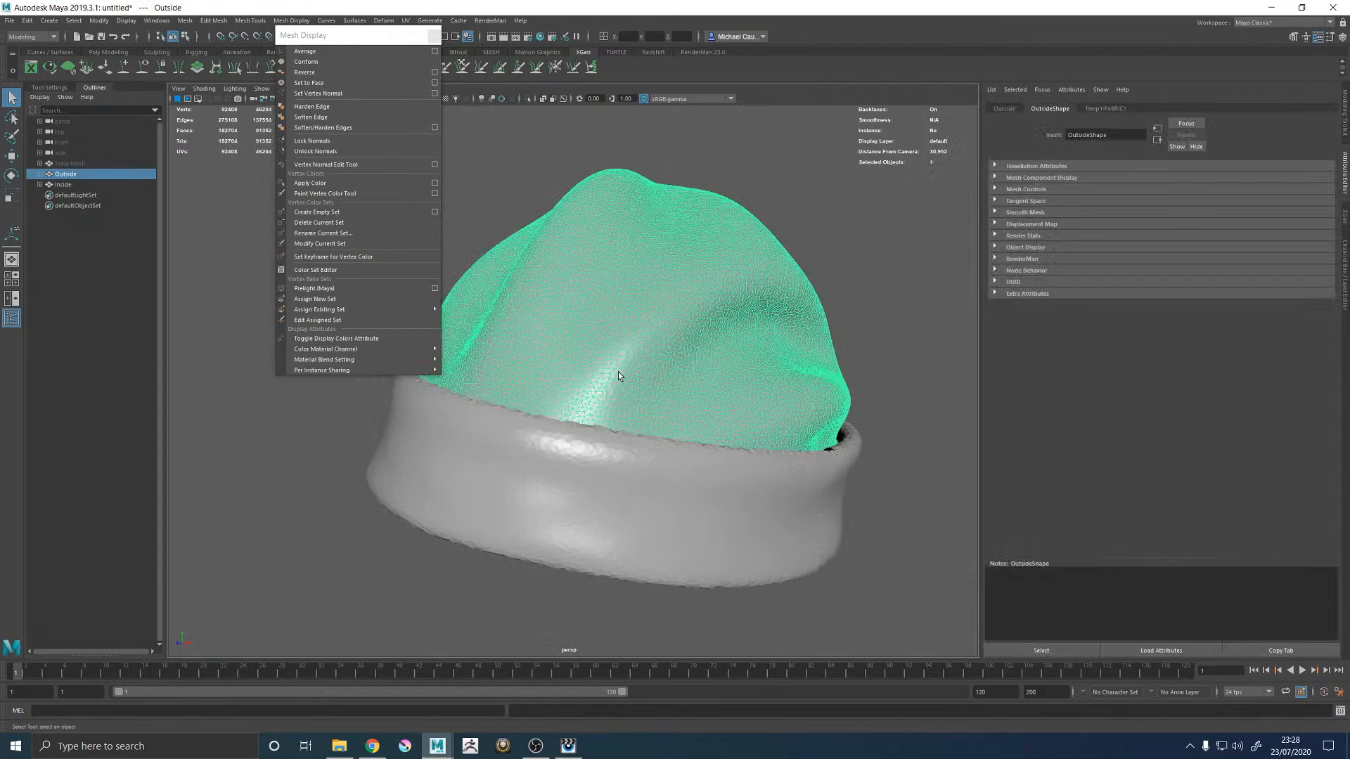
key("h")
left_click(63, 184)
key("h")
left_click(68, 166)
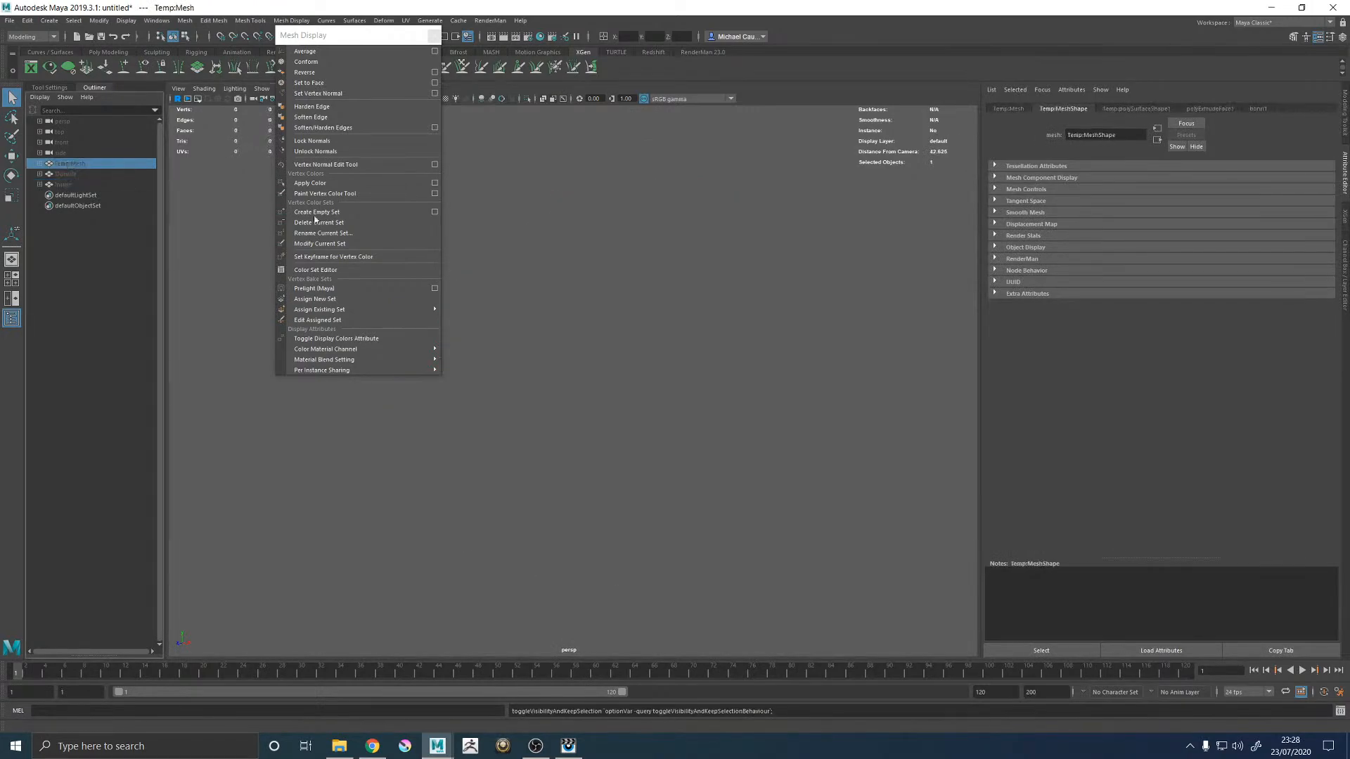
key("h")
Step: Set the Pivot Z of Temp:Mesh's polyExtrudeFace1 to 0.4 and check the effect on the beanie
left_click_drag(637, 317, 603, 312, "alt")
left_click(513, 277)
mouse_move(512, 277)
left_mouse_down("alt")
mouse_move(507, 253)
mouse_move(446, 287)
mouse_move(452, 309)
mouse_move(588, 367)
left_mouse_up("alt")
left_click(587, 367)
left_click(1210, 108)
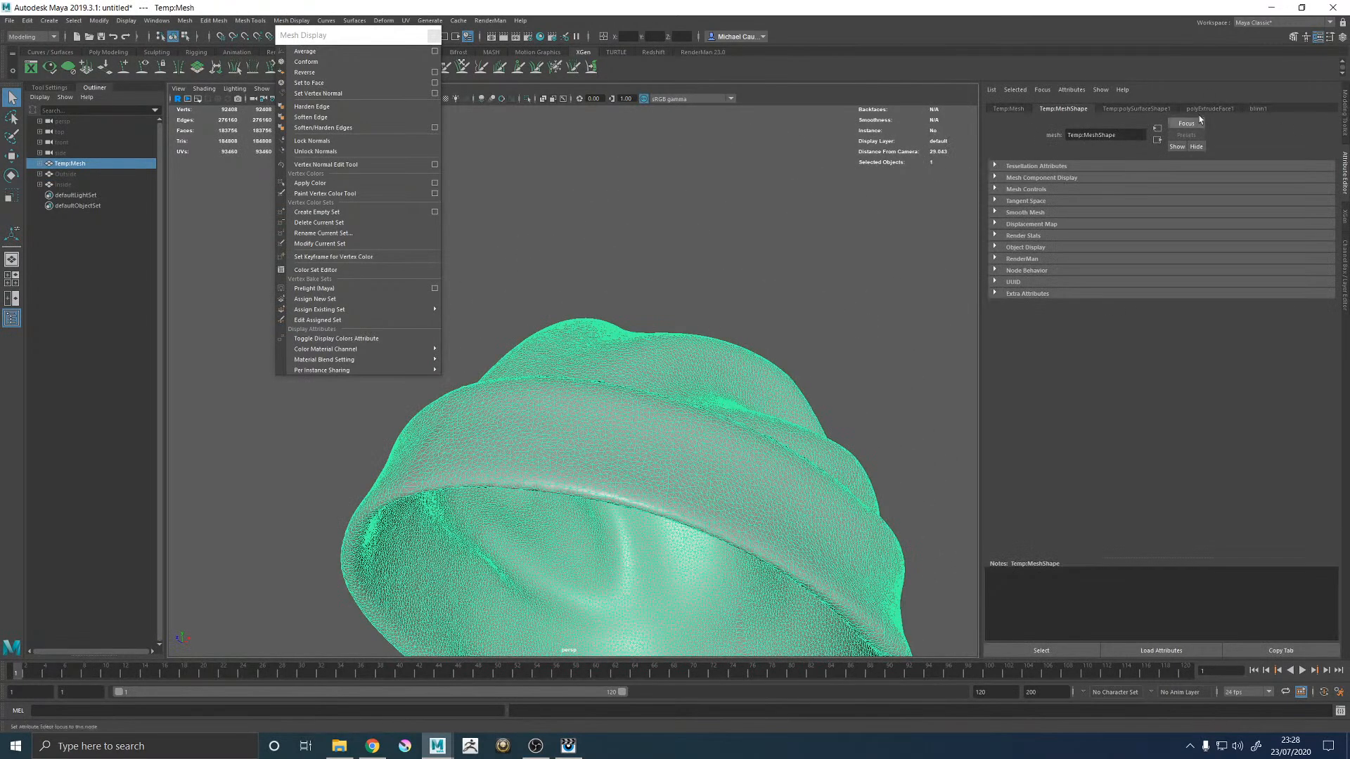
left_click_drag(1163, 215, 1155, 216)
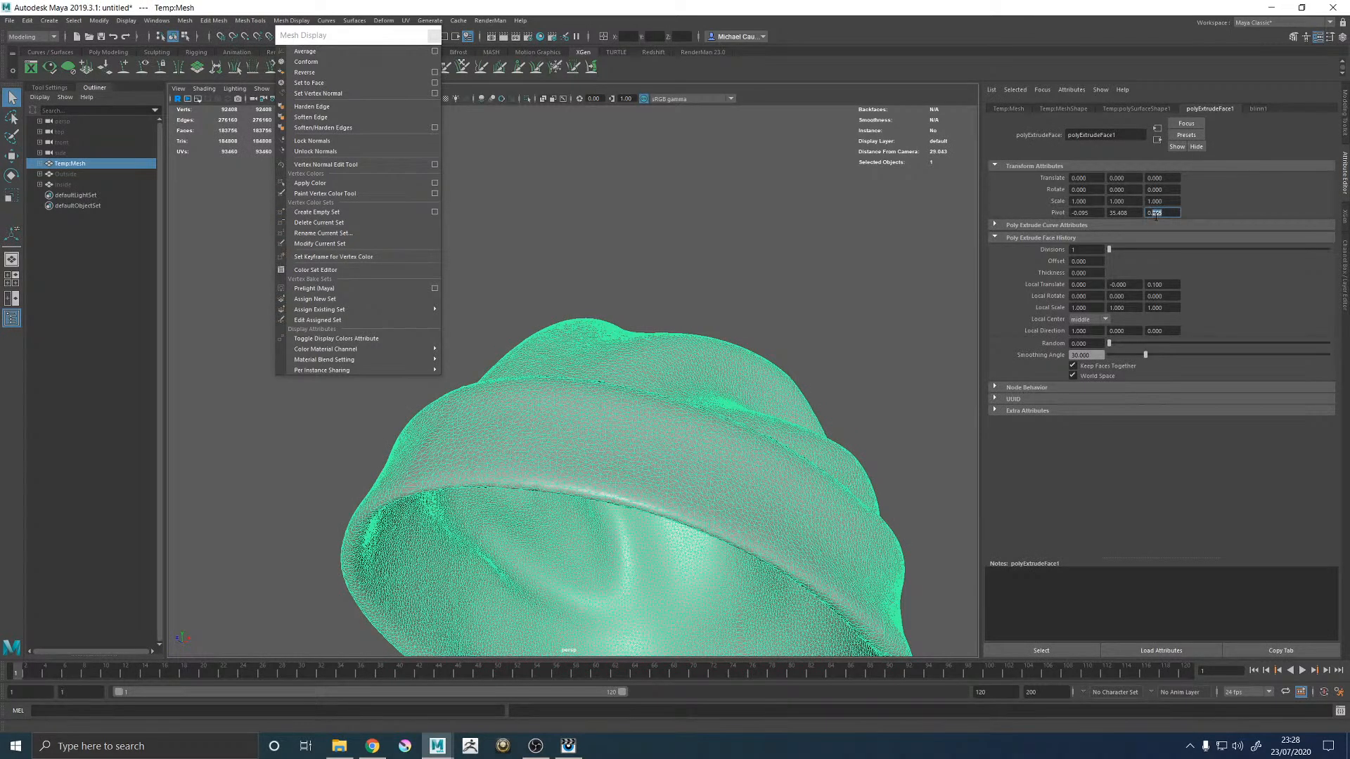
type("4")
key("Return")
left_click_drag(764, 271, 591, 267, "alt")
left_click(591, 267)
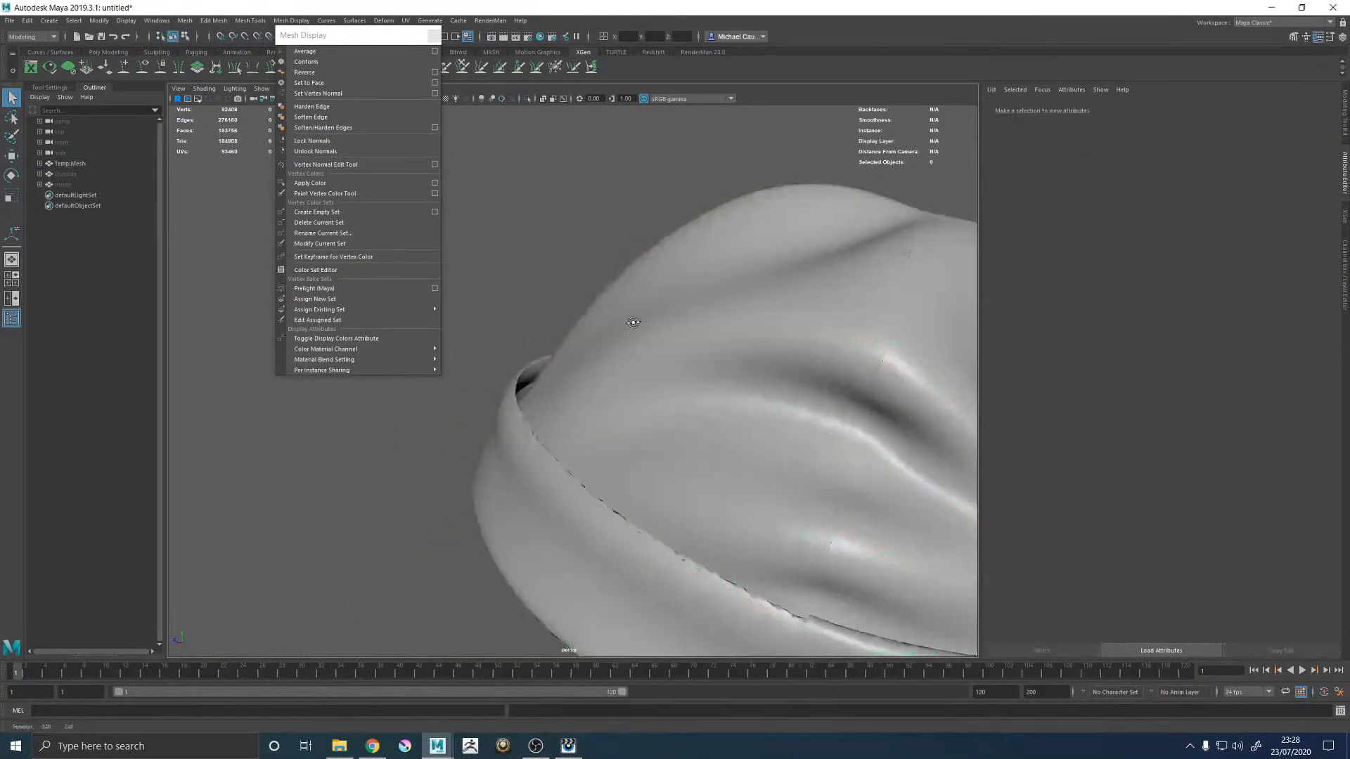
left_click_drag(634, 322, 653, 390, "alt")
left_click(637, 439)
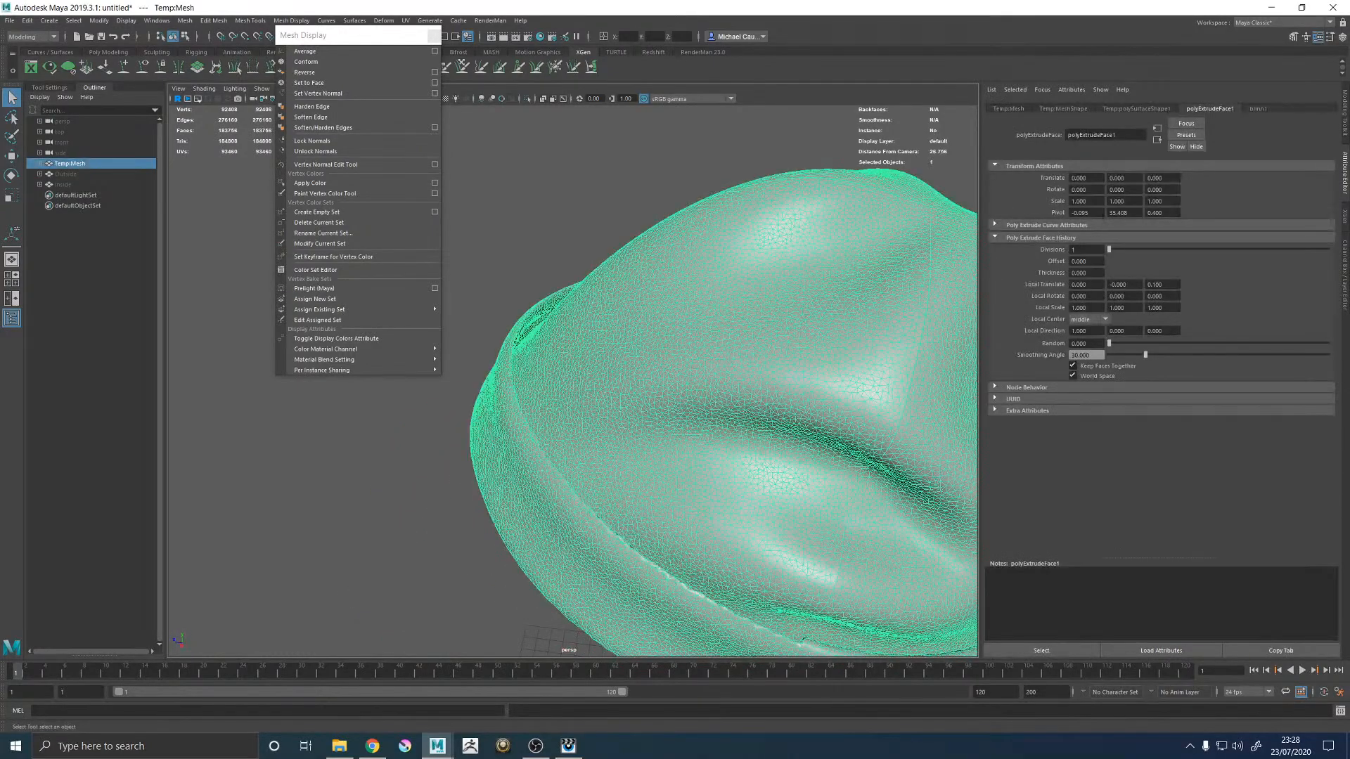
Step: Set the Local Translate Z of Temp:Mesh's face extrusion to 0.2 and check the cuff's edge
left_click_drag(1175, 284, 1154, 284)
type("2")
key("Return")
left_click_drag(689, 158, 584, 211, "alt")
left_click(577, 223)
left_click_drag(714, 334, 731, 316, "alt")
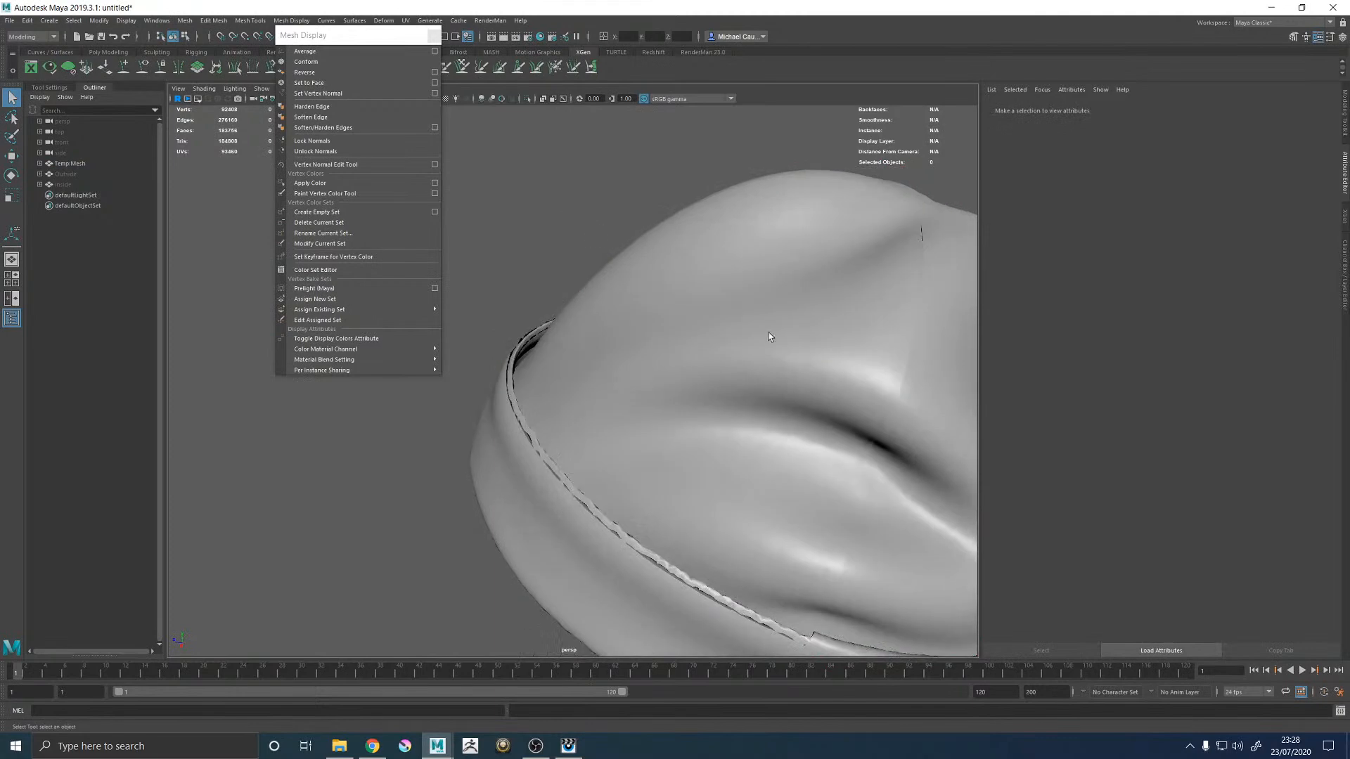
left_click(734, 316)
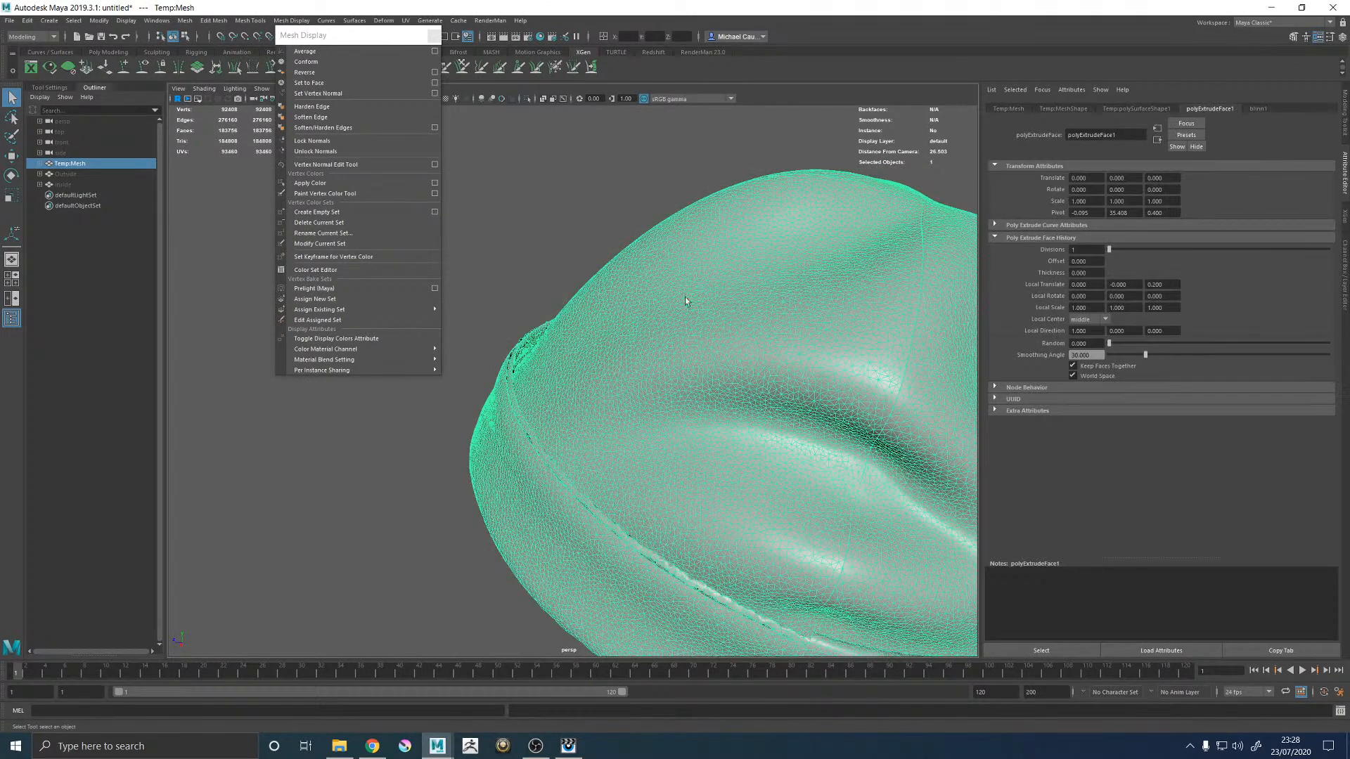
Step: Undo the last Local Translate Z change and delete Temp:Mesh's construction history
left_click(696, 271, "ctrl")
key("ctrl+z")
key("ctrl+z")
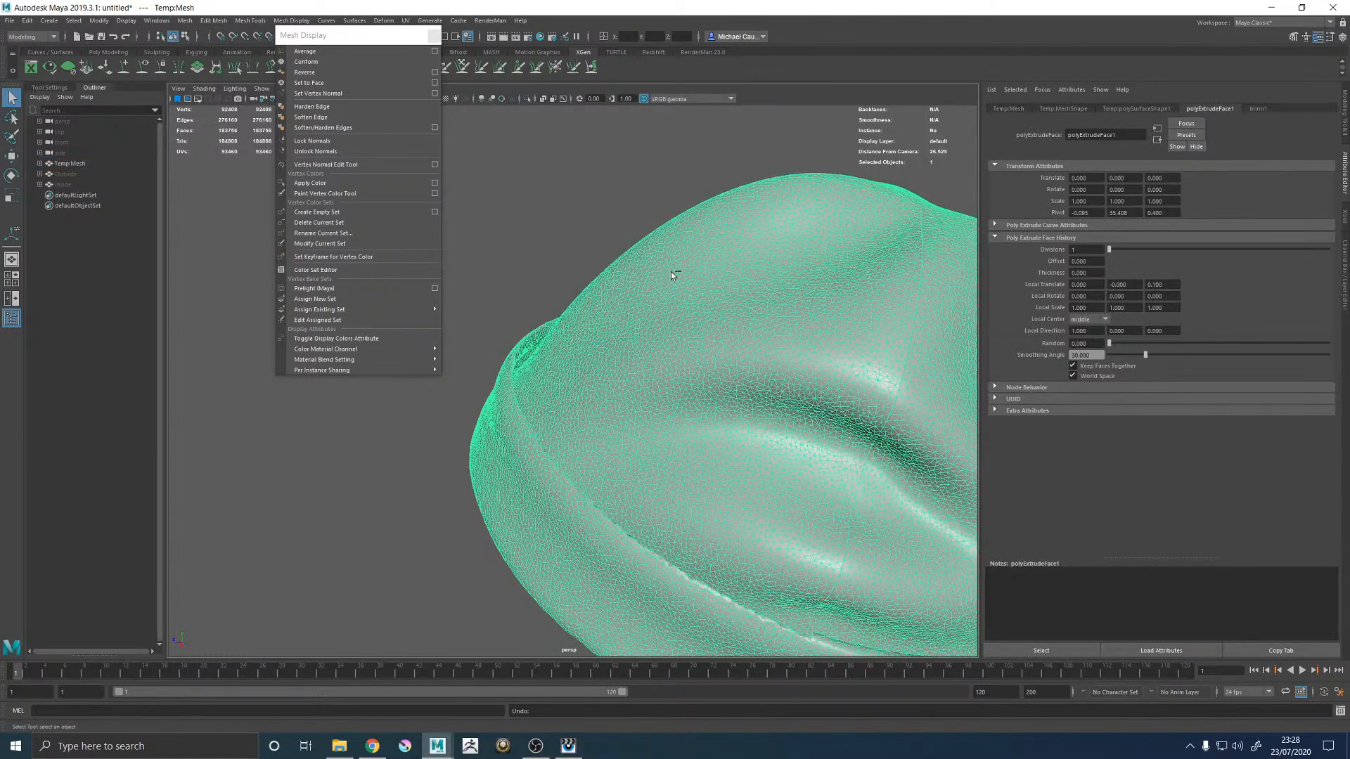
left_click(677, 414, "ctrl")
left_click(652, 405)
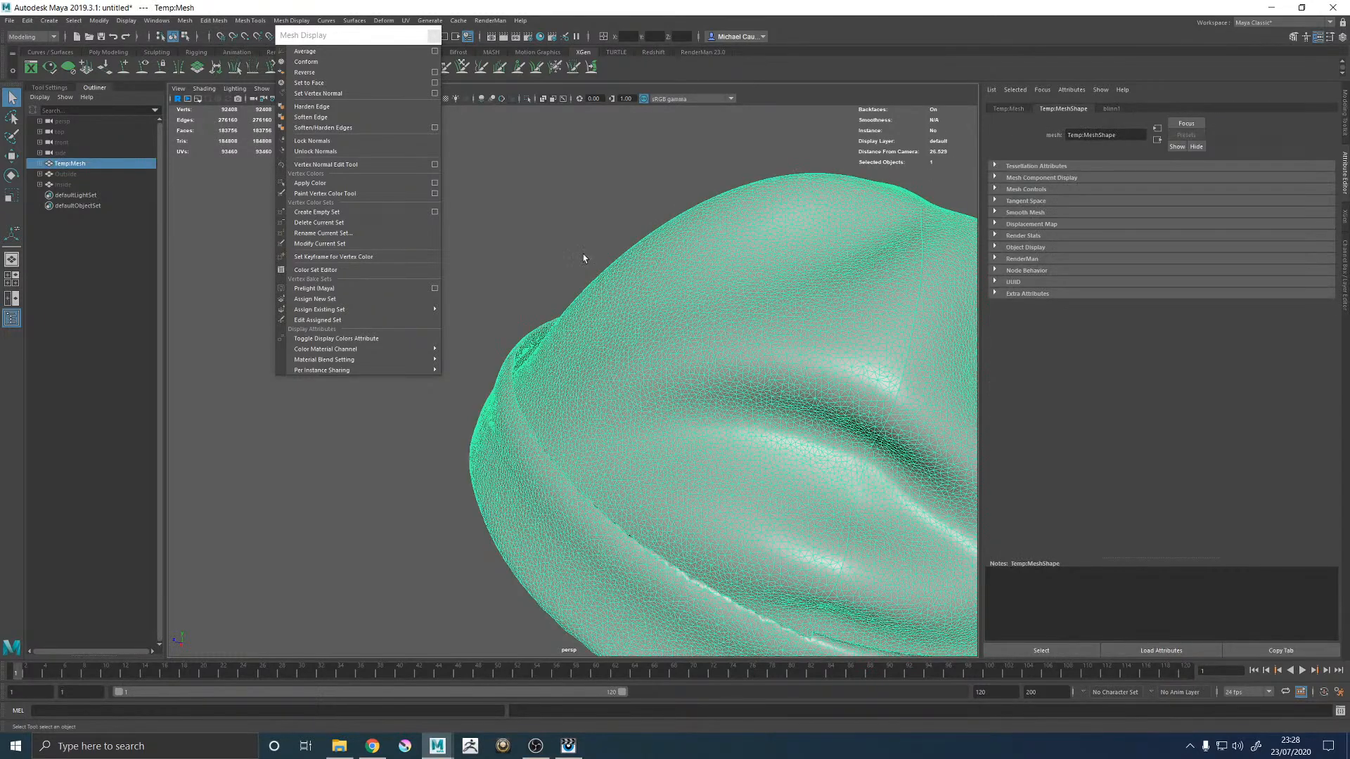
Step: Look over the thickened Temp:Mesh beanie in textured display and delete the mesh
left_click(581, 284)
scroll(581, 290, "down", 2)
left_click(676, 353)
key("6")
left_click(573, 328)
left_click_drag(573, 328, 503, 373, "alt")
right_click_drag(822, 357, 726, 361, "alt")
left_click_drag(450, 329, 545, 359, "alt")
left_click(546, 359)
left_click(575, 500)
left_click(609, 343)
key("Delete")
Step: Open the scene FKAtwigs_Groom.1064.ma from the 03_Groom folder without saving the untitled scene
left_click(10, 21)
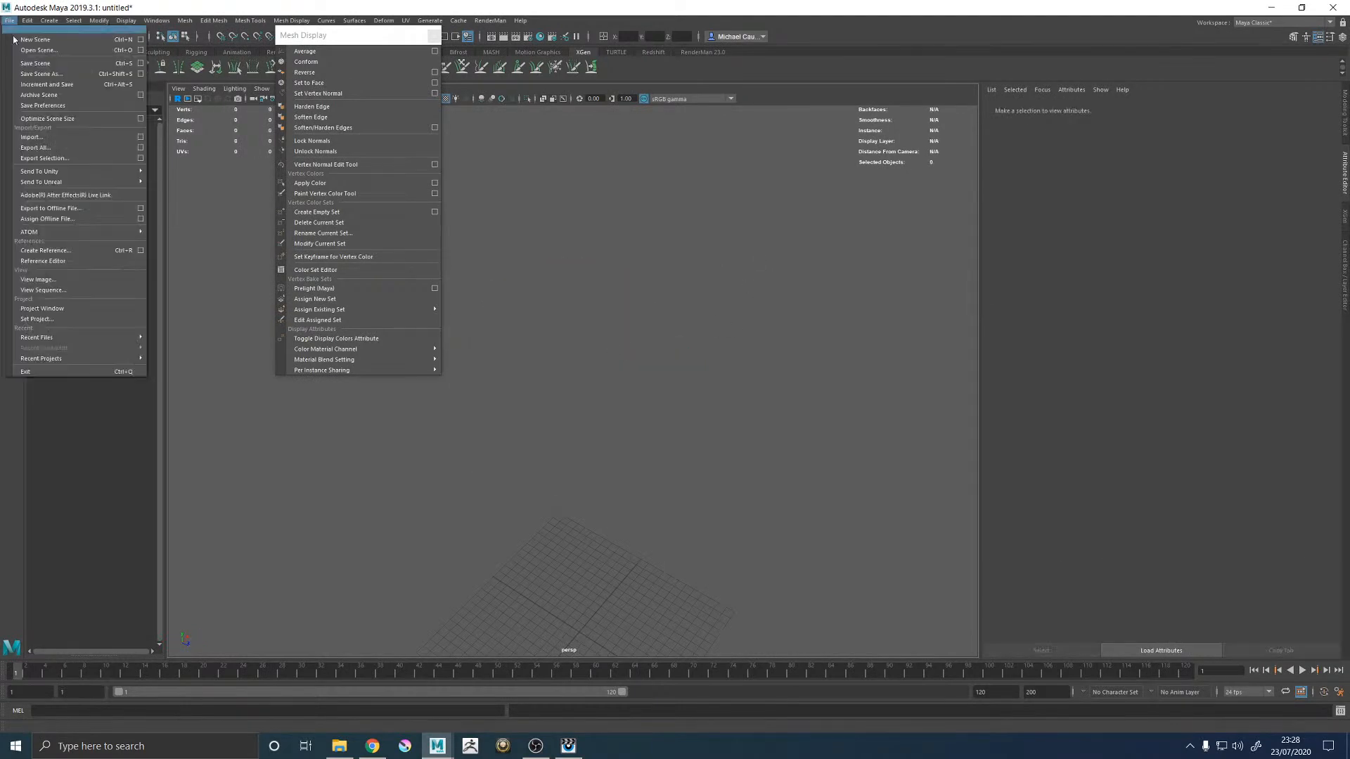
left_click(42, 48)
scroll(505, 325, "down", 3)
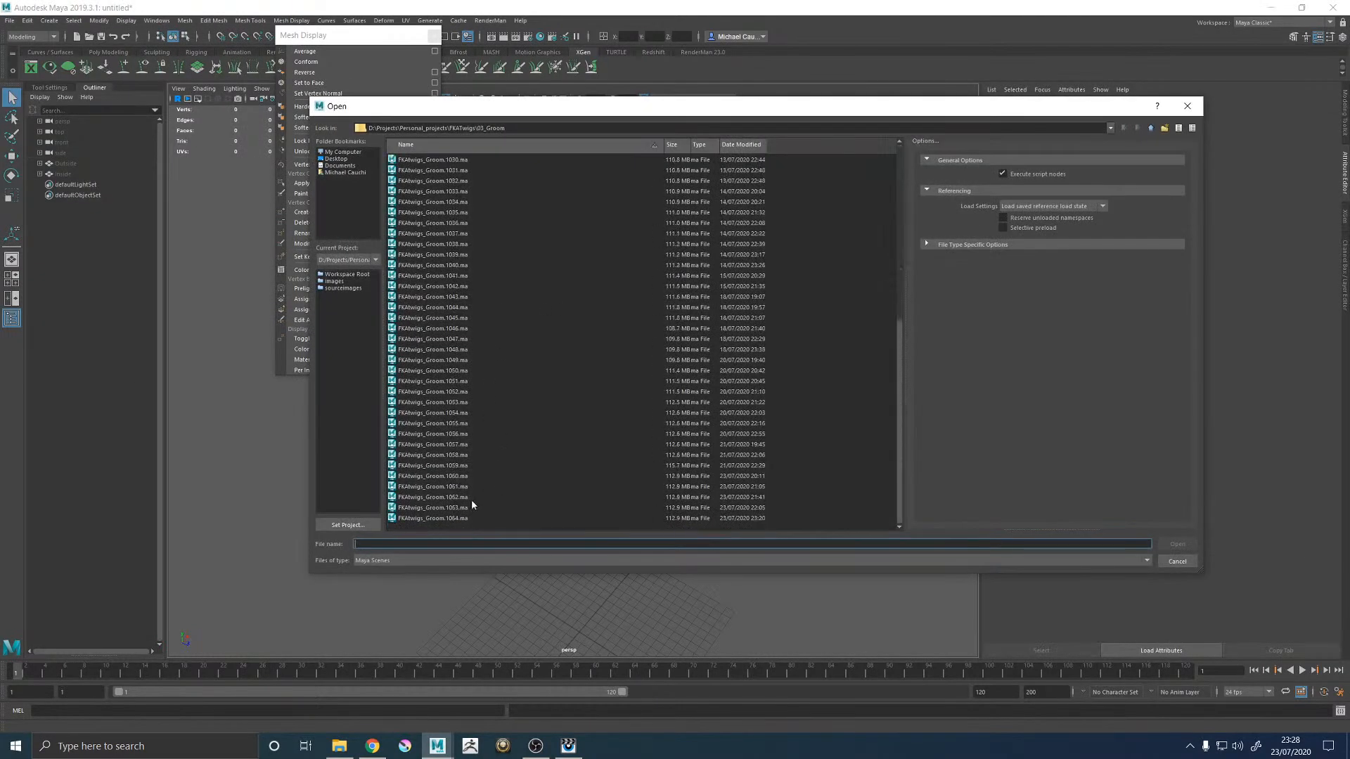
double_click(432, 518)
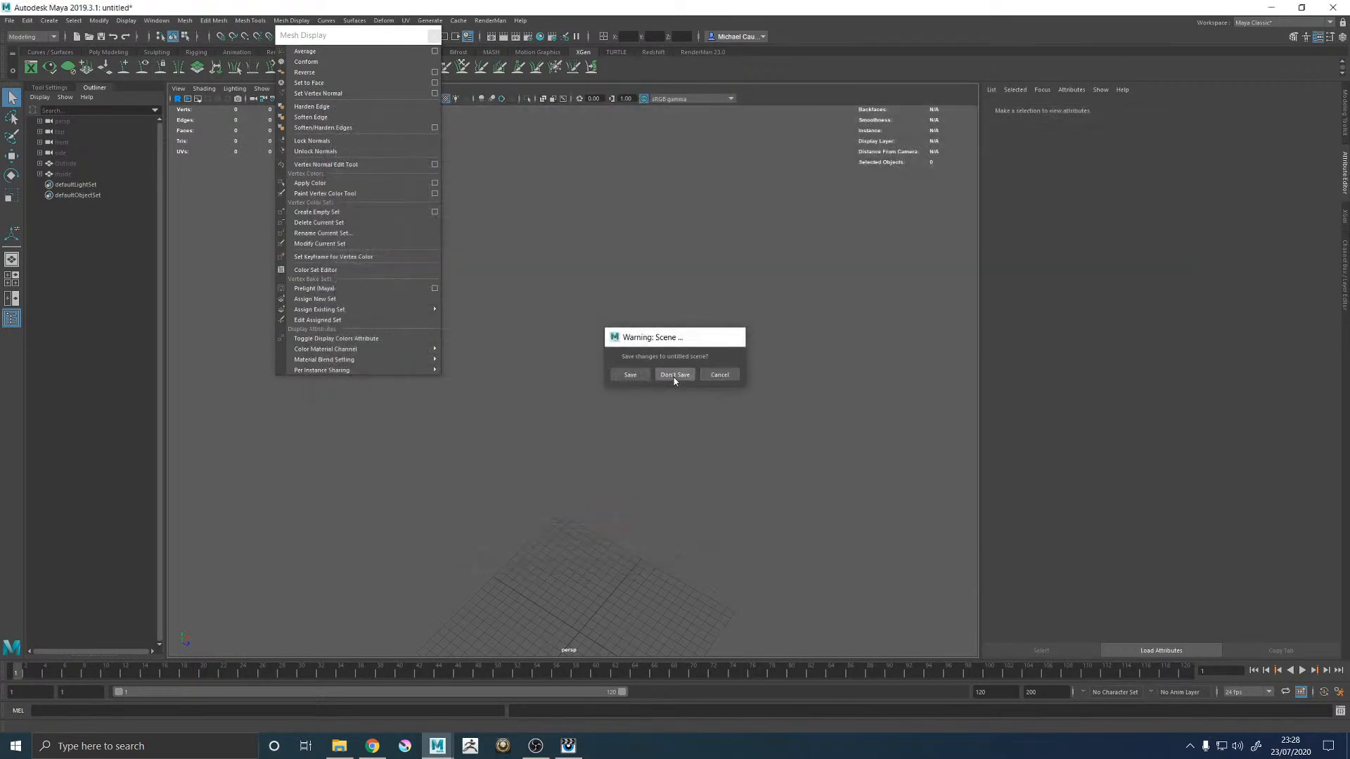
left_click(675, 376)
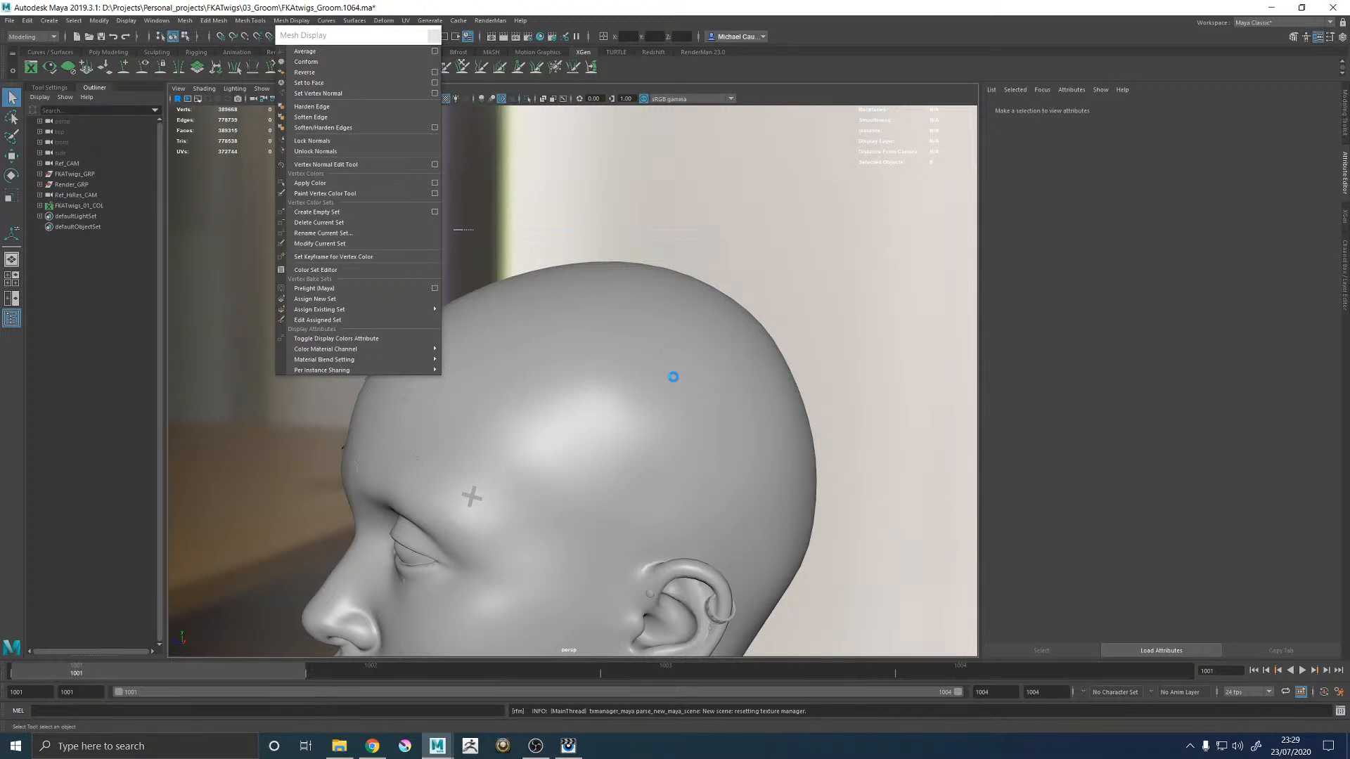
Step: Switch to Chrome and expand the description of the Marvelous Designer/Clo3d shirt tutorial on YouTube
key("alt+Tab")
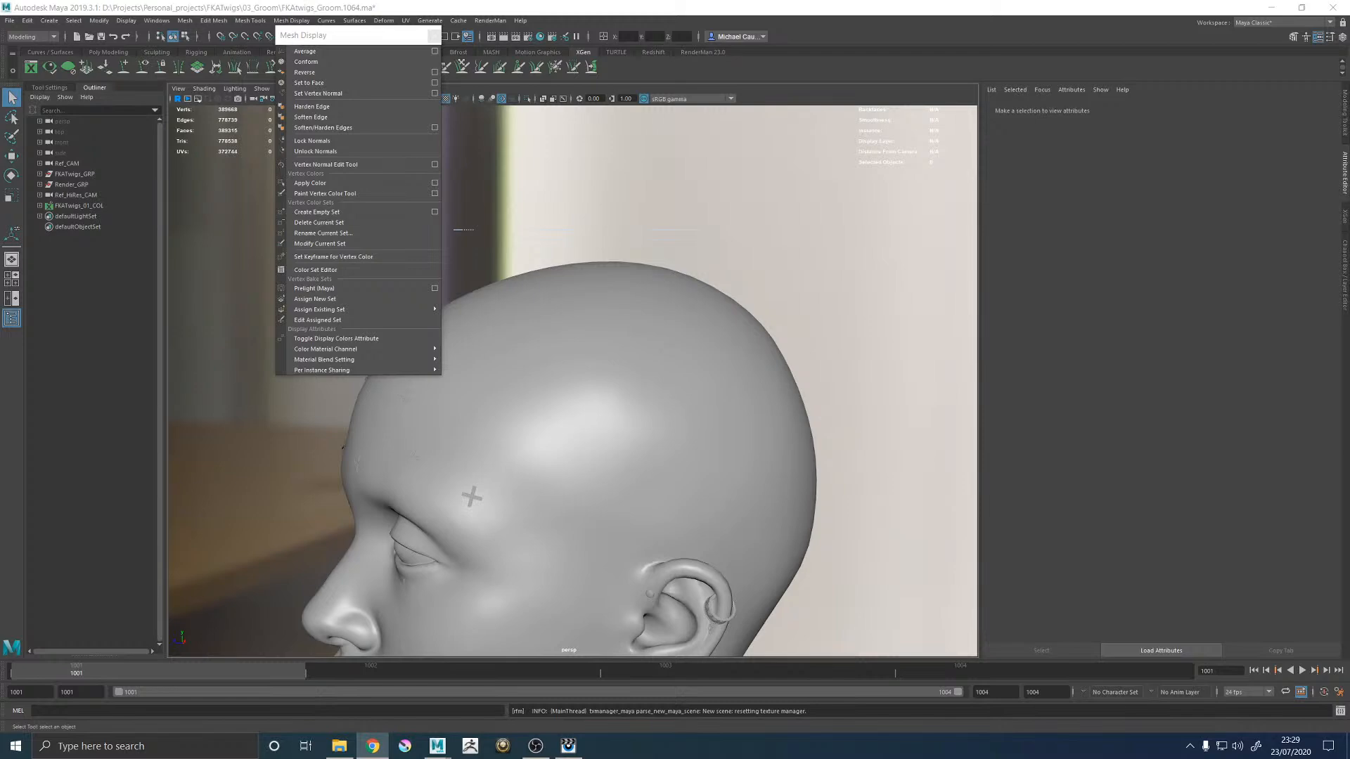
left_click_drag(1349, 457, 555, 1)
left_click(453, 518)
scroll(385, 571, "down", 2)
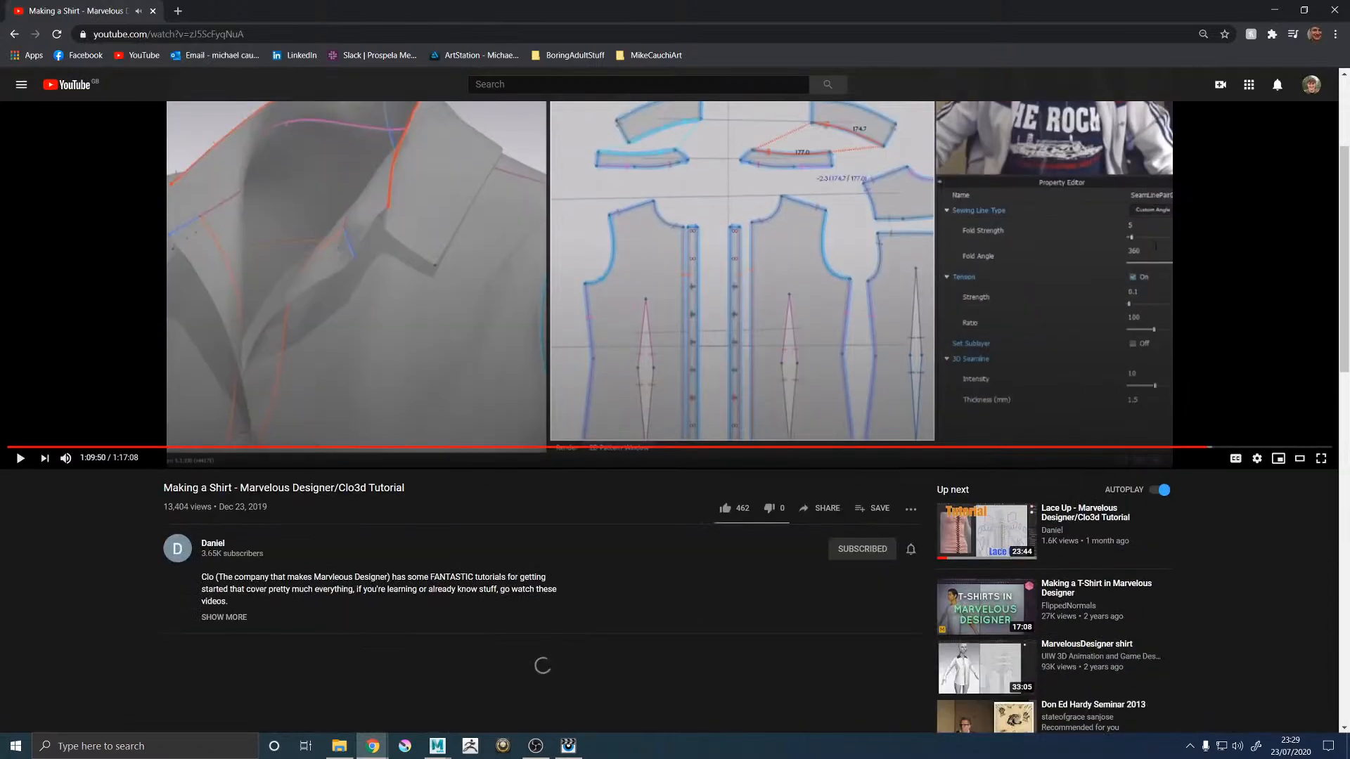
left_click(213, 620)
left_click(250, 39)
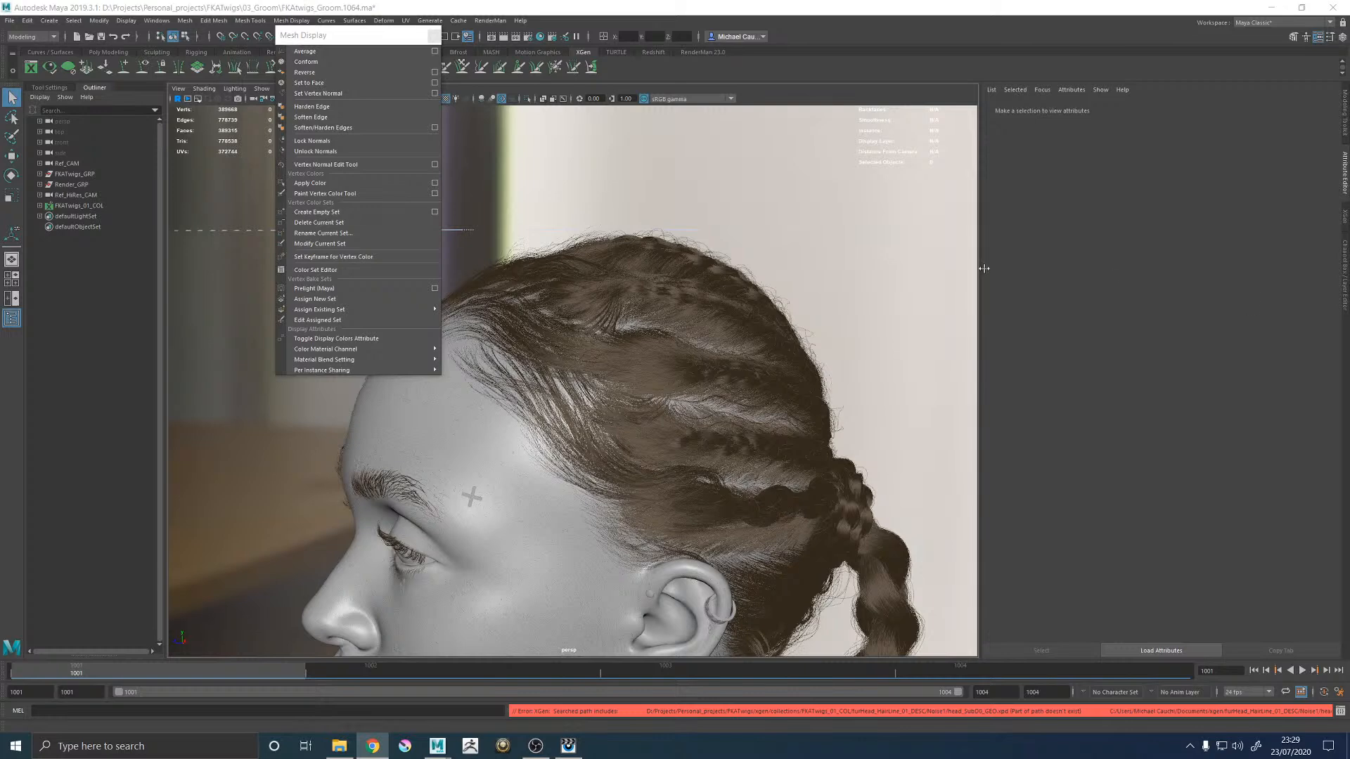
Step: Switch back to Maya, close the detached Mesh Display menu and show the four-view layout
left_click(430, 35)
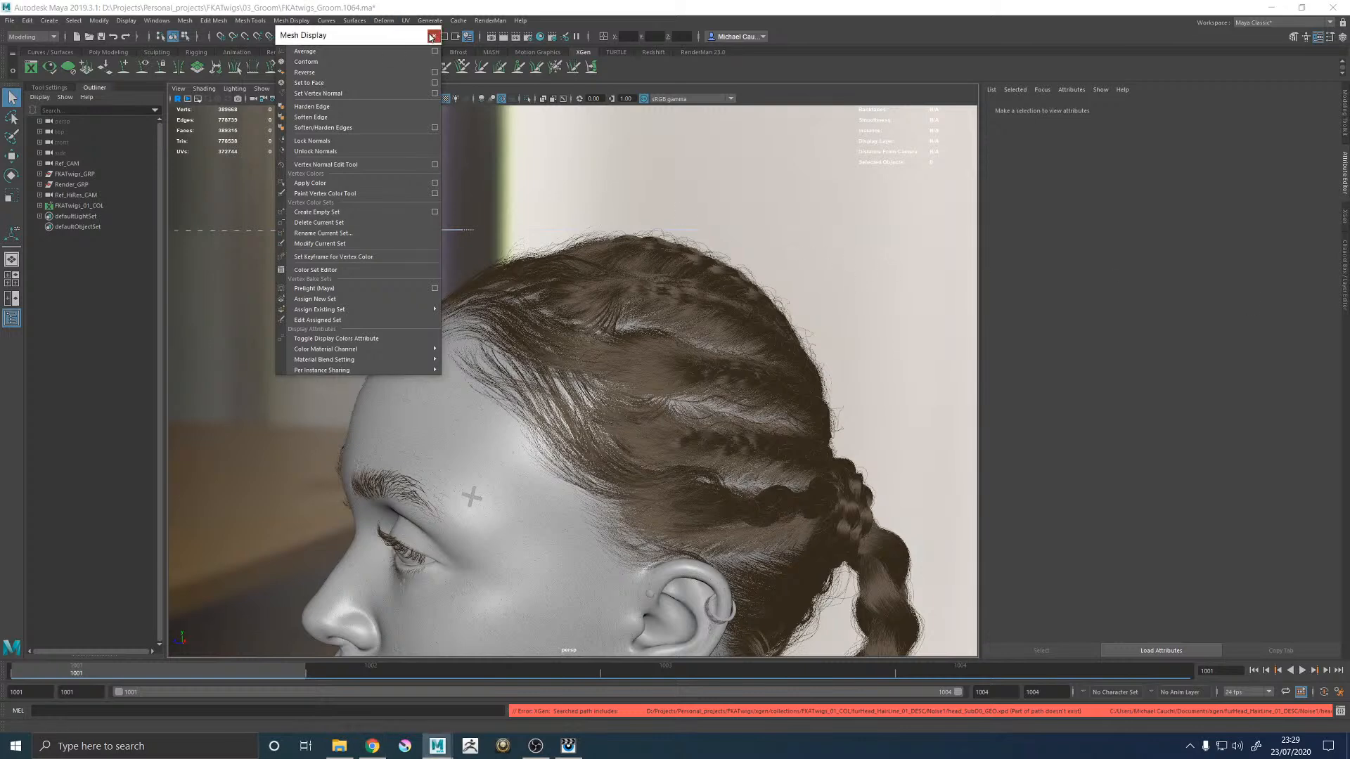
left_click_drag(647, 210, 671, 296, "alt")
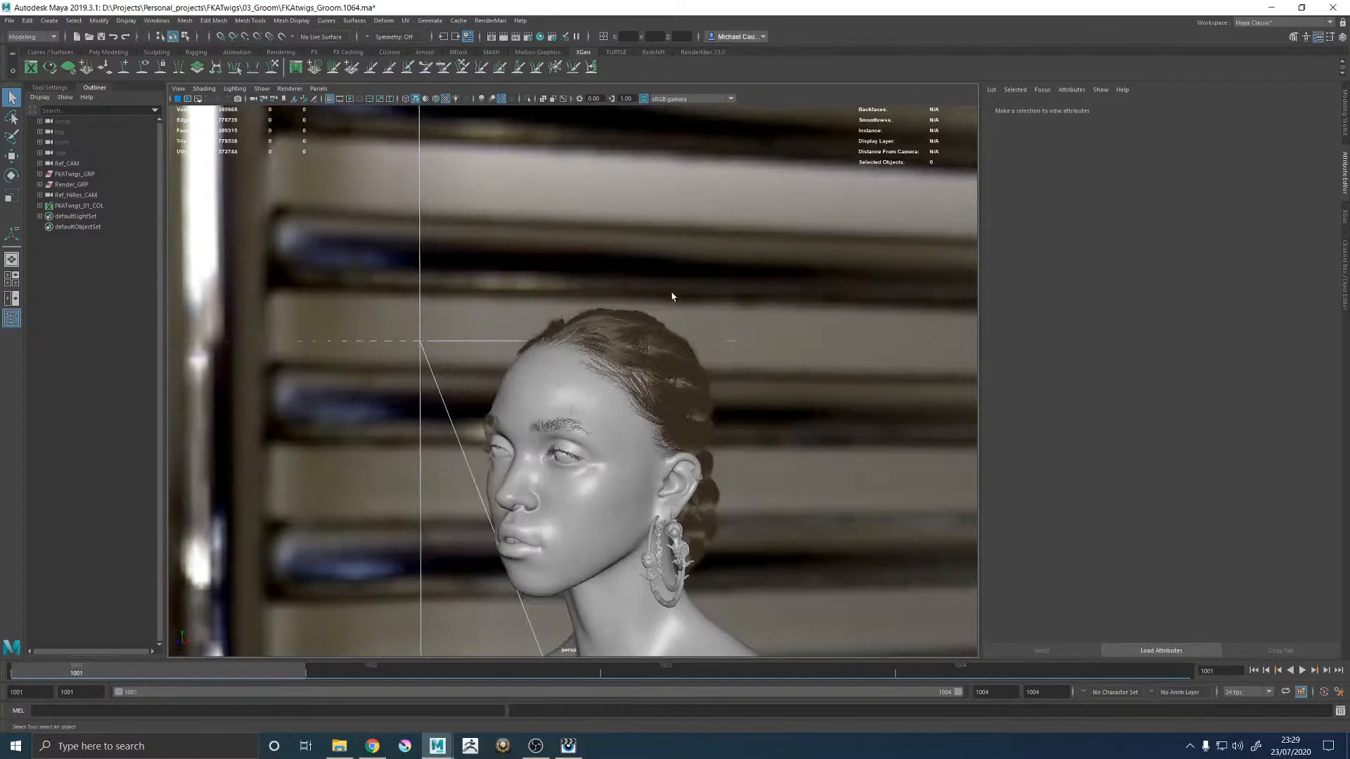
key("space")
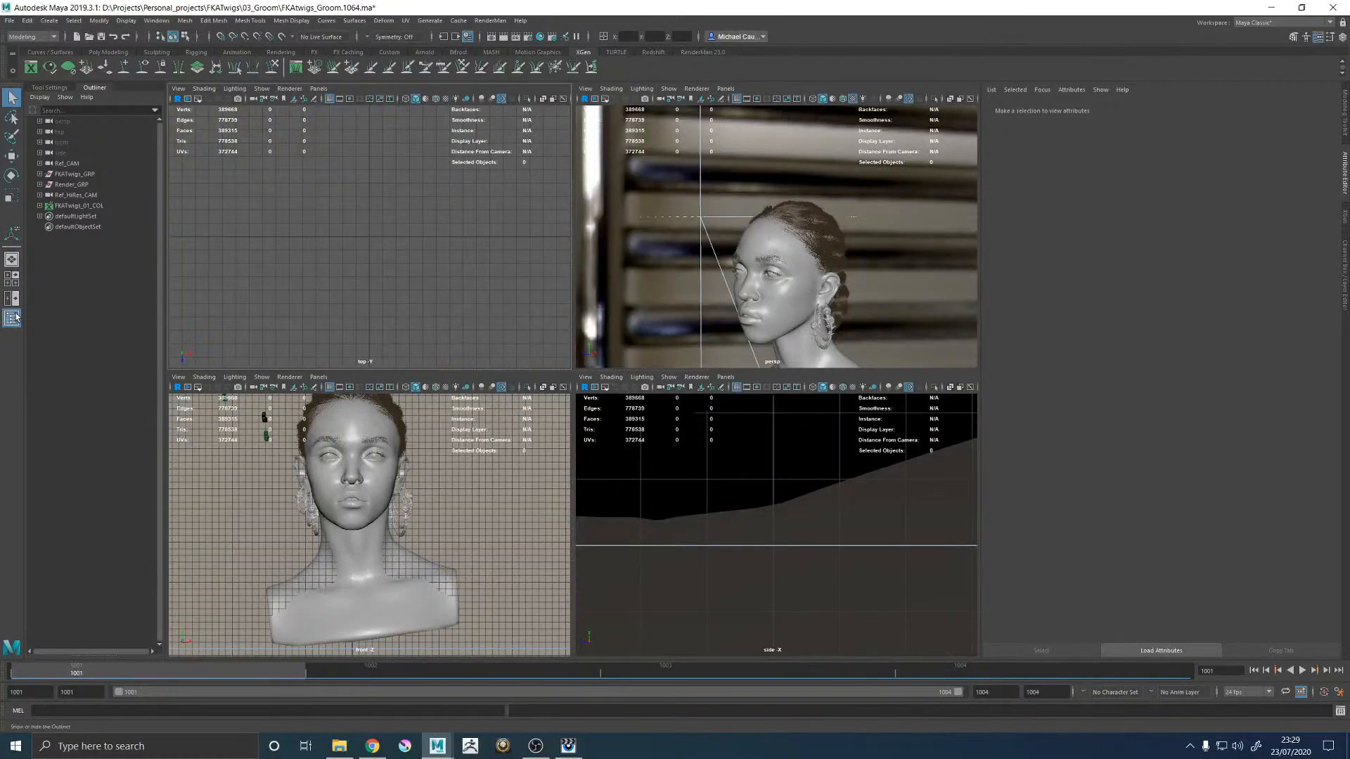
Step: Switch to a two-view layout, look through Render_CAM in the front view and maximize that view
left_click(11, 298)
left_click(318, 89)
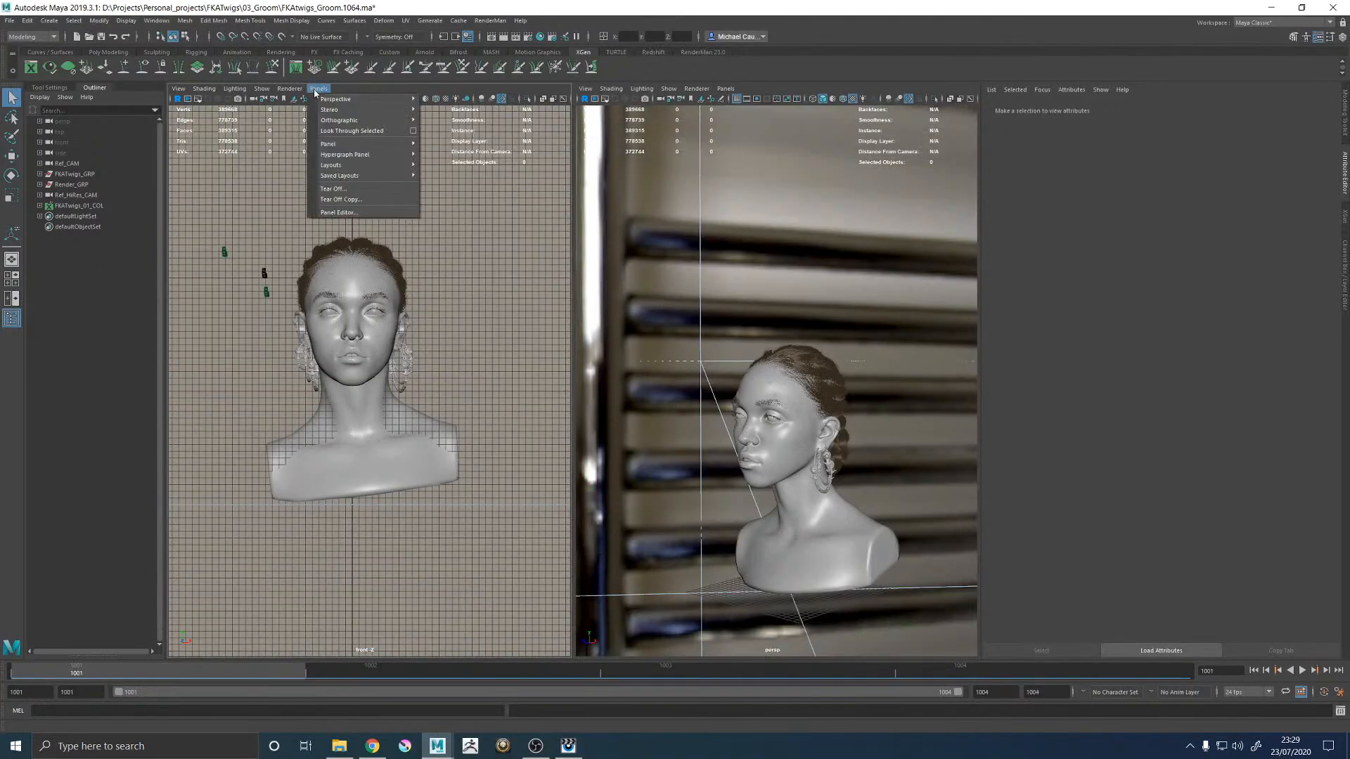
mouse_move(352, 99)
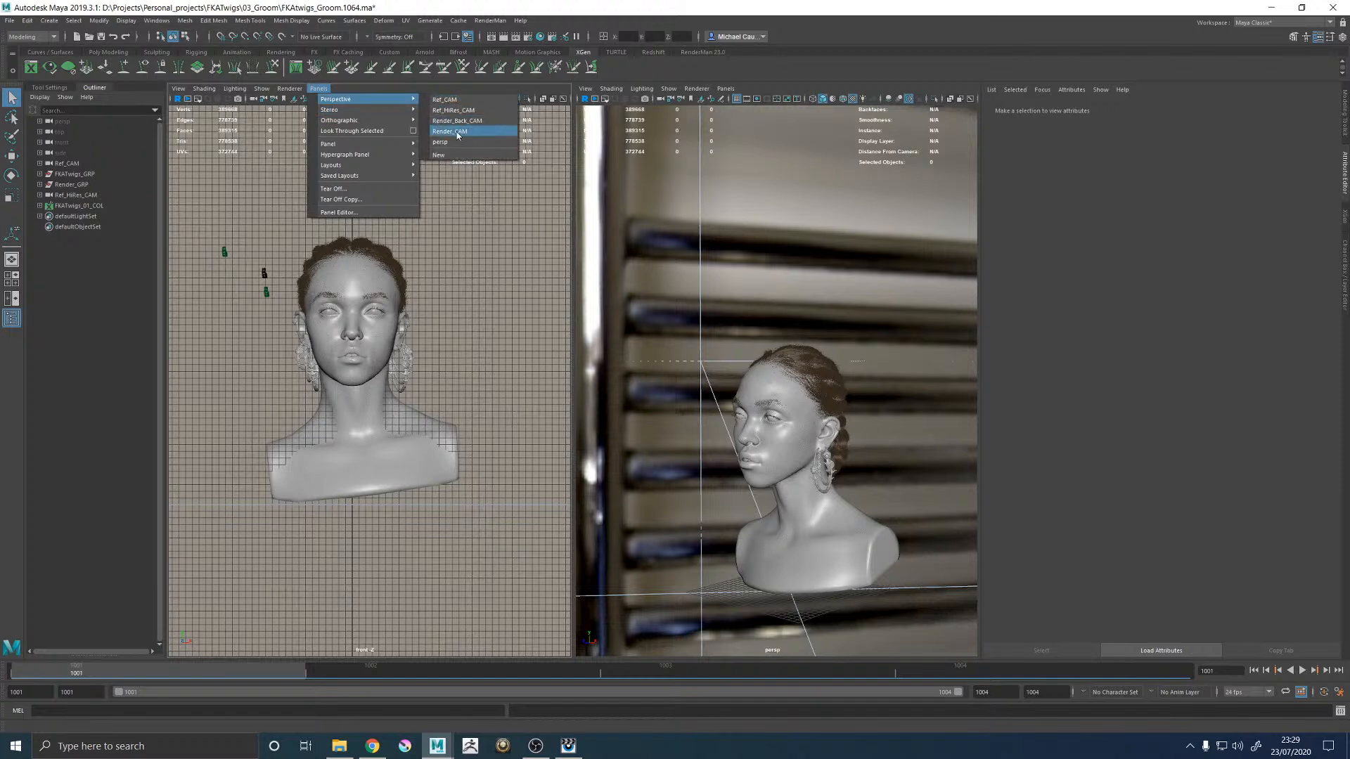
left_click(457, 132)
key("space")
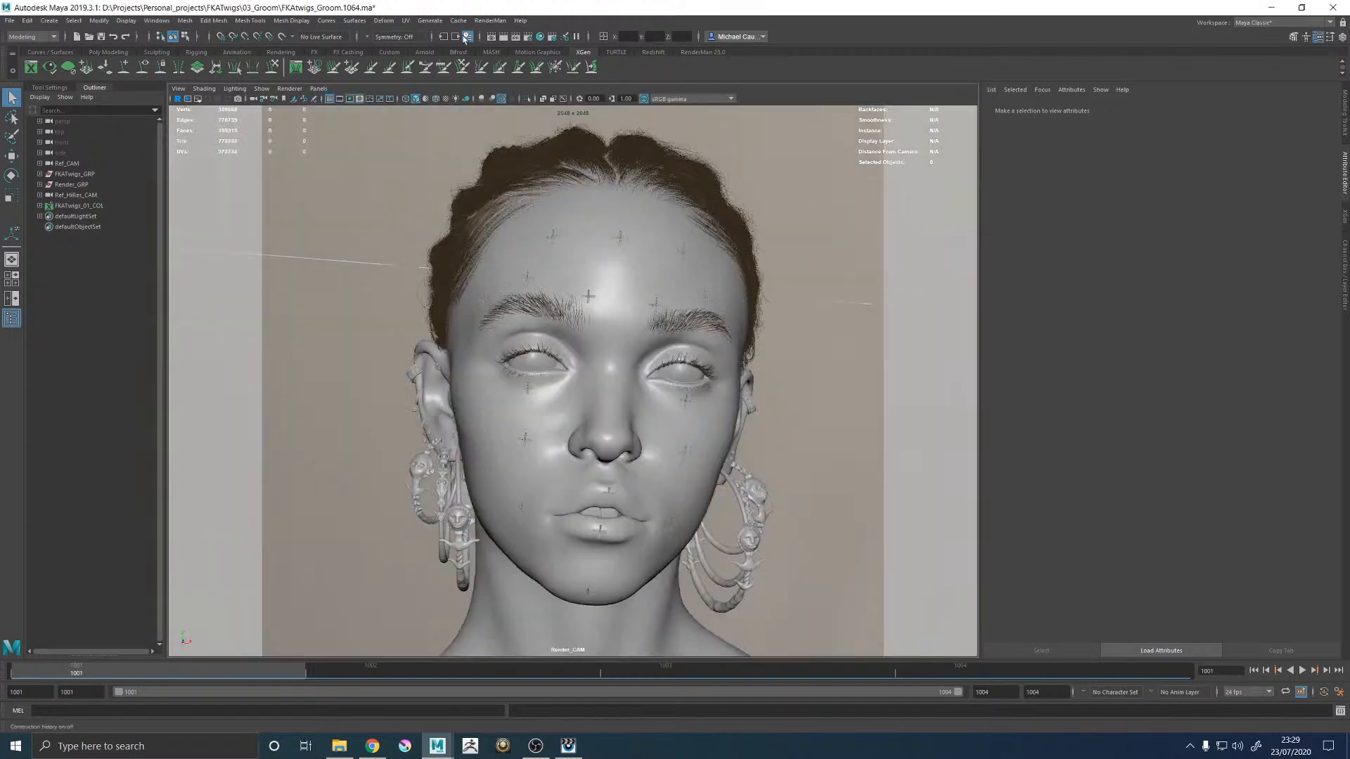
Step: Start a RenderMan preview render from Render_CAM, inspect it in the image viewer and minimize the viewer
left_click(490, 20)
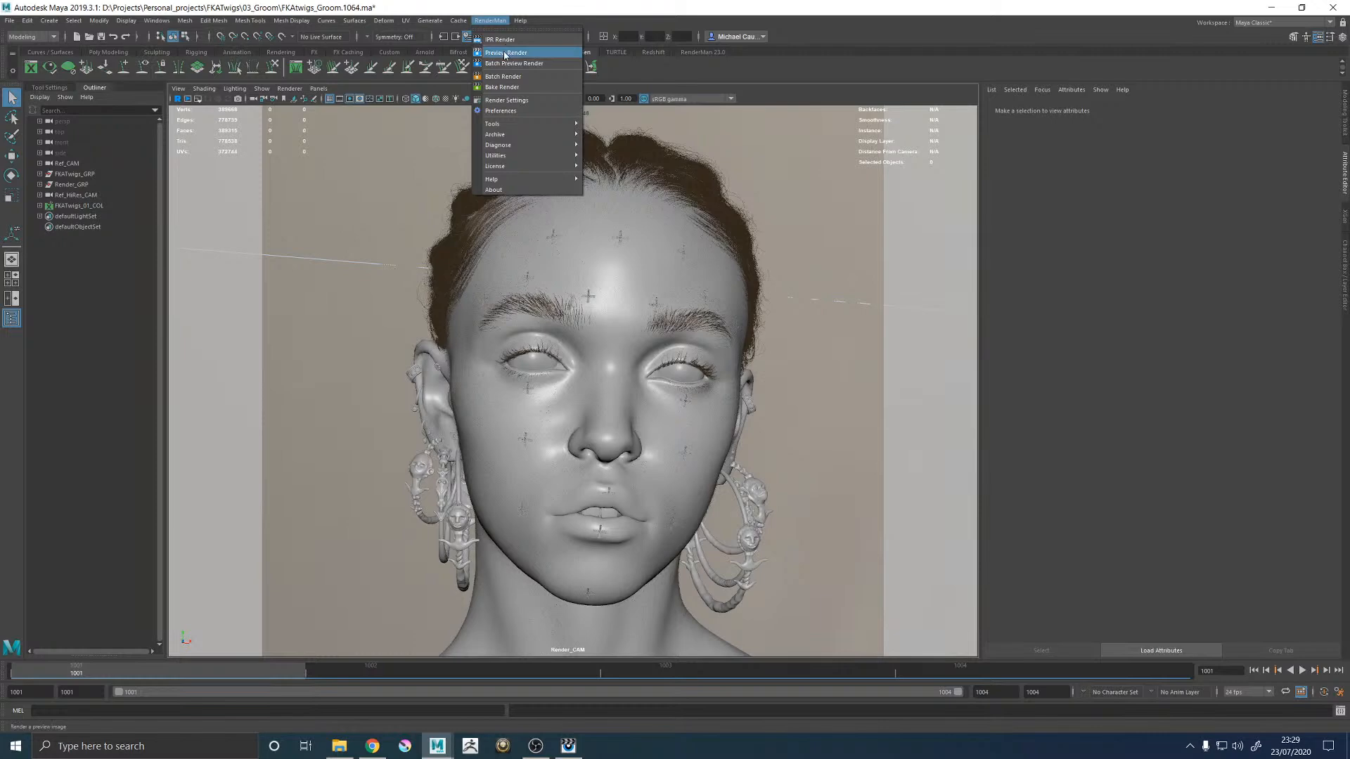
left_click(504, 52)
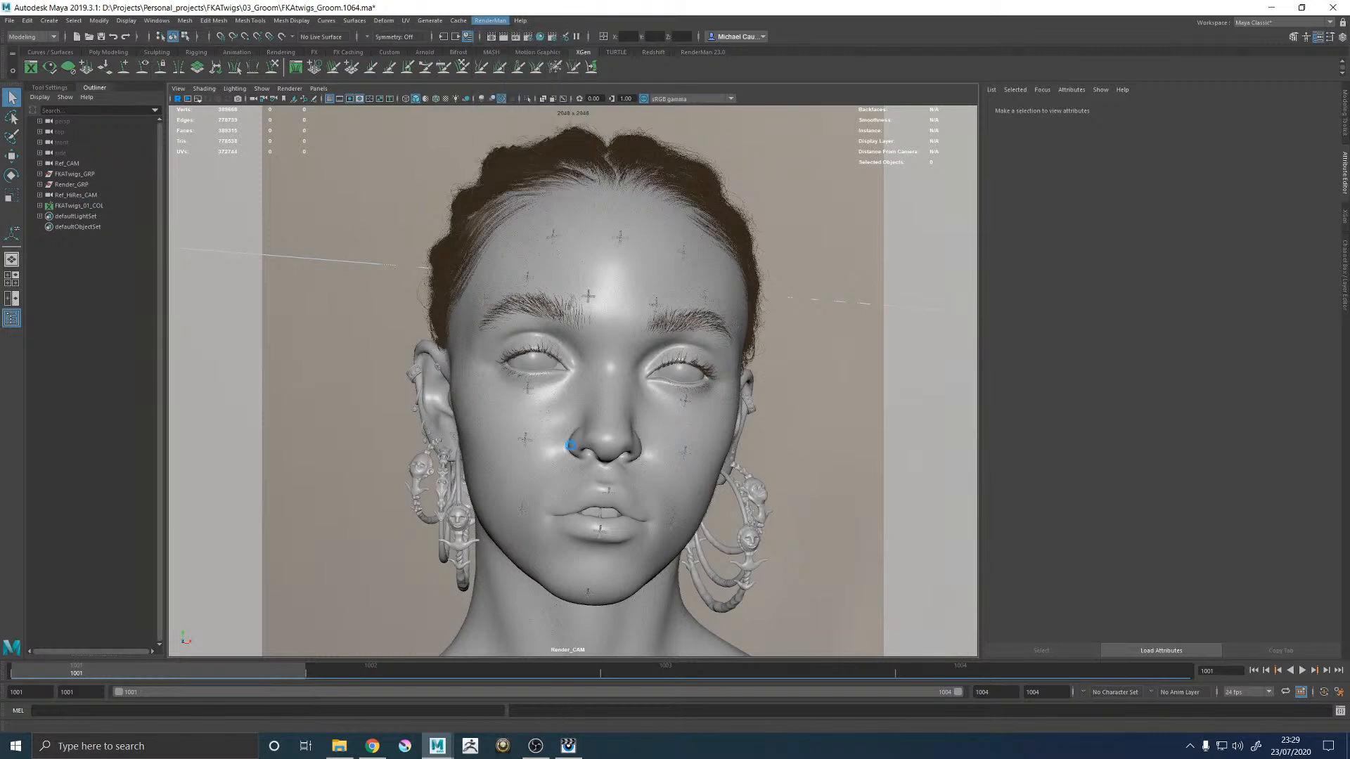
left_click(575, 749)
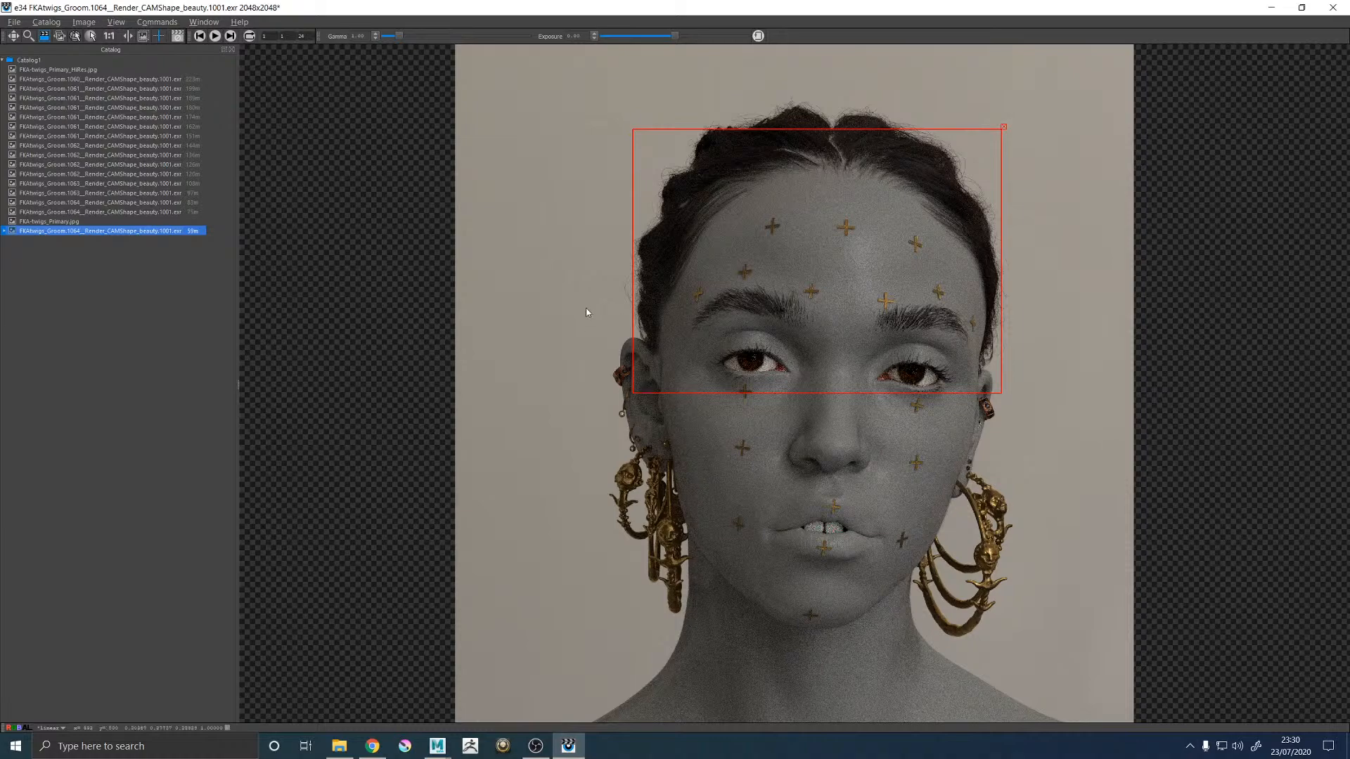
scroll(585, 307, "up", 2)
scroll(668, 338, "down", 4)
scroll(612, 570, "up", 3)
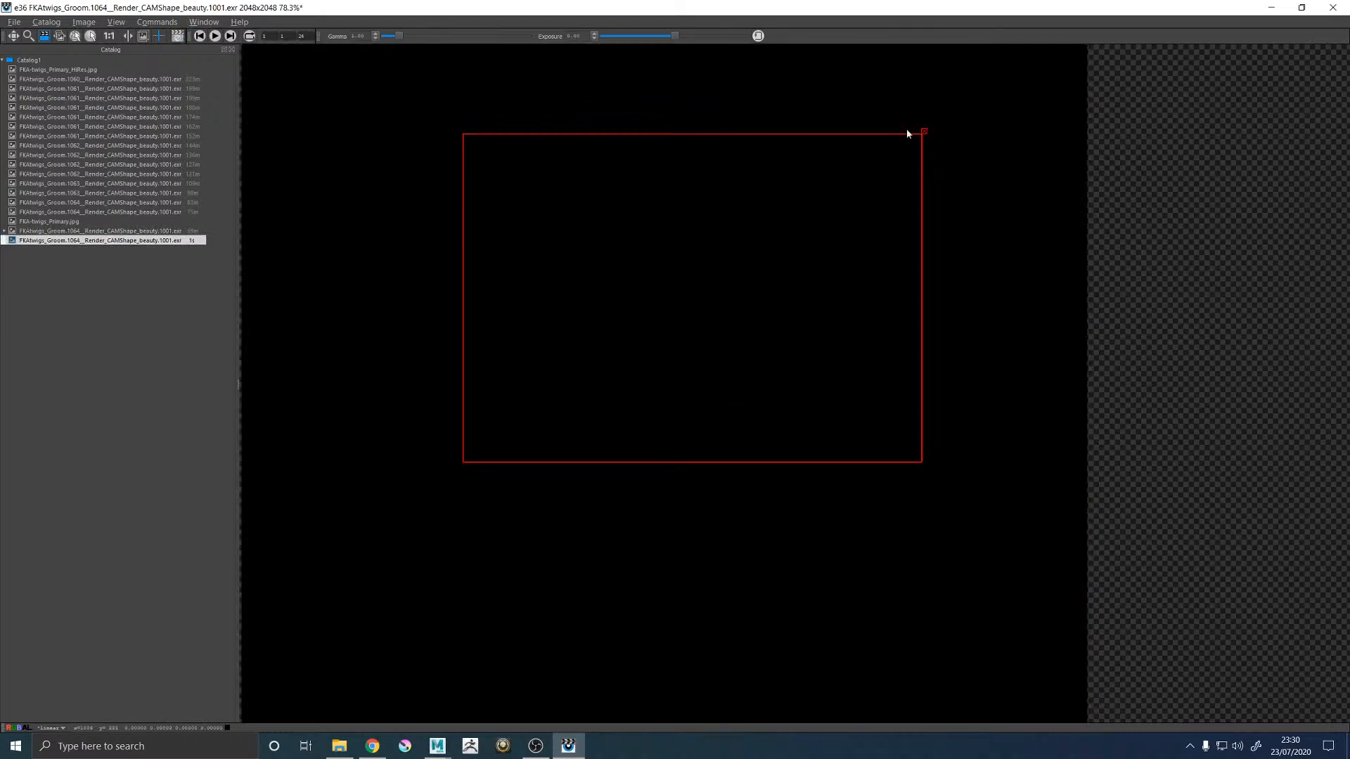
left_click(1271, 9)
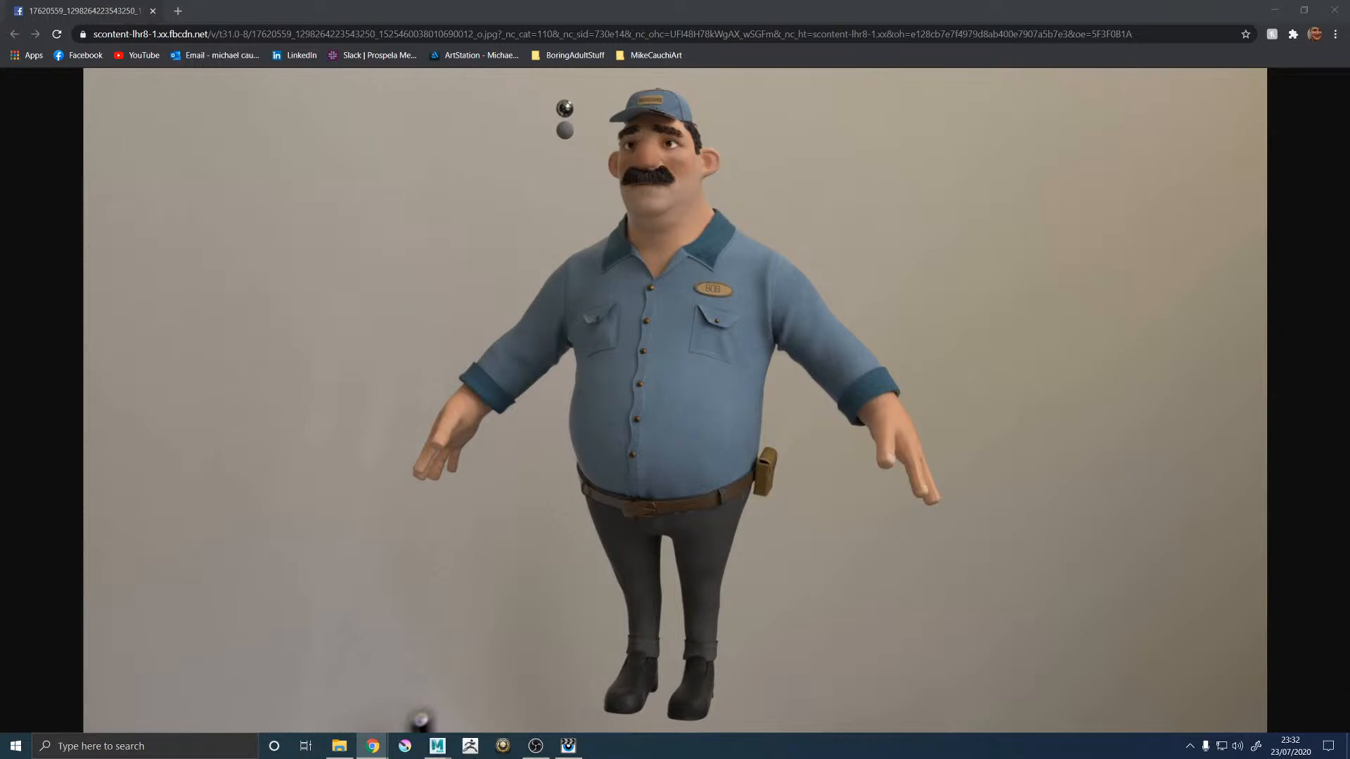
Step: Compare the coloured and grey renders of the moustached character in Chrome and close both image tabs
left_click_drag(1349, 11, 501, 11)
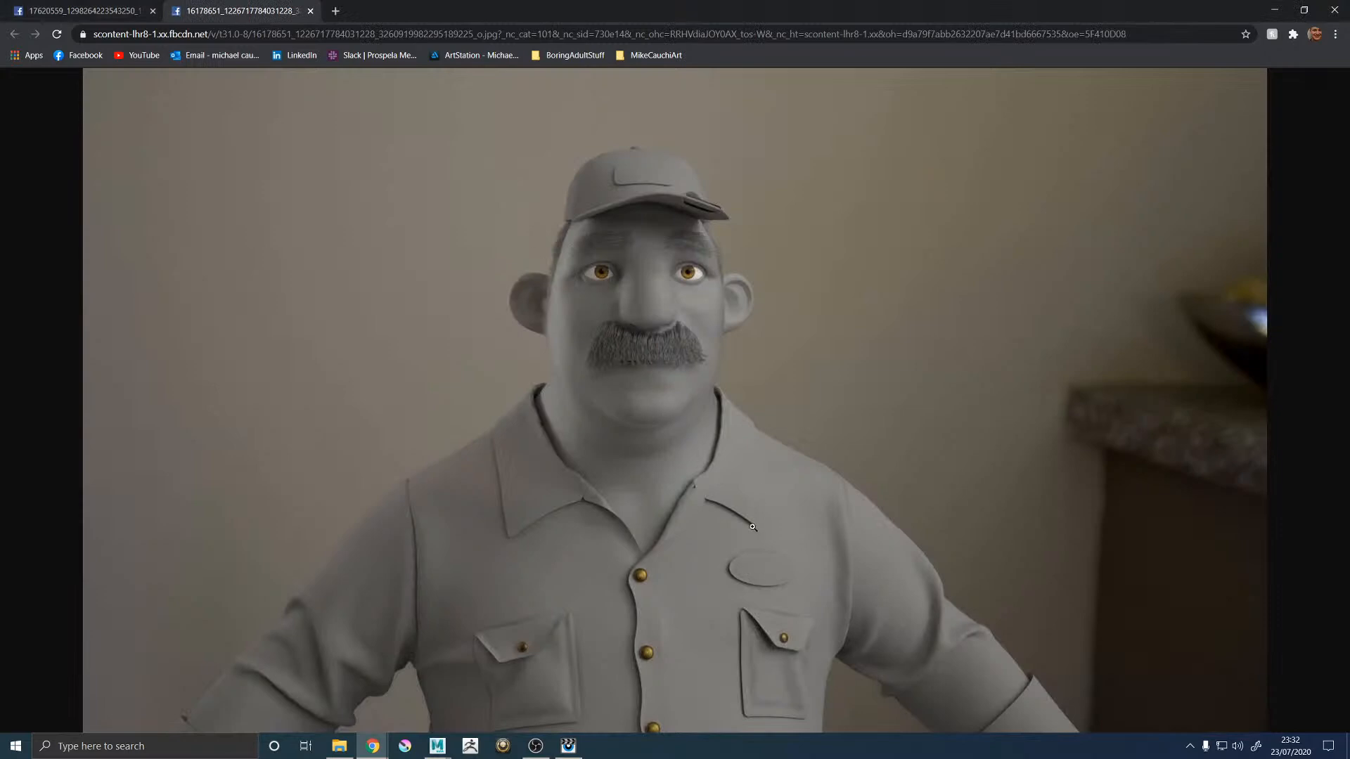
left_click(91, 5)
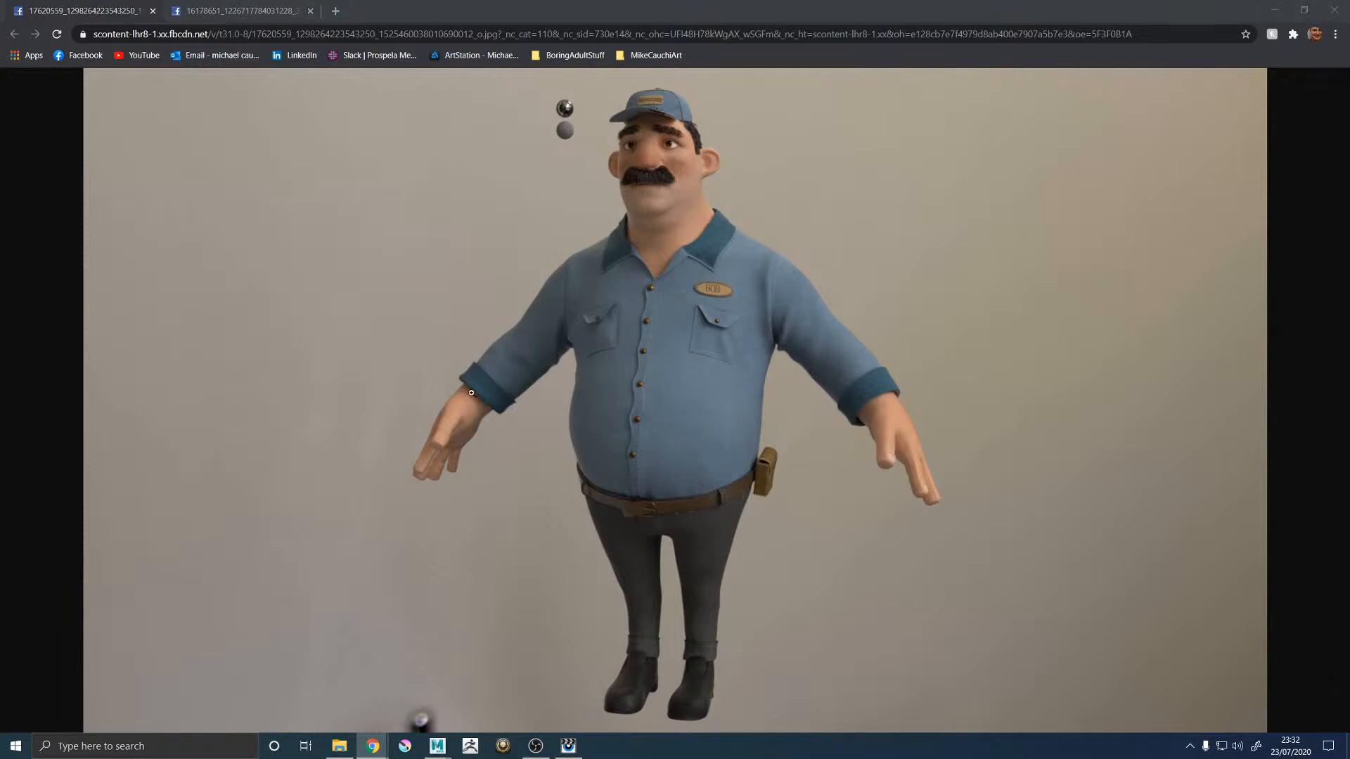
left_click(200, 10)
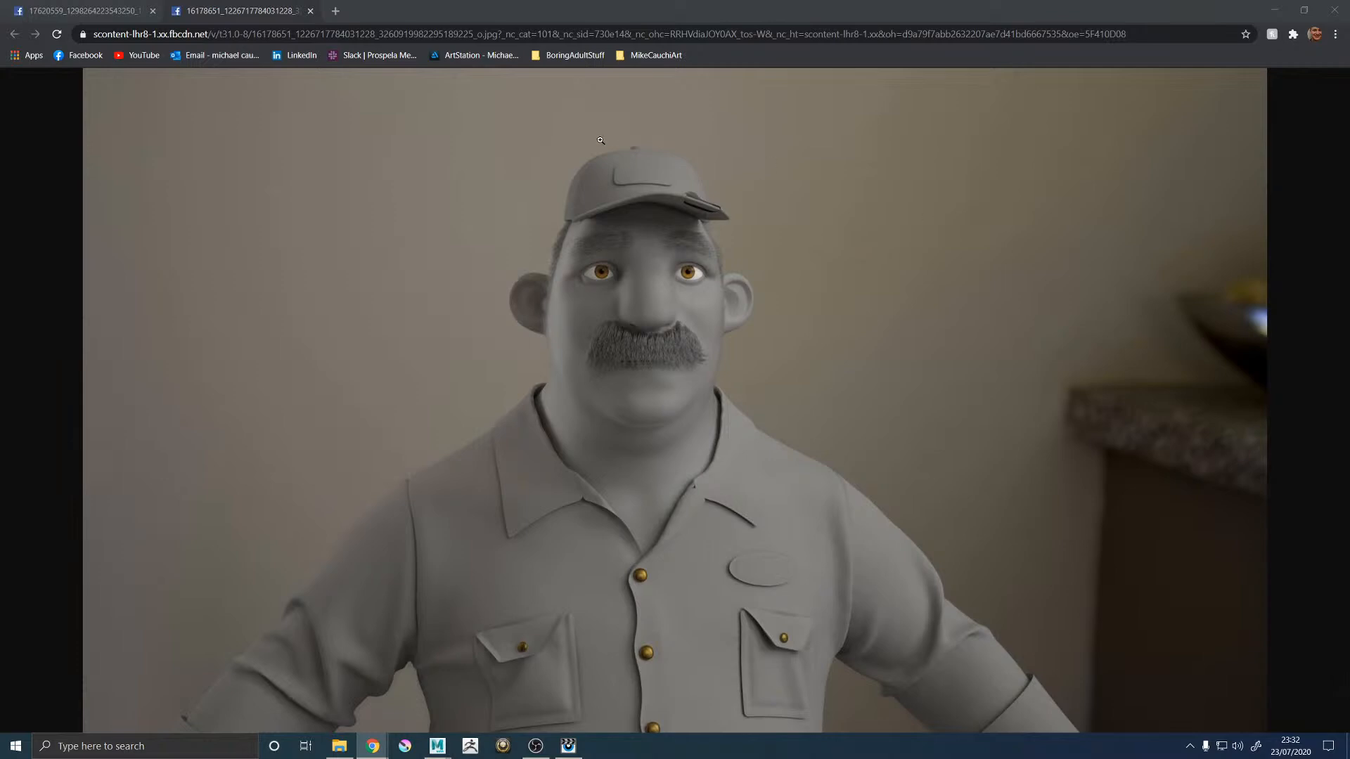
left_click(310, 10)
left_click(154, 10)
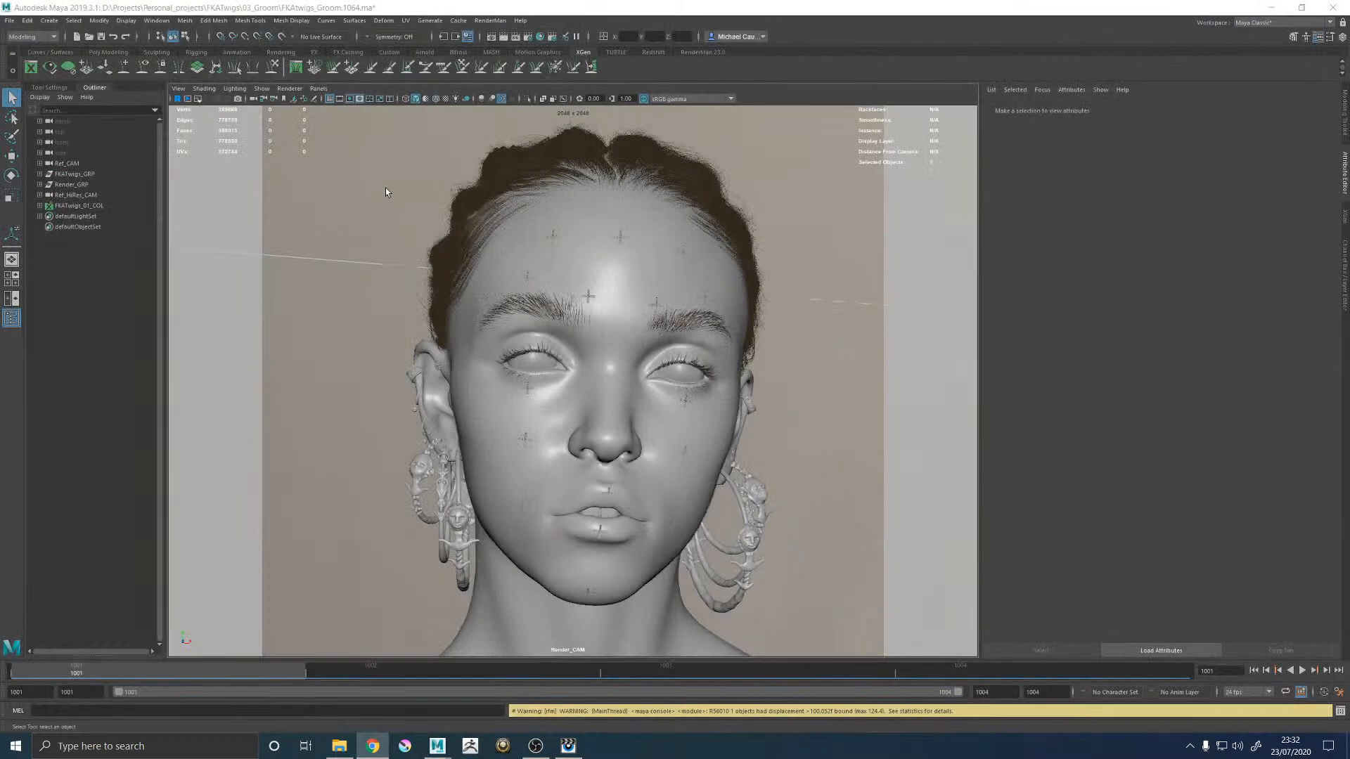
Step: Select head_SubD0_GEO inside FKATwigs_GRP and show the attributes of its PxrSkin_MAT material
left_click(40, 173)
left_click(71, 196)
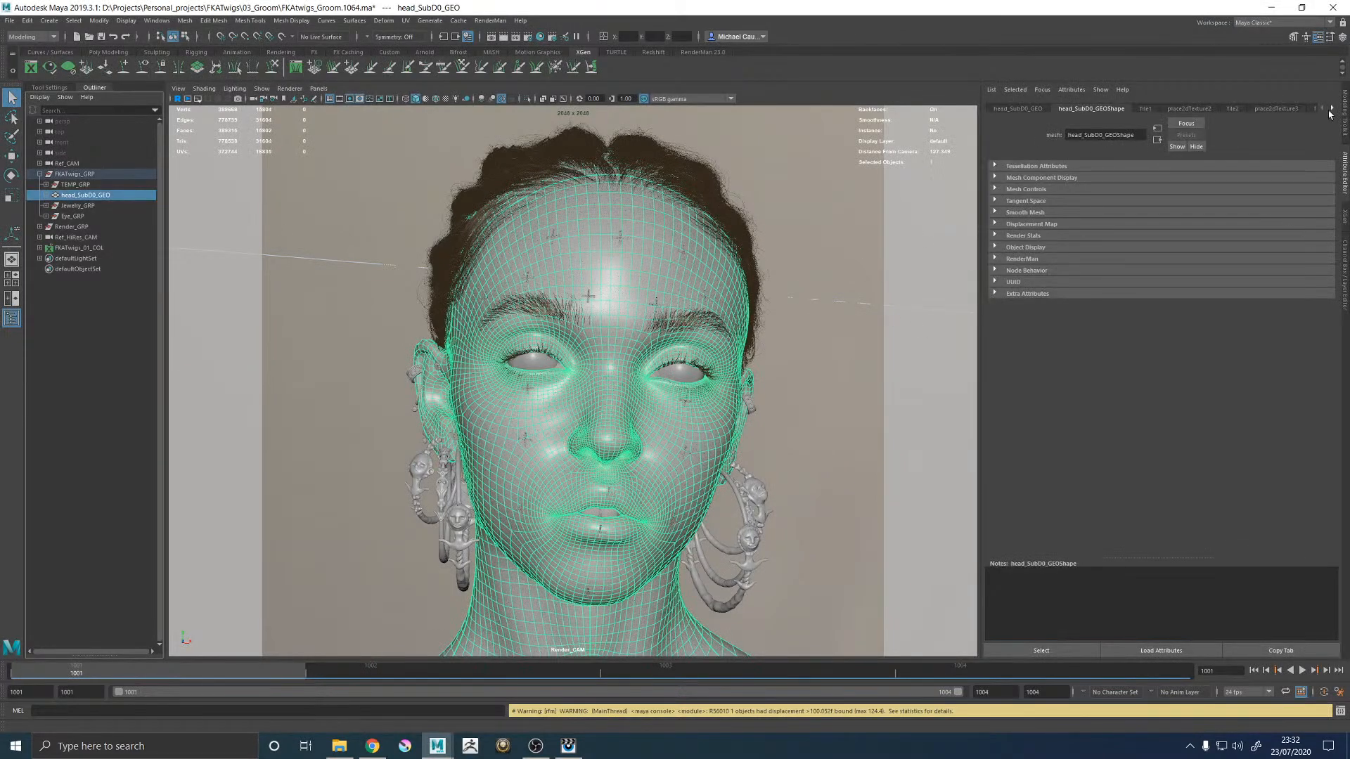
left_click(1332, 109)
left_click(1332, 109)
left_click(1332, 109)
left_click(1333, 109)
left_click(1332, 109)
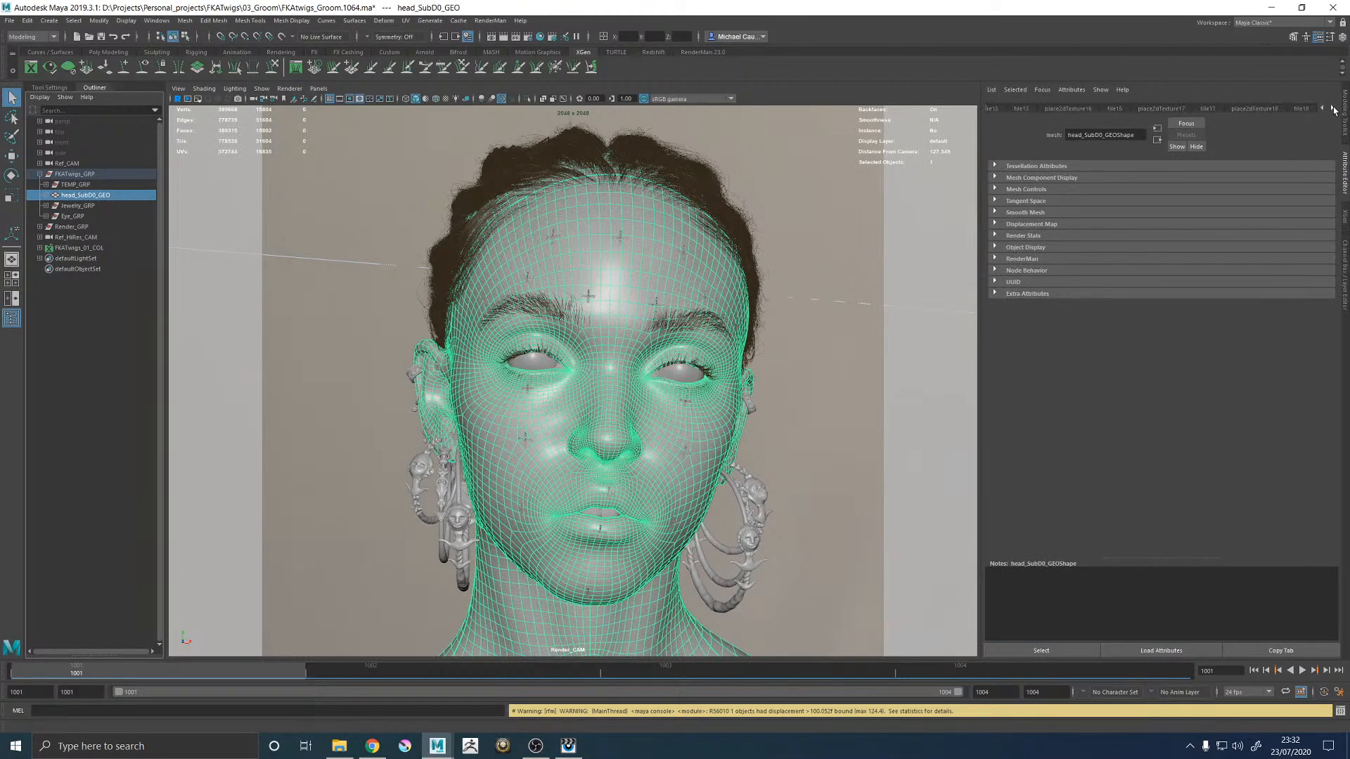
left_click(1332, 109)
left_click(1332, 109)
left_click(1333, 109)
left_click(1332, 109)
left_click(1332, 109)
left_click(1223, 109)
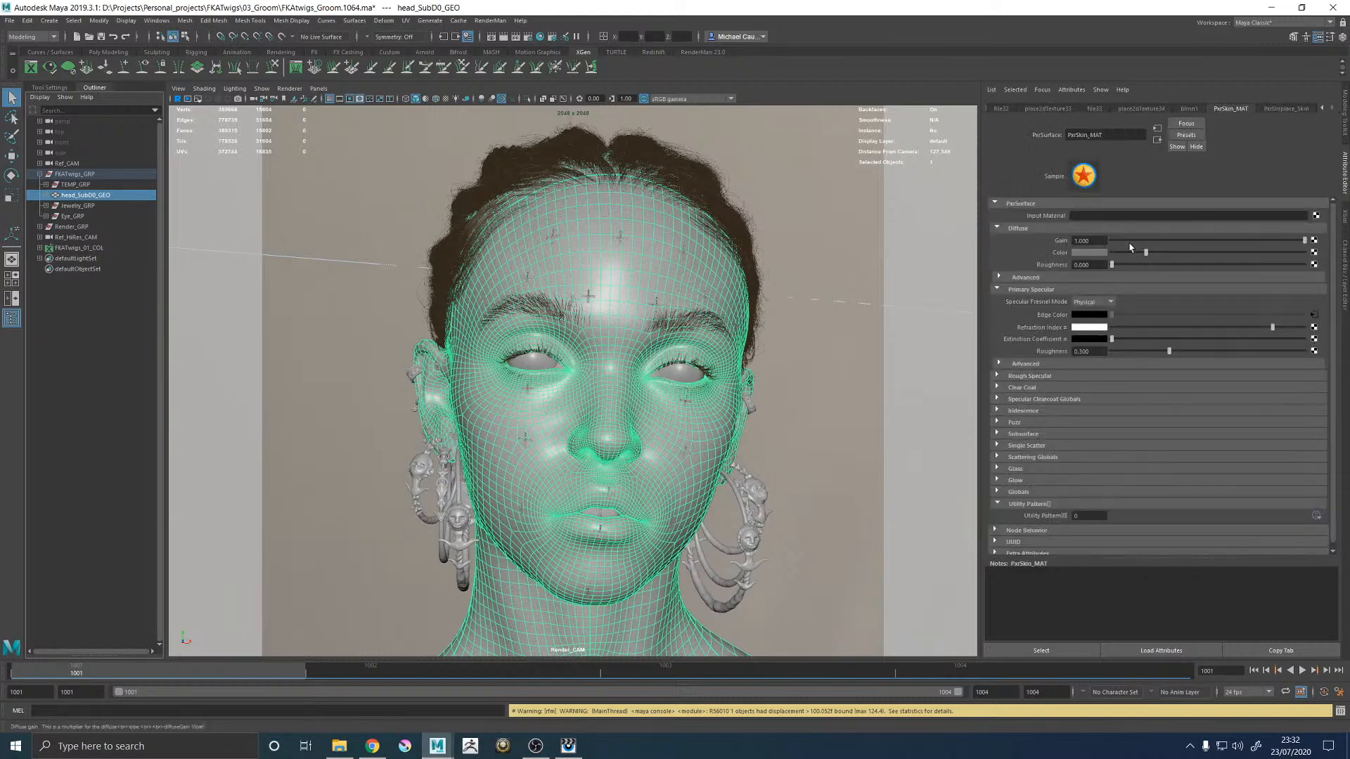
Step: Set the skin material's diffuse gain to 0 and expand its subsurface settings, then deselect the head and save the scene
left_click_drag(1304, 240, 1067, 251)
left_click(1028, 435)
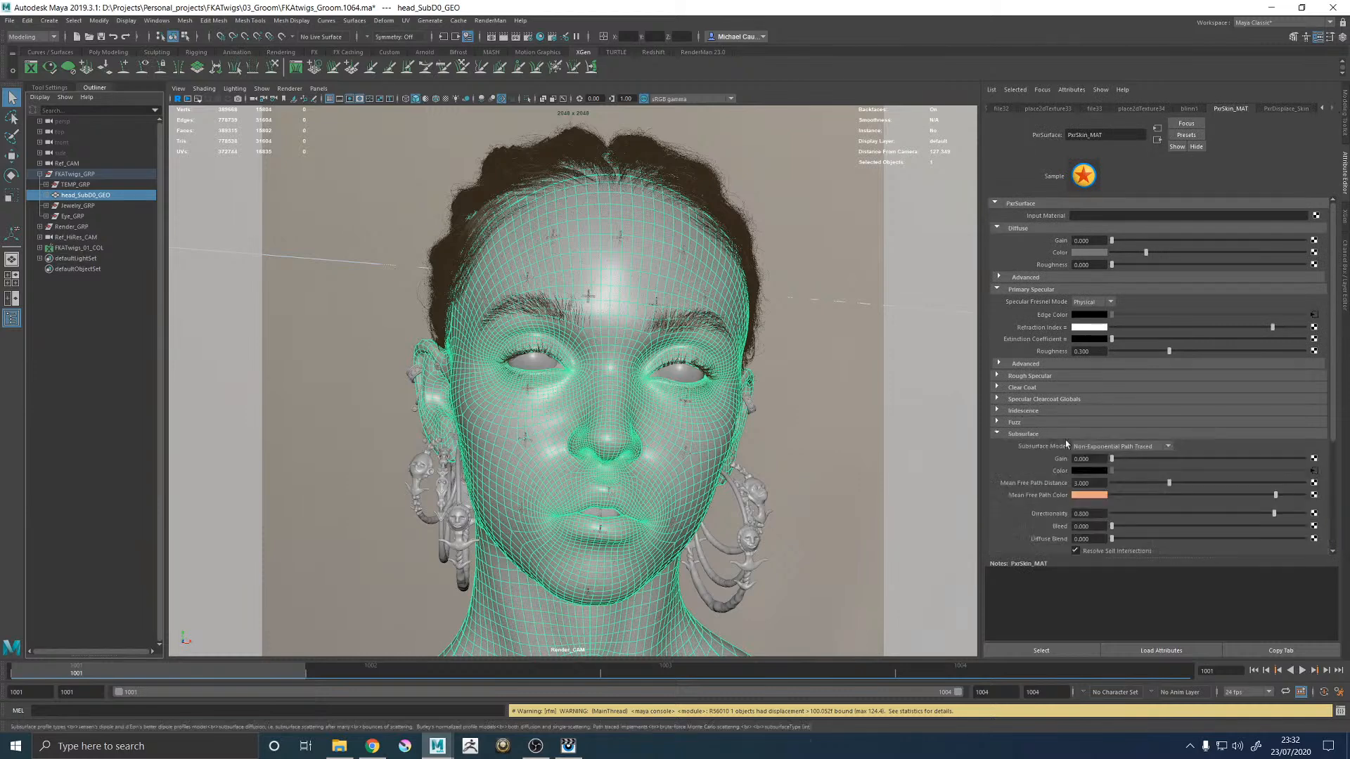
left_click(806, 156)
key("ctrl+s")
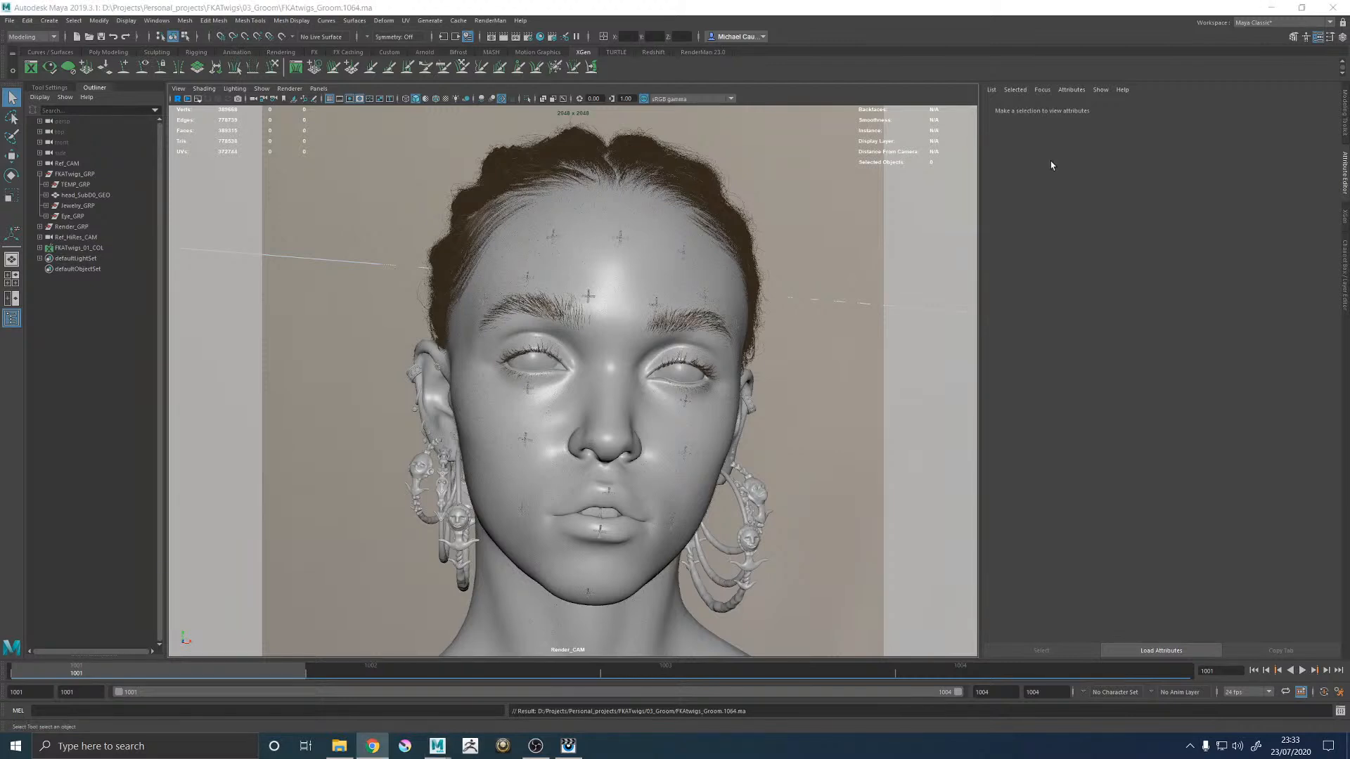
Step: Start a new RenderMan preview render and compare it with the earlier grey-skin render in the catalog
left_click(490, 21)
left_click(501, 53)
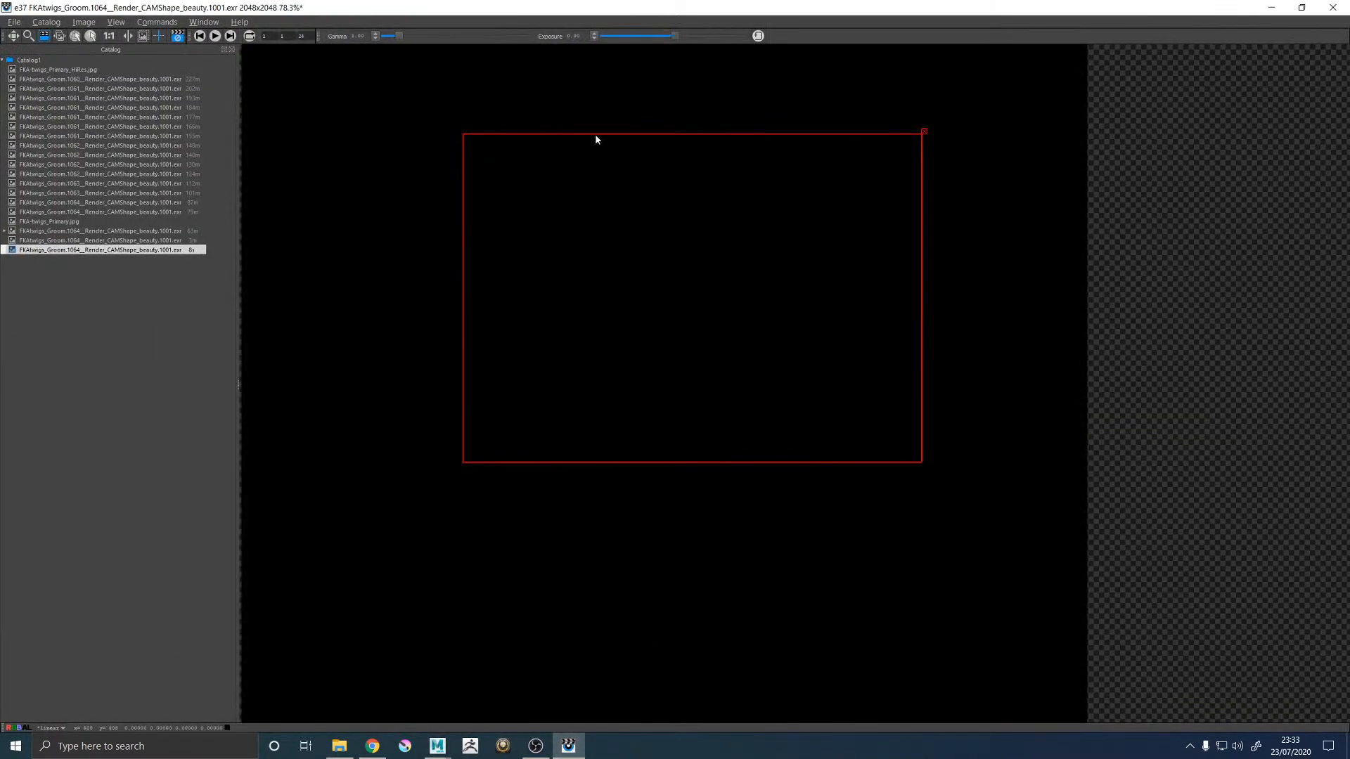
left_click(41, 232)
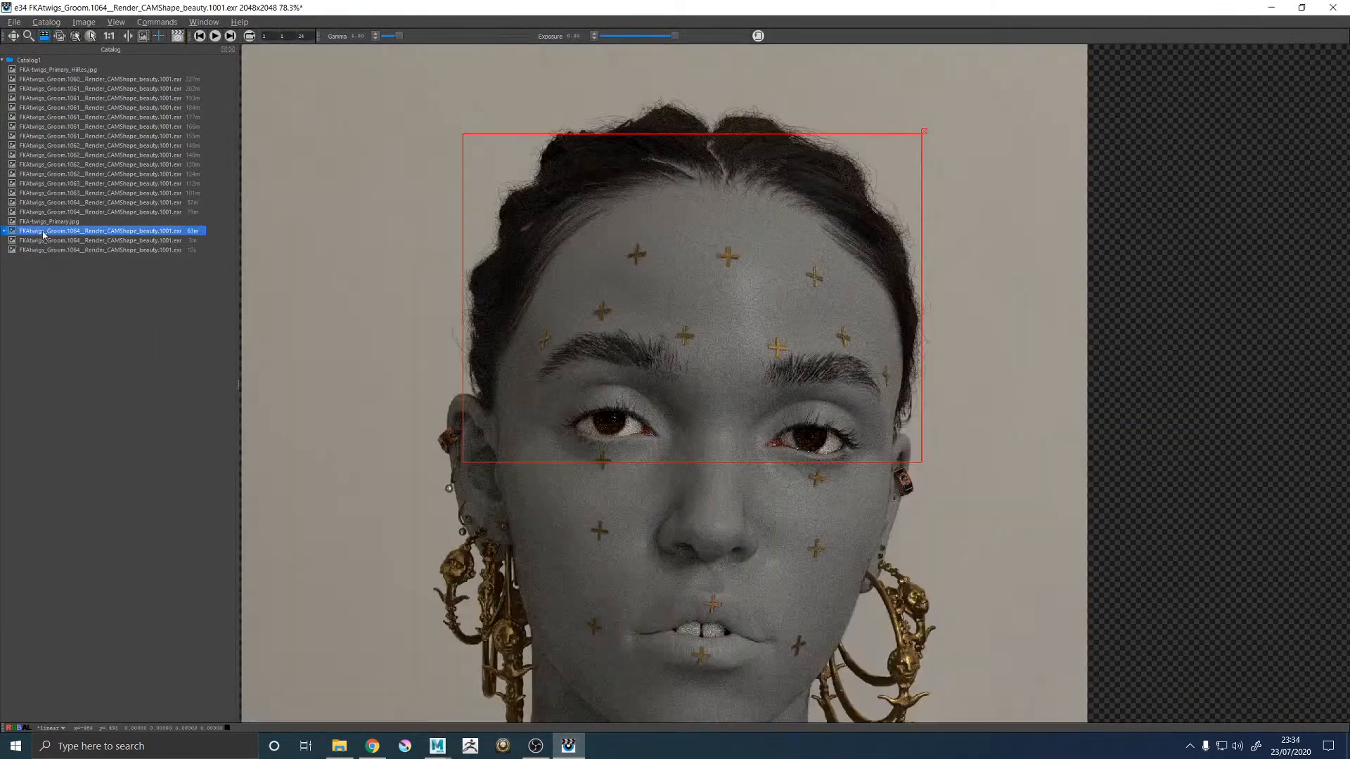
left_click(64, 250)
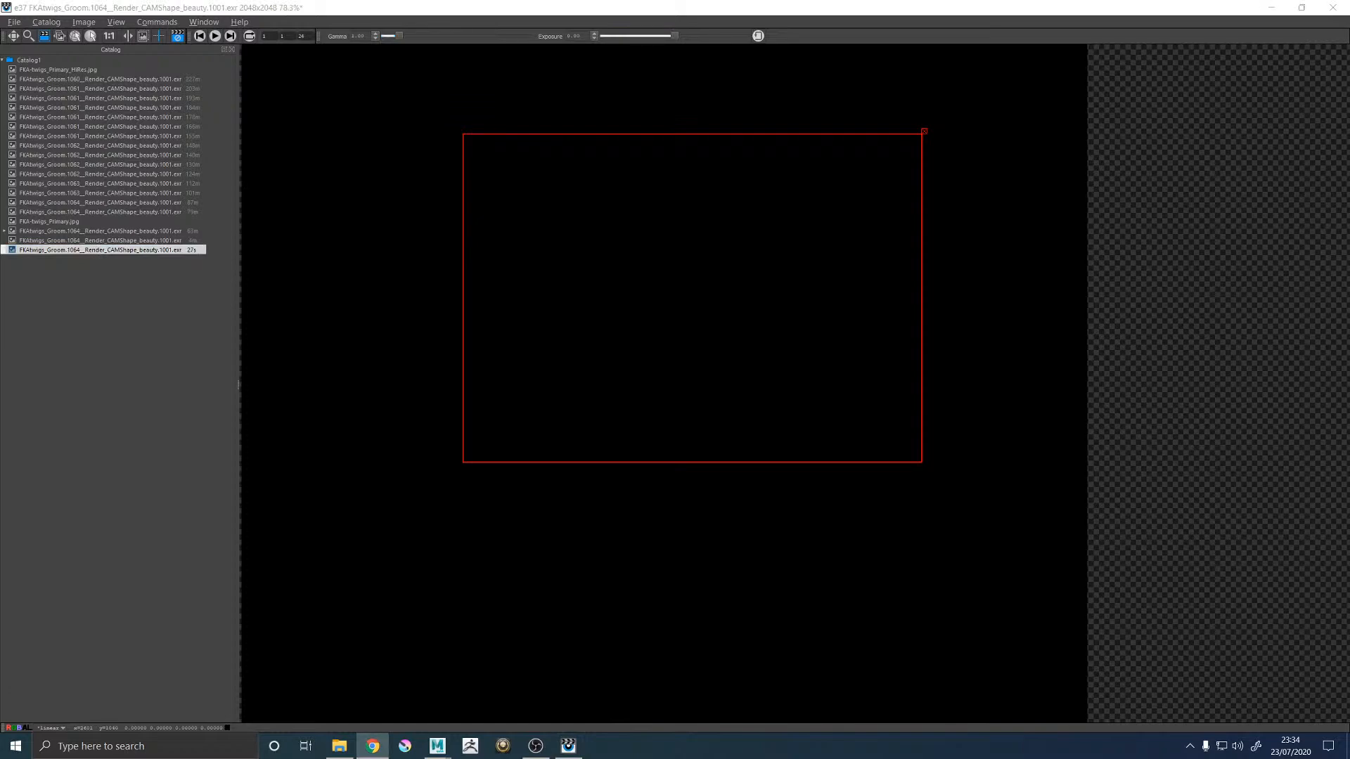
Step: Remove the red crop region from the current render in the image viewer
scroll(450, 267, "down", 2)
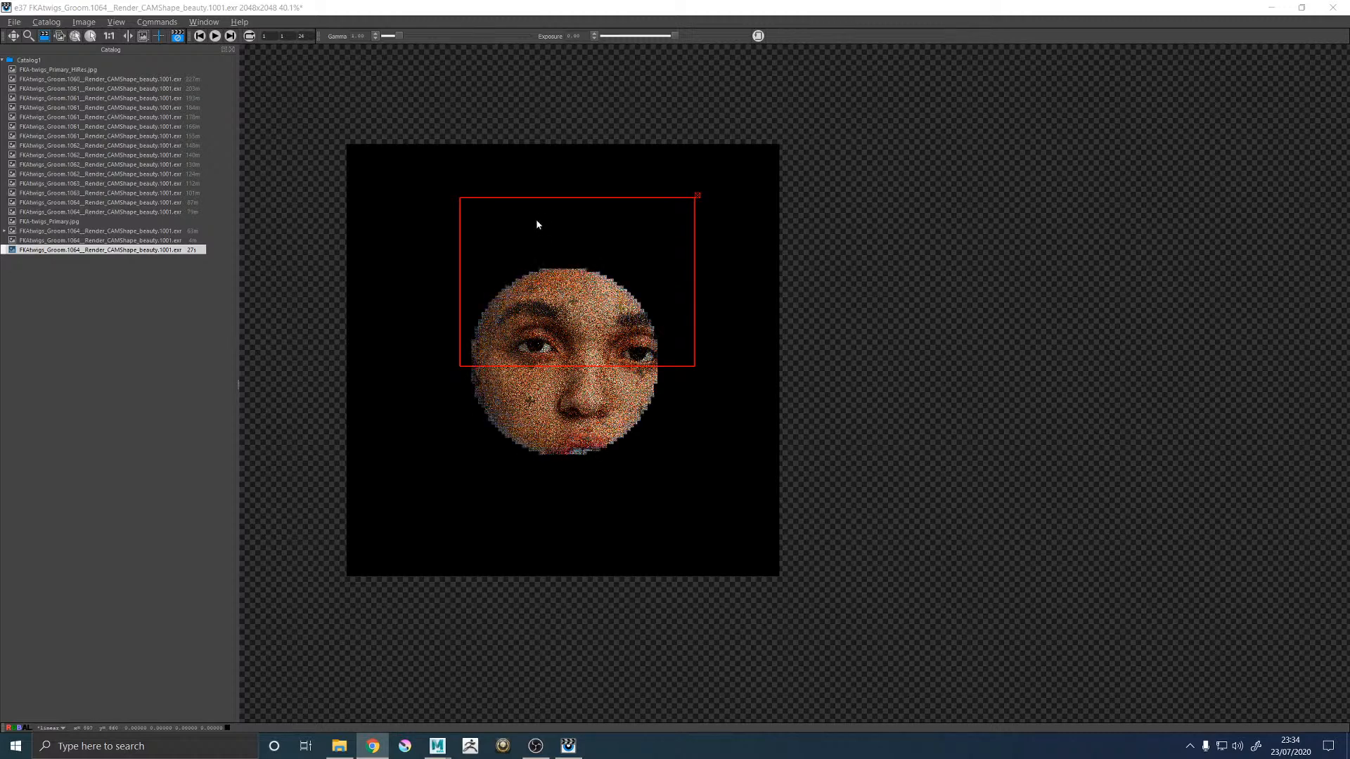
left_click(697, 198)
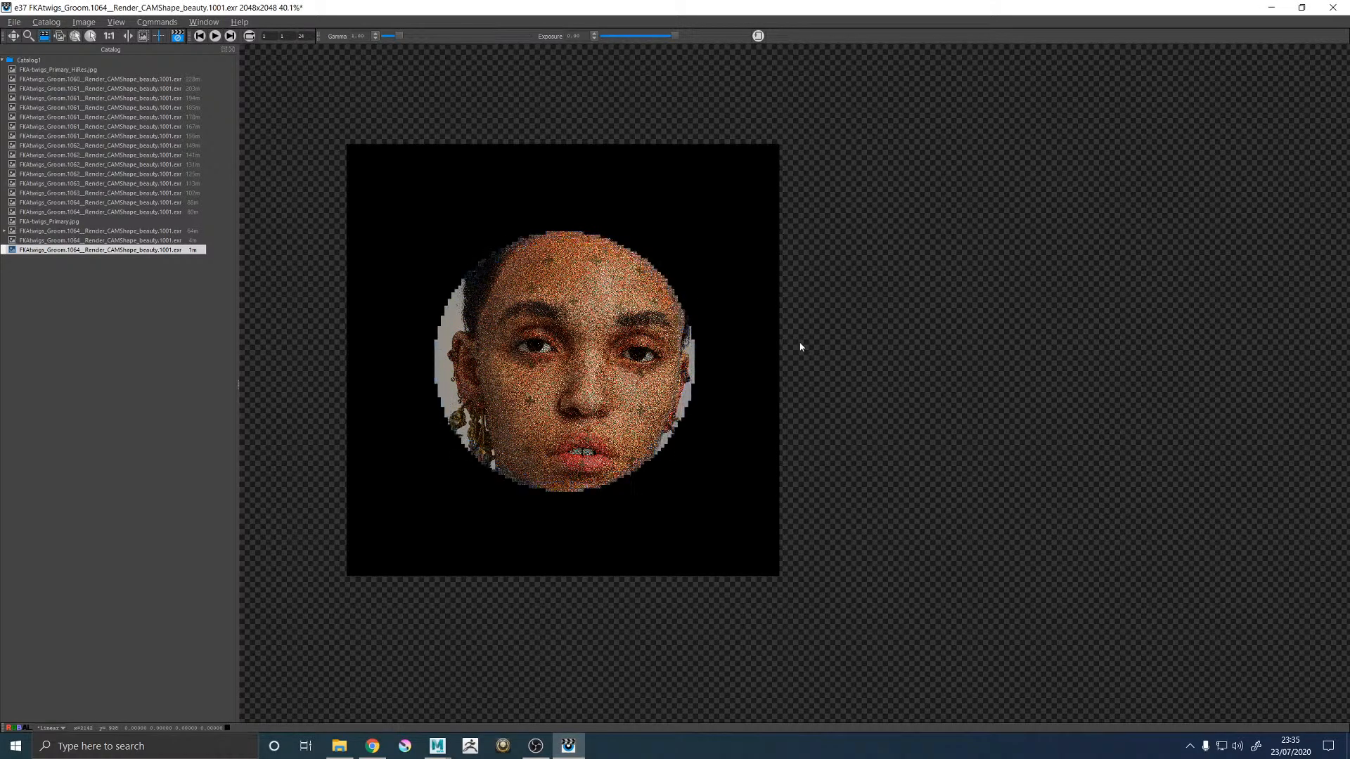